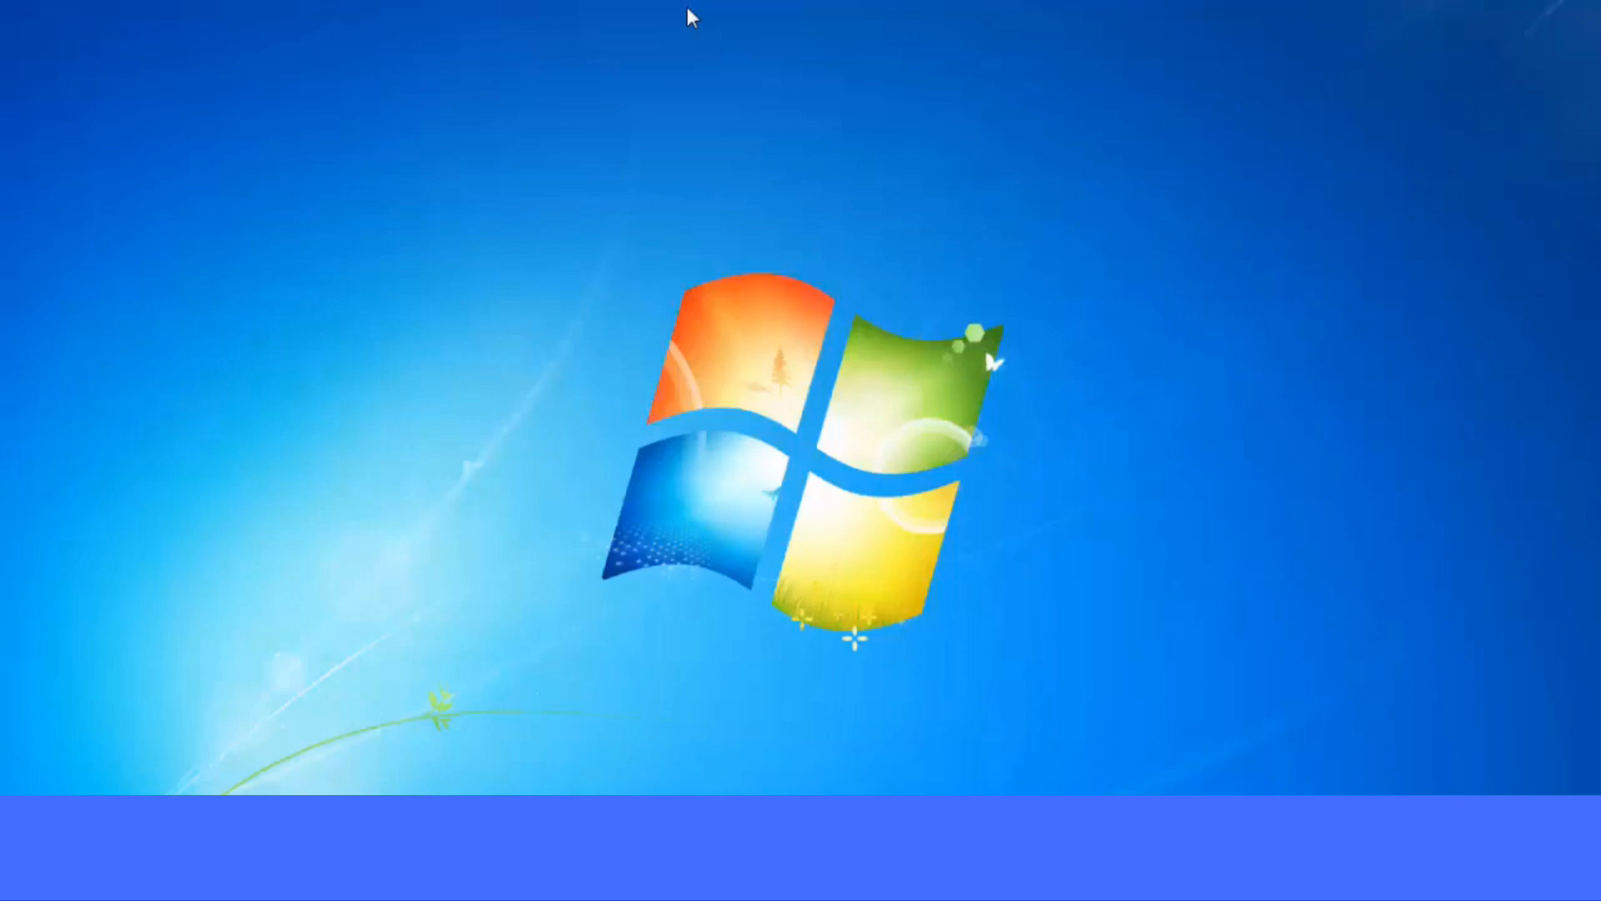
Launch Adobe PageMaker 7.0 from the installed Adobe programs
key(super)
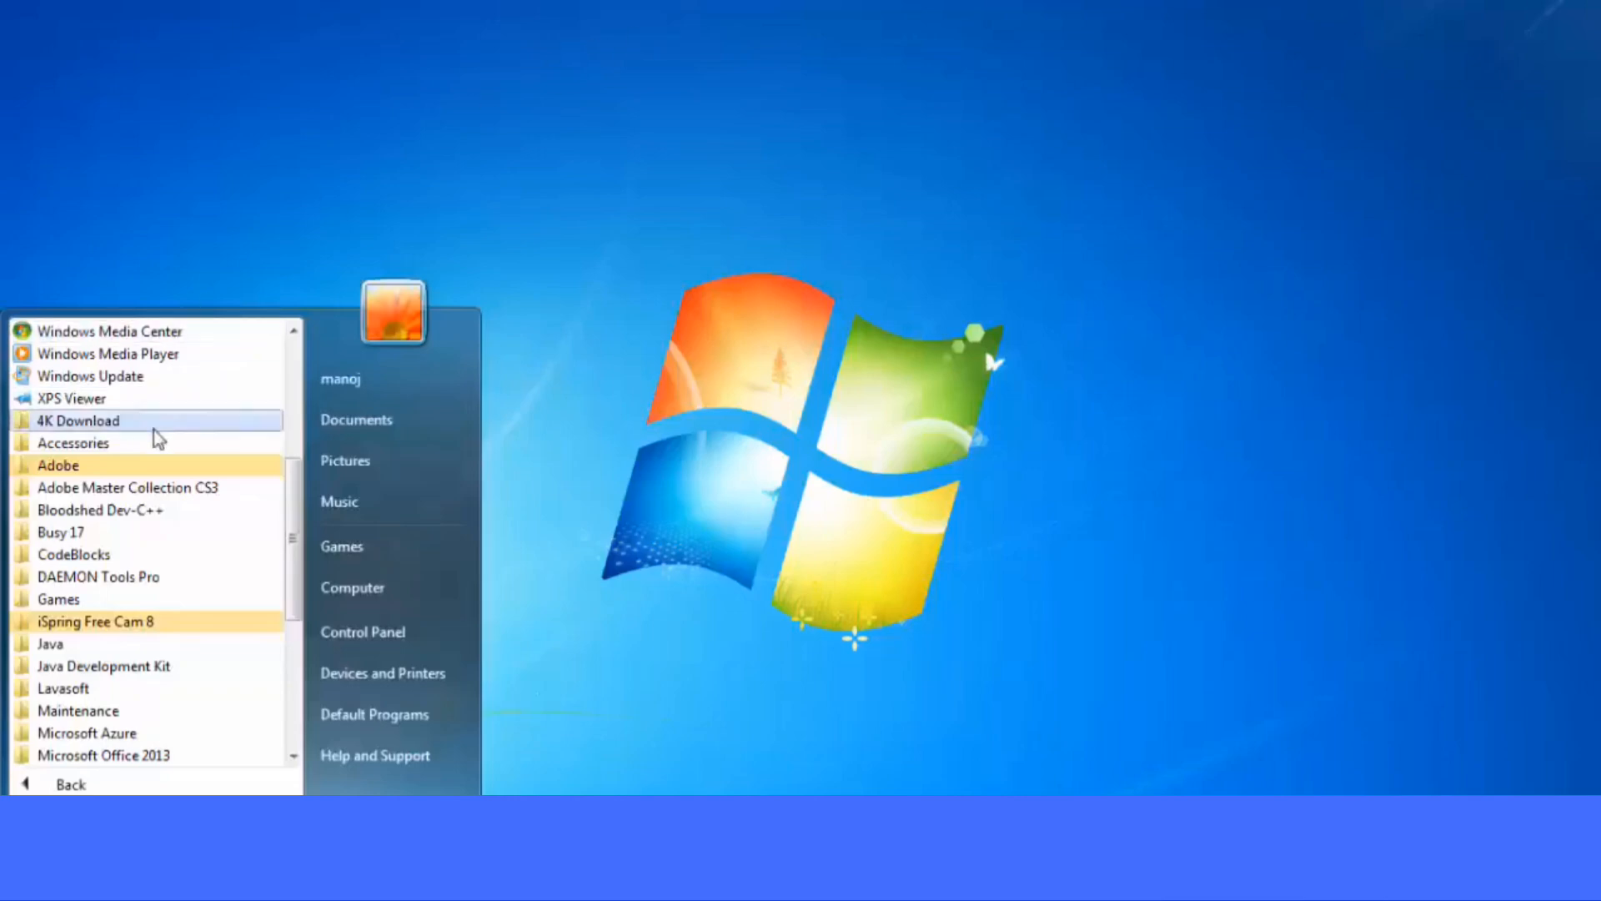
click(128, 473)
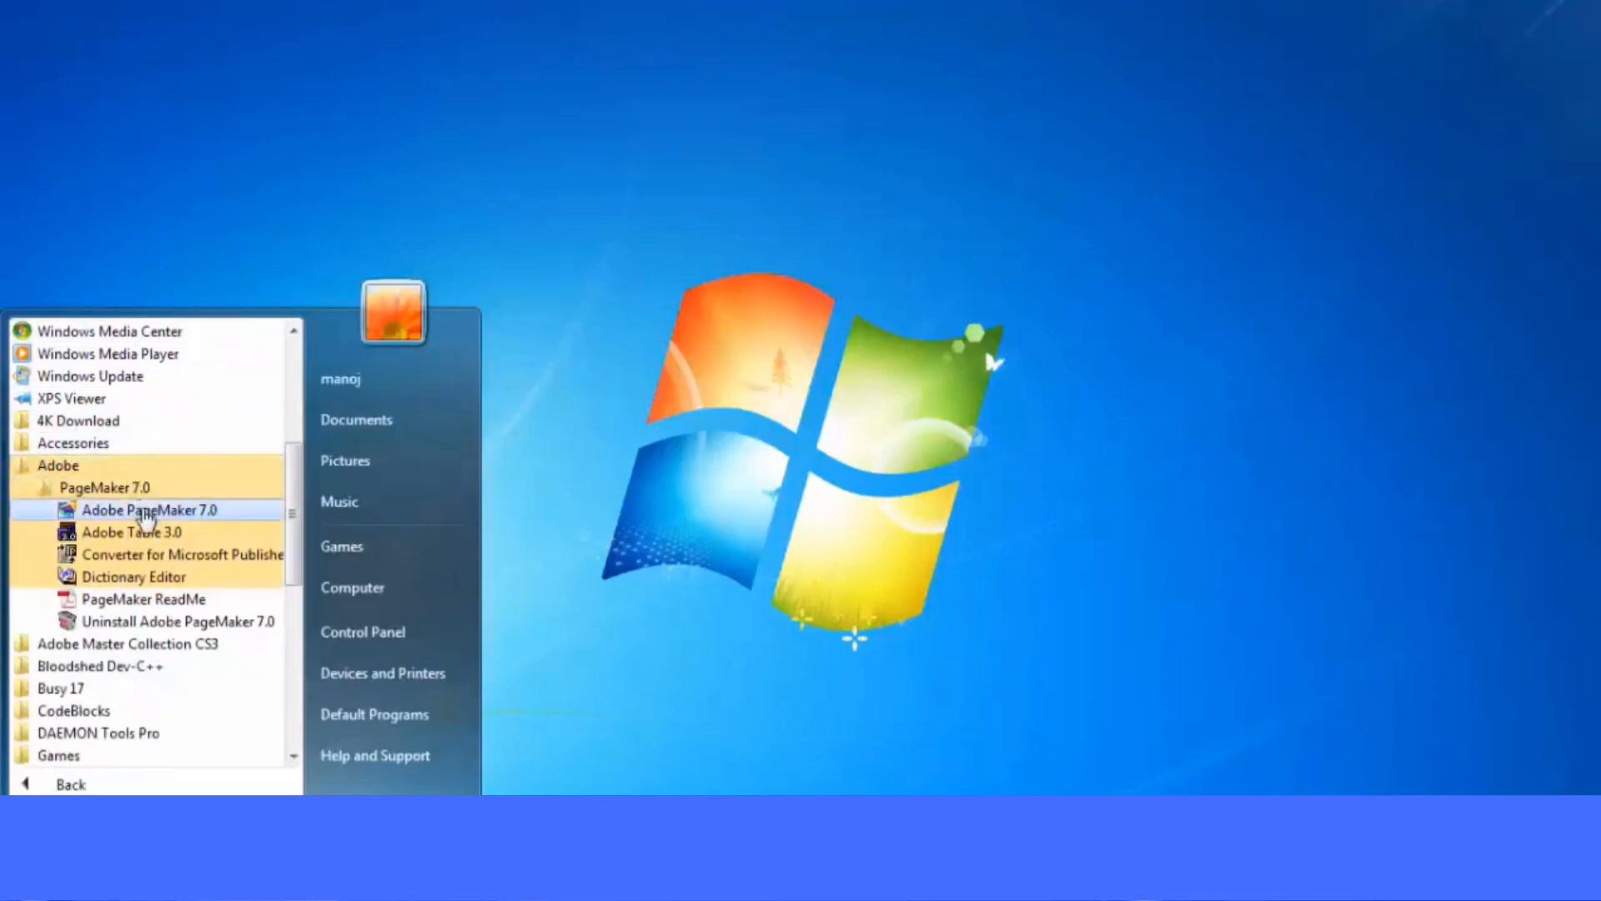
click(146, 512)
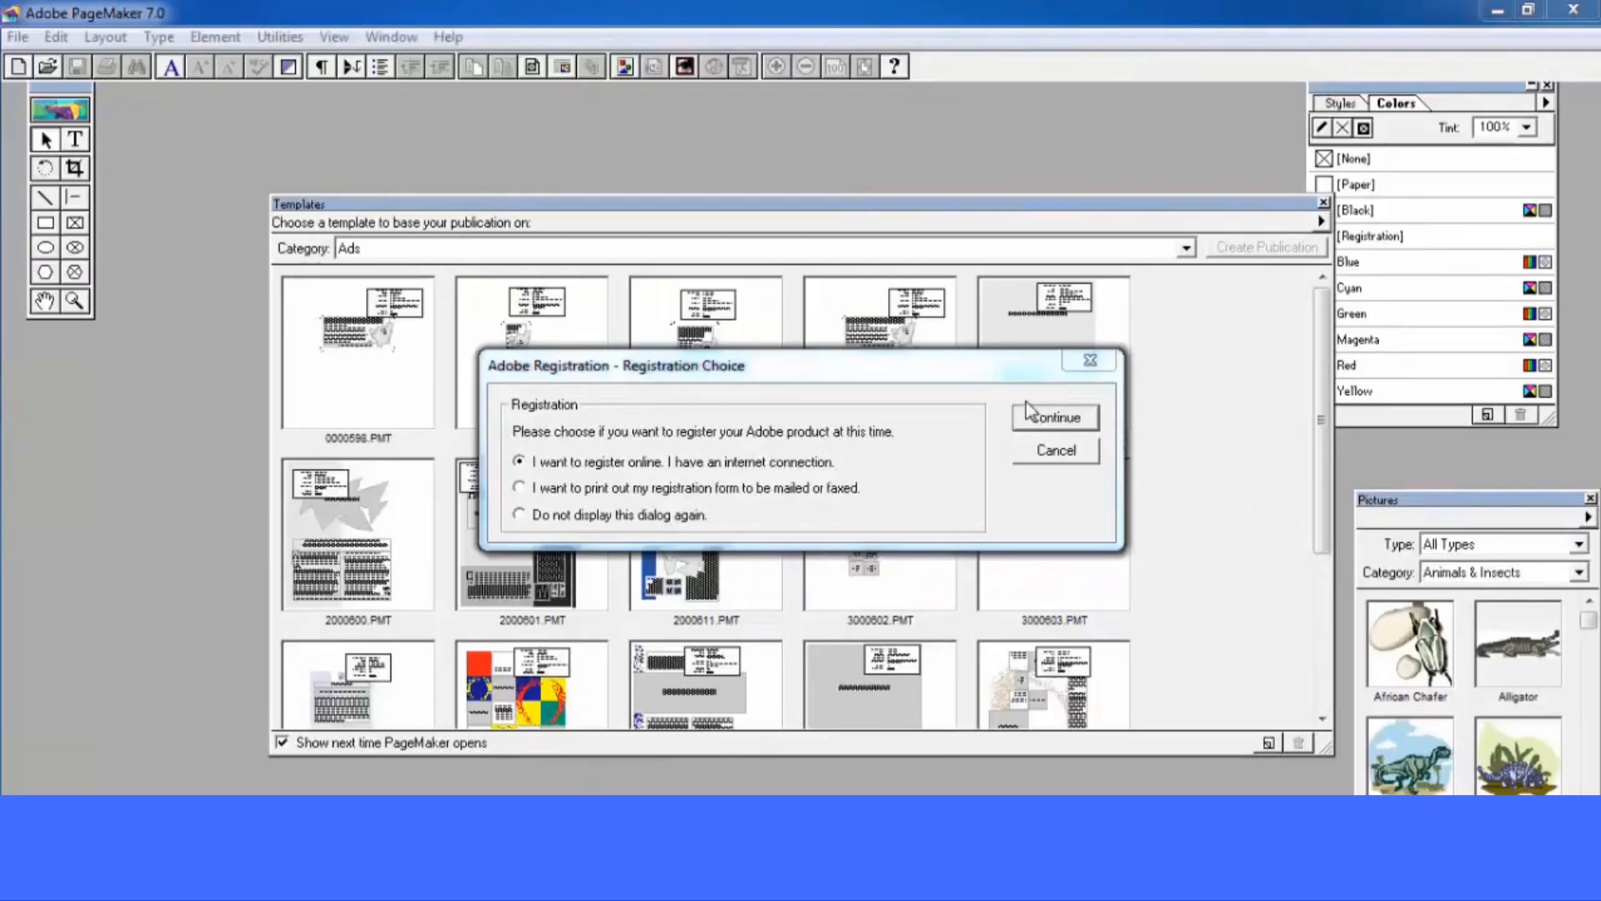
Choose not to display the Adobe registration dialog again and dismiss the startup dialogs
click(576, 516)
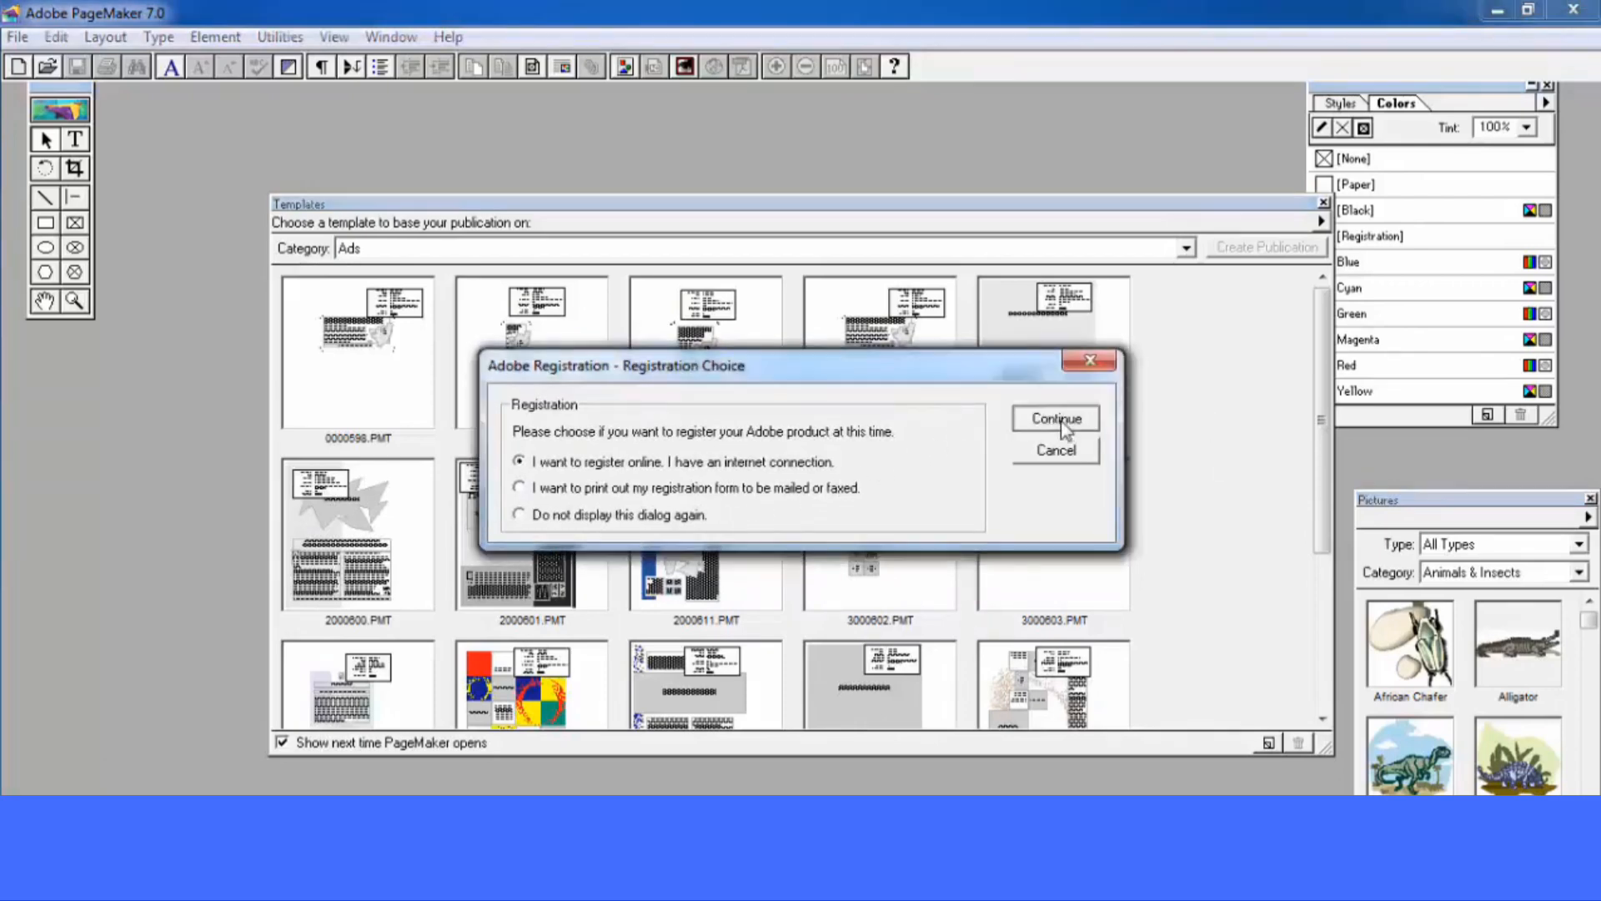
click(612, 515)
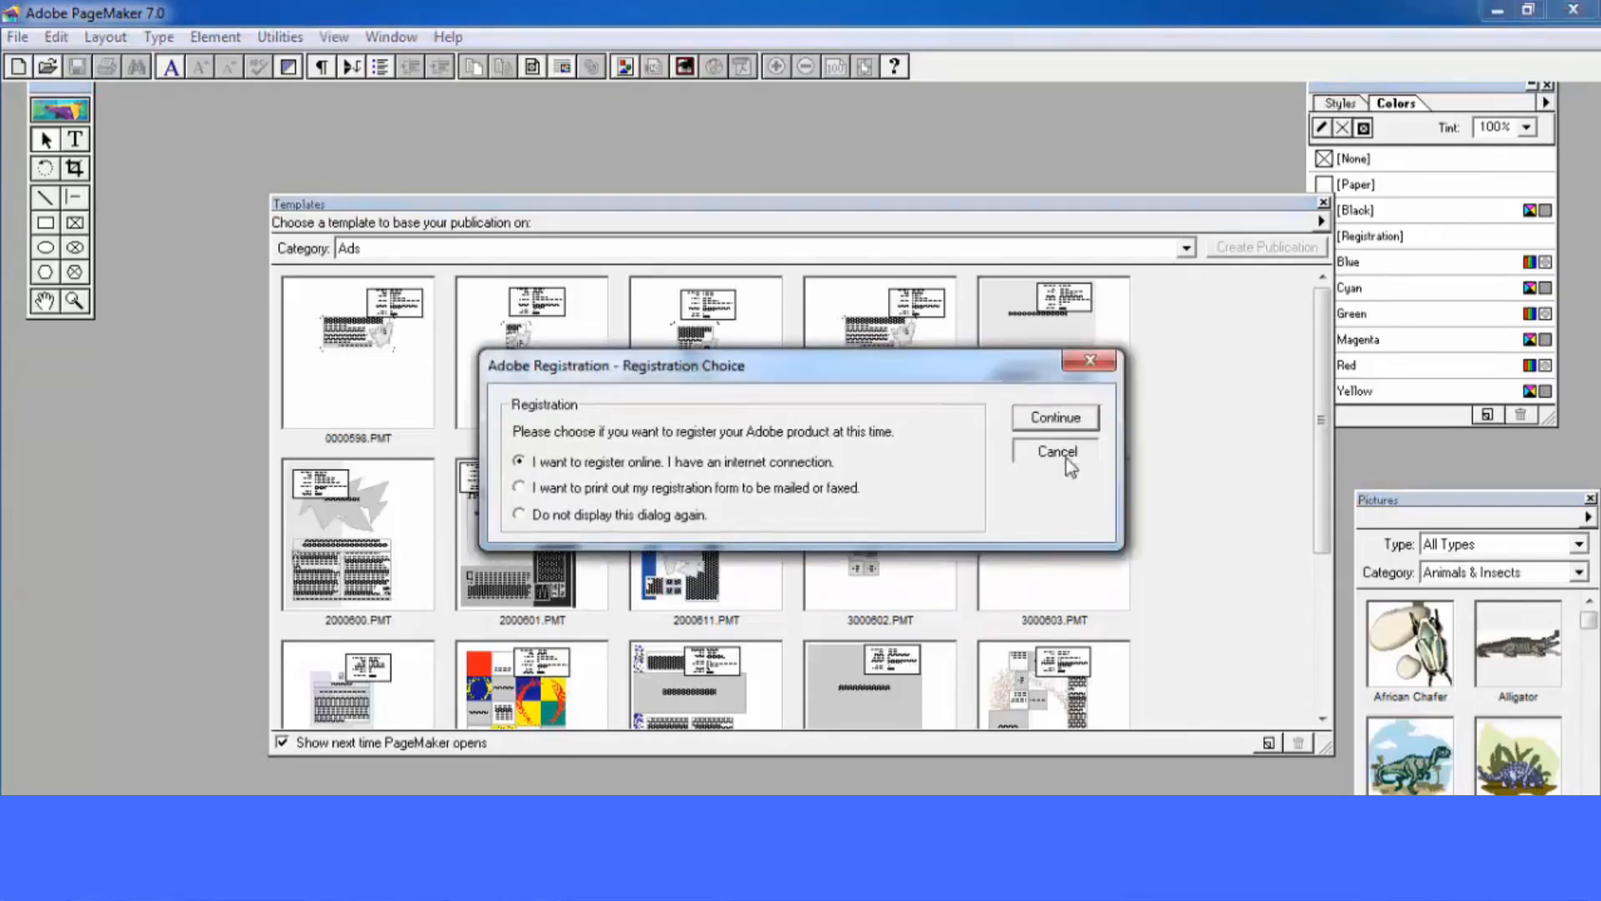
click(613, 515)
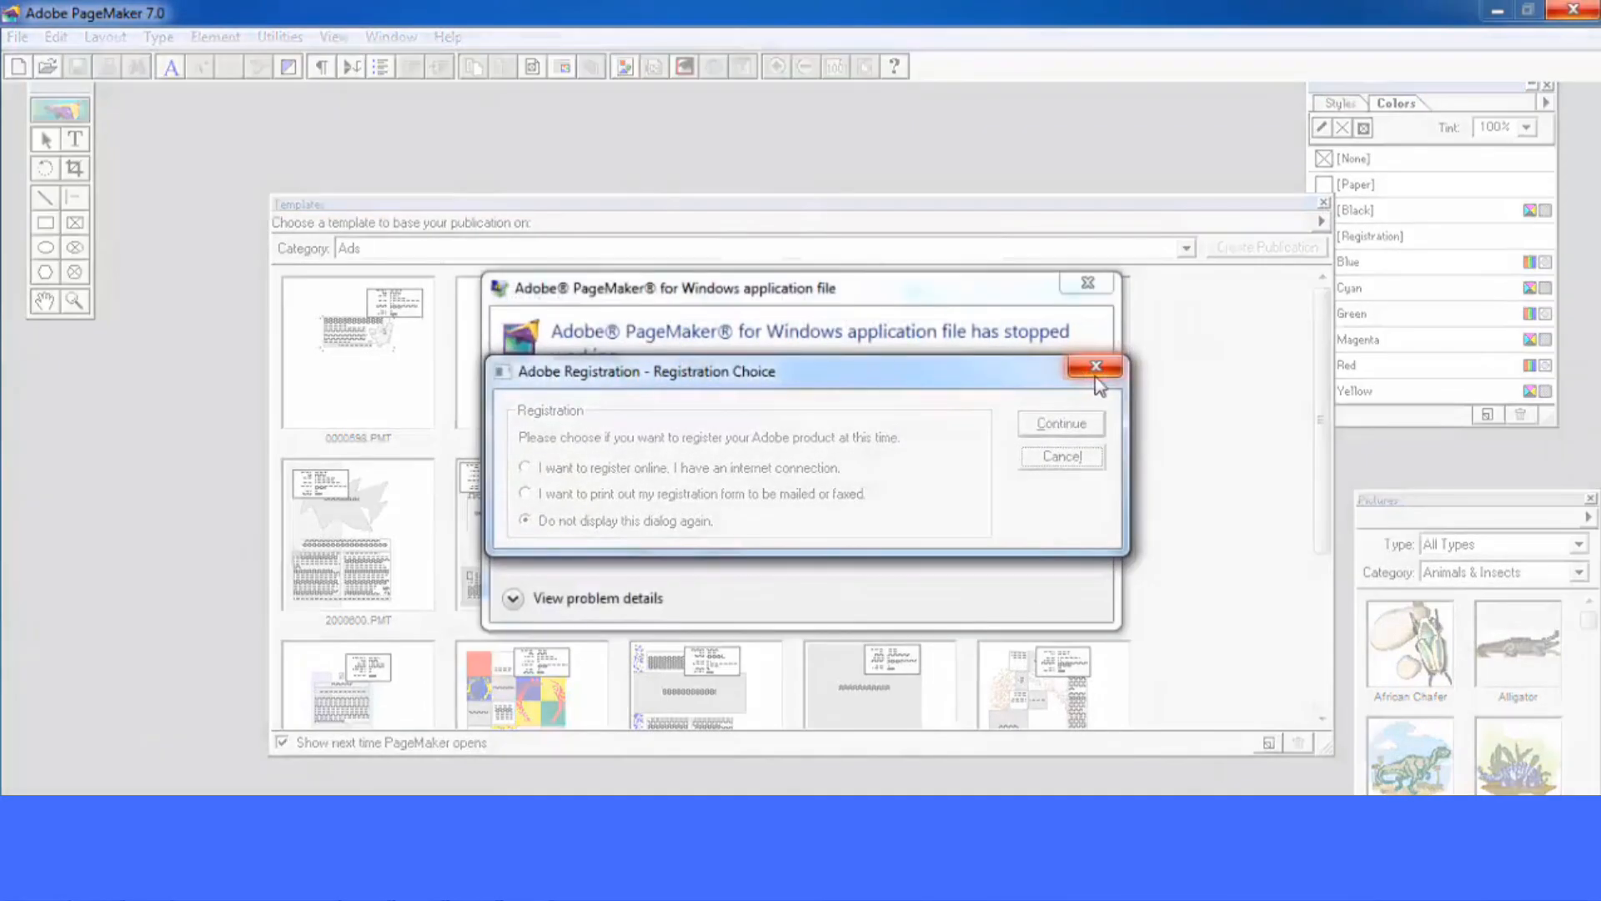
click(1087, 372)
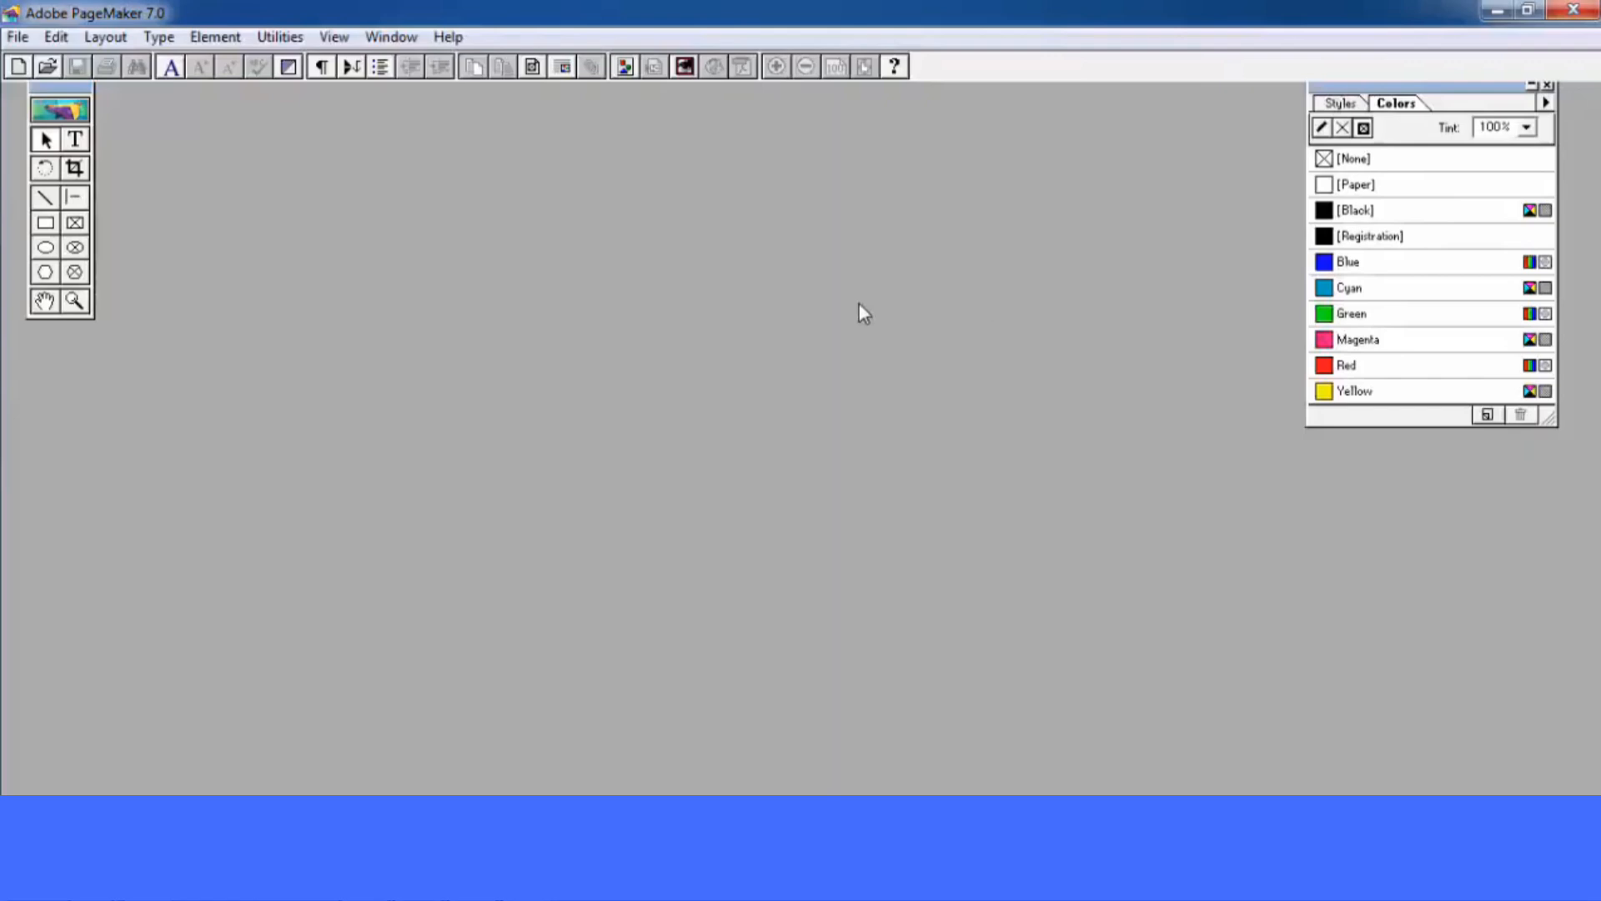
Start a new publication and set its page size to A4
key(ctrl+n)
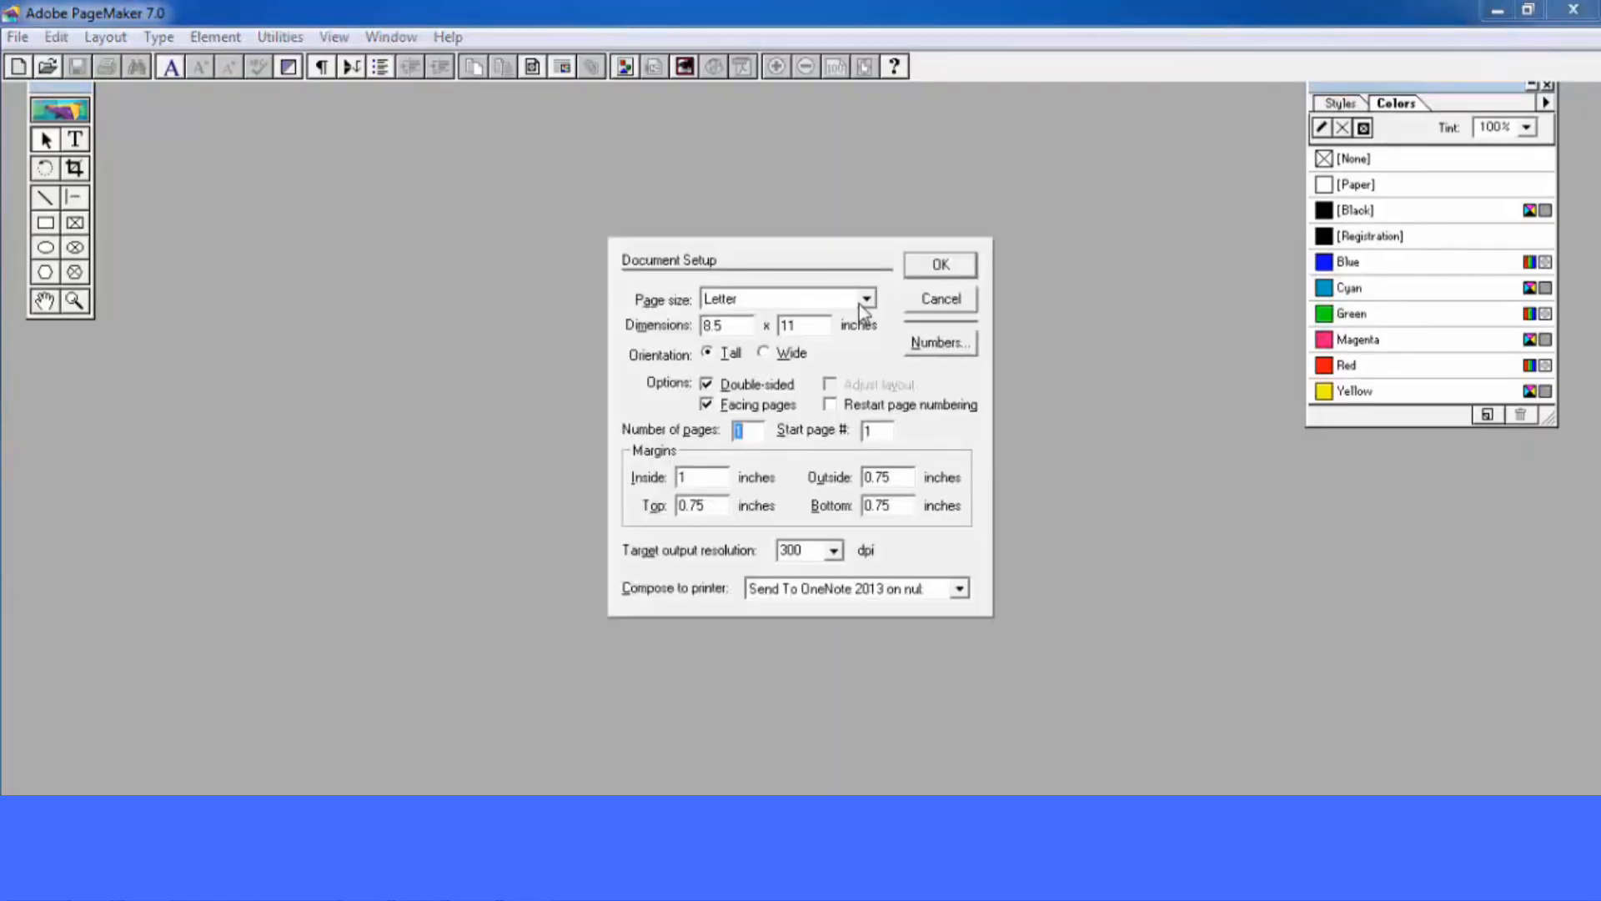
click(788, 297)
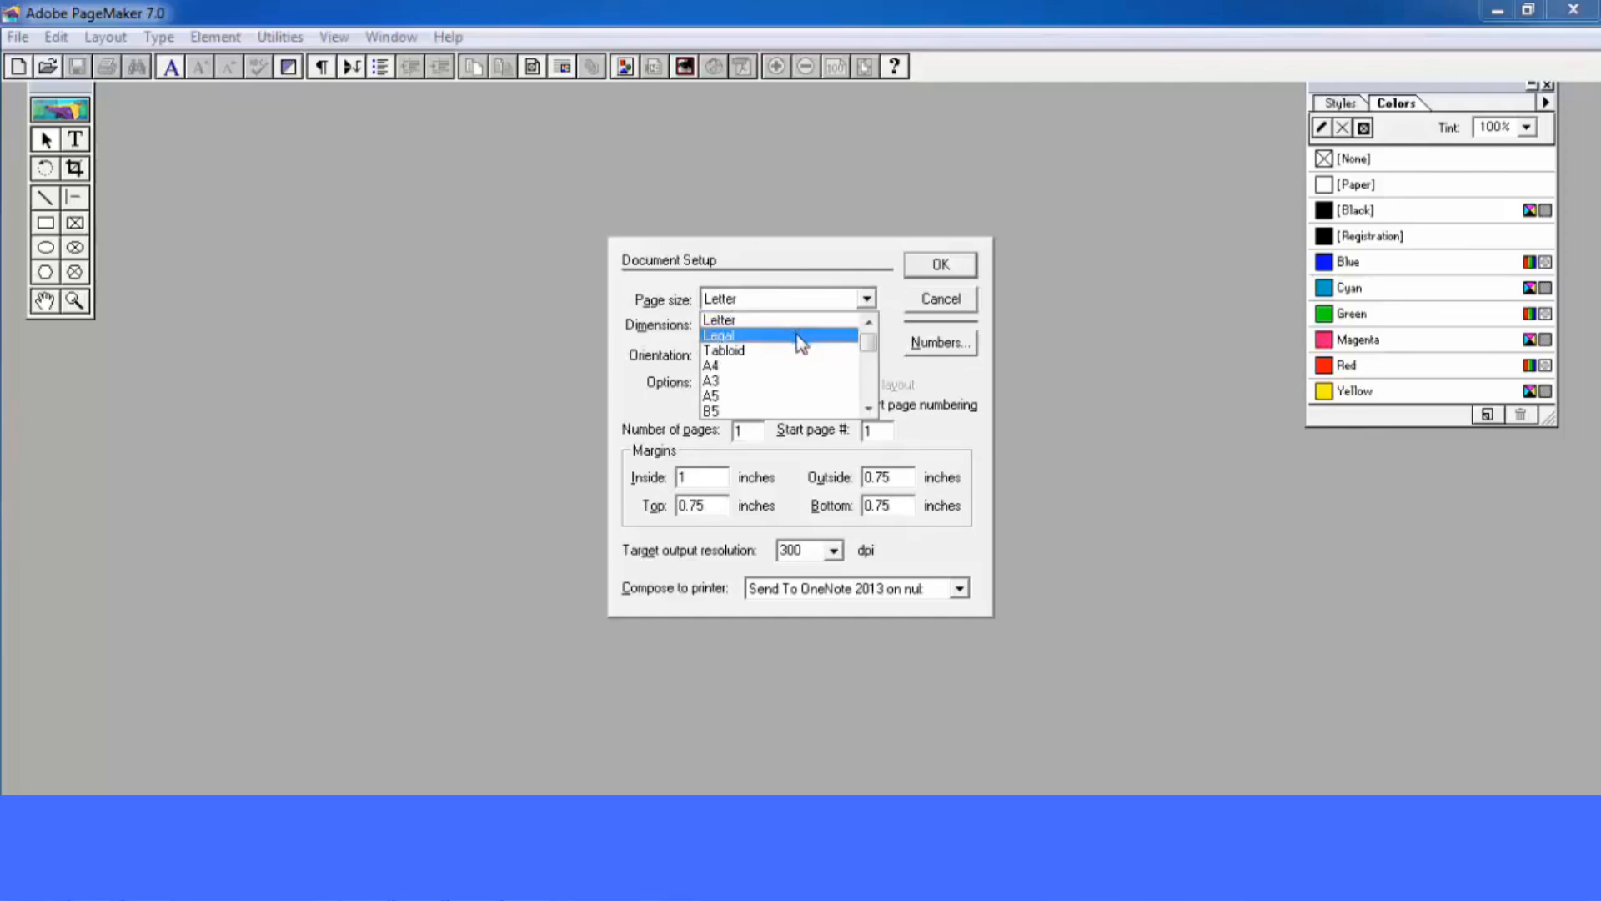
click(757, 367)
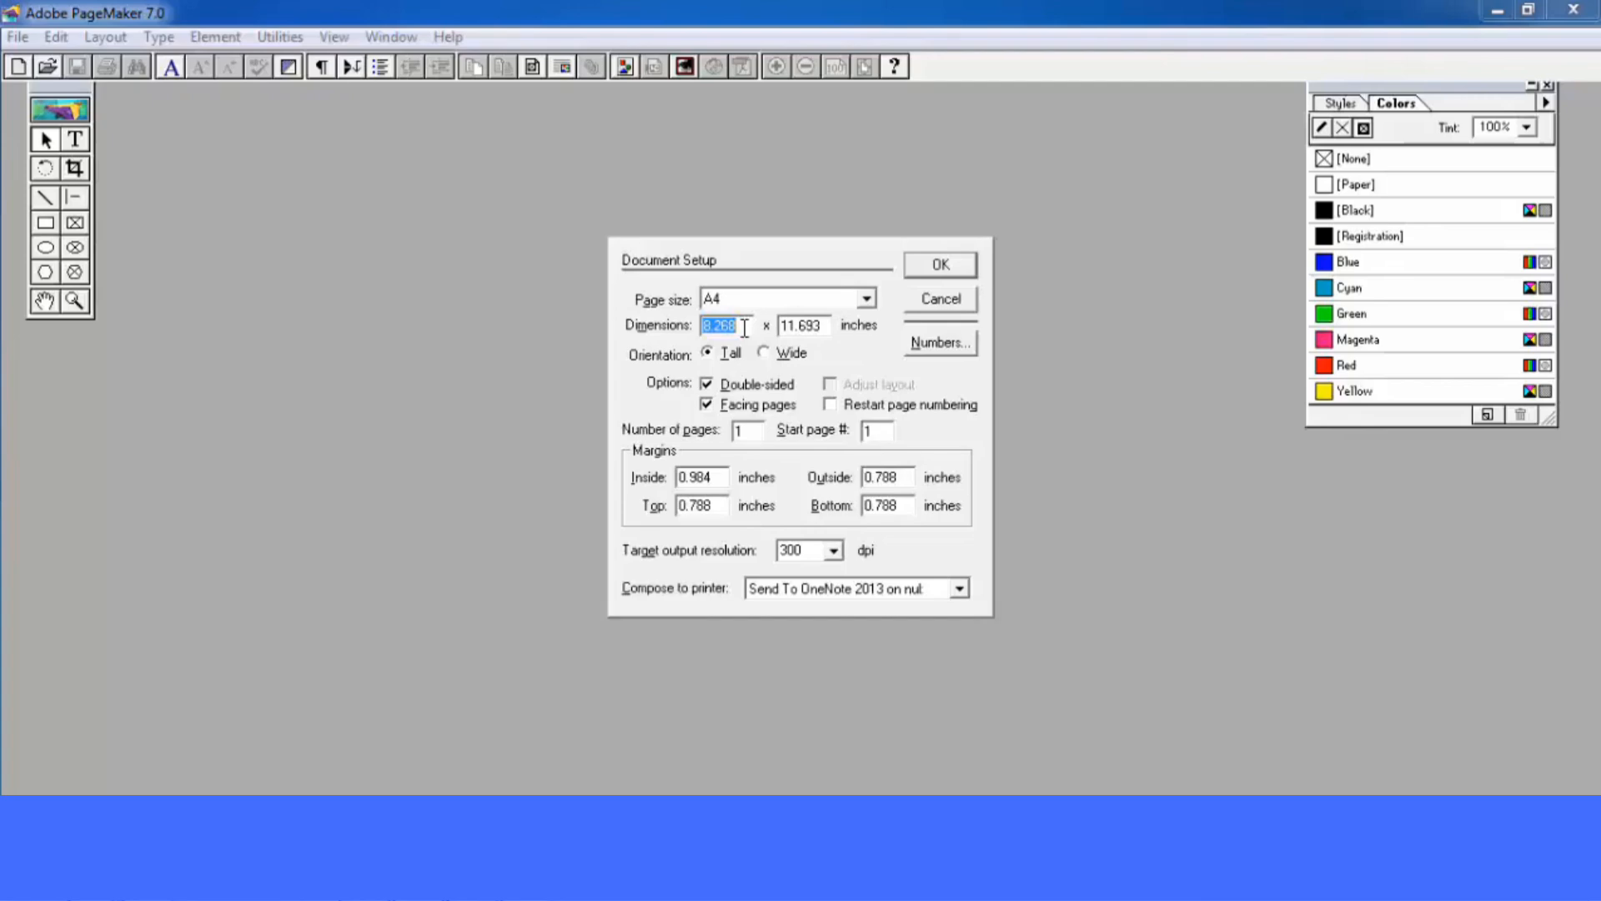
Switch the page orientation between Wide and Tall to compare them, ending on Tall
click(775, 357)
click(730, 354)
click(776, 356)
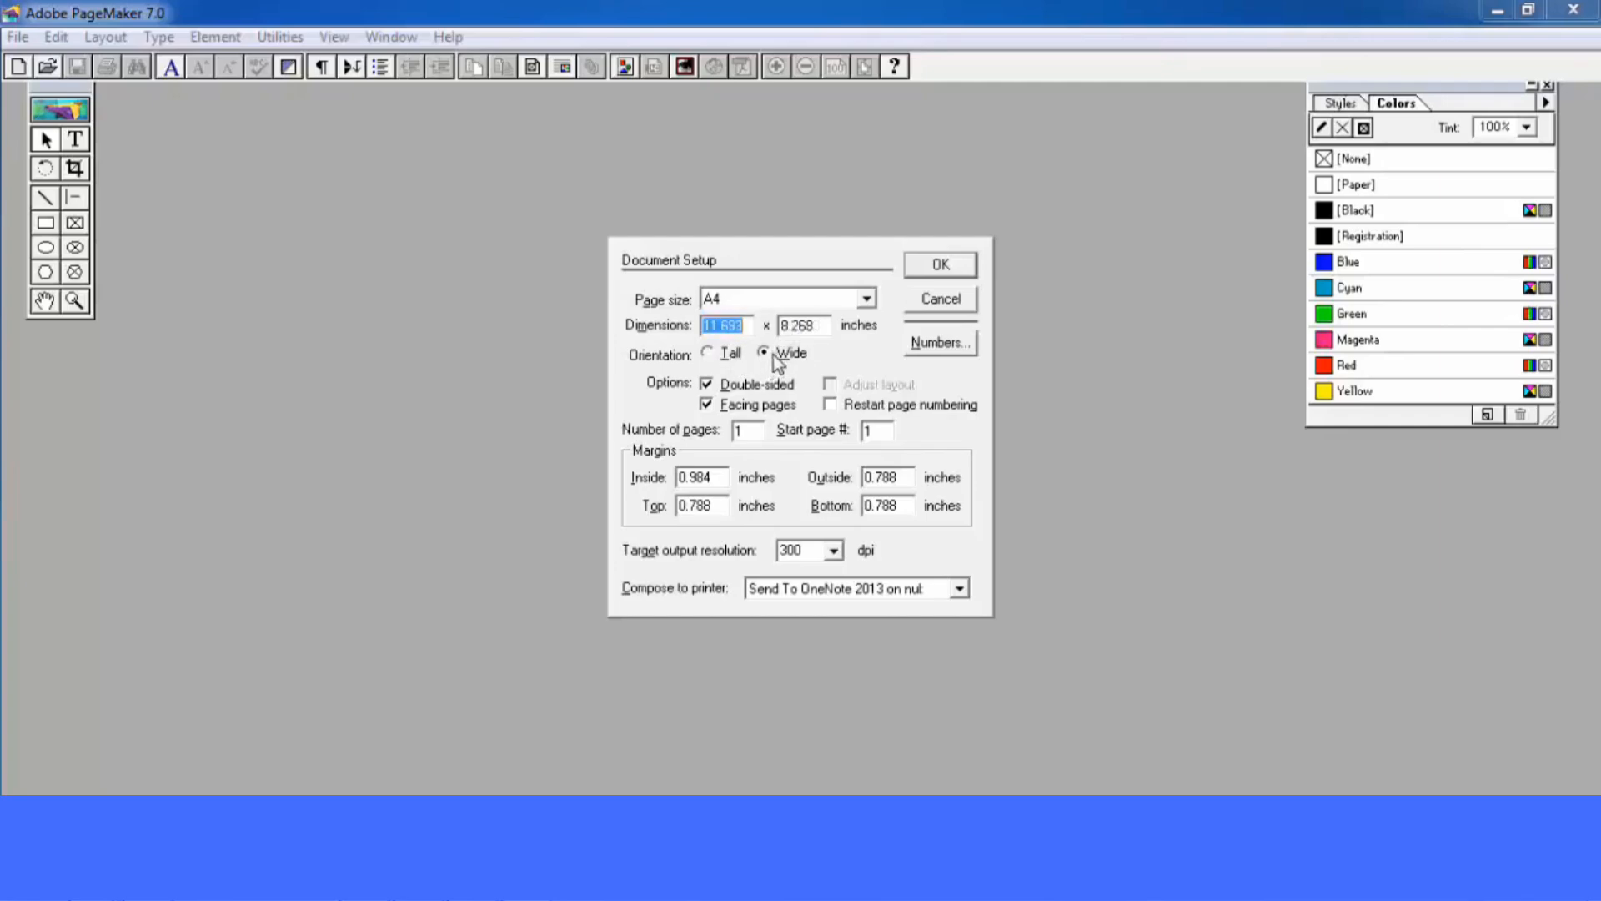
click(729, 356)
click(784, 358)
click(727, 357)
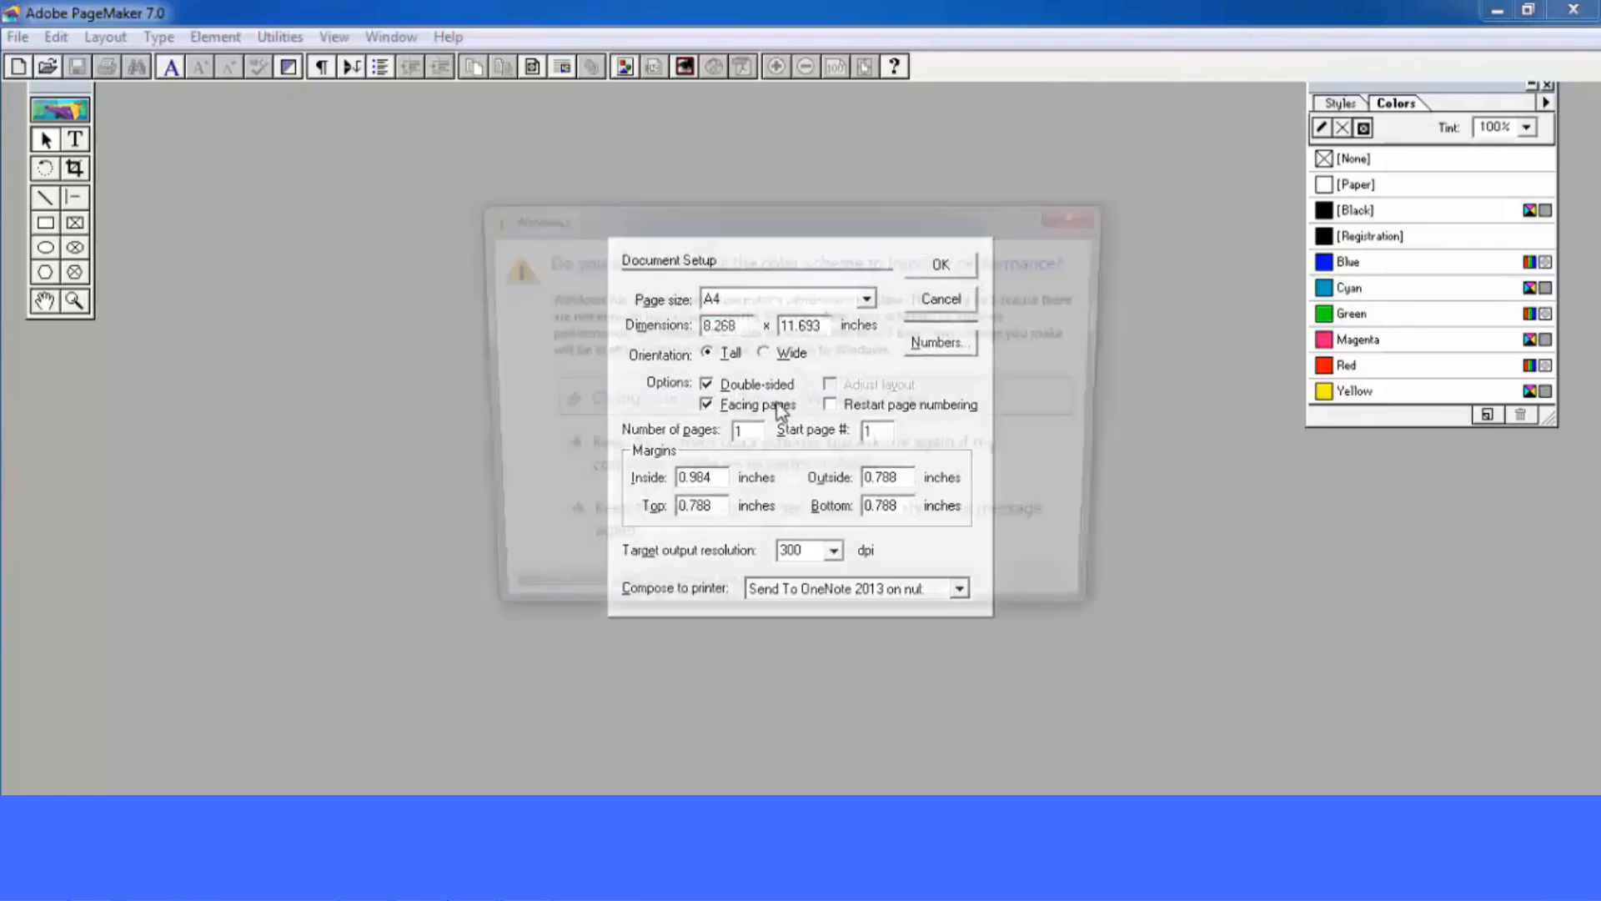
Turn off double-sided pages and set the number of pages to 15
click(779, 410)
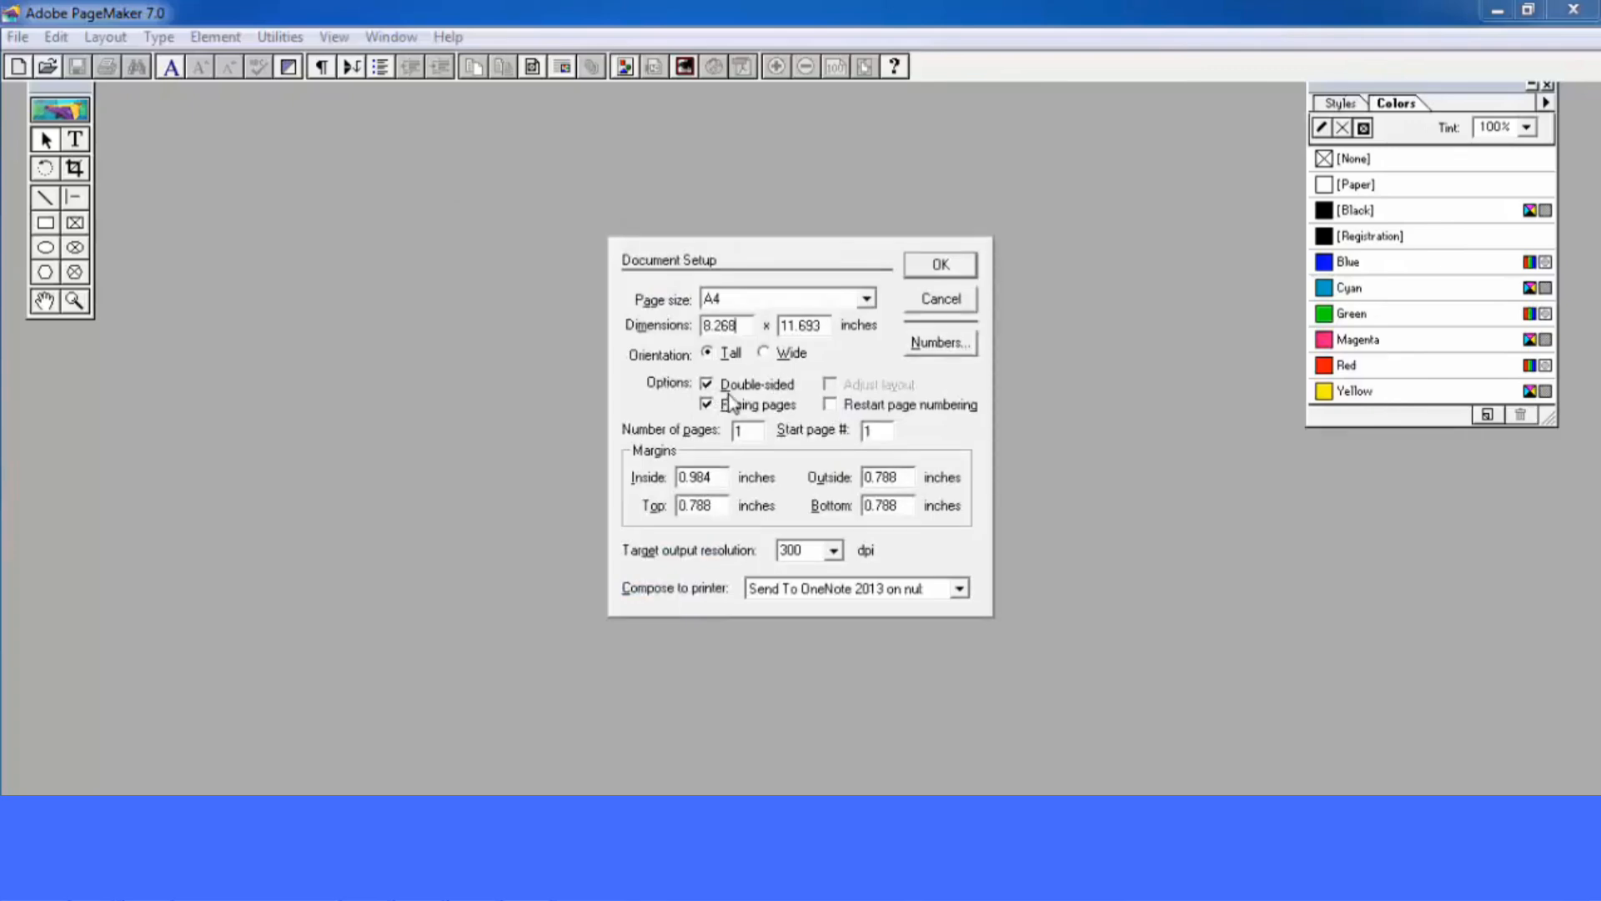
click(762, 392)
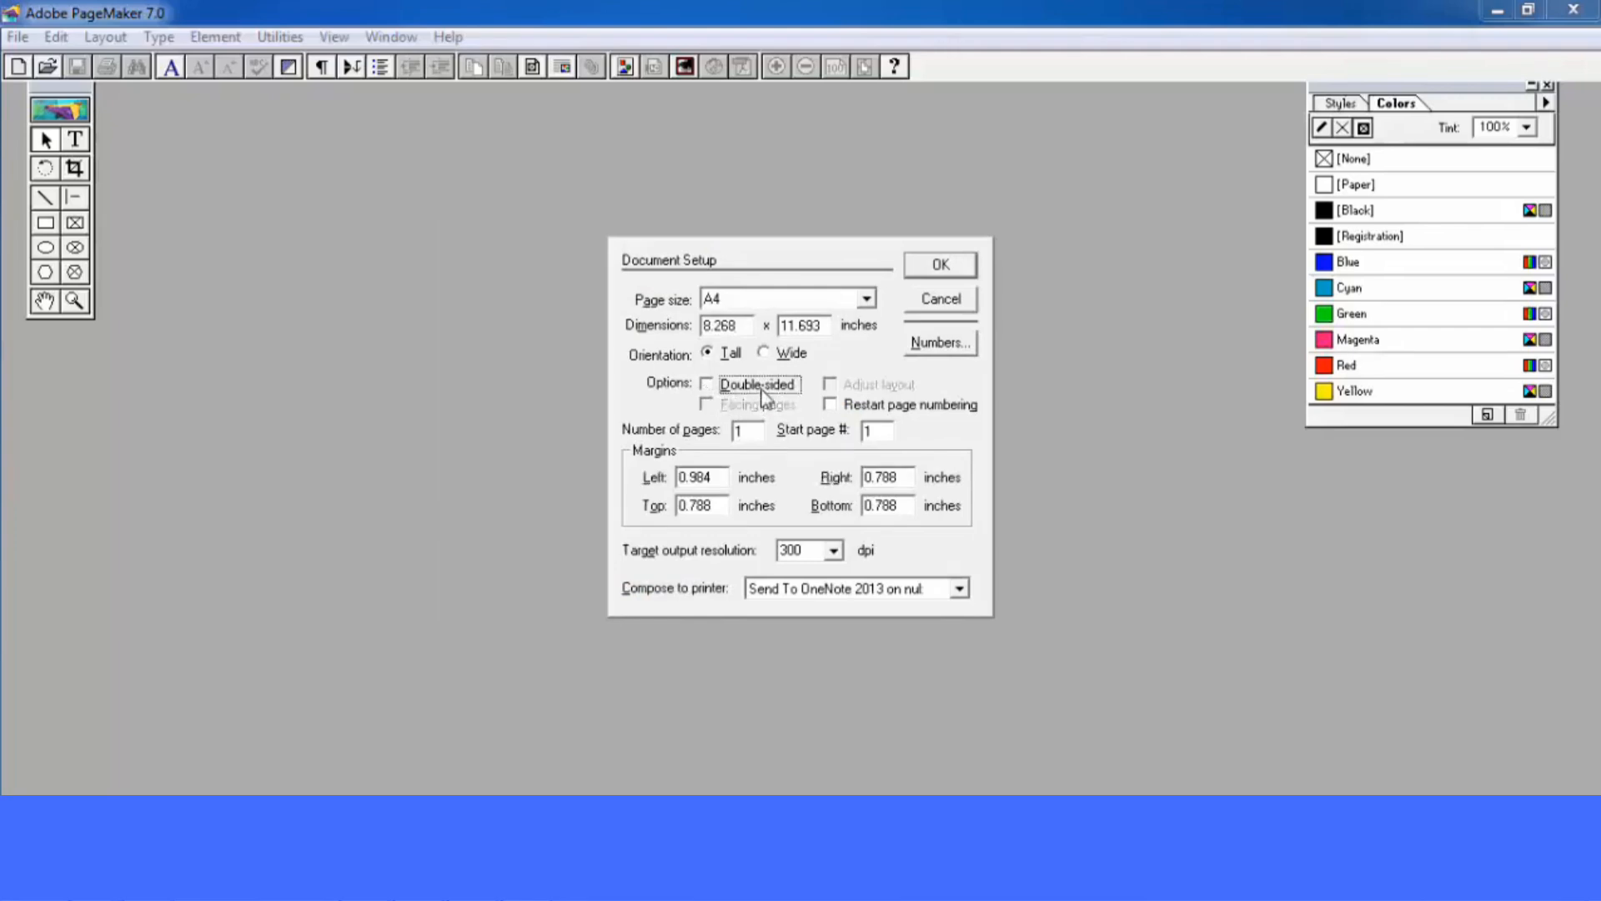
drag(754, 432, 700, 443)
text(15)
Set the left, top, right and bottom margins to 1 inch each
drag(716, 477, 676, 505)
text(11)
drag(911, 477, 820, 513)
text(11)
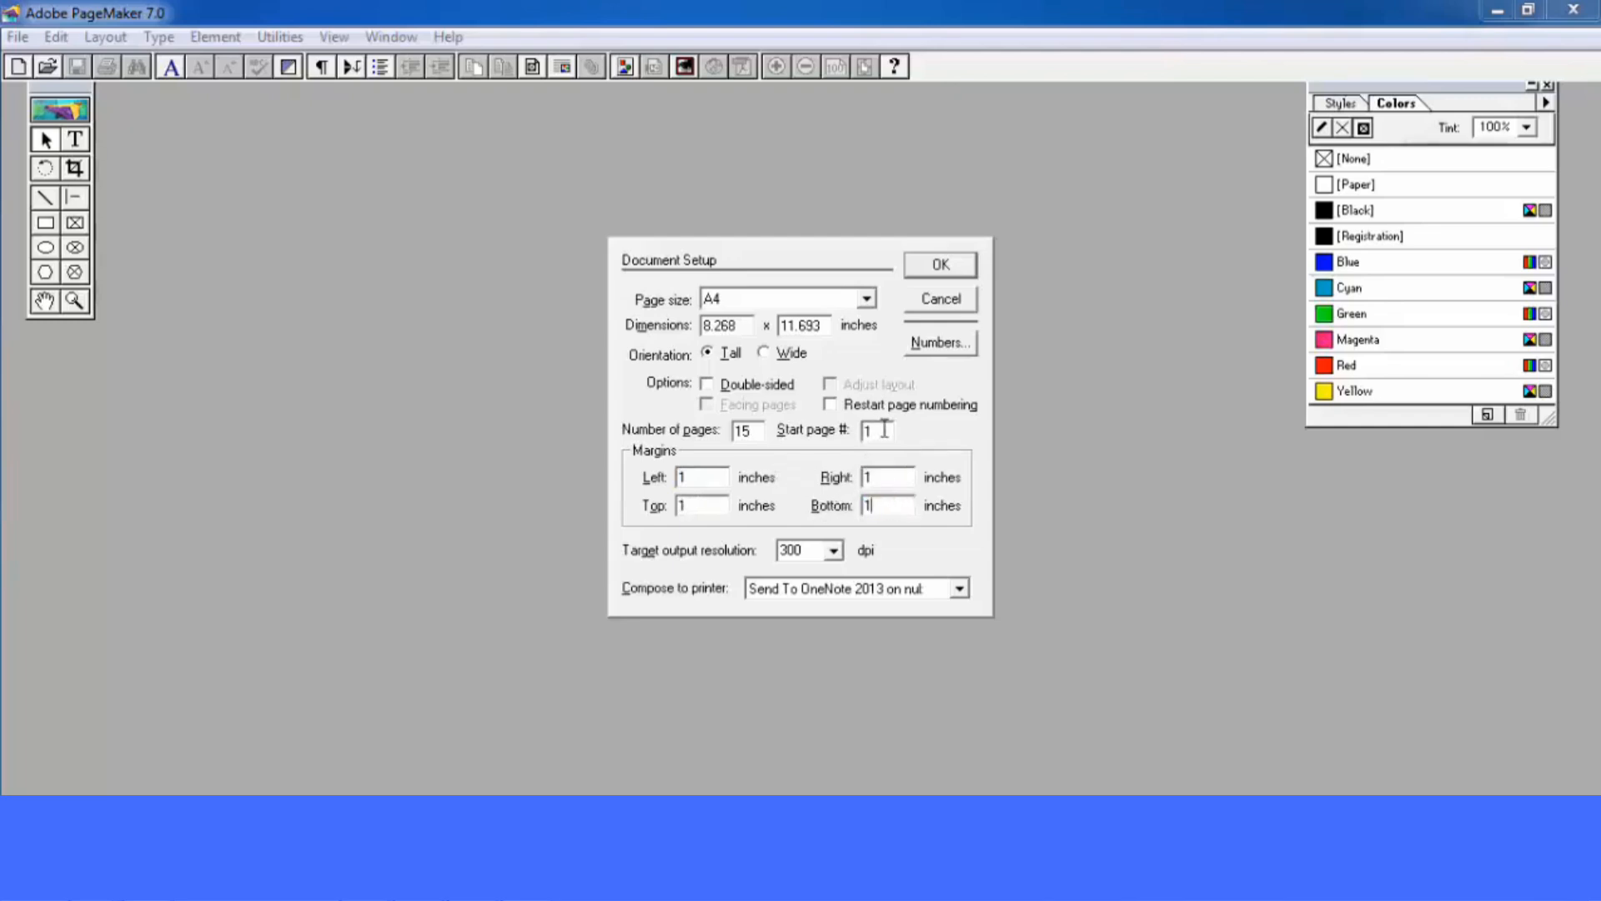
Set the start page number to 5 with a 300 dpi target output resolution, and create the publication
drag(884, 429, 859, 429)
text(5)
click(834, 551)
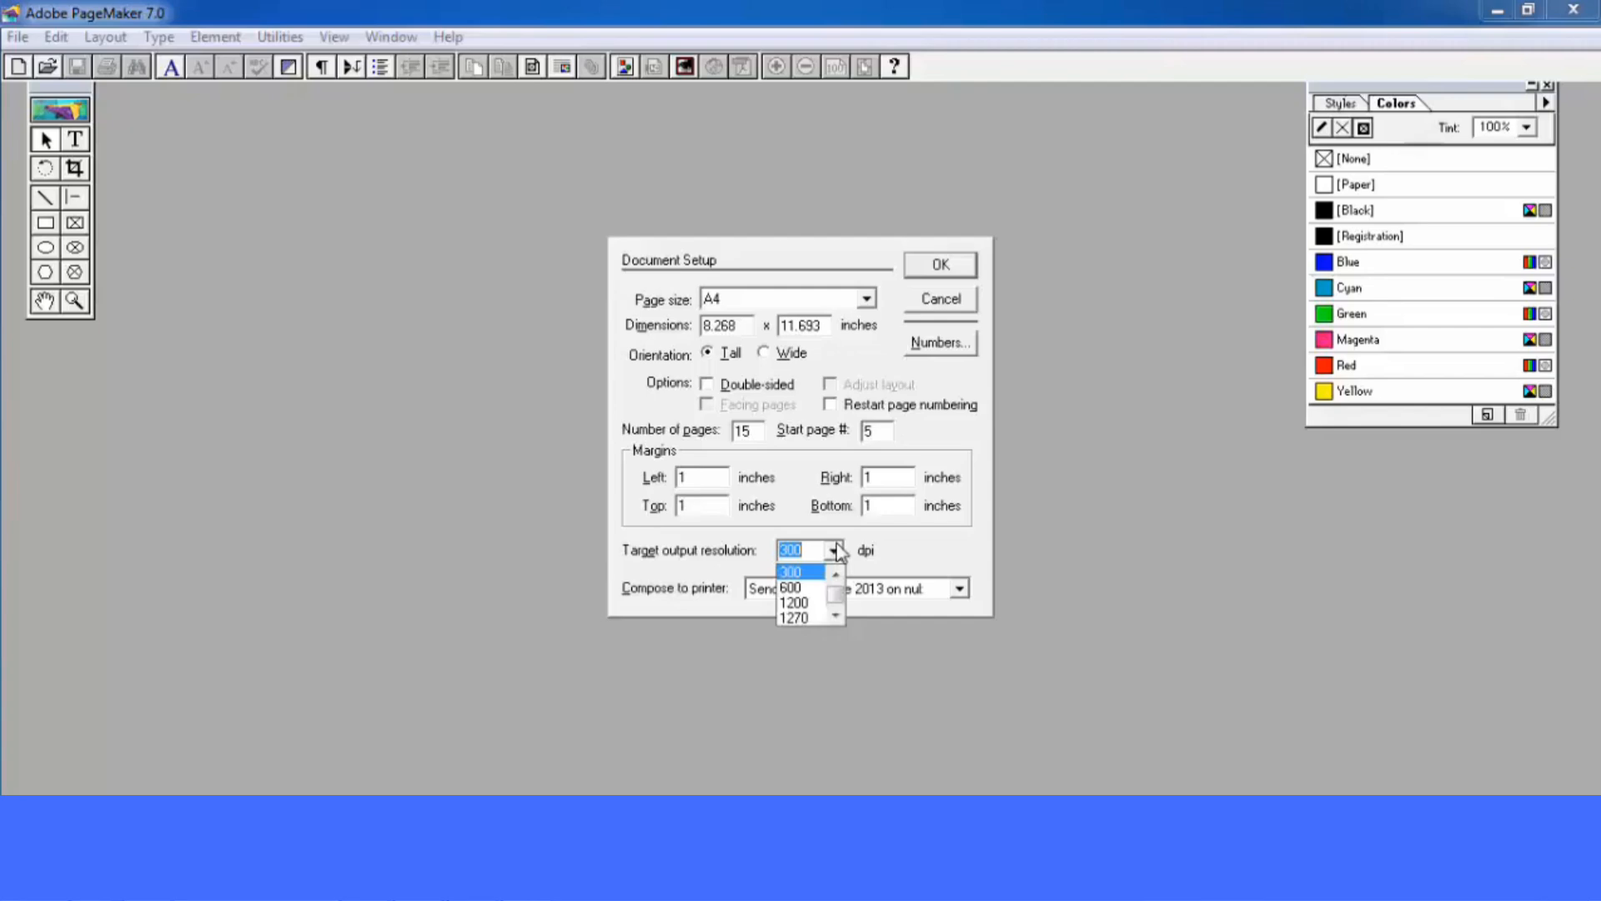
click(809, 576)
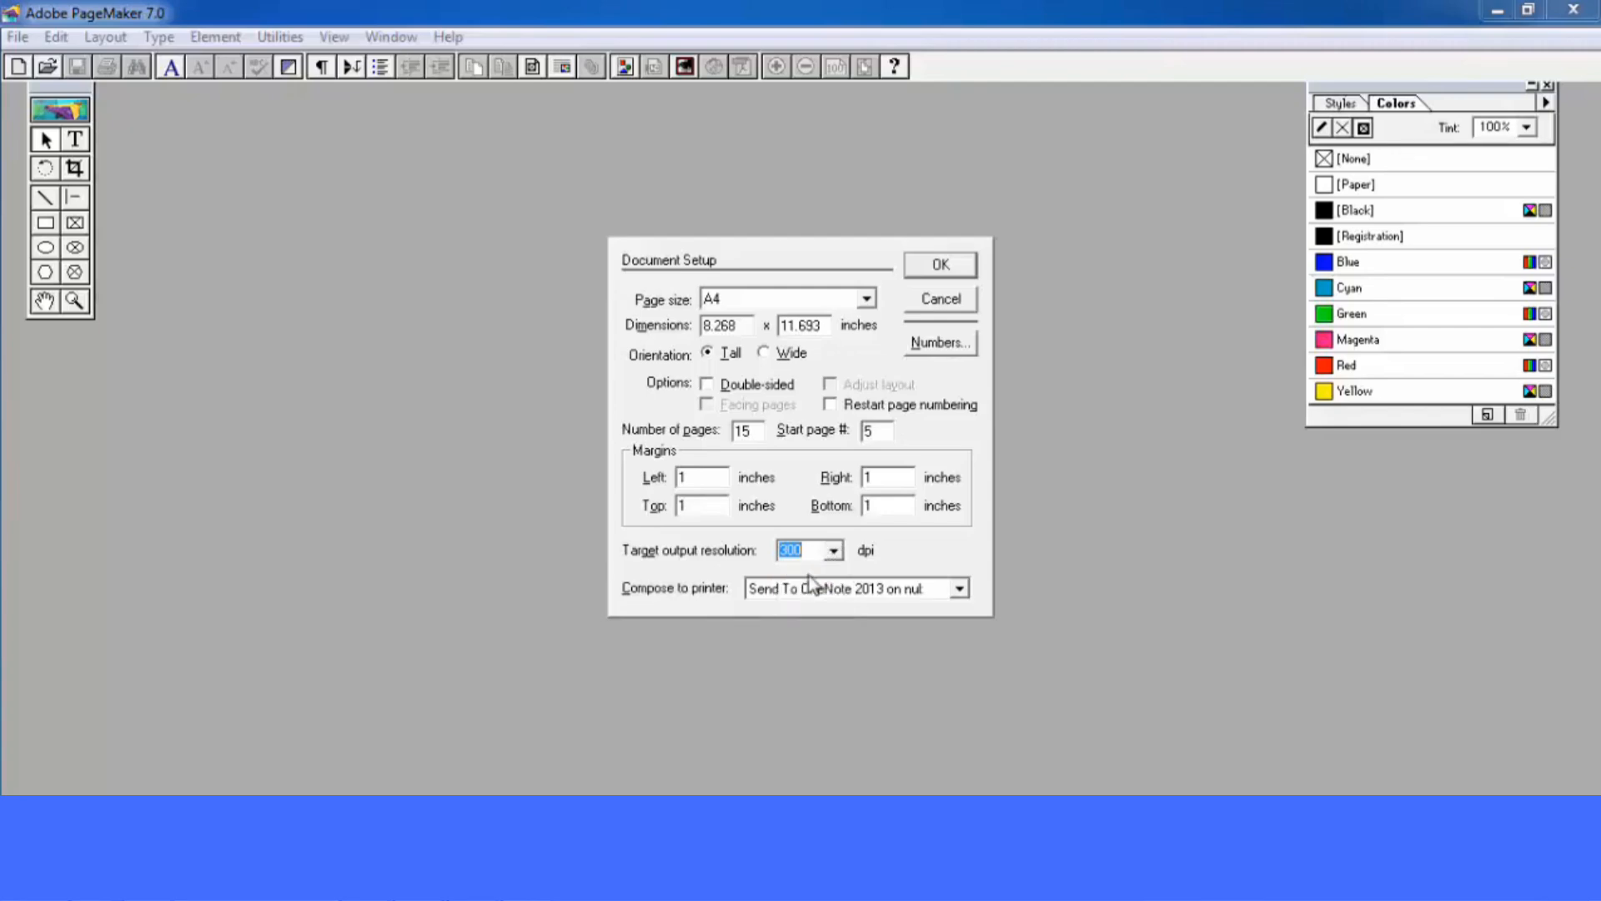
click(944, 265)
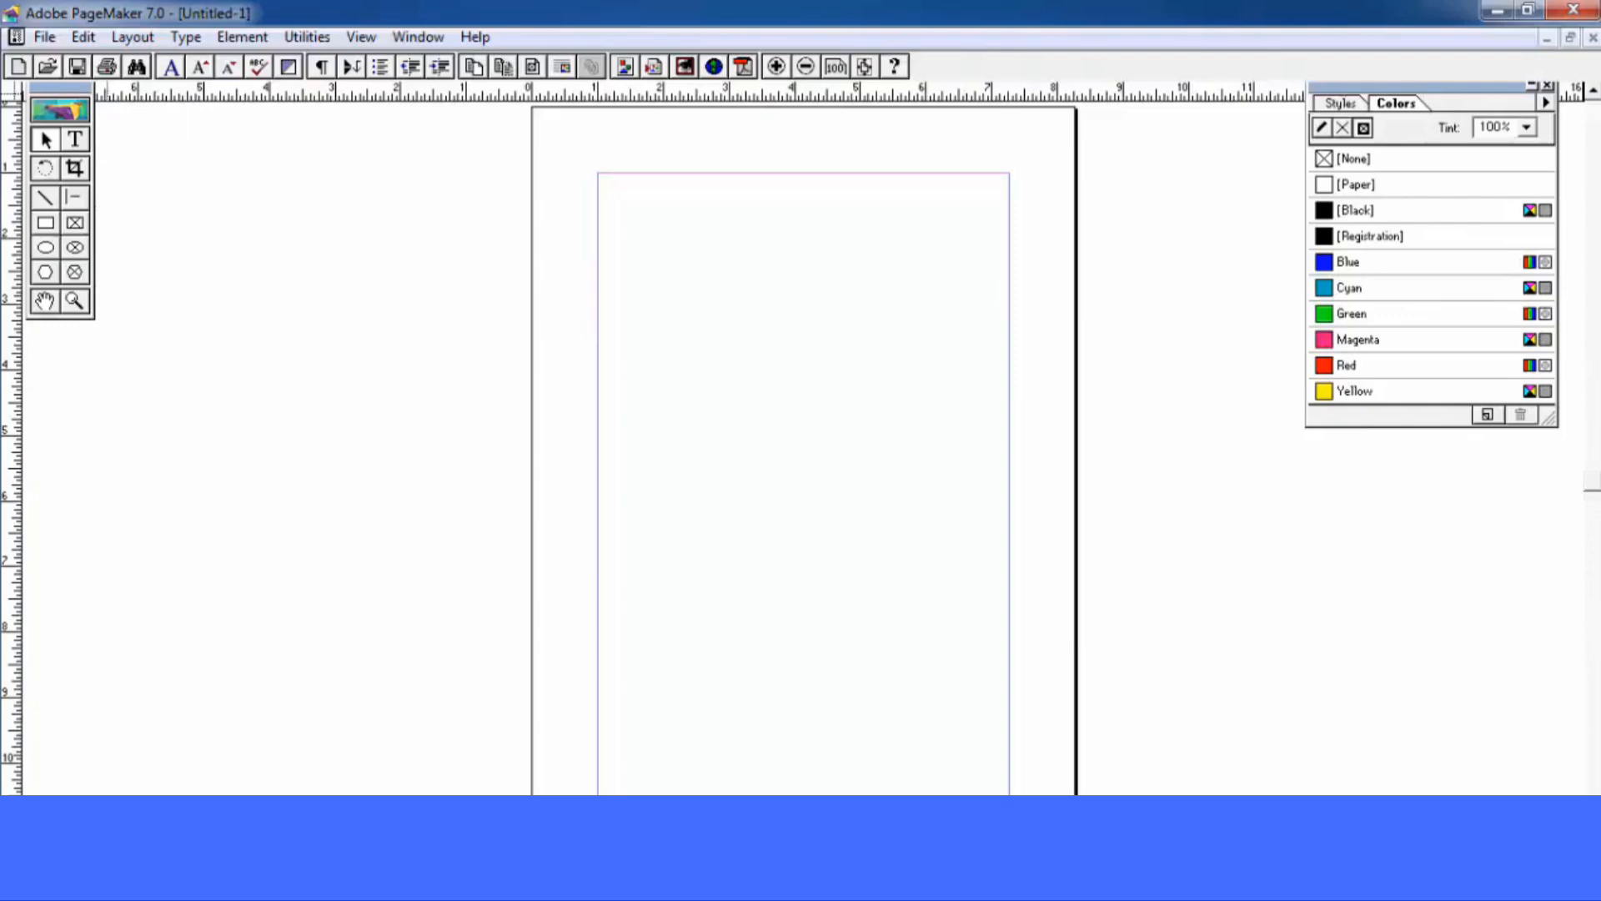
Draw a test rectangle in the upper half of the page and delete it
click(46, 223)
drag(684, 302, 913, 474)
key(Delete)
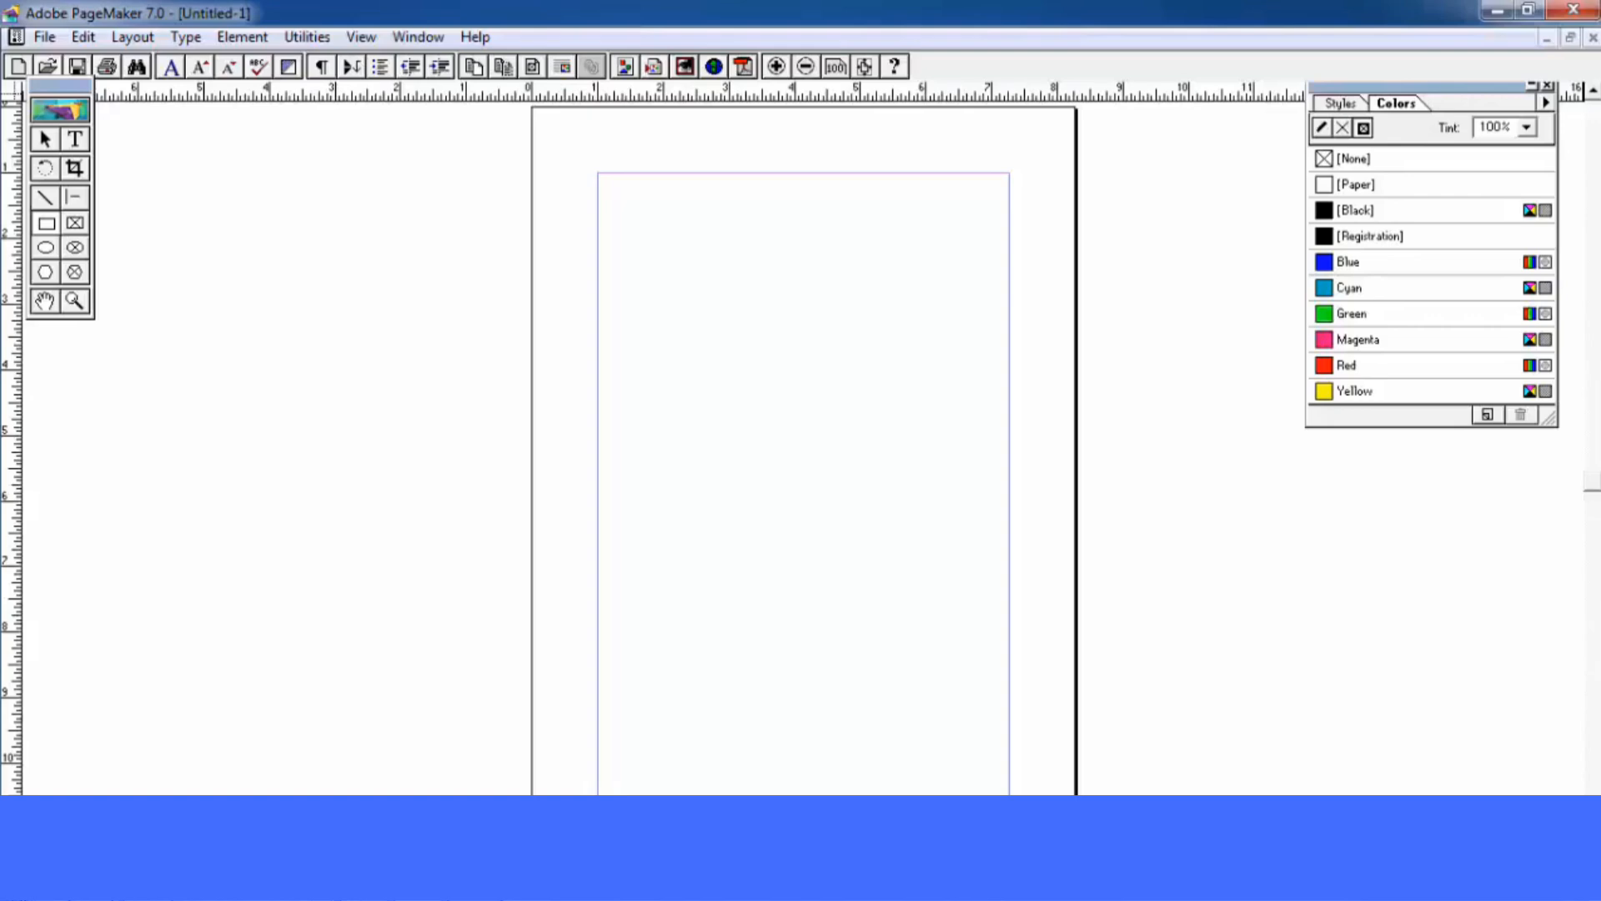
Draw a hexagon about 3 inches wide and 2.4 inches high in the page's upper half, then delete it
click(46, 223)
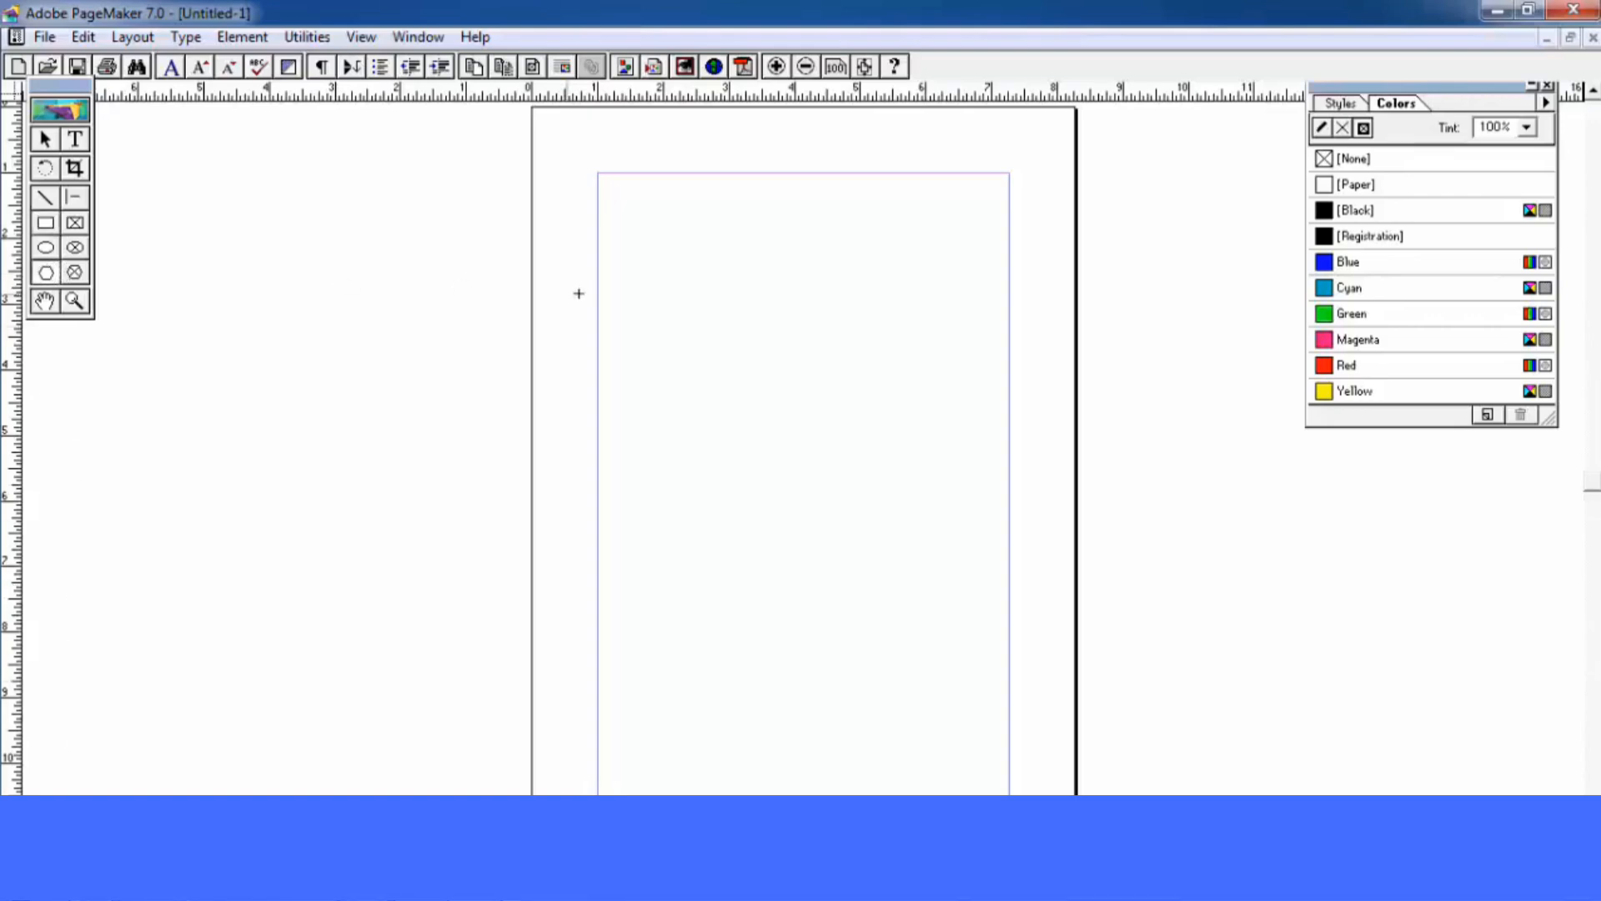
drag(688, 285, 887, 445)
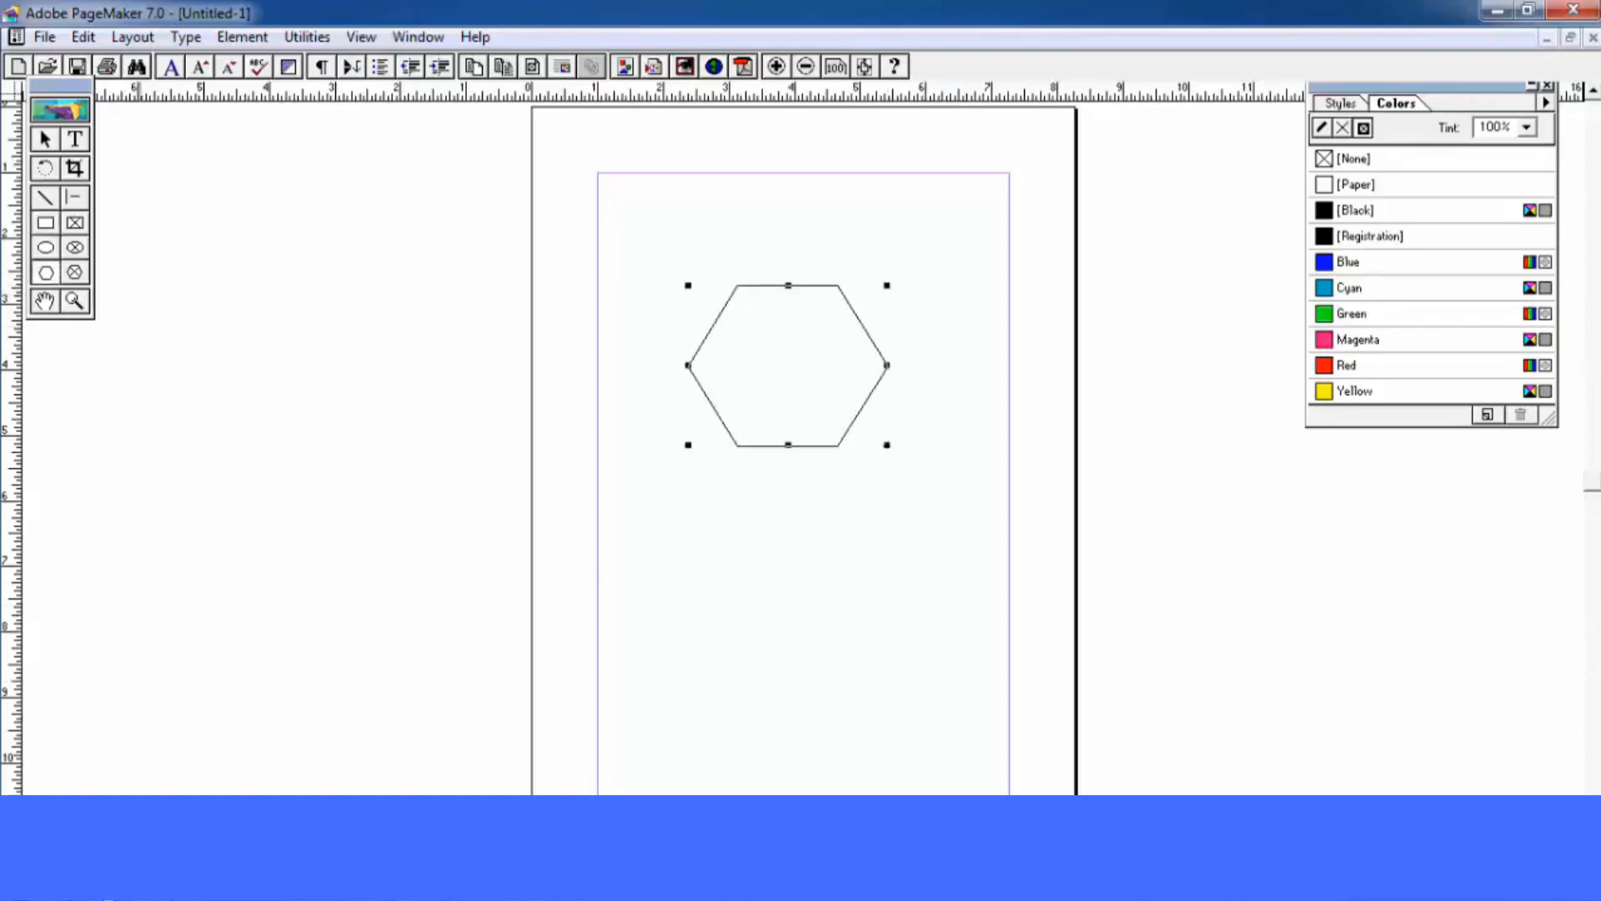
click(887, 445)
key(shift+F2)
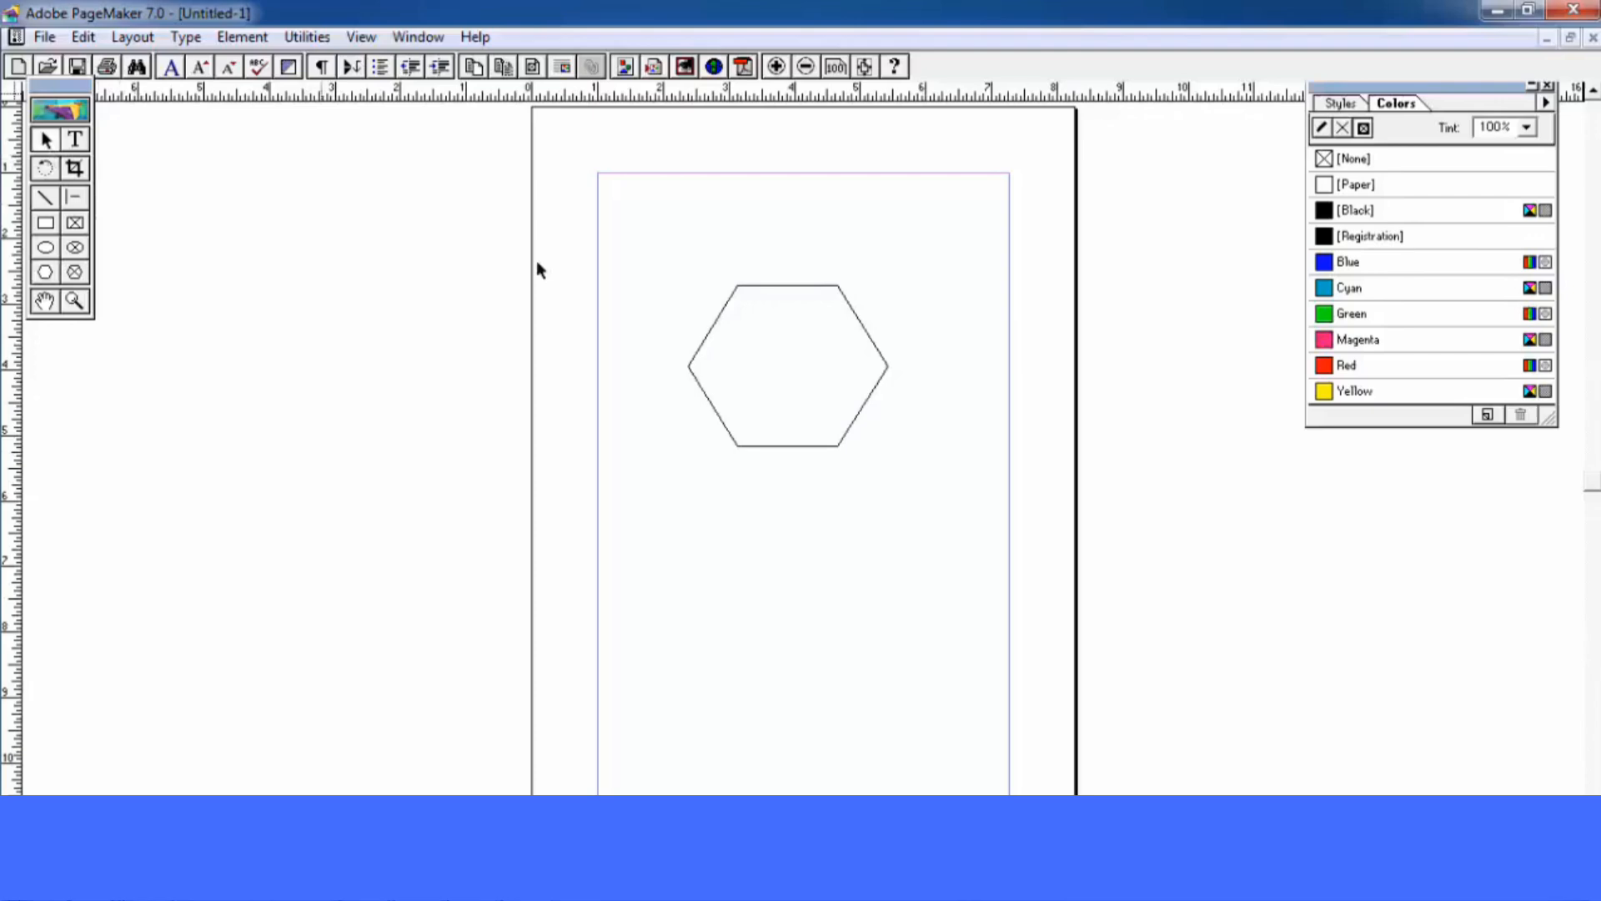
click(770, 287)
key(Delete)
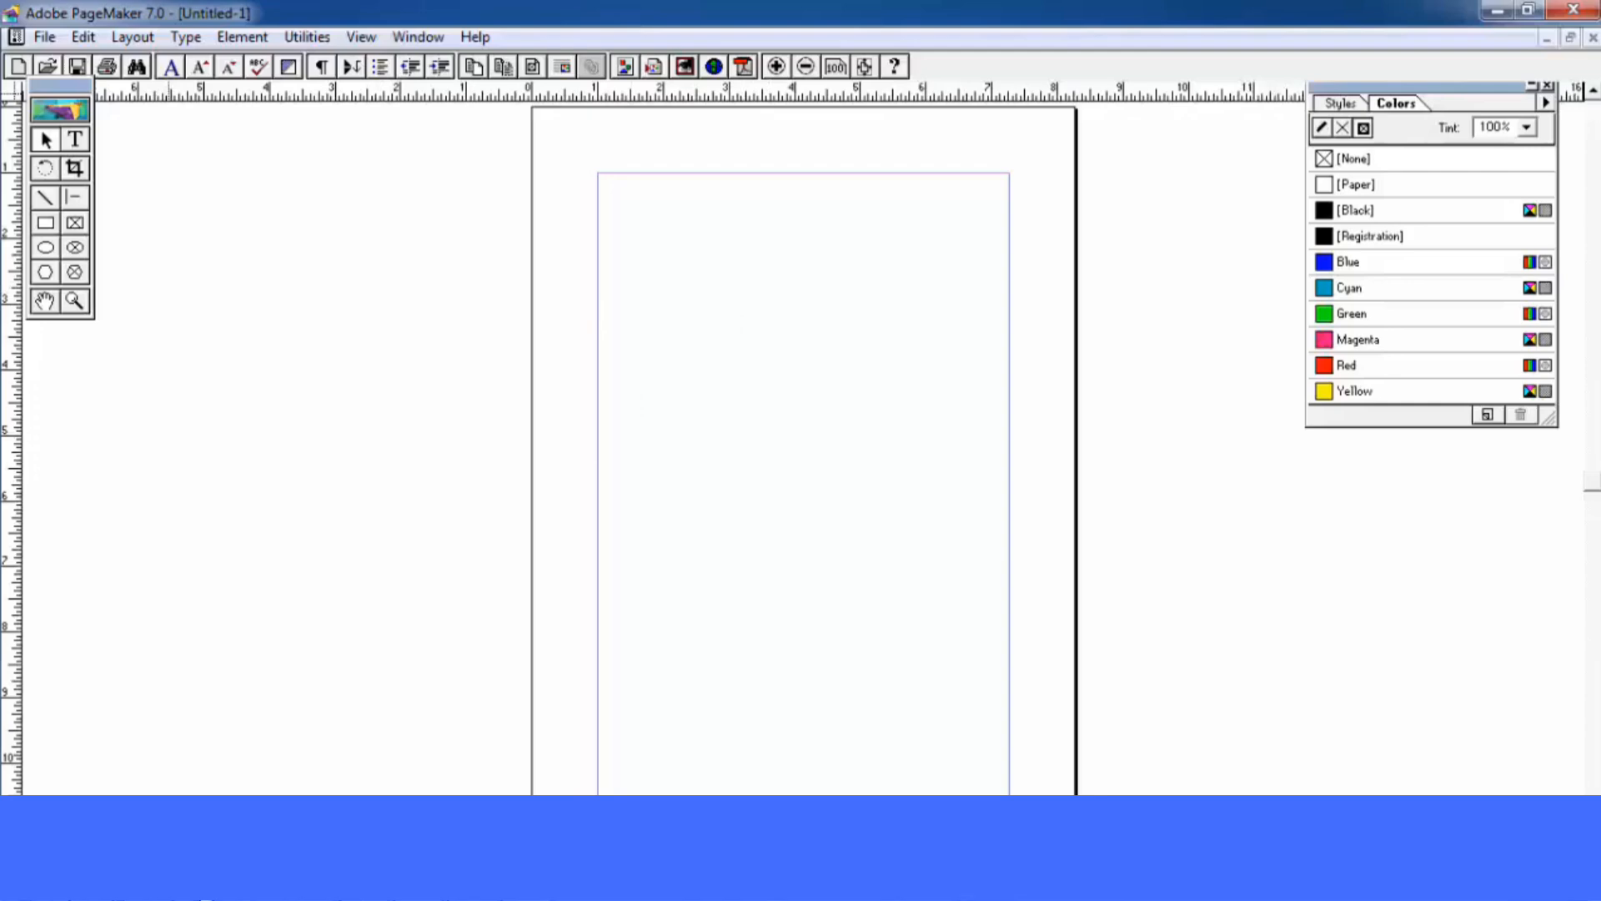
Create another new publication with Letter page size, Tall orientation and double-sided facing pages
key(ctrl+shift+p)
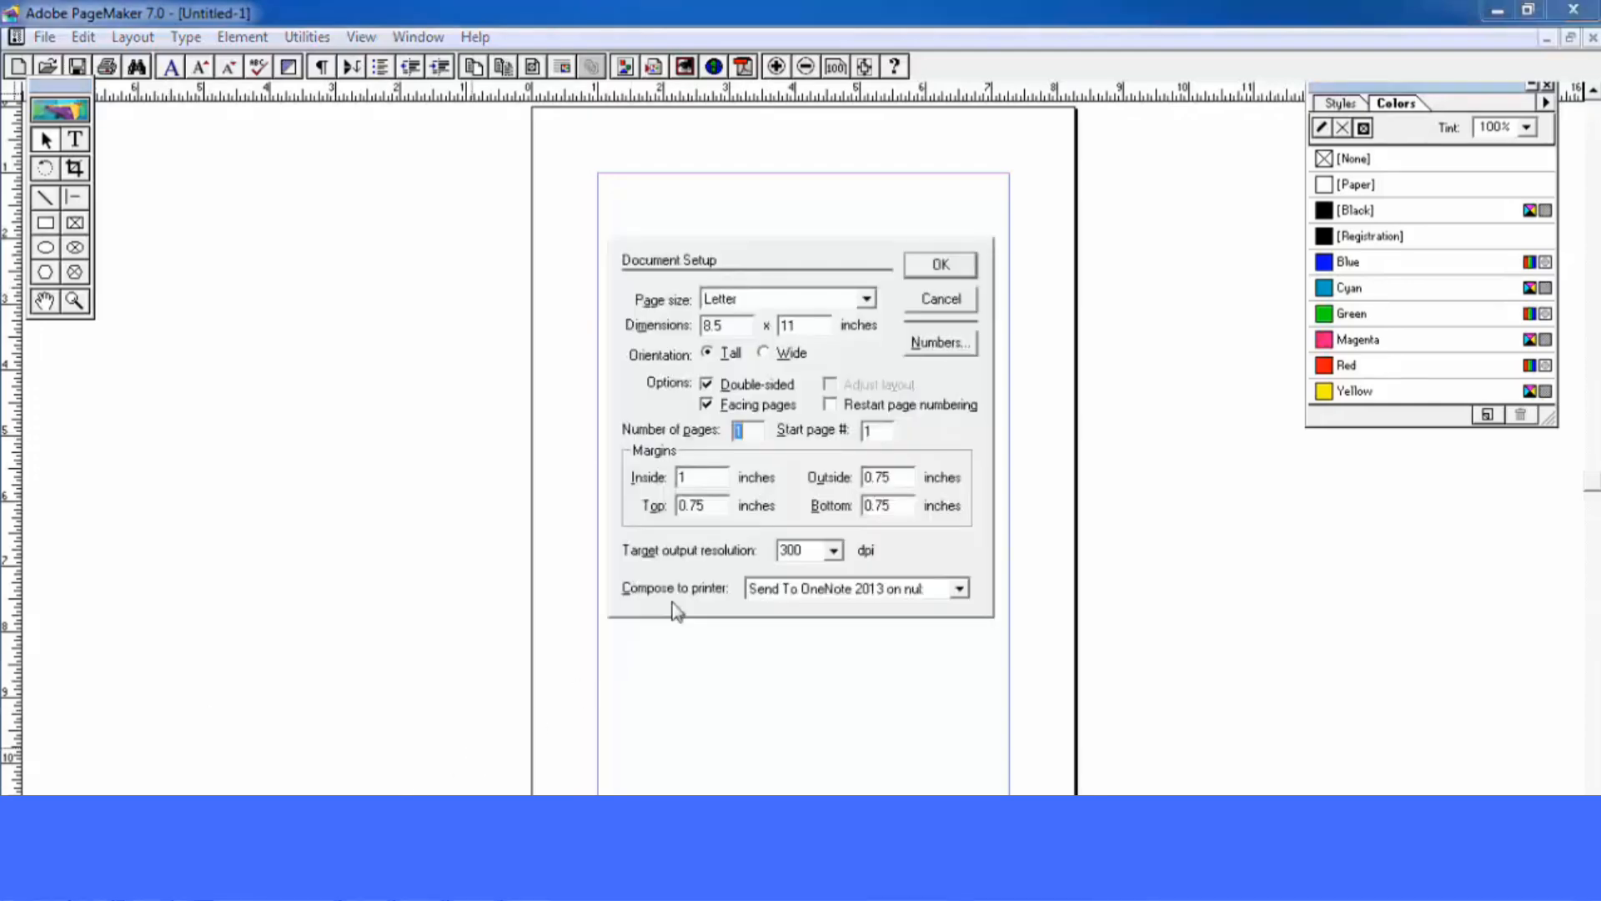
click(759, 423)
click(940, 265)
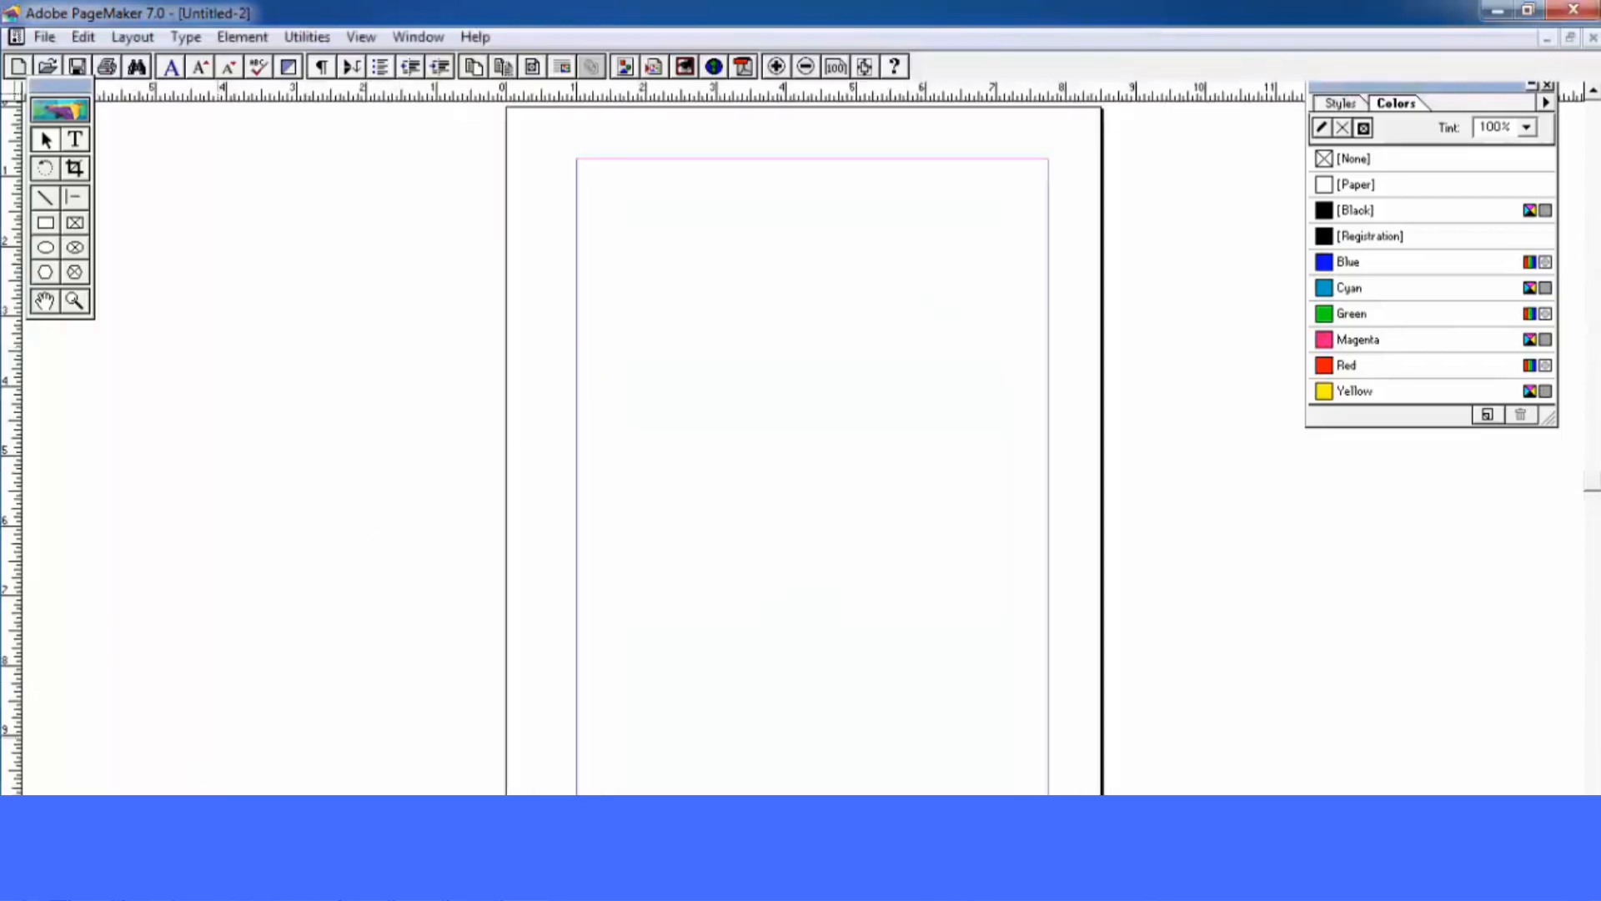
Draw an ellipse about 2.75 inches wide and 3.3 inches high on the left page of the facing spread, and return to the first page
click(128, 887)
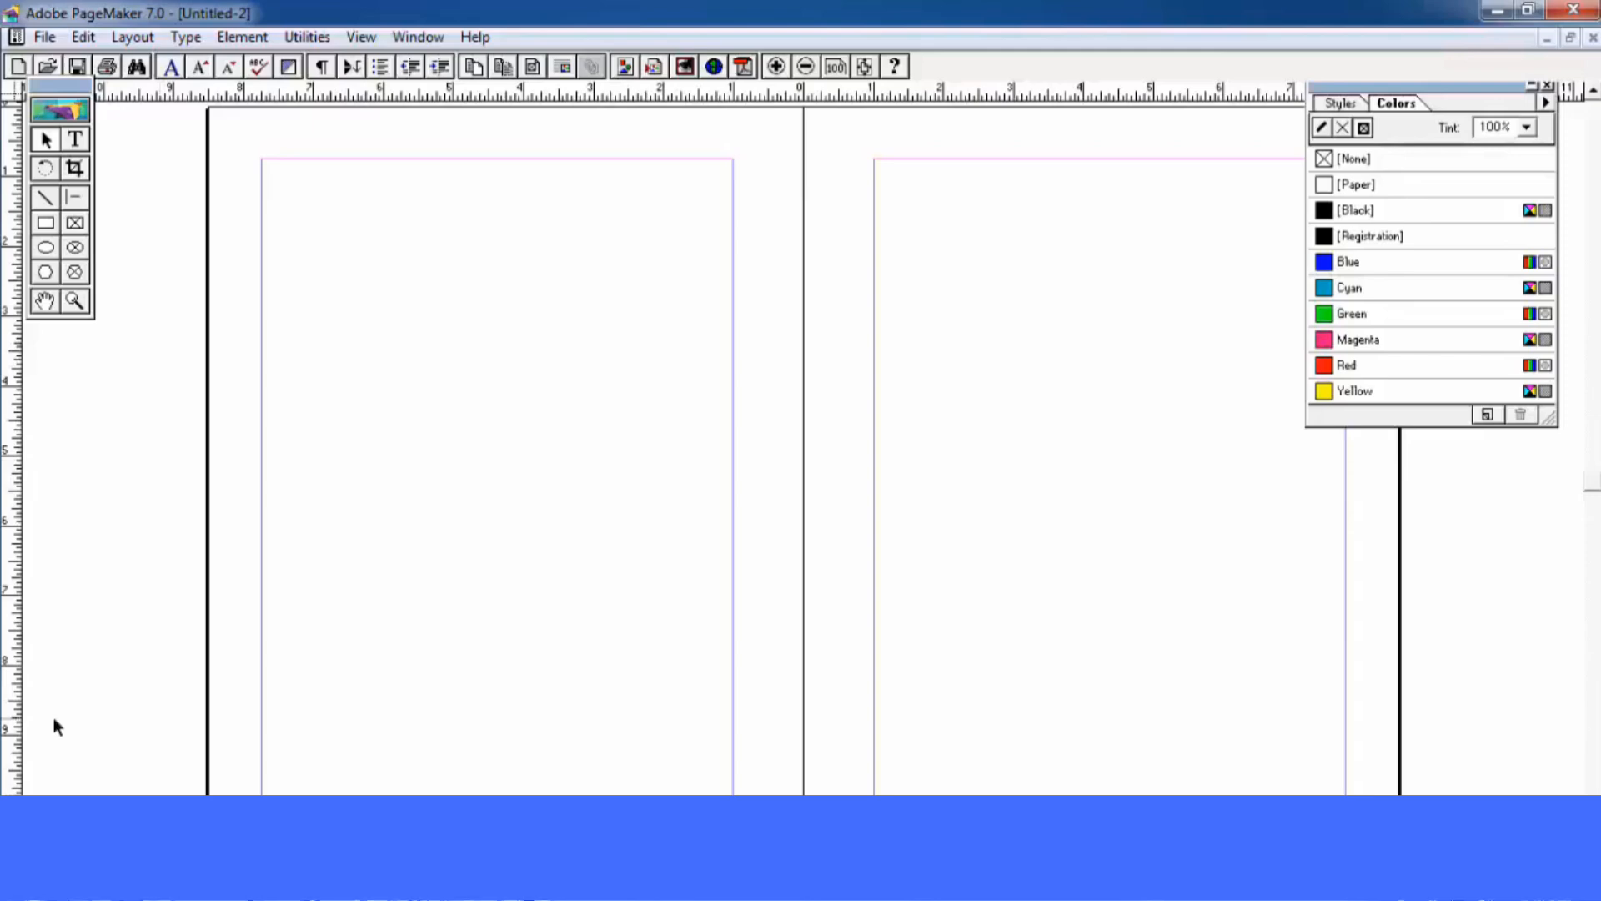
click(46, 248)
drag(334, 235, 527, 464)
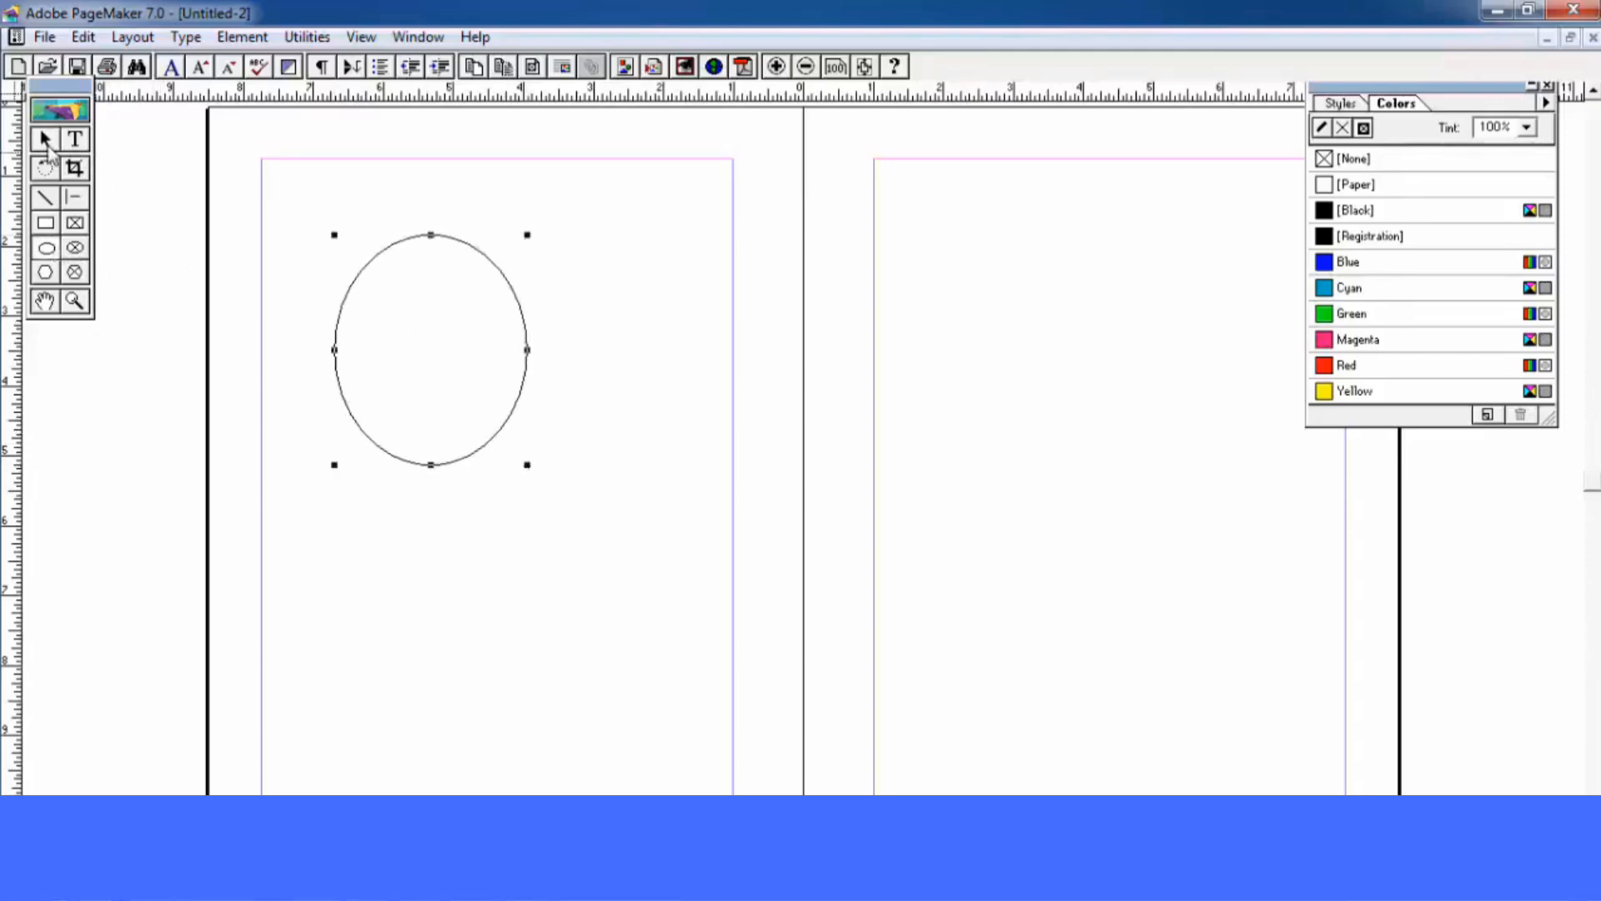
click(46, 140)
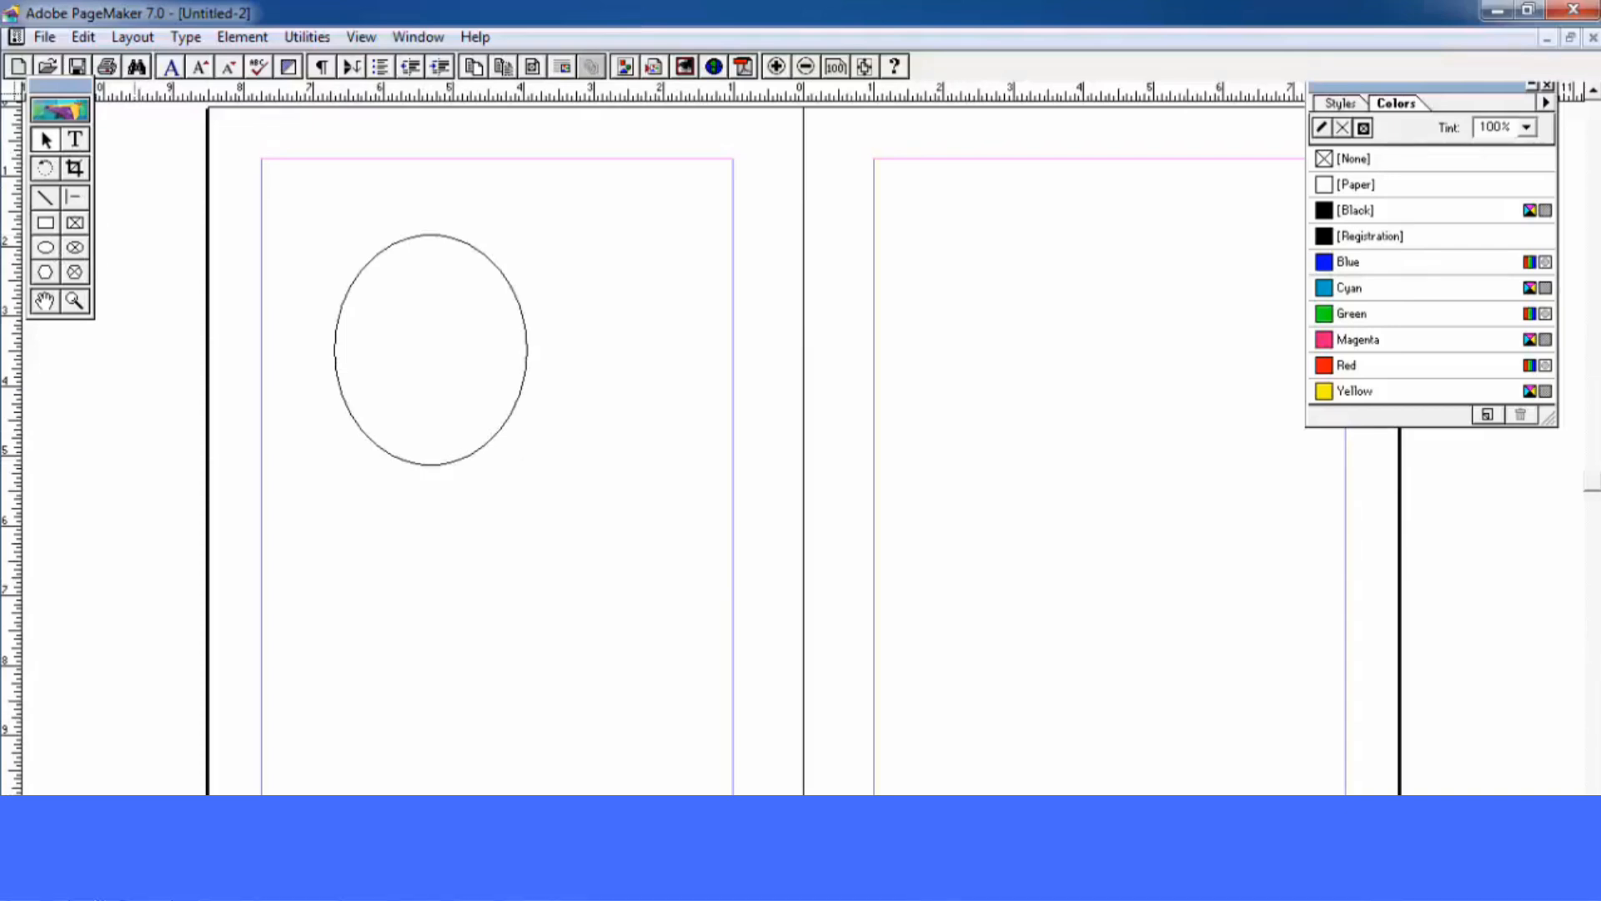
key(Page_Up)
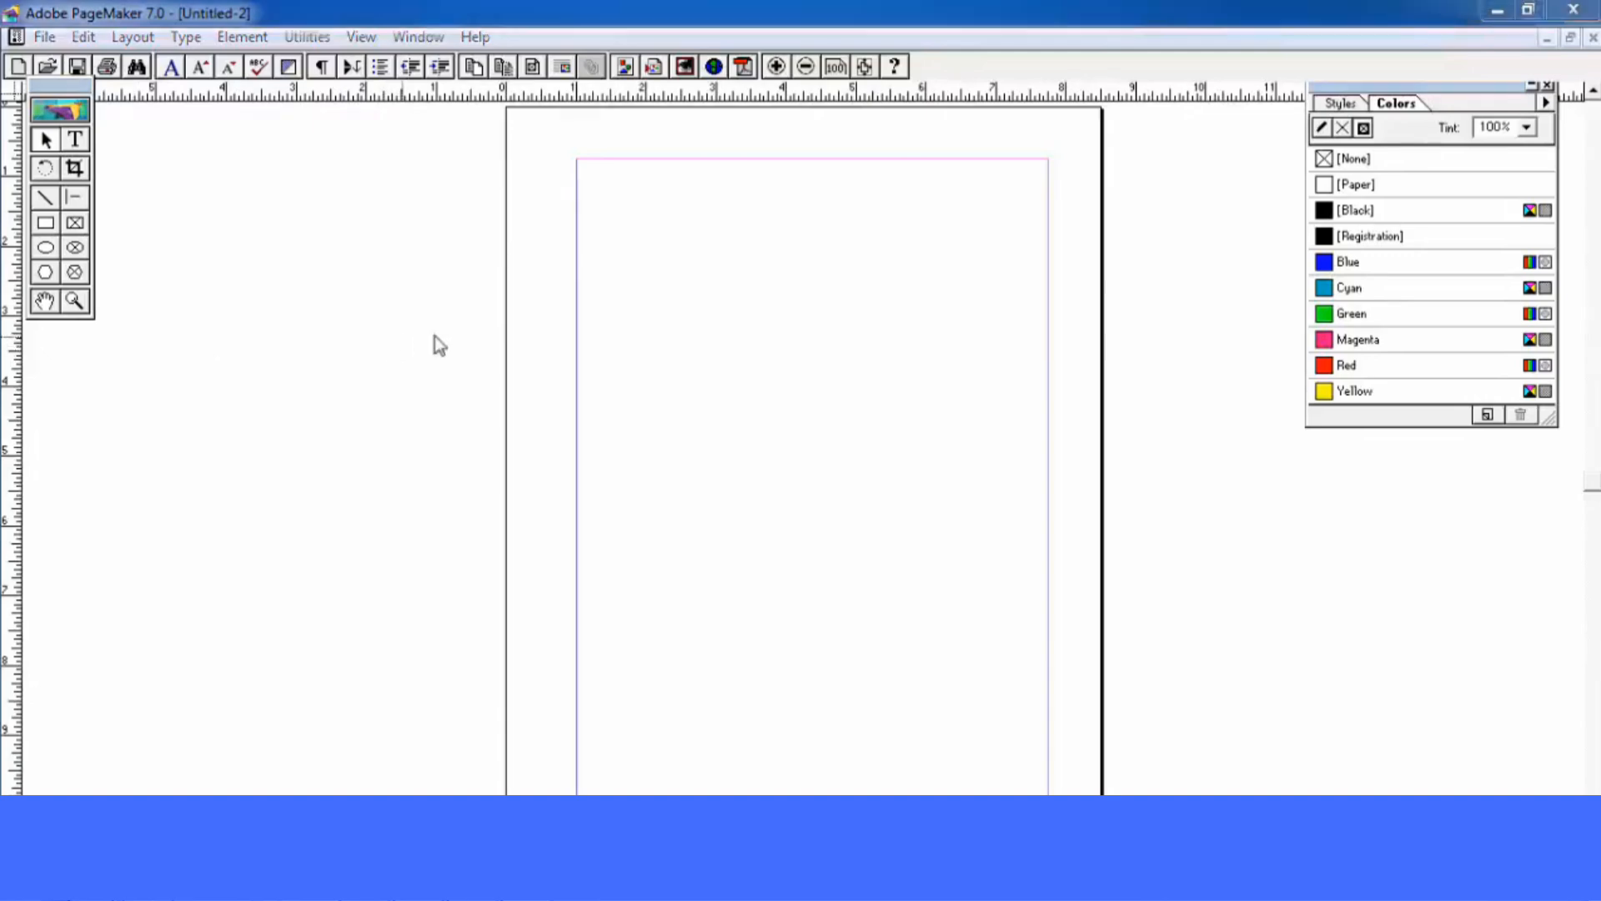
Create a third publication with A4 page size and inside, top, outside and bottom margins of 1 inch
key(ctrl+shift+p)
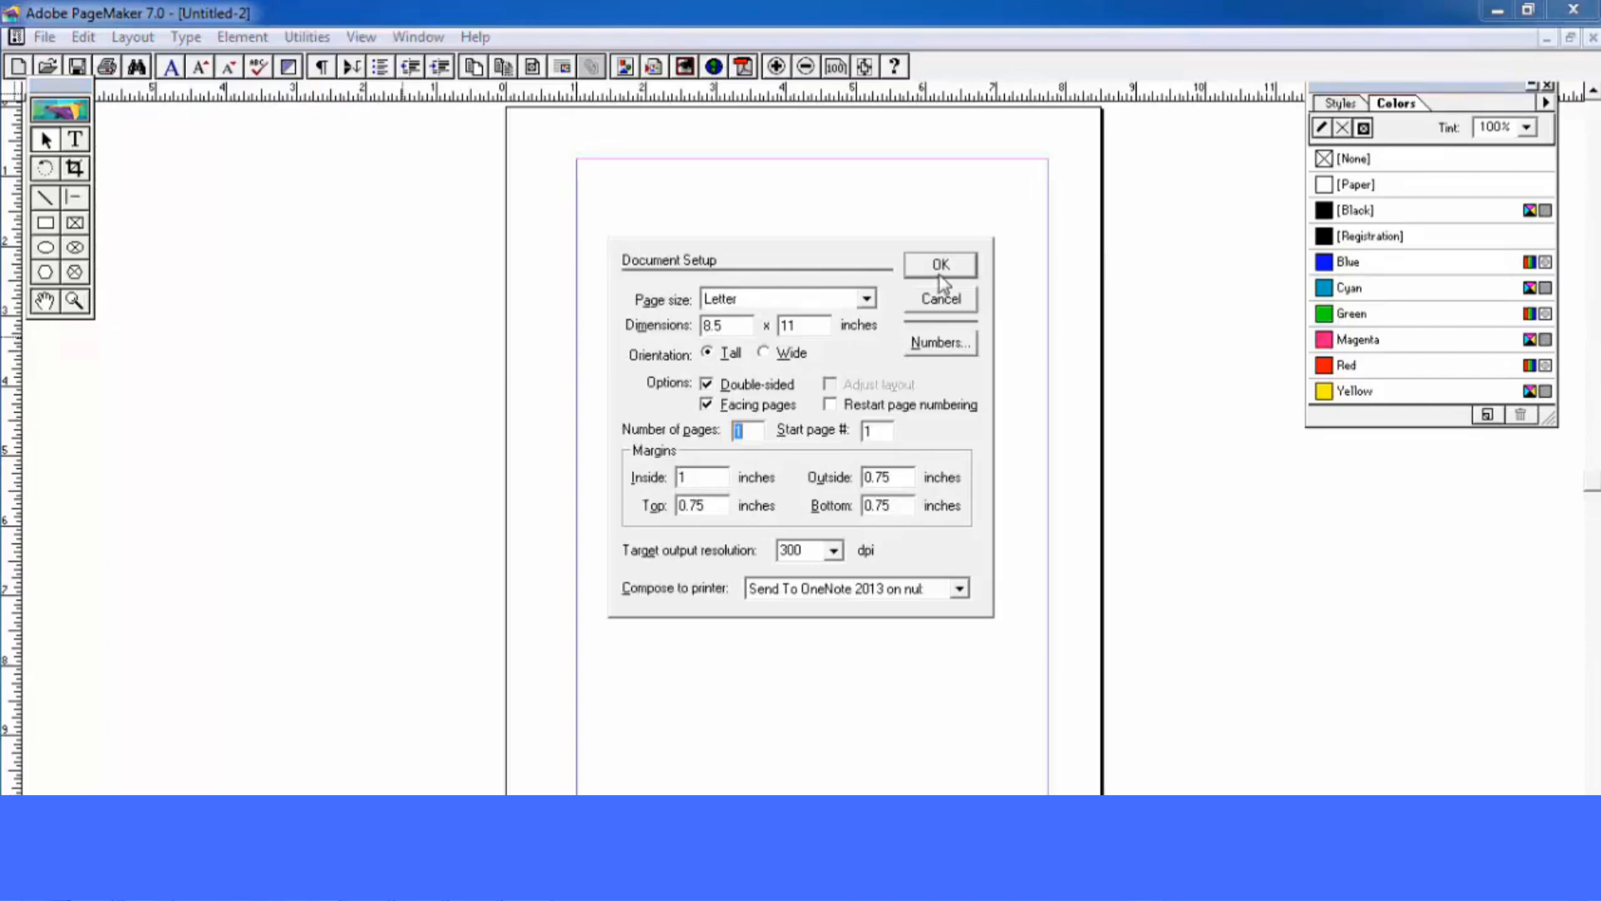
click(825, 299)
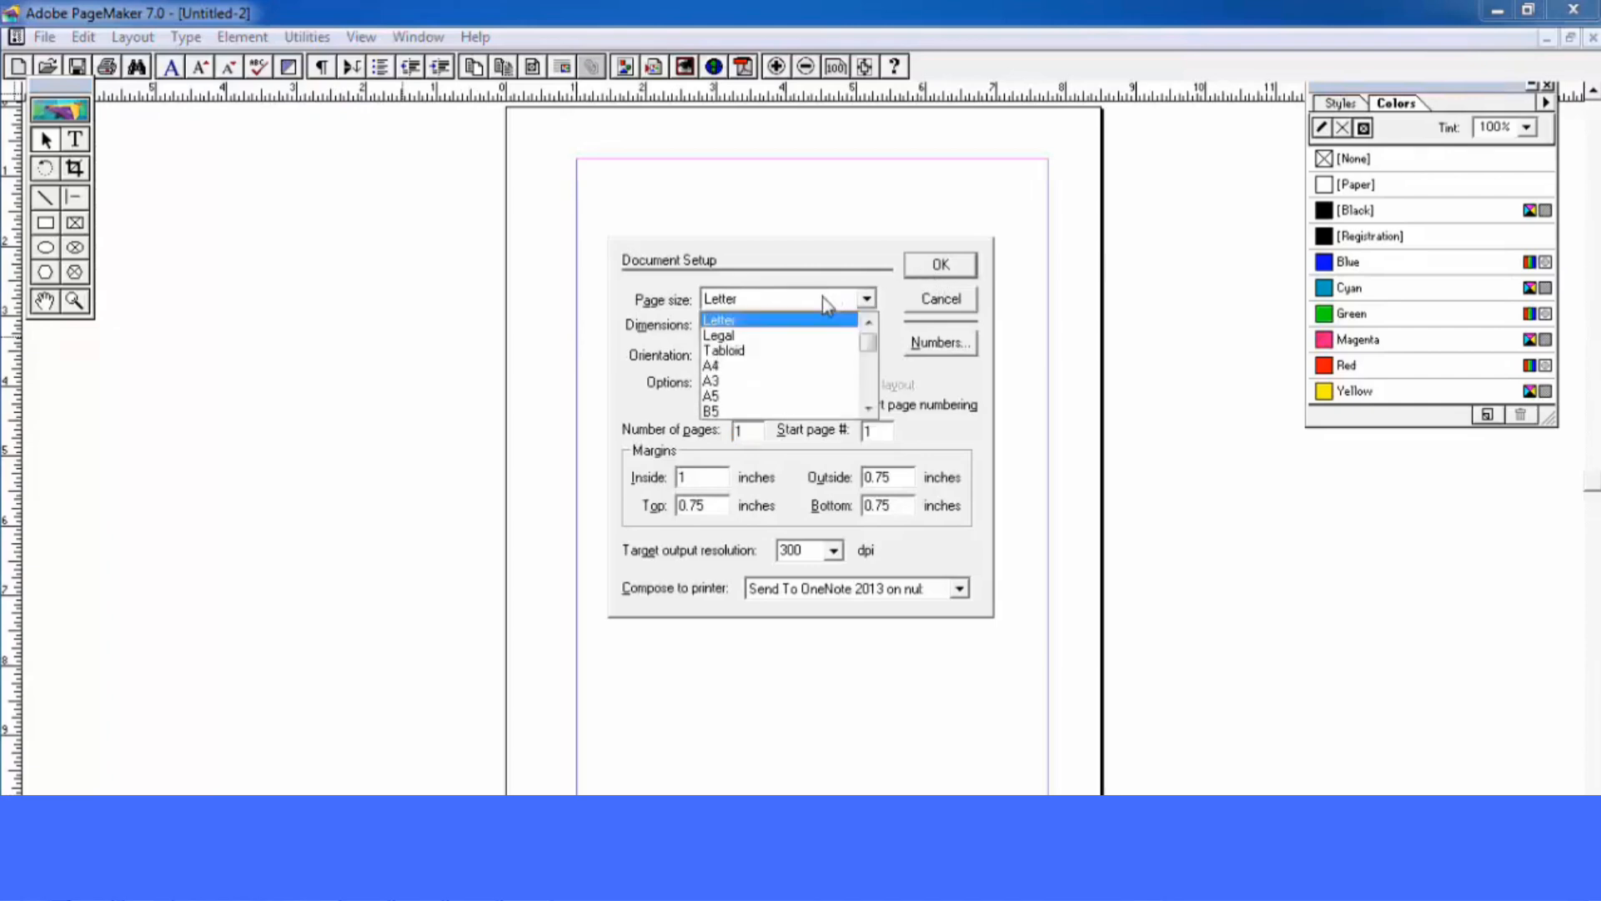
click(763, 367)
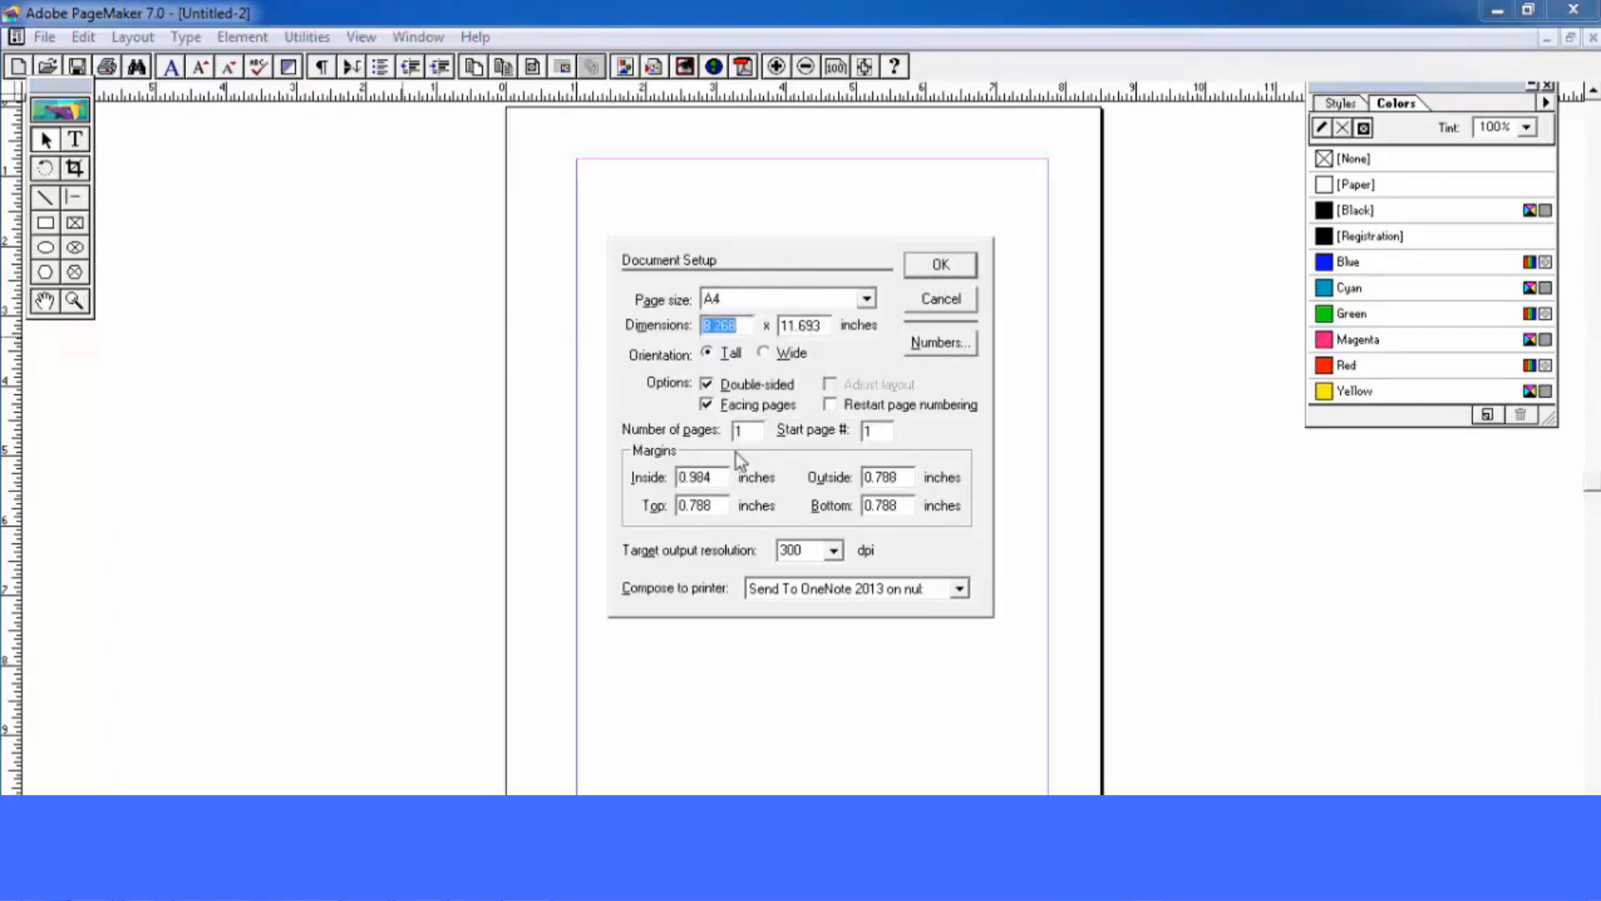
click(754, 432)
drag(723, 477, 723, 512)
text(11)
drag(909, 480, 845, 515)
text(11)
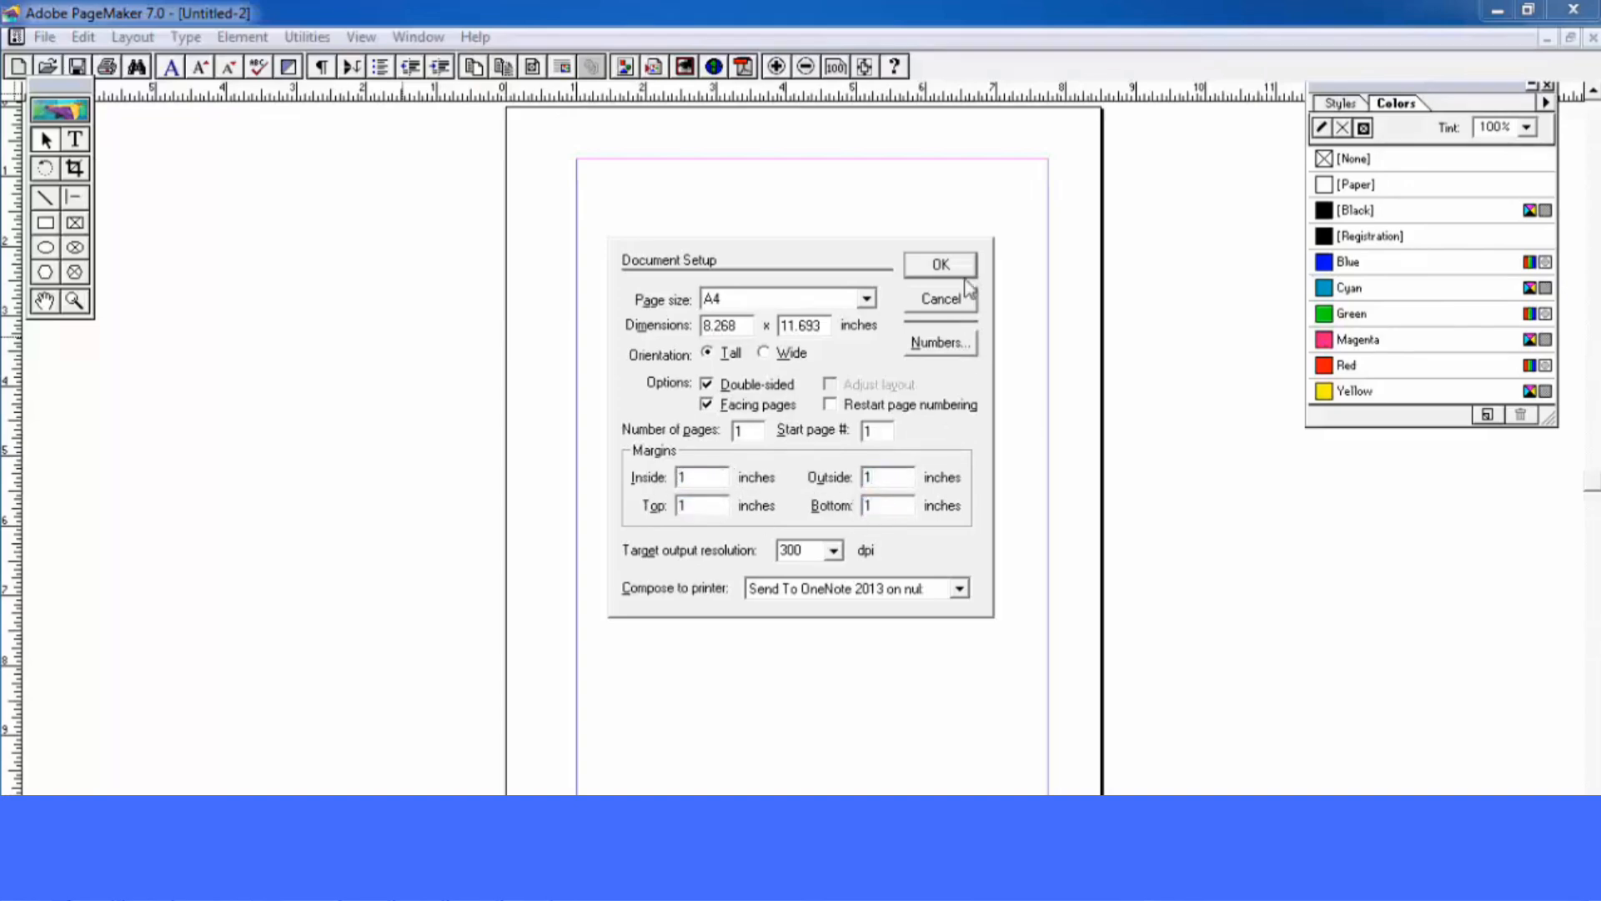
click(955, 265)
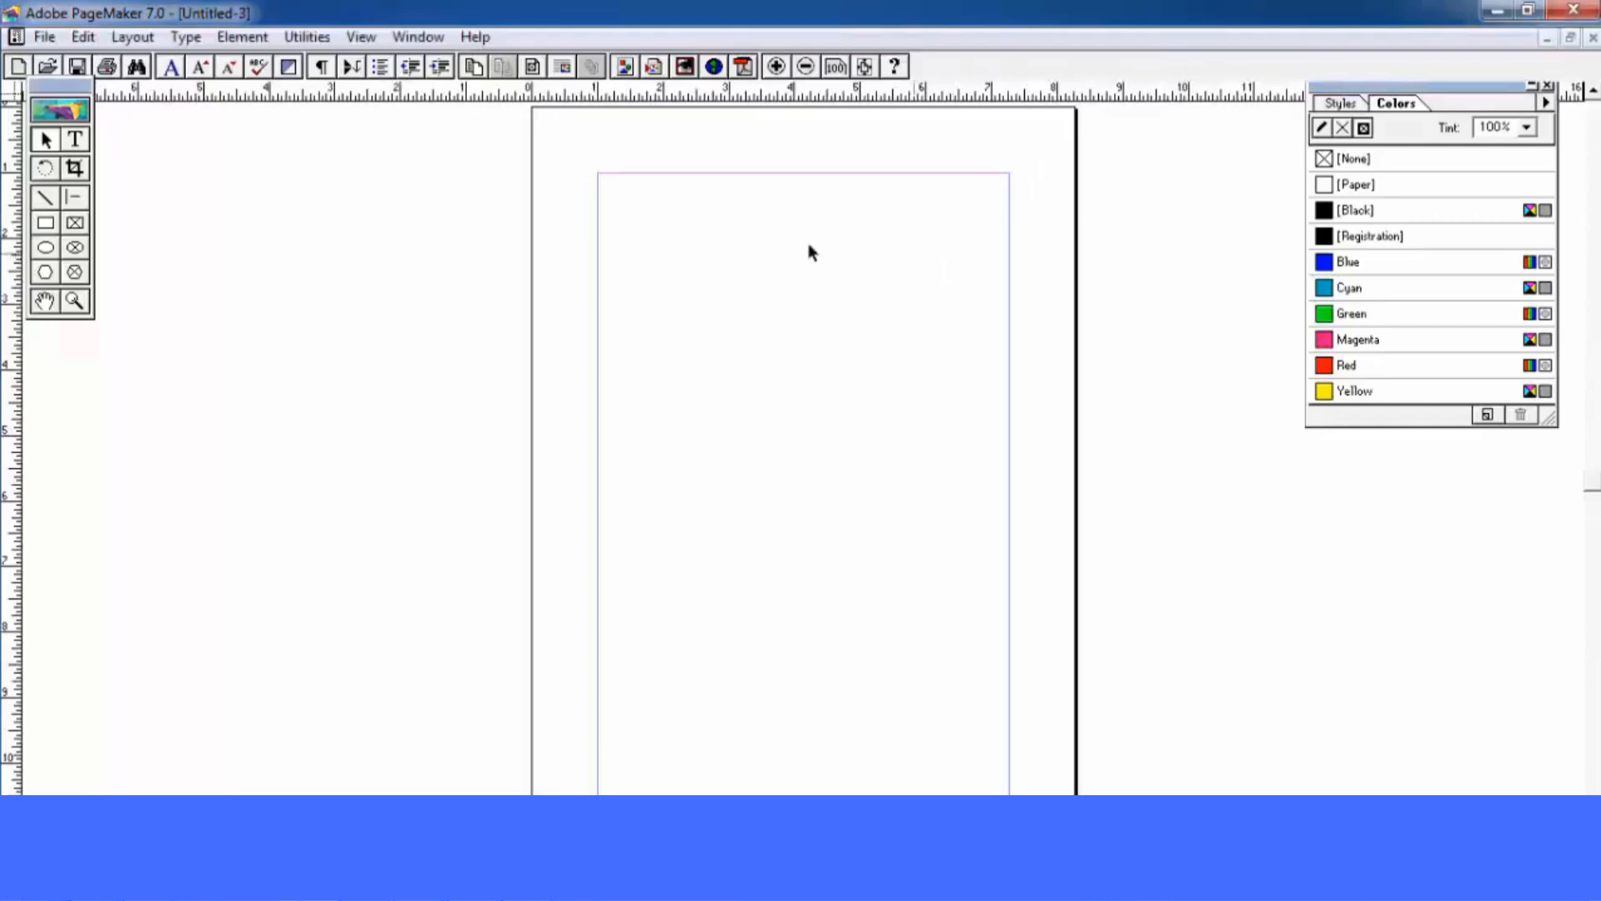
Move the floating toolbox onto the pasteboard beside the page, clear of the rulers
drag(60, 86, 167, 228)
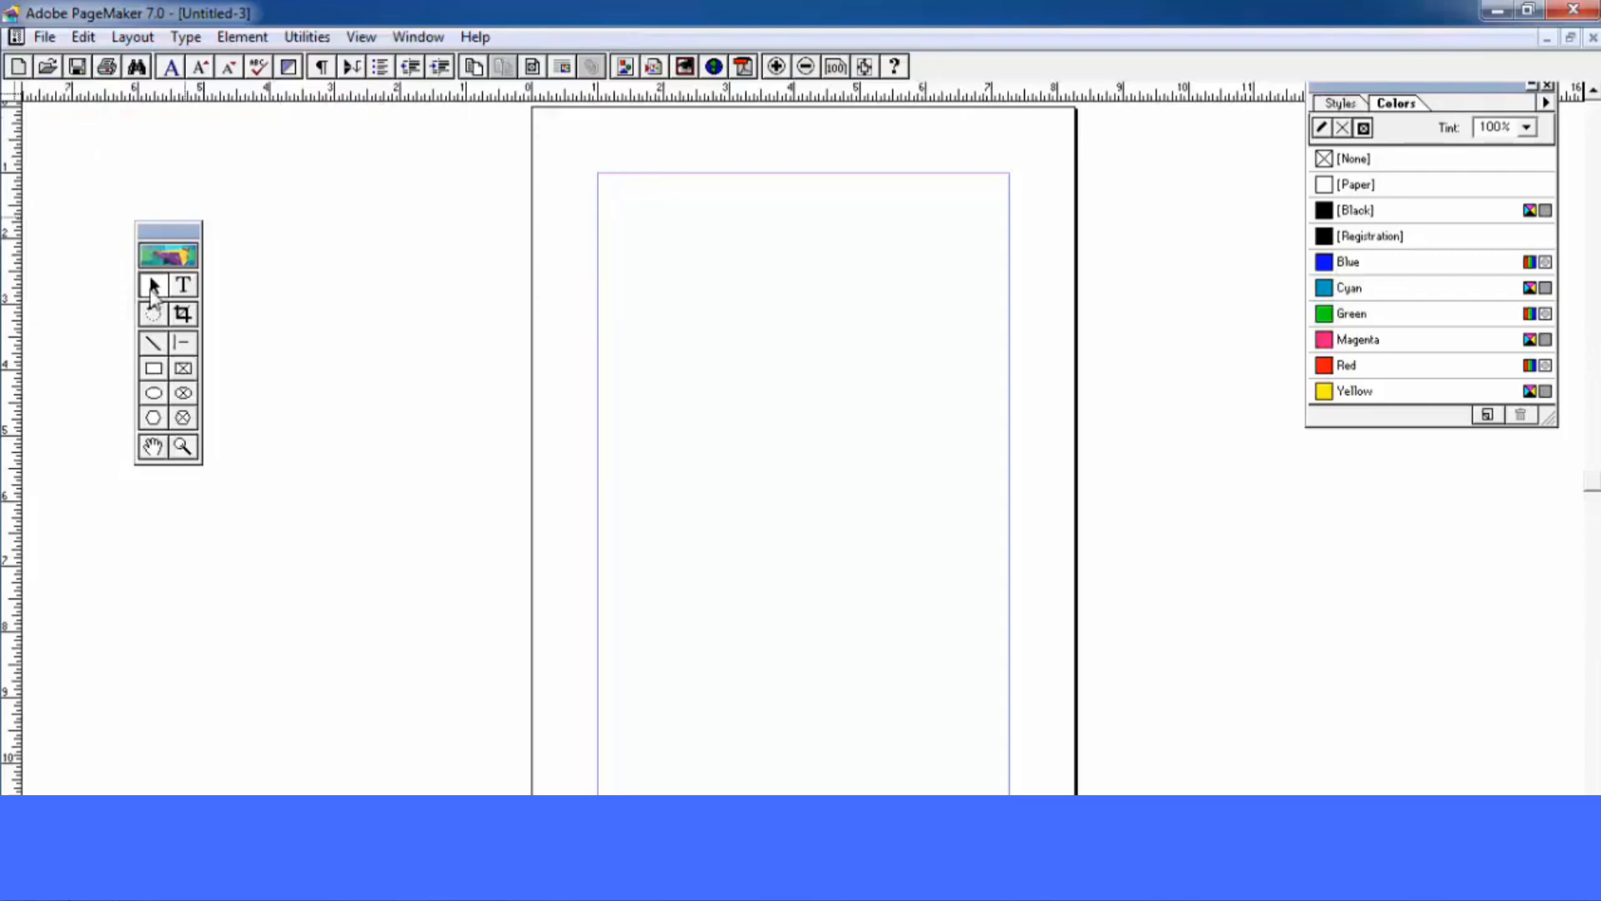
Draw a rectangle about 2 inches wide and 1.5 inches high in the page's upper half, and nudge it slightly down and left
click(154, 369)
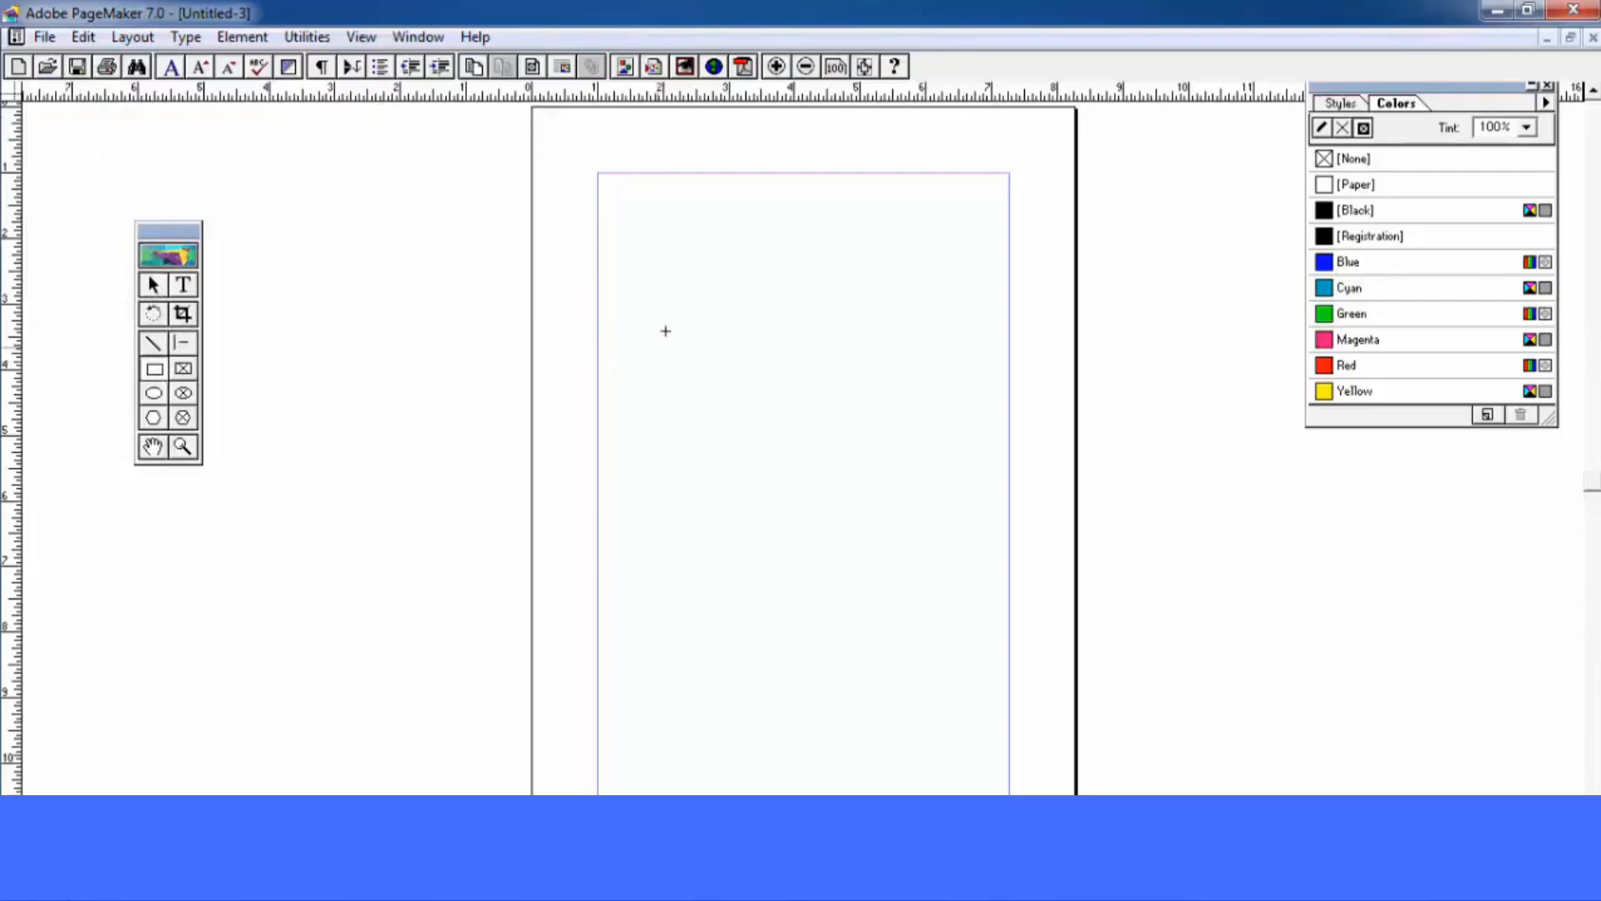
drag(670, 326, 803, 426)
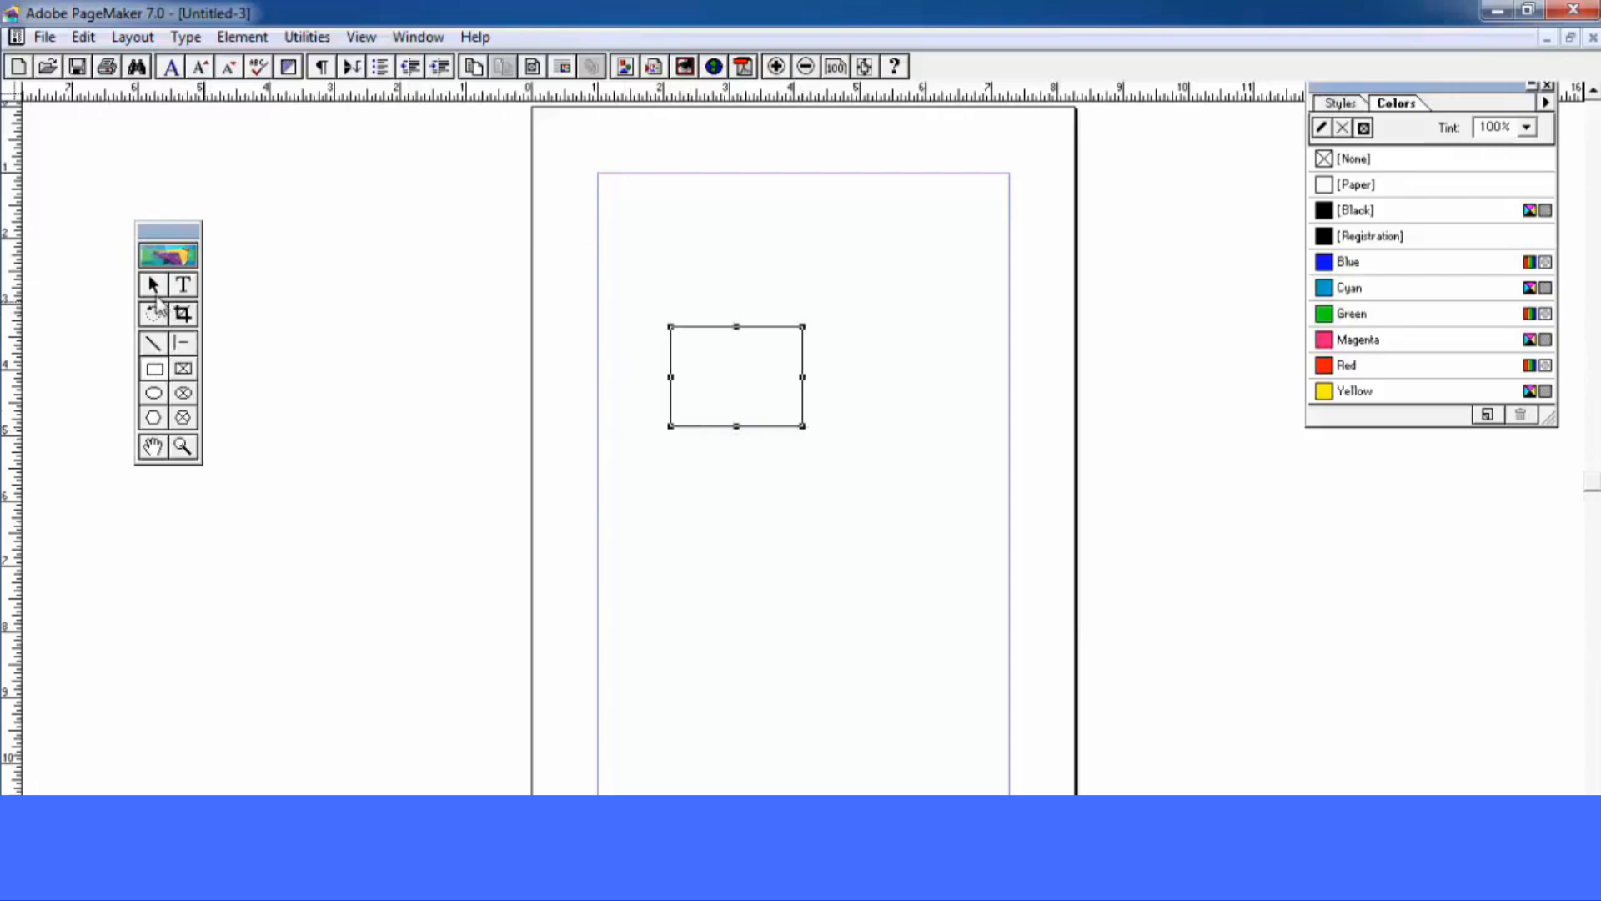
click(153, 287)
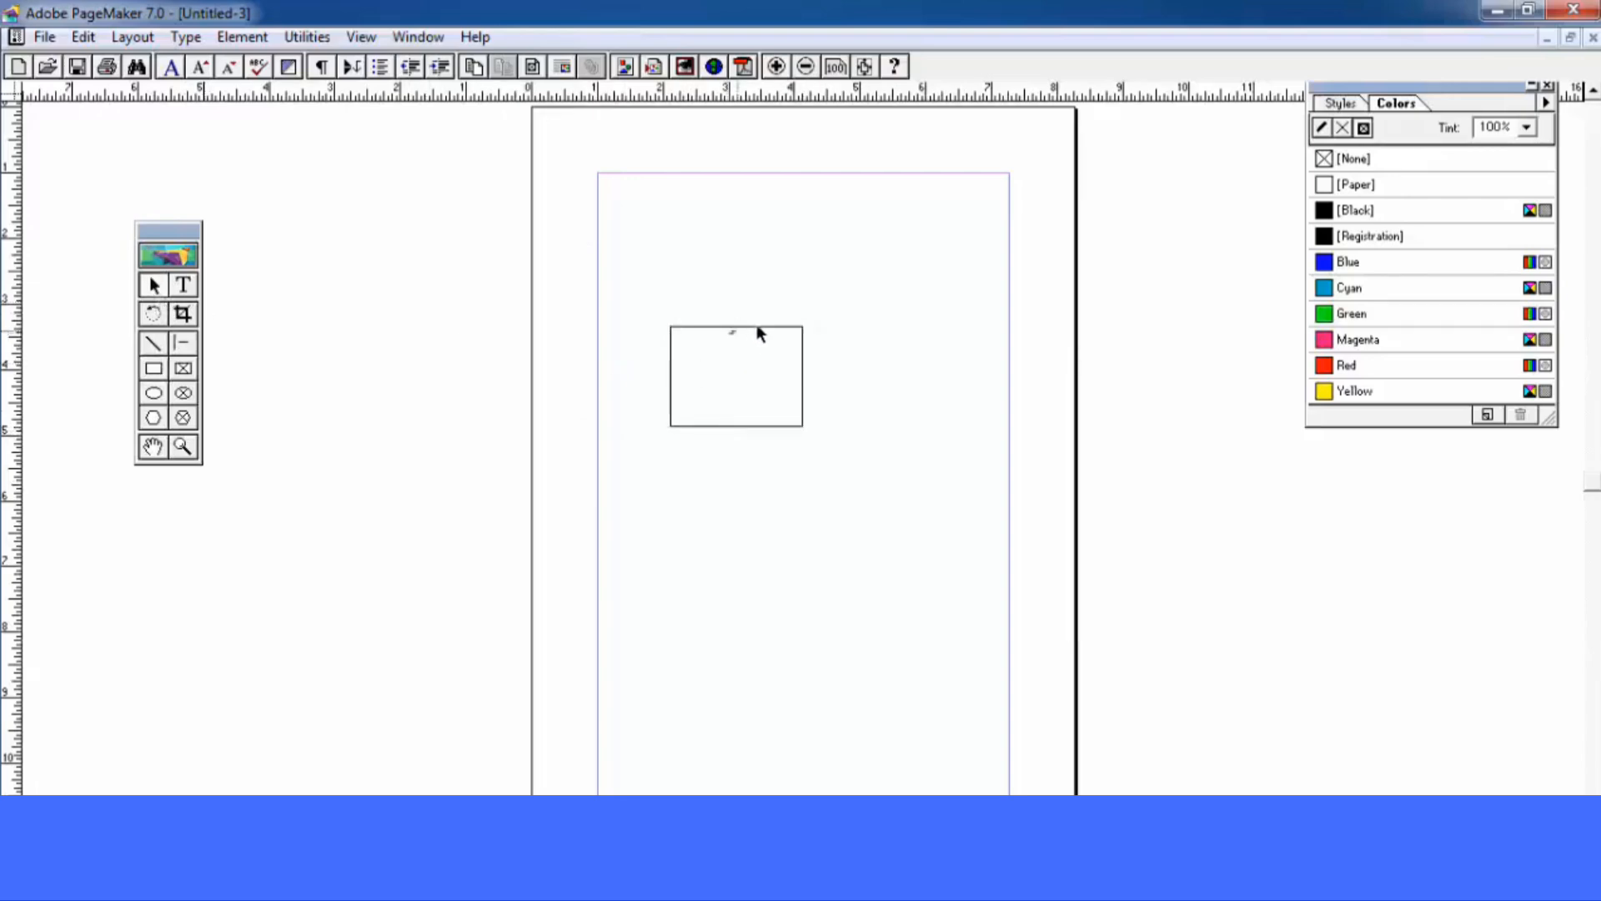
mouse_move(731, 327)
mouse_down()
mouse_move(858, 323)
mouse_move(678, 347)
mouse_move(725, 347)
mouse_move(711, 350)
mouse_up()
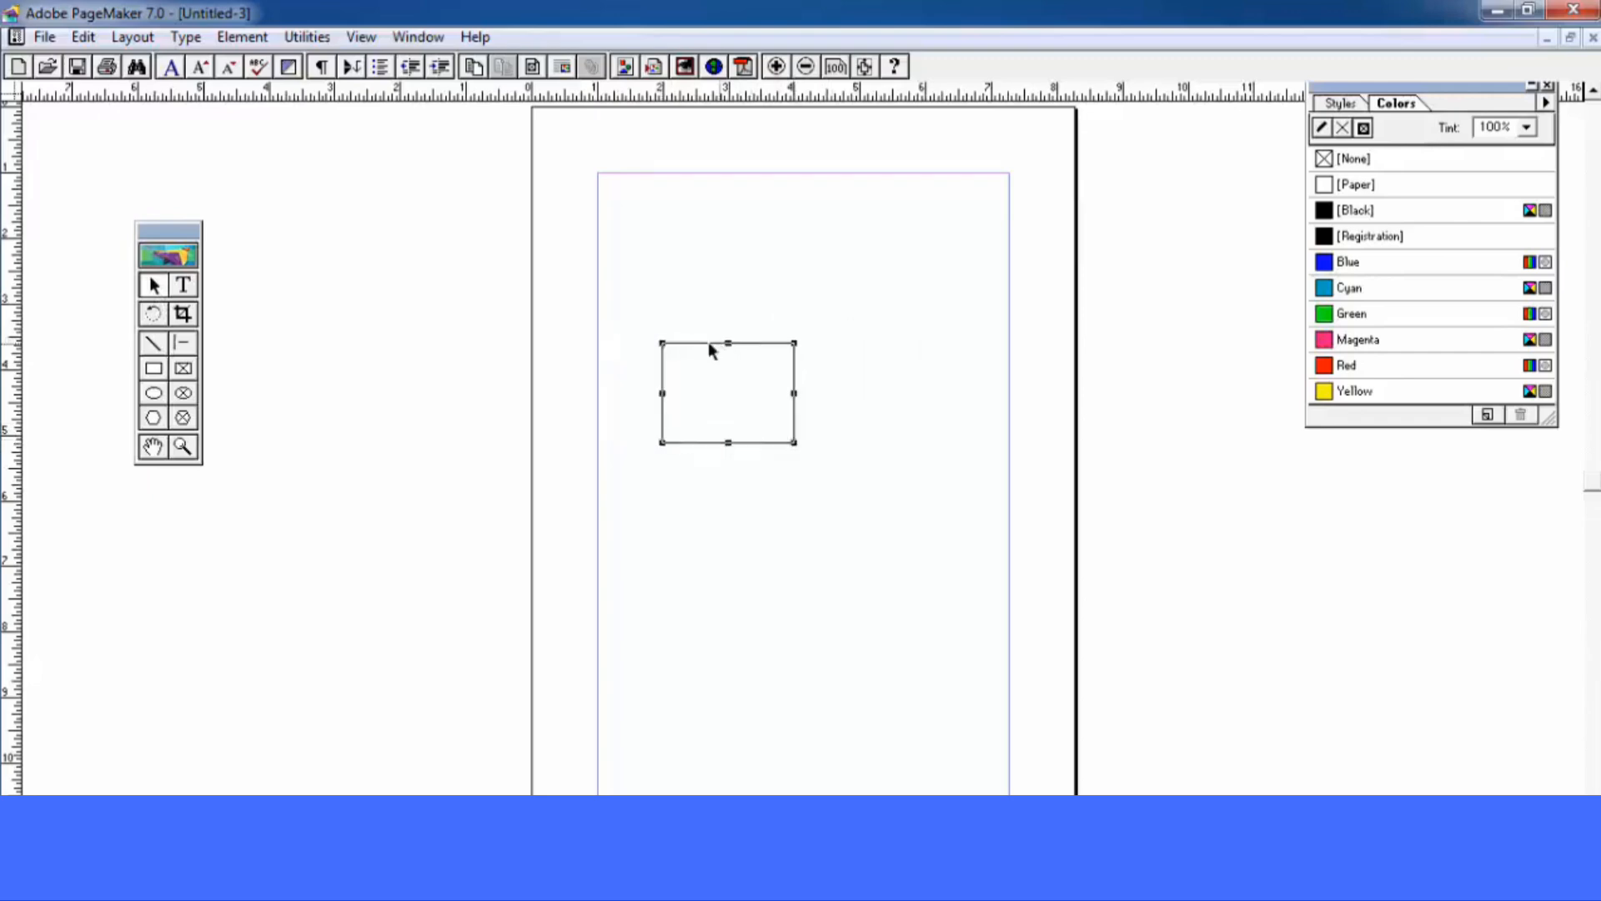
Marquee-select the rectangle and move it about 1.2 inches further down the page
click(608, 315)
drag(548, 304, 861, 474)
drag(631, 333, 805, 453)
drag(558, 339, 872, 504)
drag(788, 349, 800, 433)
Draw a near-circular ellipse about 1.8 inches wide above the rectangle and a hexagon about 1.7 inches wide below and right of it
click(154, 392)
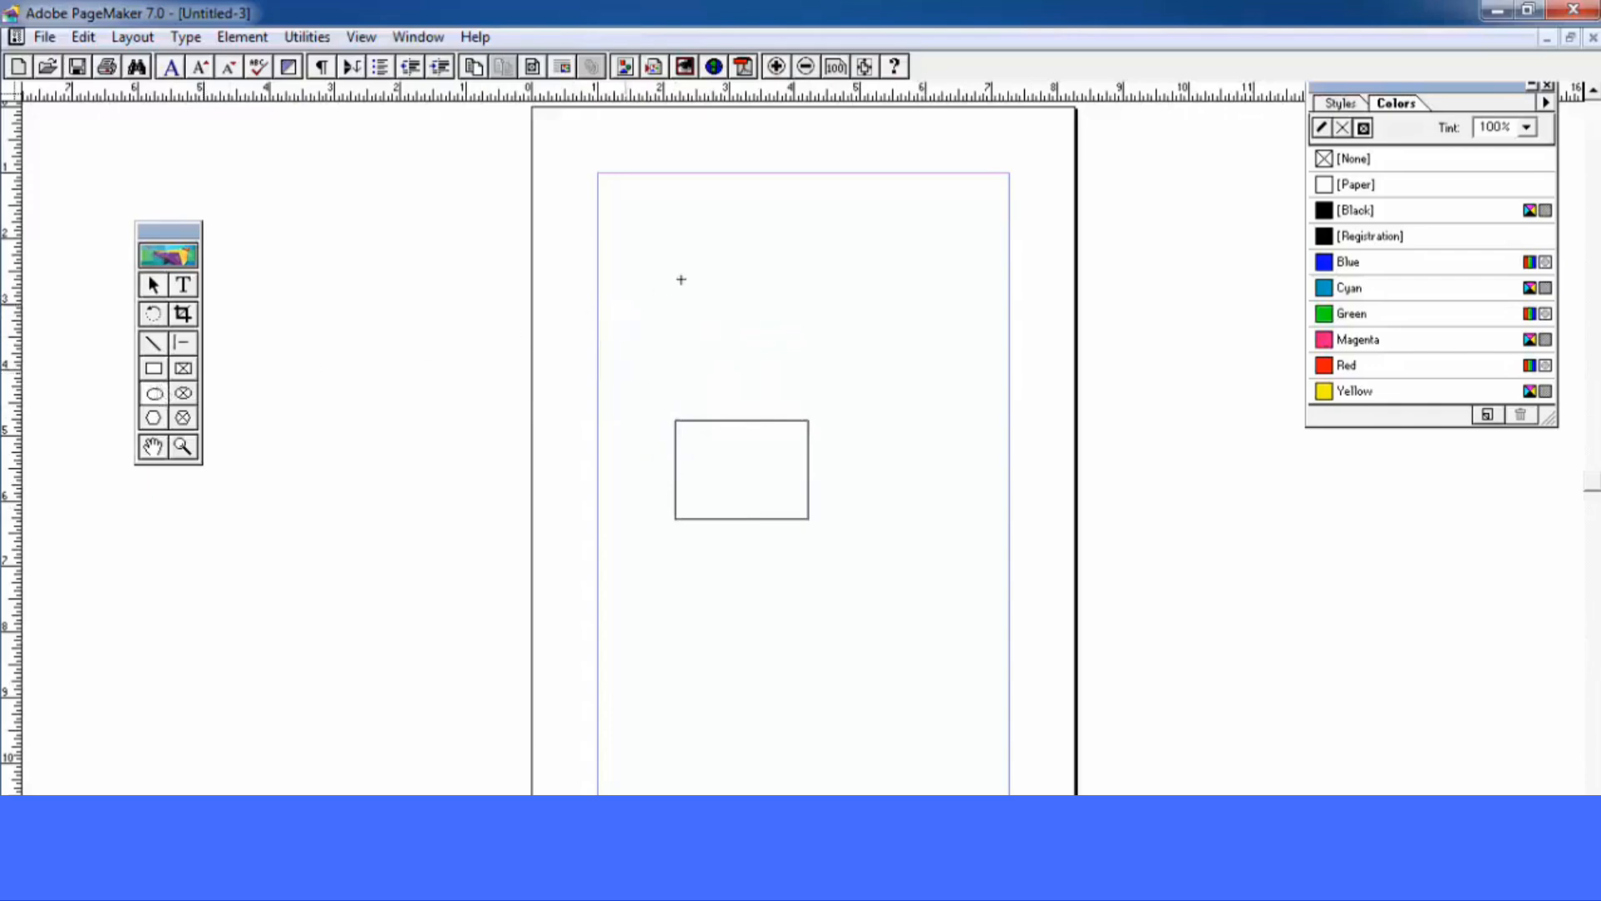
drag(698, 243, 816, 354)
click(154, 419)
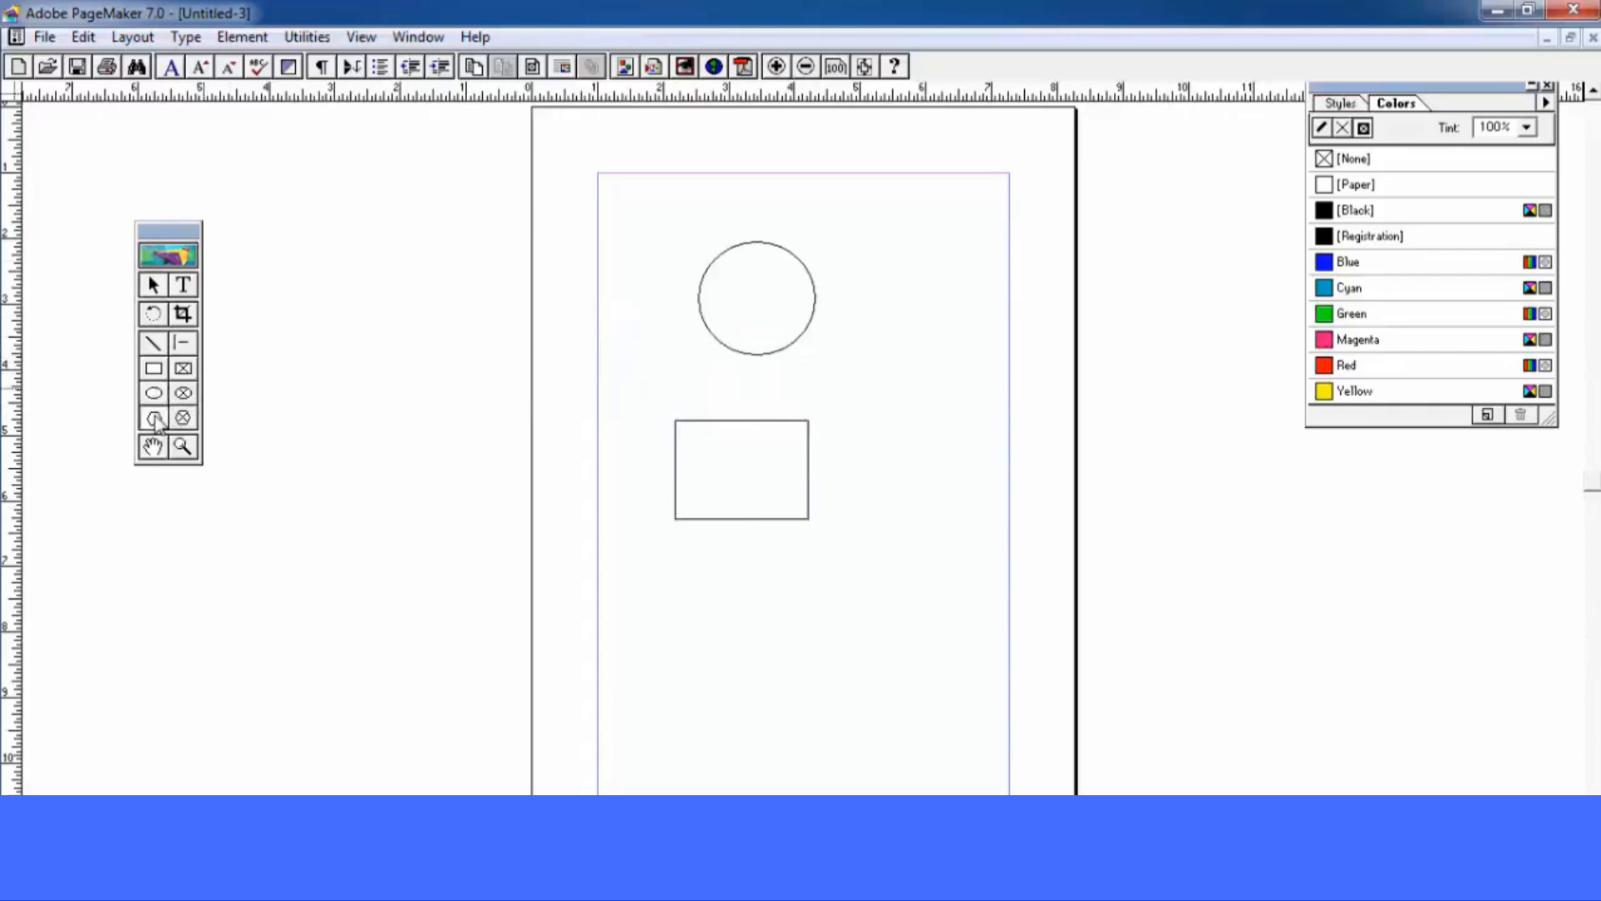
drag(871, 537, 982, 633)
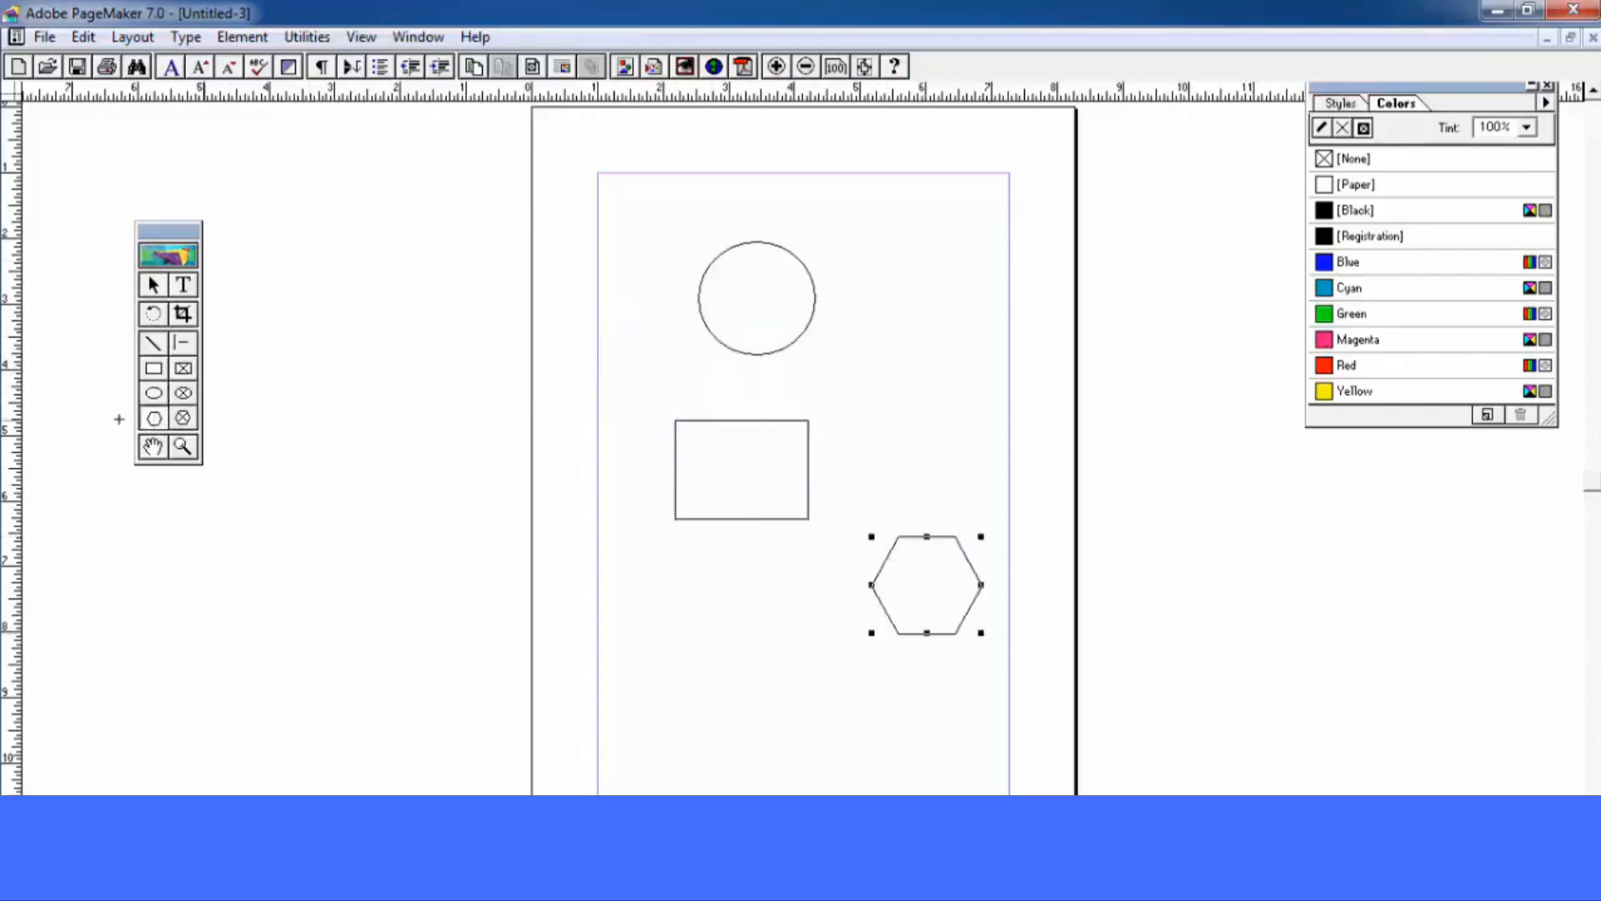
Increase the polygon's number of sides and star inset, and draw a many-pointed star about 2.2 by 2 inches below the rectangle
double_click(154, 419)
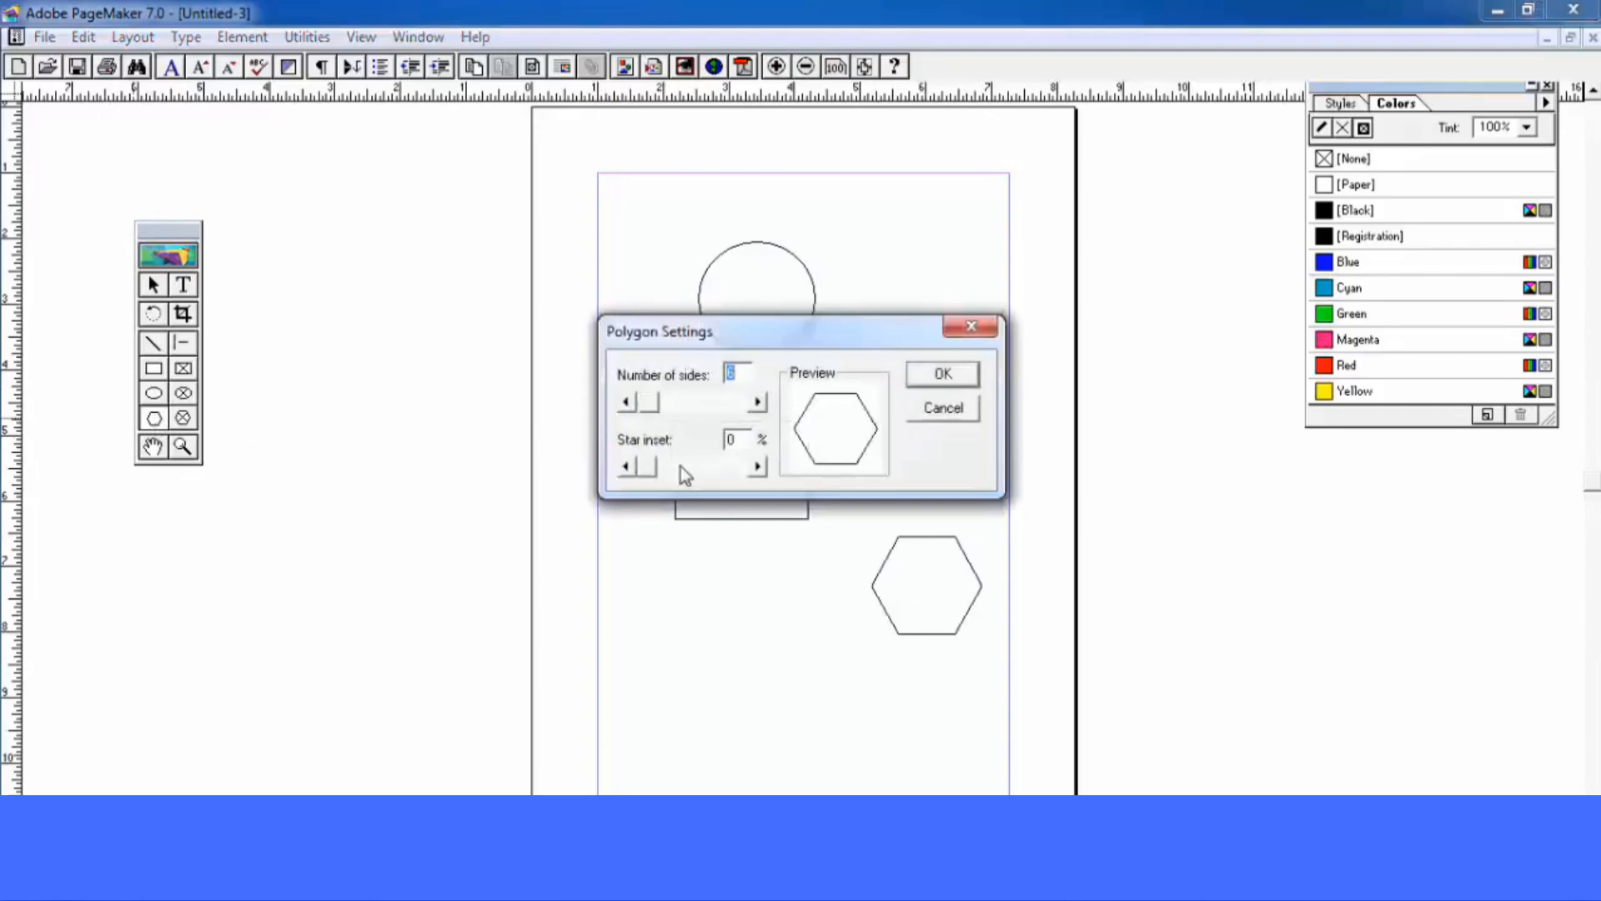
click(686, 468)
click(688, 403)
click(943, 374)
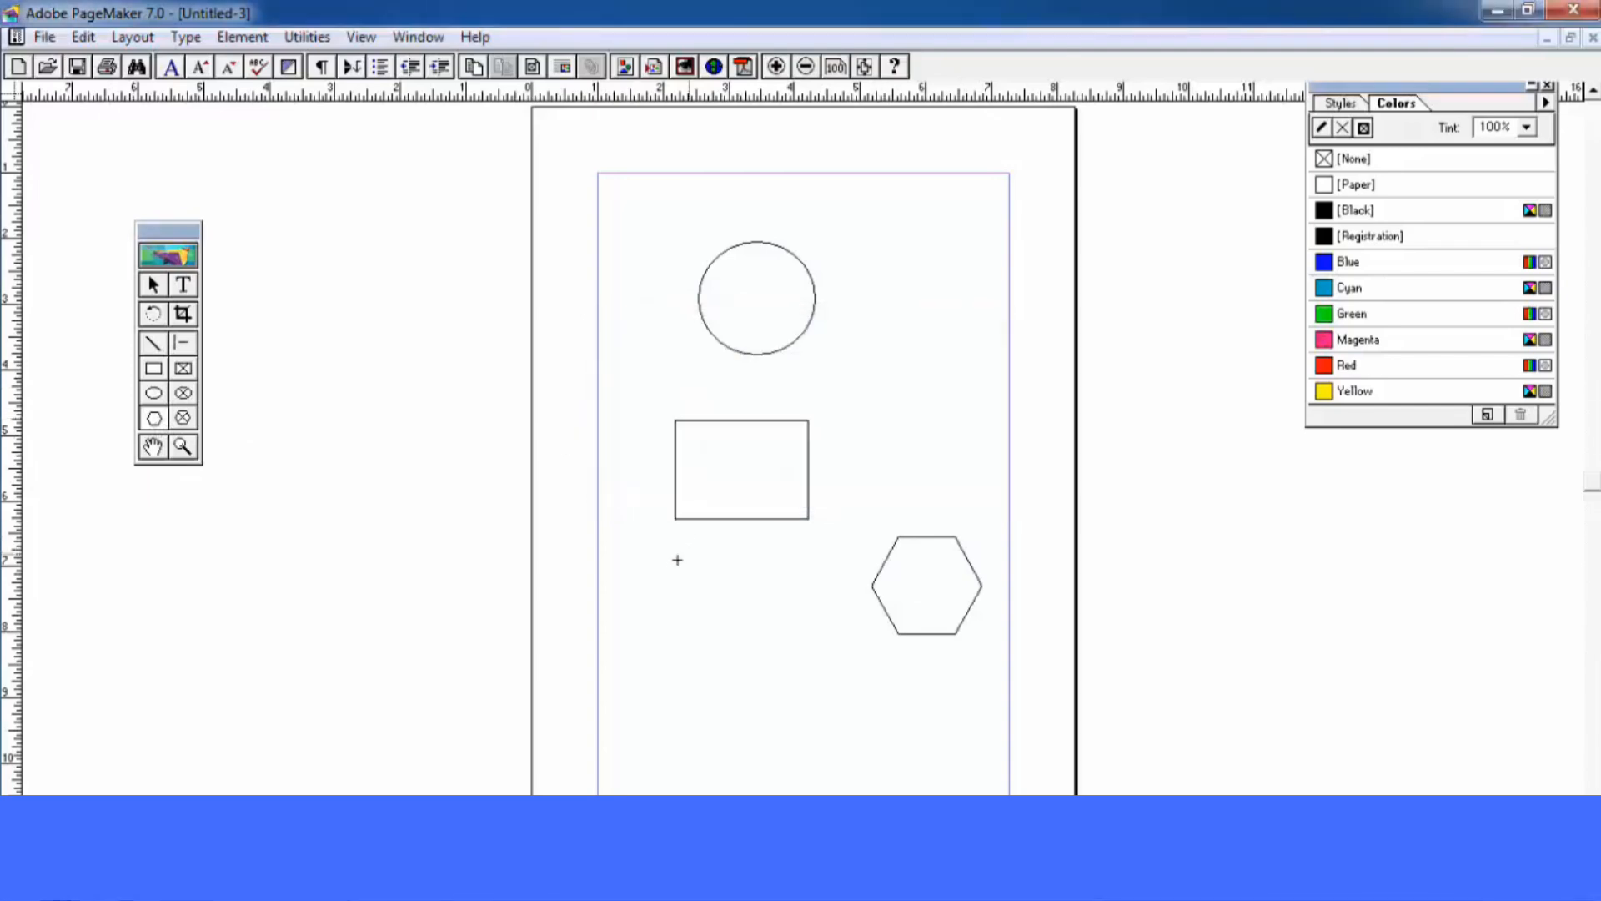
drag(671, 561, 815, 695)
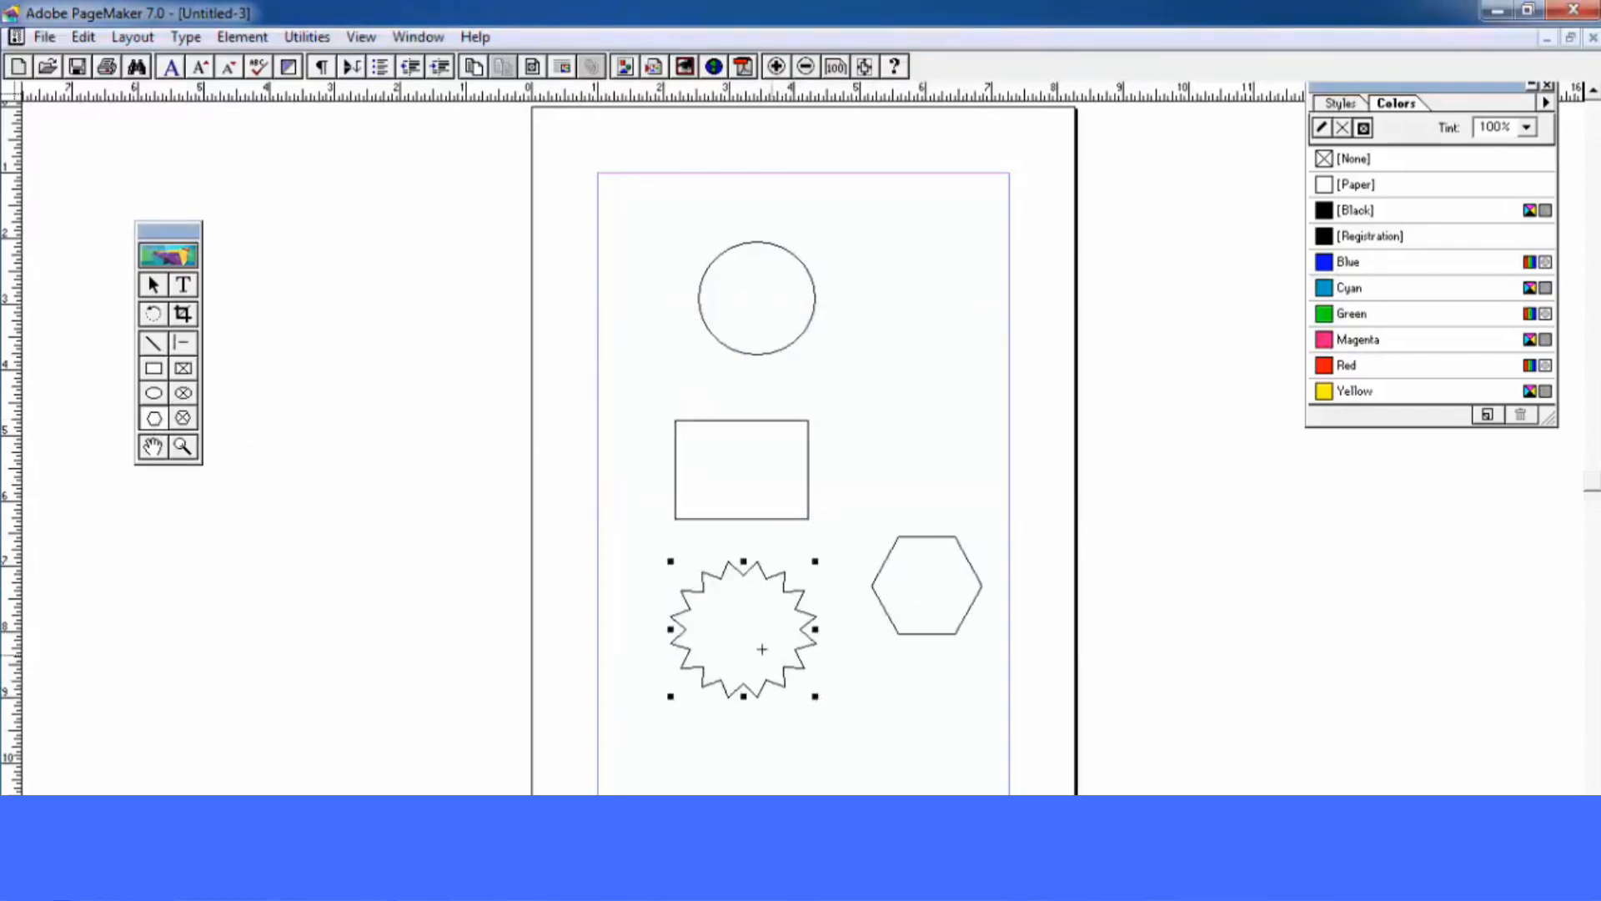
View the page at actual size and pan around the text "india" and the shapes beside it
click(154, 448)
drag(773, 496, 773, 547)
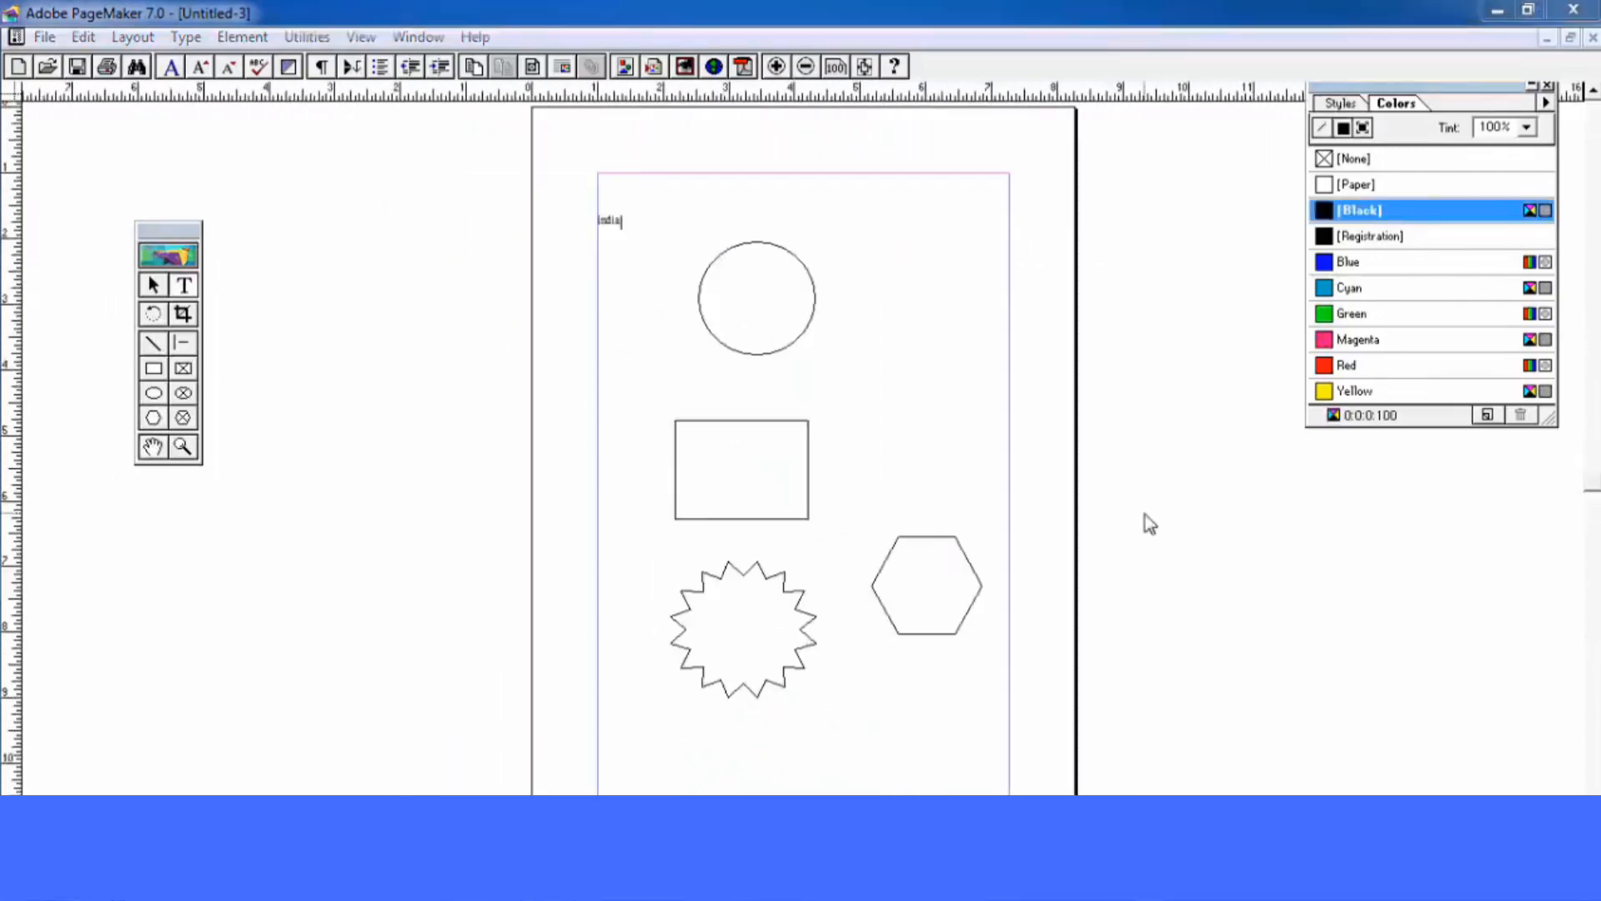
click(773, 369)
key(ctrl+1)
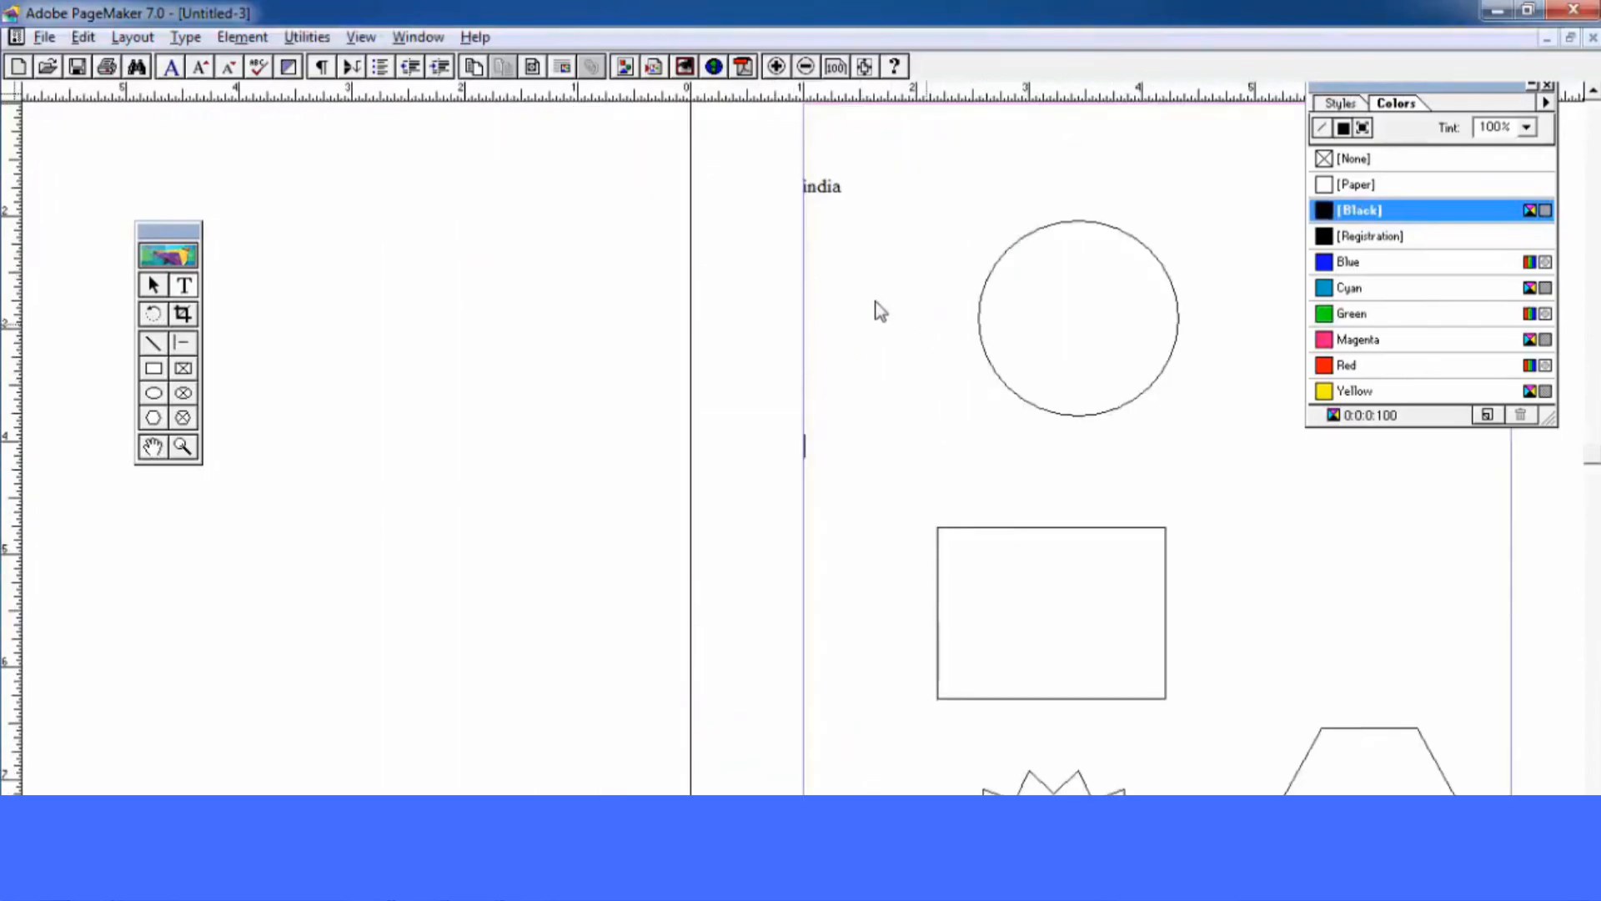
key(alt+space)
key(Escape)
drag(888, 322, 593, 401)
drag(775, 381, 683, 376)
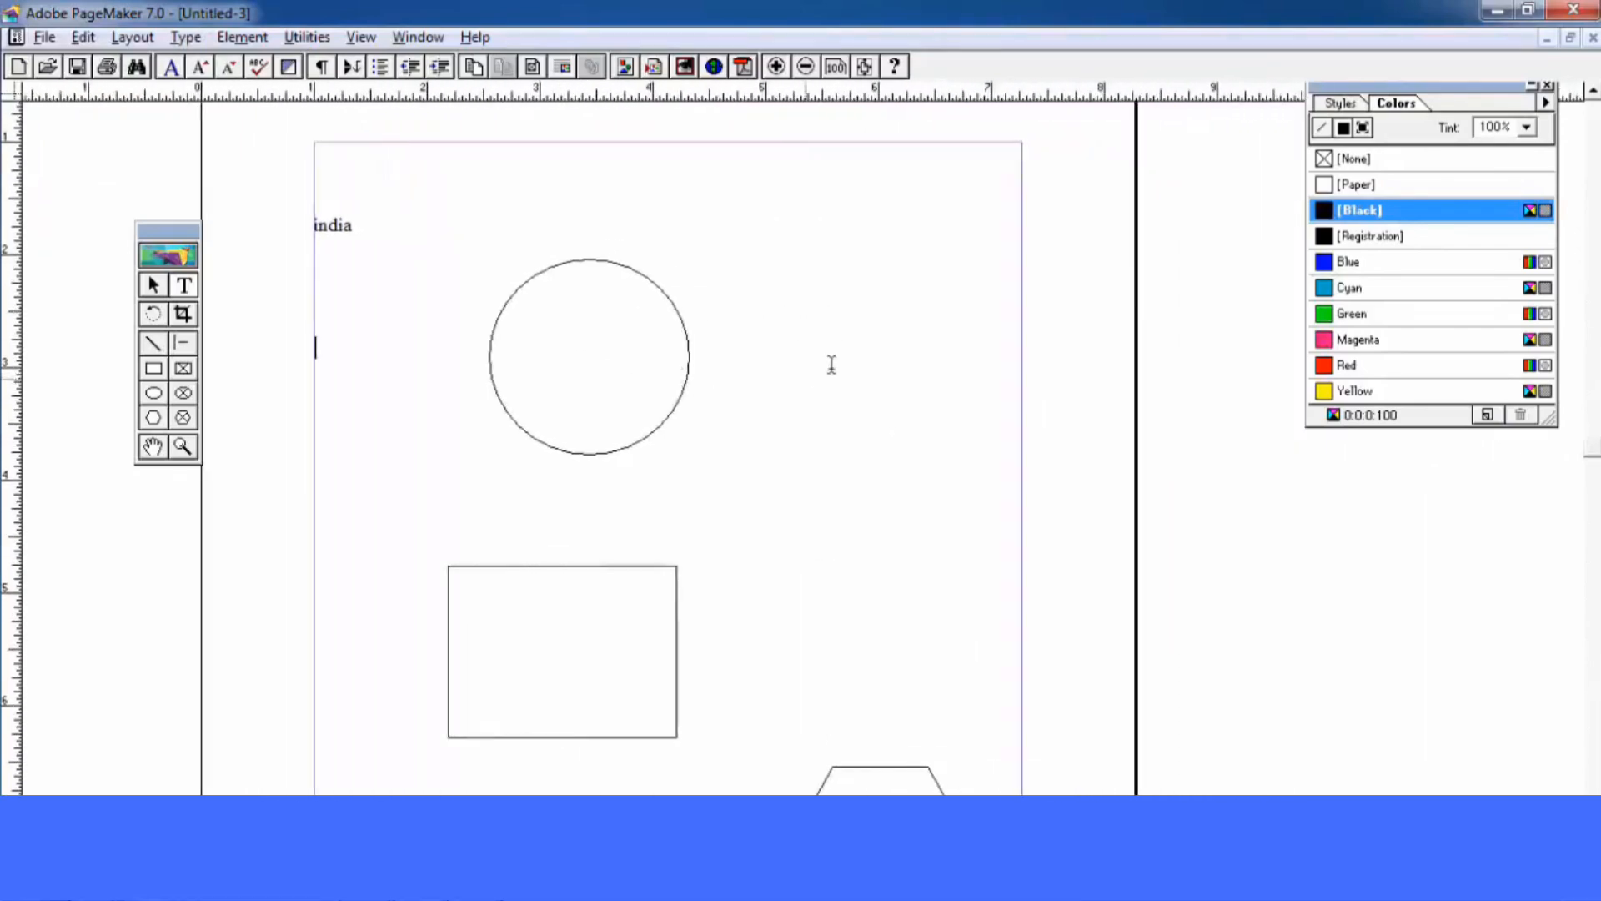
mouse_move(832, 364)
mouse_down()
mouse_move(815, 433)
mouse_move(901, 411)
mouse_move(859, 365)
mouse_up()
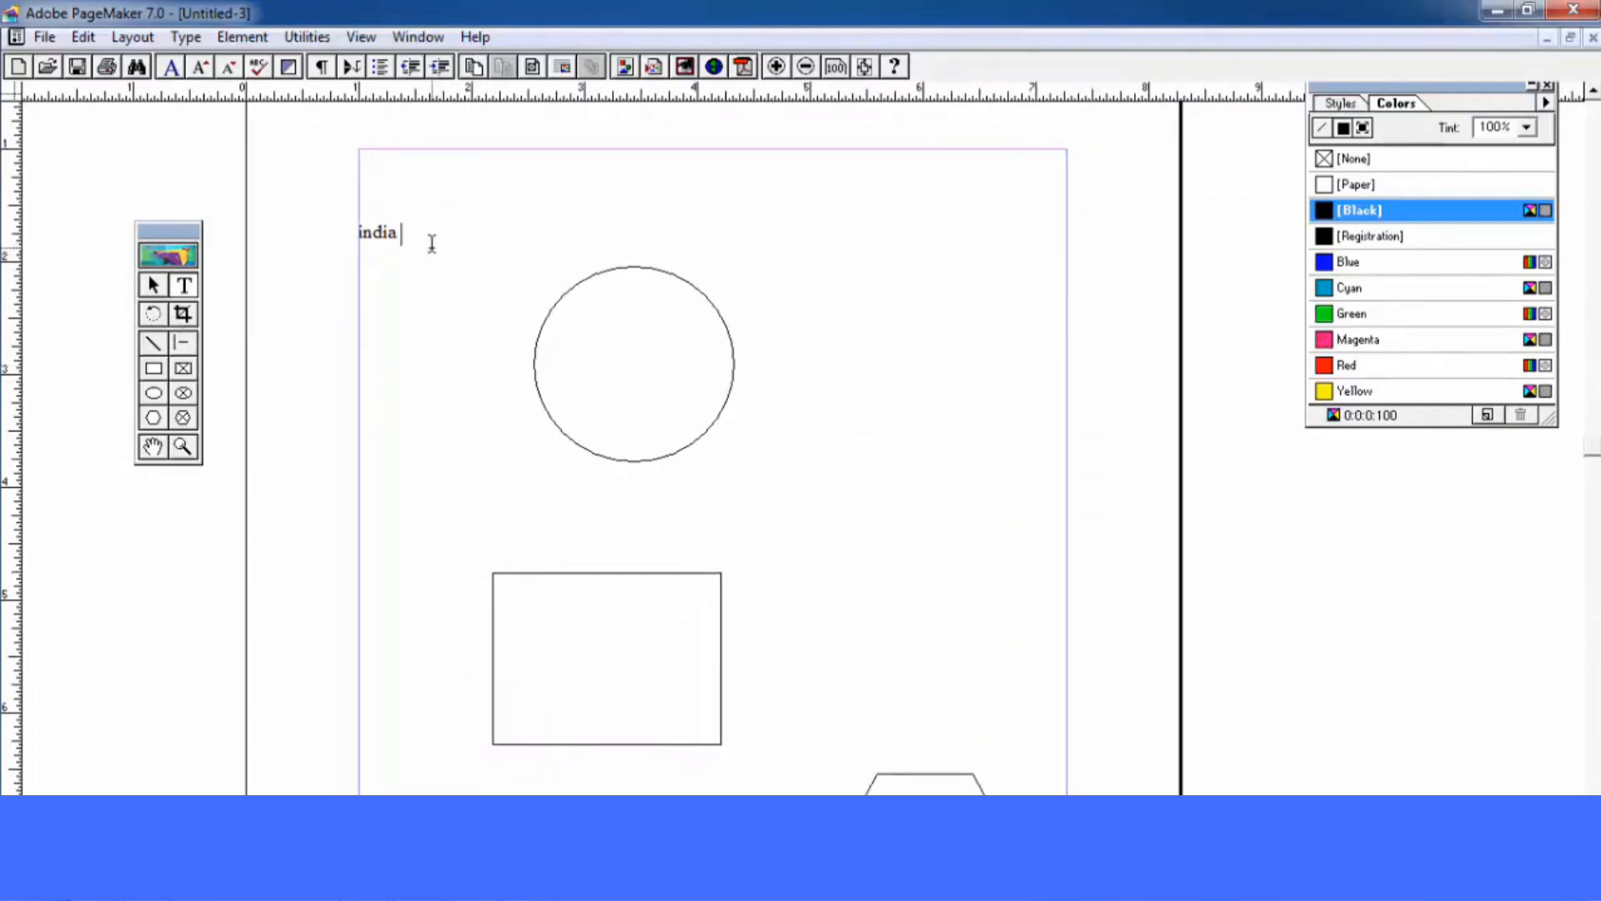
View the text "india" at 200%, pan across to the circle, and fit the page back in the window
key(ctrl+2)
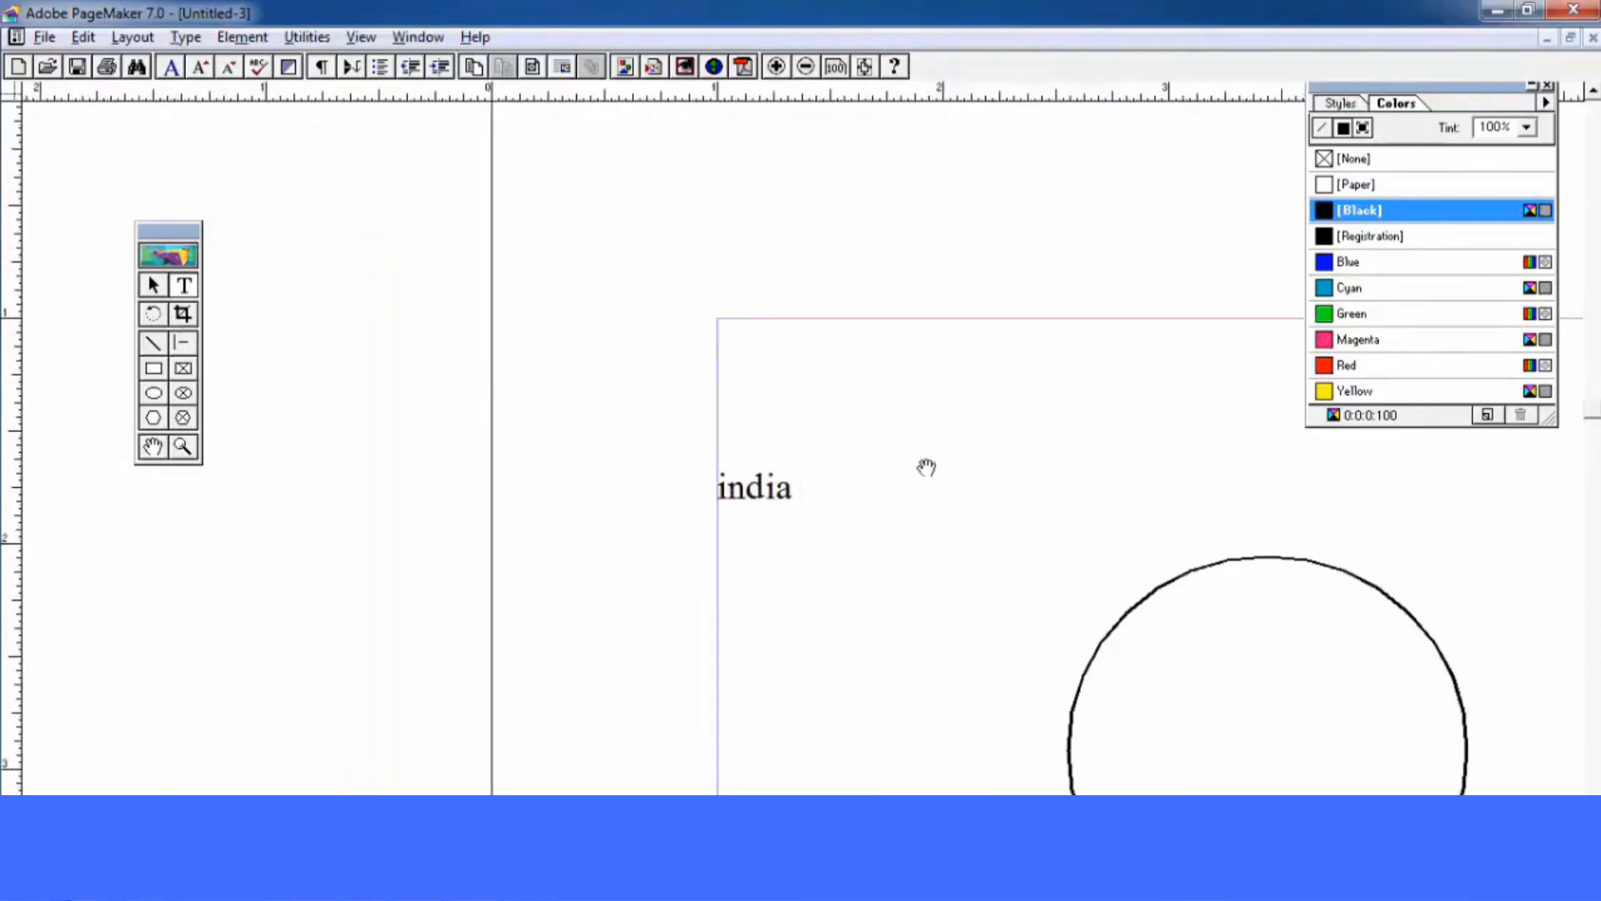
drag(926, 465, 745, 358)
drag(747, 450, 665, 311)
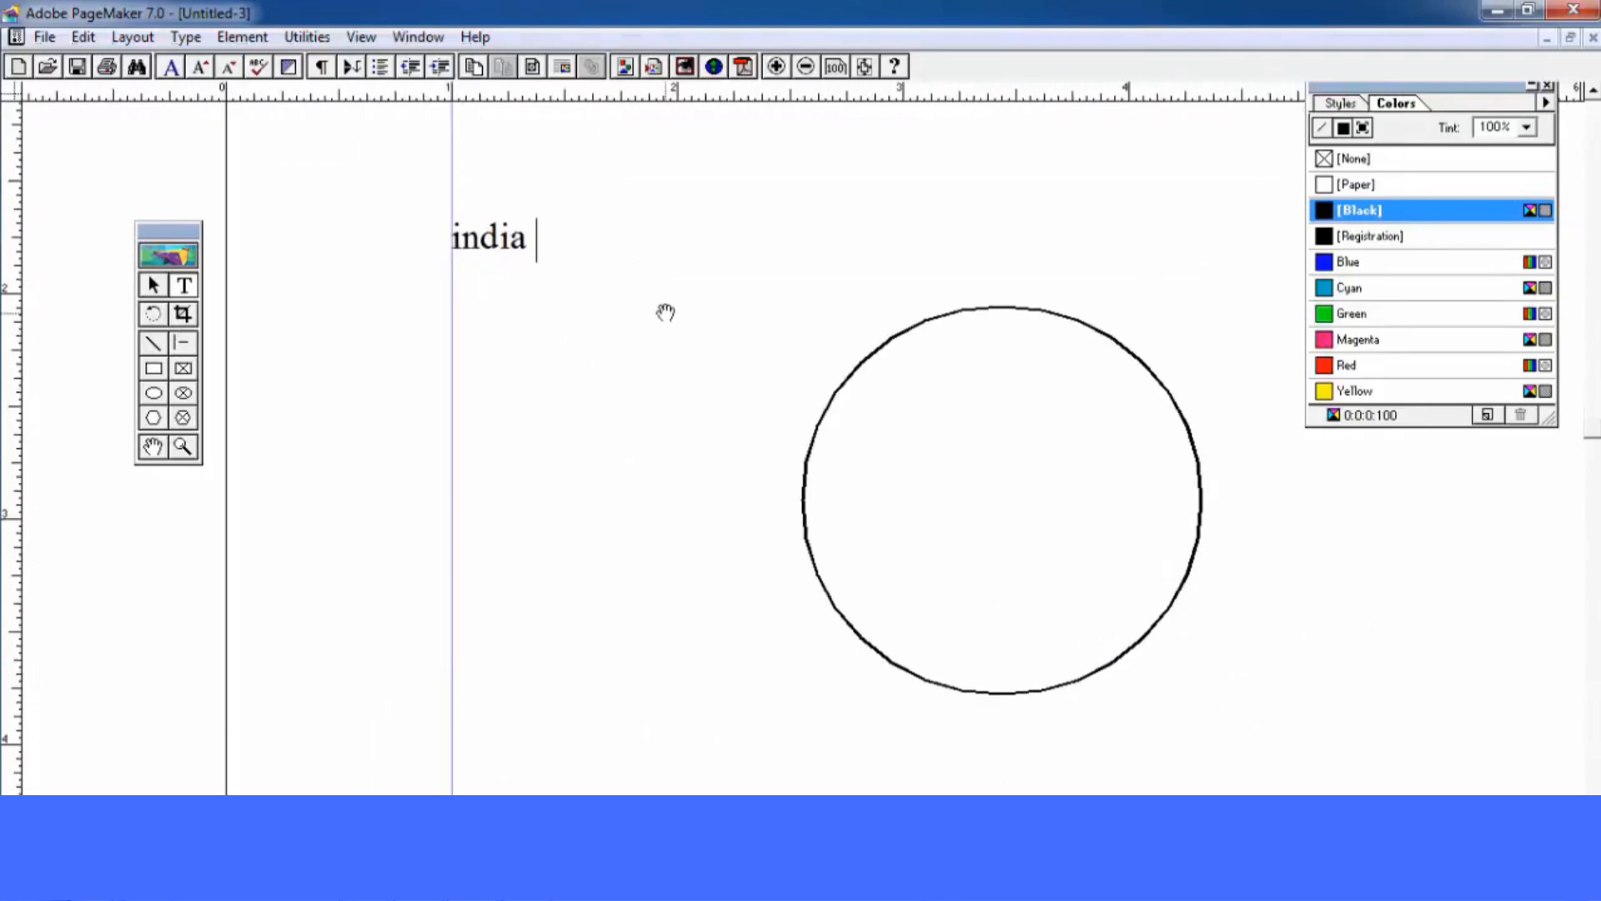
key(ctrl+0)
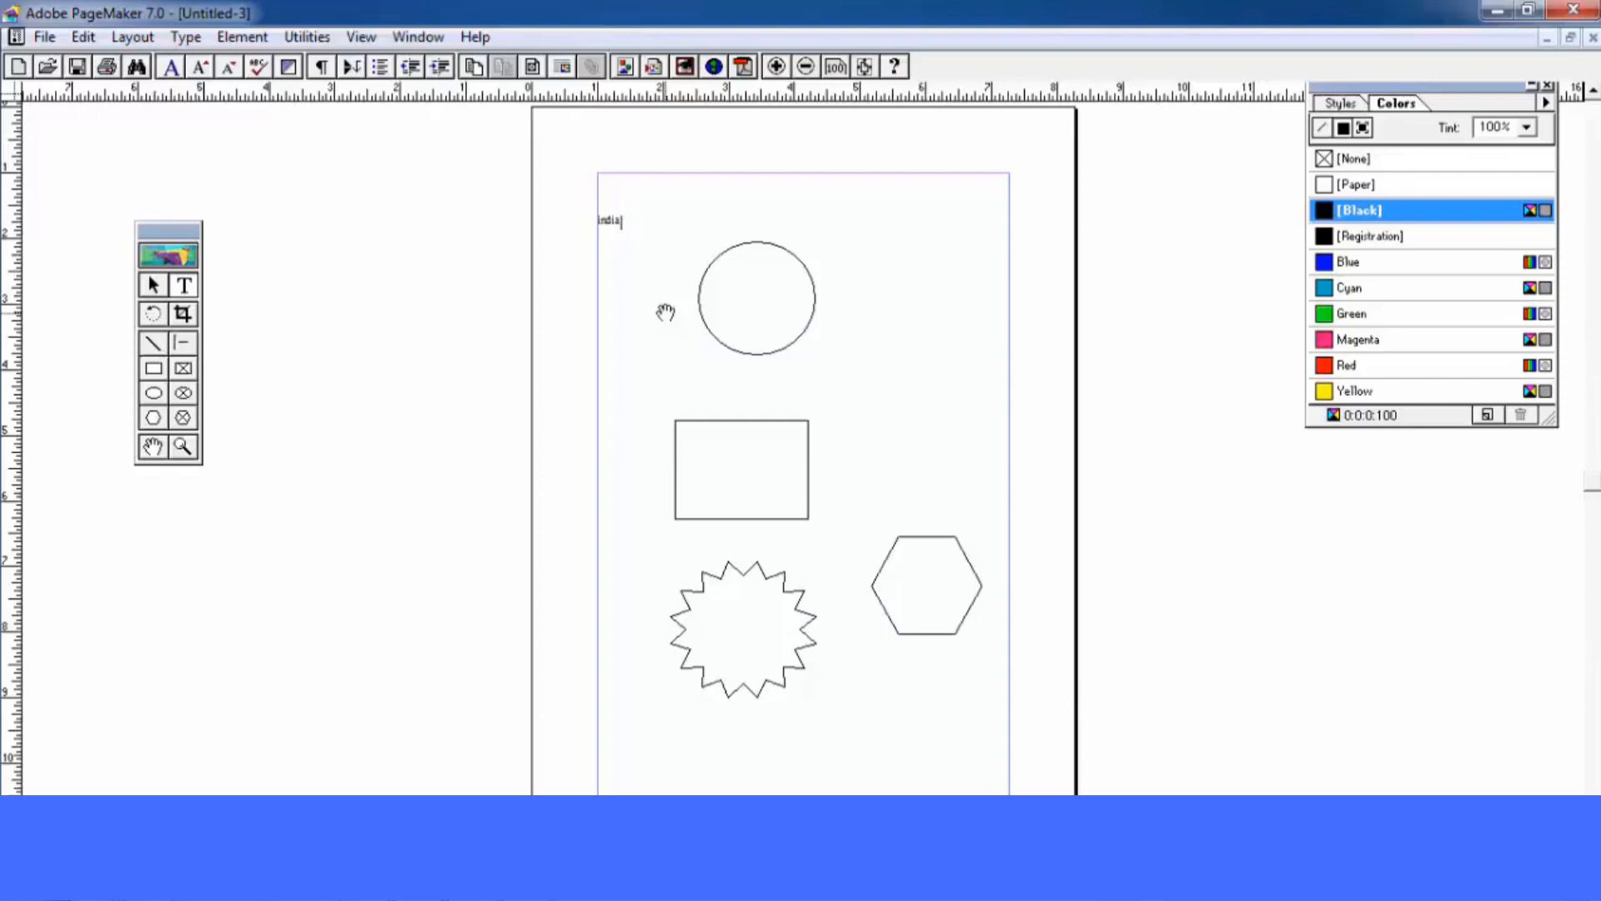
Magnify the area around the word "india" twice with the Zoom tool
click(179, 457)
drag(530, 200, 749, 305)
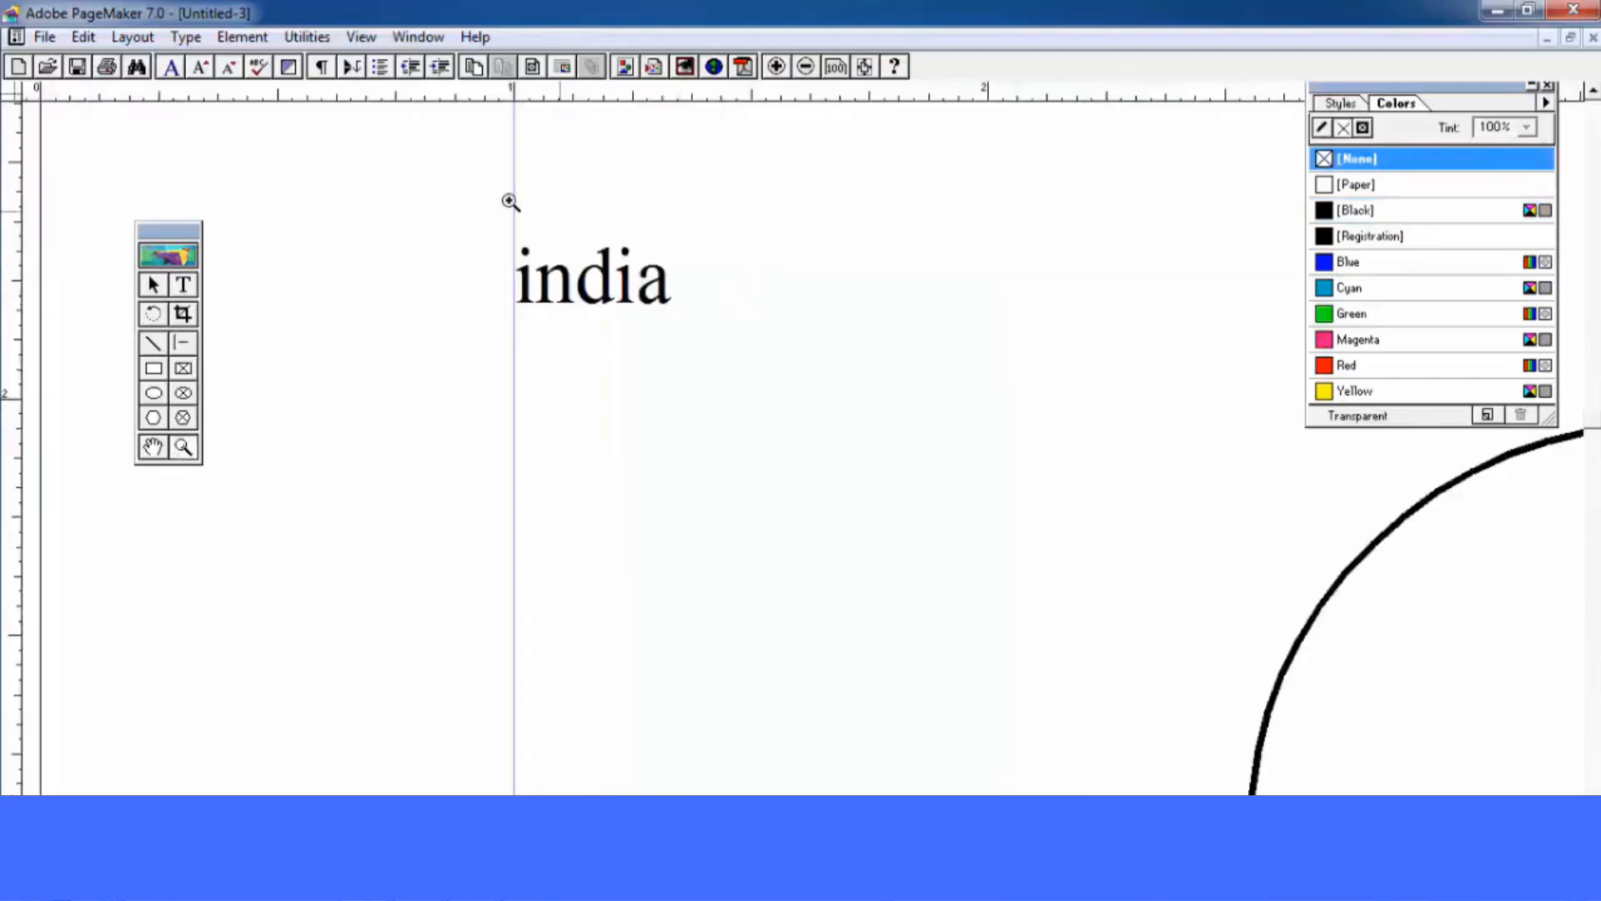
drag(465, 200, 711, 349)
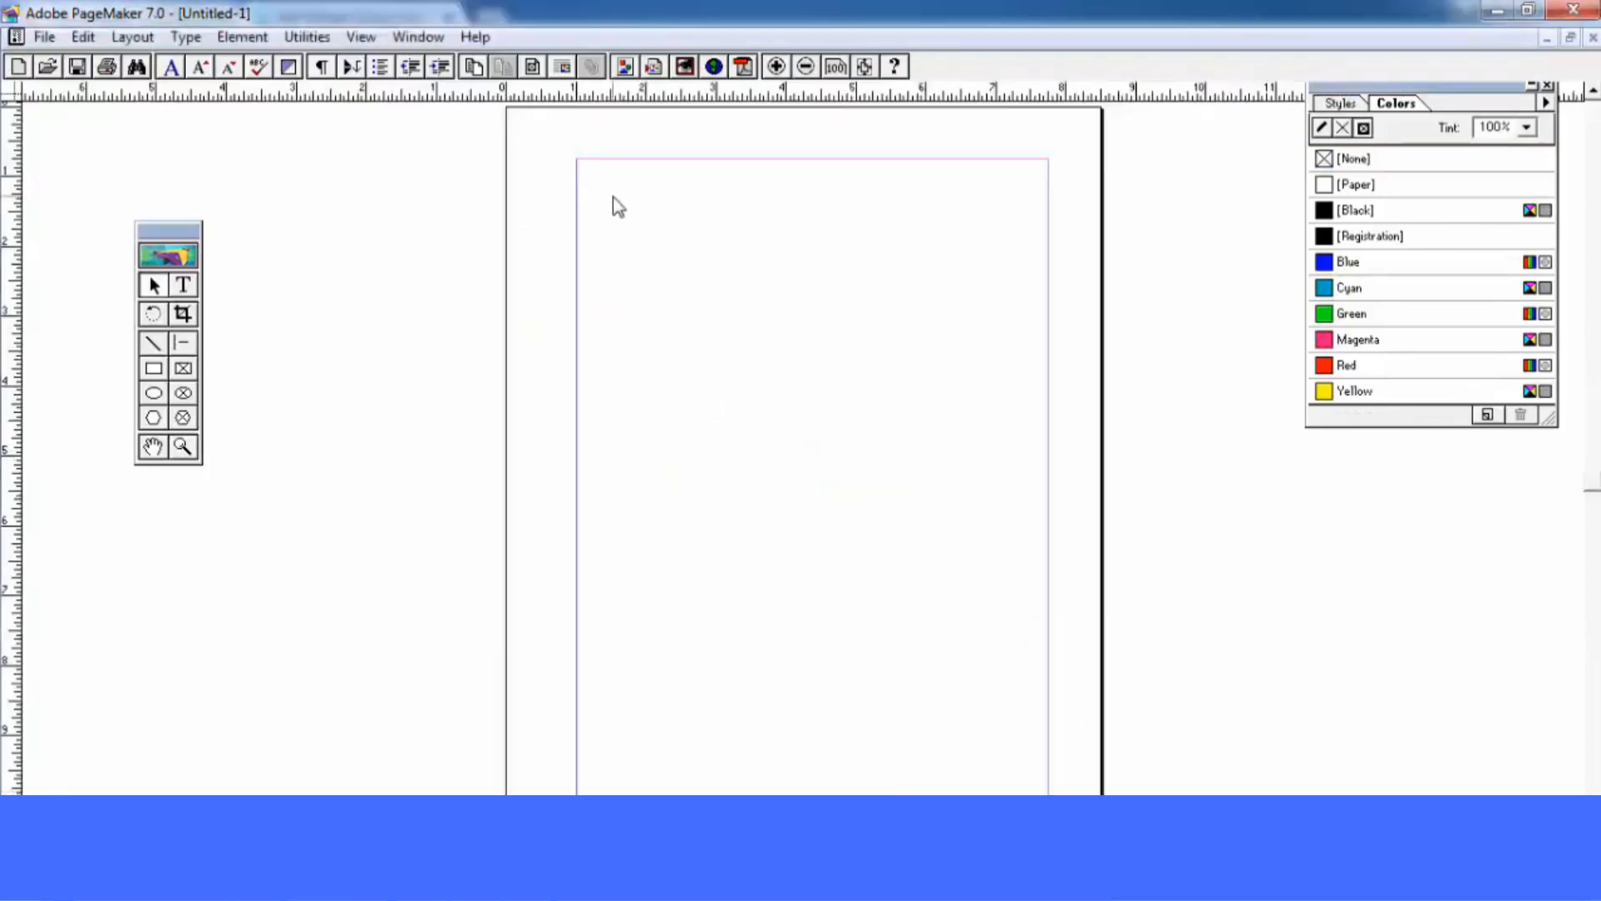
Draw a rectangular frame about 4.9 inches wide and 3.5 inches high on the Untitled-1 page, and place the text cursor in it
click(183, 371)
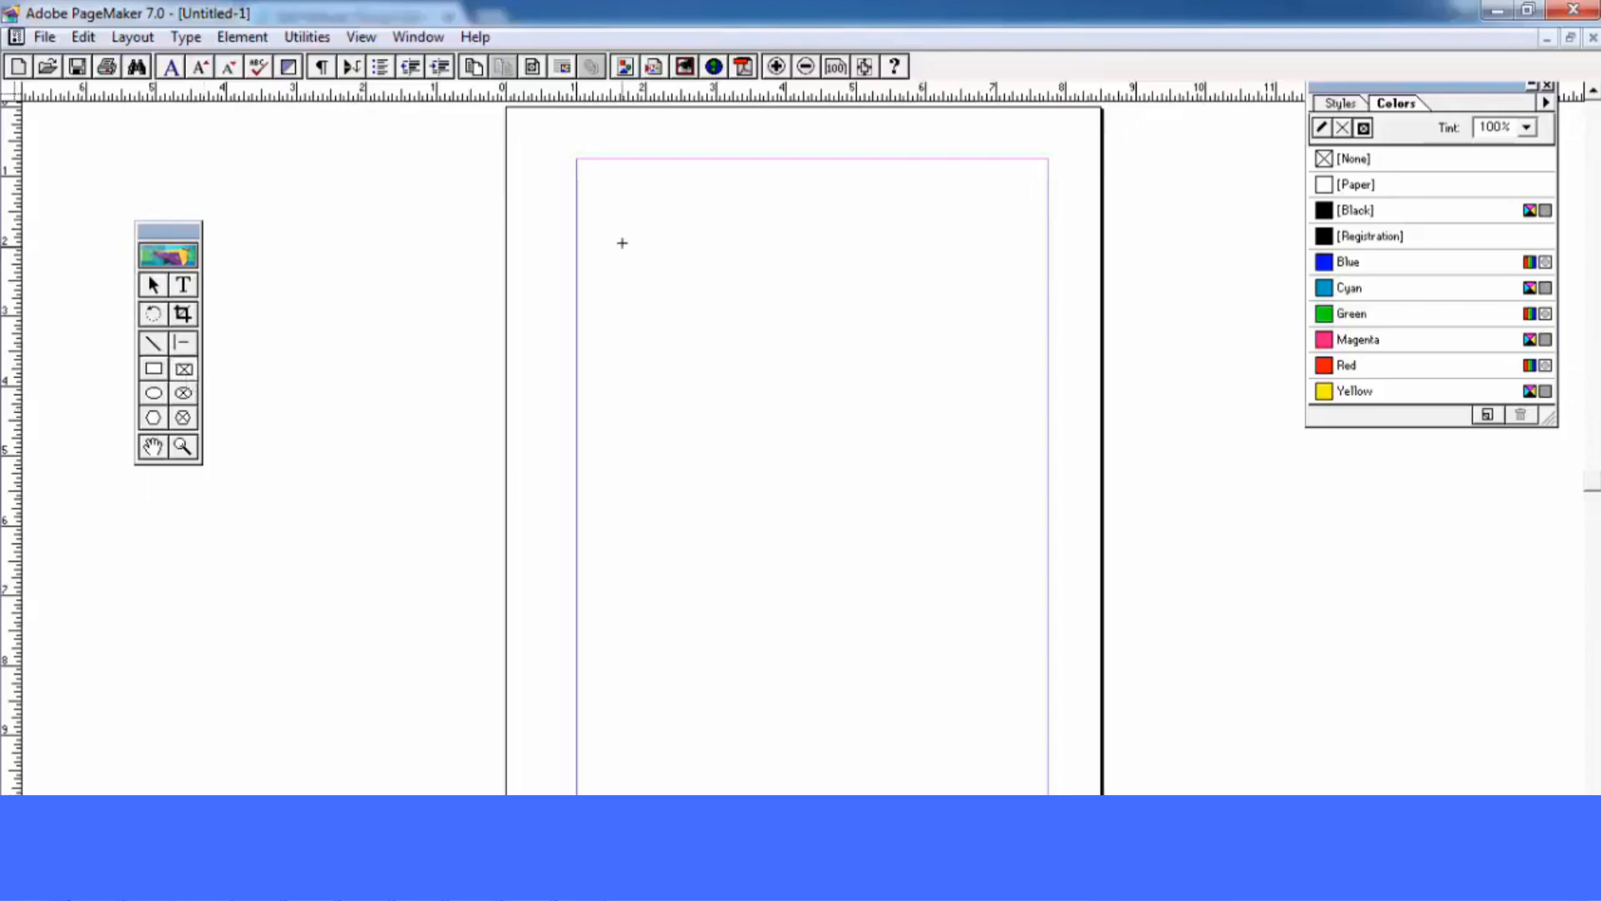
drag(622, 241, 961, 481)
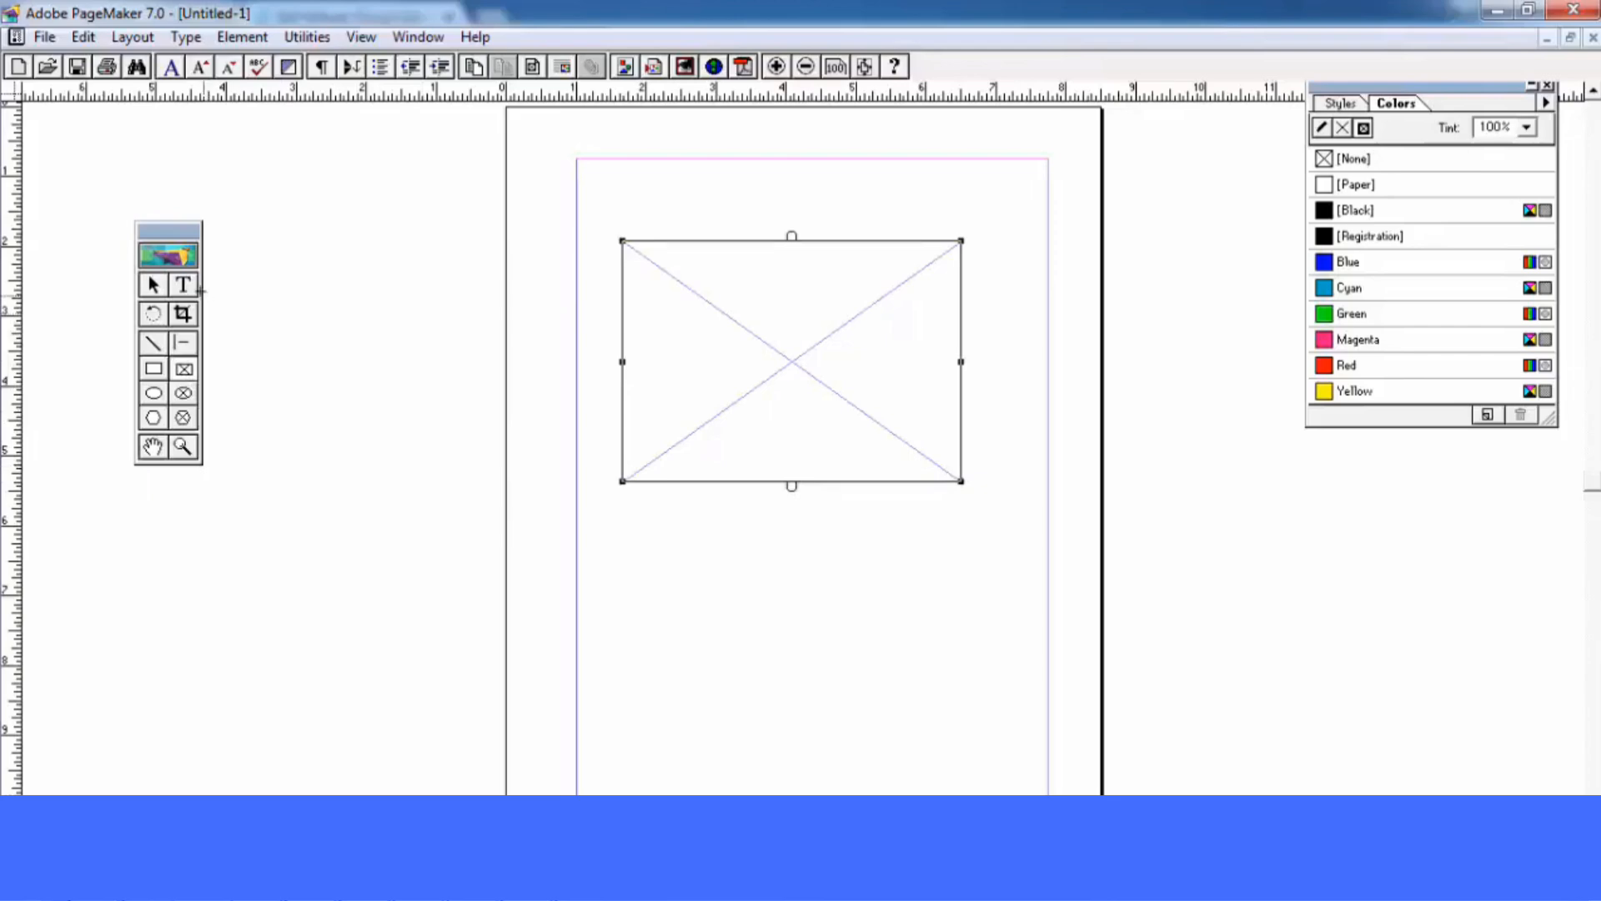
click(185, 286)
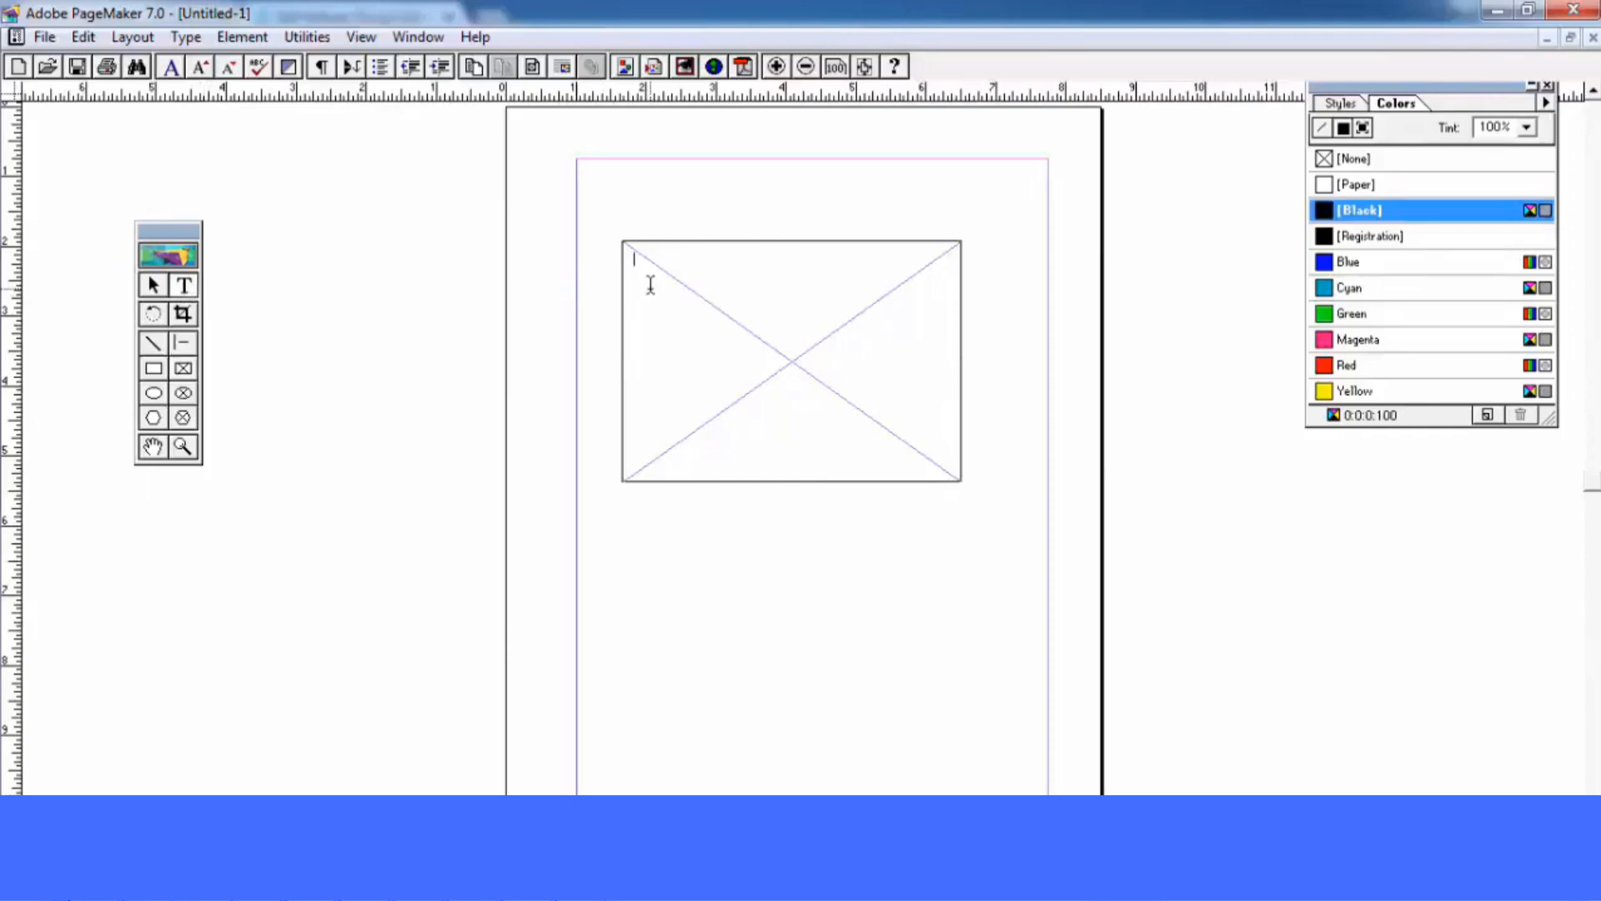
Enter filler text starting "retwertwertert er tre" in the rectangular frame at actual size, running onto a third line
key(ctrl+minus)
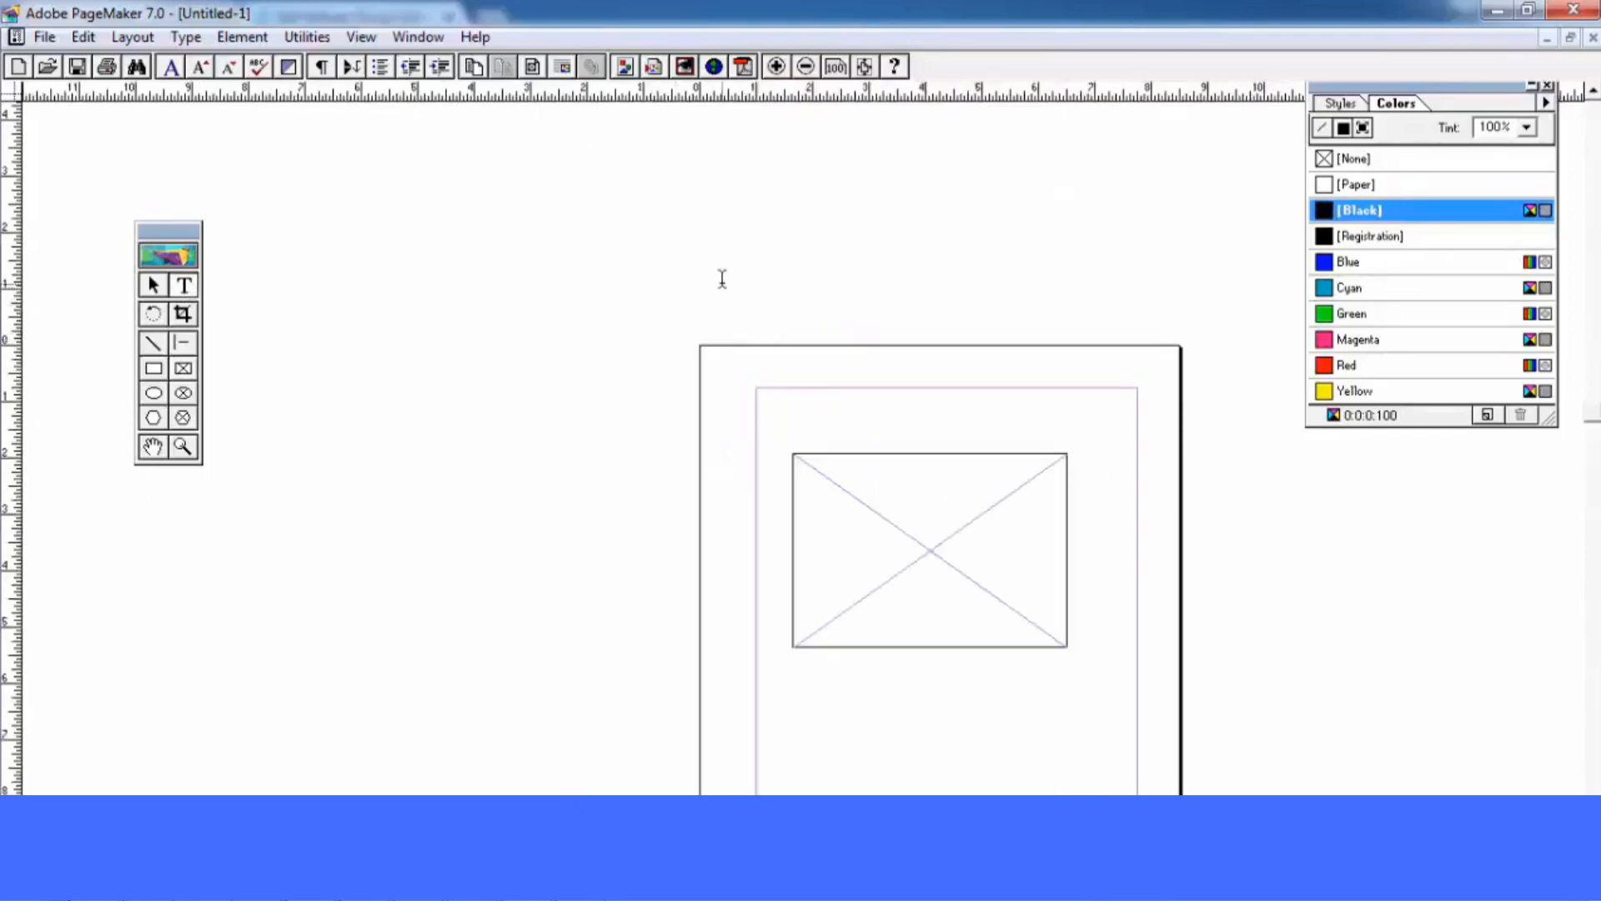
click(361, 37)
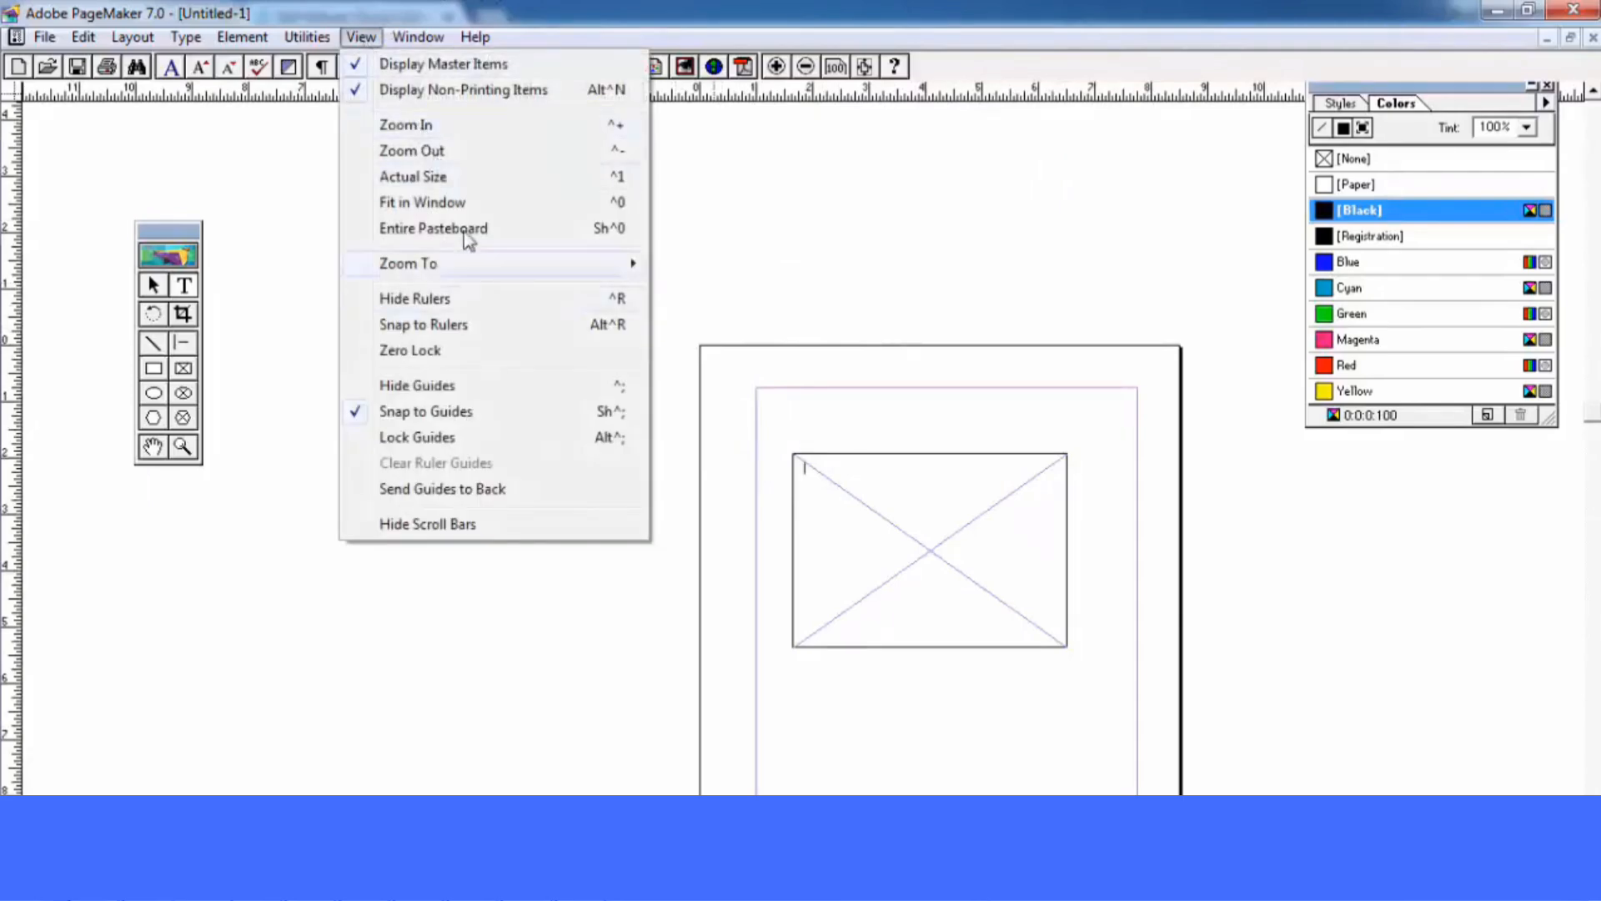
click(494, 177)
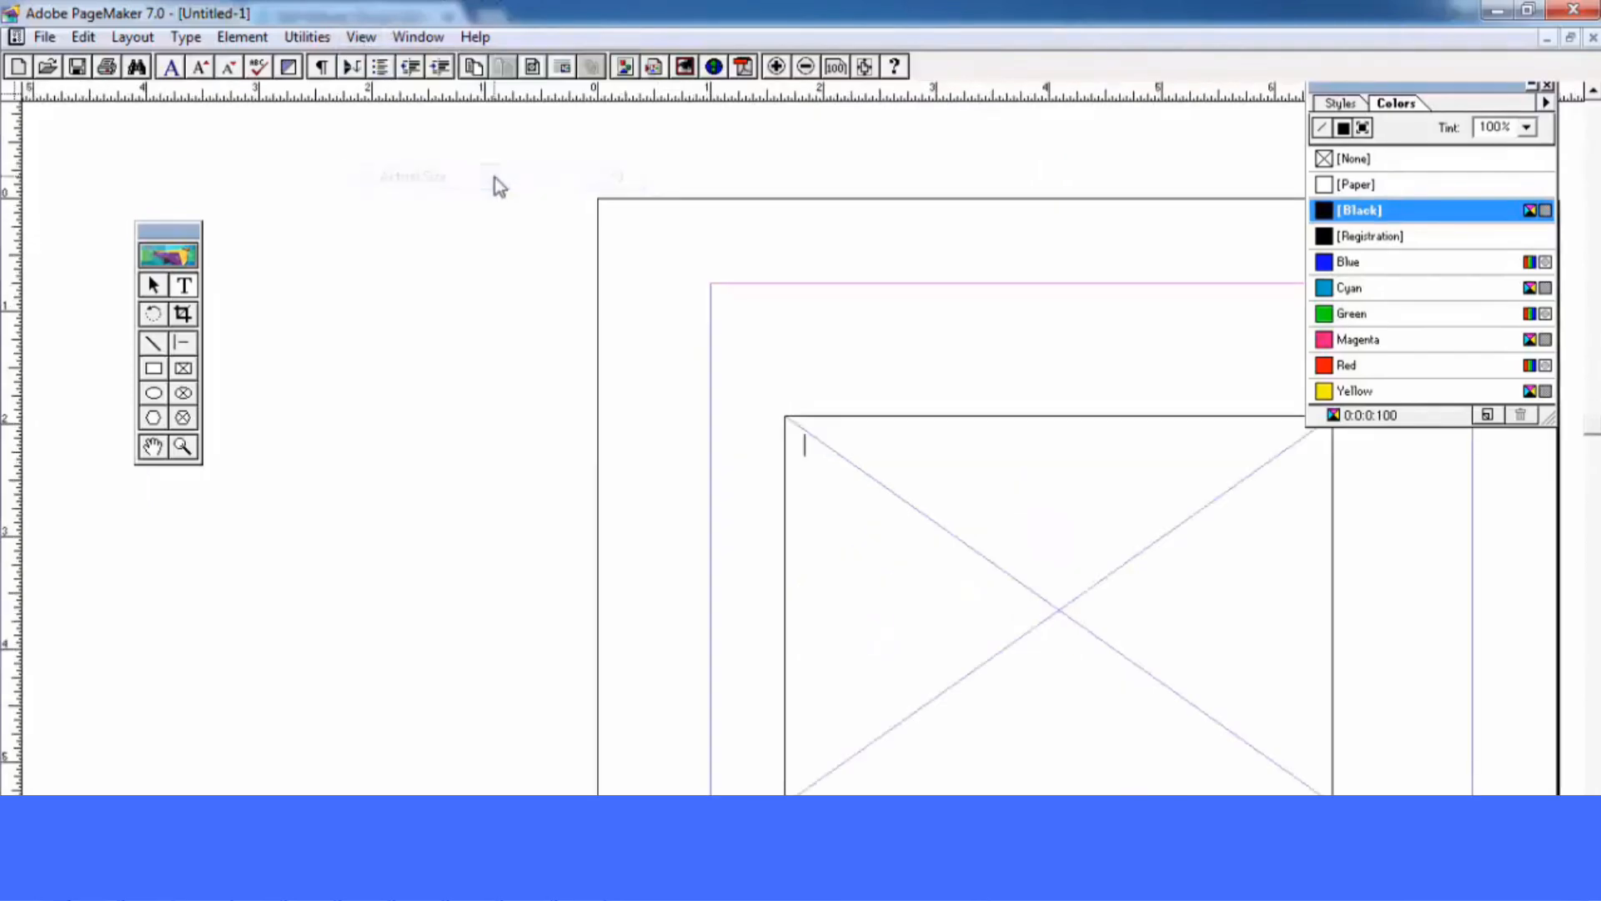
text(retwertwertert )
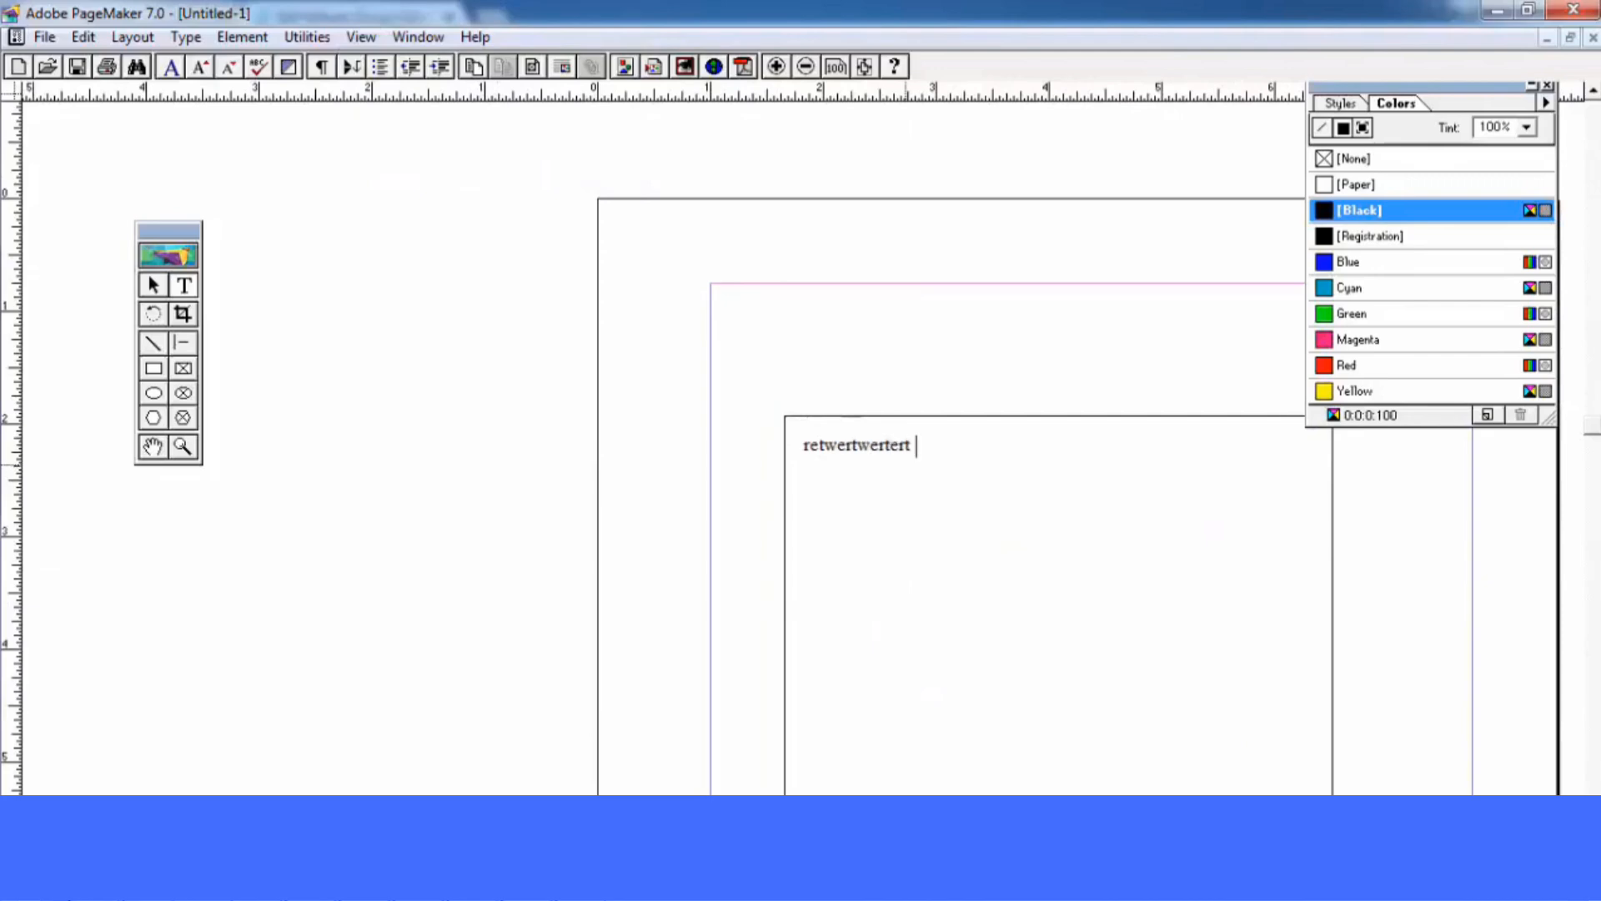
text(er tre tetwetwertrete)
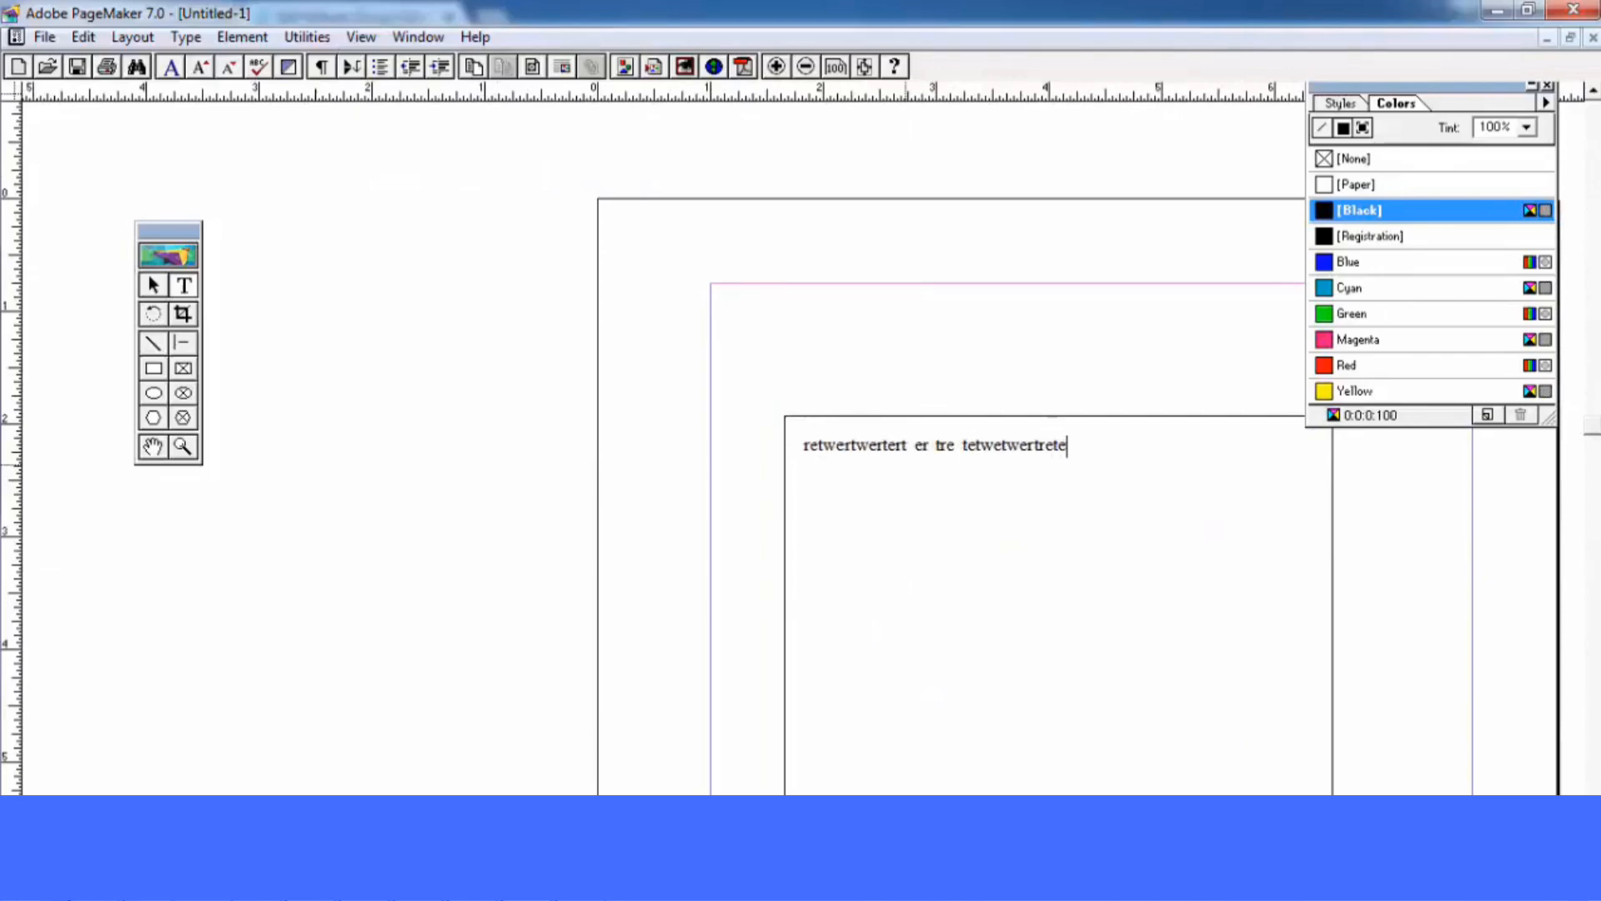
text(rtewrtwertwertwertwerterwt)
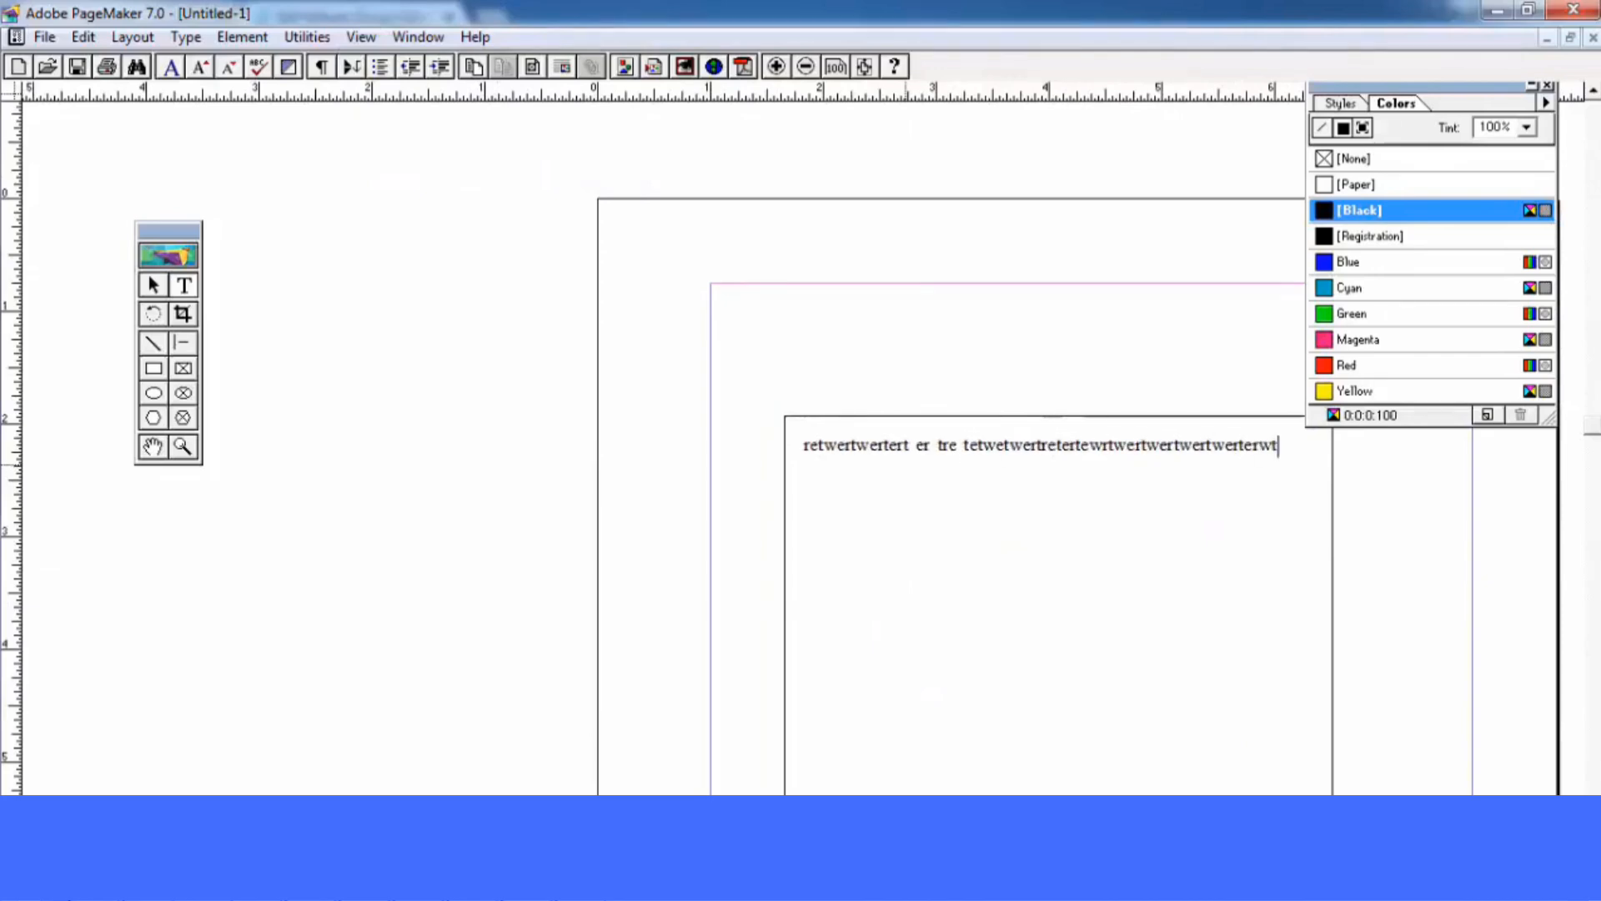
text(wertwertwertwertwertwertwertwertwertw)
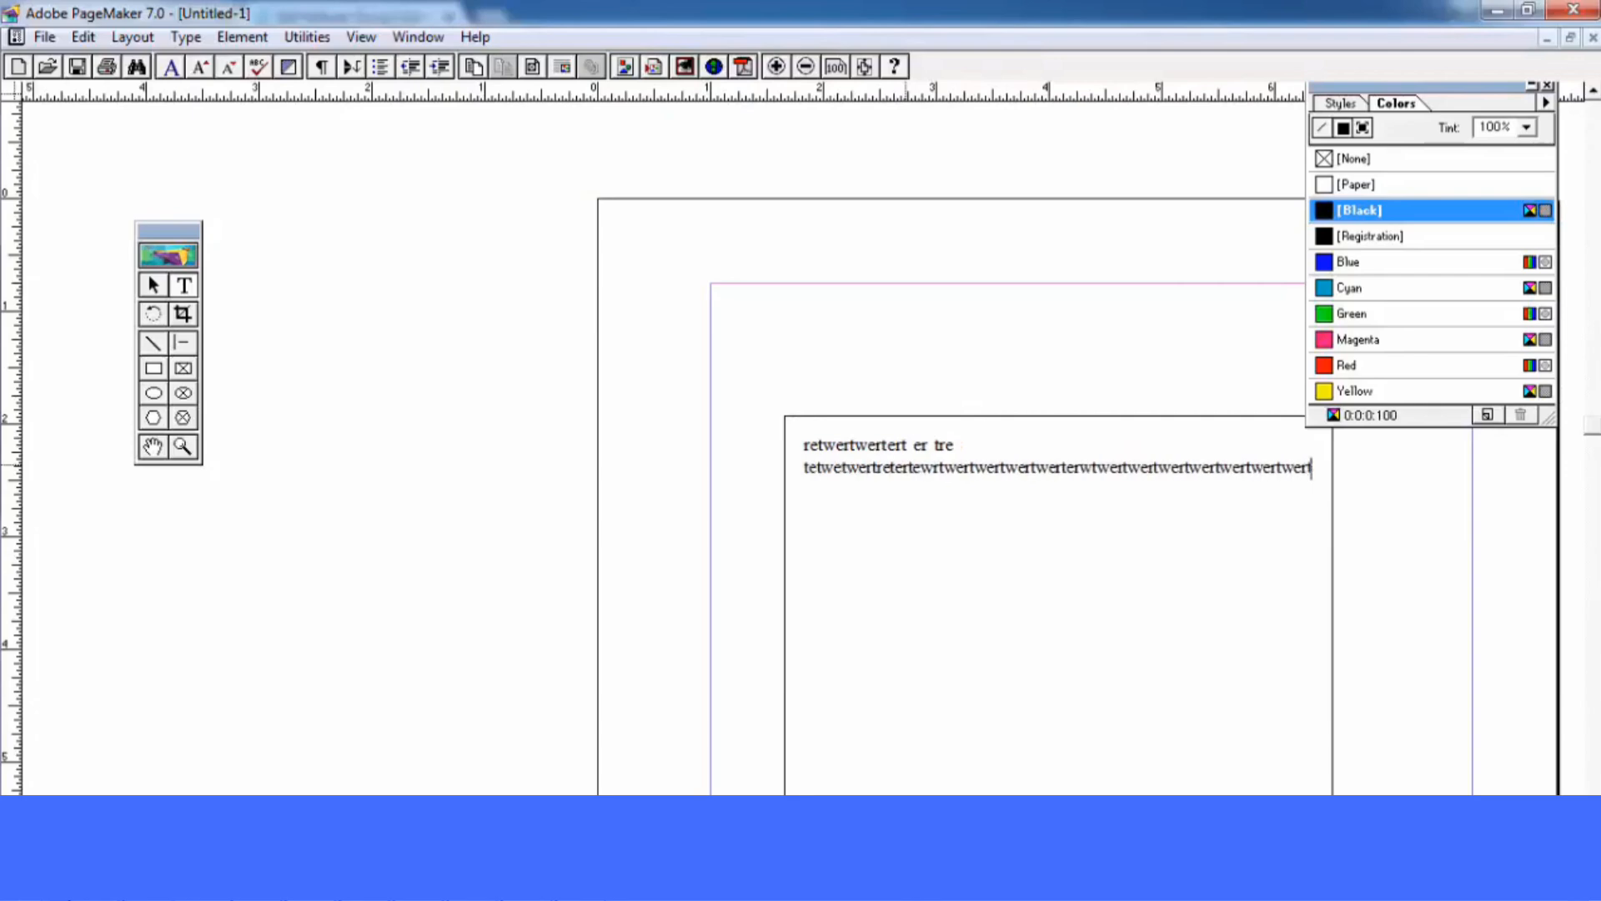
text(ert)
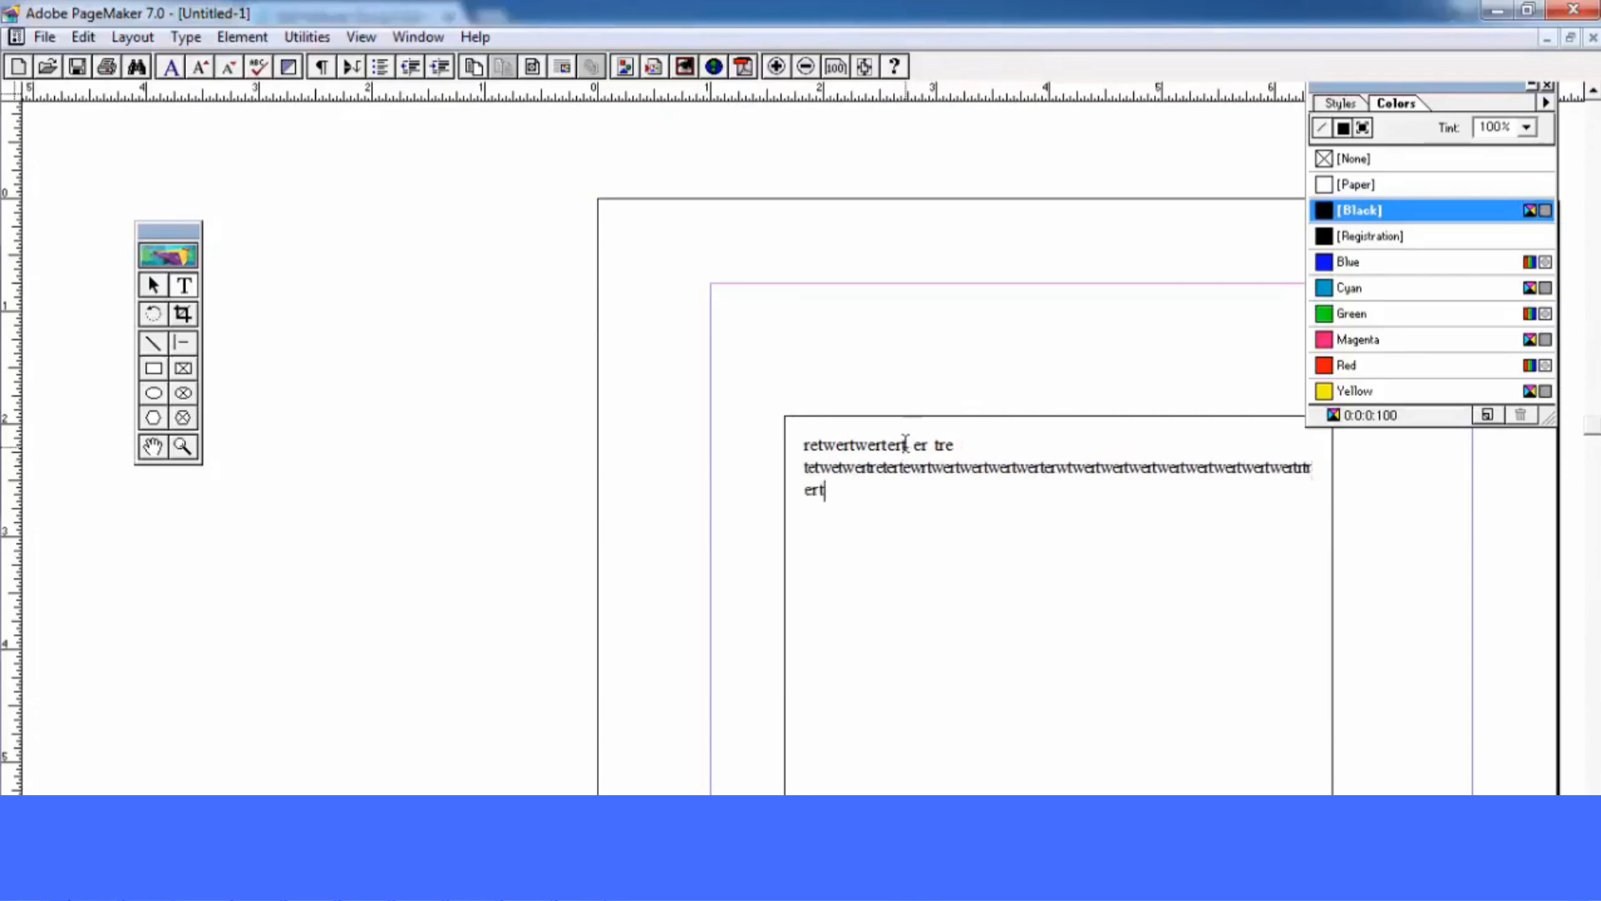
text(etwertwertertert)
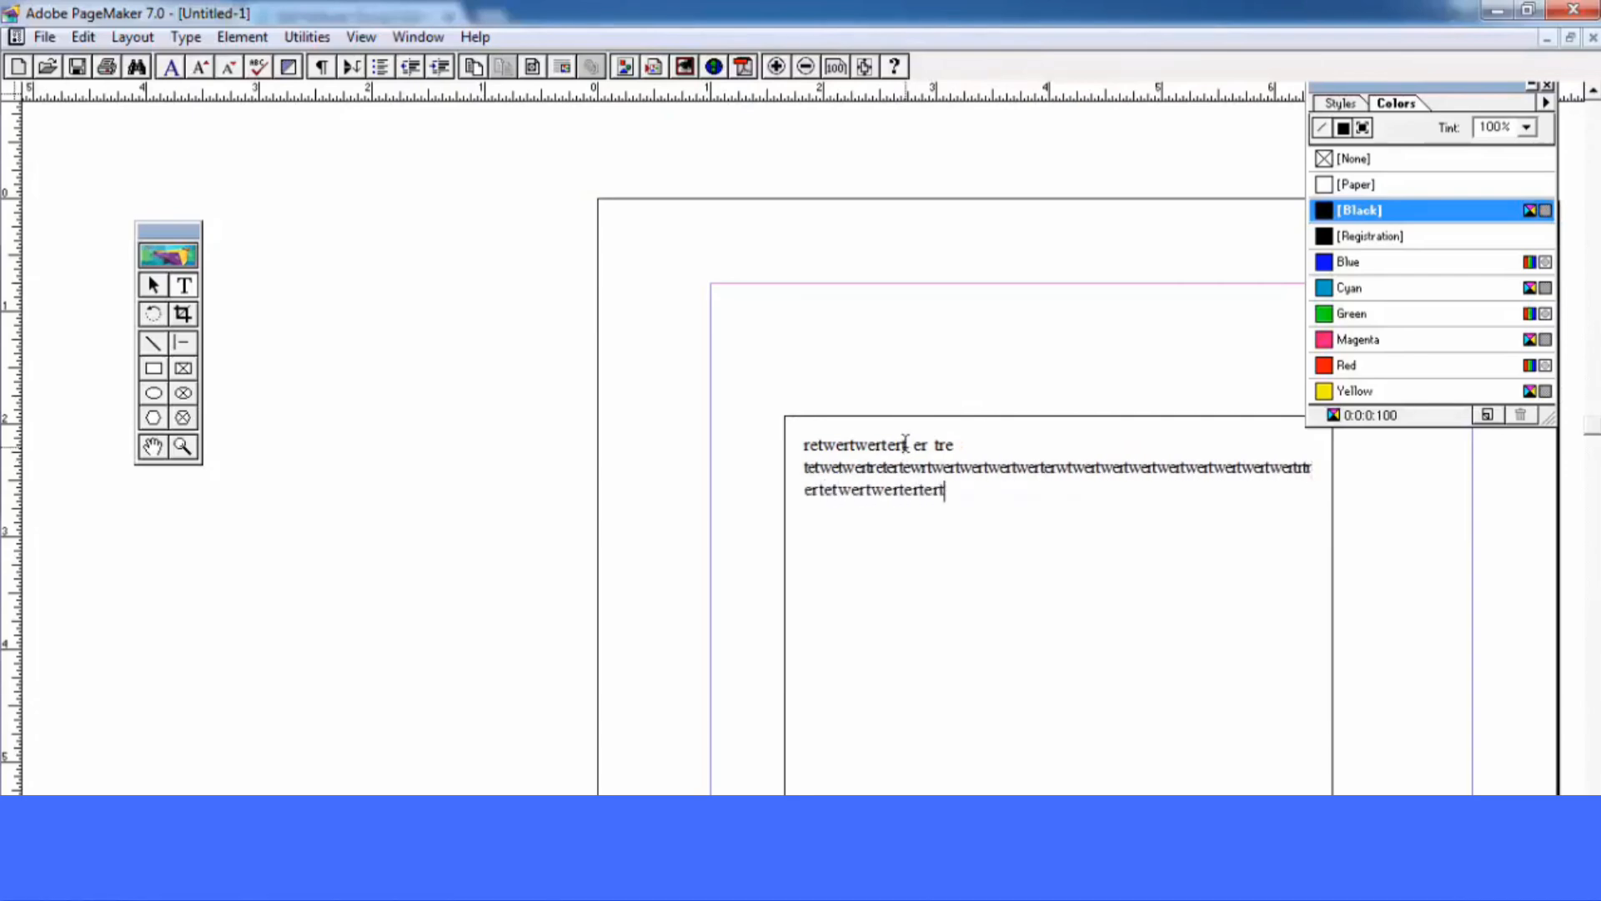
Draw an elliptical frame about 2.1 by 1.8 inches across the page's left edge and a hexagonal frame about 1.8 by 1.6 inches below it
click(191, 398)
drag(432, 295, 672, 501)
click(195, 419)
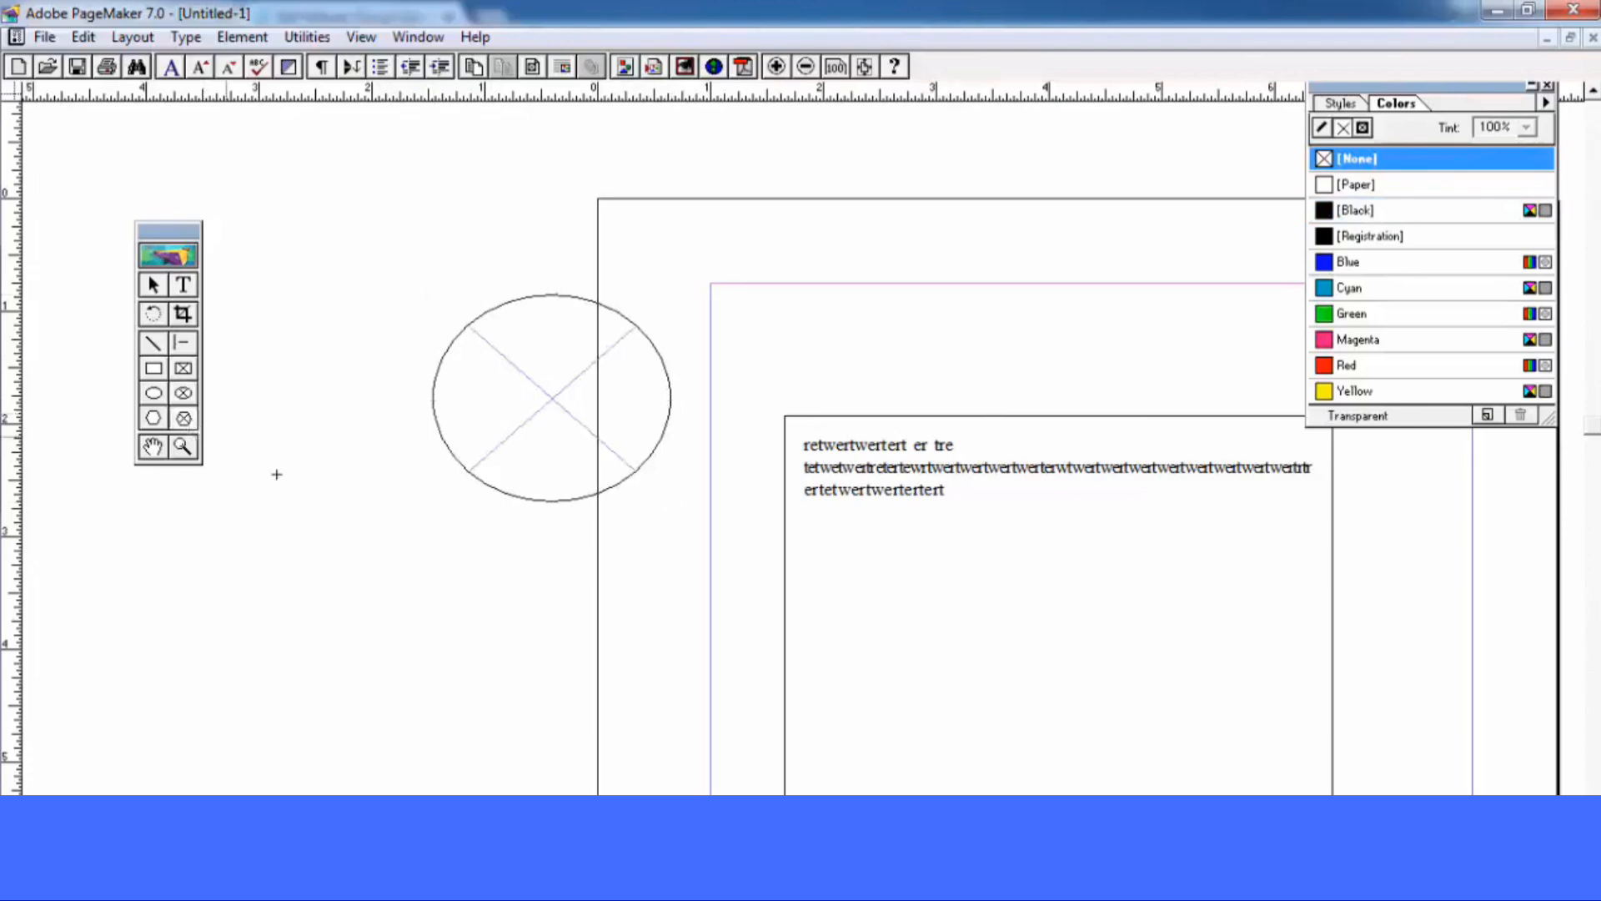
drag(318, 500, 524, 681)
Enter two lines of filler text made of repeated "try" in the hexagonal frame
click(184, 284)
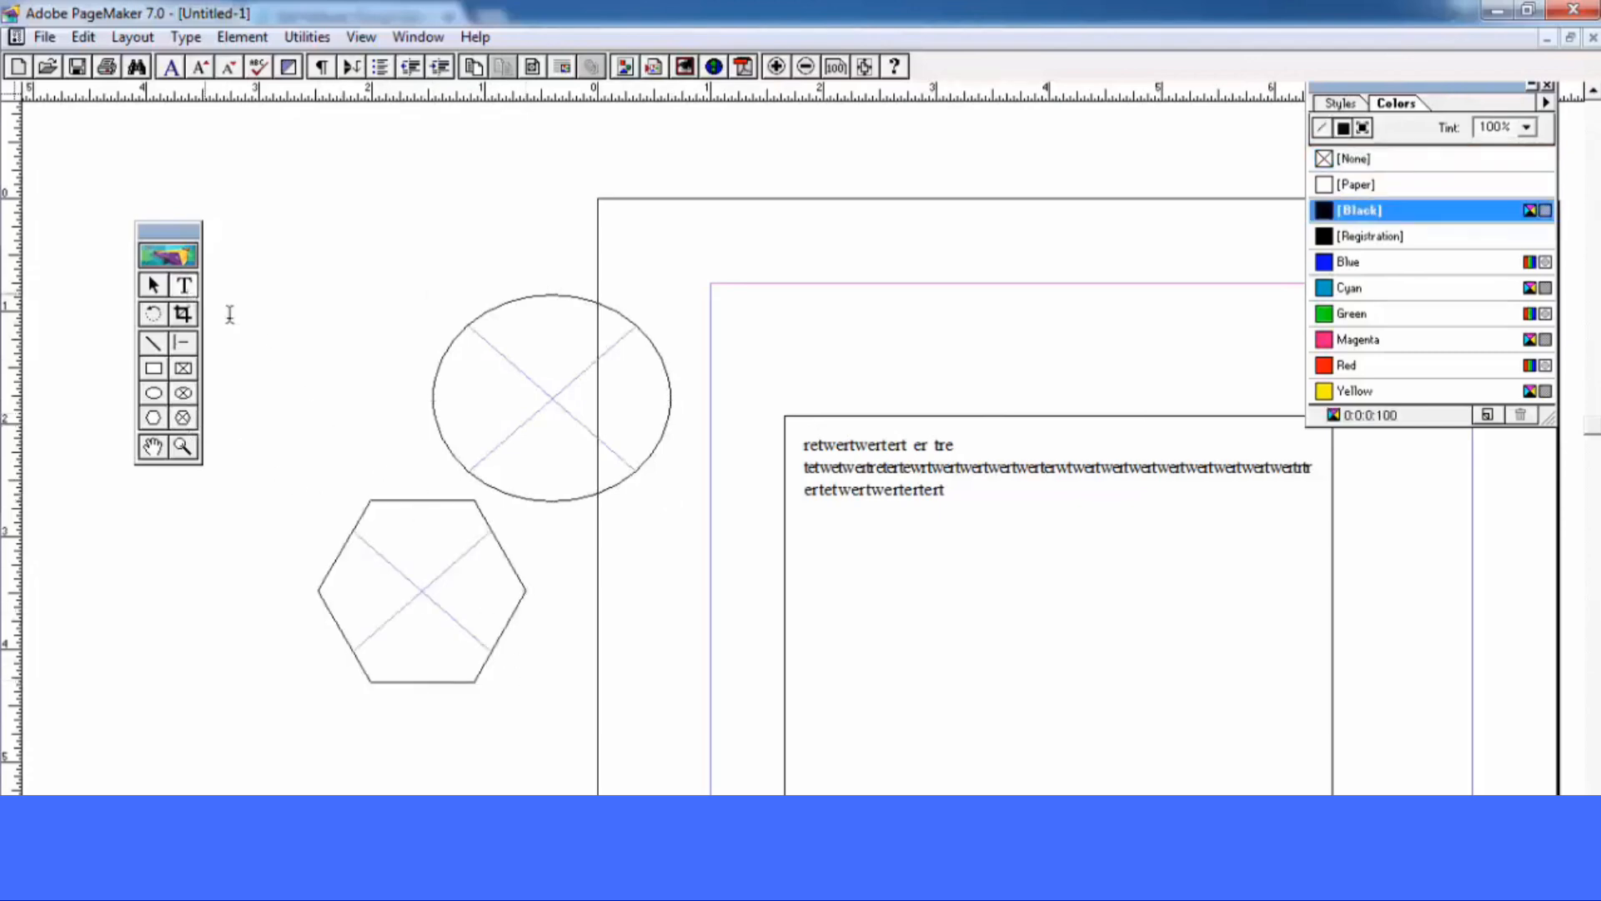
click(418, 590)
text(tytrytrytrytr)
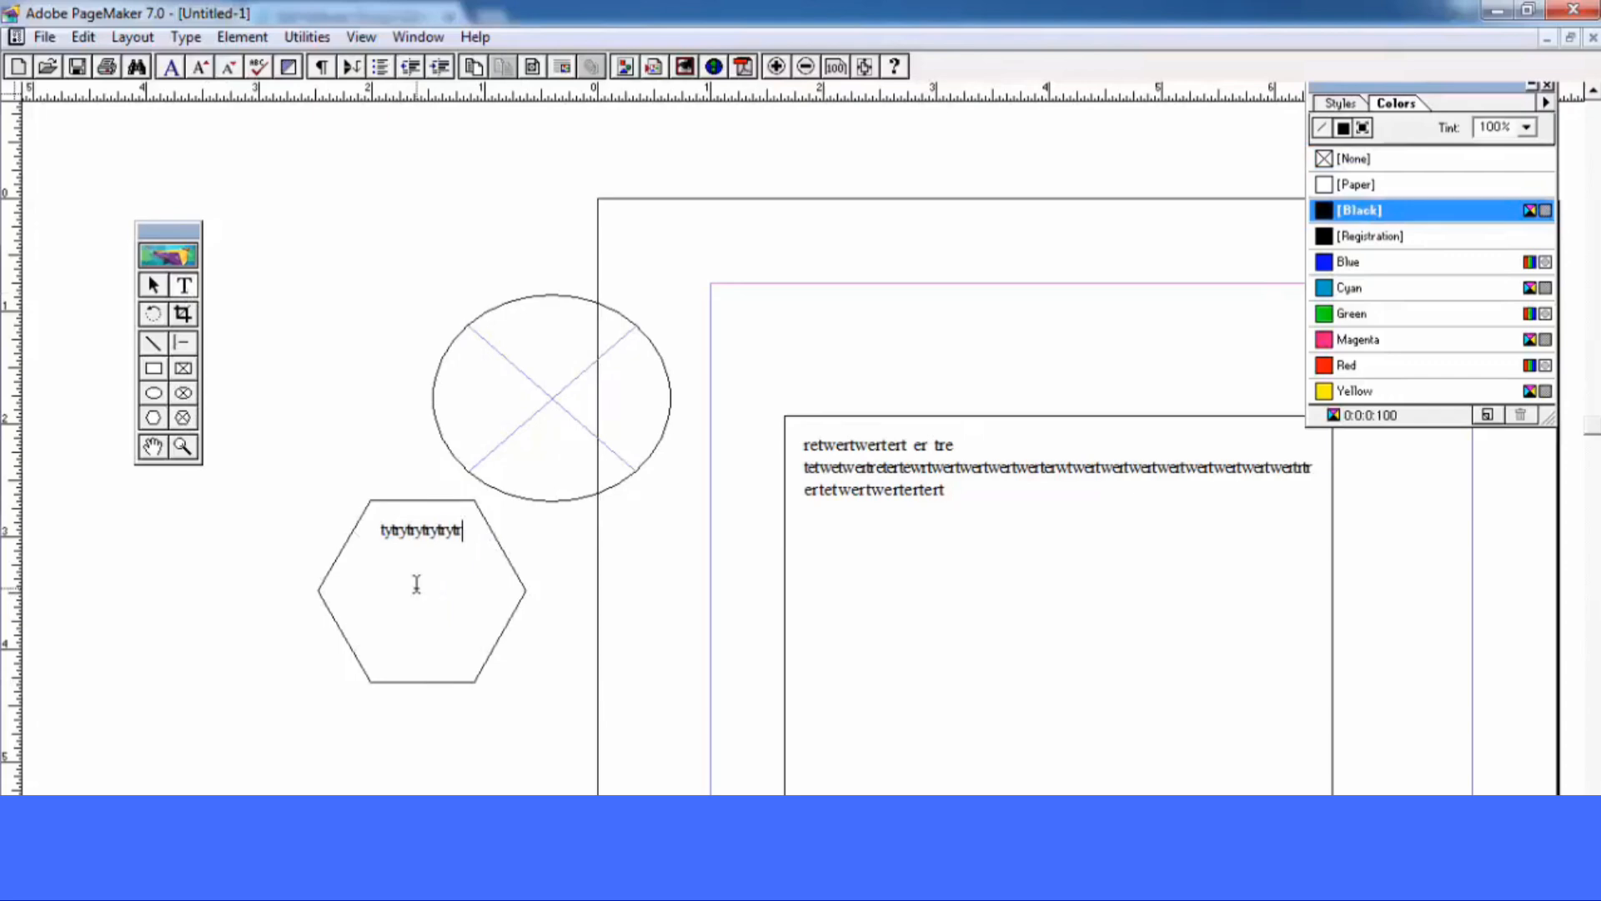
key(Return)
text(trytrytrytr)
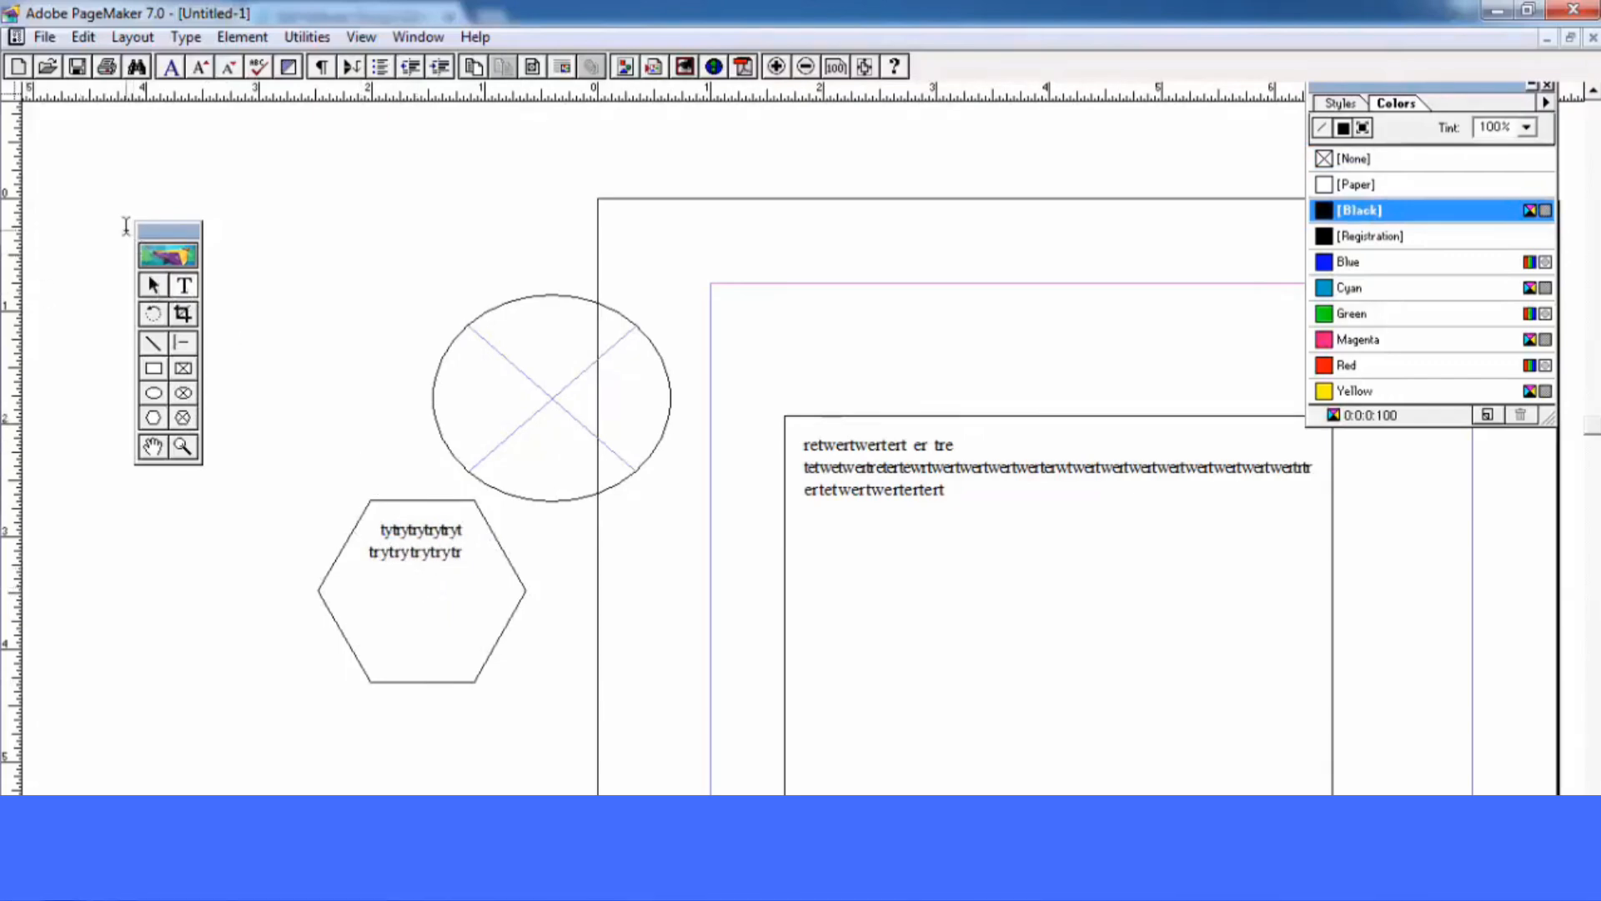
Select the hexagonal frame and separate its text content from the frame
click(153, 285)
click(431, 523)
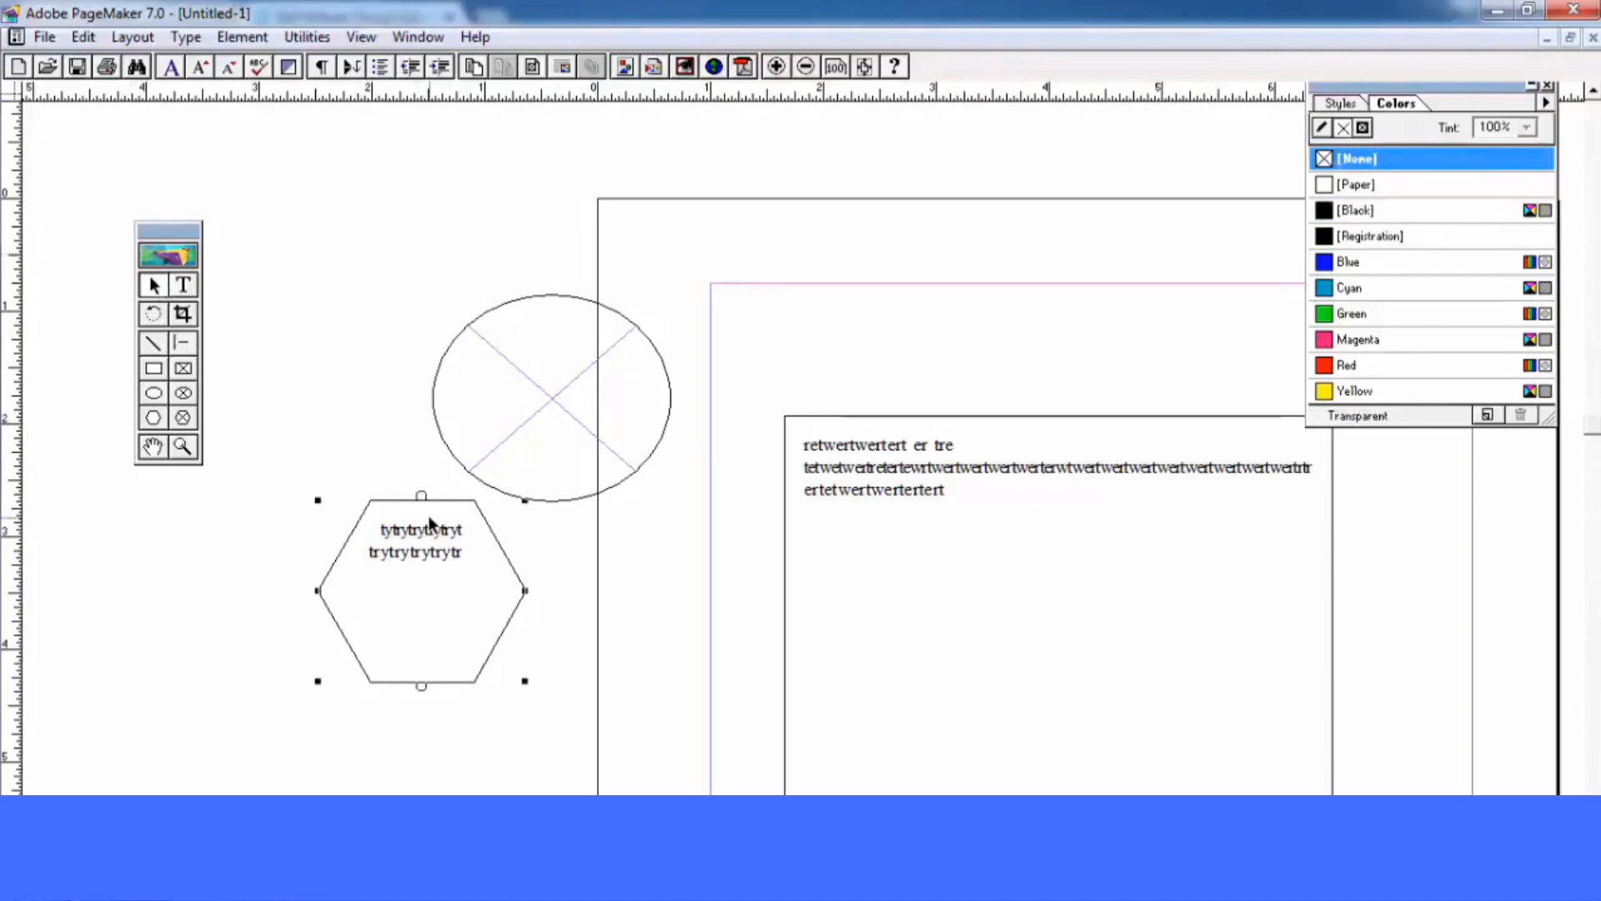
right_click(430, 523)
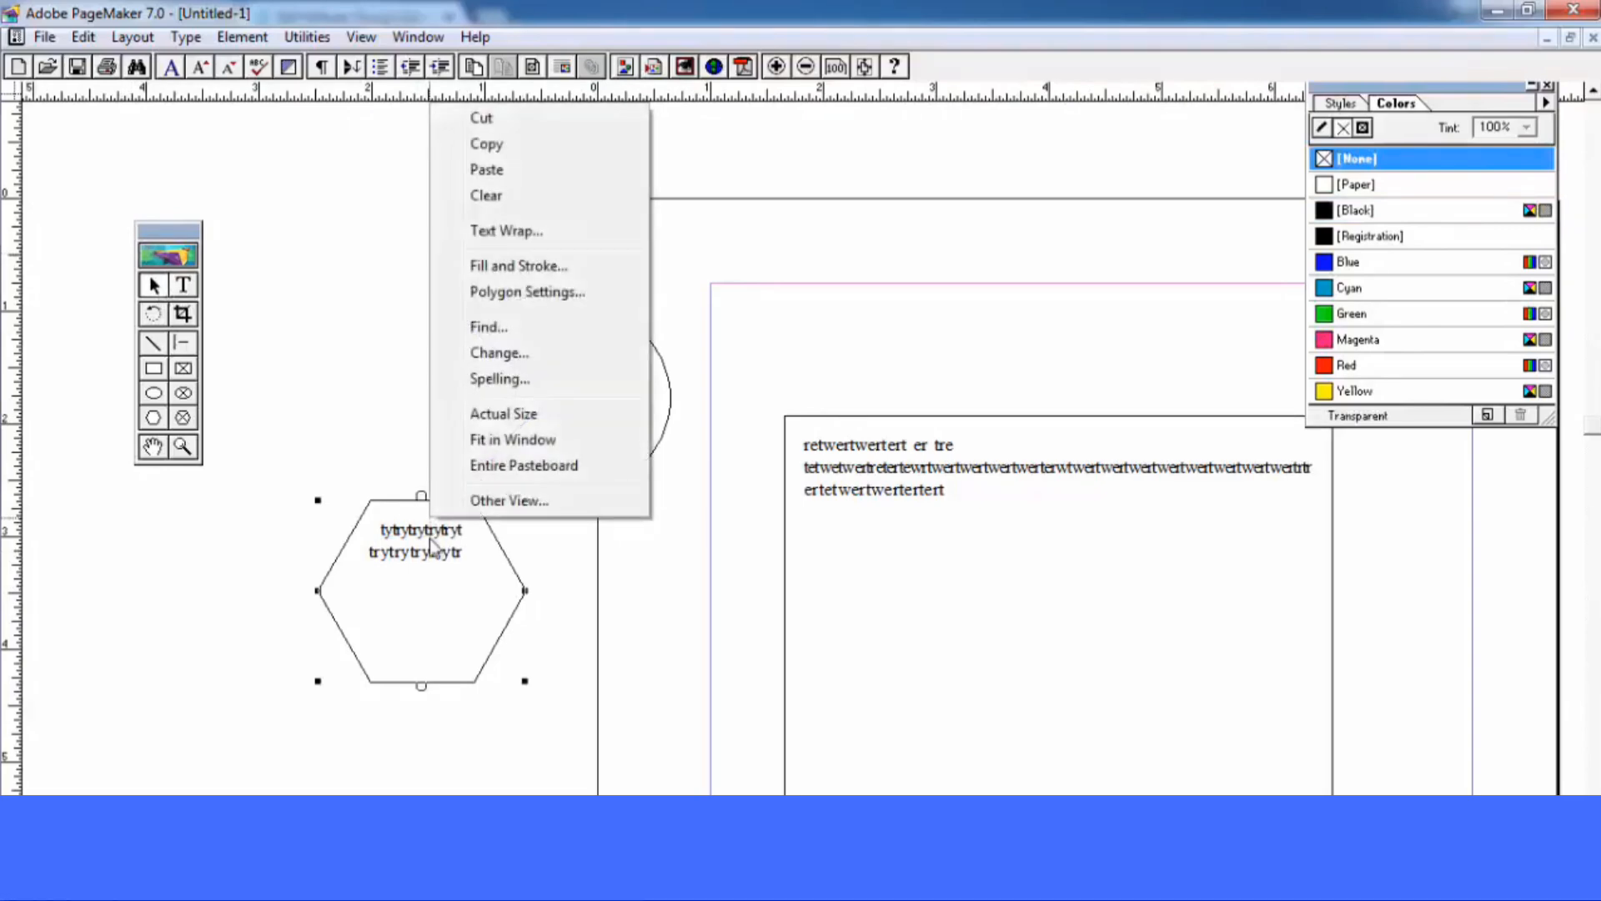
key(Escape)
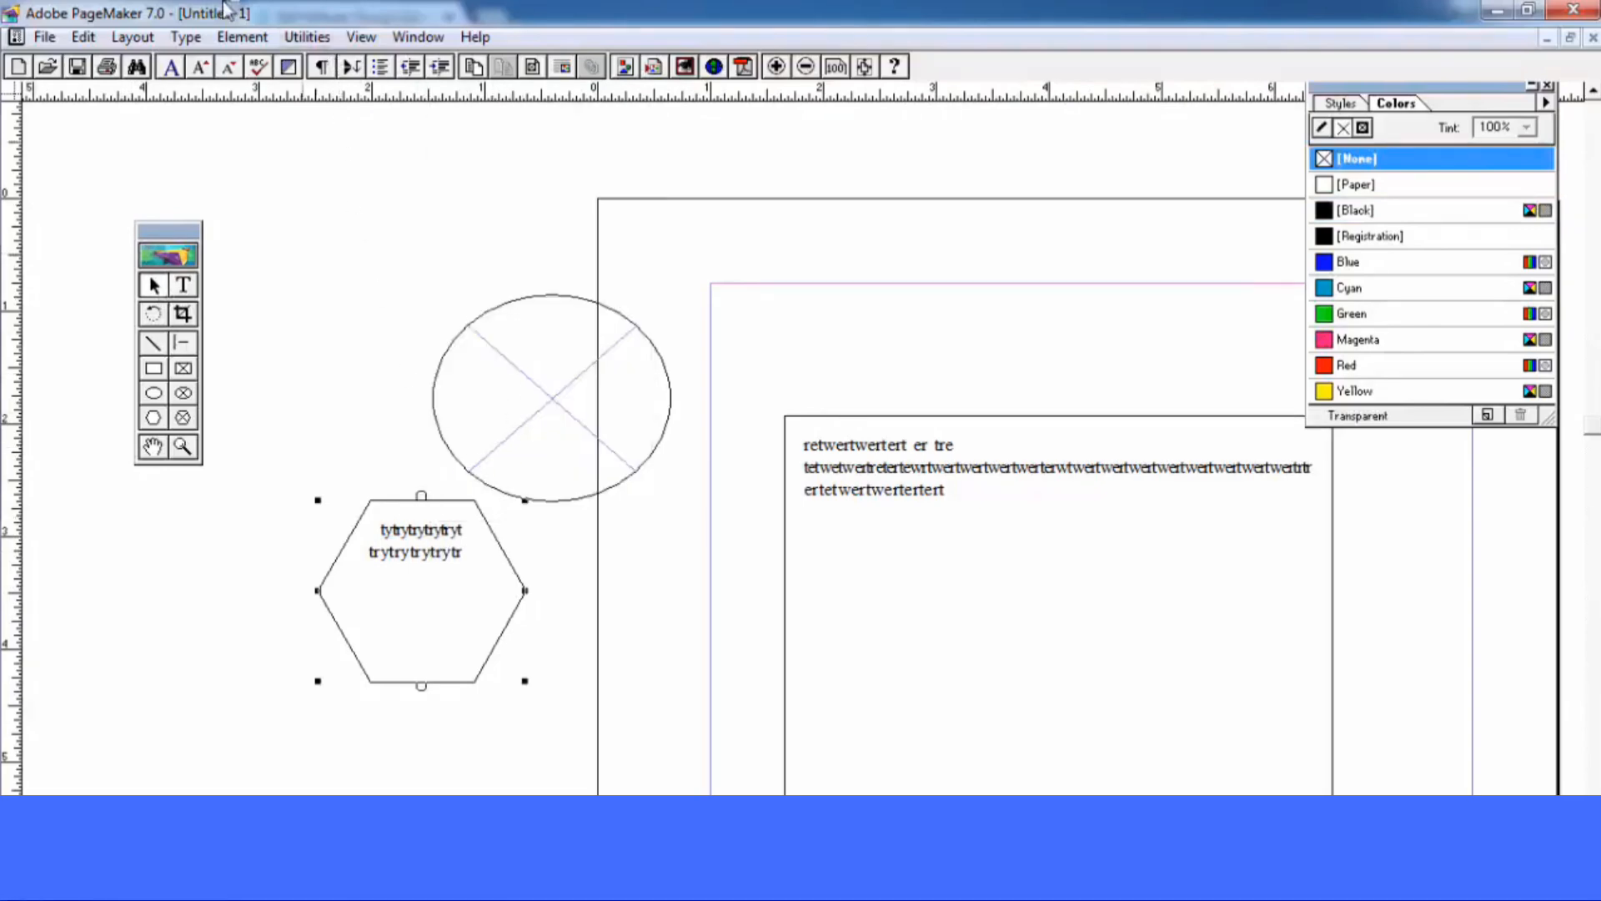
click(242, 37)
mouse_move(285, 152)
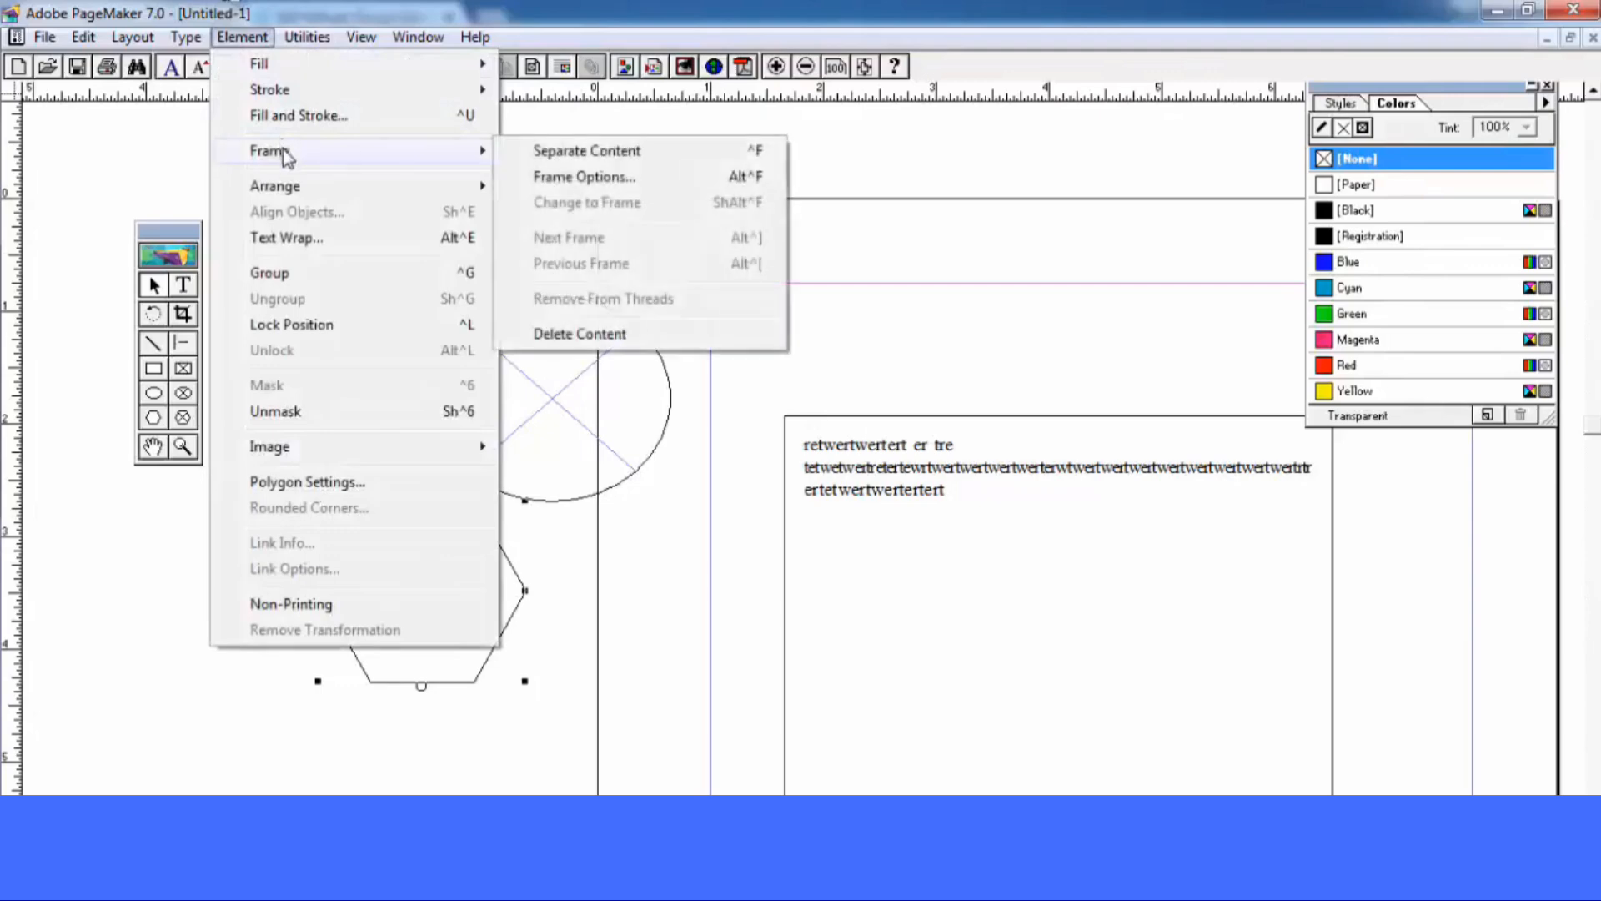
click(581, 153)
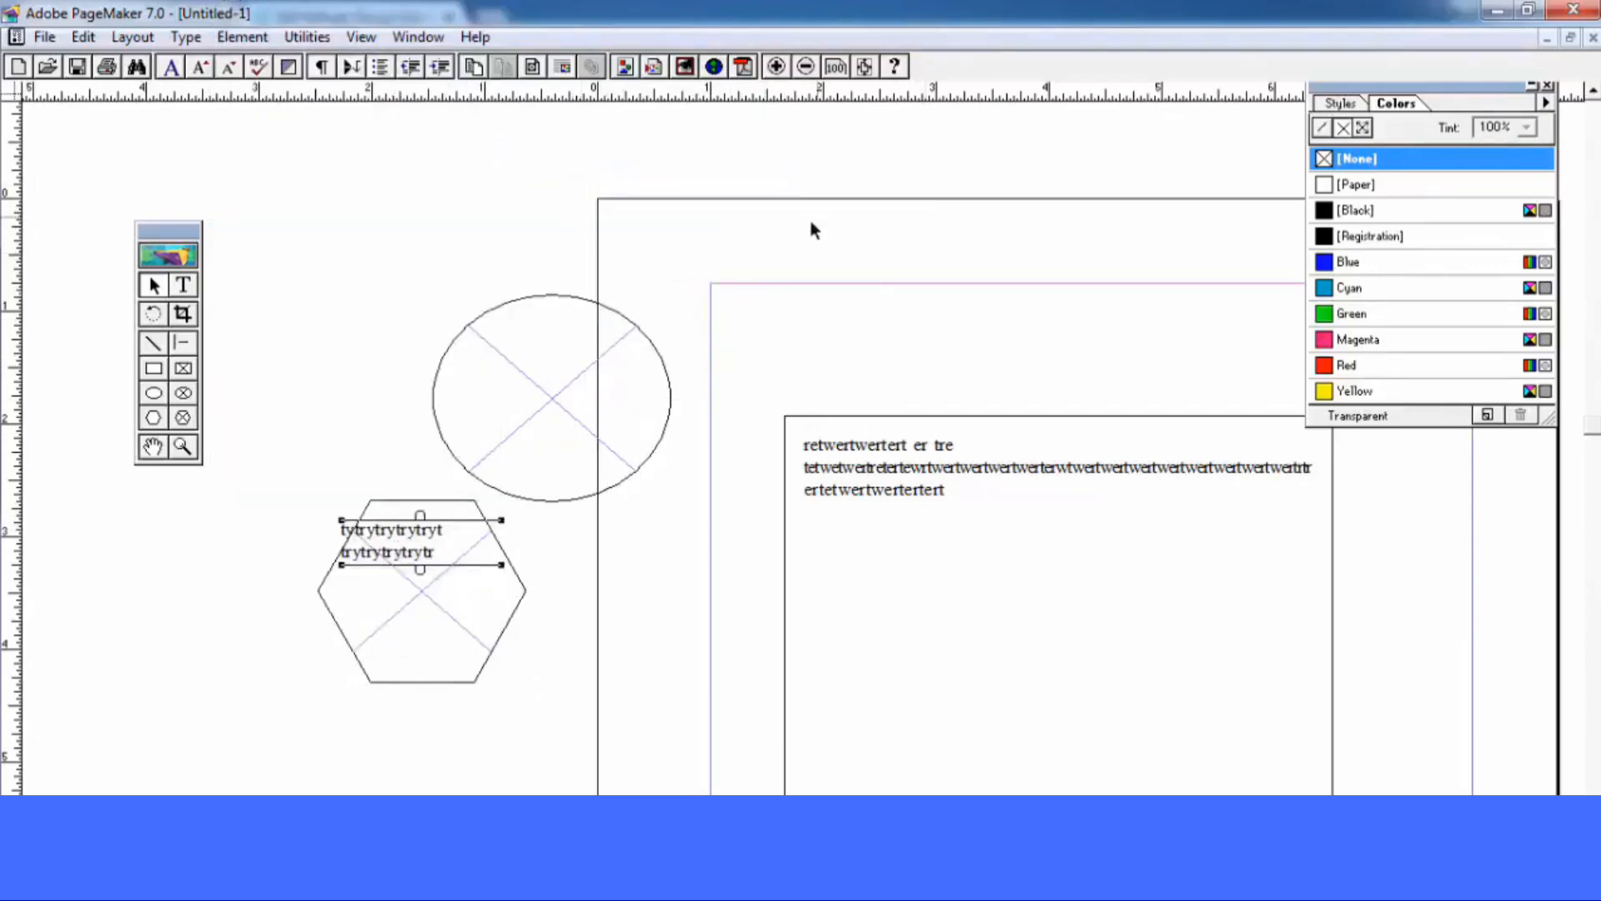
Move the separated text block to just above the rectangular frame, and shift the empty hexagonal frame about 0.6 inch down and right
drag(813, 230, 813, 229)
drag(383, 547, 451, 608)
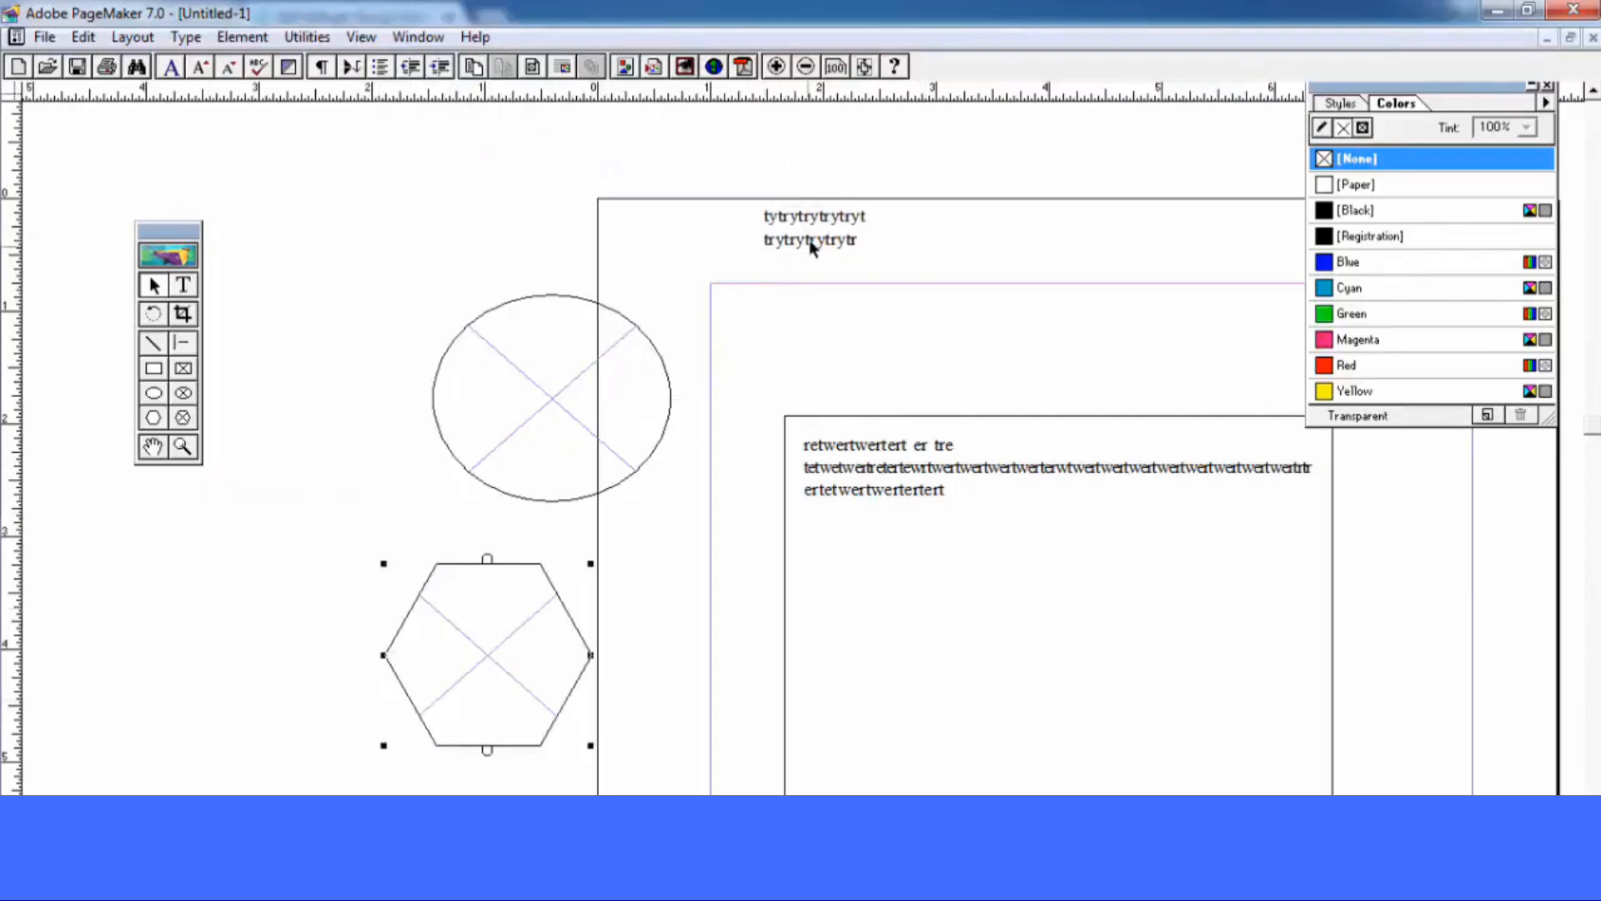
drag(810, 247, 867, 342)
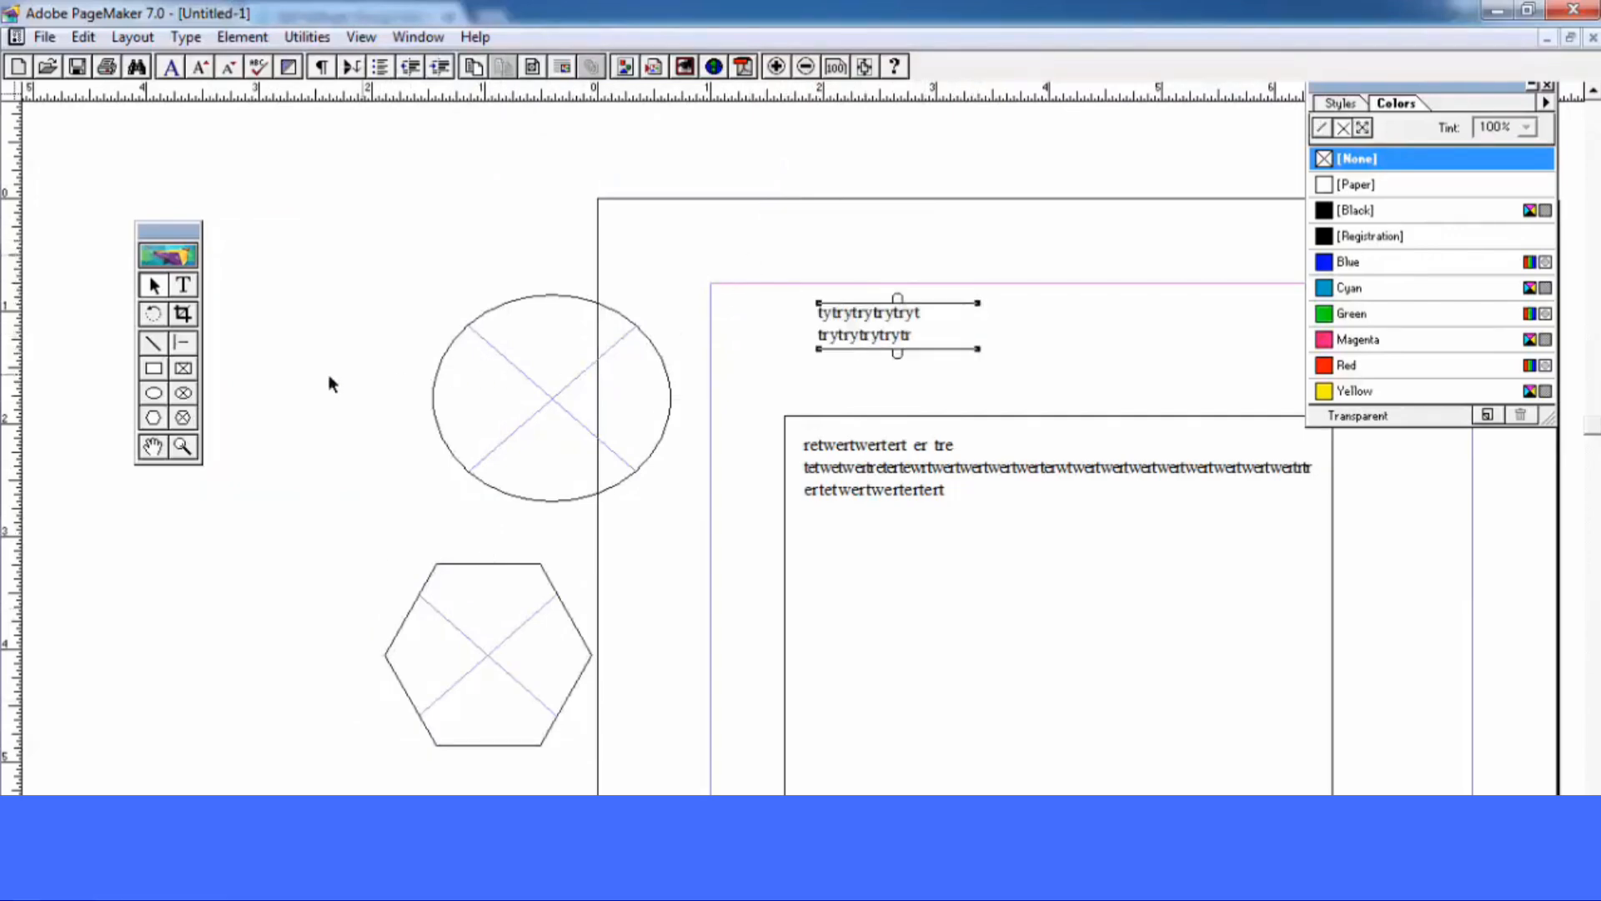
Zoom in on the separated text block, zoom back out to the shapes, and pan the page with the Hand tool
click(183, 449)
drag(718, 284, 988, 426)
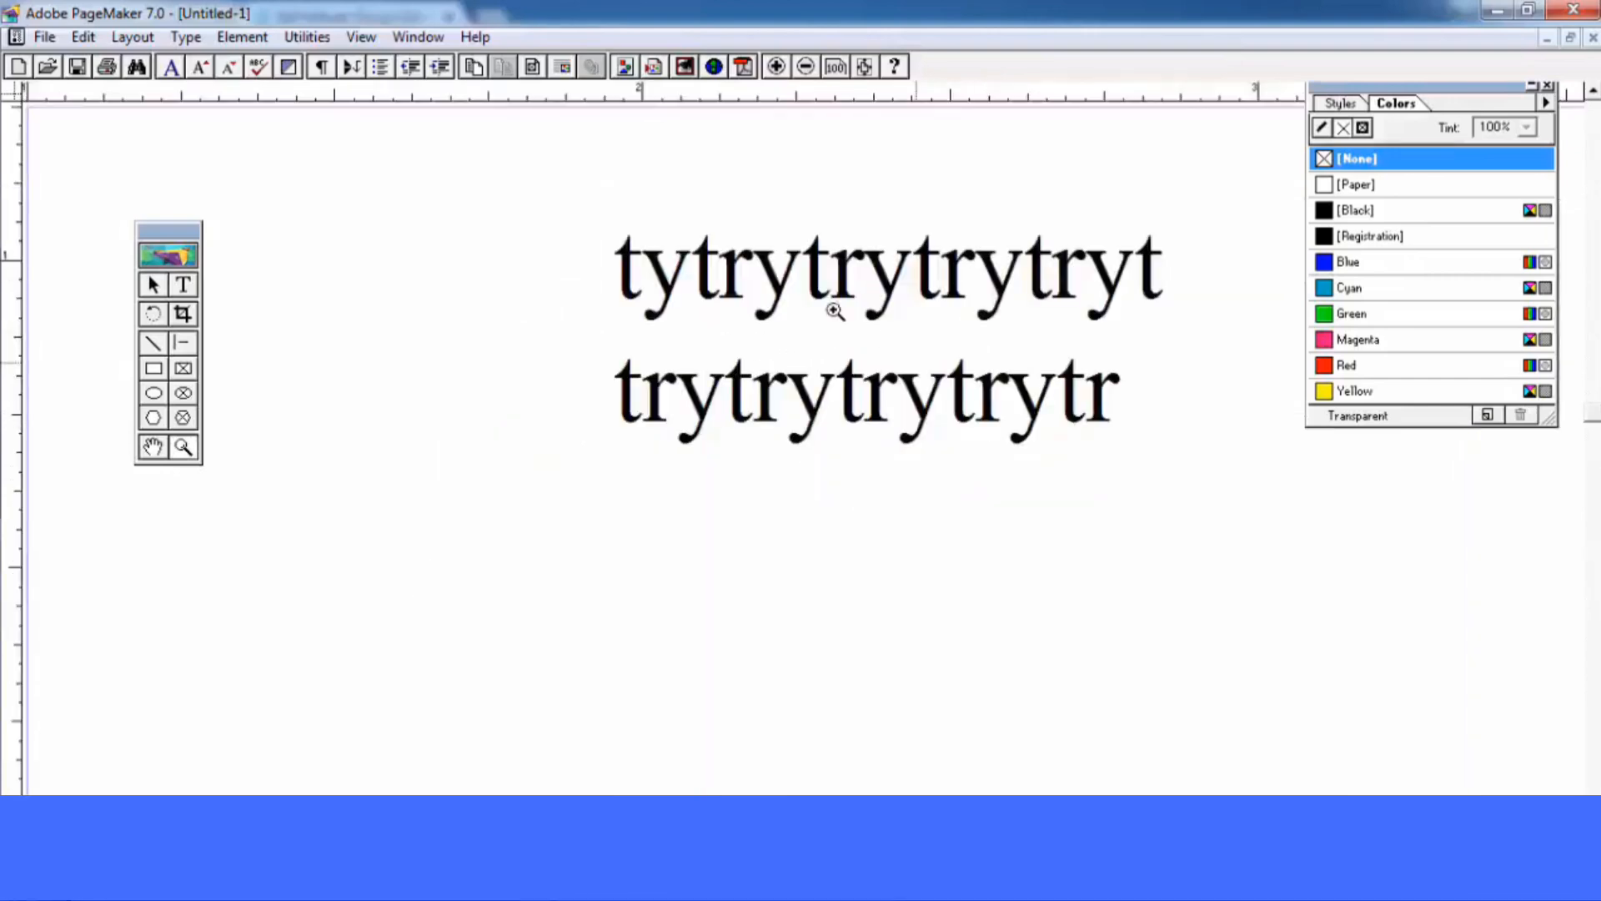
ctrl+click(673, 306)
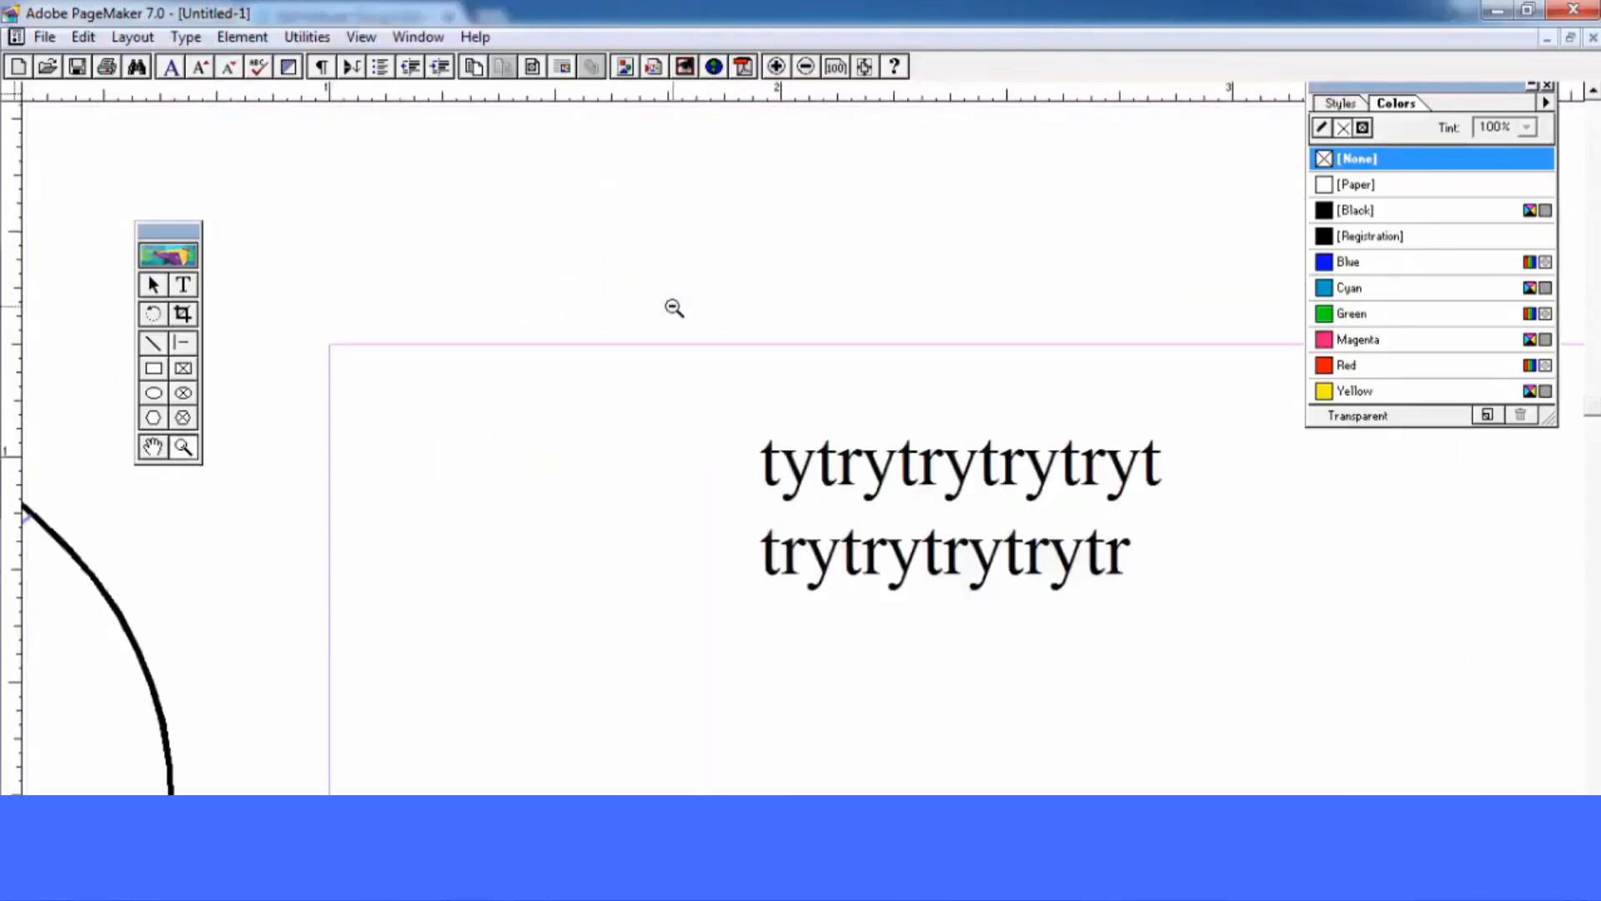
ctrl+click(902, 474)
ctrl+click(884, 538)
ctrl+click(918, 653)
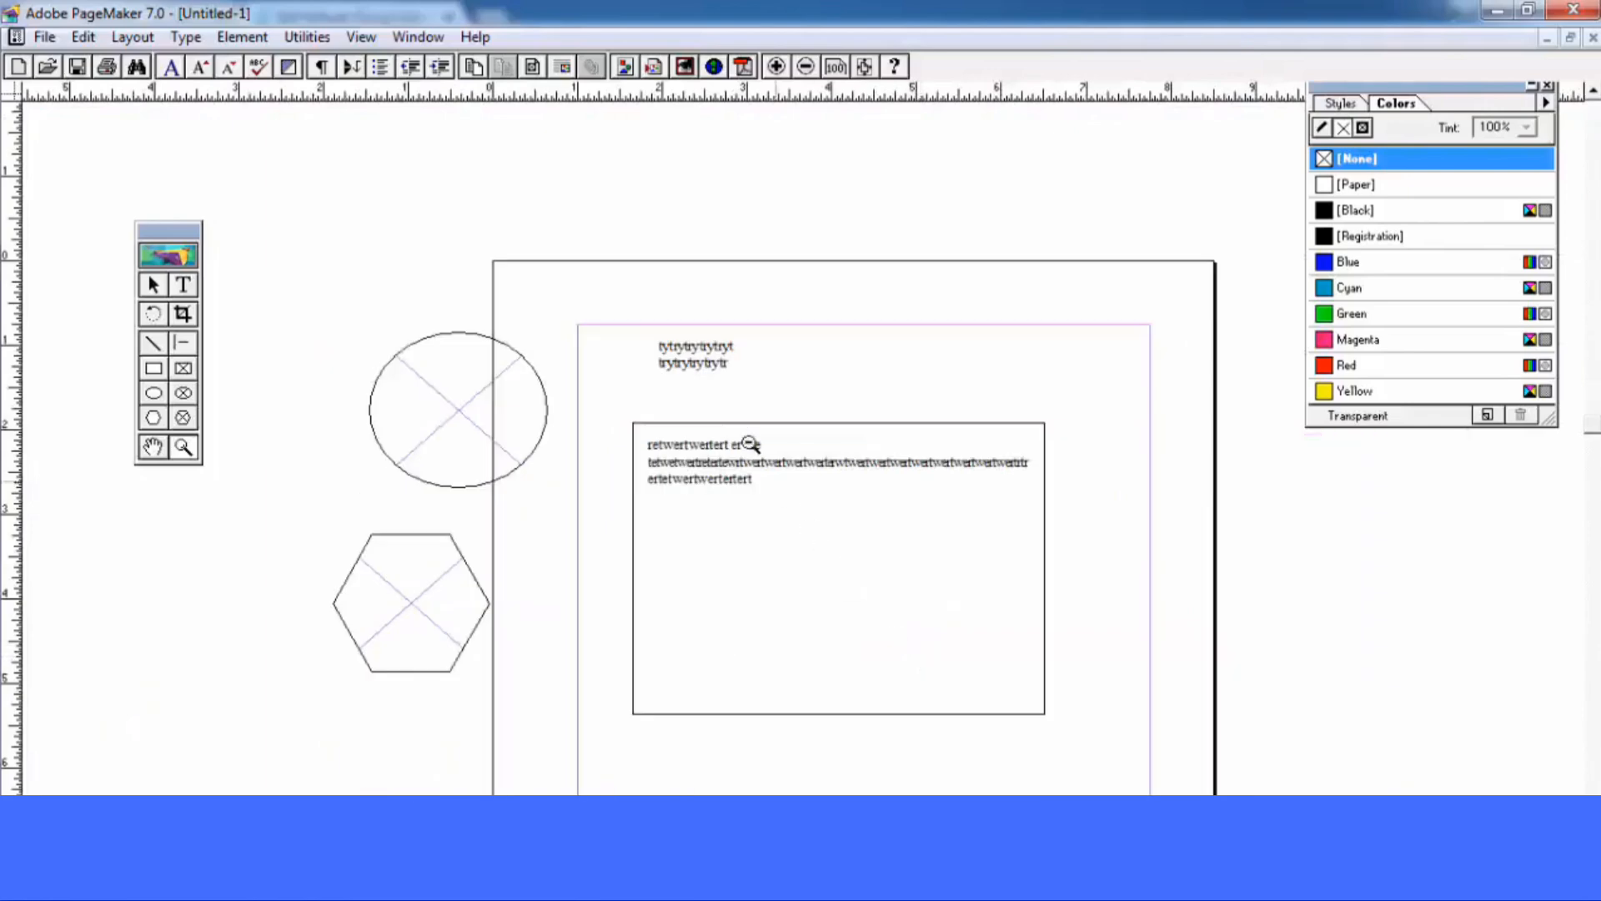
click(153, 447)
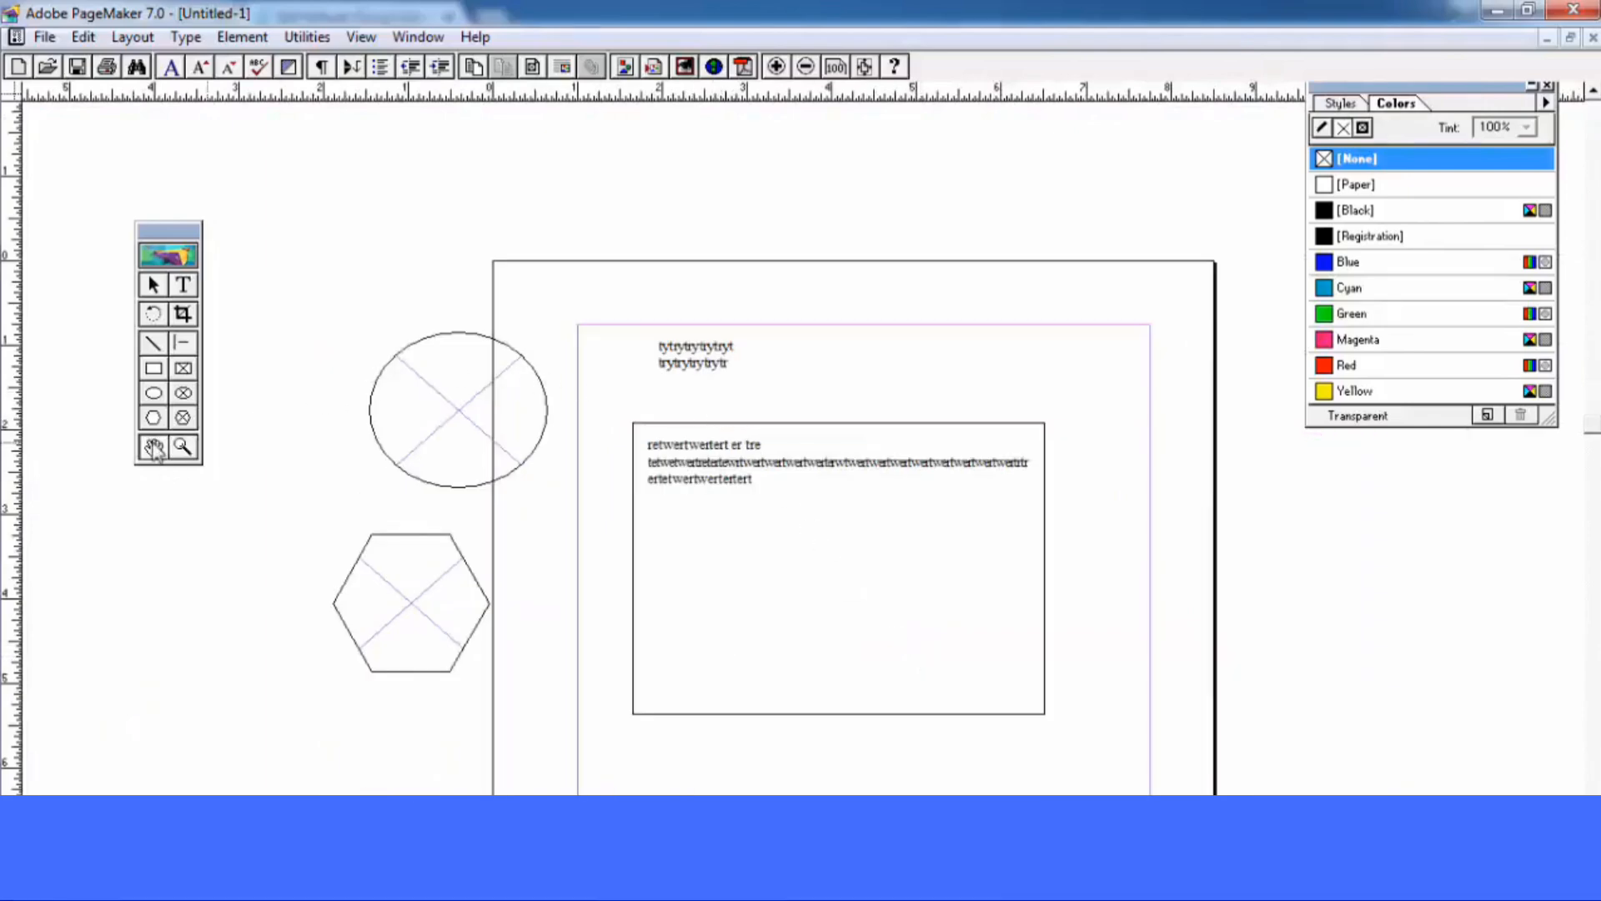
drag(729, 515, 751, 472)
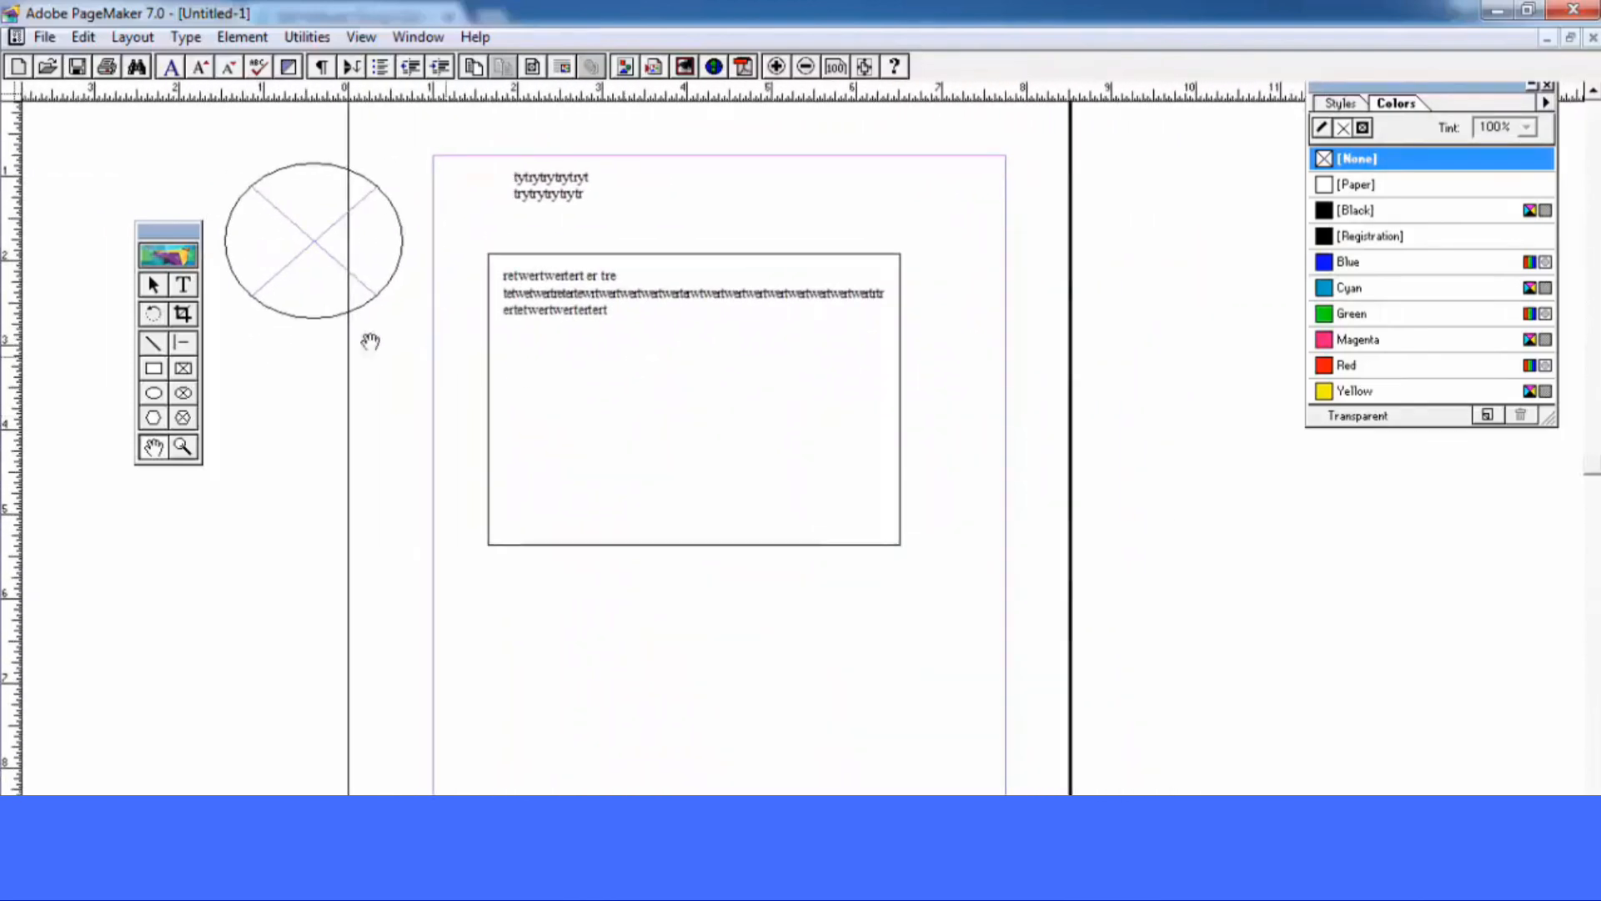
Browse the MOVIES (D:) and SONGS & GAMES (E:) drives for an image to place in the publication
click(185, 318)
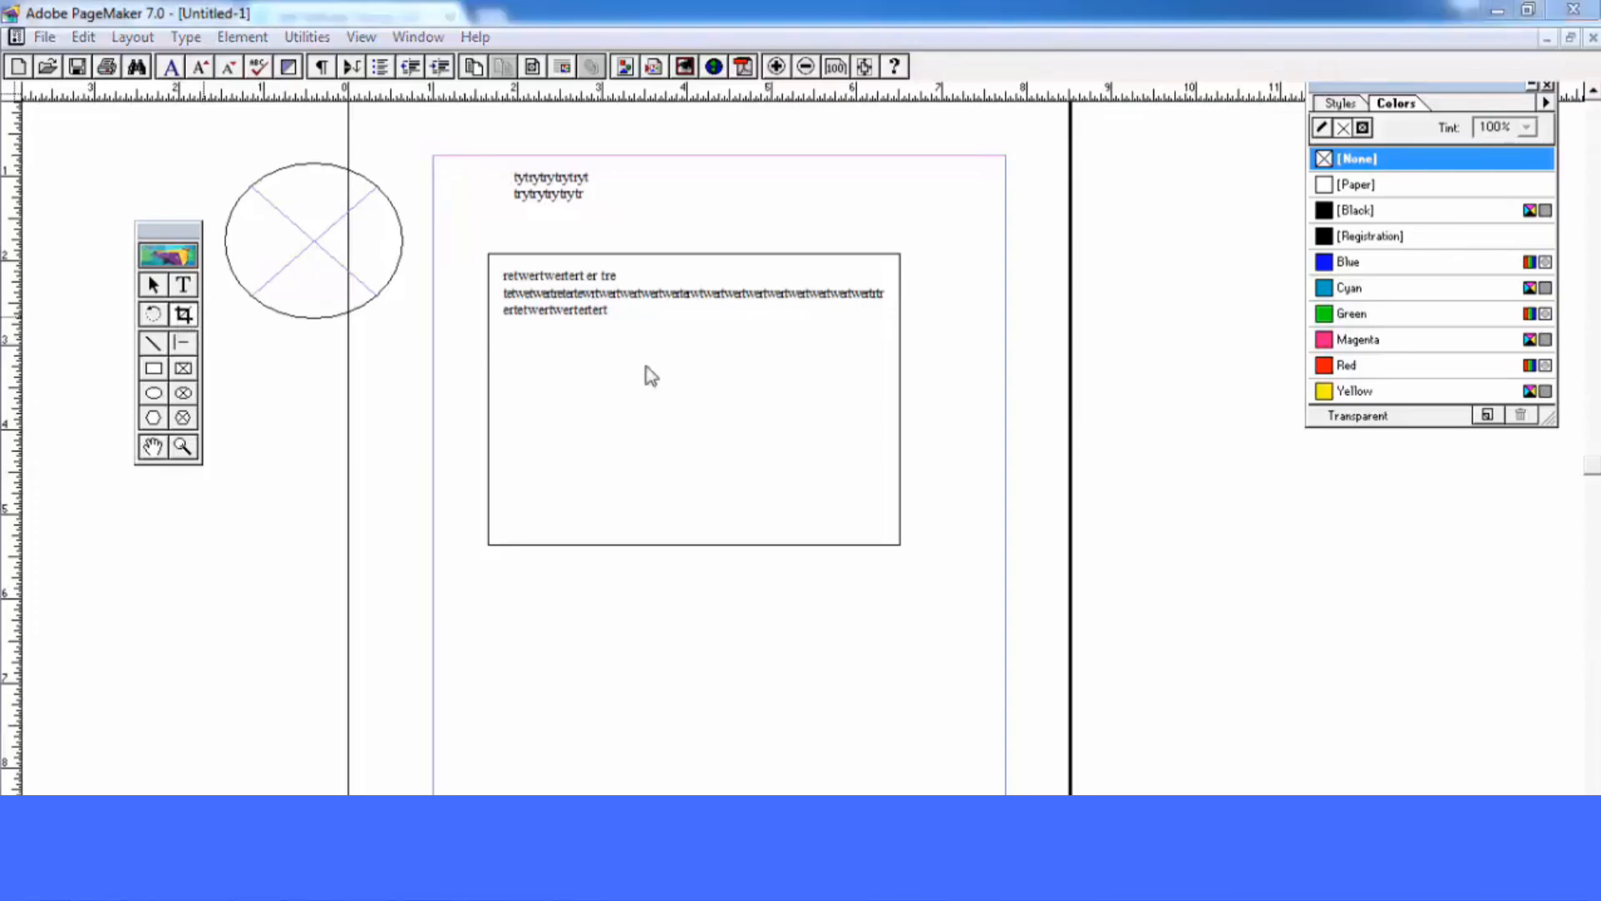
key(ctrl+d)
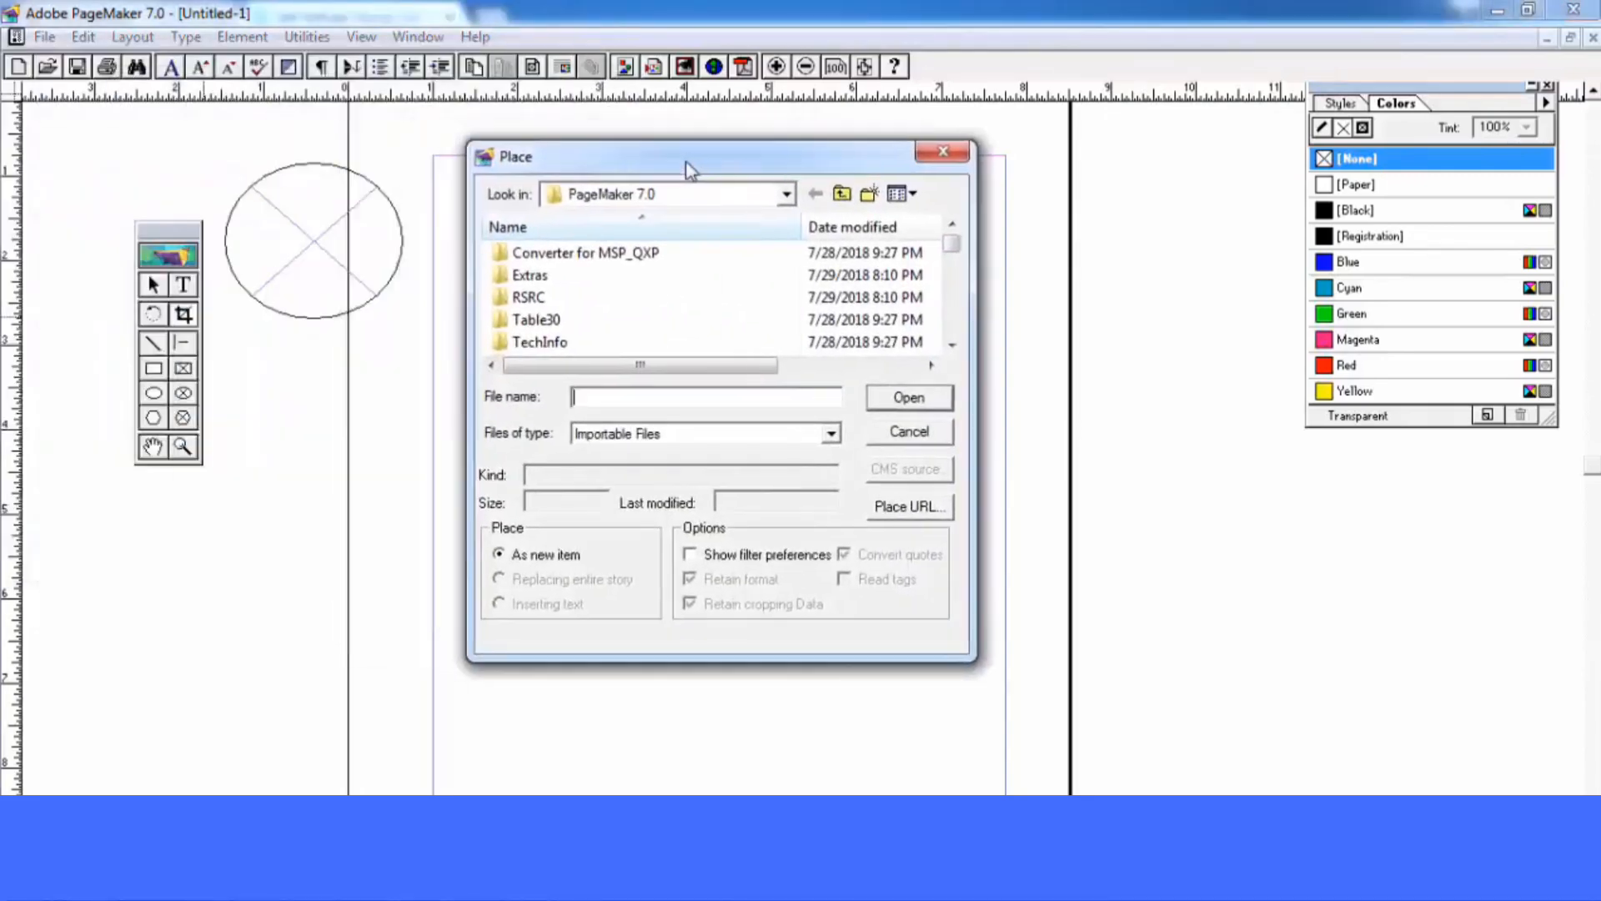
click(662, 199)
click(626, 426)
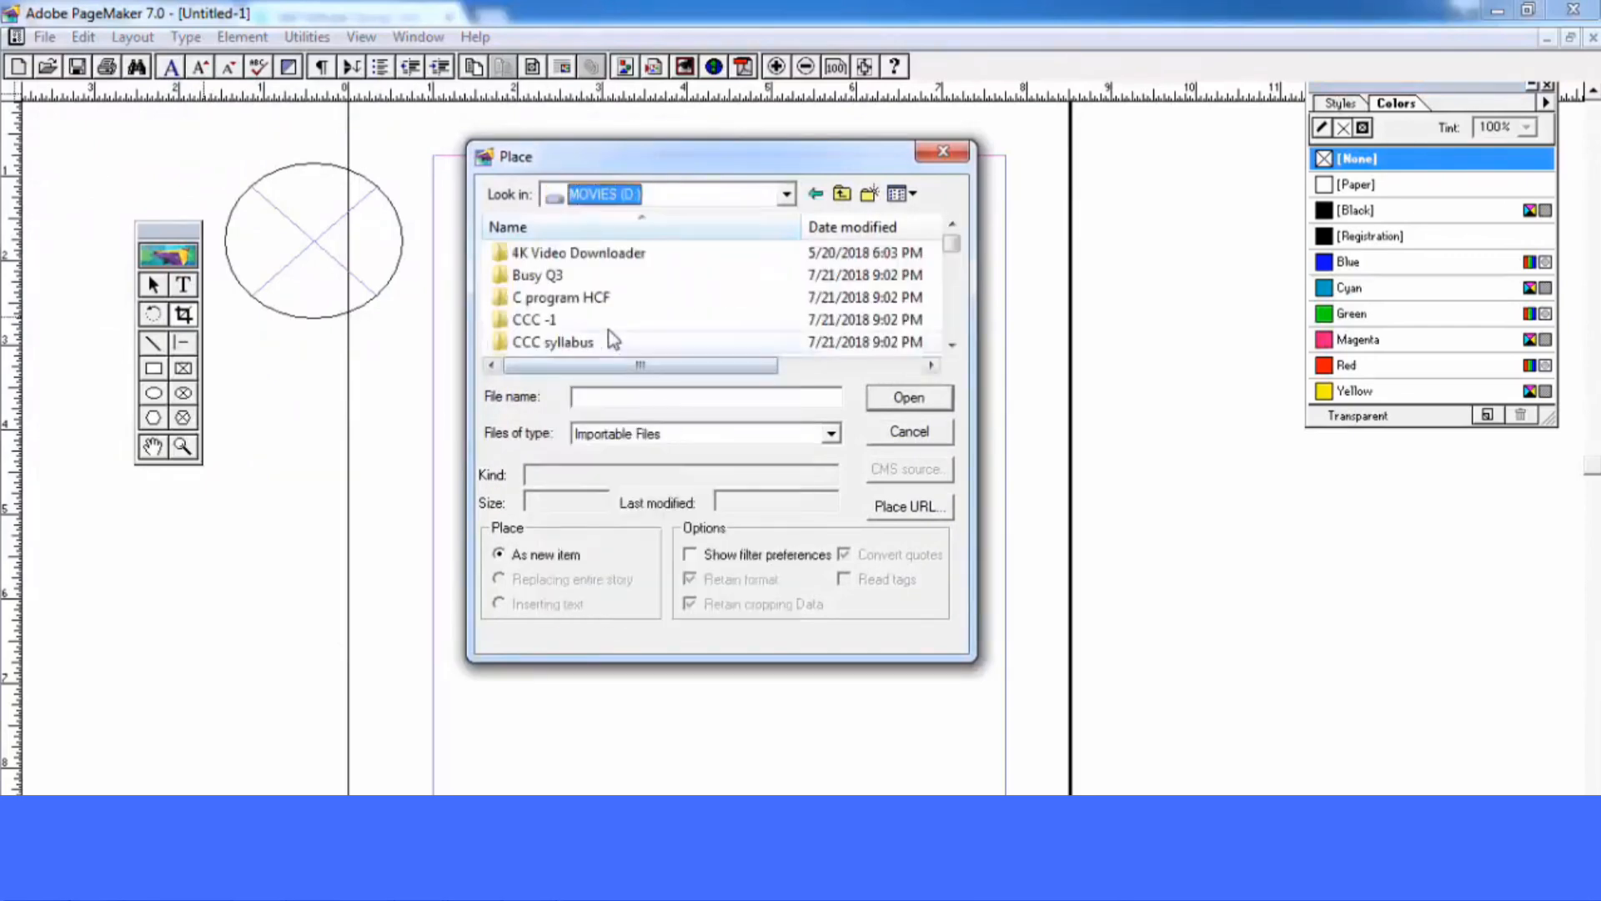
scroll(601, 323, down, 5)
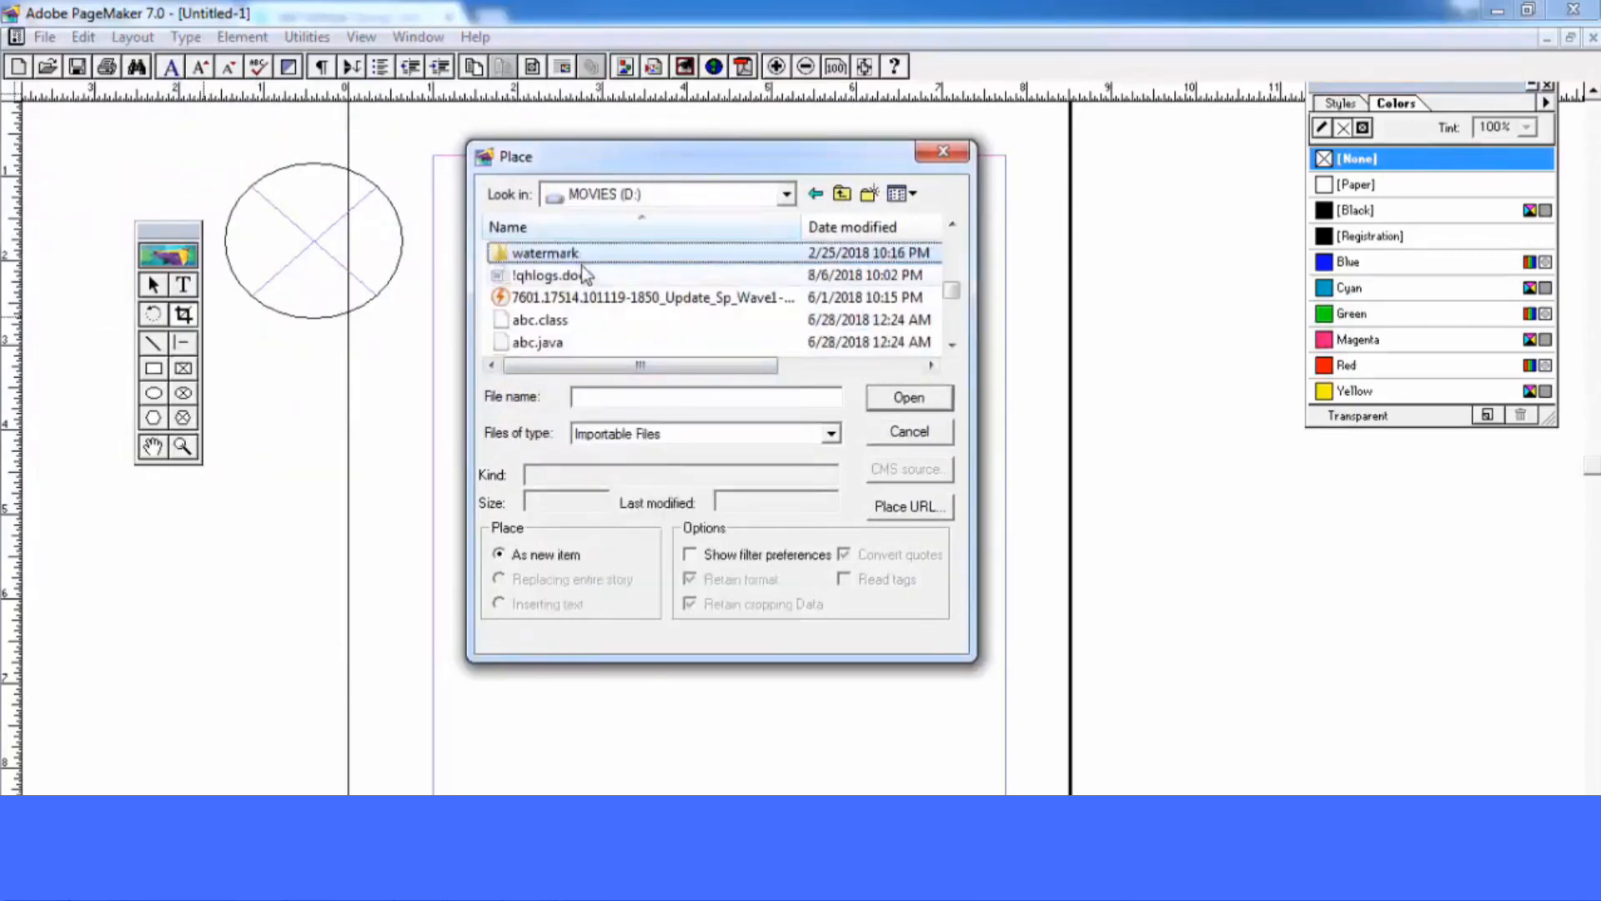
scroll(582, 265, up, 1)
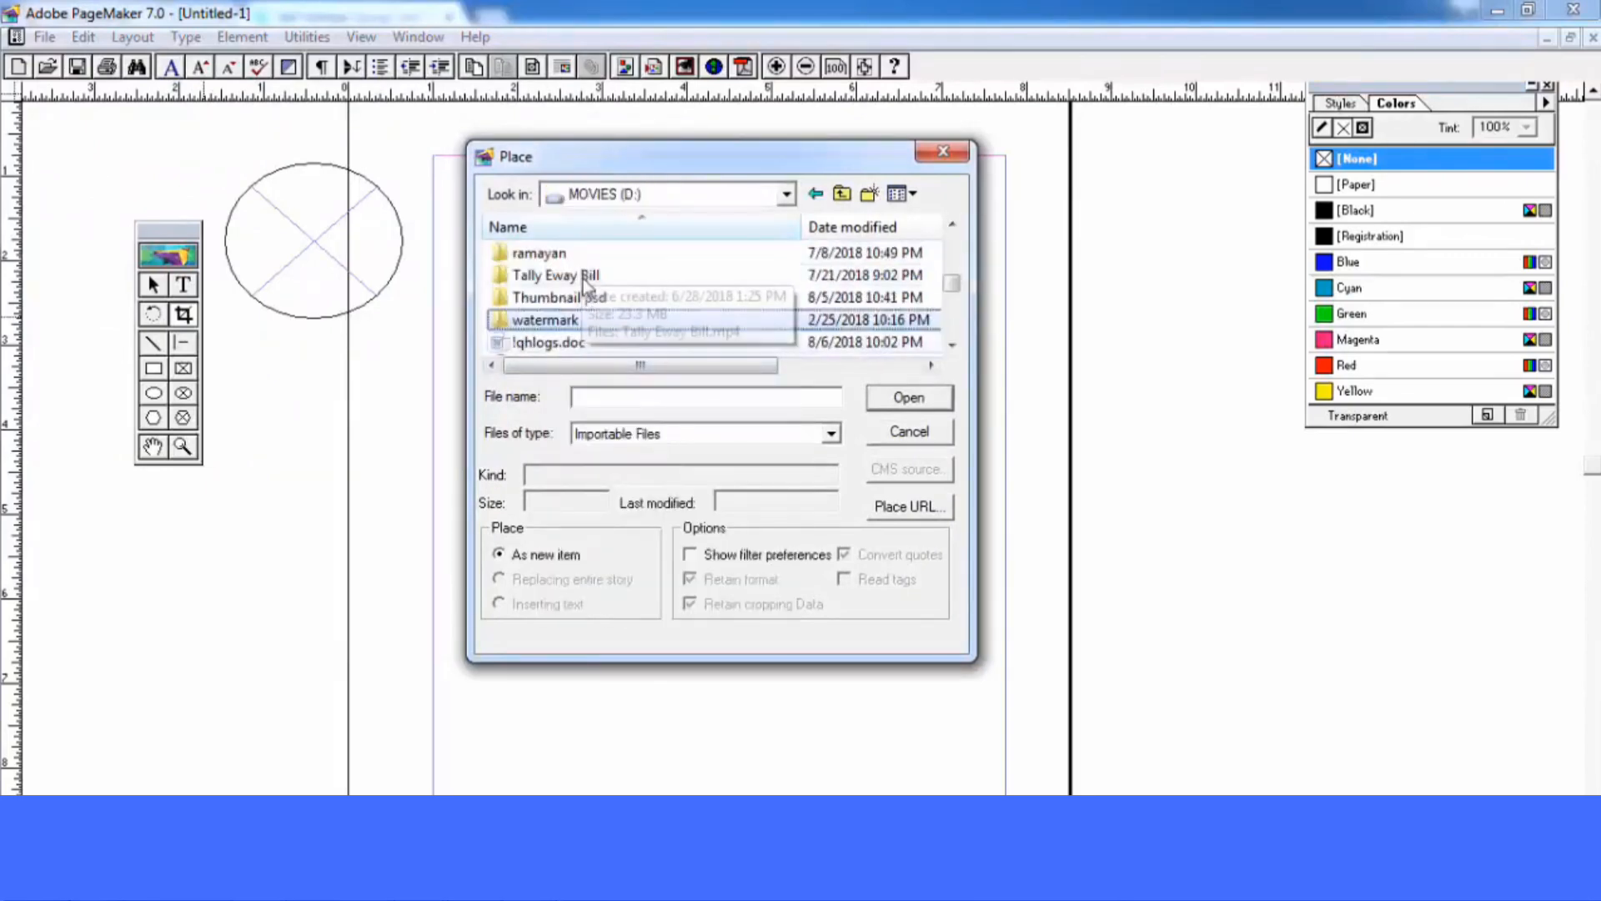
click(626, 197)
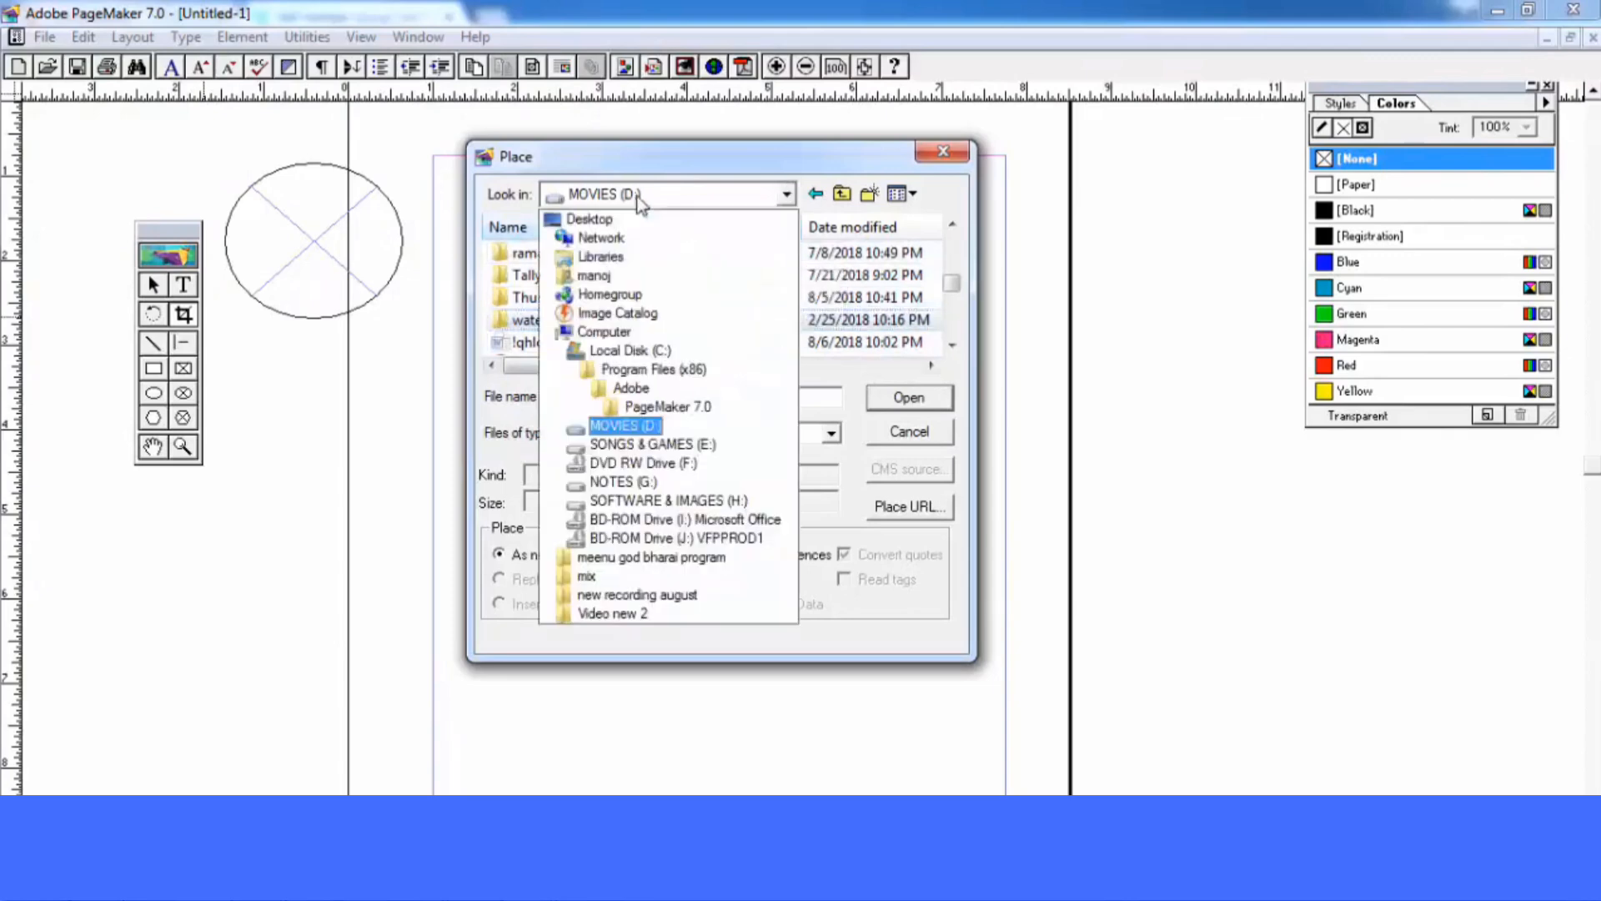
click(642, 445)
scroll(636, 298, down, 4)
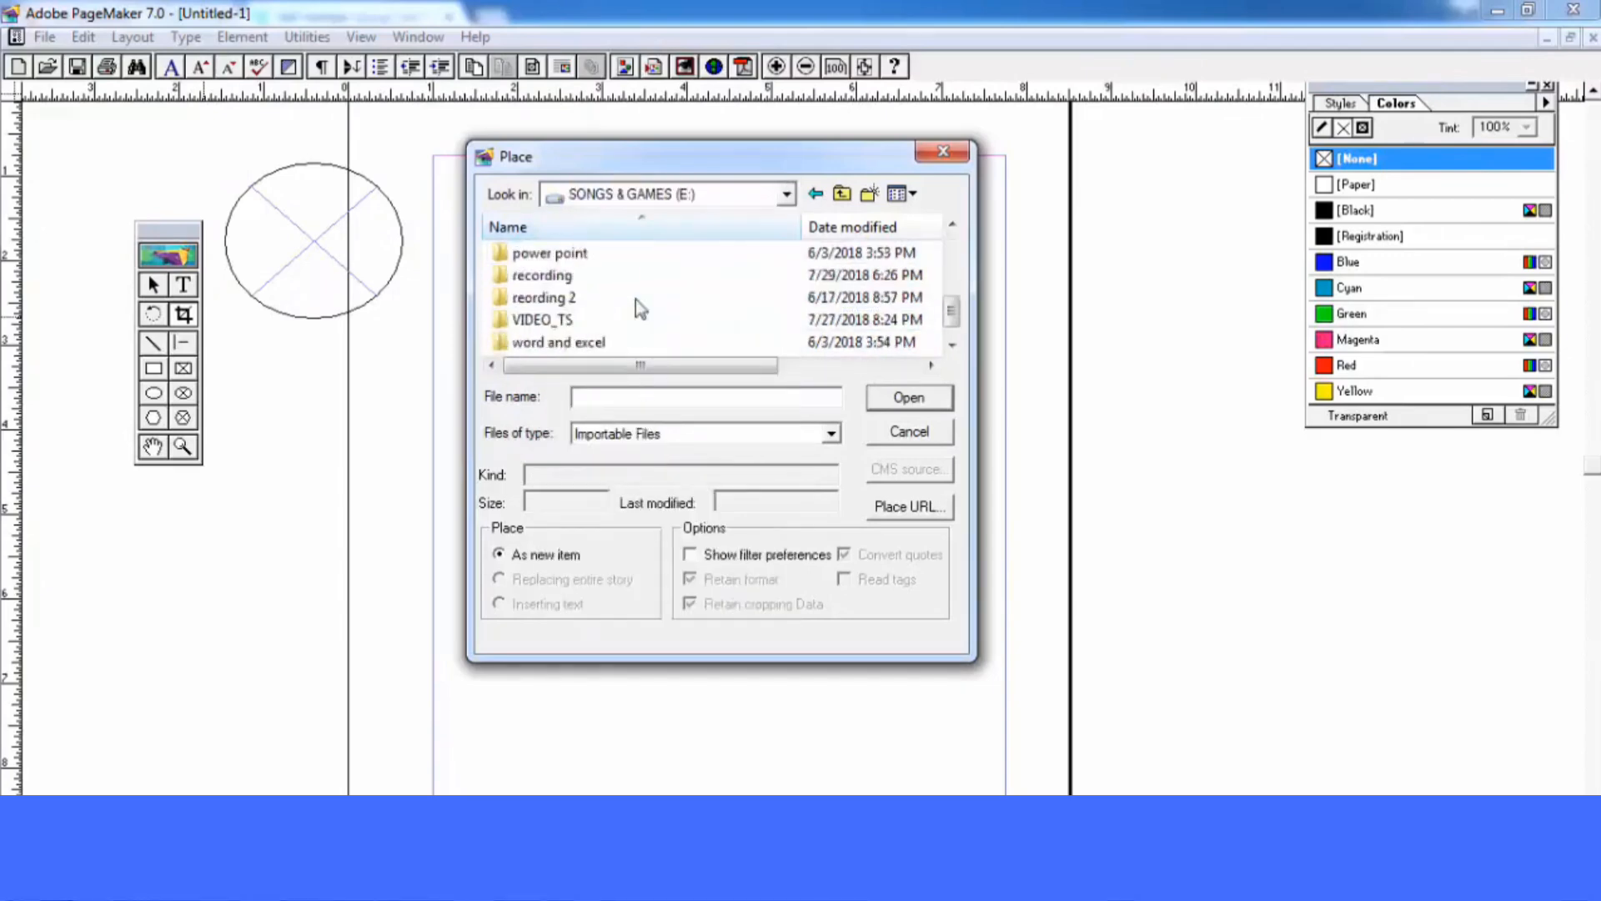
scroll(636, 298, up, 3)
scroll(636, 298, down, 3)
scroll(611, 316, down, 1)
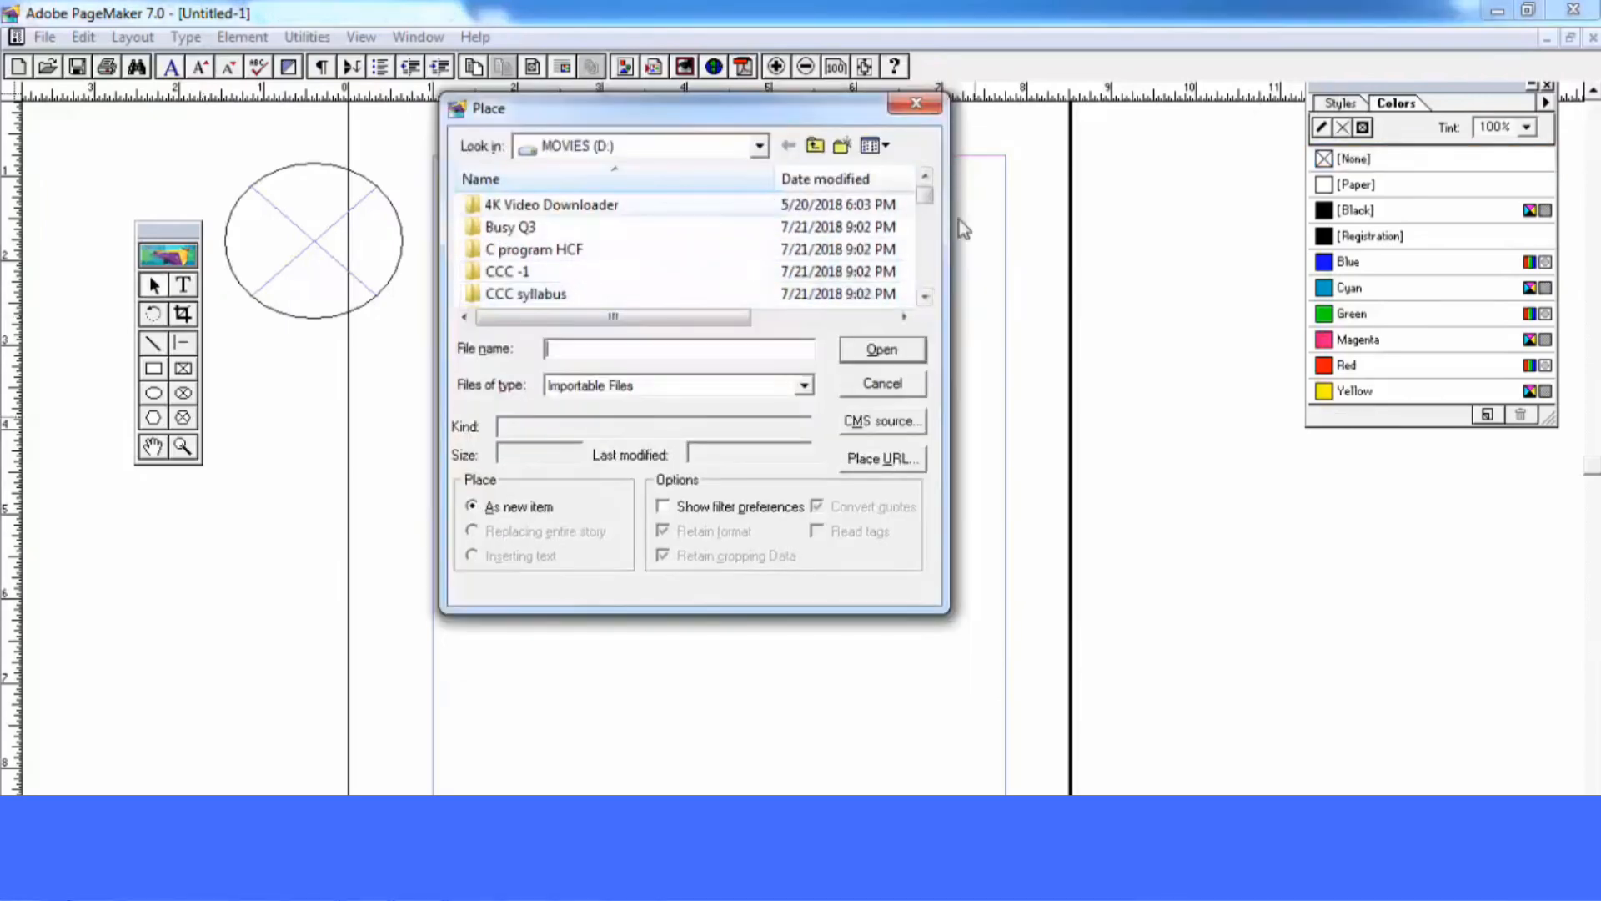
Place a complete copy of Tulips.jpg from MOVIES (D:) over the rectangular frame, about 2.6 by 2 inches, and crop about 0.2 inch off its top
drag(923, 194, 914, 334)
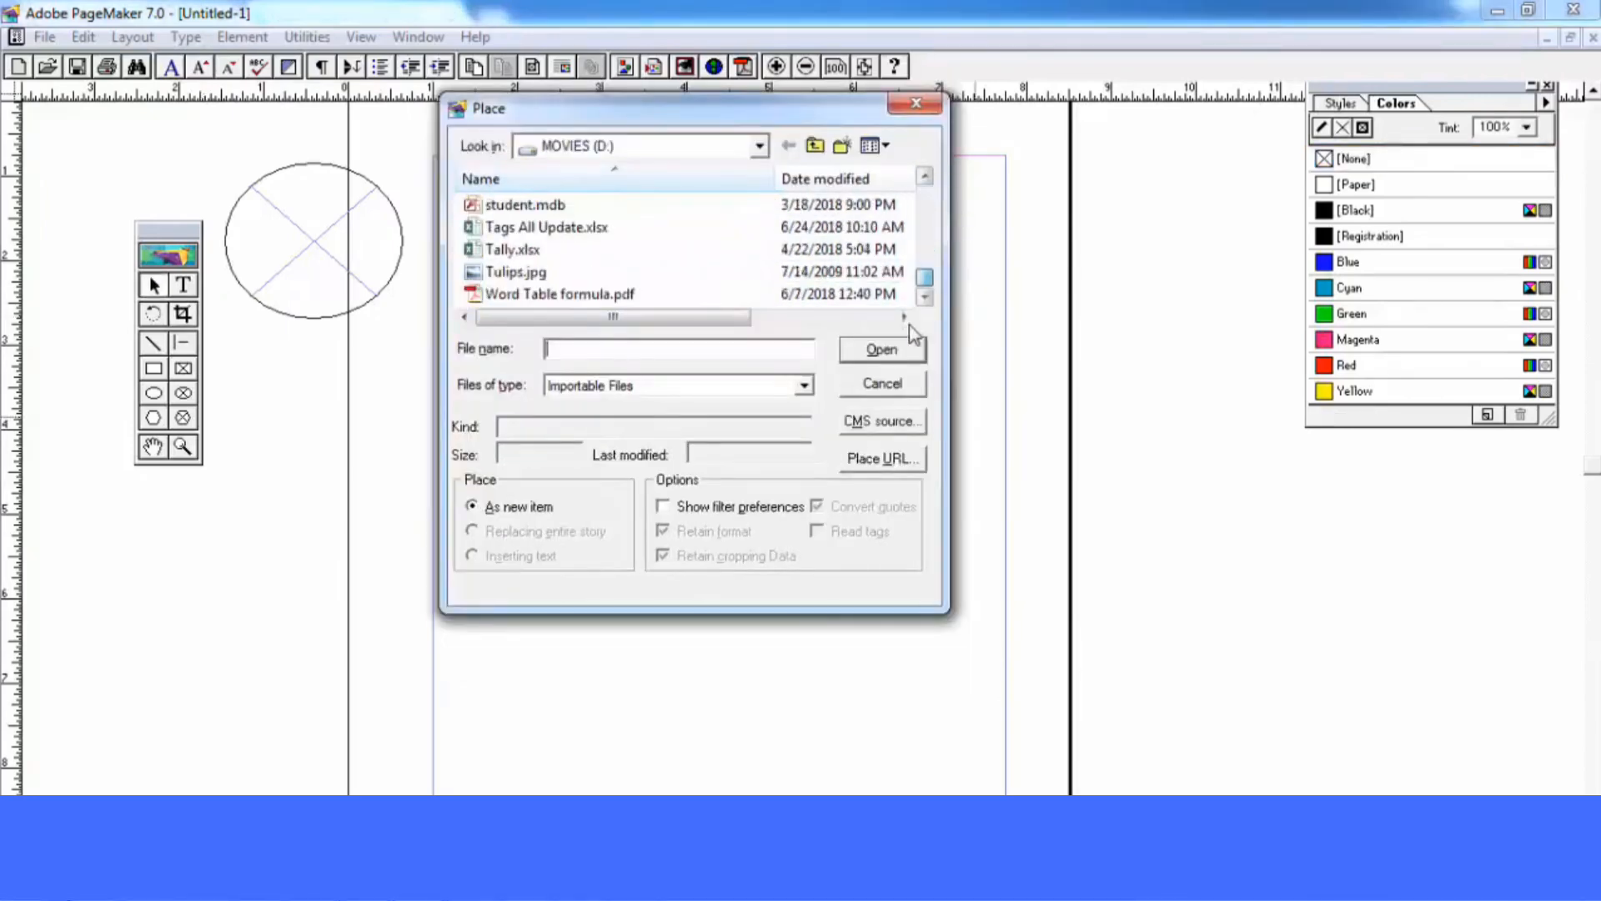
double_click(600, 273)
click(751, 499)
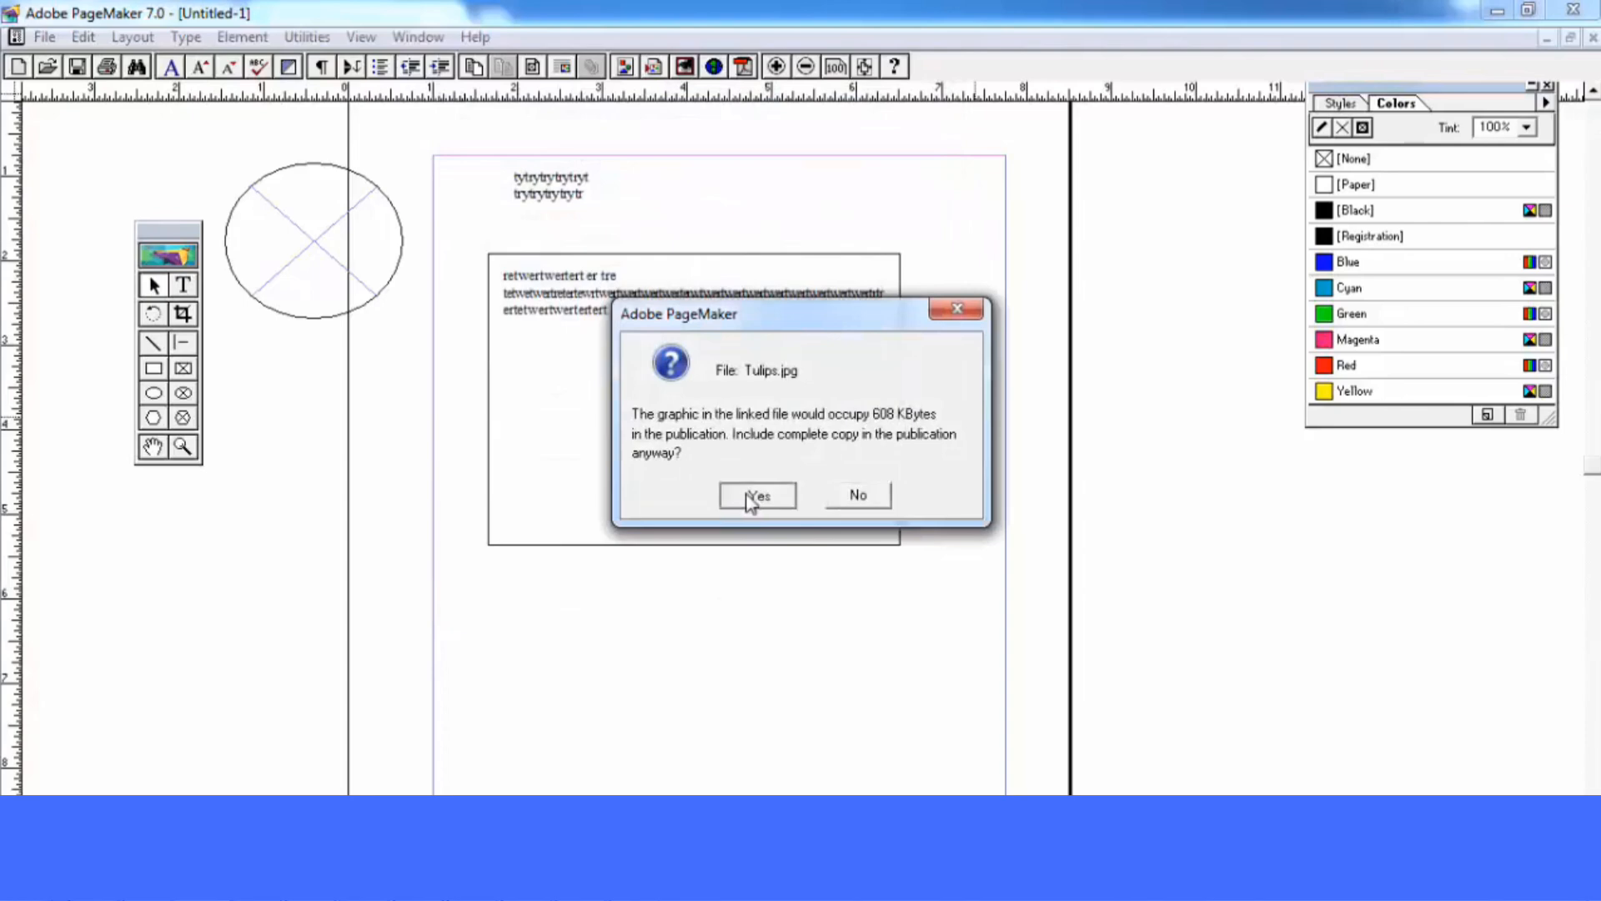
drag(613, 354, 812, 551)
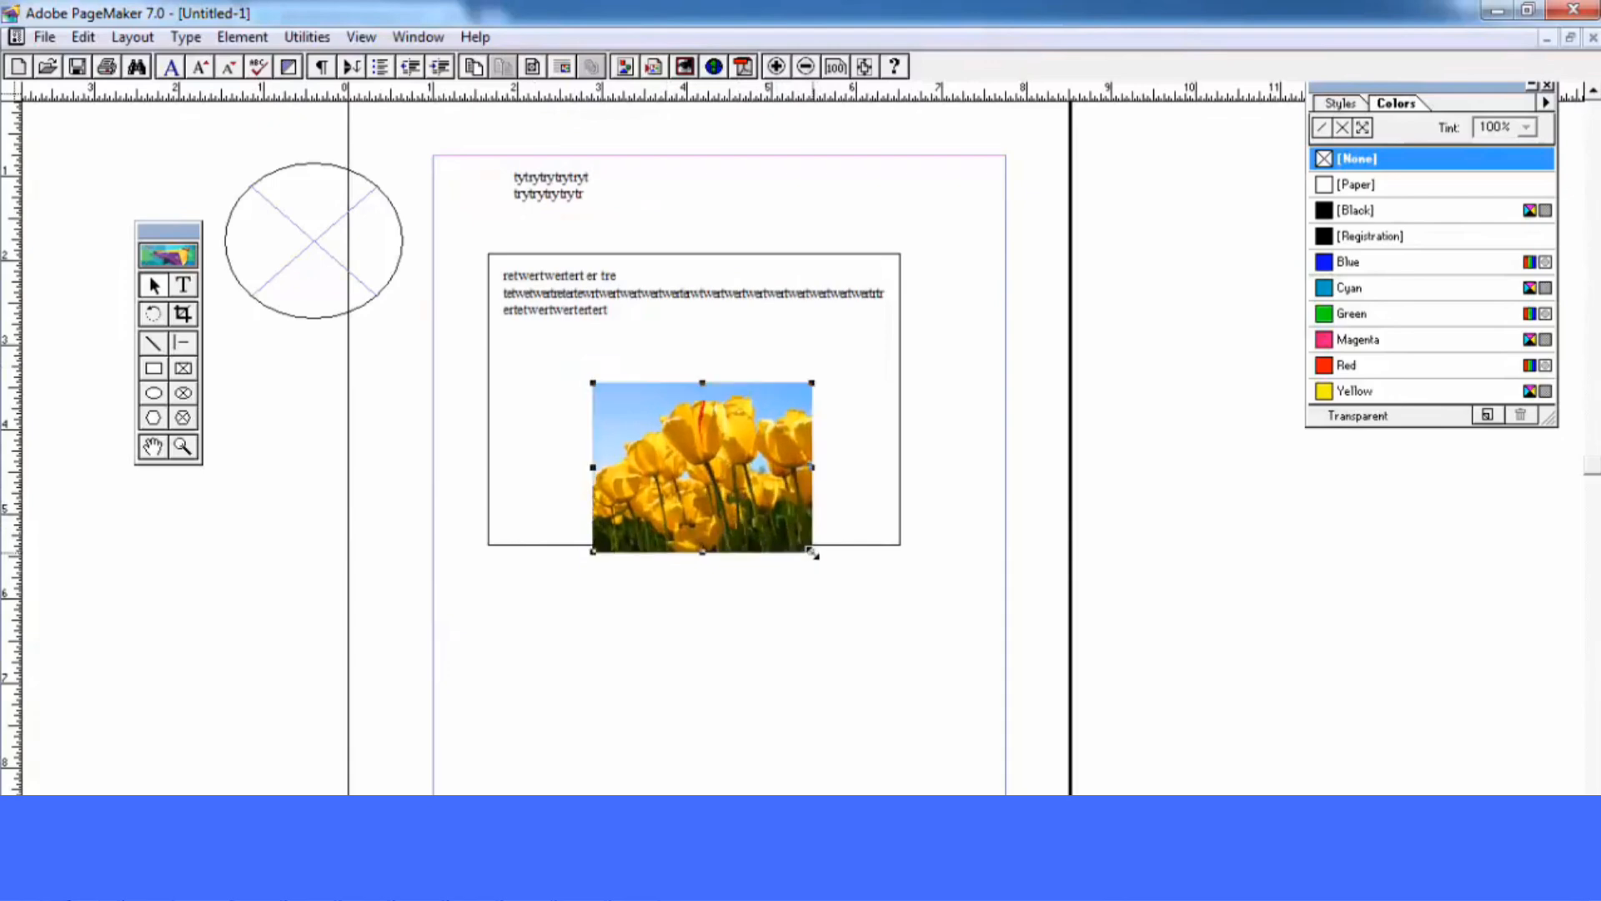
click(183, 315)
mouse_move(703, 382)
mouse_down()
mouse_move(701, 470)
mouse_move(703, 397)
mouse_up()
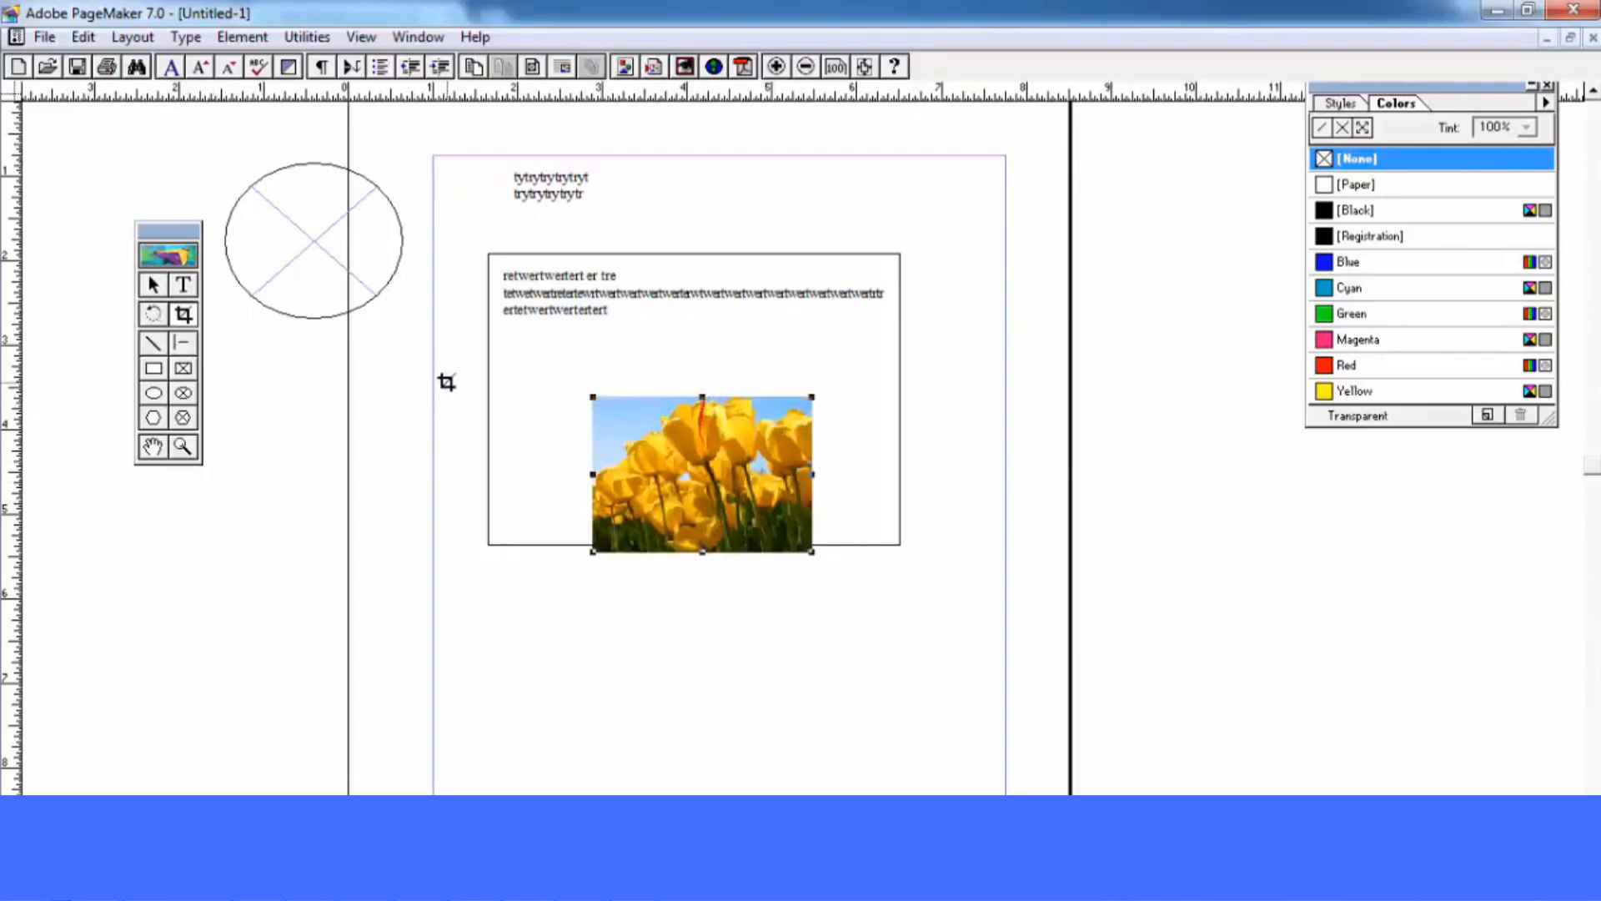
Move the cropped tulips image fully inside the rectangular frame and delete it
click(153, 286)
drag(730, 464, 806, 477)
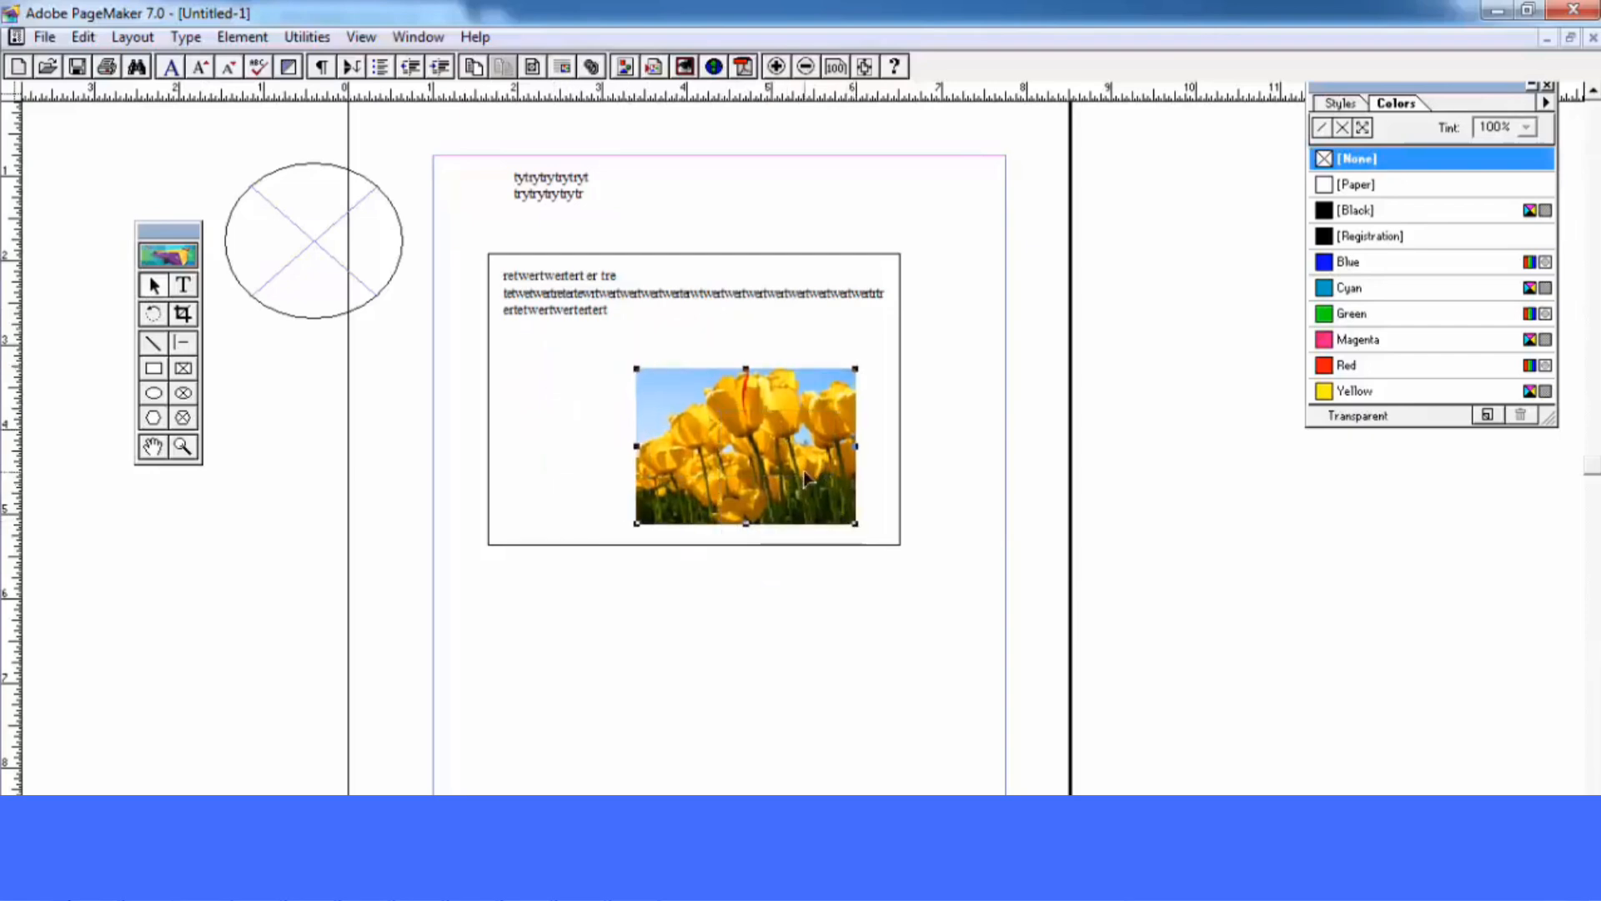
key(Delete)
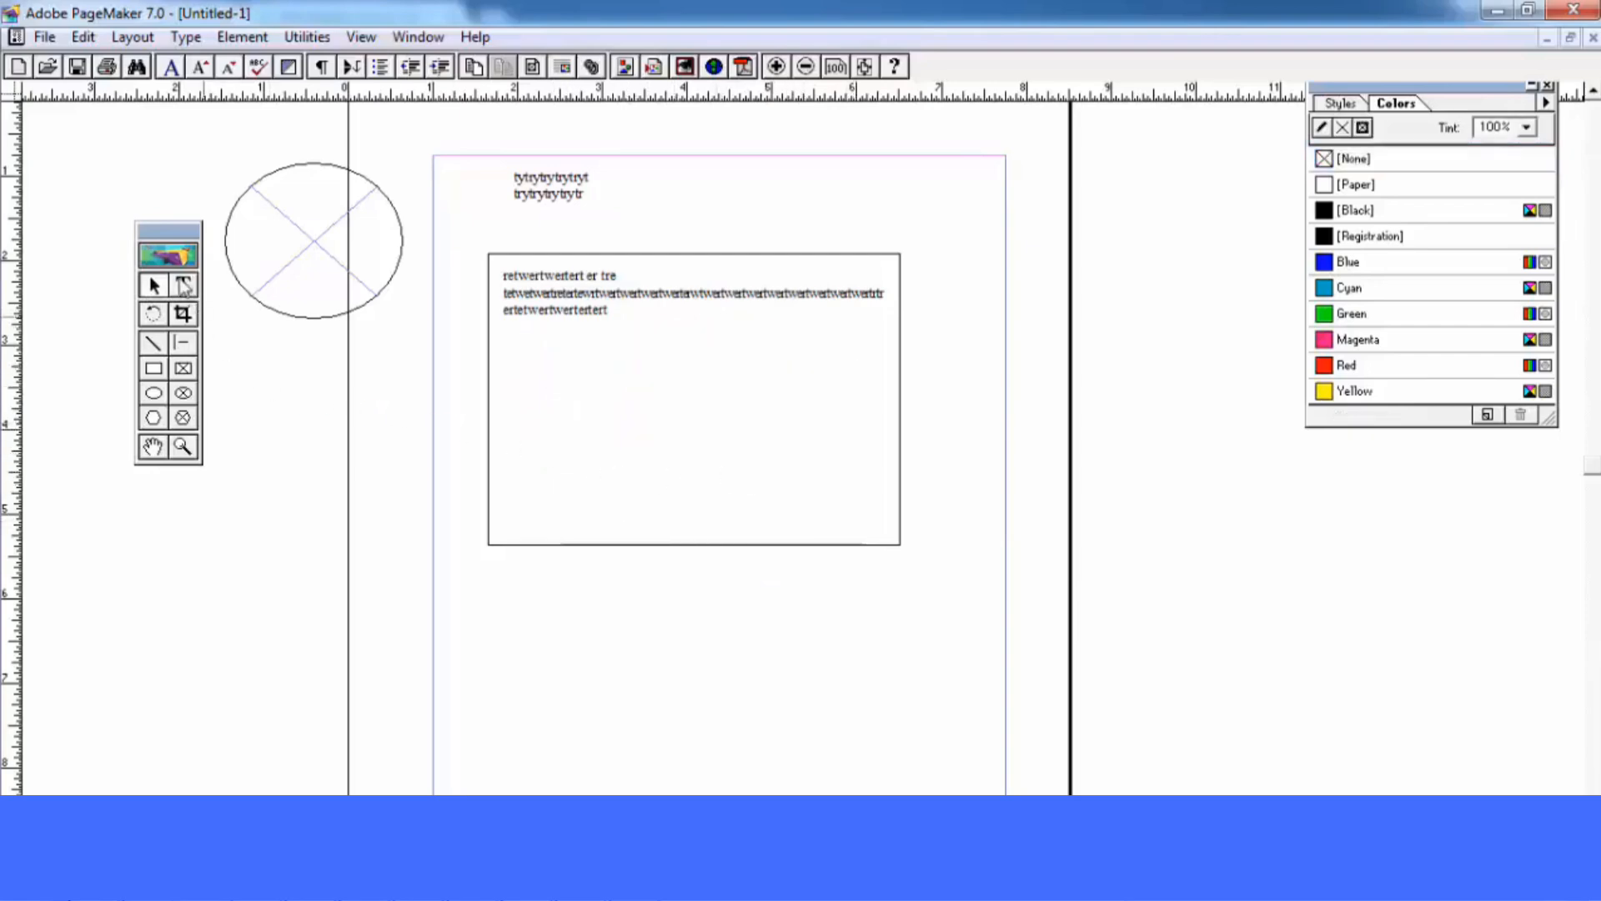
Draw a square about 6 by 6 inches starting at the page's left edge with the Rectangle tool
click(159, 390)
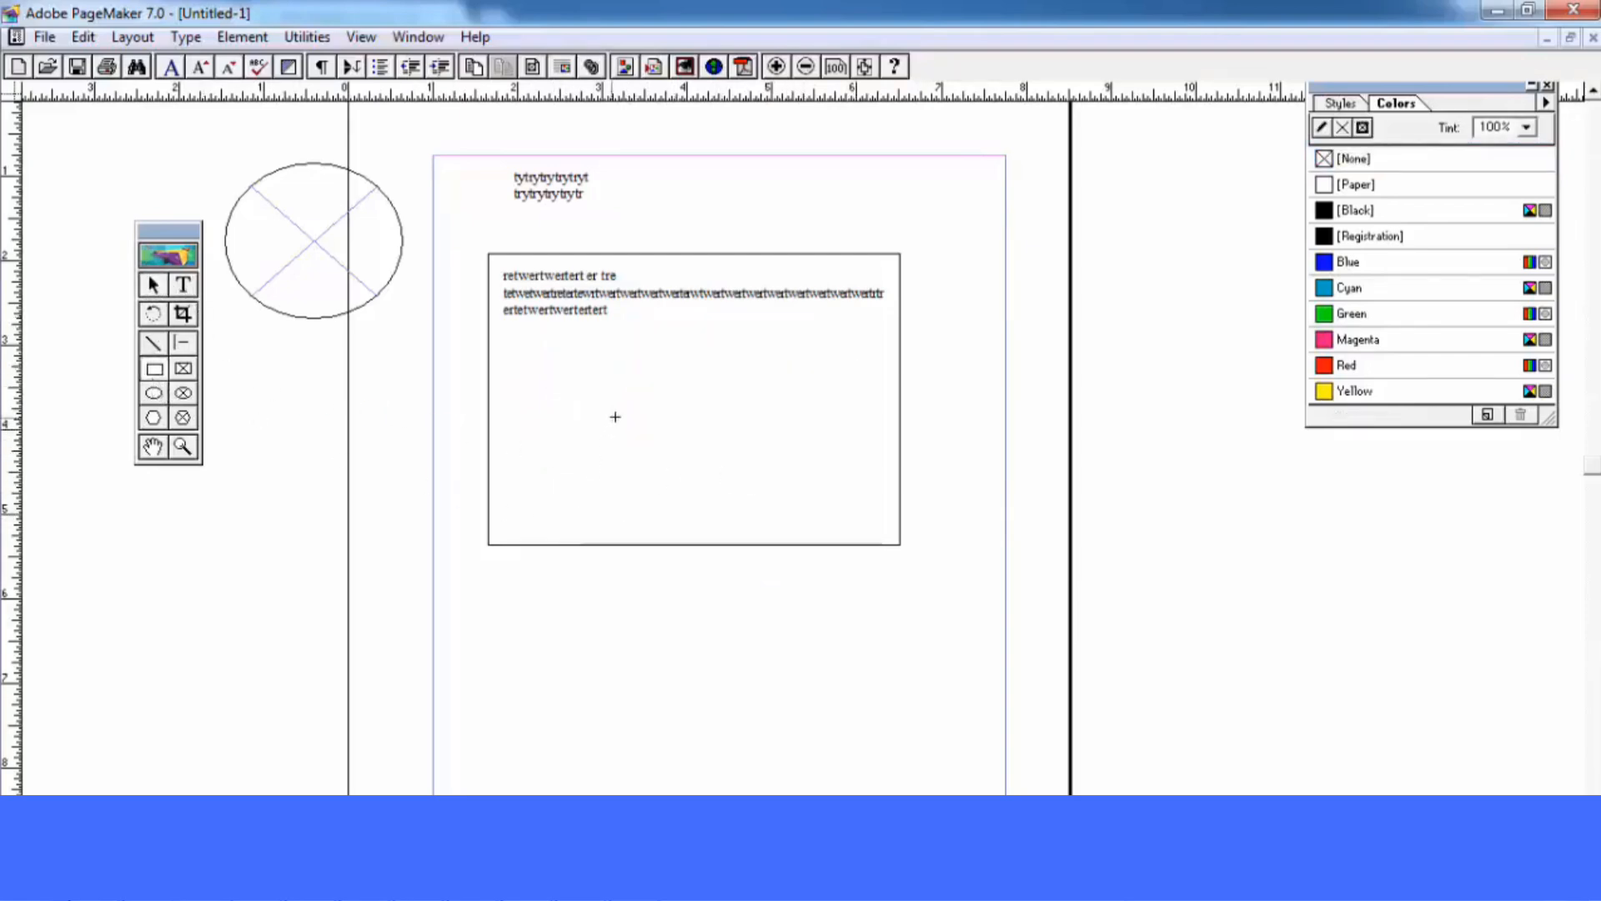
drag(614, 418, 644, 444)
key(Right)
drag(822, 430, 348, 429)
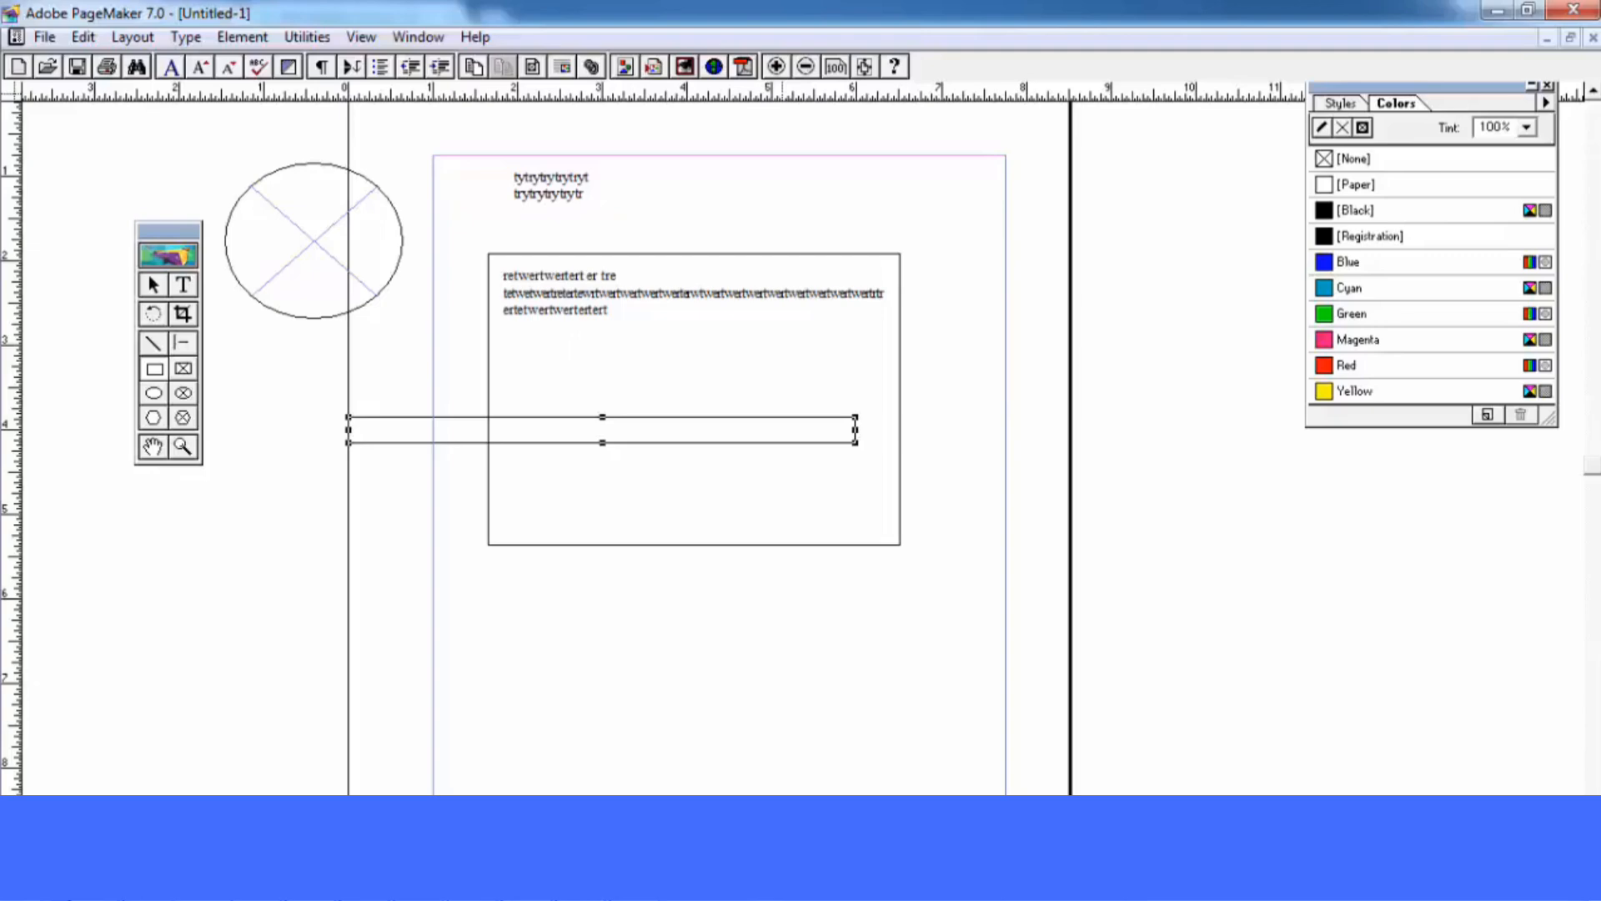
key(Return)
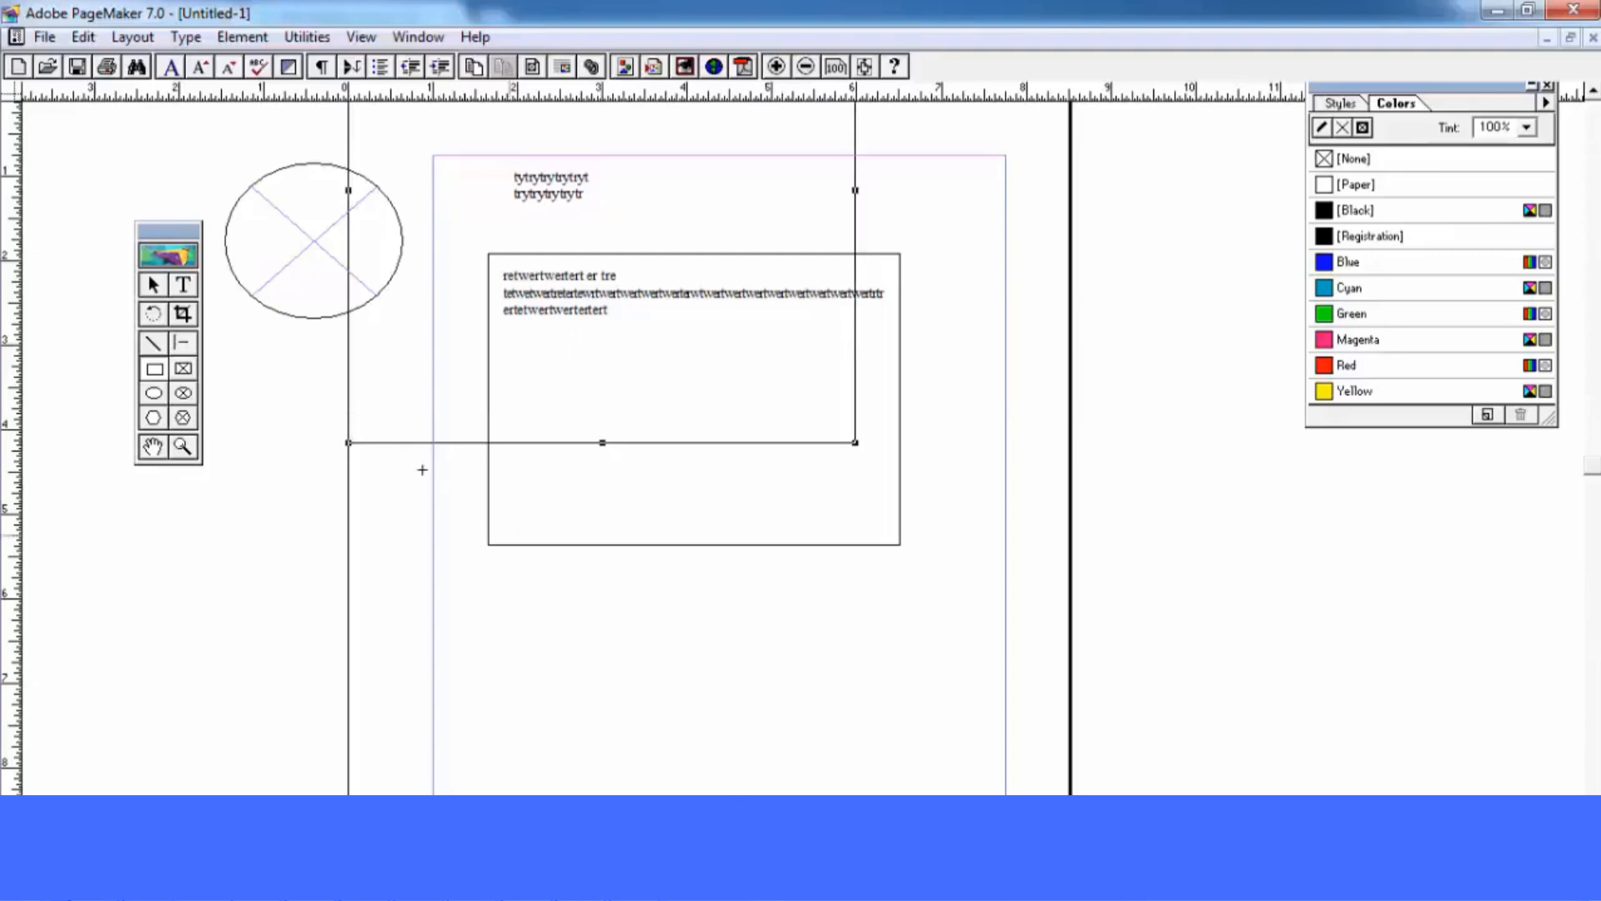
Move the square down and right across the text frame, and resize it to about 4.6 inches wide and 5 inches high
drag(433, 442, 805, 694)
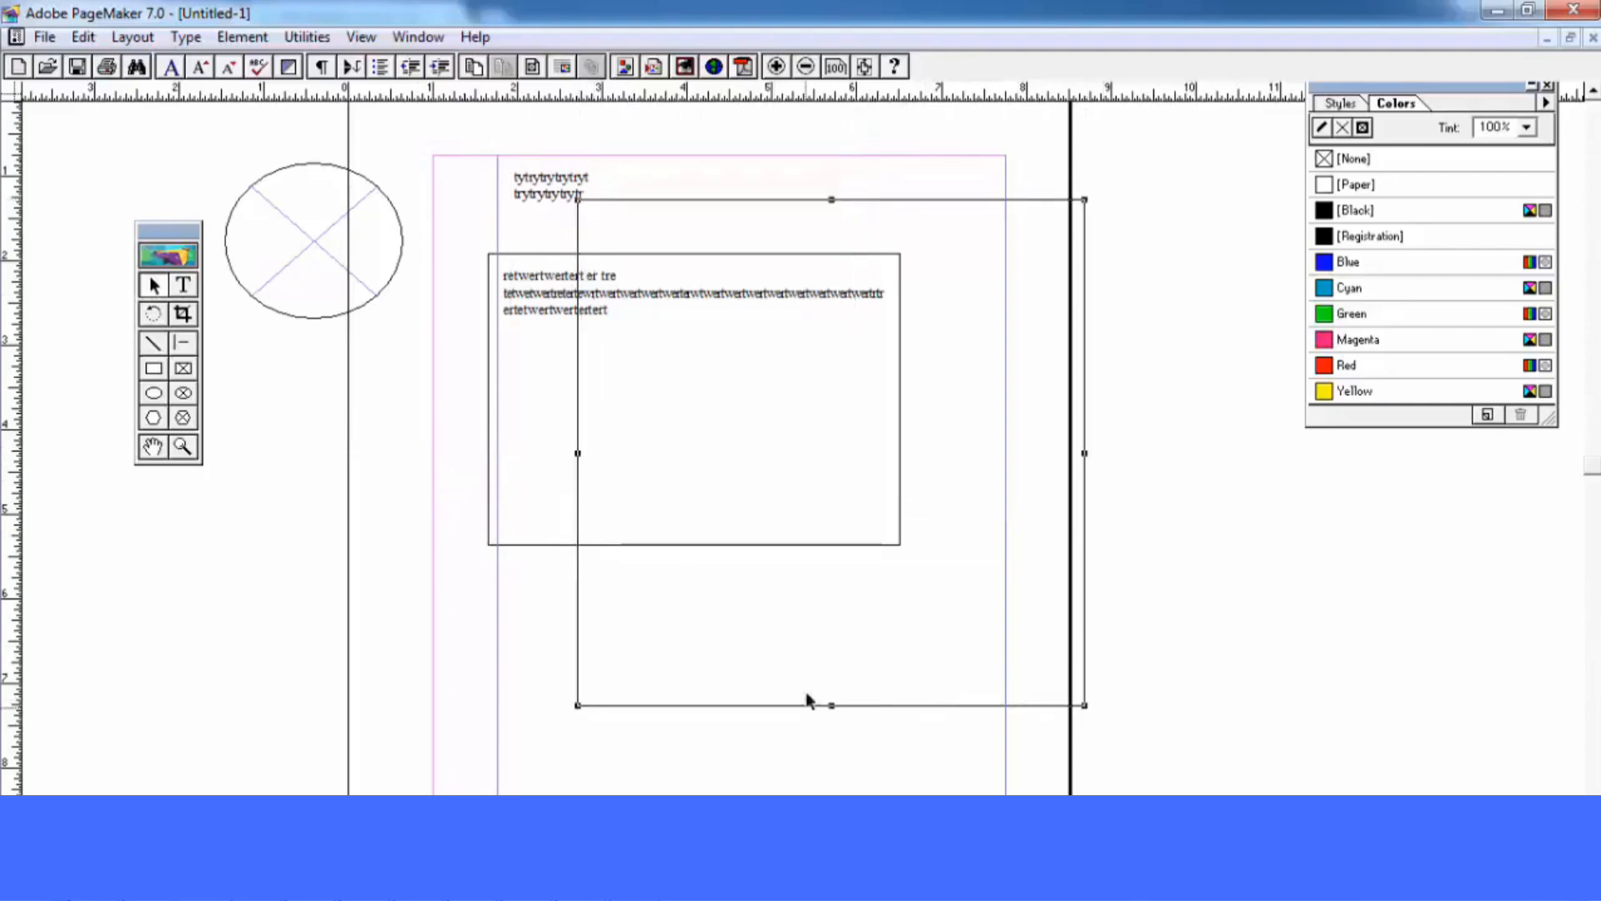
drag(1085, 200, 966, 284)
click(949, 356)
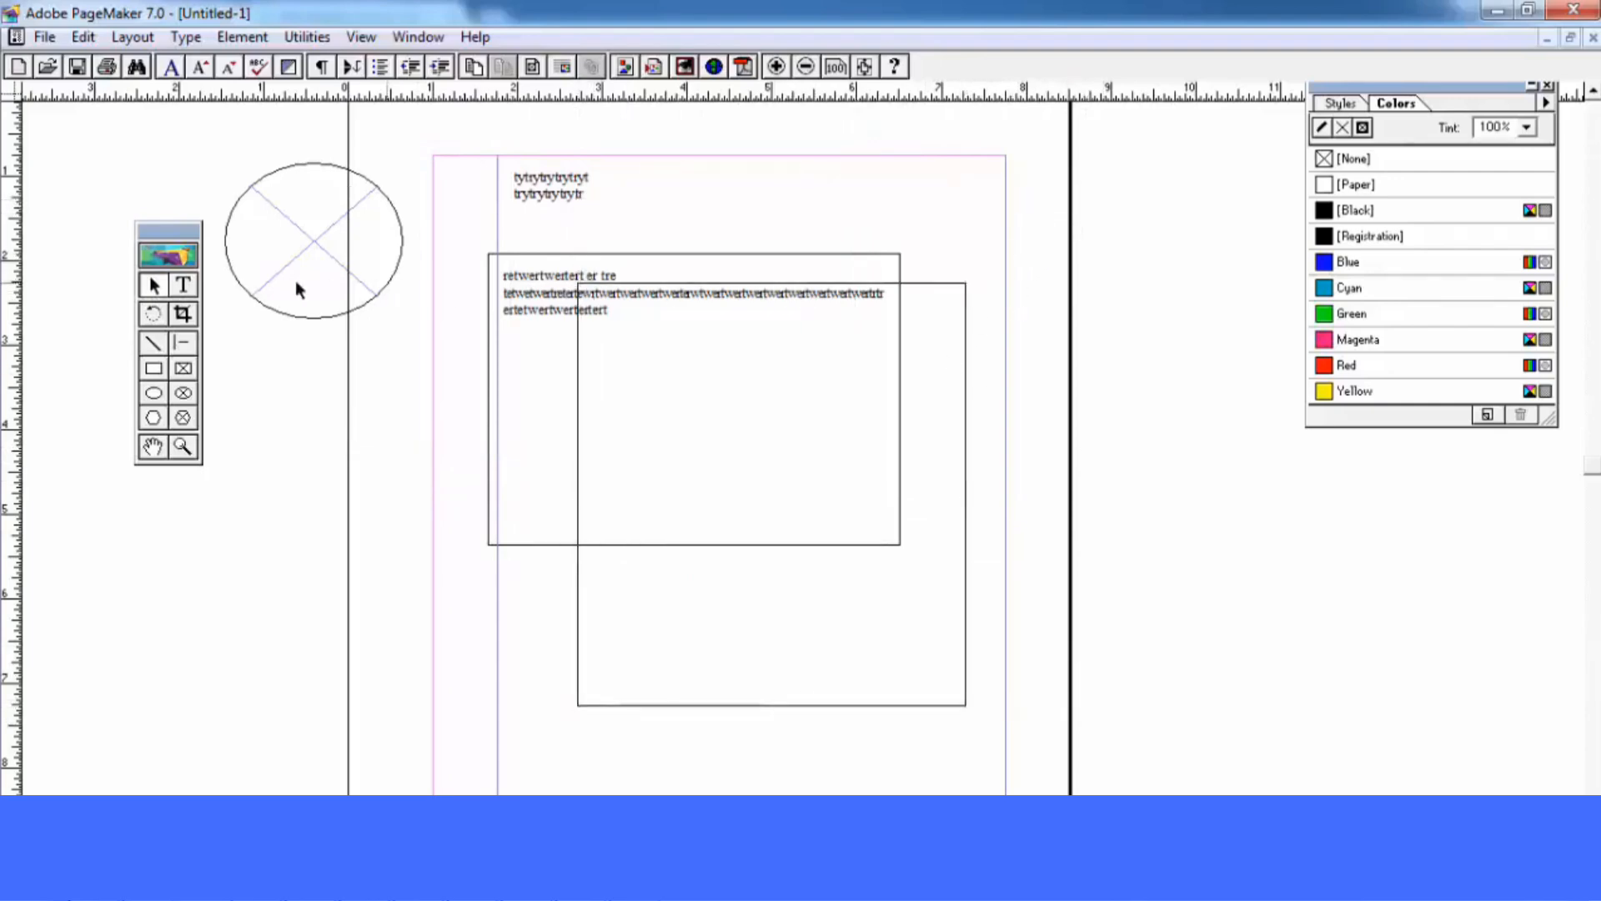
Draw two horizontal lines about 7.7 and 4.4 inches long and a vertical line about 3 inches long across the rectangles
click(155, 367)
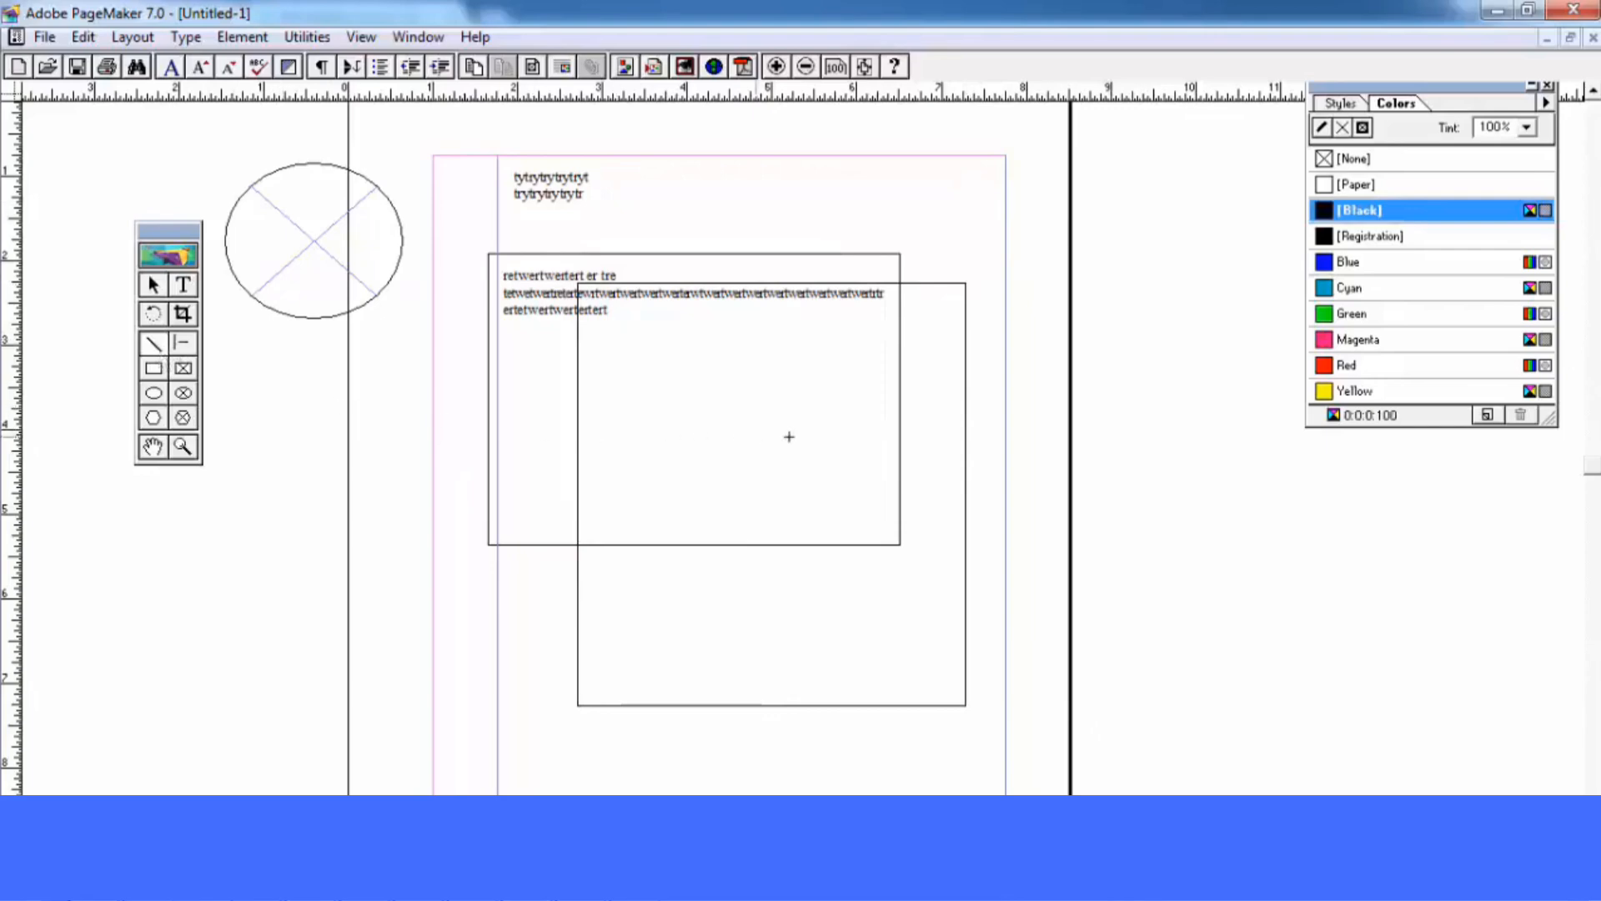
drag(789, 437, 984, 404)
drag(940, 240, 1005, 493)
drag(725, 383, 1101, 384)
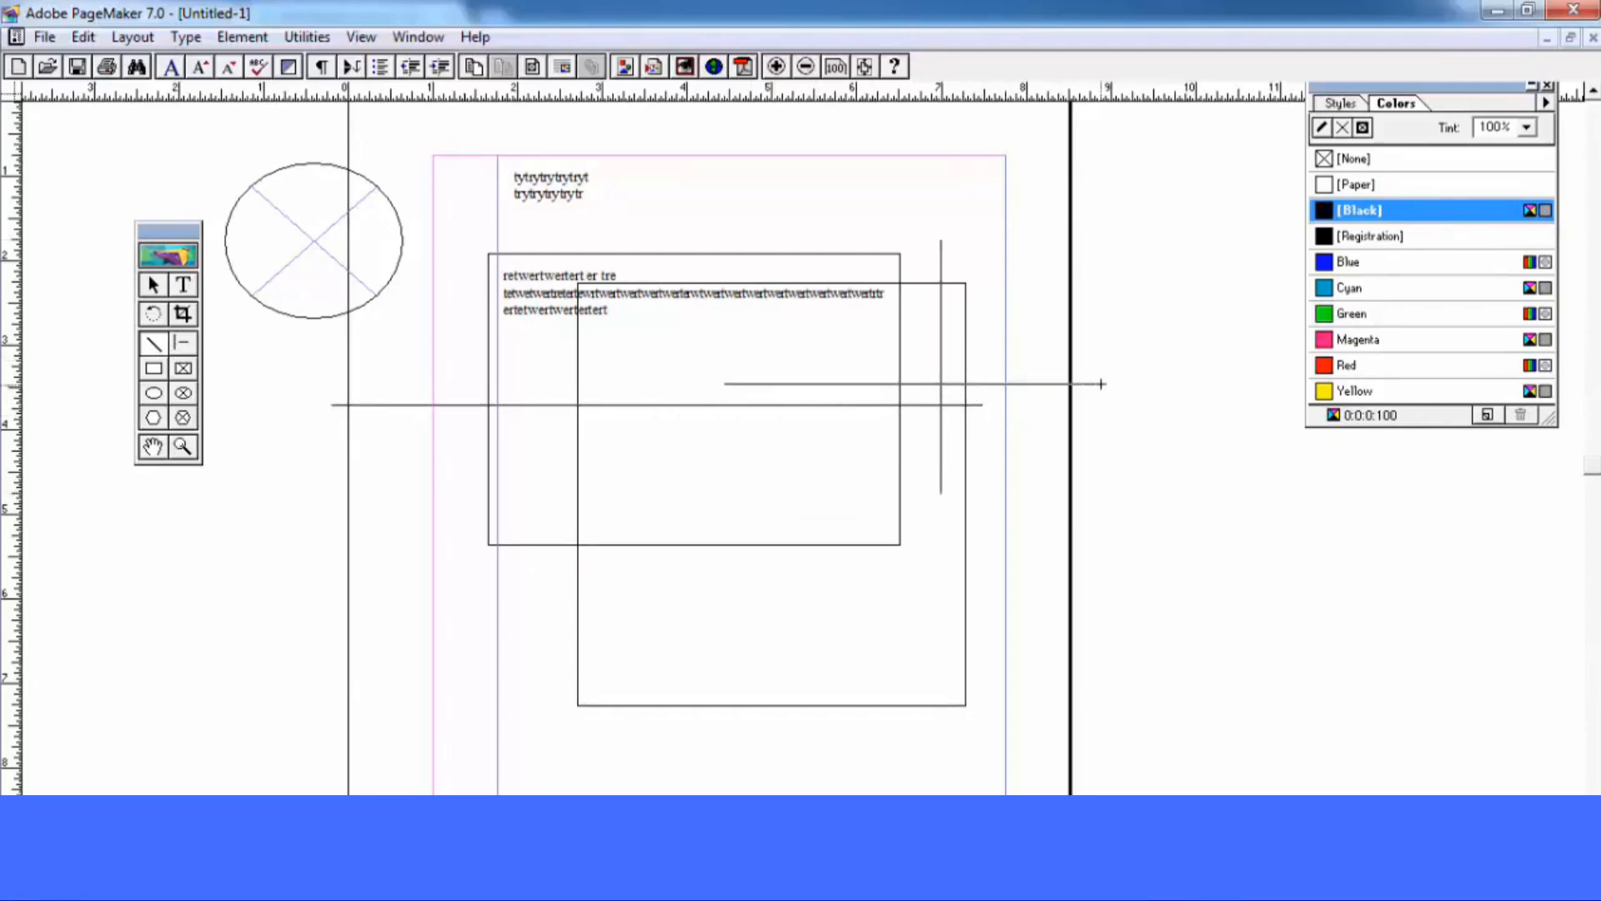
Draw a 45-degree diagonal line about 2.7 inches long across the lower part of the text frame with the Constrained-line tool
click(183, 349)
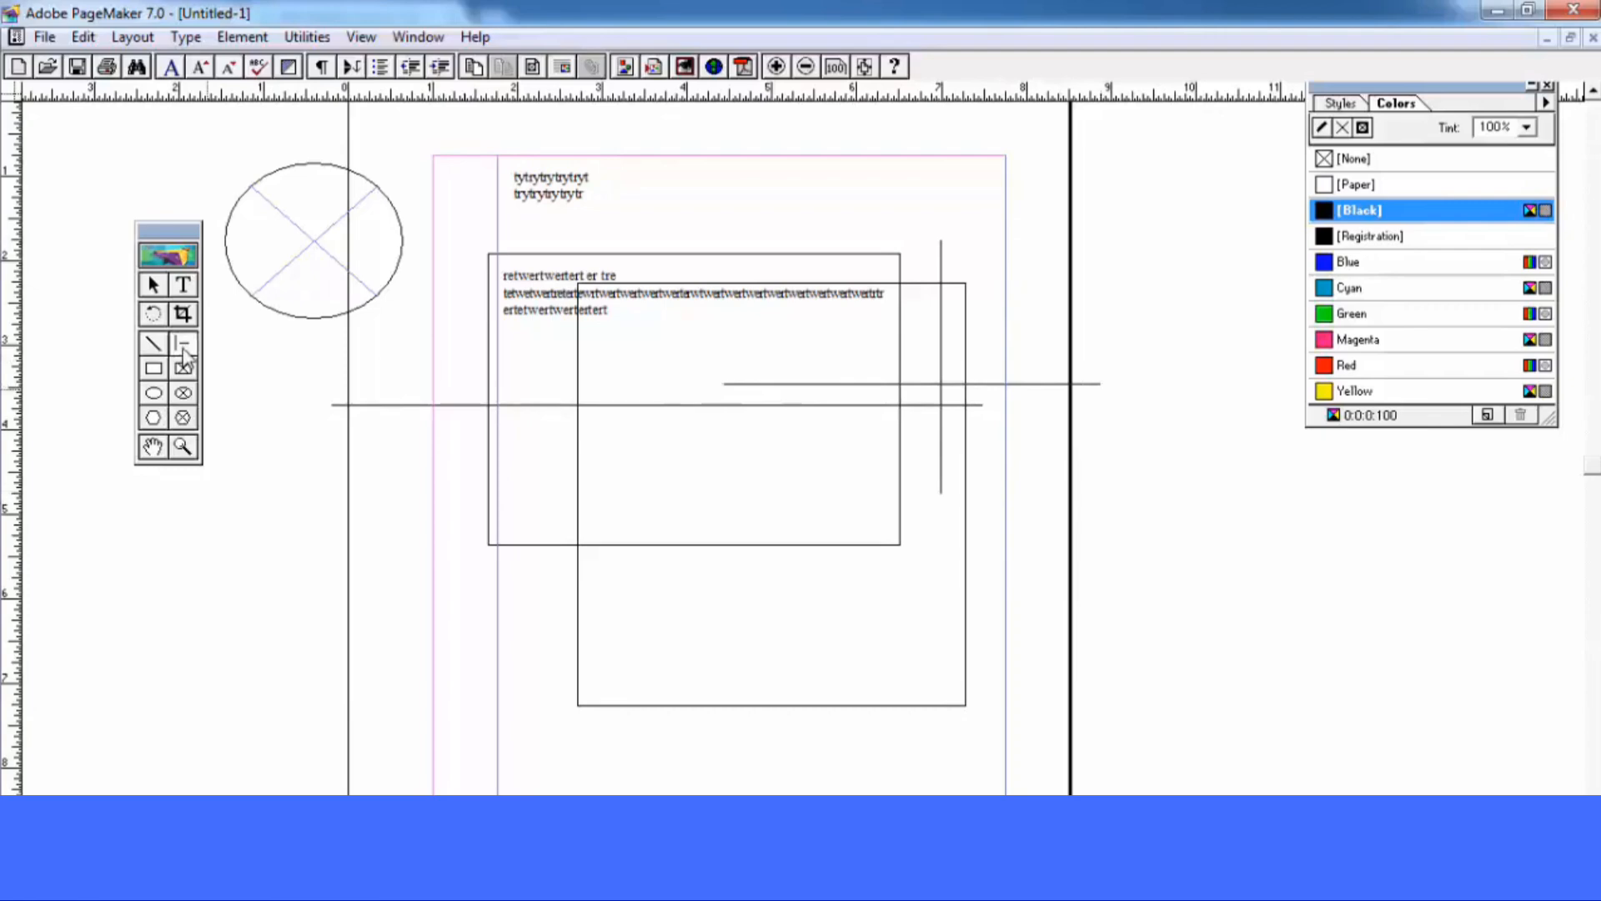
drag(538, 588, 252, 429)
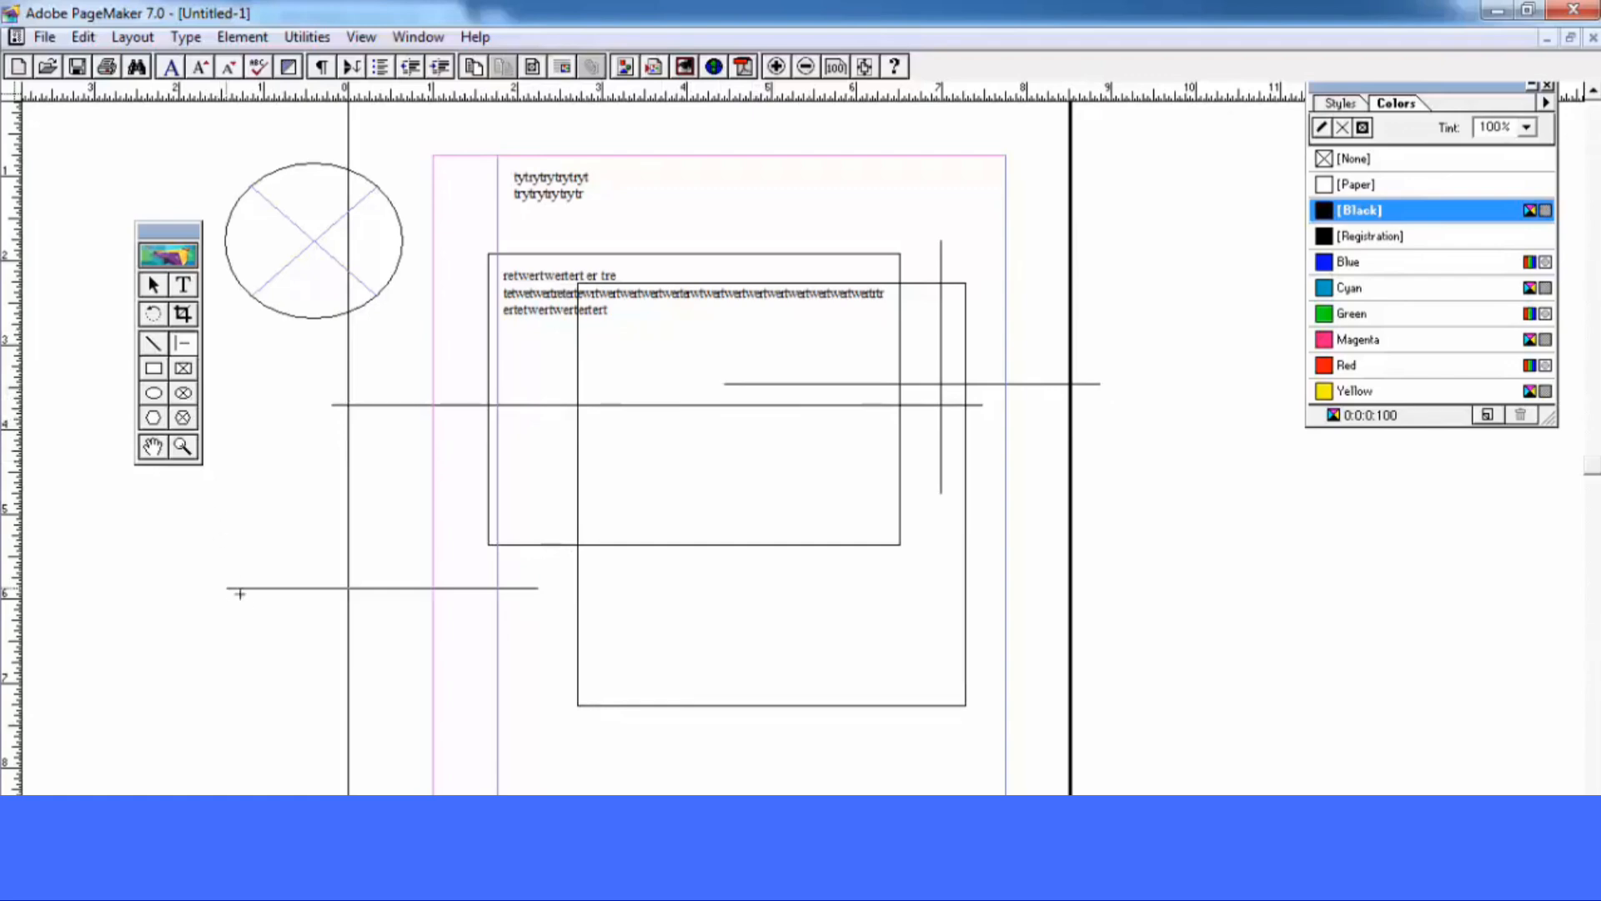
mouse_move(240, 594)
mouse_down()
mouse_move(283, 668)
mouse_move(290, 726)
mouse_move(267, 718)
mouse_move(256, 539)
mouse_move(412, 418)
mouse_move(625, 404)
mouse_move(768, 427)
mouse_up()
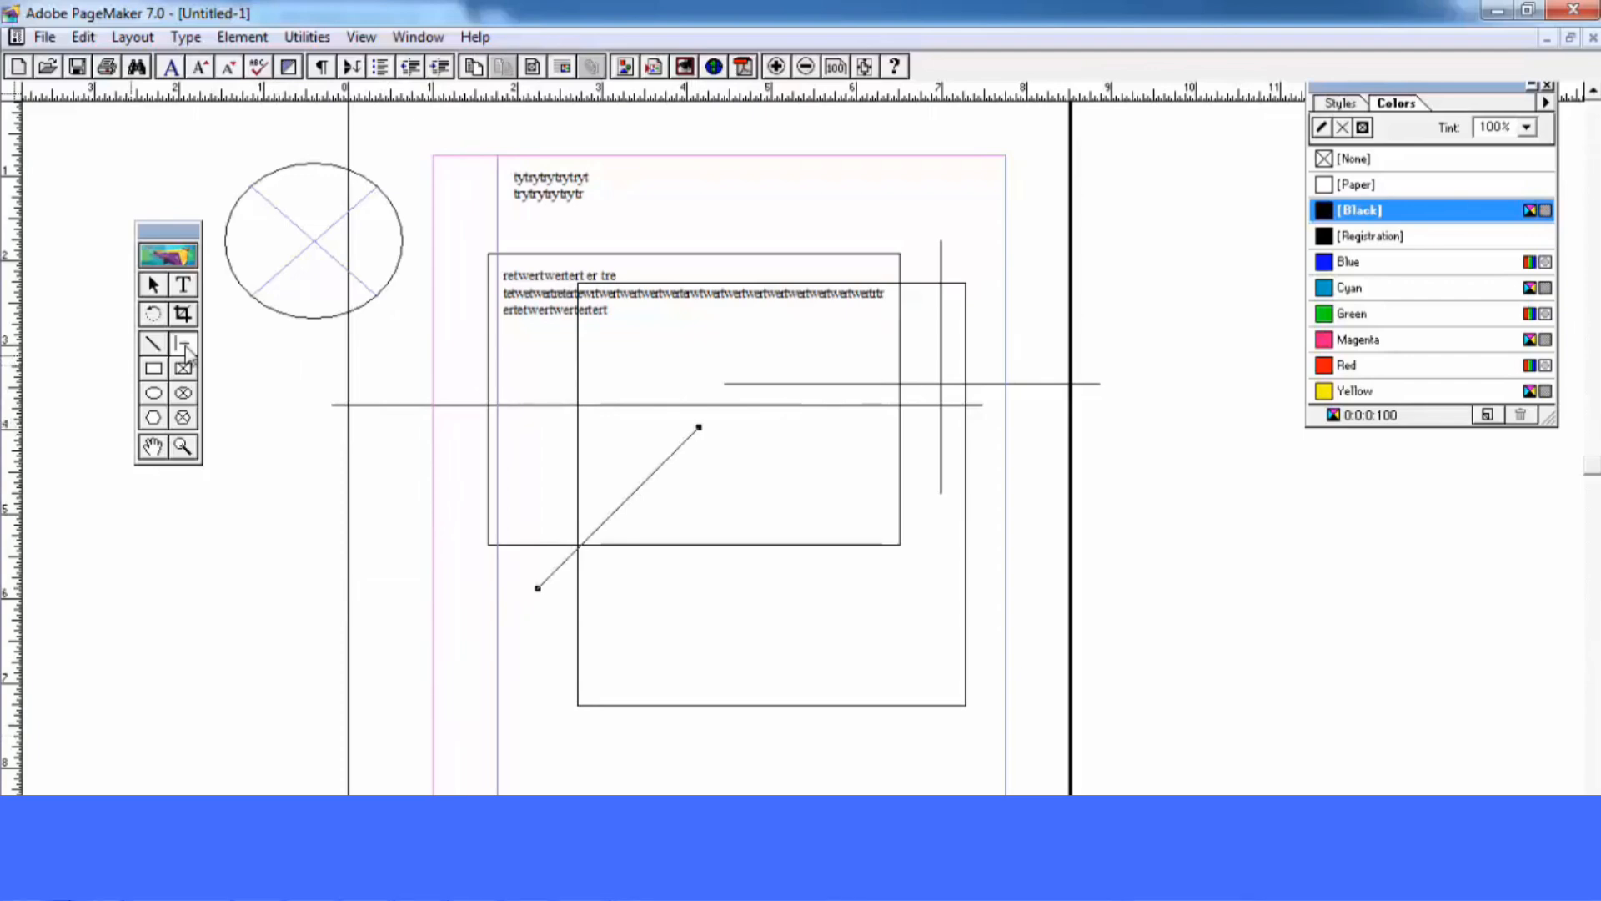
click(186, 349)
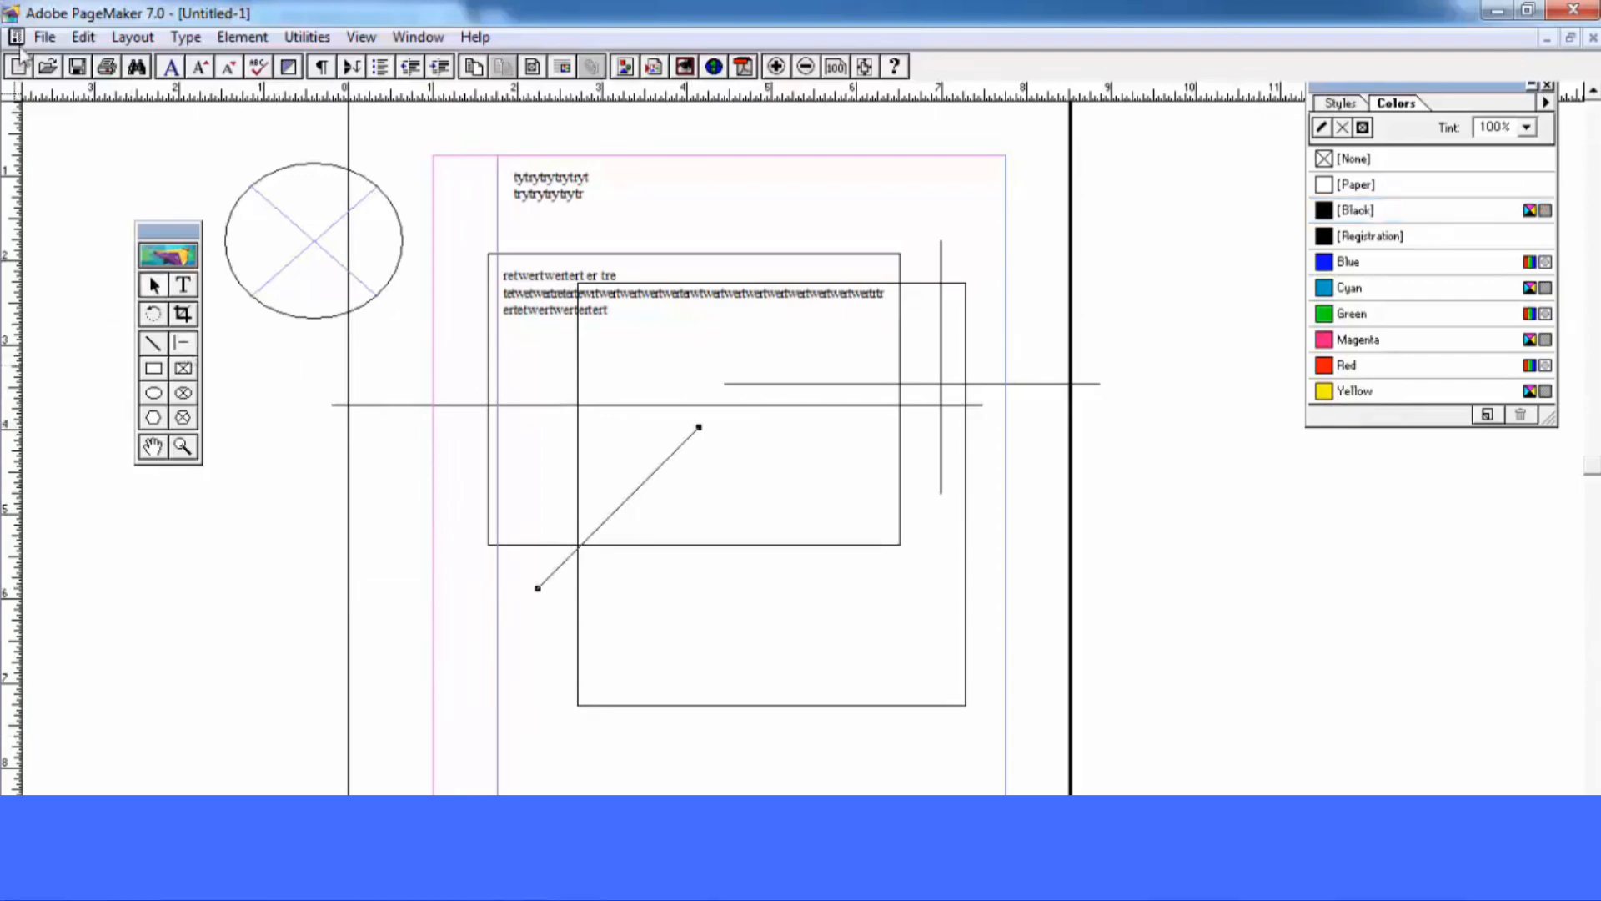
Create a new one-page Letter publication, 8.5 x 11 inches, tall, double-sided with facing pages
click(44, 37)
key(d)
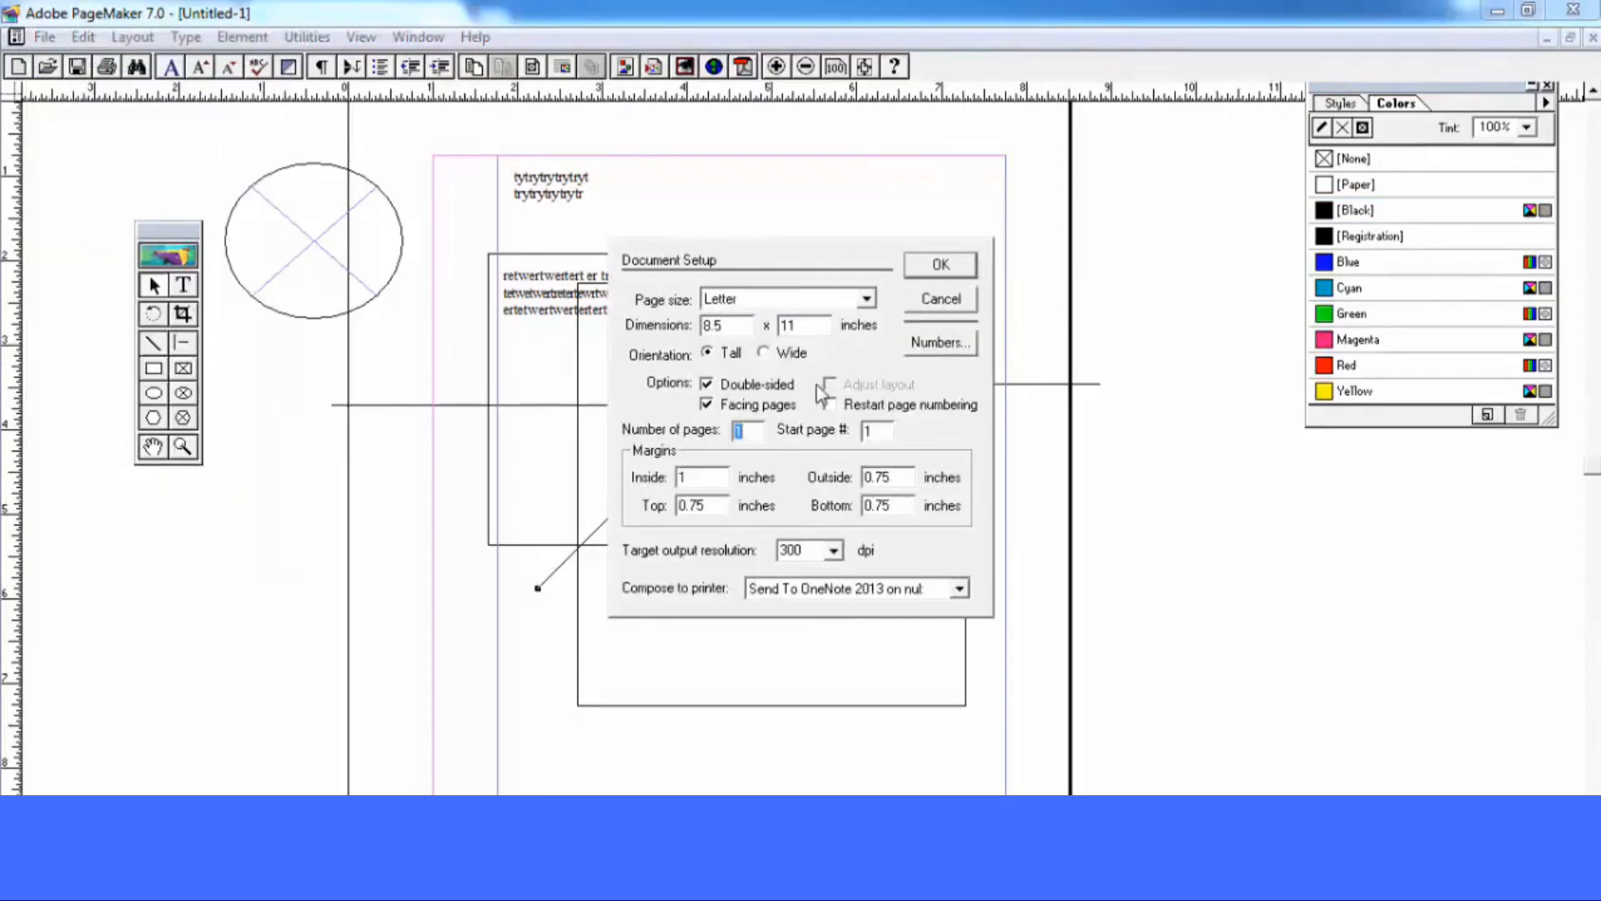
click(941, 264)
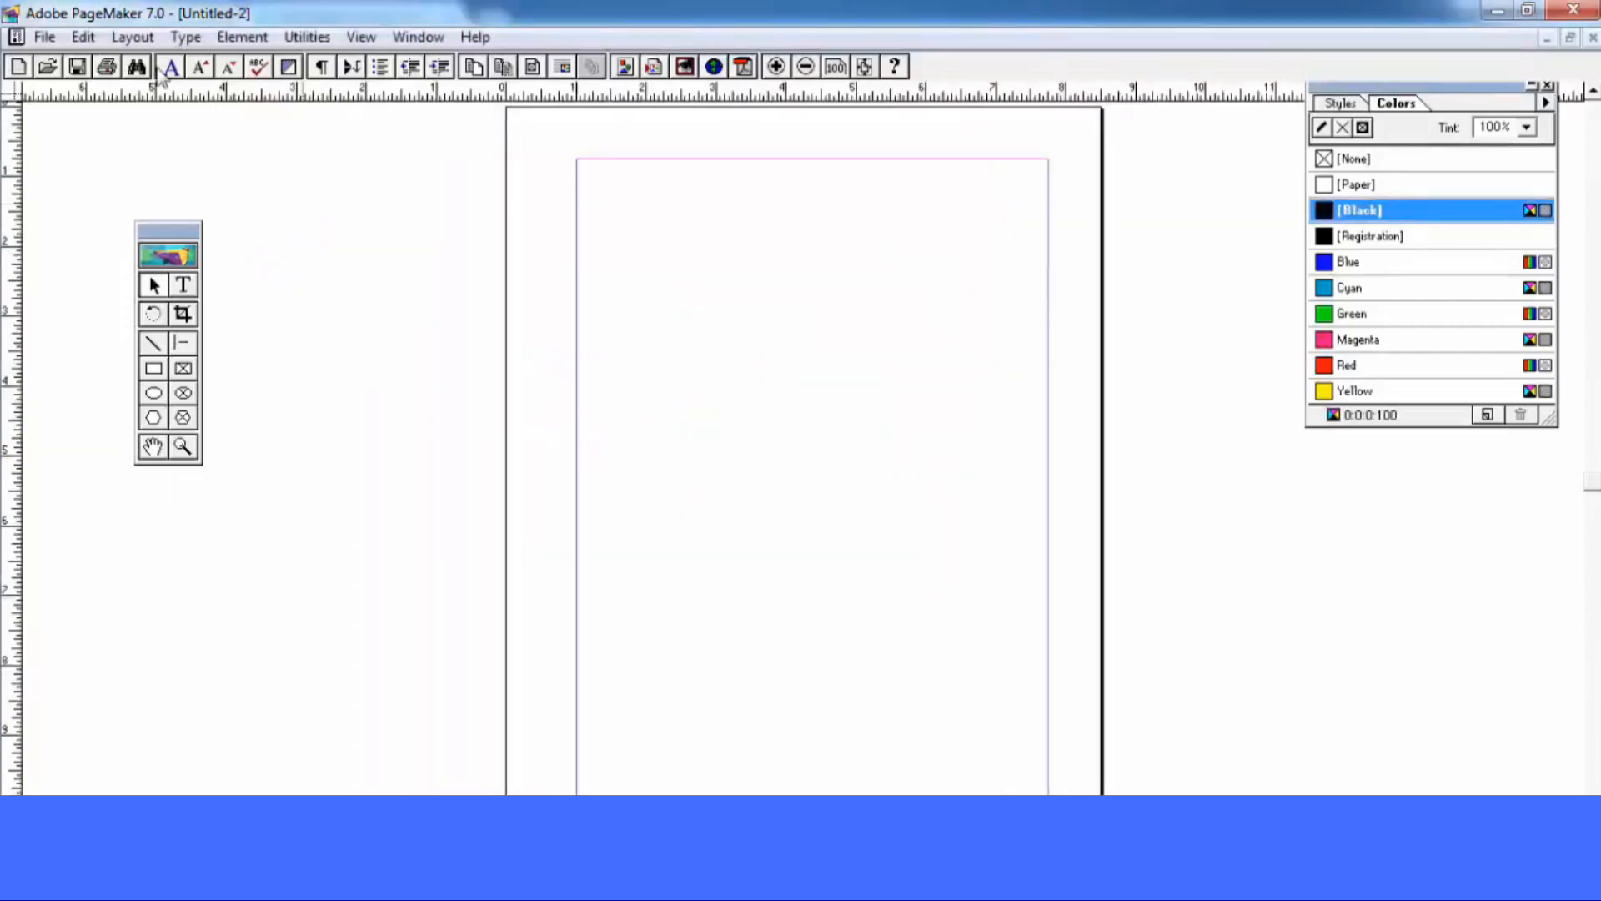
click(44, 37)
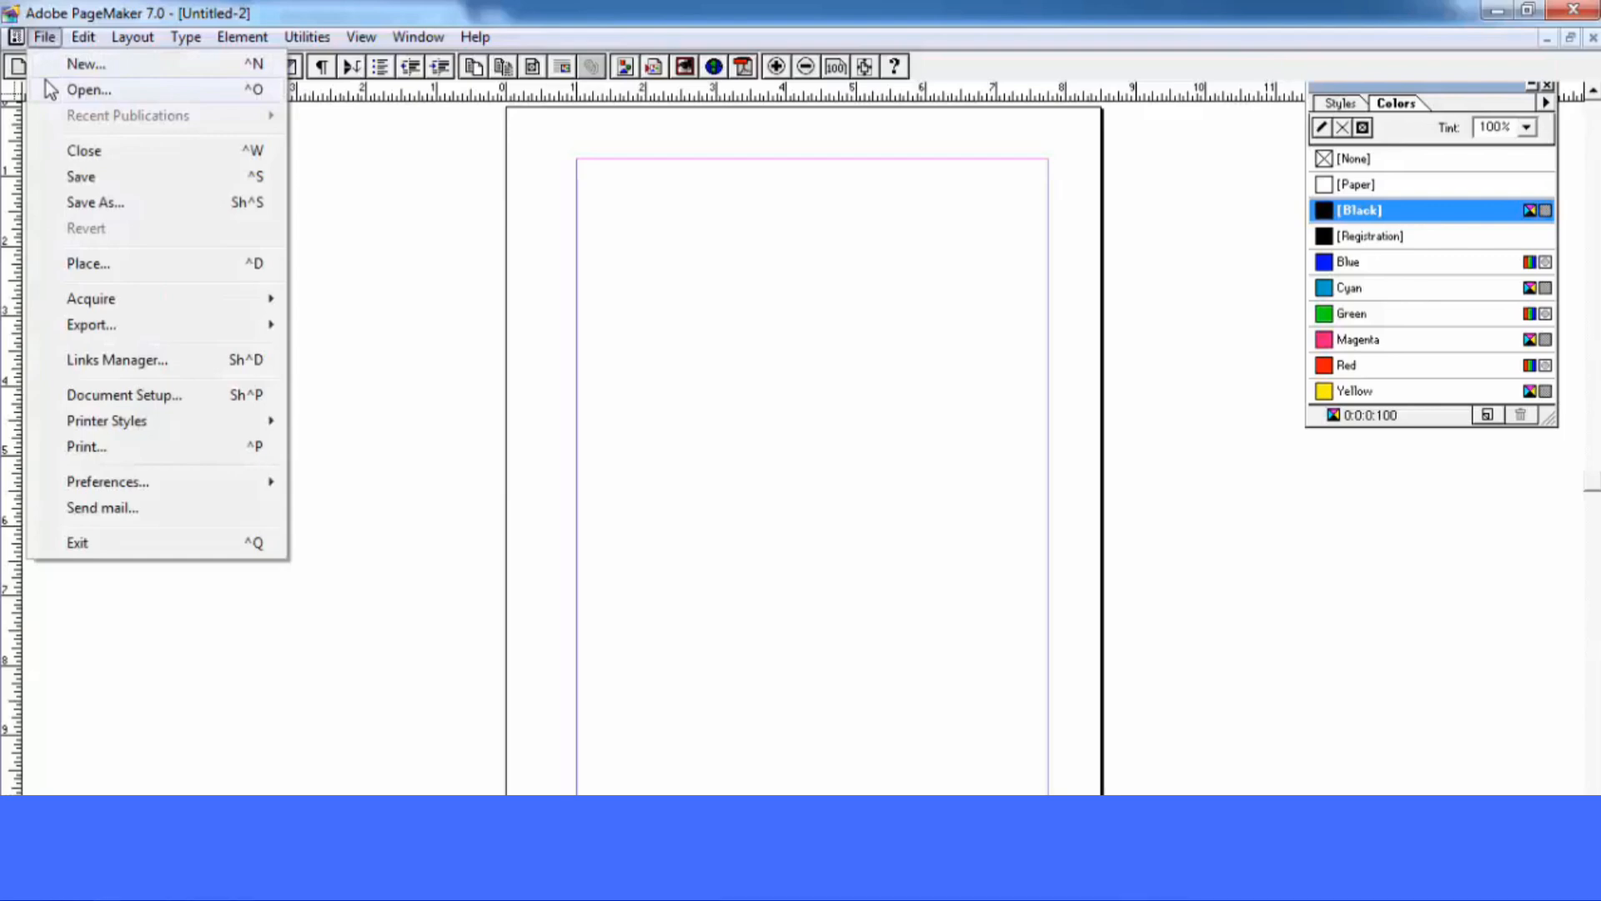
click(482, 279)
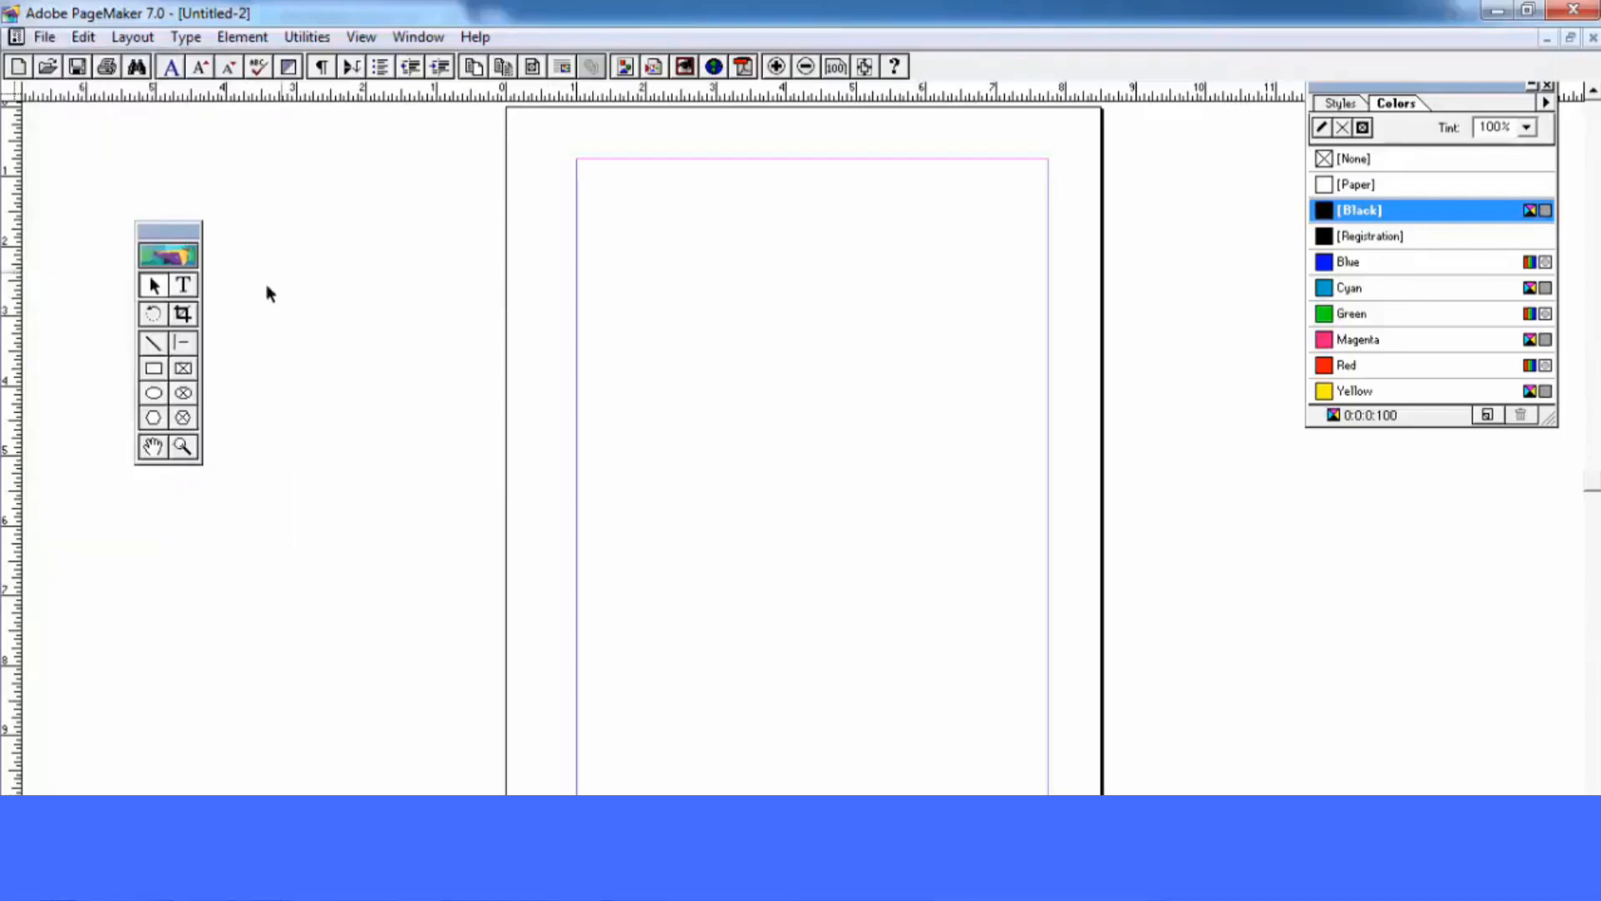
Draw a rectangle about 2.5 inches wide and 2.8 inches high, and save the publication on drive D with a first name as file name
click(155, 372)
drag(815, 278, 986, 473)
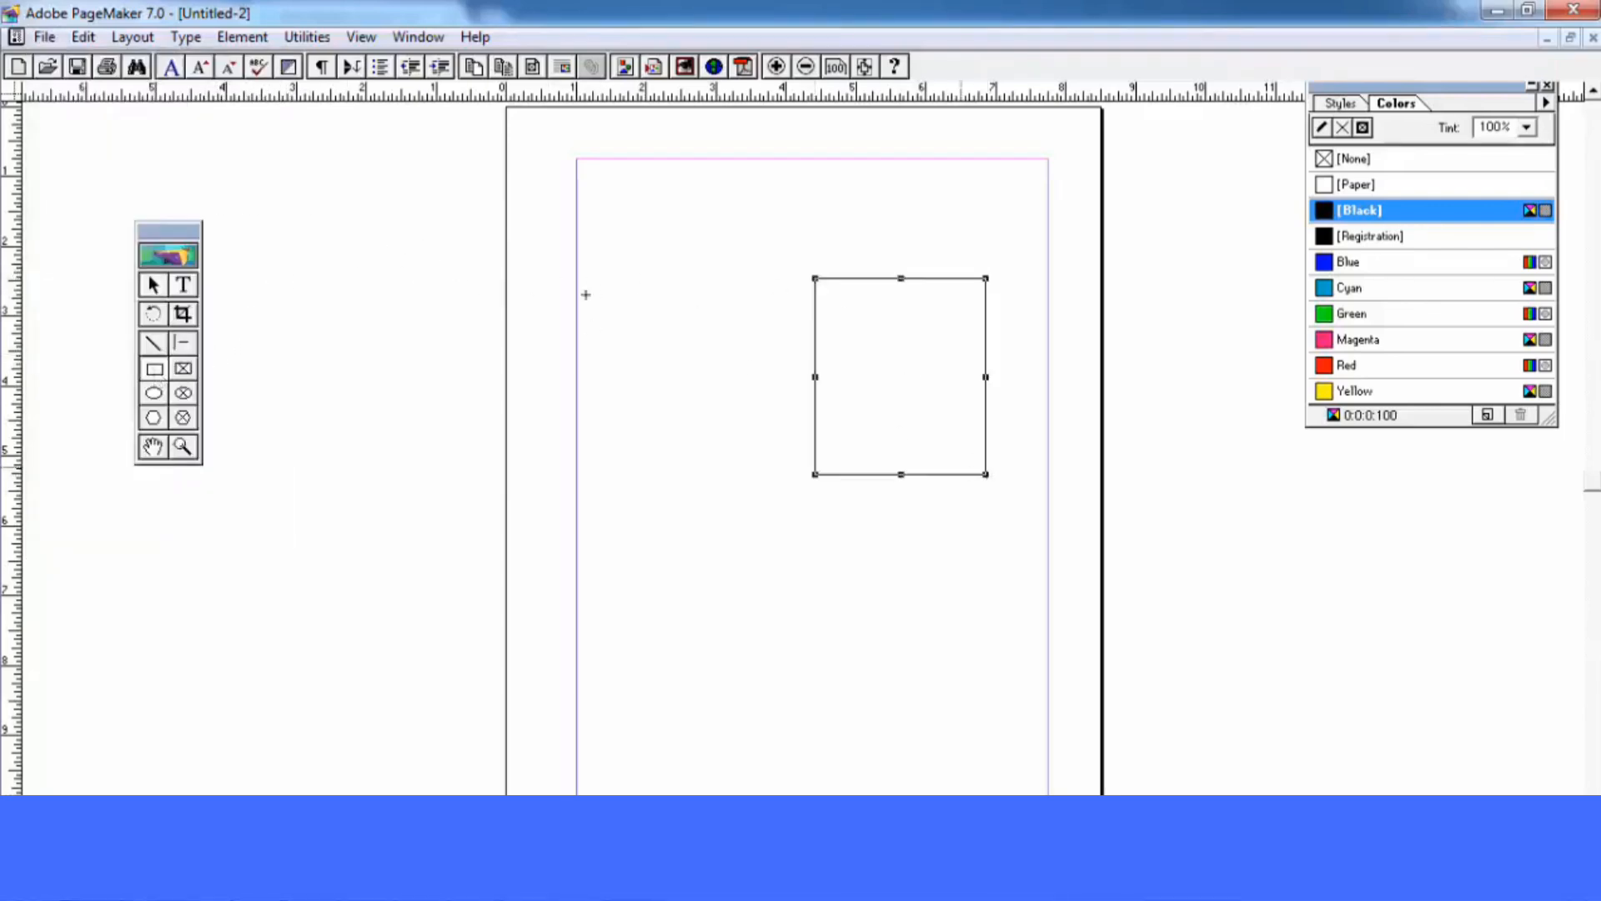
click(44, 36)
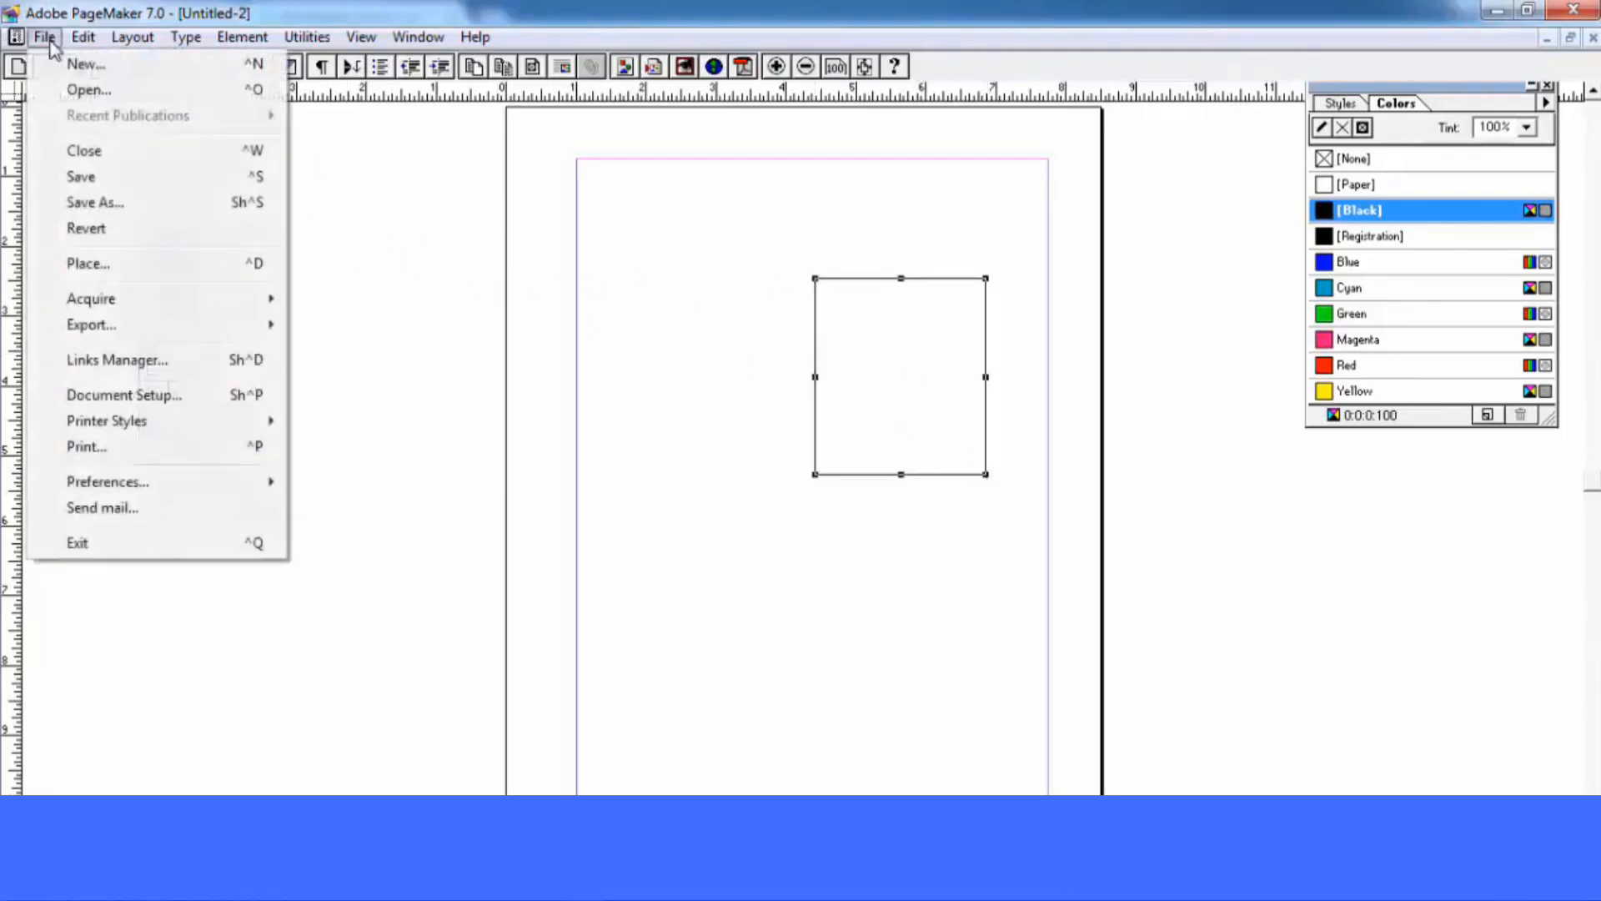
click(86, 176)
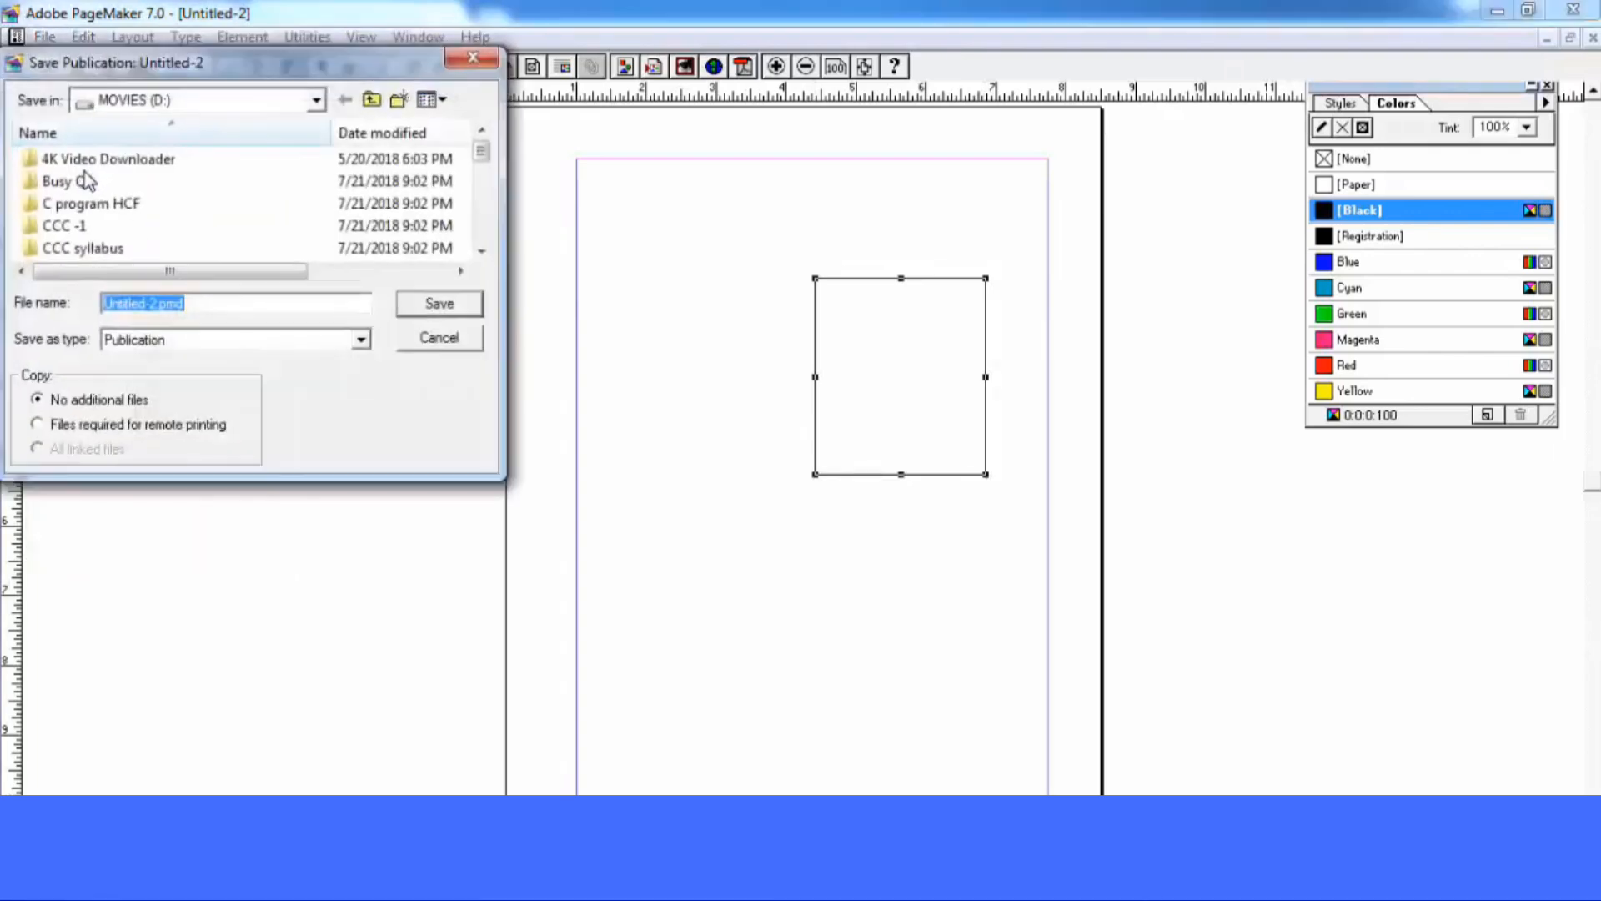
text(ravi)
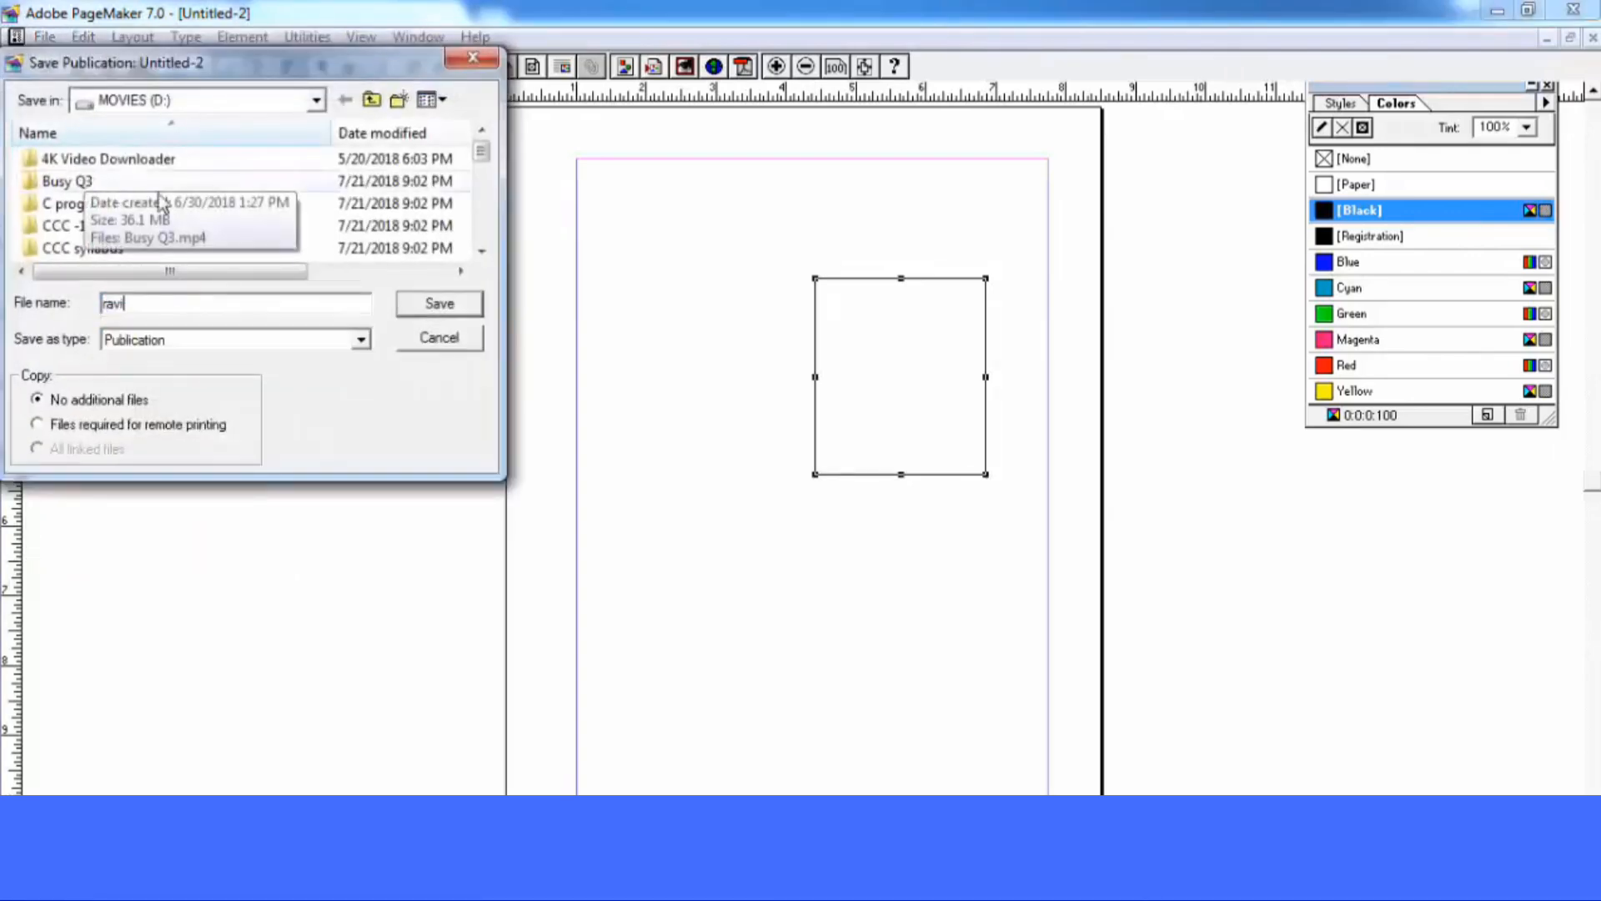
click(438, 305)
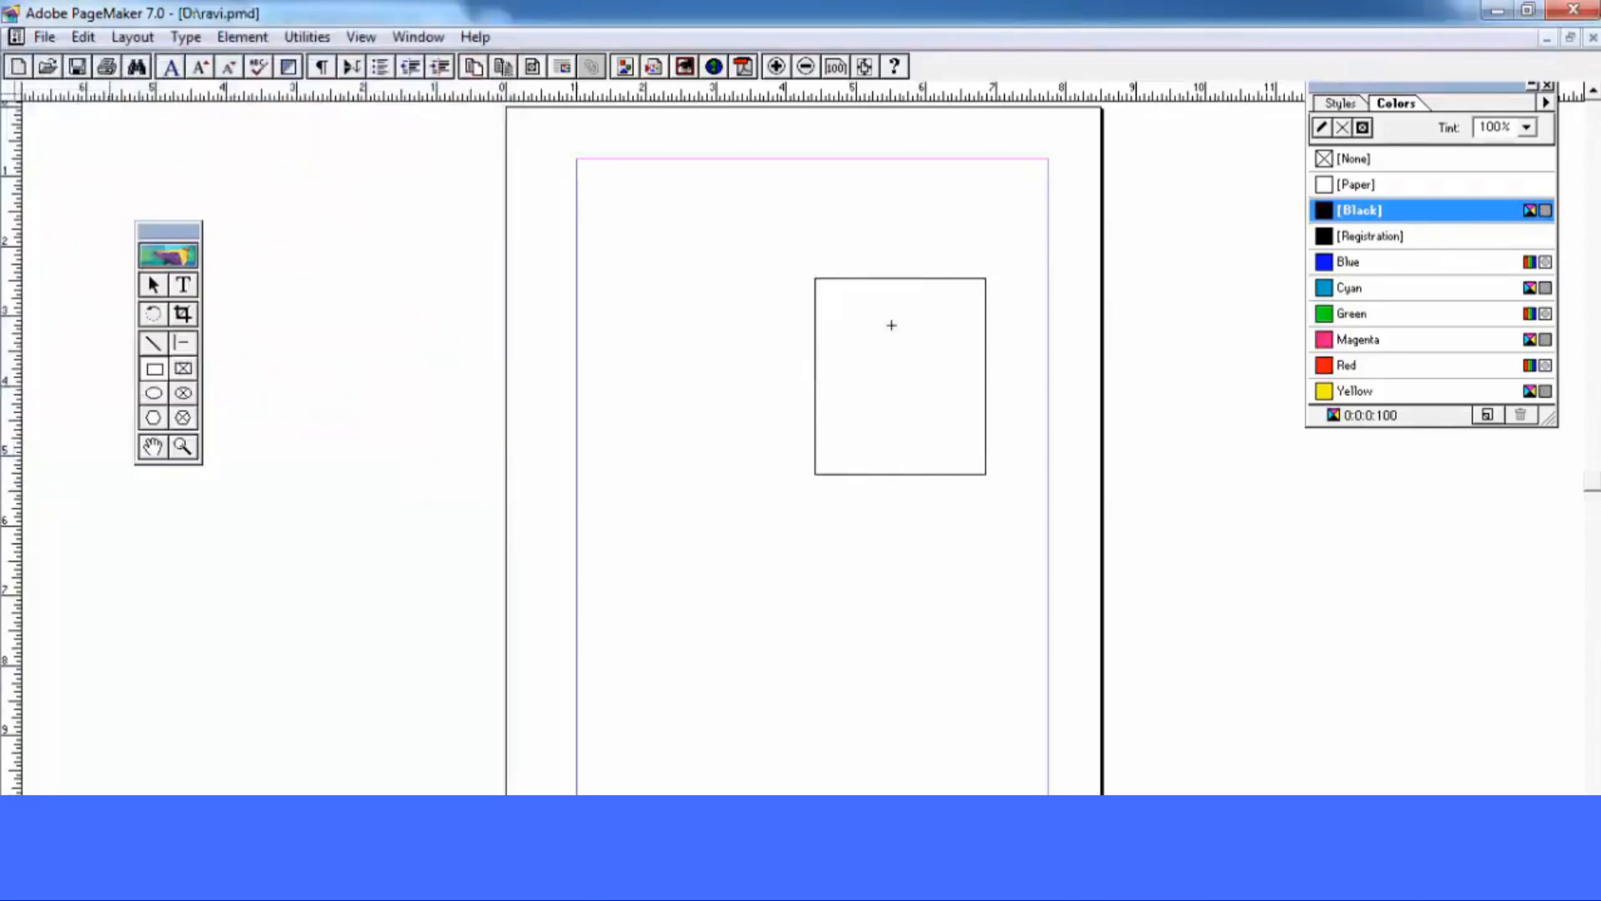
Apply Green to both the outline and the fill of the rectangle
click(1398, 313)
click(152, 287)
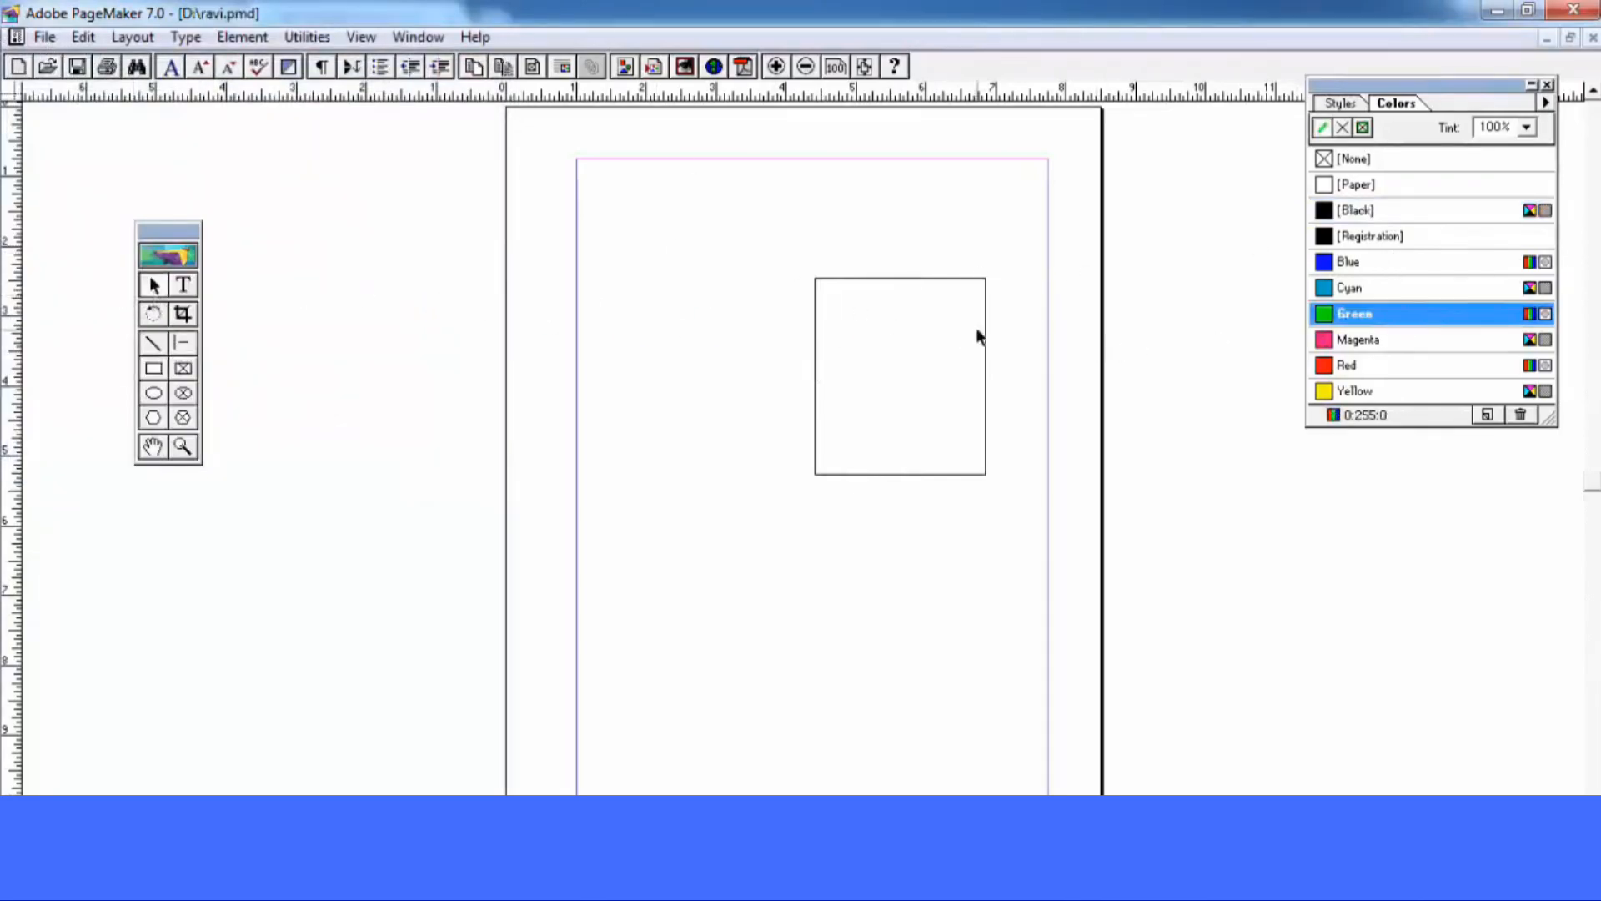
click(986, 332)
click(1438, 316)
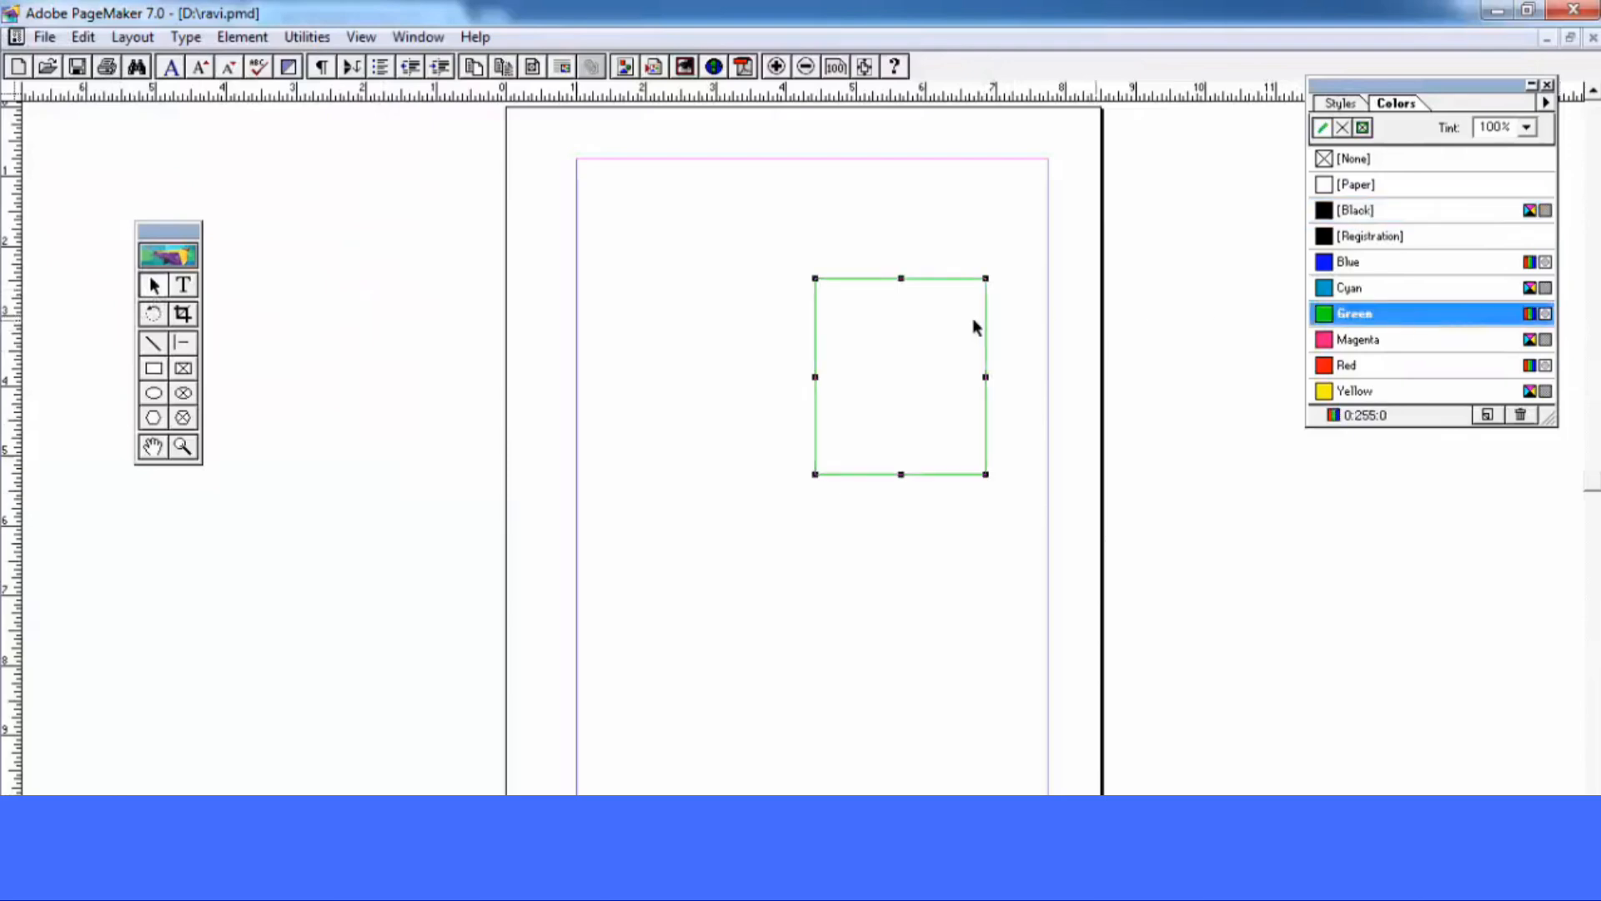
click(1363, 127)
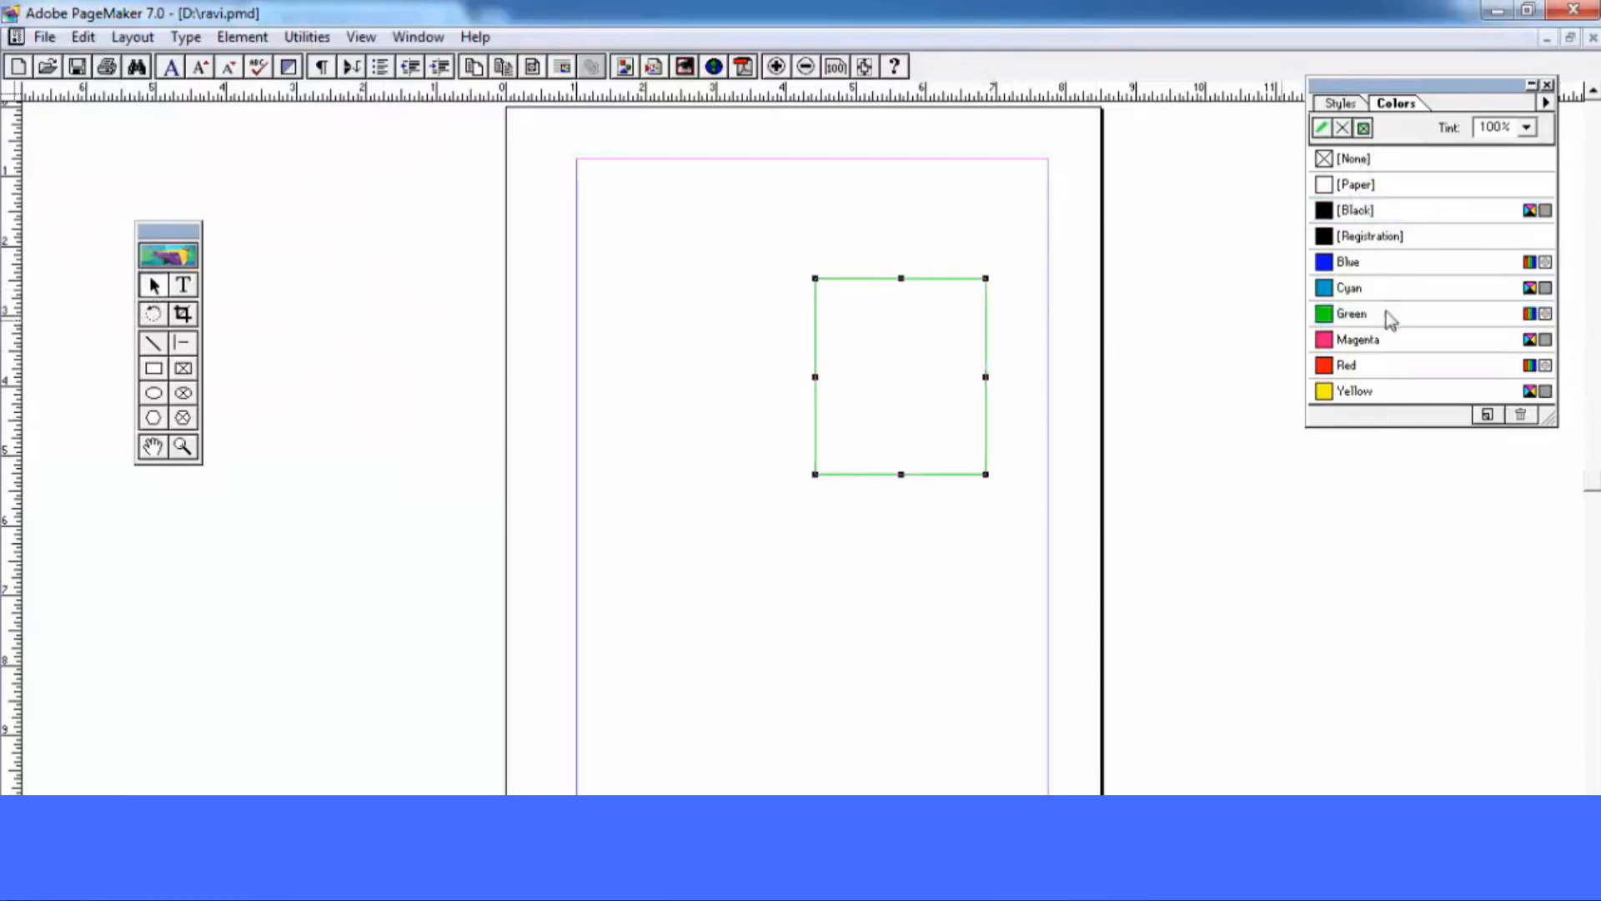
click(1386, 313)
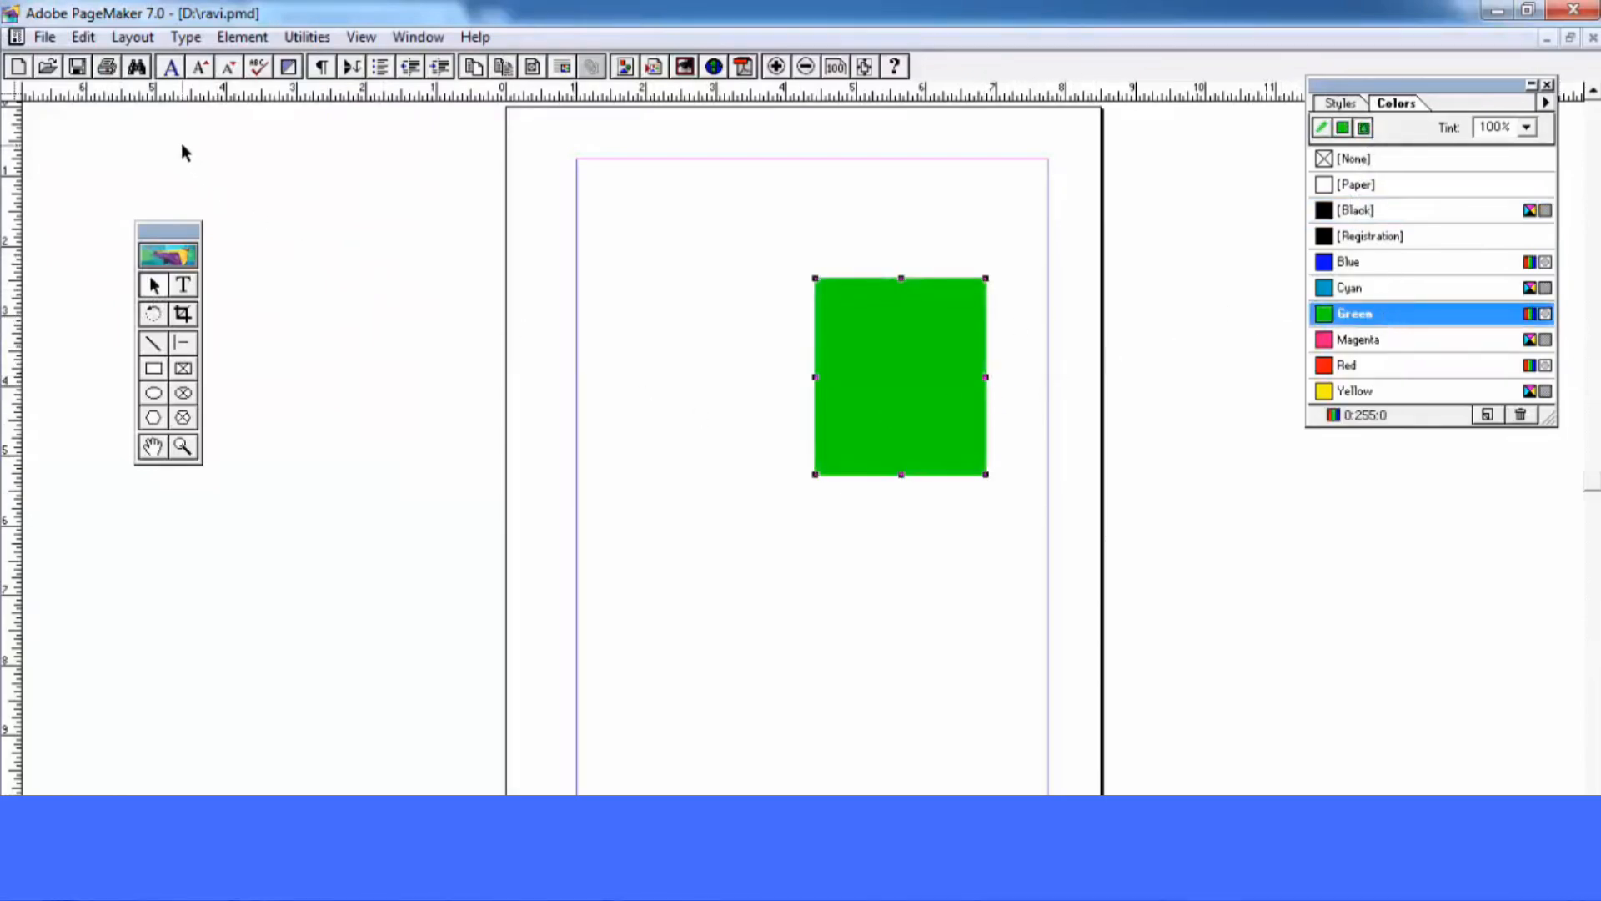
Revert the publication to its last saved version
click(39, 40)
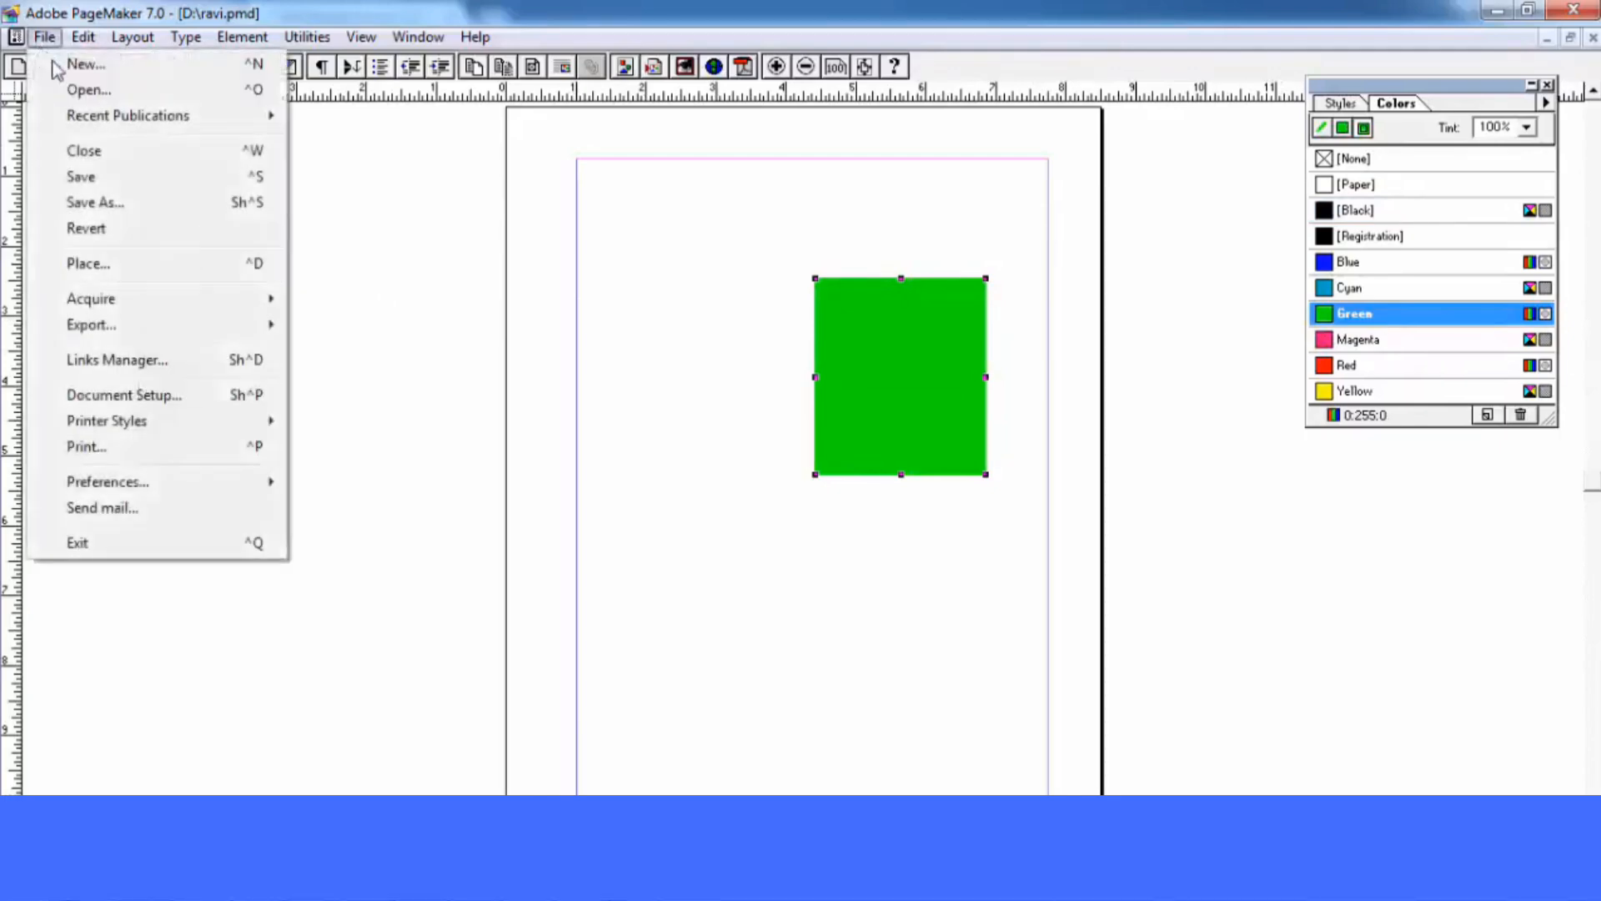
click(123, 228)
click(806, 548)
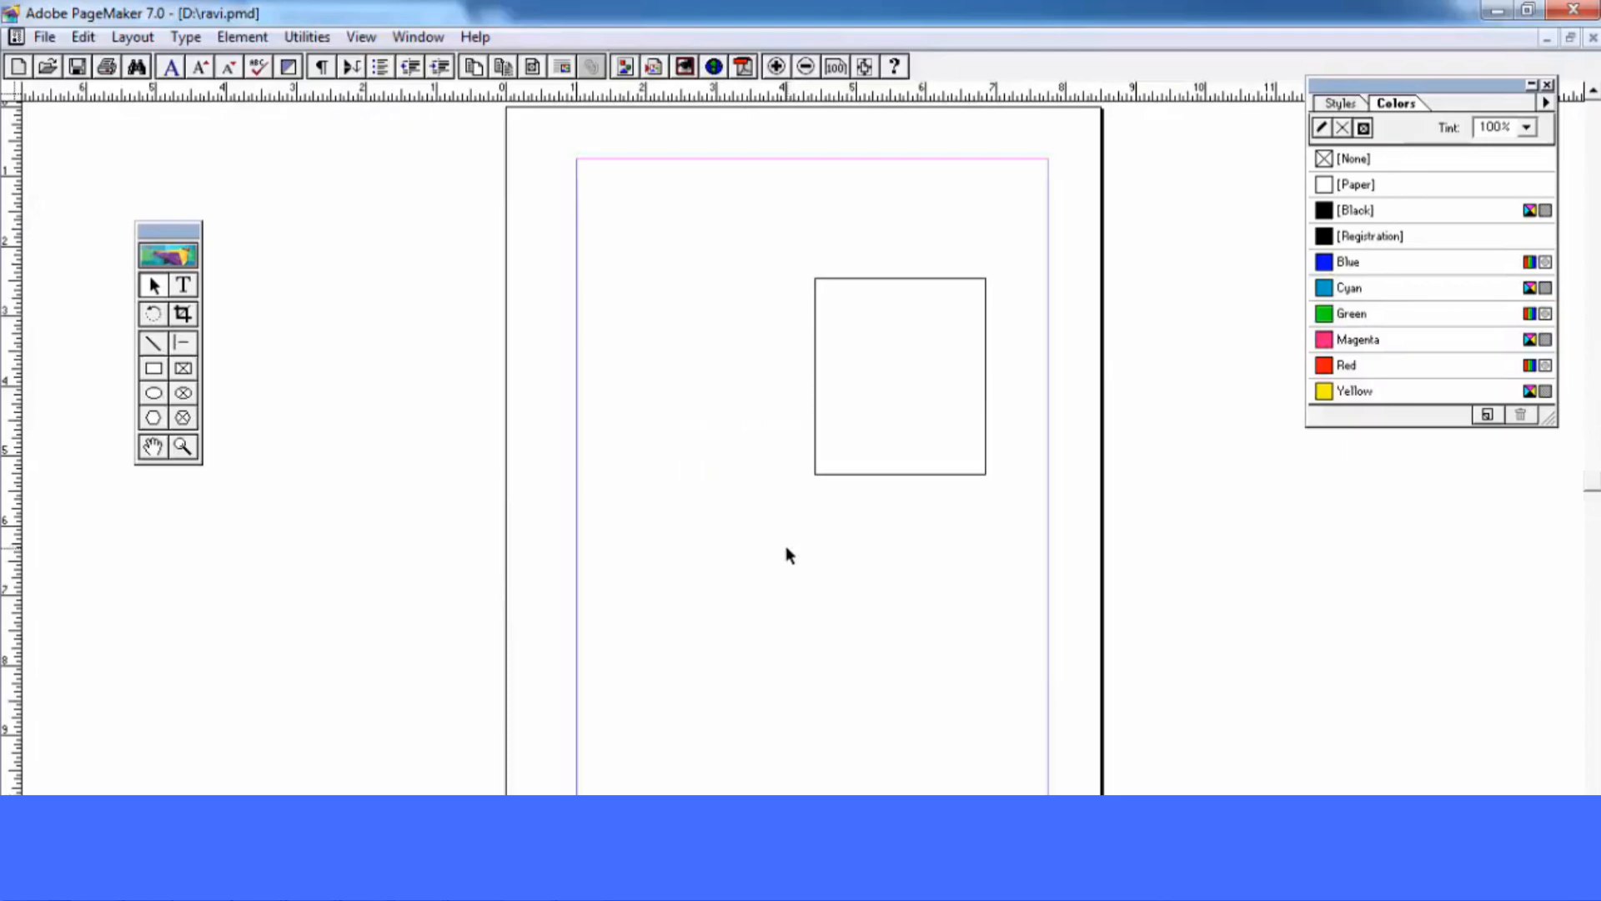
Close the saved publication and reopen it from the recent publications
click(45, 36)
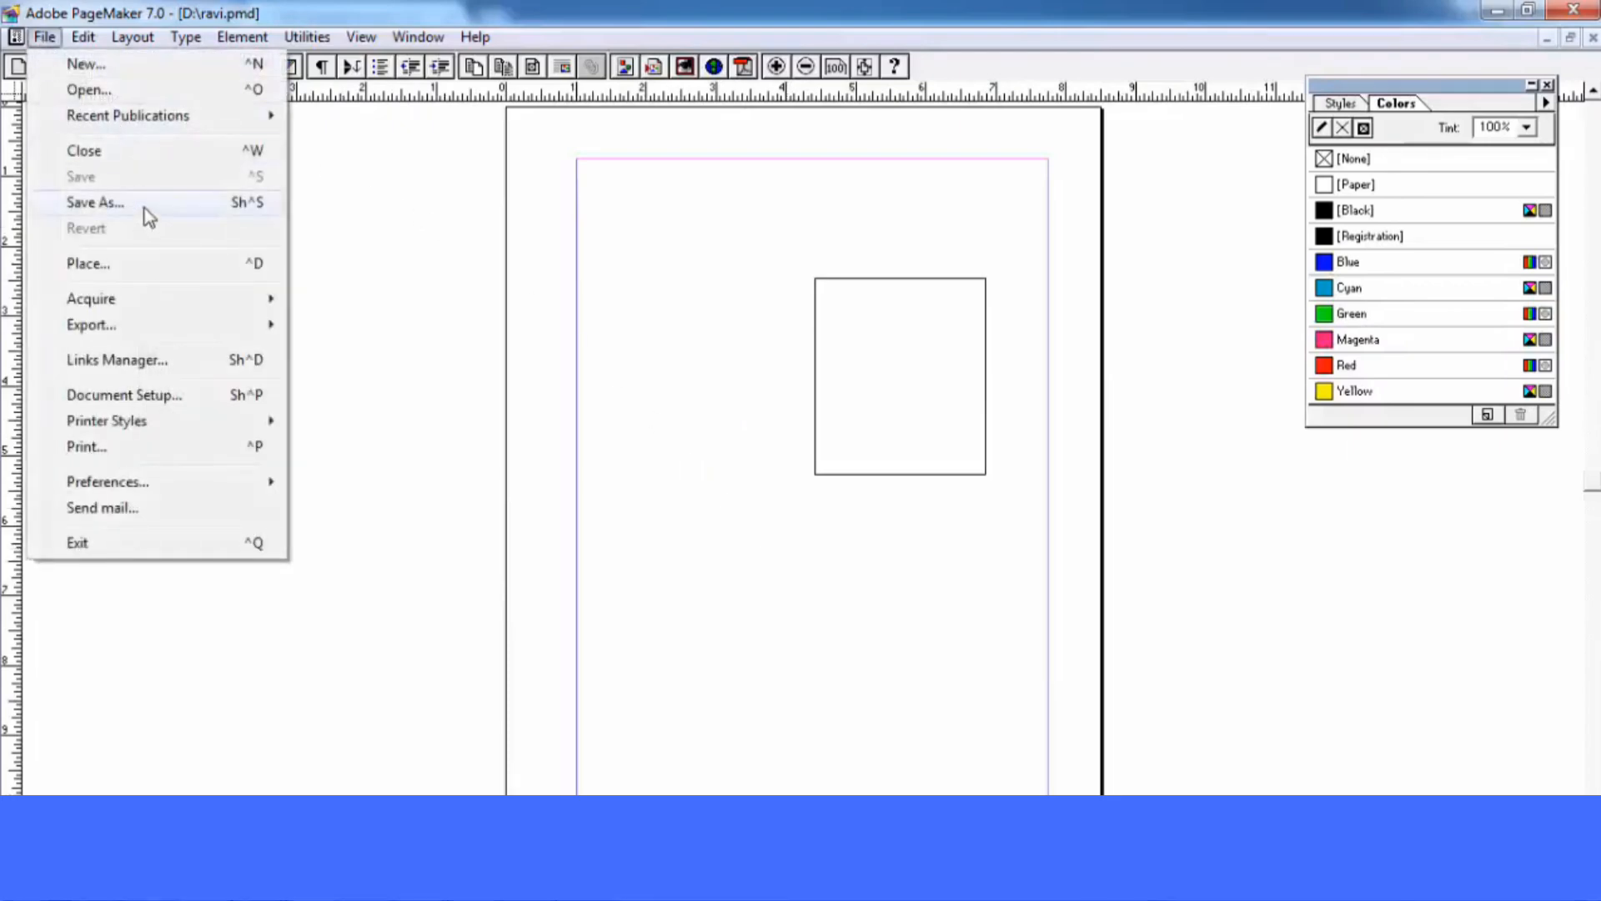
mouse_move(188, 132)
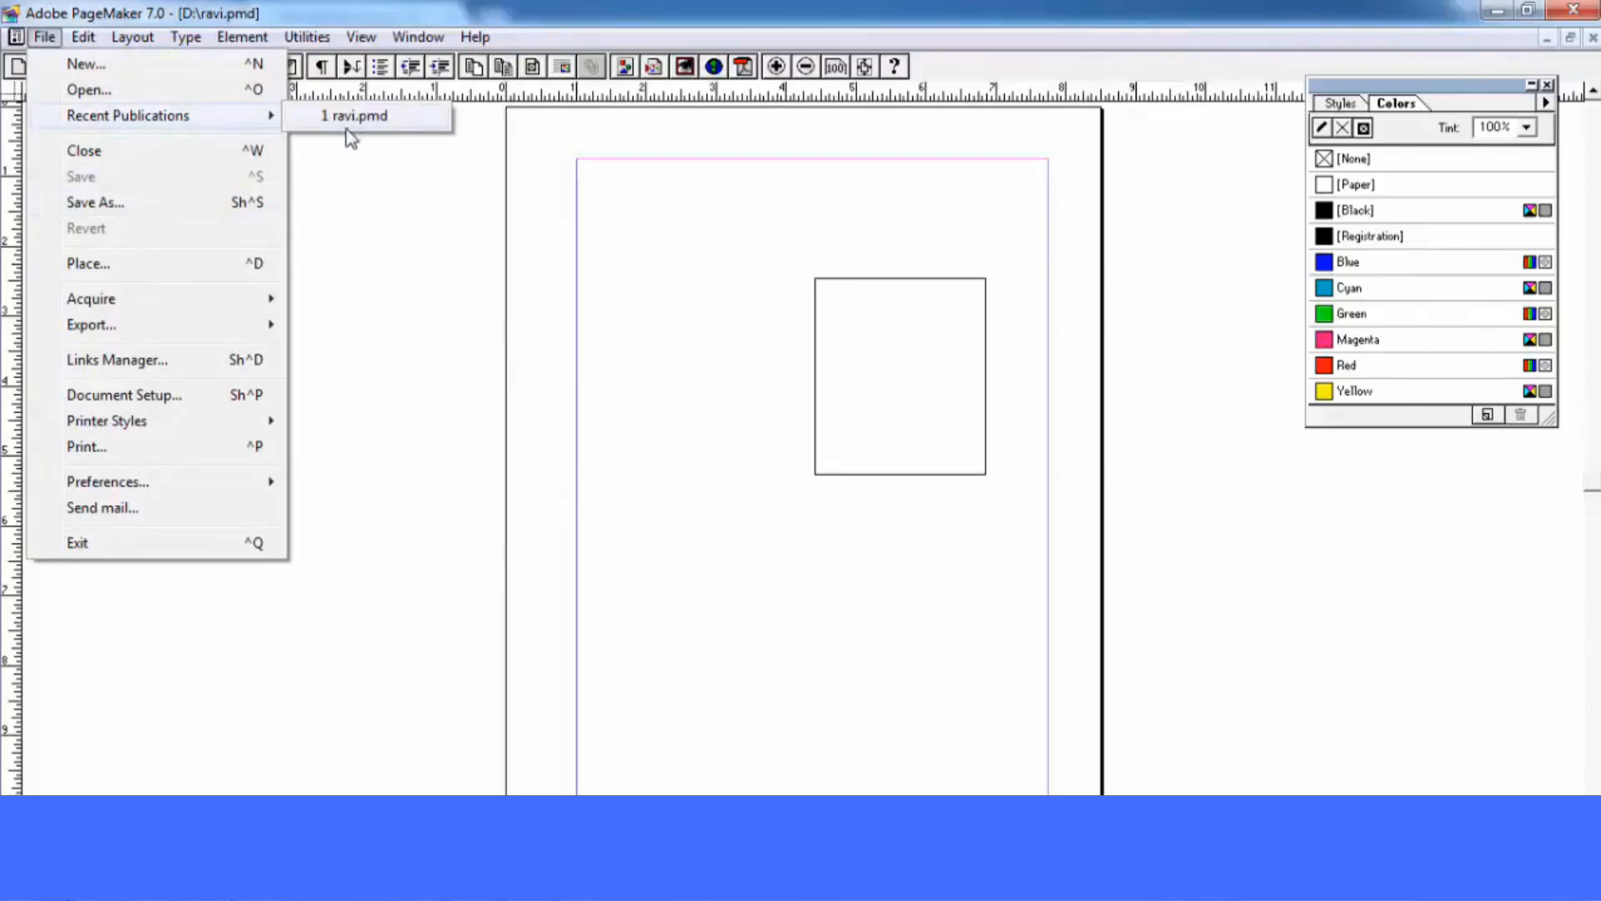
click(217, 150)
click(48, 36)
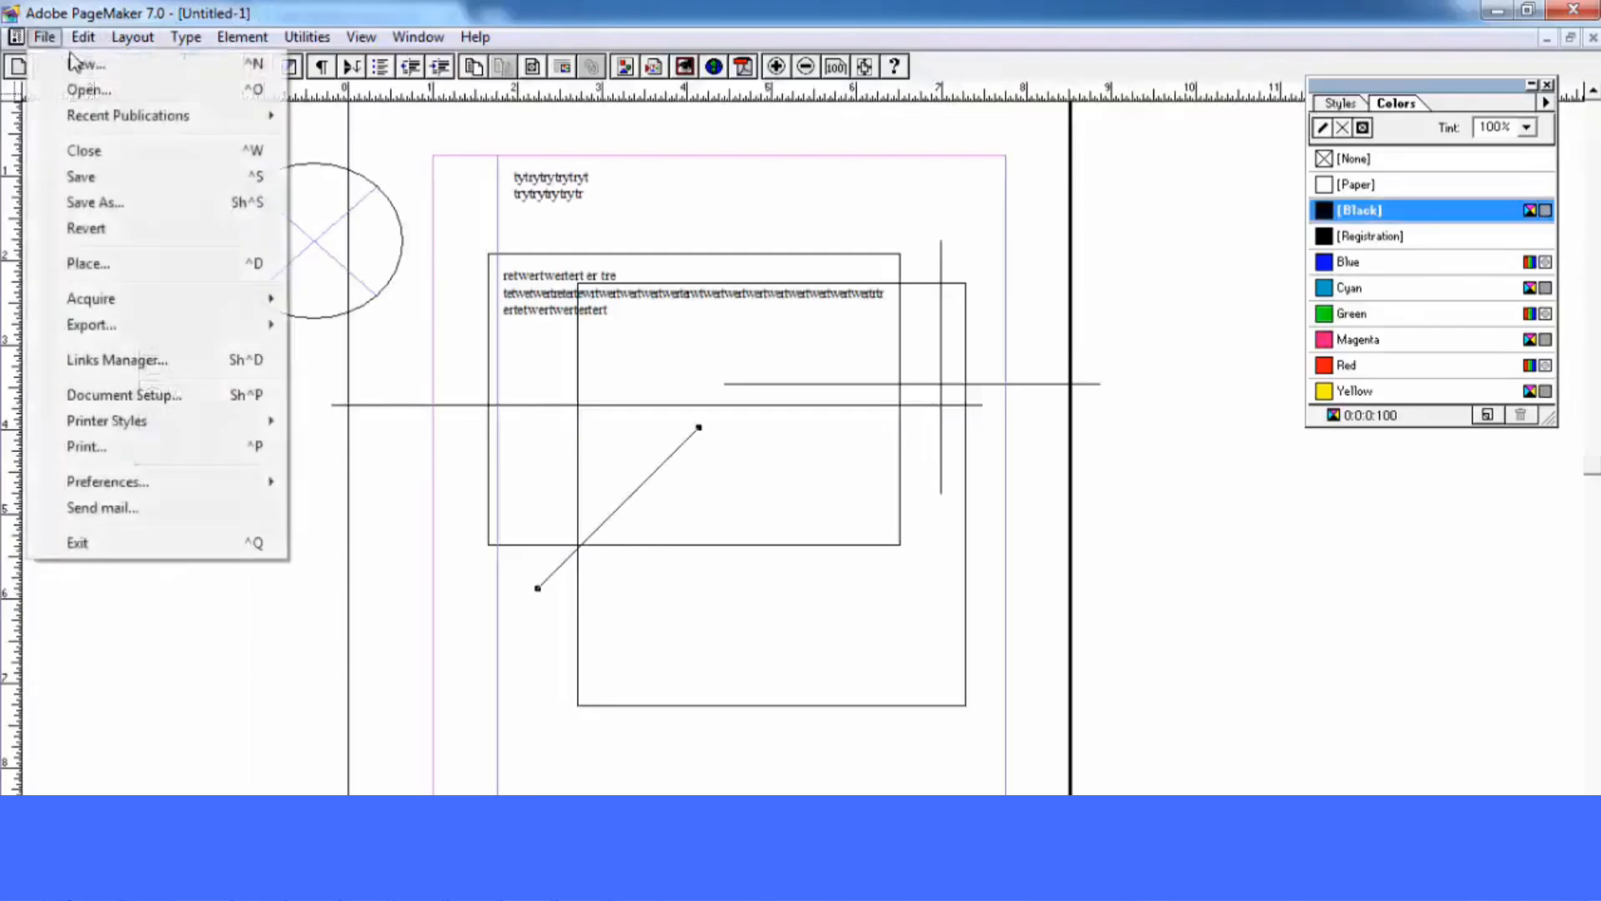
mouse_move(49, 37)
mouse_move(208, 118)
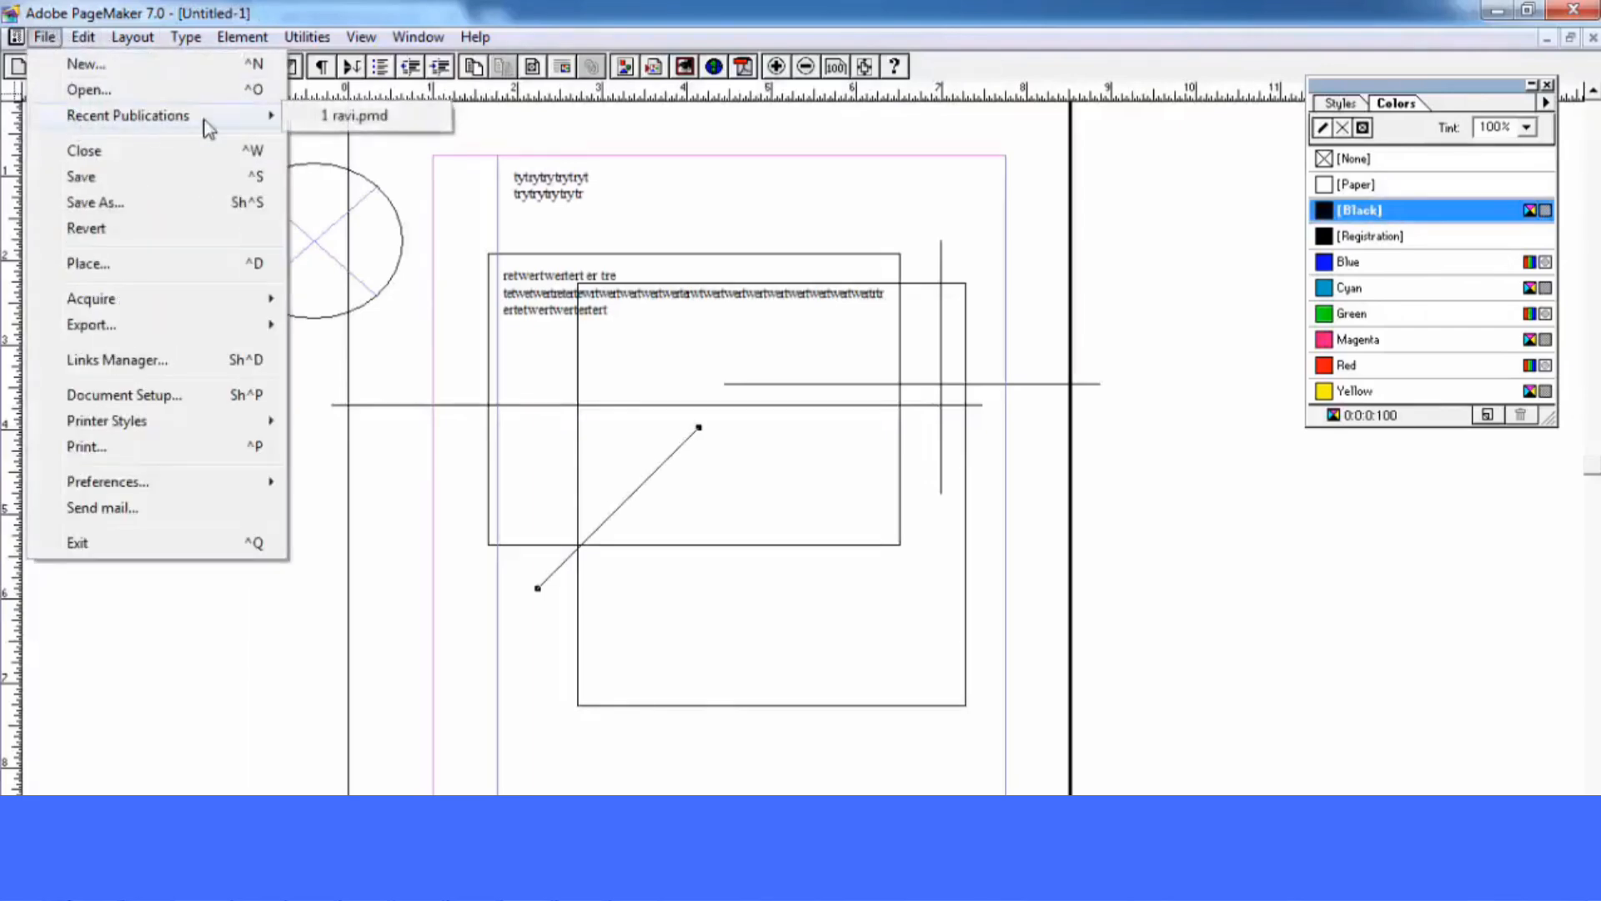
click(312, 118)
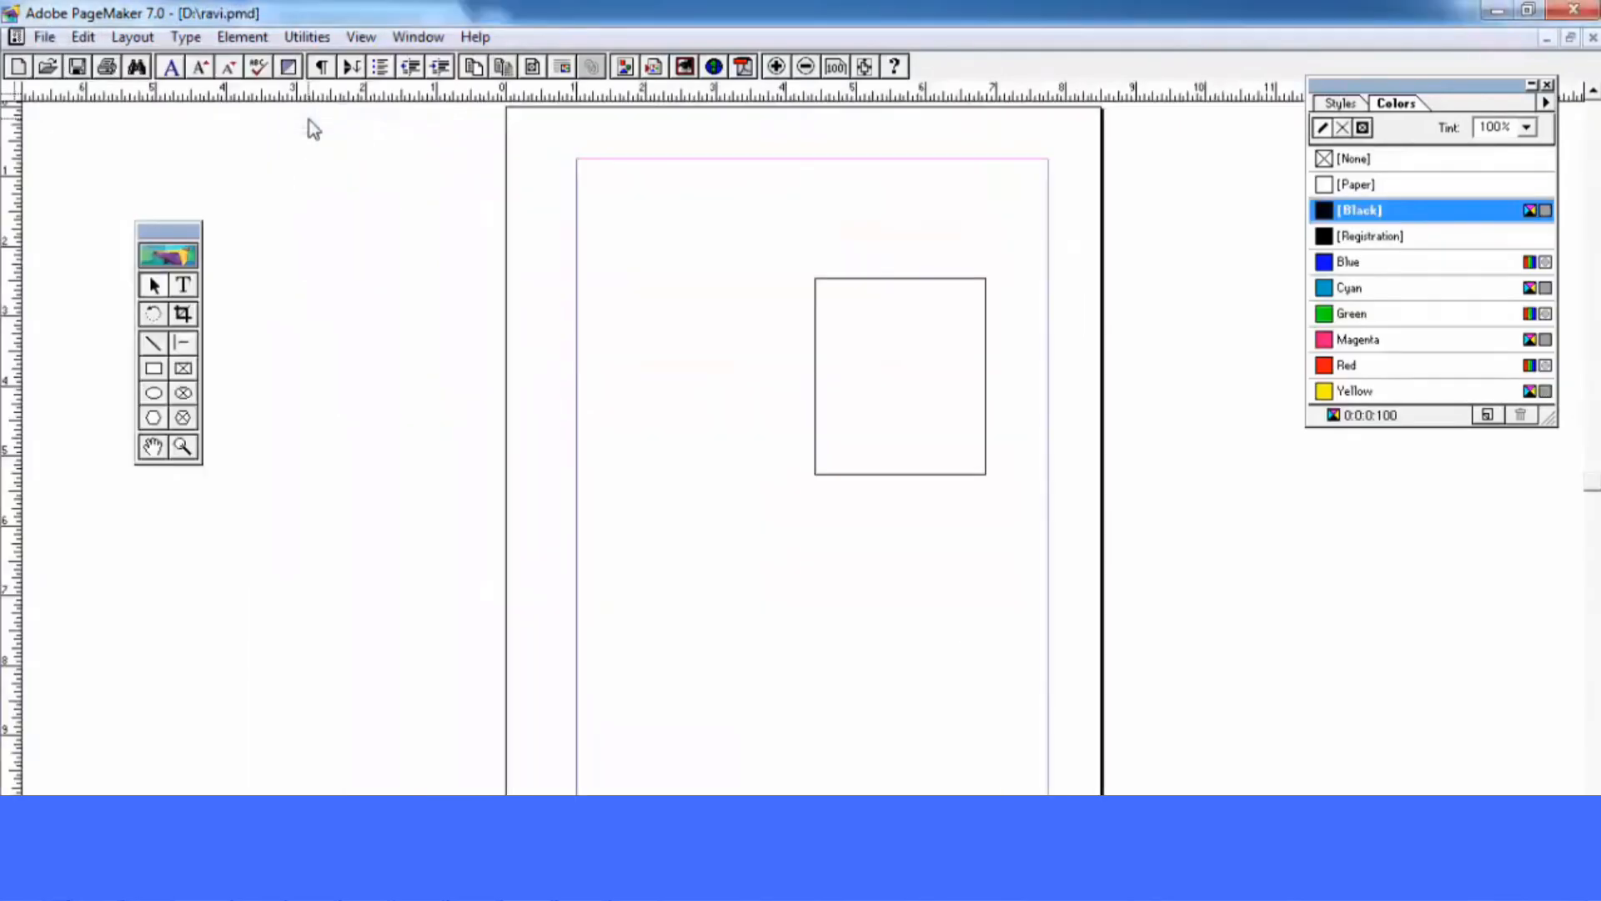
Move the rectangle about 1.9 inches to the left, and save a copy of the publication on drive D under a different first name
drag(865, 278, 734, 282)
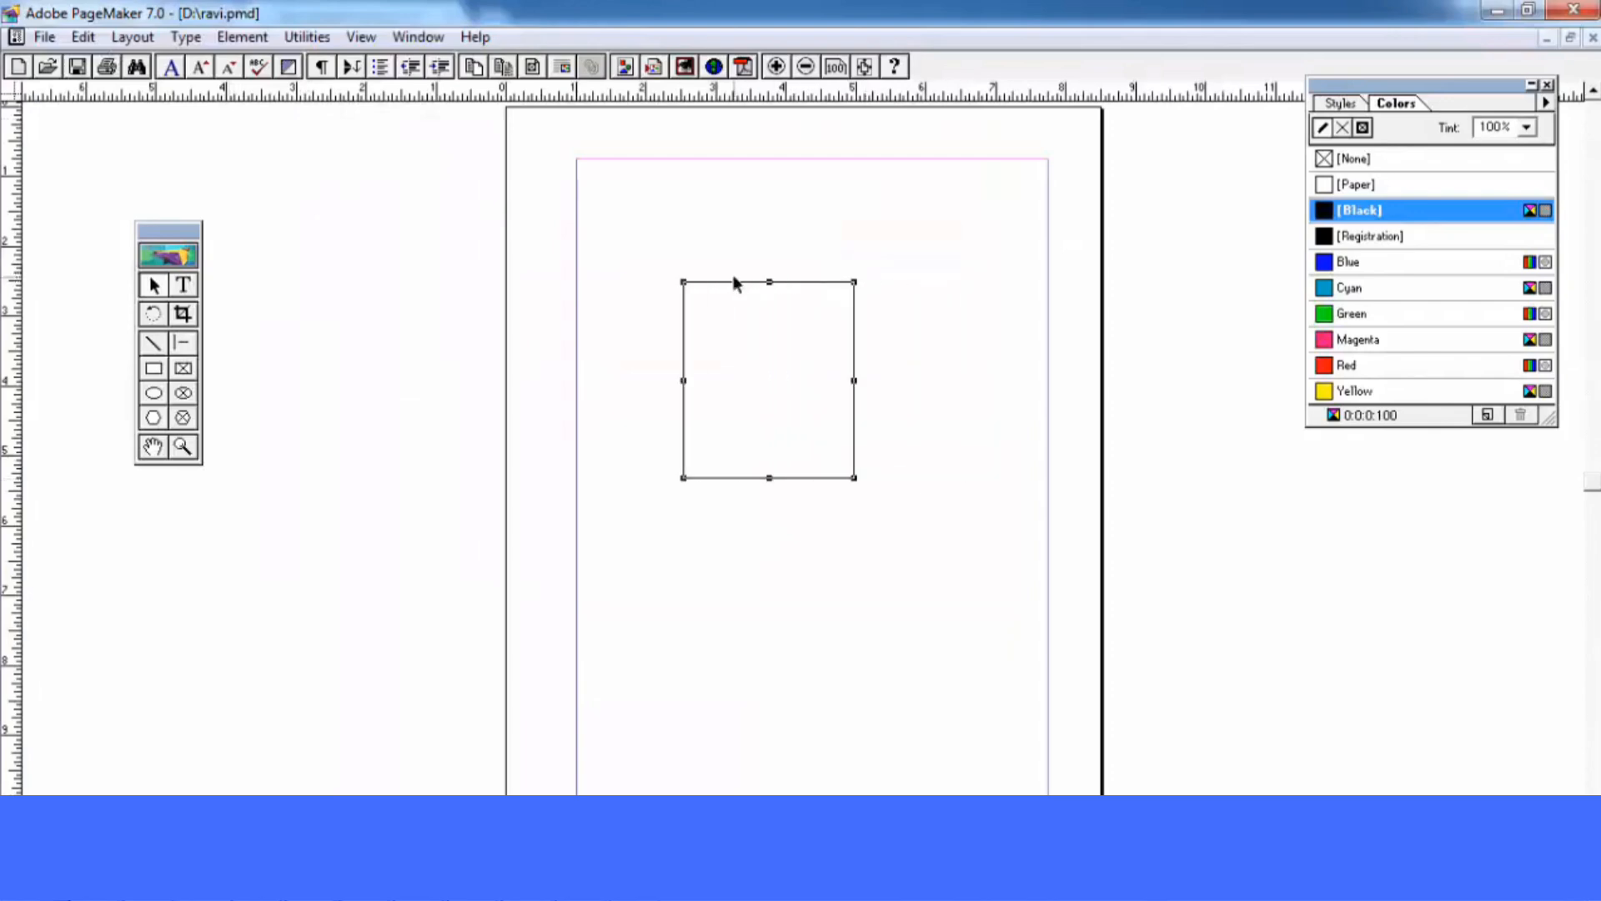
click(44, 36)
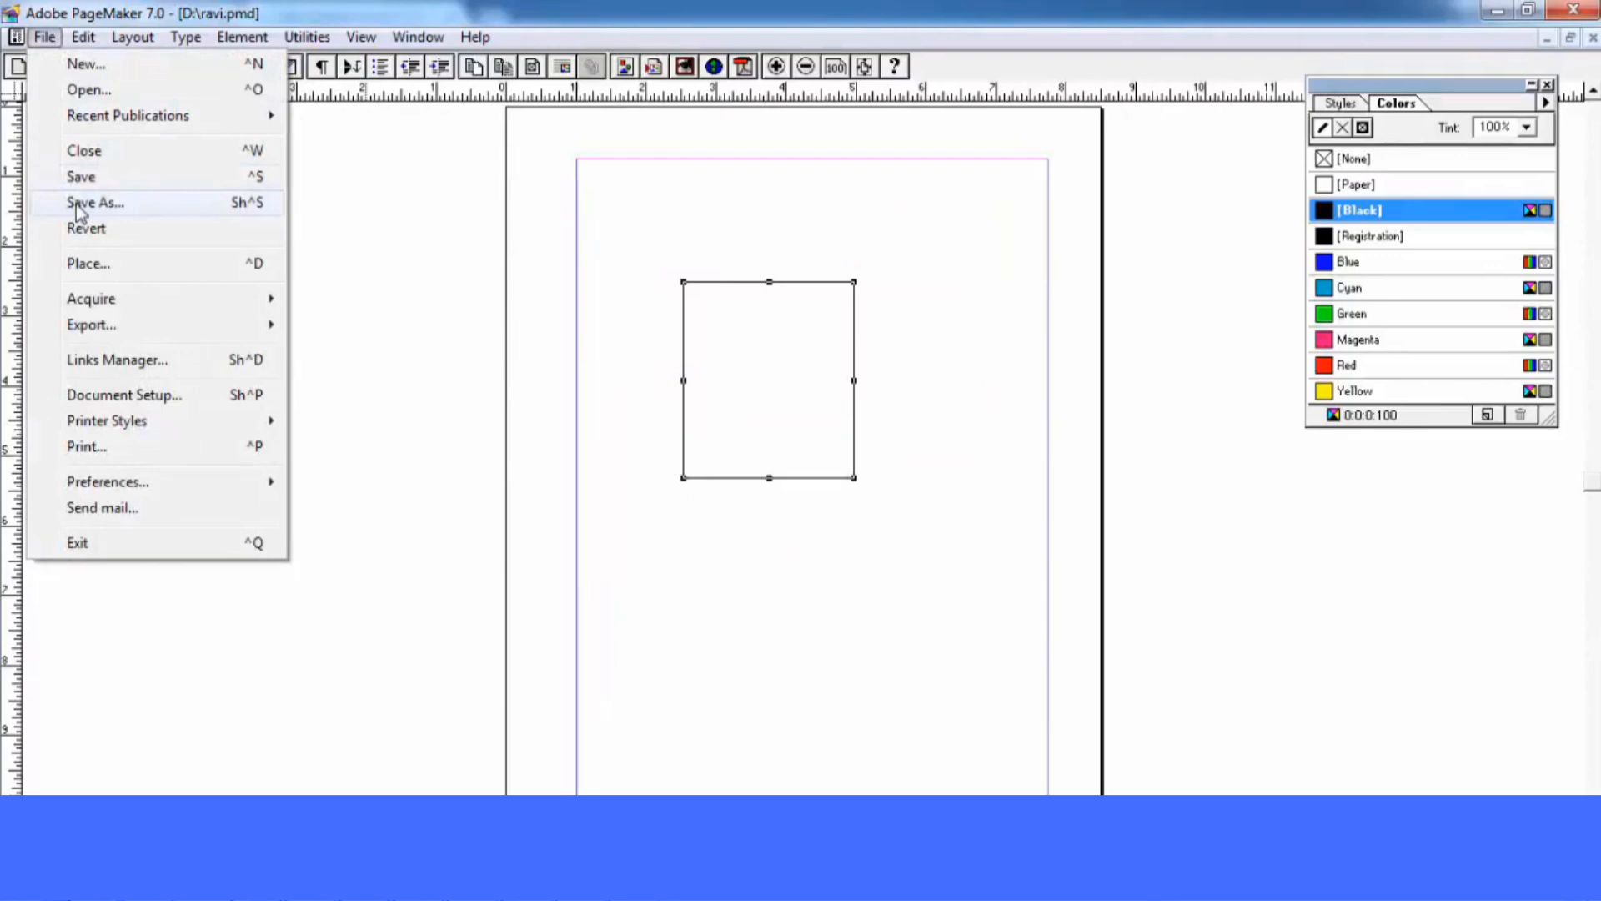
click(80, 211)
text(v)
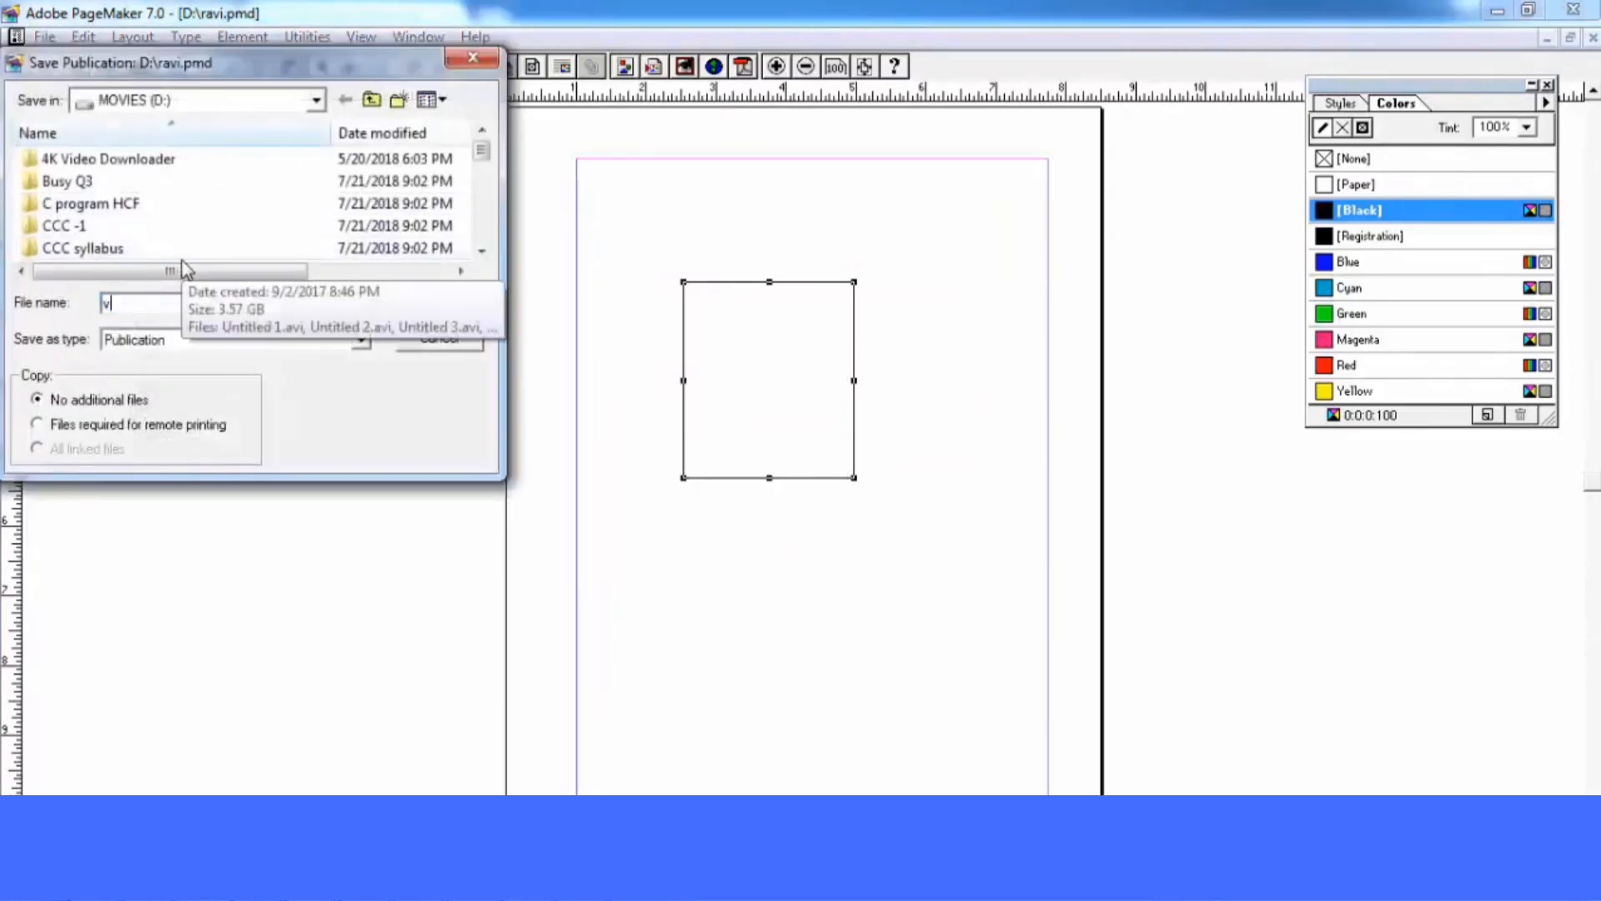
text(ikas)
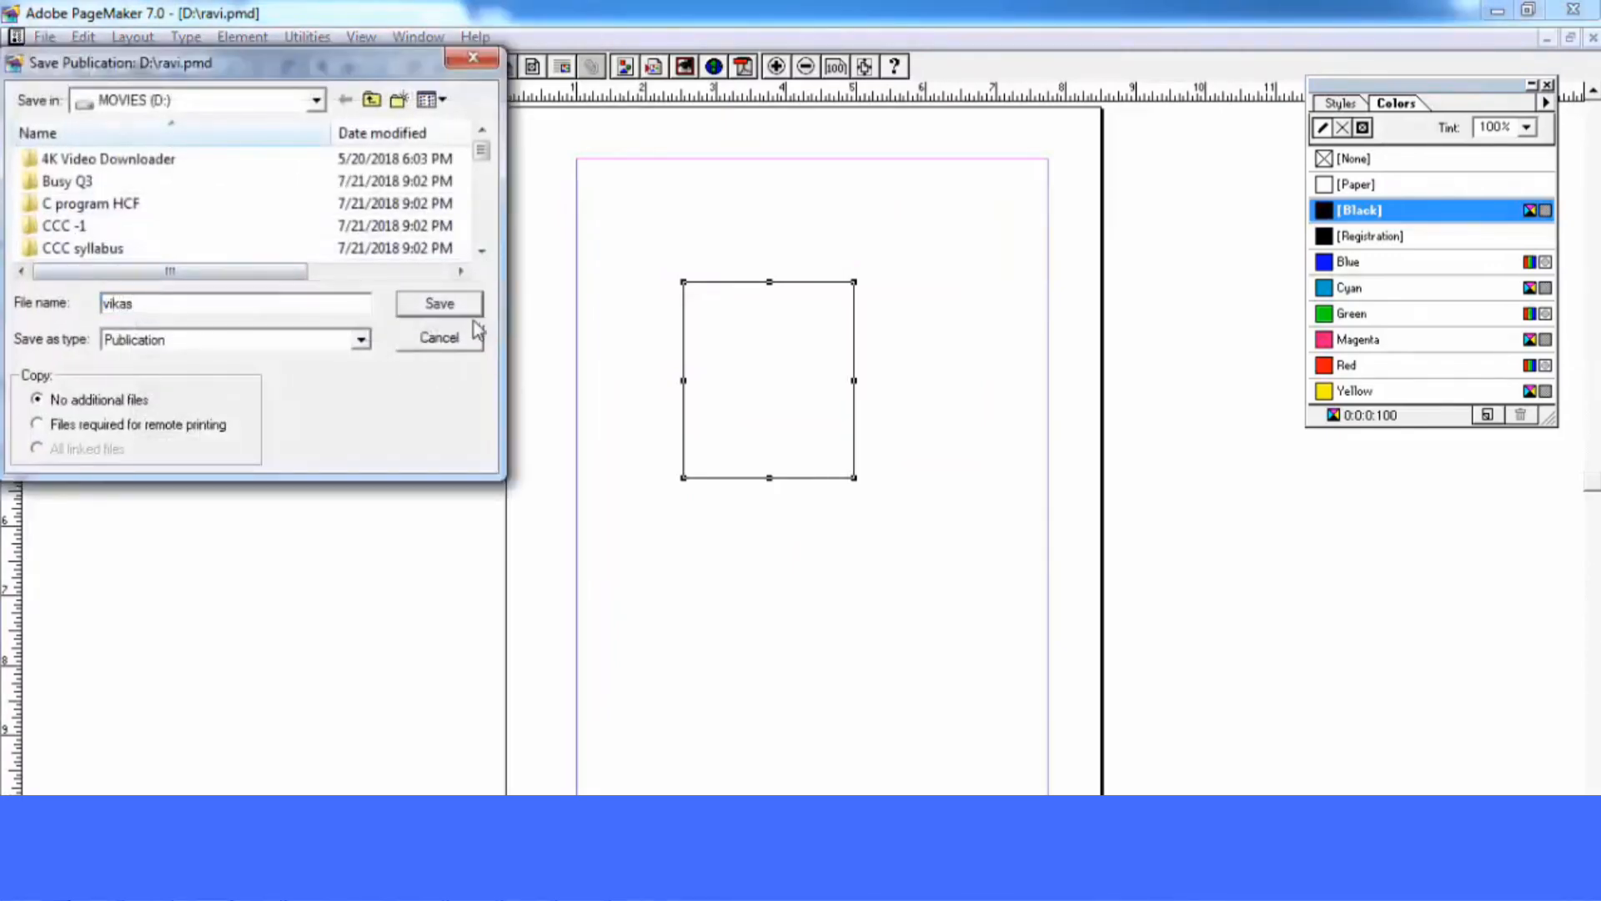
click(459, 305)
Place Tulips.jpg with a complete copy in the publication, sized about 3.4 by 2.7 inches, and shift it down and right over the rectangle
click(44, 36)
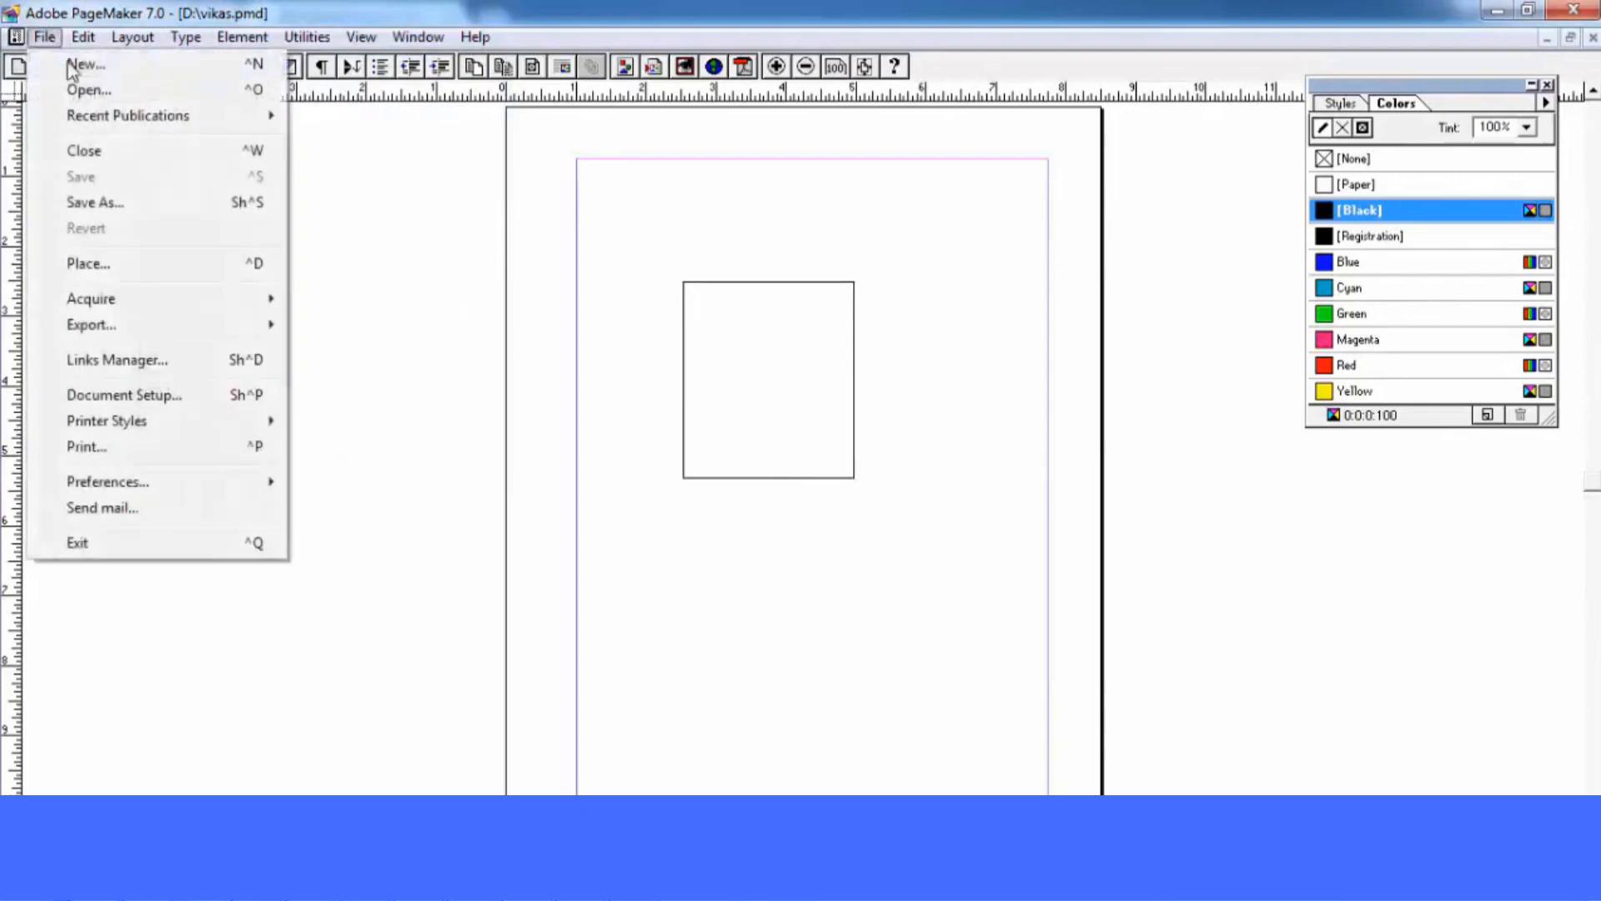
mouse_move(104, 119)
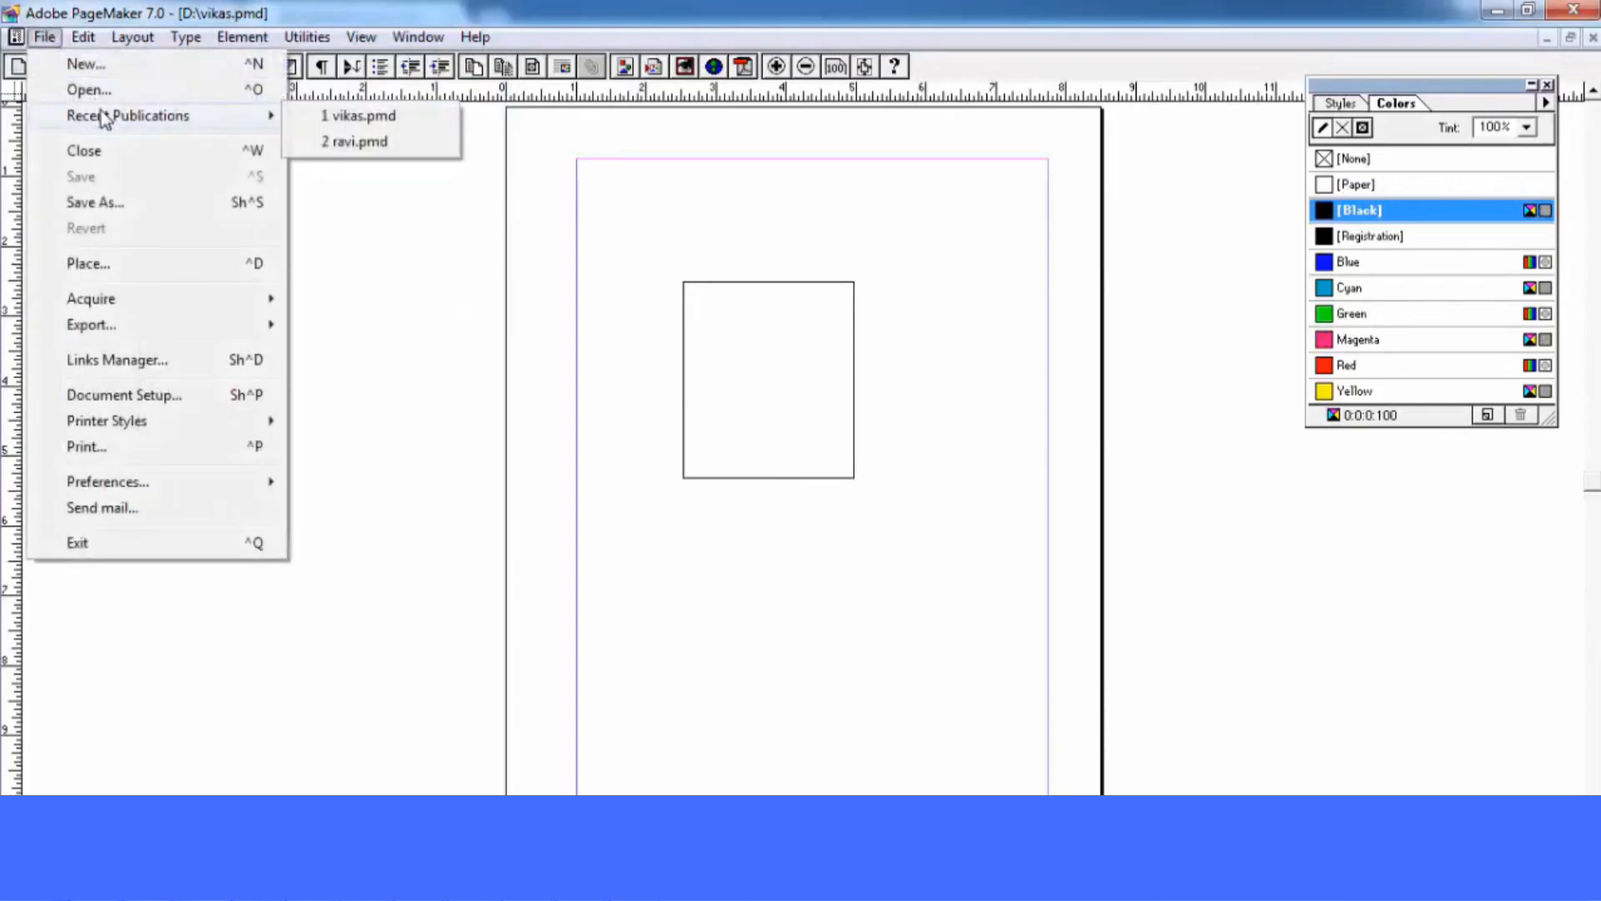
click(137, 267)
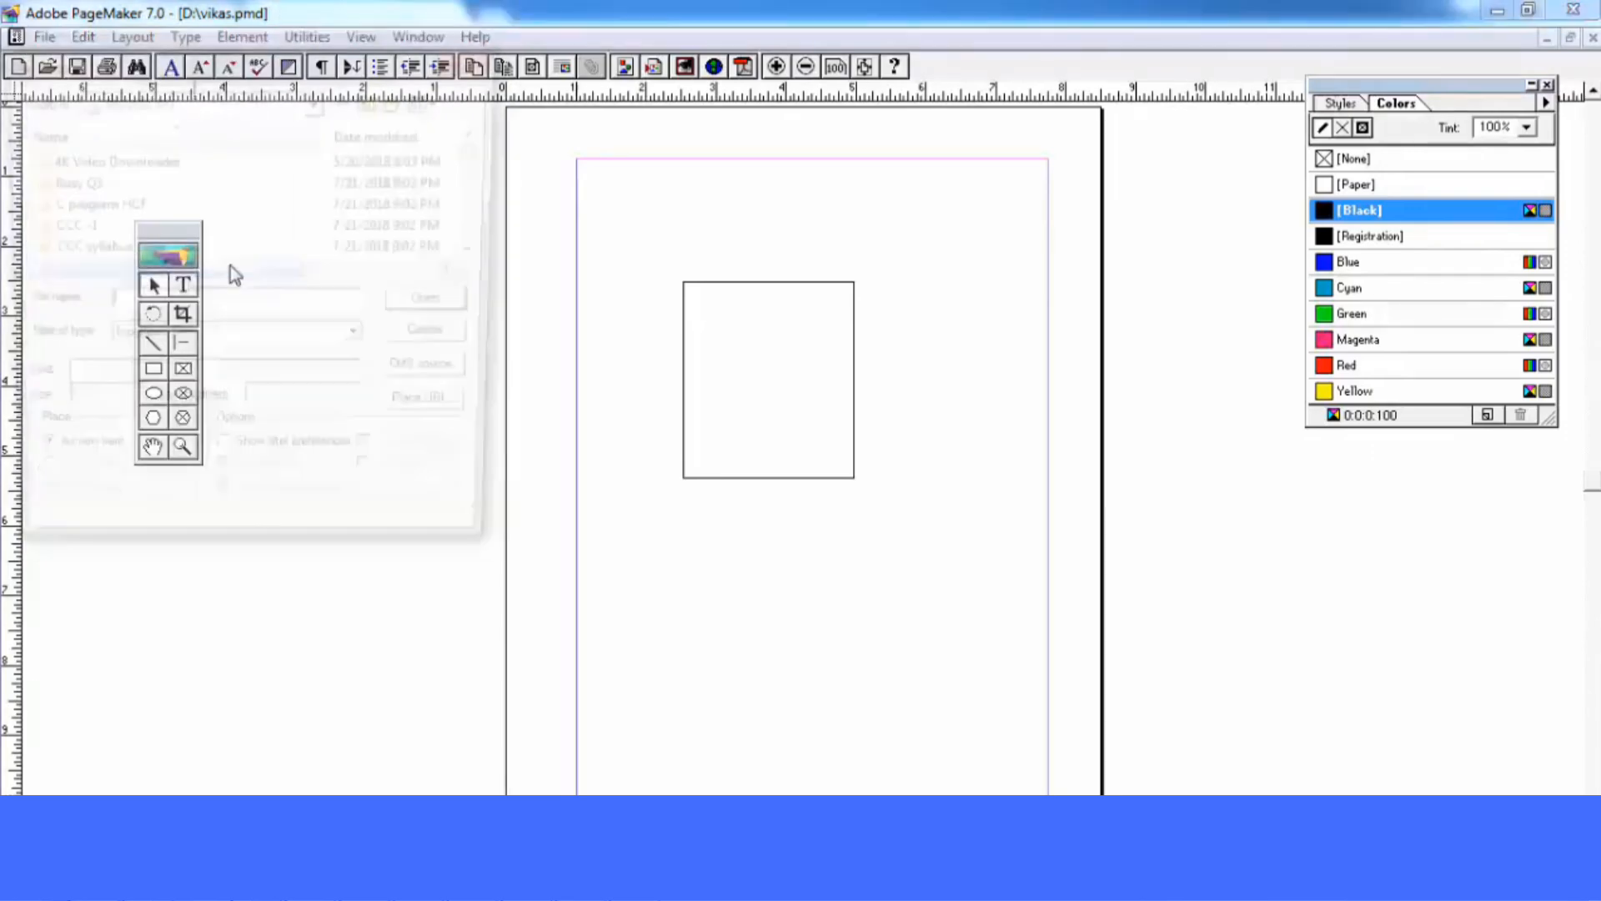
drag(490, 154, 488, 238)
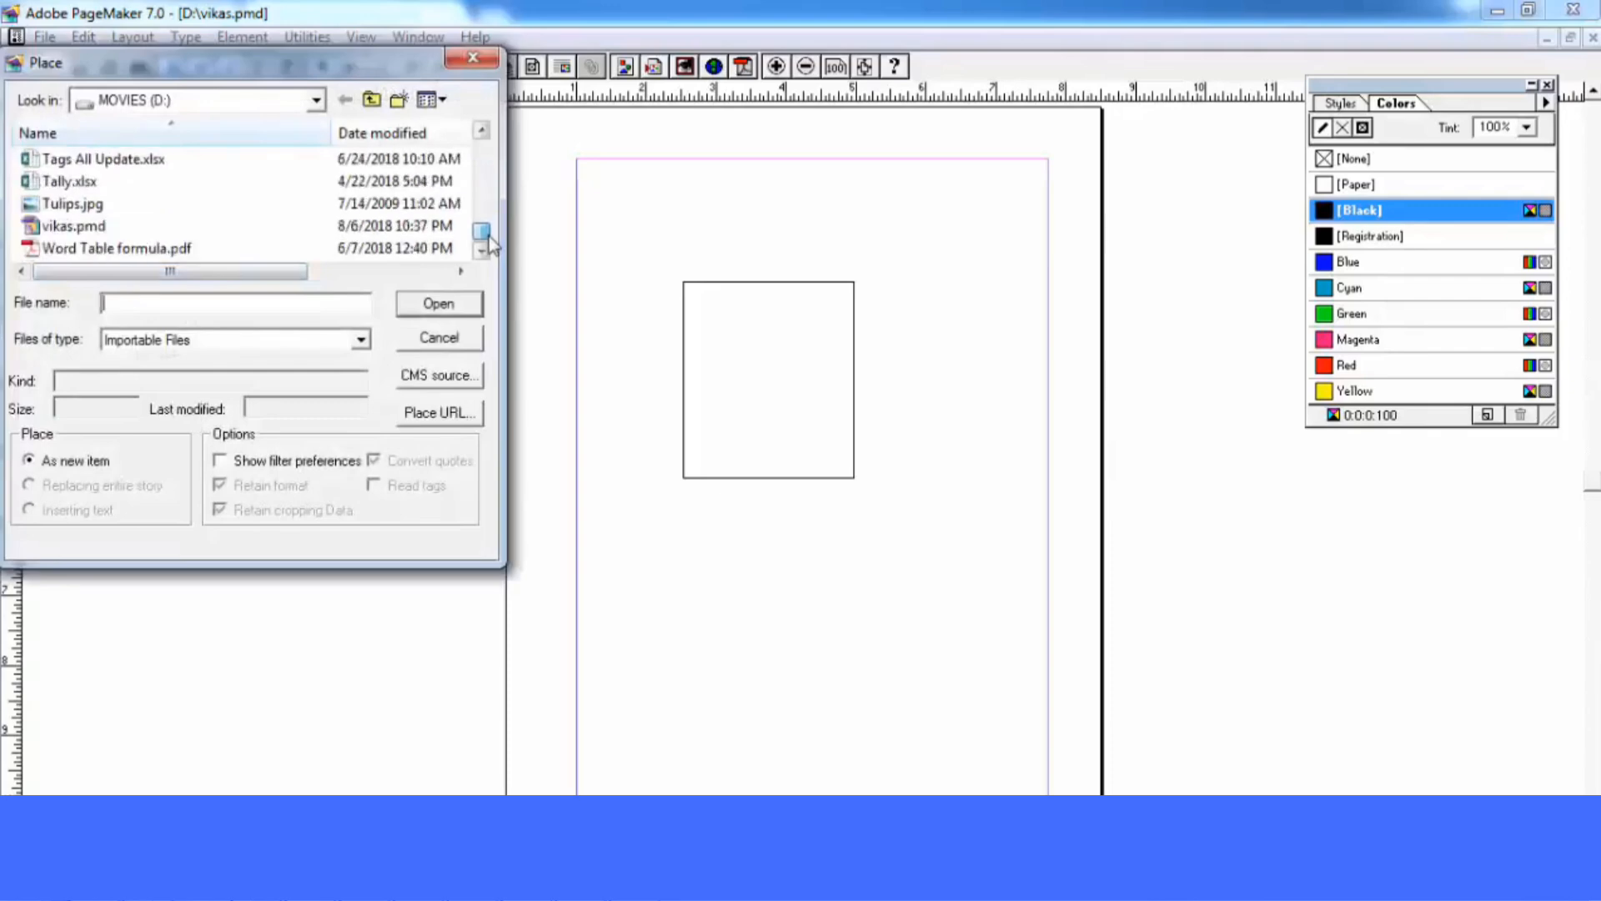
click(142, 204)
double_click(141, 205)
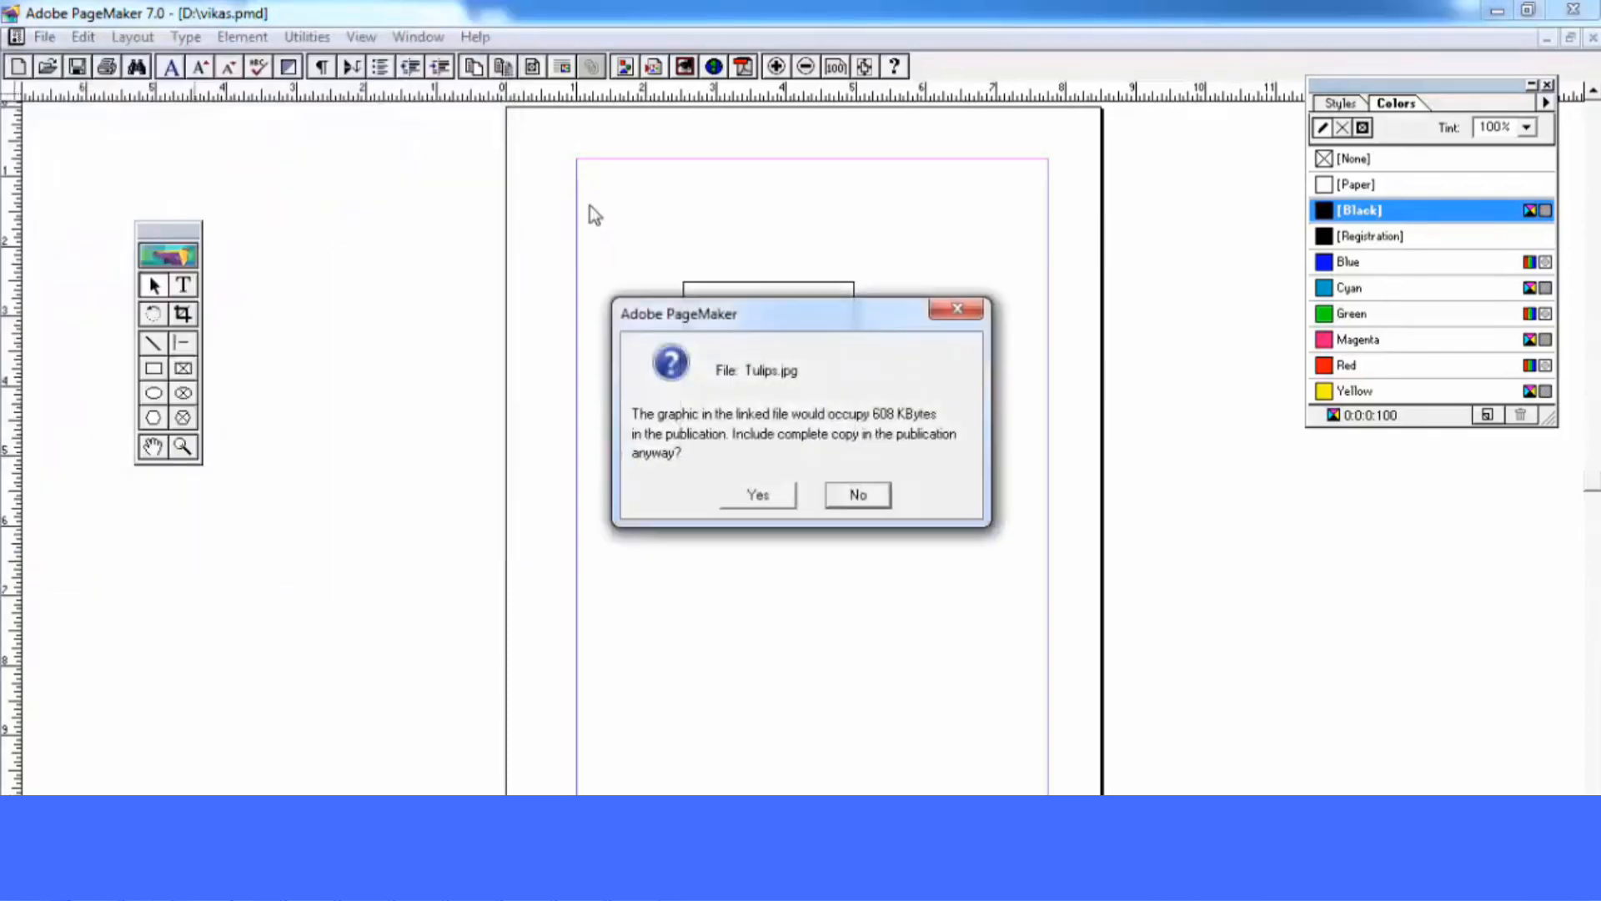
click(754, 497)
drag(659, 210, 891, 391)
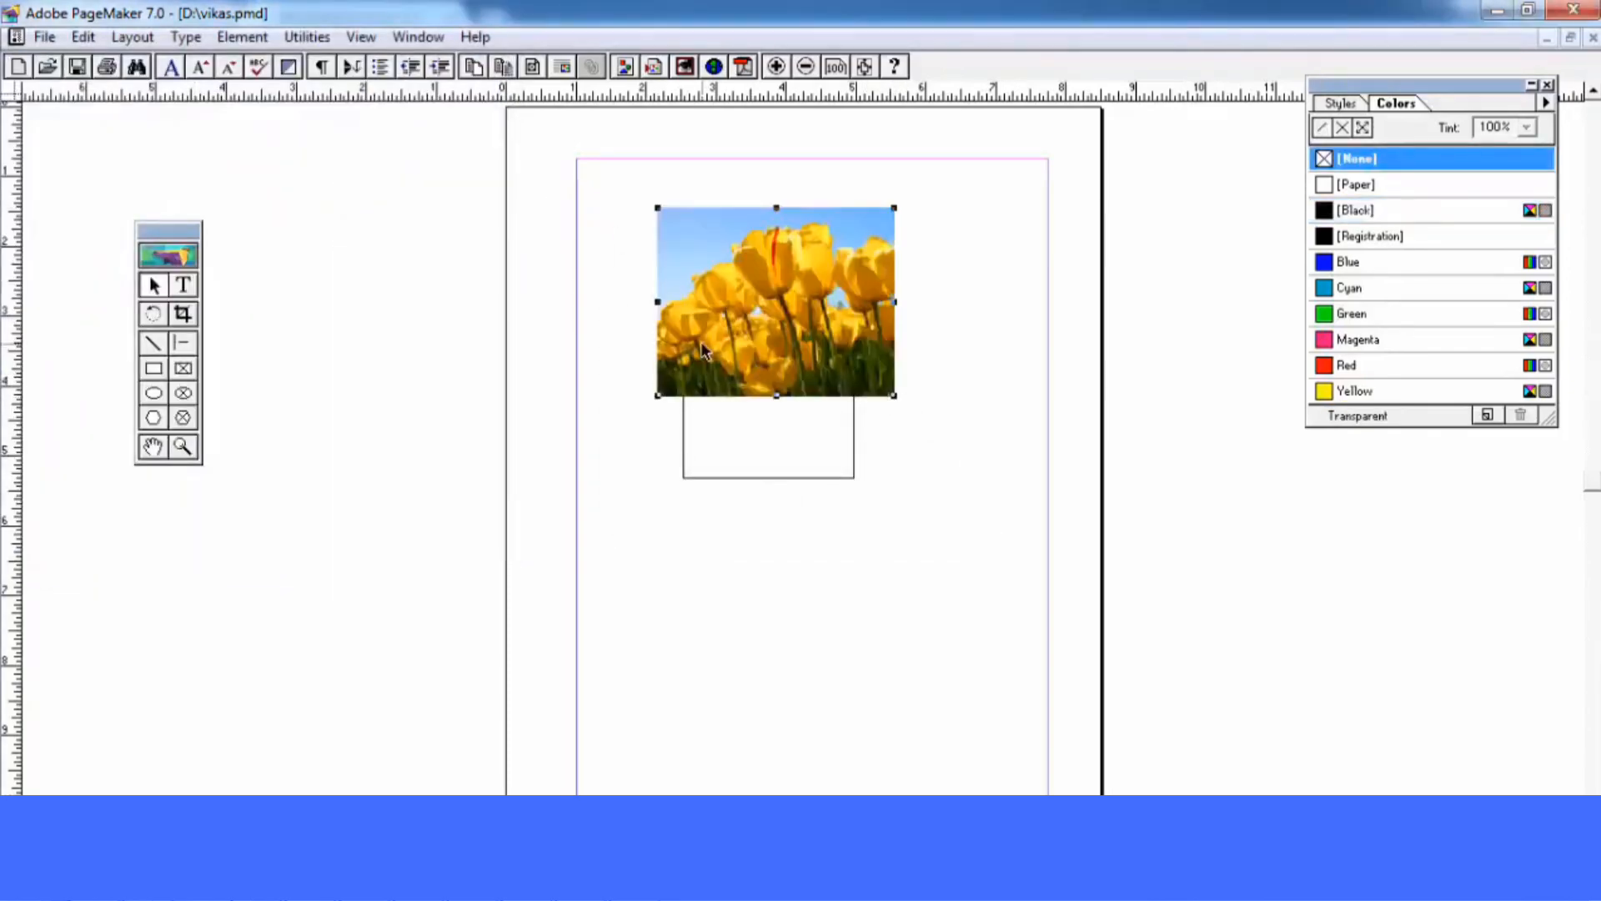
drag(753, 310, 801, 369)
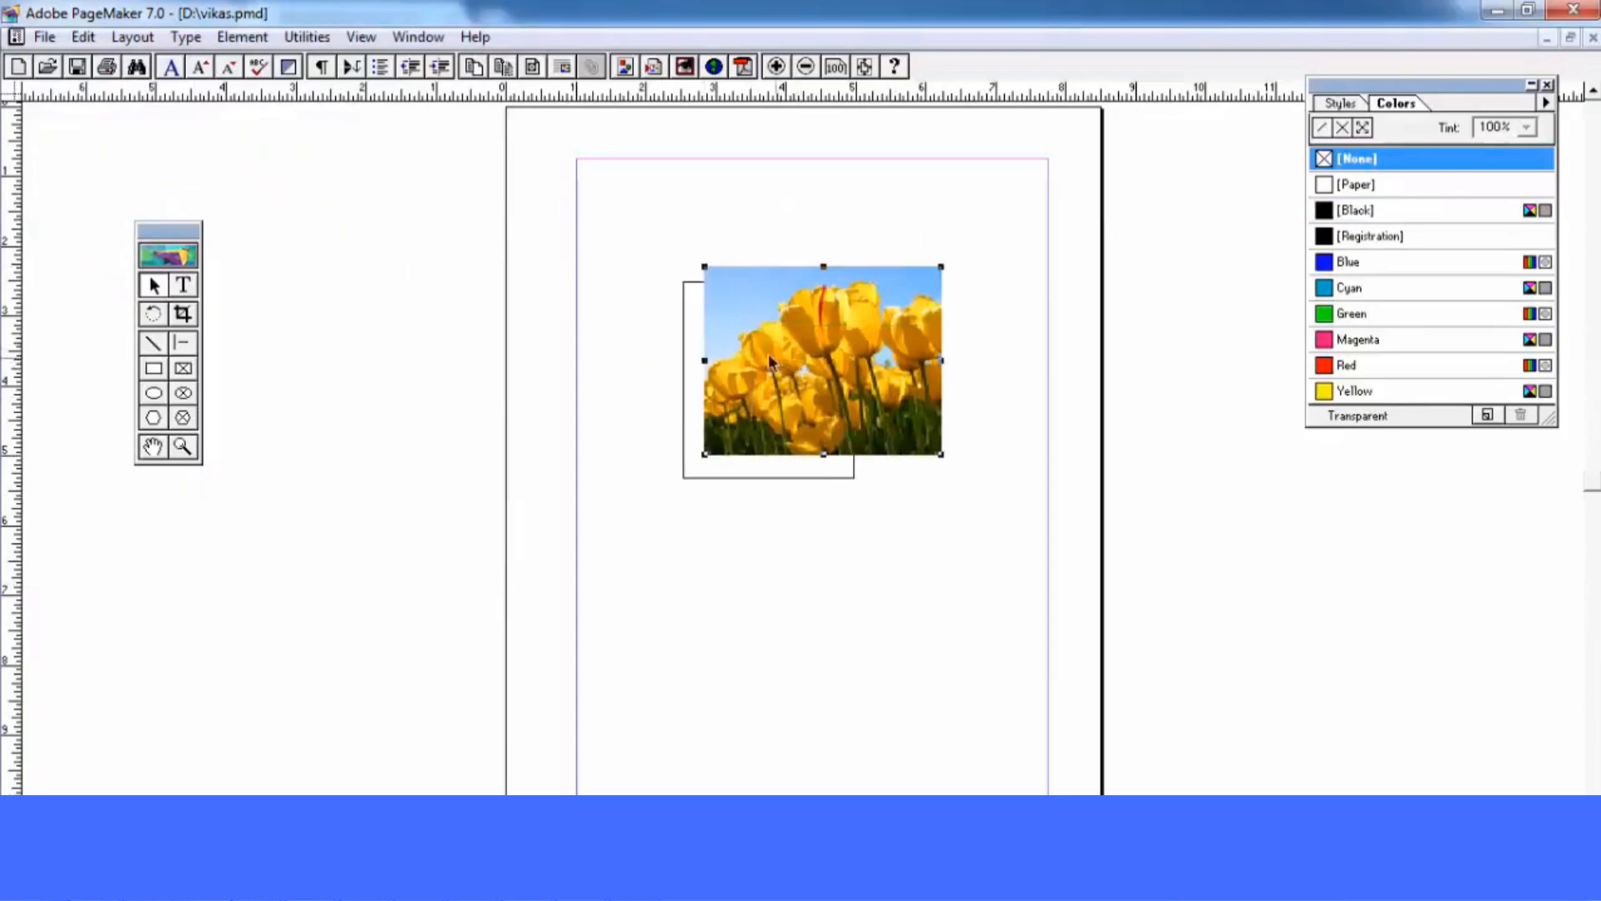
Check the available sources for image acquisition and close the list without selecting one
click(42, 38)
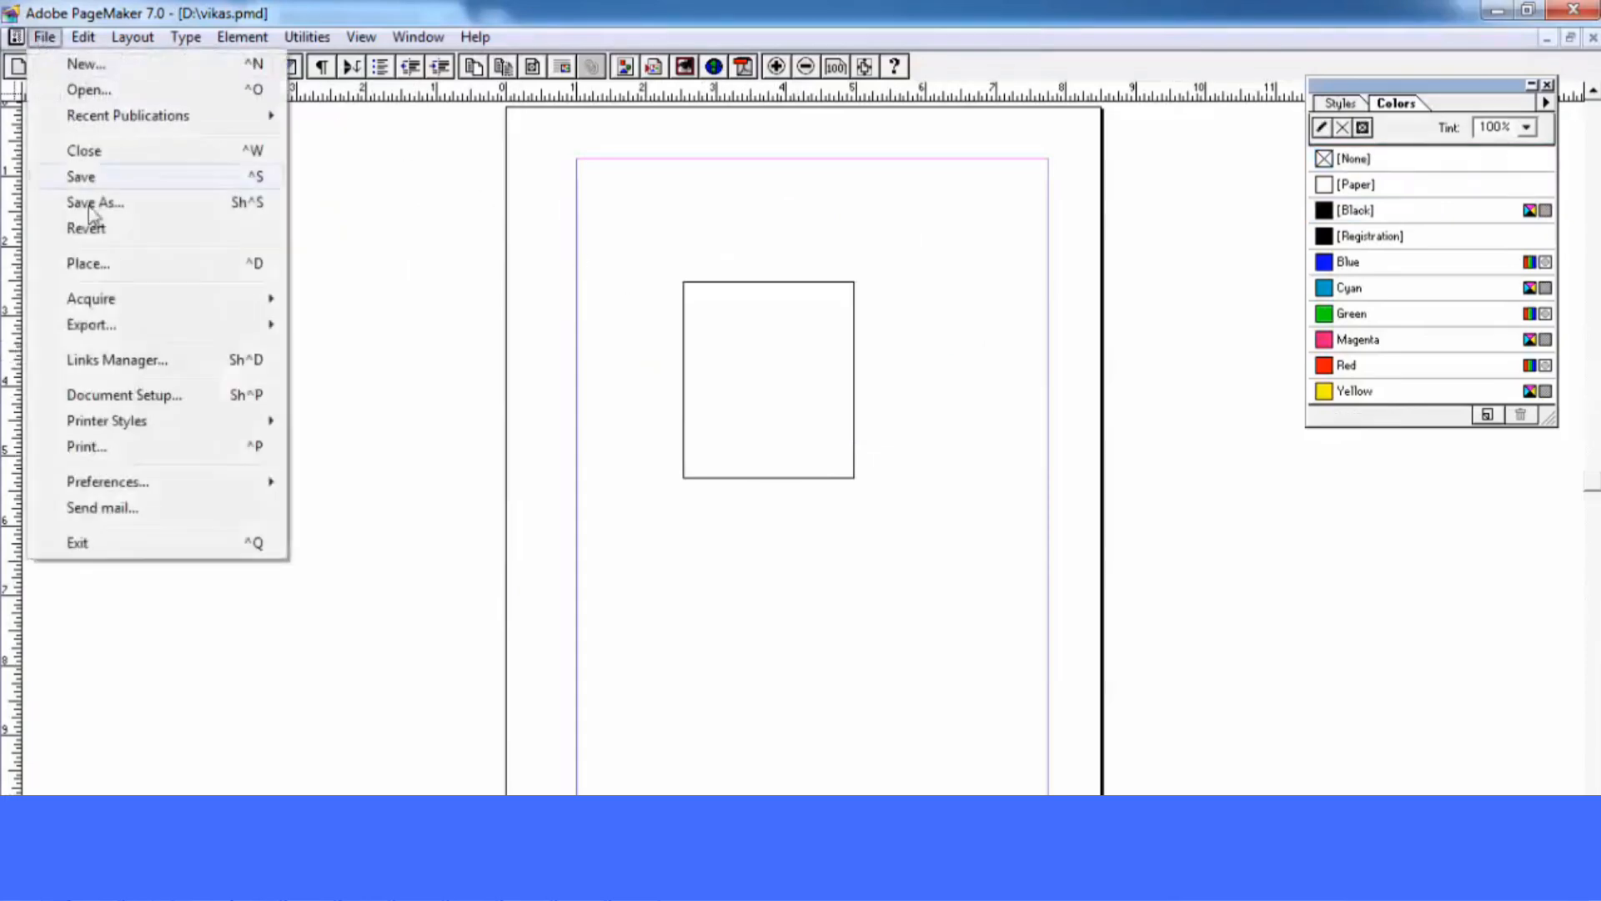
mouse_move(108, 307)
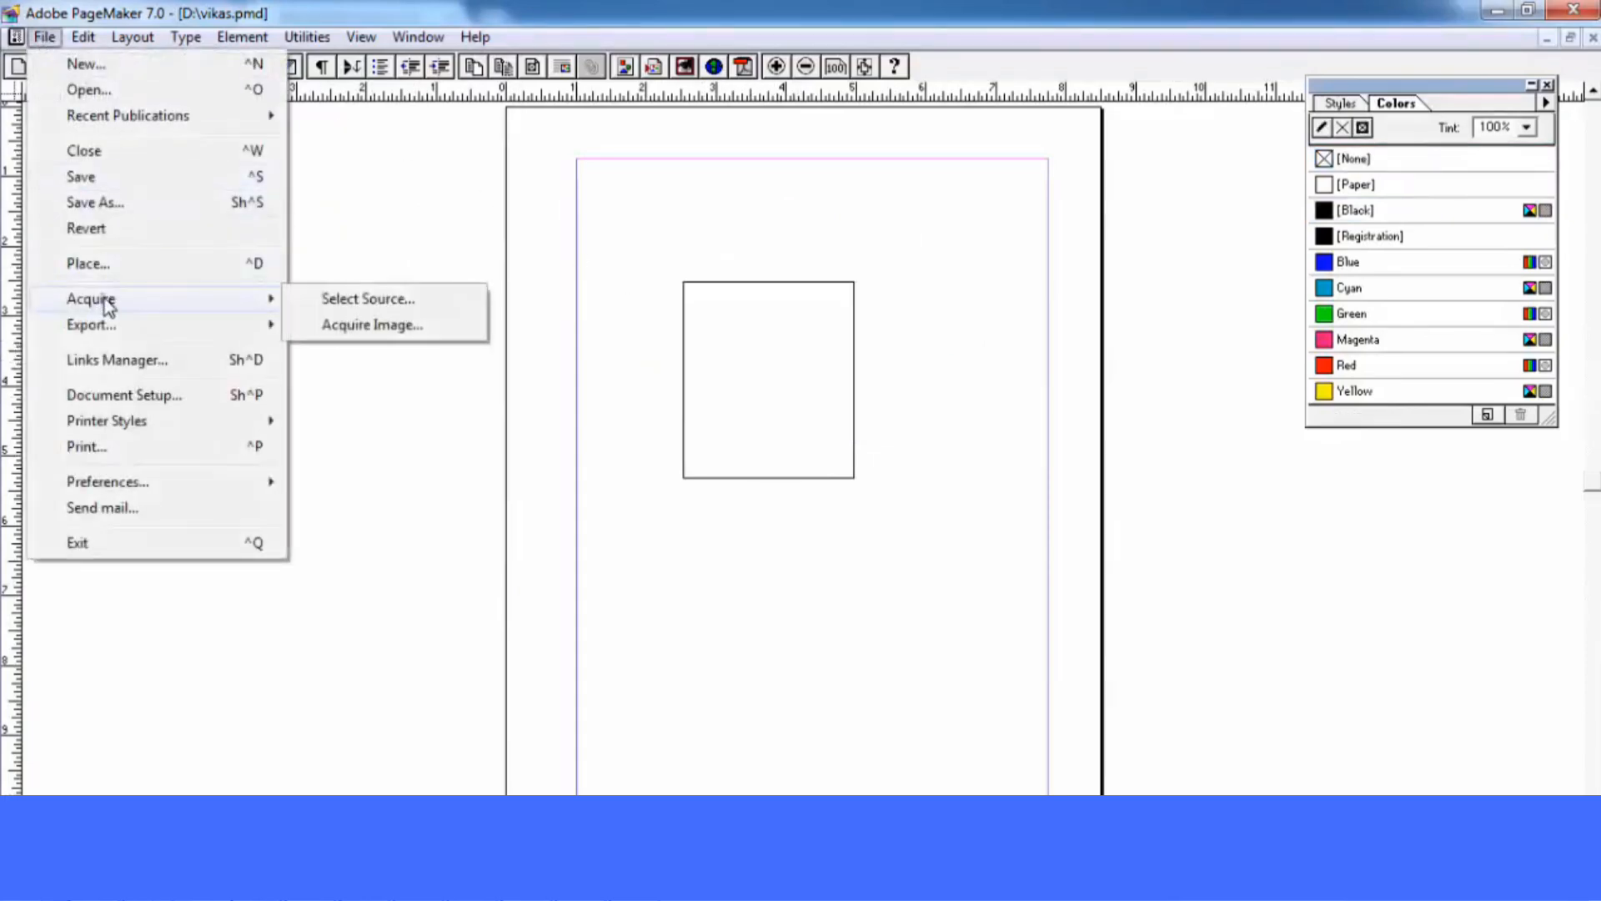
click(360, 308)
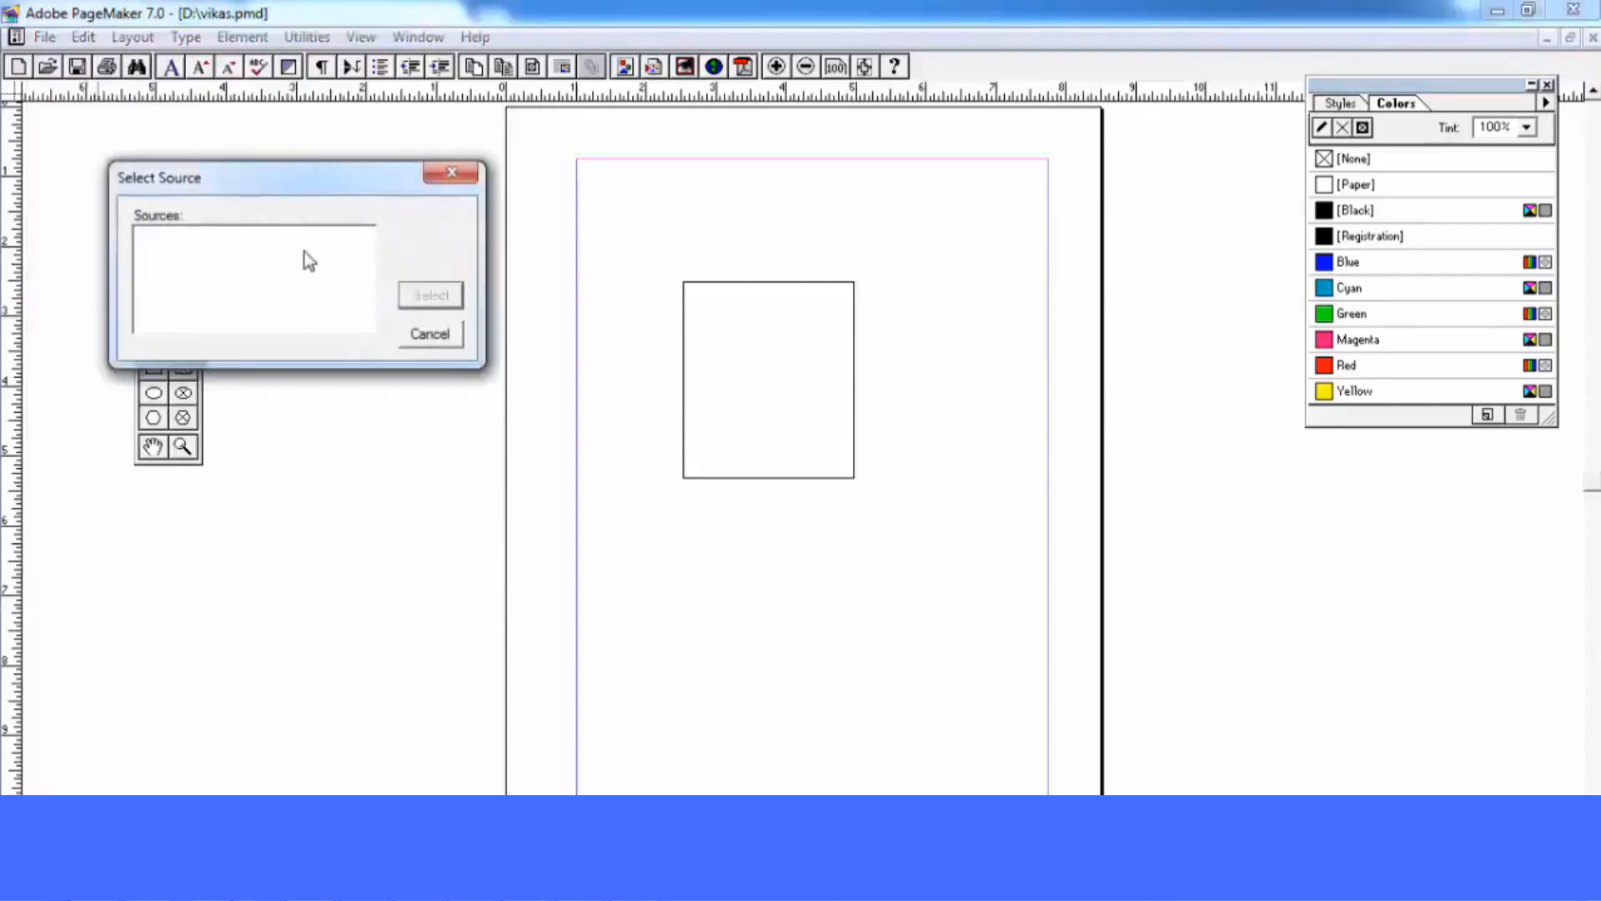
click(427, 335)
Export all pages of the publication as a PDF to the Desktop, using the On Screen PDF style
click(44, 37)
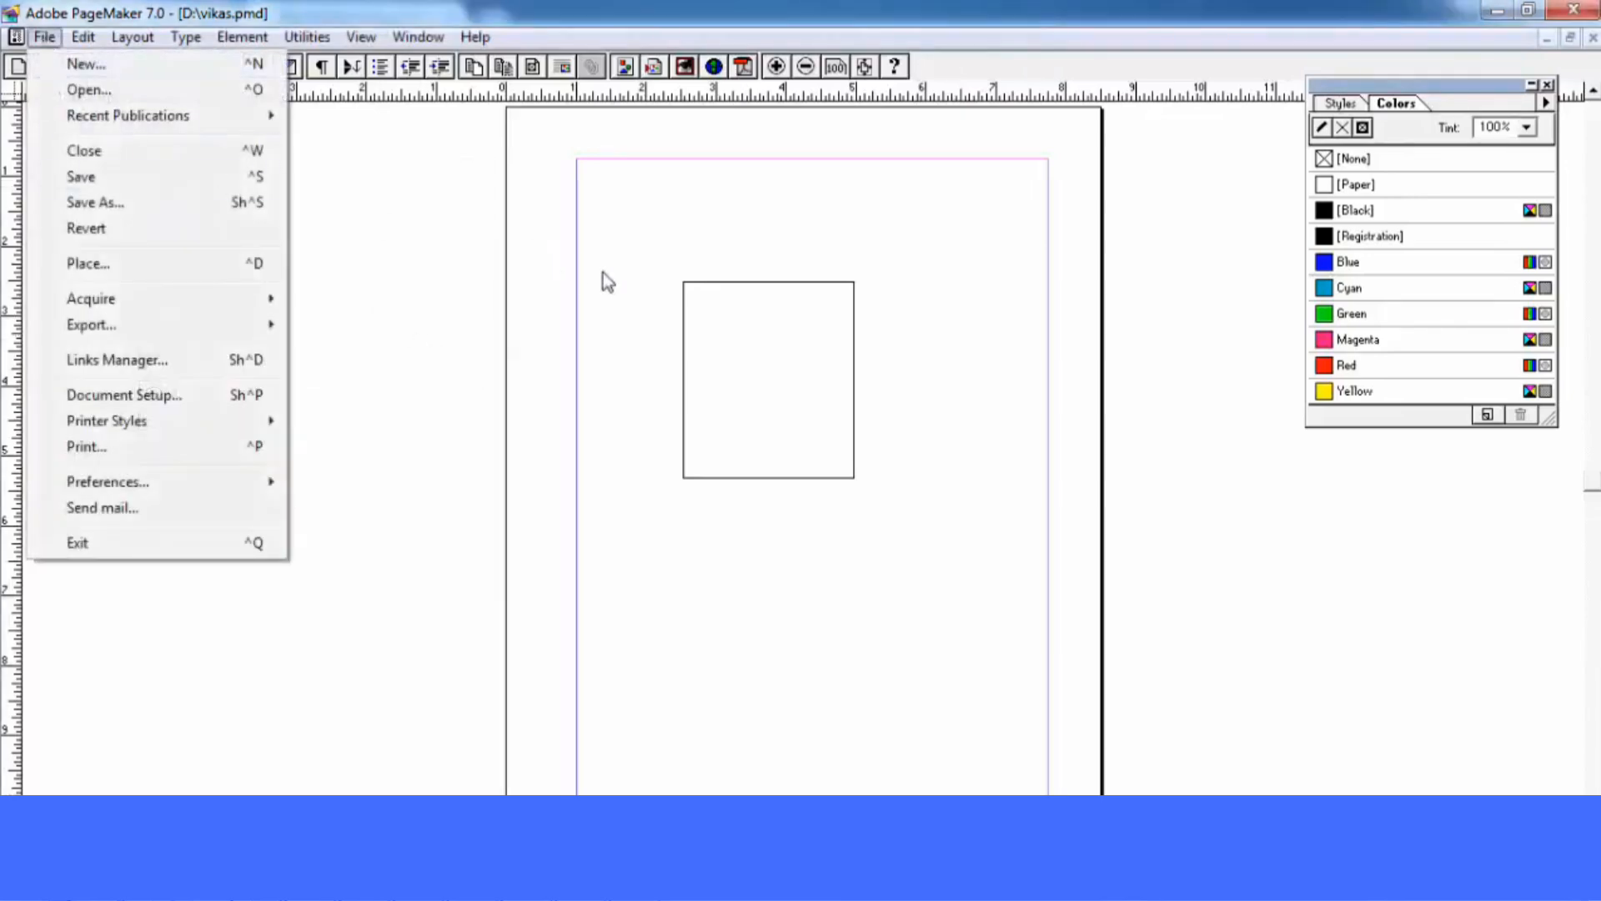
click(742, 284)
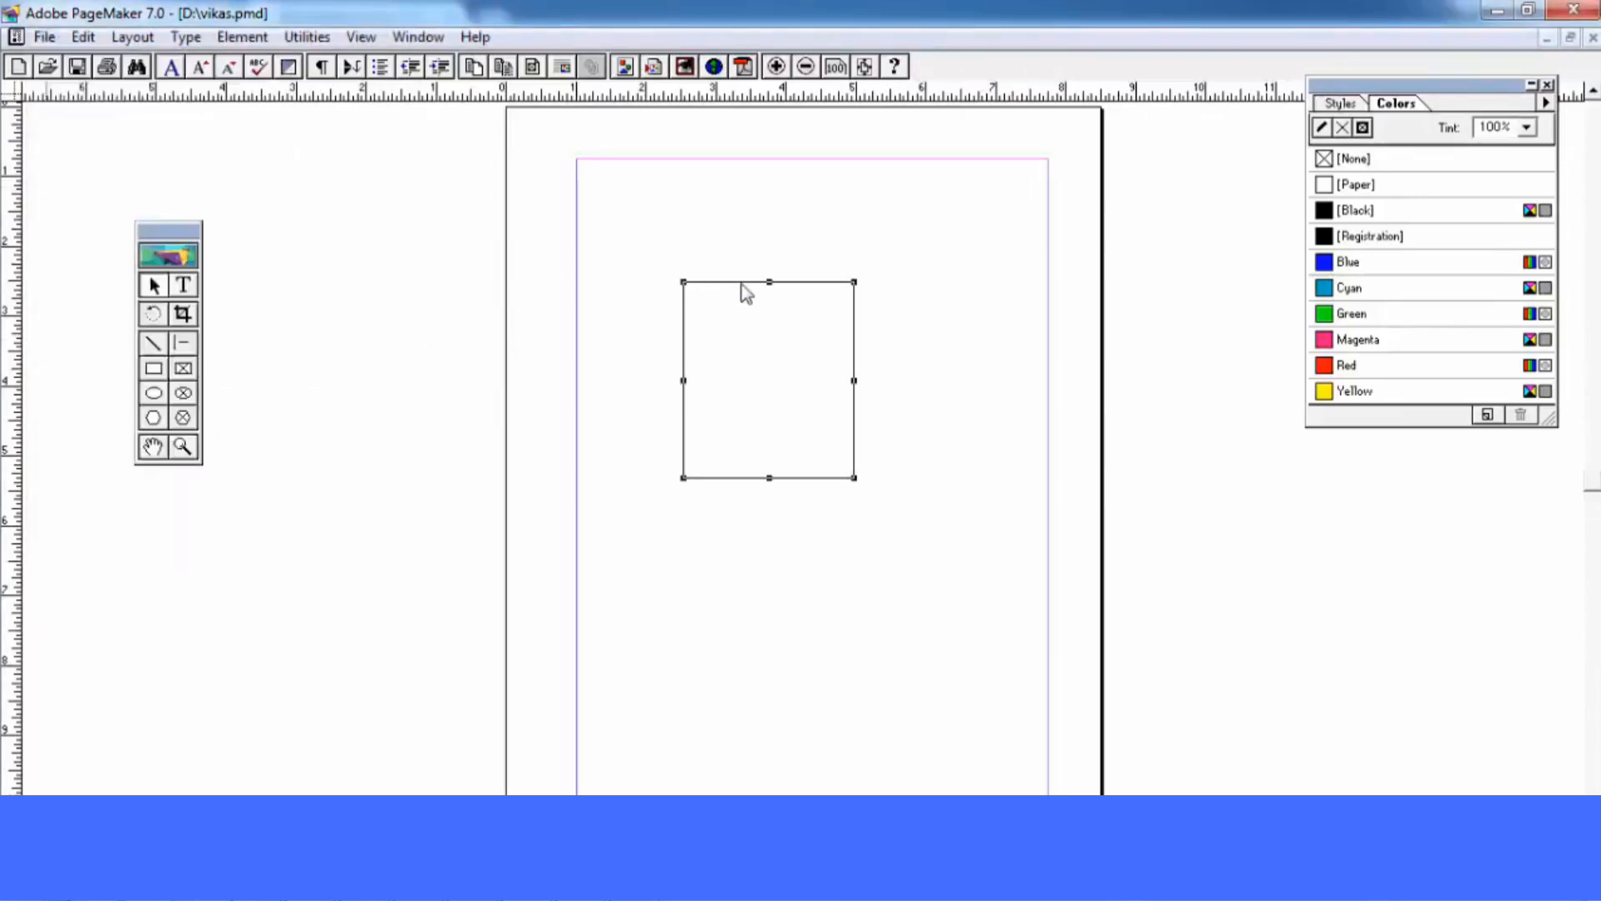
click(44, 38)
mouse_move(146, 334)
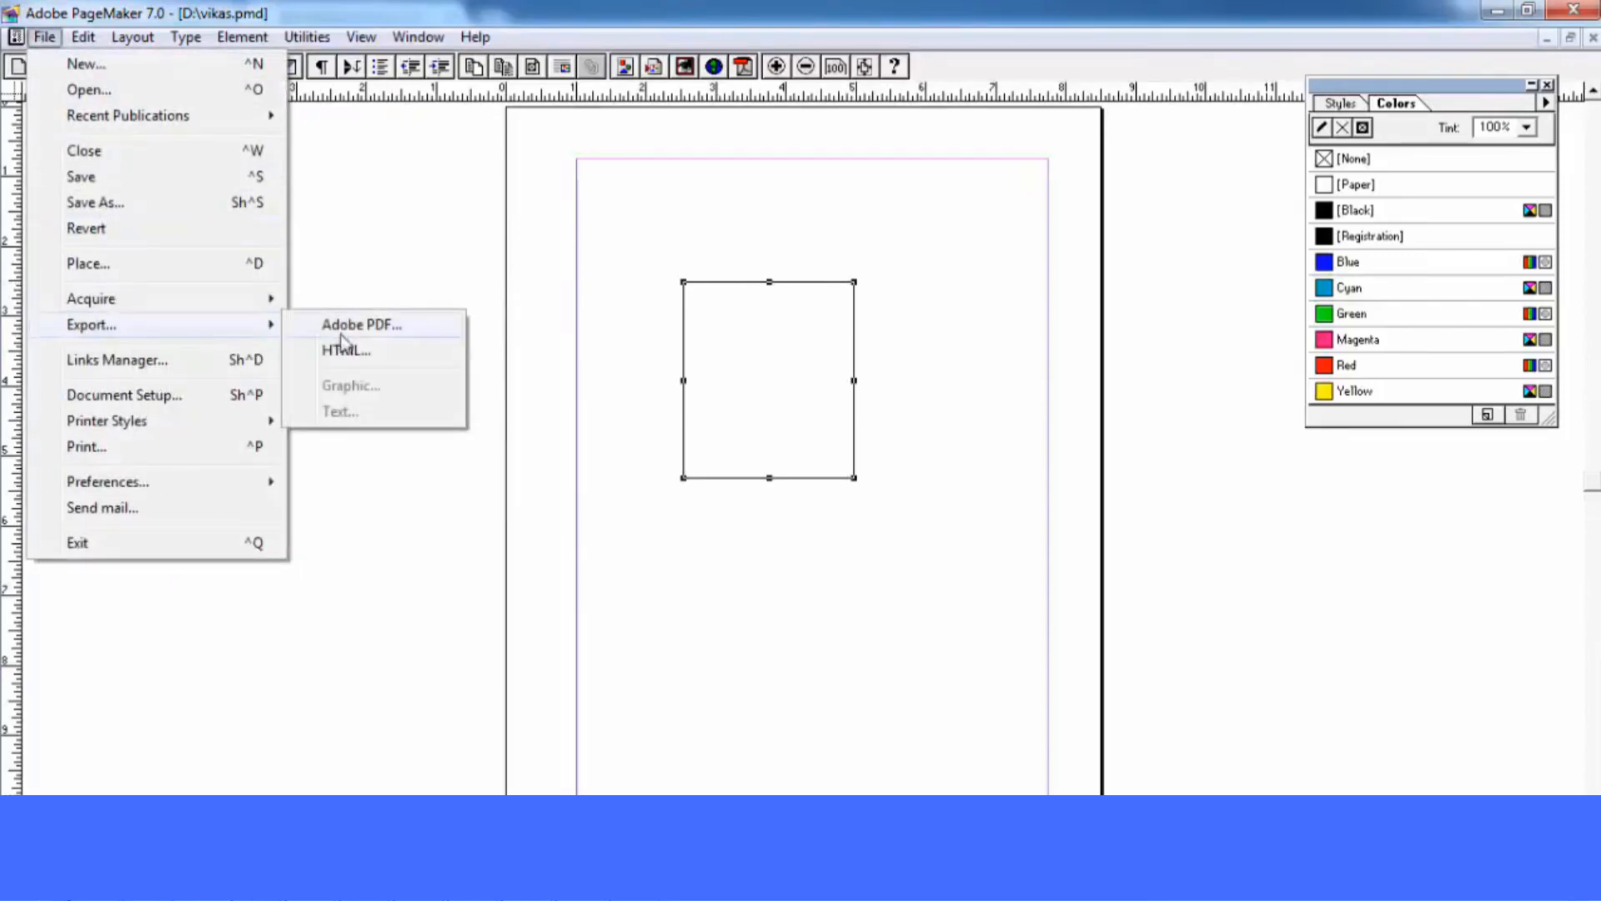
click(365, 330)
click(886, 543)
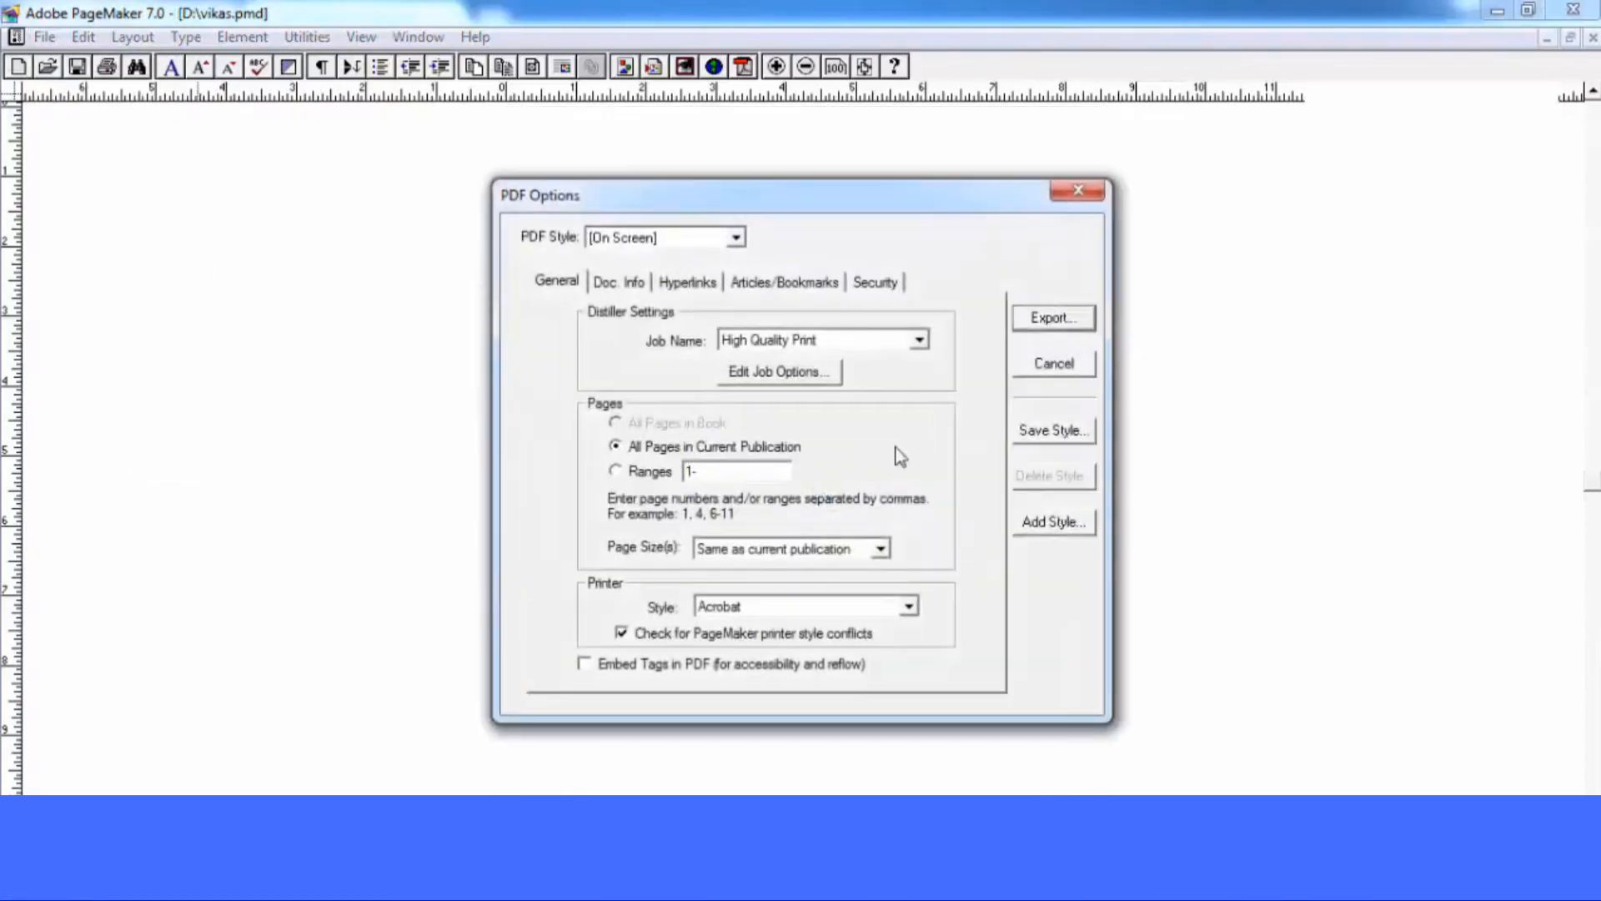
click(1053, 318)
click(741, 321)
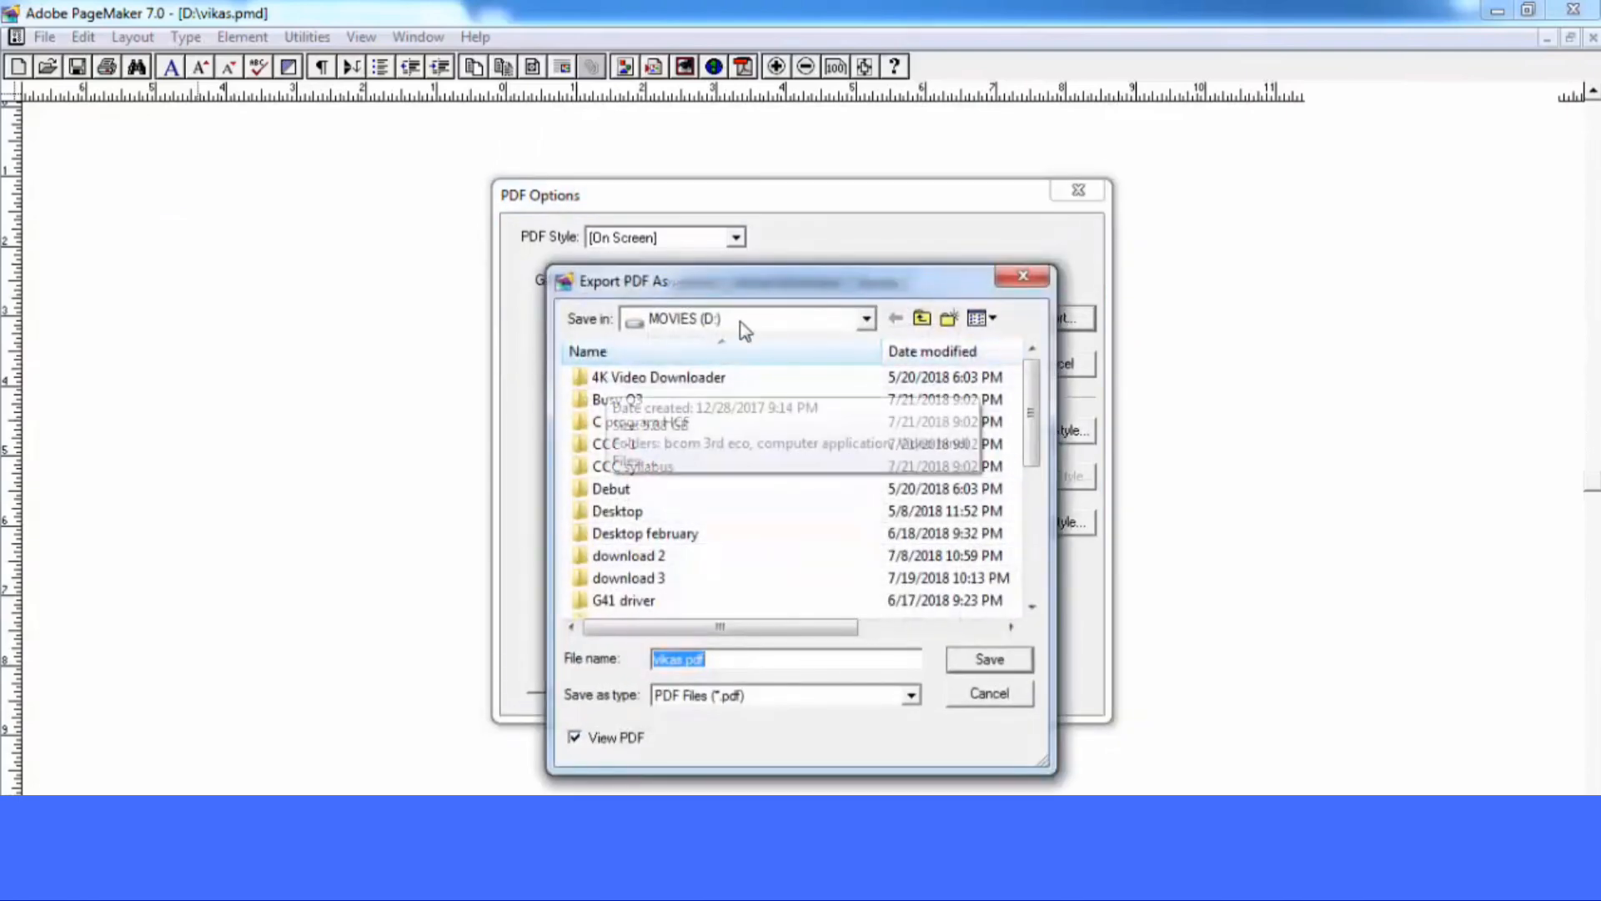
click(711, 356)
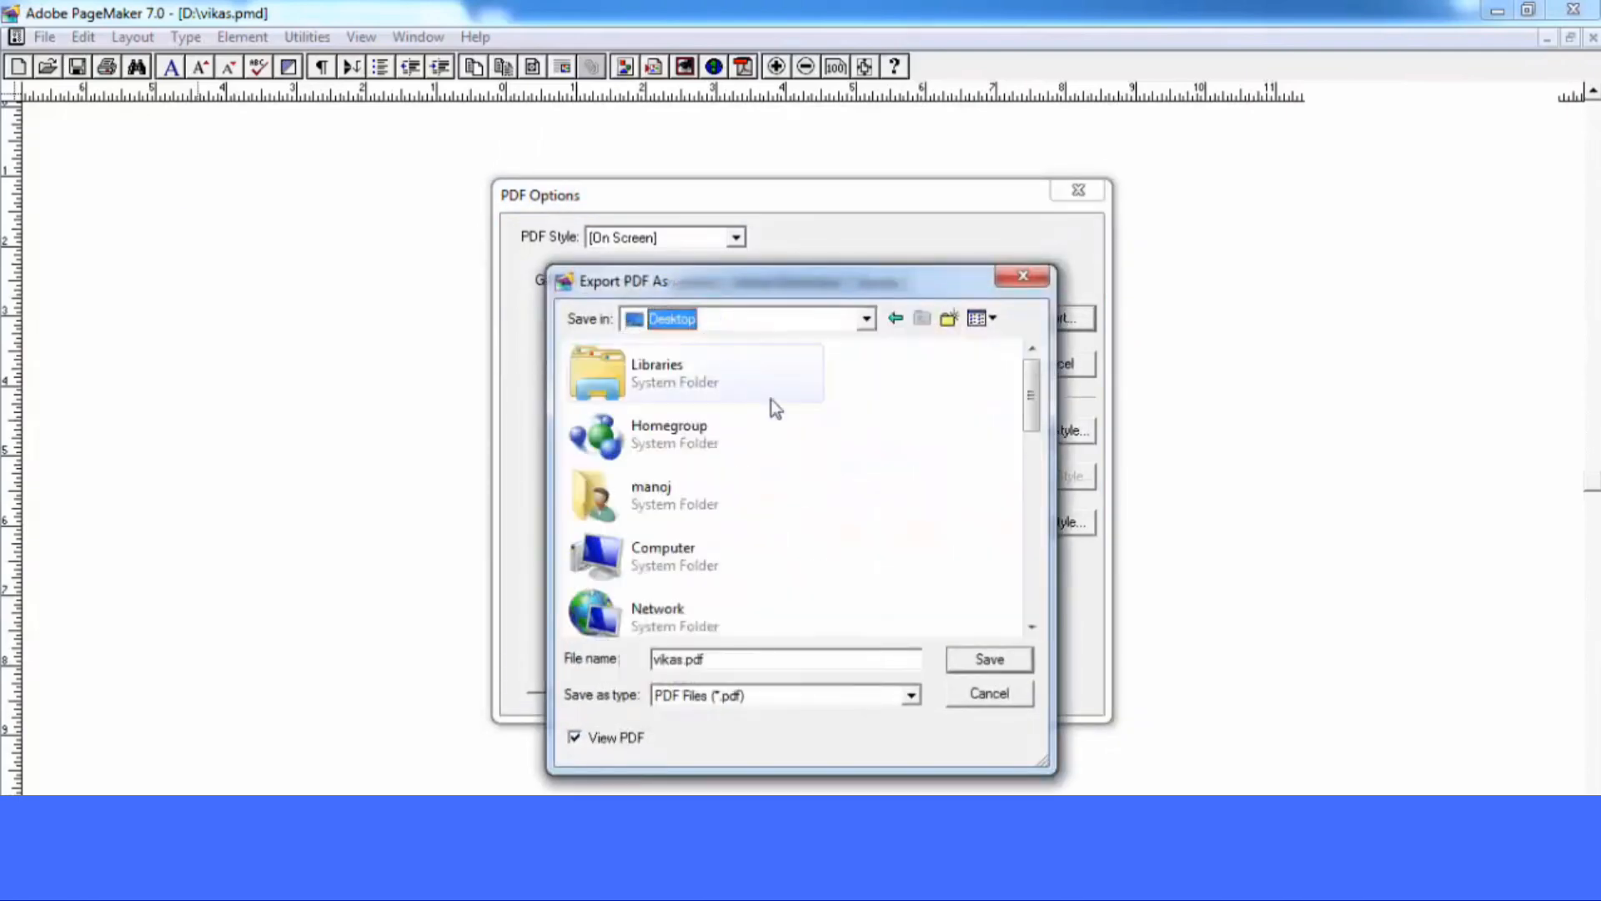
click(982, 661)
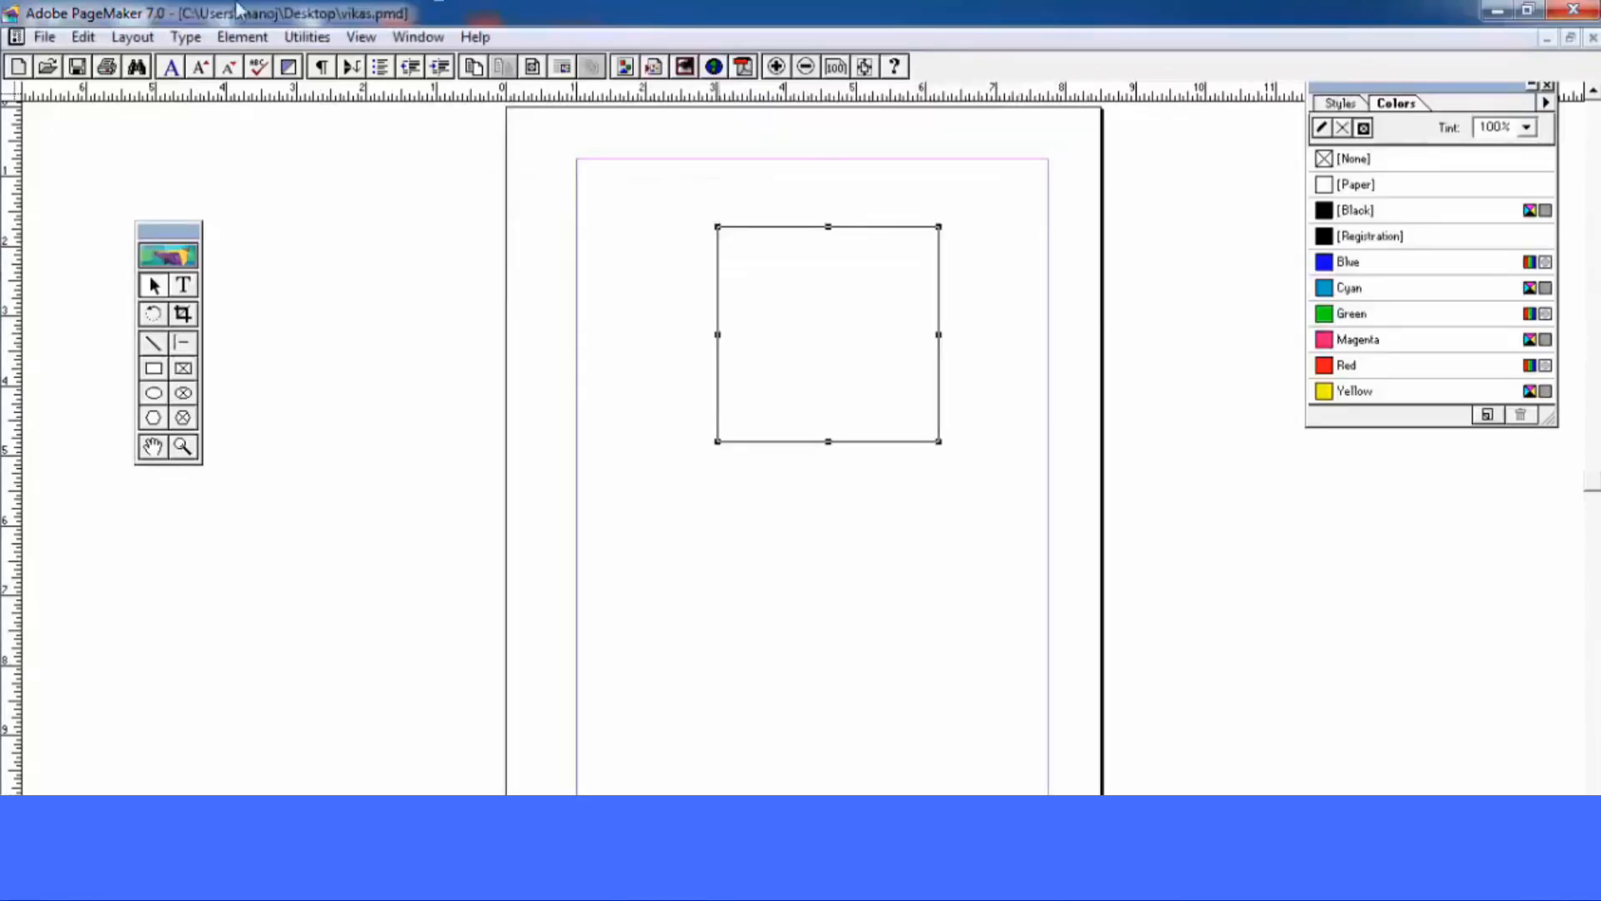
Export the Untitled1 HTML document containing Page 1 to the Desktop, accepting the unsupported-features warning
click(44, 37)
mouse_move(107, 327)
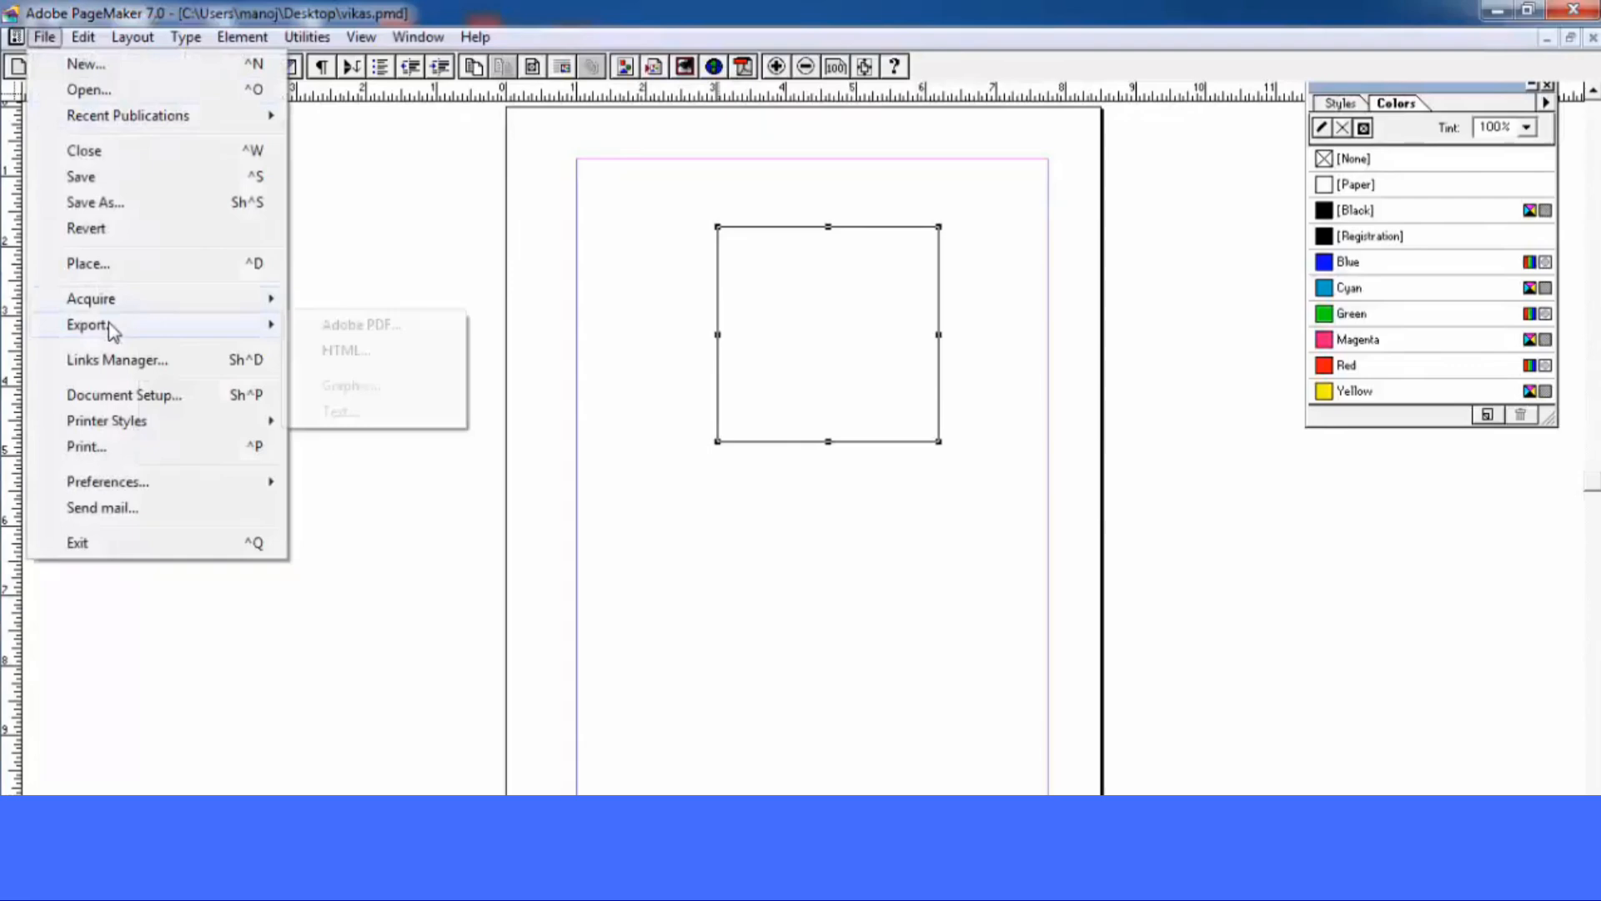
click(369, 352)
click(588, 319)
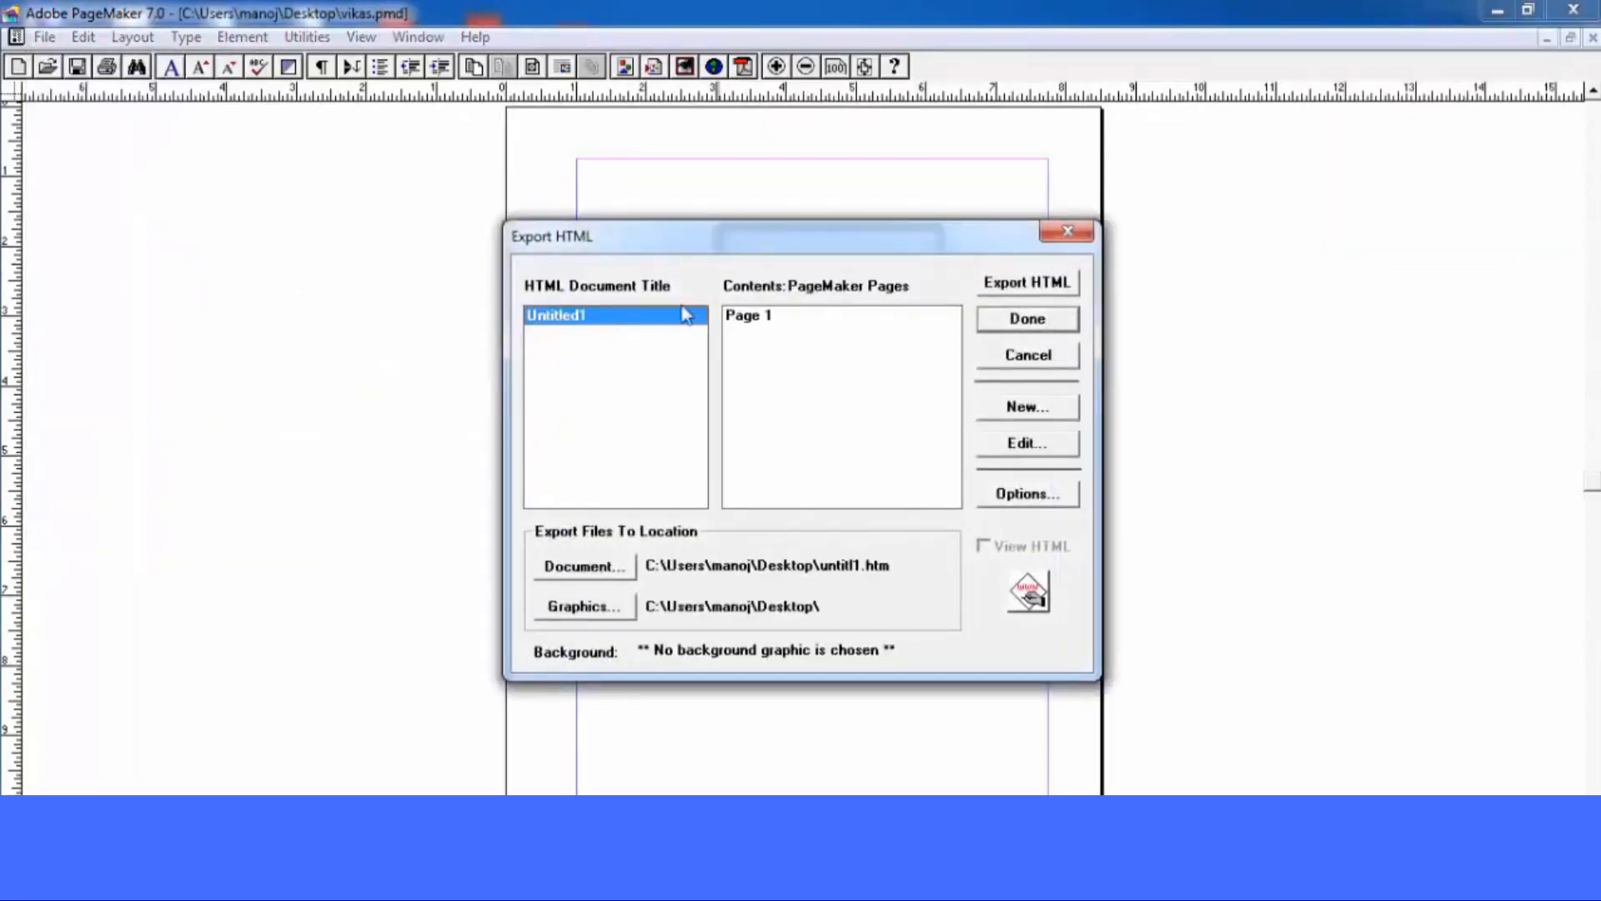
click(1034, 283)
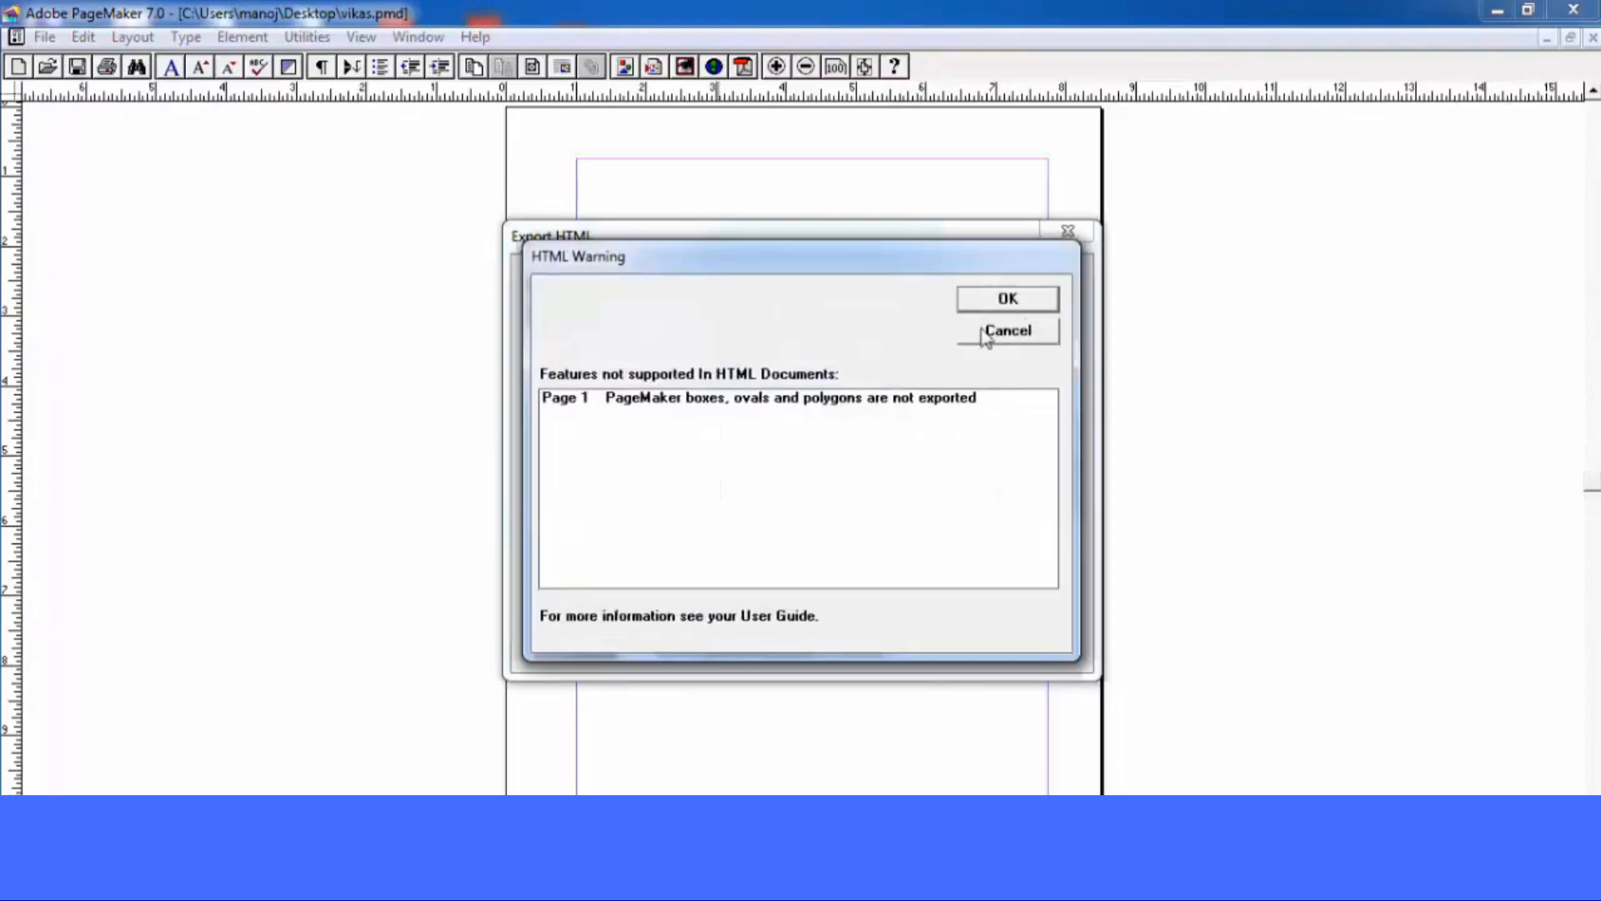
click(1034, 299)
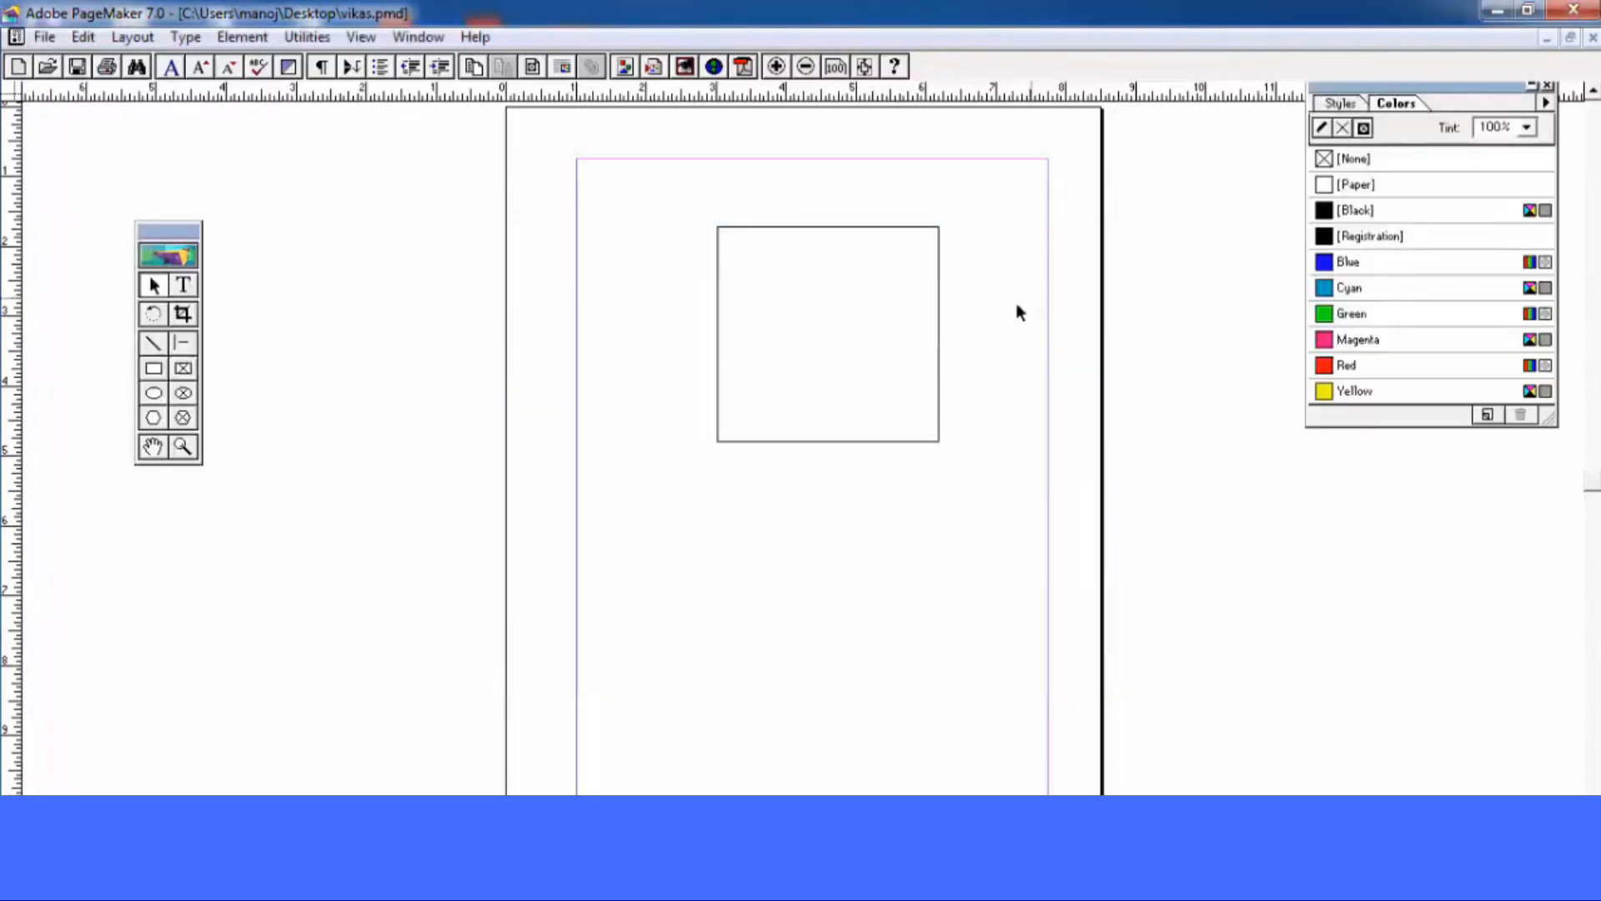
Review the HTML export options for layout, style assignments and graphics, and leave them without changes
click(904, 226)
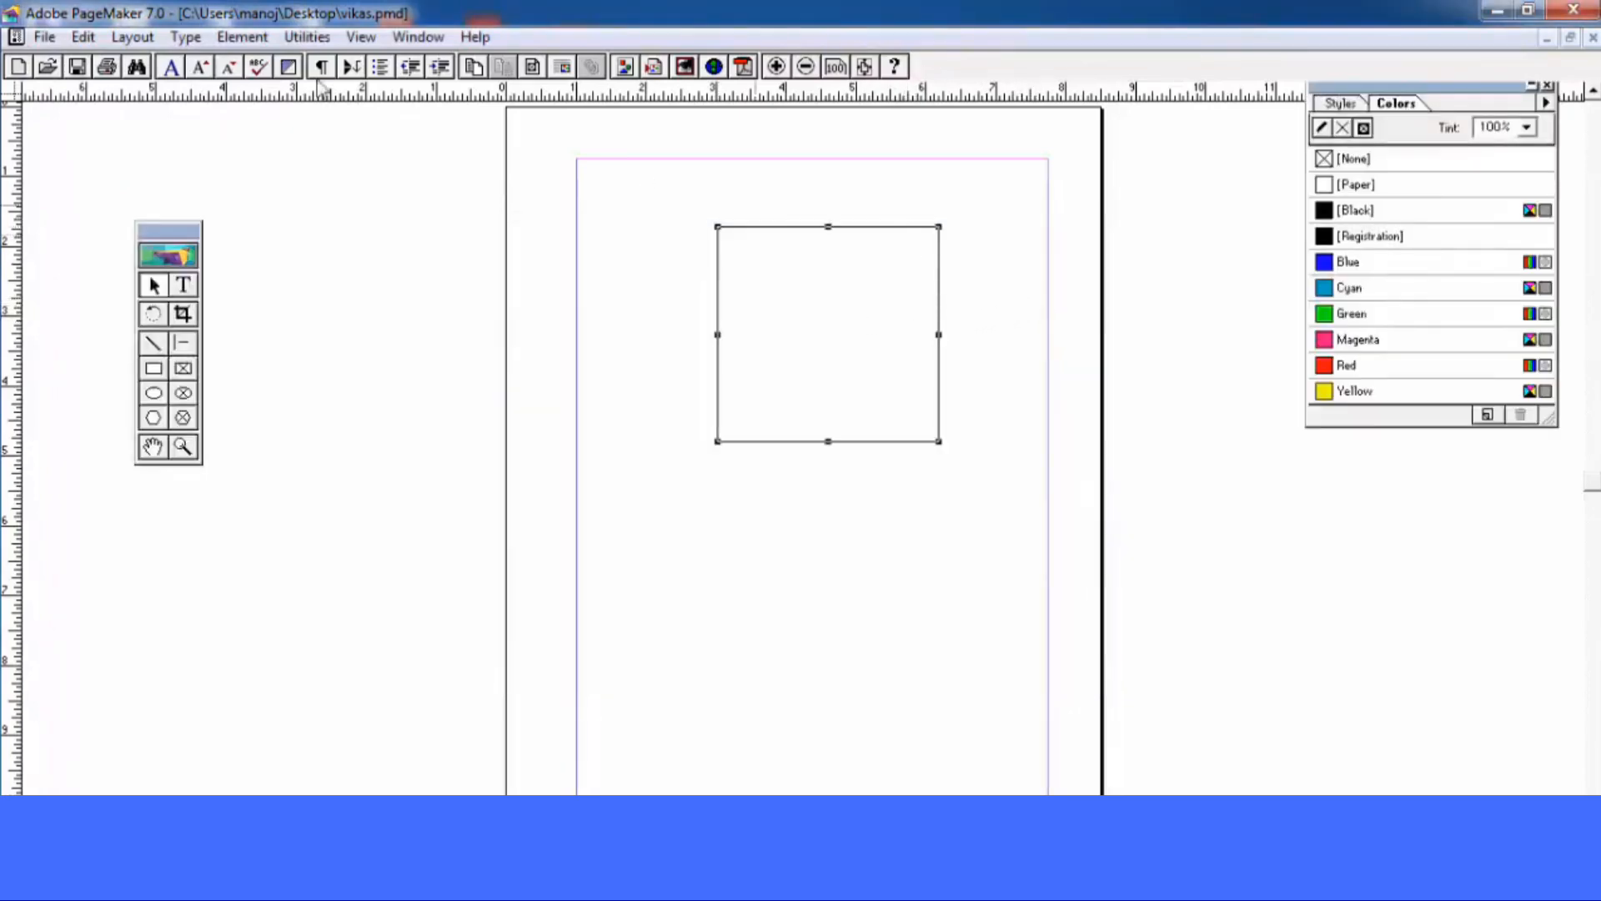
click(45, 36)
mouse_move(114, 325)
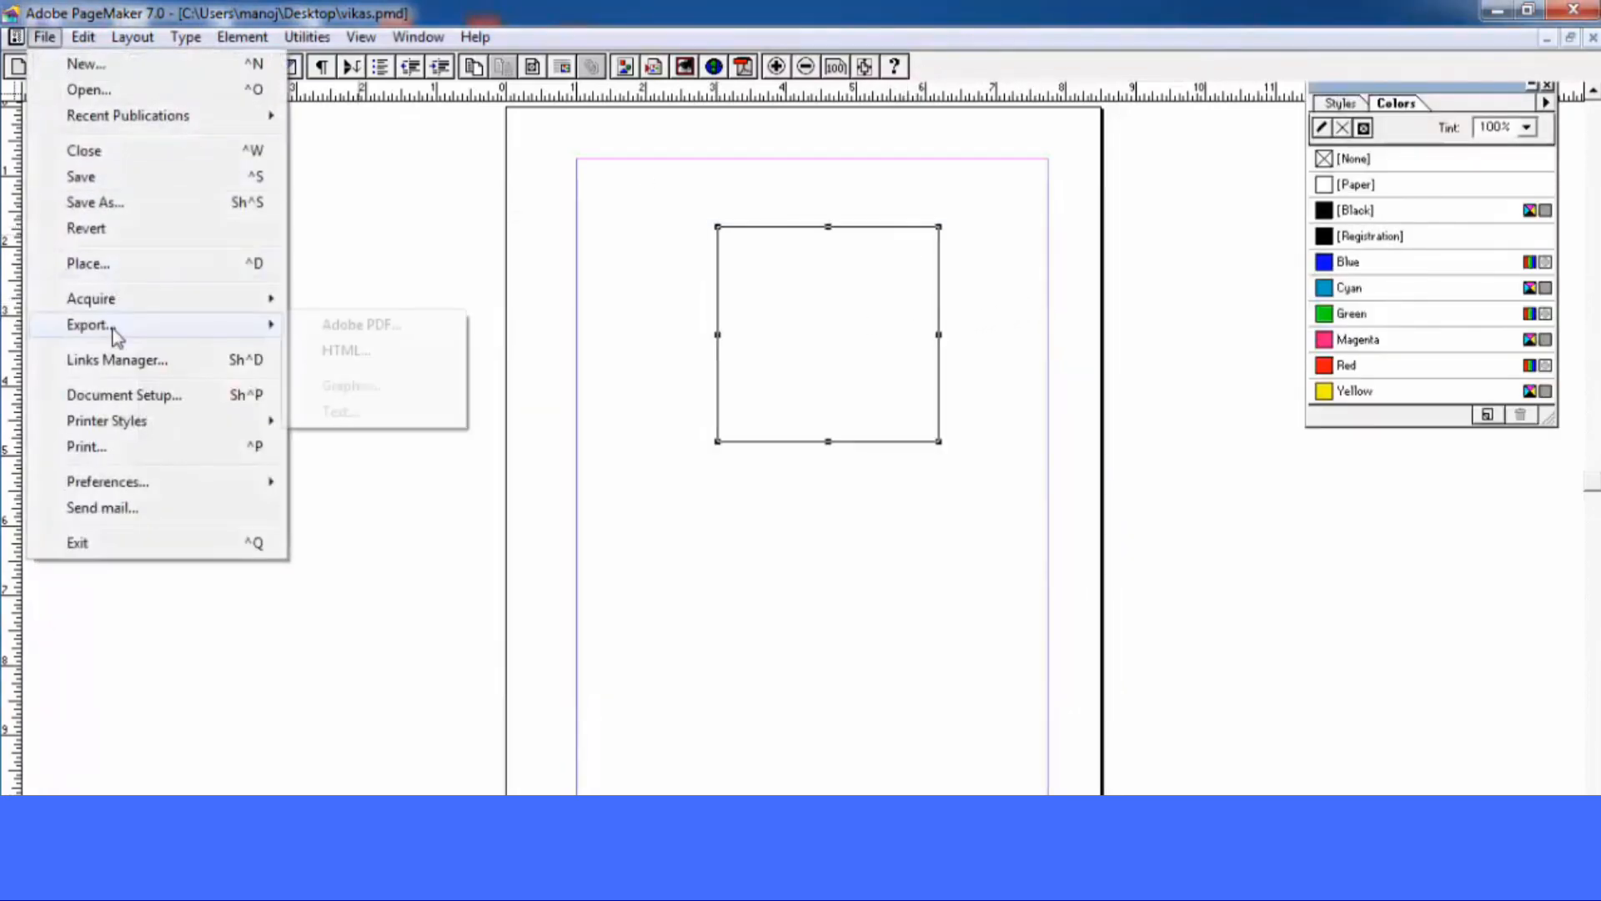
click(367, 350)
click(1026, 496)
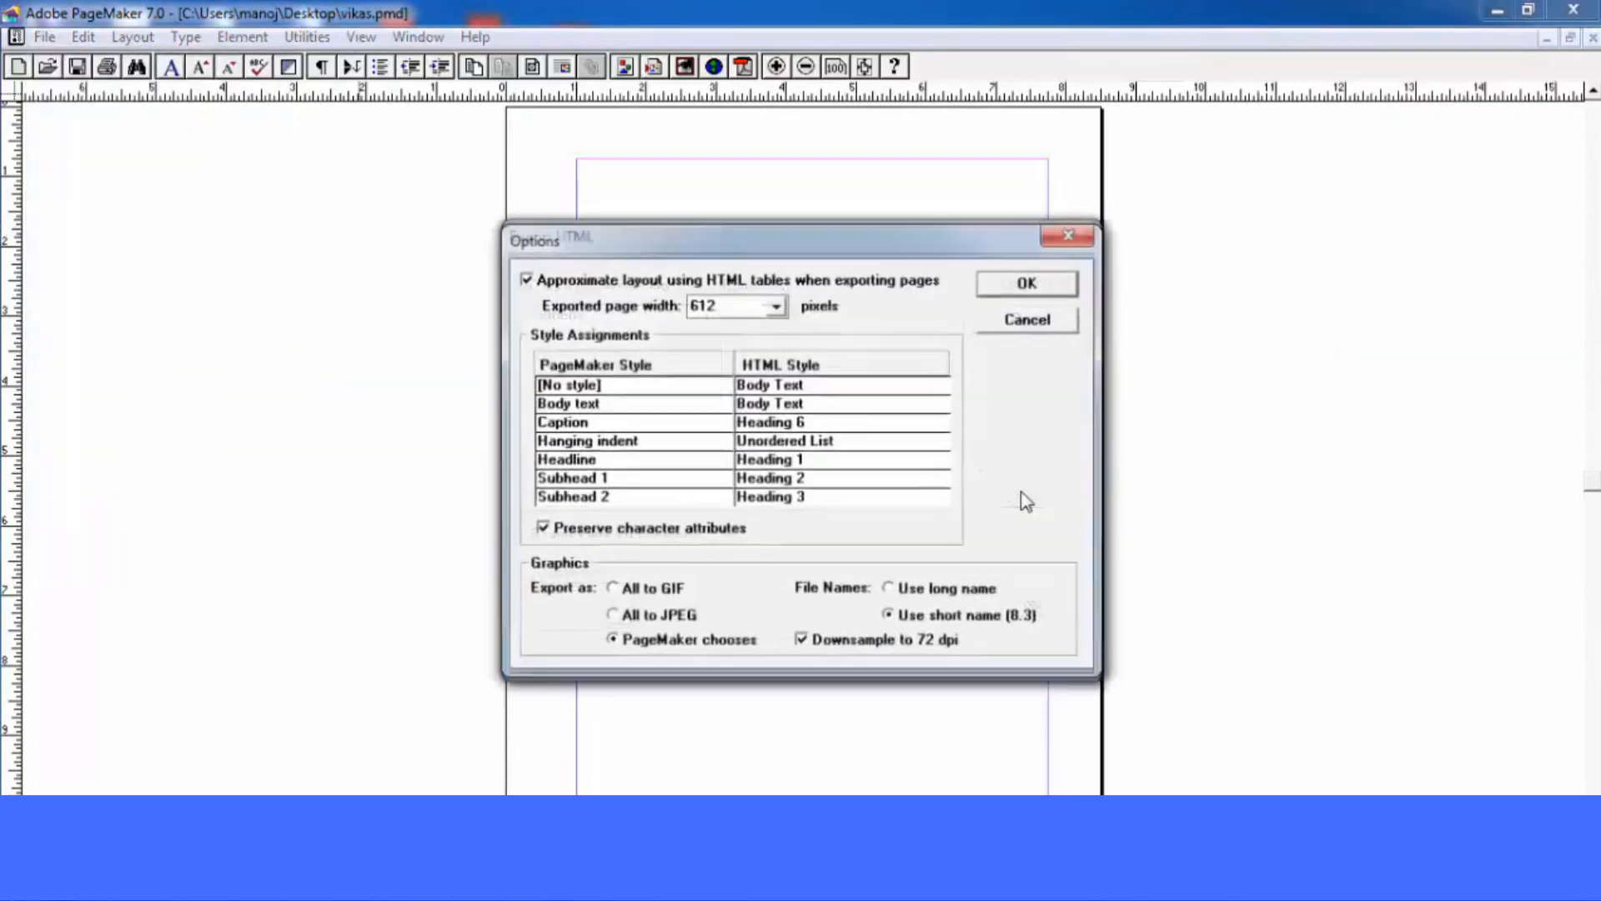
click(1015, 327)
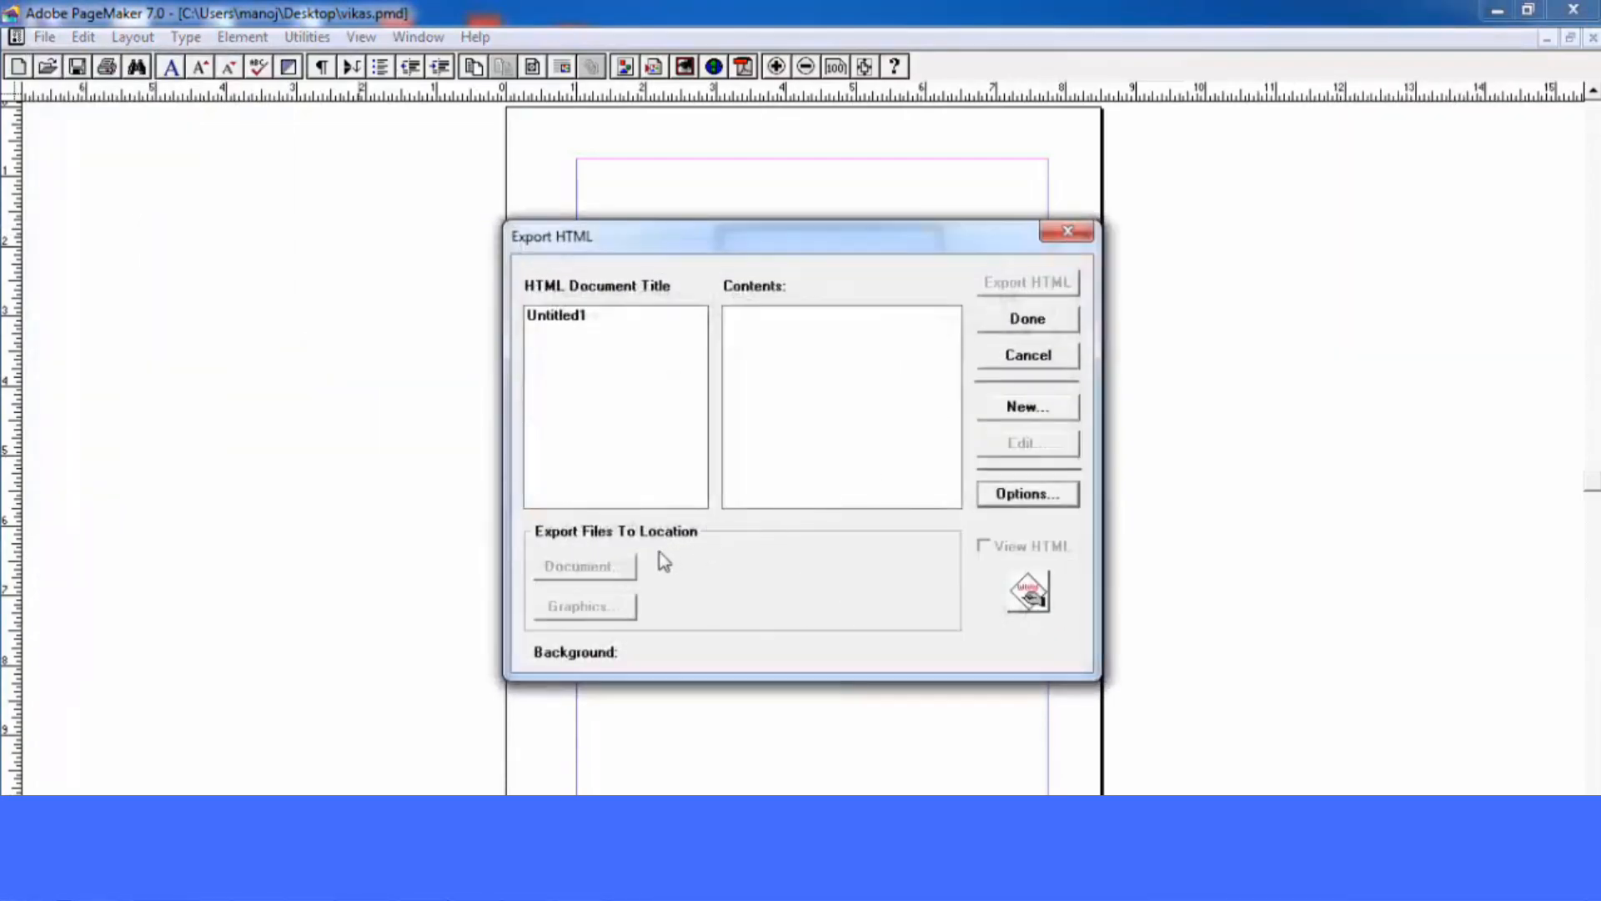
Try to choose another export location for the Untitled1 HTML document
click(587, 317)
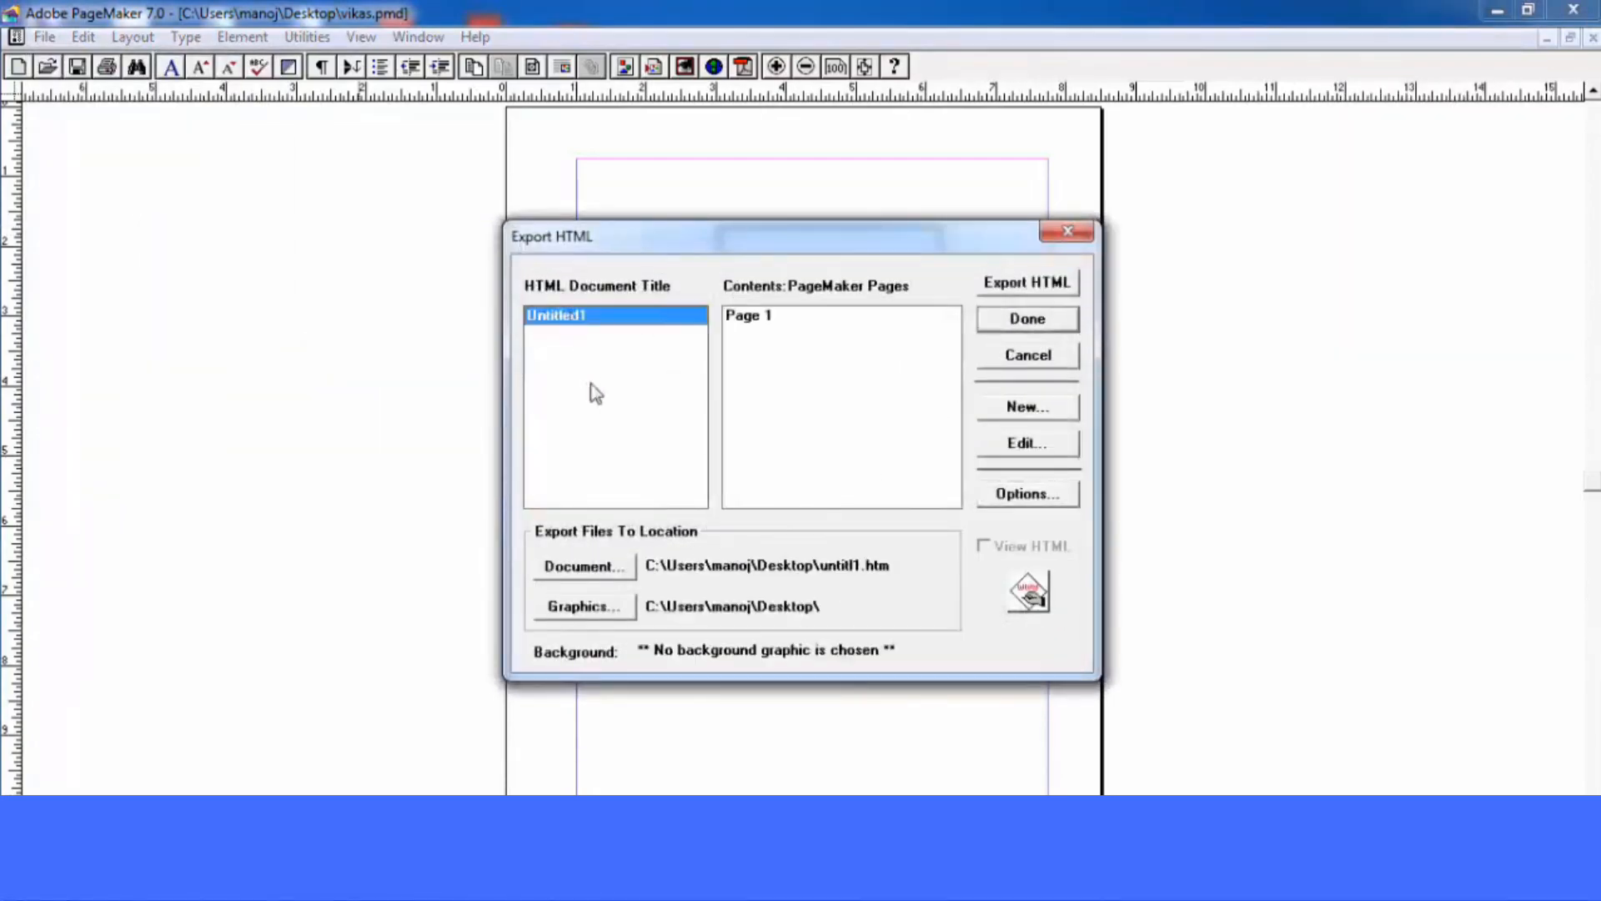
click(613, 575)
click(984, 542)
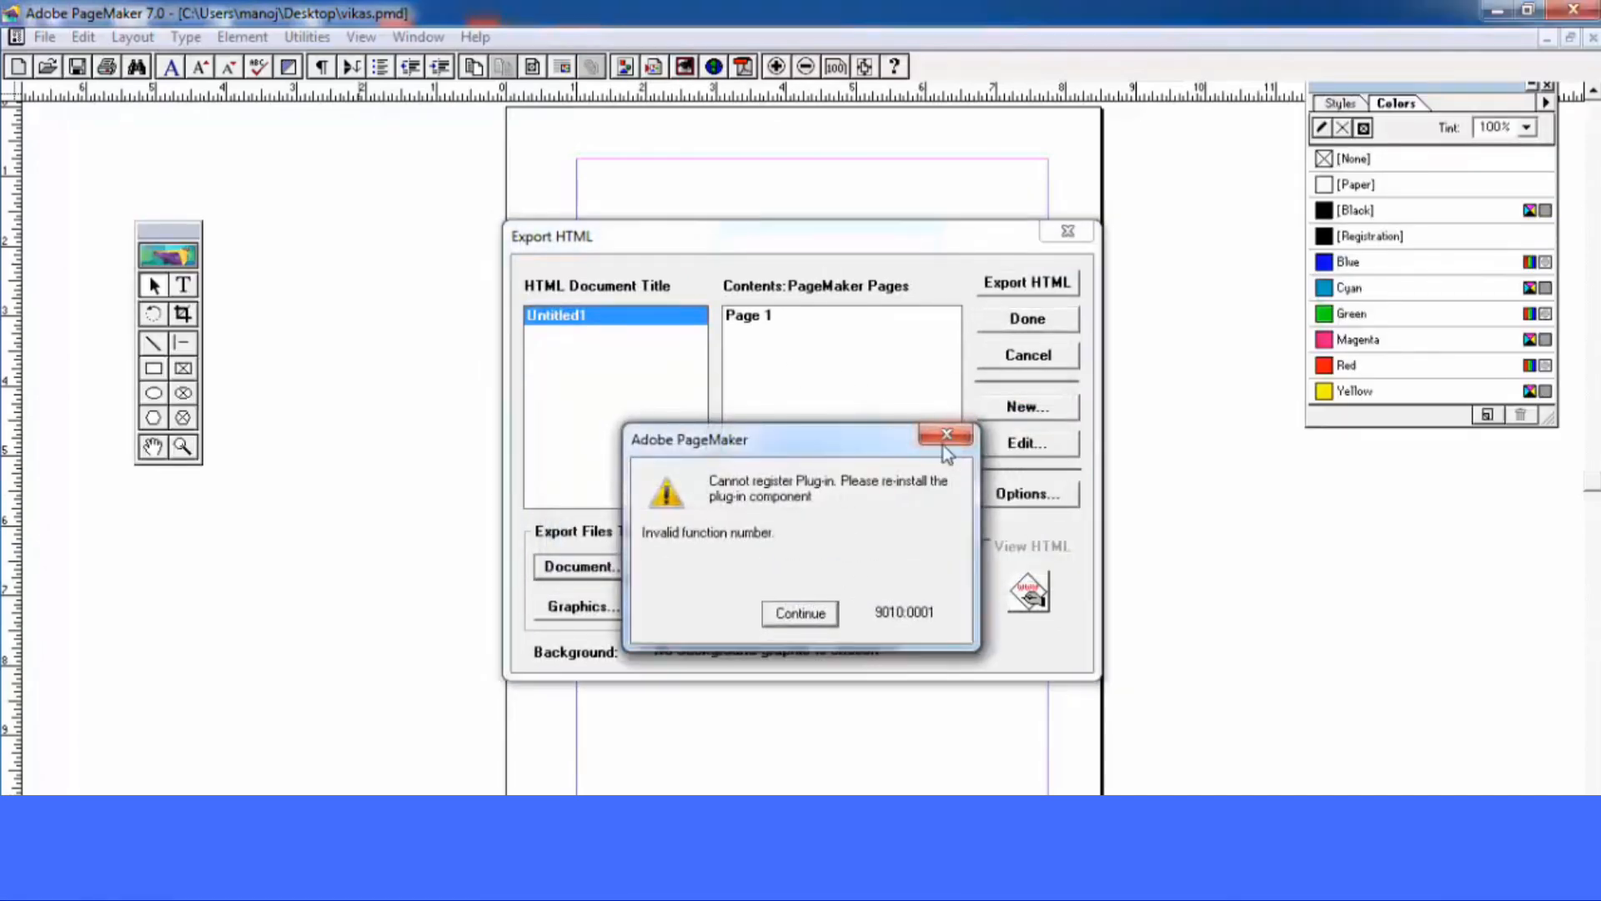
click(797, 611)
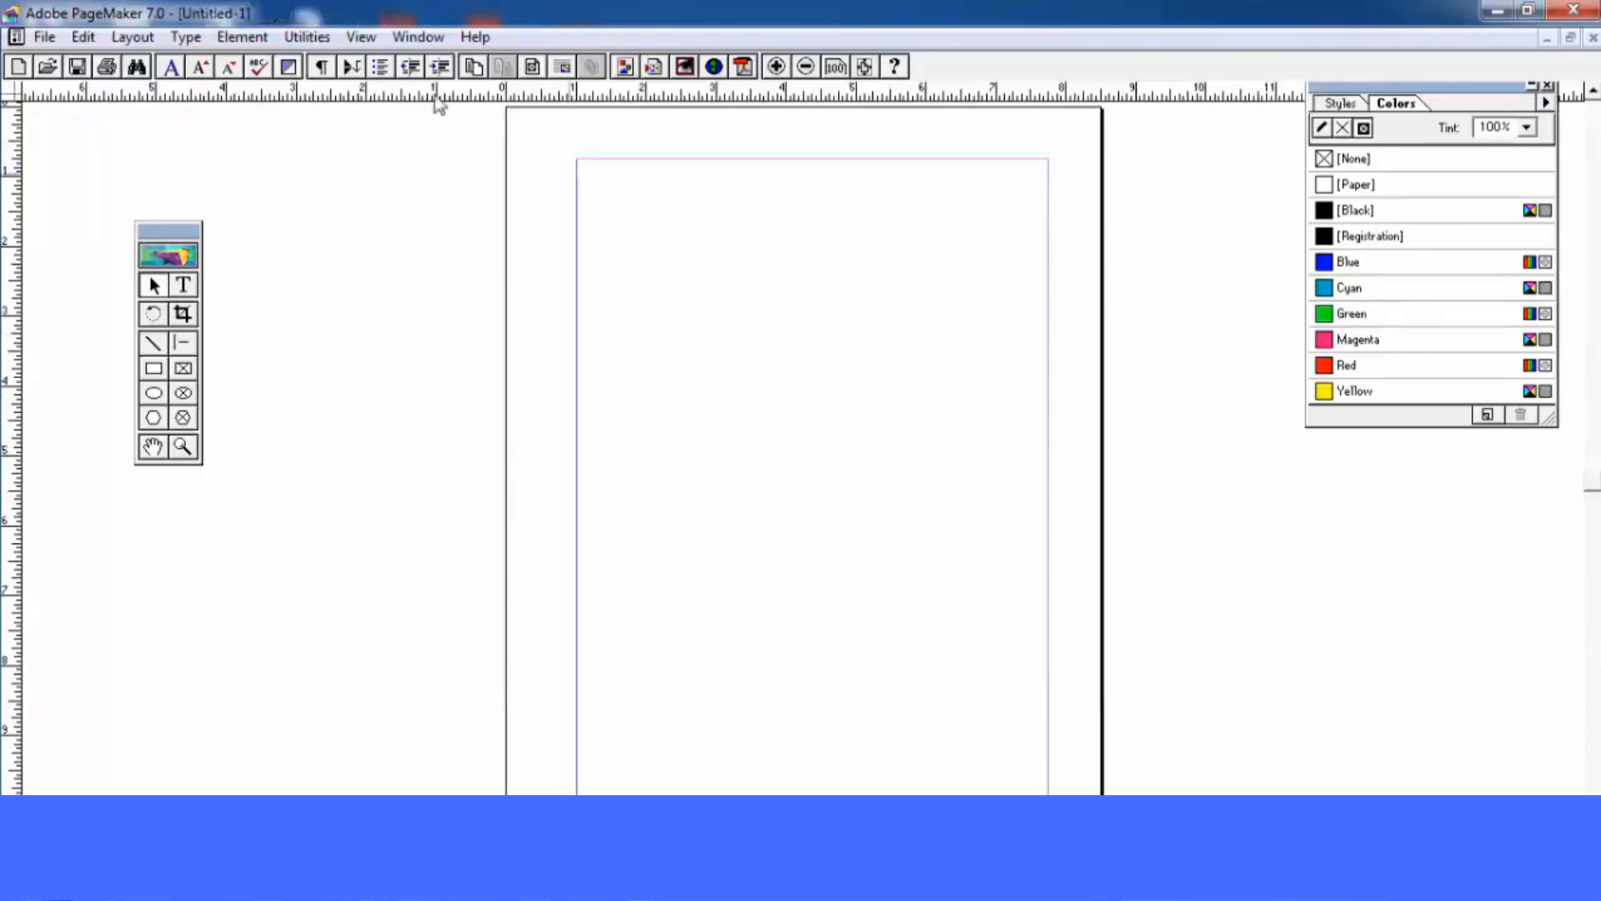
click(43, 38)
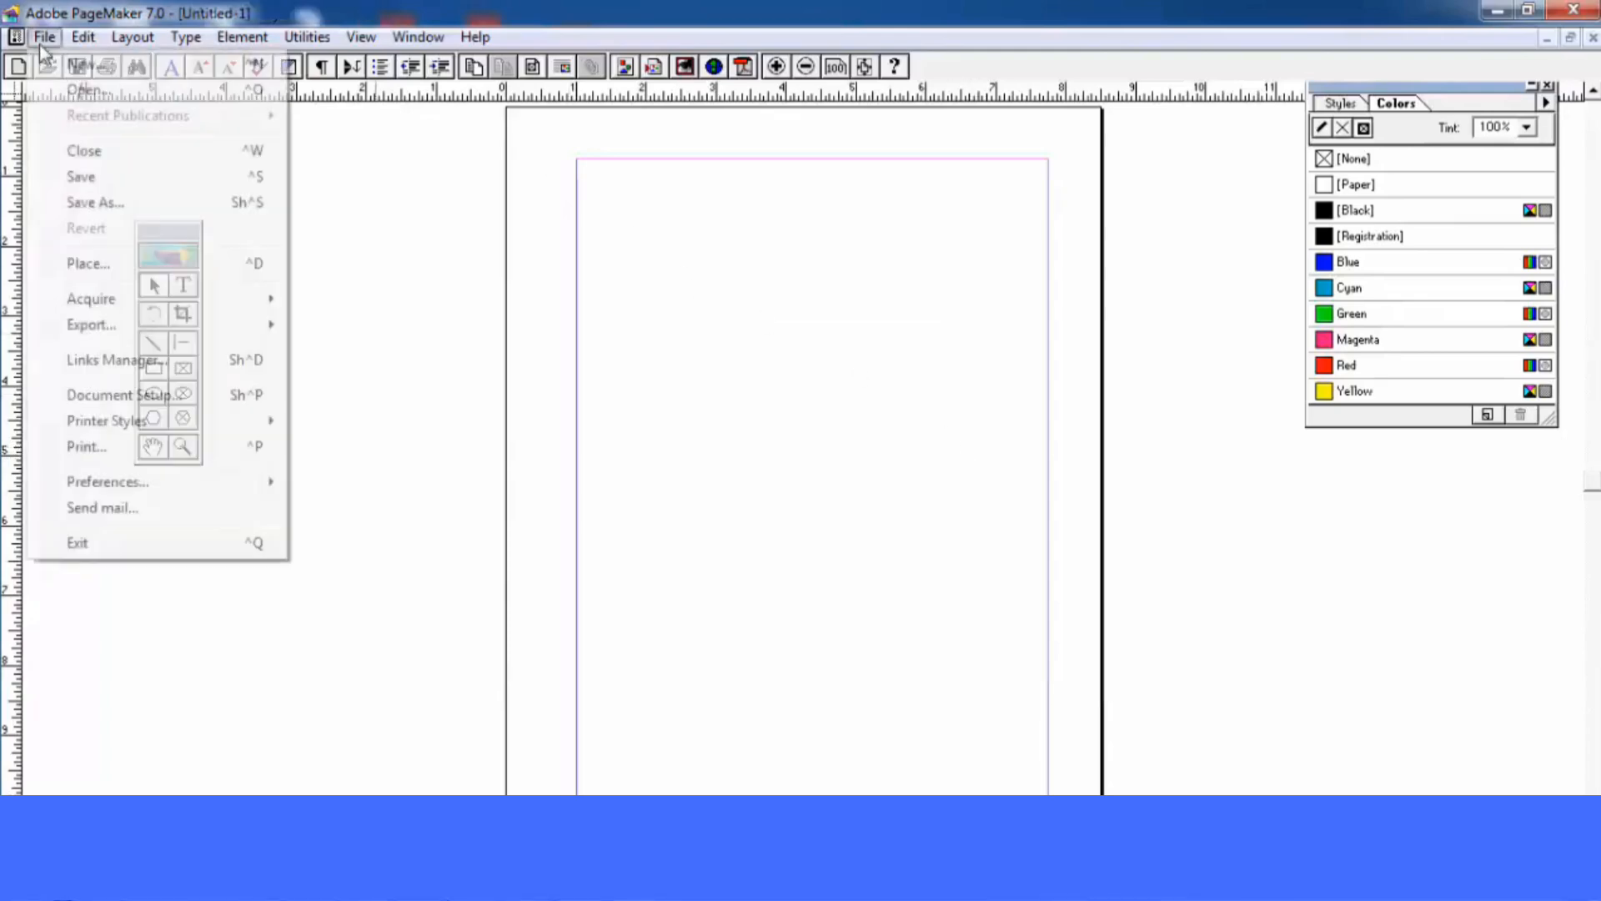
click(202, 355)
key(Escape)
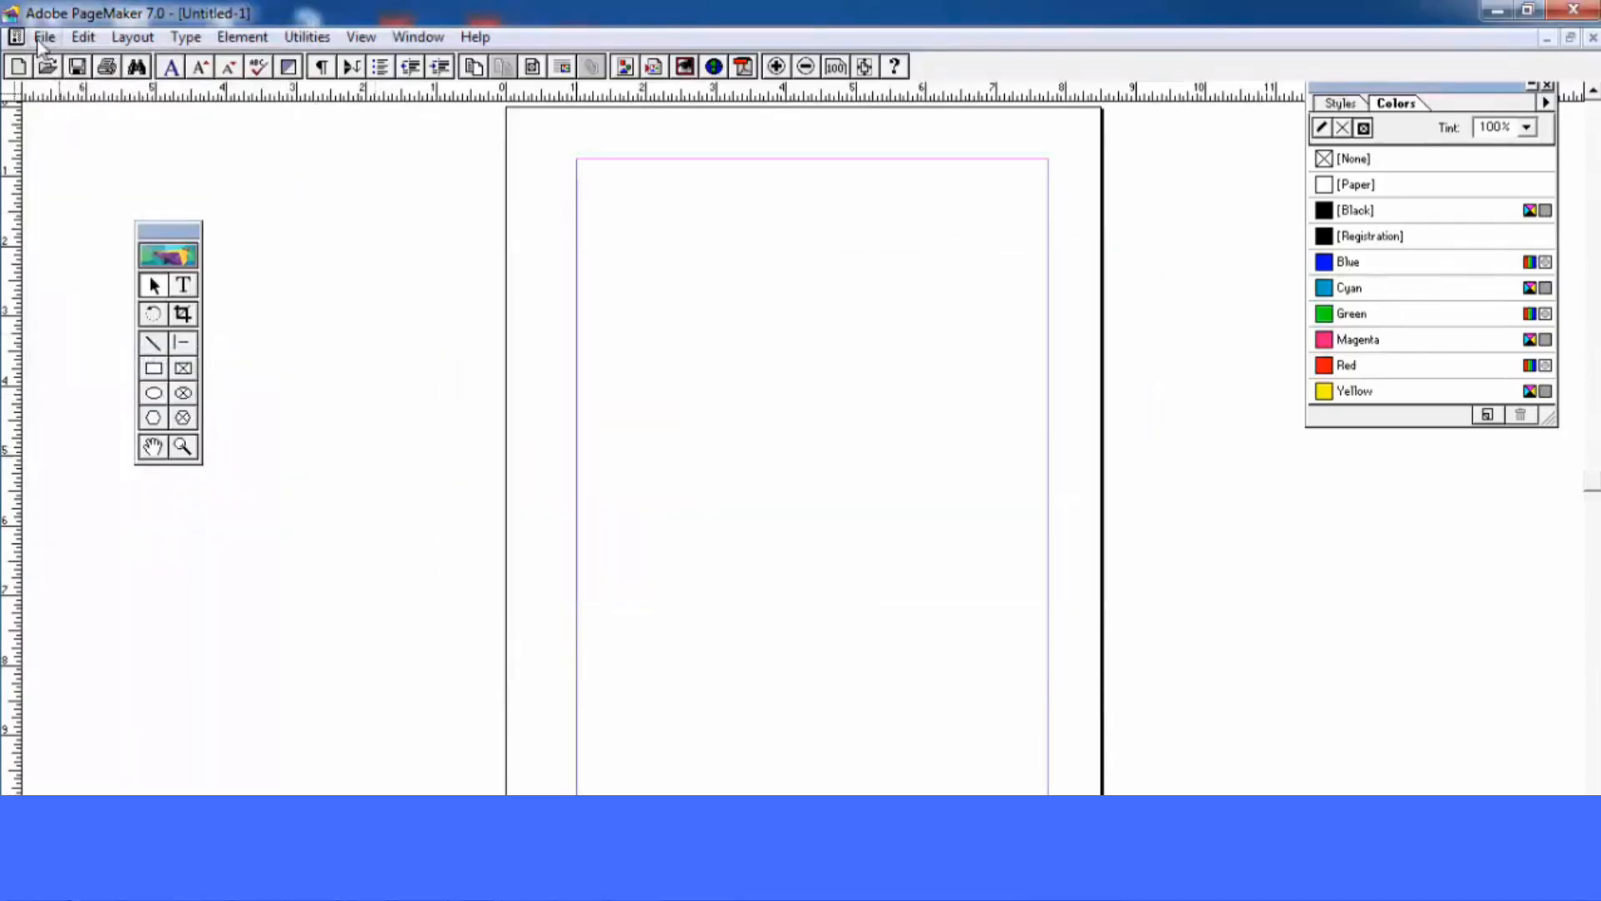
Place Tulips.jpg from drive D with a complete copy in the publication, about 2.7 by 2.6 inches, and shift it slightly down and right
click(42, 39)
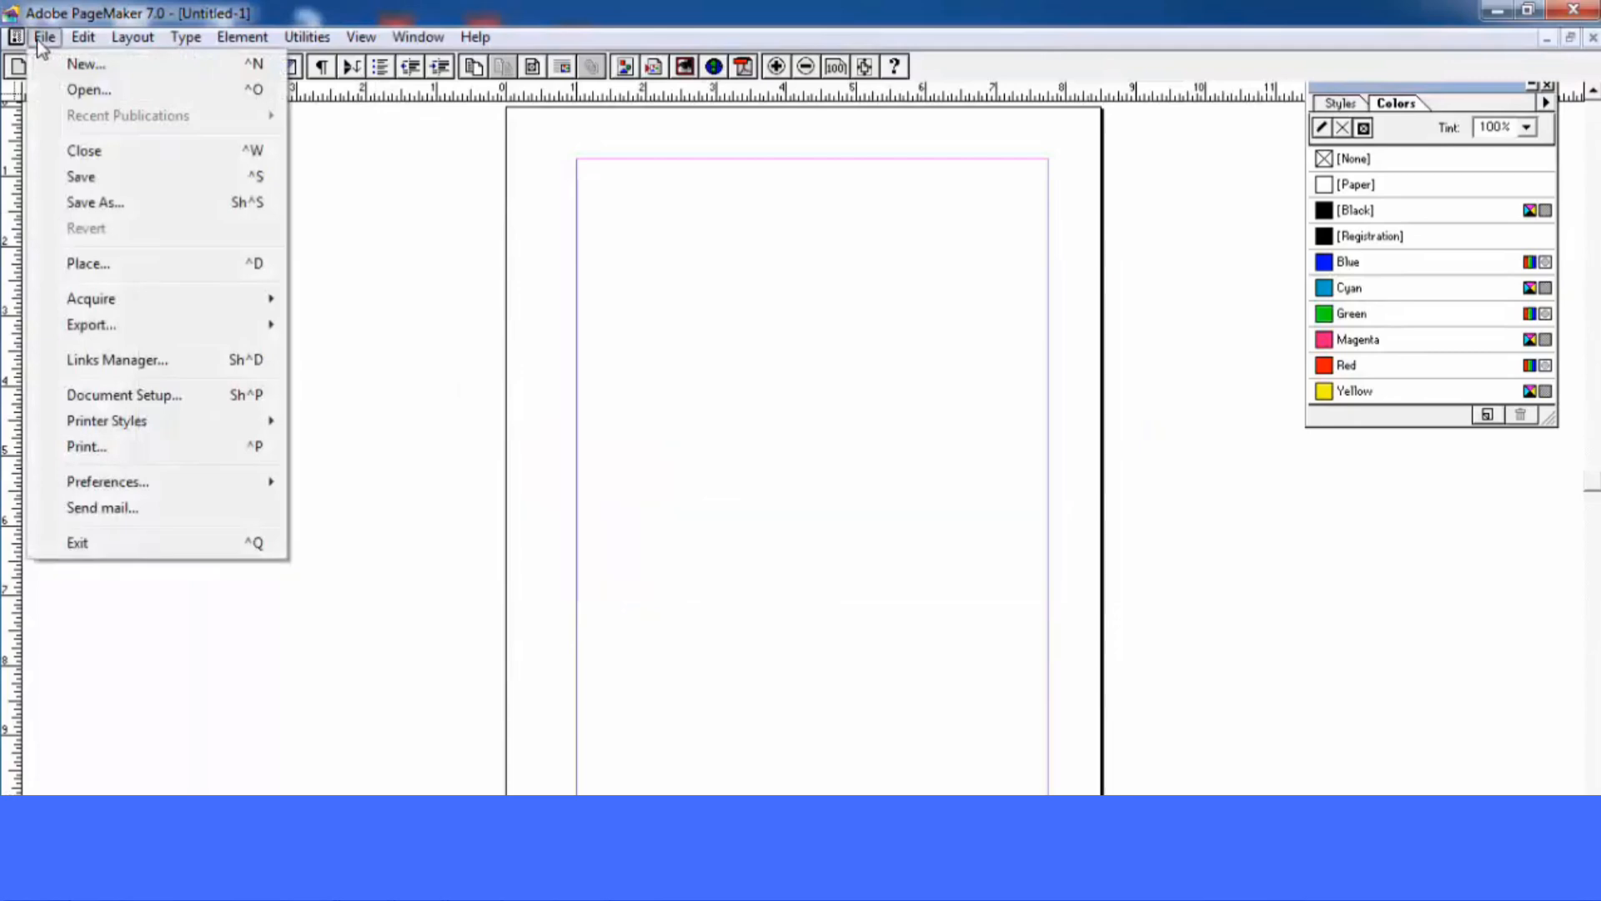
click(153, 265)
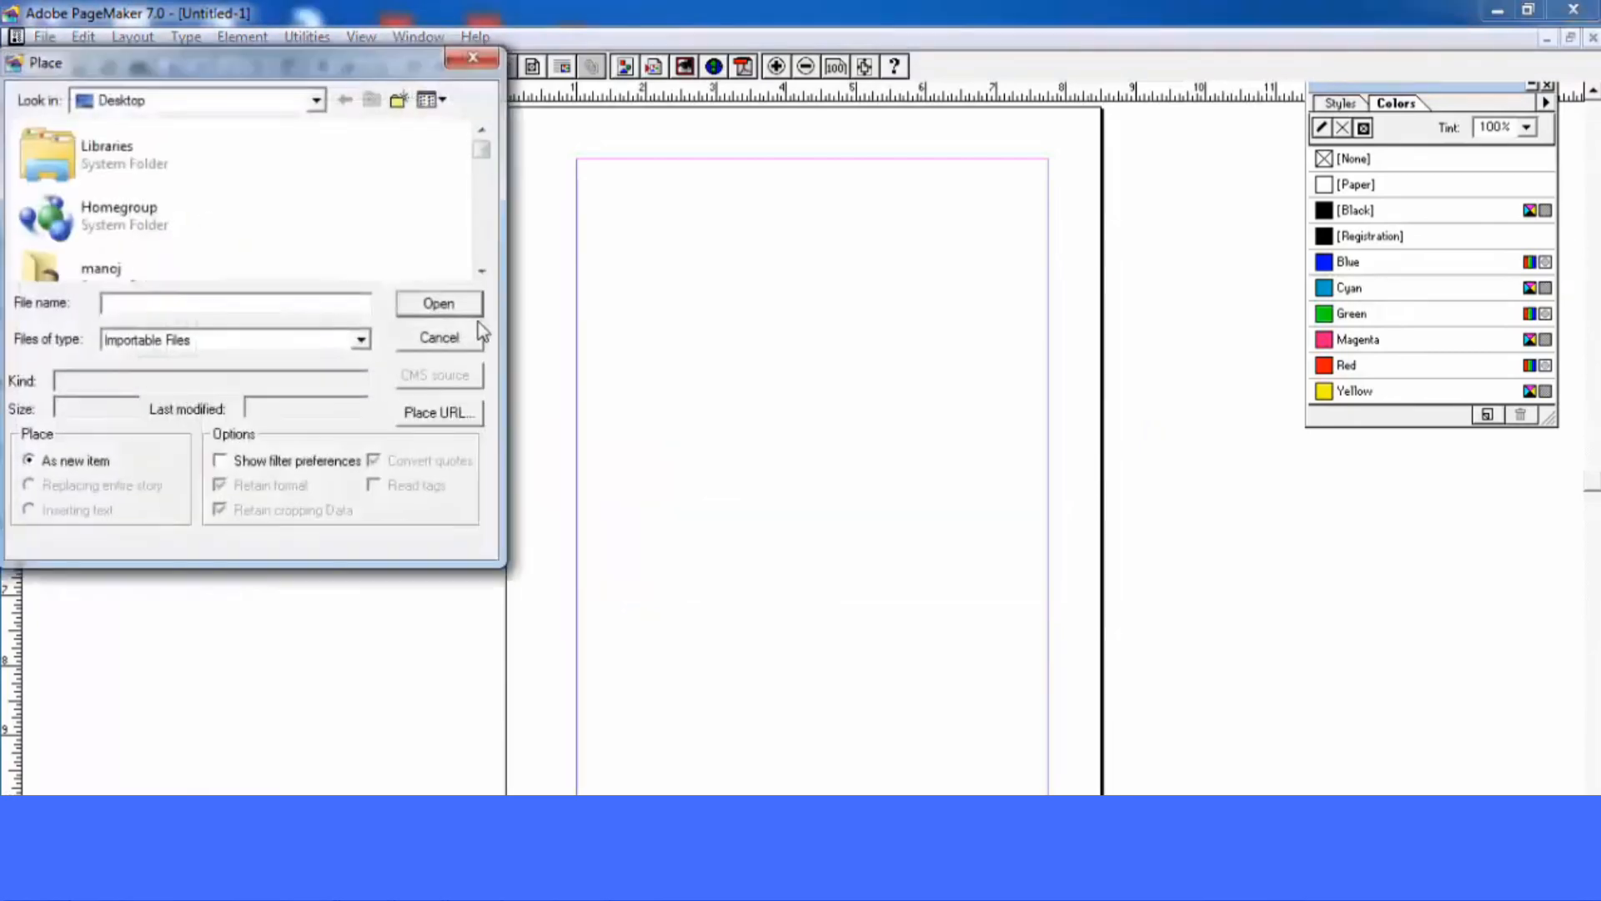
drag(482, 136, 482, 253)
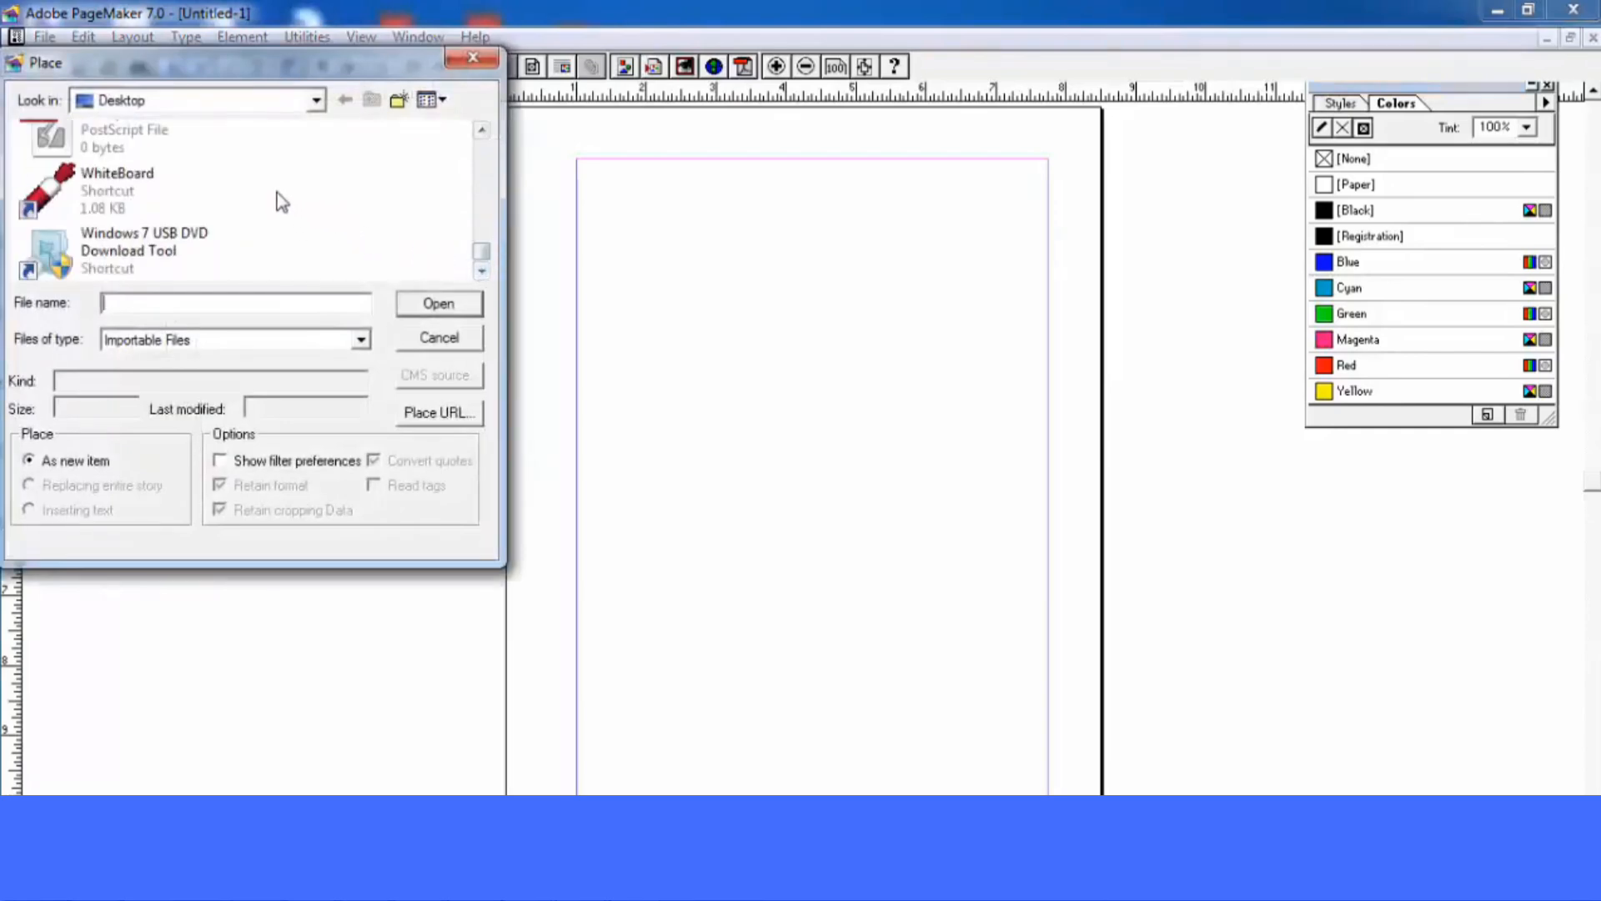
click(215, 101)
click(154, 276)
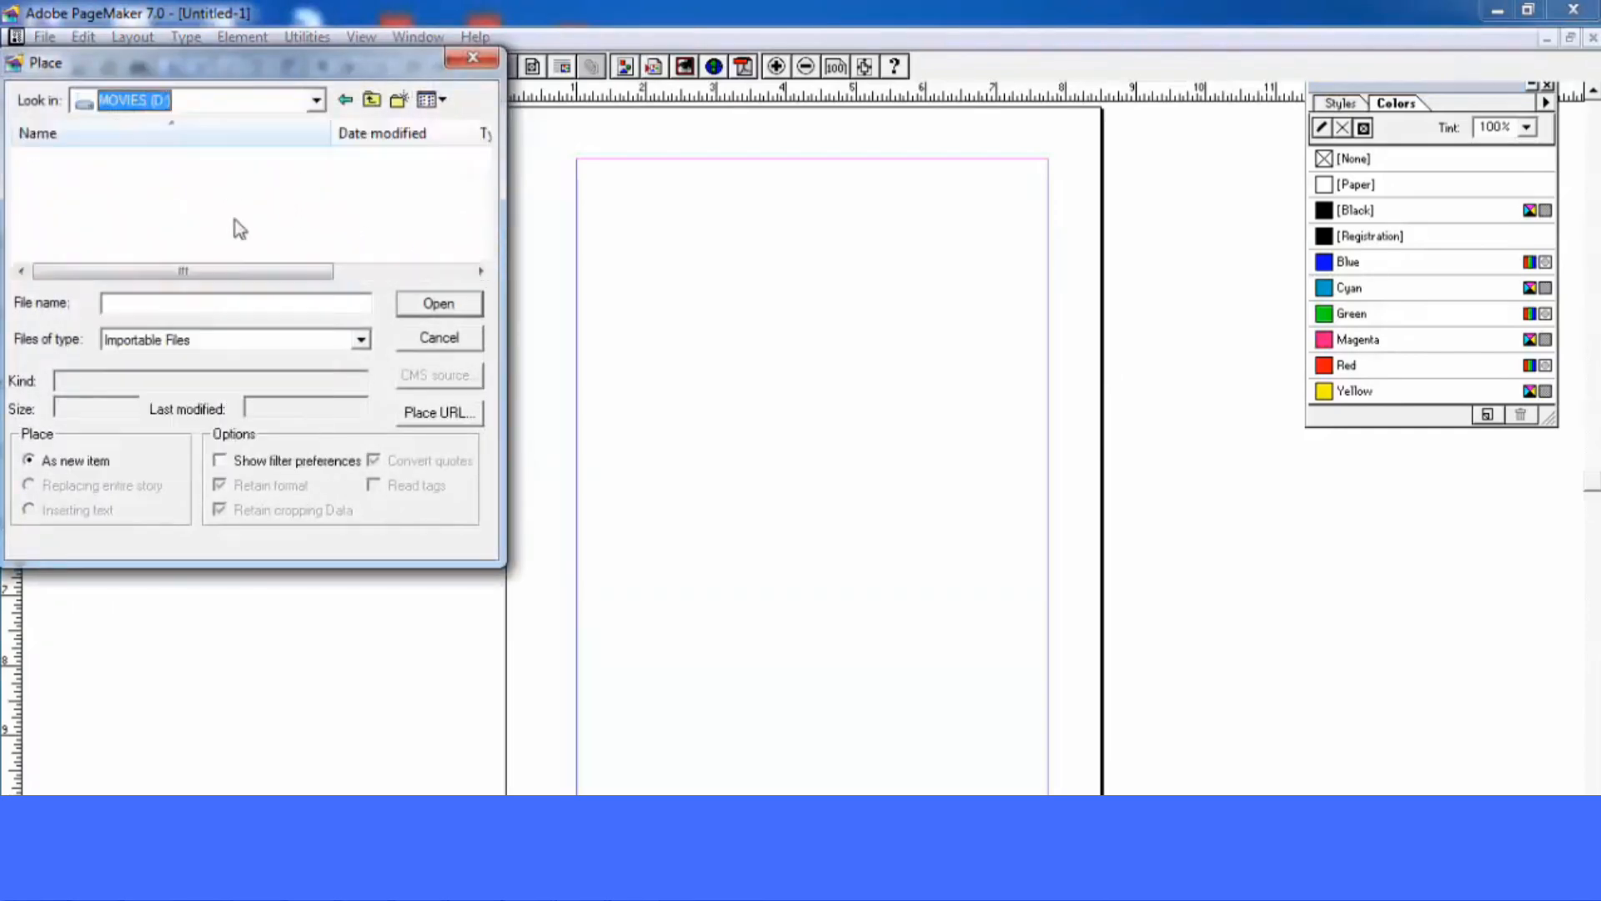
drag(483, 164, 482, 238)
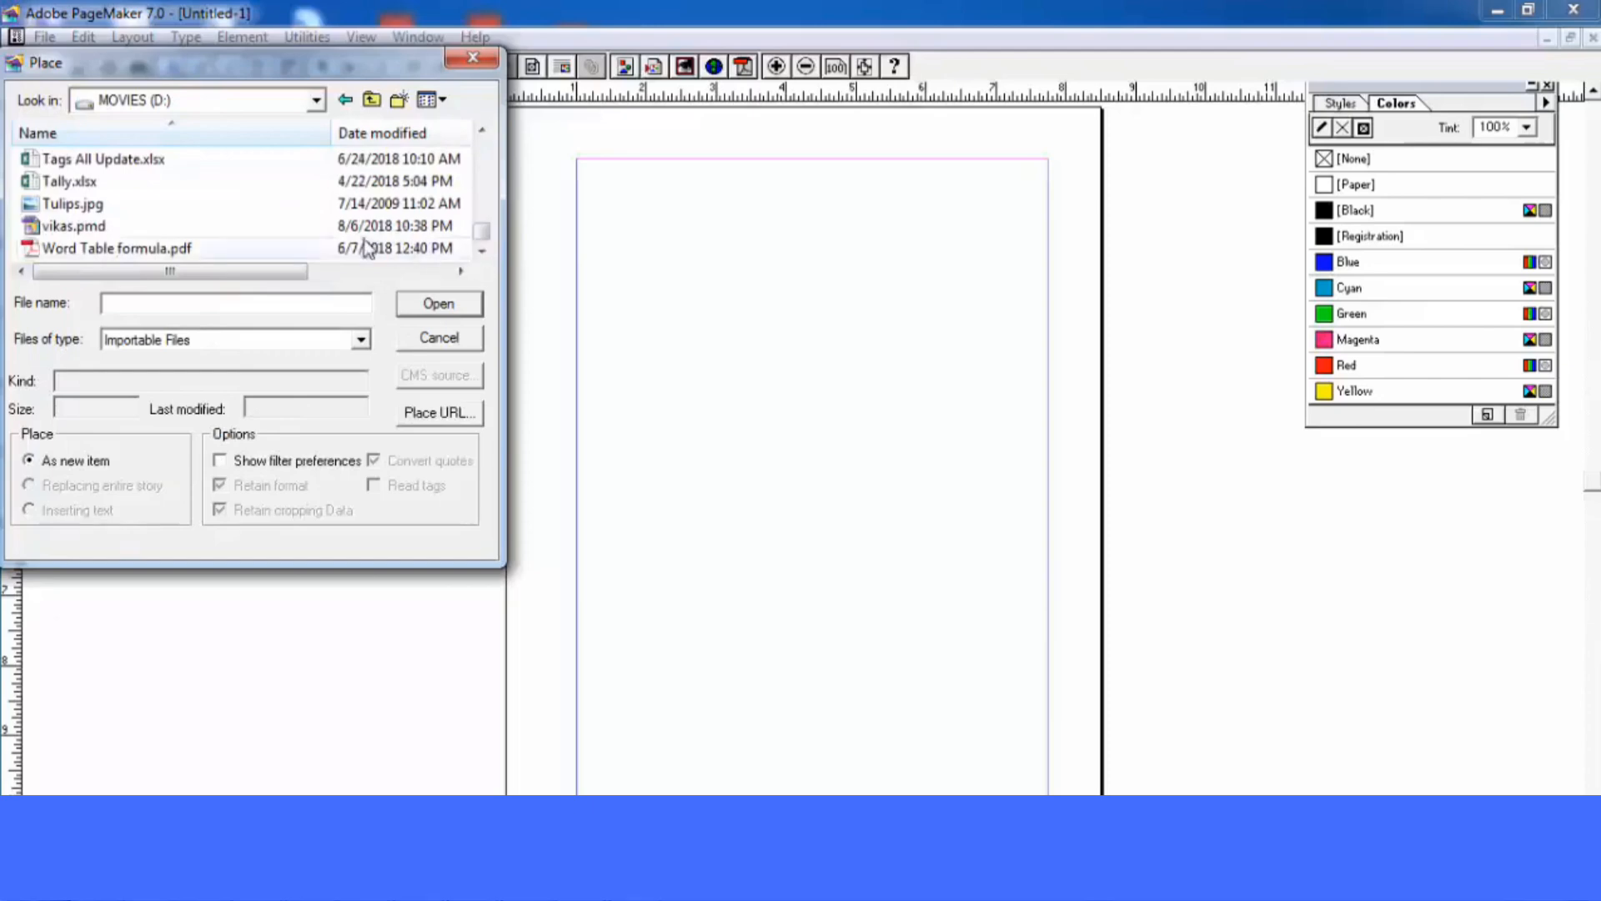
double_click(98, 210)
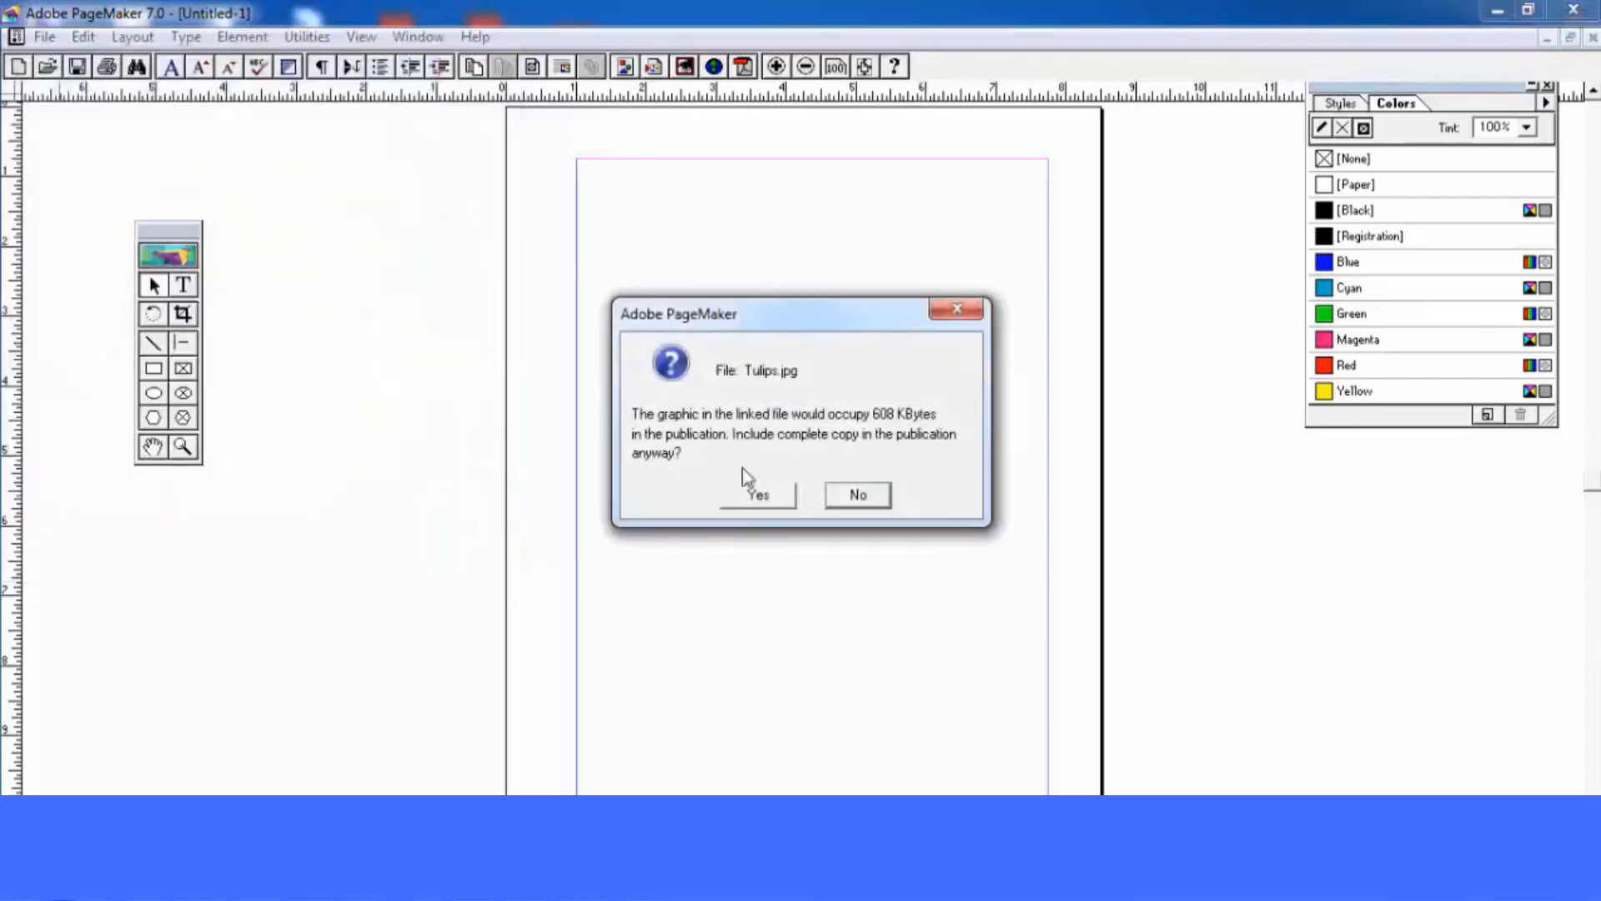
click(757, 495)
drag(846, 476, 850, 474)
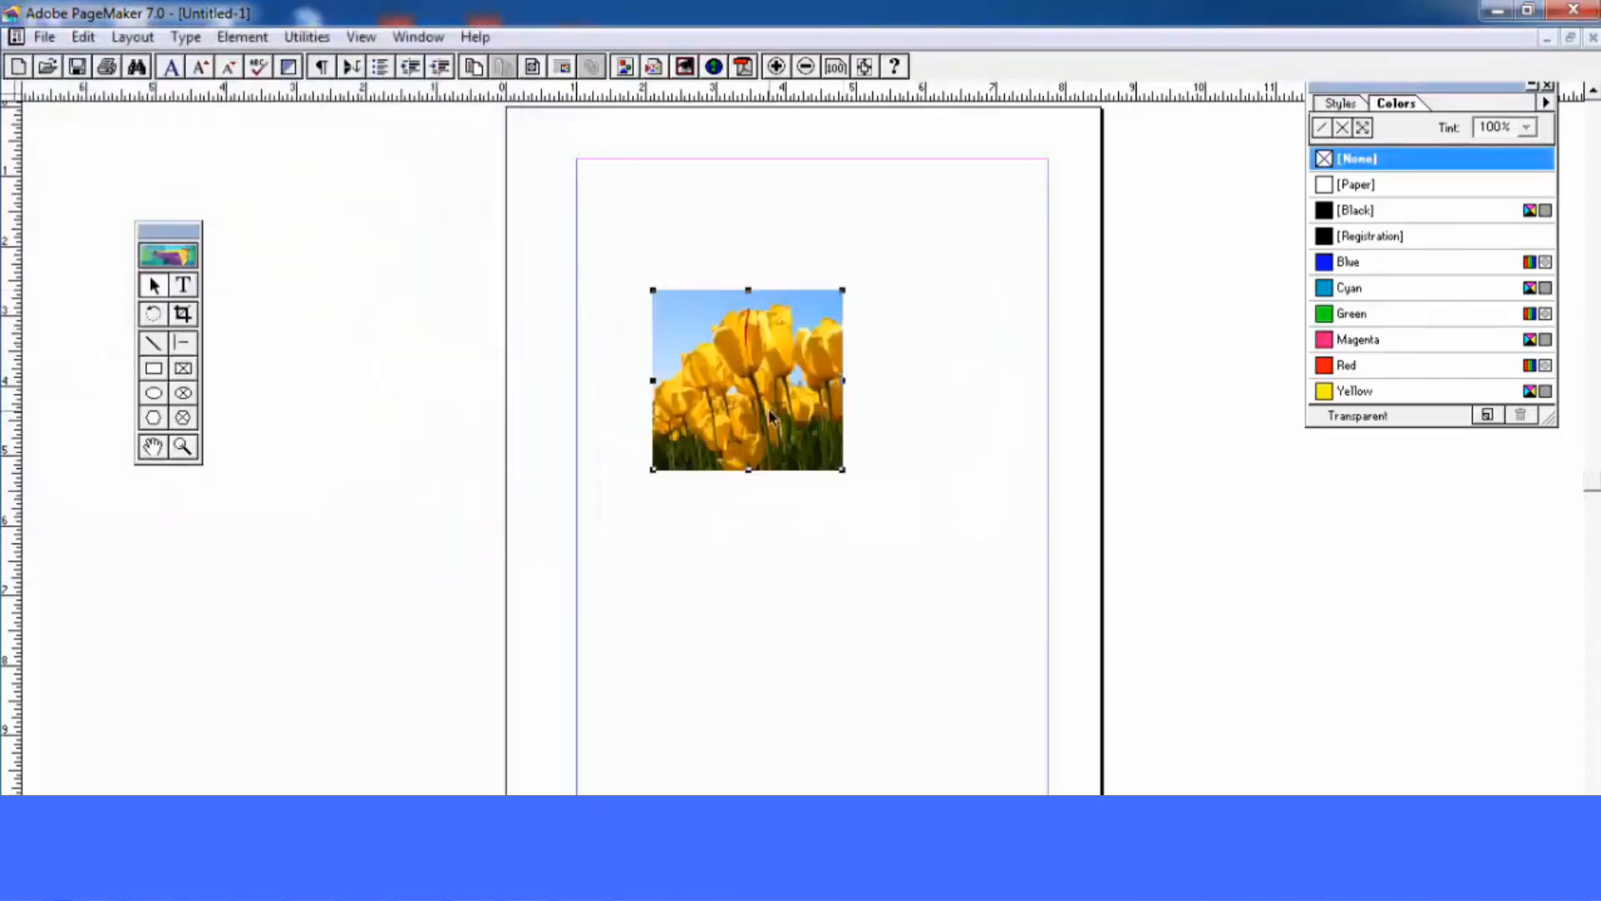
drag(773, 417, 785, 446)
Unlink Tulips.jpg in the Links Manager, close the manager and select the placed image on the page
click(45, 37)
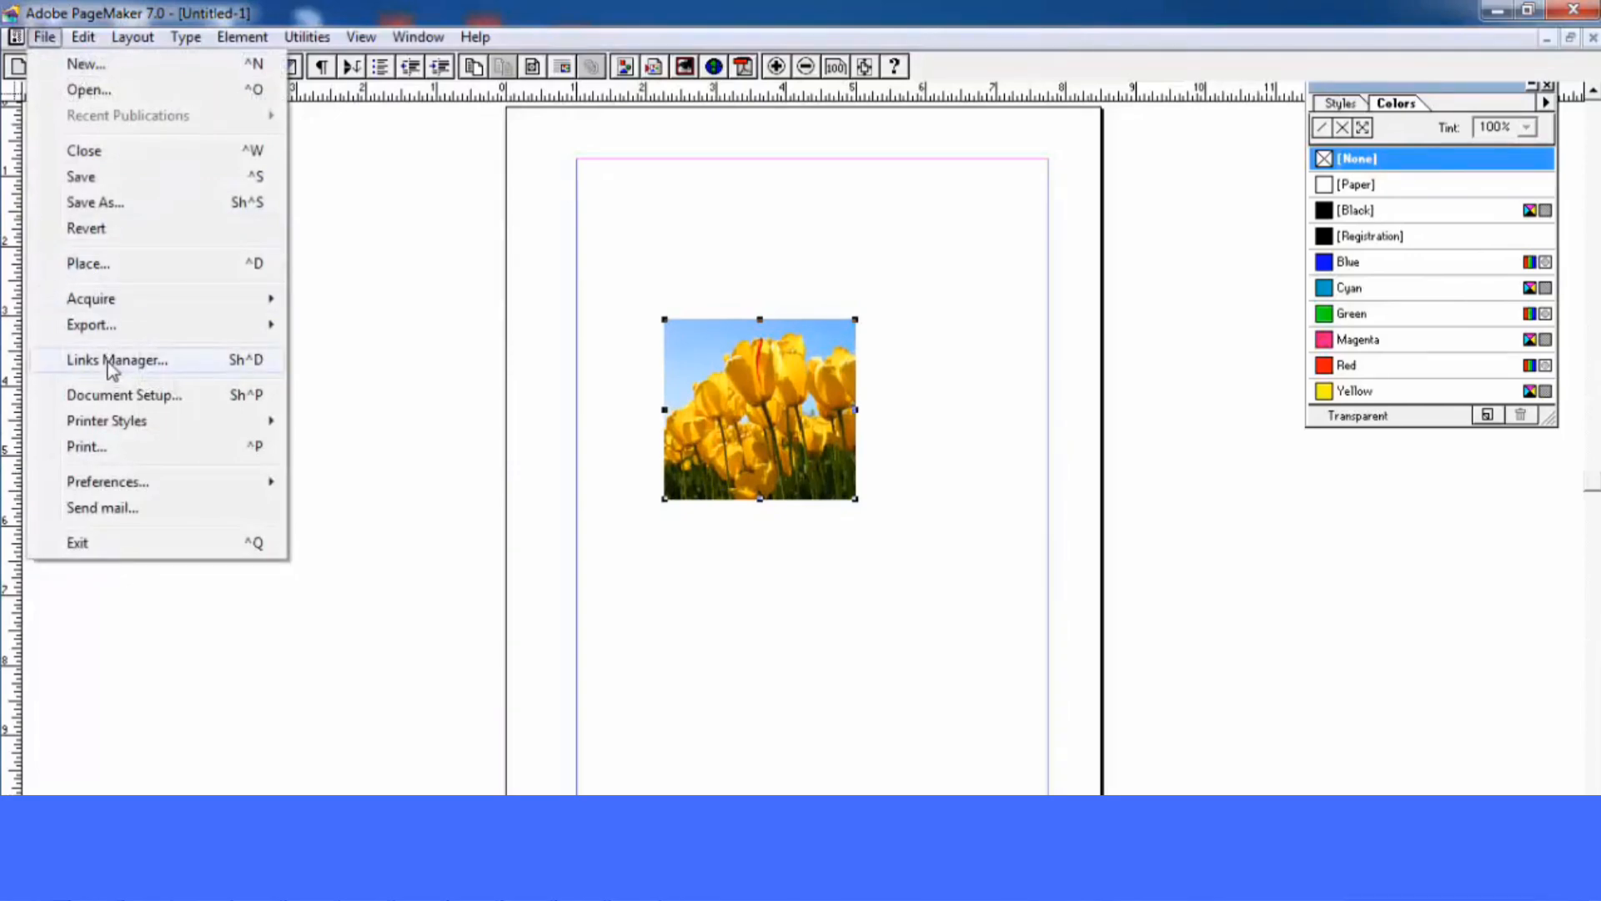
click(113, 367)
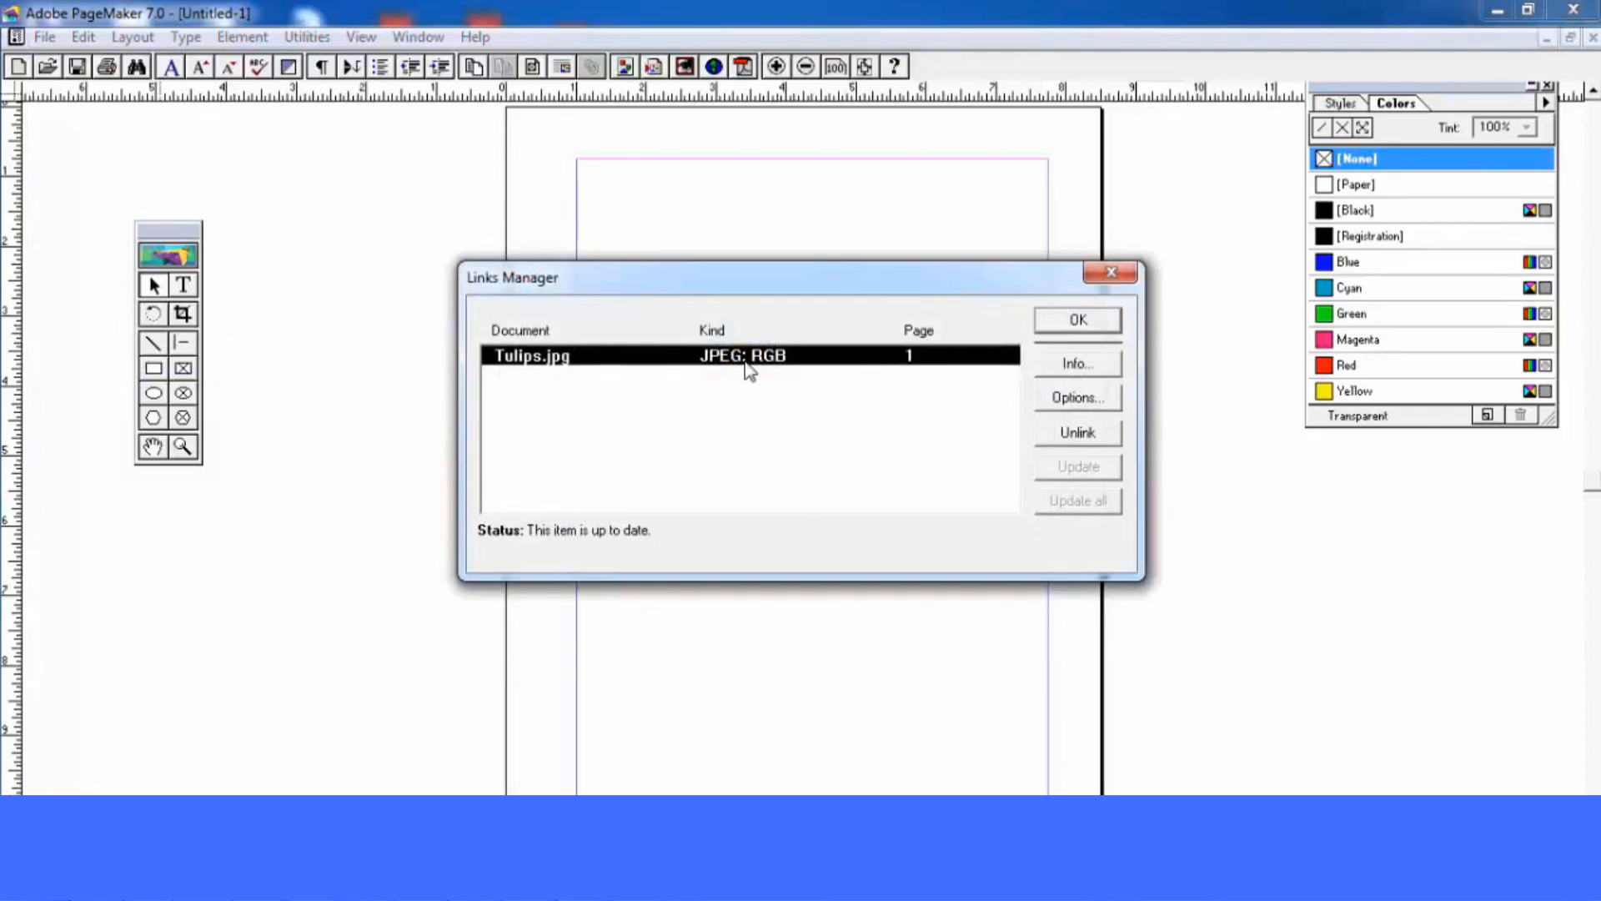
drag(829, 285, 1068, 496)
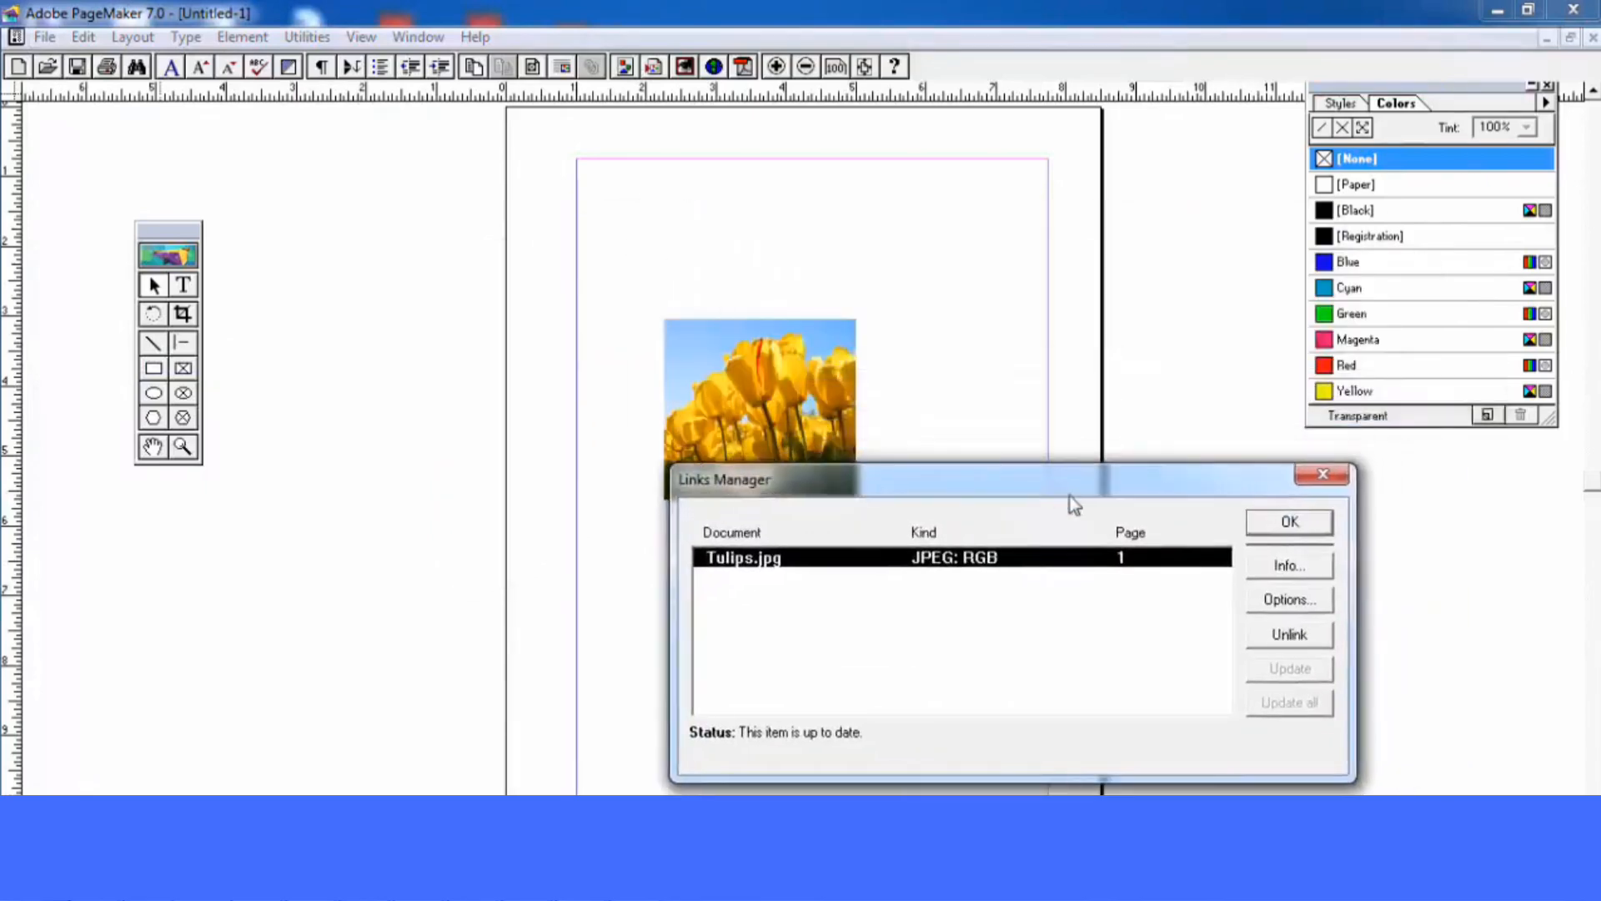
click(1290, 639)
click(1313, 477)
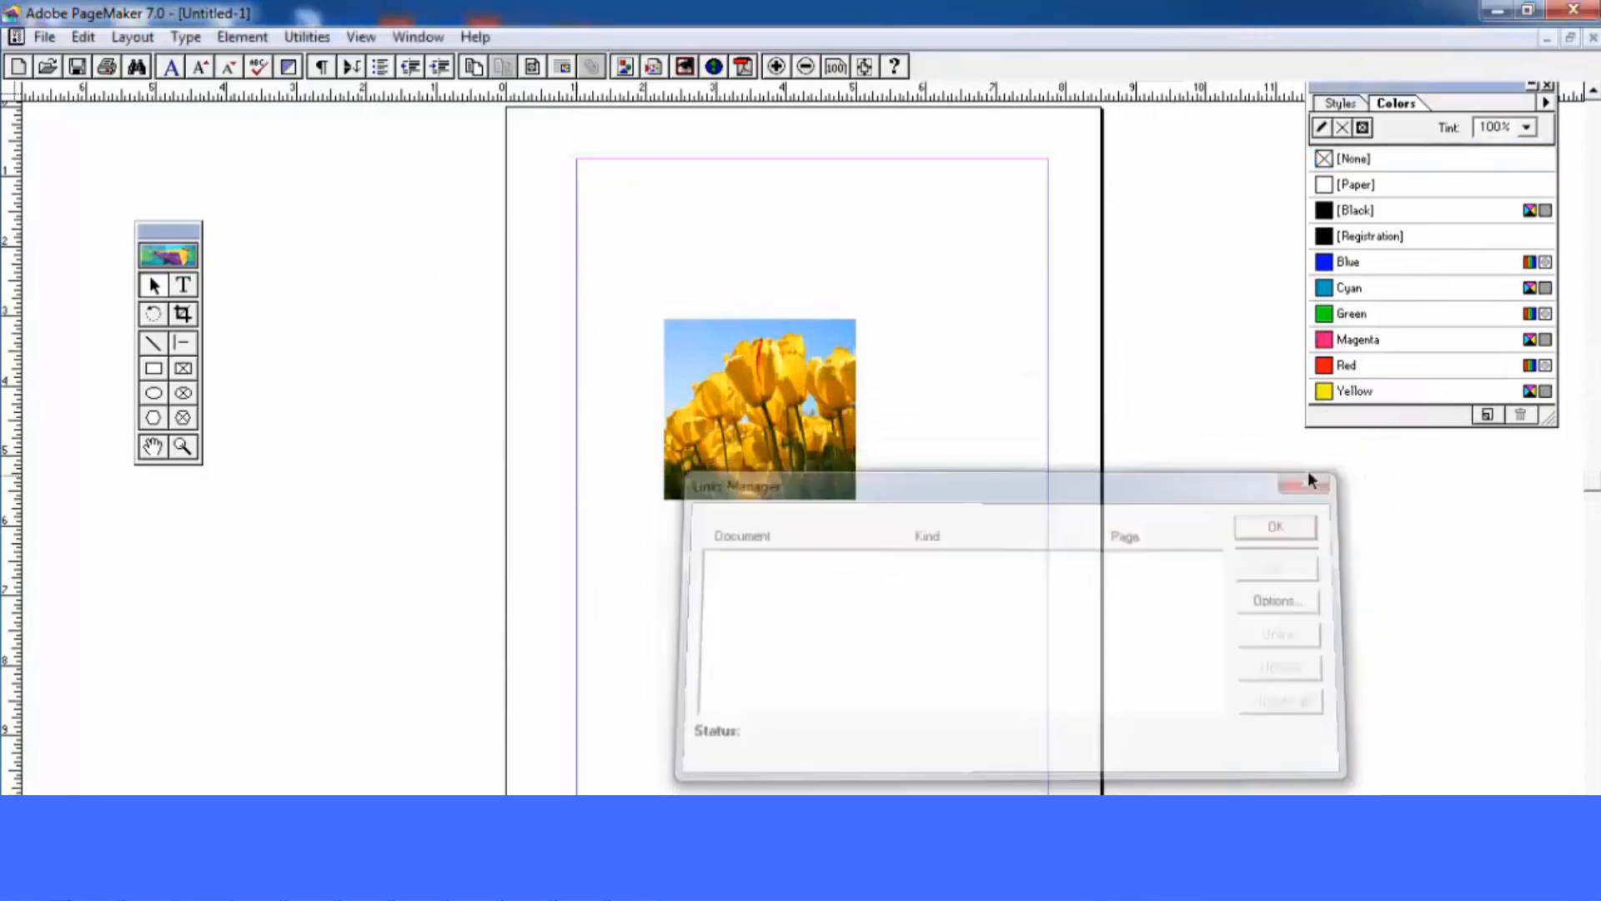
click(809, 402)
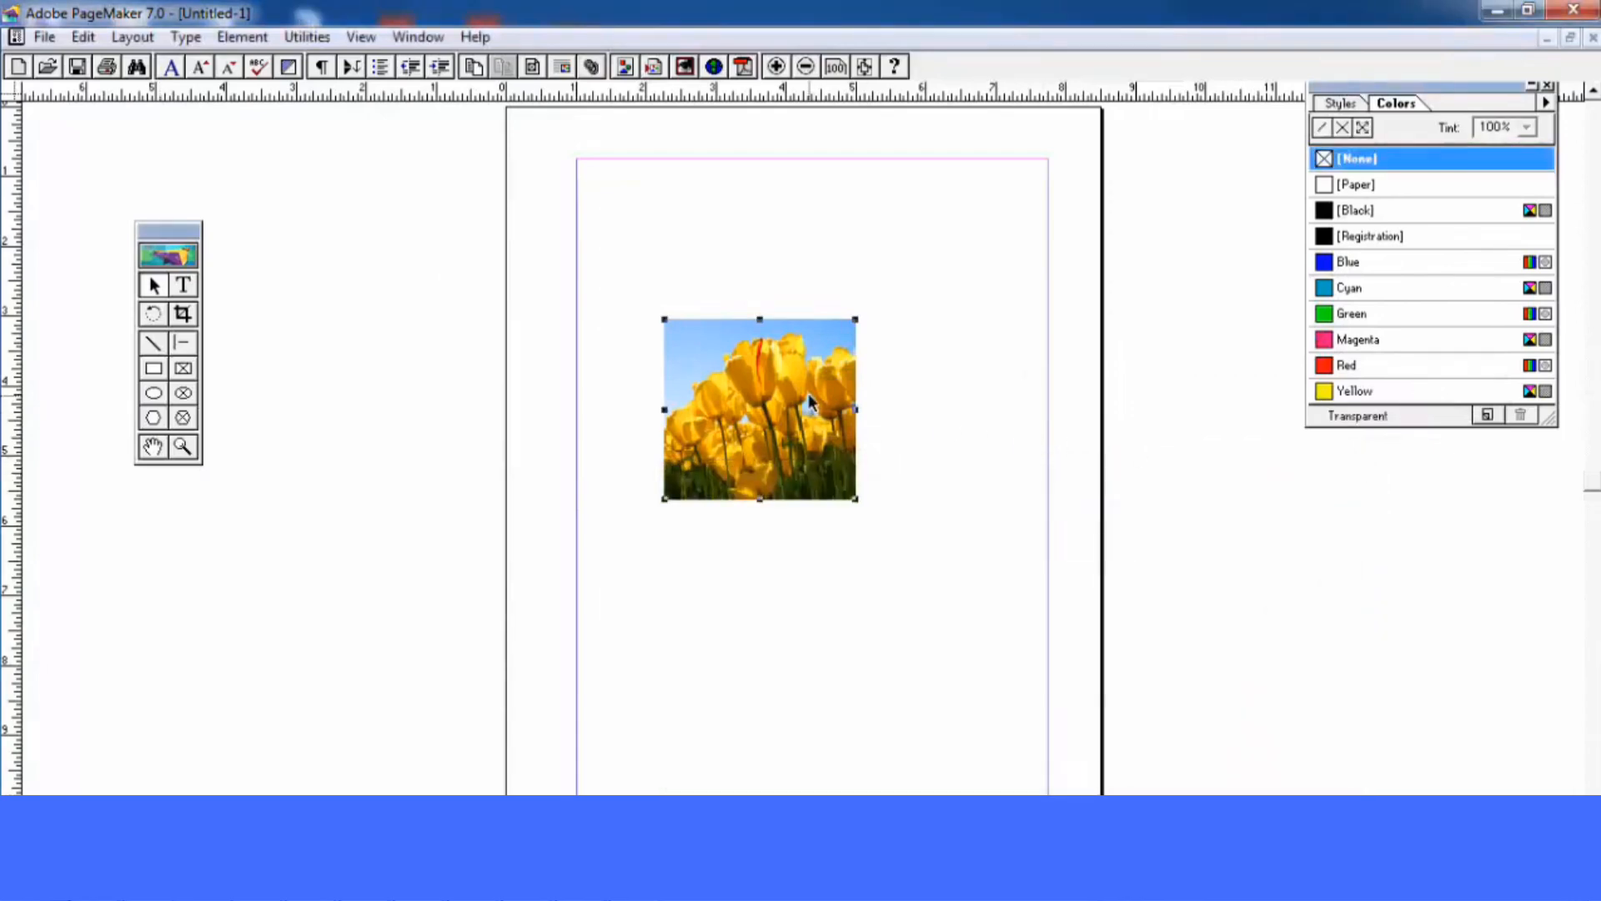
Delete the placed tulips image and set the publication's page to A4 size in wide orientation
key(Delete)
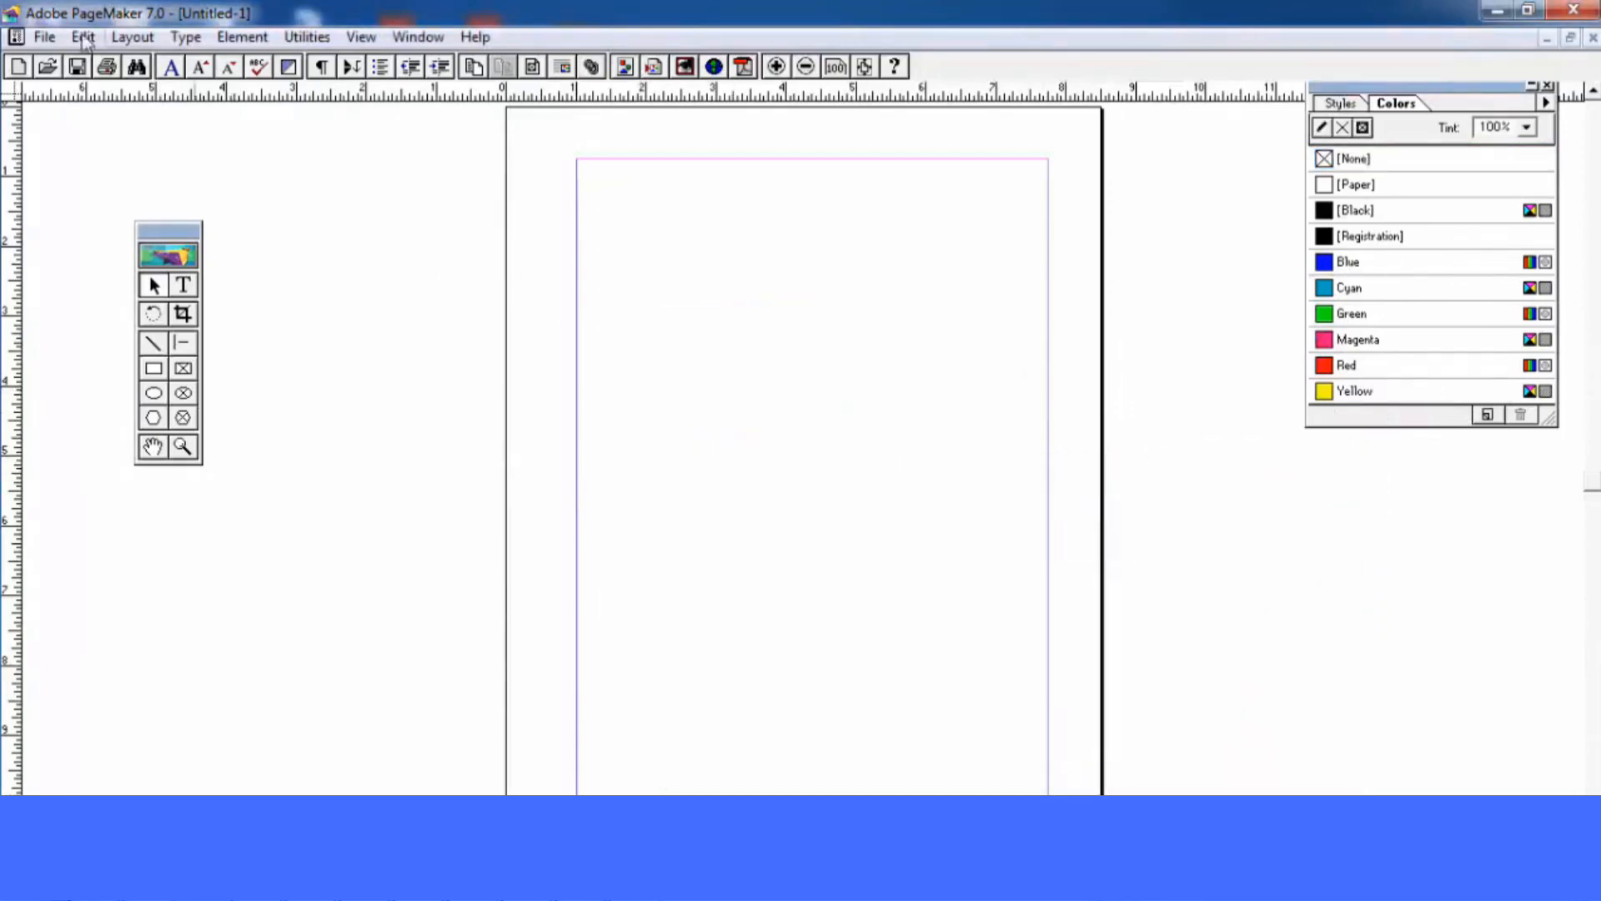
click(43, 36)
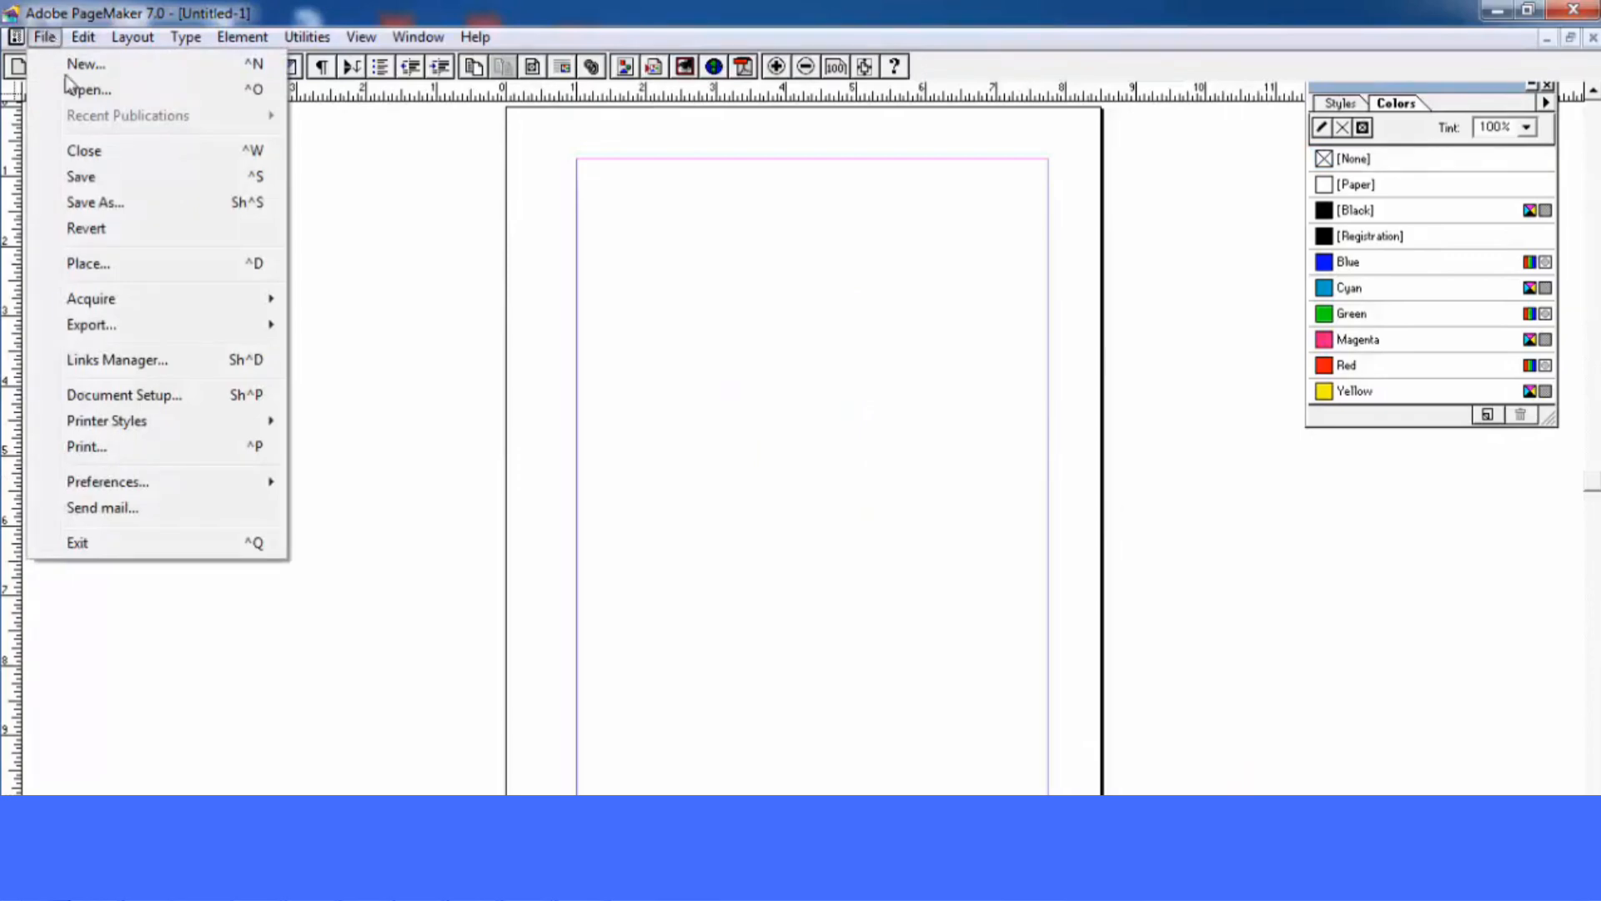
click(177, 399)
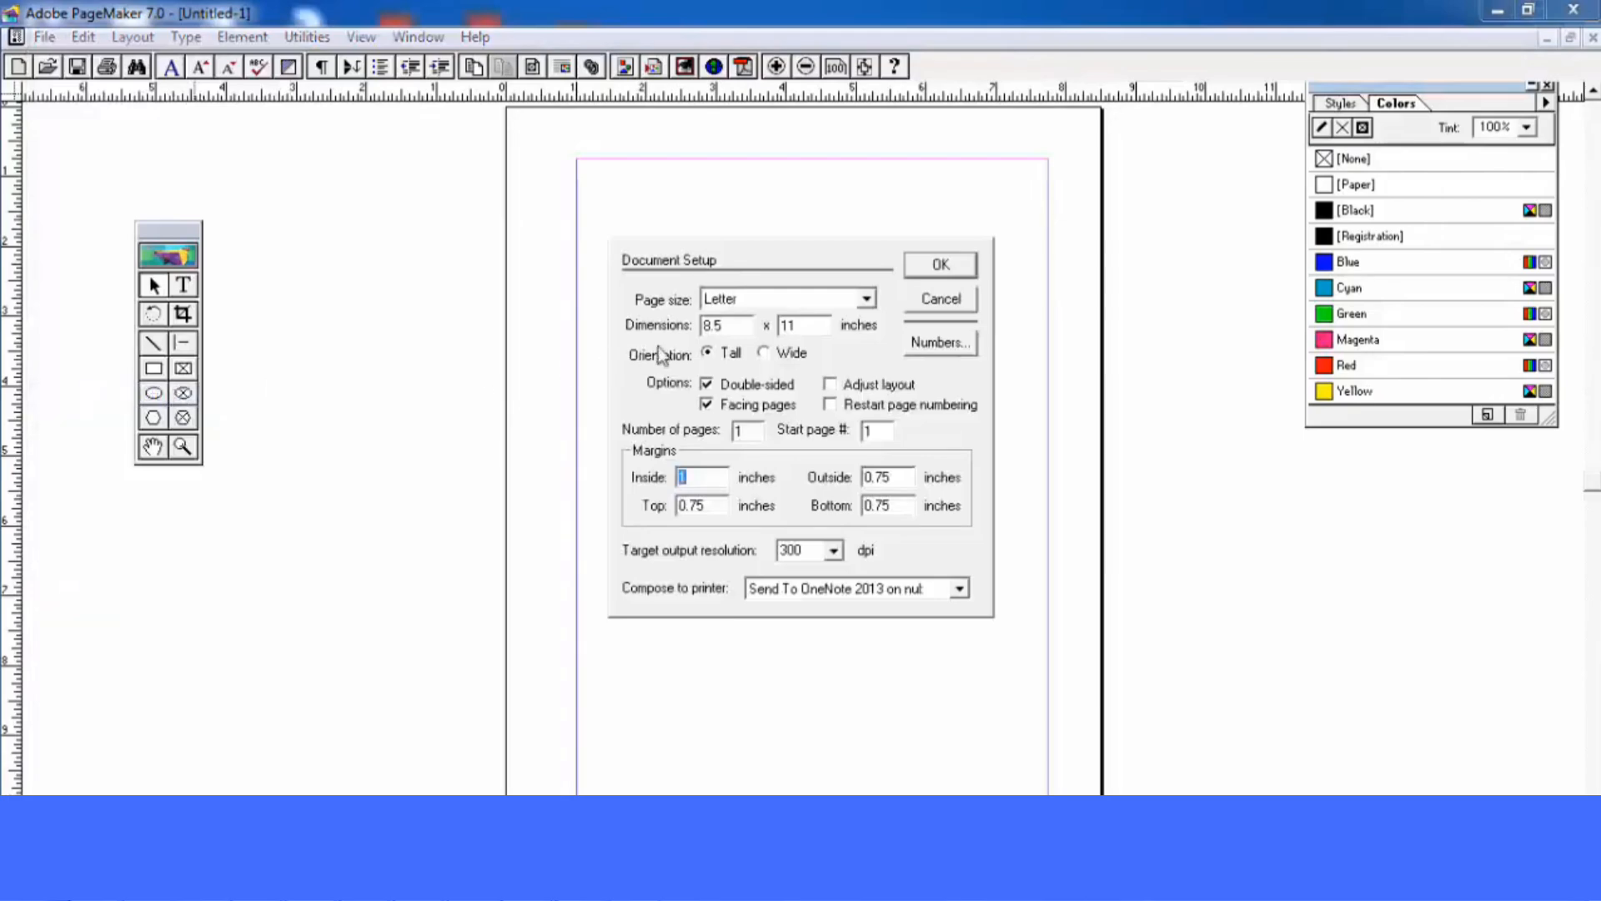
click(819, 297)
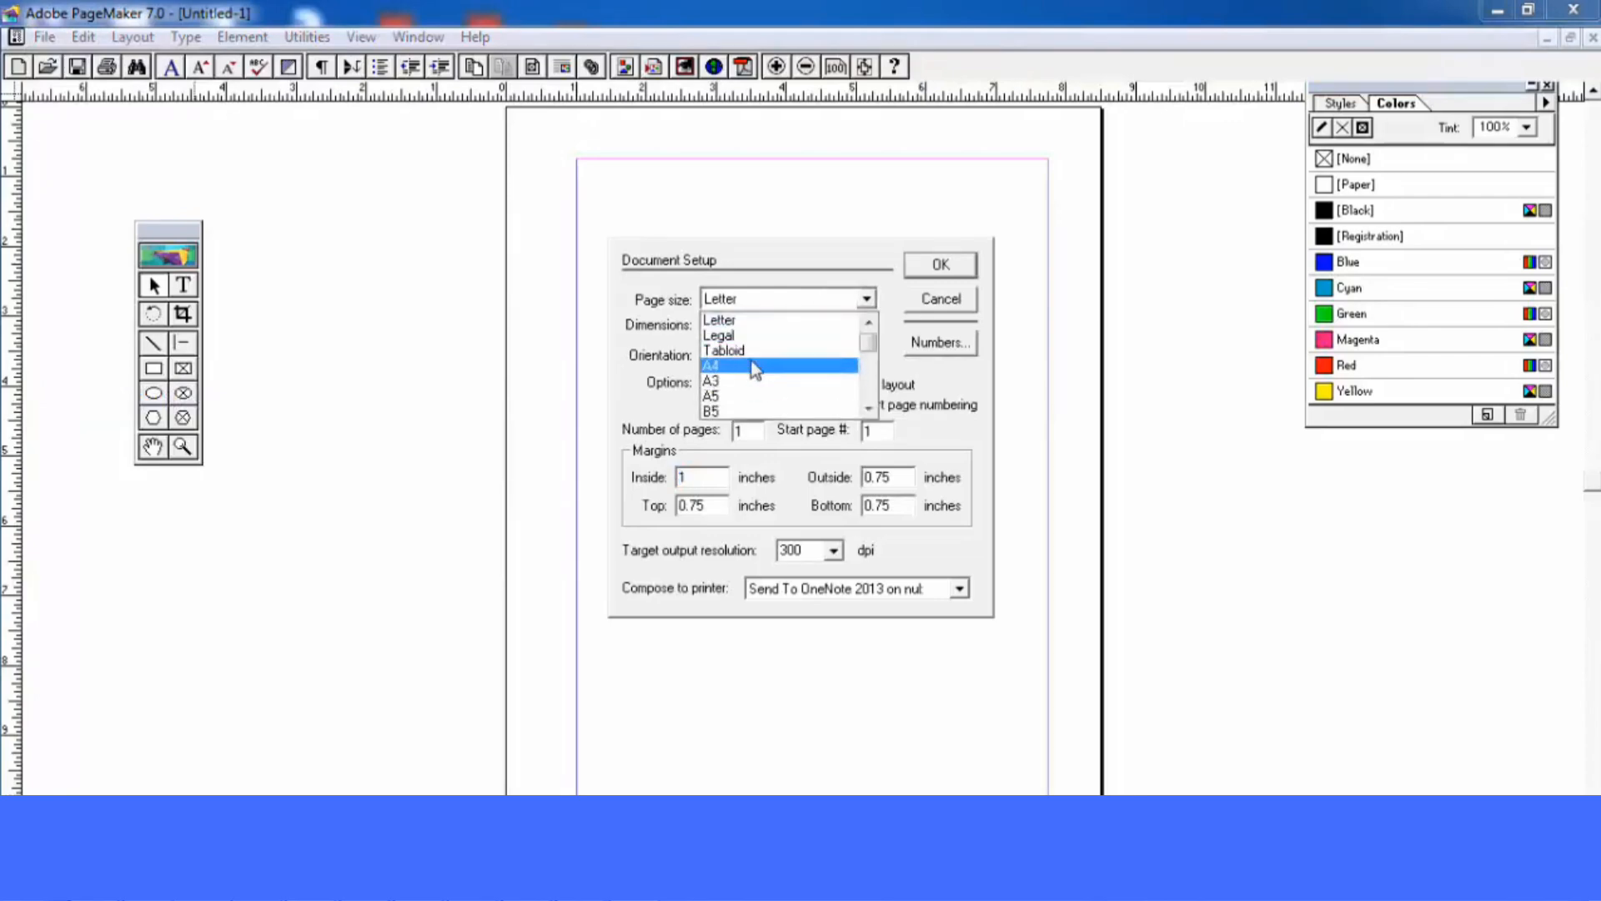
click(738, 366)
click(928, 269)
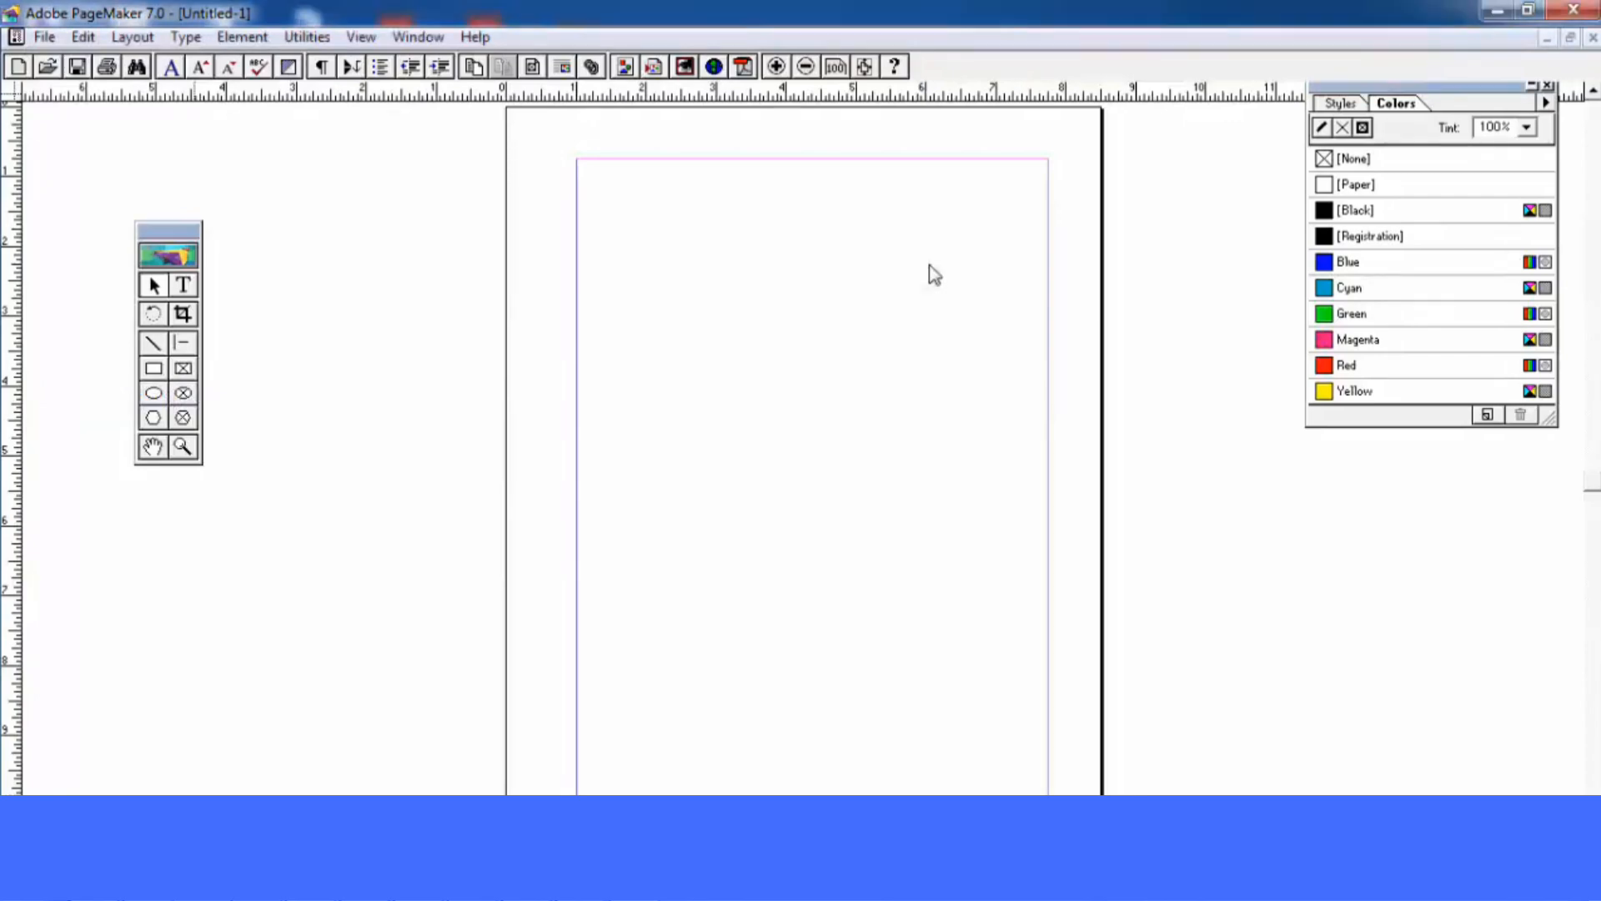
Define a new printer style and name it with the person's first name
click(47, 39)
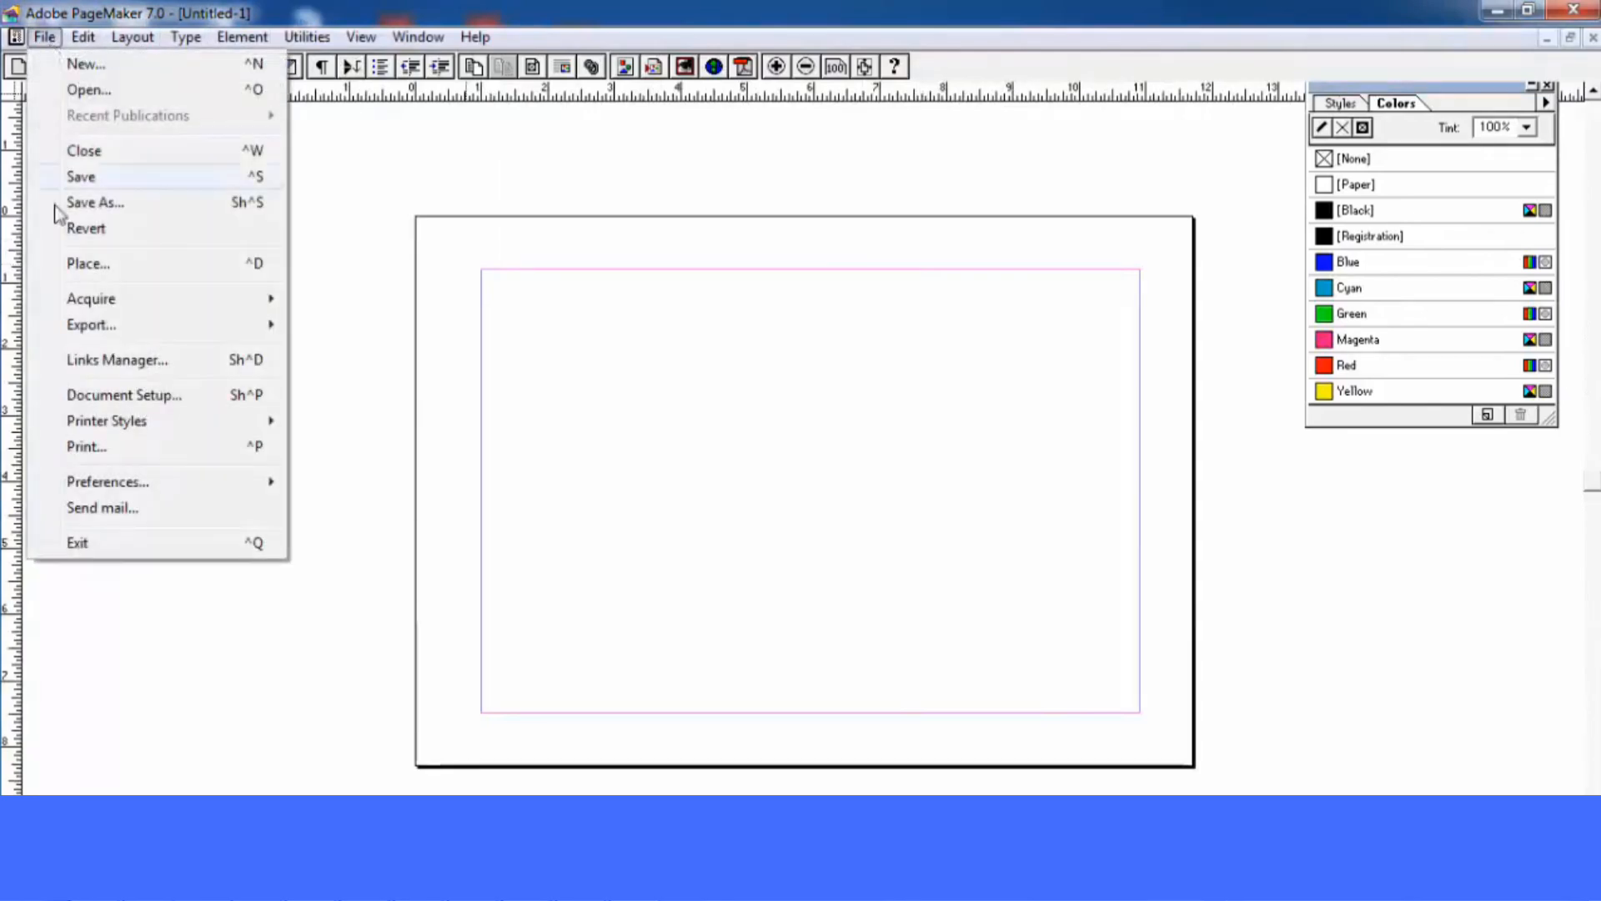
mouse_move(133, 430)
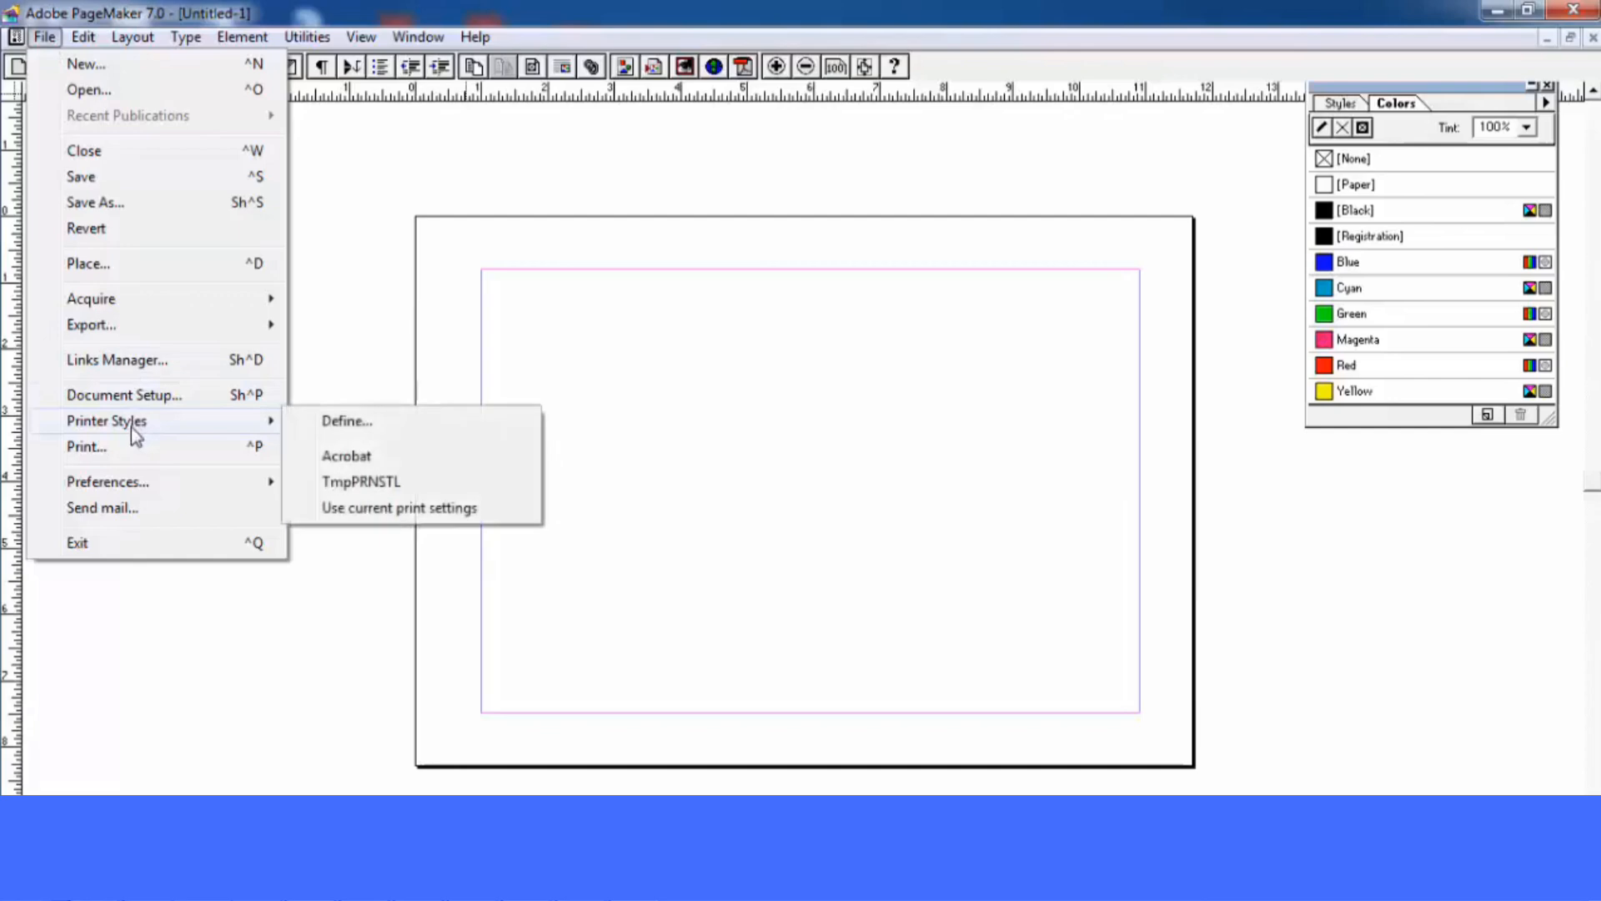
click(357, 426)
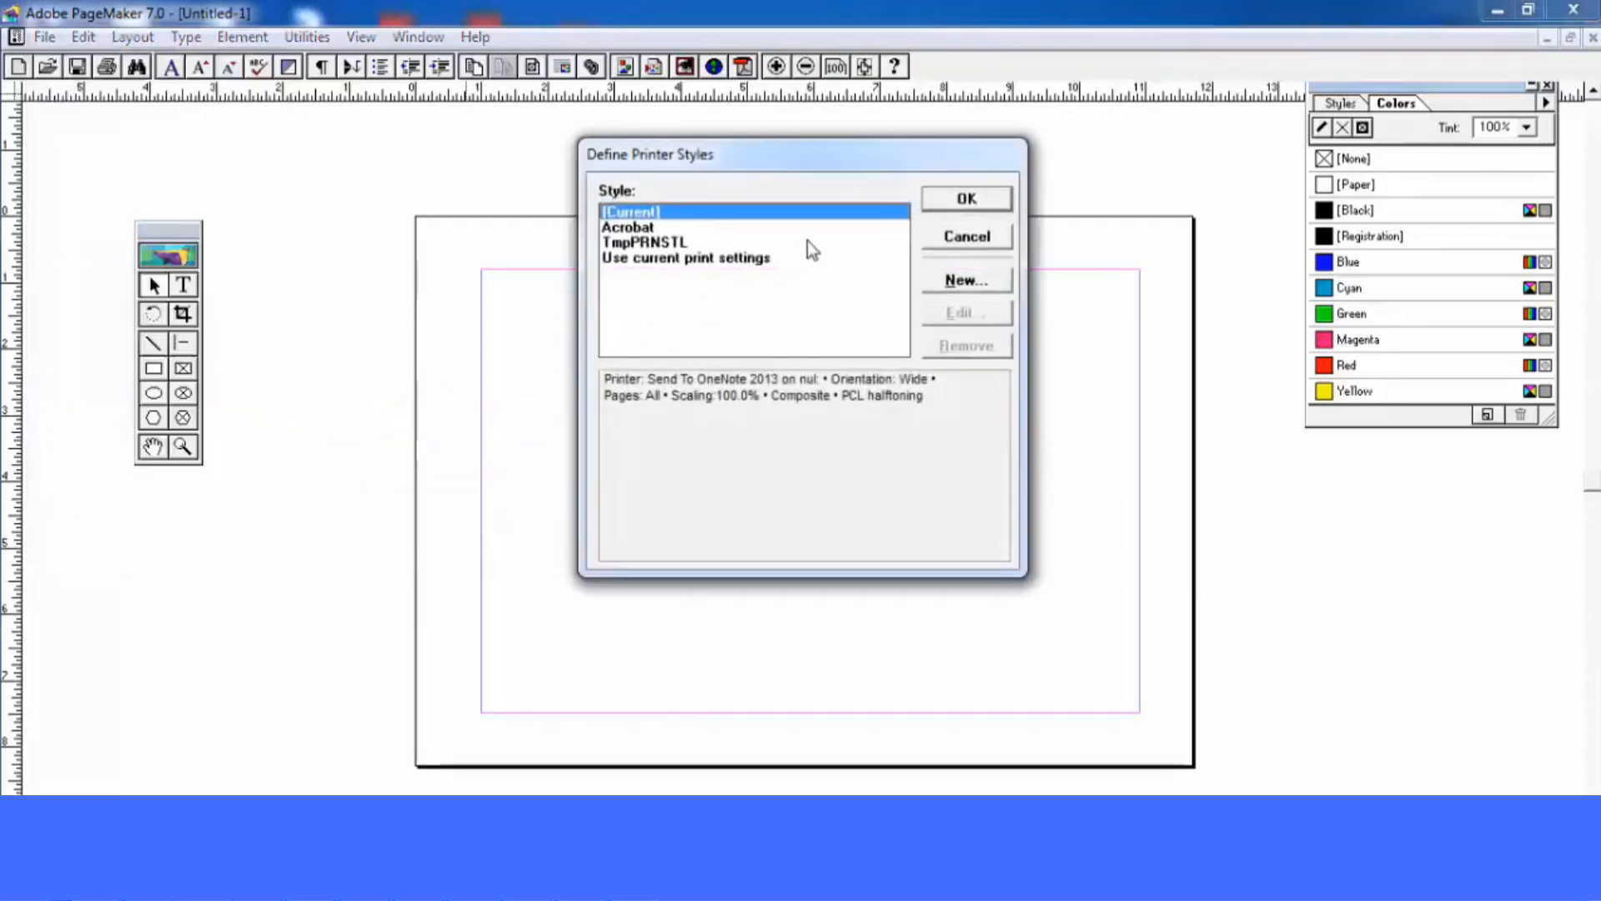
click(976, 286)
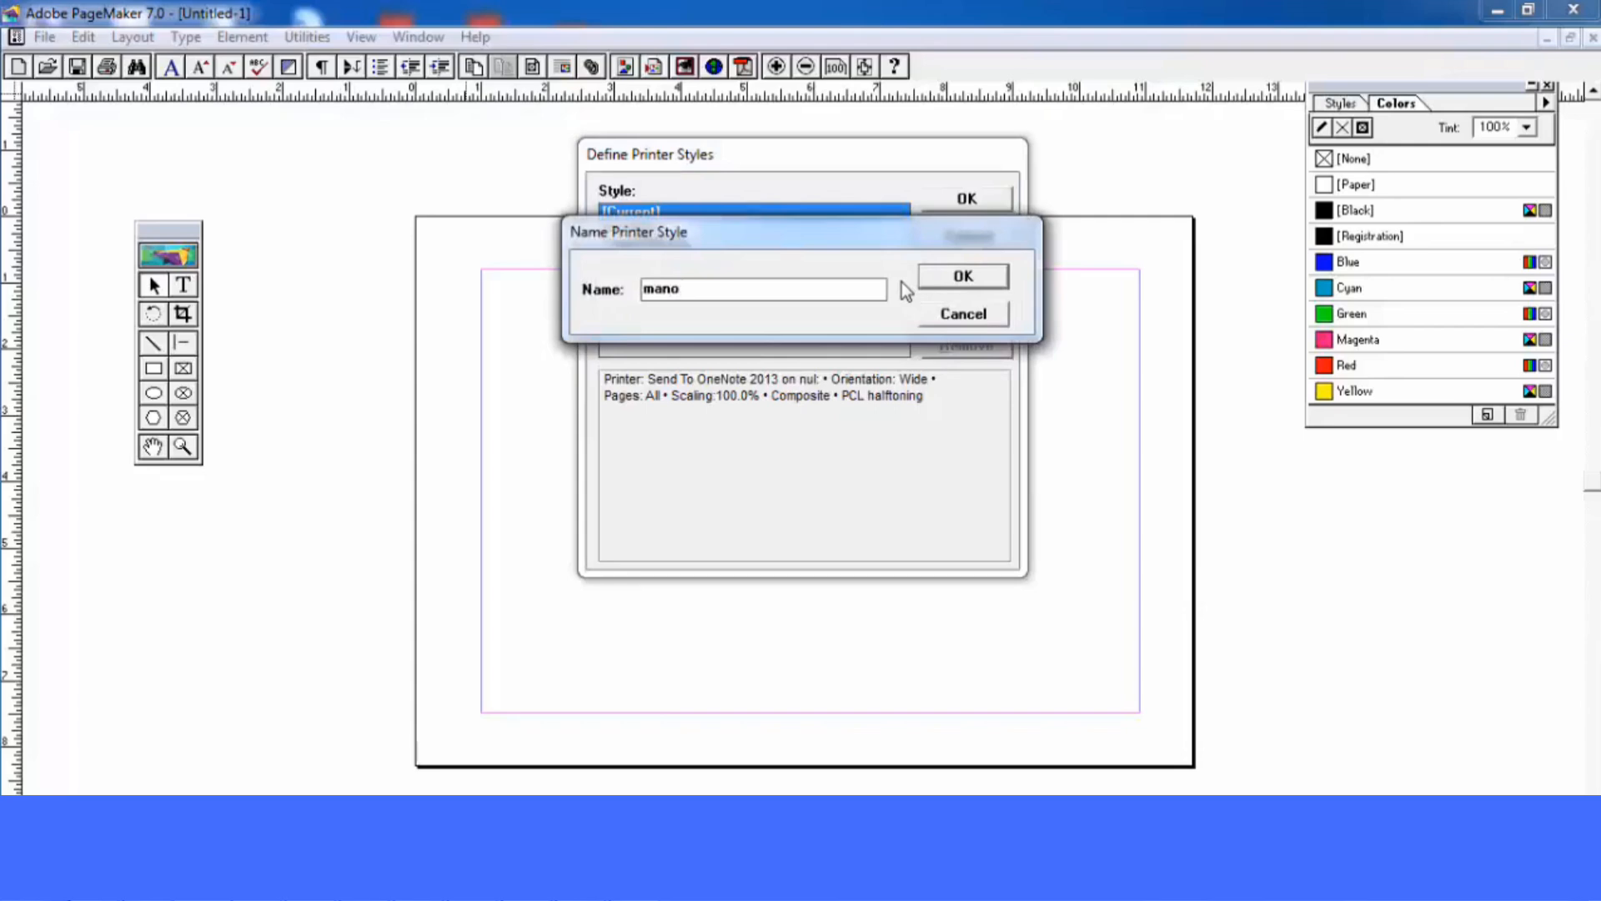
click(963, 276)
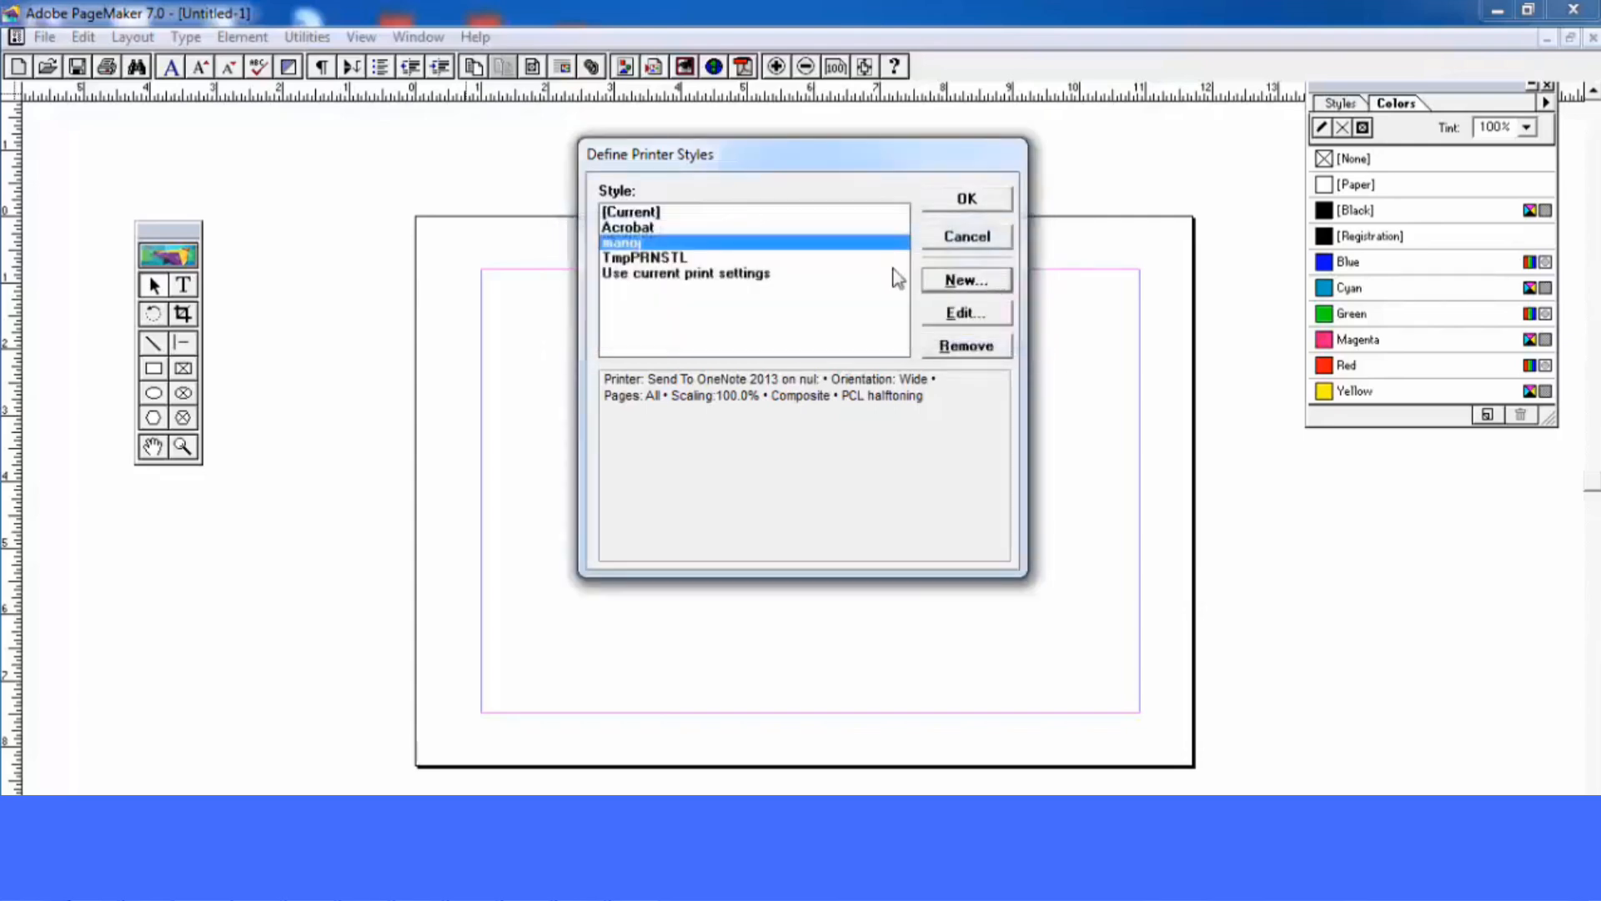
Set the new printer style to 5 copies and save the style definitions
click(992, 318)
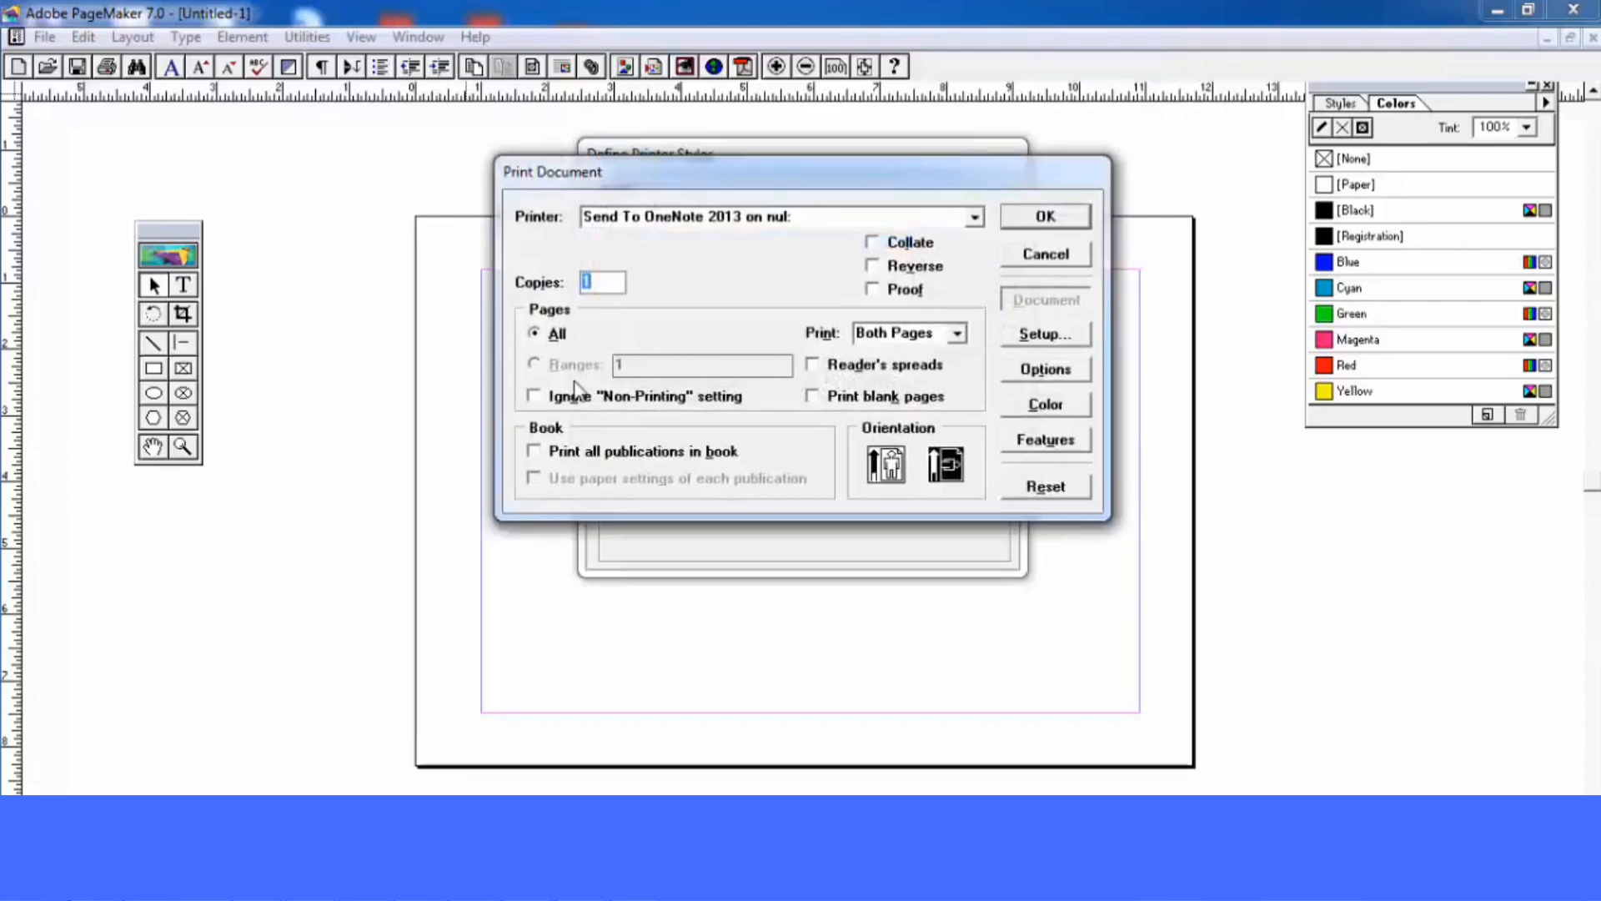
text(5)
click(1053, 217)
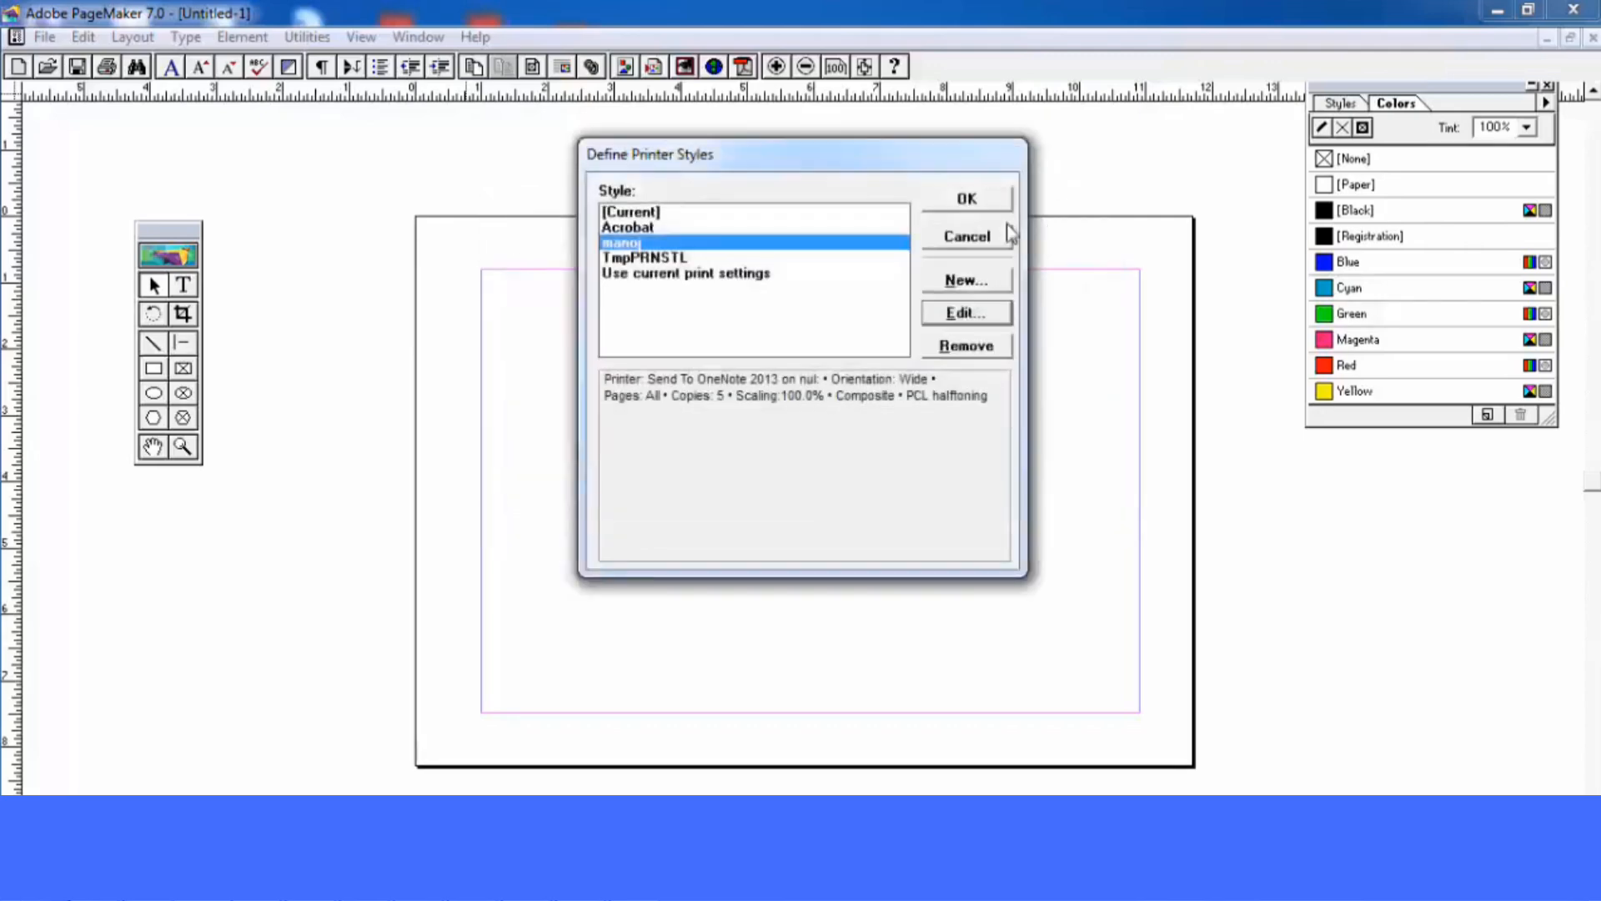
click(941, 200)
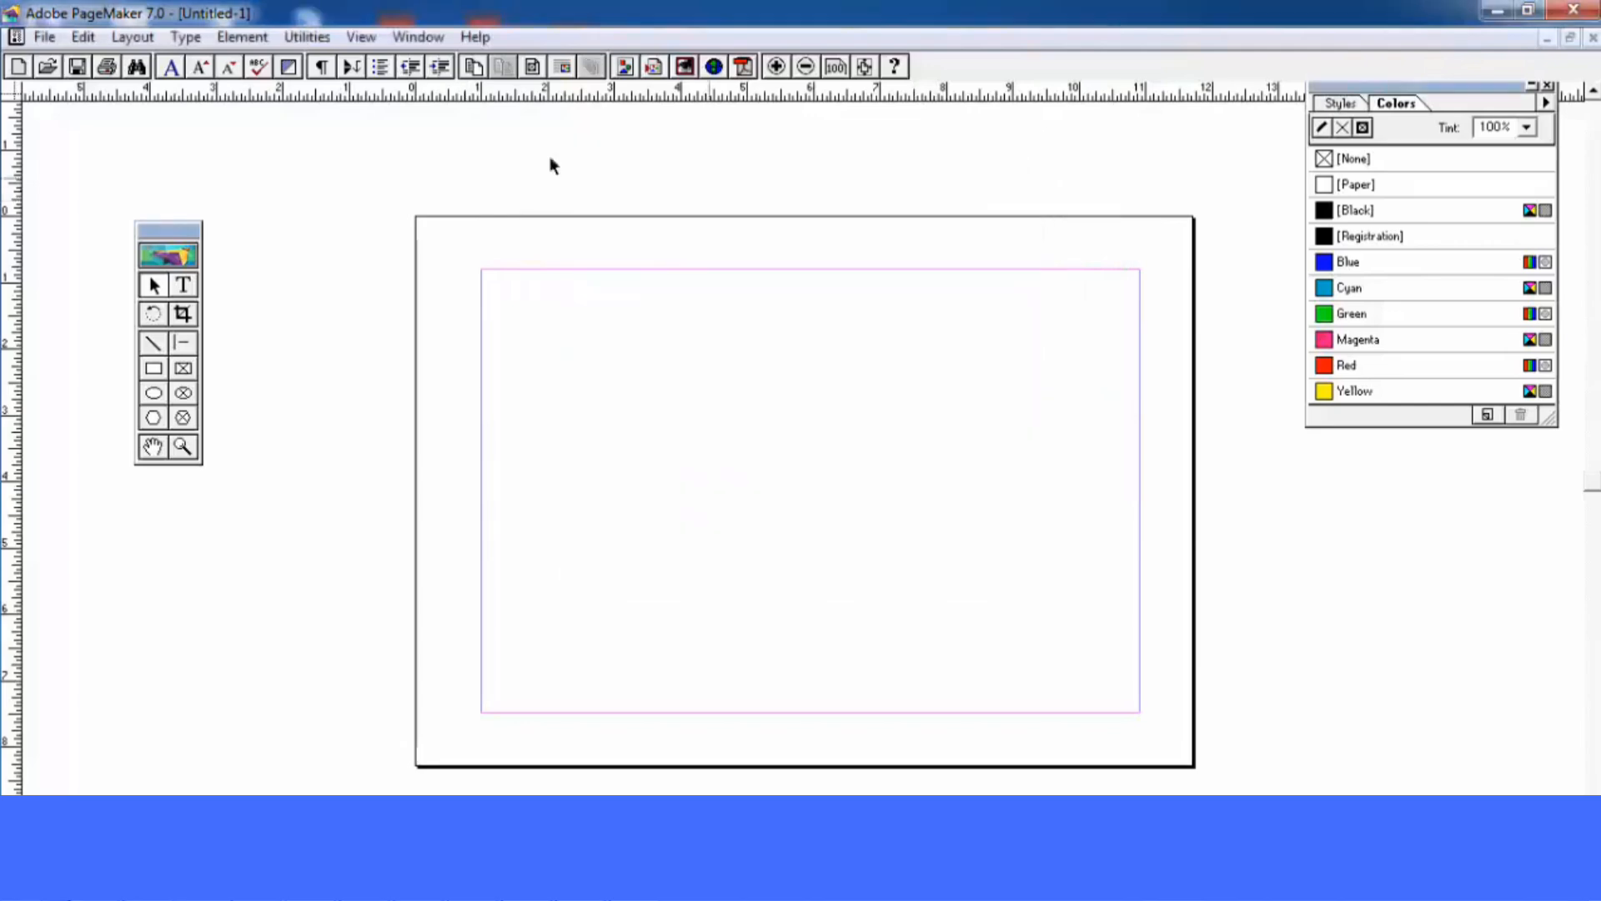
Review the printers available for printing the publication and cancel without printing
click(40, 40)
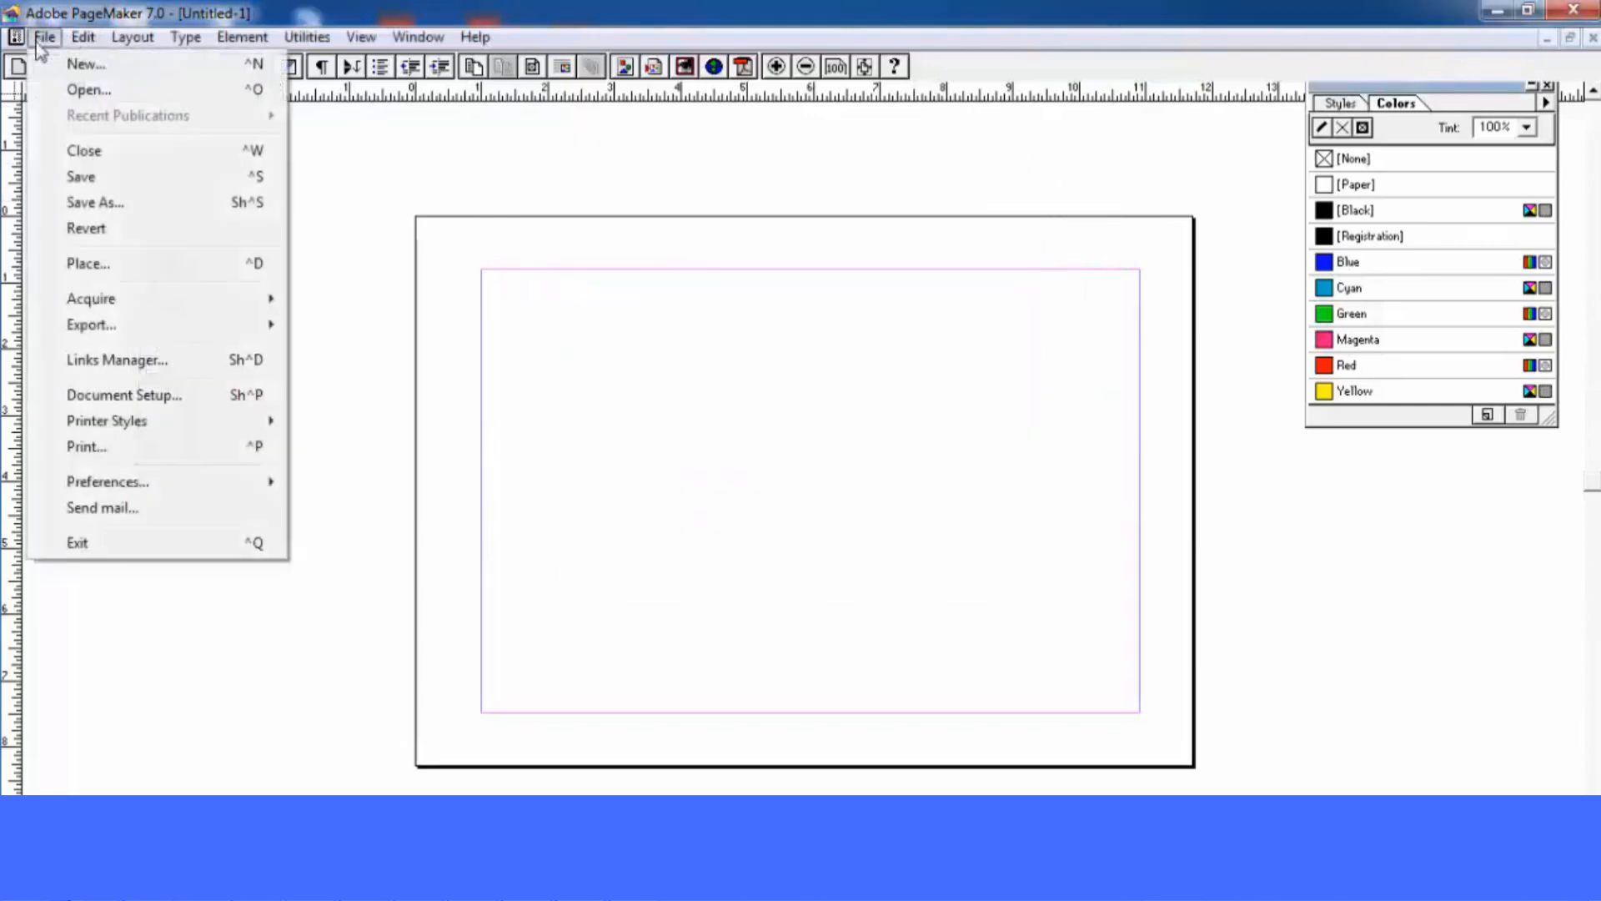
click(138, 448)
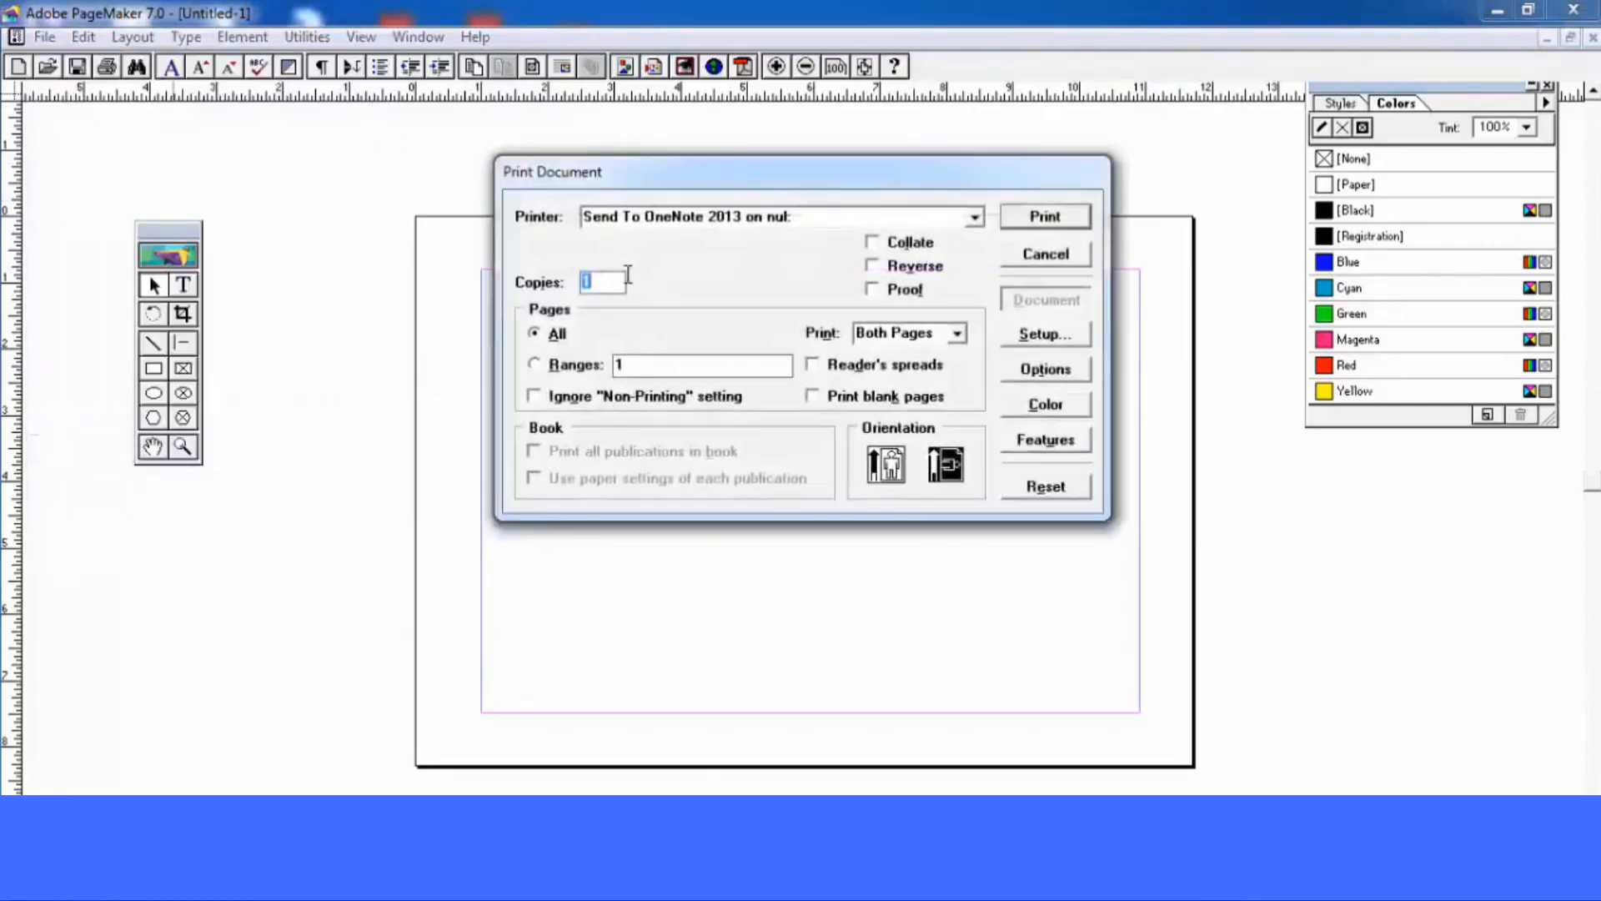
click(726, 219)
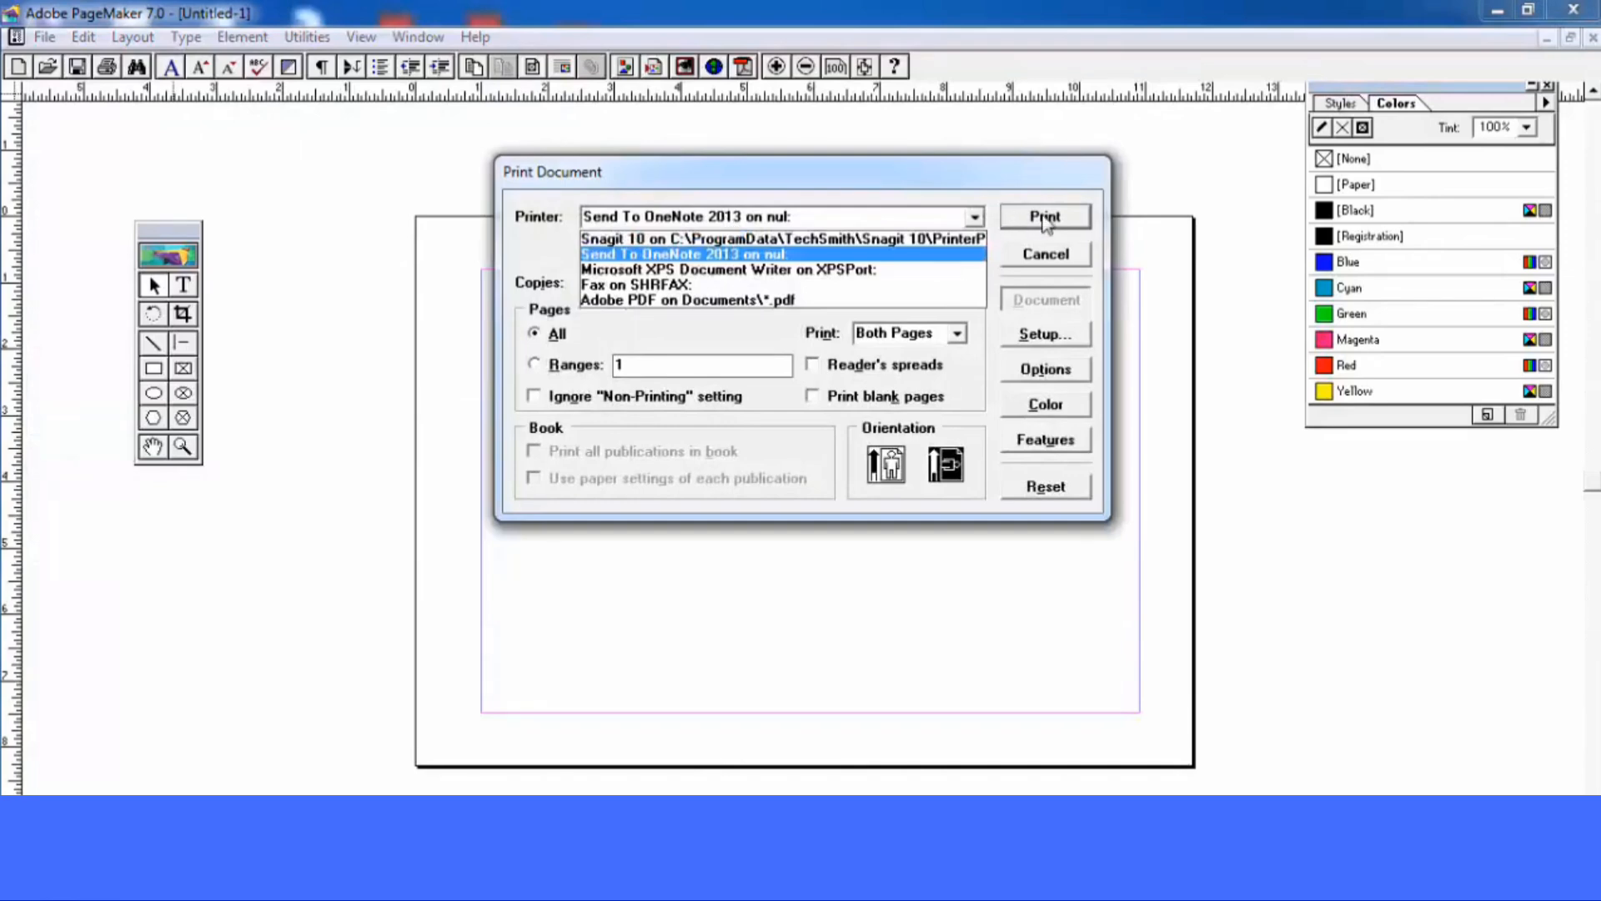
click(1051, 259)
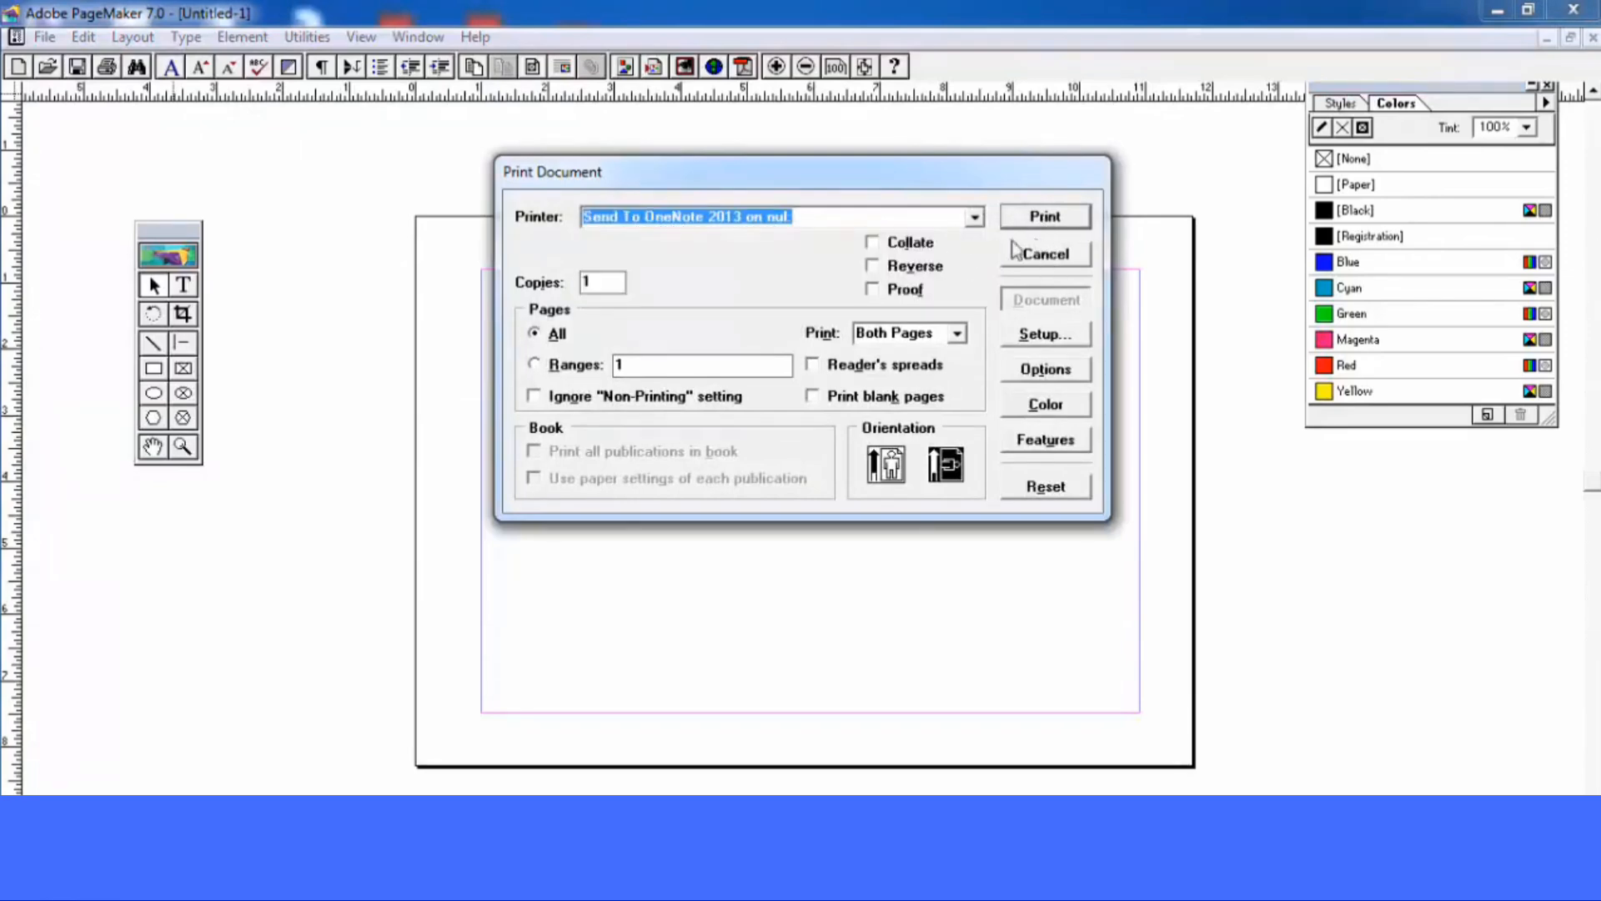
click(949, 221)
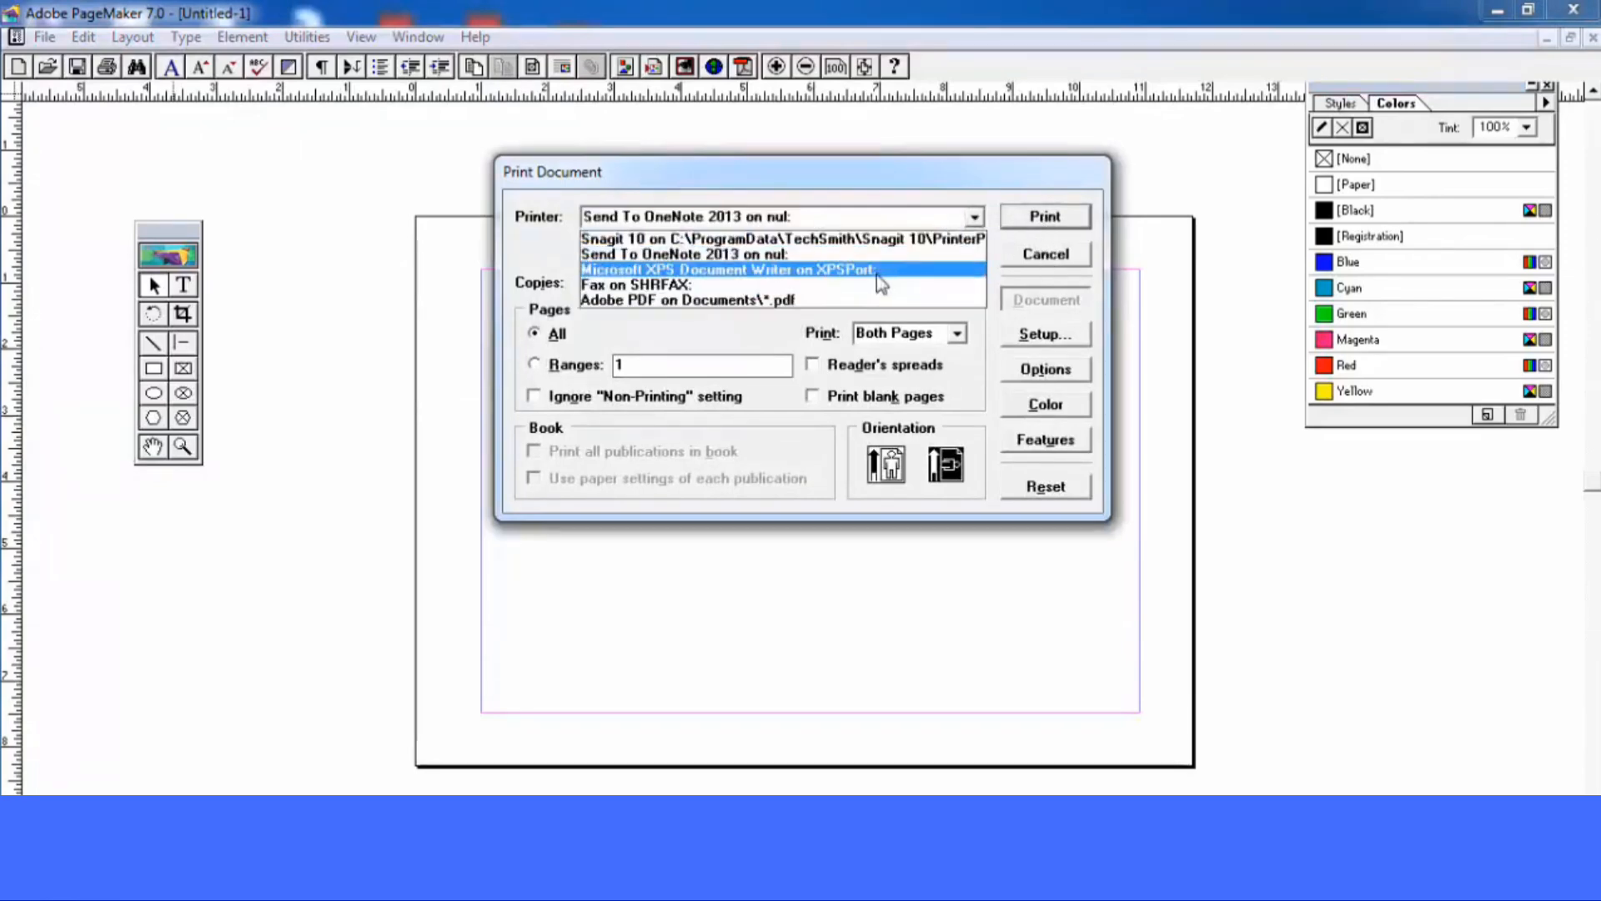
click(1056, 270)
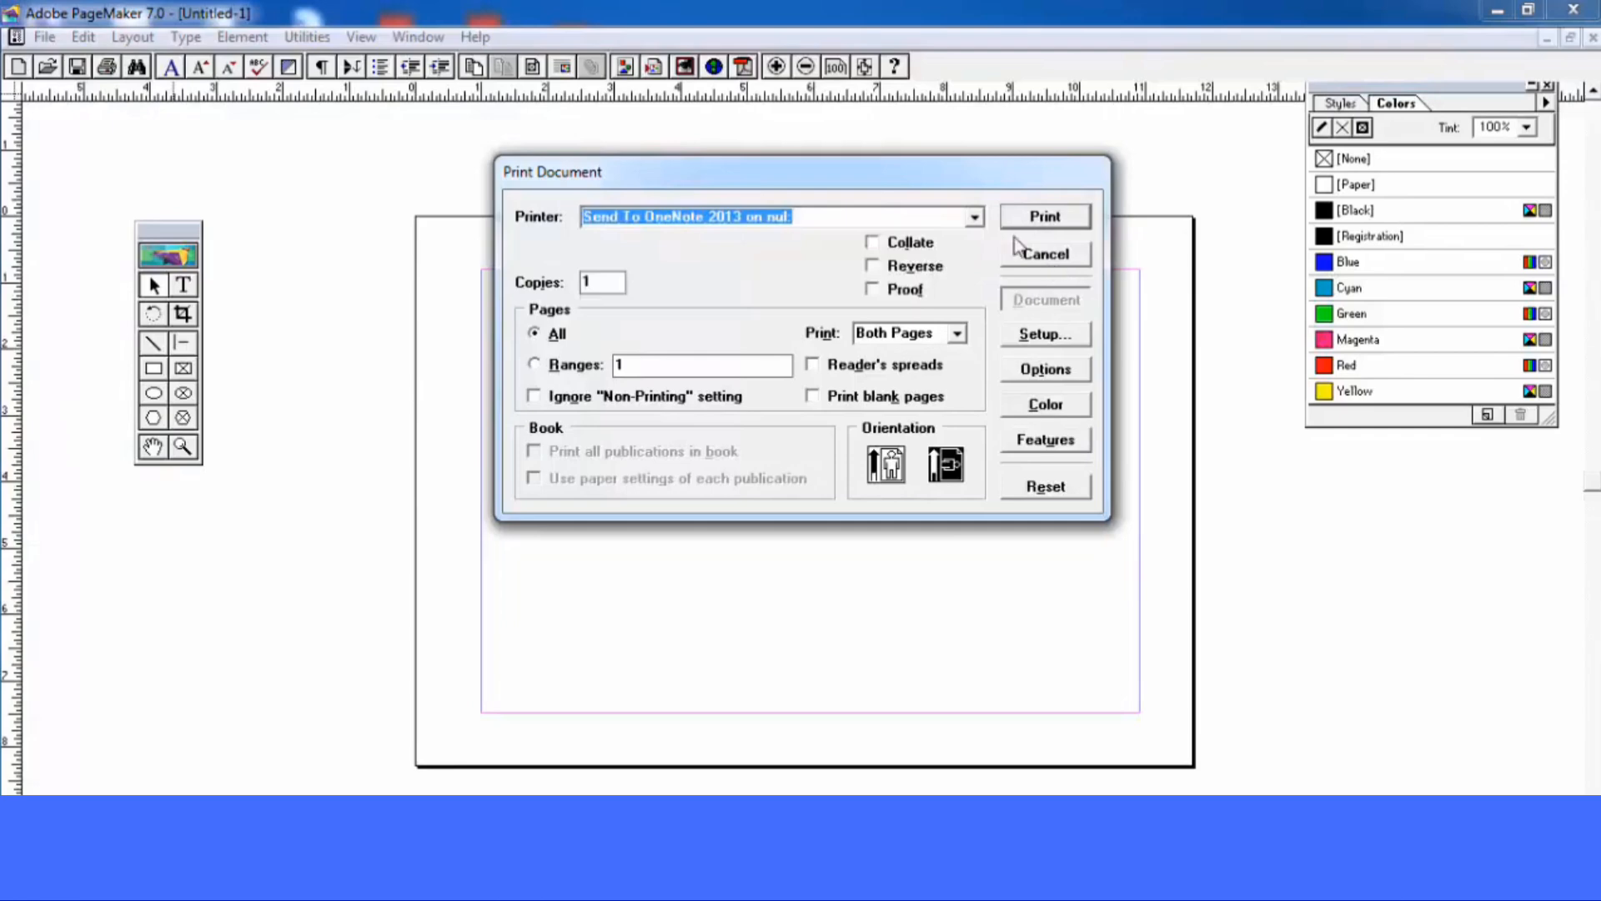
click(1030, 252)
Check the print settings of the custom printer style with 5 copies, cancel, and compare them with the standard print settings
click(45, 37)
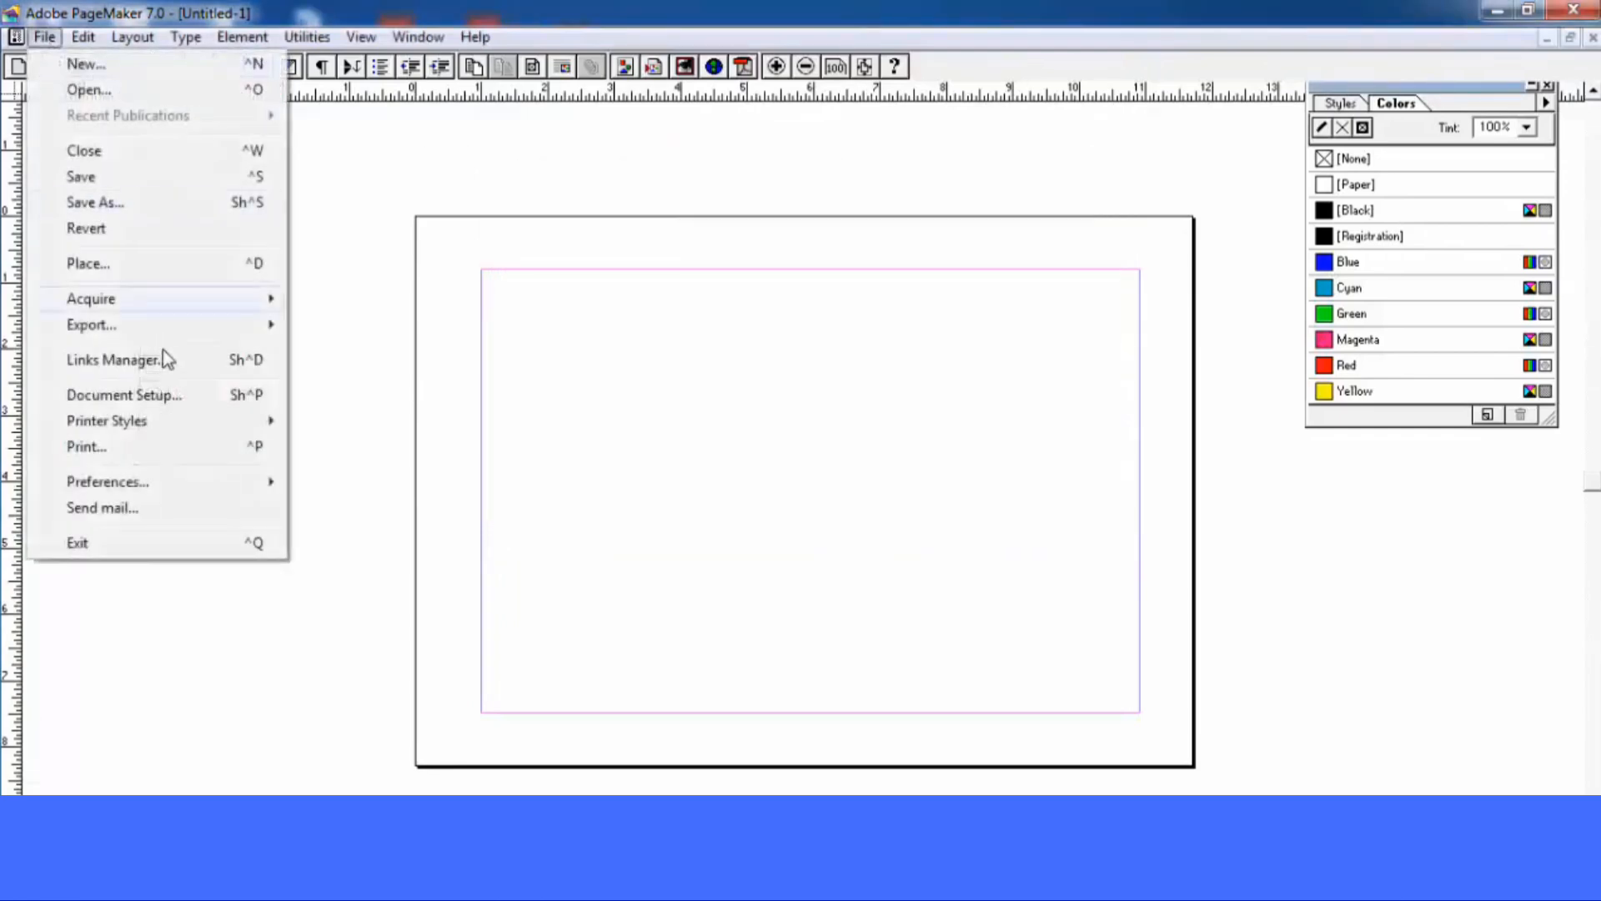
mouse_move(175, 422)
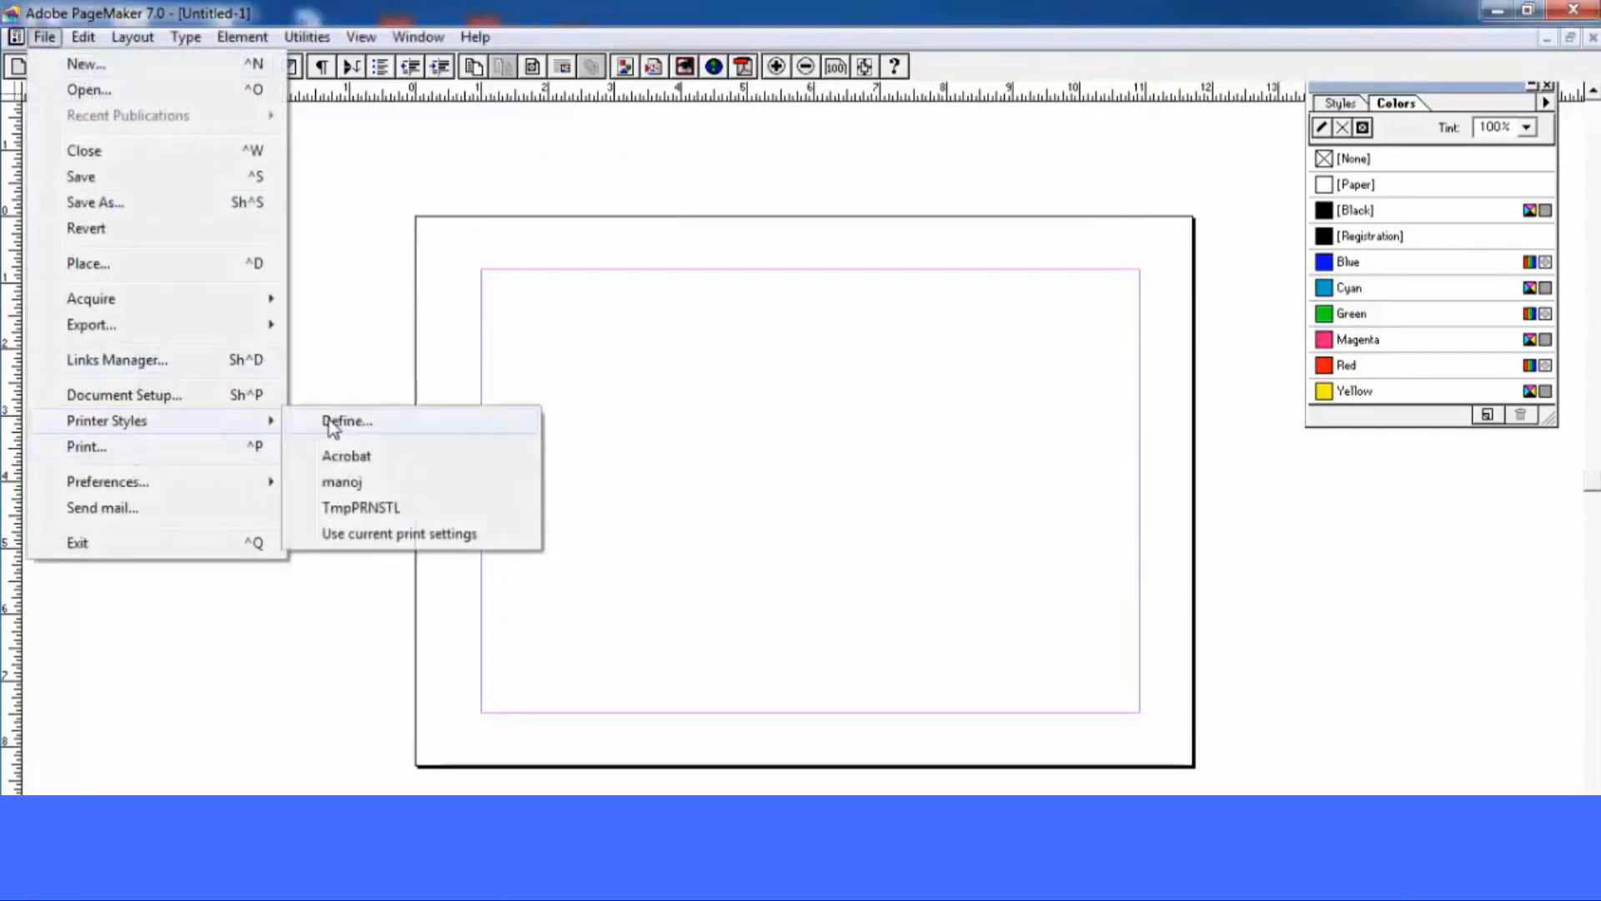
click(378, 484)
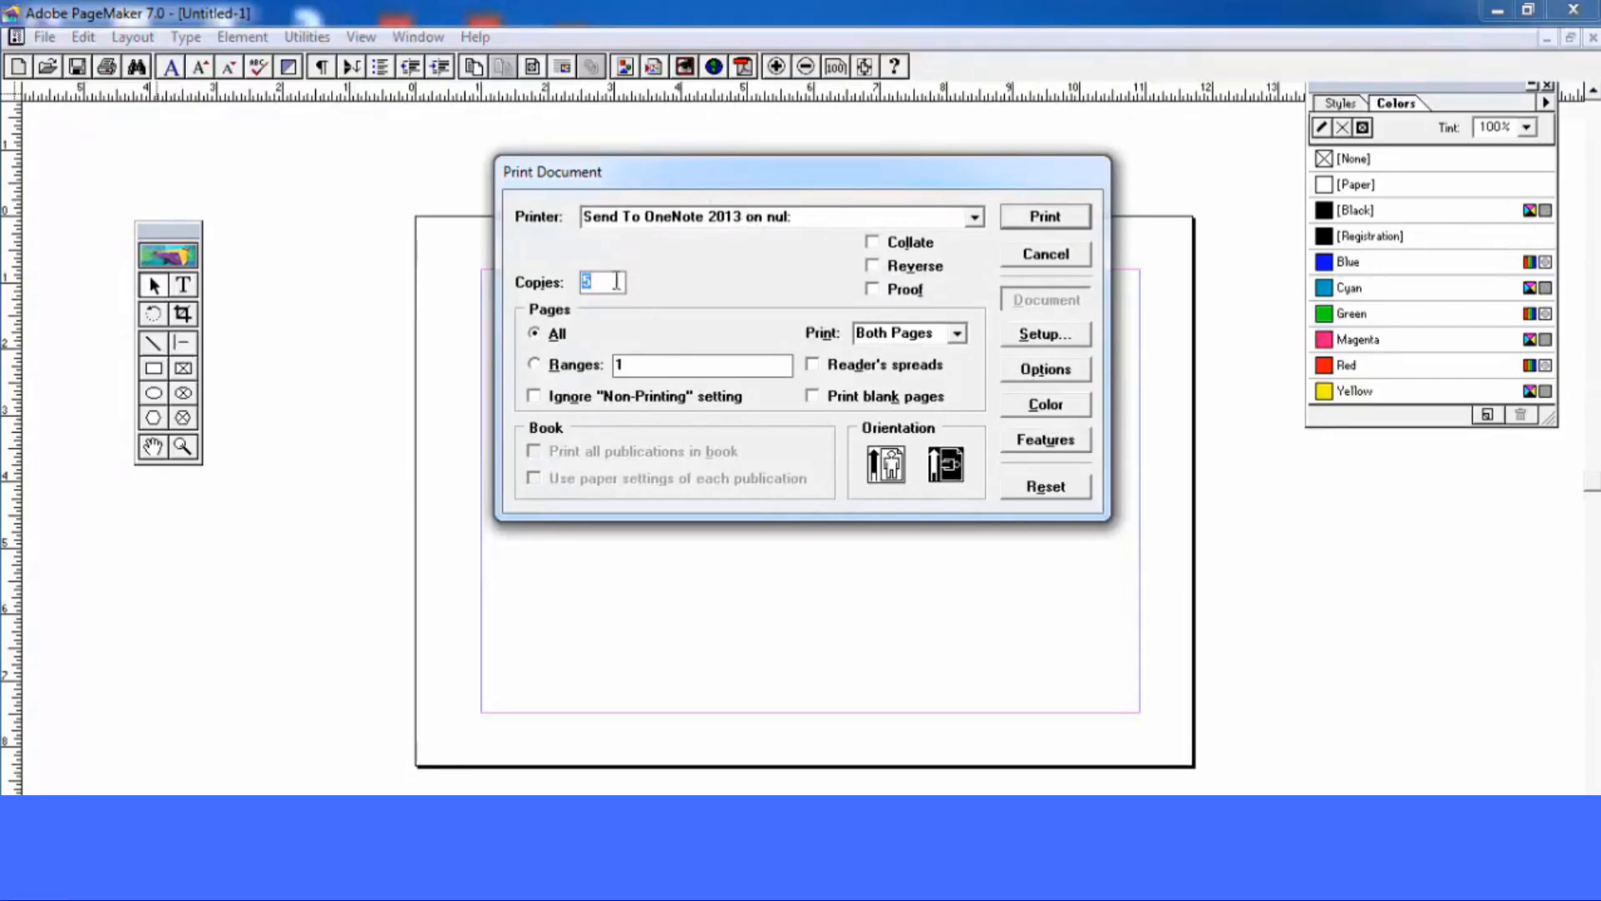
text(5)
click(1034, 258)
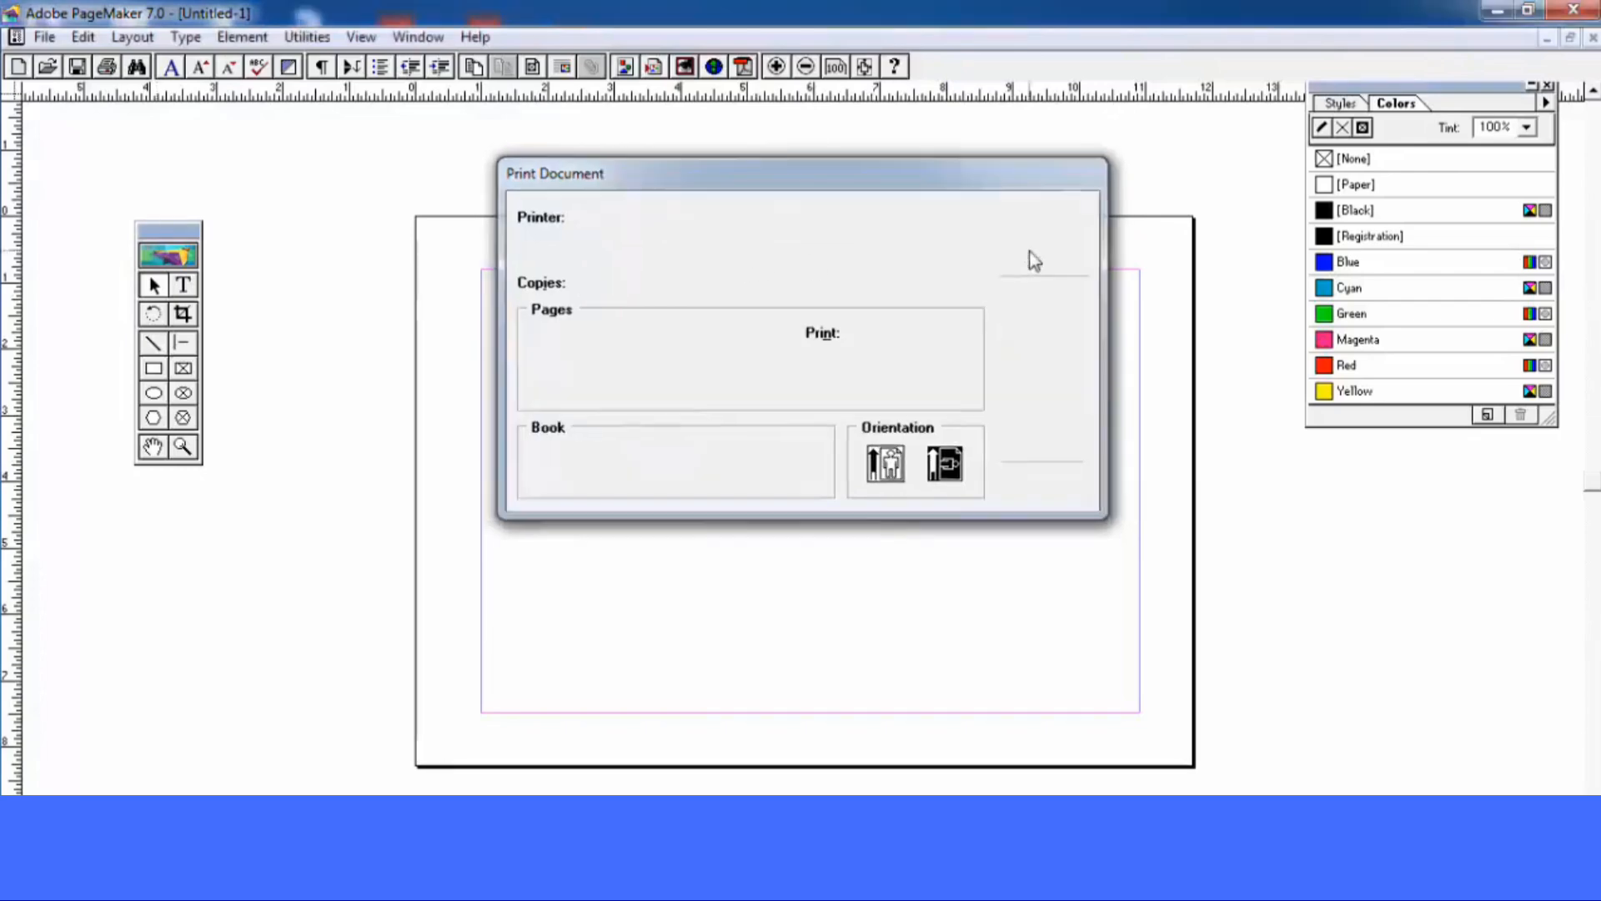
click(43, 38)
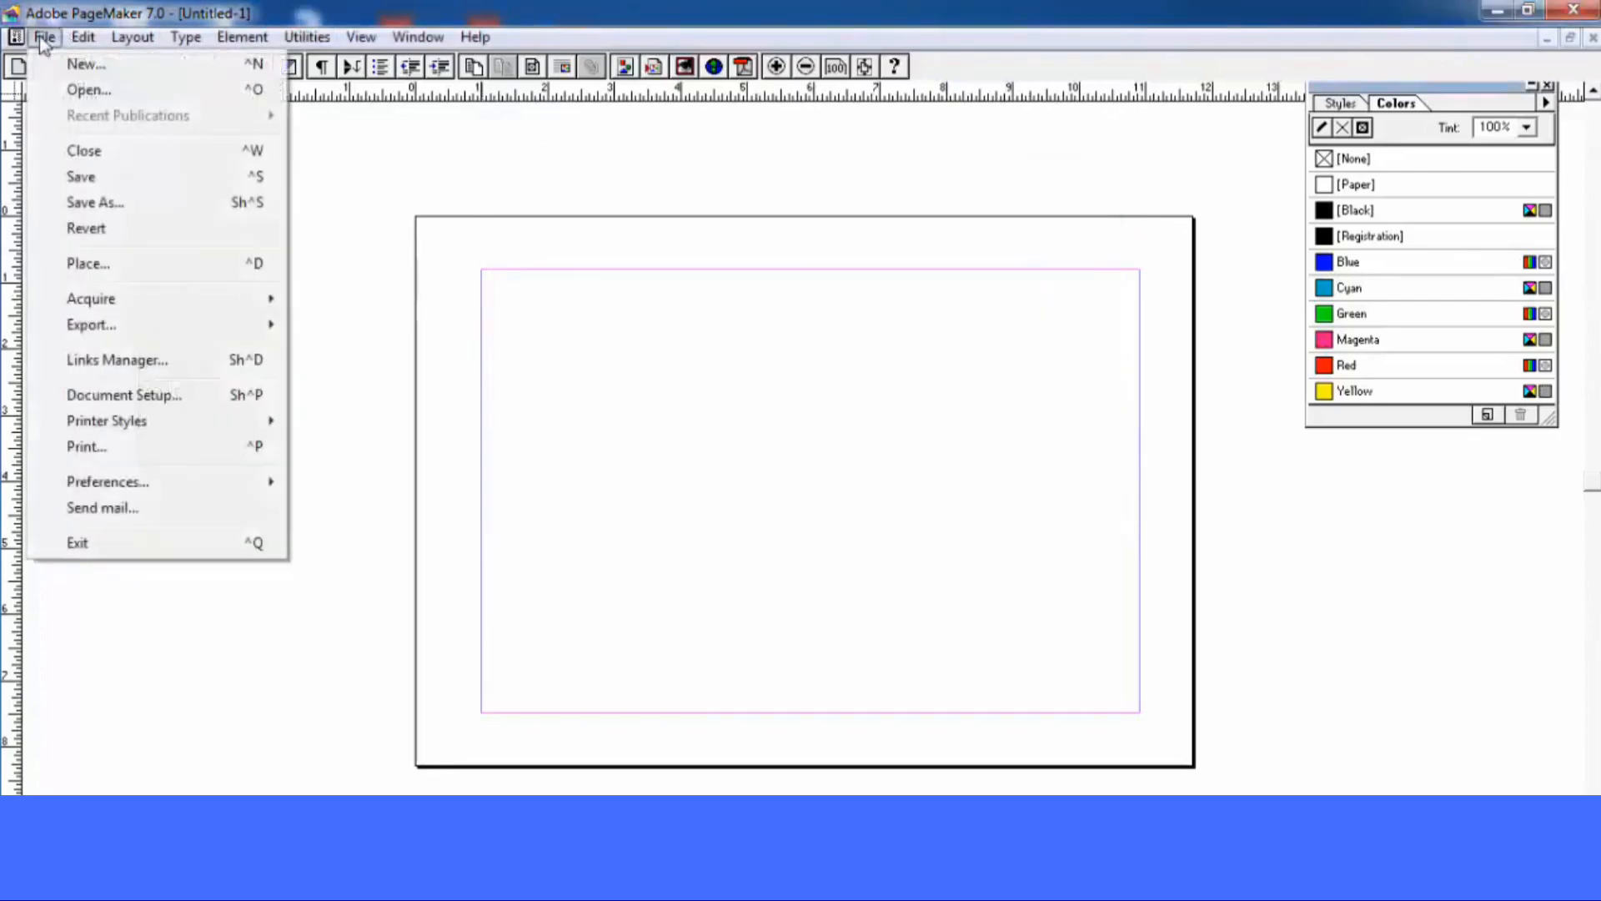
click(139, 448)
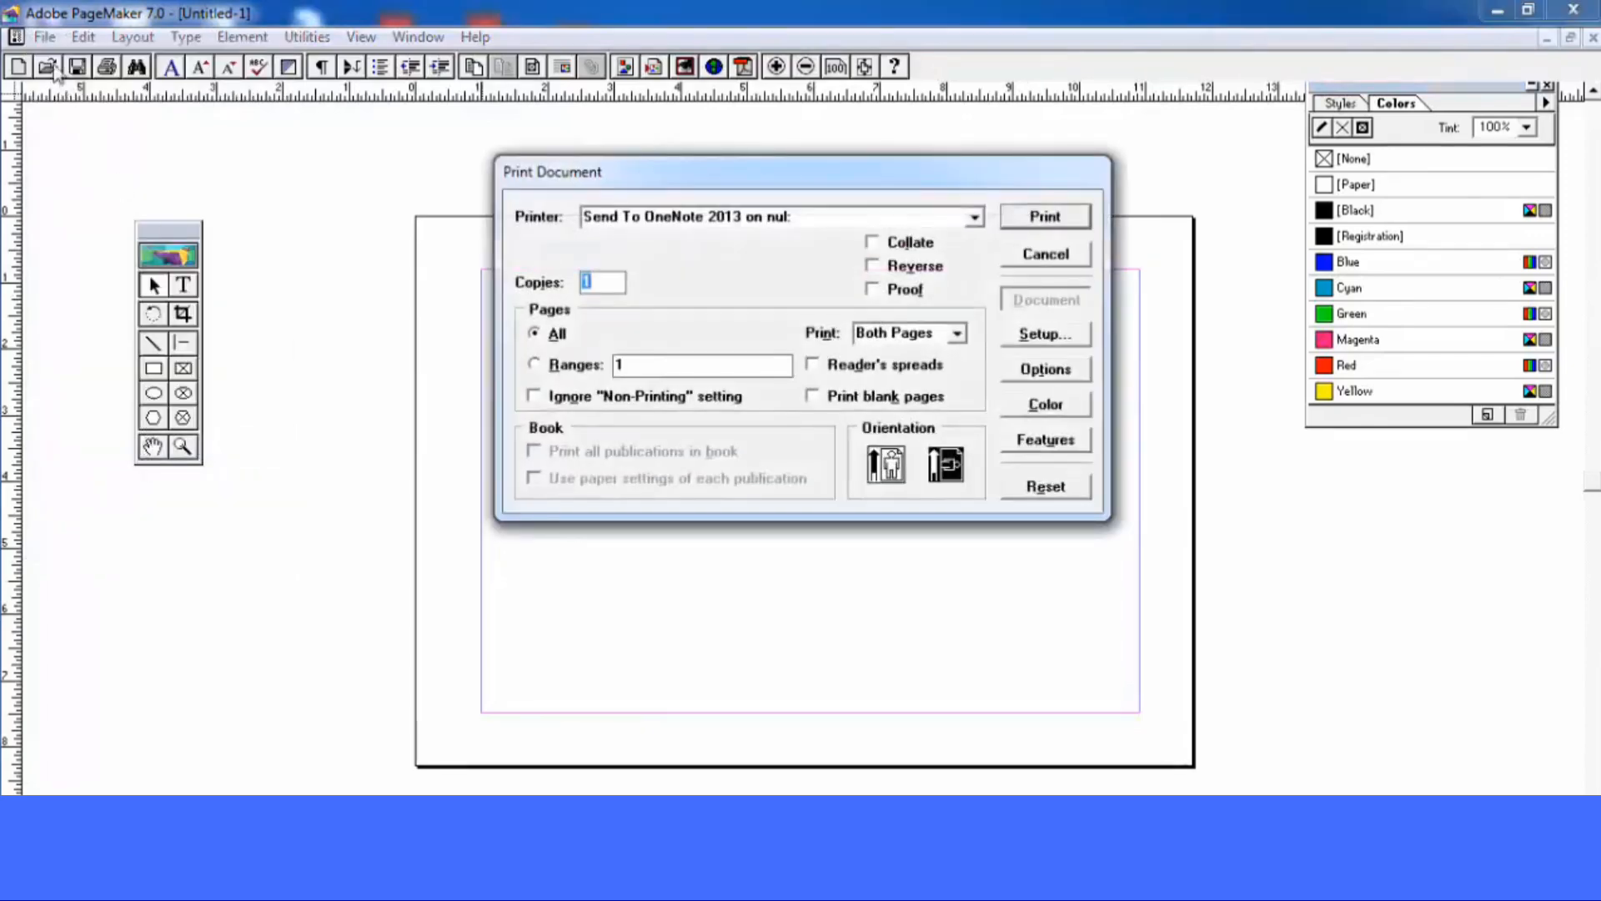
Set the general preference for measurements to Millimeters
click(43, 38)
mouse_move(173, 484)
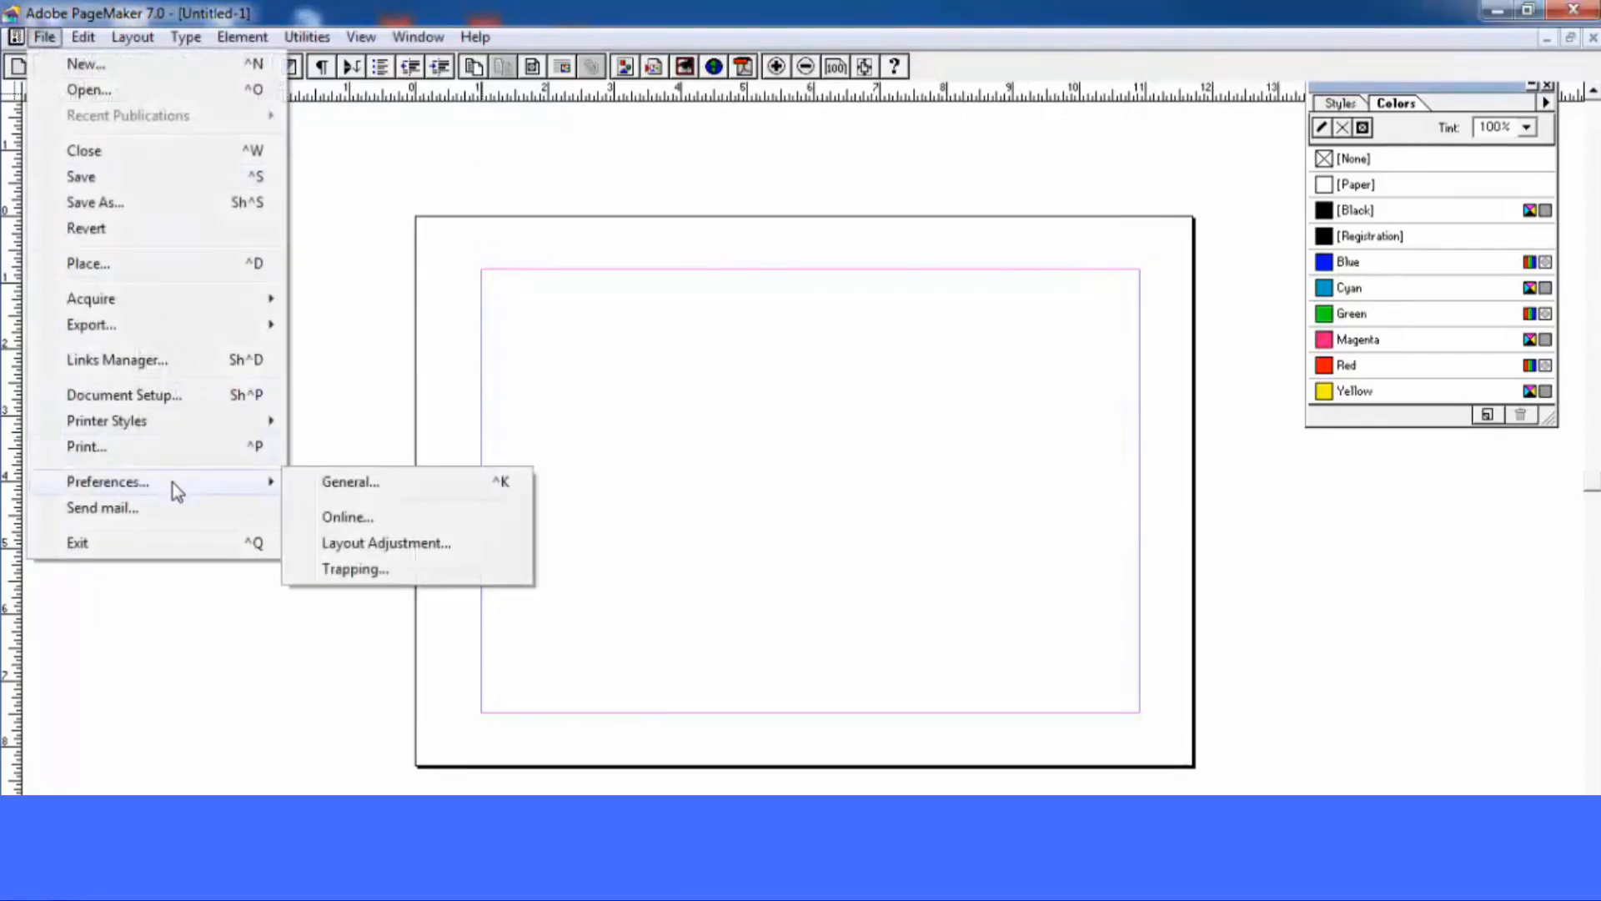
click(309, 488)
click(795, 300)
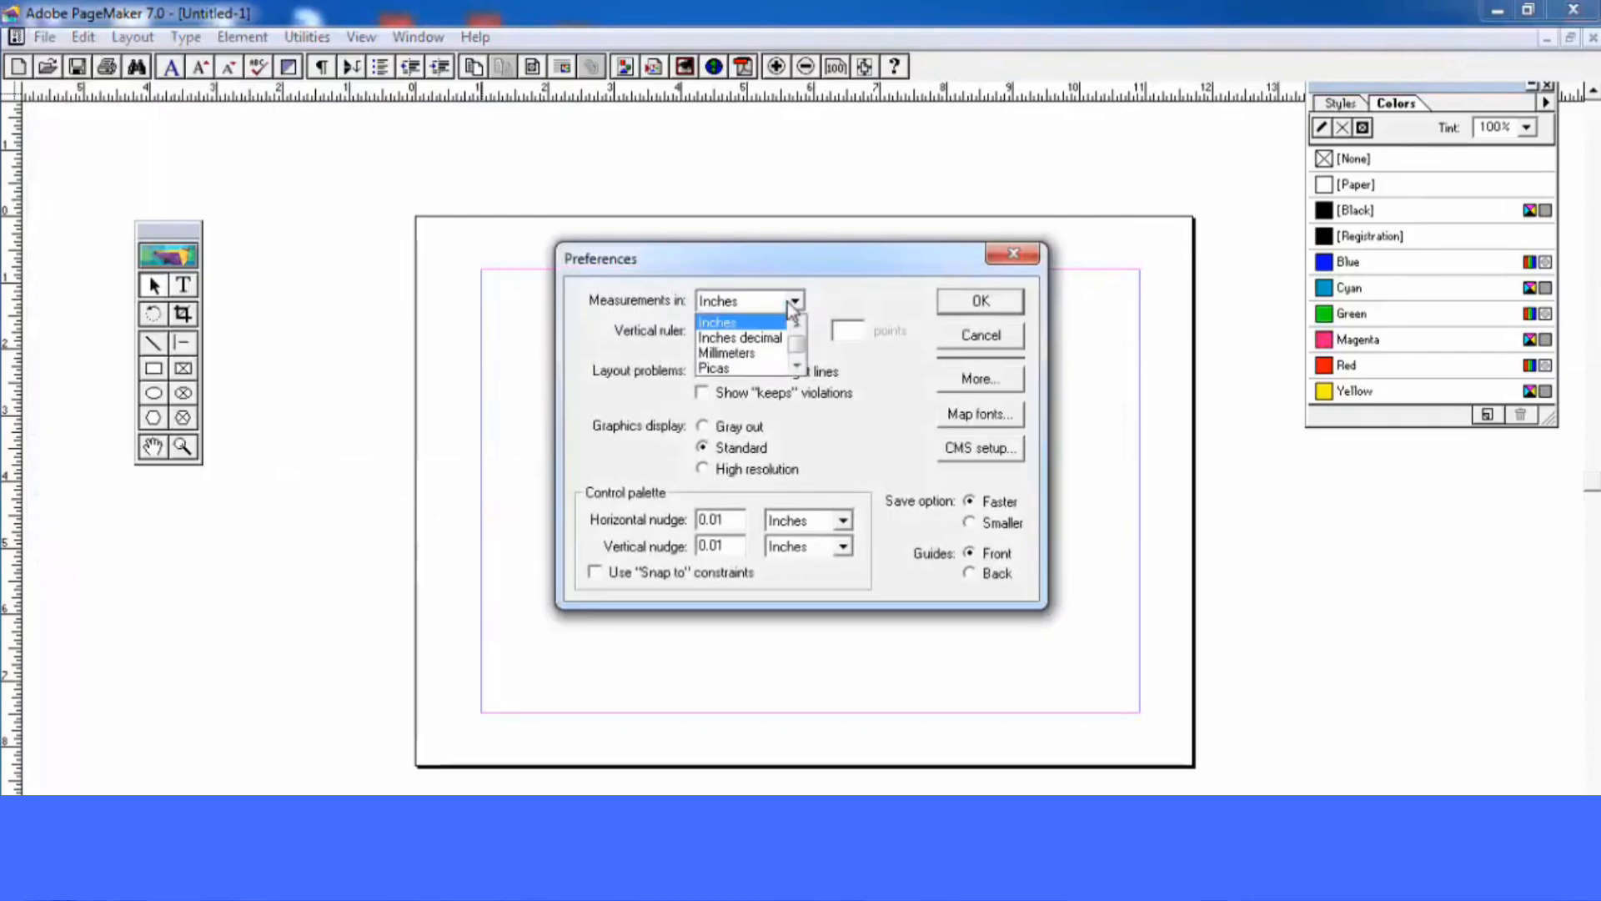
click(750, 357)
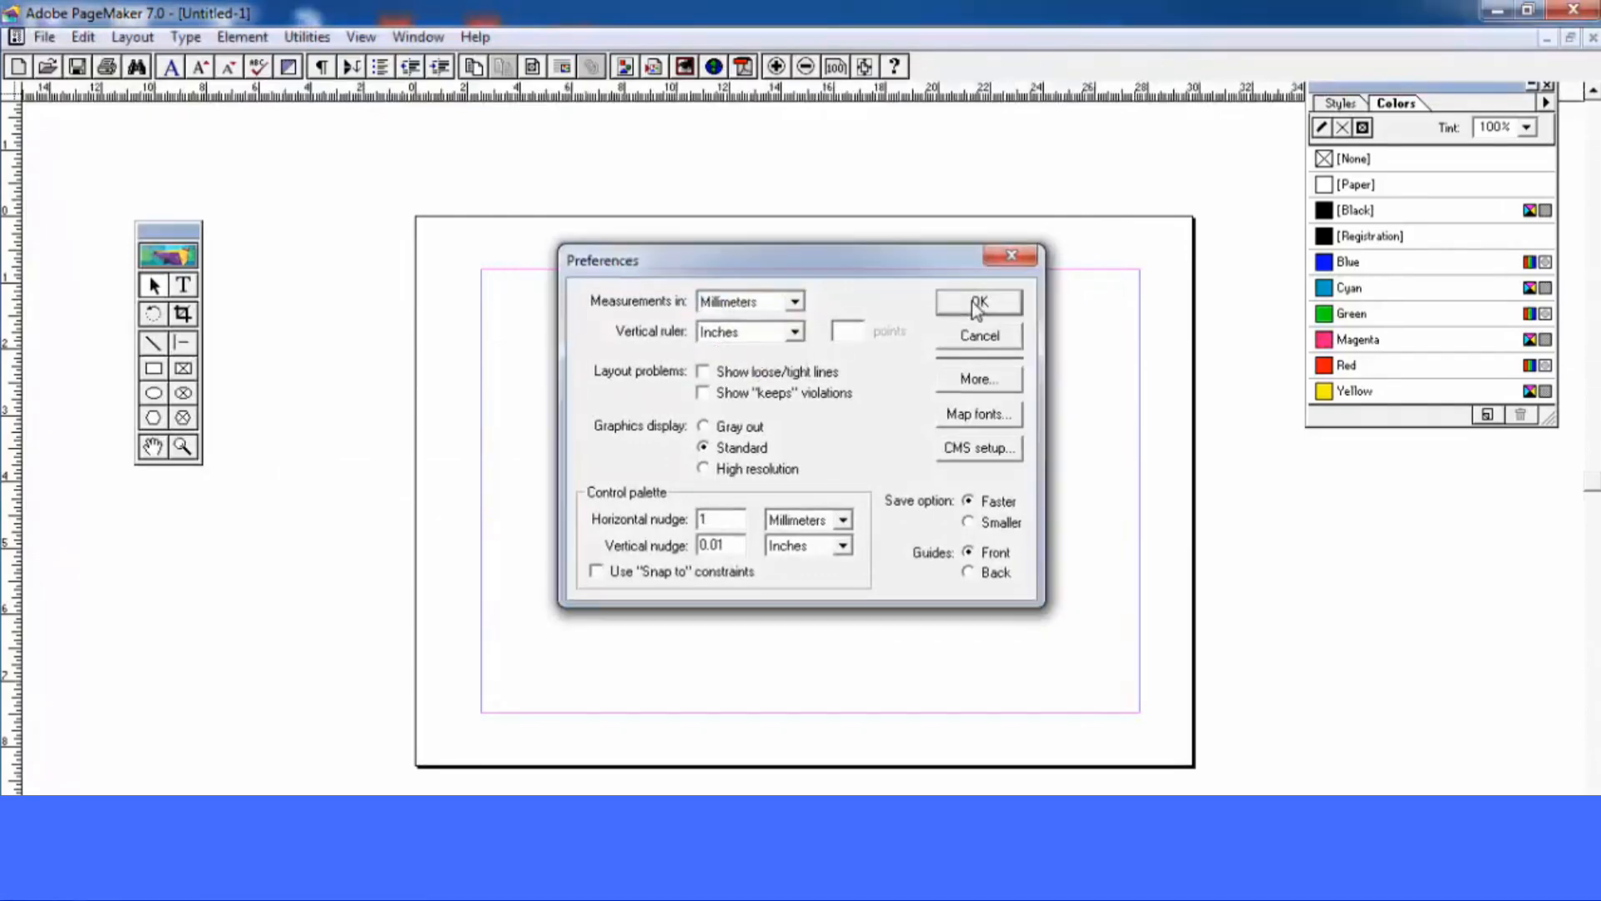
click(976, 302)
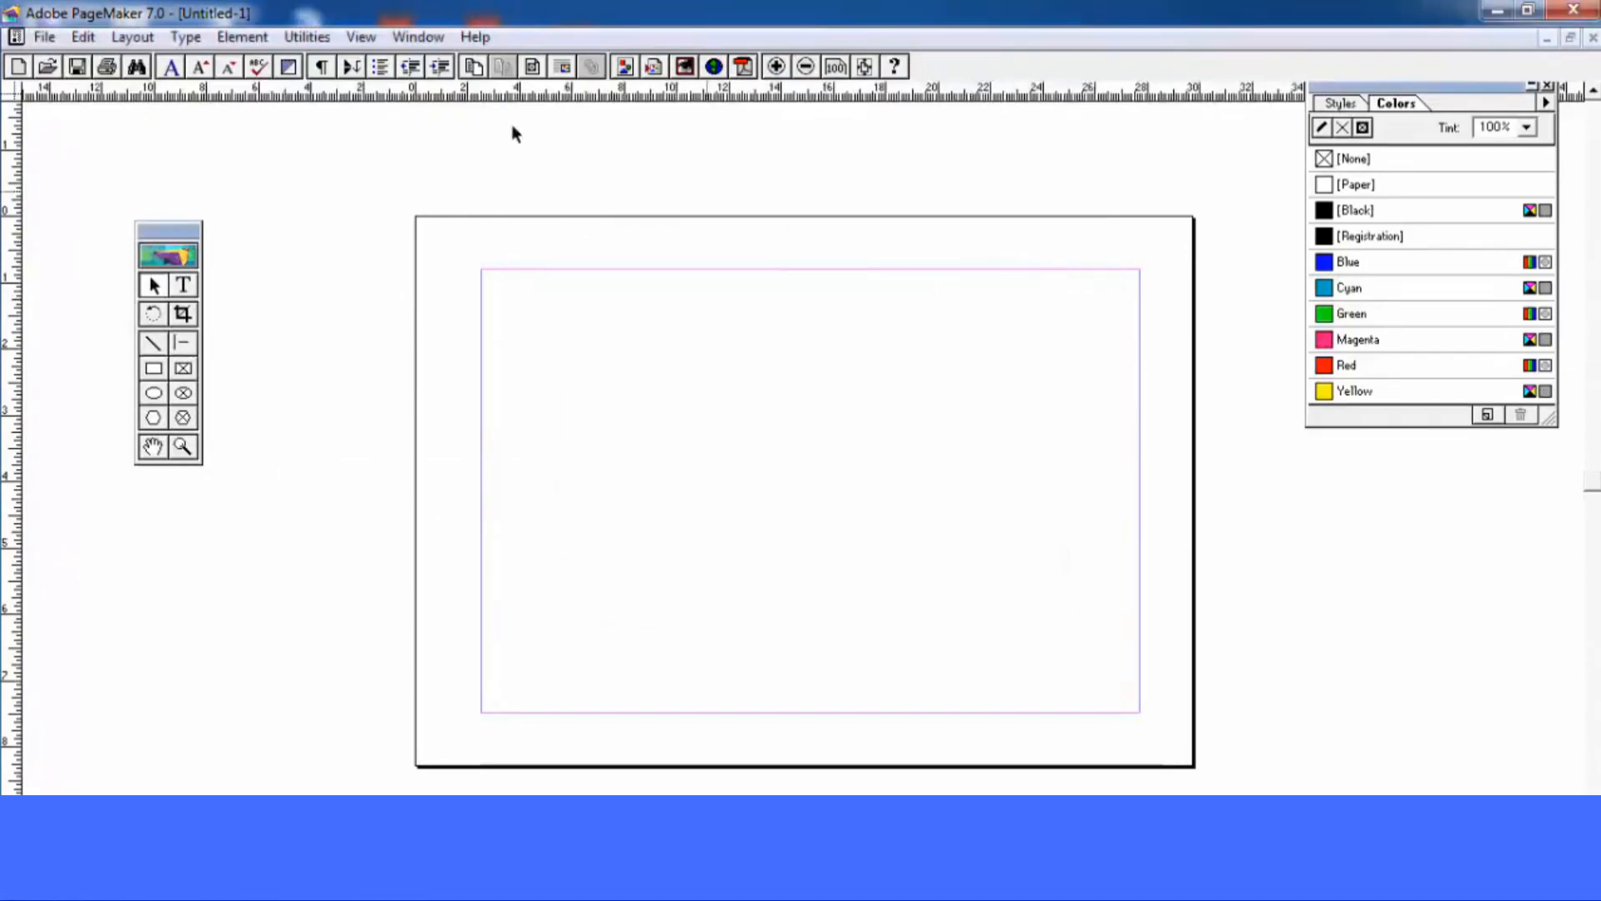
Try to send the publication by mail, saving it on drive D as Untitled-1.pmd
click(50, 42)
click(116, 508)
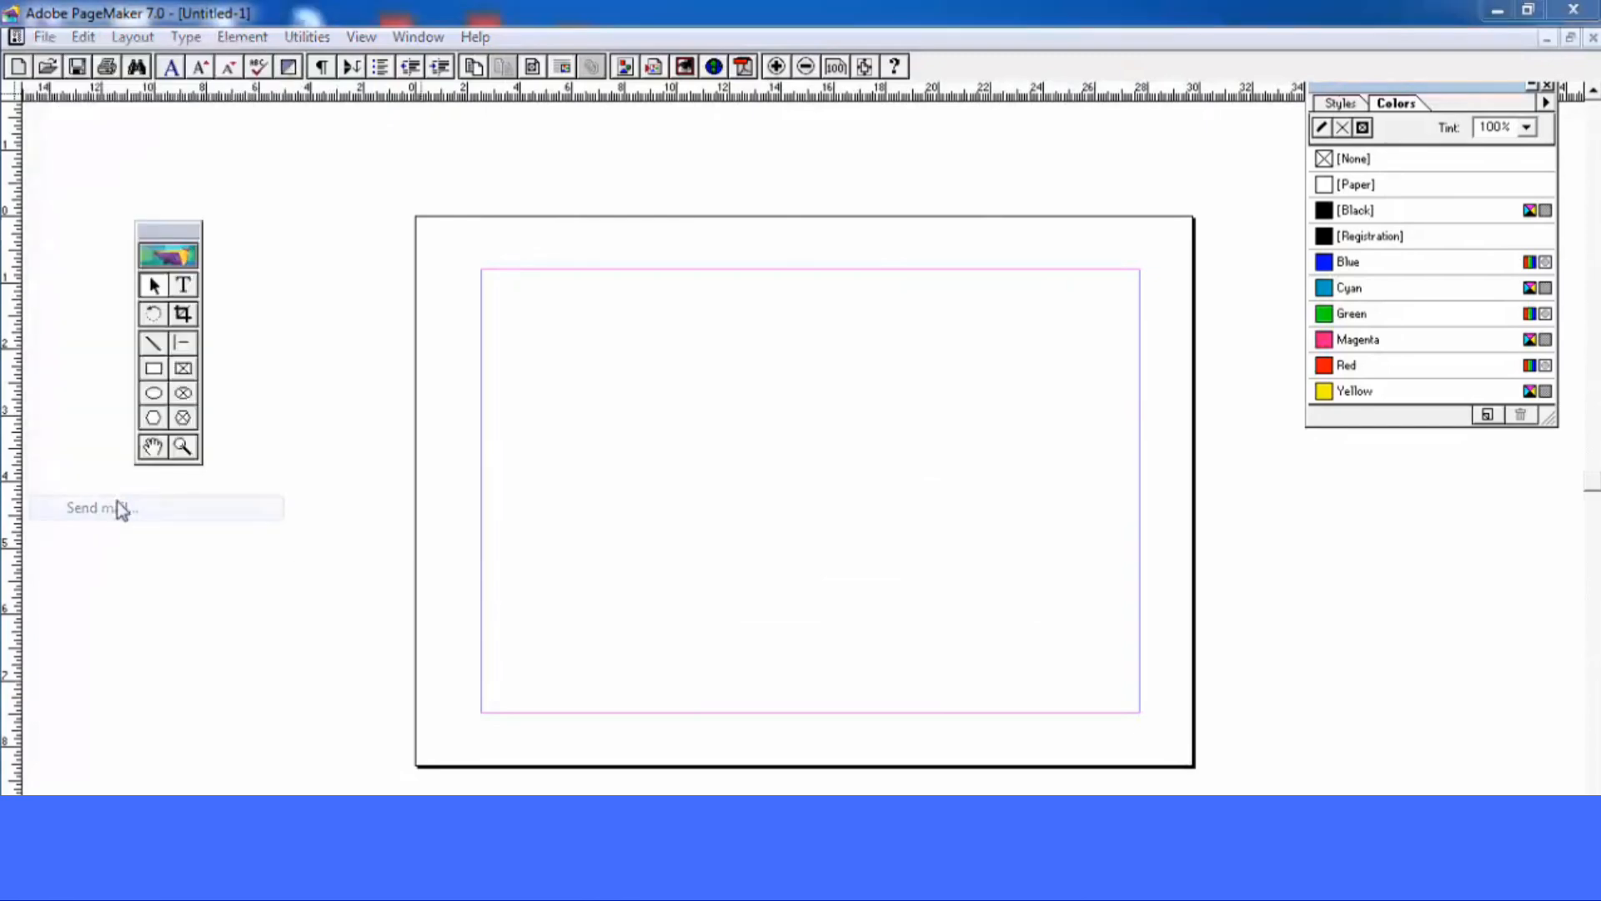
click(440, 306)
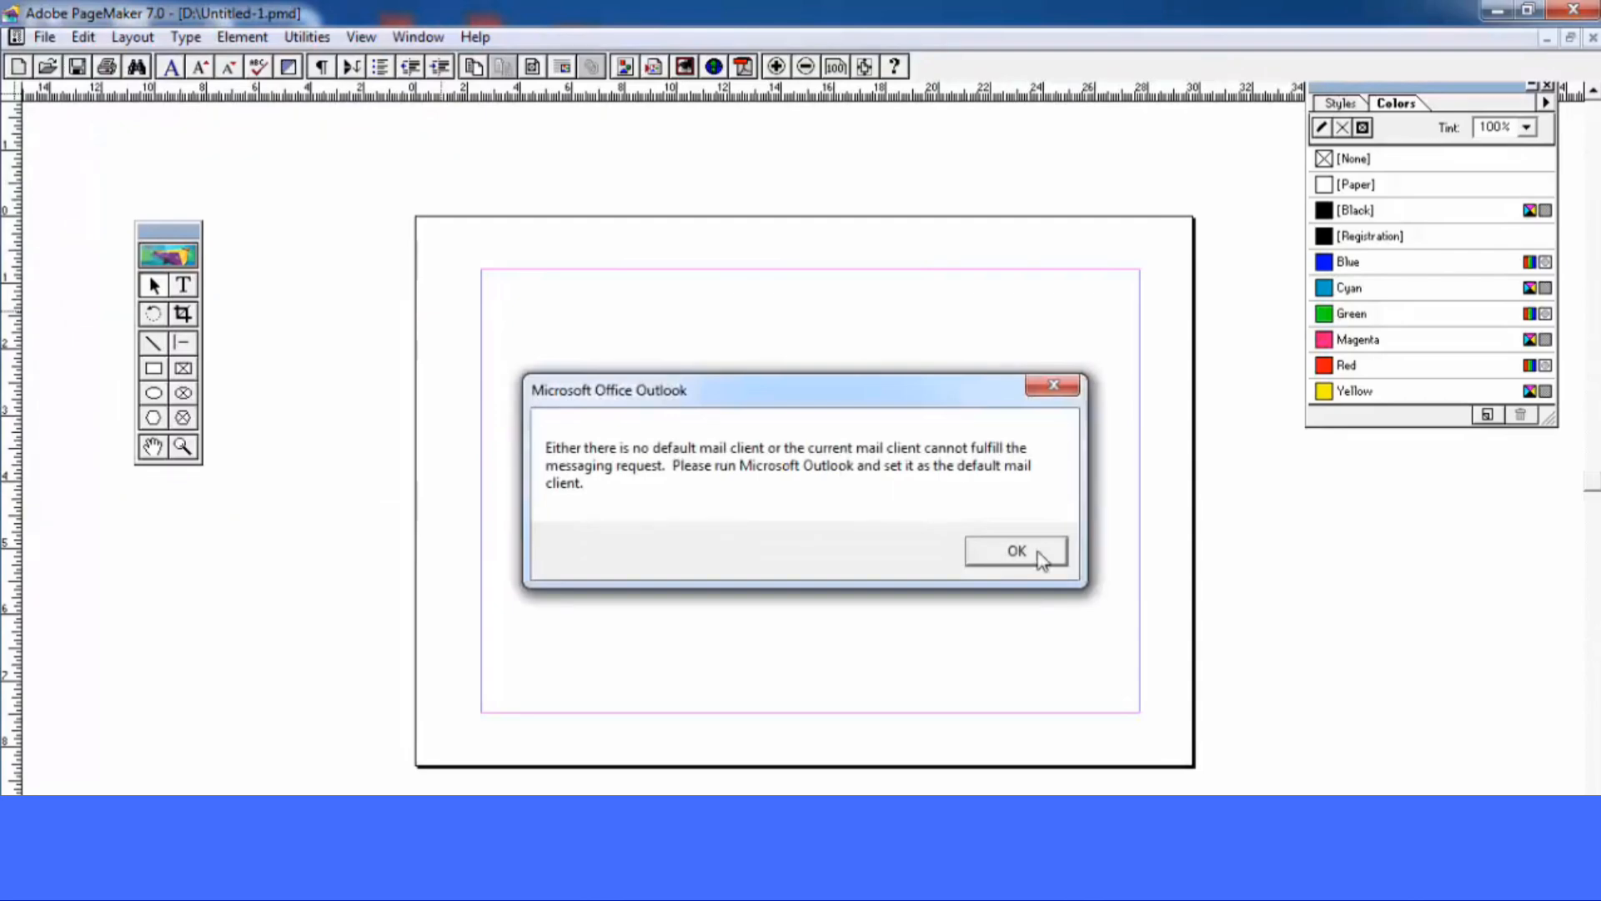
Draw a rectangle about 2.7 by 2.2 inches near the upper left margin corner of the page
click(83, 40)
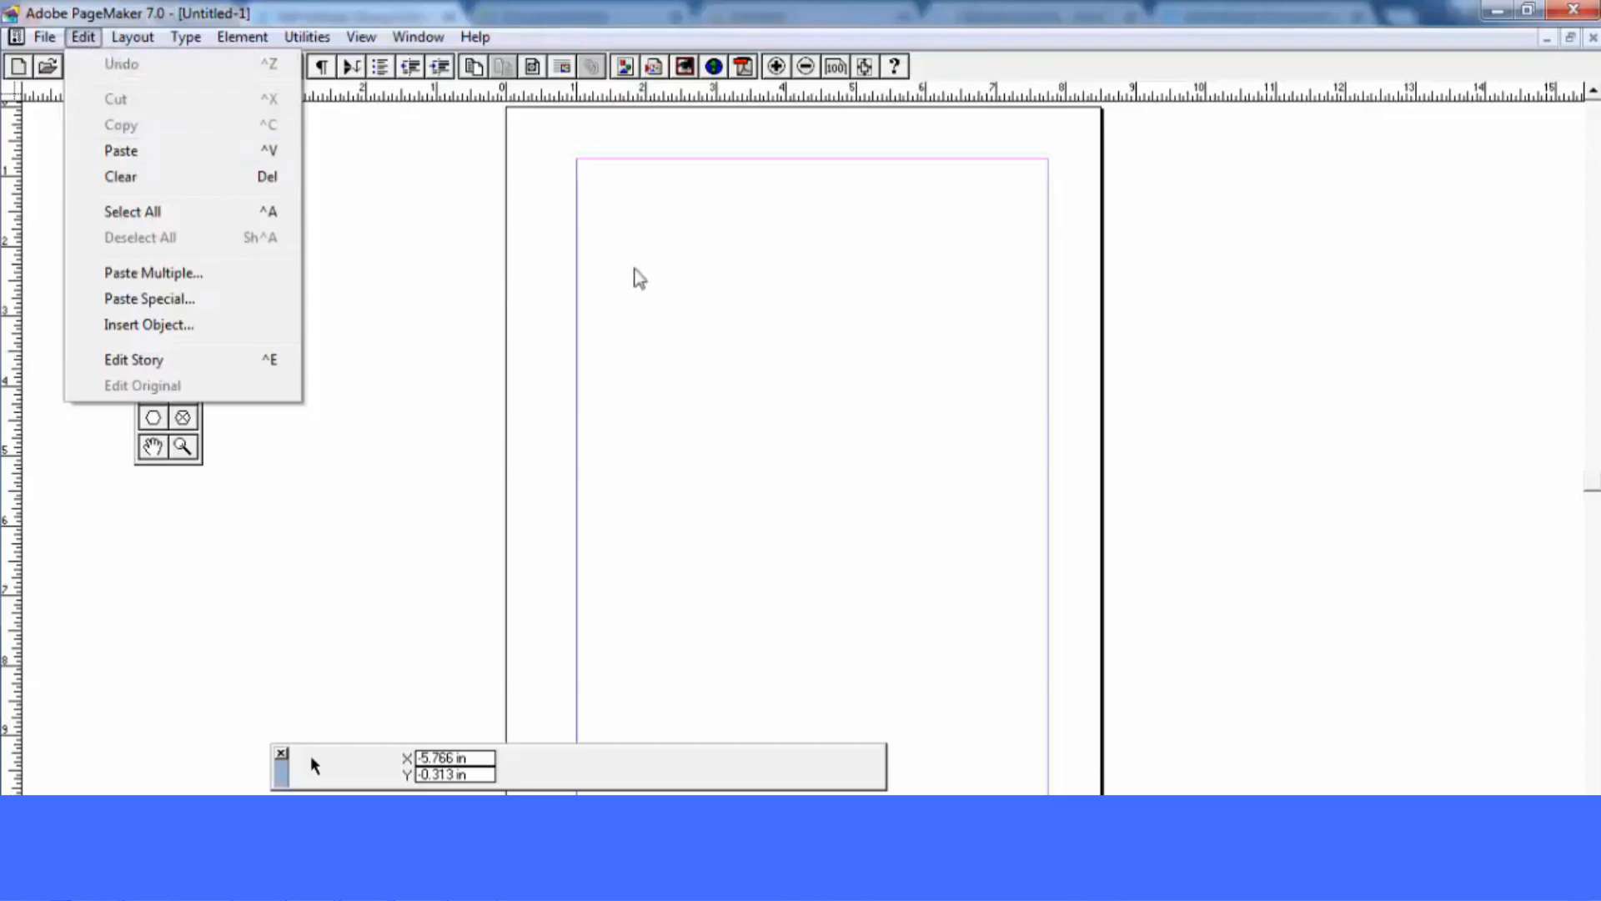
click(638, 278)
click(185, 286)
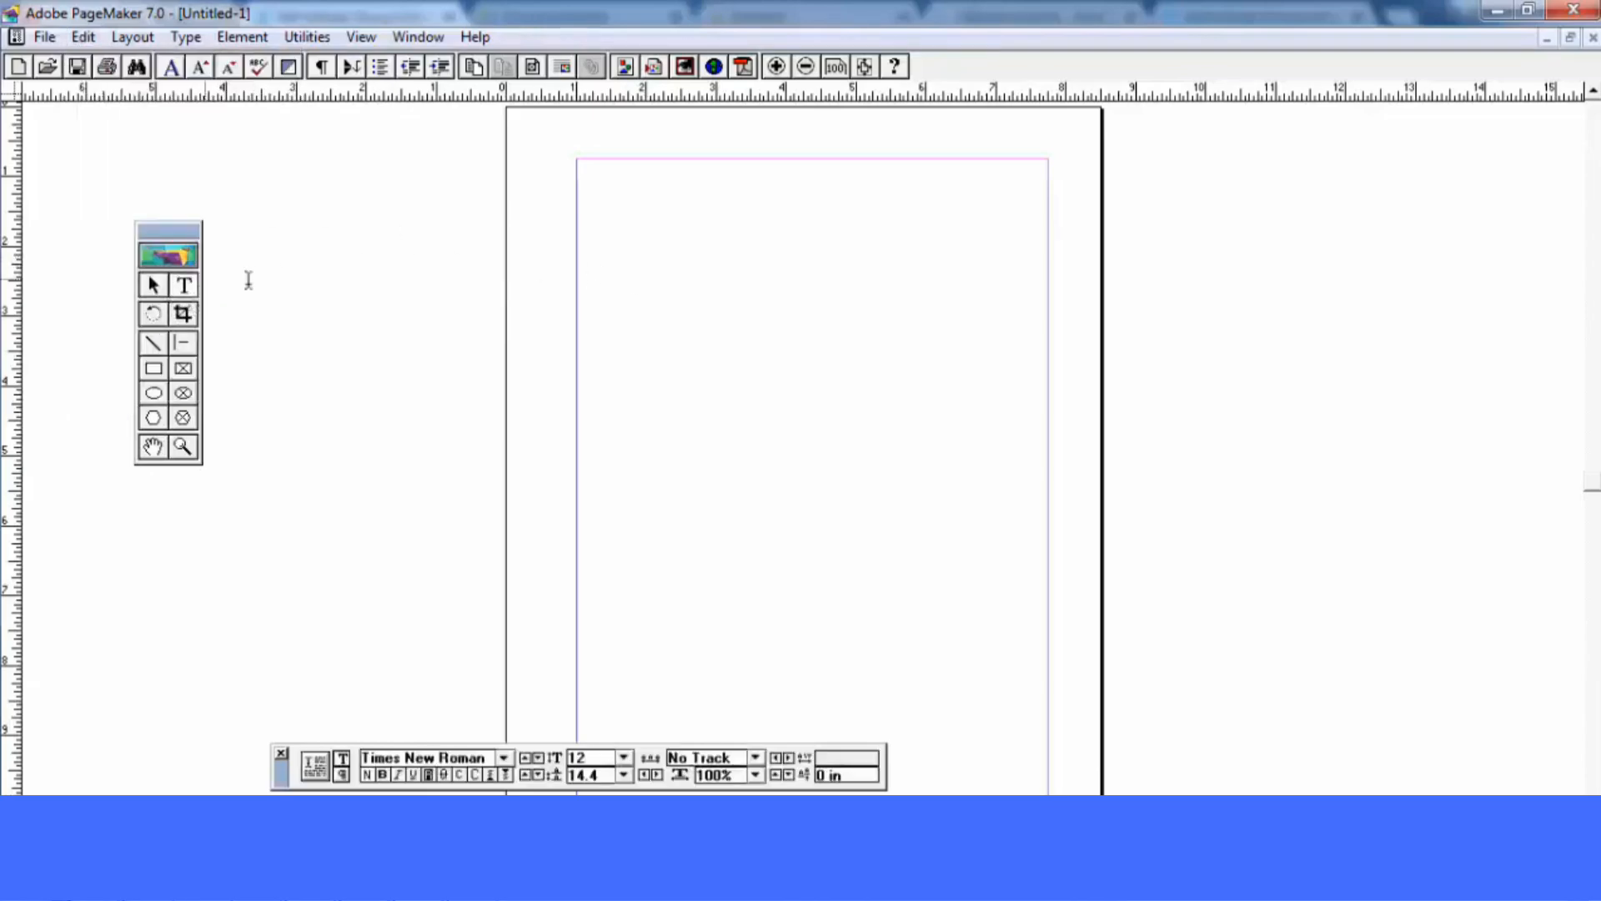
click(153, 368)
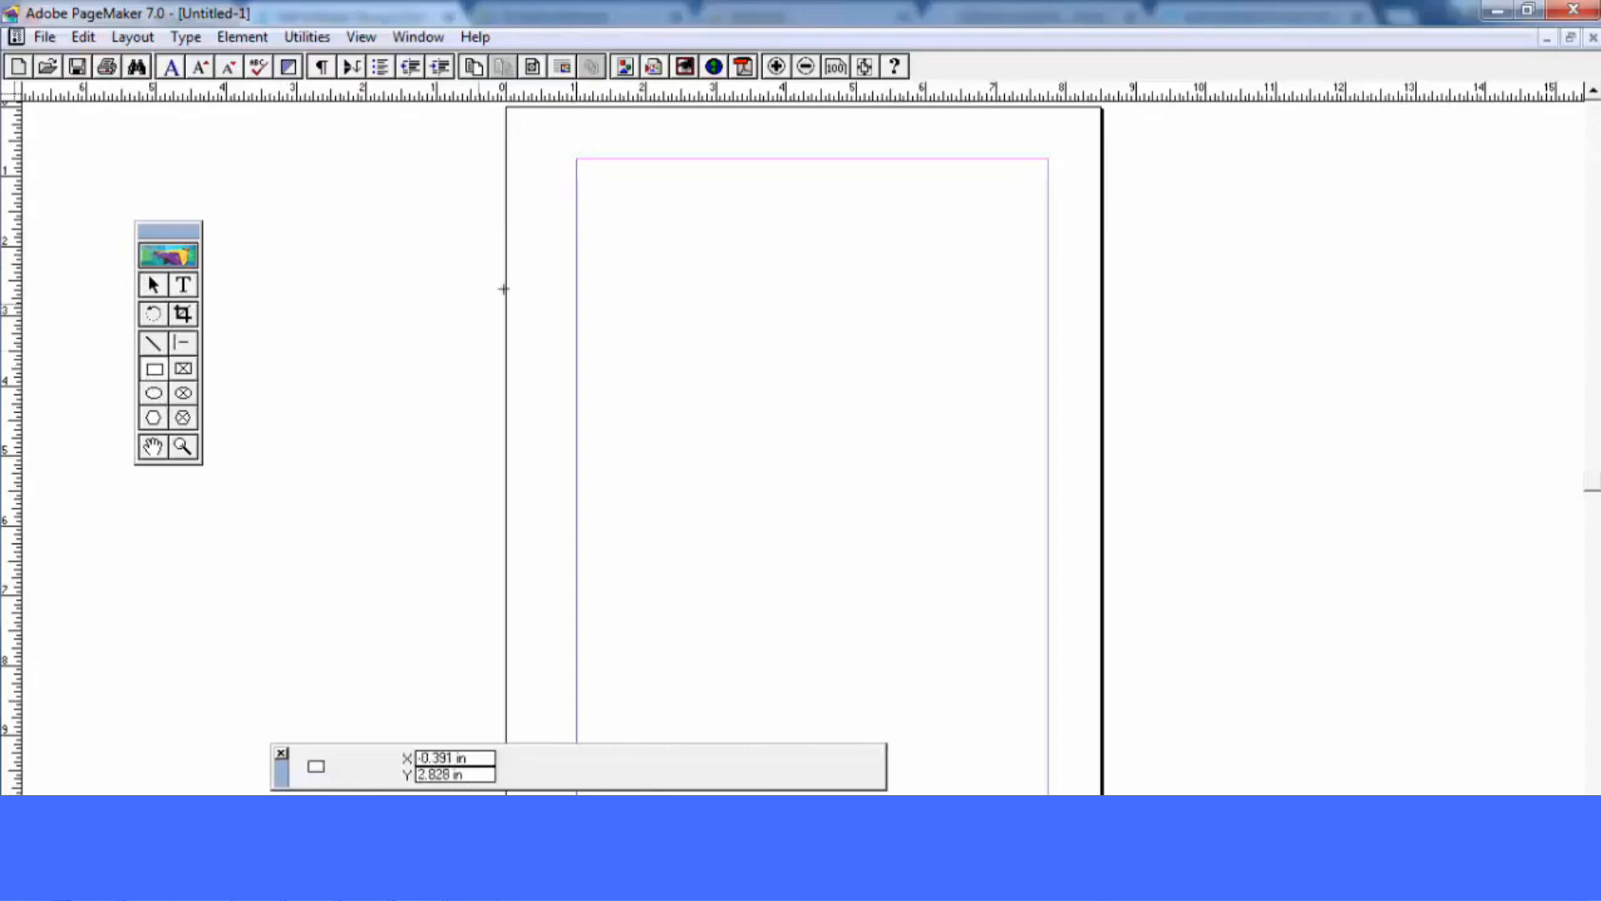
drag(623, 233, 809, 385)
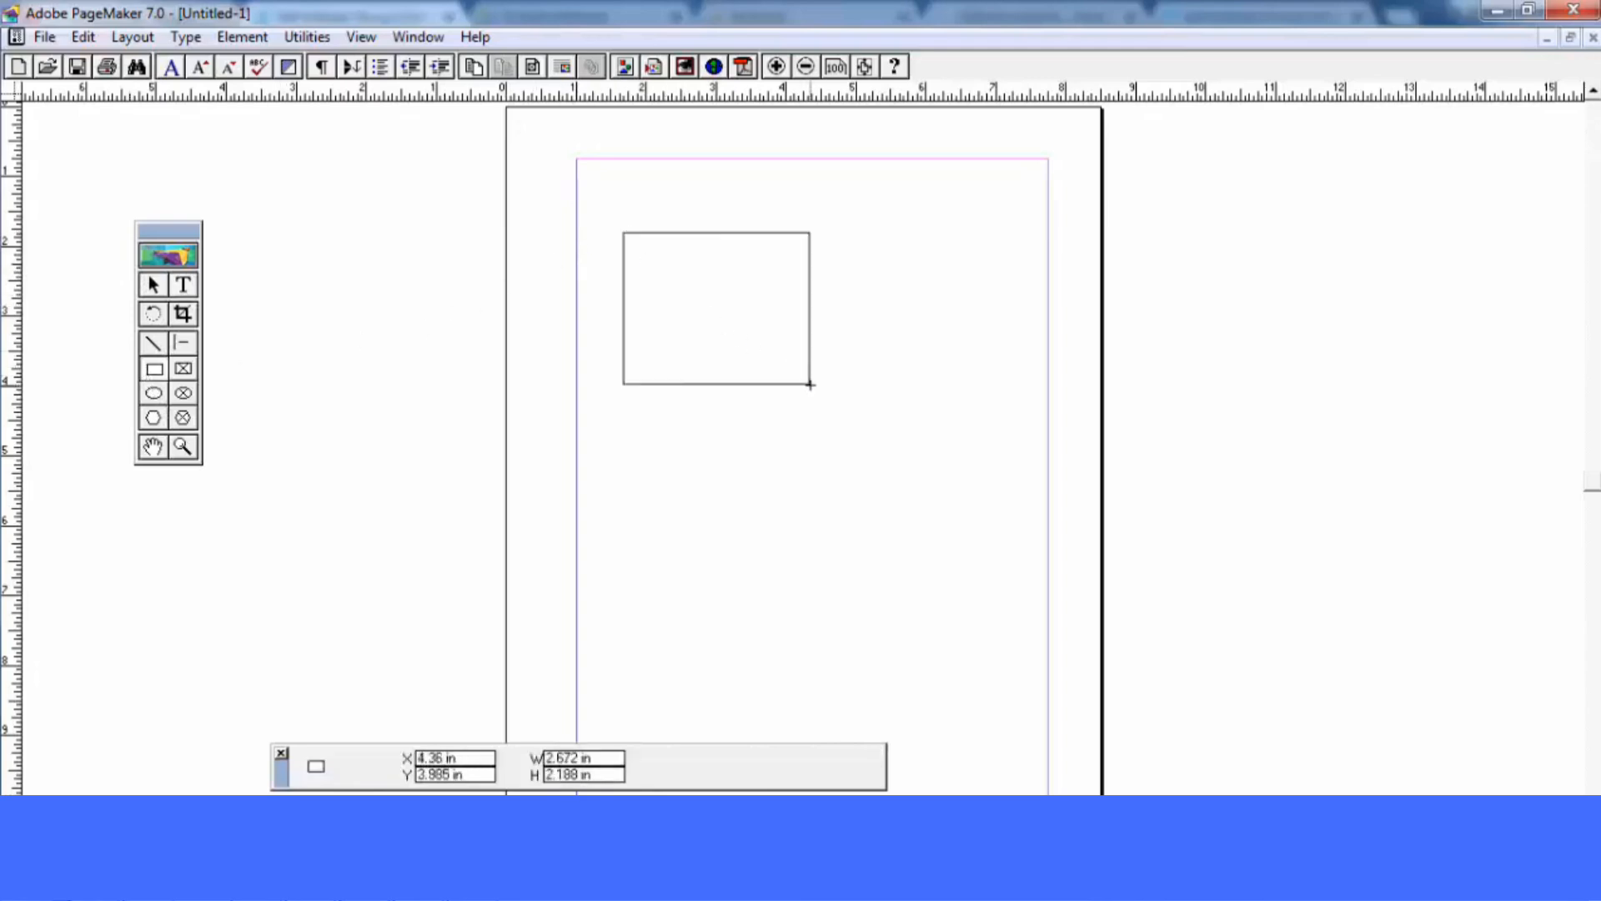
Cut the rectangle from the page and undo the cut
click(84, 37)
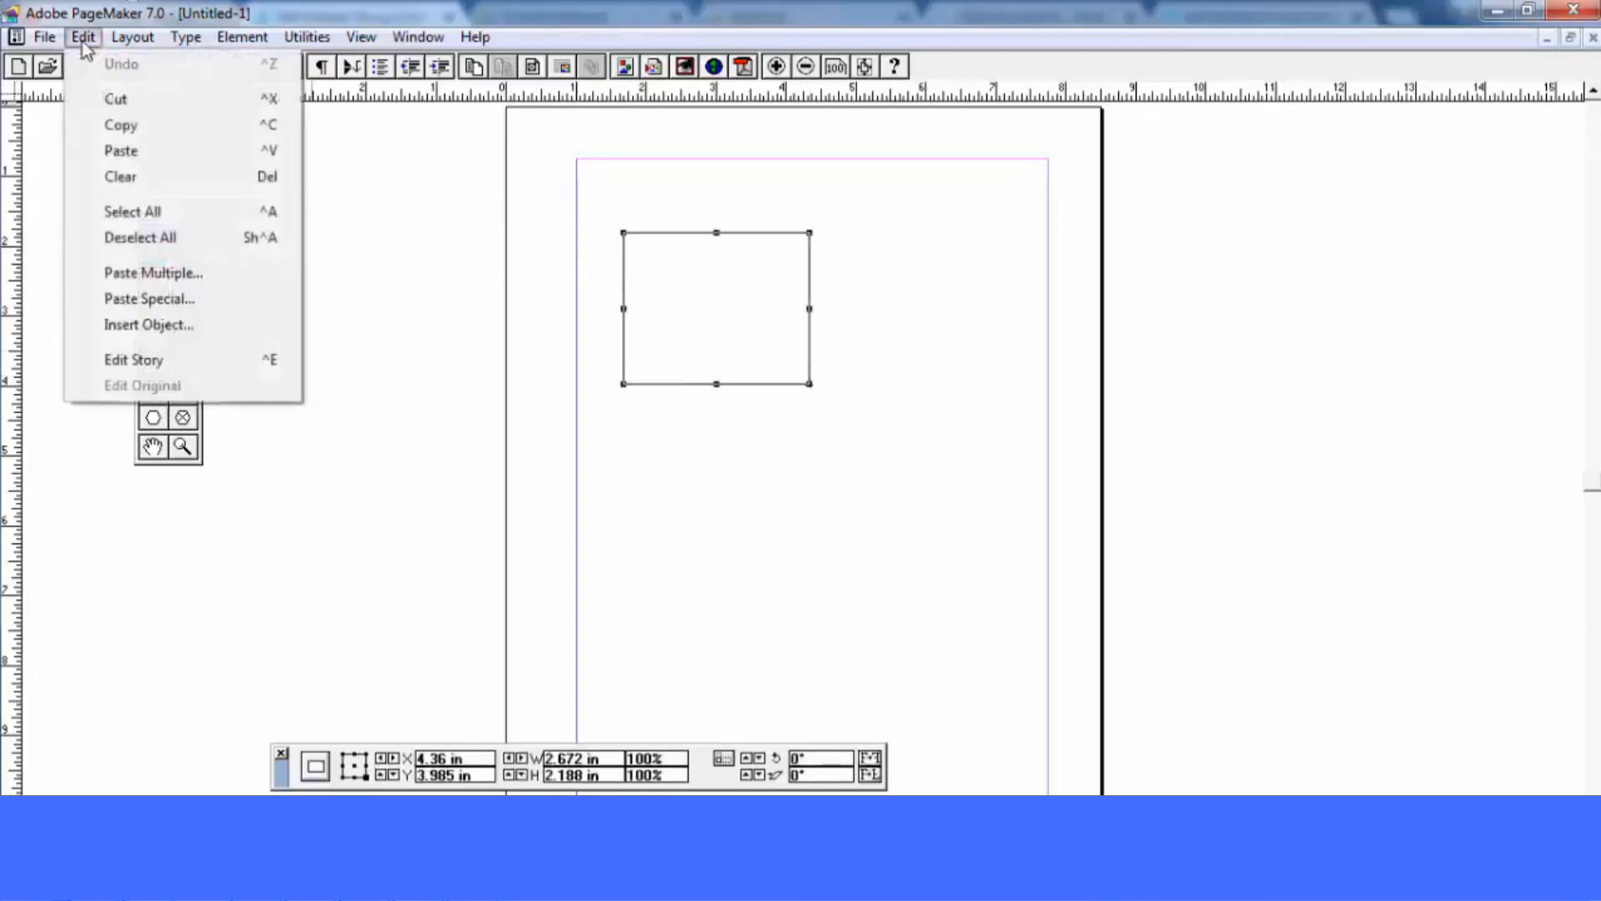
click(113, 100)
click(84, 39)
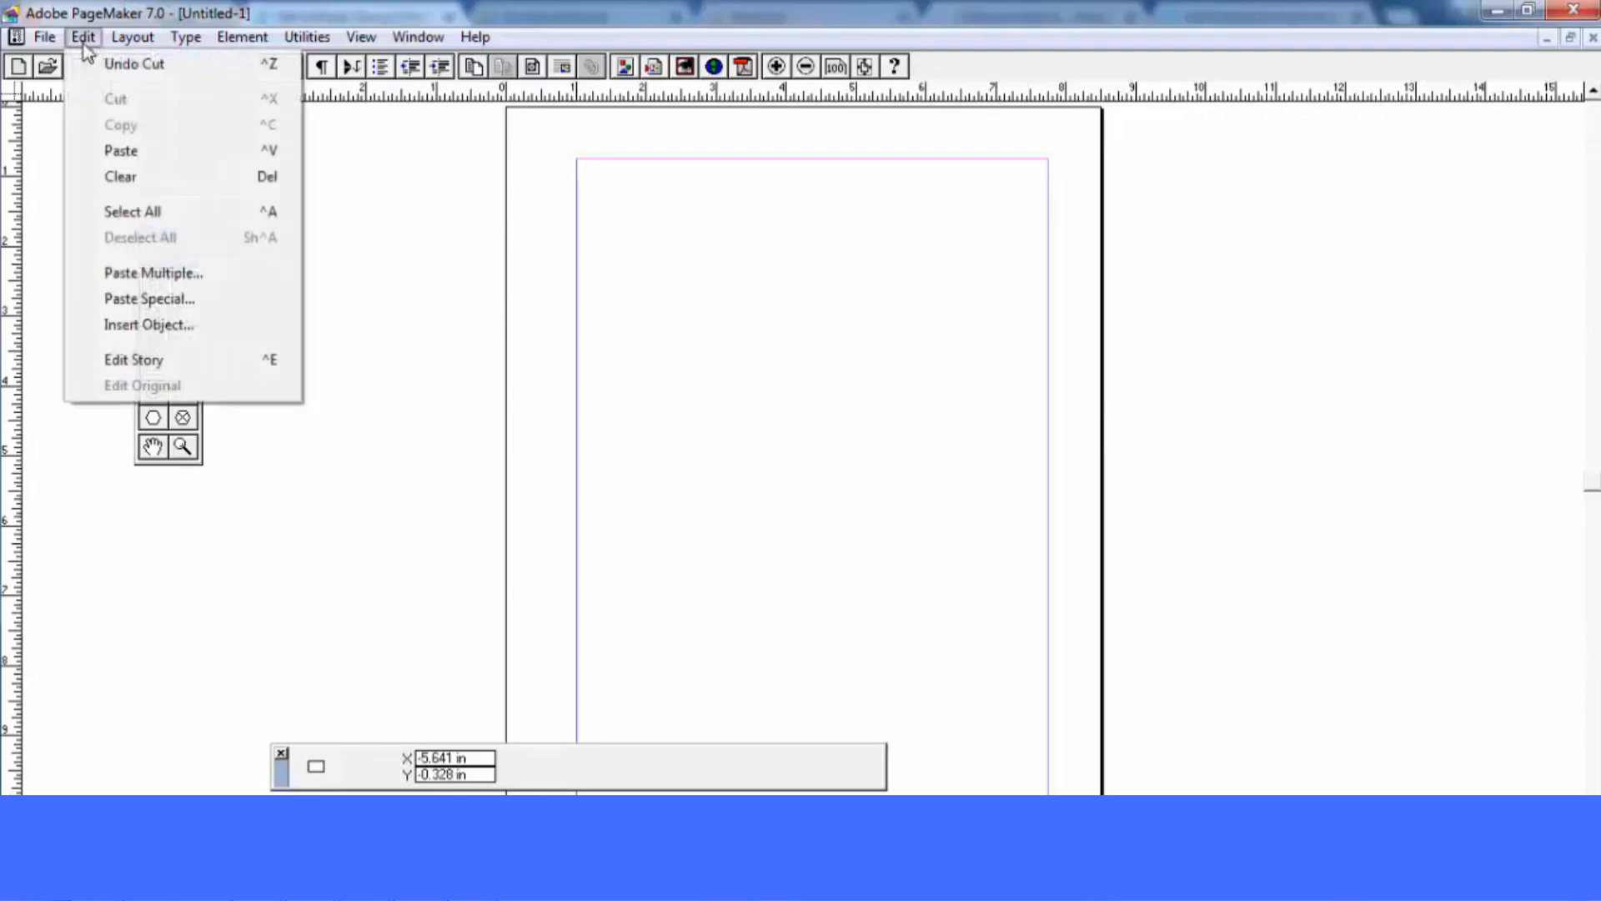
click(100, 60)
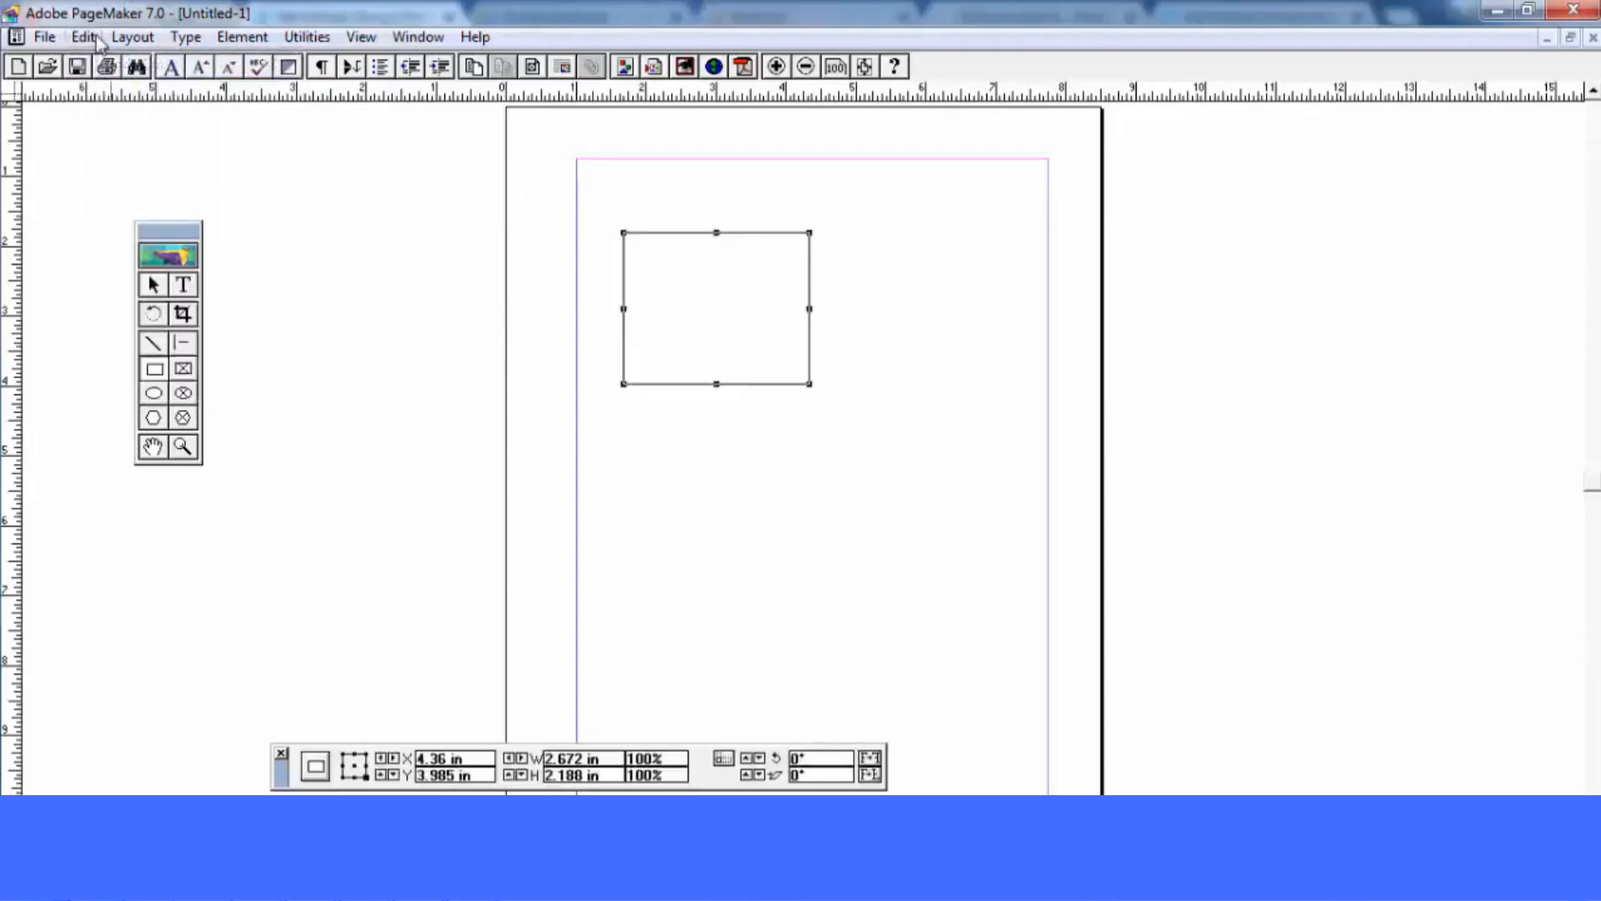
Redo the cut of the rectangle and undo it again
click(84, 39)
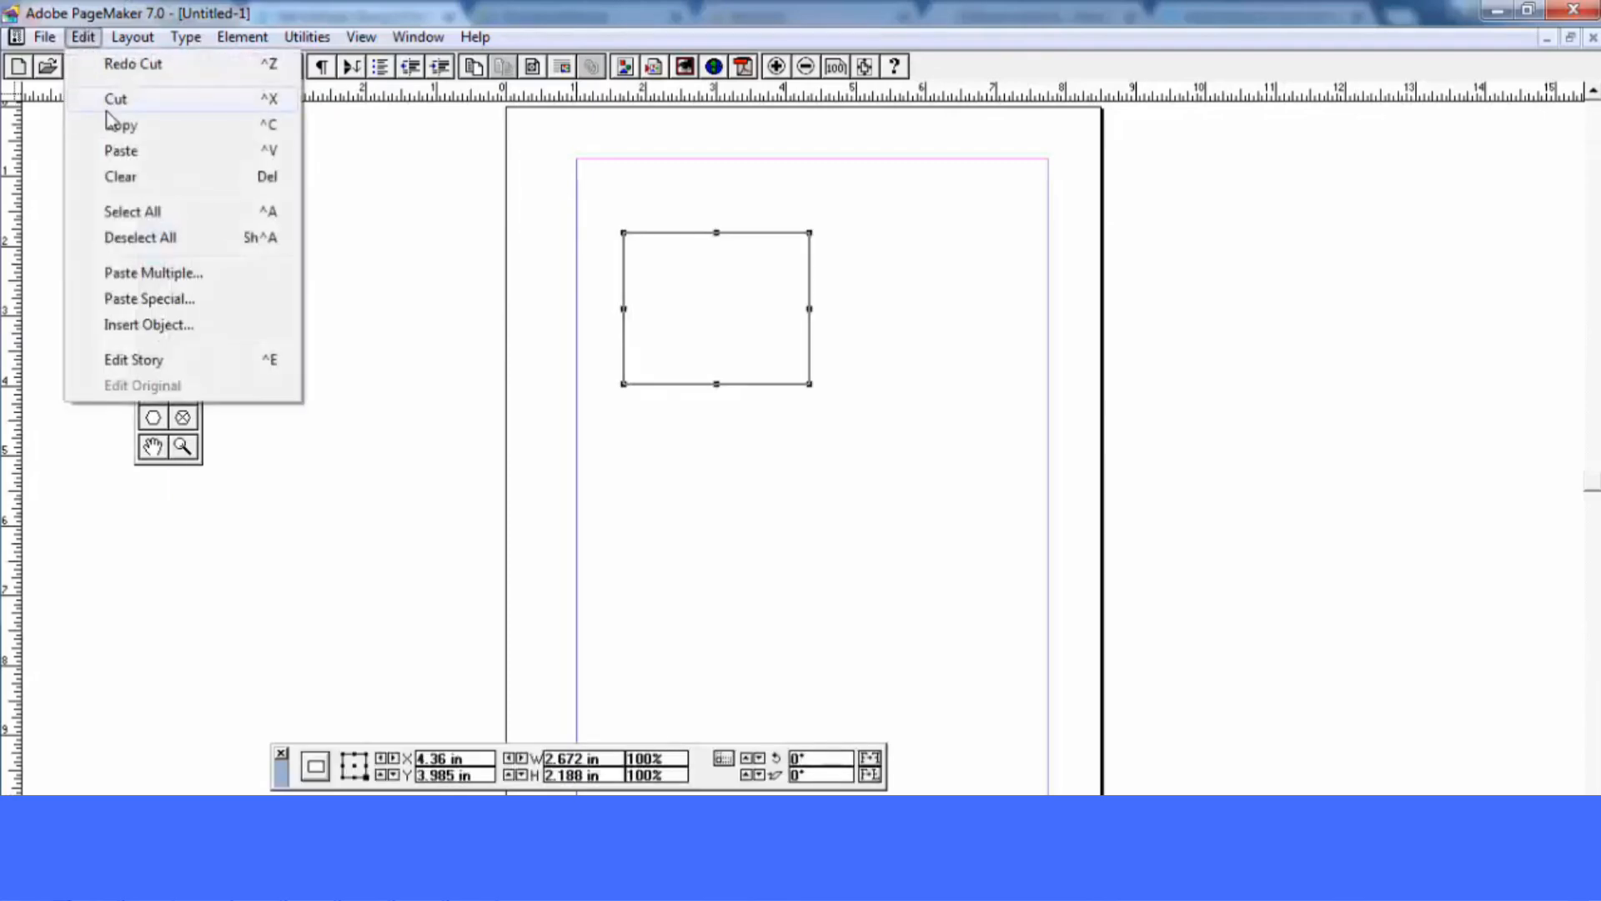
click(117, 65)
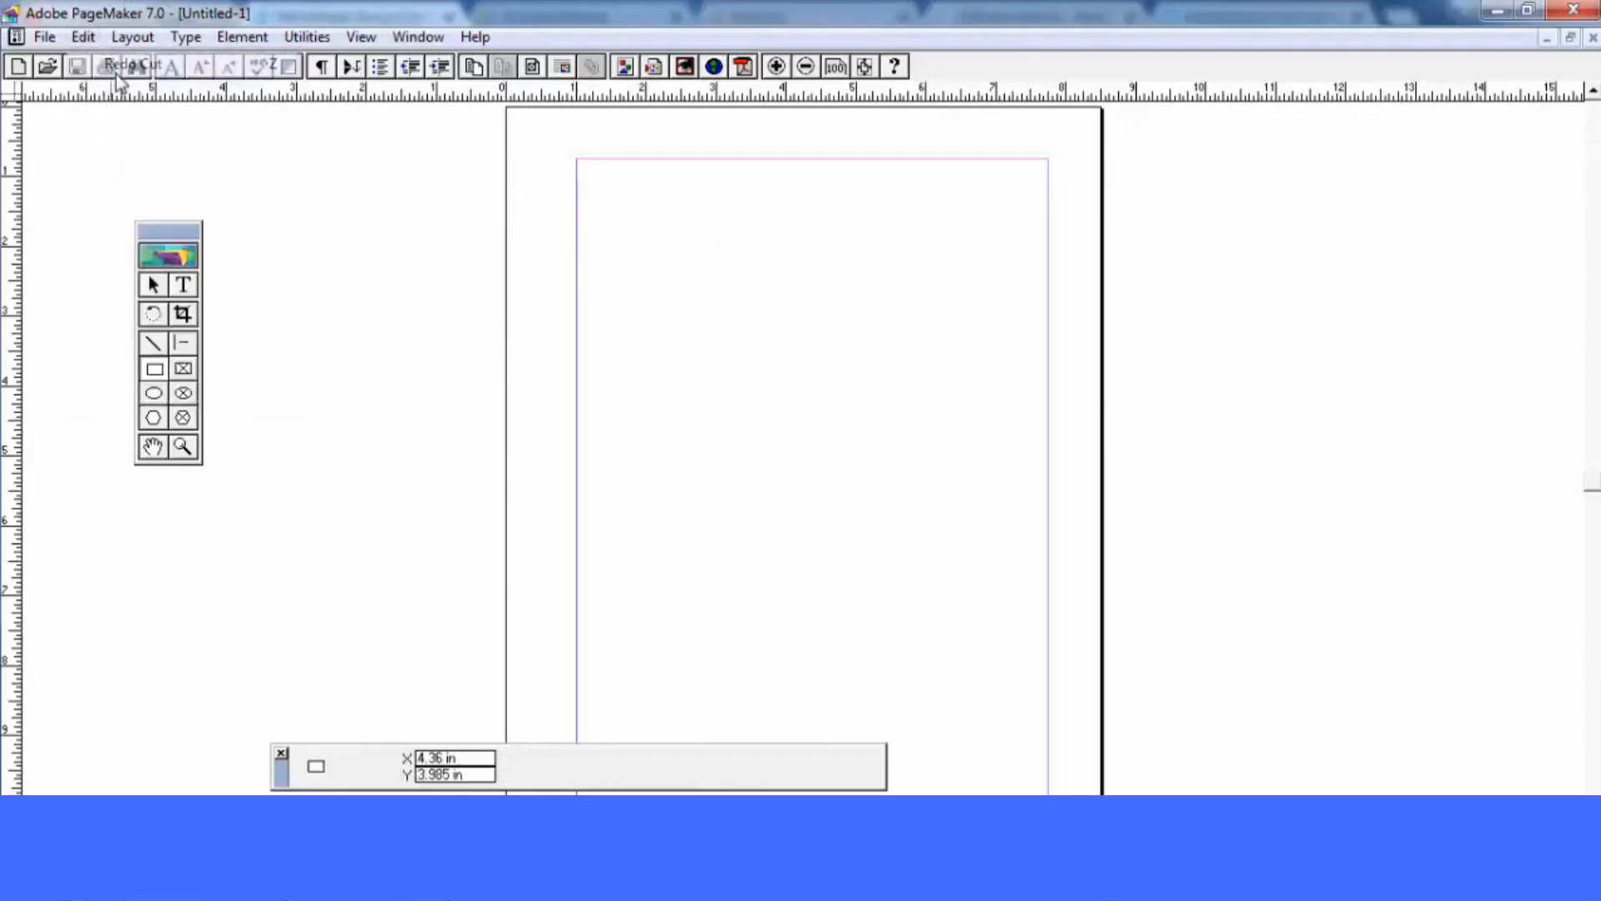
click(83, 38)
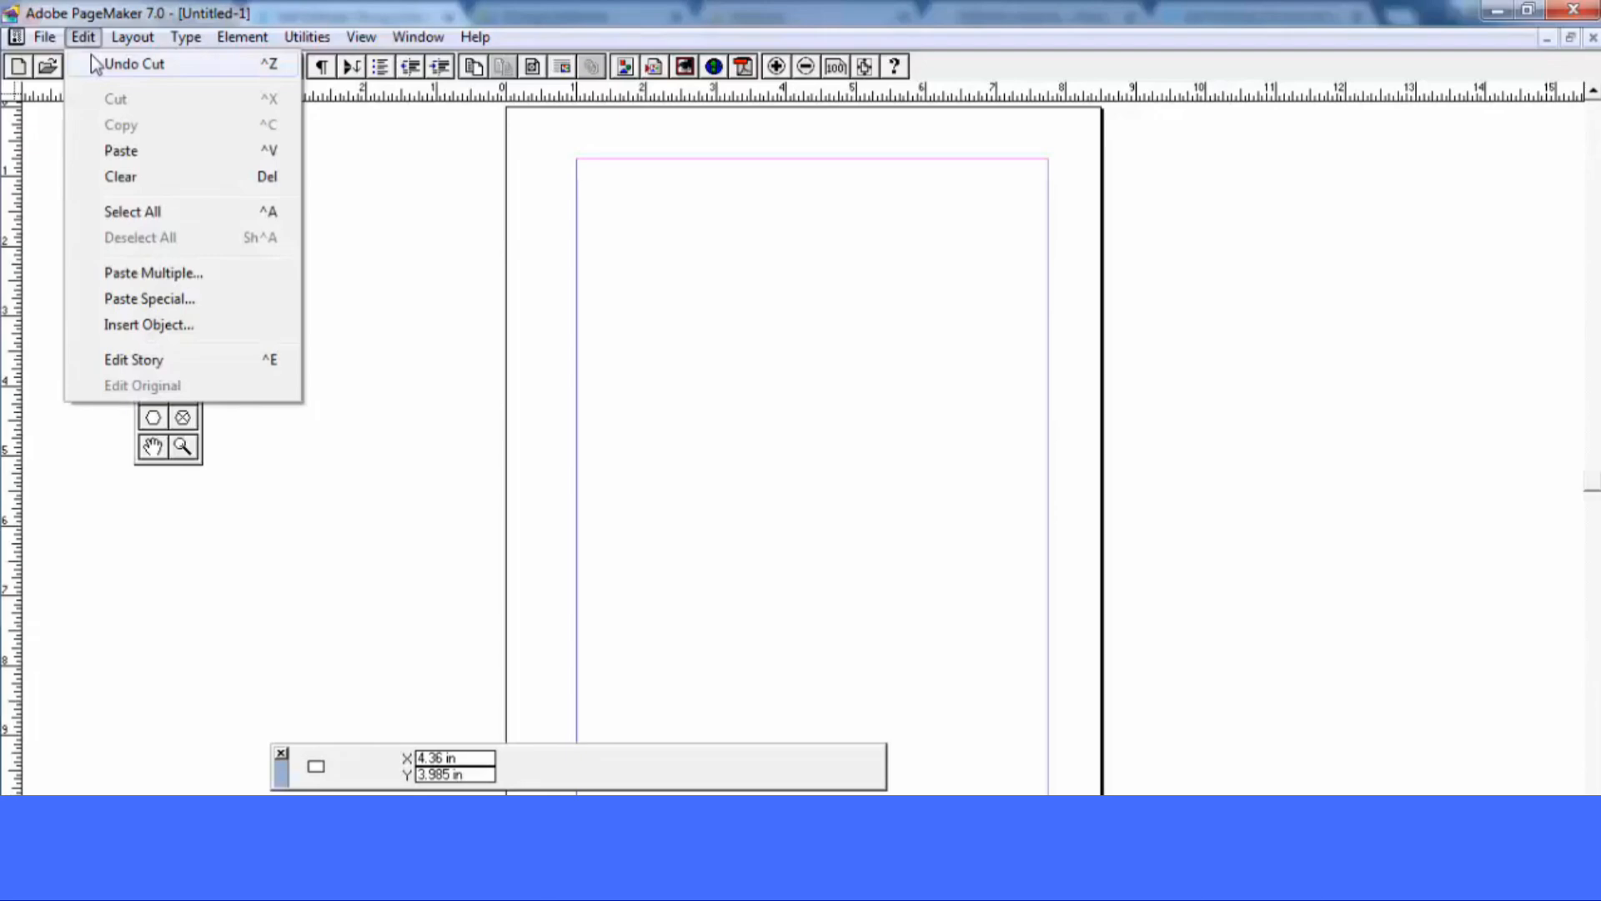
click(110, 64)
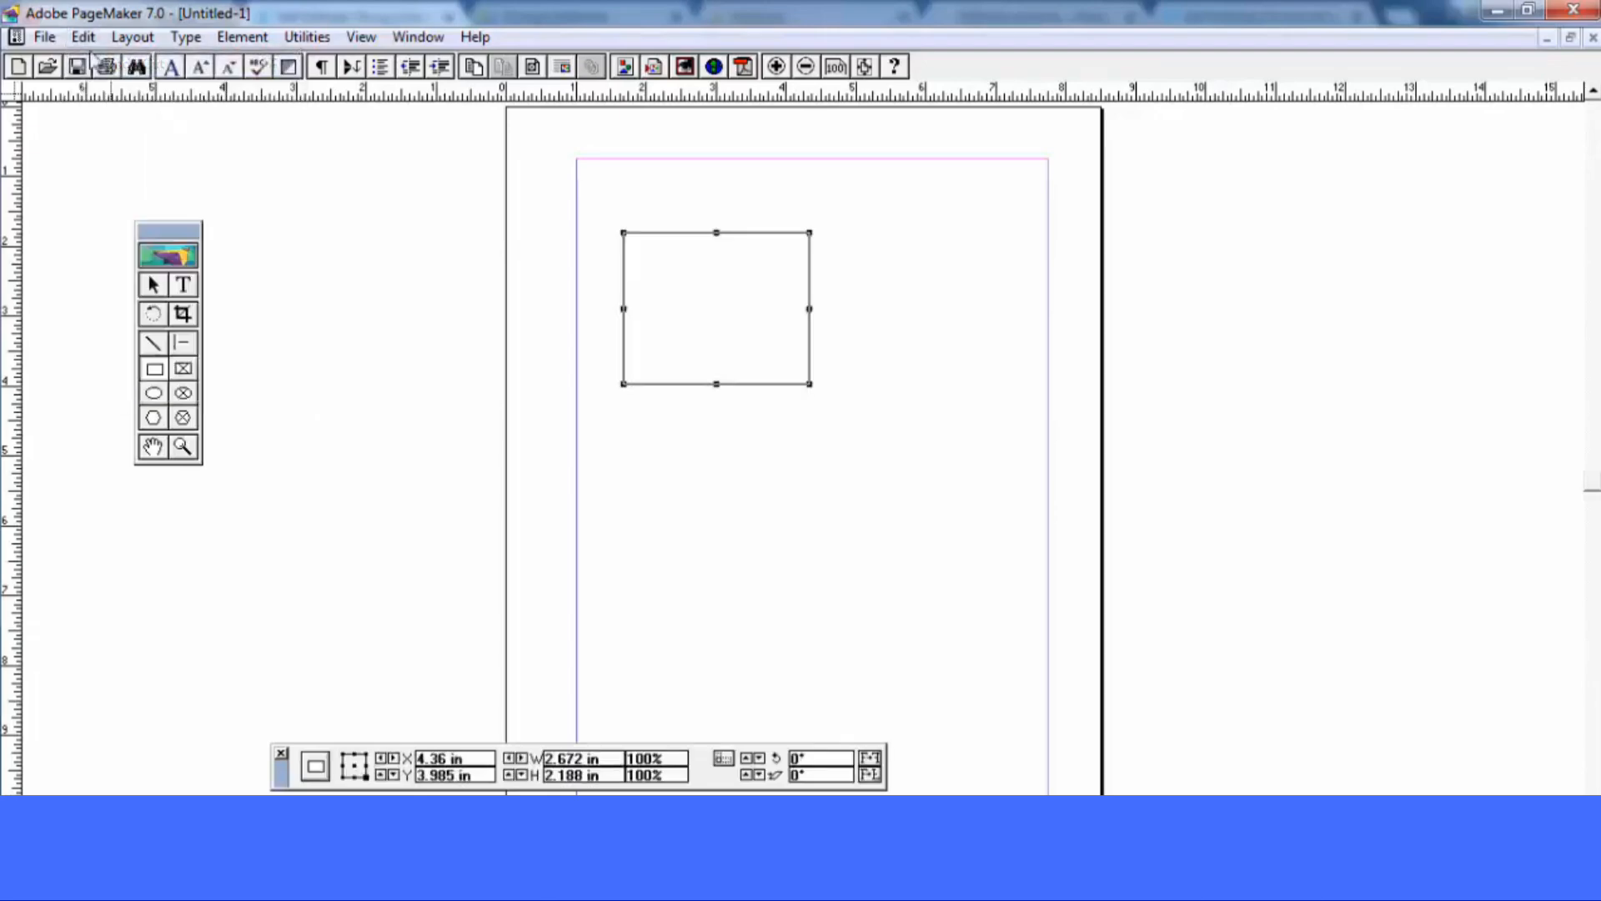
click(46, 37)
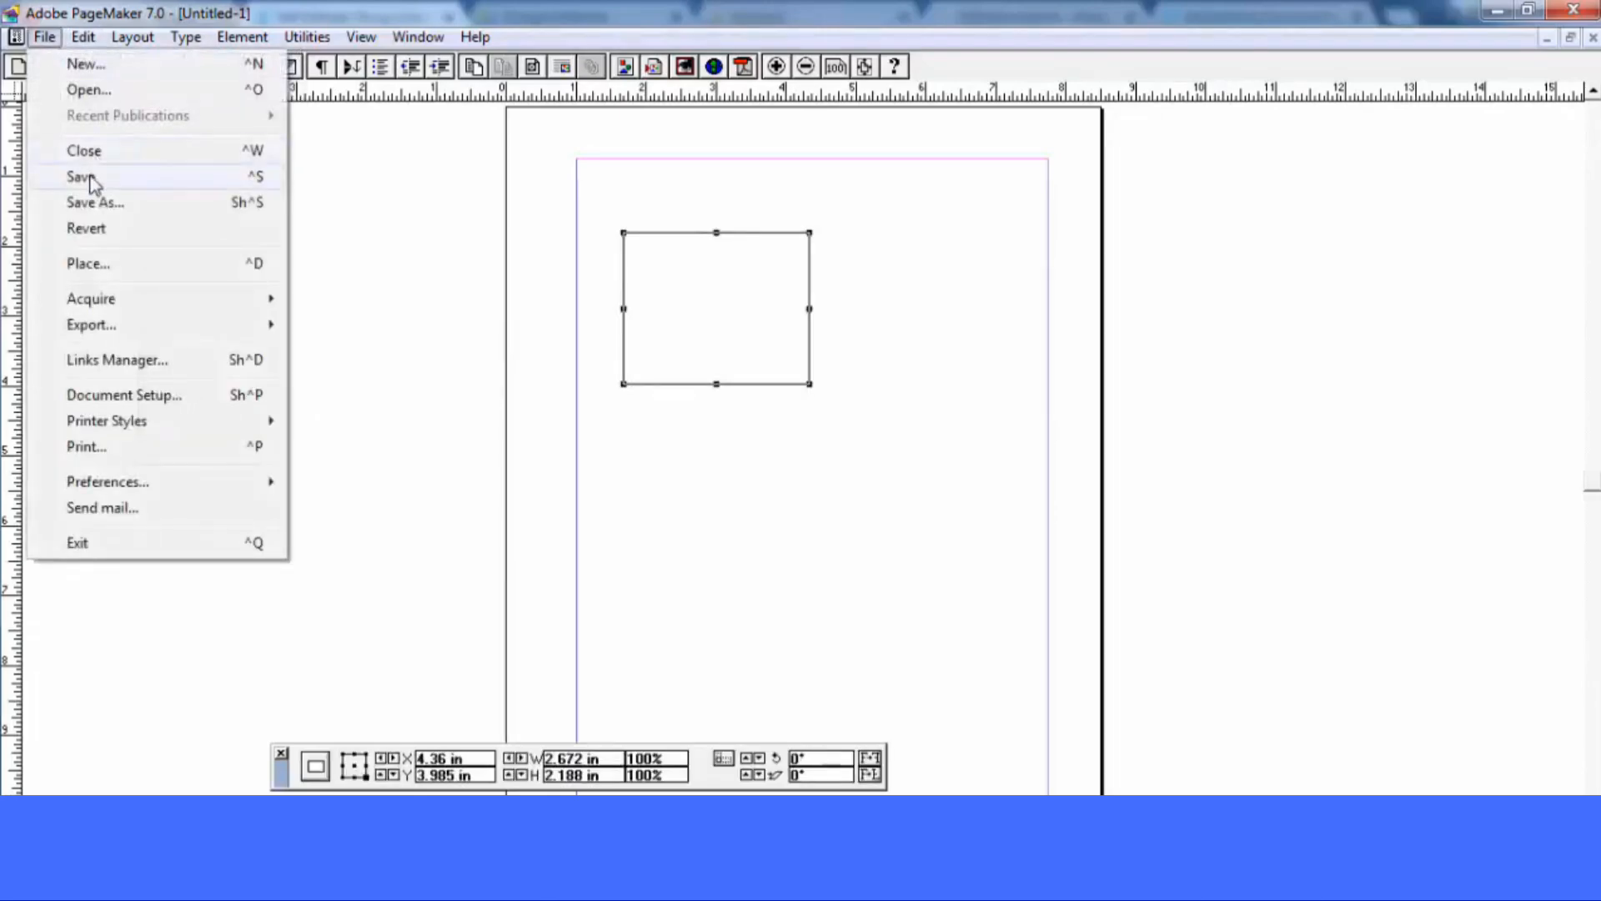
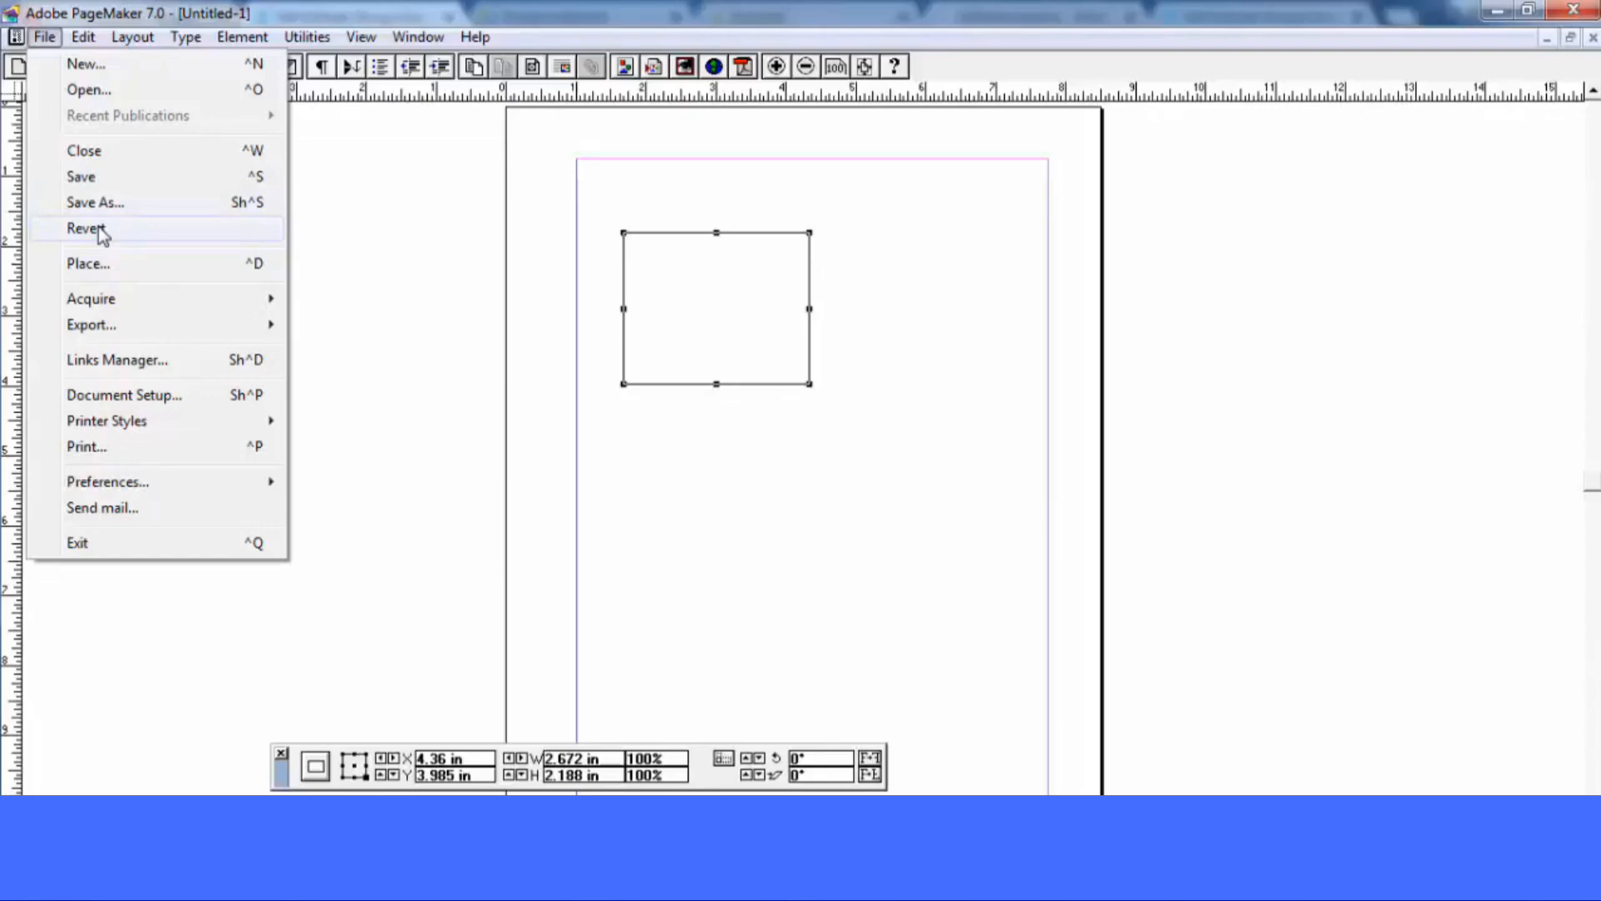
mouse_move(81, 43)
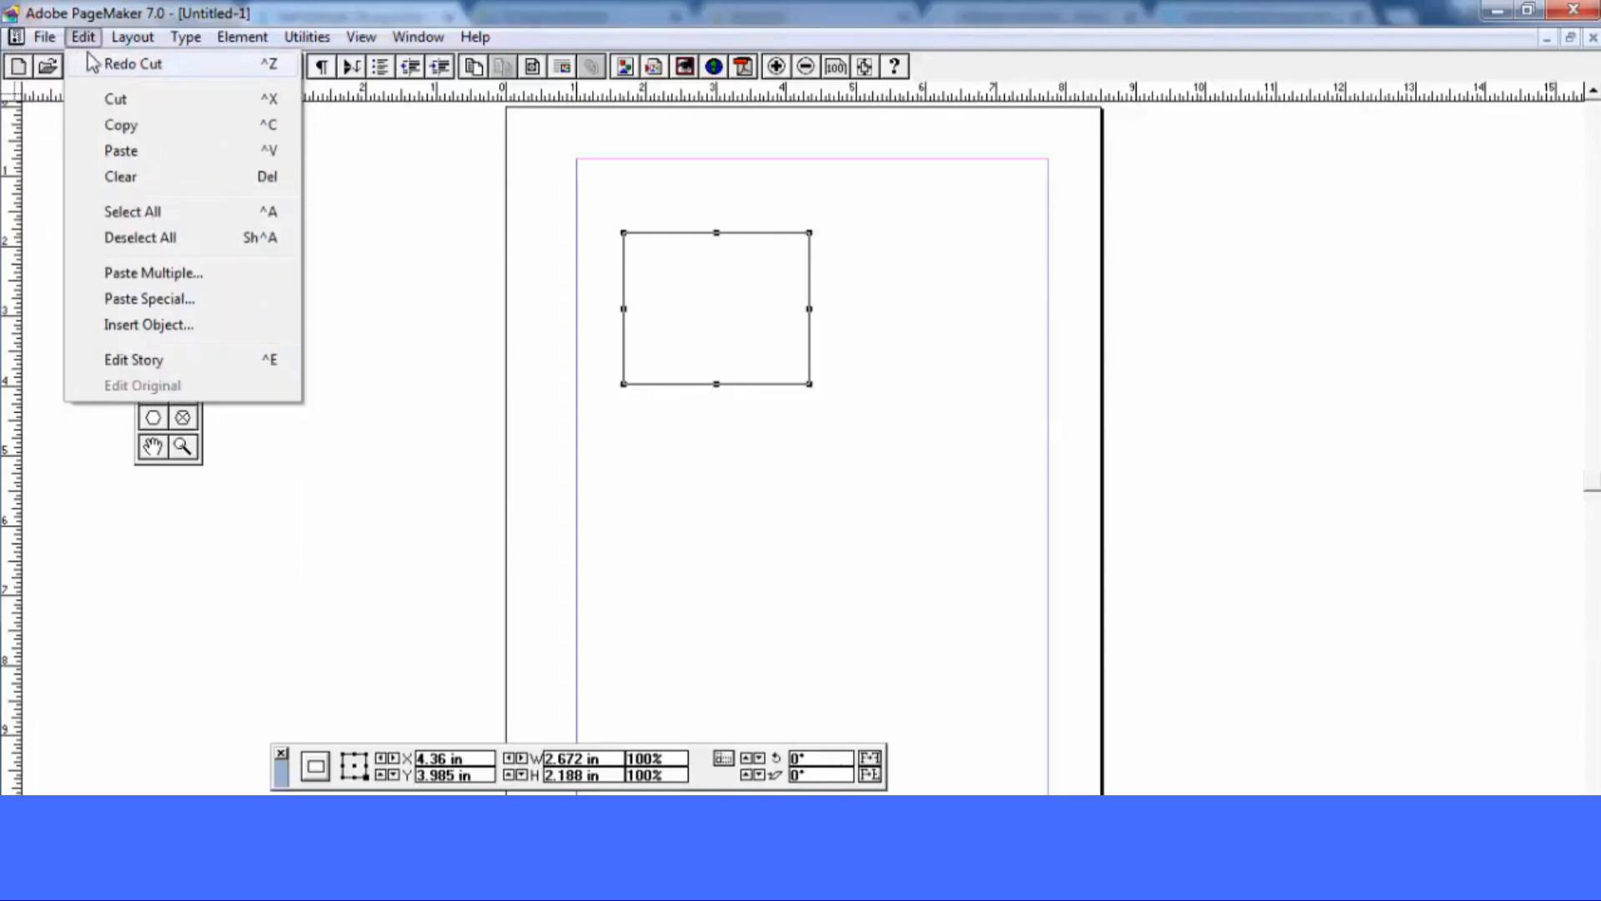
click(310, 196)
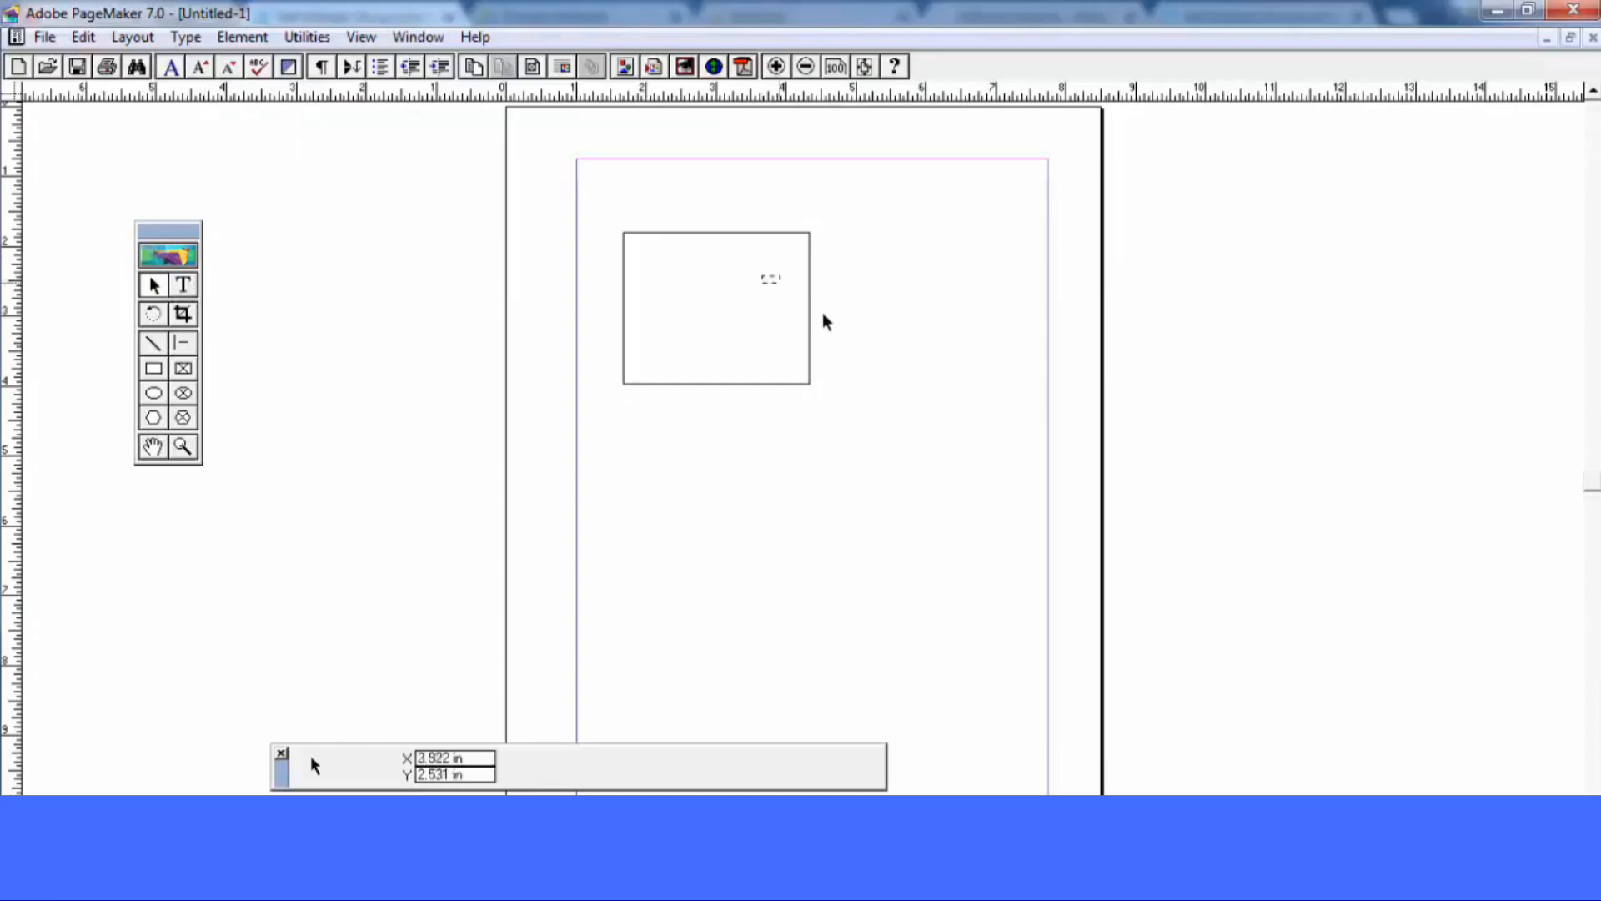
Move the rectangle toward the upper middle of the page and paste a copy of it overlapping its lower right corner
drag(769, 233, 889, 293)
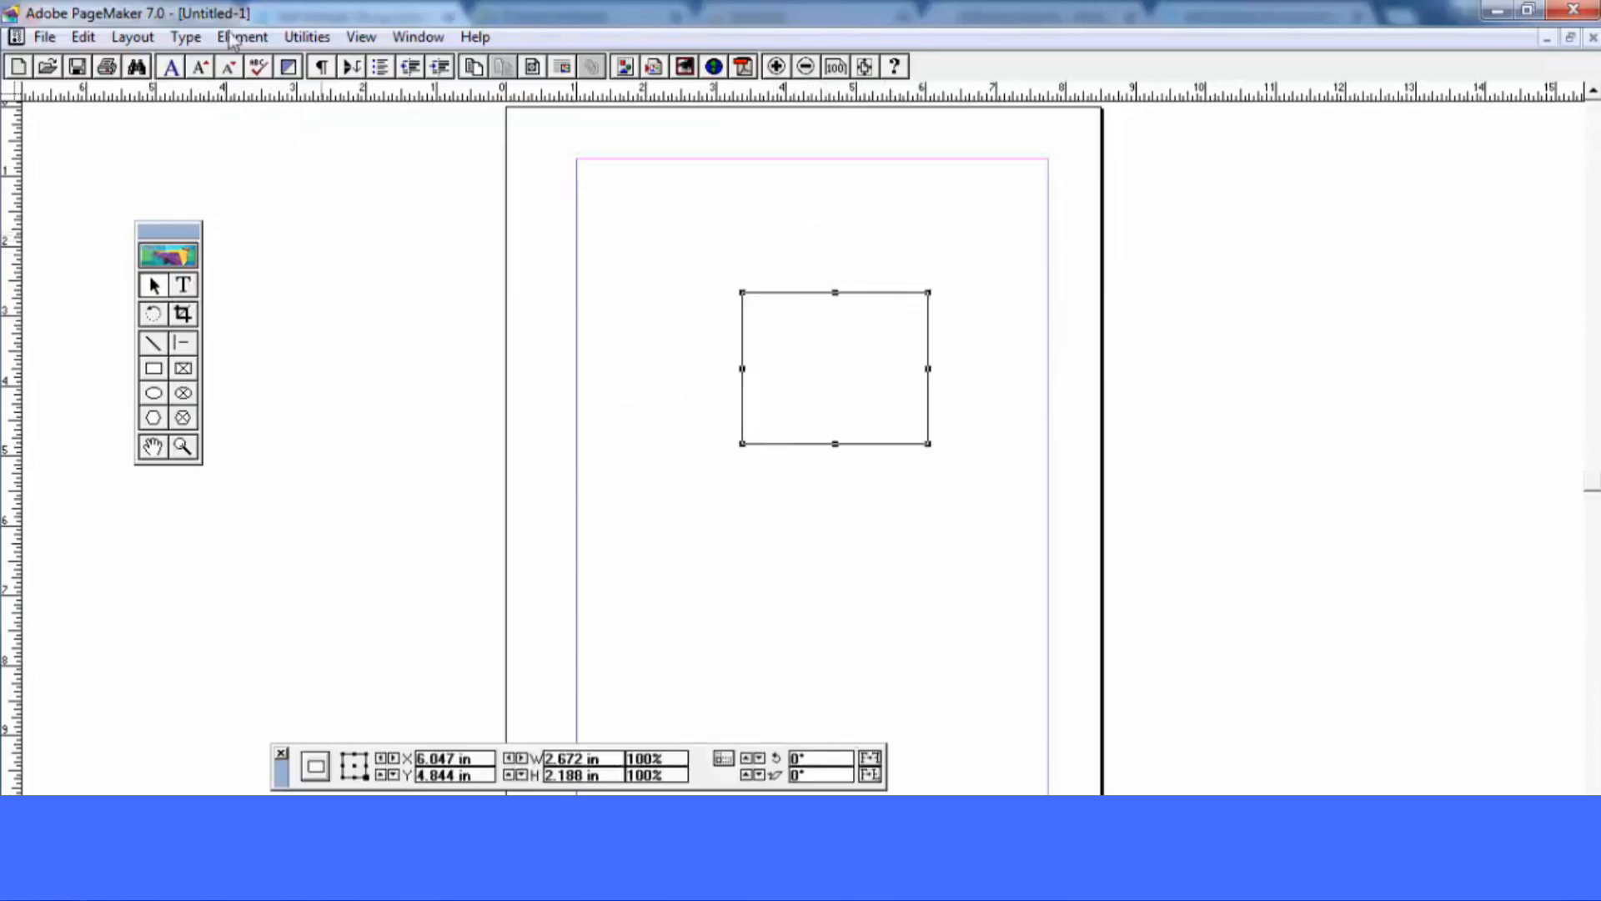
click(84, 37)
click(121, 125)
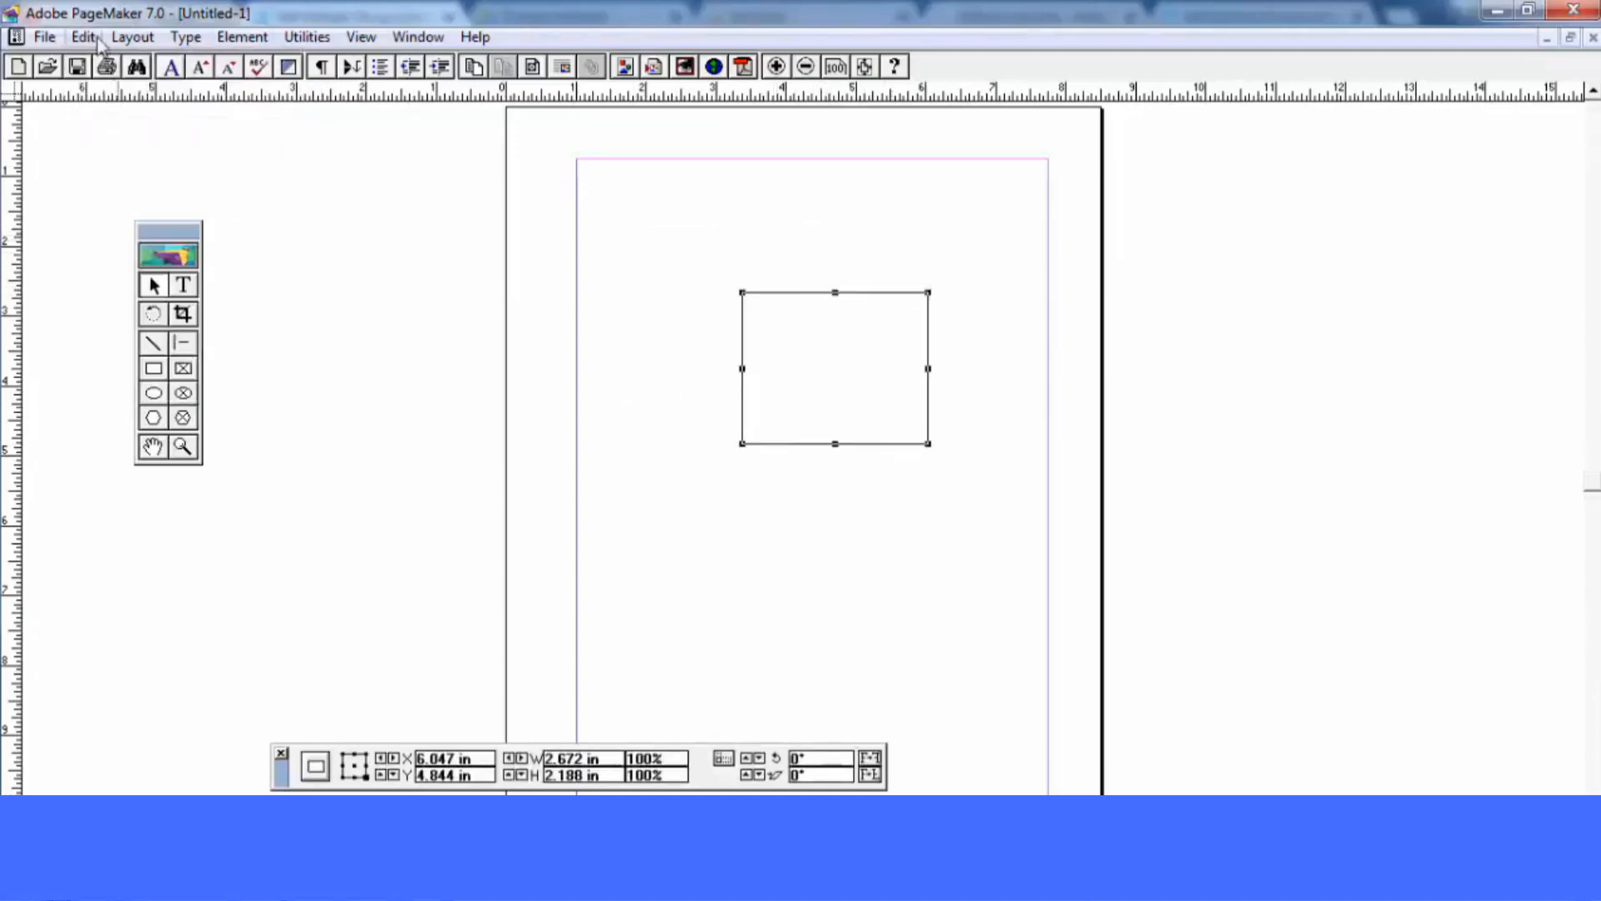
click(83, 37)
click(121, 150)
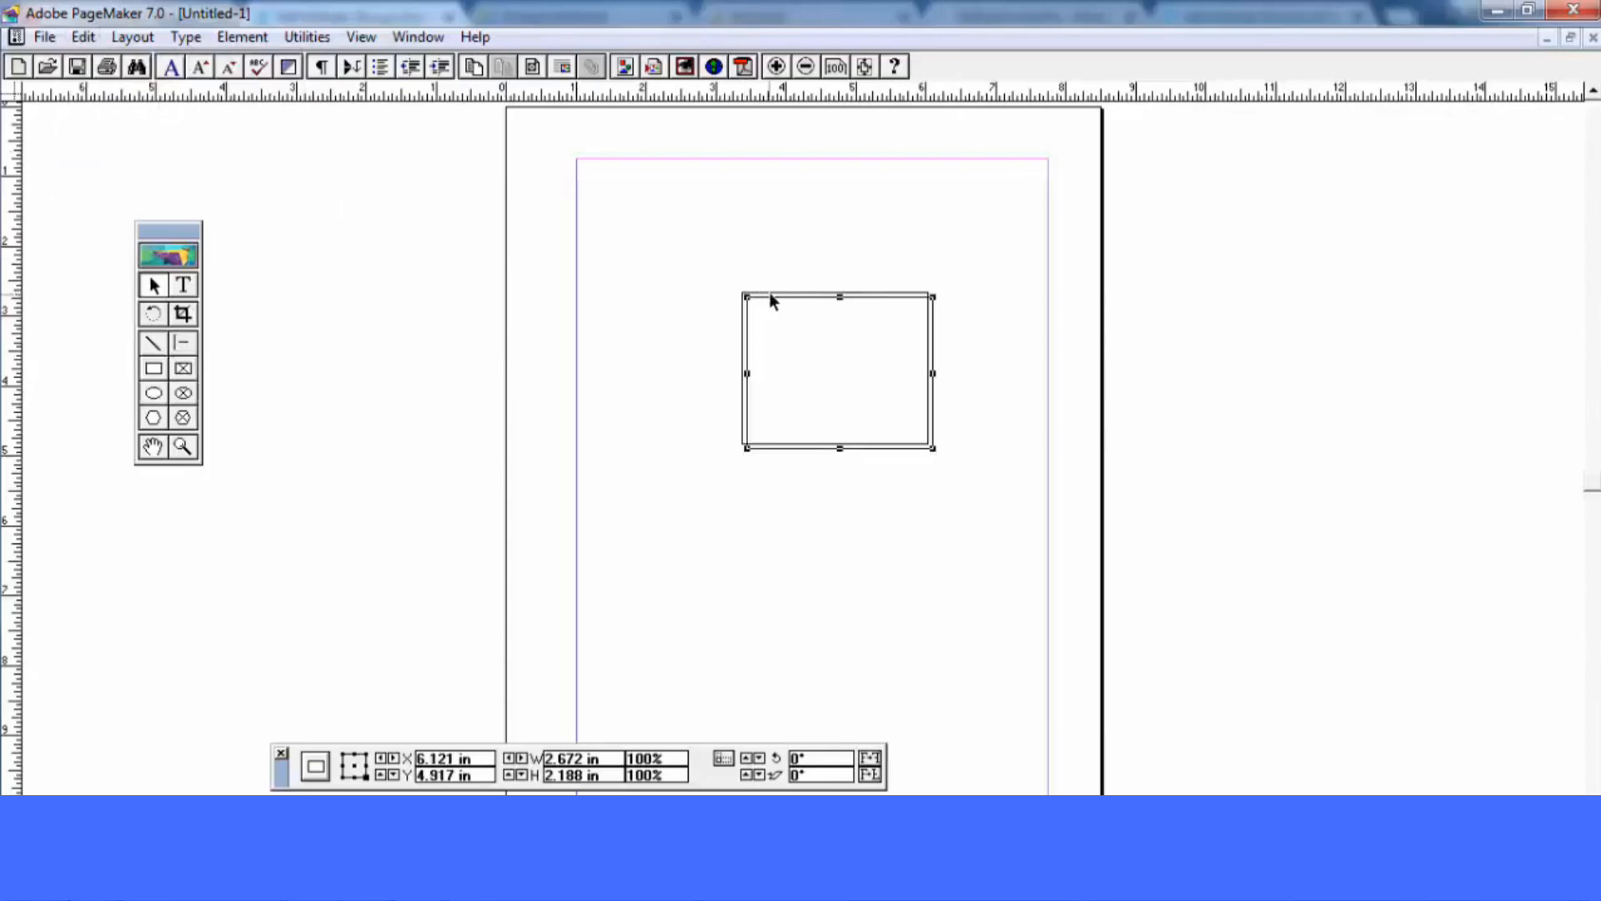
drag(772, 302, 935, 362)
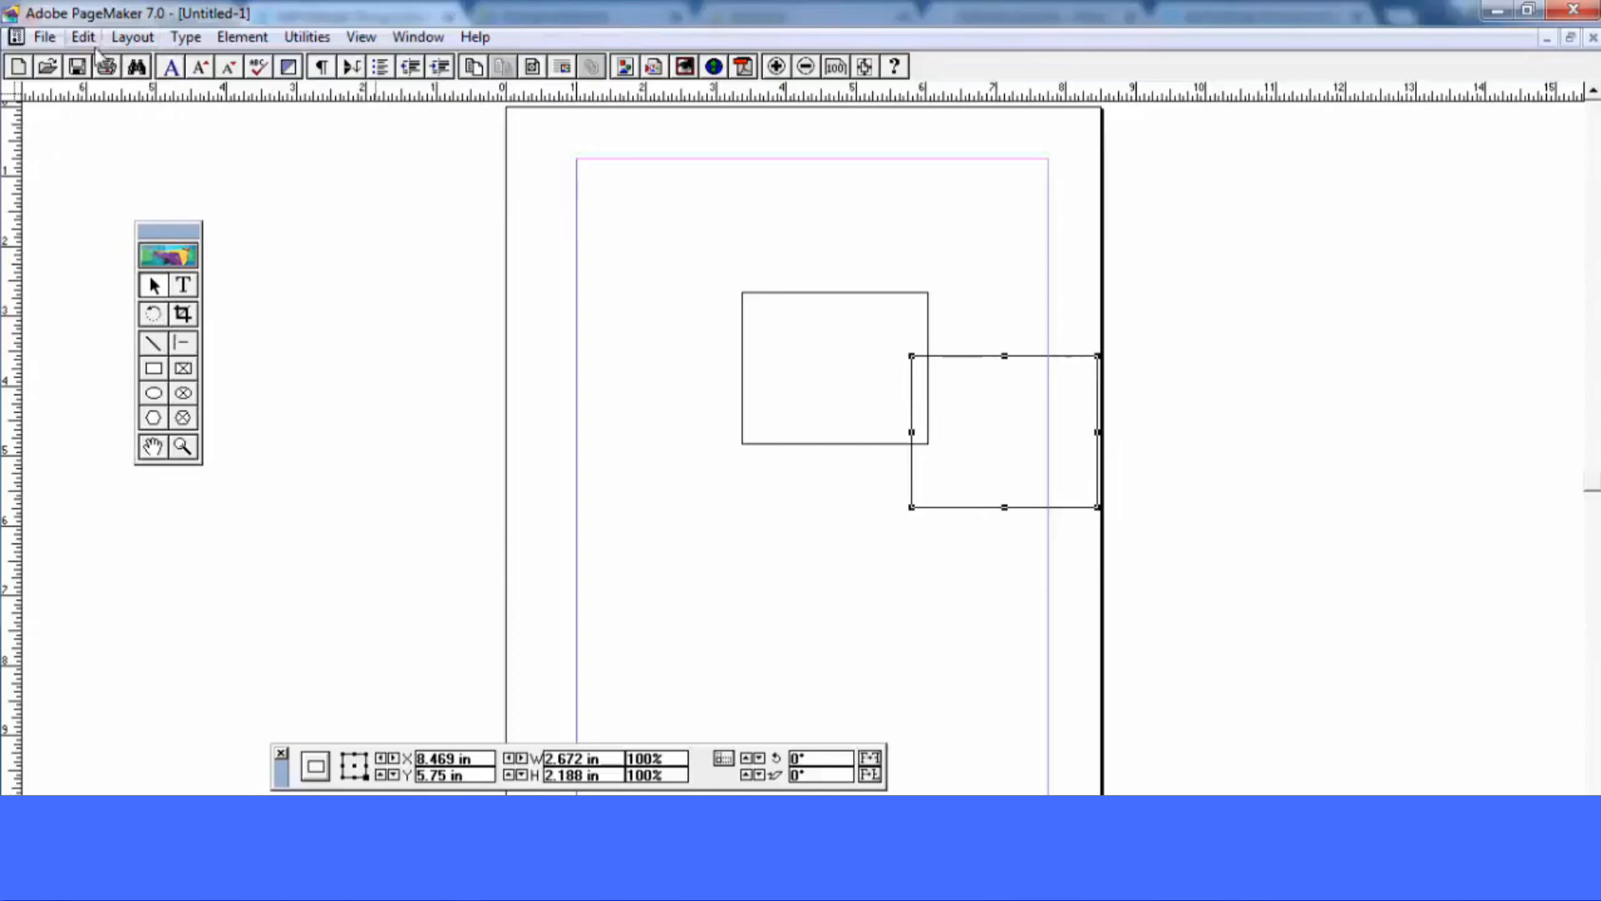
Write the text "rwerwer" at the left margin, above the two rectangles
click(184, 285)
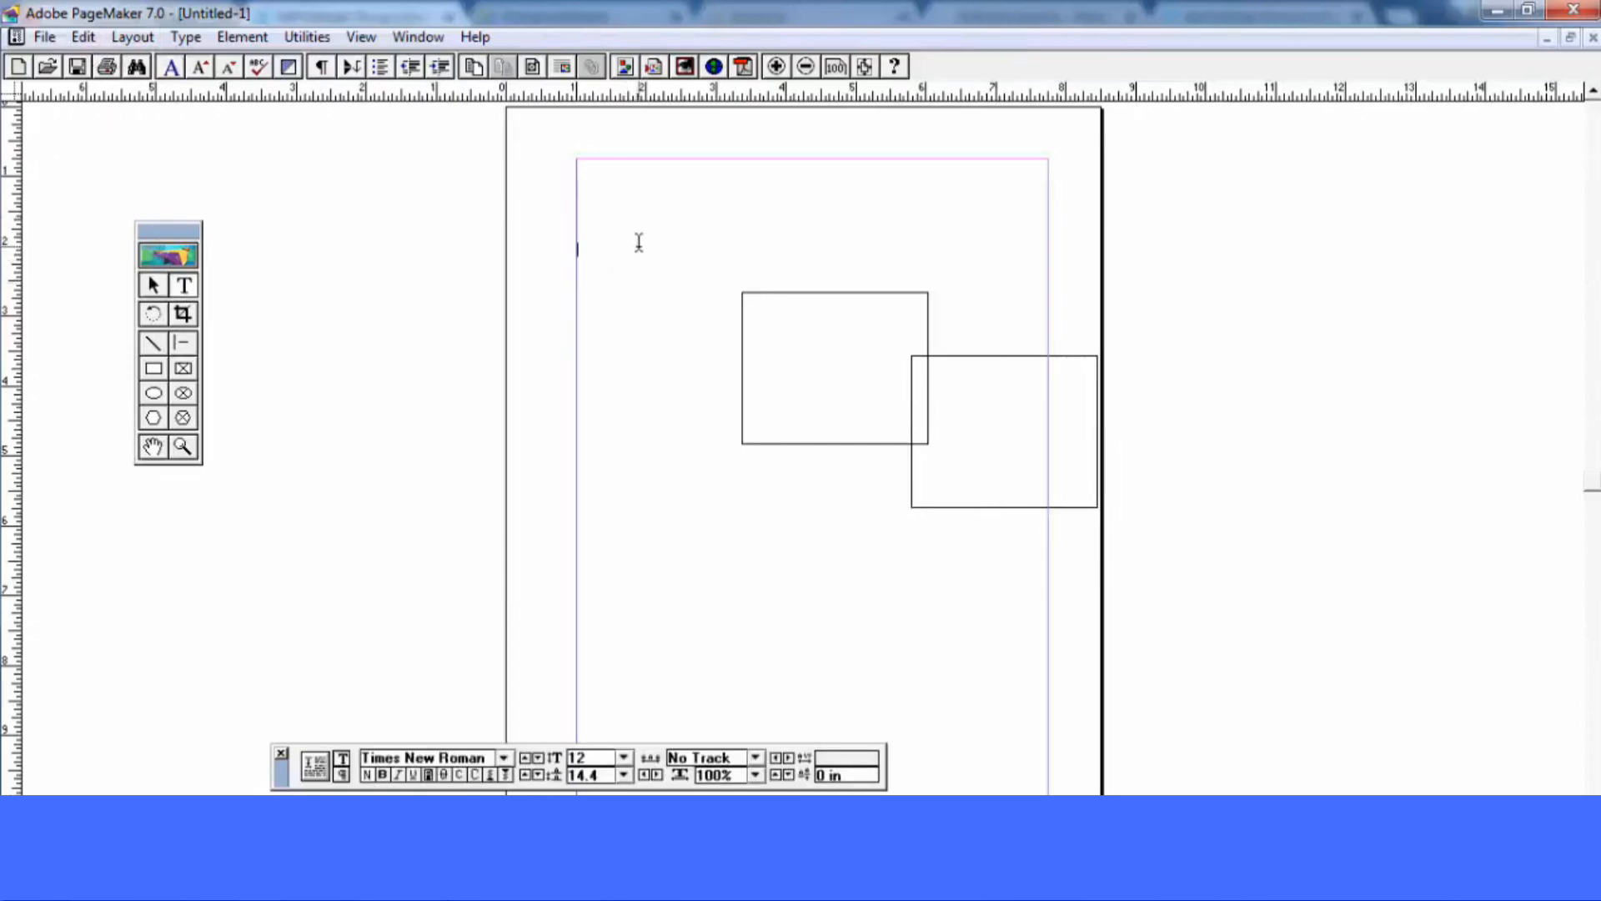
text(rwerwer)
Copy the text "rwerwer" and paste it below the original line
click(365, 40)
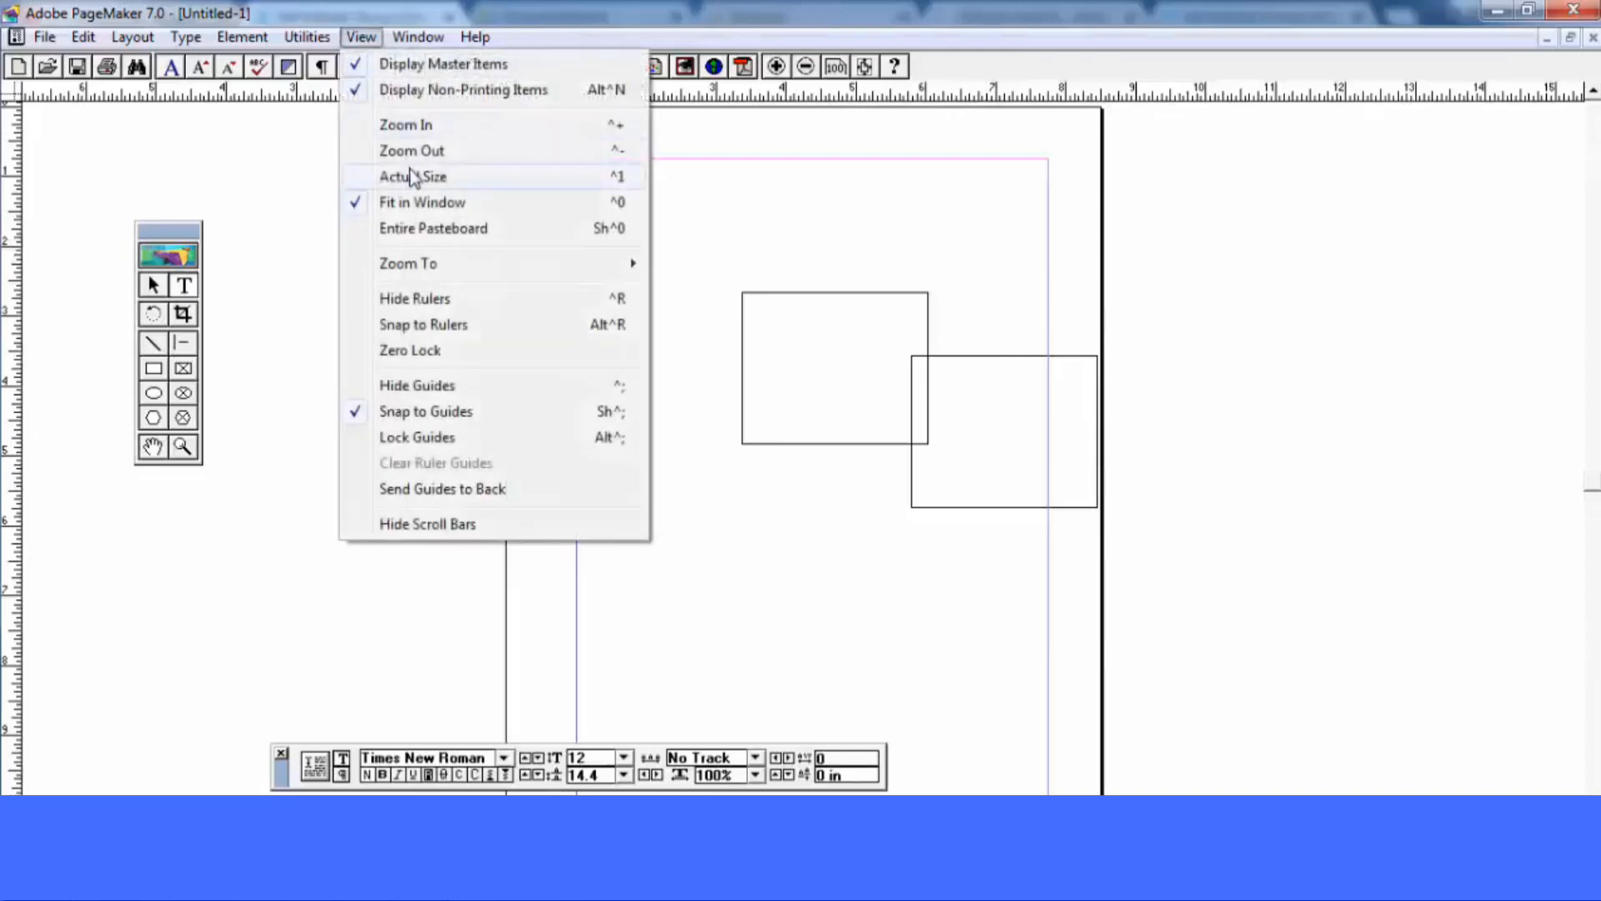
click(407, 125)
click(361, 37)
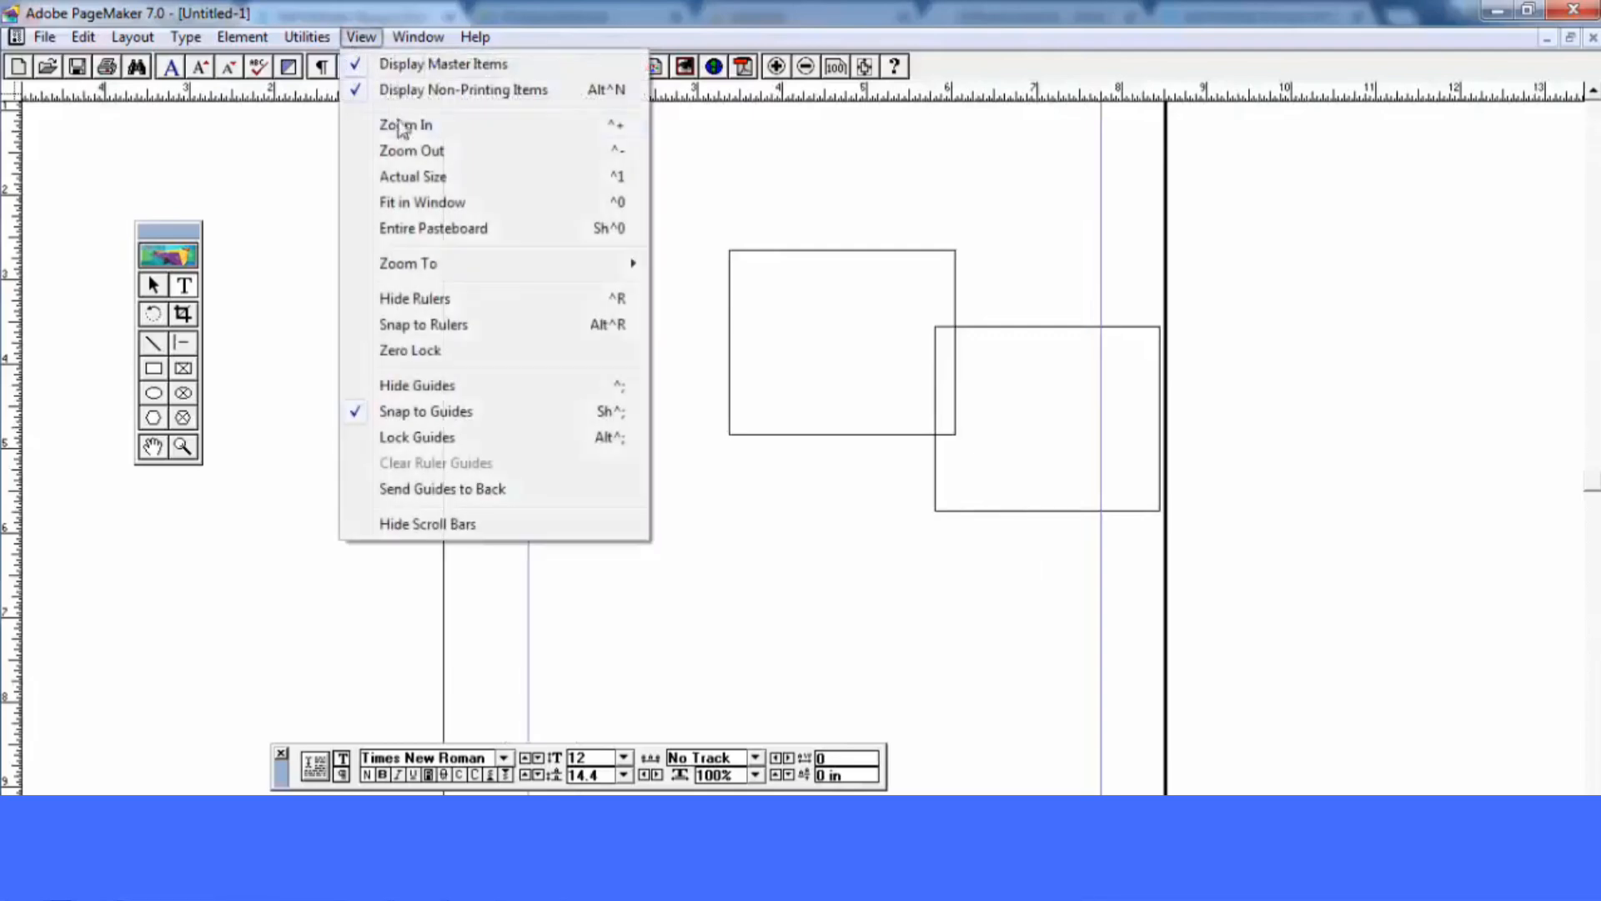
click(406, 126)
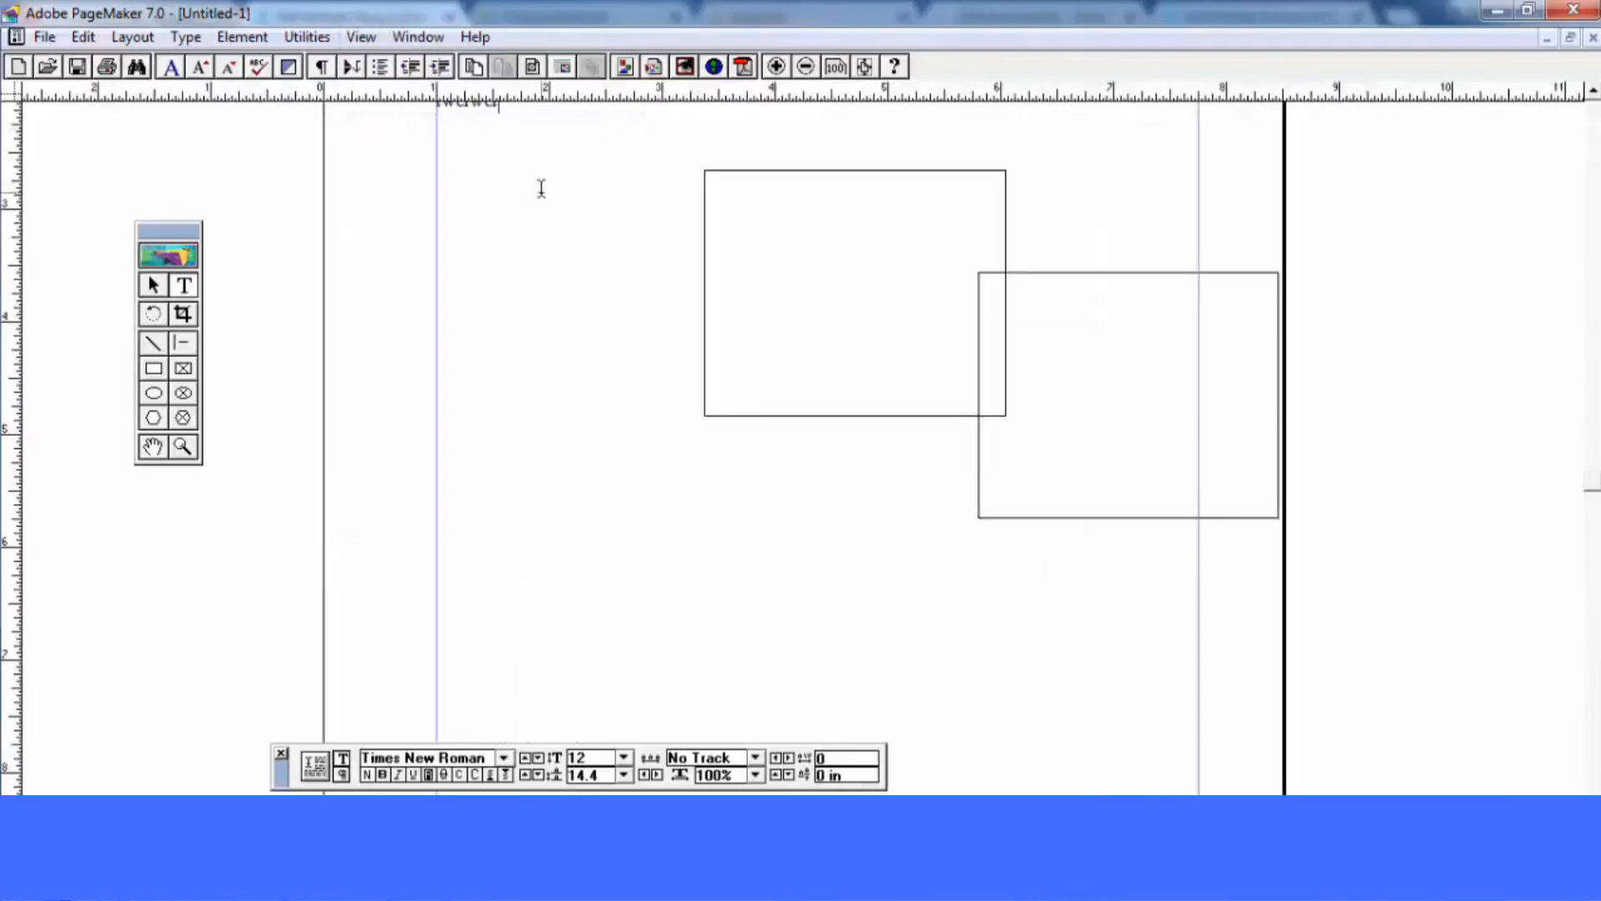
scroll(543, 196, up, 3)
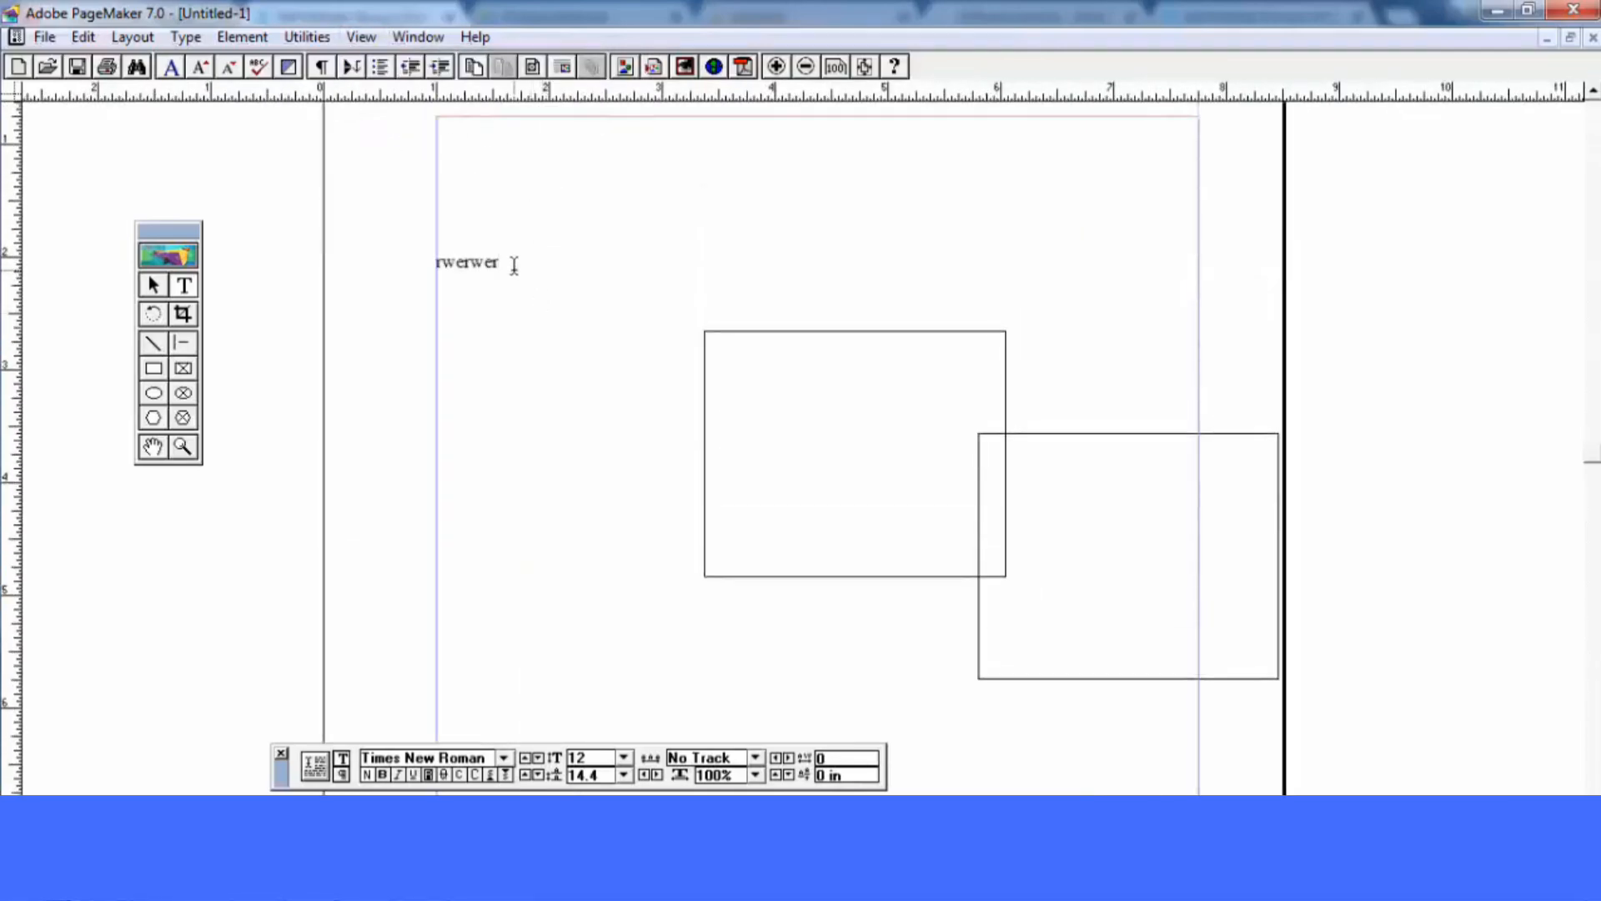
drag(505, 262, 434, 269)
click(83, 36)
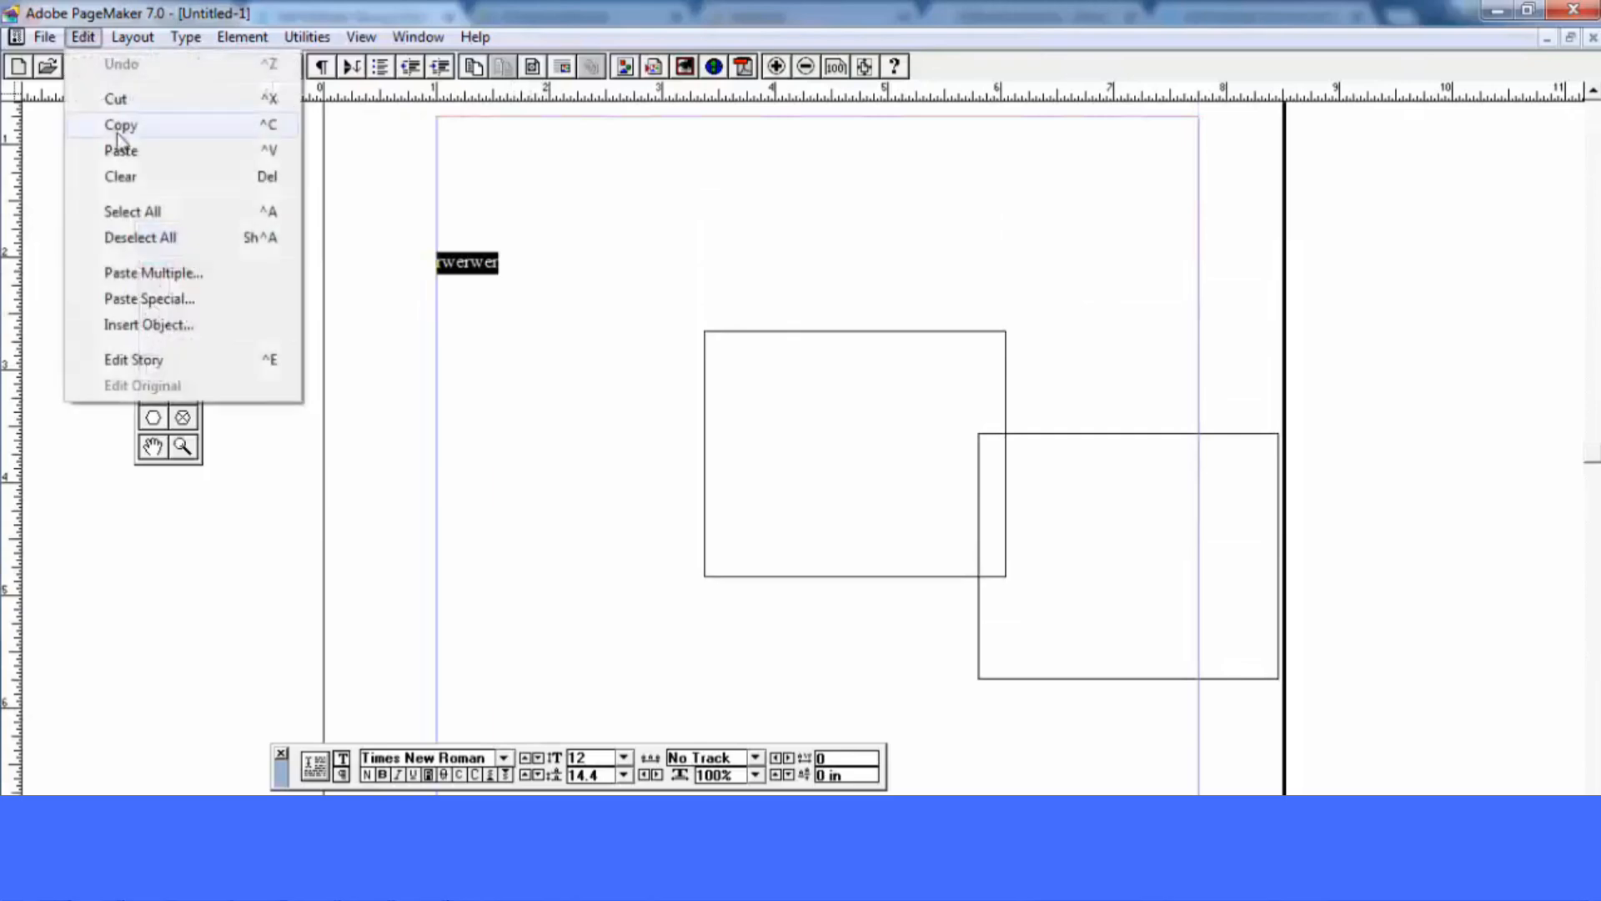
click(119, 130)
click(528, 279)
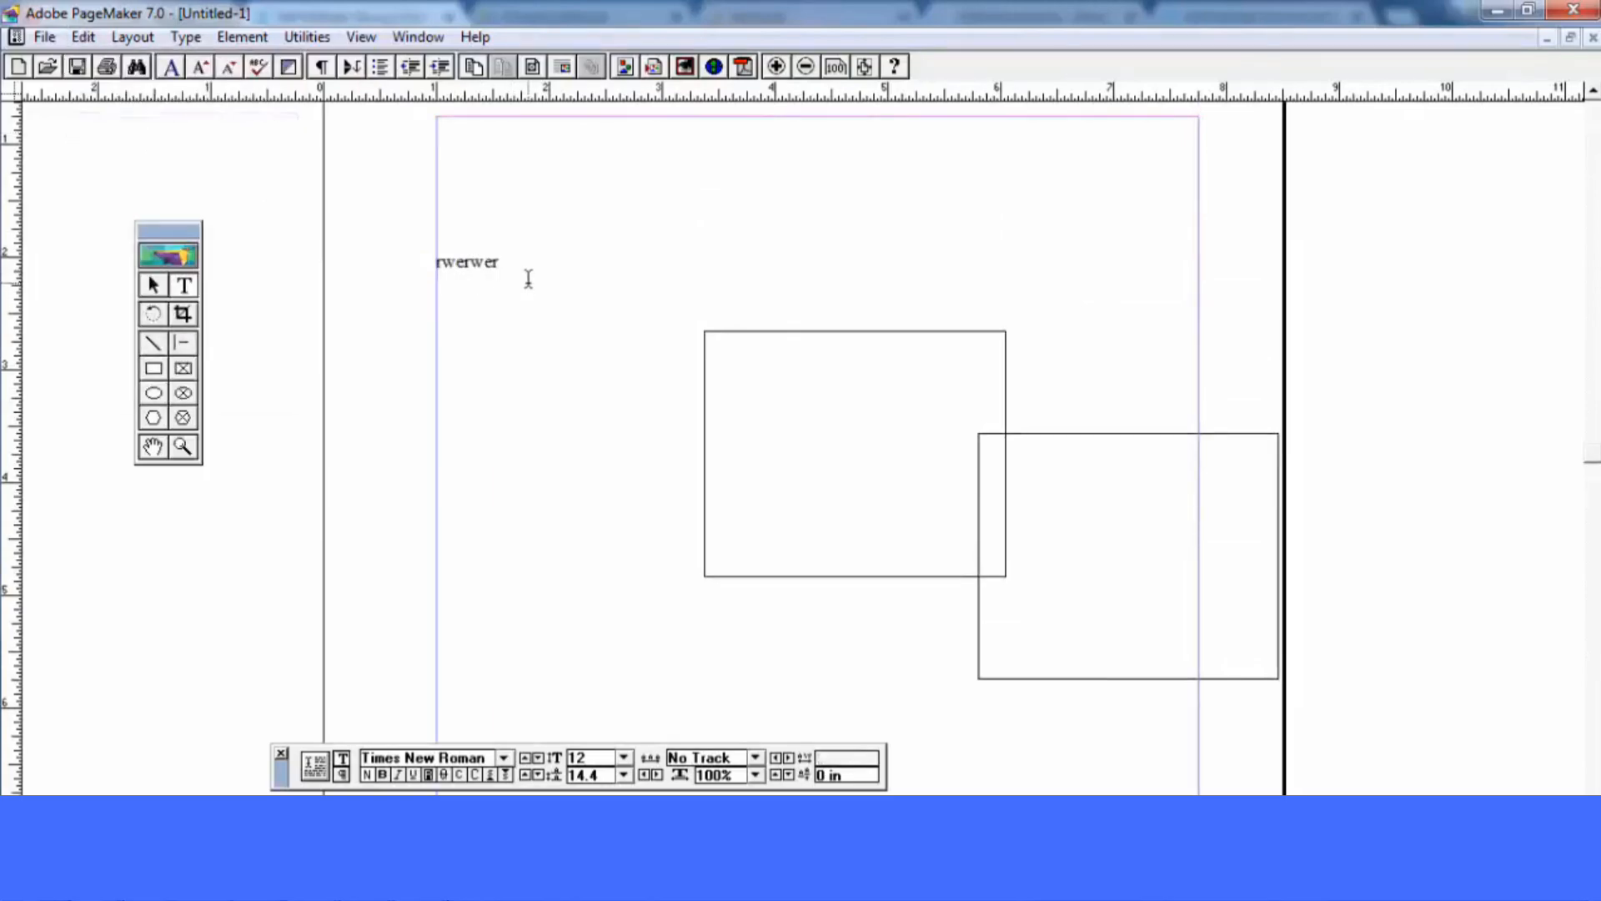
click(84, 37)
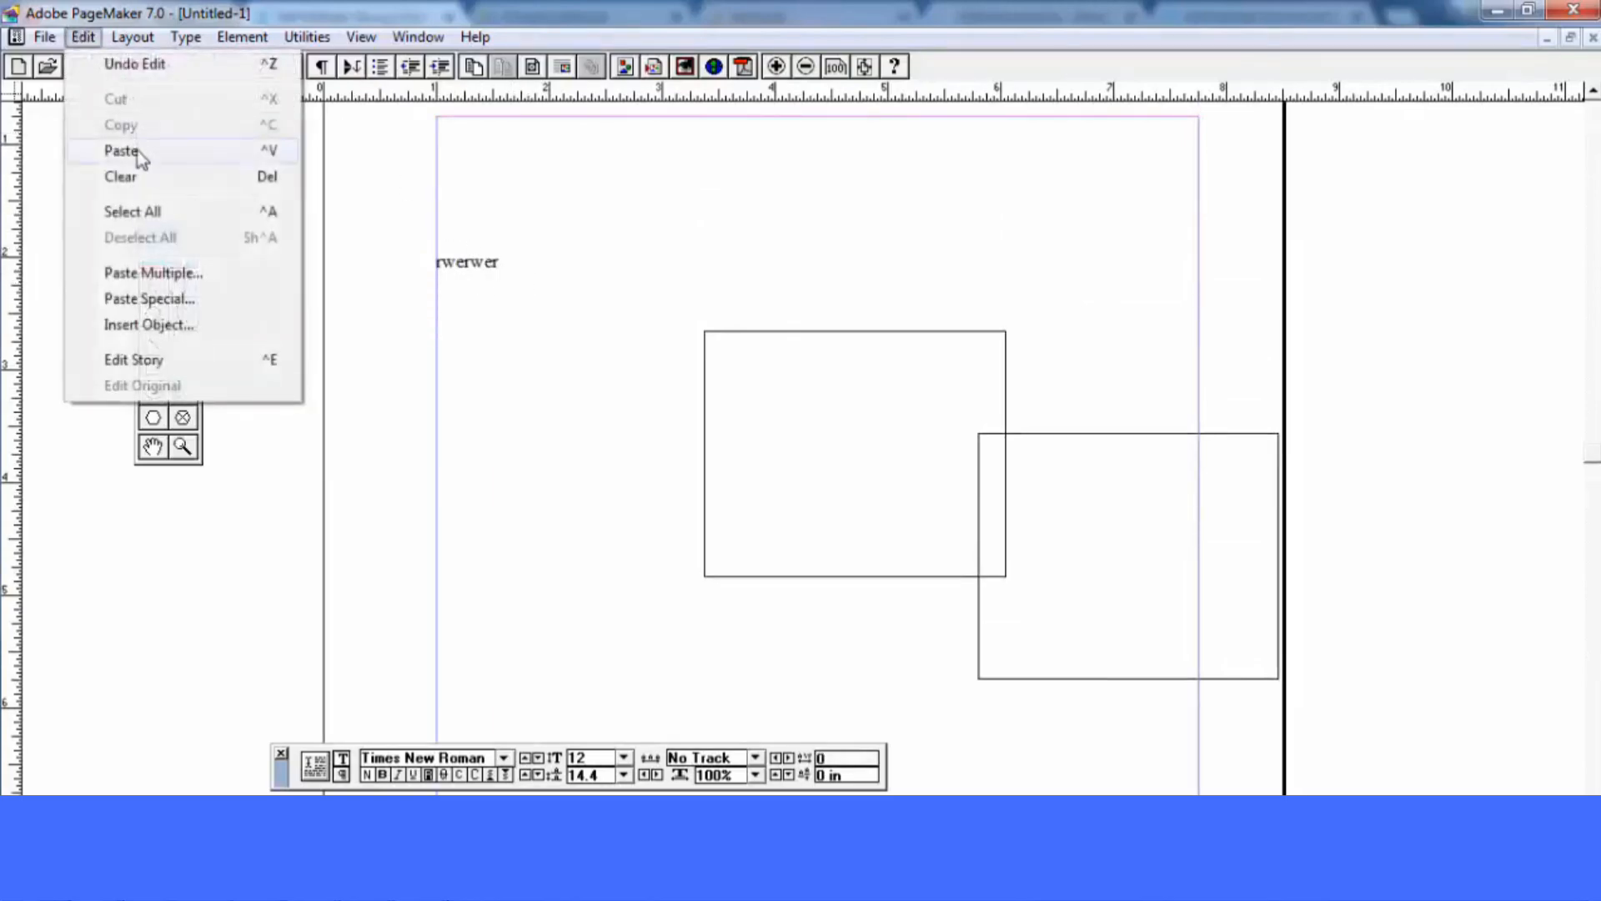
click(121, 151)
Clear the pasted copy of the text together with the blank lines above it
drag(514, 329, 421, 248)
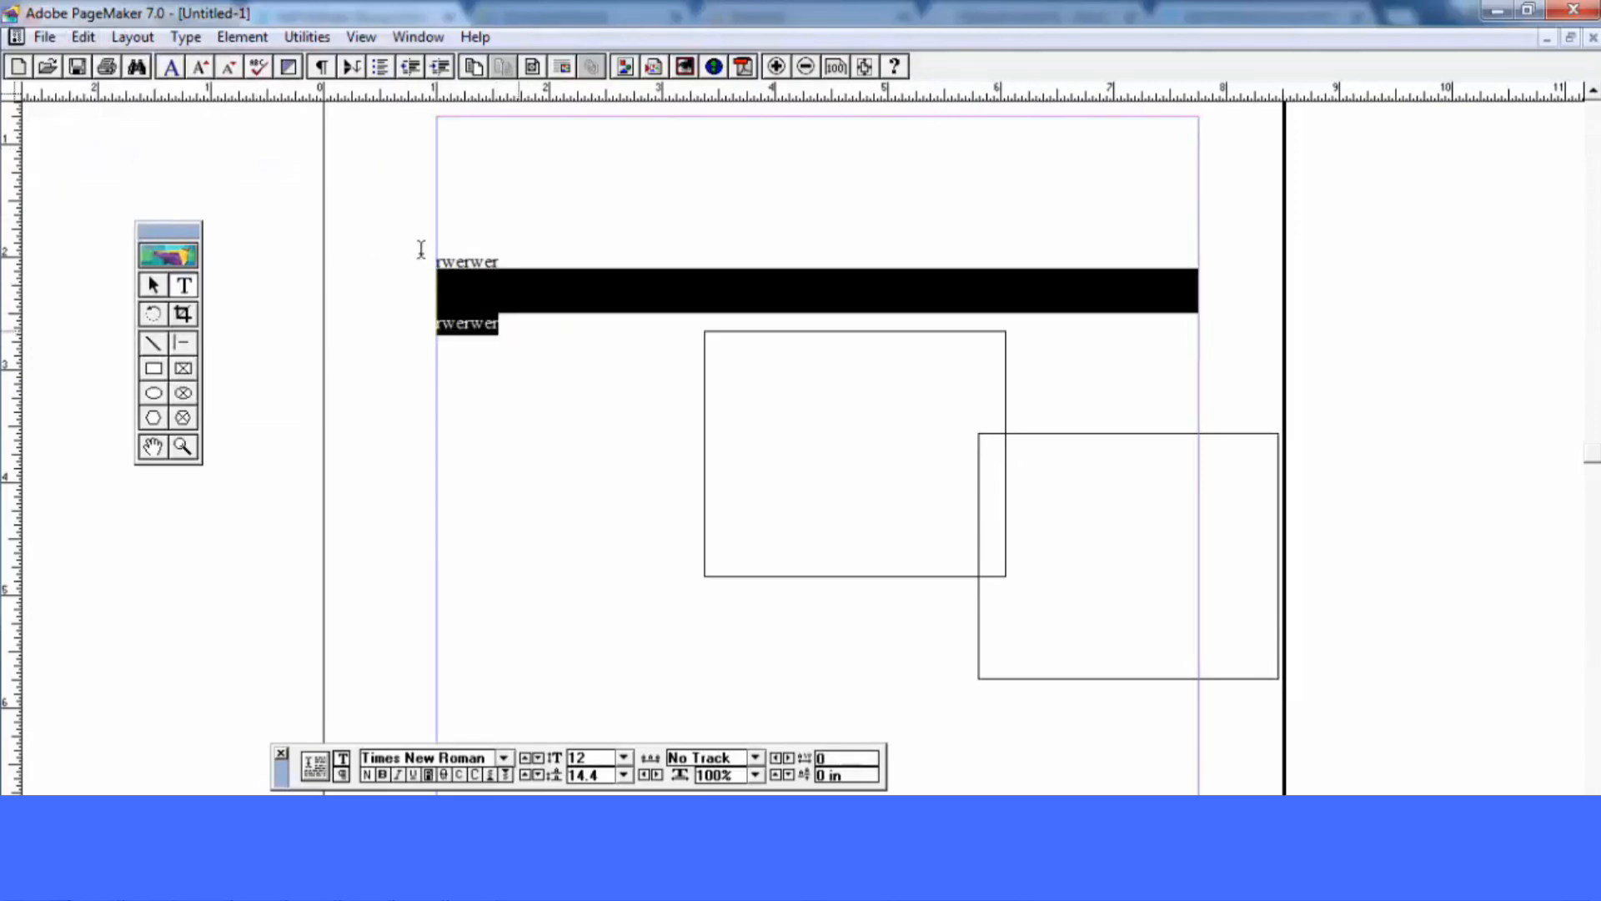
click(84, 37)
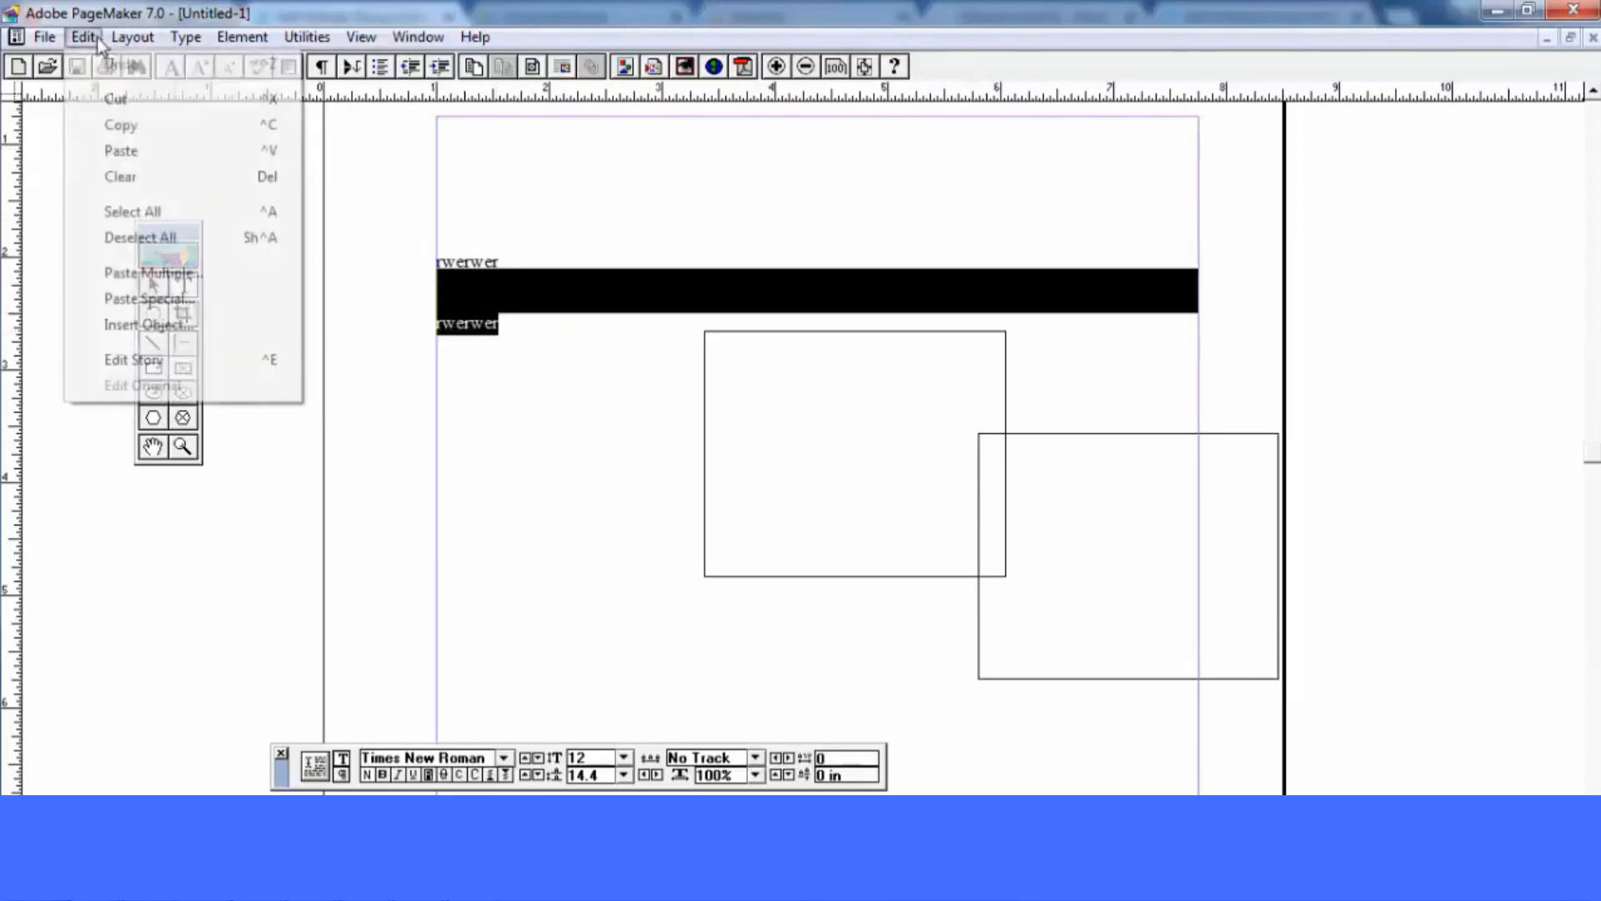
click(154, 177)
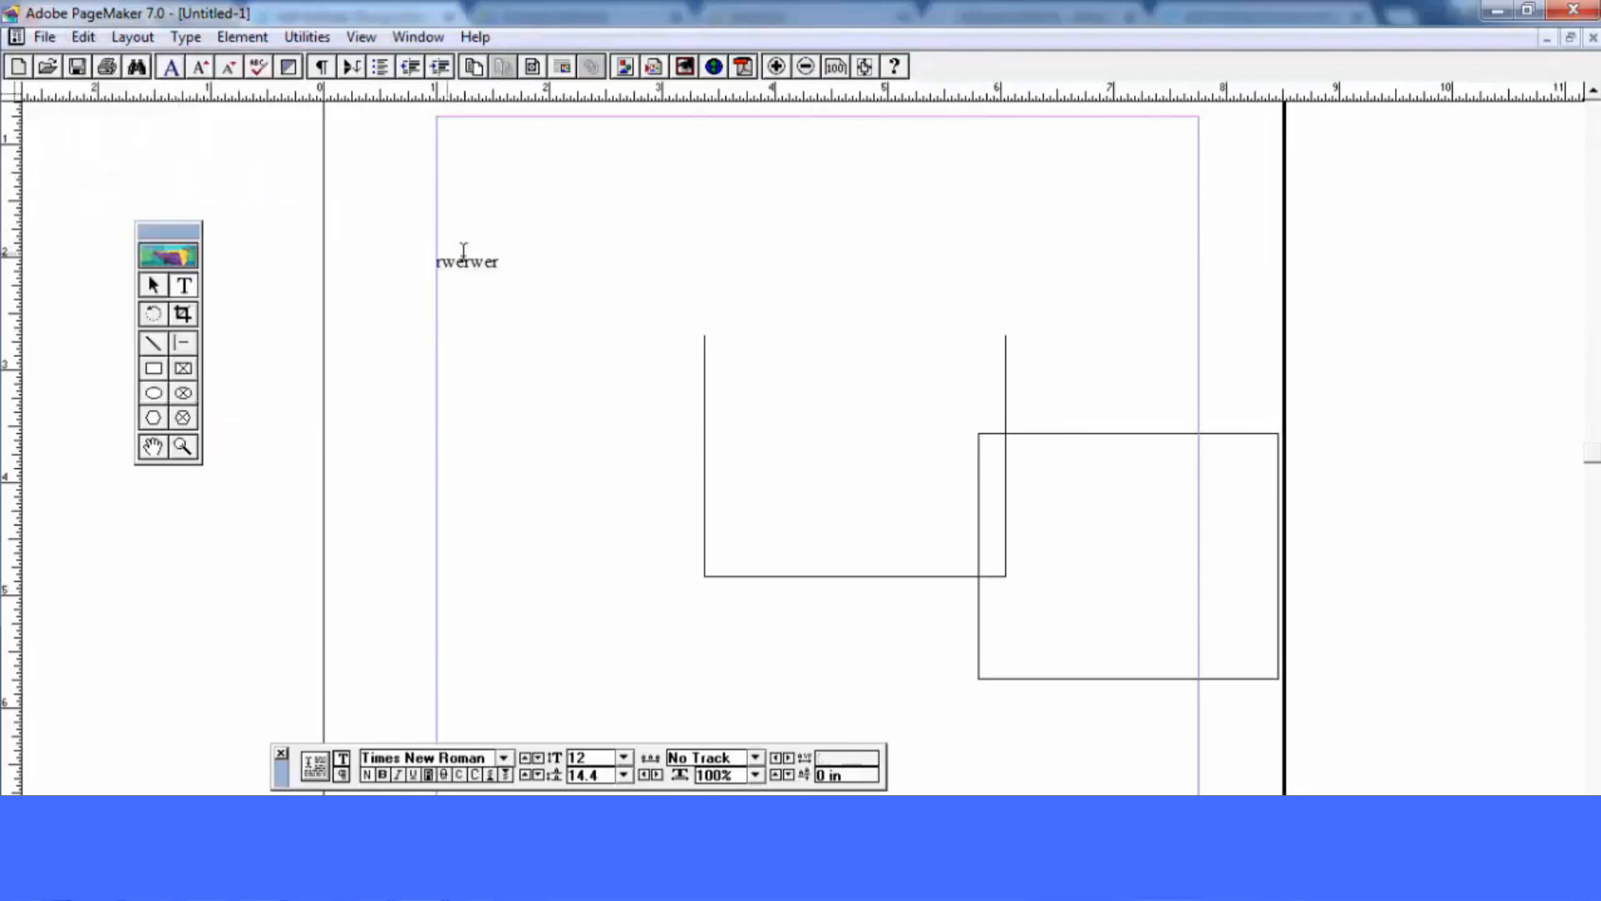
Select all objects on the page with the Pointer tool active, and deselect them all
click(154, 286)
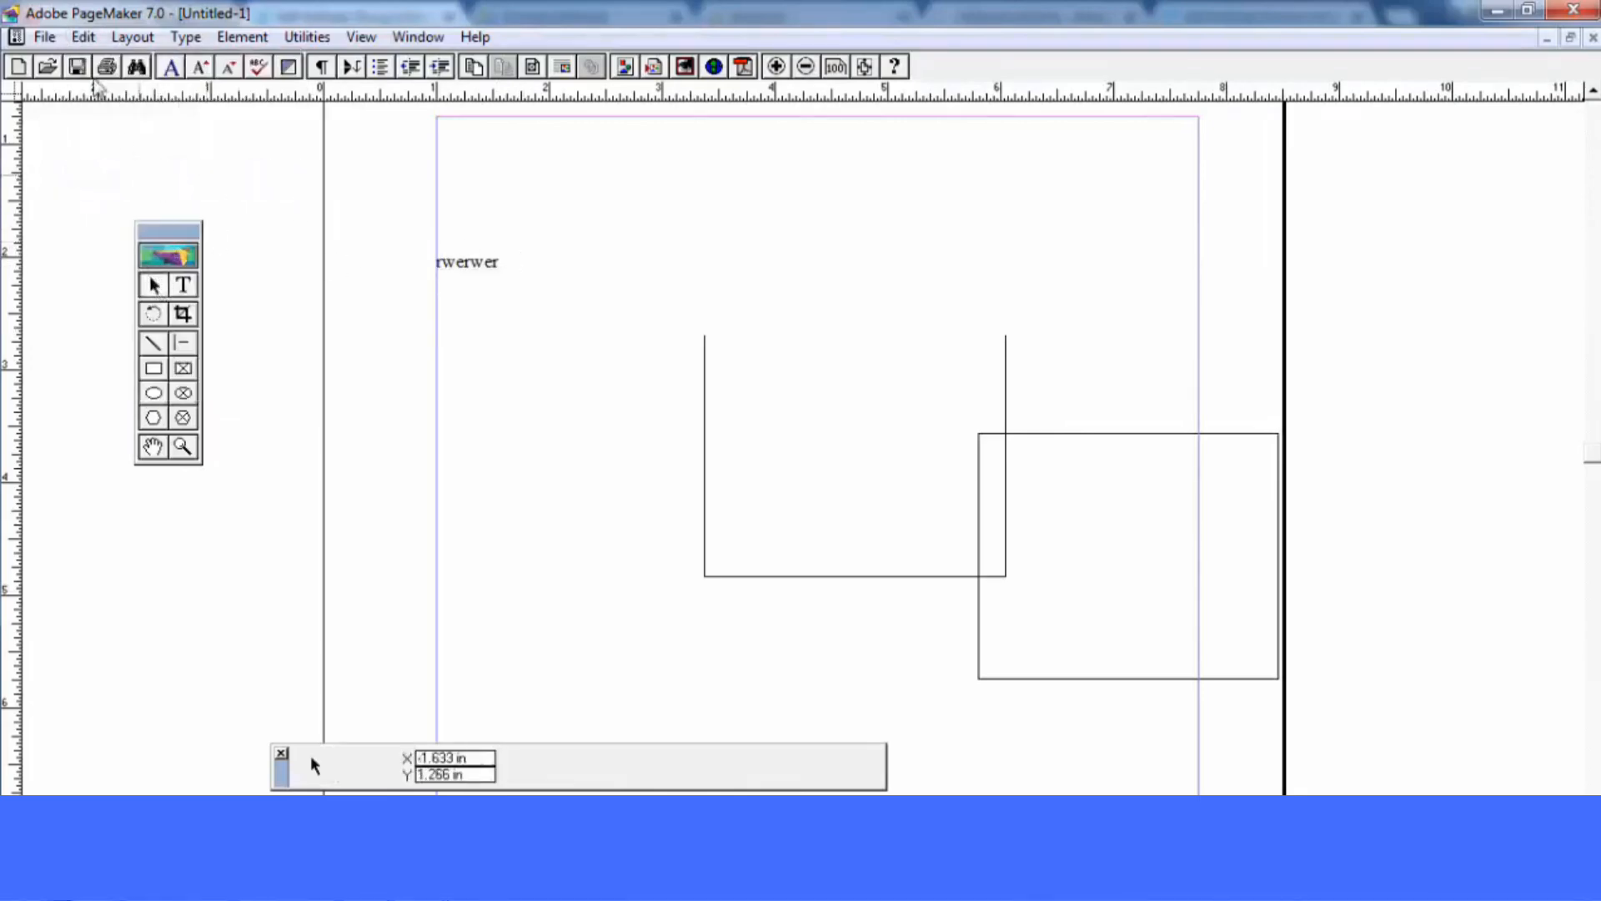
click(82, 37)
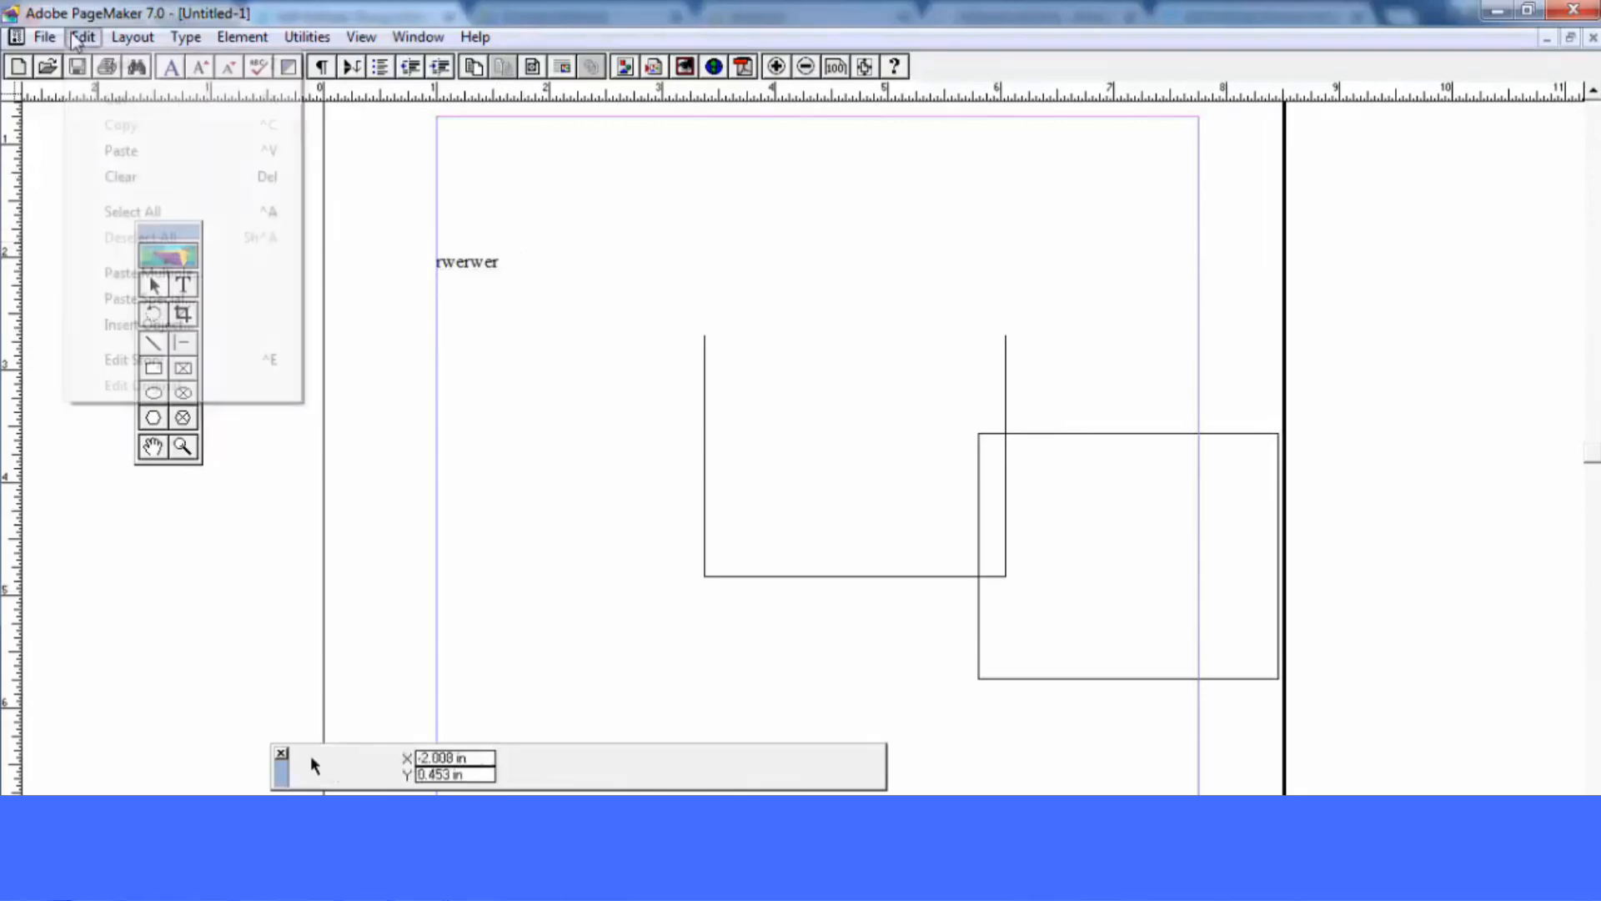
click(156, 213)
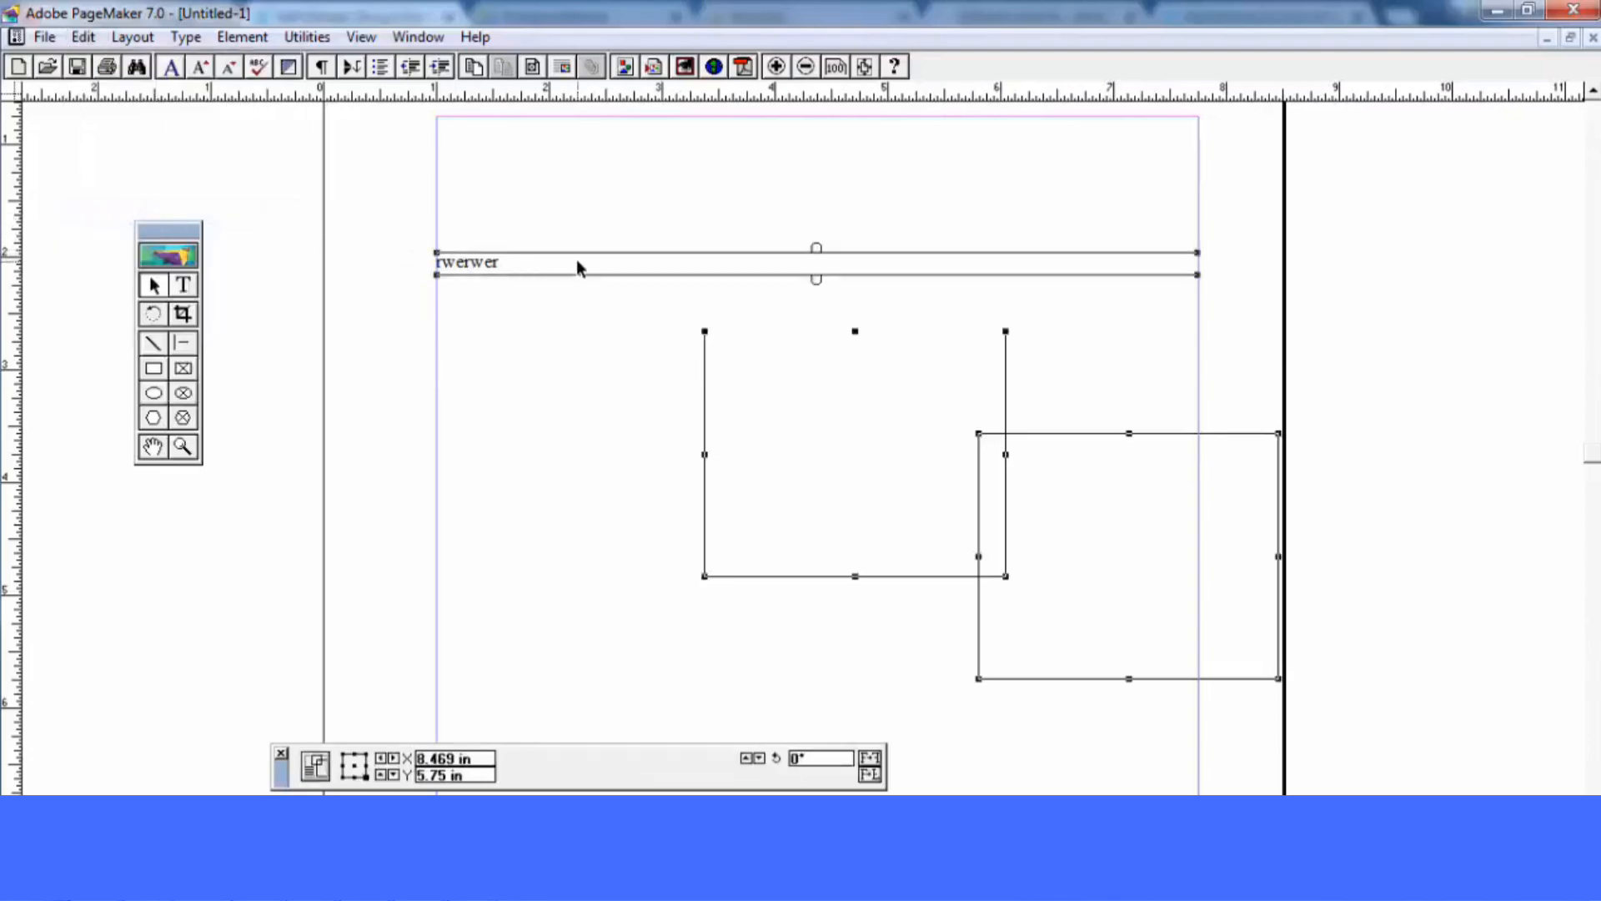
click(83, 36)
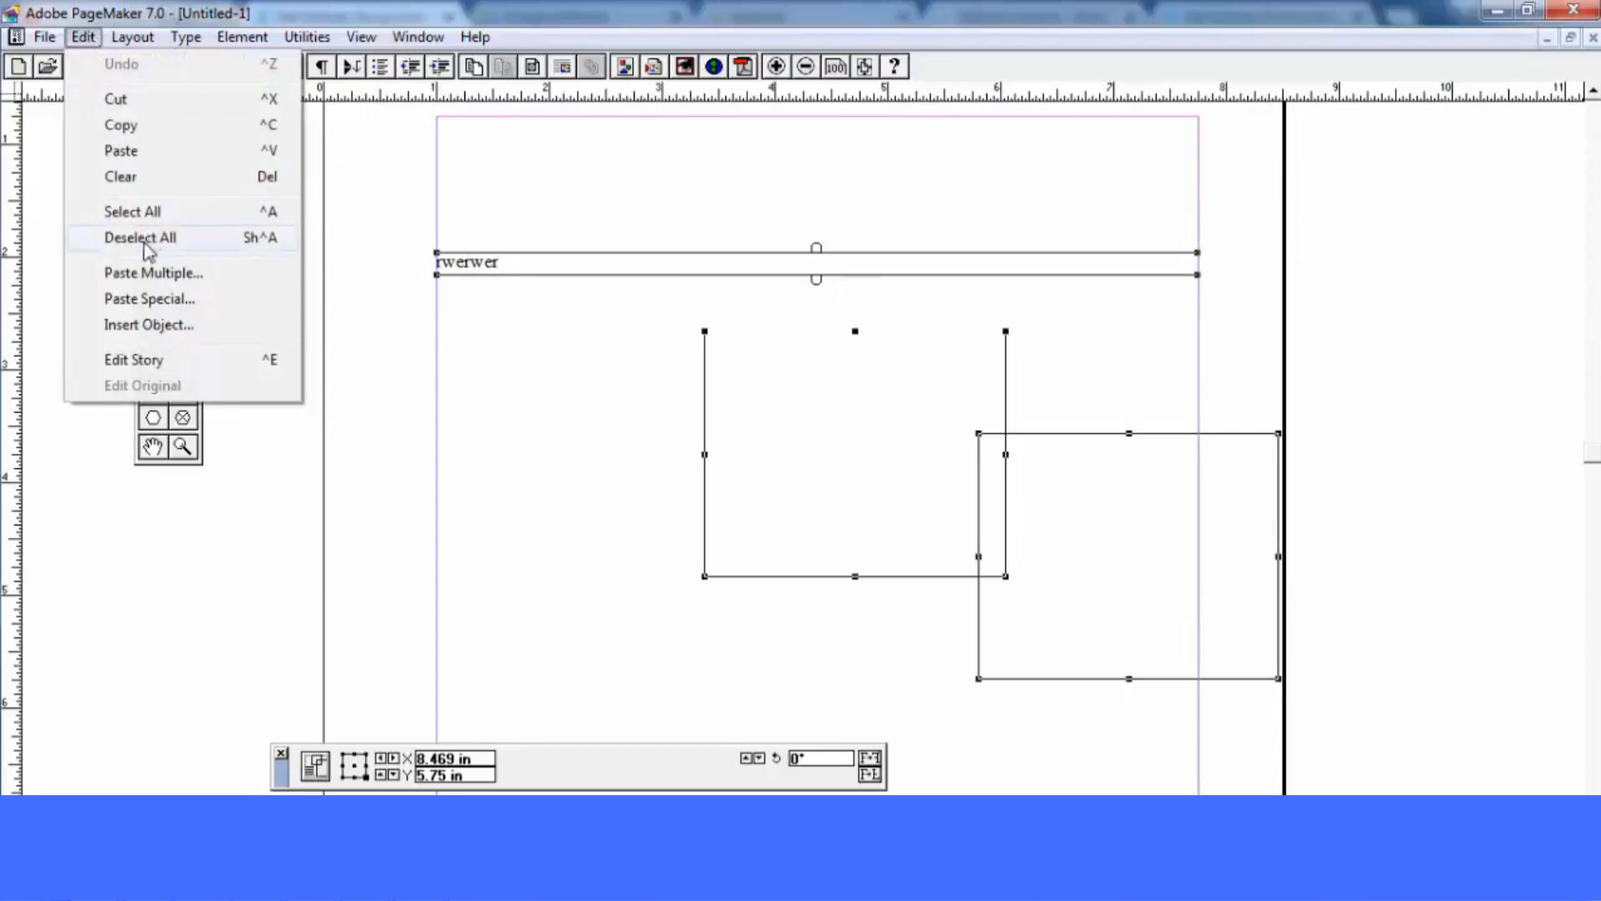
click(96, 249)
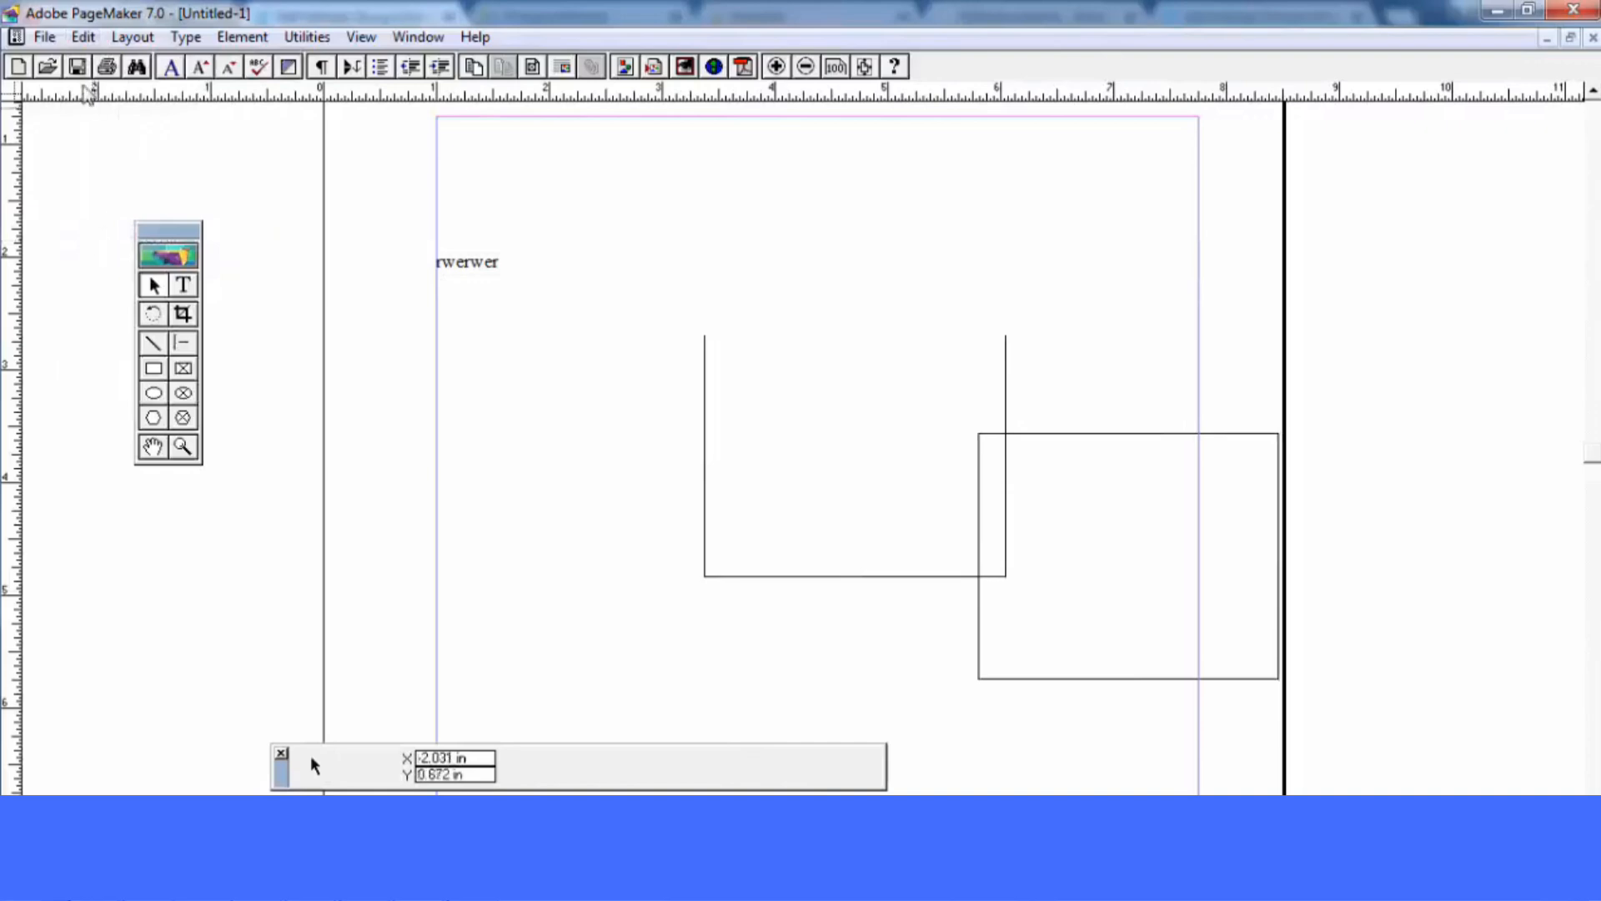
Select the text block and both rectangles together and clear them from the page
click(83, 37)
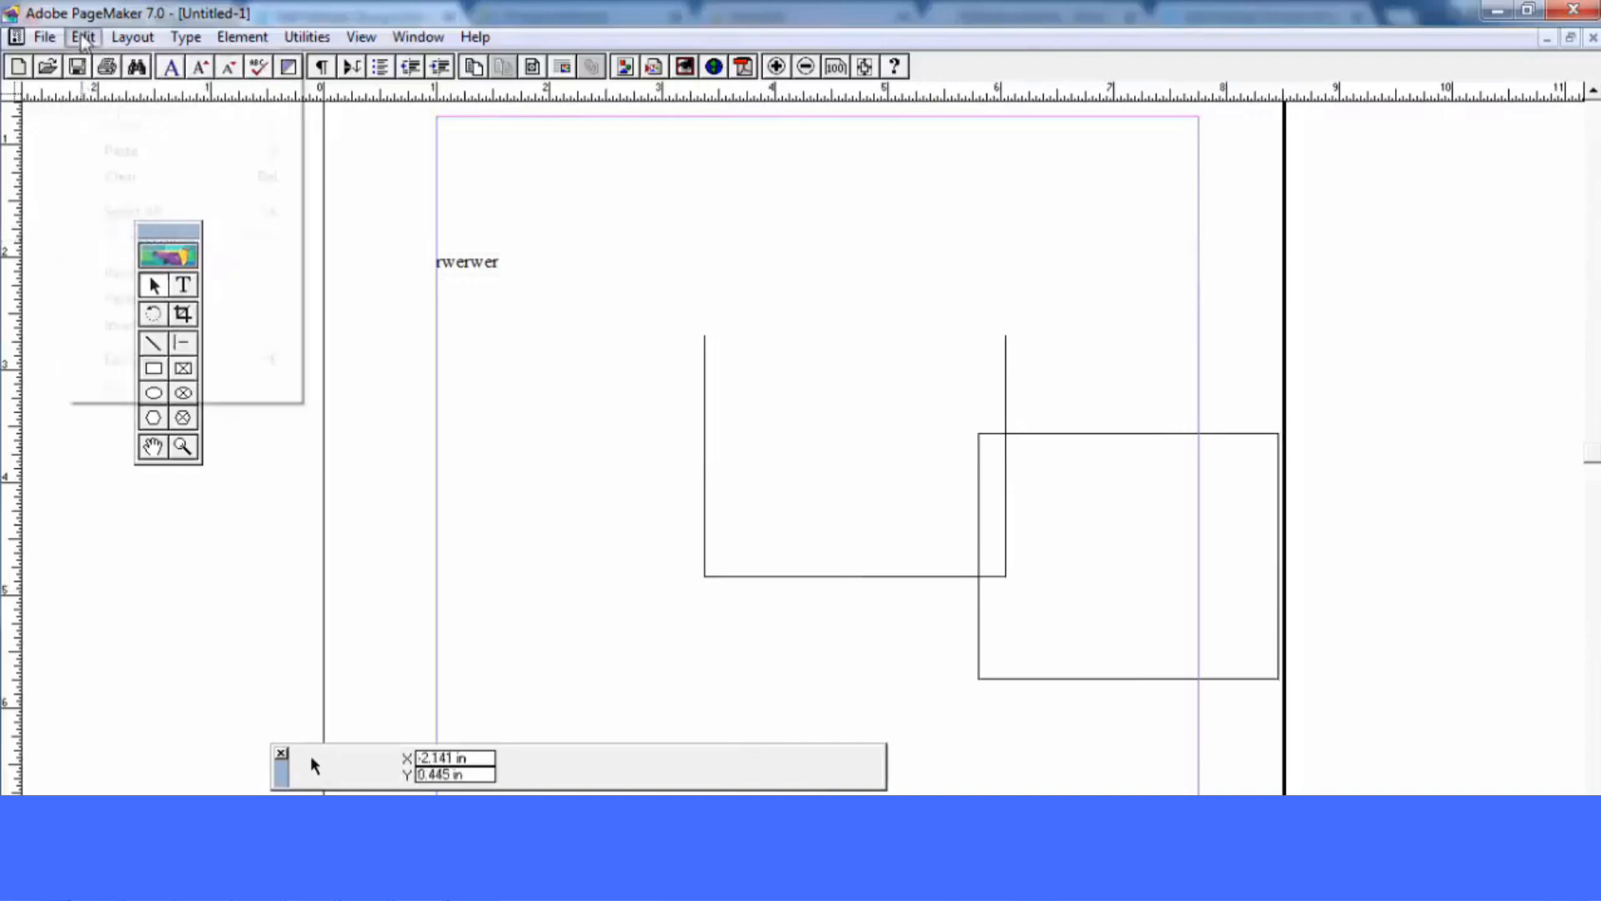
click(109, 213)
click(84, 37)
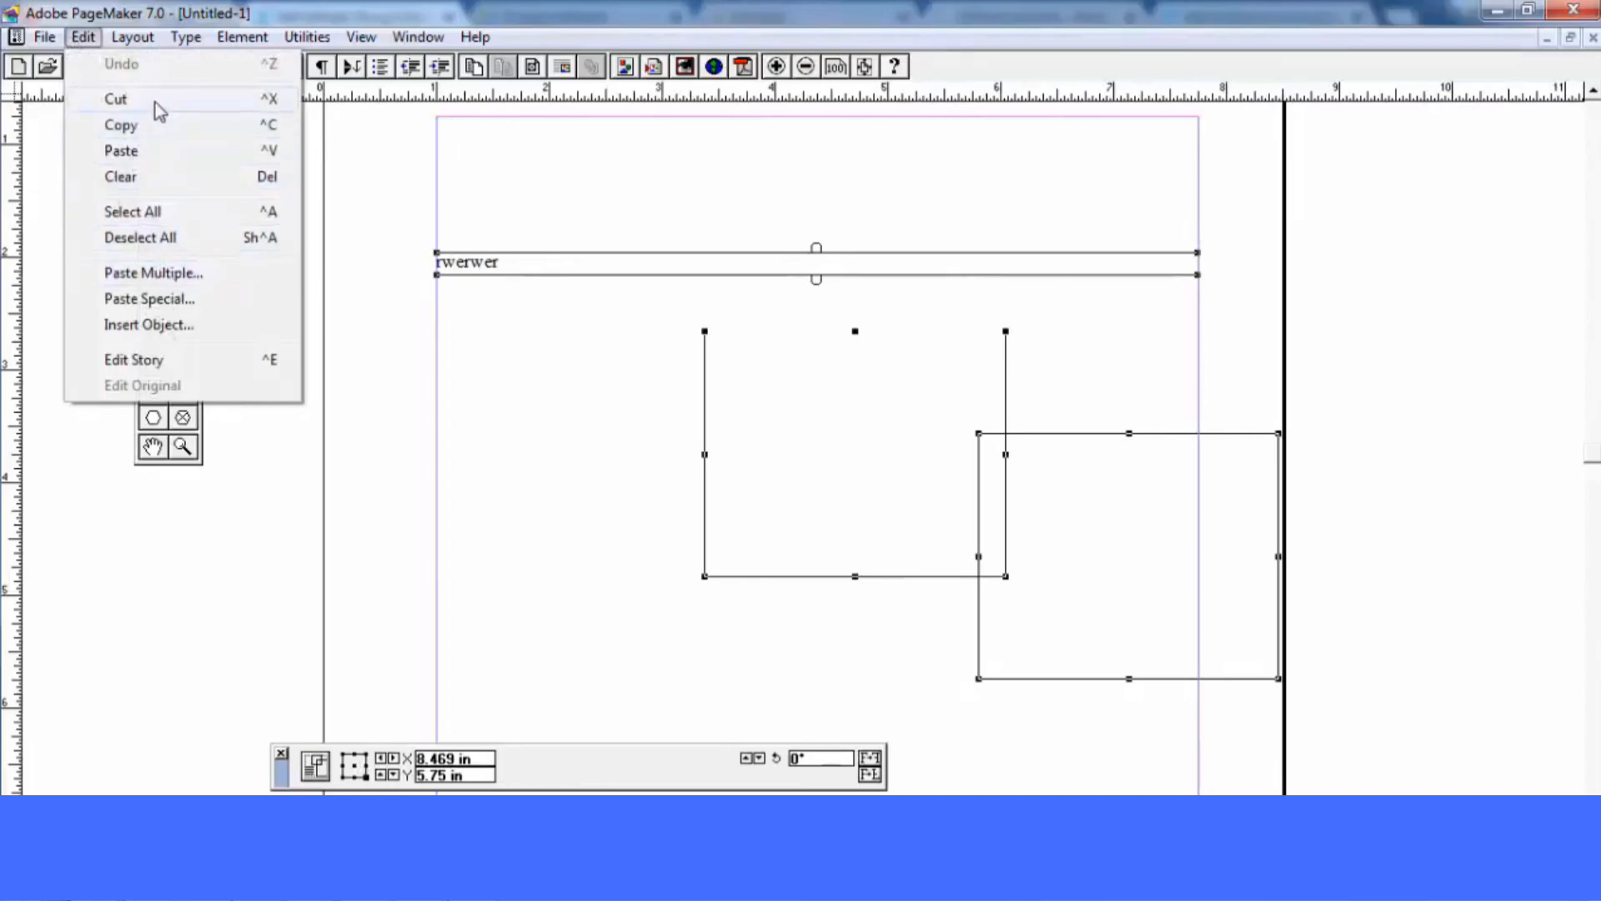
click(154, 176)
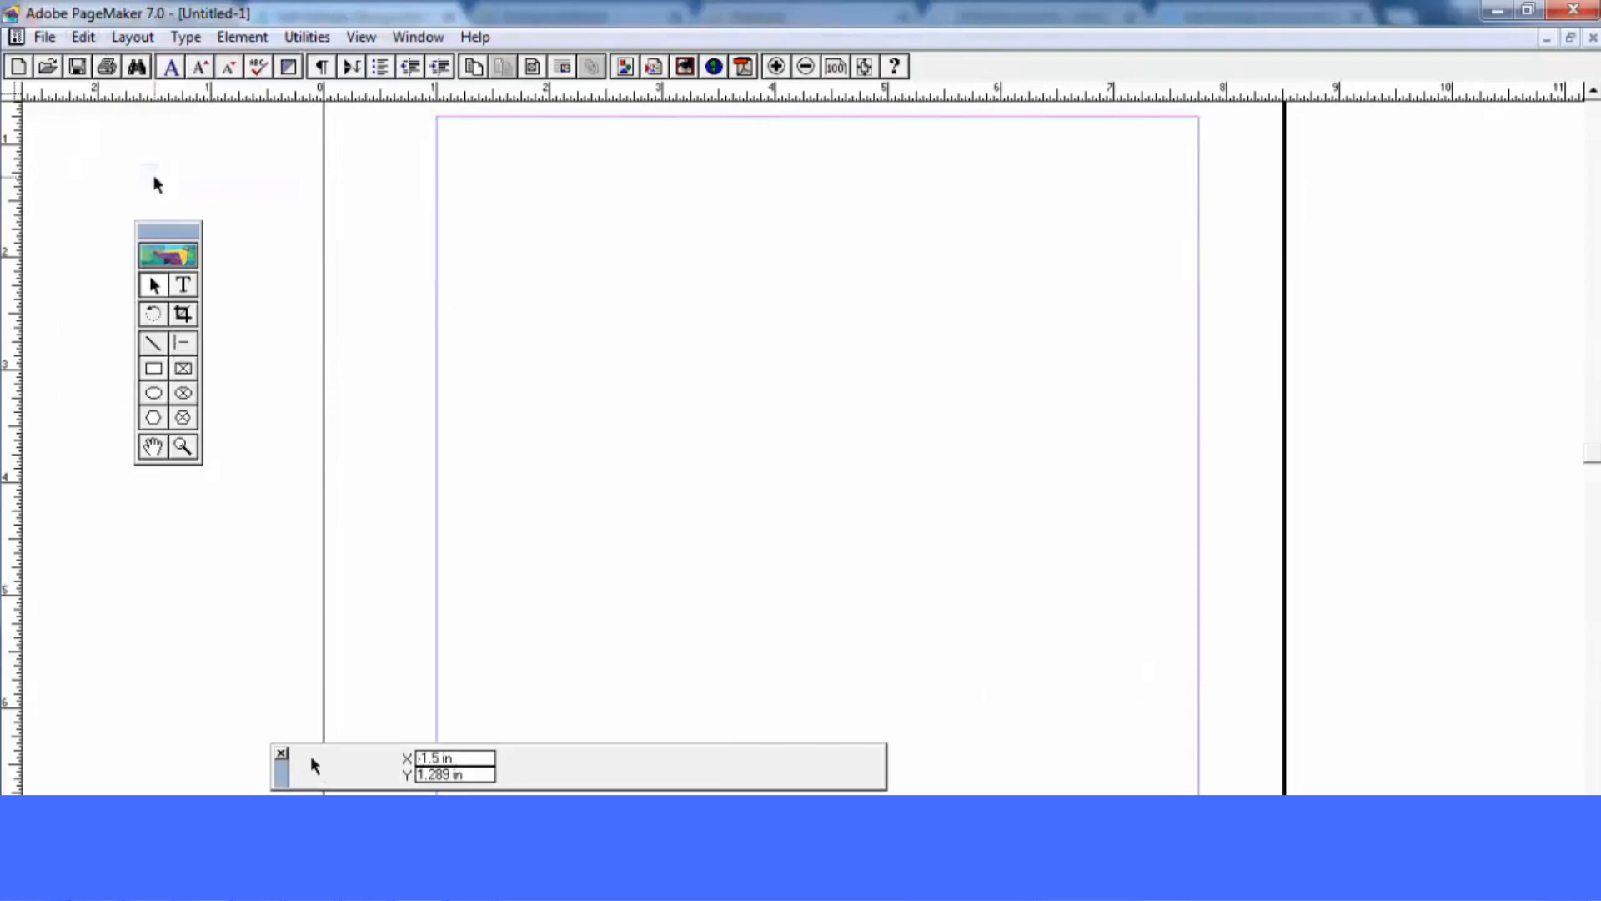
Draw a small rectangle about 0.27 by 0.28 inches near the upper-left page margin and switch to the Pointer tool
click(82, 45)
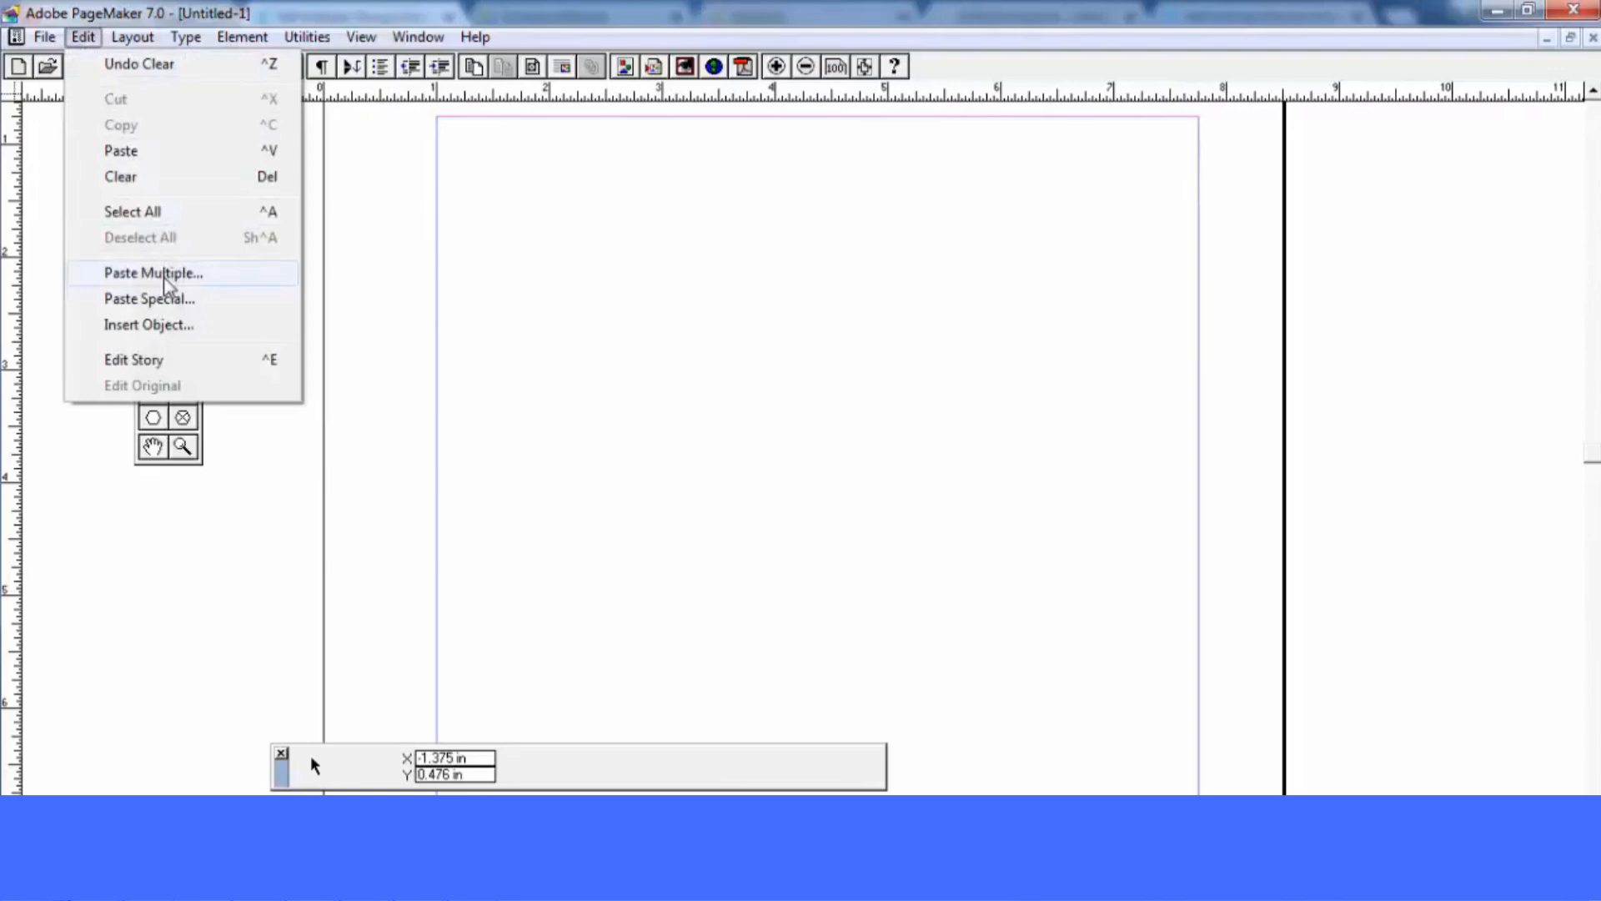
click(543, 328)
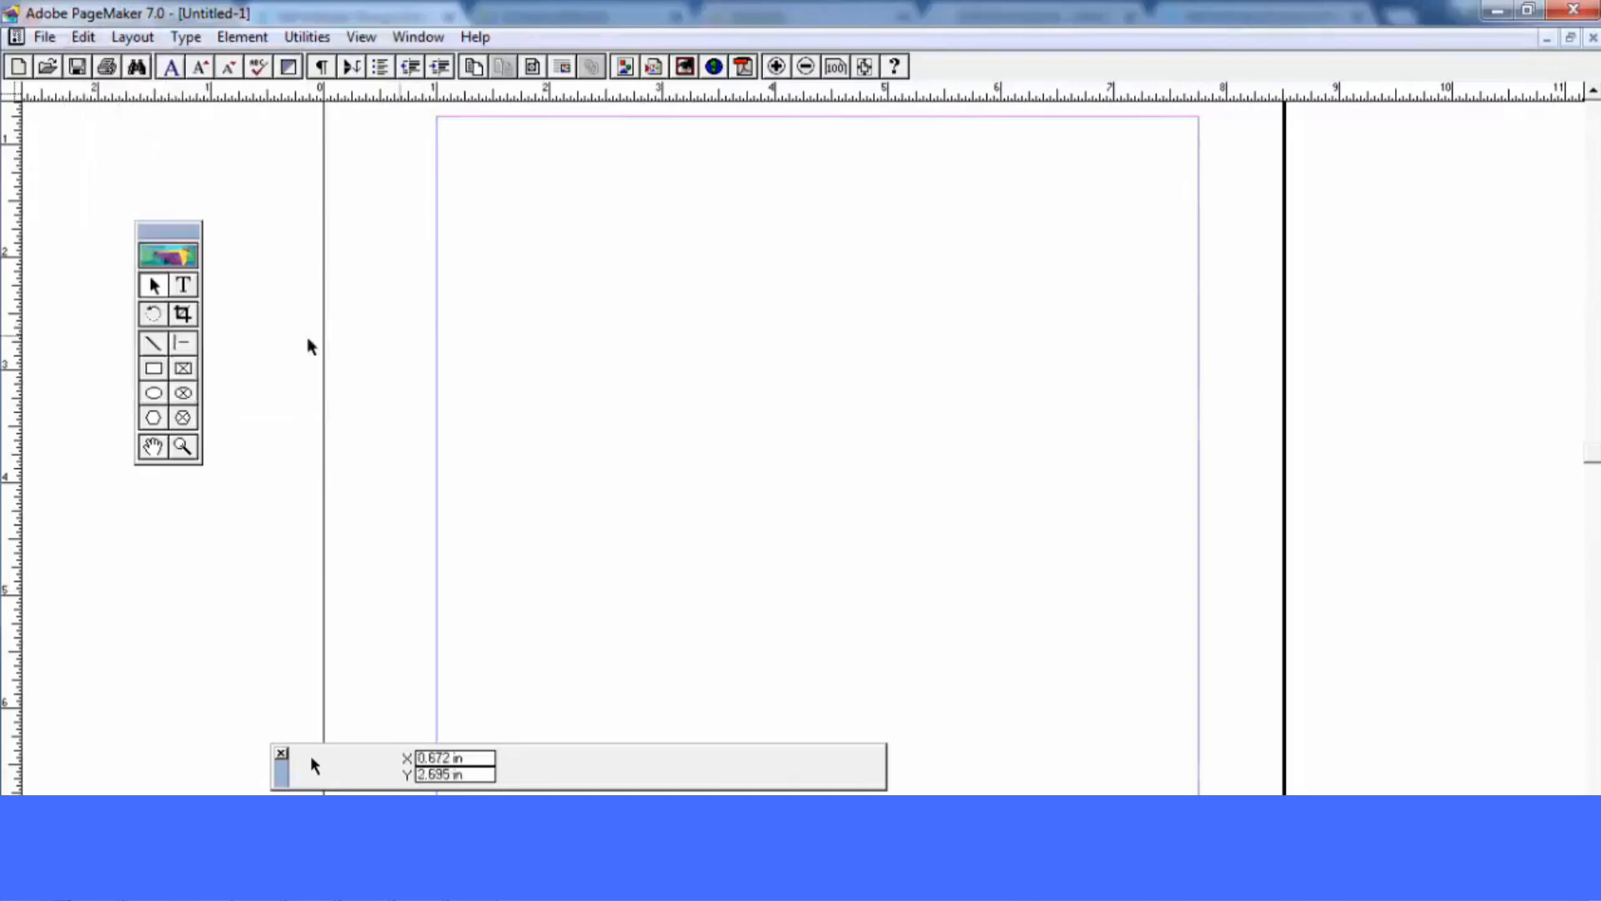
click(160, 371)
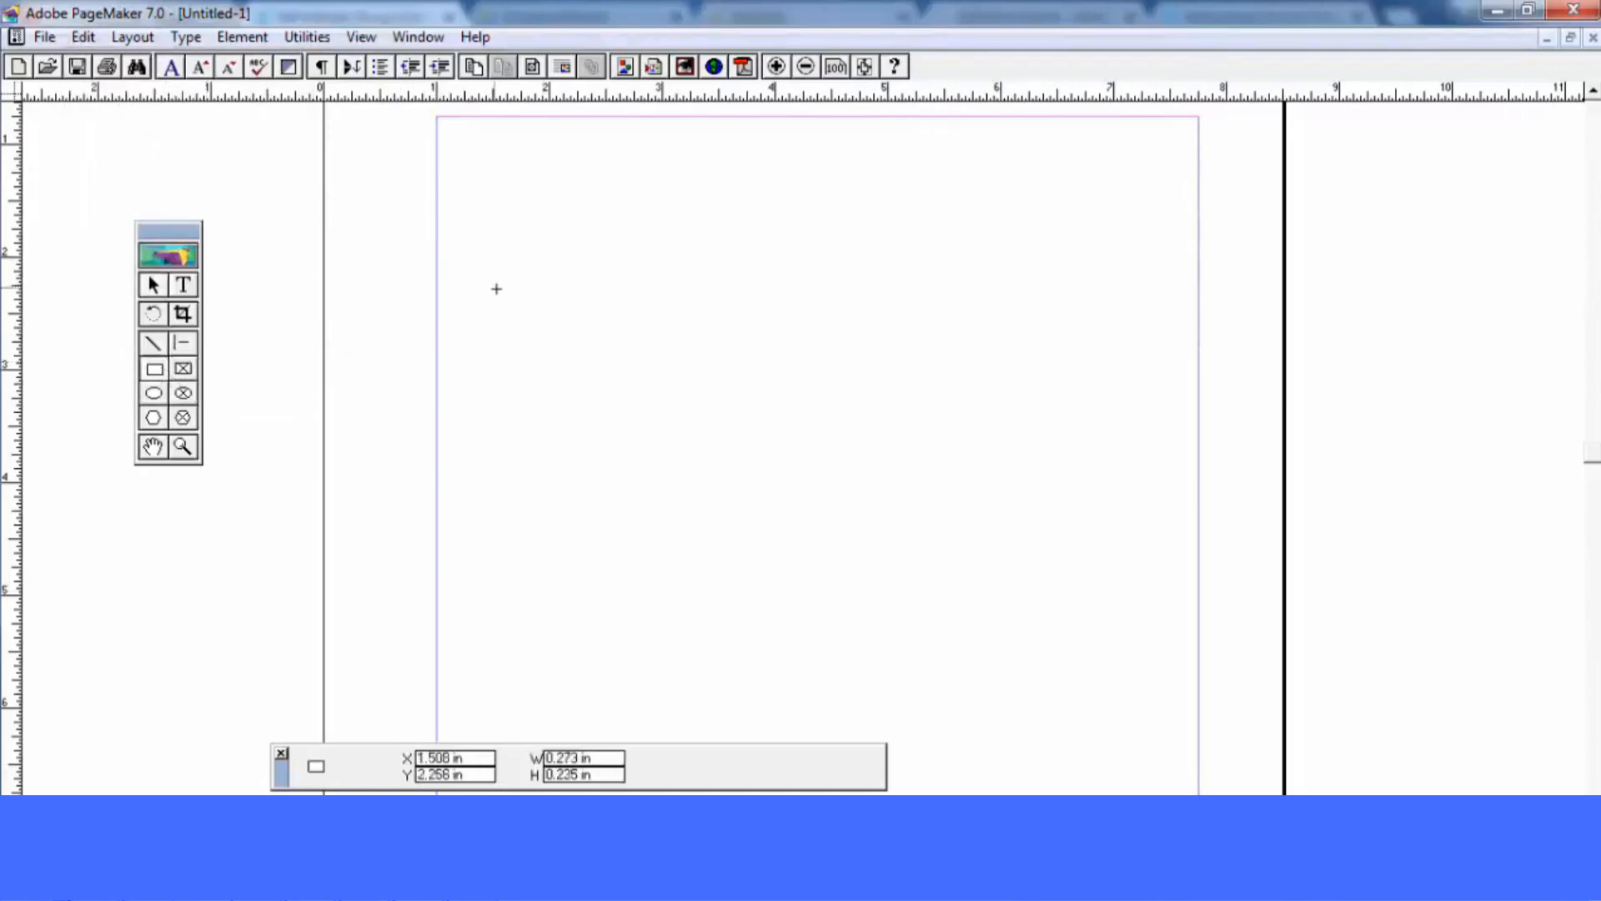
drag(496, 288, 496, 293)
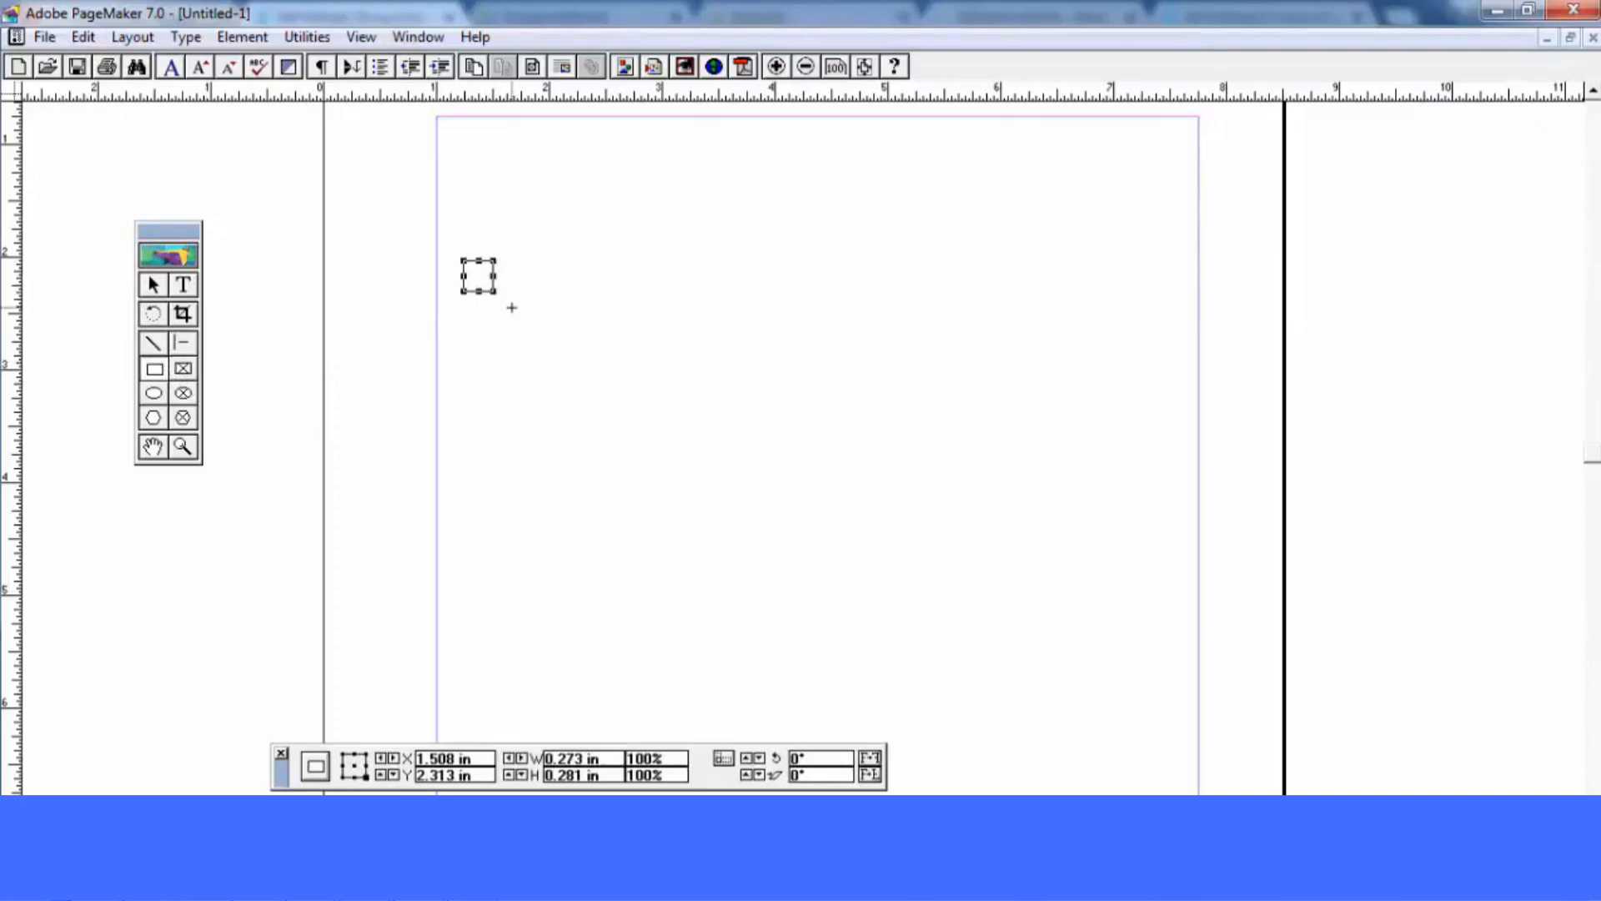
key(F9)
click(489, 259)
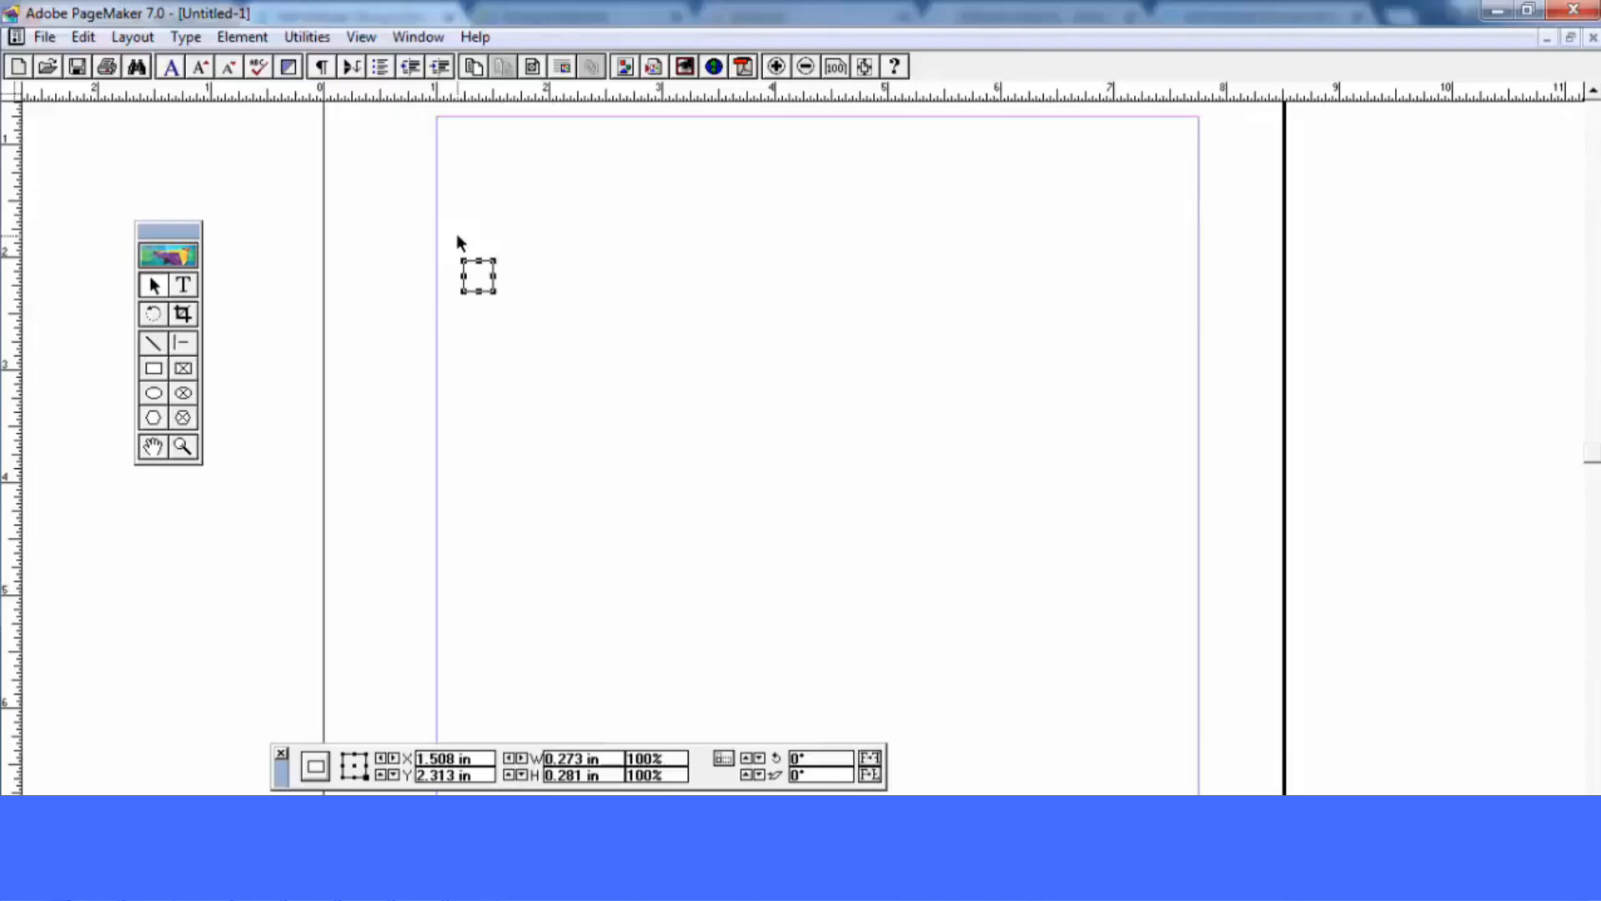
Copy the small rectangle and paste 15 copies in a row with a 0.273-inch horizontal and 0-inch vertical offset
click(84, 37)
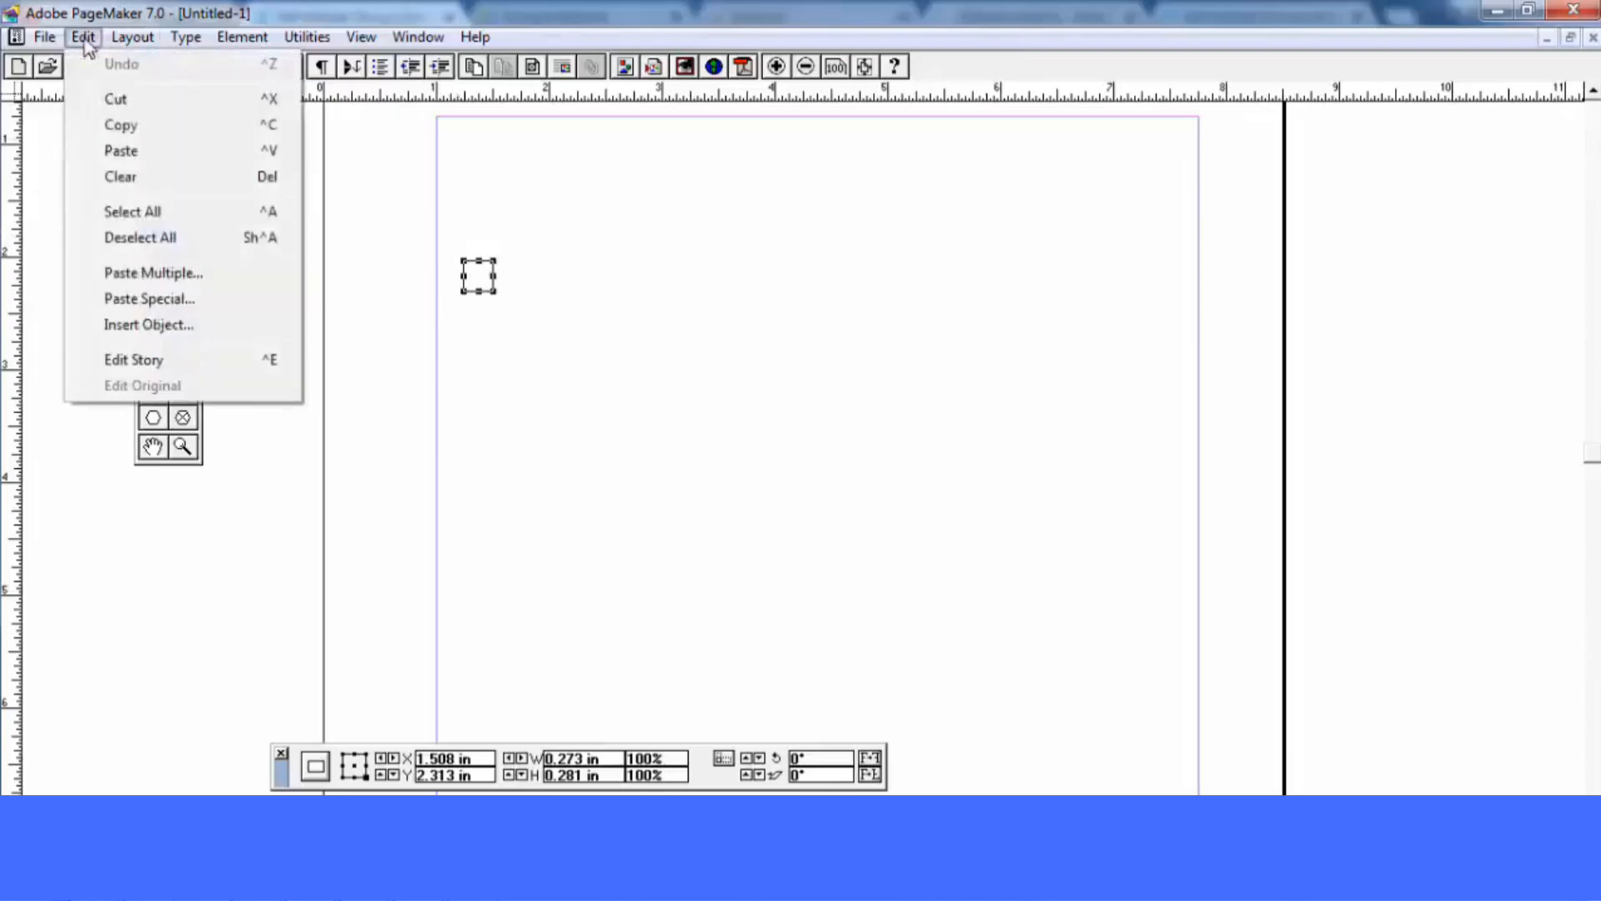
click(125, 125)
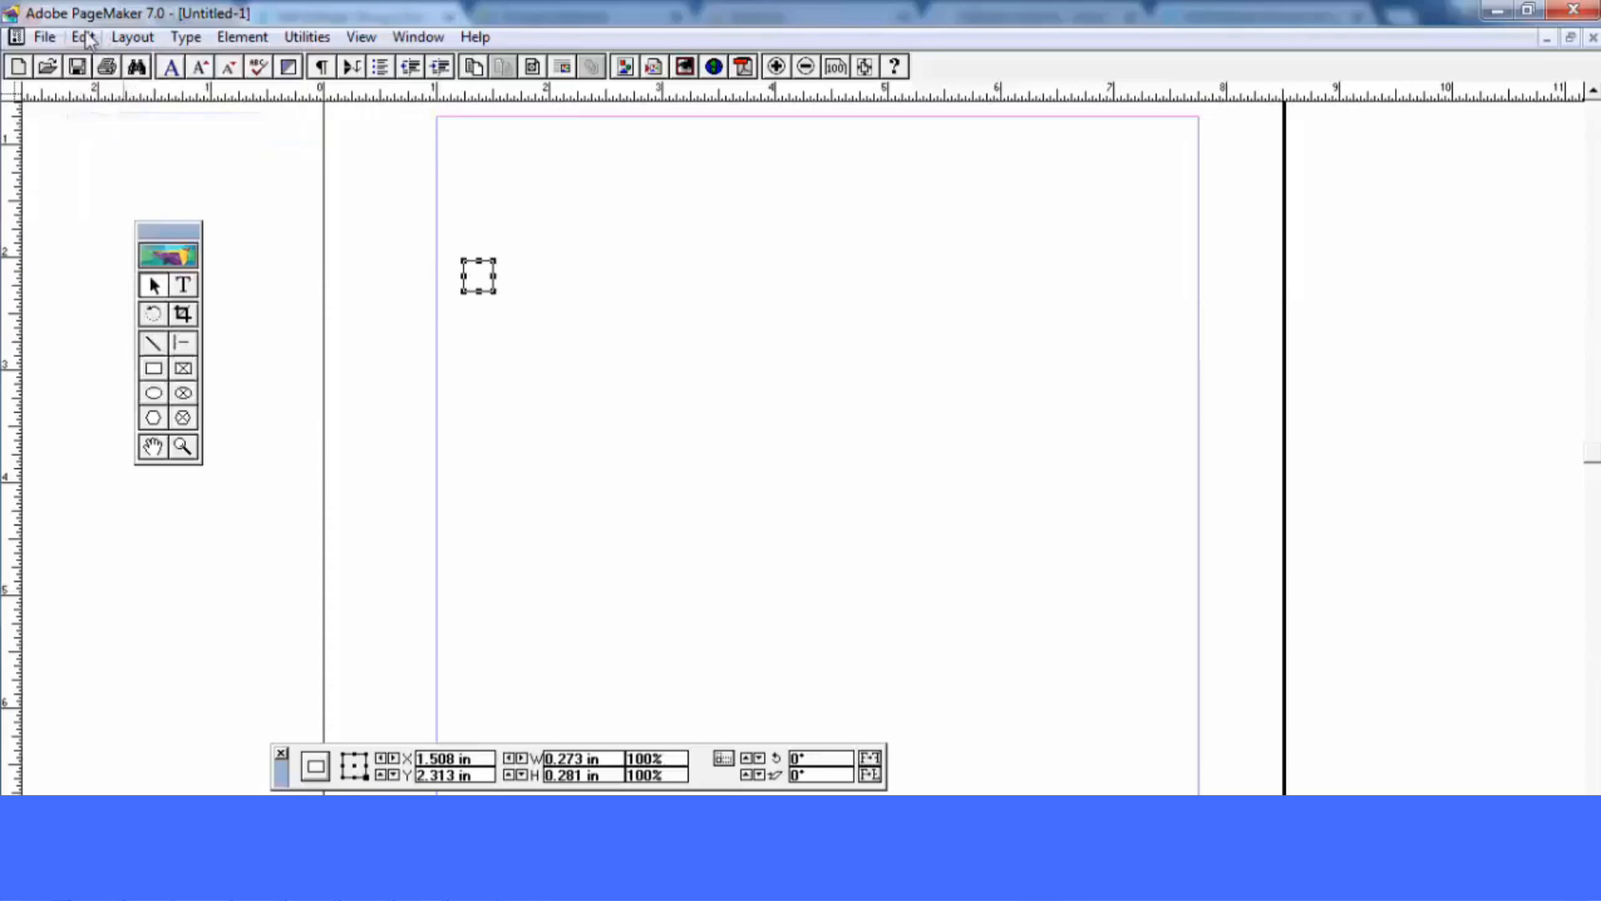
click(83, 38)
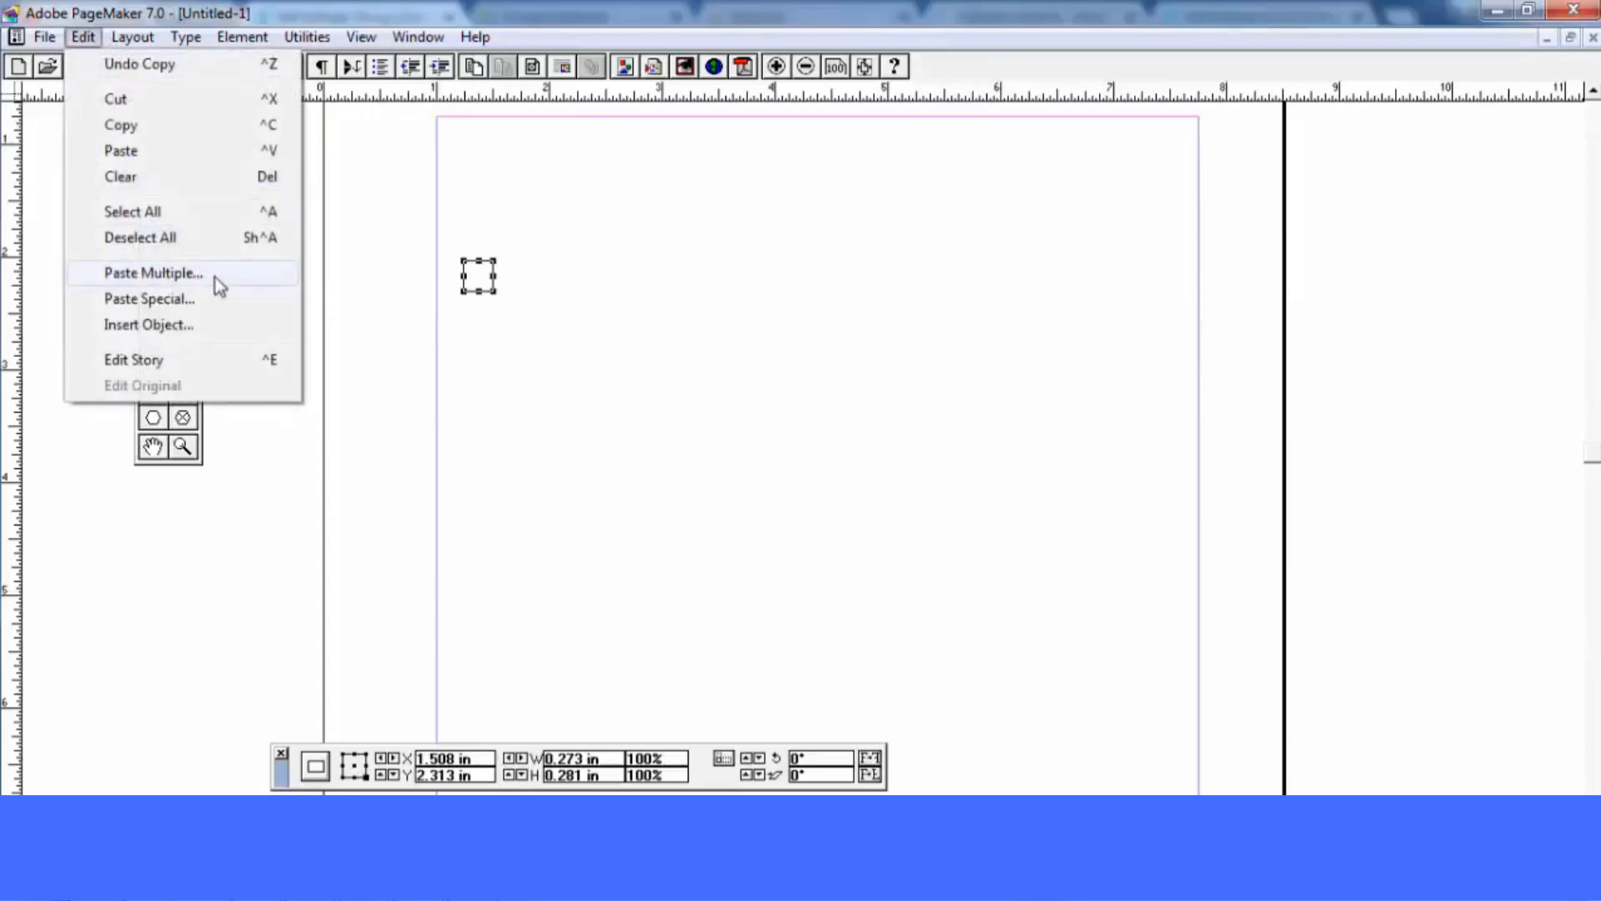
click(215, 277)
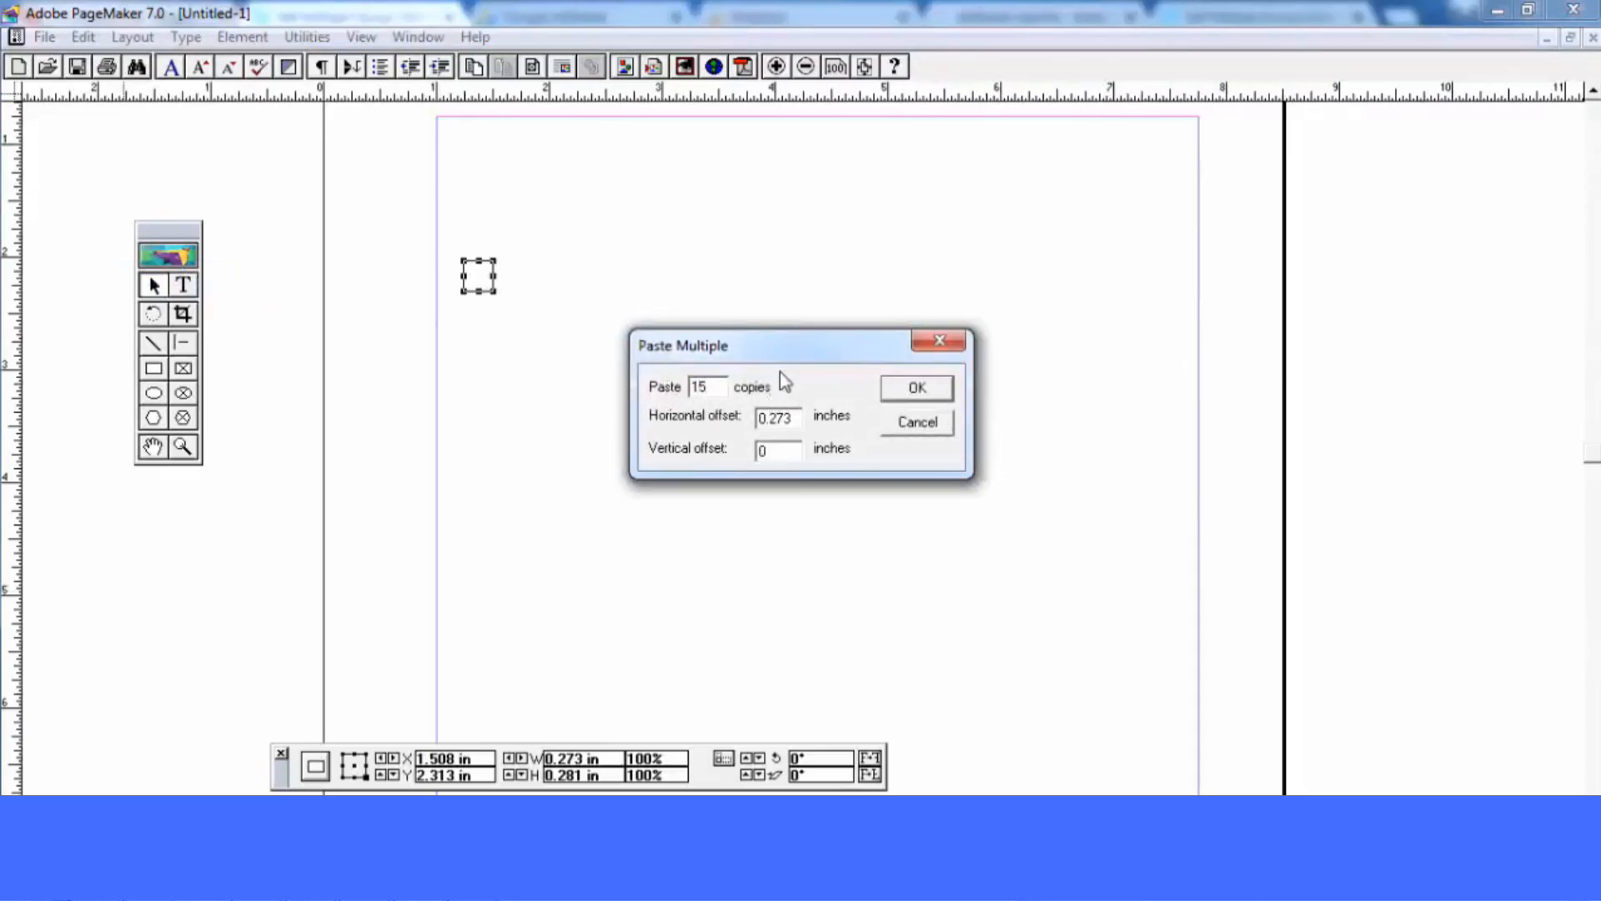
drag(793, 350, 915, 330)
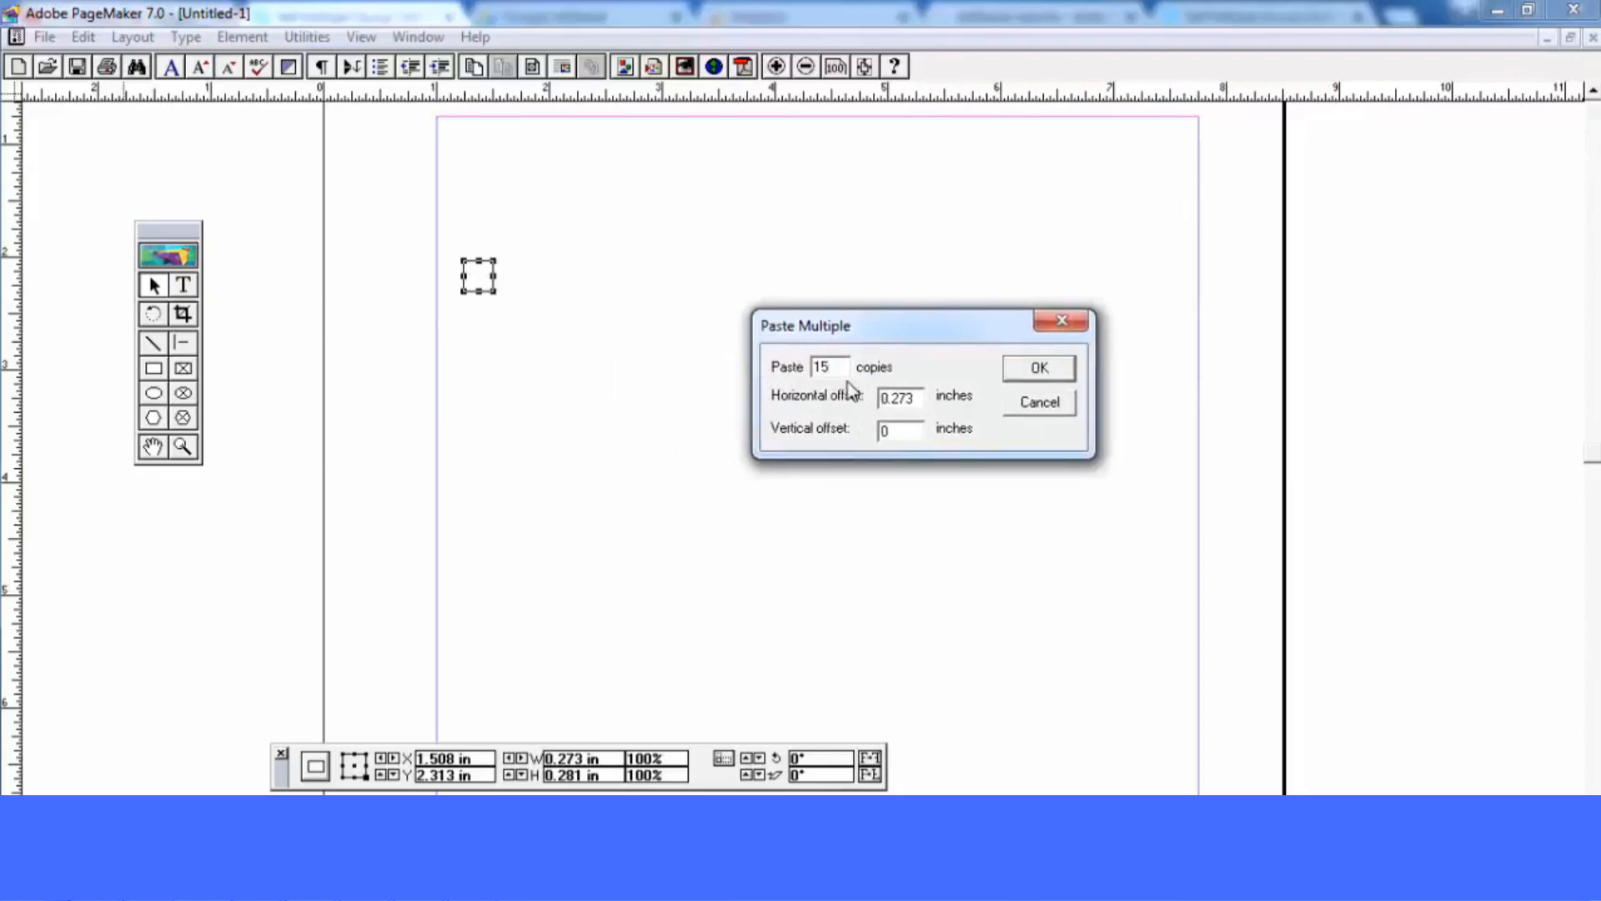
double_click(889, 436)
drag(880, 398, 937, 396)
key(BackSpace)
text(3)
click(1040, 370)
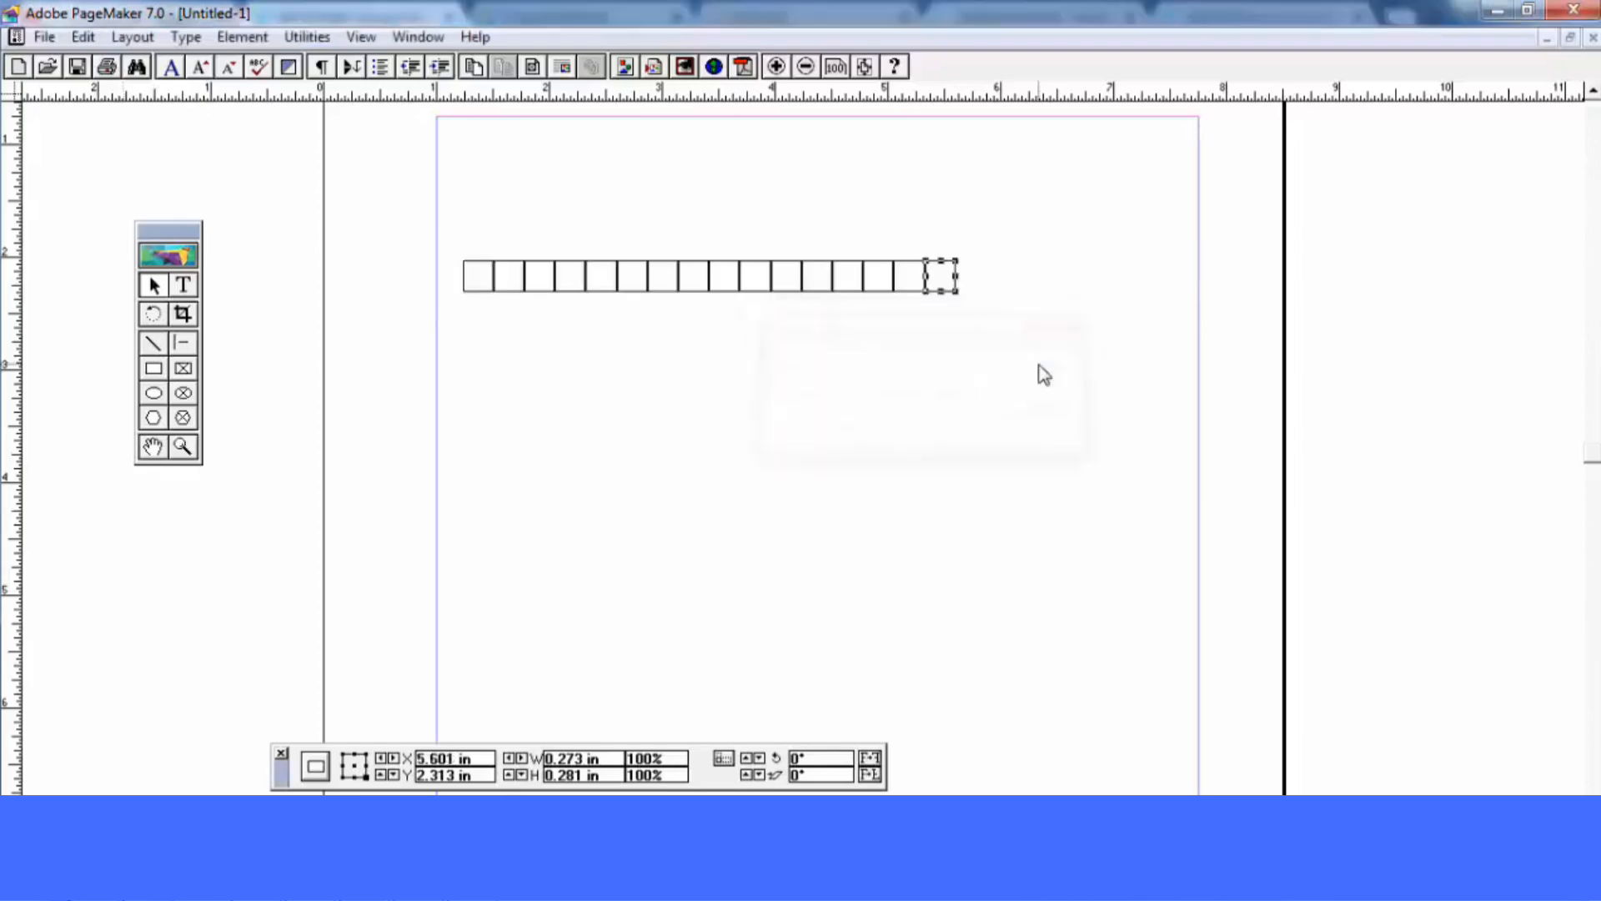
click(412, 264)
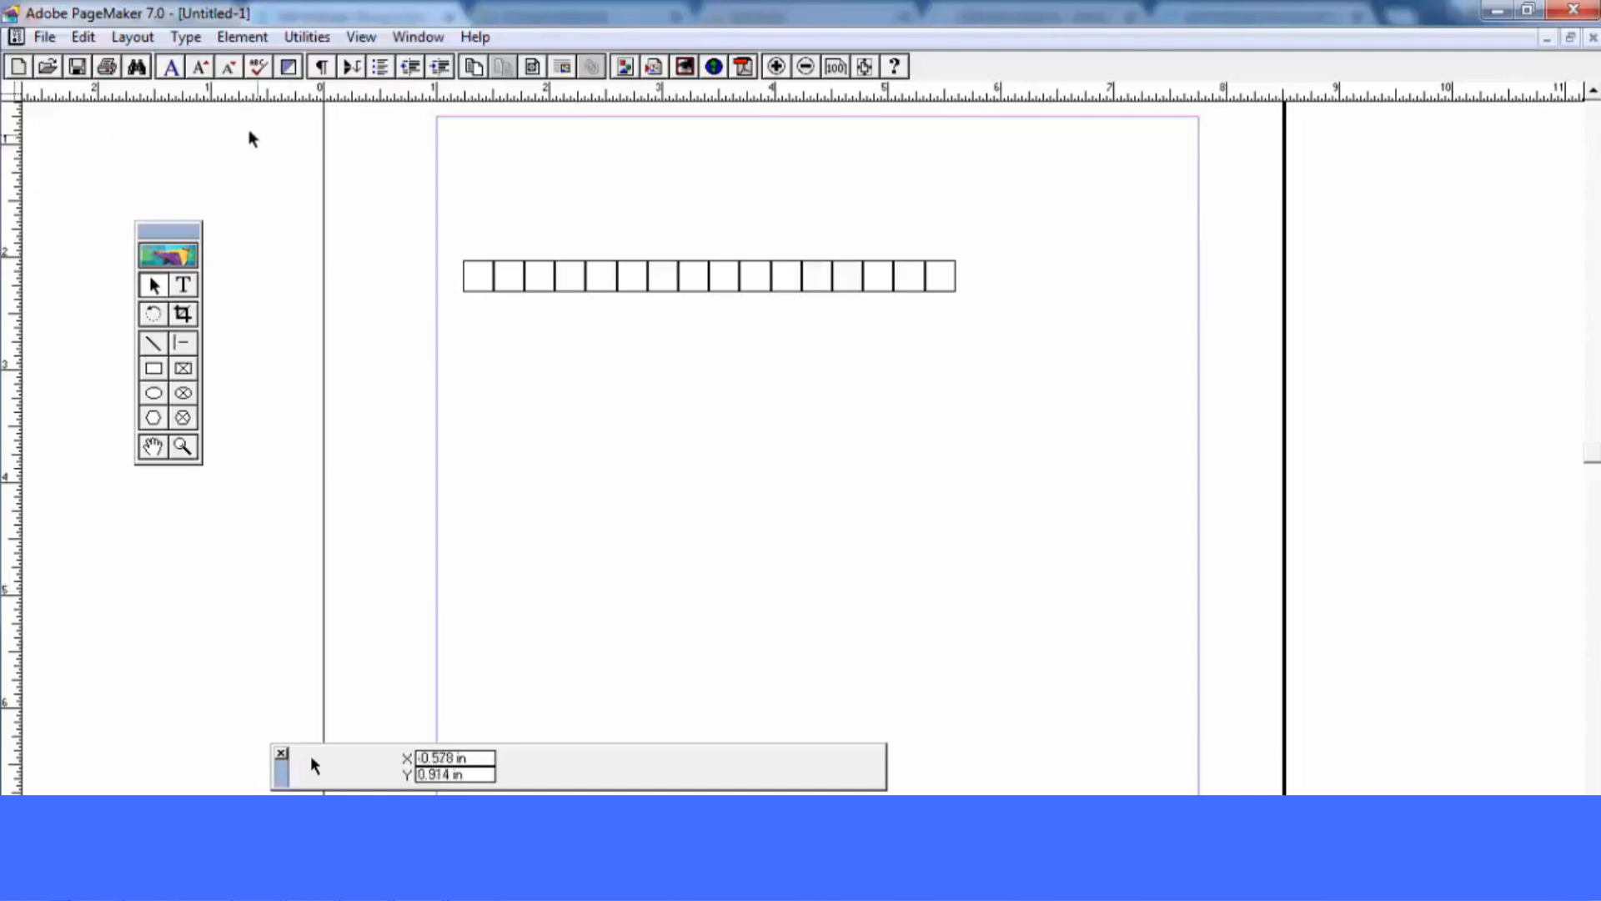
Add the text "india" at the page's left margin above the row of rectangles
click(84, 36)
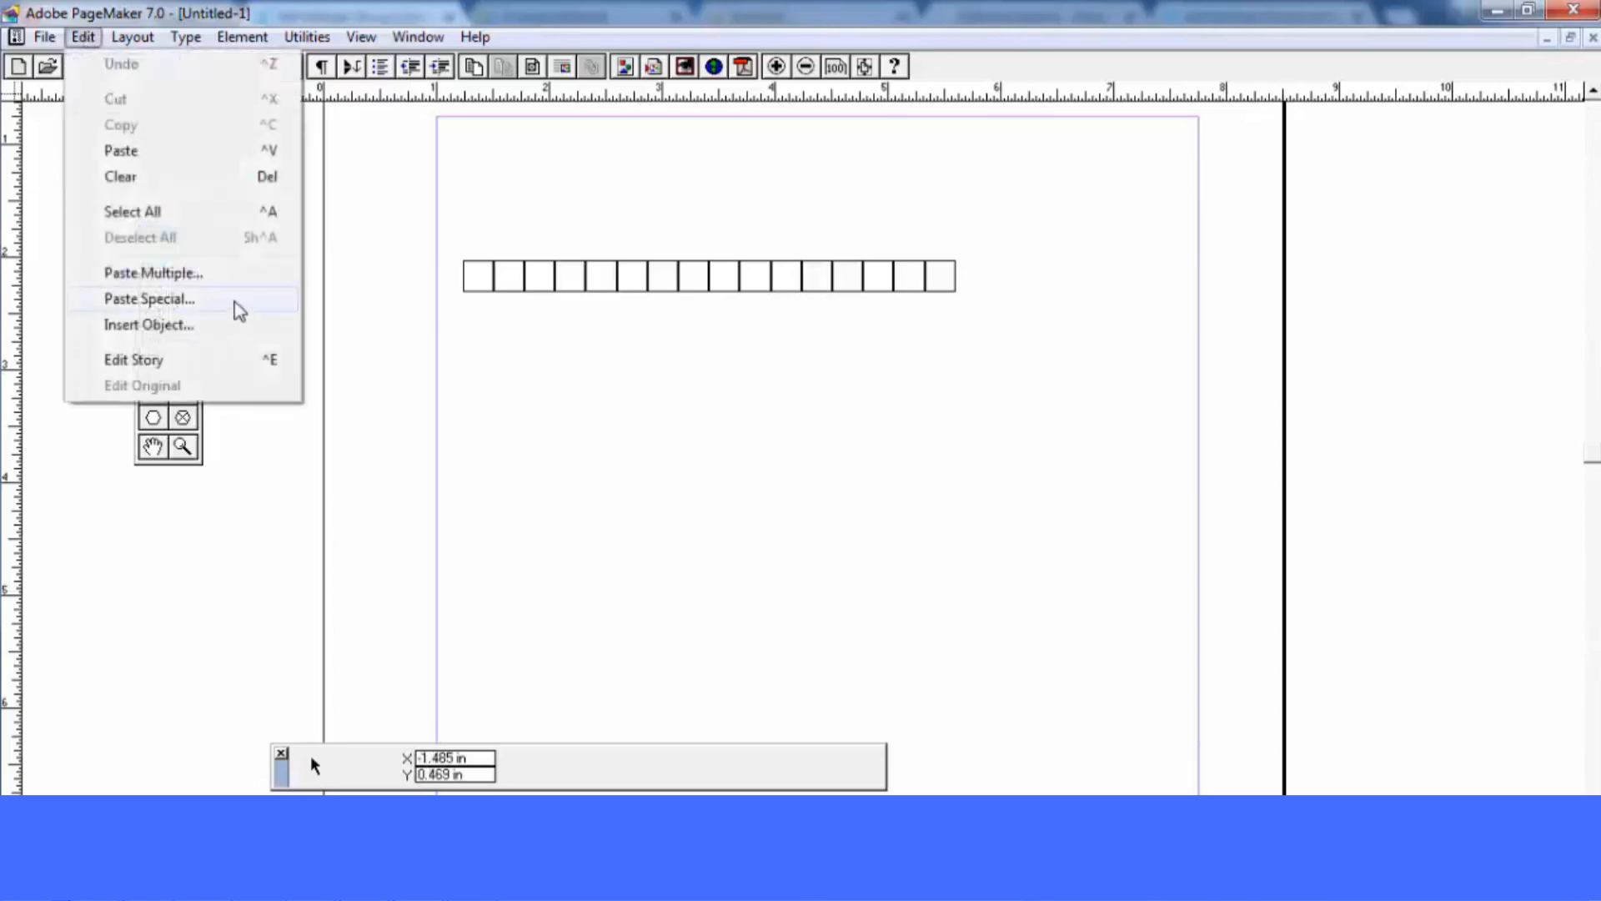
click(382, 335)
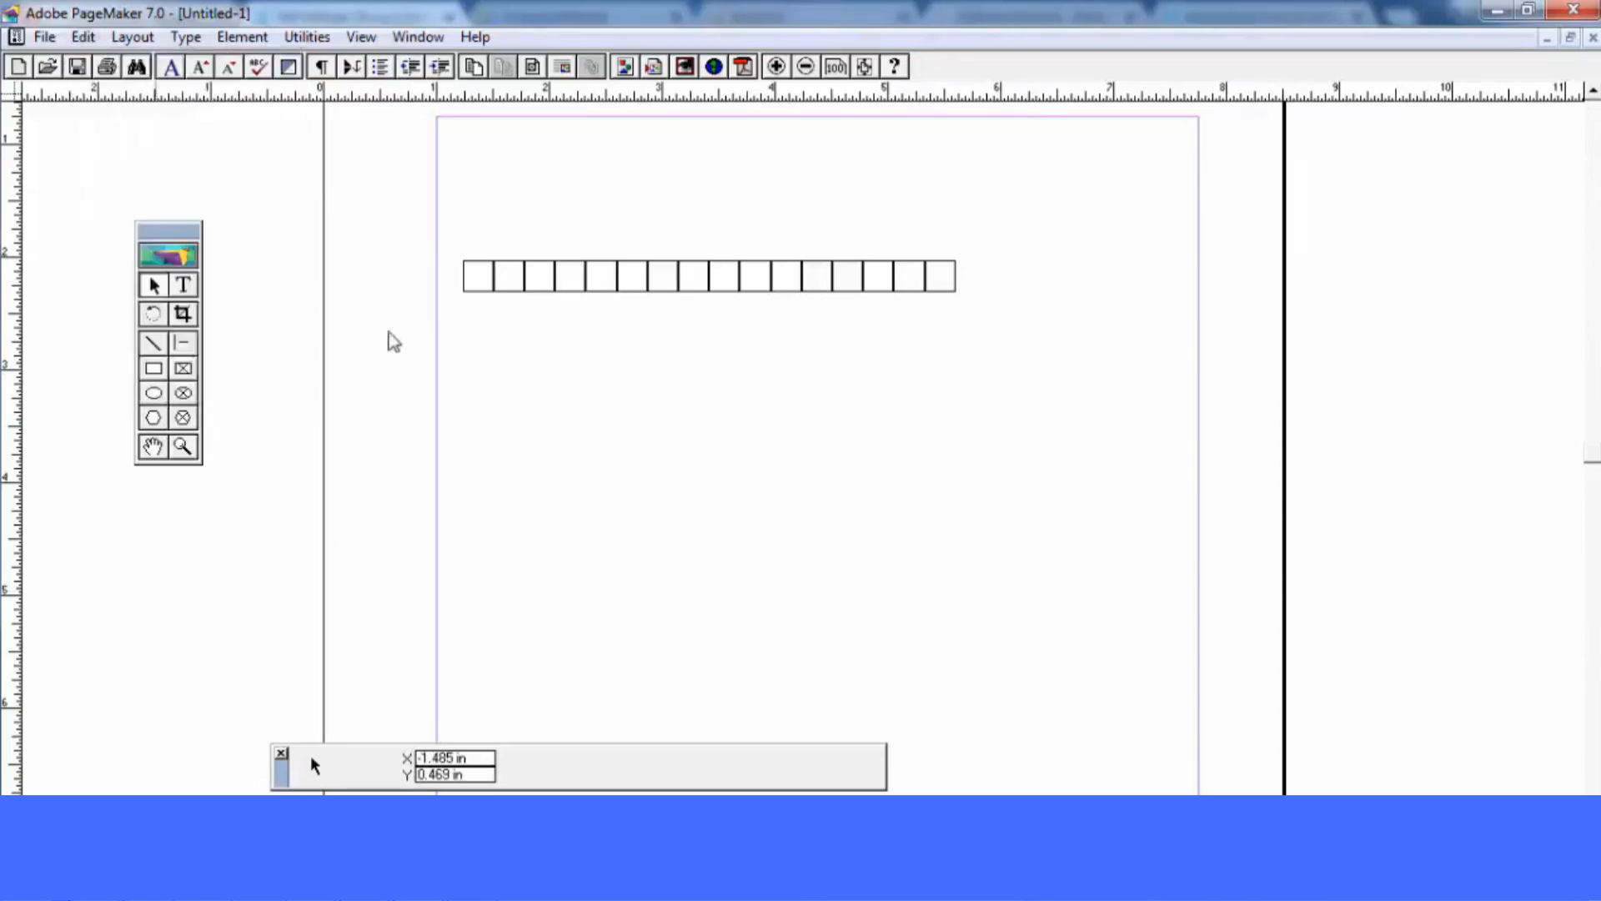
click(184, 285)
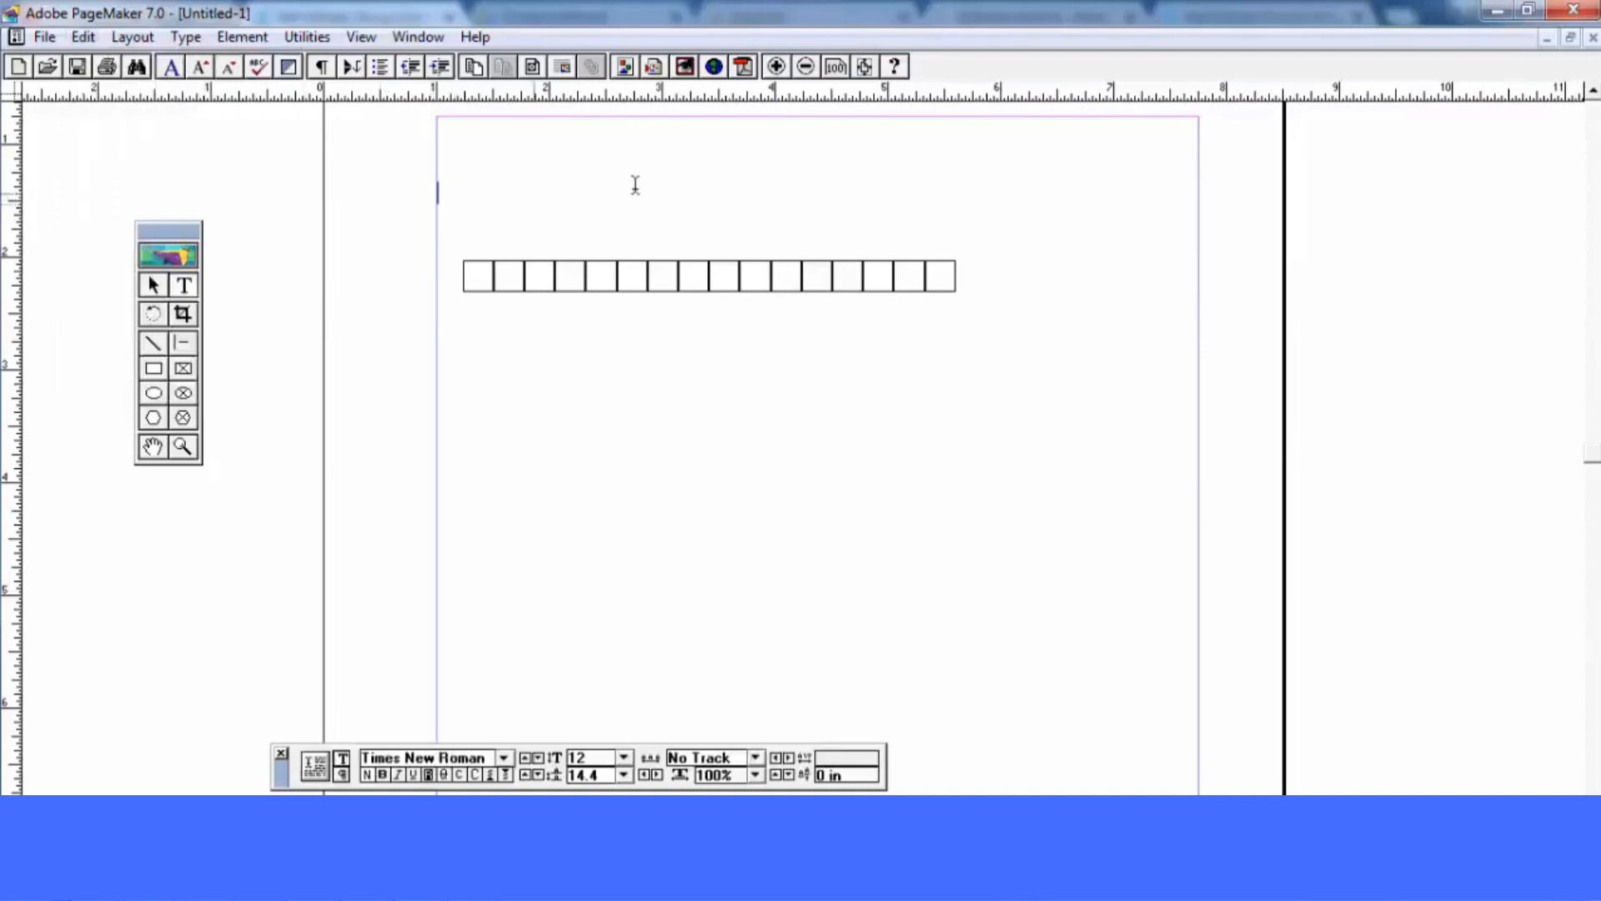
click(691, 184)
text(india)
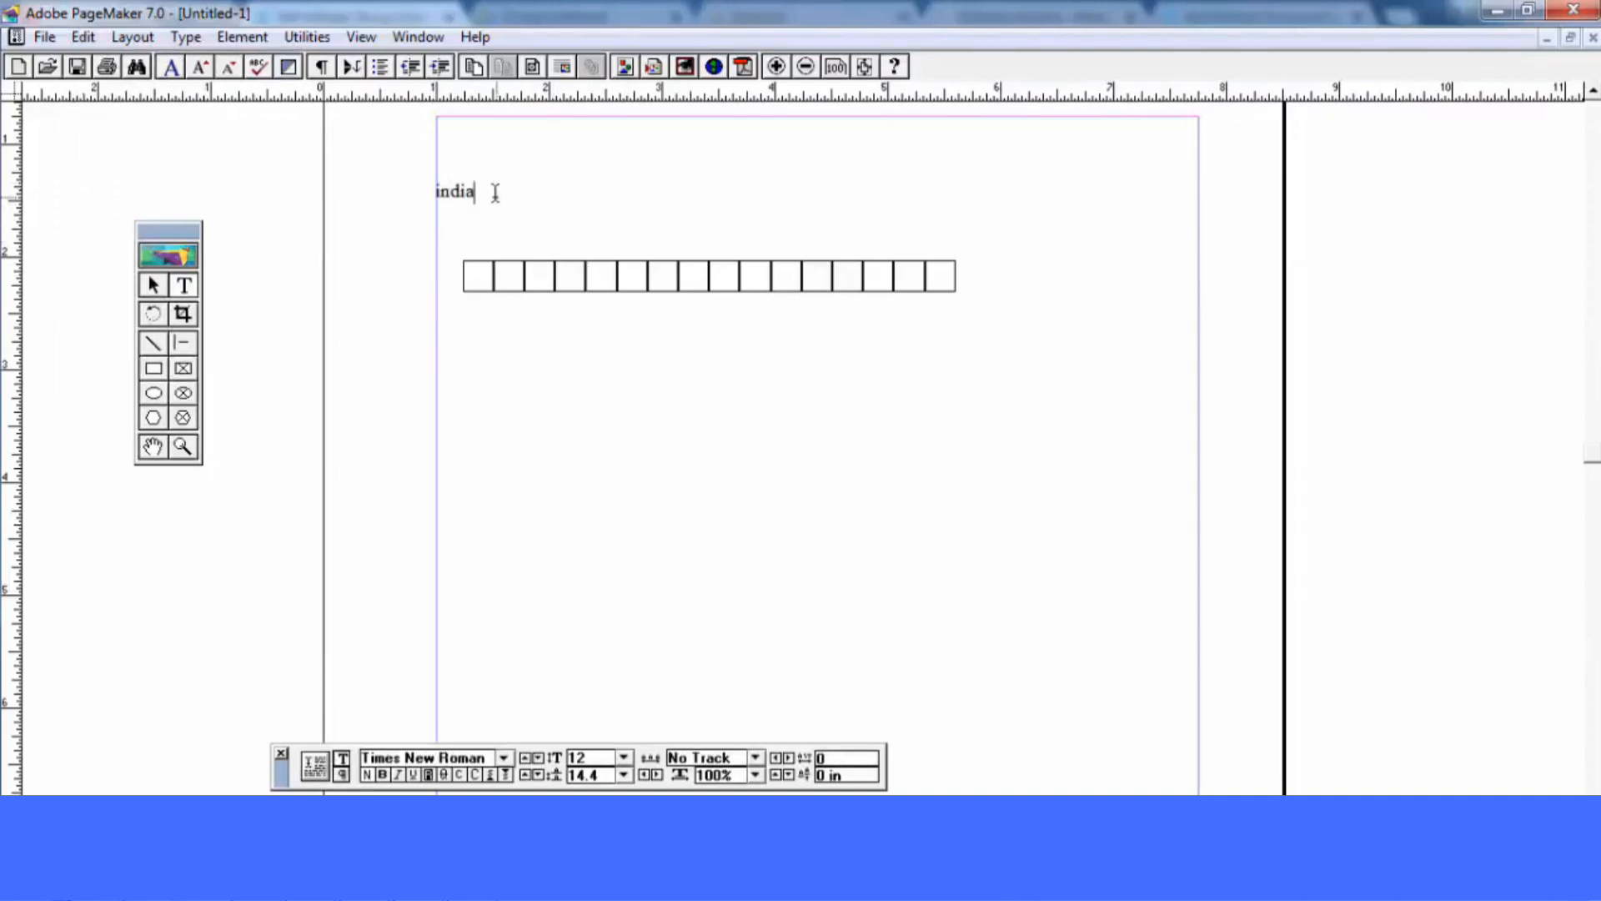
Set the text "india" to size 48 and colour it Magenta
key(ctrl+a)
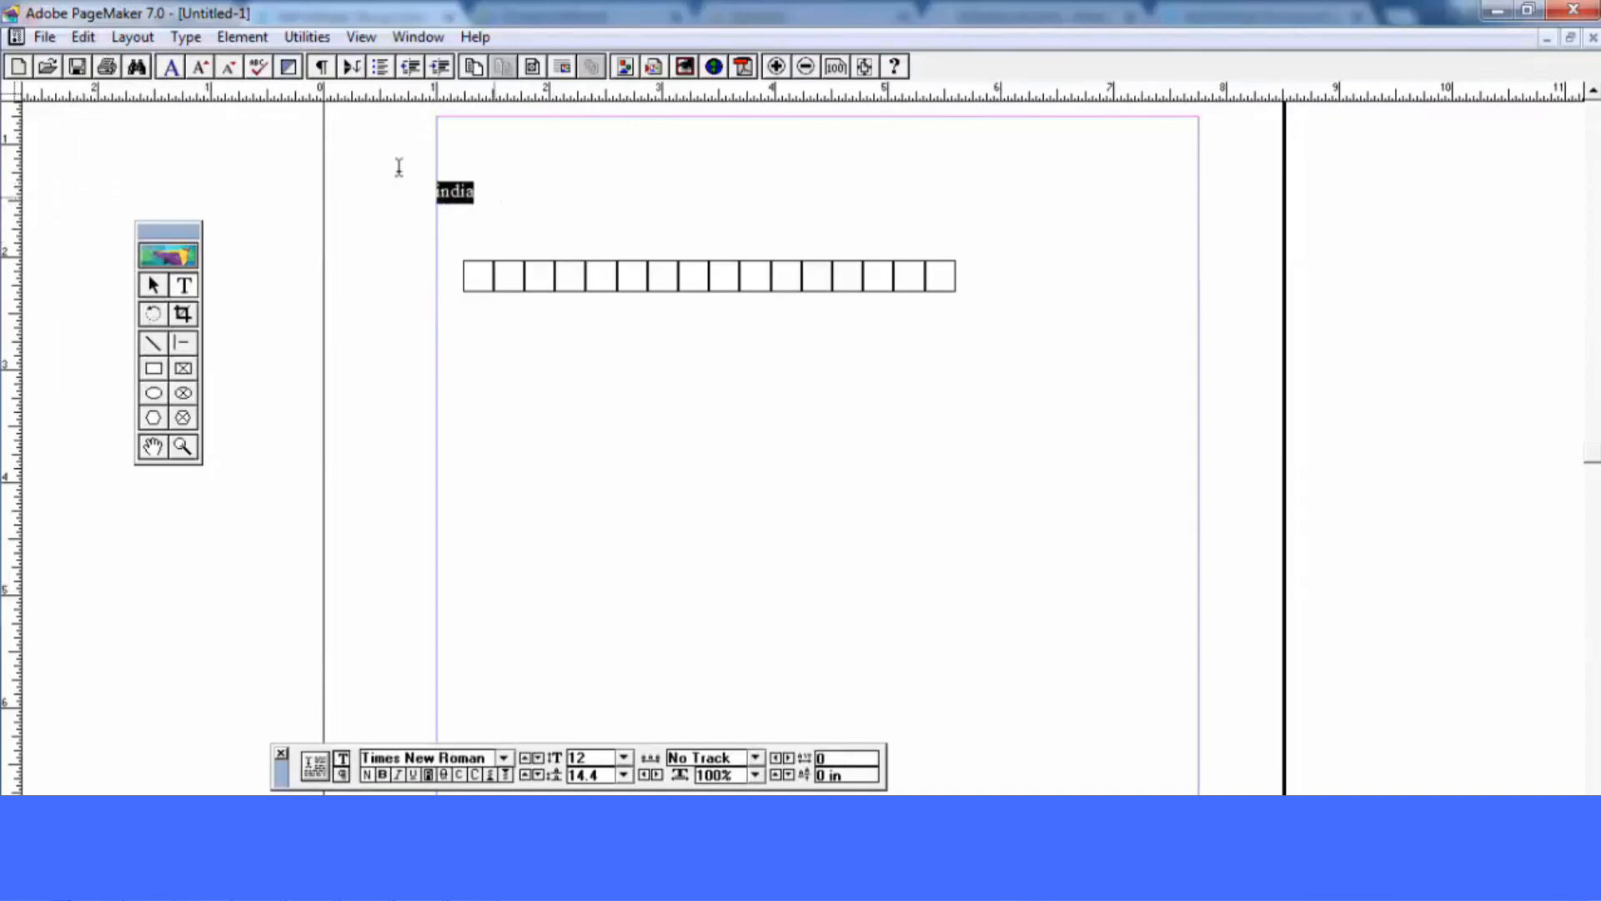
click(175, 39)
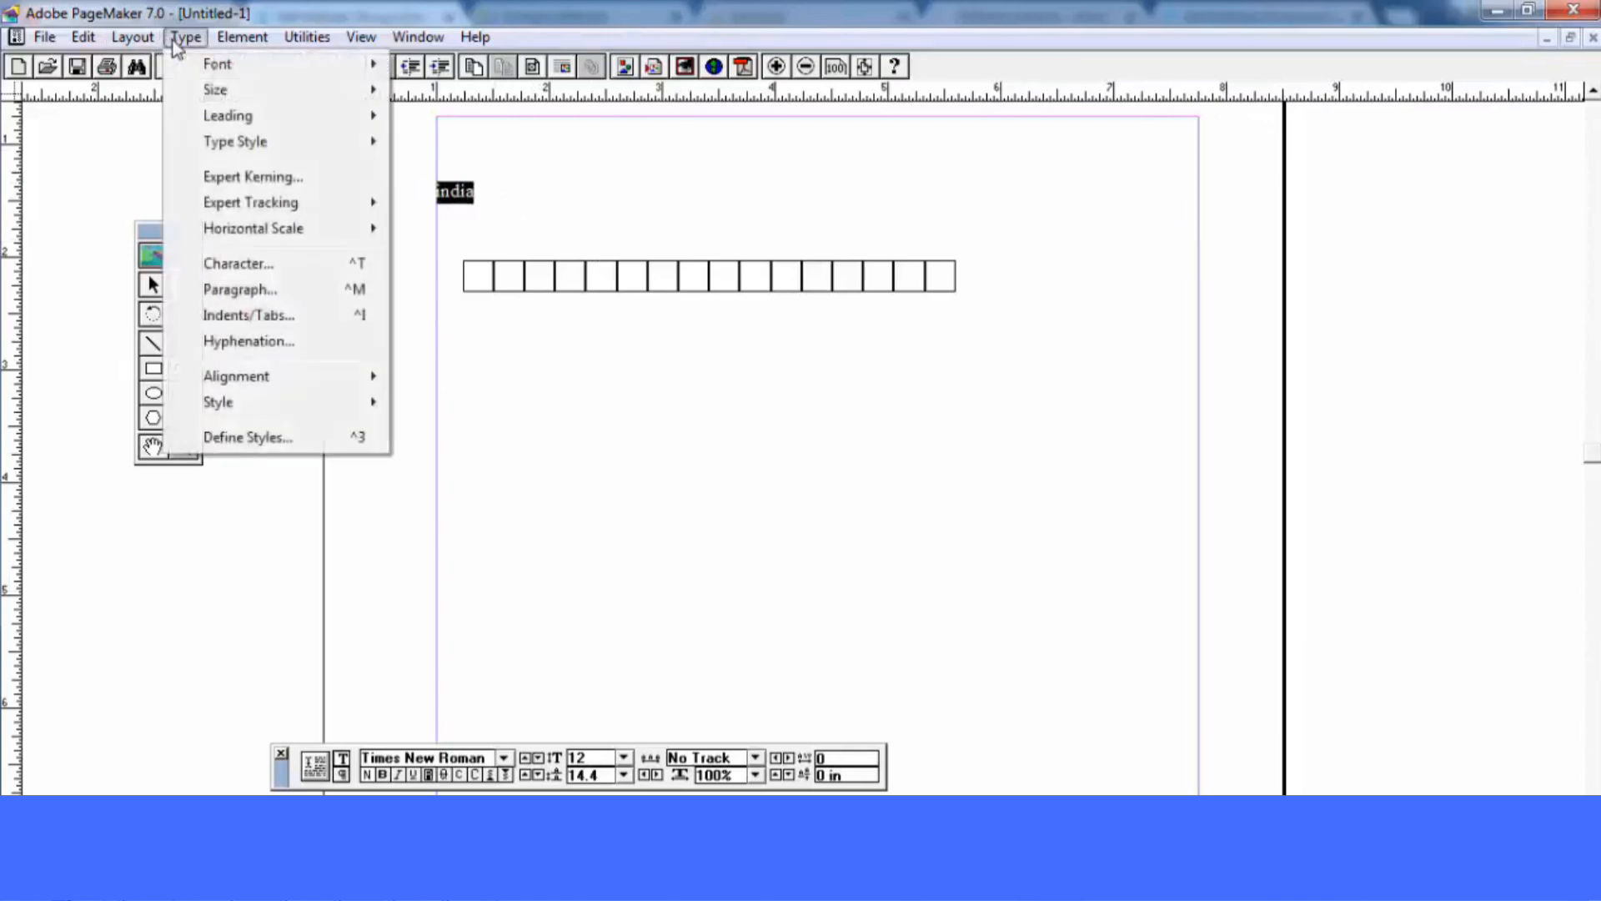
mouse_move(216, 96)
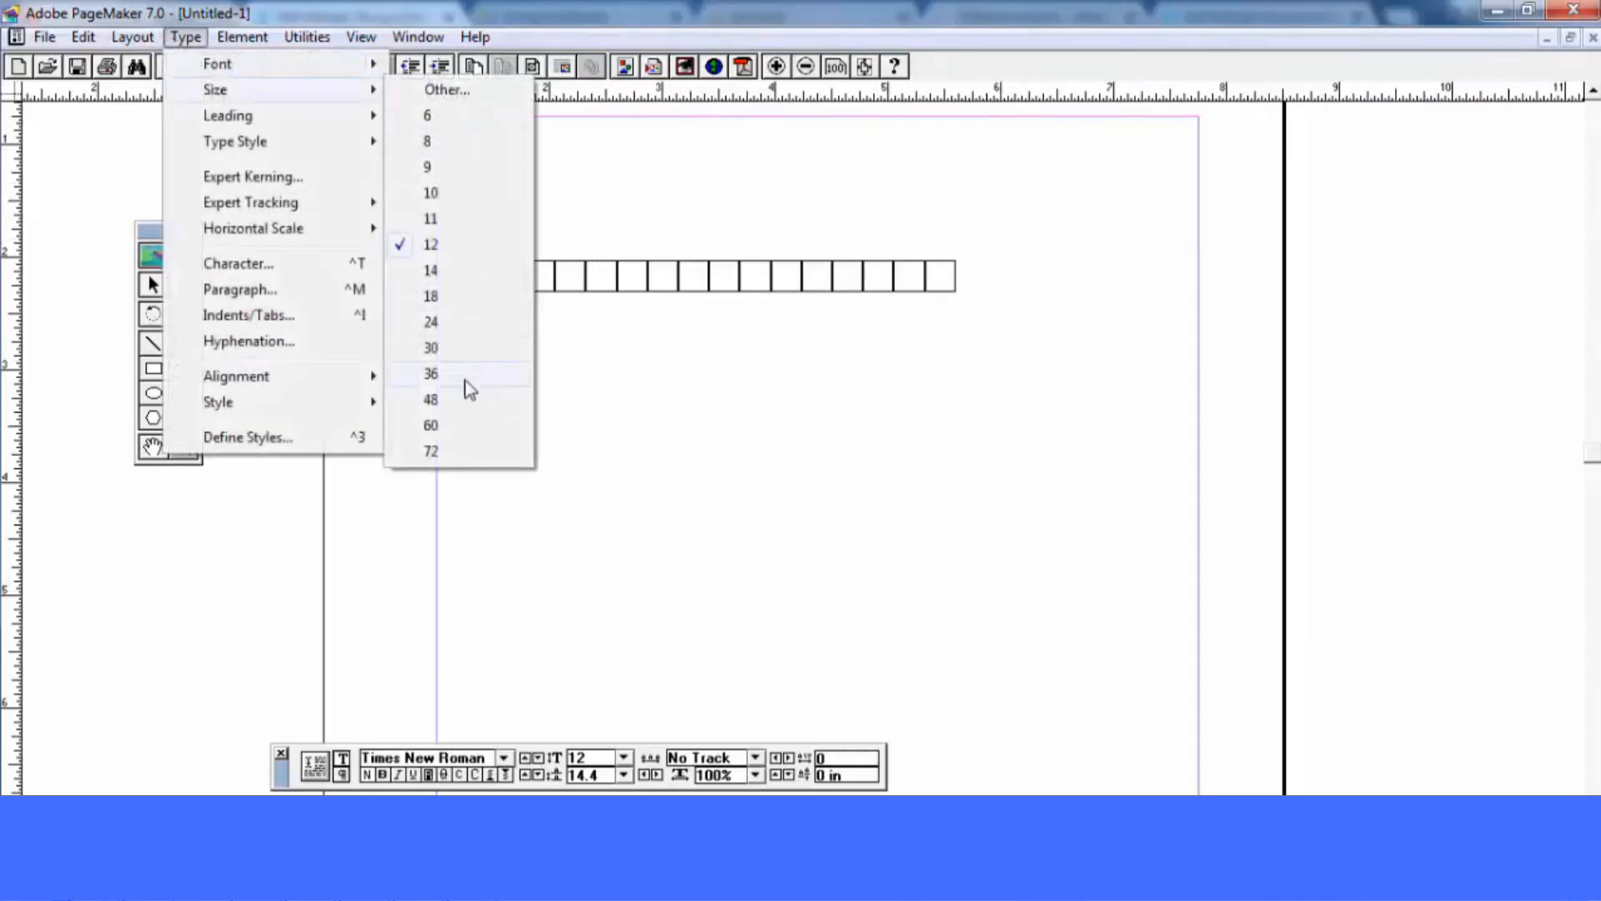
click(457, 404)
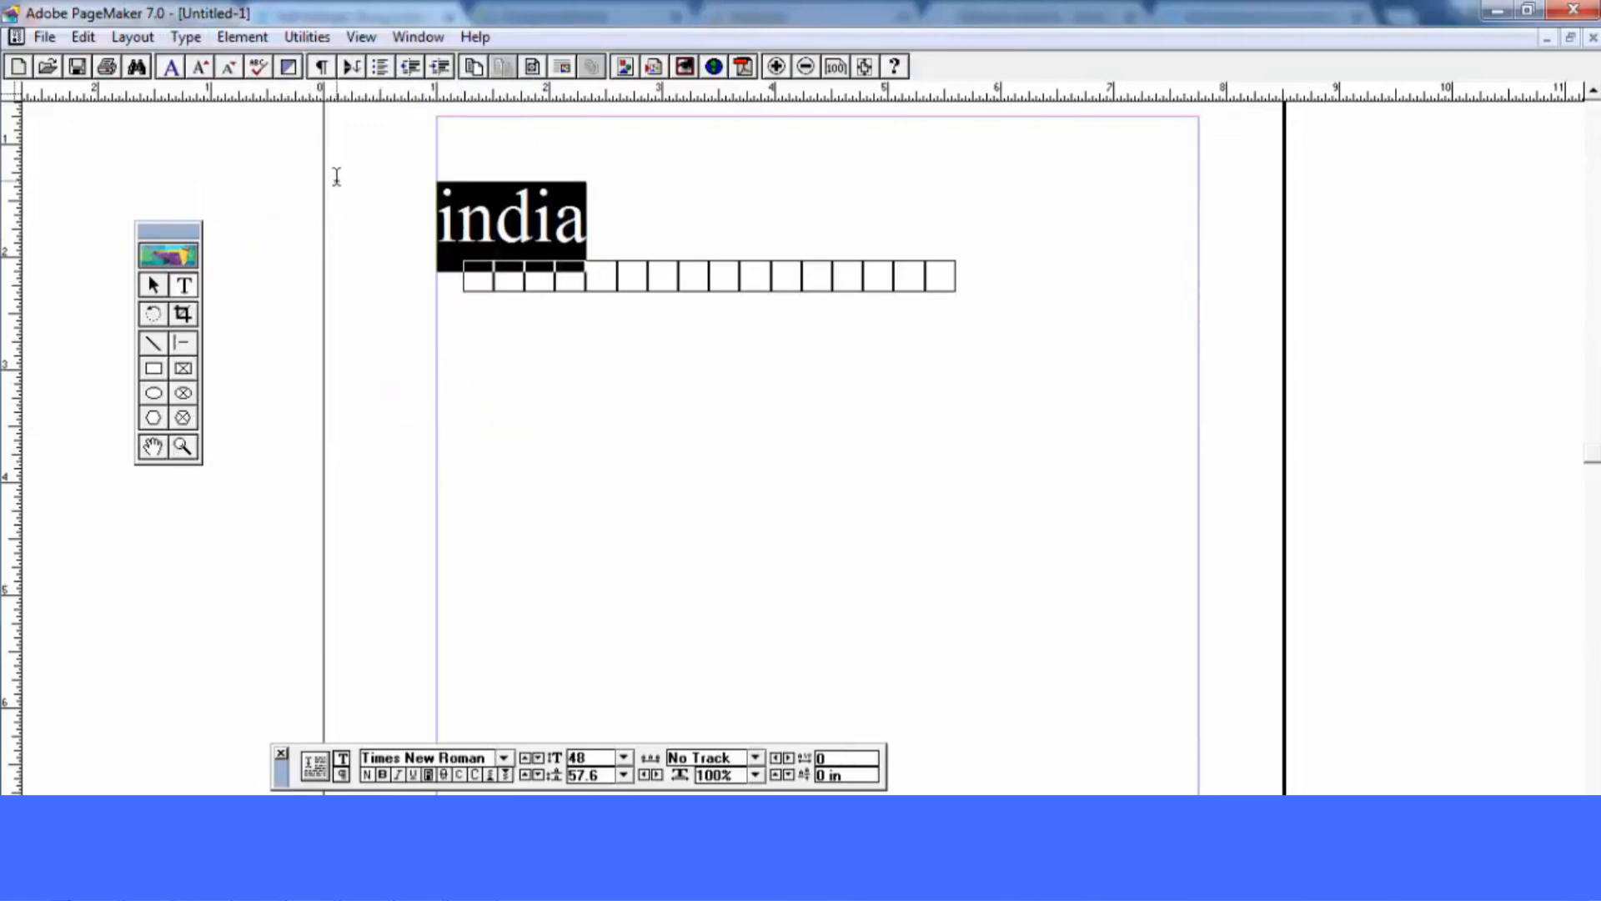
key(ctrl+j)
click(1005, 339)
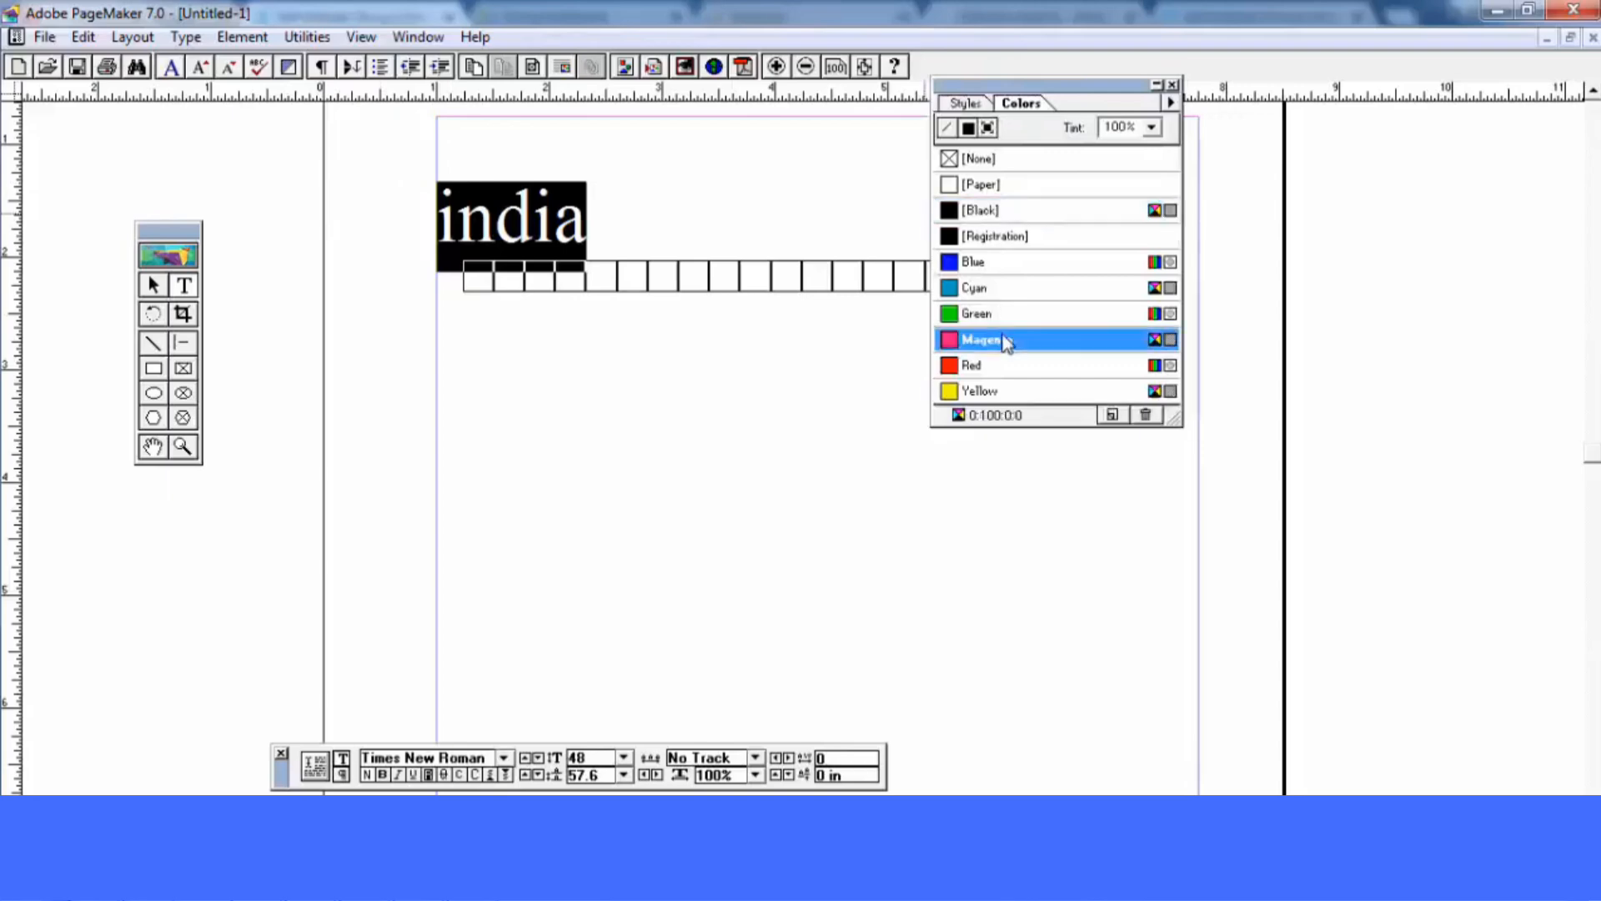
Copy the magenta "india" text and paste it below the rectangles with Paste Special as plain Text
drag(604, 246, 405, 228)
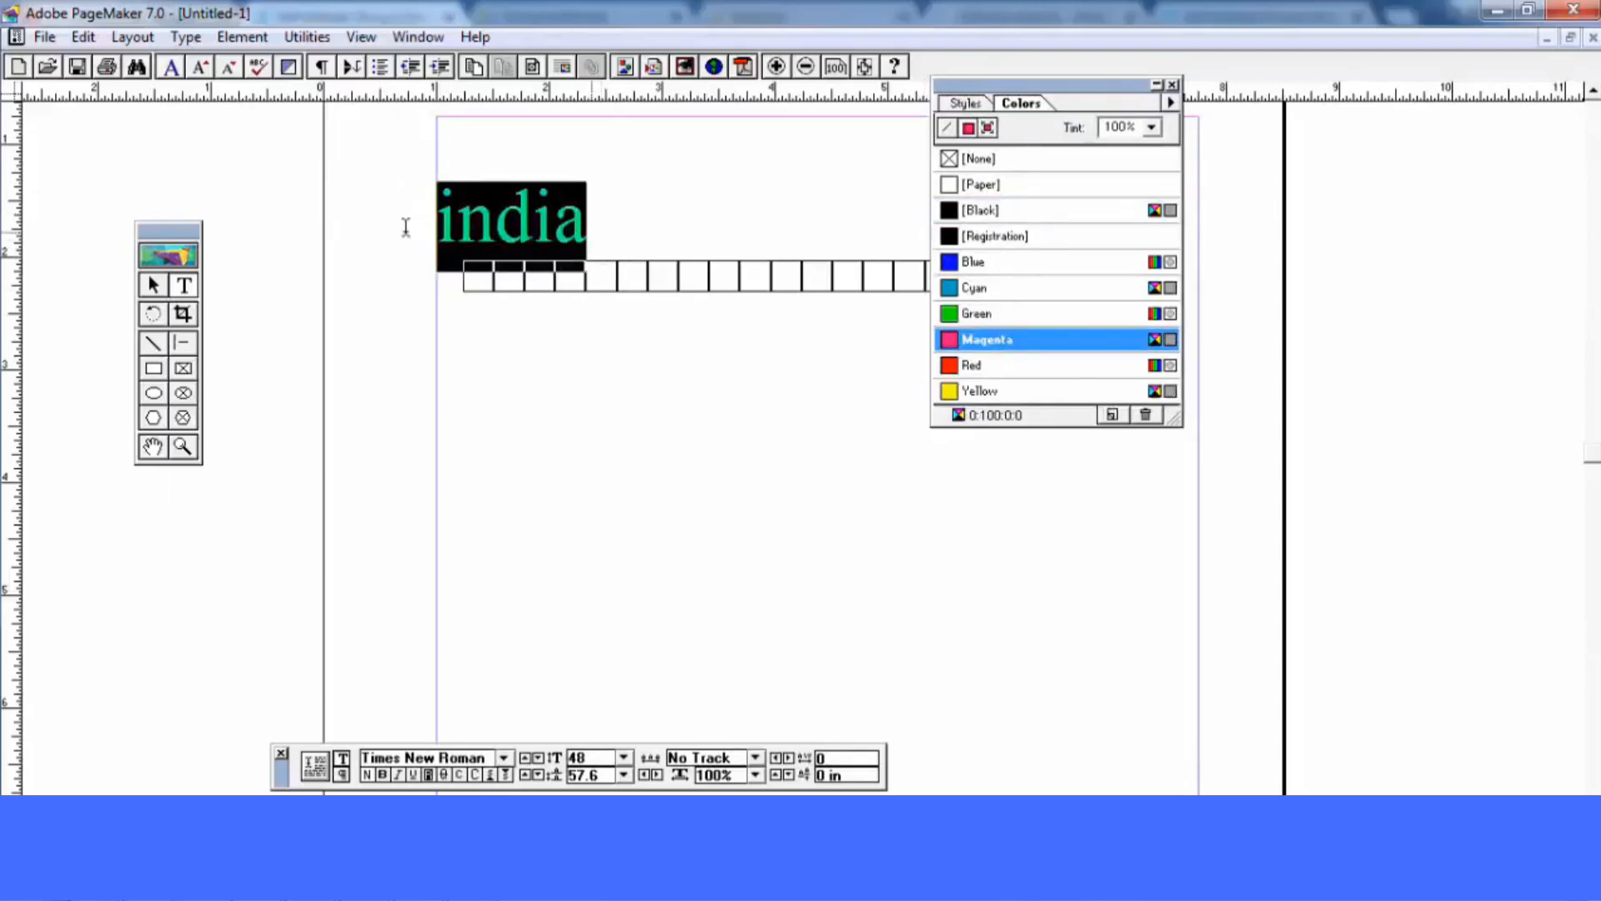
click(83, 37)
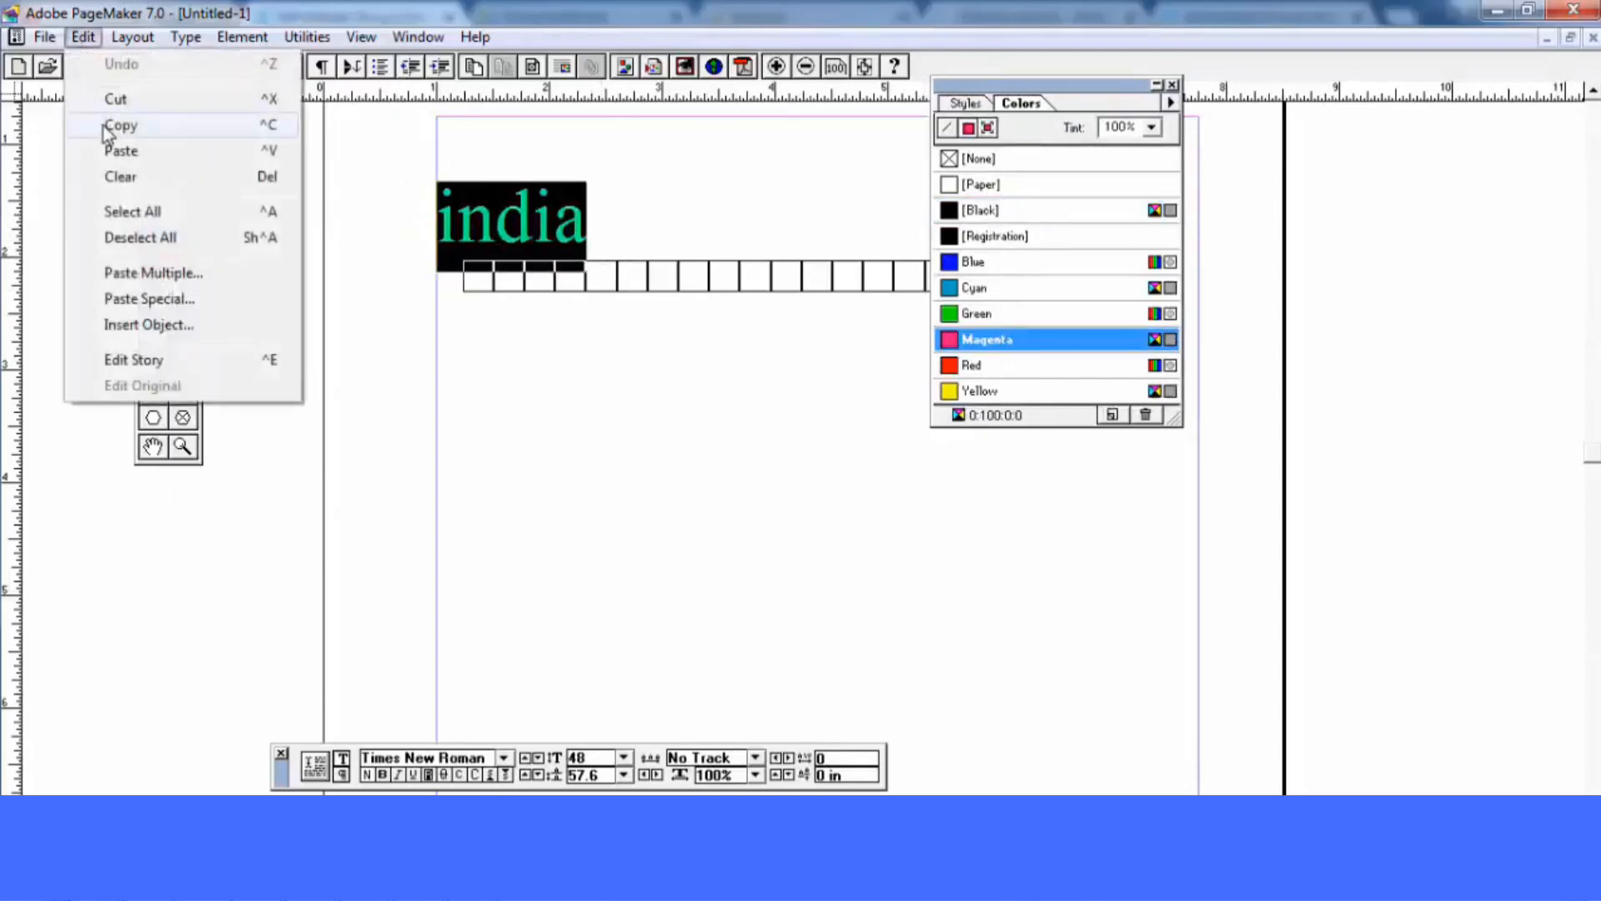
click(112, 126)
click(471, 424)
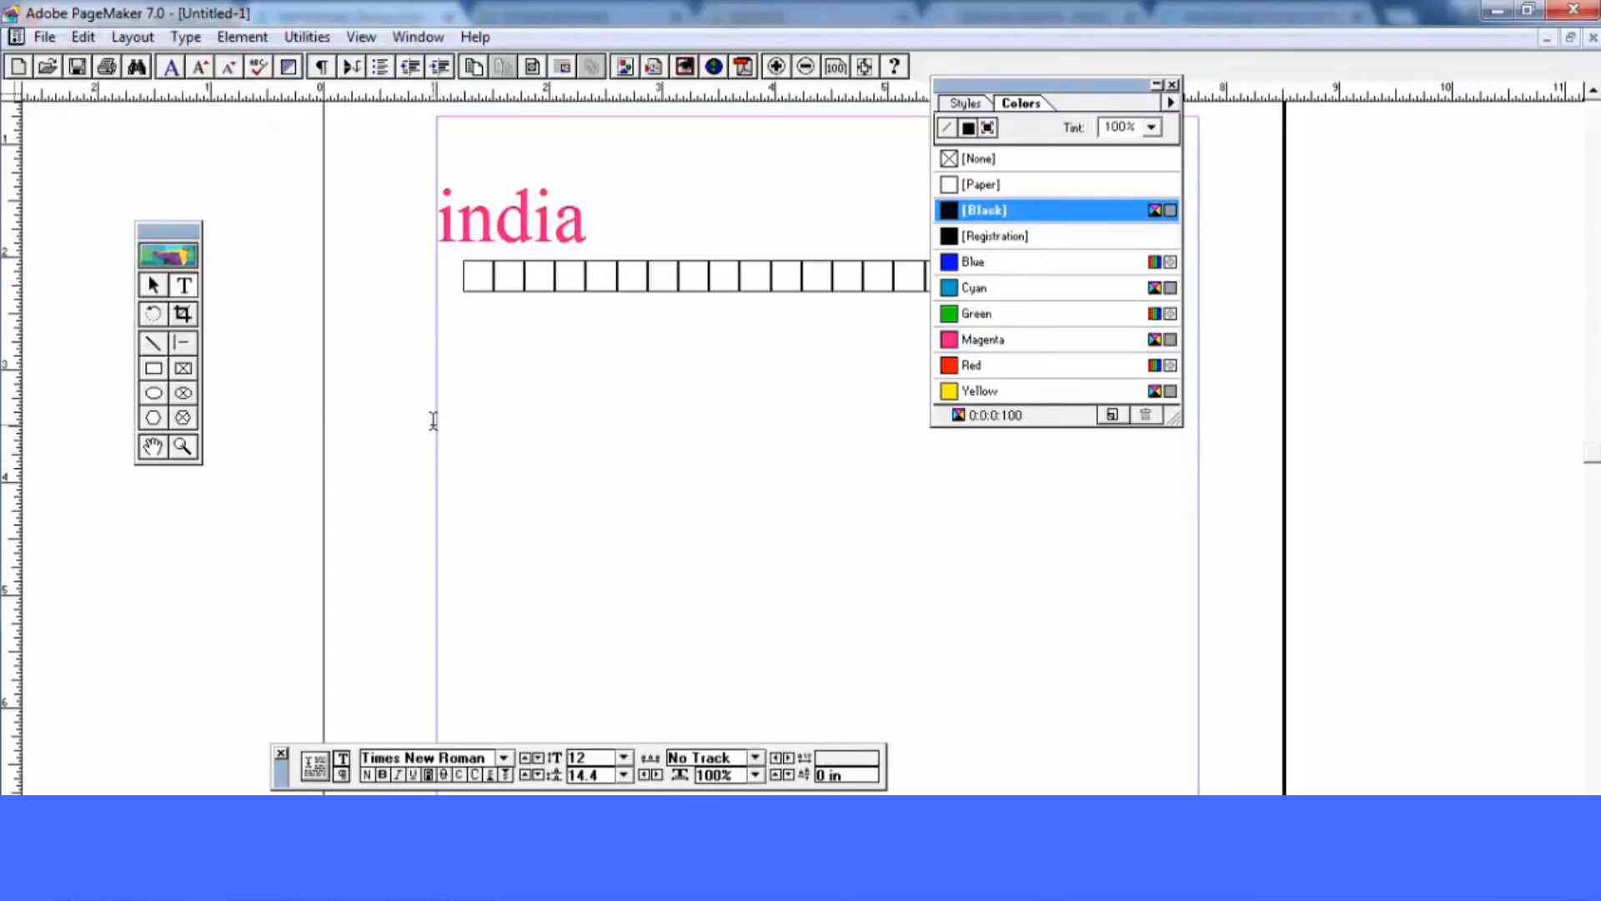
click(81, 38)
click(156, 307)
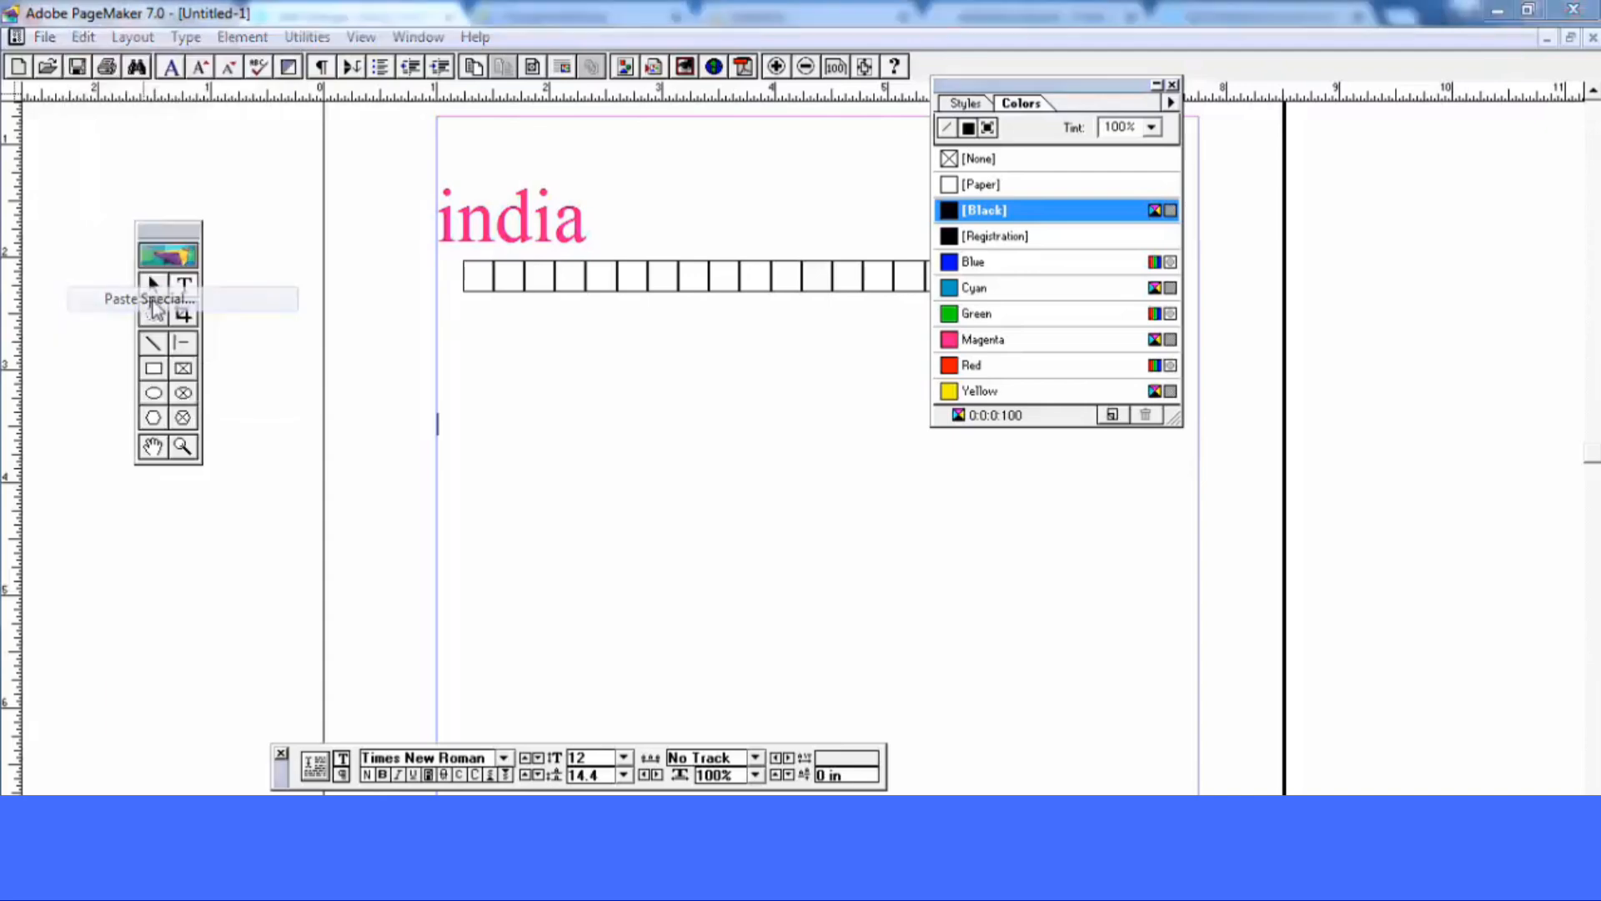
drag(754, 329, 879, 425)
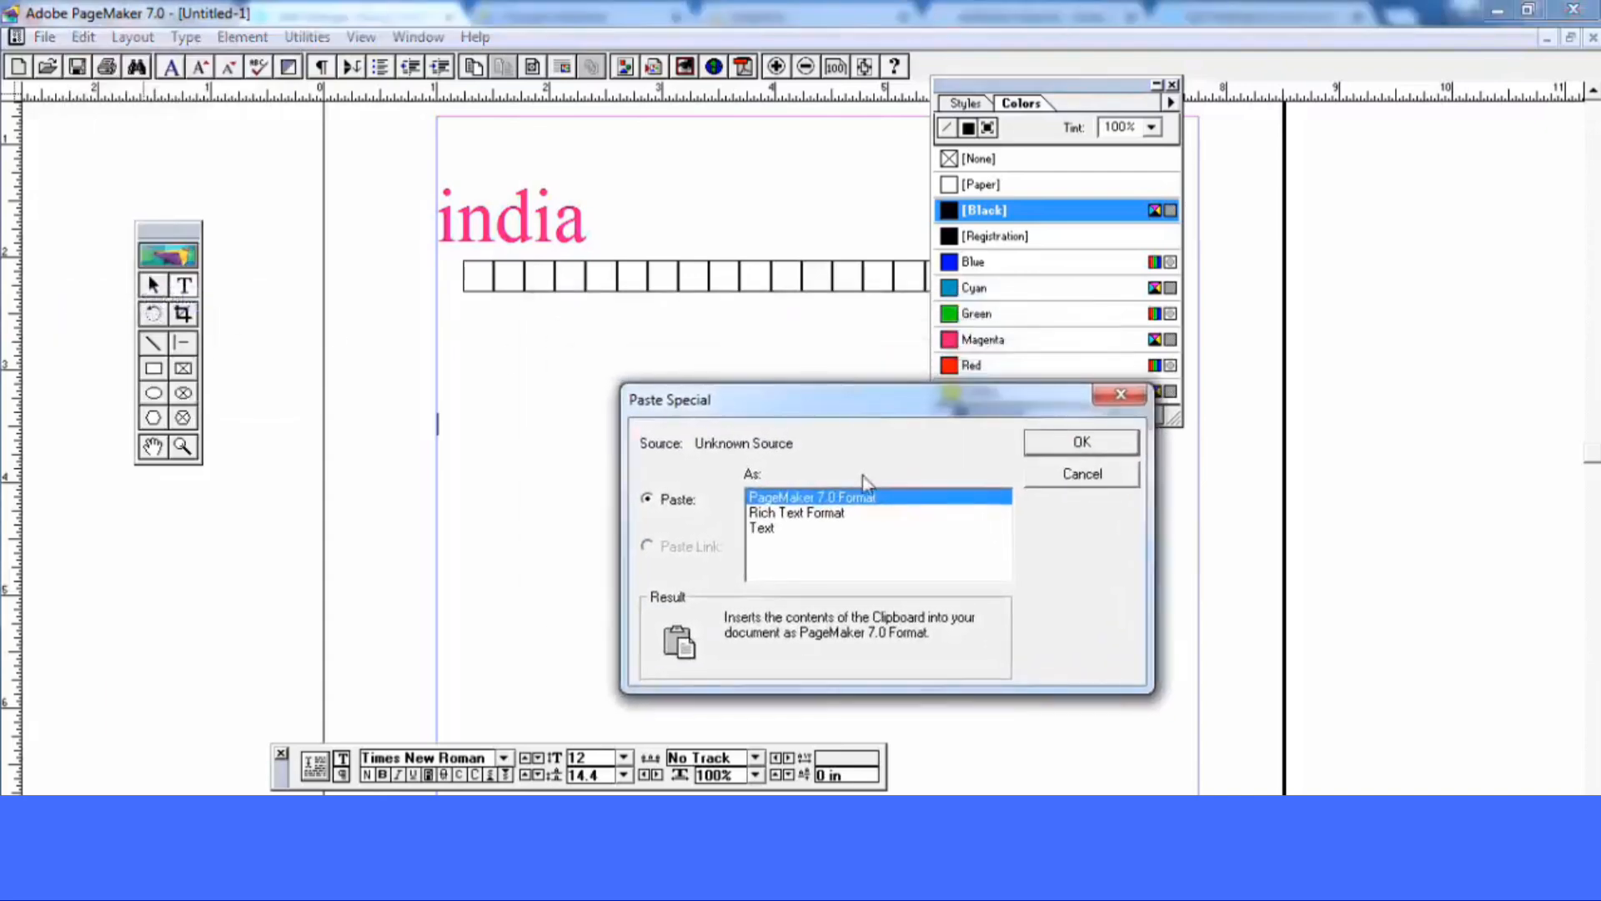
click(779, 534)
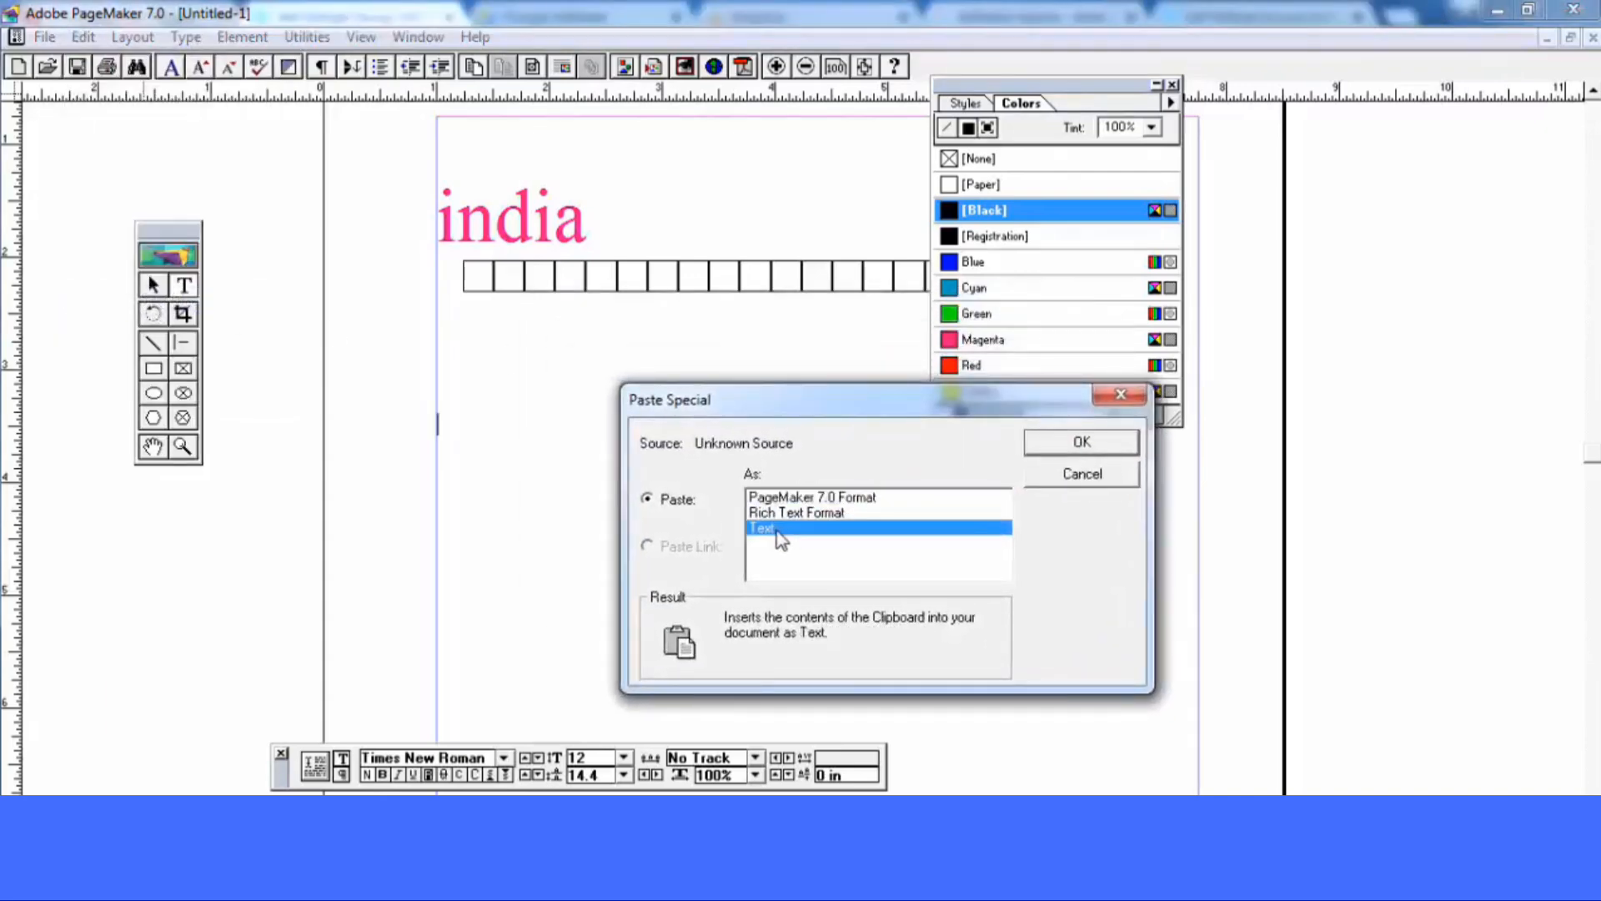
click(1104, 443)
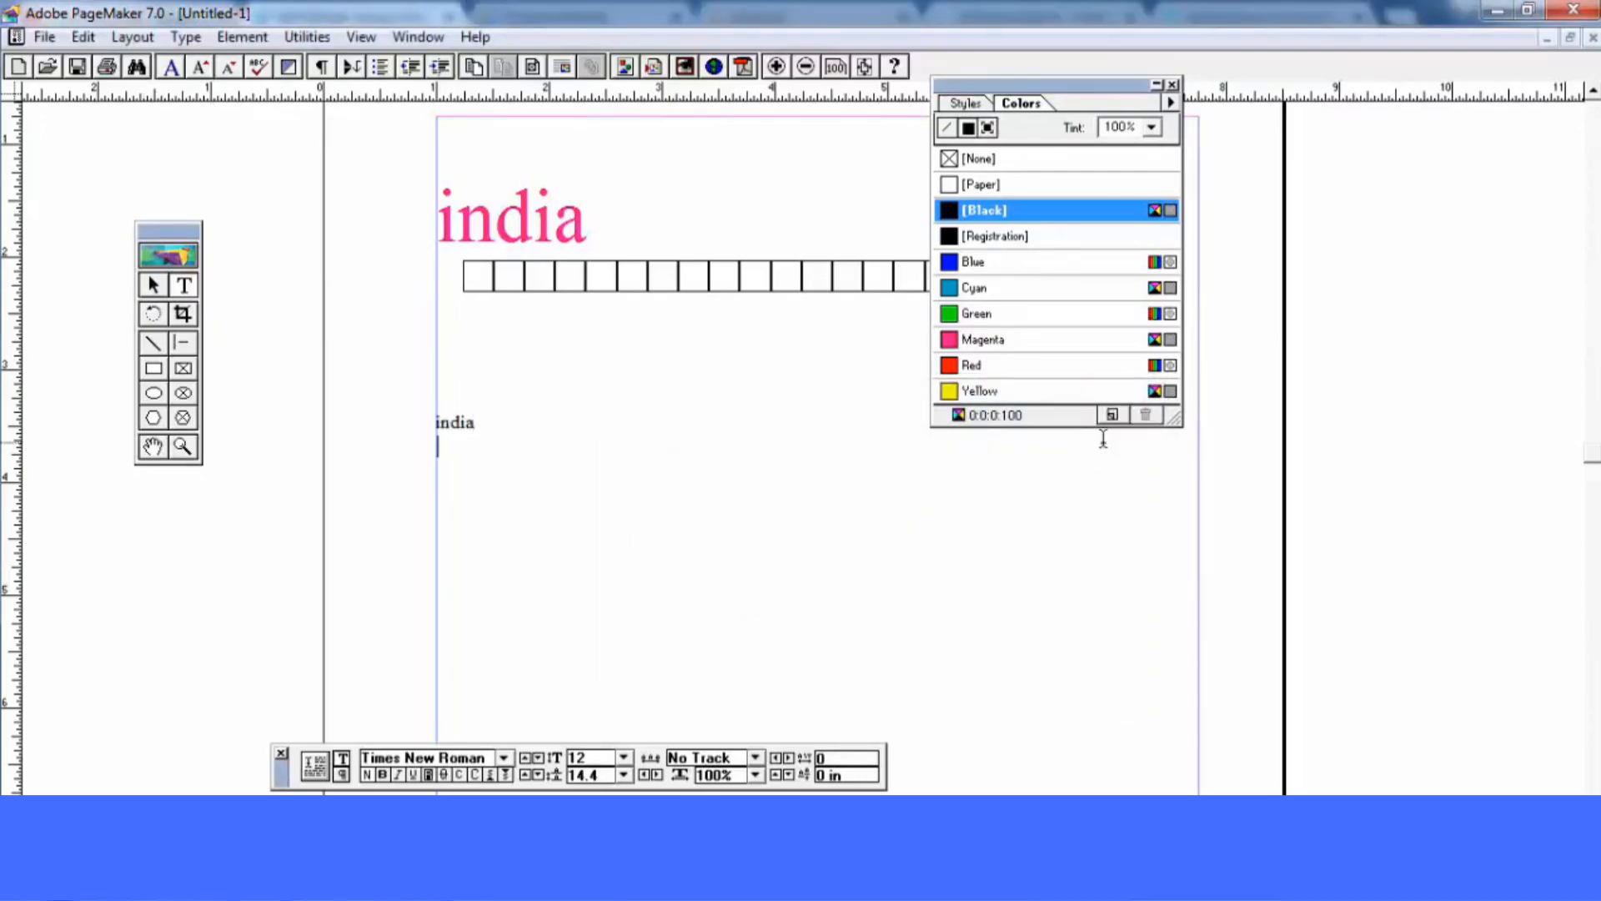
Paste the copied "india" below the plain-text copy with Paste Special in PageMaker 7.0 Format
click(83, 37)
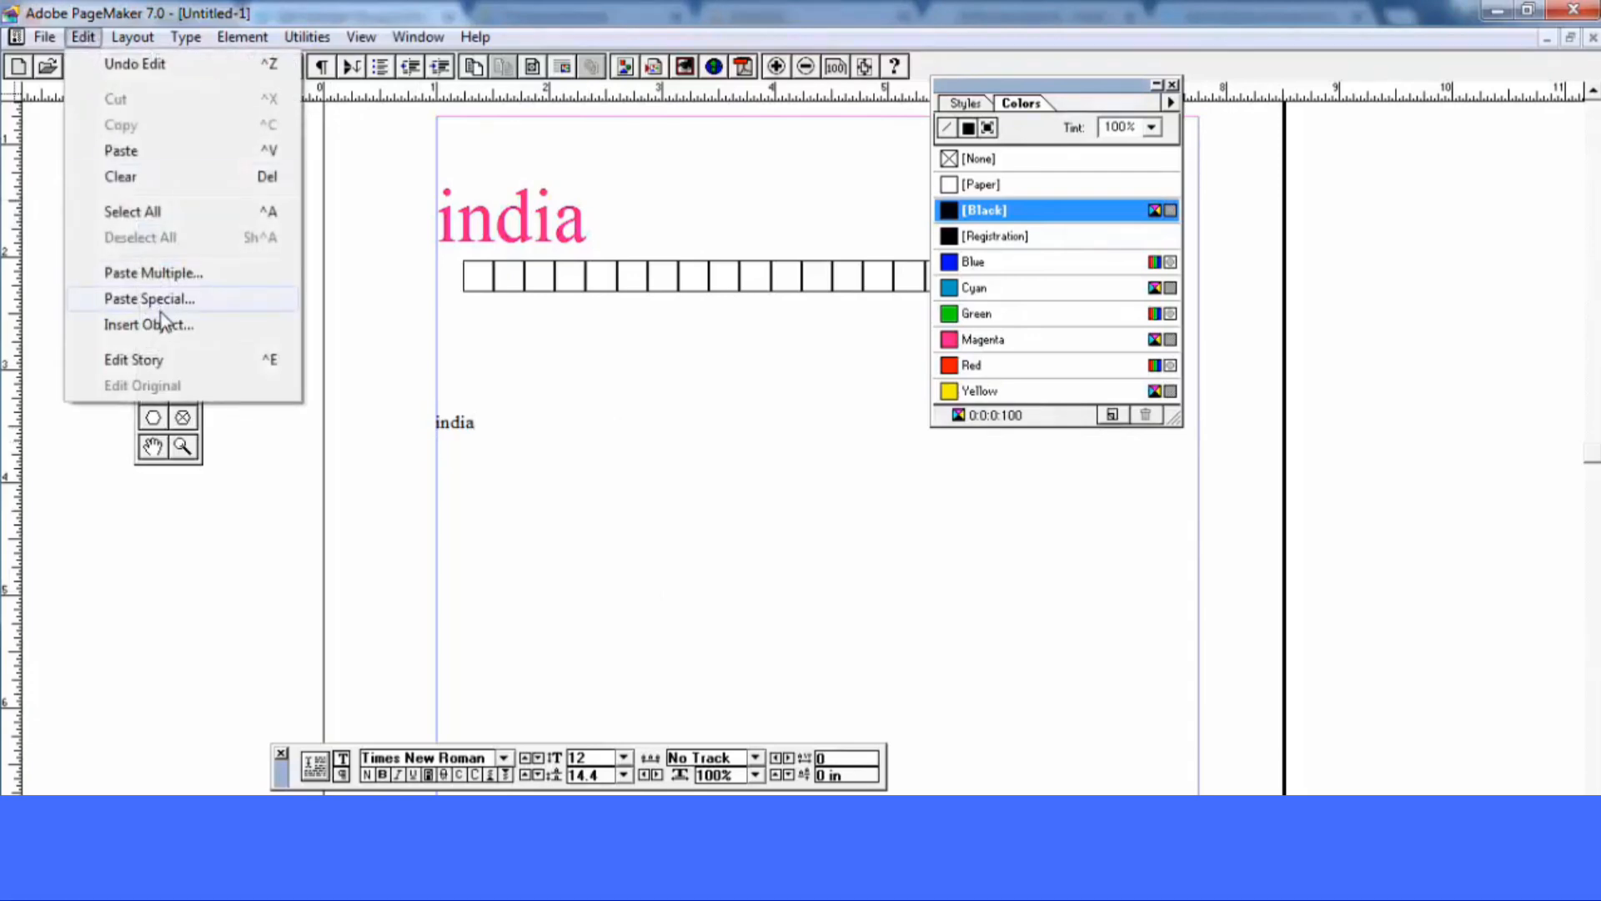
click(171, 299)
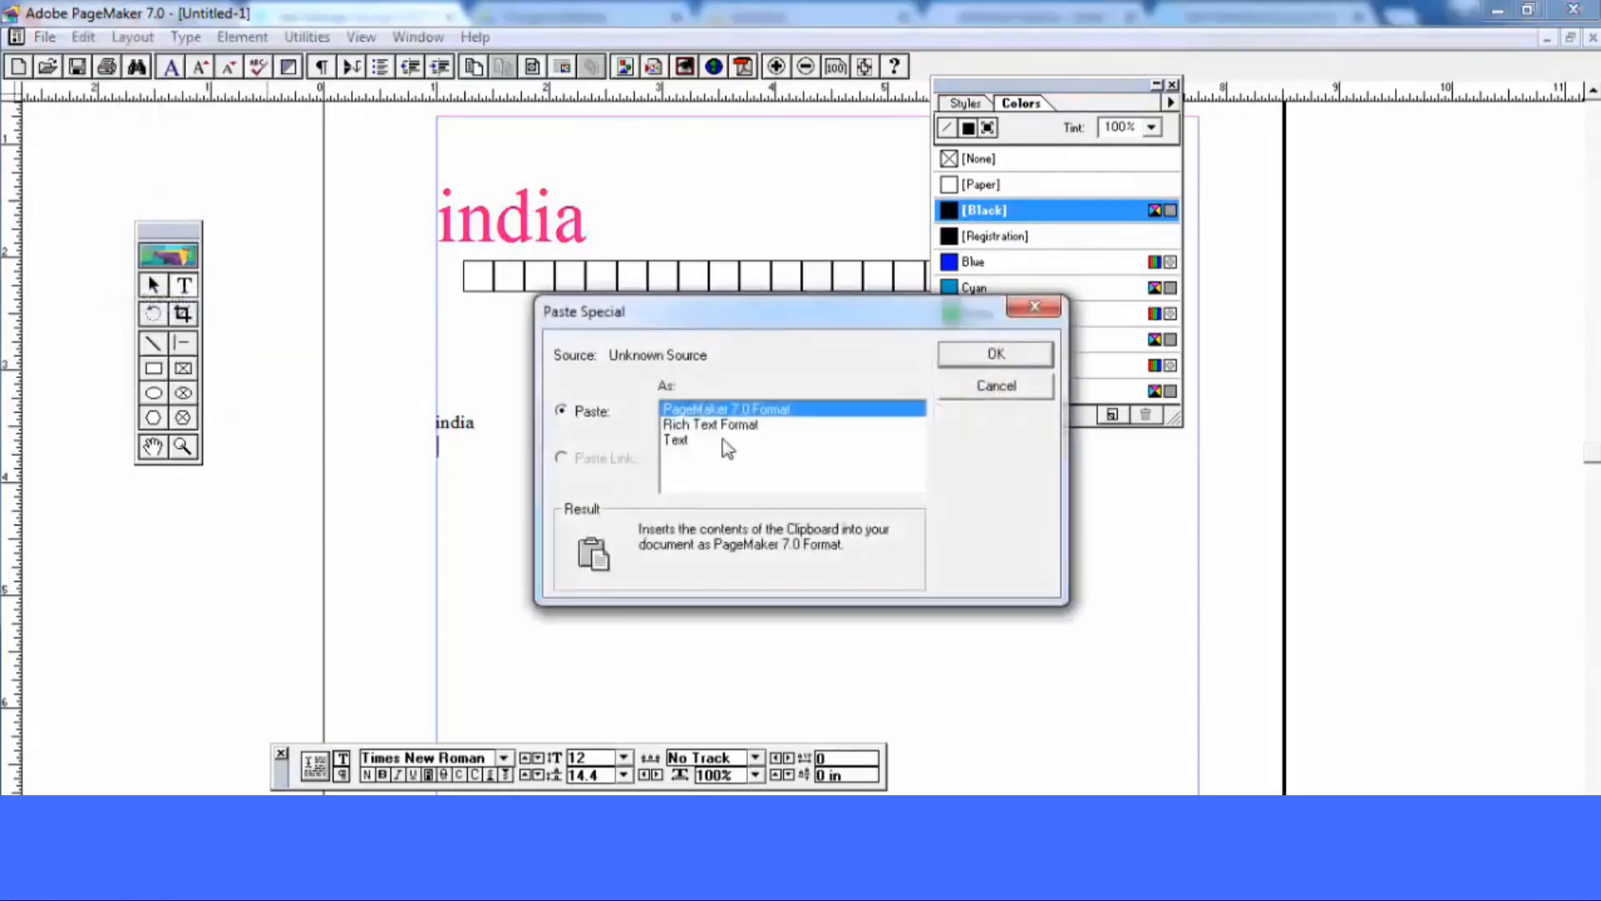
click(987, 357)
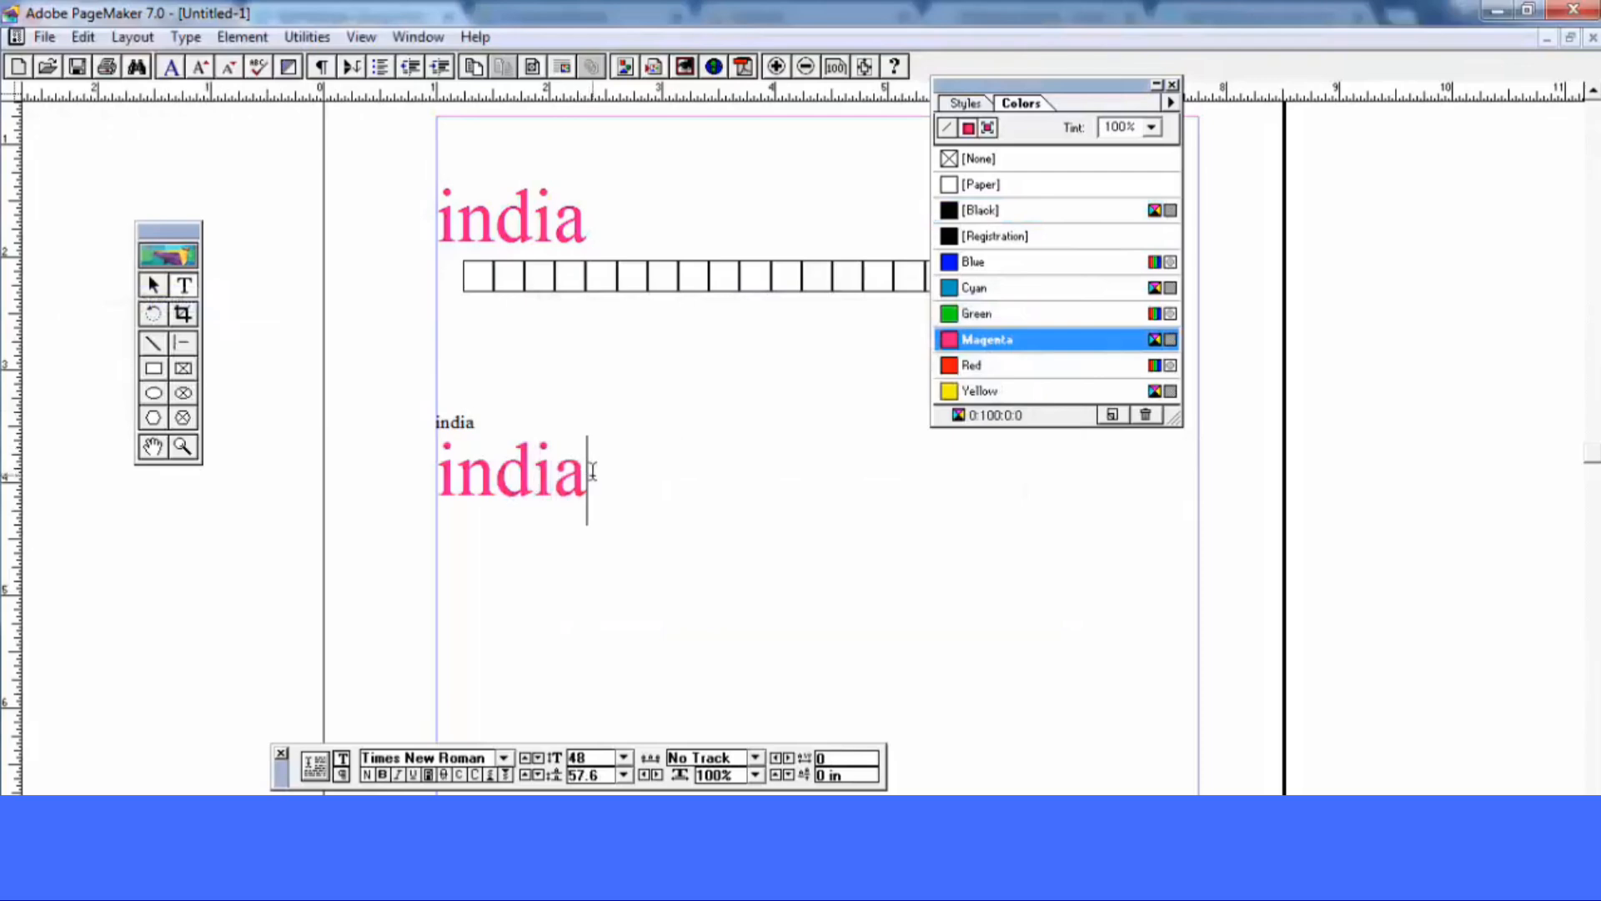
drag(592, 471, 408, 473)
click(408, 473)
Start inserting an object created from a file and browse to the folder e:\Photos\DCIM uploaded\Camera
click(87, 39)
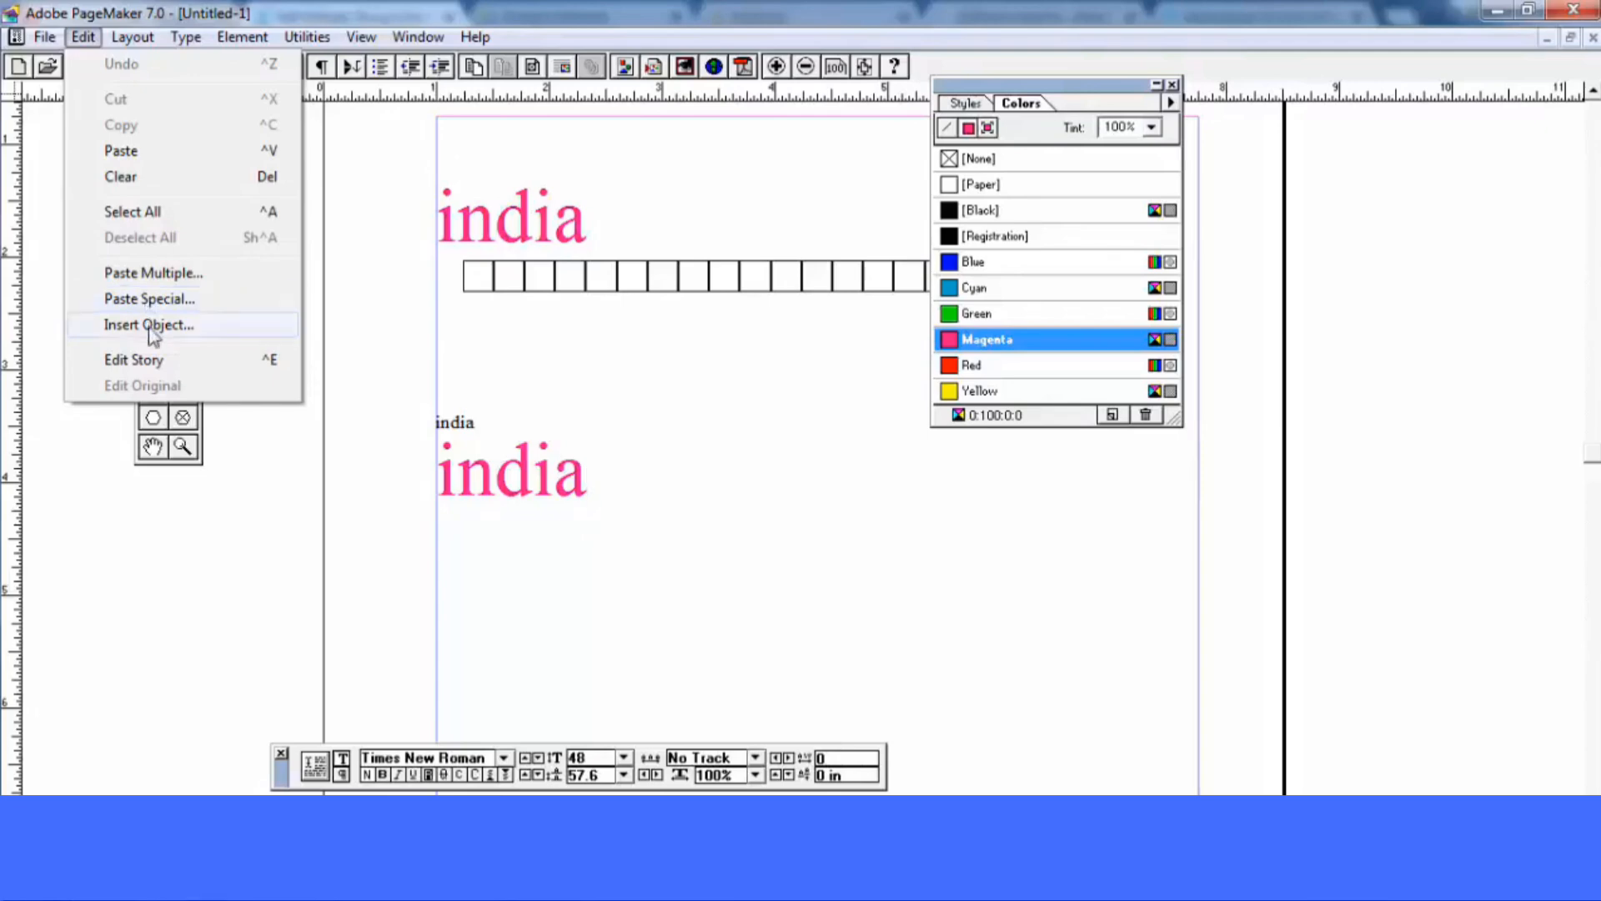
click(150, 325)
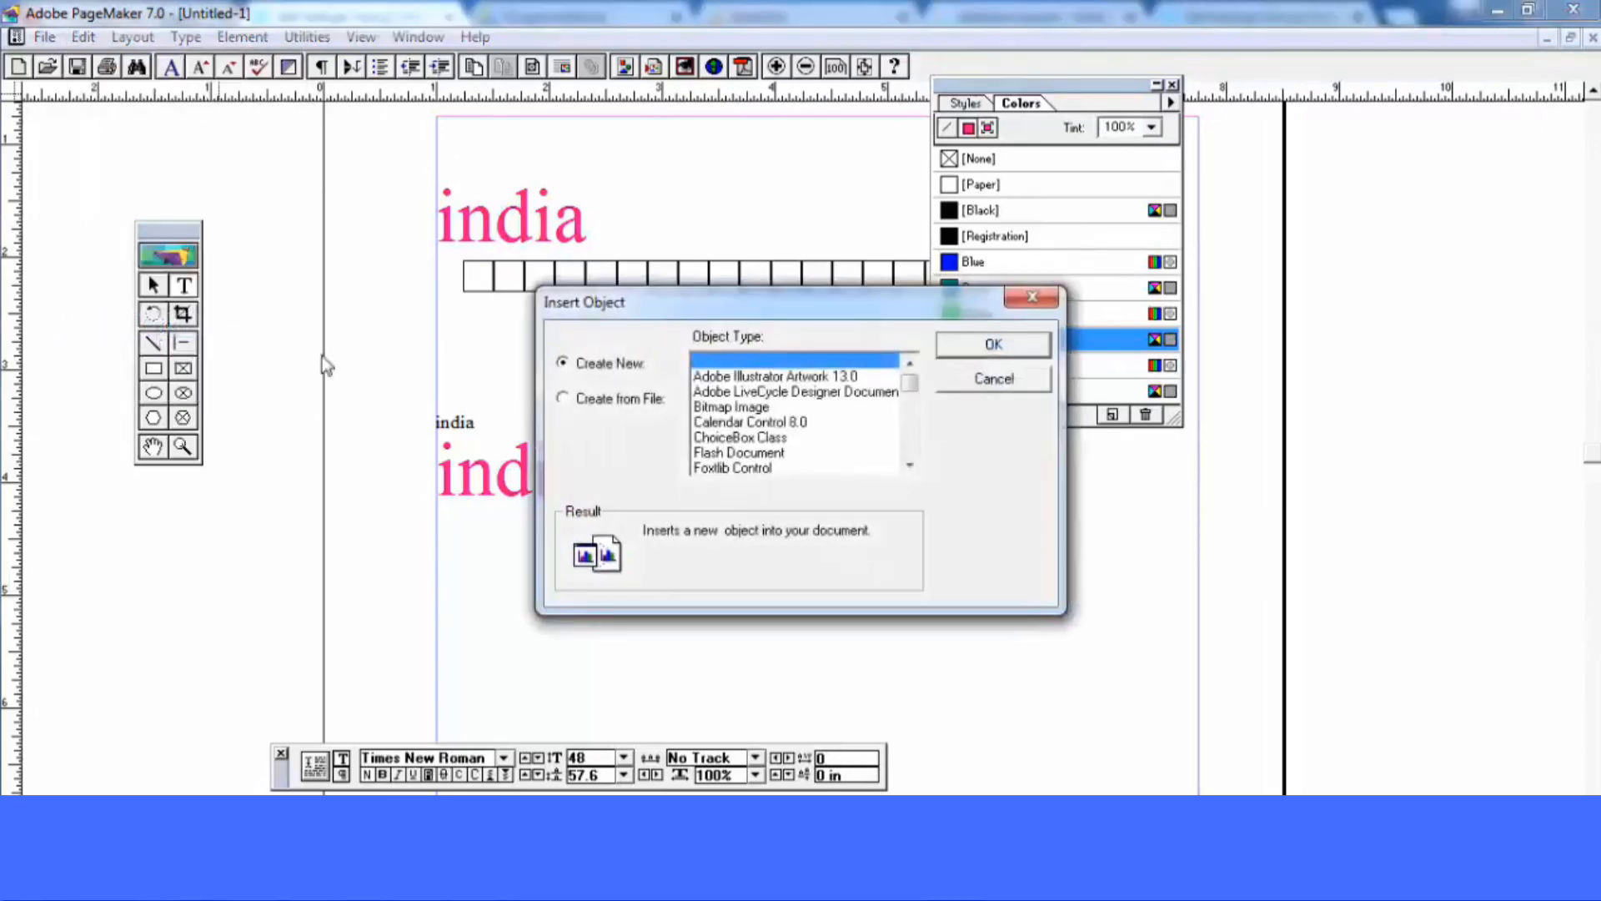
click(597, 400)
click(724, 428)
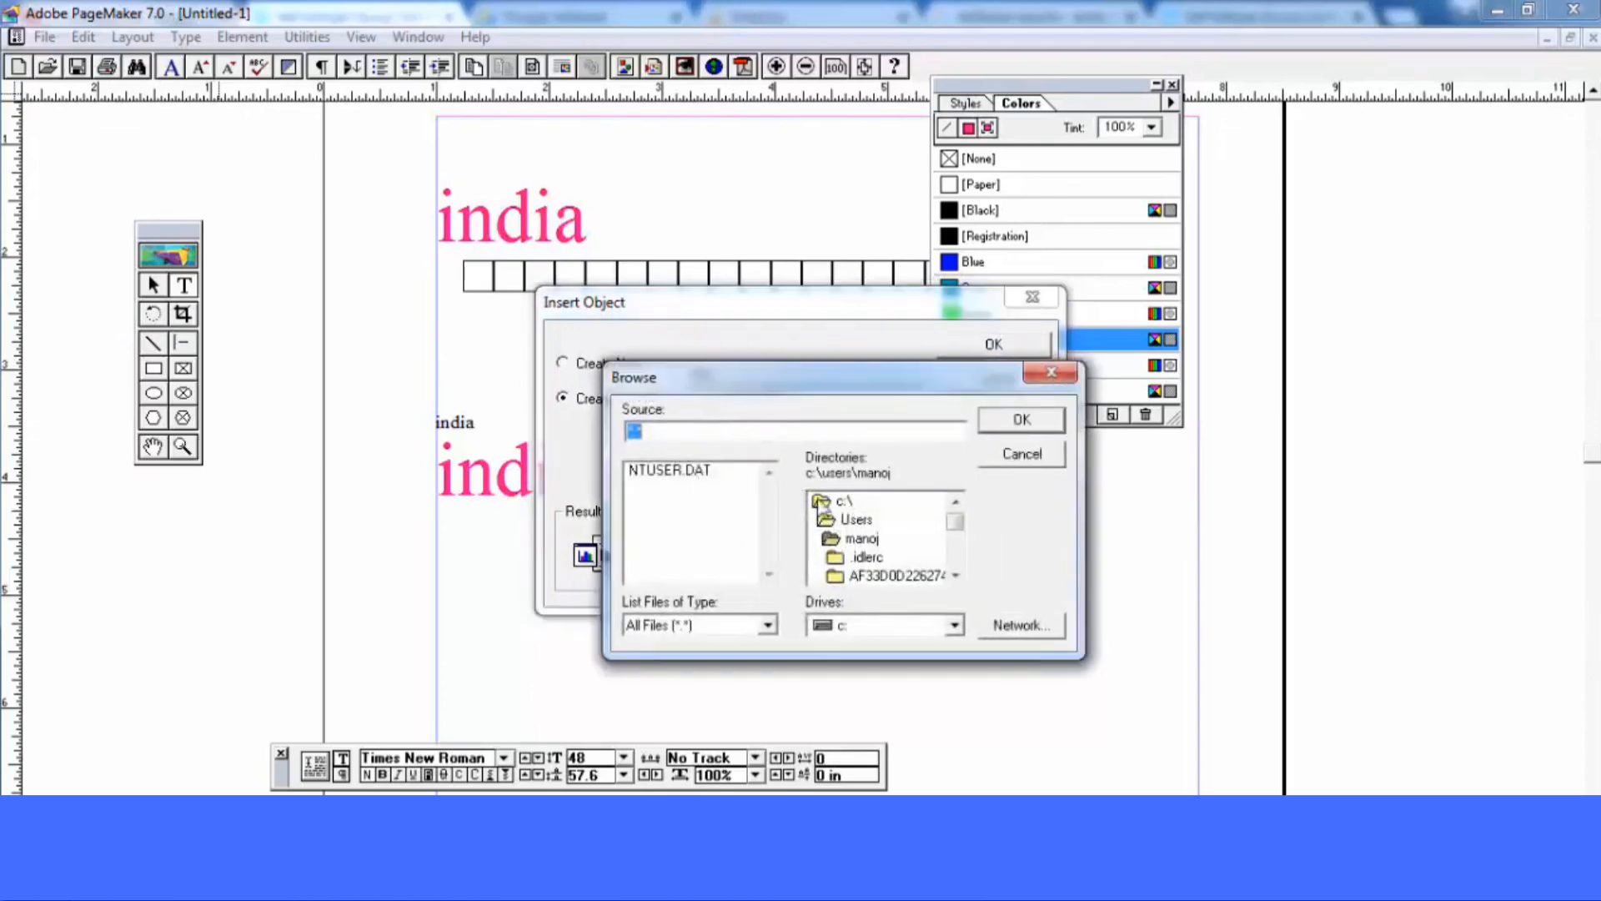
drag(954, 522, 722, 578)
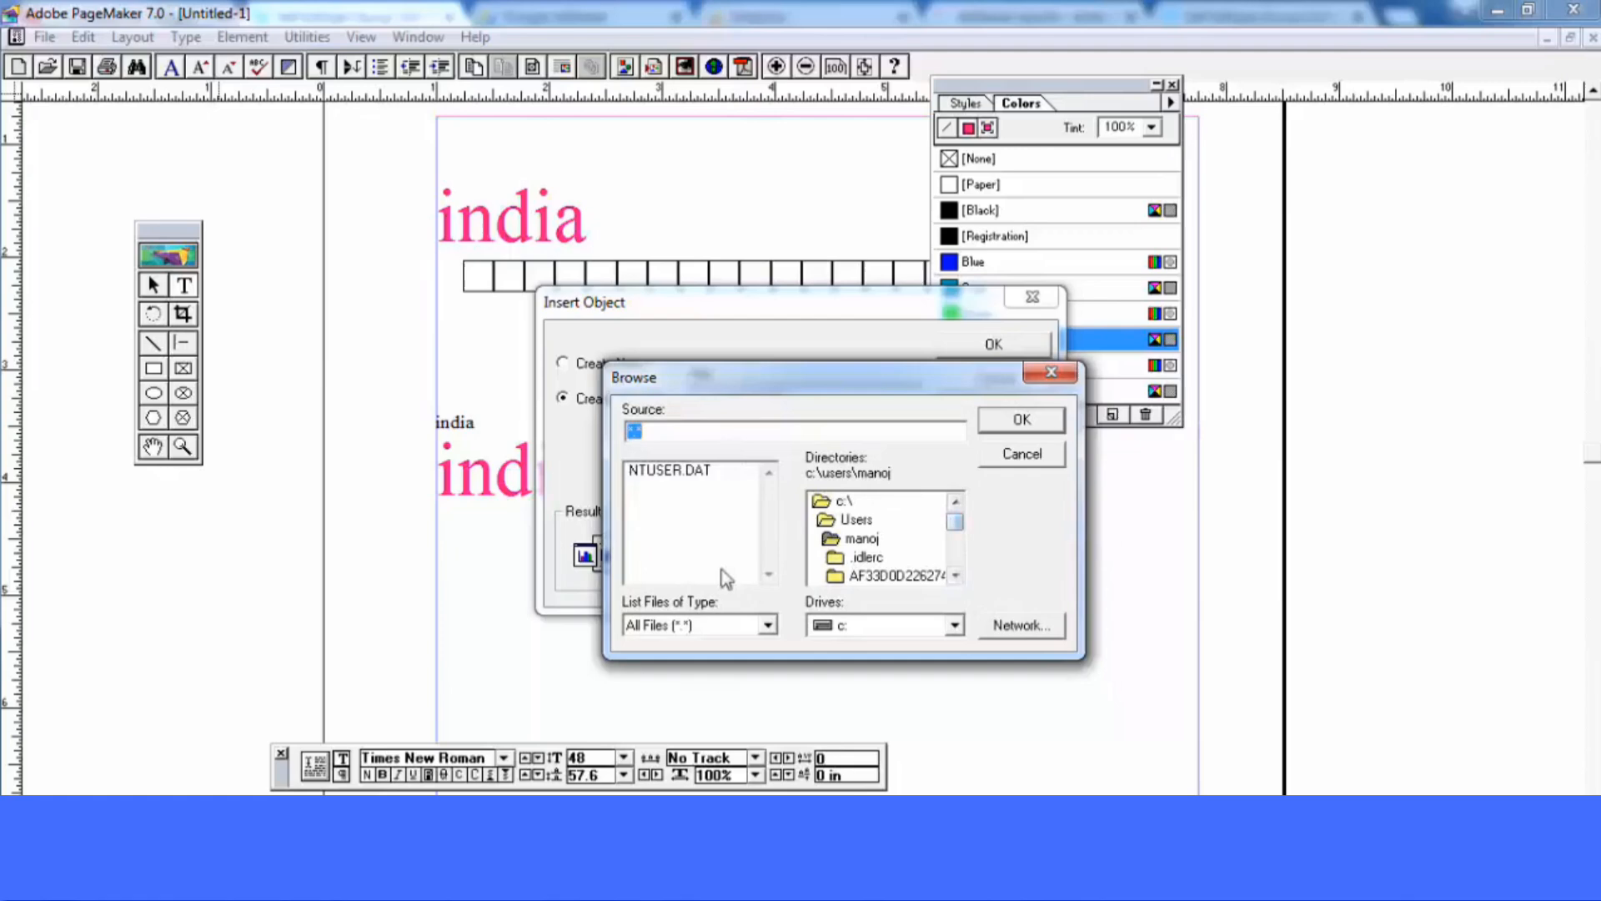
click(823, 632)
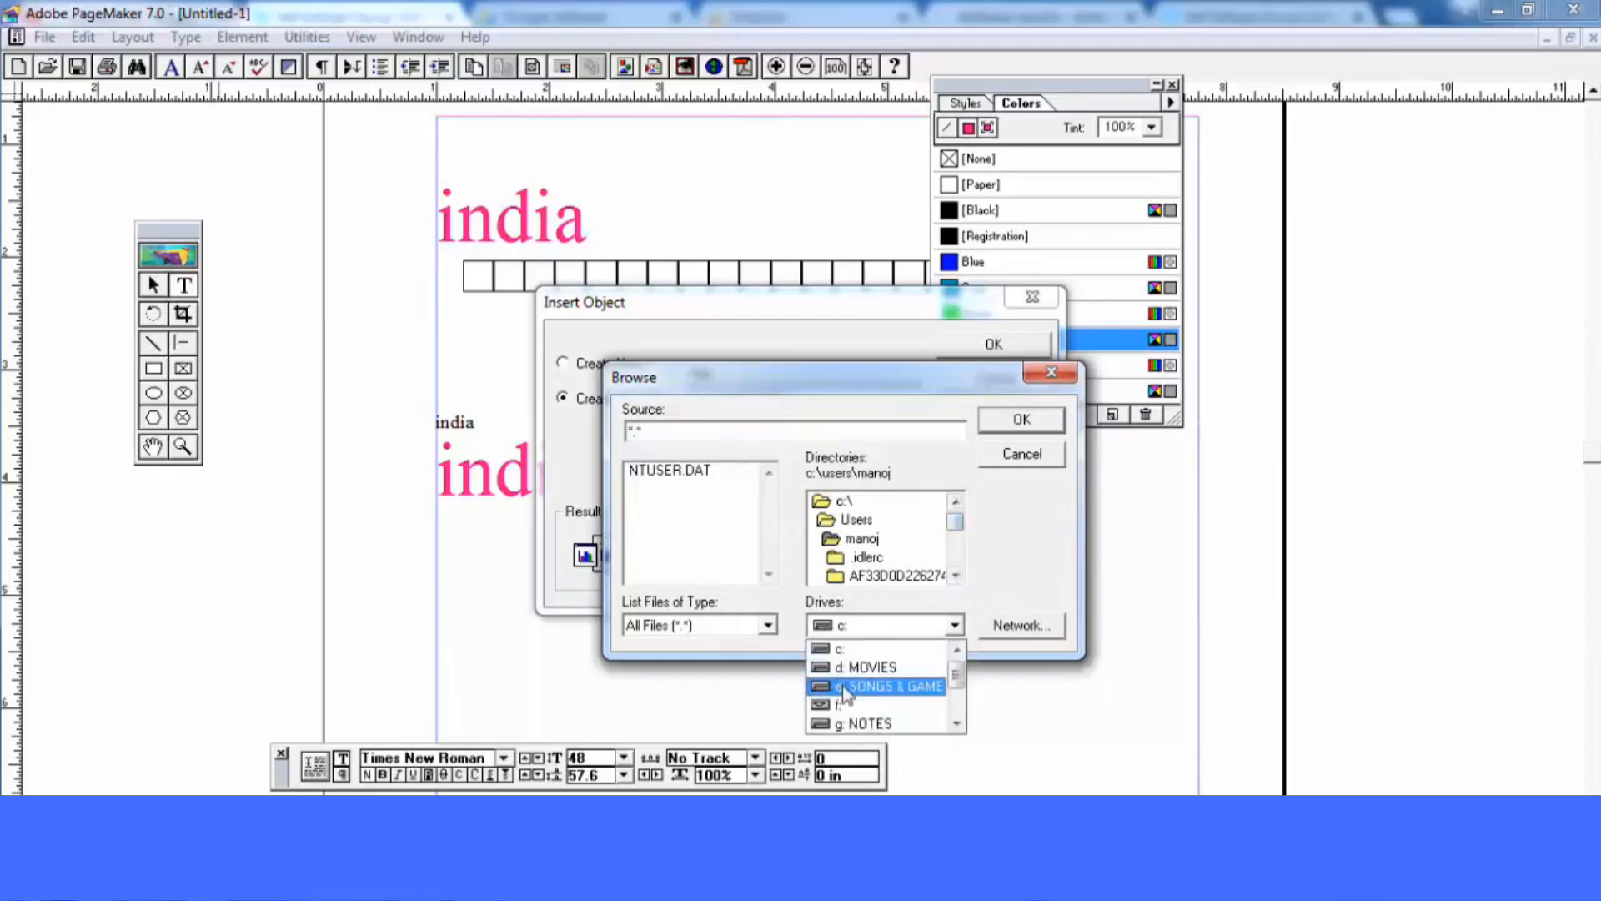
click(844, 685)
click(883, 539)
double_click(882, 538)
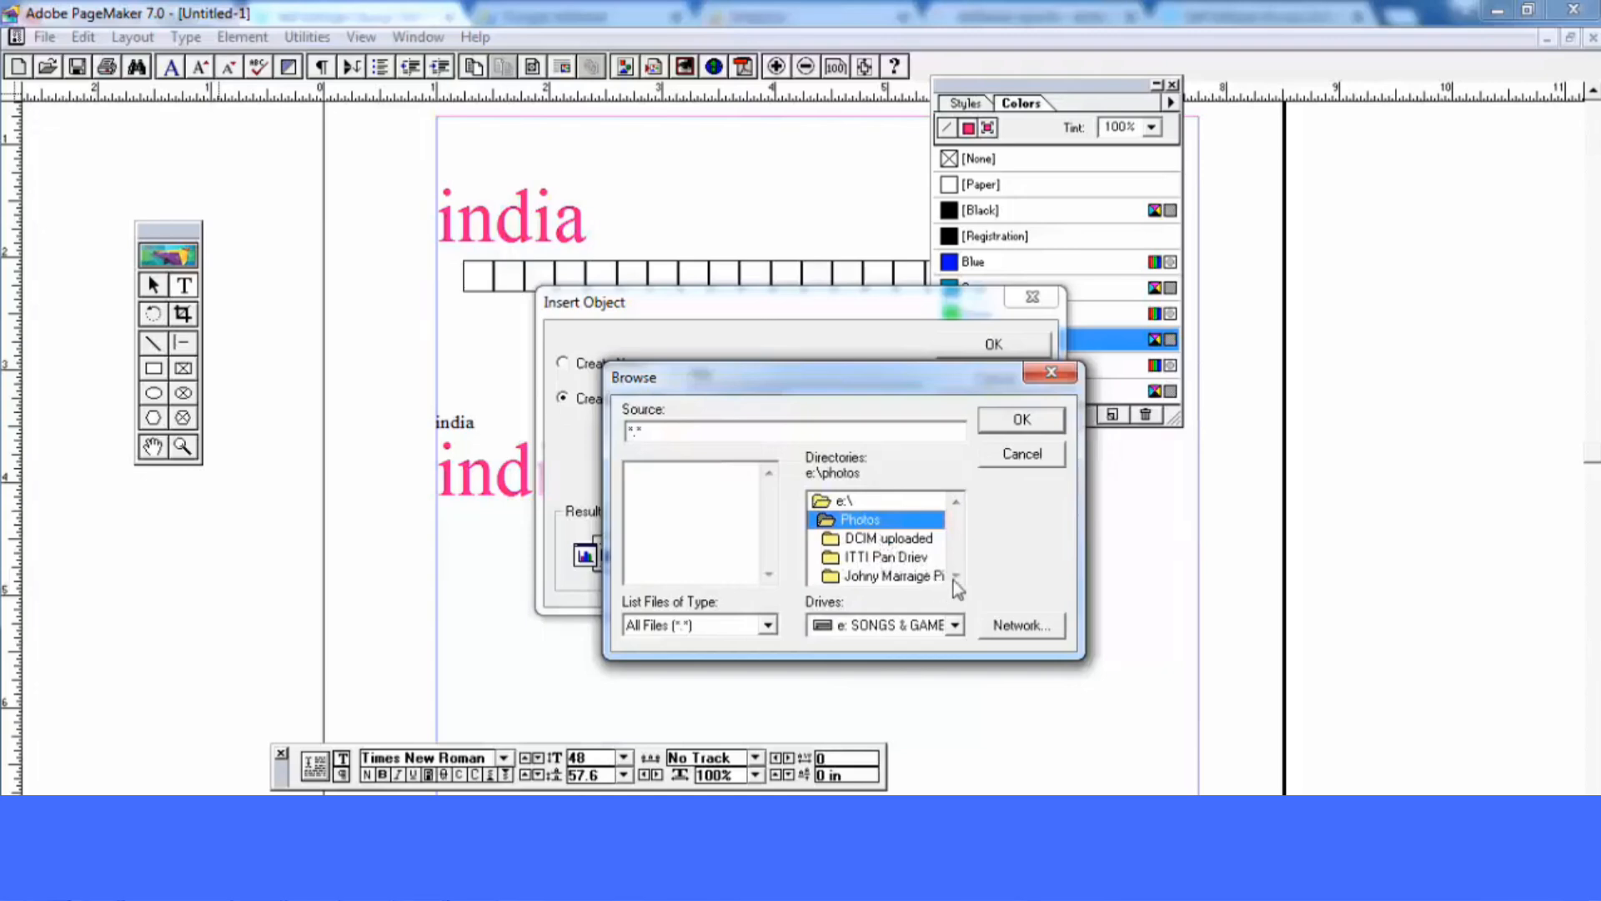
double_click(894, 539)
double_click(878, 557)
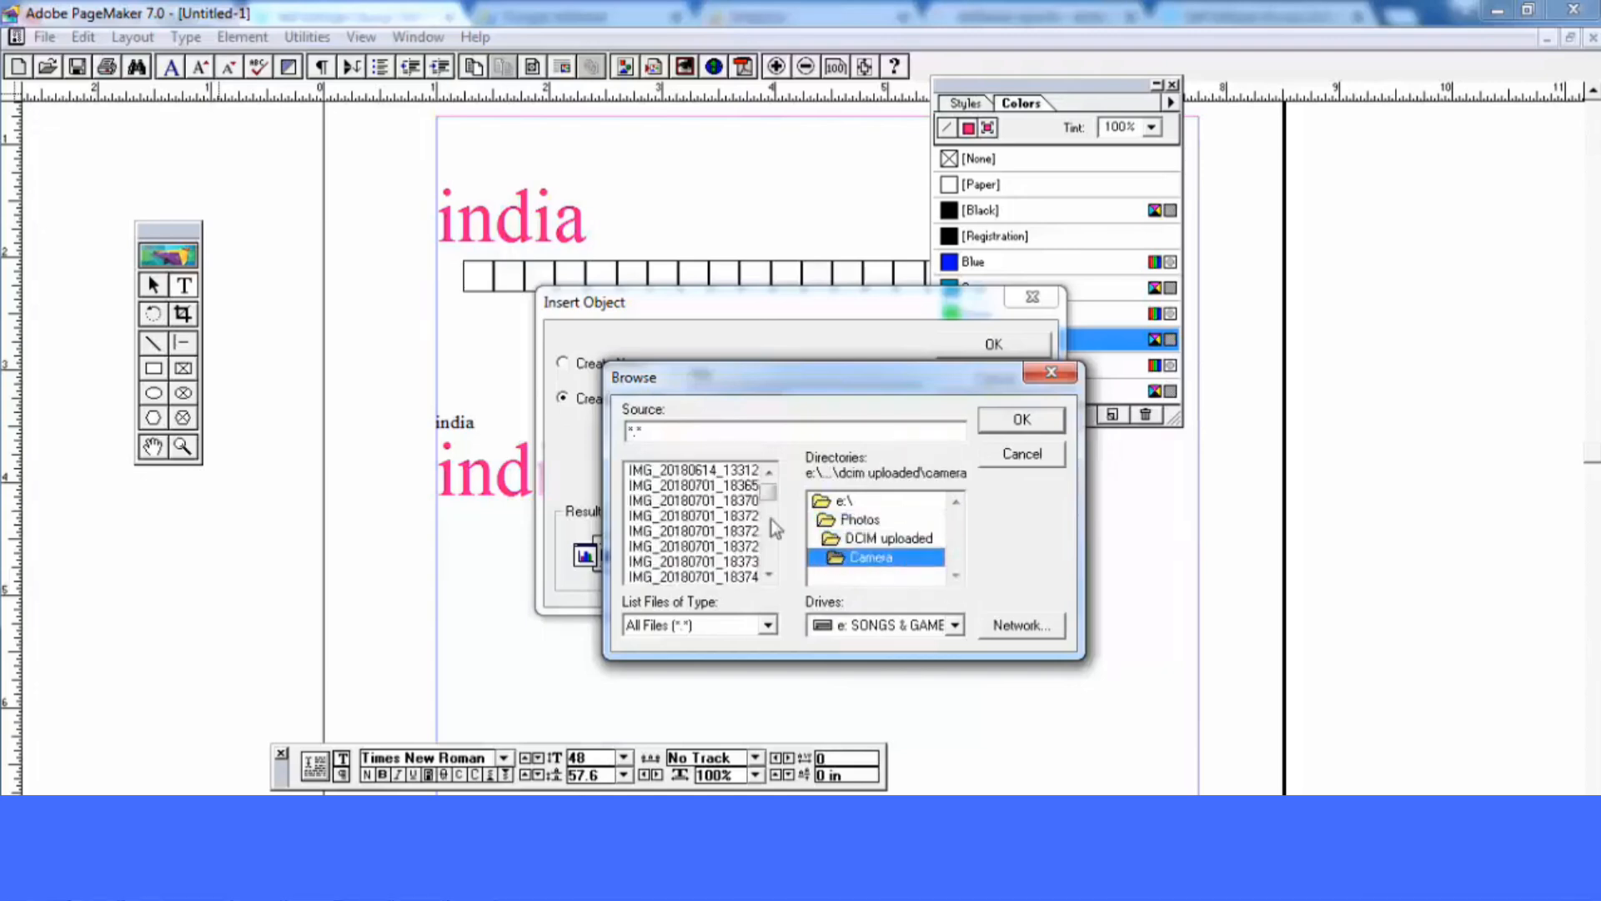
Choose img_20180701_183650.jpg as the source file and insert it as an object below the lower magenta "india"
click(692, 485)
click(1007, 429)
click(991, 344)
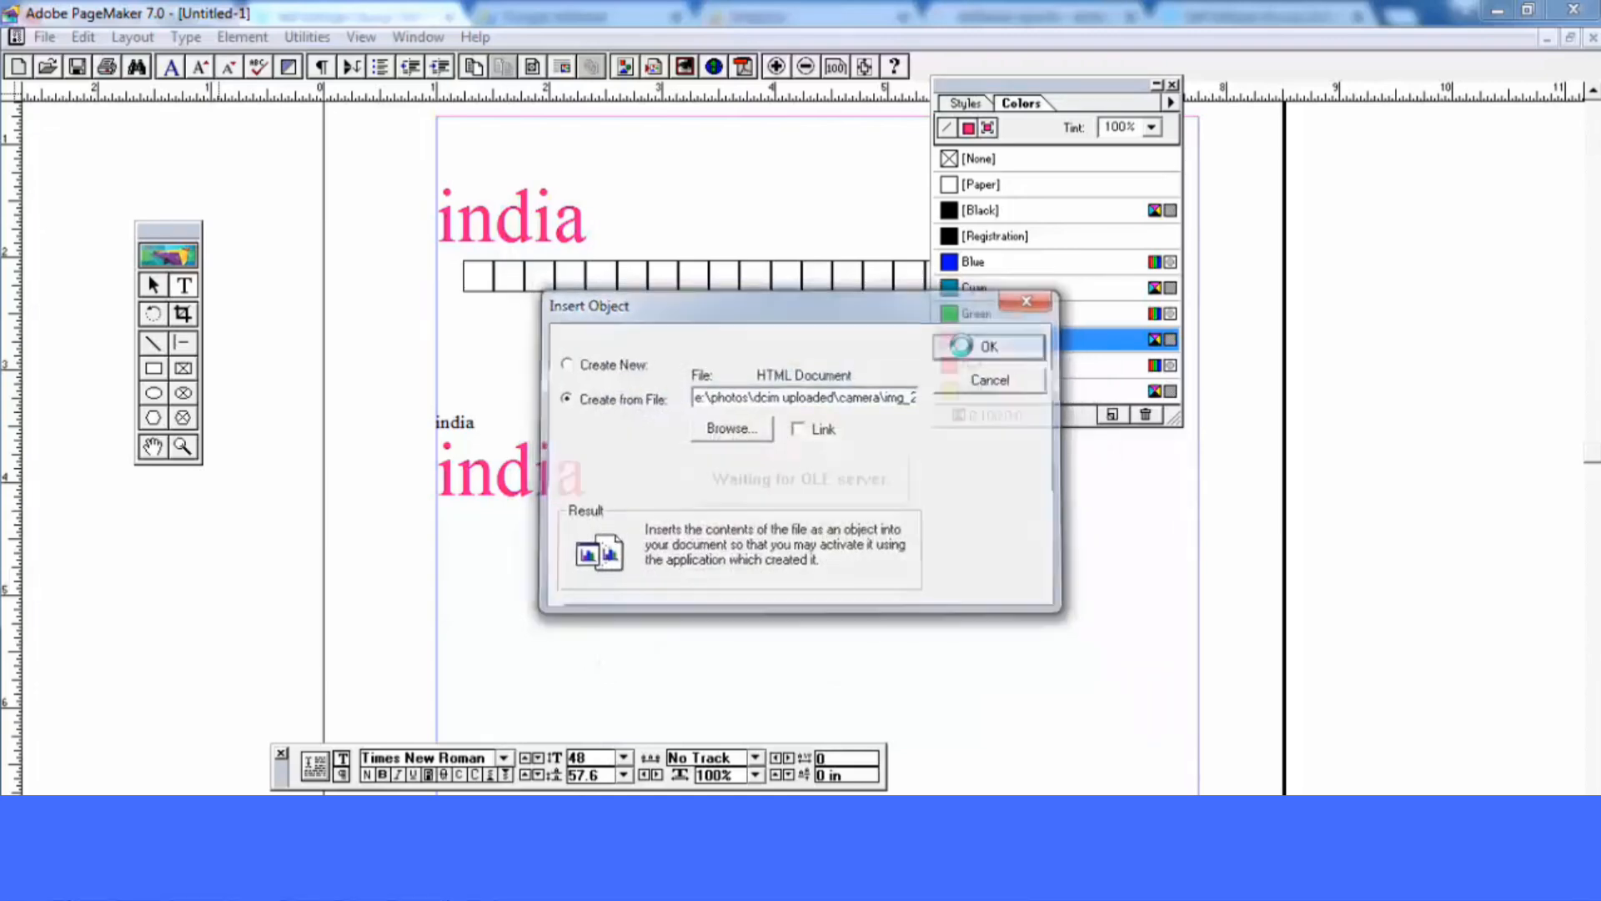
drag(284, 659, 726, 535)
View the inserted image in its viewer, close it, and move the image icon further down the page
double_click(752, 527)
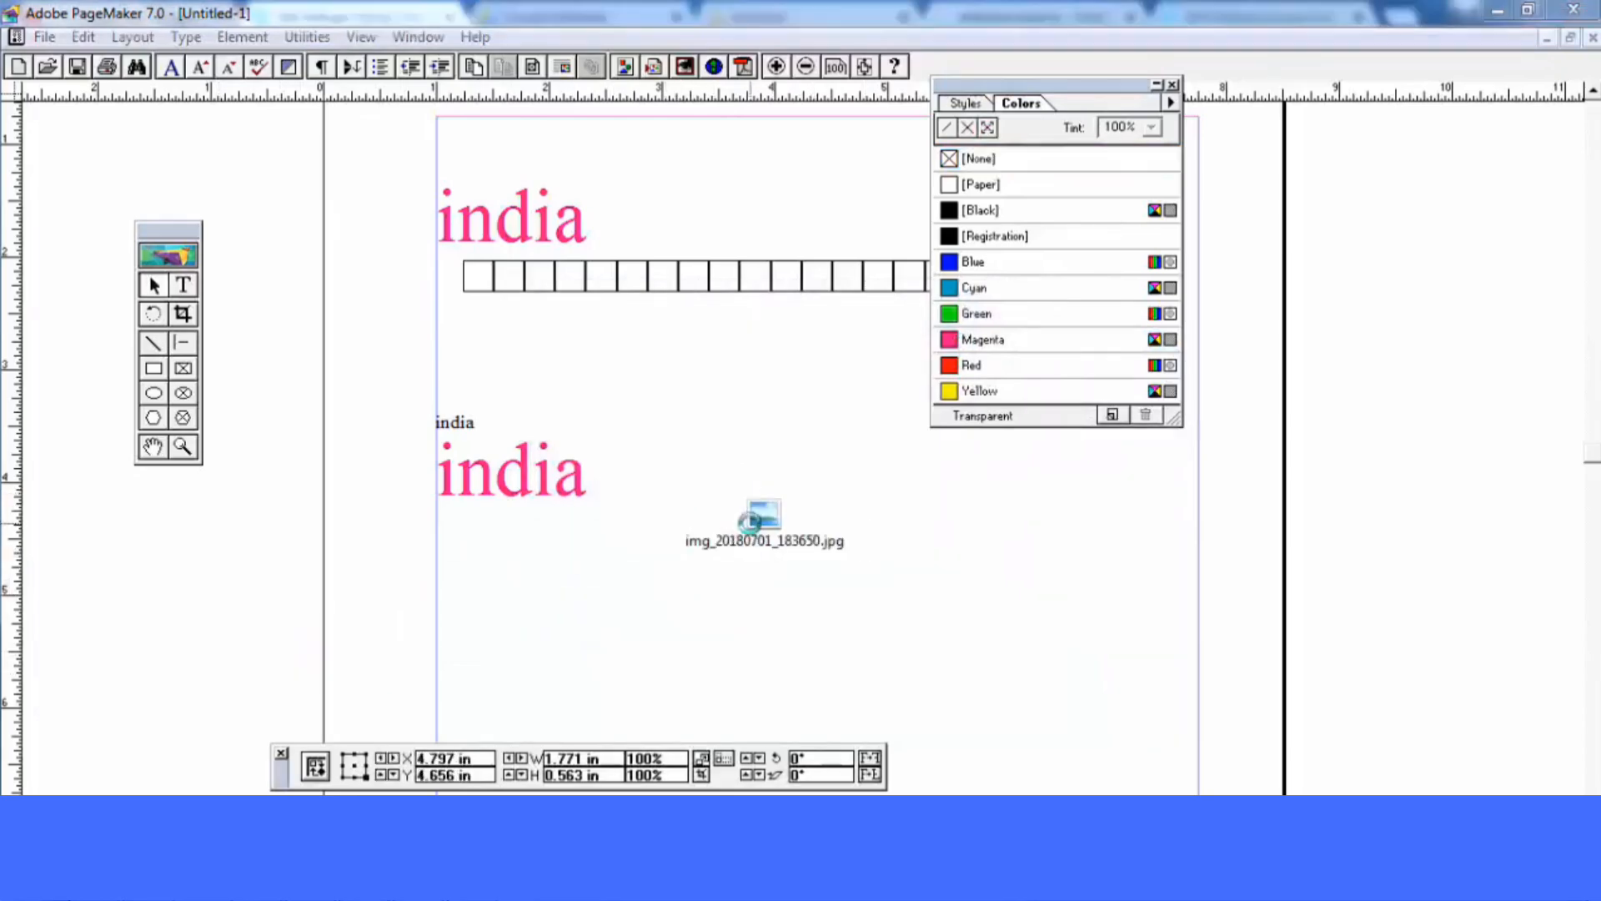
click(1574, 10)
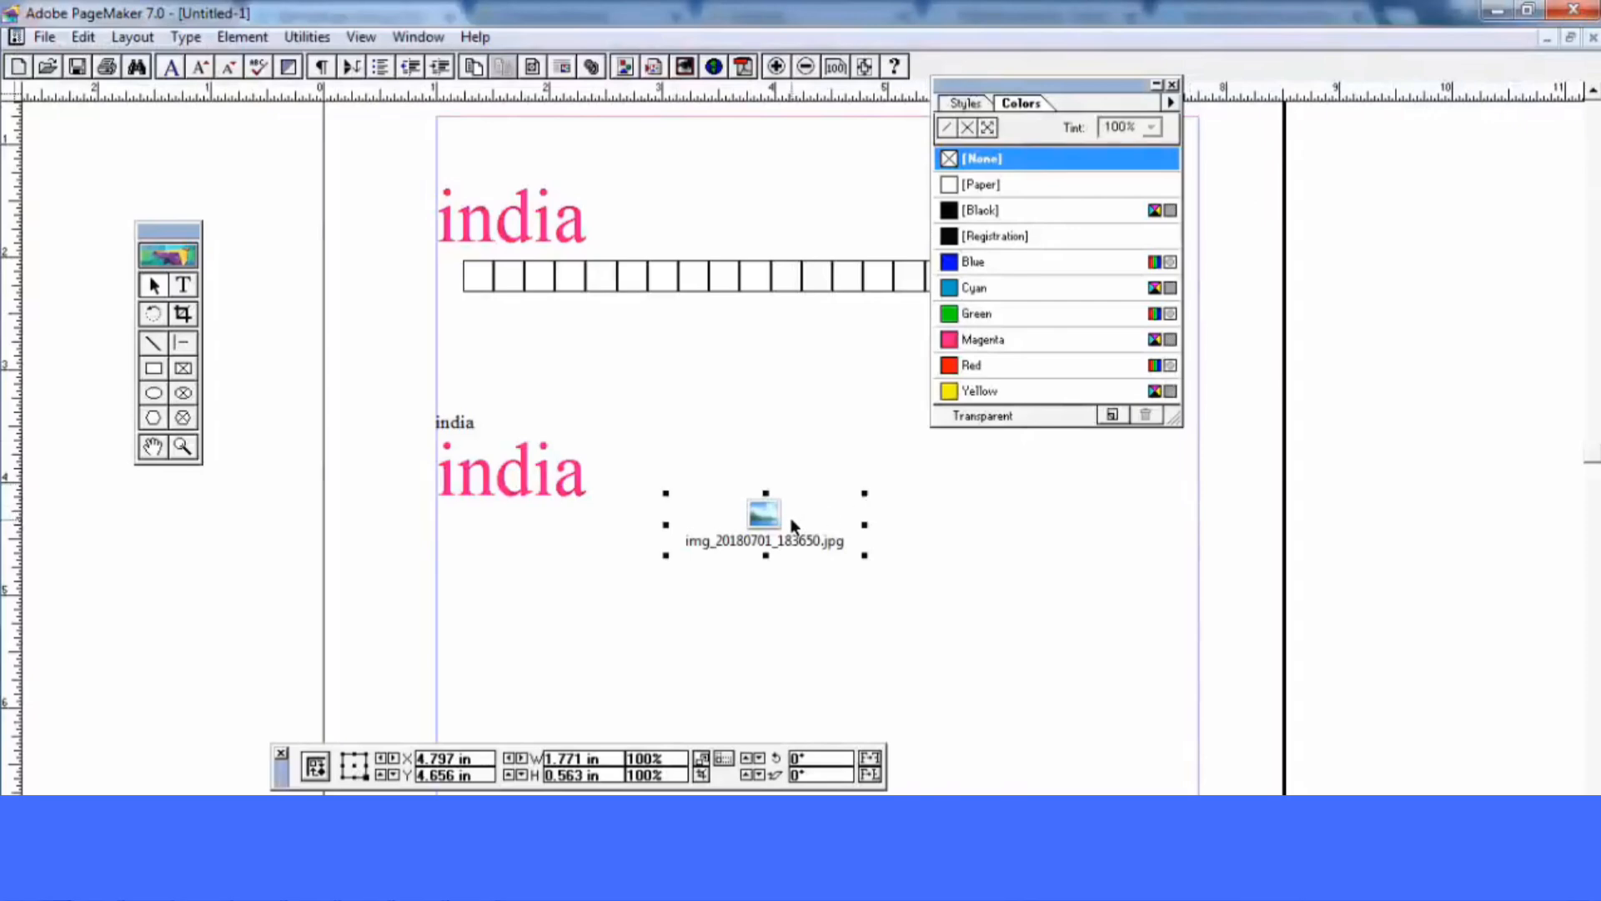
drag(792, 522, 668, 613)
click(542, 319)
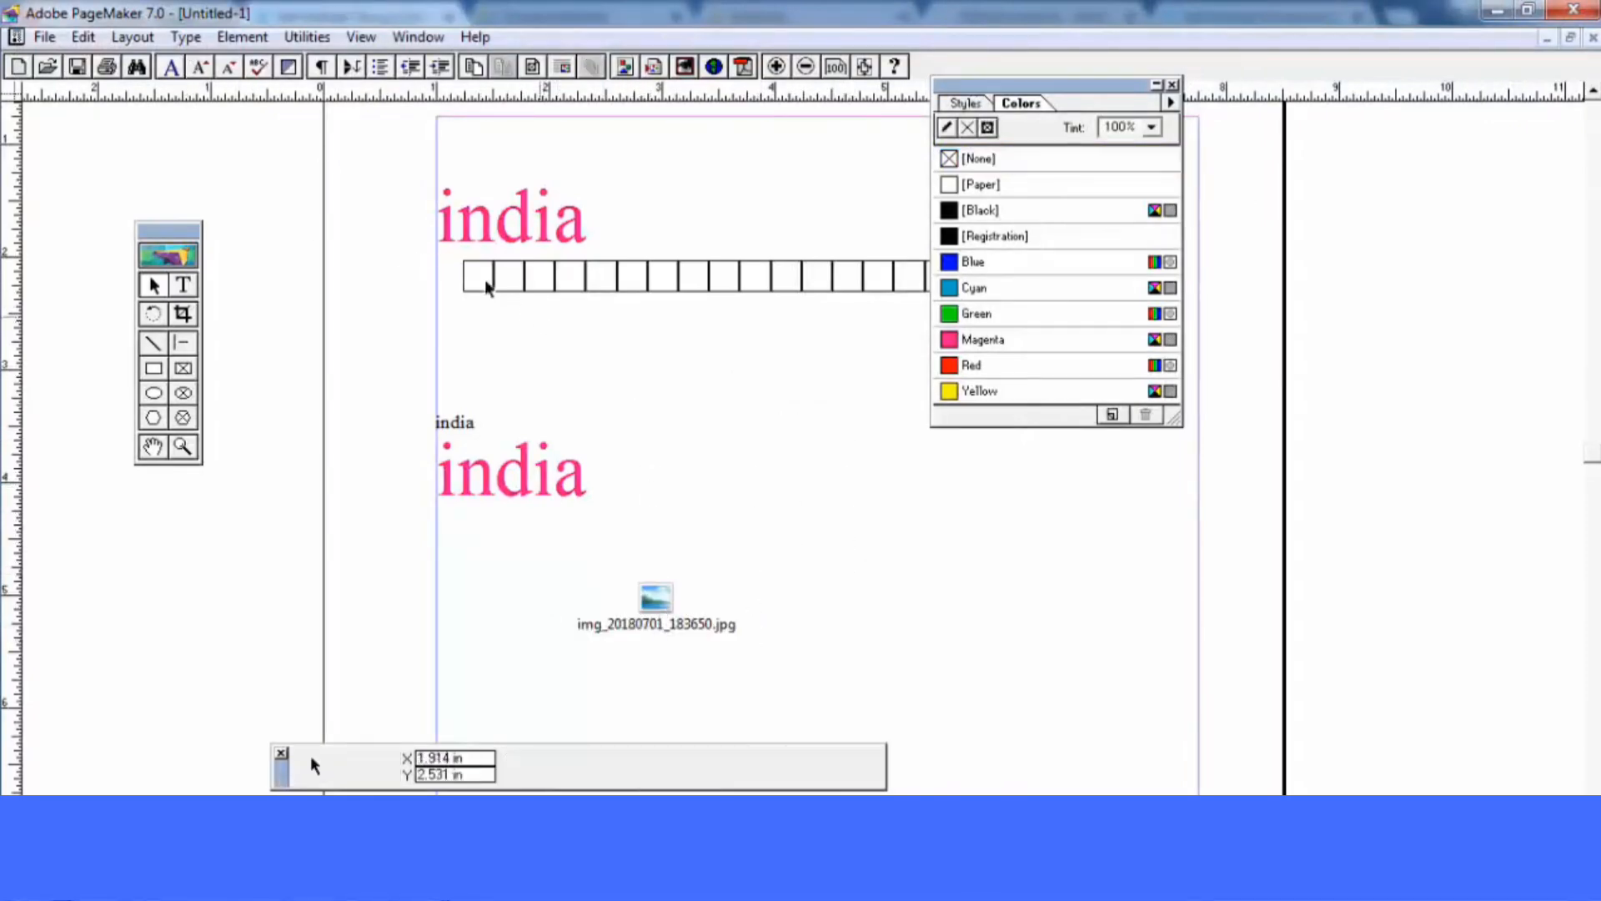
Open the story editor with Edit Story and move the toolbox clear of the text area
click(83, 37)
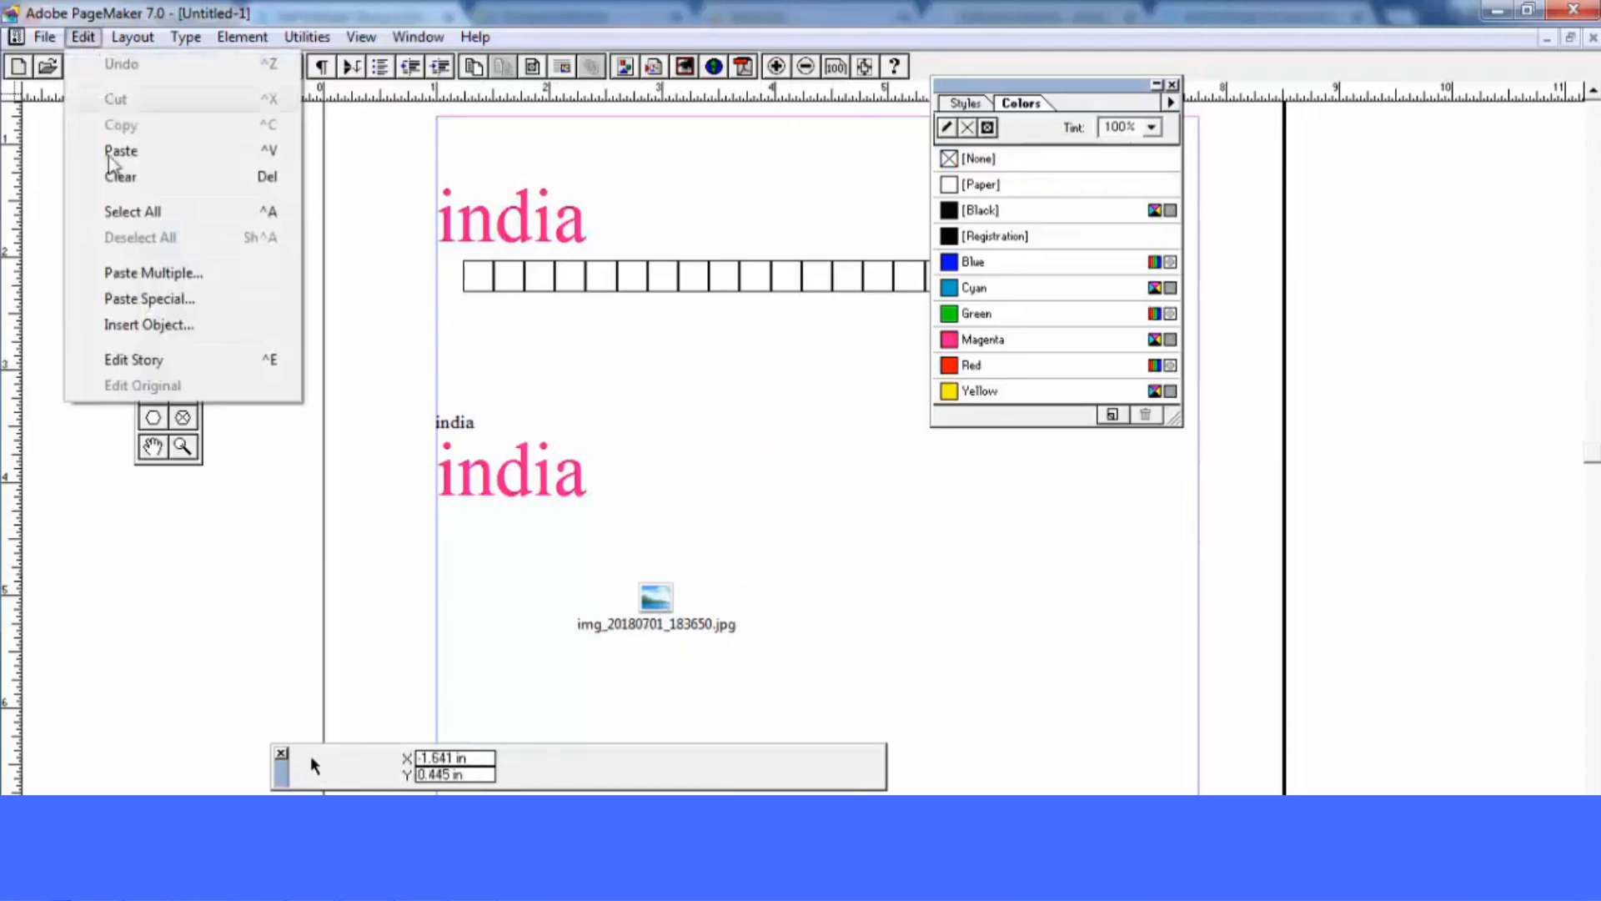
click(147, 369)
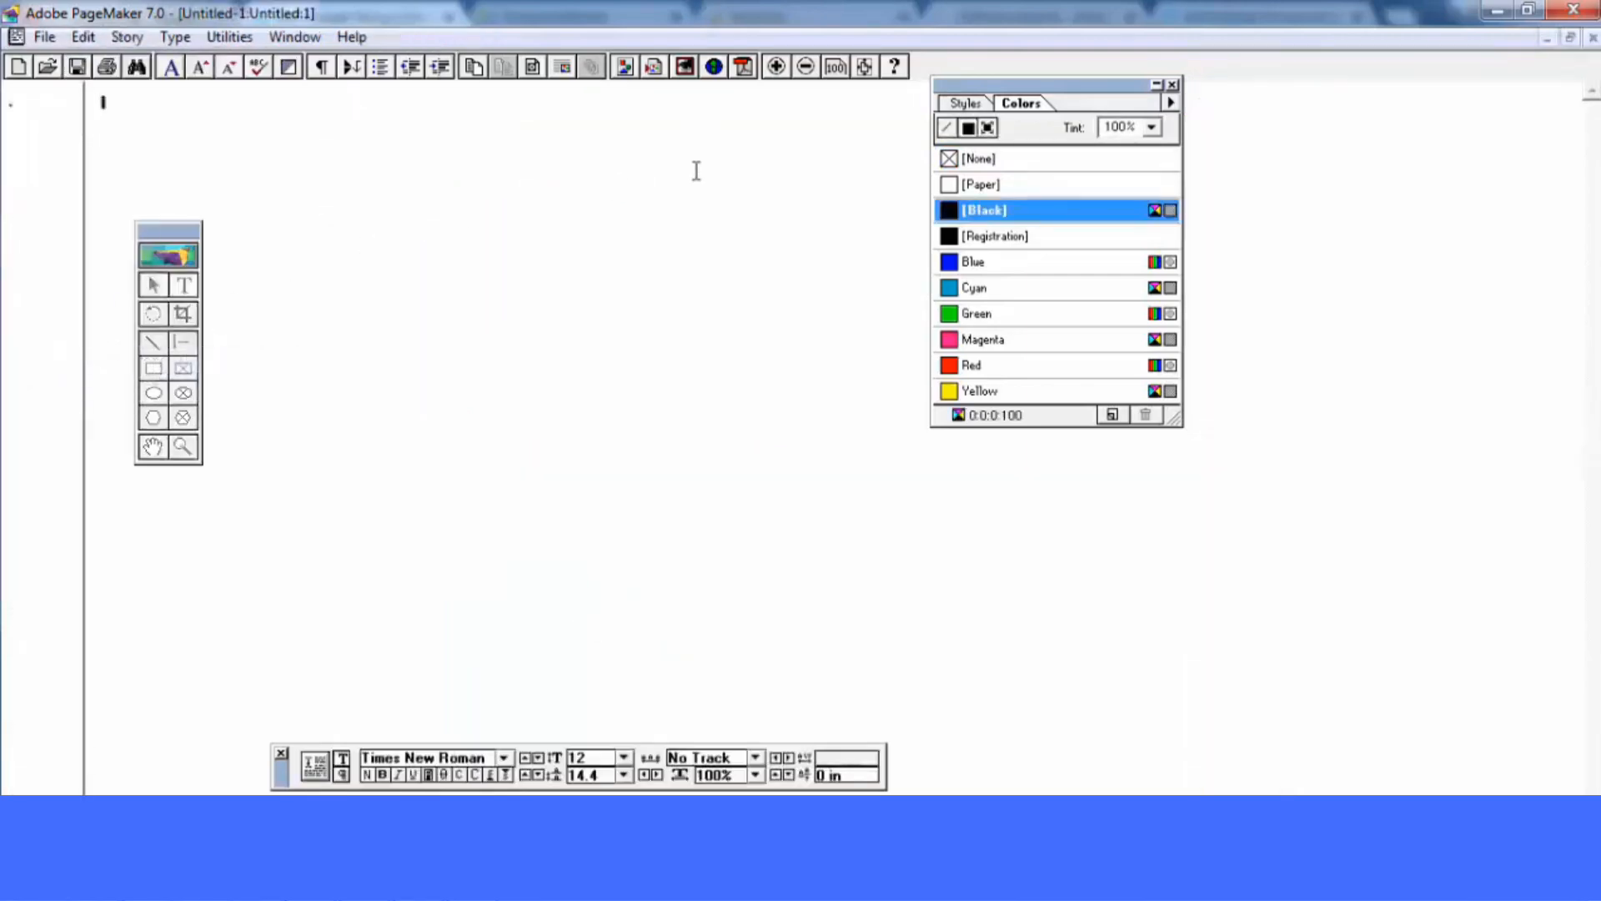
drag(182, 232, 63, 331)
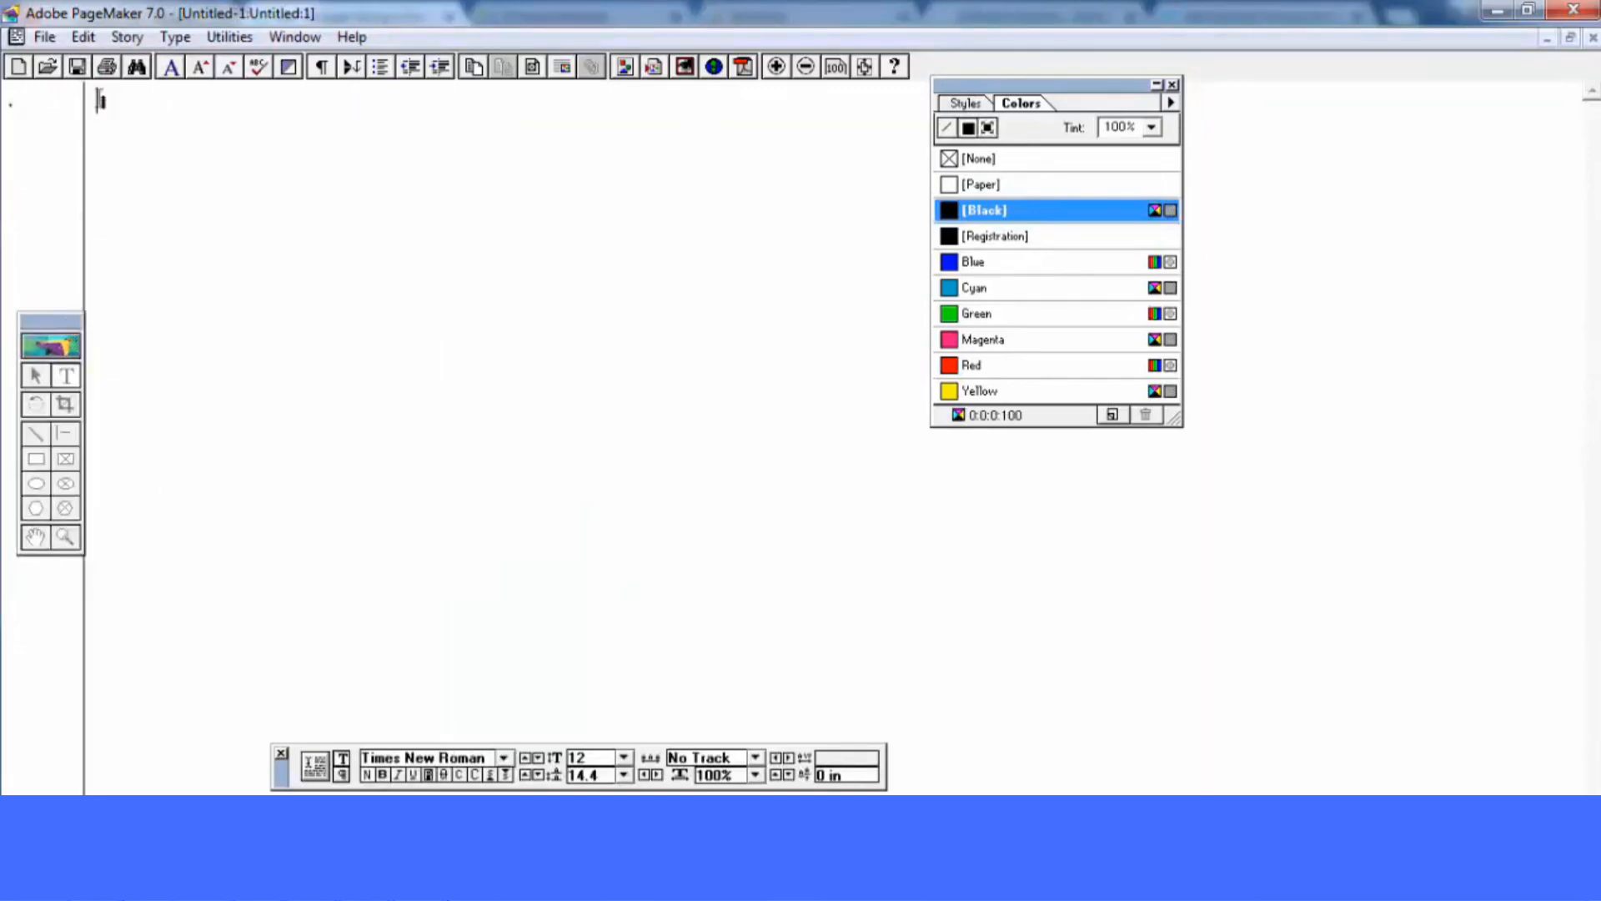
Return from the story editor to the page with Edit Layout and look at the Utilities commands
click(227, 40)
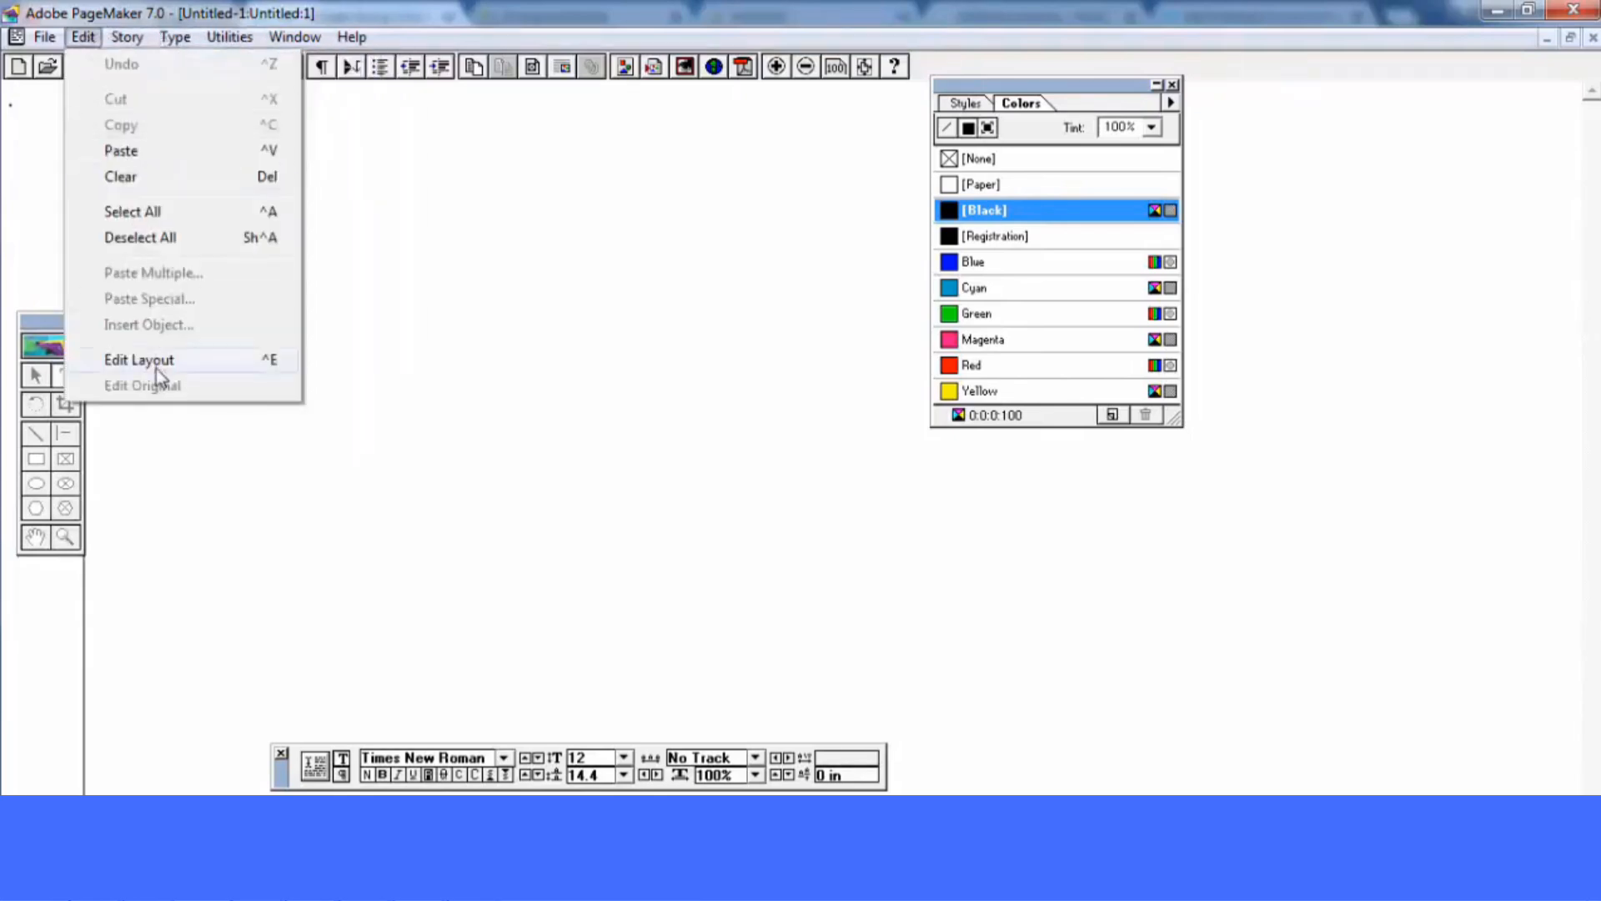
click(156, 361)
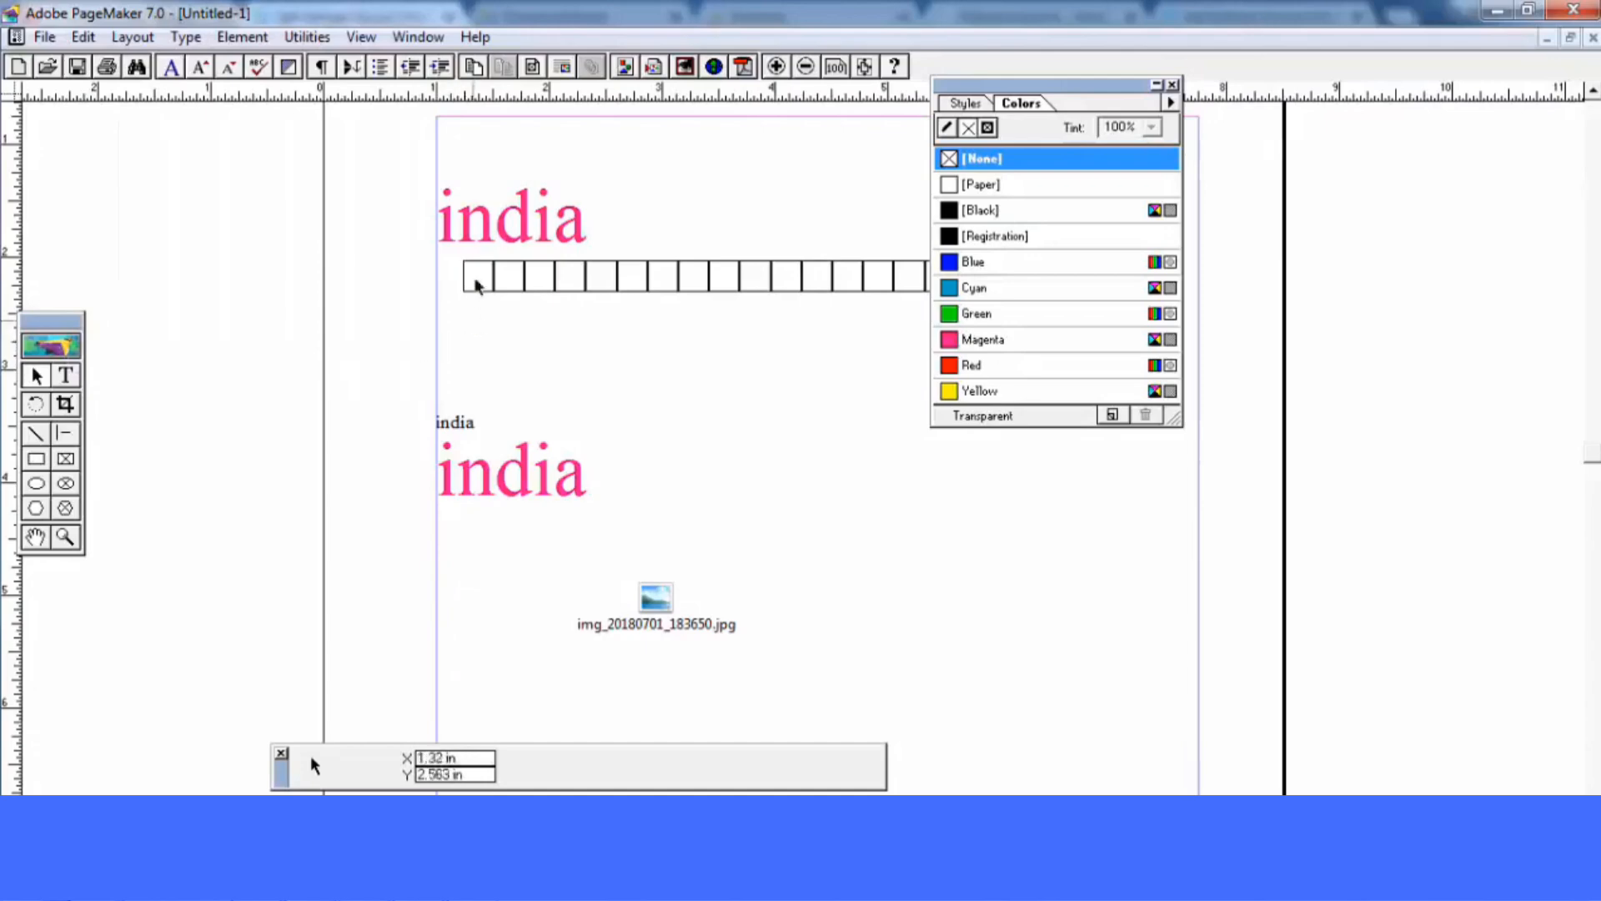
click(315, 37)
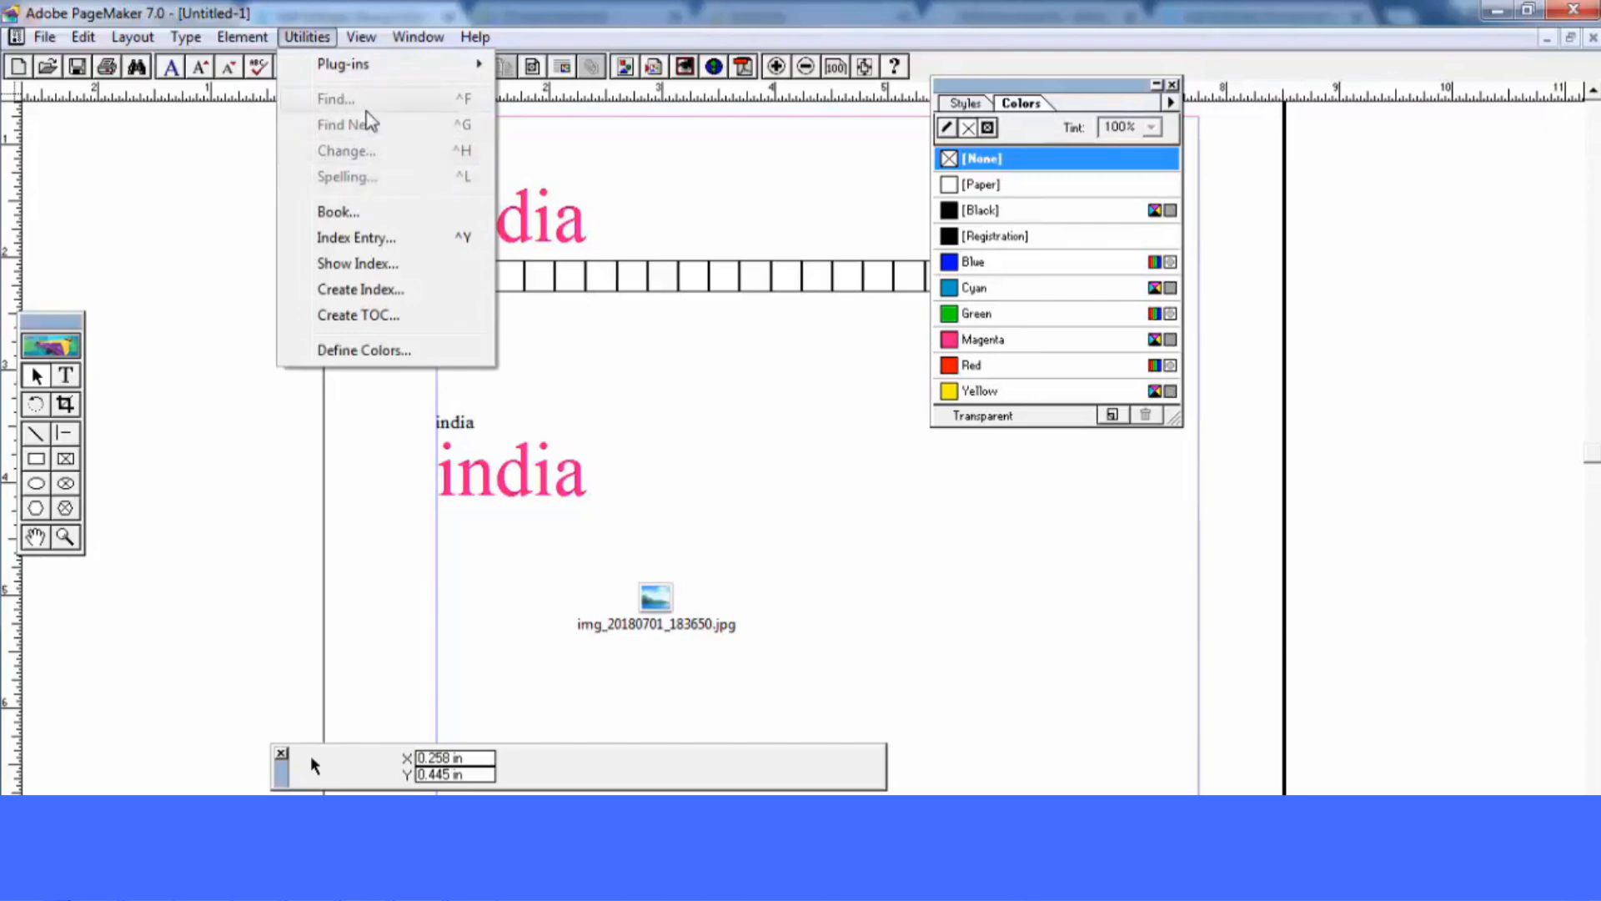
Switch to the story editor with Edit Story and back to the page with Edit Layout
mouse_move(83, 37)
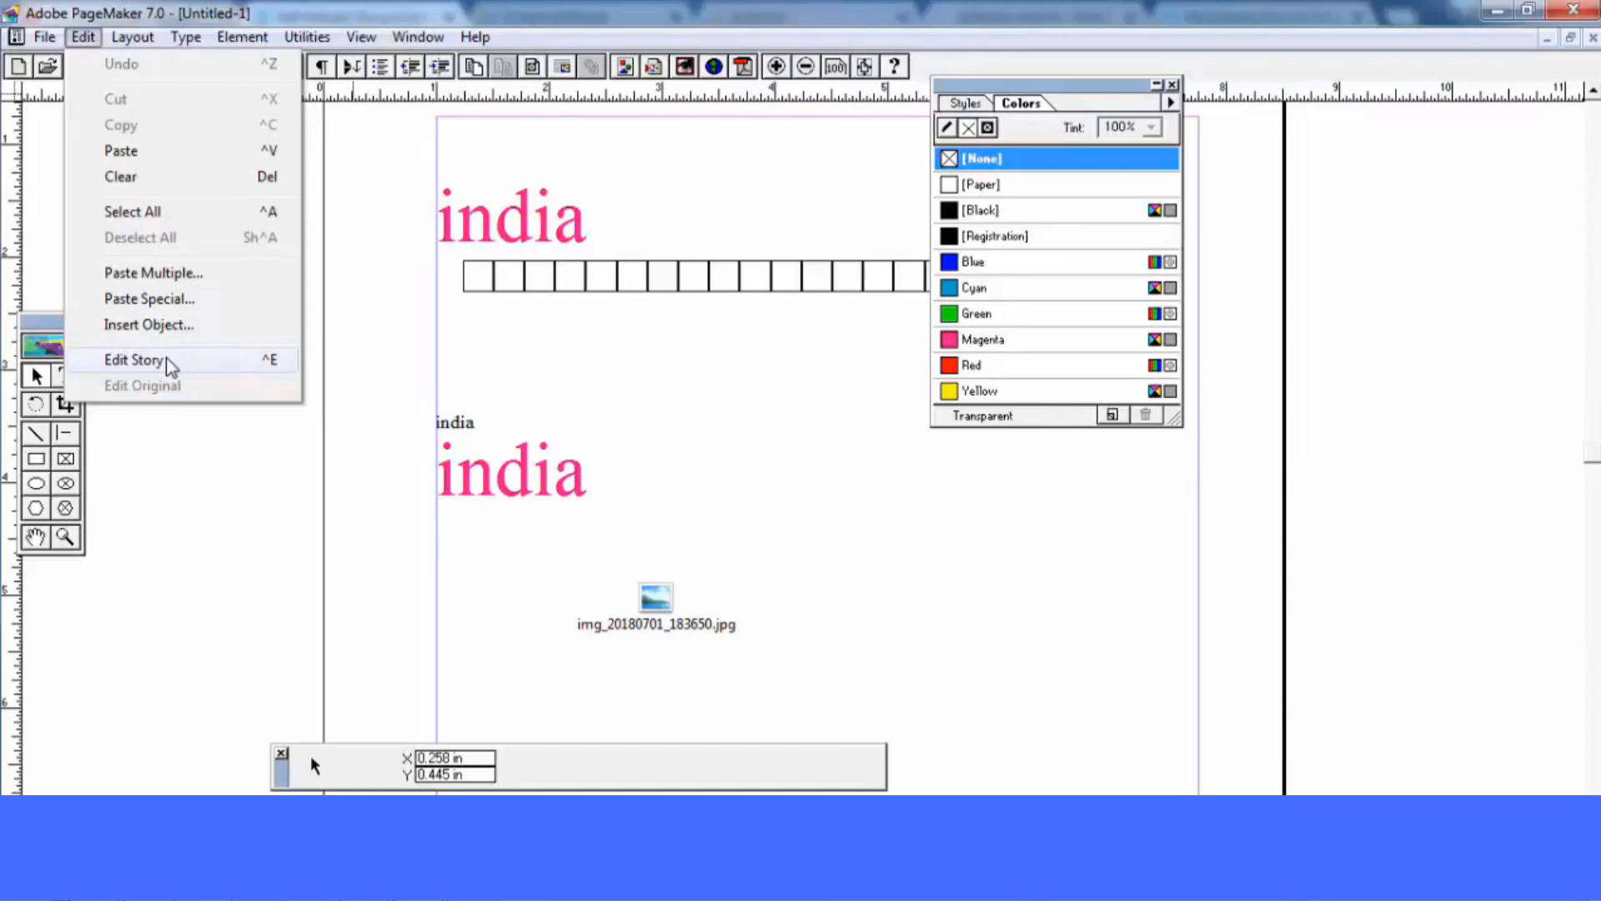
click(133, 360)
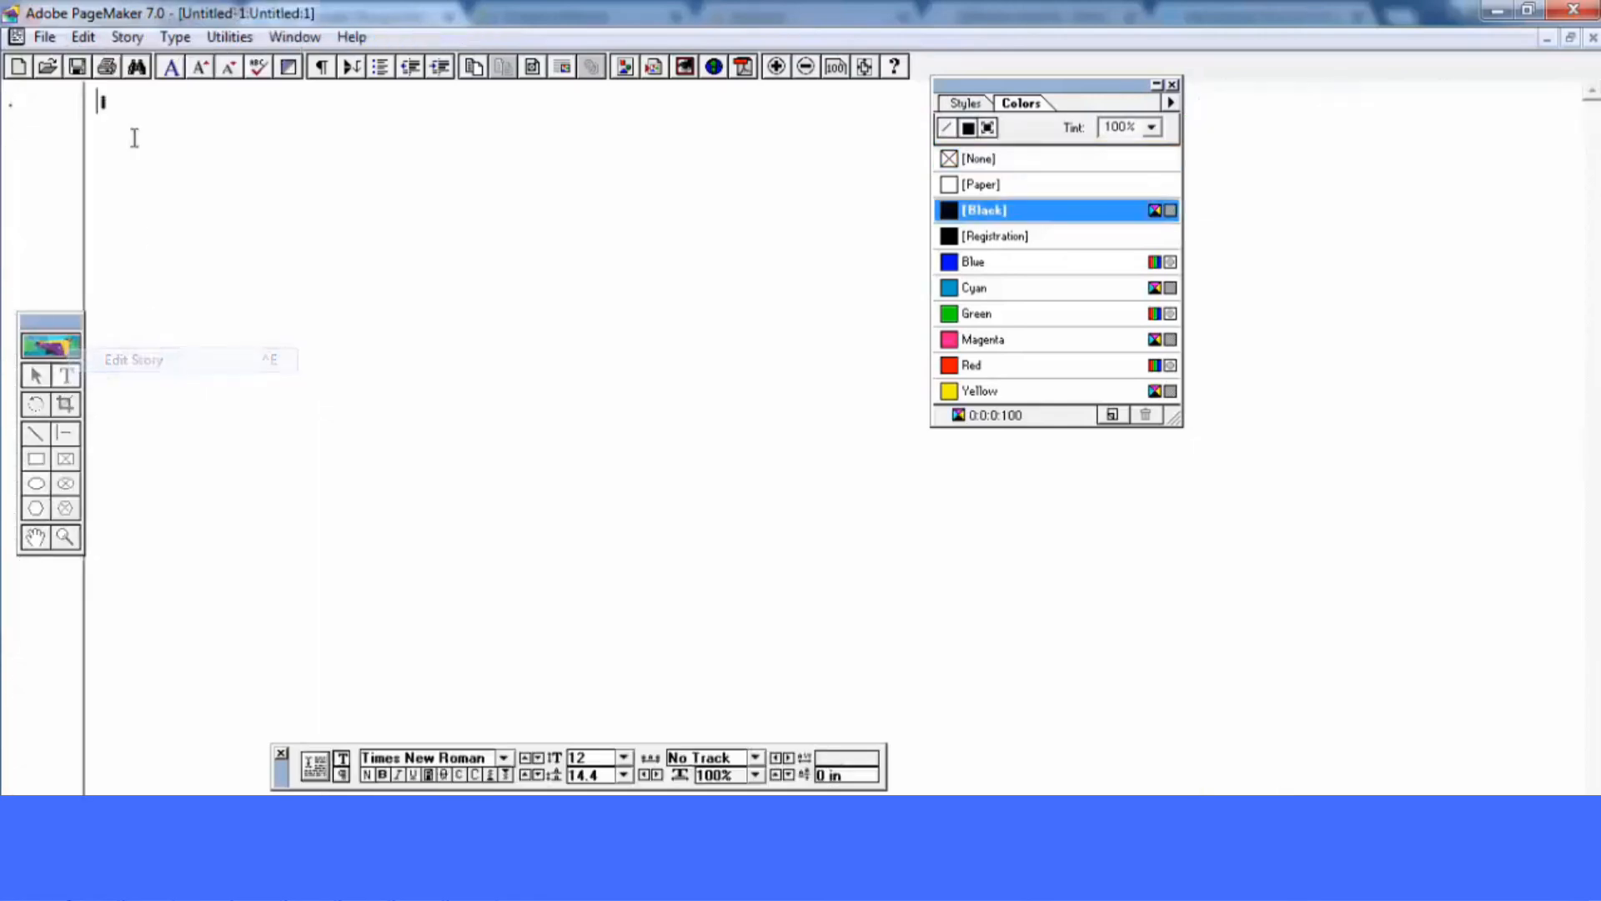
click(82, 37)
click(148, 360)
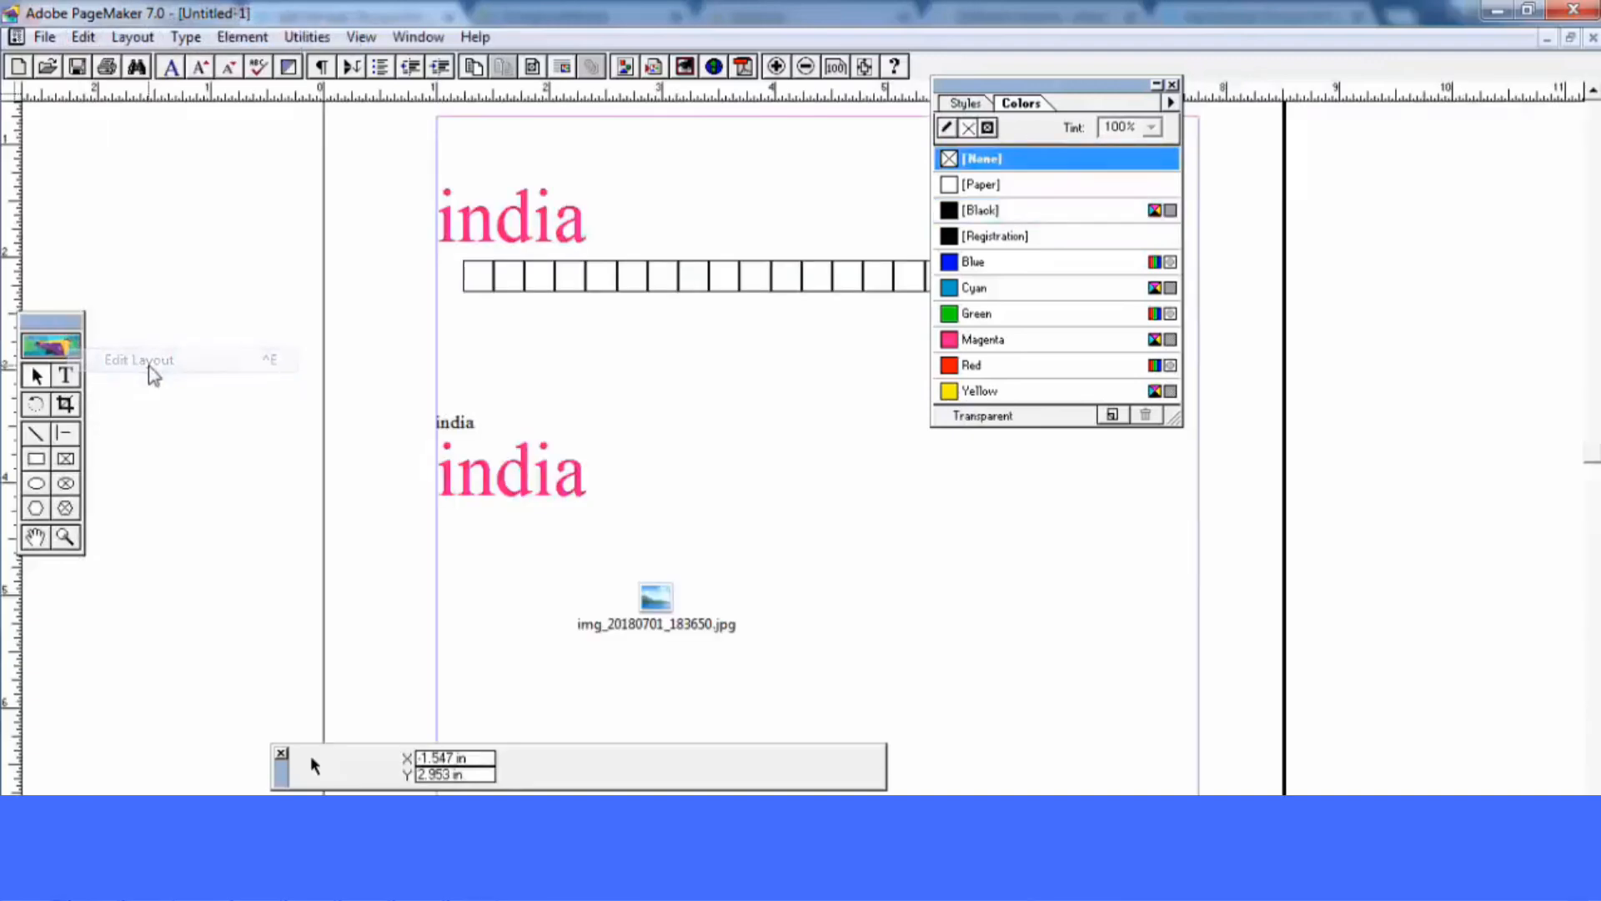
Move the img_20180701_183650.jpg object up into the empty area below the row of rectangles
click(83, 37)
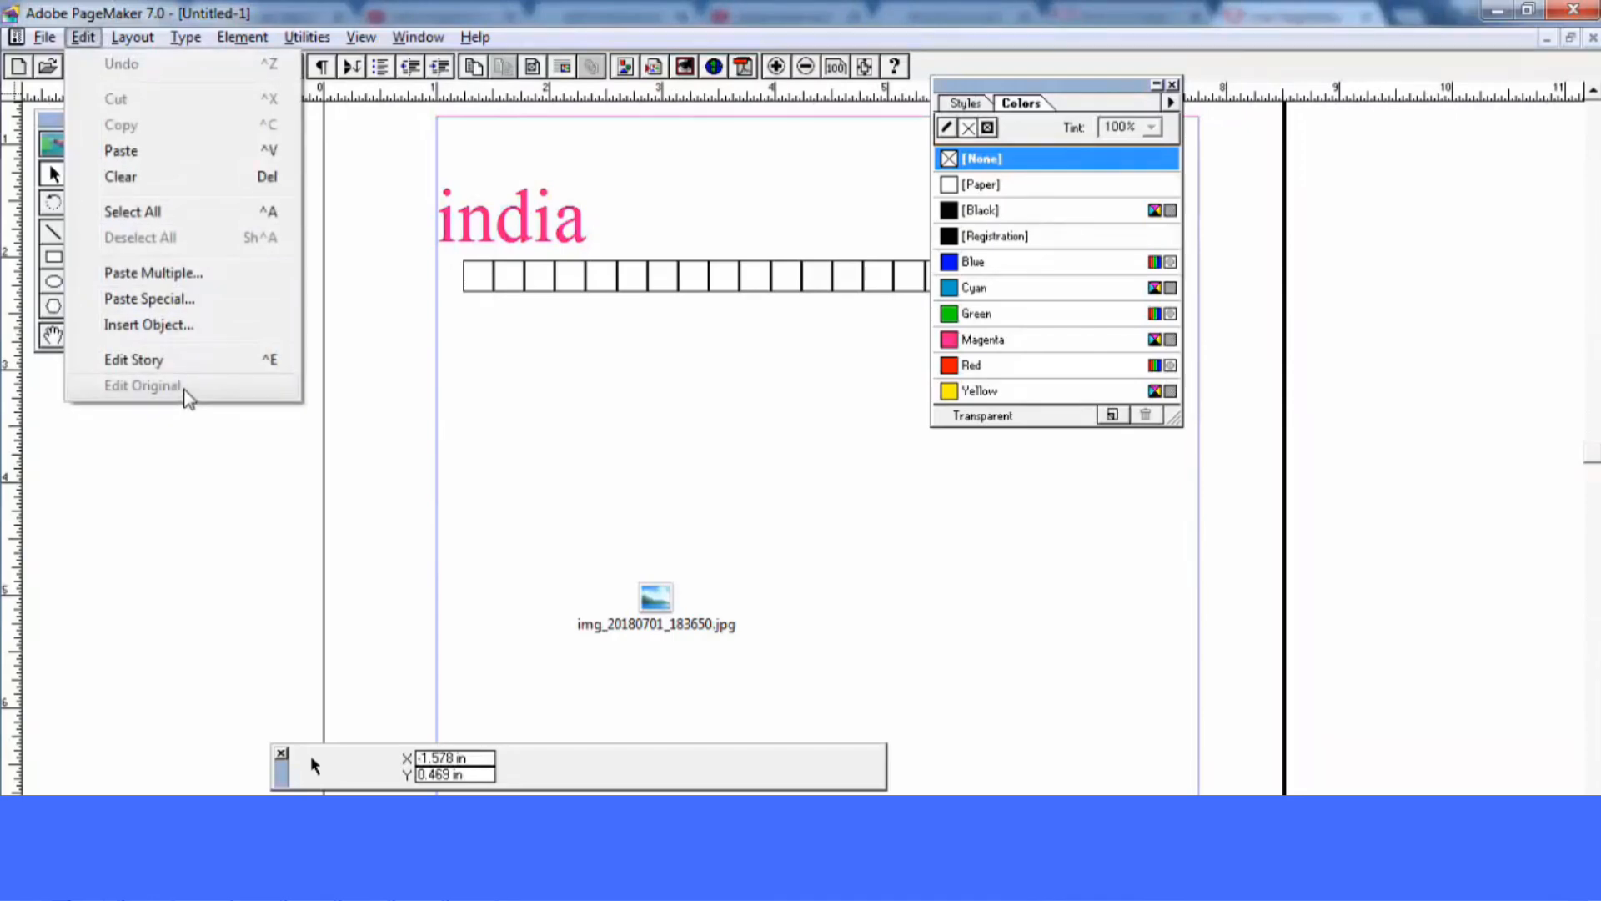
click(500, 447)
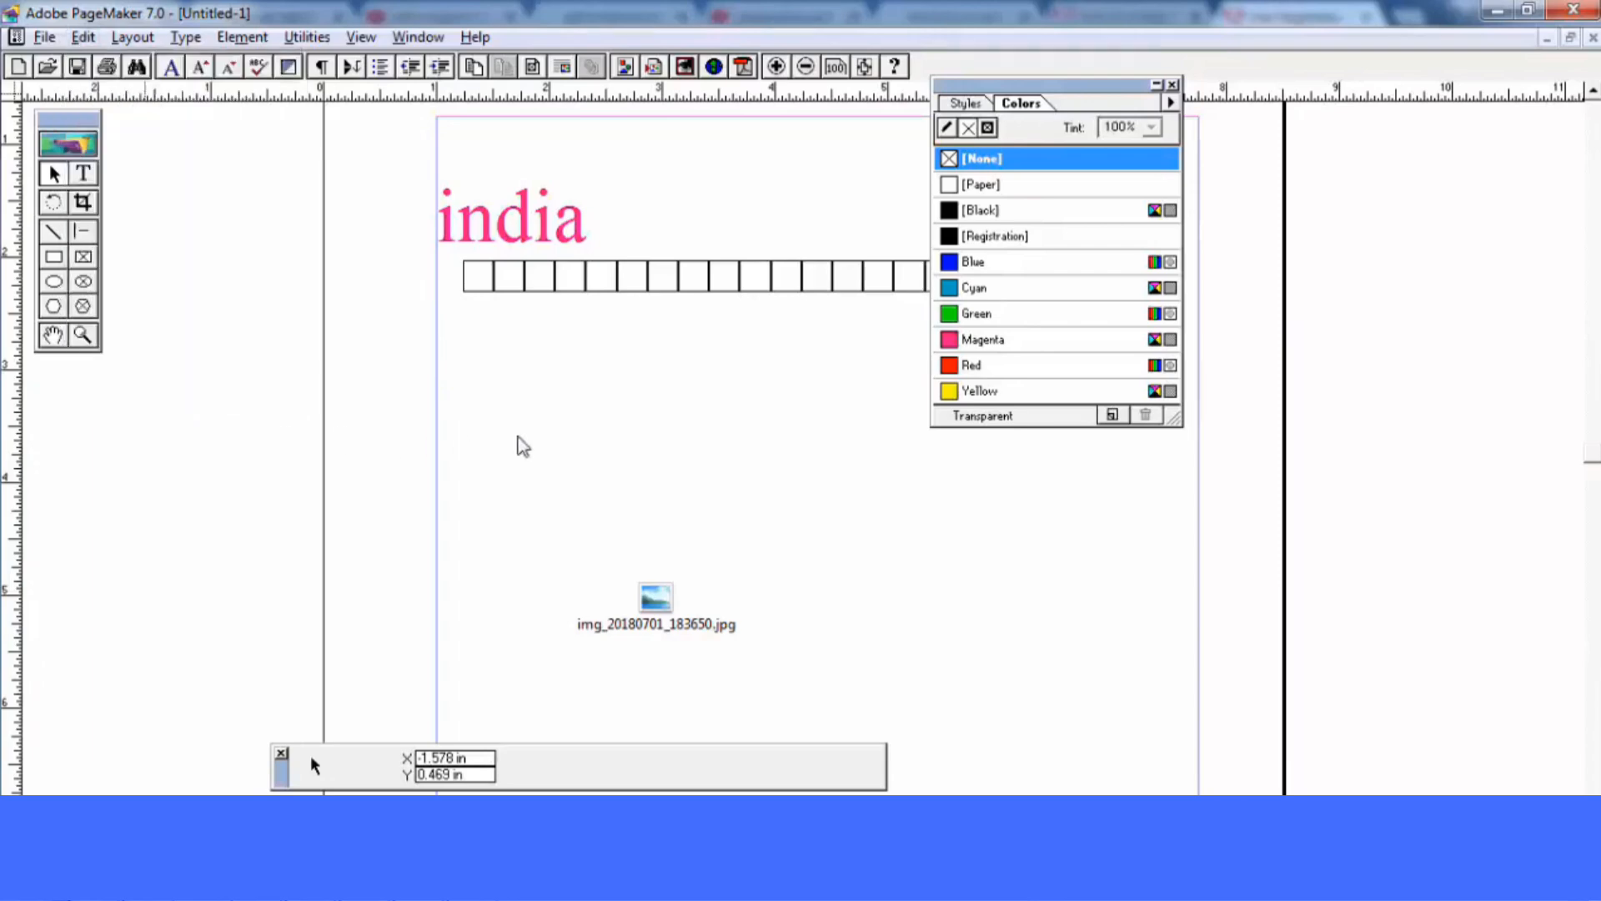
drag(670, 604, 646, 469)
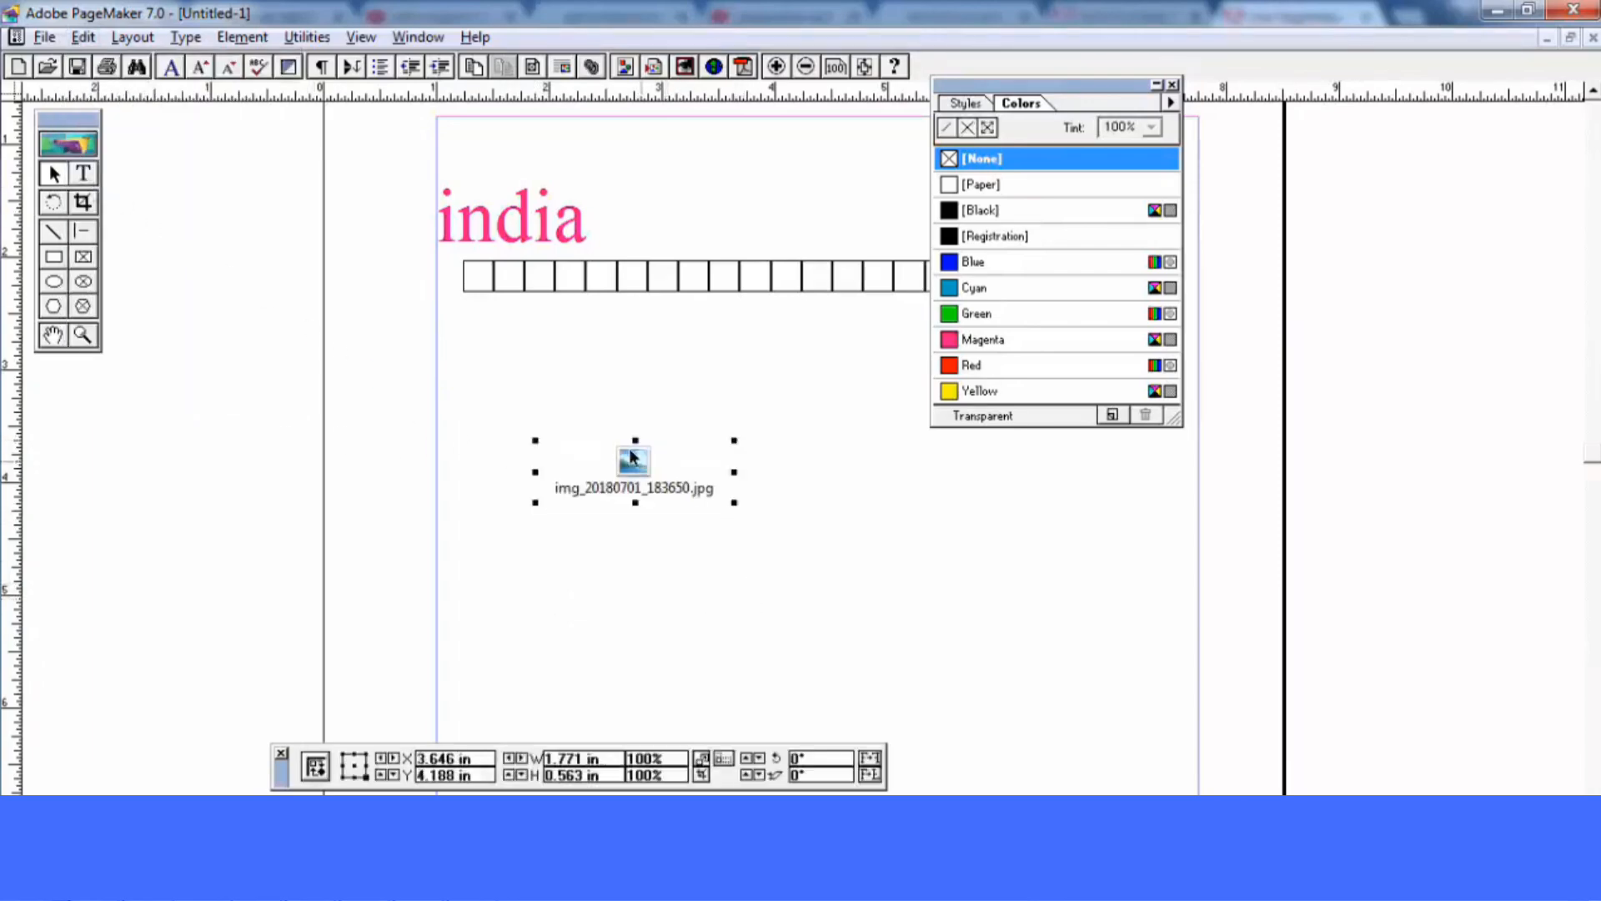
drag(627, 461, 627, 510)
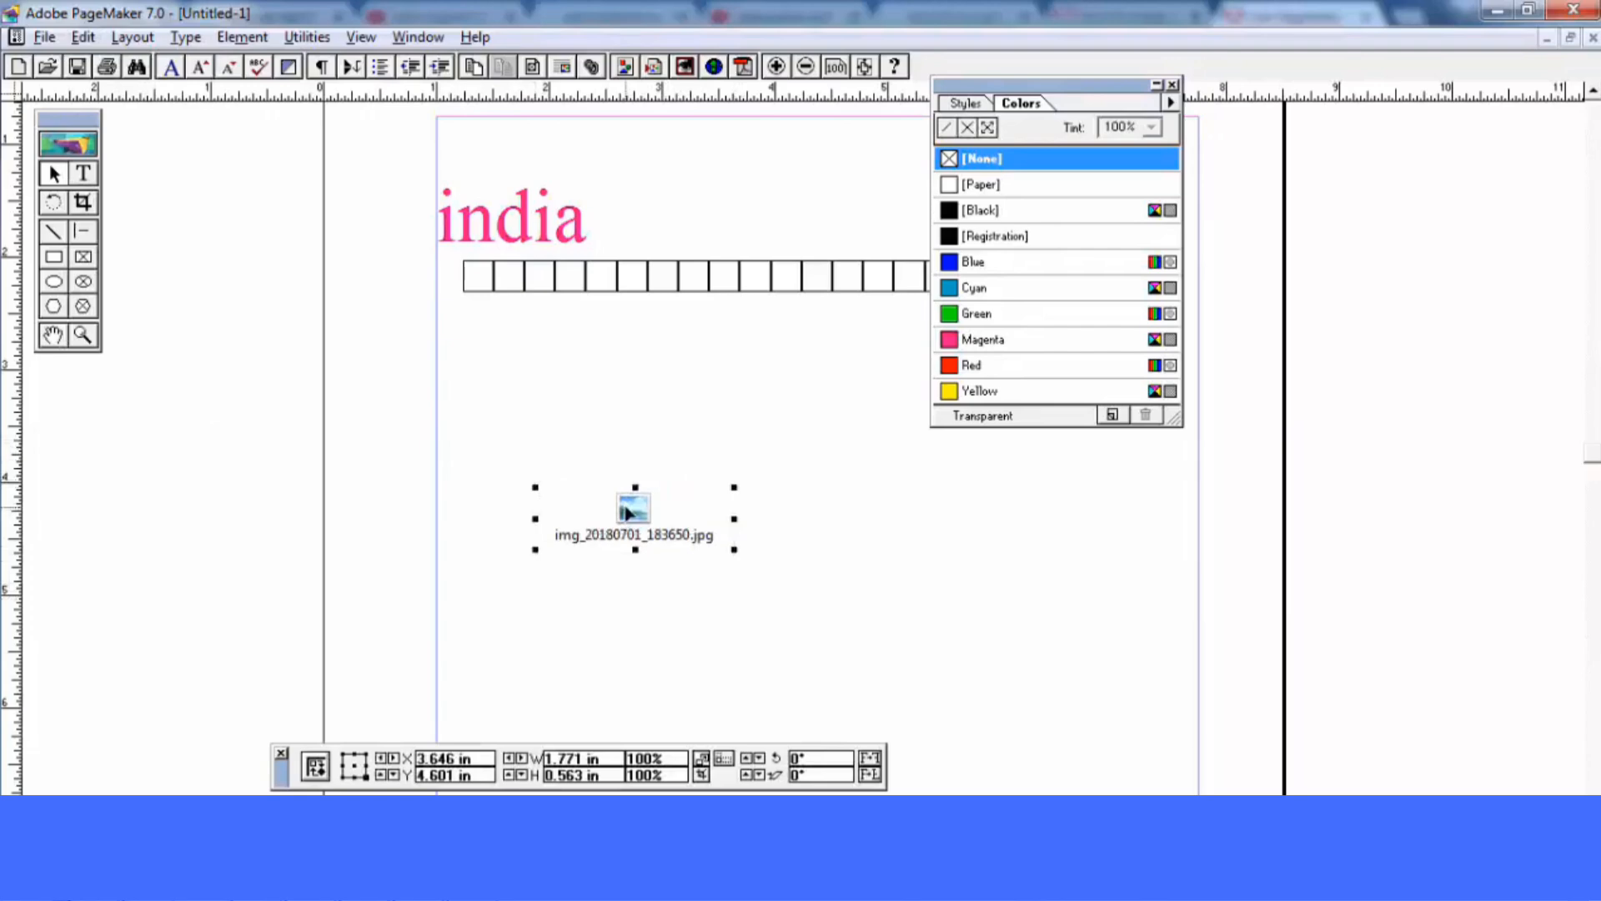
Activate the contents of the selected image object to view the photo, close the viewer and deselect the object
click(86, 39)
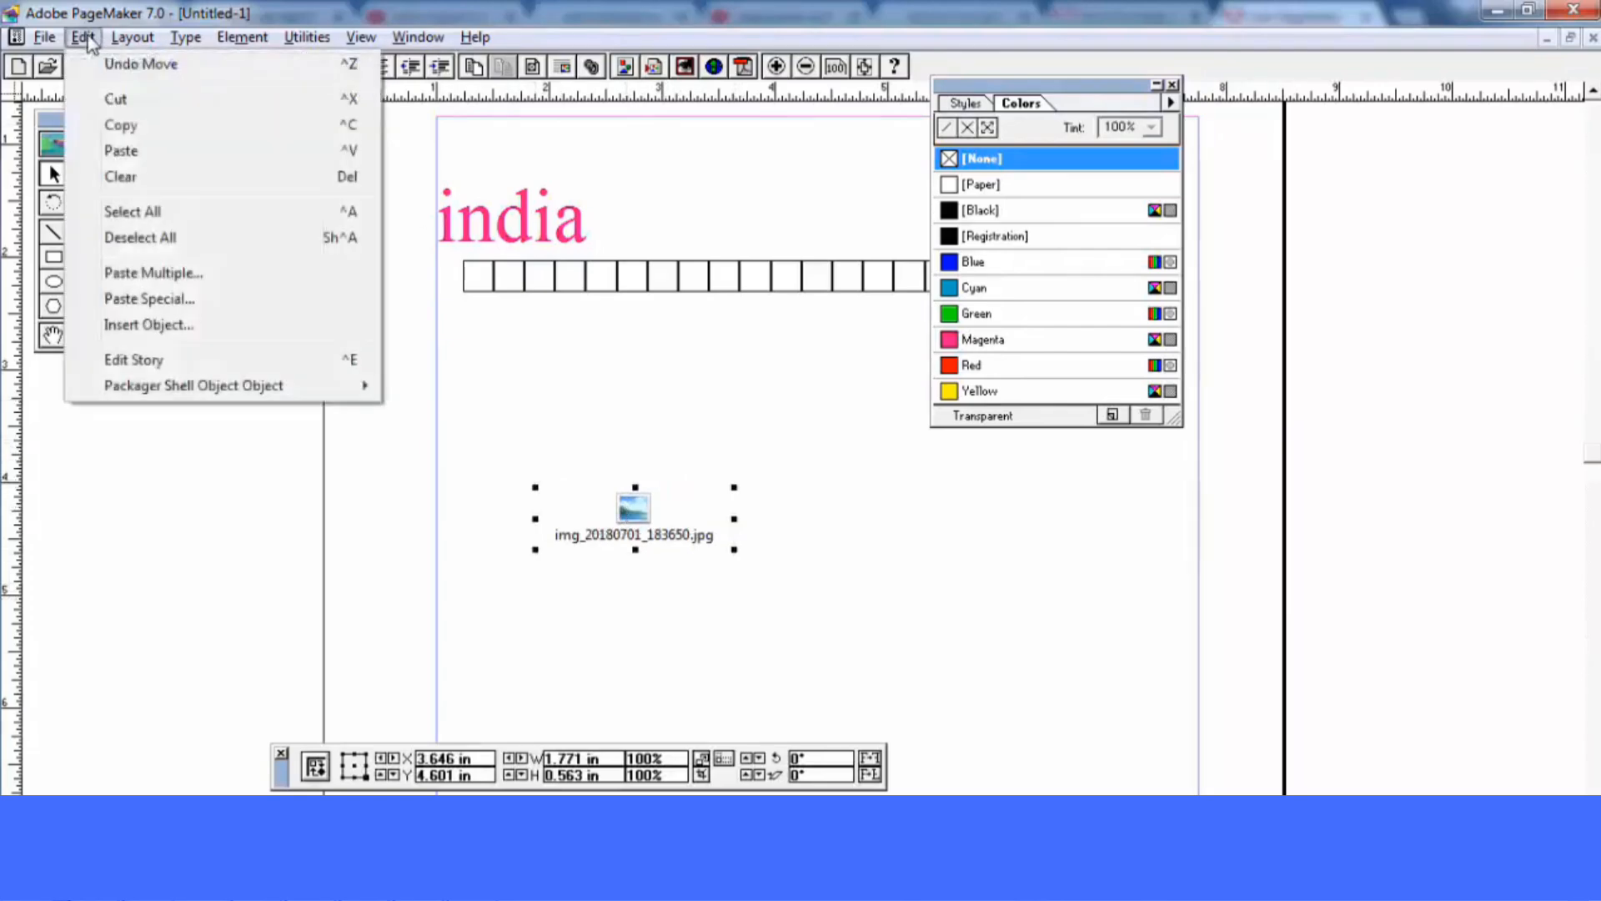
mouse_move(191, 389)
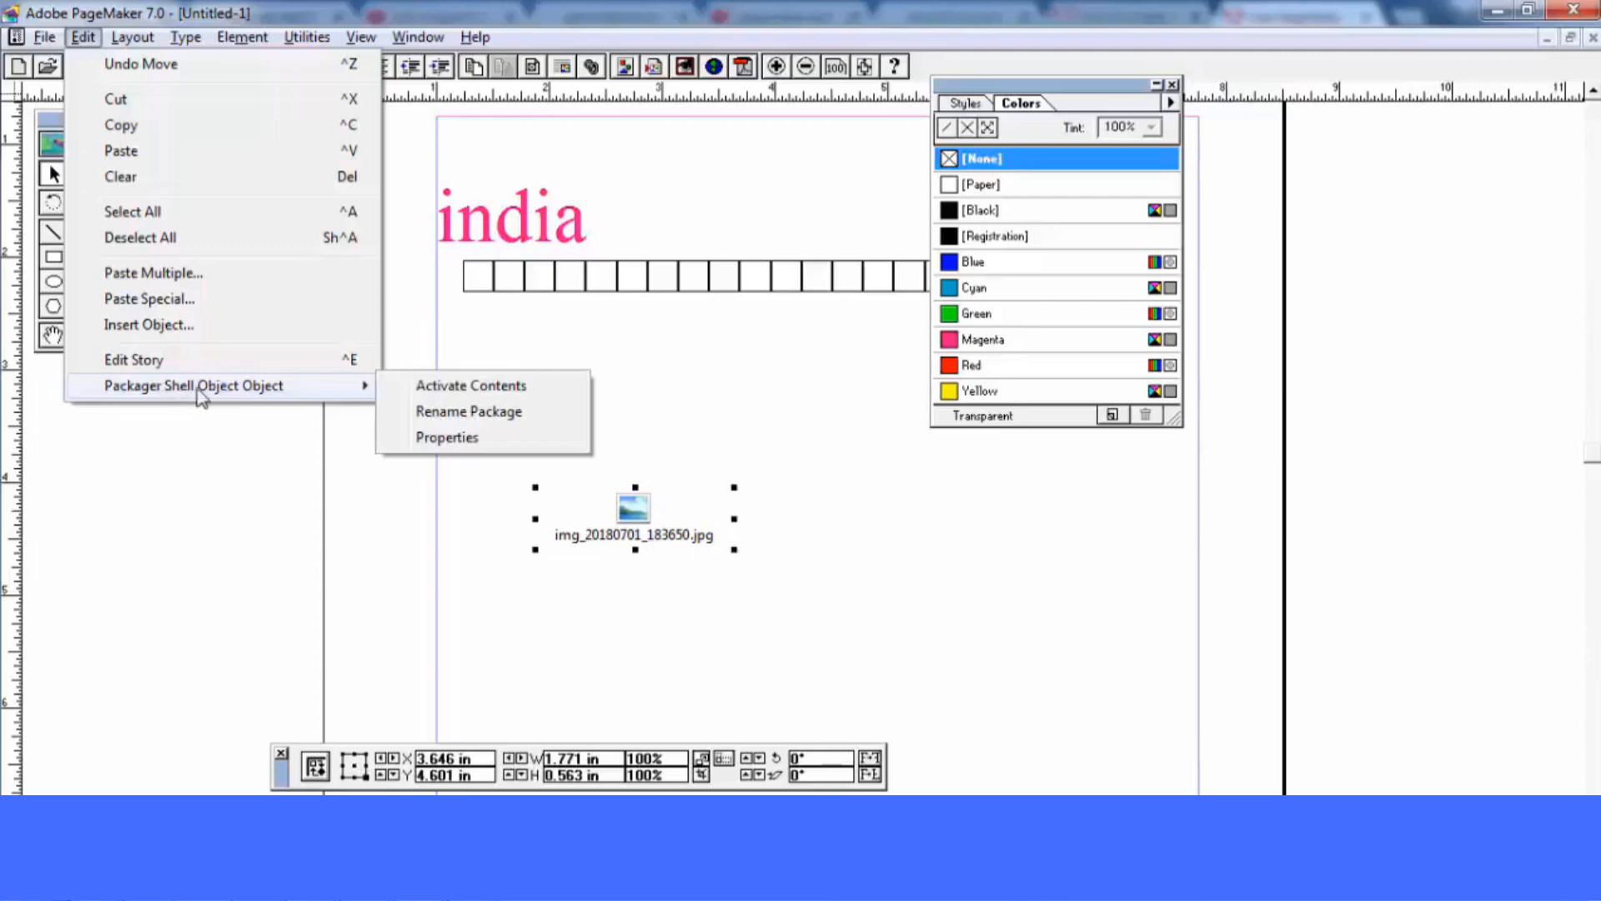
click(459, 392)
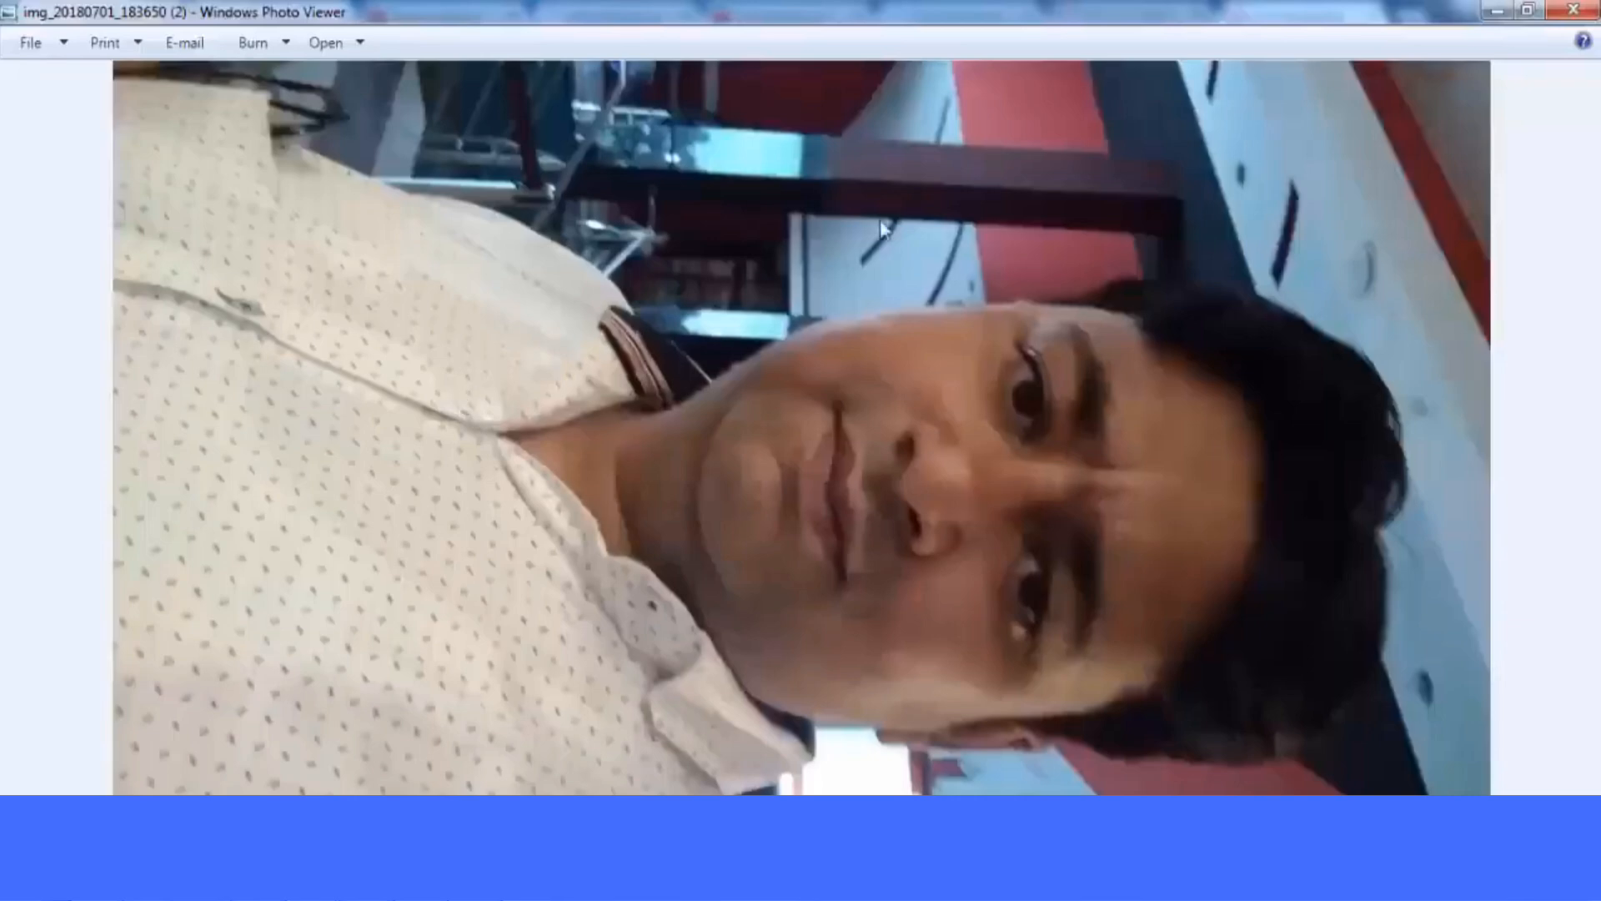
click(1575, 10)
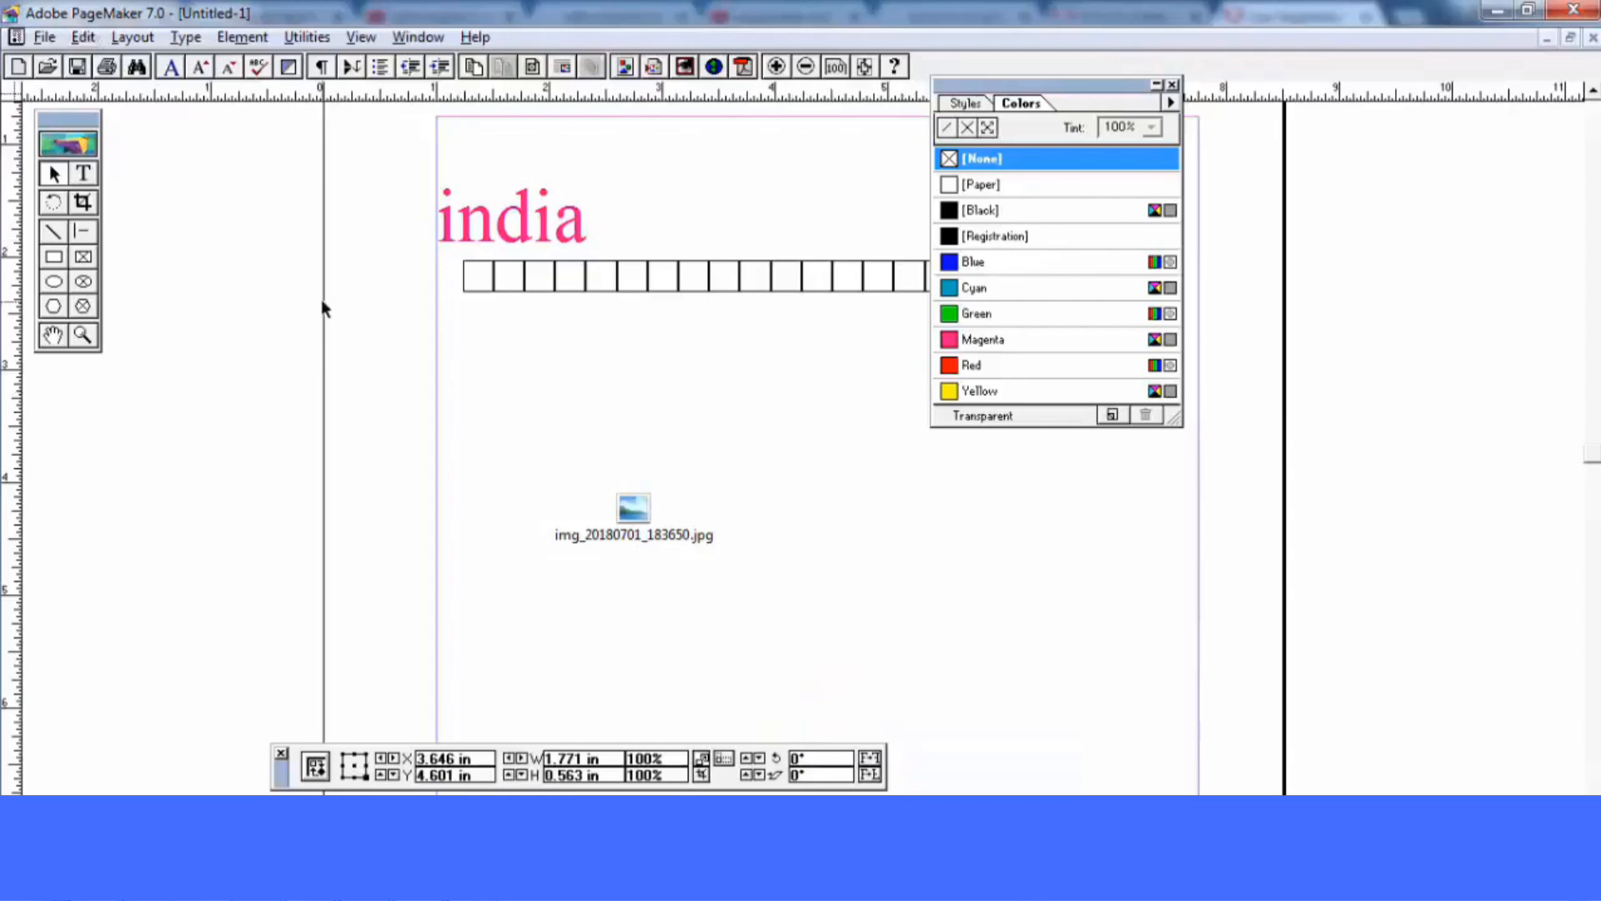
click(181, 263)
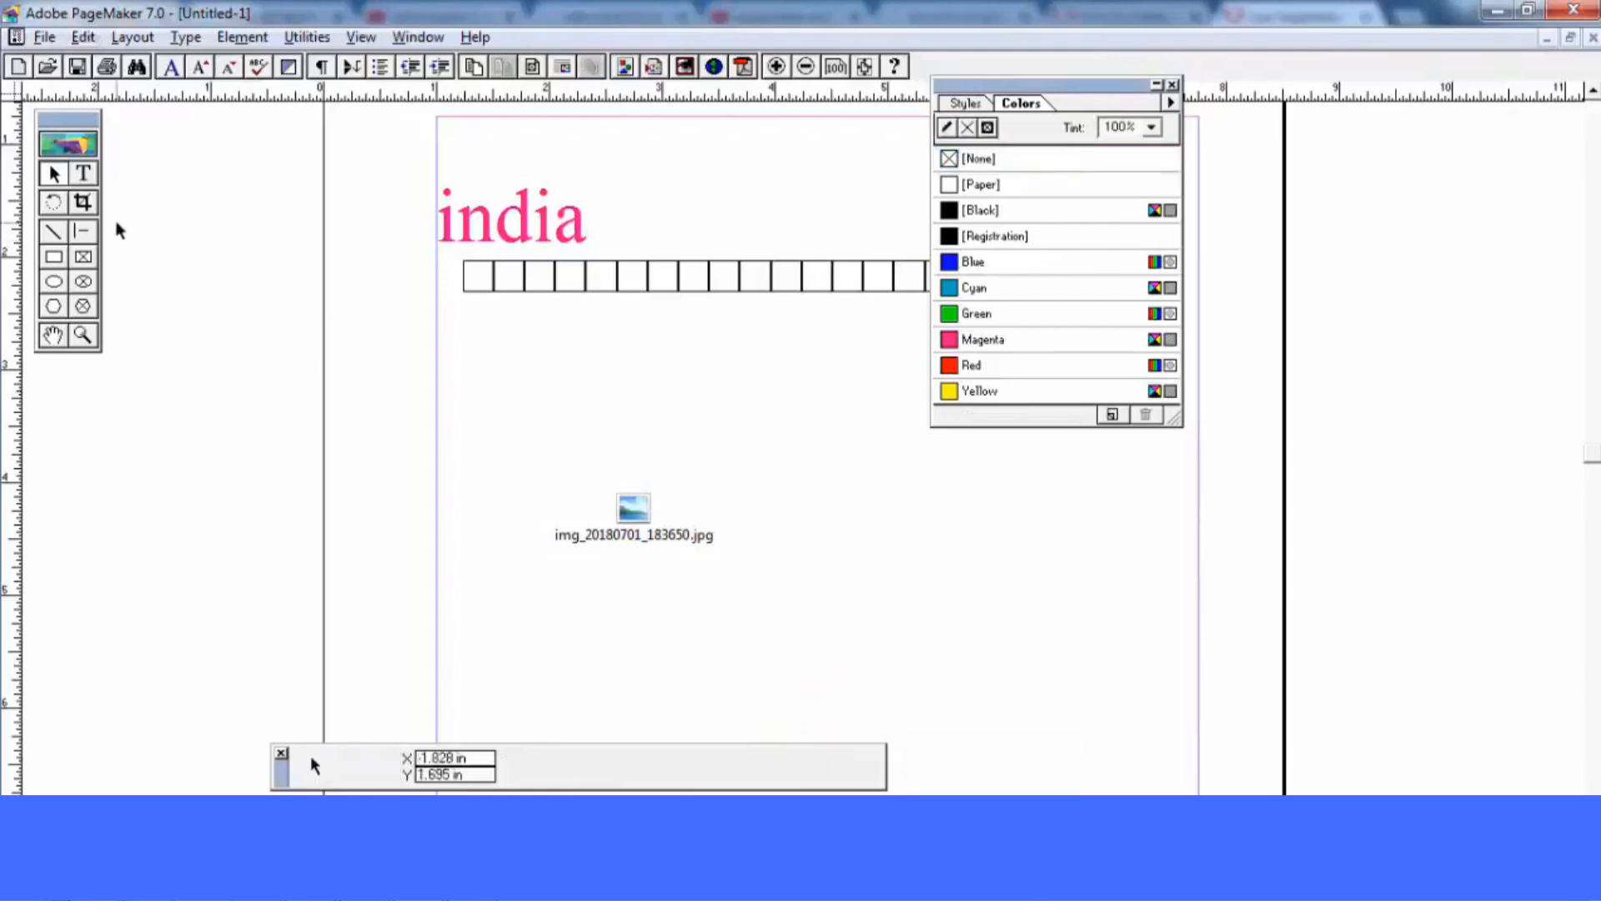
Insert 10 pages after the current page, based on the Document Master
click(84, 37)
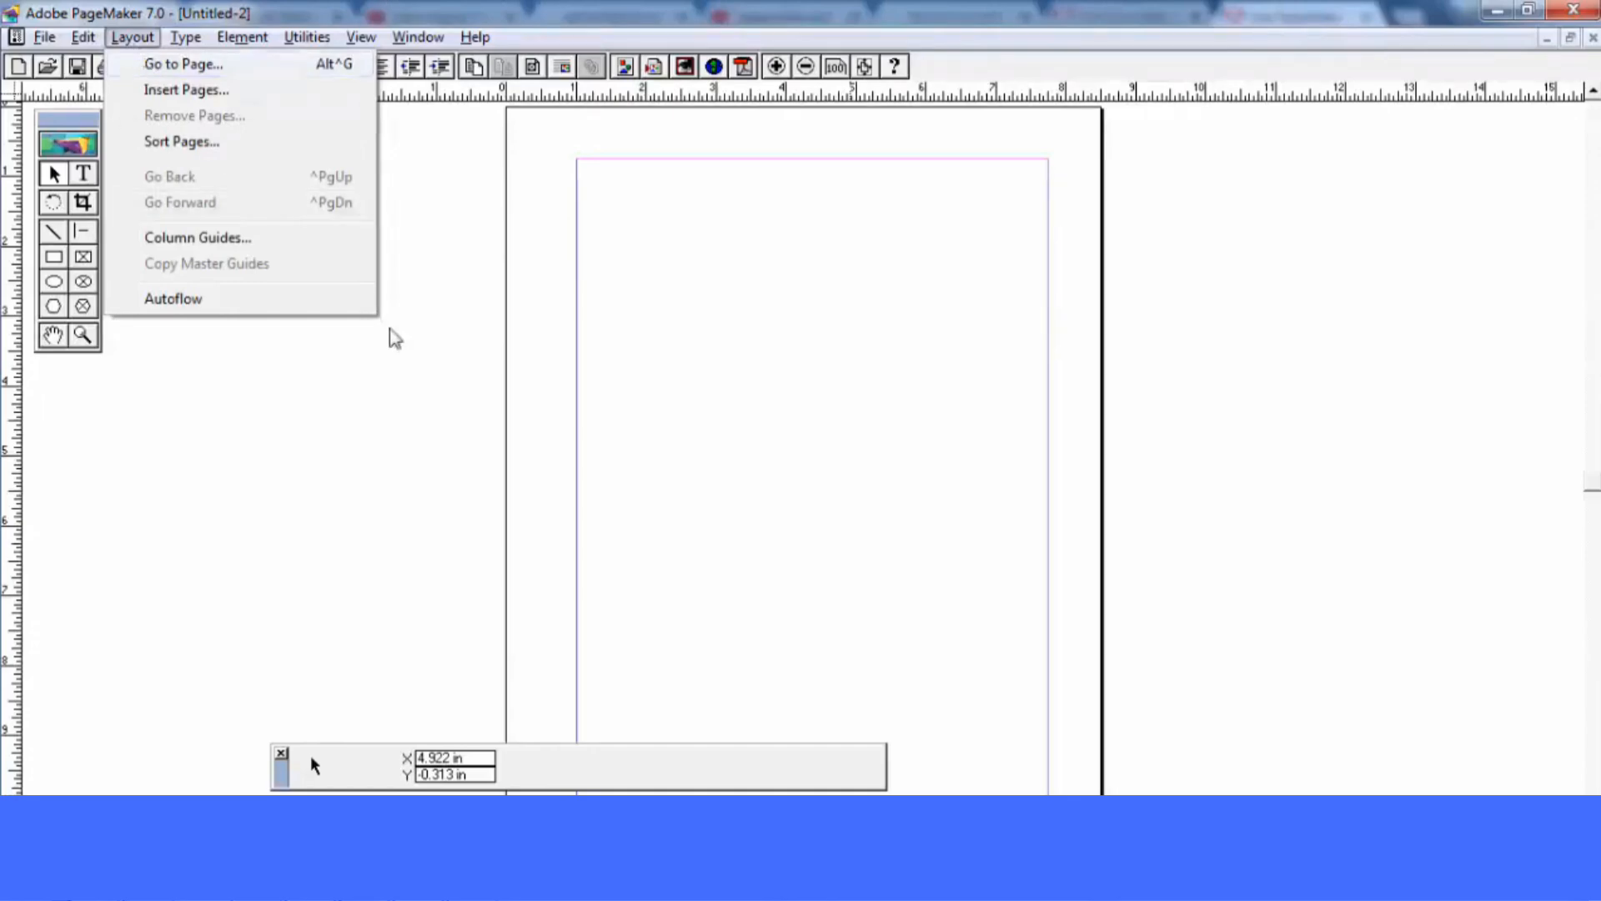
click(417, 421)
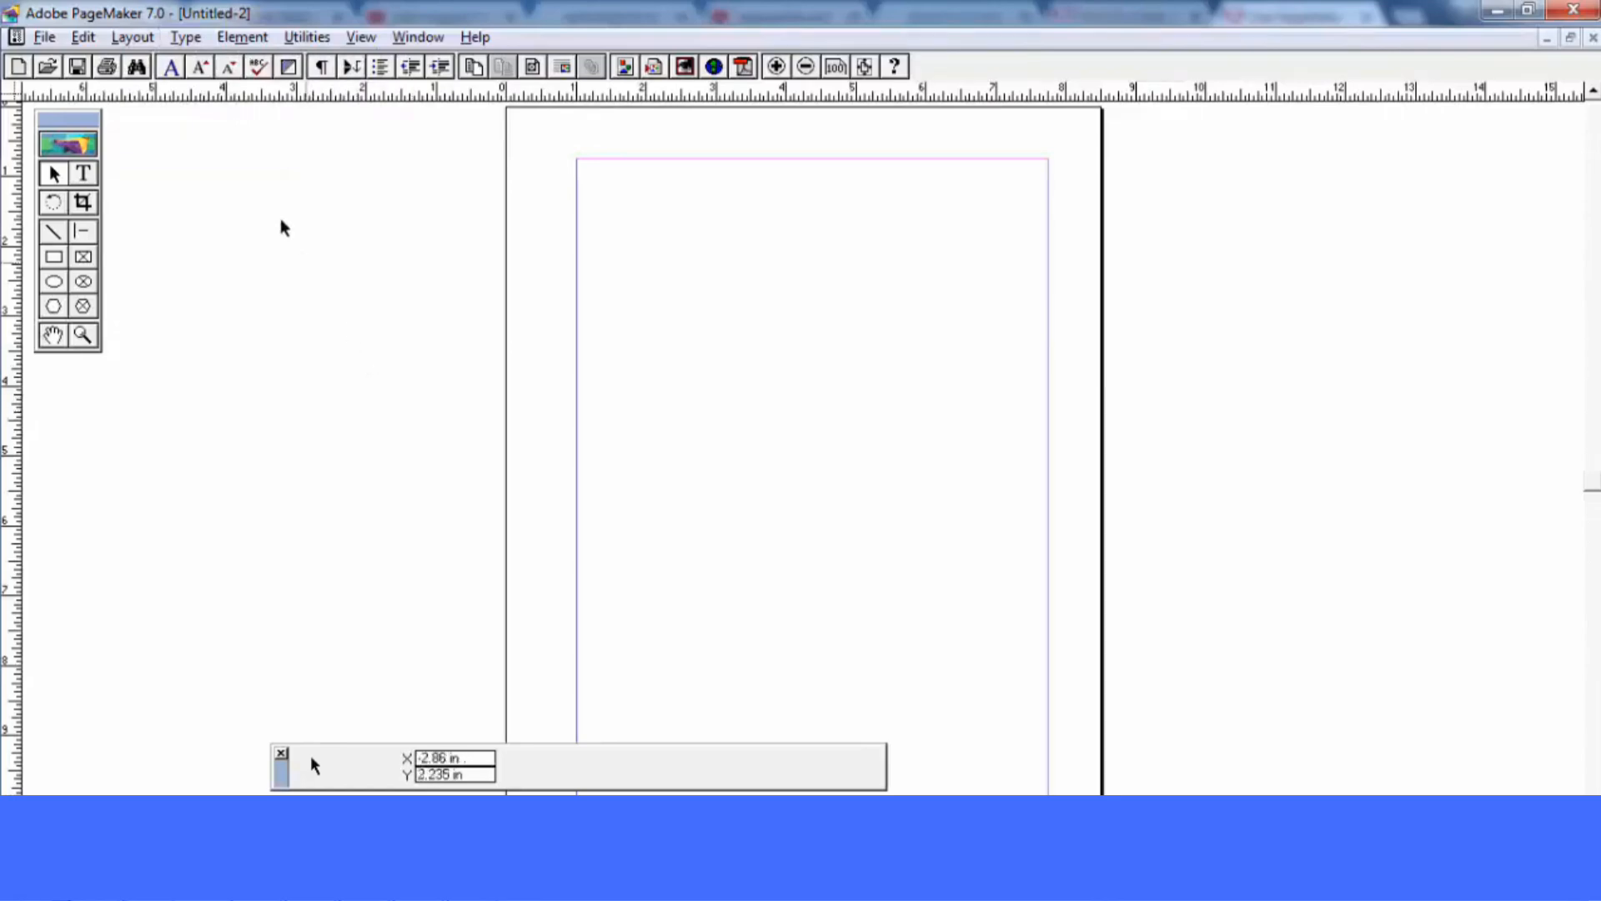
click(134, 39)
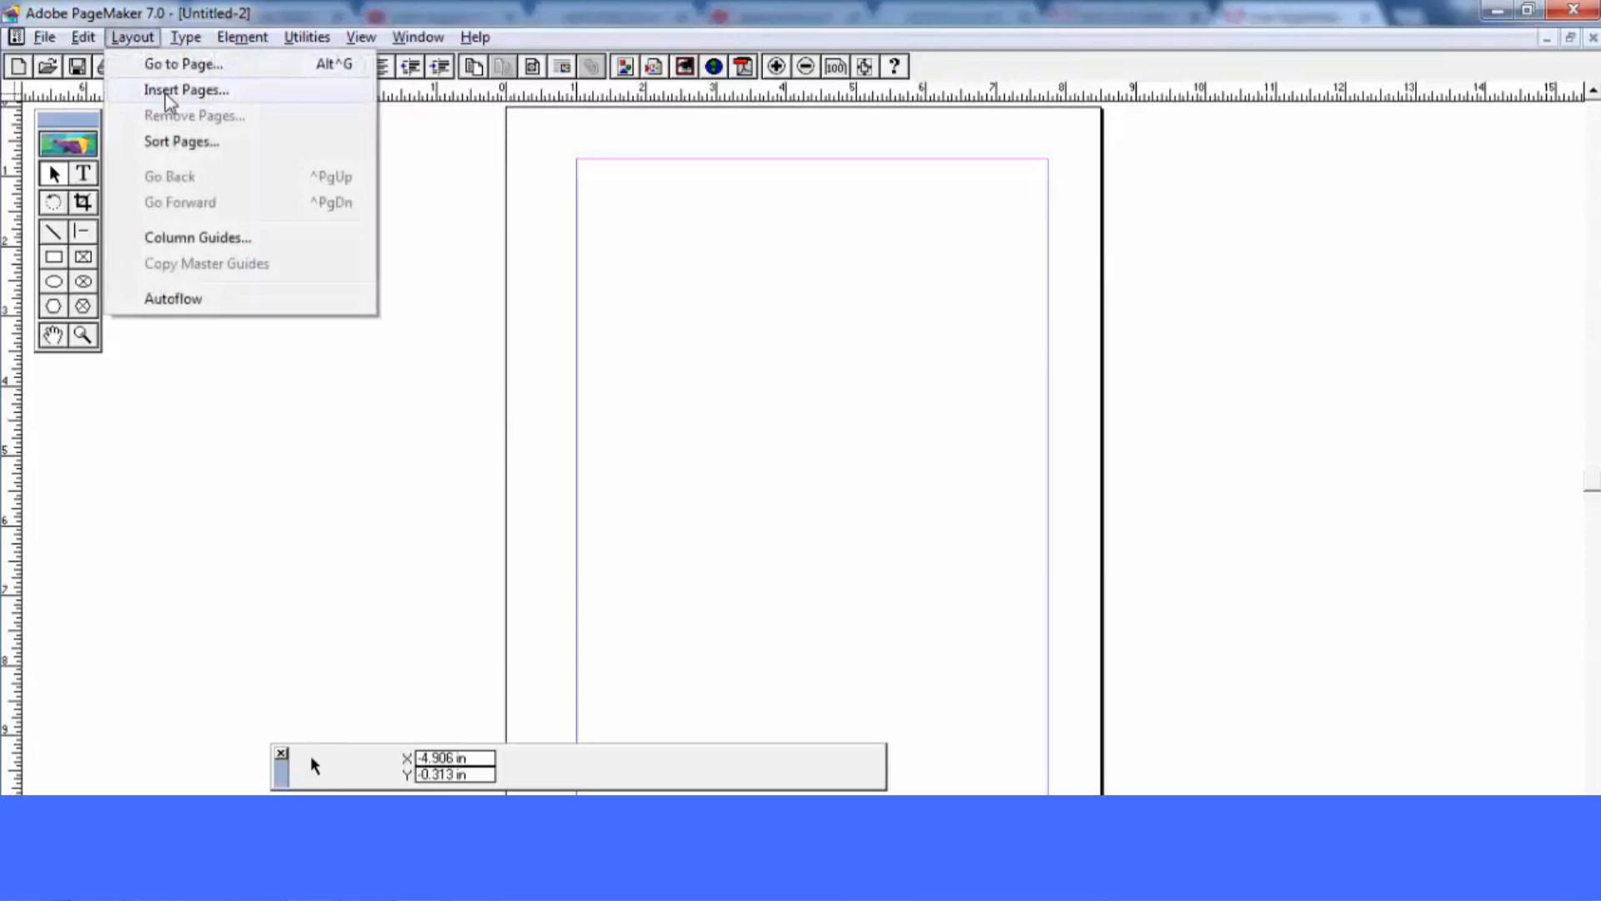
click(182, 93)
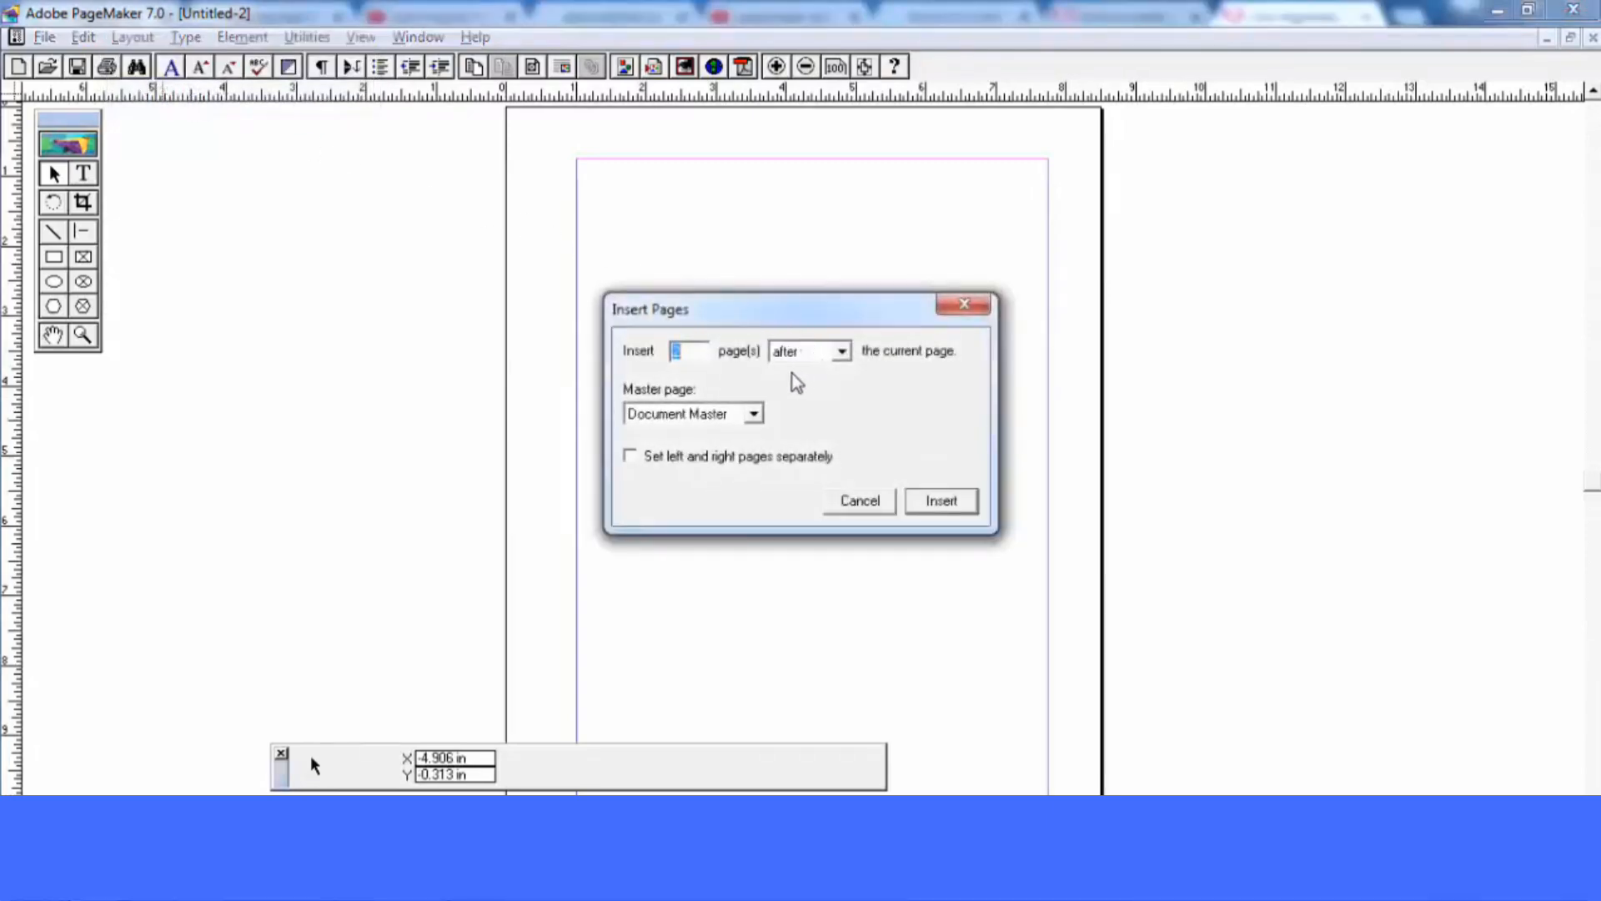
text(0)
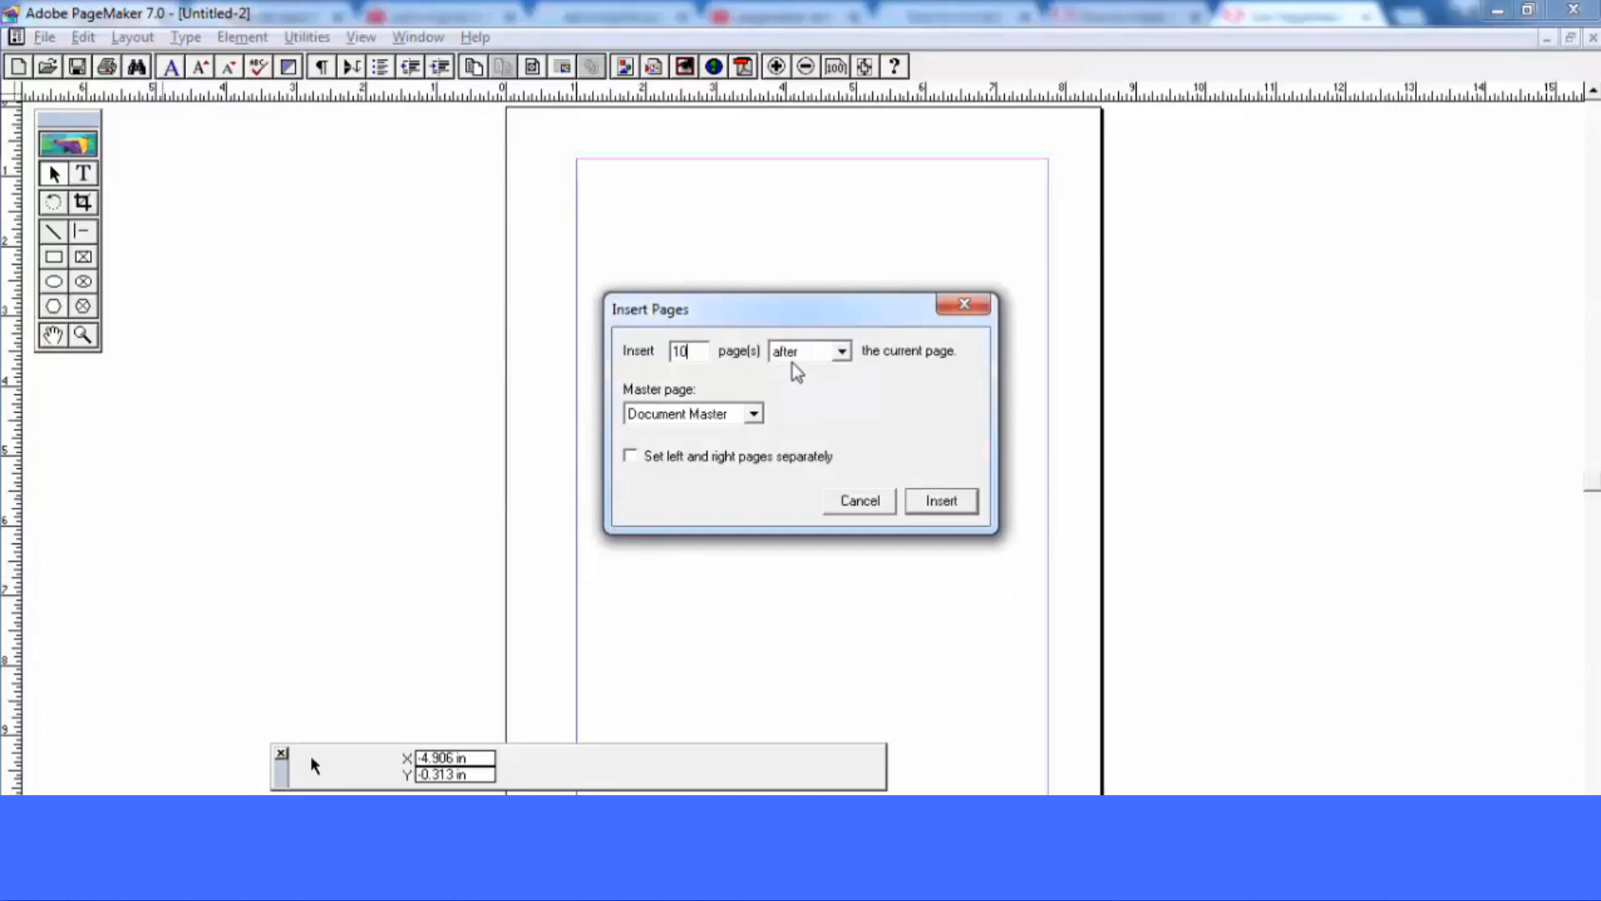
click(840, 351)
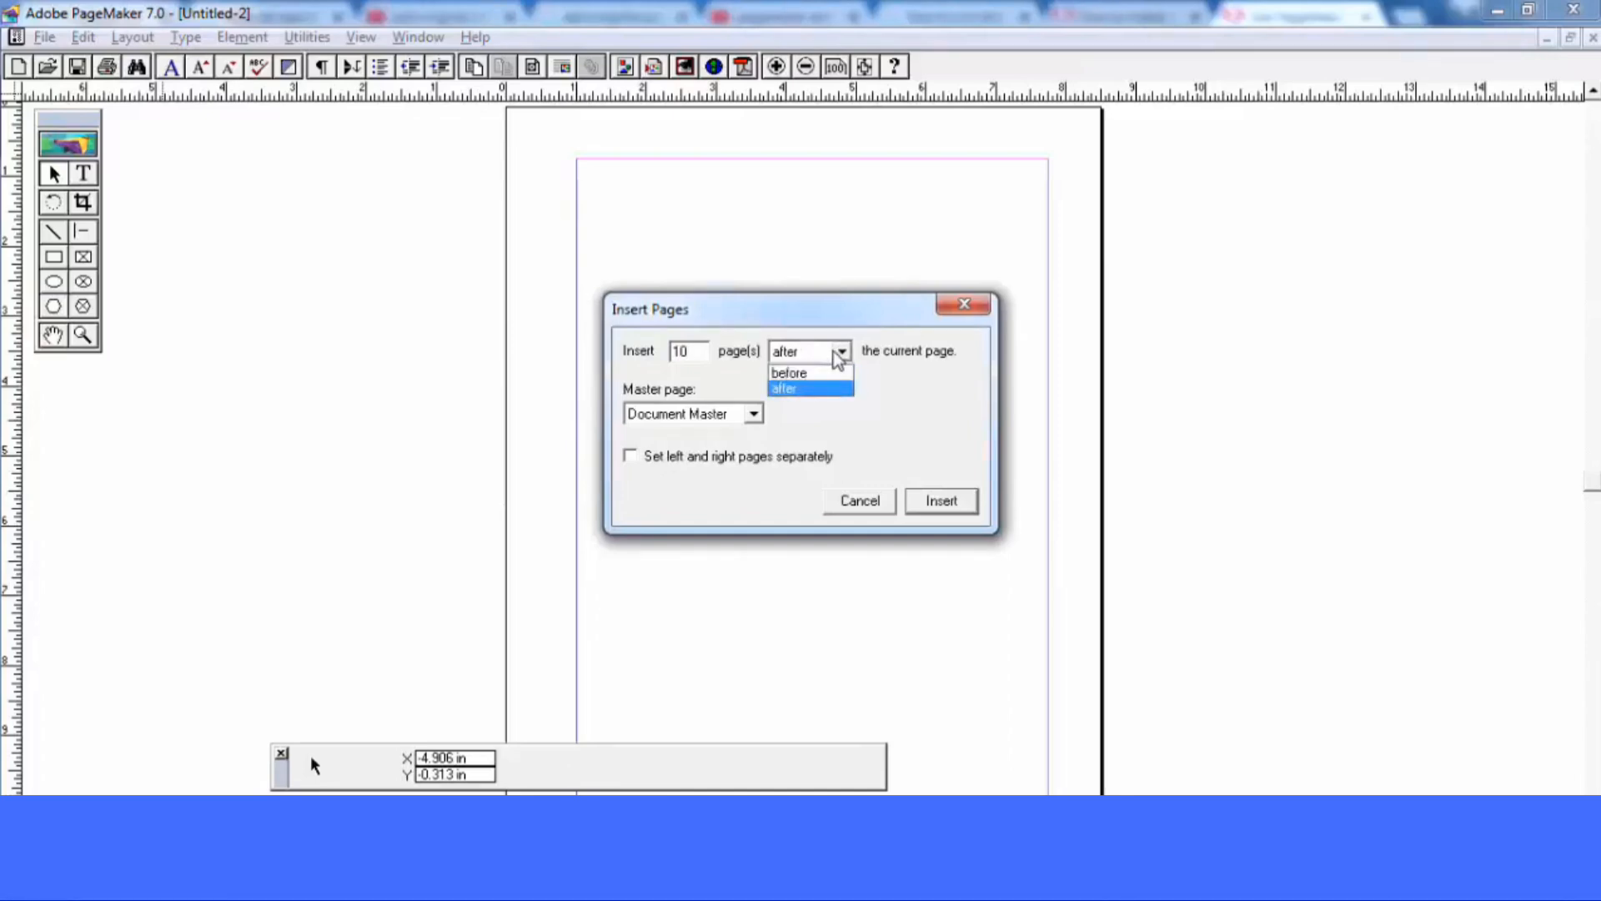
click(839, 353)
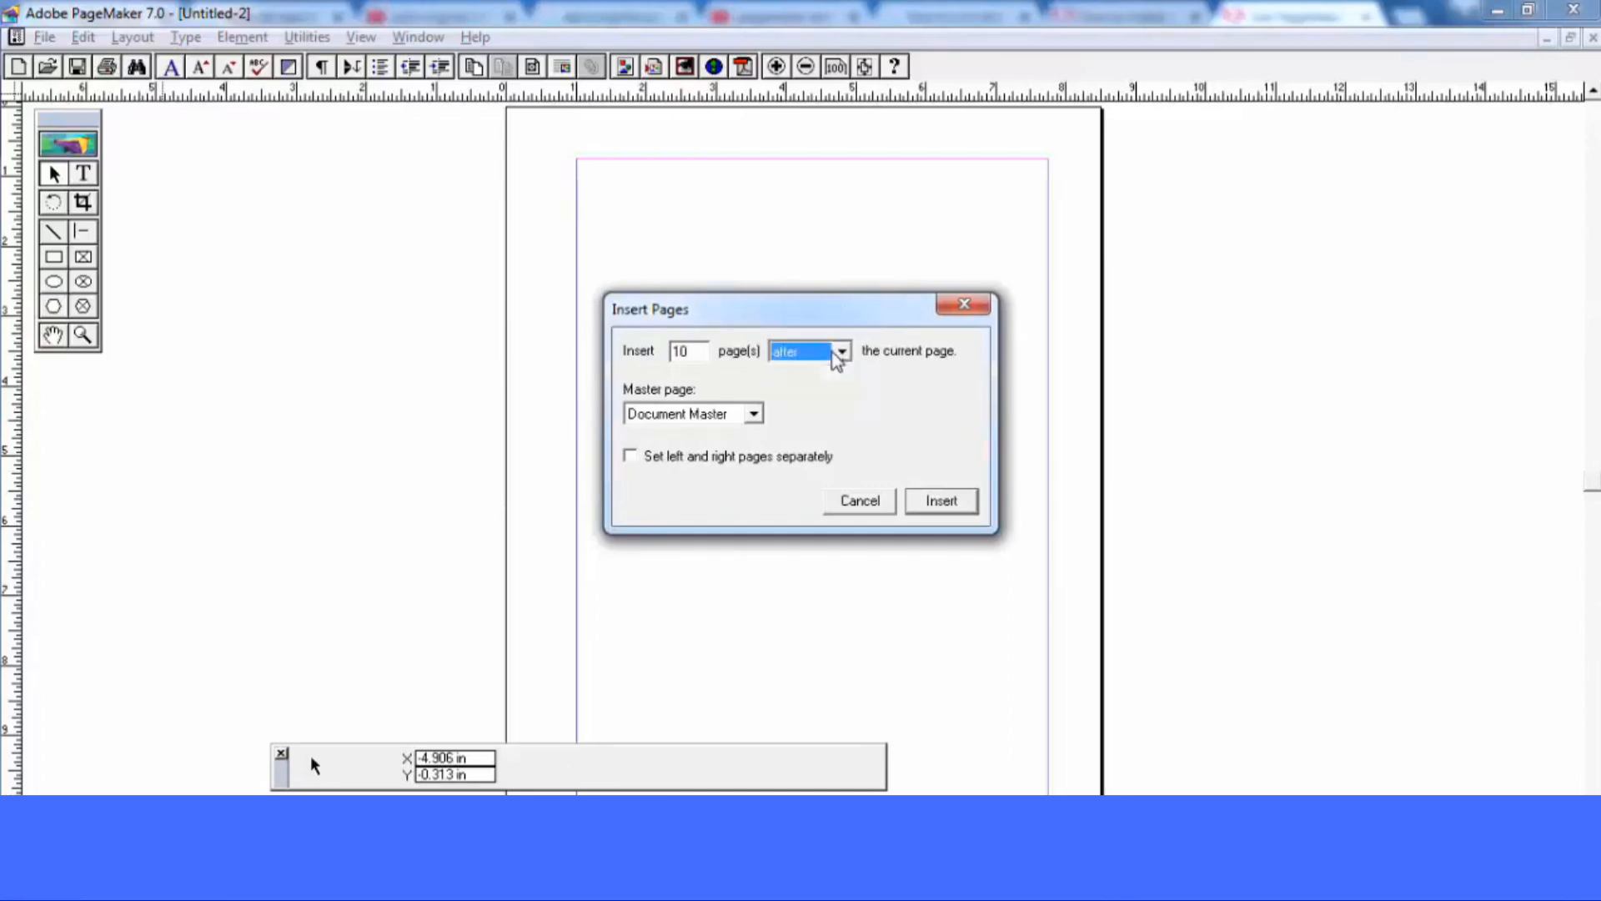
click(938, 502)
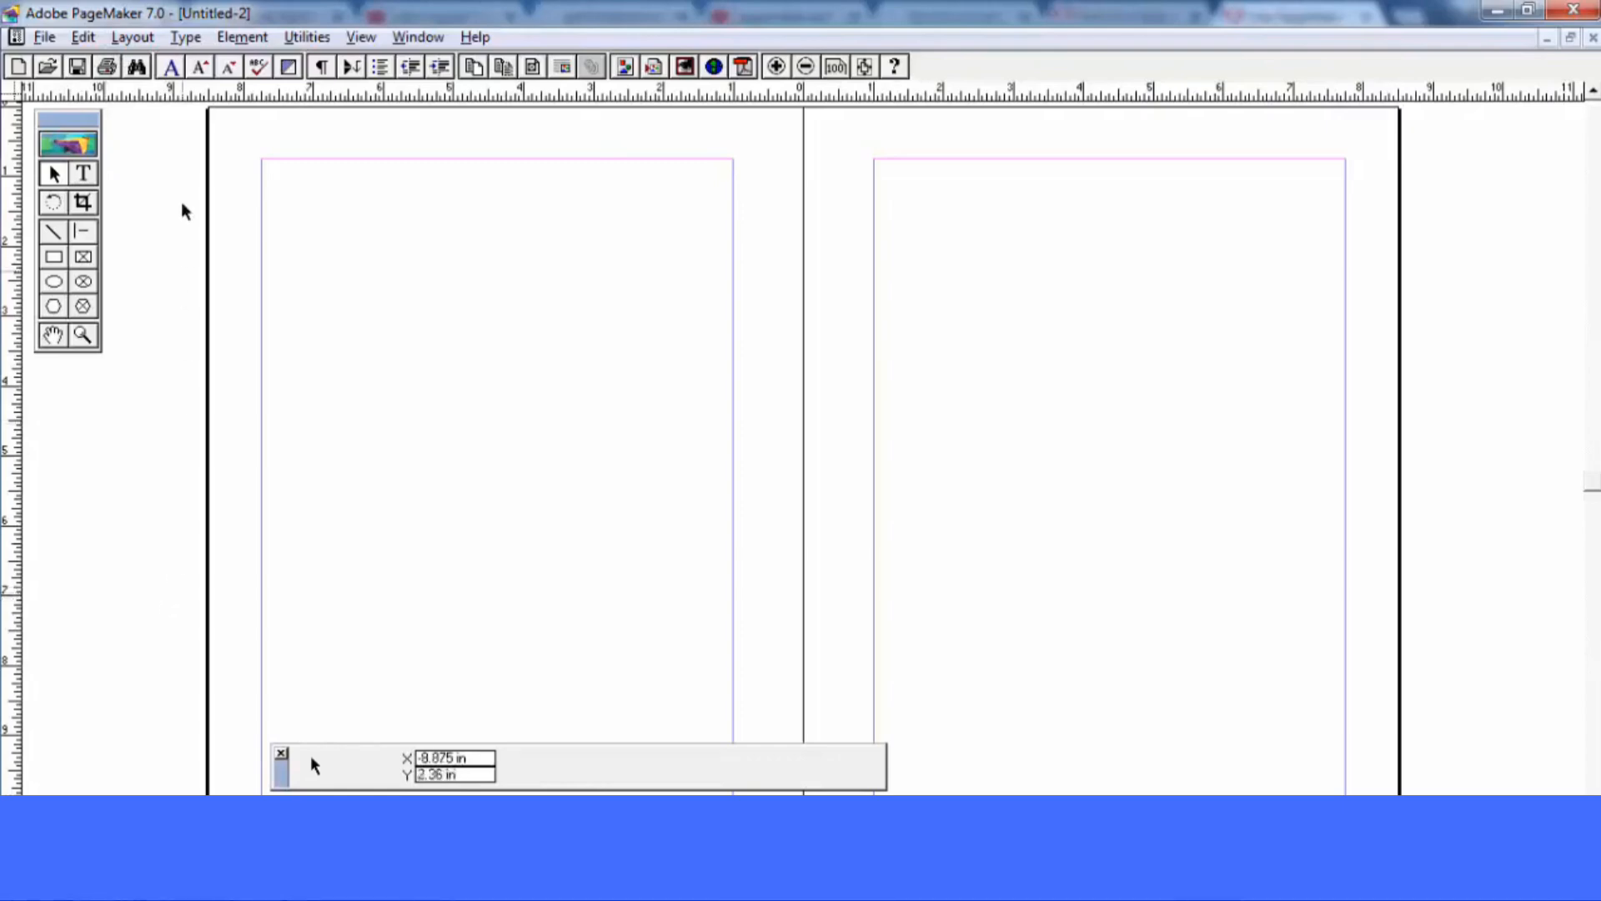
Go to page number 7 of the publication
click(140, 46)
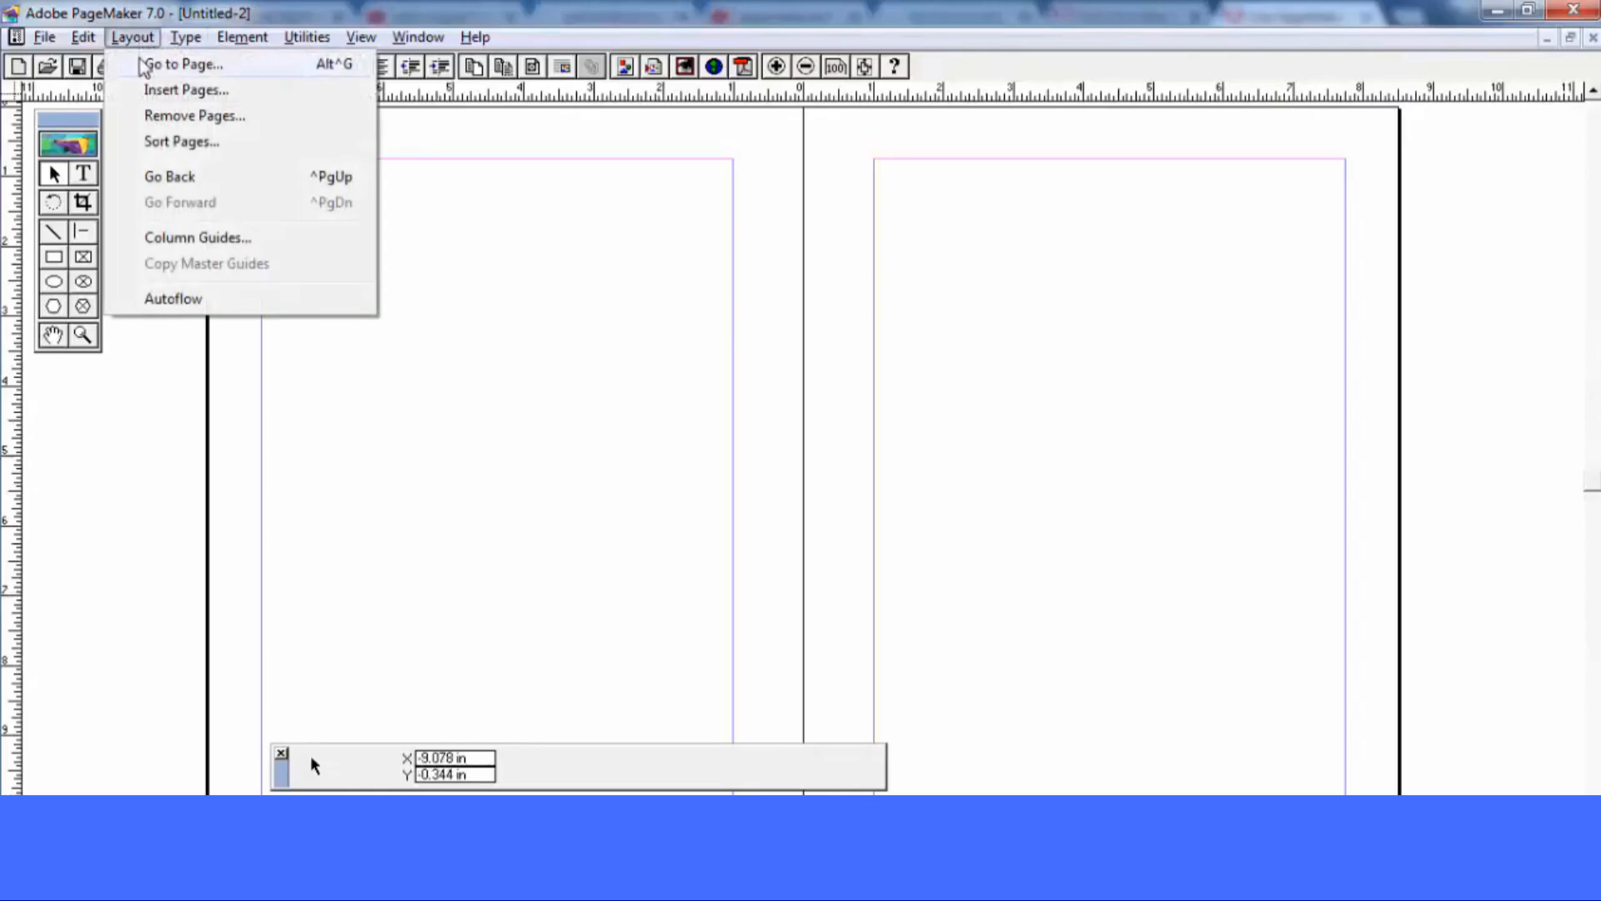
click(141, 73)
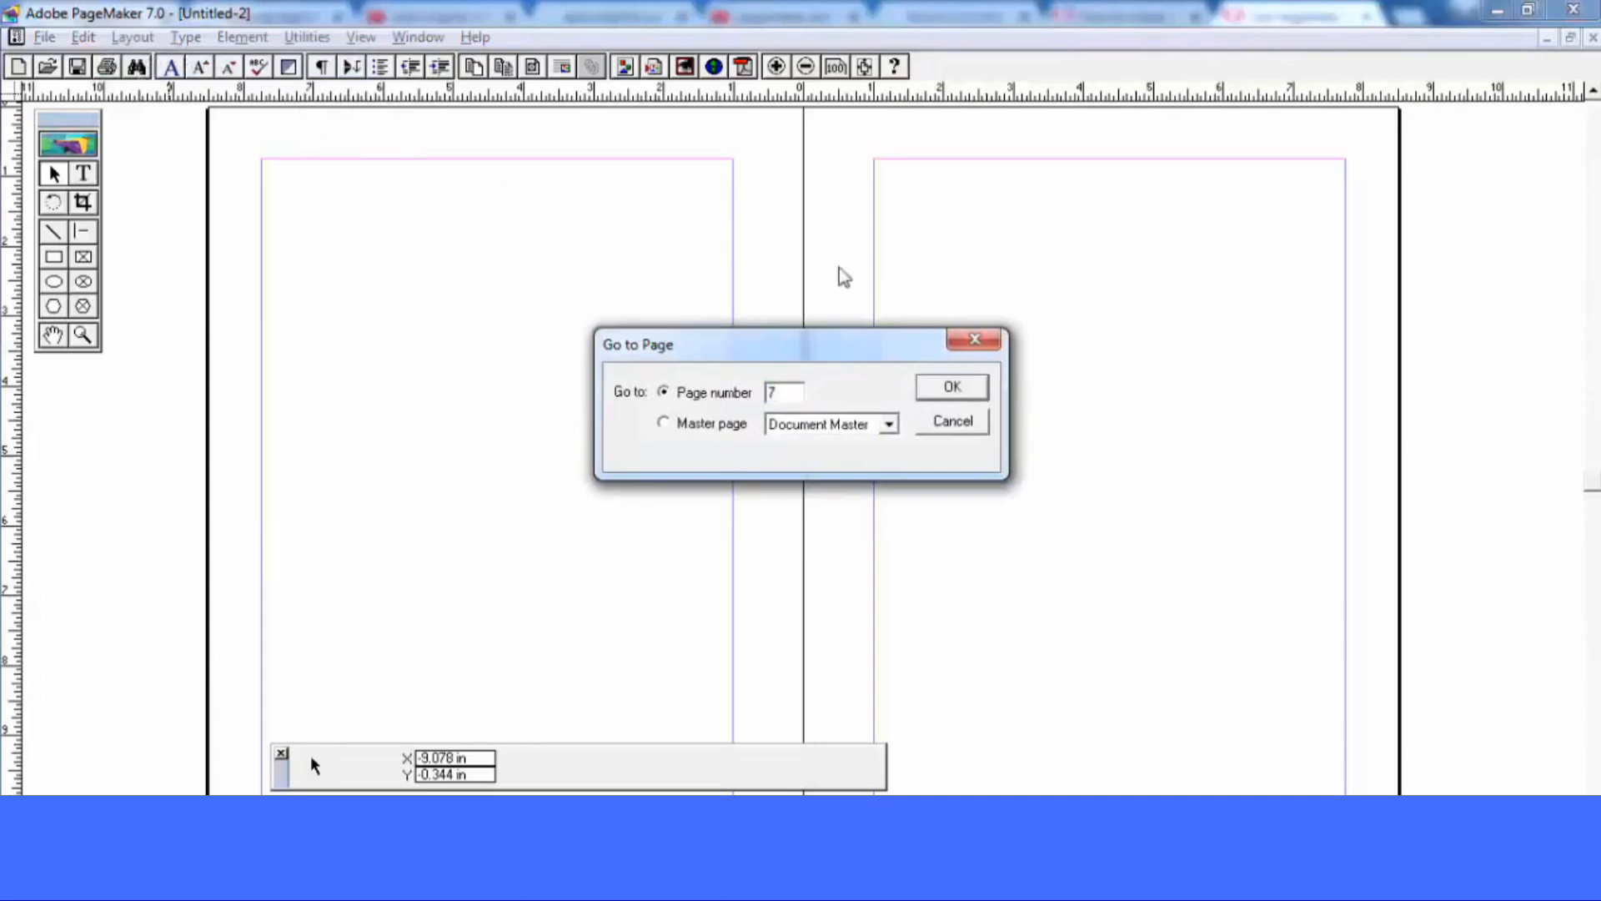
text(7)
click(950, 387)
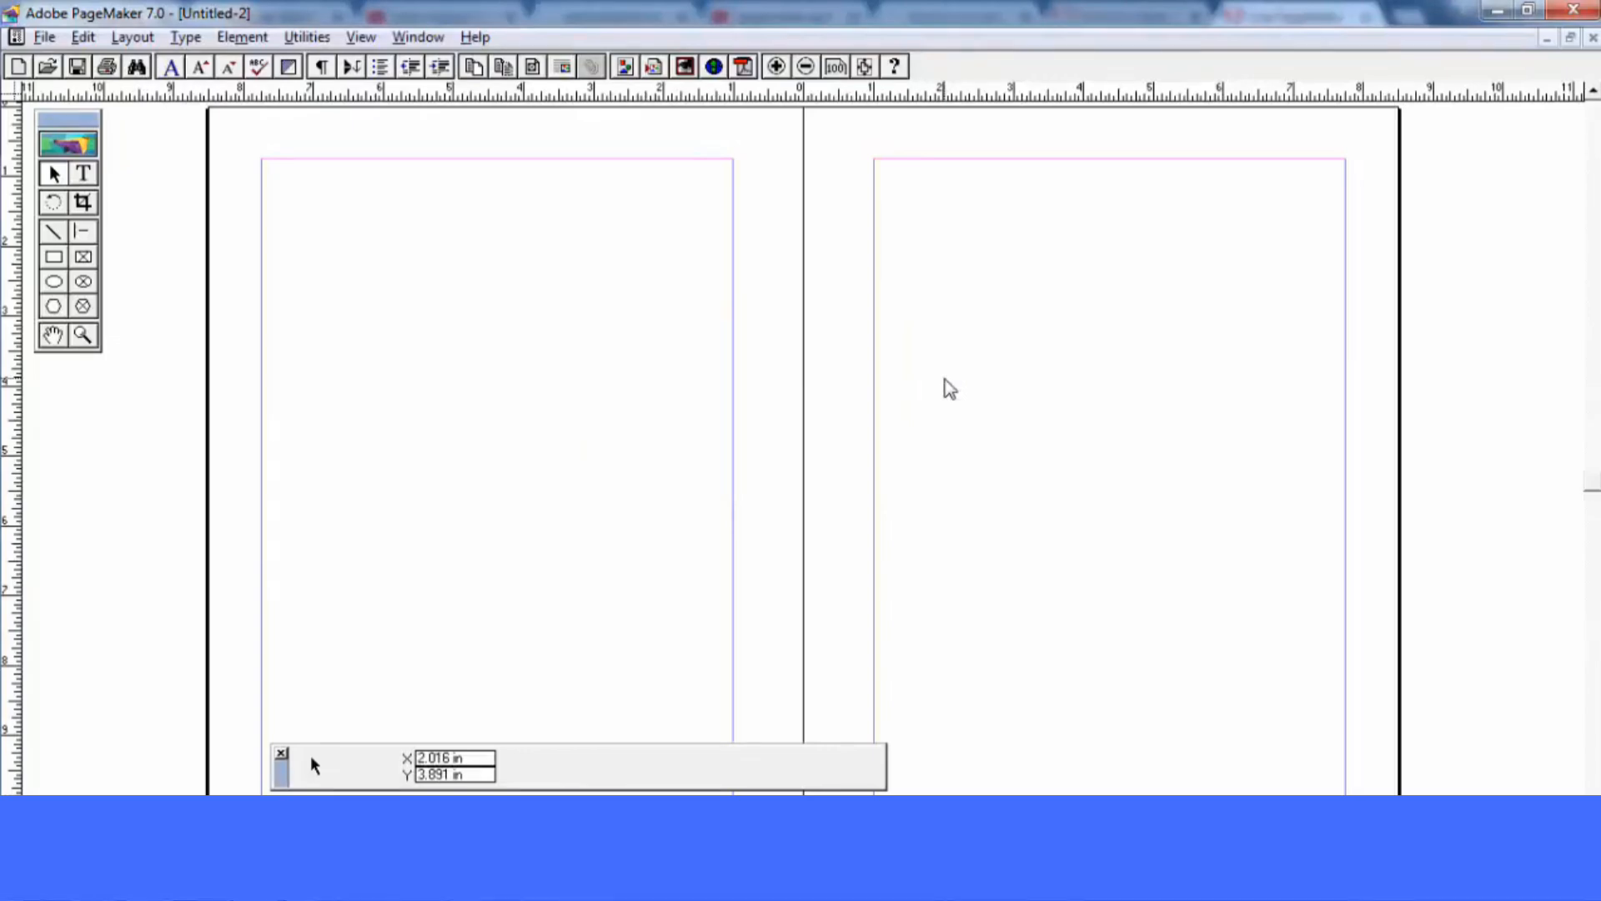
Go to the Document Master master page
click(131, 38)
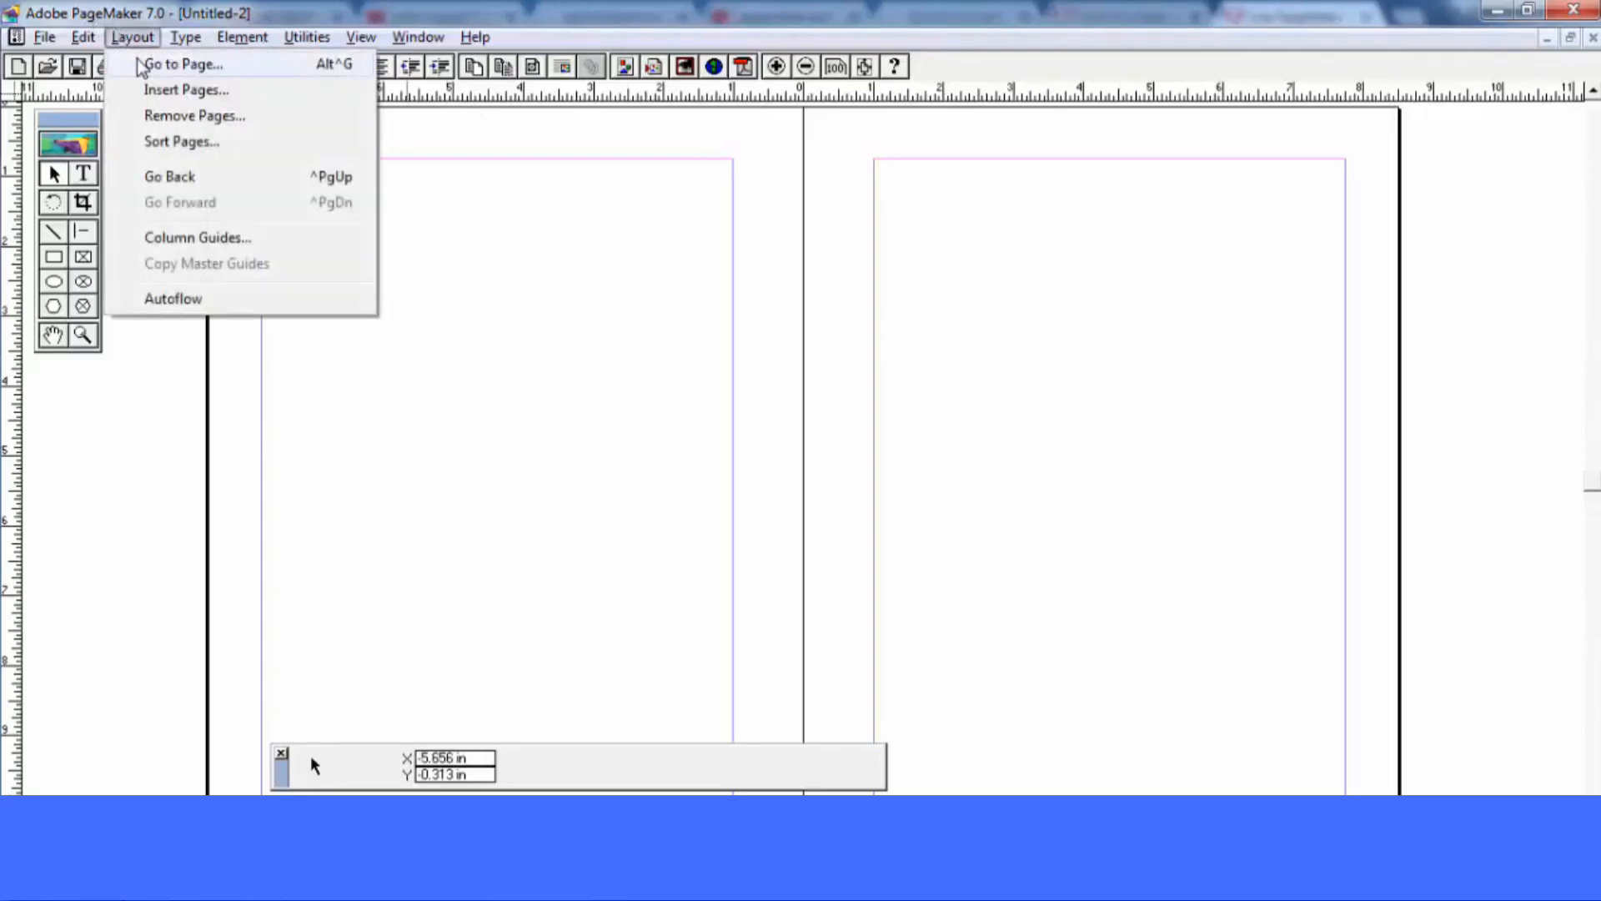
click(190, 69)
click(701, 425)
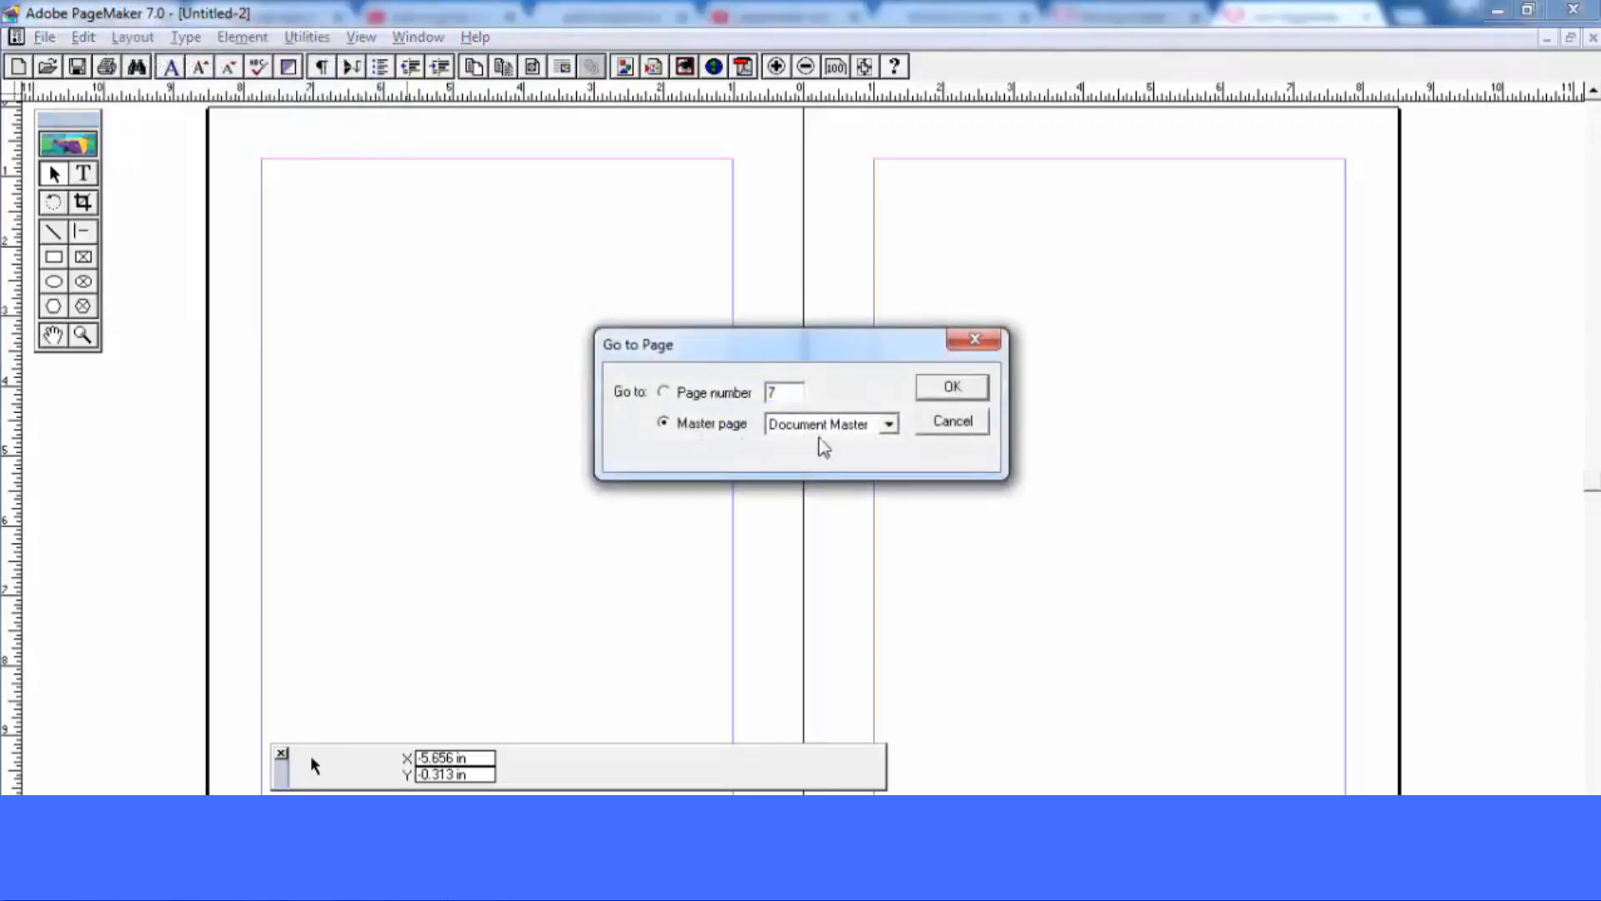
click(974, 388)
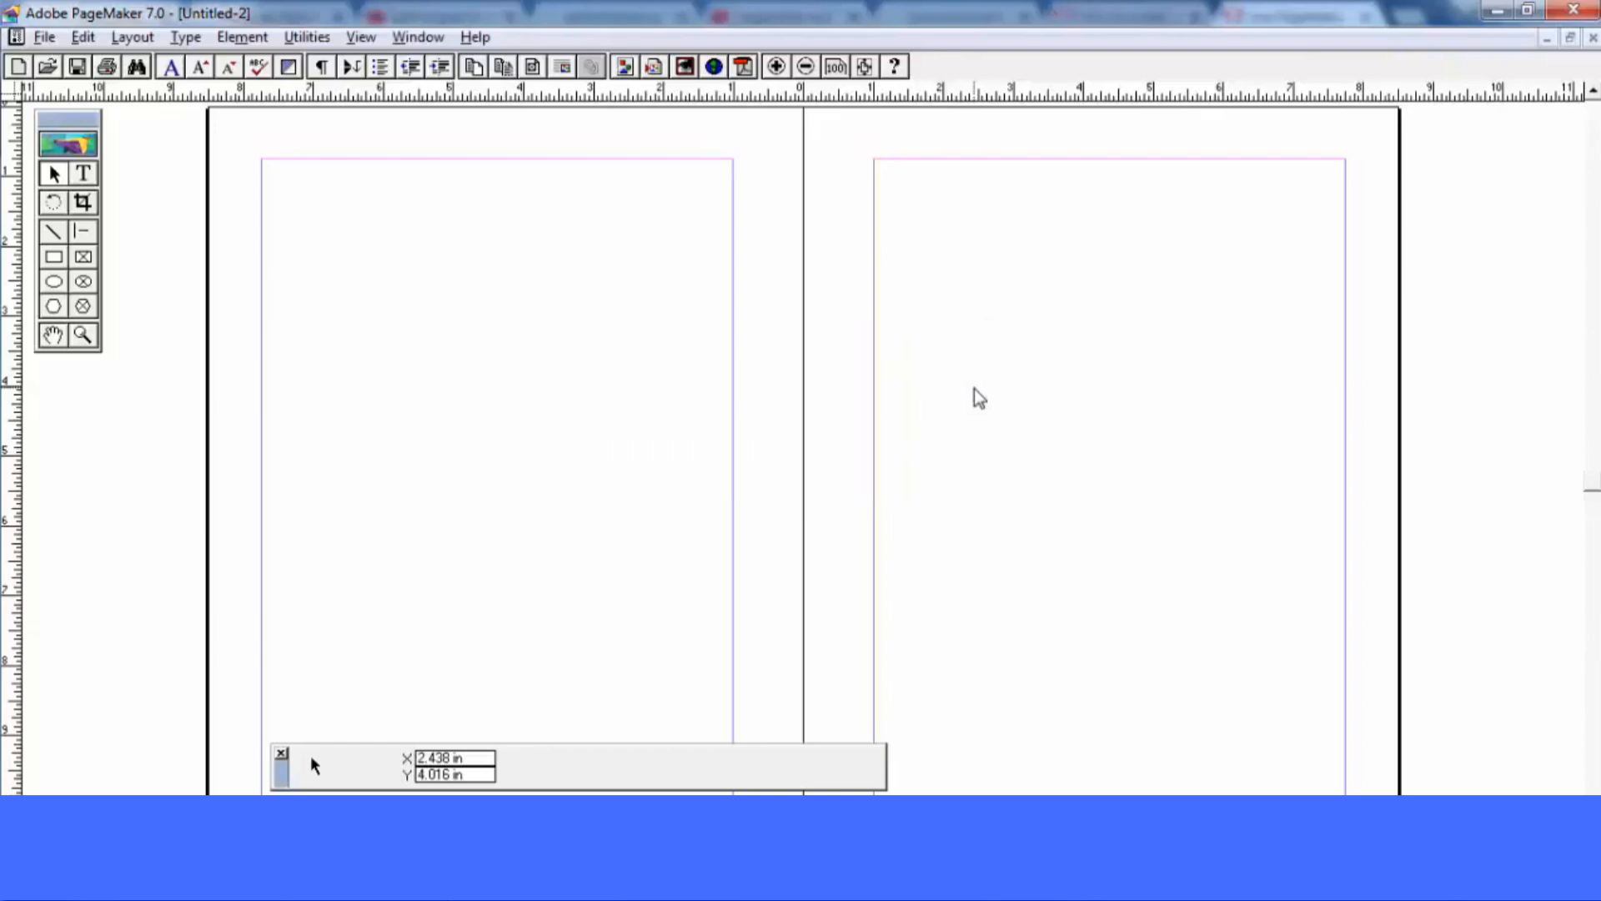
Remove pages 8 through 11 together with all their contents
click(146, 41)
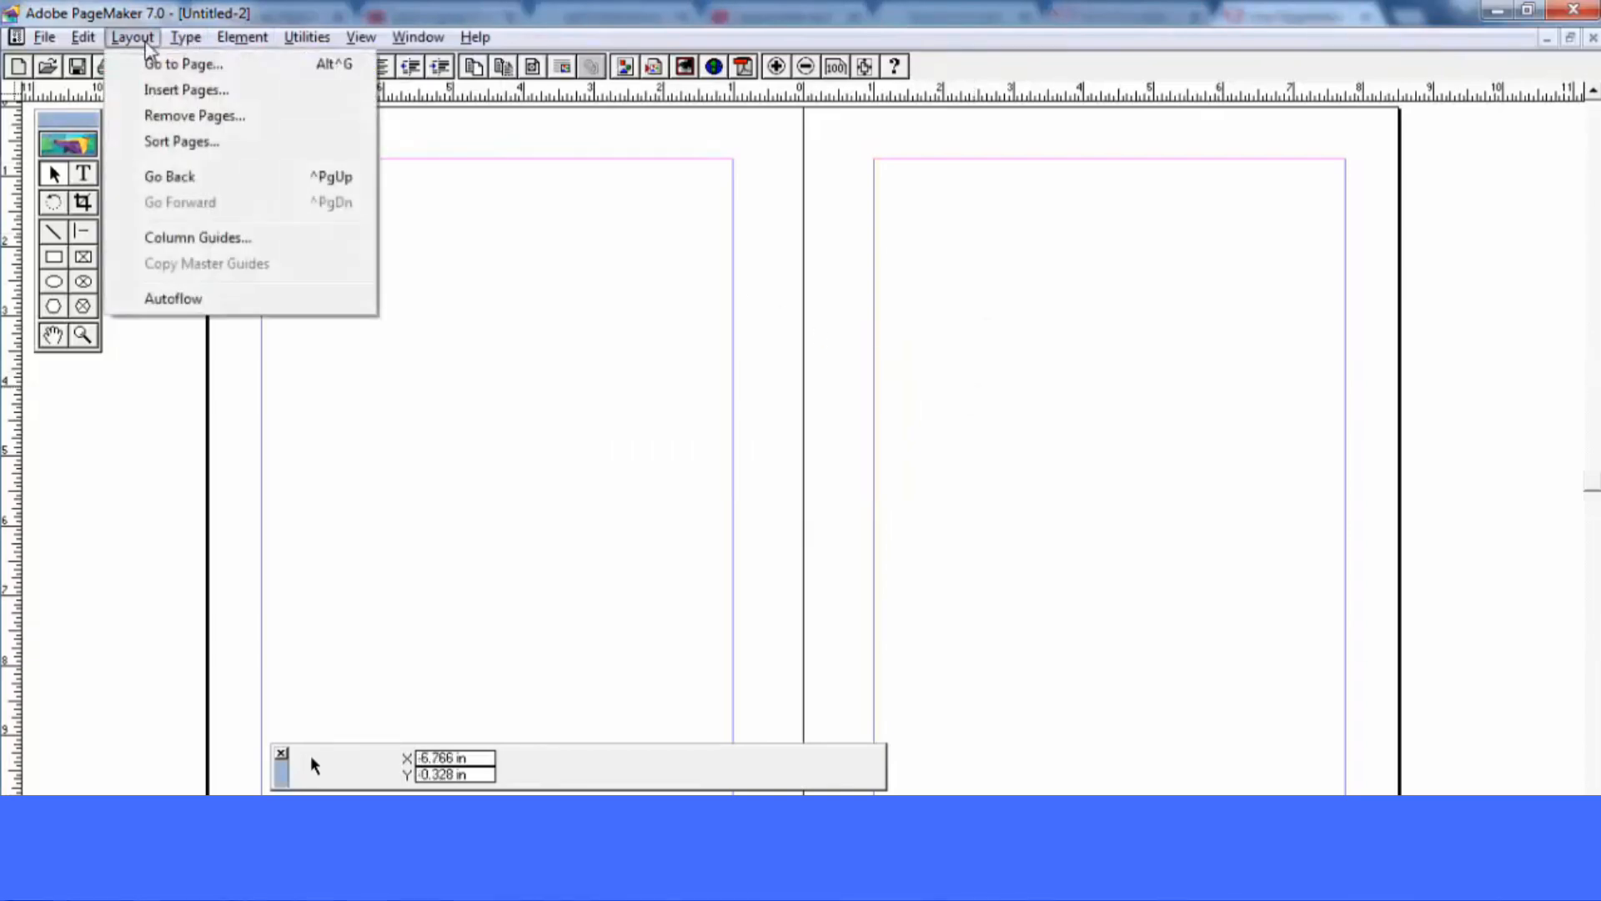
click(319, 124)
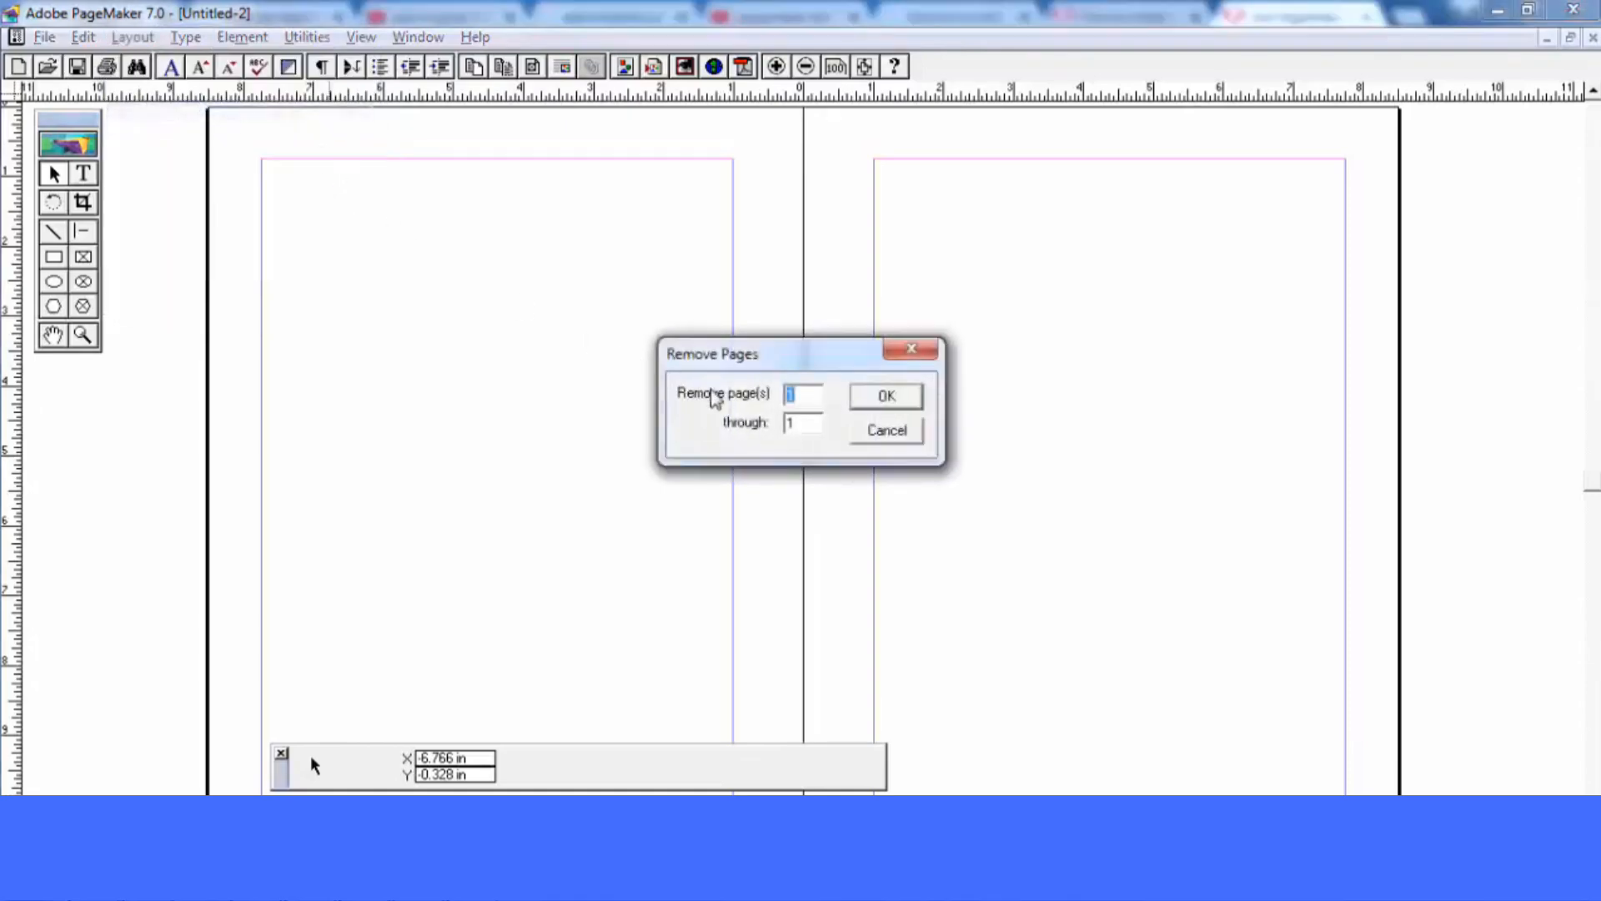
text(8)
double_click(792, 424)
text(11)
click(903, 404)
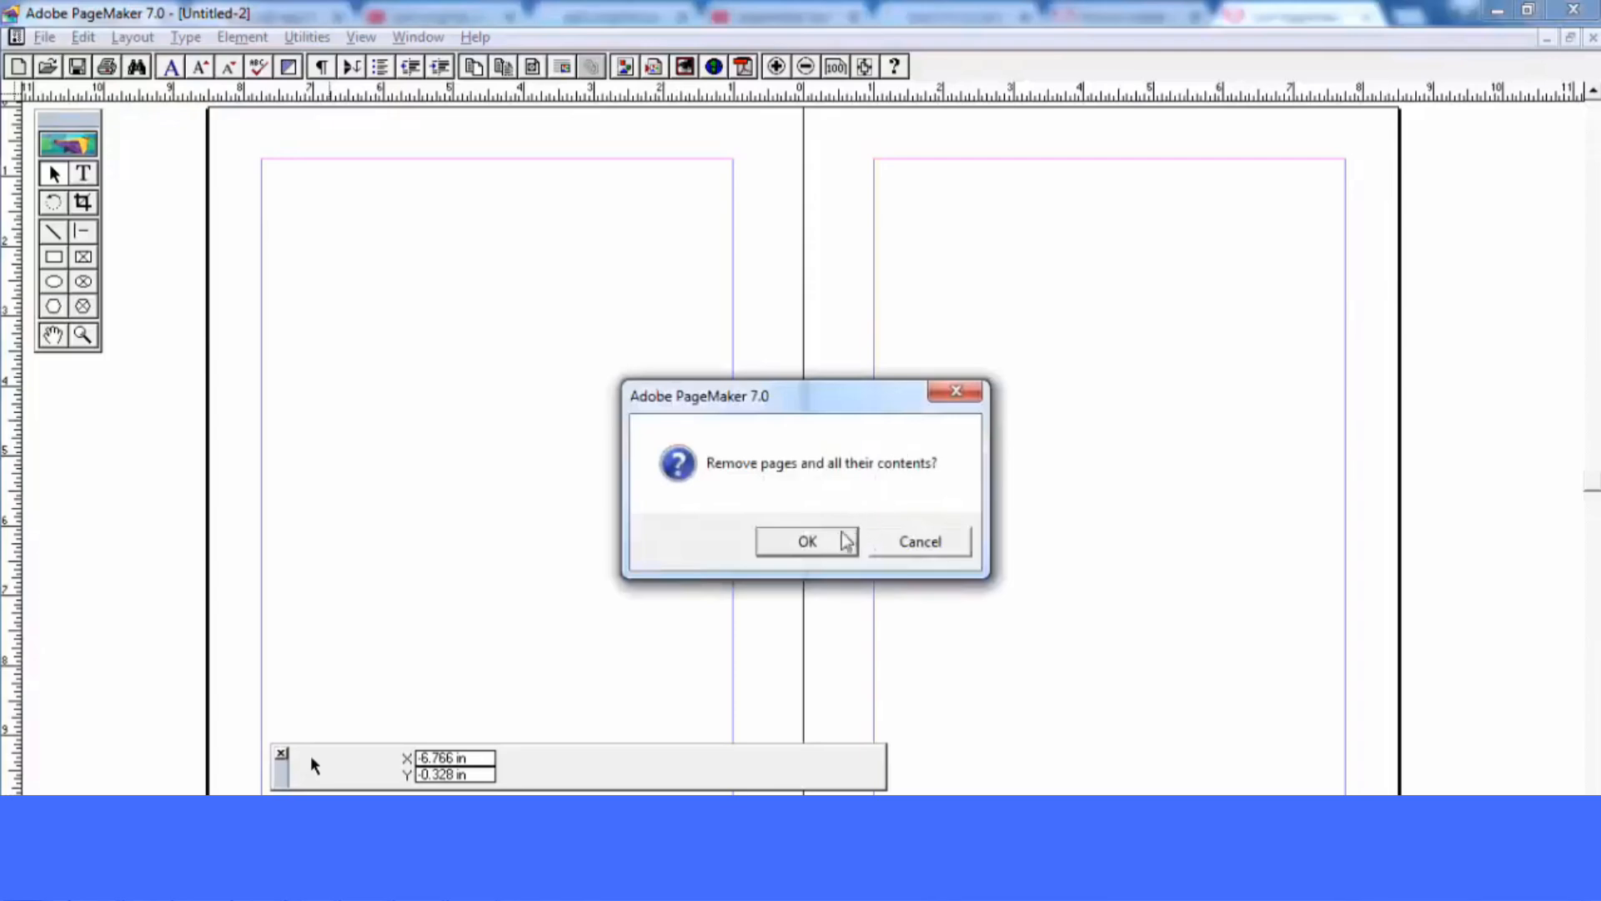
click(840, 546)
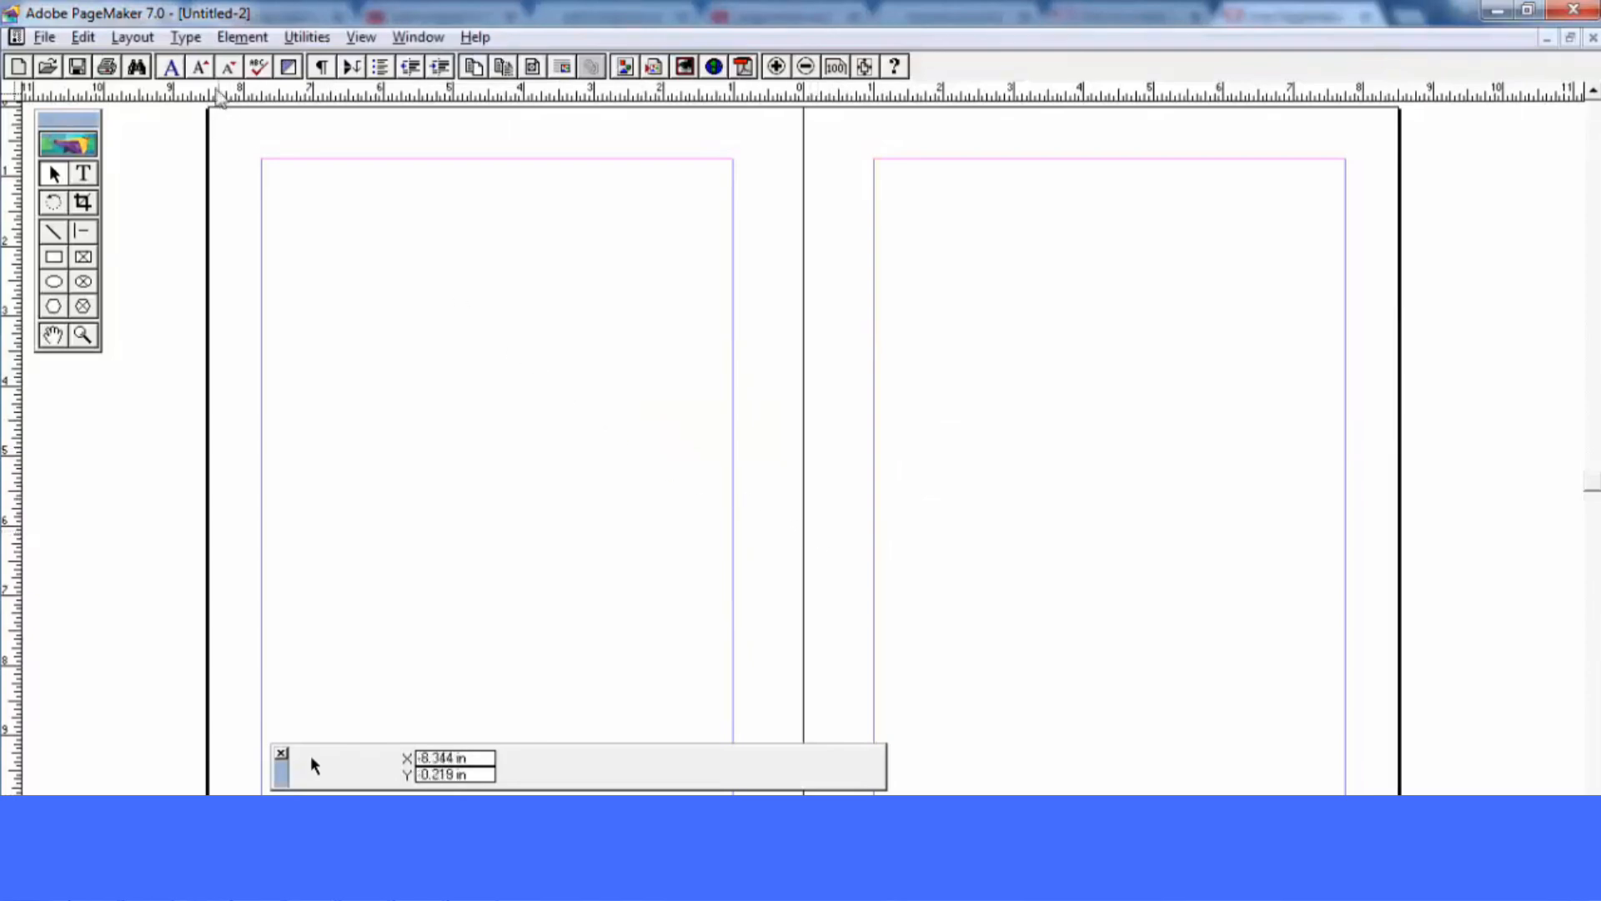
Open Sort Pages, select the page 4–5 spread and the page 2–3 spread in turn, and accept the page order
click(133, 37)
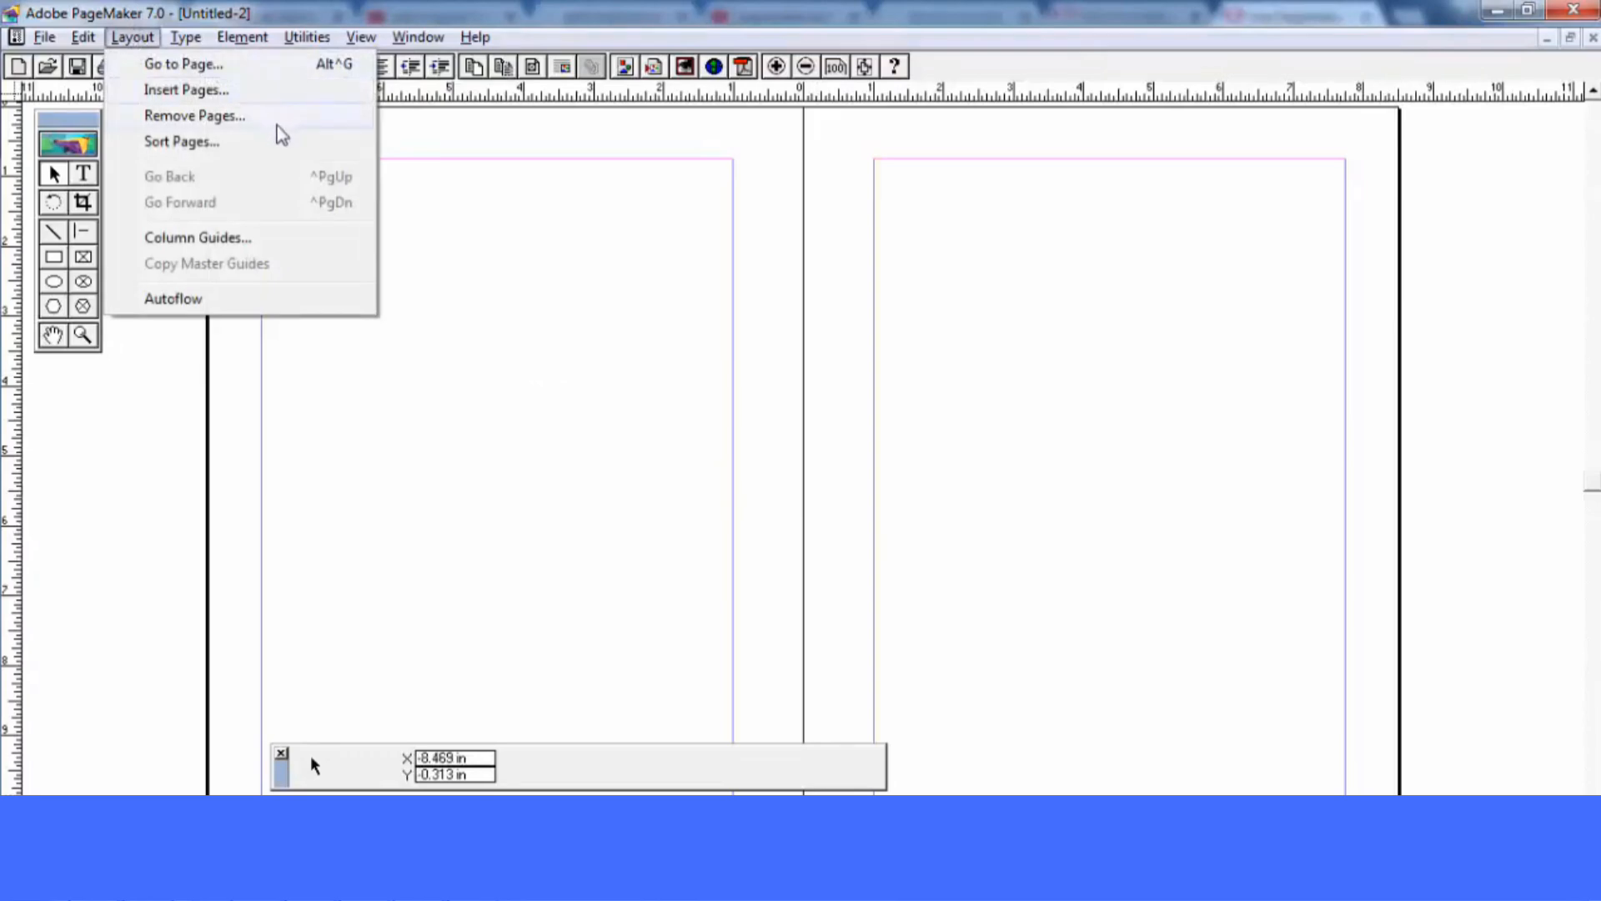
click(279, 152)
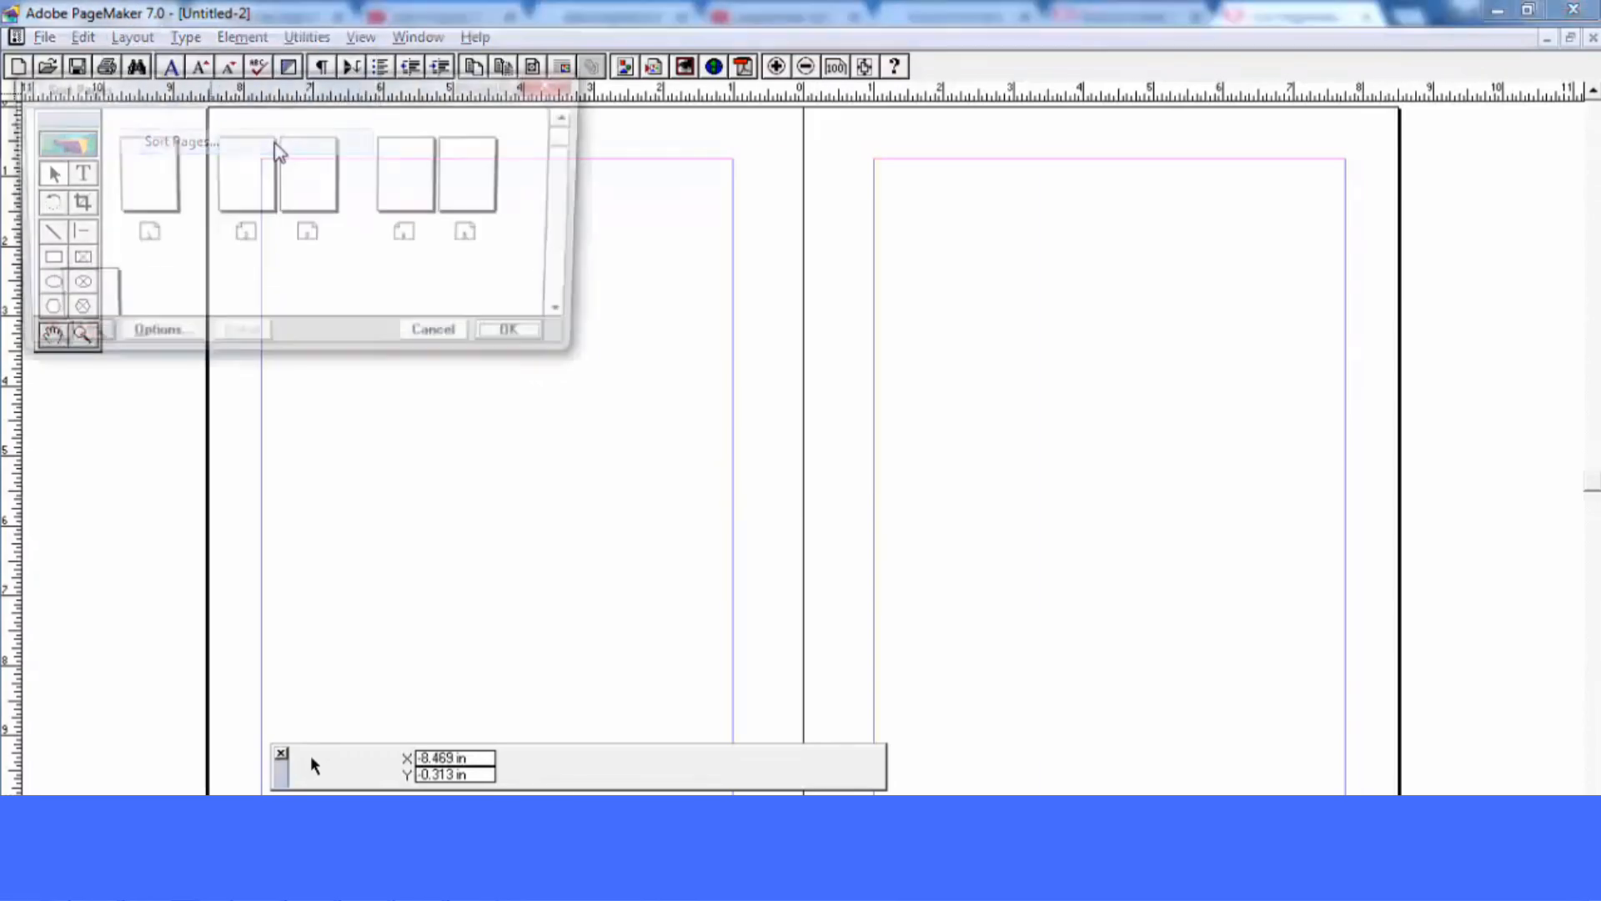
click(573, 318)
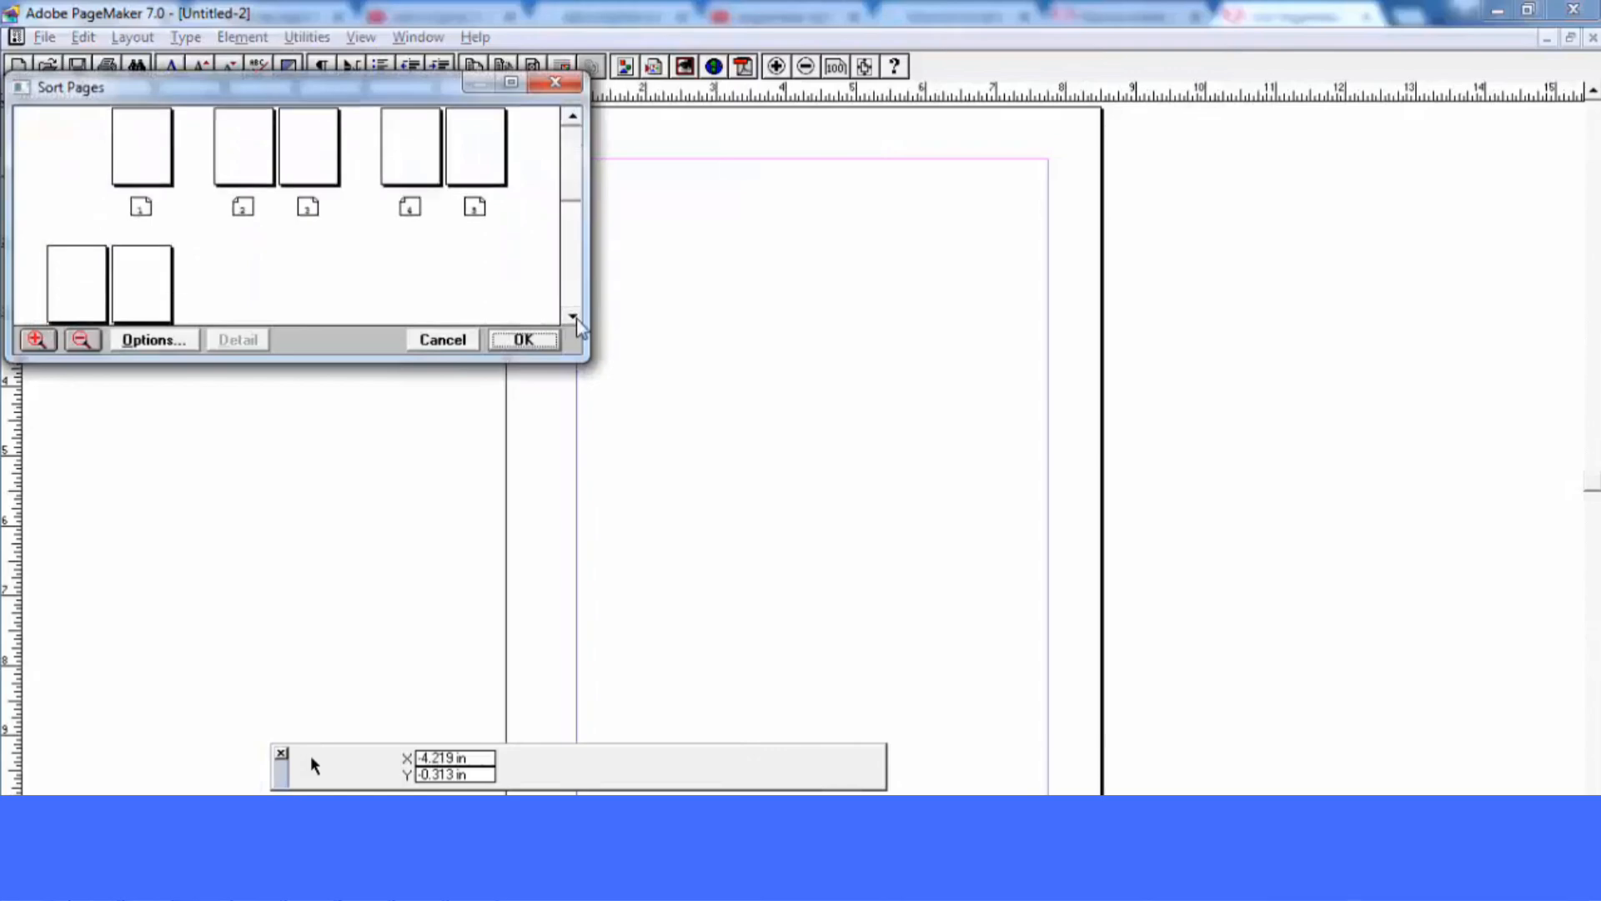
click(405, 155)
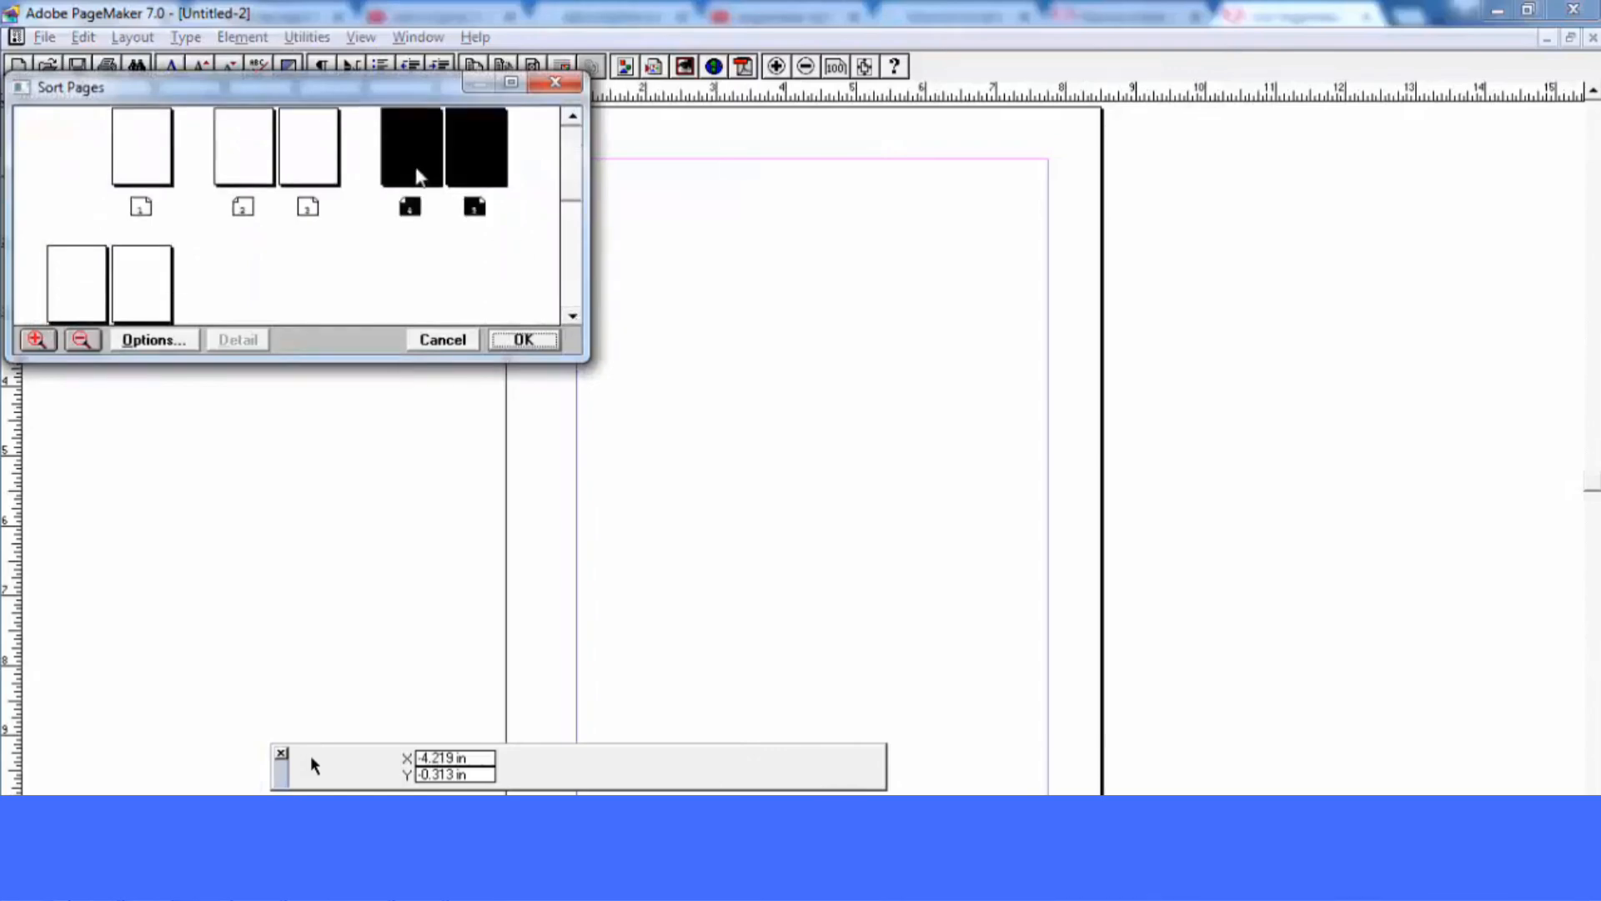
click(279, 171)
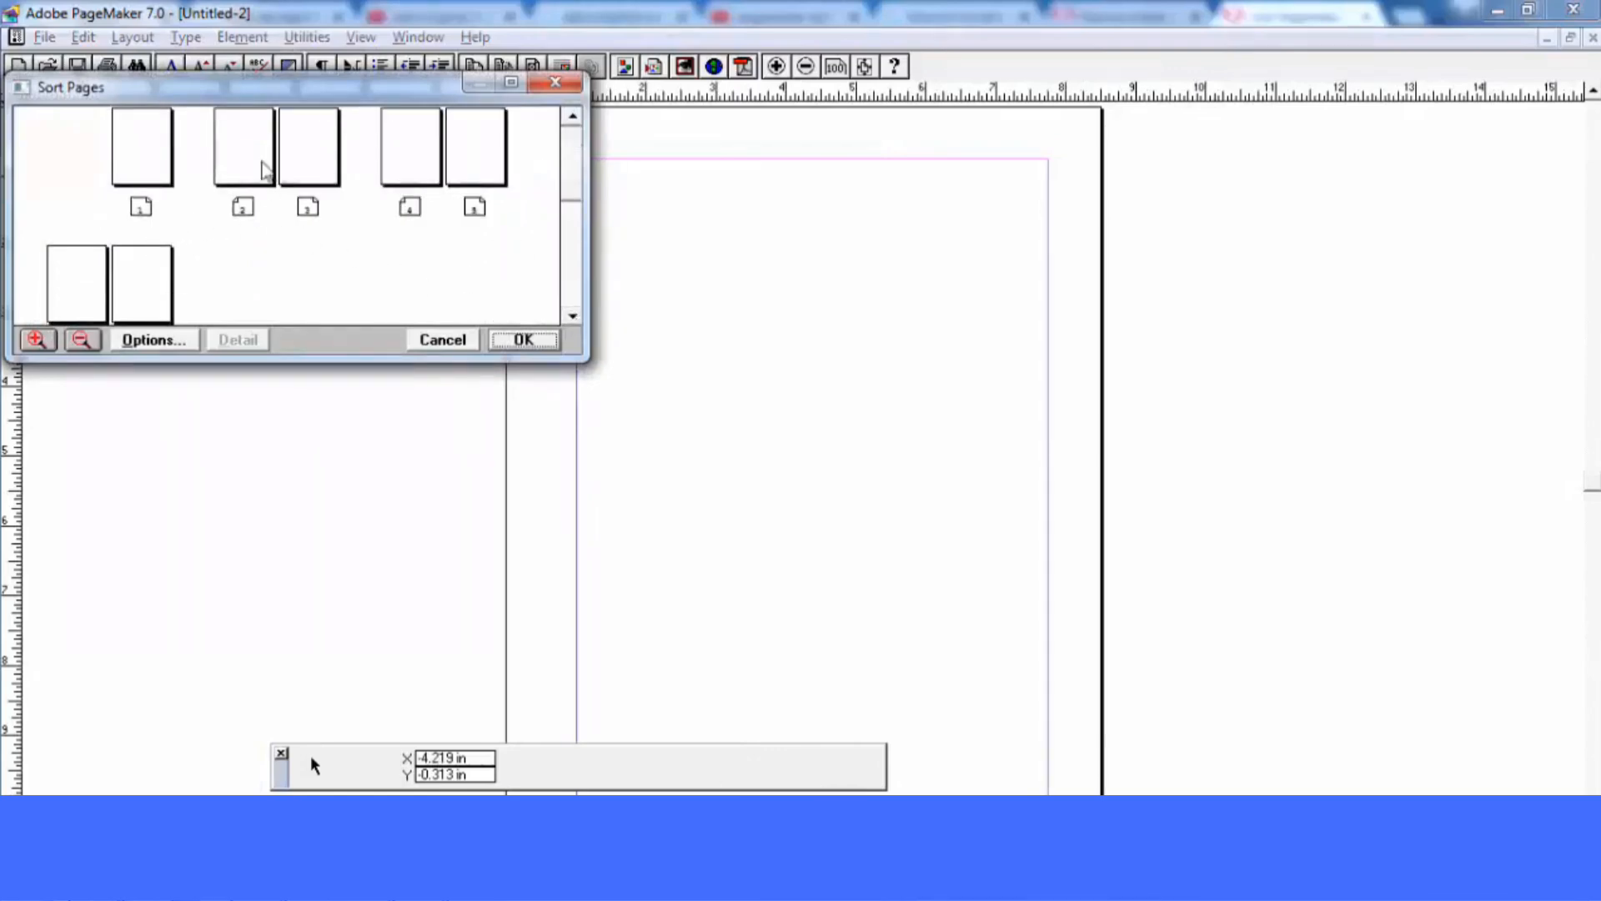
click(249, 174)
click(530, 343)
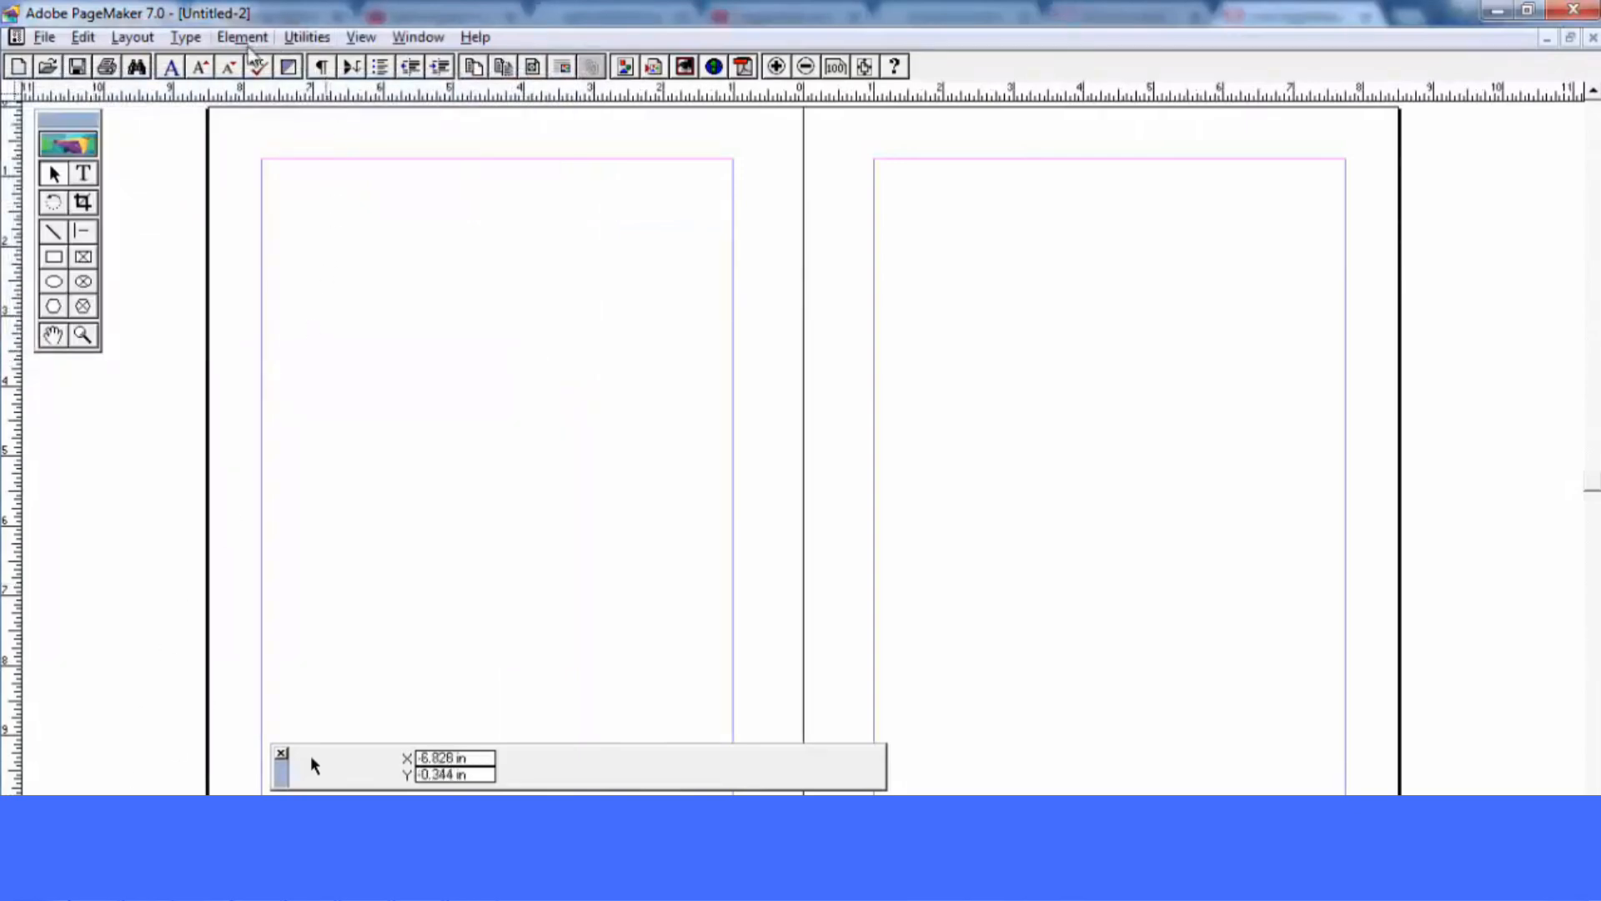
Reopen Sort Pages, resize and reposition its window, select the page 4–5 spread and close it without sorting
click(305, 38)
mouse_move(148, 41)
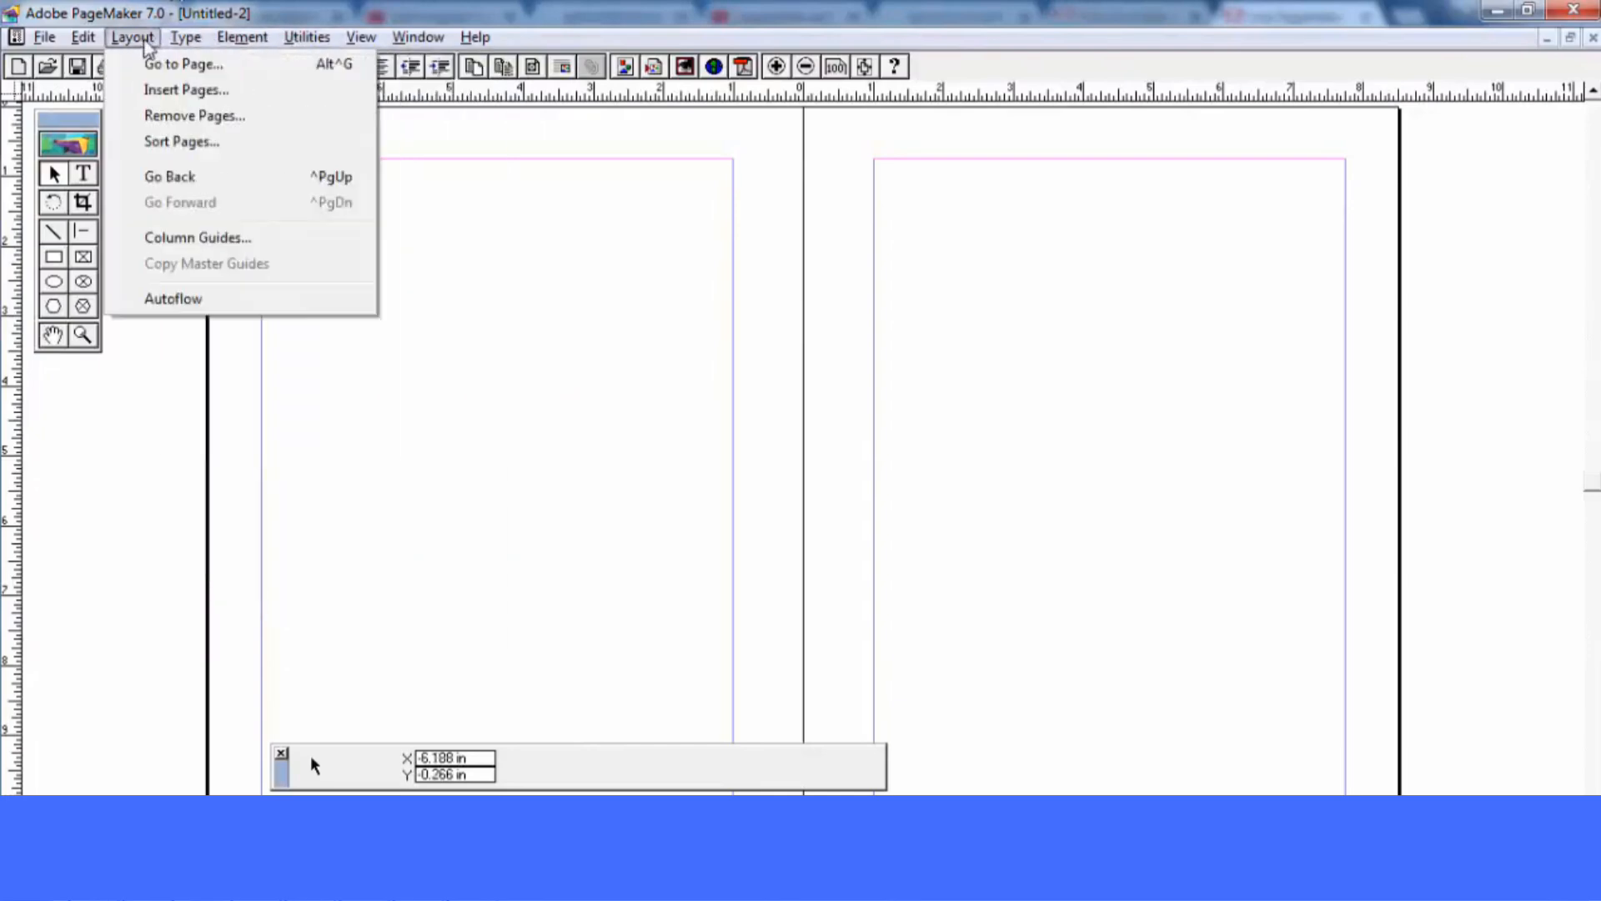
click(179, 141)
click(577, 323)
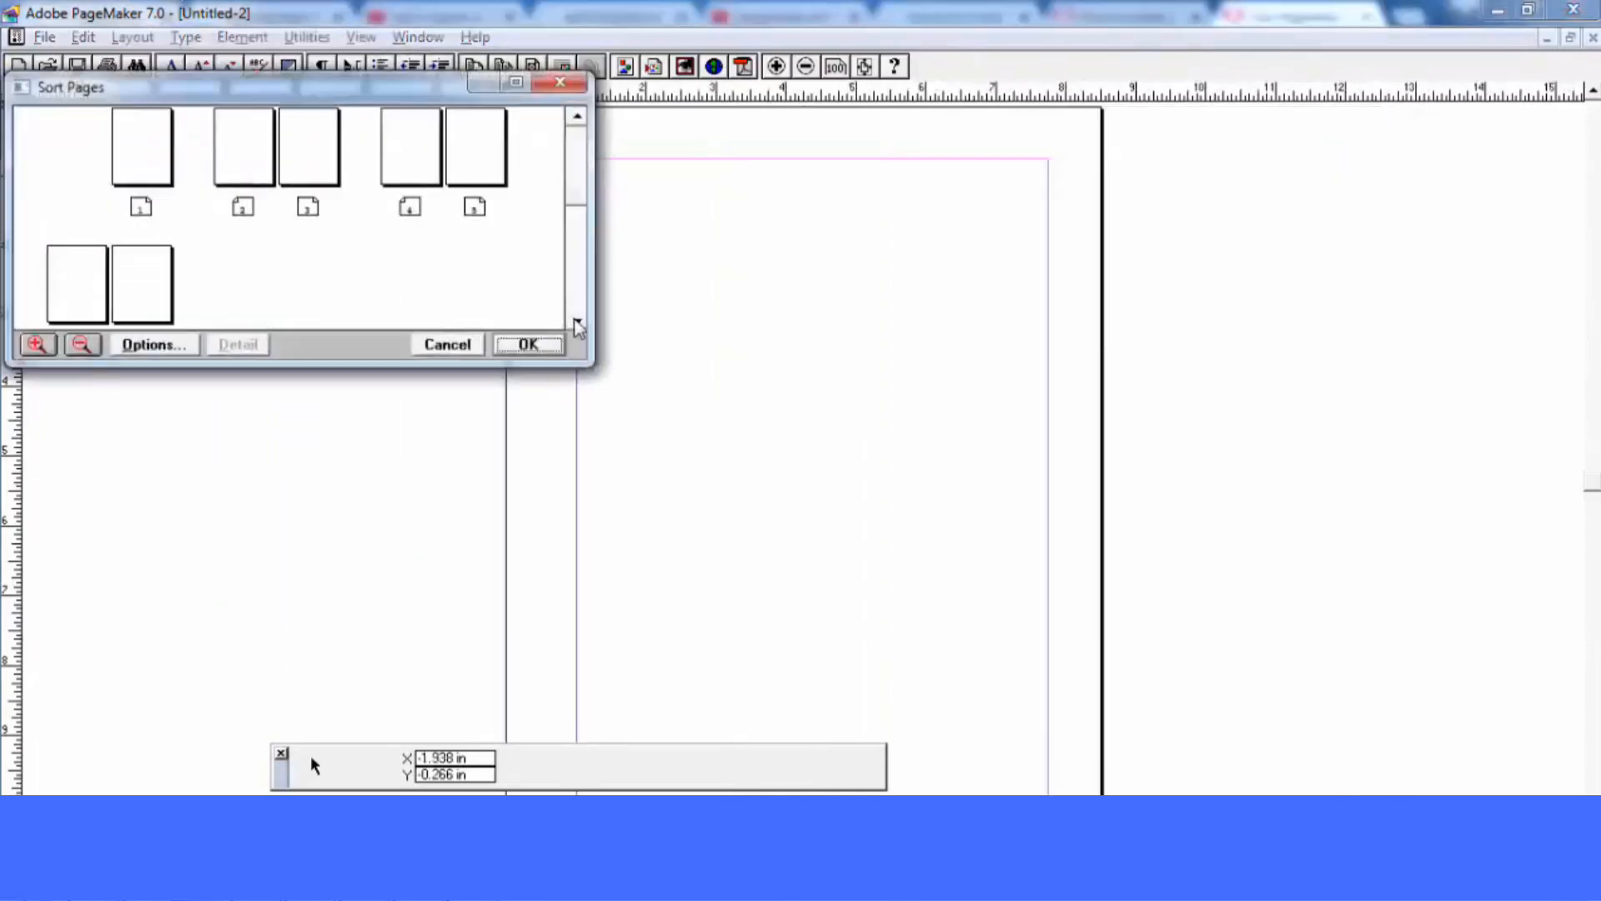
drag(590, 366, 1191, 650)
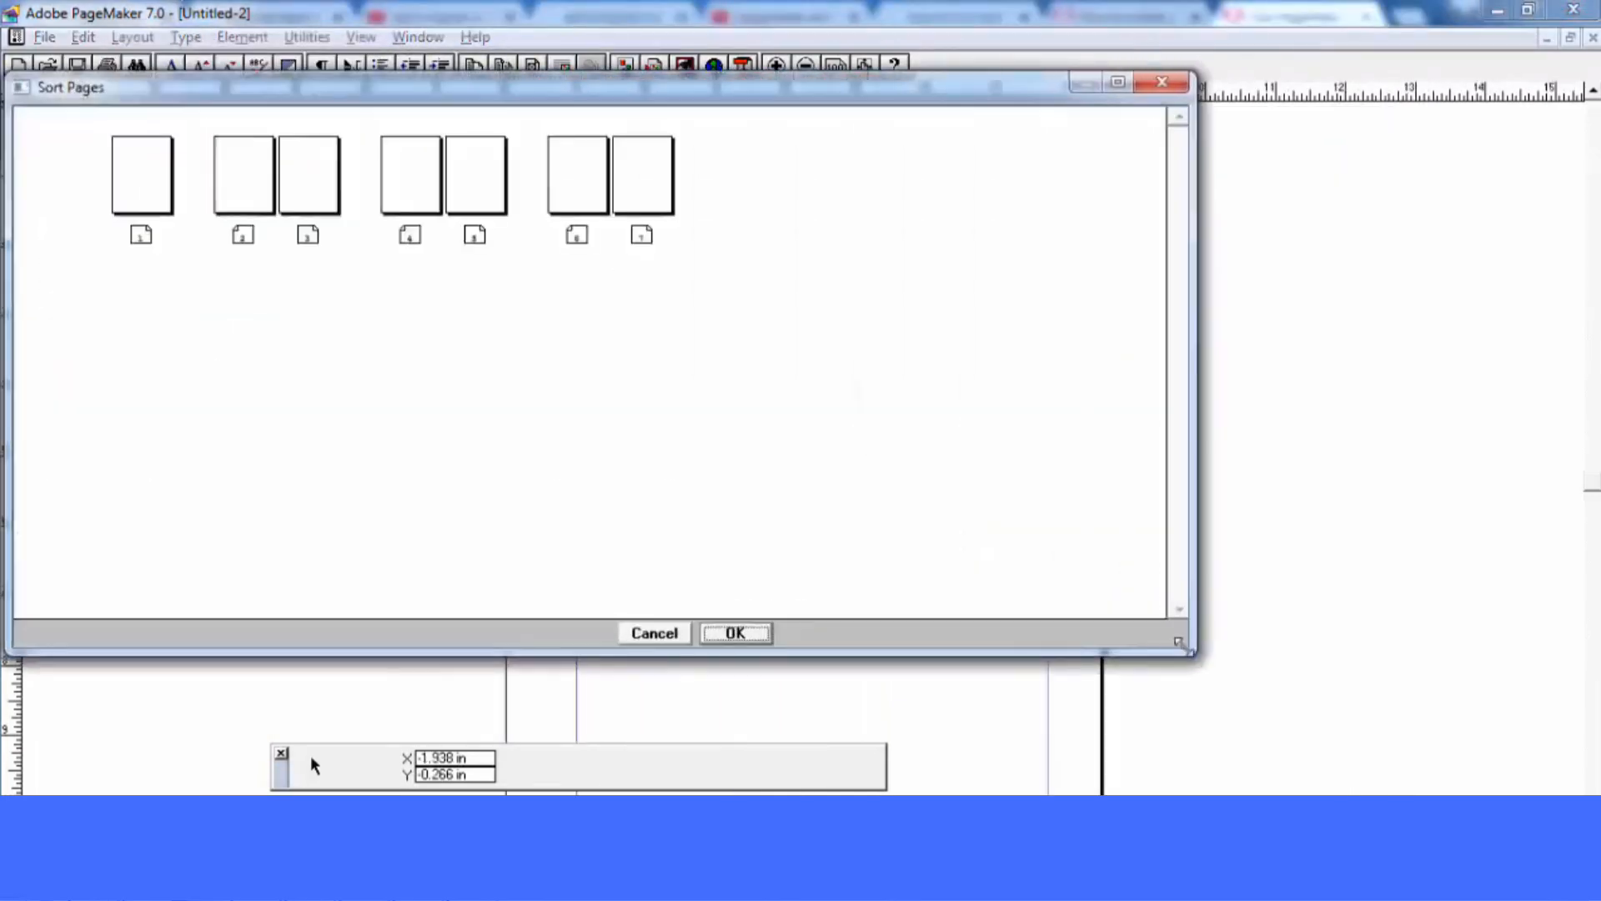
click(417, 197)
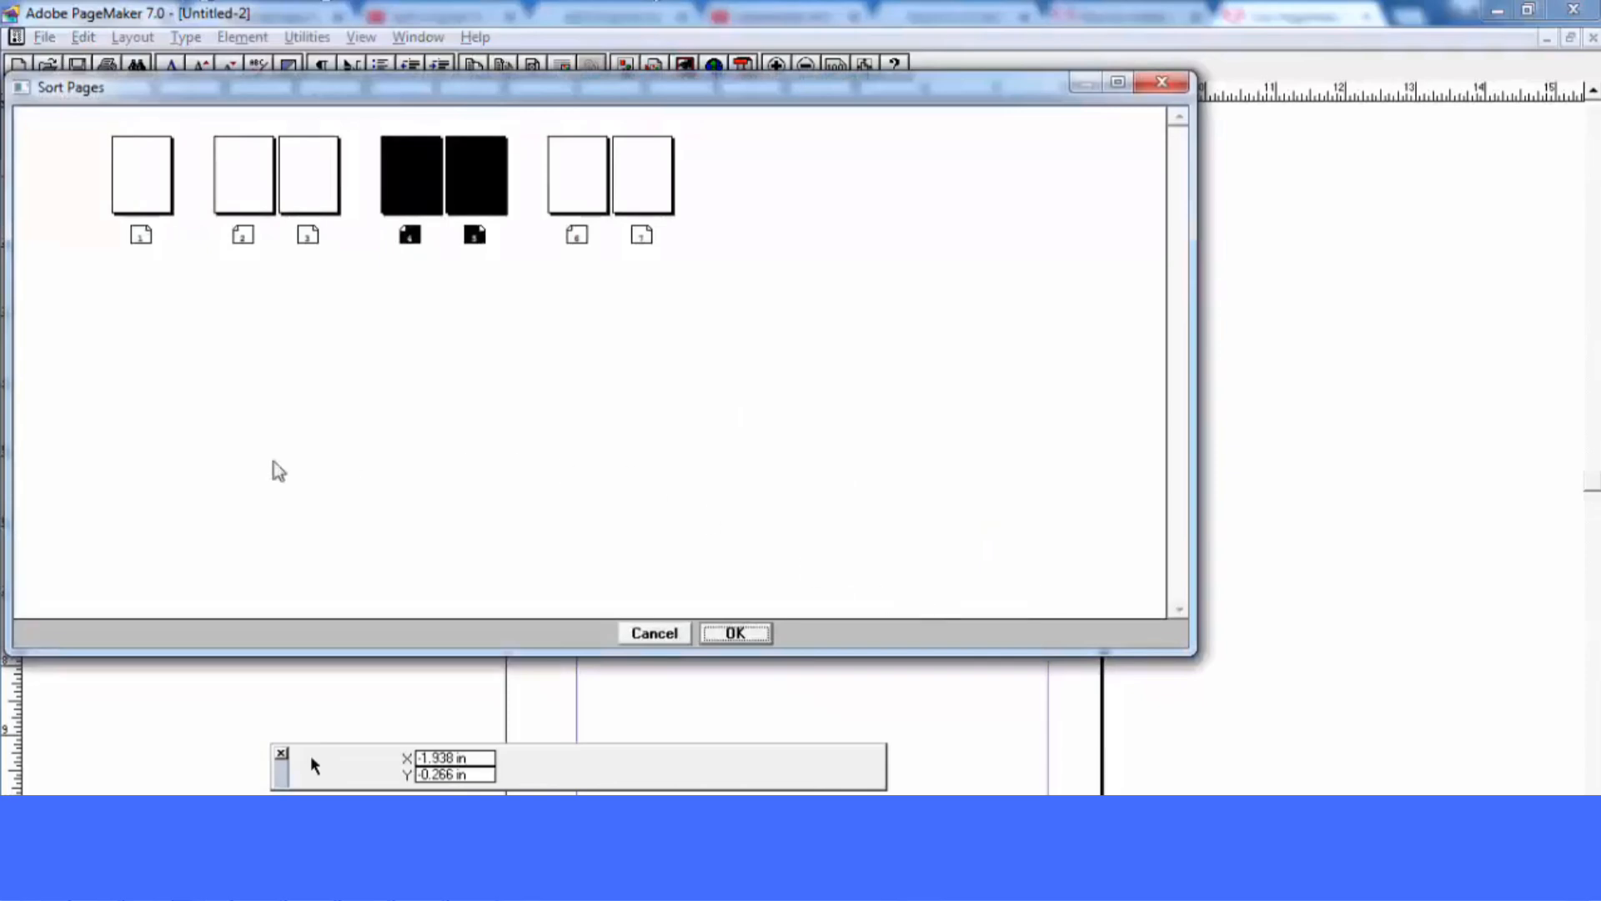
drag(360, 97, 598, 113)
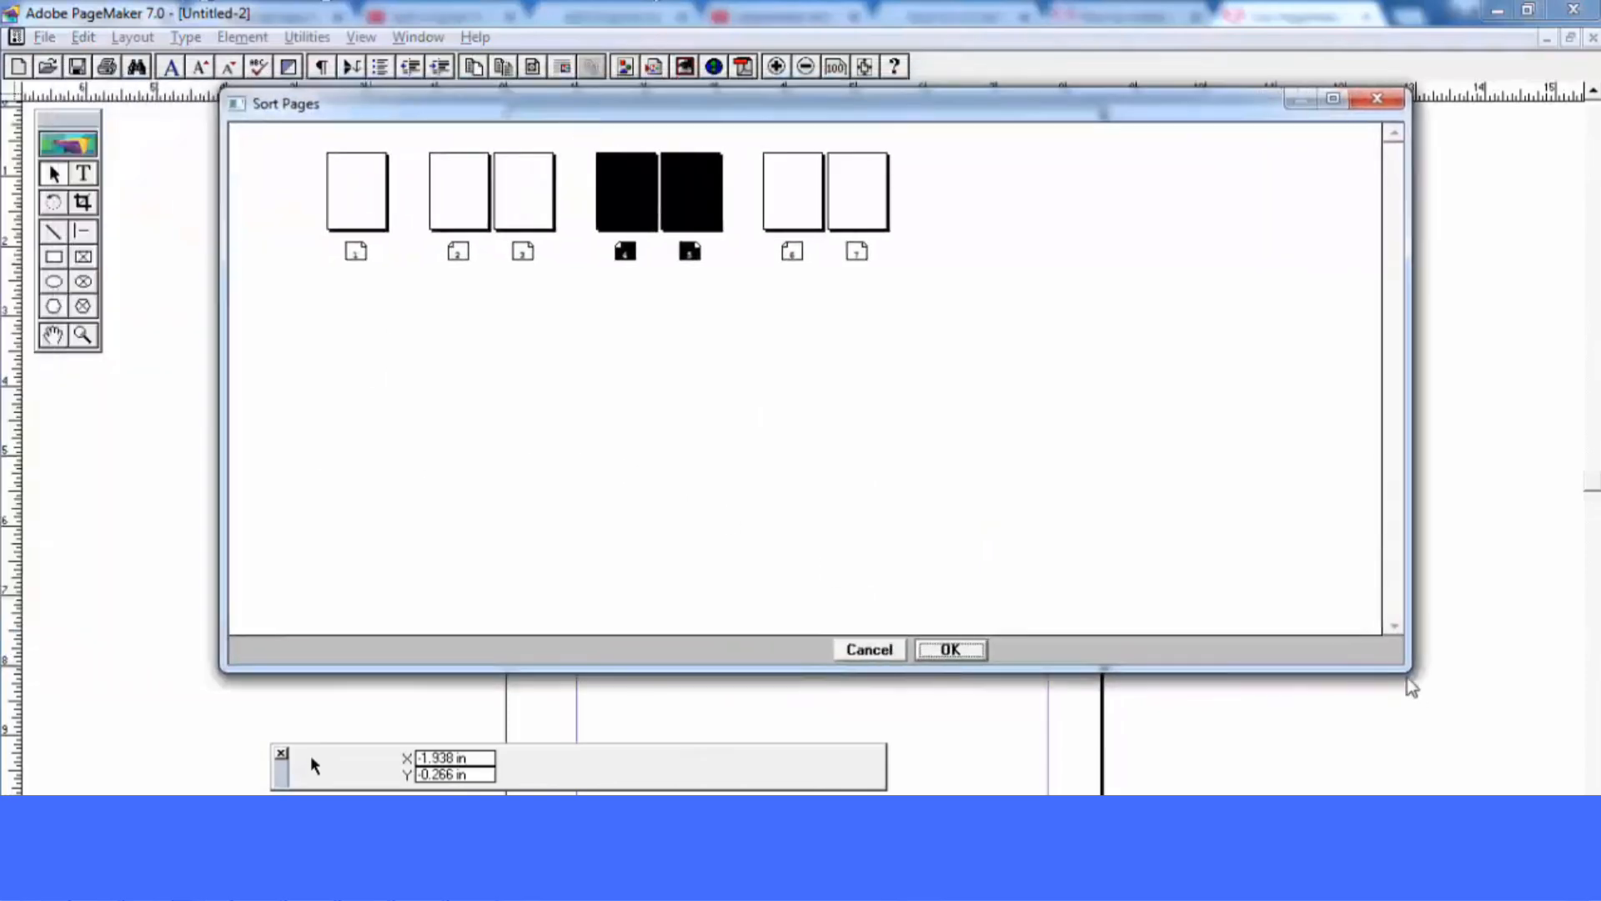
drag(1411, 685, 697, 499)
click(680, 101)
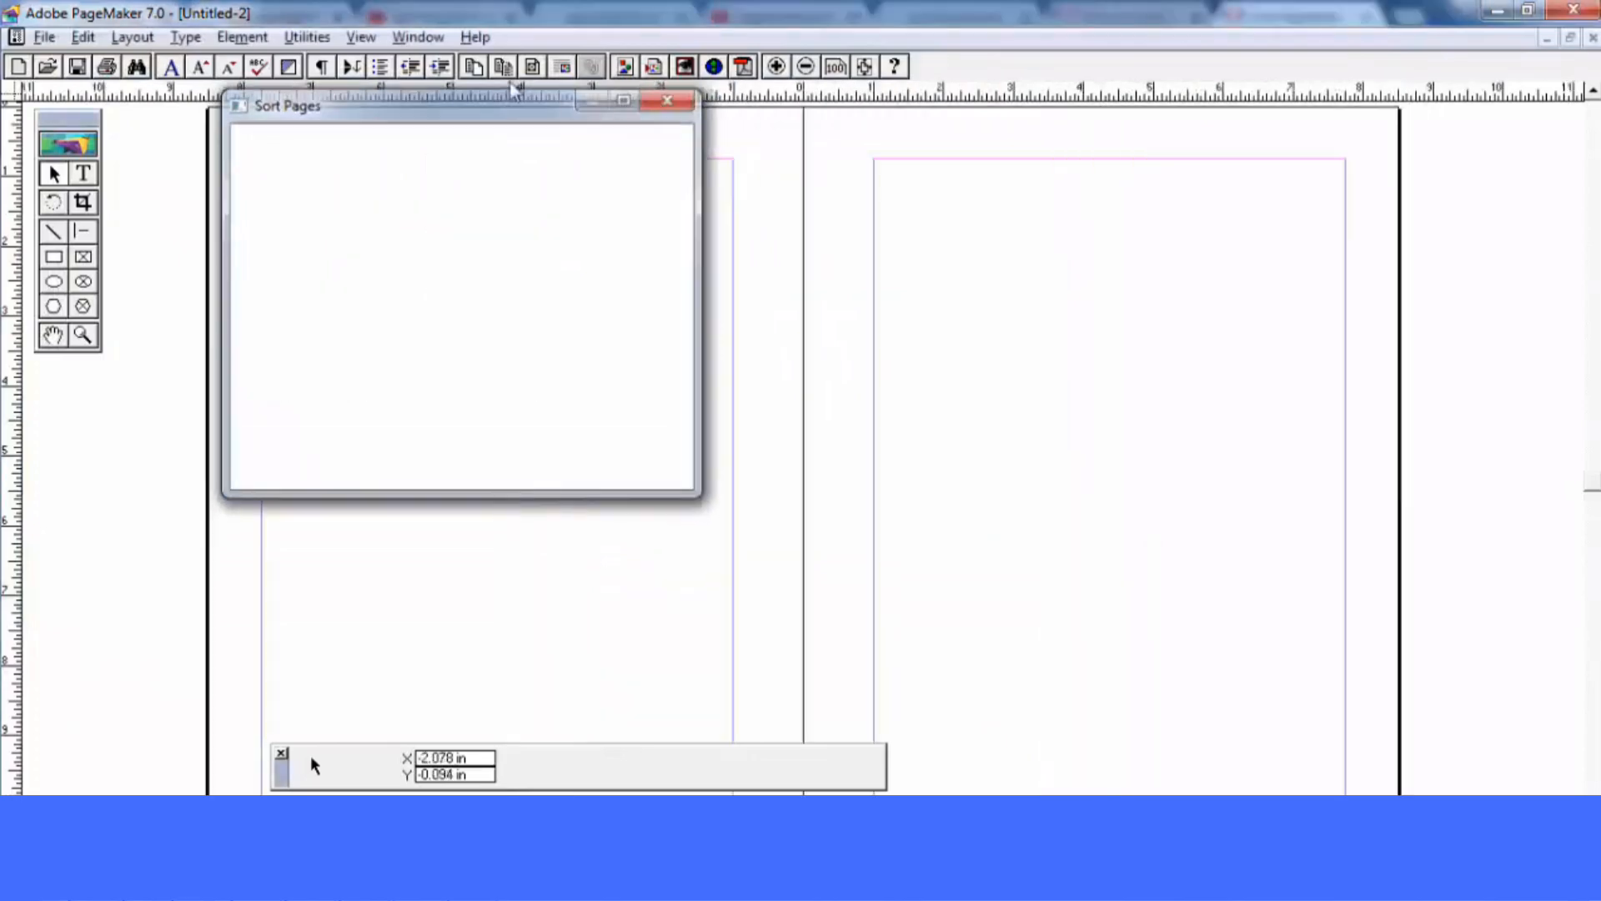
Reopen Sort Pages and try to move the page 6–7 spread to the position of the page 4–5 spread
click(185, 38)
mouse_move(133, 37)
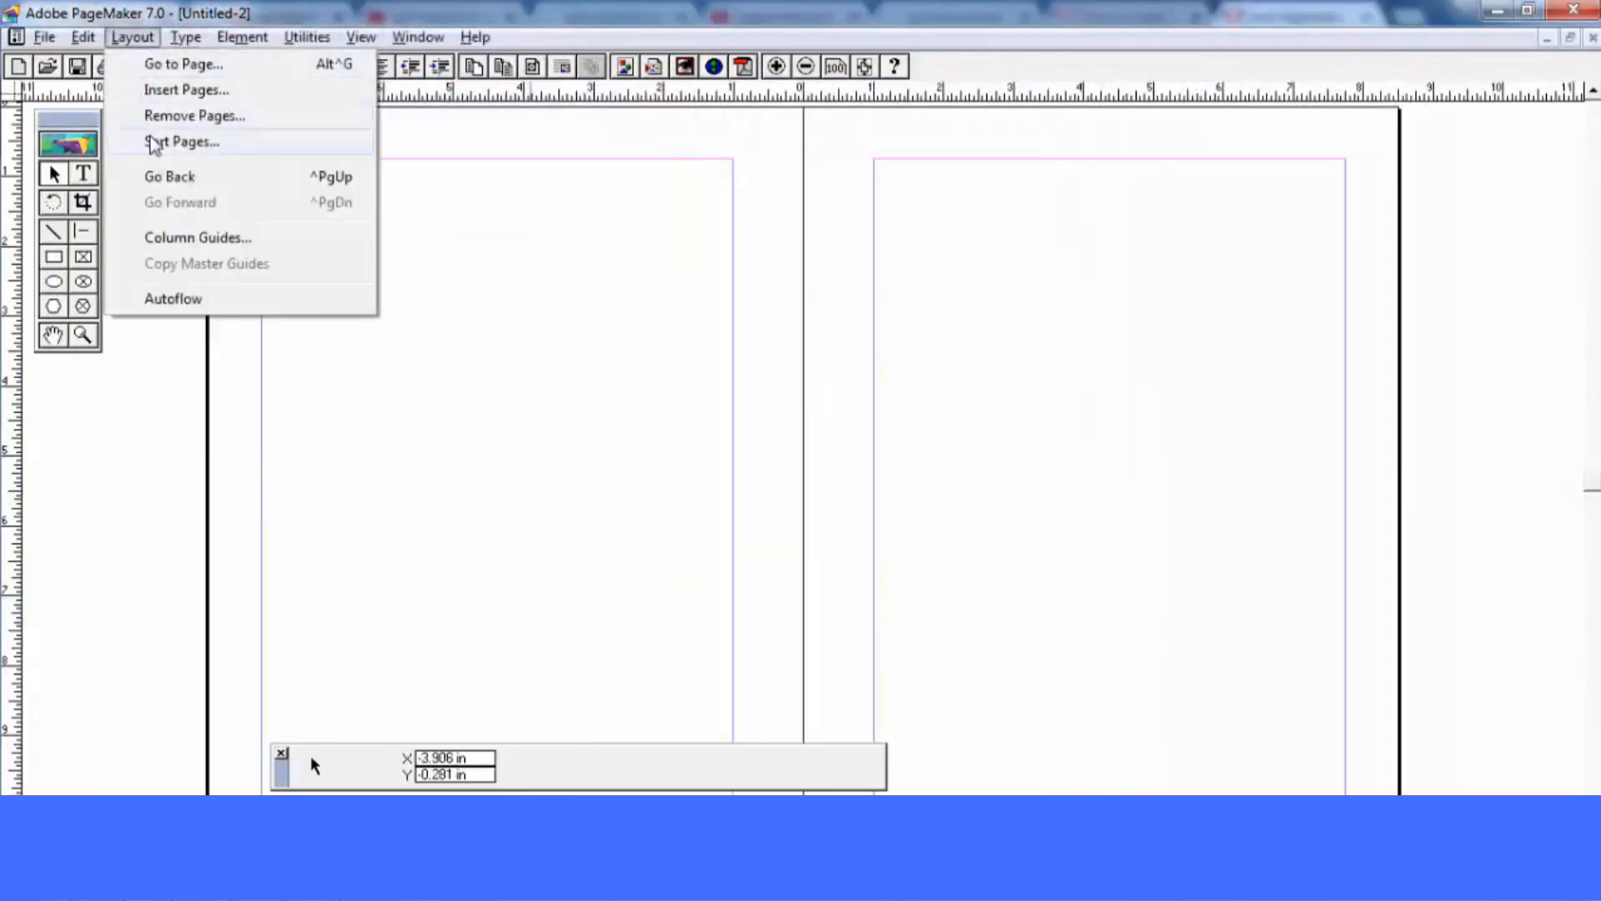
click(154, 144)
click(534, 336)
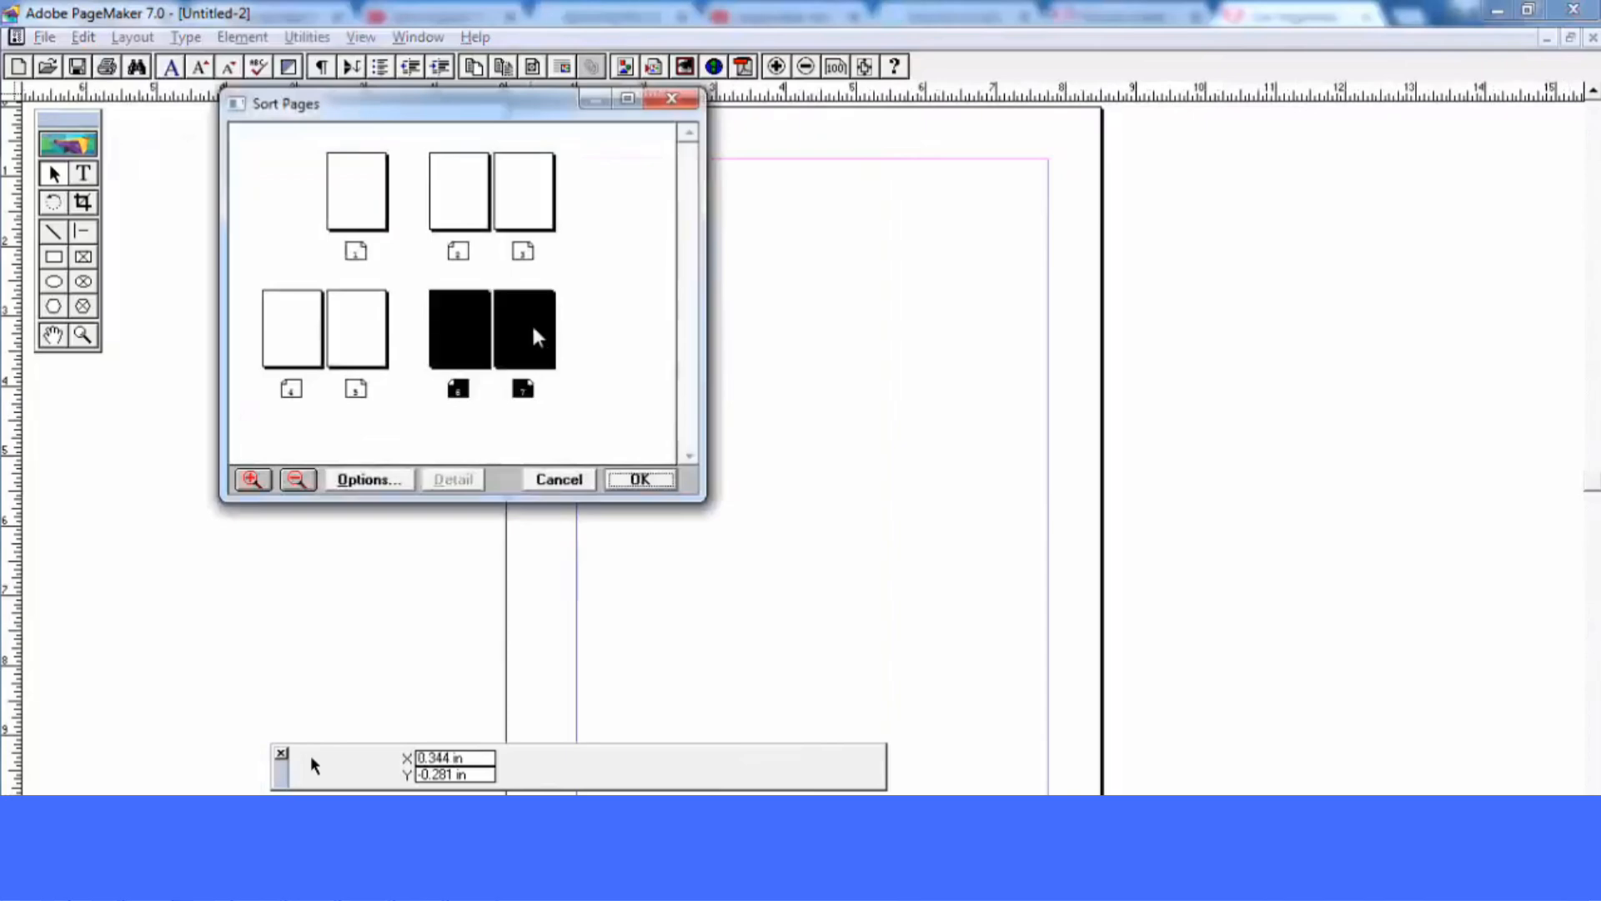
drag(533, 336, 341, 358)
Enlarge the page thumbnails in Sort Pages and examine the spreads from page 1 down to pages 6–7 and back up
click(253, 481)
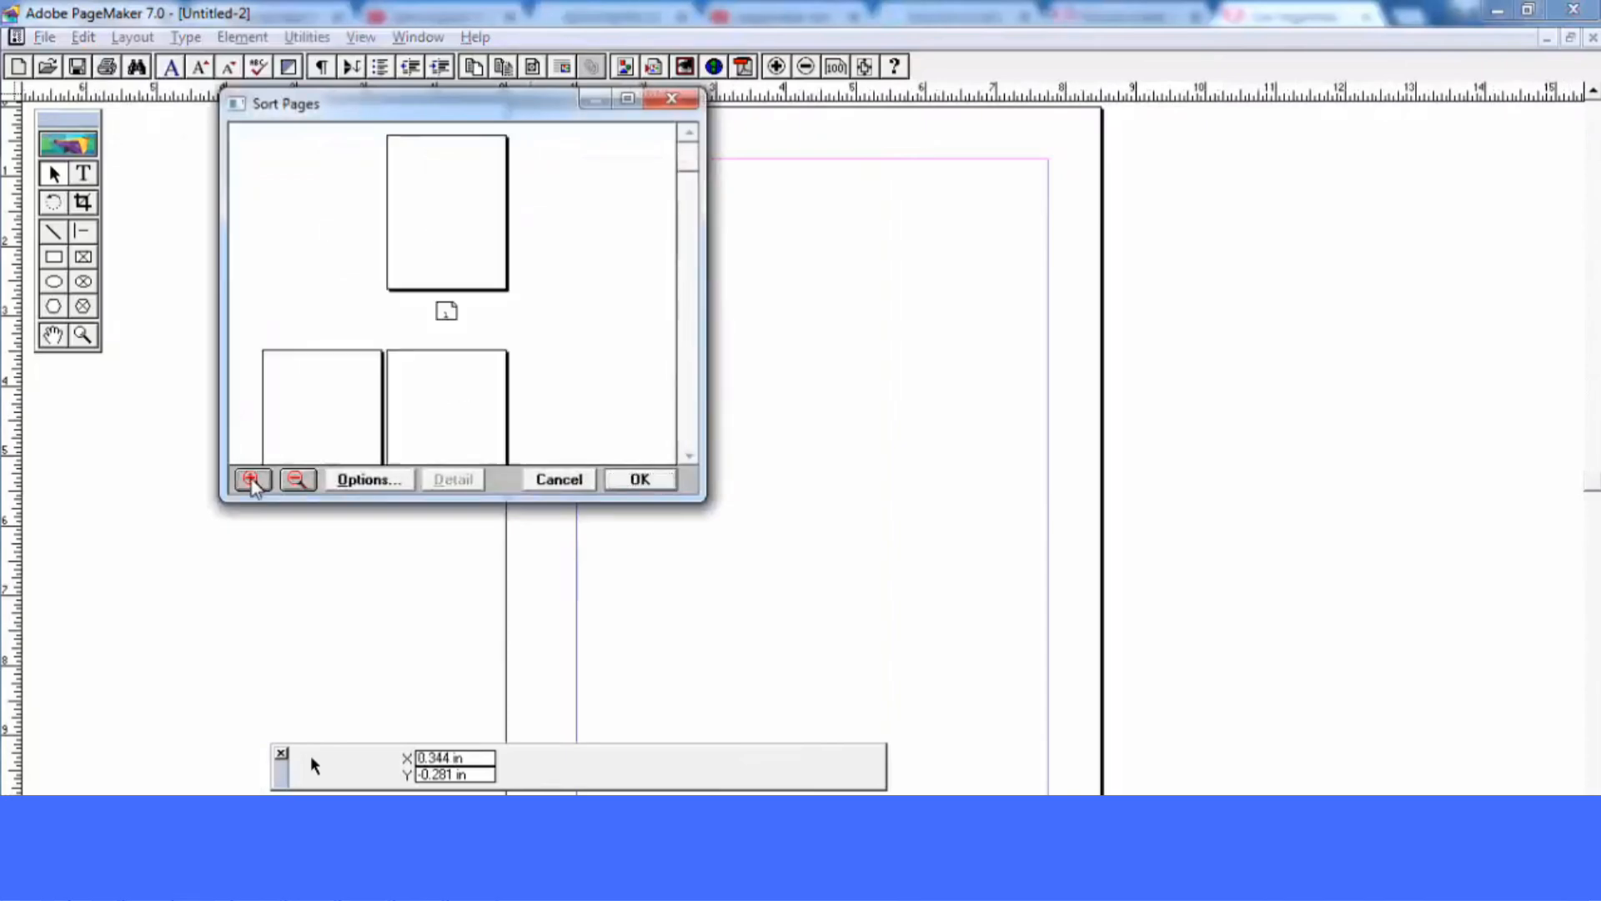
click(253, 480)
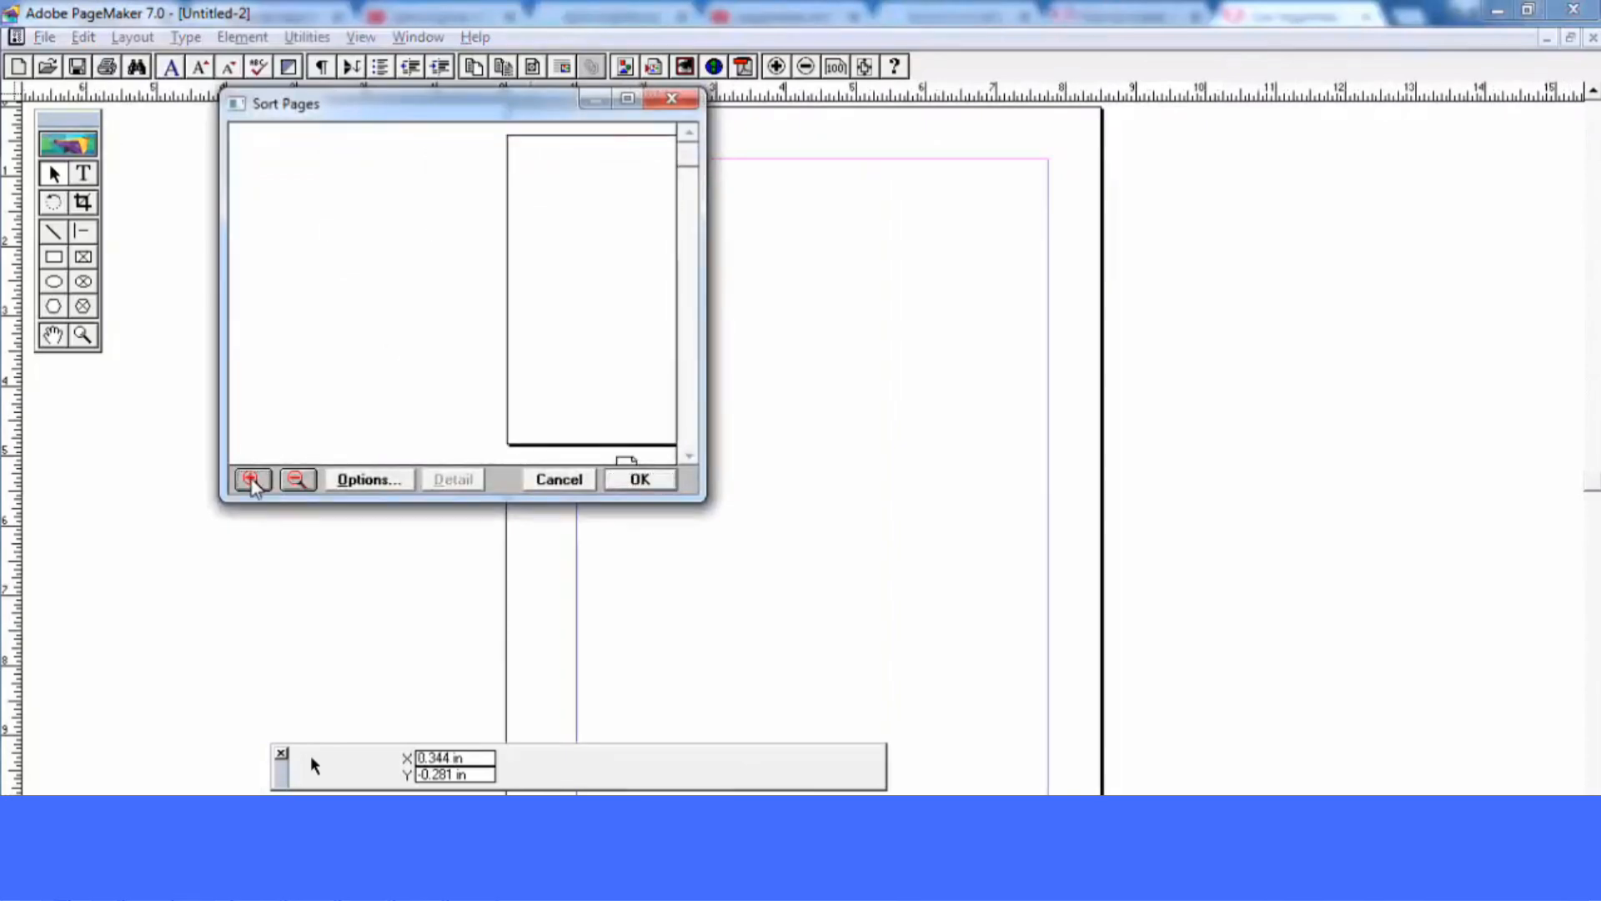
click(689, 457)
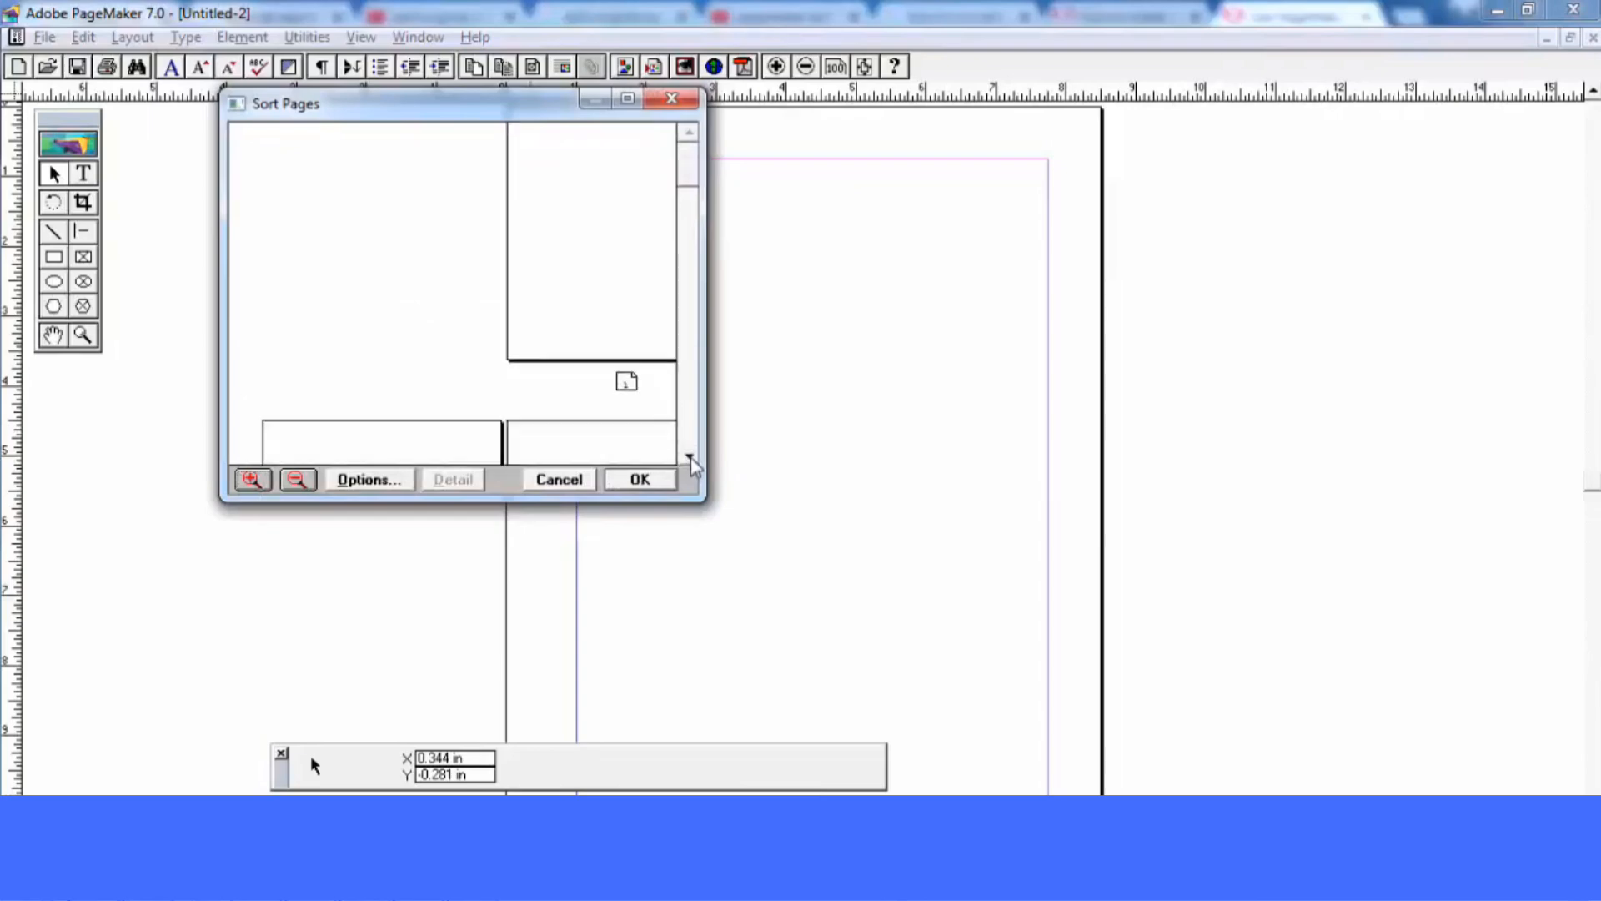
click(690, 458)
click(691, 458)
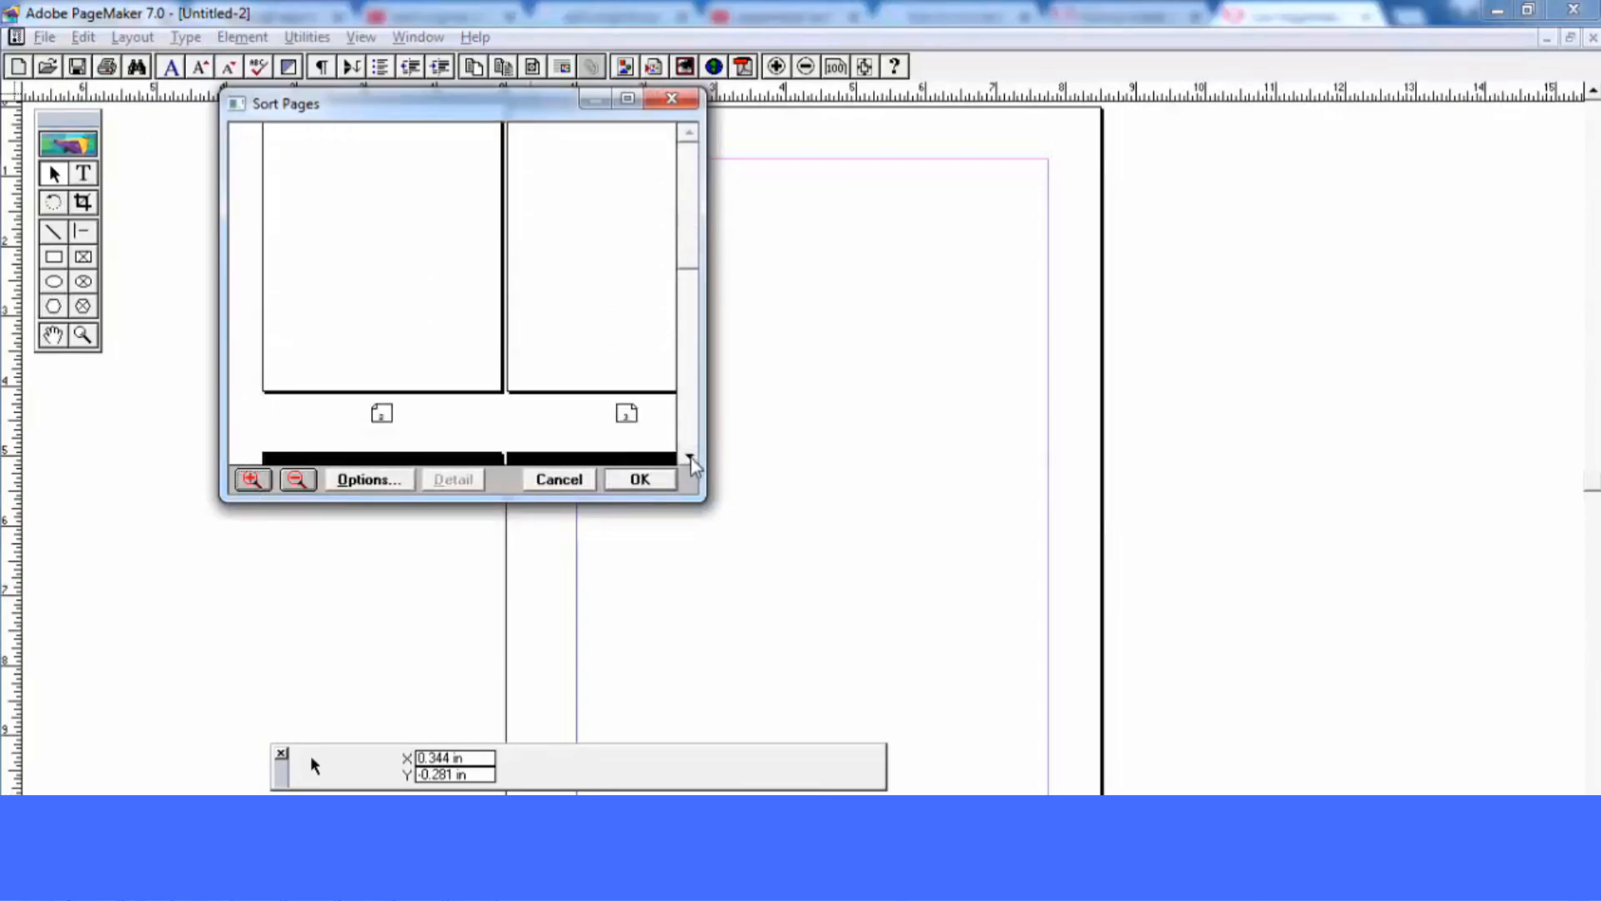
click(691, 458)
click(691, 458)
click(690, 458)
click(690, 457)
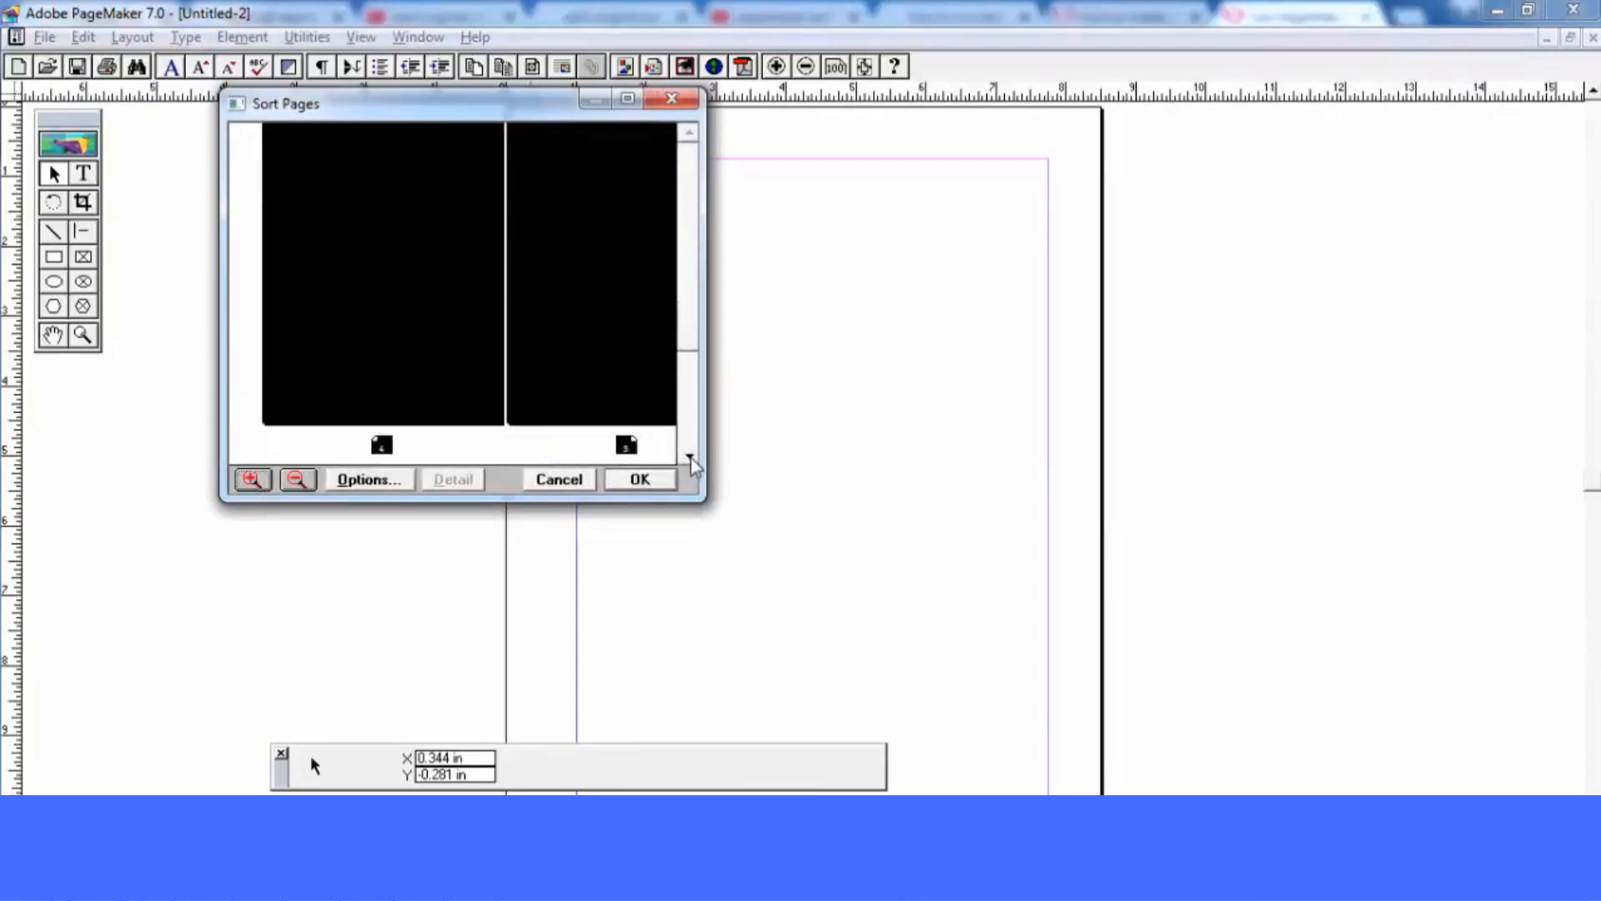
click(690, 458)
click(691, 458)
click(690, 458)
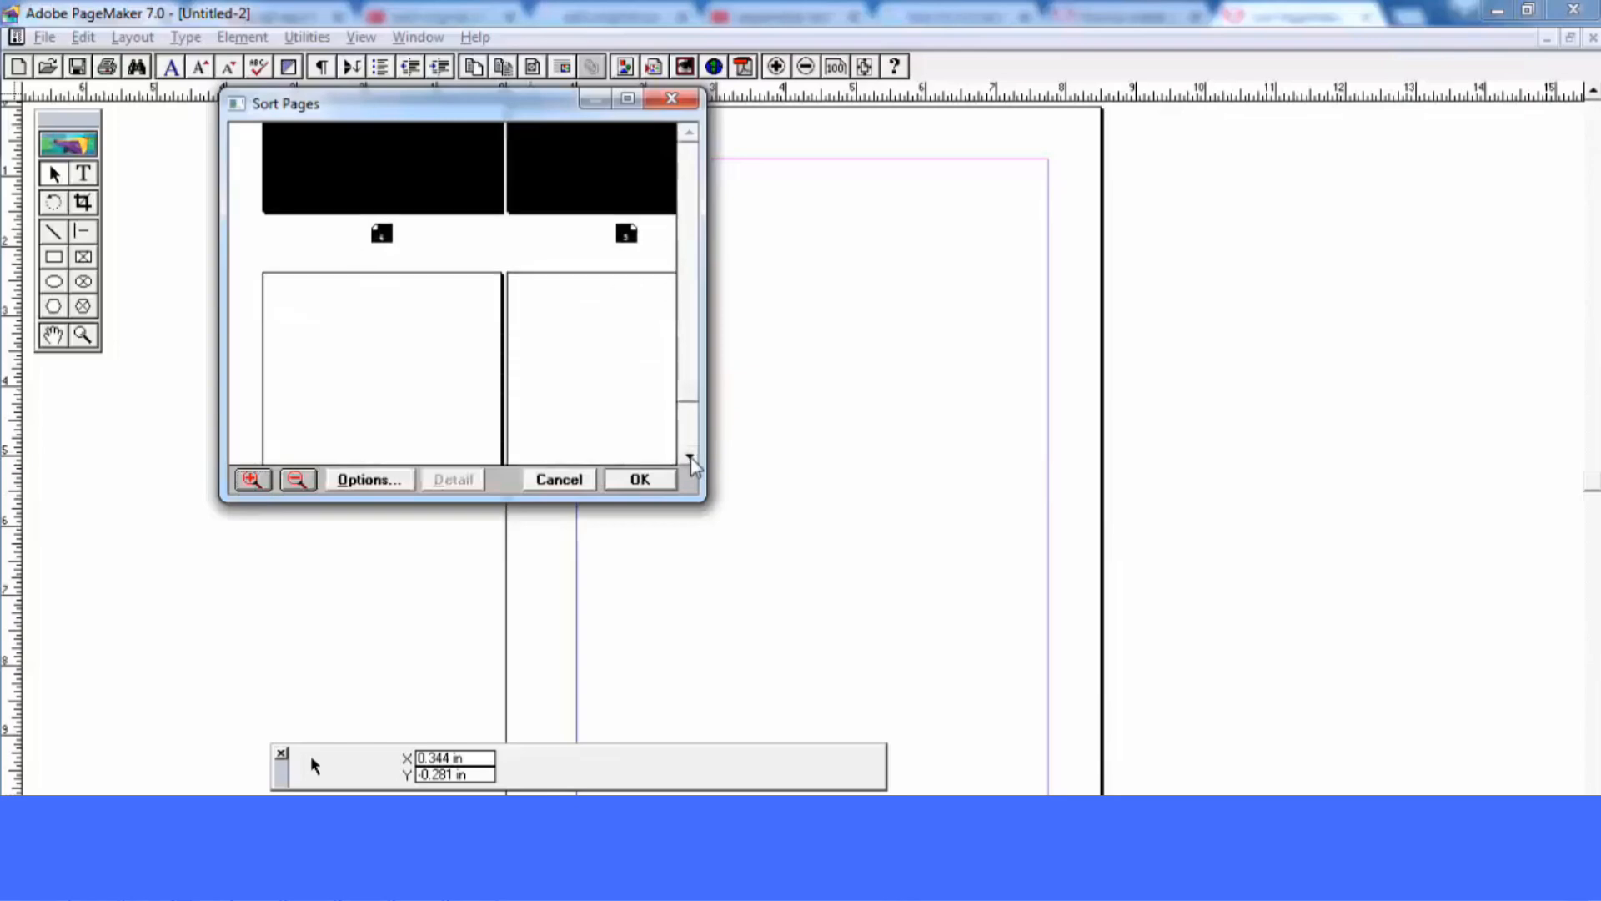
click(691, 131)
click(691, 132)
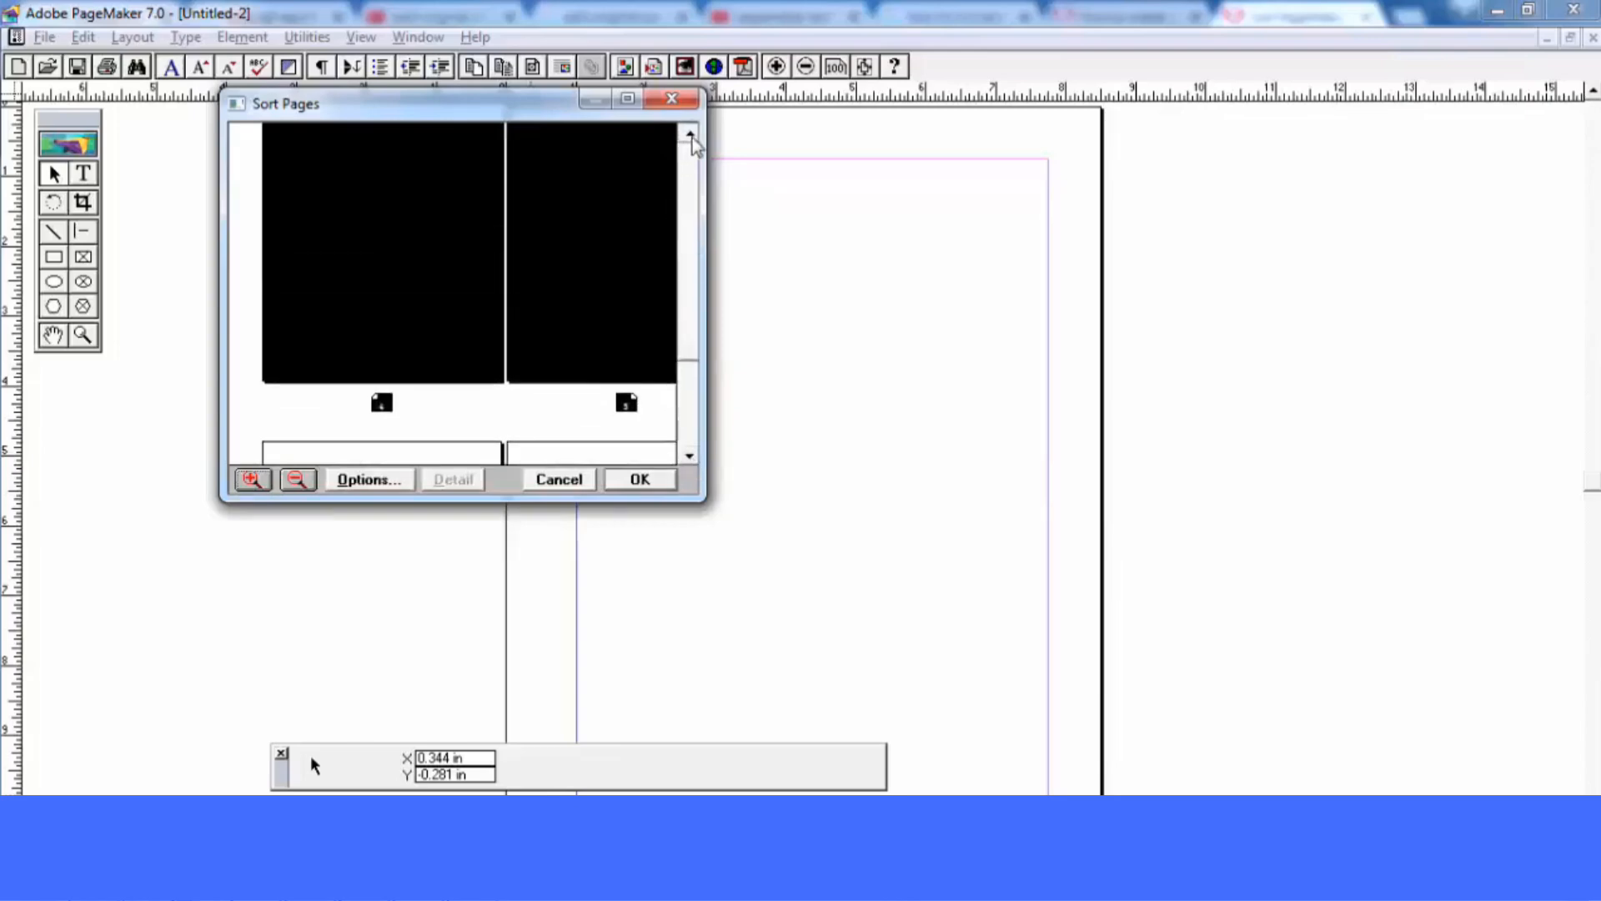
click(690, 131)
click(691, 132)
click(690, 132)
click(691, 132)
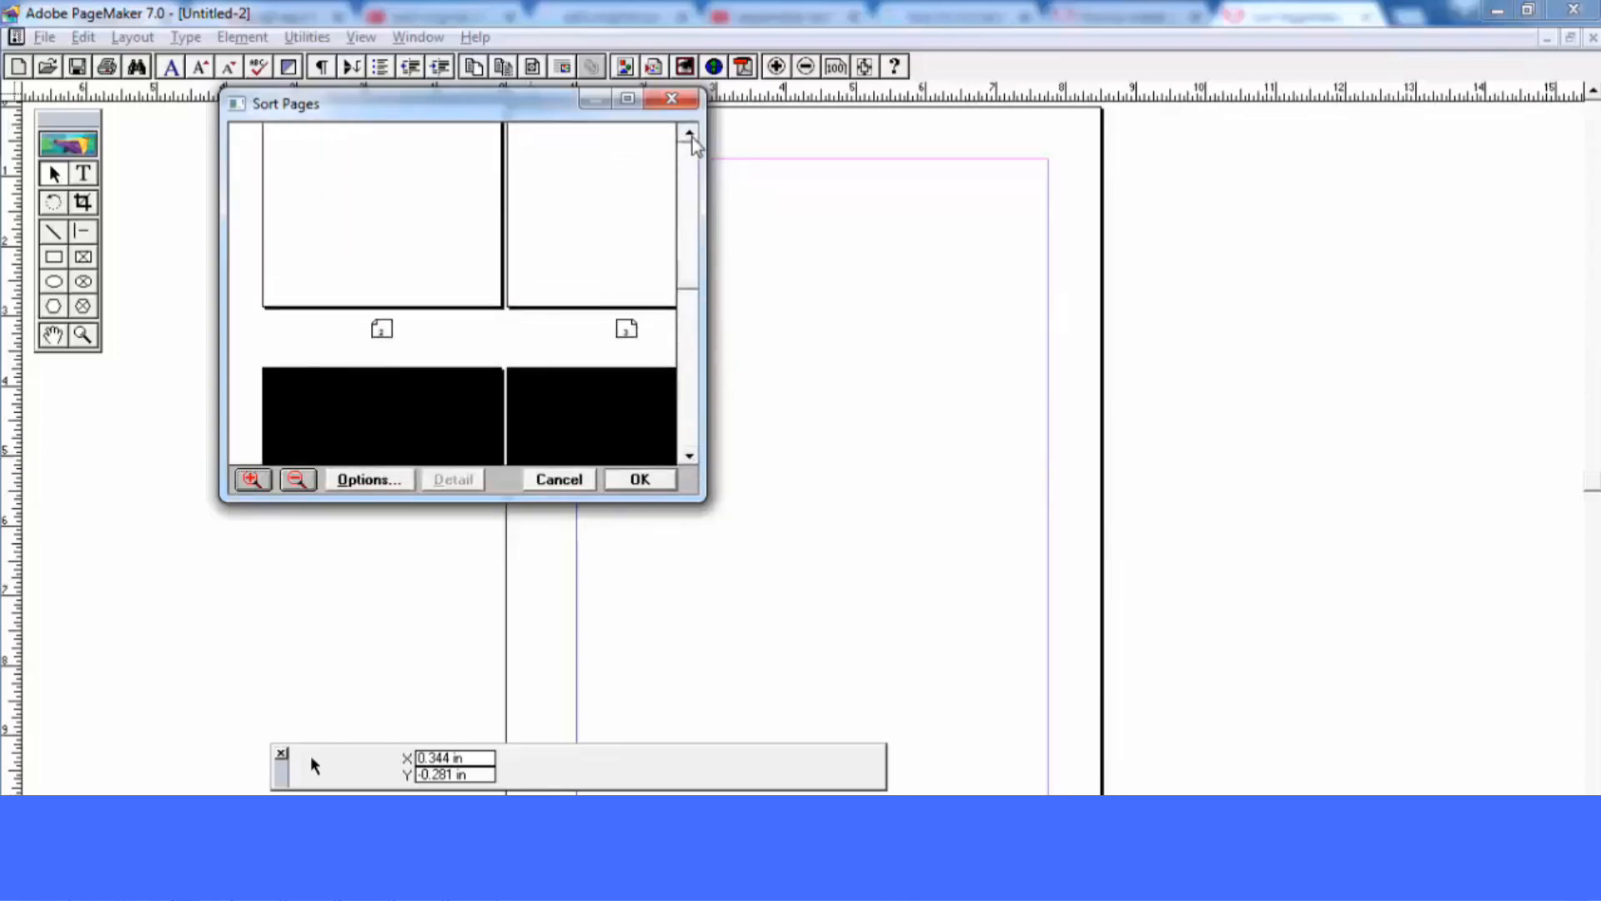
click(691, 132)
click(690, 131)
click(690, 132)
click(691, 131)
click(691, 132)
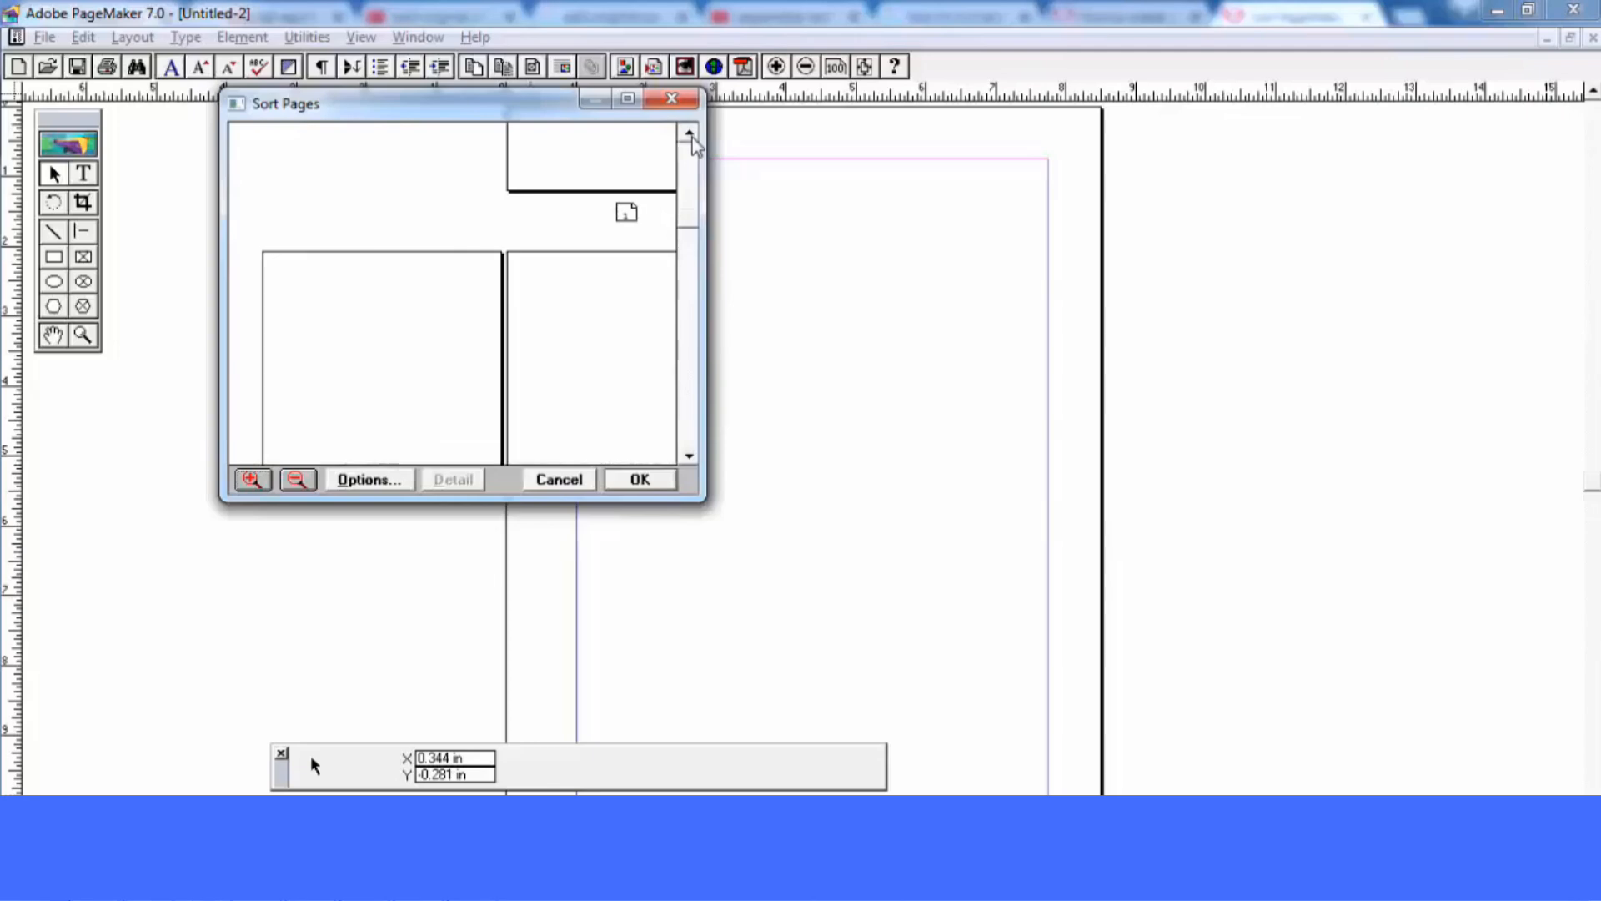
click(691, 132)
Select the page 2–3 spread in Sort Pages, view the spreads below it and close the window without sorting
click(642, 341)
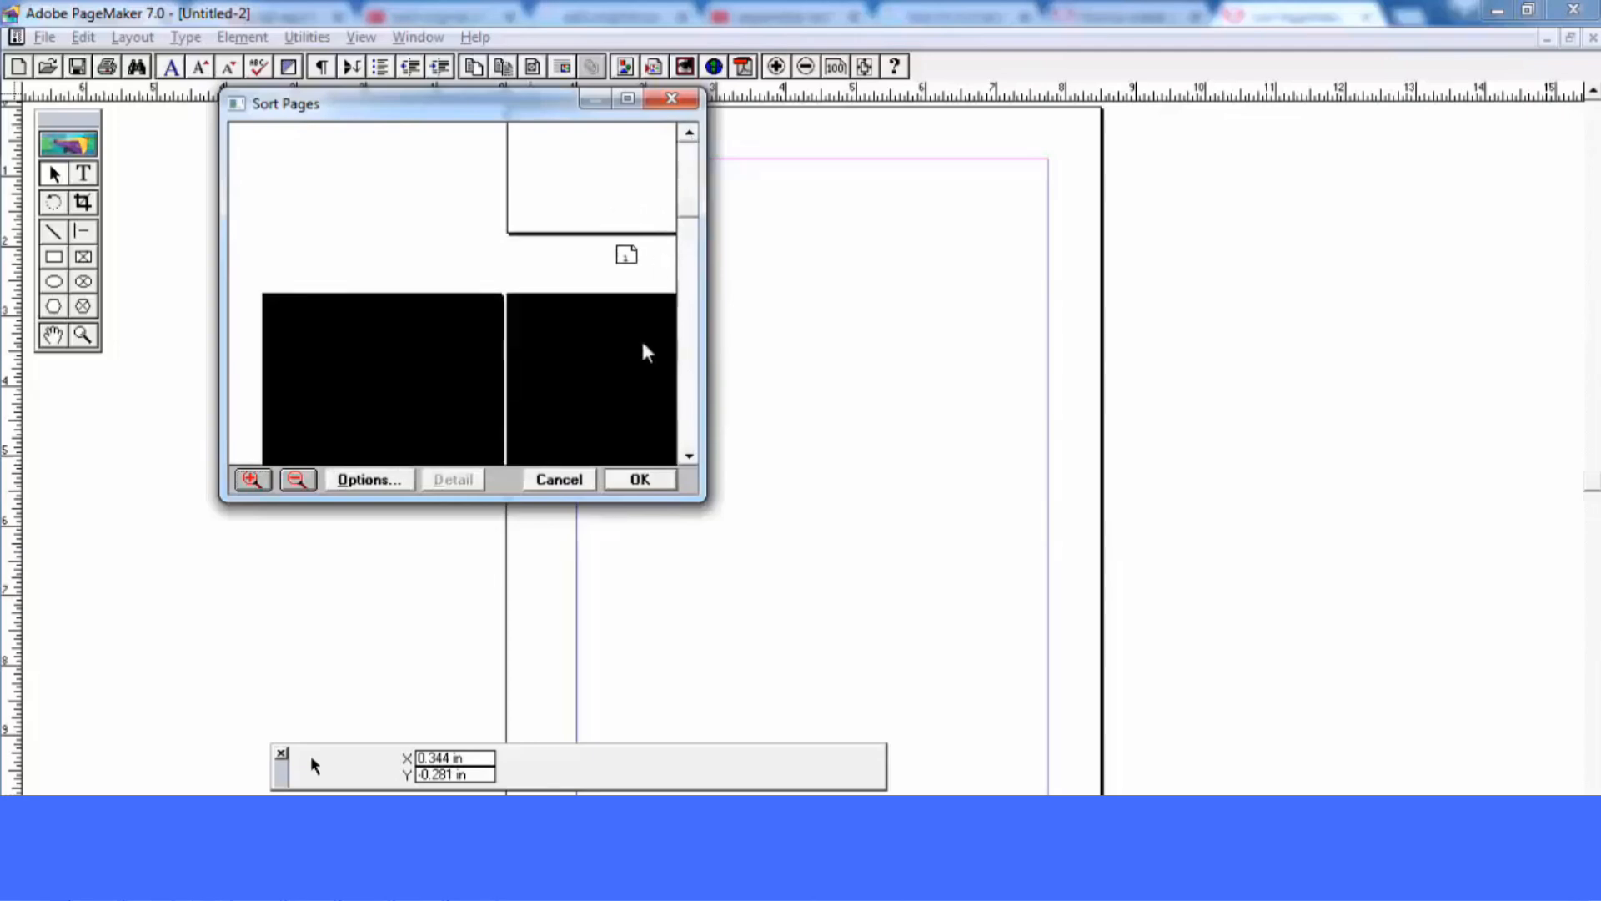
click(689, 456)
click(689, 457)
click(689, 456)
click(689, 457)
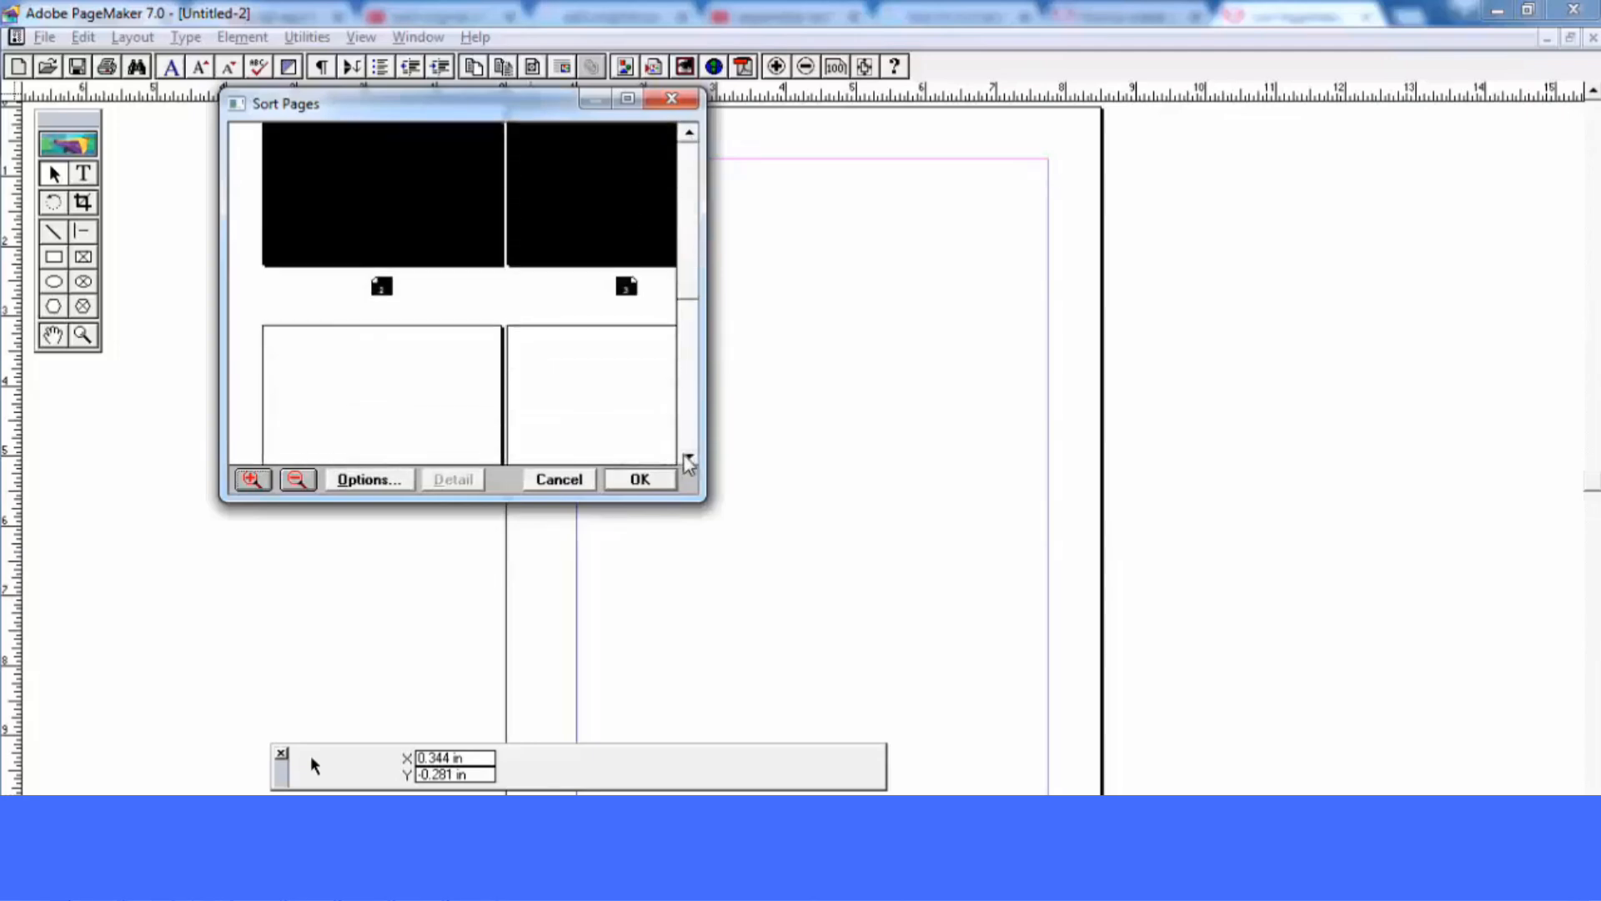
click(688, 456)
click(689, 456)
click(689, 456)
click(689, 456)
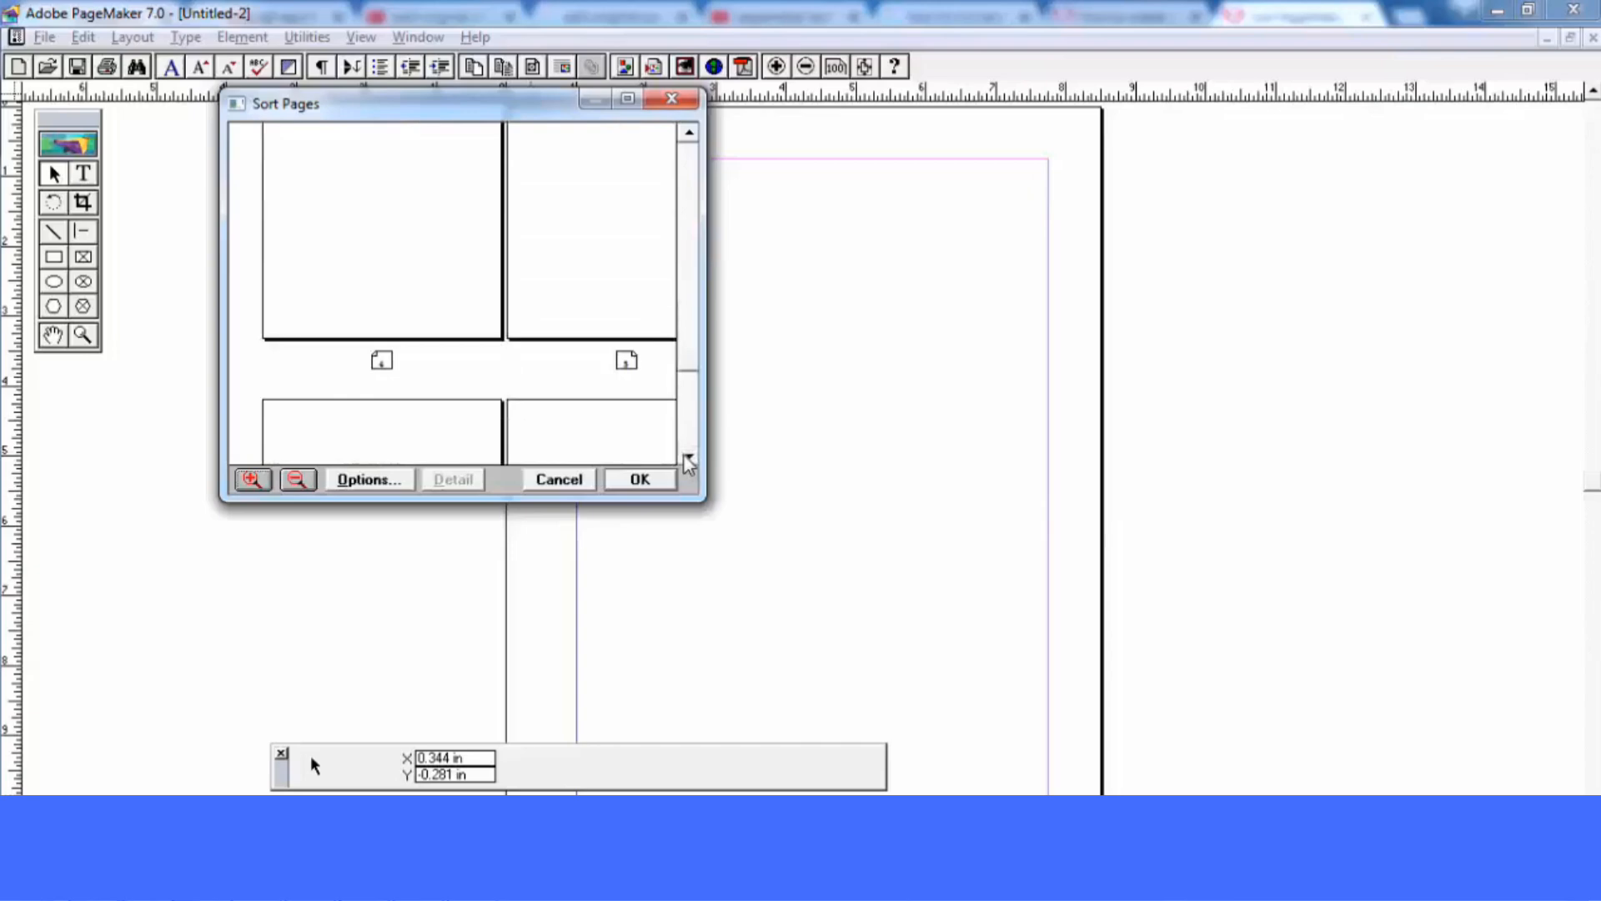
click(676, 101)
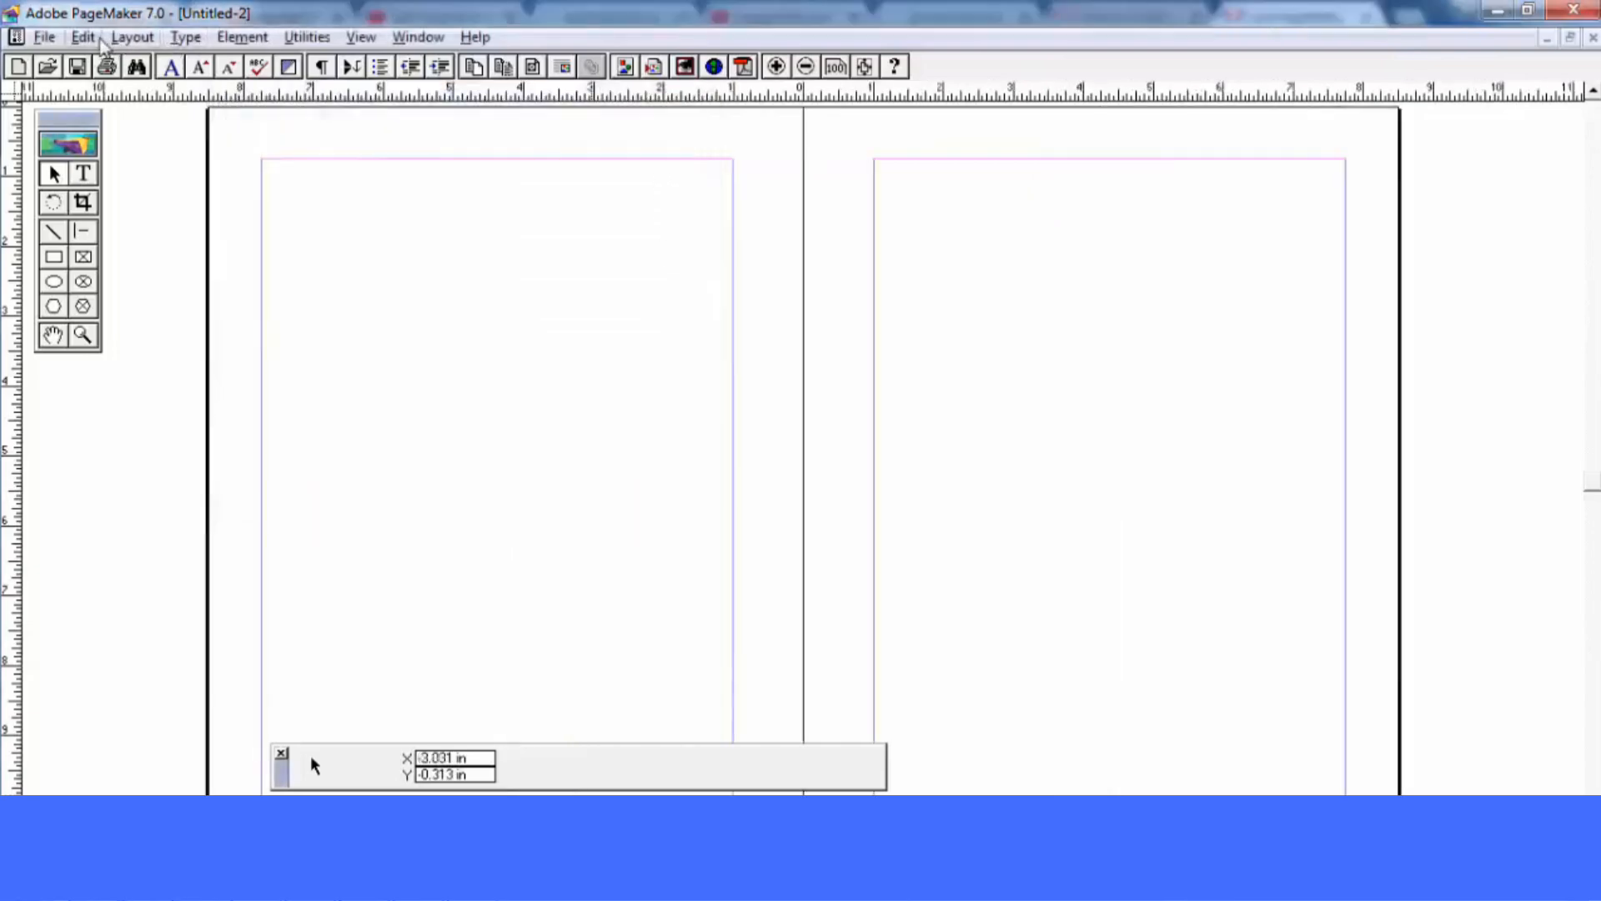
Alternate between the previously viewed spreads with Go Back and Go Forward, finishing with Go Back
click(96, 39)
mouse_move(131, 38)
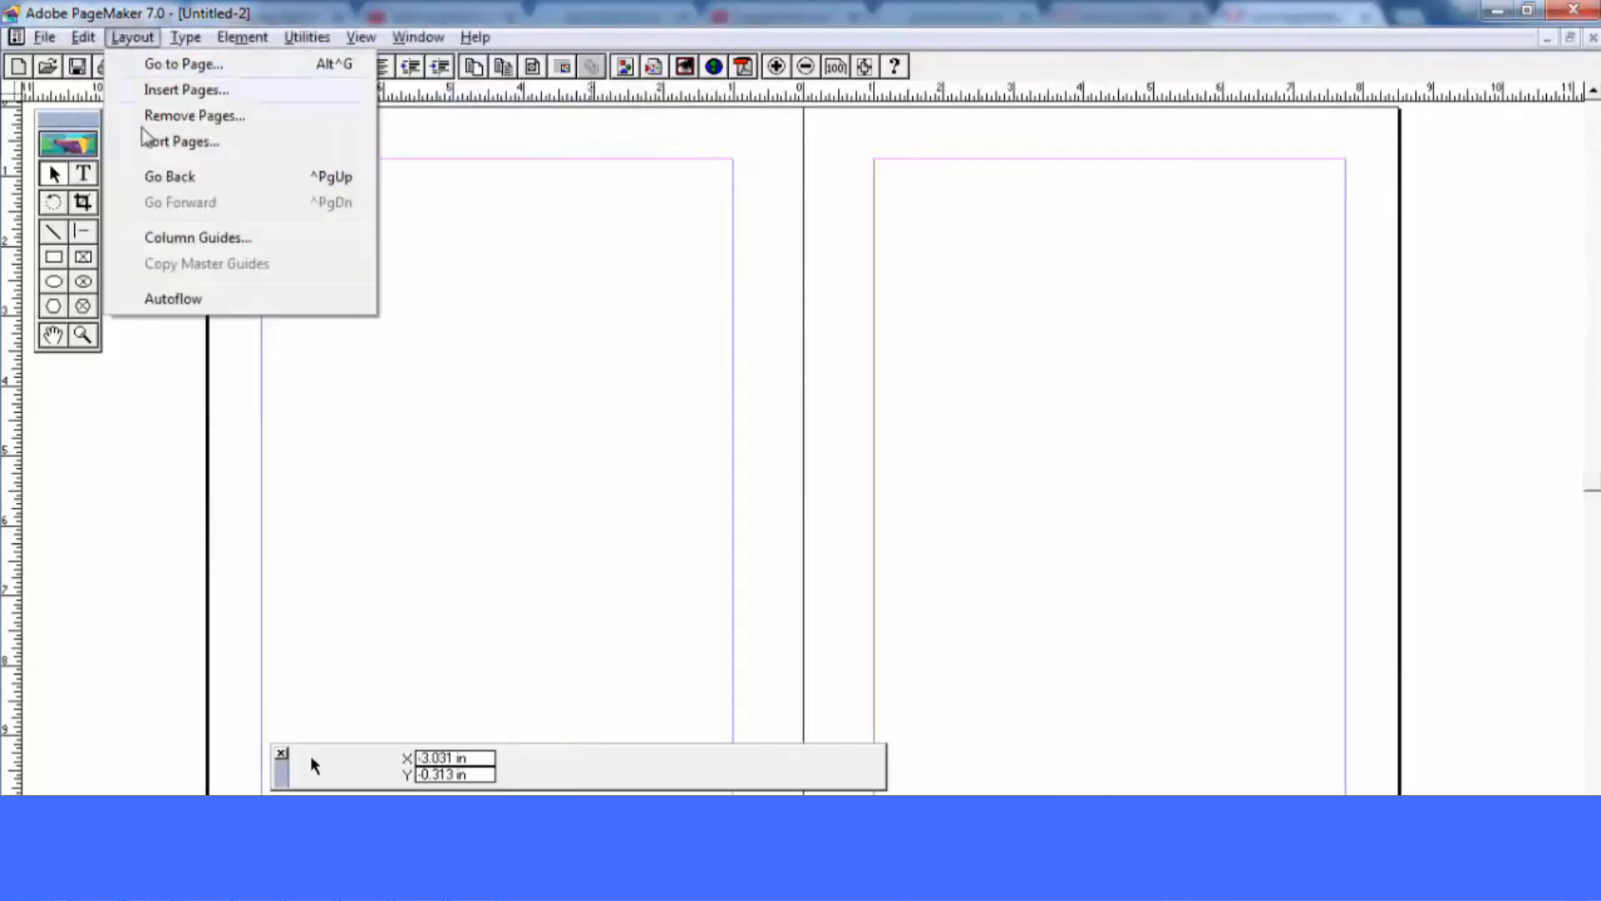
click(176, 185)
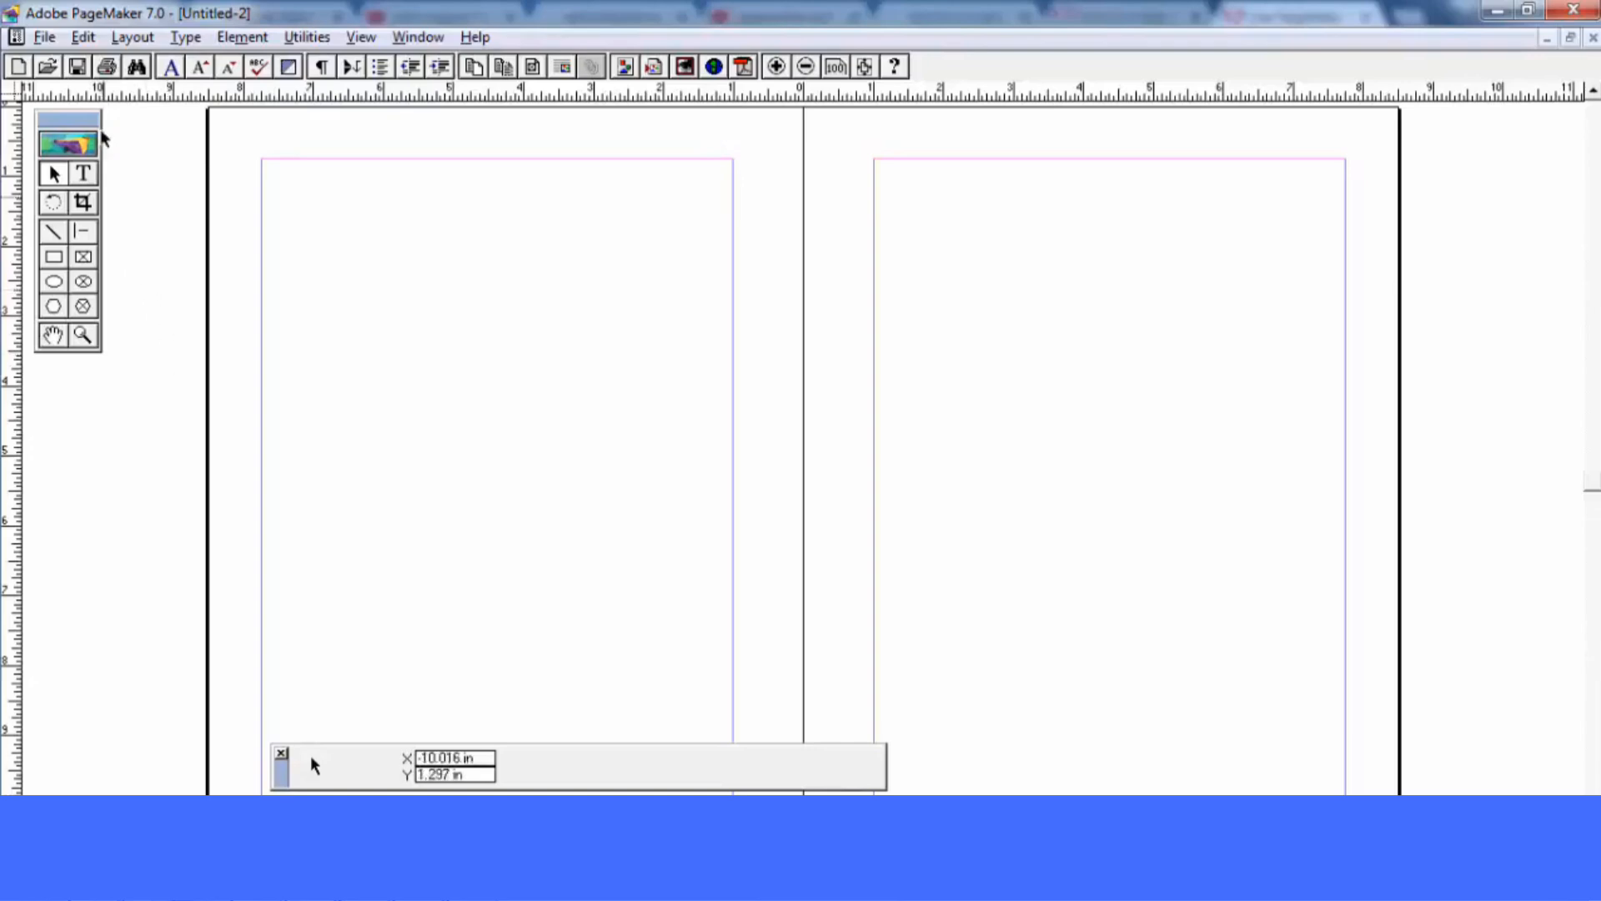
click(136, 37)
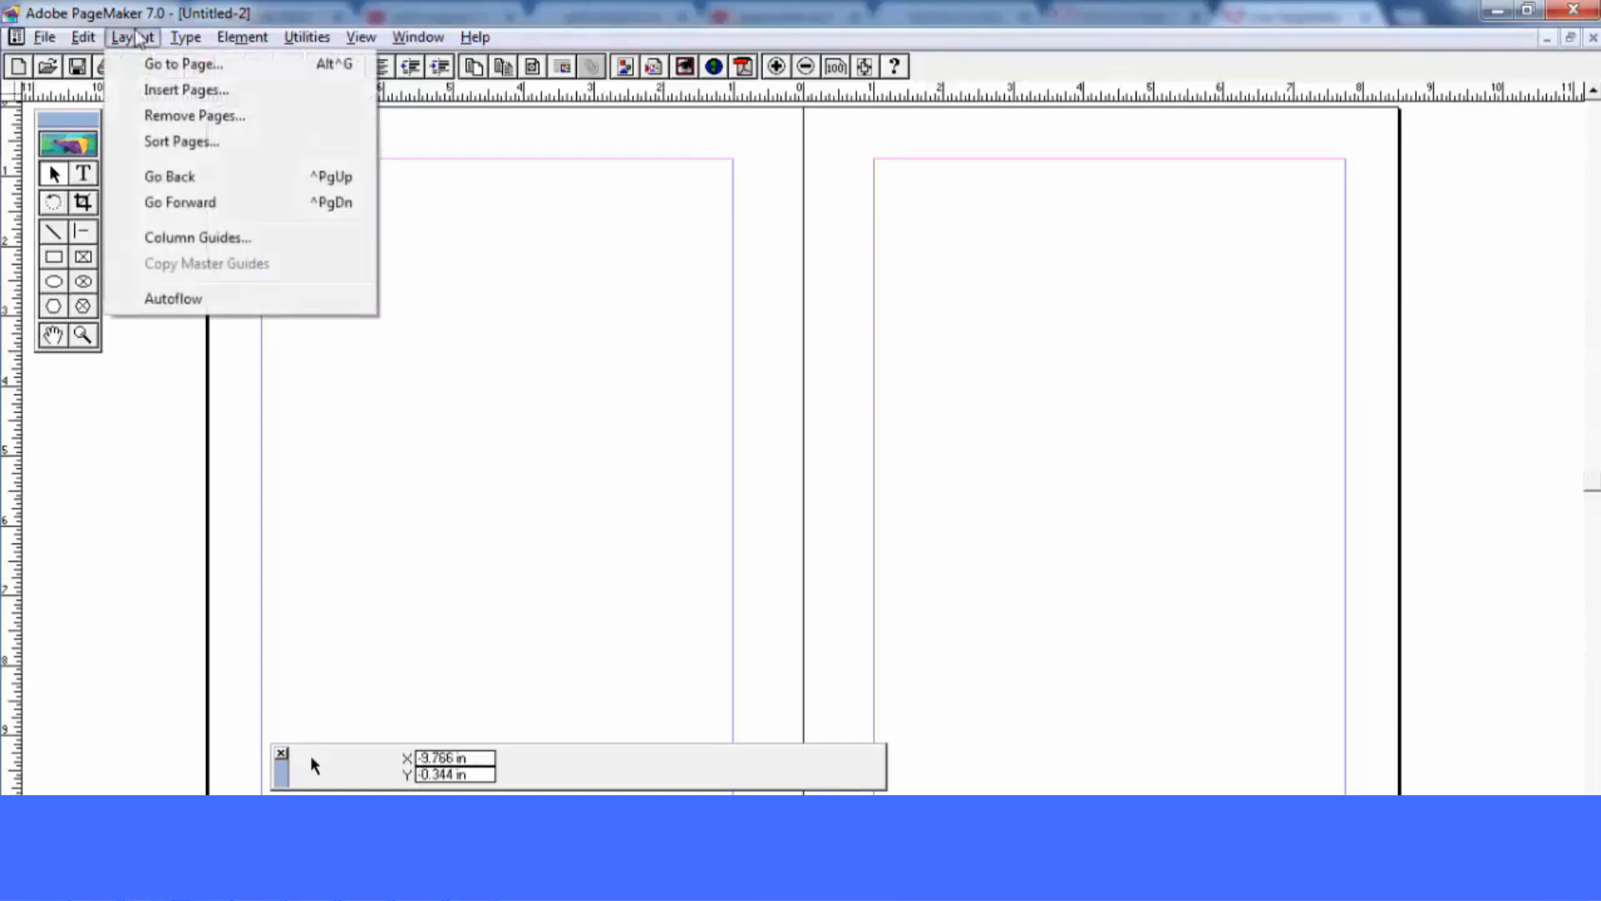
click(183, 208)
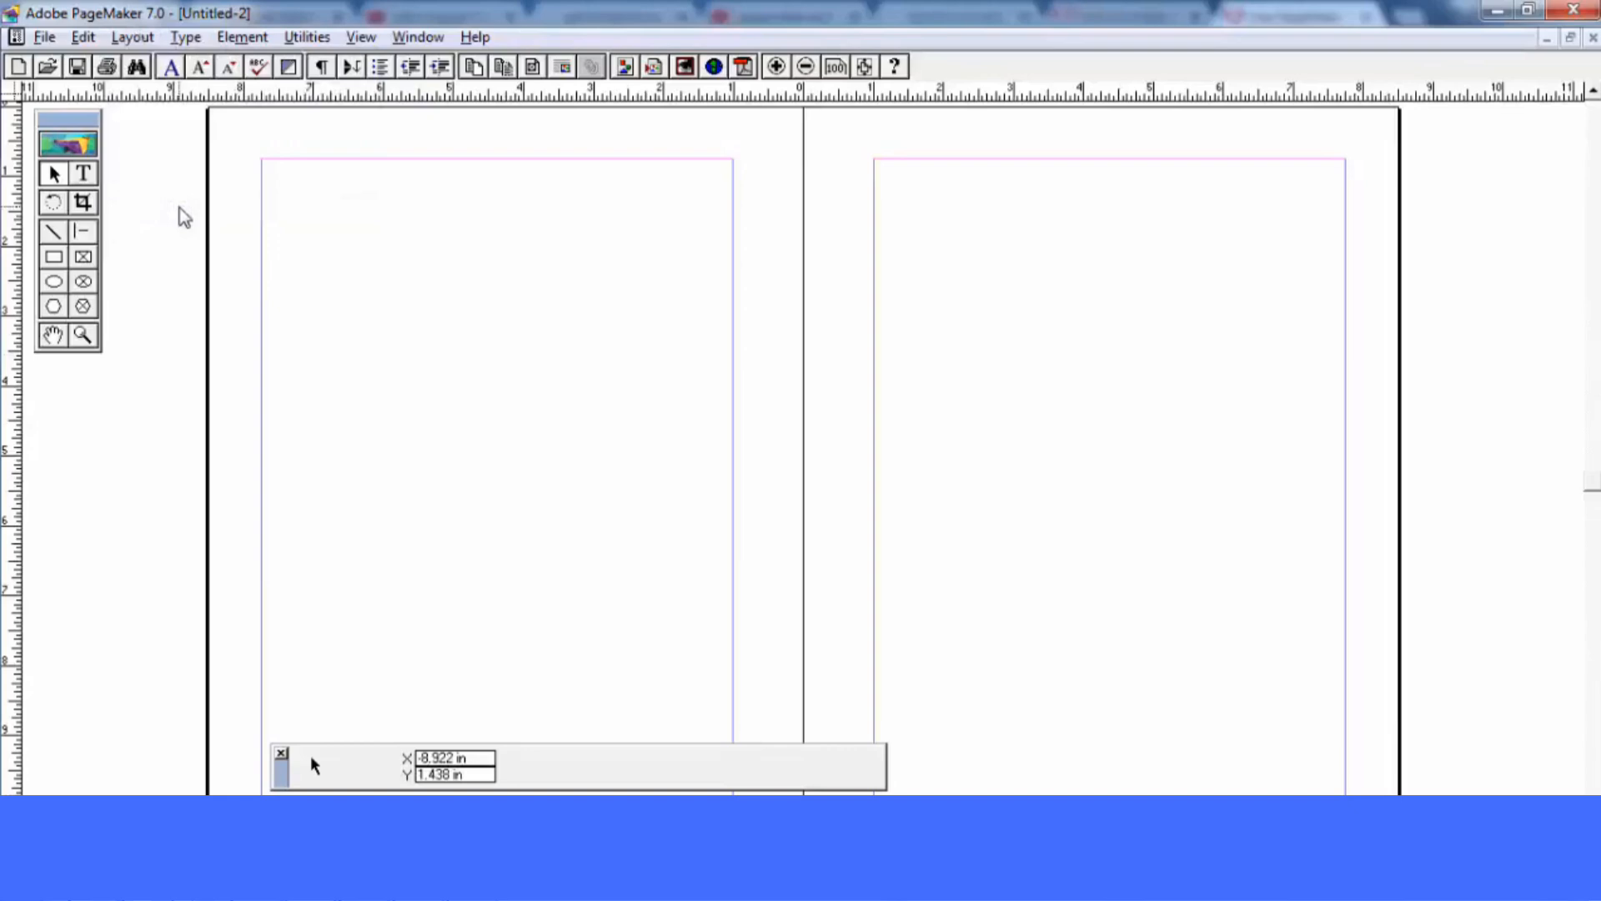
click(133, 37)
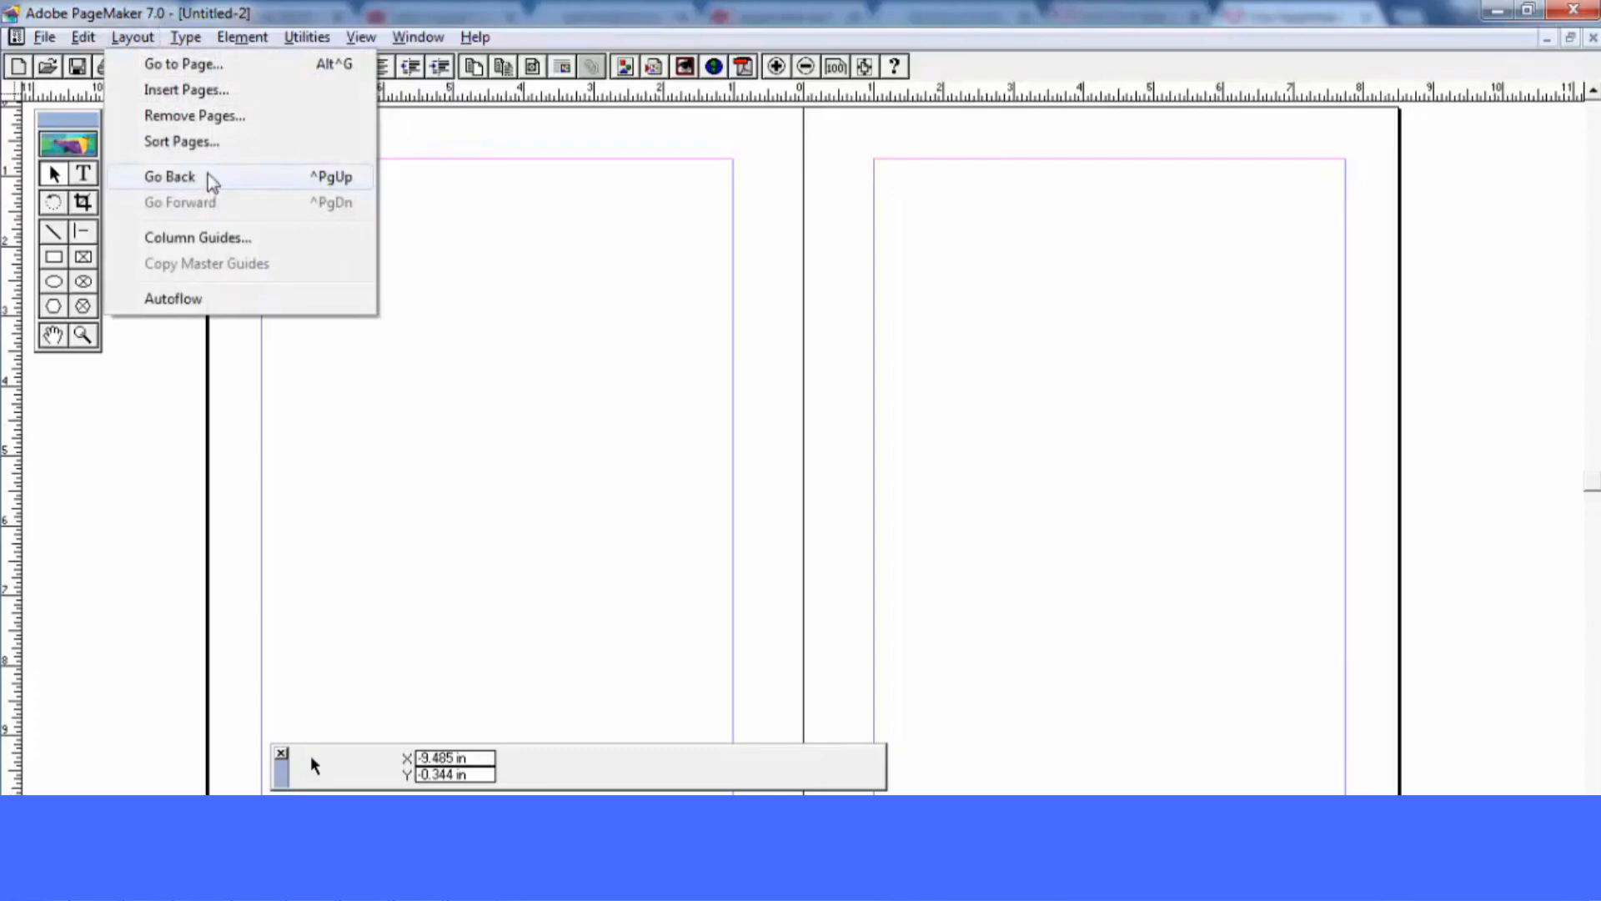
click(208, 174)
click(134, 37)
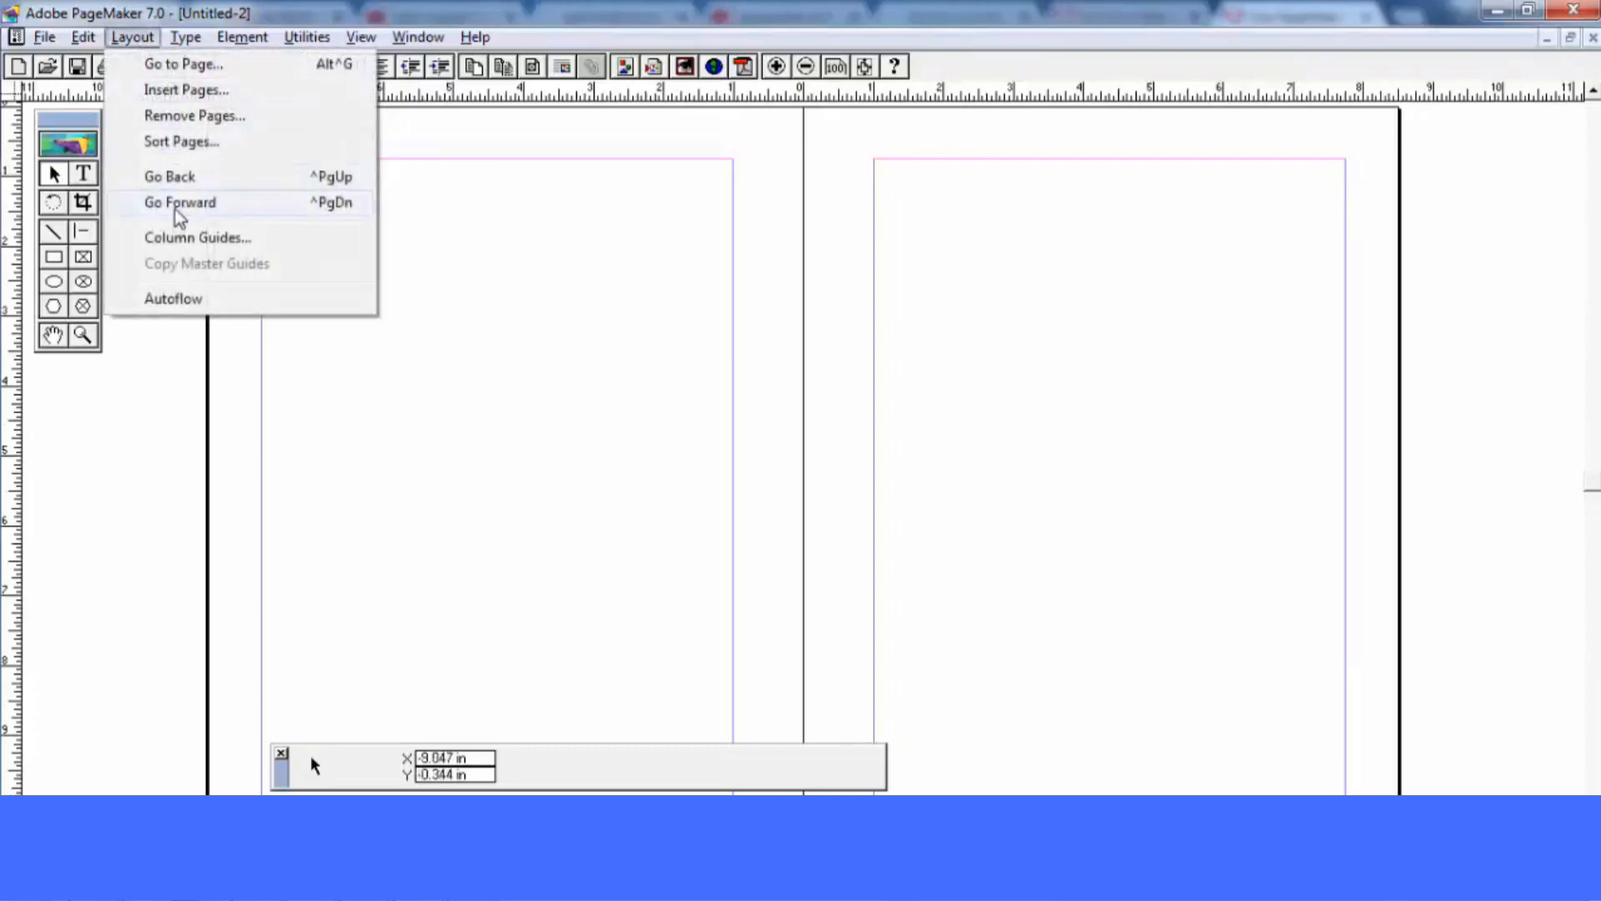
click(177, 204)
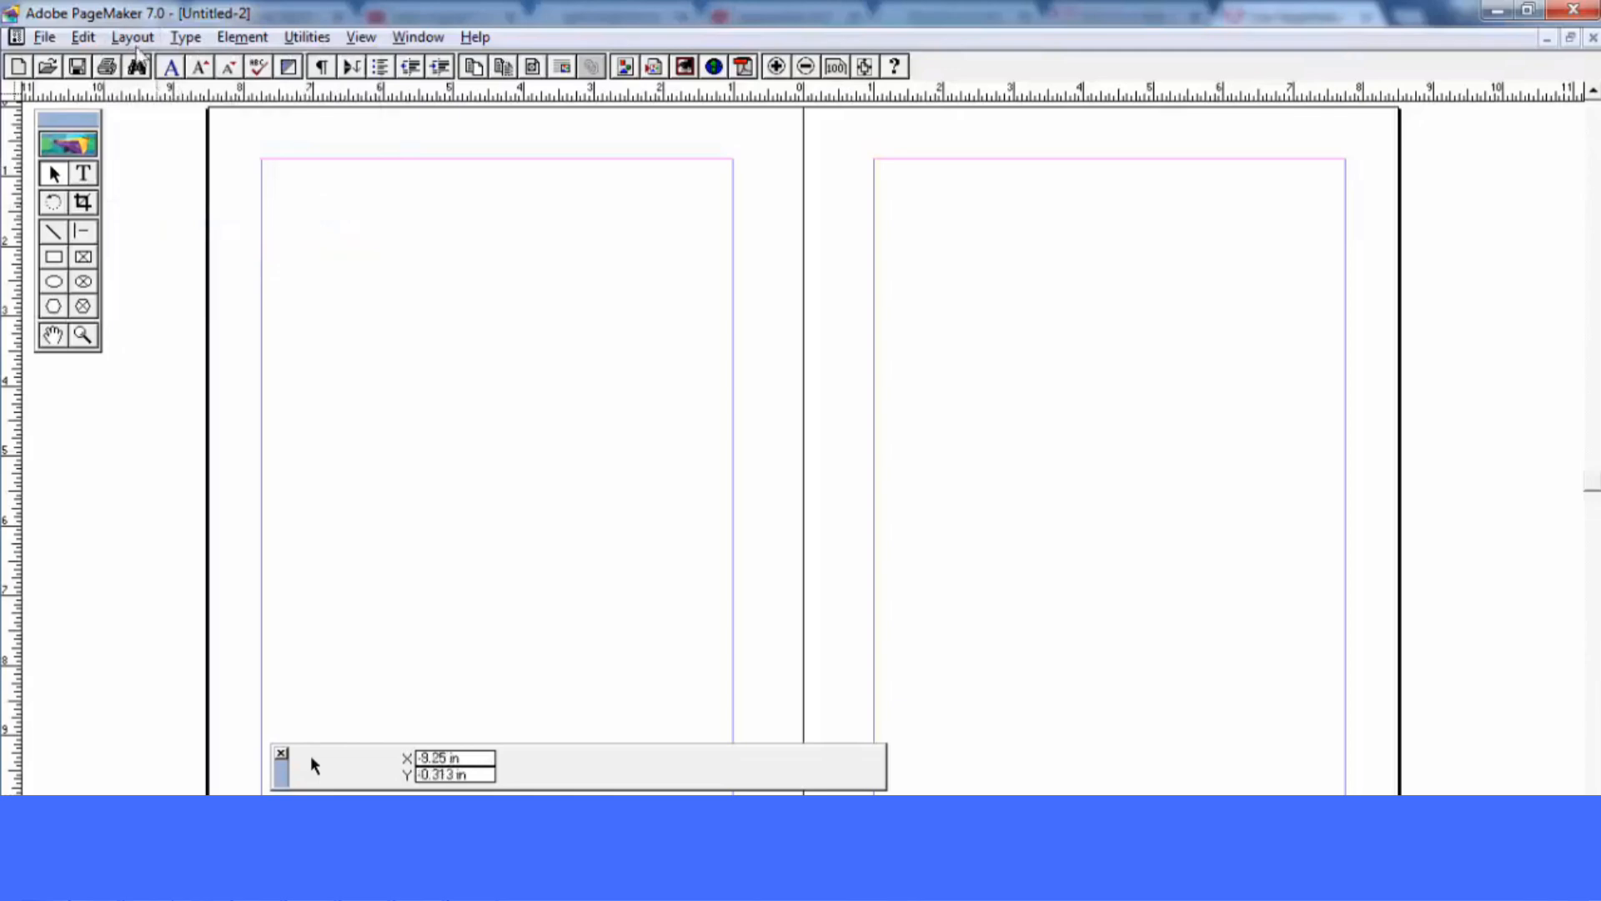
click(134, 38)
click(173, 178)
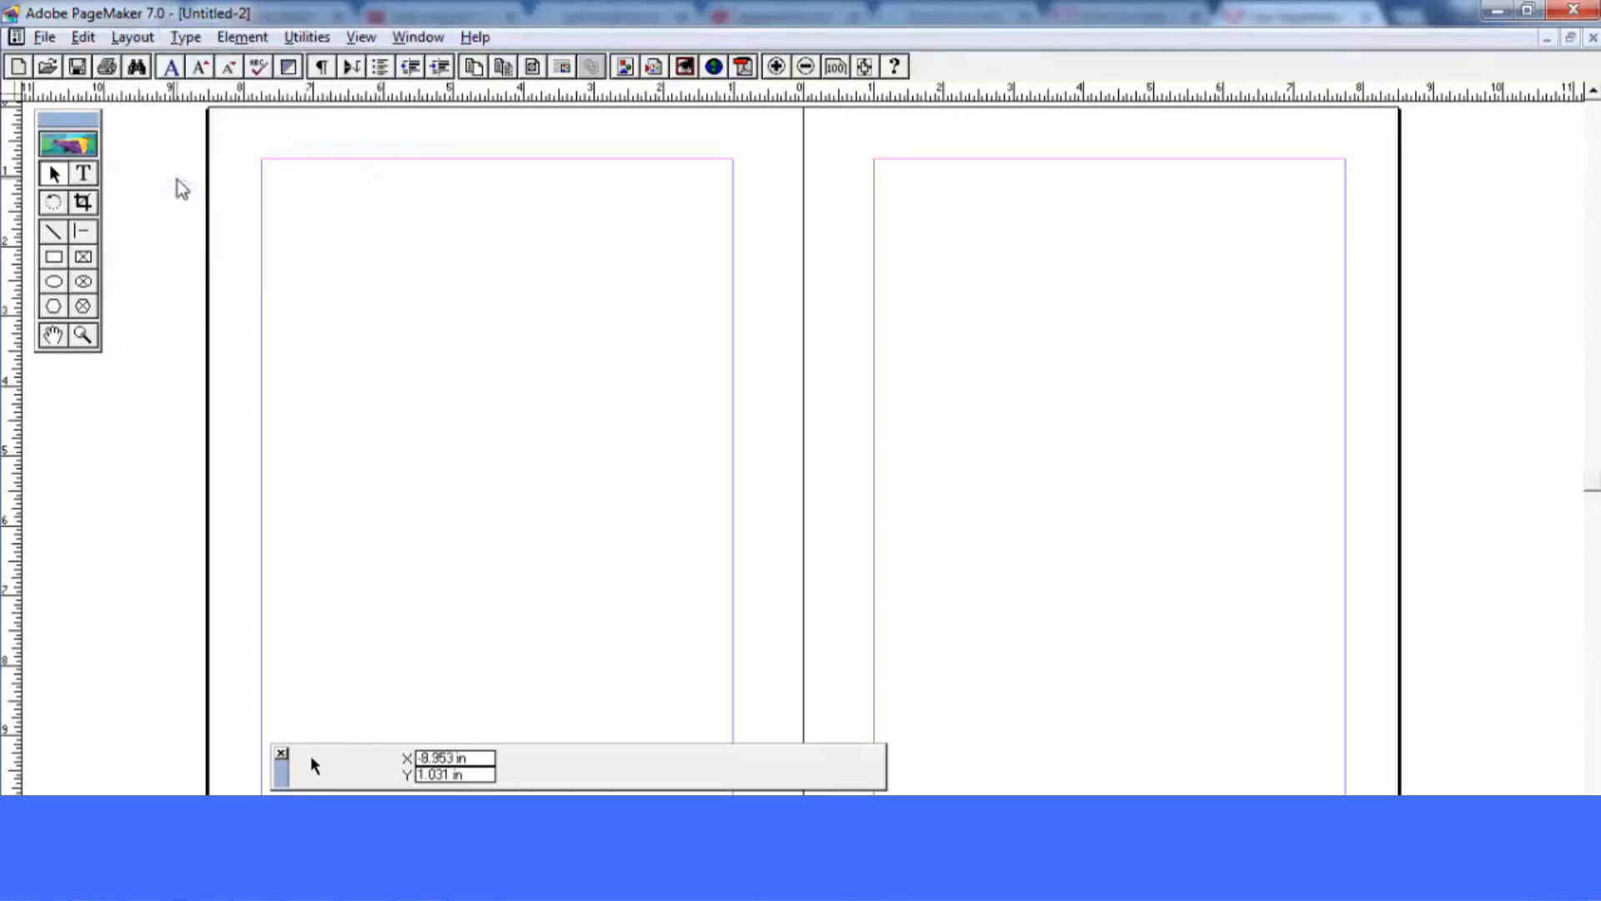
Set the column guides to 2 columns on both pages of the spread
click(131, 42)
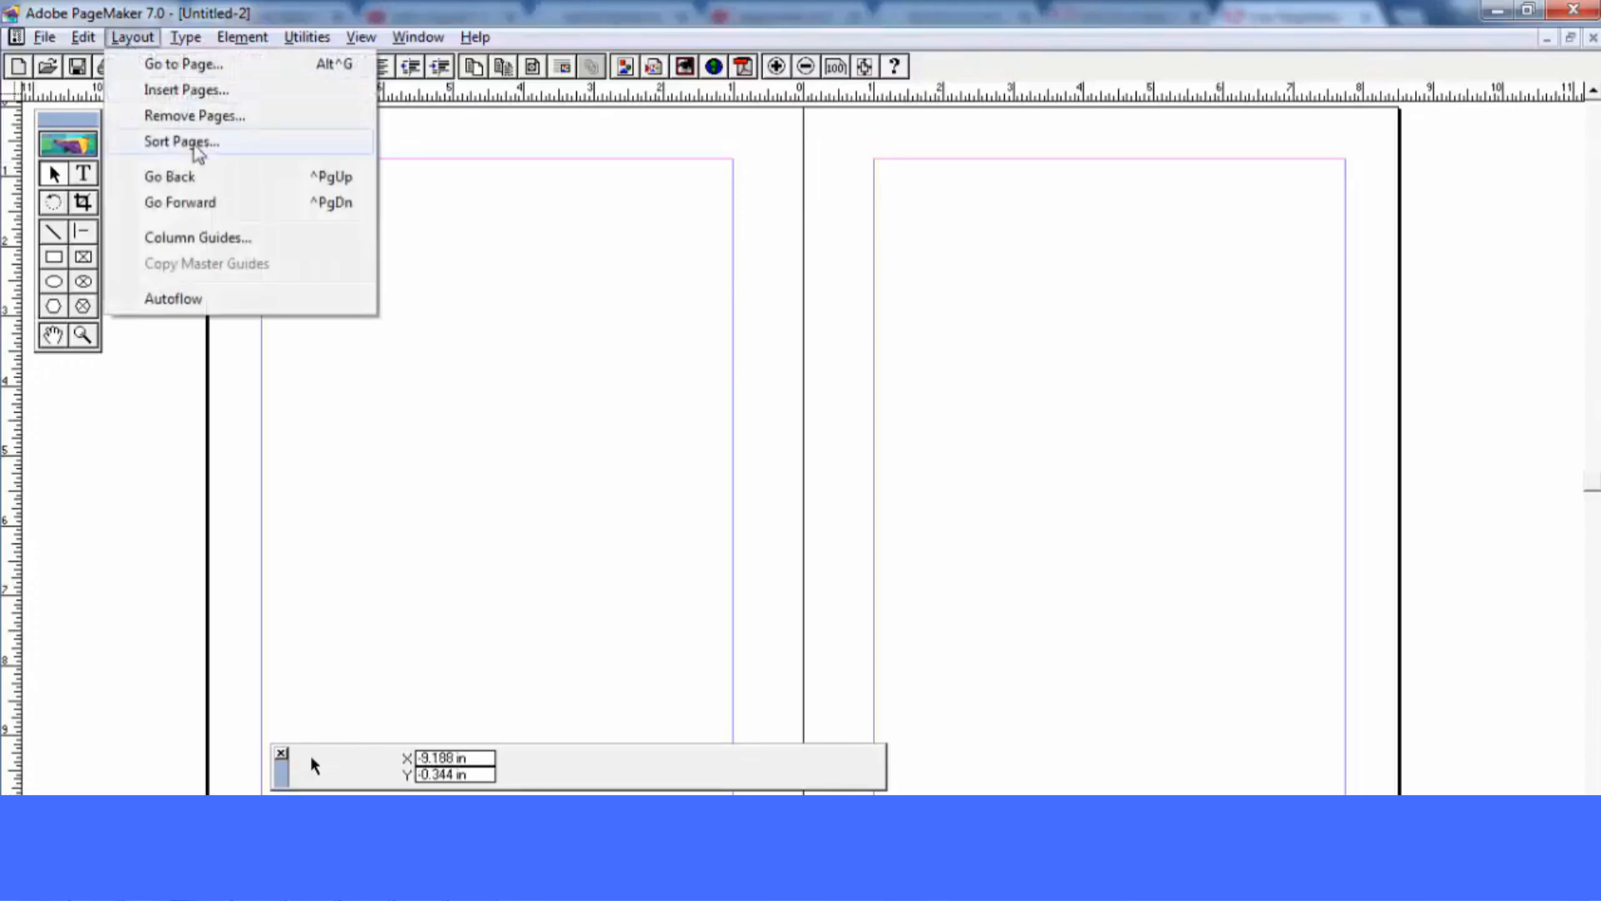
click(277, 238)
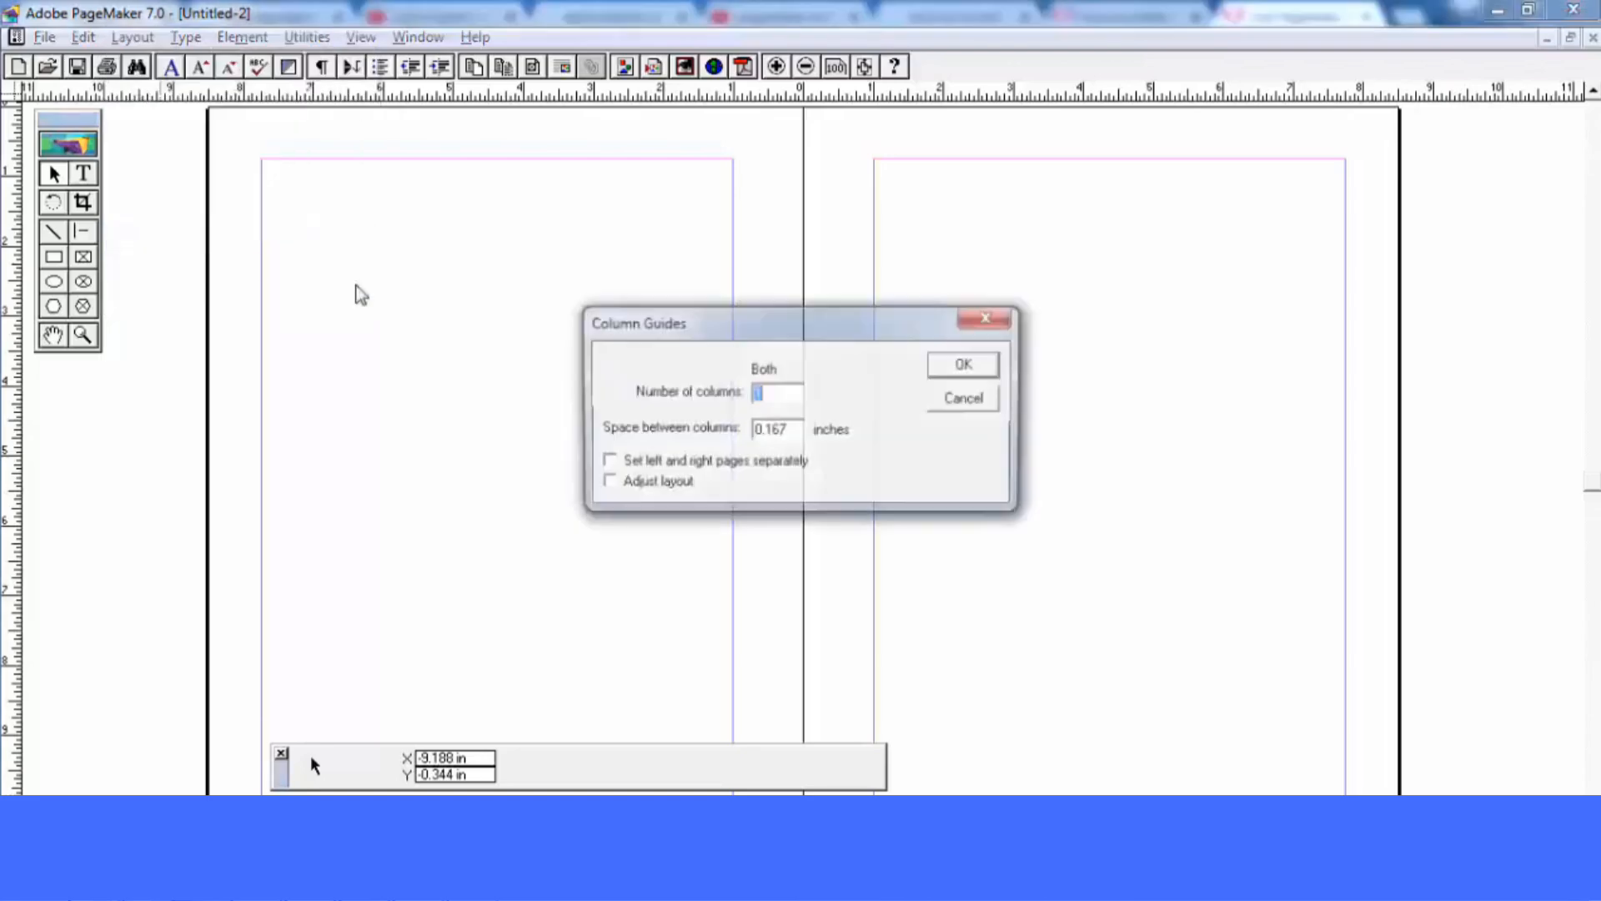
click(765, 399)
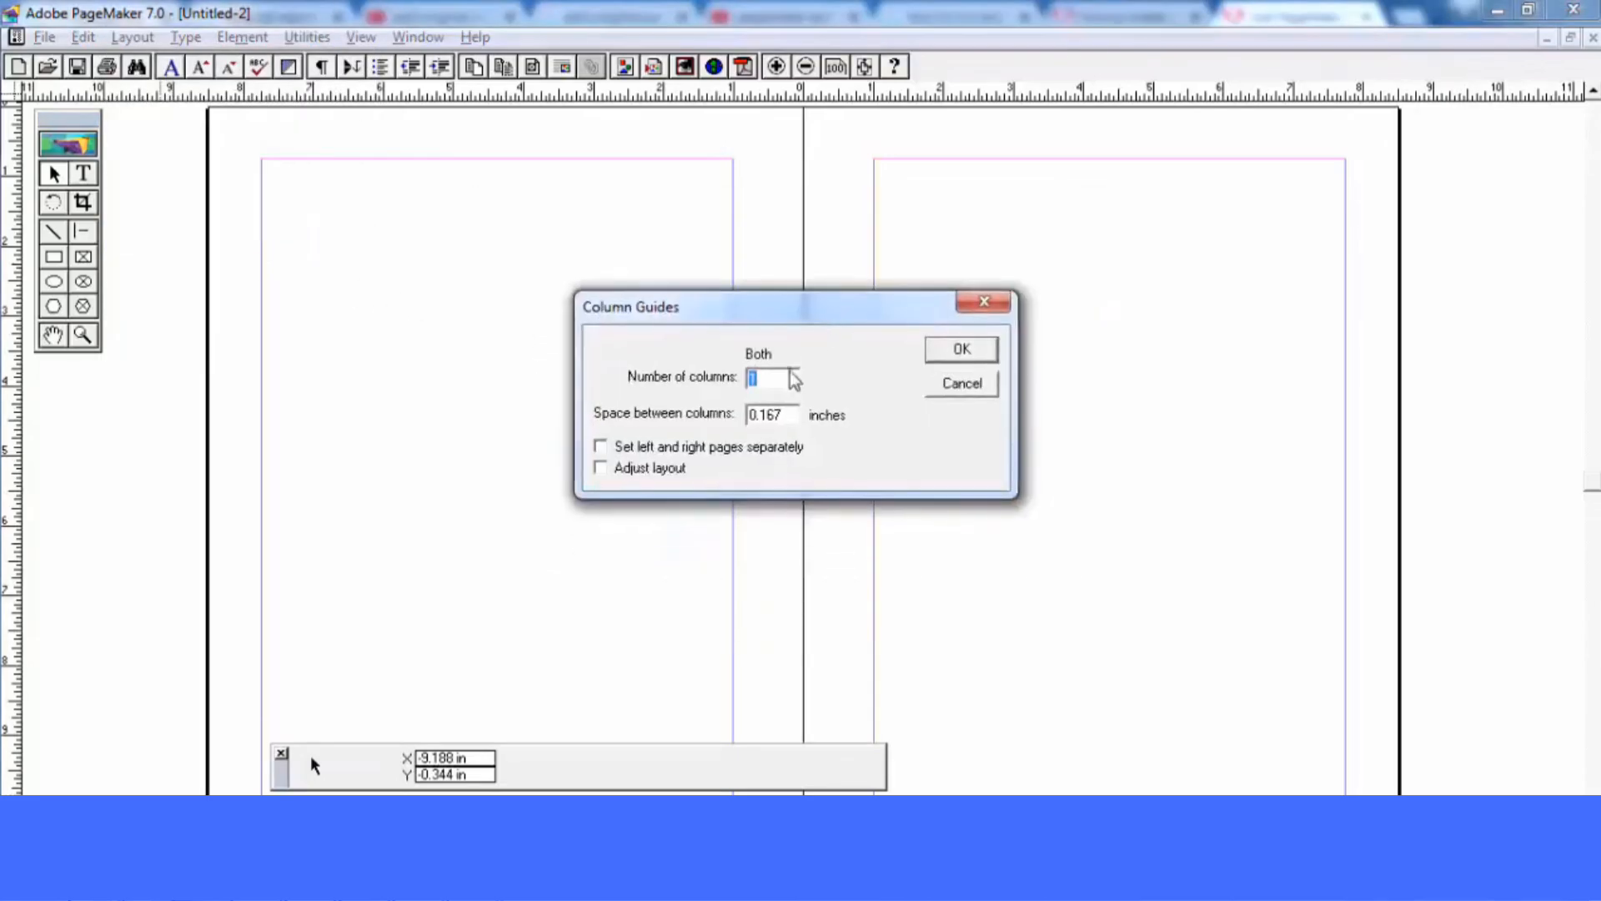
text(2)
click(959, 350)
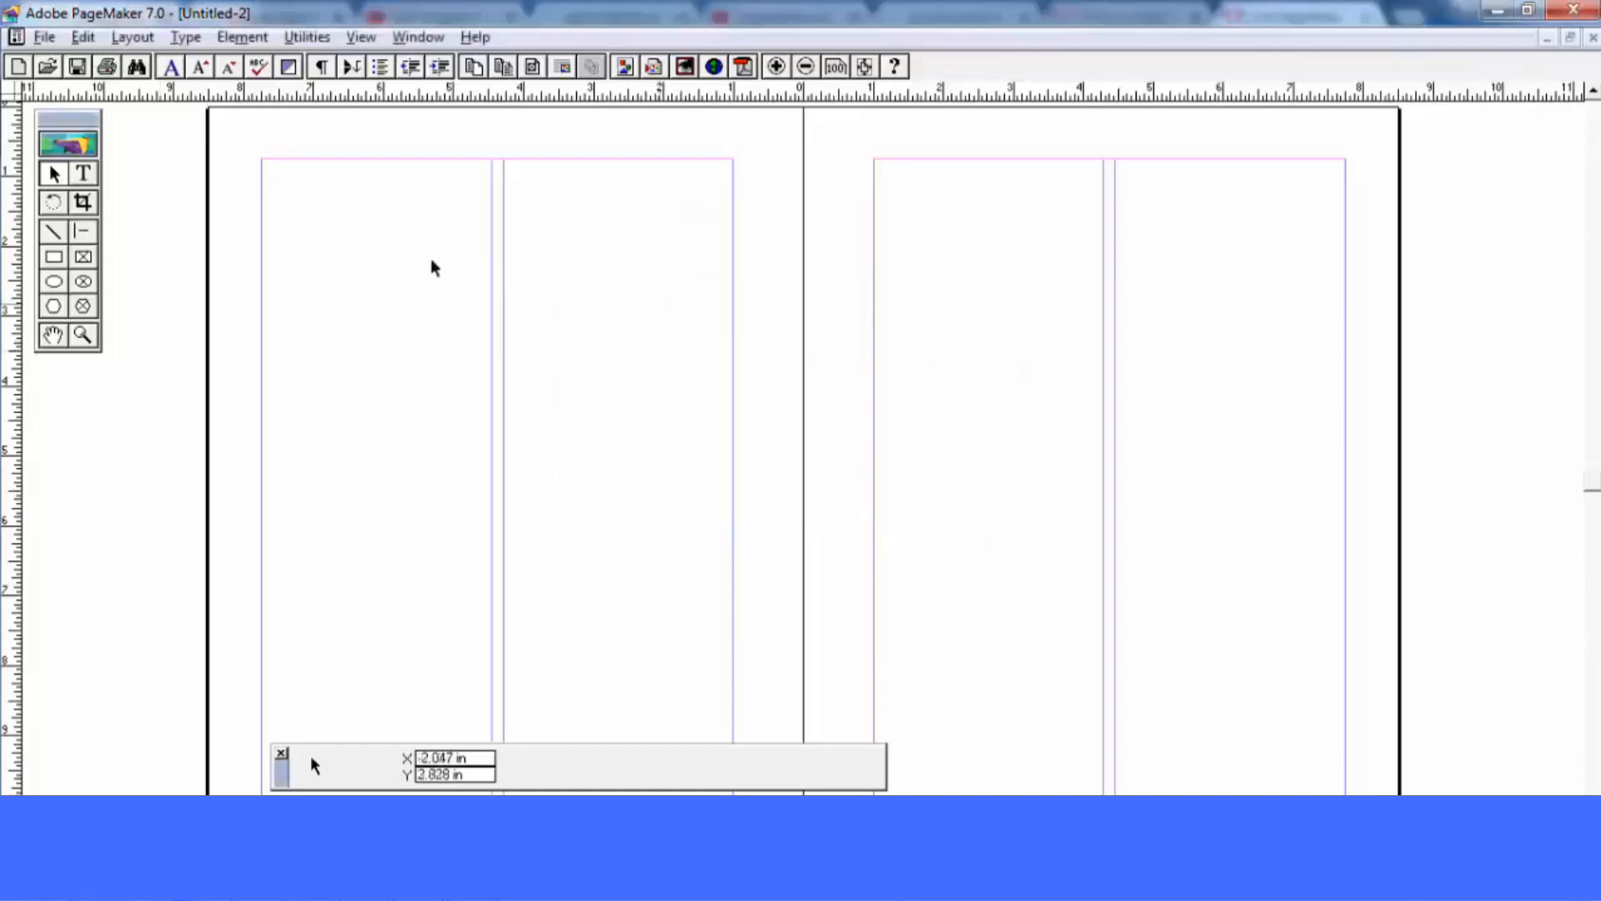
Enter repeated "dfg" sample text near the top of the left page's first column with the Text tool, continuing onto a second line
click(82, 174)
click(305, 197)
text(dfg)
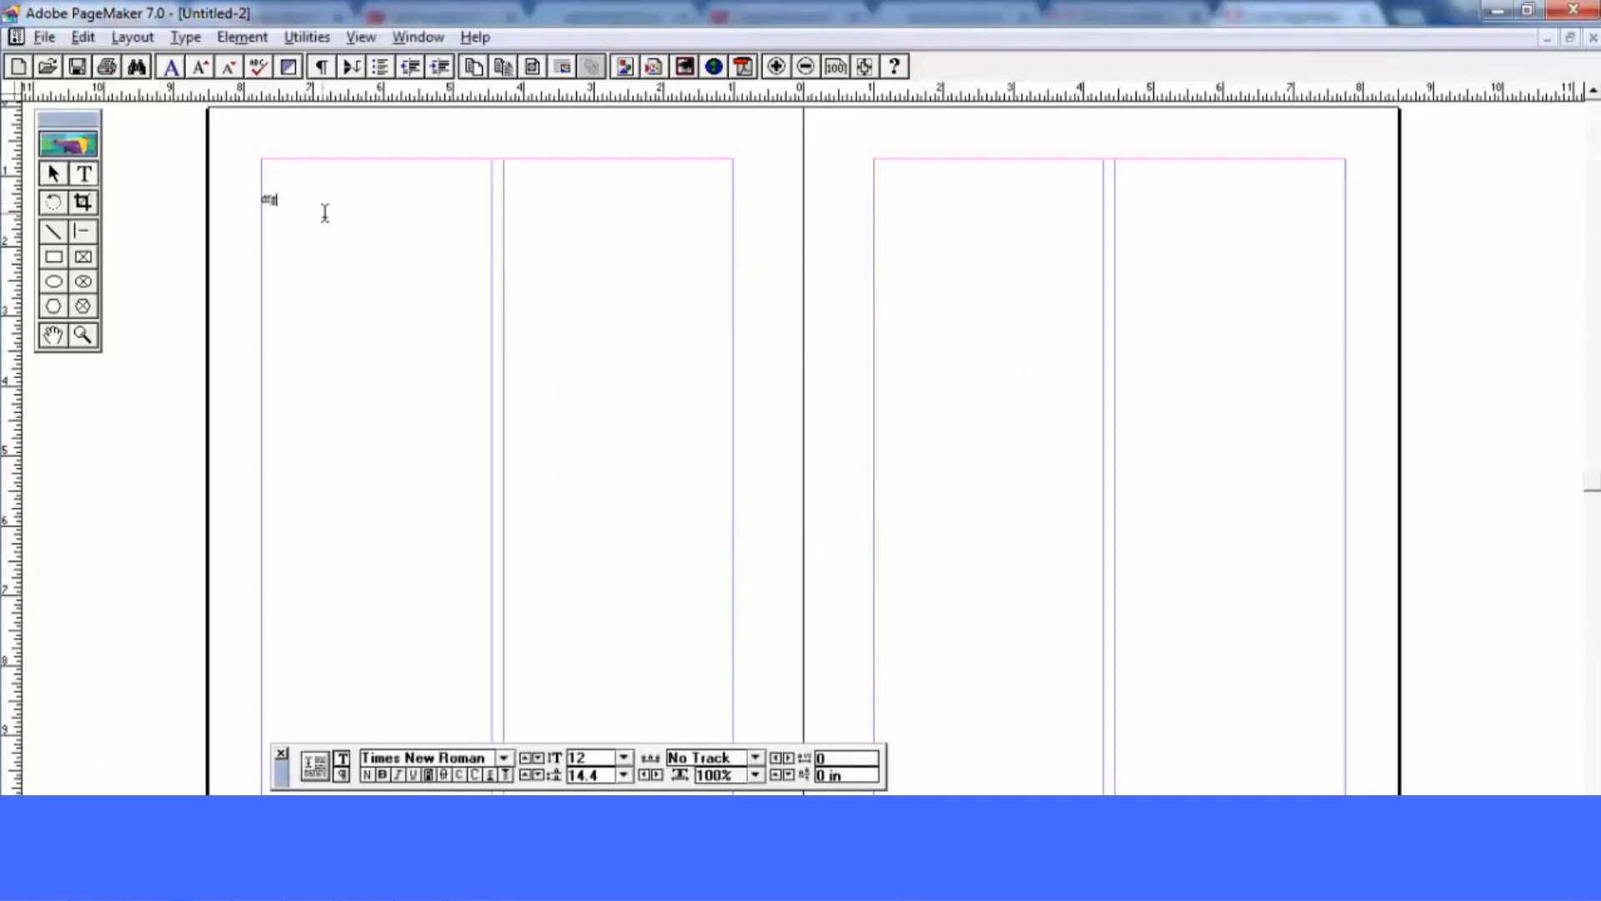
text(dfgdfgdfgdfgdfgdfgdfgdfgdfgdfg)
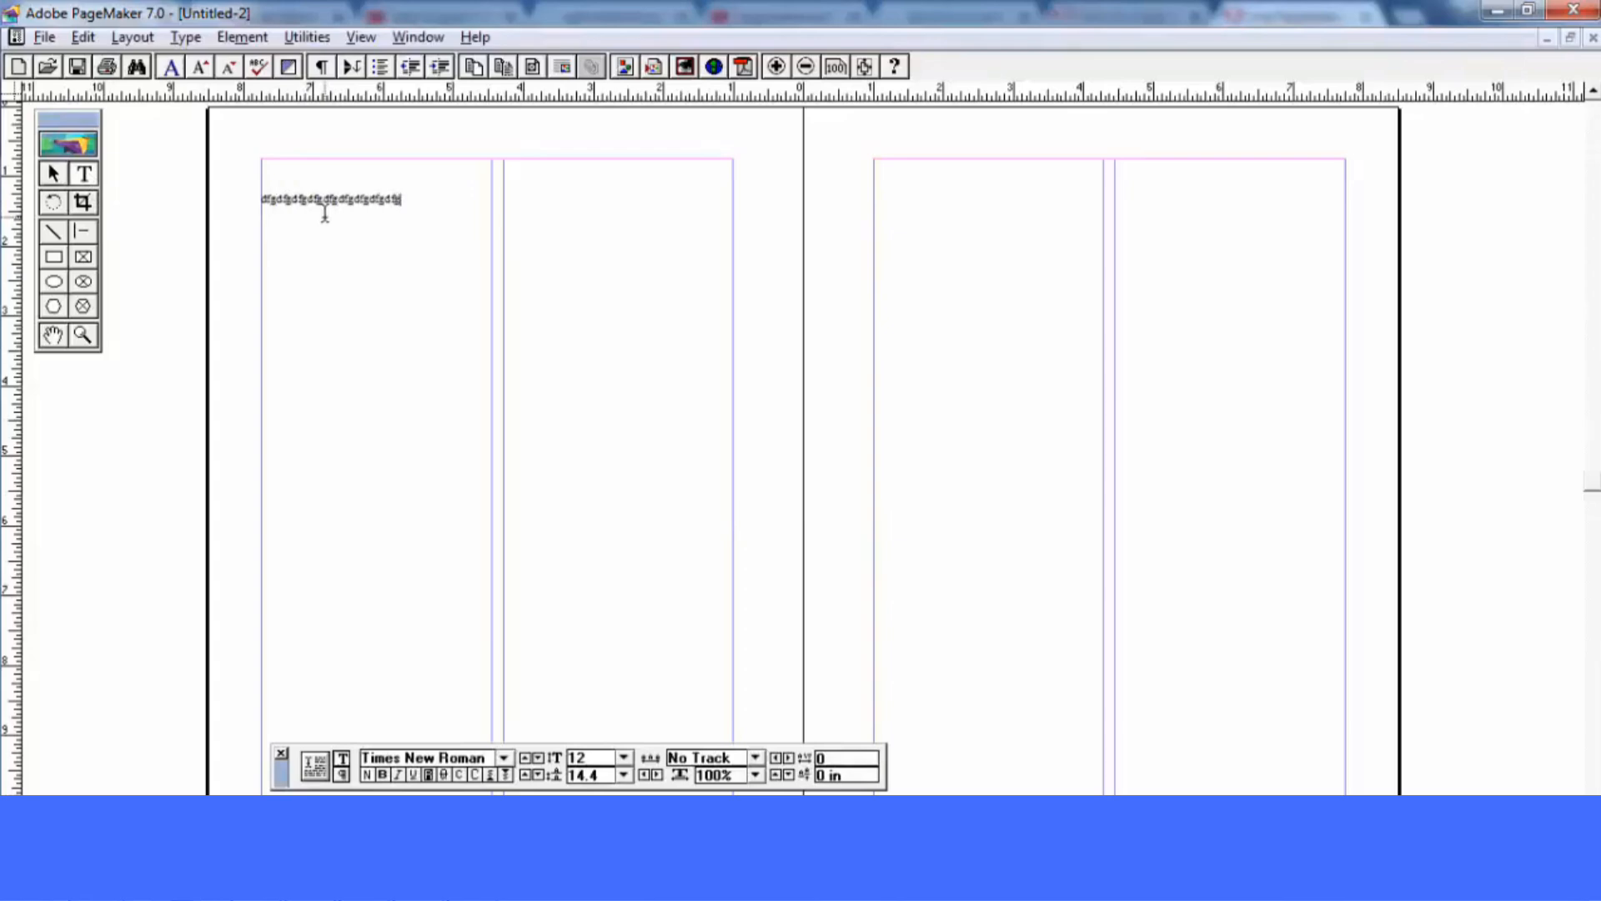
text(dfgdfgdfg)
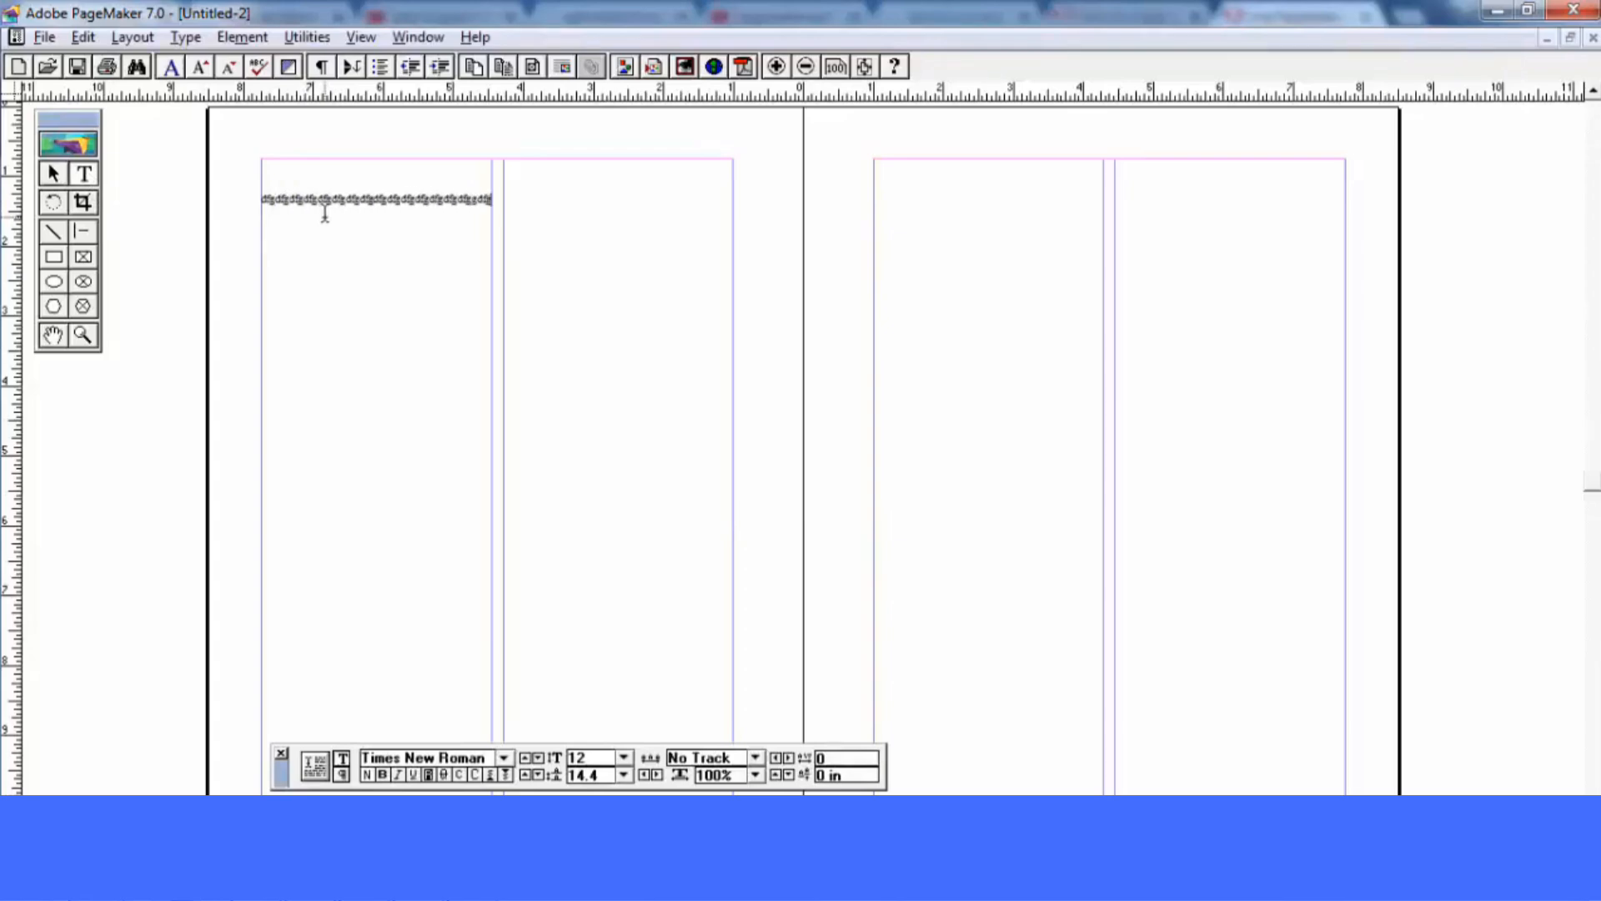
text(dfg)
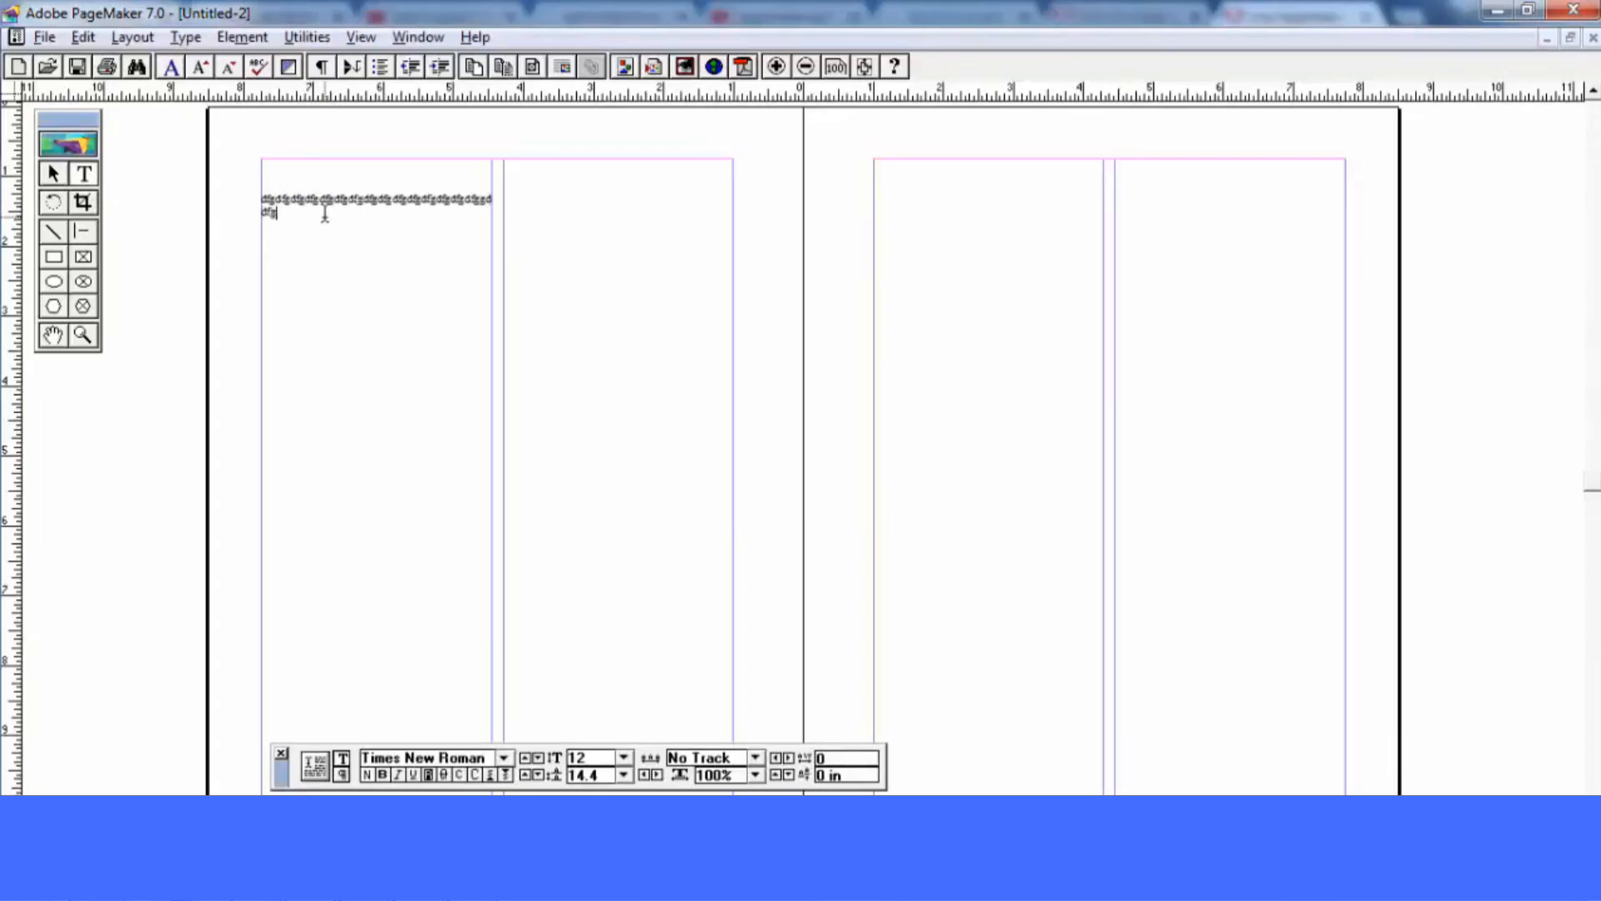
text(dfgdfgdfgdfgdfgdfgdfgdfgdfgdfgdfgdfgdf)
Add three short "dfgdfg" text blocks down the left page's second column and one midway down its first column
click(510, 207)
text(dfgdfgdfg)
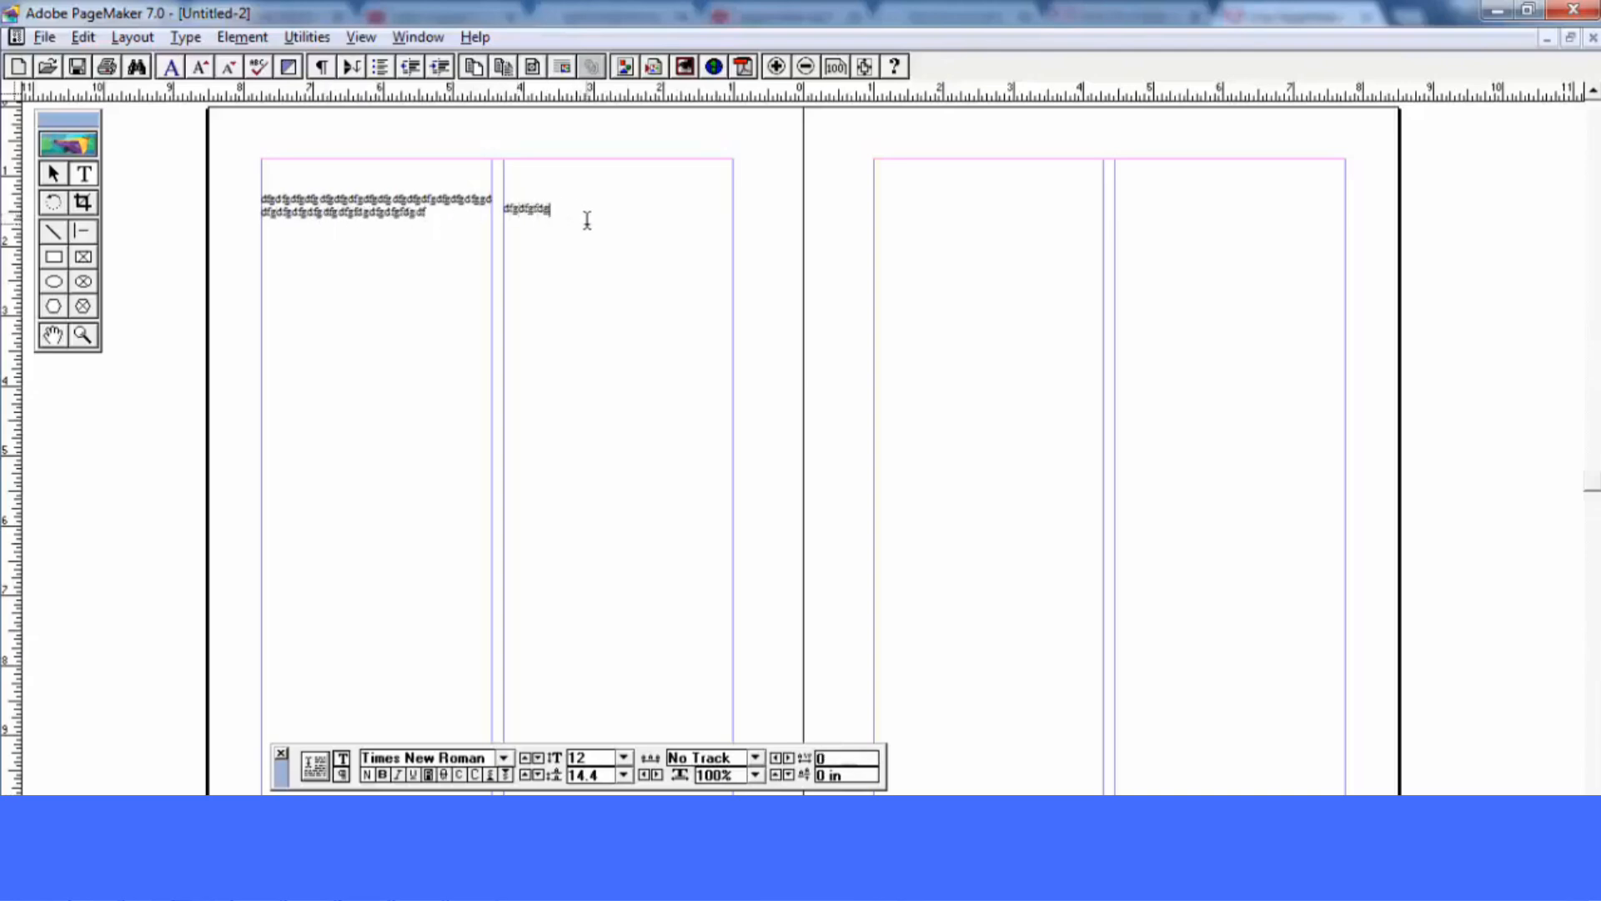
text(dfgdfg)
click(544, 360)
text(dfgdfgdfgd)
click(525, 457)
text(dfgdfgdf)
click(349, 422)
text(dfgdfg)
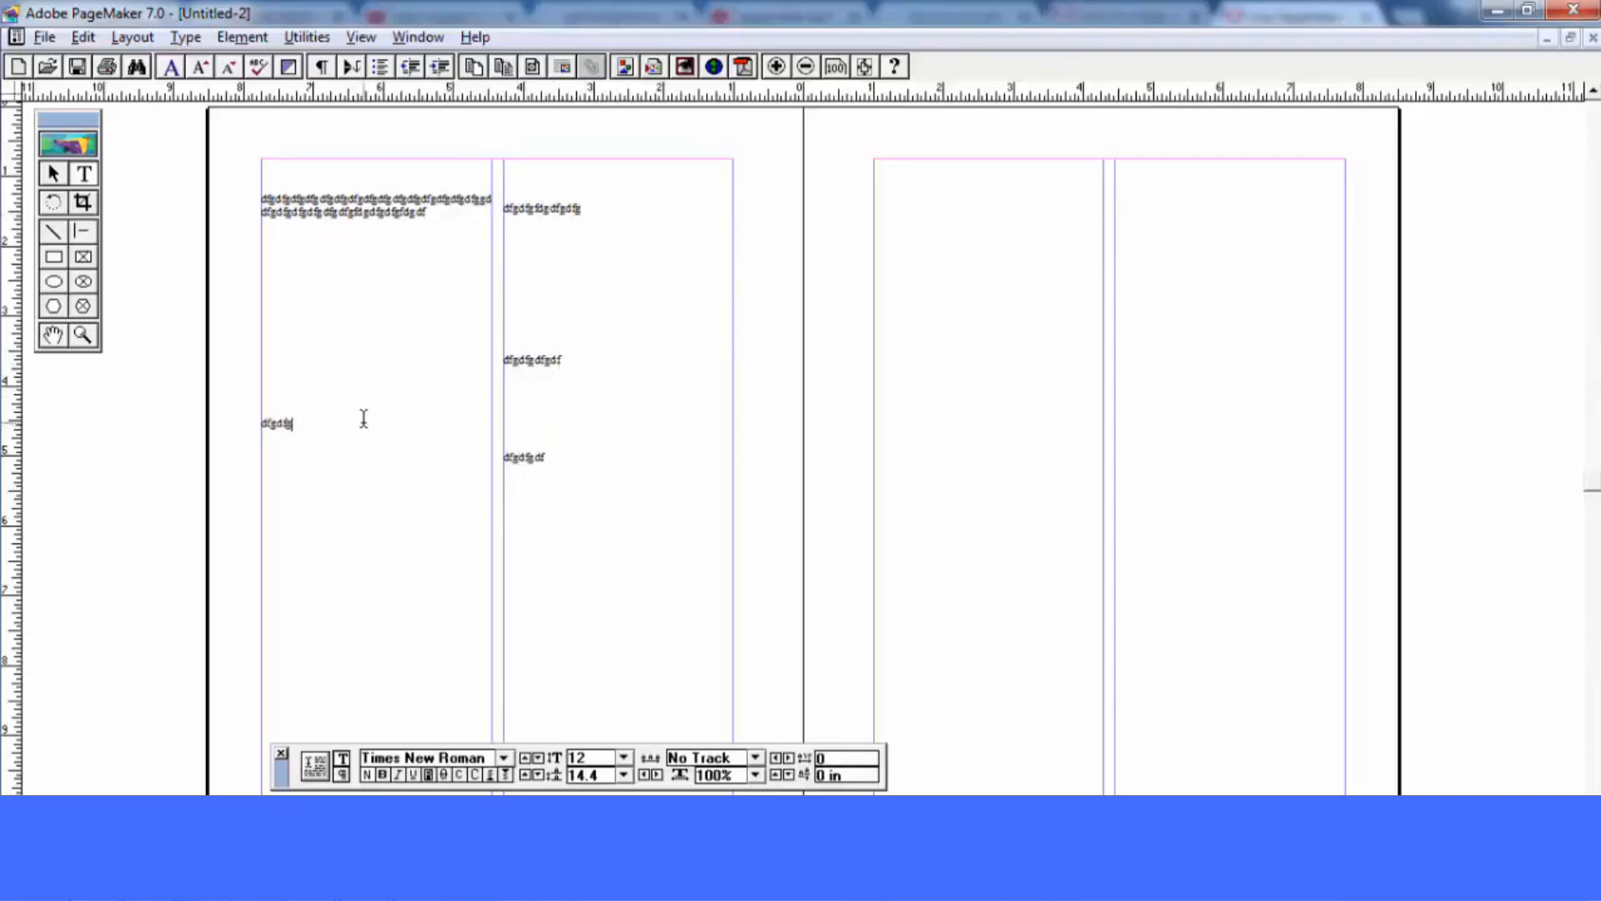
text(dfg)
Apply Copy Master Guides to the current spread to replace its two-column guides
click(136, 39)
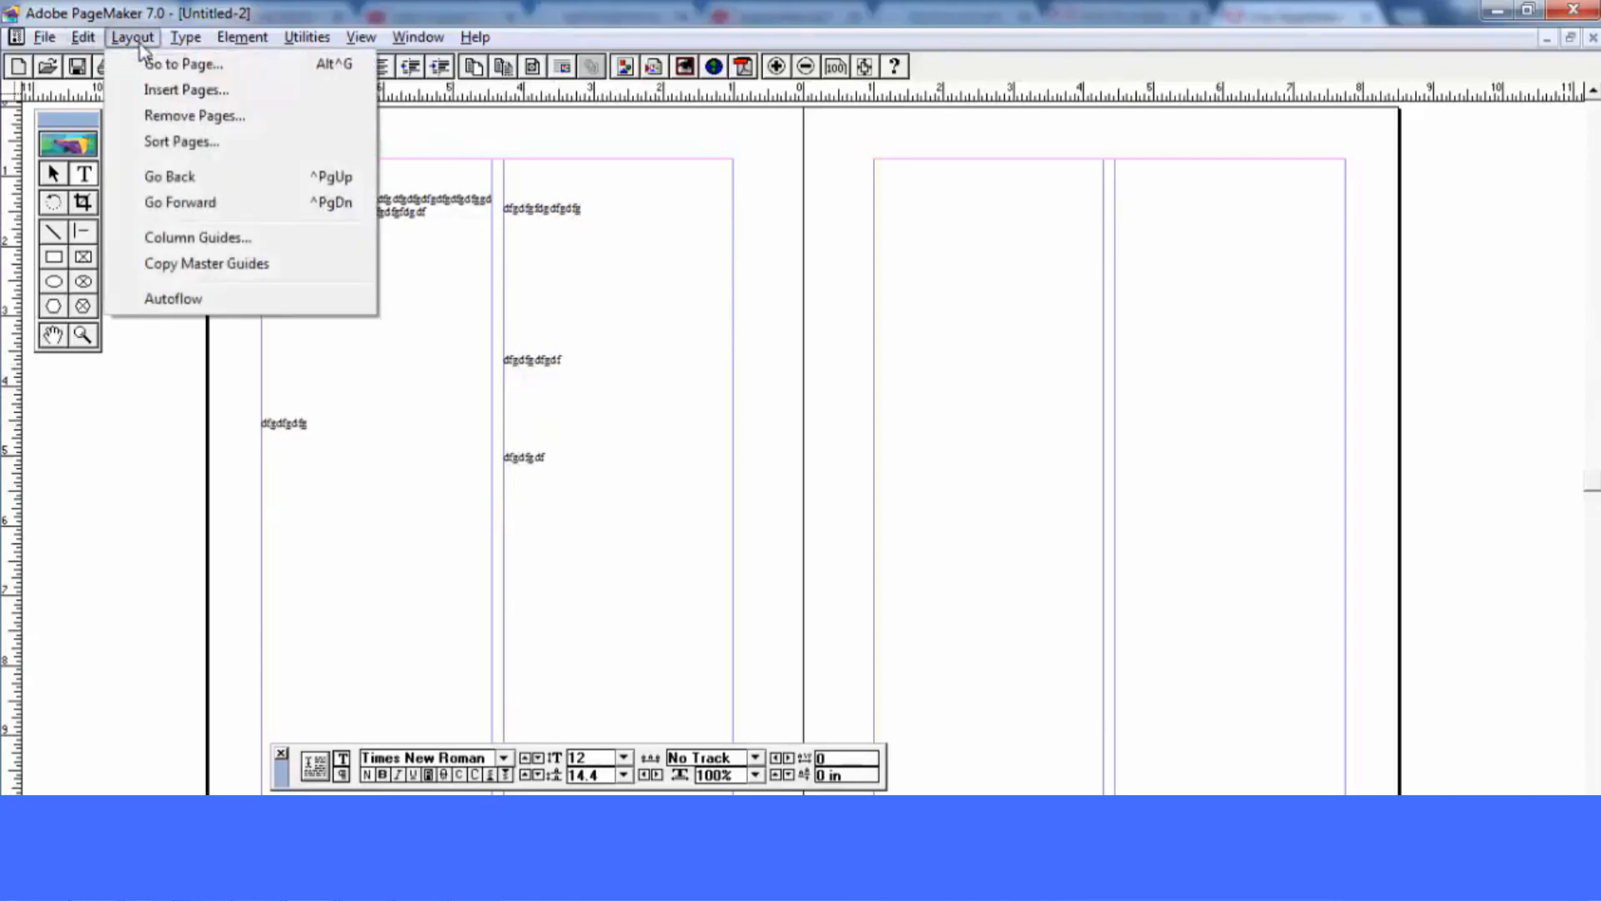
click(177, 271)
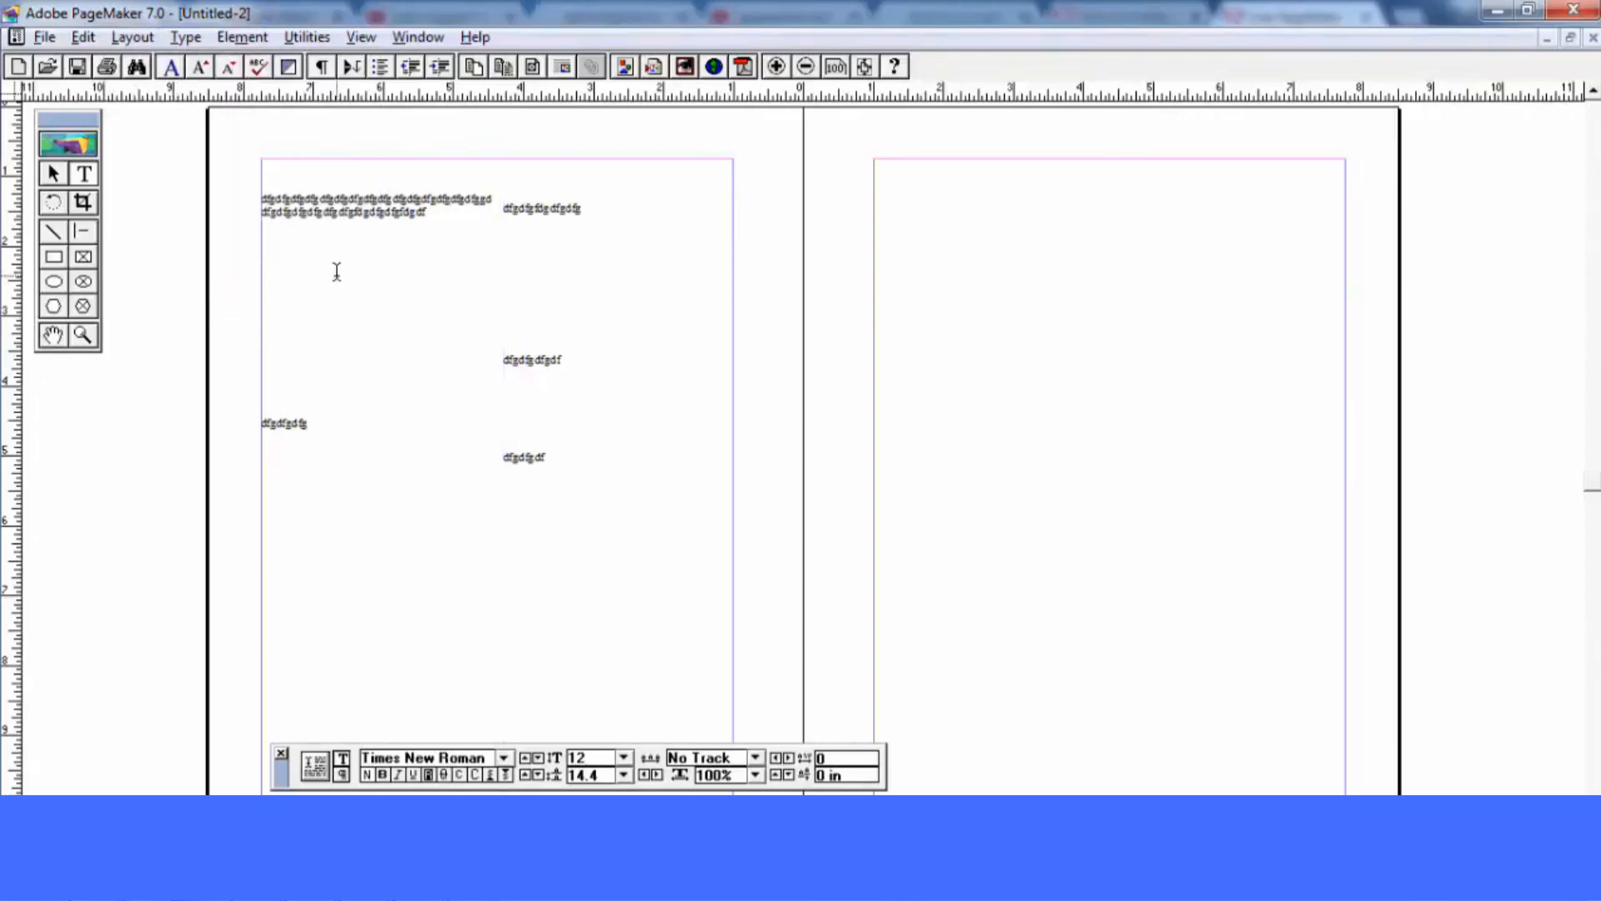
click(132, 37)
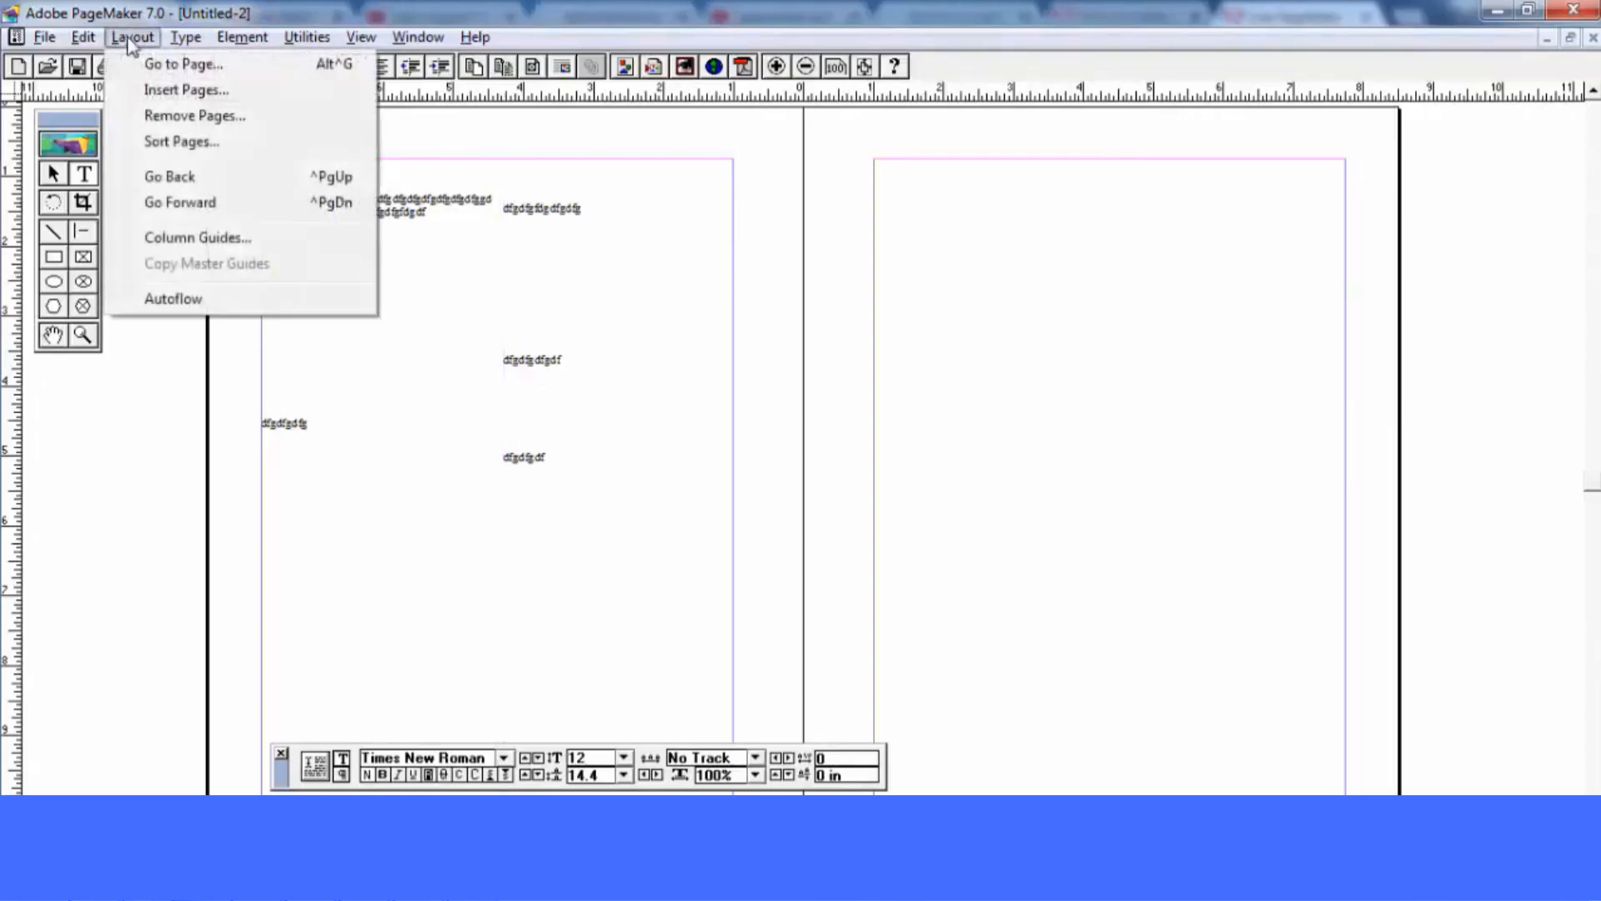
click(130, 40)
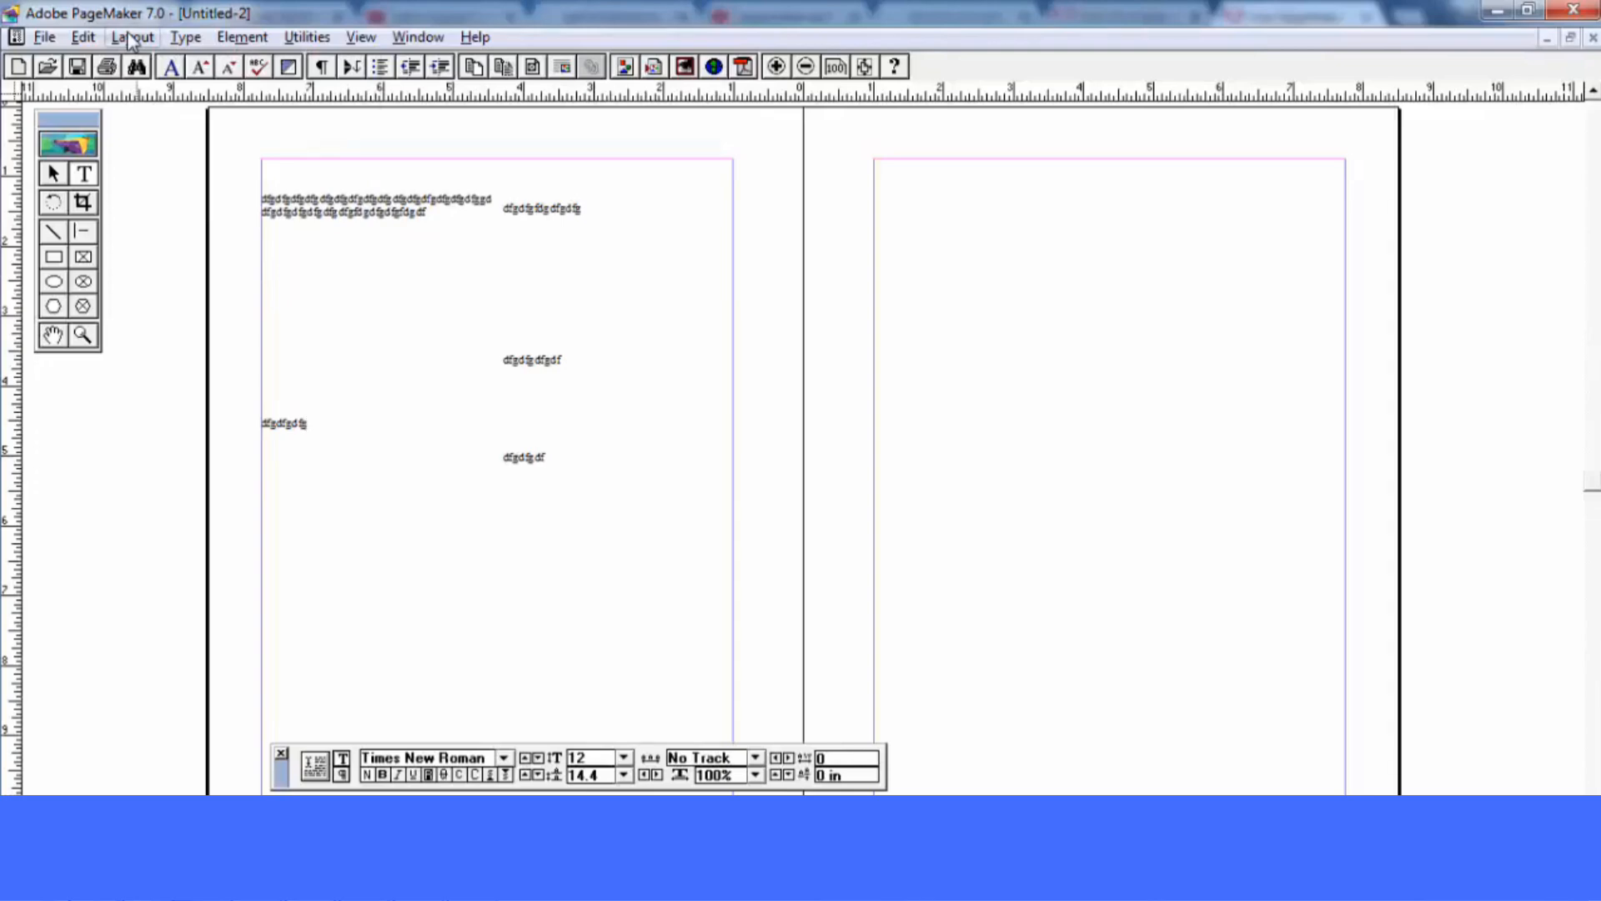
Switch to the Word document and copy all of its sample text
click(131, 39)
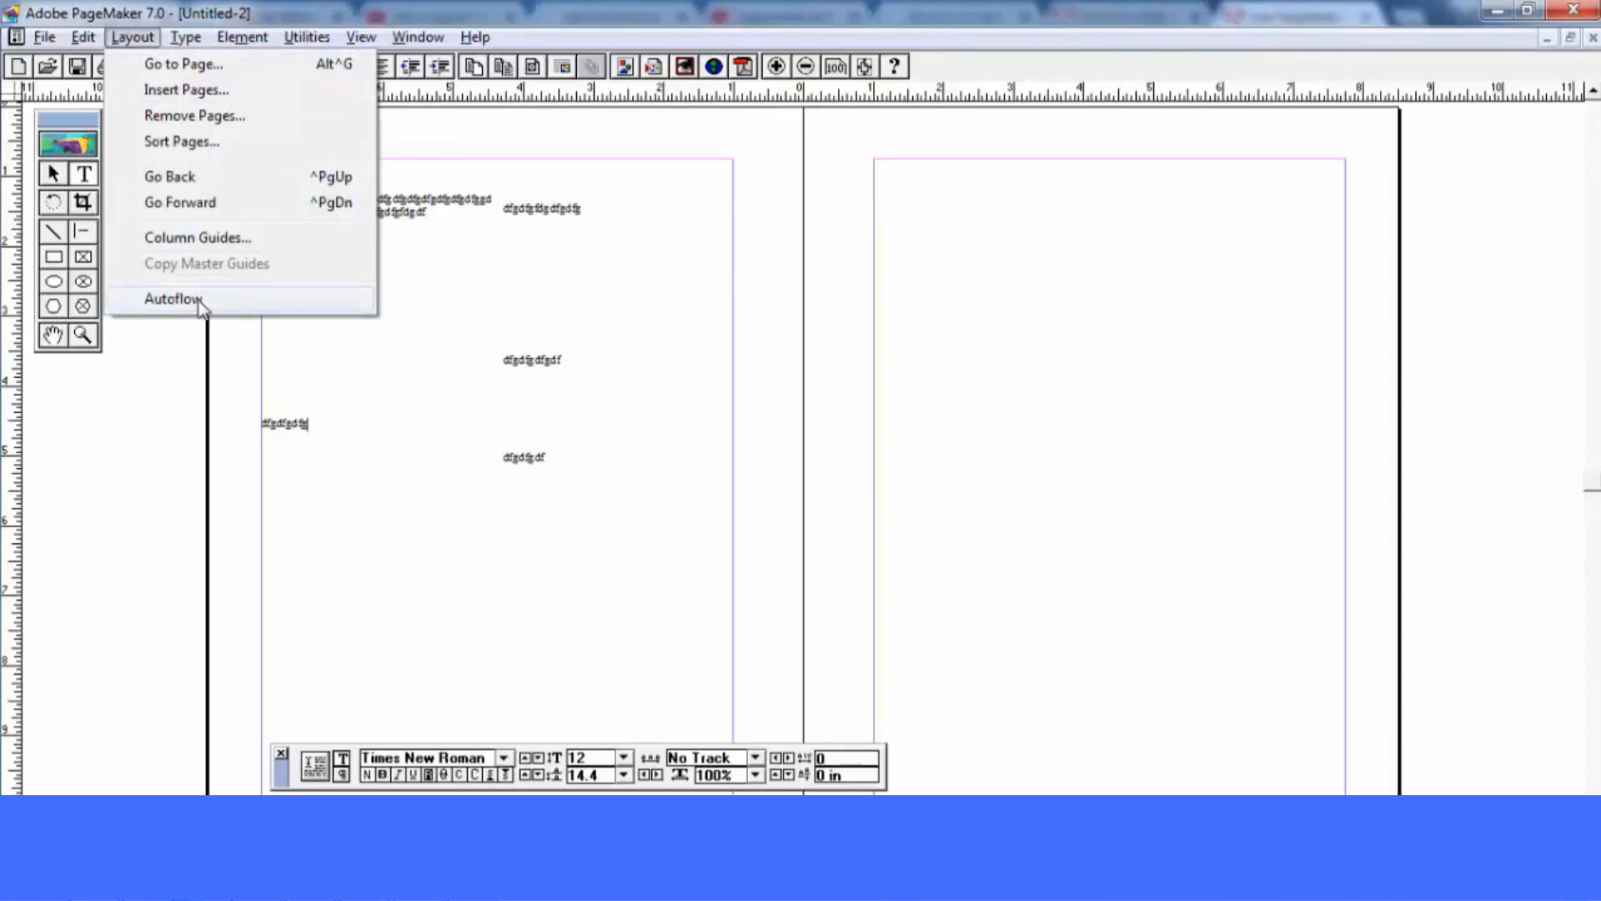
click(546, 355)
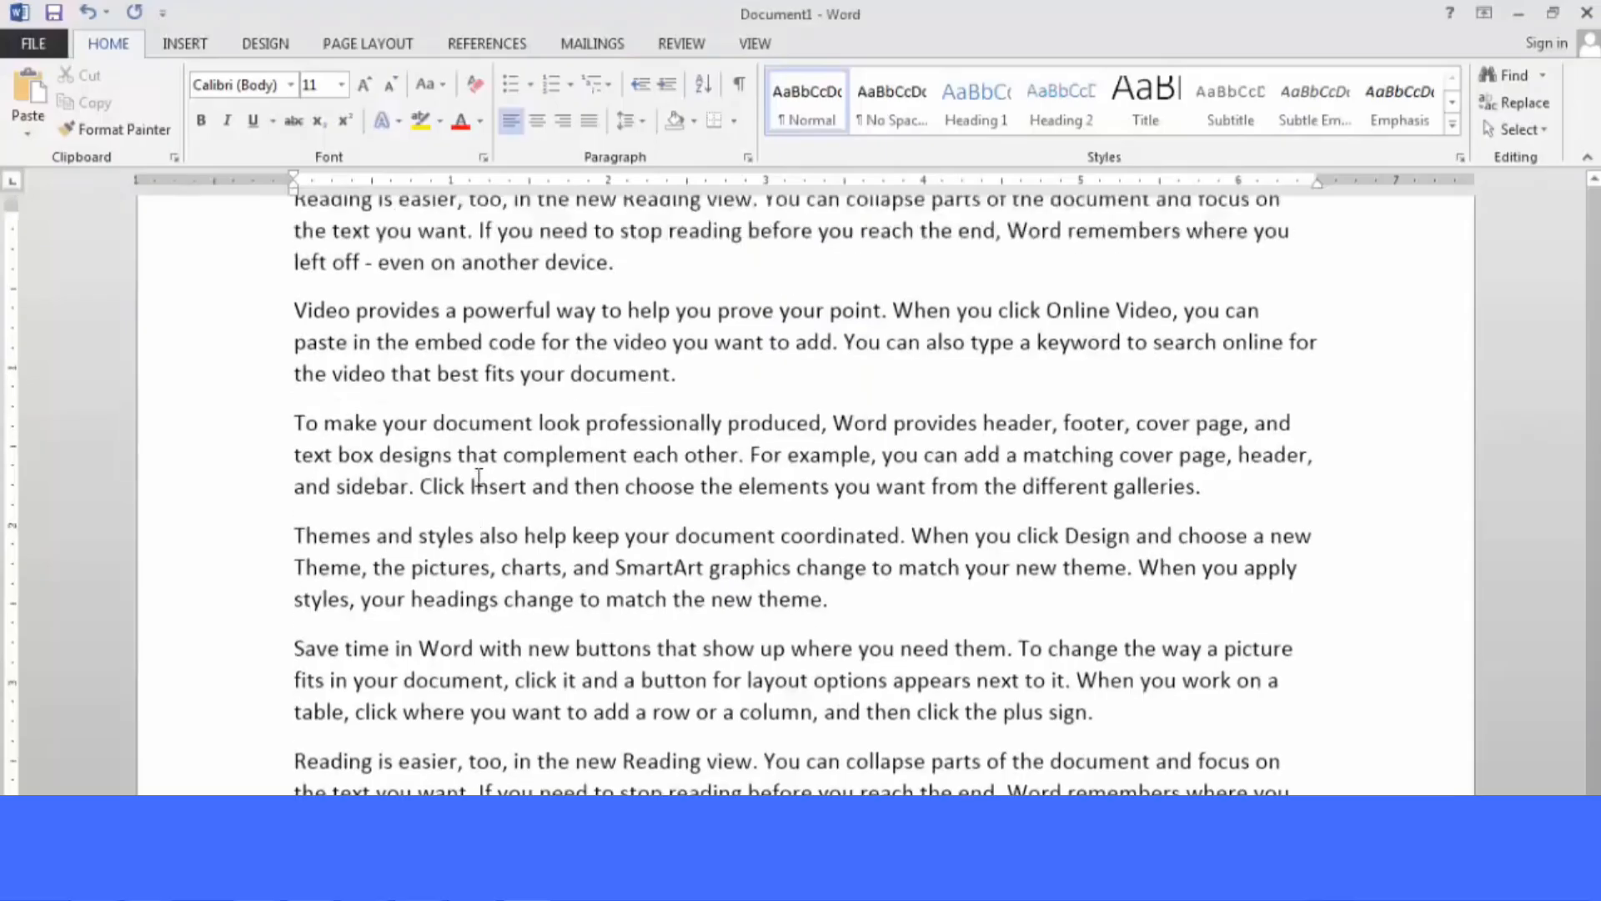
scroll(554, 484, down, 10)
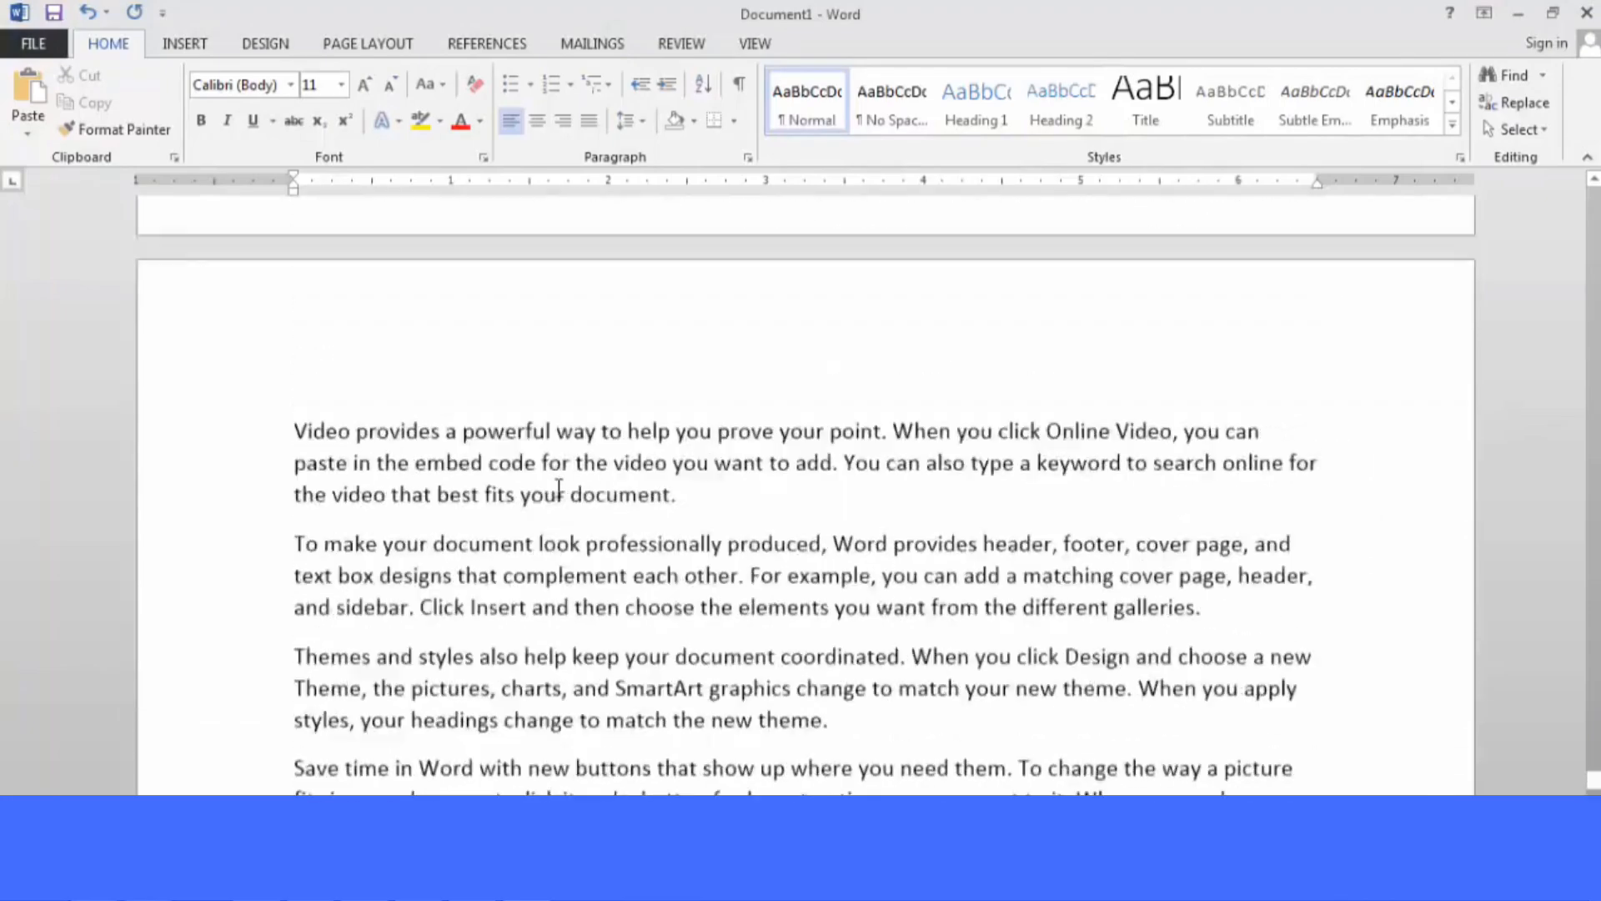
scroll(559, 488, down, 10)
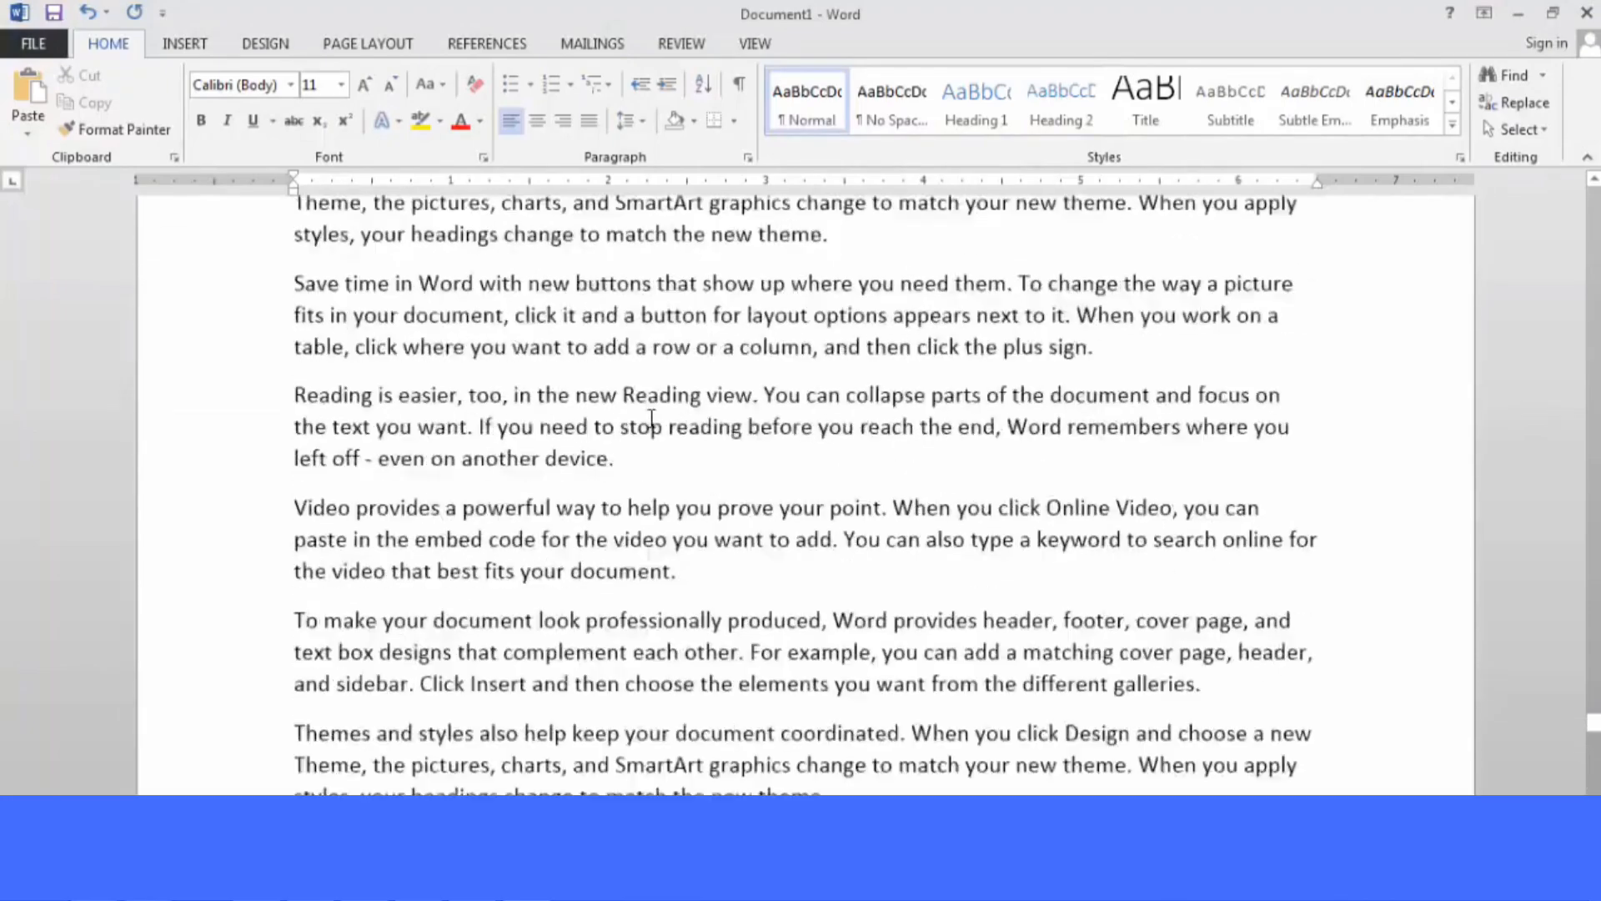
scroll(652, 419, down, 10)
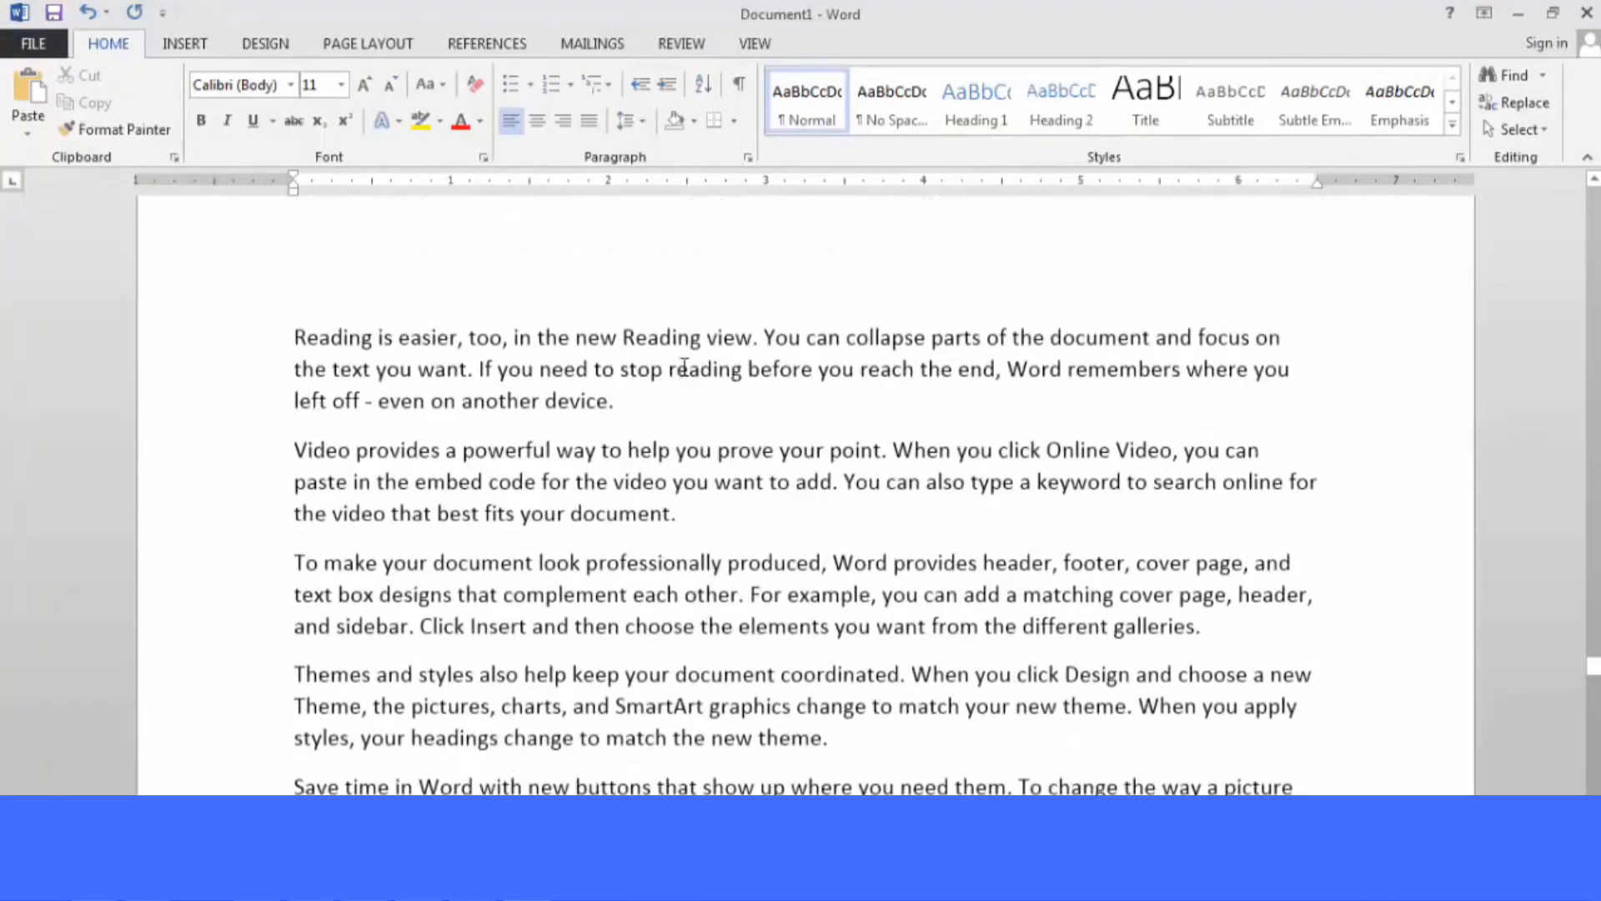
key(ctrl+a)
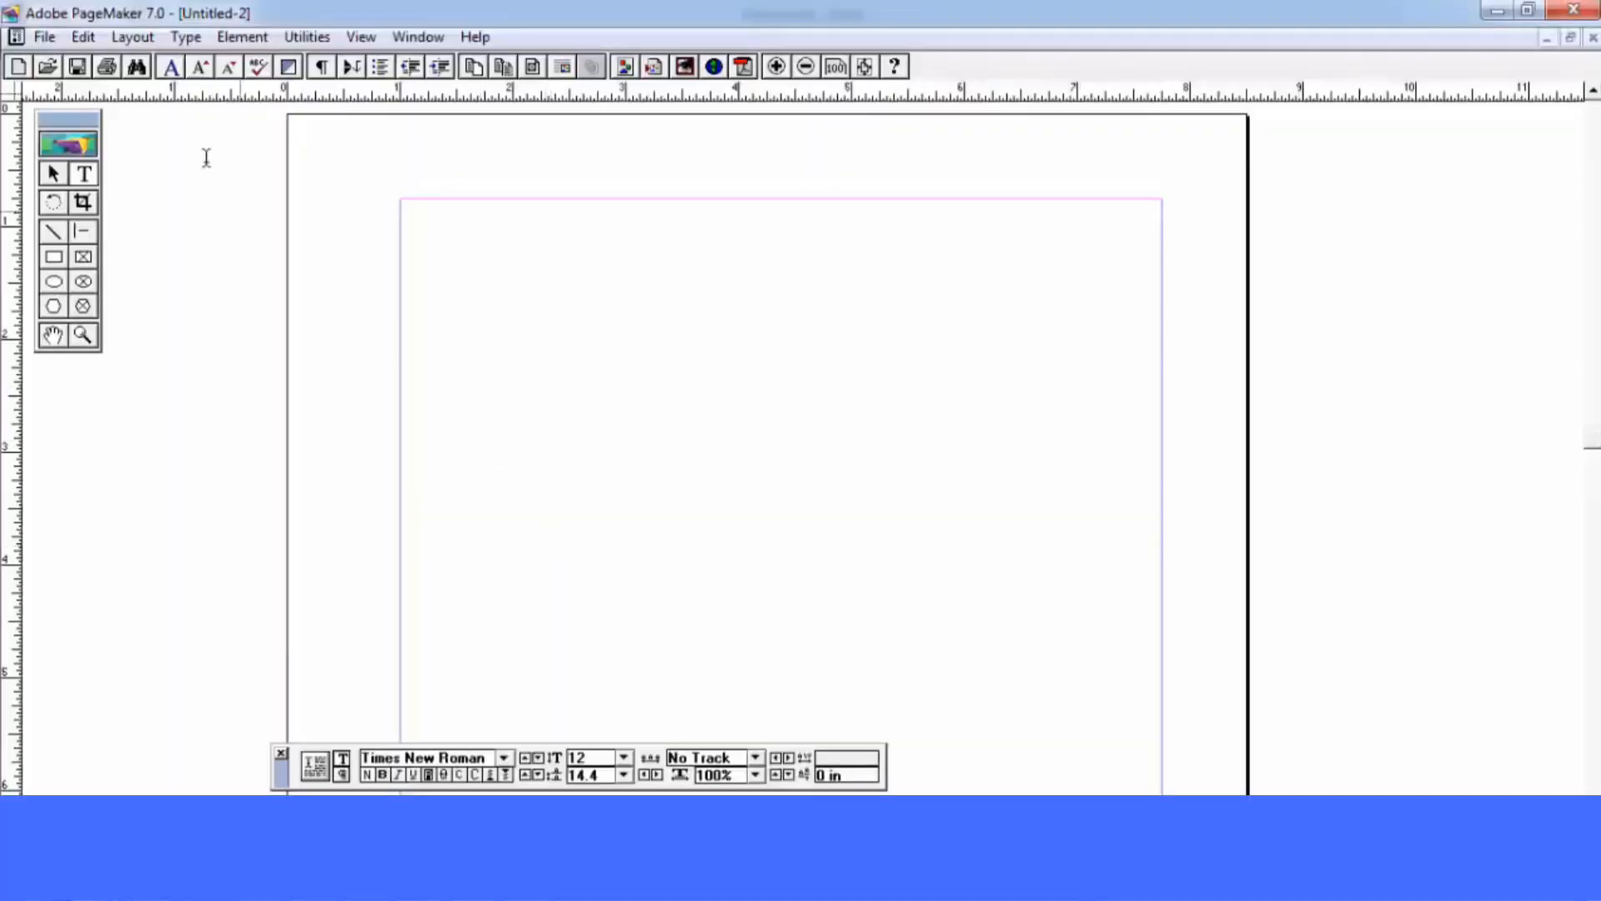
Switch back to PageMaker, paste the copied text onto the single first page, and check the adjacent pages for flowed text
click(75, 39)
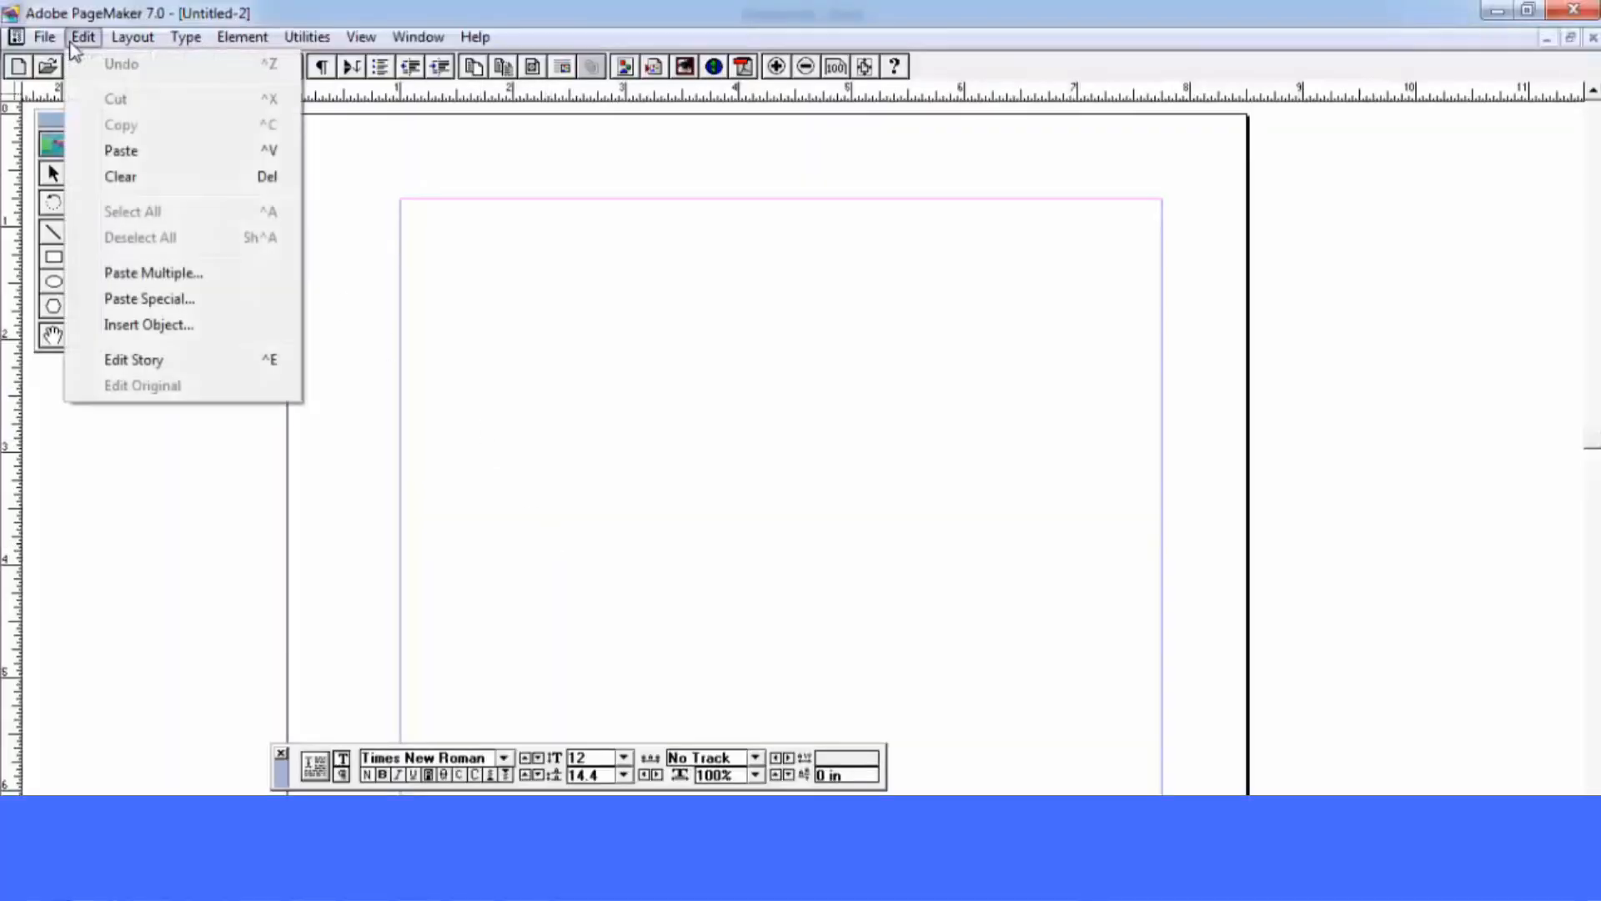
click(125, 151)
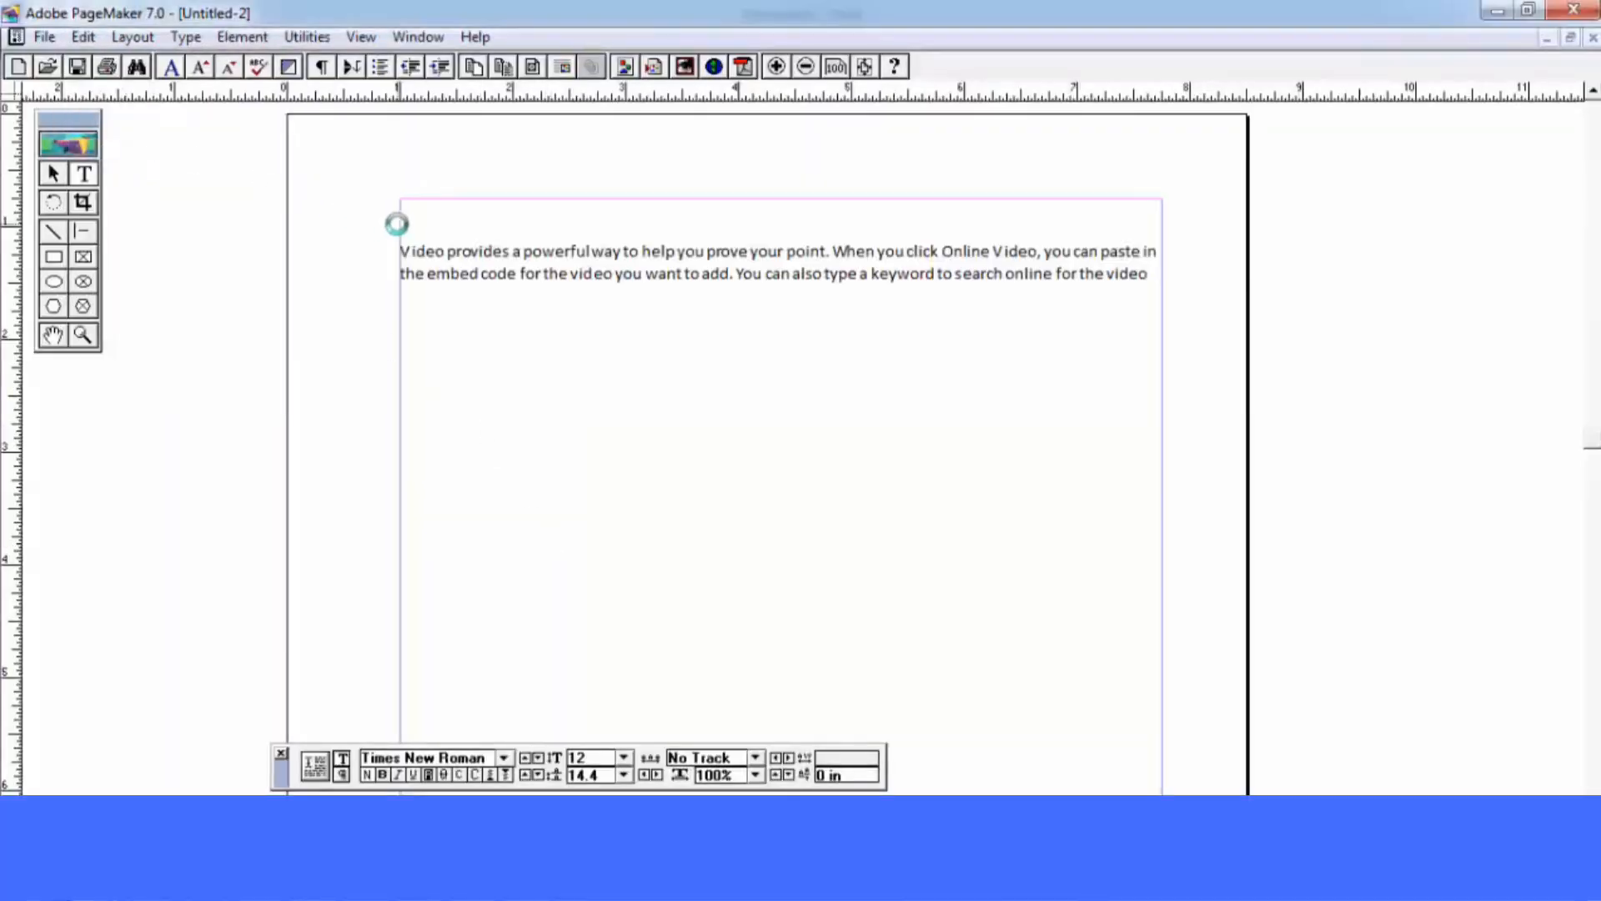
click(52, 174)
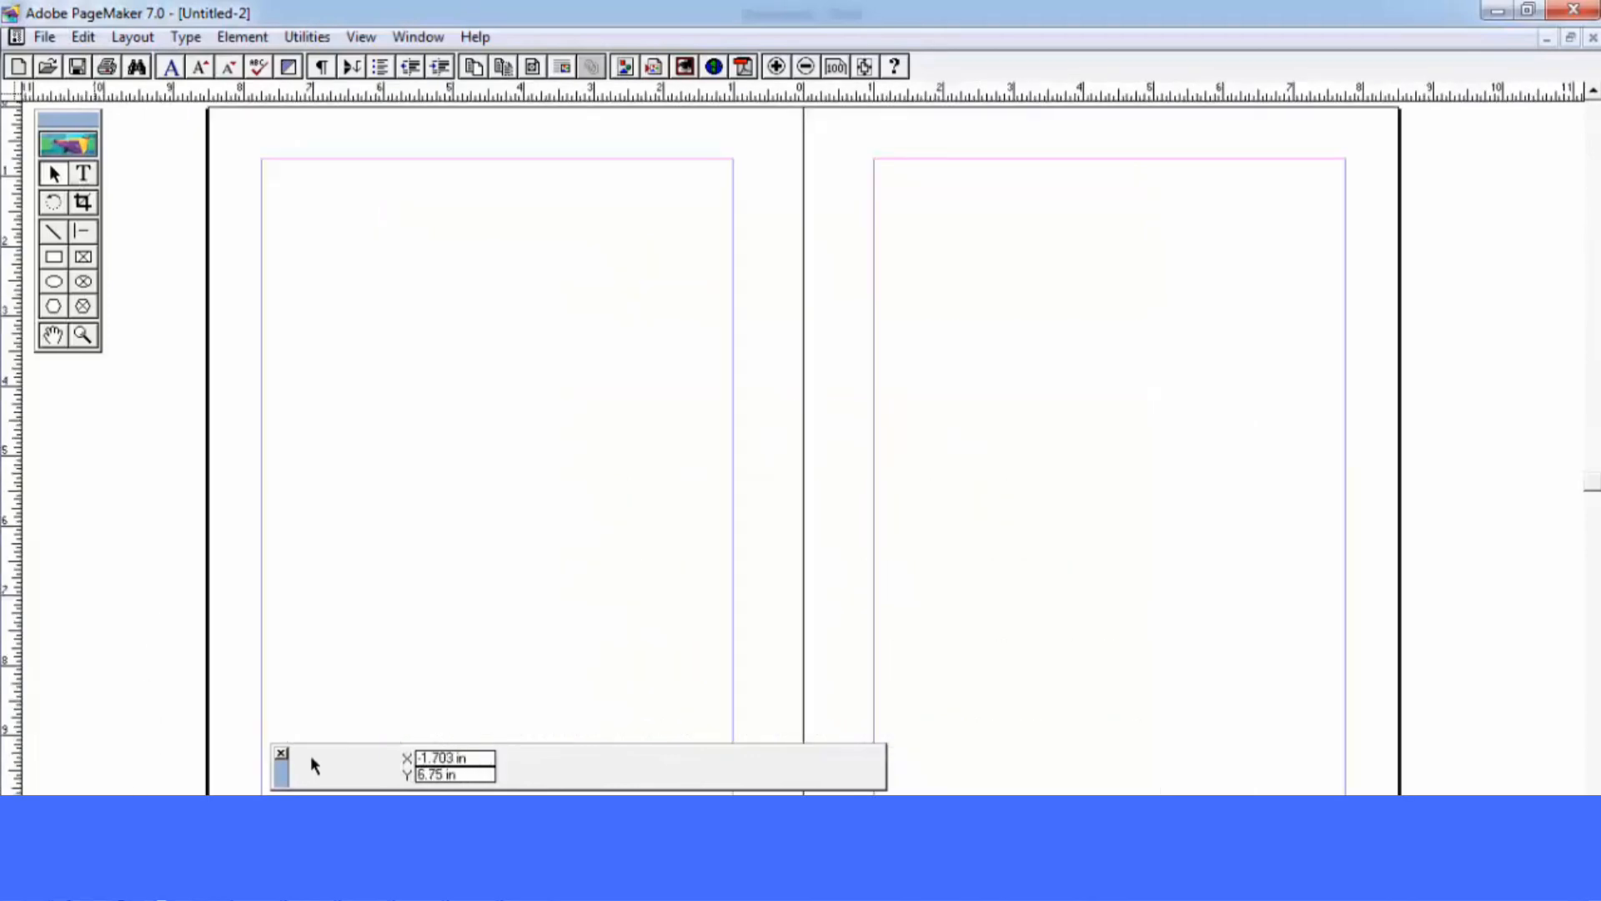
key(Page_Down)
key(Page_Up)
key(Page_Up)
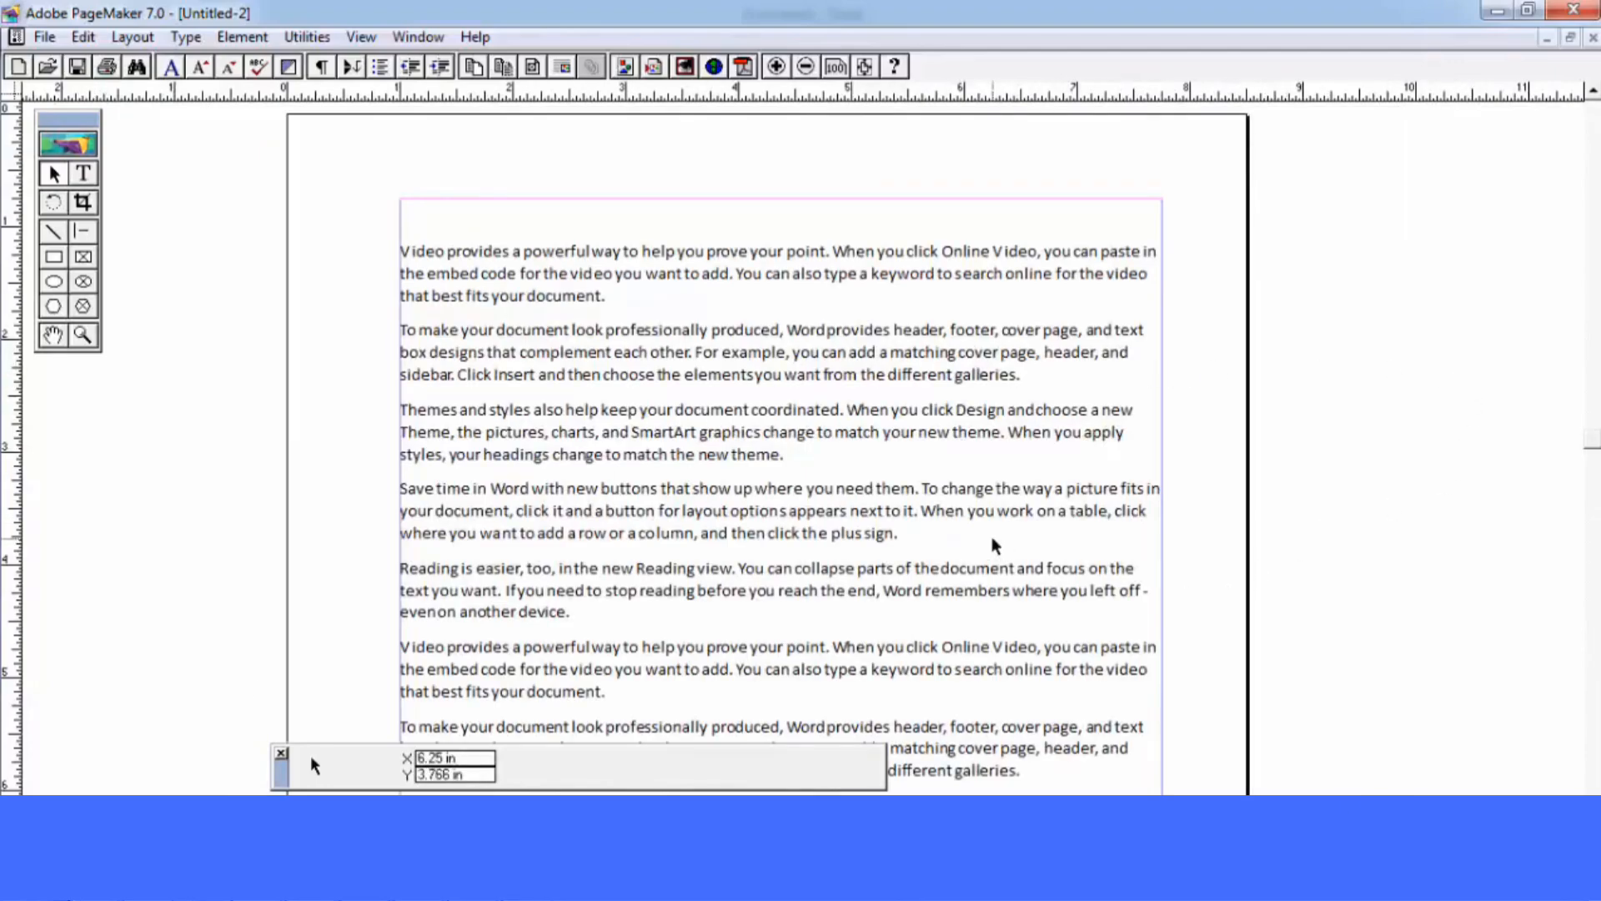
Load the overflow text from the first page's text block and place it near the top of the next spread's left page
mouse_move(985, 546)
mouse_down()
mouse_move(958, 208)
mouse_move(978, 318)
mouse_move(954, 380)
mouse_up()
drag(944, 483, 932, 434)
click(852, 483)
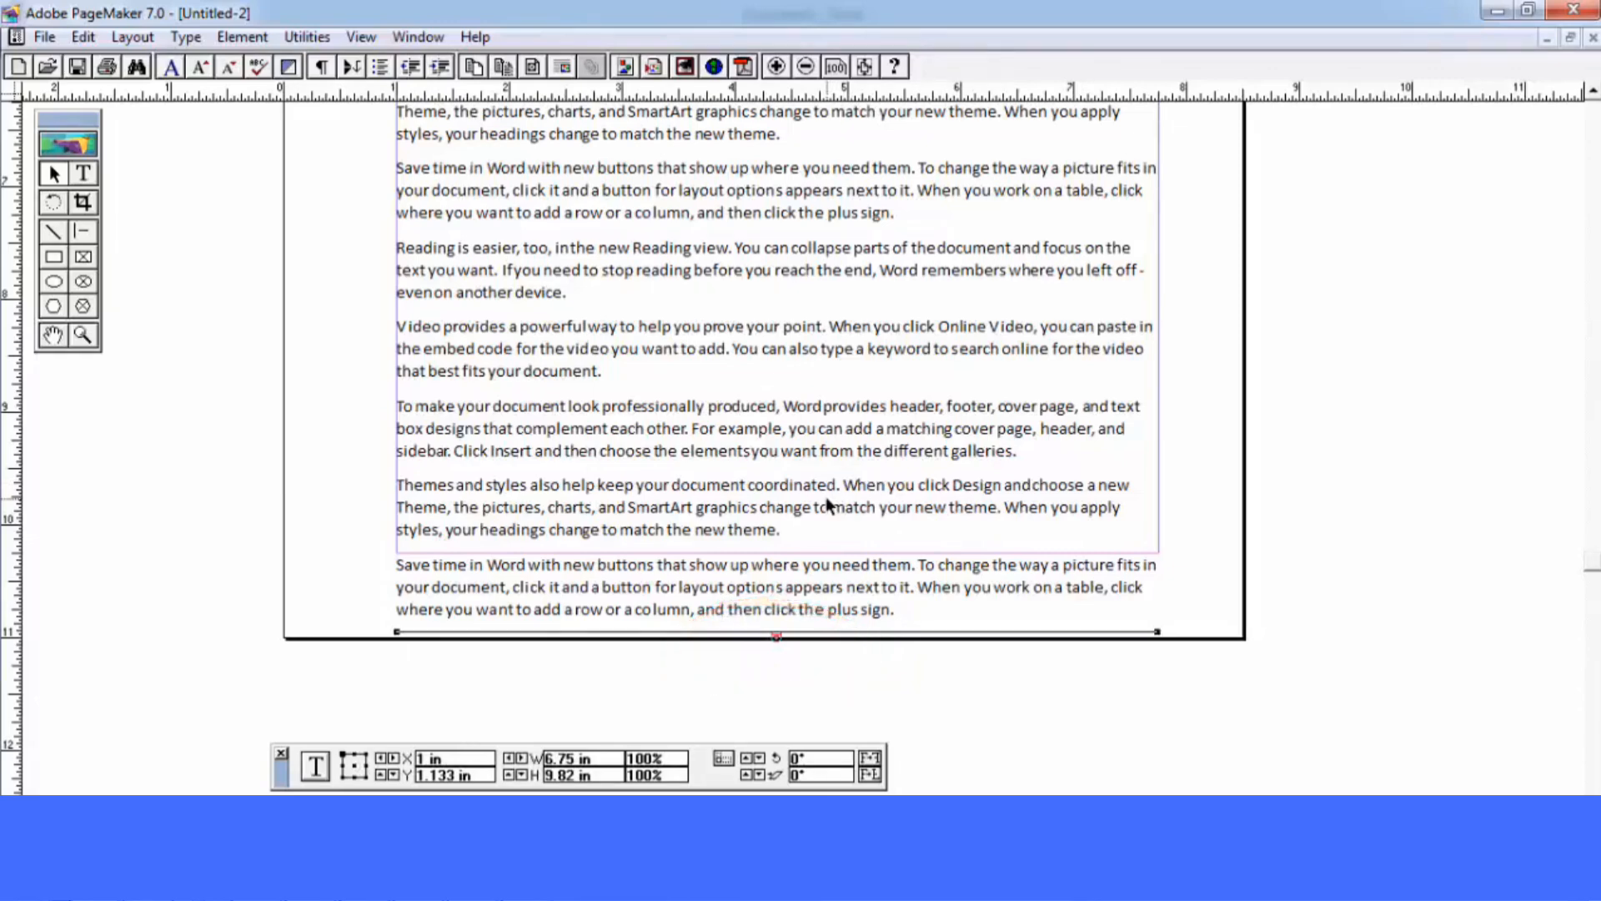
click(780, 649)
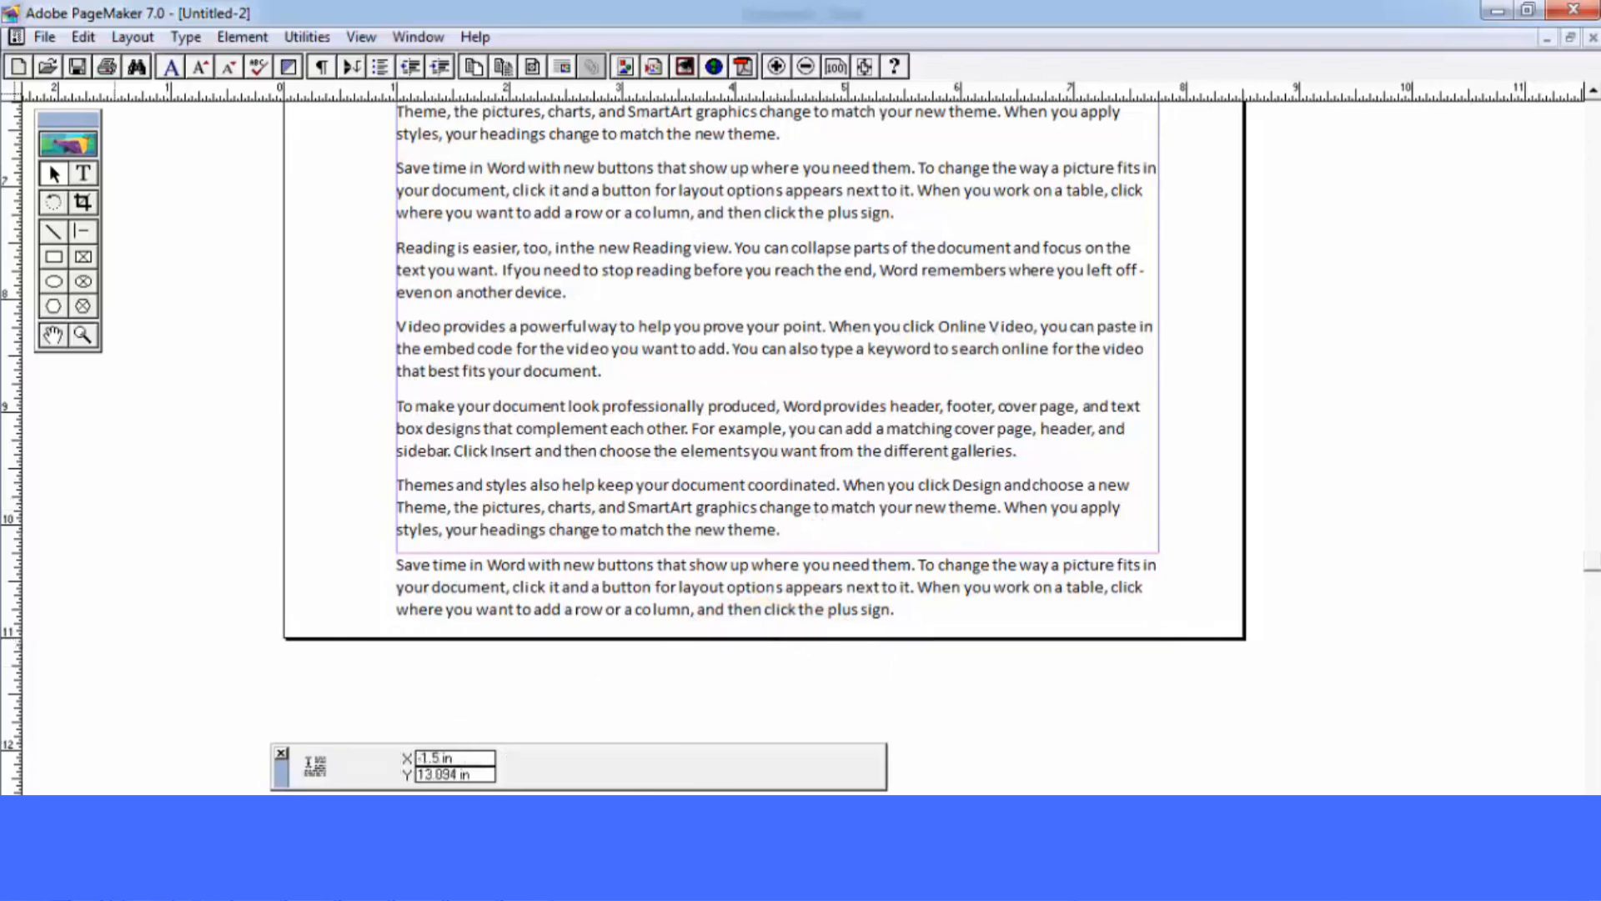
click(114, 881)
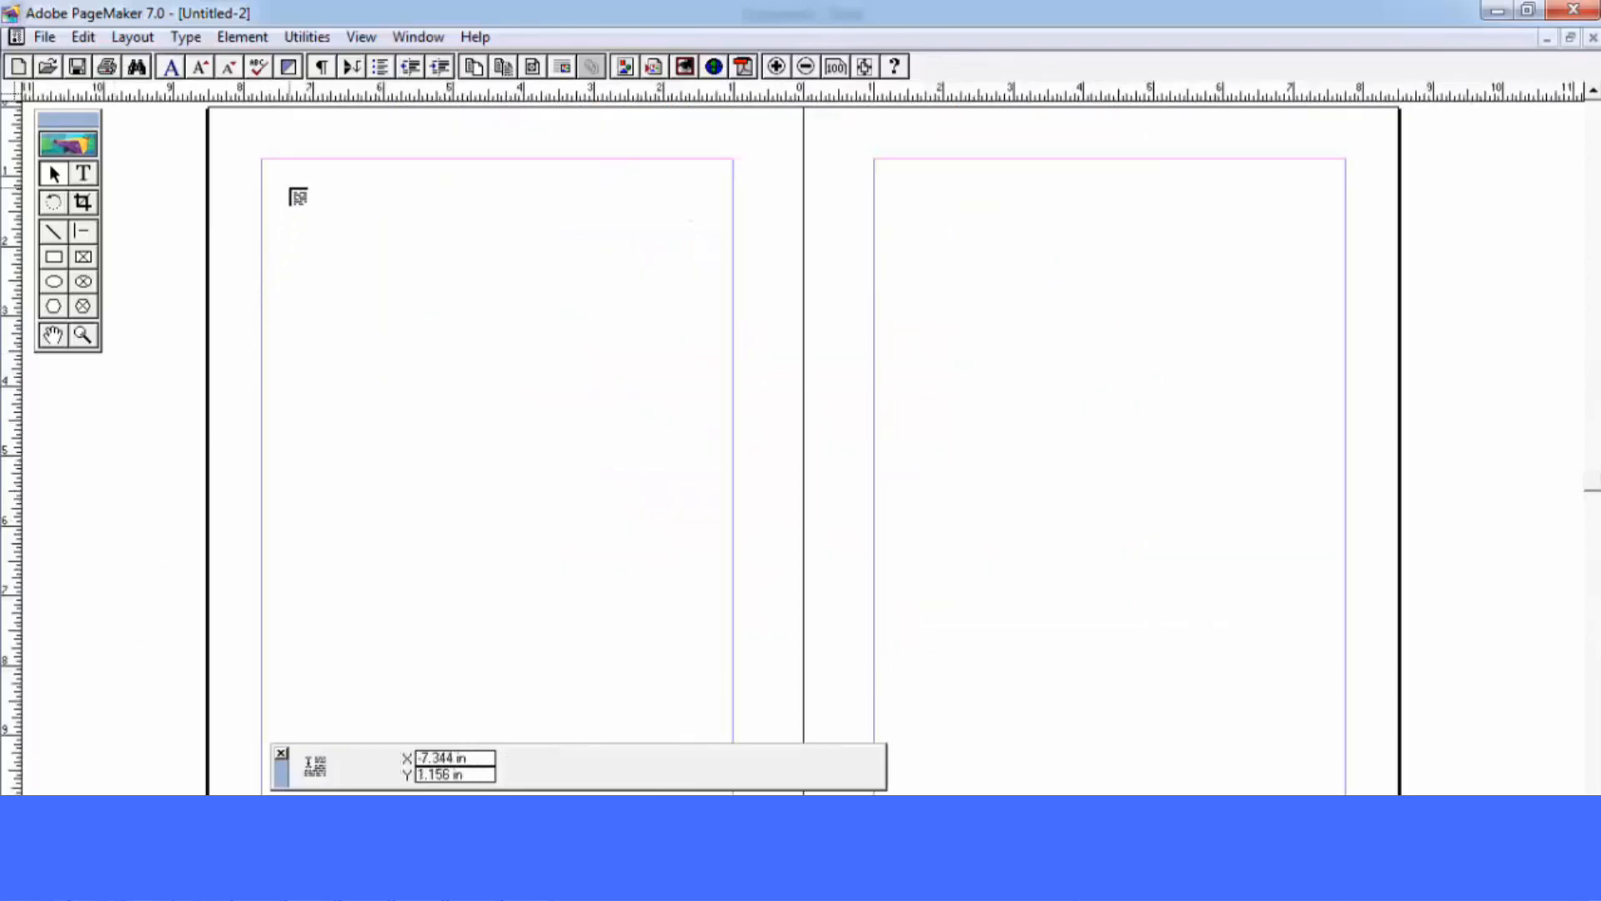
click(298, 196)
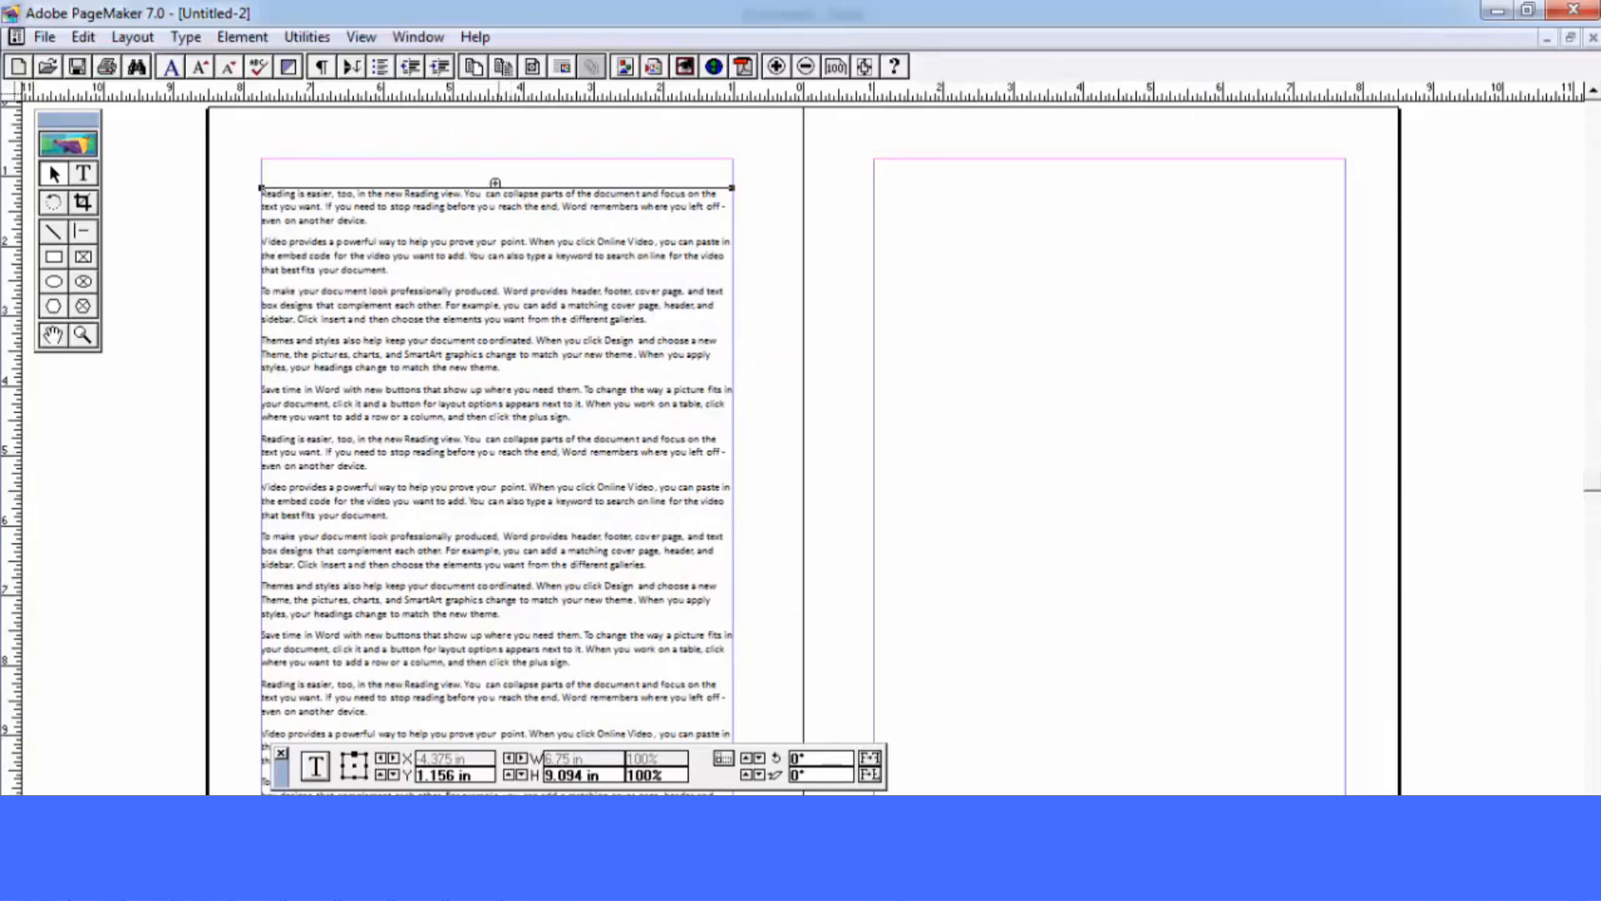
Turn on Autoflow and flow the remaining text from near the top of the right page onto the following pages
click(133, 37)
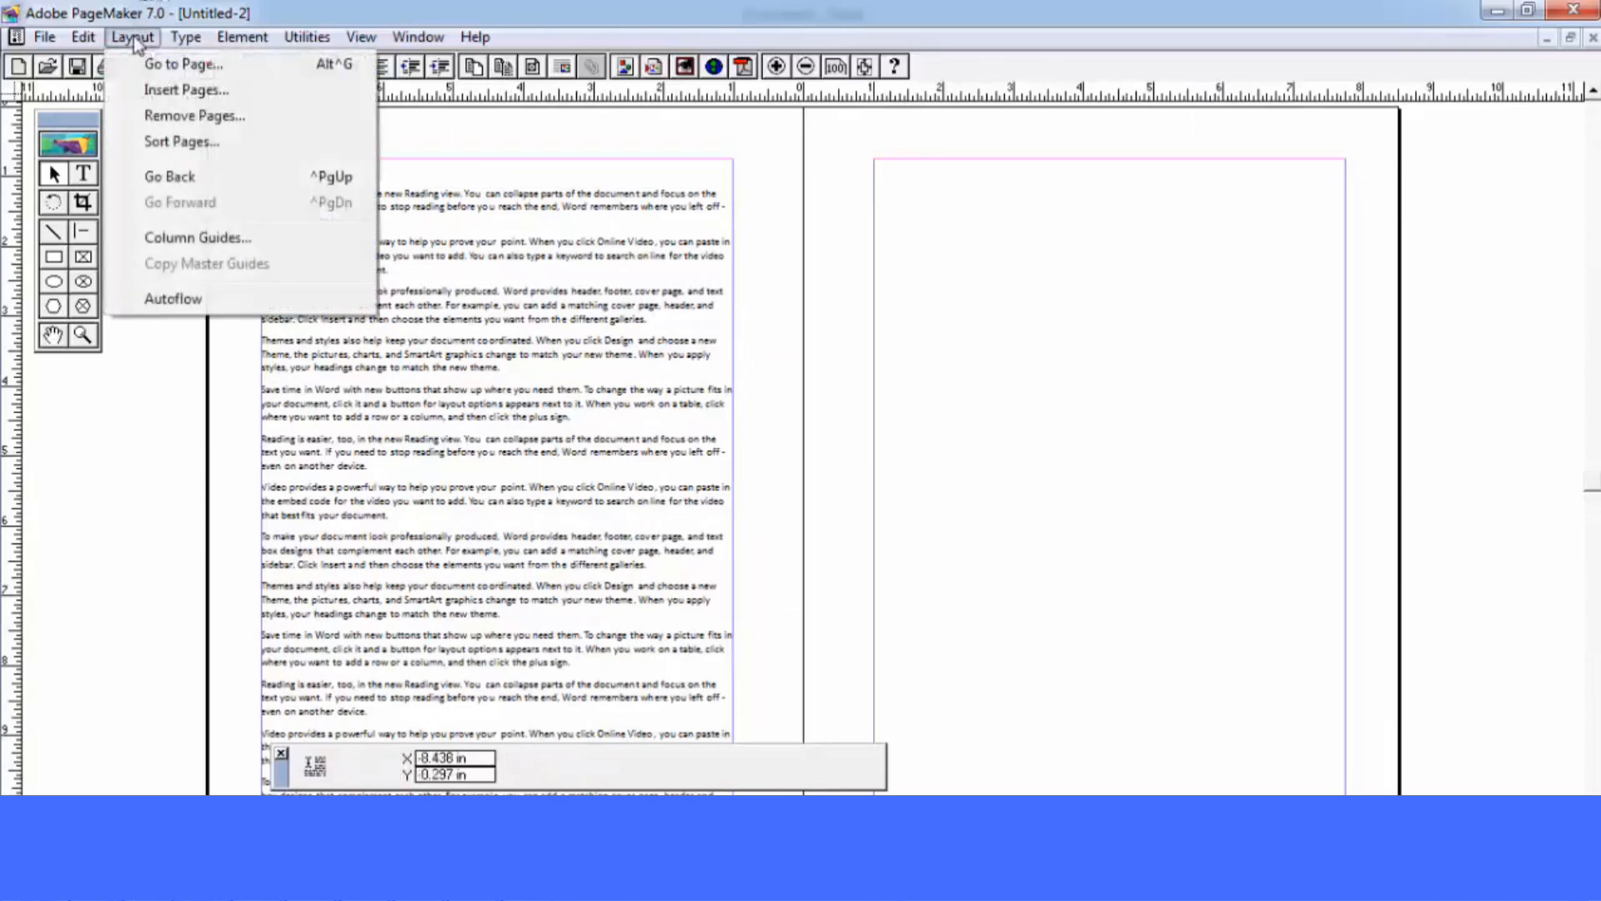
click(200, 309)
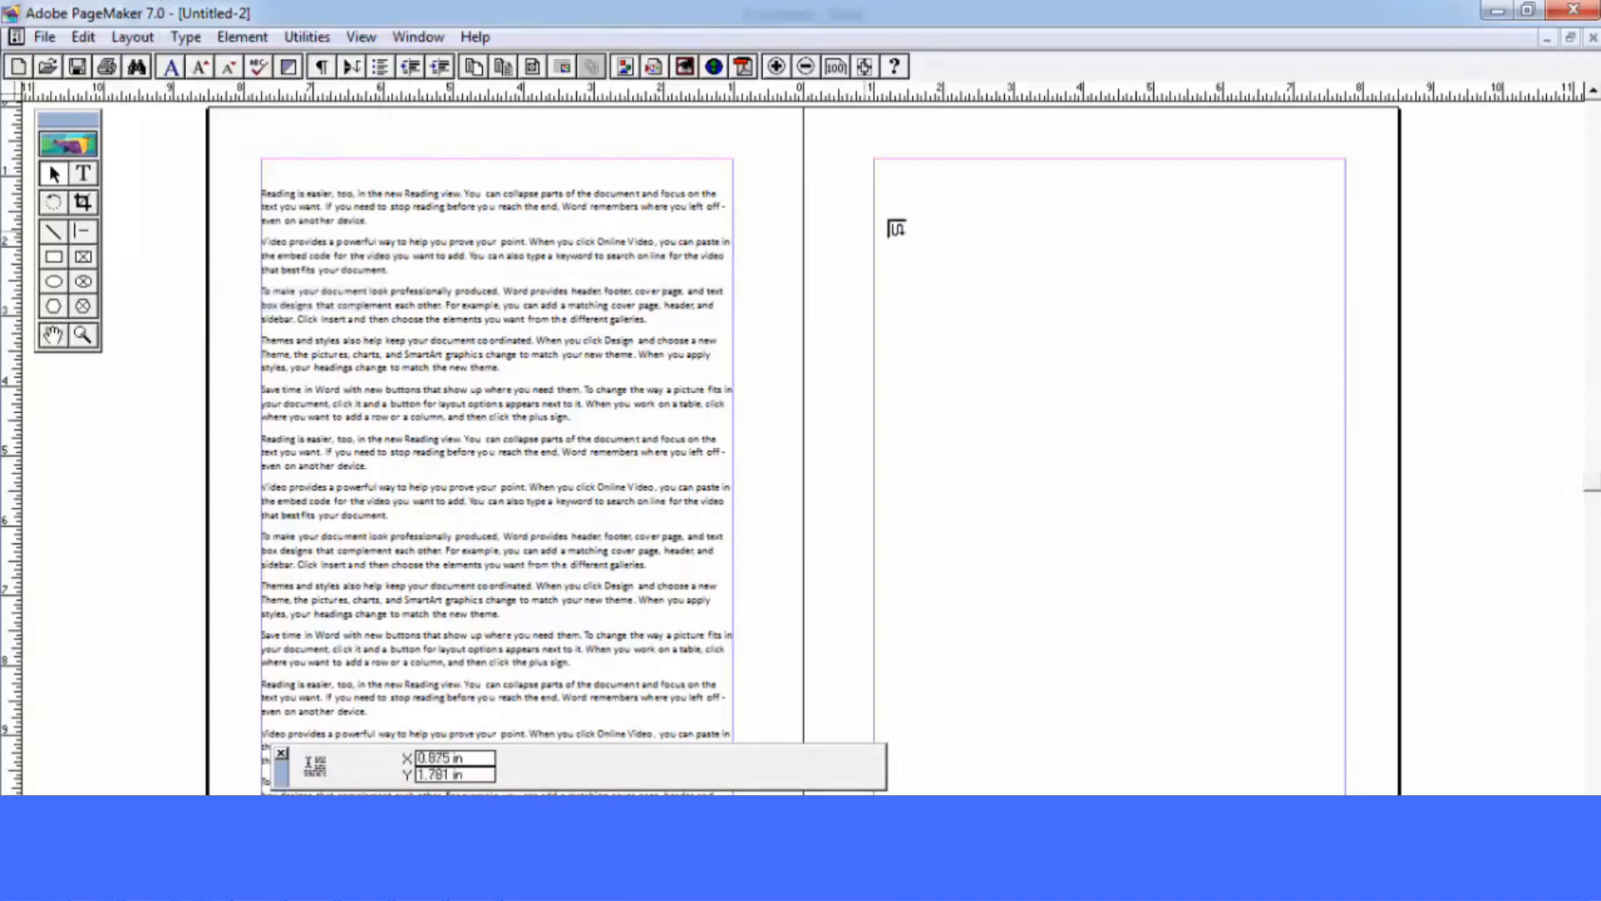
click(944, 210)
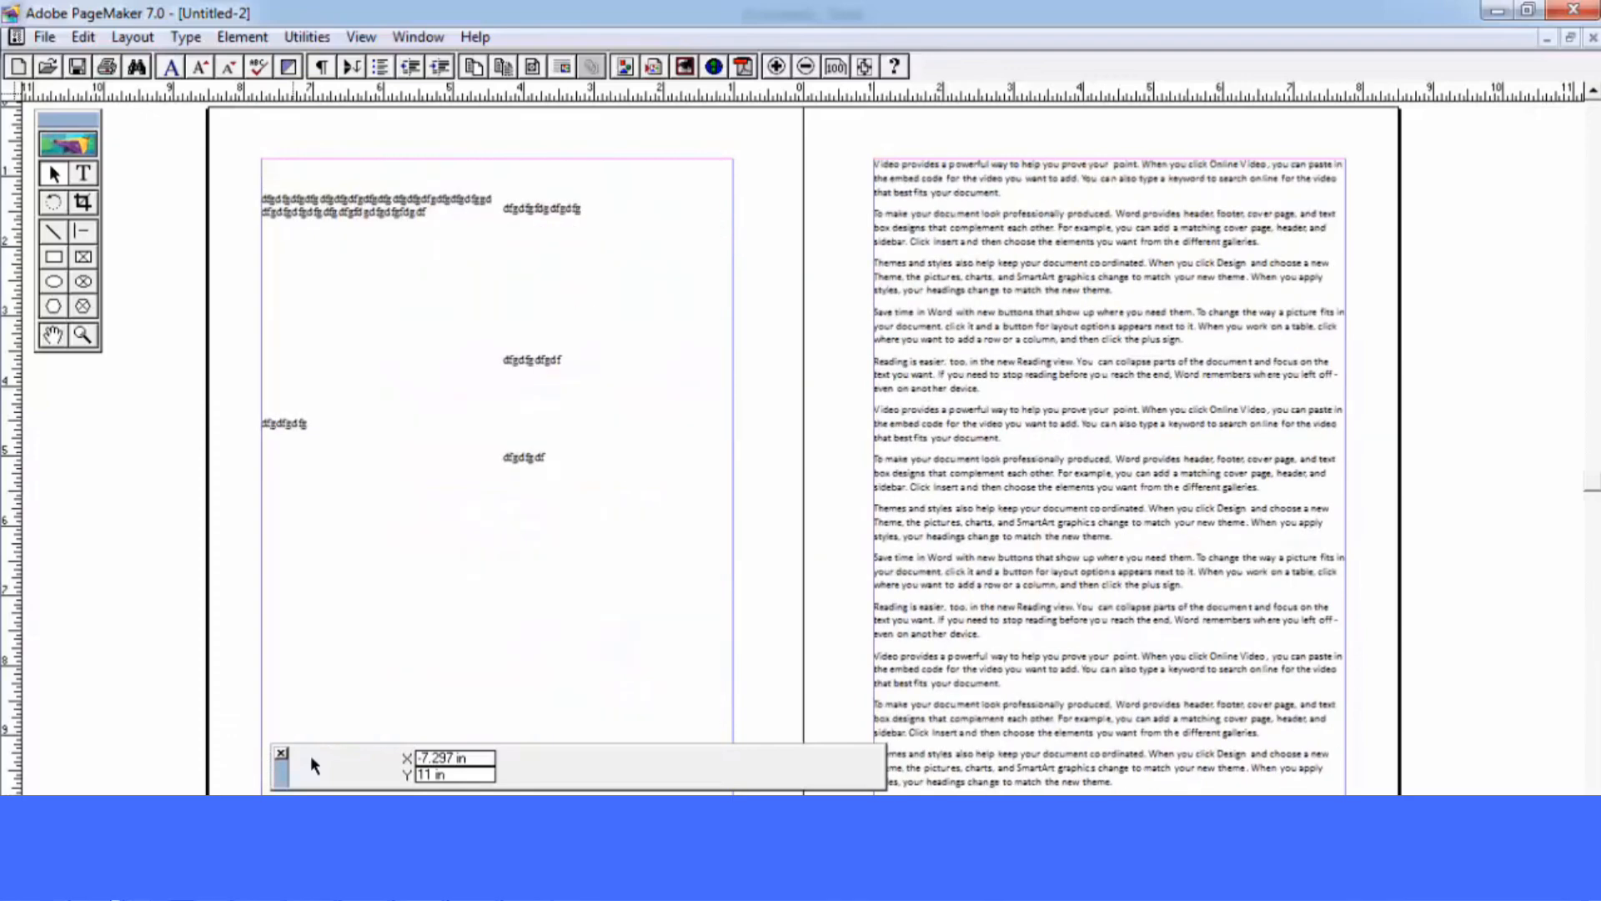
click(114, 41)
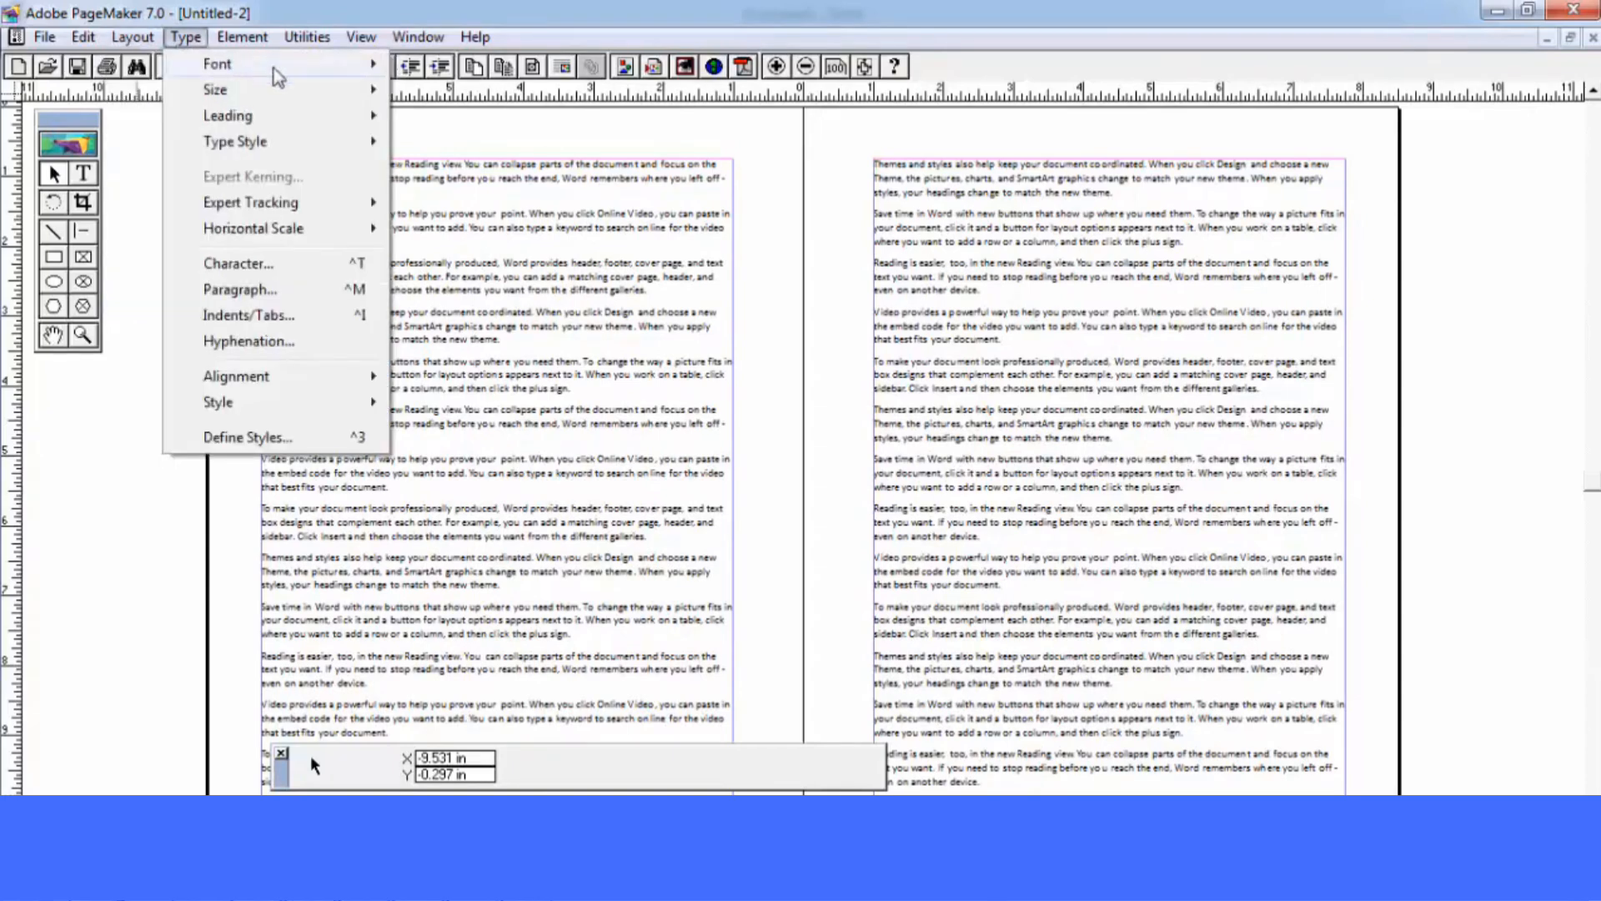
click(600, 250)
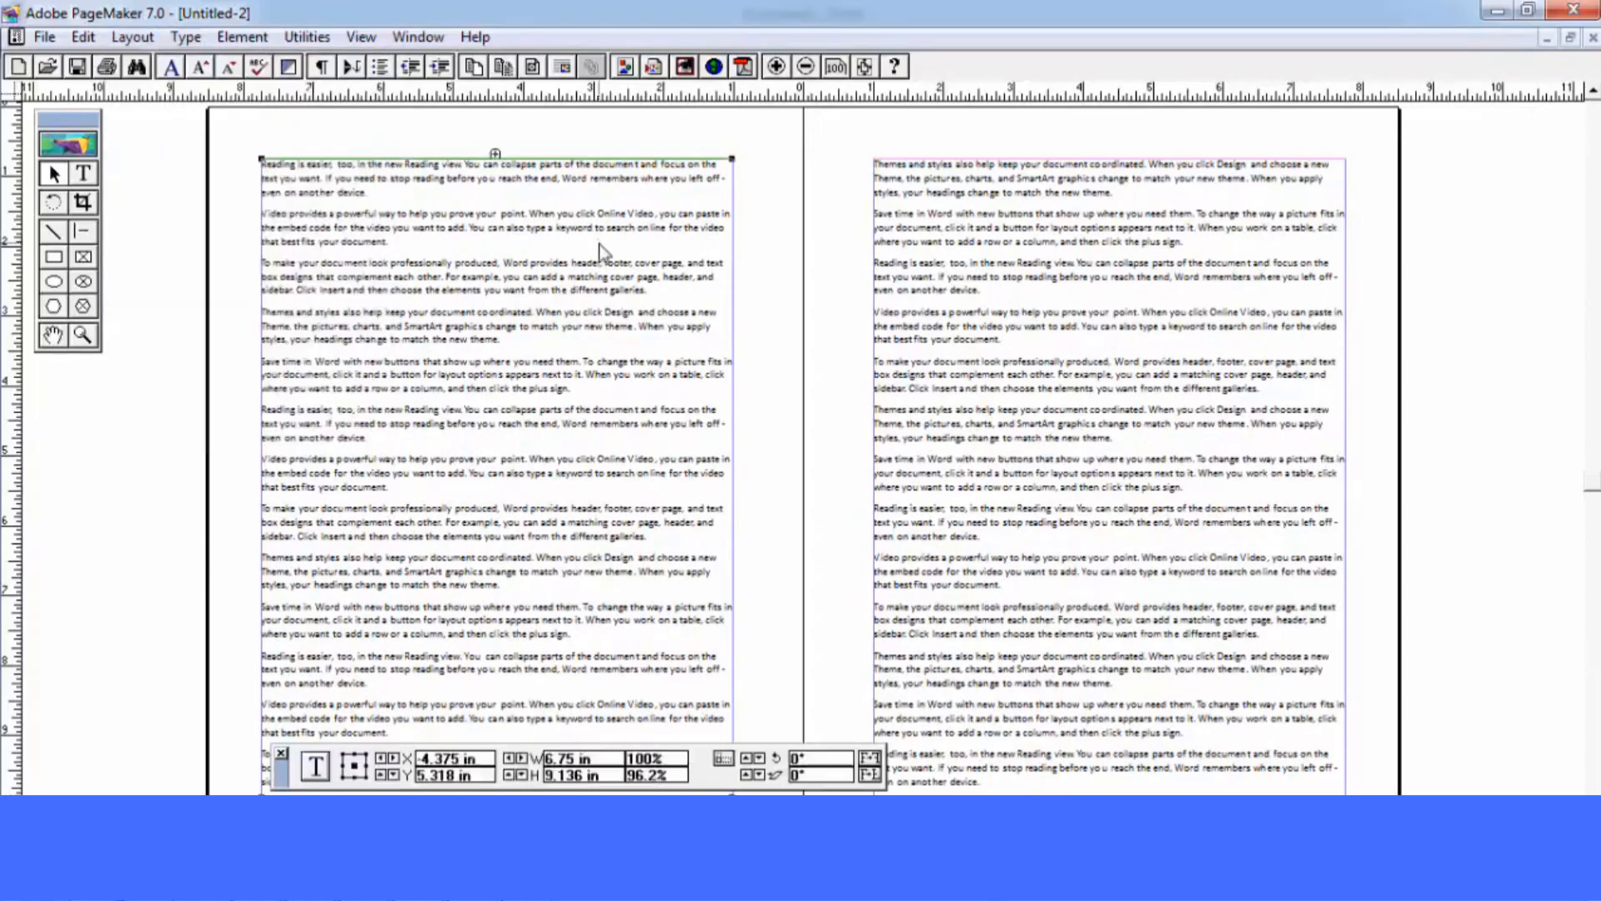
click(131, 37)
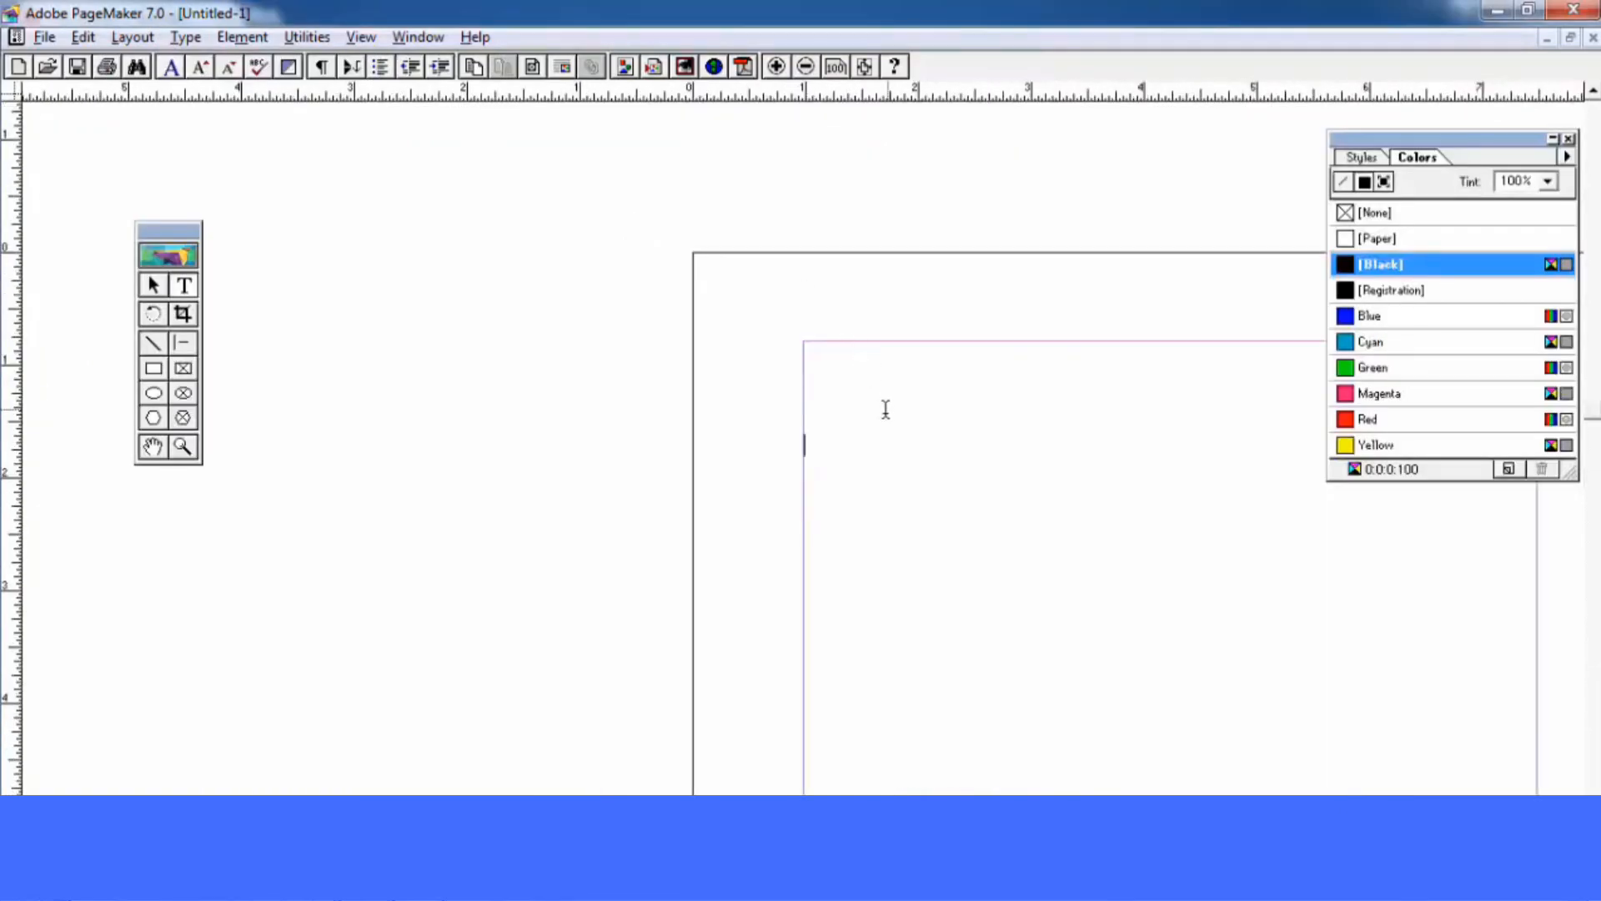
Place the text insertion point near the top of the empty page in Untitled-1
drag(872, 414, 533, 299)
click(618, 325)
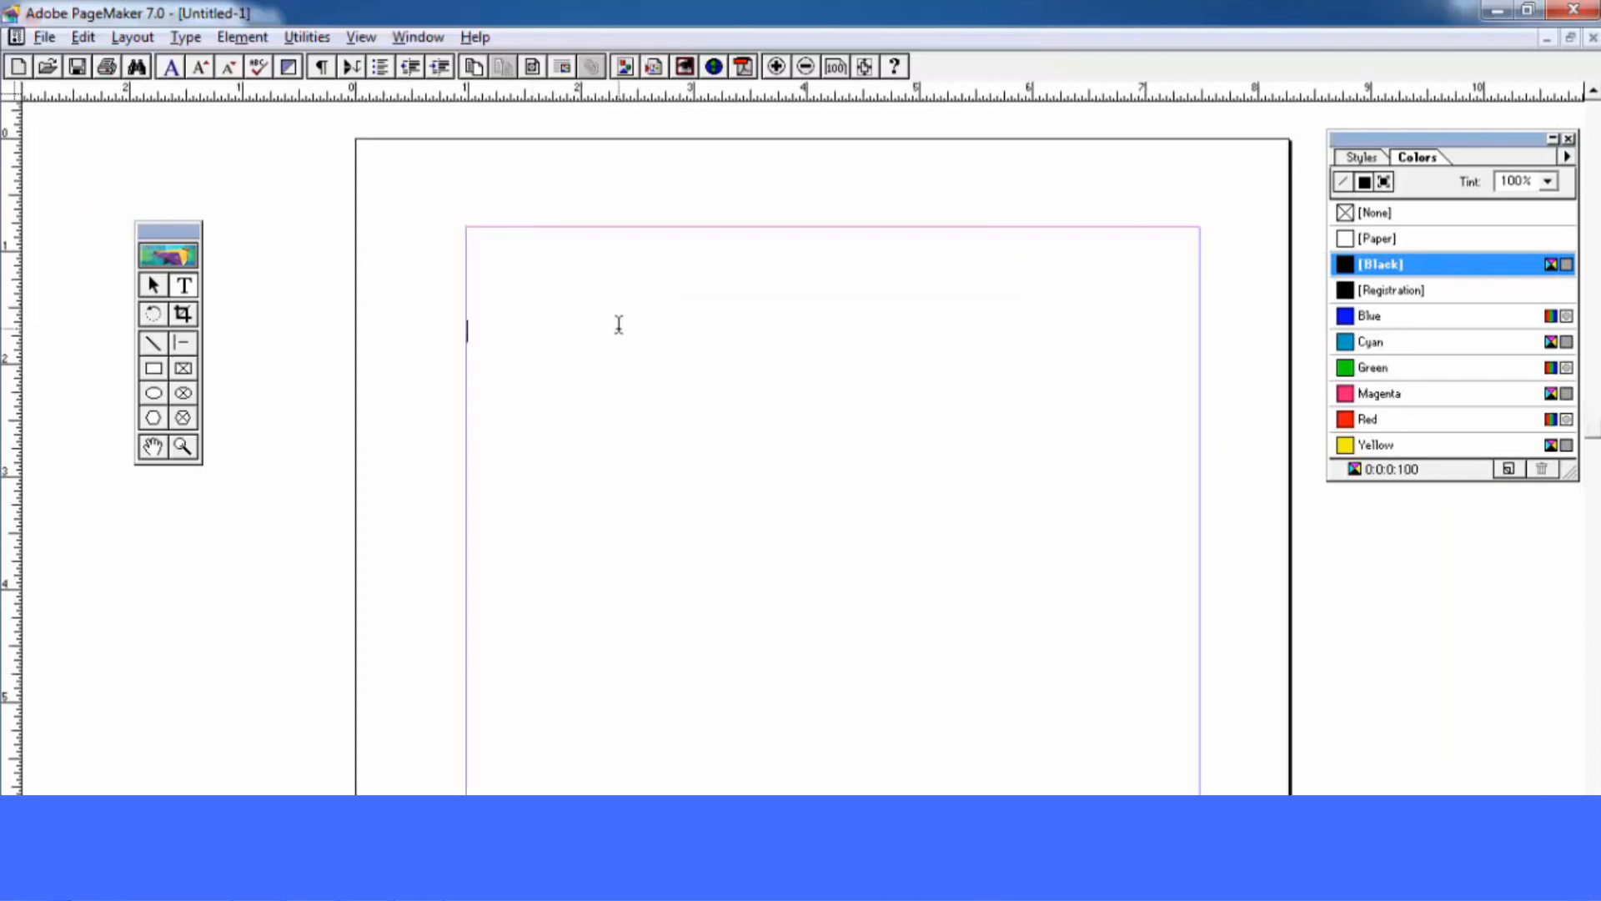
drag(618, 325, 546, 309)
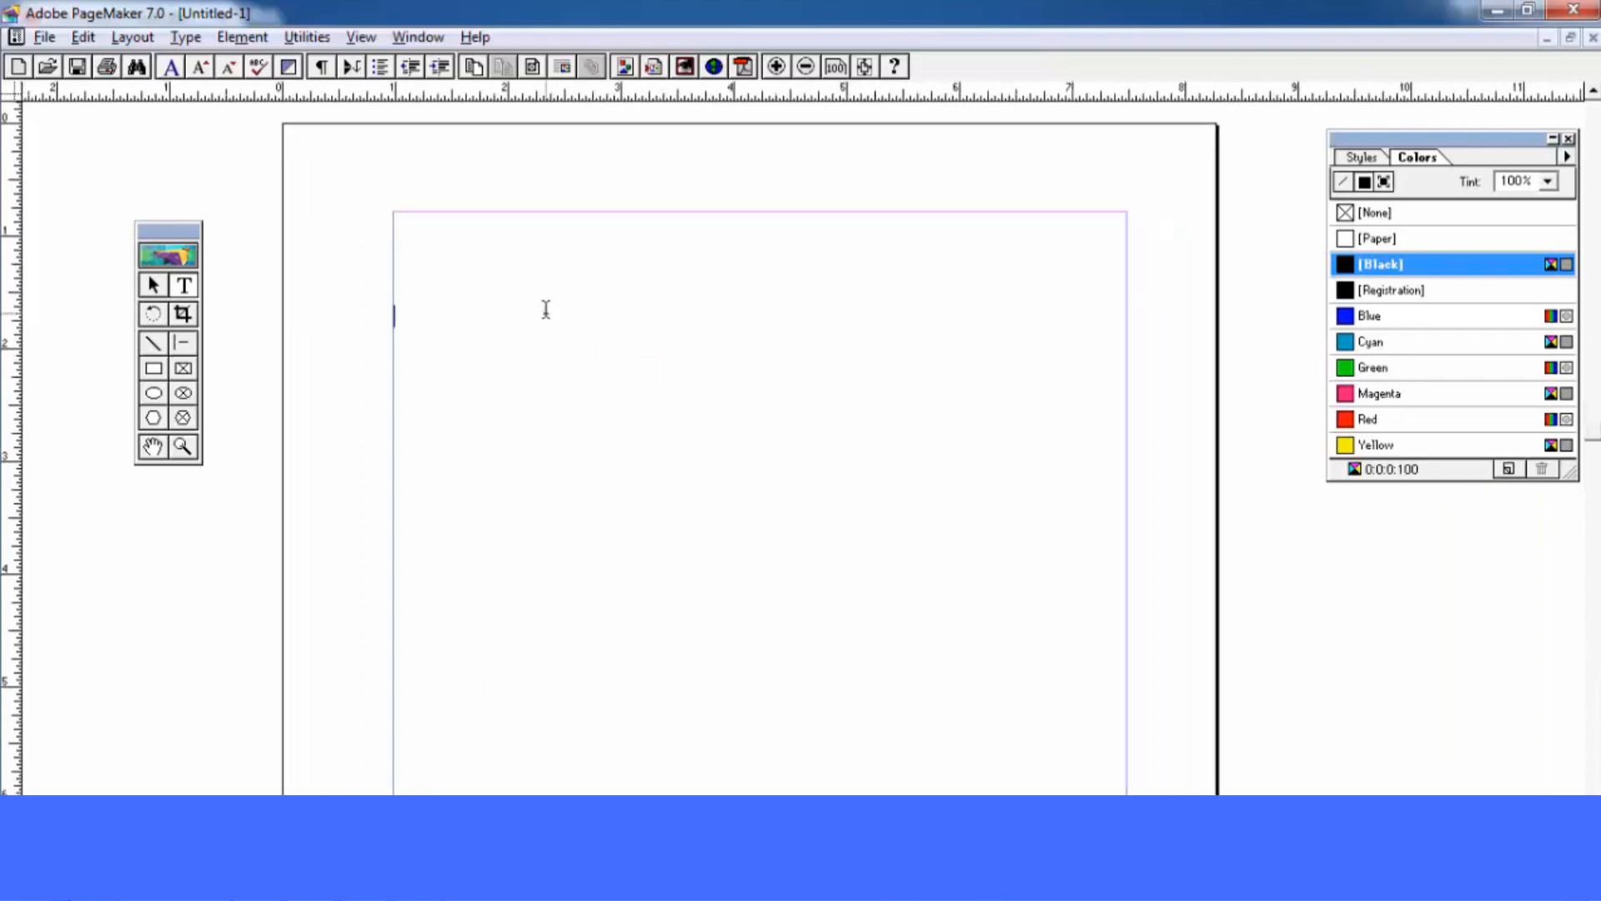
click(635, 317)
Launch Microsoft Word with a run command and create a blank document
key(super+r)
text(win)
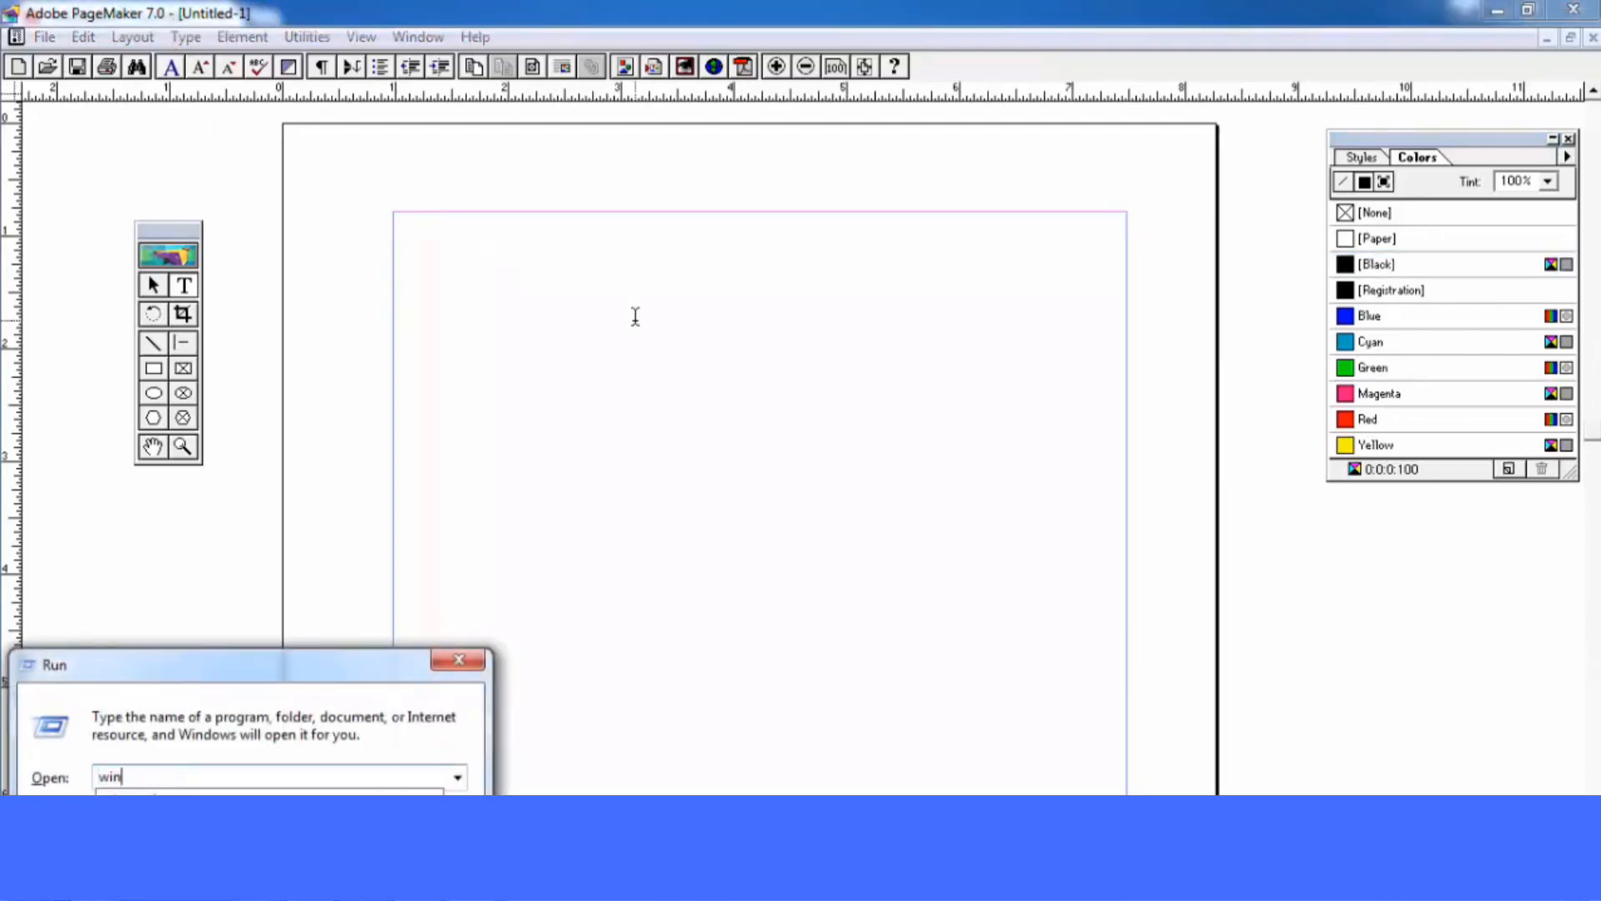
double_click(239, 775)
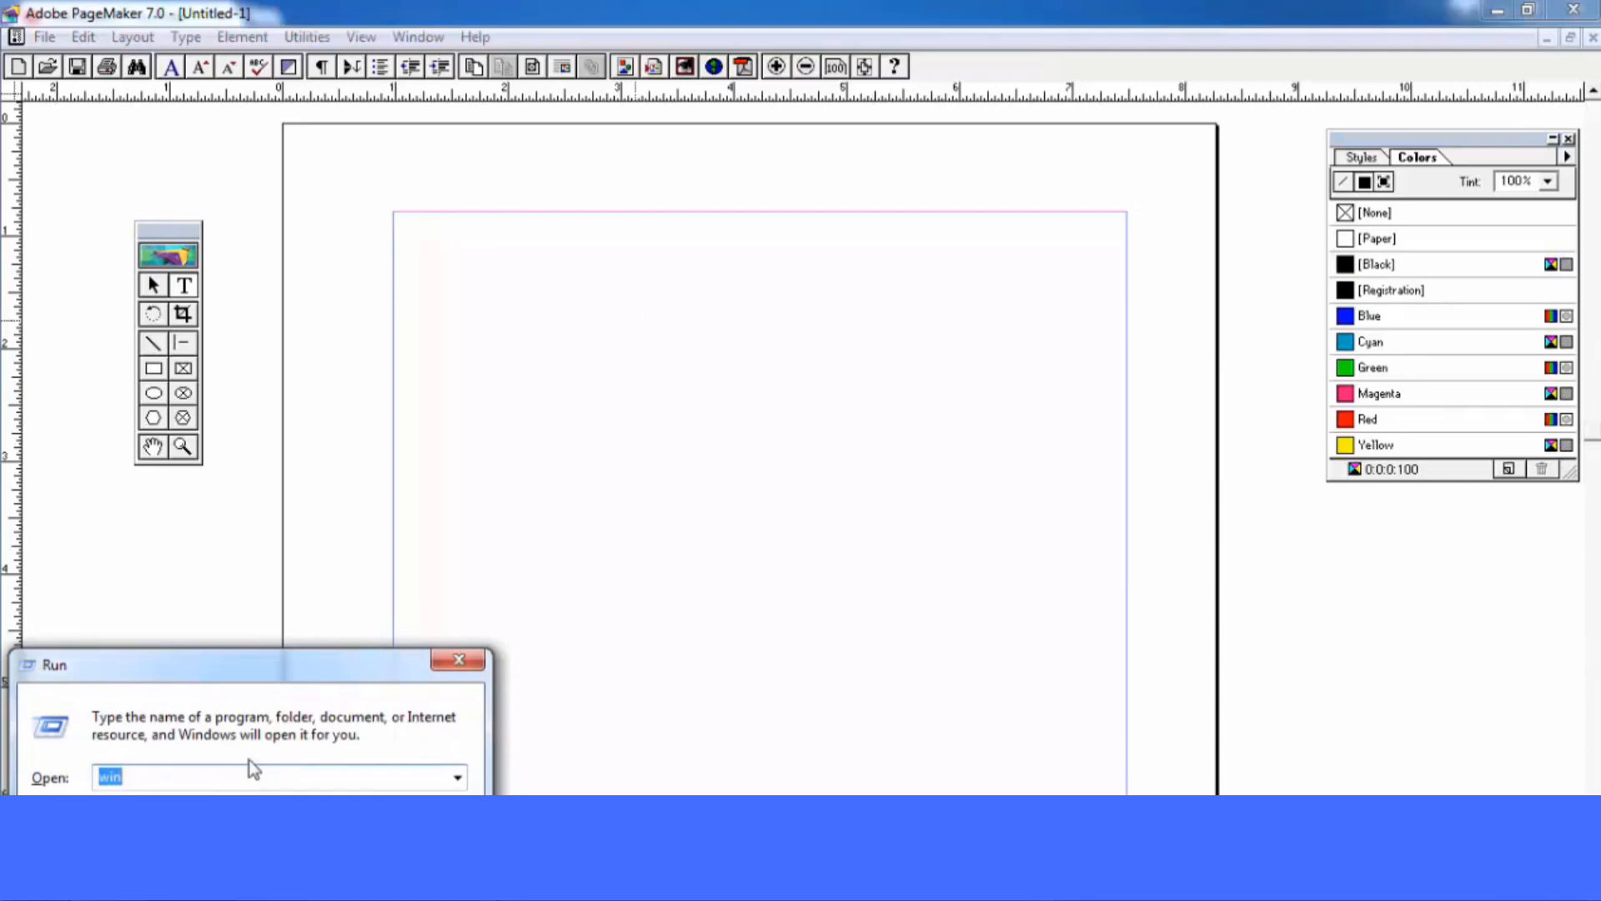
click(250, 772)
text(word)
key(Return)
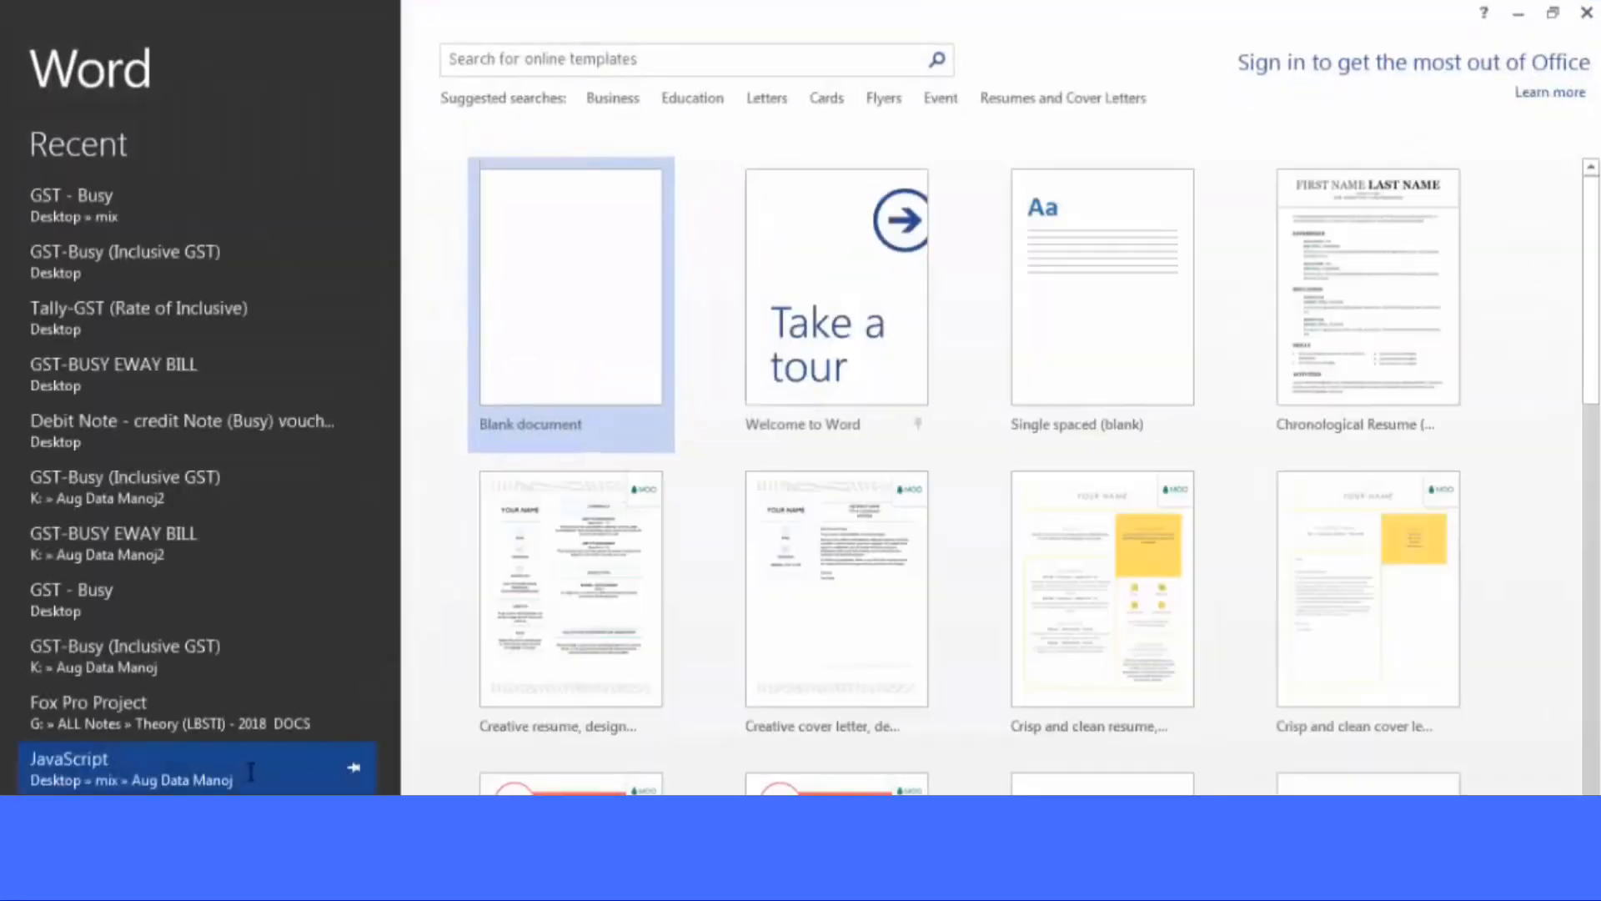
key(Return)
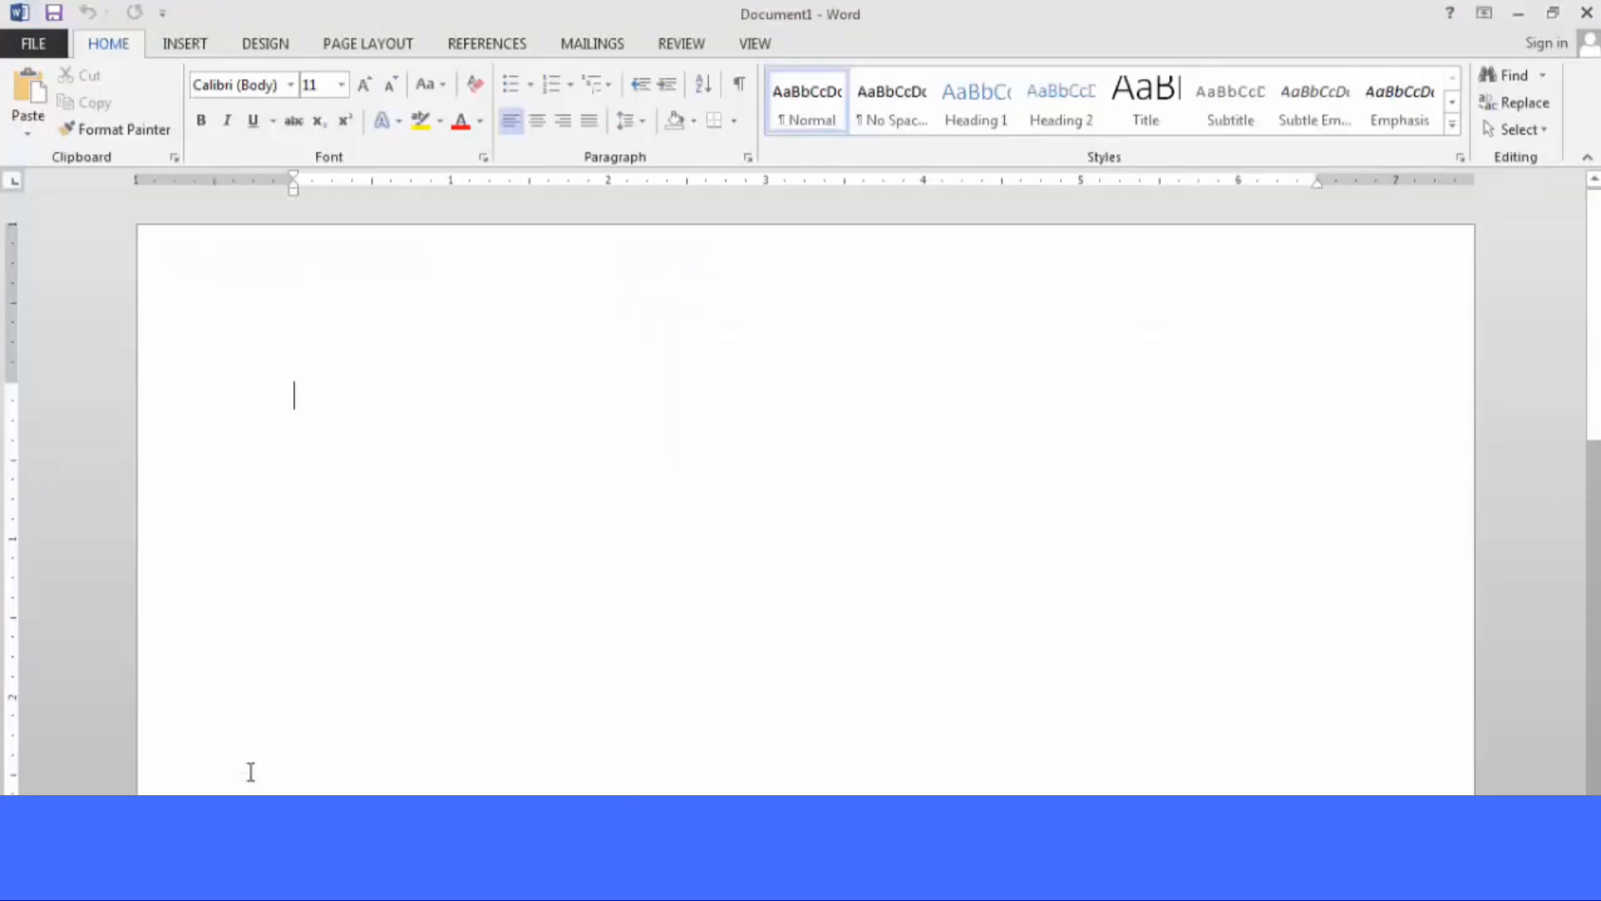
Generate sample paragraphs in Word with the rand() function and copy them all onto the PageMaker page
text(-)
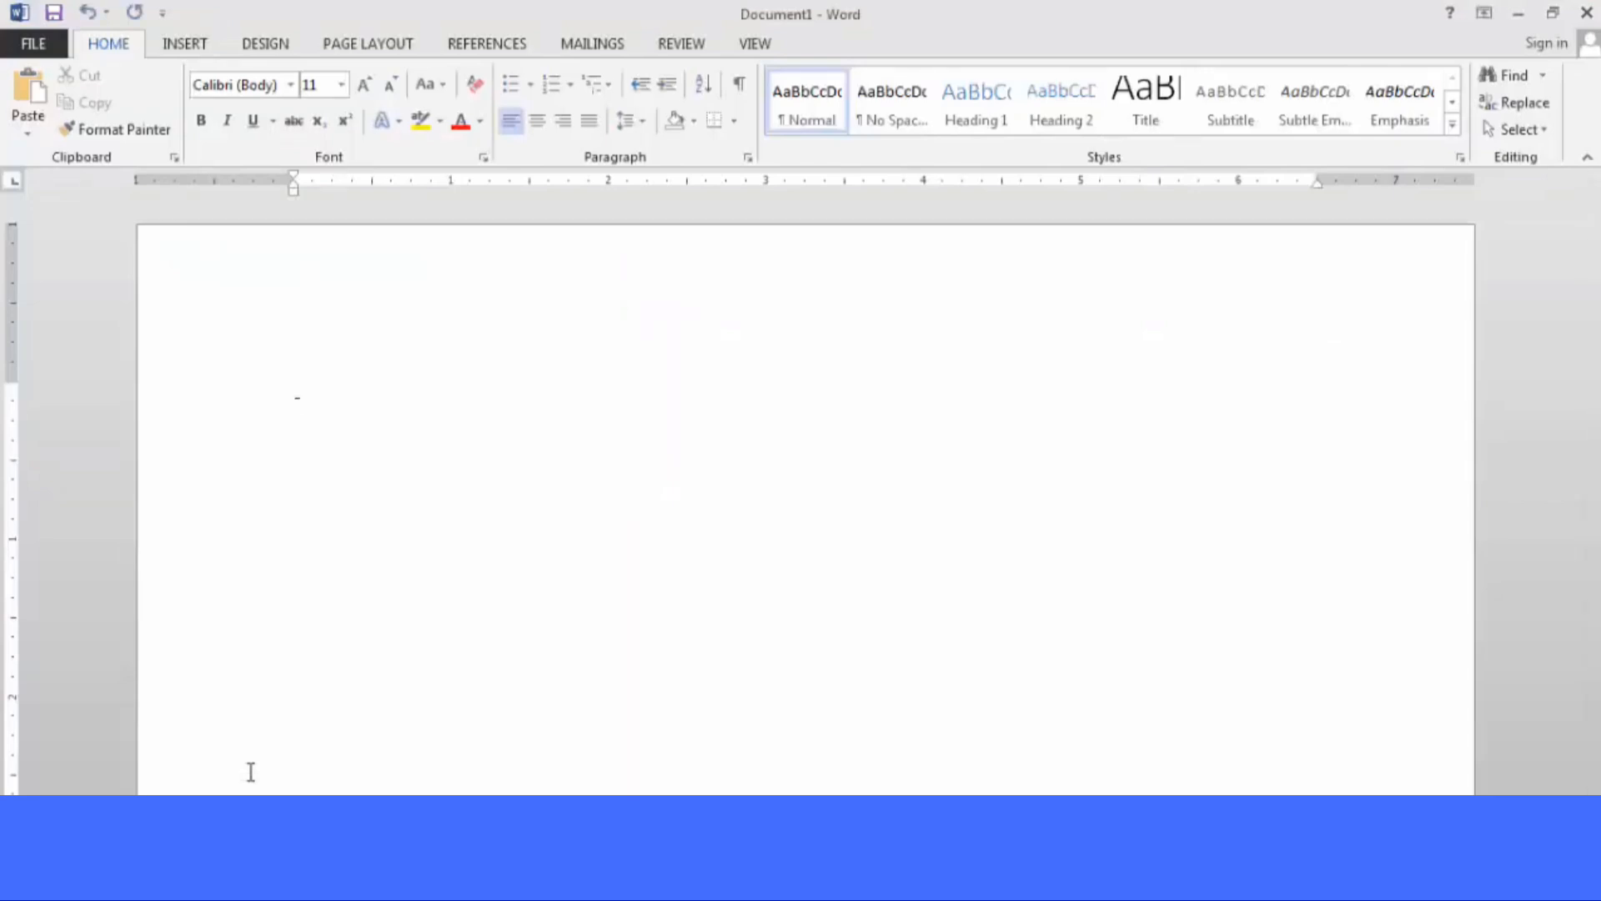
text(rand())
key(Return)
key(ctrl+a)
key(ctrl+c)
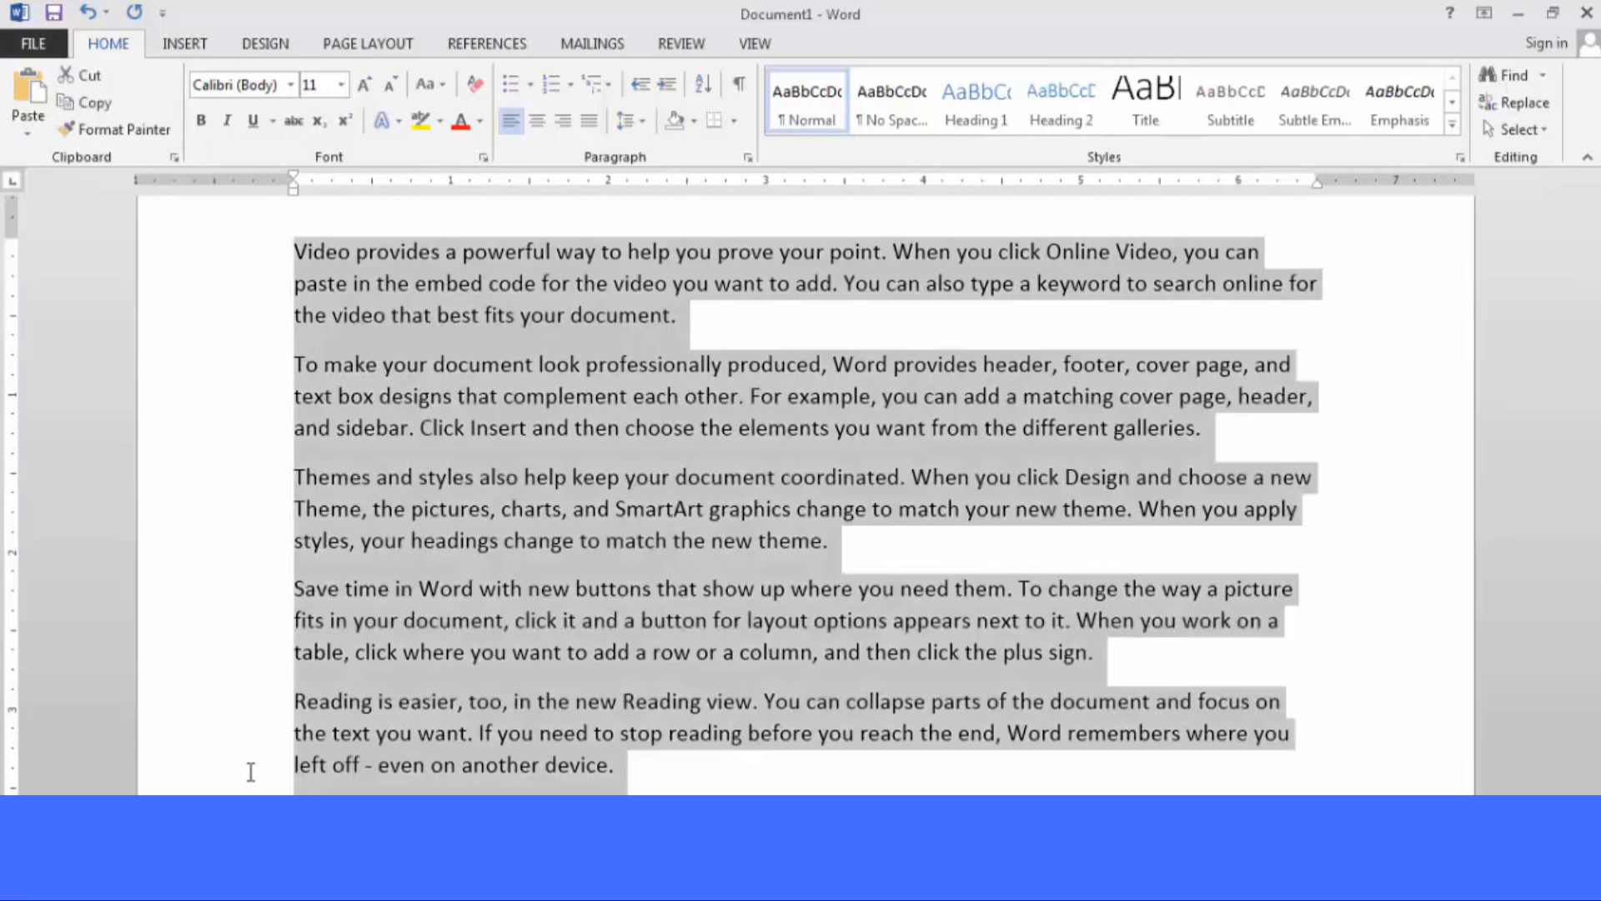
click(329, 880)
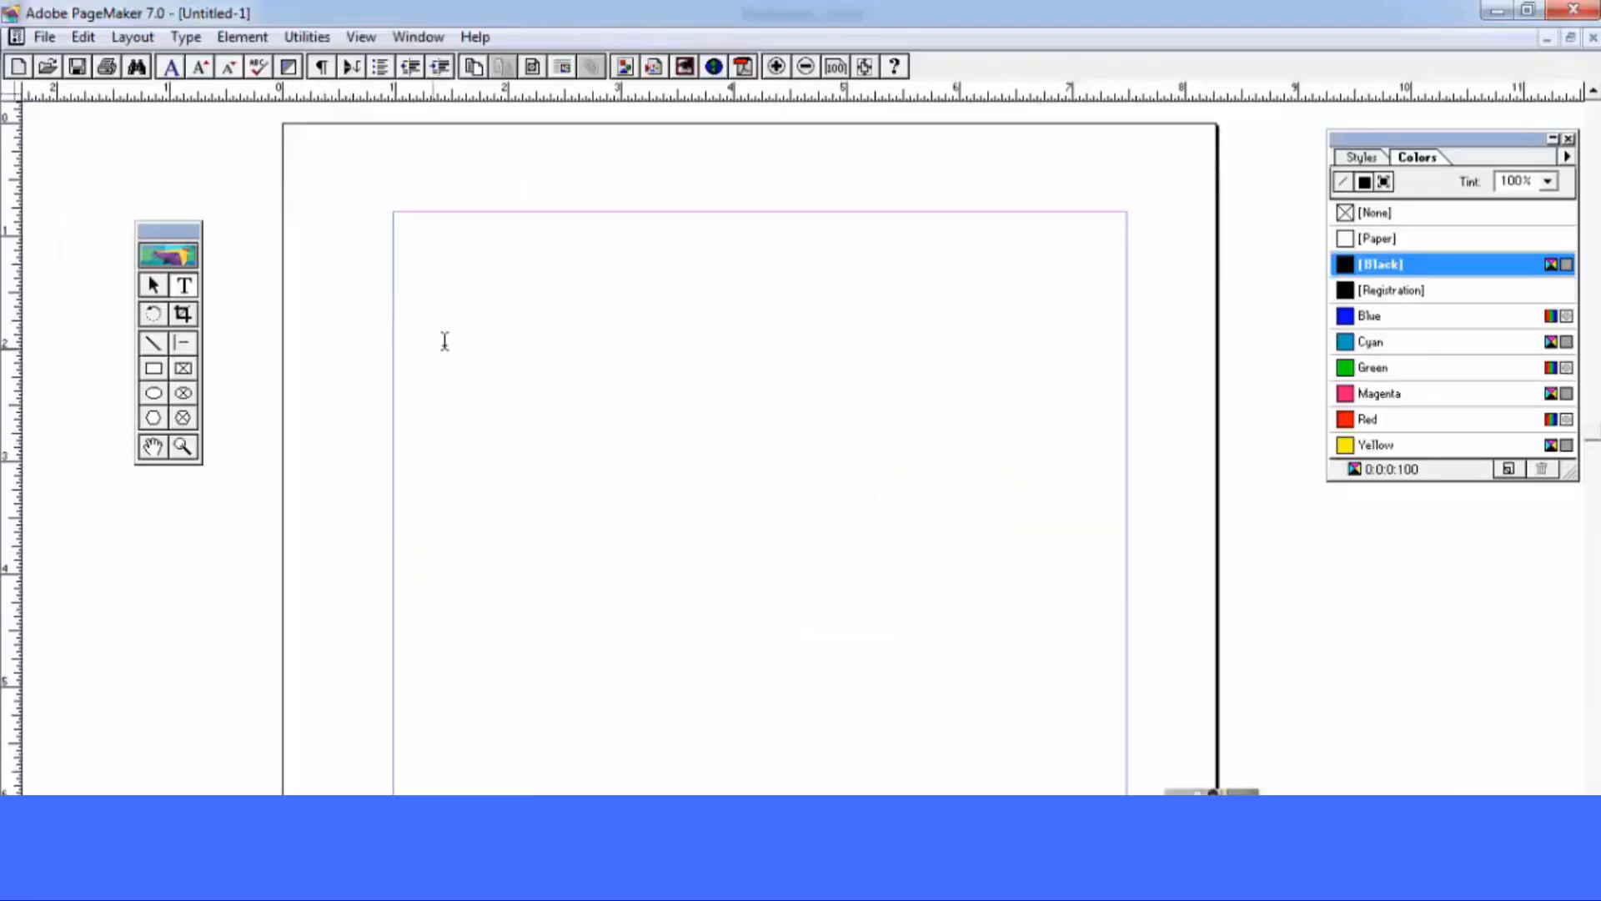
key(ctrl+v)
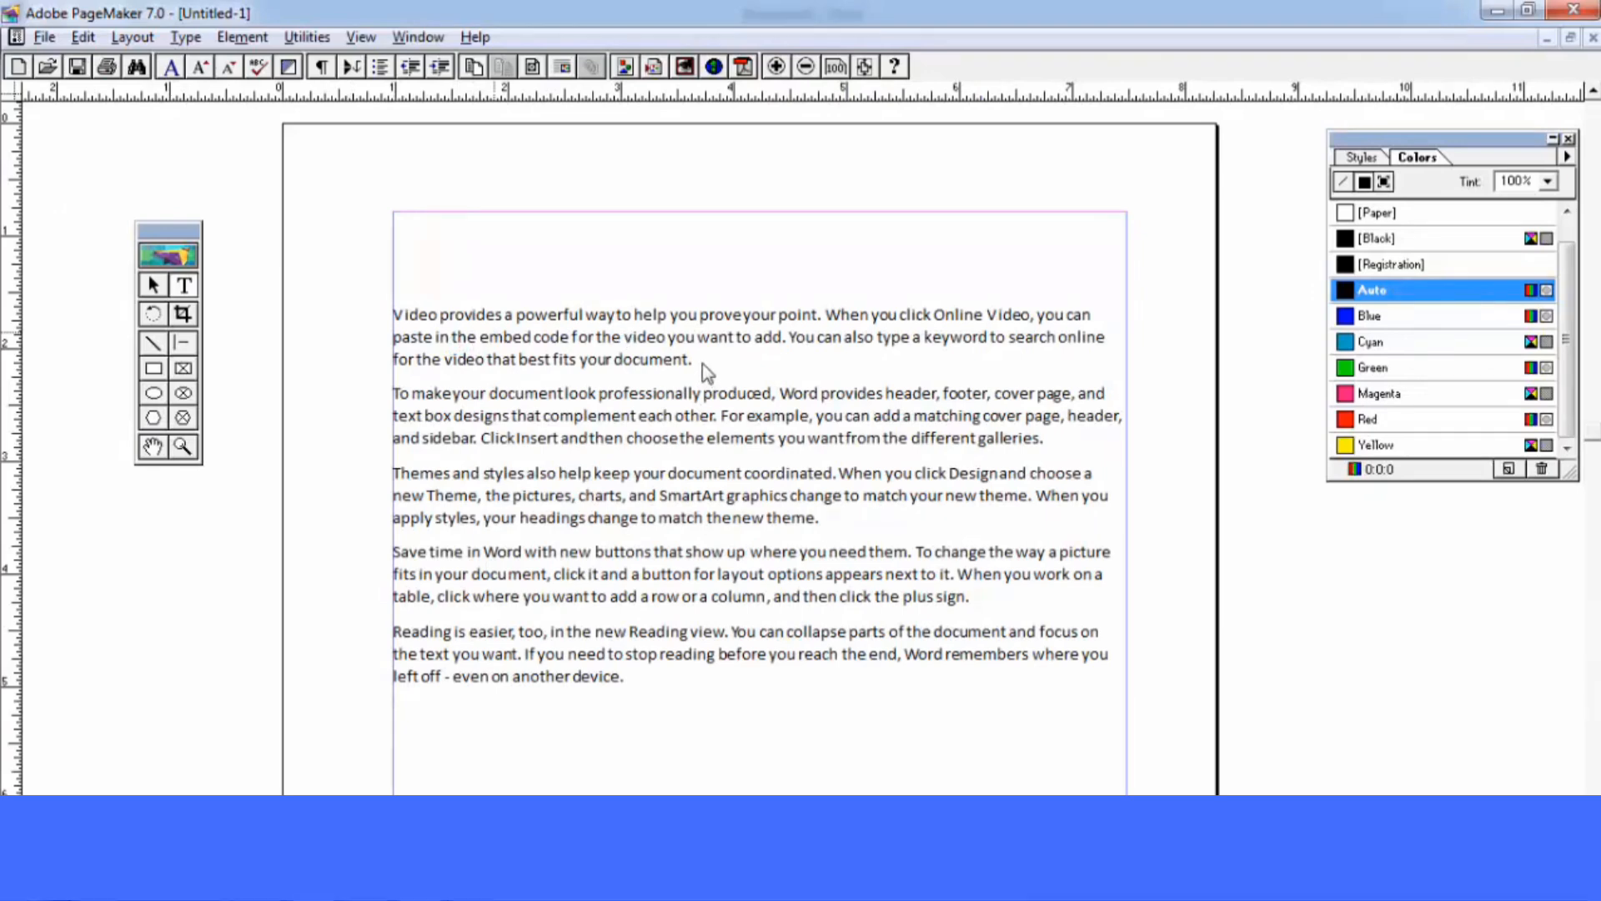
drag(694, 361, 382, 312)
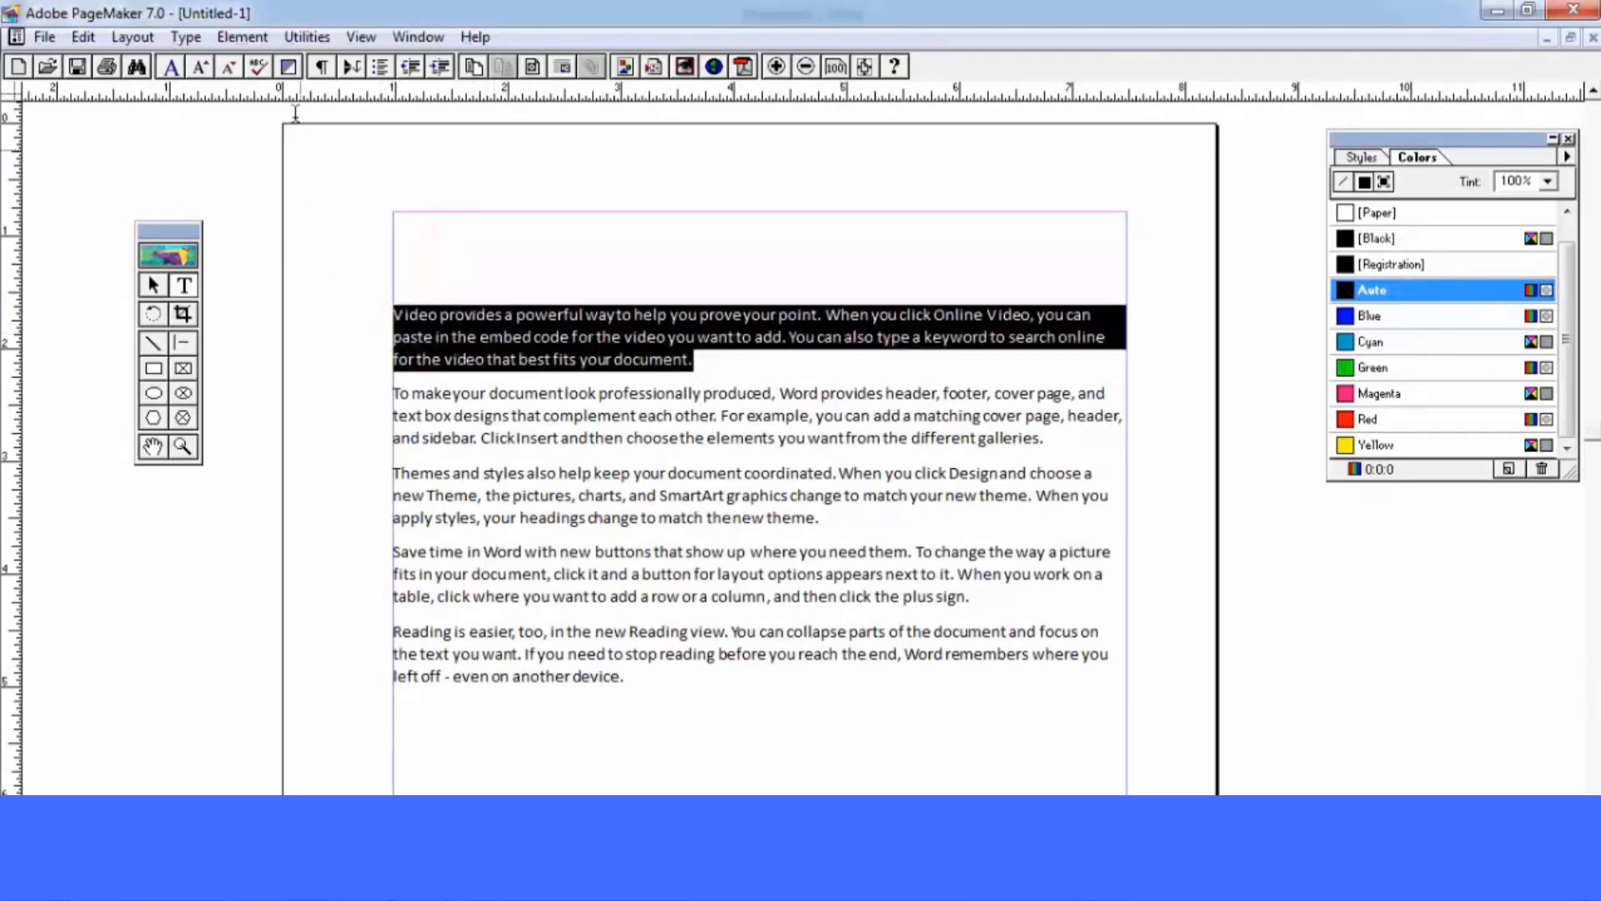
click(185, 37)
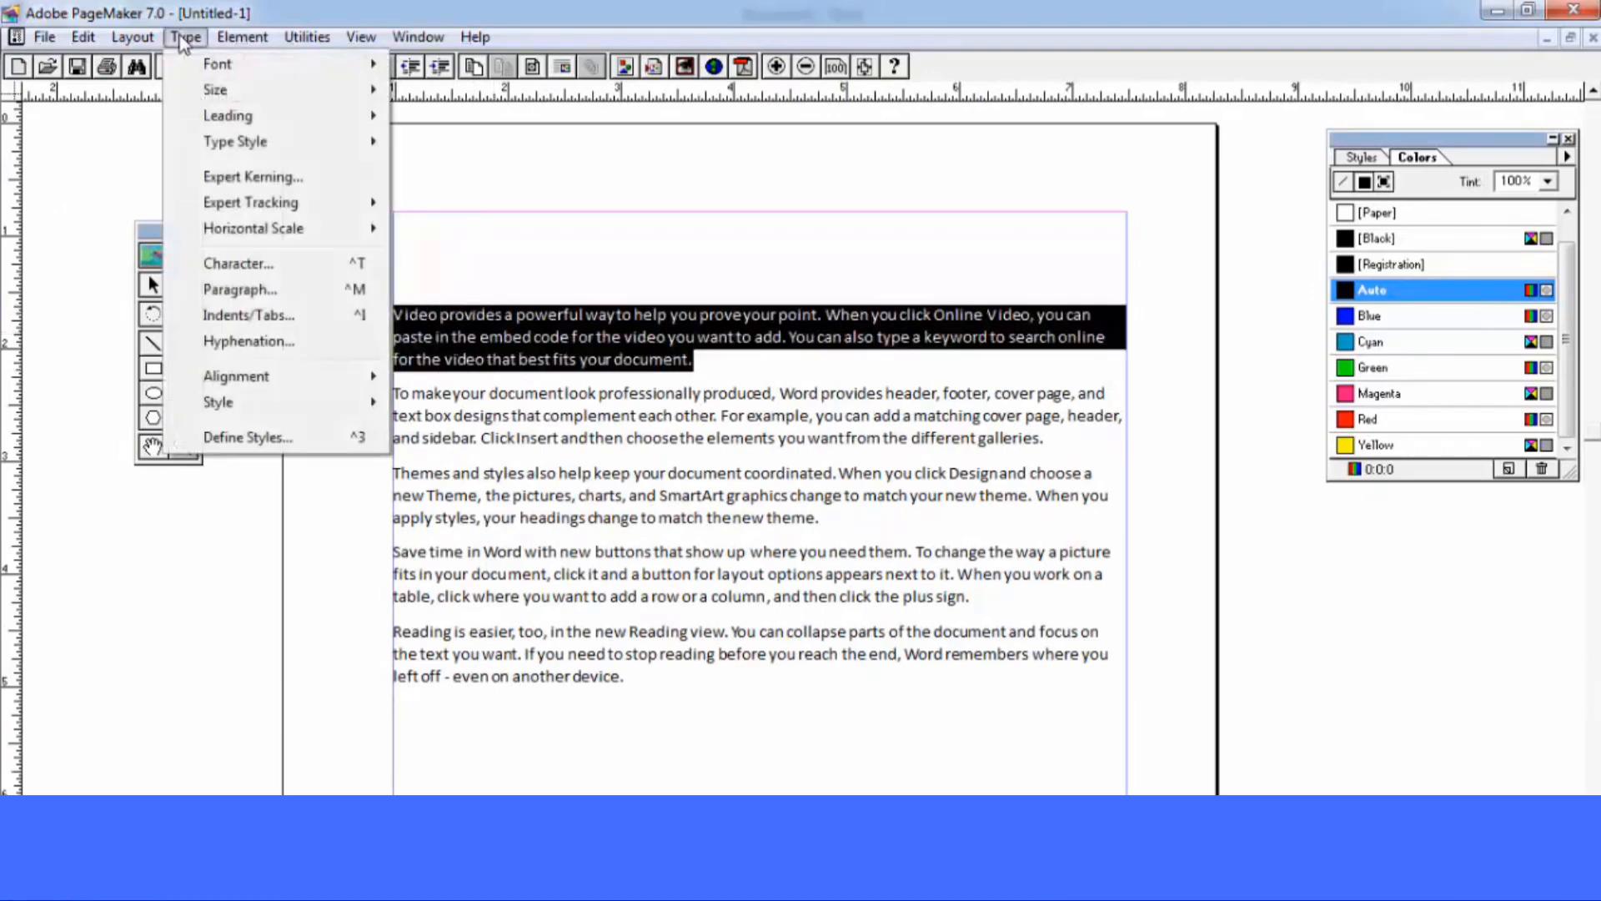
mouse_move(213, 66)
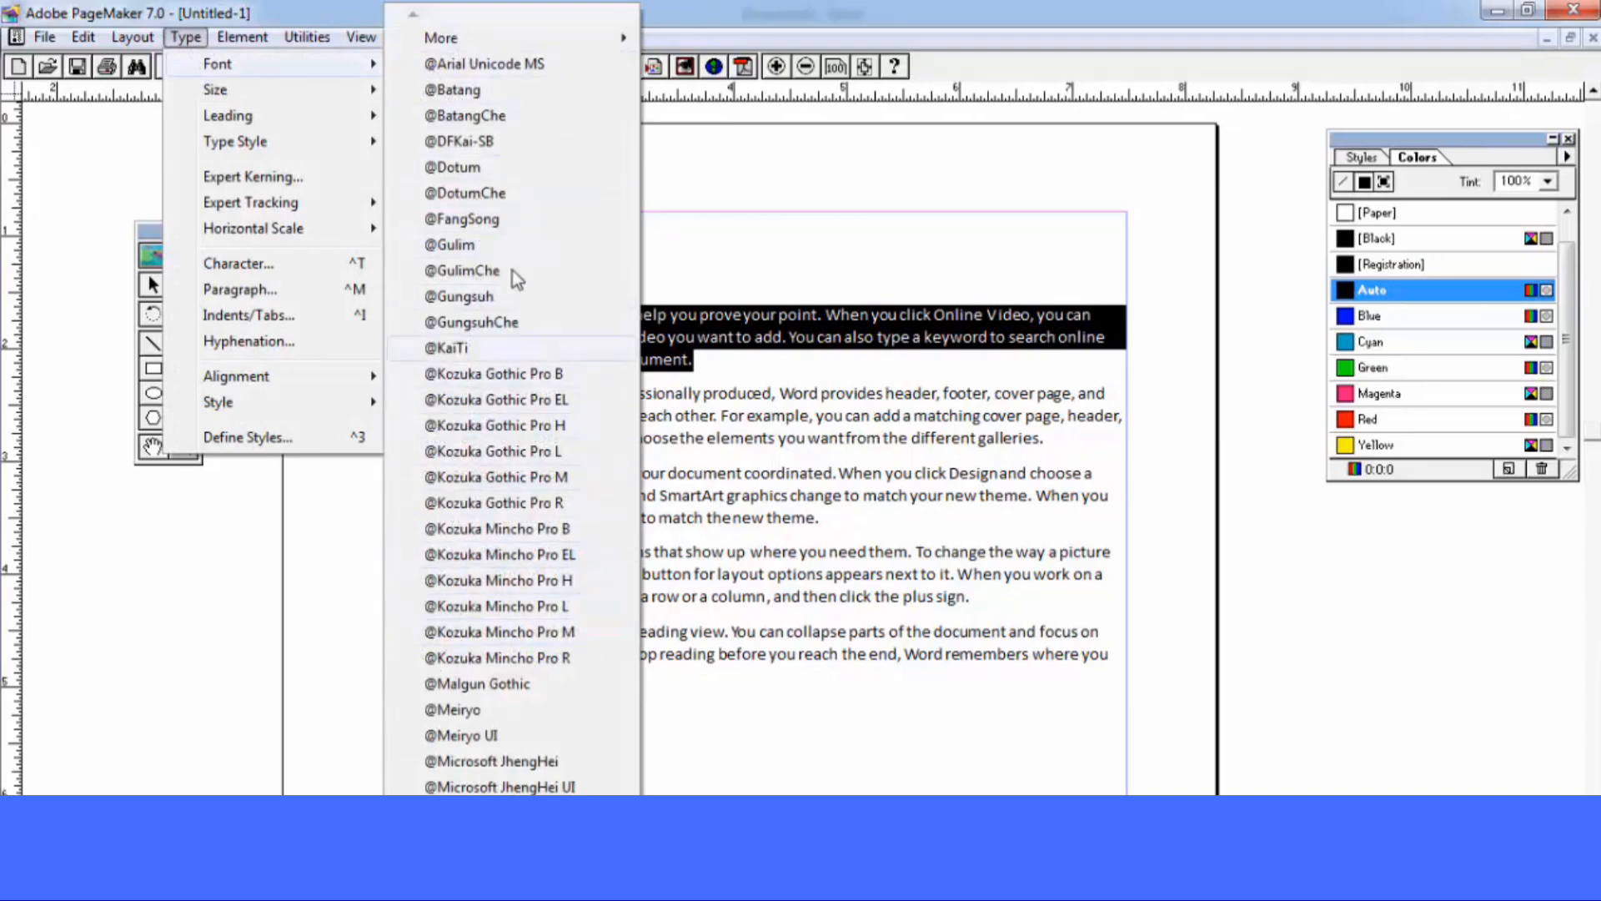
click(529, 117)
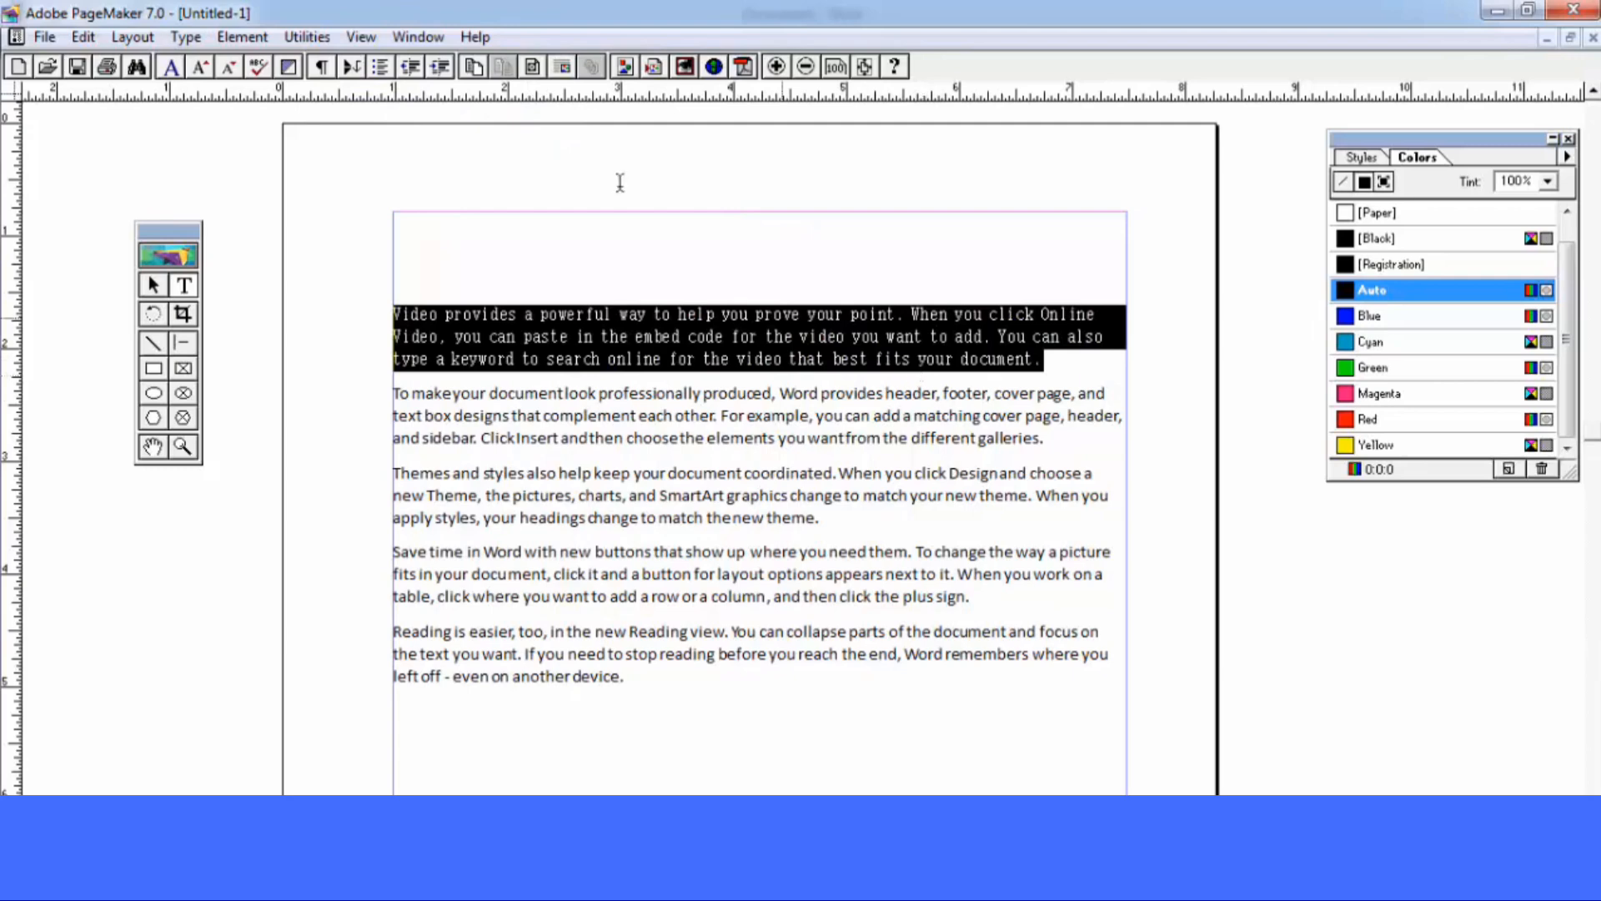
Change the first paragraph's font to Berlin Sans FB
click(186, 37)
mouse_move(221, 68)
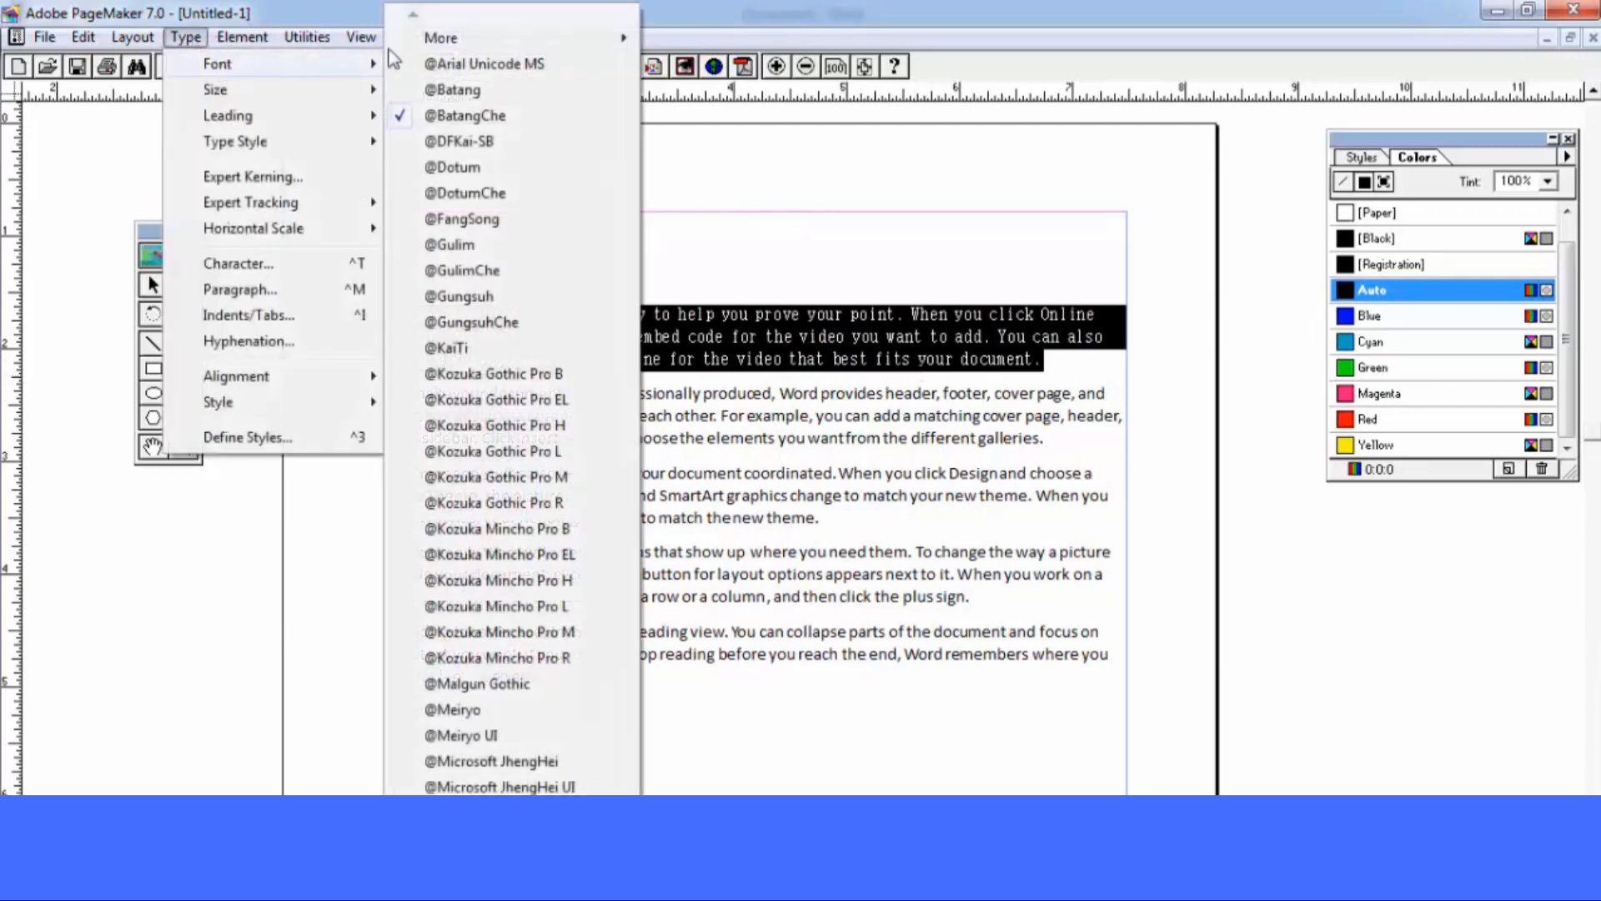
mouse_move(625, 38)
mouse_move(688, 46)
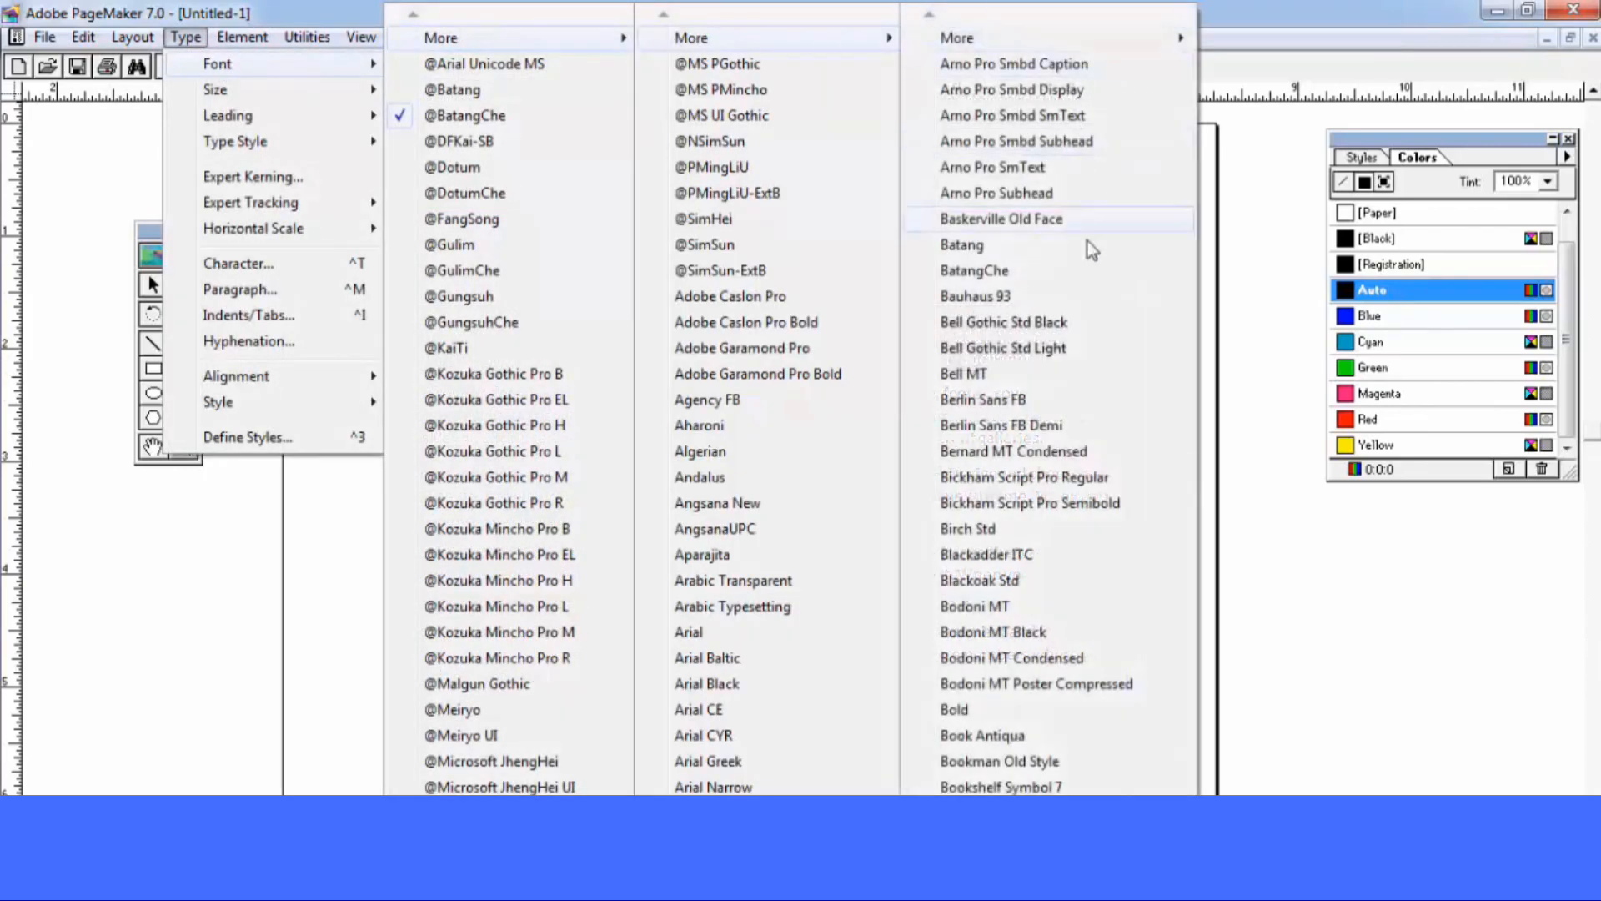
click(998, 398)
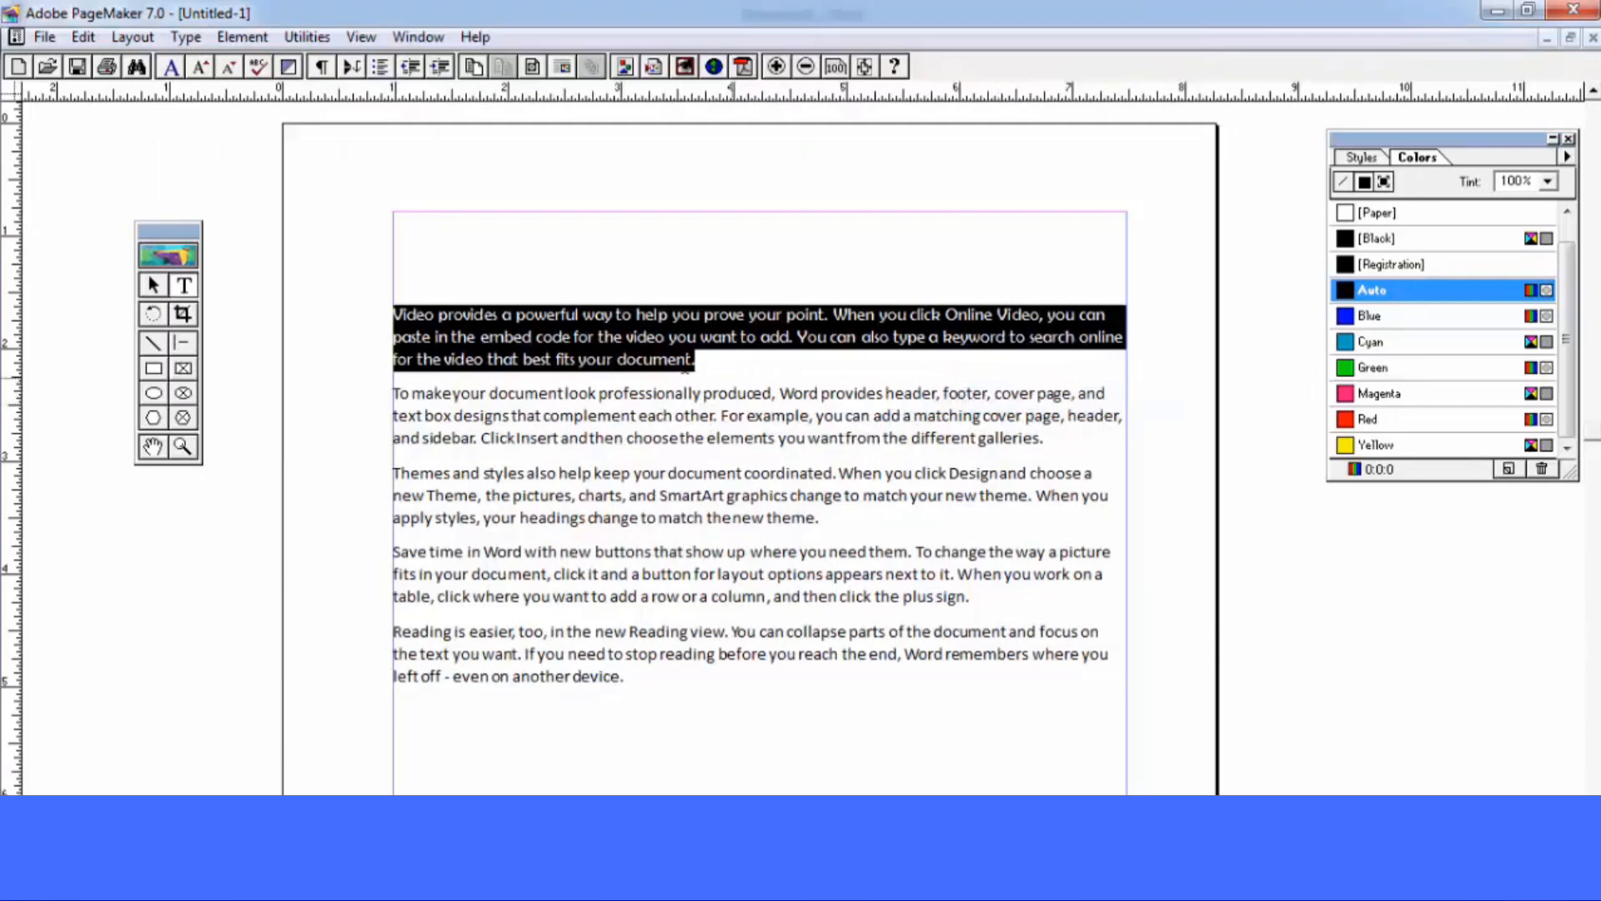
Try the first paragraph's text at size 48 and at size 10
click(241, 36)
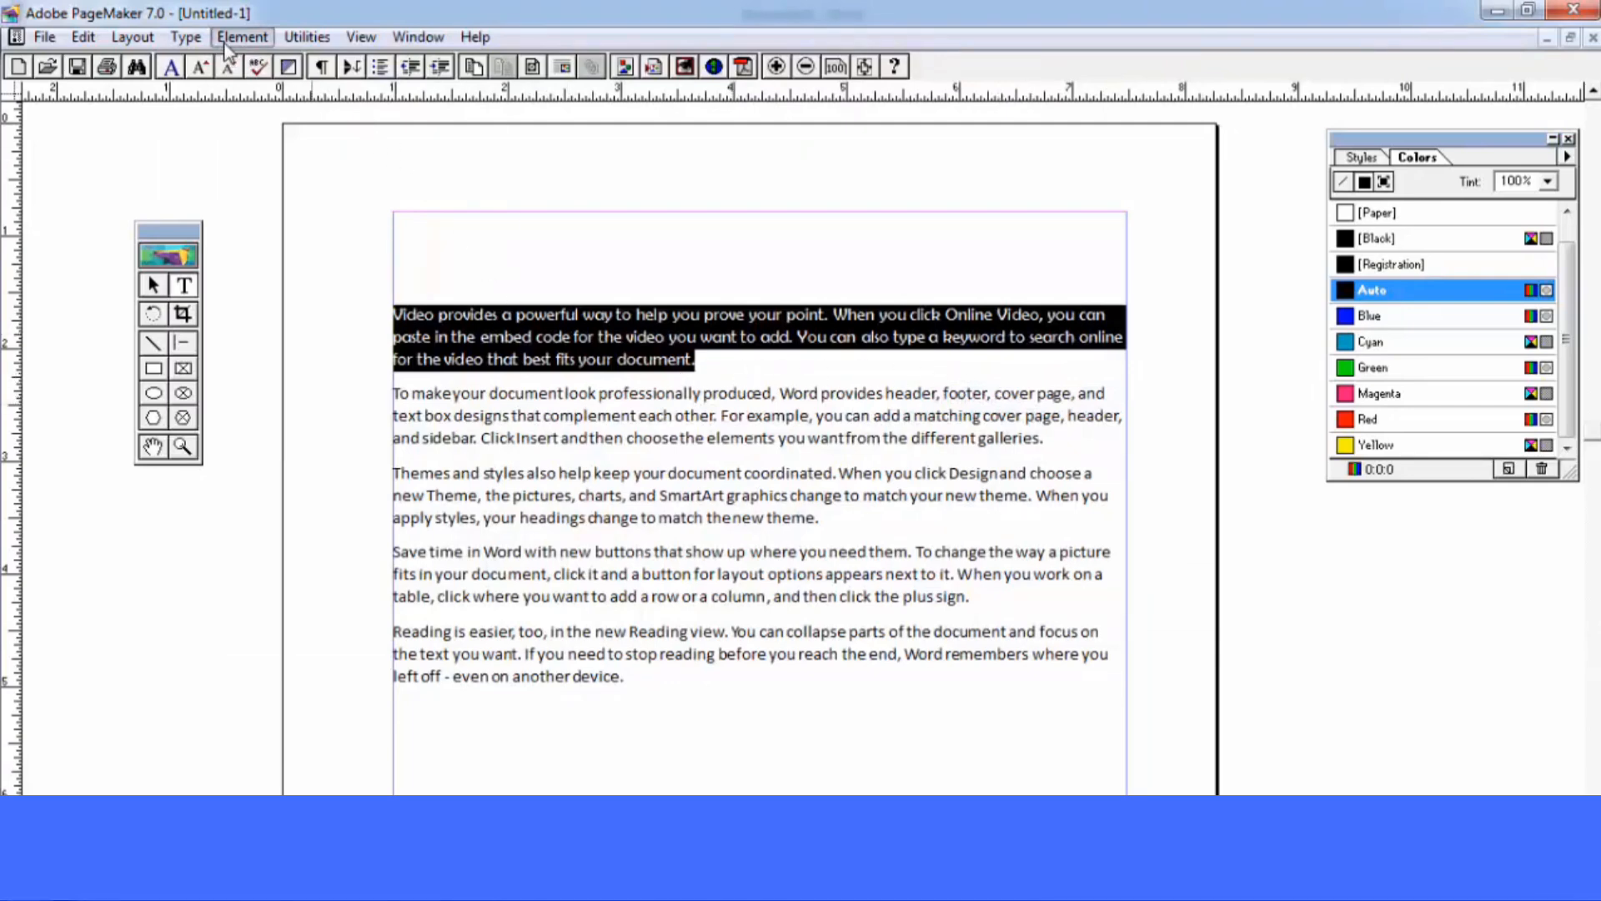
mouse_move(202, 92)
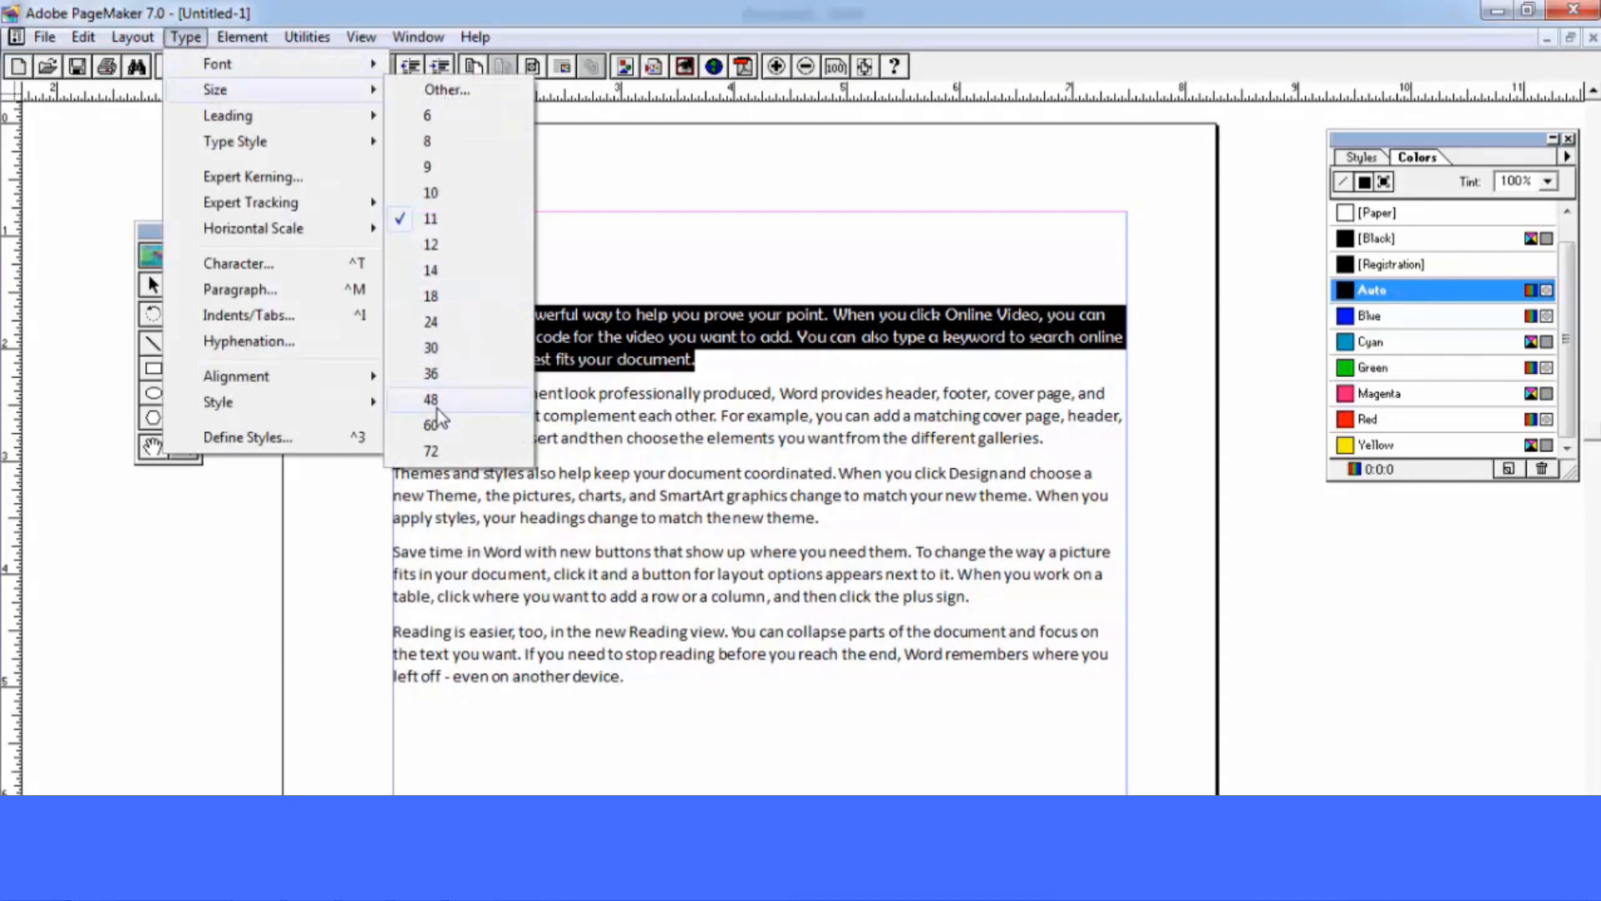
click(434, 404)
click(190, 37)
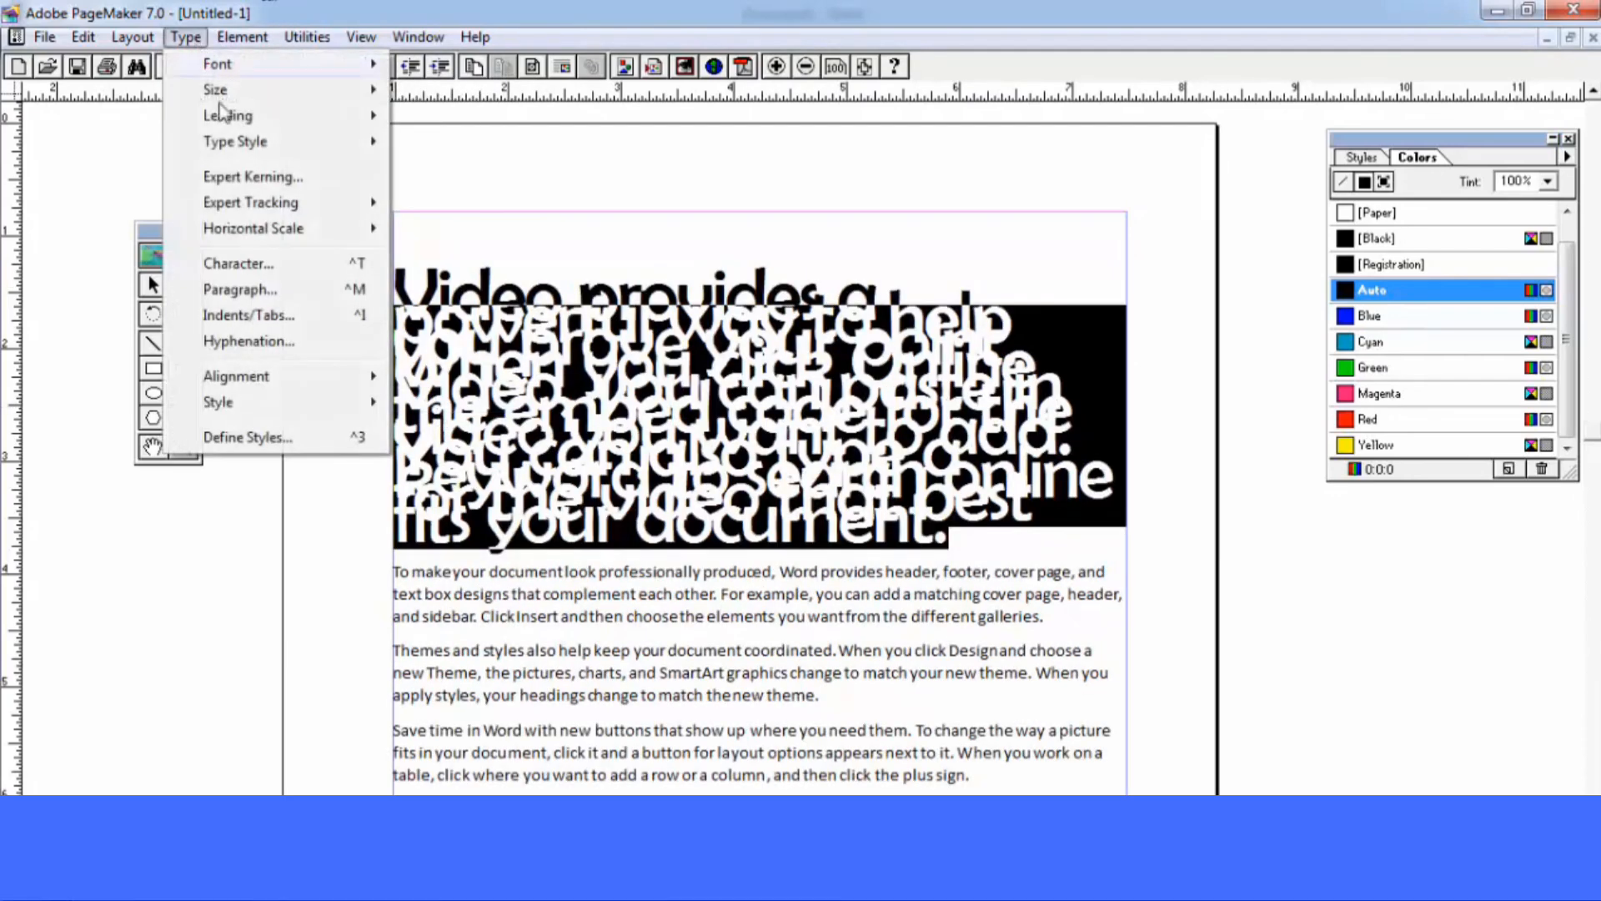
mouse_move(218, 90)
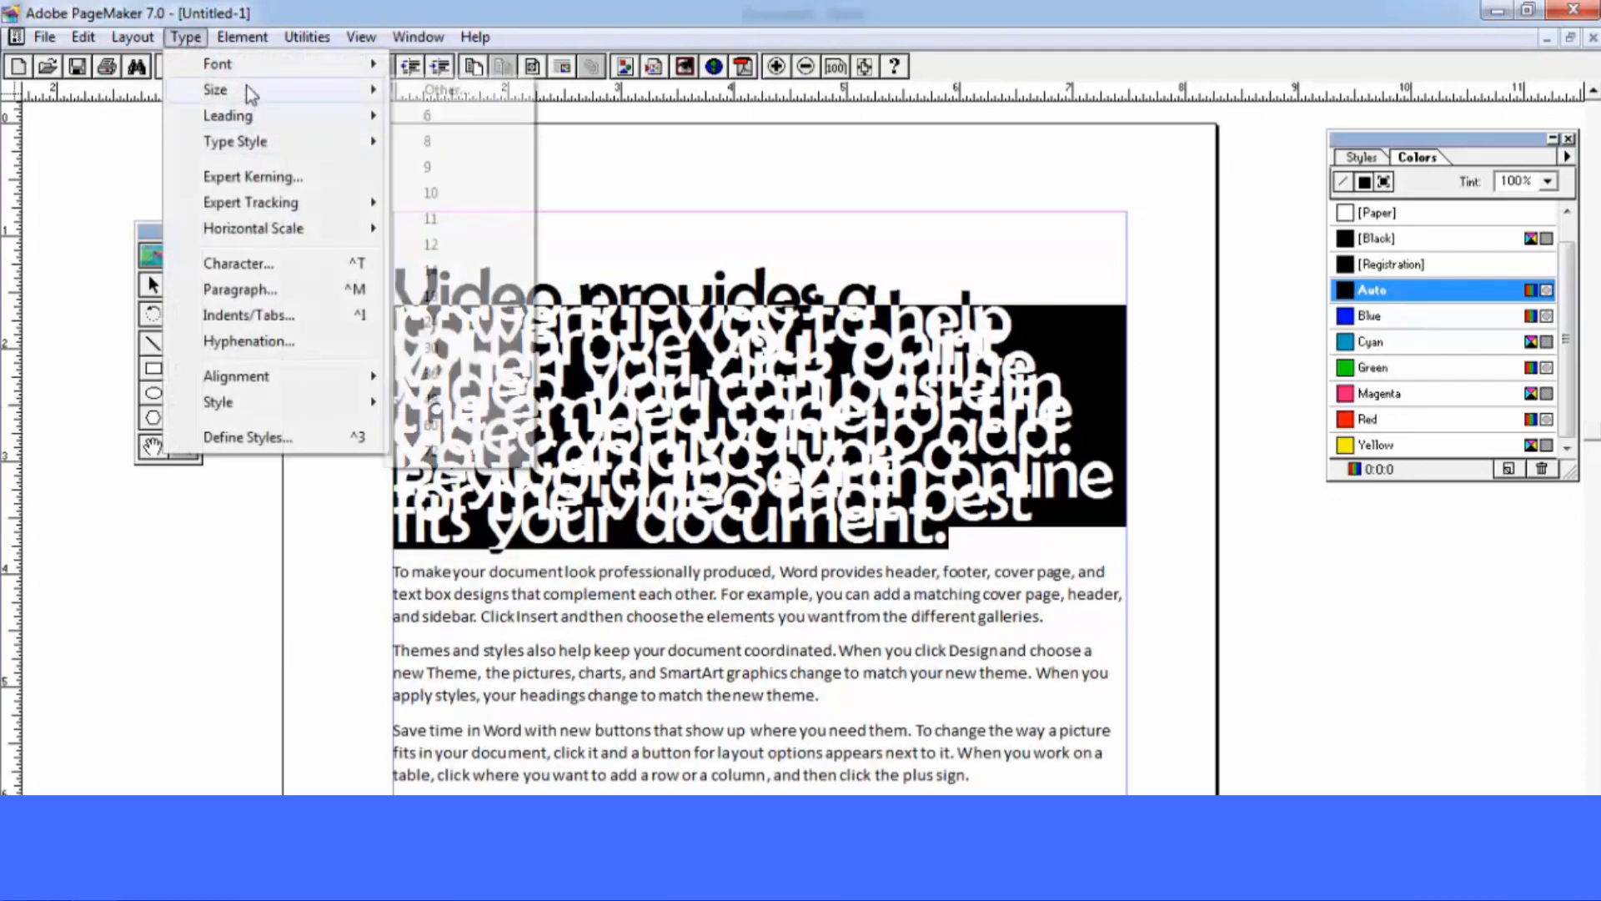
click(450, 202)
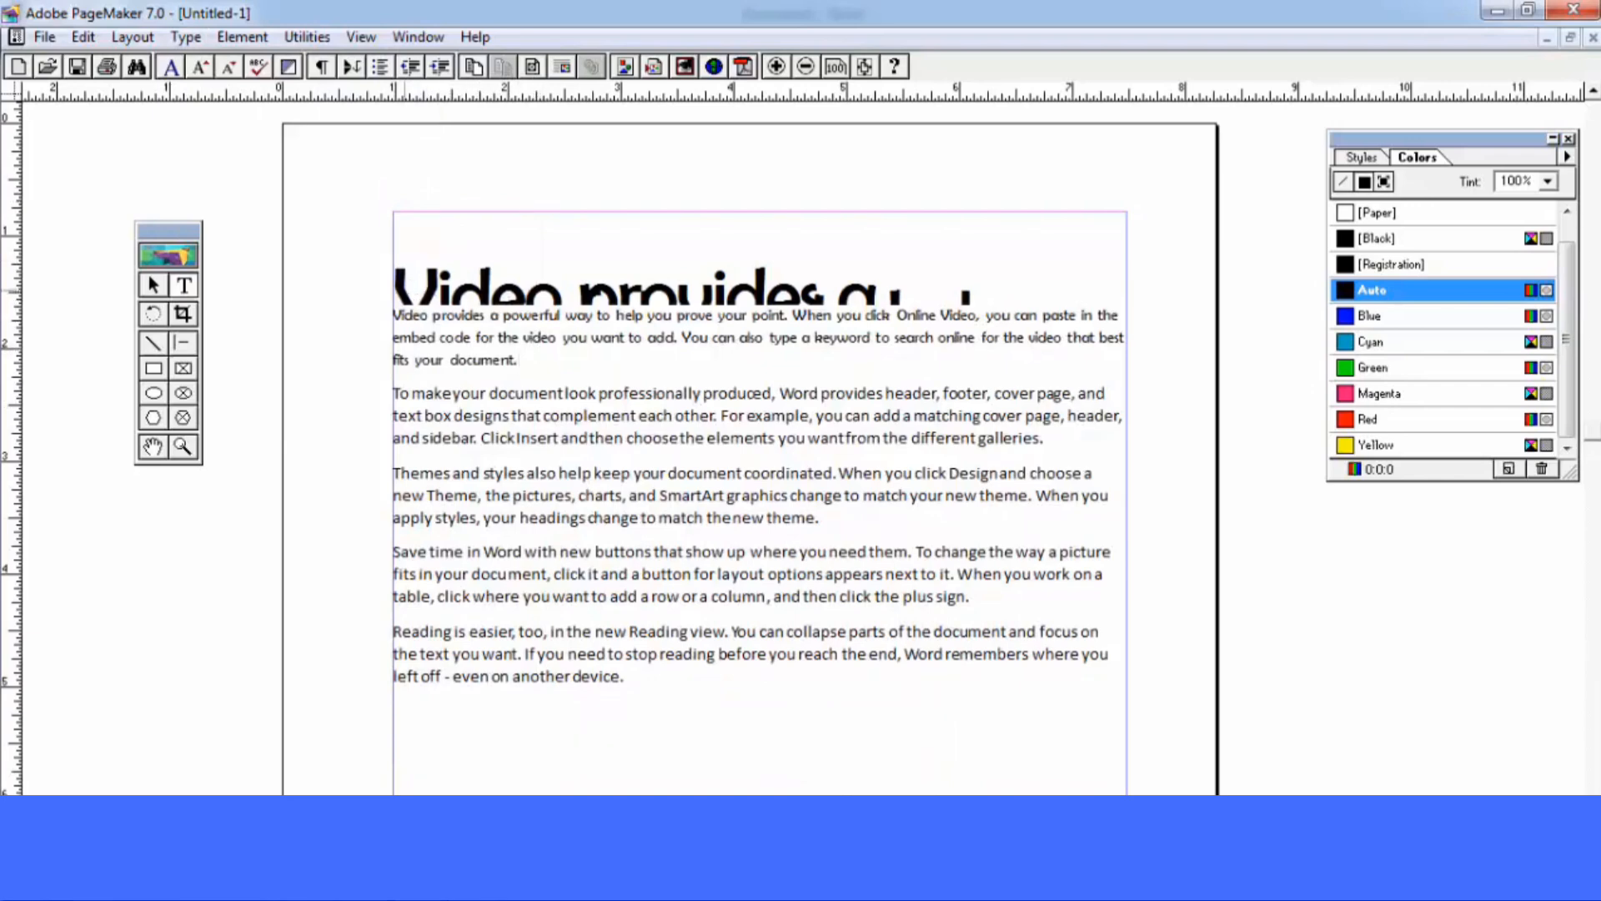
Reselect the first paragraph, set its text size to 12, and deselect it
drag(521, 361, 384, 314)
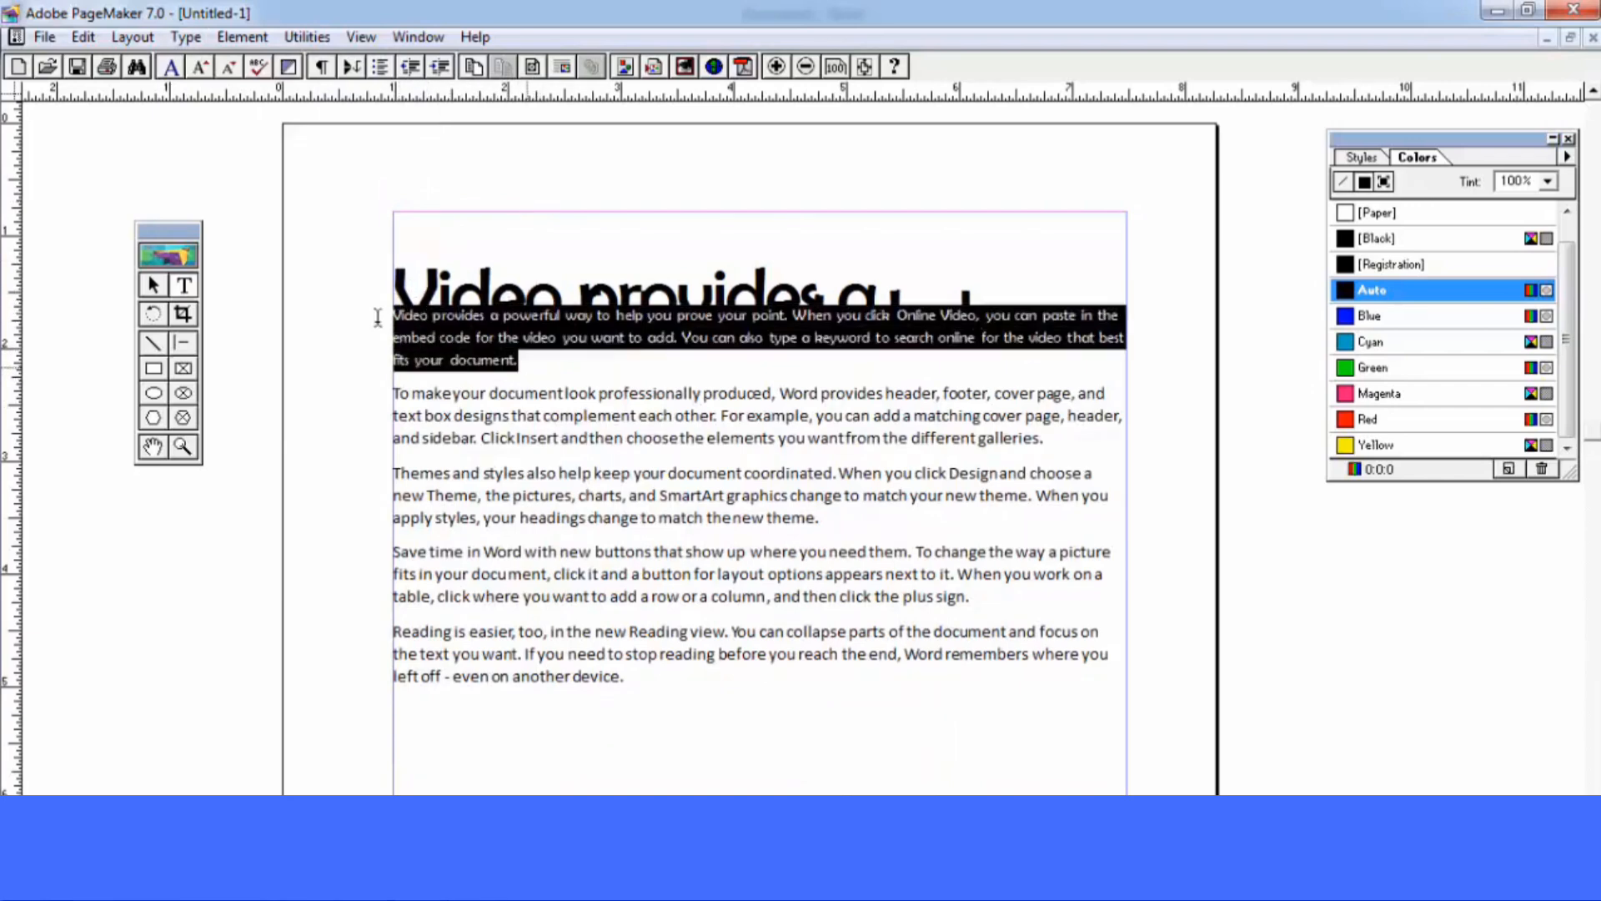
click(185, 37)
mouse_move(250, 89)
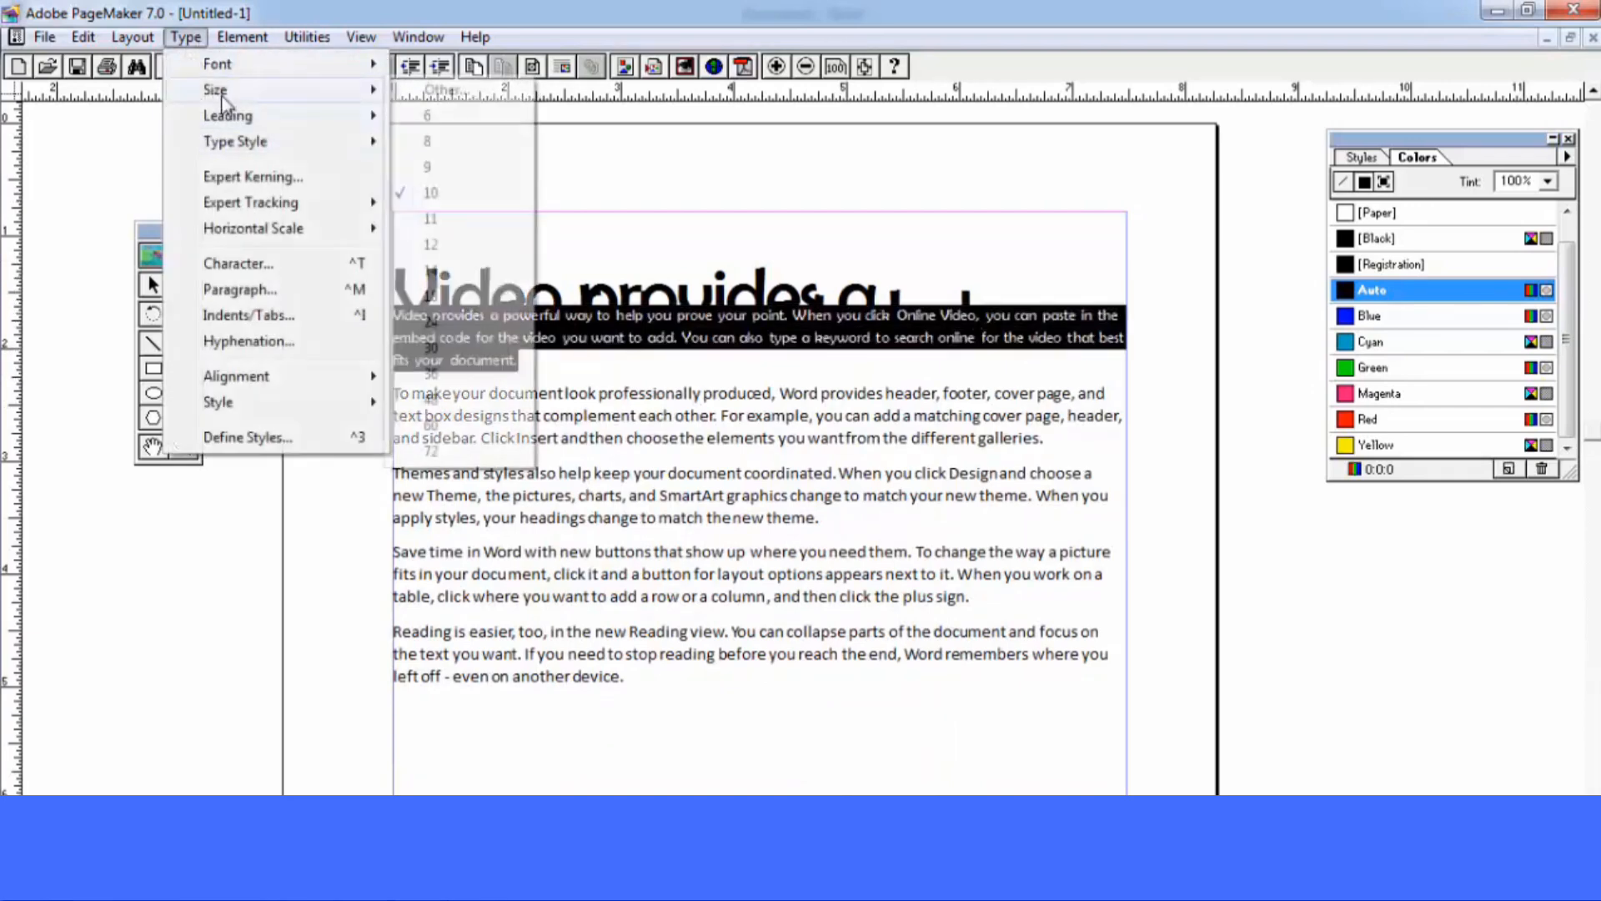
click(427, 219)
click(413, 274)
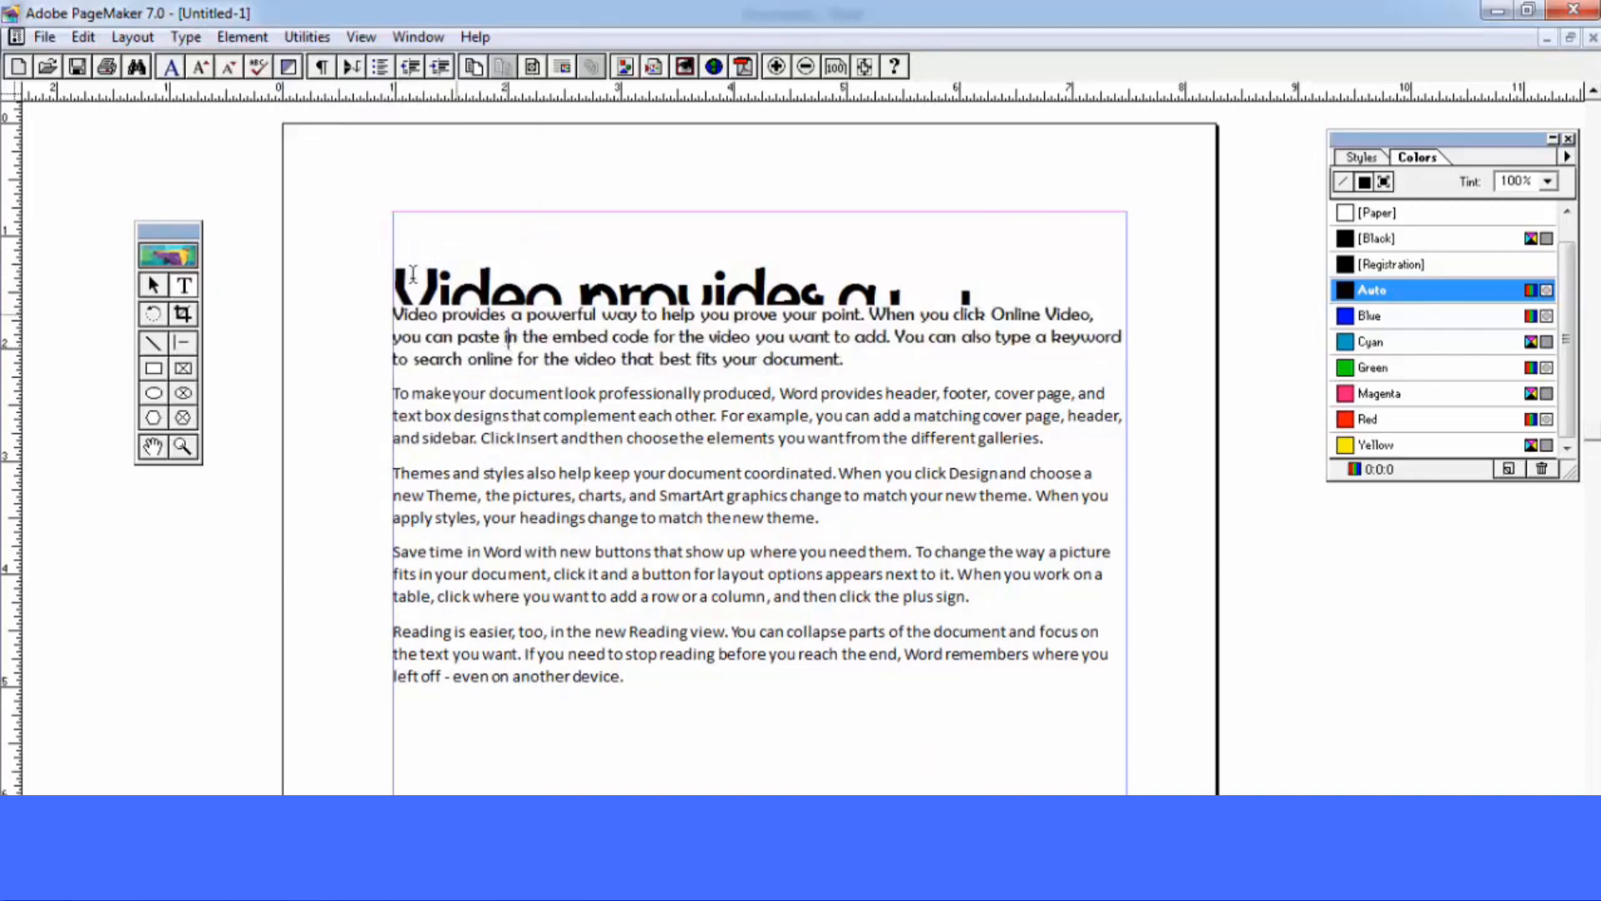
Set the leading of the second and third paragraphs to Auto
click(185, 37)
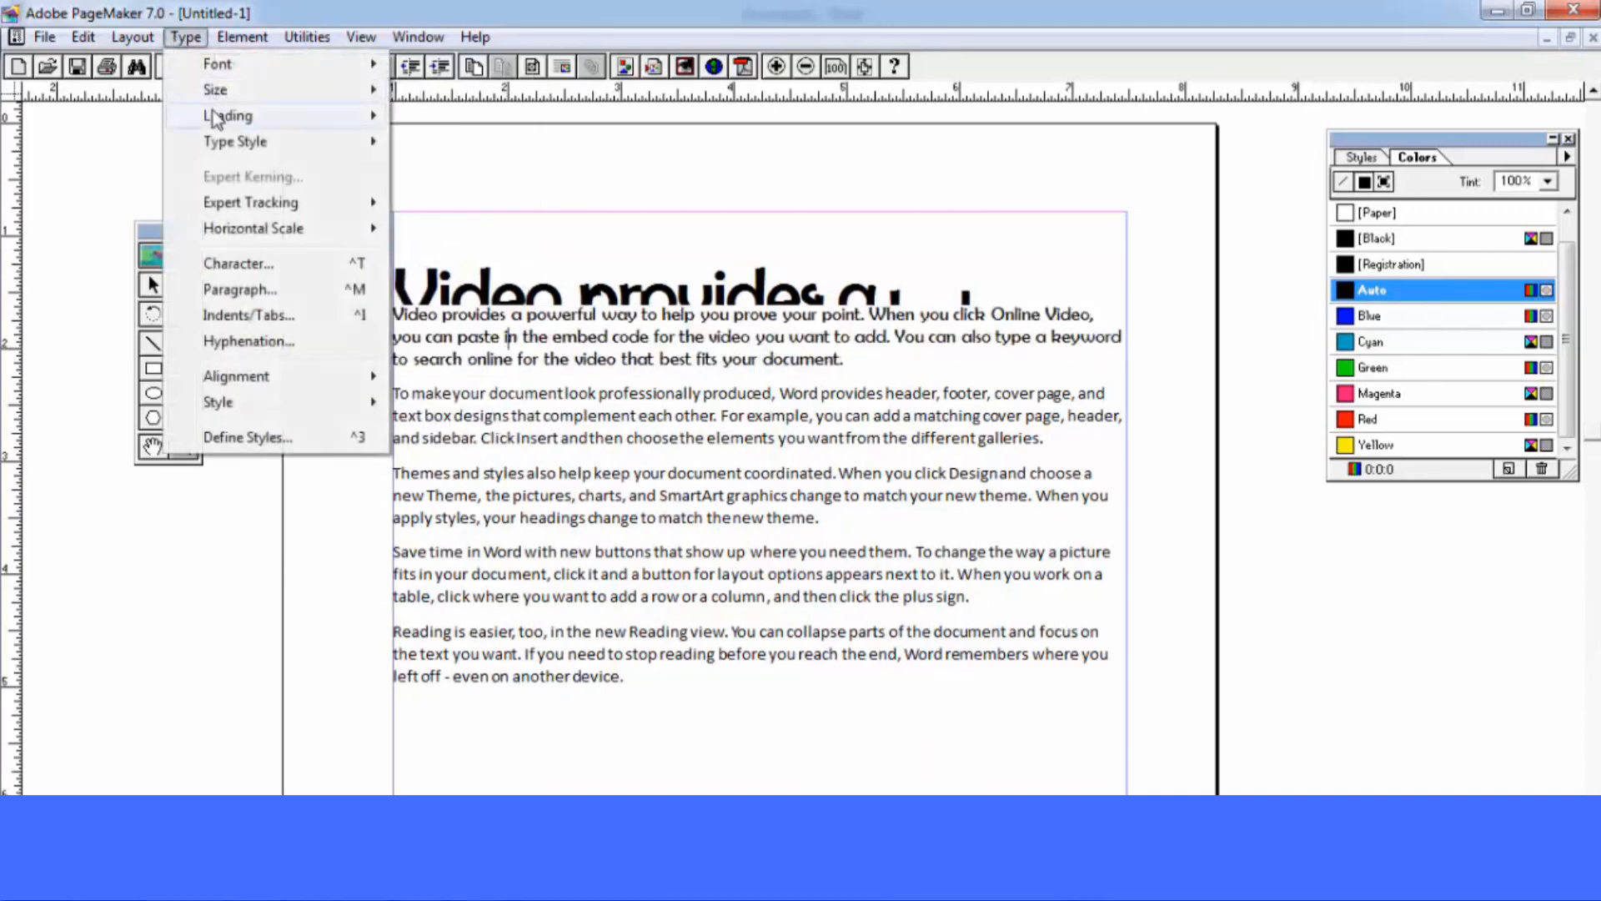
mouse_move(215, 117)
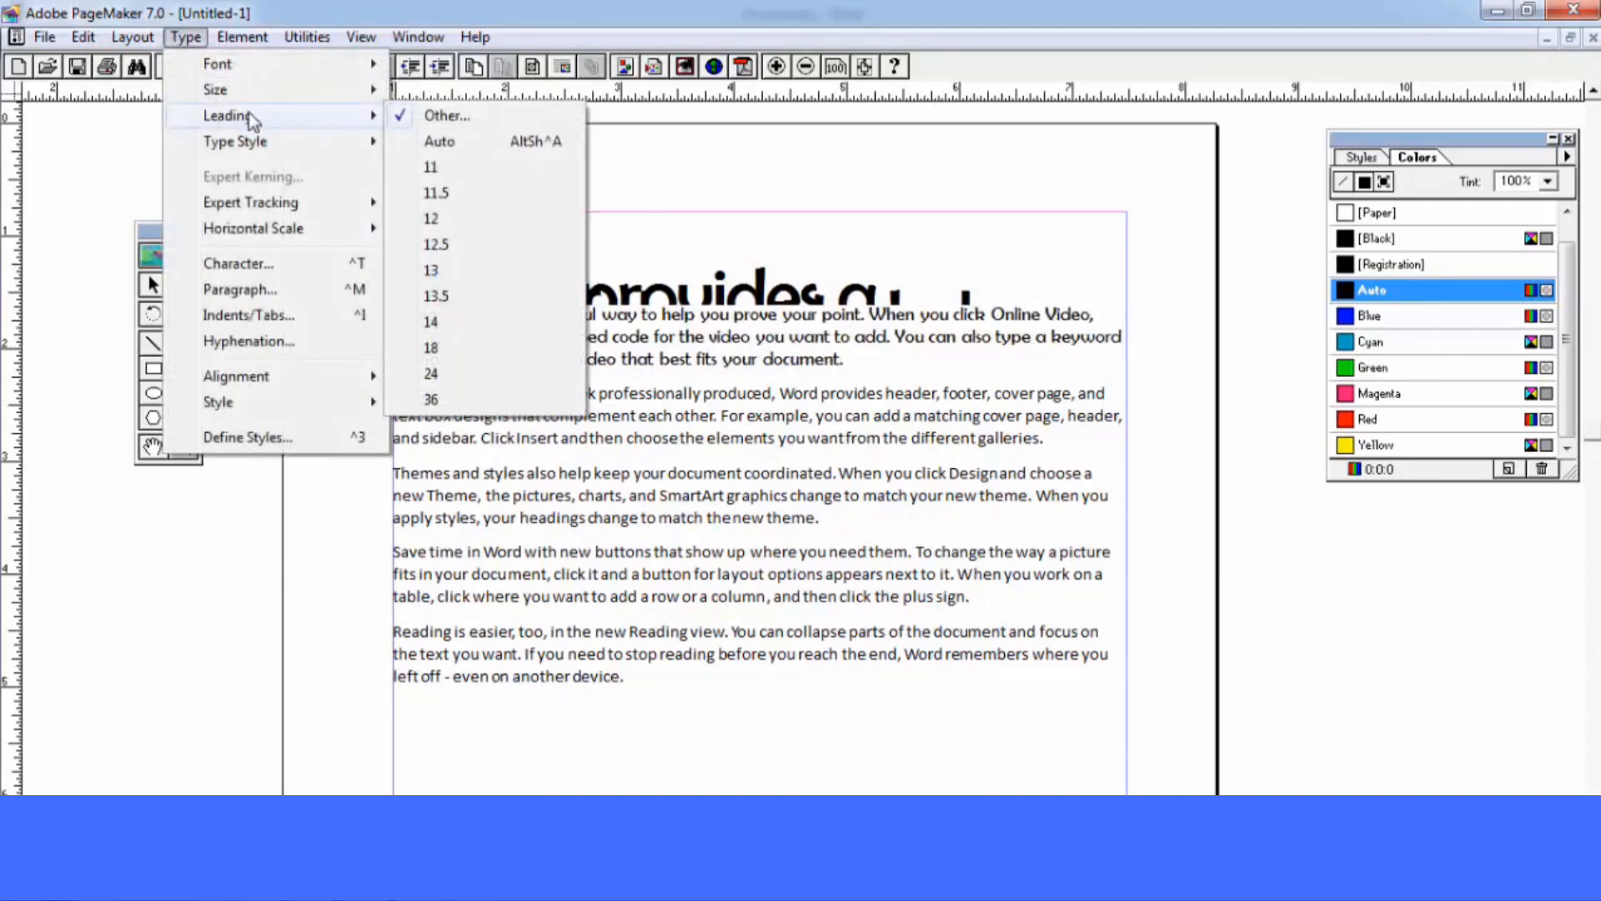
click(439, 141)
Set the leading of the selected second and third paragraphs to 22
click(132, 36)
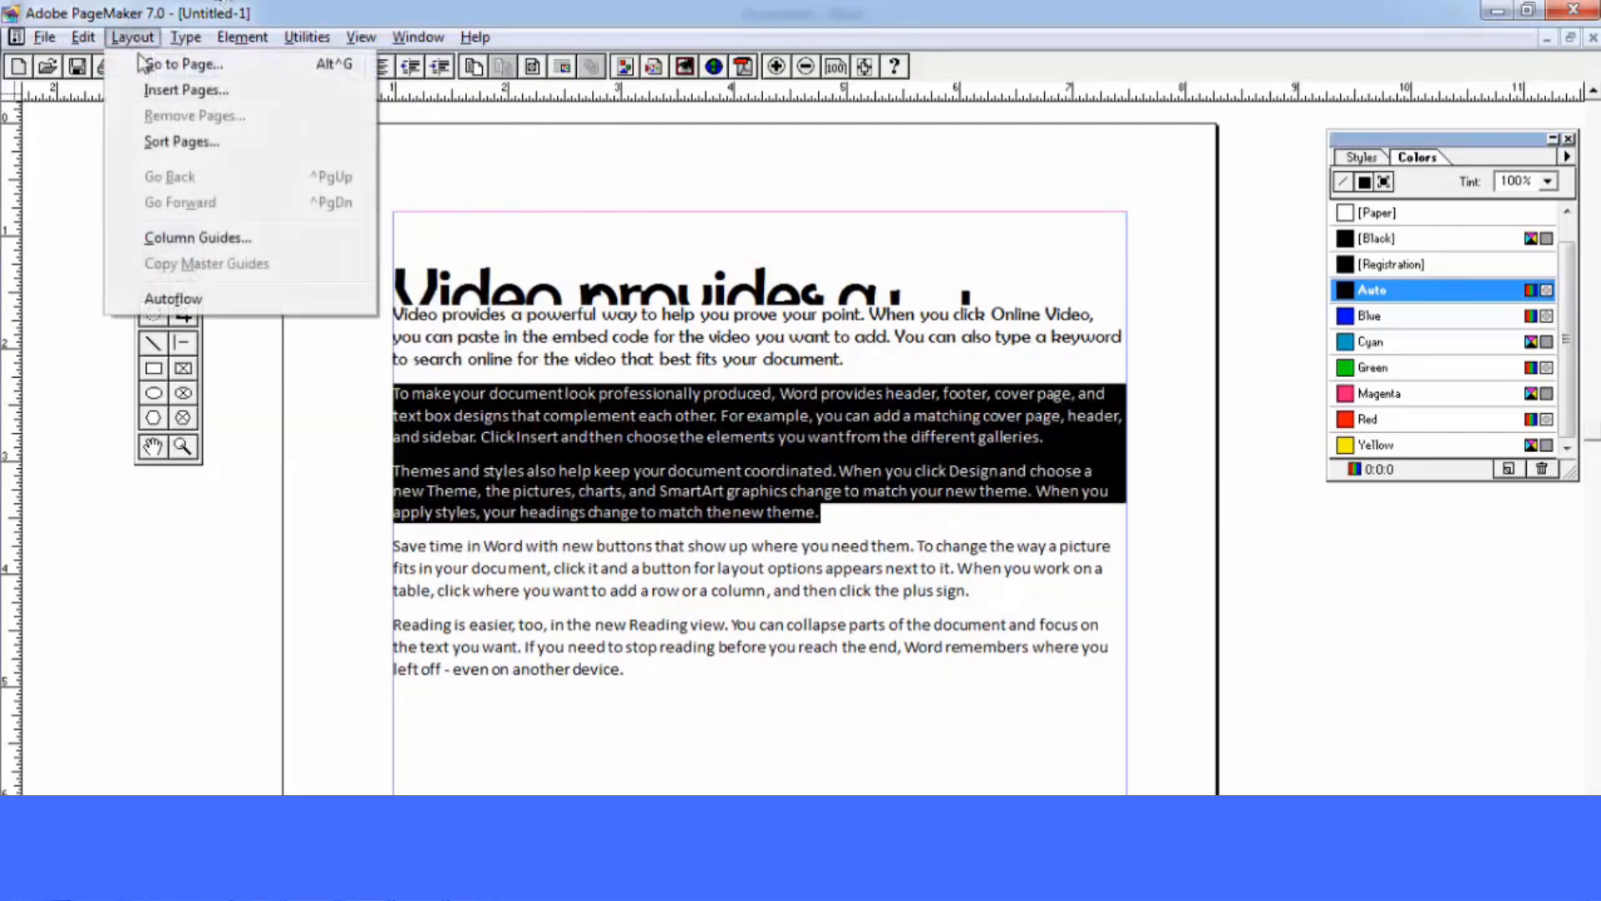
mouse_move(185, 37)
mouse_move(209, 116)
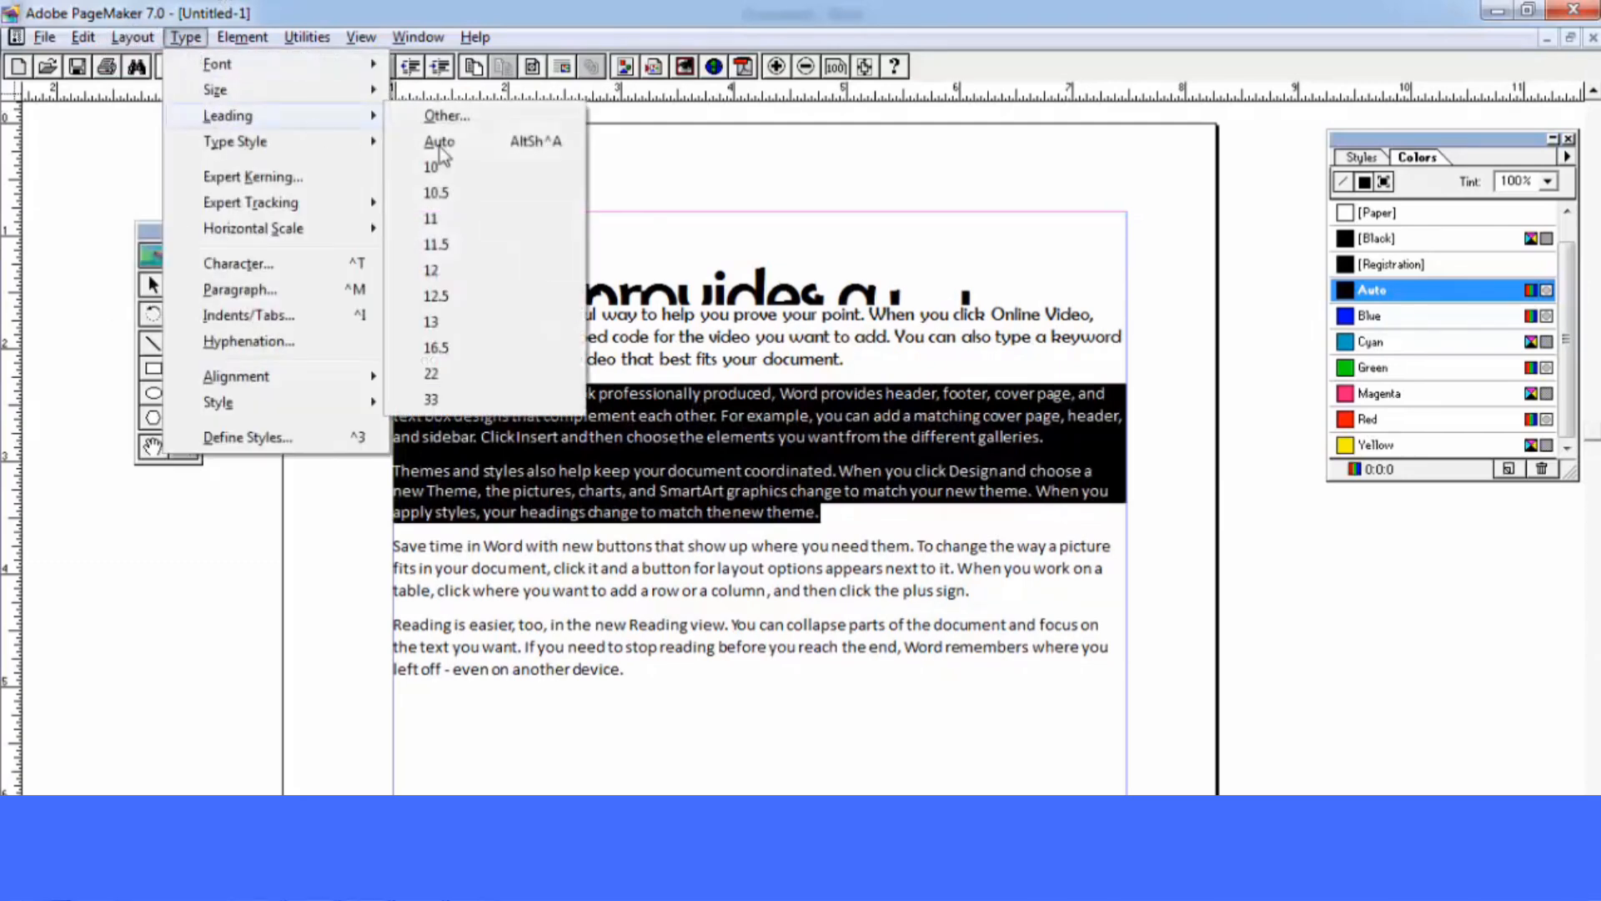
click(467, 377)
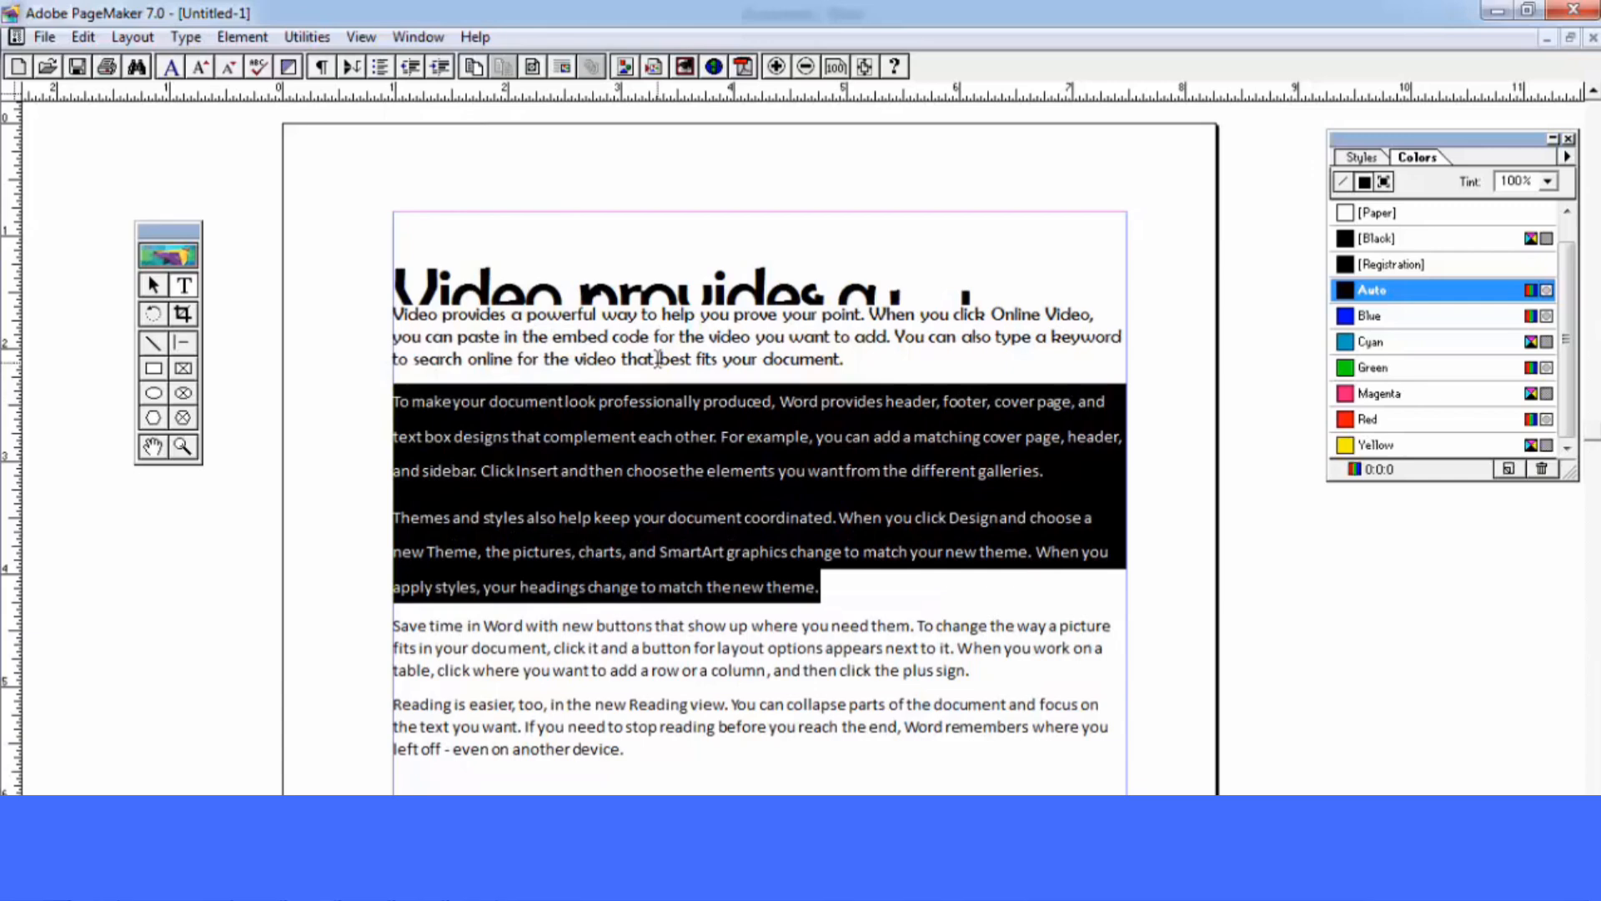
Set the leading of the selected second and third paragraphs back to Auto and deselect the text
click(178, 41)
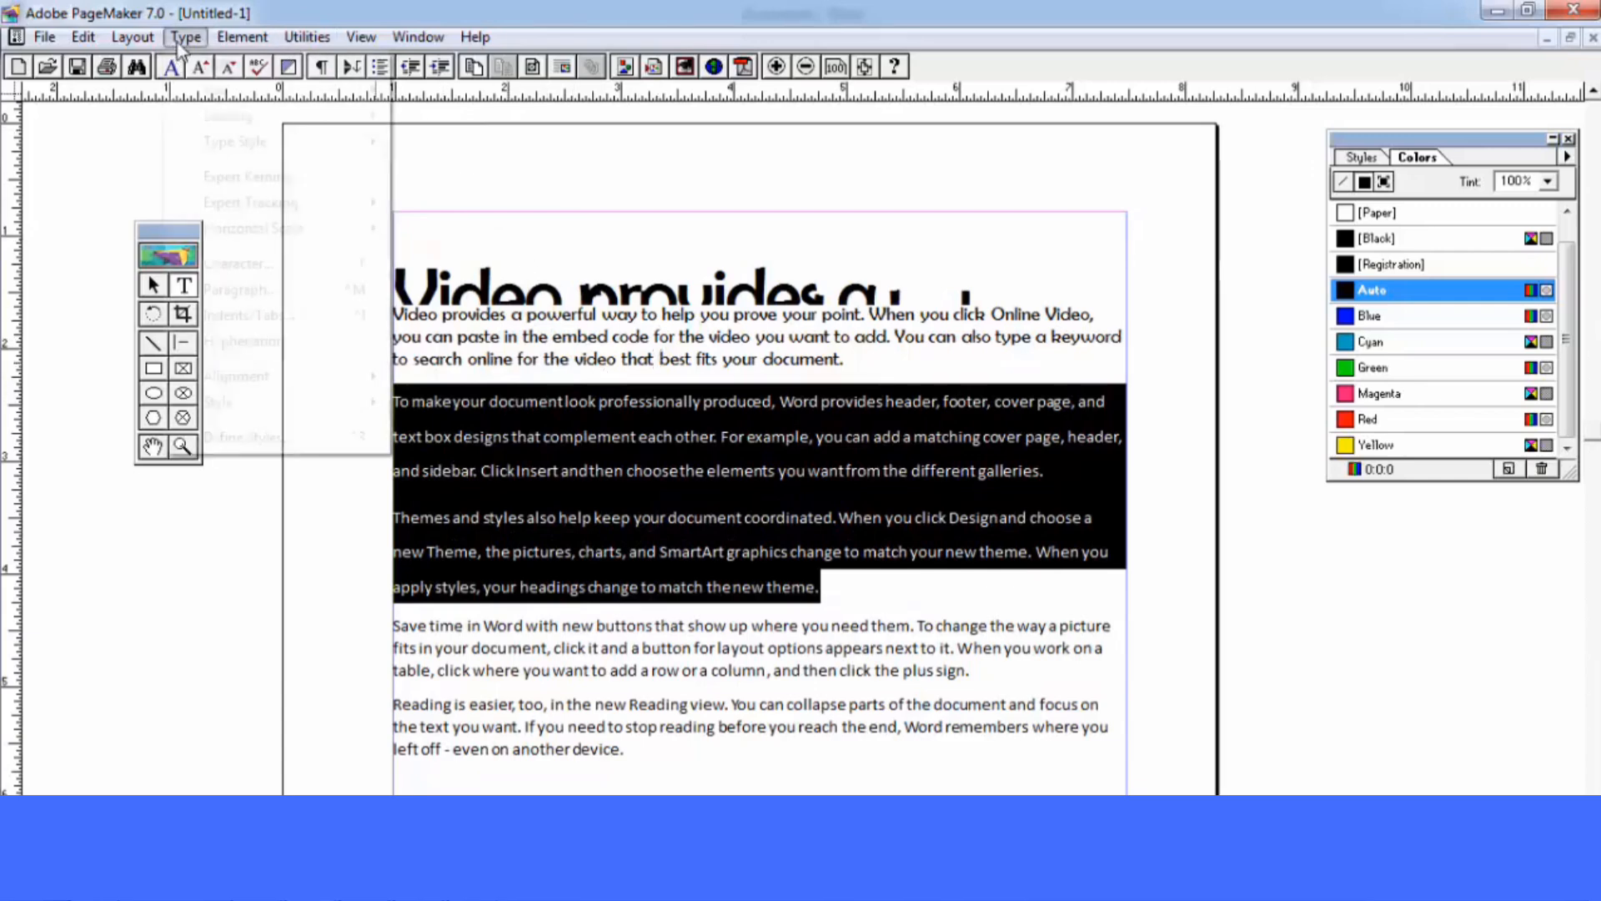
mouse_move(246, 117)
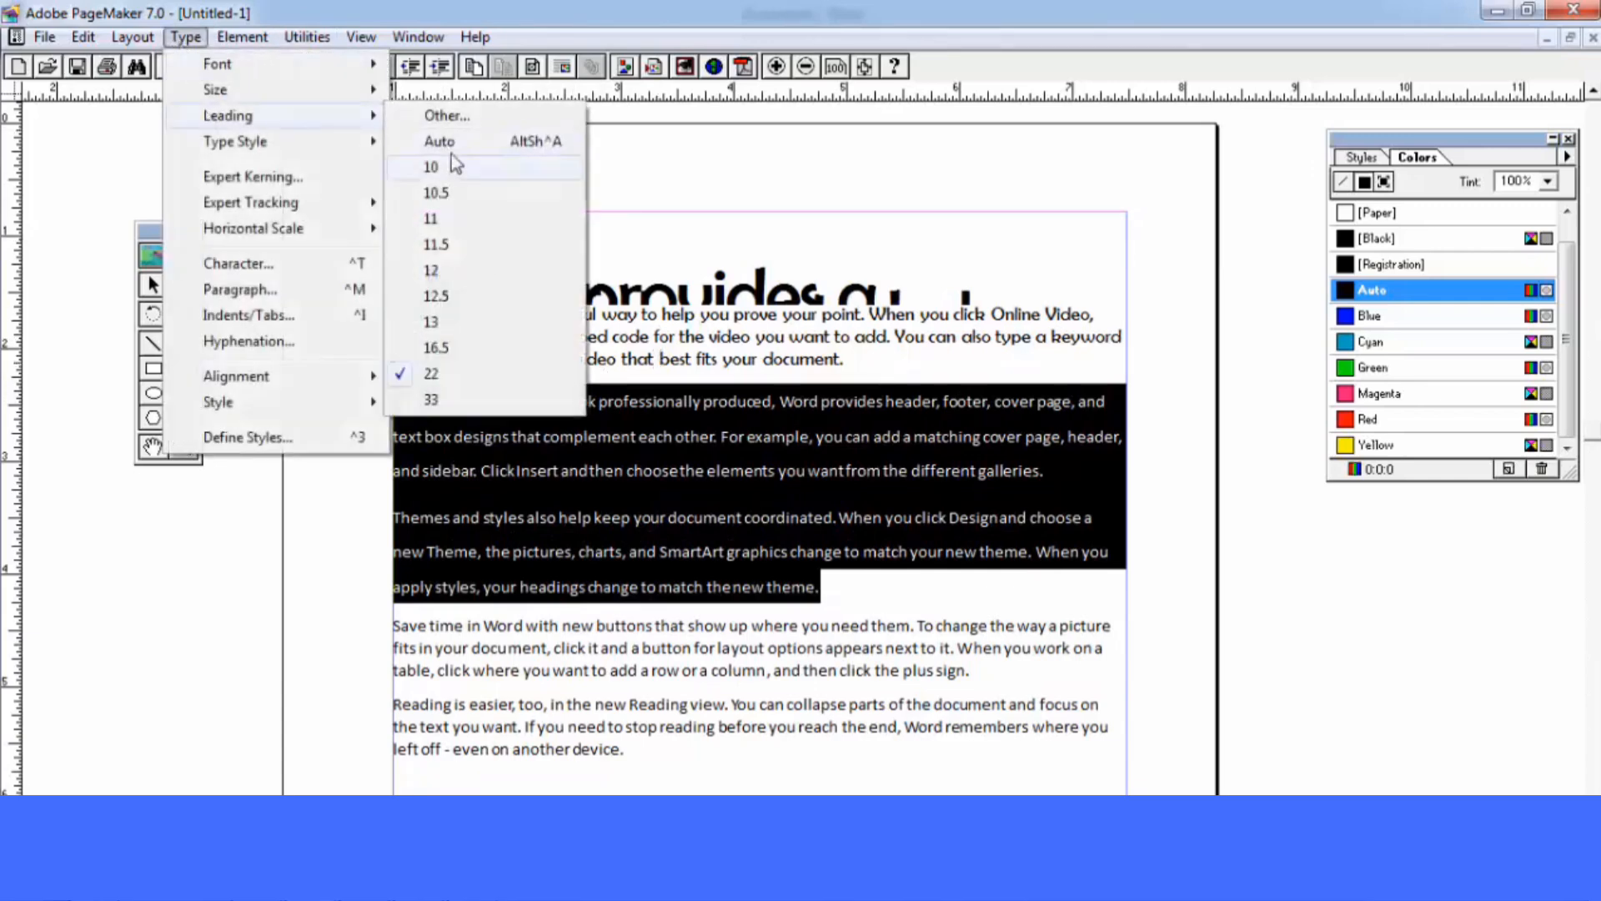
click(450, 142)
click(862, 557)
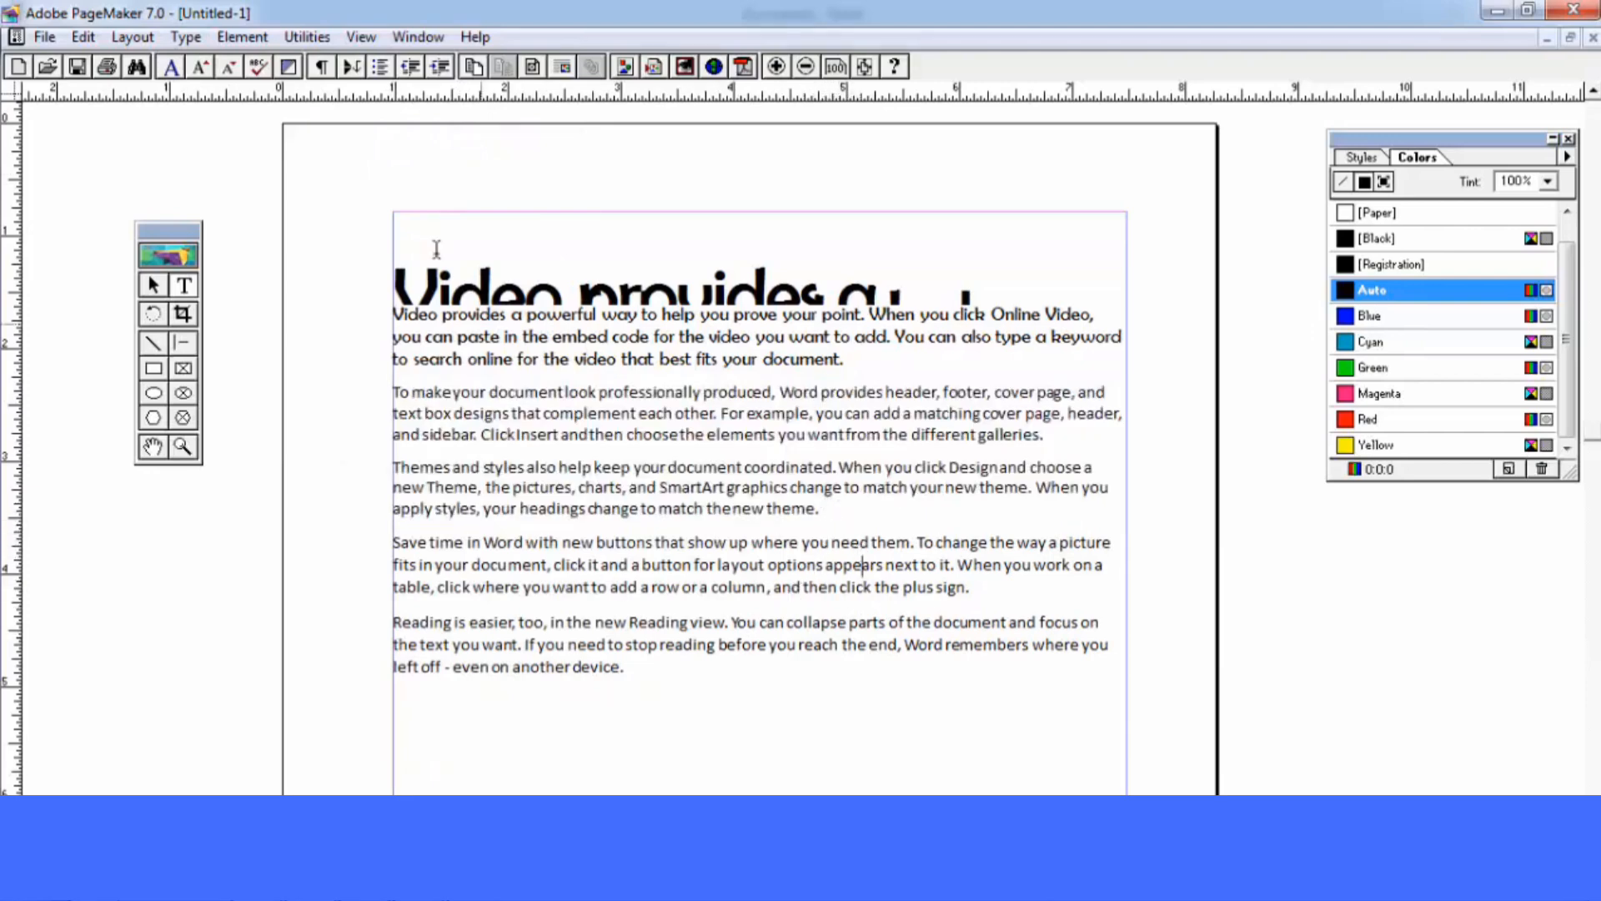
click(186, 37)
mouse_move(203, 66)
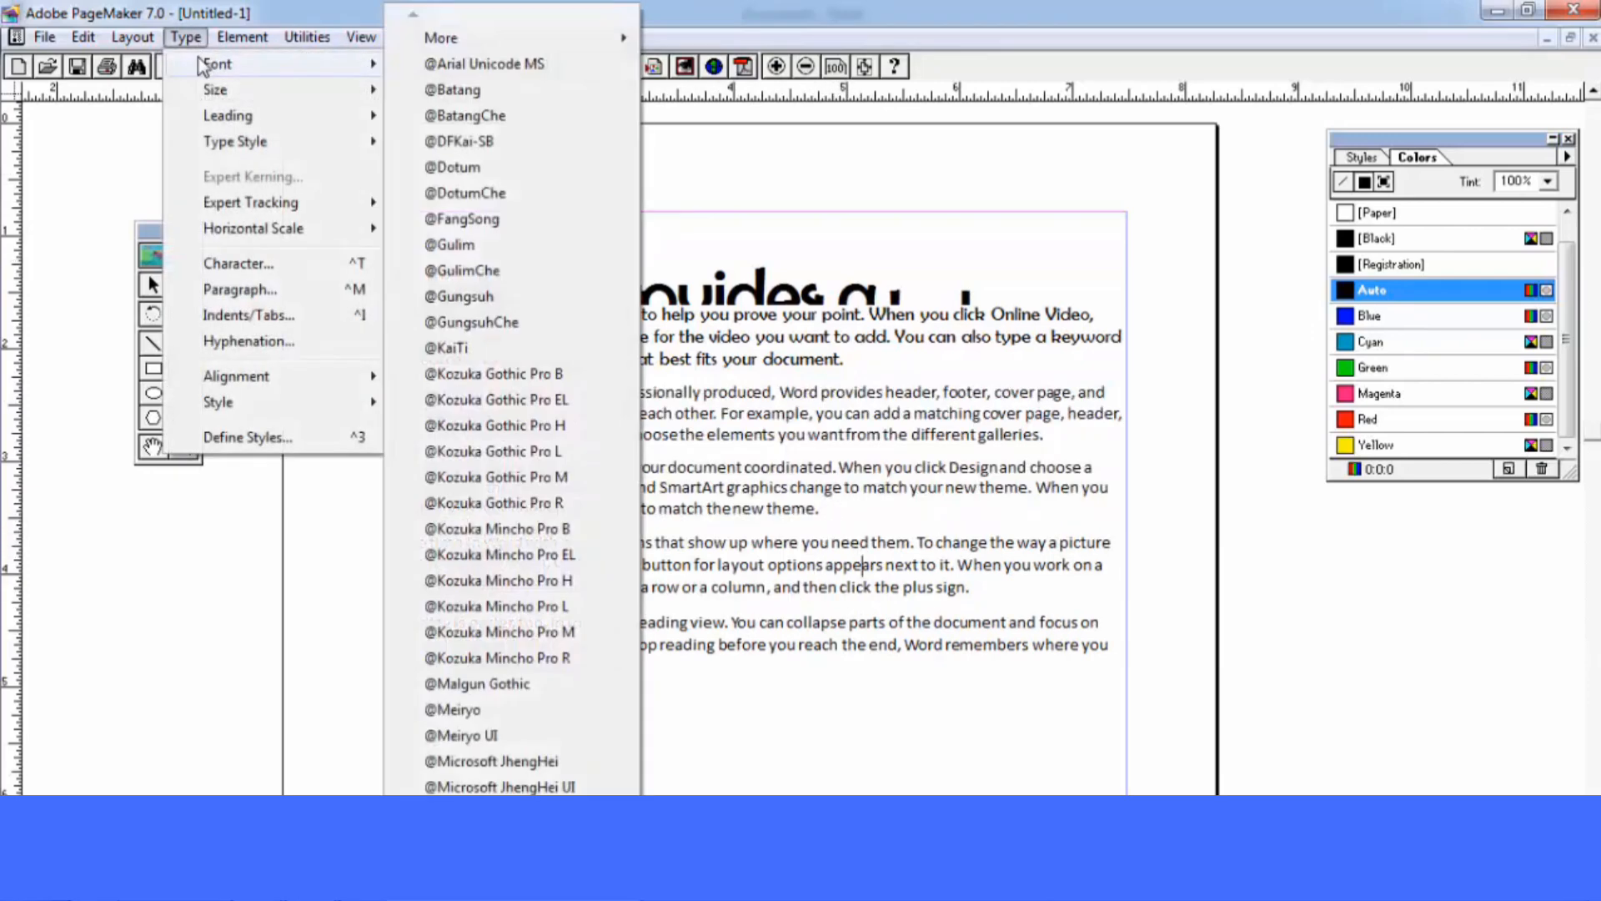
mouse_move(214, 117)
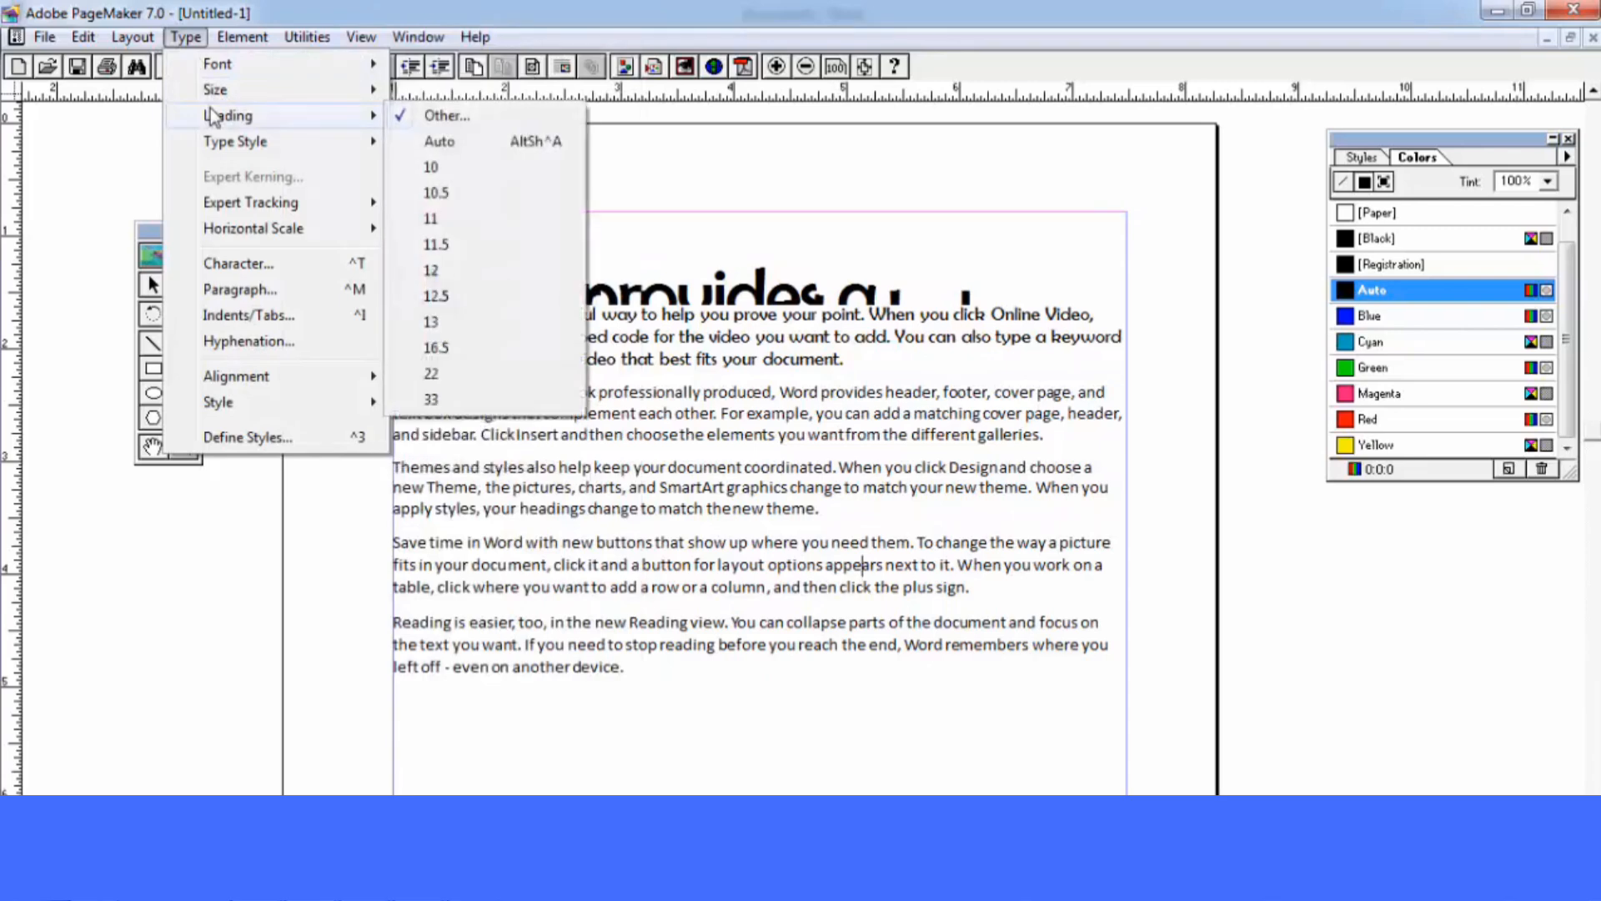
mouse_move(227, 149)
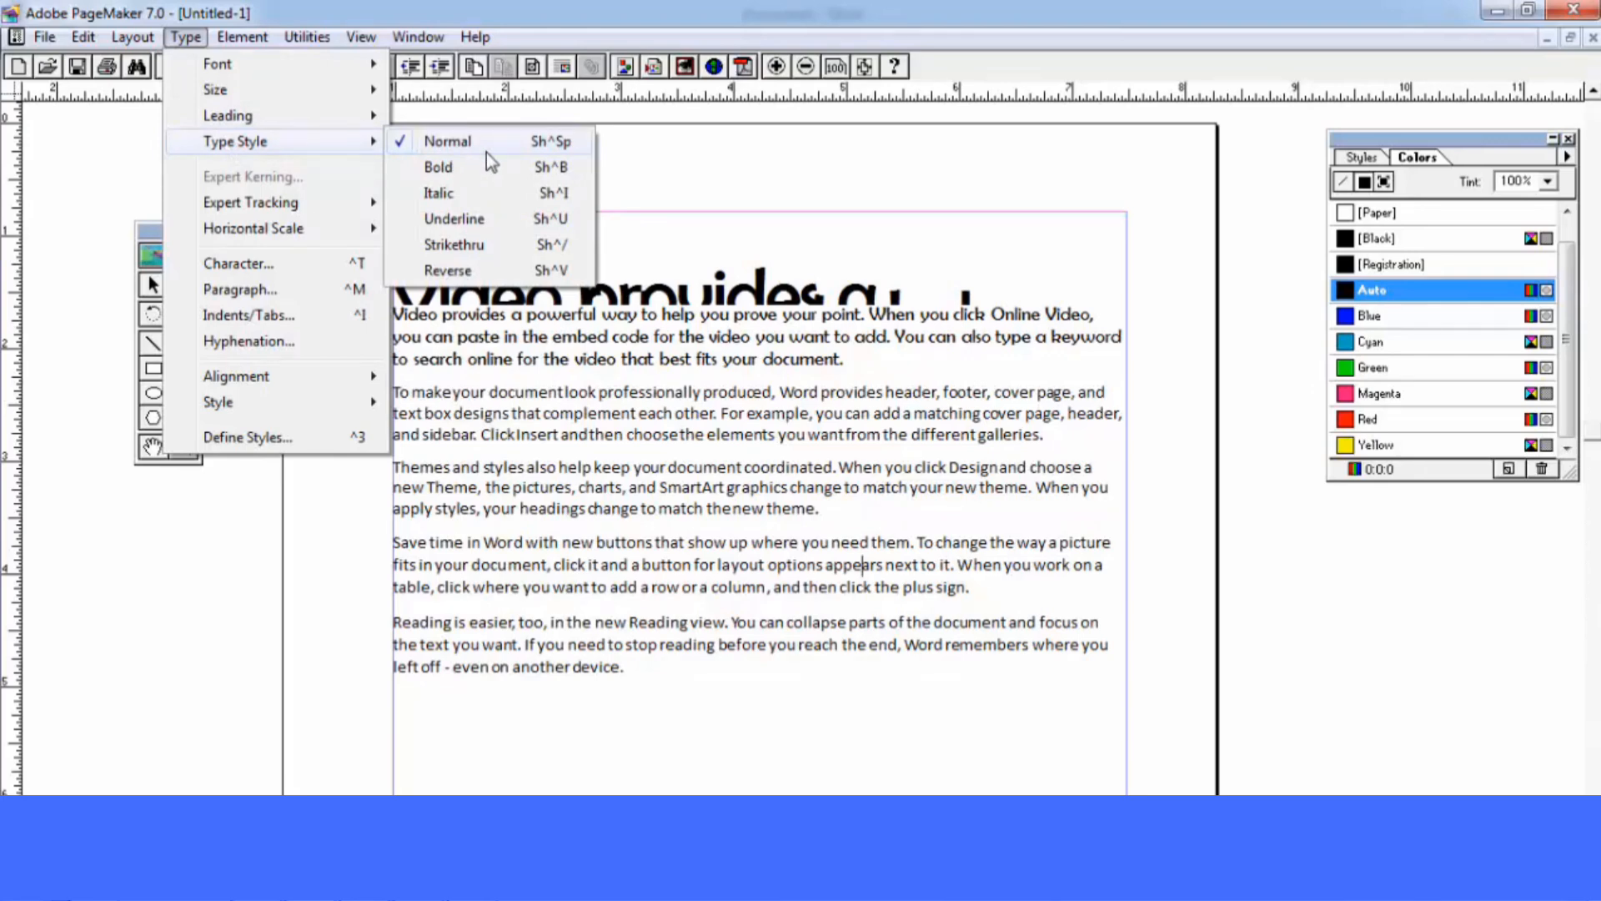
click(588, 414)
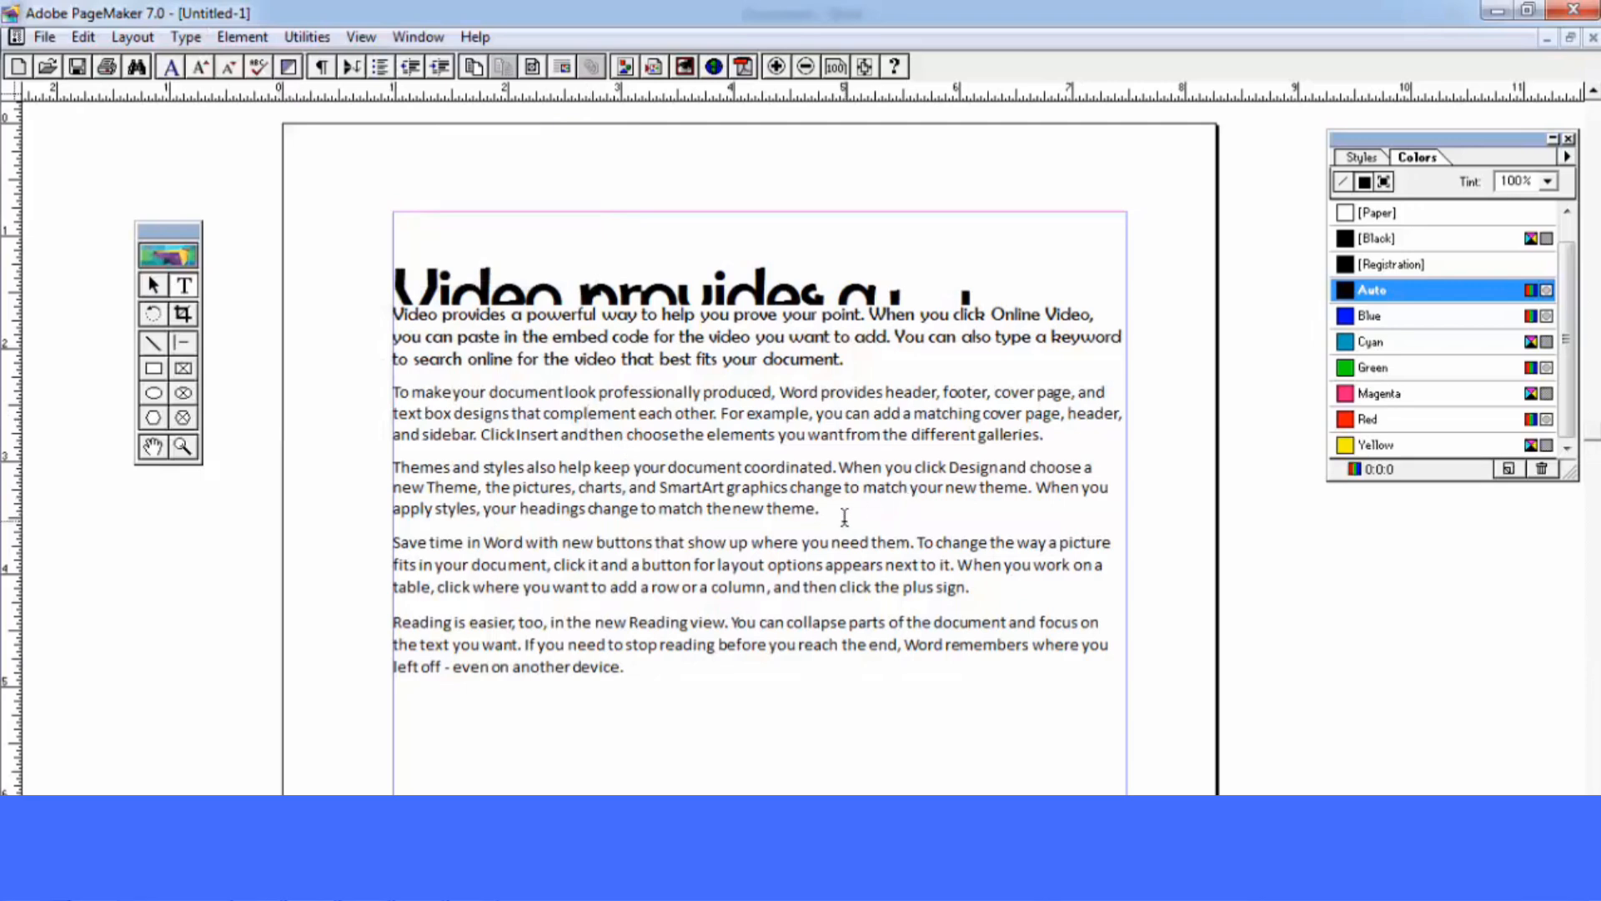
Underline the second and third paragraphs and the opening words of the fourth paragraph, and deselect the text
drag(841, 543, 345, 393)
click(242, 37)
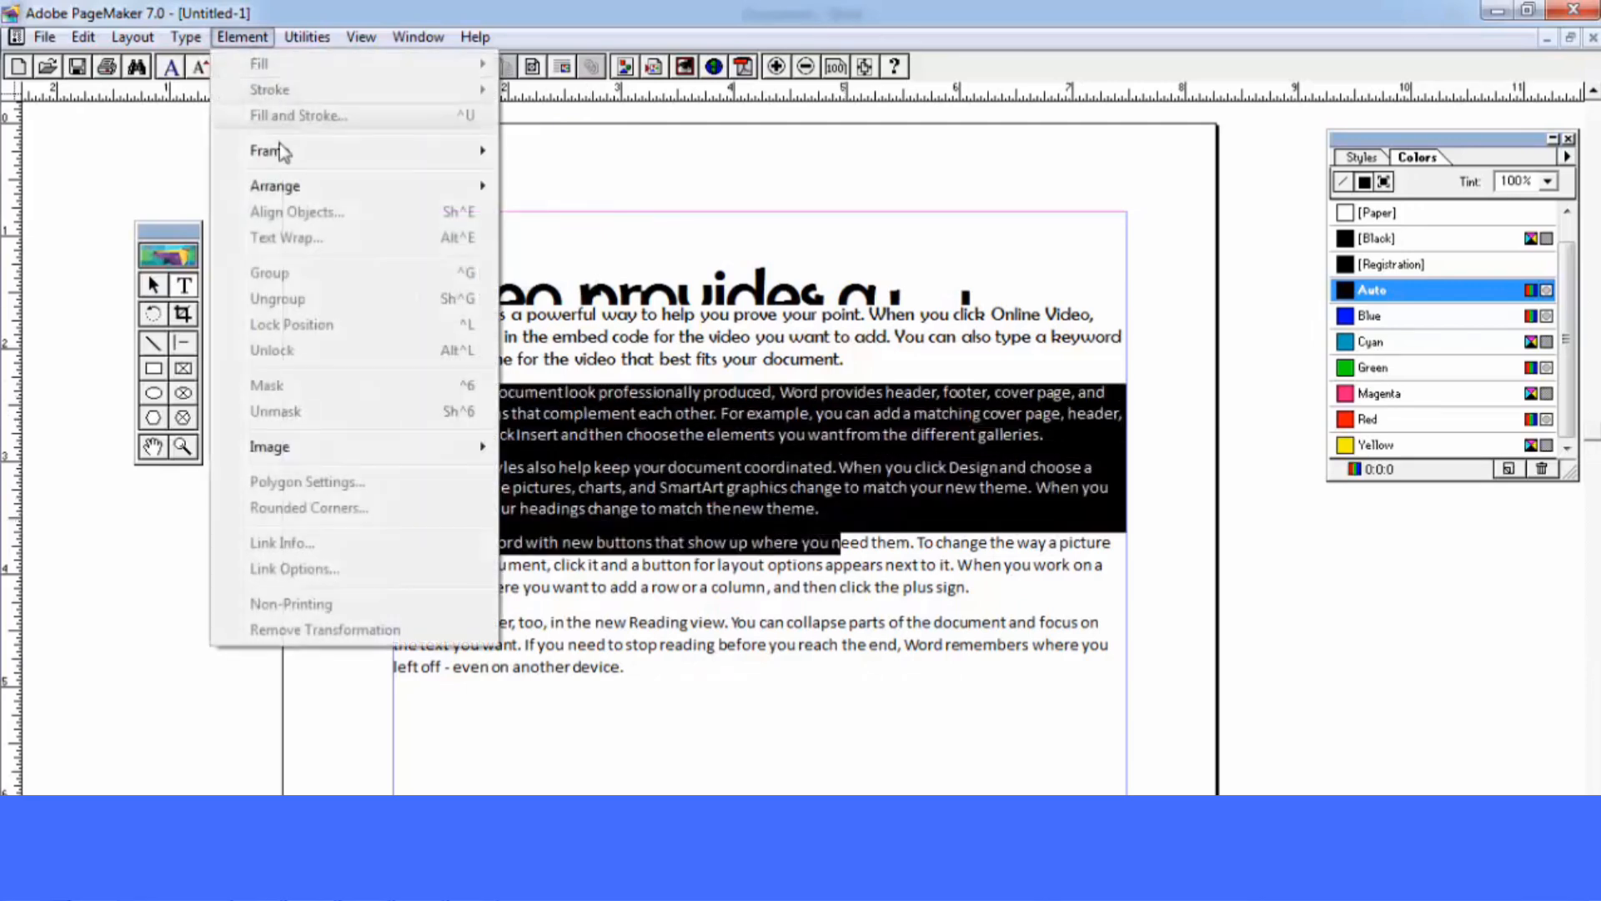
mouse_move(185, 37)
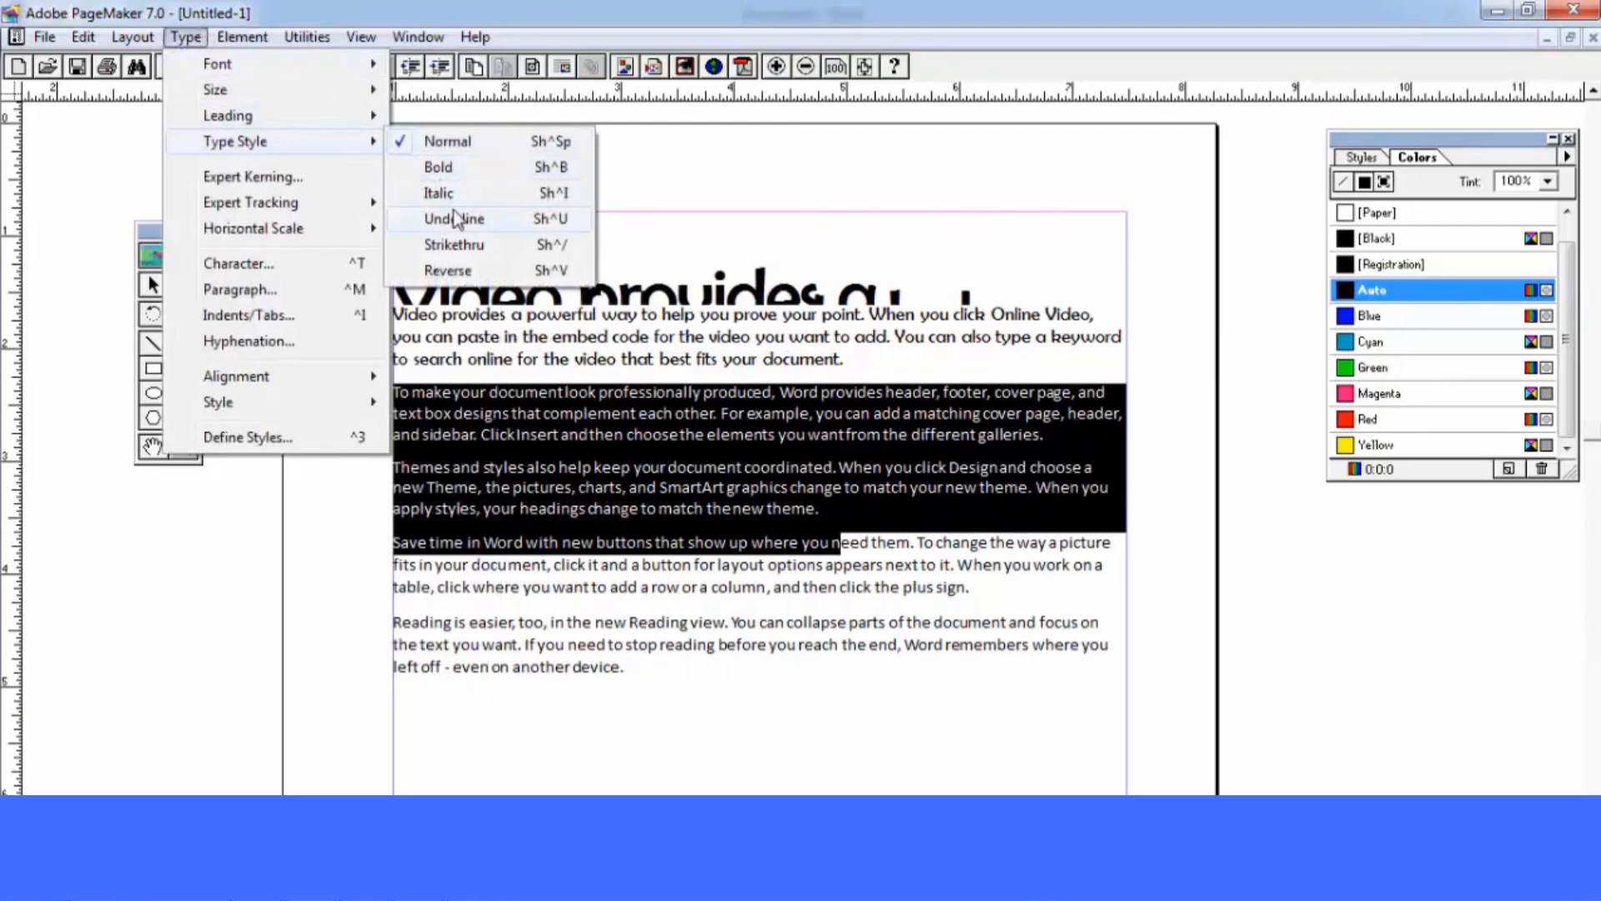
click(455, 219)
click(820, 511)
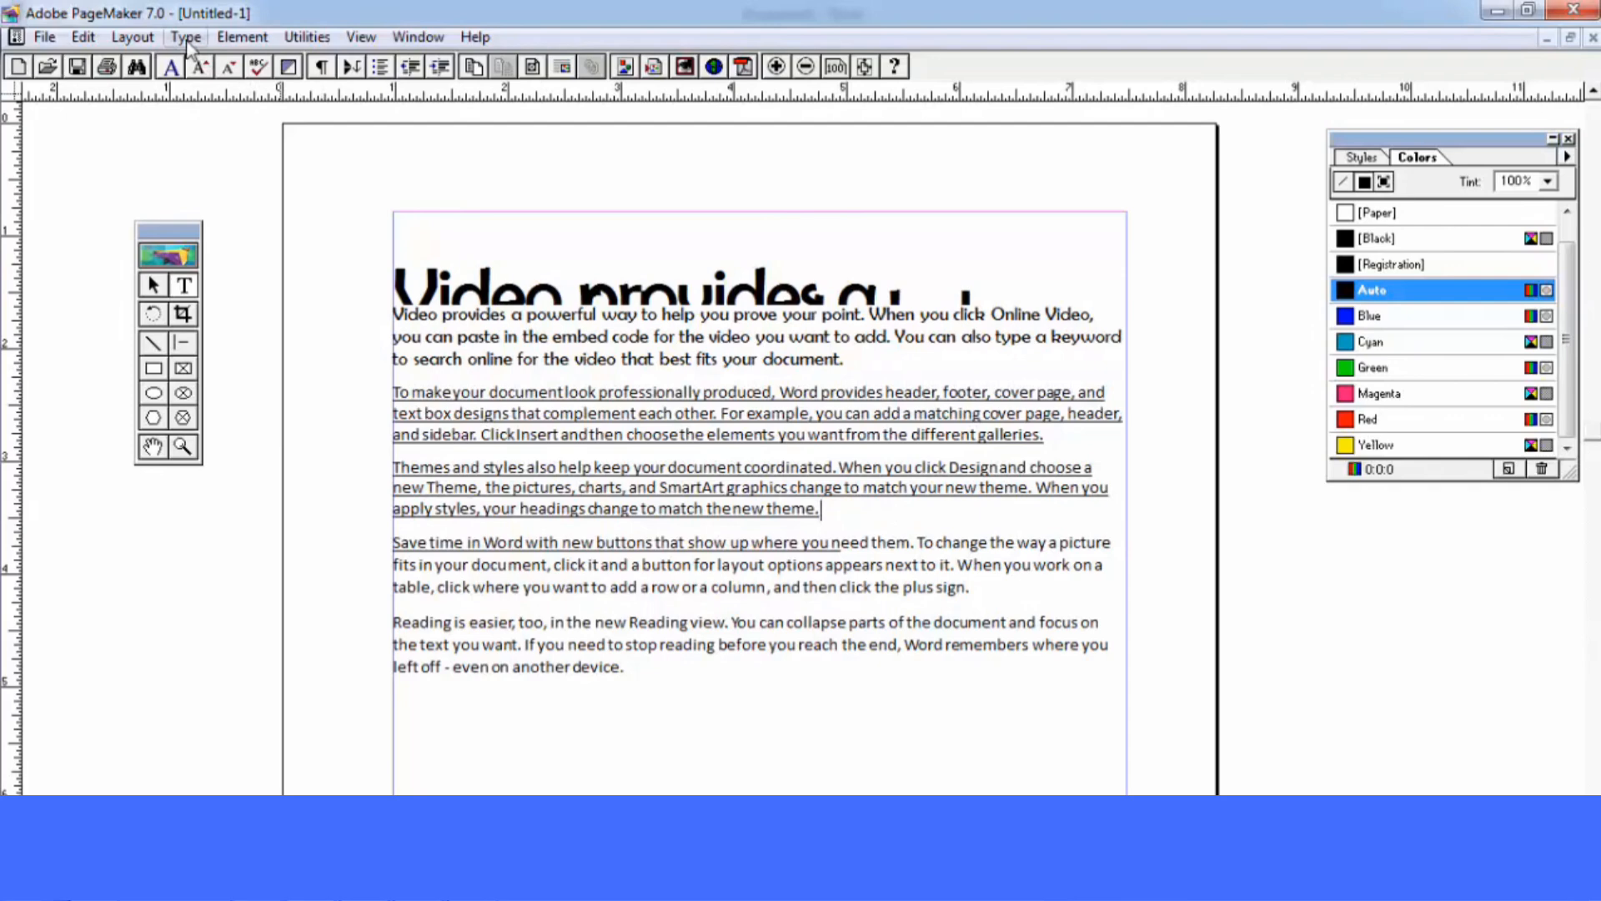
click(186, 38)
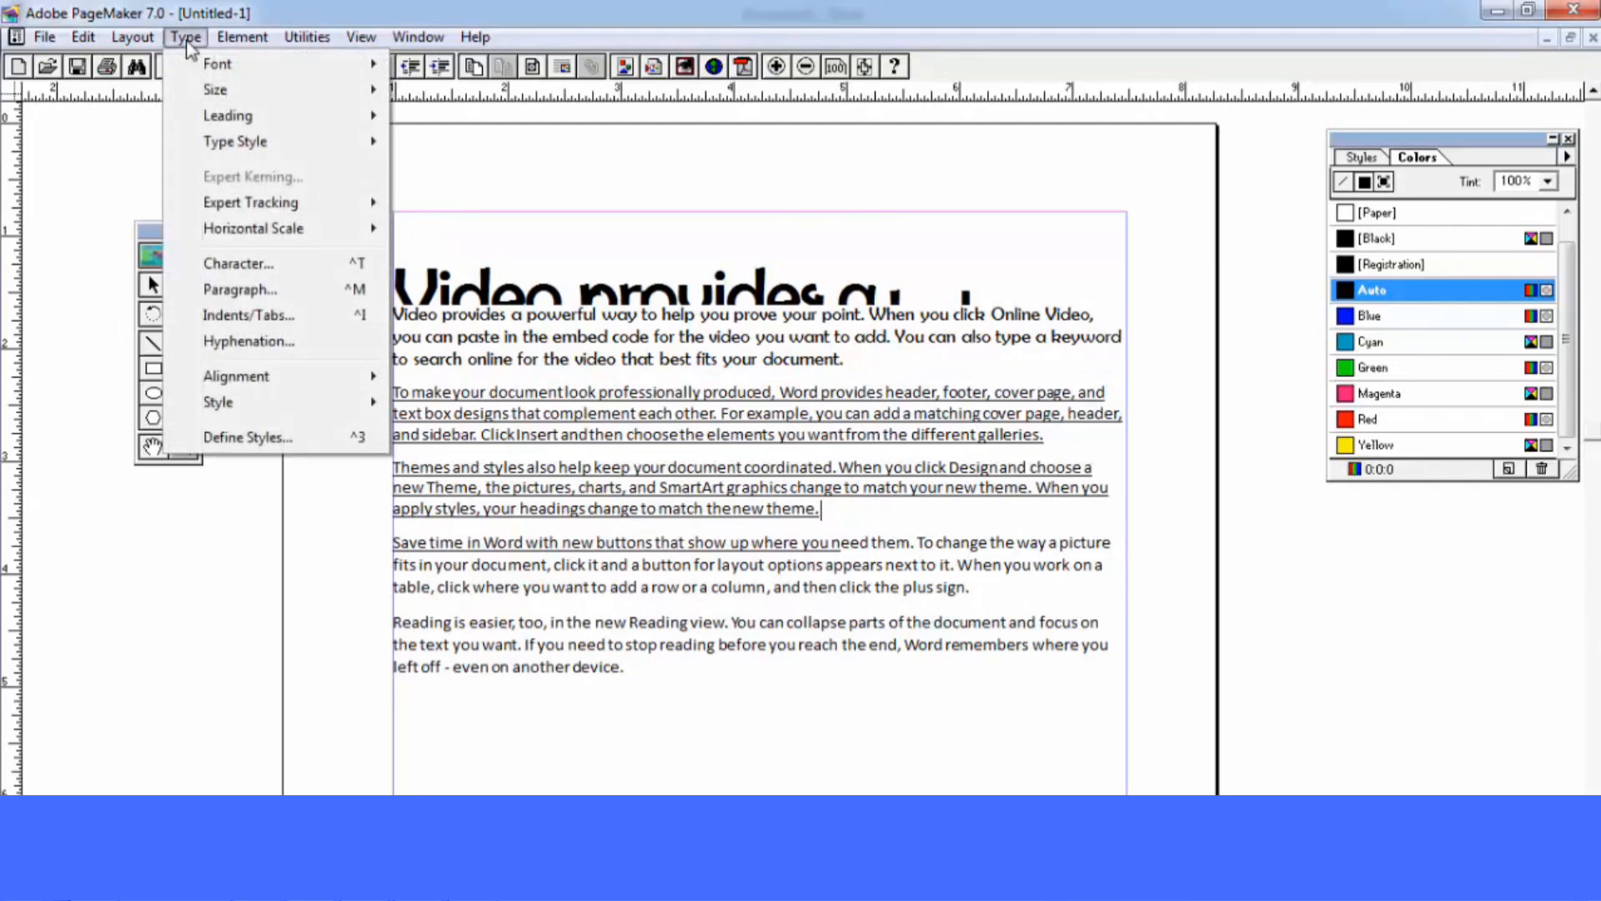
mouse_move(238, 207)
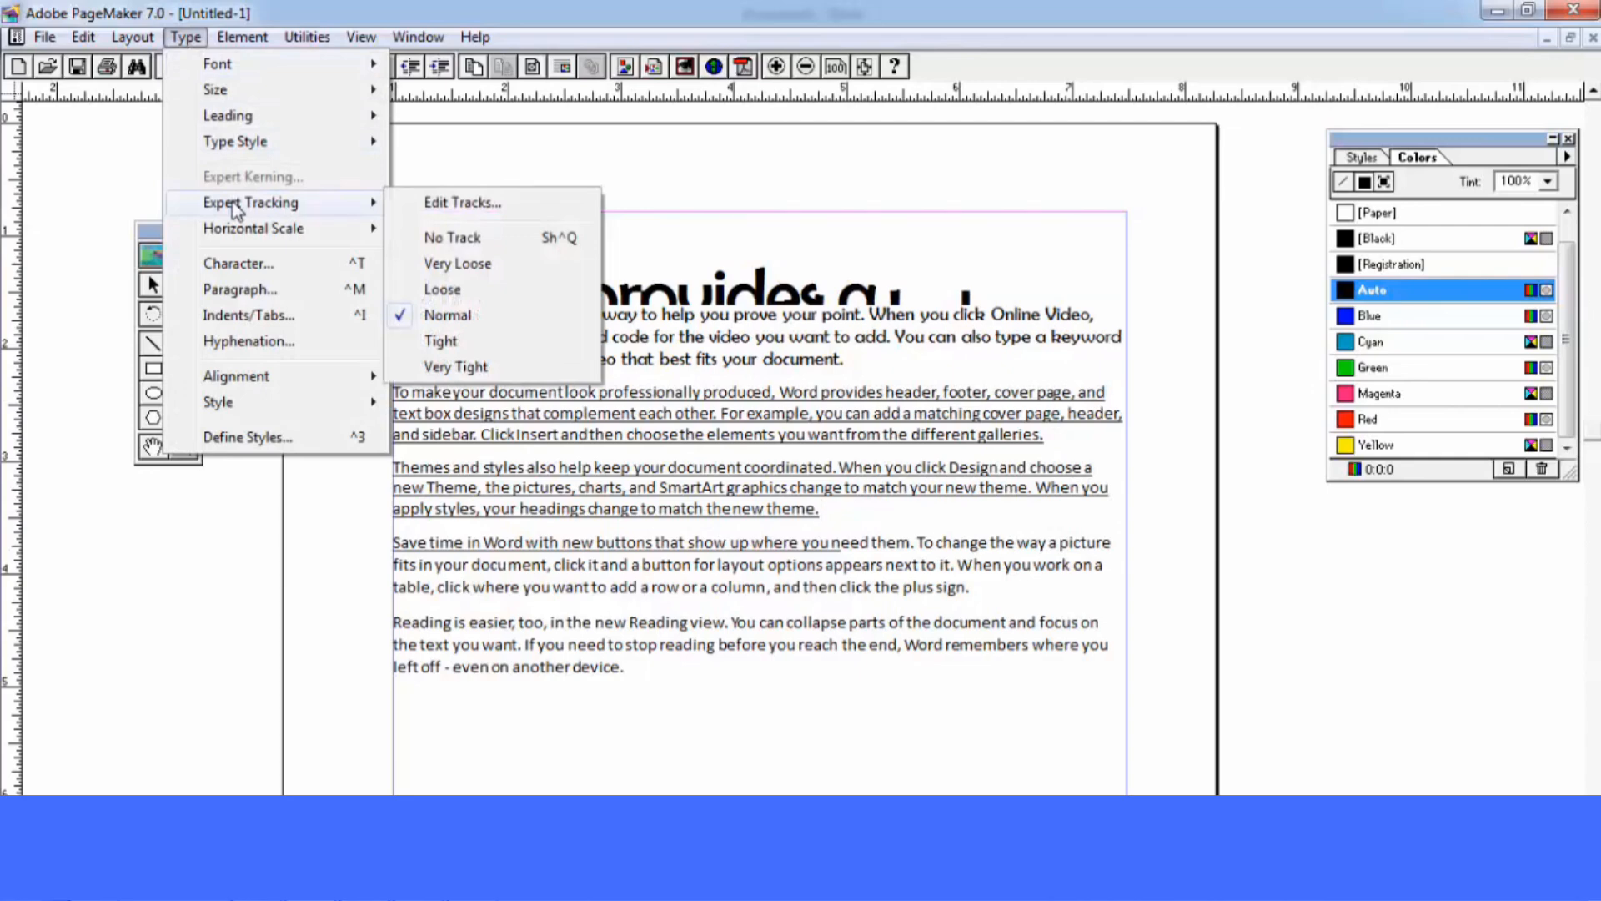
click(742, 544)
Set the expert tracking of the last two paragraphs to Very Loose
drag(746, 674, 361, 540)
click(198, 40)
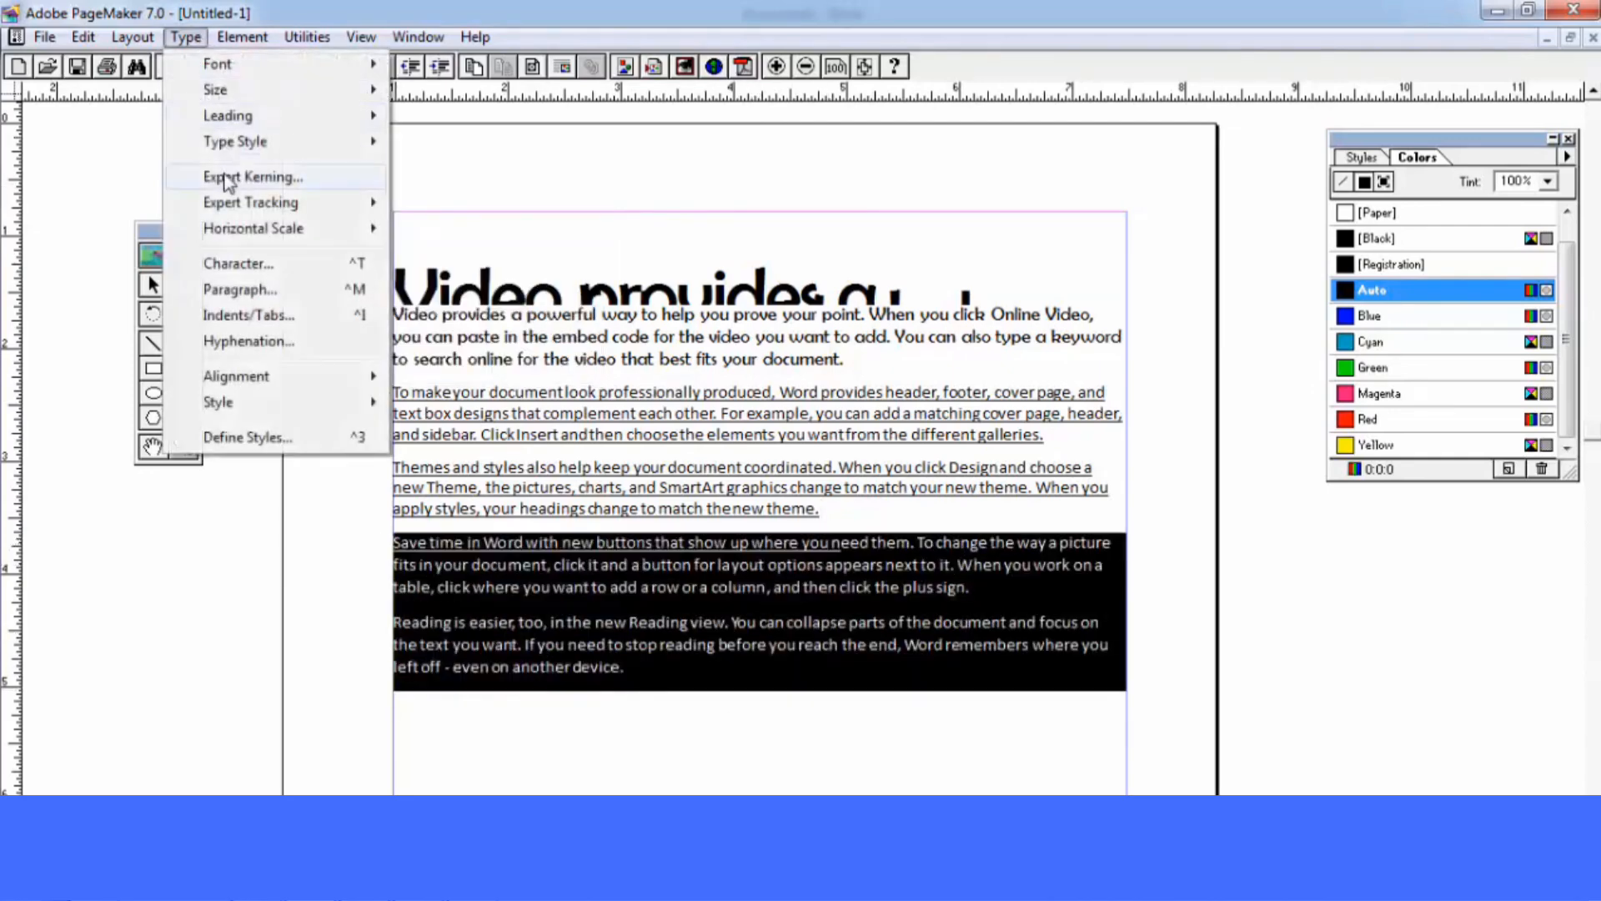
mouse_move(224, 210)
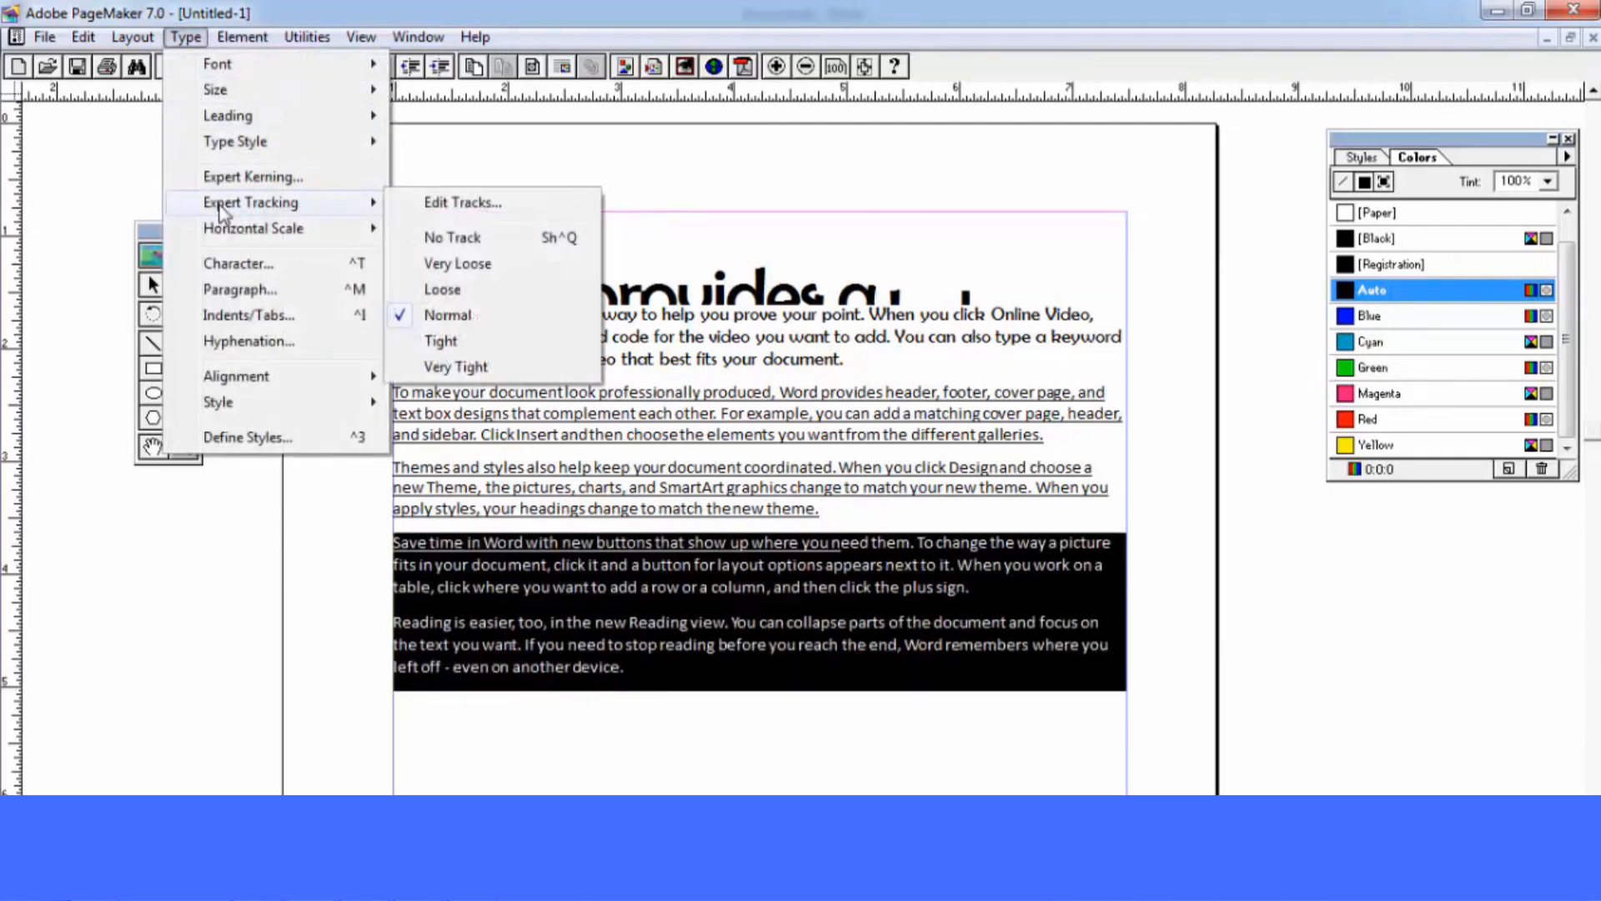
click(484, 265)
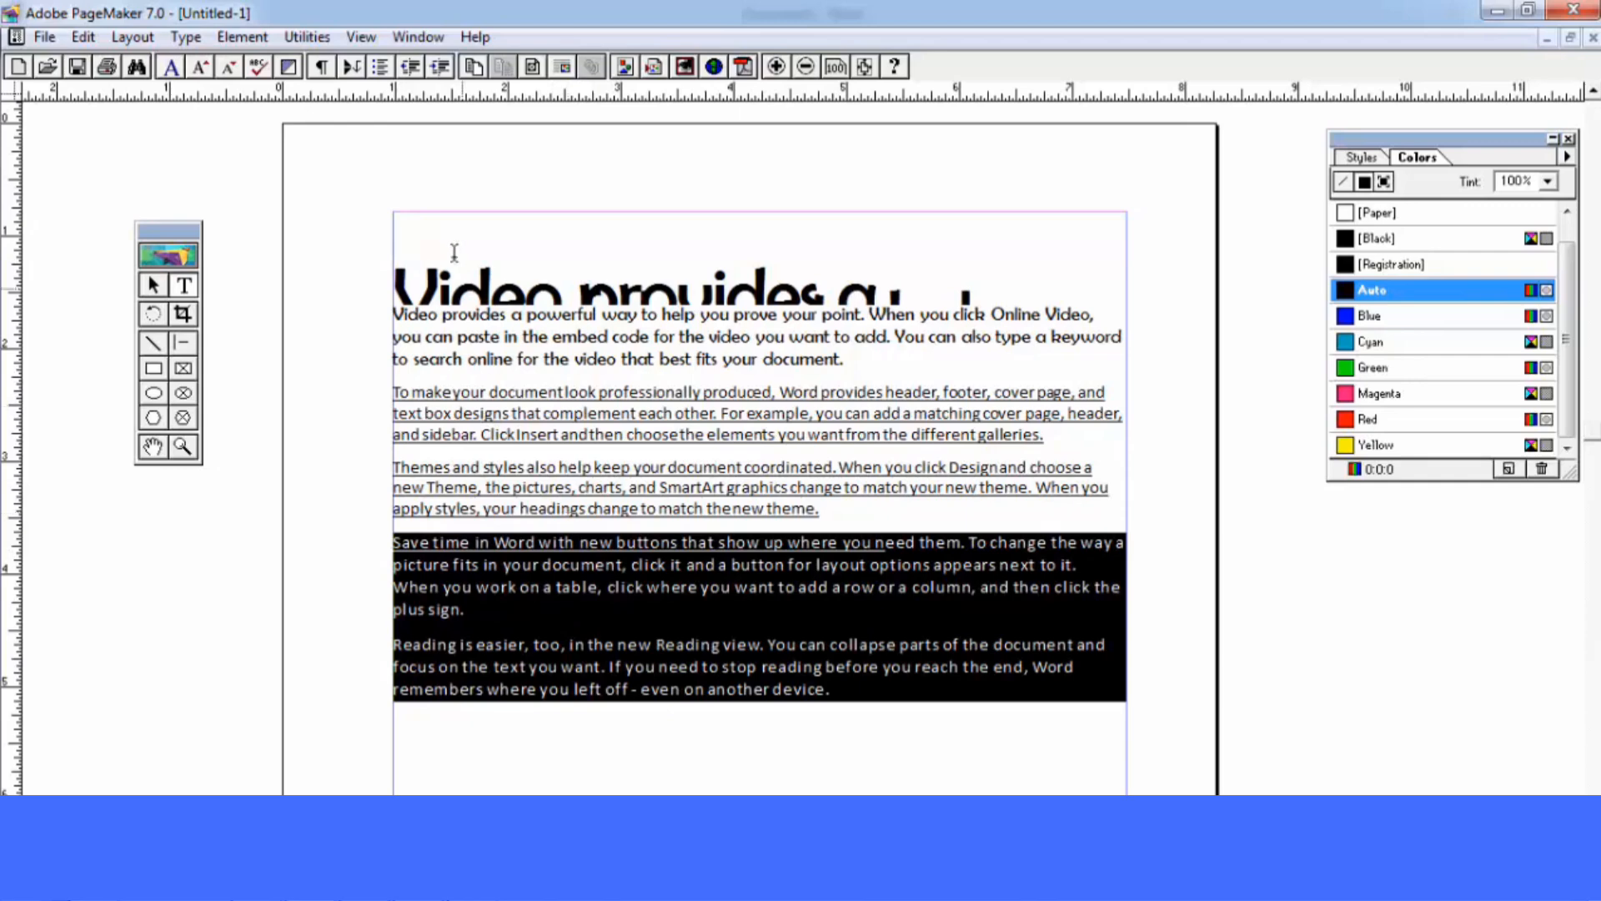
Apply Expert Kerning with a kern strength of 0.174 to the selected last two paragraphs
click(250, 39)
click(187, 37)
mouse_move(218, 148)
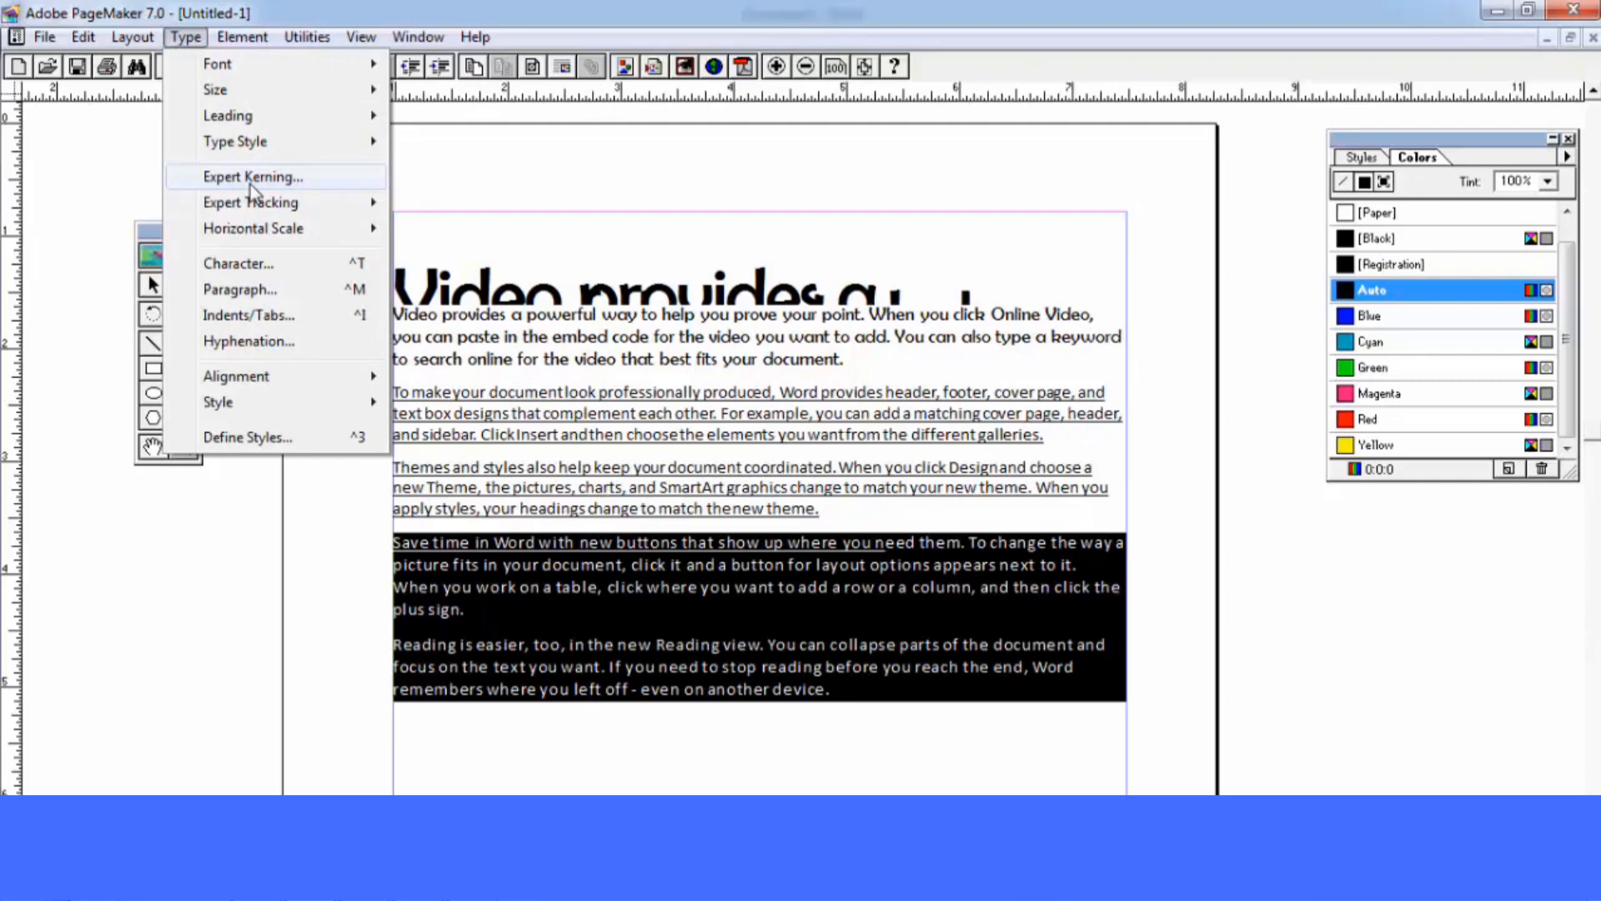
click(250, 176)
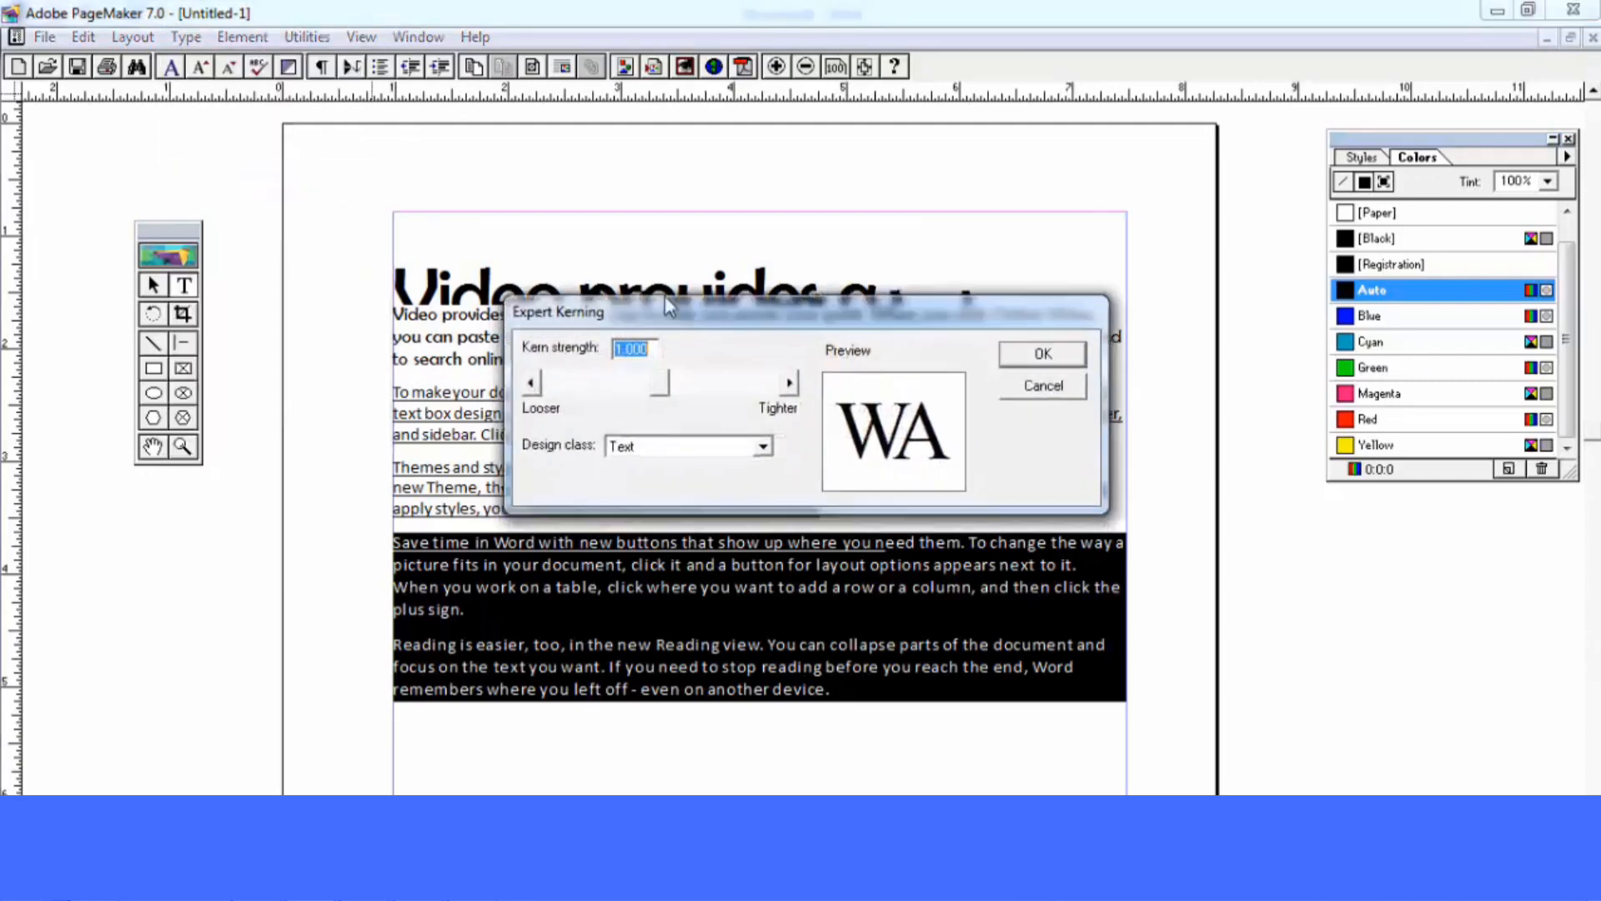
drag(653, 324, 673, 93)
drag(672, 162, 591, 186)
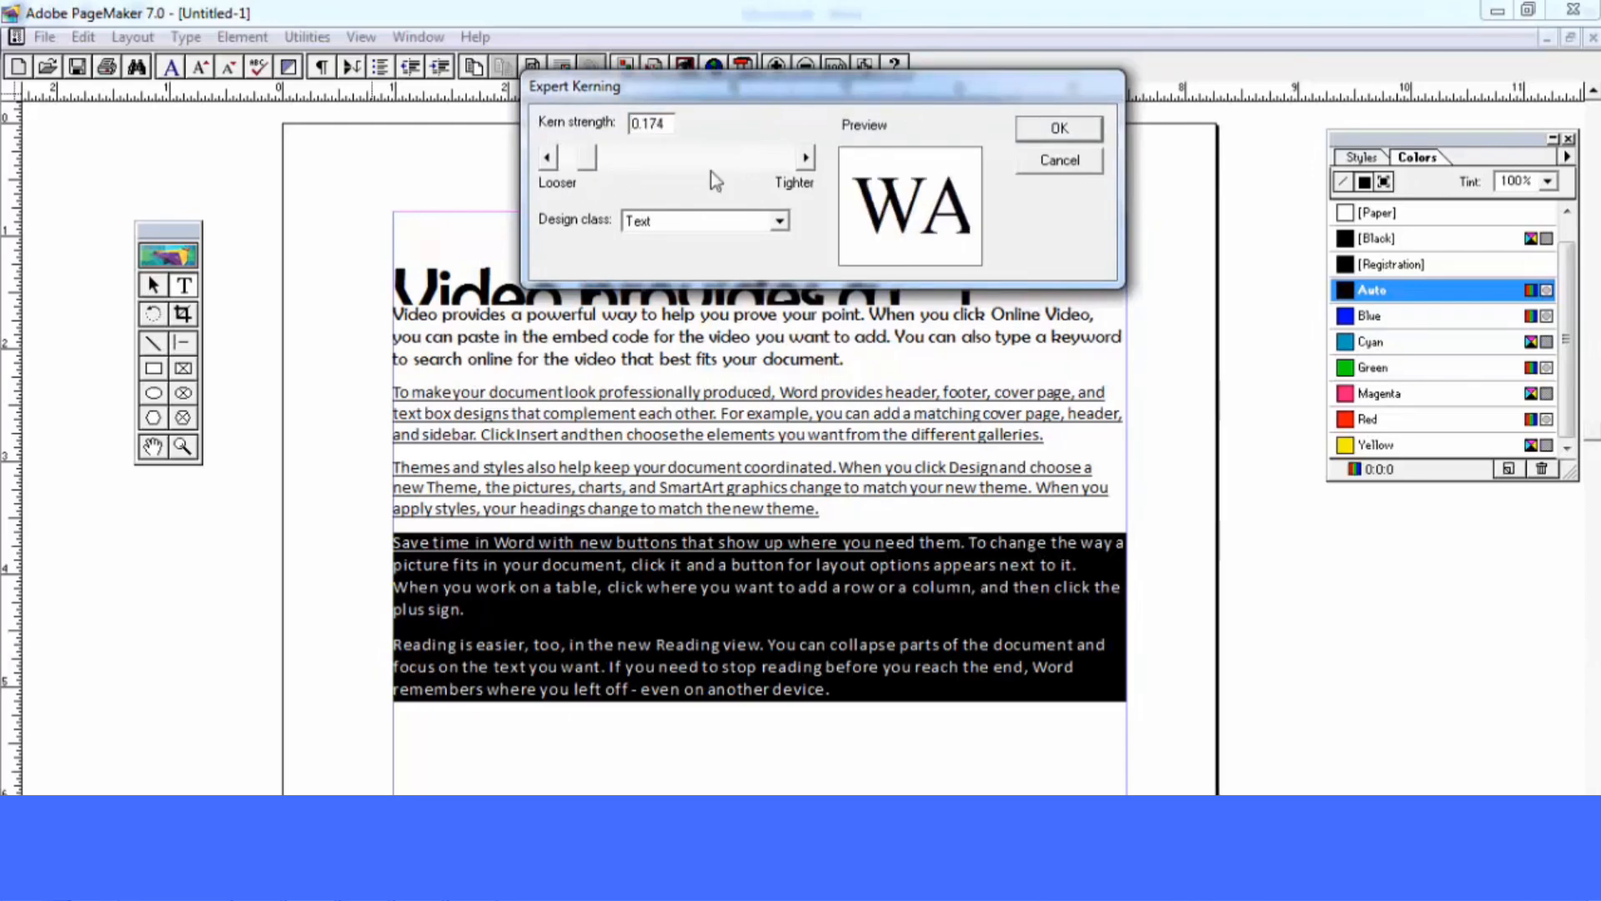
click(1084, 133)
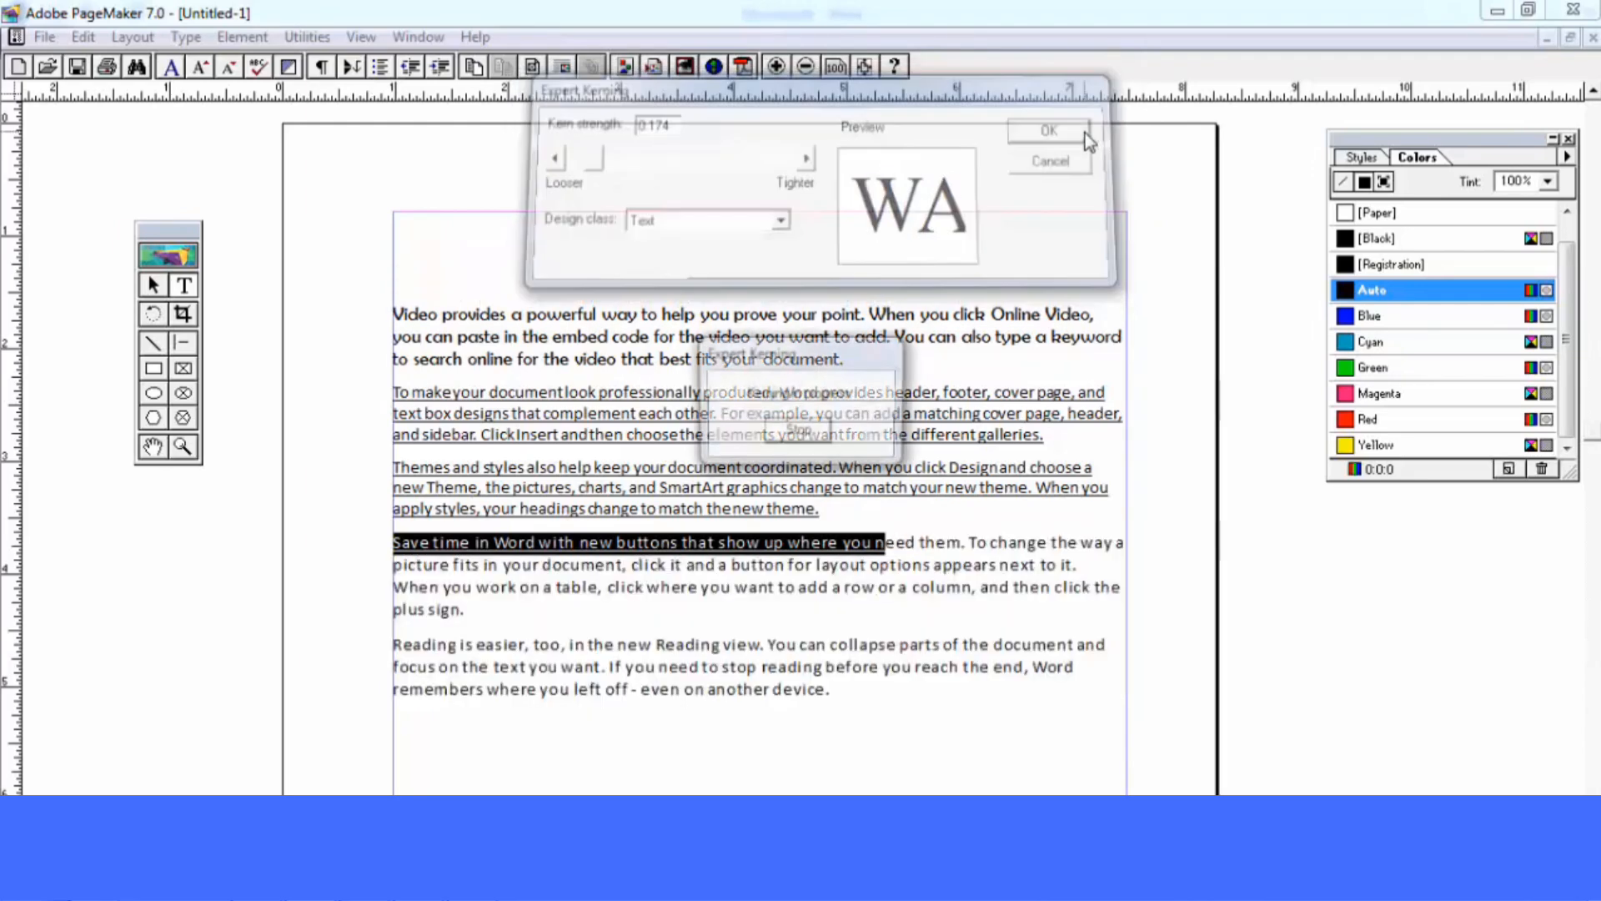
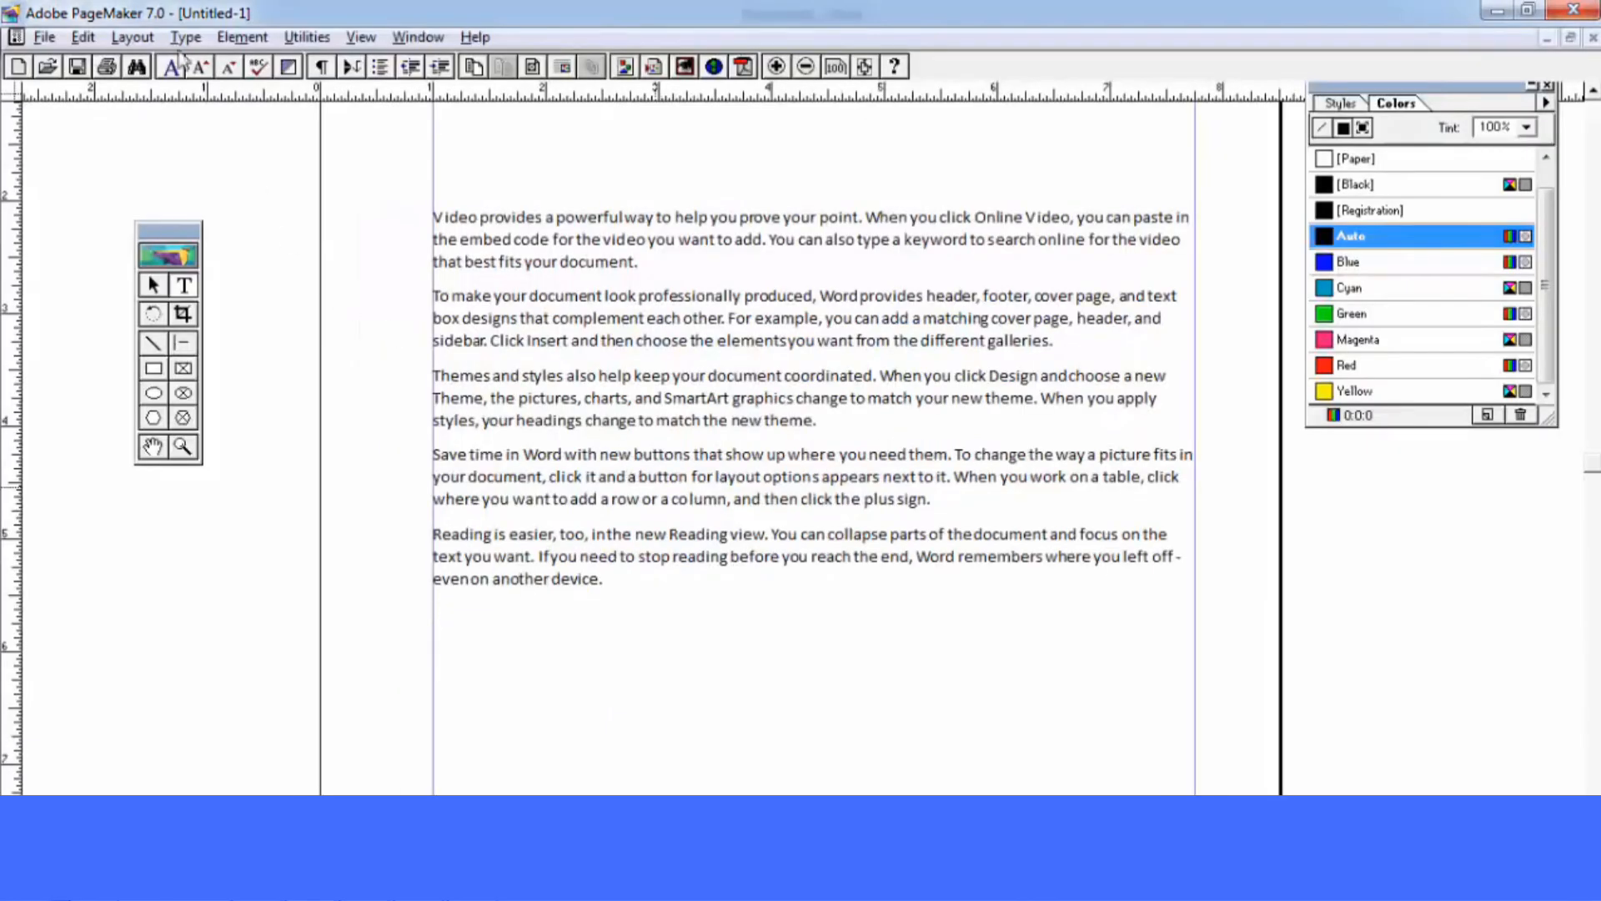
click(185, 37)
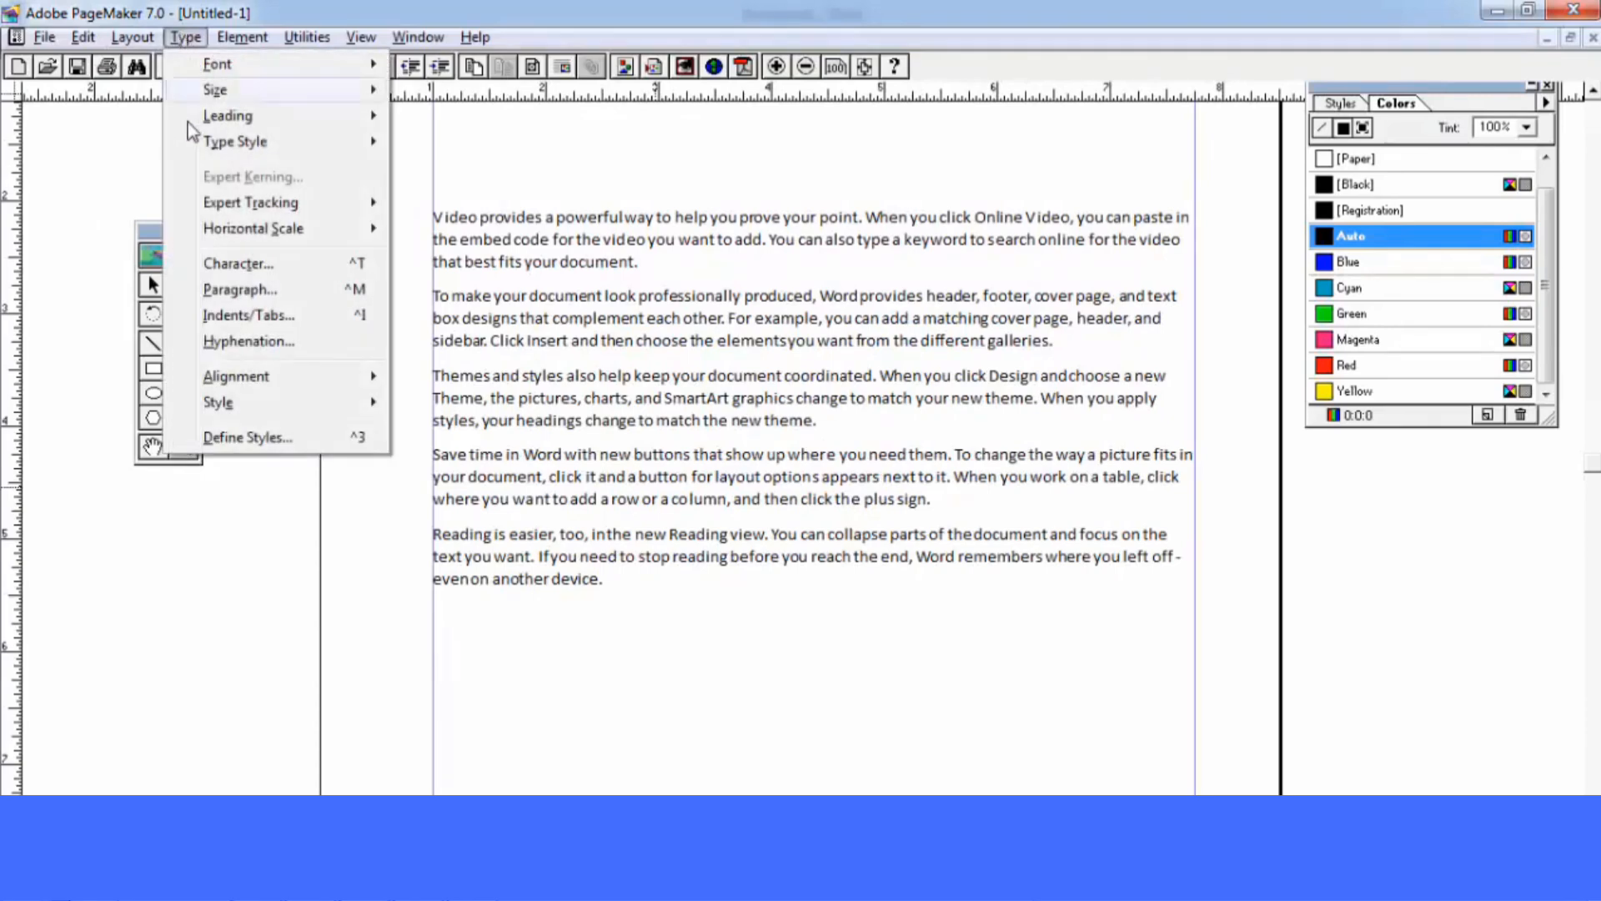
mouse_move(225, 237)
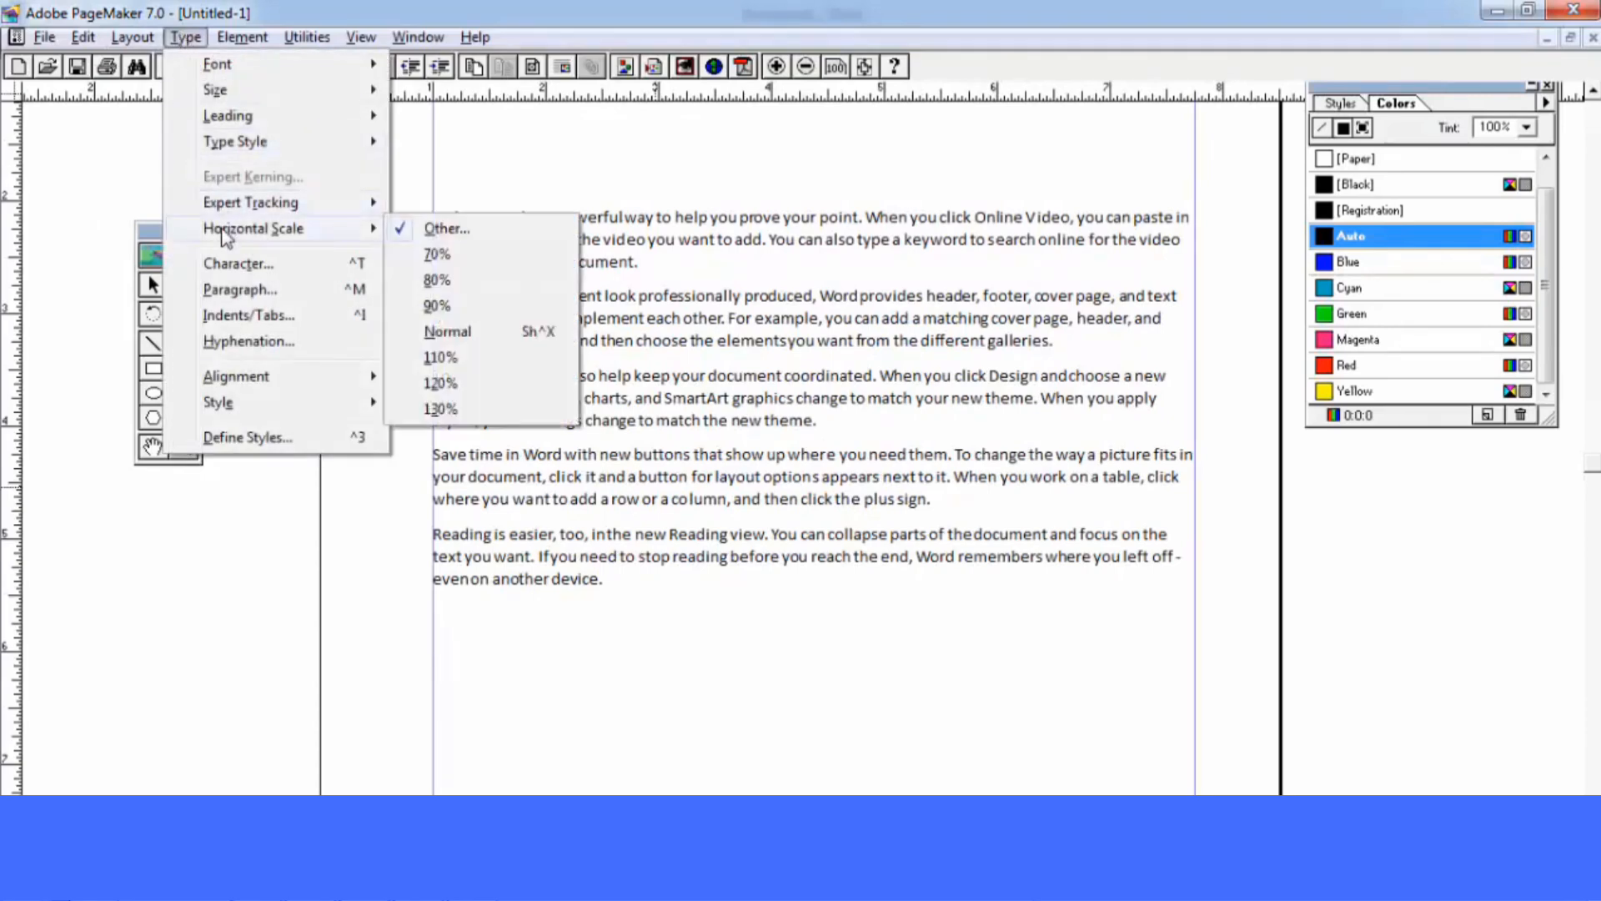
click(613, 574)
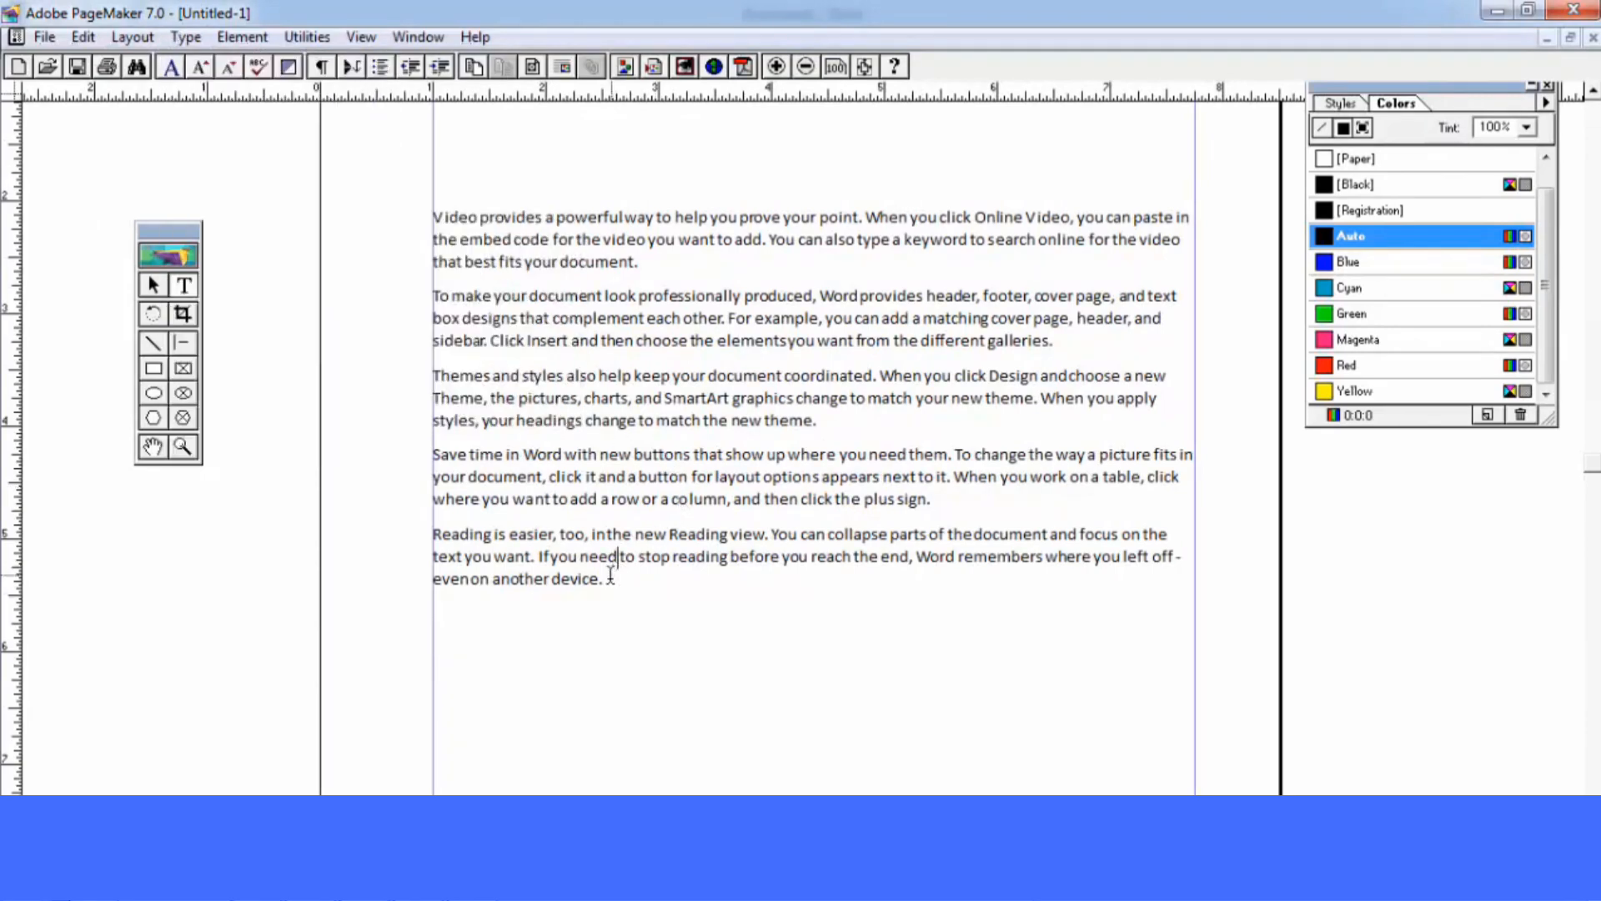
Select the last paragraph and try its horizontal scale at 120%, returning it to Normal
drag(611, 576, 401, 536)
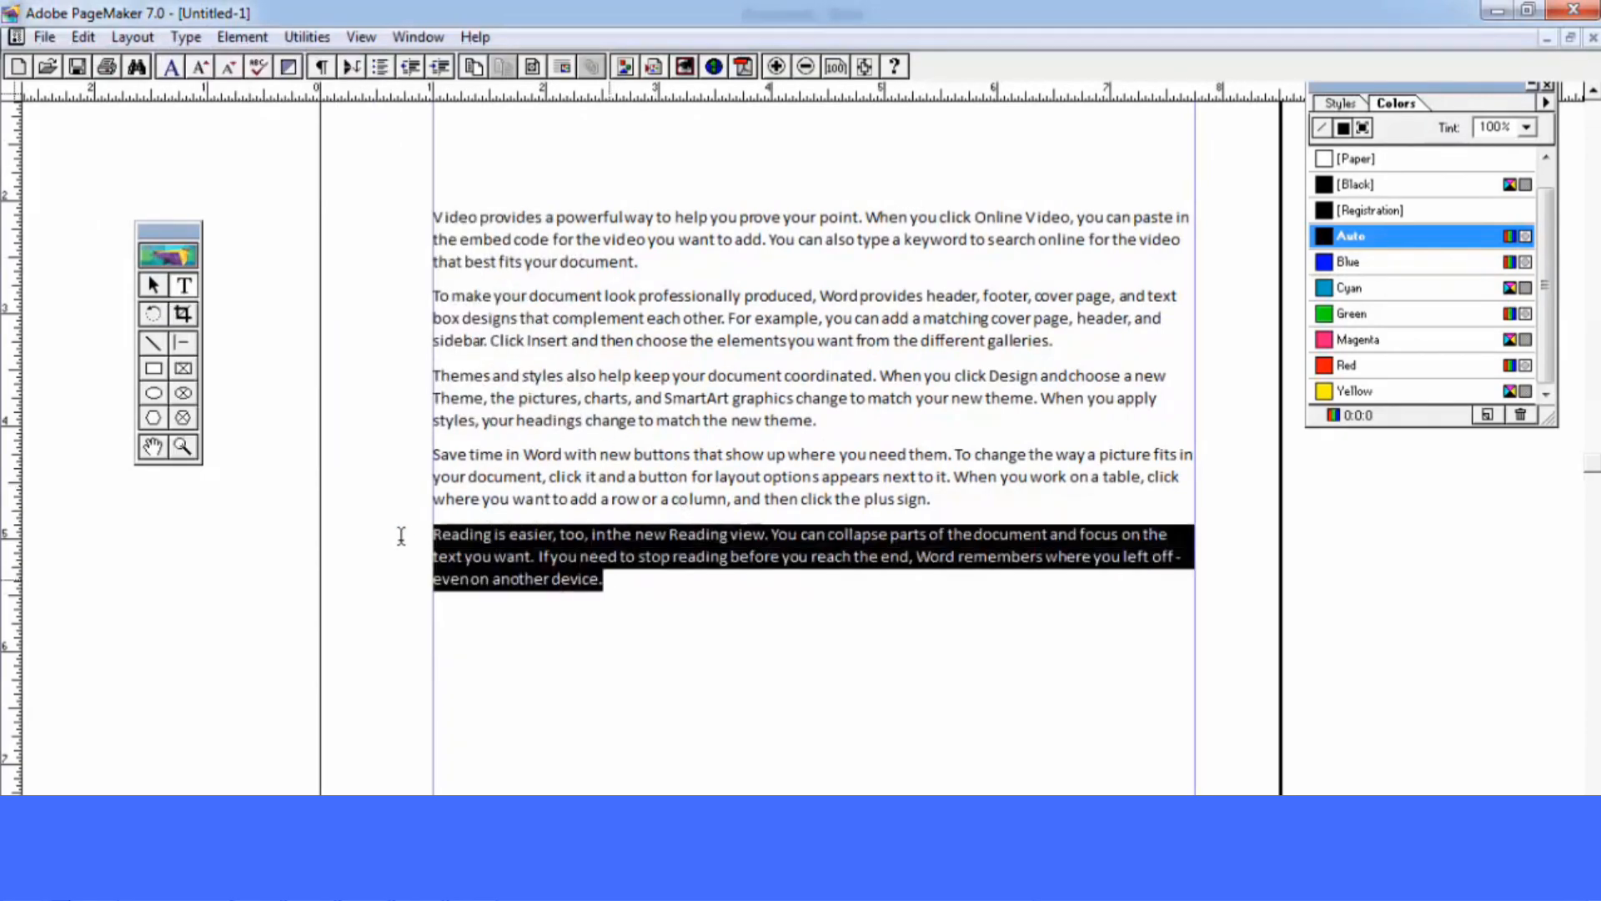
click(185, 36)
mouse_move(234, 234)
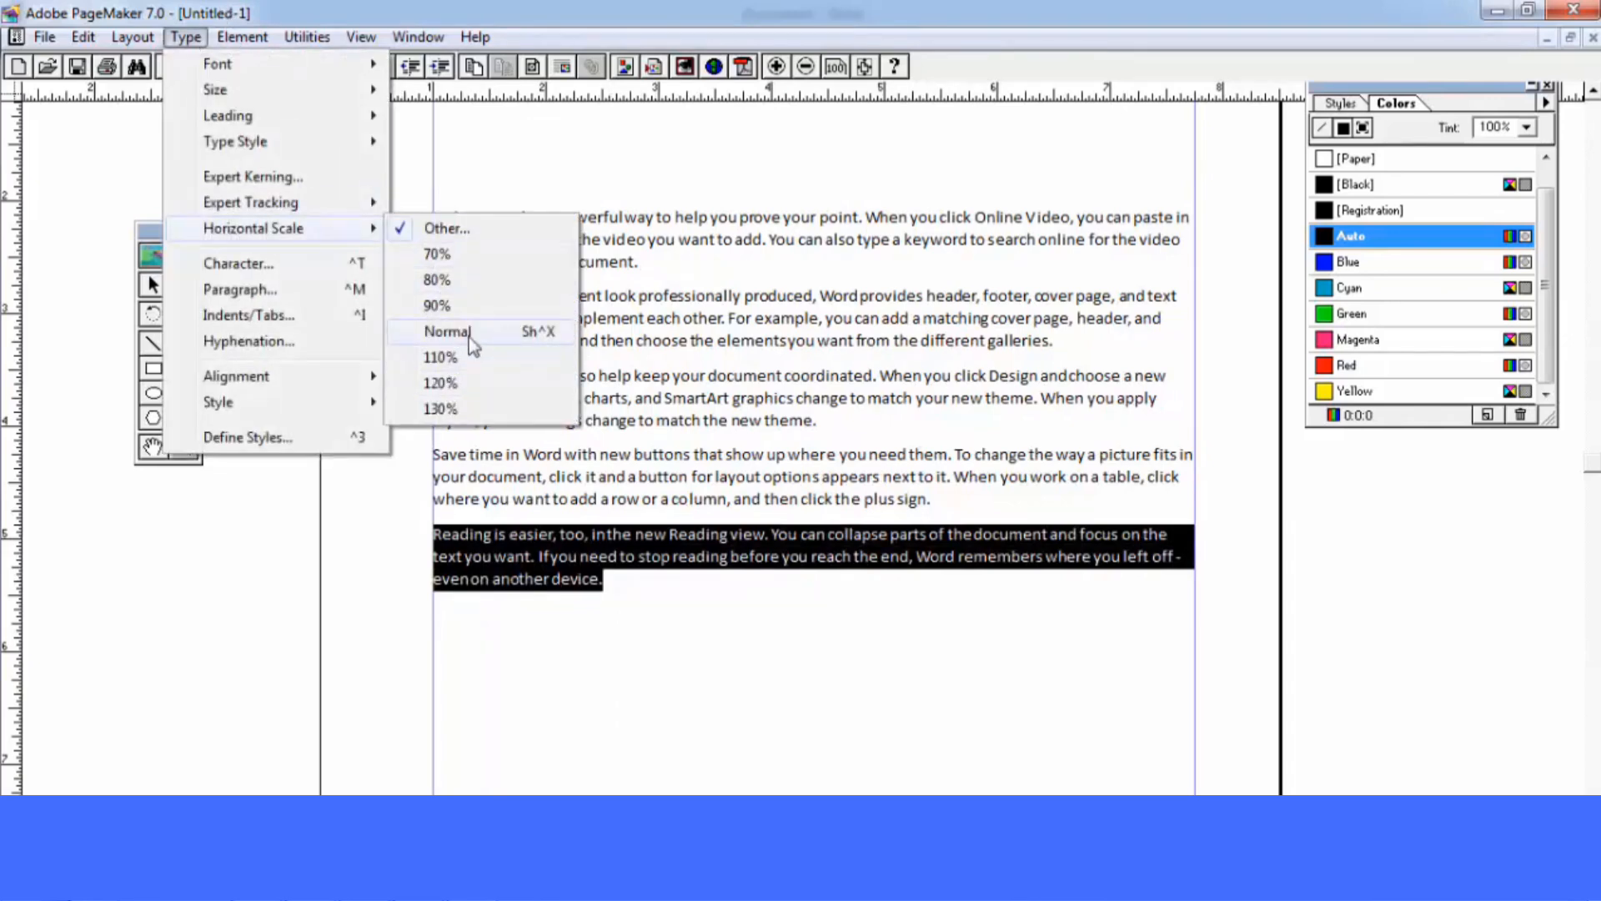
click(473, 396)
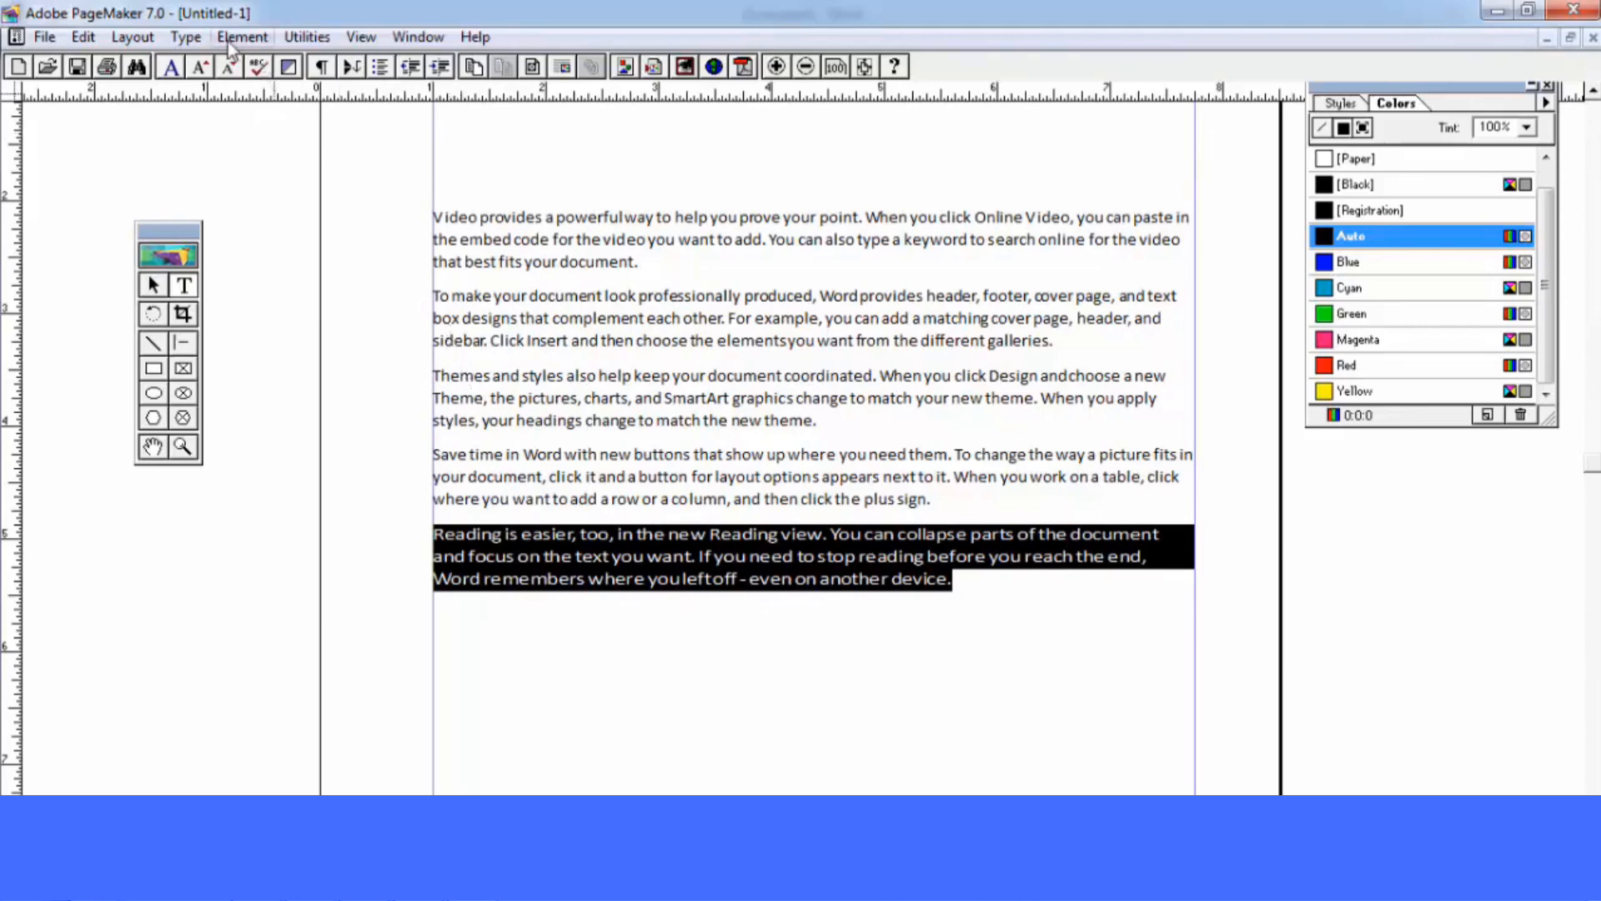
click(185, 37)
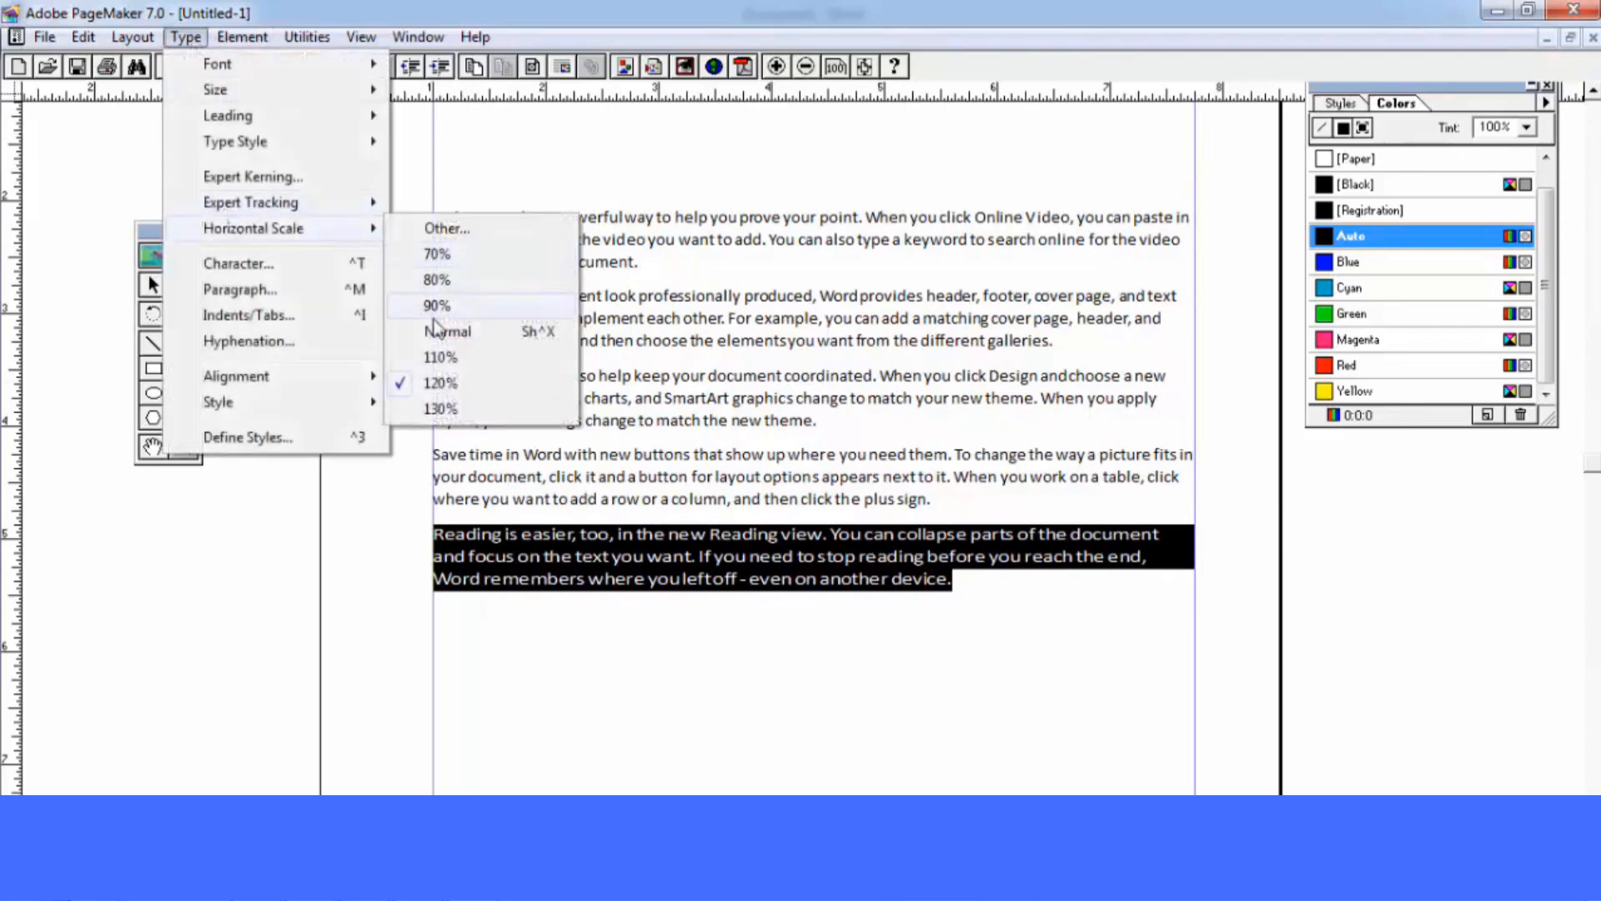
click(442, 331)
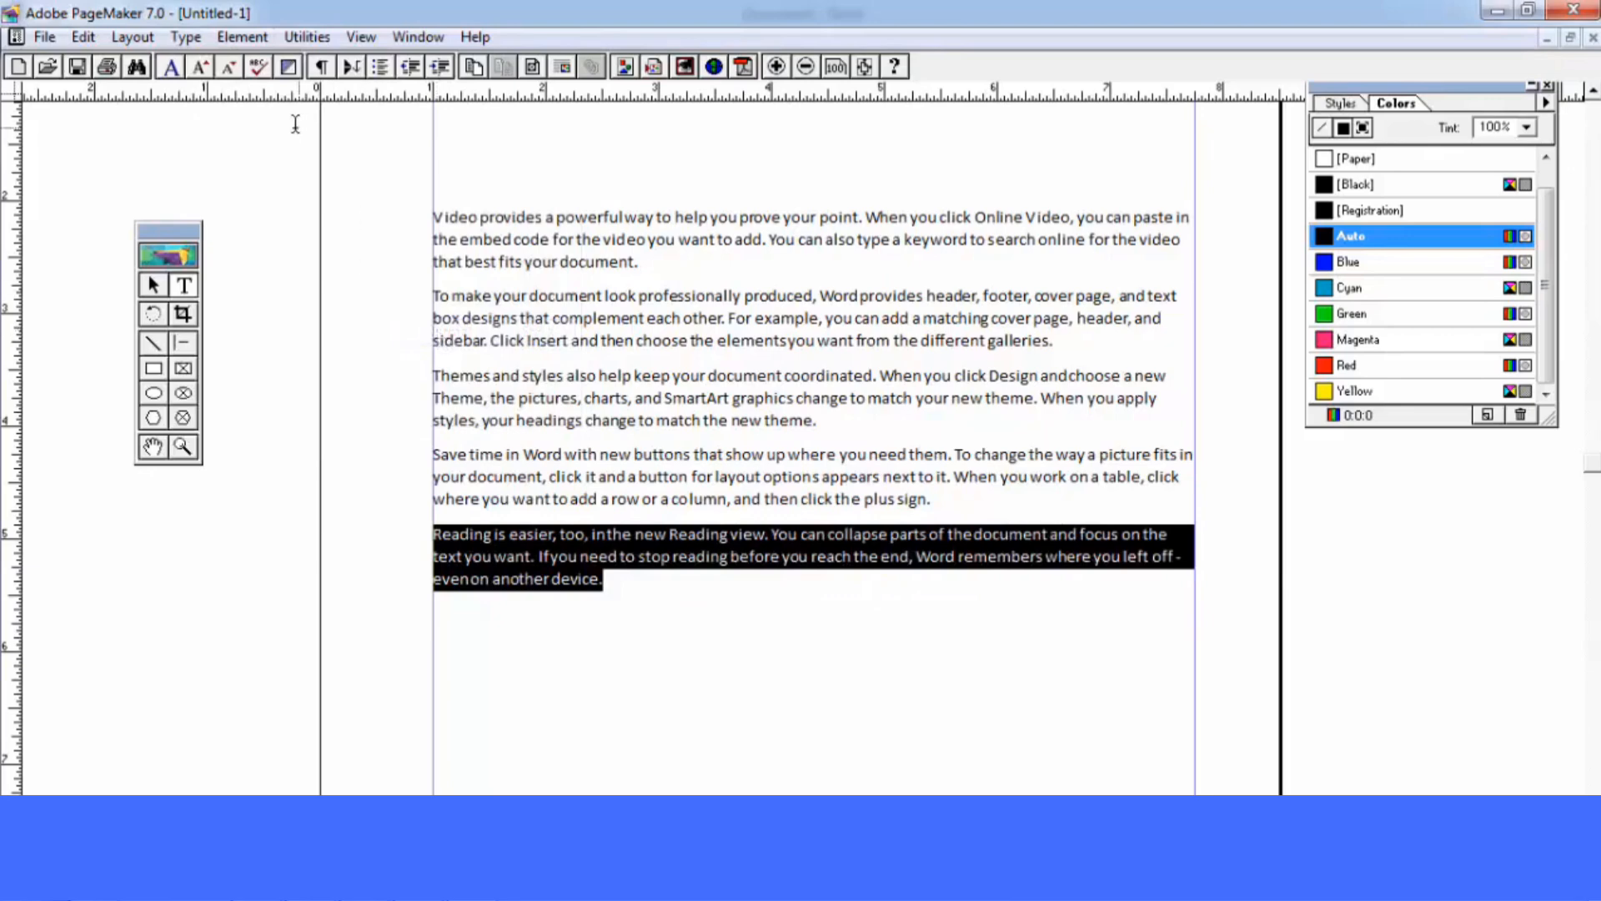
Set a custom horizontal scale of 150 percent for the selected last paragraph
click(181, 40)
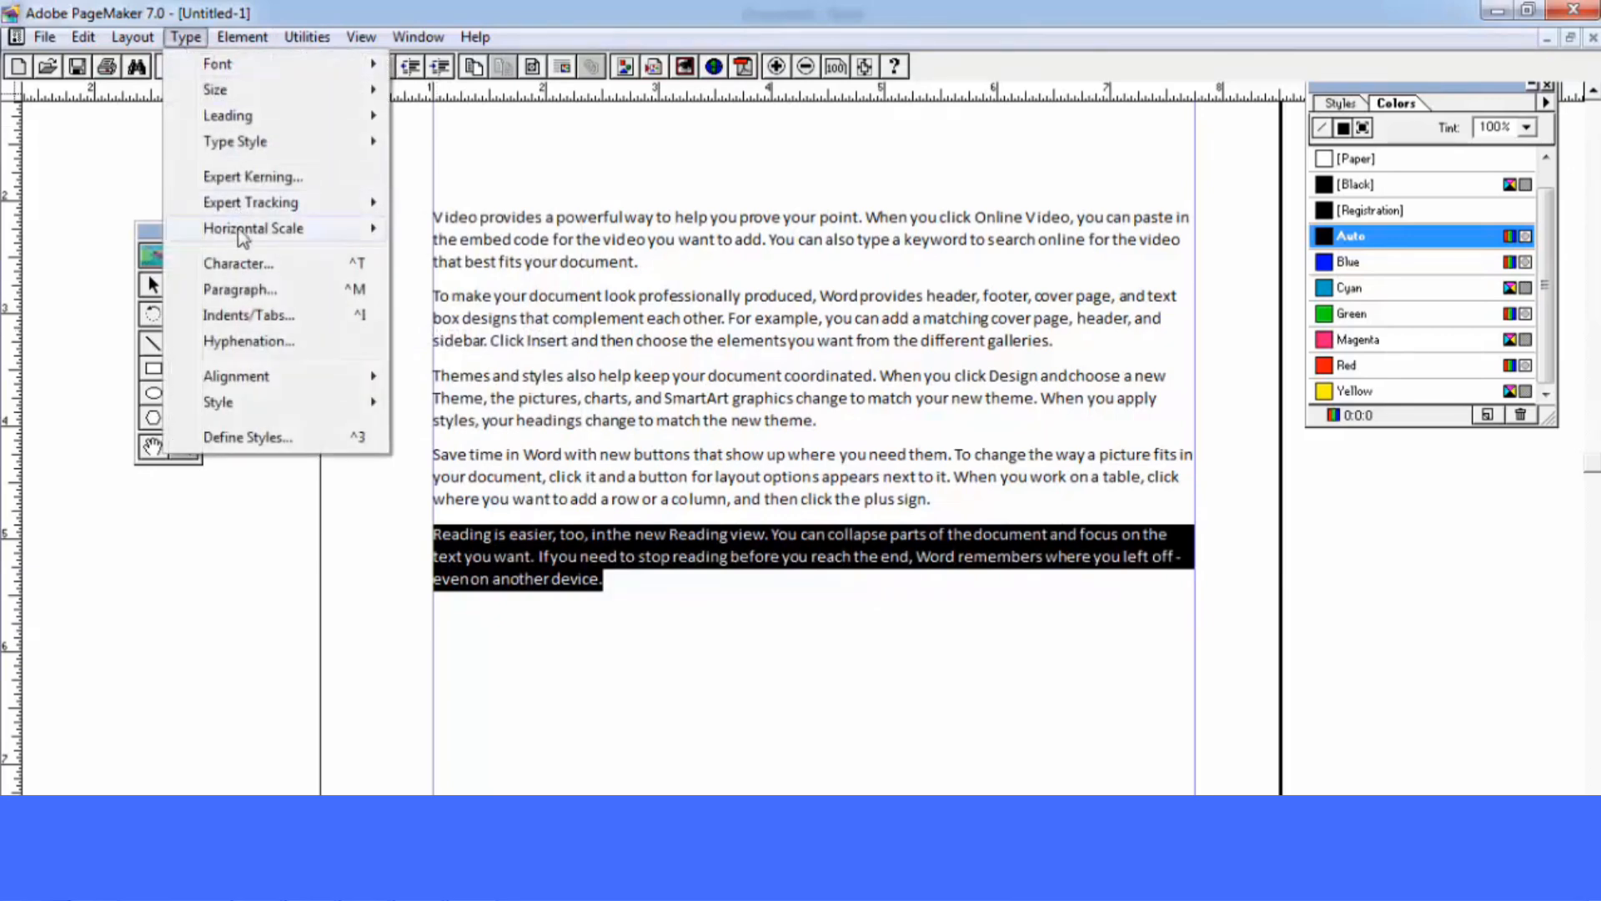
mouse_move(242, 237)
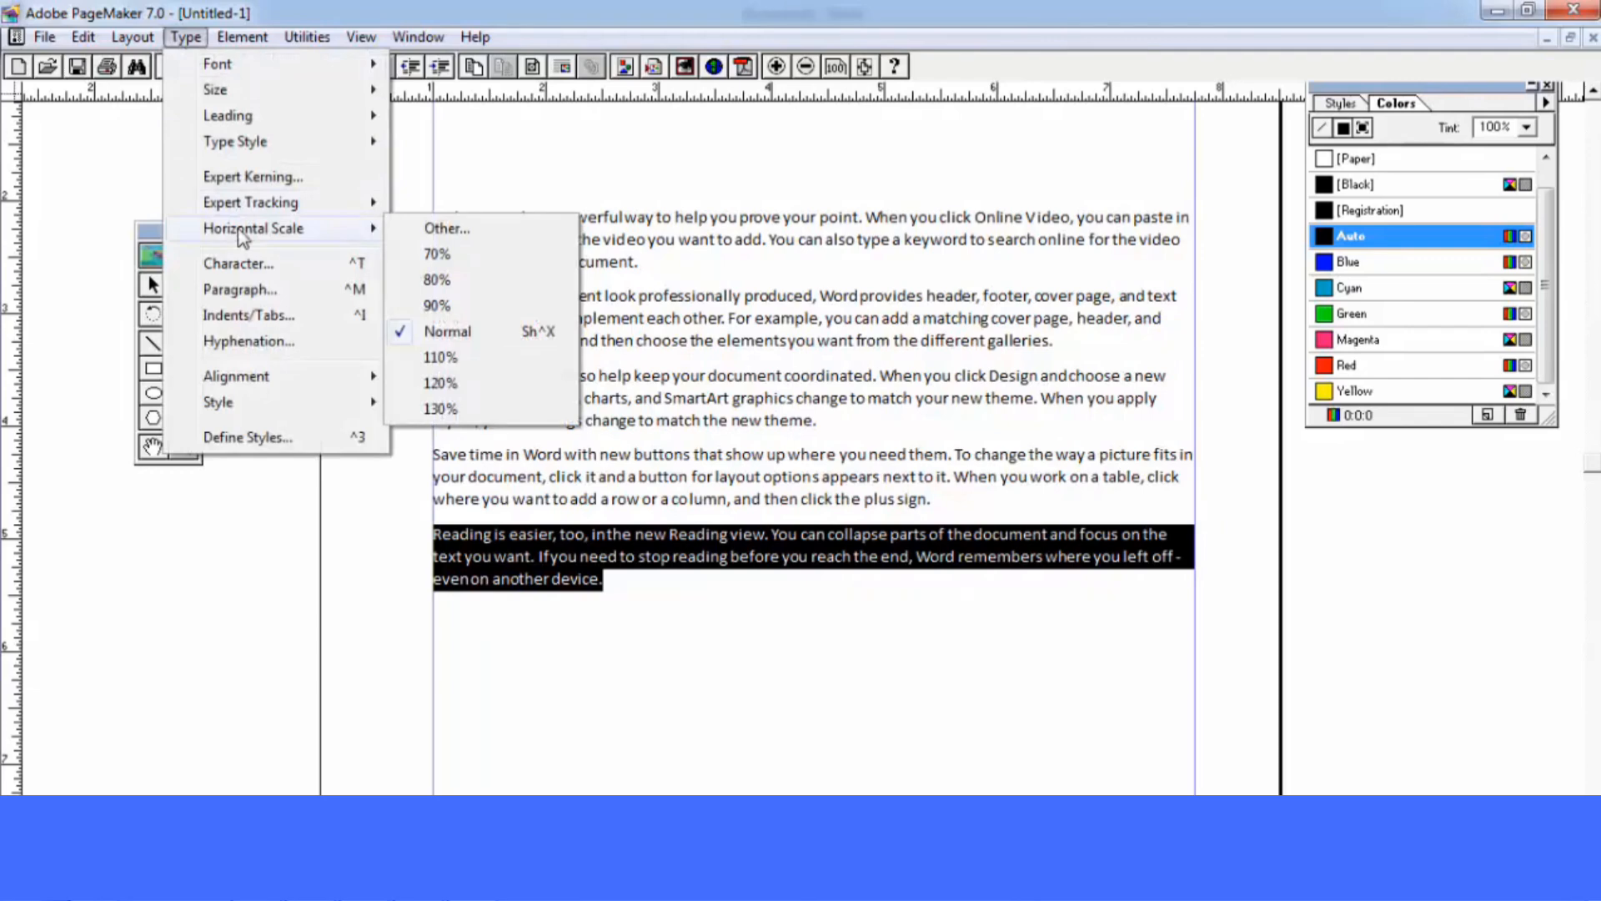
click(489, 234)
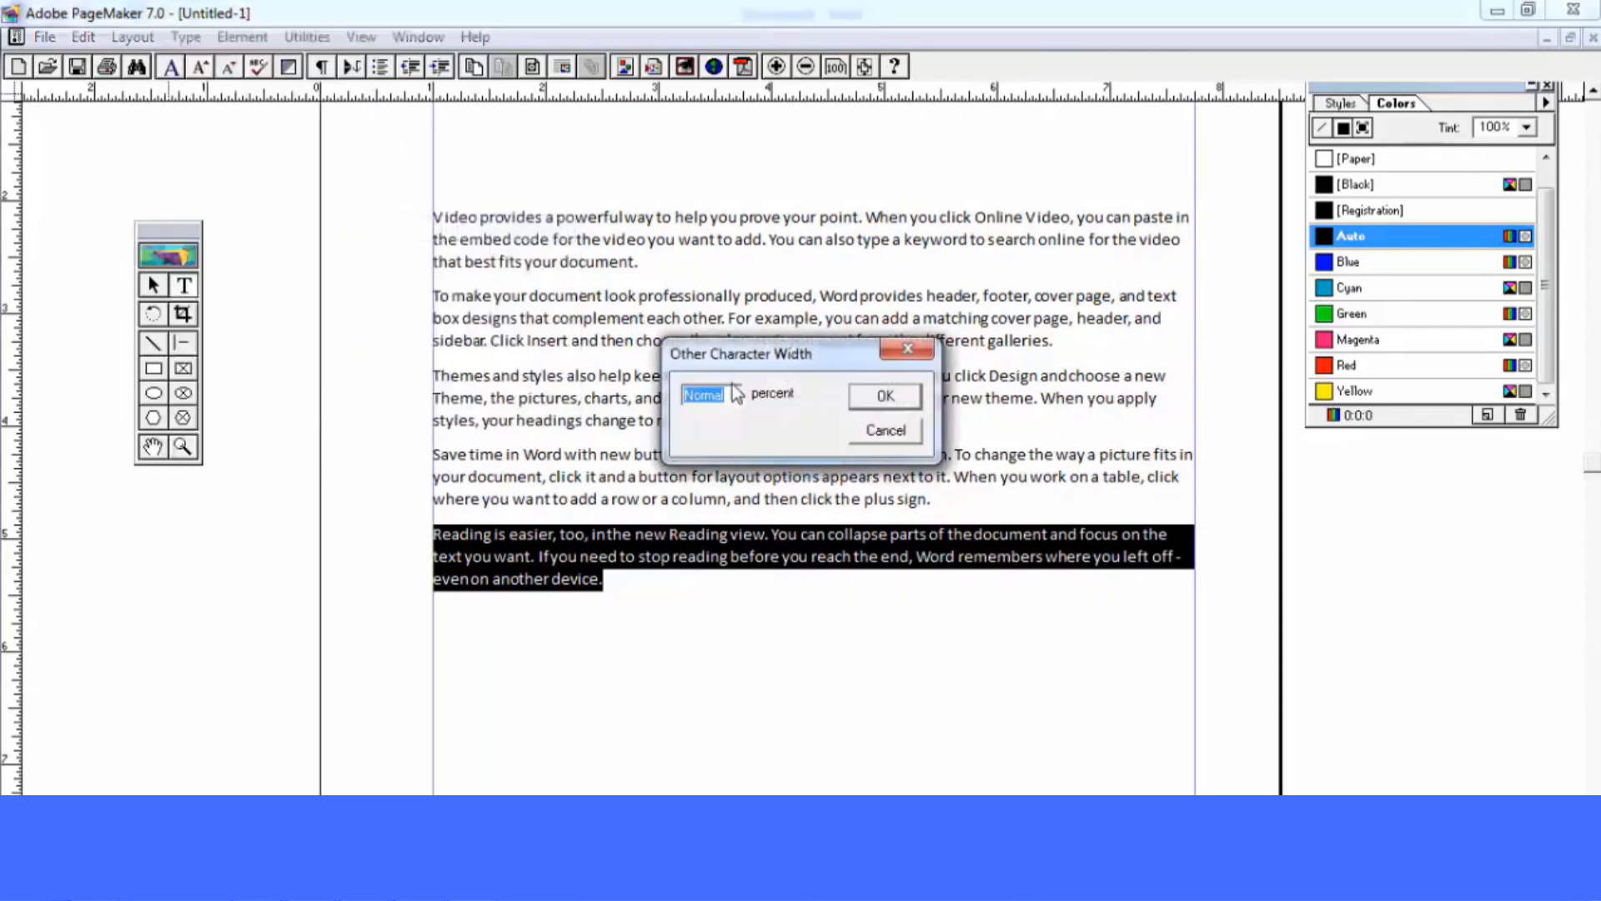
text(150)
click(886, 396)
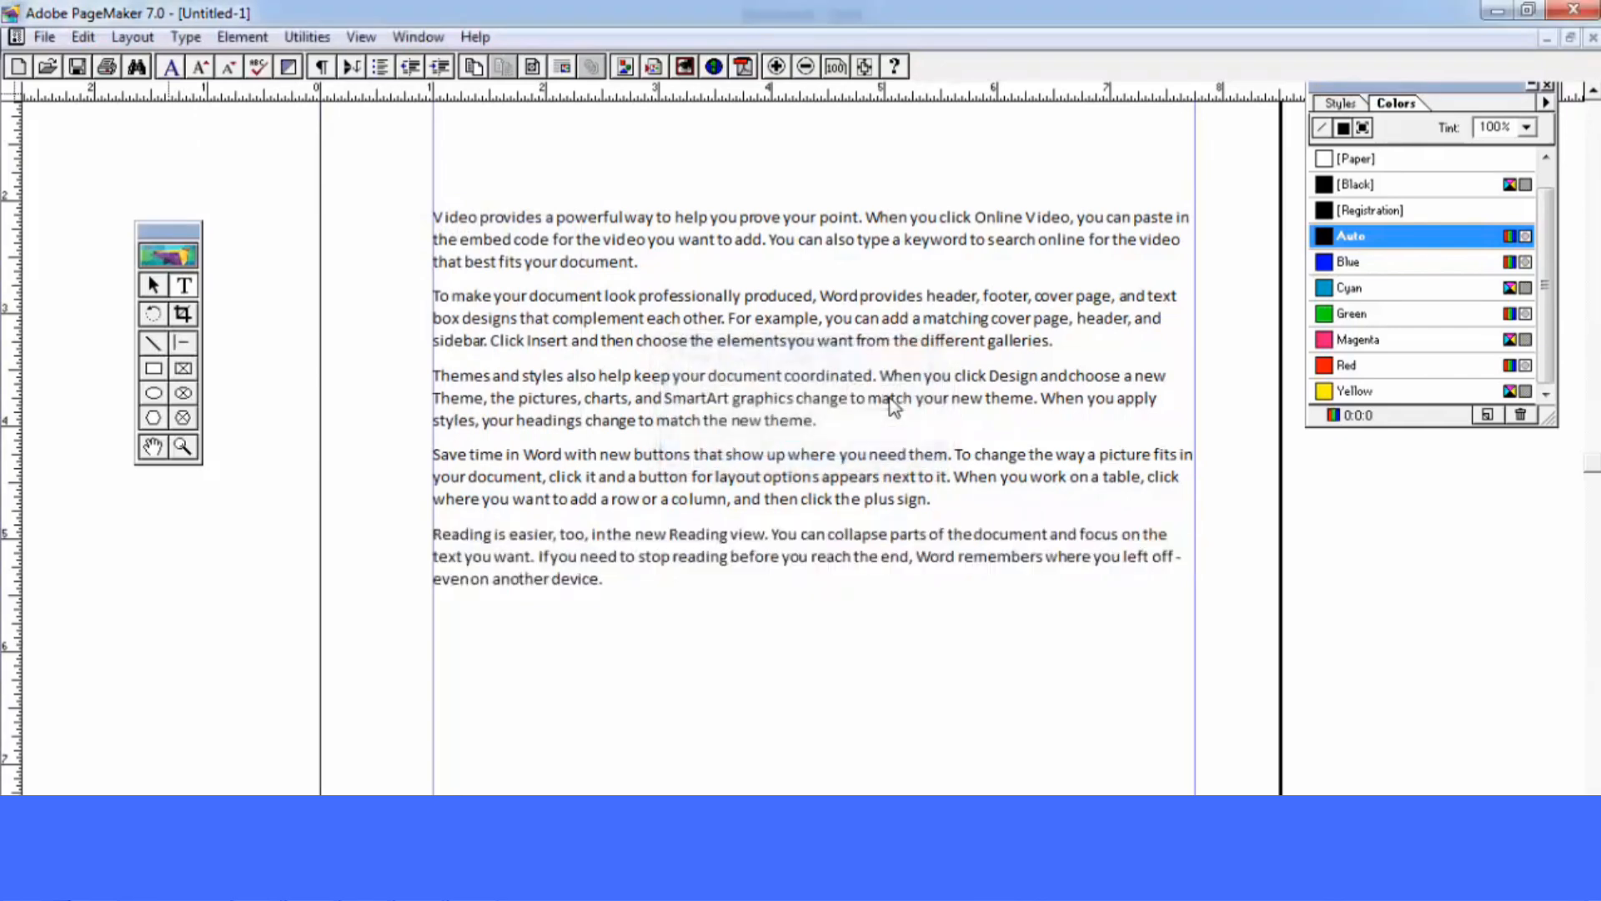
Set the last paragraph's character color to Green and its case to All caps in the character specifications
click(192, 42)
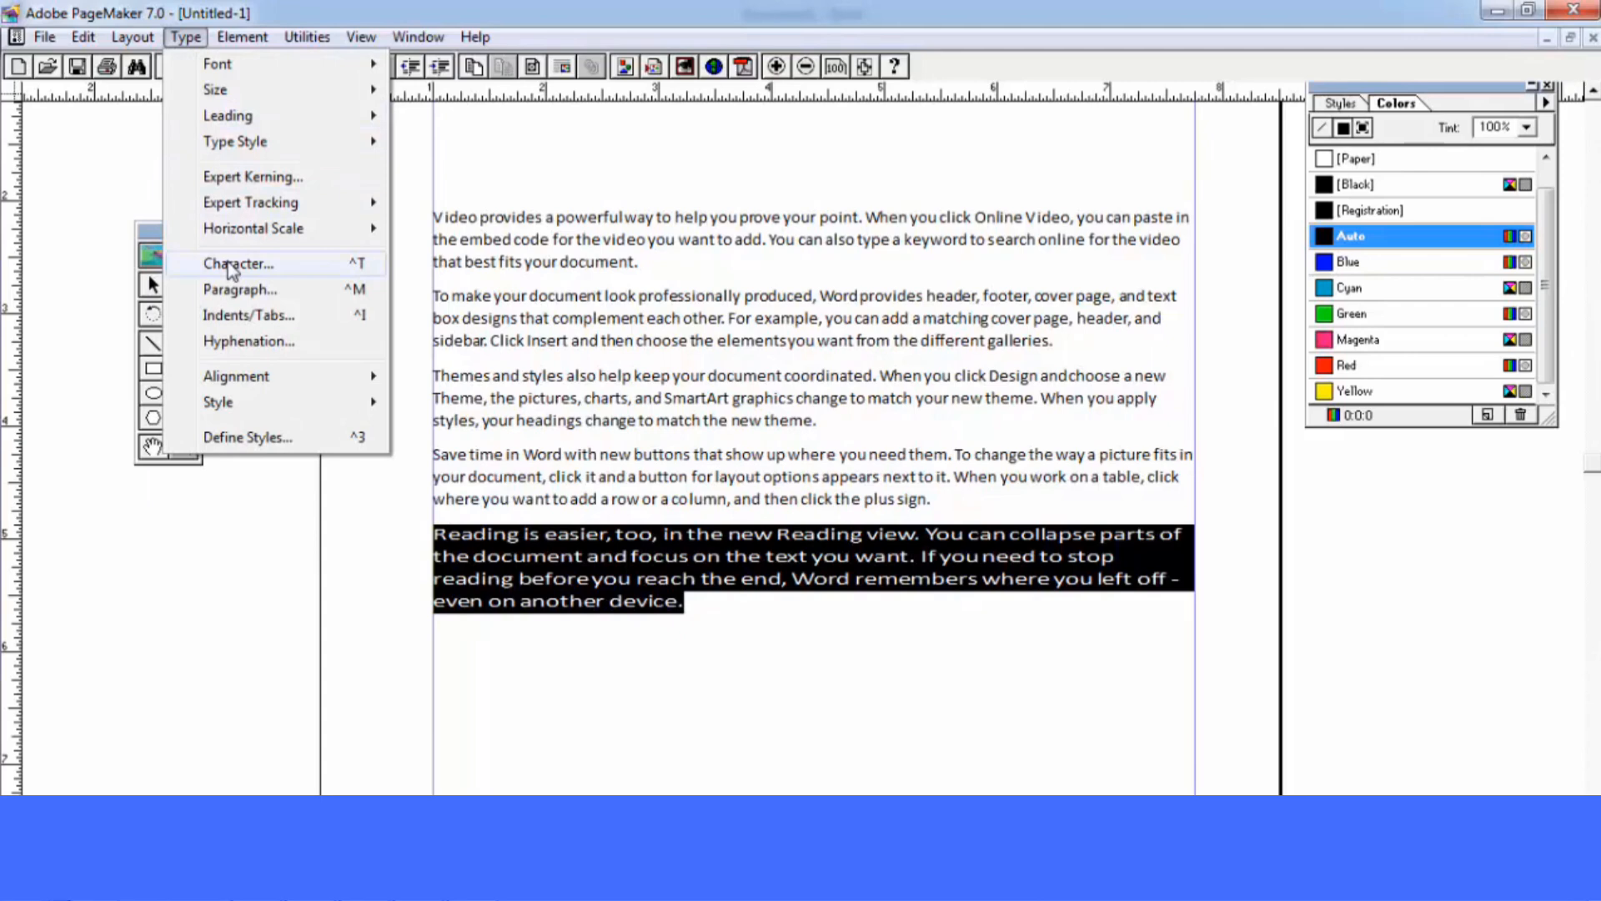
click(232, 265)
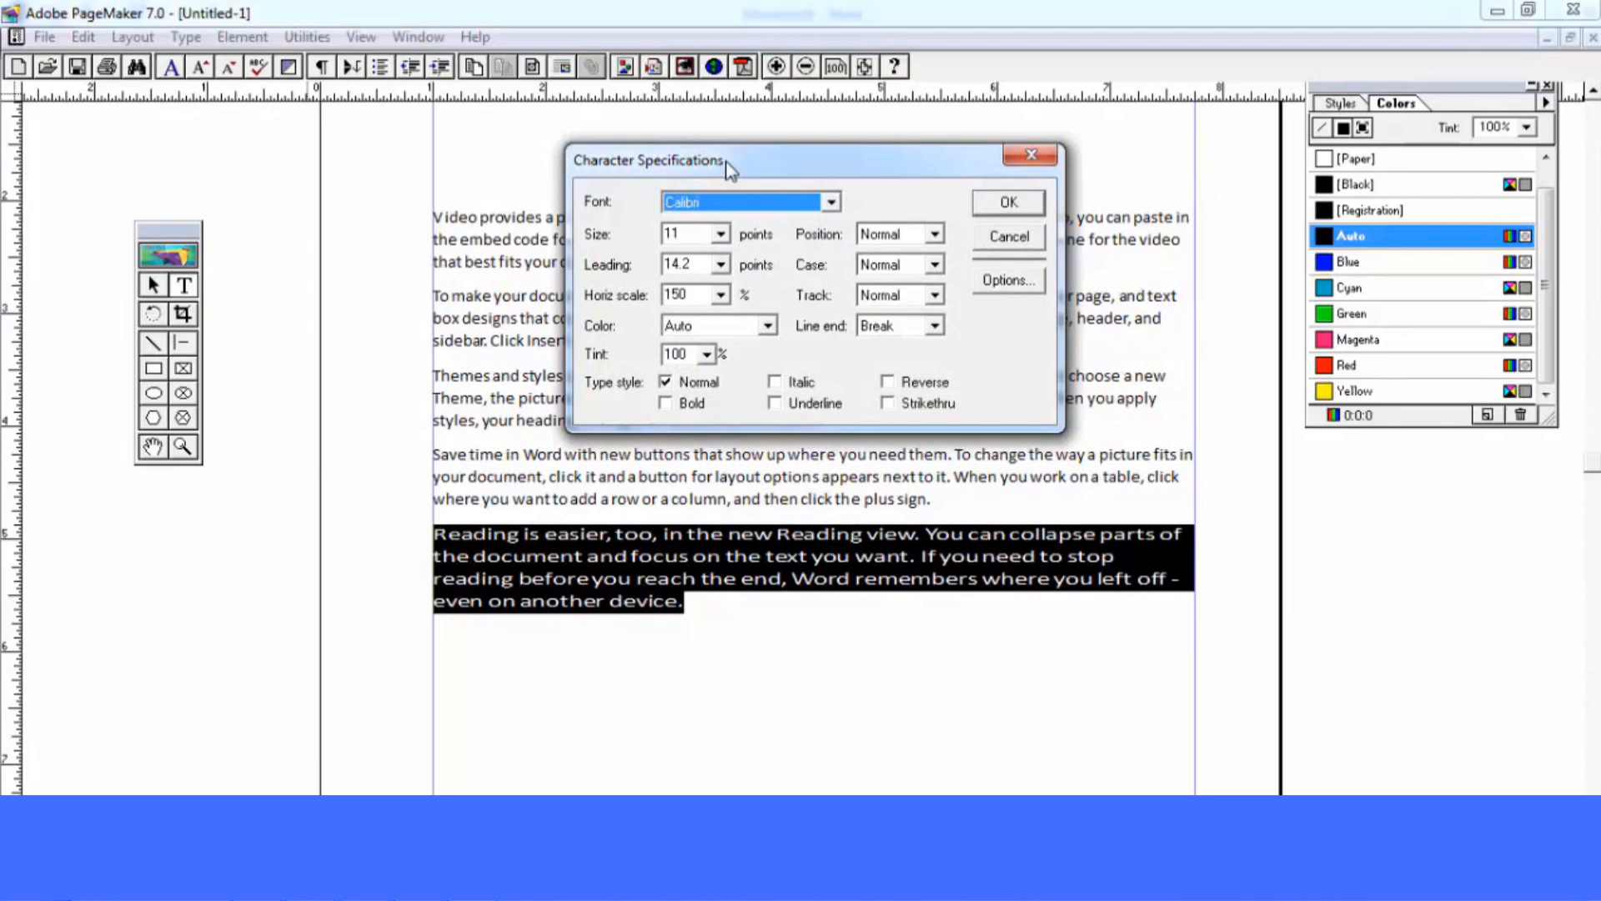
click(765, 326)
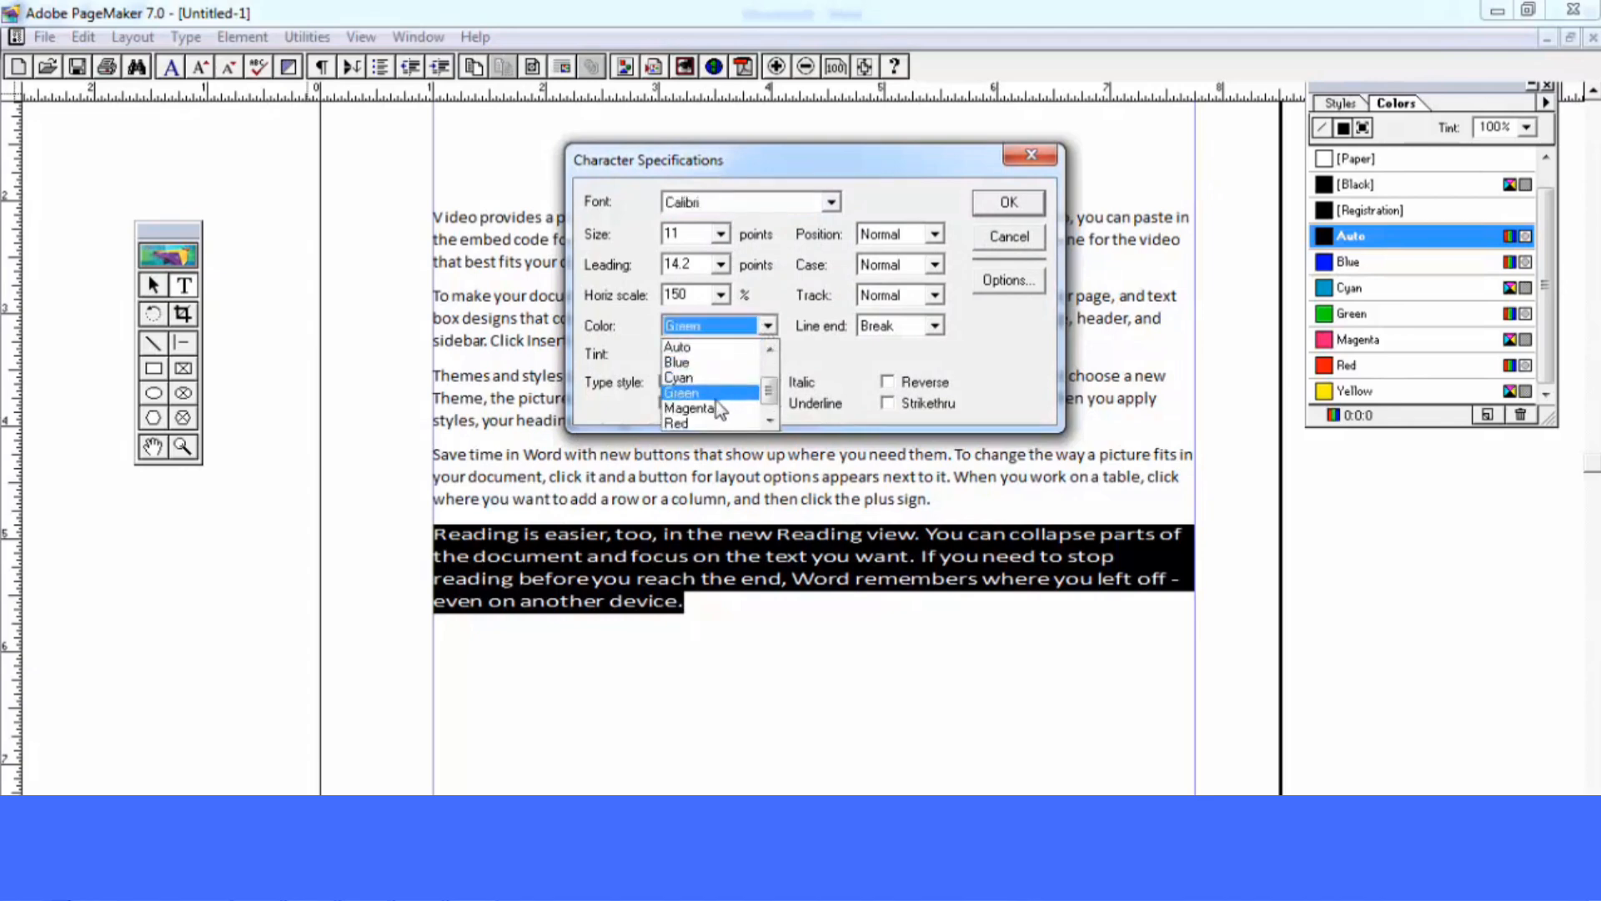
click(709, 393)
click(934, 234)
click(926, 237)
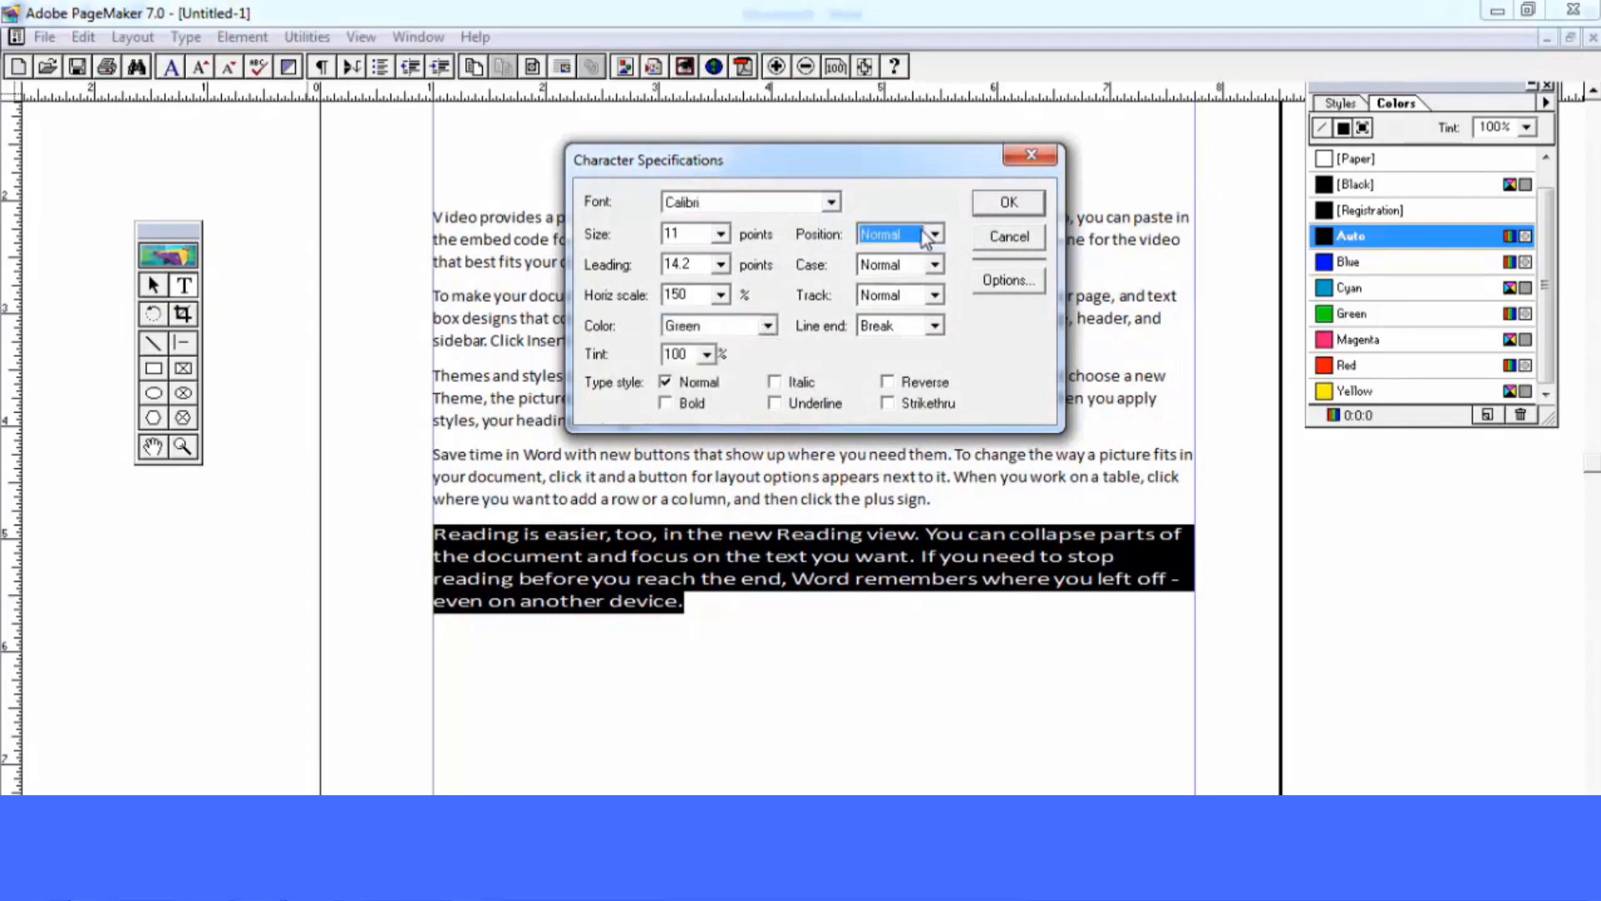
click(921, 265)
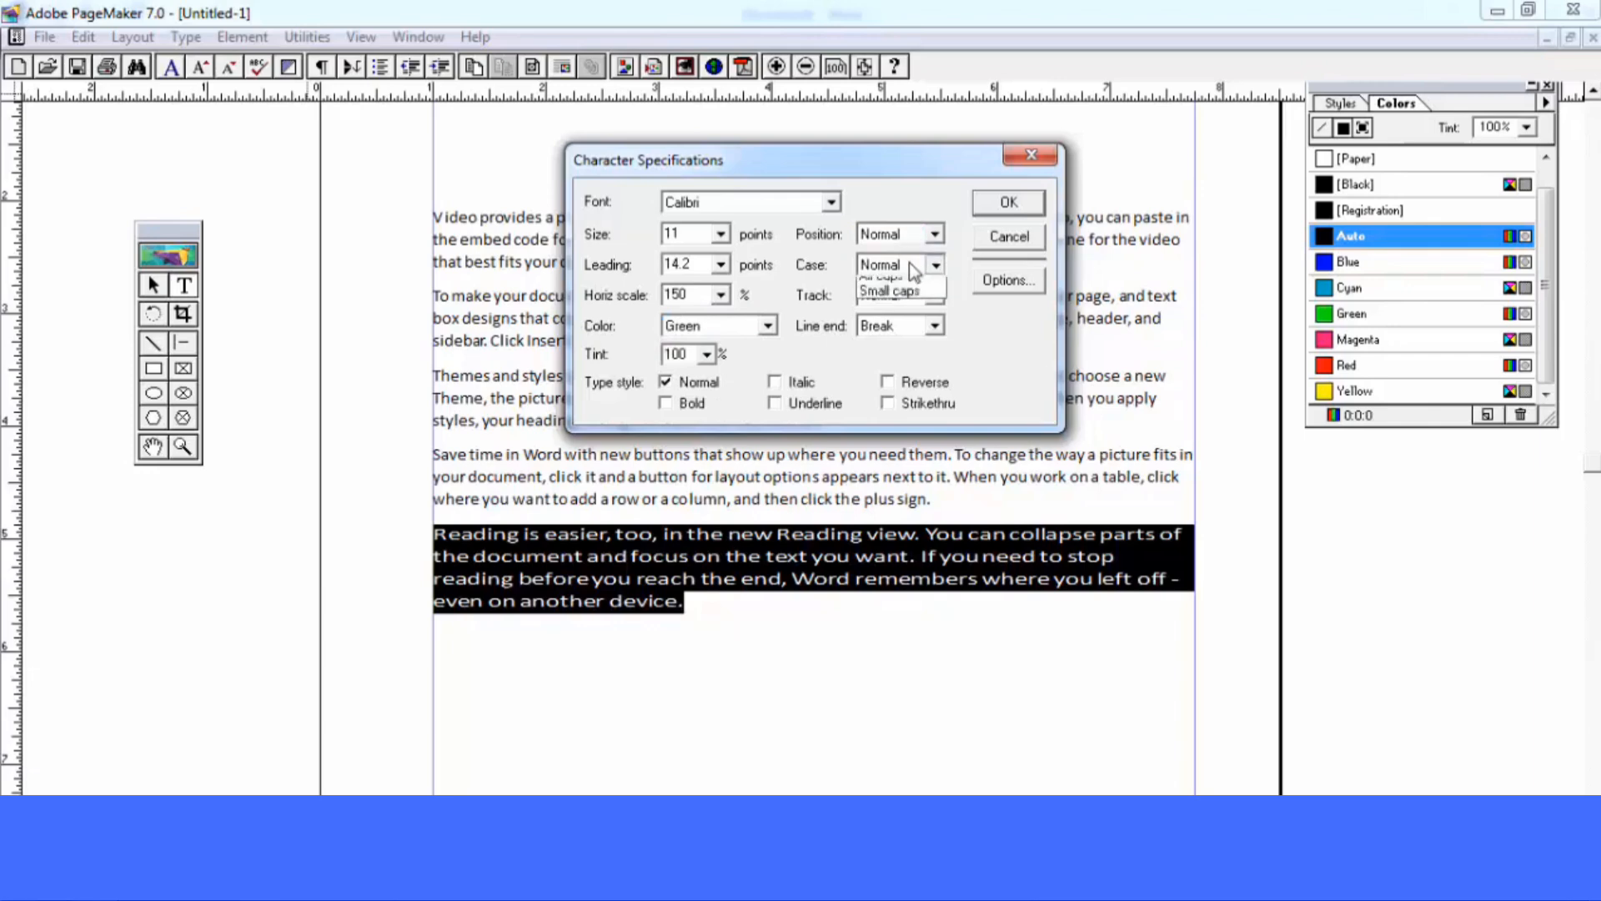
click(904, 302)
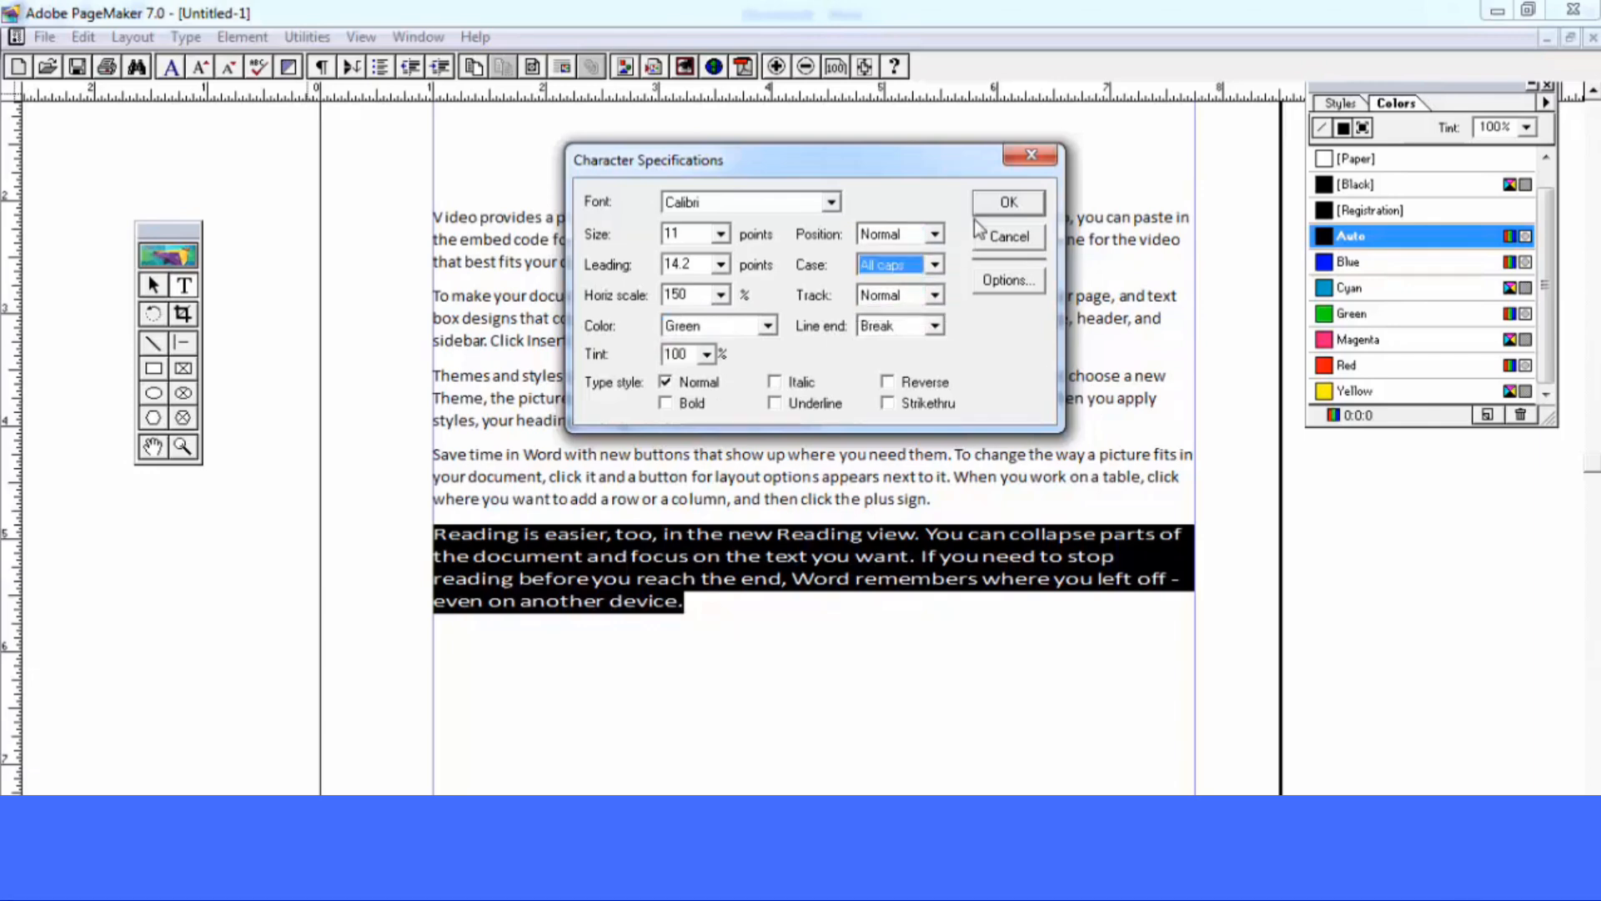
click(934, 295)
click(944, 292)
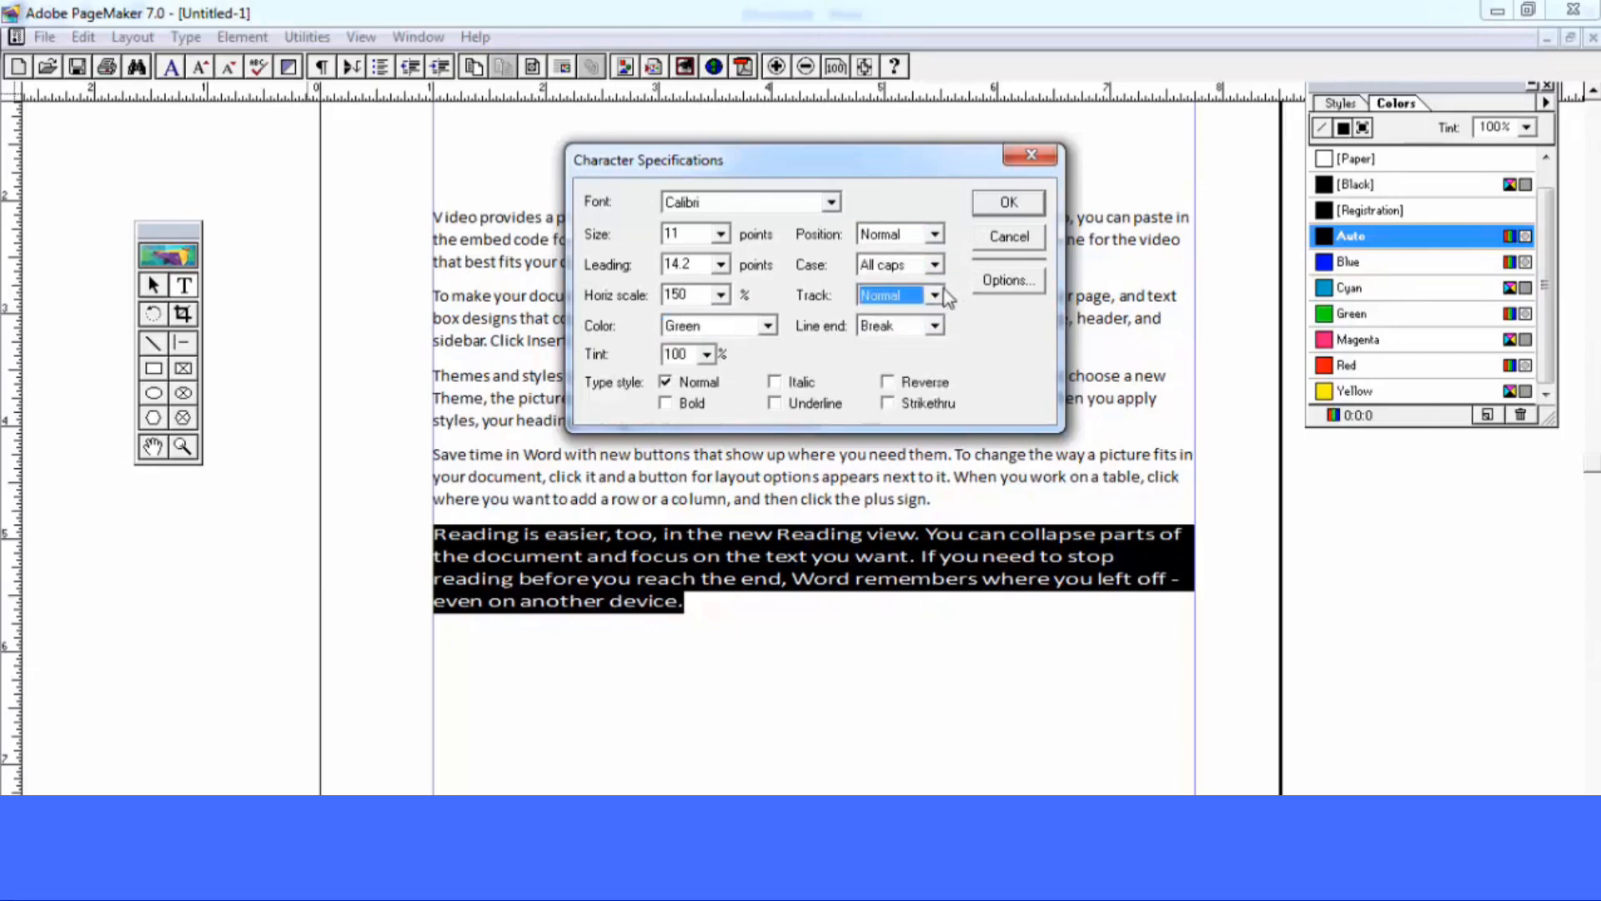
click(1004, 204)
click(826, 567)
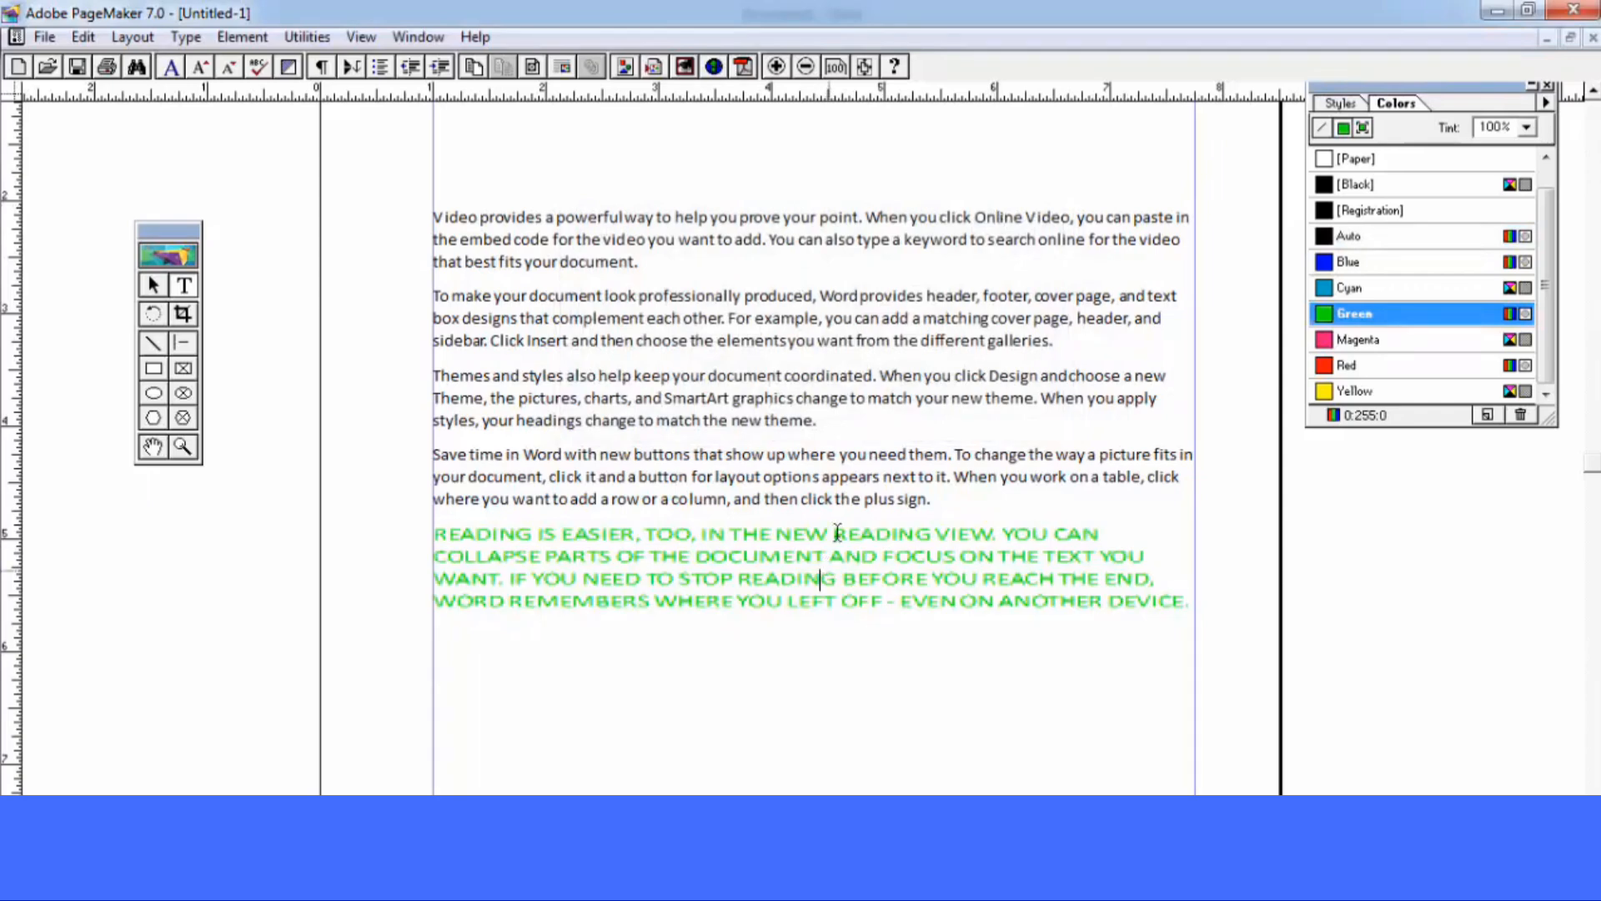
Set the second paragraph's left indent to 1 inch and review its other paragraph specifications
click(186, 37)
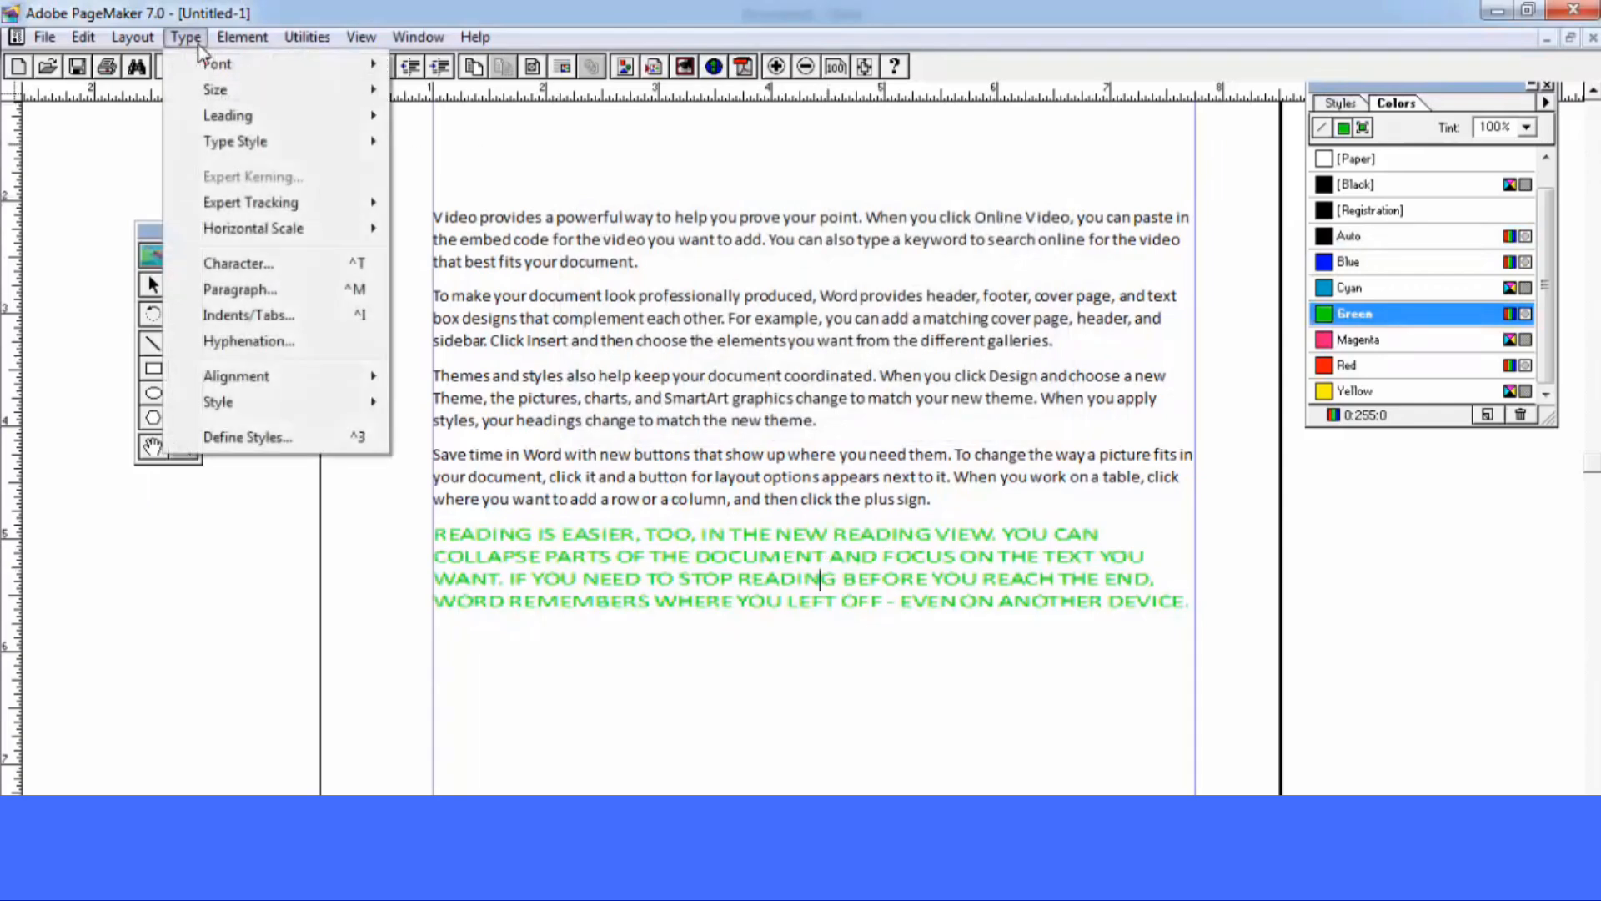
click(808, 365)
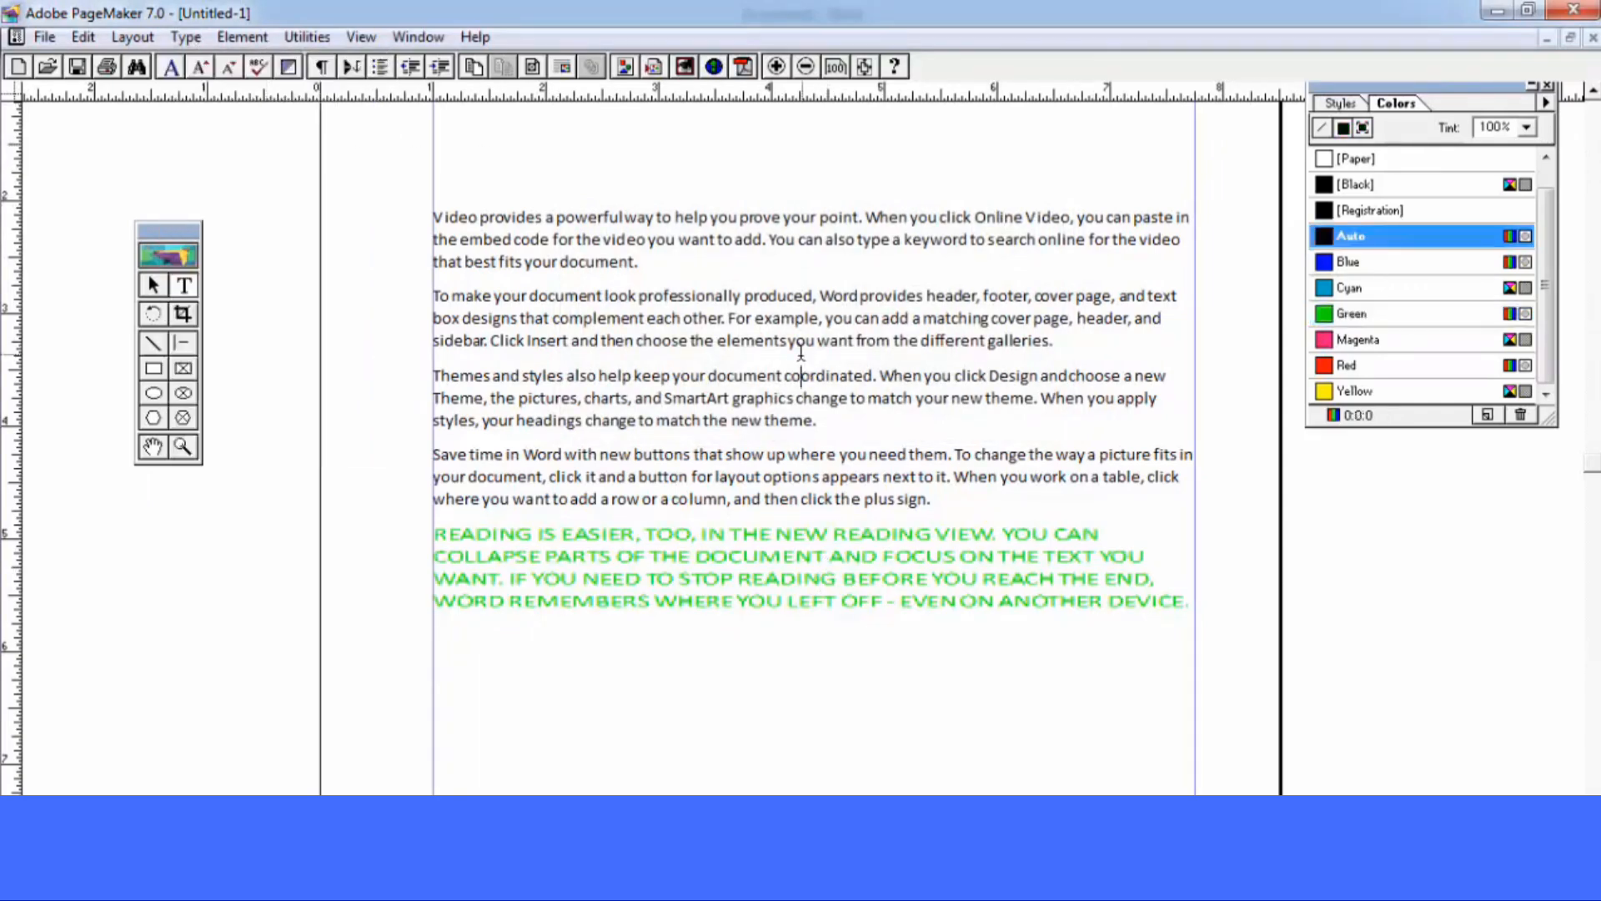
drag(1105, 349, 421, 277)
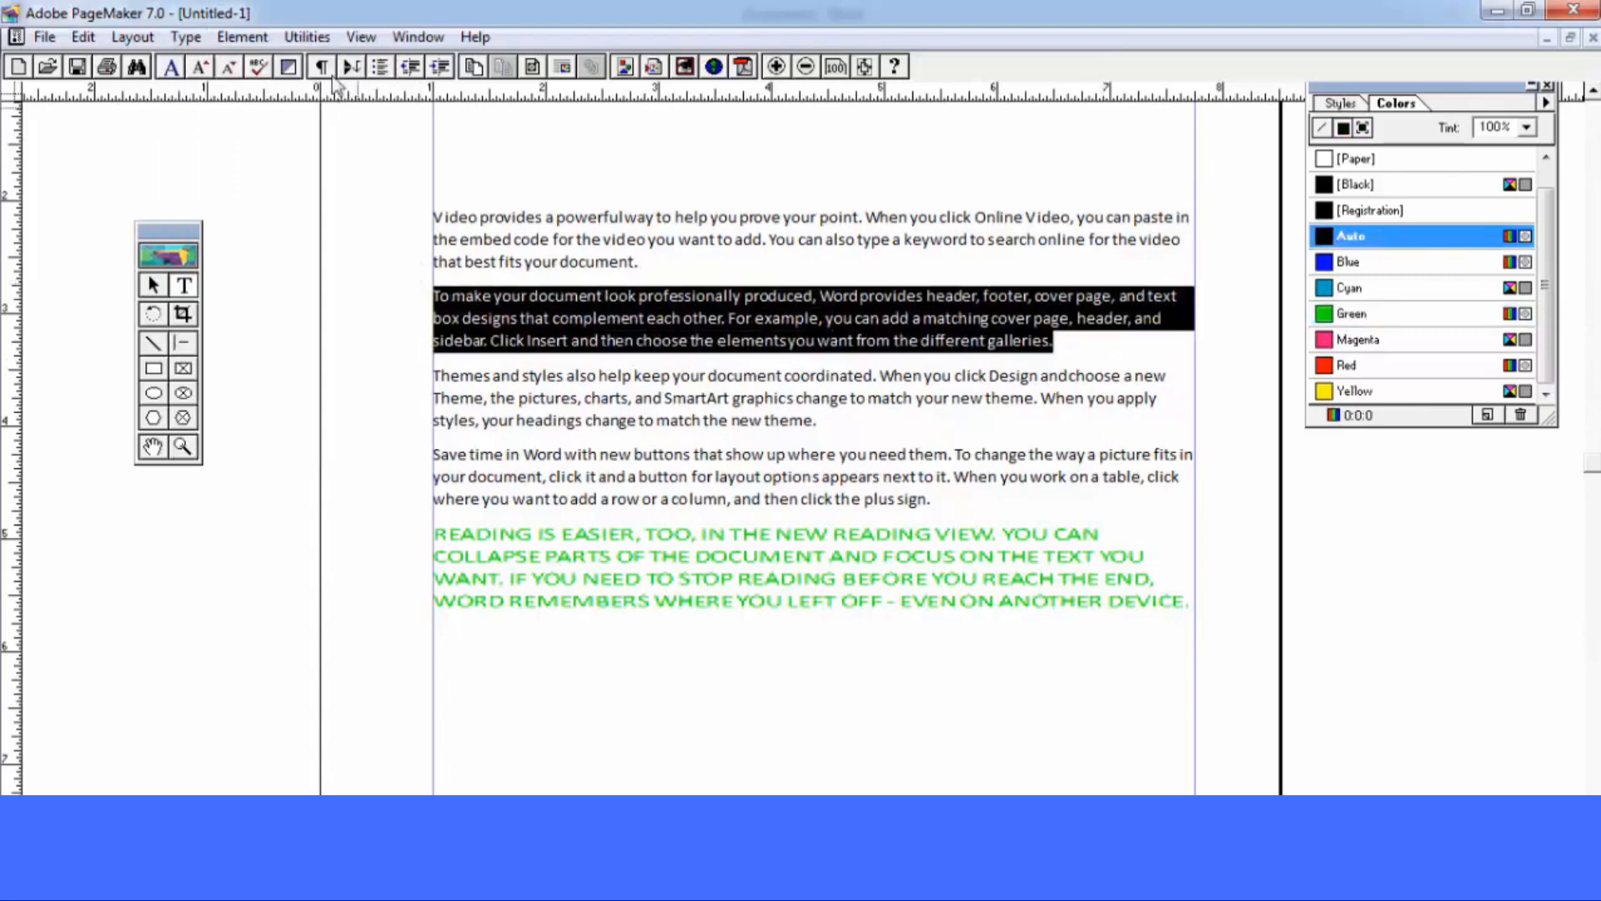
click(185, 37)
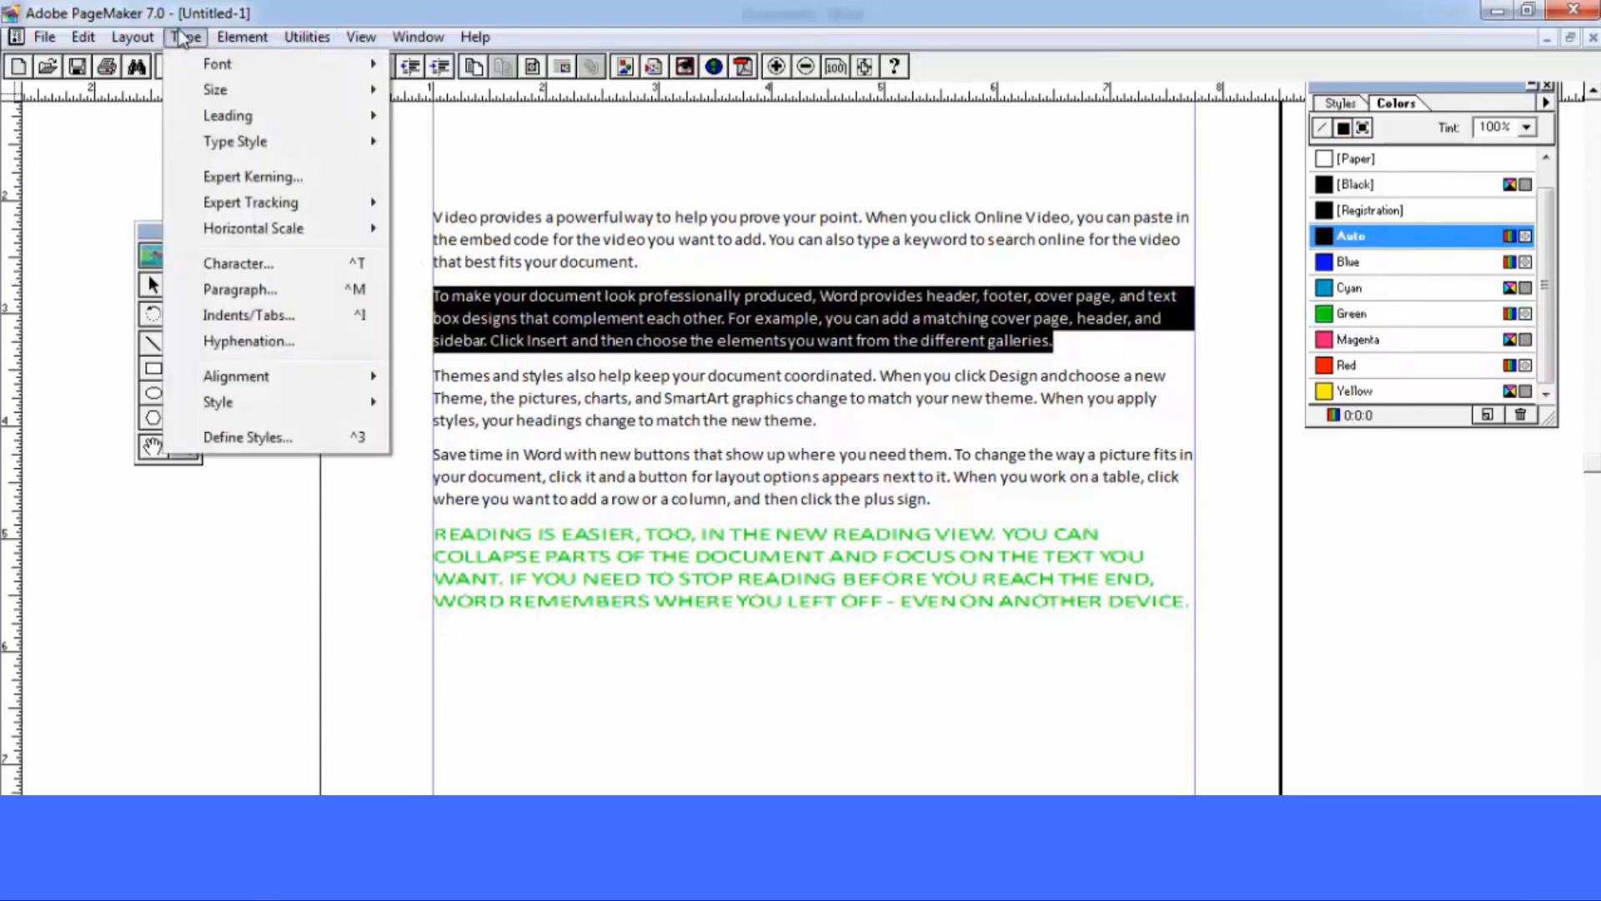
click(242, 290)
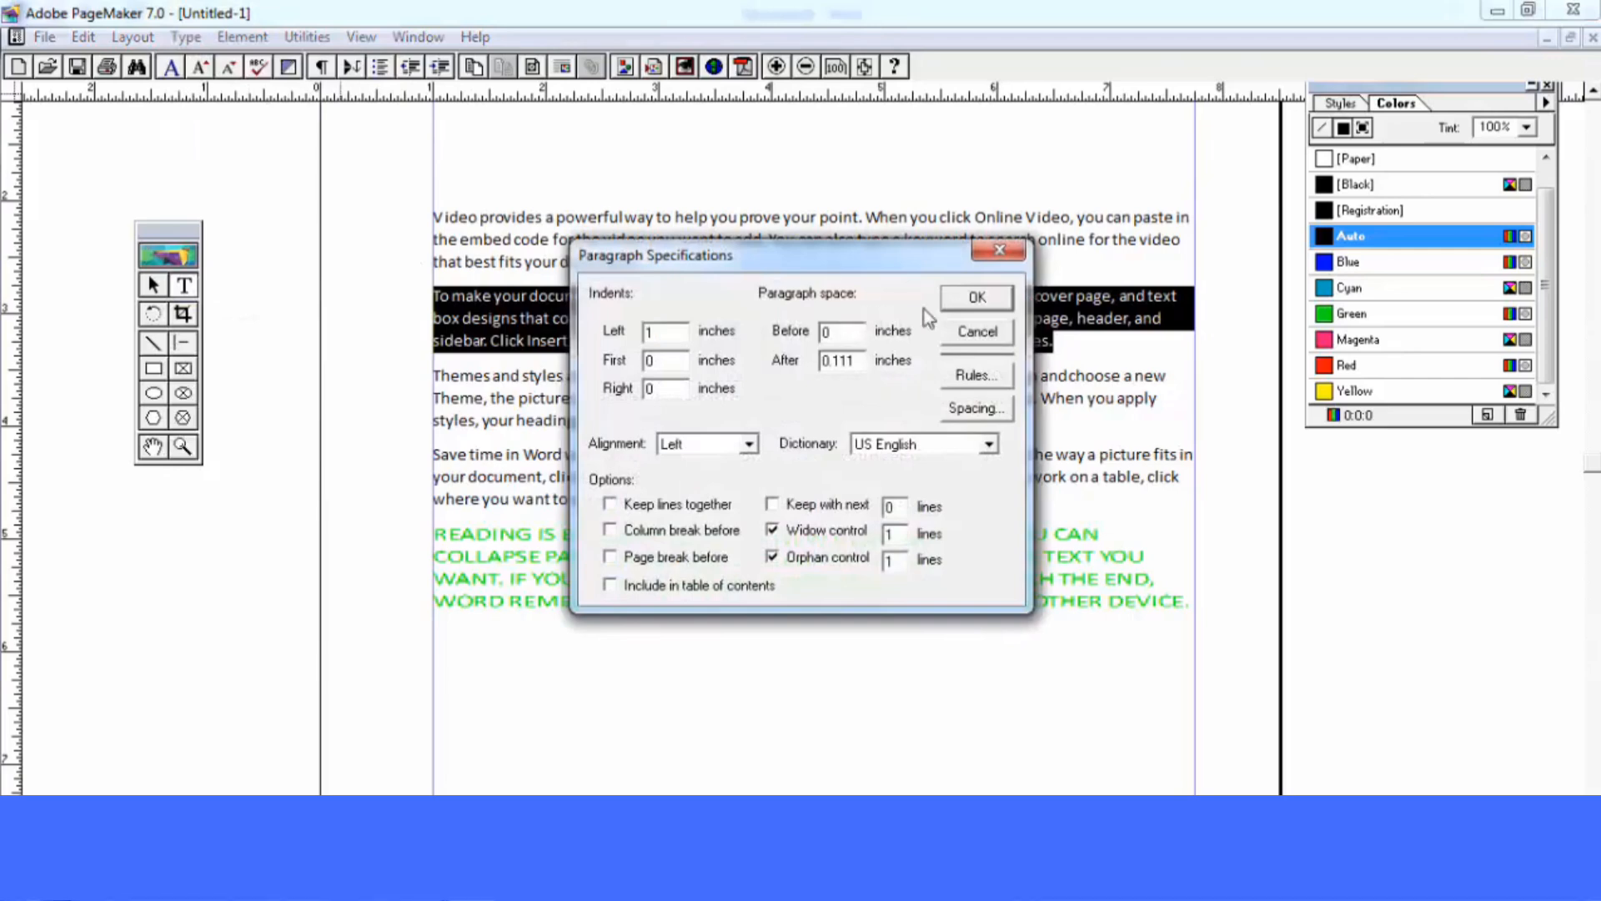
click(993, 307)
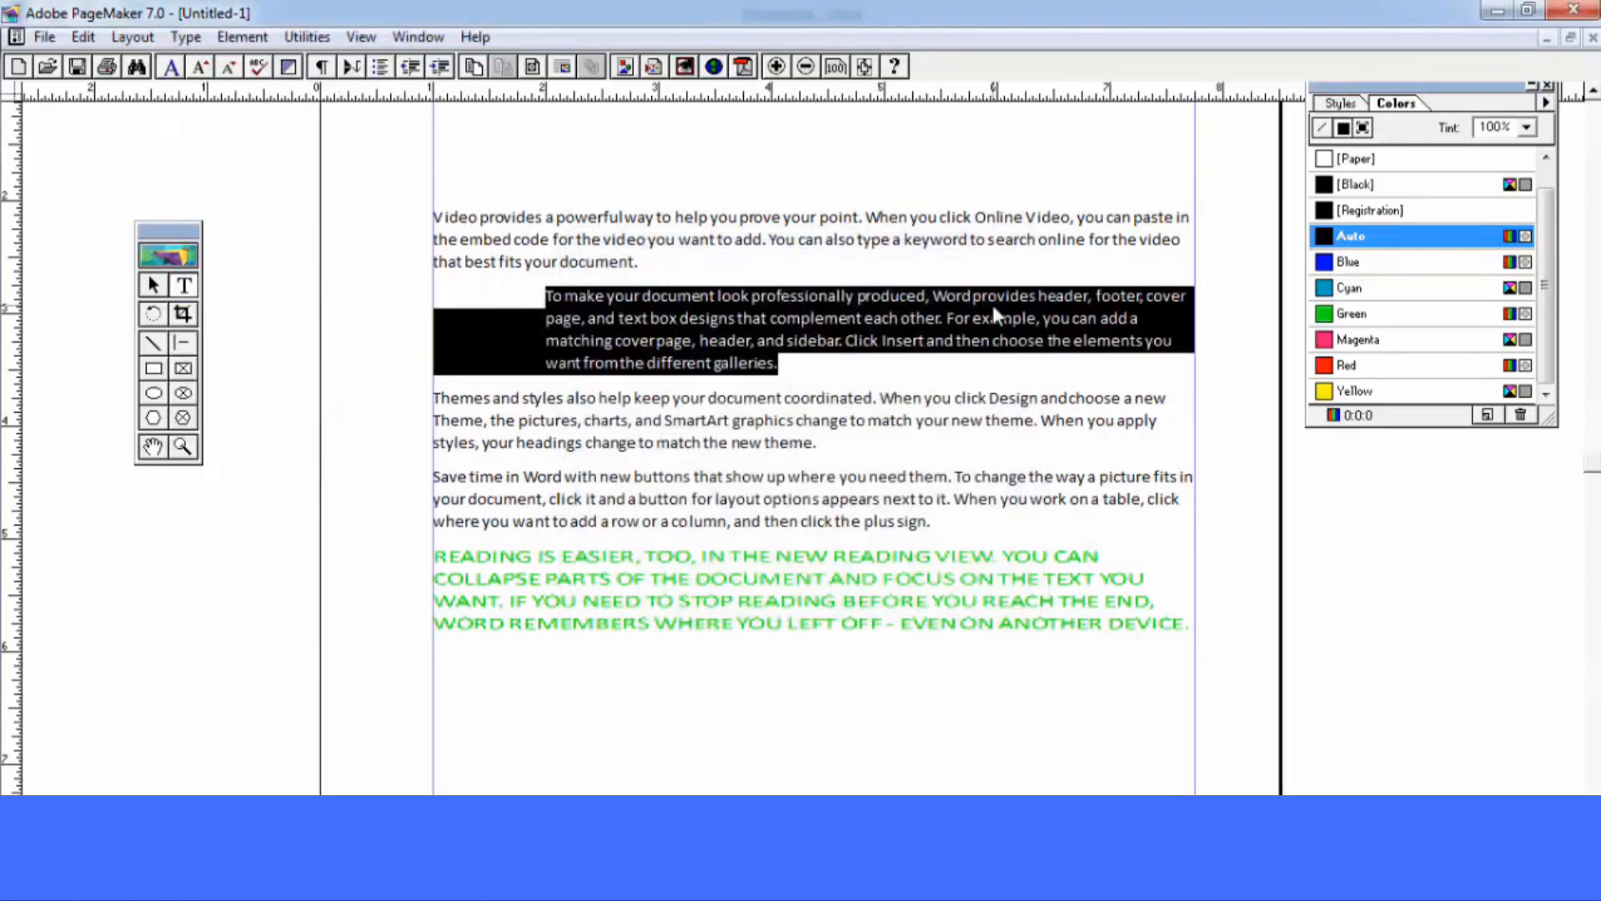
click(186, 41)
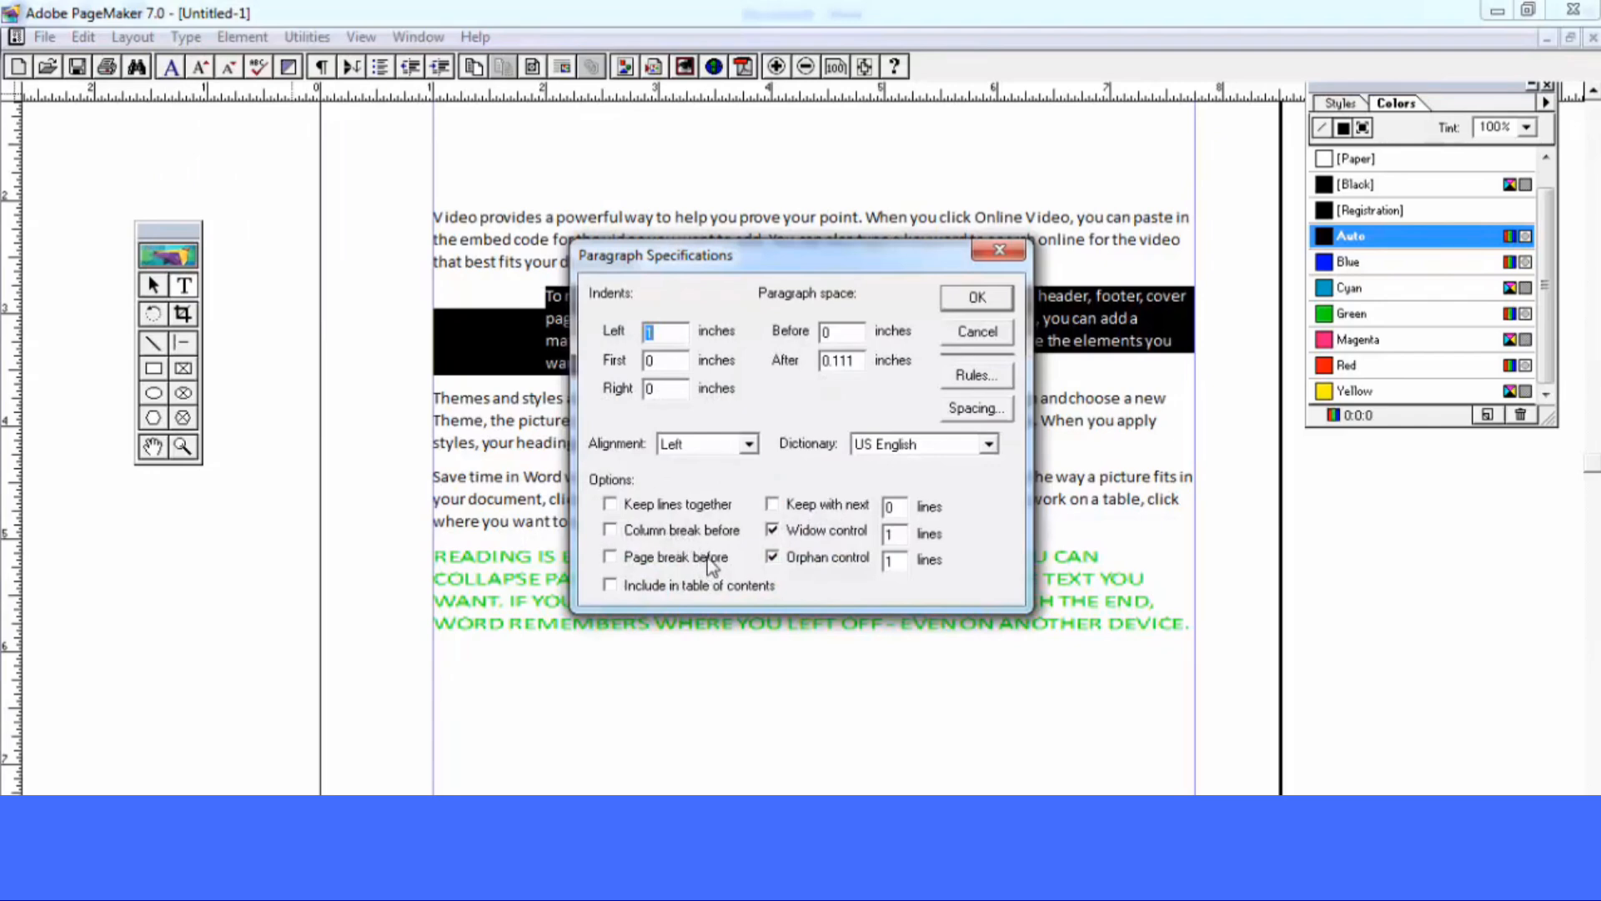
click(977, 298)
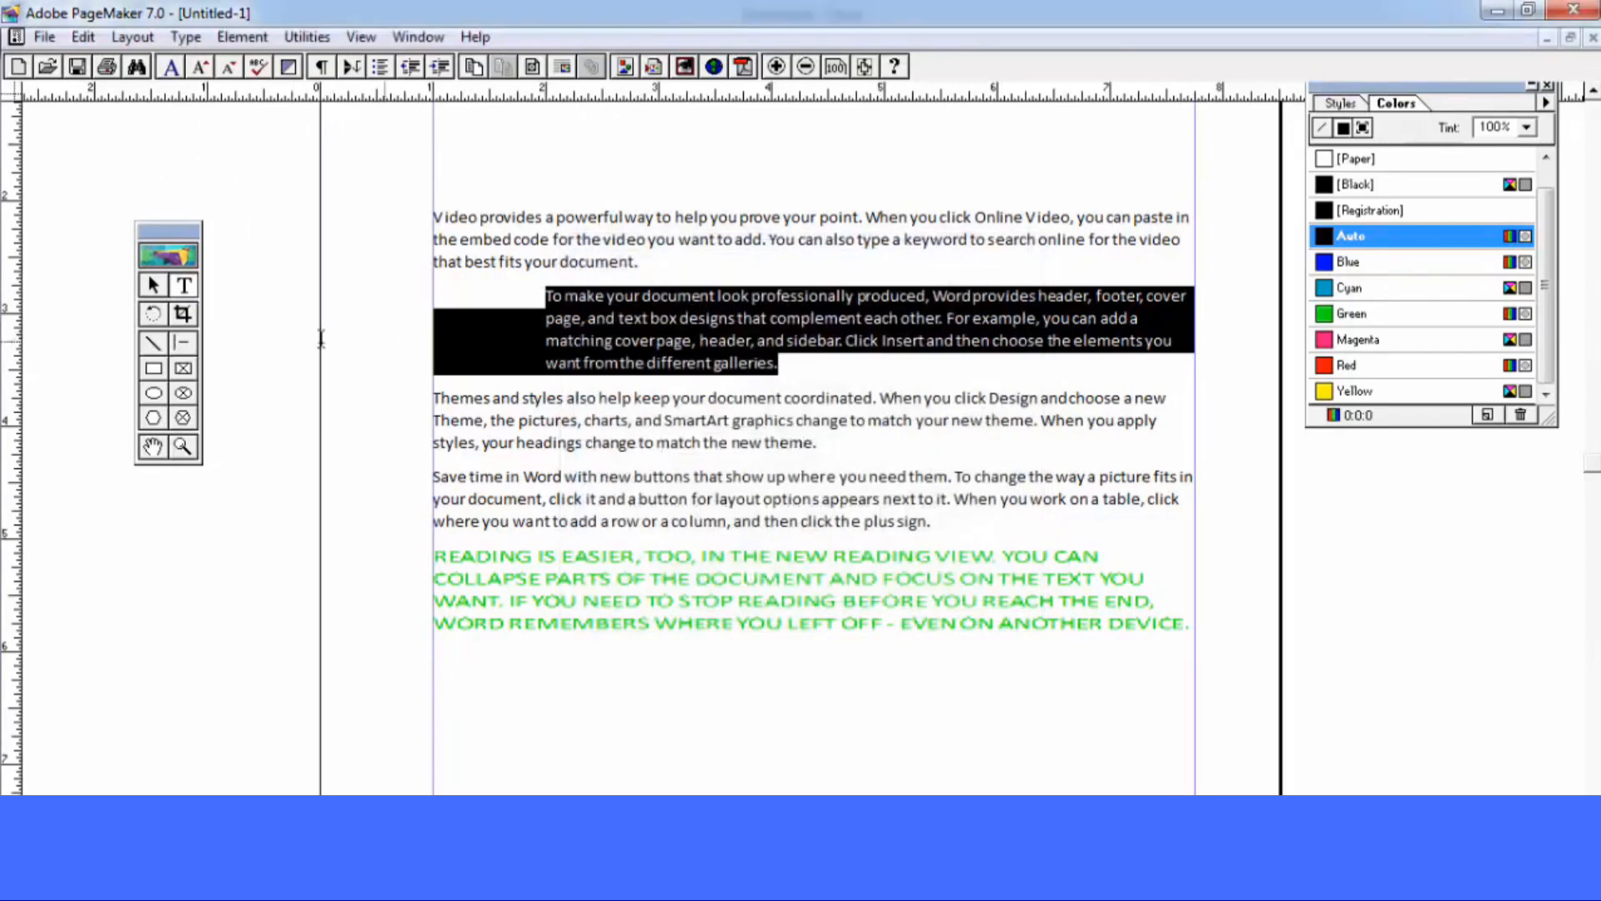
Shorten the text block so it ends after the second paragraph, and move it slightly down the page
click(154, 286)
click(765, 499)
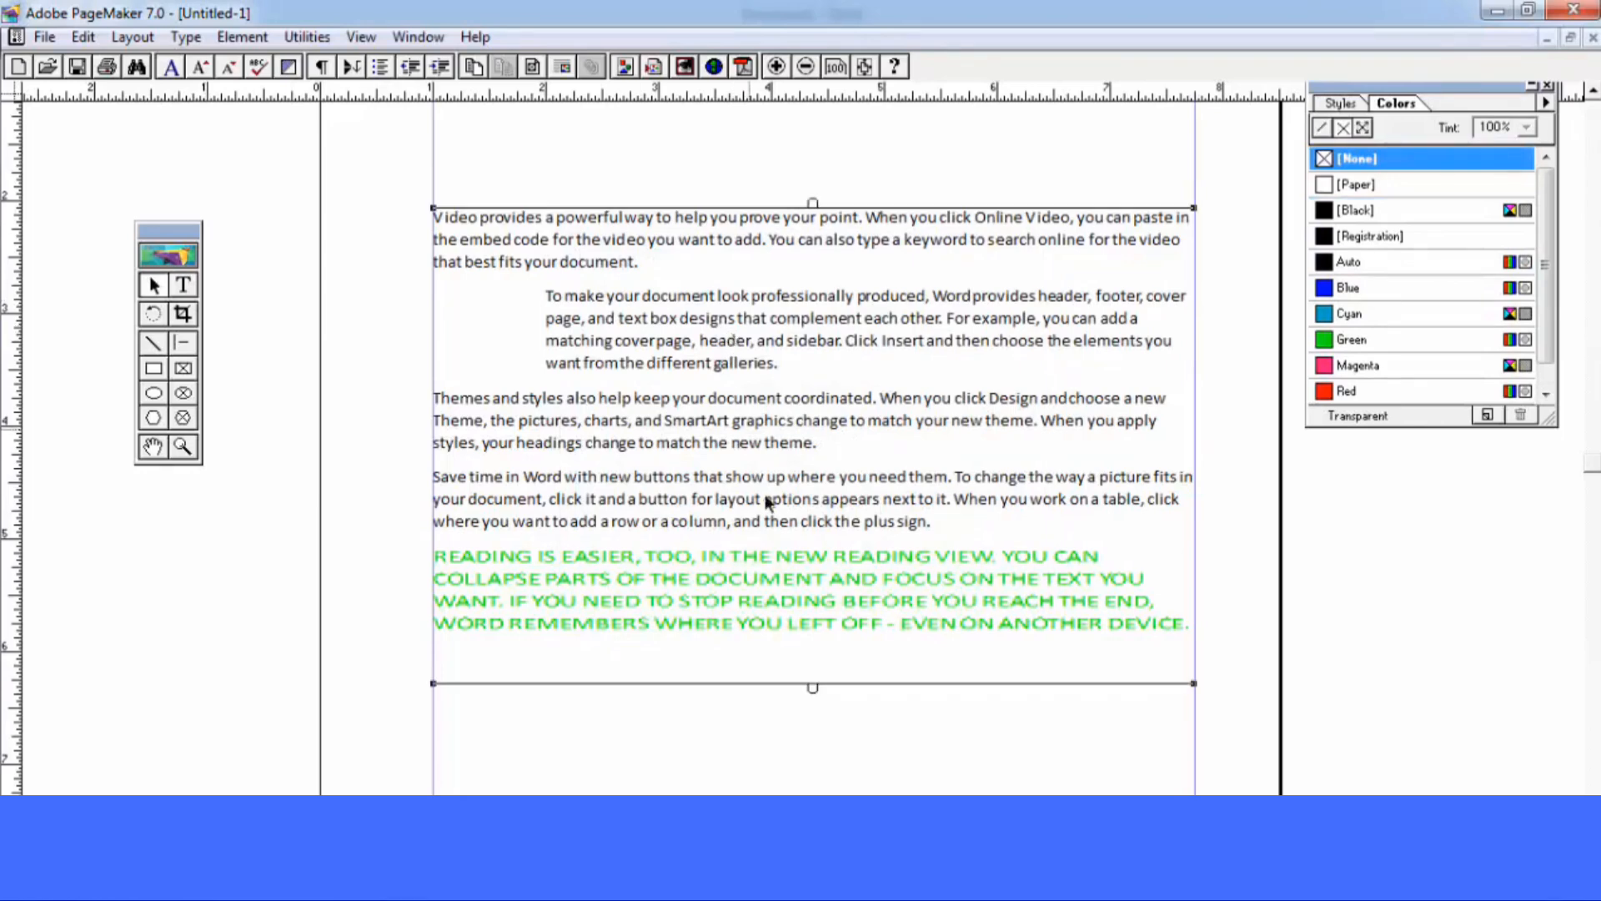
drag(814, 686, 819, 448)
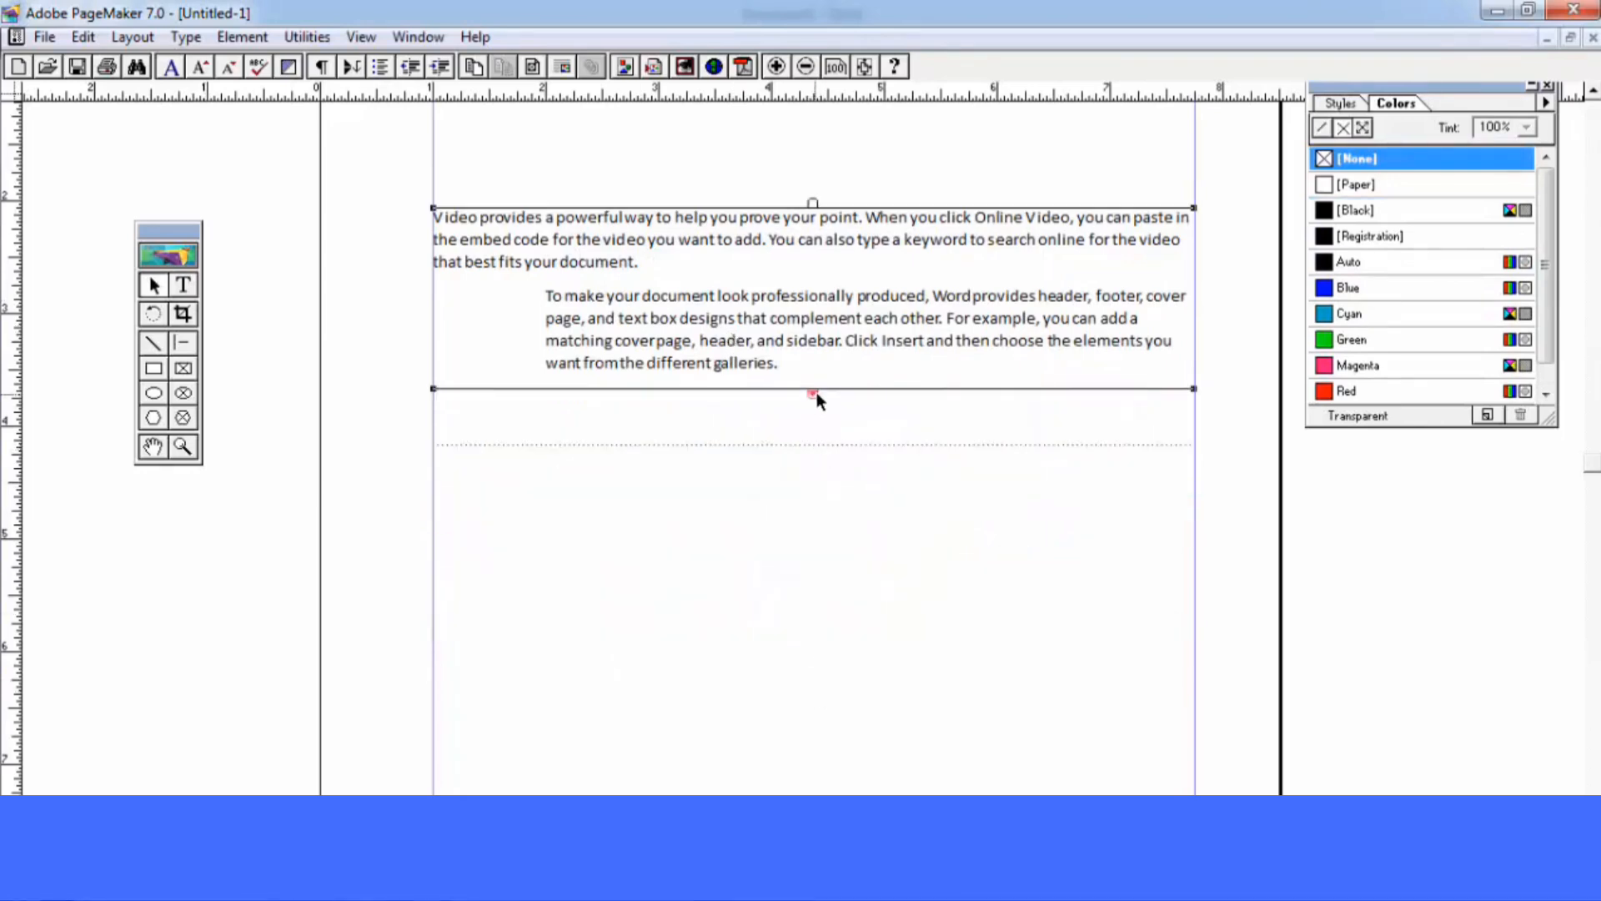
drag(791, 317, 788, 350)
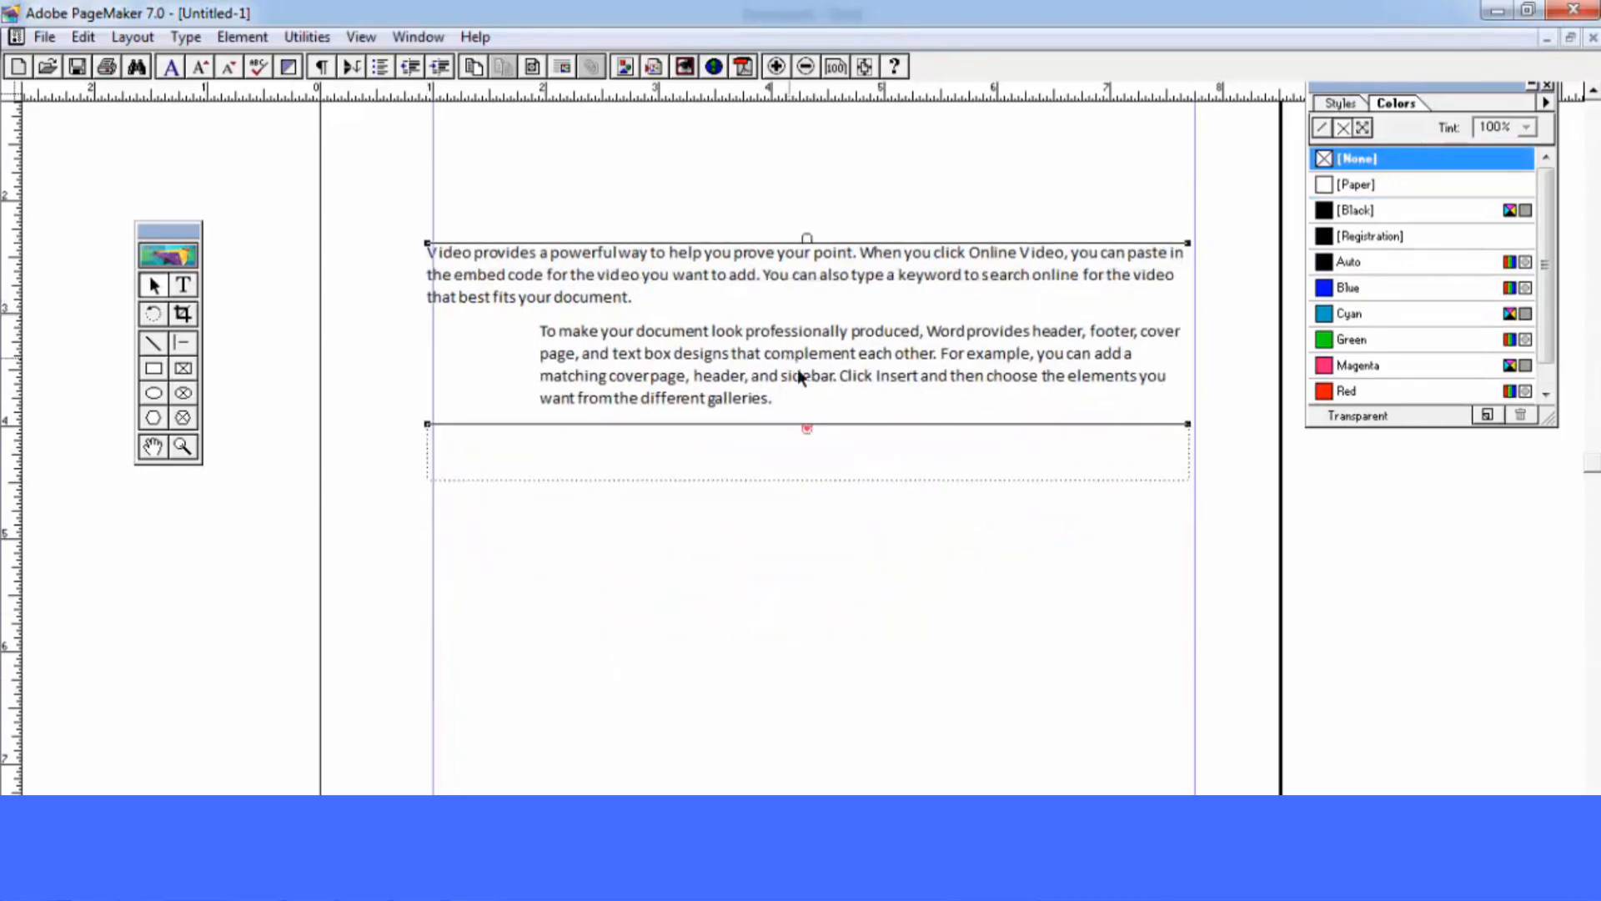
Pick up the text block's remaining text, insert pages after the current page, and place that text on the new left-hand page
click(807, 427)
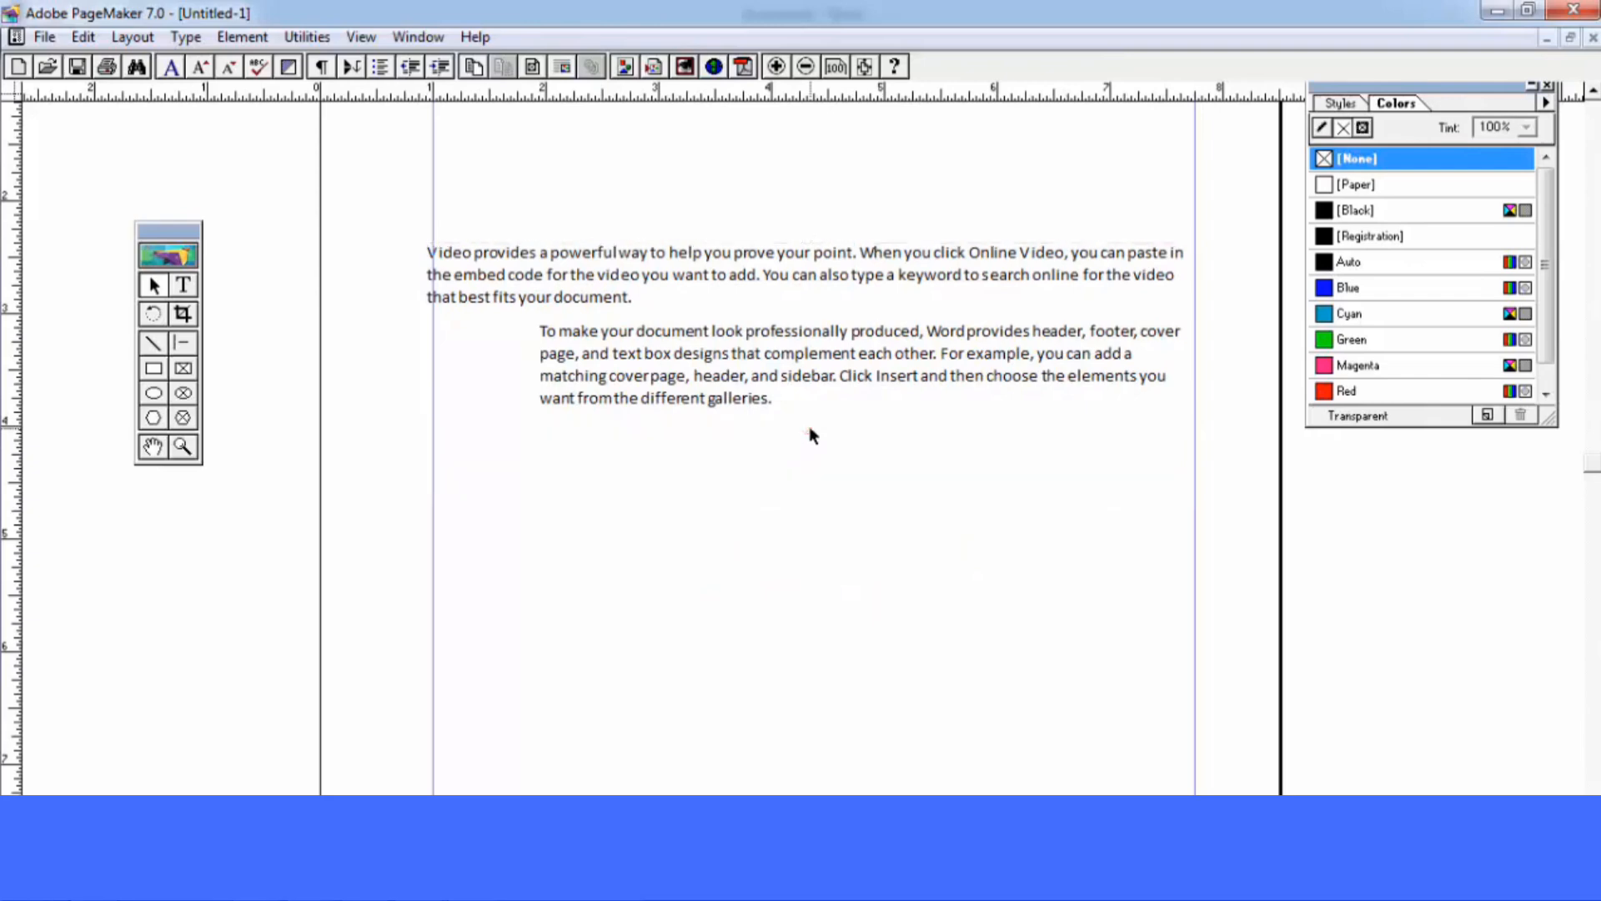
click(134, 38)
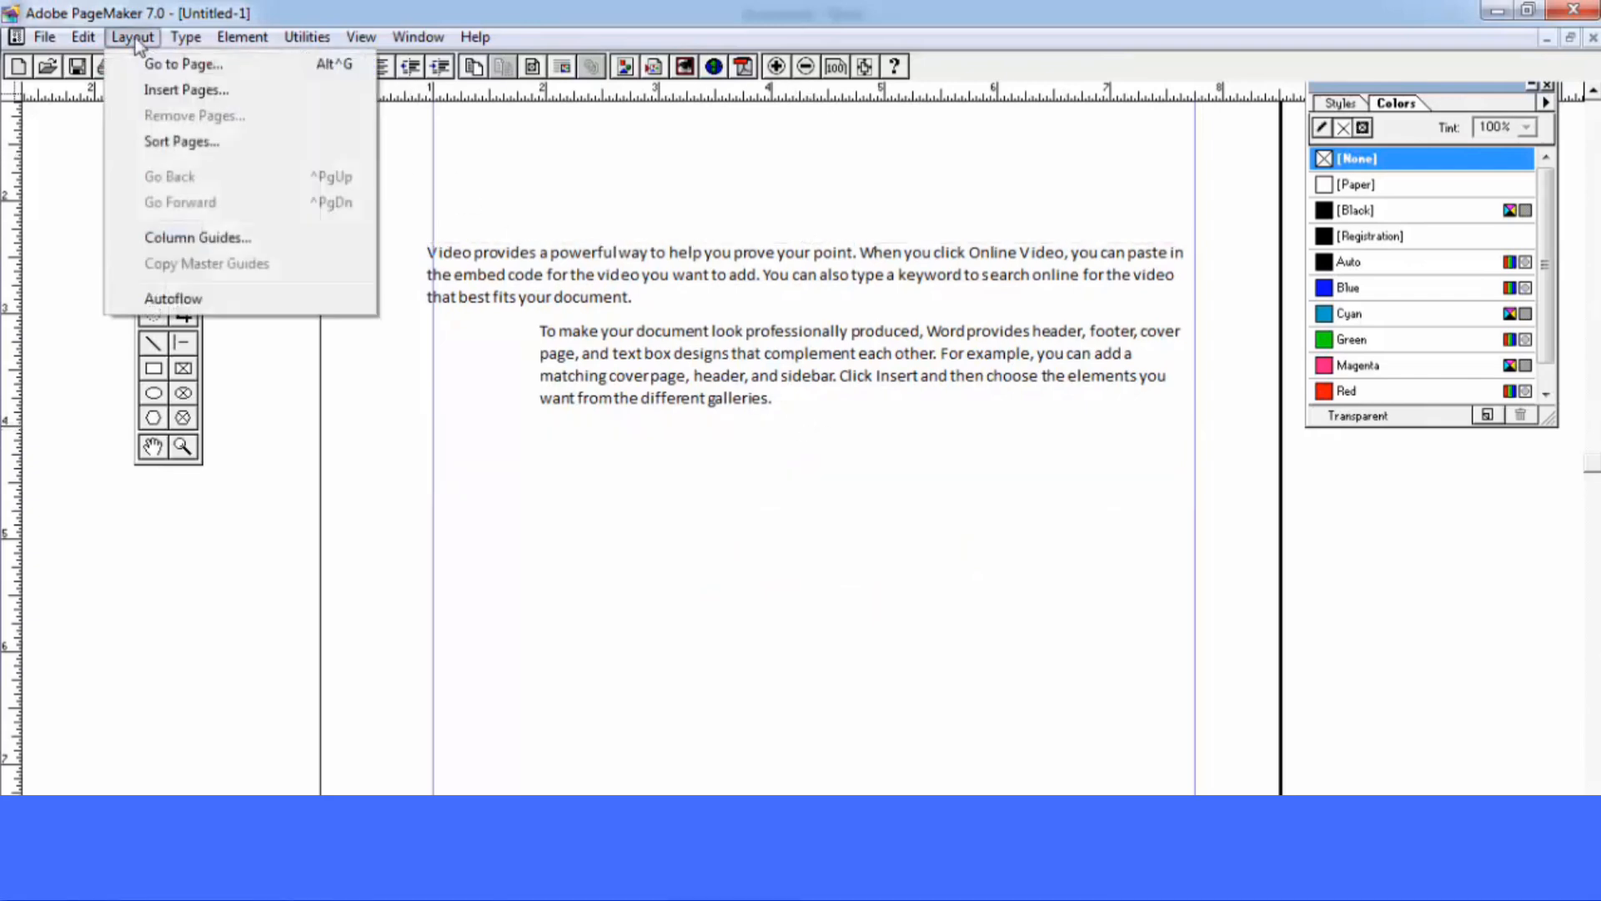
click(151, 90)
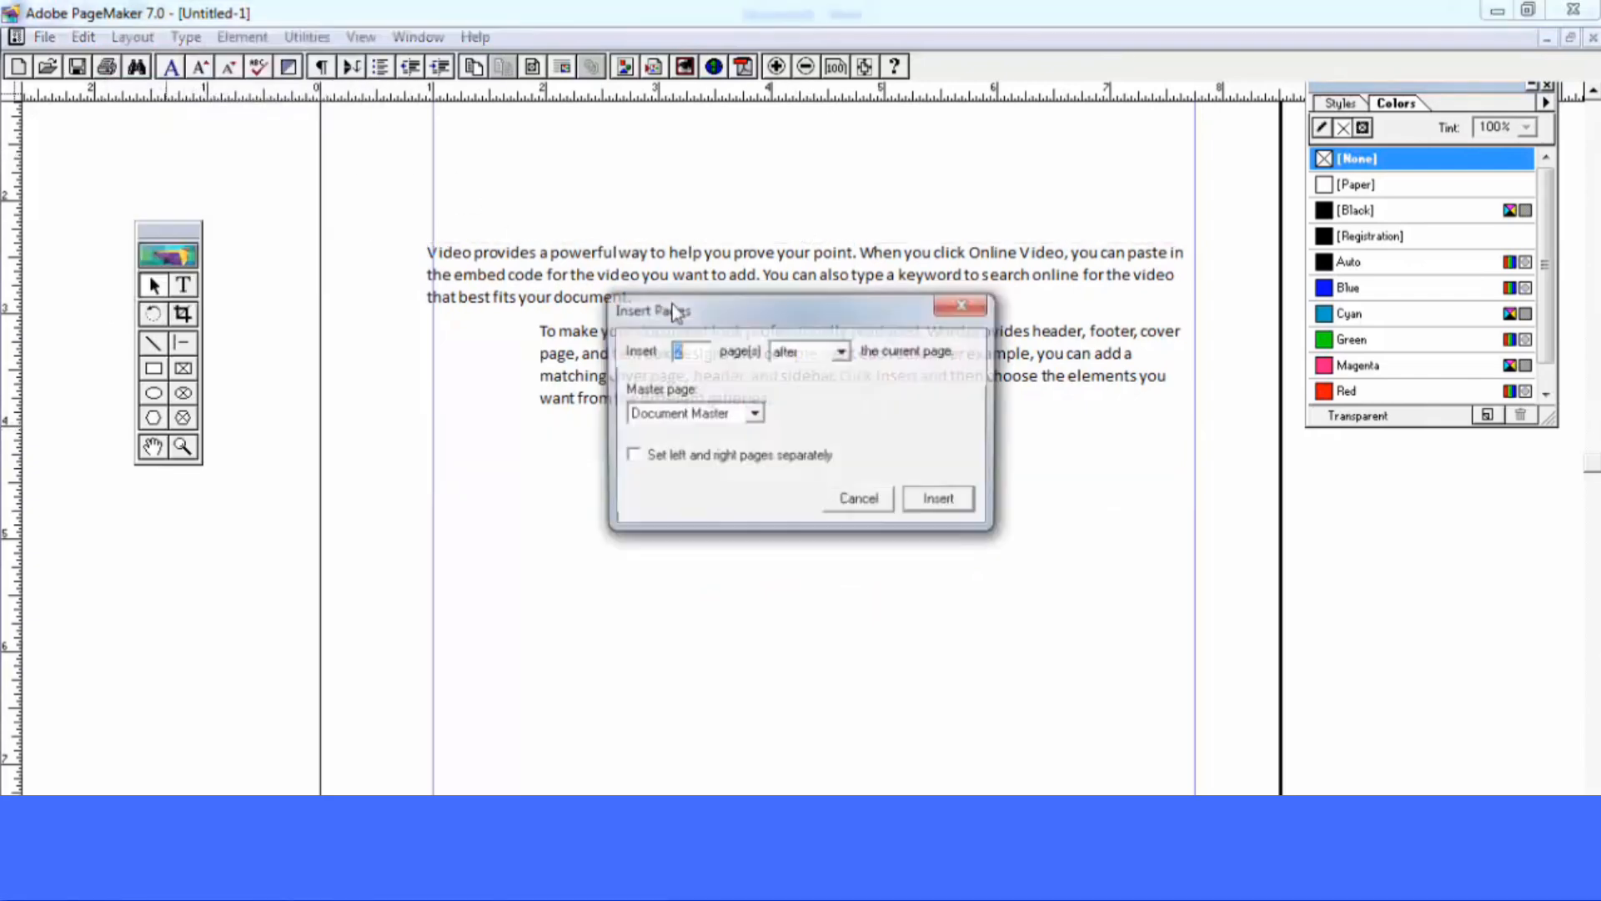
click(941, 501)
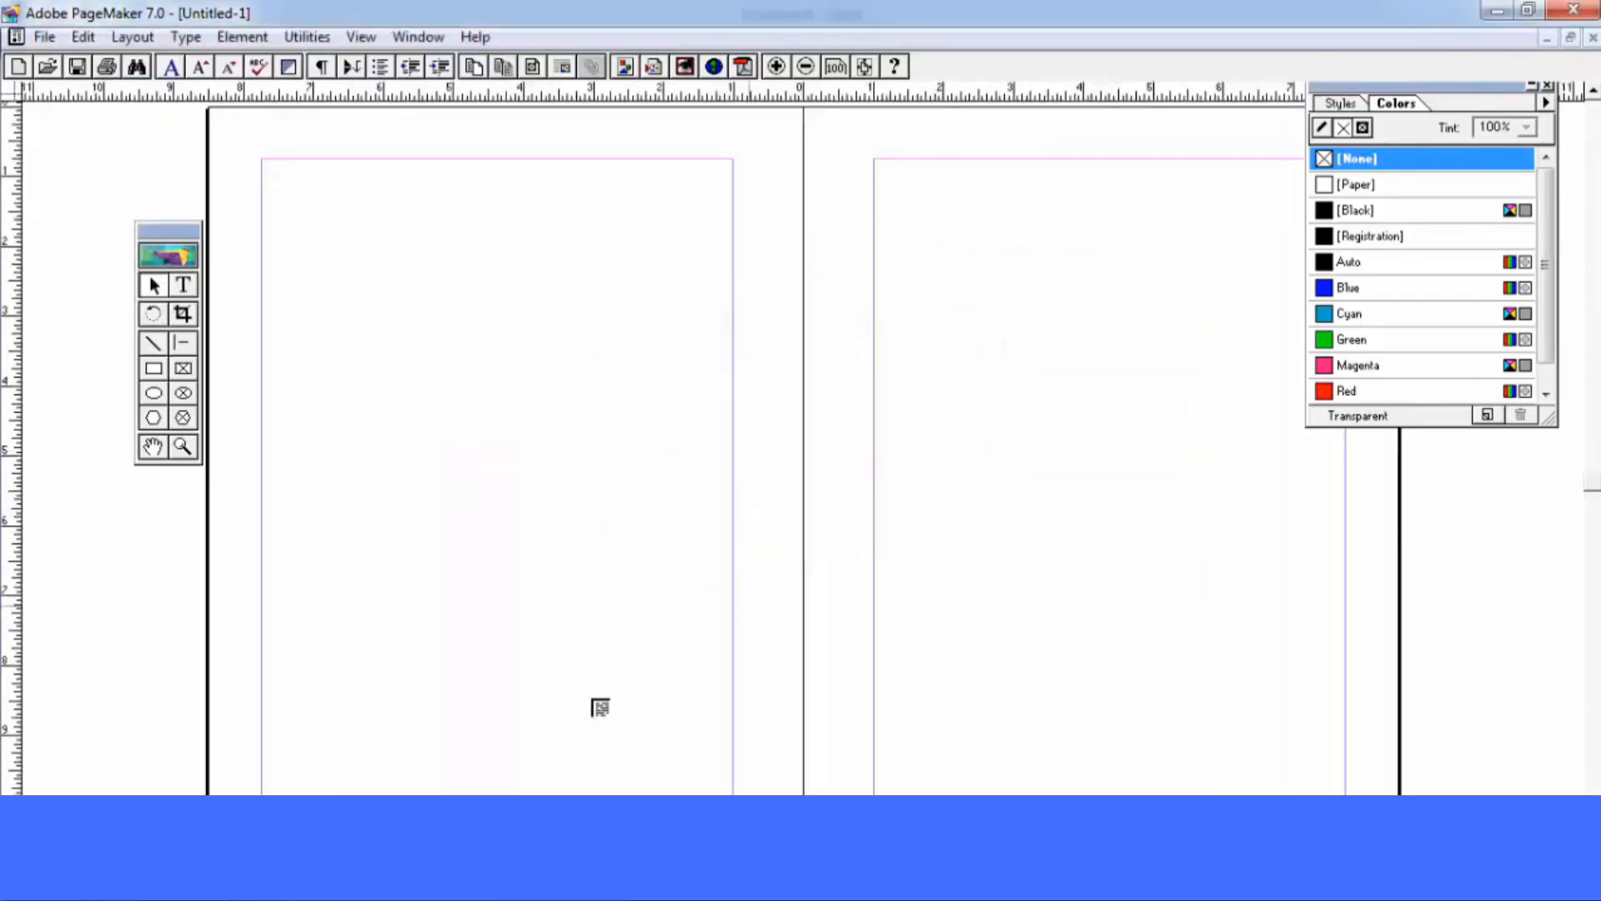
click(319, 260)
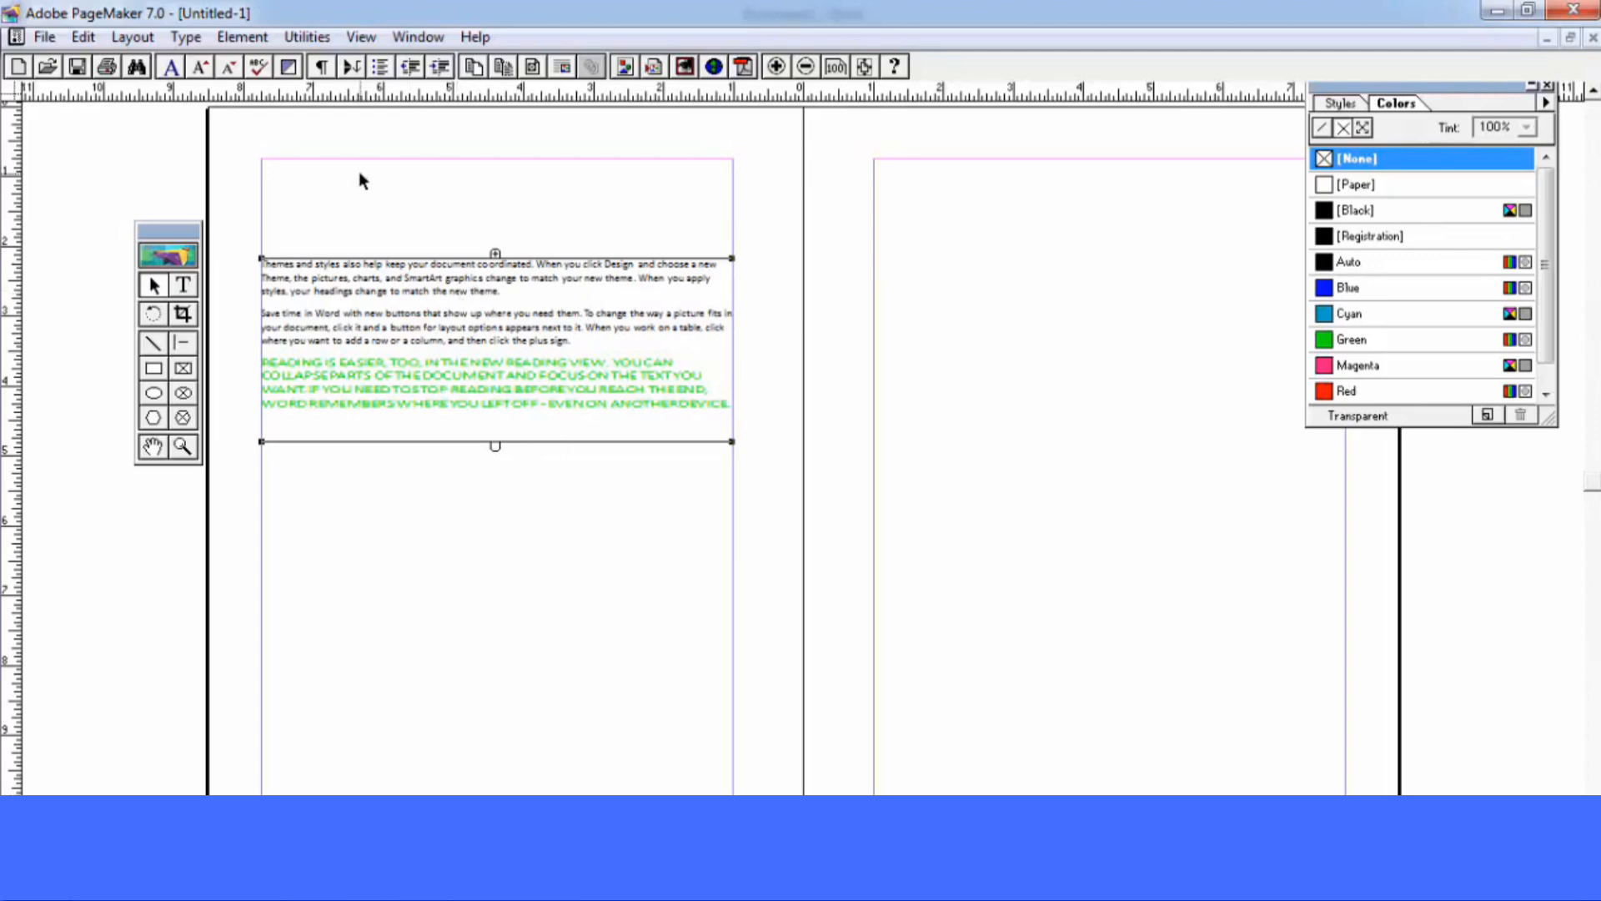
click(186, 38)
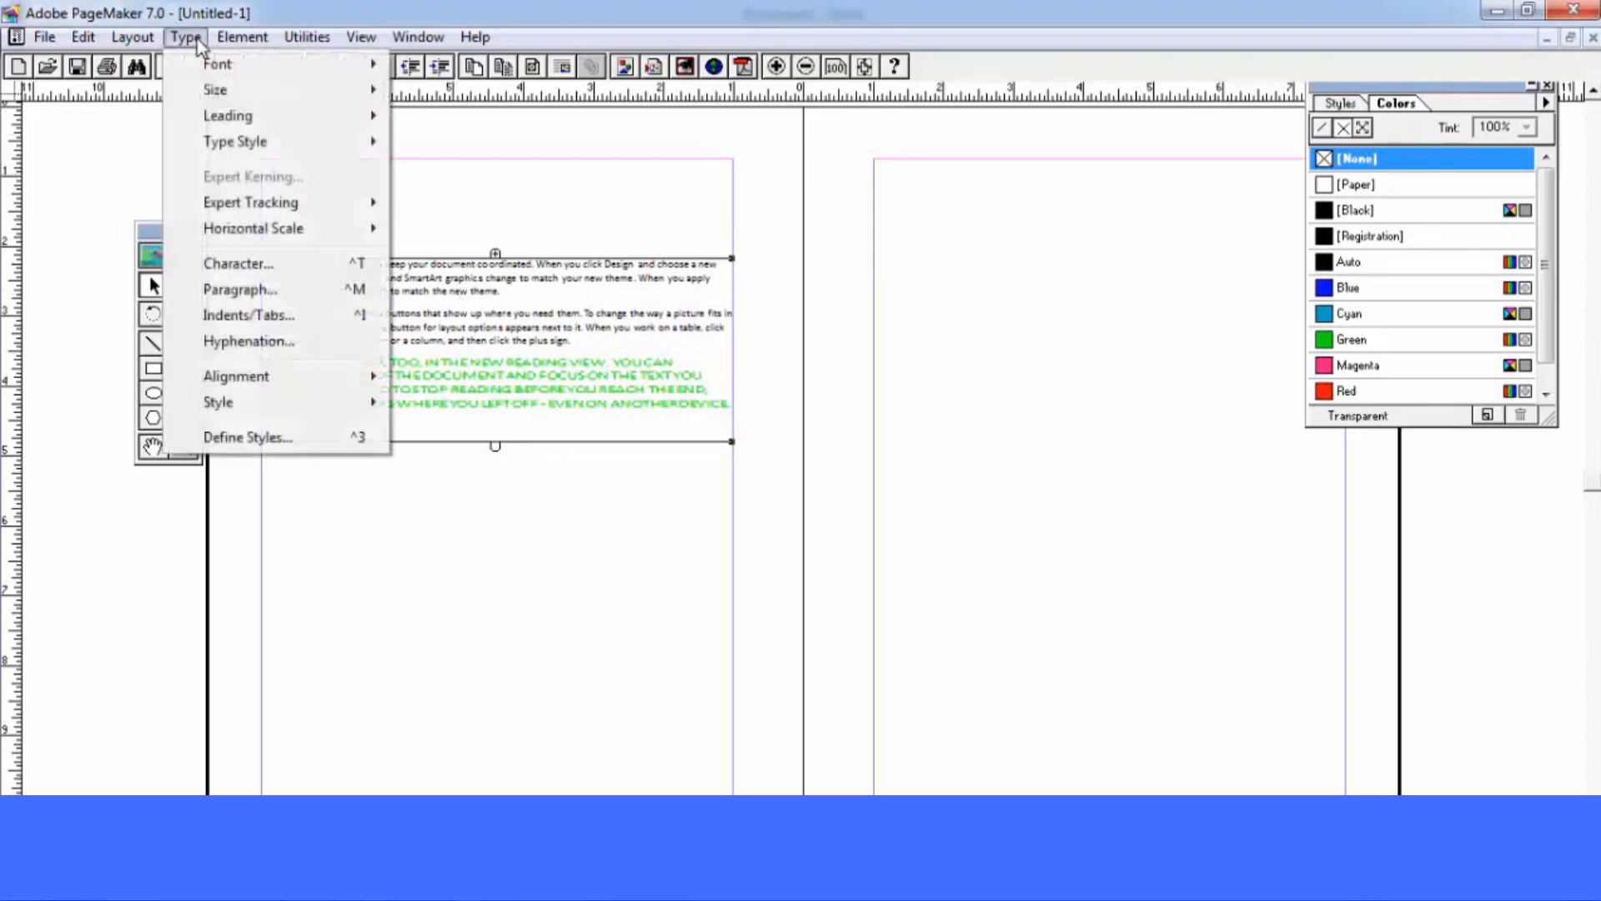
click(249, 290)
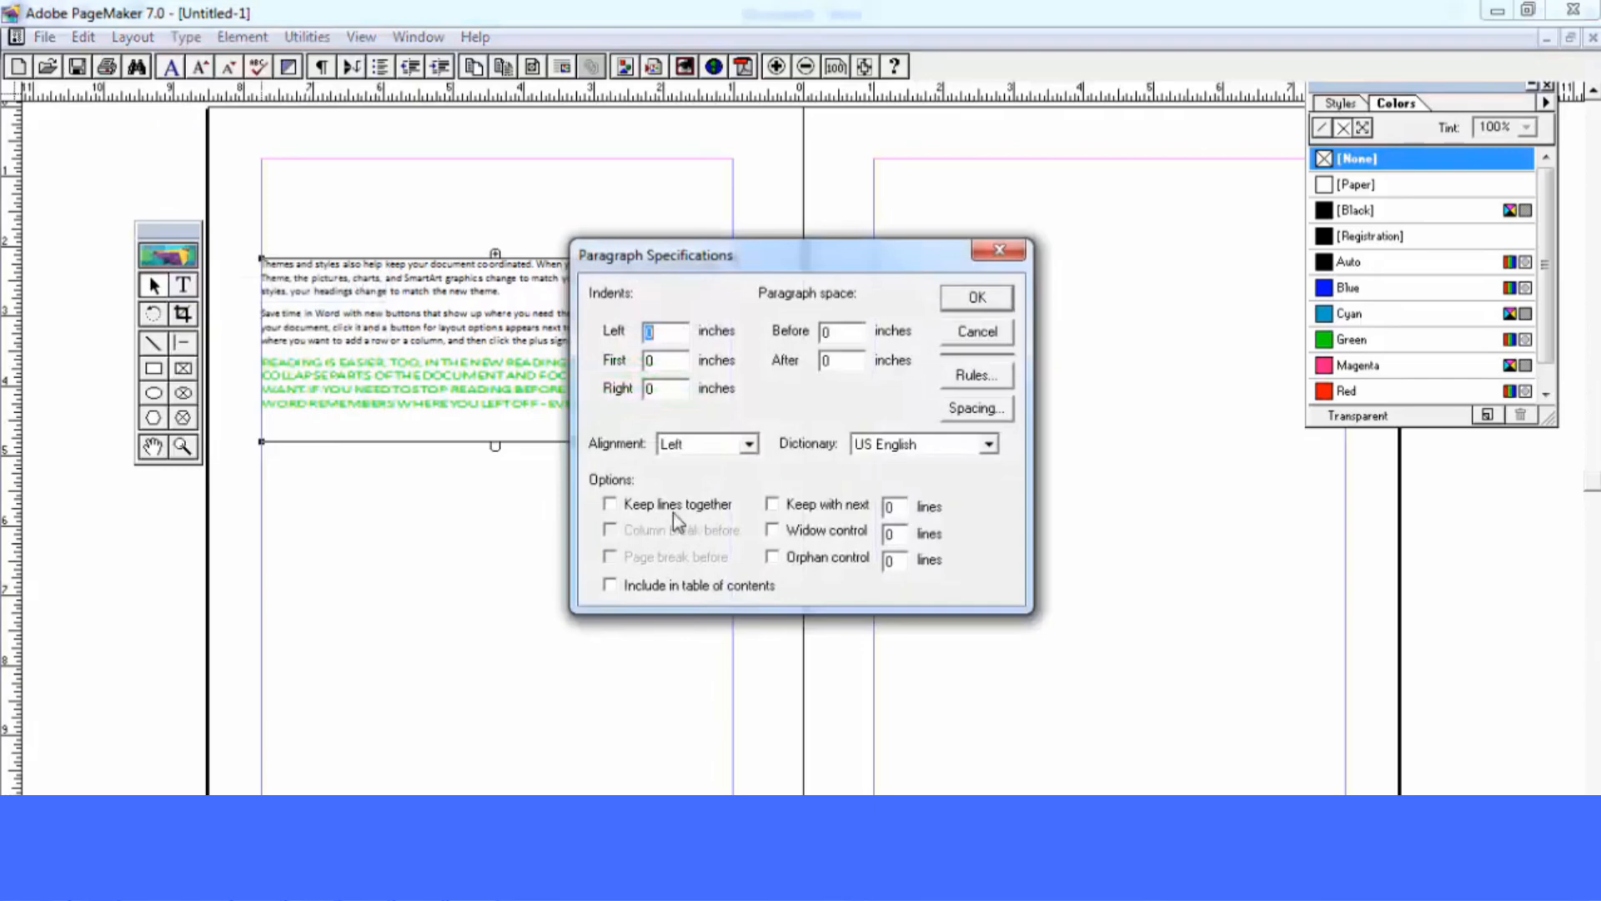
click(976, 332)
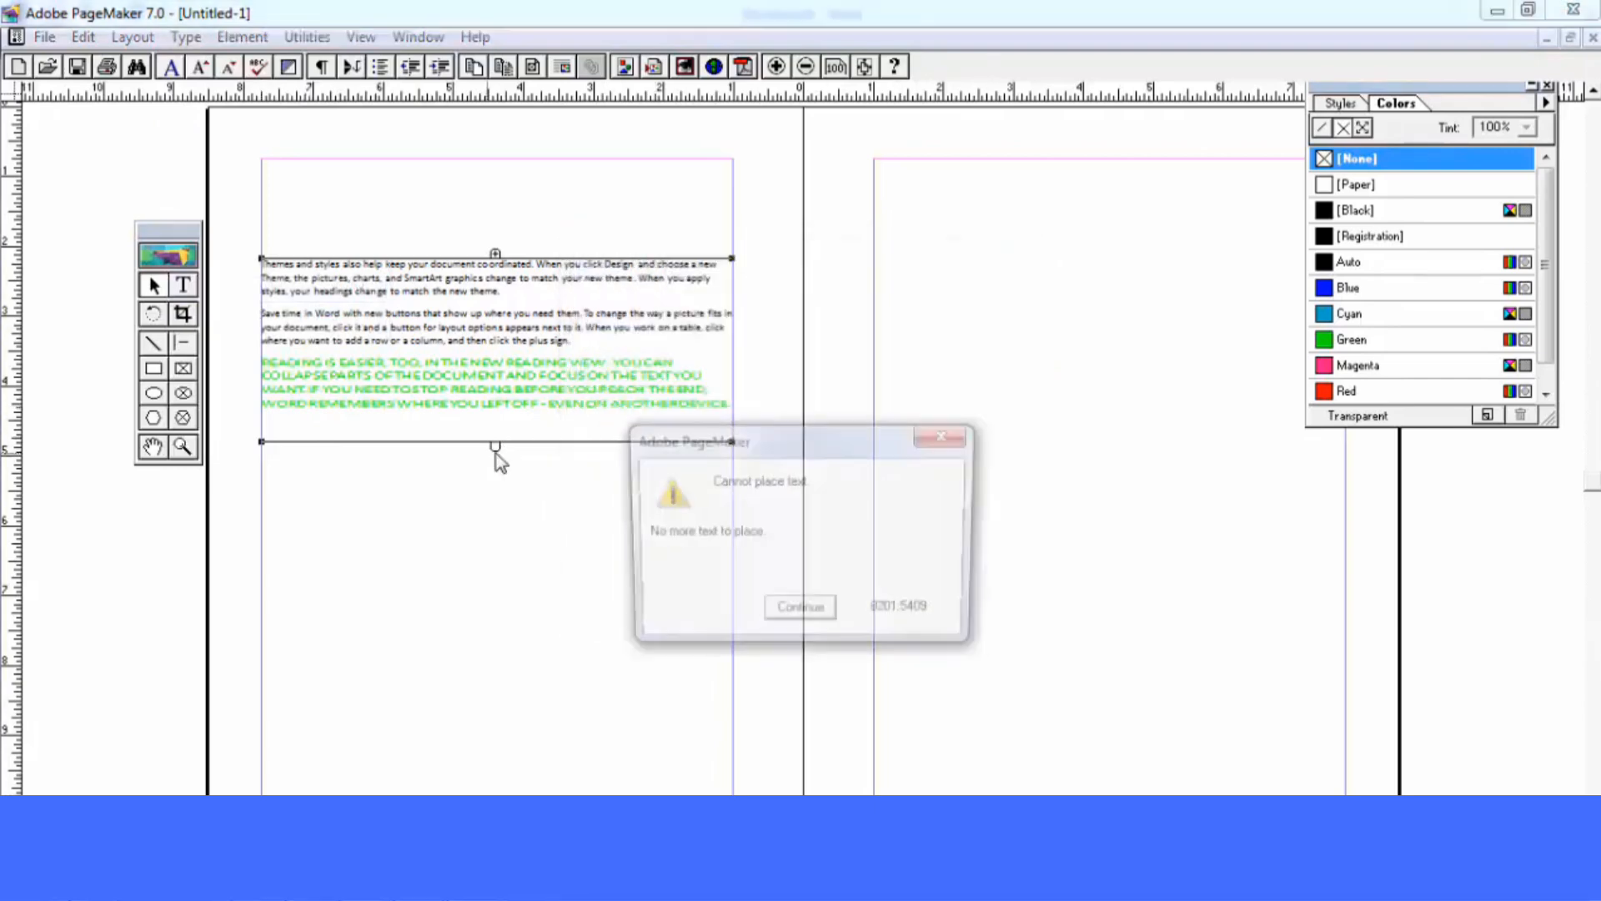
click(797, 609)
Try shortening the placed text block to its first paragraph, and extend it back to its full length
drag(495, 443, 497, 310)
click(186, 39)
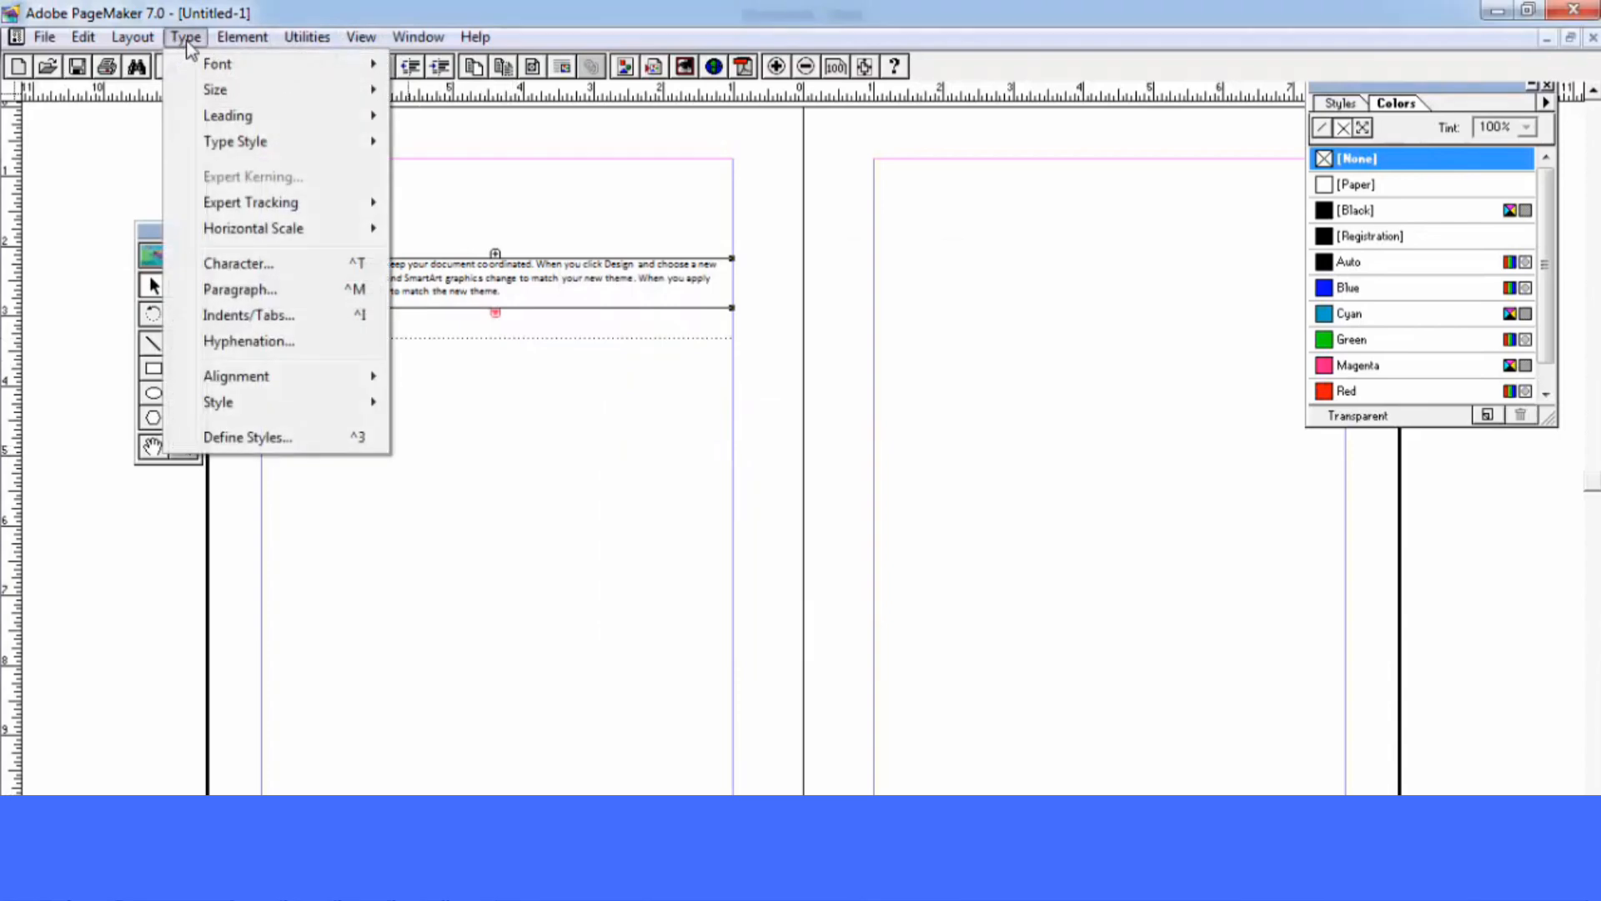
click(240, 289)
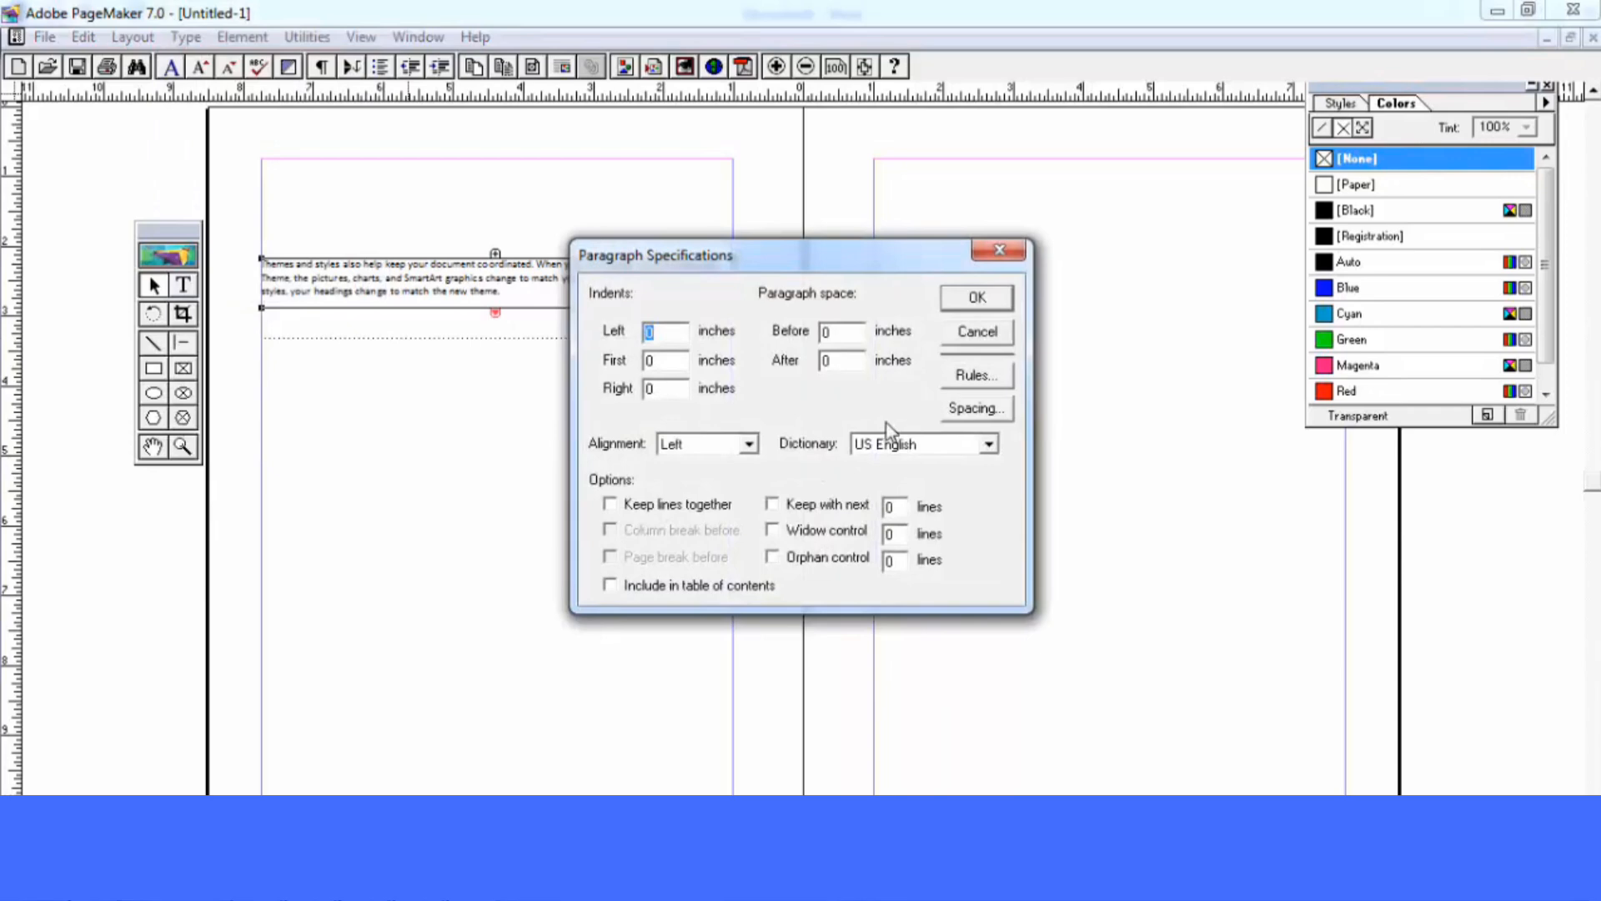
key(alt)
click(950, 330)
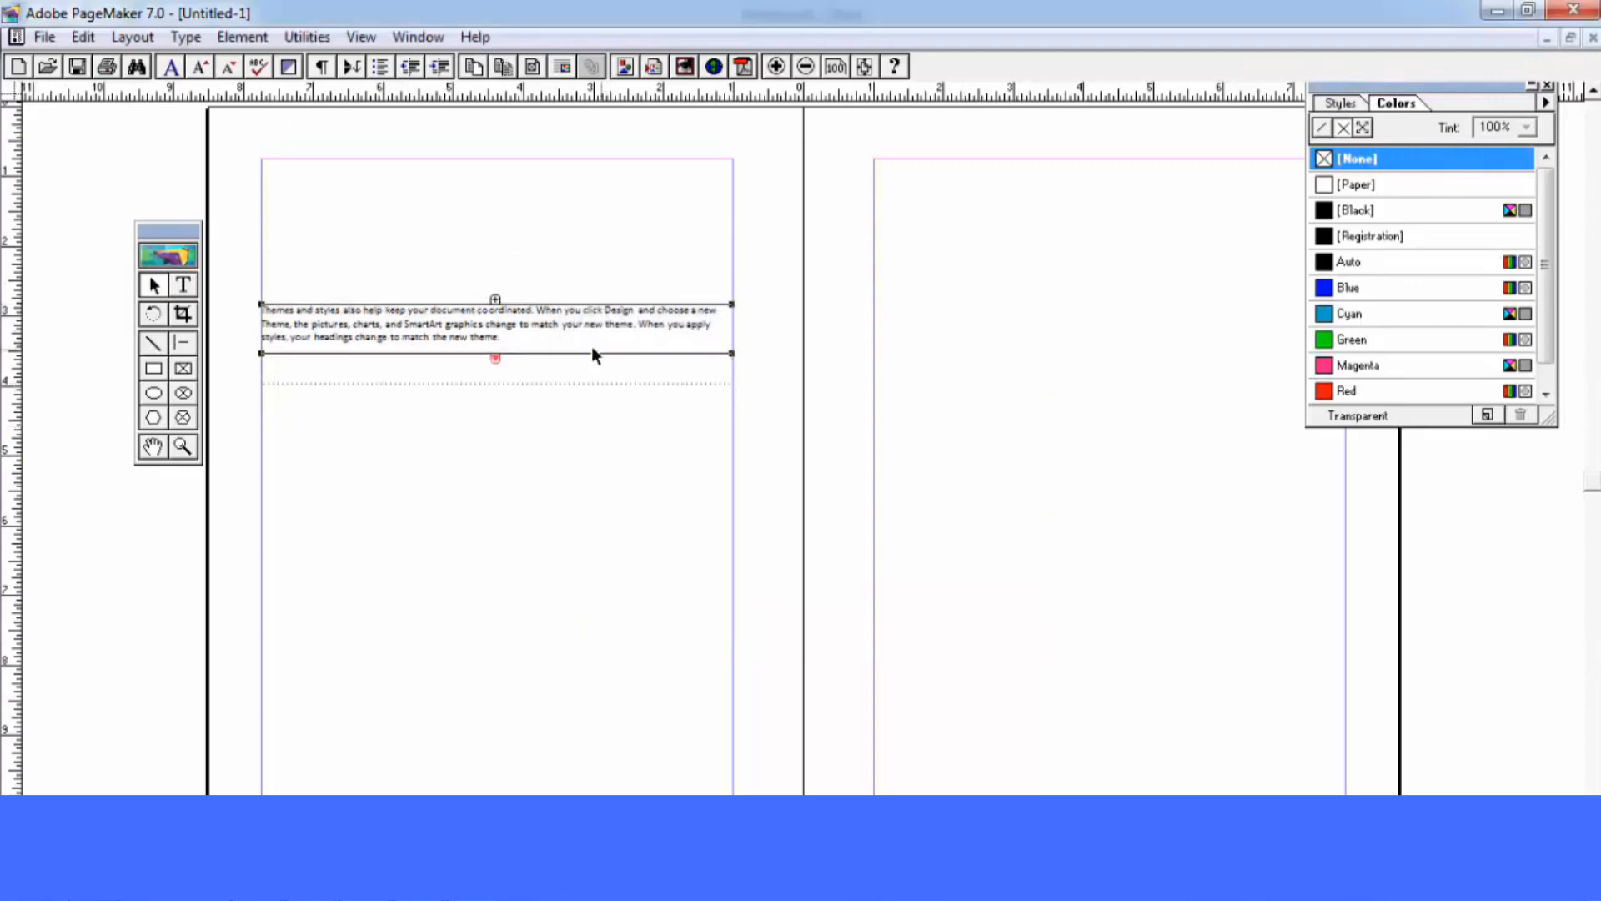
drag(497, 358, 496, 490)
Select the green all-caps paragraph and apply a page break before it in its paragraph specifications
click(184, 285)
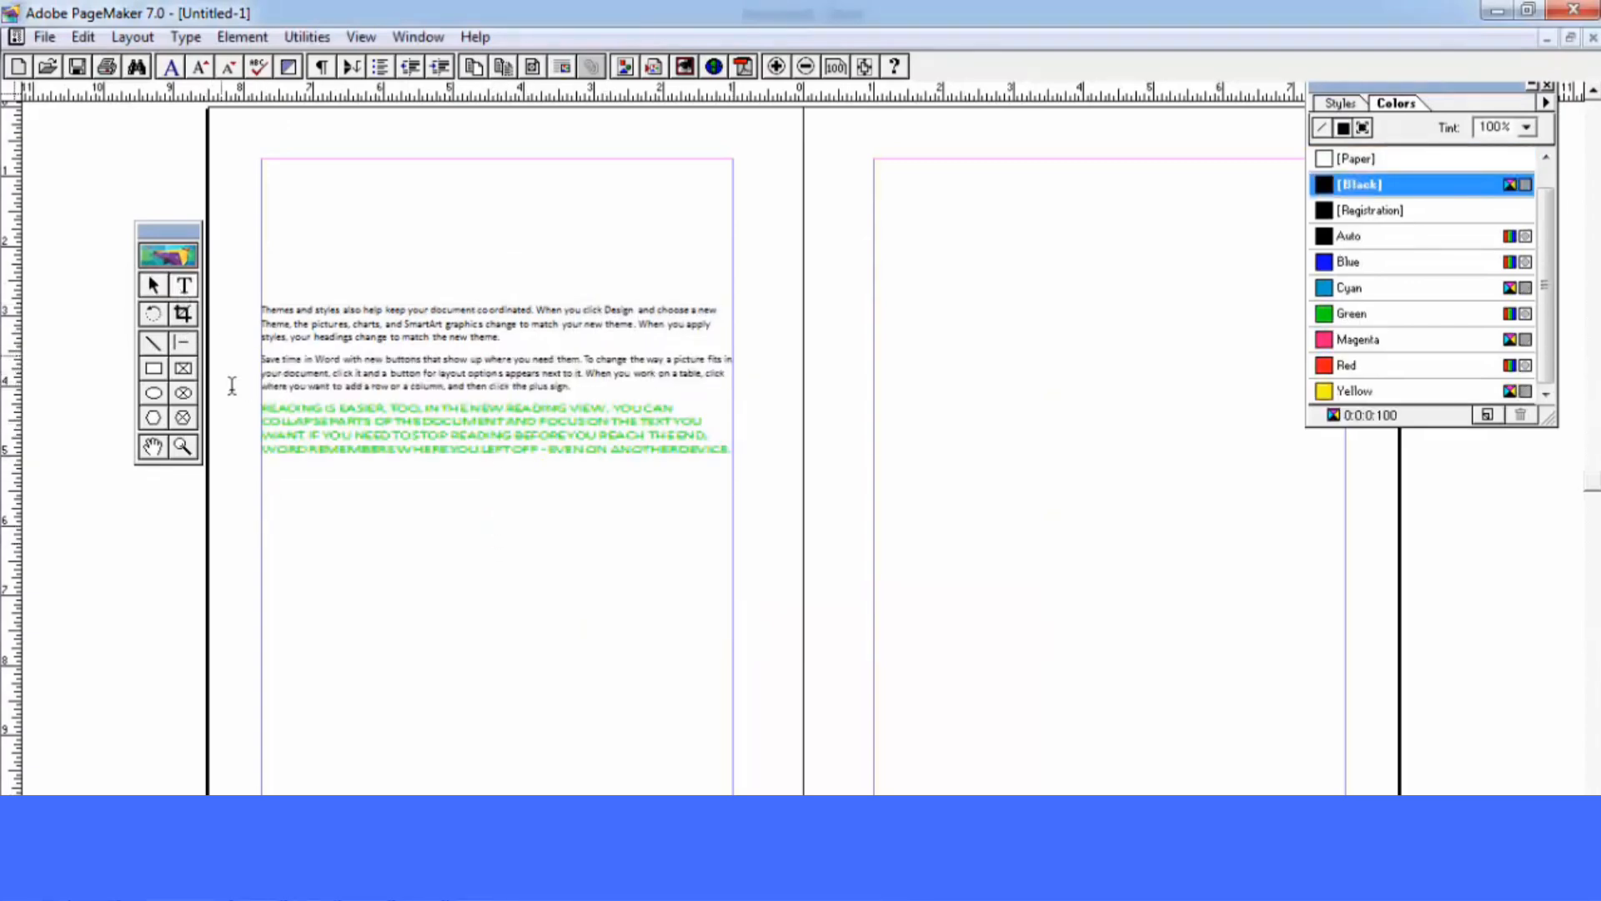
drag(262, 408, 251, 377)
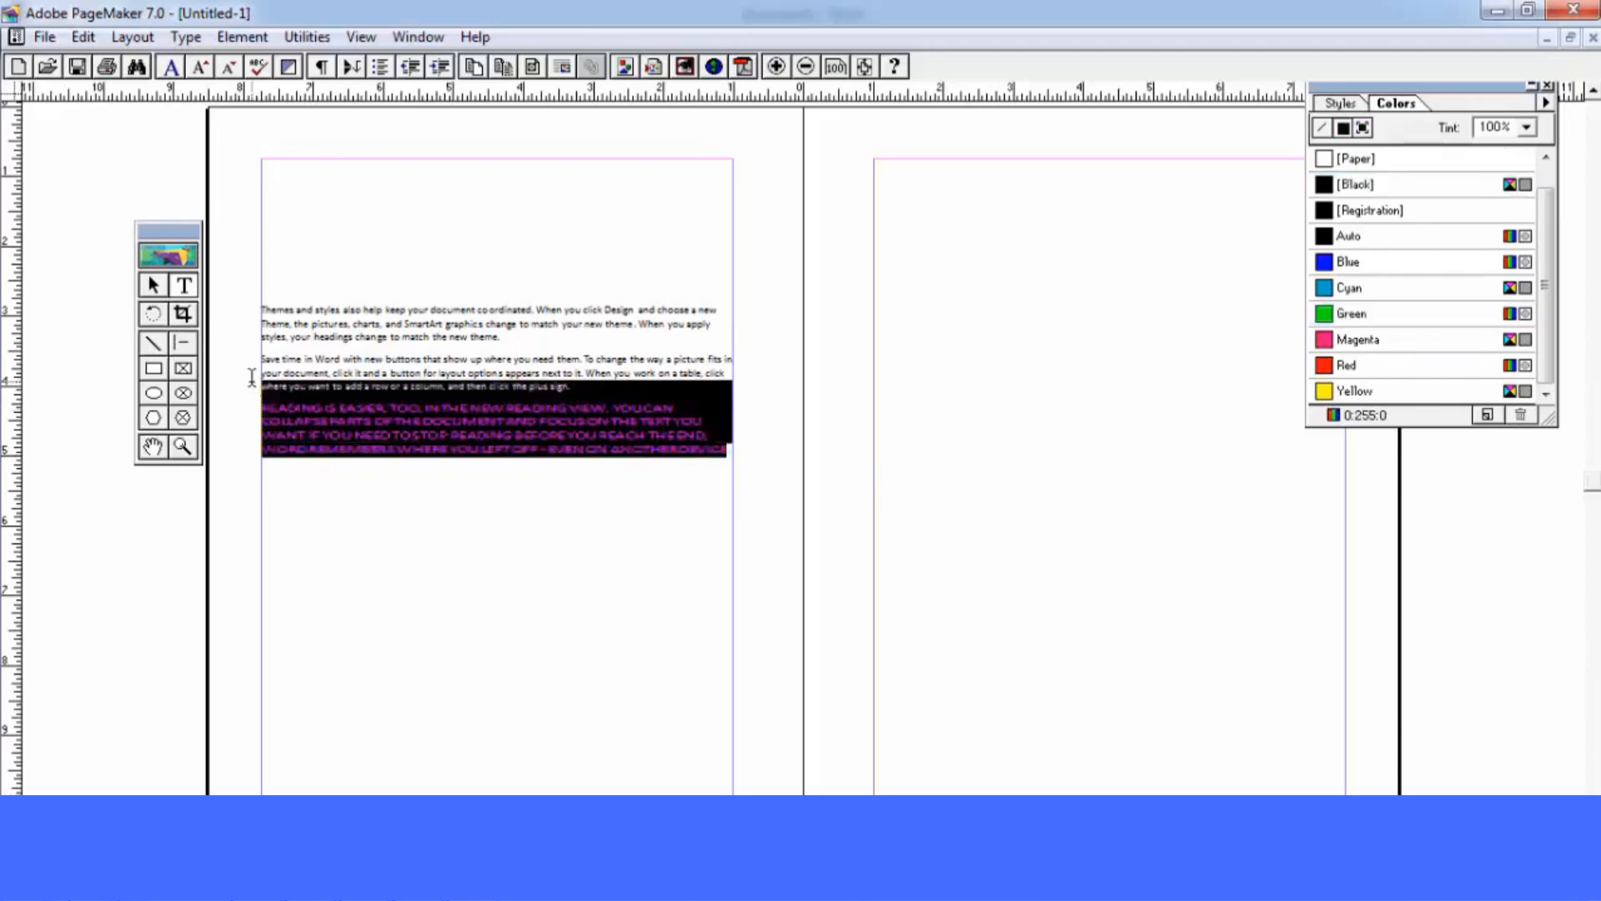
click(727, 455)
drag(731, 457, 243, 408)
click(186, 37)
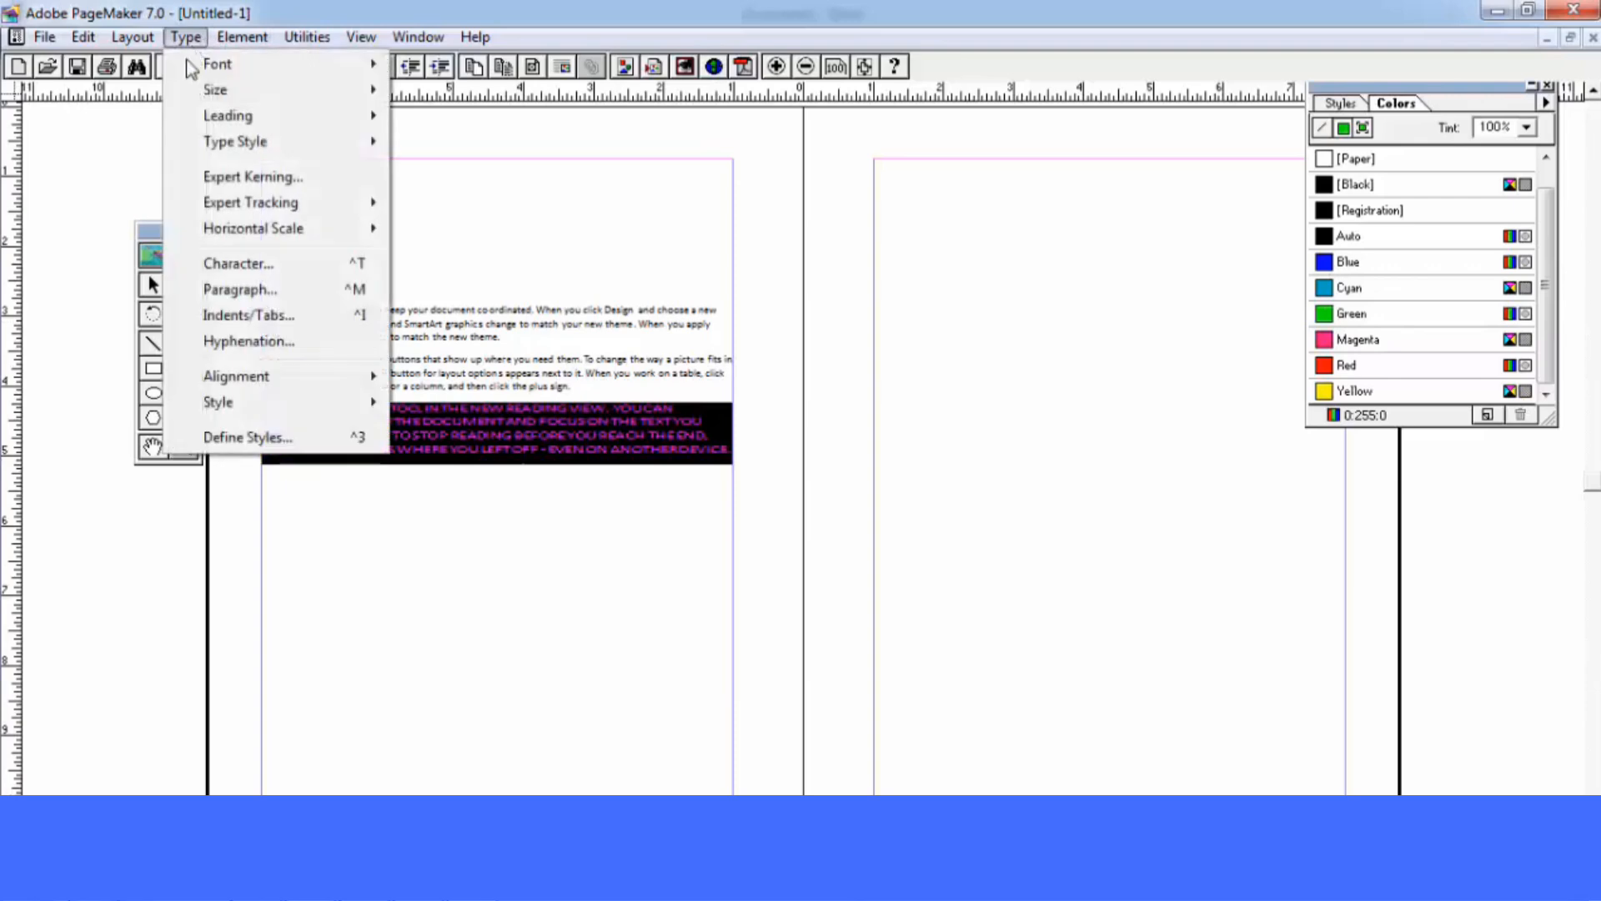
click(218, 294)
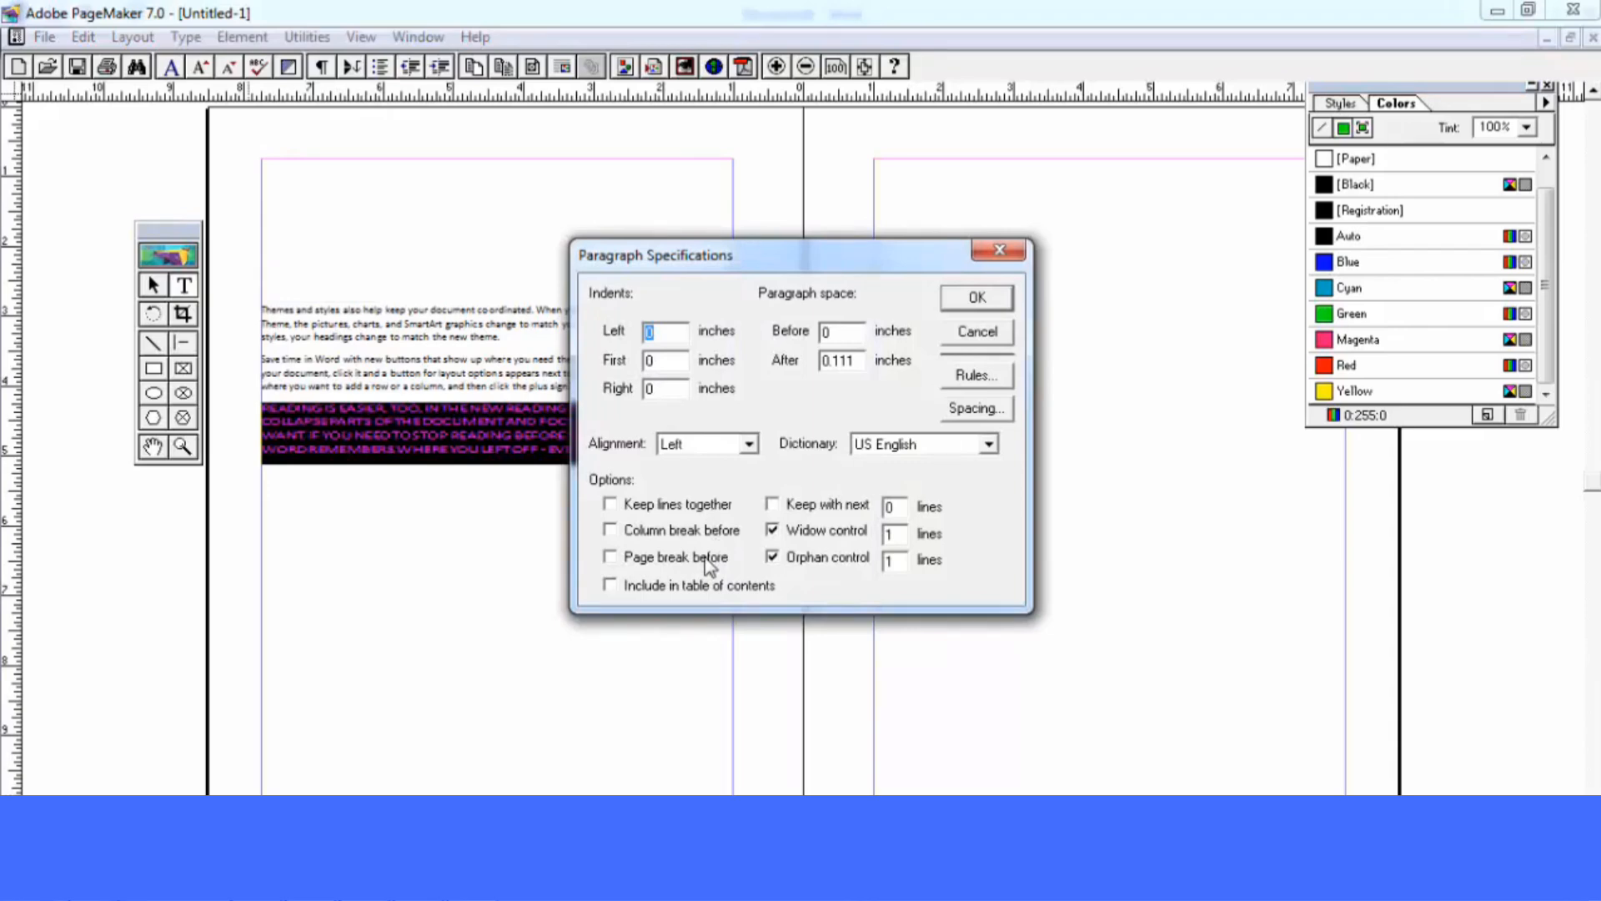
click(958, 302)
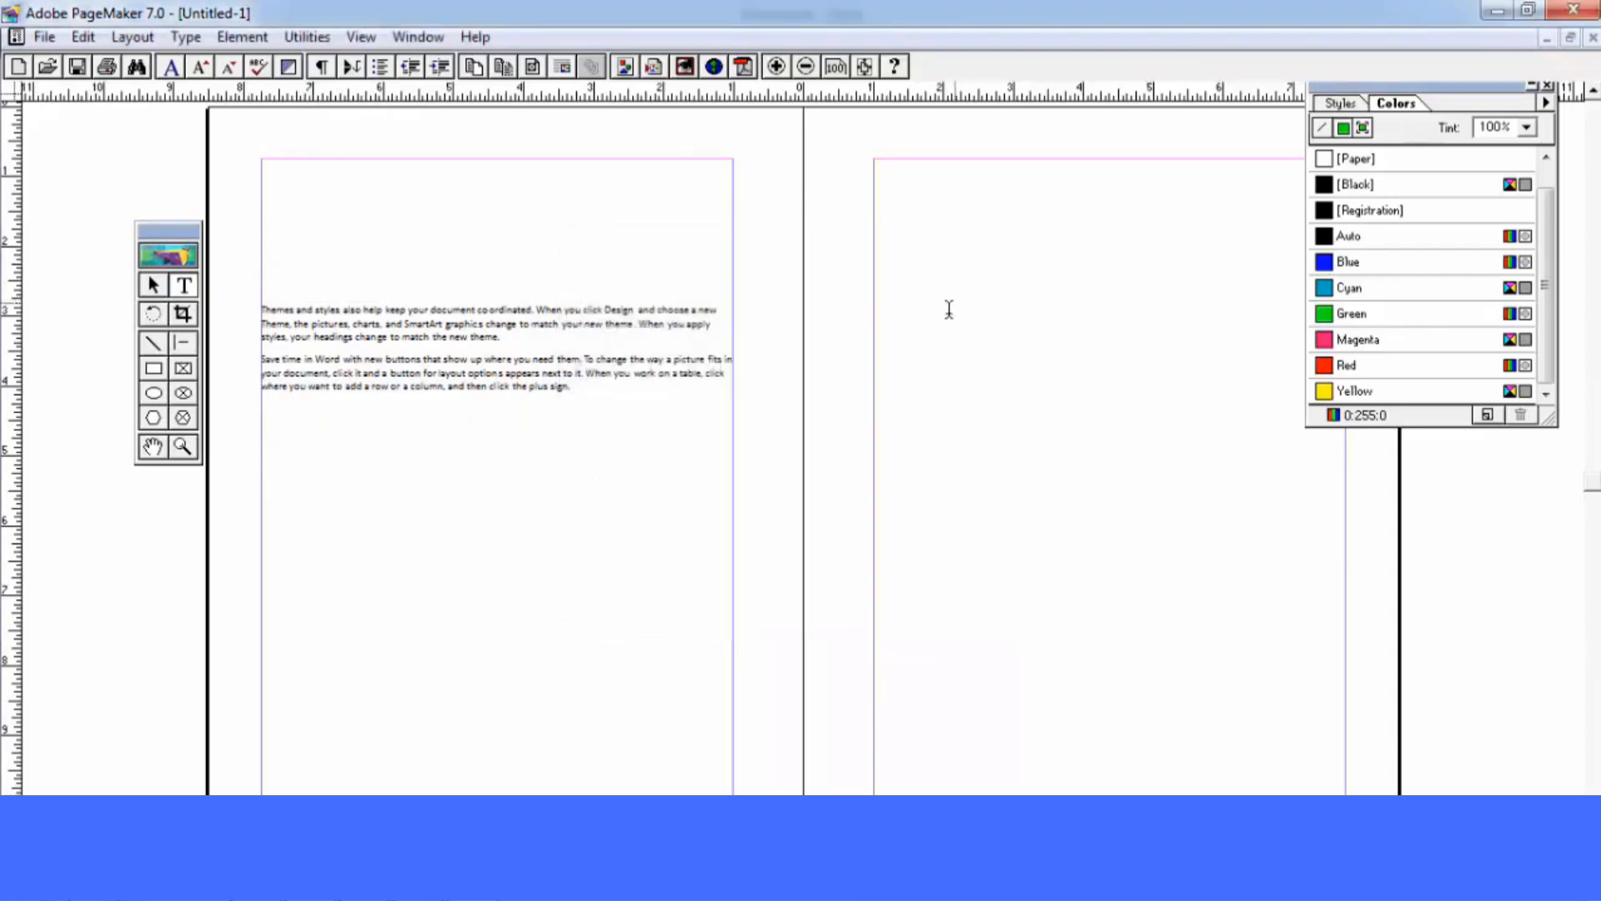
Pick up the remaining text from the left-hand page's block and place the green paragraph on the right-hand page
click(963, 305)
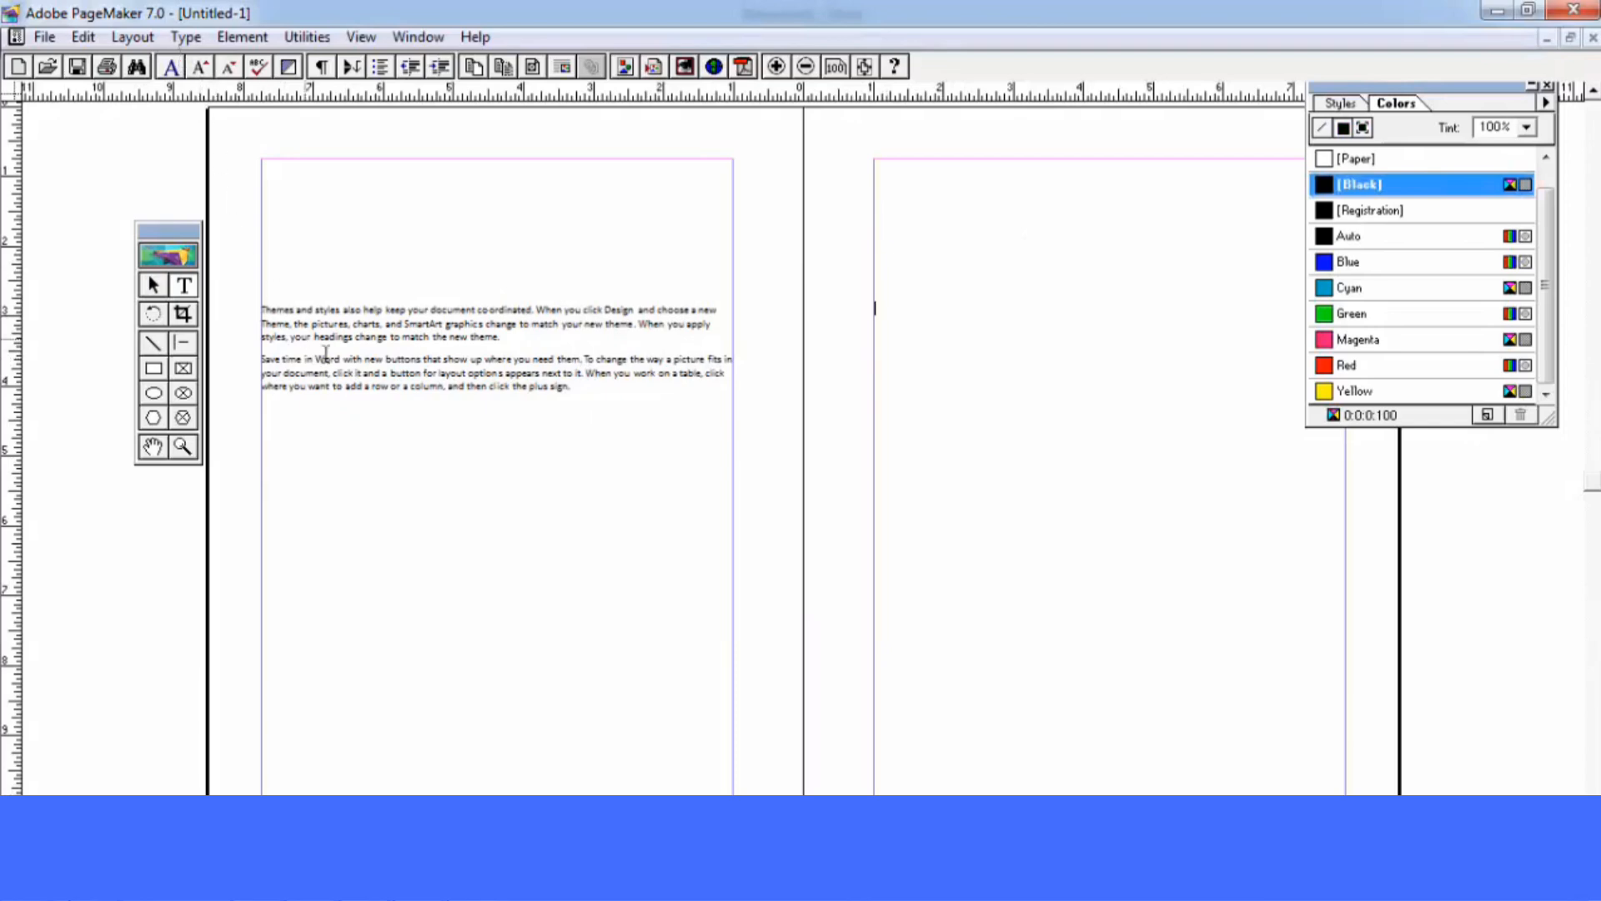
click(414, 650)
click(153, 286)
click(561, 358)
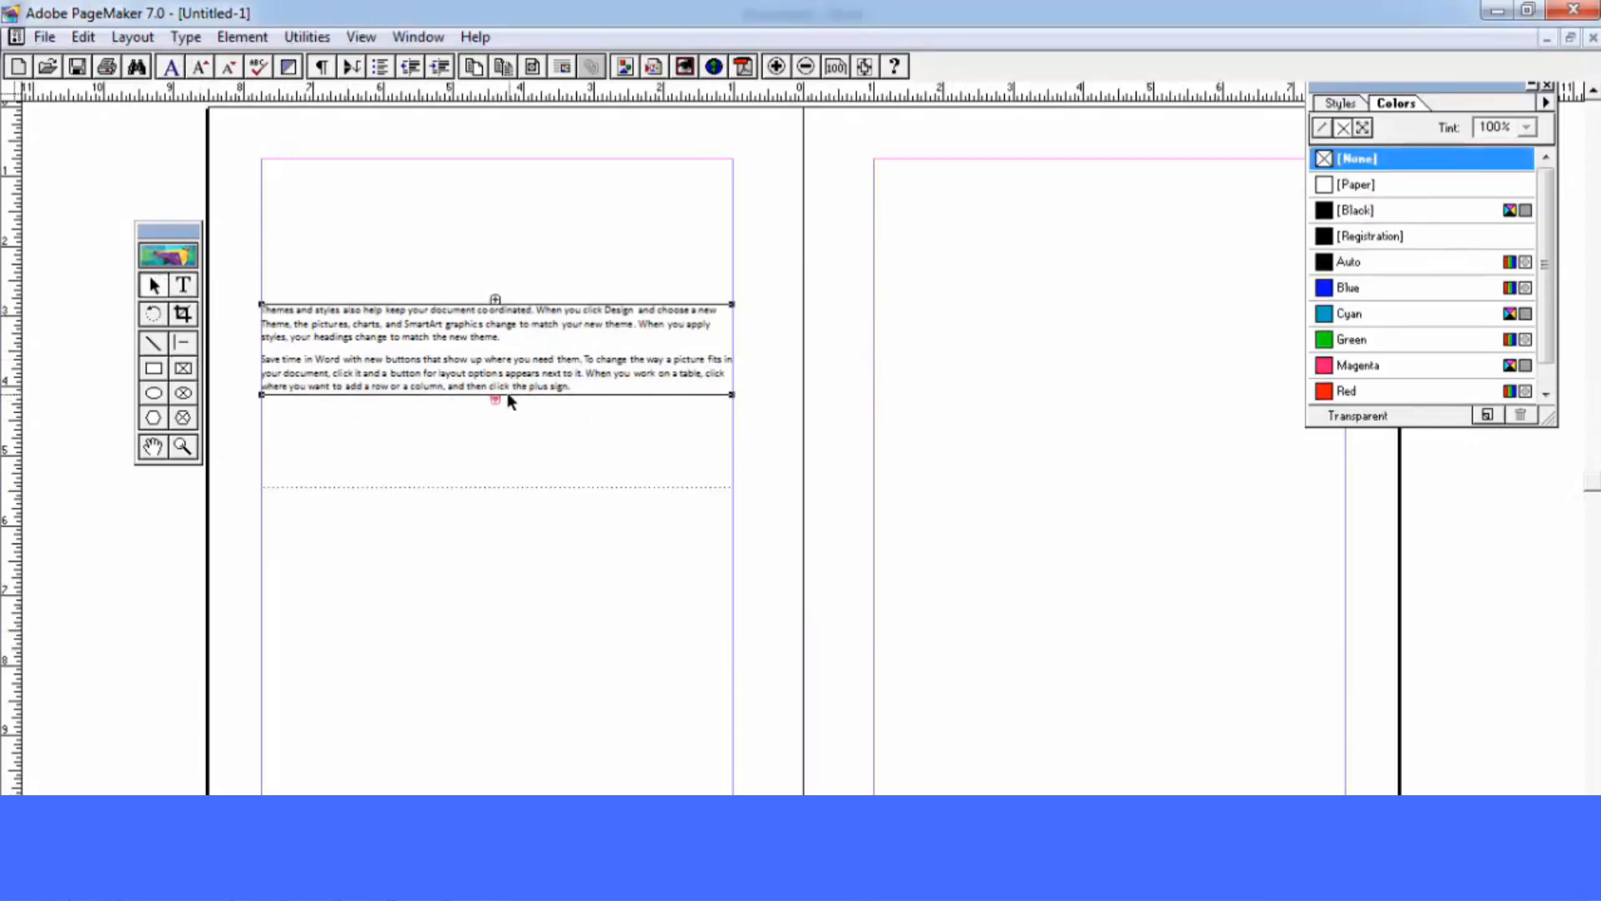
click(494, 401)
click(1012, 327)
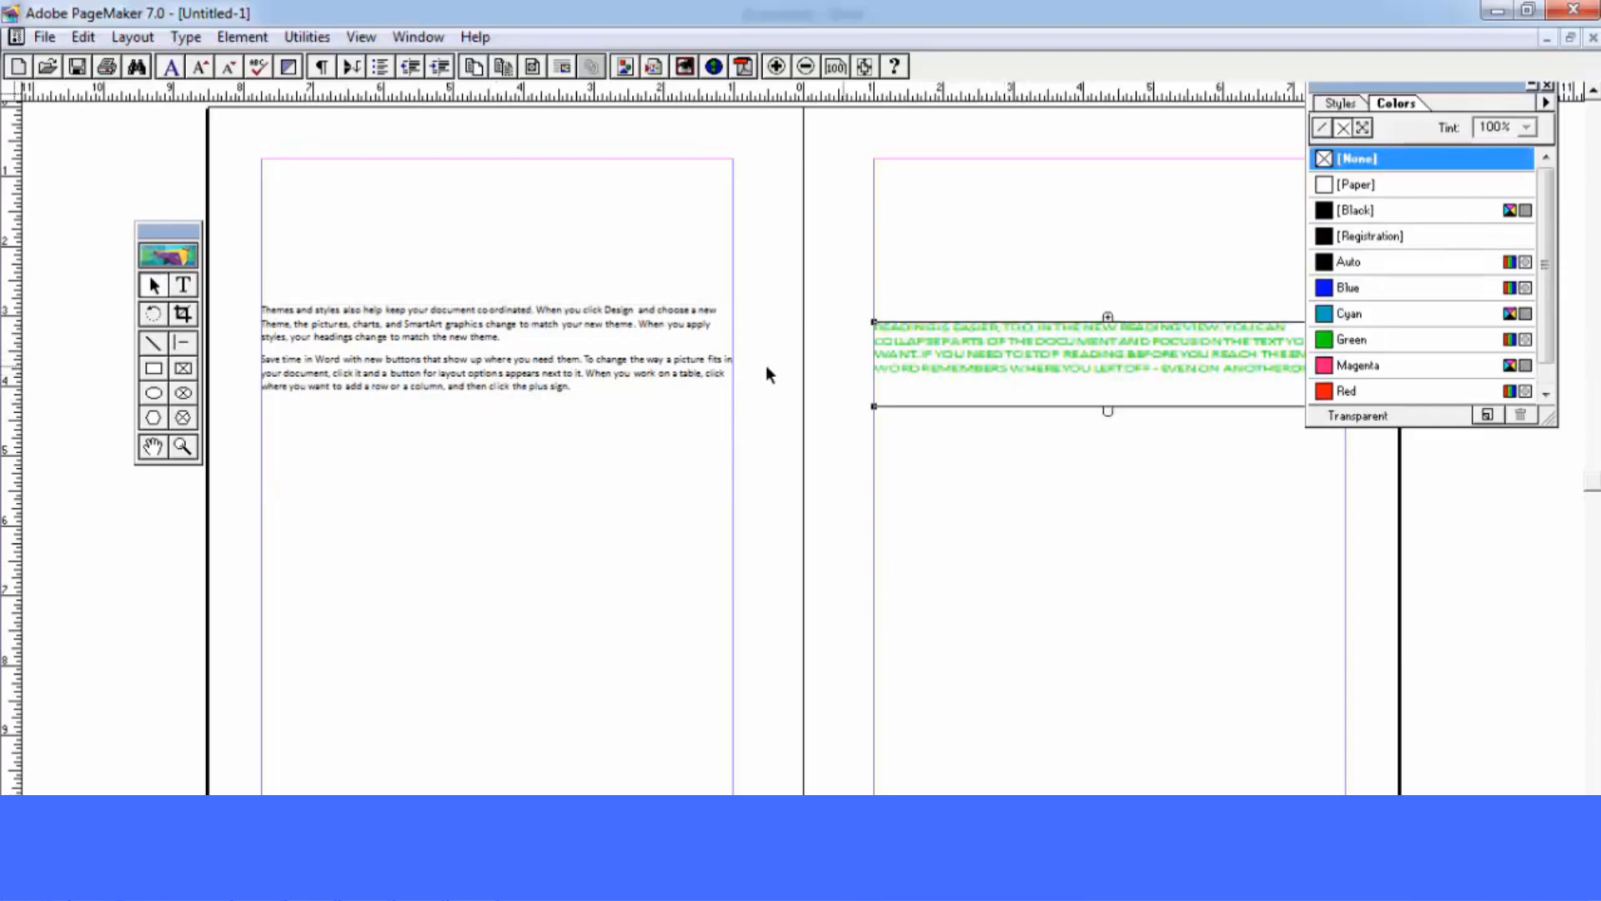
Inspect the two linked text blocks on the facing pages by selecting each in turn
click(1069, 399)
click(567, 367)
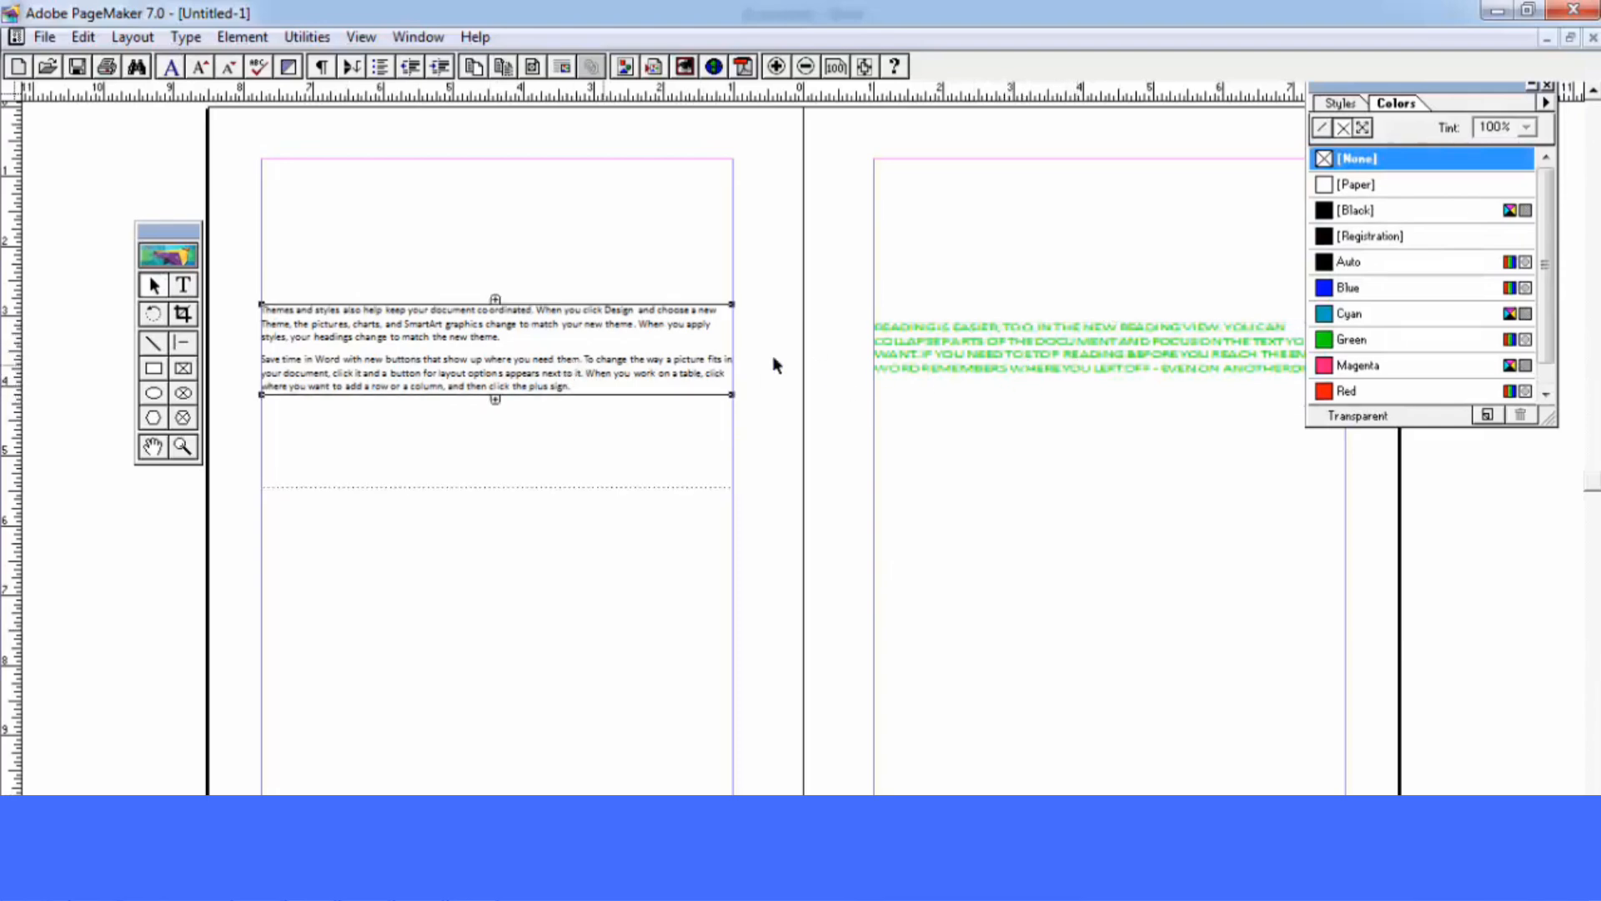
click(991, 372)
click(520, 387)
click(1003, 349)
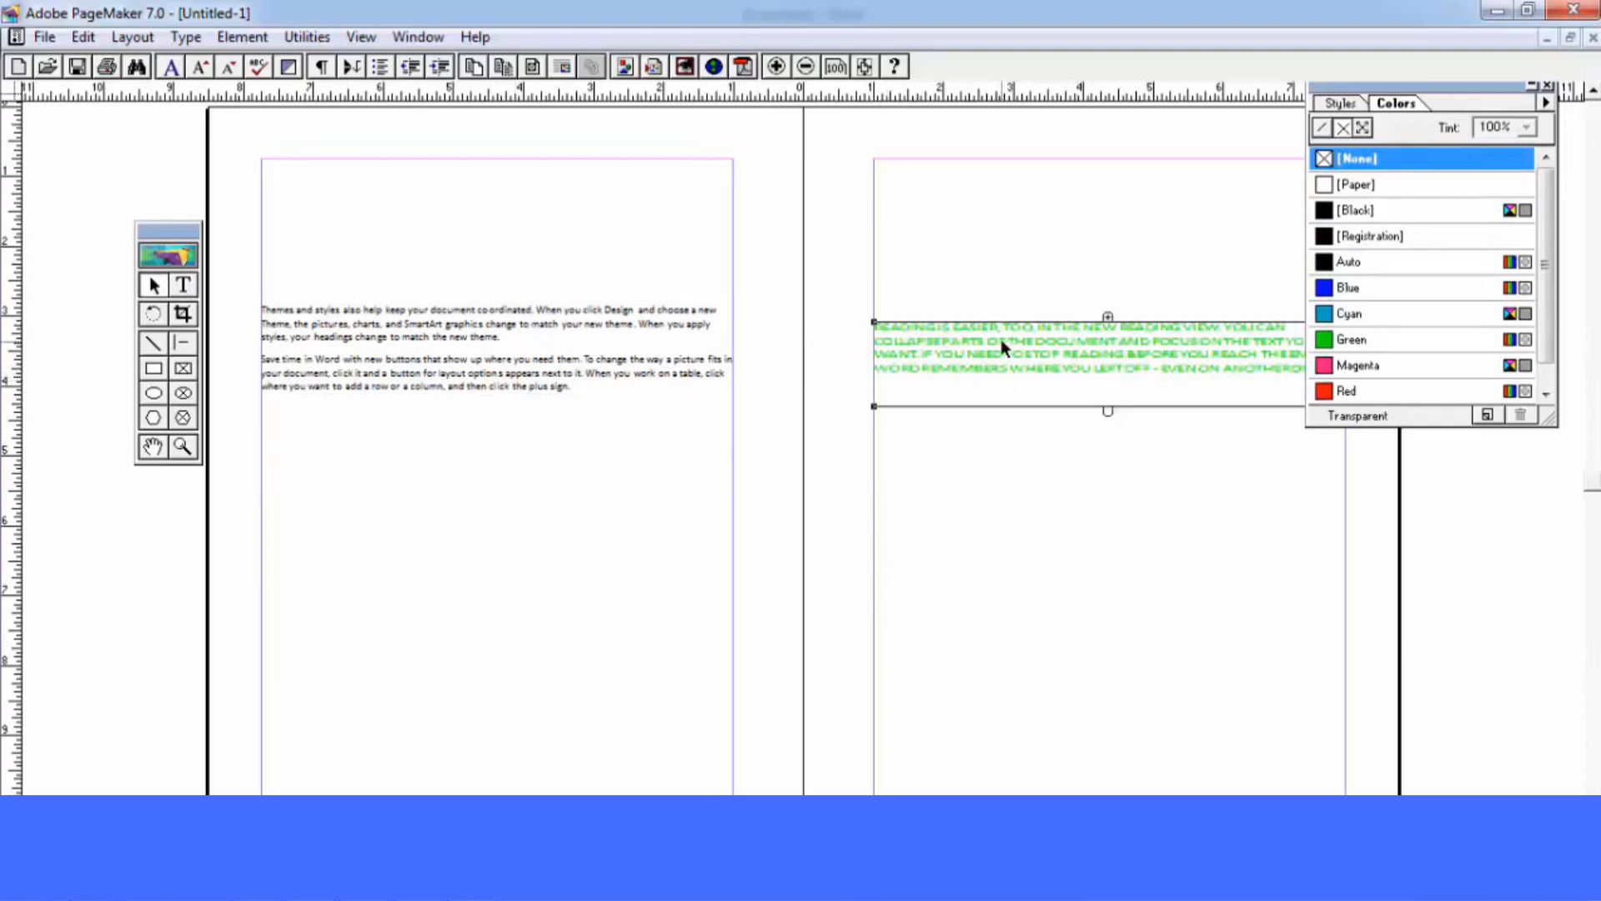
click(242, 37)
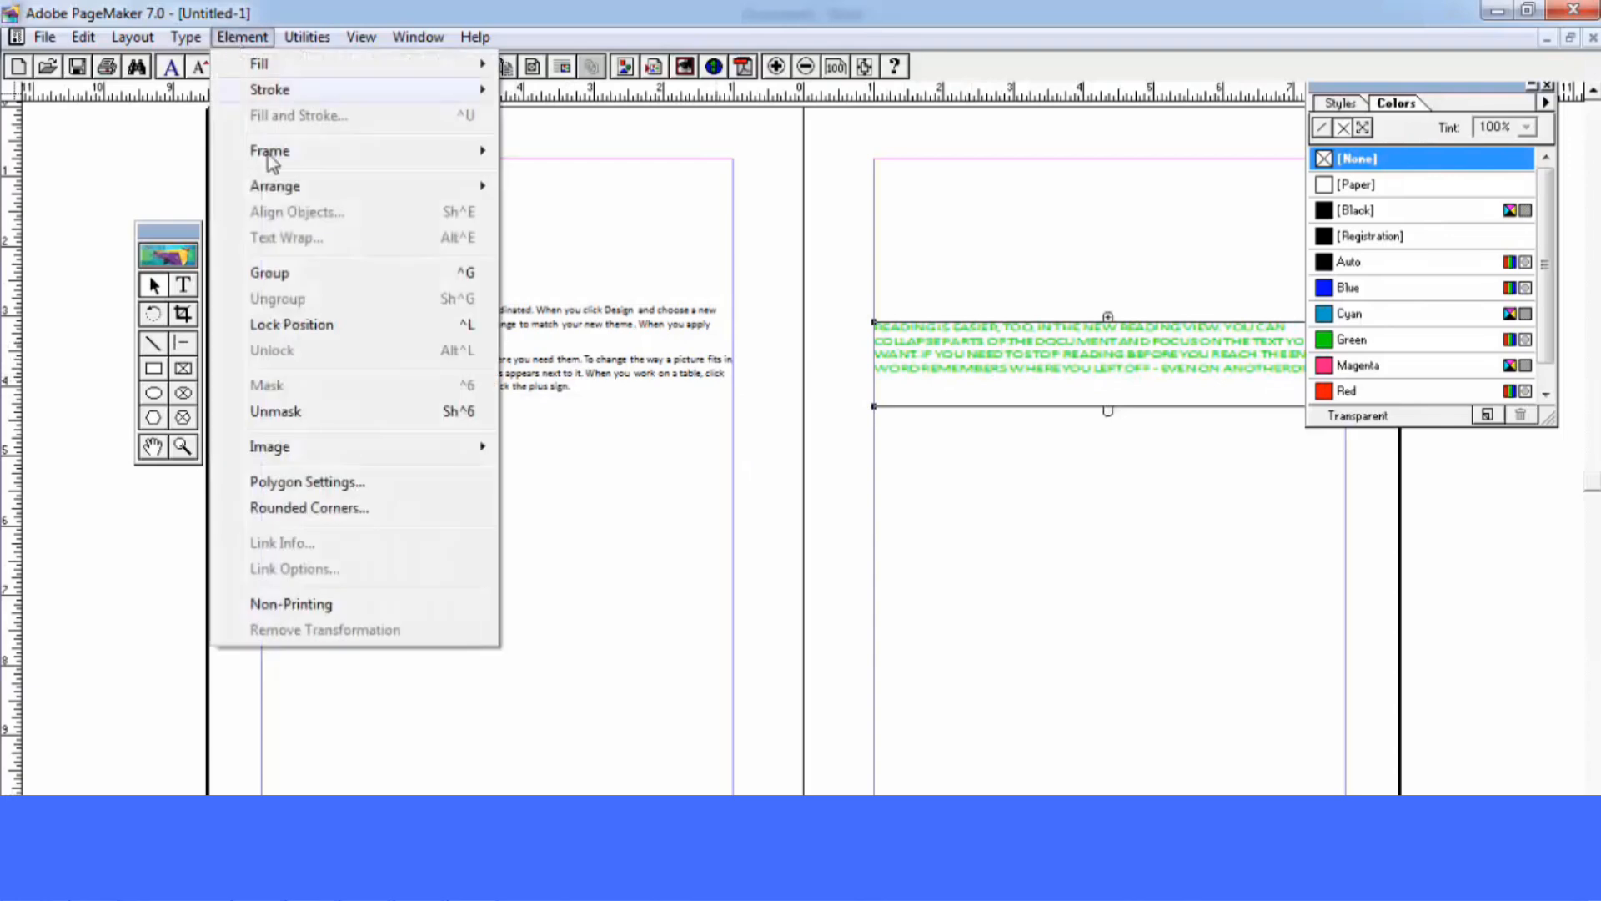
mouse_move(193, 42)
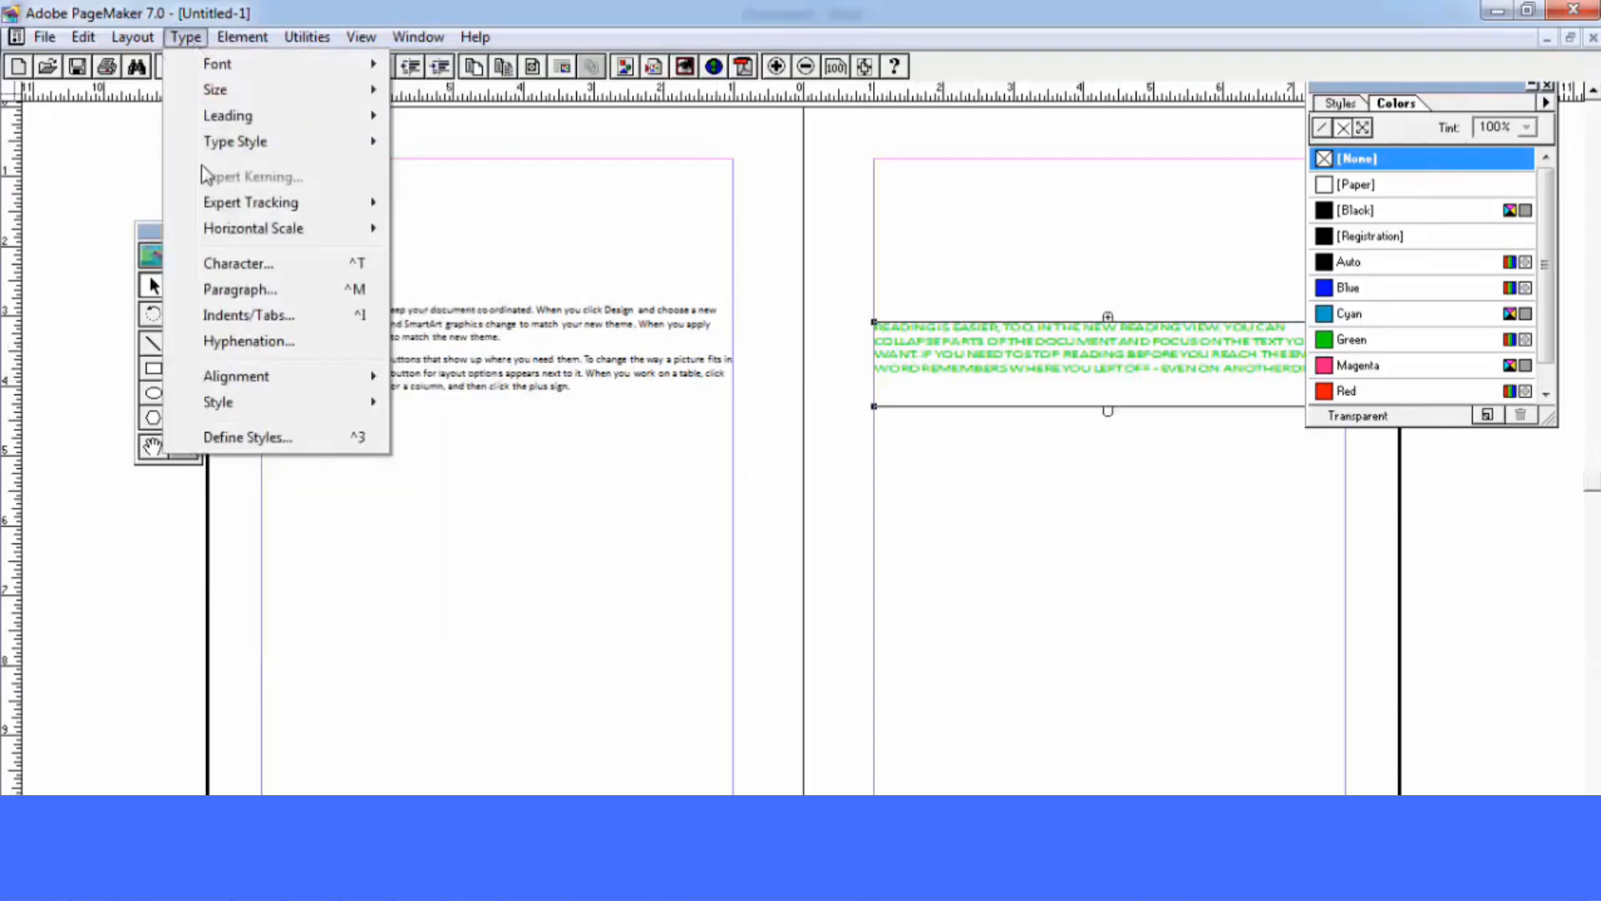
click(241, 289)
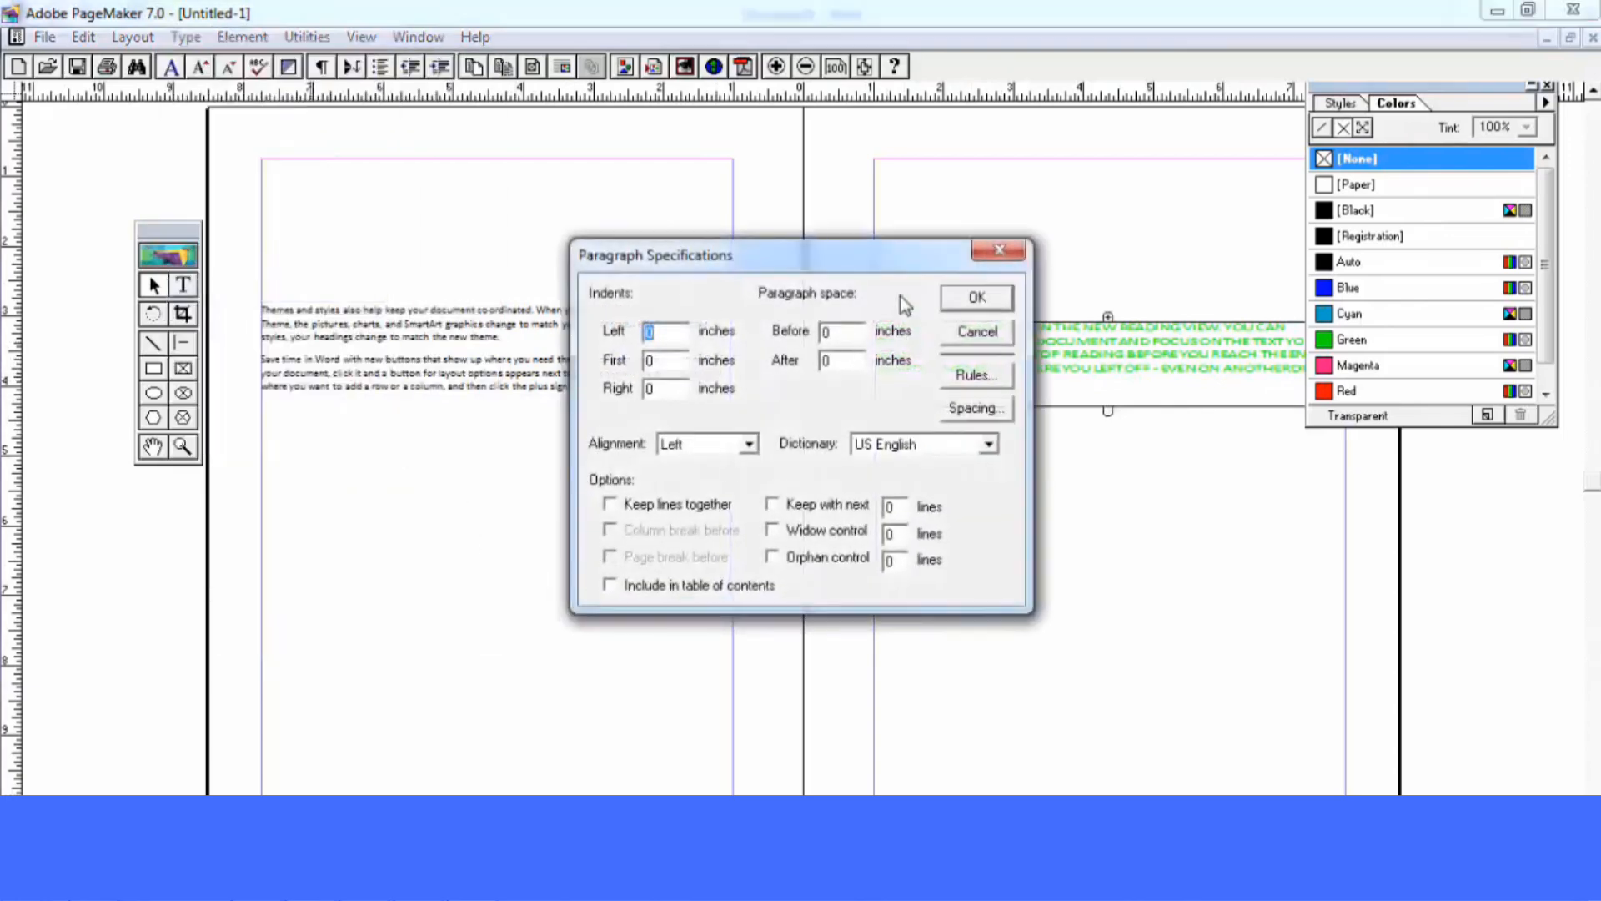
click(995, 257)
Select the green all-caps paragraph and remove the page break before it in its paragraph specifications
click(185, 286)
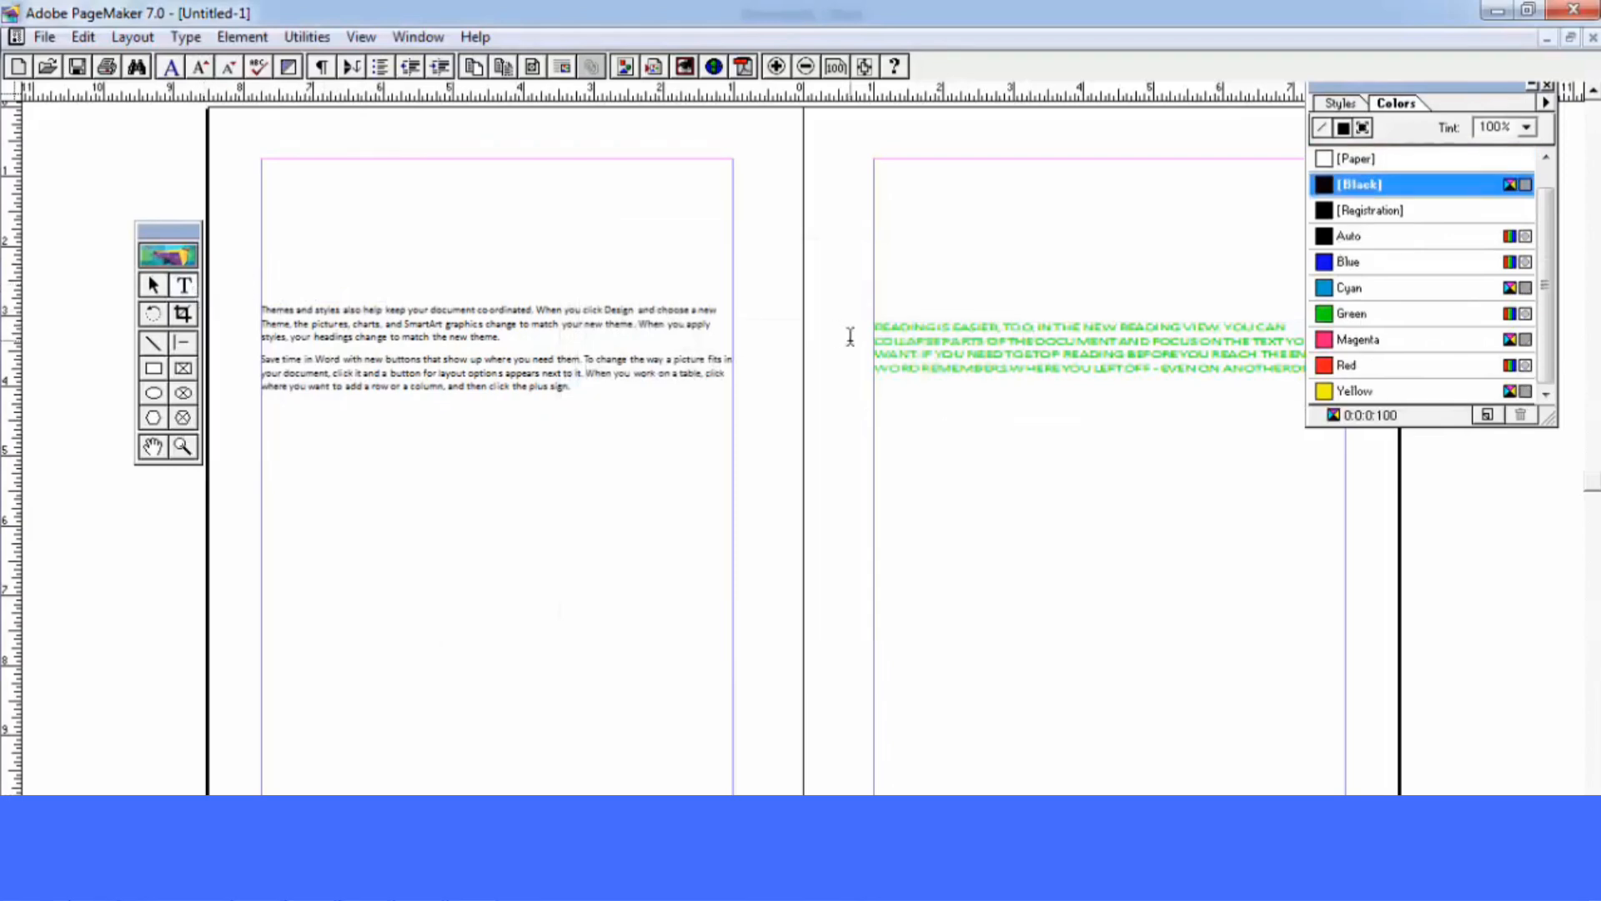
drag(871, 325, 1326, 385)
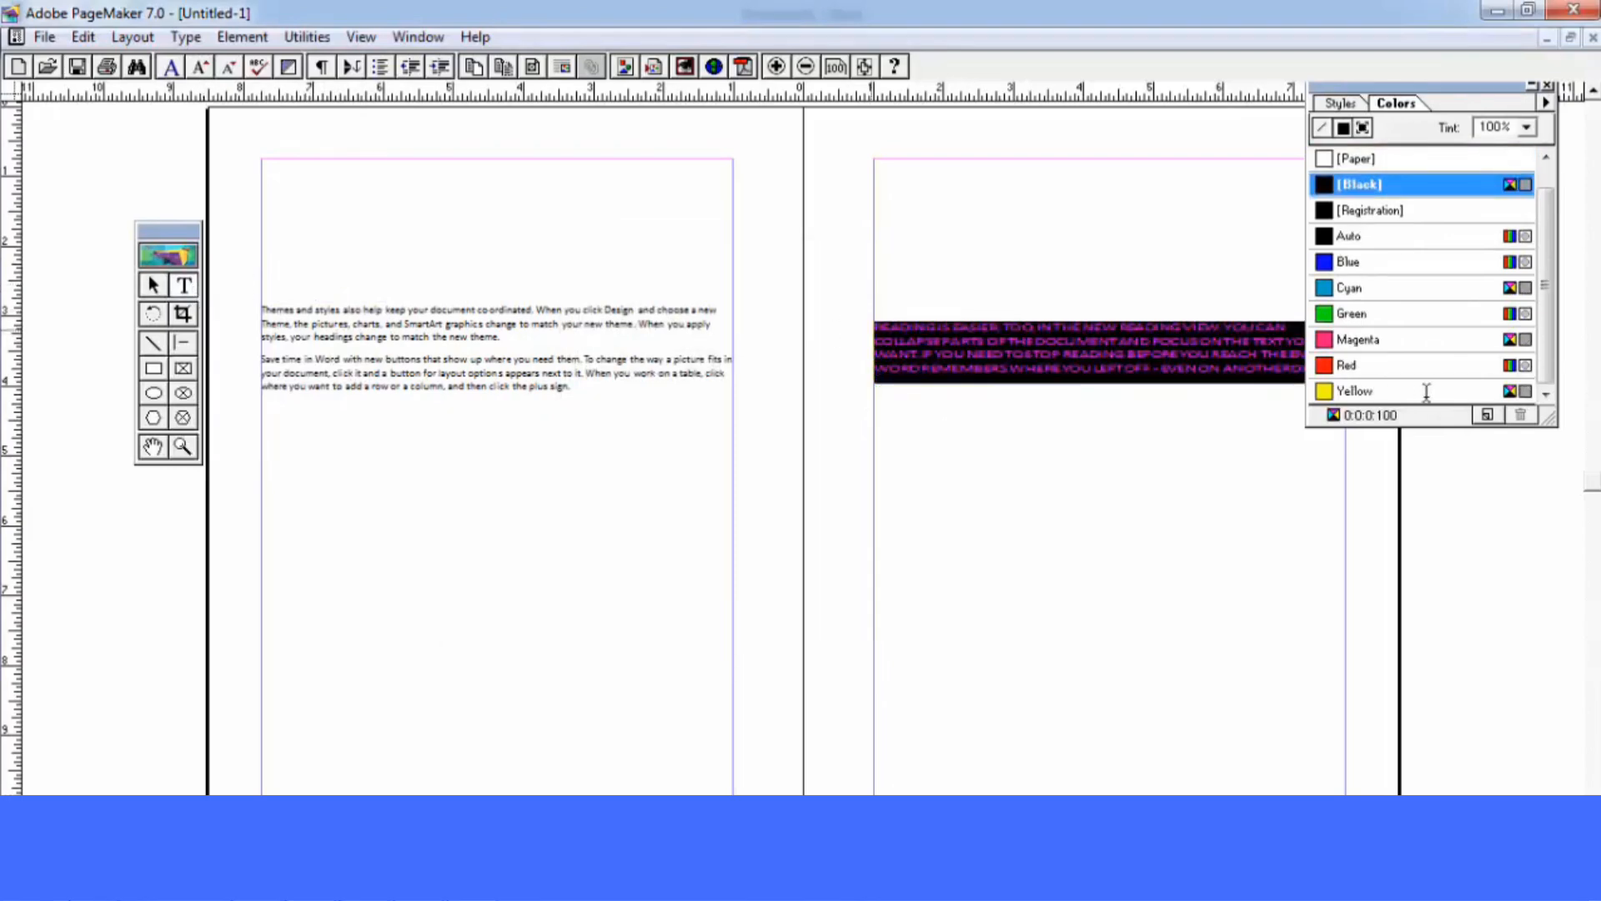
click(185, 37)
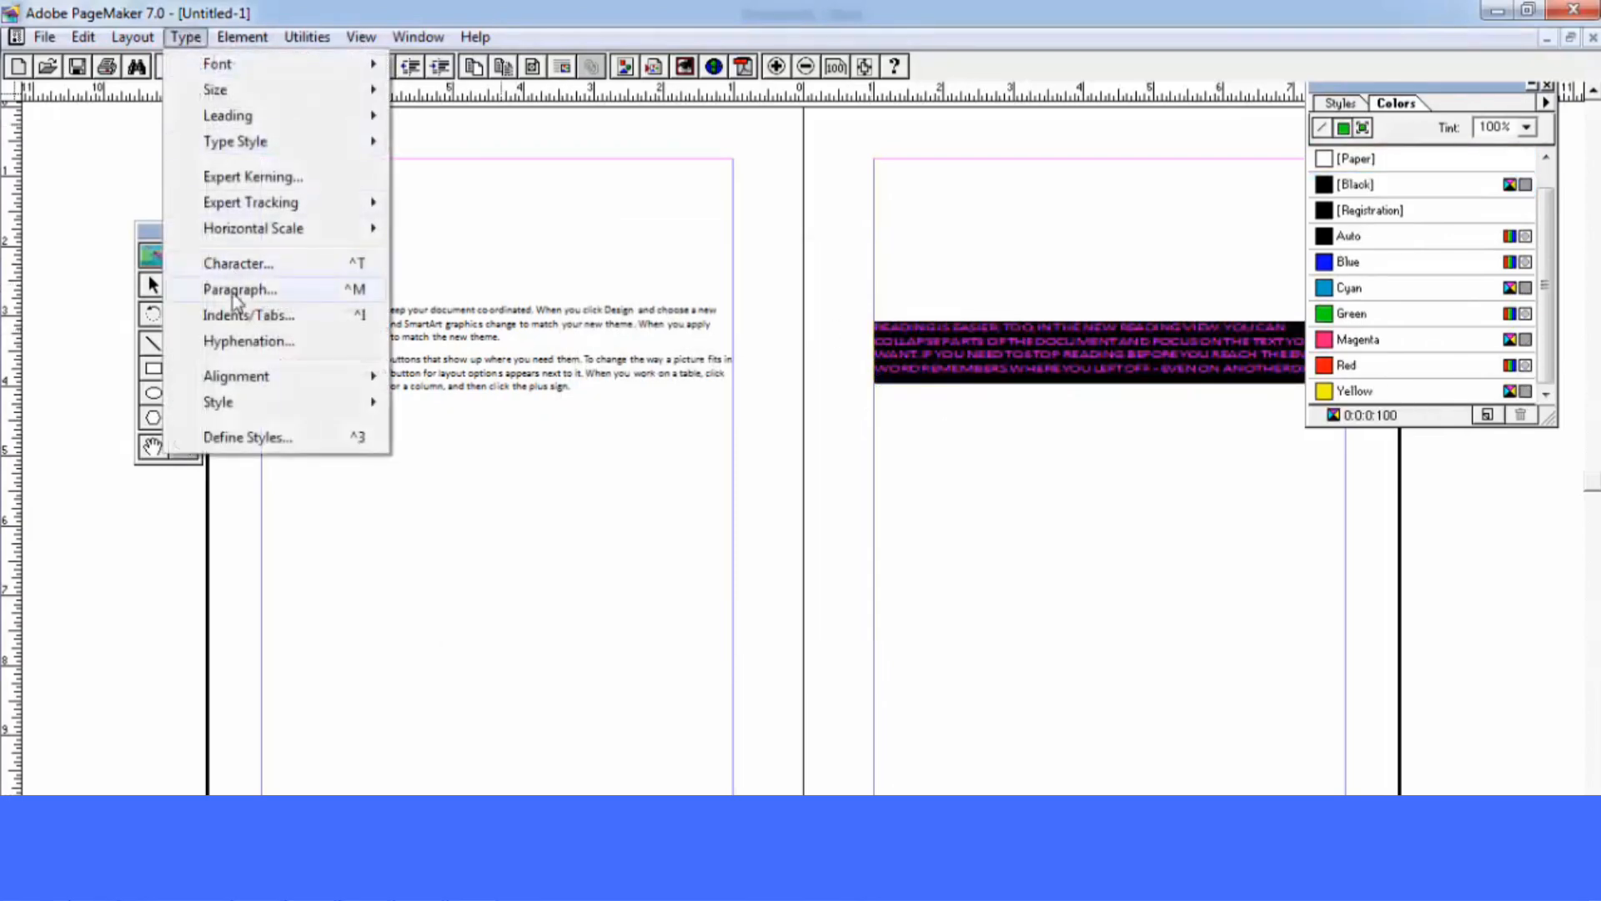
click(236, 289)
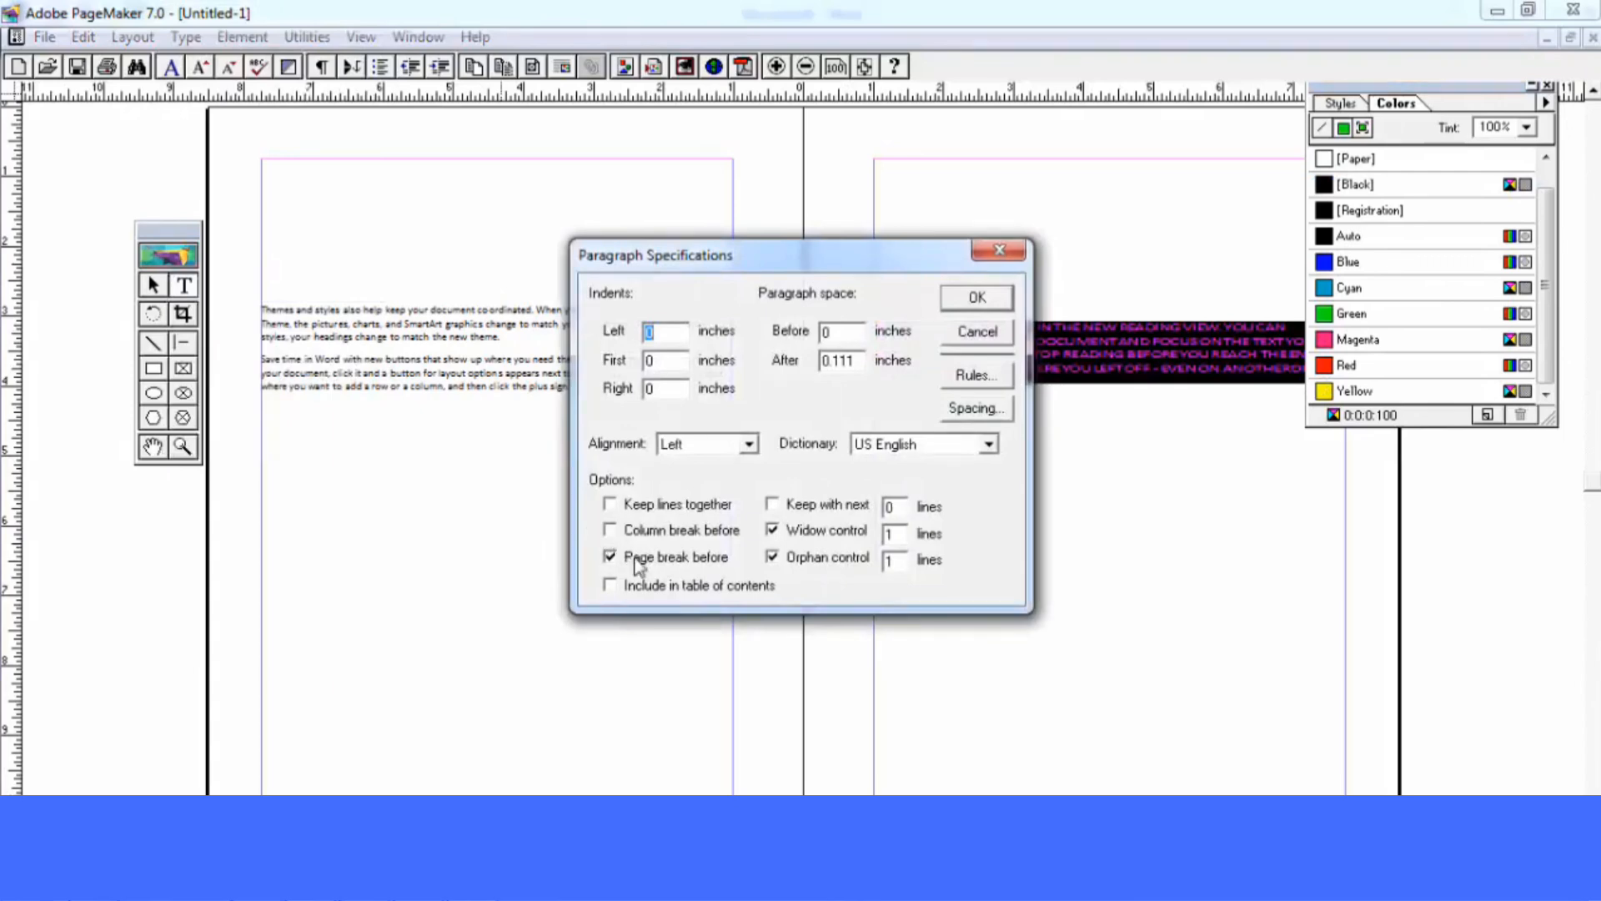
click(968, 300)
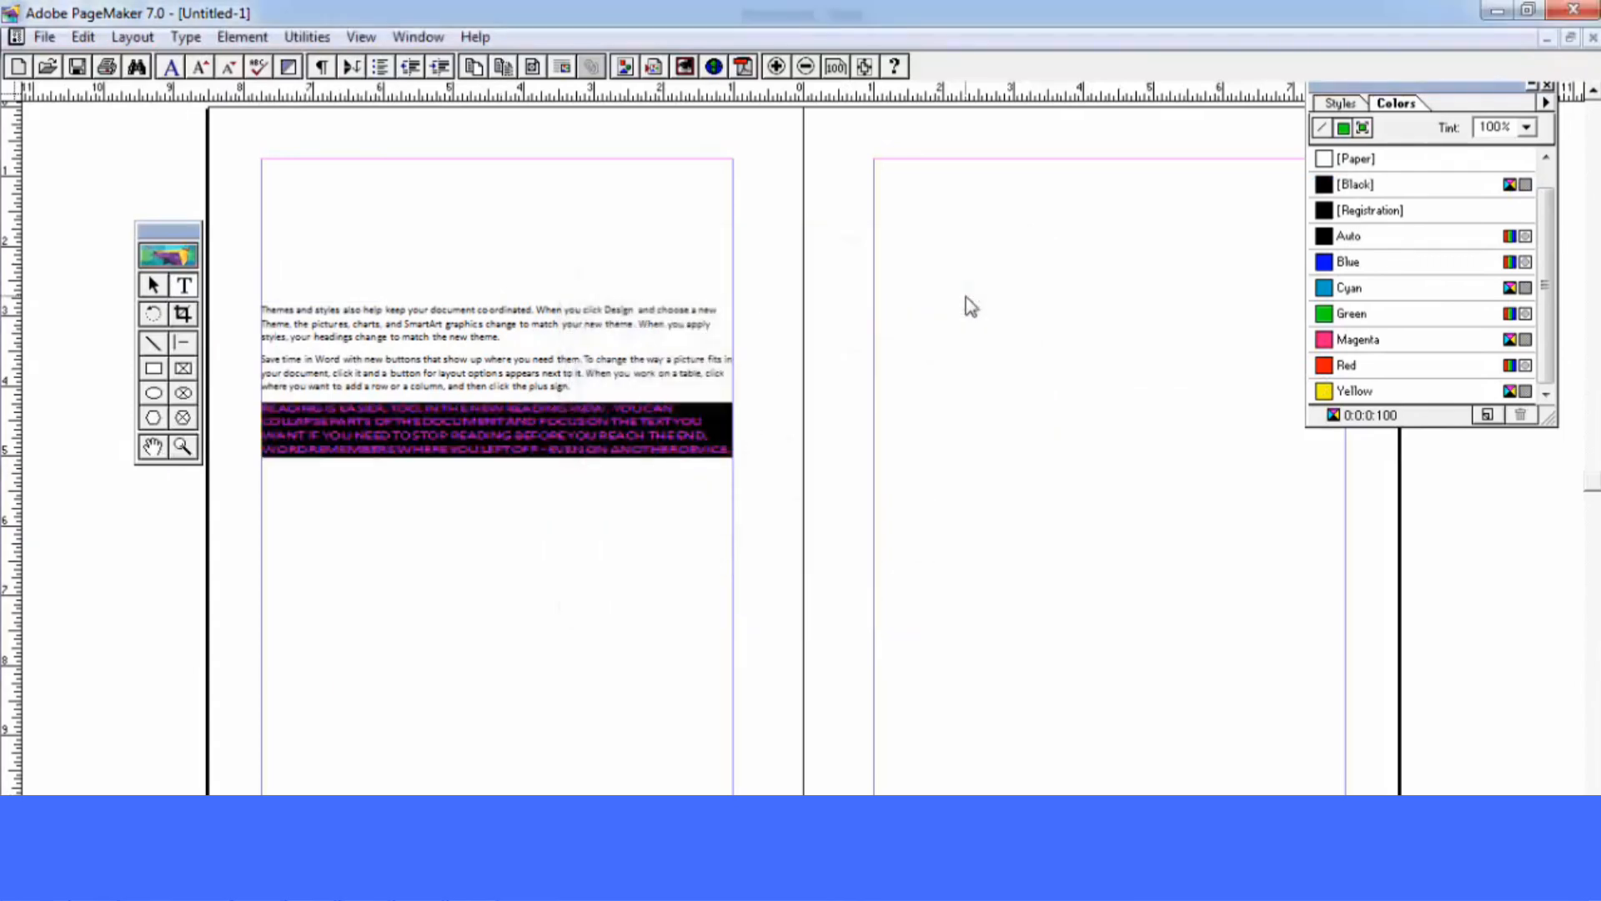
click(643, 380)
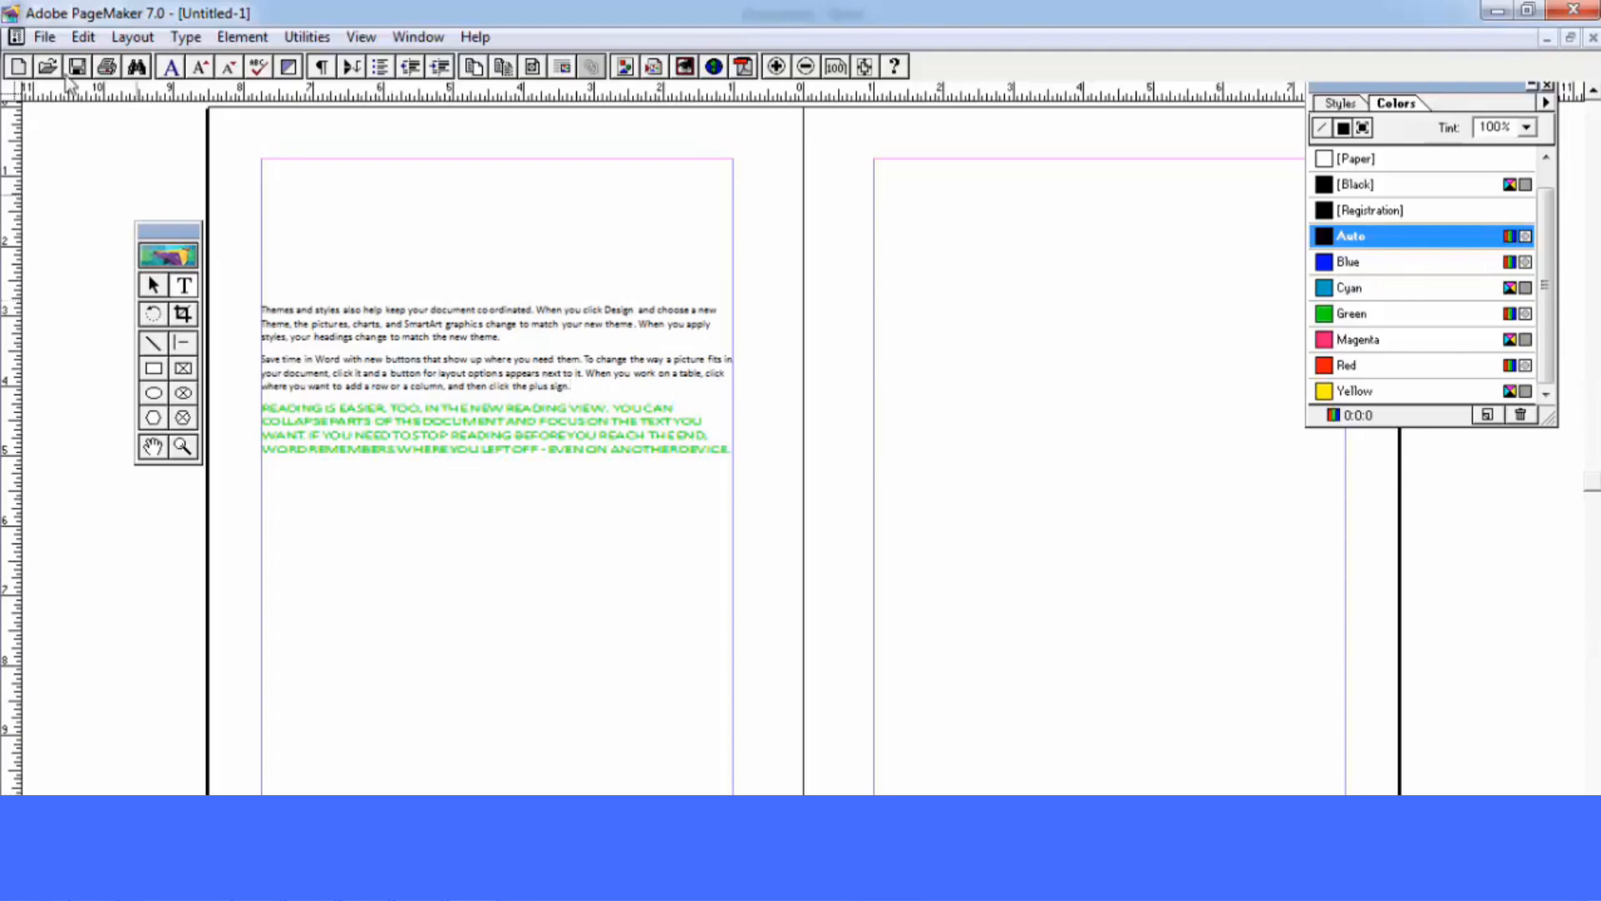
Insert four default tabs in blank text below the green paragraph, and set the horizontal ruler's zero point to the left margin
click(197, 44)
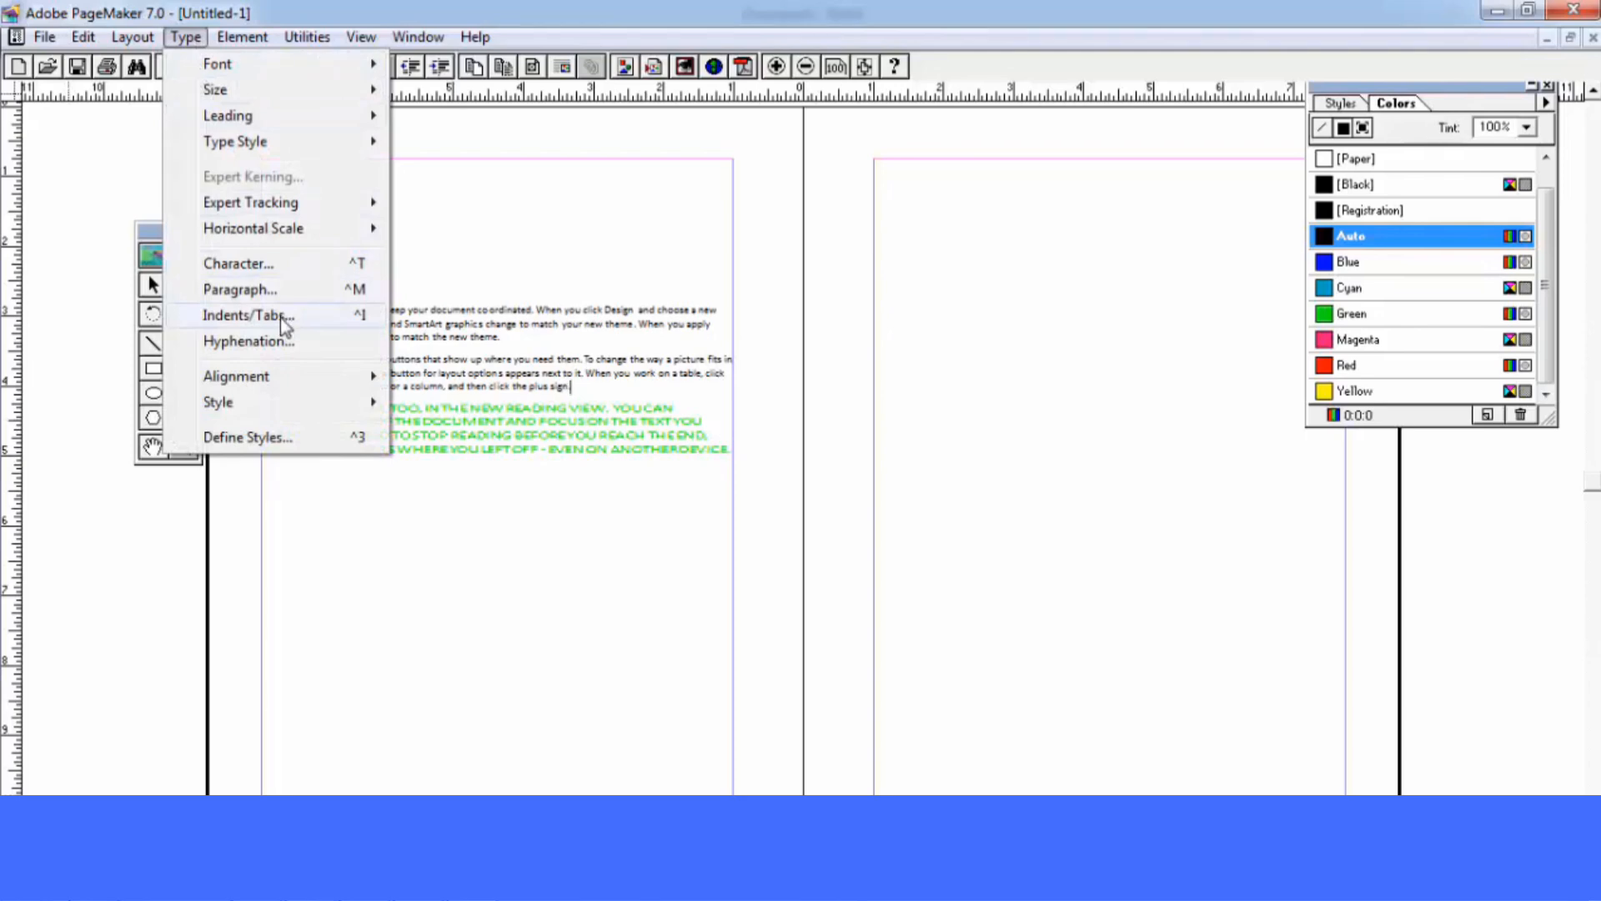
click(563, 383)
click(265, 550)
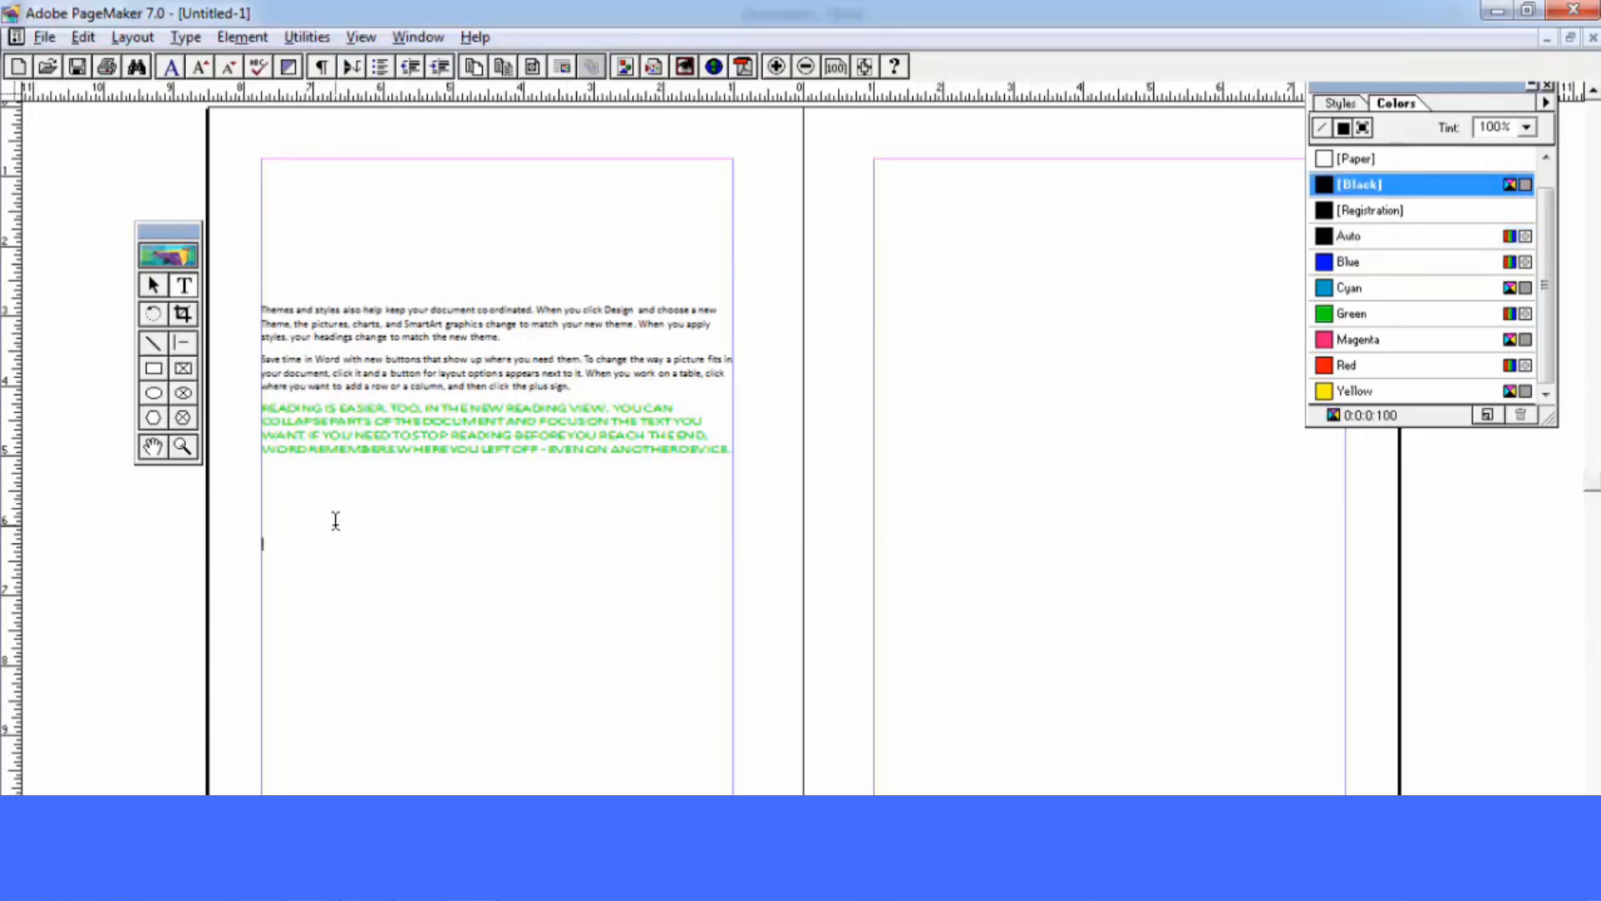
key(ctrl+1)
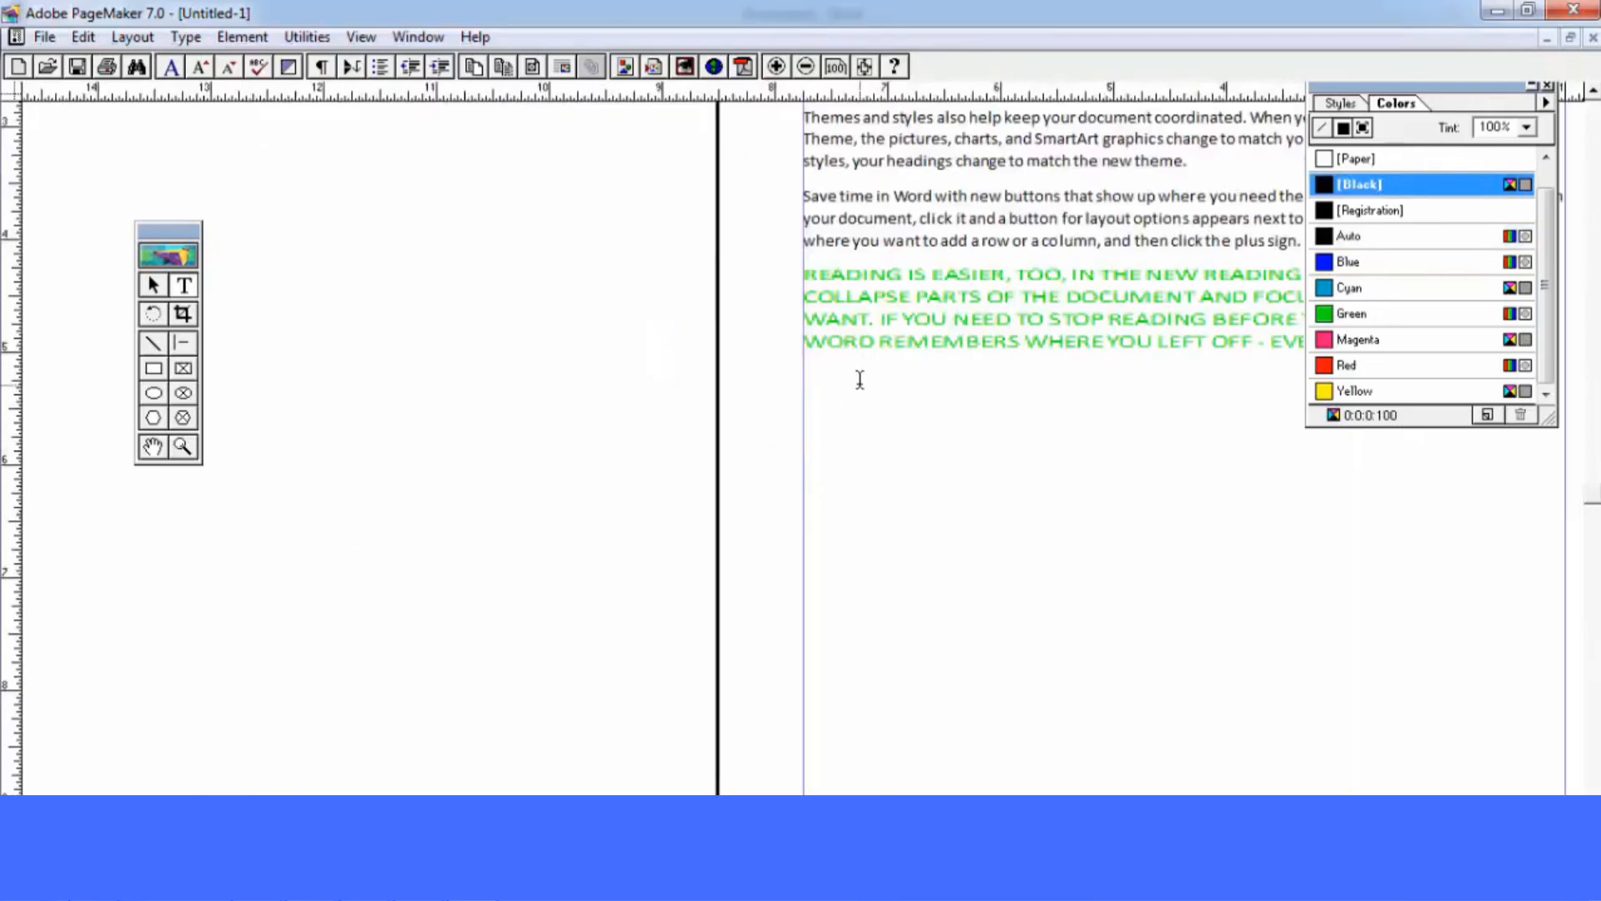
drag(880, 386, 536, 372)
key(Tab)
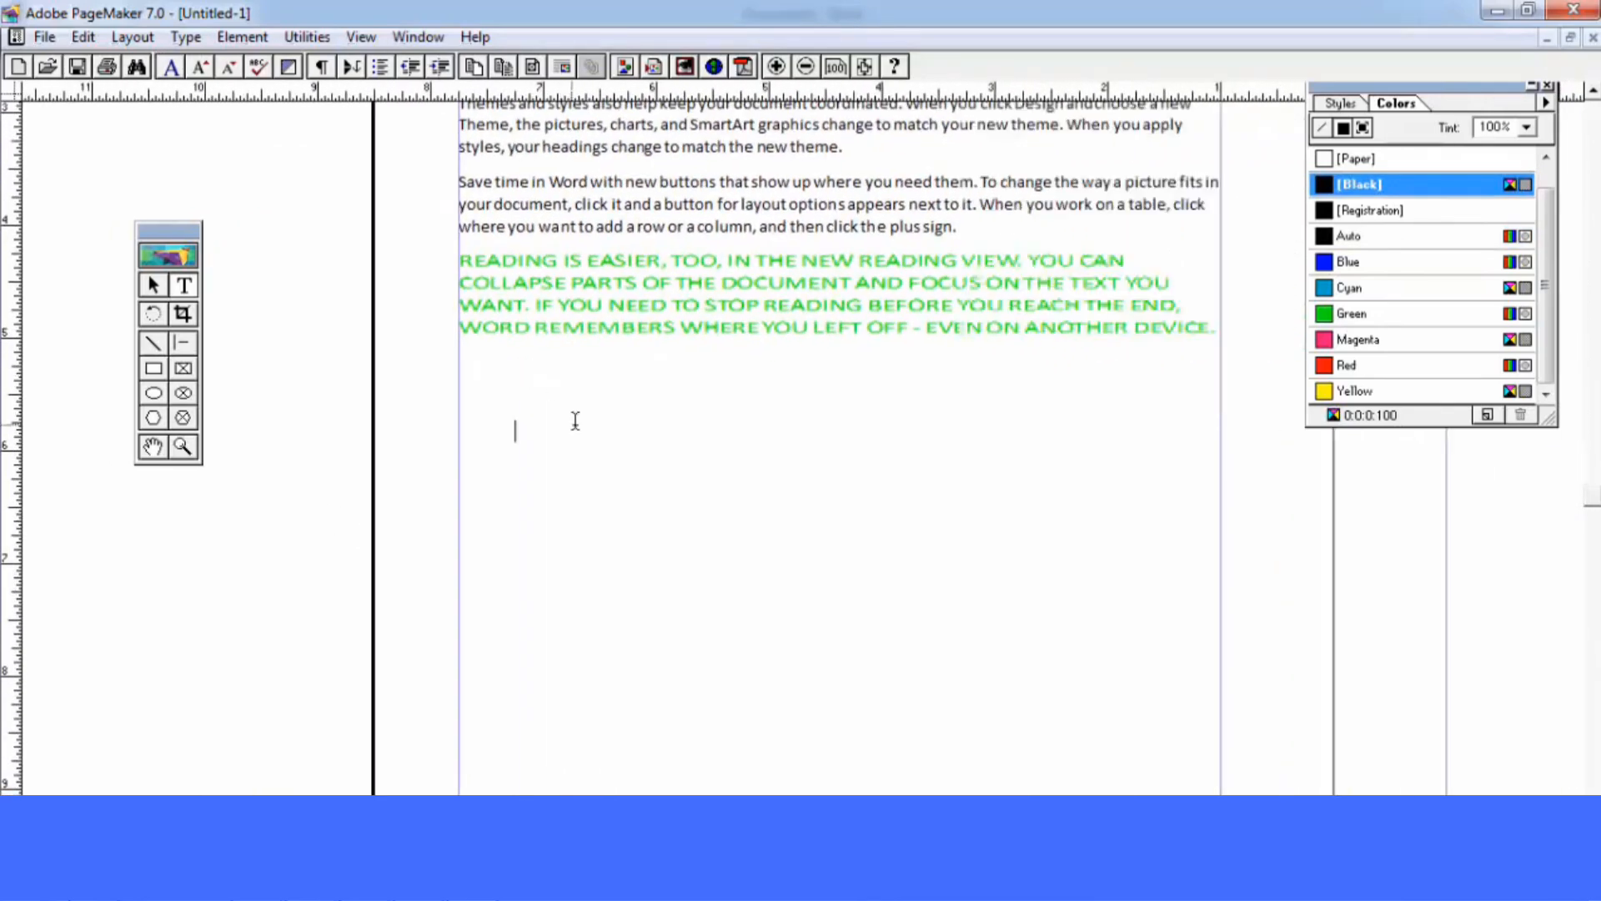
key(Tab)
key(Tab)
key(Tab)
drag(17, 95, 455, 99)
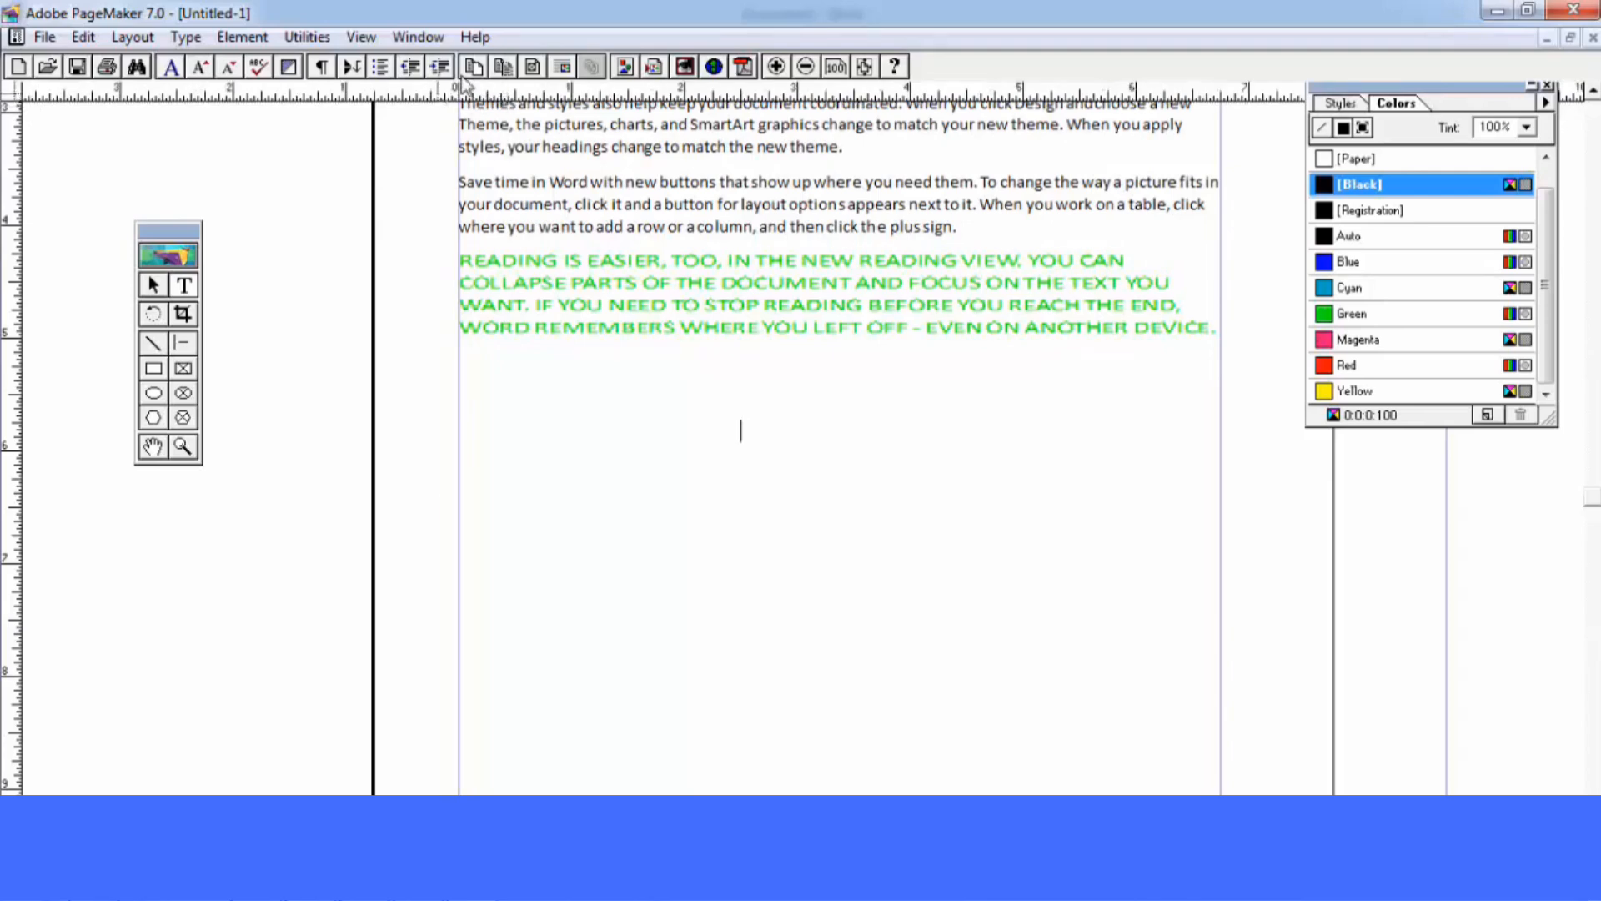
Add a tab stop at 3 inches for the empty line directly under the green paragraph
click(527, 367)
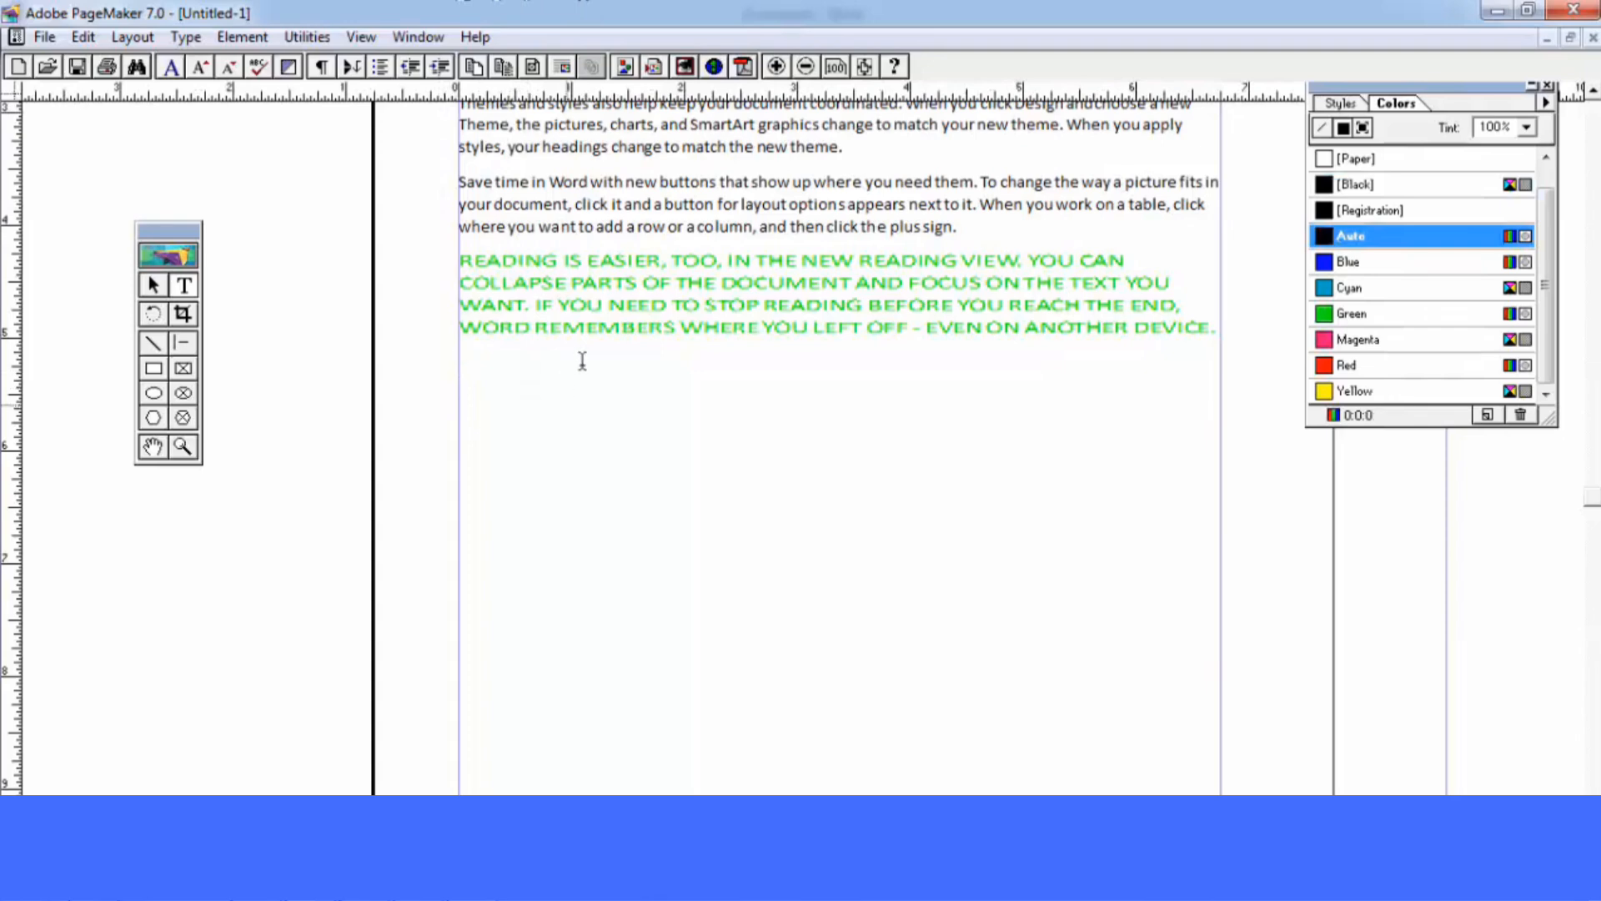
click(238, 37)
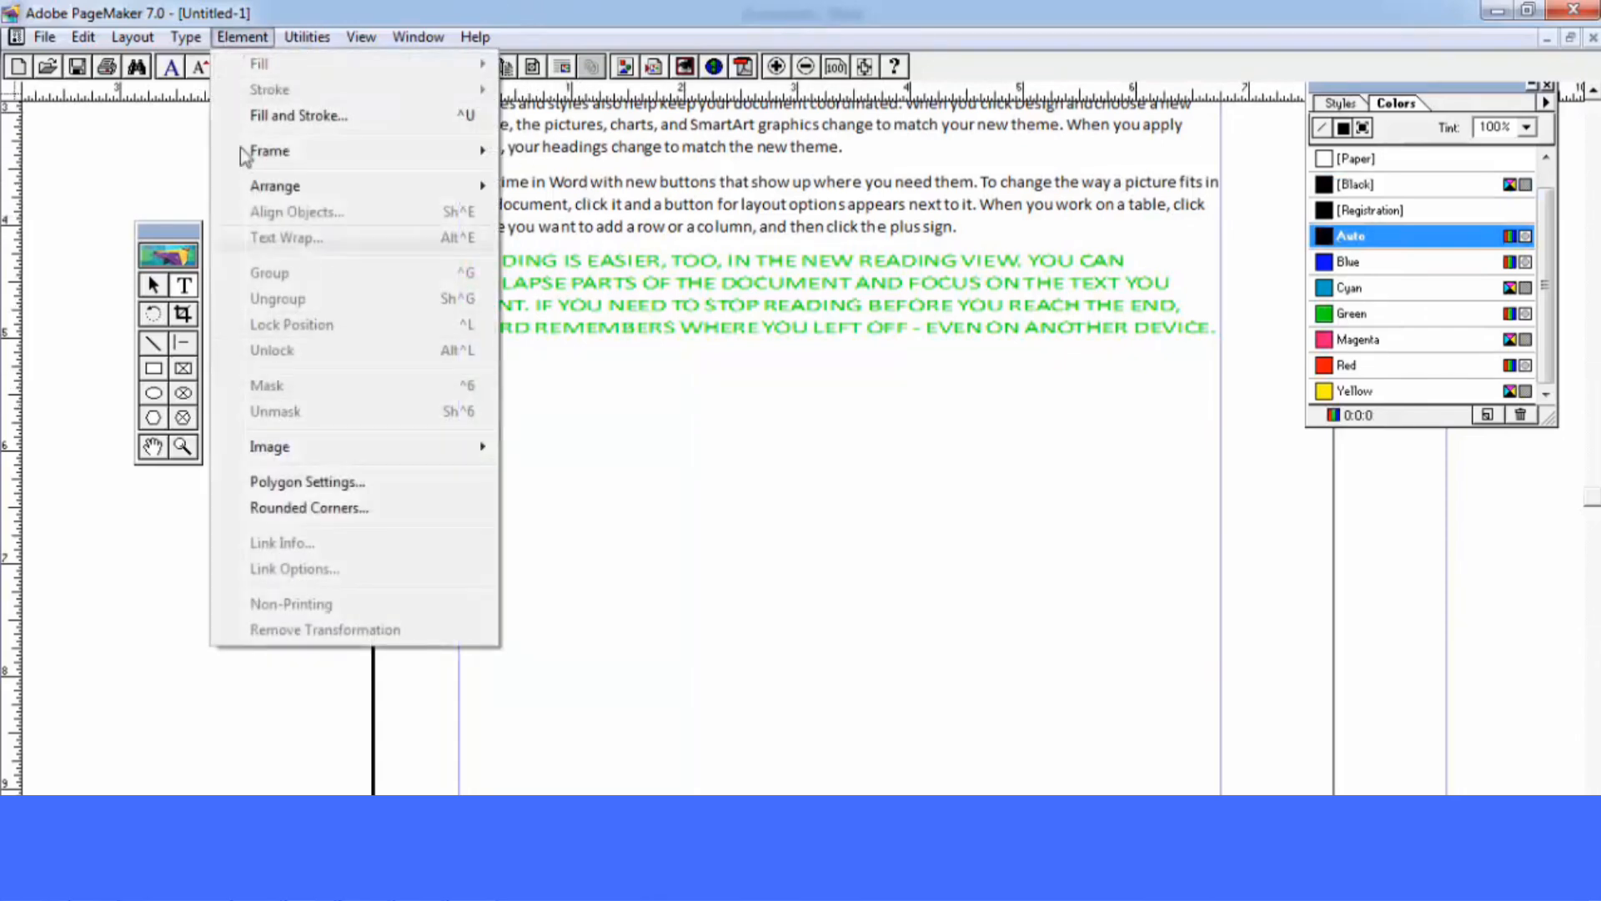
mouse_move(186, 37)
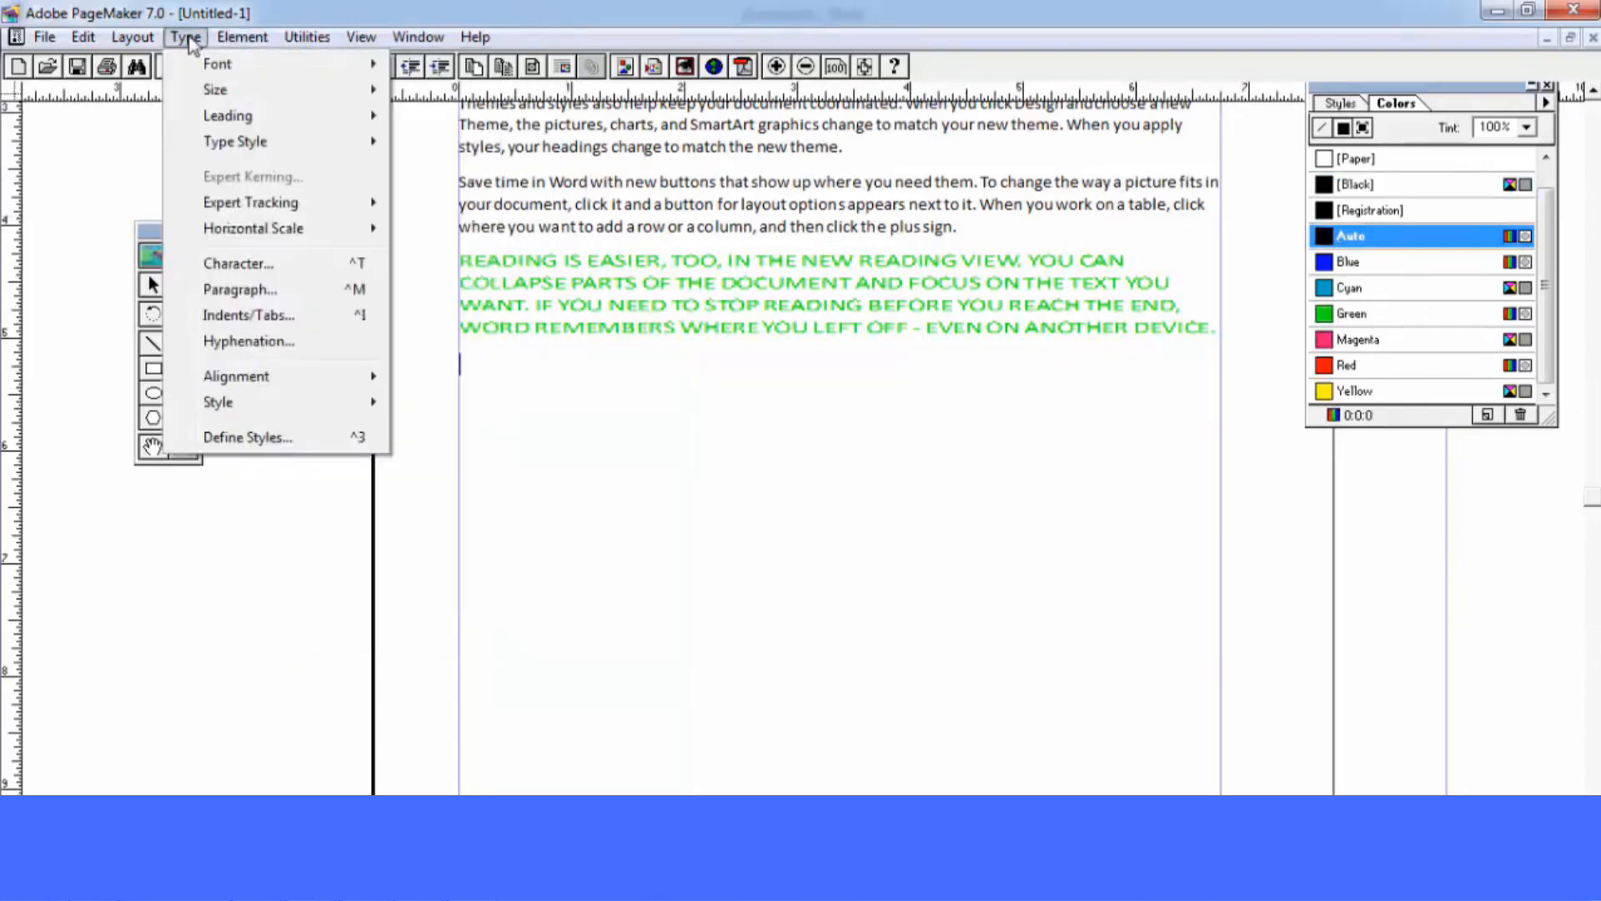
click(250, 315)
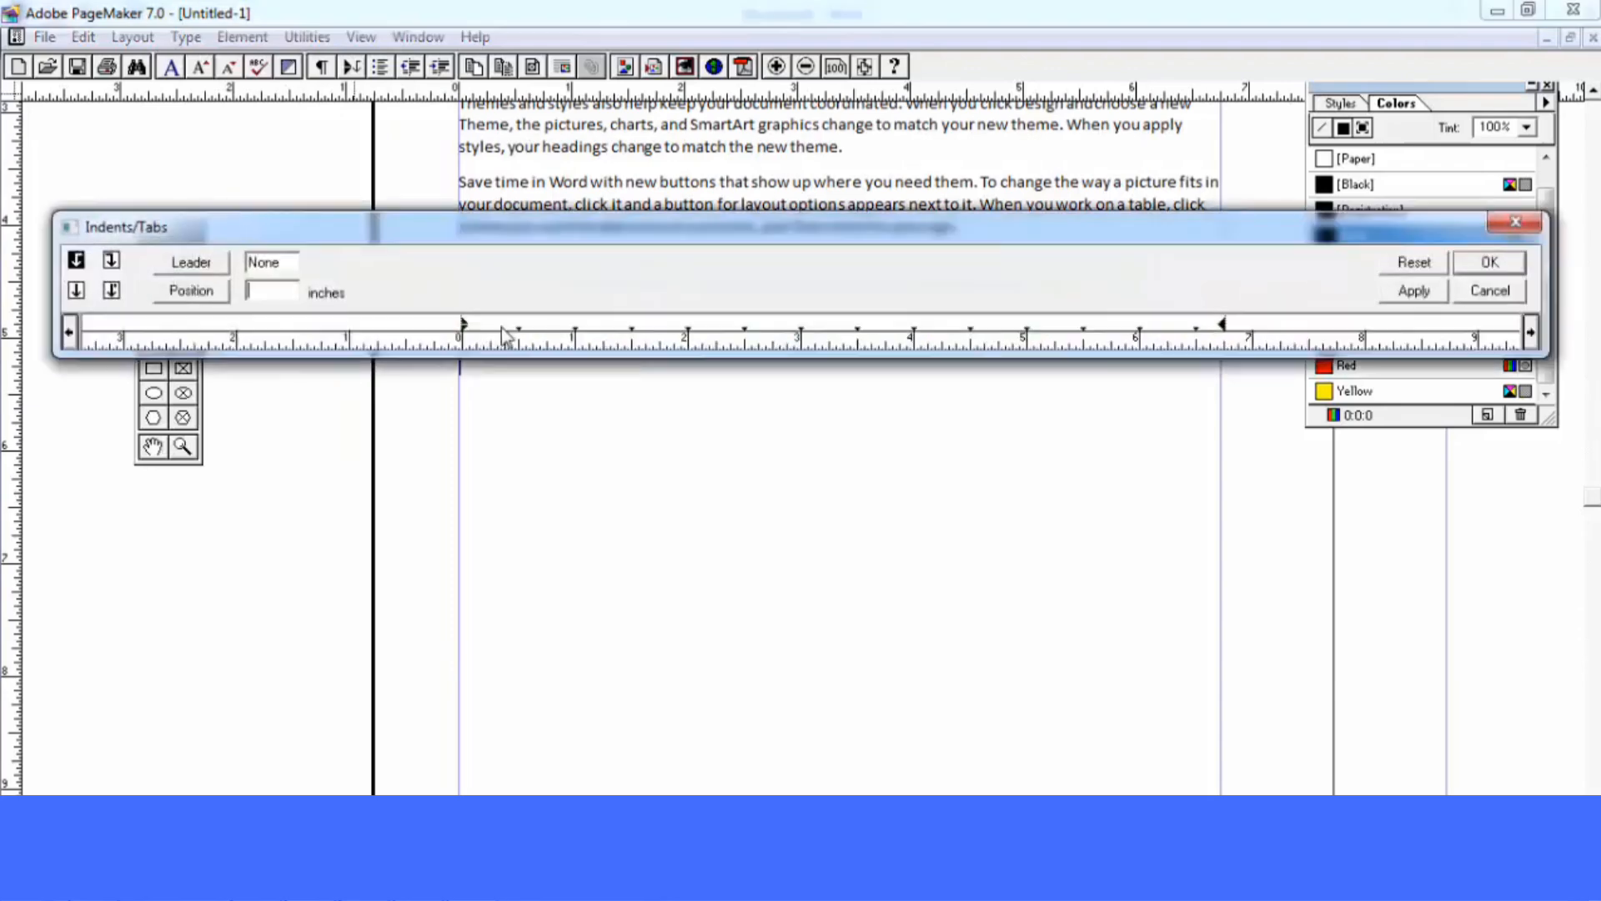
text(3)
click(208, 291)
click(238, 318)
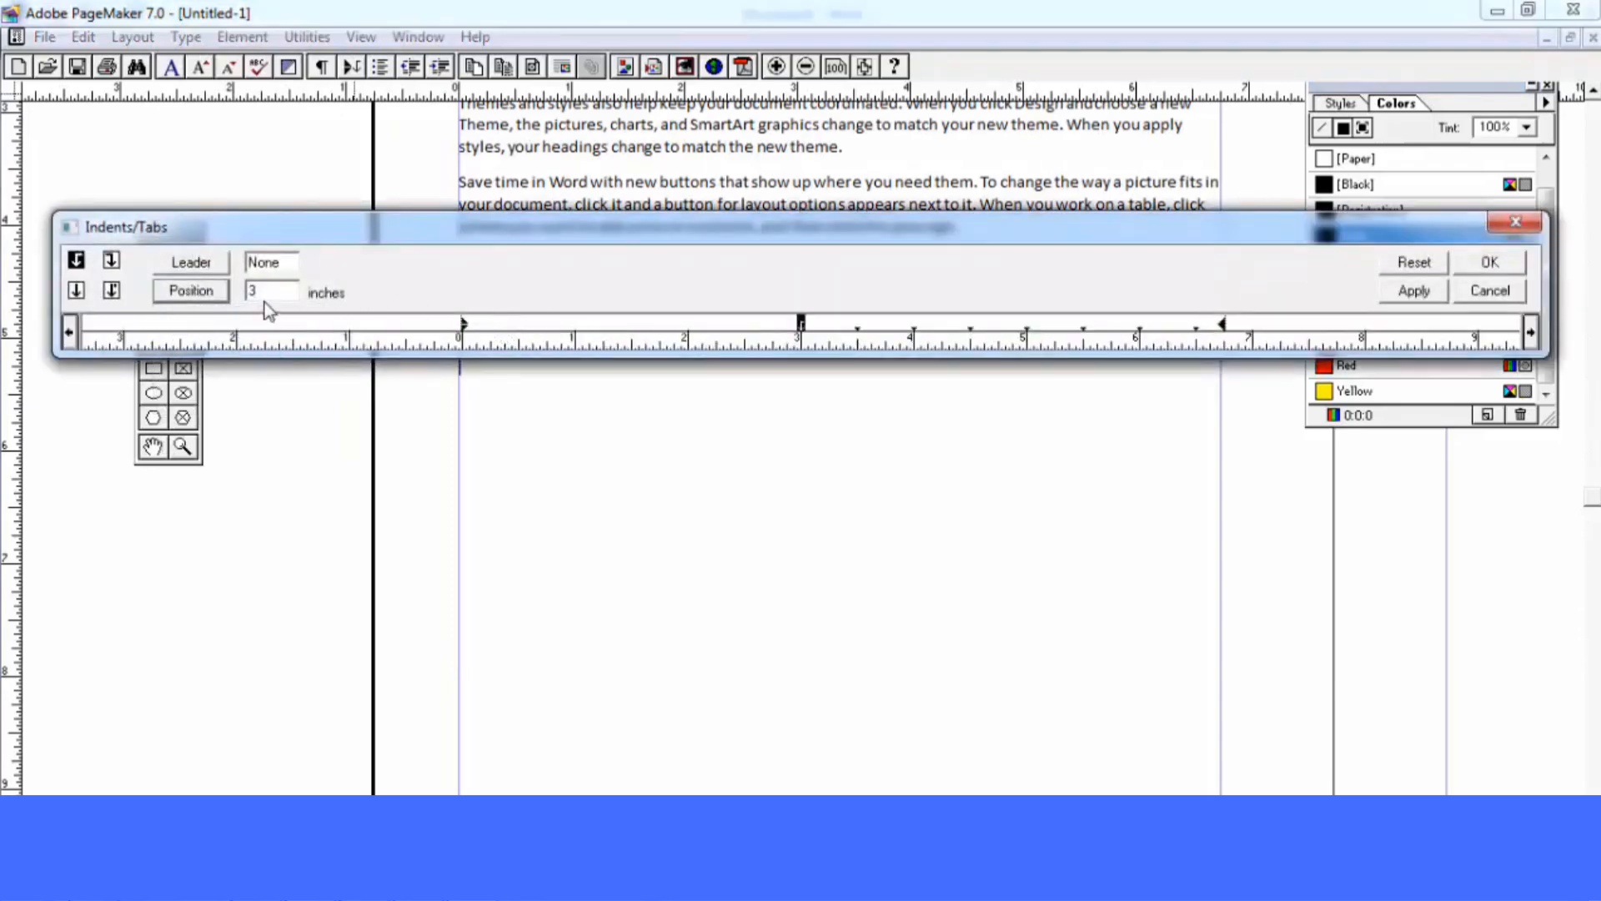
Add a second tab stop at 4 inches and apply the tab settings to the line
drag(266, 291, 226, 294)
text(4)
click(192, 291)
click(221, 321)
click(1438, 296)
click(1490, 263)
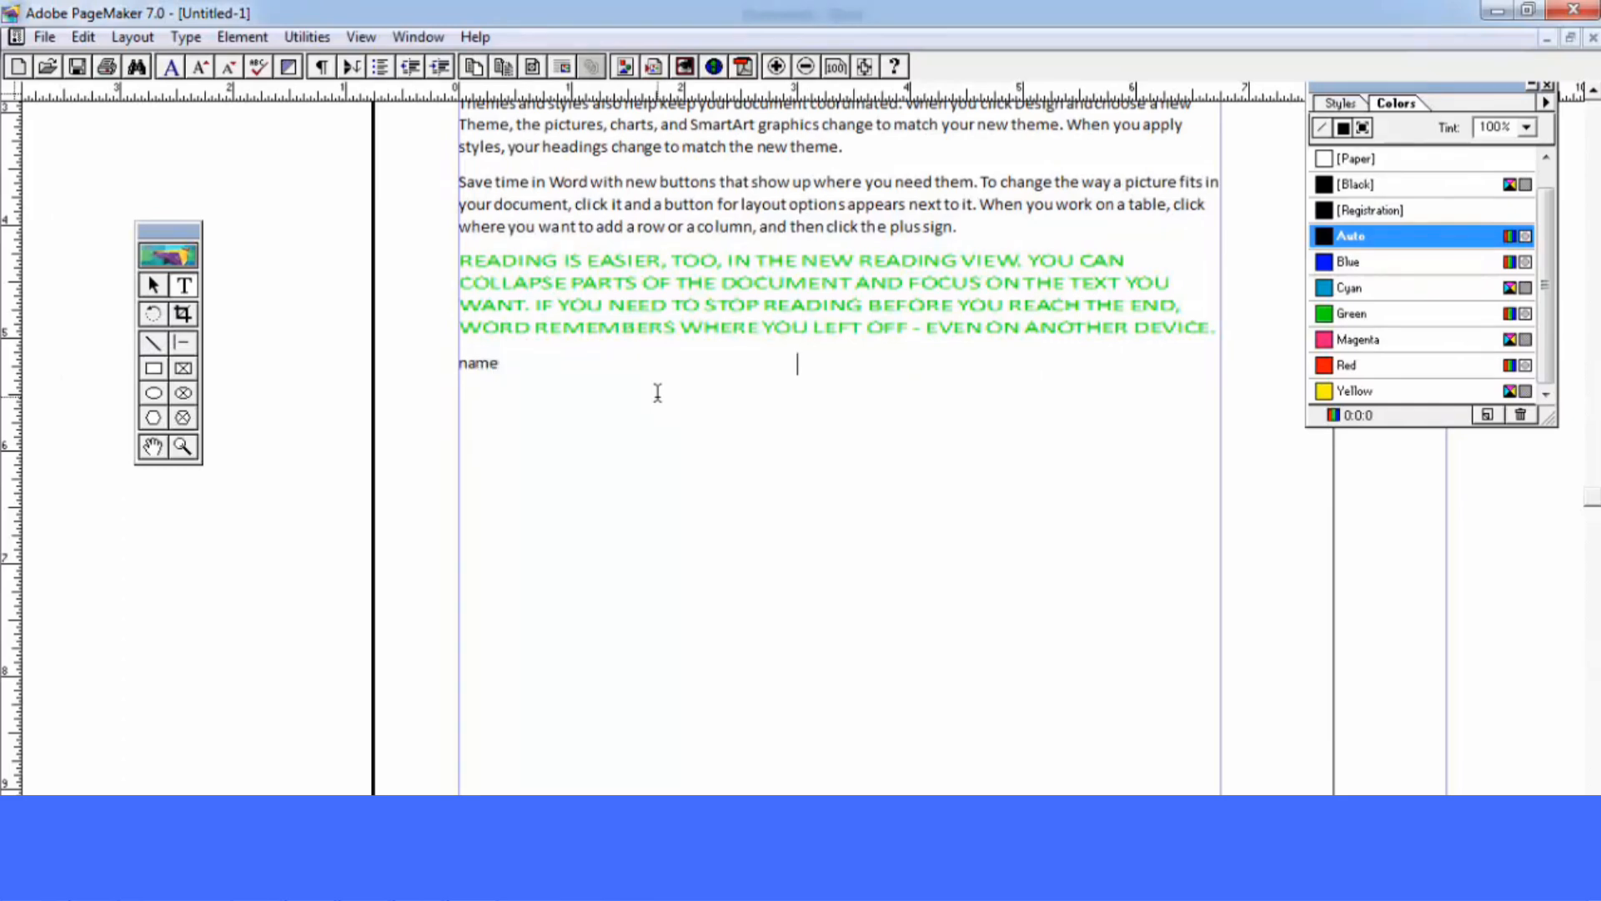
Enter "name", ":" and "india" separated by tabs on the line under the green paragraph, and start a new line
text(: india)
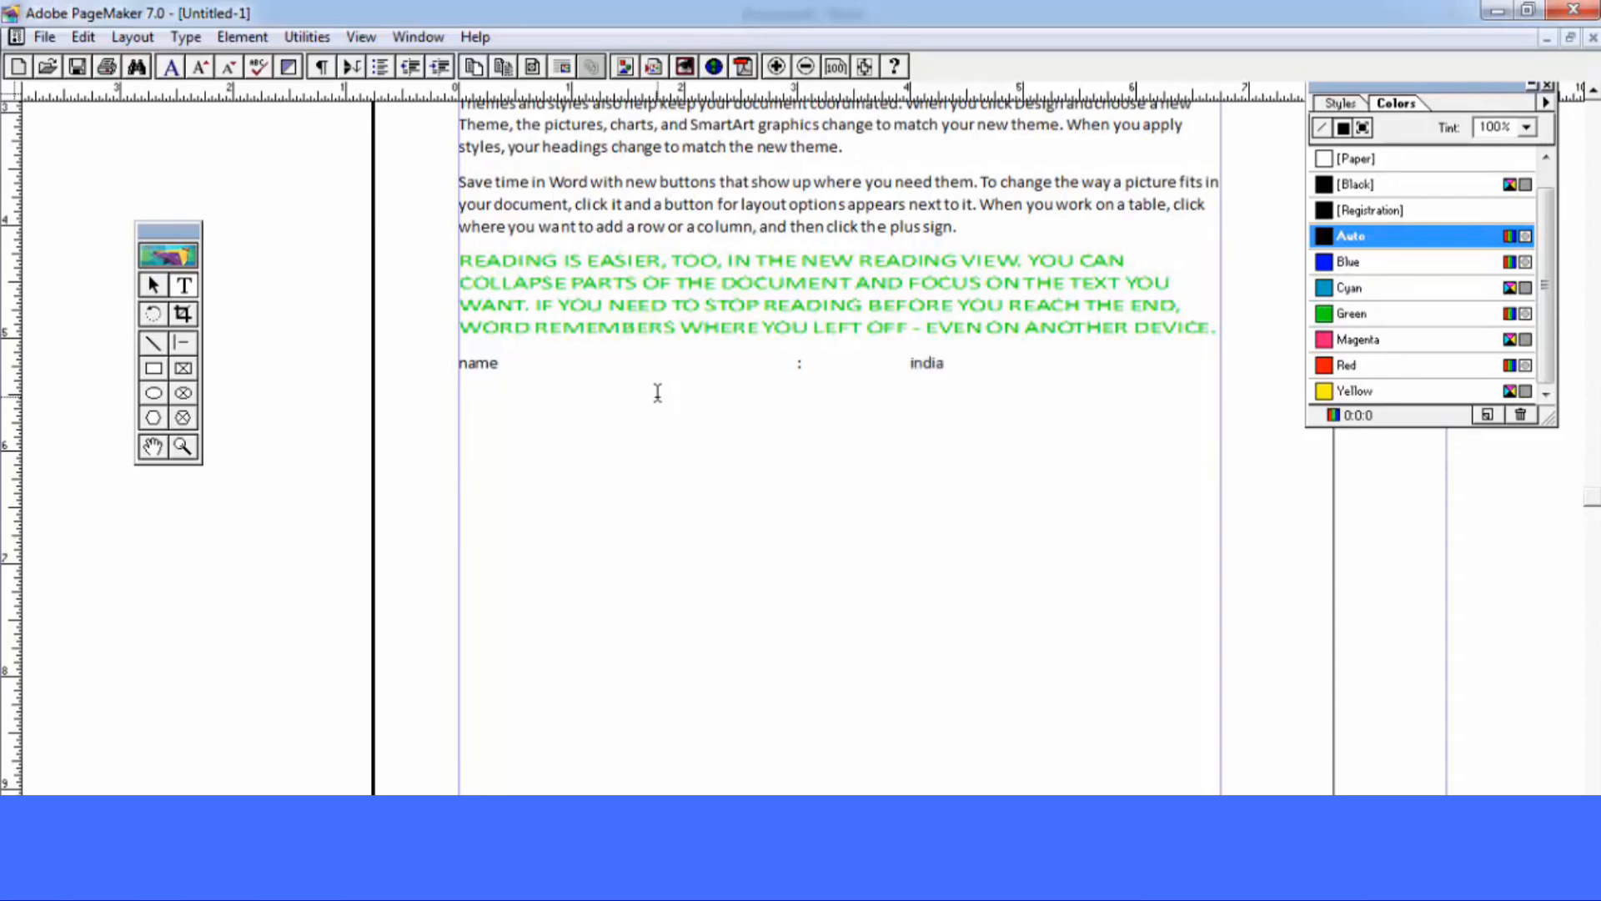
key(Return)
click(185, 37)
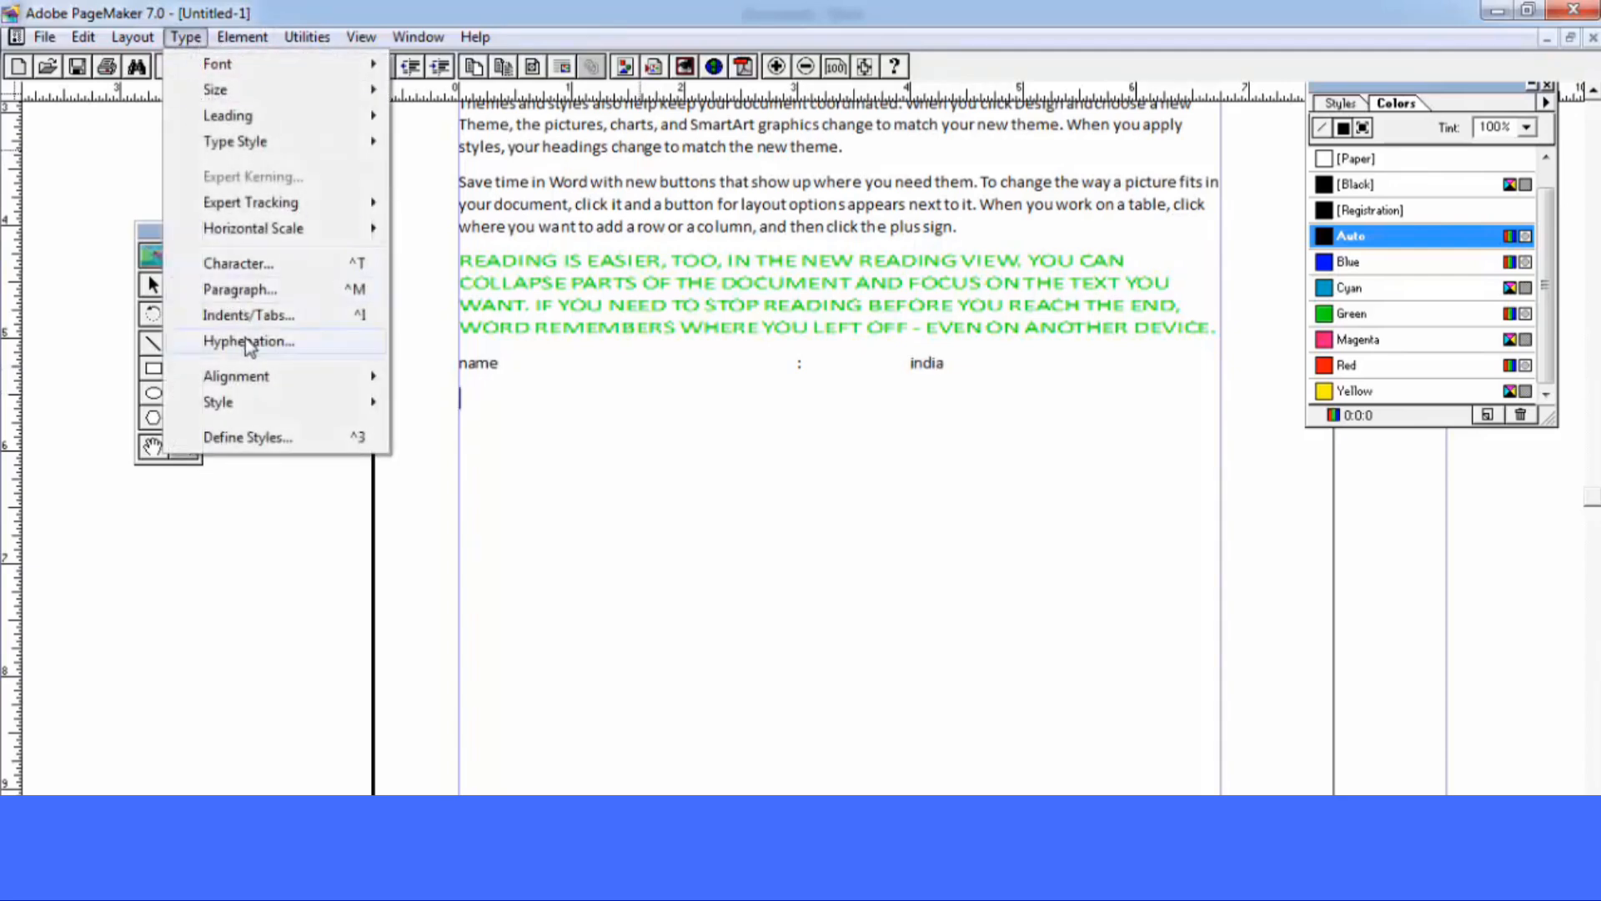
click(769, 412)
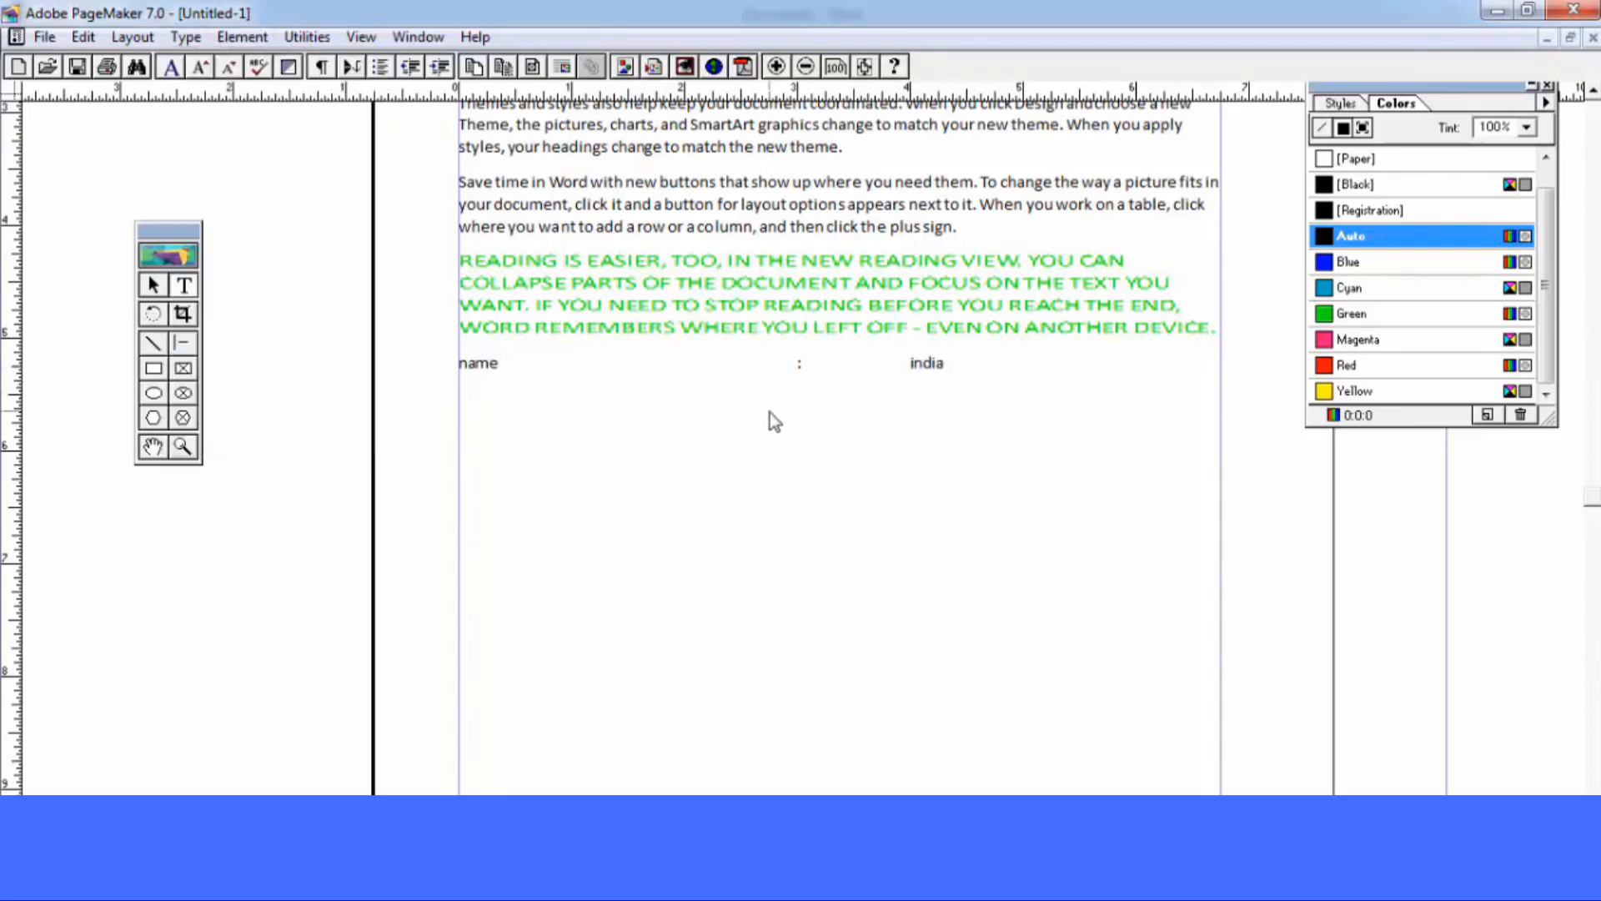
click(938, 432)
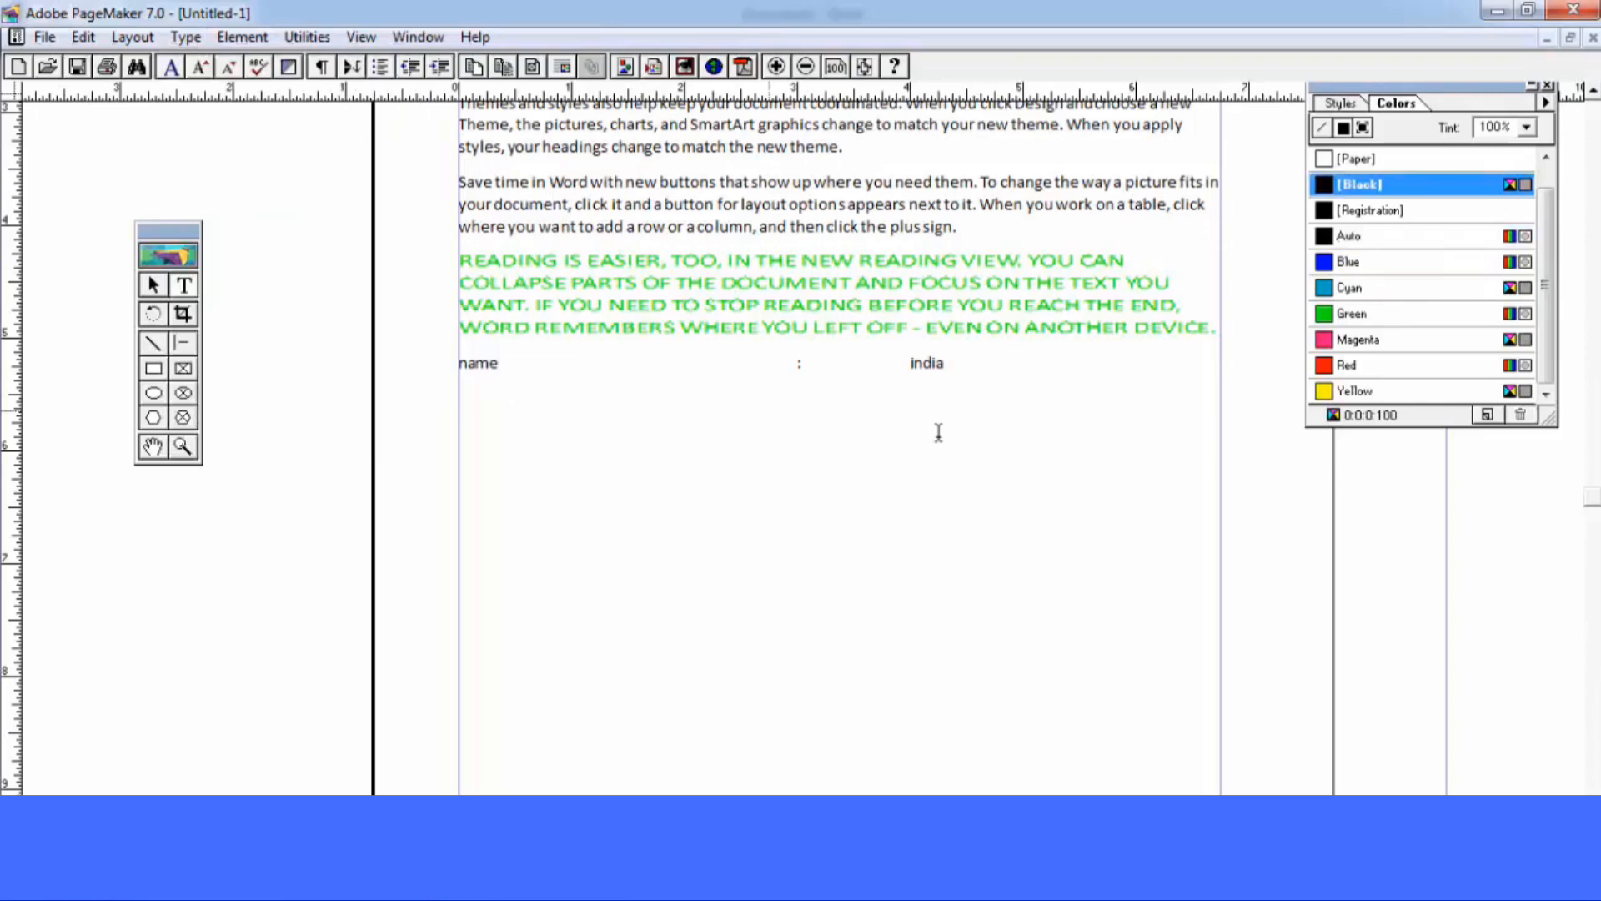
Create a new document with the default setup and insert the five sample paragraphs starting "Video provides a powerful way" on its page
key(ctrl+n)
key(Return)
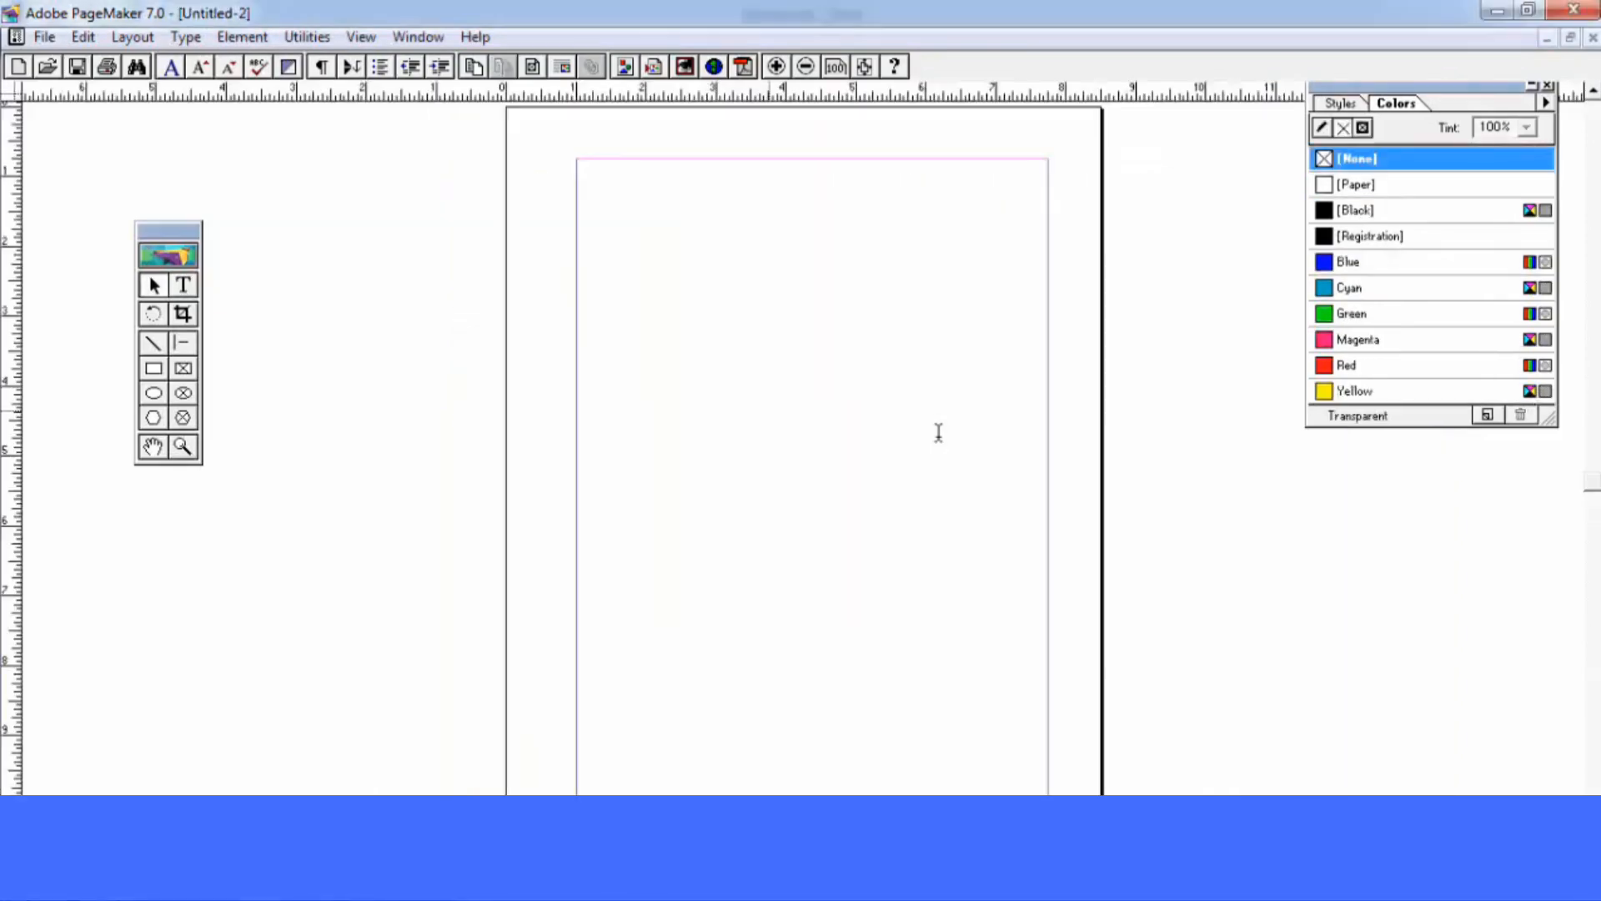
click(184, 286)
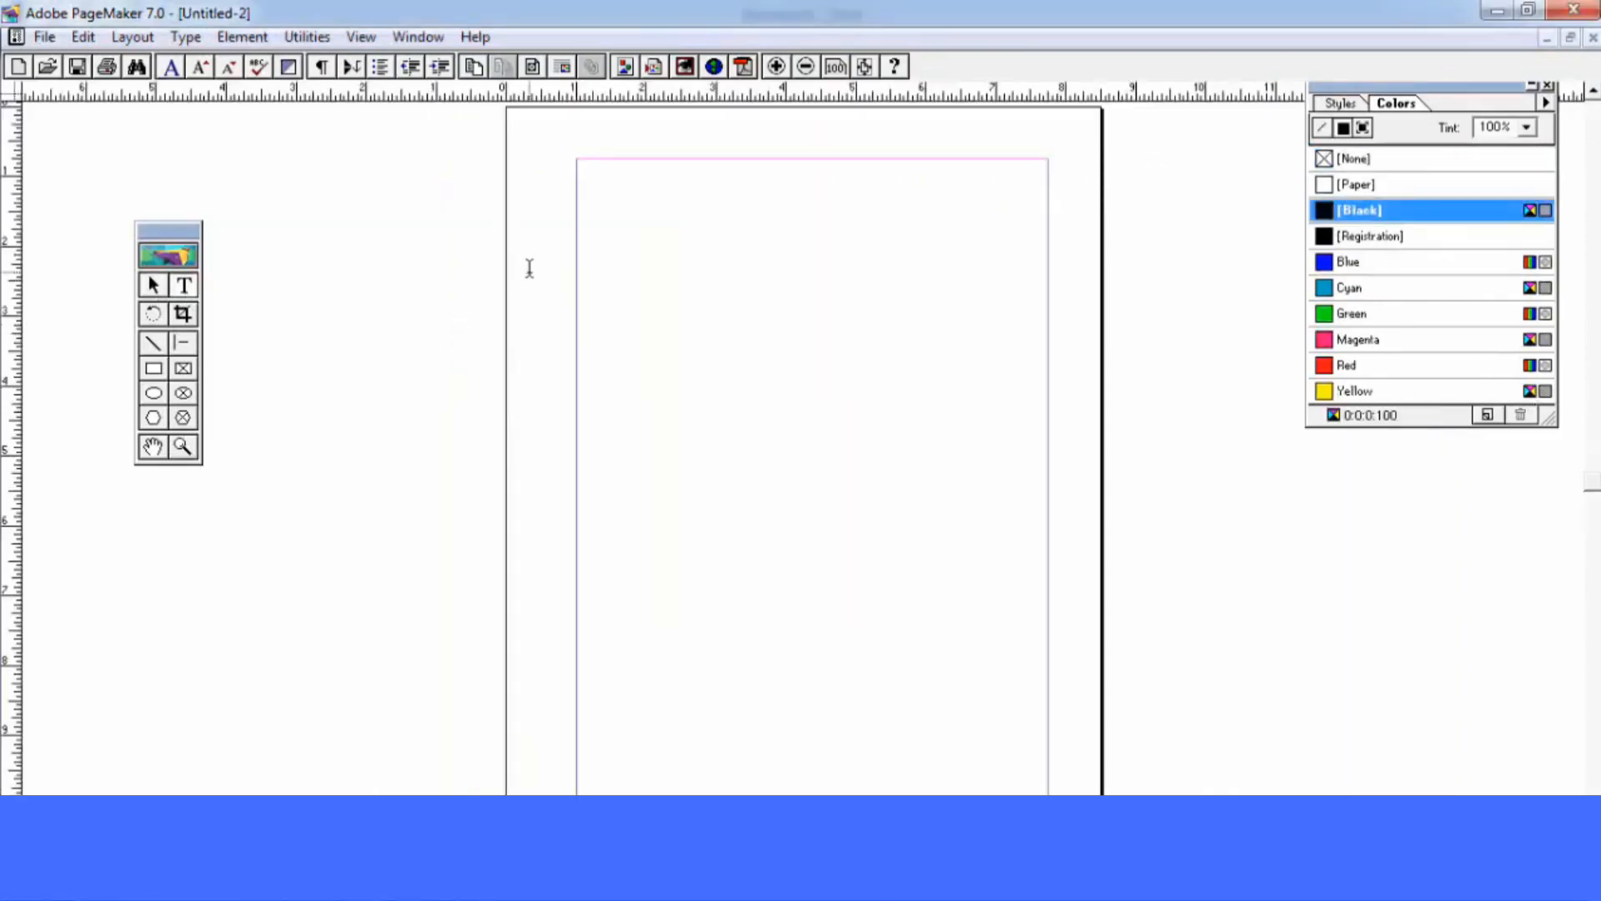
click(628, 268)
text(Video provides a powerful way to help you prove your point. When you click Online Video, you can paste in the embed code for the video you want to add. You can also type a keyword to search online for the video that best fits your document. To make your document look professionally produced, Word provides header, footer, cover page, and text box designs that complement each other. For example, you can add a matching cover page, header, and sidebar. Click Insert and then choose the elements you want from the different galleries. Themes and styles also help keep your document coordinated. When you click Design and choose a new Theme, the pictures, charts, and SmartArt graphics change to match your new theme. When you apply styles, your headings change to match the new theme. Save time in Word with new buttons that show up where you need them. To change the way a picture fits in your document, click it and a button for layout options appears next to it. When you work on a table, click where you want to add a row or a column, and then click the plus sign. Reading is easier, too, in the new Reading view. You can collapse parts of the document and focus on the text you want. If you need to stop reading before you reach the end, Word remembers where you left off - even on another device.)
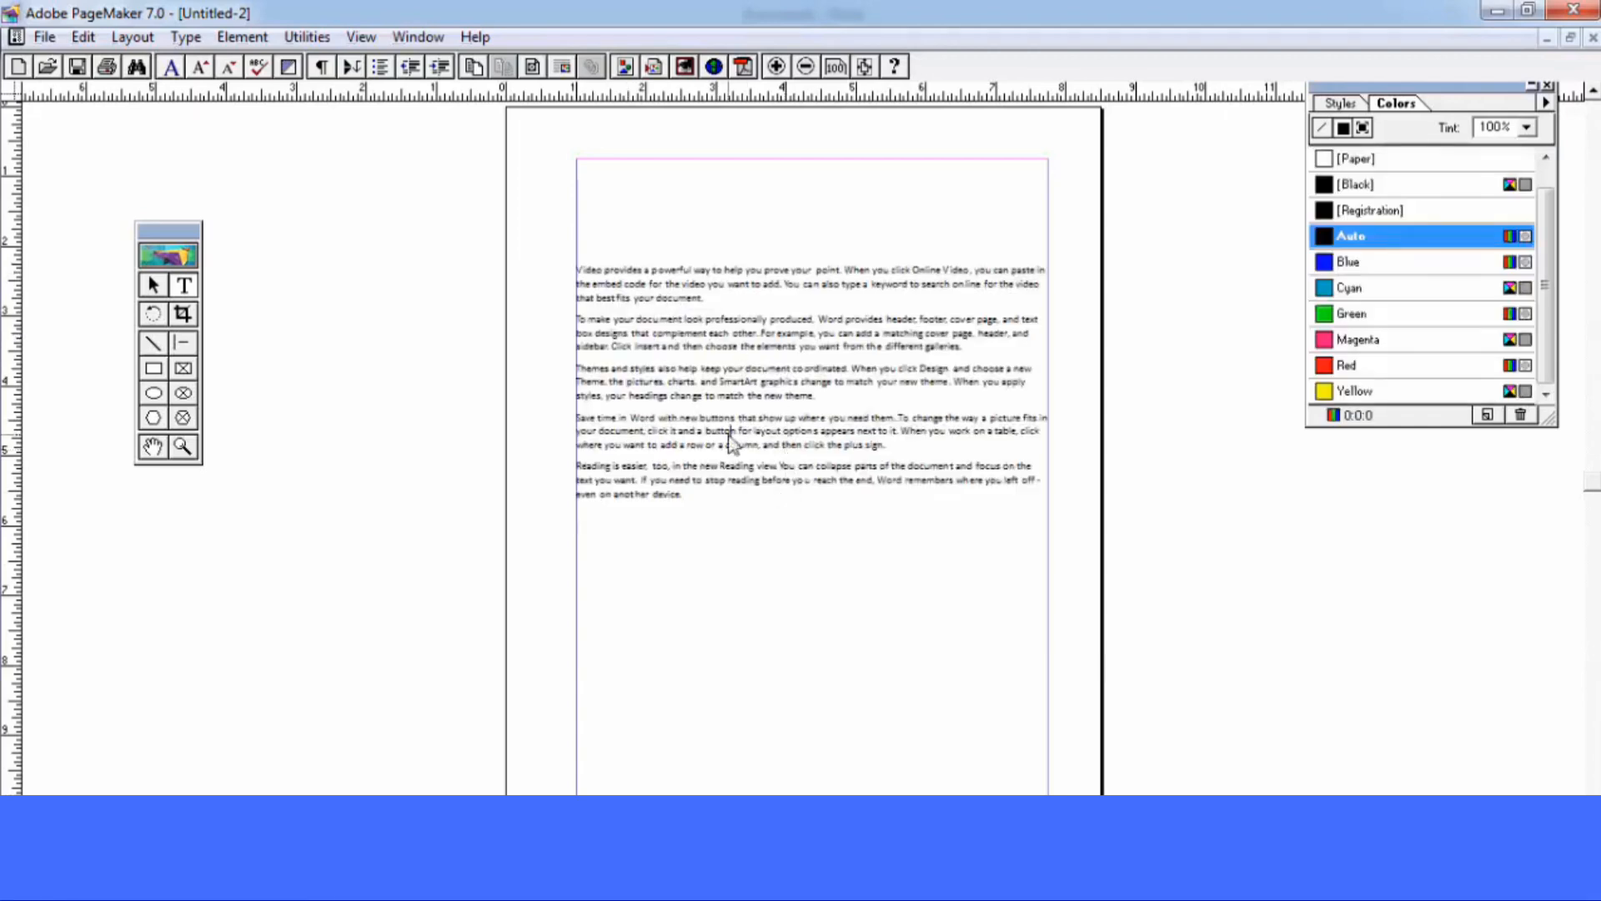
Select all five sample paragraphs and widen the spacing between their letters with kerning
key(ctrl+1)
drag(753, 590, 556, 214)
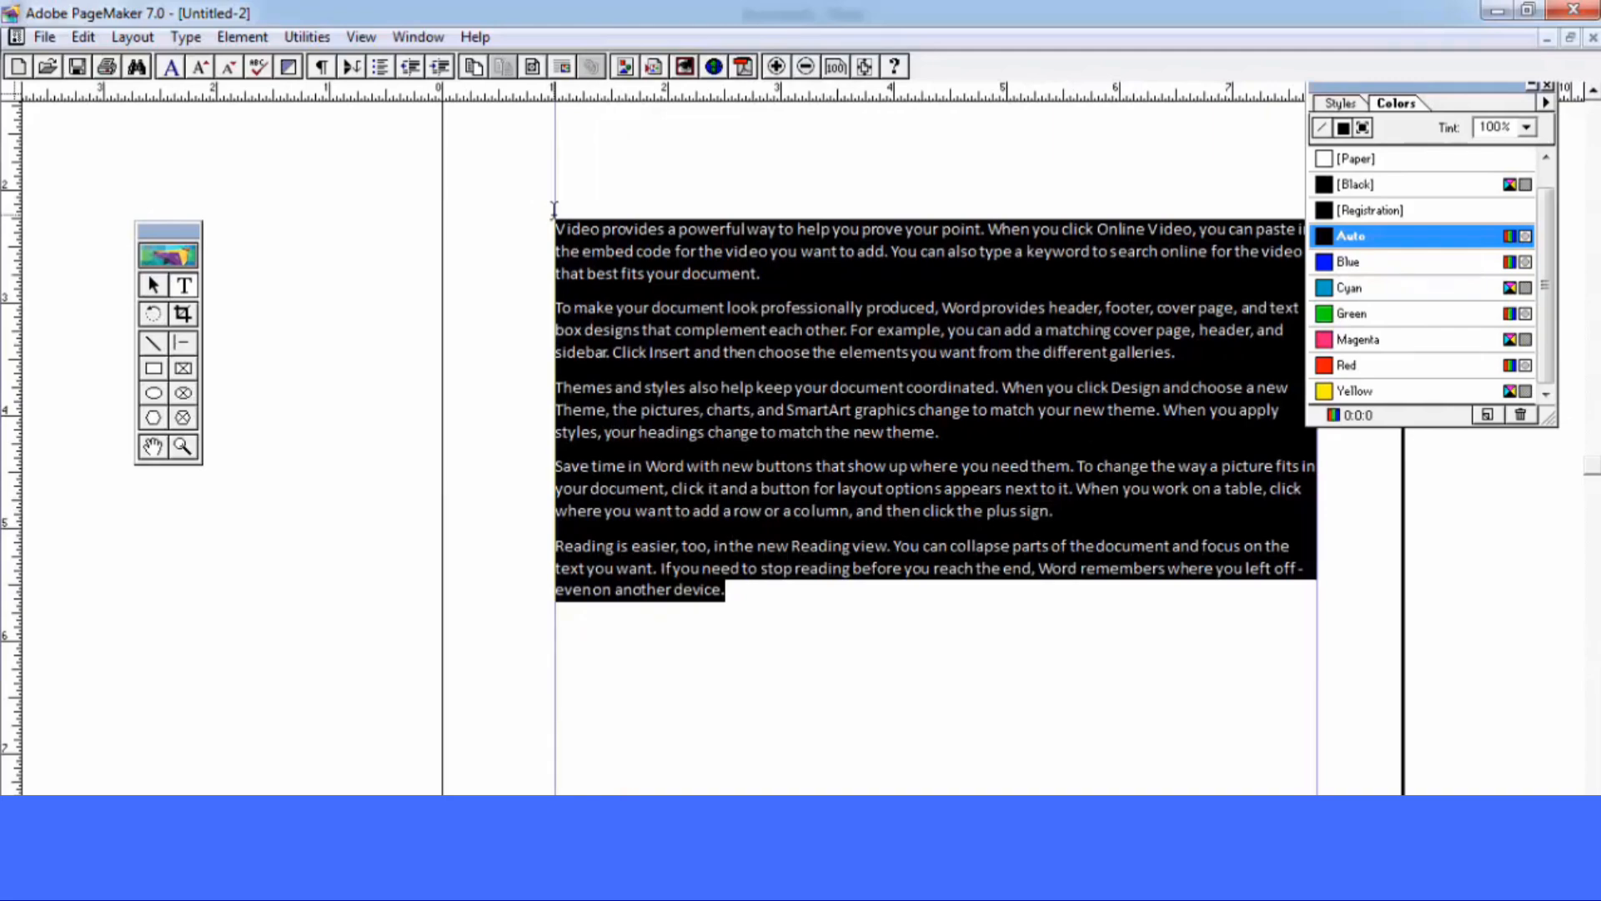
key(alt+Right)
key(alt+Right)
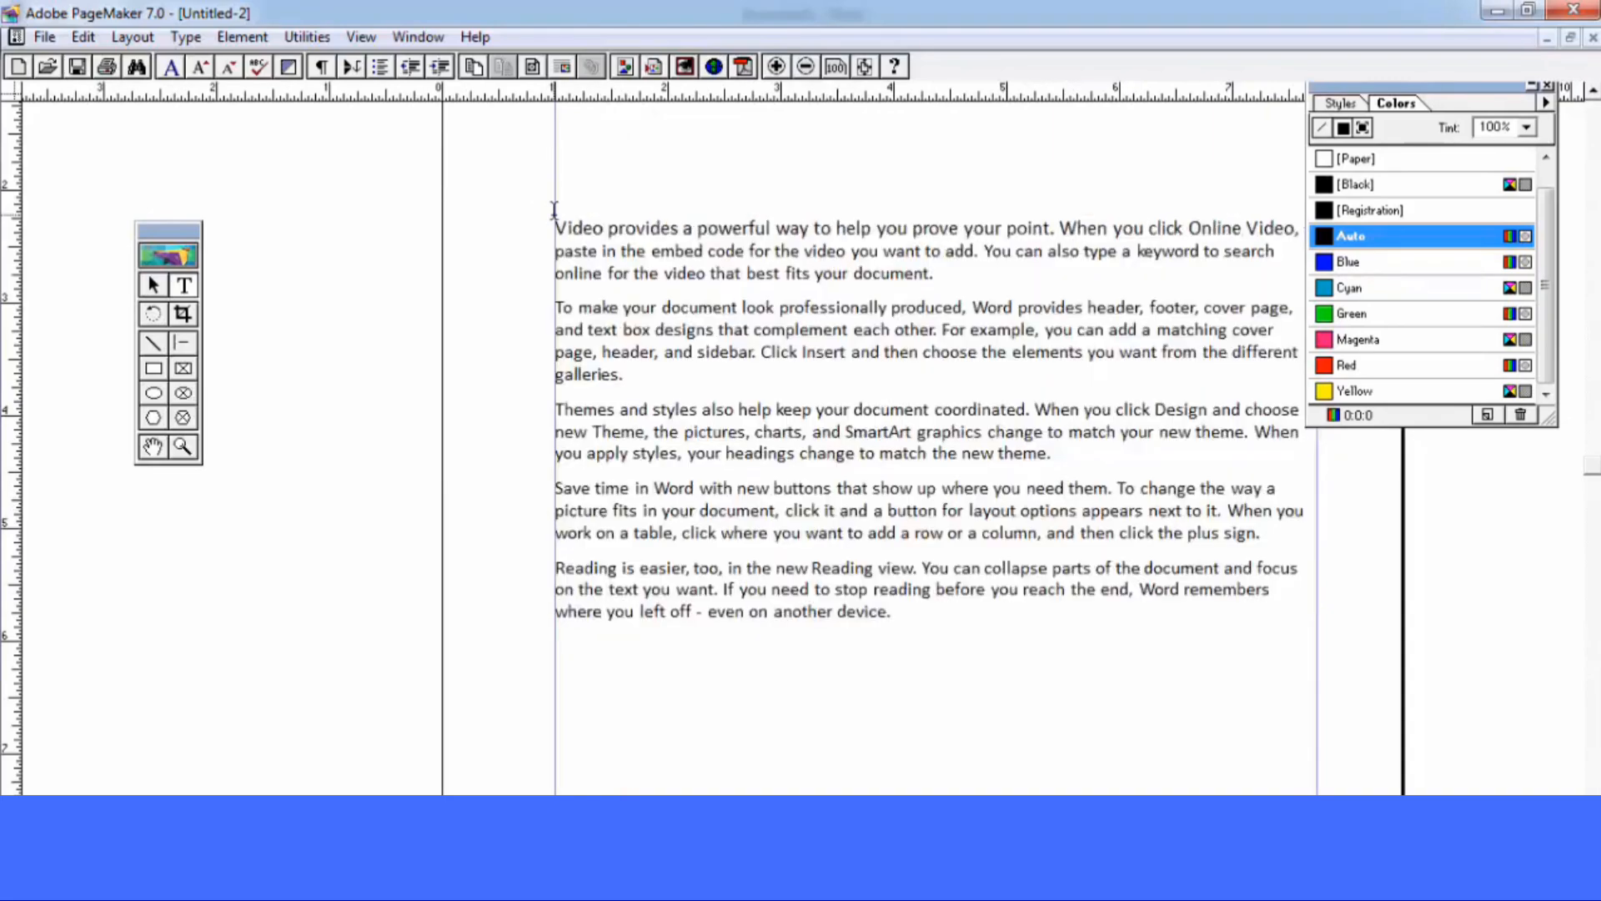
key(alt+Left)
key(alt+Left)
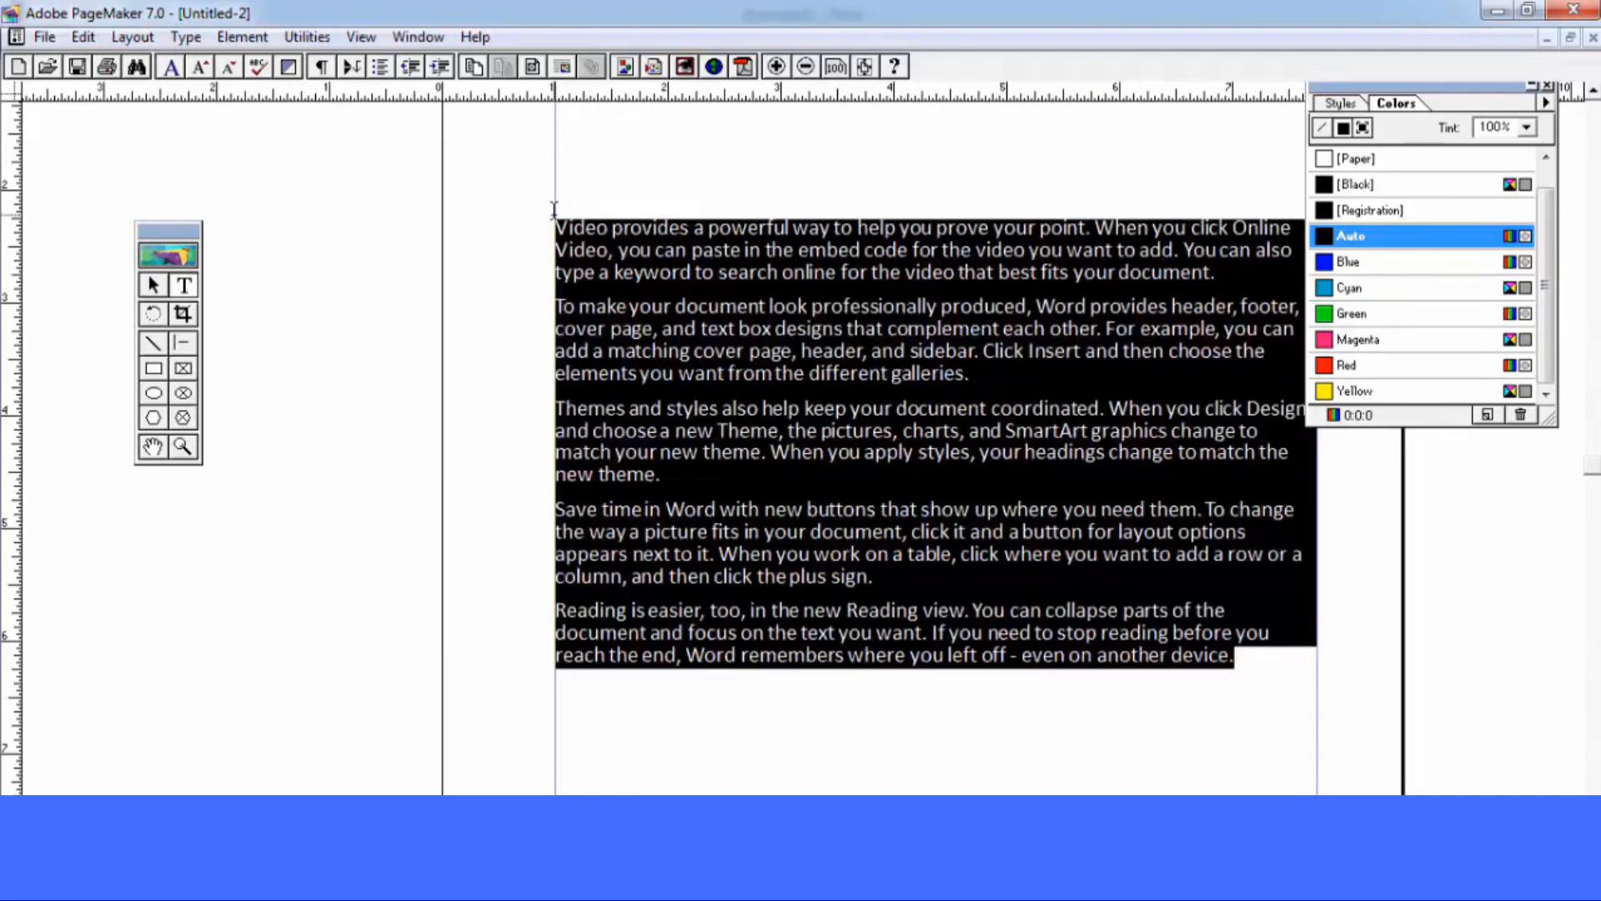
Set the font size of the five selected paragraphs to 18
click(257, 40)
mouse_move(203, 40)
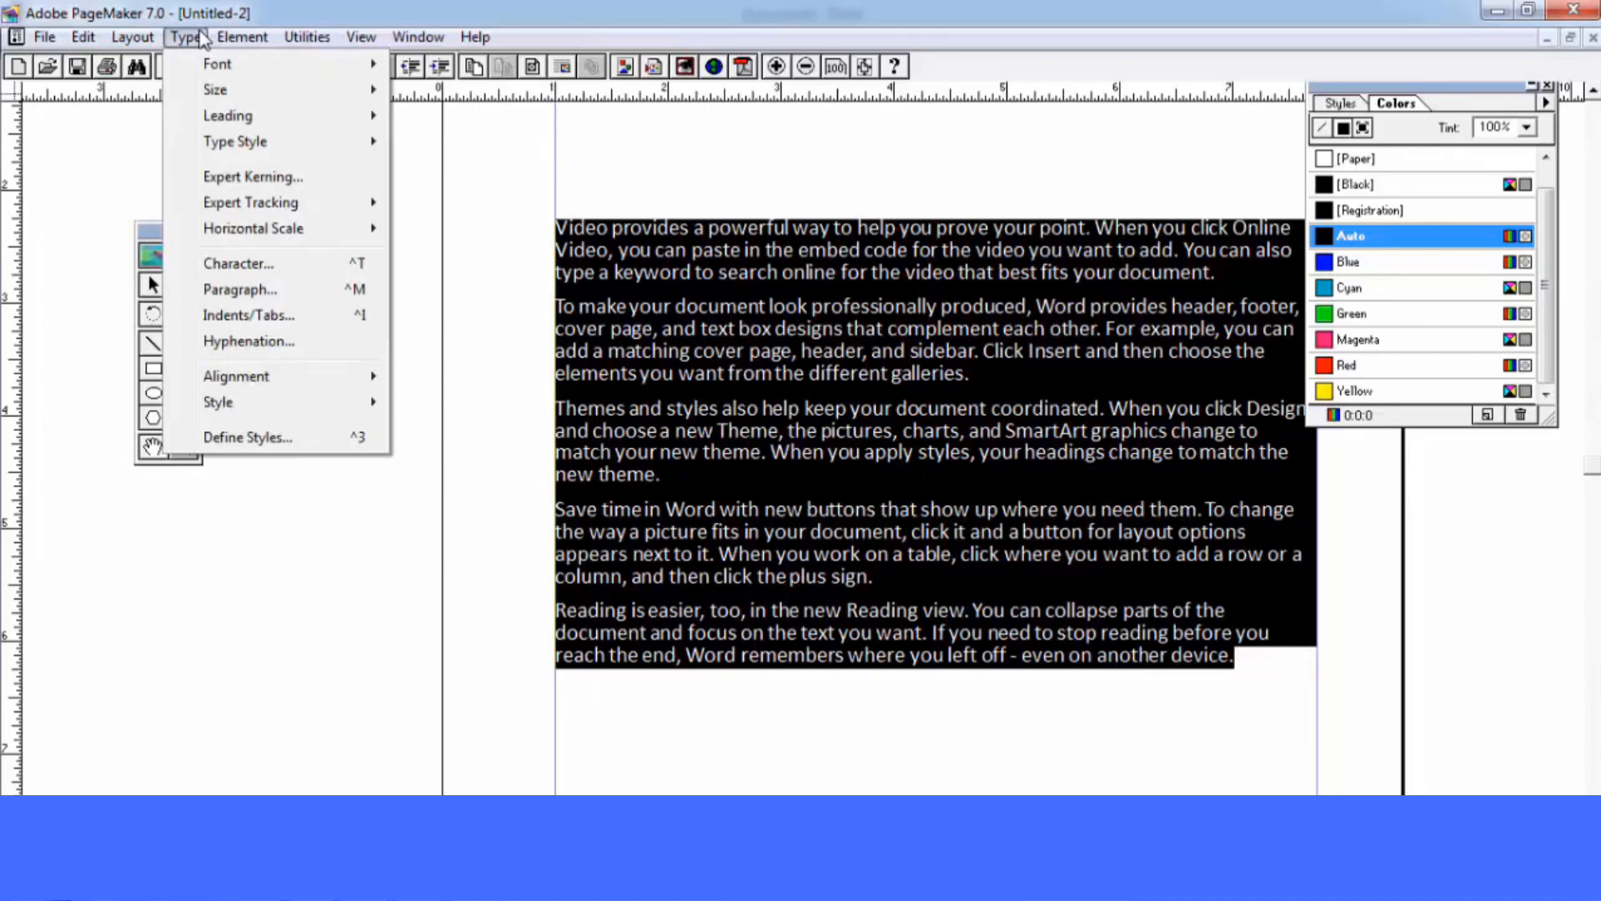
mouse_move(215, 90)
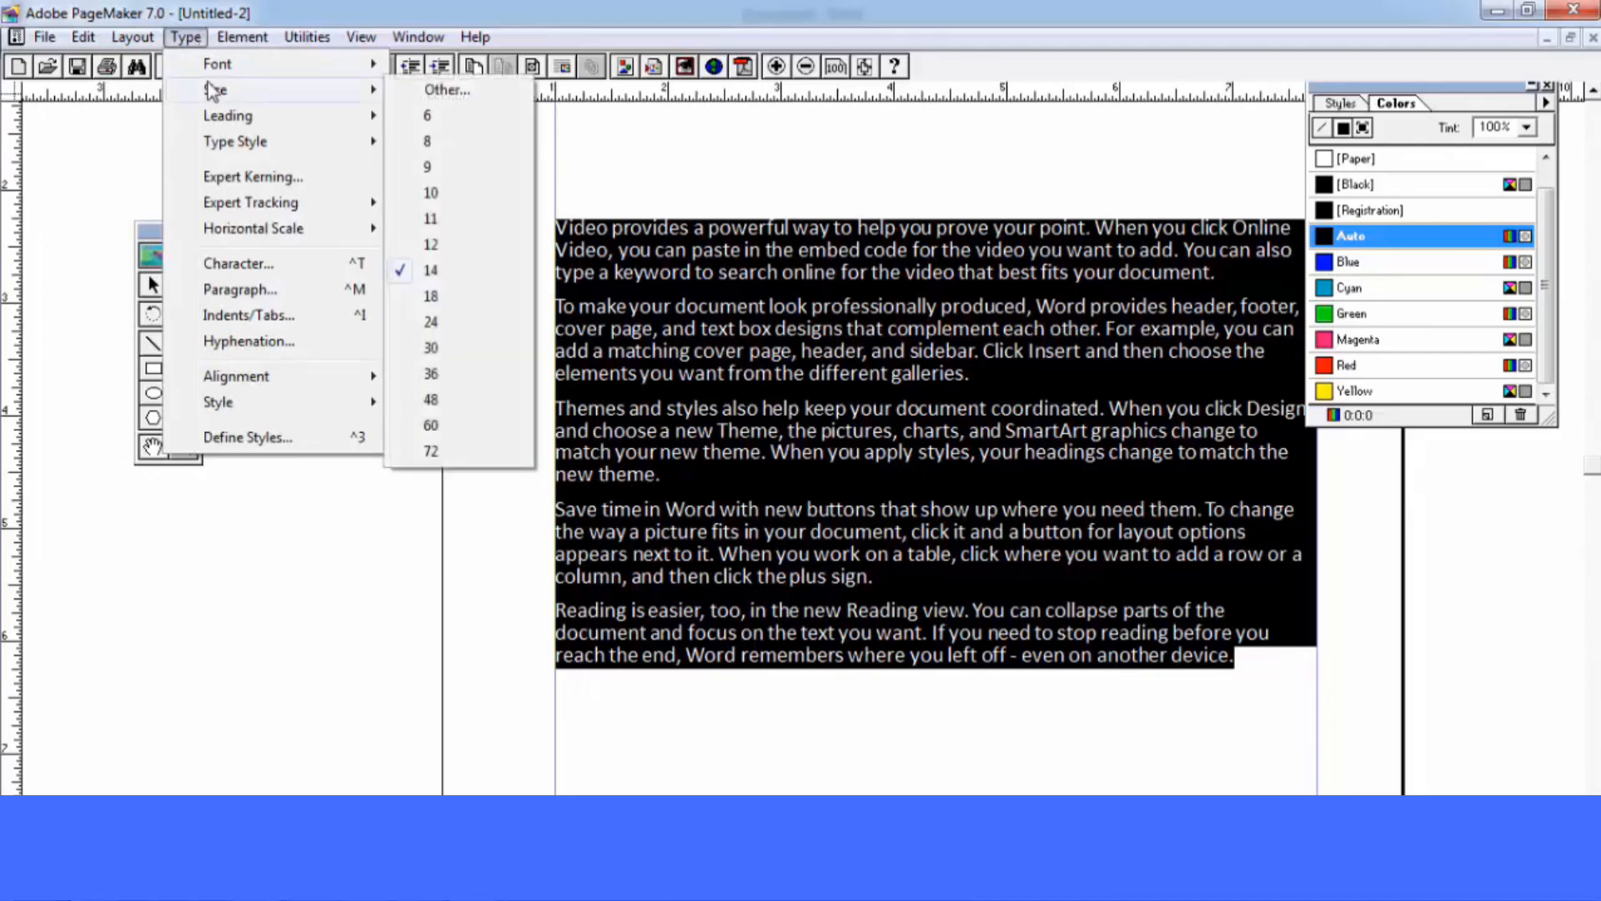
click(430, 296)
Turn on hyphenation for all five paragraphs using the manual plus dictionary option
click(185, 36)
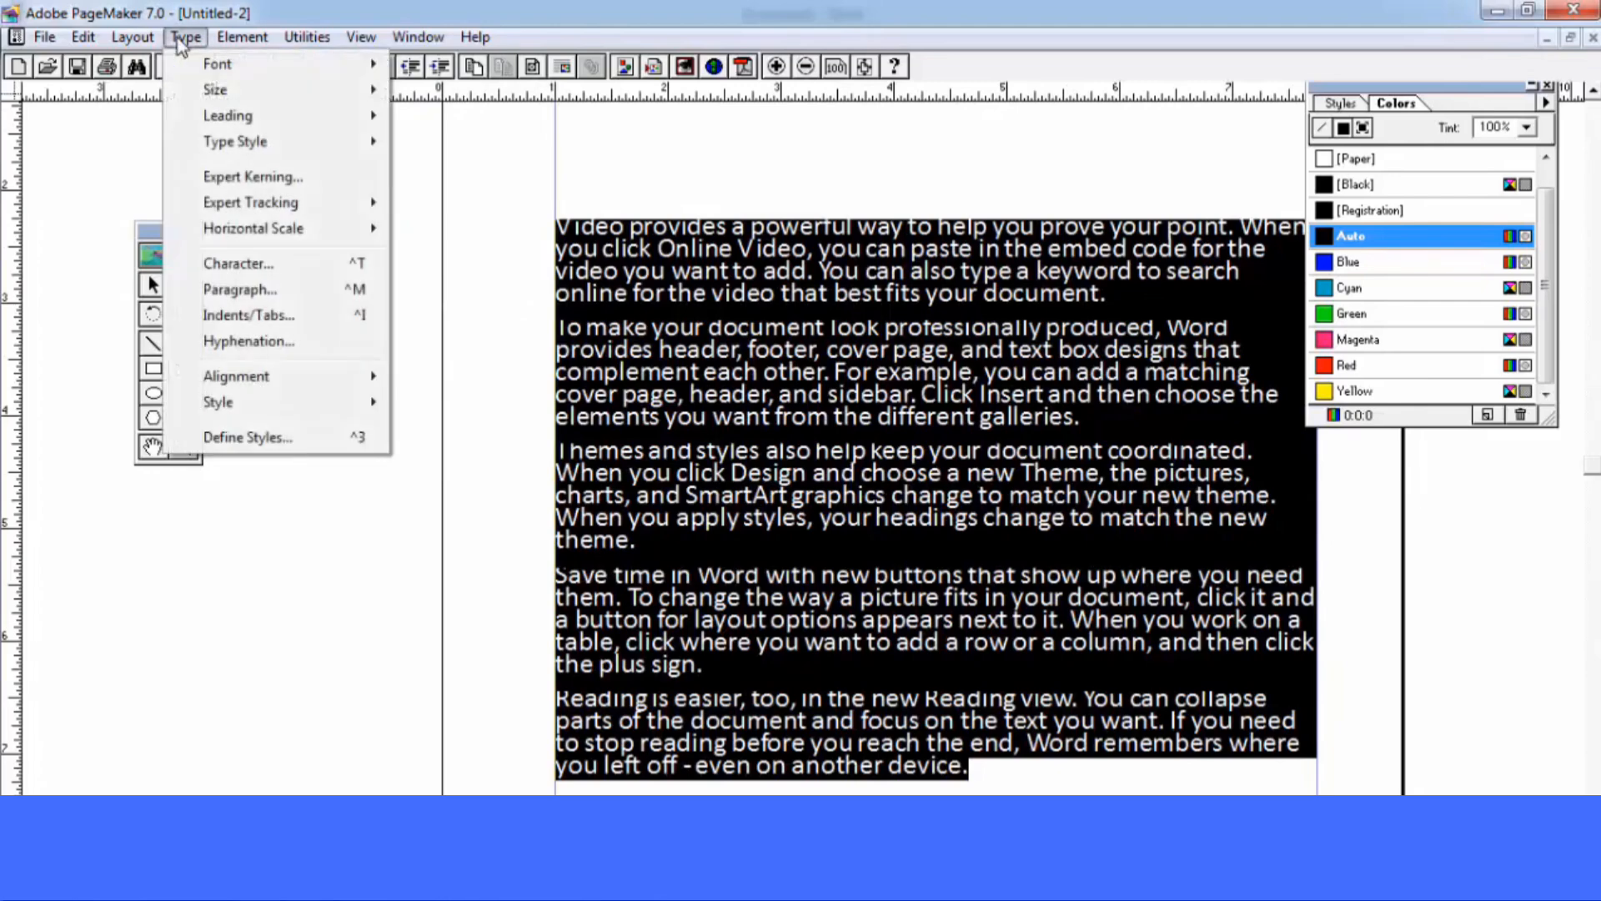
click(250, 342)
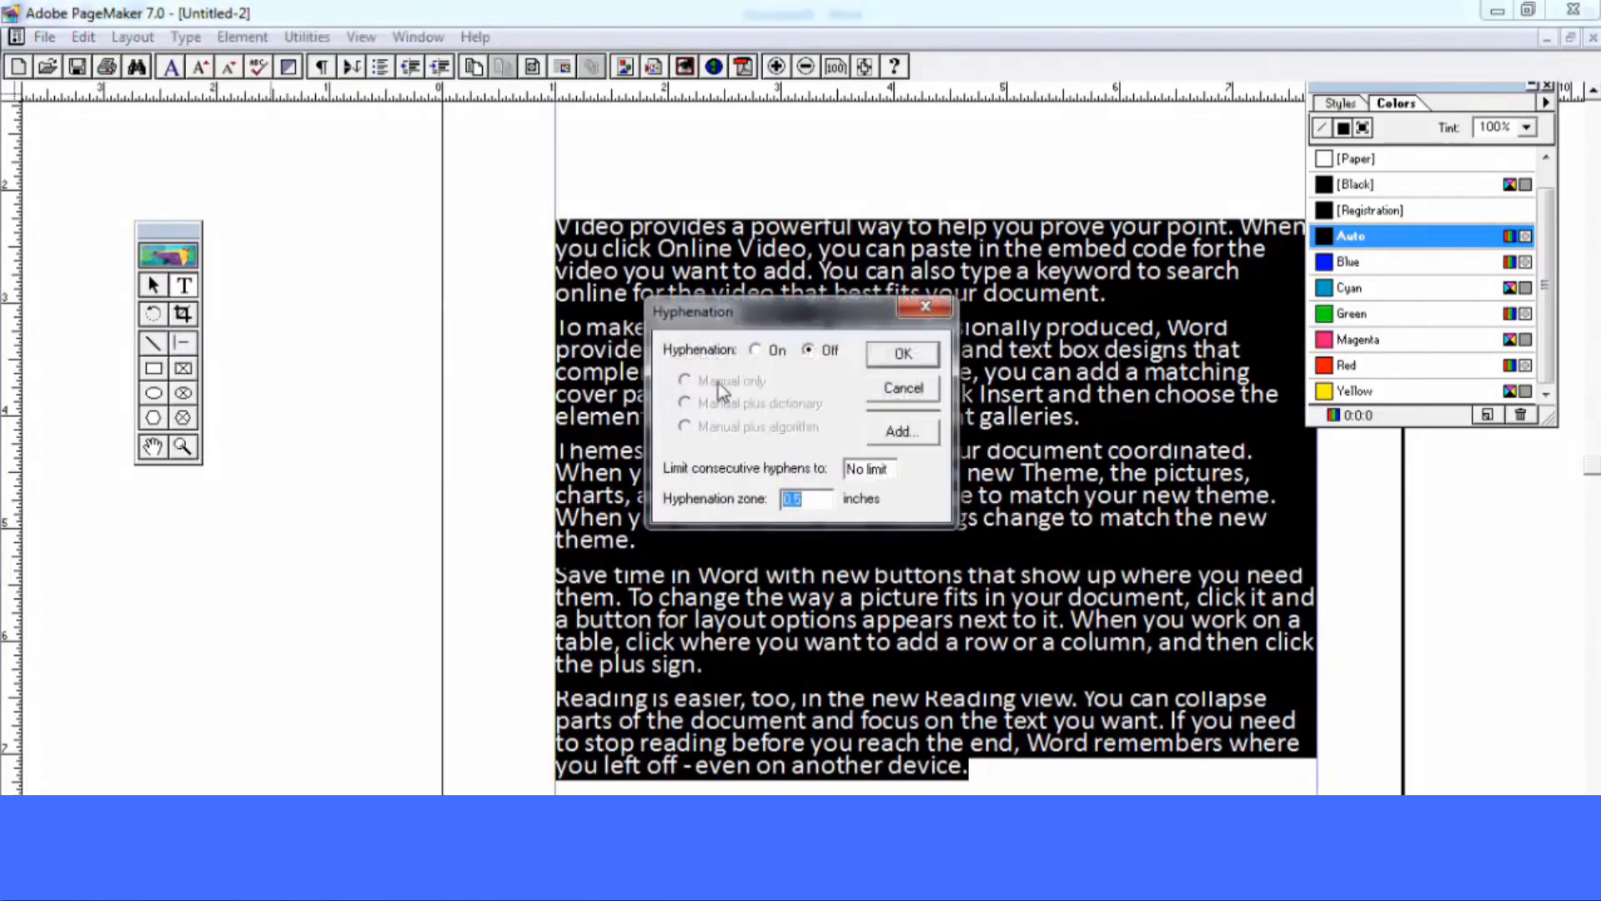
click(772, 360)
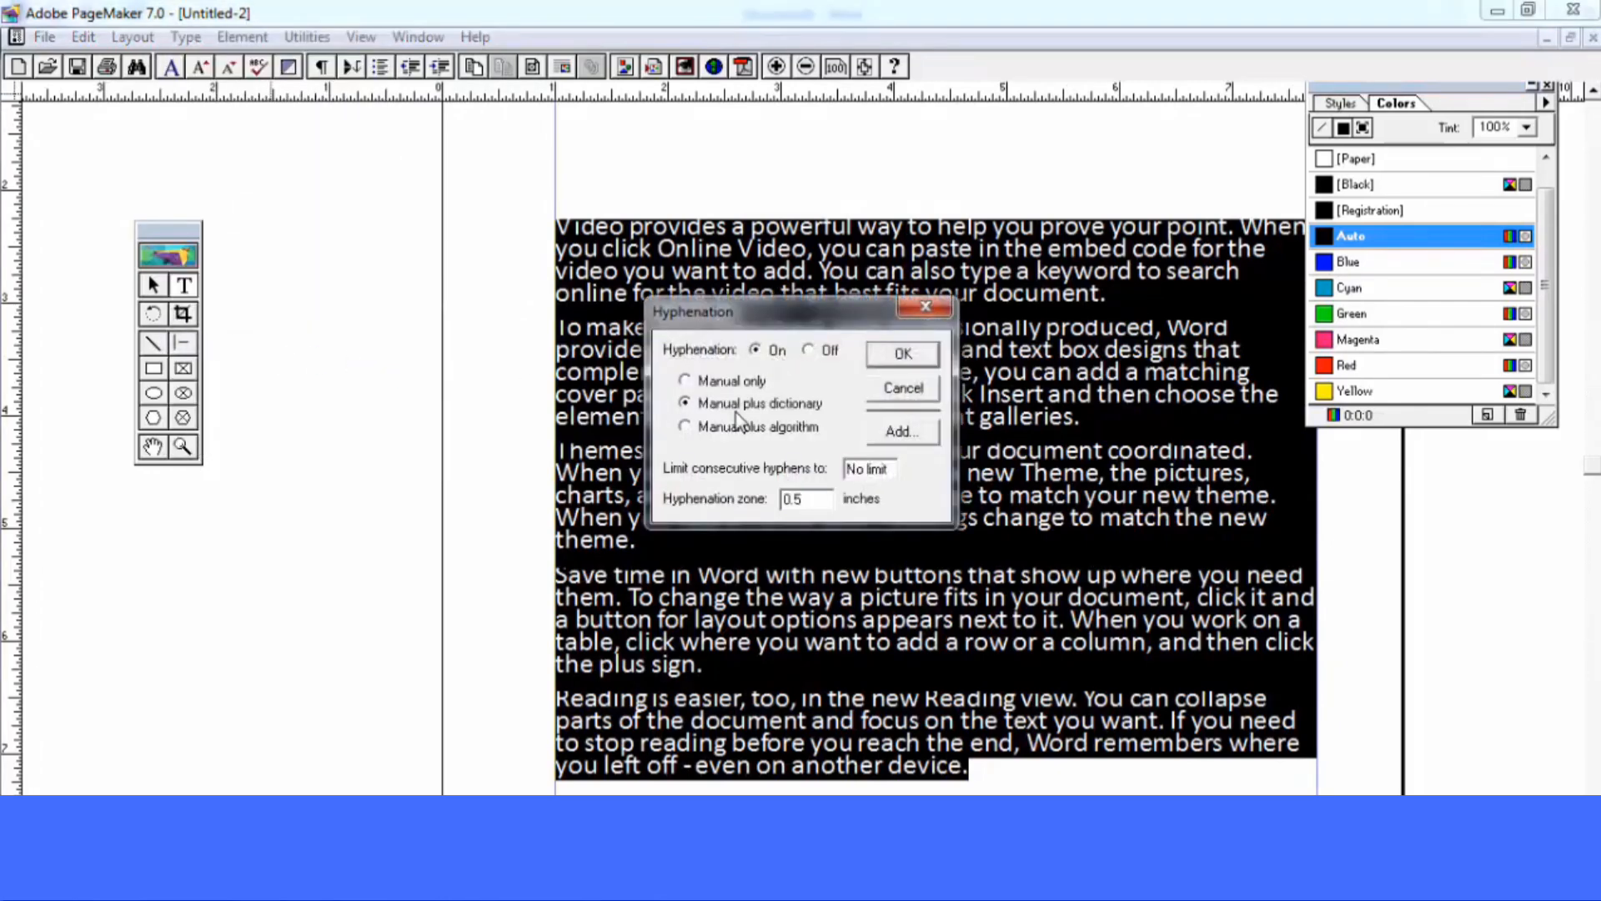
click(903, 357)
Move the Colors palette clear of the text and highlight the hyphenated line endings "pro-" and "comple-" in the second paragraph
drag(1485, 107, 1552, 133)
click(1242, 336)
drag(1235, 331, 1294, 331)
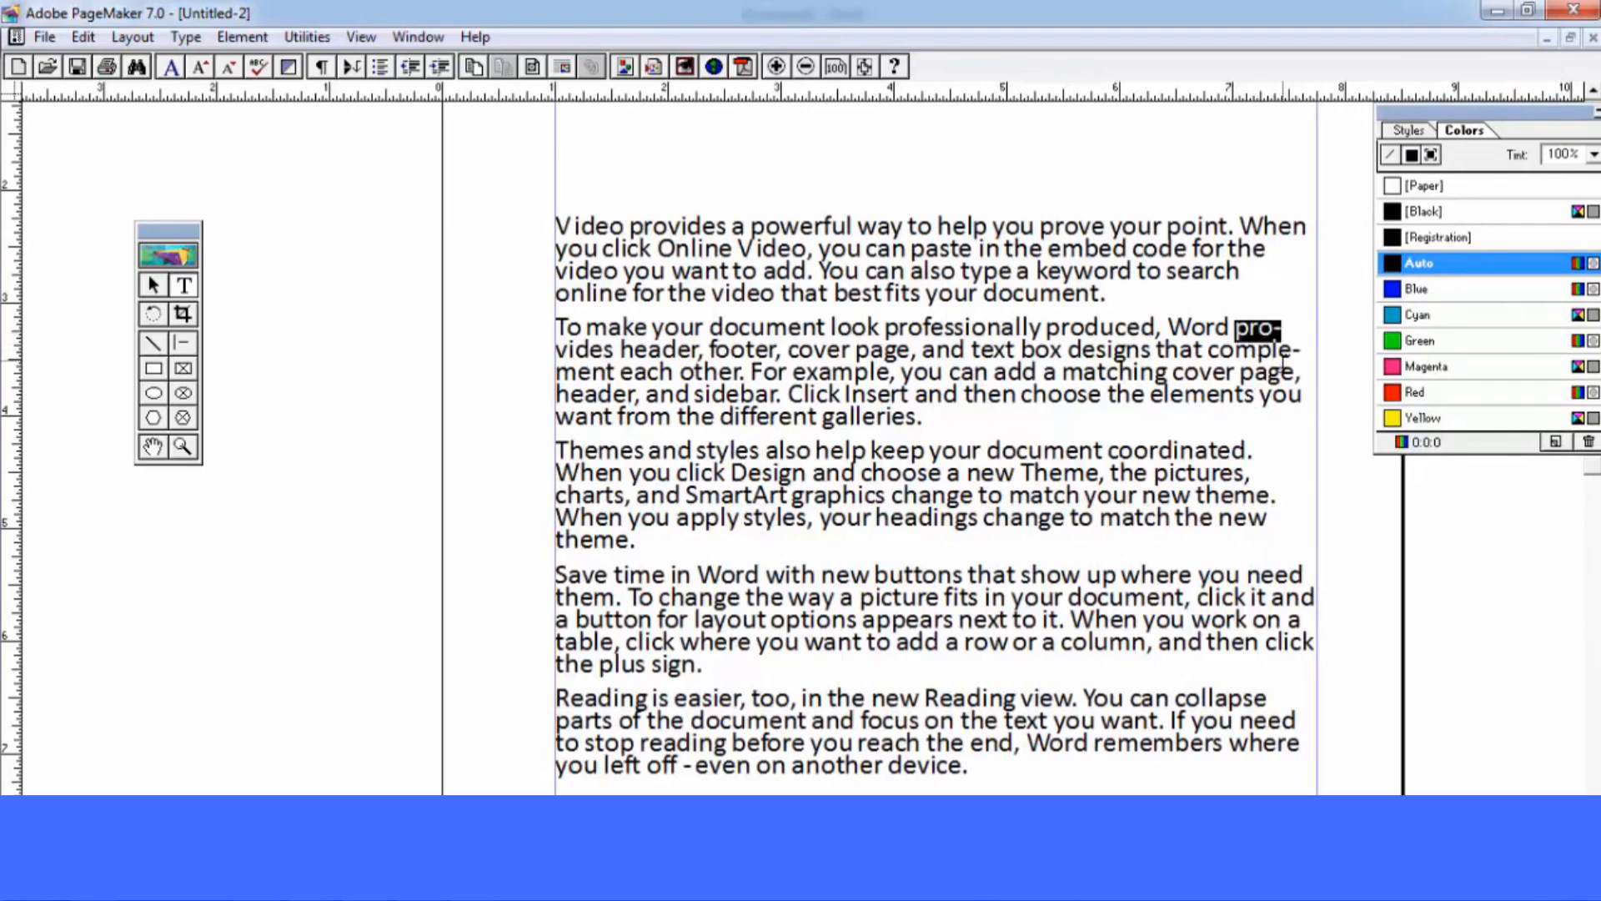
click(1239, 356)
drag(1211, 345, 1303, 343)
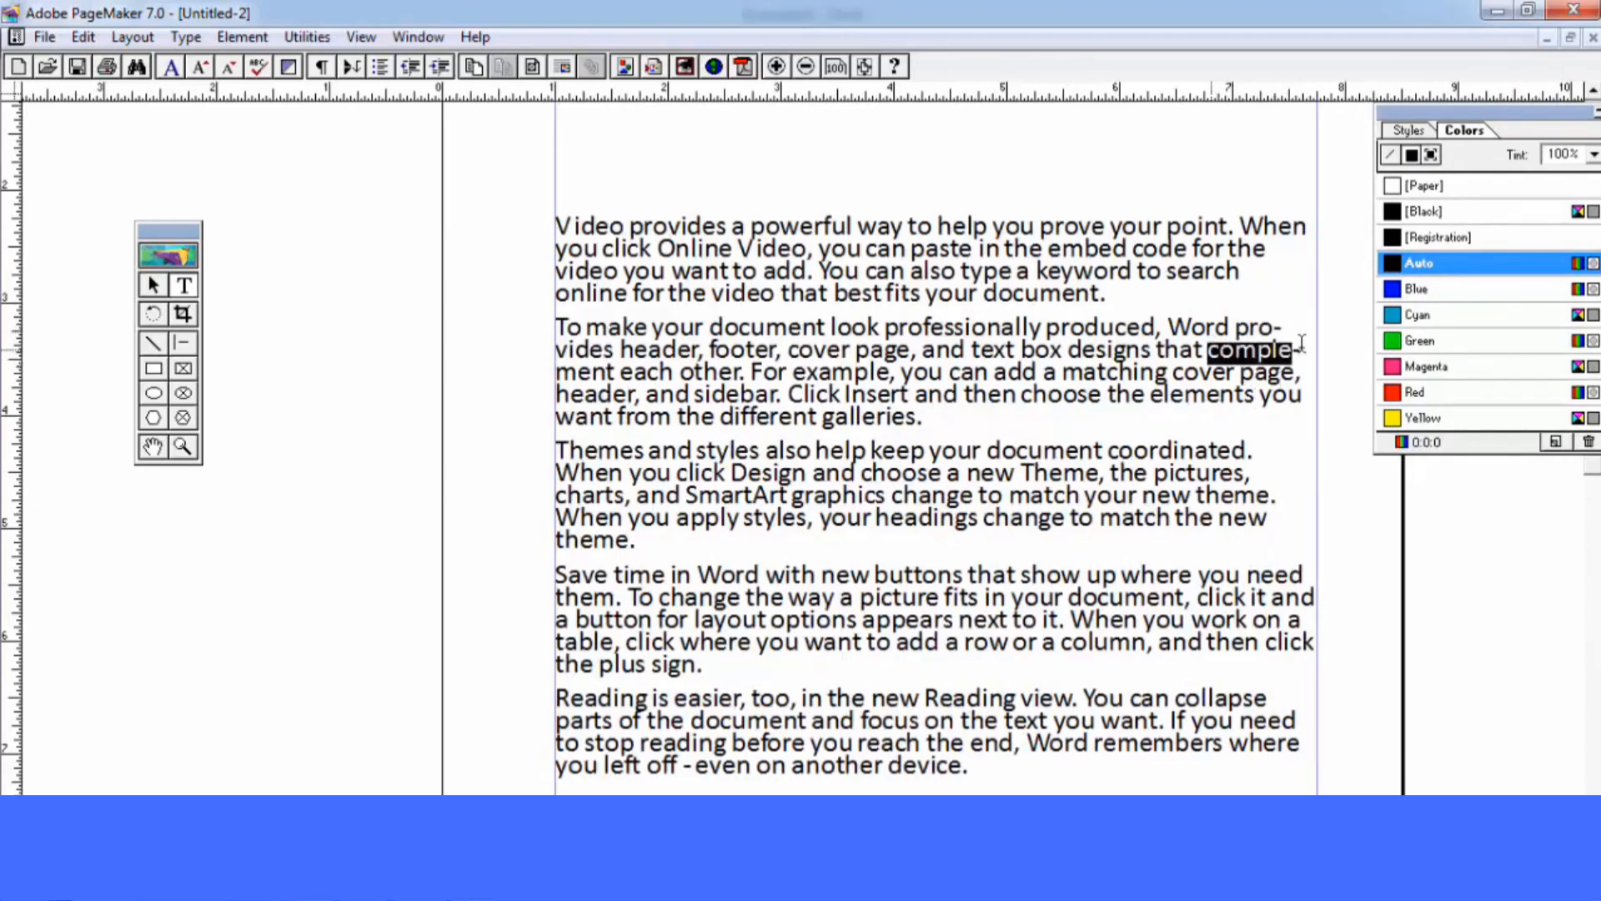
click(1294, 373)
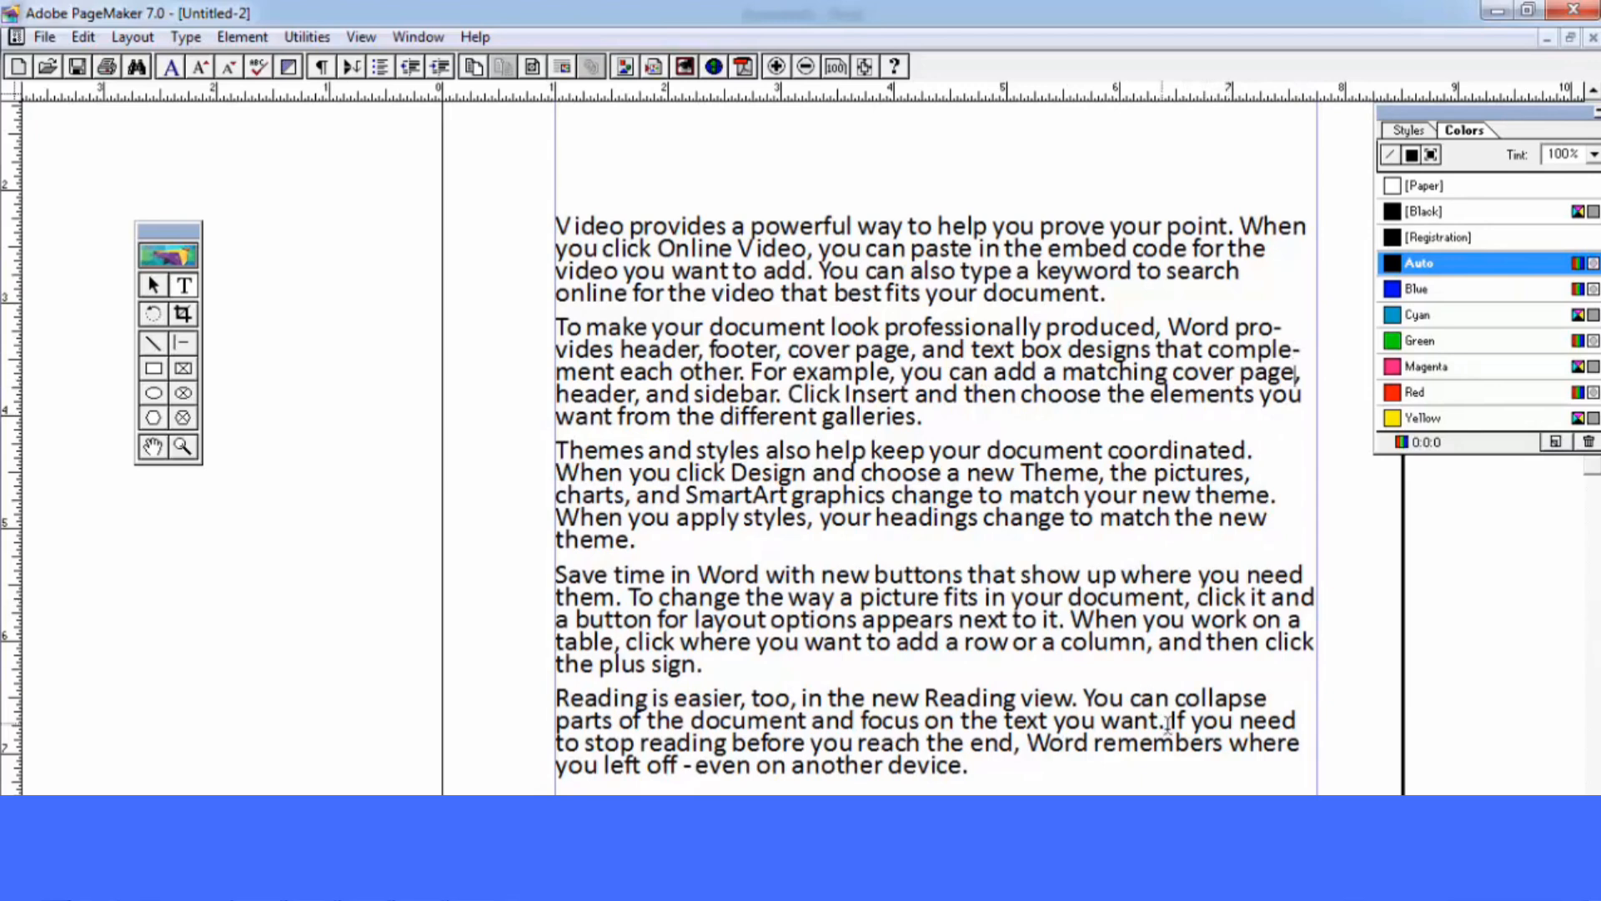
Select all five paragraphs and turn hyphenation off
drag(1026, 770, 523, 226)
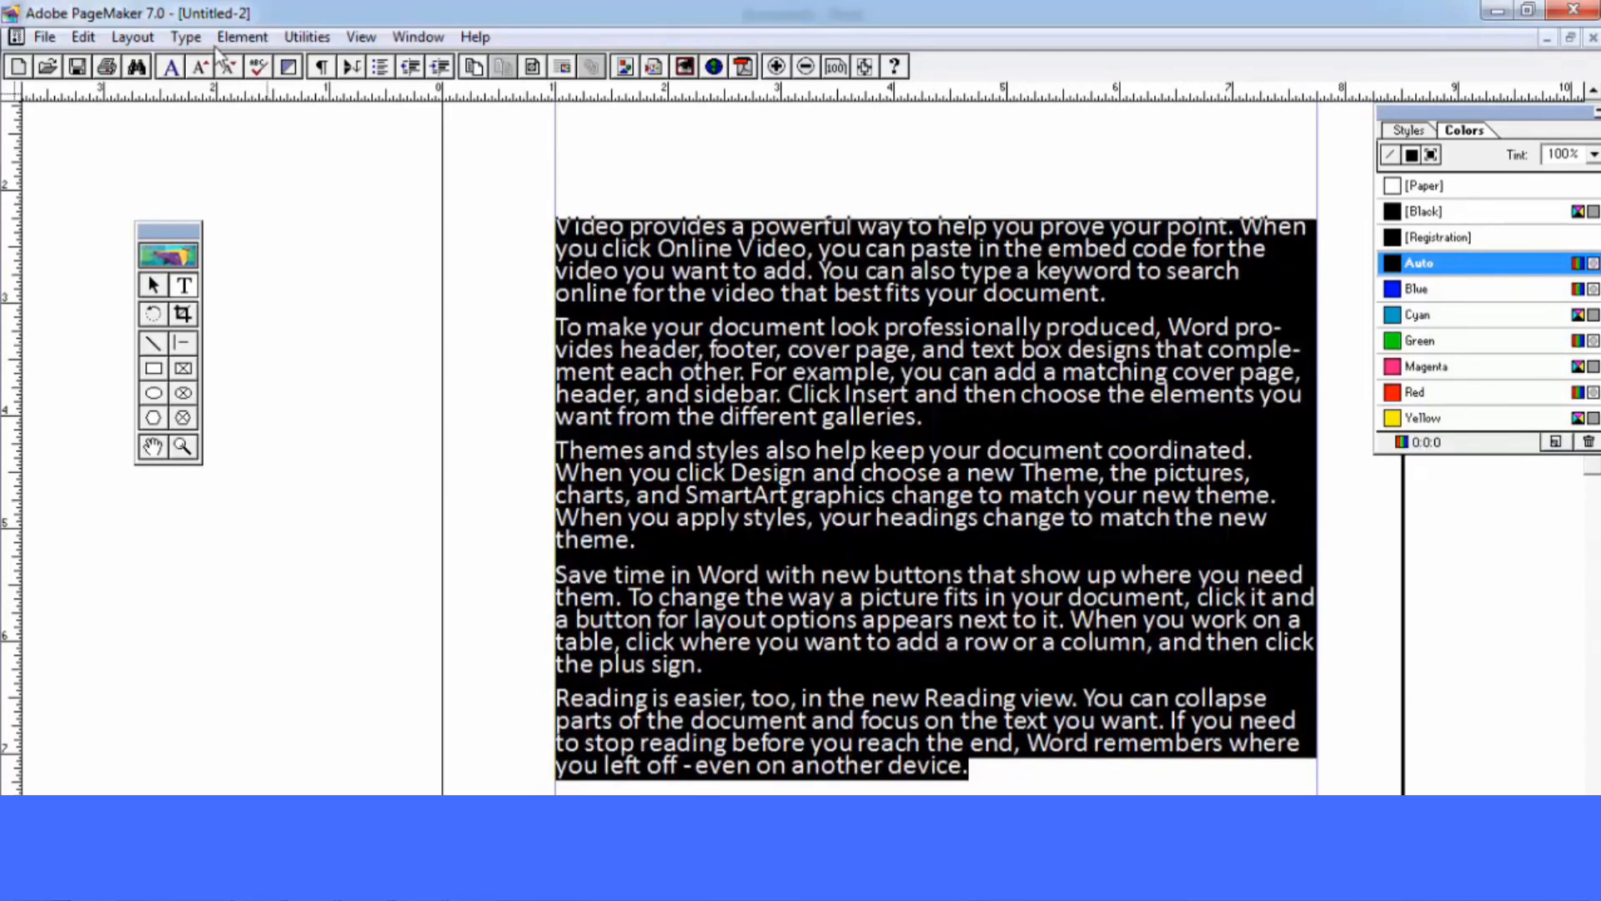
click(185, 36)
click(246, 341)
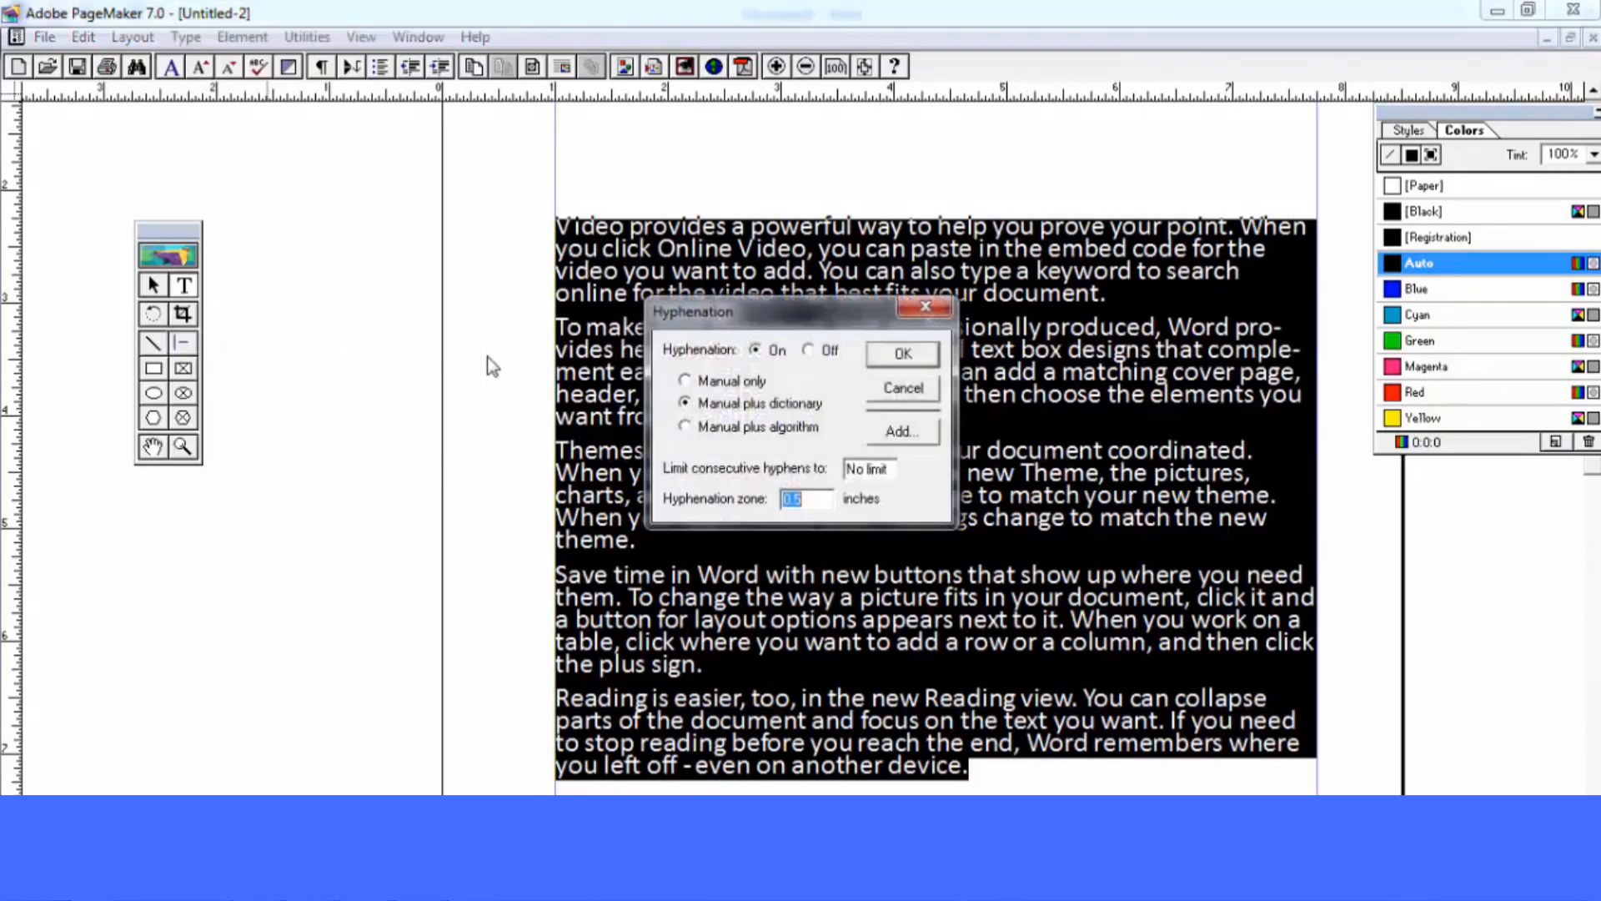
click(825, 351)
click(903, 354)
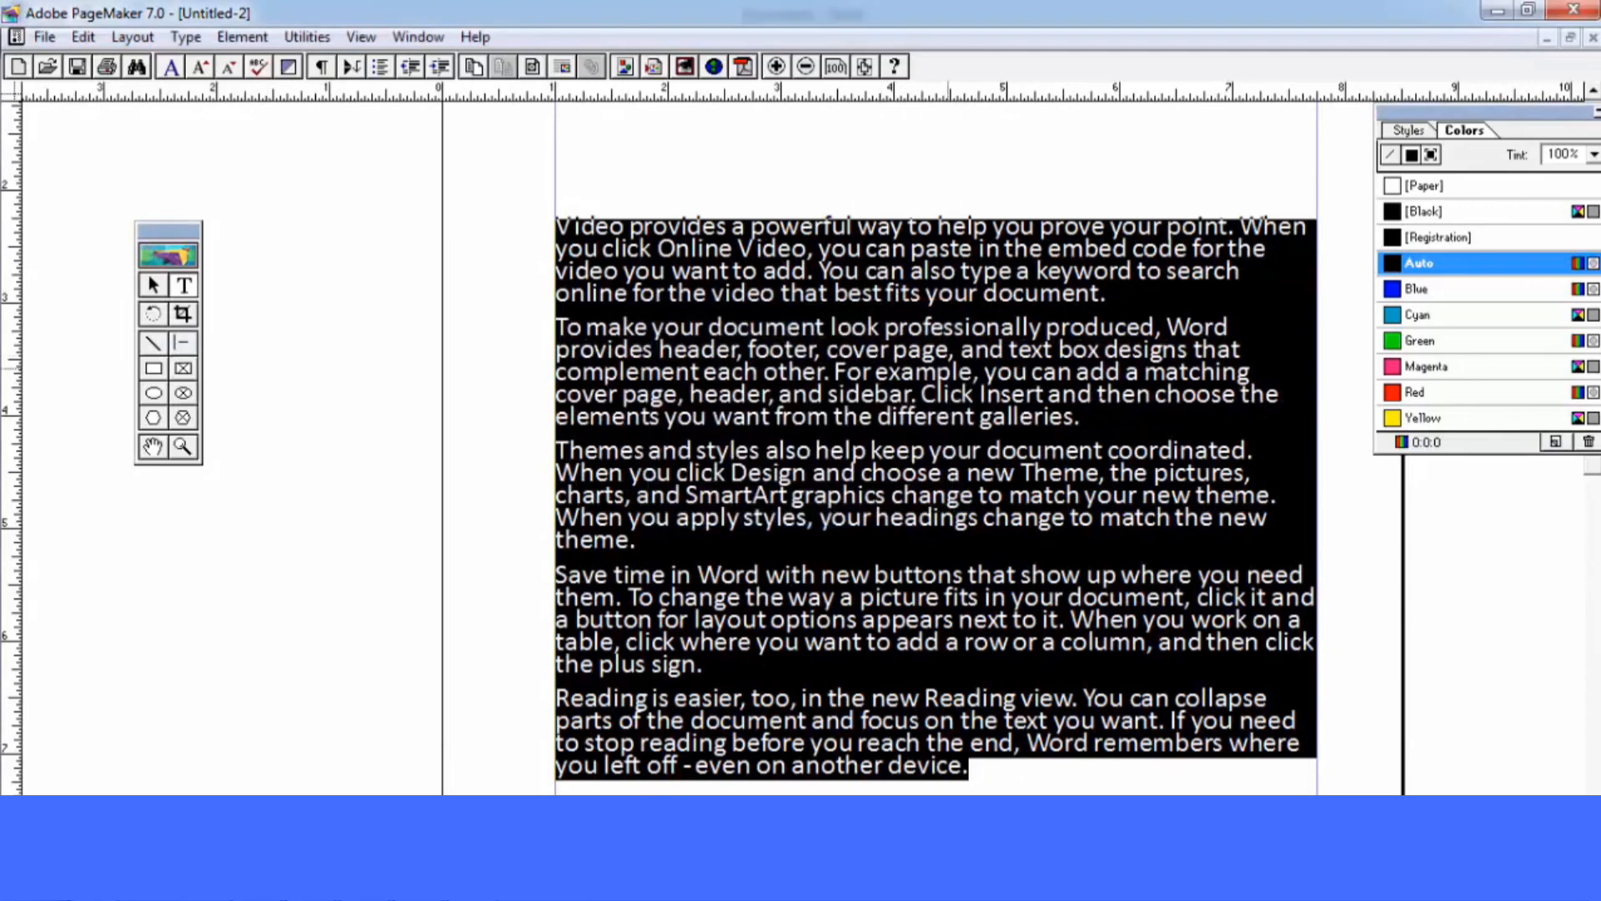
click(1080, 417)
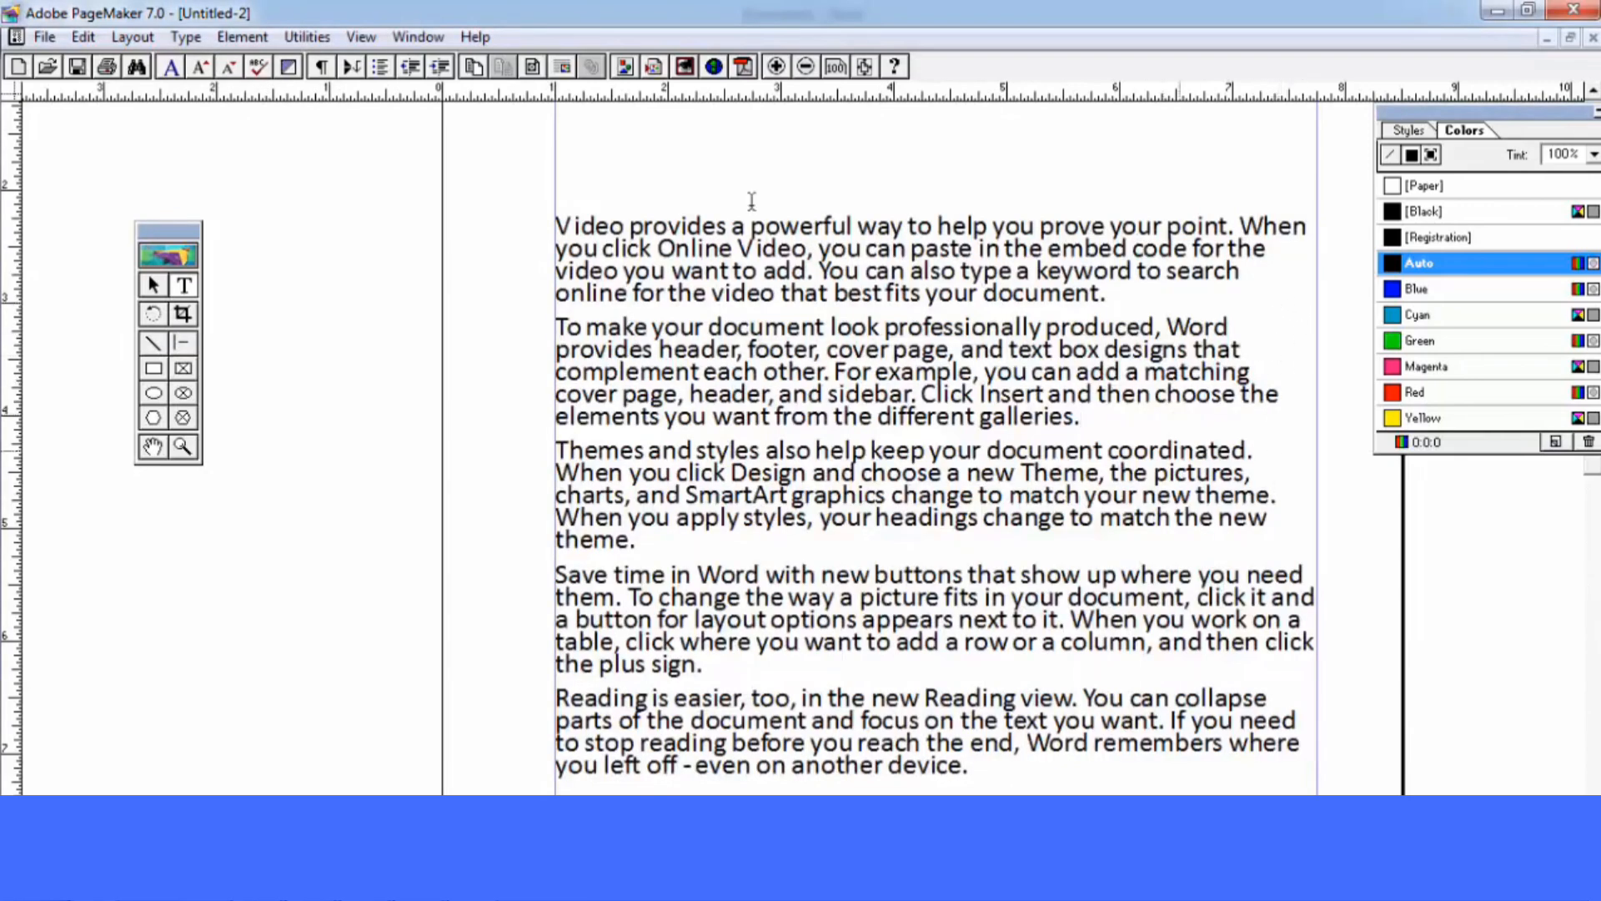
click(185, 38)
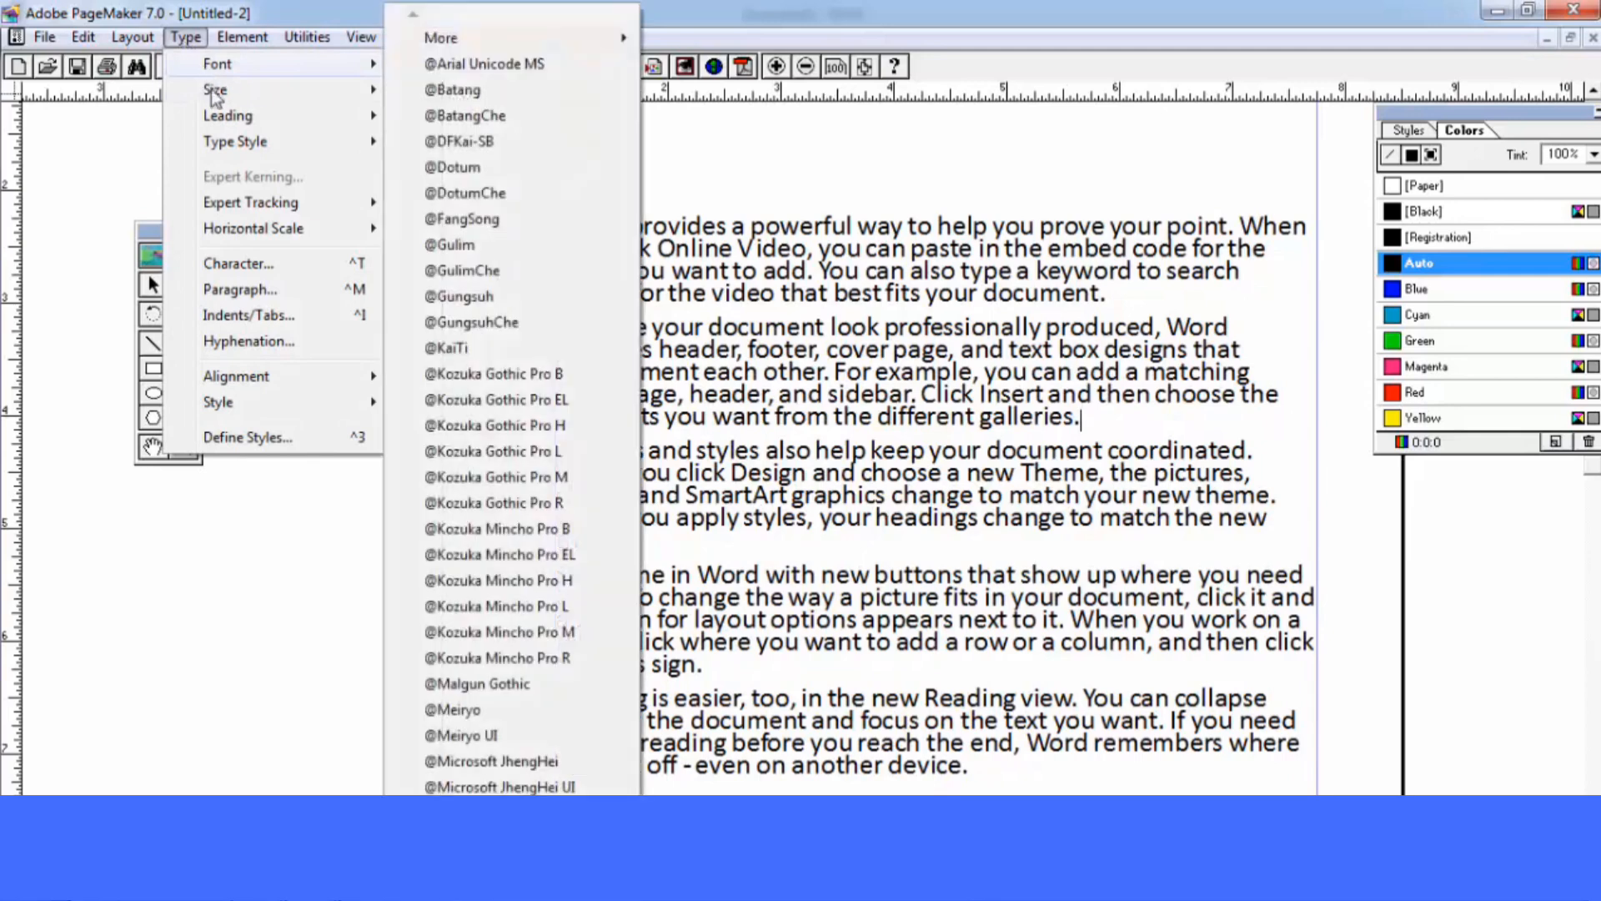
mouse_move(217, 146)
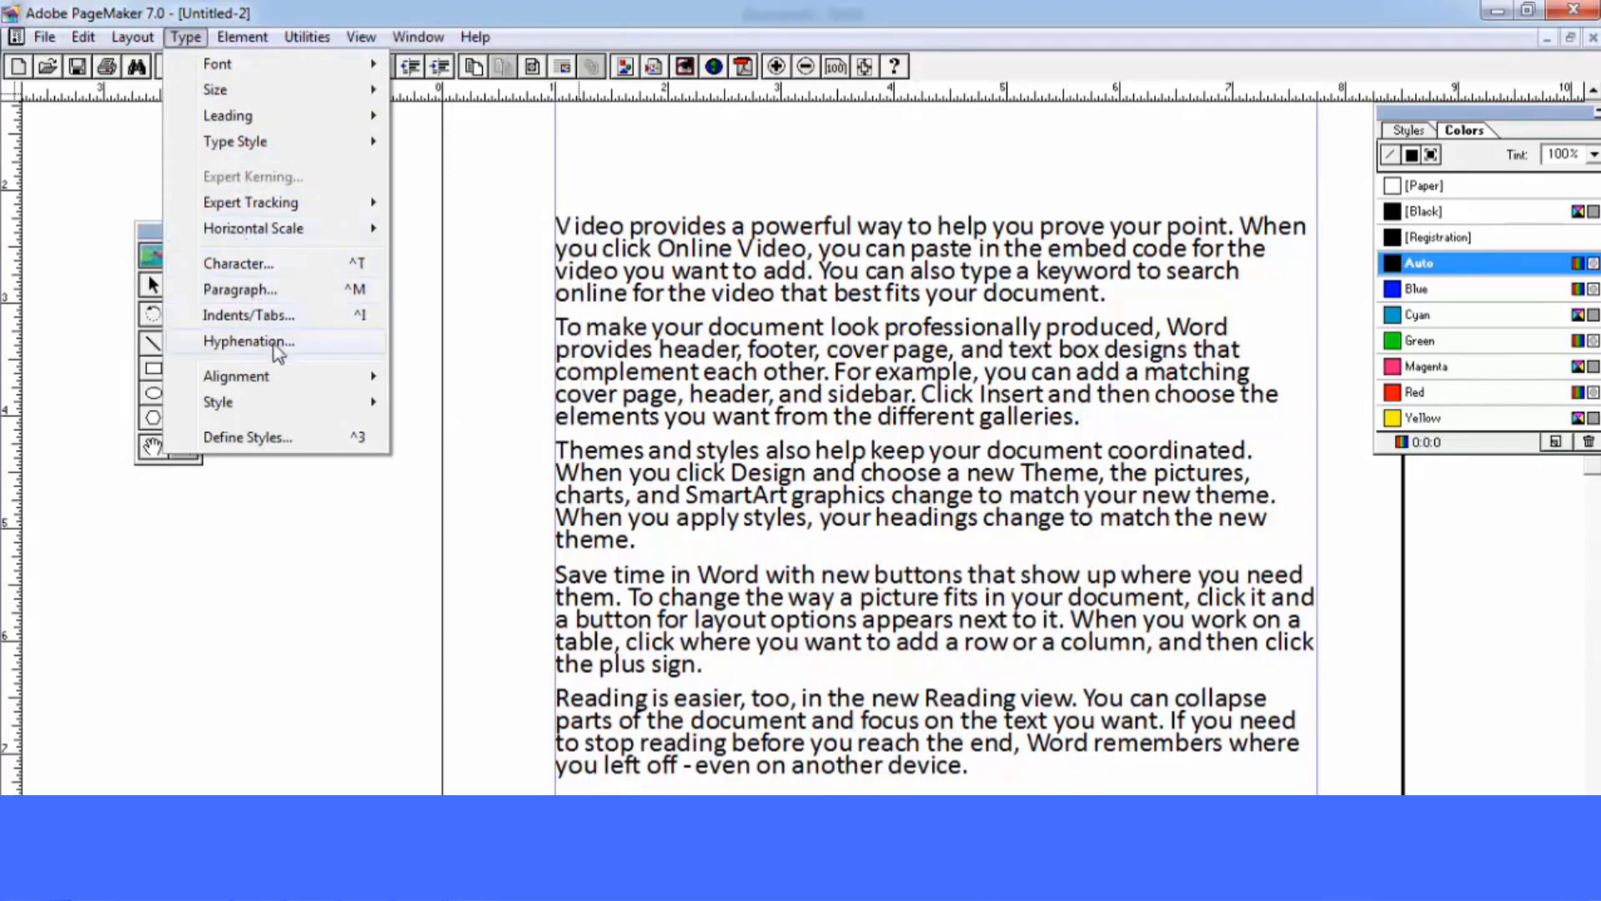
mouse_move(284, 389)
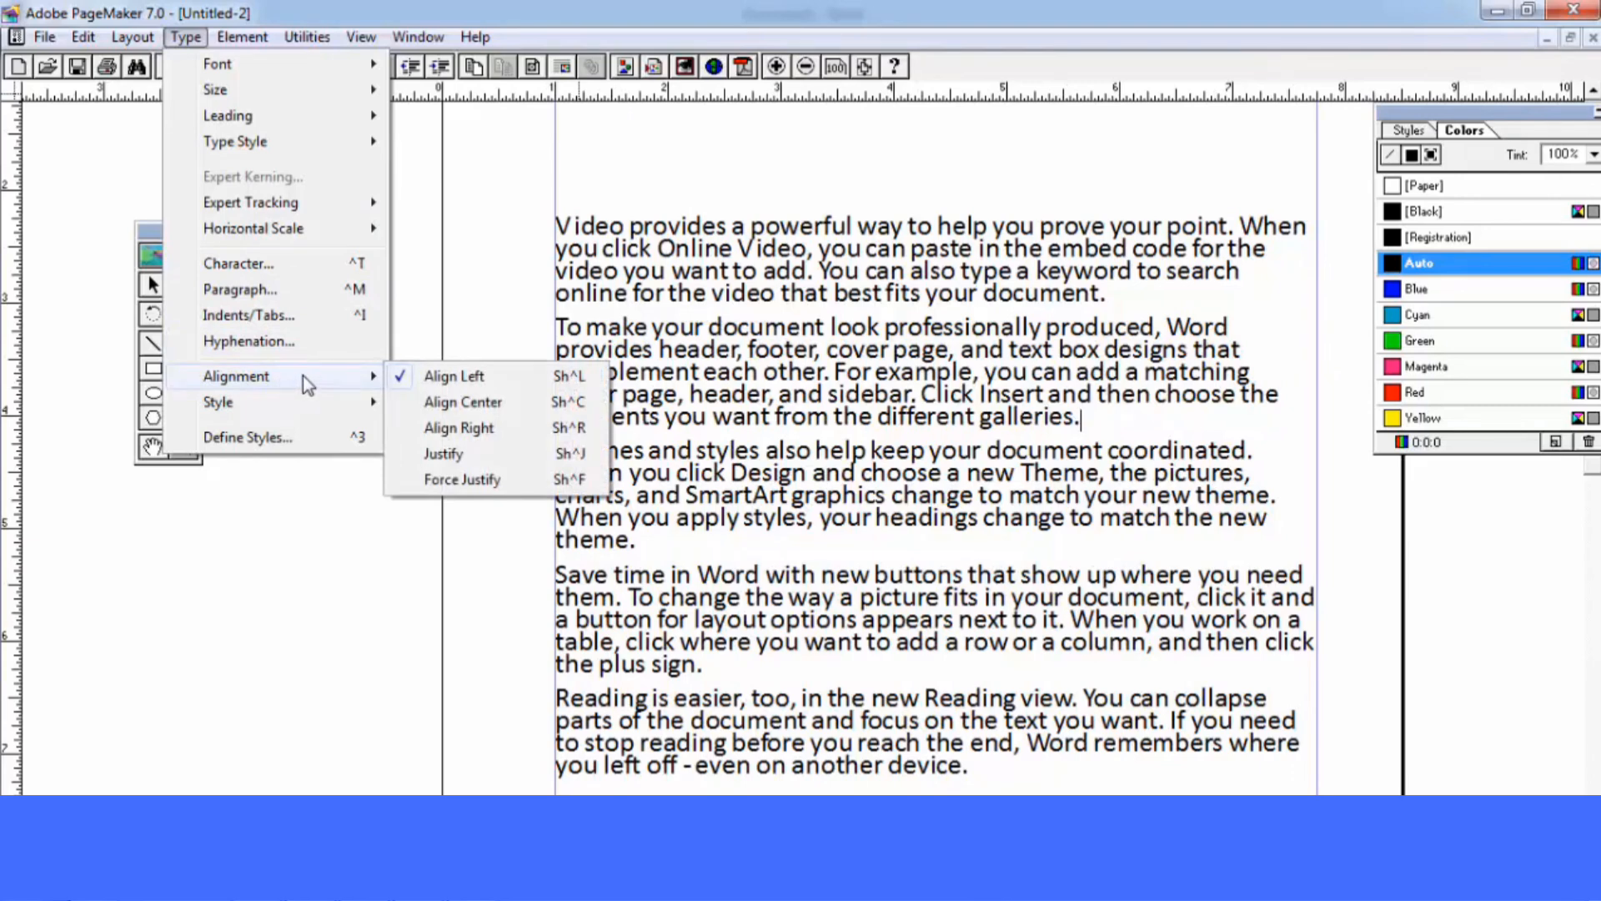
click(842, 296)
Select the second paragraph, starting "To make your document look", and force justify it
drag(1132, 432, 847, 358)
drag(1084, 421, 534, 329)
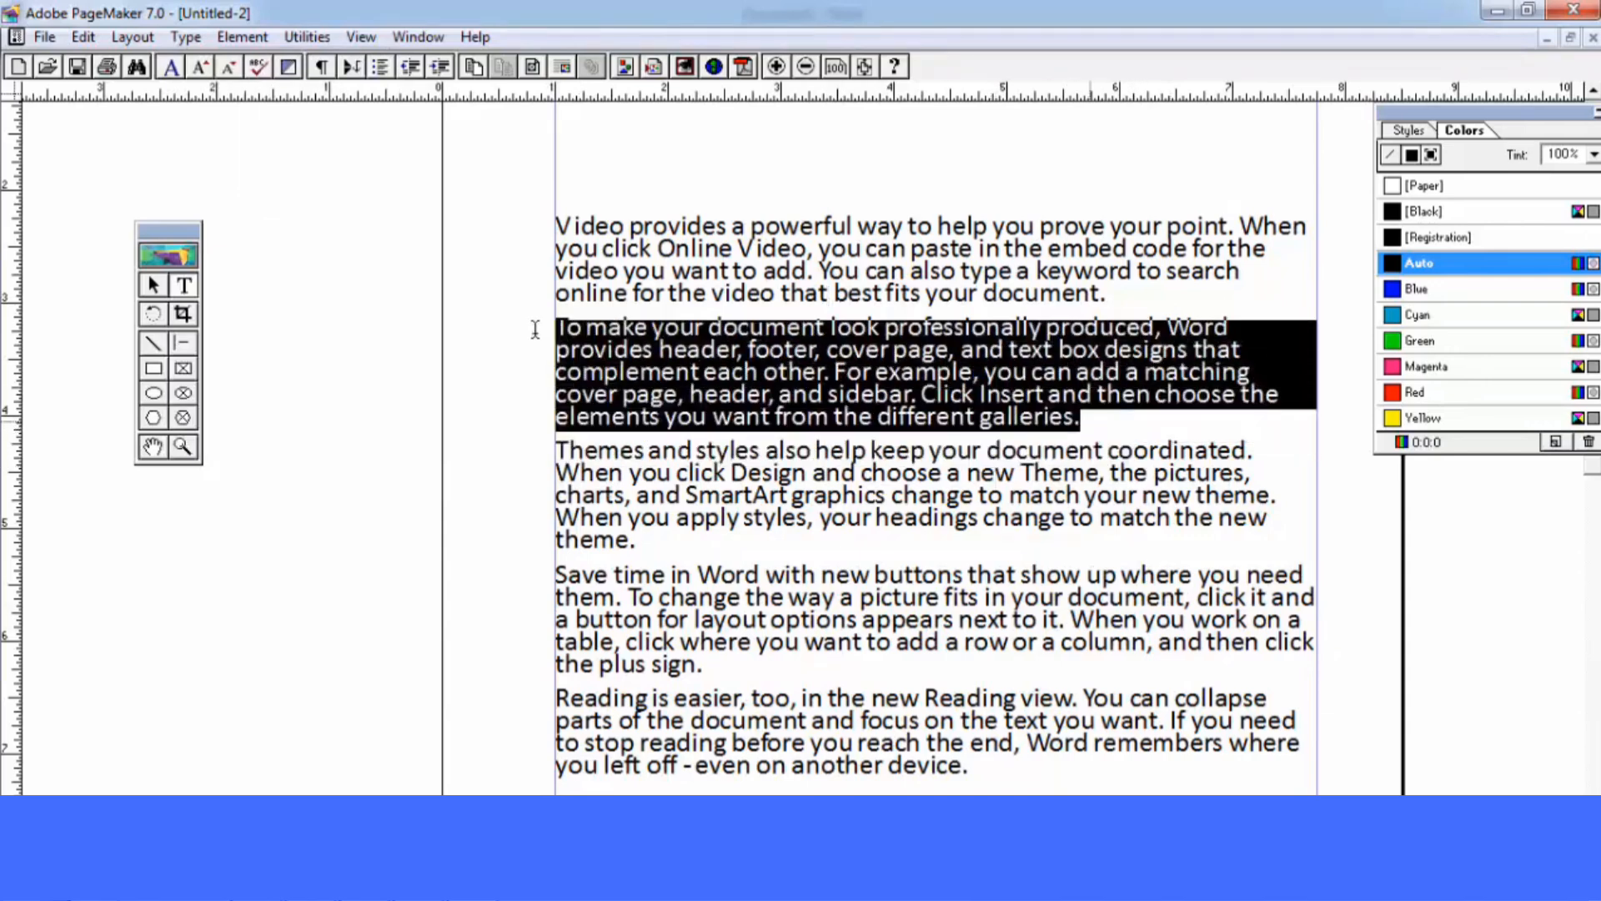
click(185, 36)
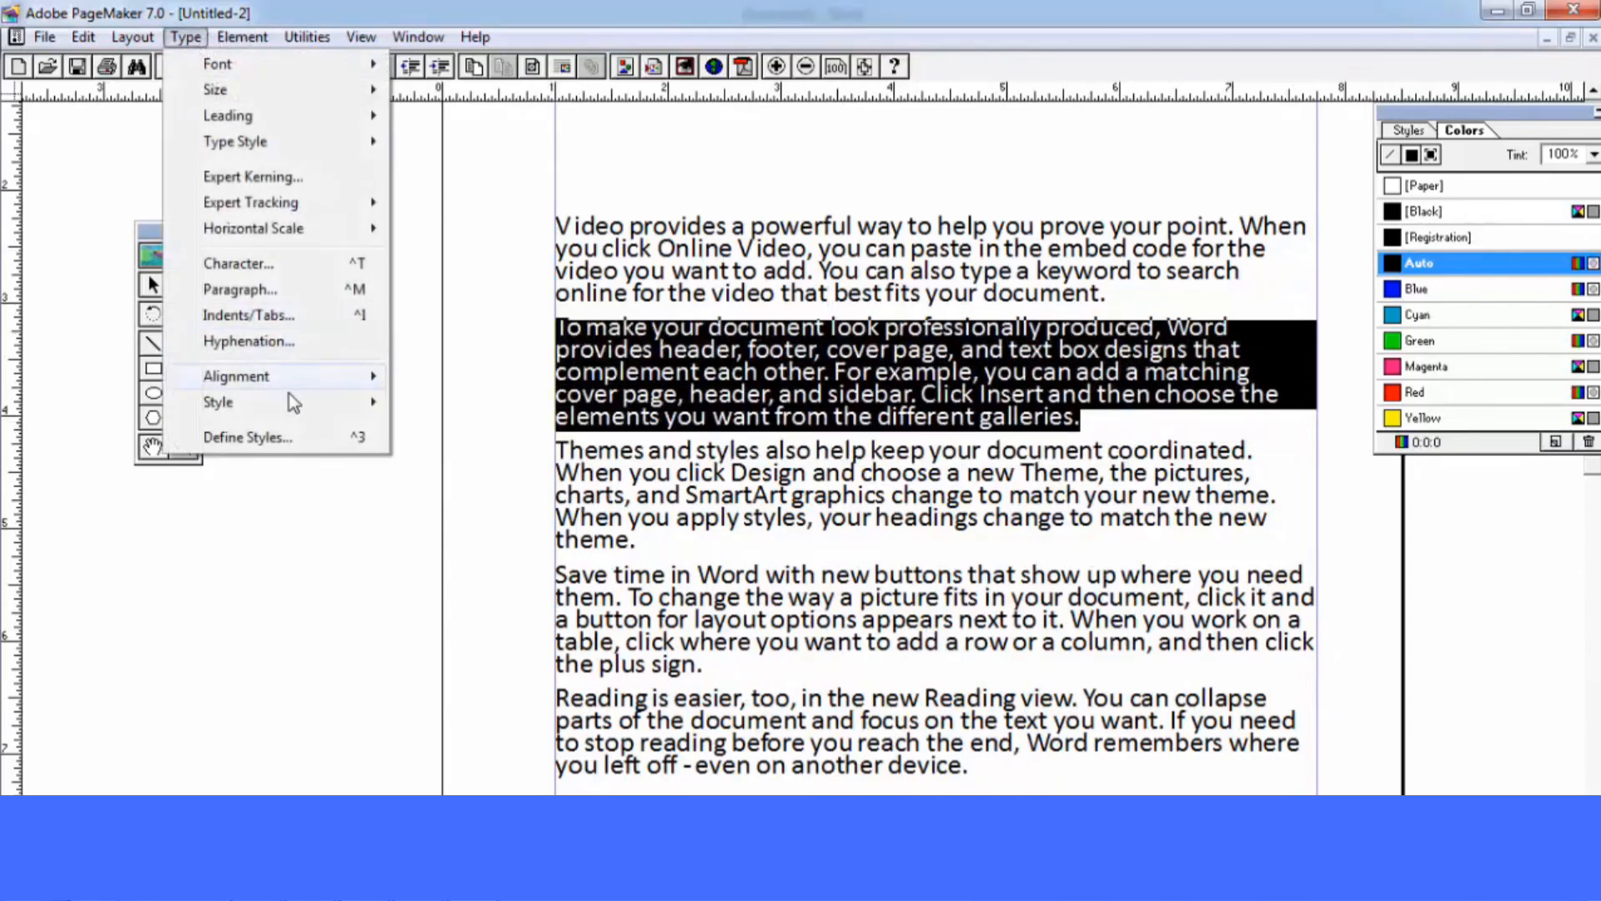
mouse_move(333, 376)
click(500, 469)
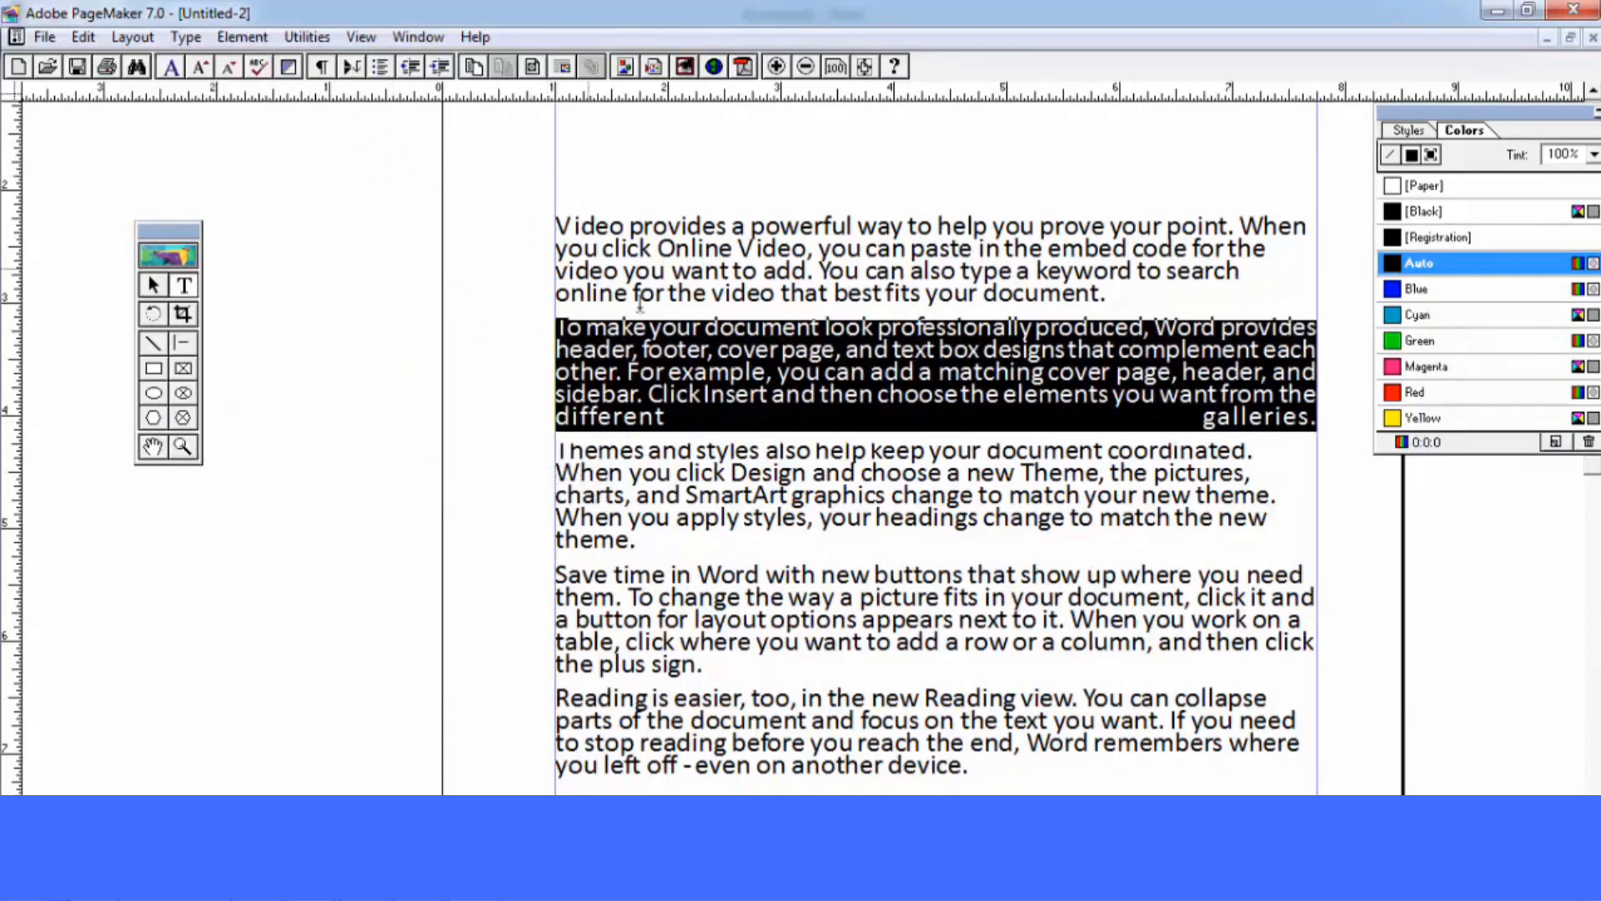
click(723, 417)
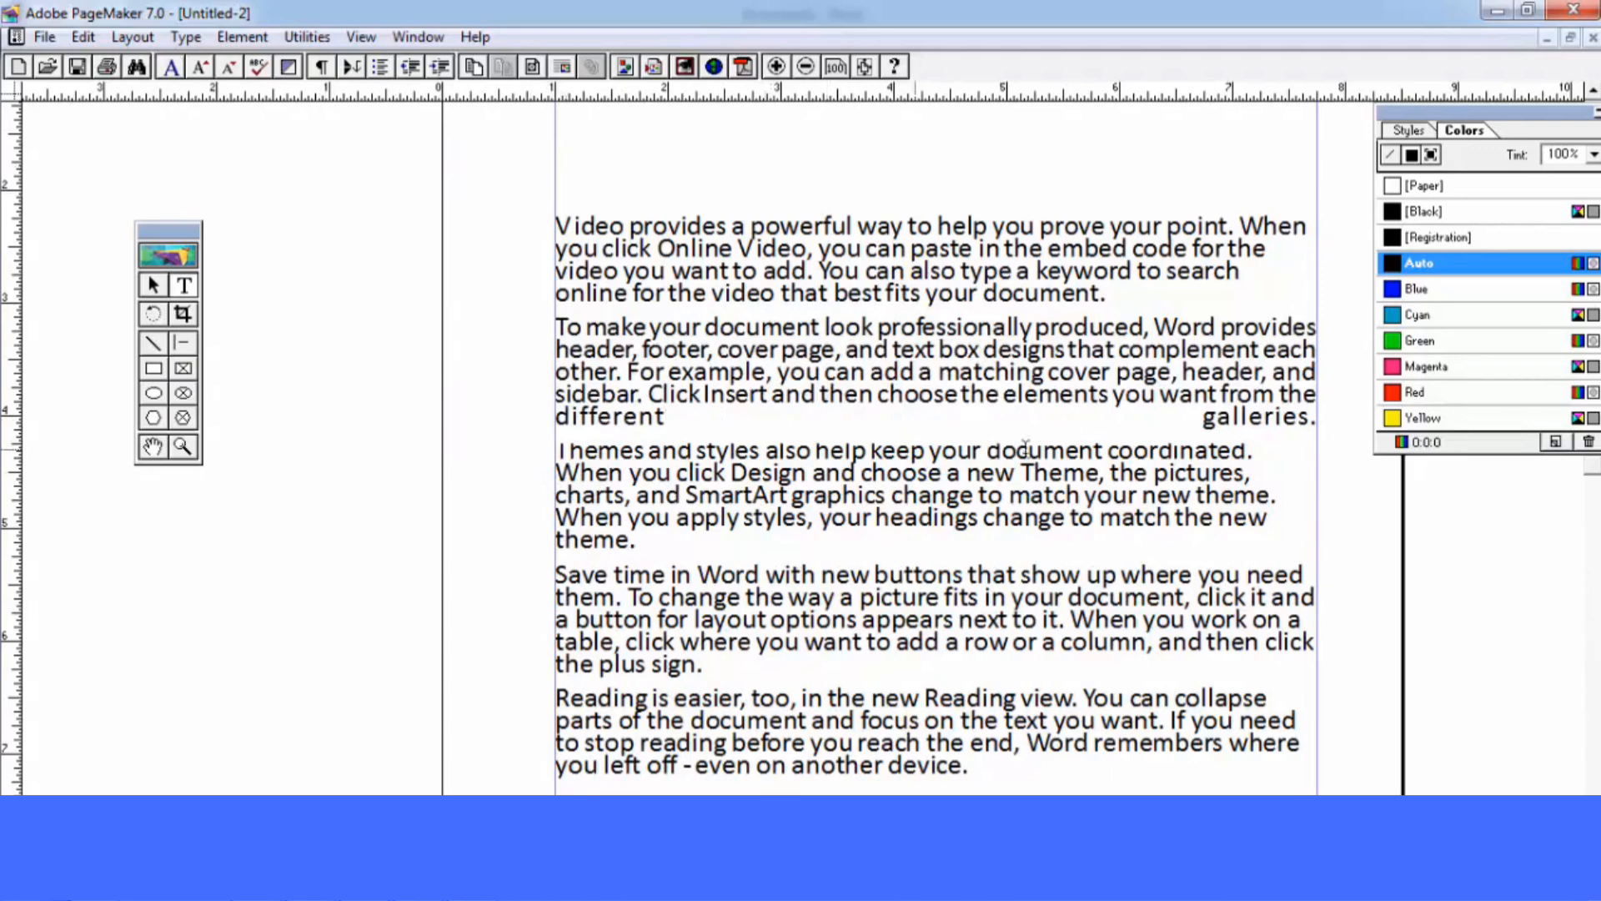
Select the second paragraph again and set its alignment to Justify
drag(1314, 423, 468, 324)
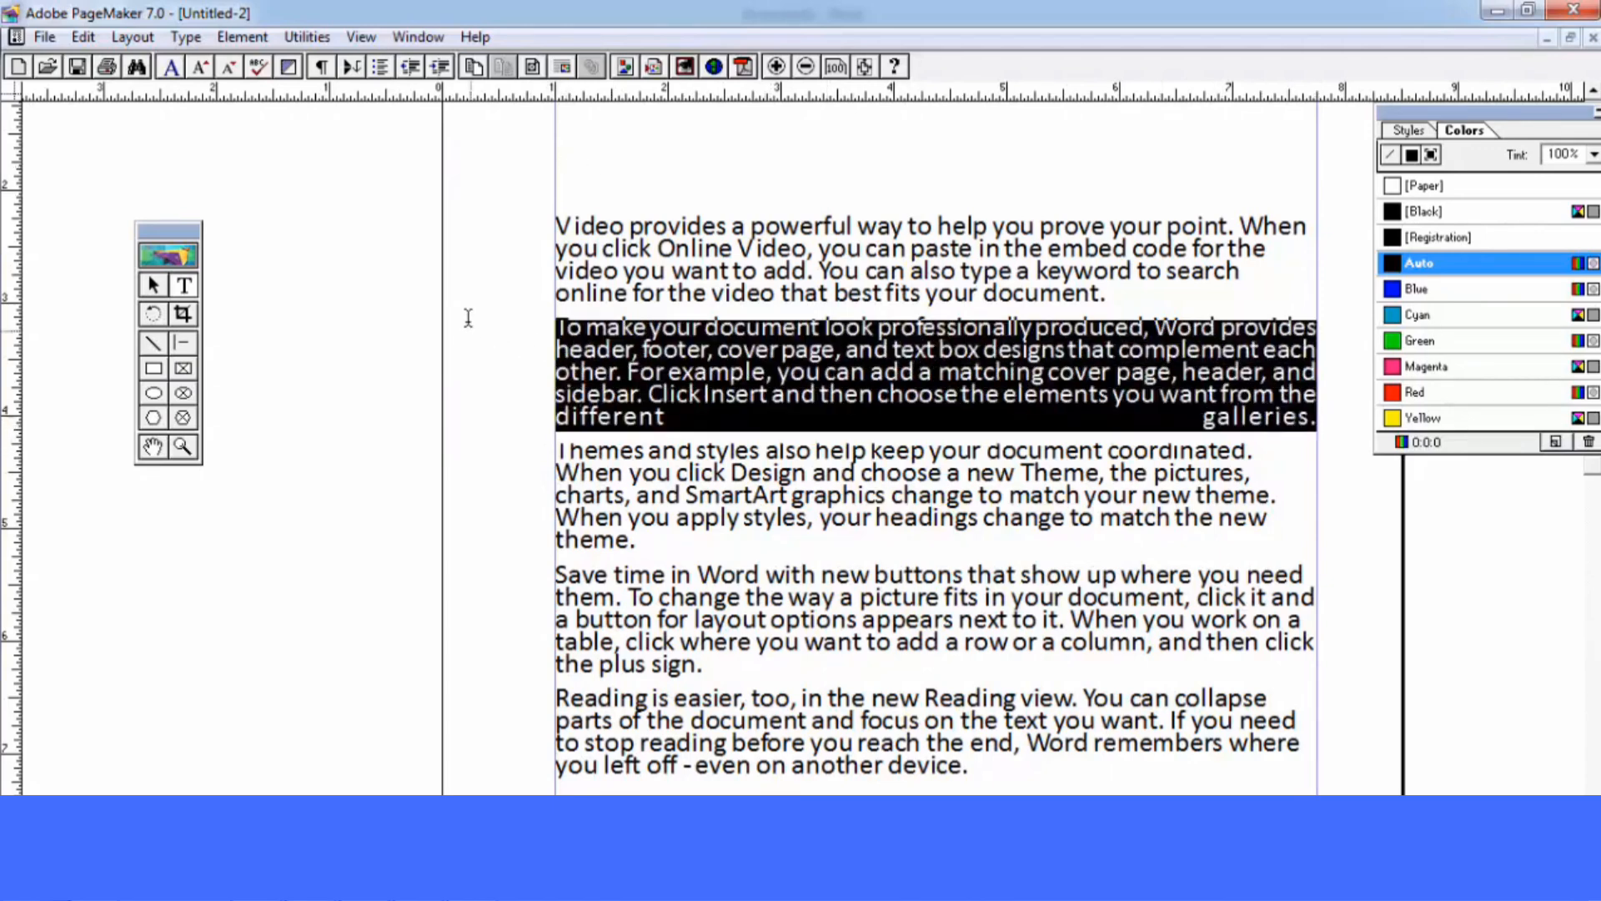
click(240, 38)
mouse_move(185, 38)
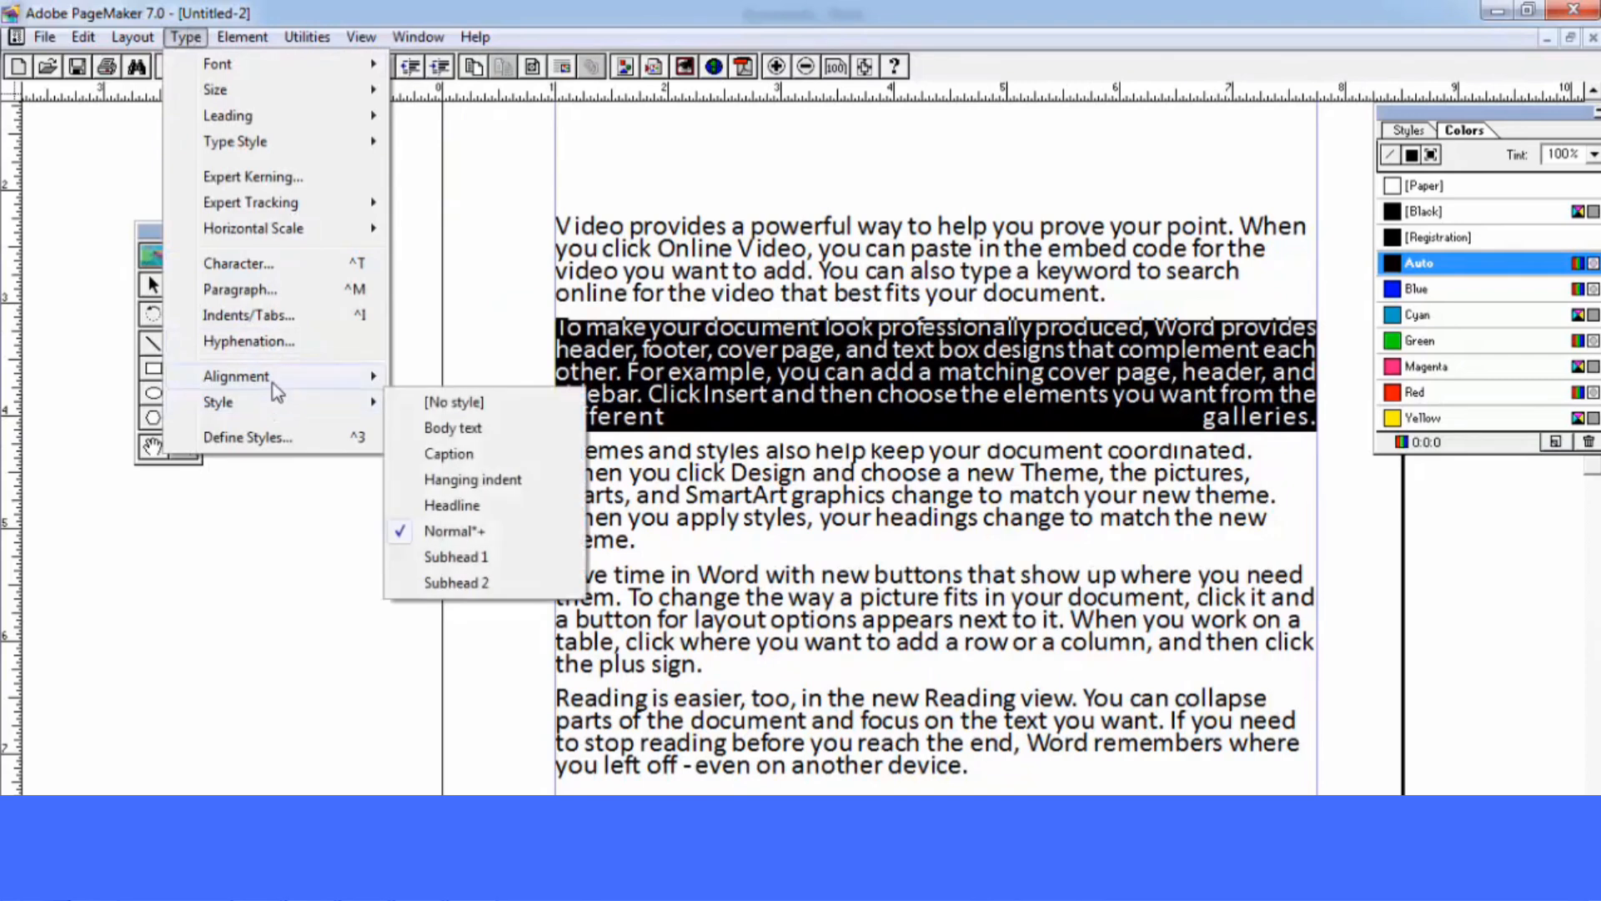
click(506, 459)
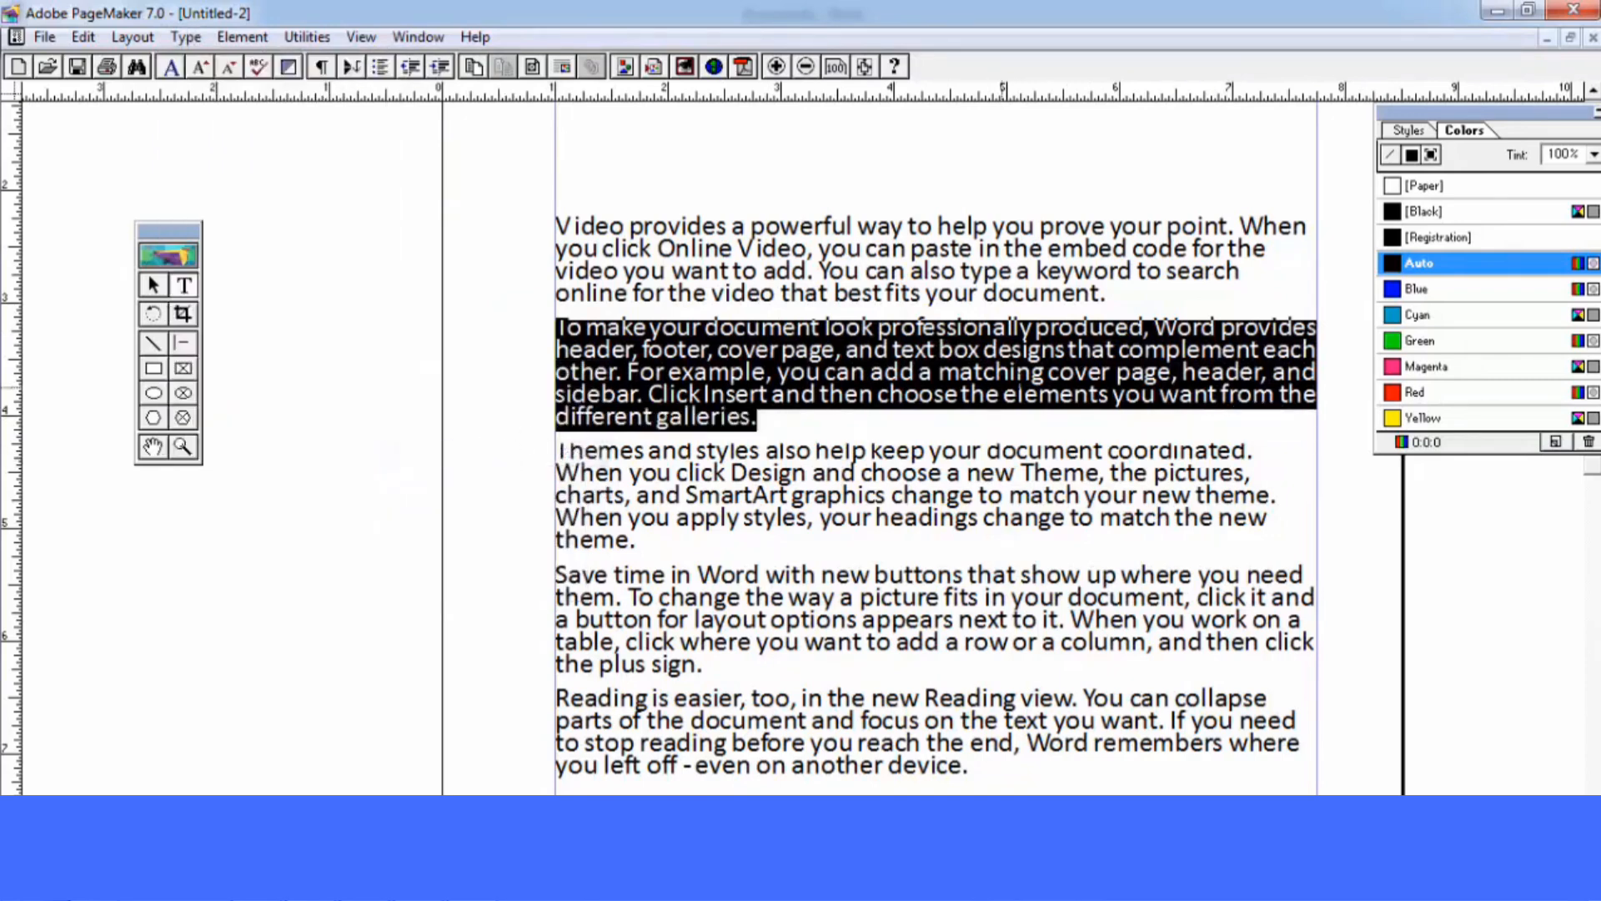
click(1021, 380)
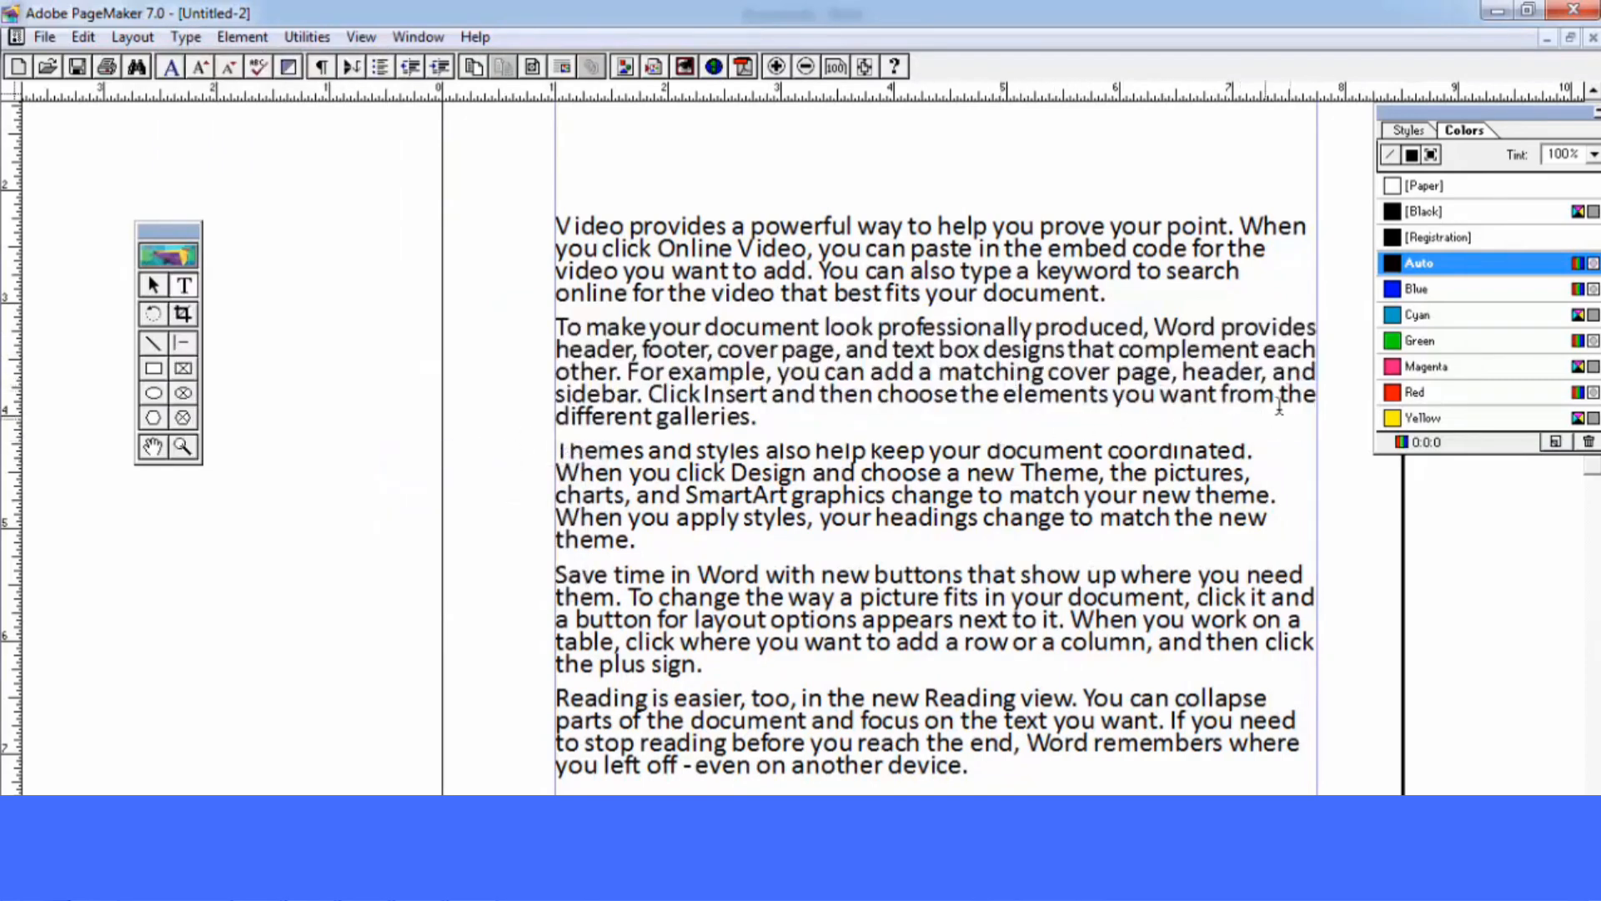
drag(1317, 394, 551, 326)
drag(757, 416, 527, 321)
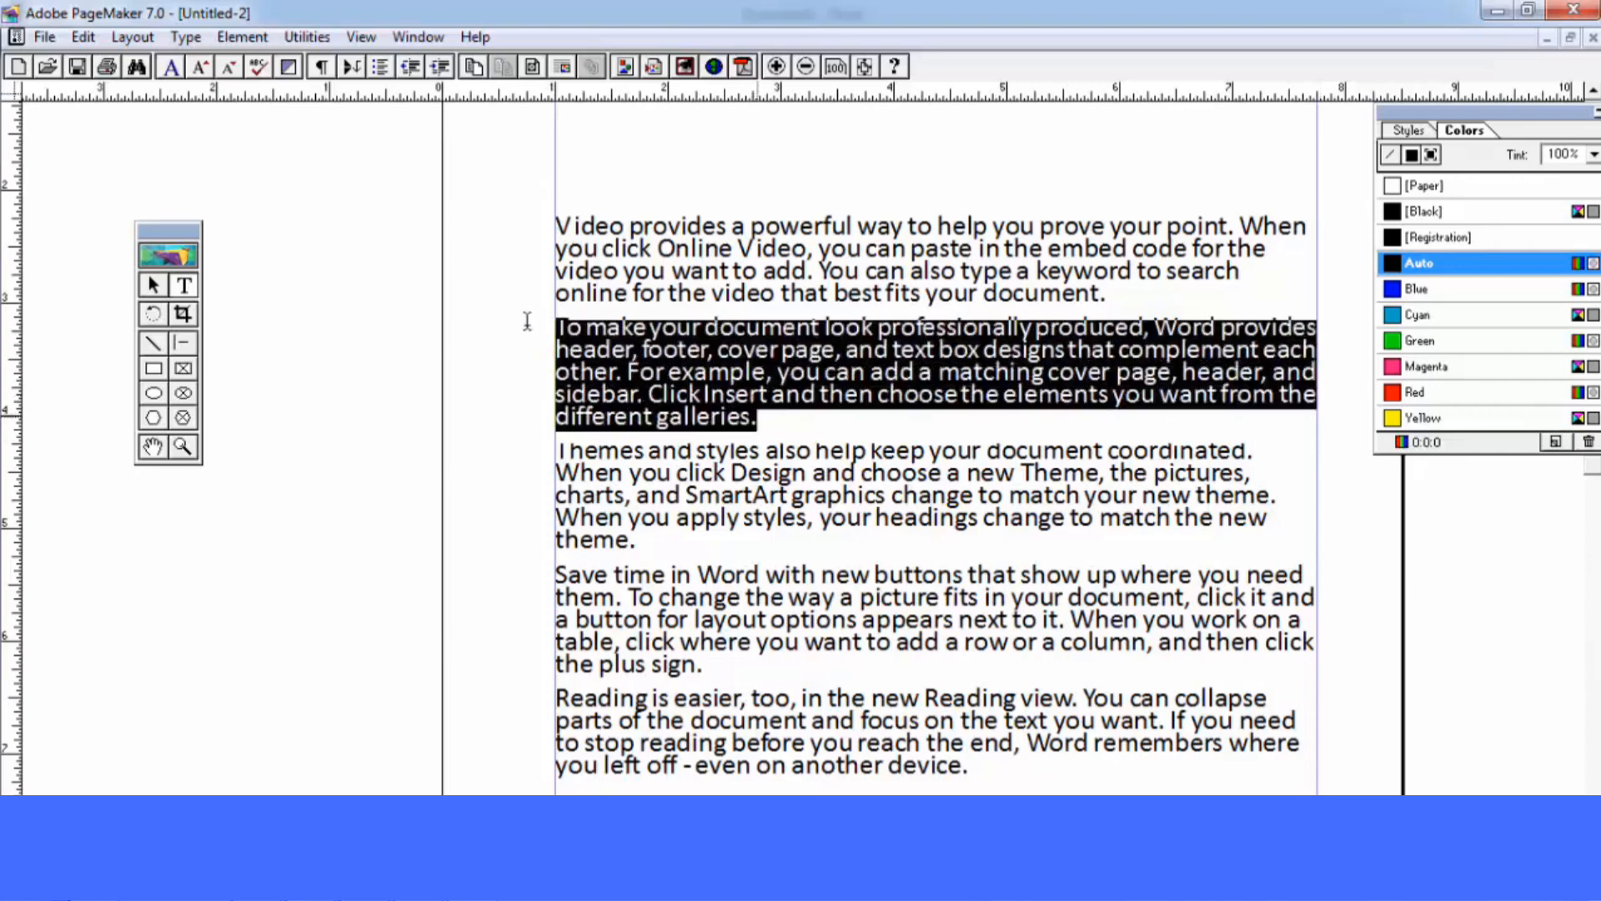
click(241, 37)
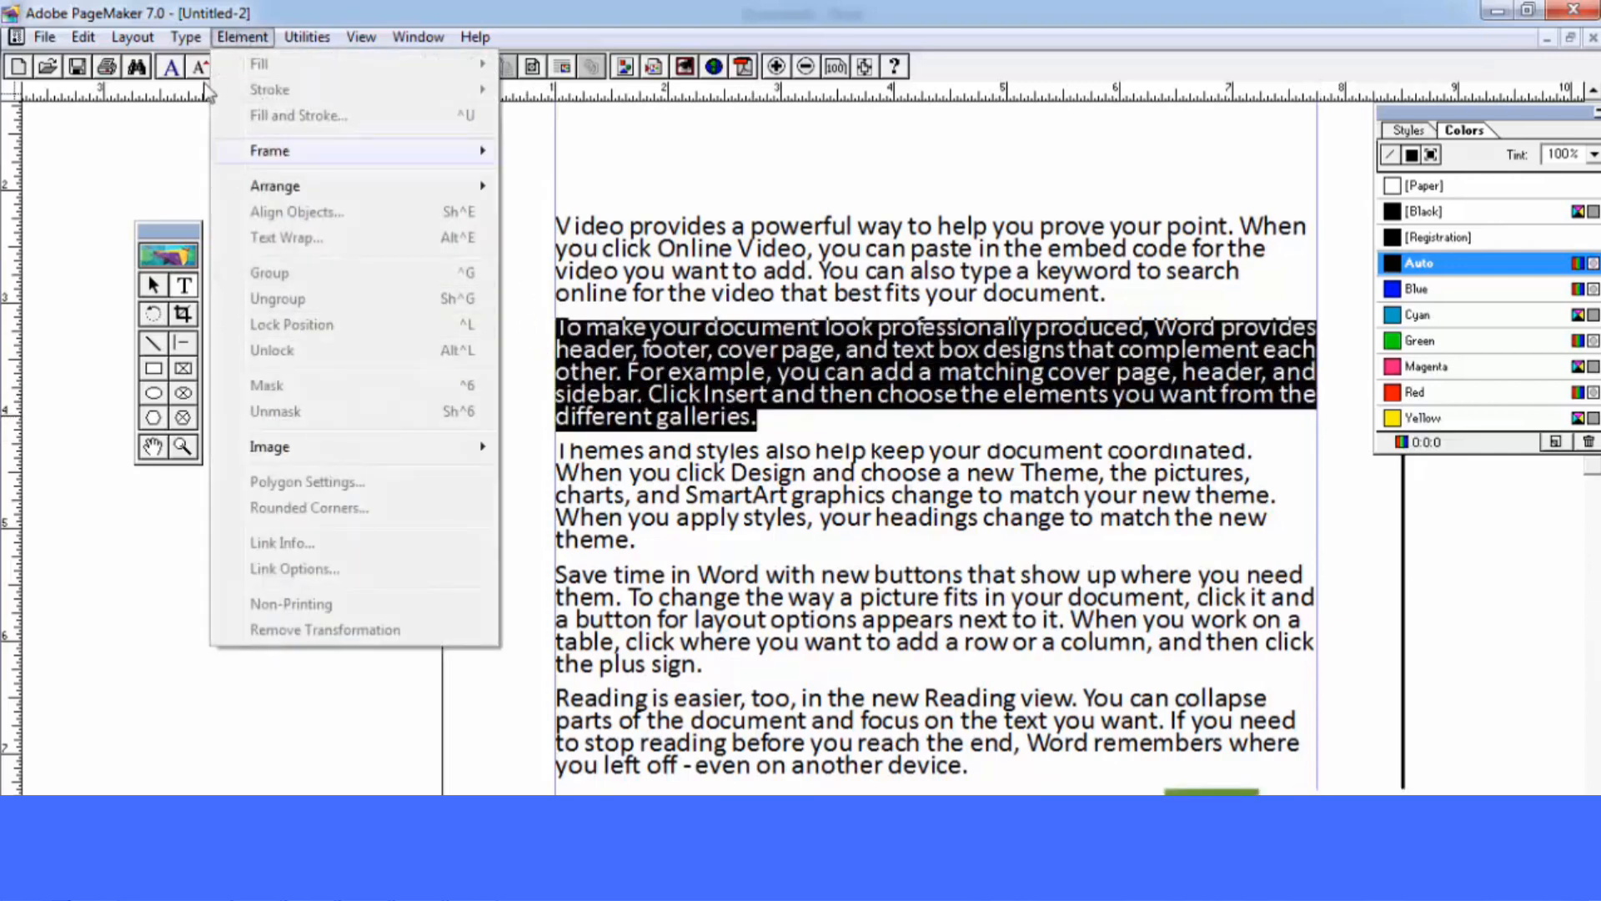
mouse_move(190, 38)
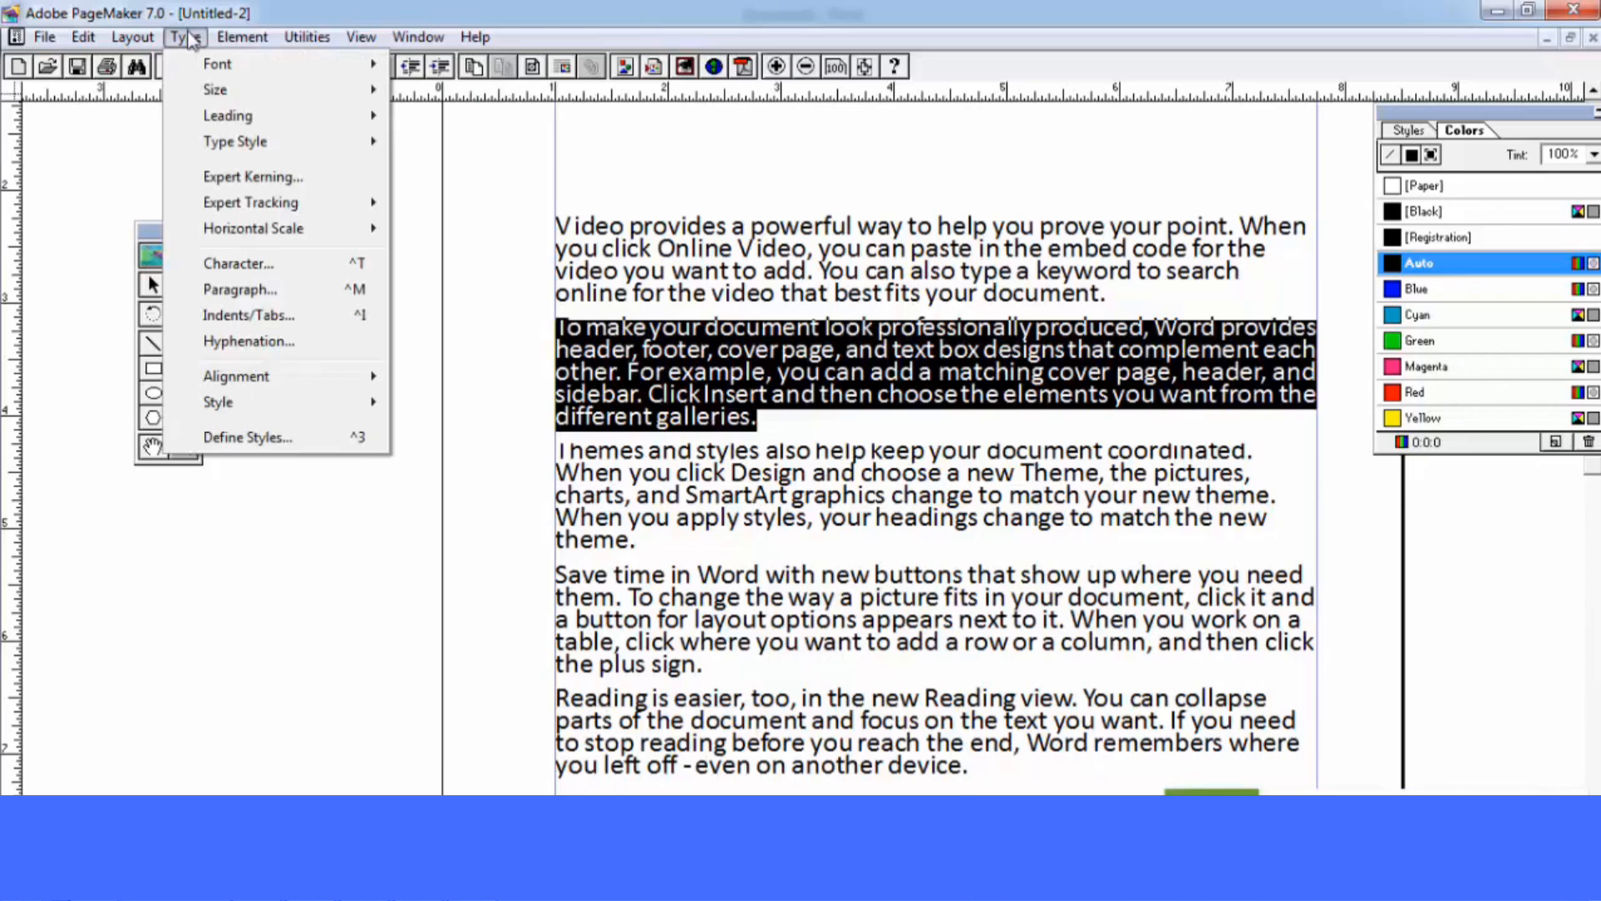
mouse_move(252, 385)
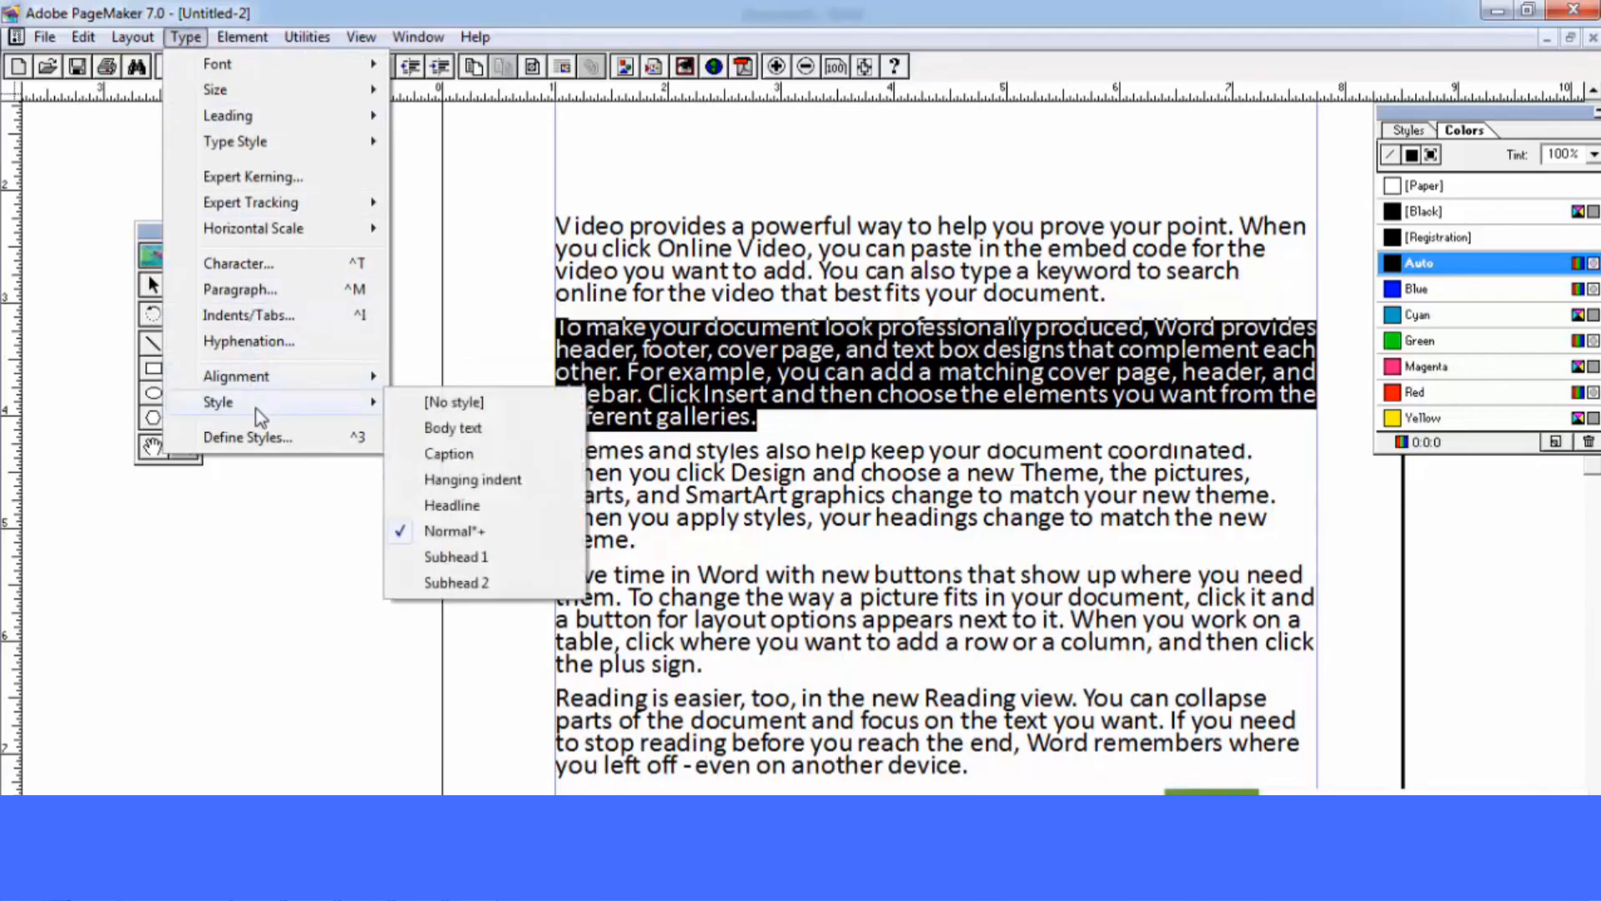
click(259, 415)
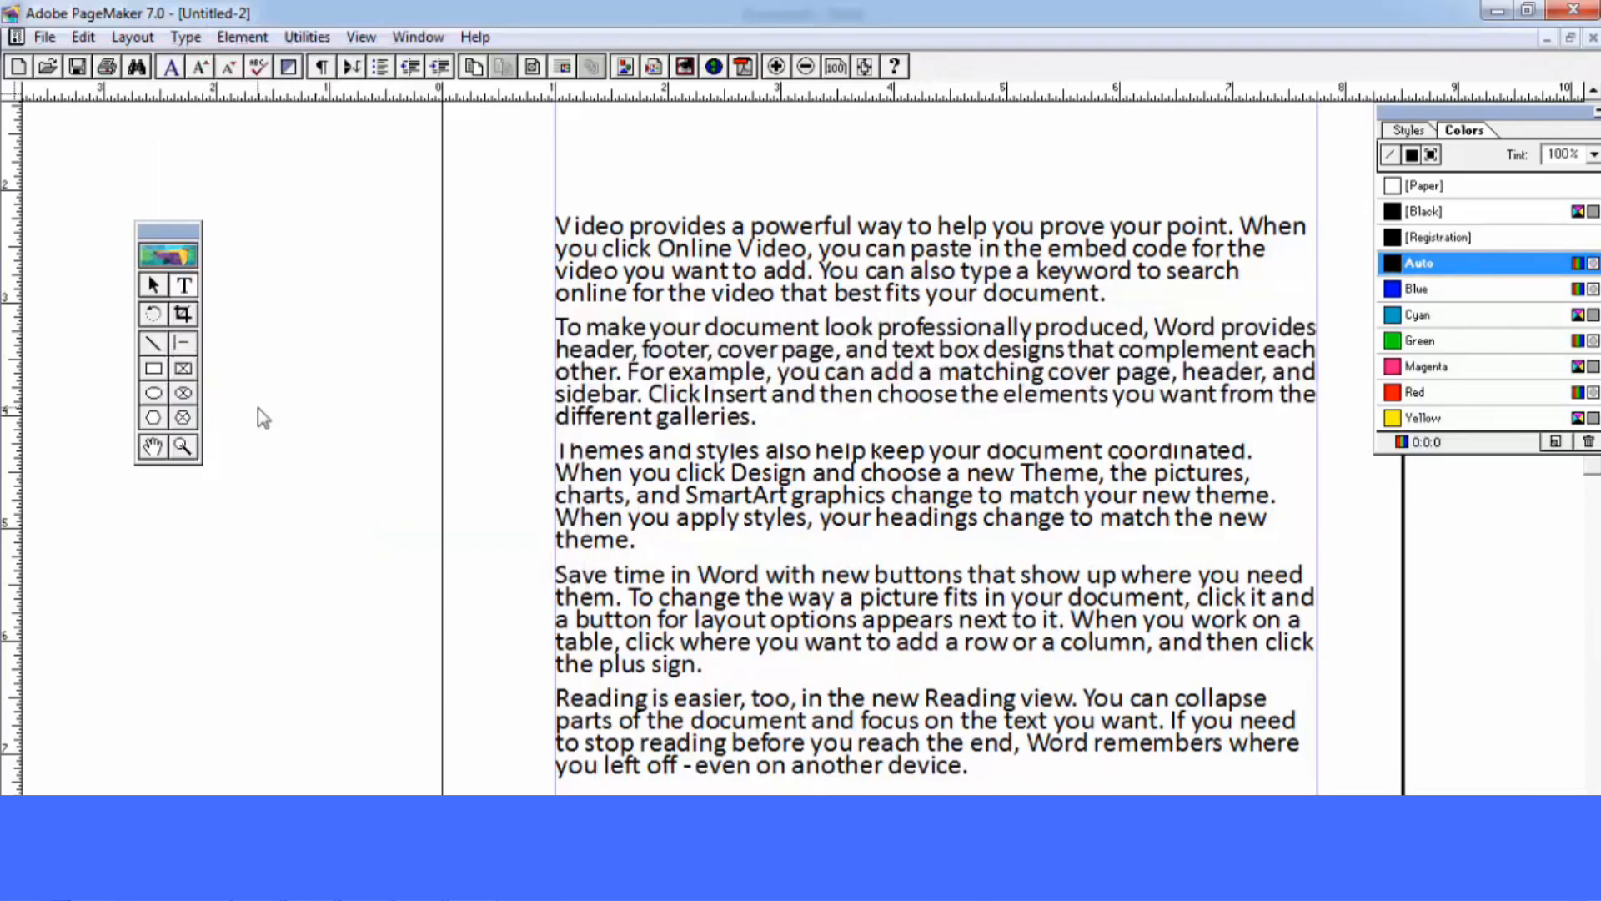
click(187, 40)
mouse_move(291, 407)
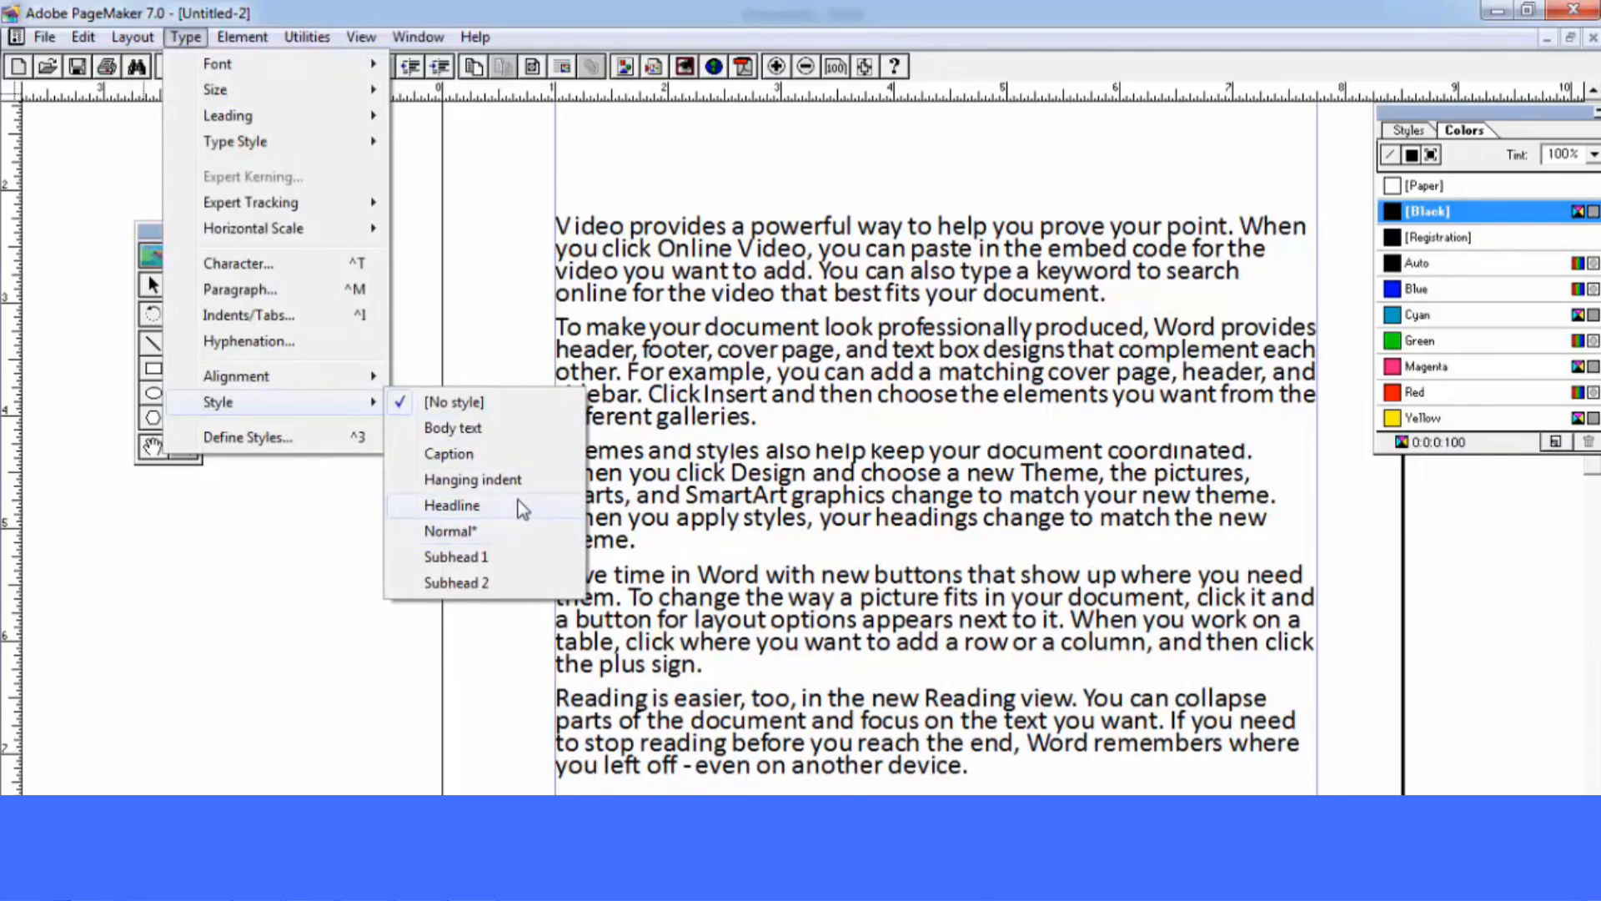
click(730, 384)
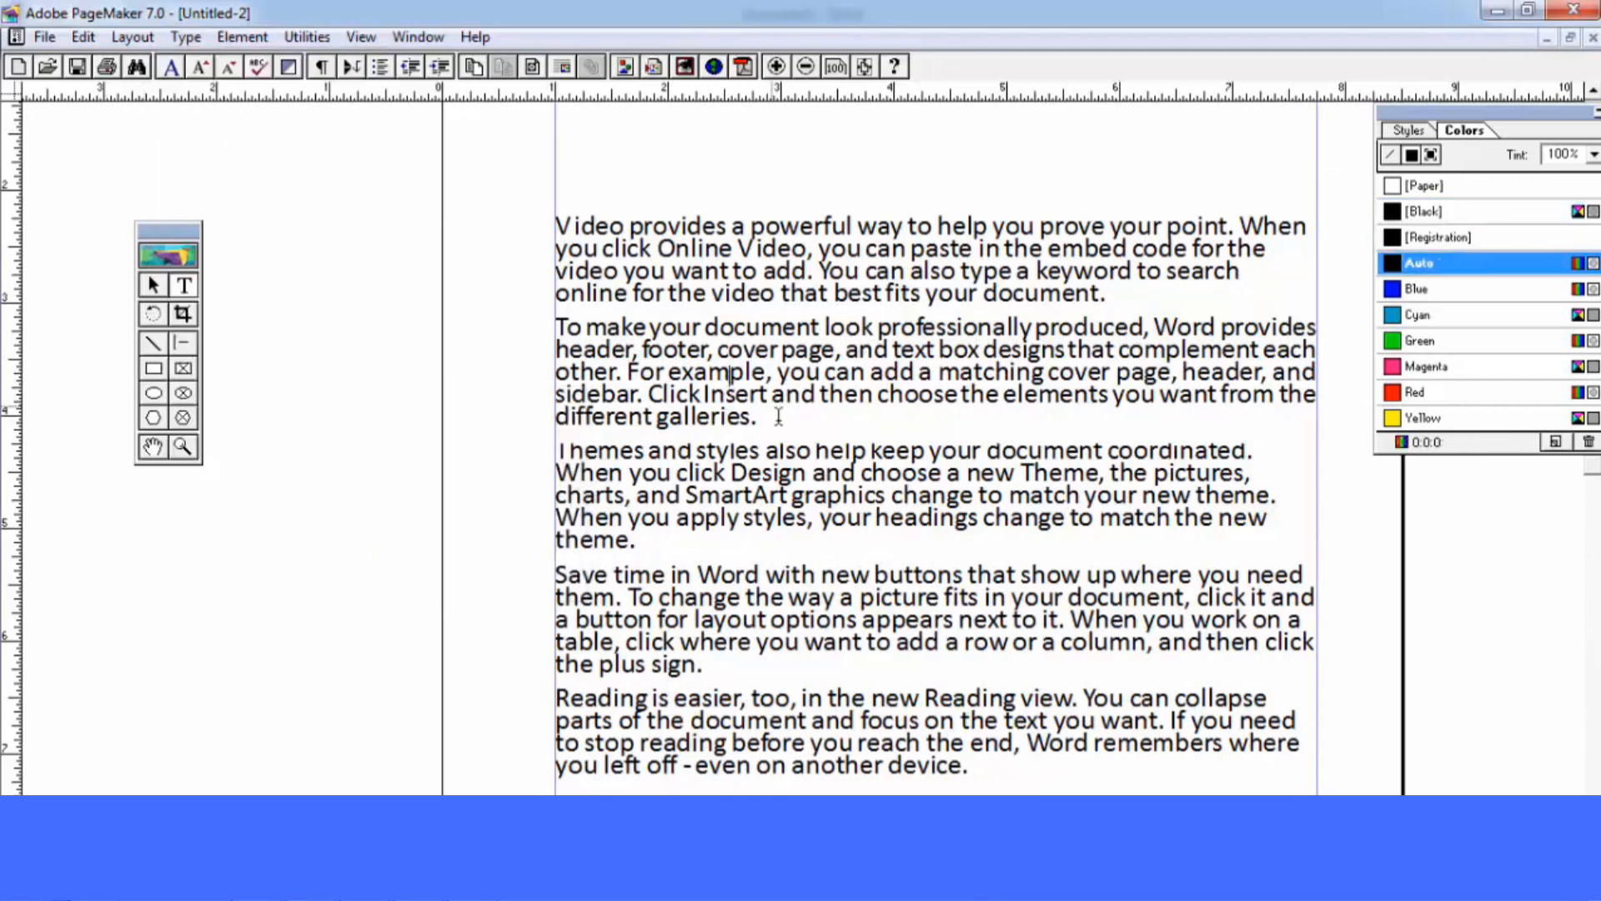
Apply the Headline style to the whole second paragraph and deselect the text
drag(778, 421, 512, 309)
click(185, 36)
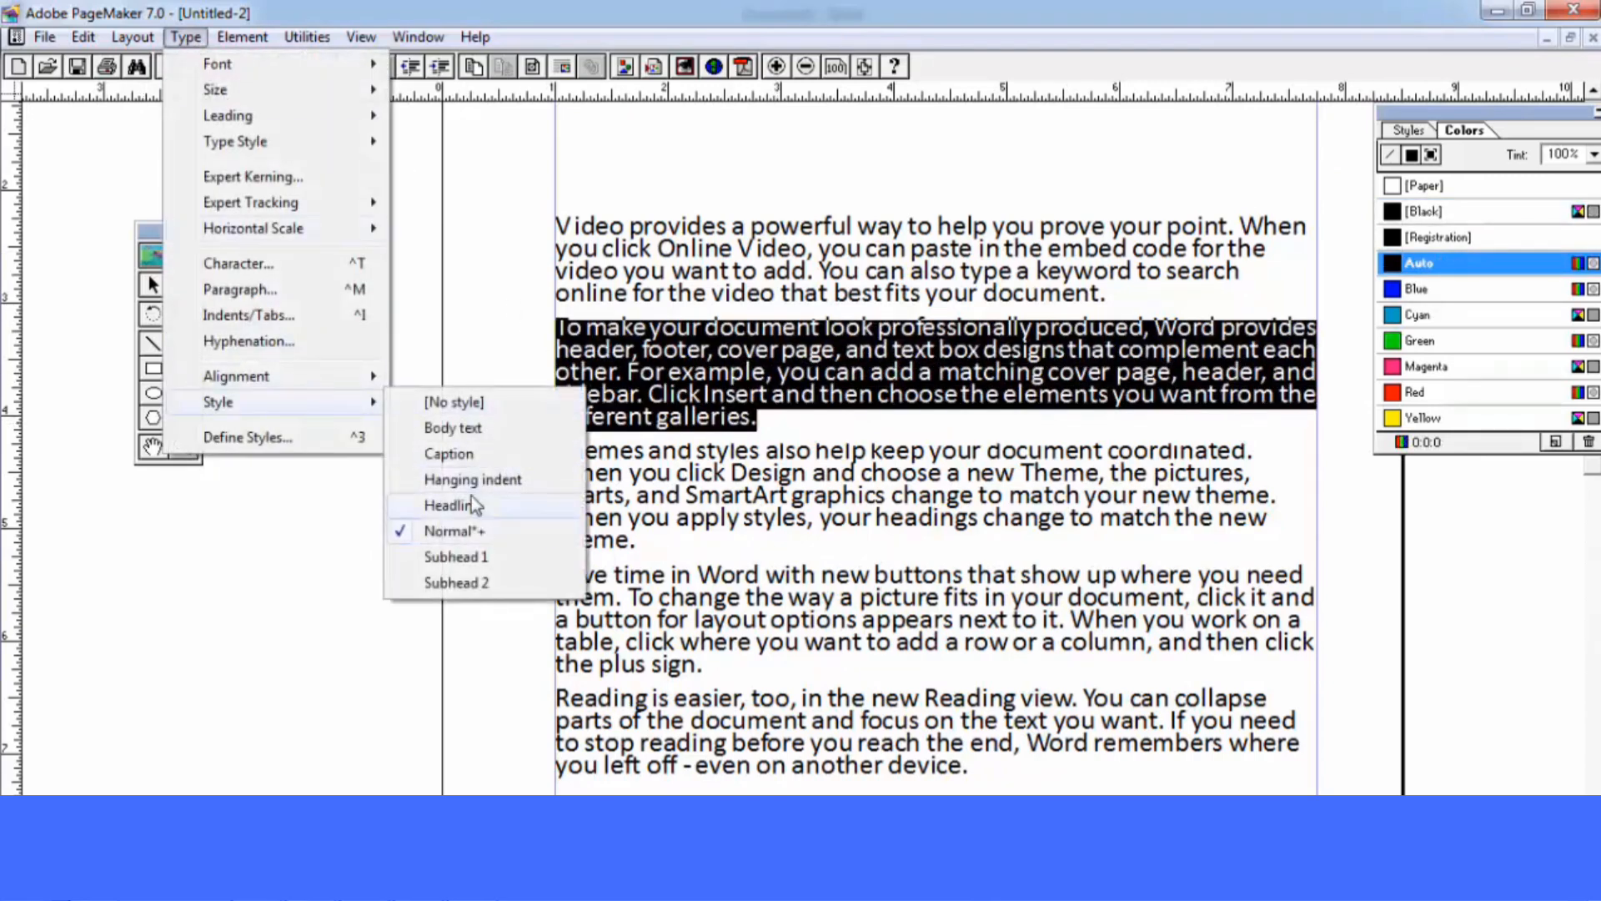
click(475, 506)
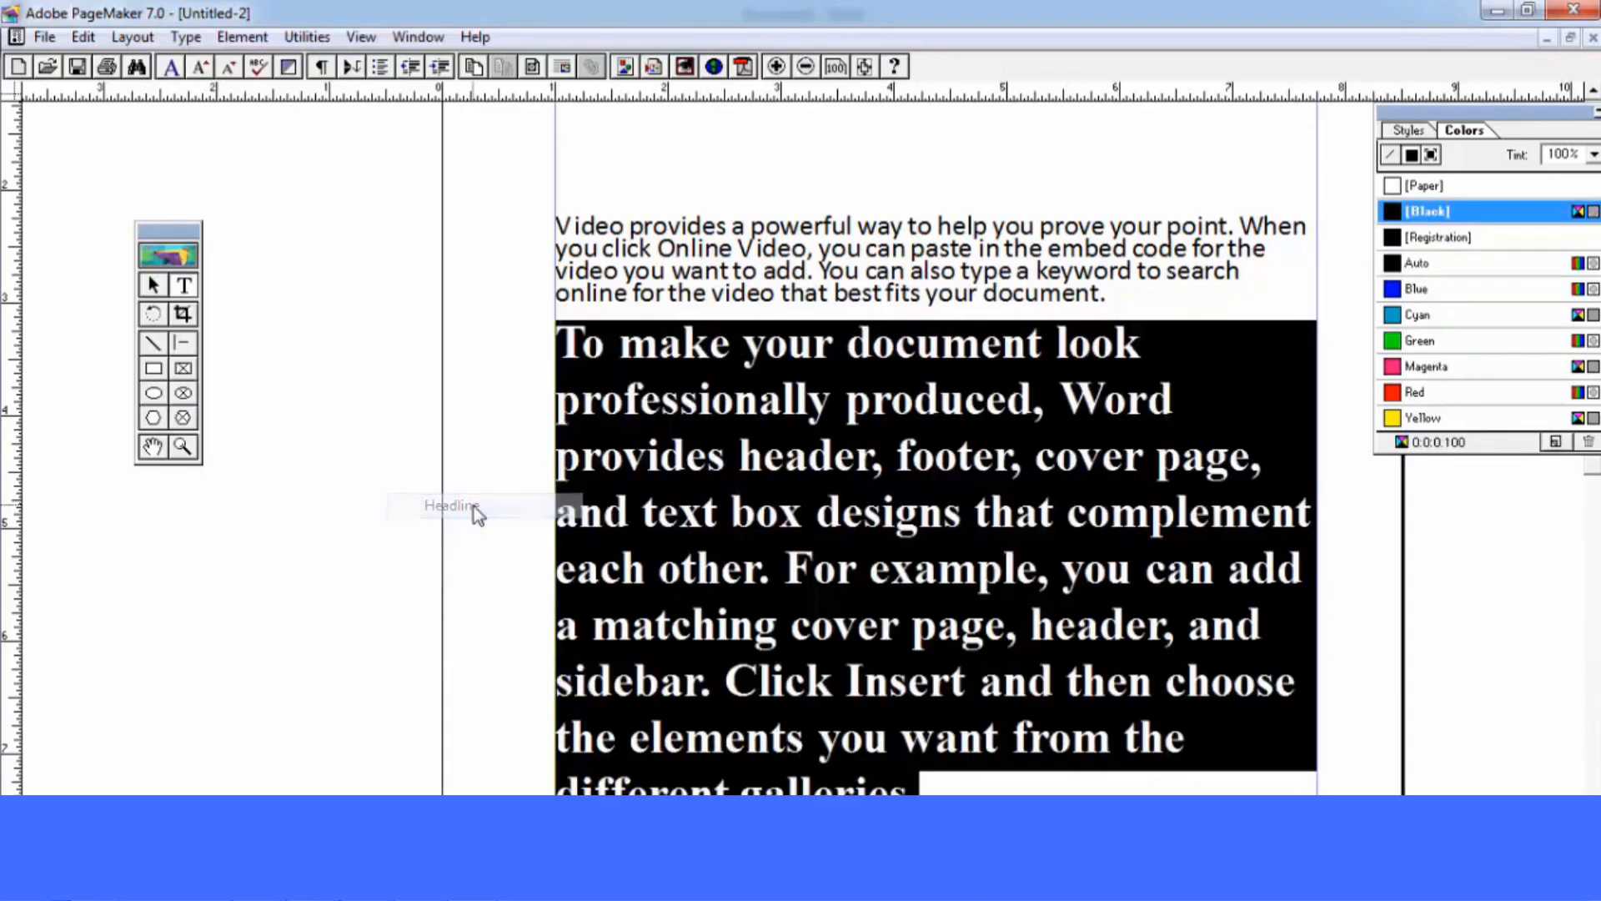
click(943, 511)
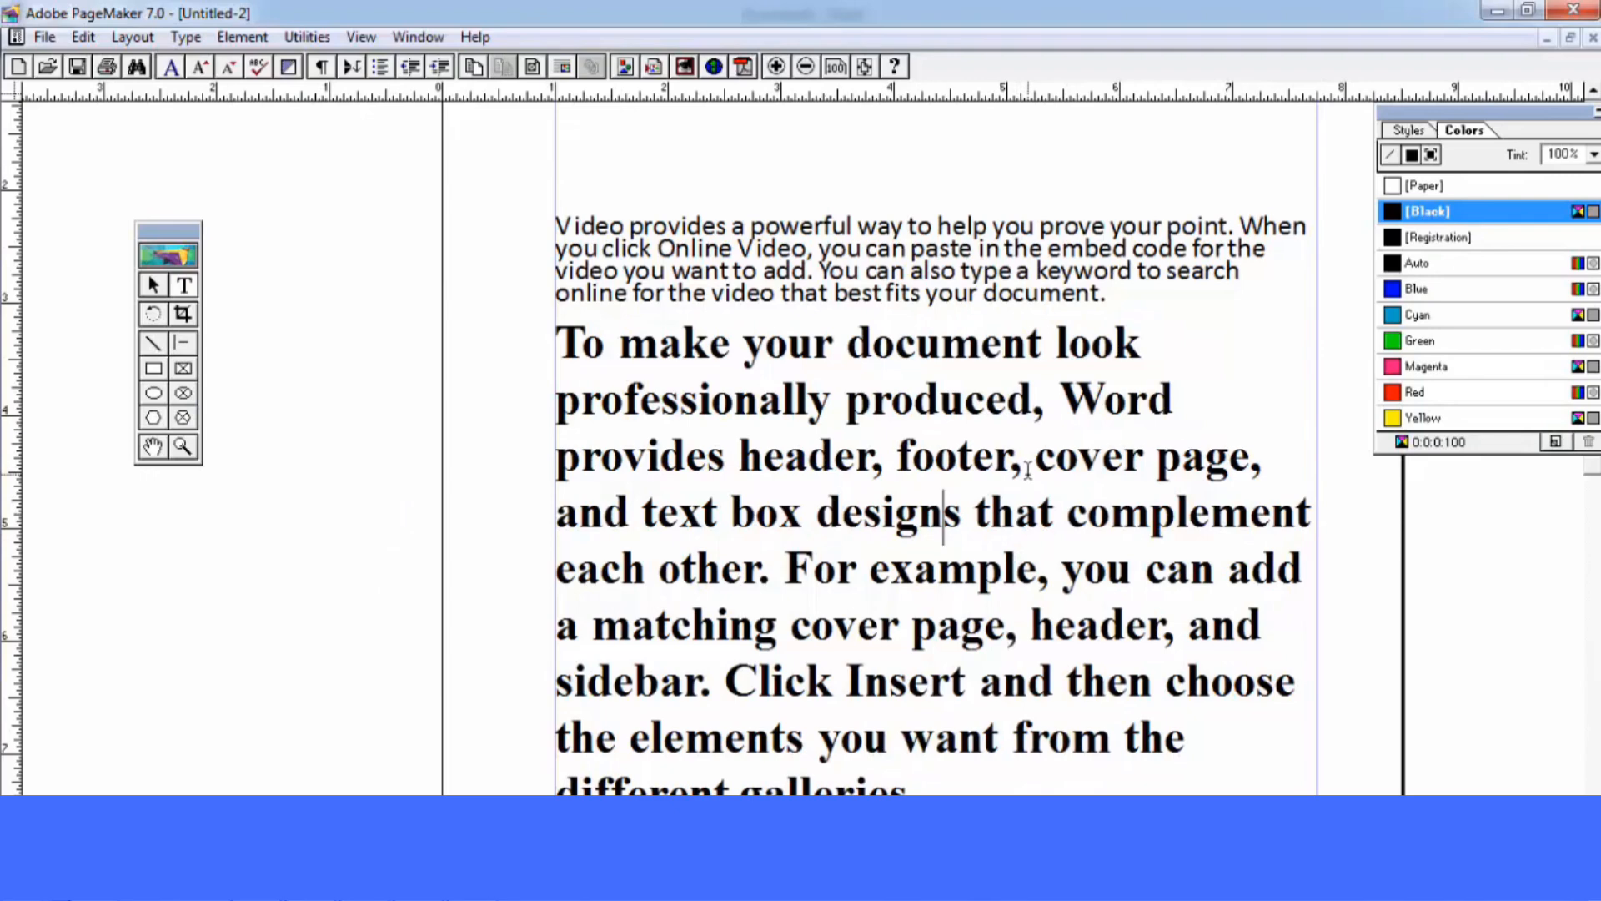
Create a new style named "India" based on Headline, with Headline as its next style
click(186, 37)
mouse_move(295, 408)
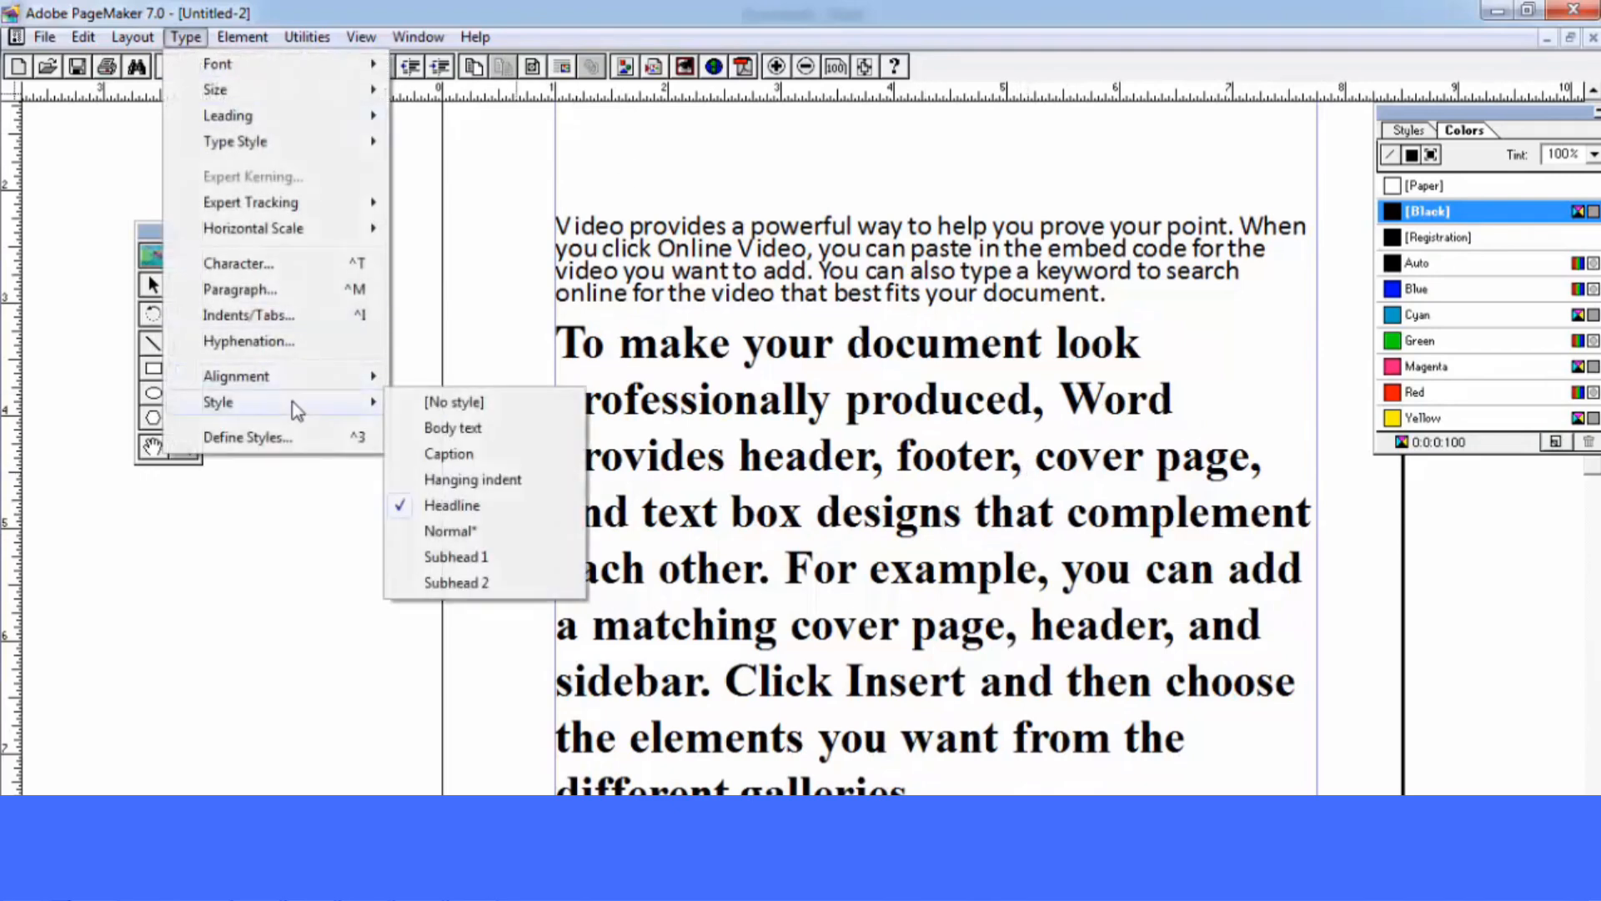
click(286, 445)
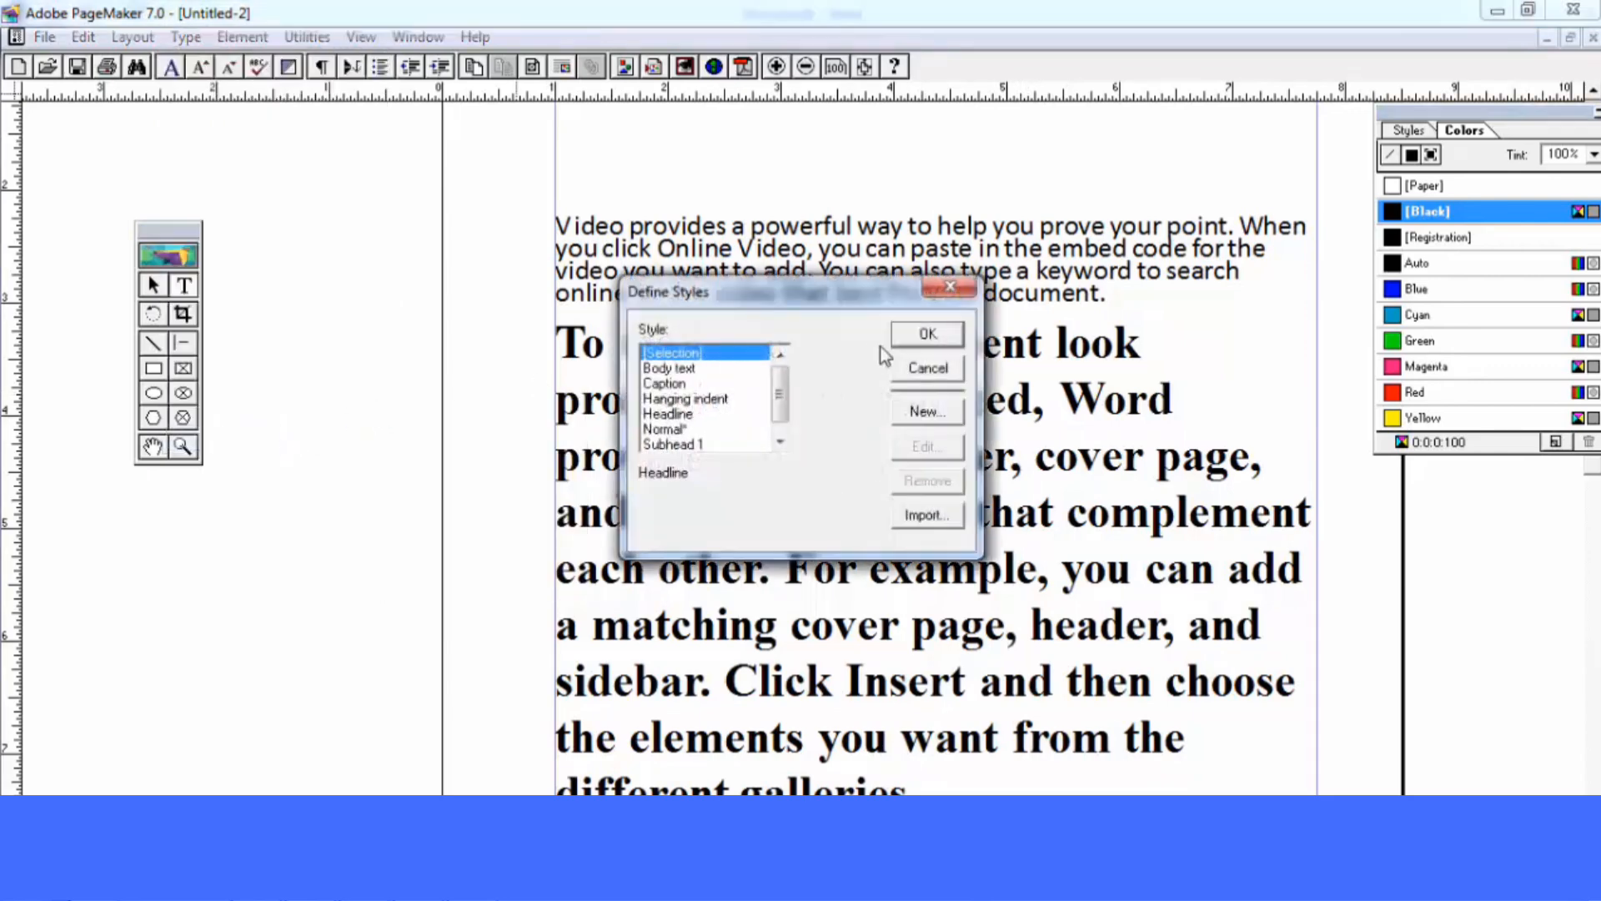
click(937, 414)
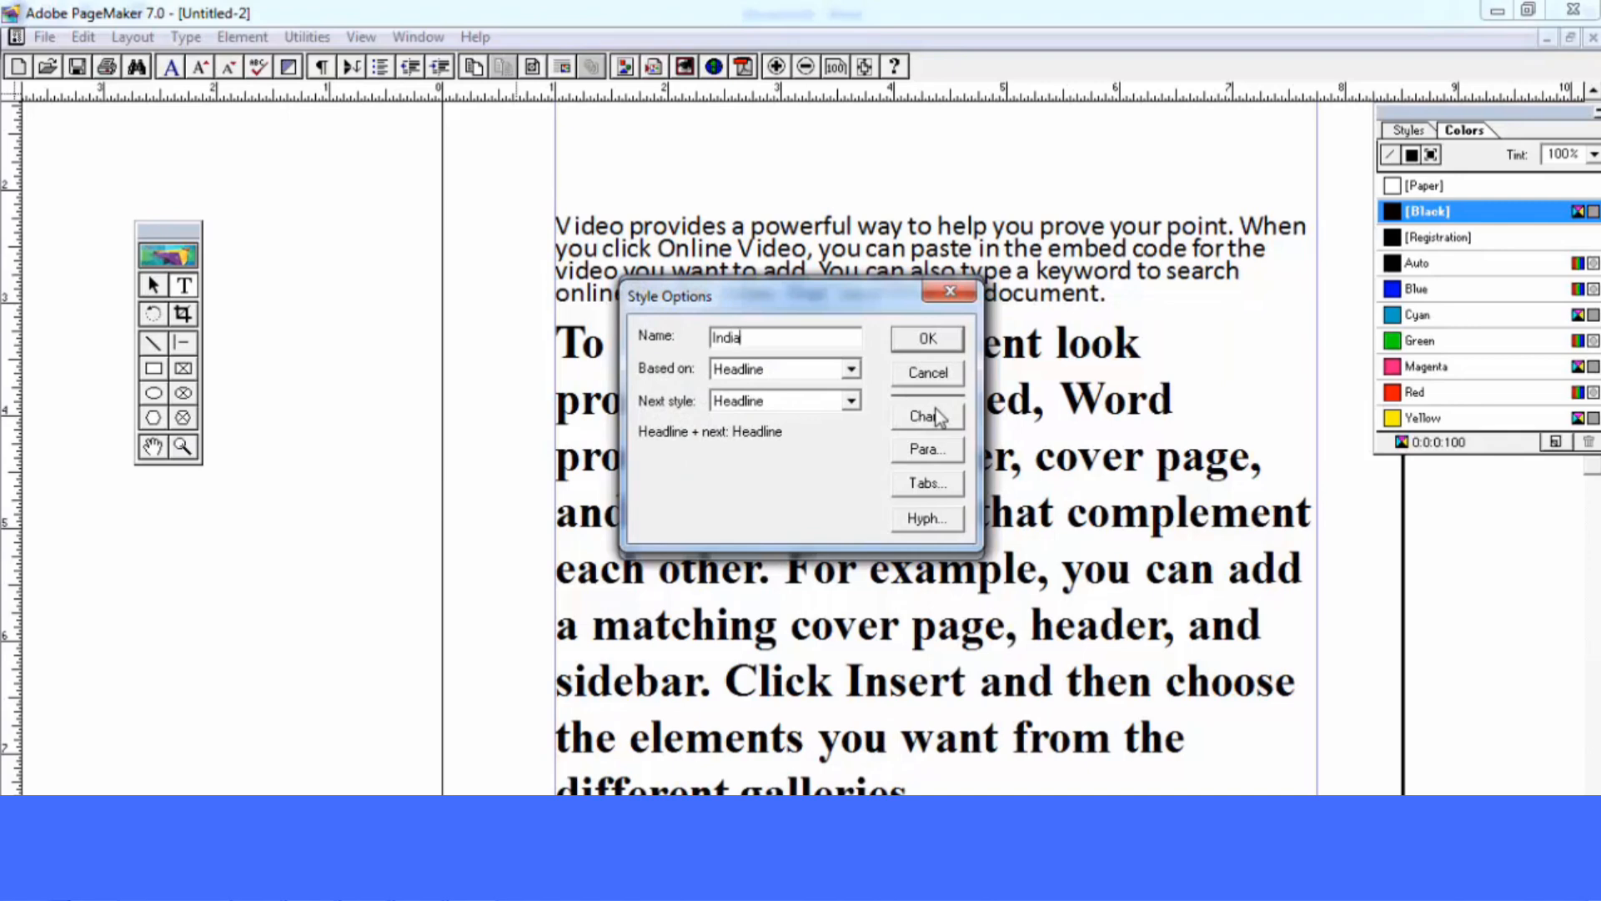
Set the India style's character color to Blue and its case to All caps
click(922, 417)
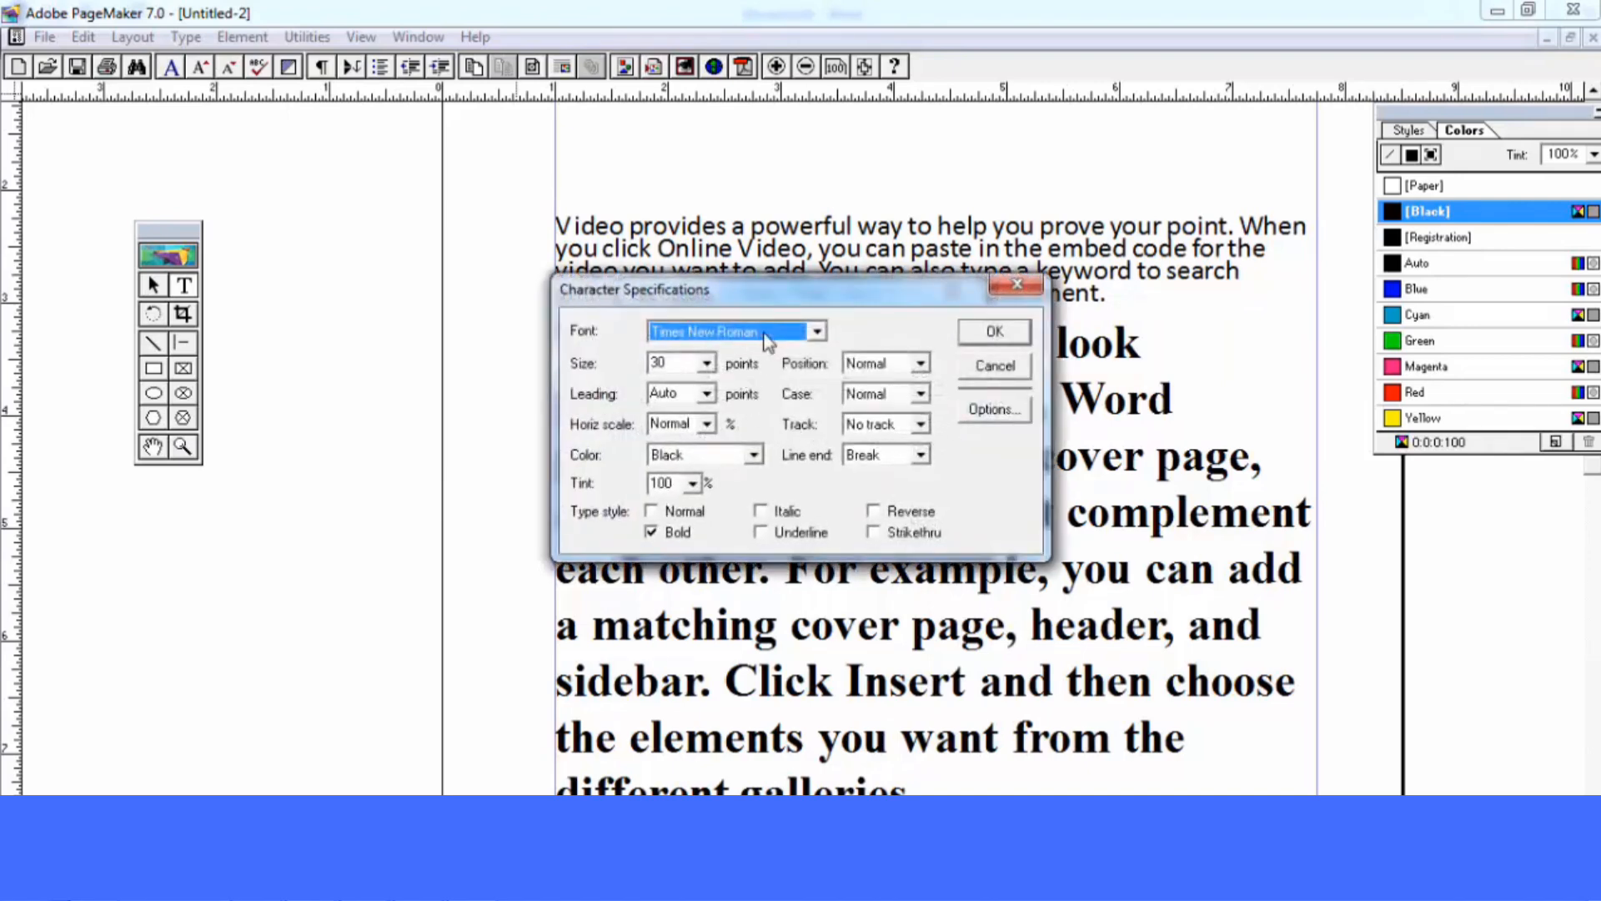
click(752, 454)
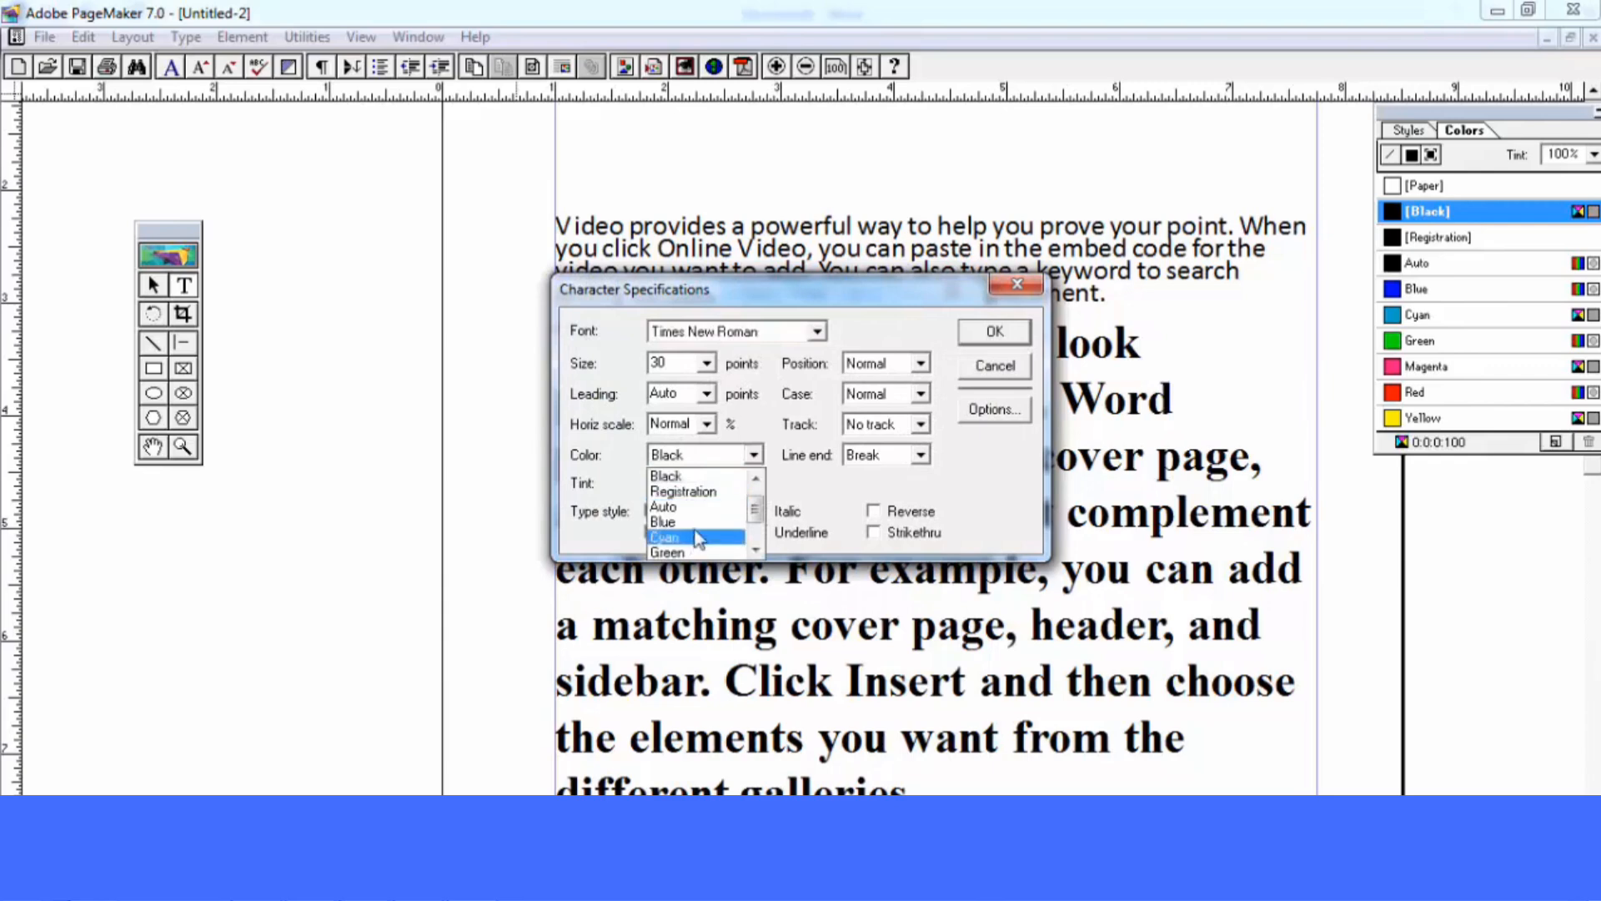
click(707, 522)
click(920, 394)
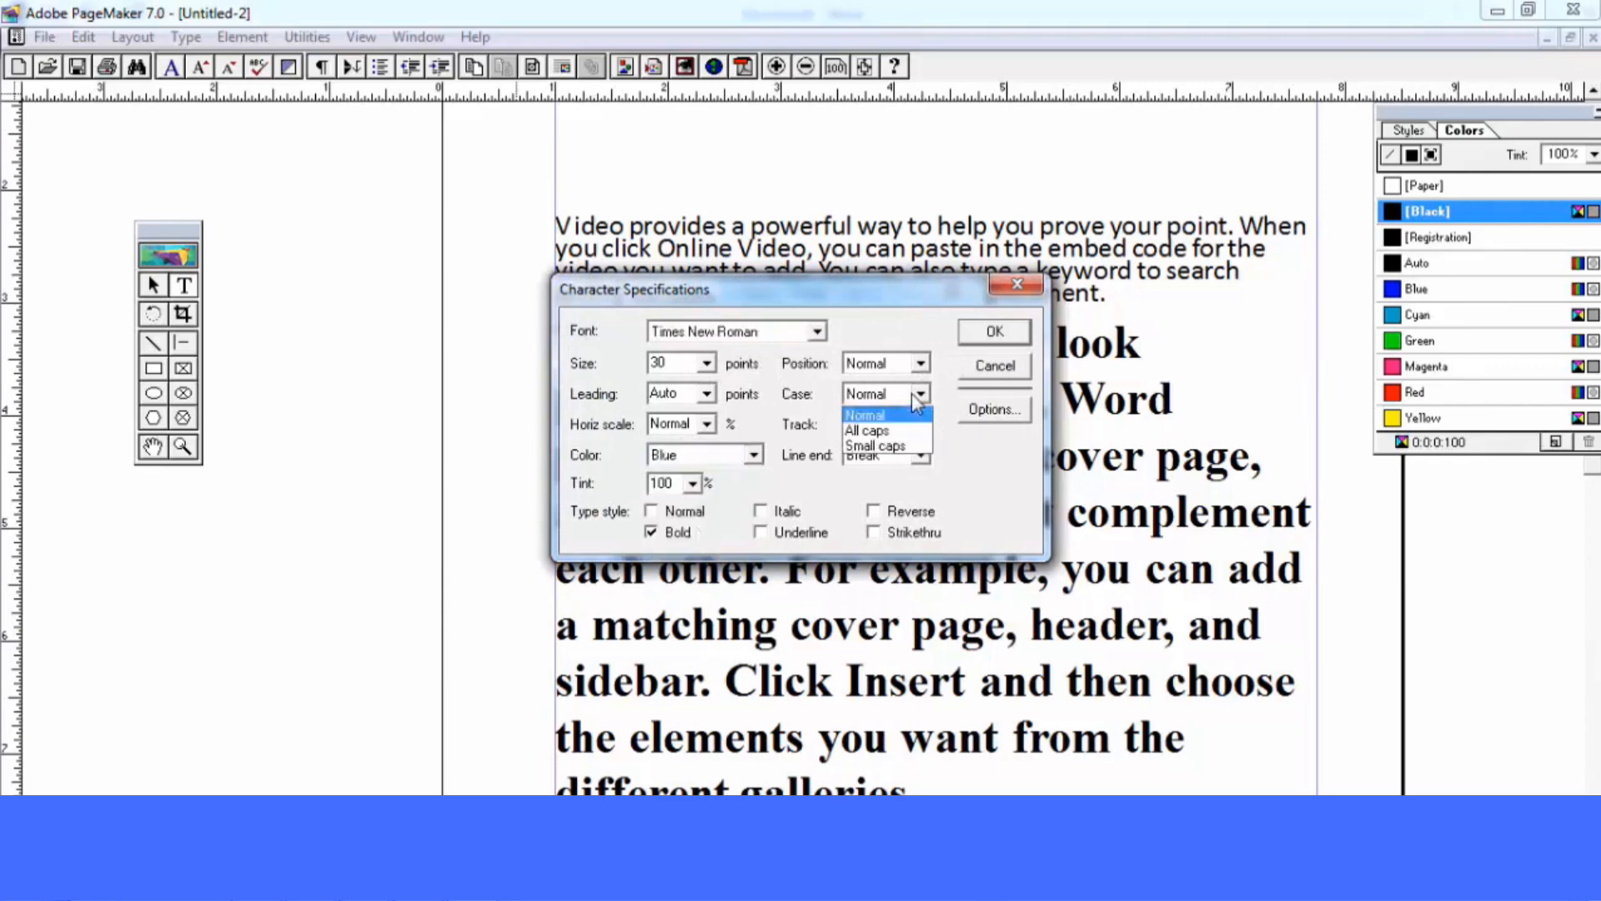
click(902, 422)
click(986, 334)
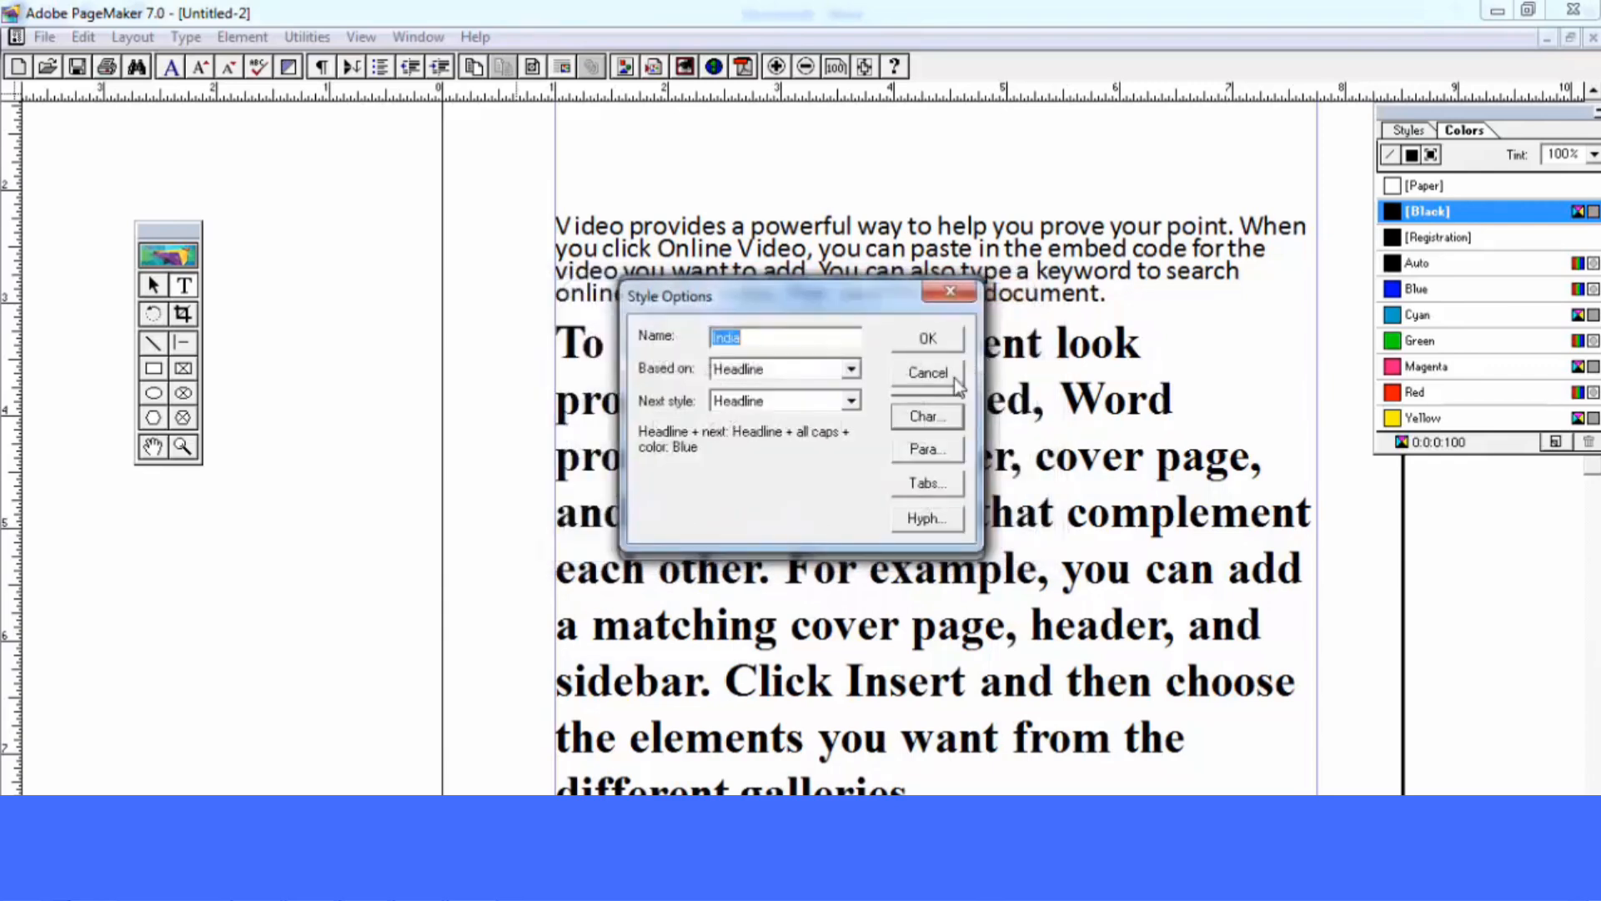
Check the India style's paragraph specifications without editing them and save the style definition
click(925, 450)
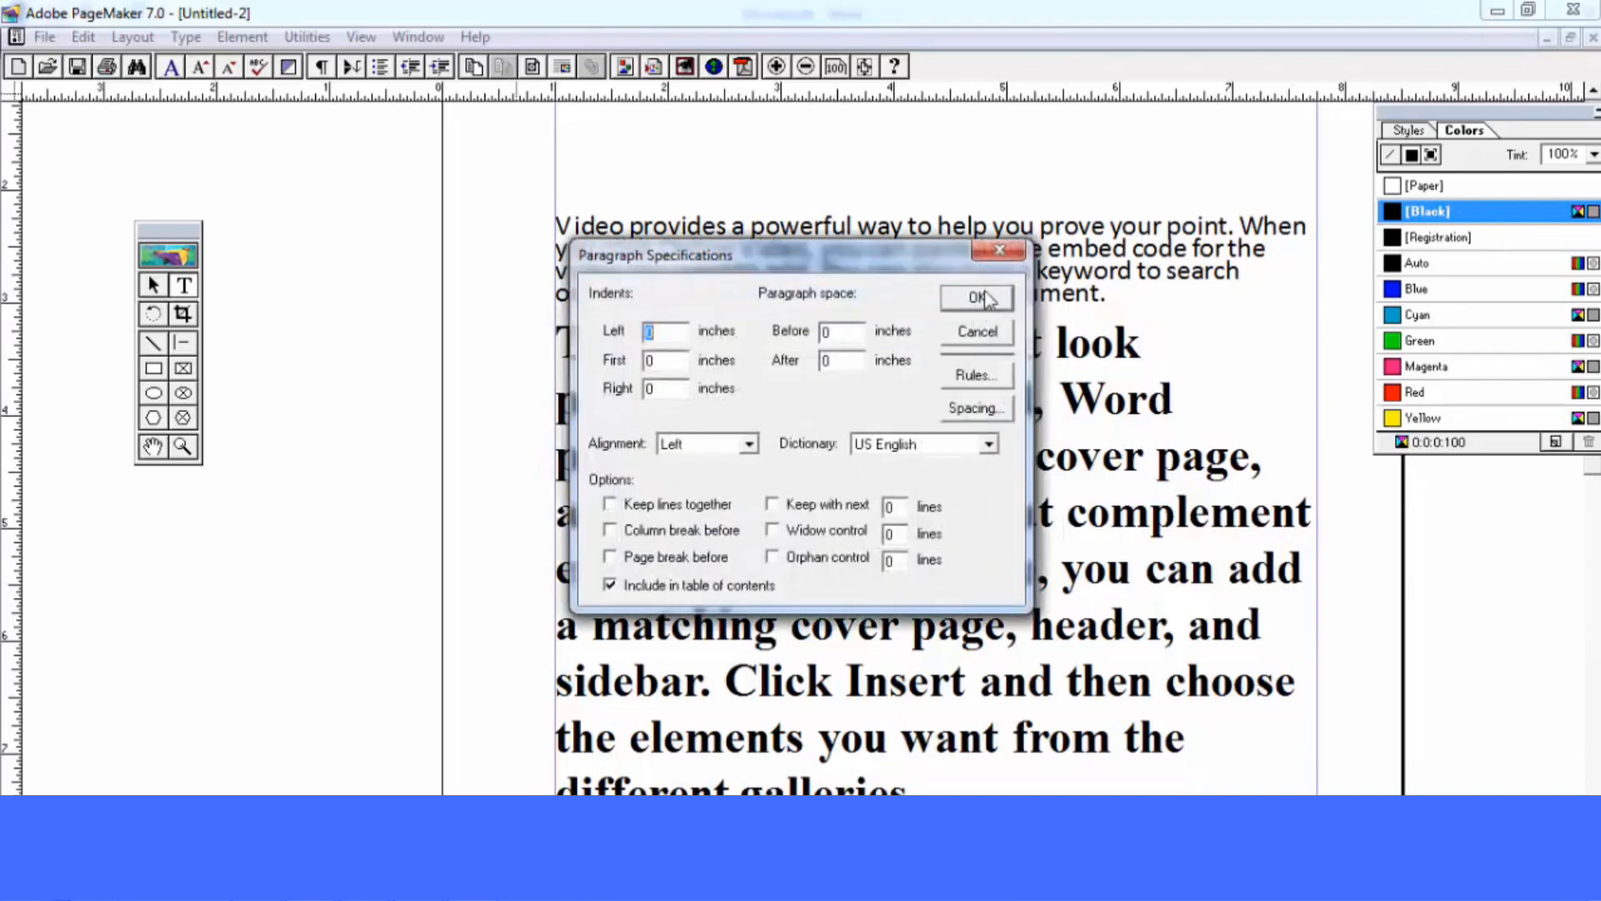
click(997, 254)
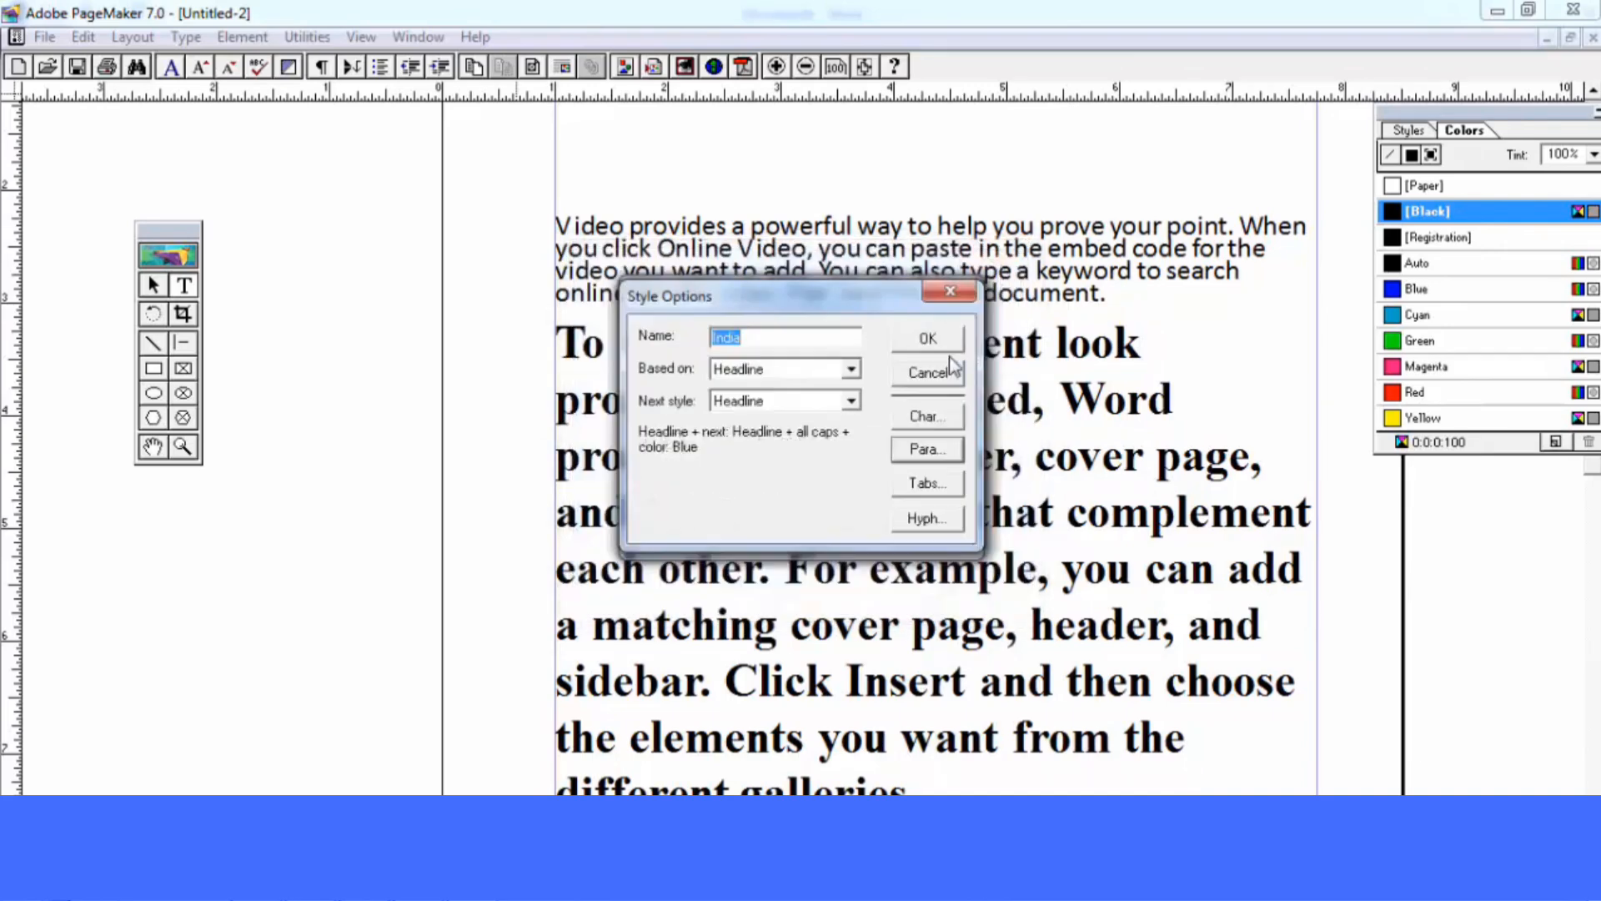
click(943, 345)
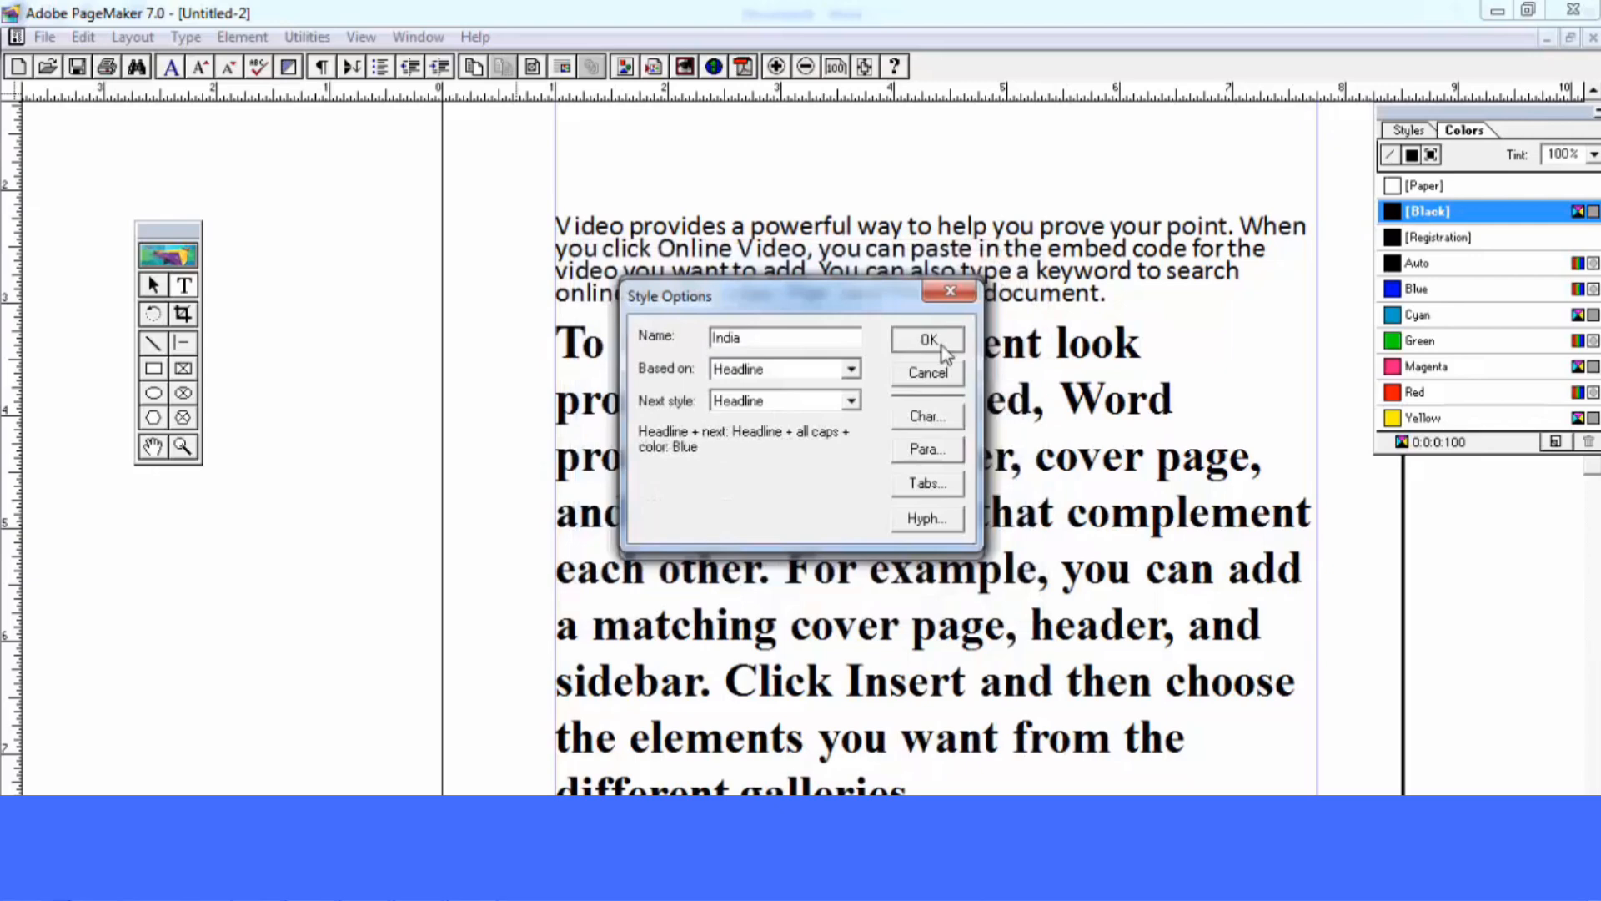
click(946, 340)
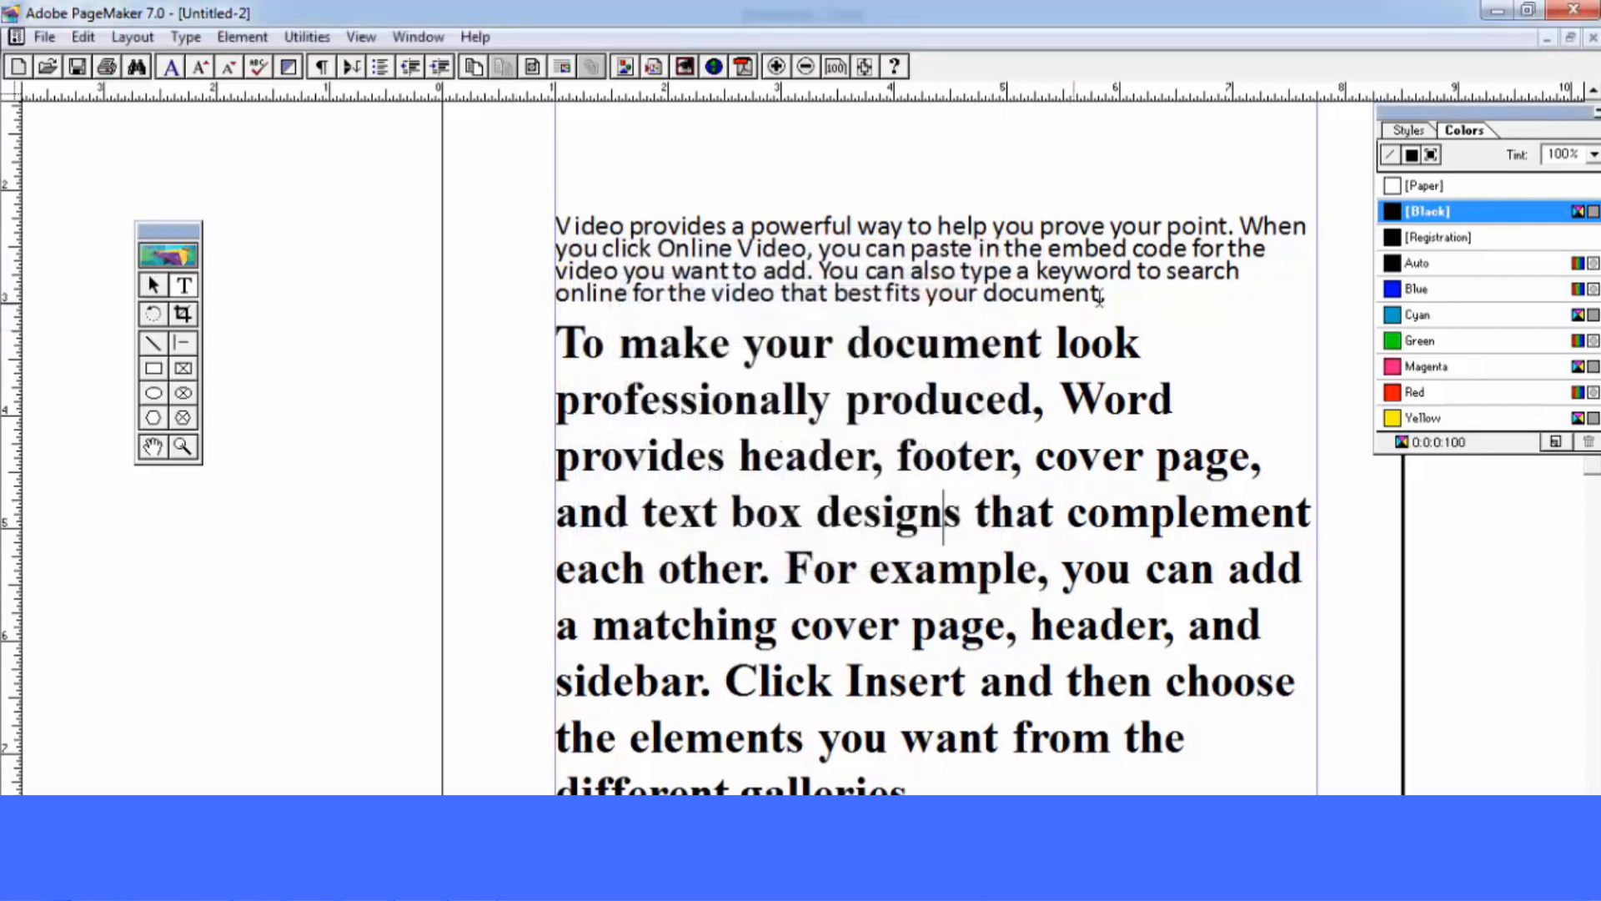
Apply the India style to the first paragraph, starting "Video provides a powerful way", and deselect the text
drag(1100, 299, 517, 208)
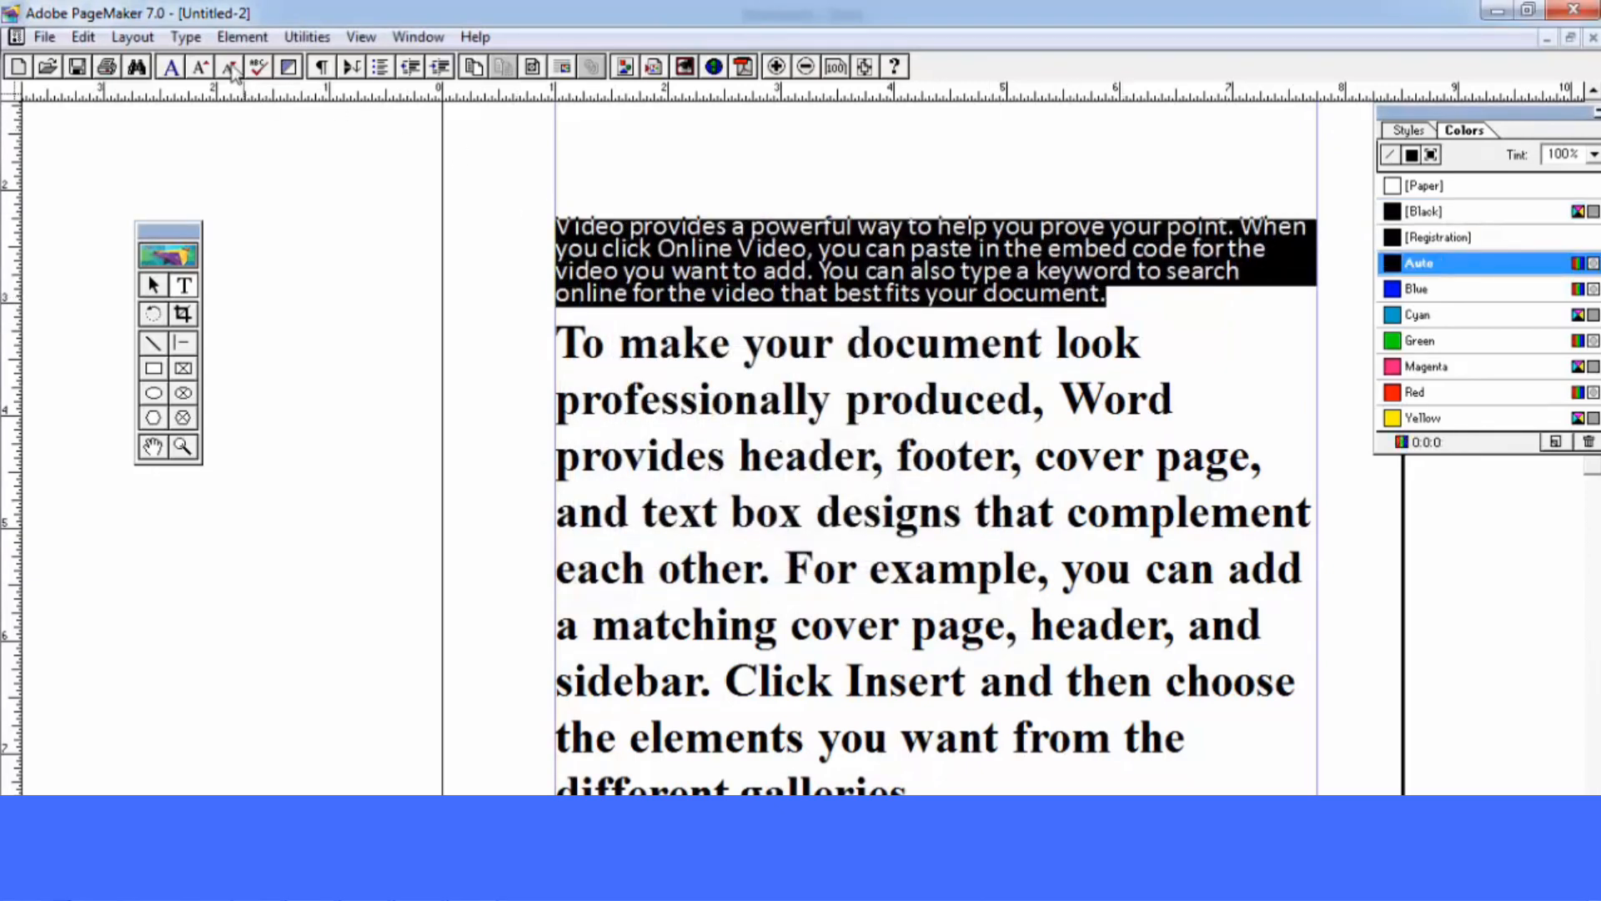
click(185, 36)
mouse_move(220, 408)
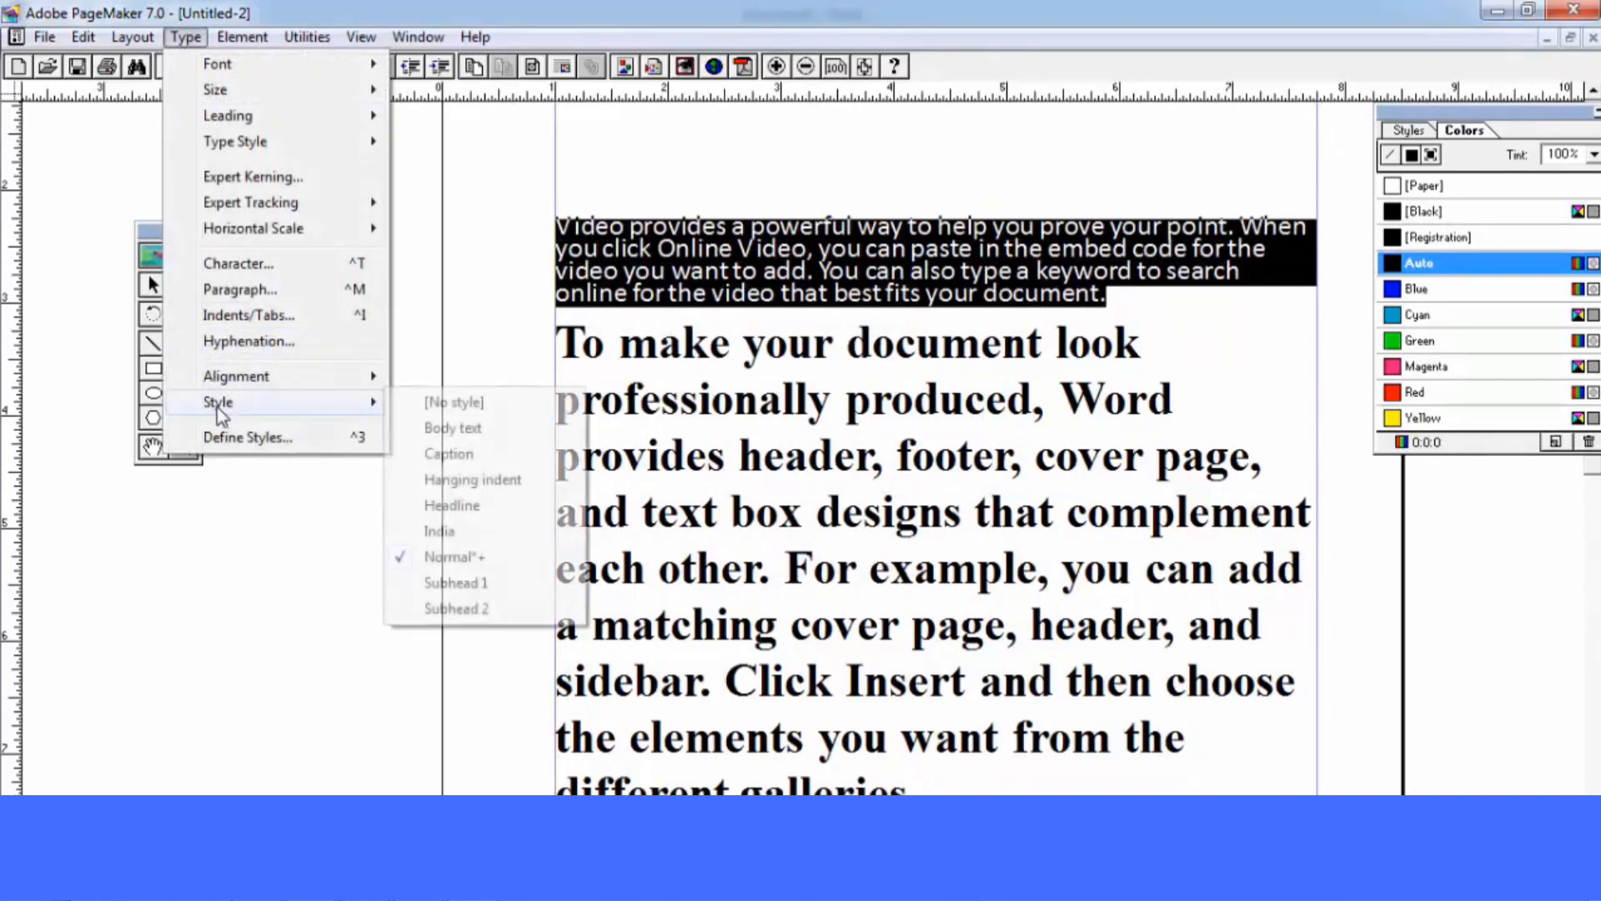
click(461, 538)
click(986, 467)
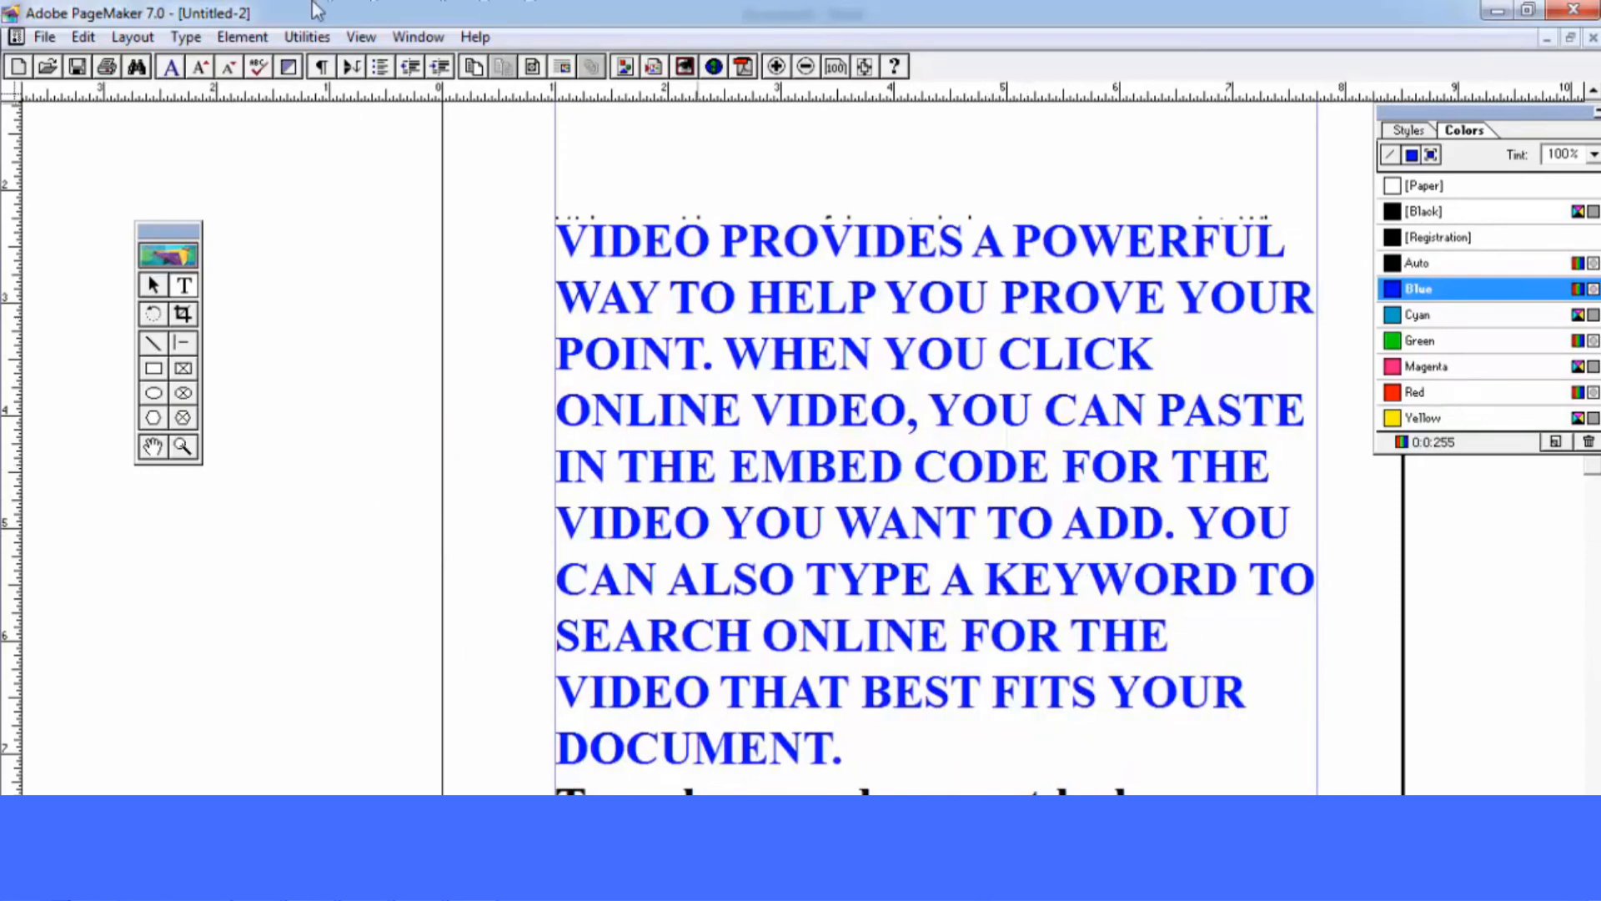
click(191, 39)
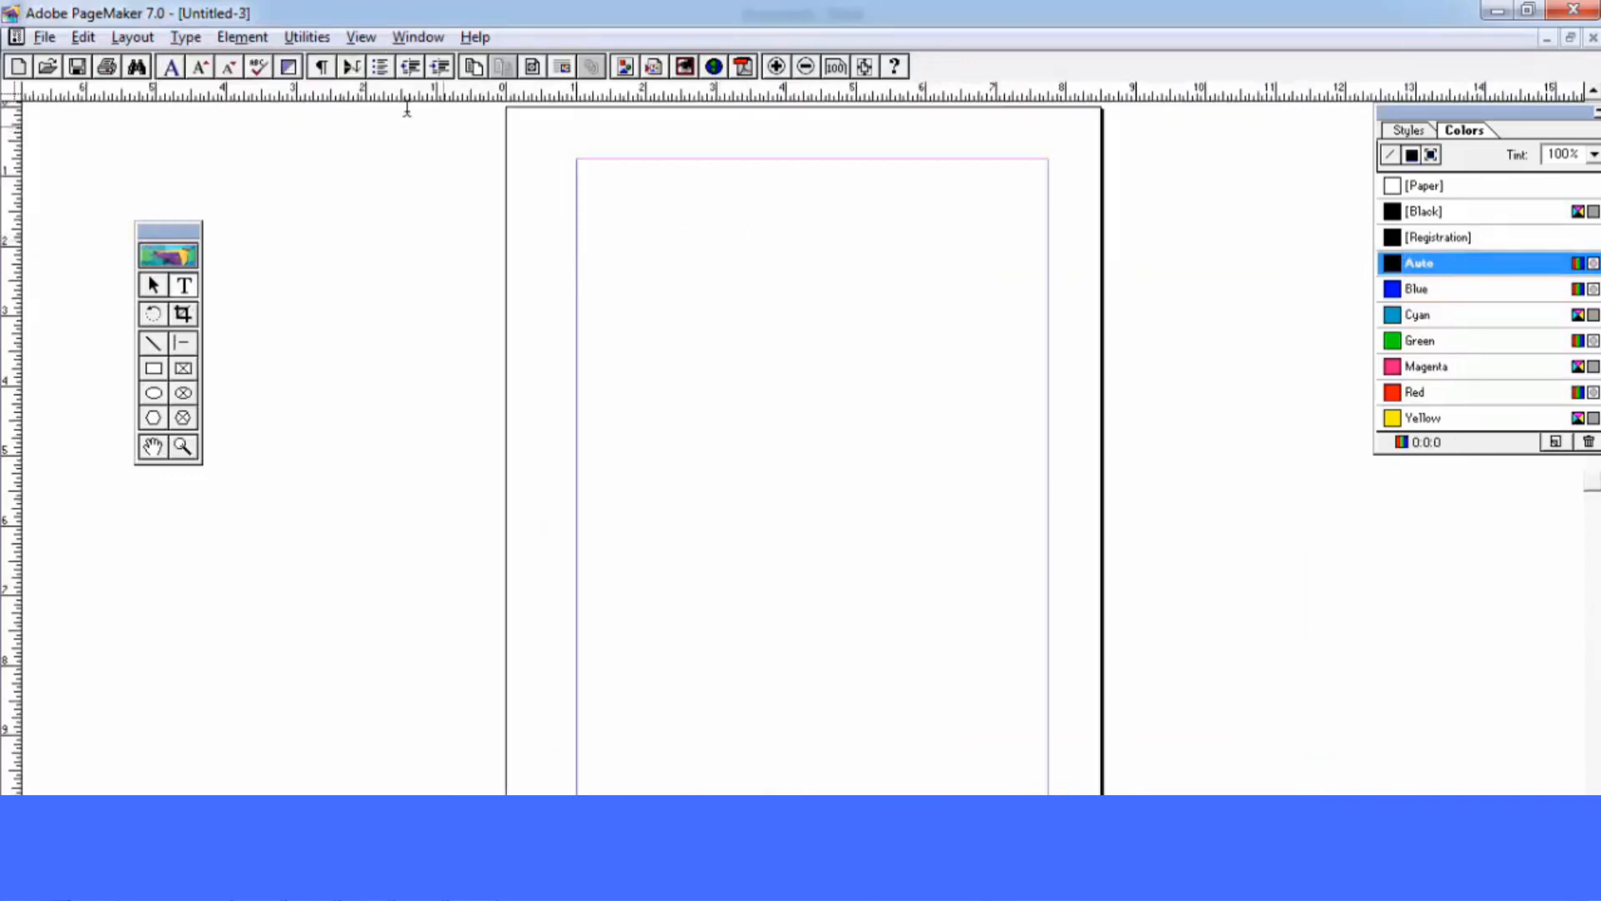
click(253, 43)
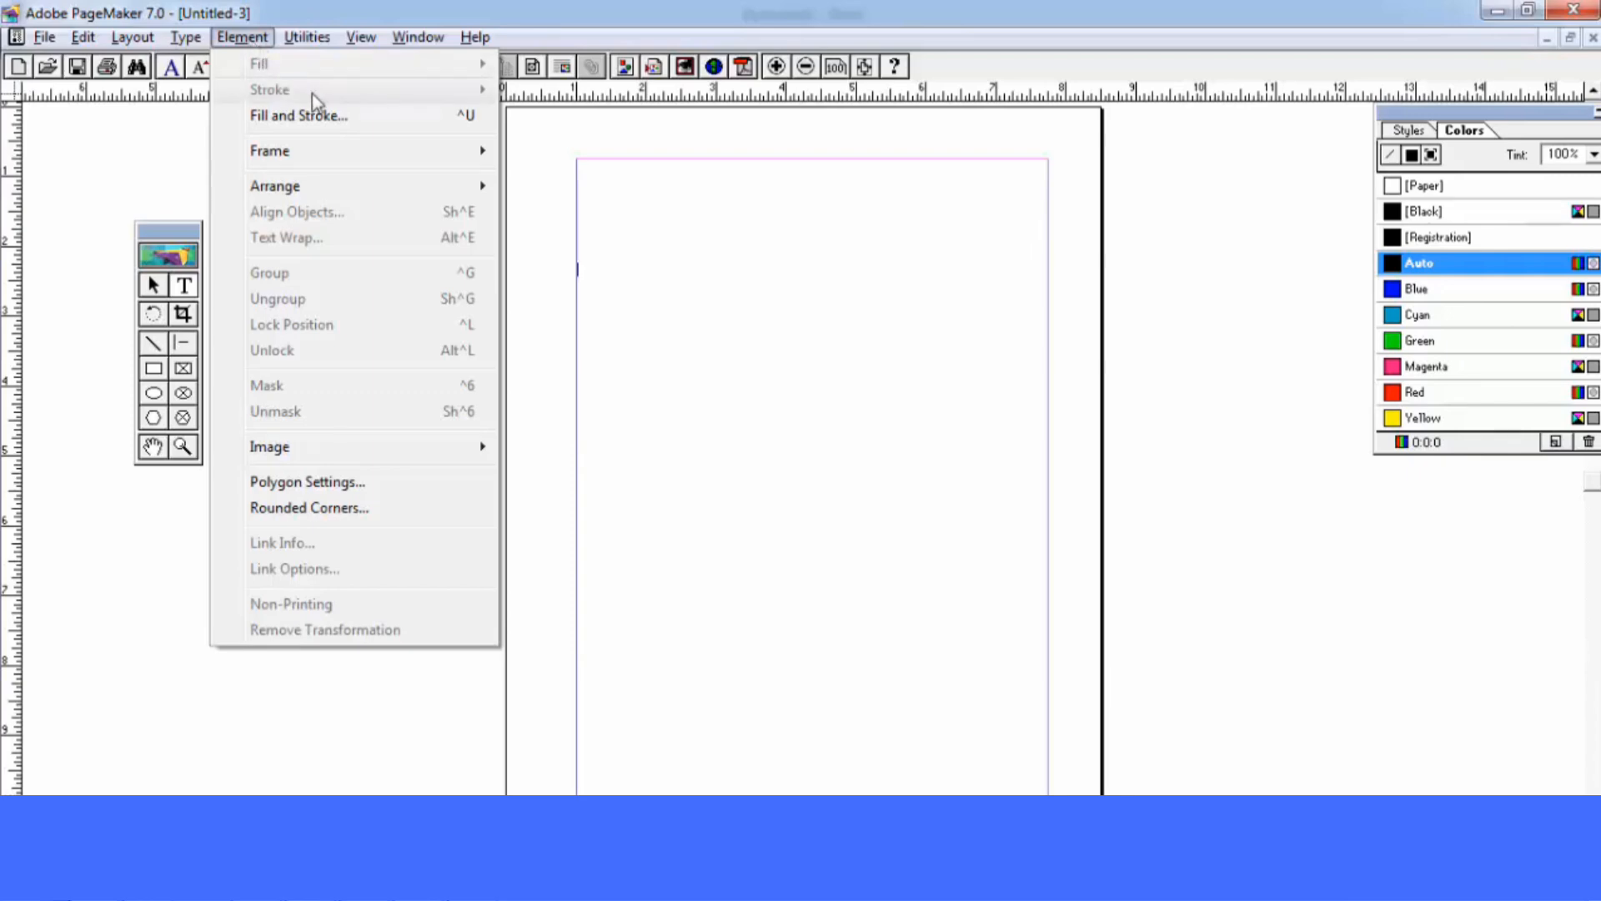
click(182, 230)
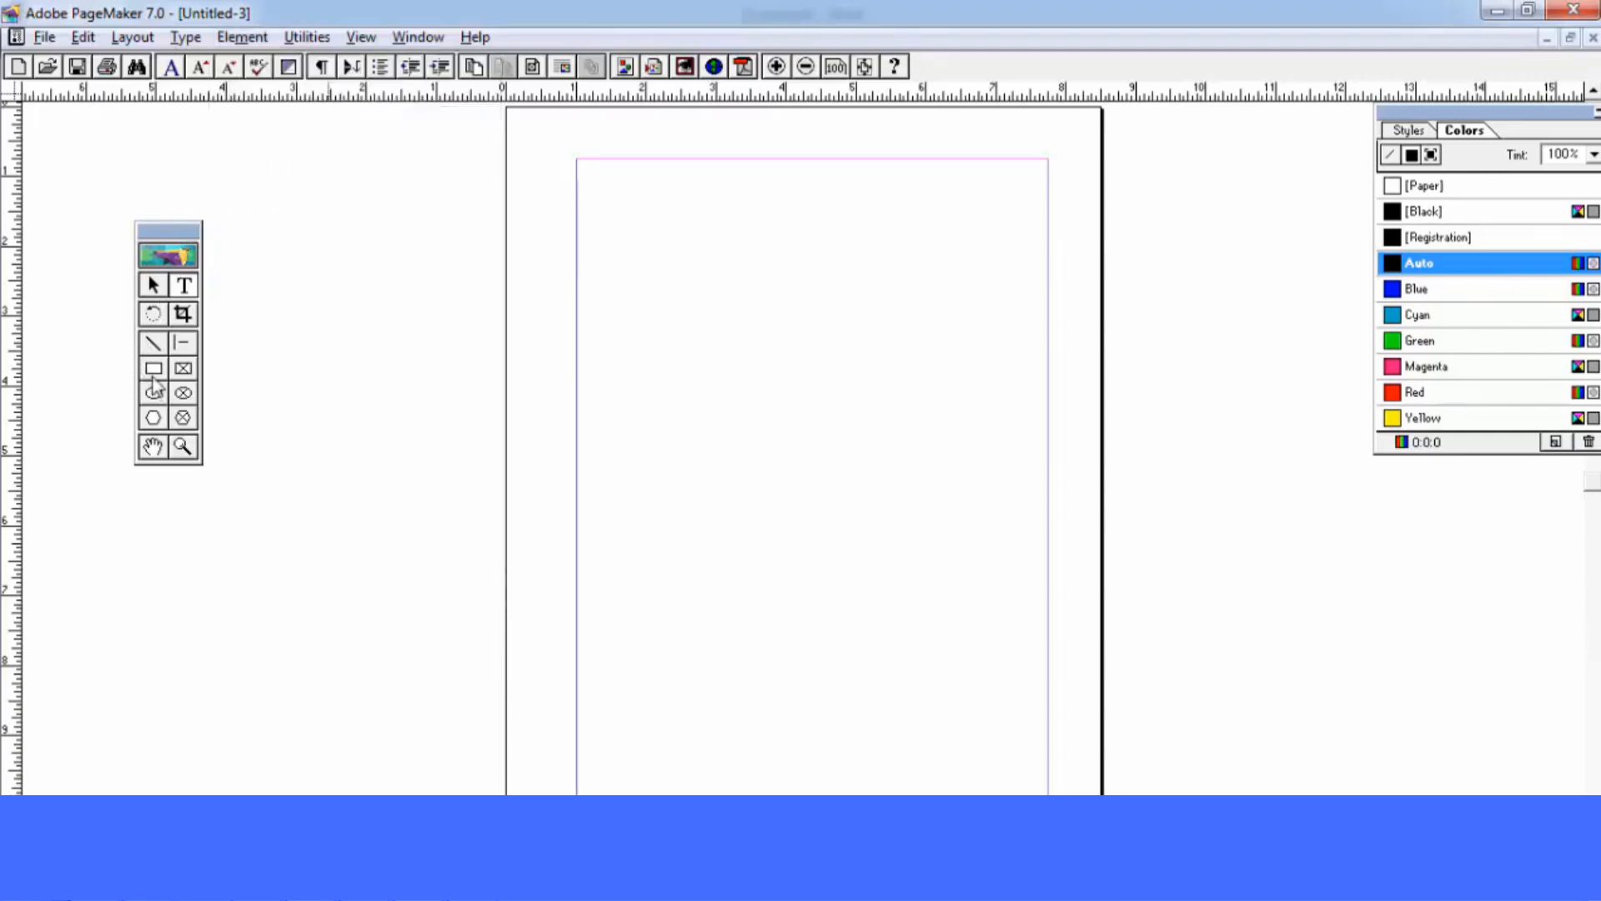
Draw a rectangle about 2.7 by 2.2 inches near the page's upper left margin and fill it with the dense diagonal line pattern
click(154, 374)
drag(601, 226, 785, 382)
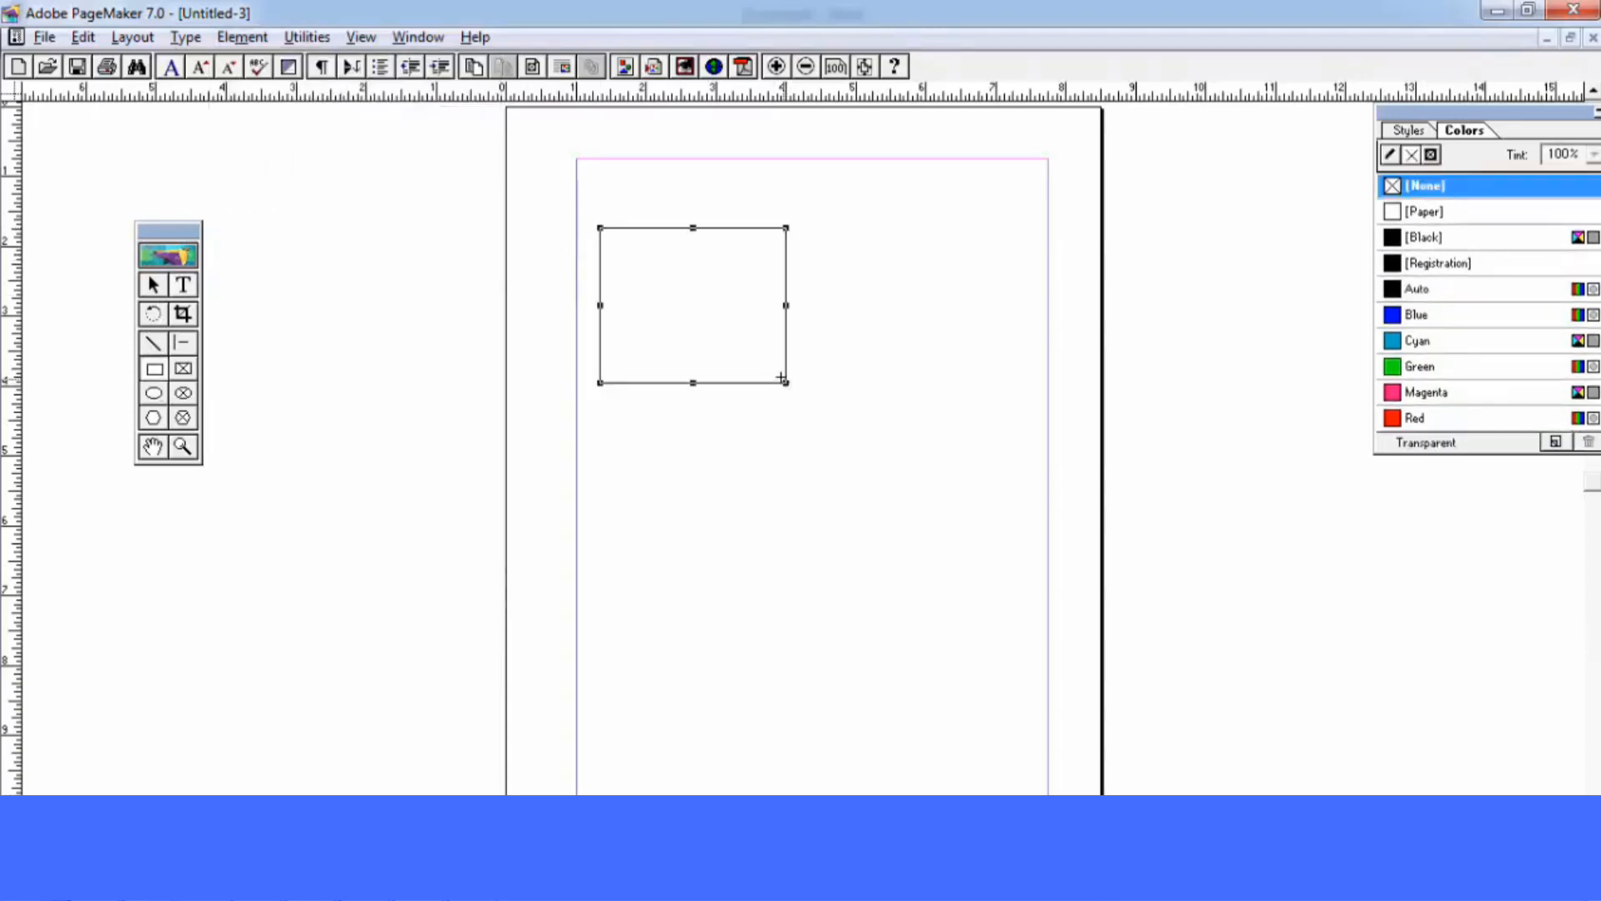
click(258, 39)
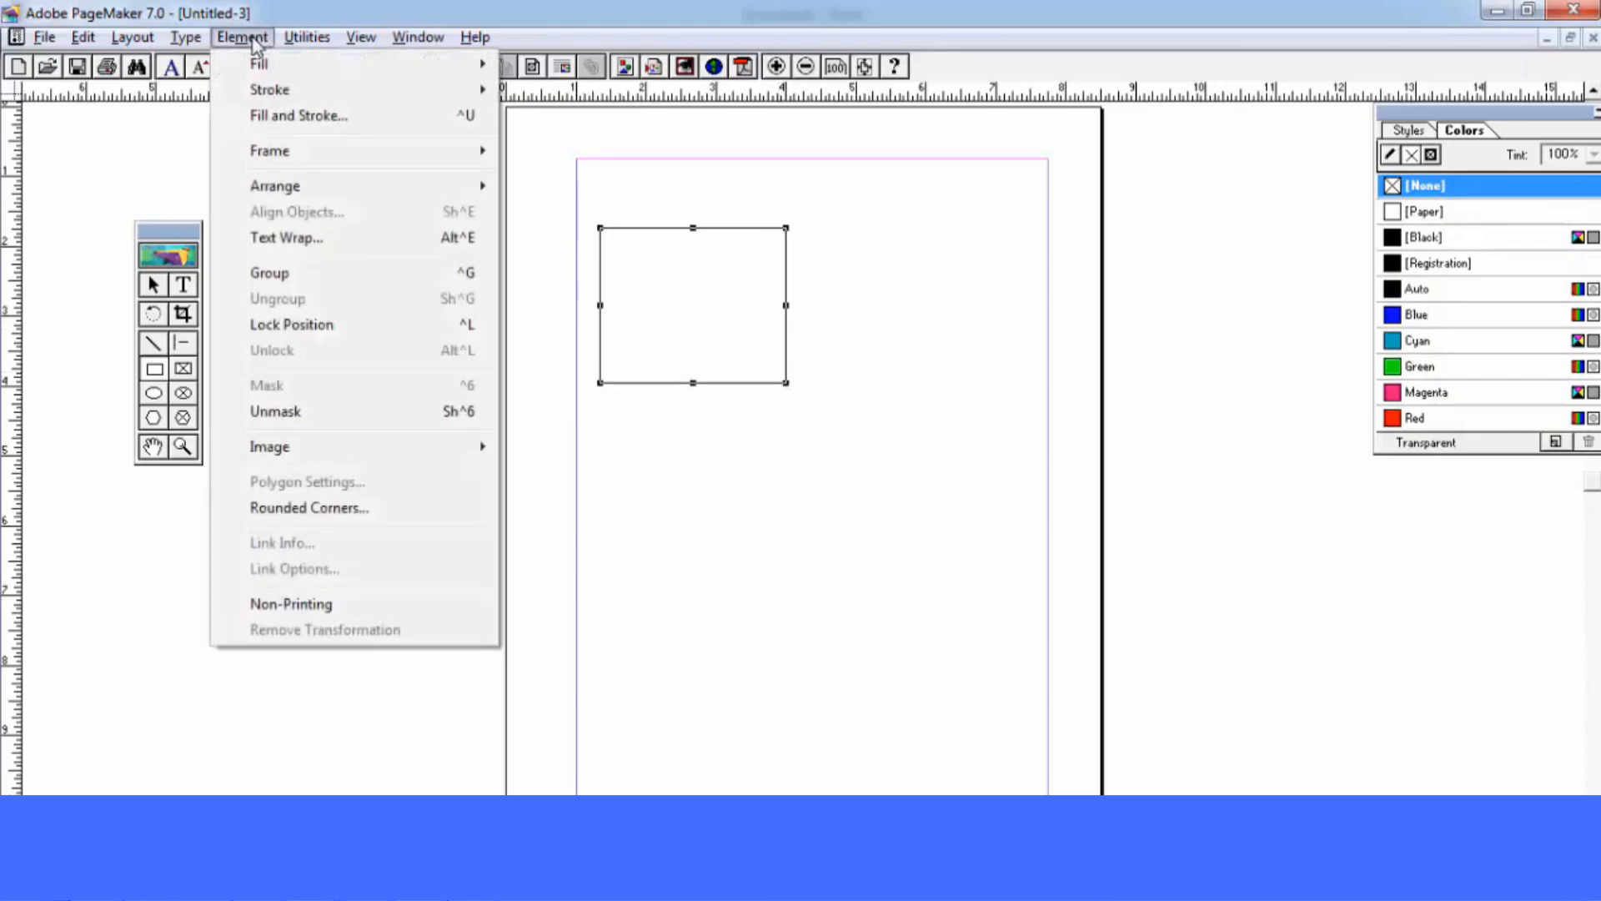
mouse_move(257, 65)
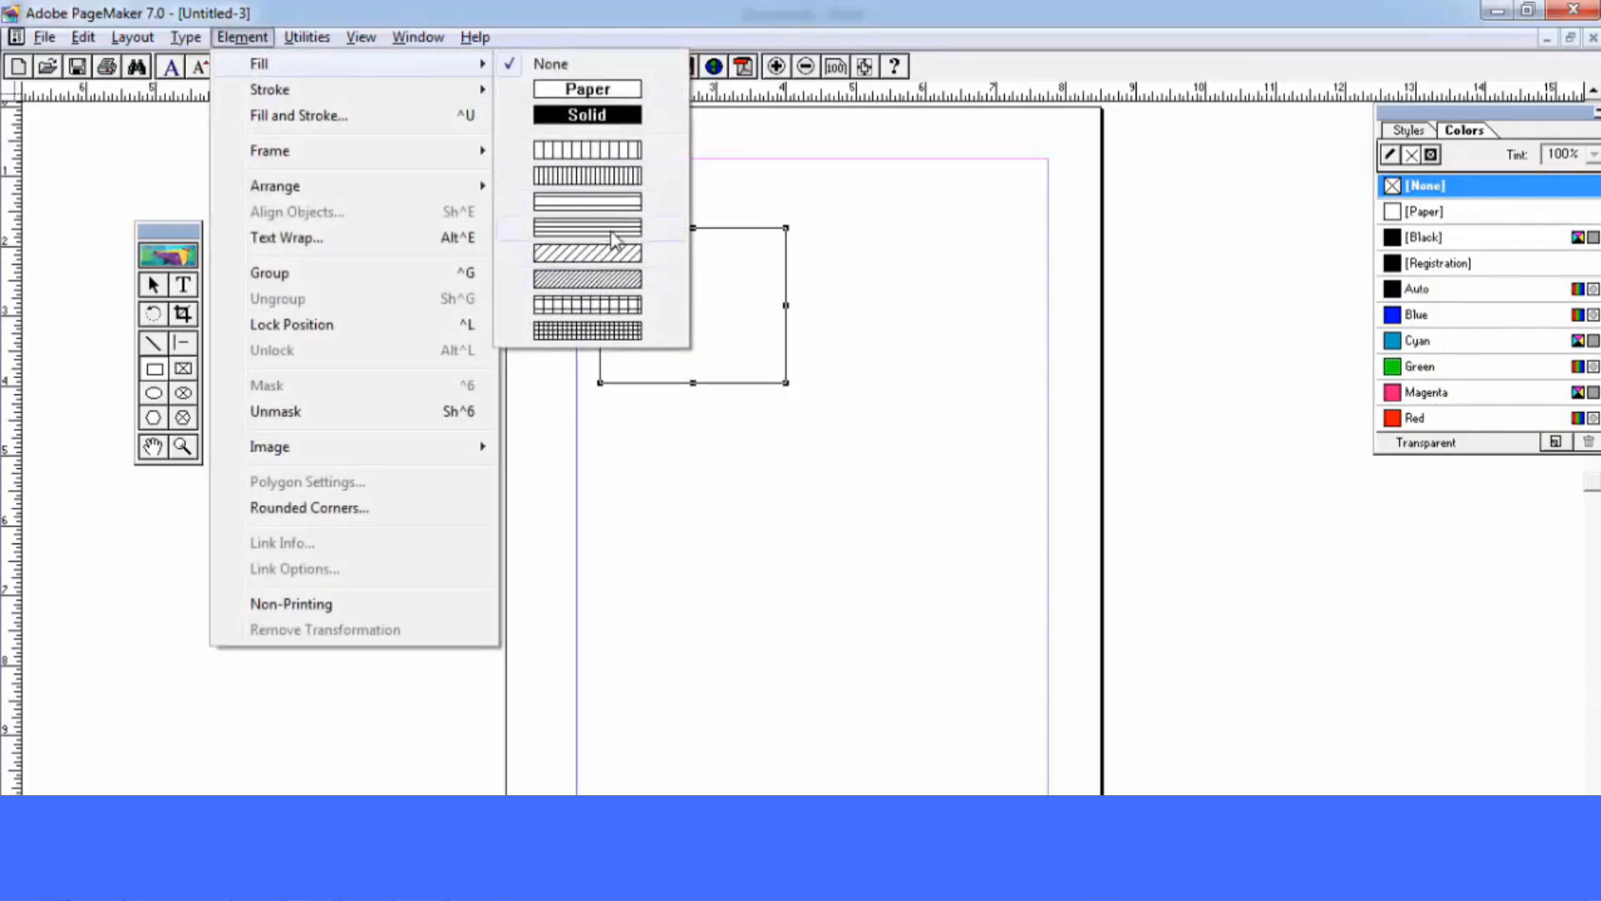
click(613, 280)
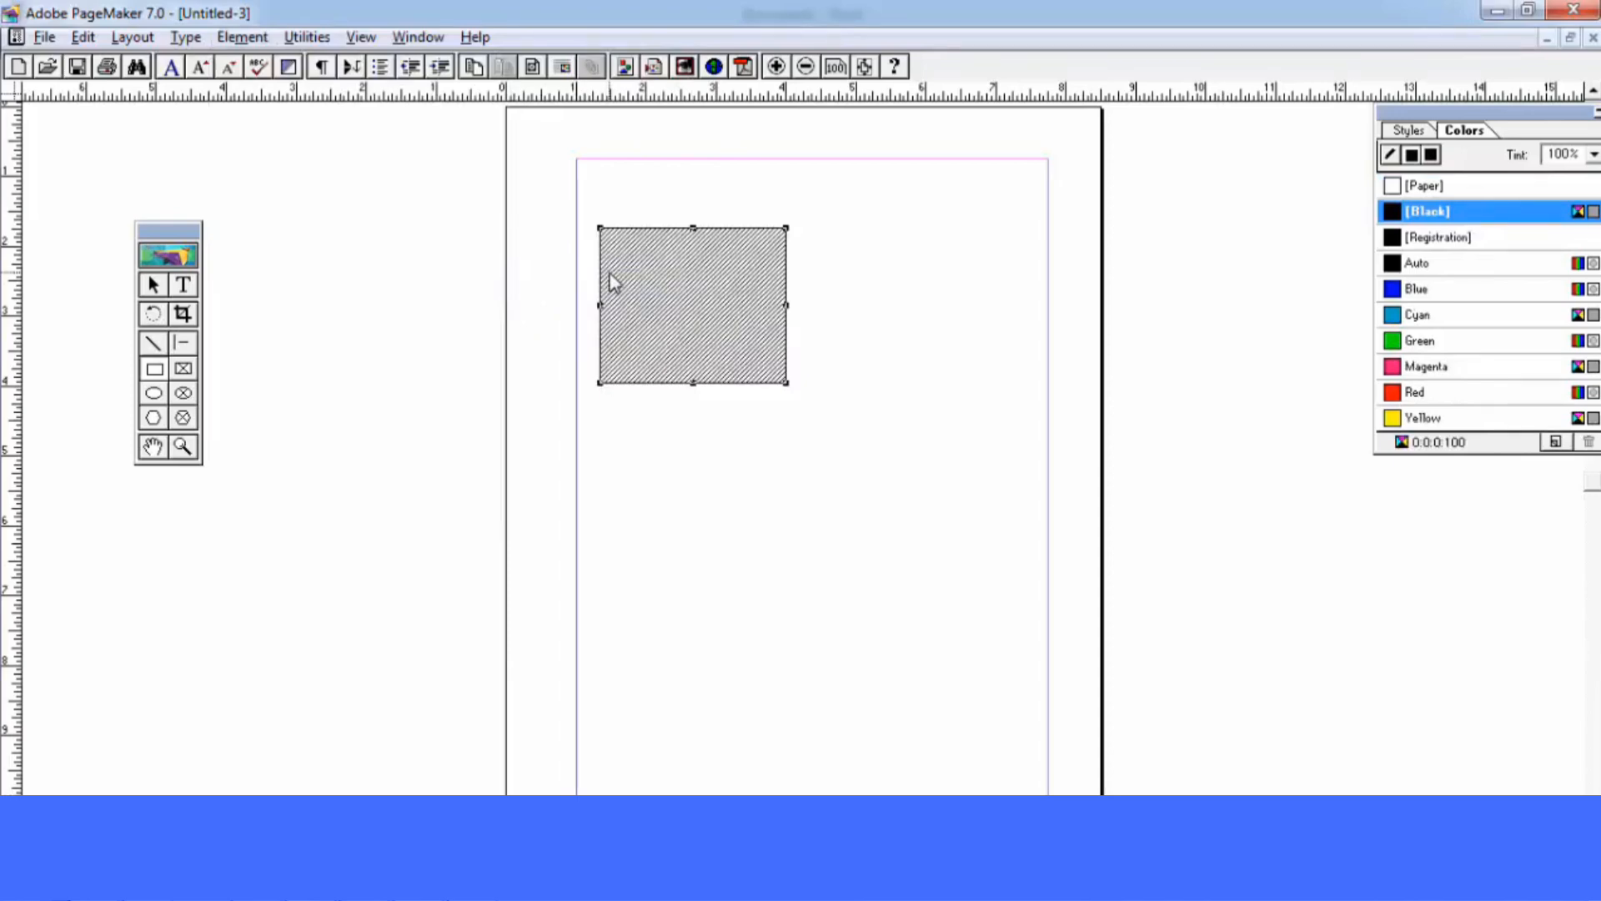
Try a solid 6pt stroke on the rectangle and replace it with the 1pt dashed stroke
click(238, 37)
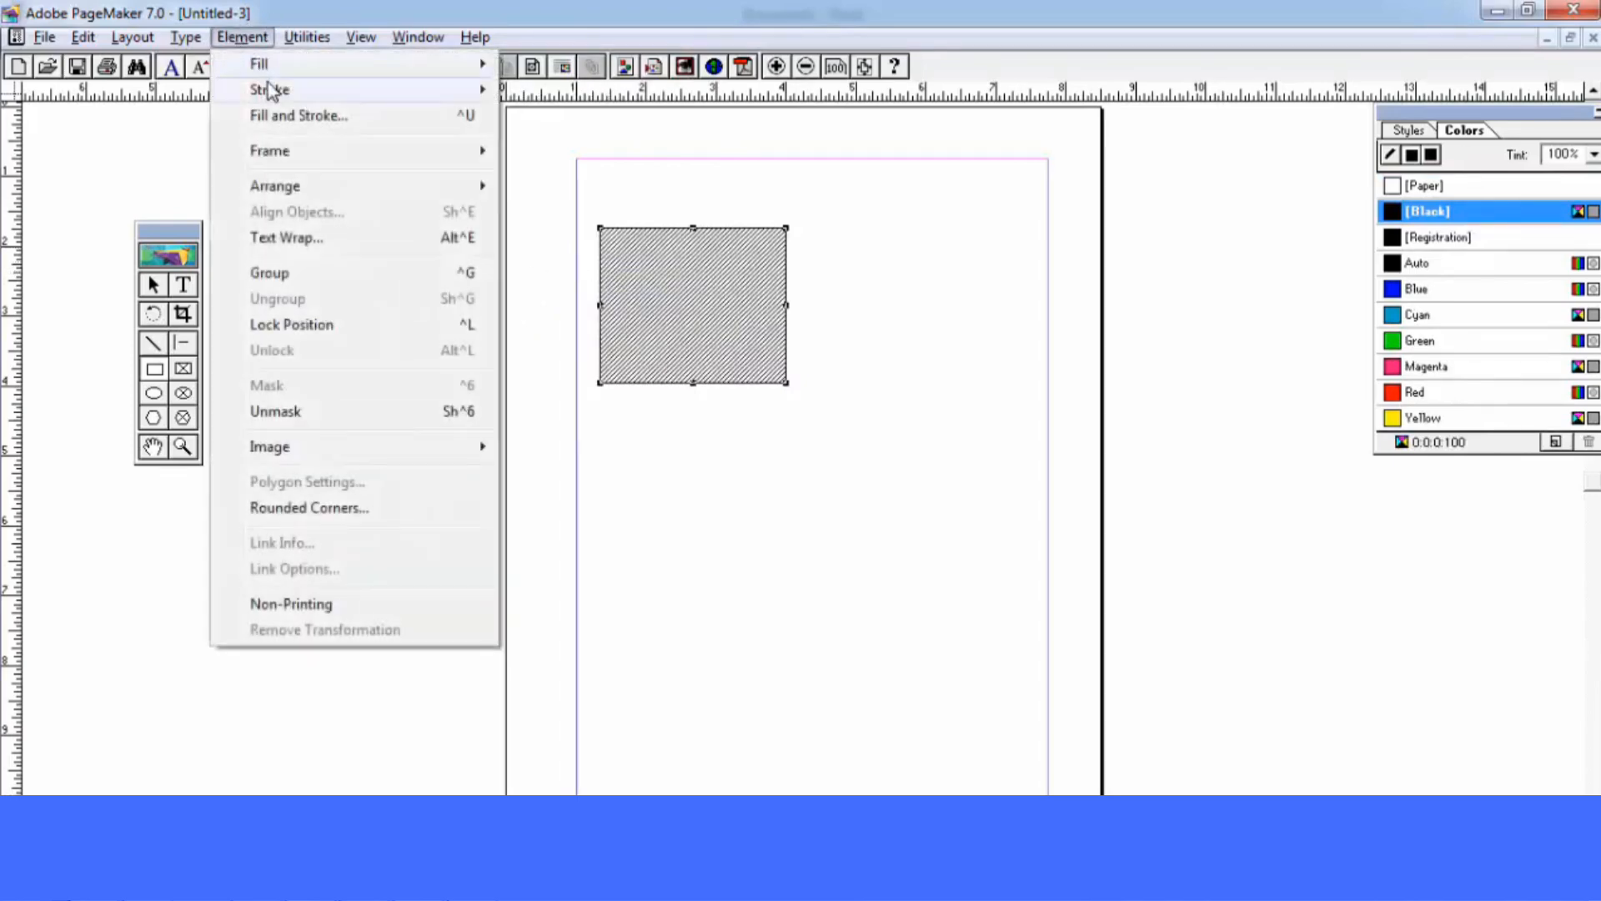
mouse_move(269, 91)
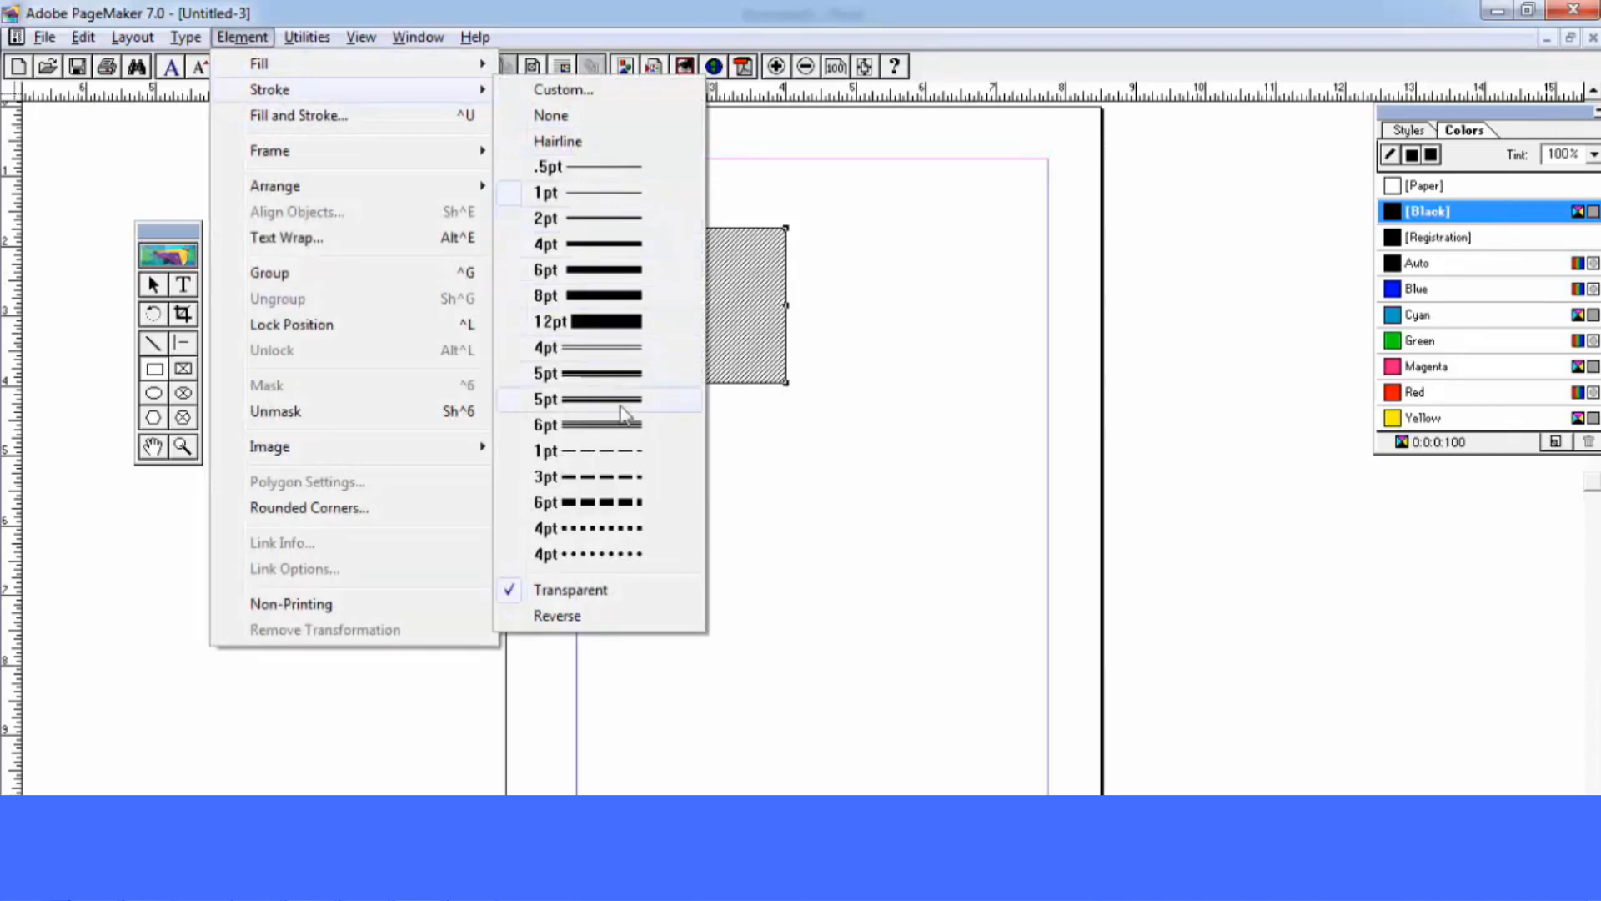
click(631, 280)
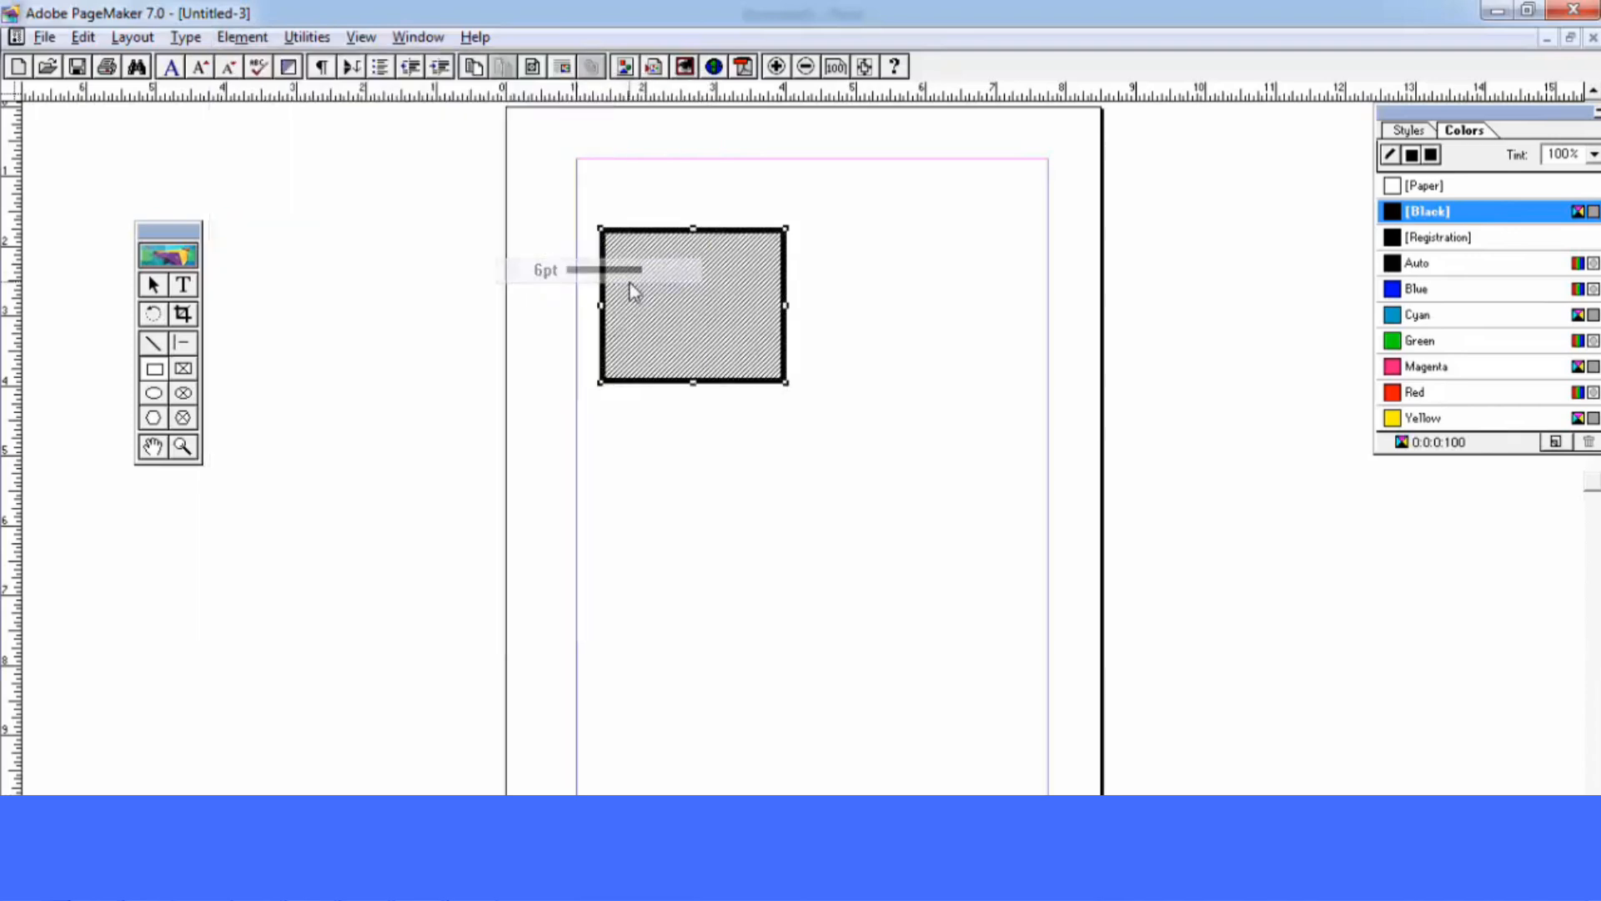
click(242, 38)
mouse_move(321, 98)
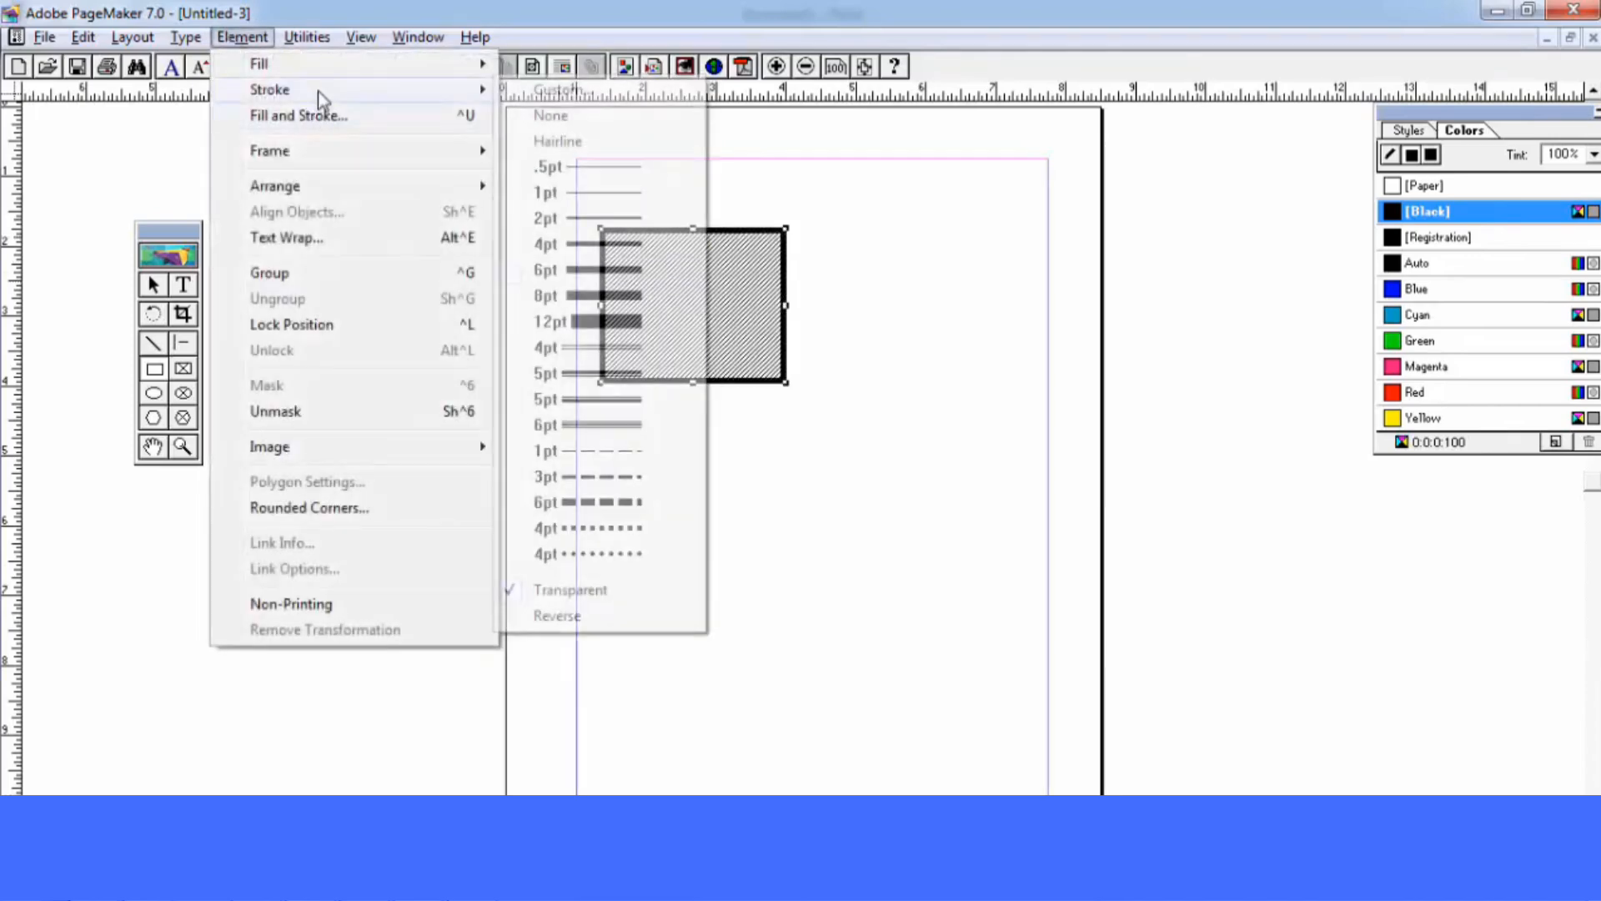
click(617, 450)
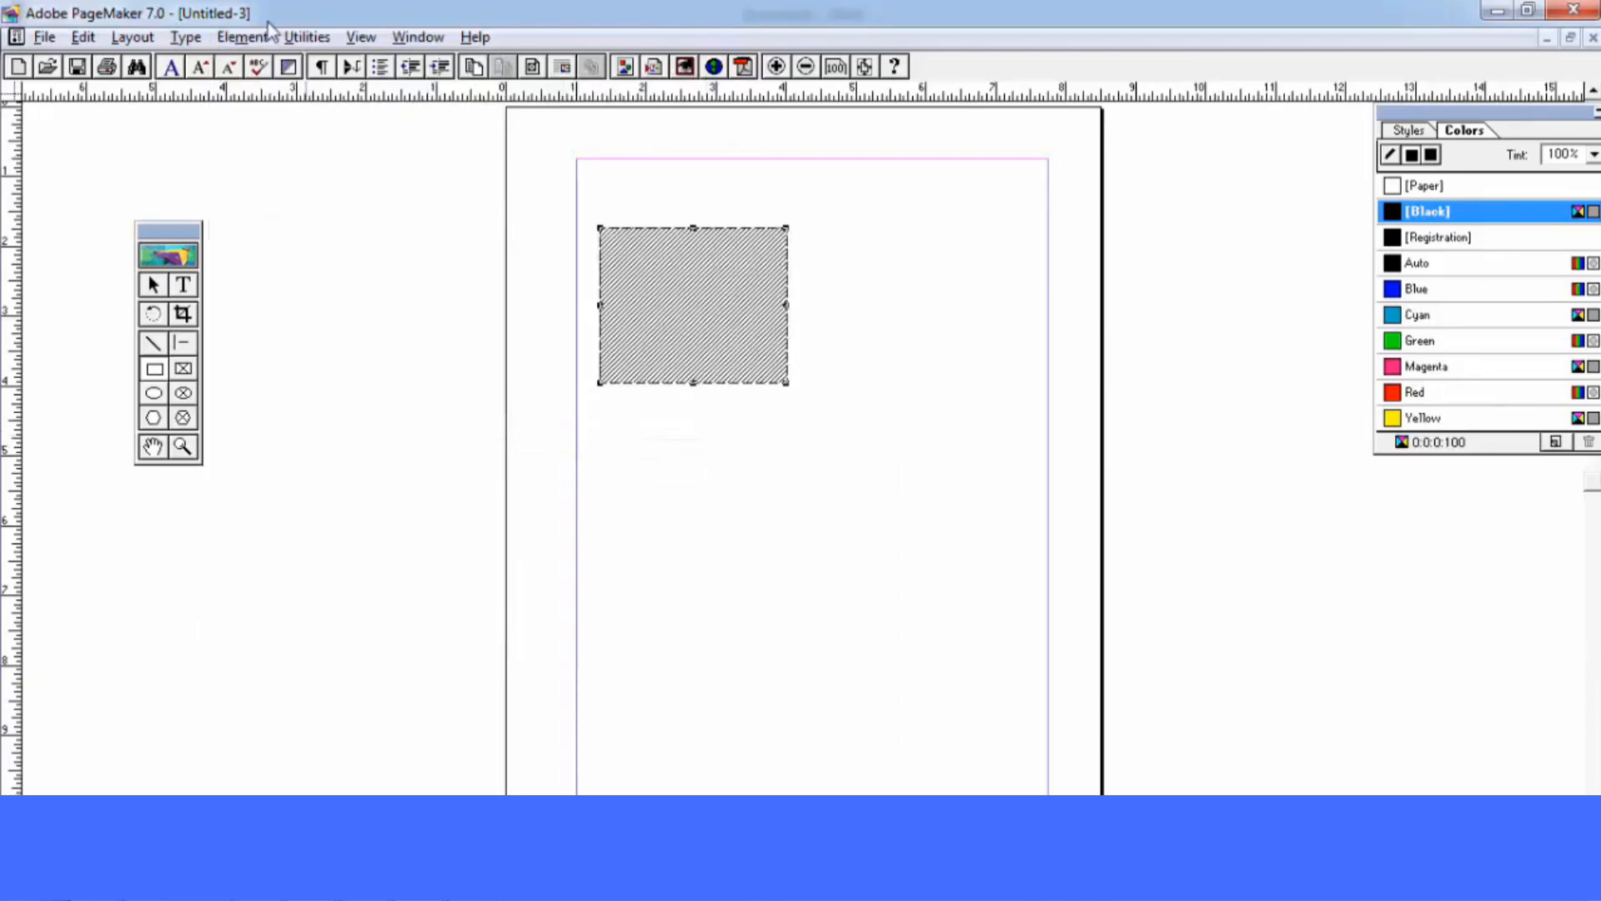
Set the rectangle's fill color to Blue and its stroke to the 3pt dashed line
click(243, 38)
mouse_move(261, 89)
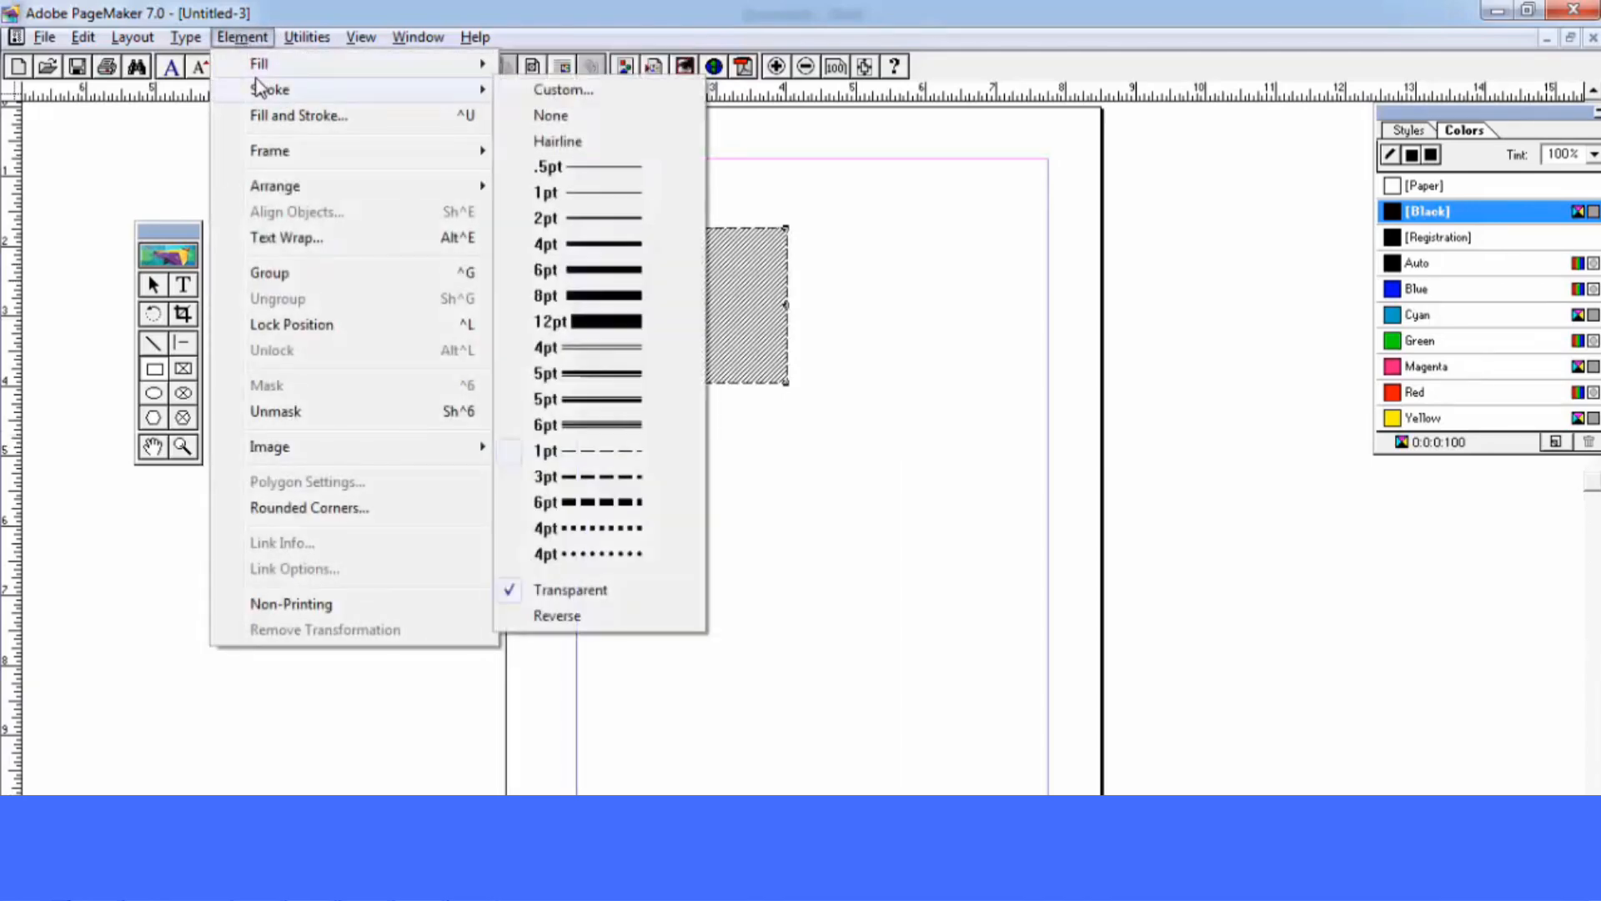
click(287, 117)
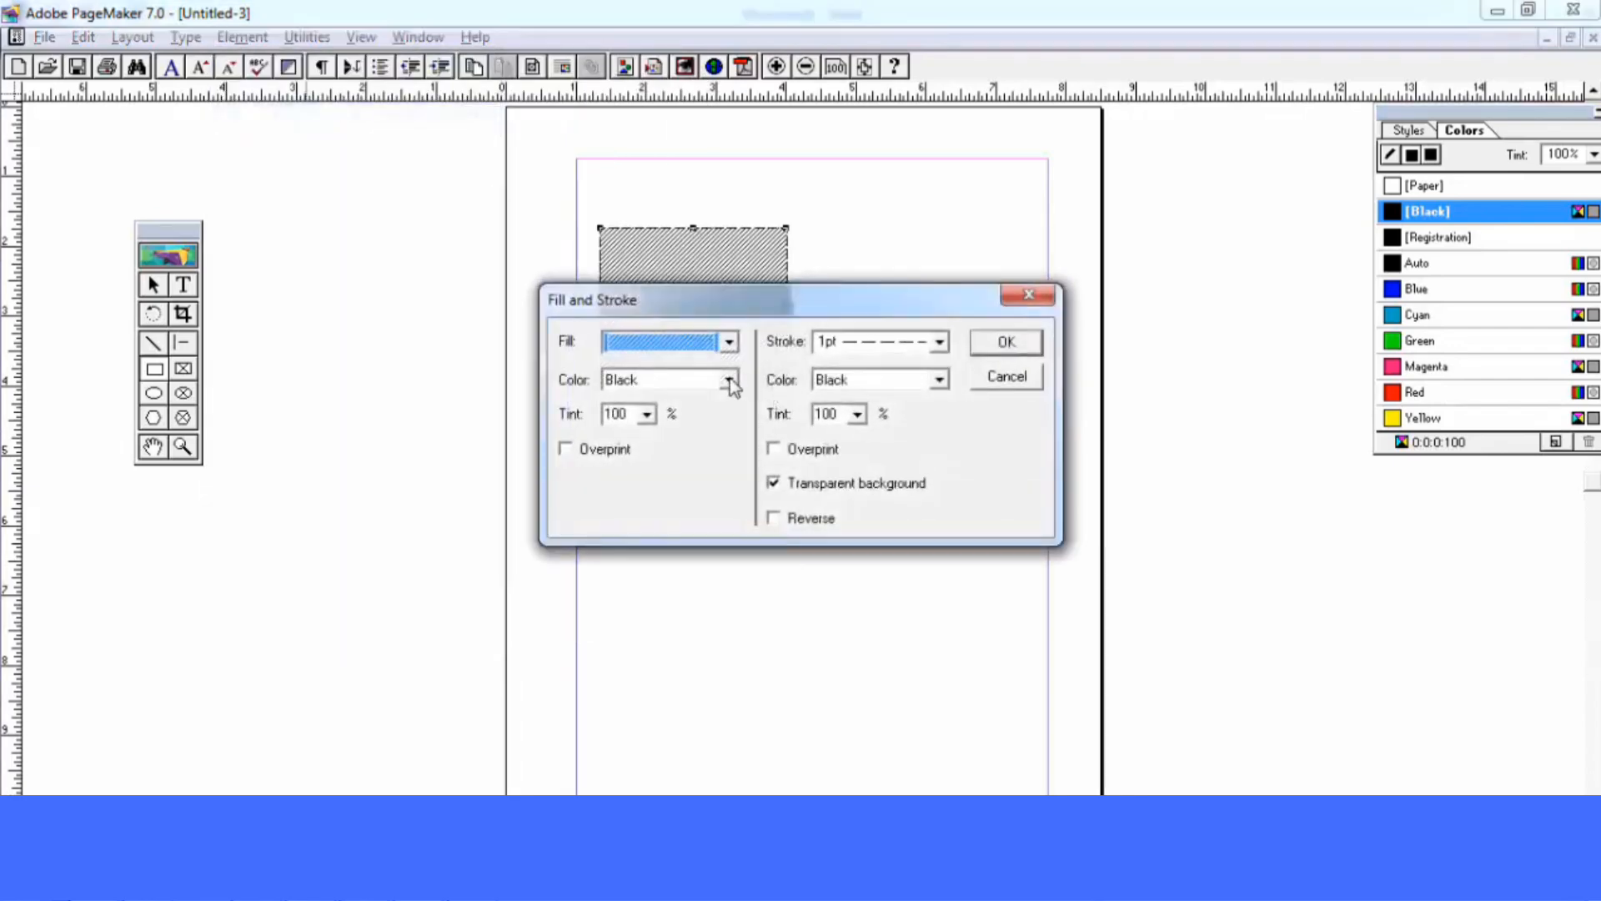
click(729, 381)
click(638, 450)
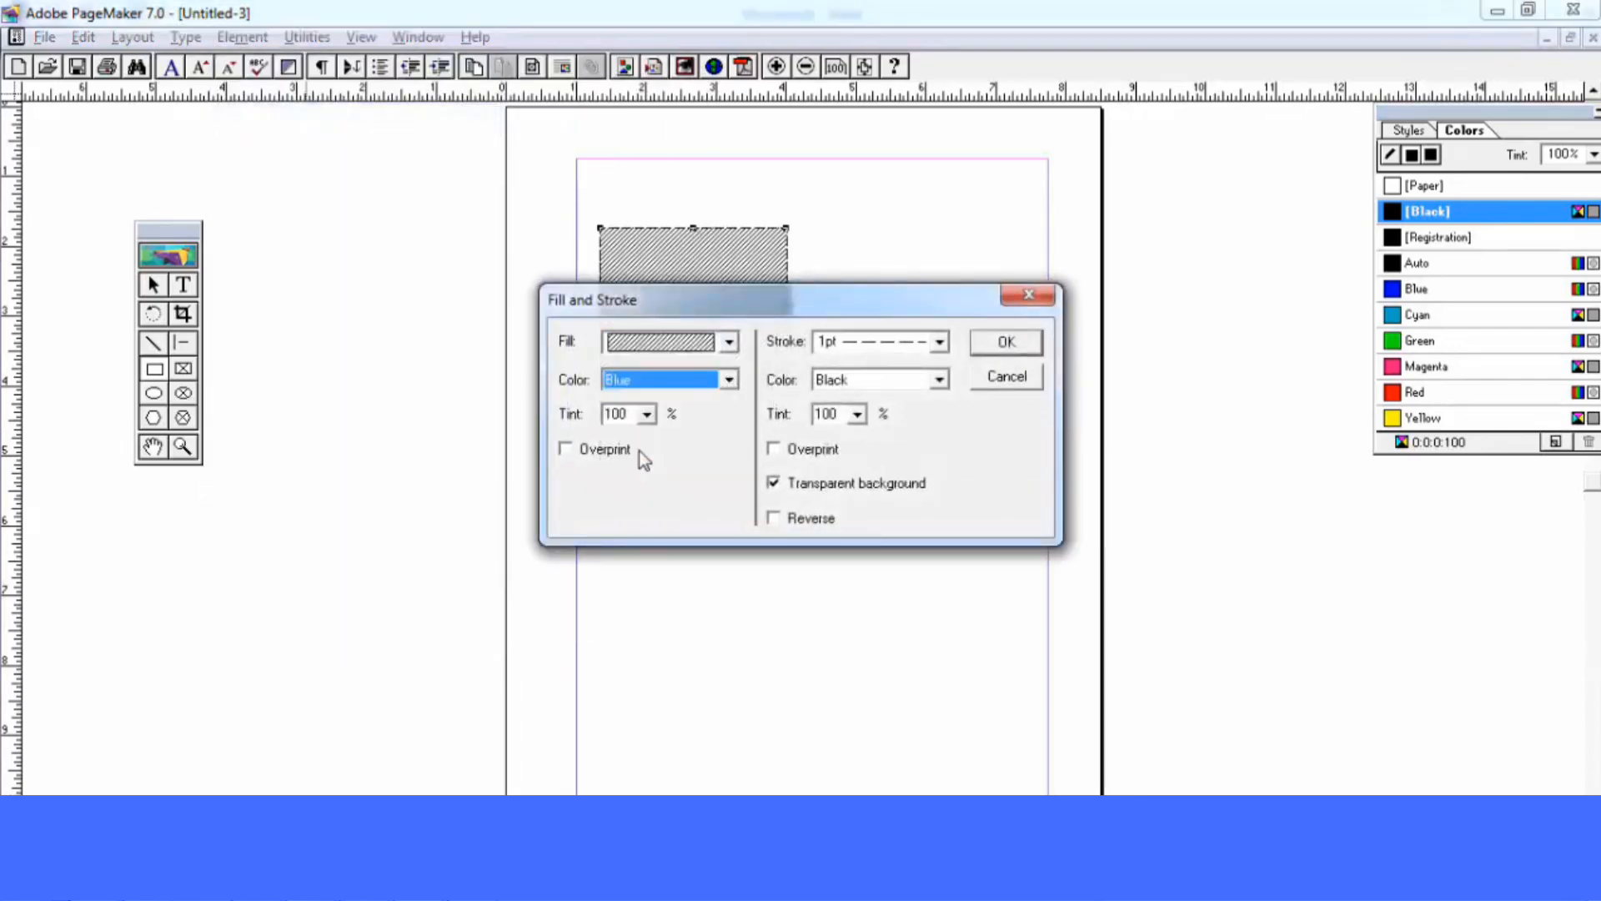
click(939, 342)
click(876, 388)
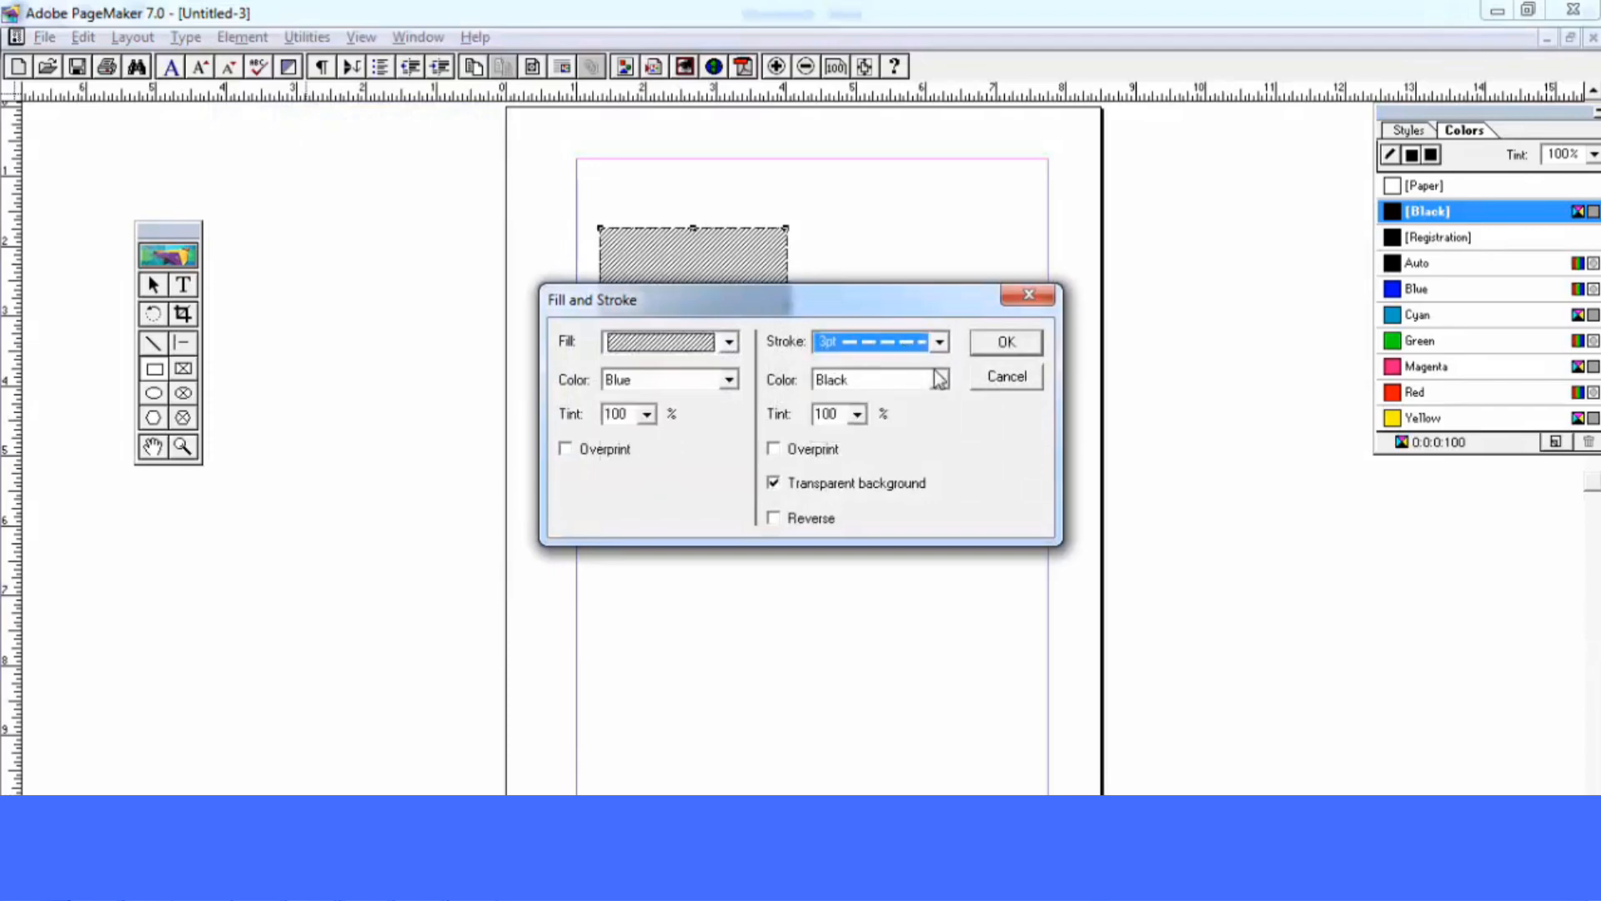
click(1006, 343)
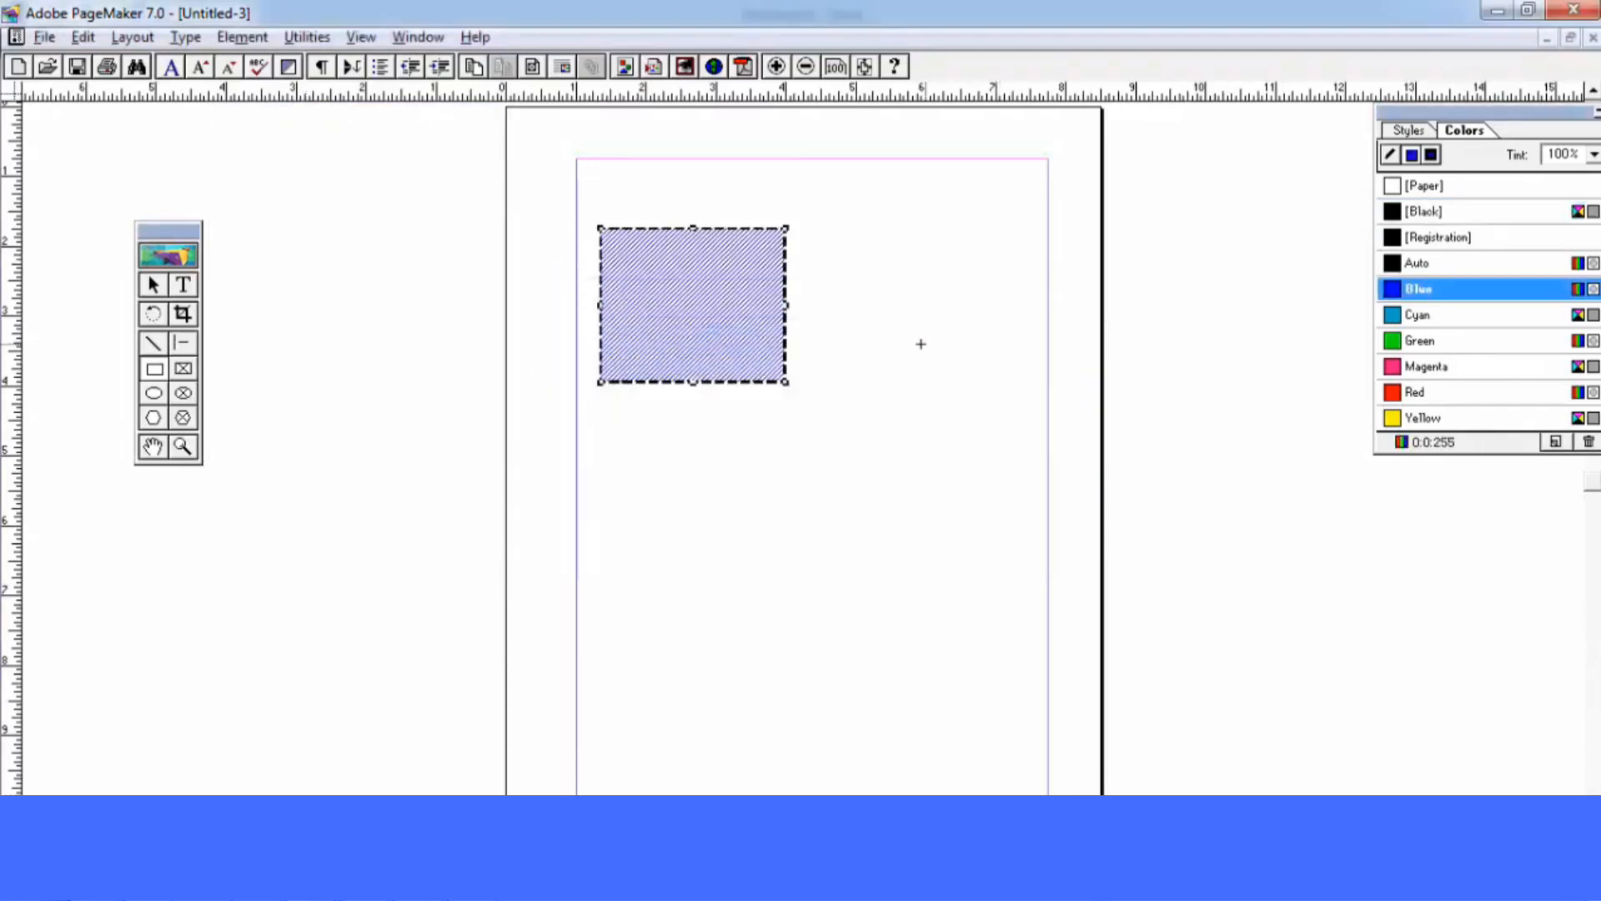
click(262, 40)
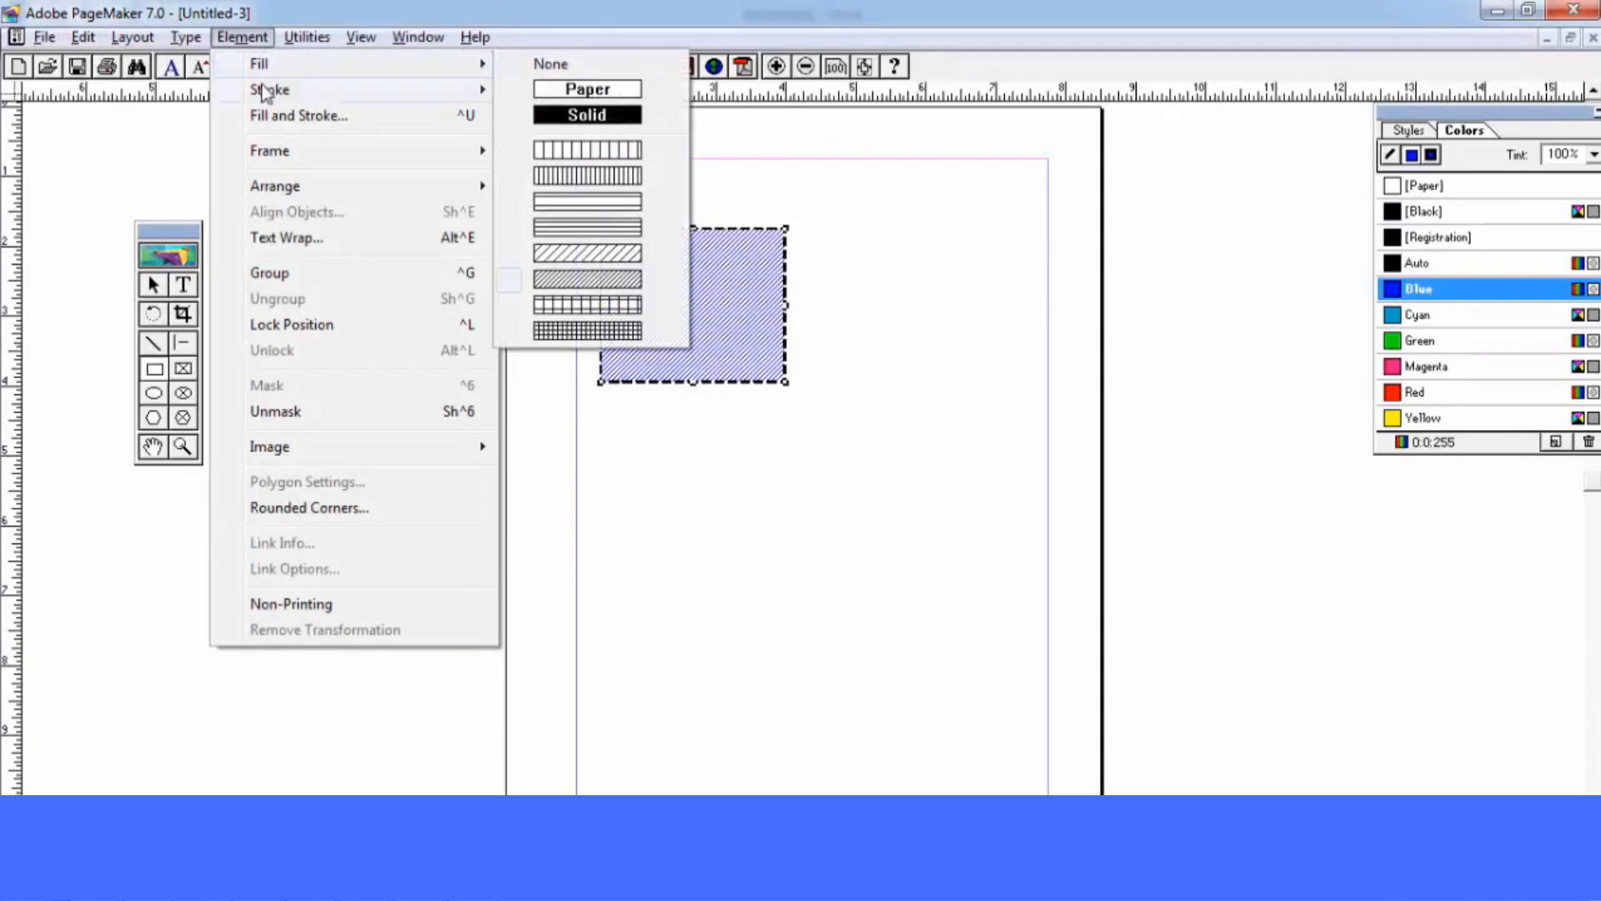
mouse_move(265, 91)
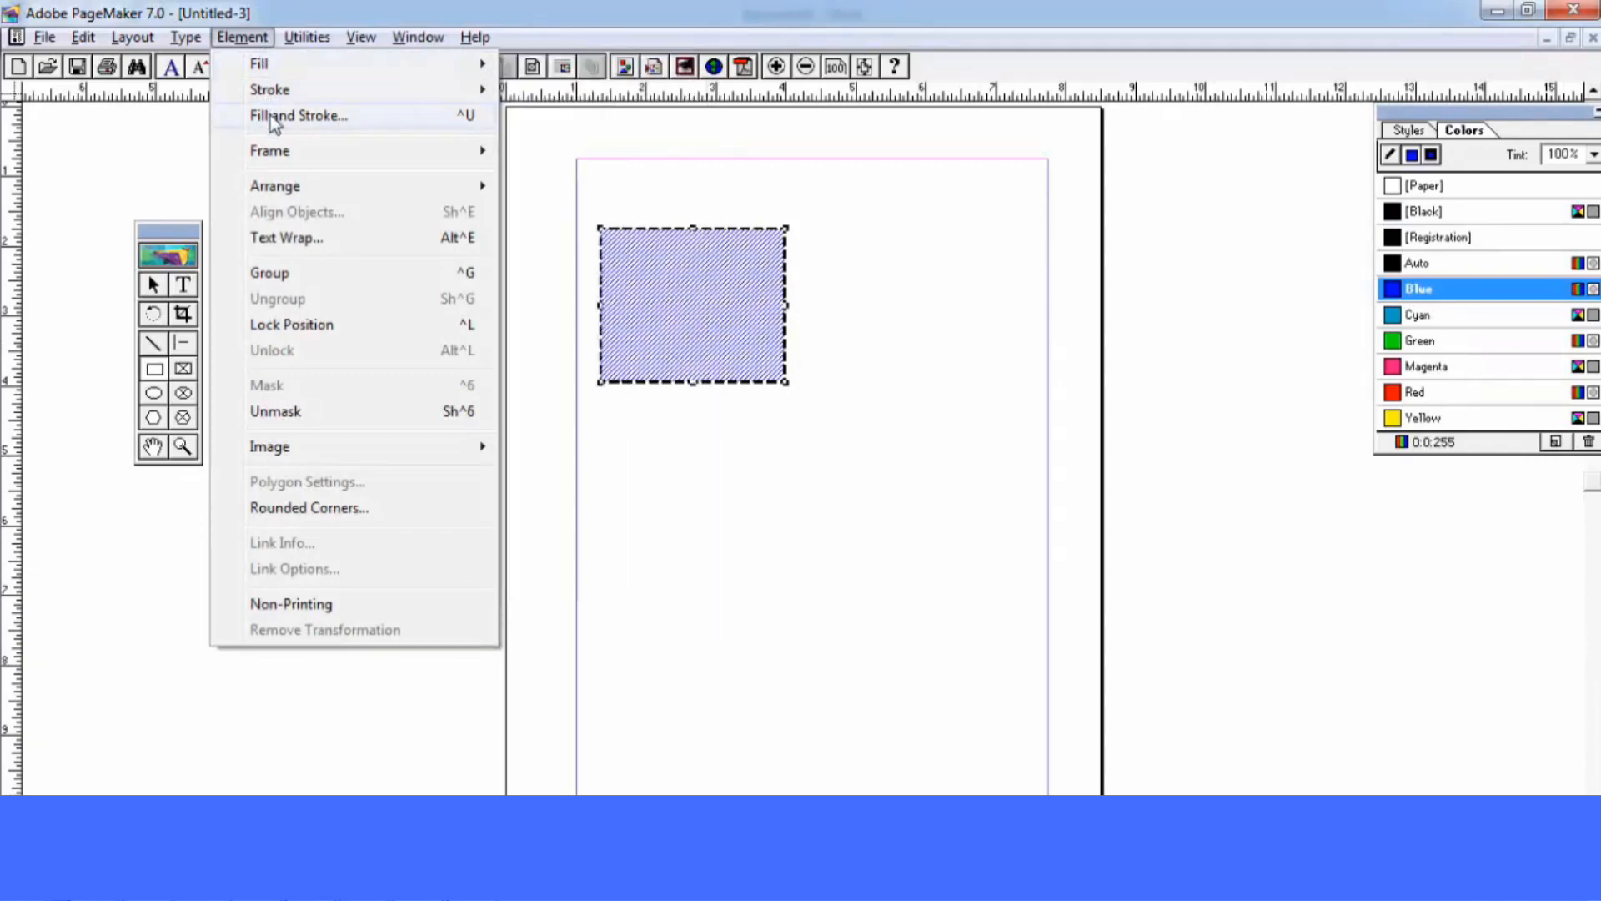
mouse_move(280, 159)
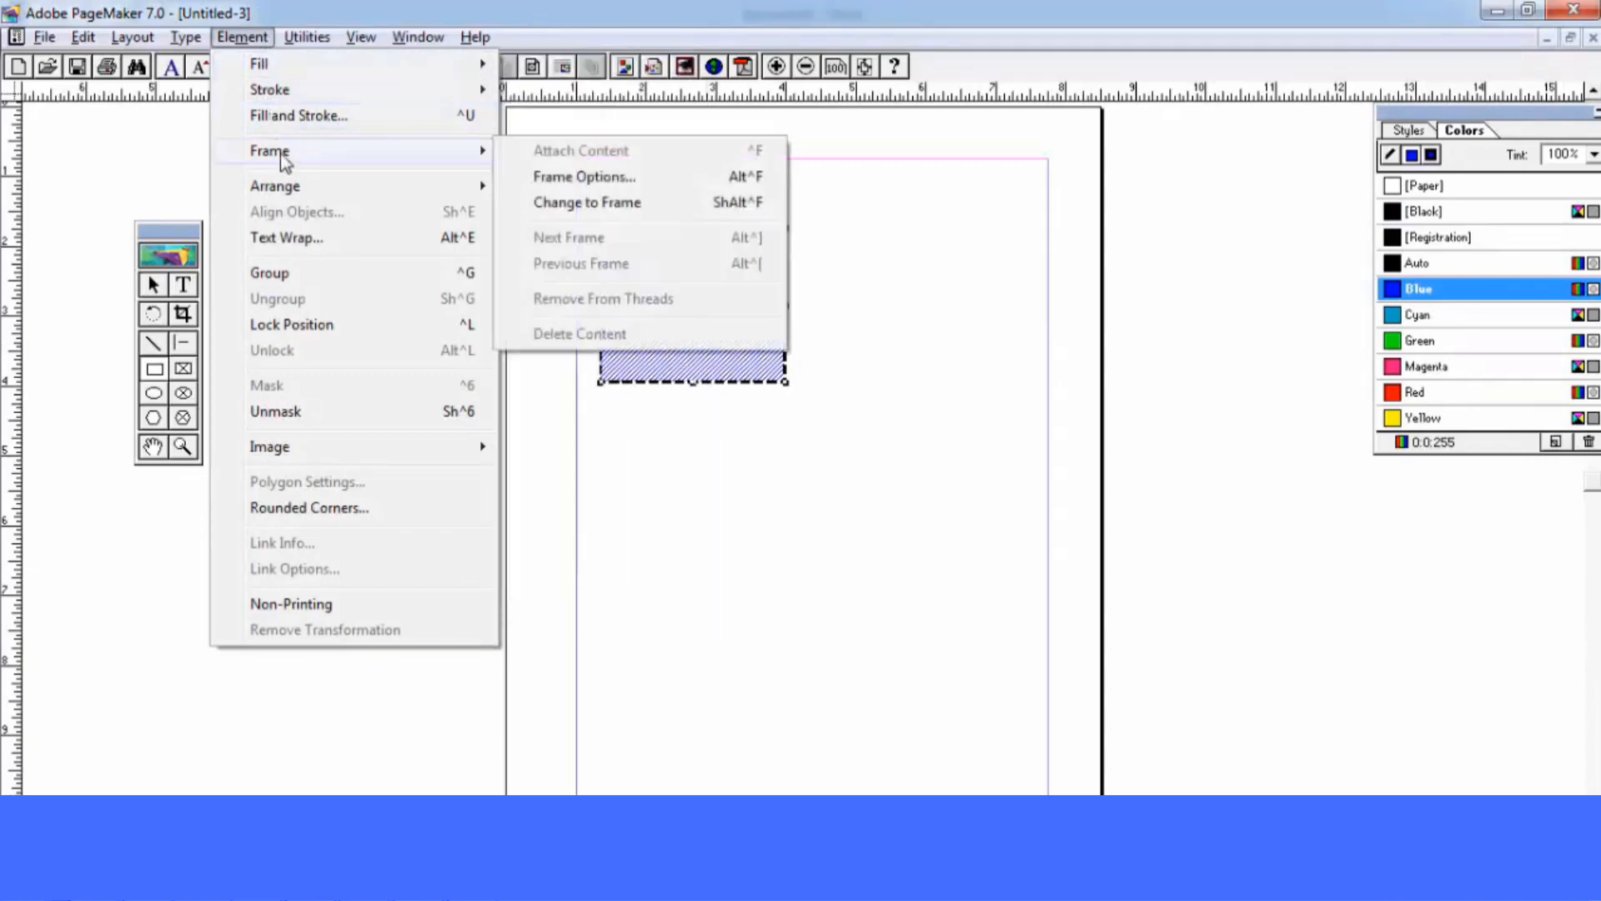
click(868, 453)
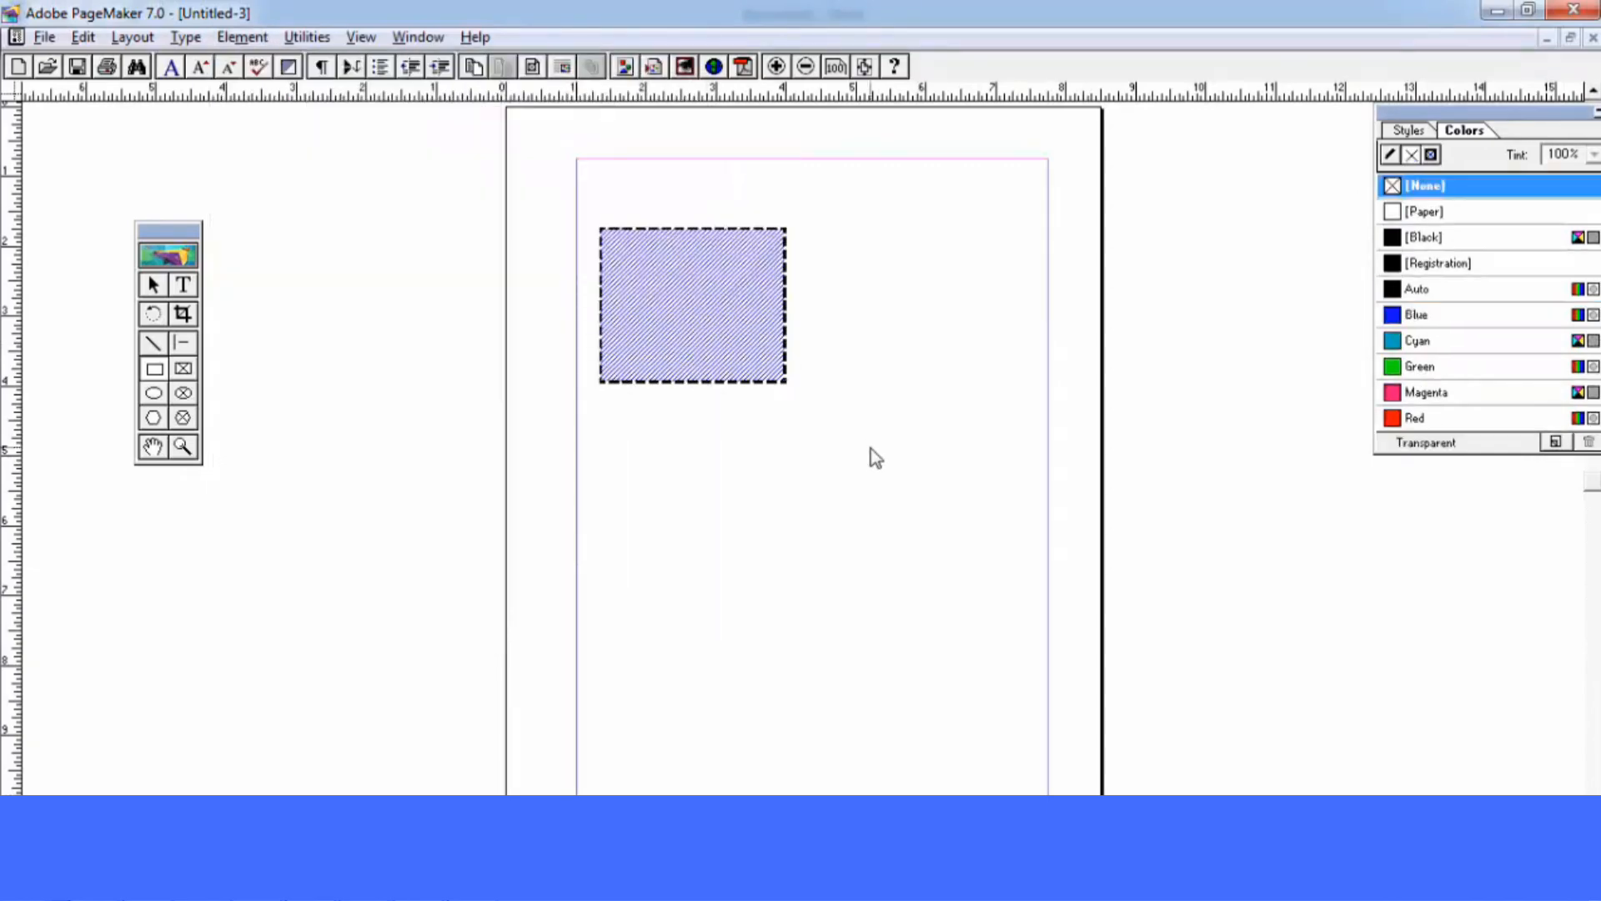
Draw a rectangular frame about 2.9 by 2.5 inches below the hatched rectangle and try to place image 2 from the images folder in it
click(187, 372)
drag(896, 651, 689, 479)
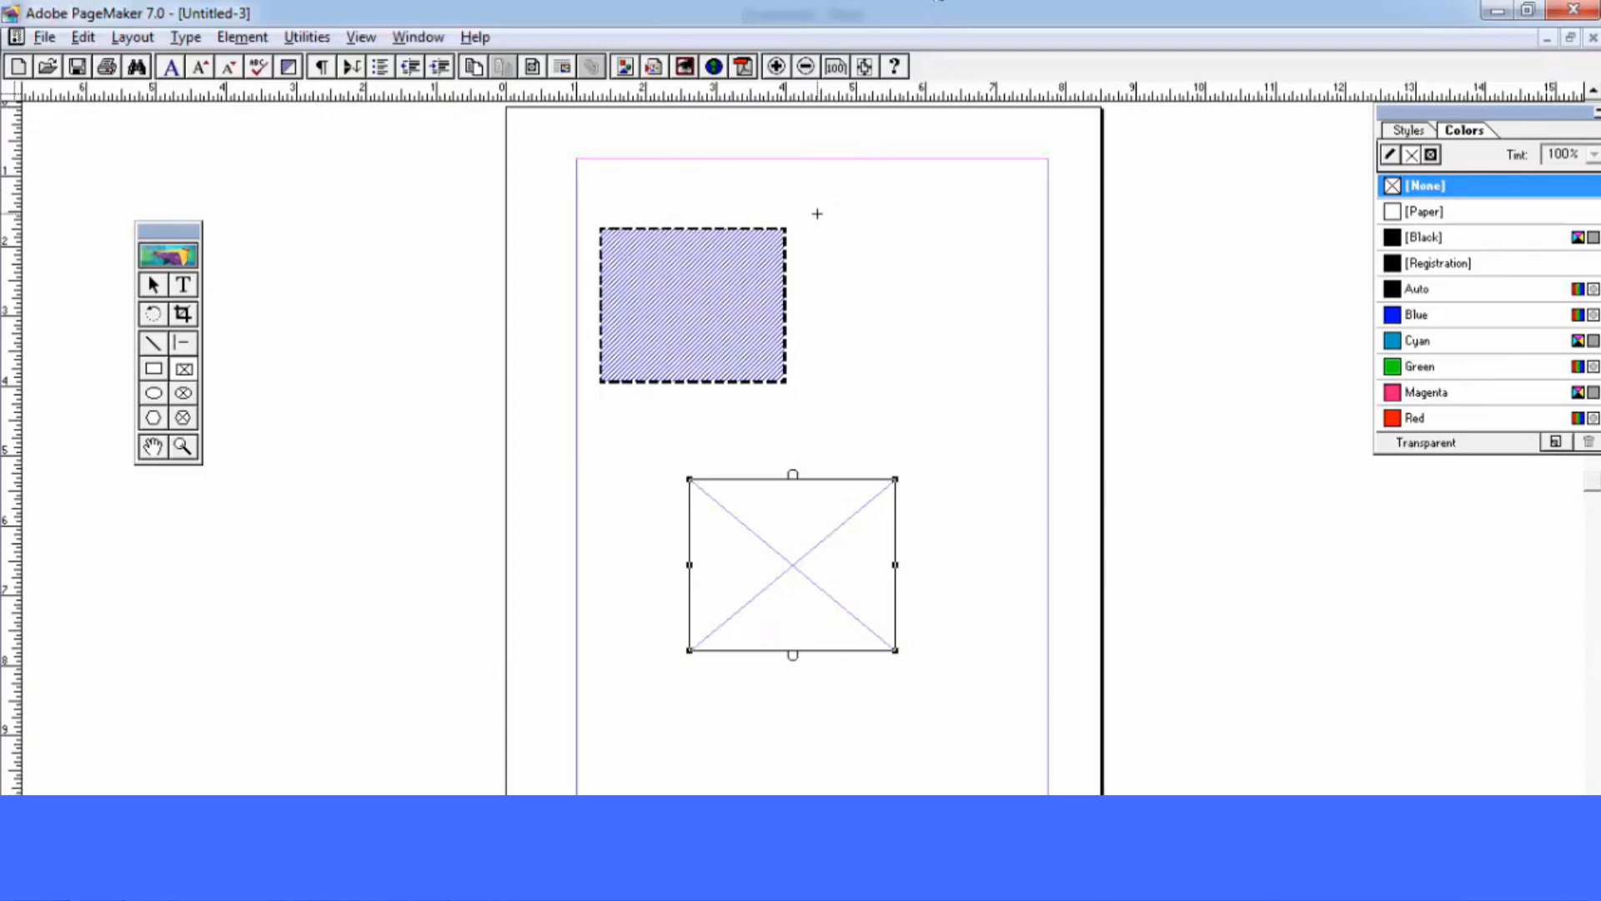
key(ctrl+d)
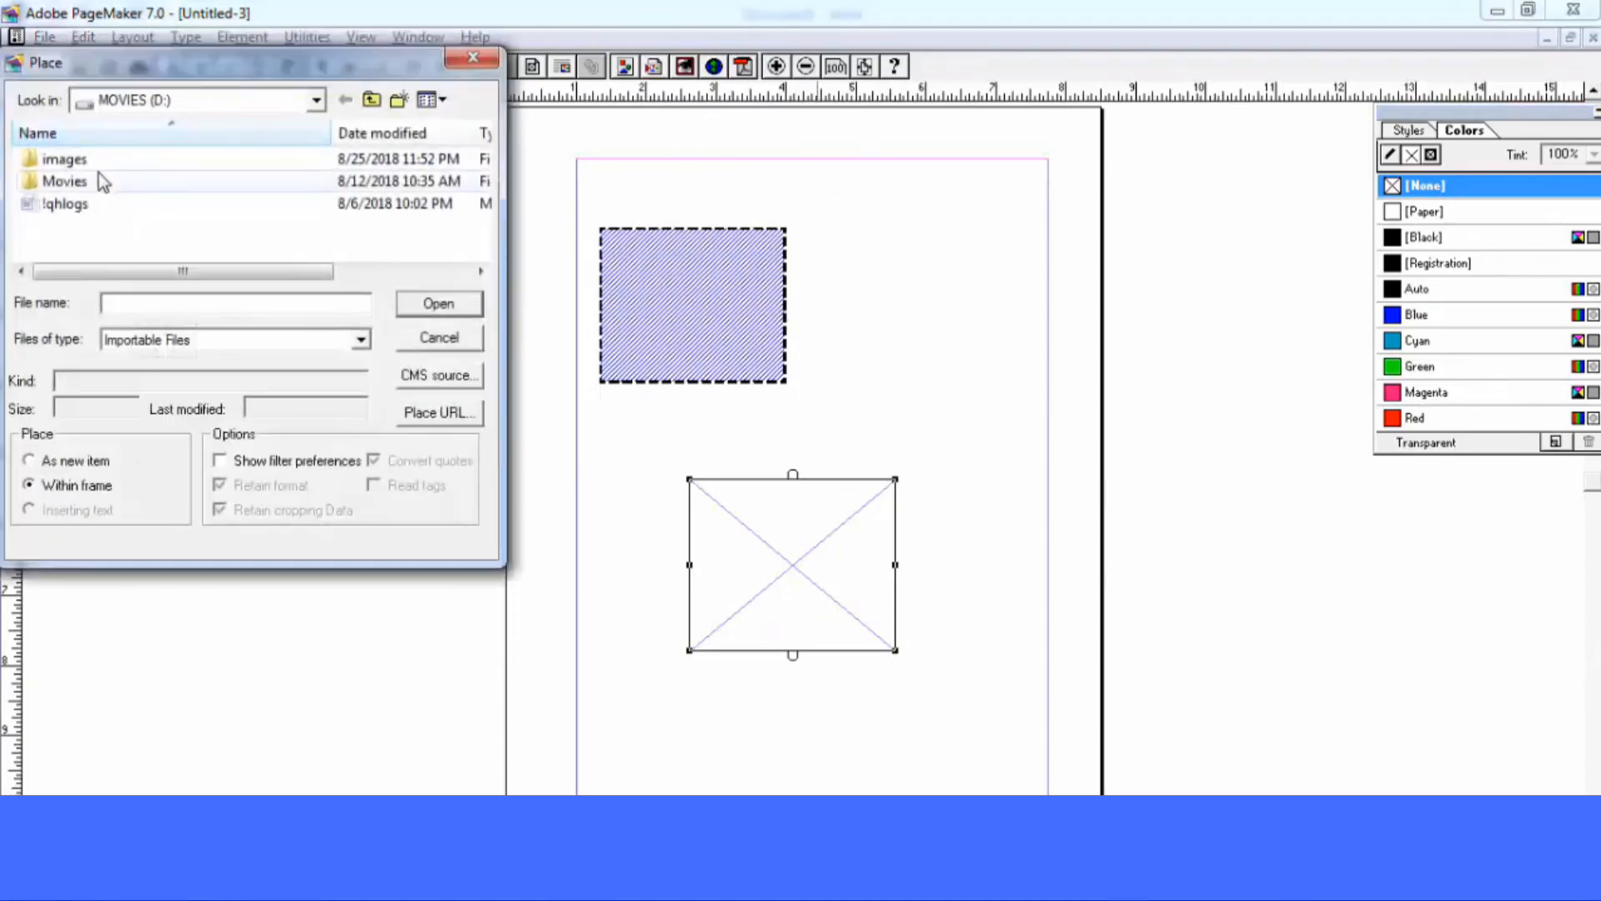
double_click(64, 159)
click(304, 196)
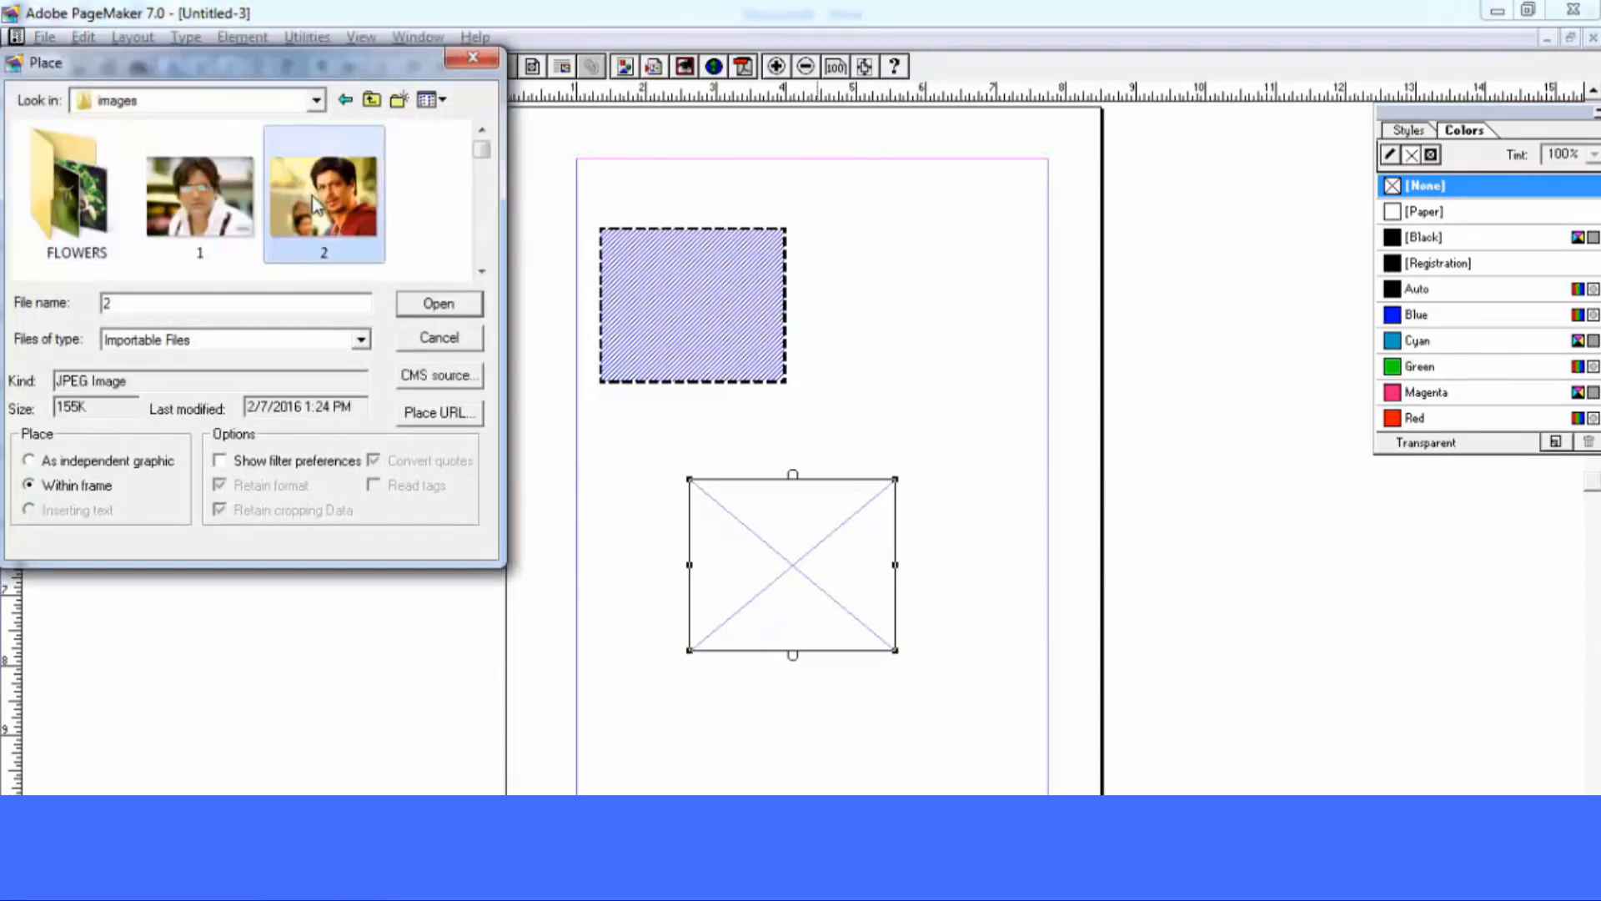
double_click(313, 202)
click(813, 615)
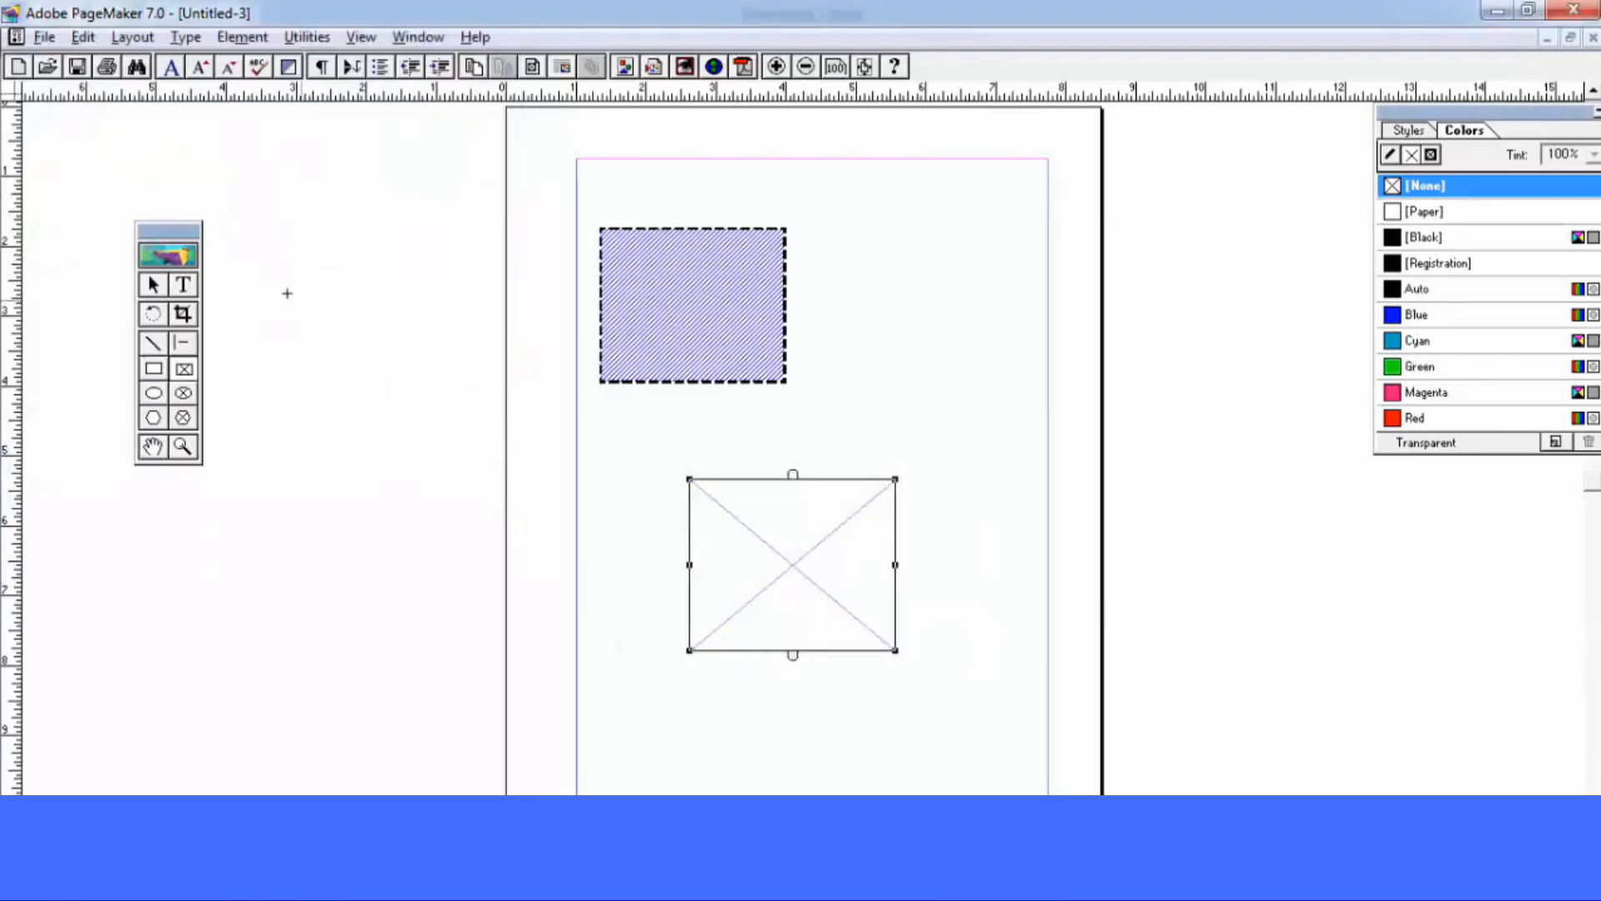
Place the white daisy picture from the FLOWERS folder within the frame, including a complete copy in the publication
key(ctrl+d)
click(352, 240)
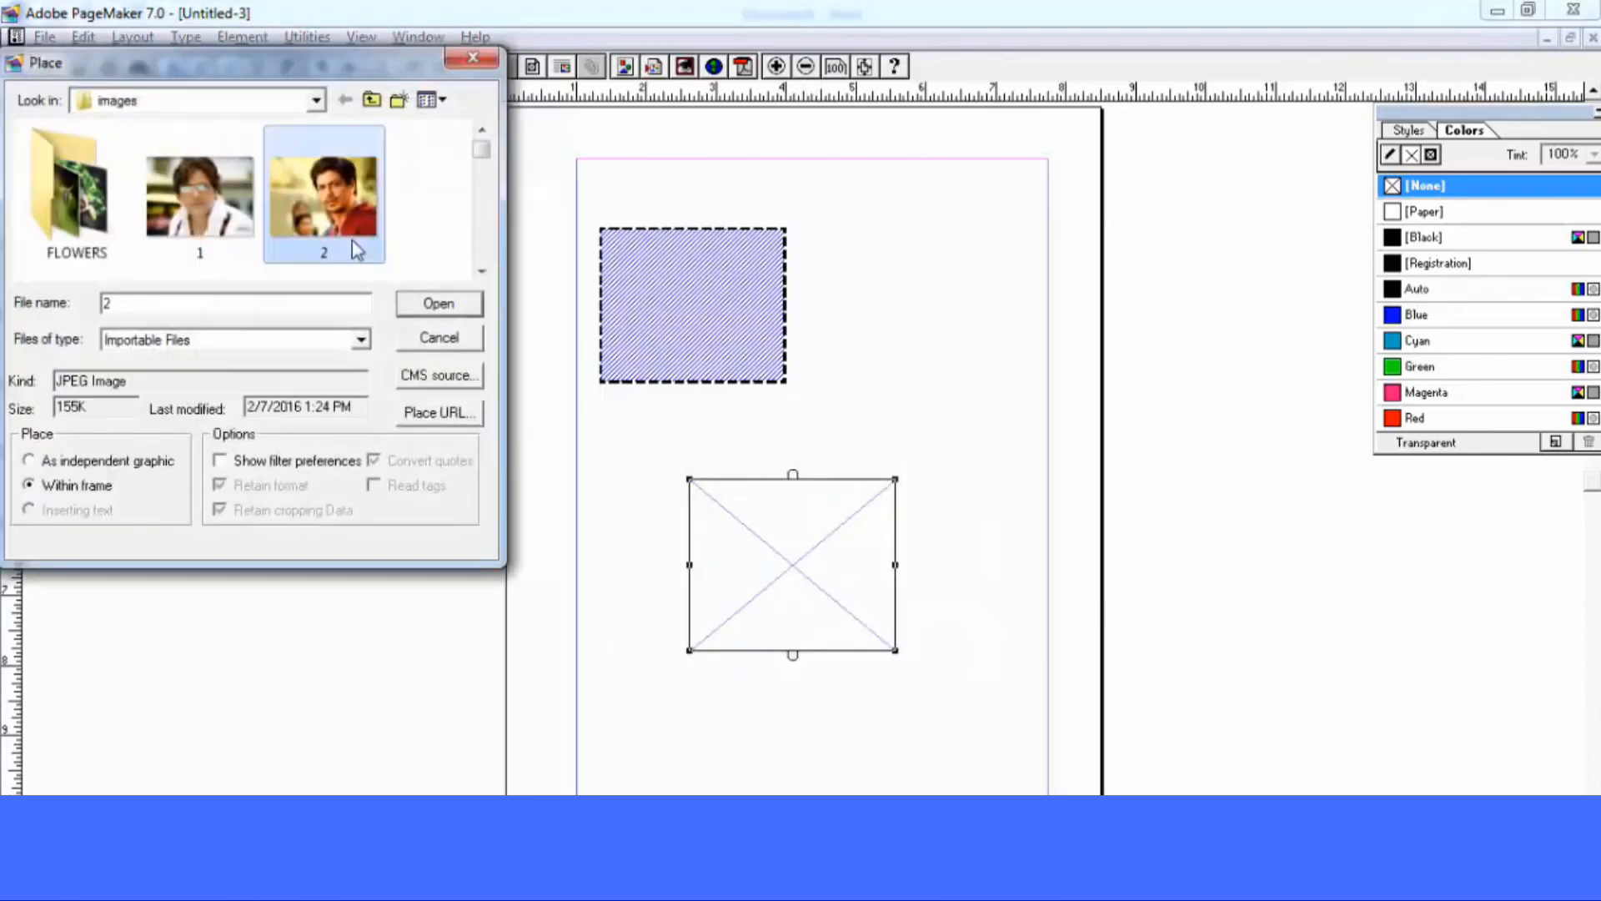
scroll(337, 242, down, 2)
scroll(248, 237, up, 2)
double_click(72, 180)
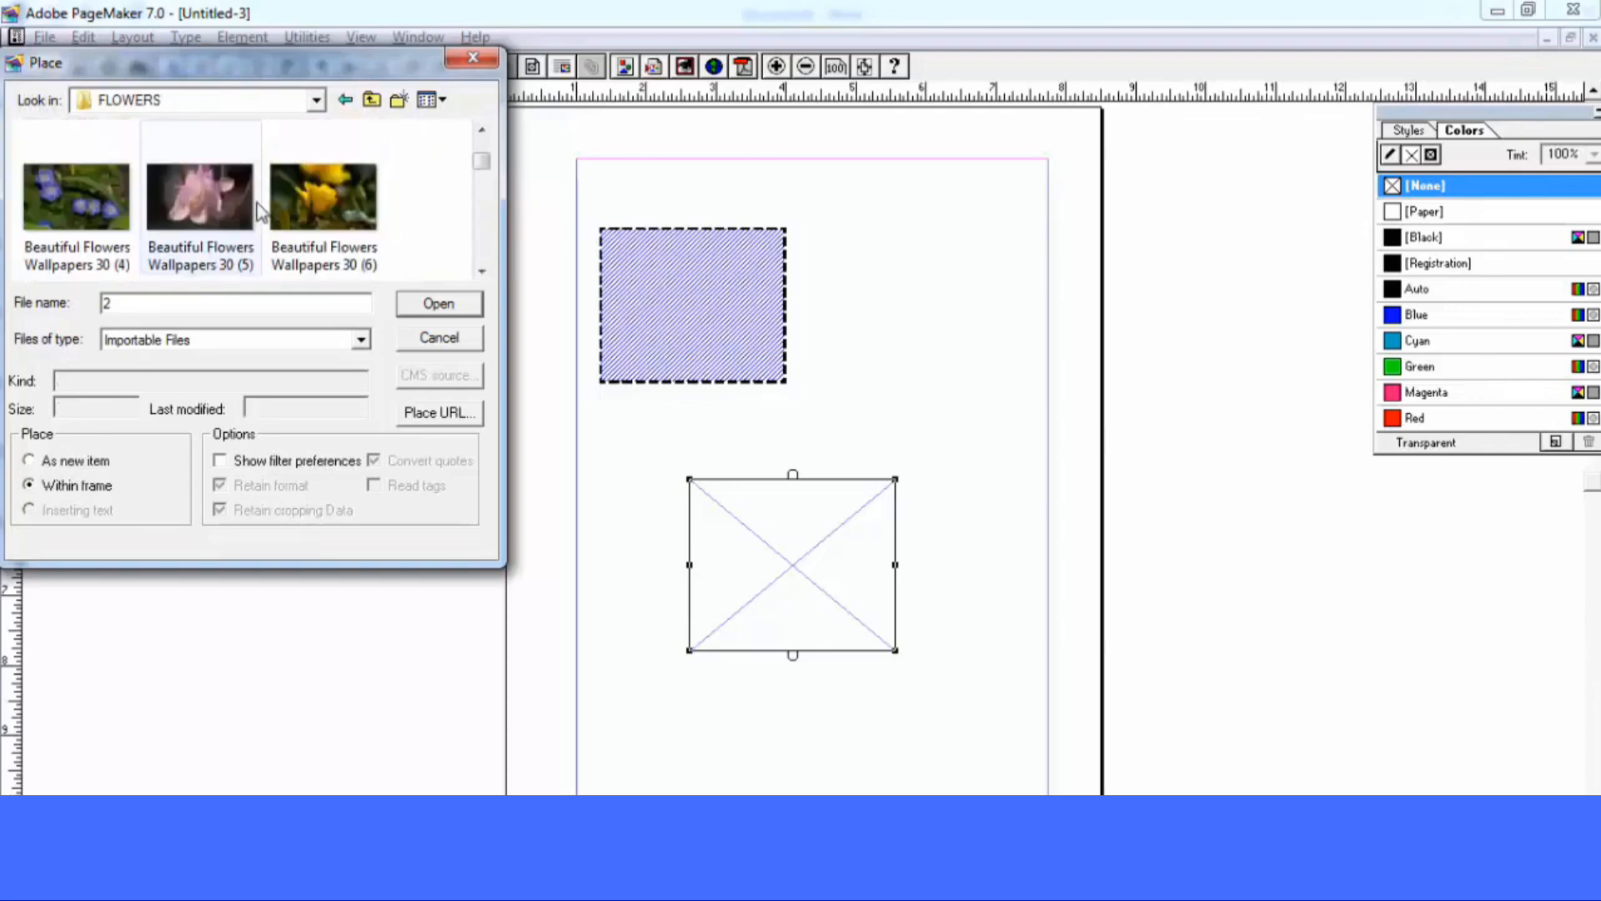
scroll(259, 211, down, 3)
scroll(259, 211, down, 5)
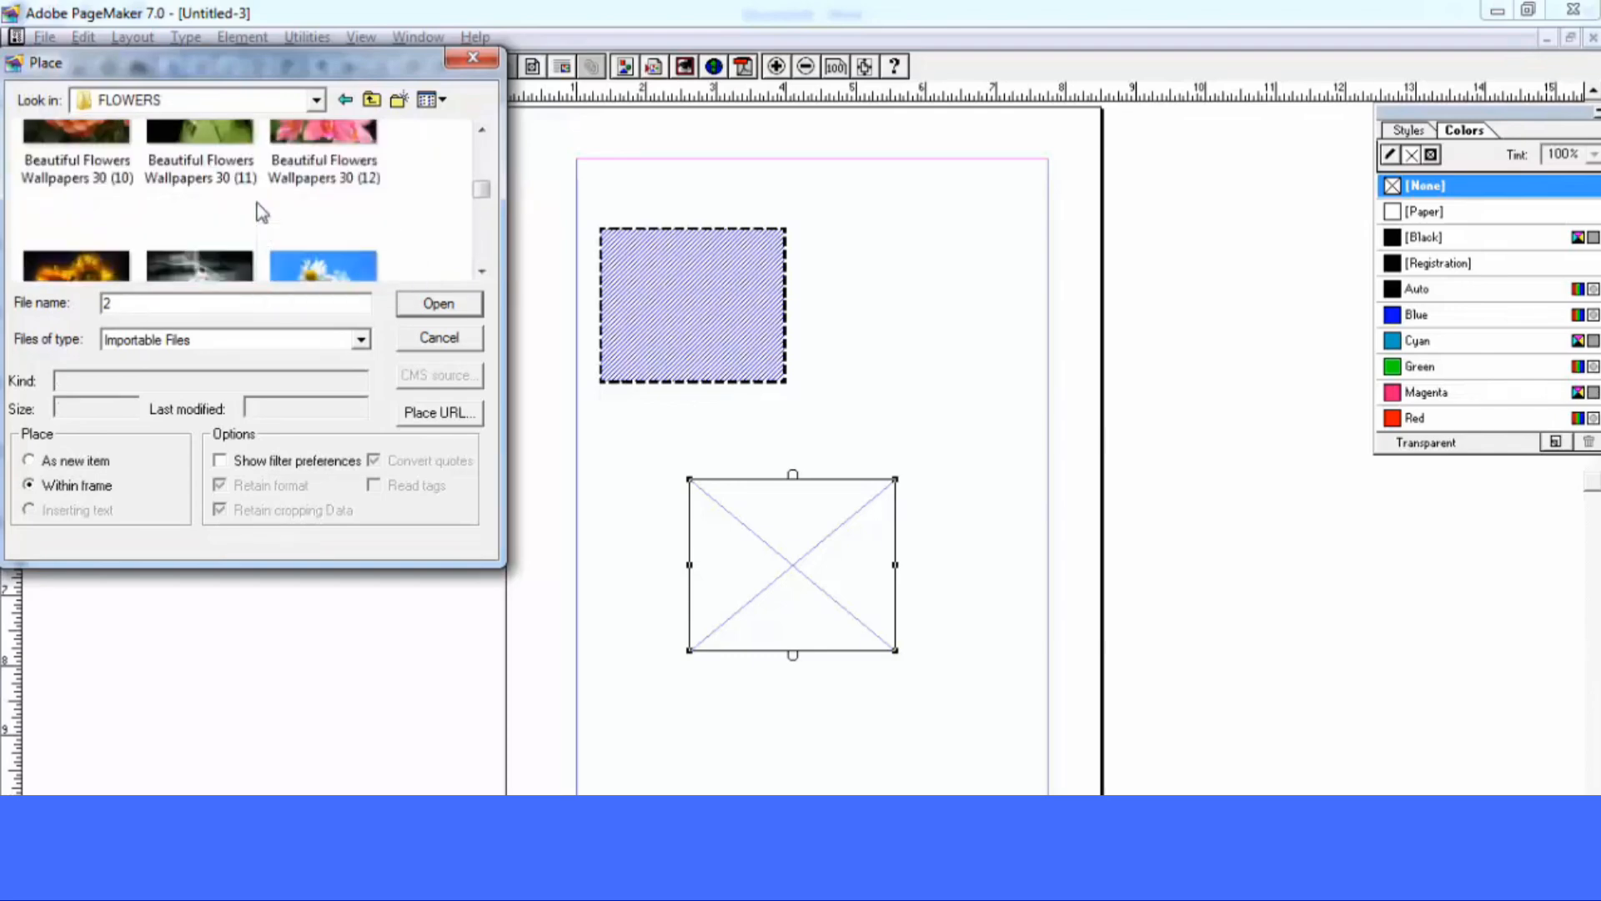
double_click(333, 133)
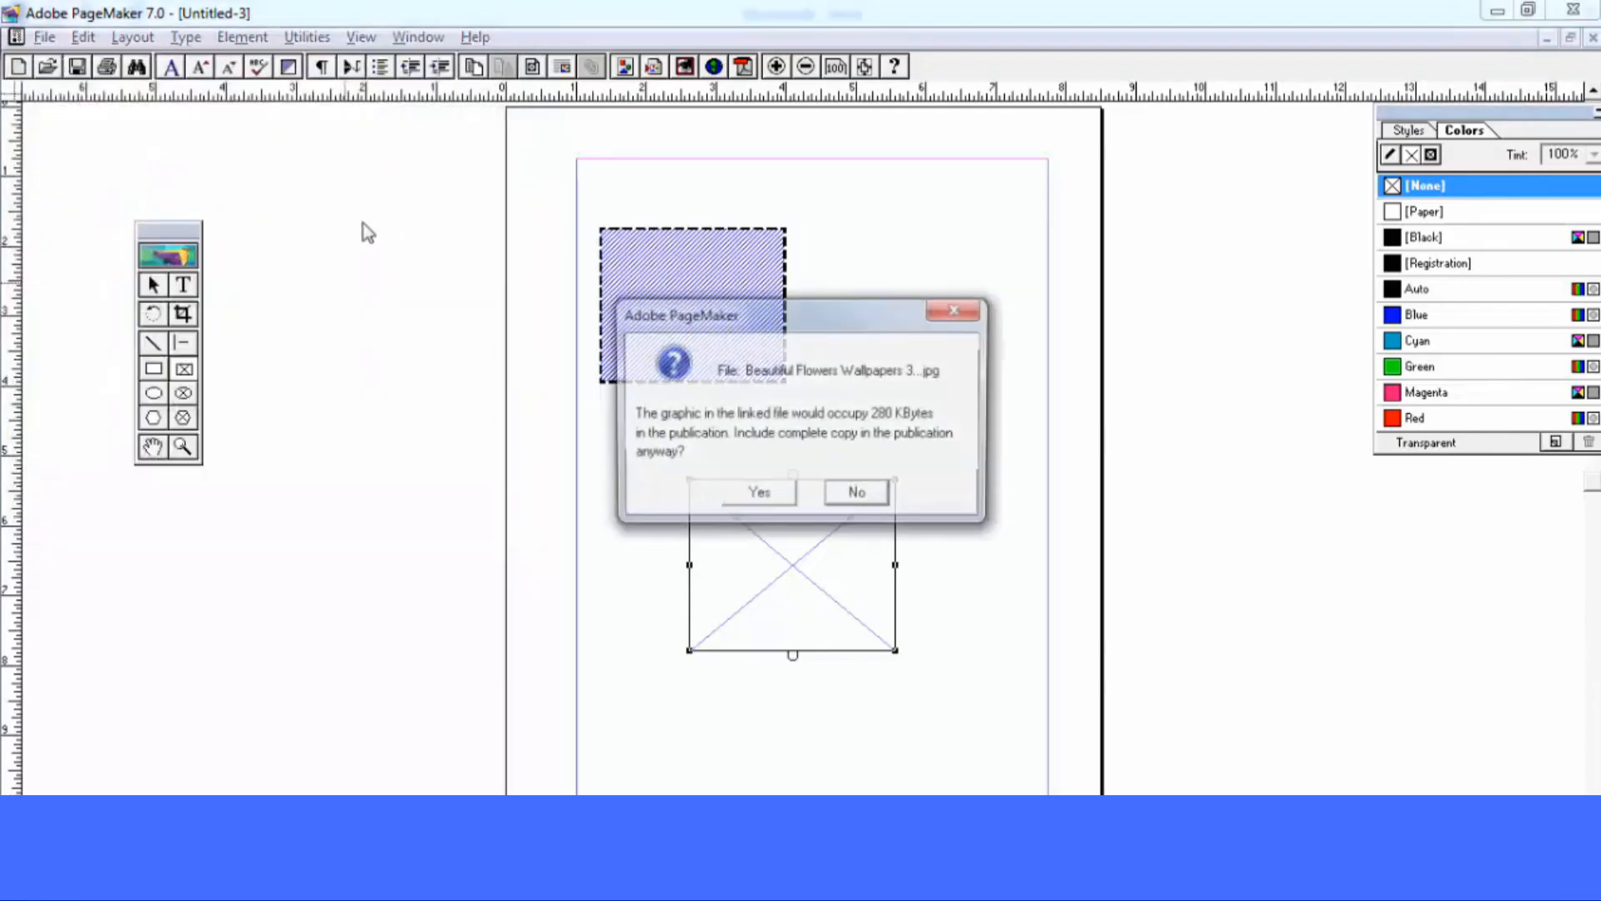
click(758, 494)
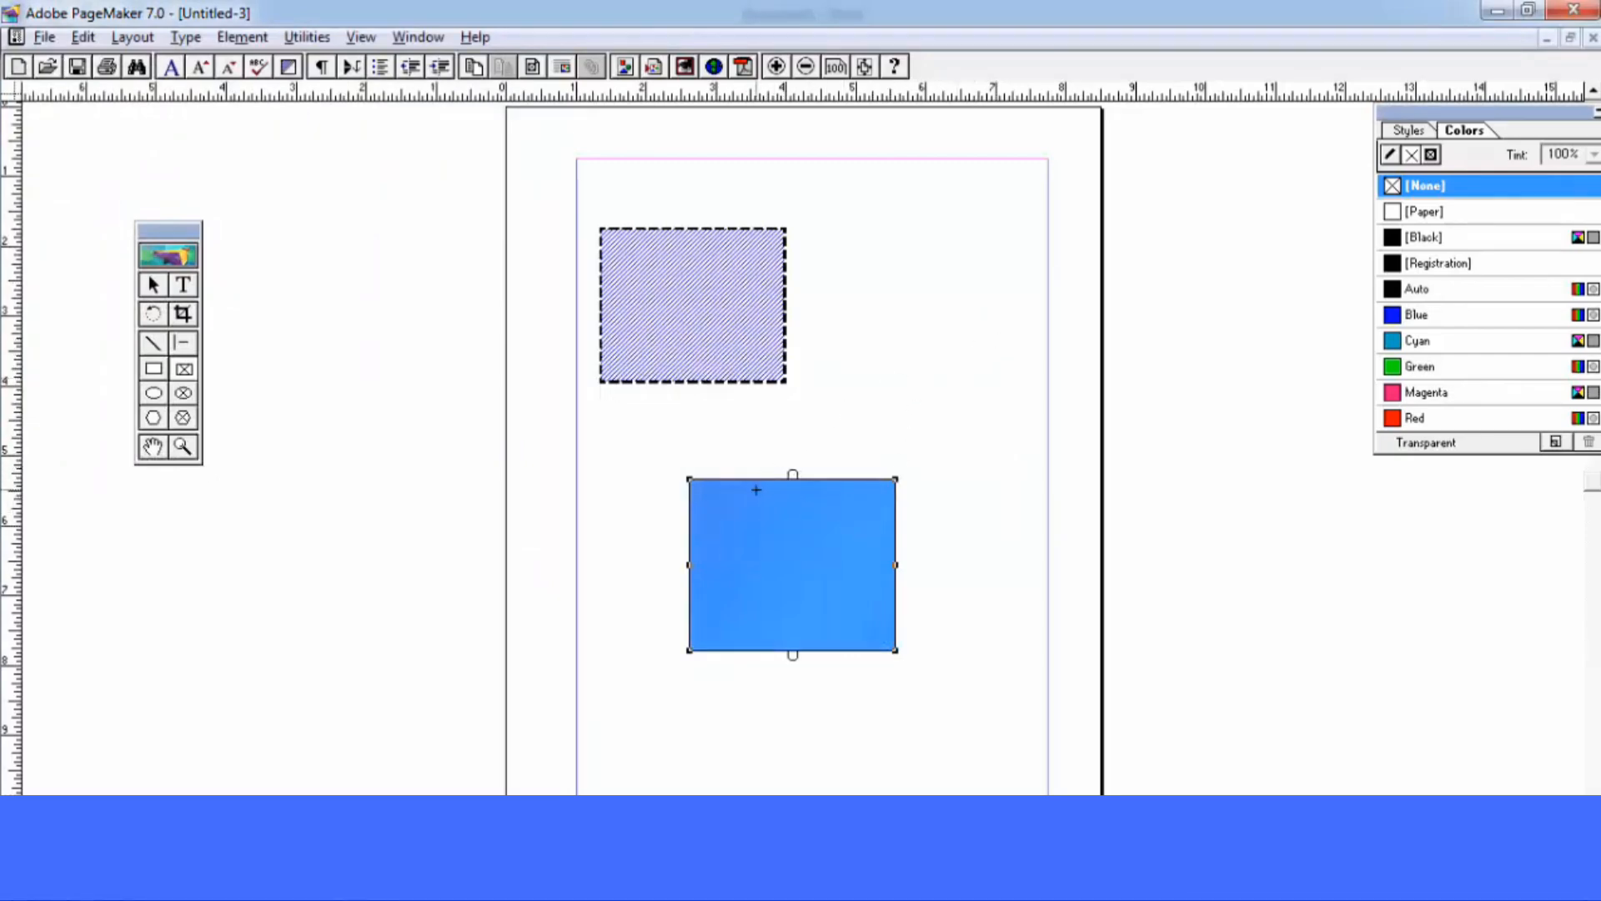
Set the picture frame's content position to Size frame to fit content
click(244, 37)
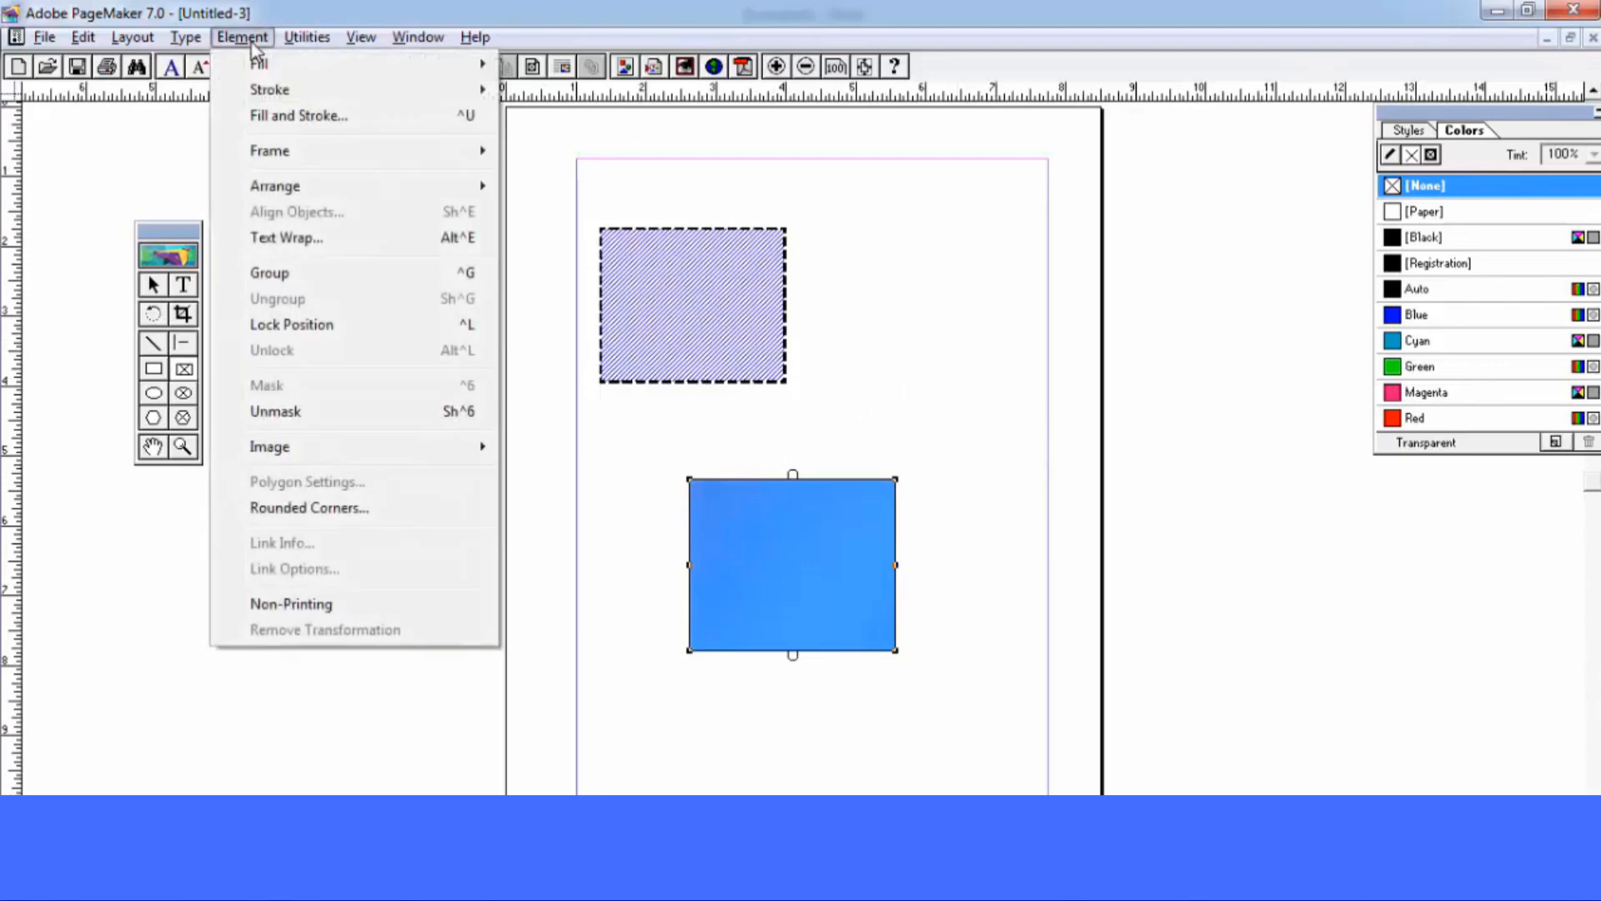
mouse_move(264, 152)
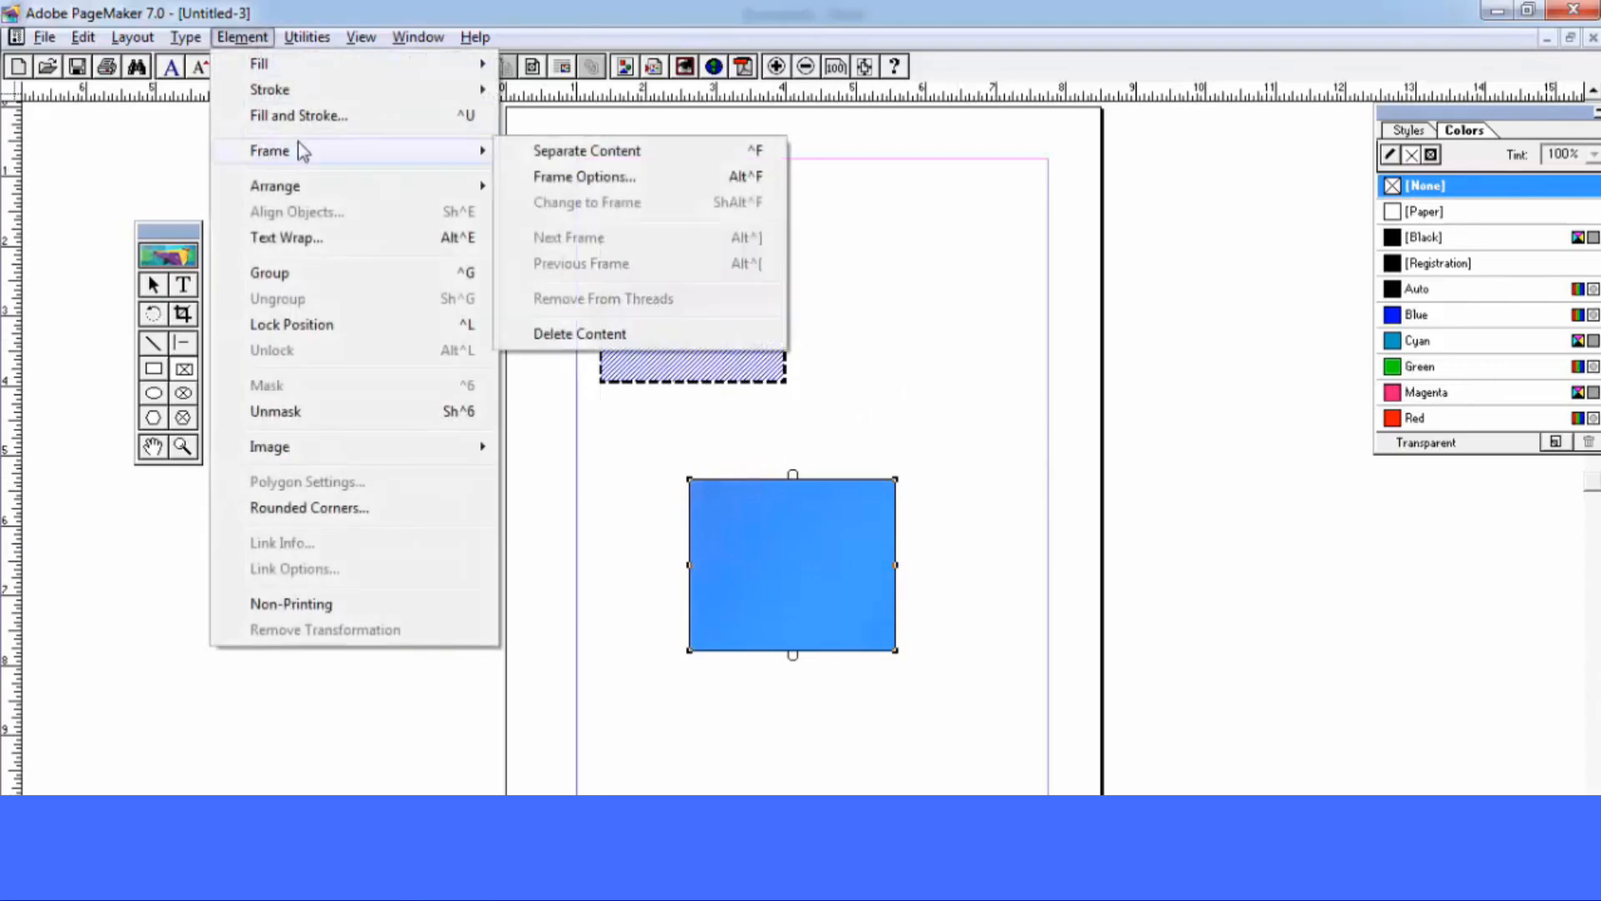
click(582, 177)
click(753, 407)
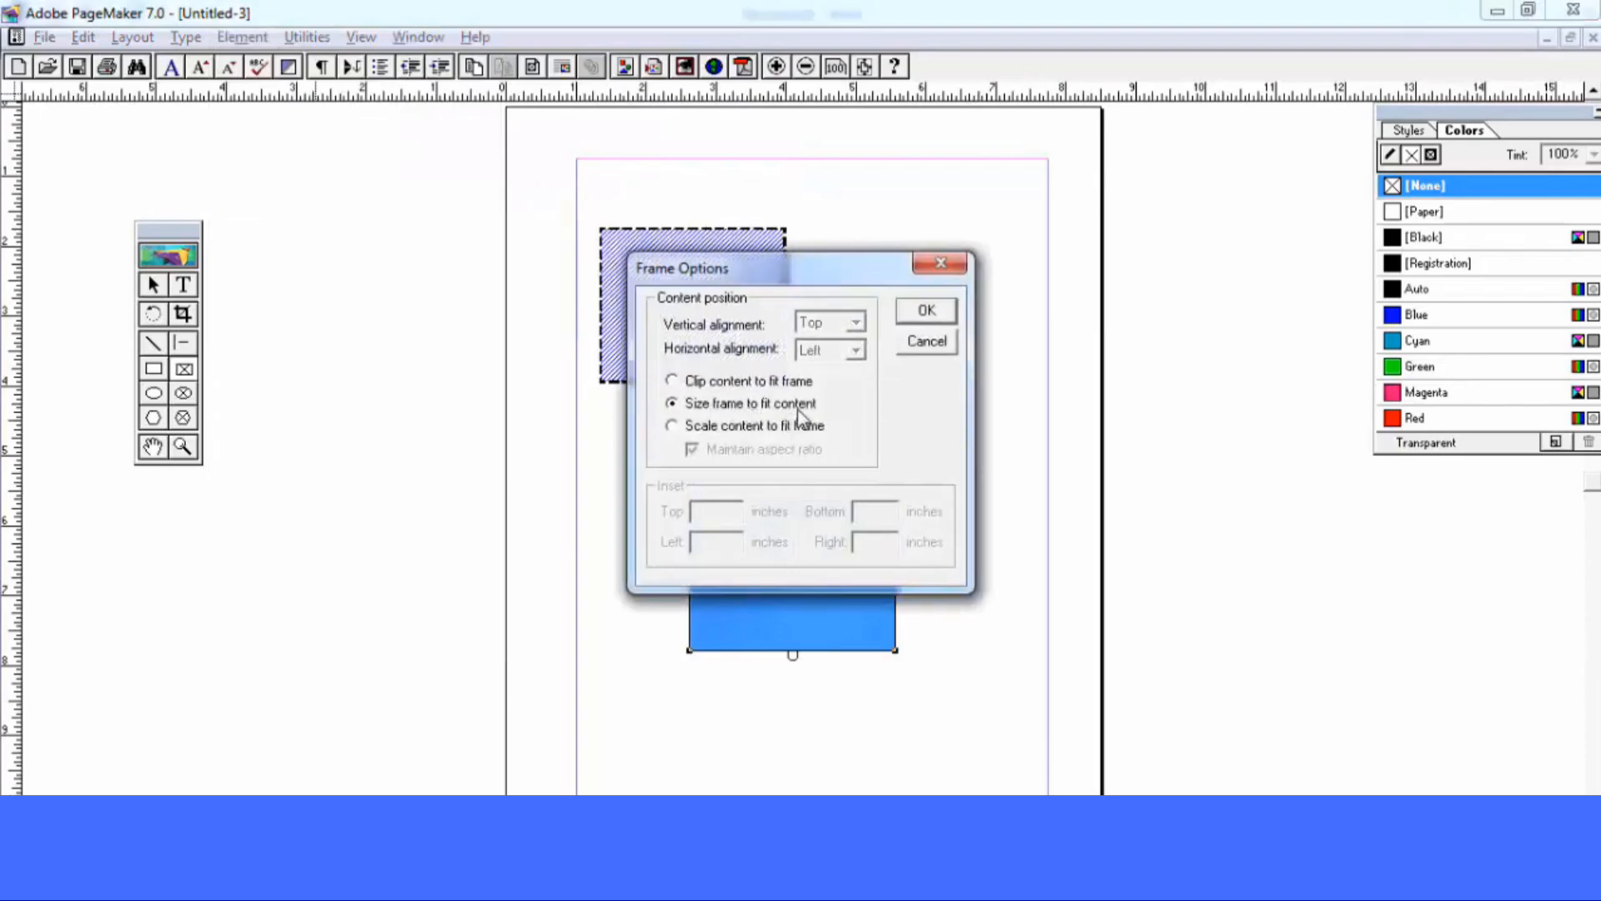
click(924, 315)
Move the enlarged daisy picture up and to the left, and shrink its frame to about 8.7 by 5.3 inches
click(153, 284)
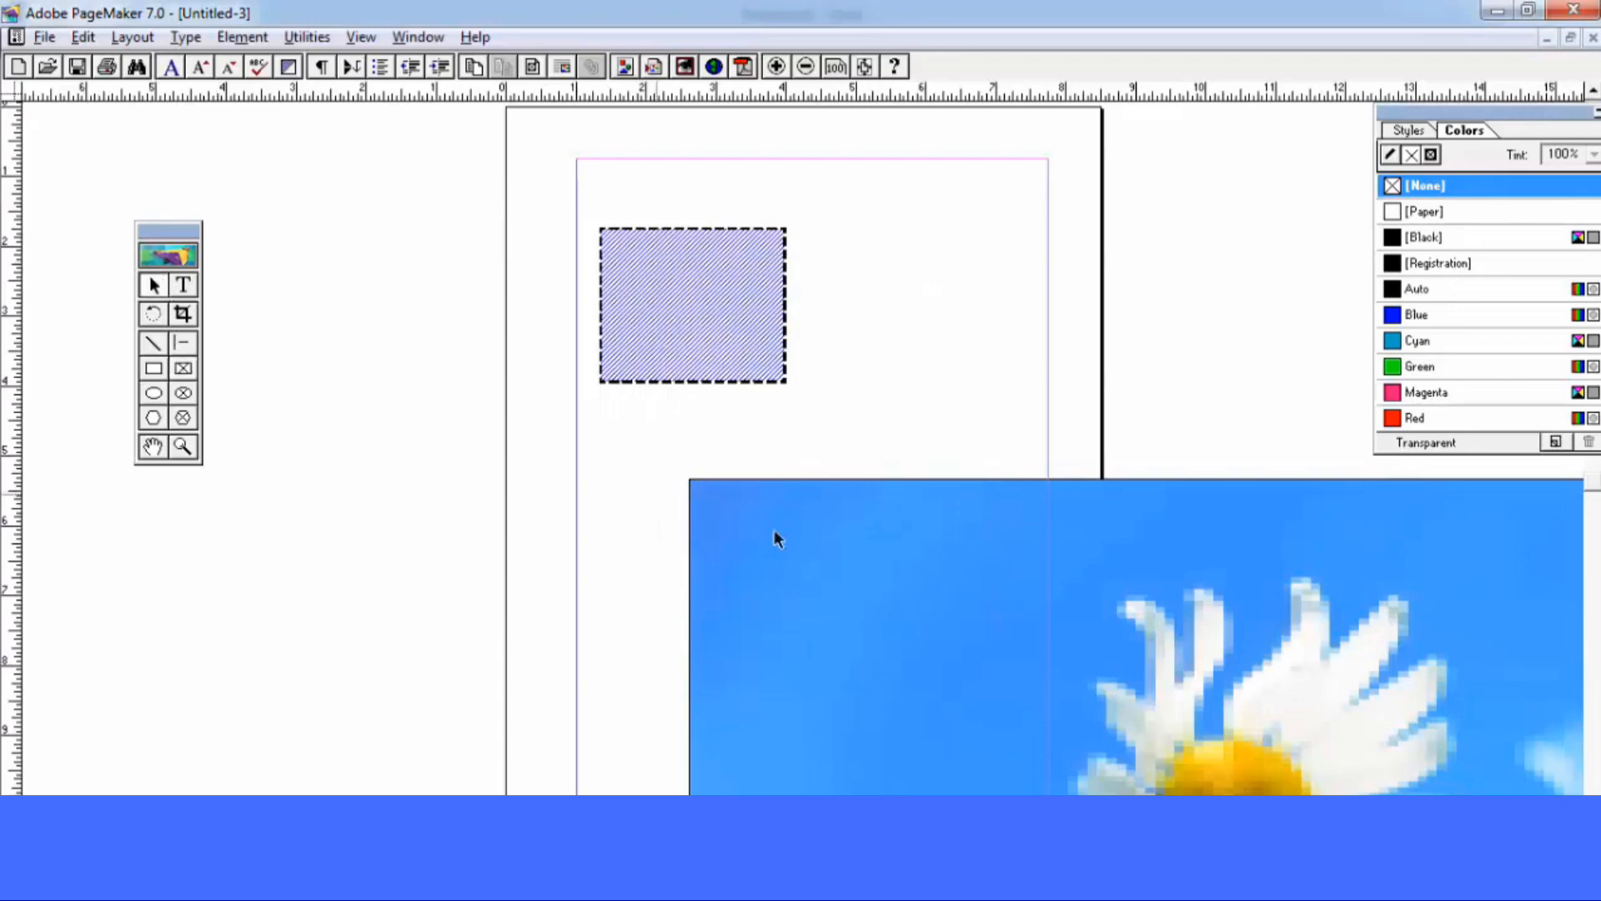
drag(776, 533, 373, 240)
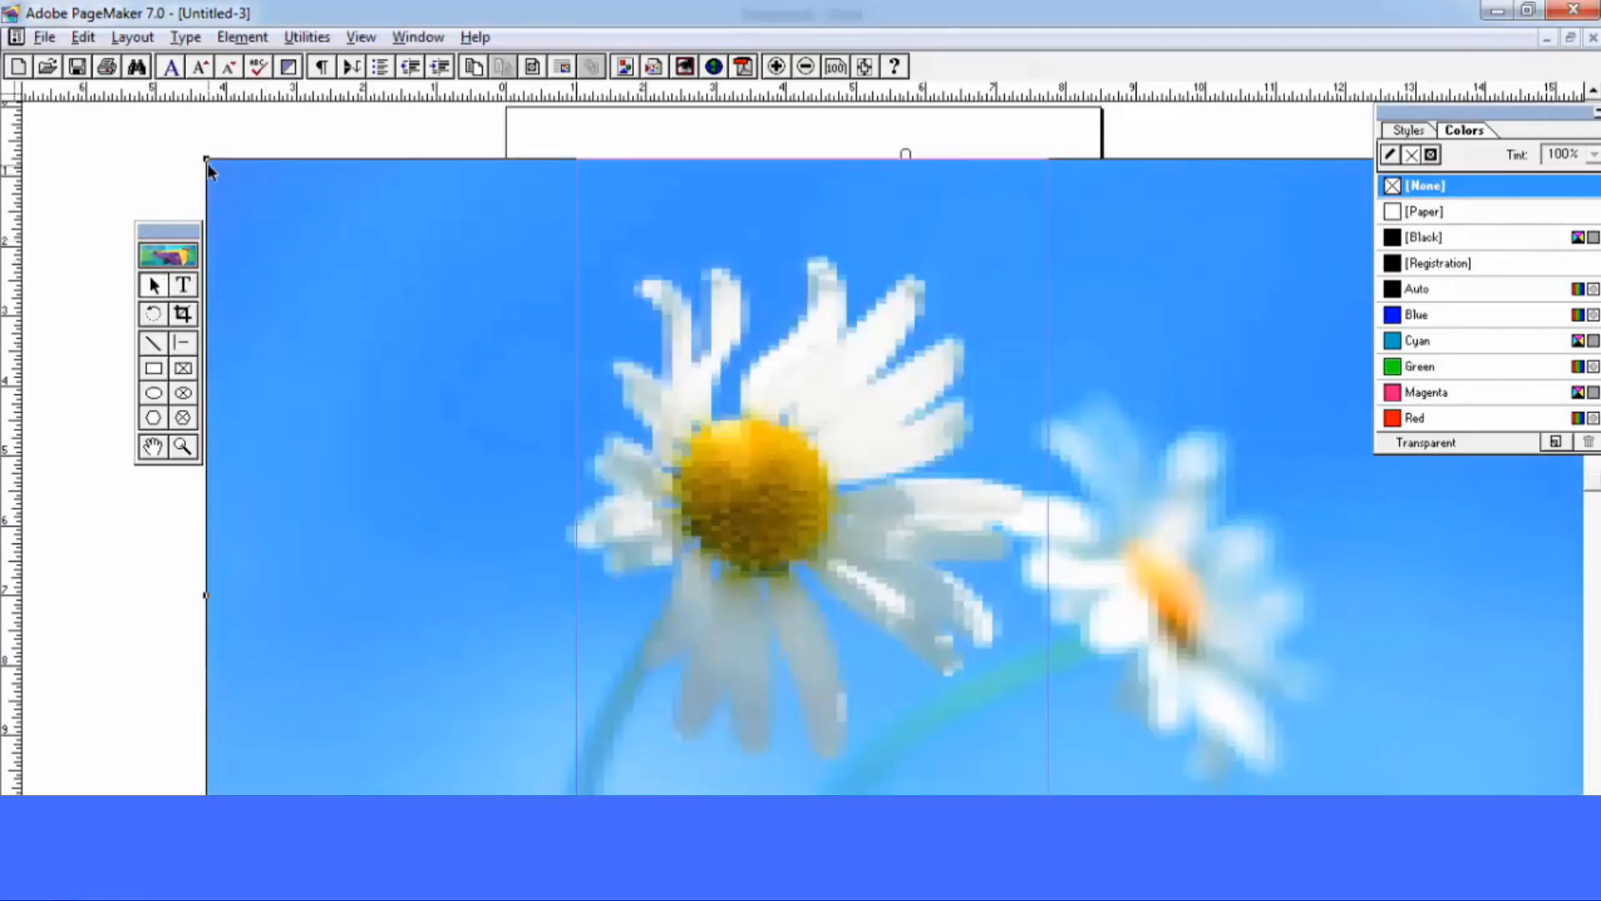
drag(498, 295, 447, 297)
drag(180, 175, 443, 352)
Try the Size frame to fit content and Clip content to fit frame options without applying them, and delete the picture frame
click(247, 37)
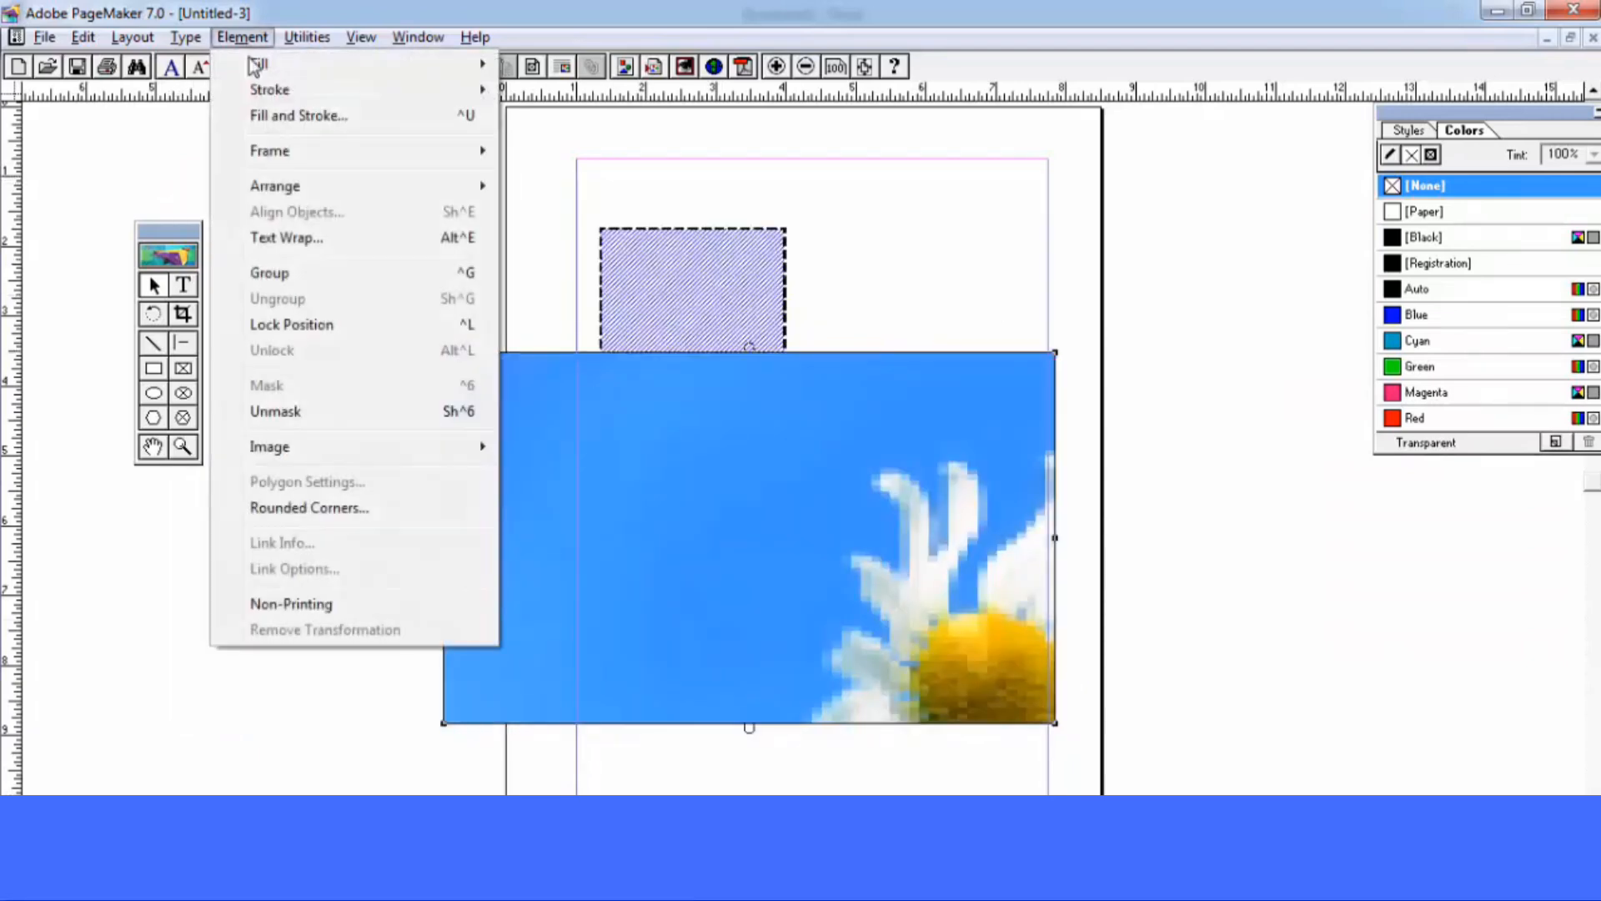
mouse_move(314, 158)
click(655, 179)
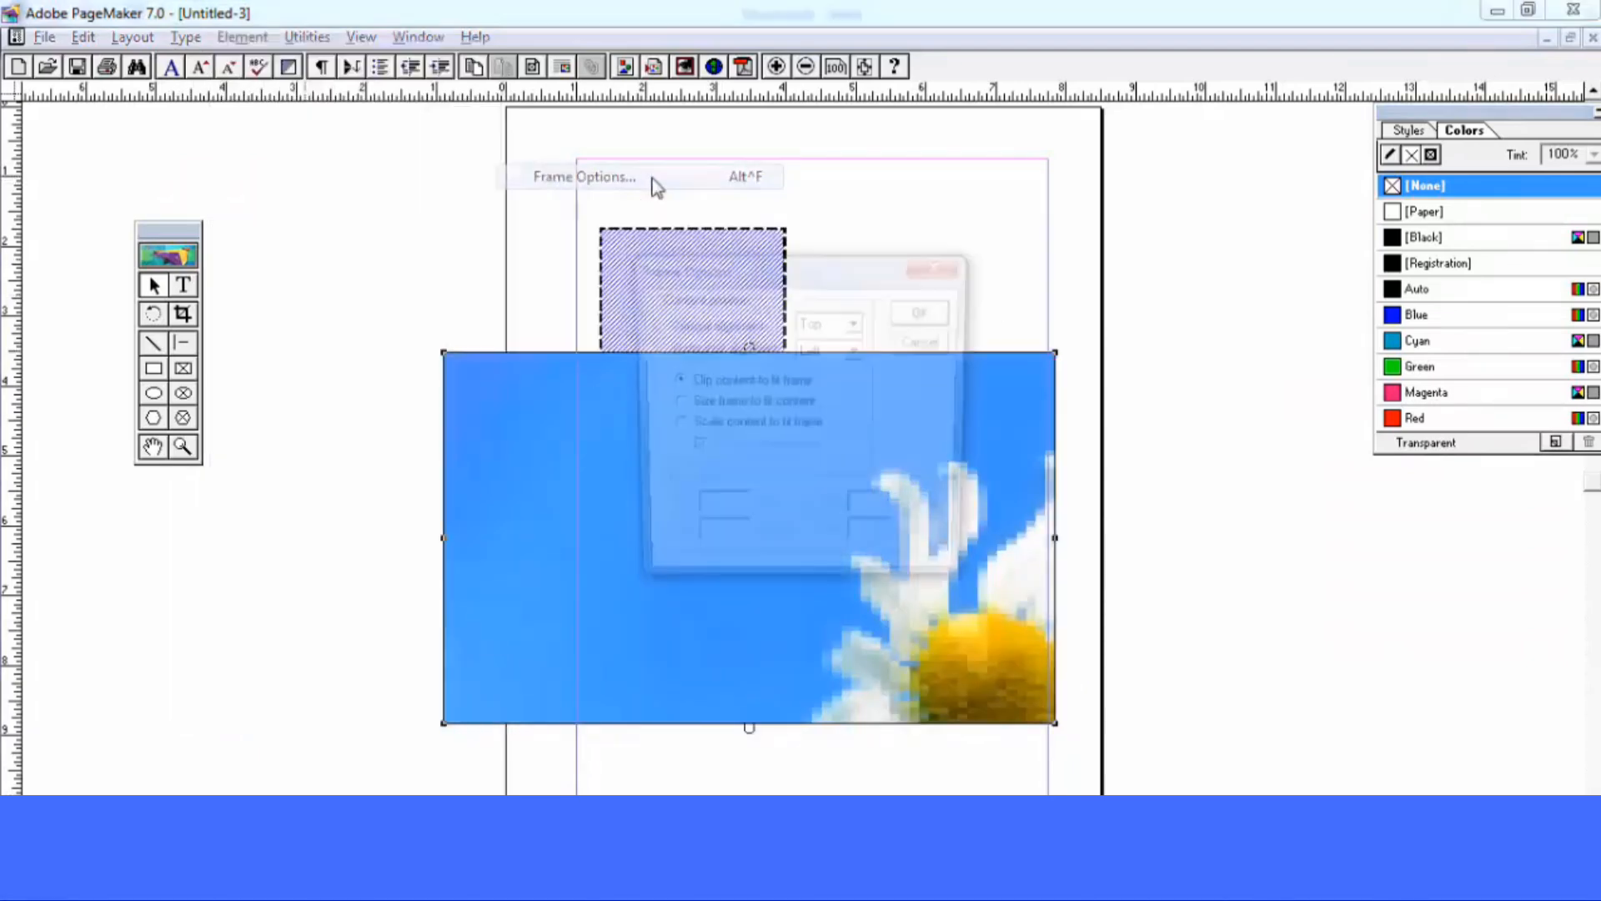
click(725, 407)
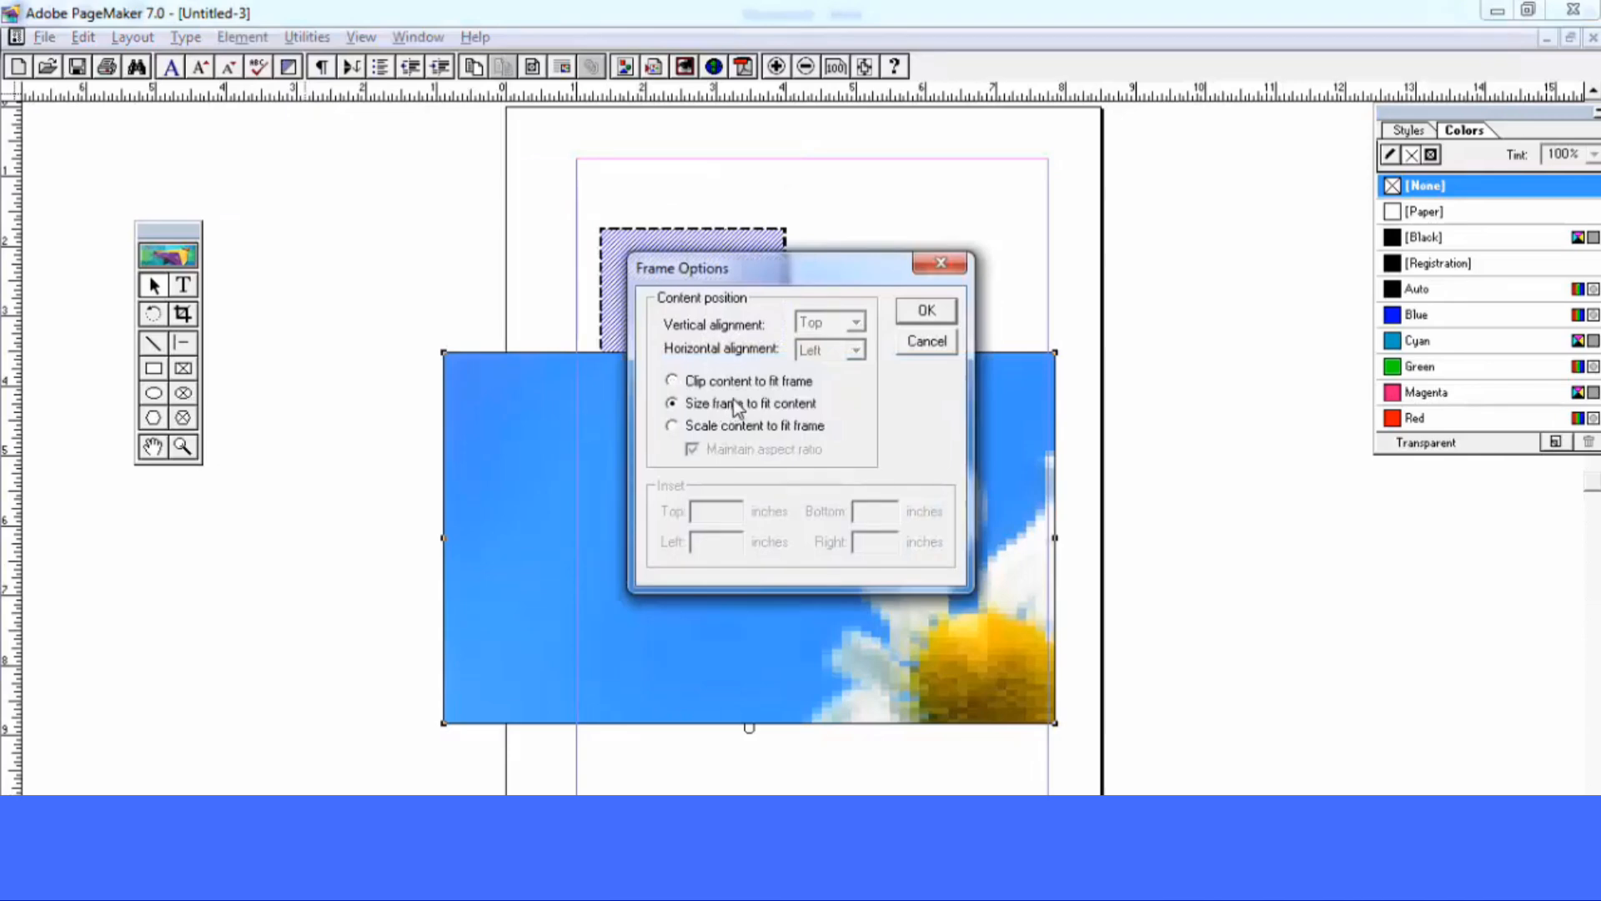
click(743, 385)
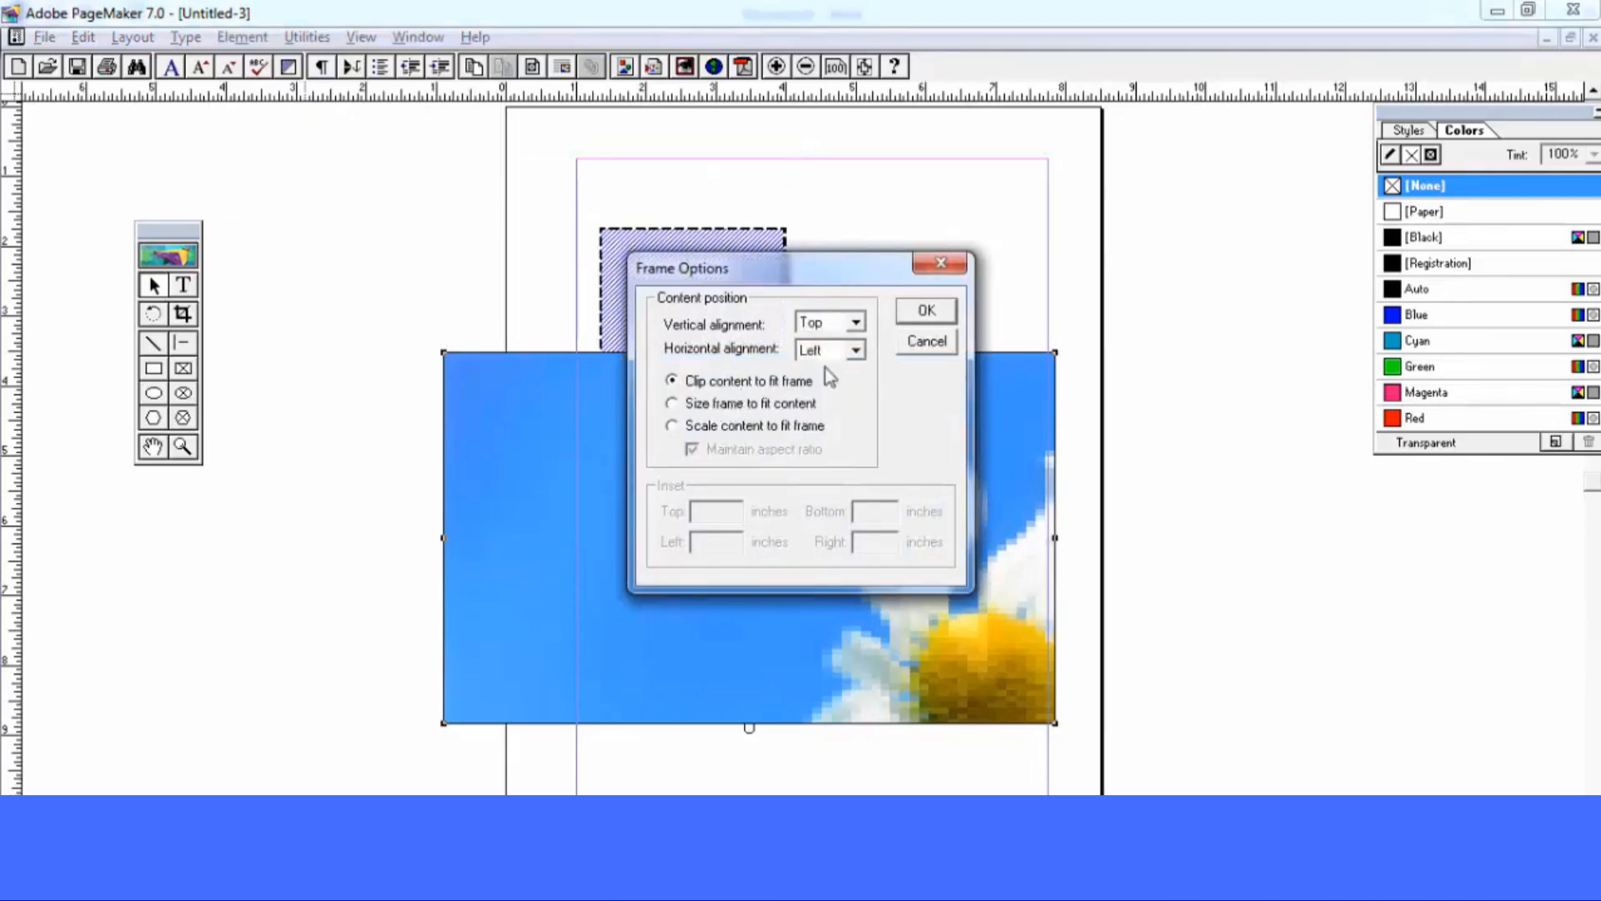
click(924, 341)
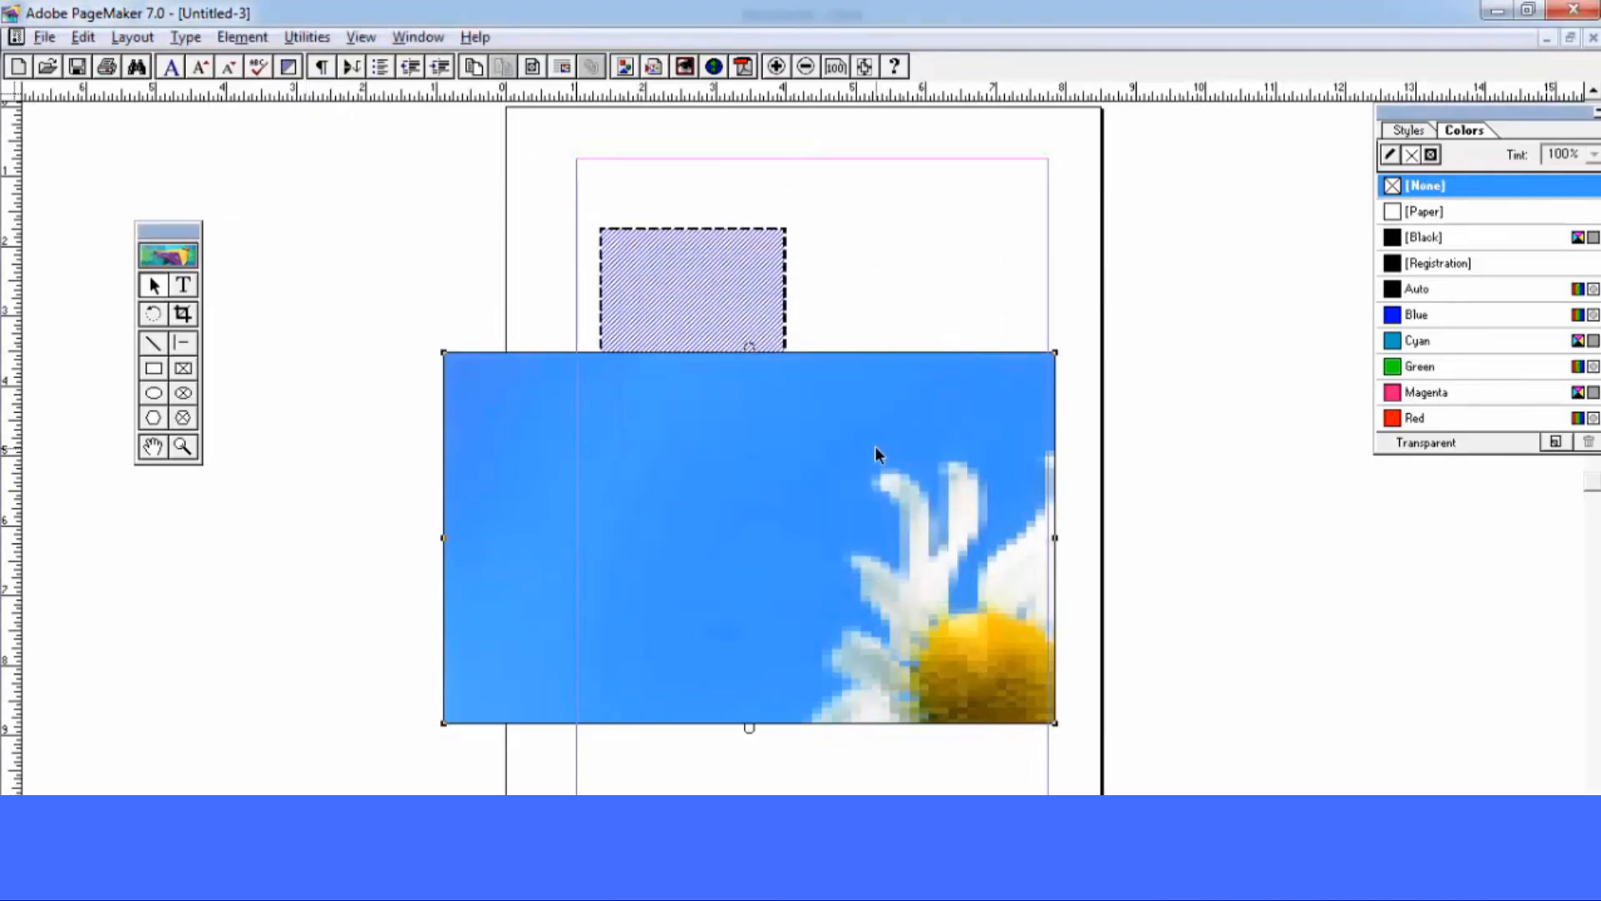
key(Delete)
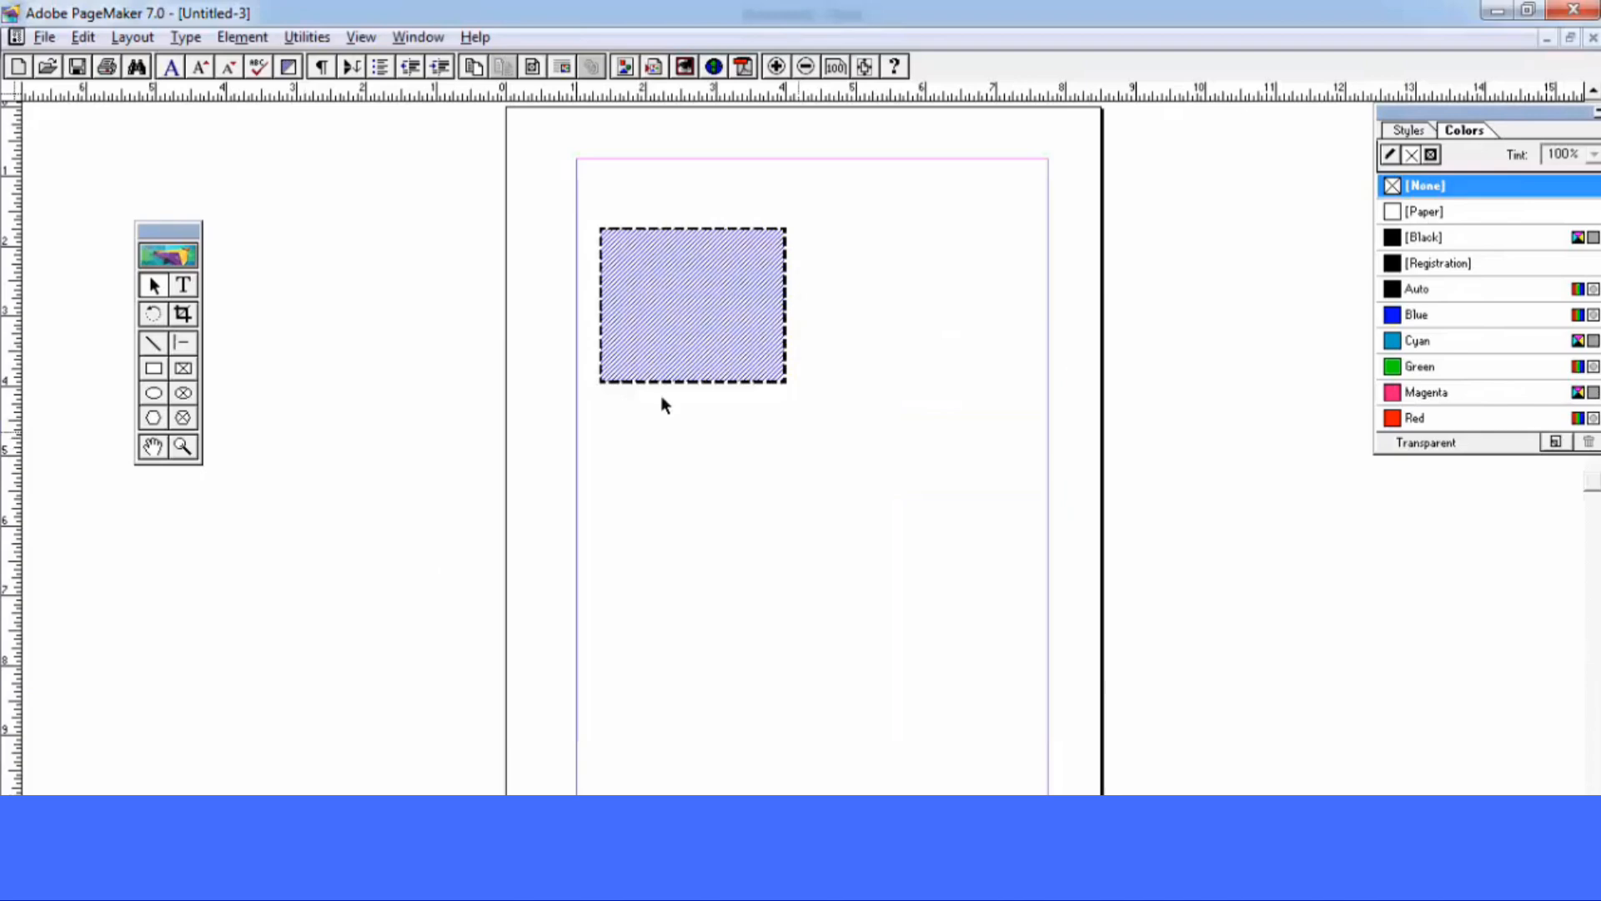
Draw a rectangular frame about 3.9 by 2.8 inches below the hatched rectangle and enter the text "thank you" in it
click(184, 372)
drag(620, 439, 896, 638)
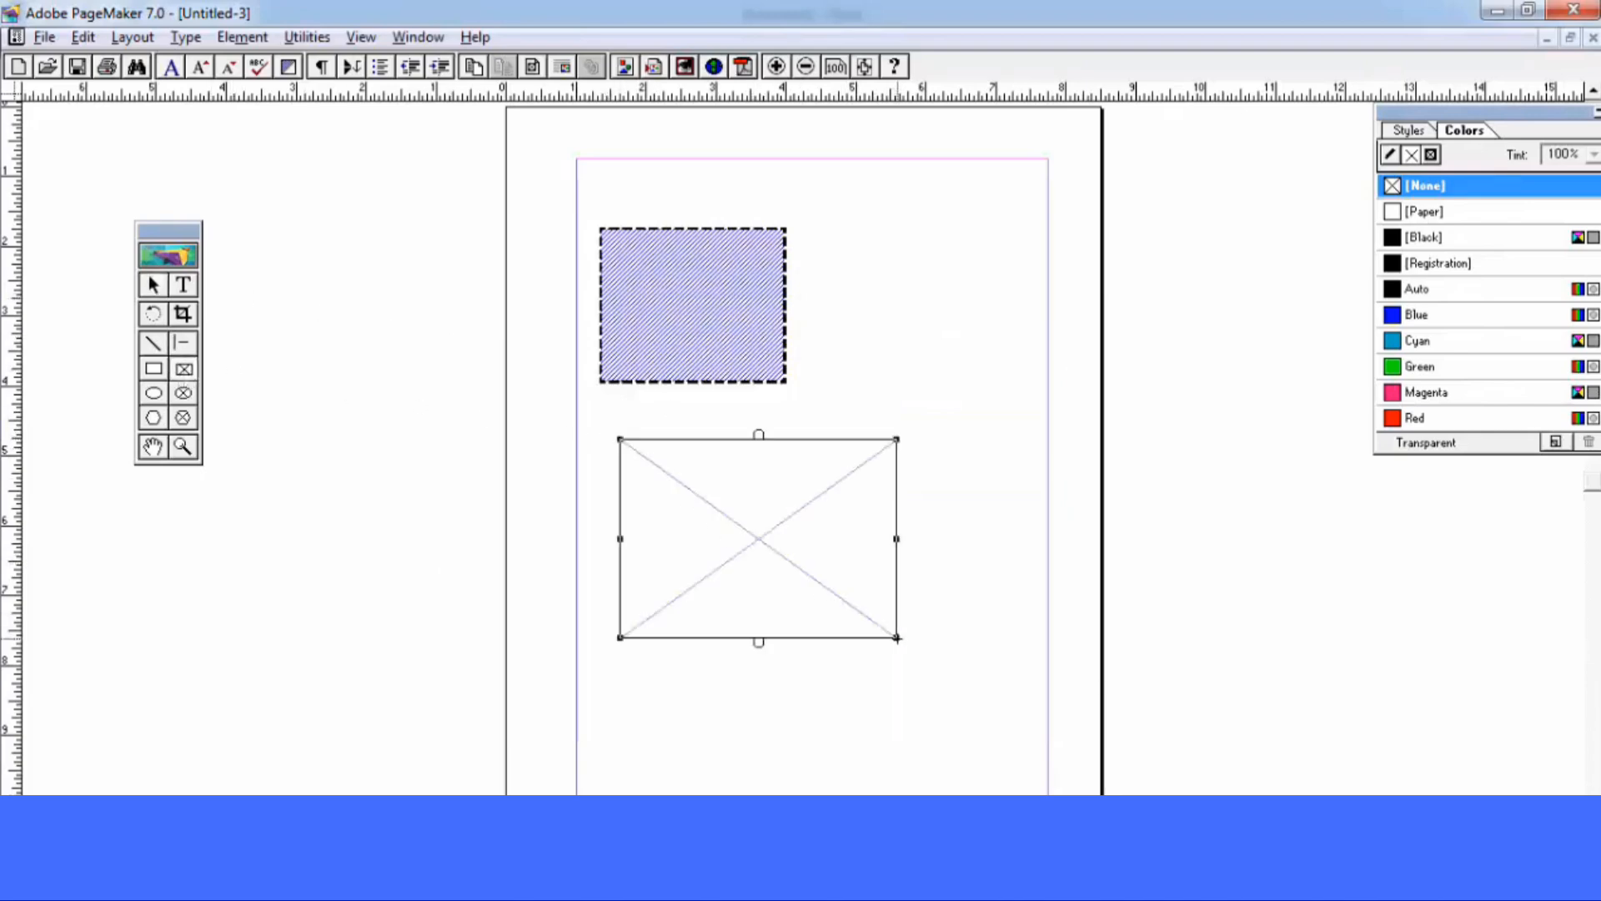
click(187, 287)
click(668, 478)
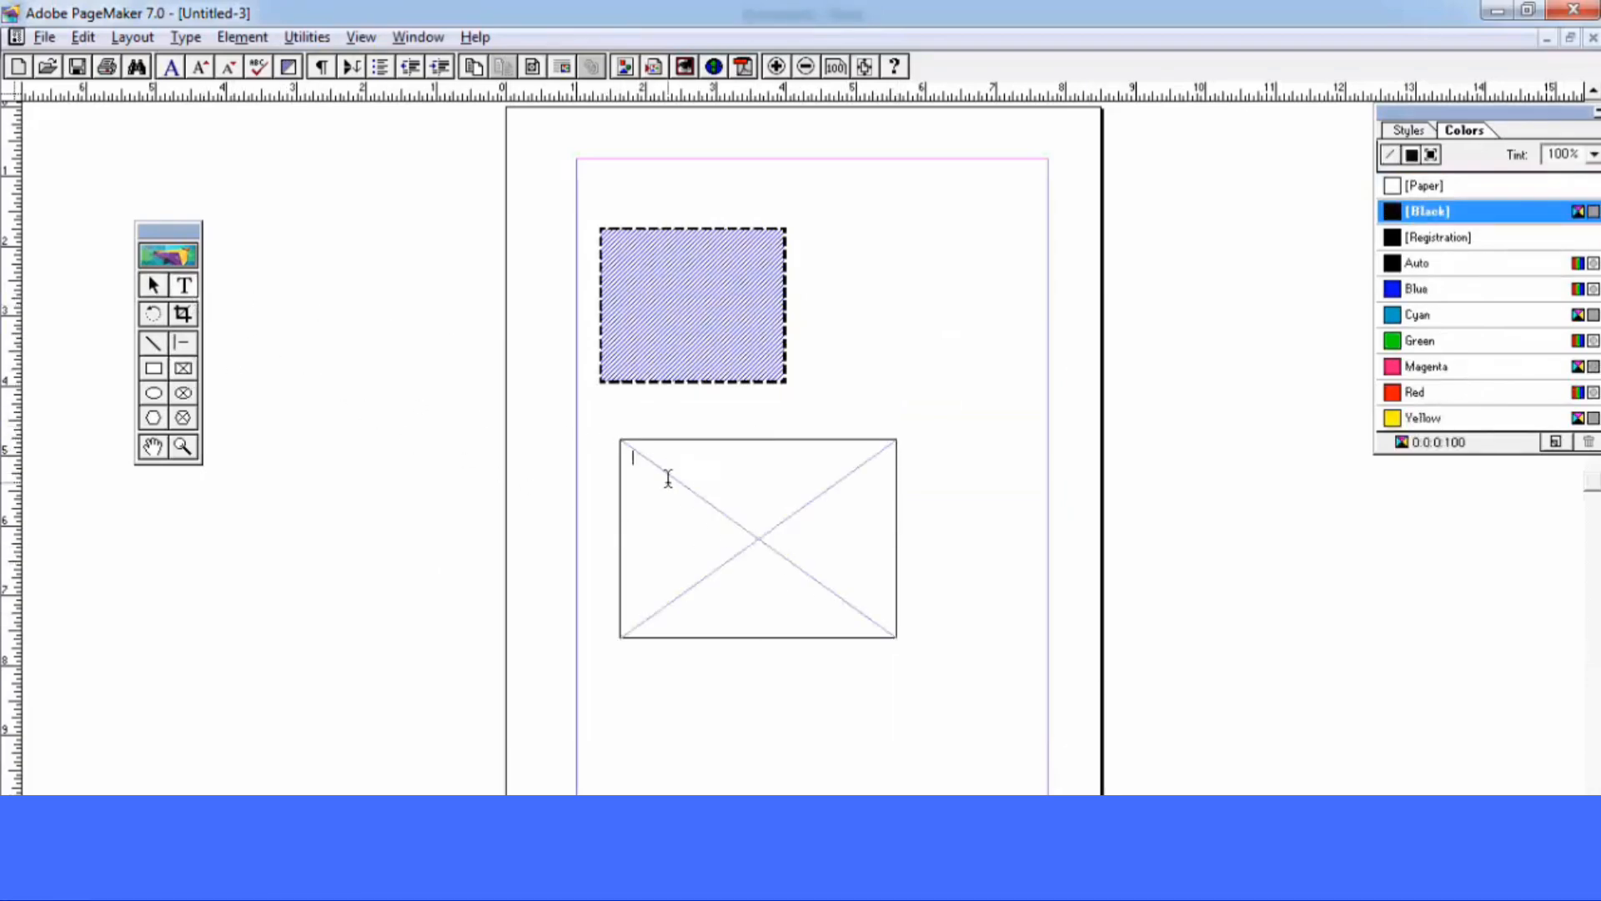
text(thank you)
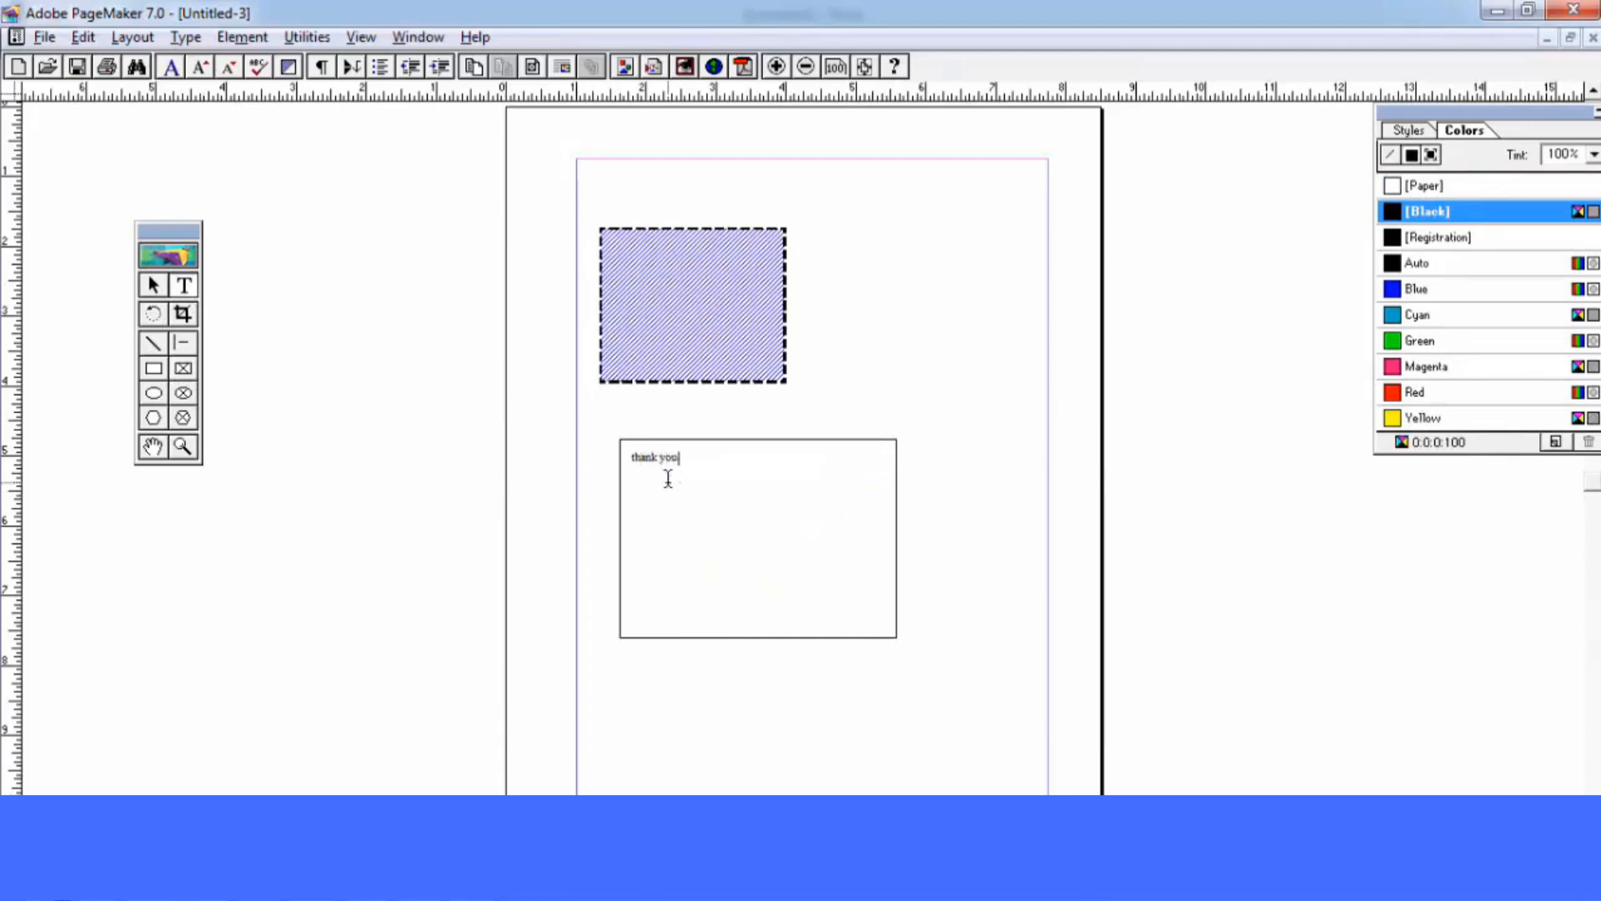
Move the text frame up and to the left so its left edge lines up with the hatched rectangle above
key(ctrl+1)
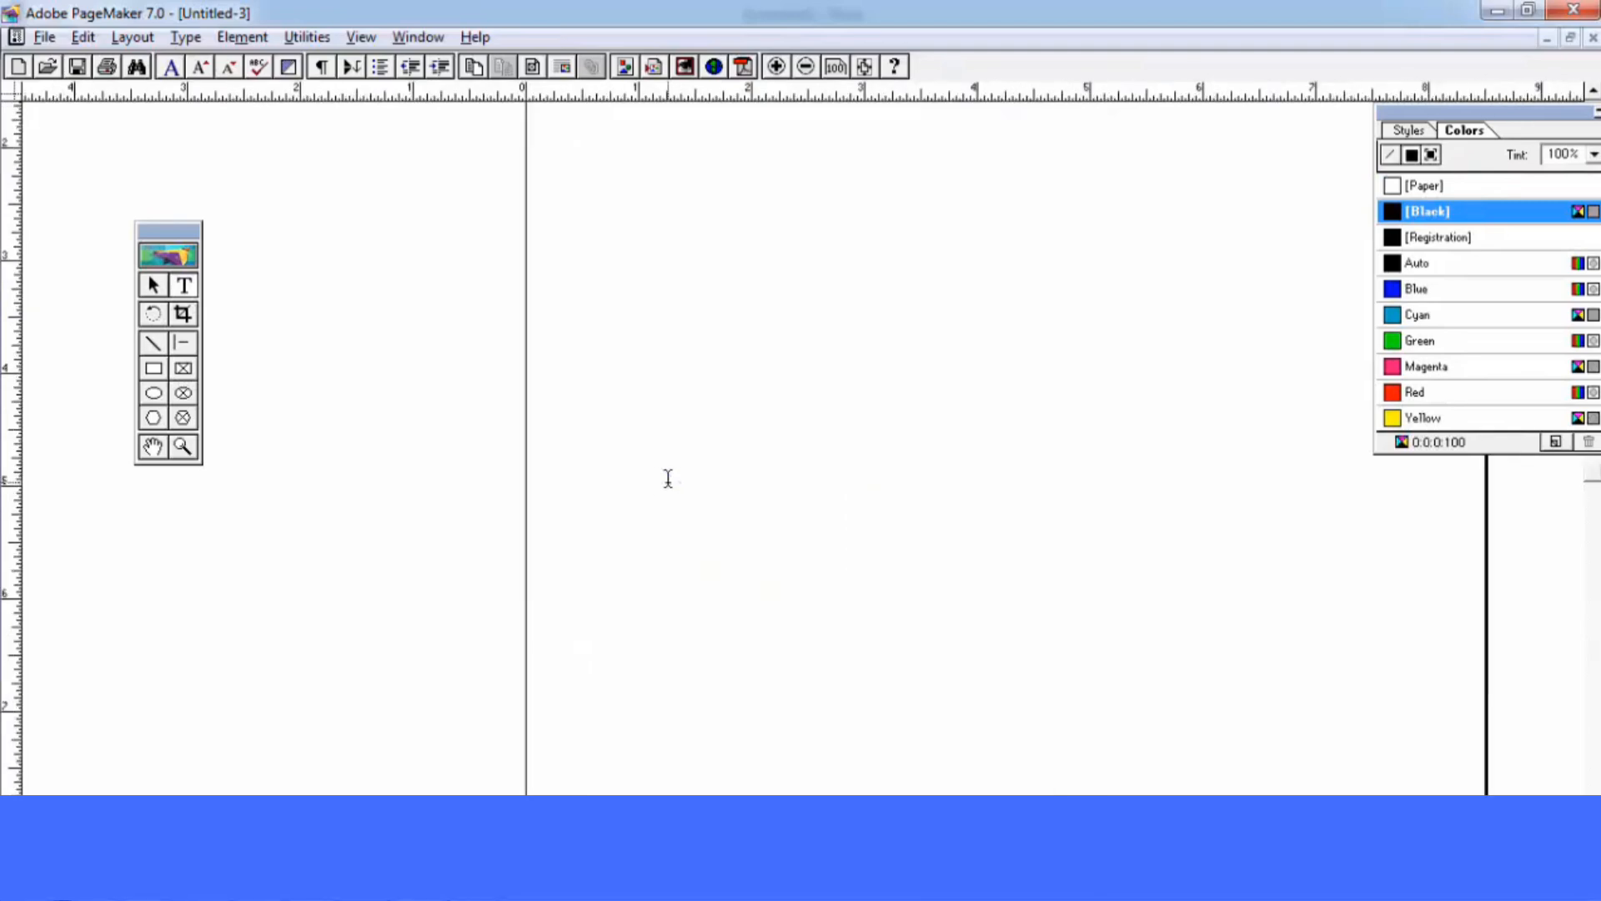
click(153, 285)
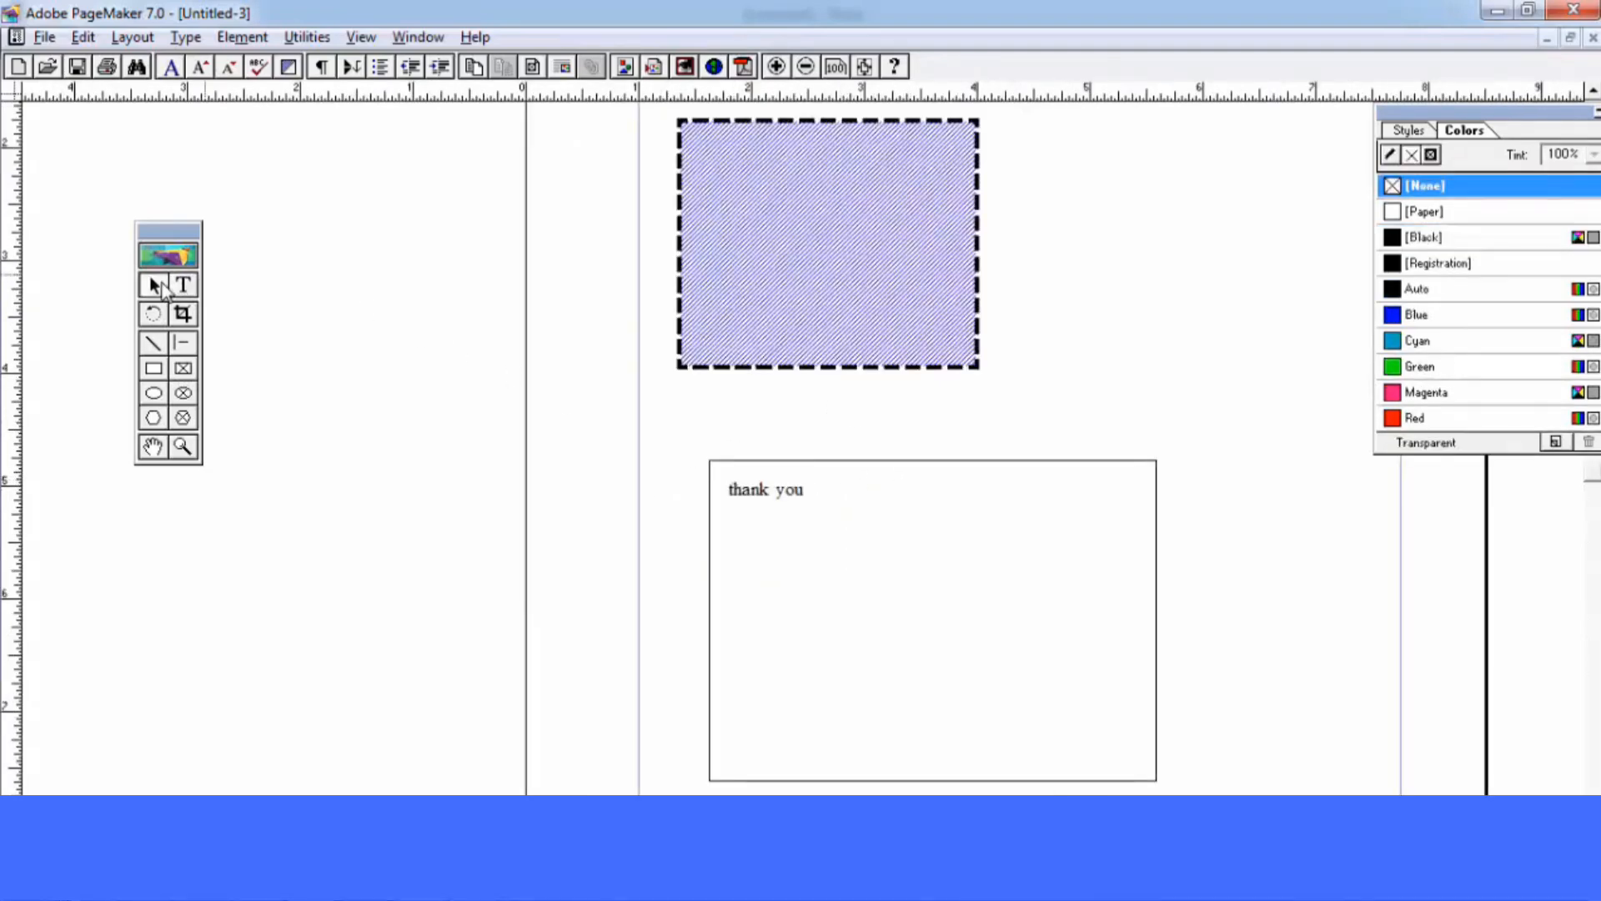
drag(912, 563, 872, 504)
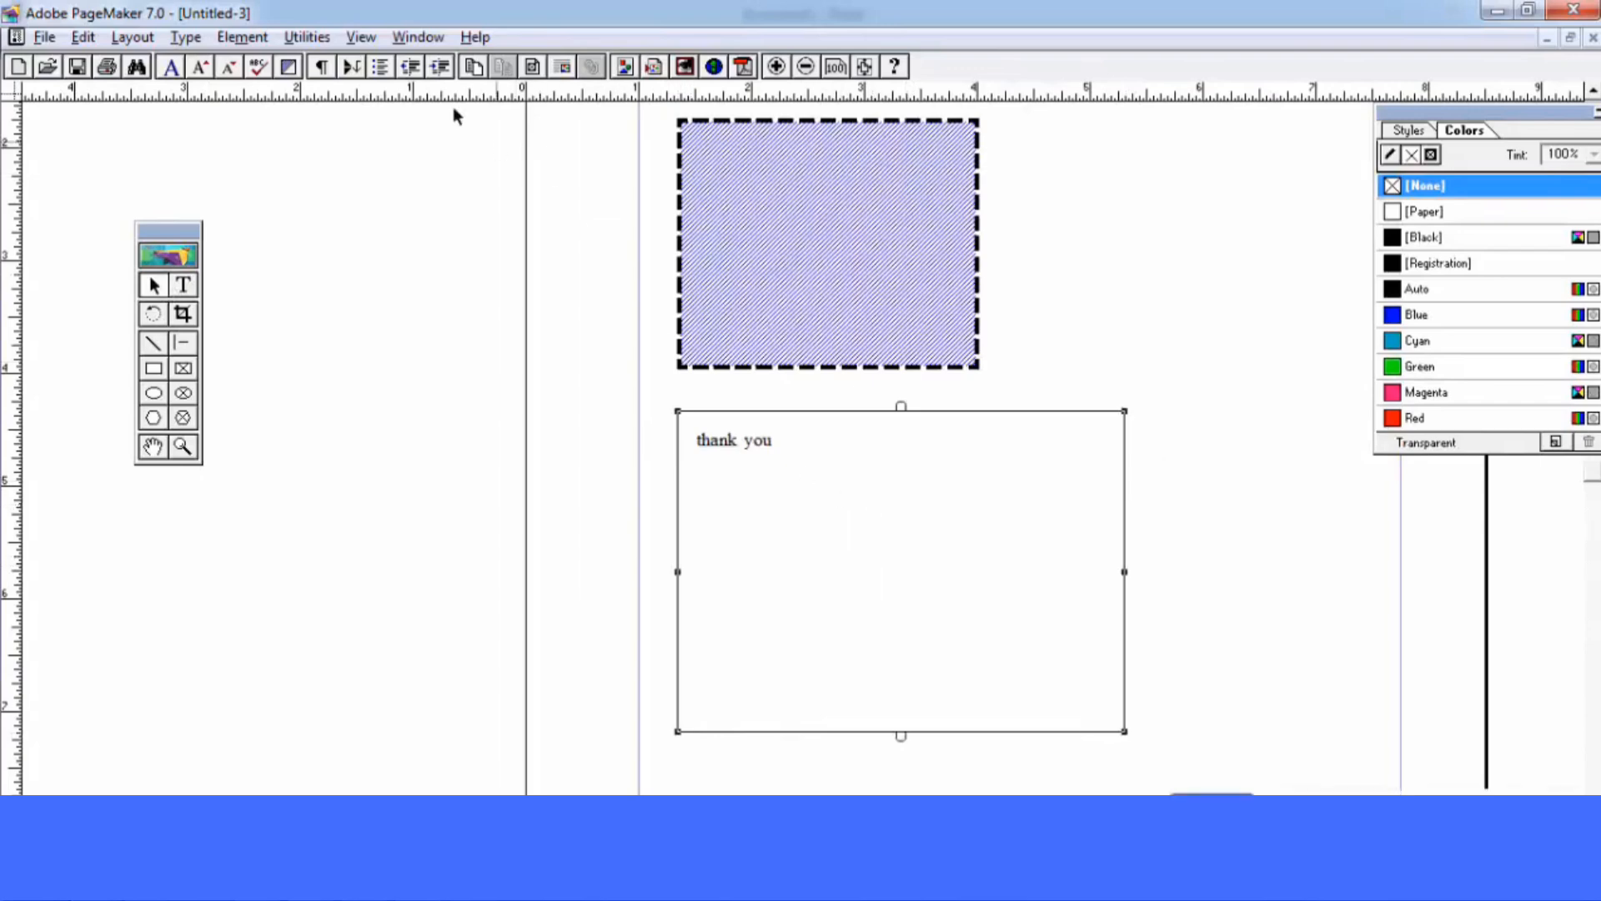
Set the vertical alignment of the "thank you" text frame's content to Center
click(243, 38)
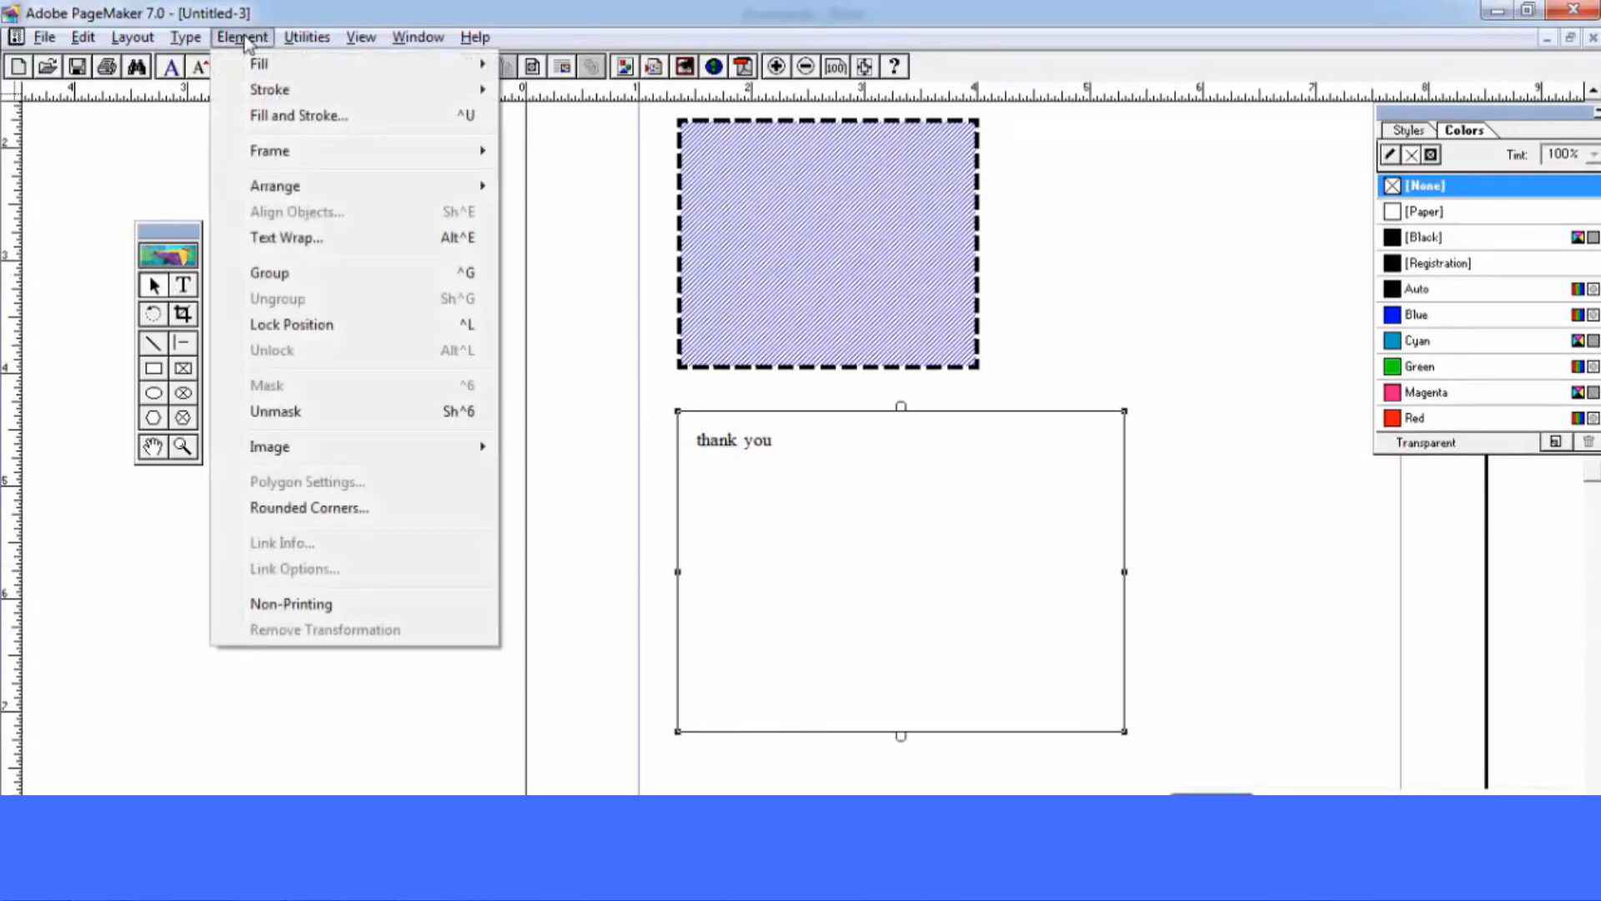
mouse_move(308, 153)
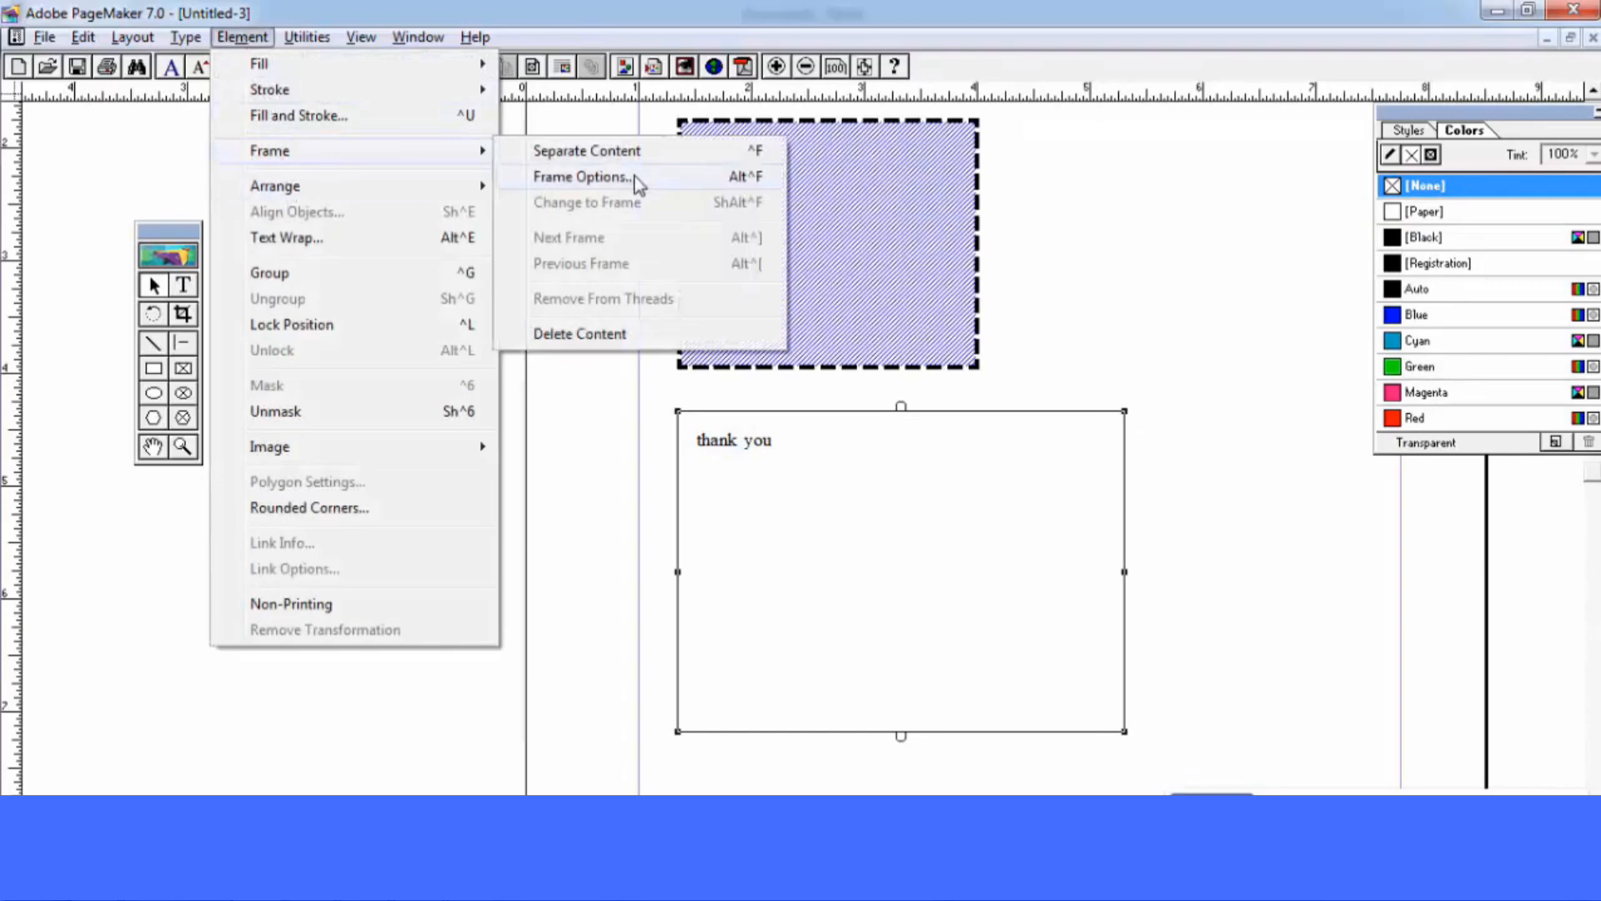
click(639, 179)
drag(758, 263, 1159, 242)
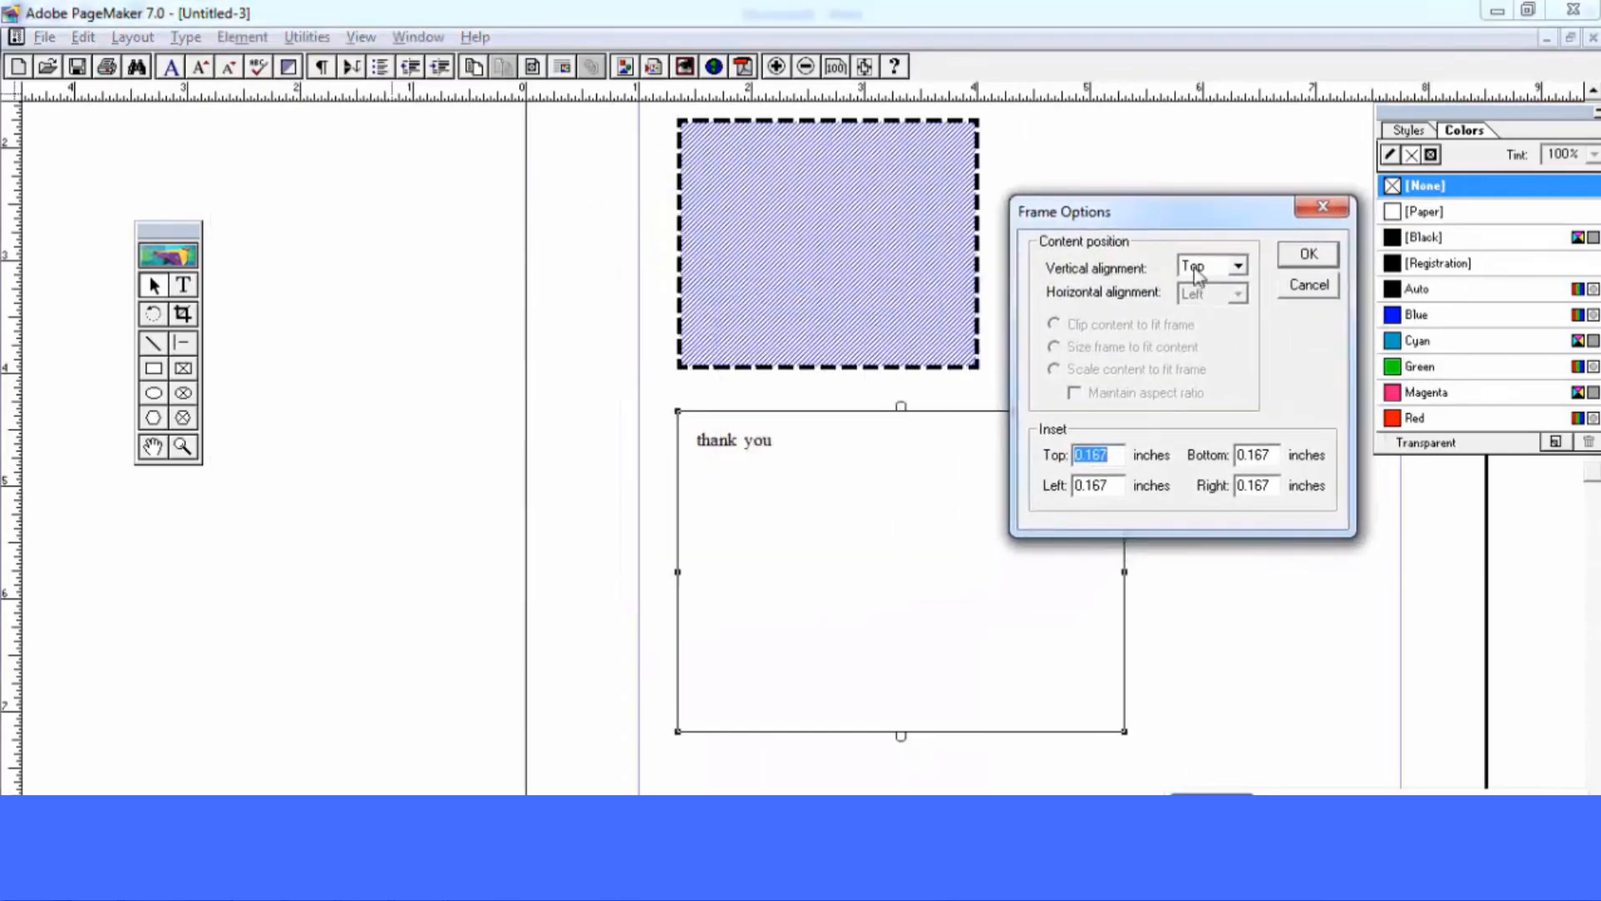
click(1198, 268)
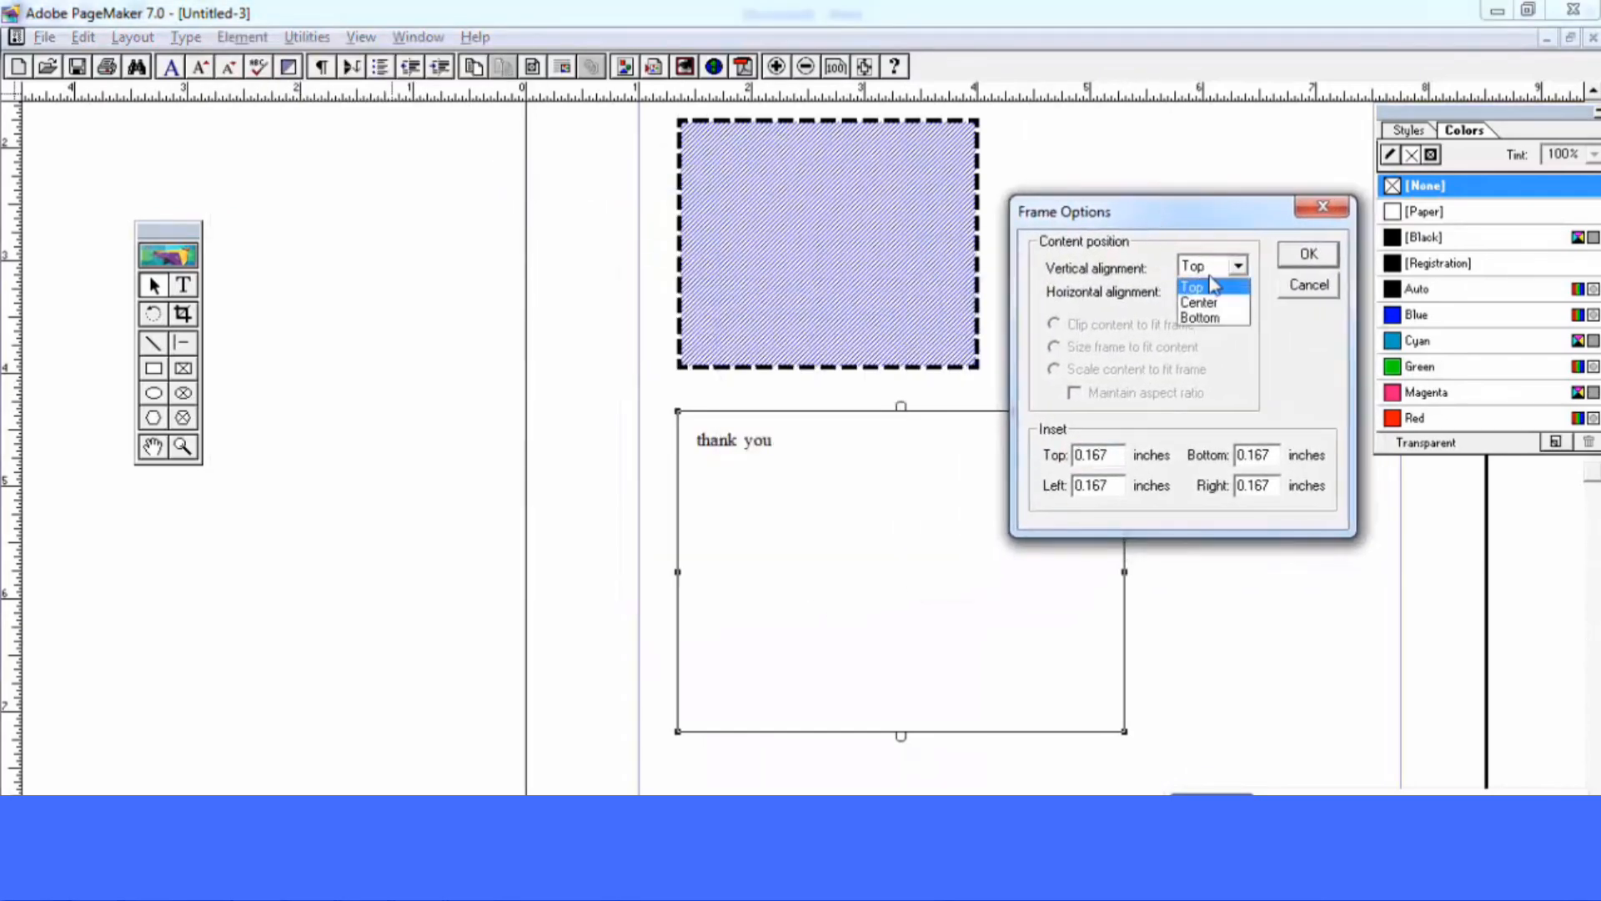
click(1291, 260)
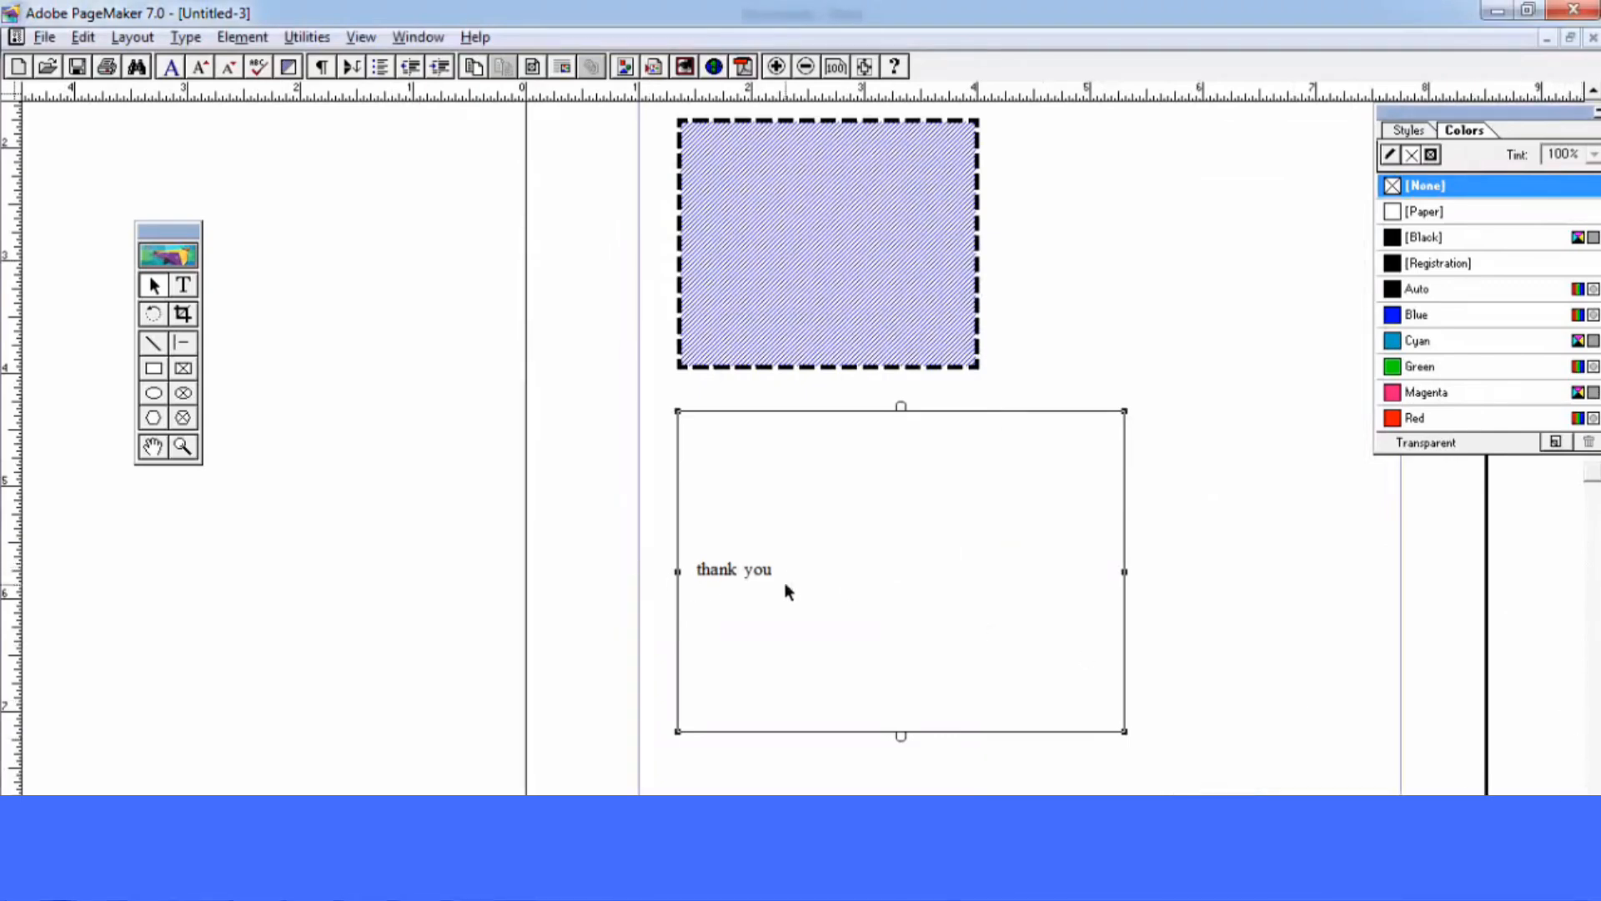
Set the vertical alignment of the "thank you" text frame's content to Bottom
click(242, 37)
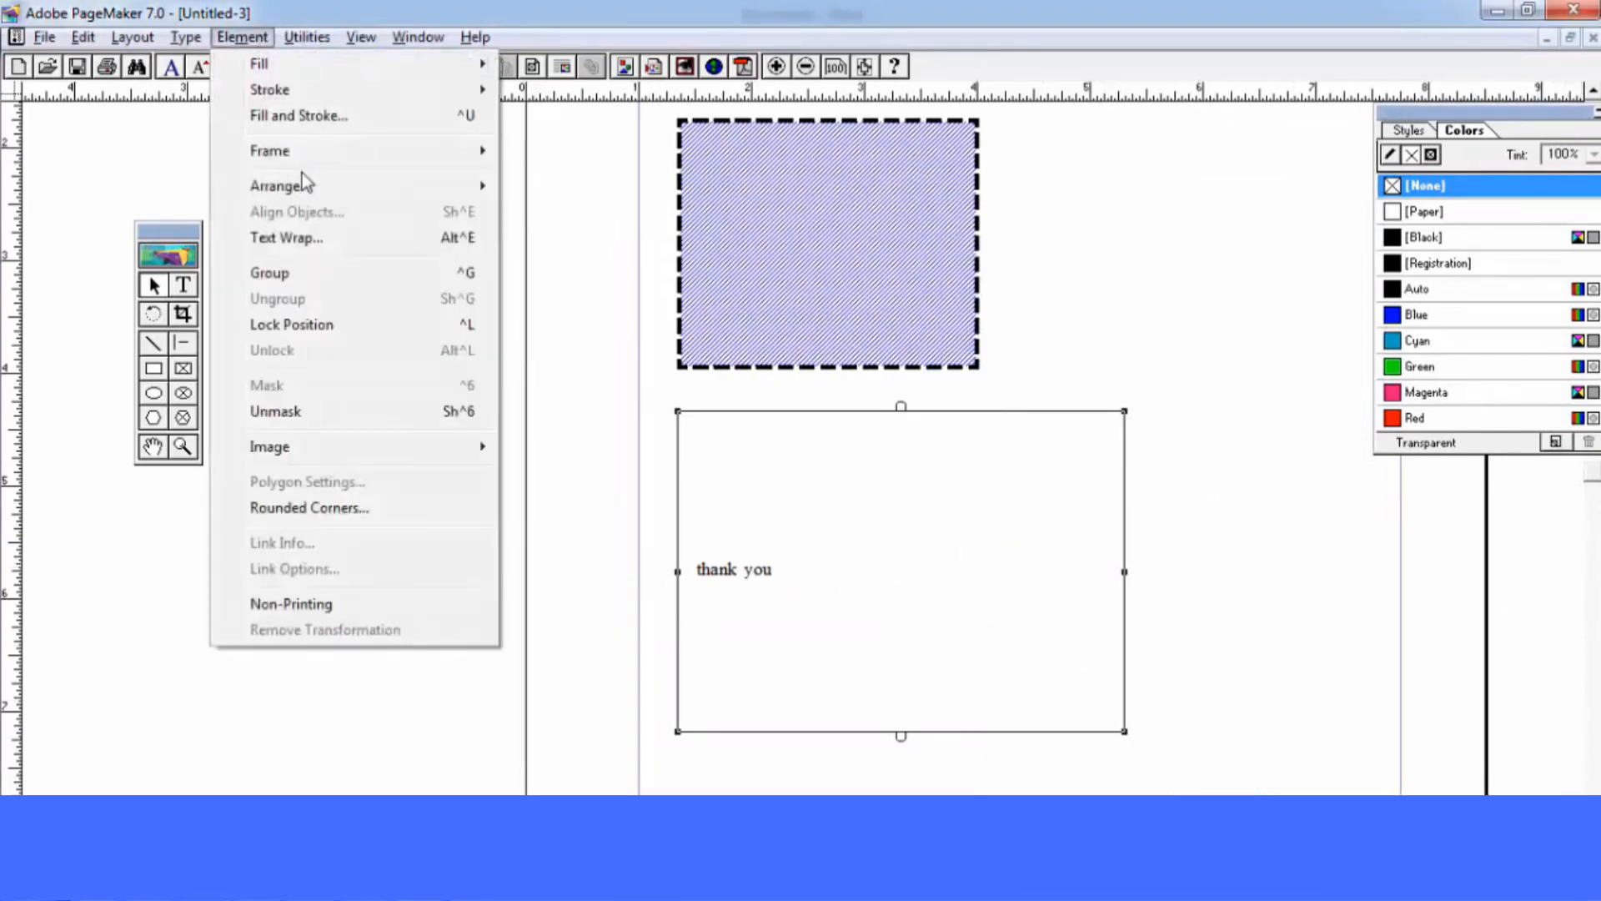
mouse_move(455, 166)
click(583, 176)
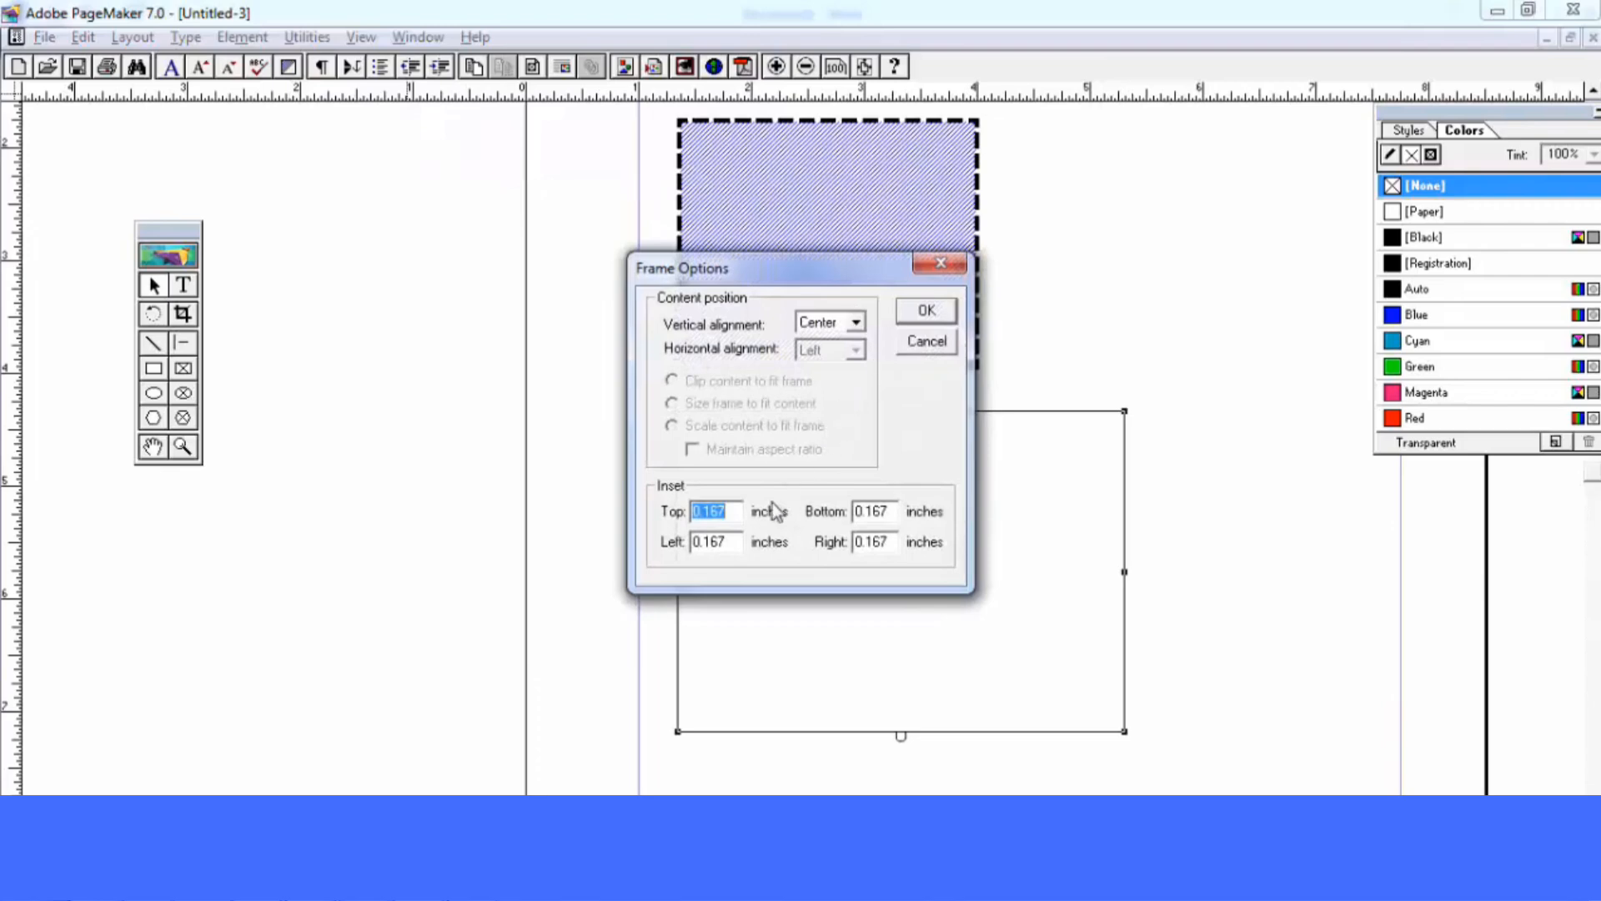
click(855, 322)
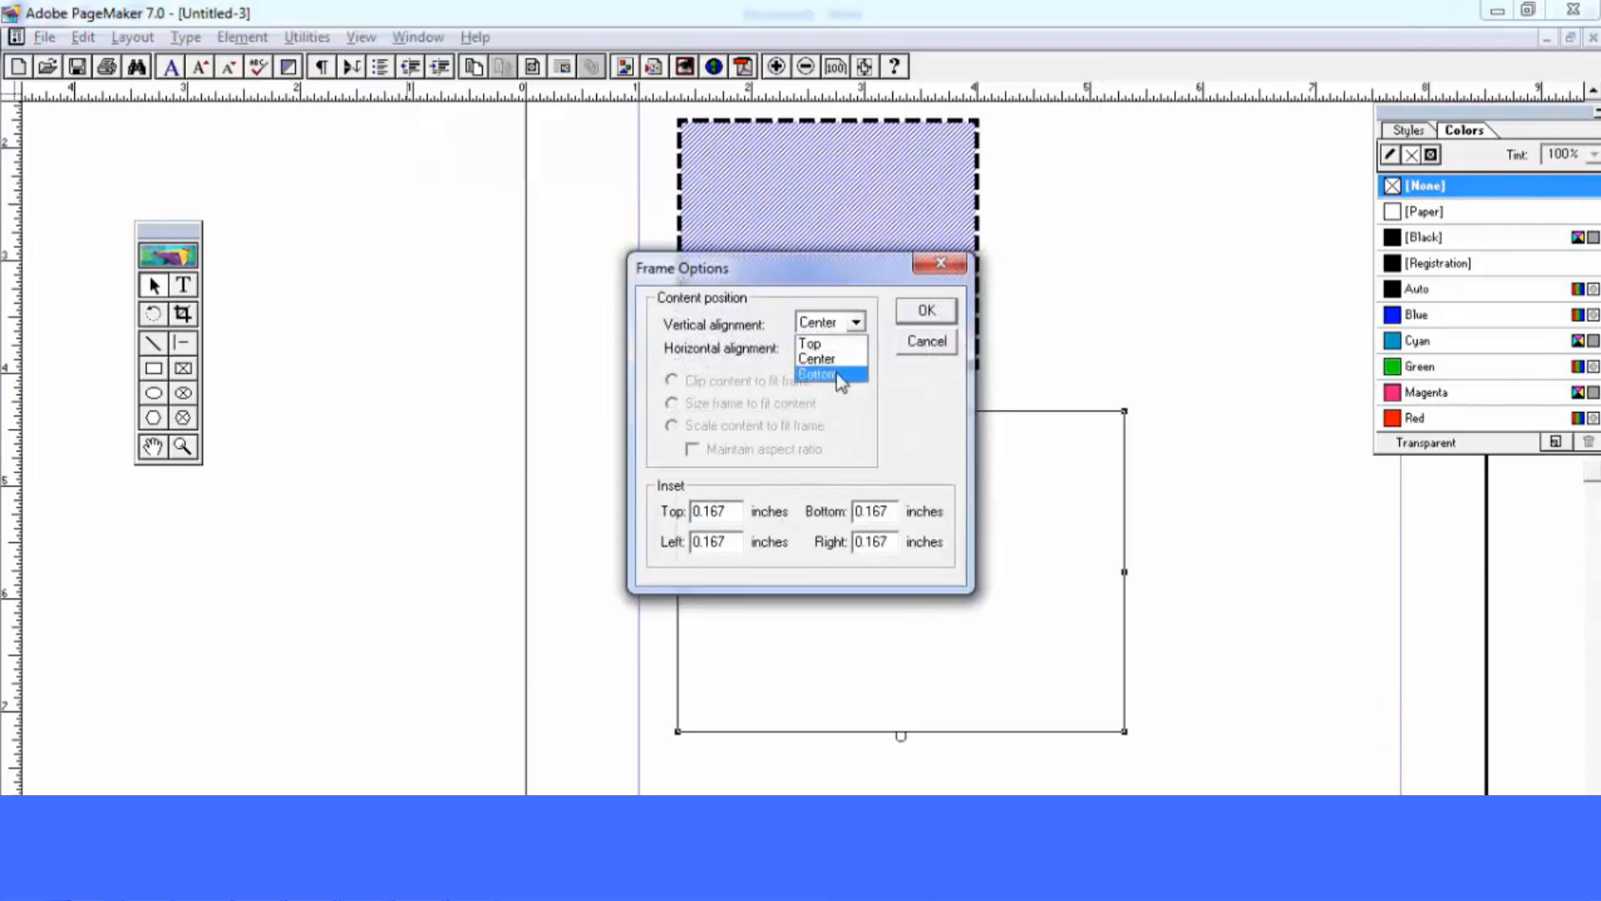
click(843, 379)
click(924, 310)
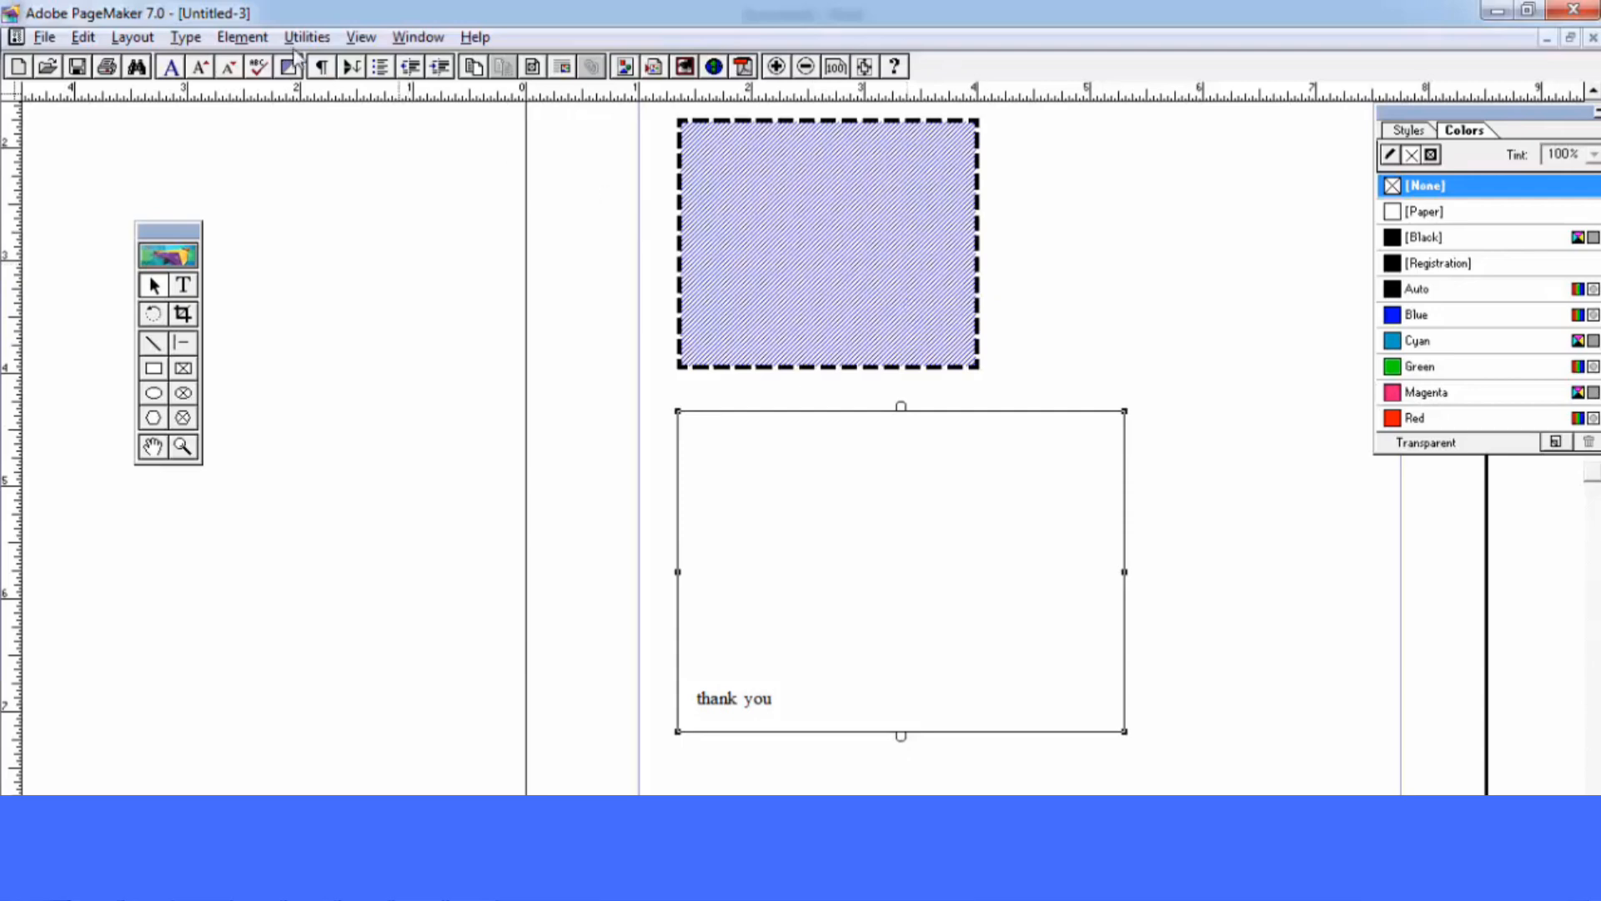
Separate the "thank you" text from its frame and move the text block up and left over the hatched rectangle
click(242, 37)
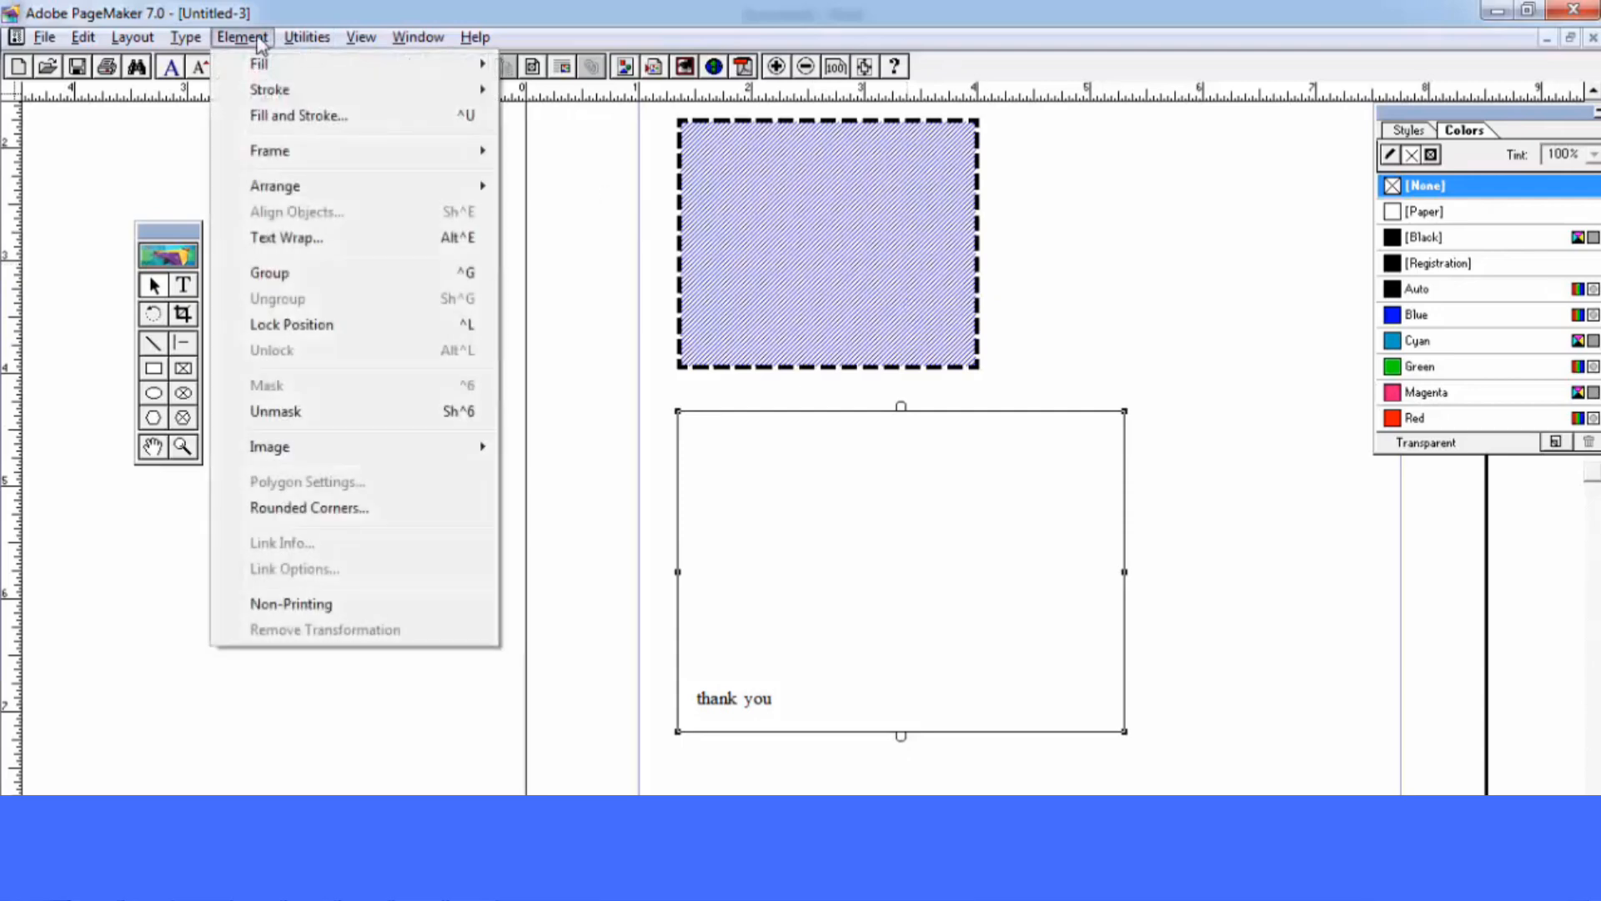
mouse_move(308, 152)
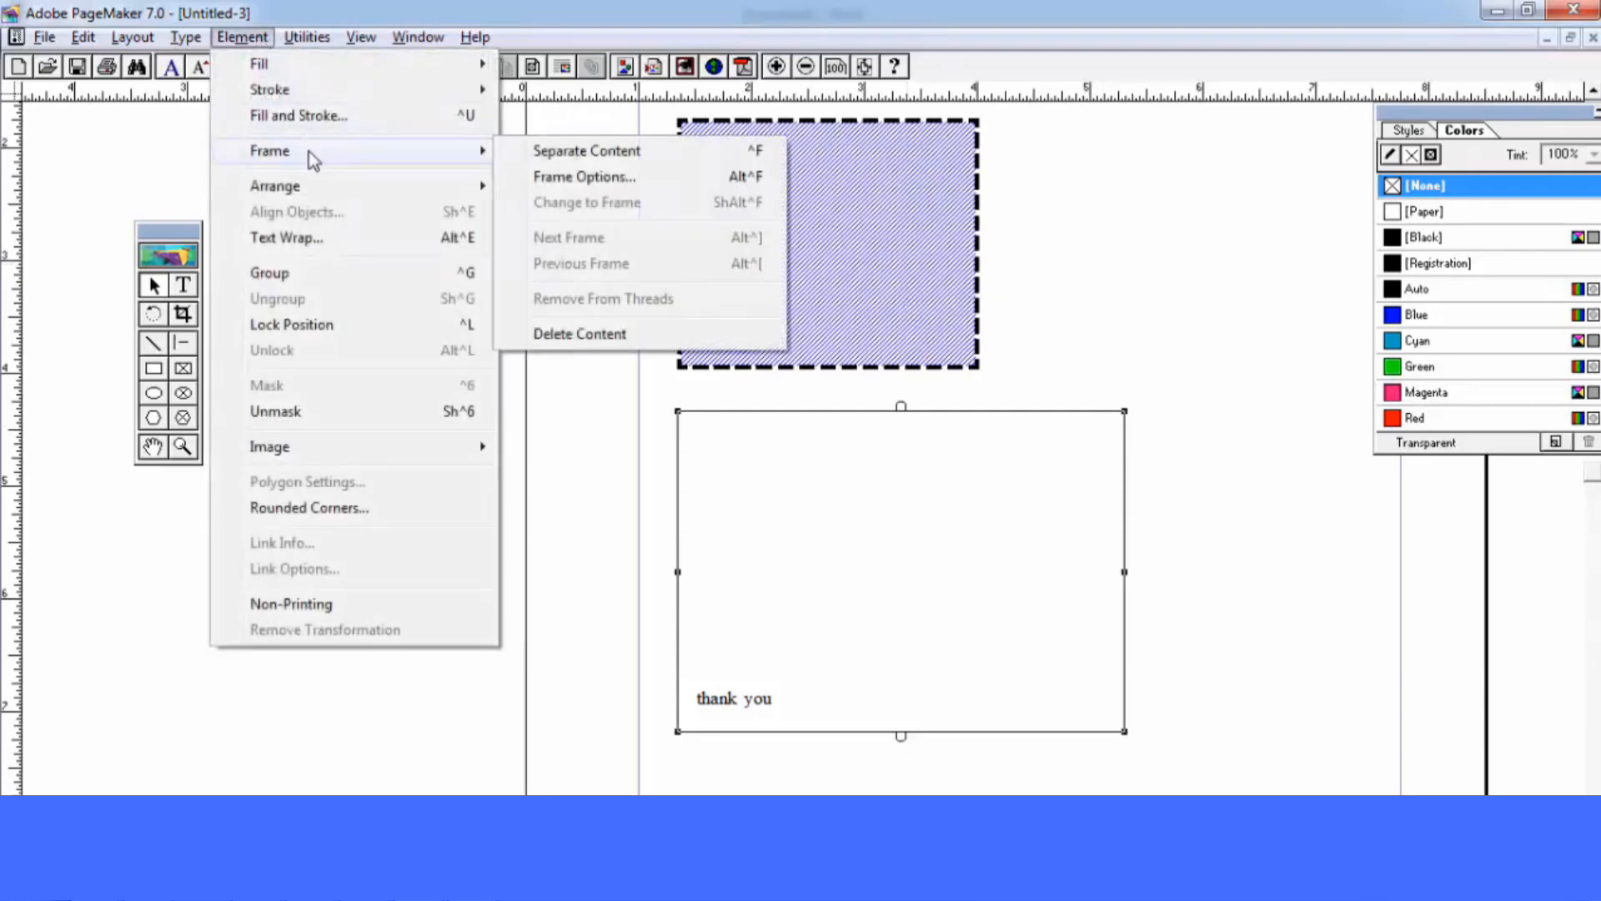
click(626, 155)
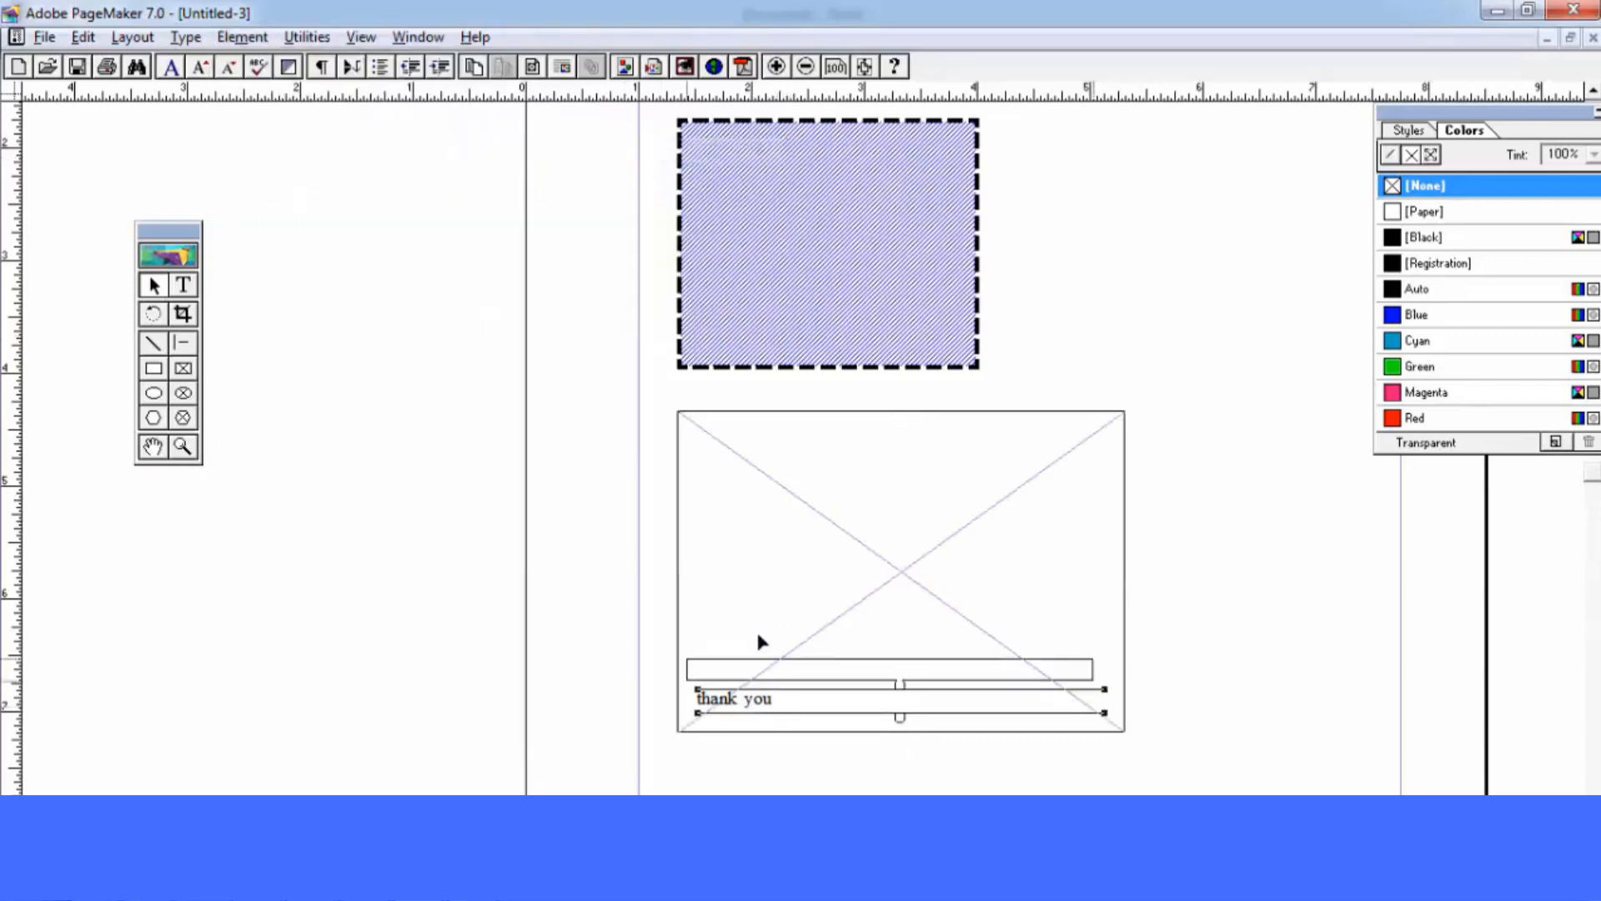
drag(759, 642, 618, 365)
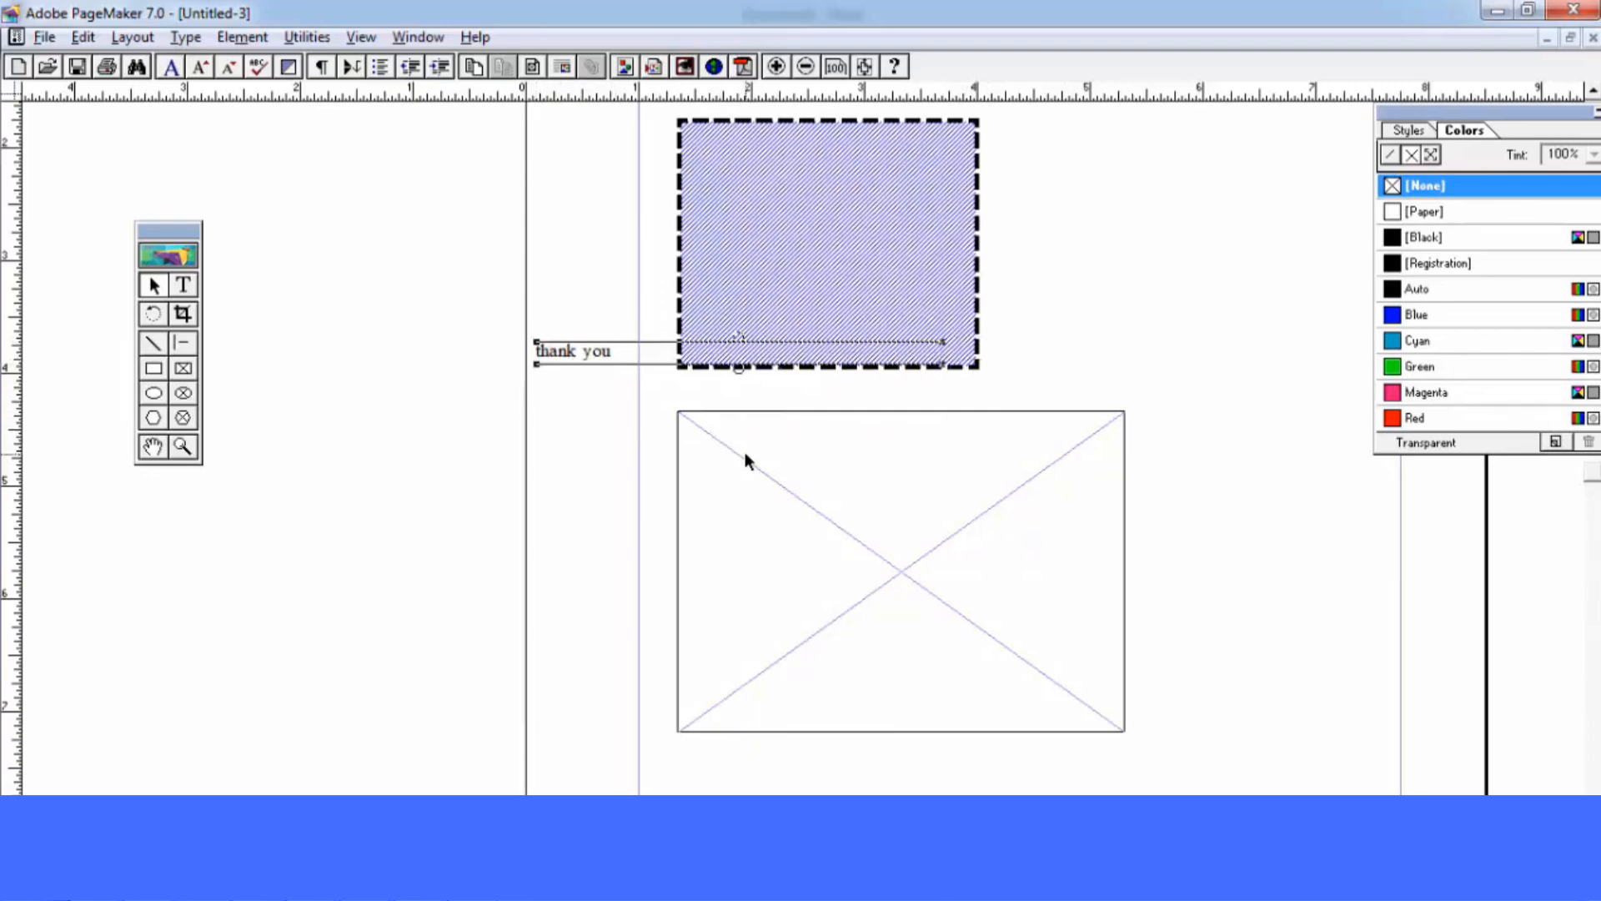
Attach the loose "thank you" text block back to the empty frame as its content
click(775, 468)
click(258, 38)
mouse_move(292, 154)
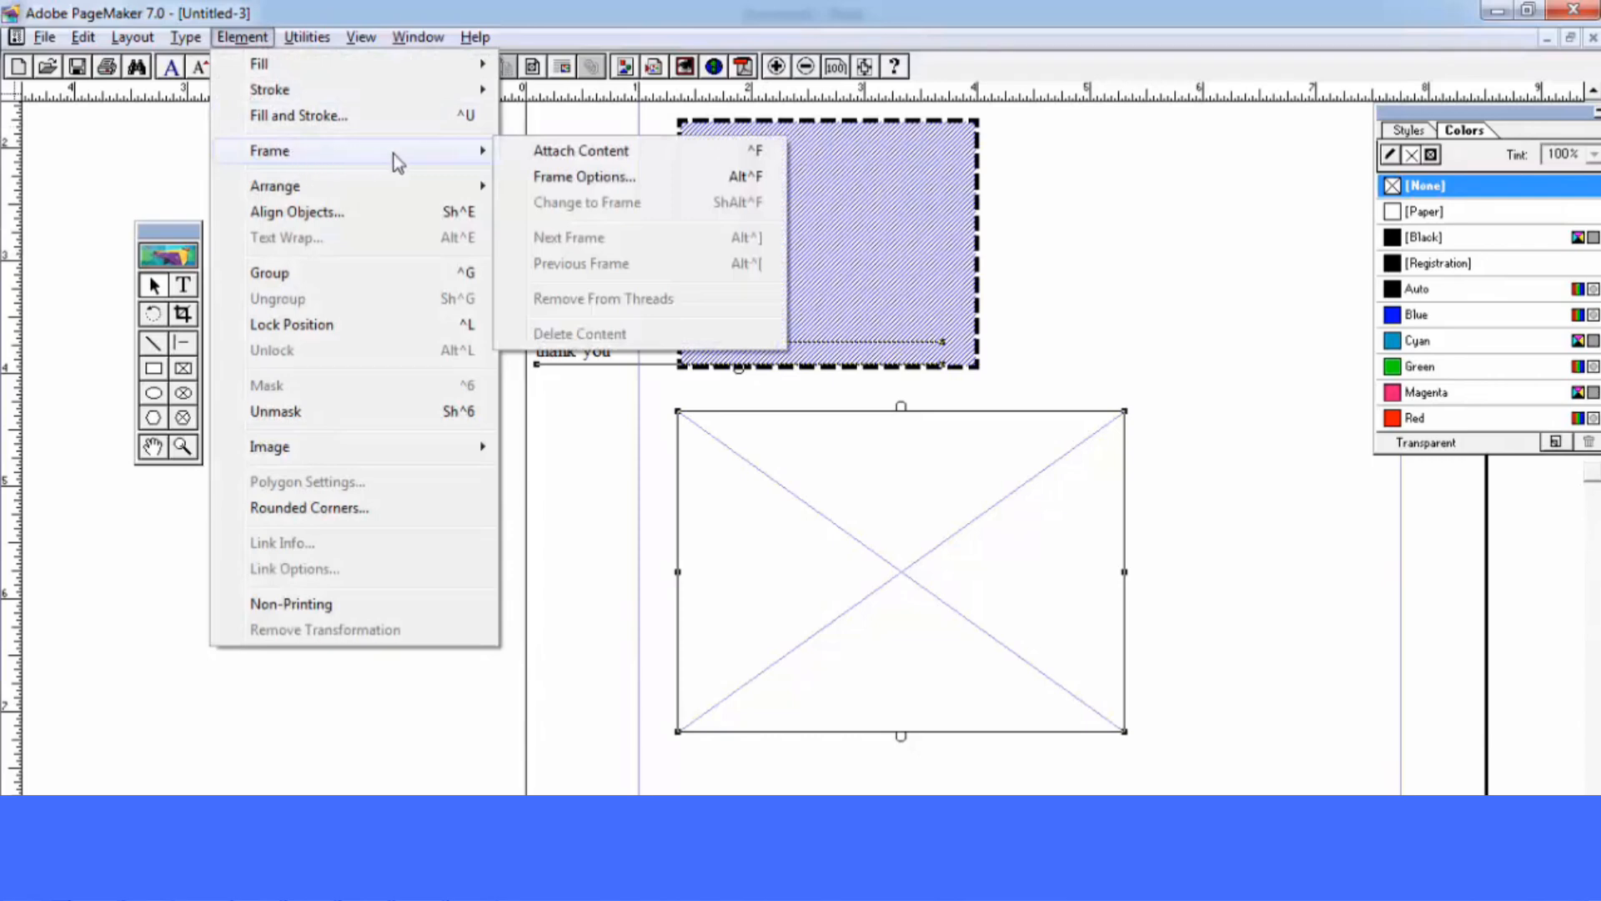
click(558, 157)
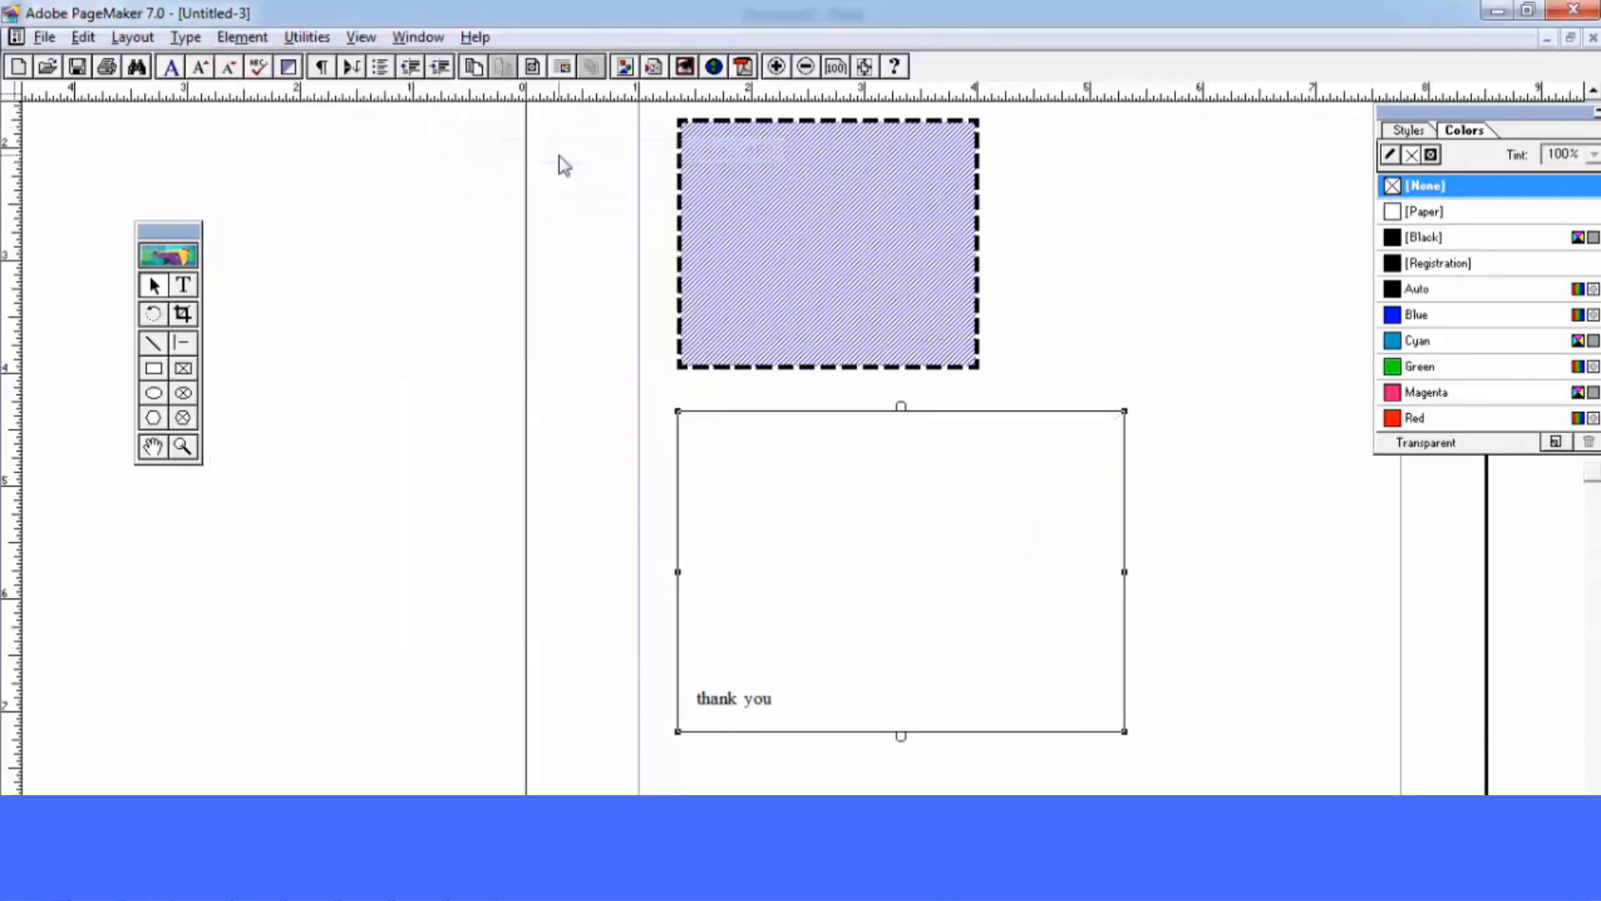
Change the hatched blue rectangle with the dashed border into a frame
click(252, 41)
mouse_move(284, 156)
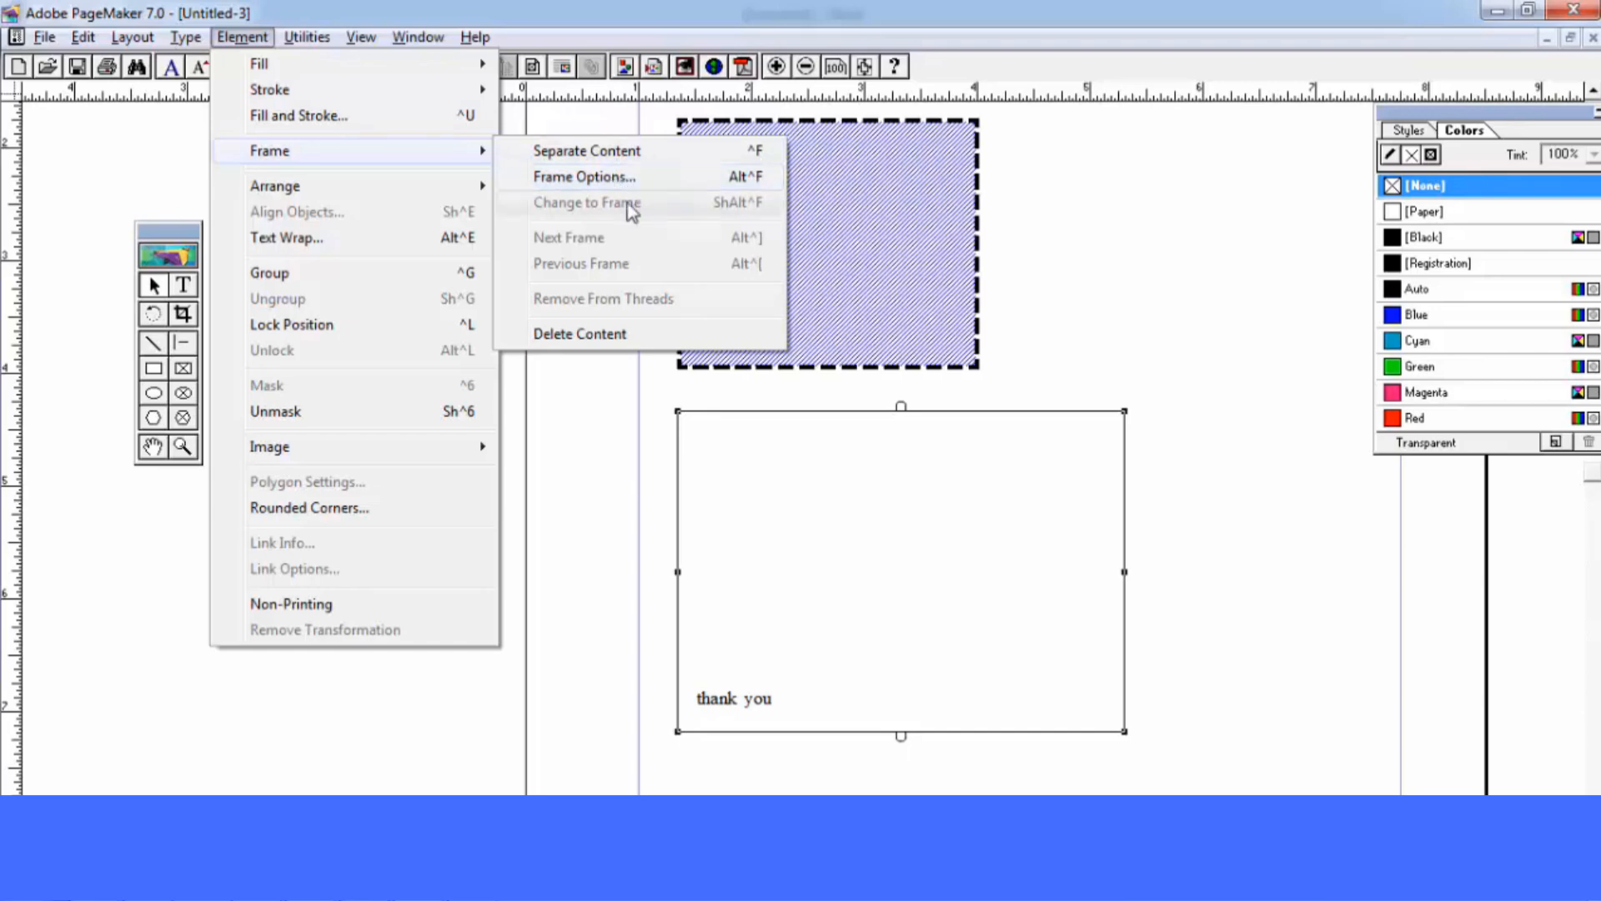
click(911, 243)
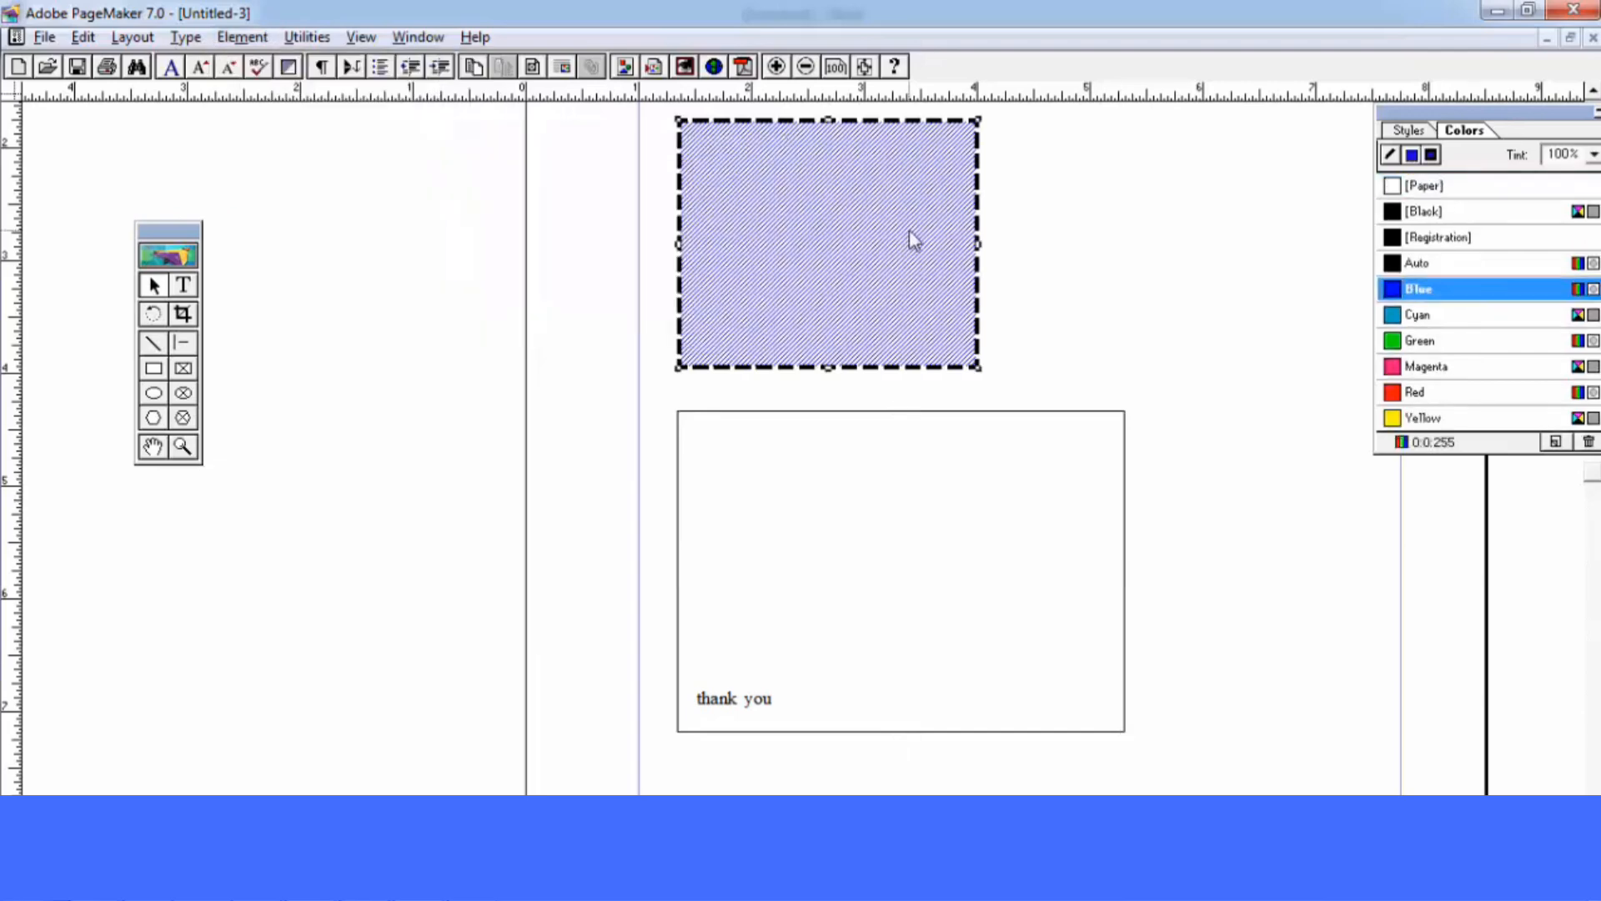
click(263, 37)
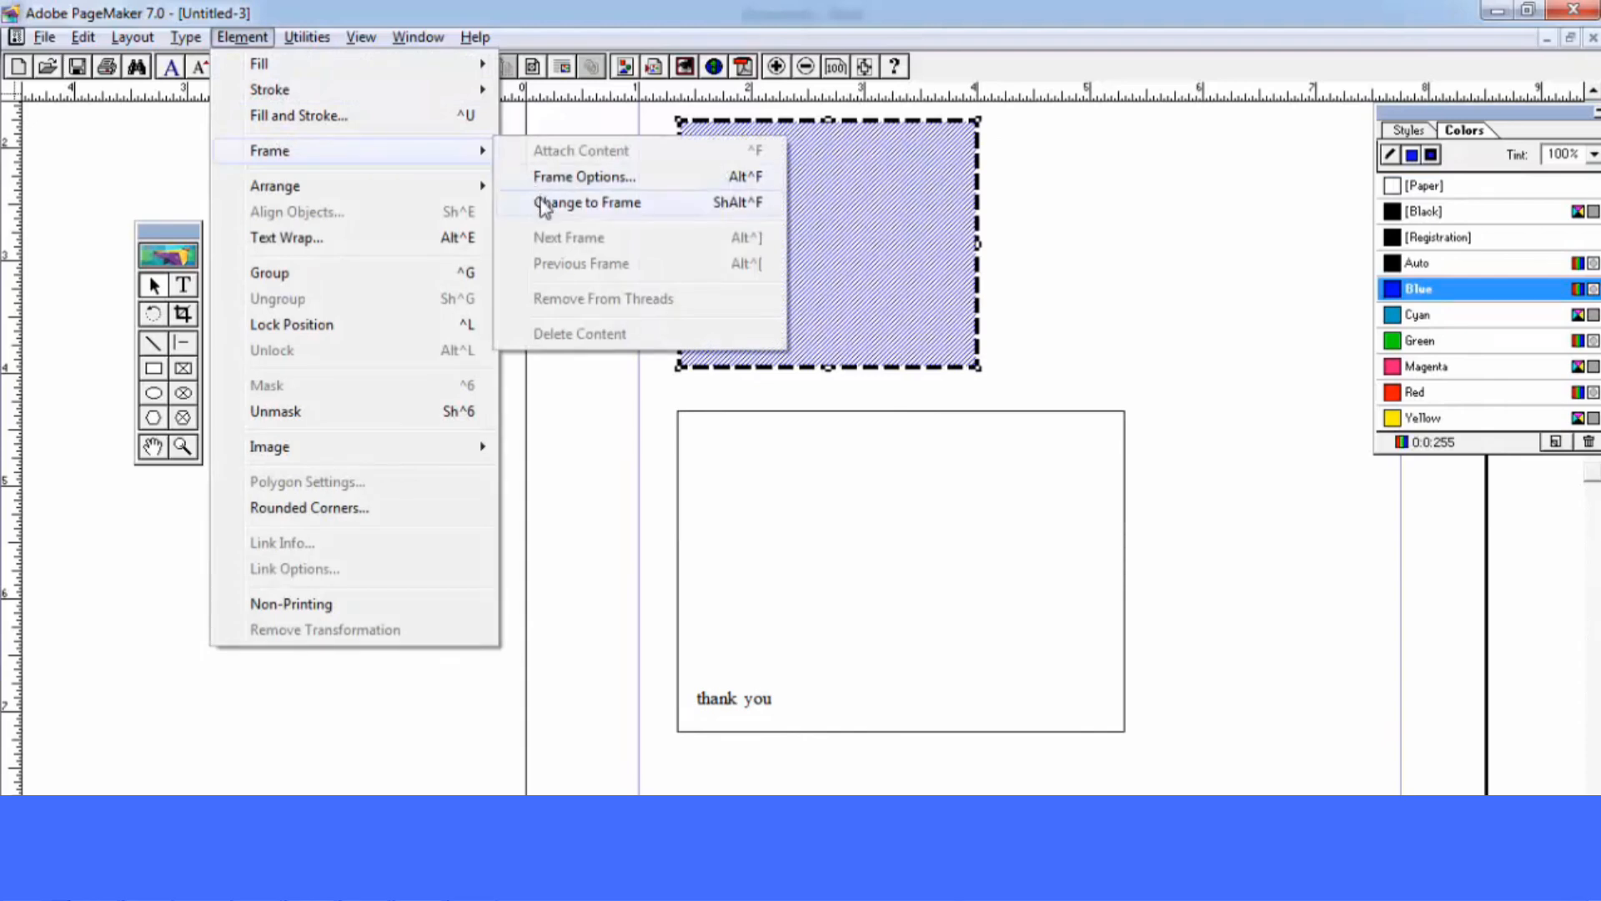
click(544, 207)
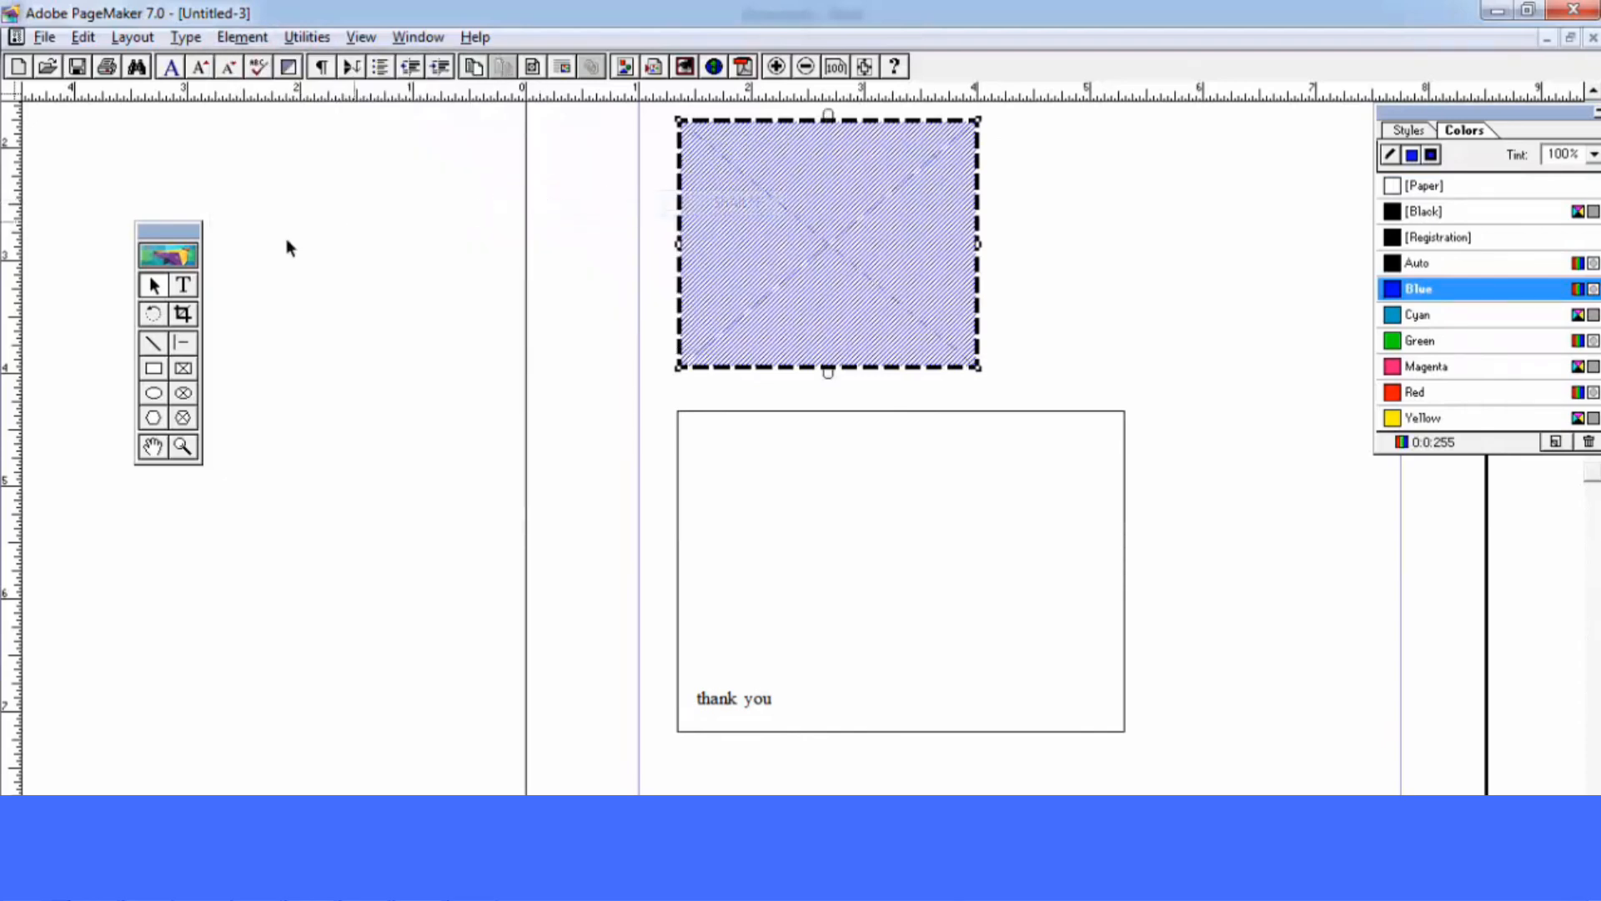
Enter the text "fgdfgdfgdfgdgdfgdf" in the hatched frame and move the frame about 1.9 inches to the right
click(729, 192)
text(fgdfgdfgdfgdgdfgdf)
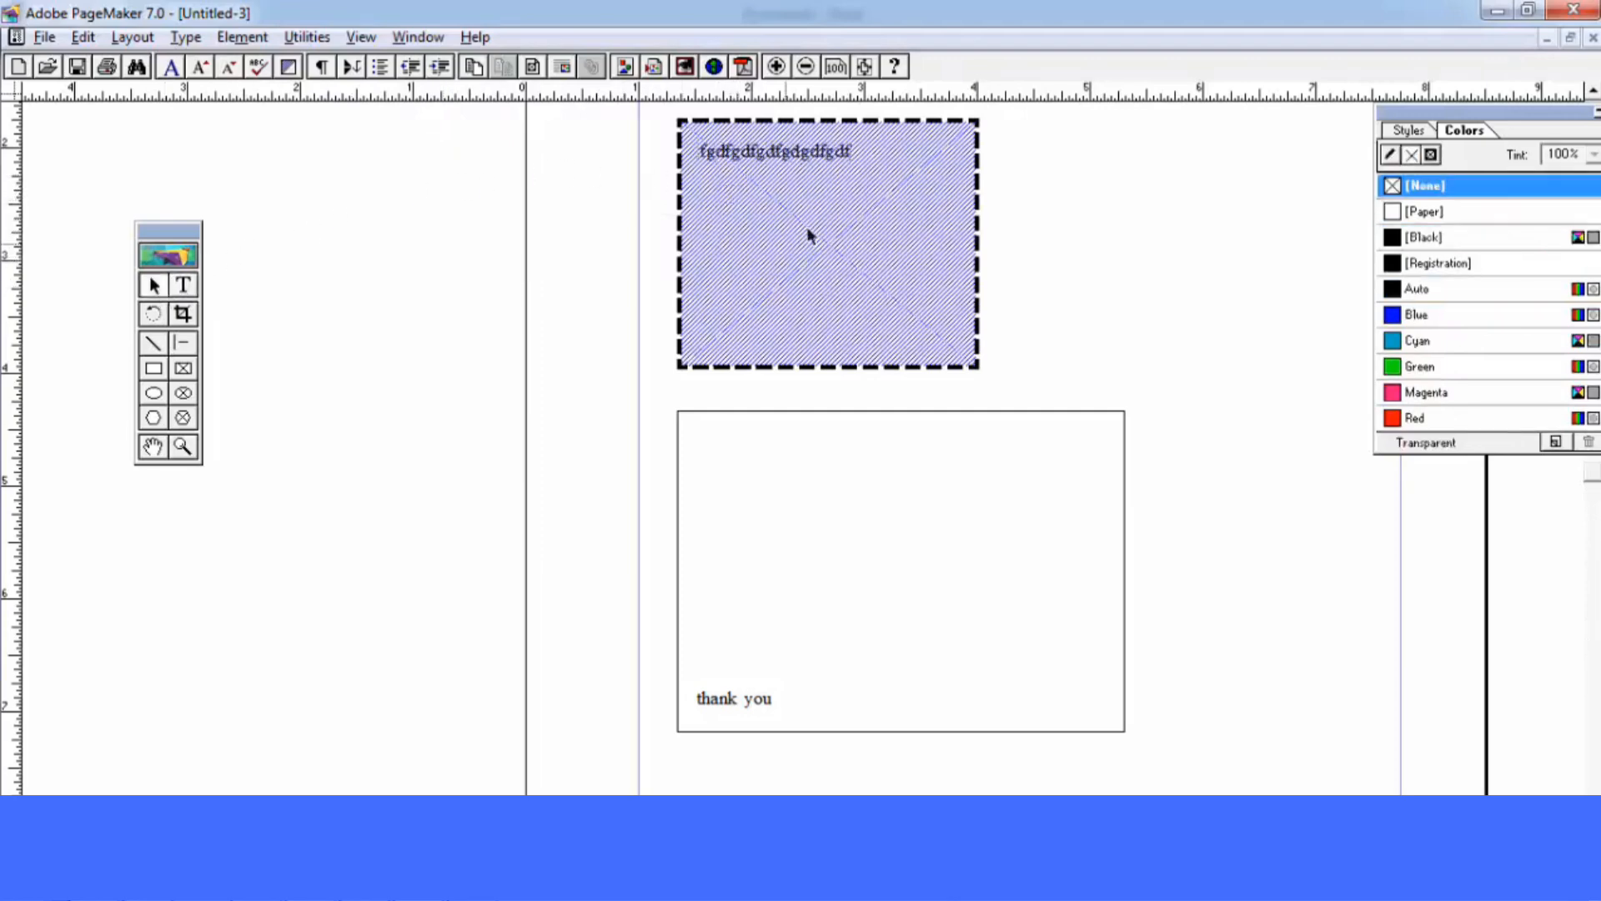
mouse_move(811, 236)
mouse_down()
mouse_move(1100, 250)
mouse_move(777, 262)
mouse_move(1038, 257)
mouse_up()
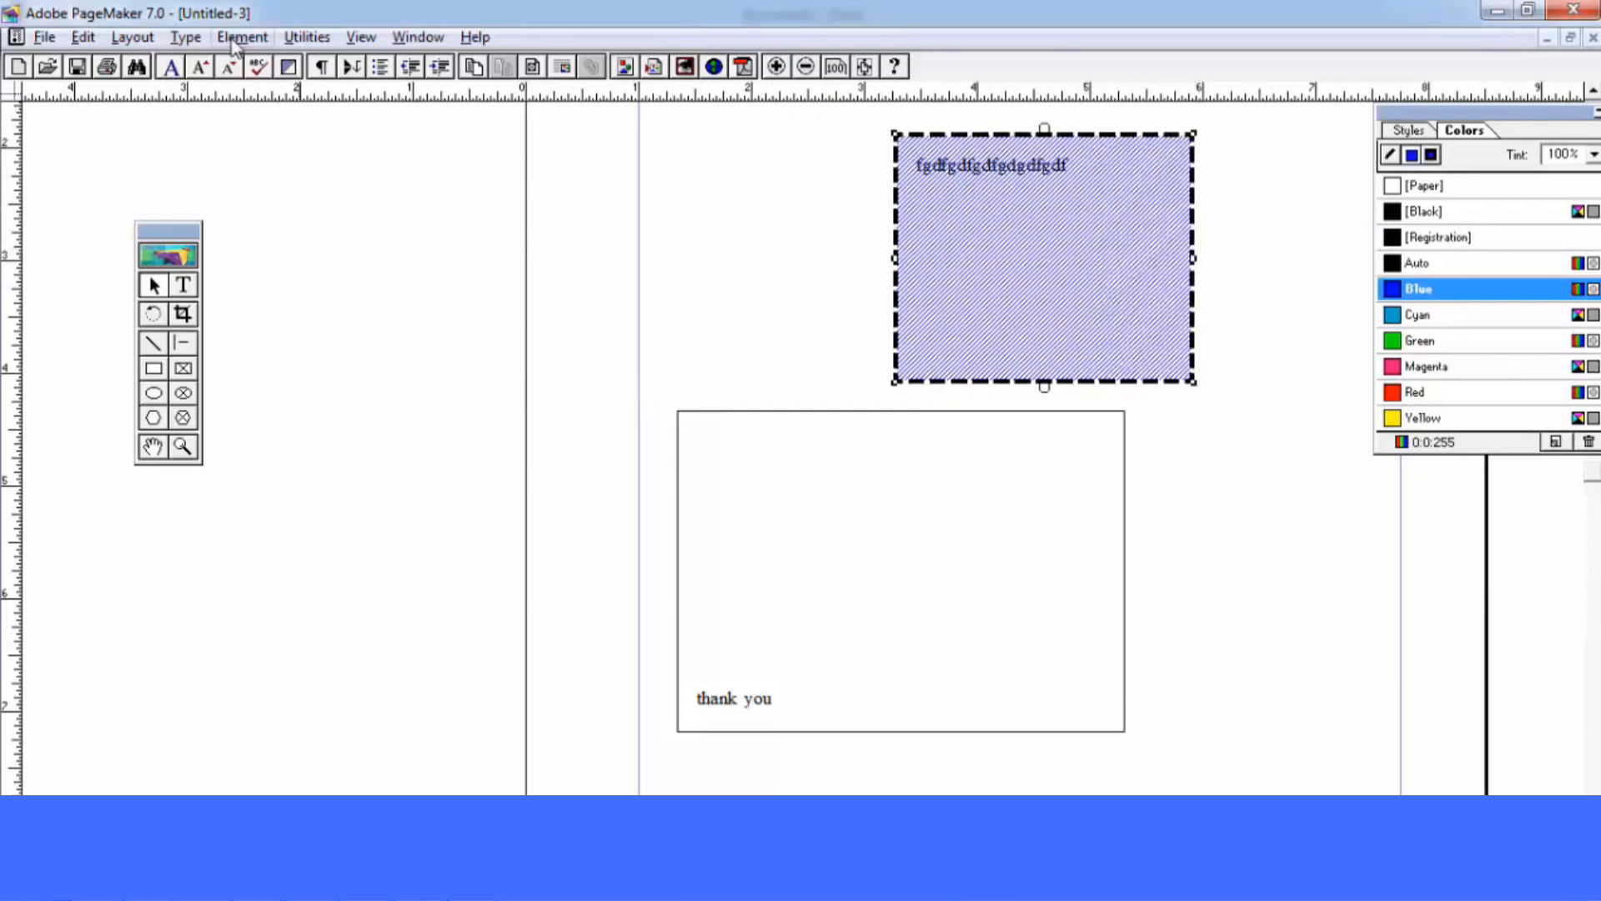
Draw an ellipse about 2.4 by 2.2 inches across the page's left edge and change it into a frame
click(726, 440)
click(153, 393)
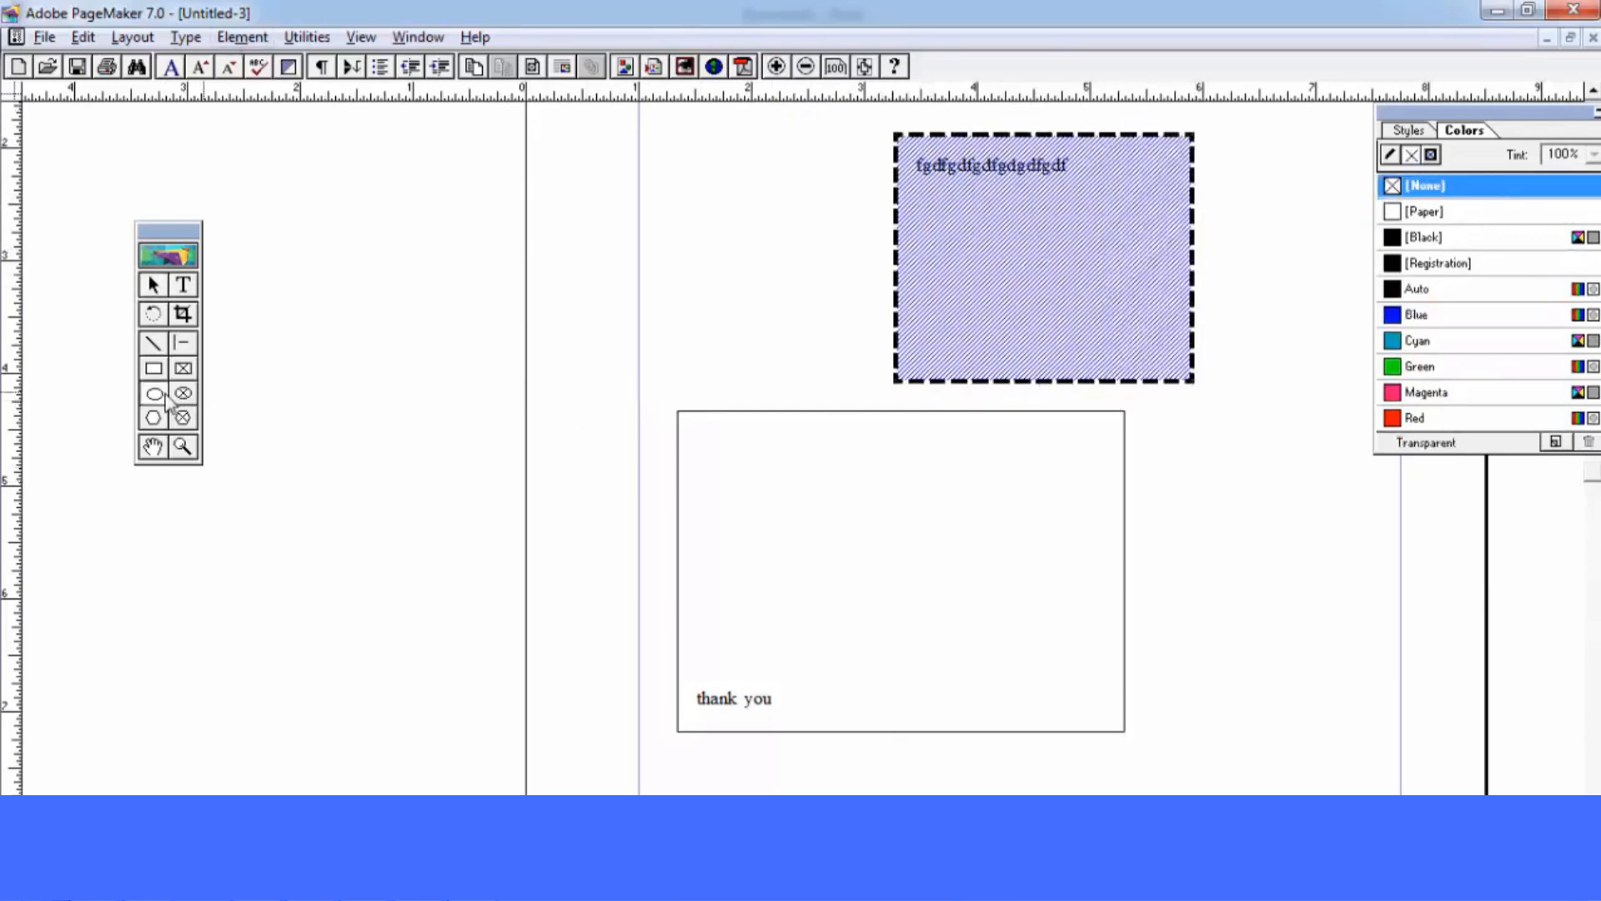
drag(379, 215, 649, 467)
click(242, 37)
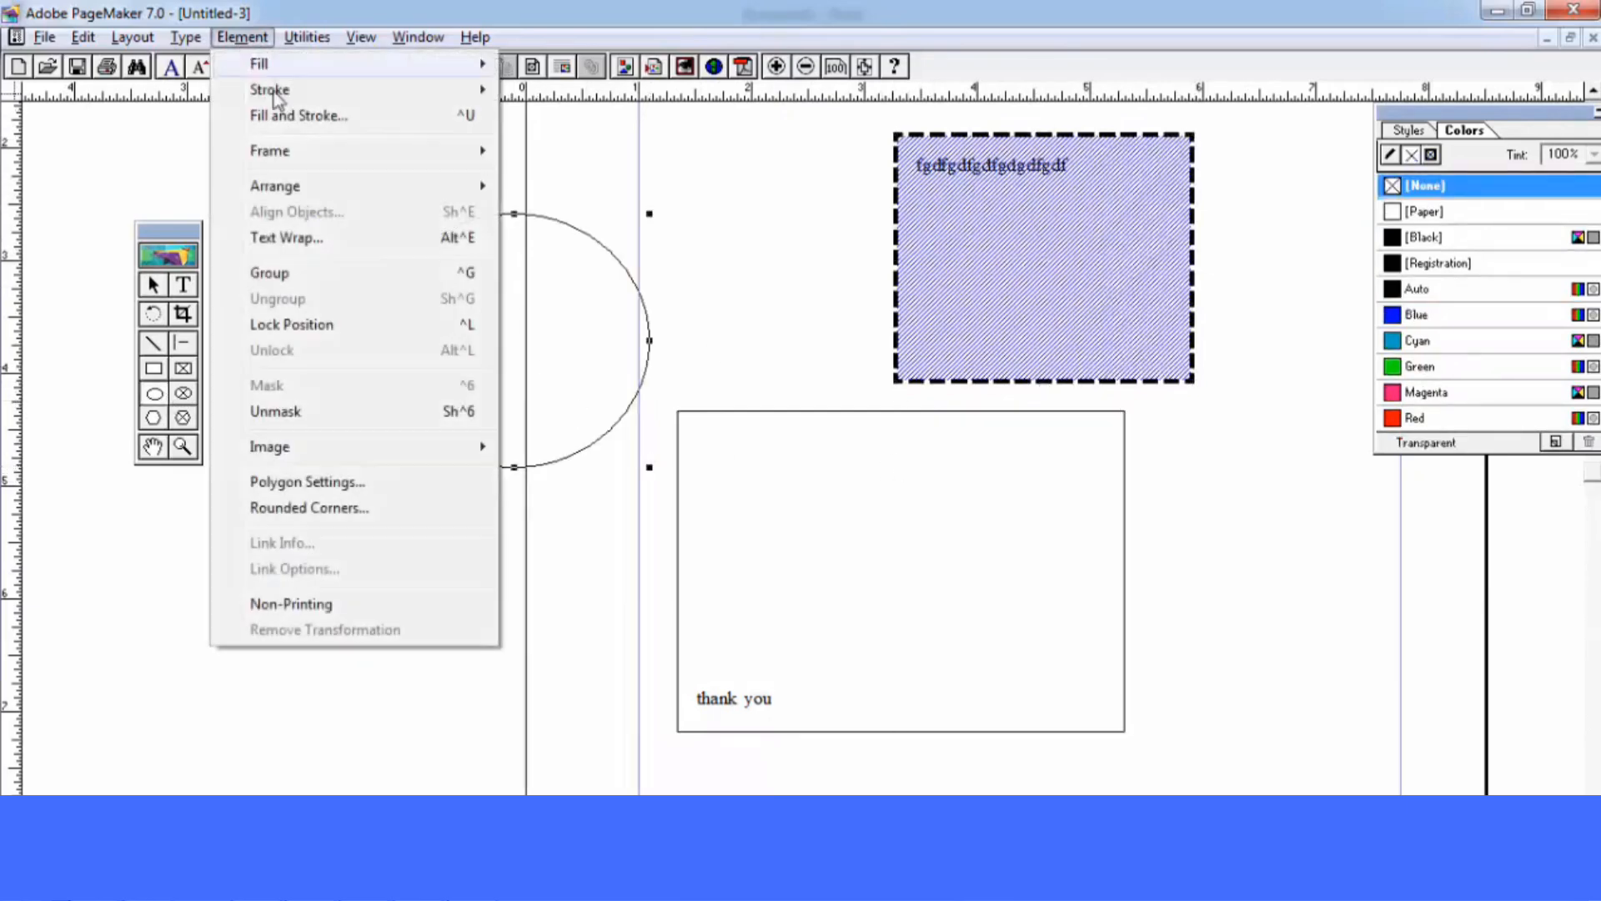
mouse_move(306, 155)
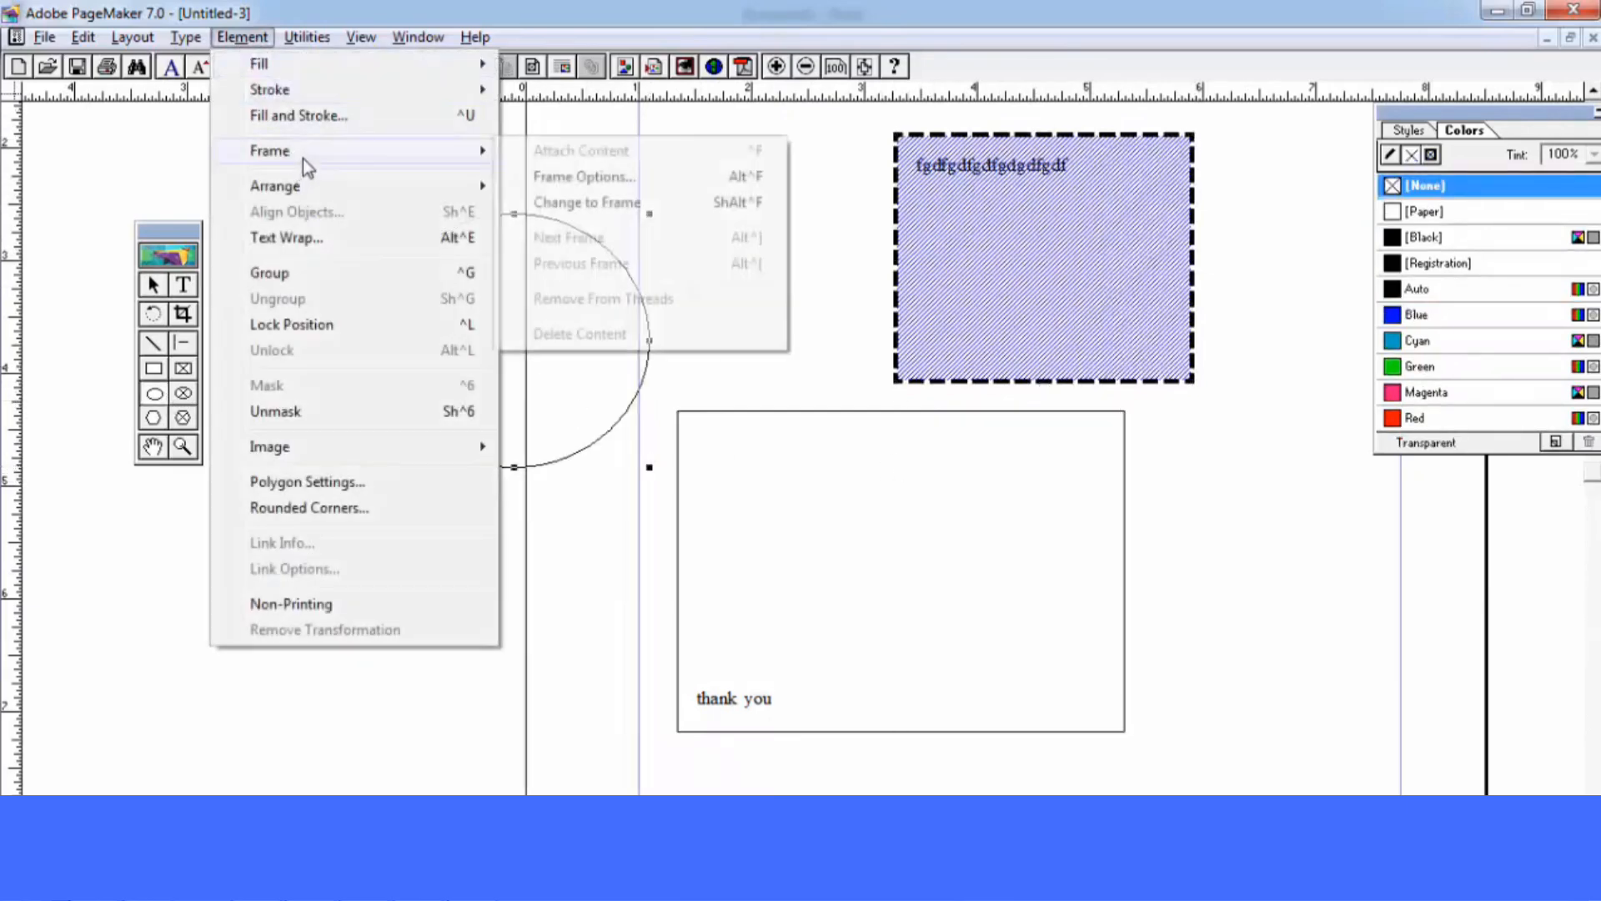
click(574, 202)
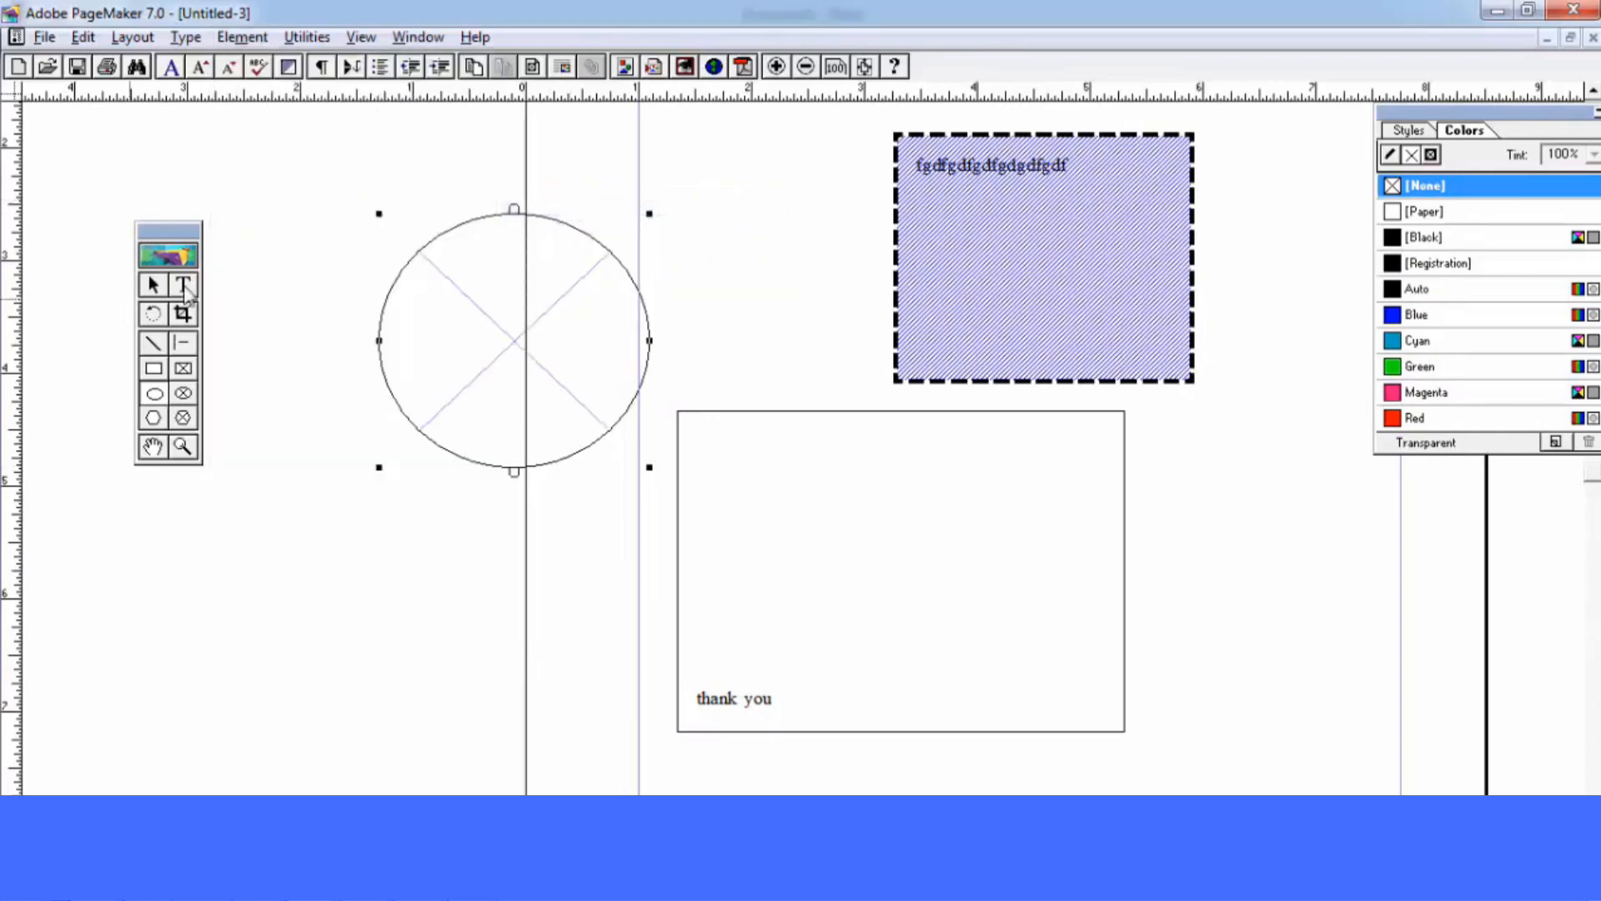
Enter the text "dfsdfsdfsdfsdfds" in the elliptical frame
click(183, 285)
click(515, 243)
text(dfsdfsdfsdfdfds)
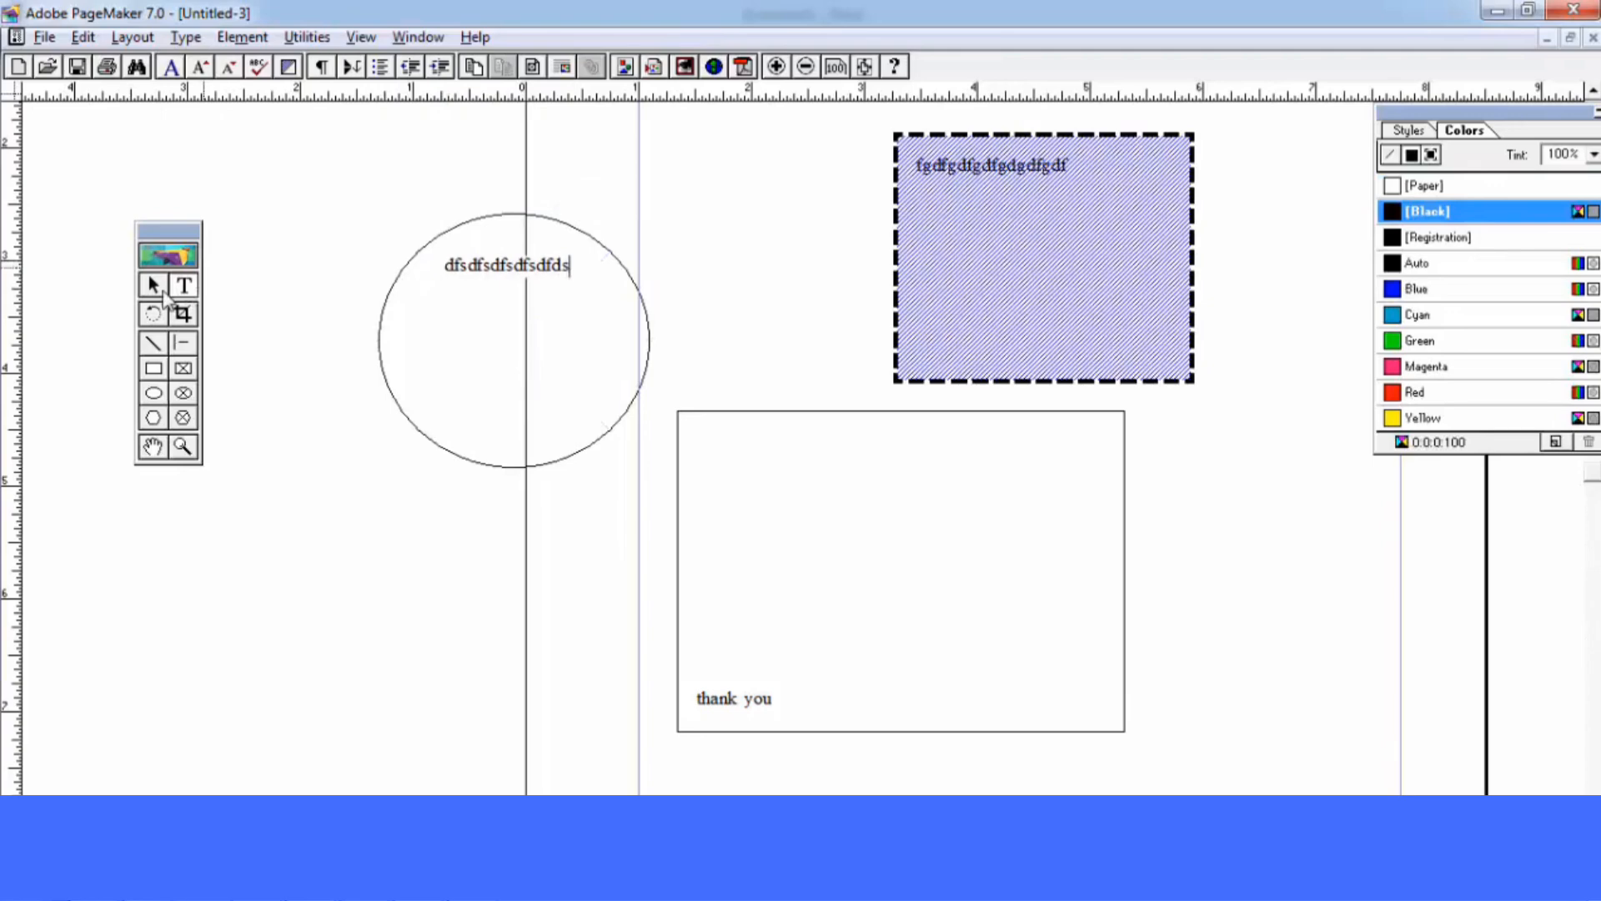
click(765, 299)
Create a new Letter document and draw two rectangular frames, about 2.2 by 2.1 inches and, lower down, about 2.8 by 2.1 inches
key(ctrl+n)
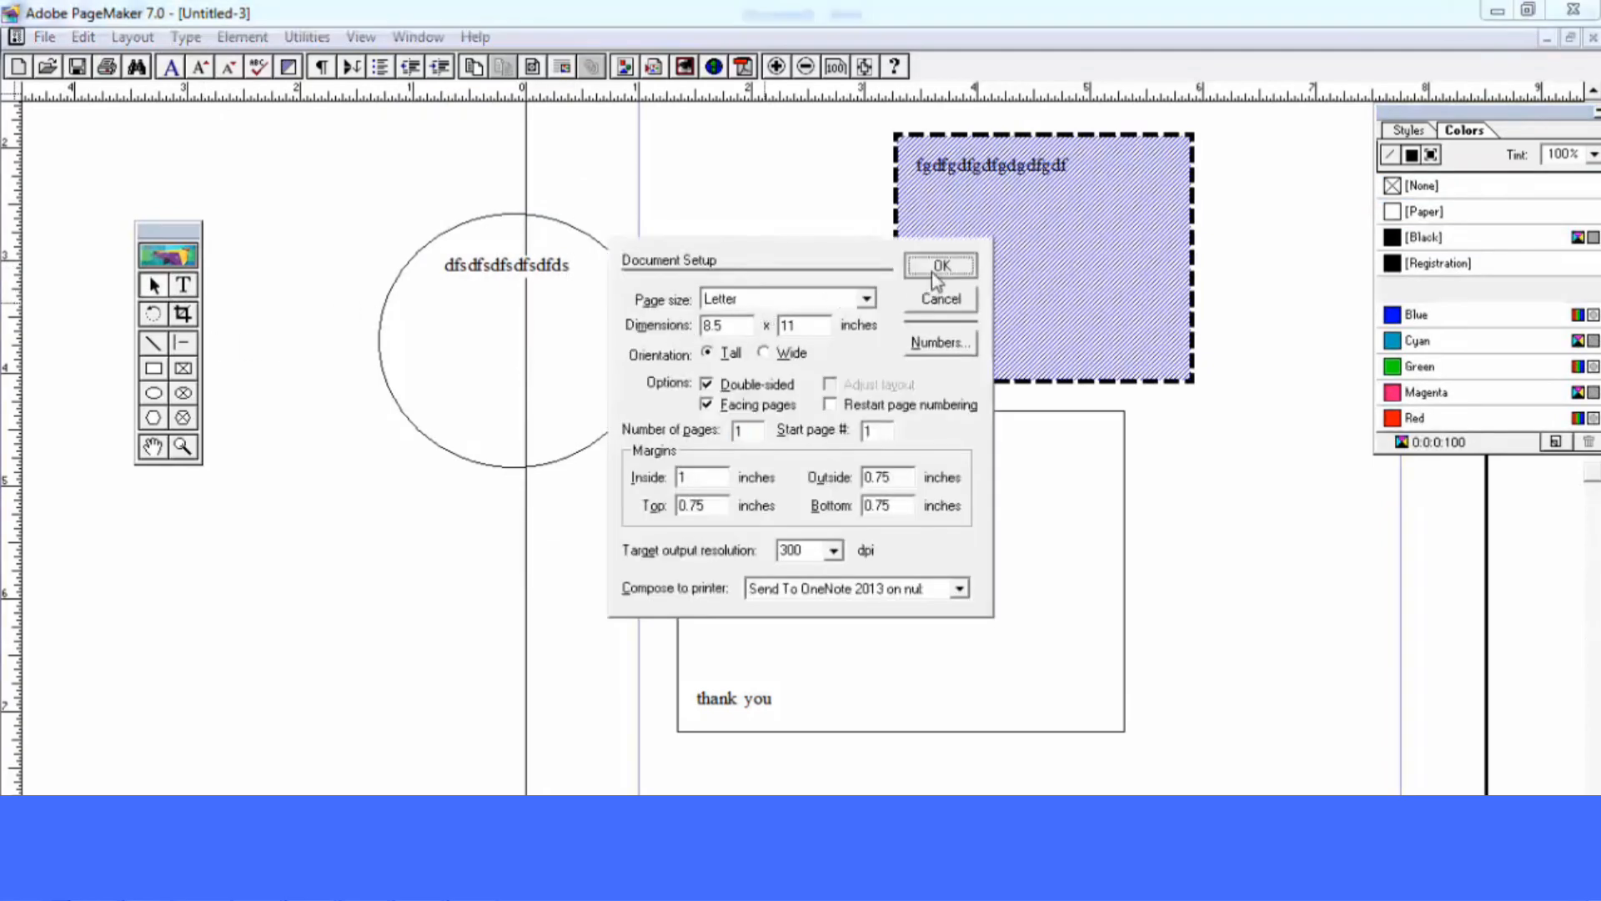
click(938, 265)
click(184, 368)
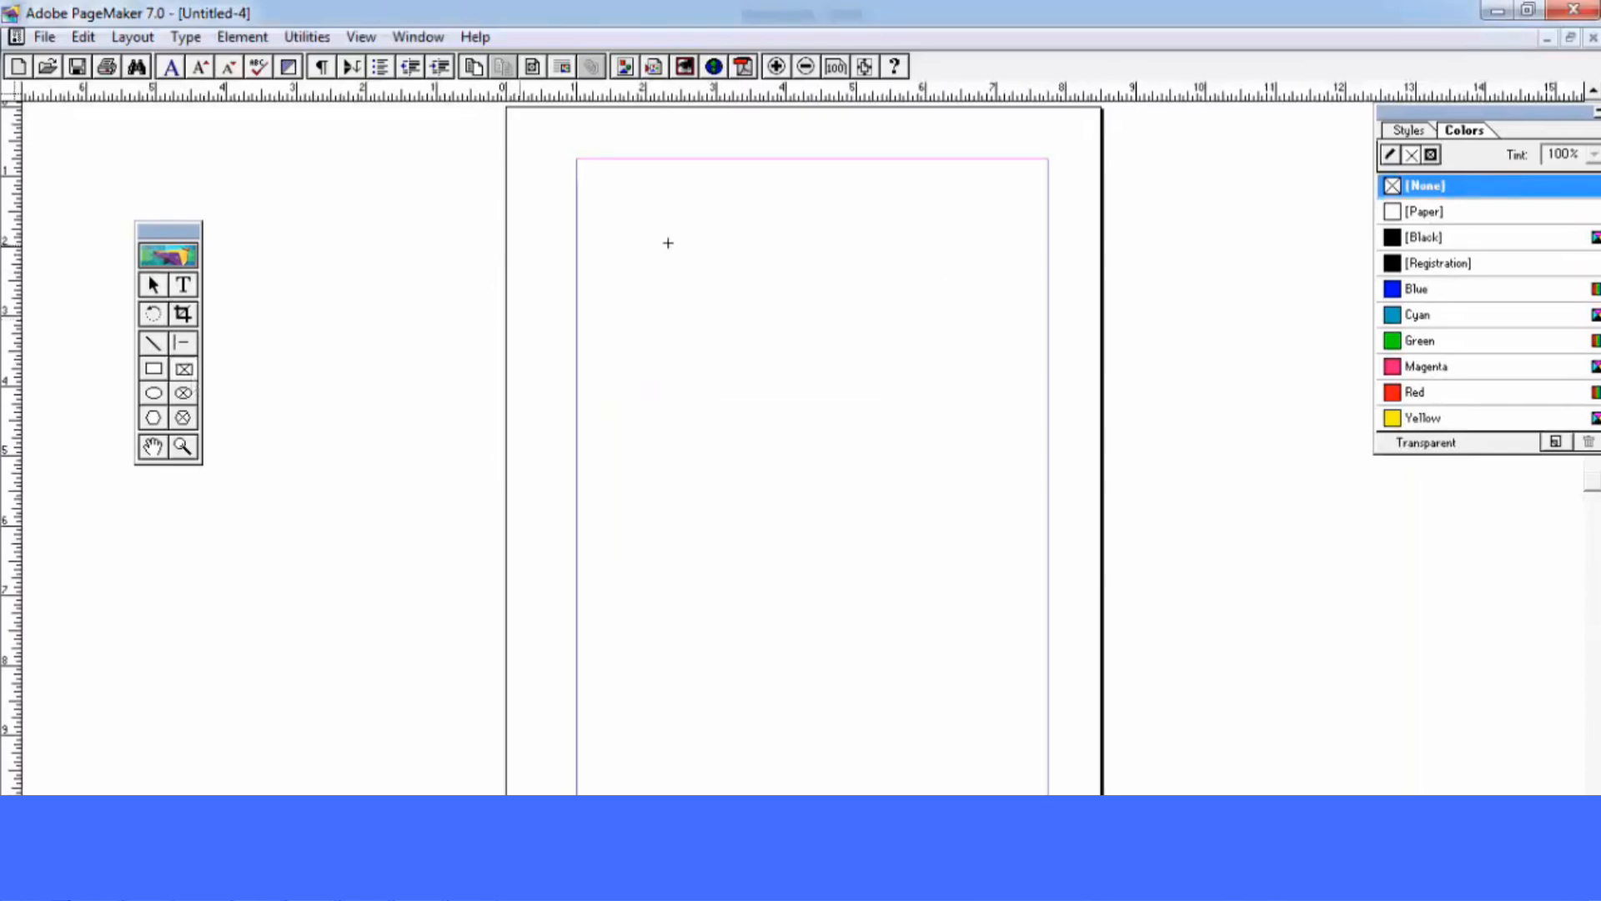
drag(673, 244, 828, 390)
drag(758, 514, 953, 660)
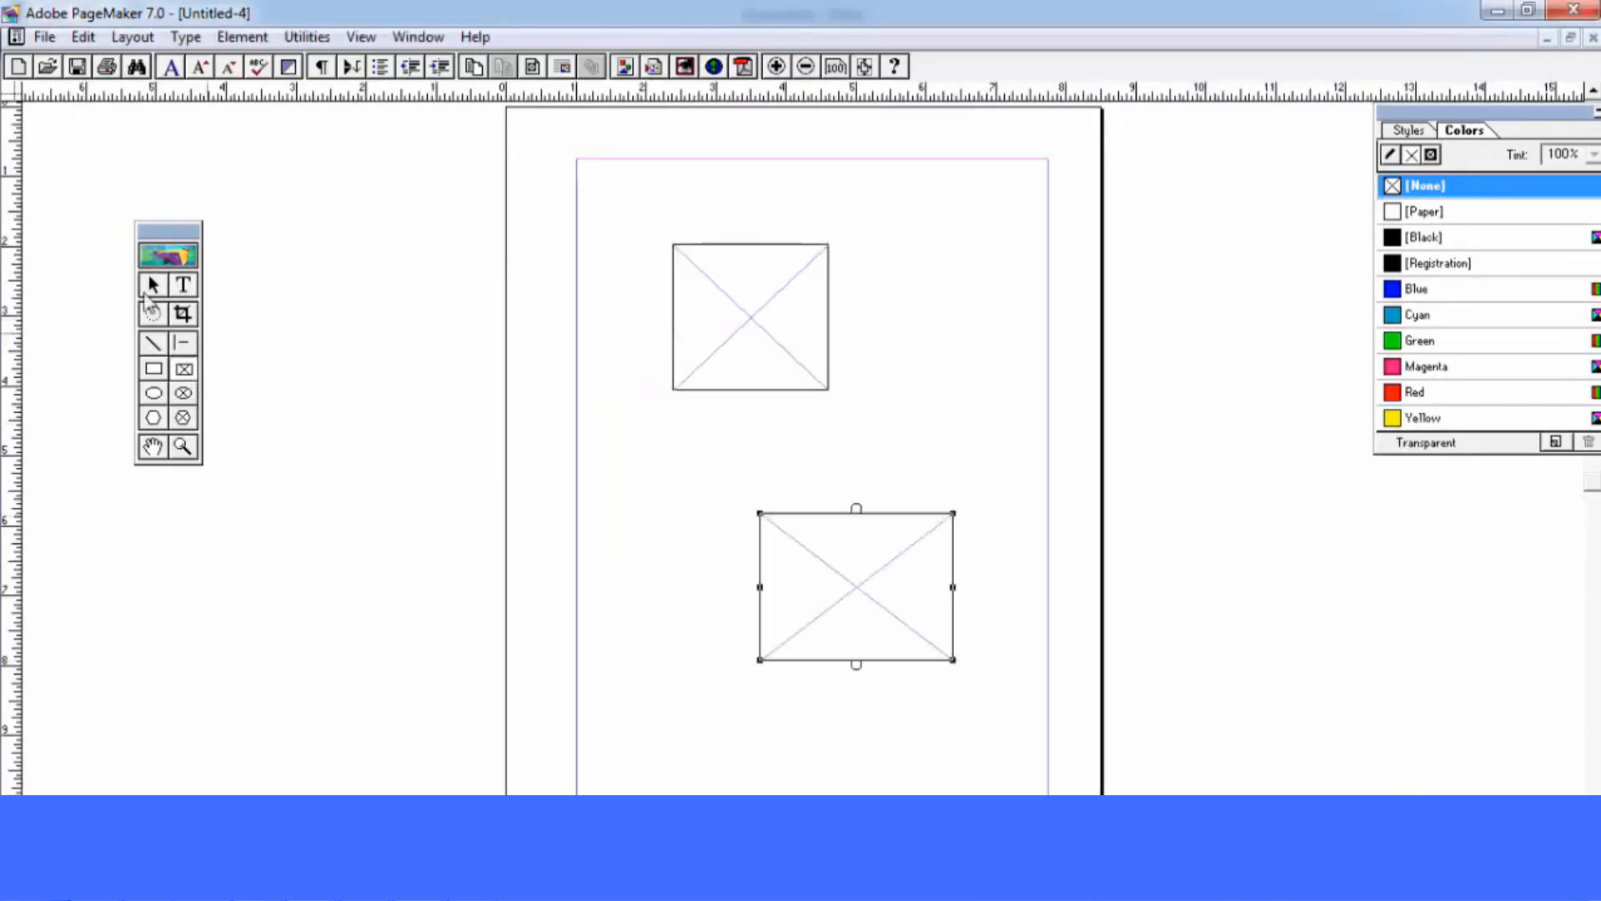
Enter the text "fsdf sdfsdf" in the upper frame
click(153, 284)
click(184, 285)
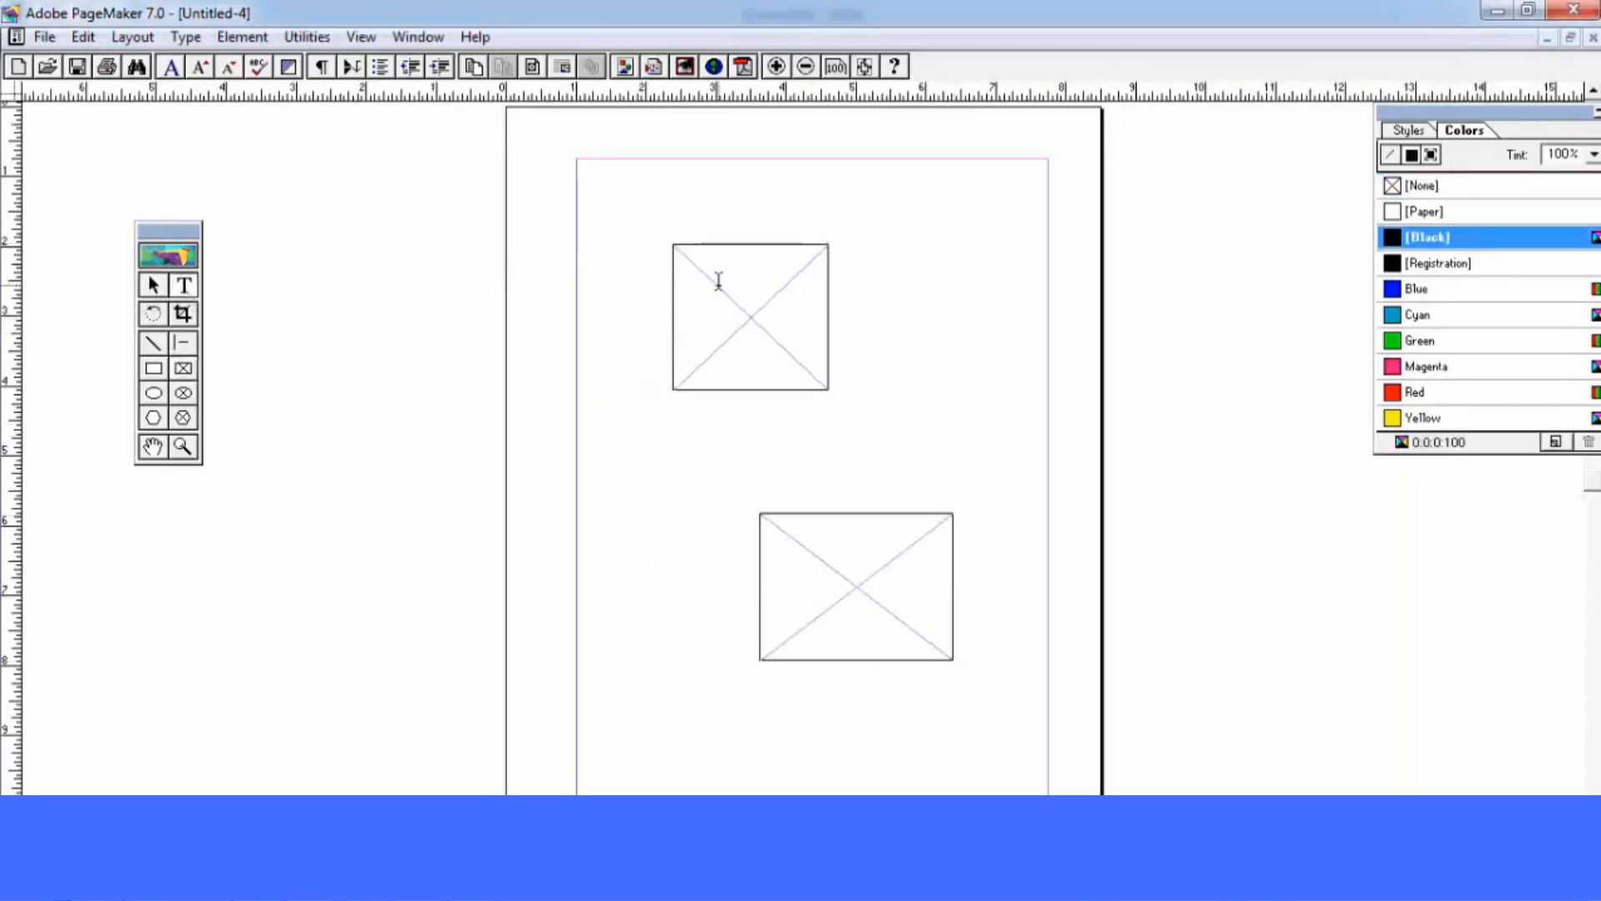
click(801, 296)
text(fdf sdfsdf)
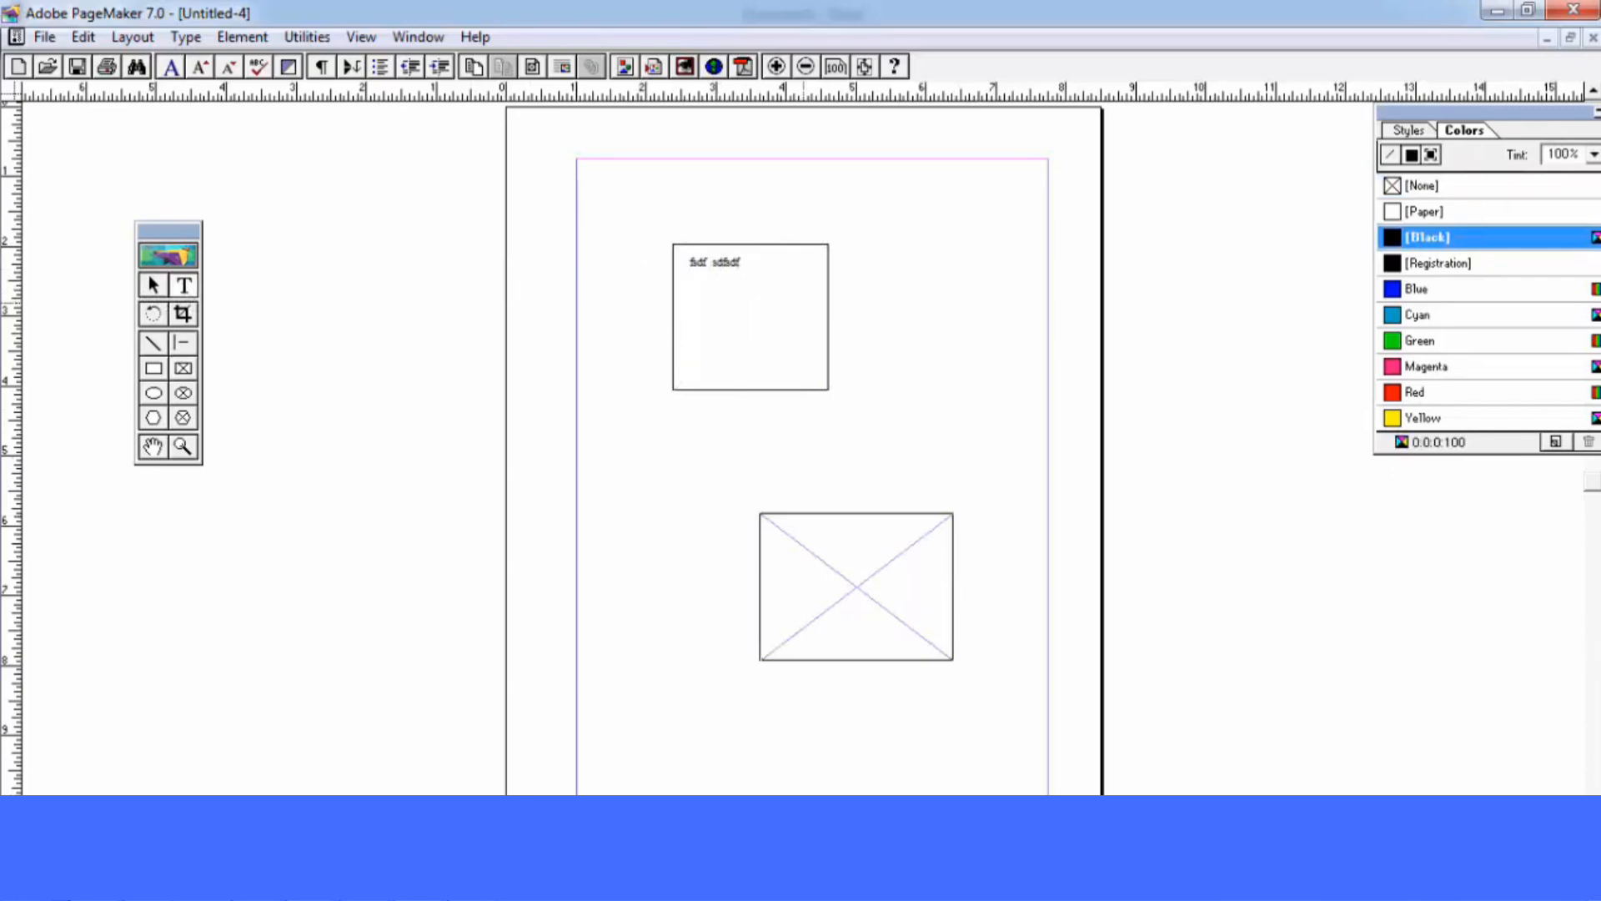
Move the empty lower frame up and to the right, so it sits just beside the text frame's lower right corner
key(ctrl+1)
drag(594, 388, 357, 172)
click(152, 285)
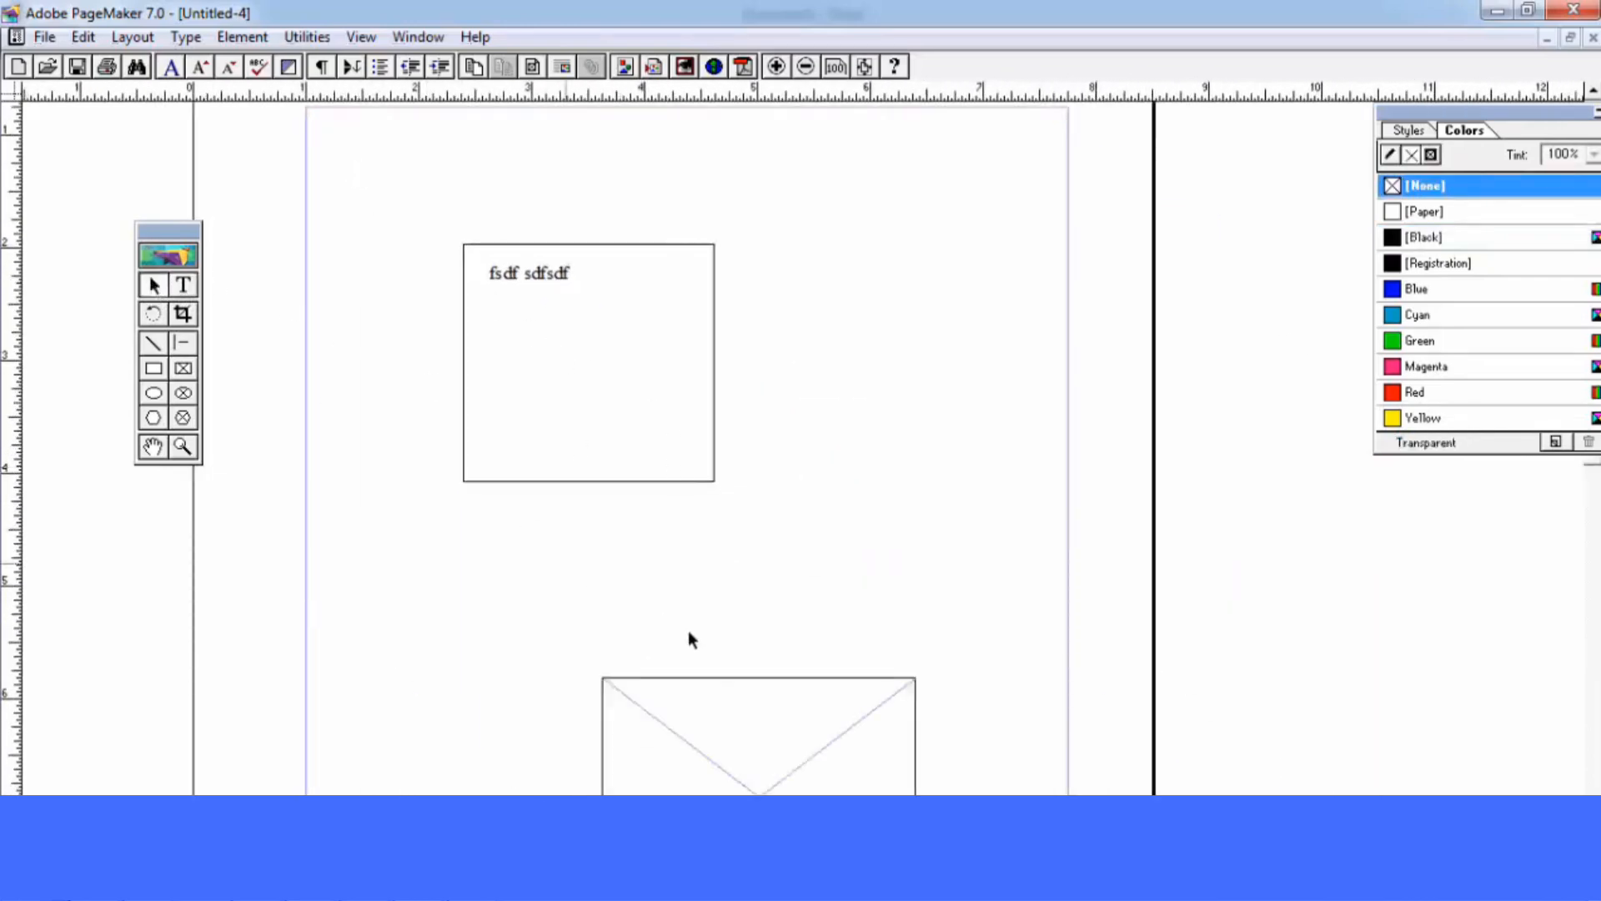
drag(826, 683, 951, 463)
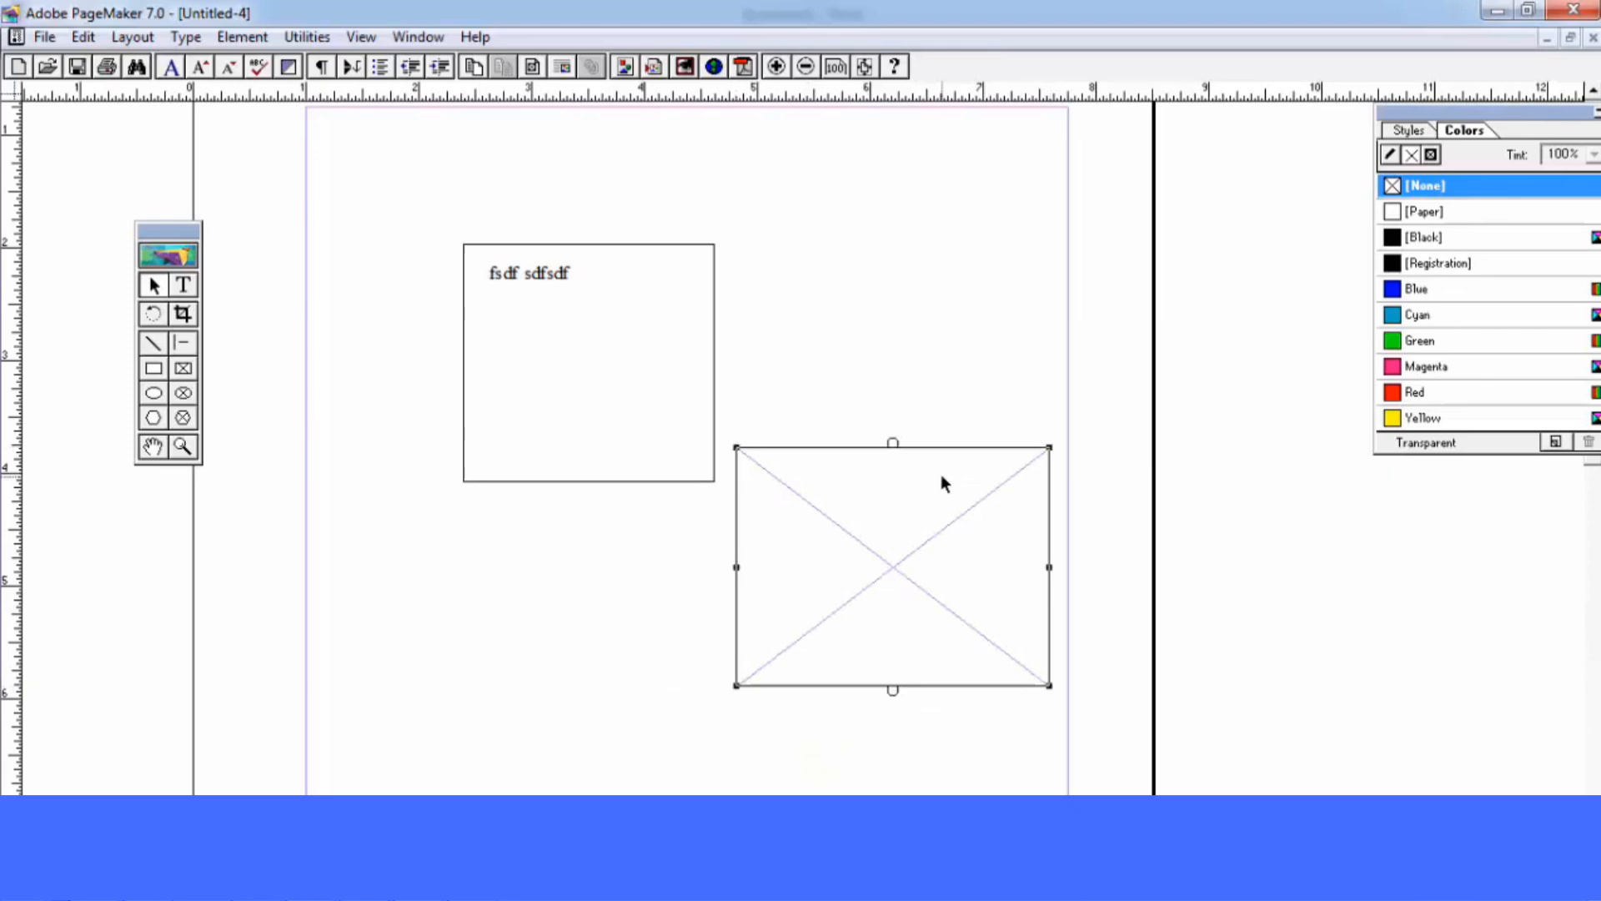
Extend the upper frame's text with "dsf" and further short lines such as "sdf", "sdfsdfsd", "fsd" and "f" until it overflows the frame
click(183, 285)
click(576, 281)
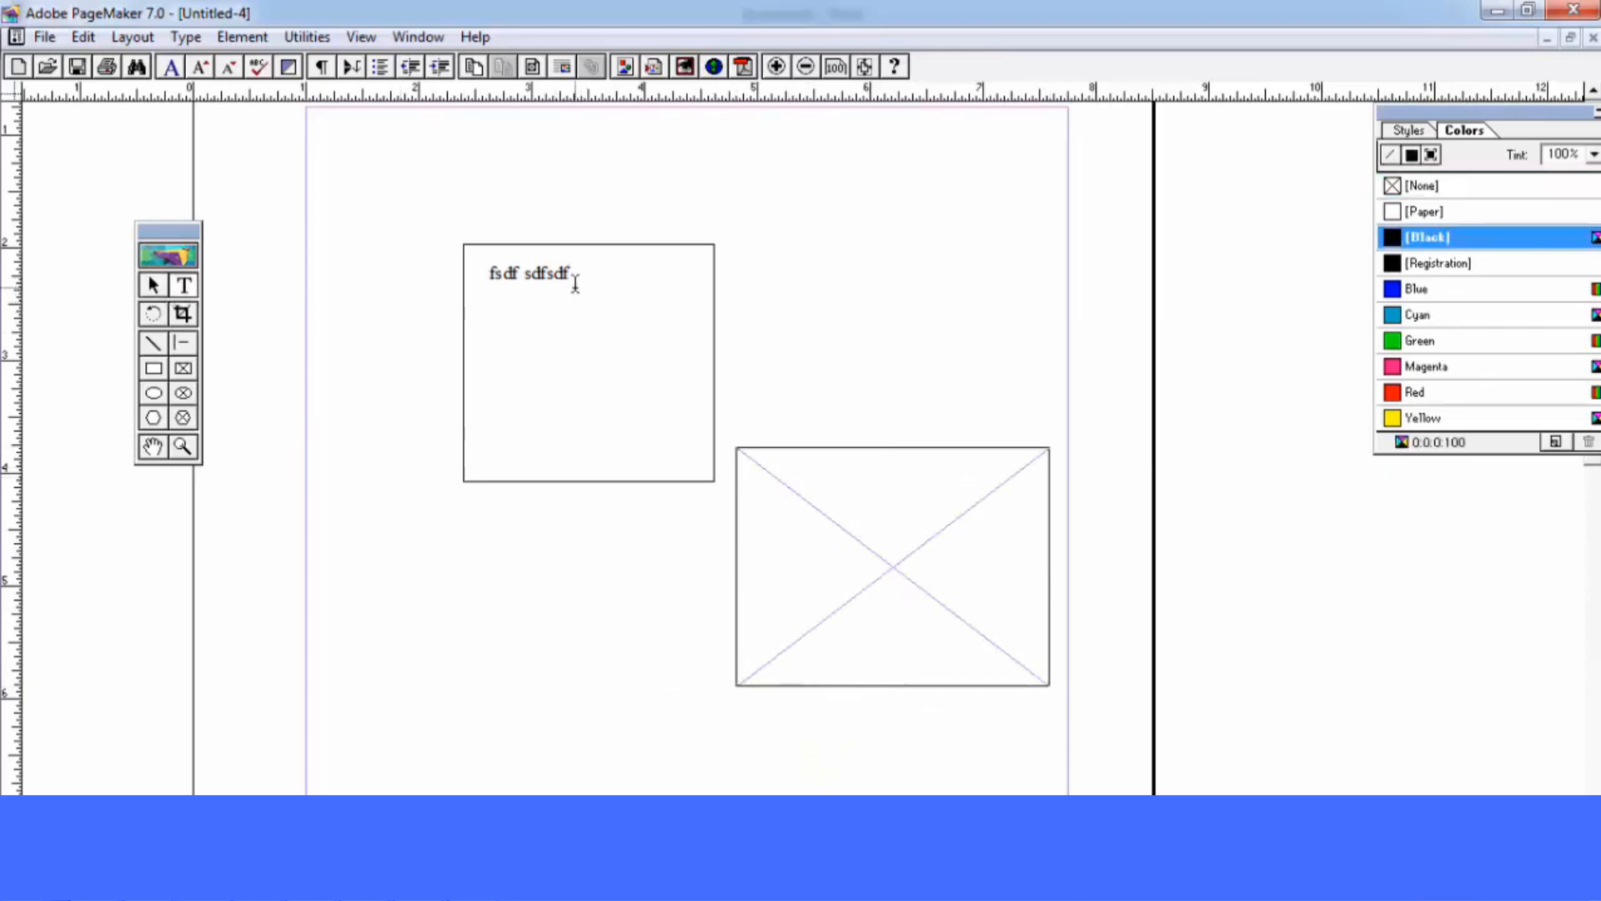
text(dsf)
key(Return)
text(sdf sdfsdfsd)
key(Return)
text(fsd)
key(Return)
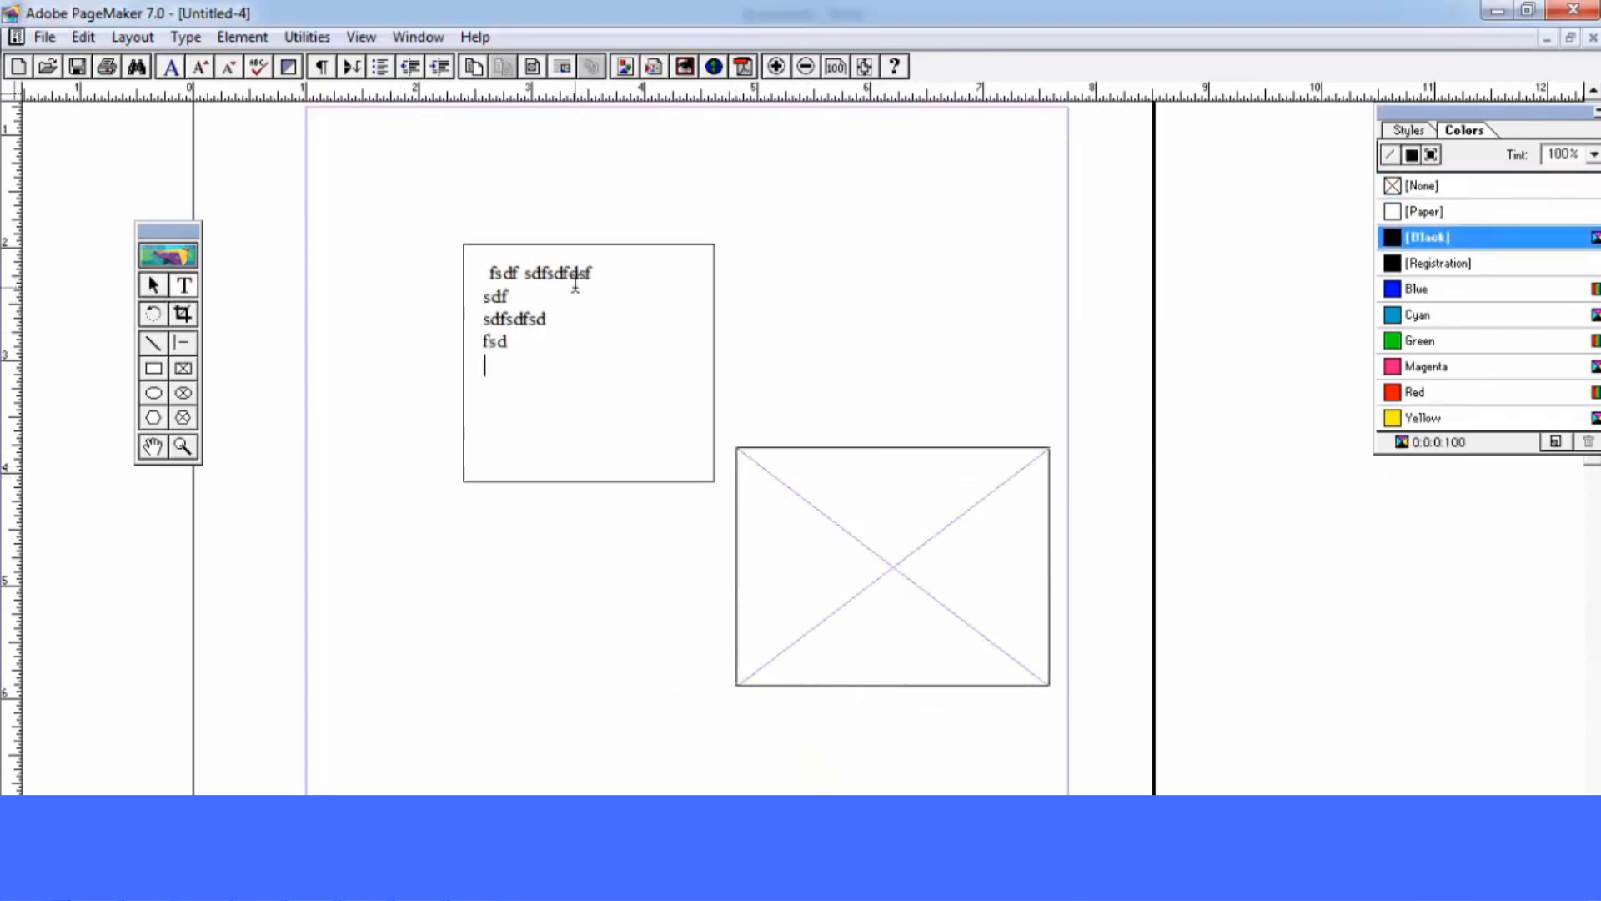
text(f)
key(Return)
text(sdfsdfsdf)
key(Return)
text(sdfsd)
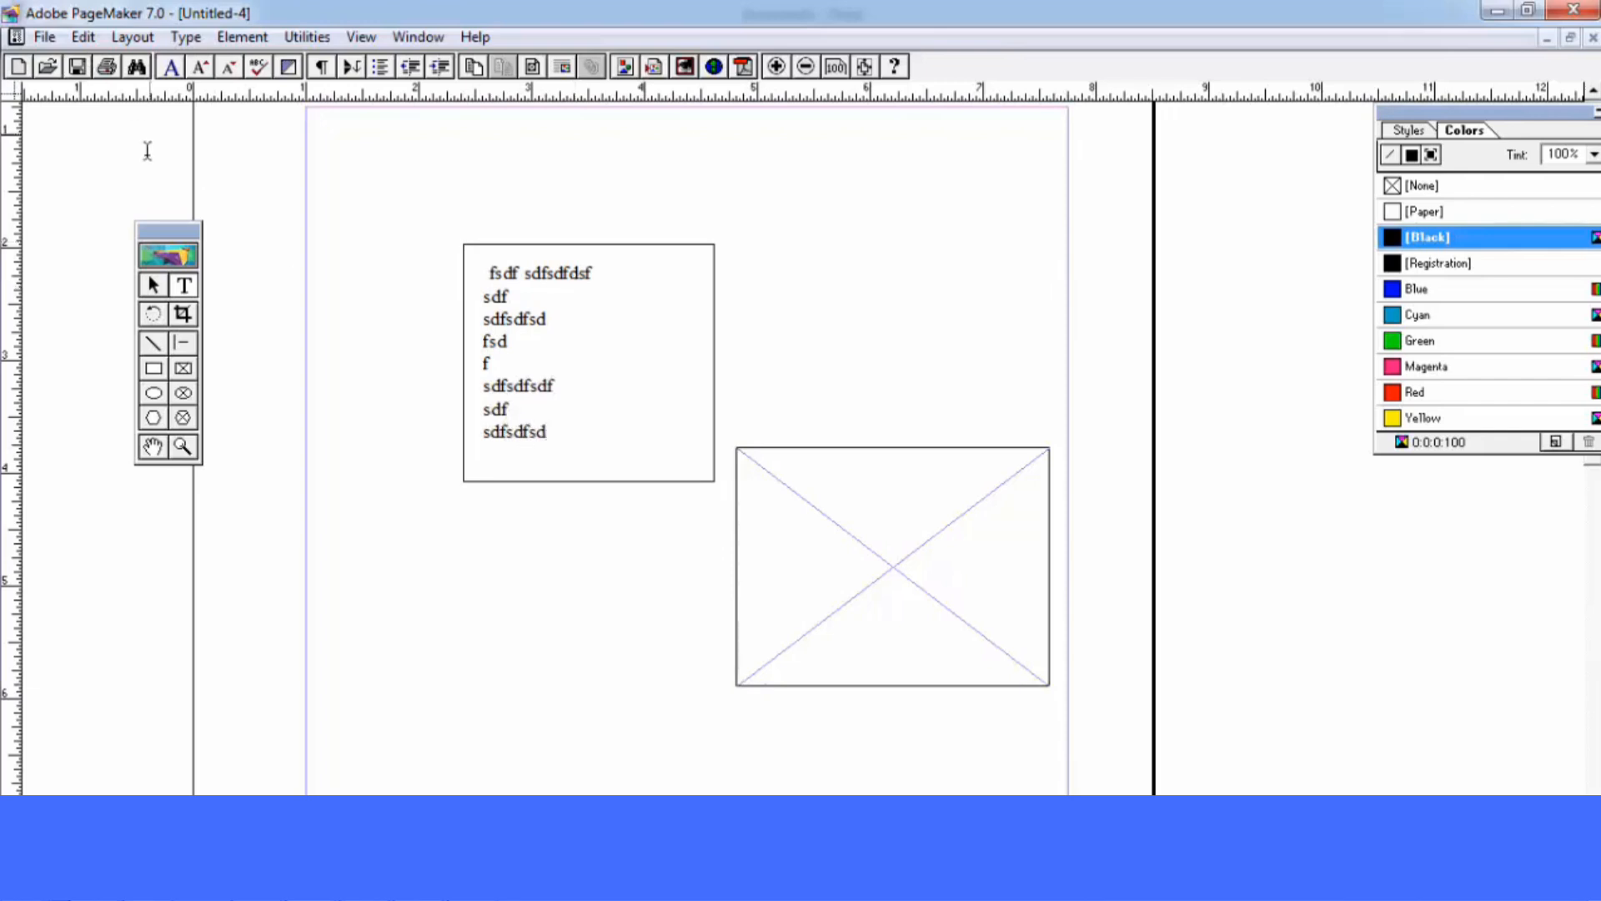
Thread the upper frame's overflow text into the empty lower frame
click(512, 358)
click(589, 487)
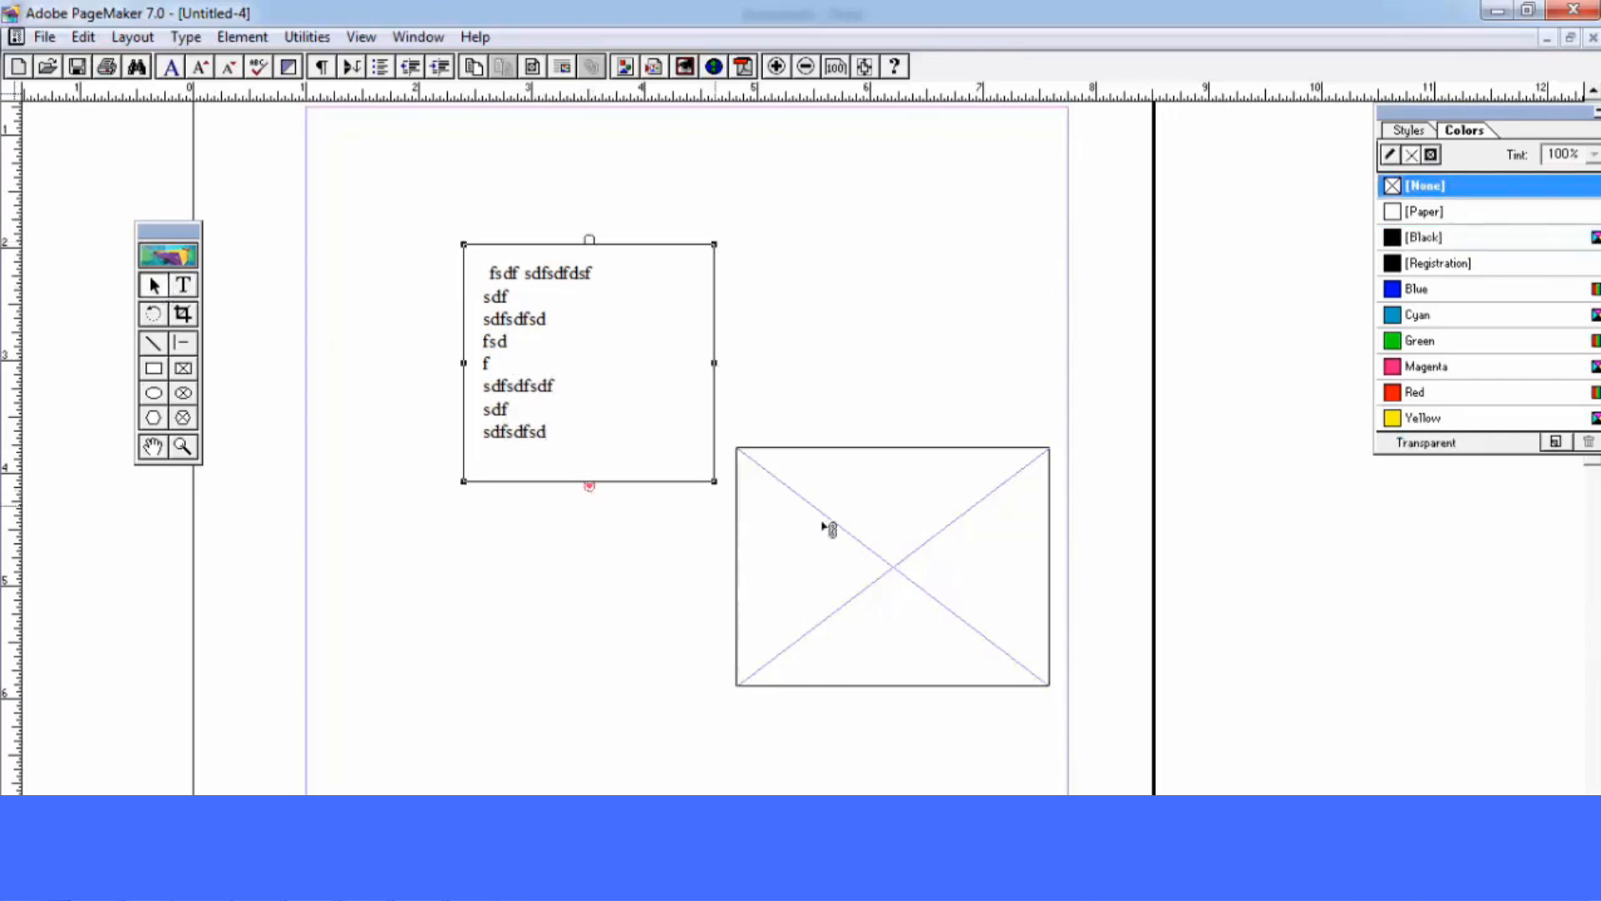
click(859, 513)
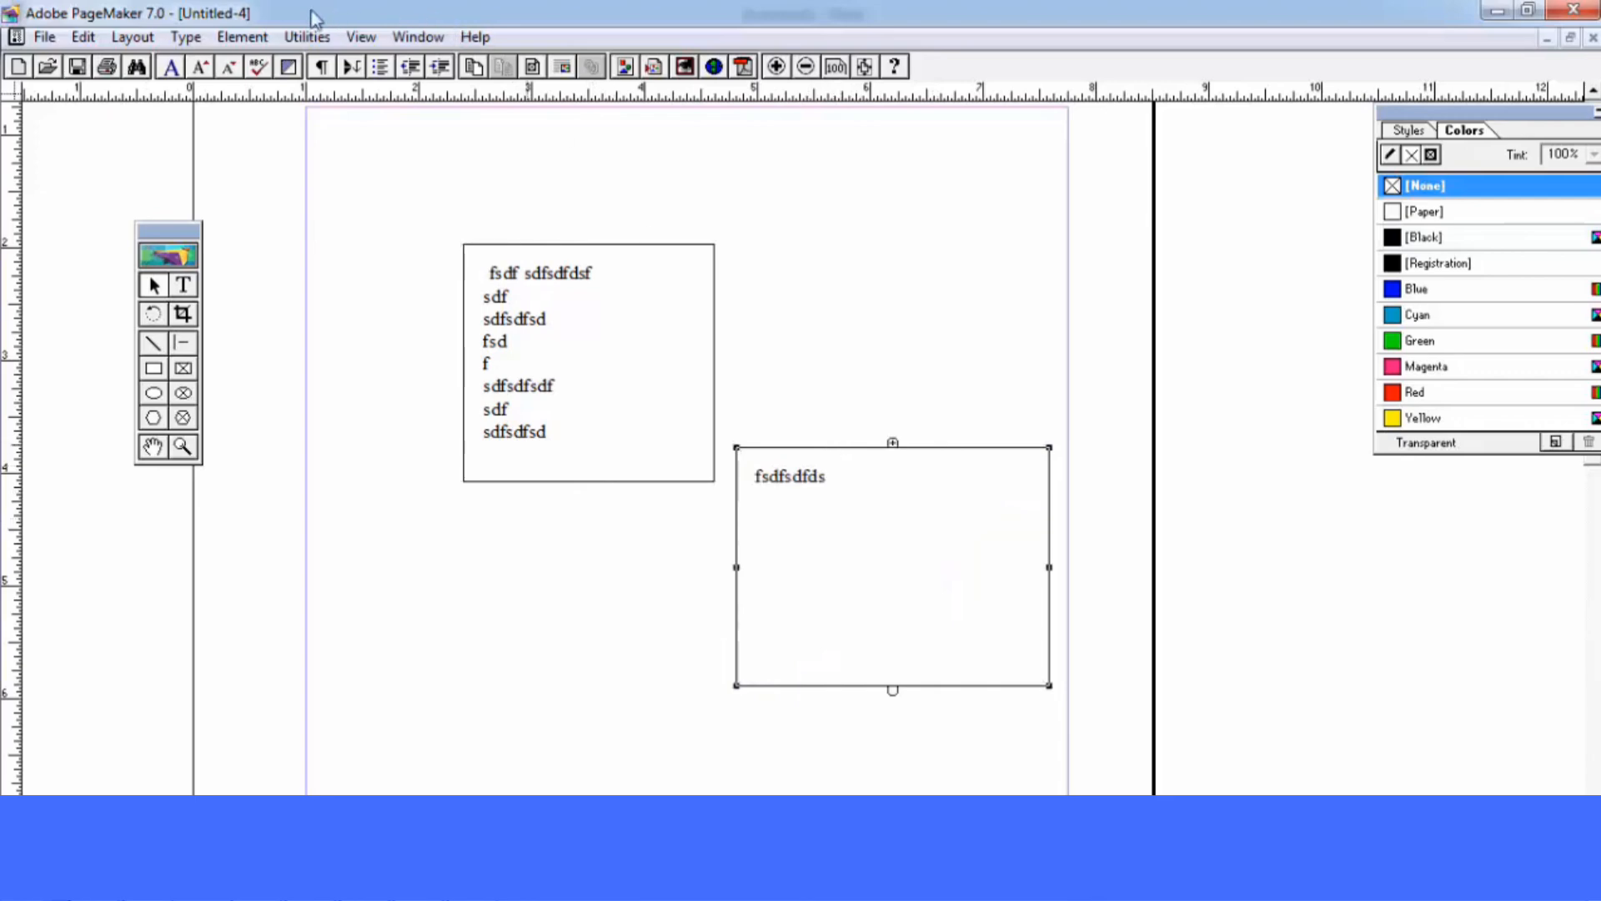
Go to the previous frame in the text thread, and return to the next frame
click(246, 39)
mouse_move(269, 148)
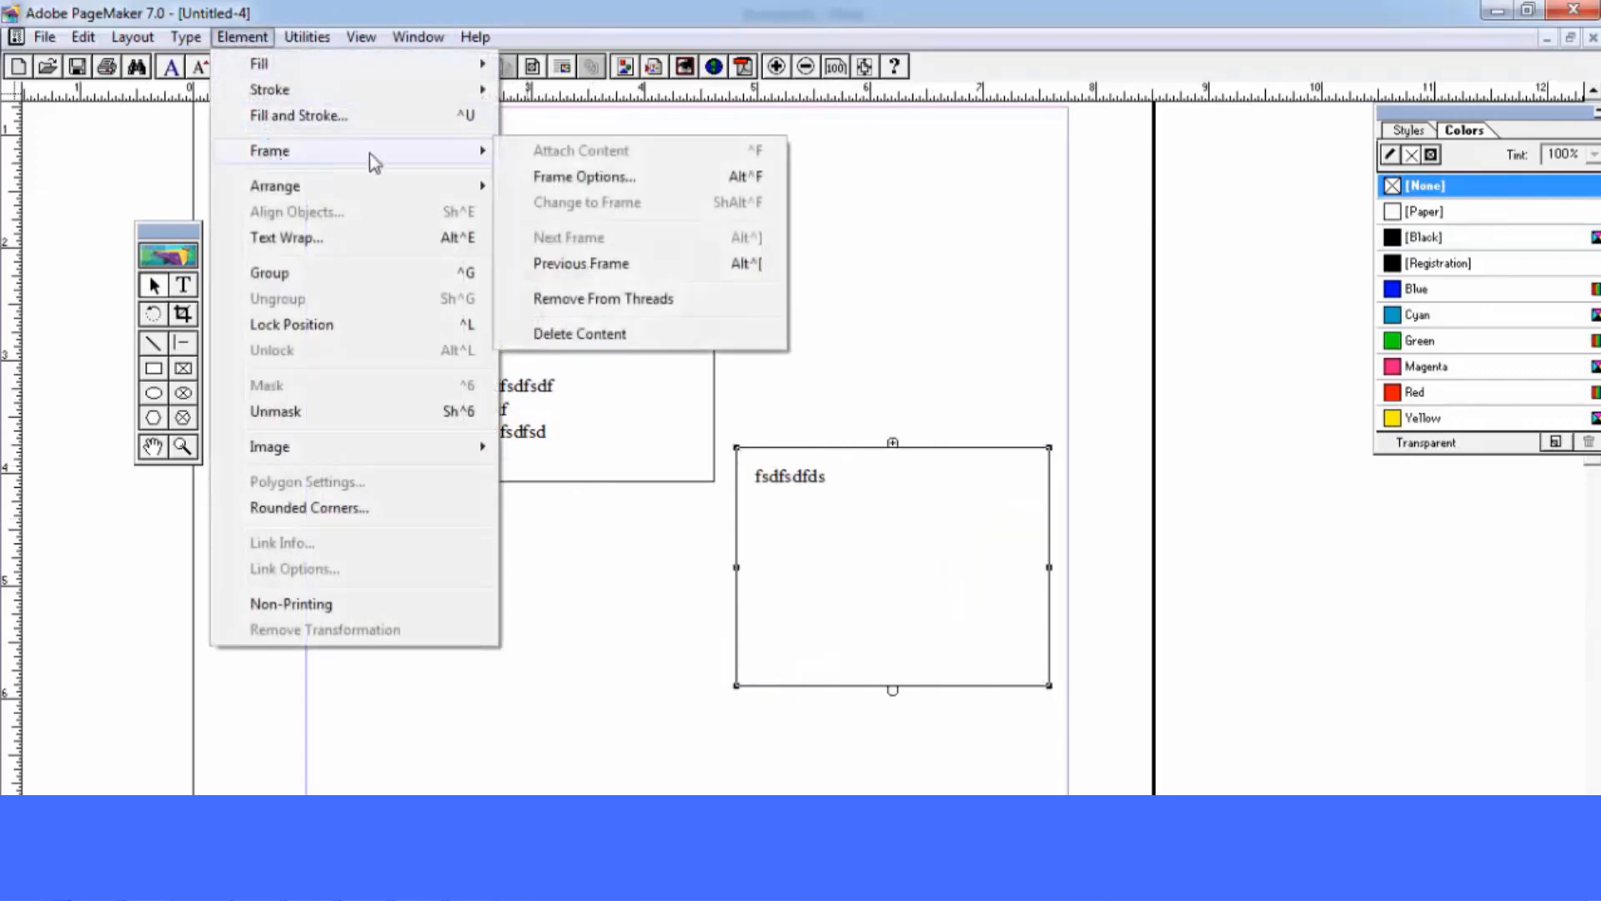
click(595, 263)
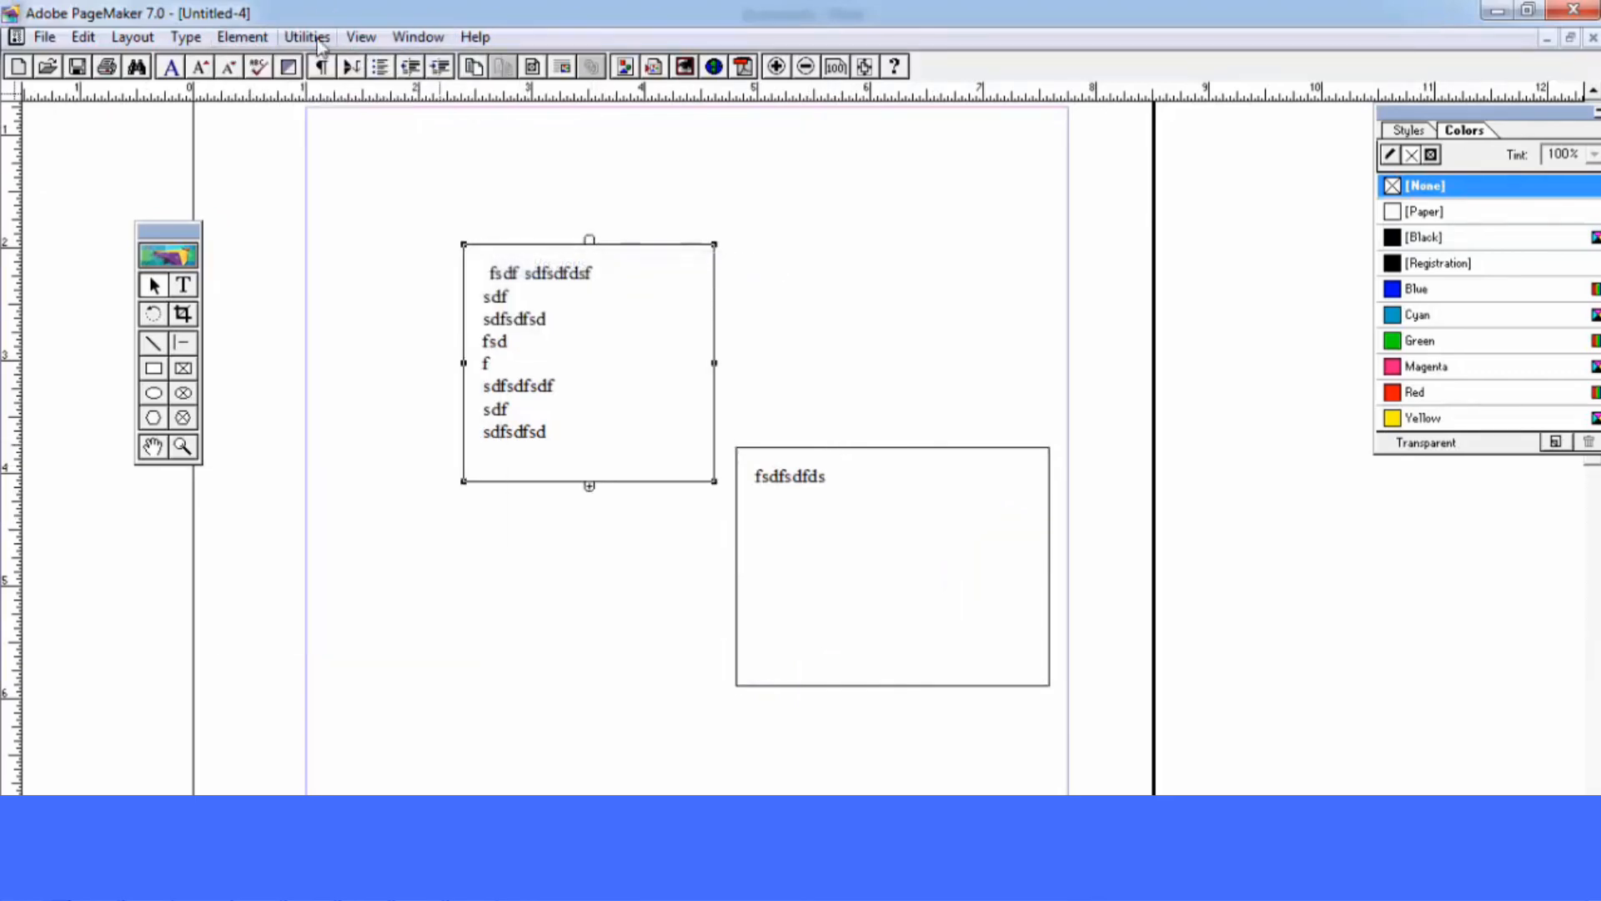
click(244, 37)
mouse_move(349, 152)
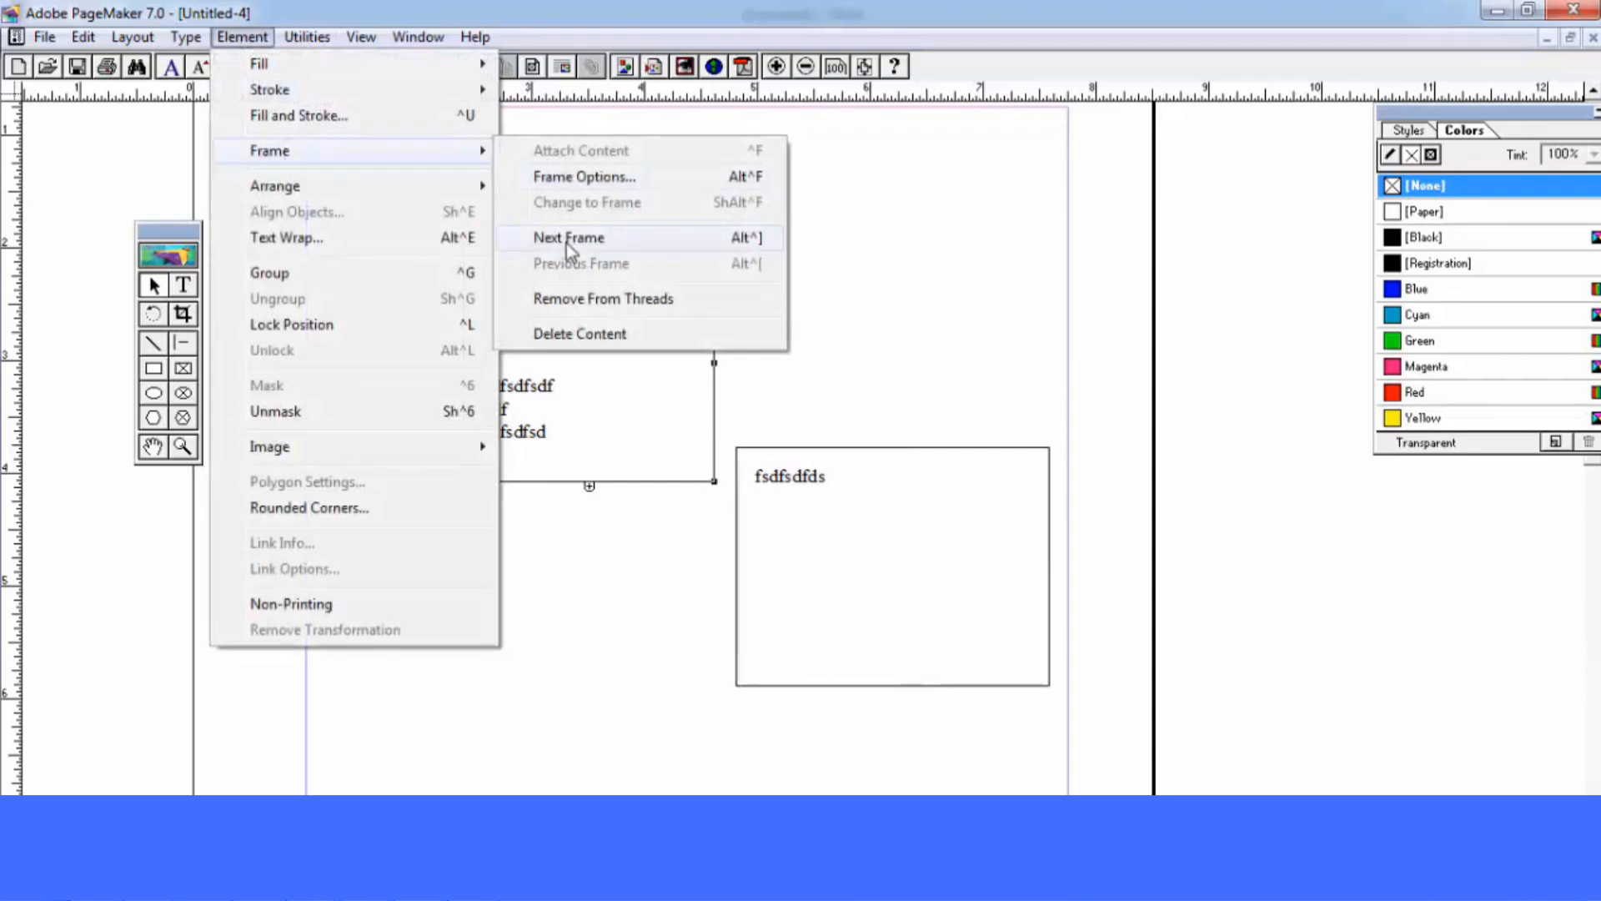
click(567, 240)
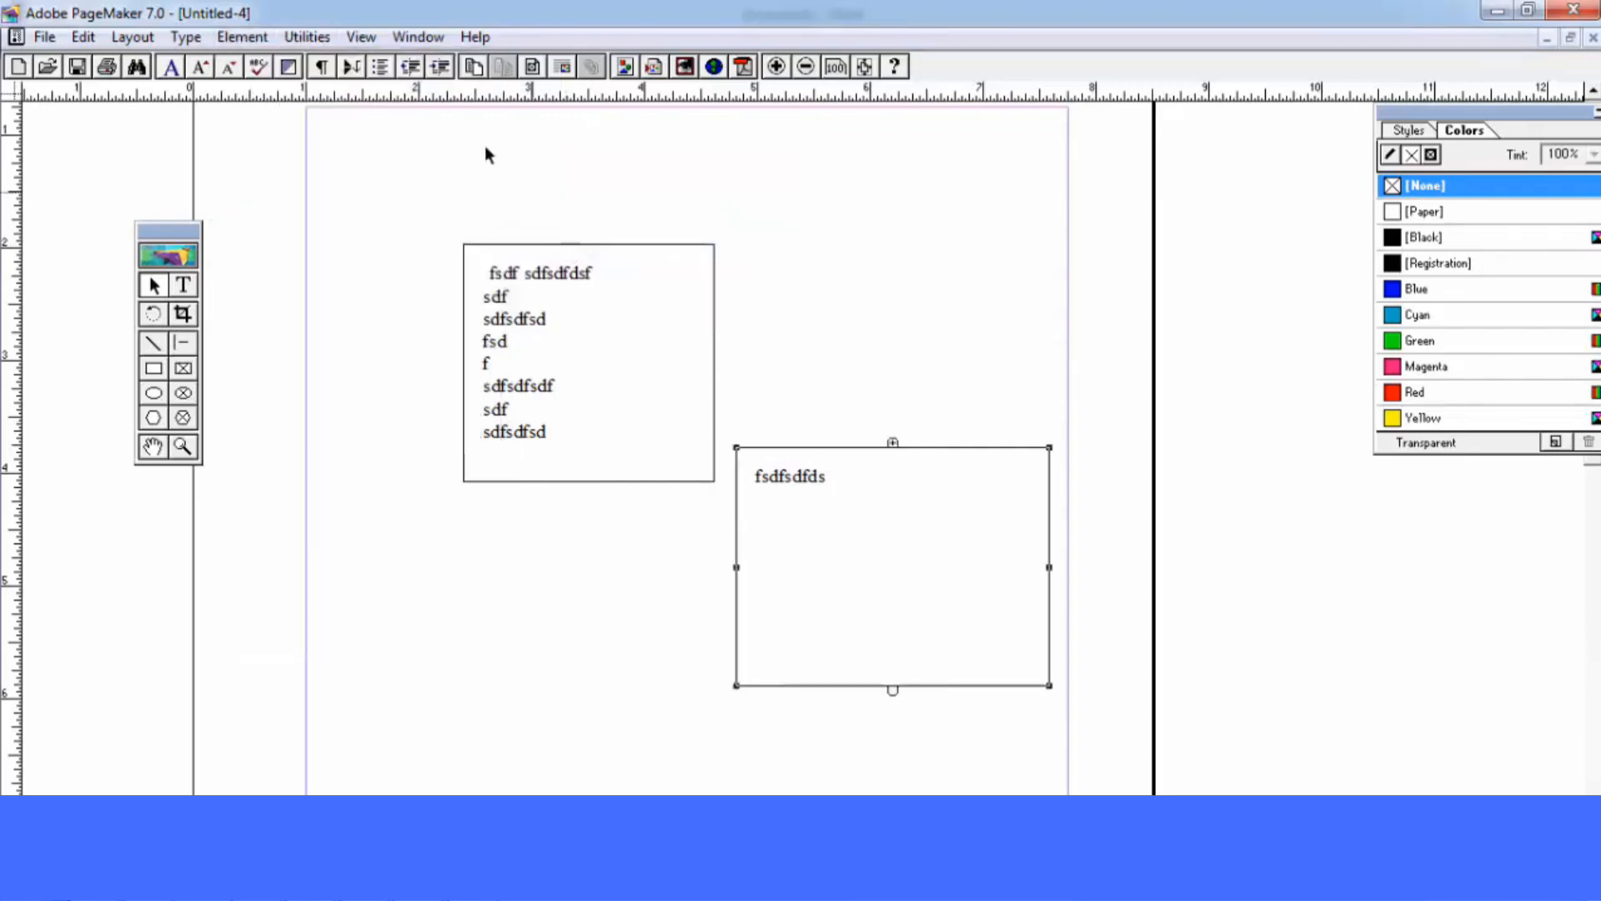
Remove the lower frame from the text thread
click(254, 41)
mouse_move(290, 159)
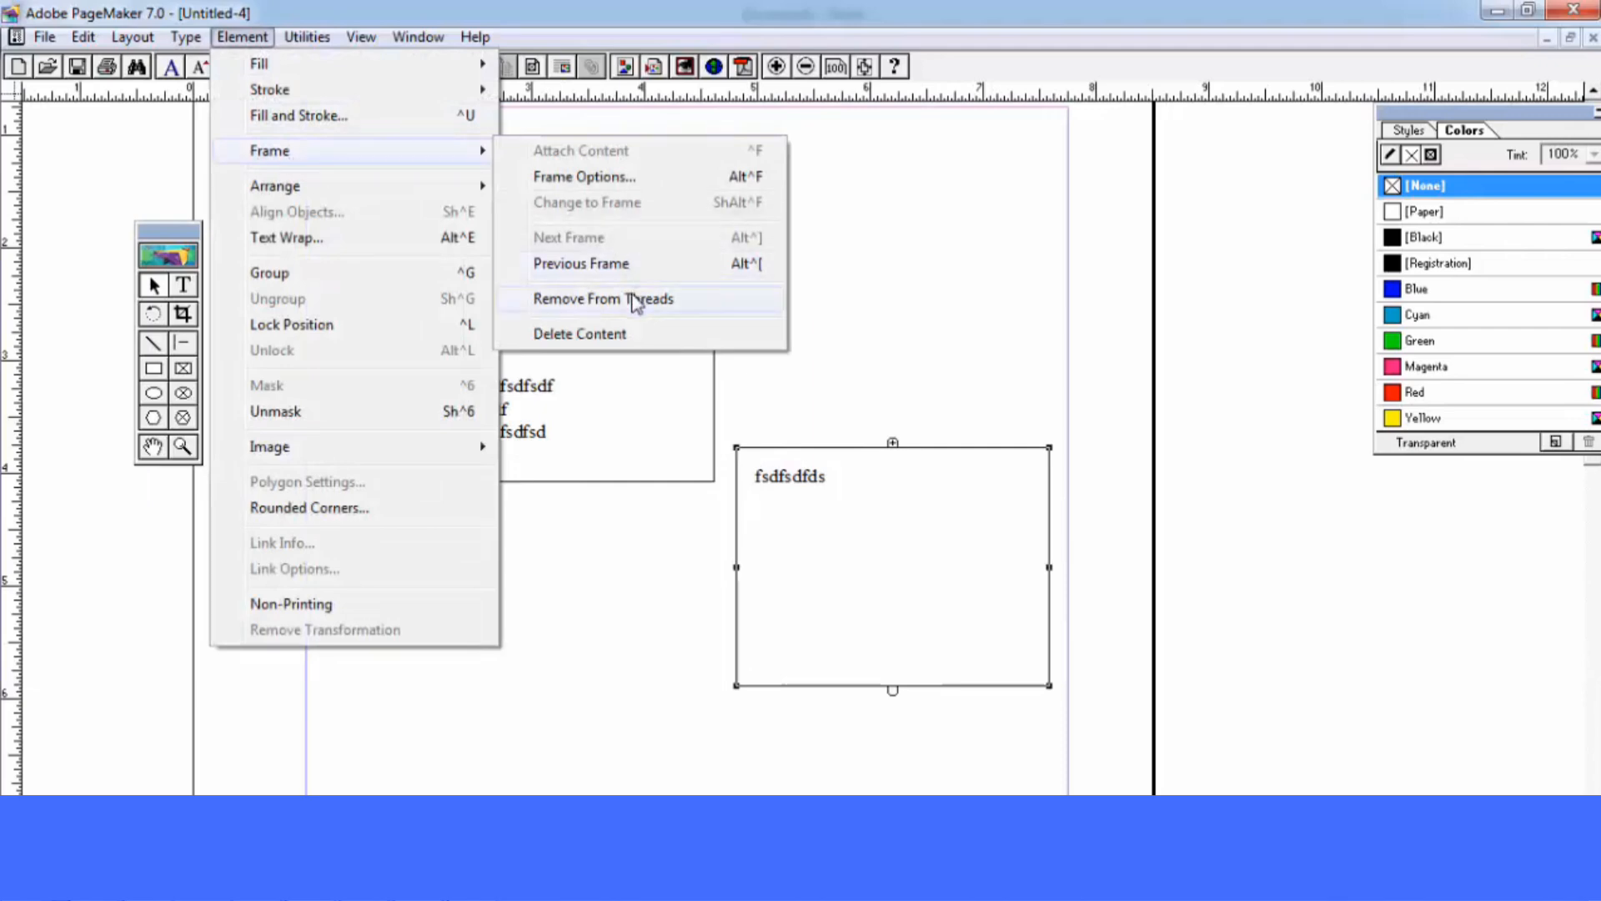
click(636, 300)
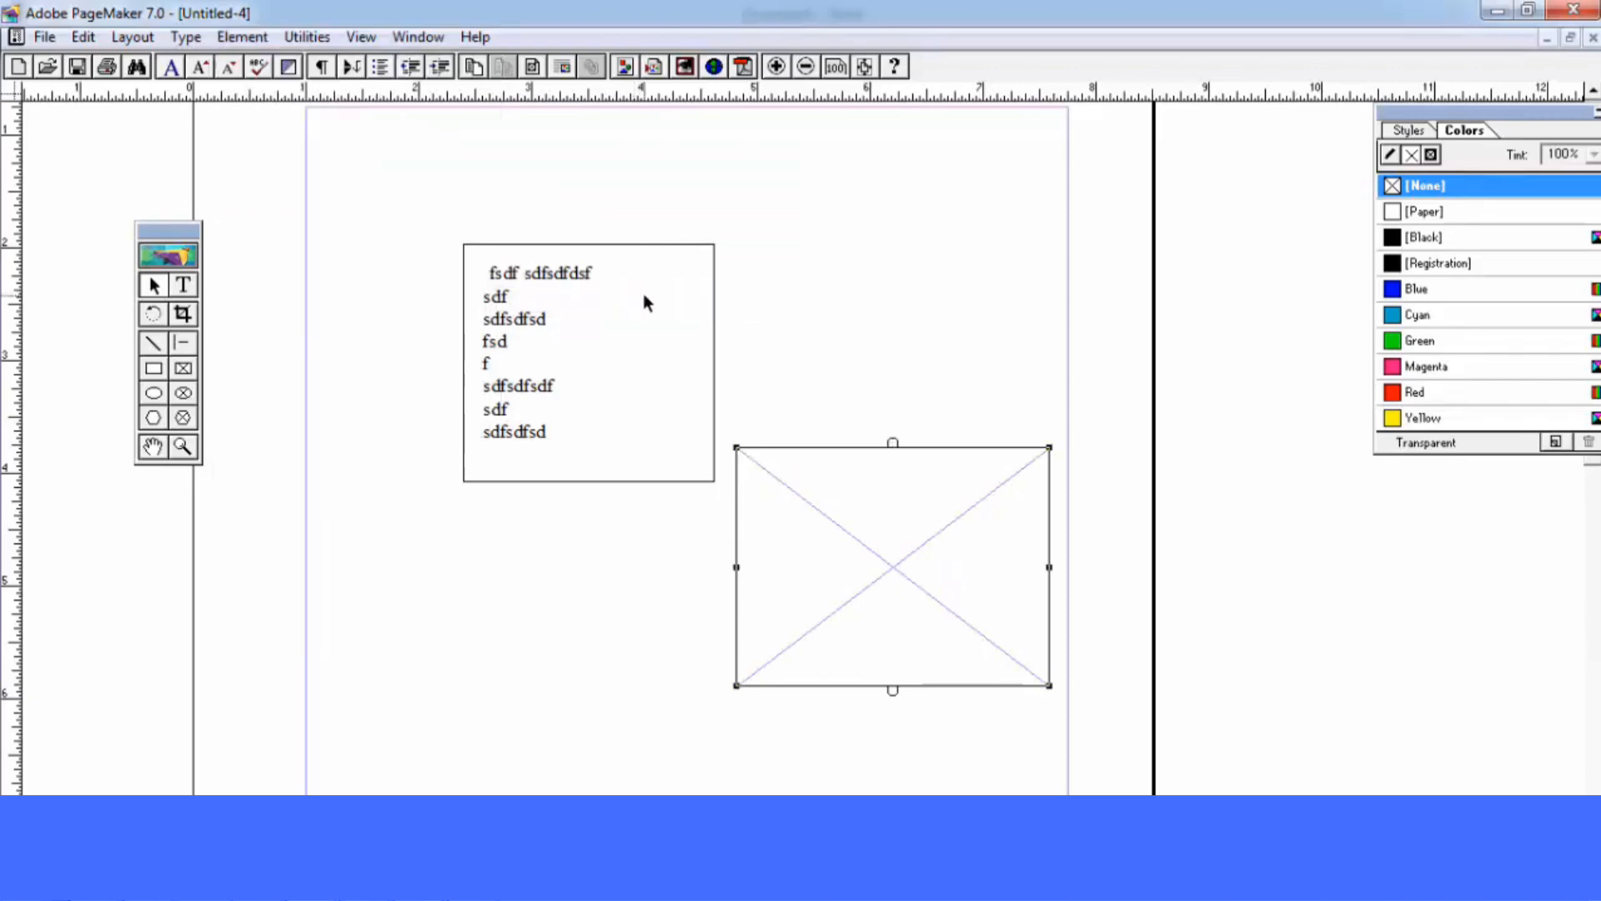
Rethread the upper frame's overflow text into the empty lower frame
click(644, 296)
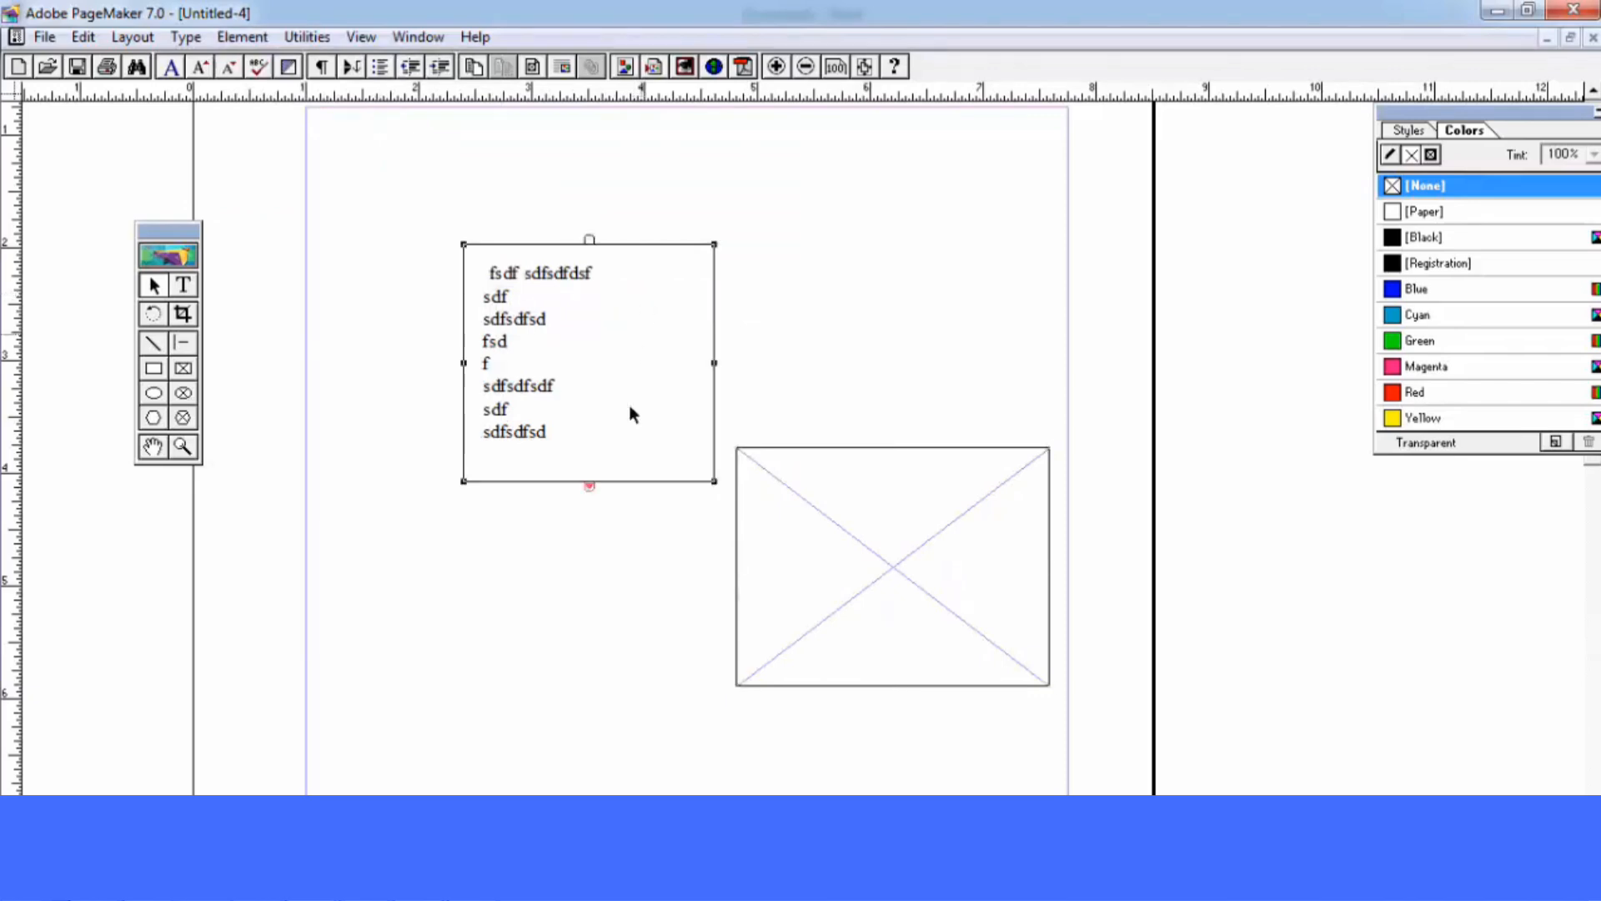
click(588, 486)
click(826, 515)
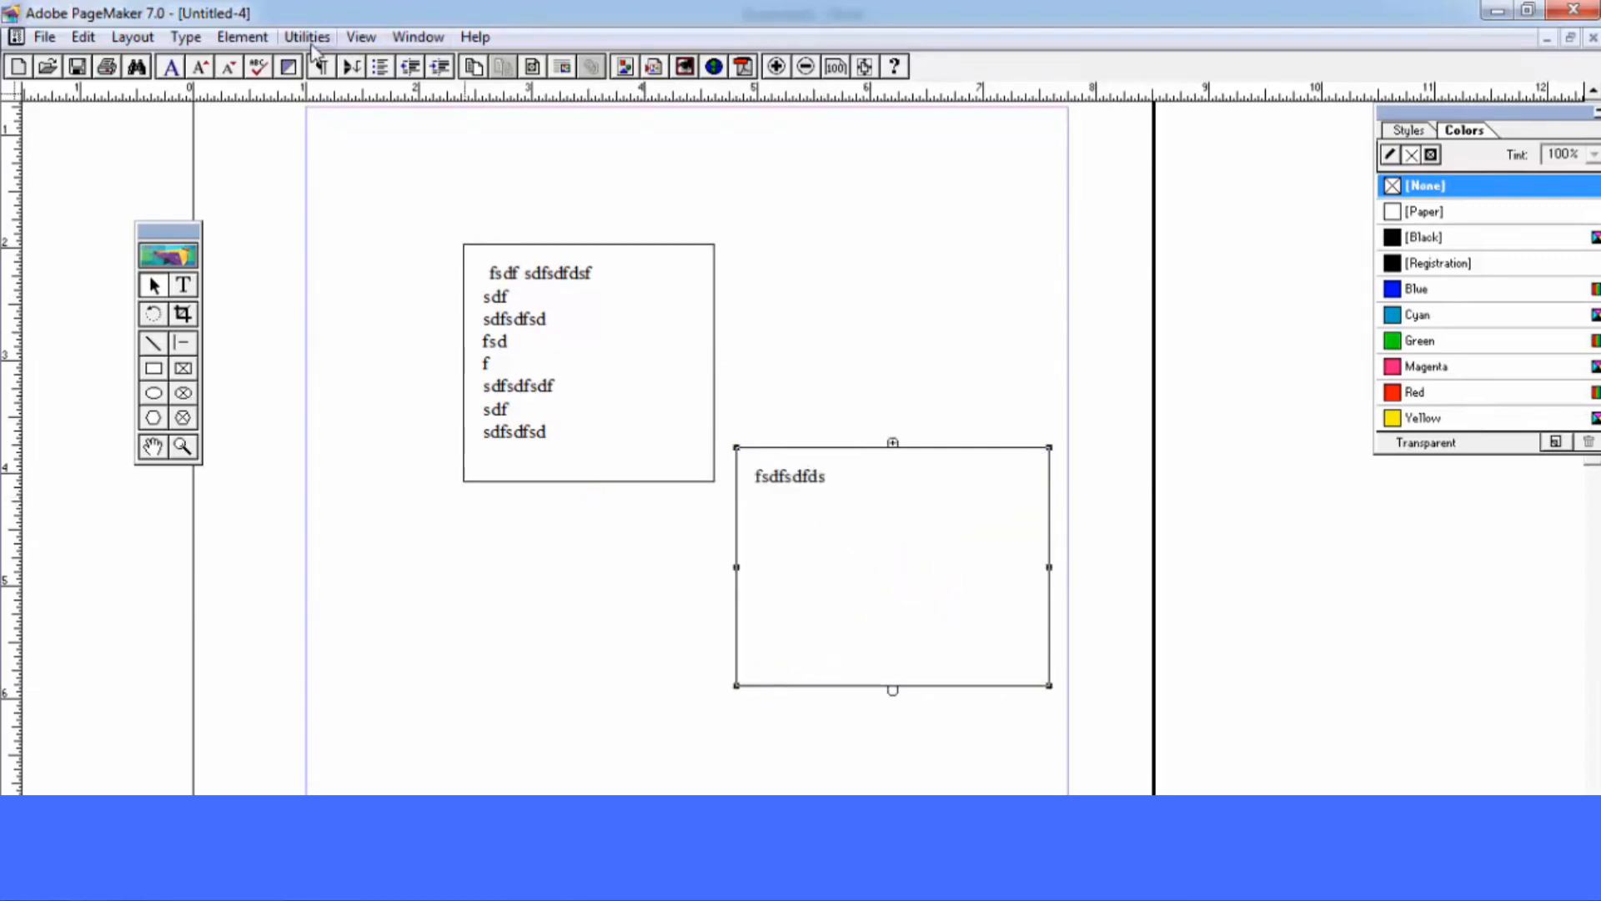
Delete the text content of the threaded frames with the Delete Content frame command
click(242, 36)
mouse_move(260, 152)
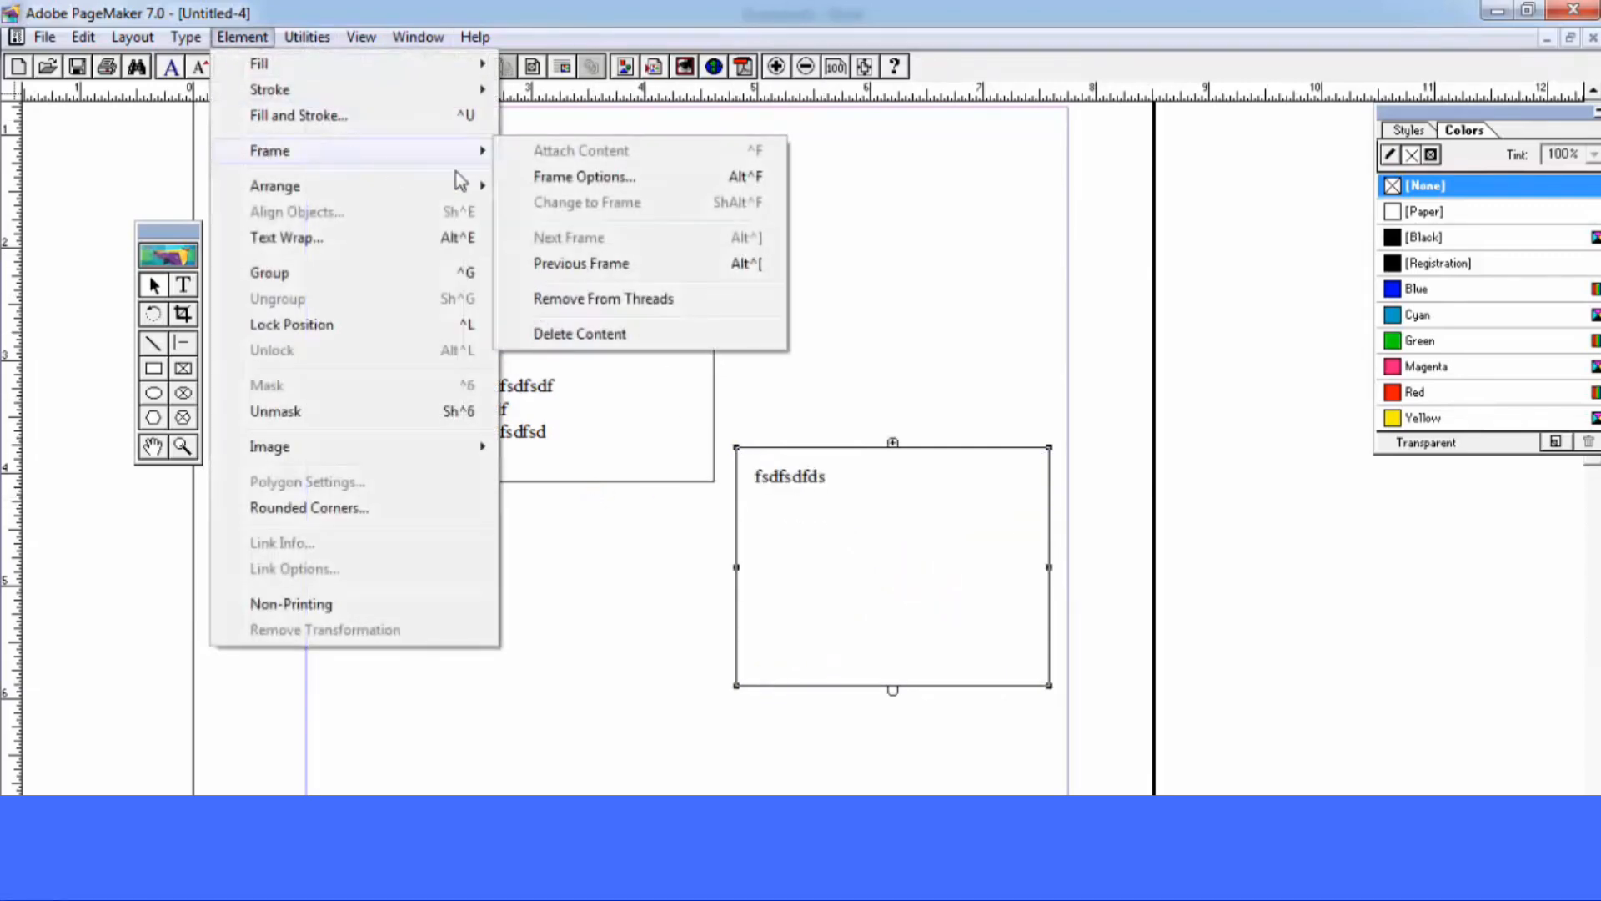
click(632, 348)
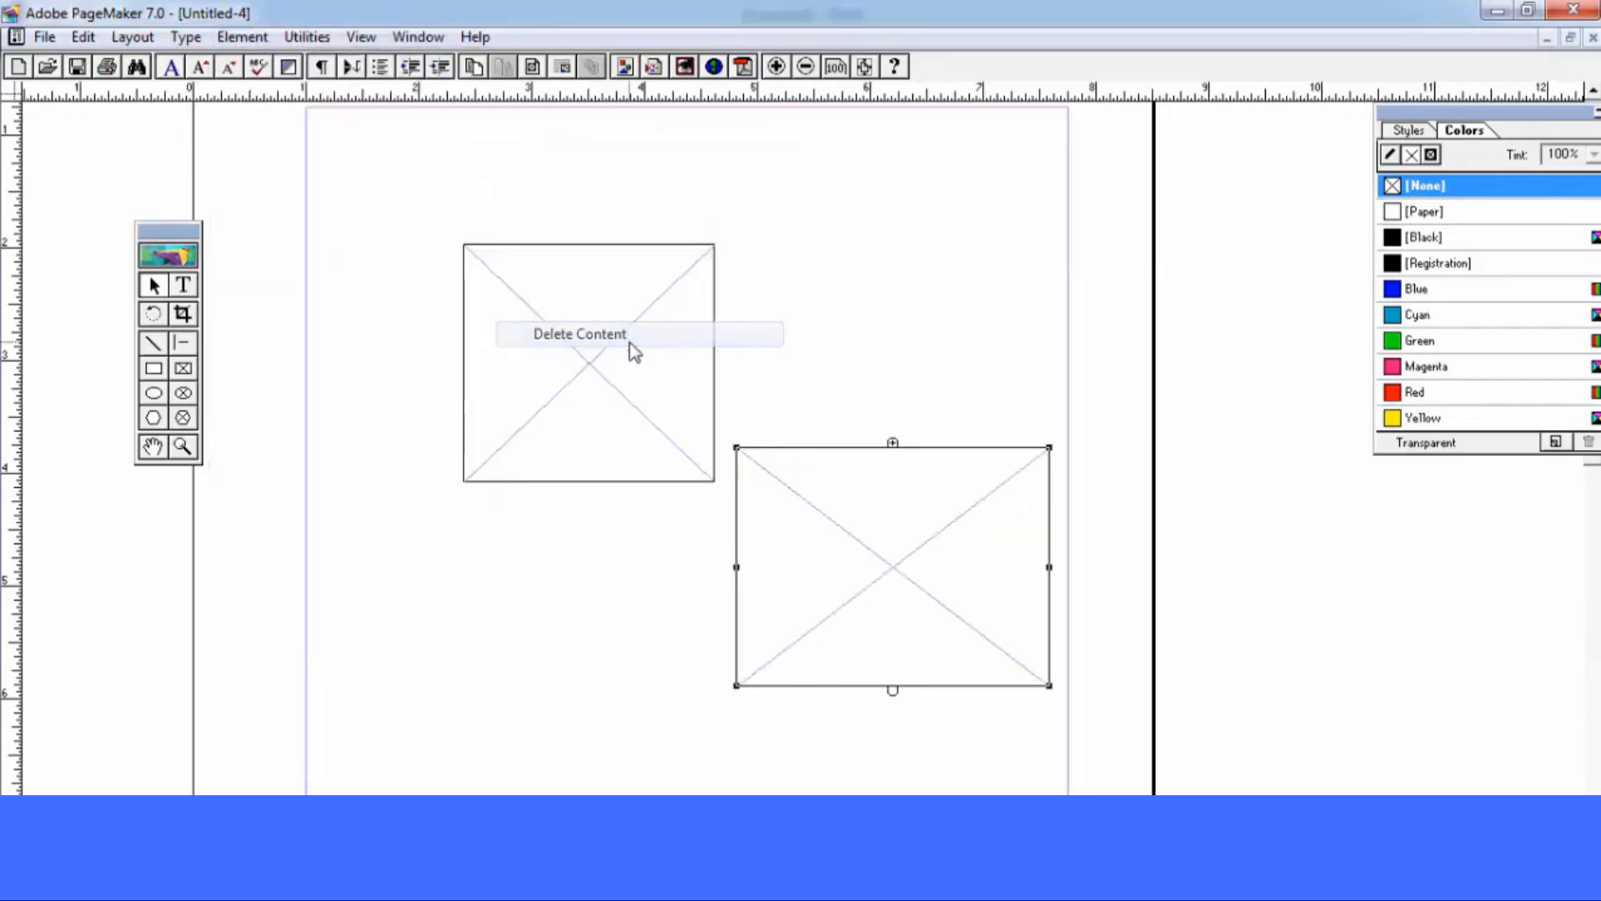
click(258, 37)
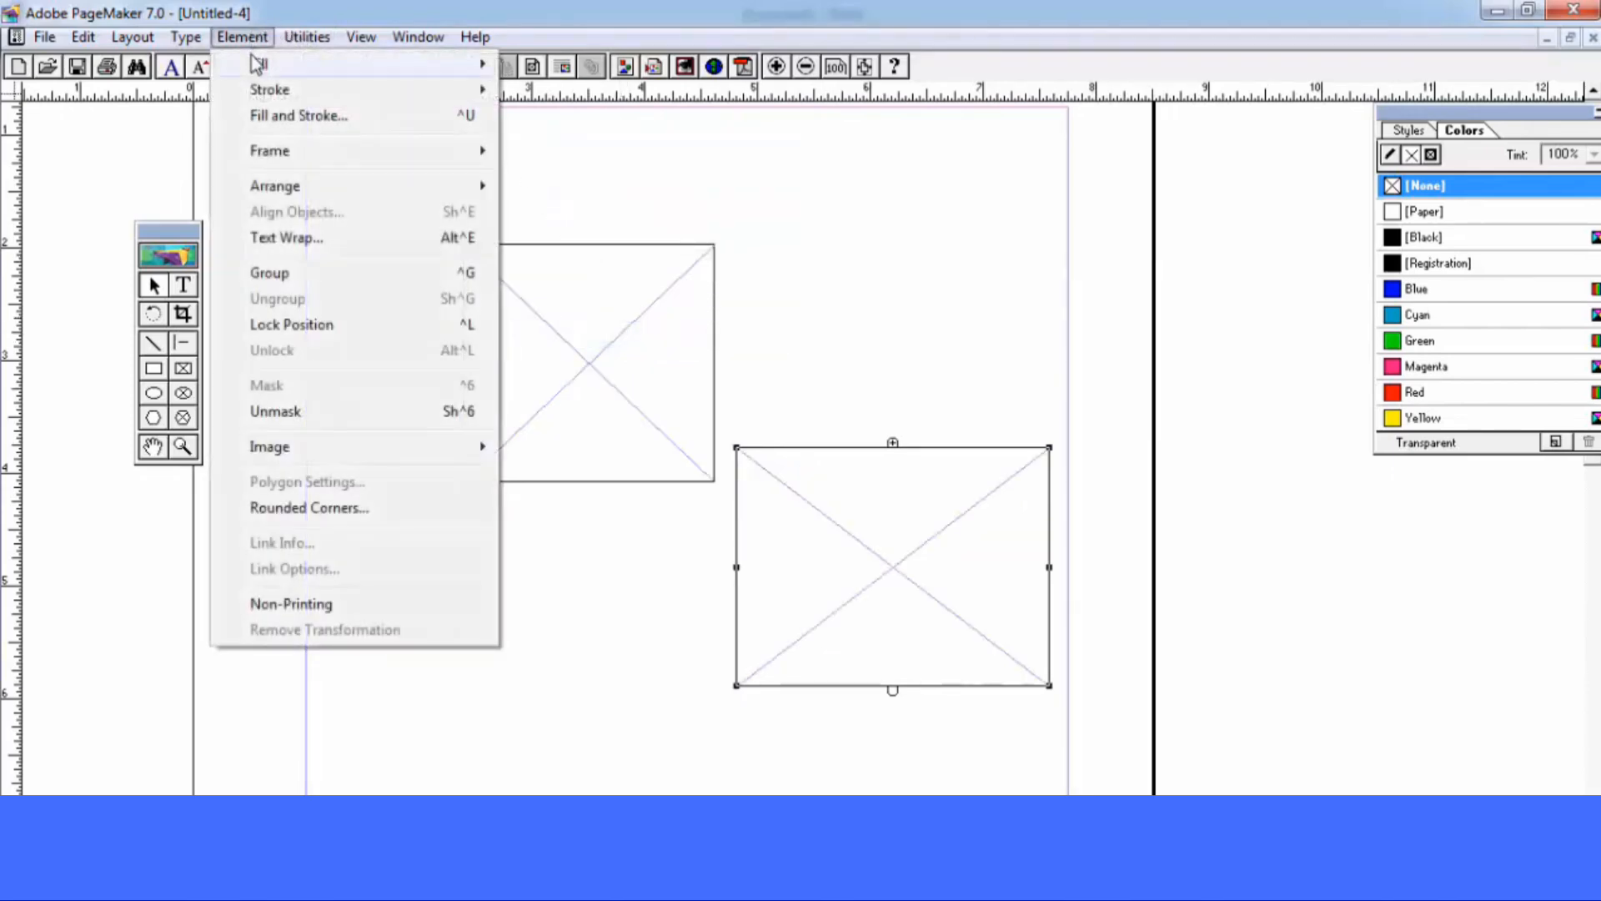
mouse_move(284, 159)
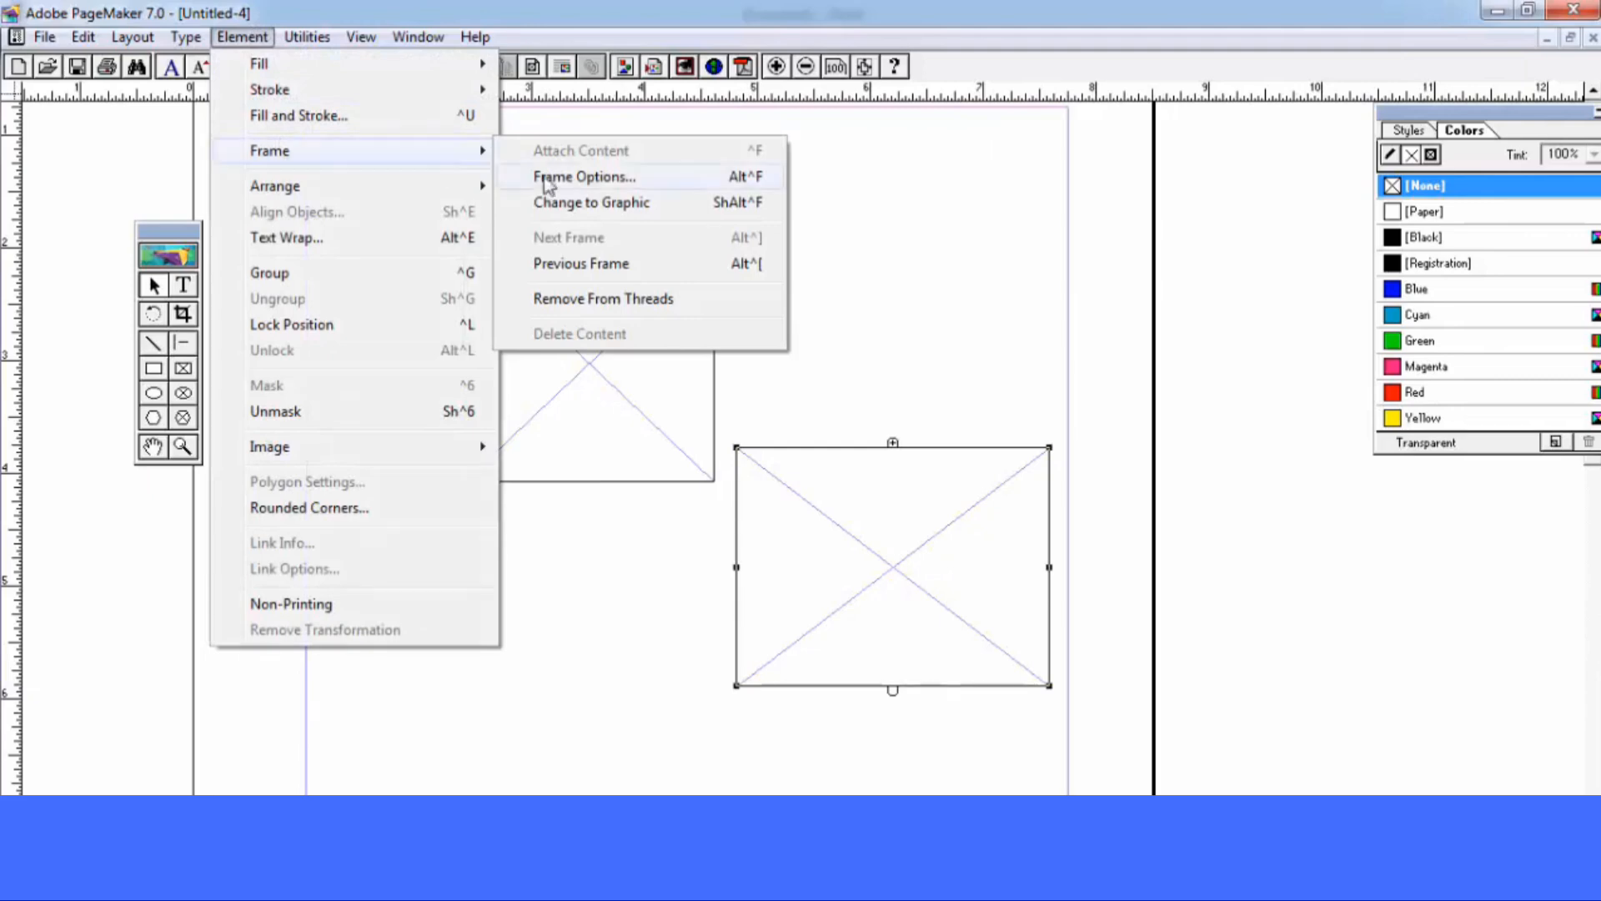
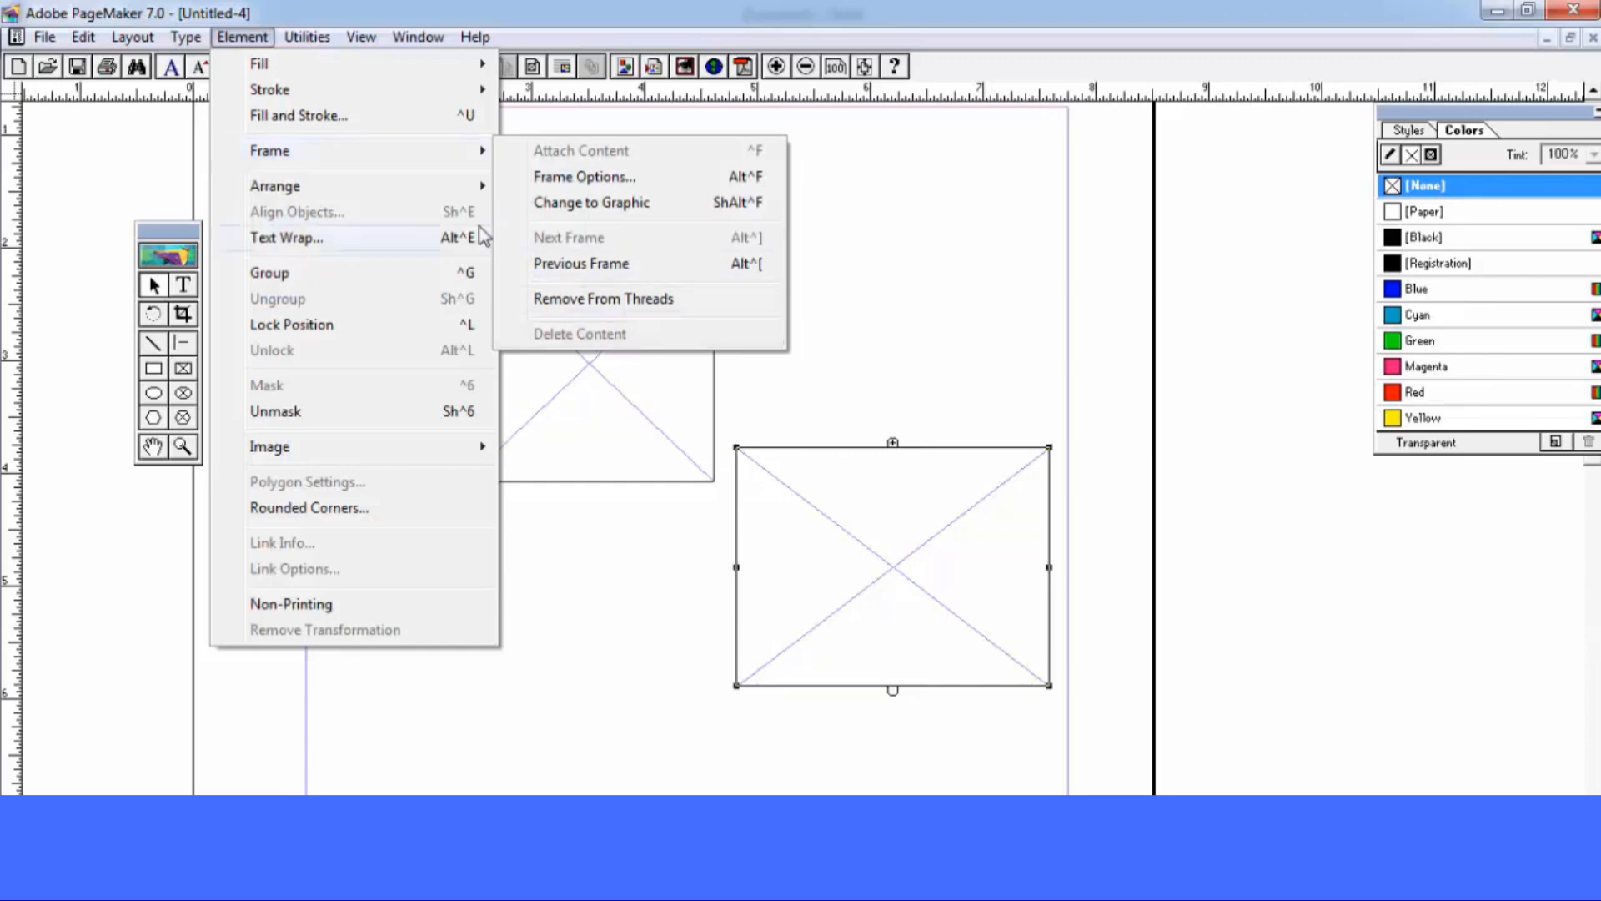
mouse_move(415, 190)
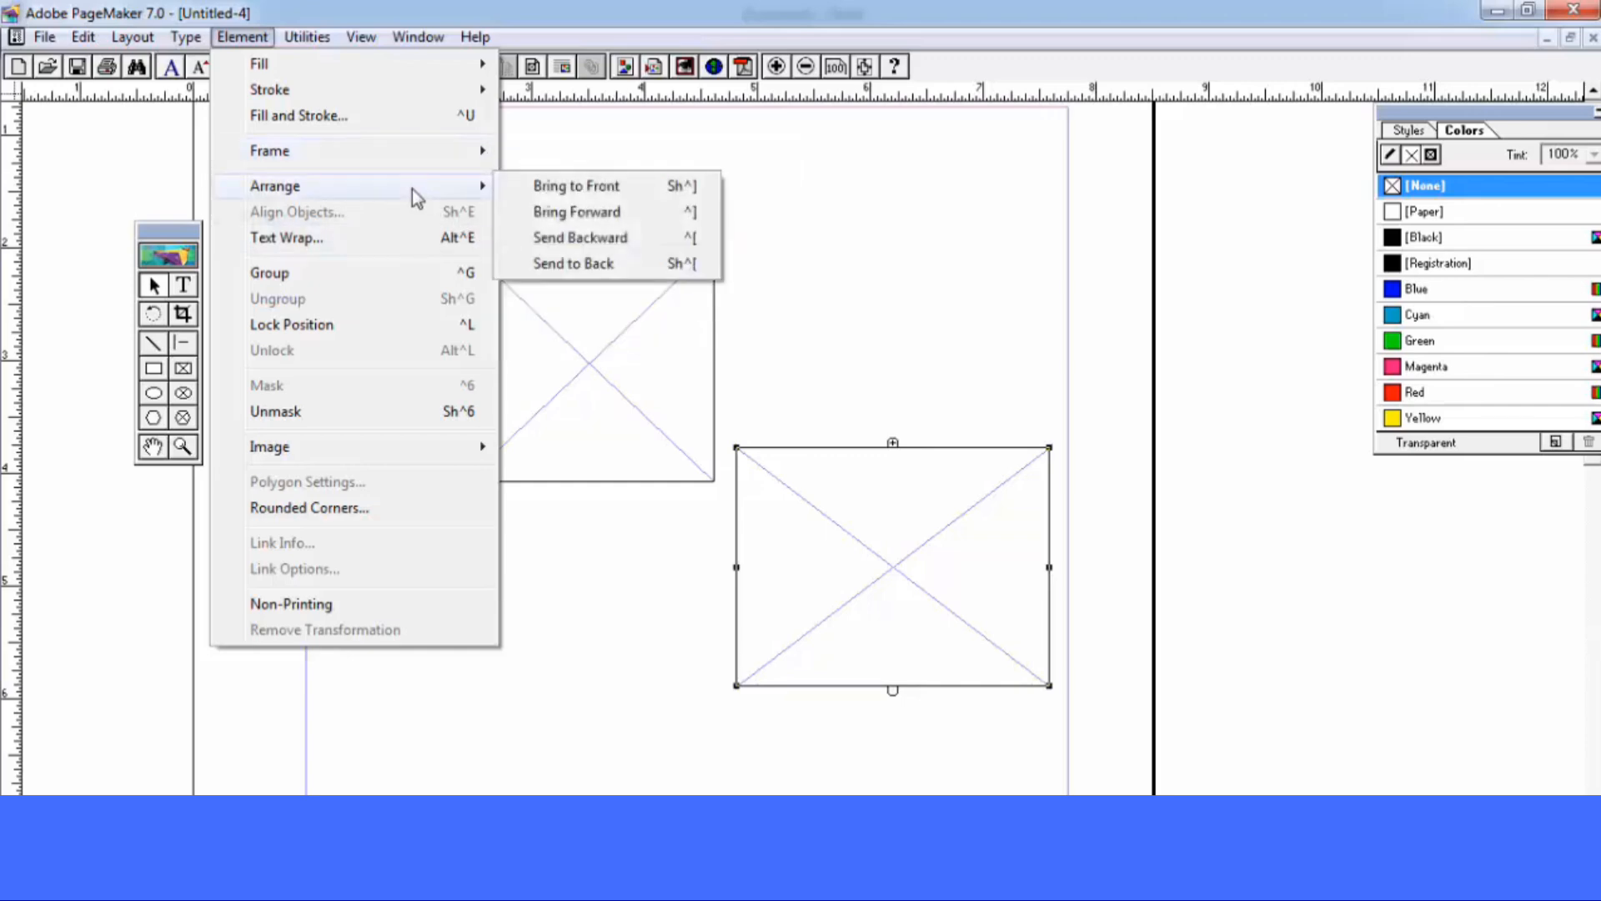
click(903, 205)
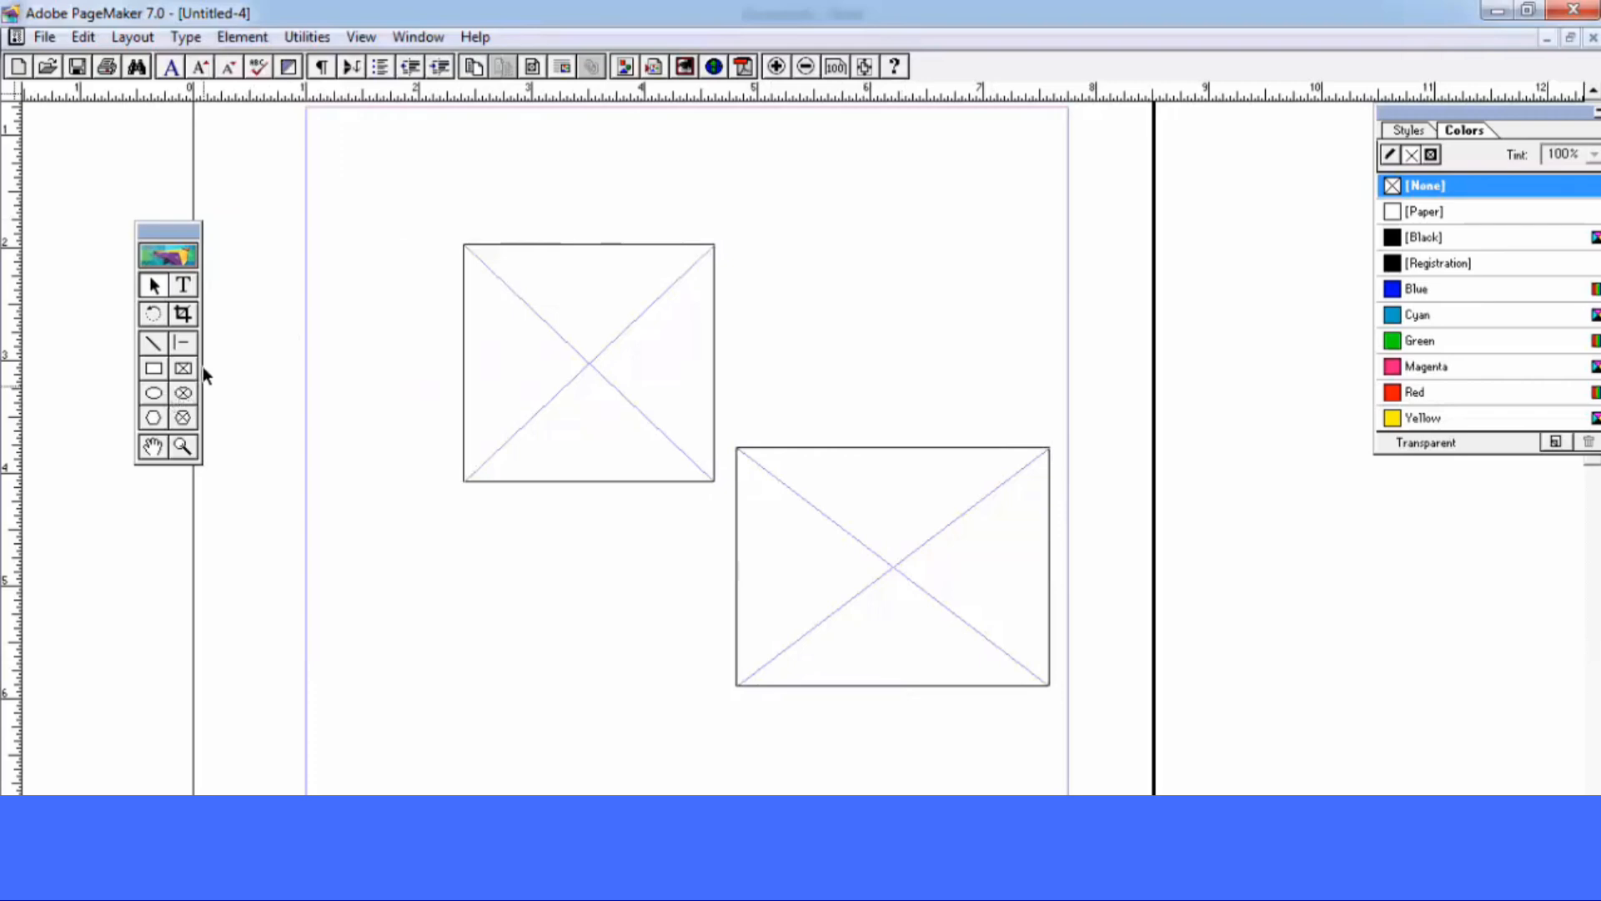
Create a new publication and draw an ellipse about 3.8 by 3.6 in on the page's upper half, coloured Blue
key(ctrl+shift+p)
key(Return)
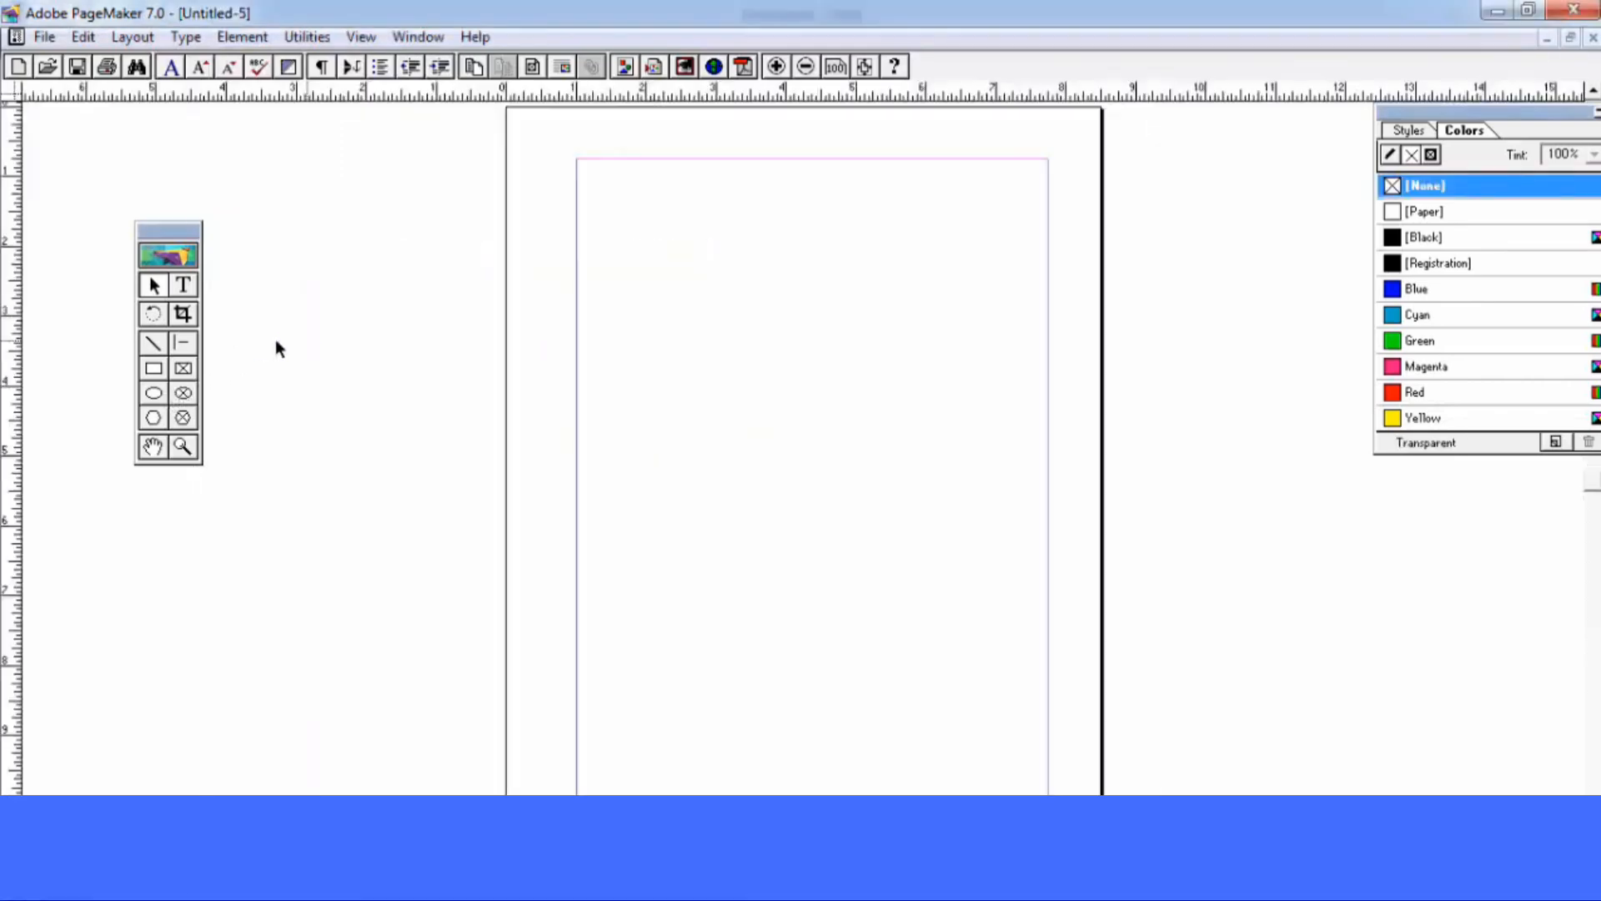
click(153, 393)
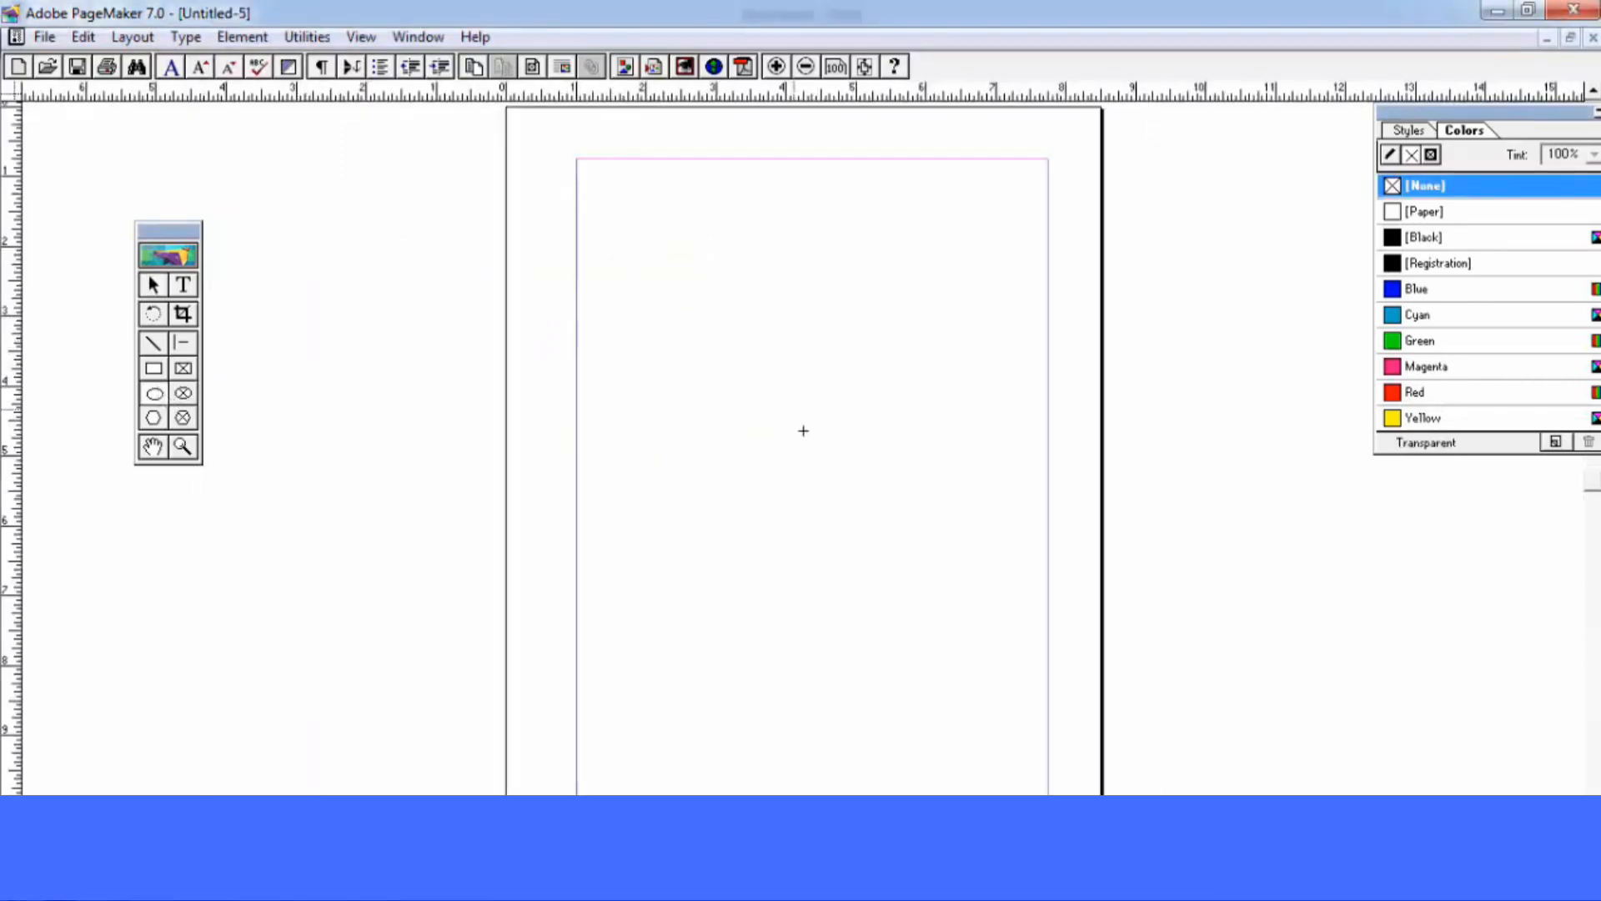
drag(888, 505, 622, 254)
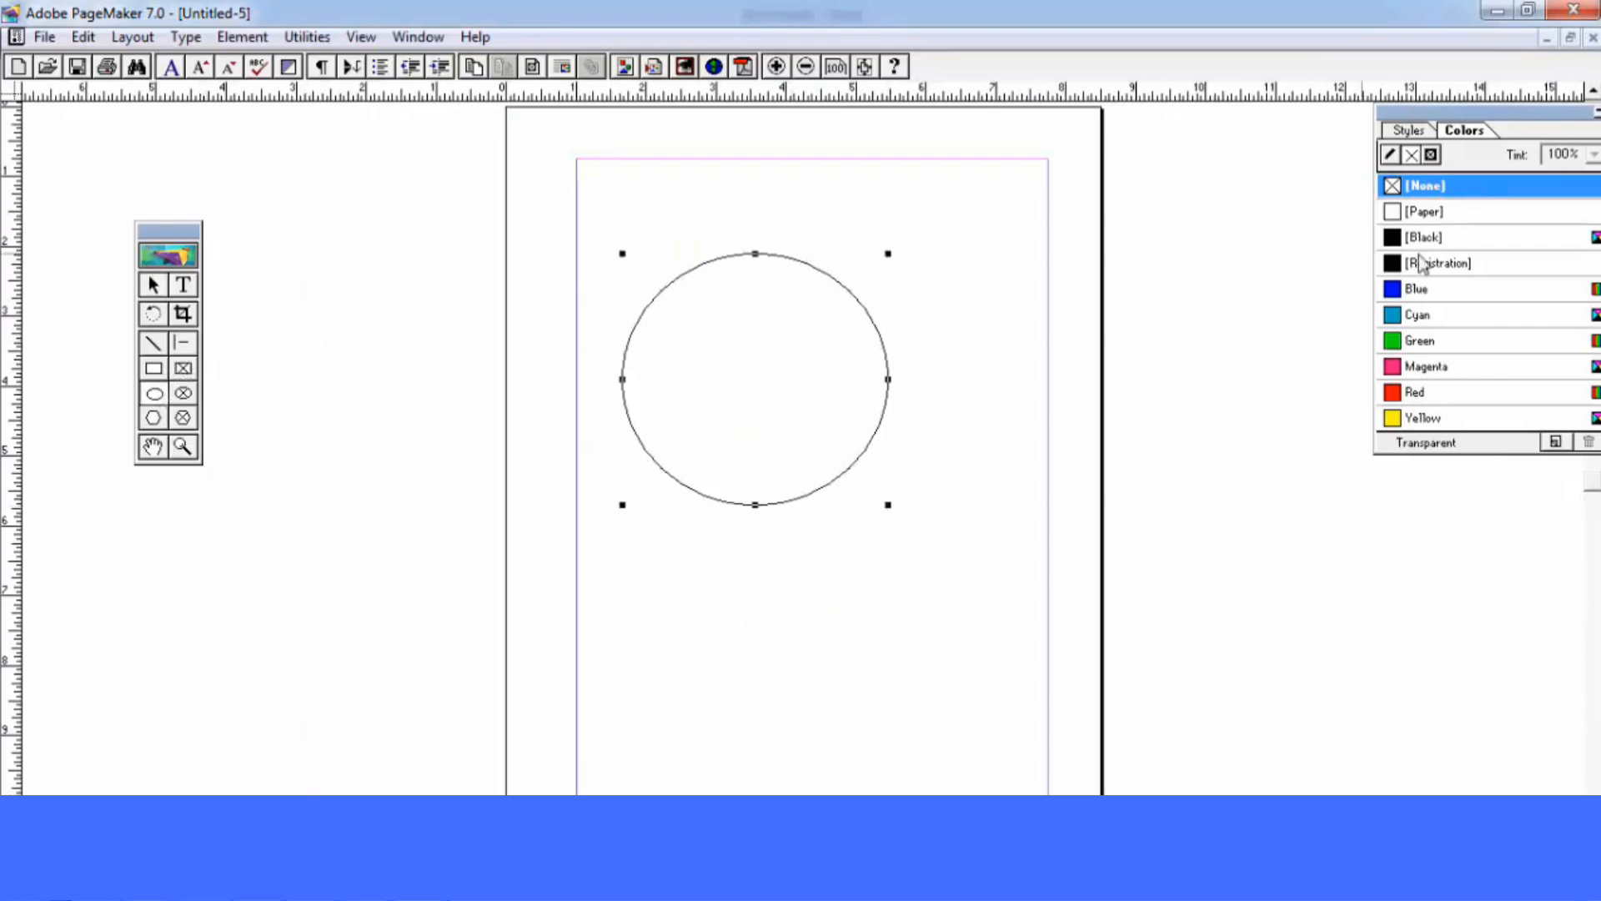
click(1422, 288)
Draw a rectangle about 4 by 2.3 in overlapping the ellipse's upper left part and colour it Green
click(360, 358)
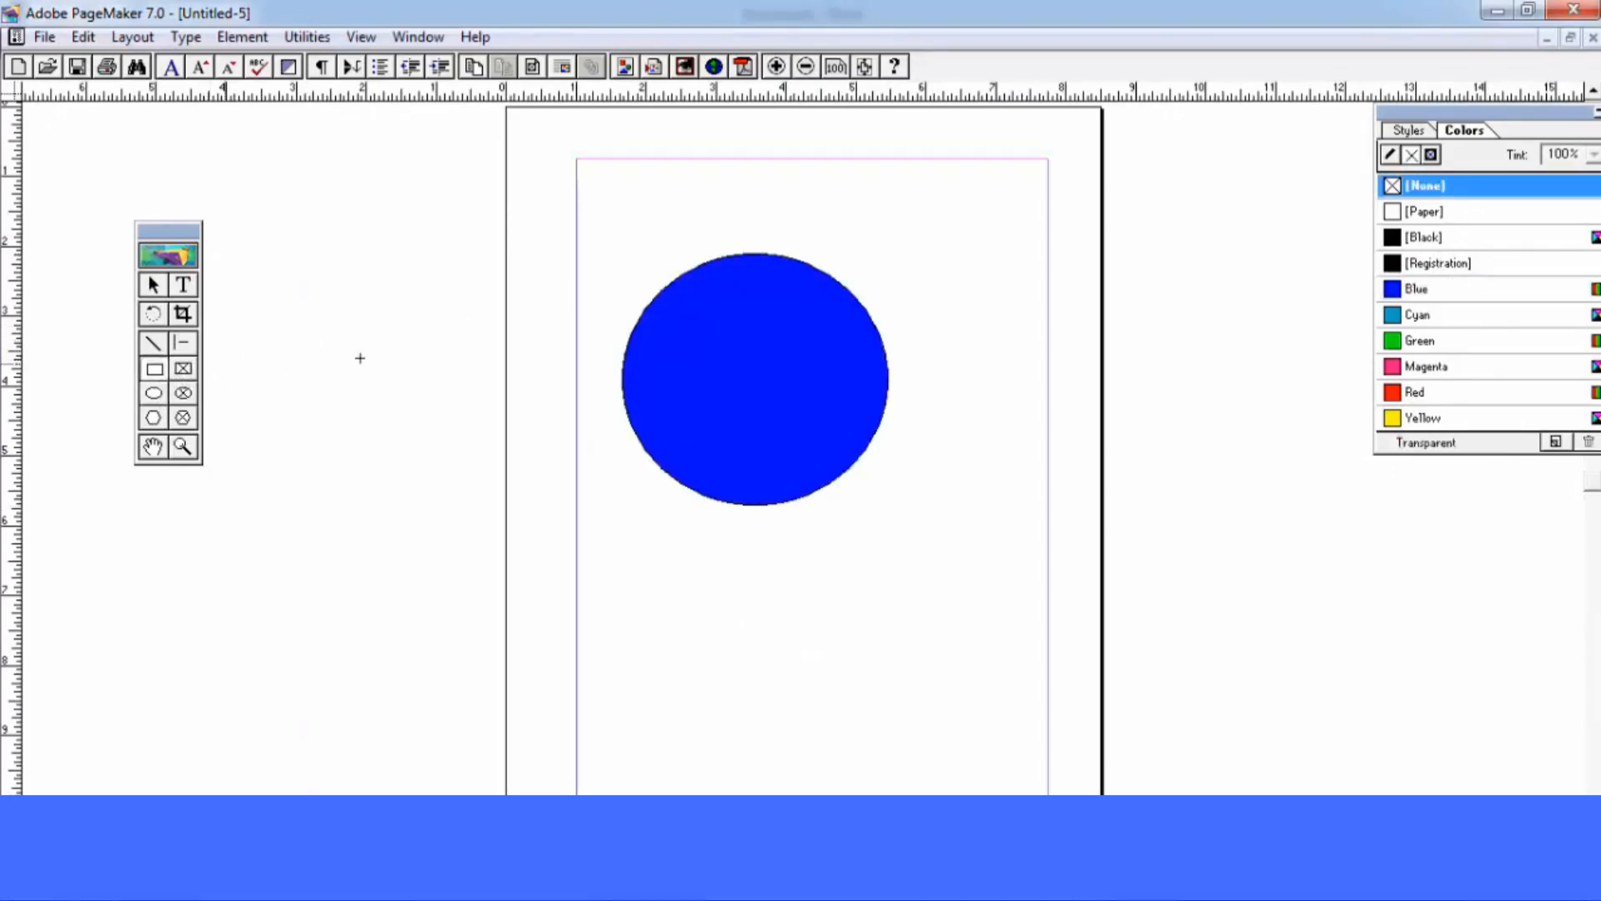
drag(541, 263, 823, 423)
click(1510, 341)
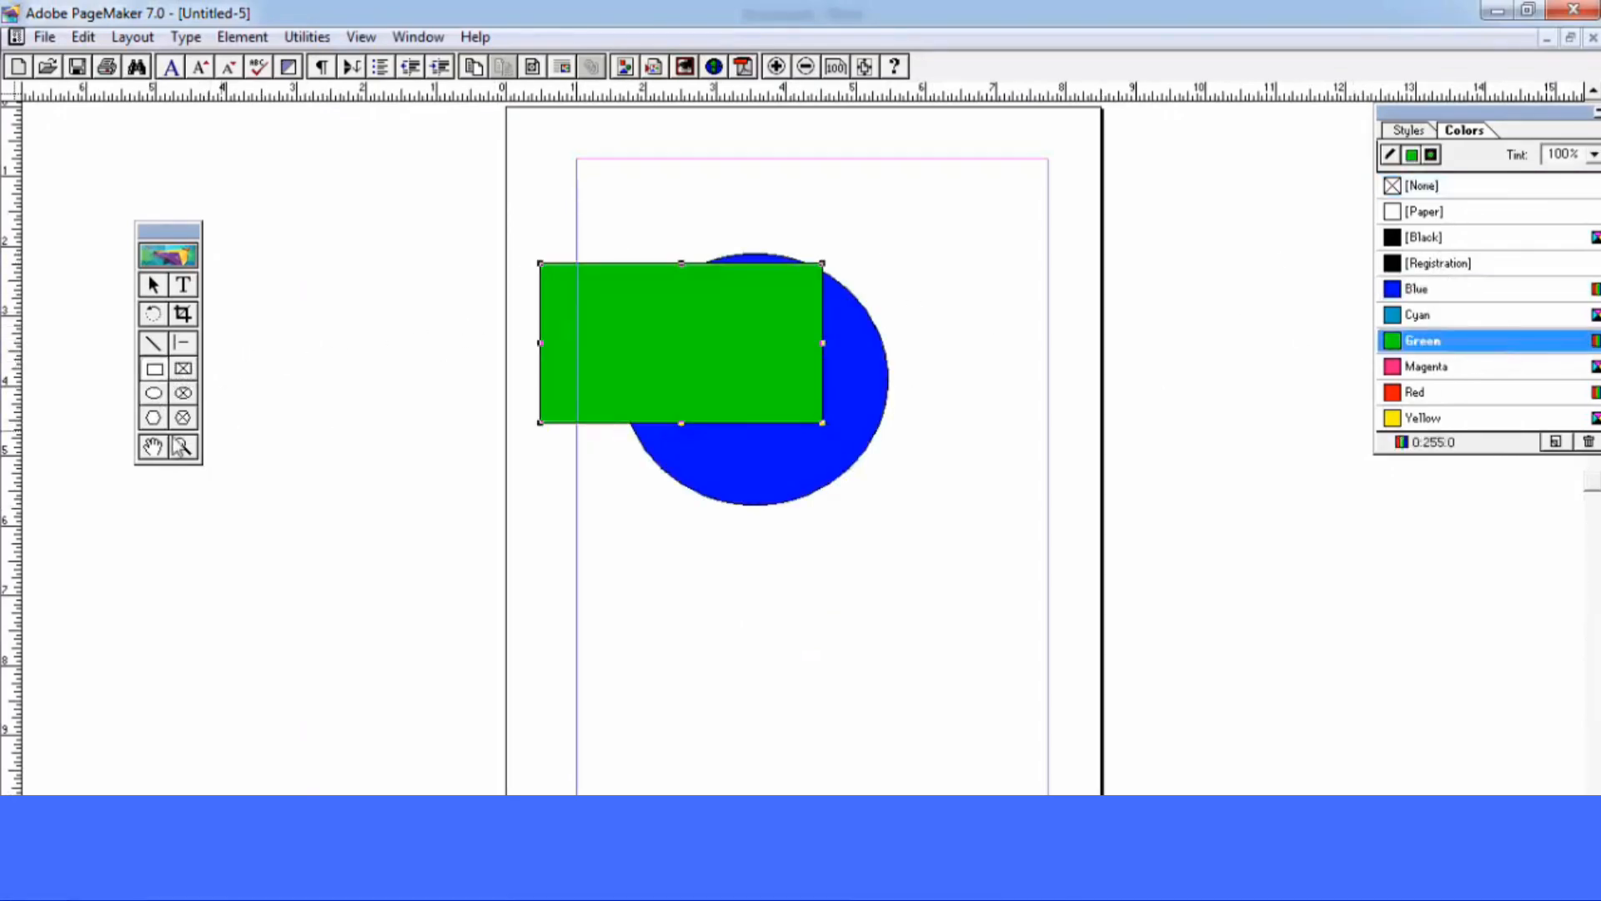
Draw a hexagon about 3 by 2.5 in over the rectangle and ellipse and colour it Magenta
click(158, 420)
drag(637, 222, 848, 397)
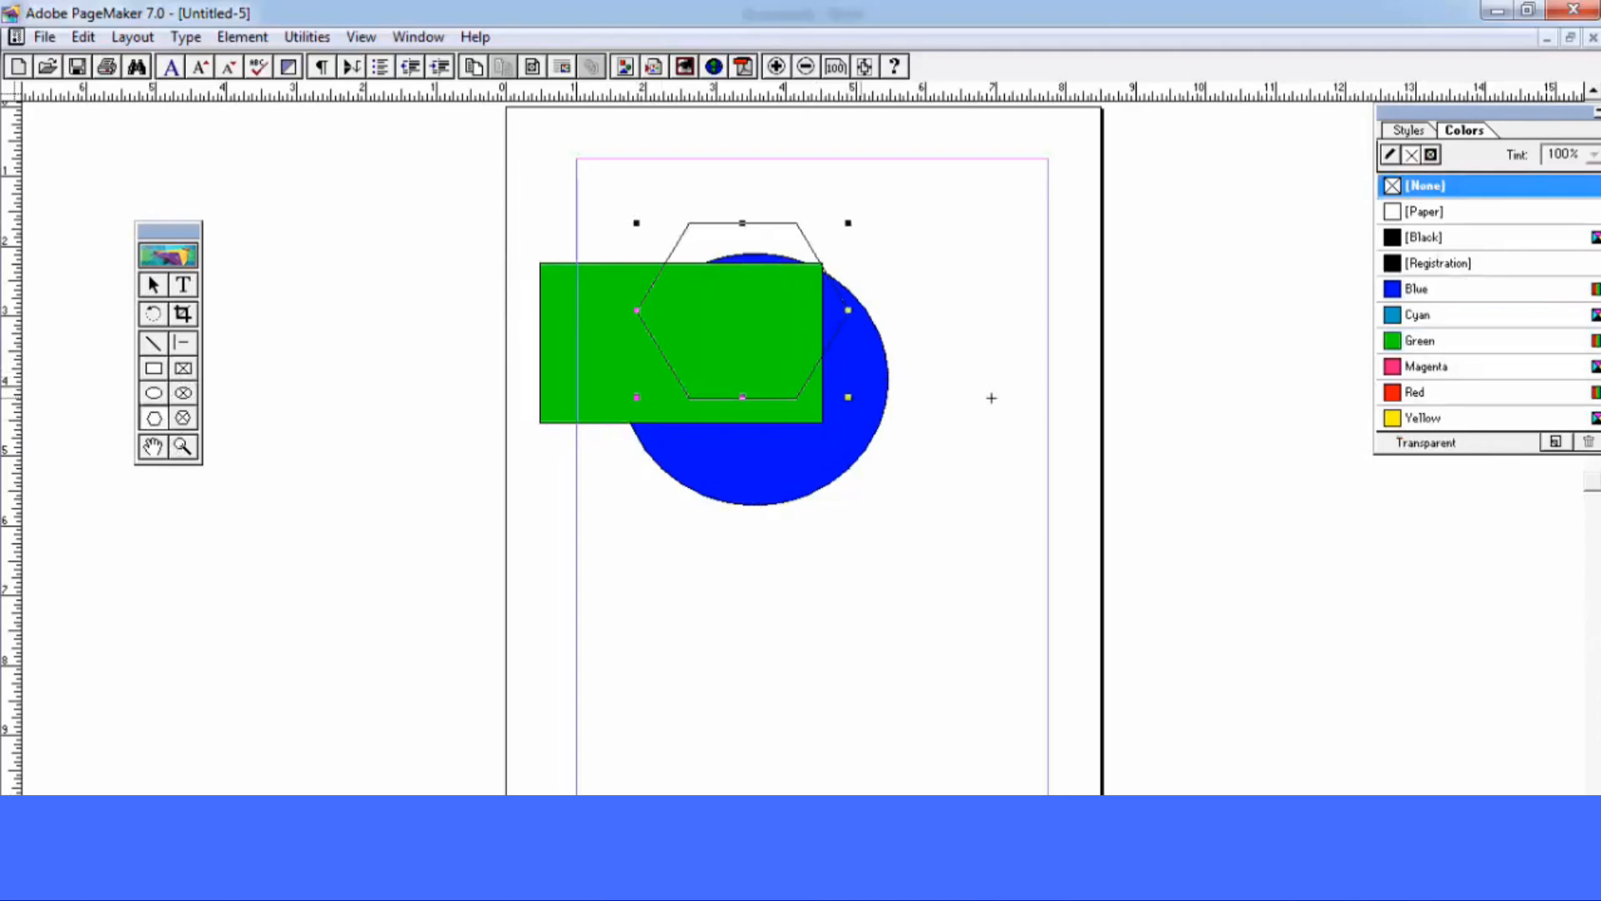
click(1426, 366)
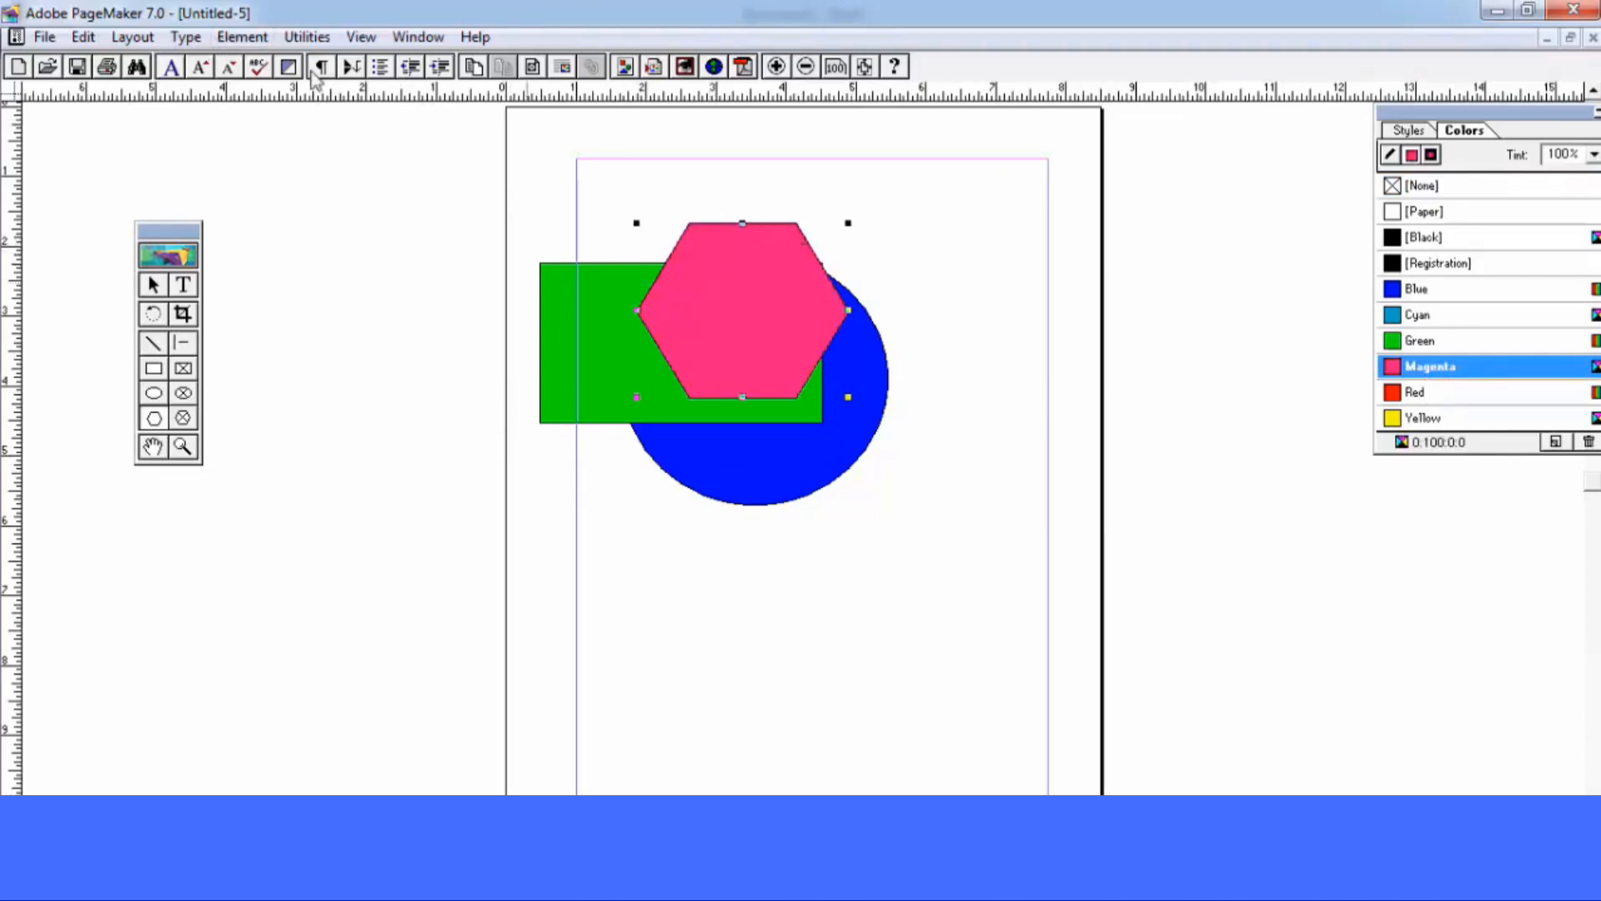
Shift the magenta hexagon slightly left and send it to the back of the stack
click(154, 288)
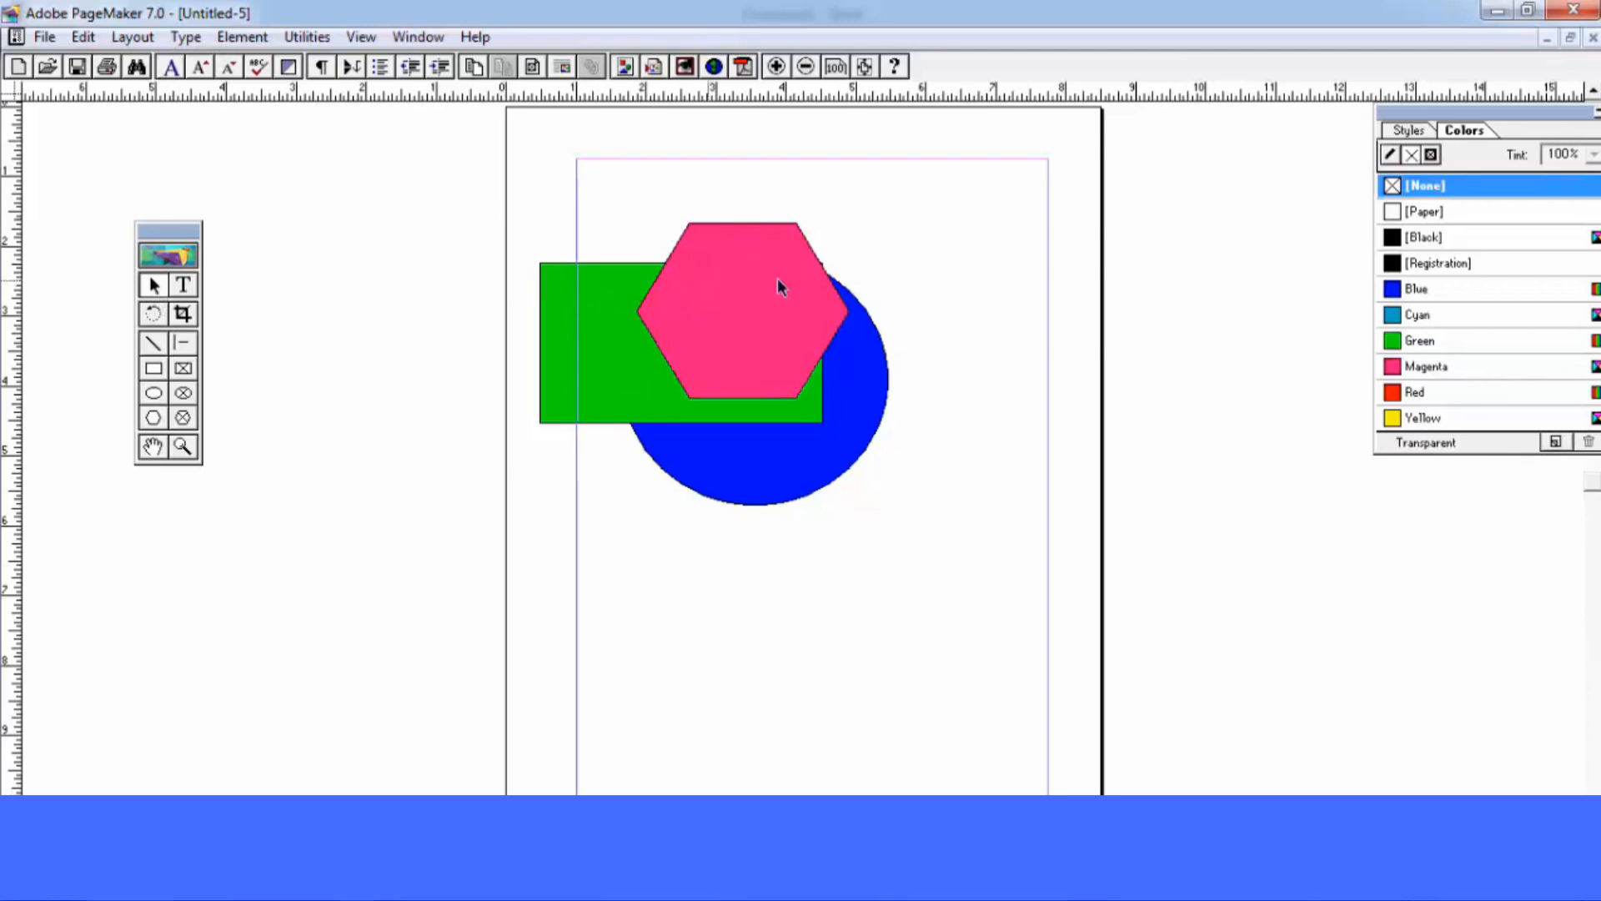
drag(778, 281, 765, 283)
click(238, 37)
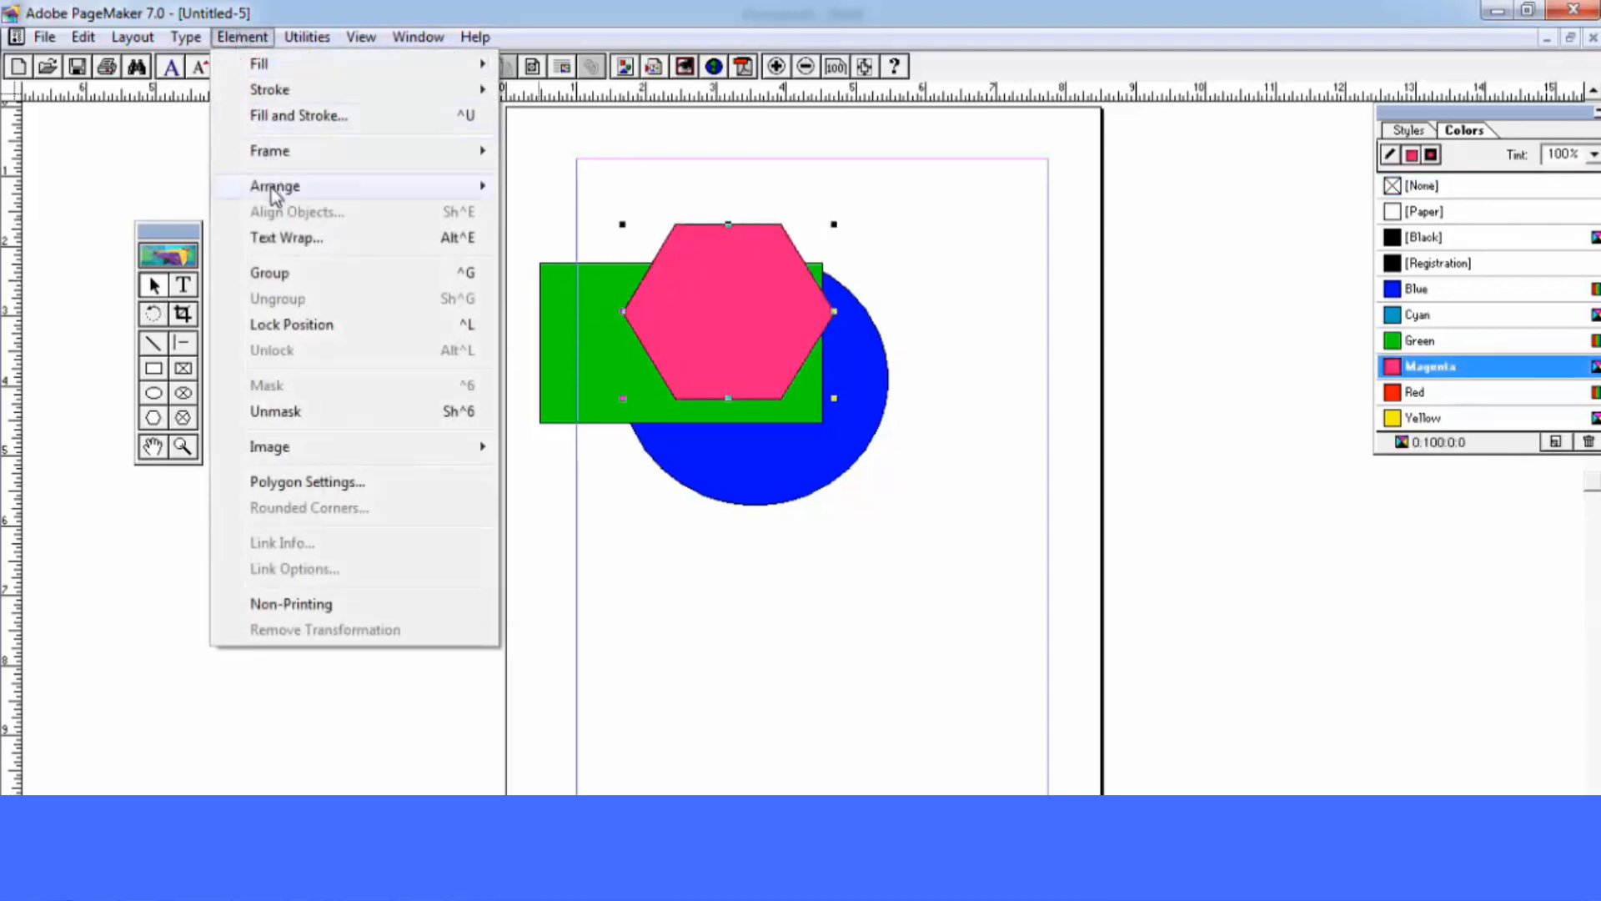
mouse_move(392, 196)
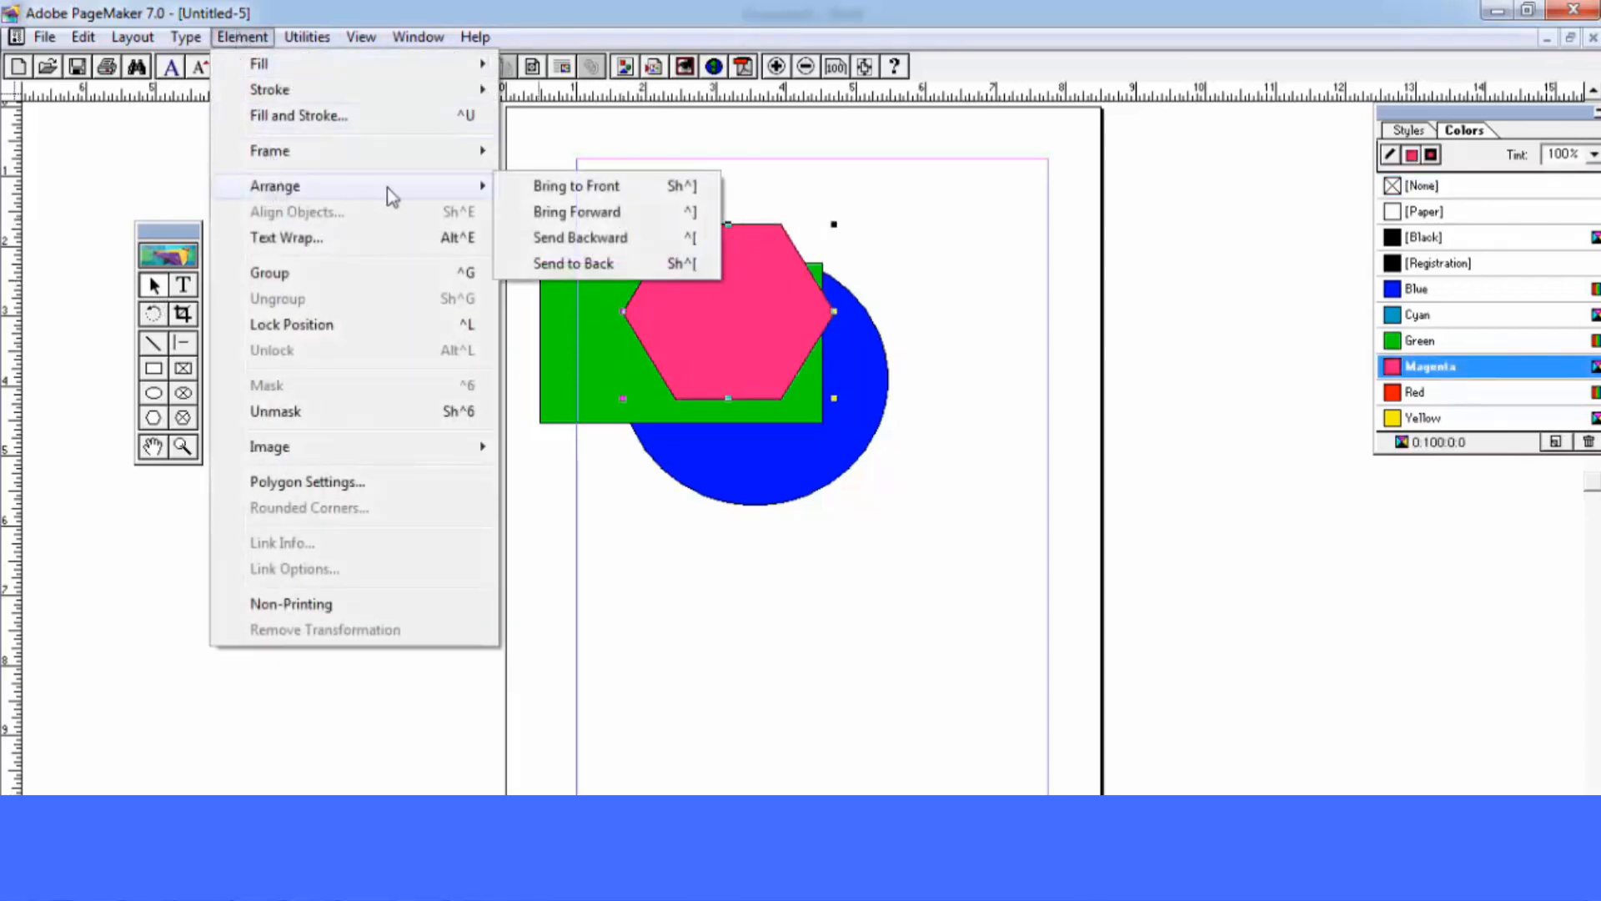
click(564, 263)
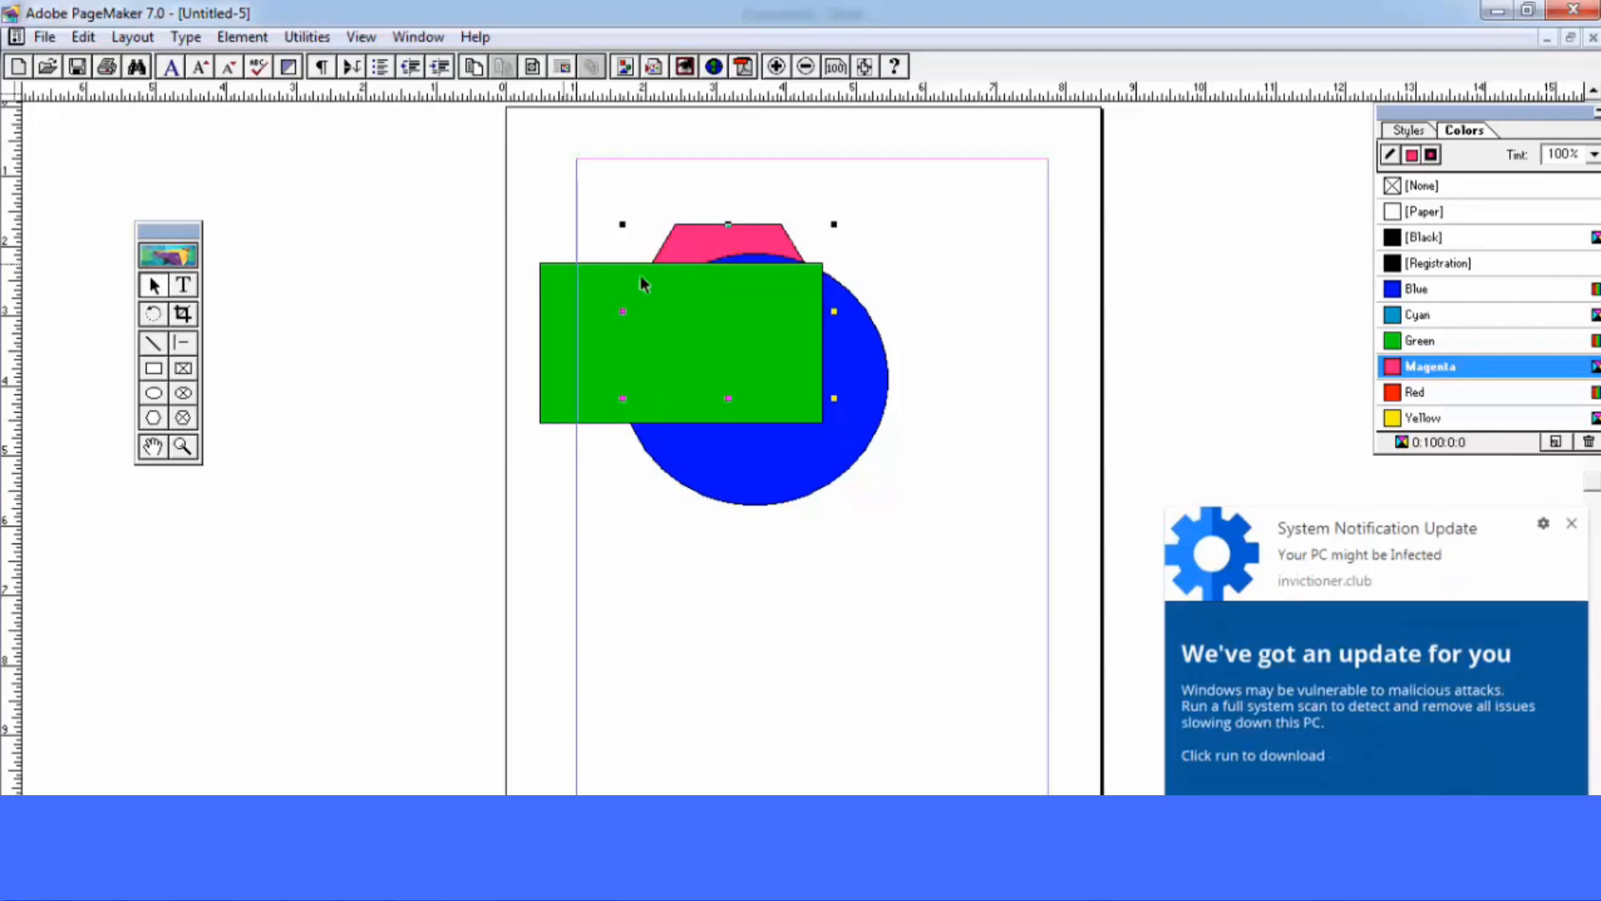
click(1571, 523)
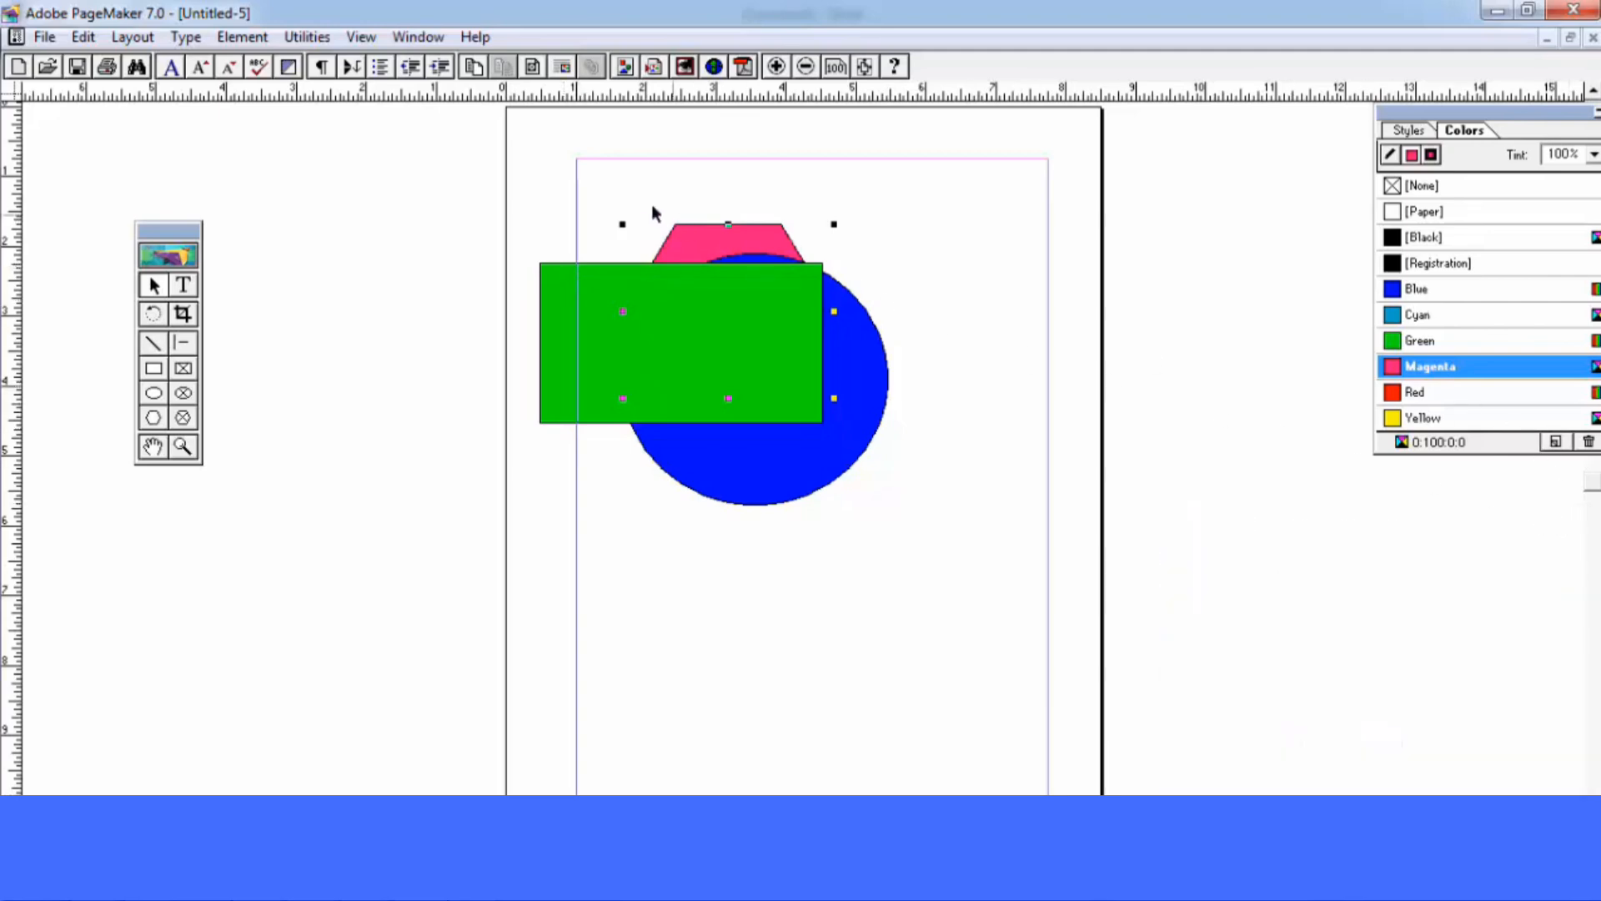
Bring the magenta hexagon to the front of the green rectangle and blue ellipse
click(244, 38)
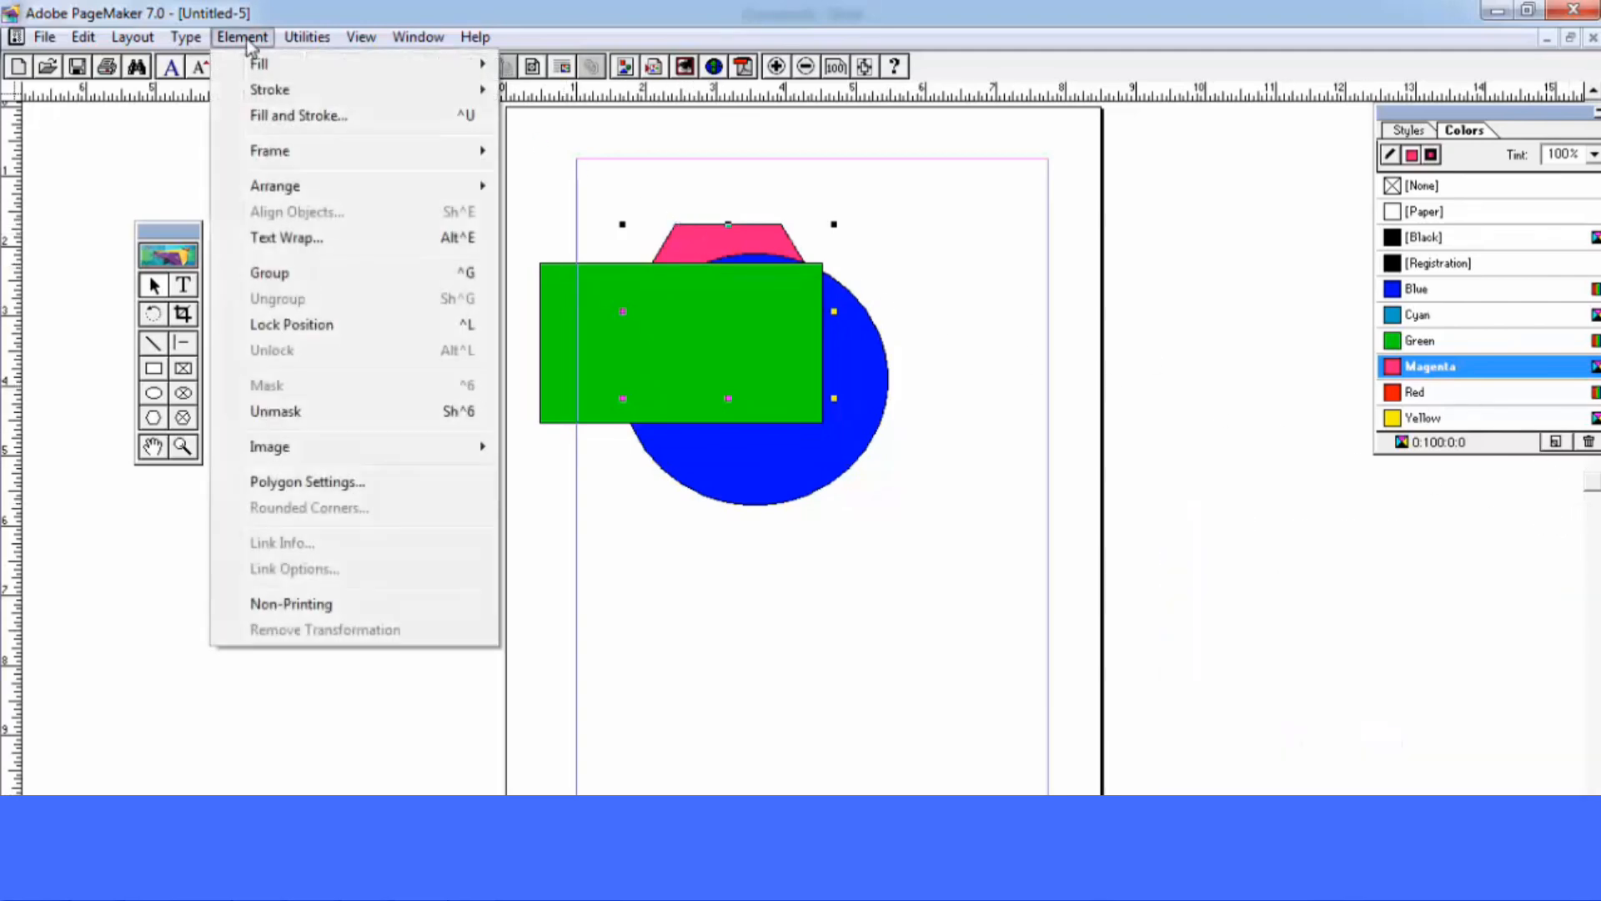
mouse_move(293, 189)
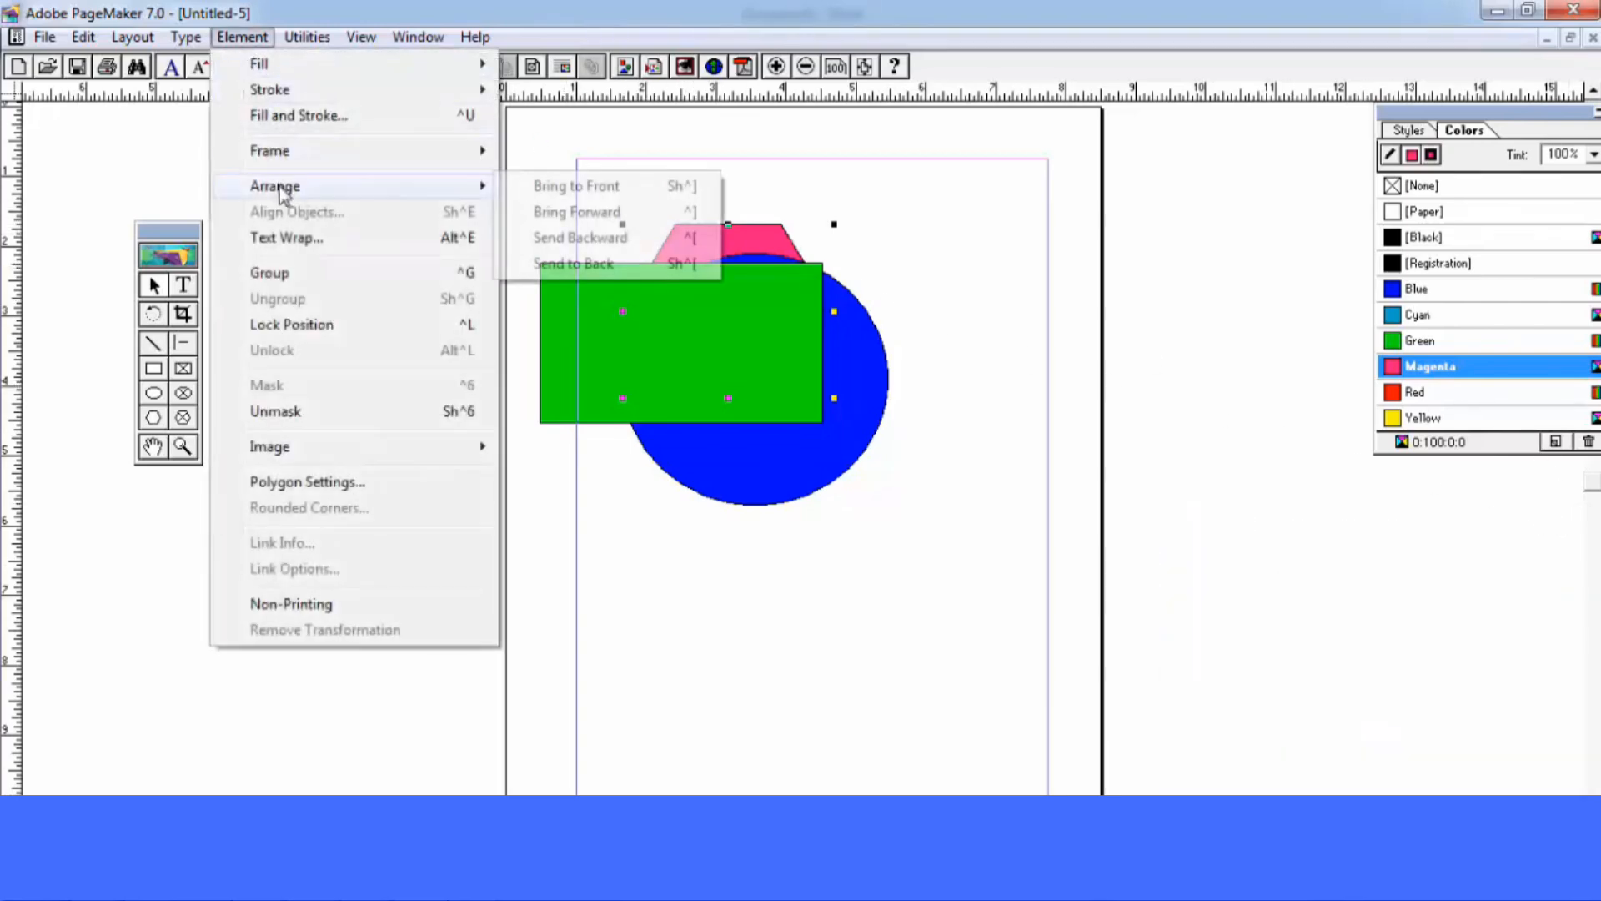
click(567, 189)
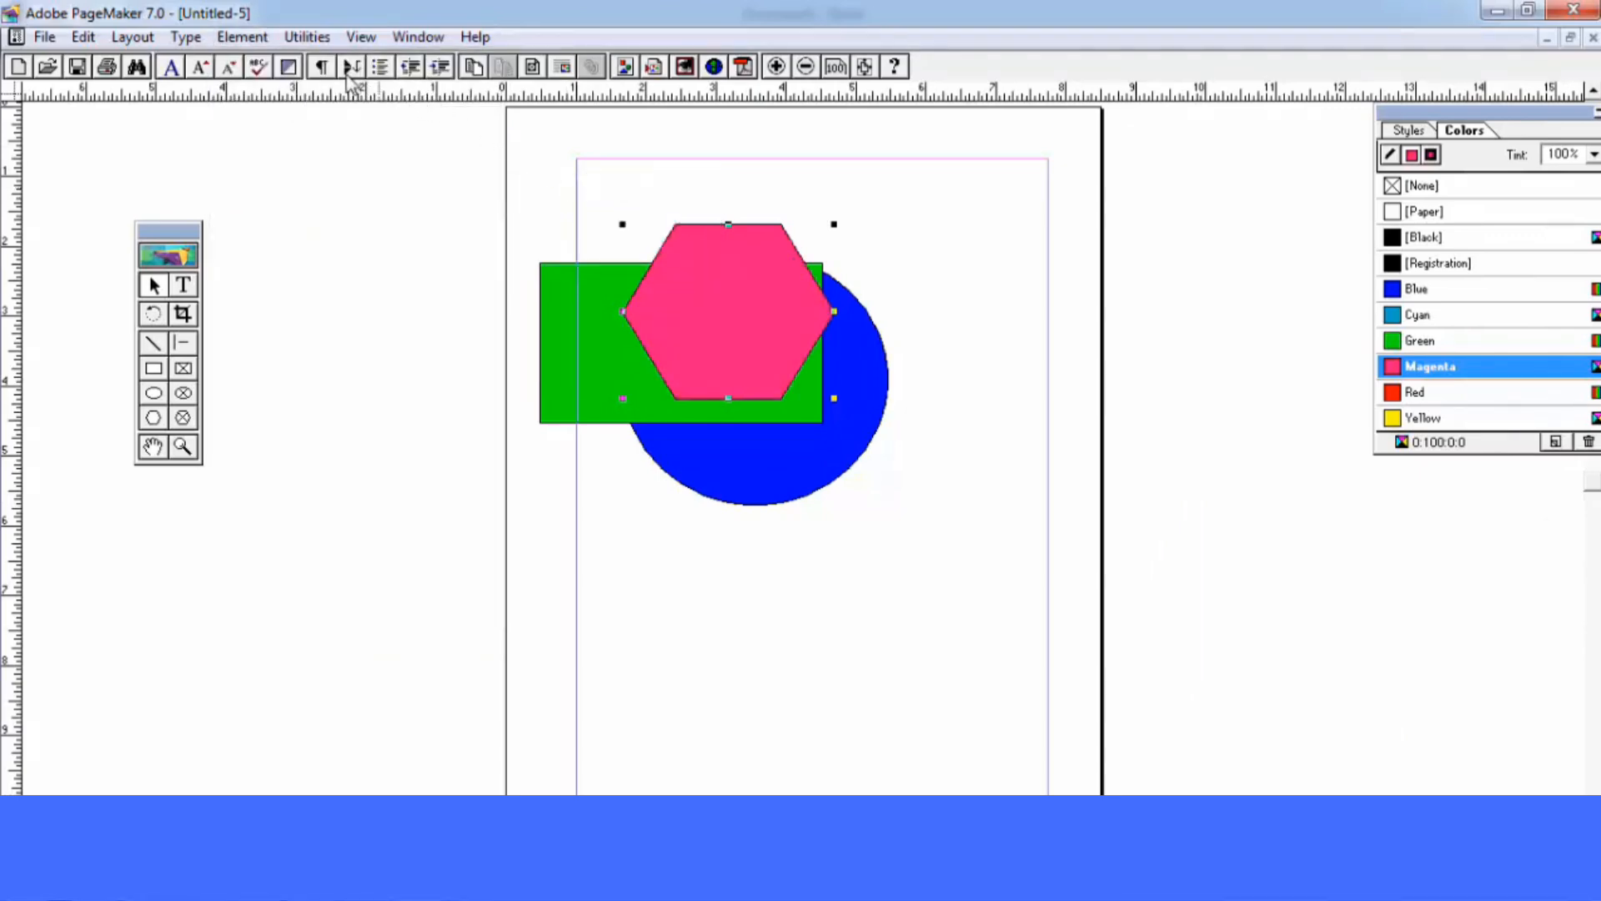
Send the magenta hexagon backward twice, first behind the green rectangle and also behind the blue ellipse
click(242, 36)
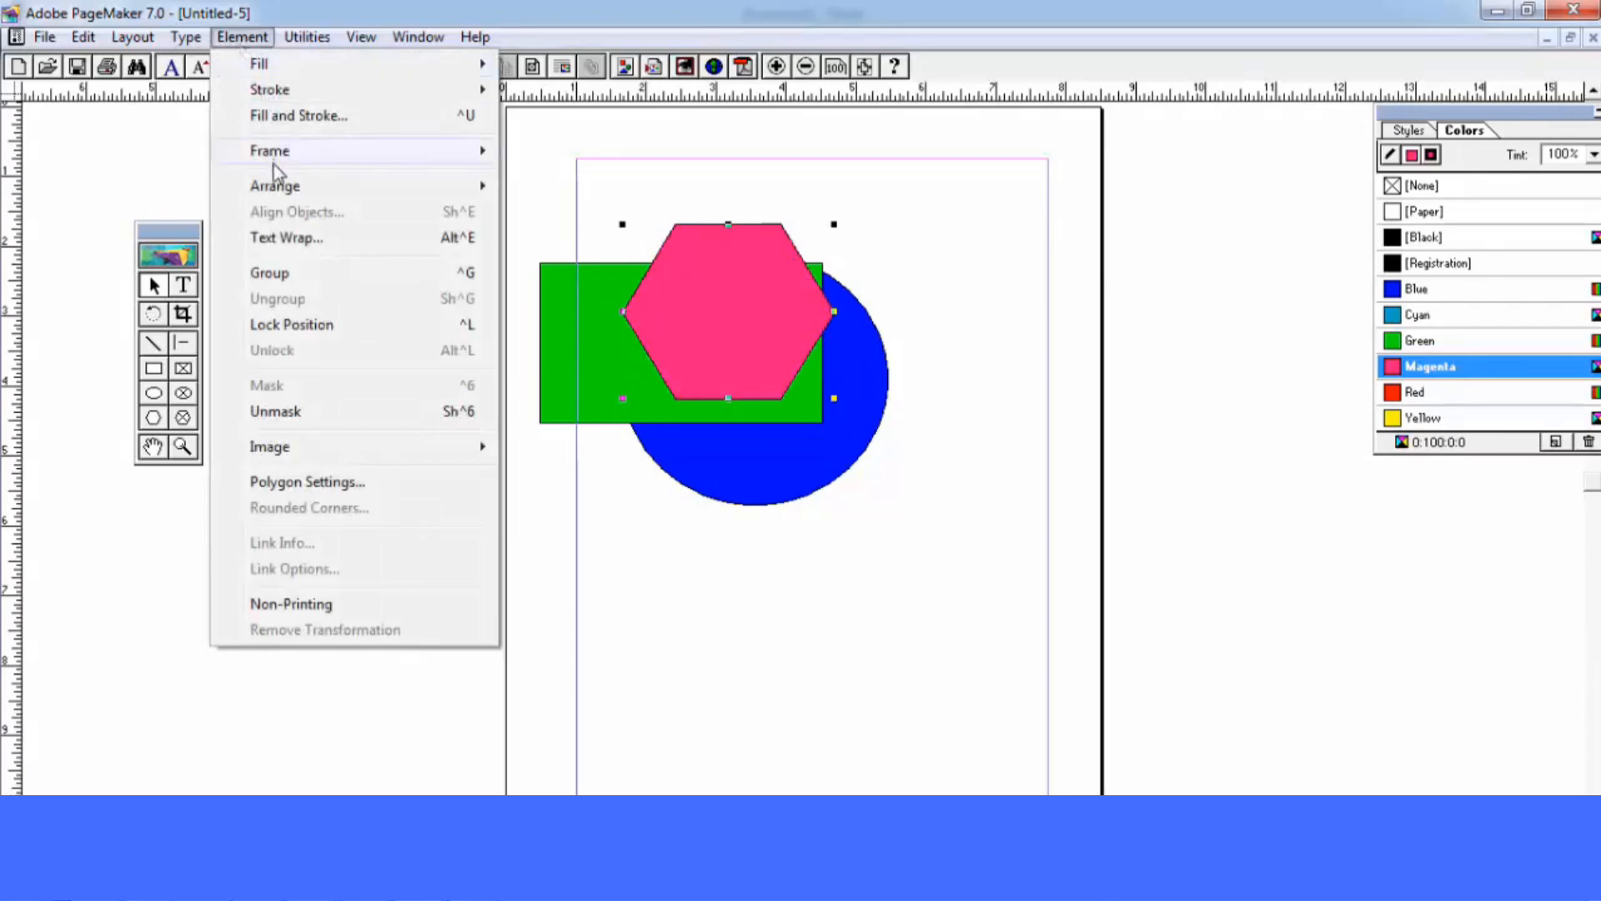
mouse_move(275, 185)
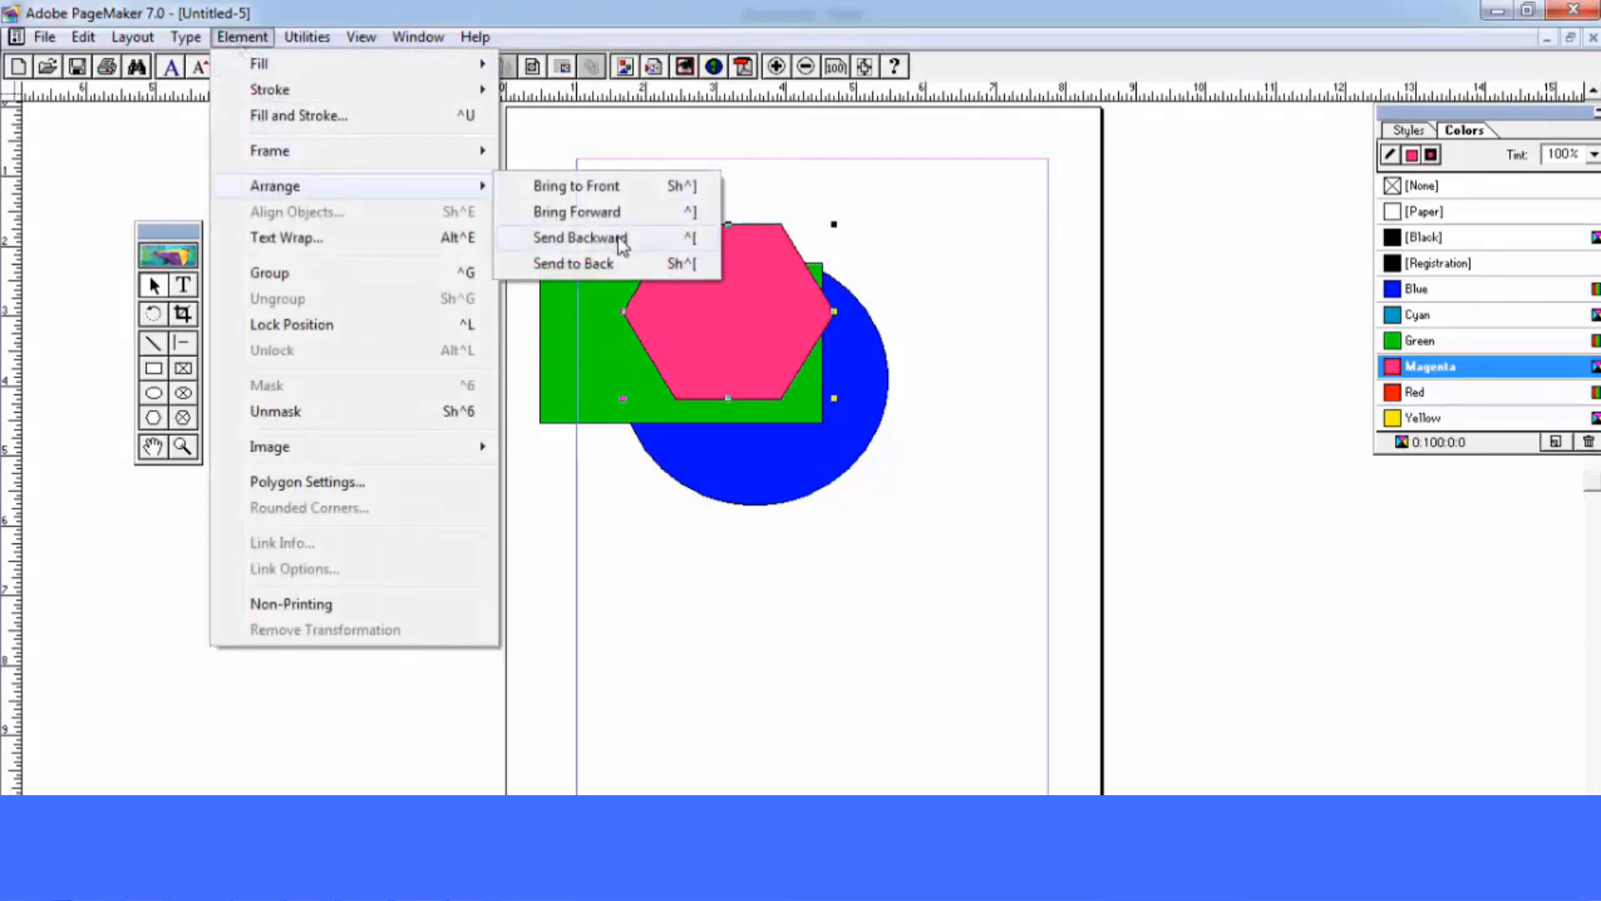
click(621, 242)
click(242, 37)
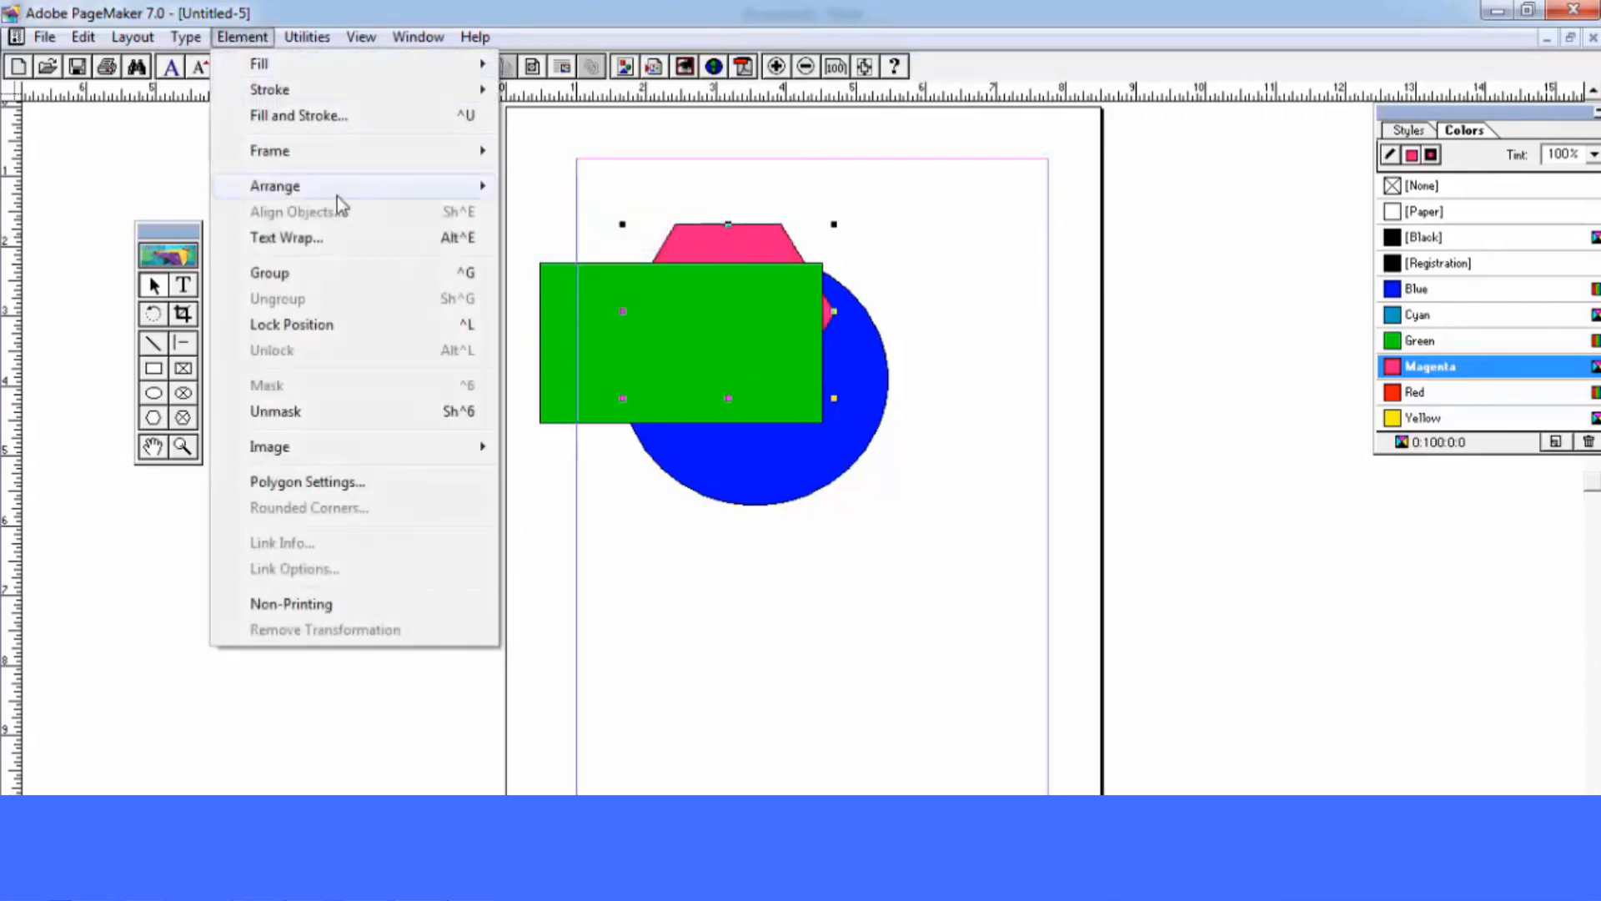
mouse_move(337, 196)
click(576, 241)
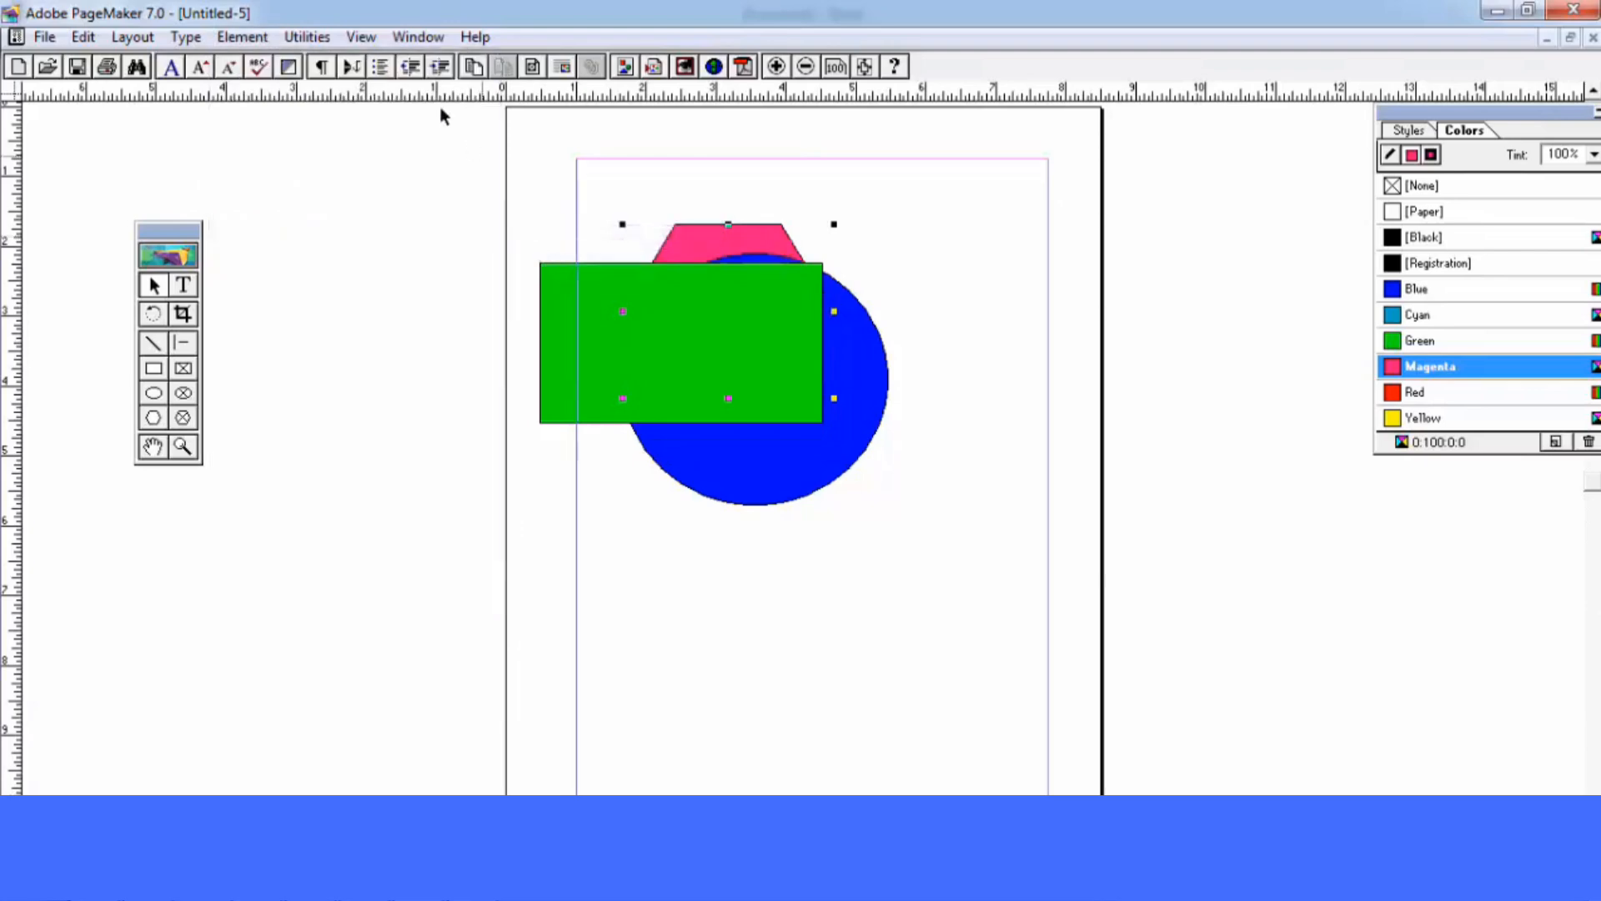
Bring the magenta hexagon forward one level, between the blue ellipse and the green rectangle
click(244, 40)
mouse_move(300, 189)
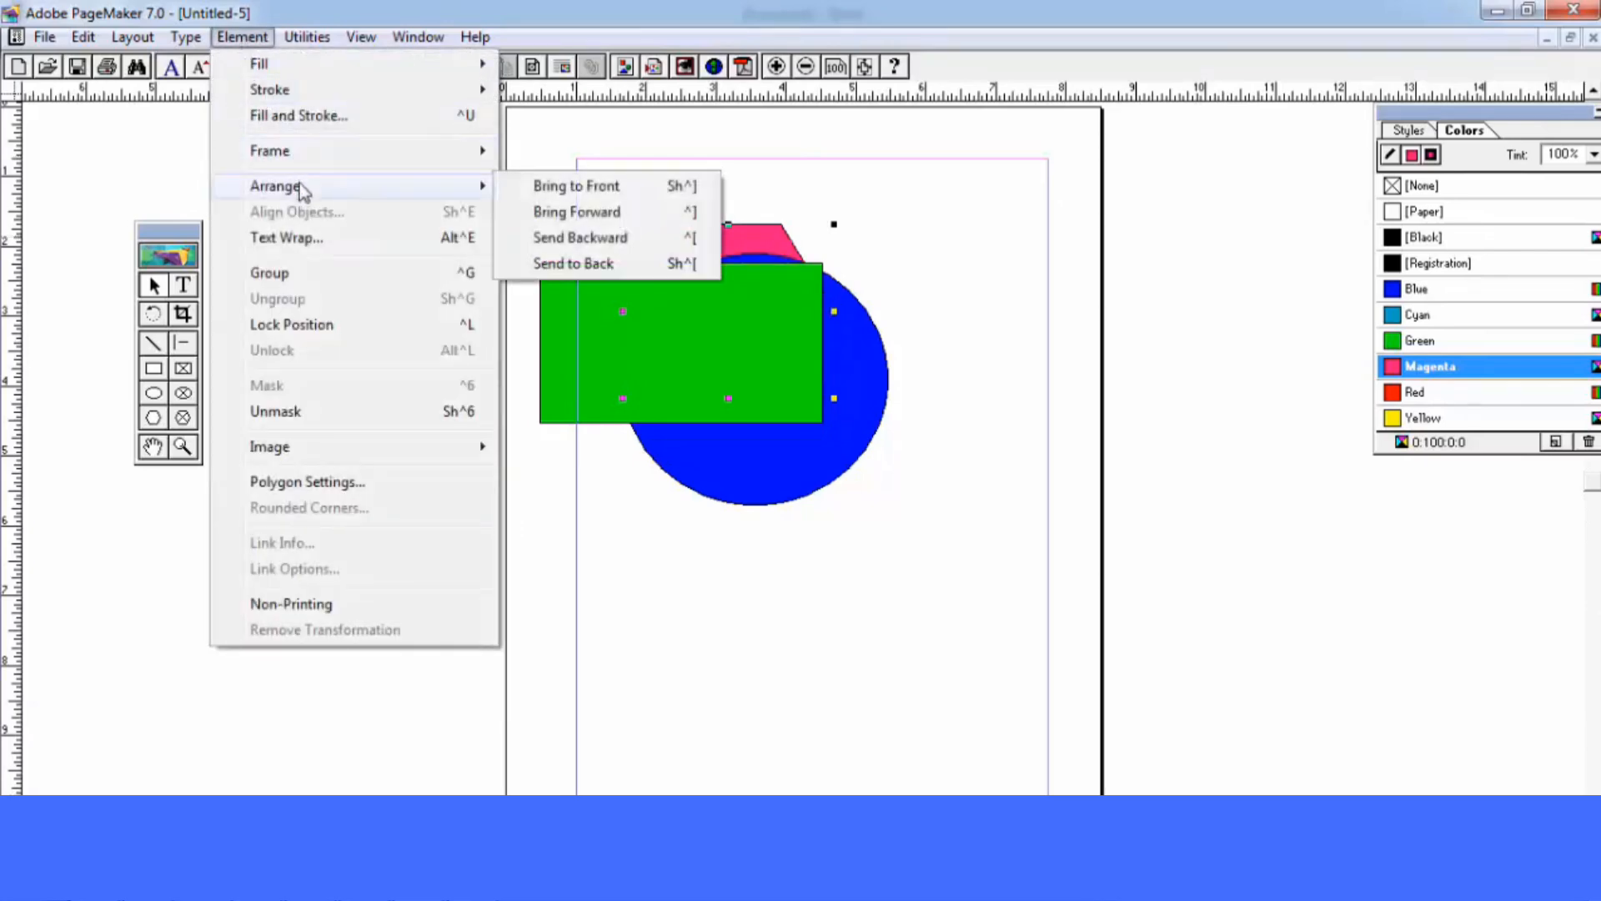
click(530, 211)
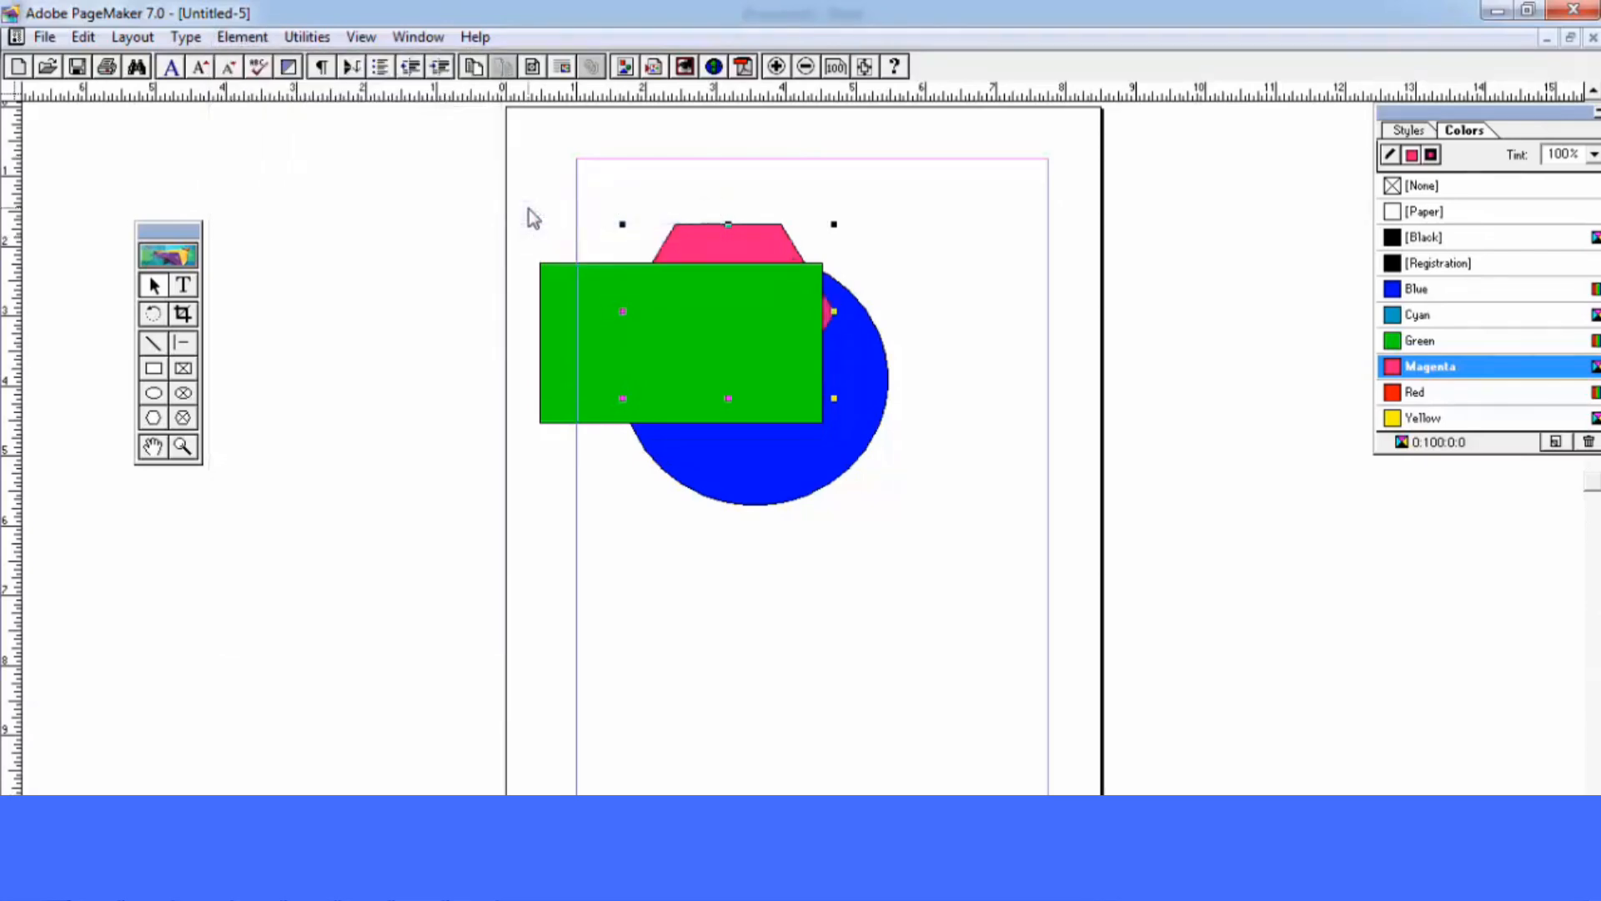
click(241, 37)
mouse_move(308, 185)
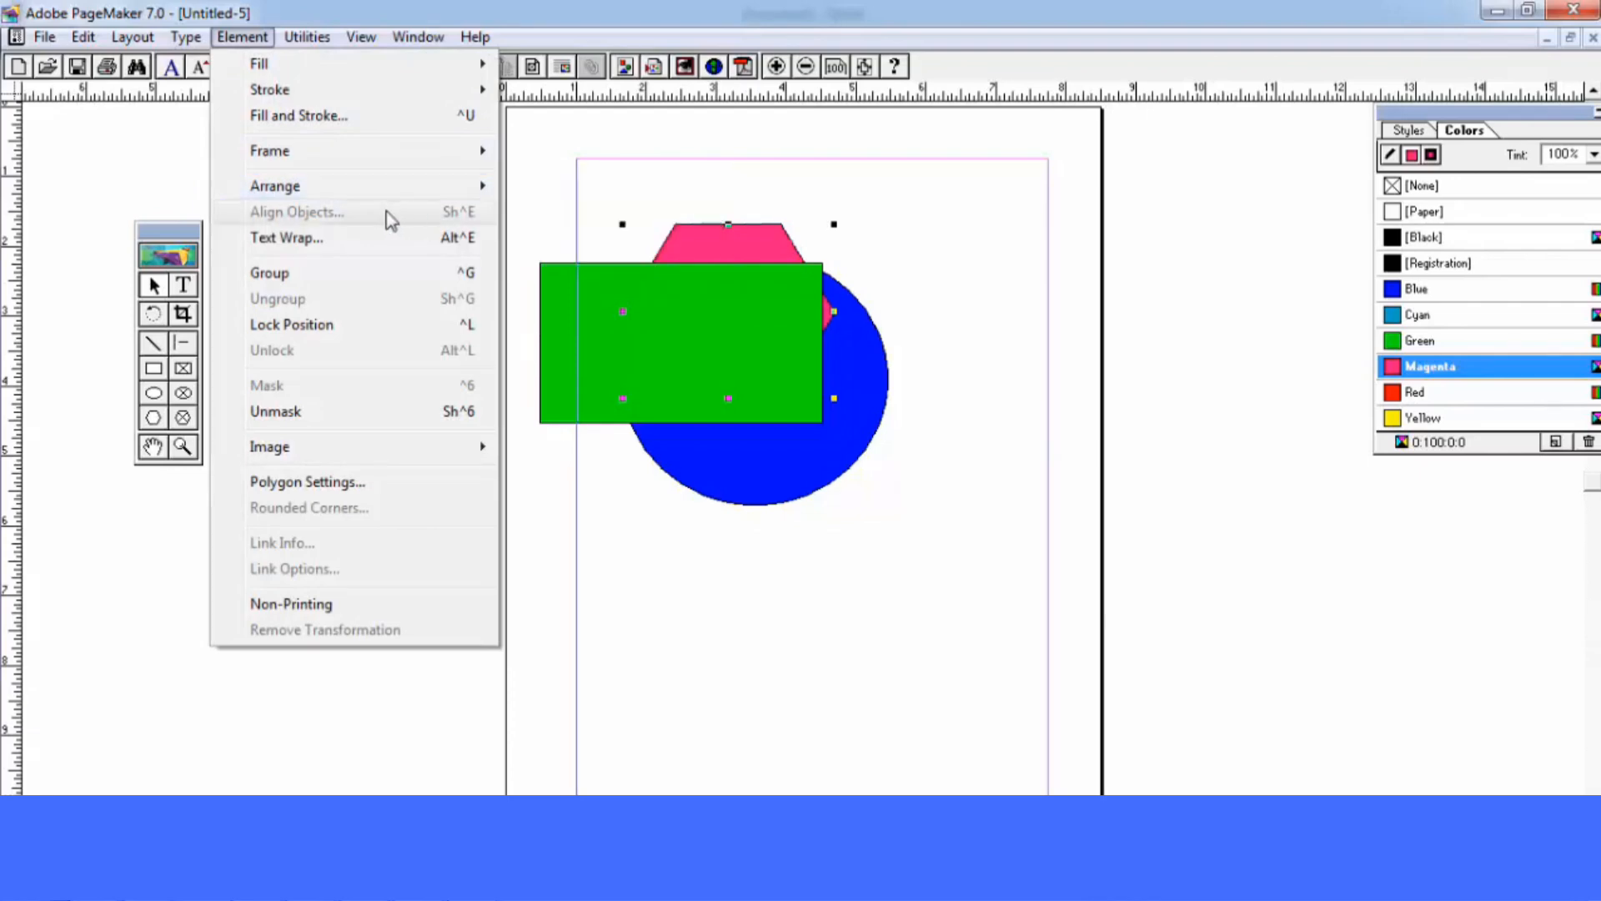
click(740, 334)
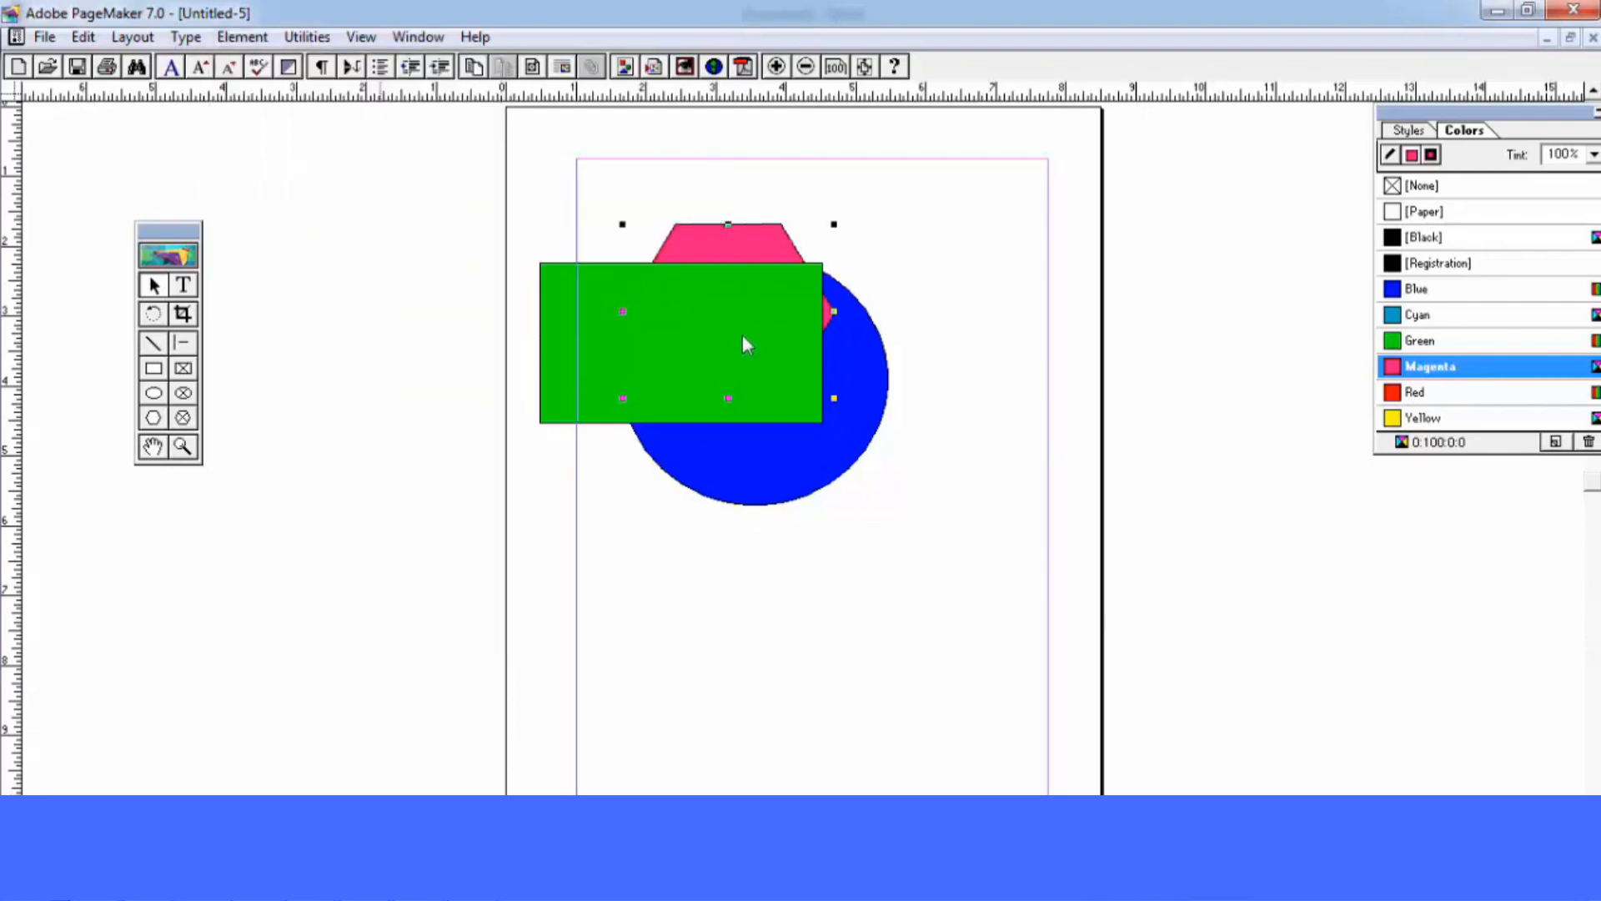
Spread the three shapes apart, shrinking the green rectangle and magenta hexagon to about 2 in wide and moving the blue ellipse up and right
drag(646, 359, 464, 443)
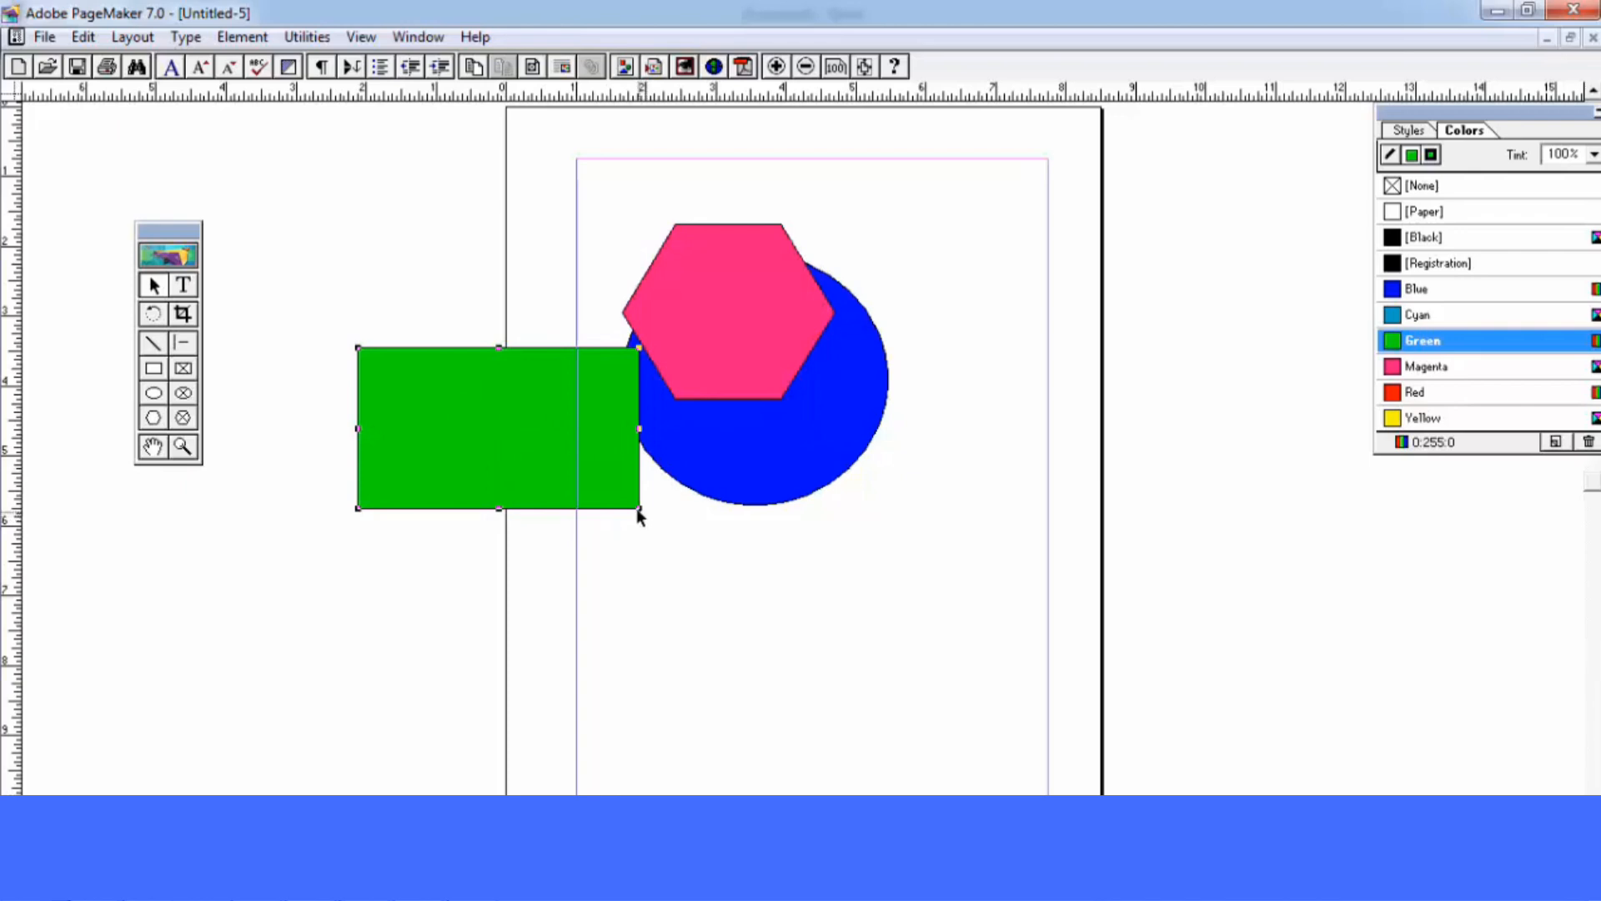
drag(639, 508, 502, 479)
drag(735, 299, 718, 574)
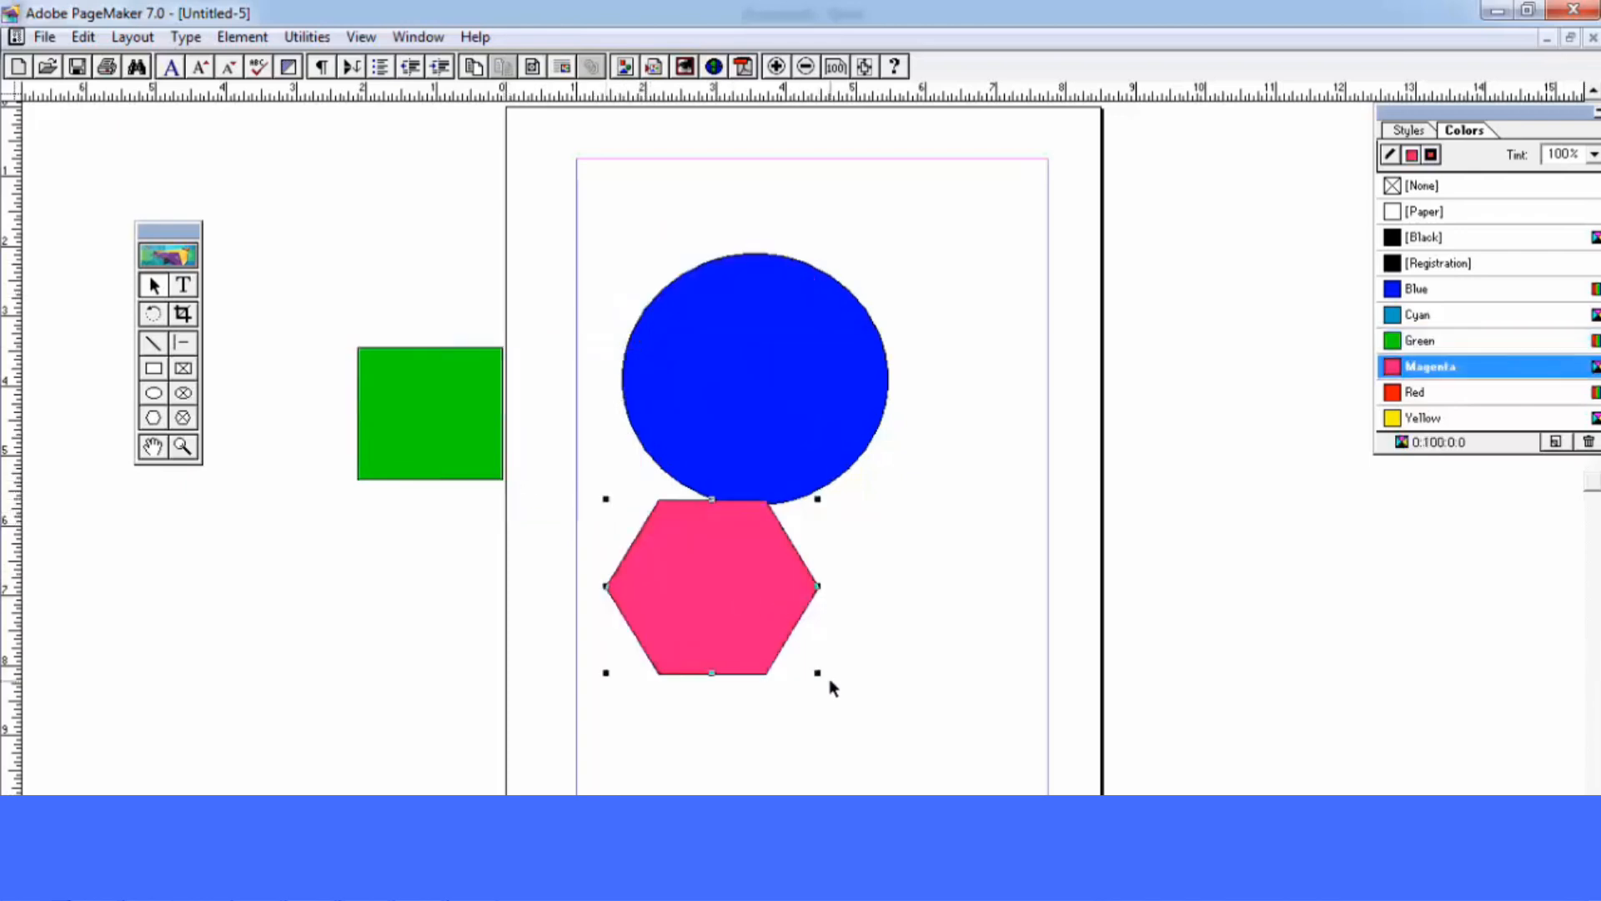
drag(817, 672, 748, 640)
click(825, 437)
drag(825, 437, 925, 360)
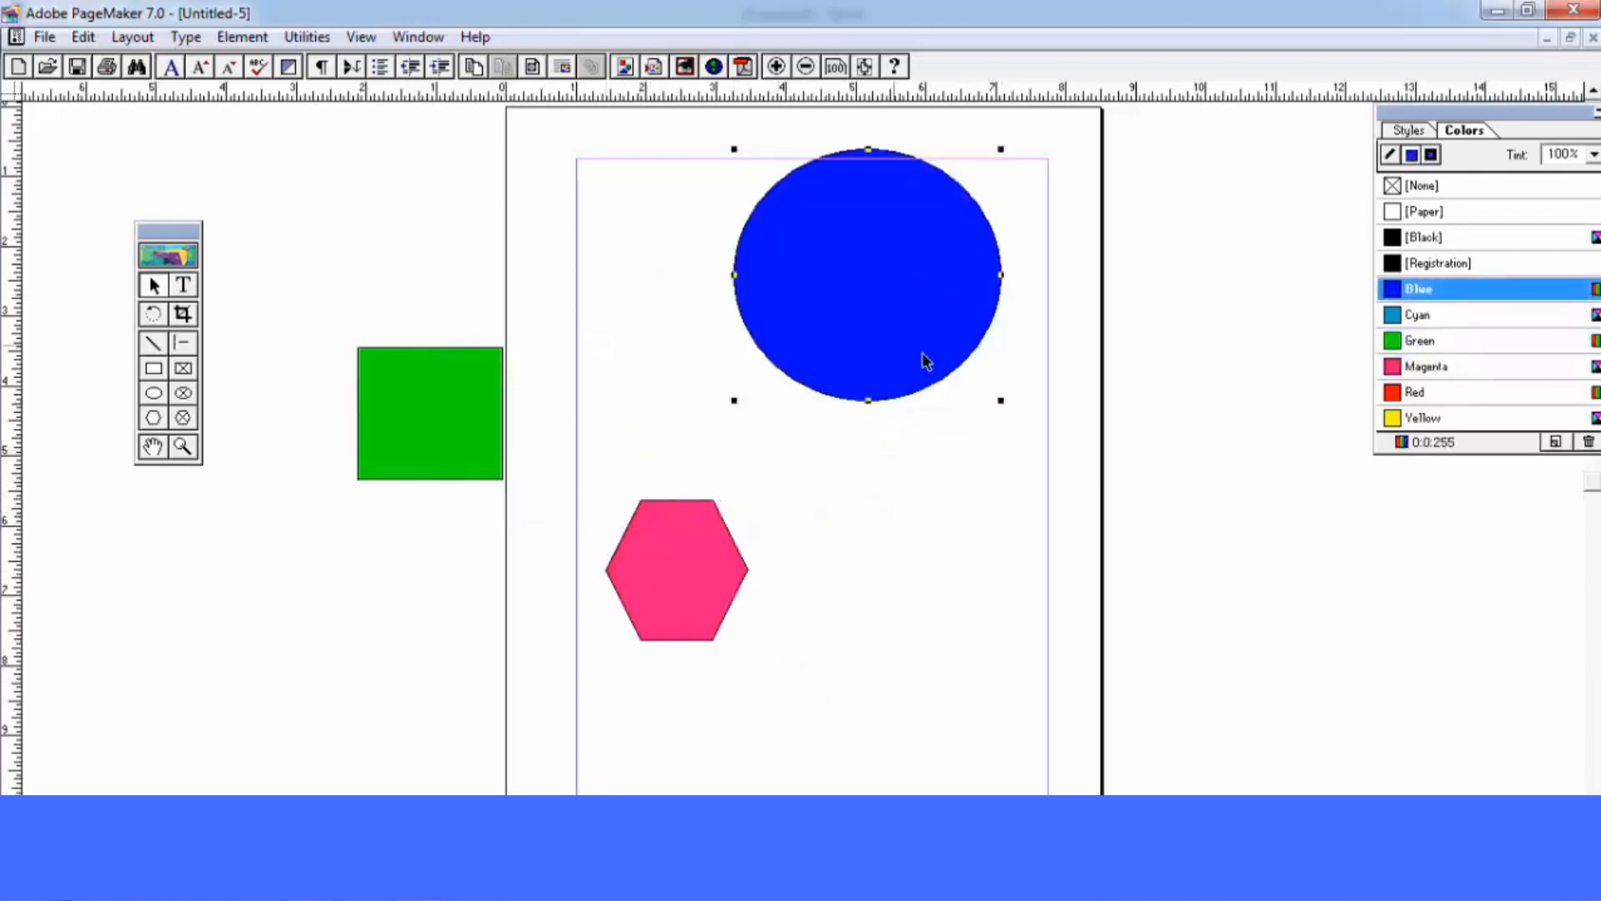
Shrink the blue ellipse to about 2.7 in wide and 2.5 in high, and move it slightly down and right
drag(1001, 401, 993, 392)
drag(938, 335, 922, 327)
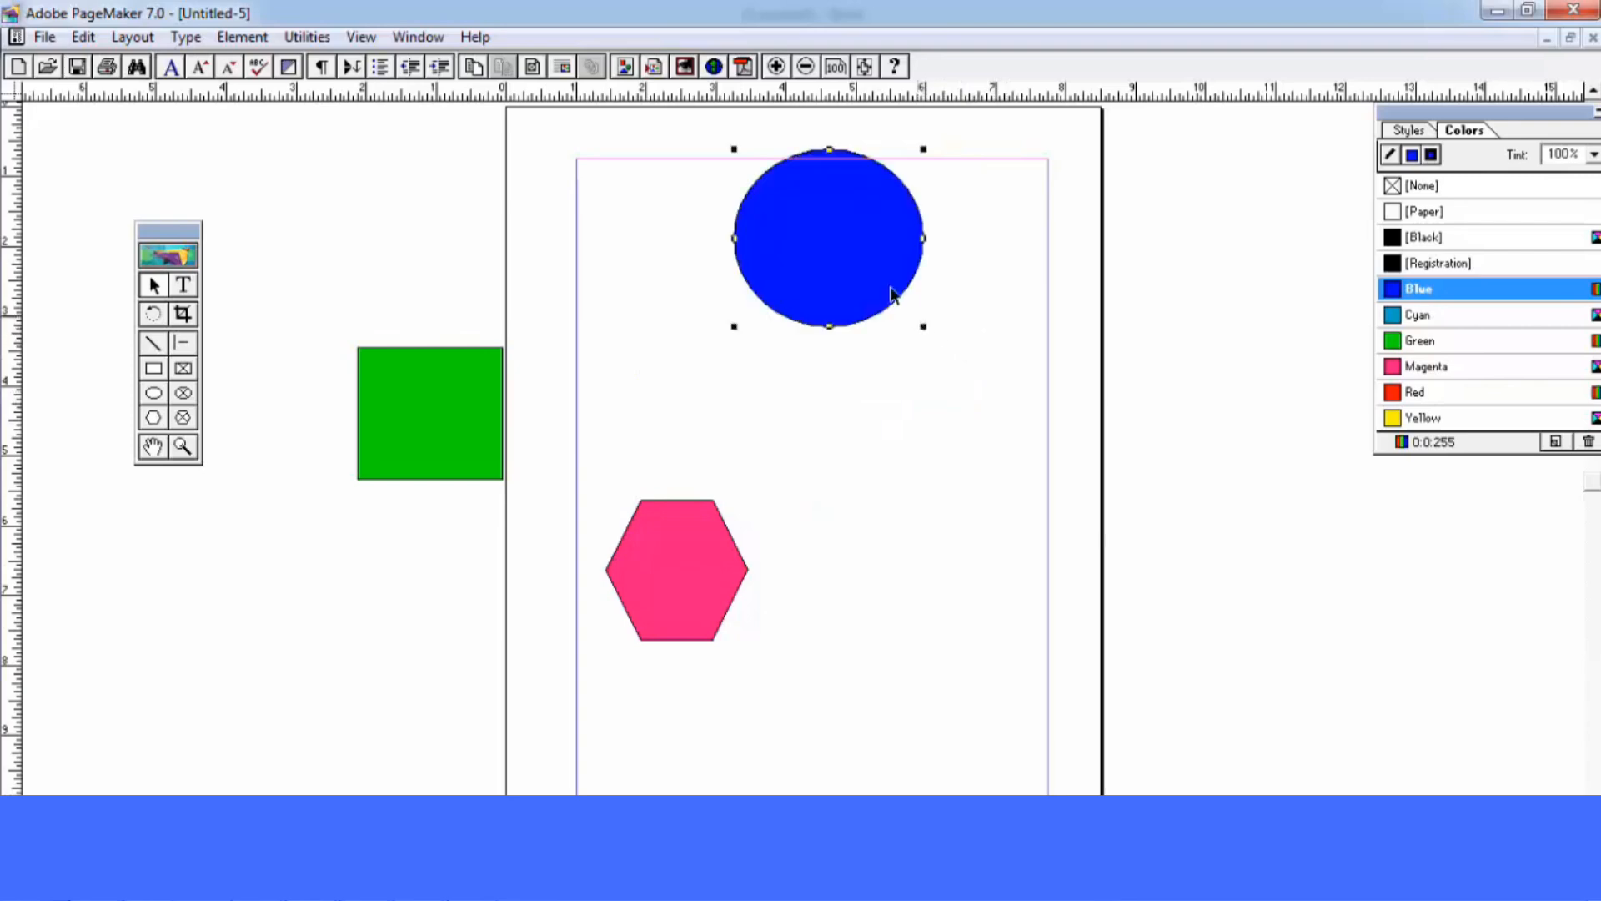
drag(875, 271, 901, 307)
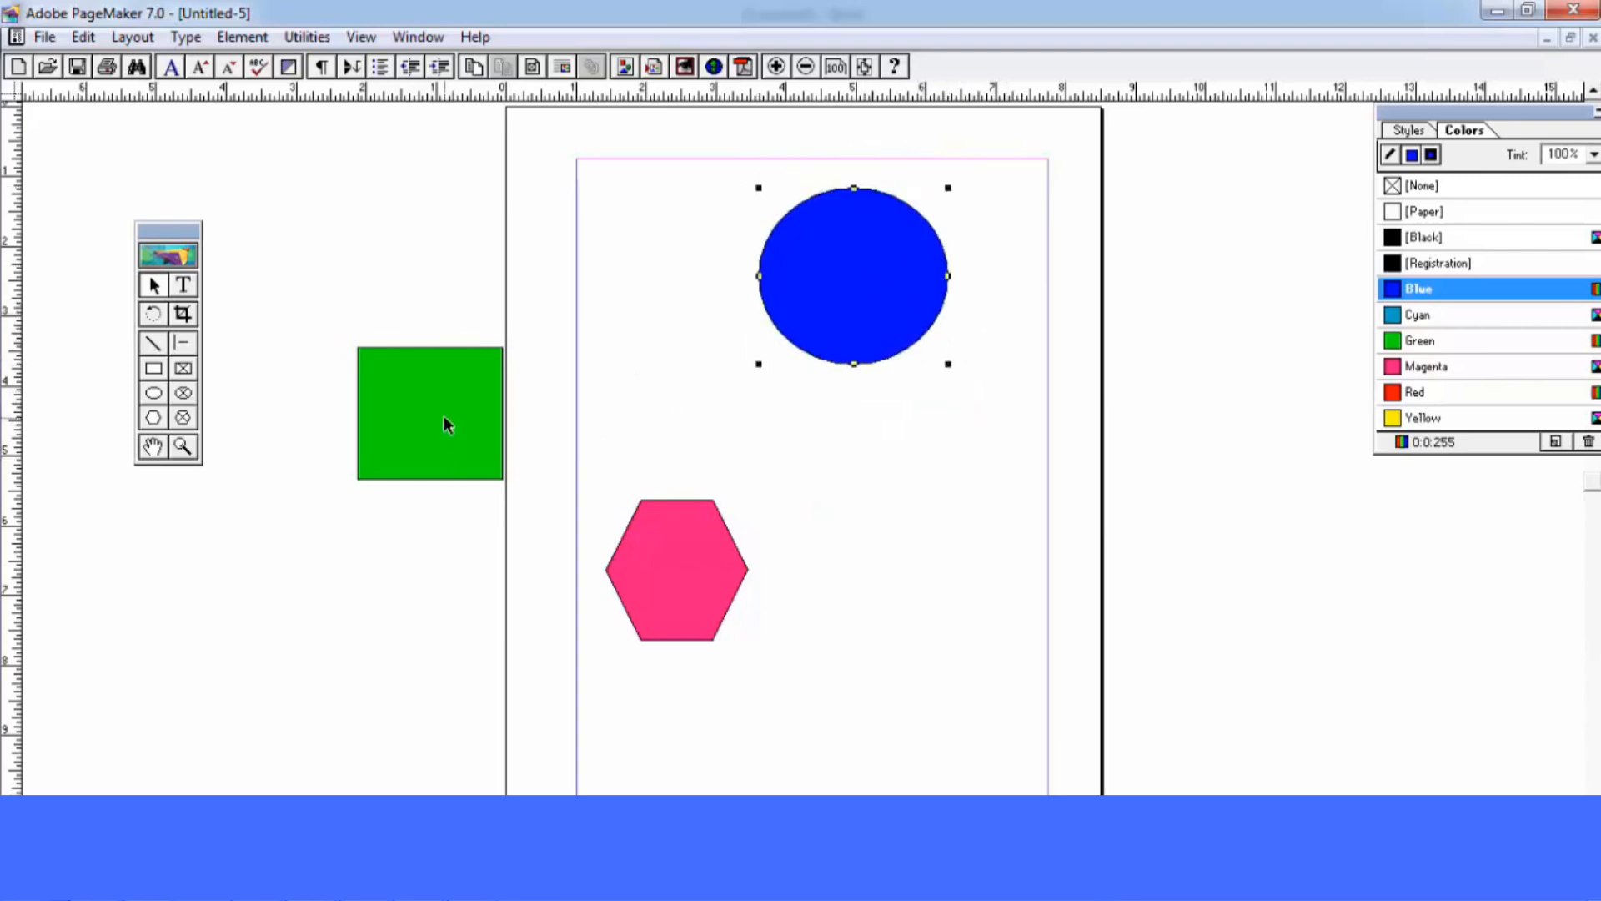
Open Align Objects for all three shapes, preview the horizontal options, and choose even horizontal spacing distributed within bounds
click(465, 428)
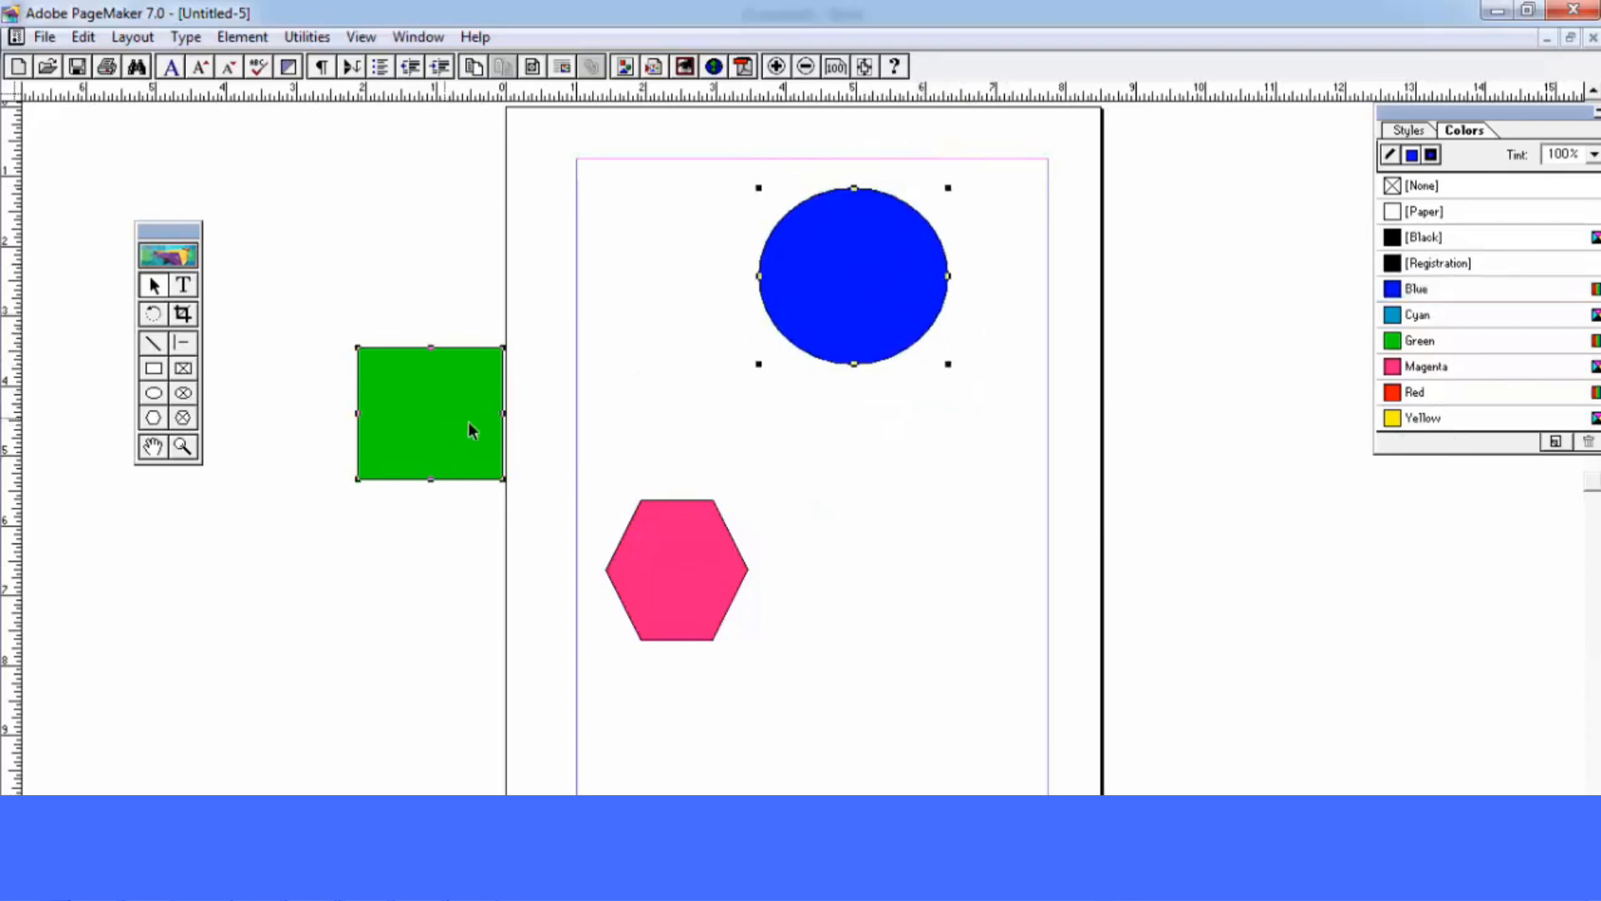
click(242, 39)
click(275, 212)
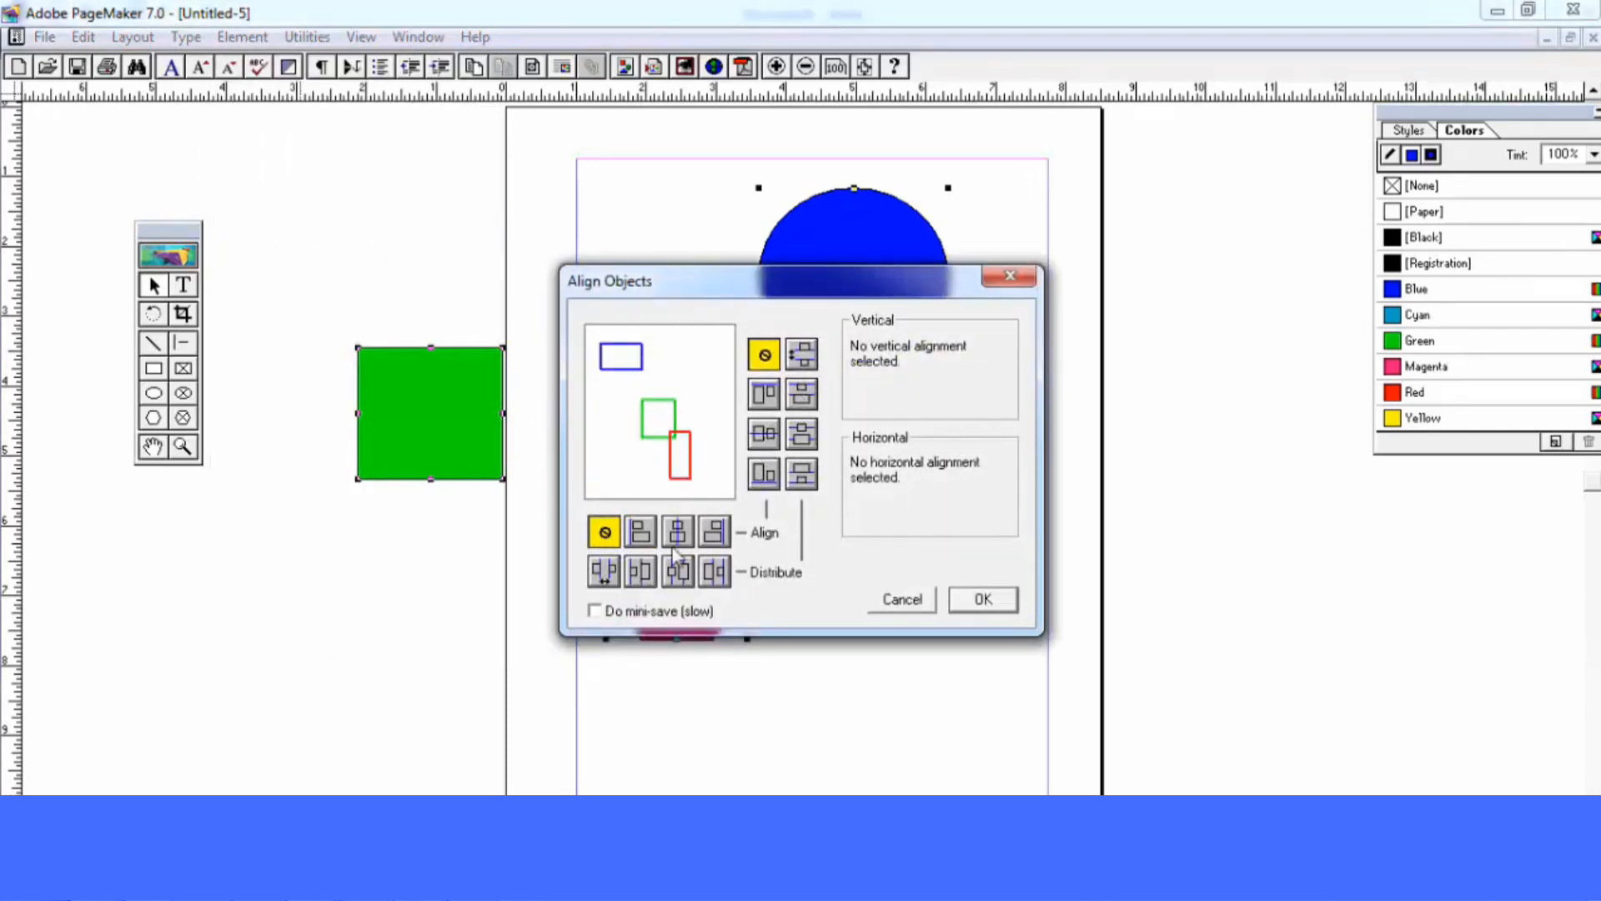
click(645, 540)
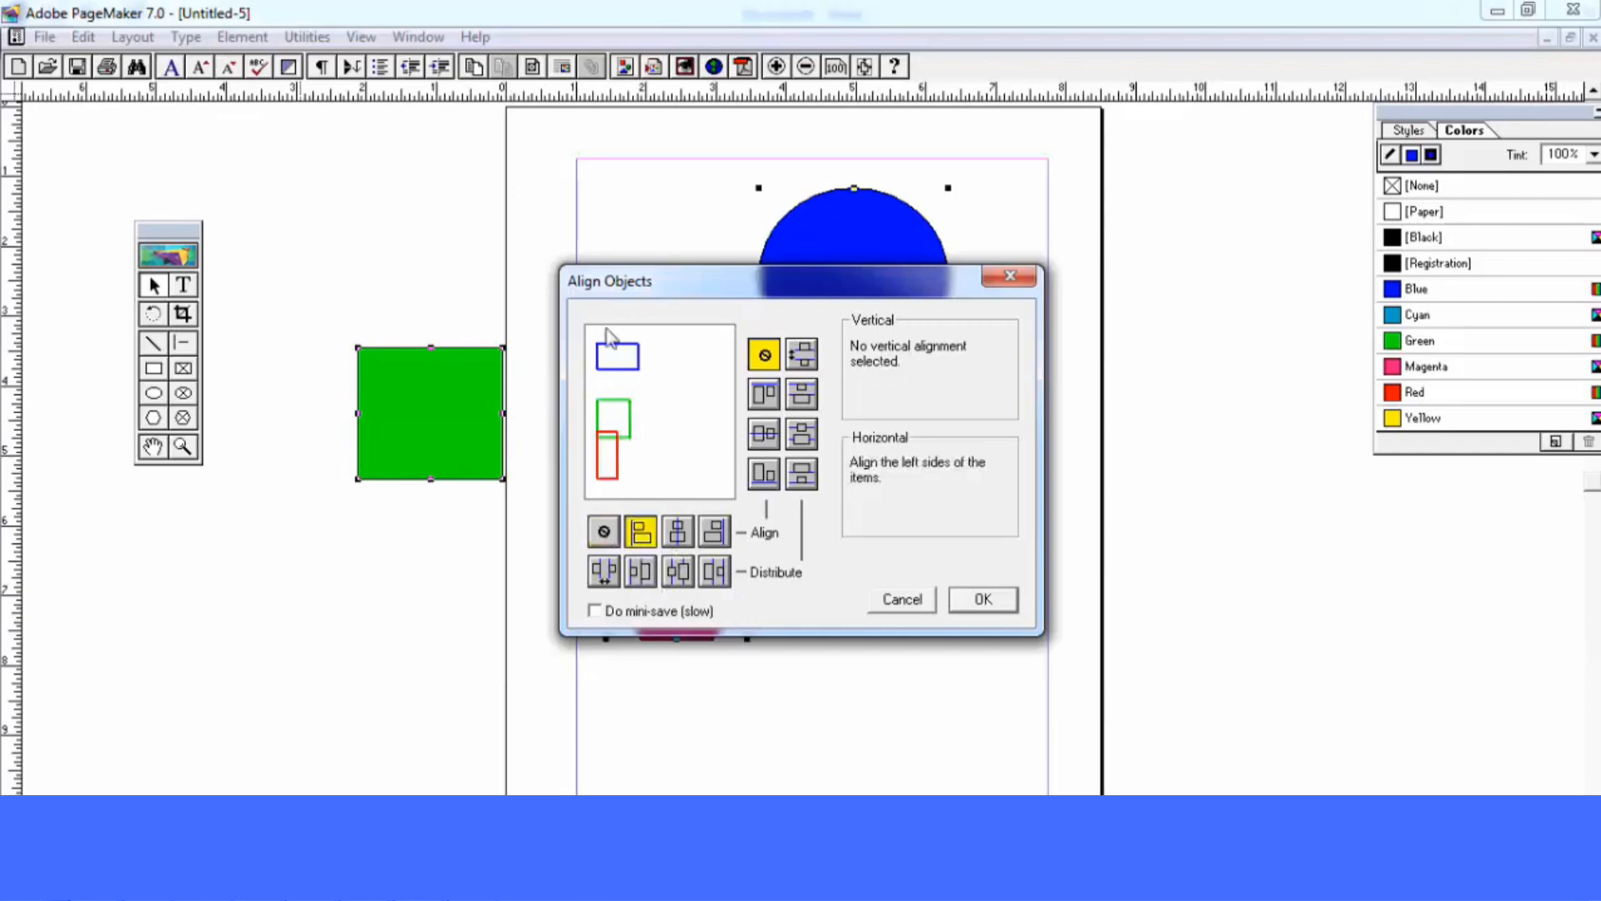
click(678, 538)
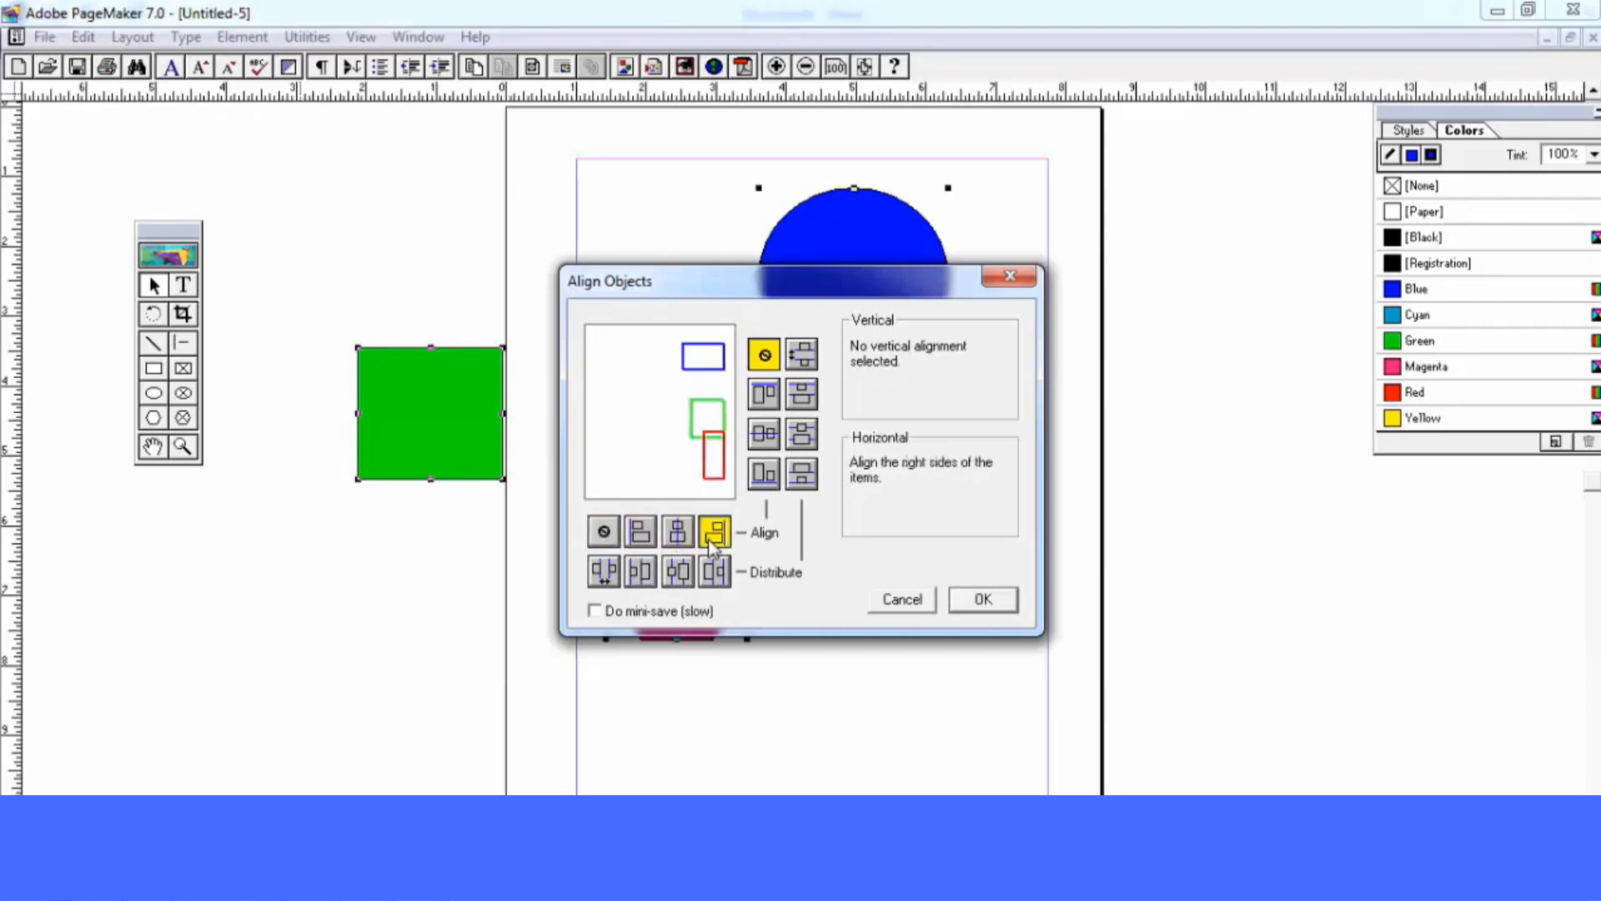
click(641, 573)
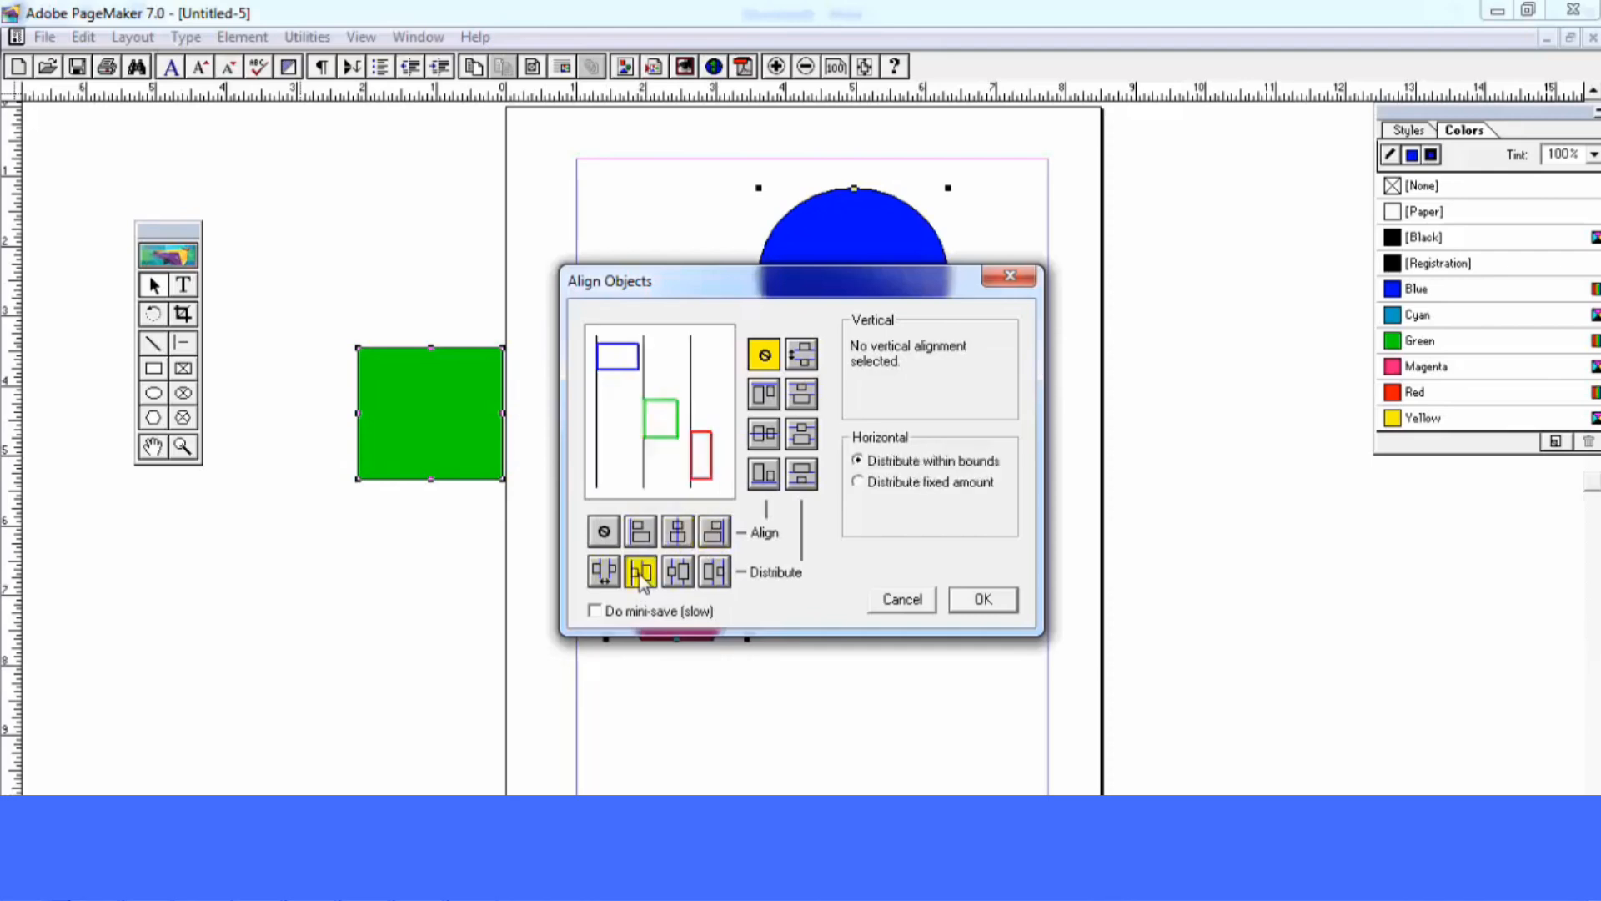
click(677, 573)
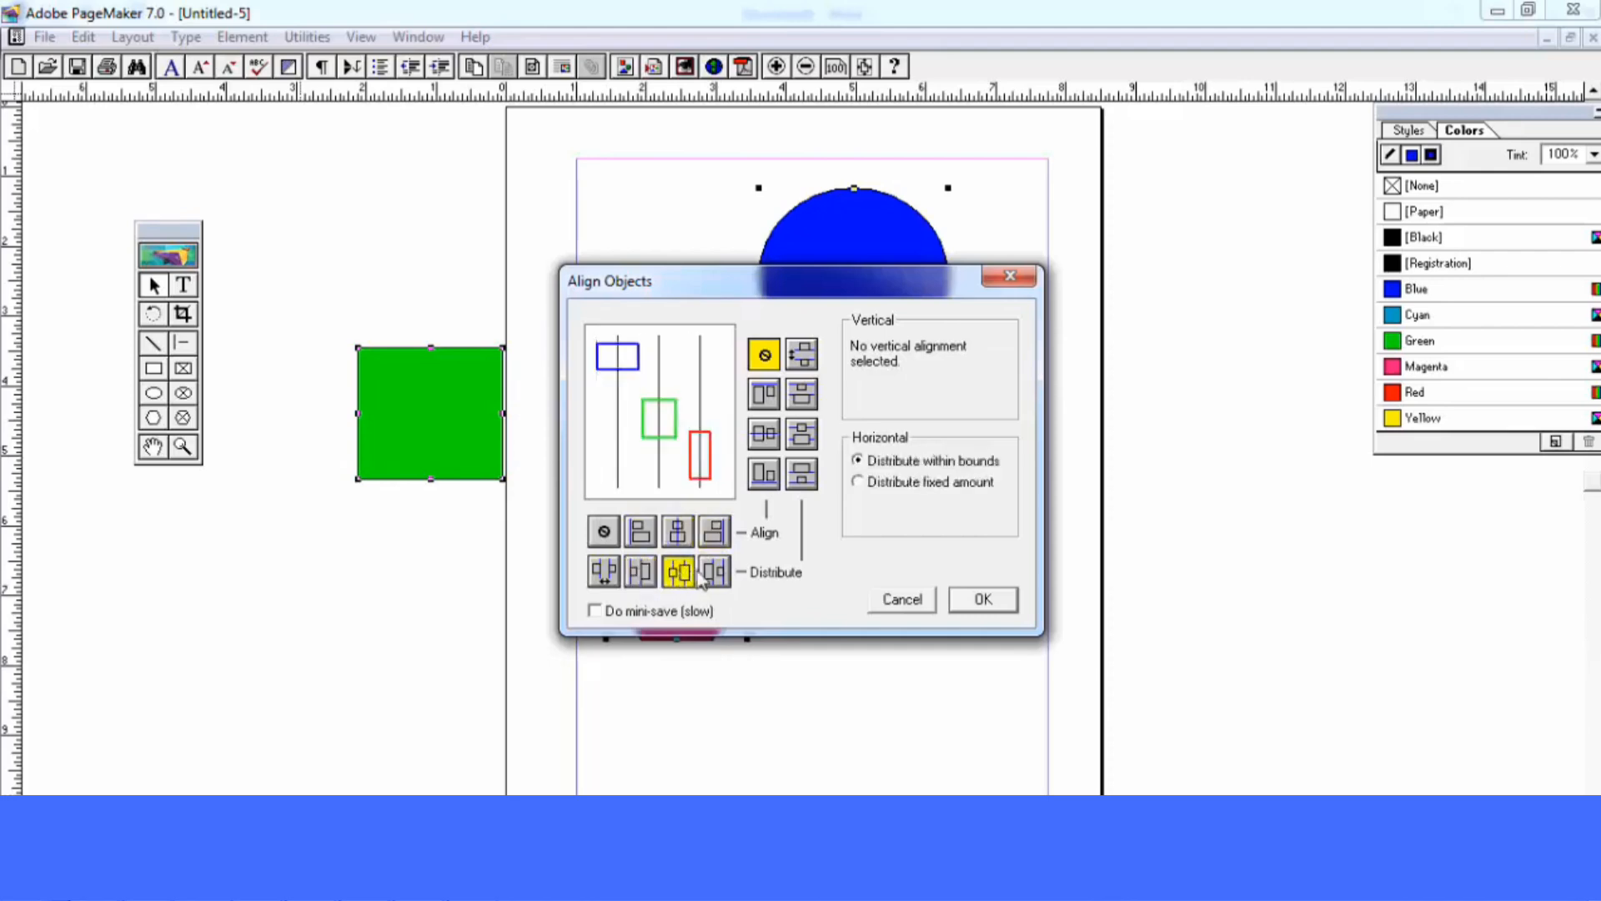
click(714, 573)
click(677, 572)
click(604, 572)
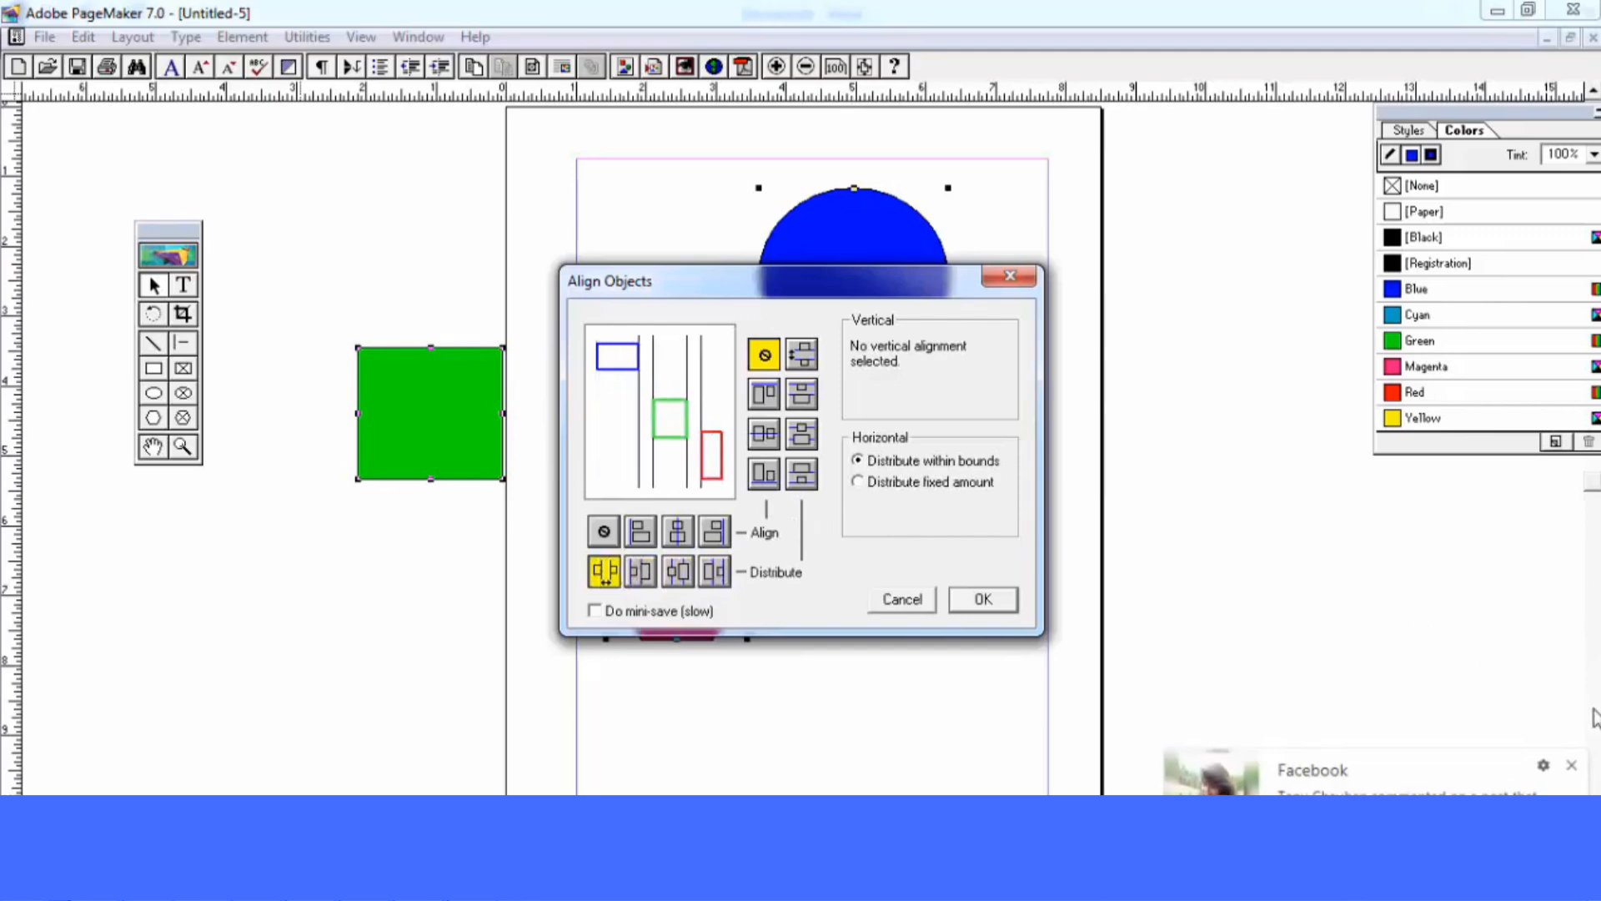
Preview the vertical distribution and alignment options, and apply aligning the tops of the three shapes
click(801, 394)
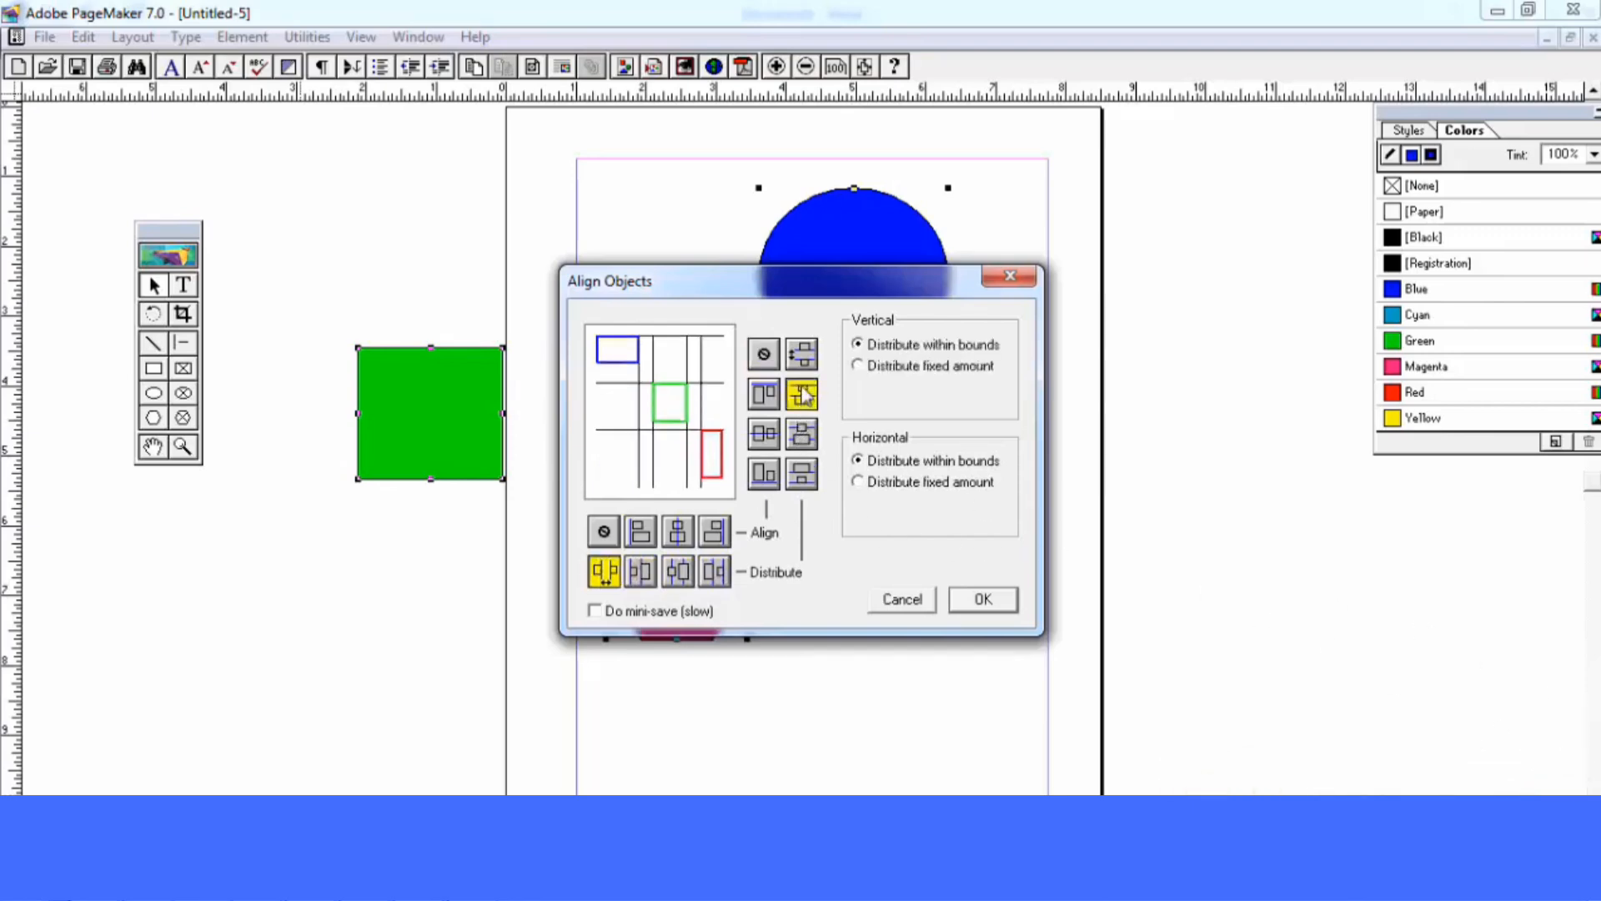
click(802, 355)
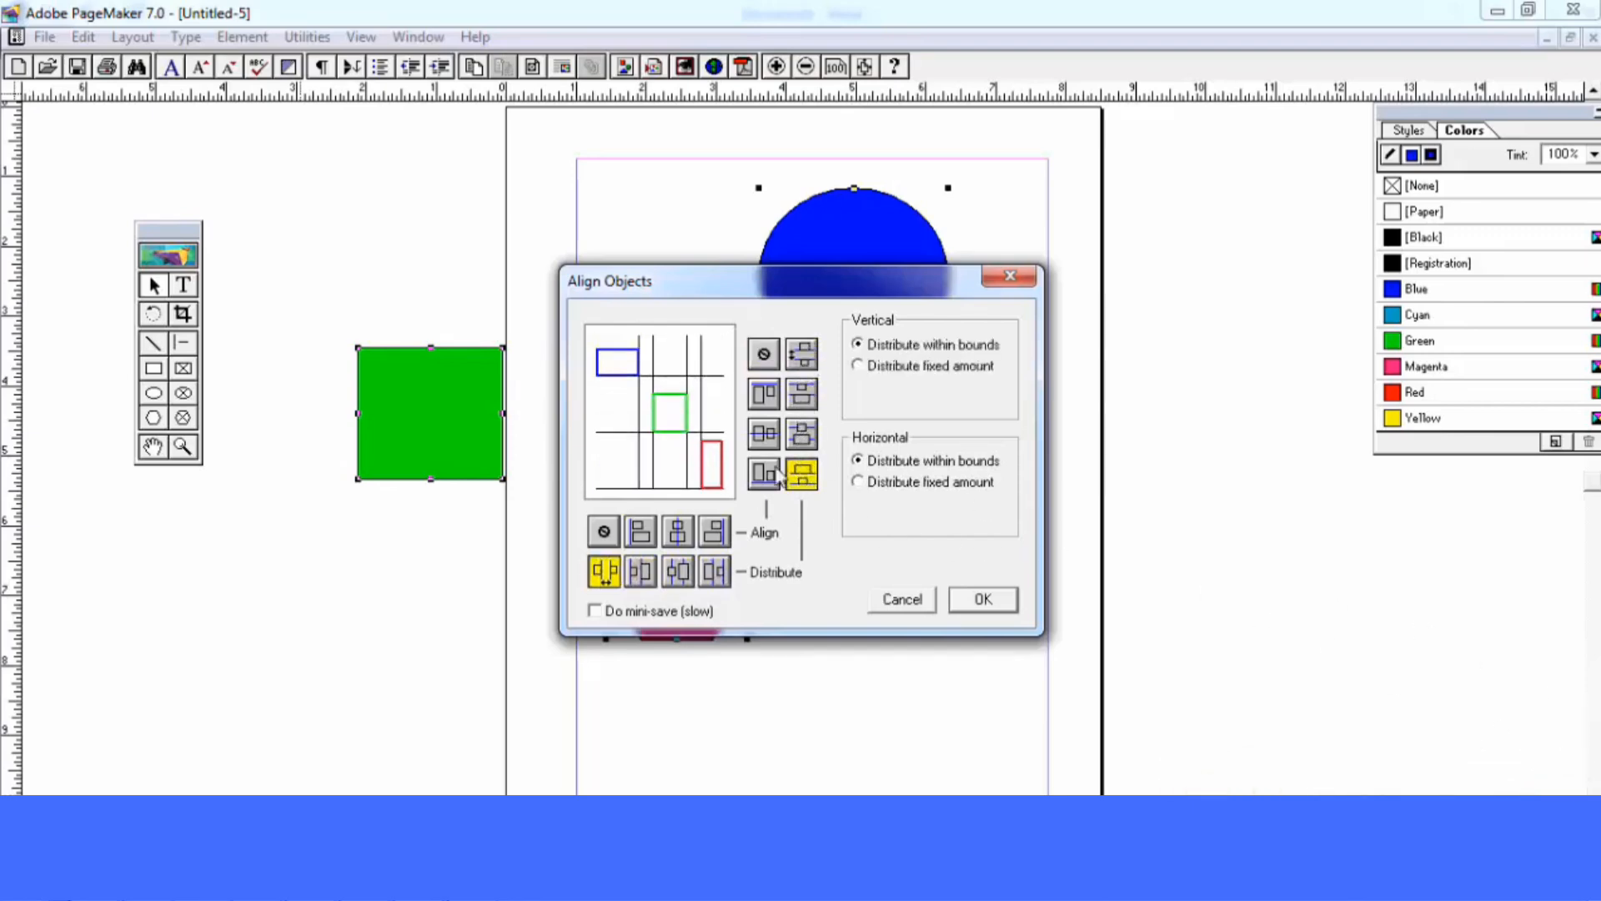
click(766, 472)
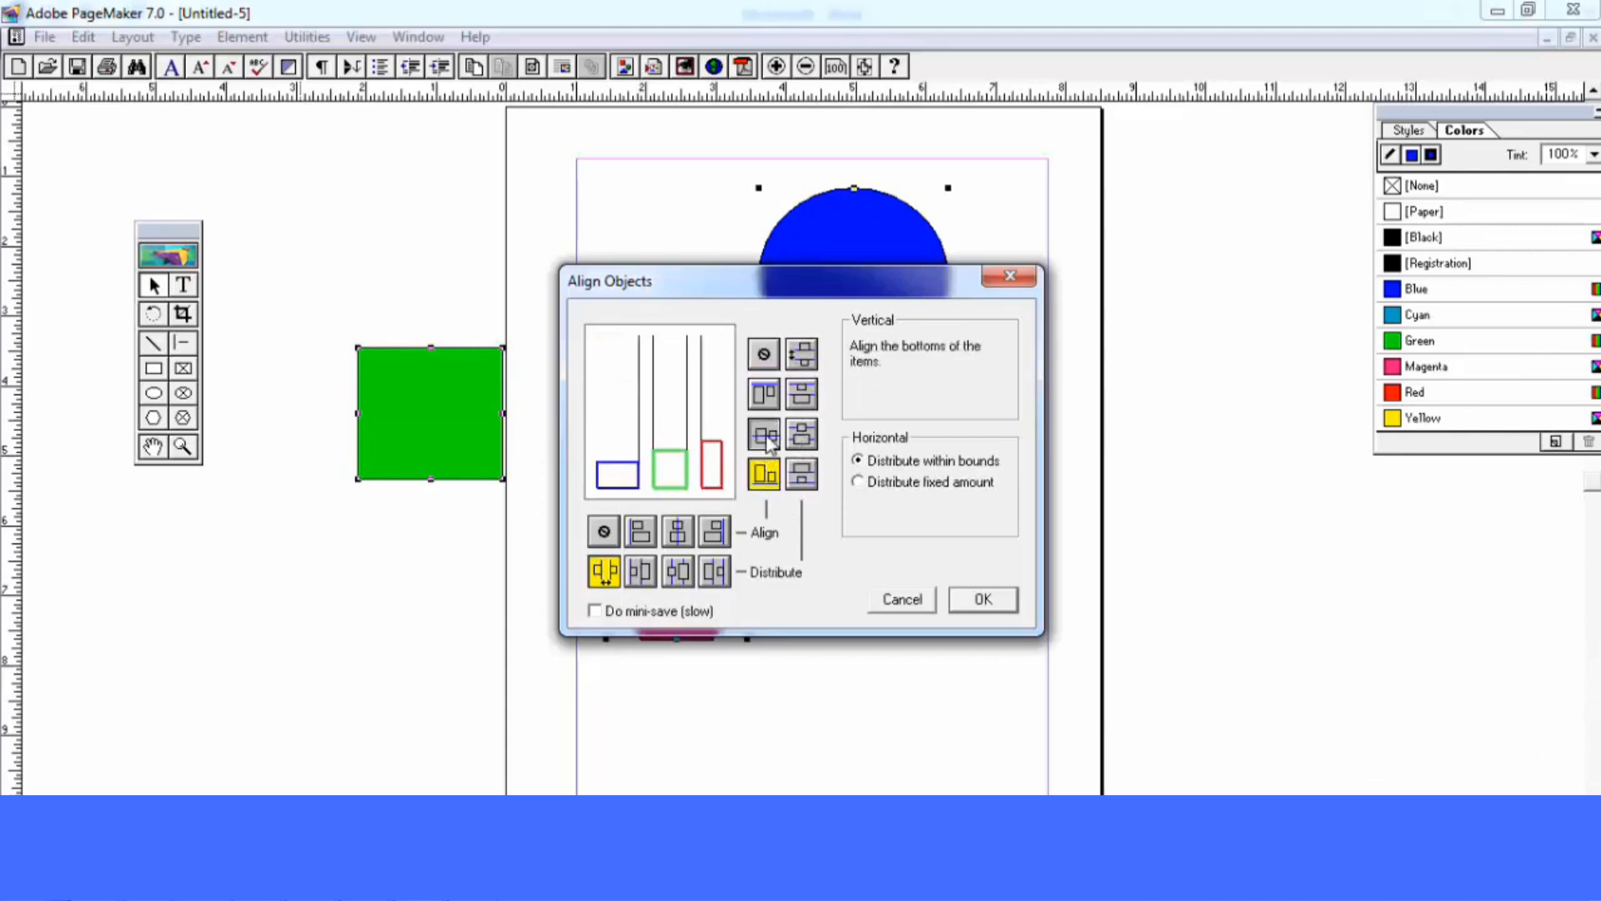
click(766, 435)
click(765, 397)
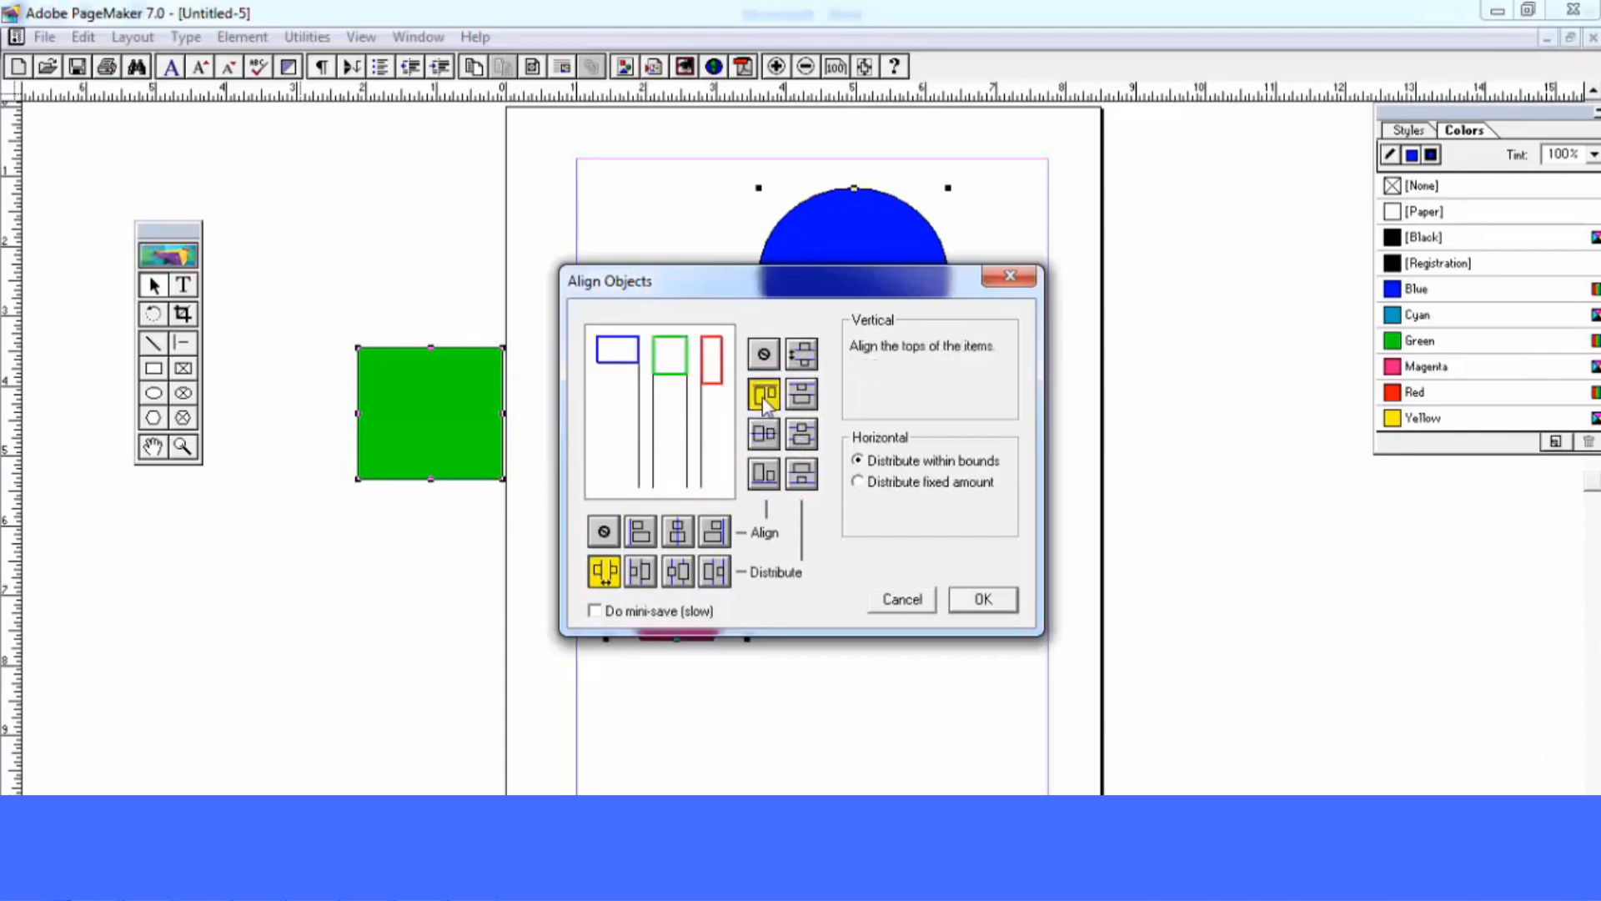
click(988, 601)
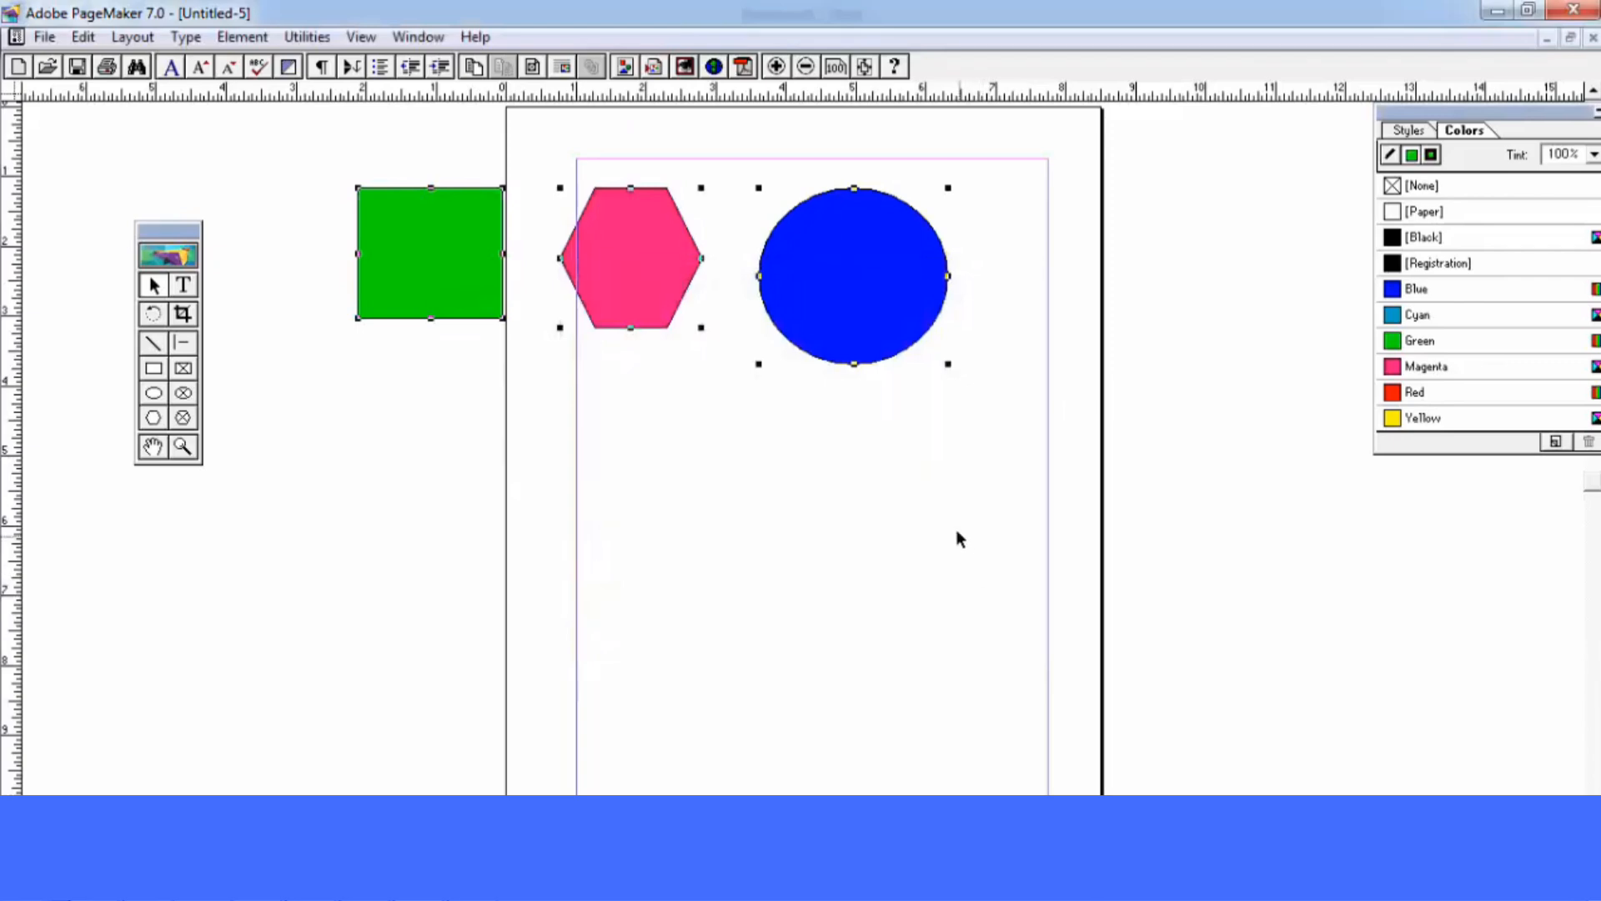
Realign the three selected shapes by their bottoms, keeping the horizontal distribution within bounds
click(185, 36)
mouse_move(240, 38)
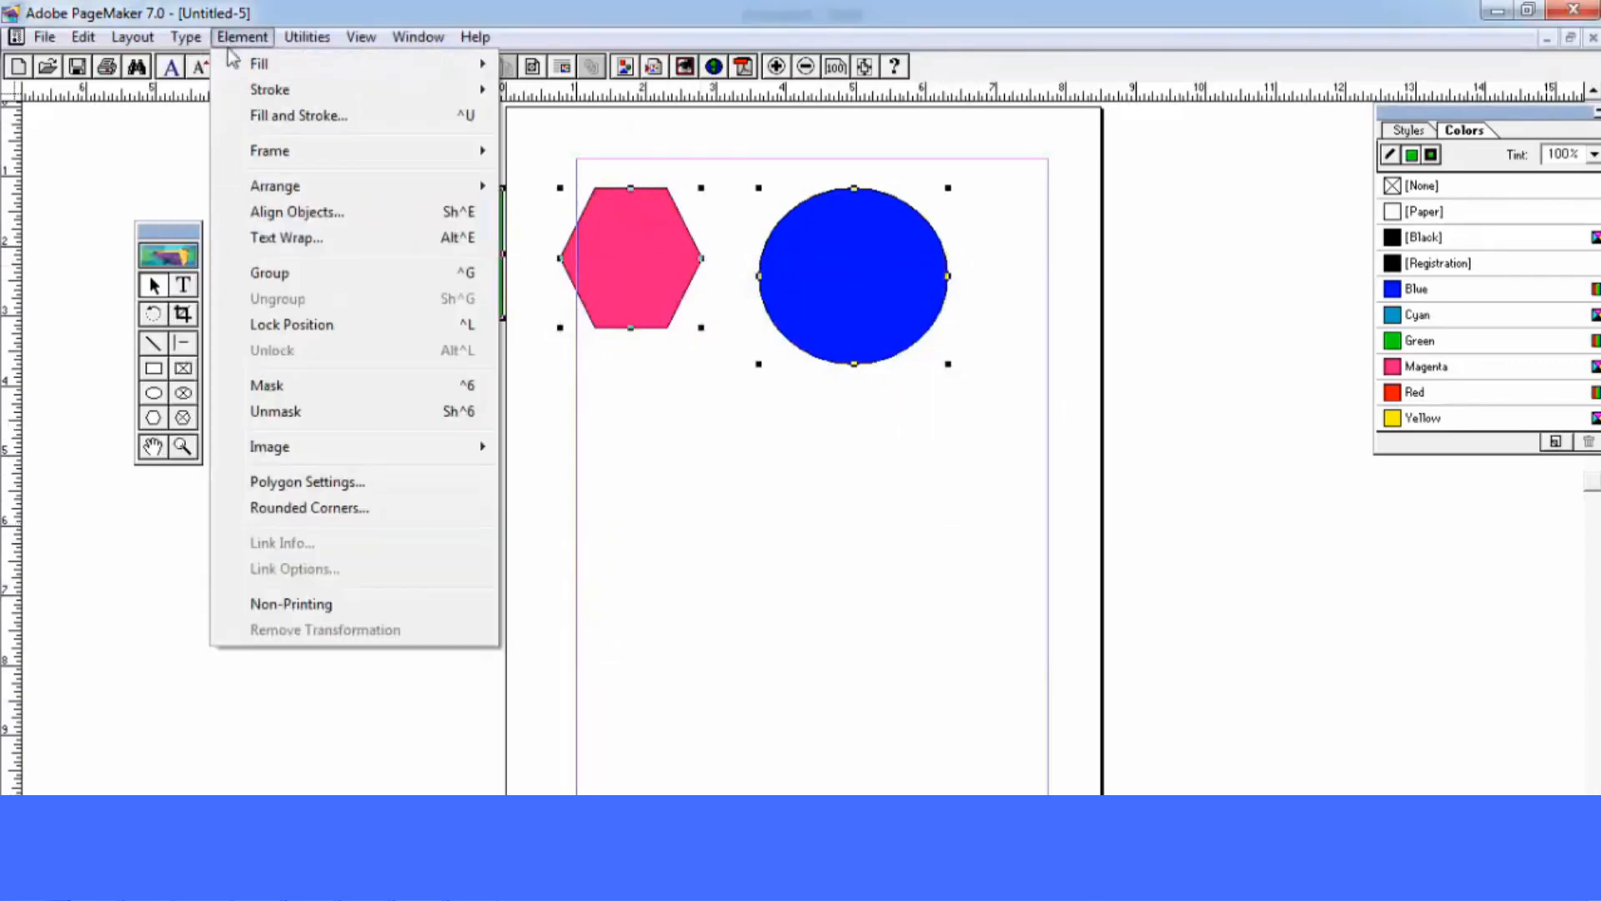
click(272, 214)
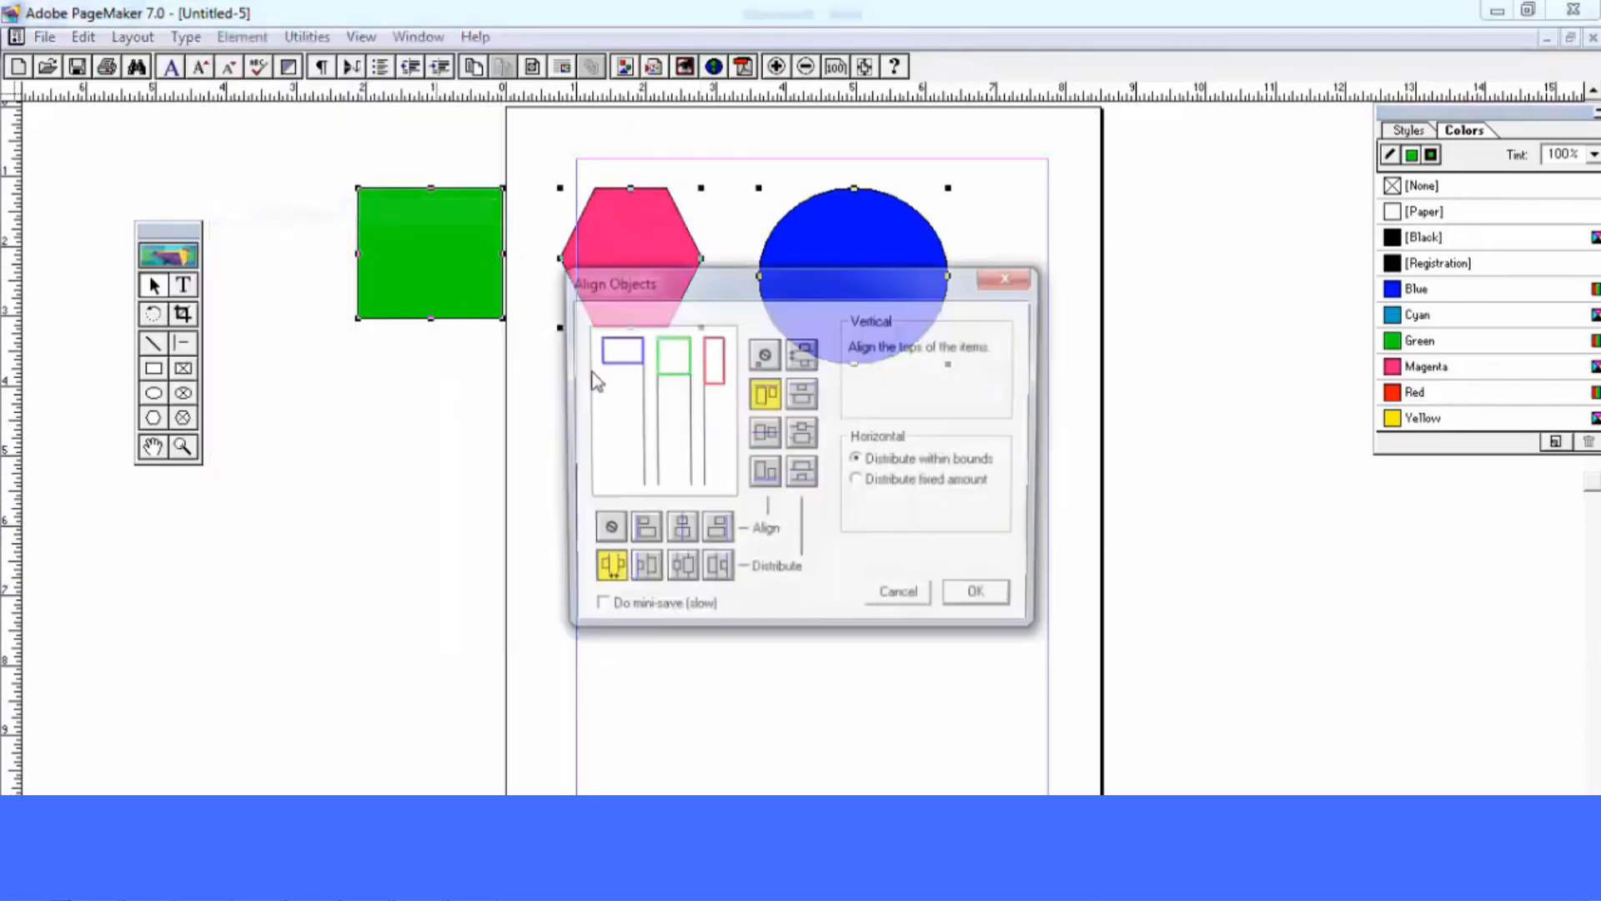
click(765, 474)
click(983, 599)
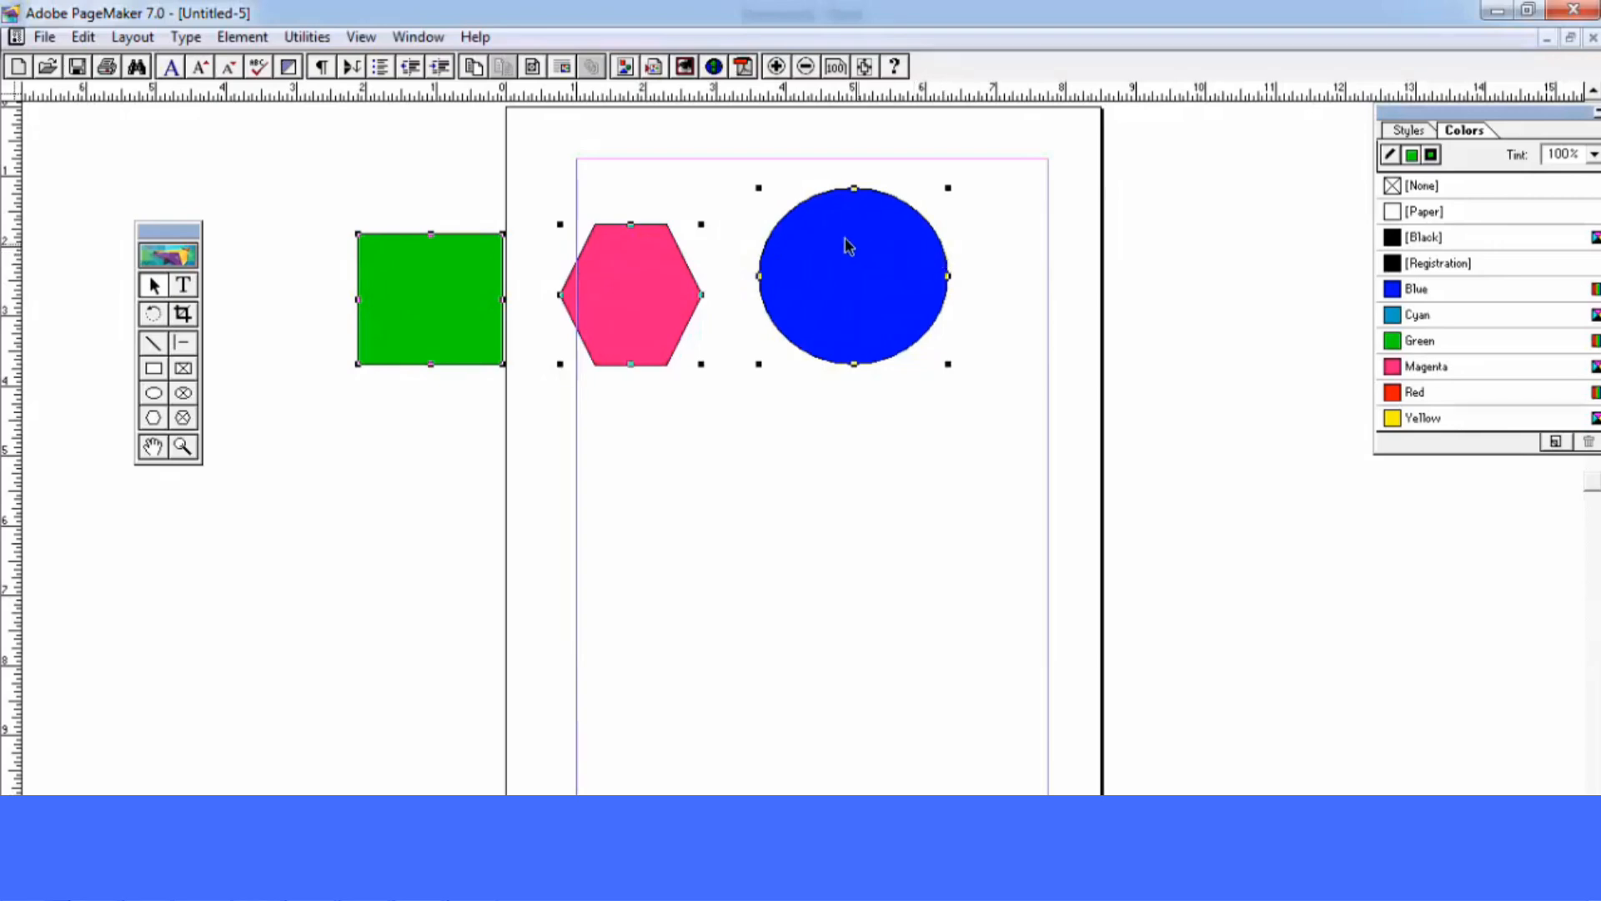
Deselect the shapes and move the magenta hexagon, green rectangle and blue ellipse to the page's lower right side
click(218, 39)
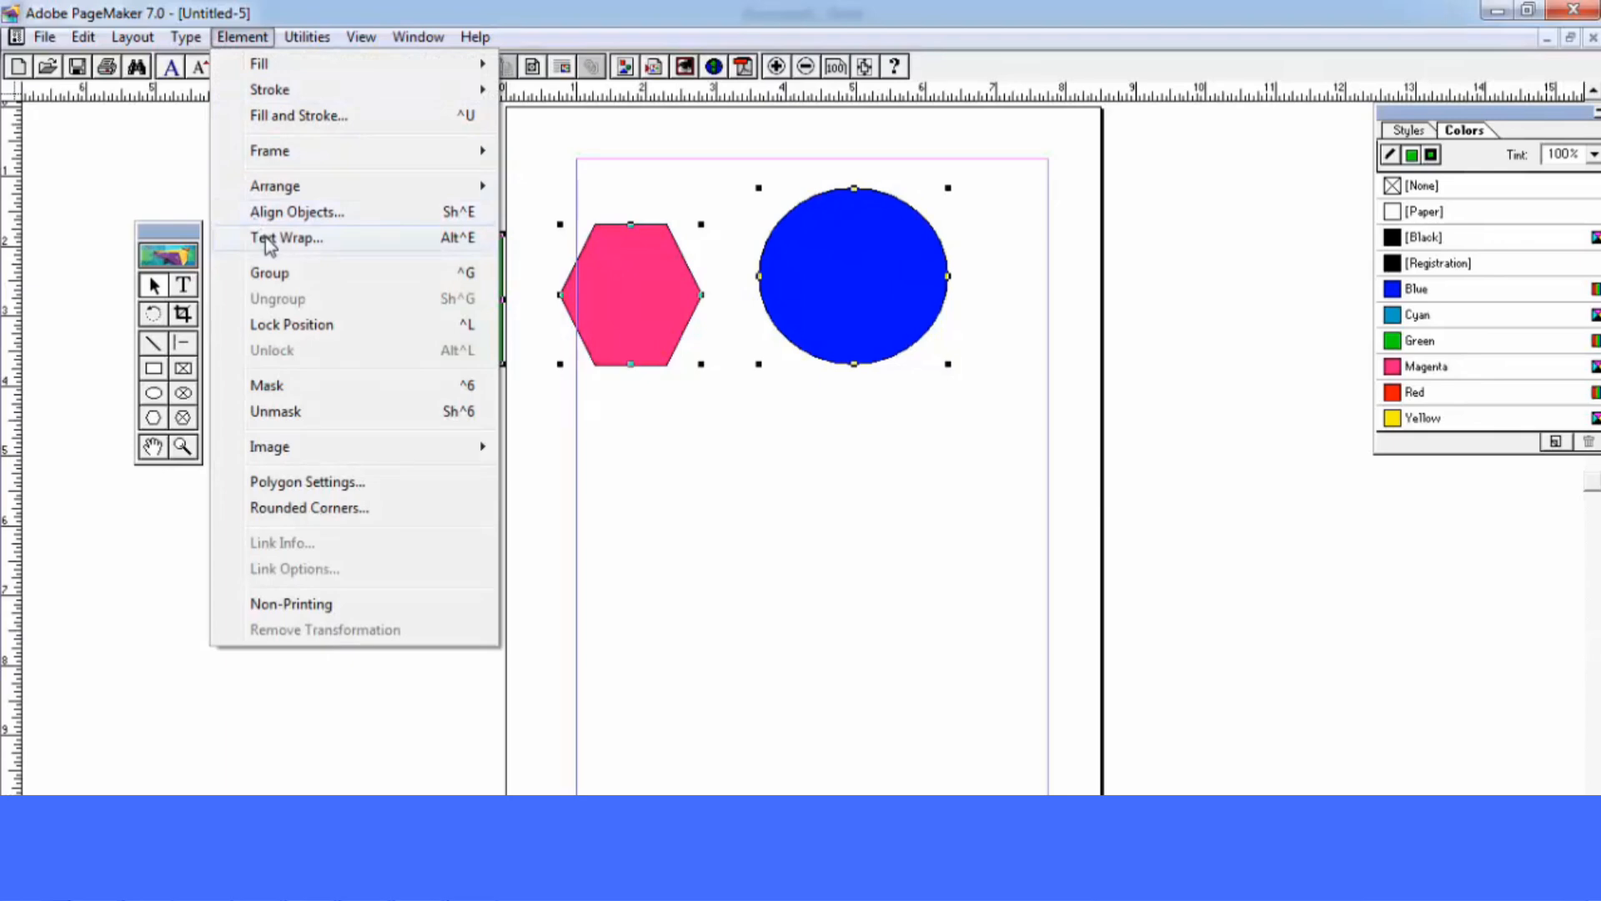
click(1070, 408)
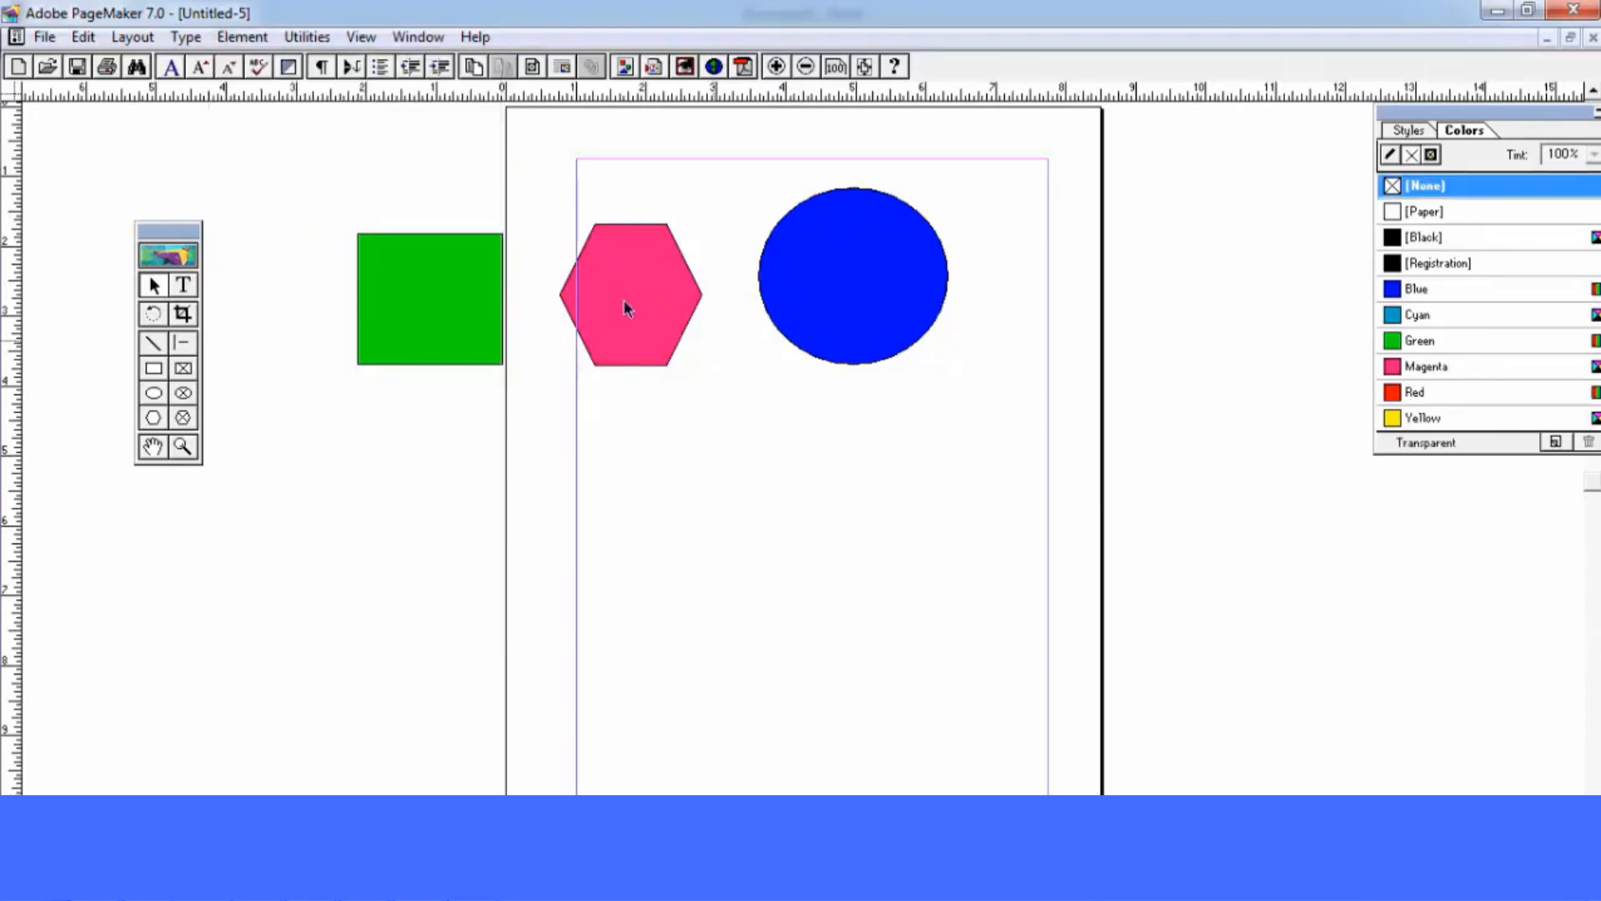
drag(667, 327, 1158, 652)
drag(372, 346, 1118, 632)
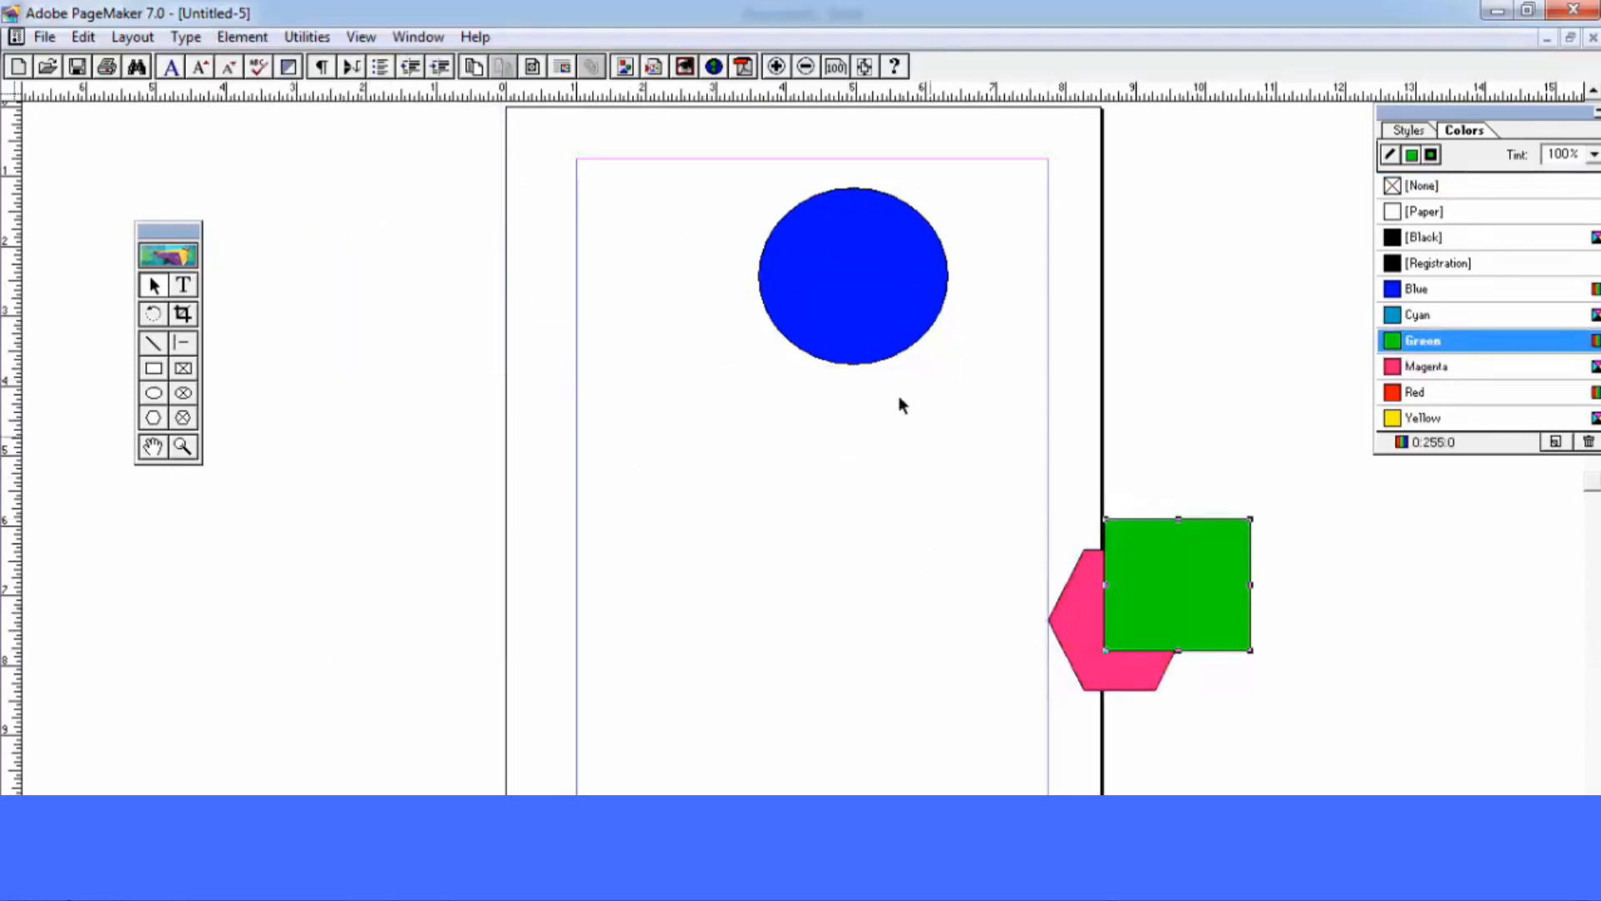
click(900, 394)
drag(868, 291, 1057, 497)
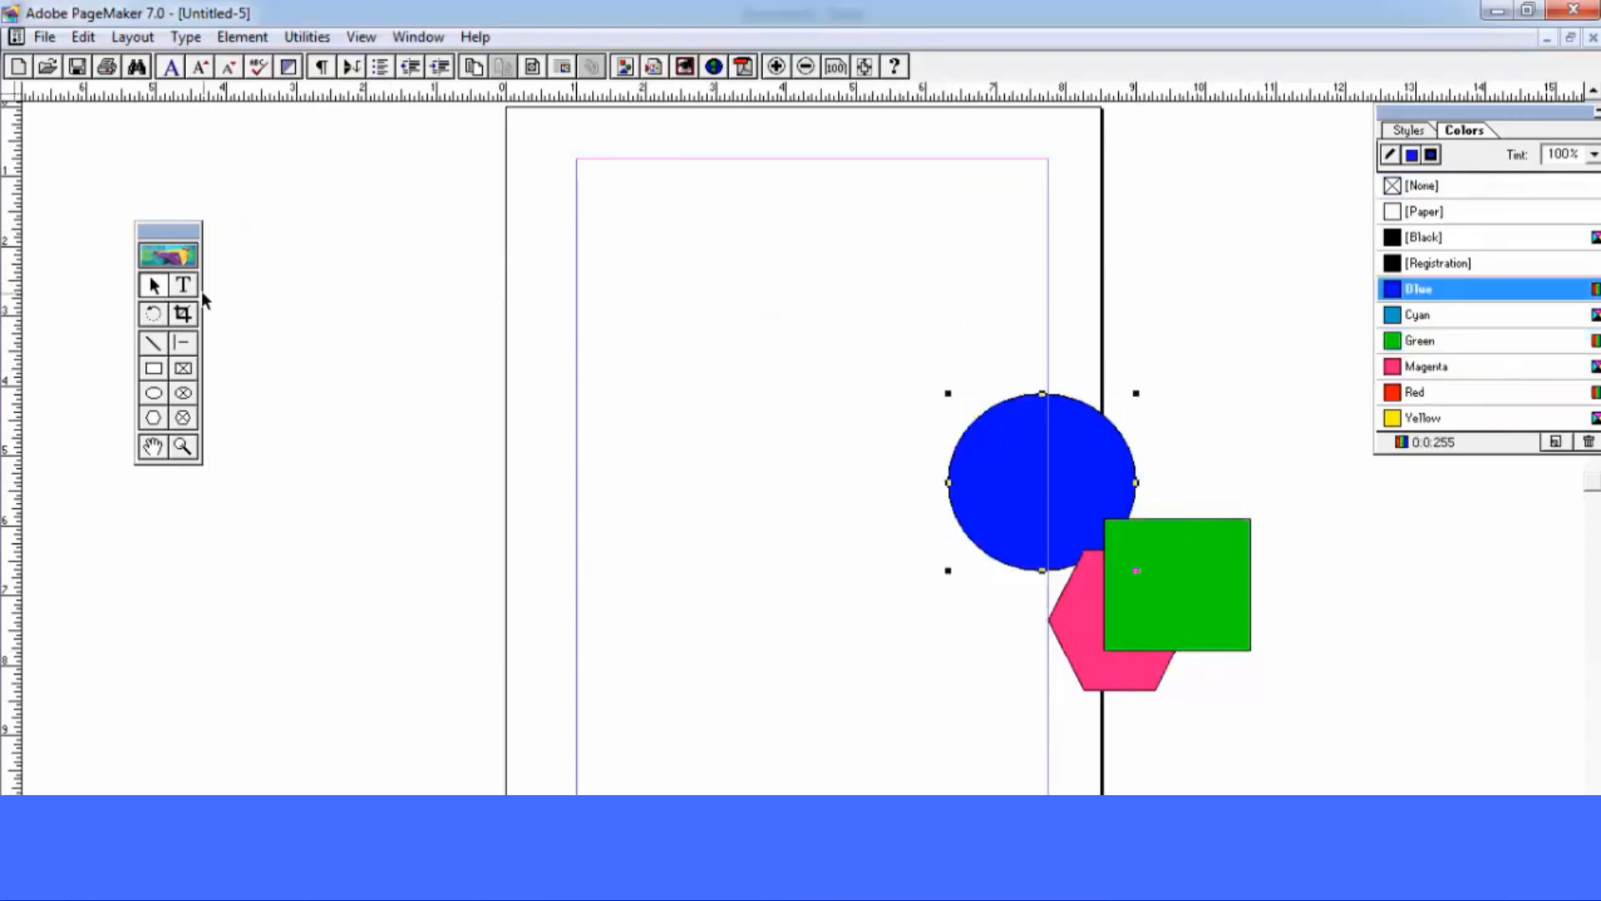
Insert the five-paragraph sample text beginning "Video provides a powerful way to help you prove your point" near the page's upper margin
click(183, 285)
click(632, 260)
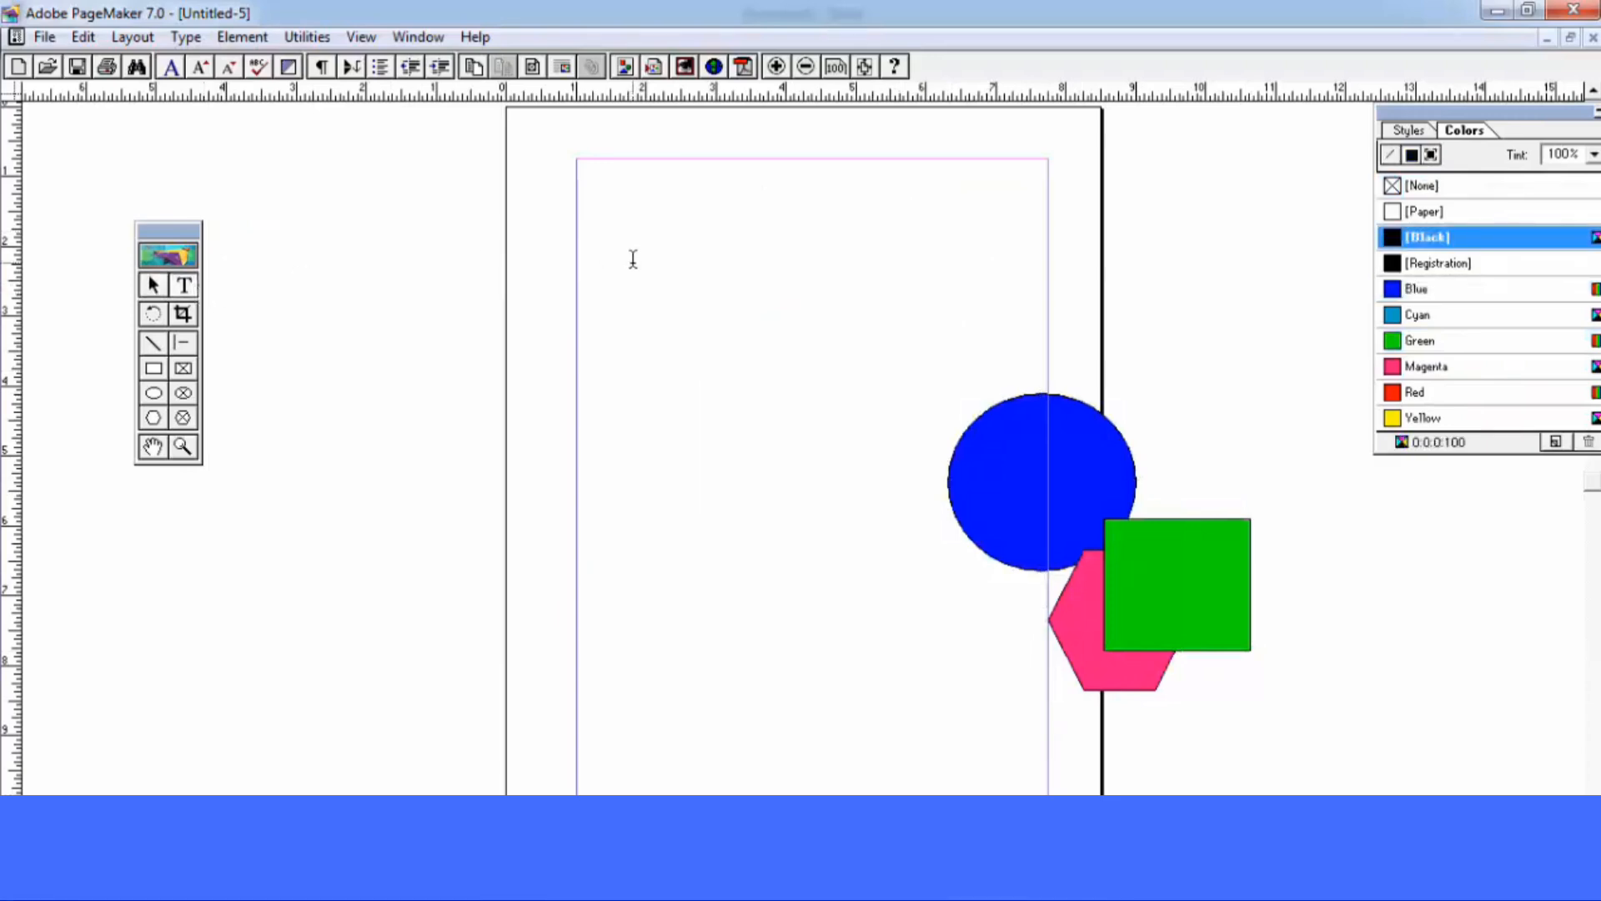
text(Video provides a powerful way to help you prove your point. When you click Online Video, you can paste in the embed code for the video you want to add. You can also type a keyword to search online for the video that best fits your document. To make your document look professionally produced, Word provides header, footer, cover page, and text box designs that complement each other. For example, you can add a matching cover page, header, and sidebar. Click Insert and then choose the elements you want from the different galleries. Themes and styles also help keep your document coordinated. When you click Design and choose a new Theme, the pictures, charts, and SmartArt graphics change to match your new theme. When you apply styles, your headings change to match the new theme. Save time in Word with new buttons that show up where you need them. To change the way a picture fits in your document, click it and a button for layout options appears next to it. When you work on a table, click where you want to add a row or a column, and then click the plus sign. Reading is easier, too, in the new Reading view. You can collapse parts of the document and focus on the text you want. If you need to stop reading before you reach the end, Word remembers where you left off - even on another device.)
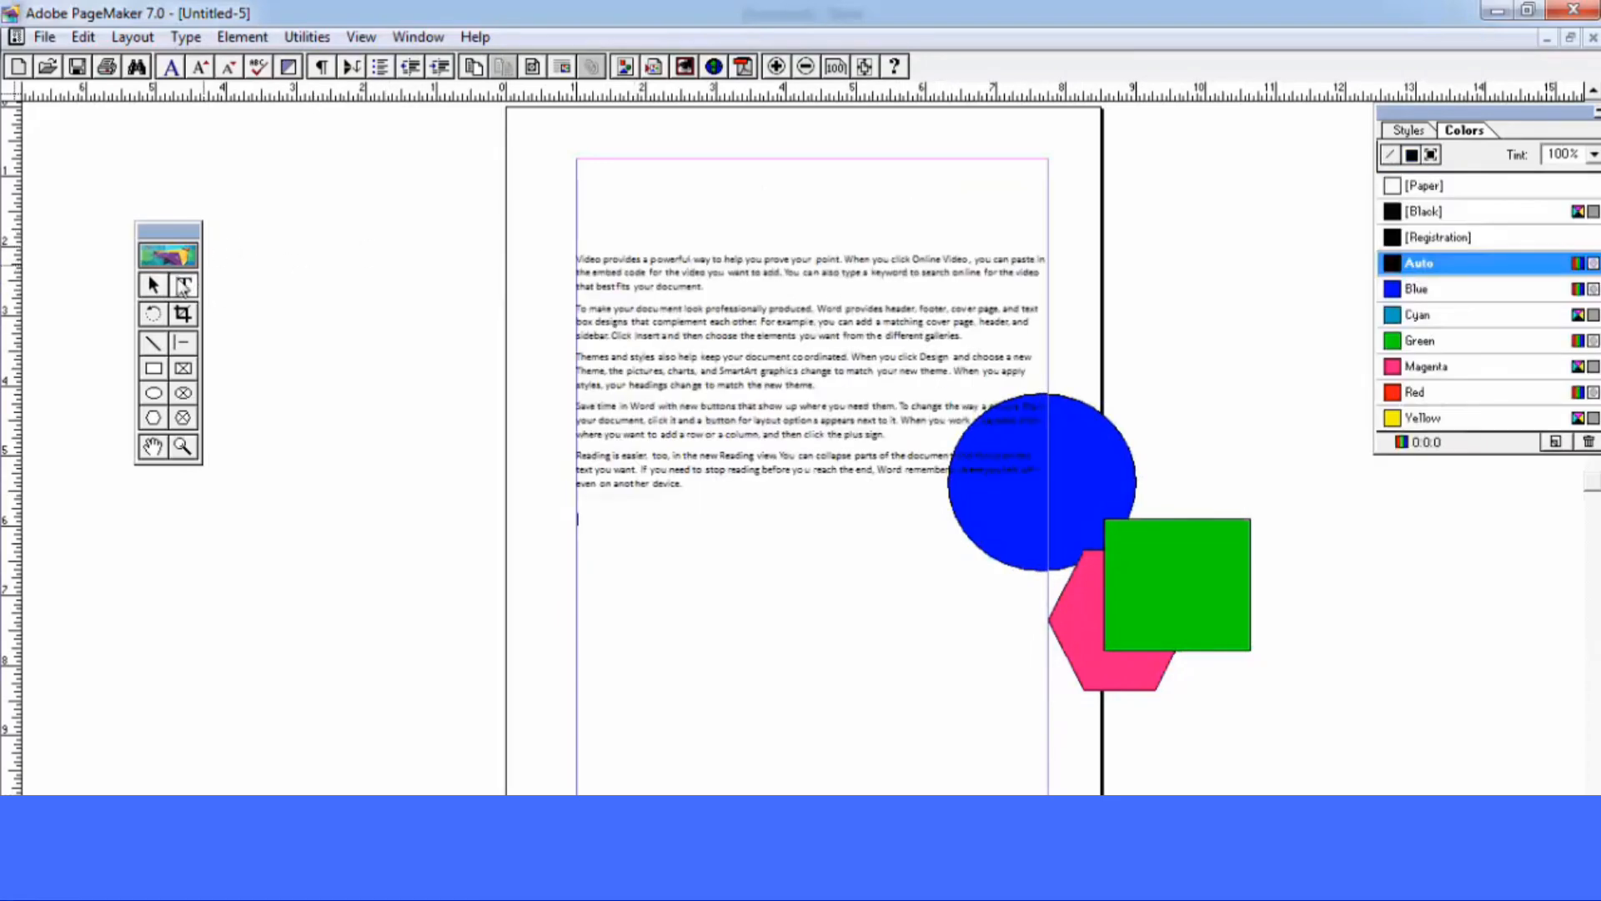
Move the blue ellipse over the middle of the sample text and view the page at actual size
click(154, 285)
drag(1108, 457, 875, 346)
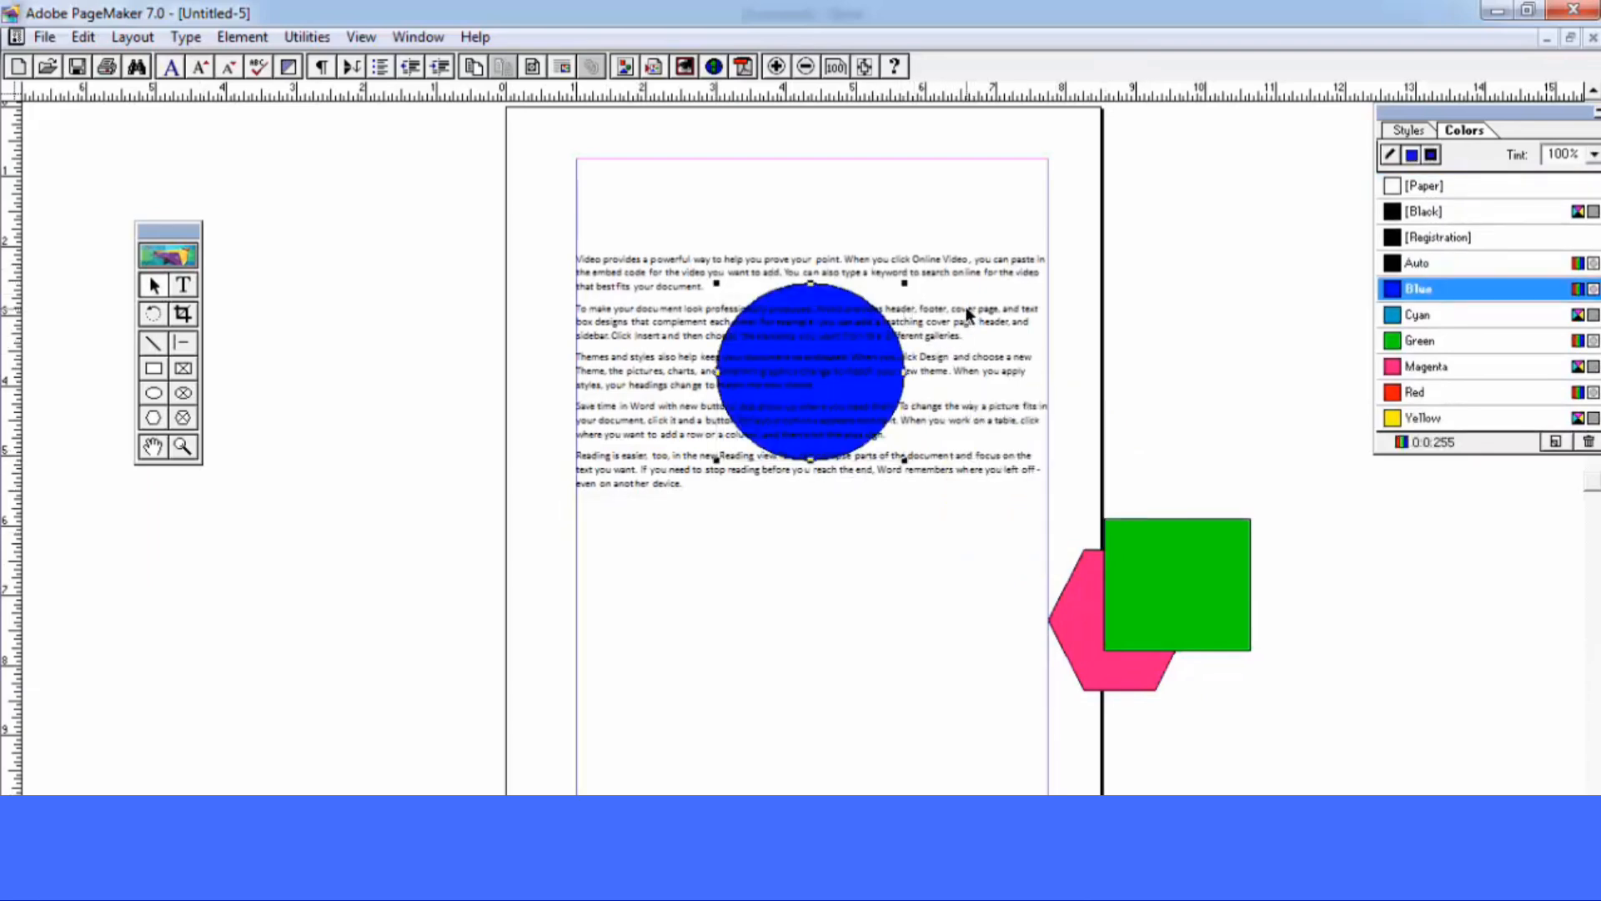
key(ctrl+1)
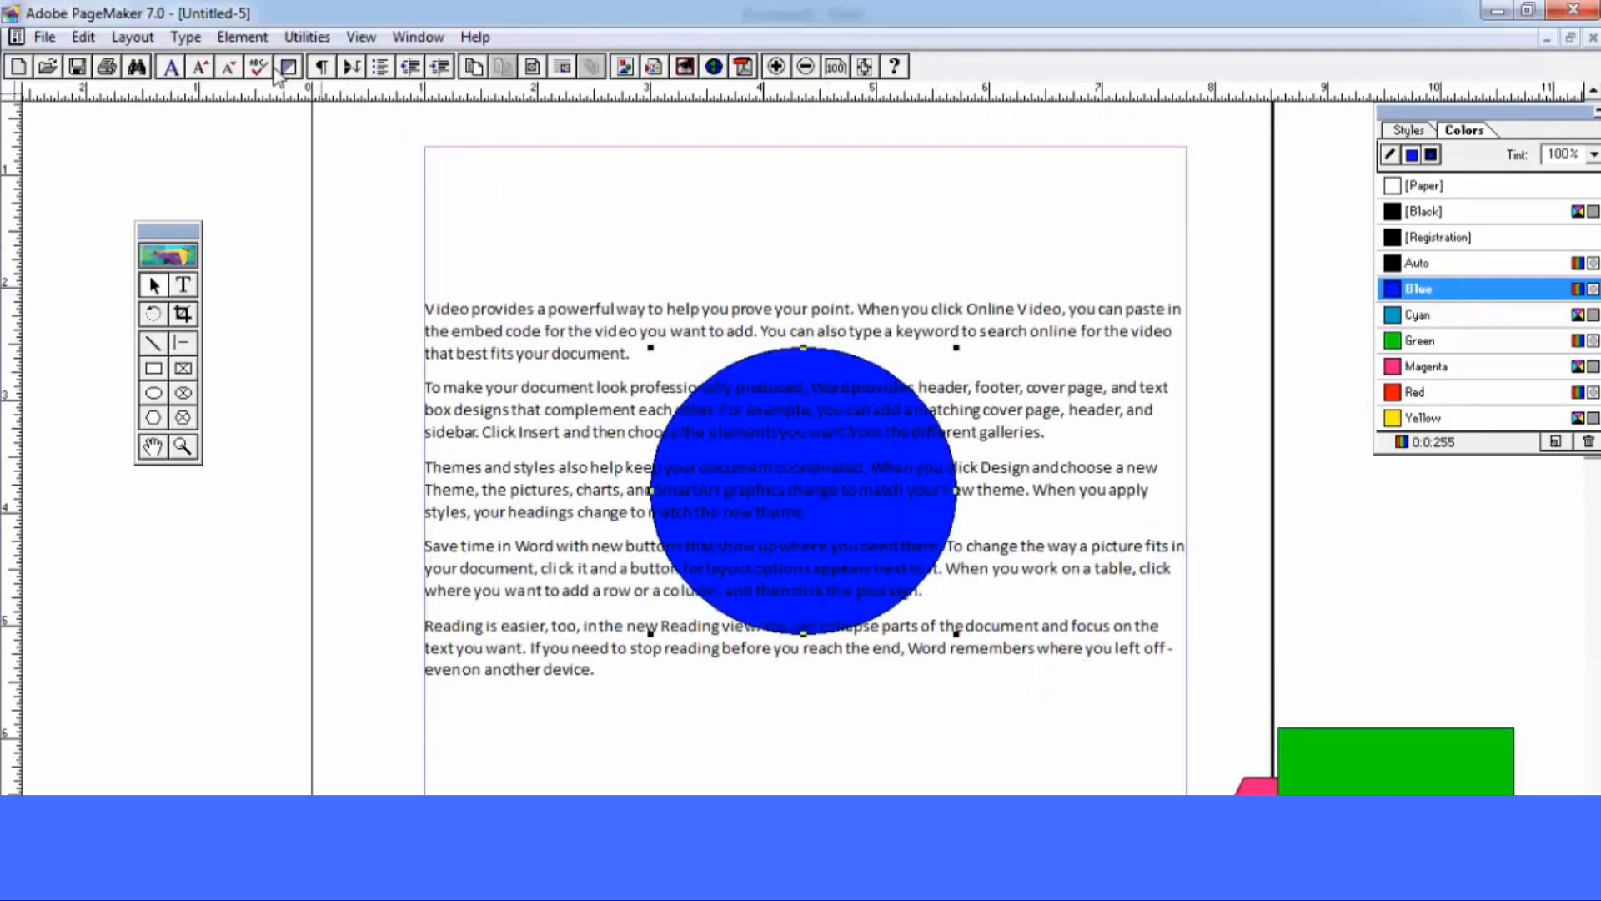
Apply a rectangular text wrap around all sides of the blue ellipse and nudge the ellipse slightly down
click(186, 36)
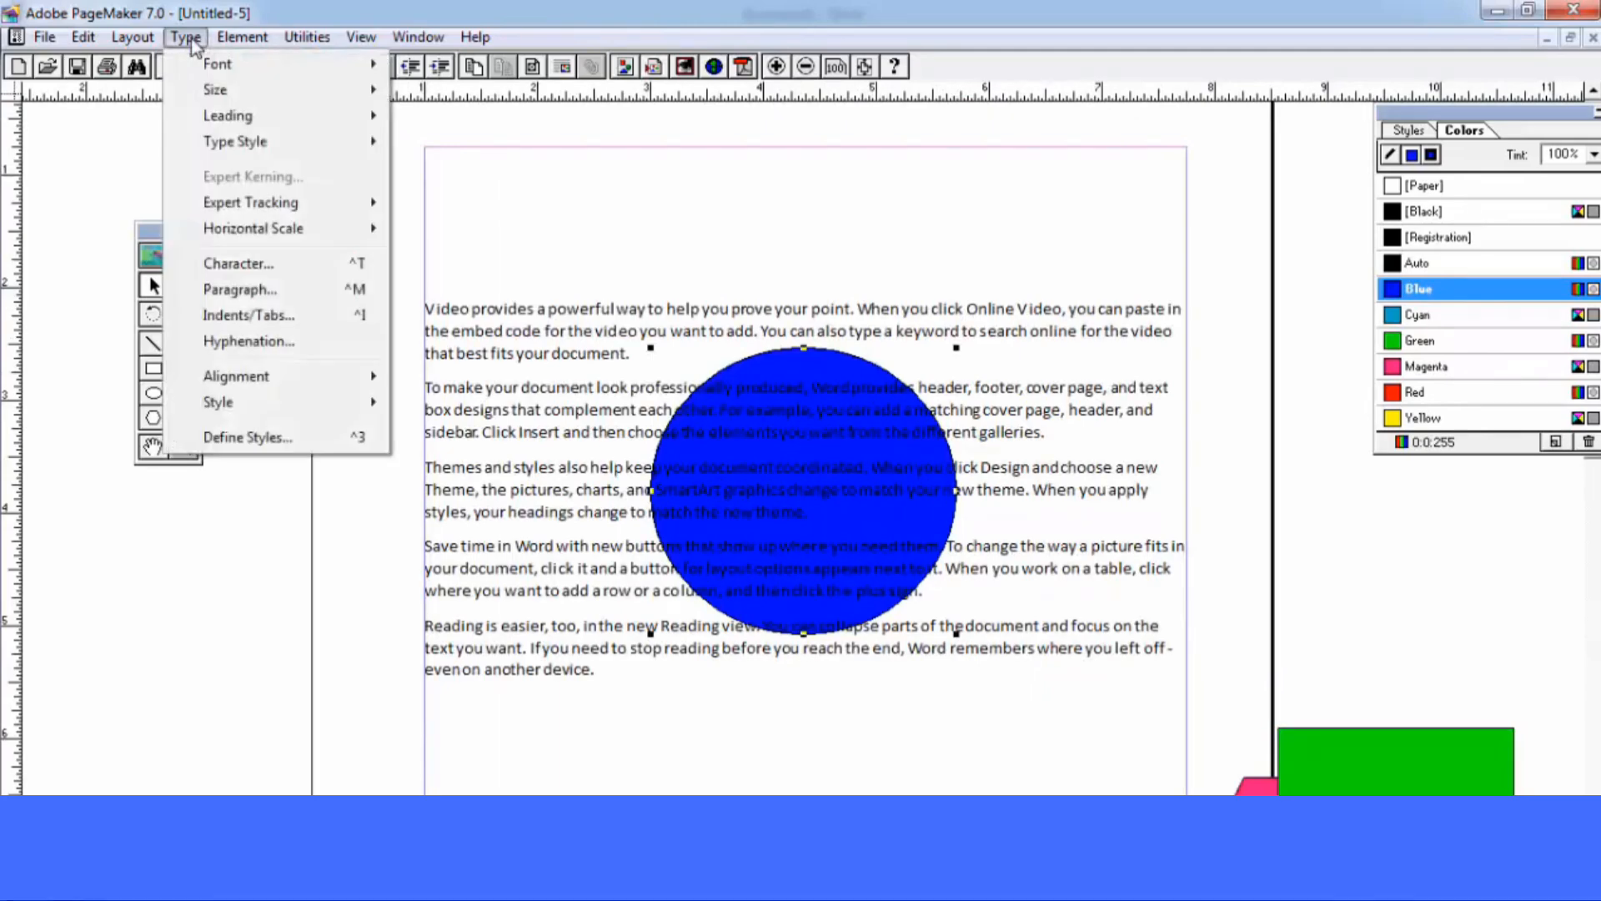
mouse_move(239, 39)
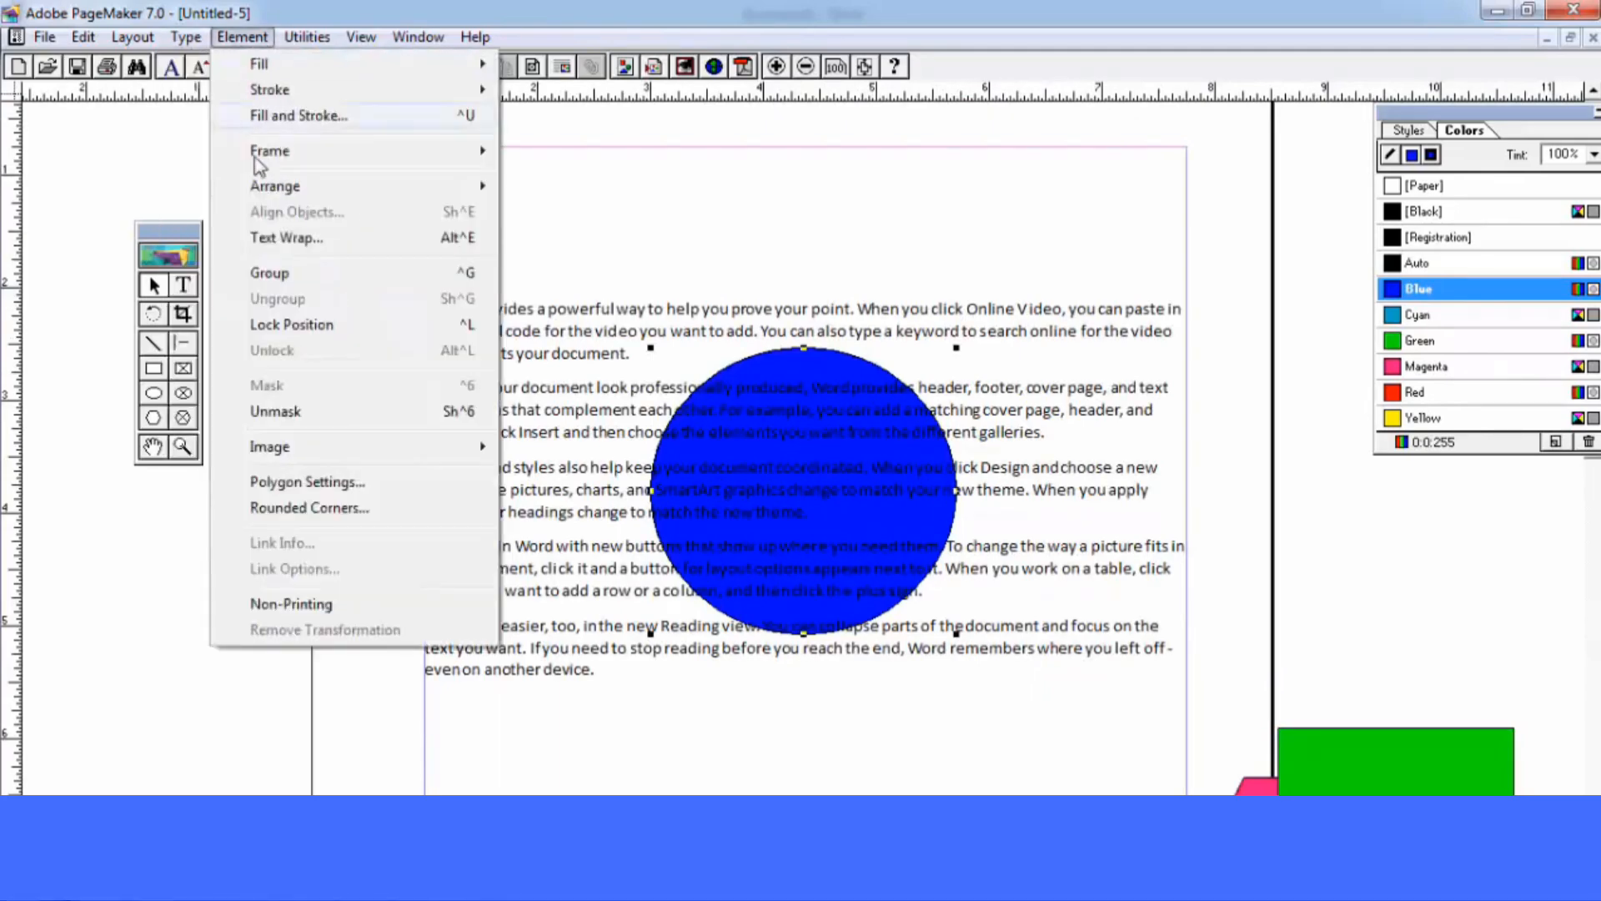
click(292, 248)
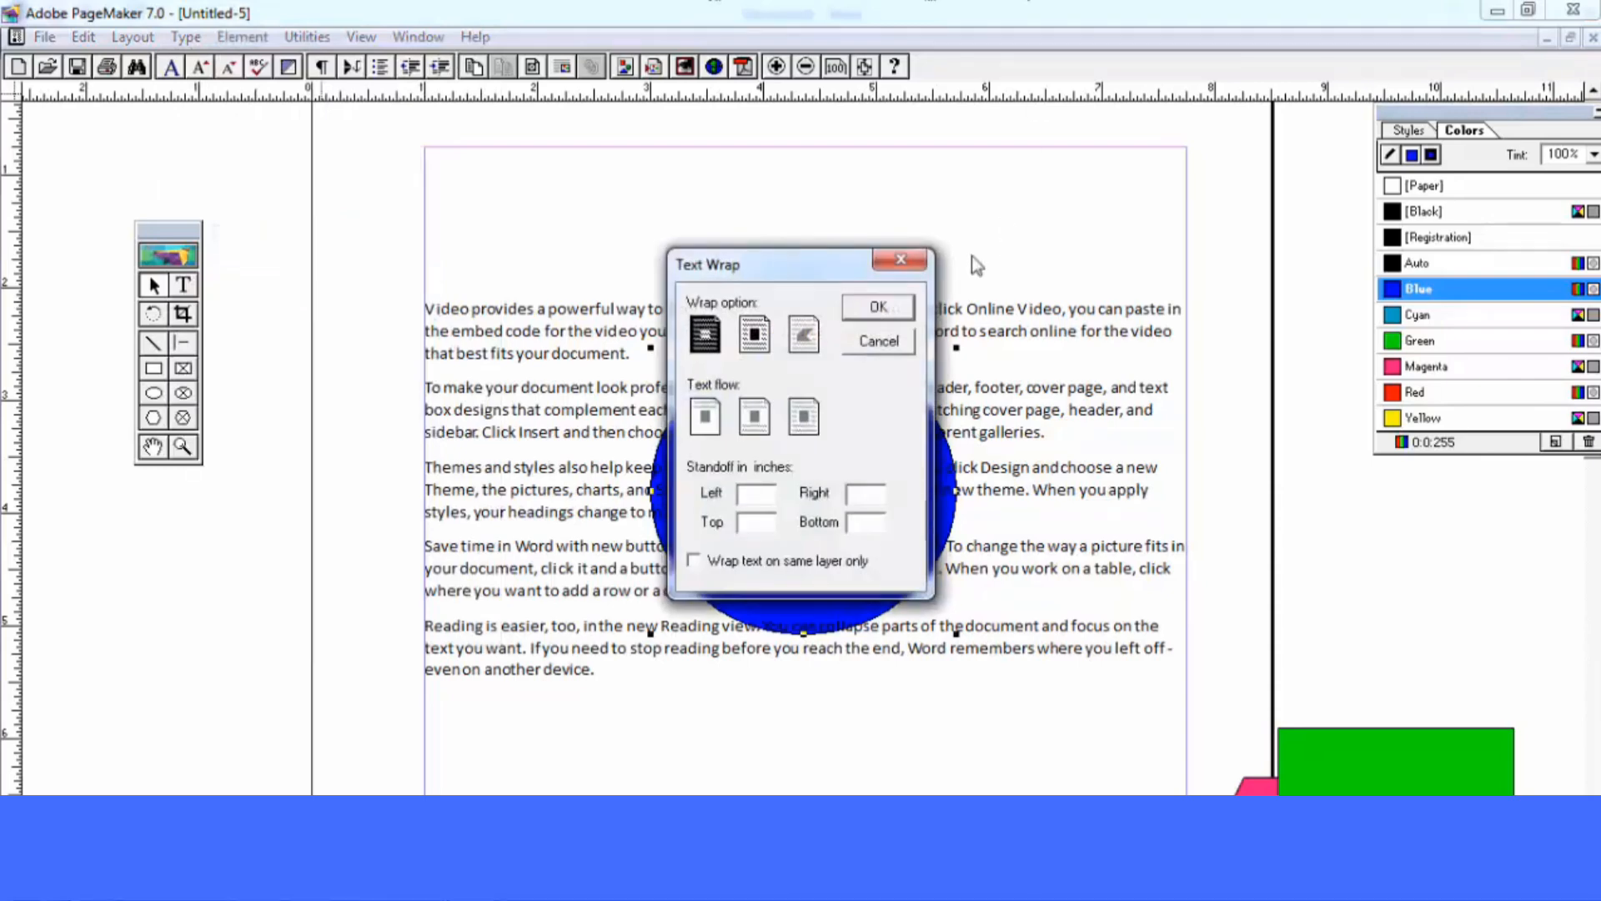
click(755, 334)
click(878, 308)
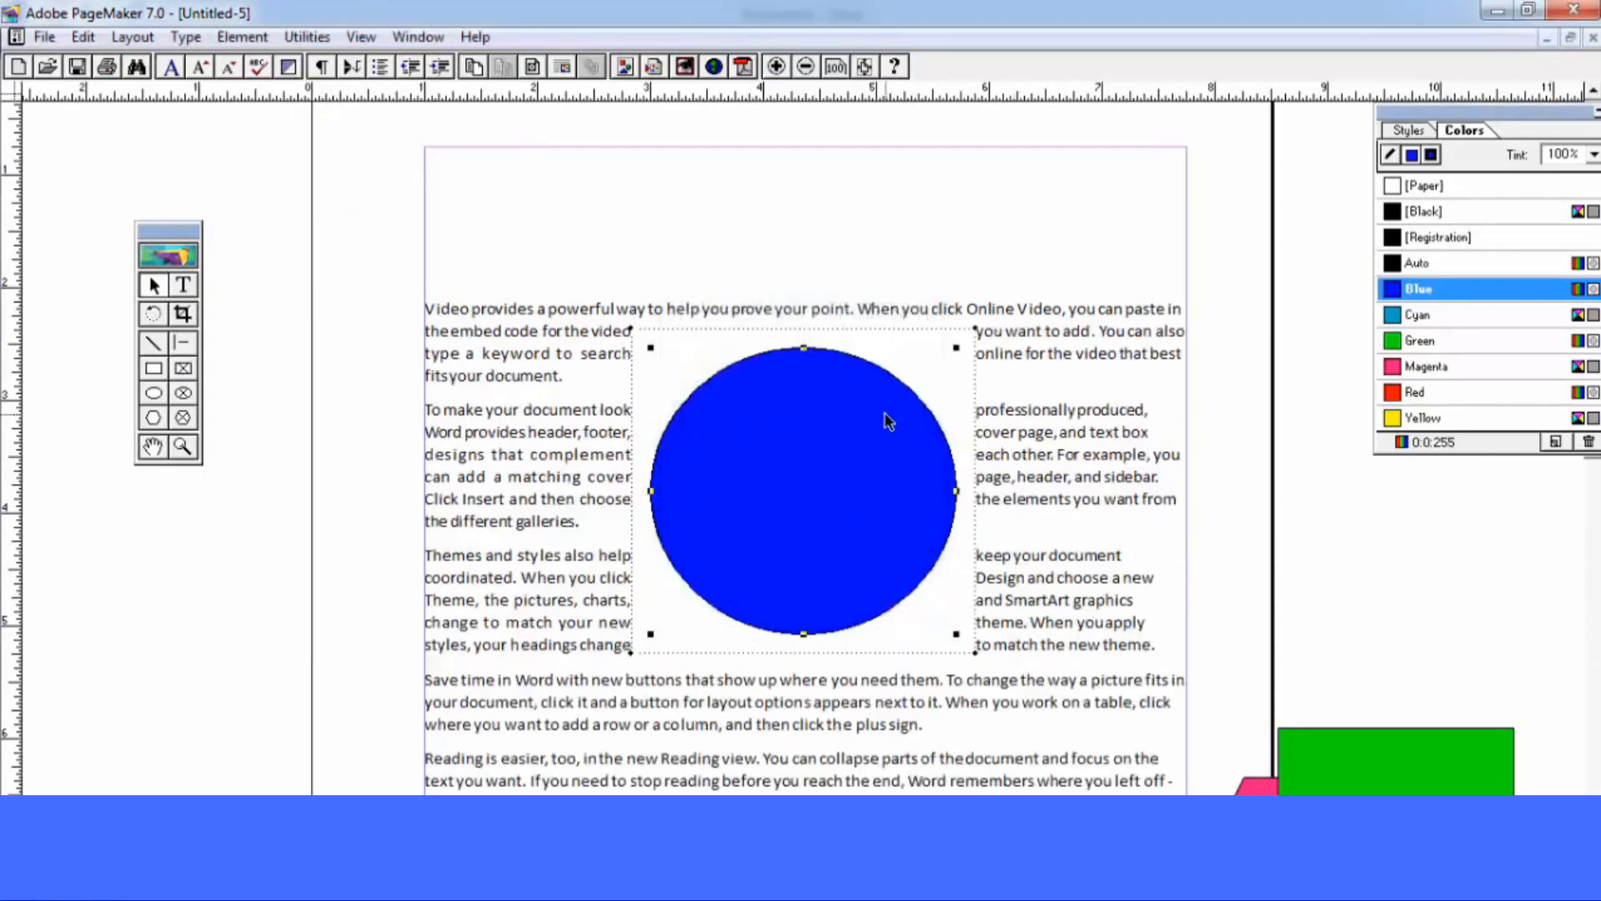
drag(886, 421, 886, 441)
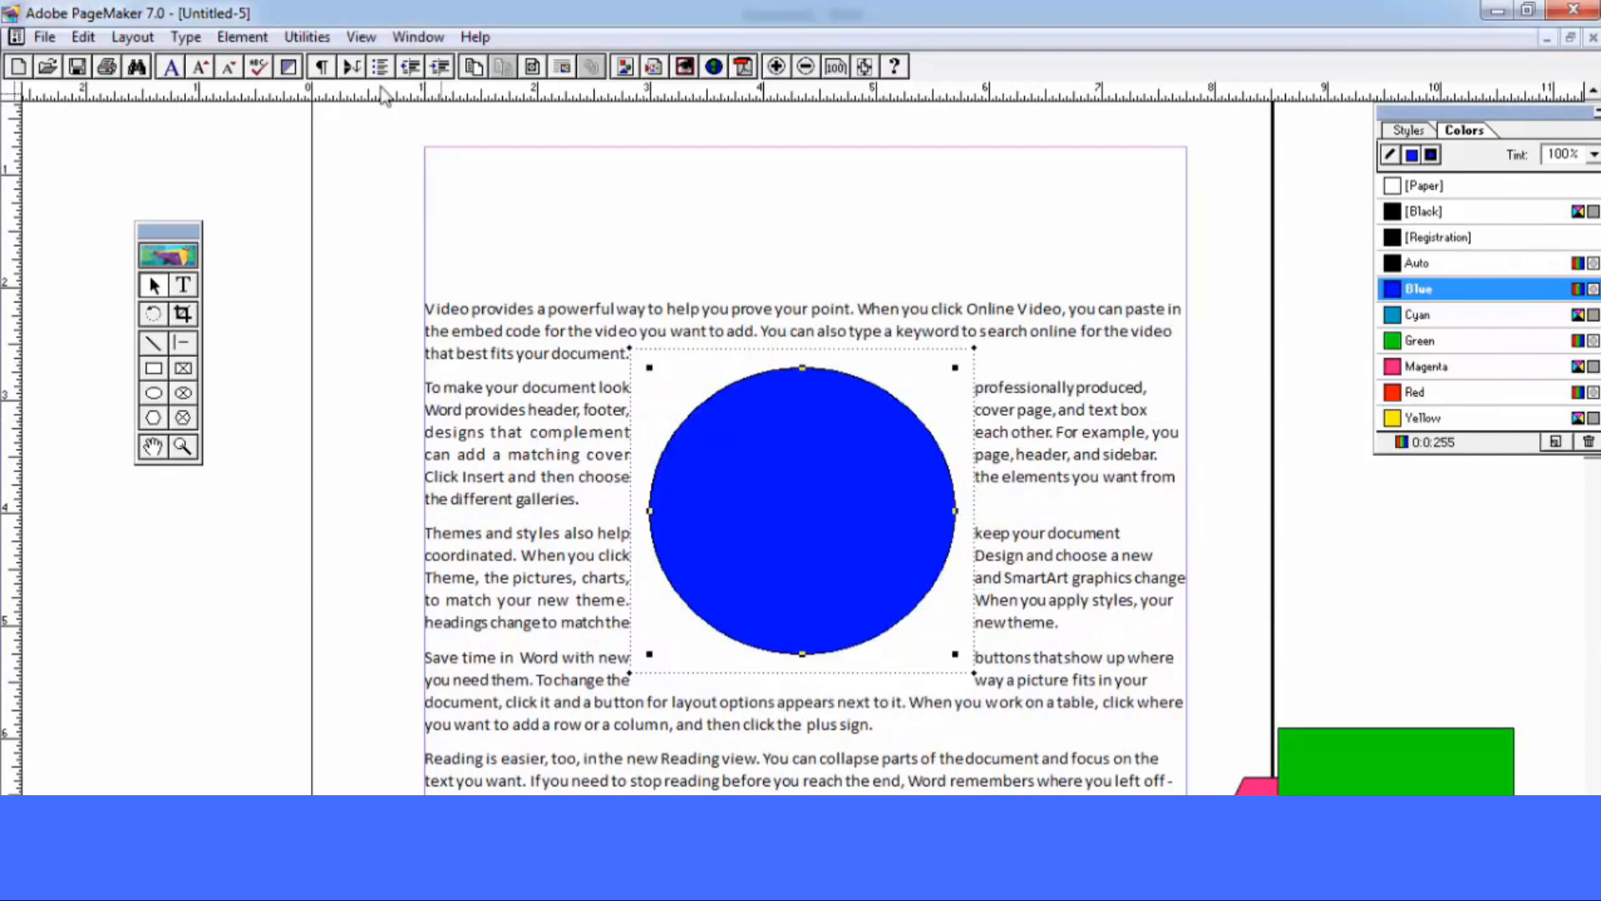
Change the blue ellipse's text flow to jump over it, leaving both sides free of text
click(234, 38)
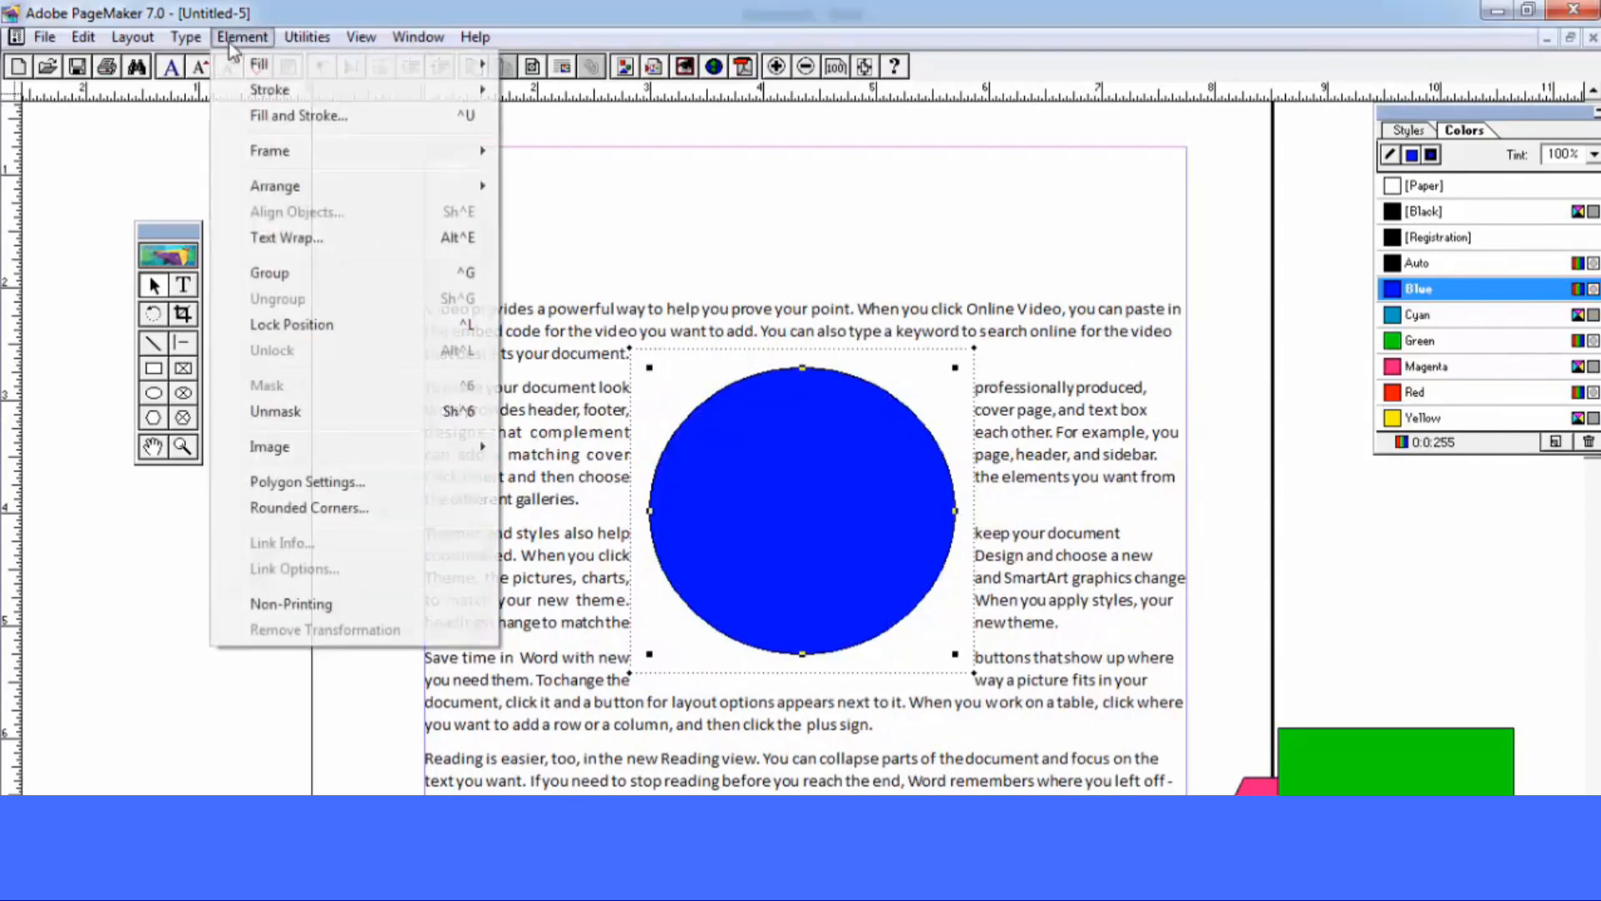
click(288, 237)
click(755, 417)
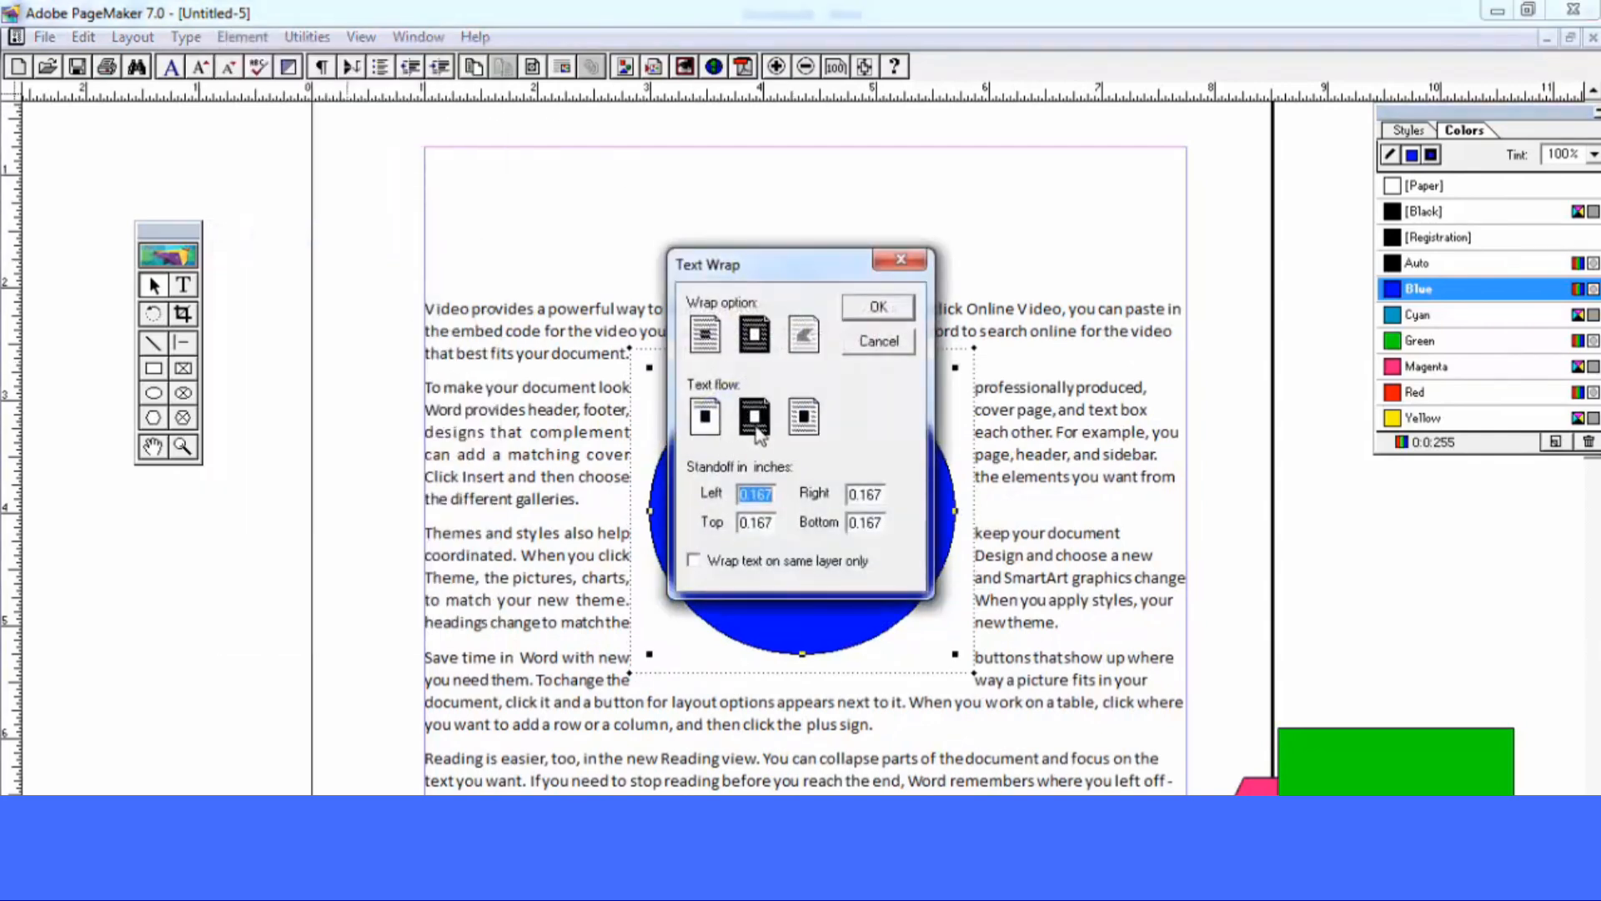
click(879, 307)
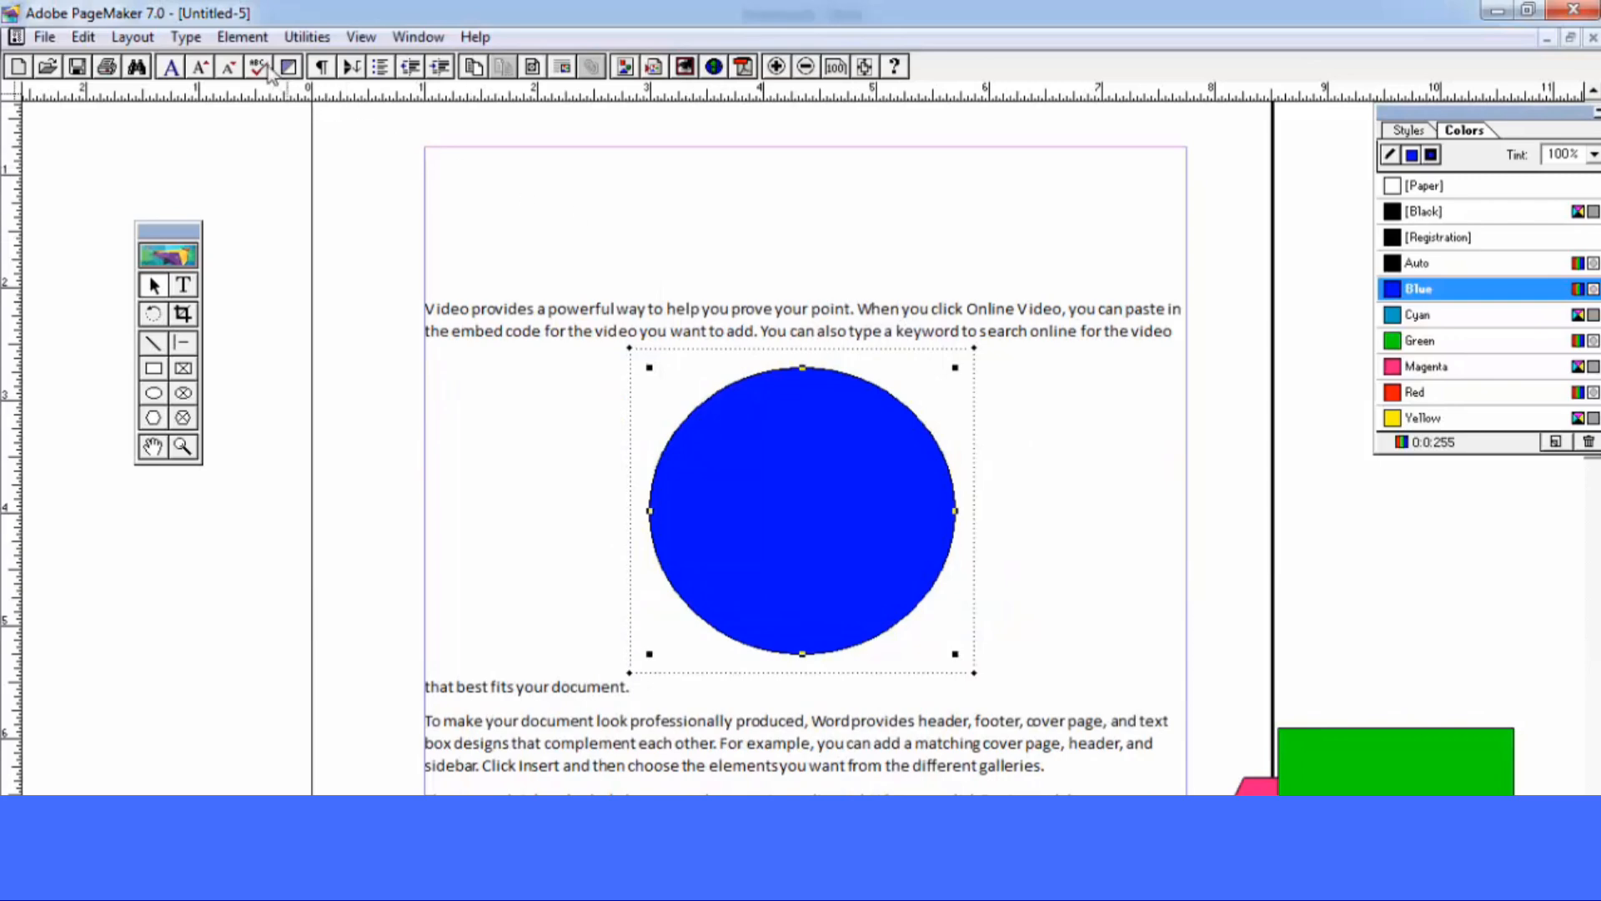
Change the blue ellipse's text flow to column break, so the text stops above it
click(242, 39)
click(286, 239)
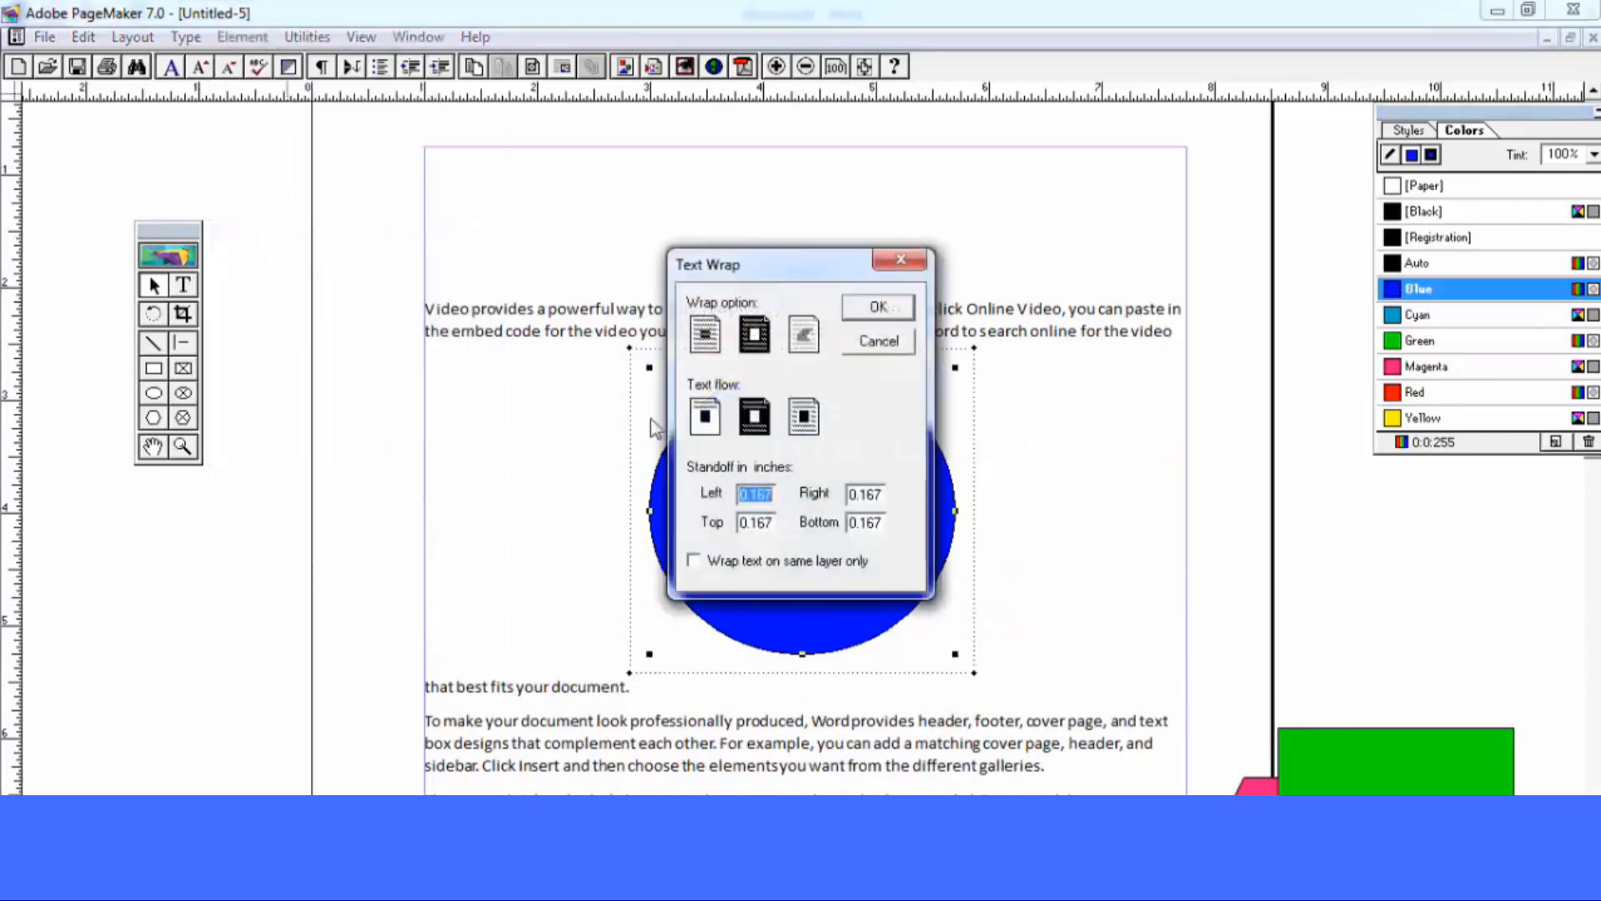
click(705, 417)
click(904, 314)
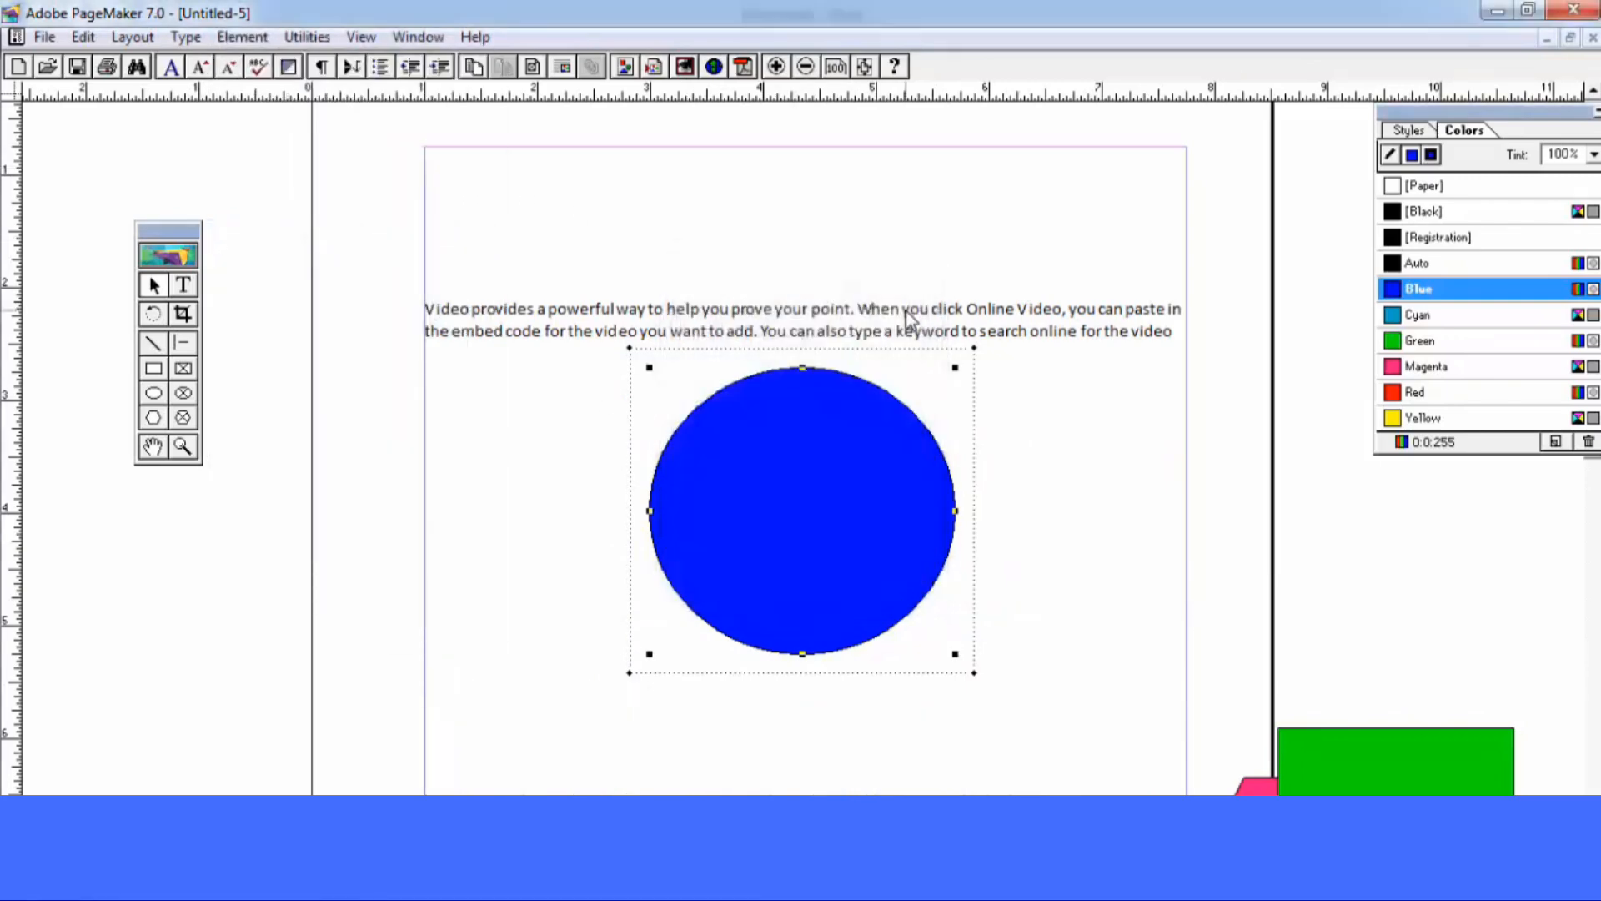
Move the green rectangle from the pasteboard onto the page, above and to the right of the blue ellipse
click(243, 37)
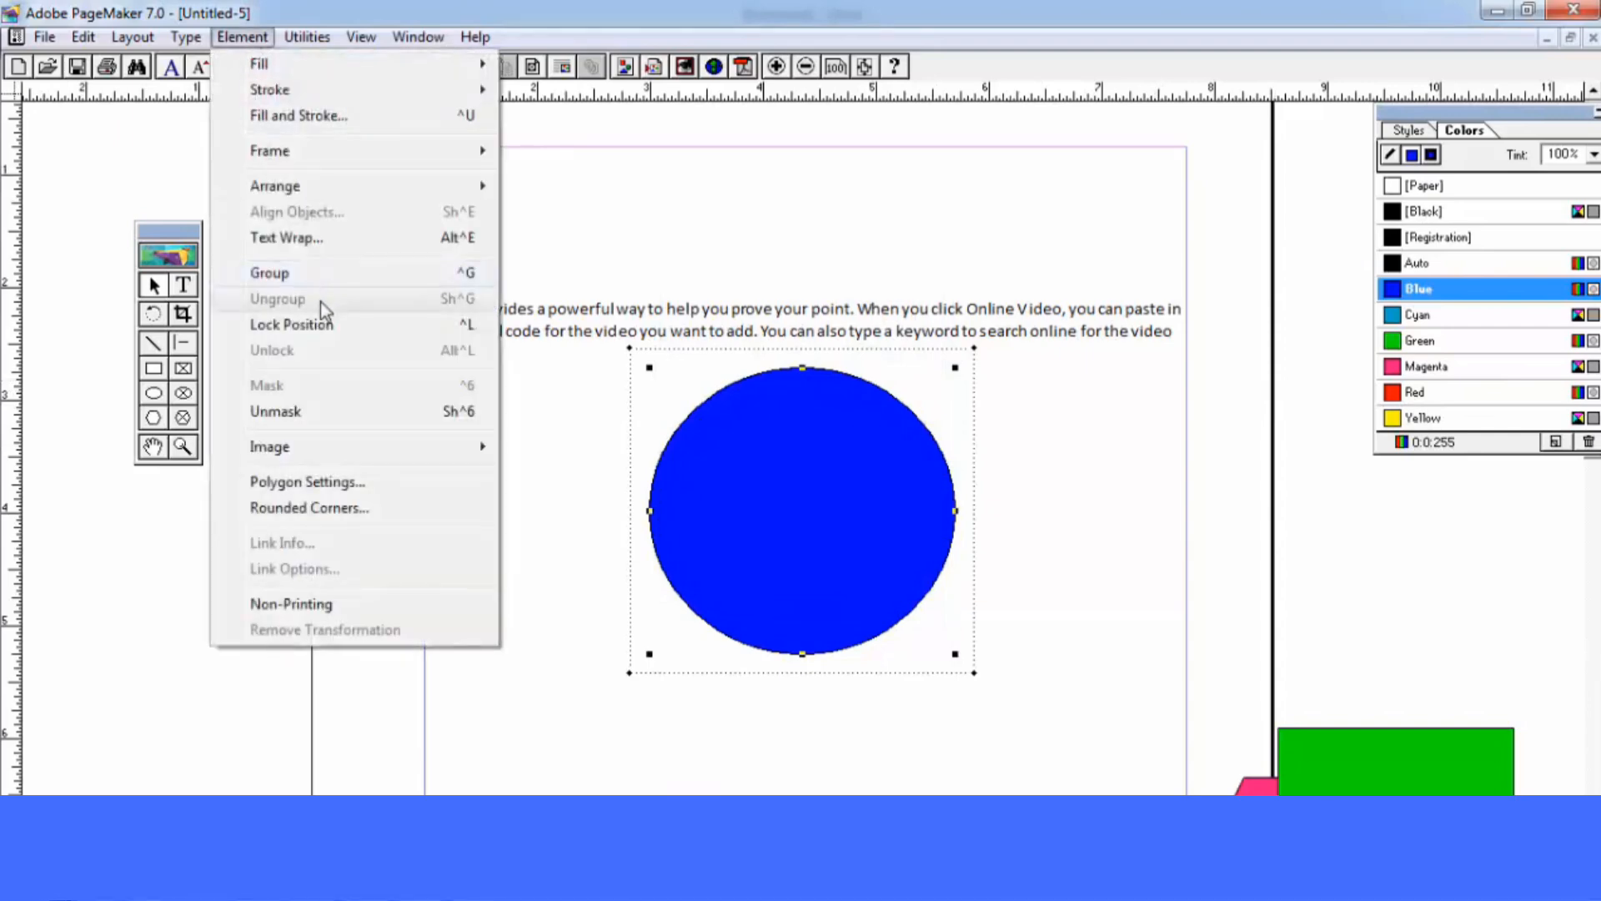
click(1019, 413)
drag(1360, 769, 1150, 311)
mouse_move(842, 515)
mouse_down()
mouse_move(776, 342)
mouse_move(855, 501)
mouse_up()
drag(1123, 417, 1044, 342)
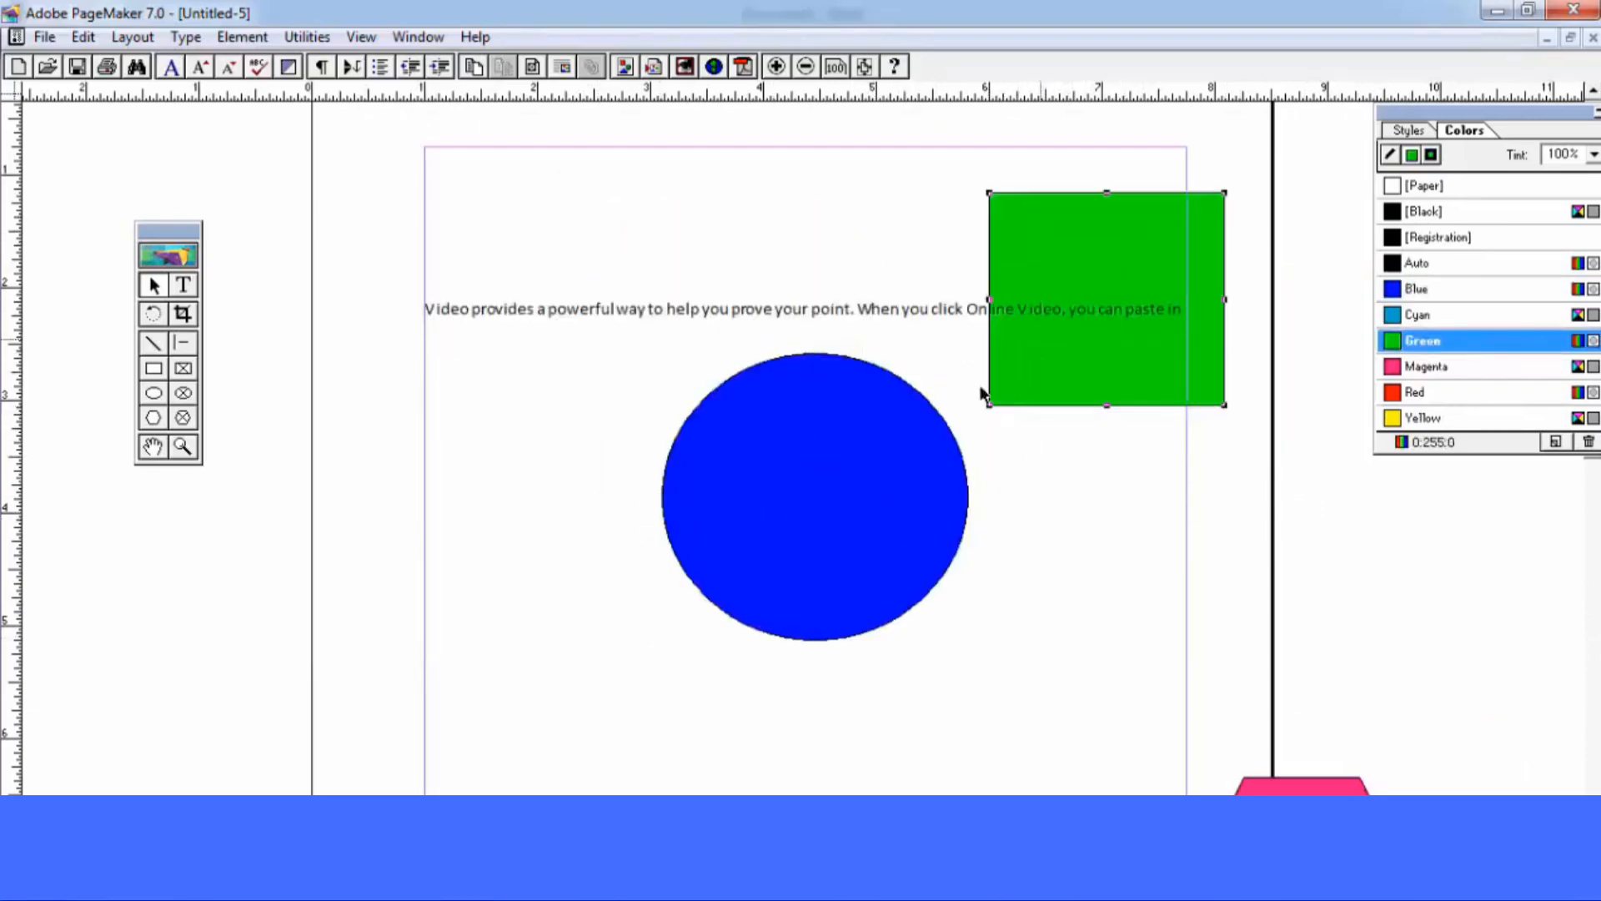
Group the green rectangle with the blue ellipse and move the group toward the page's left margin
shift+click(843, 436)
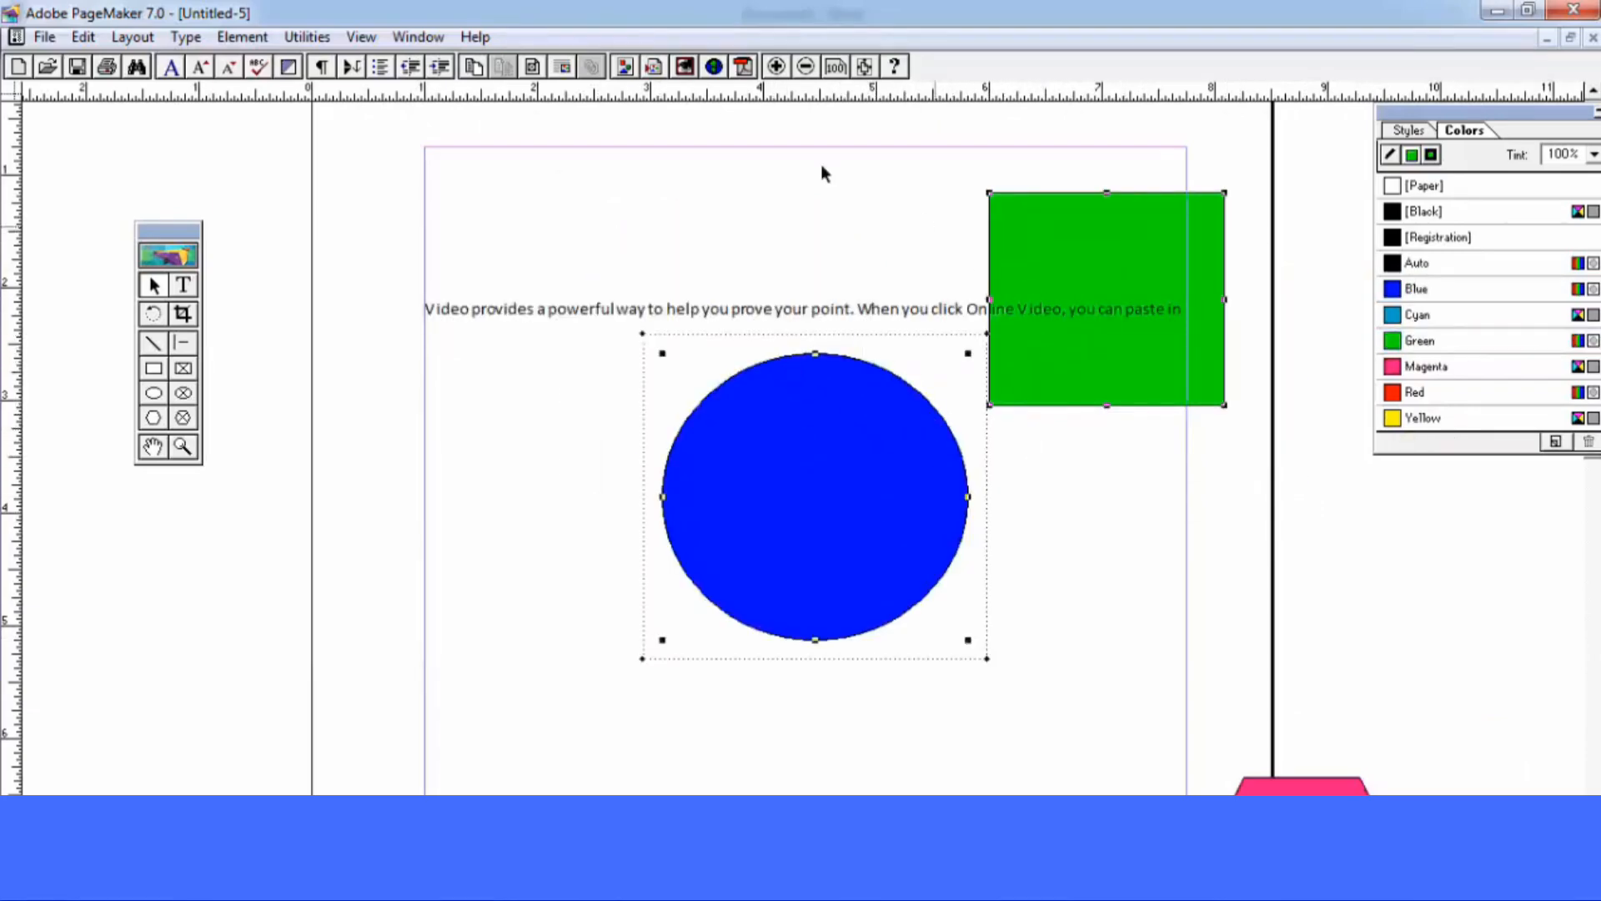
click(227, 36)
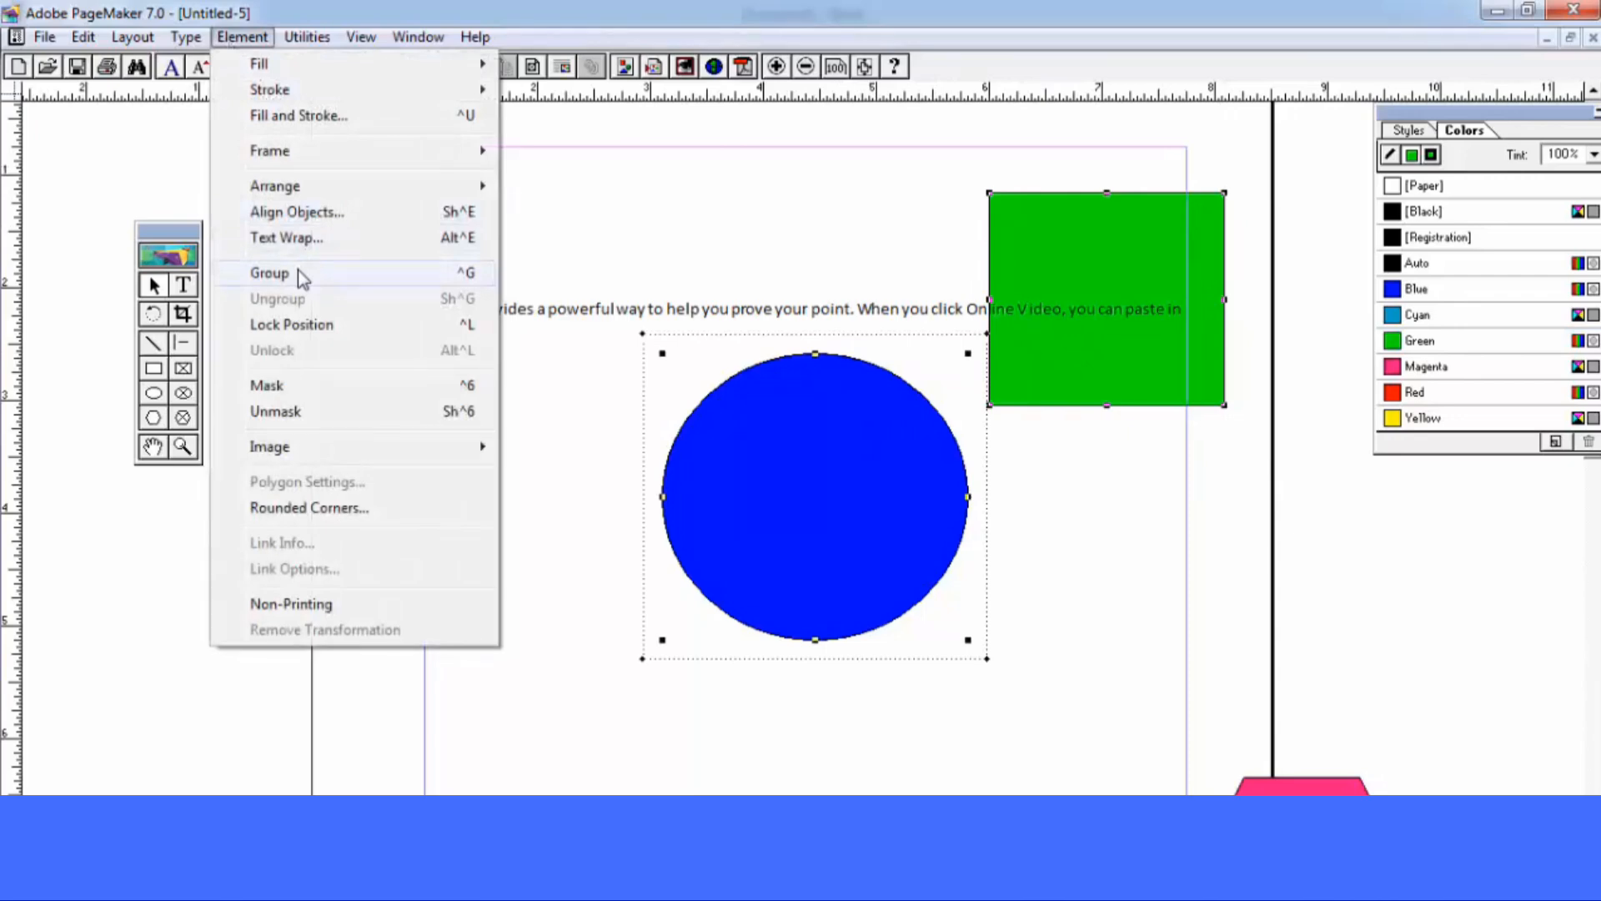
click(298, 273)
drag(1076, 308, 792, 323)
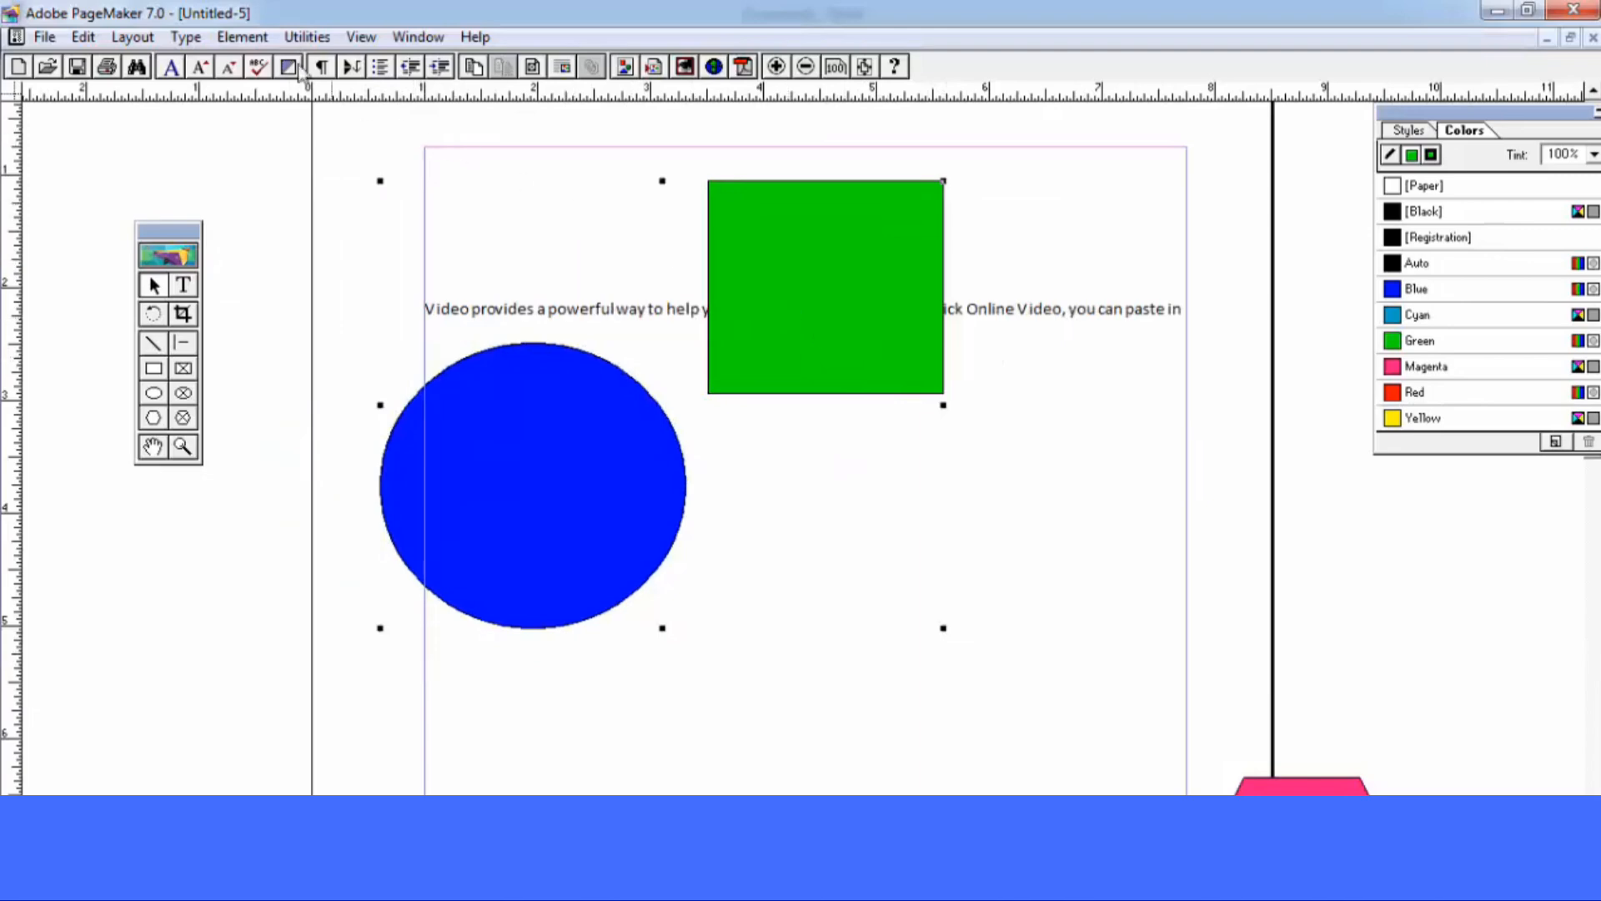
Ungroup the two shapes and move each separately, placing the green rectangle beside the blue ellipse
click(244, 38)
click(288, 299)
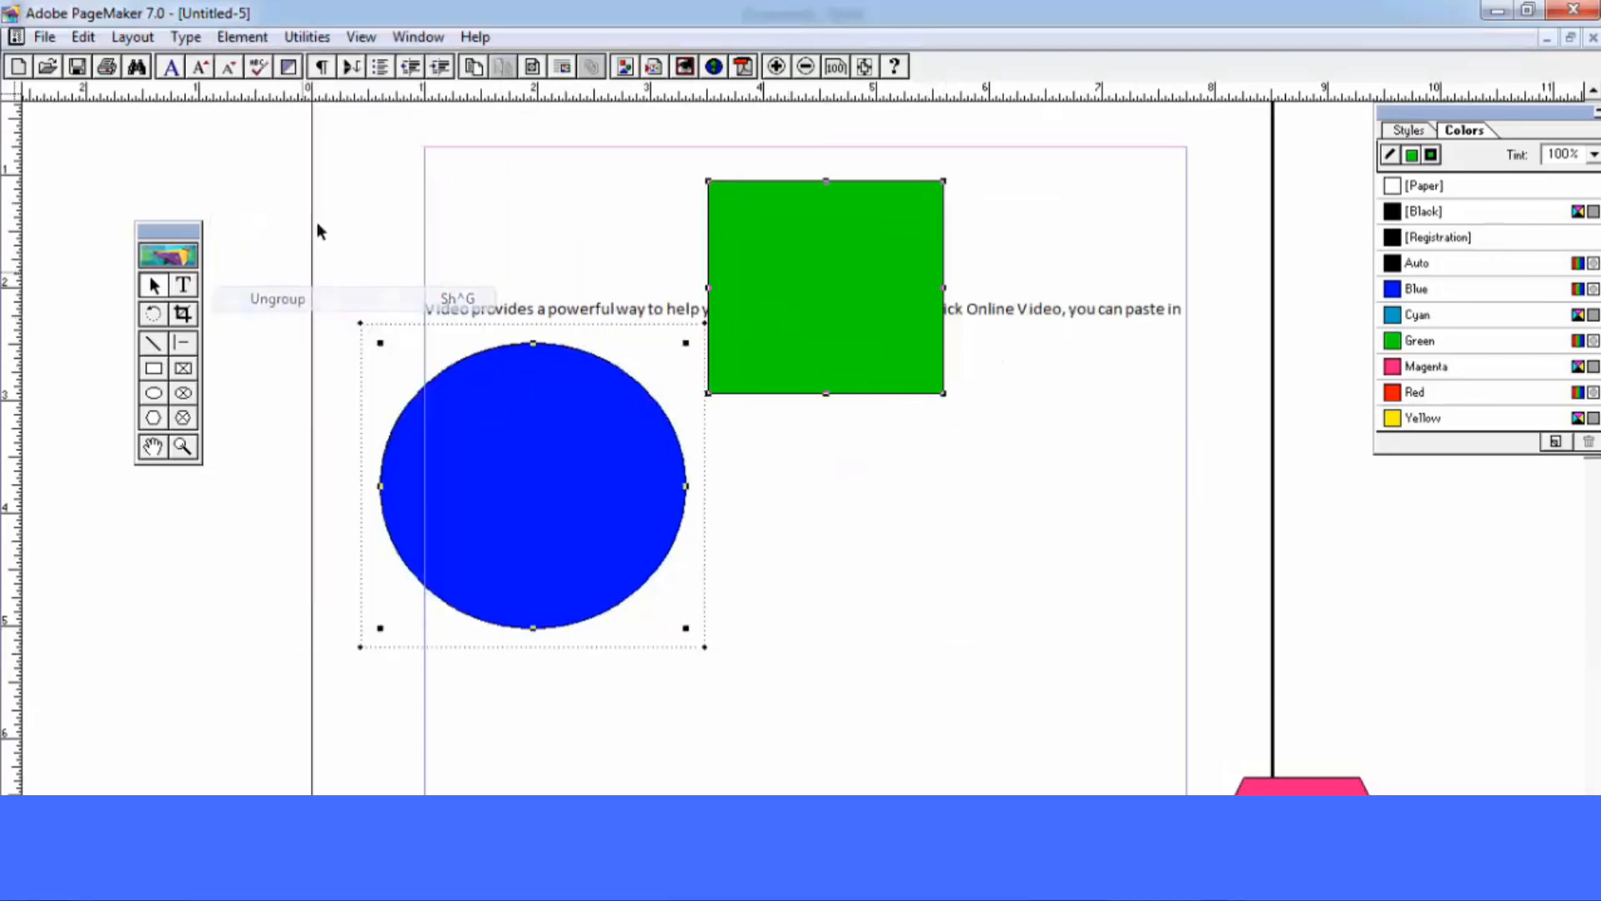
drag(728, 247, 1032, 359)
drag(618, 472, 628, 429)
drag(1075, 410, 932, 454)
drag(636, 411, 667, 411)
Lock the blue ellipse's position and try to move it
click(240, 38)
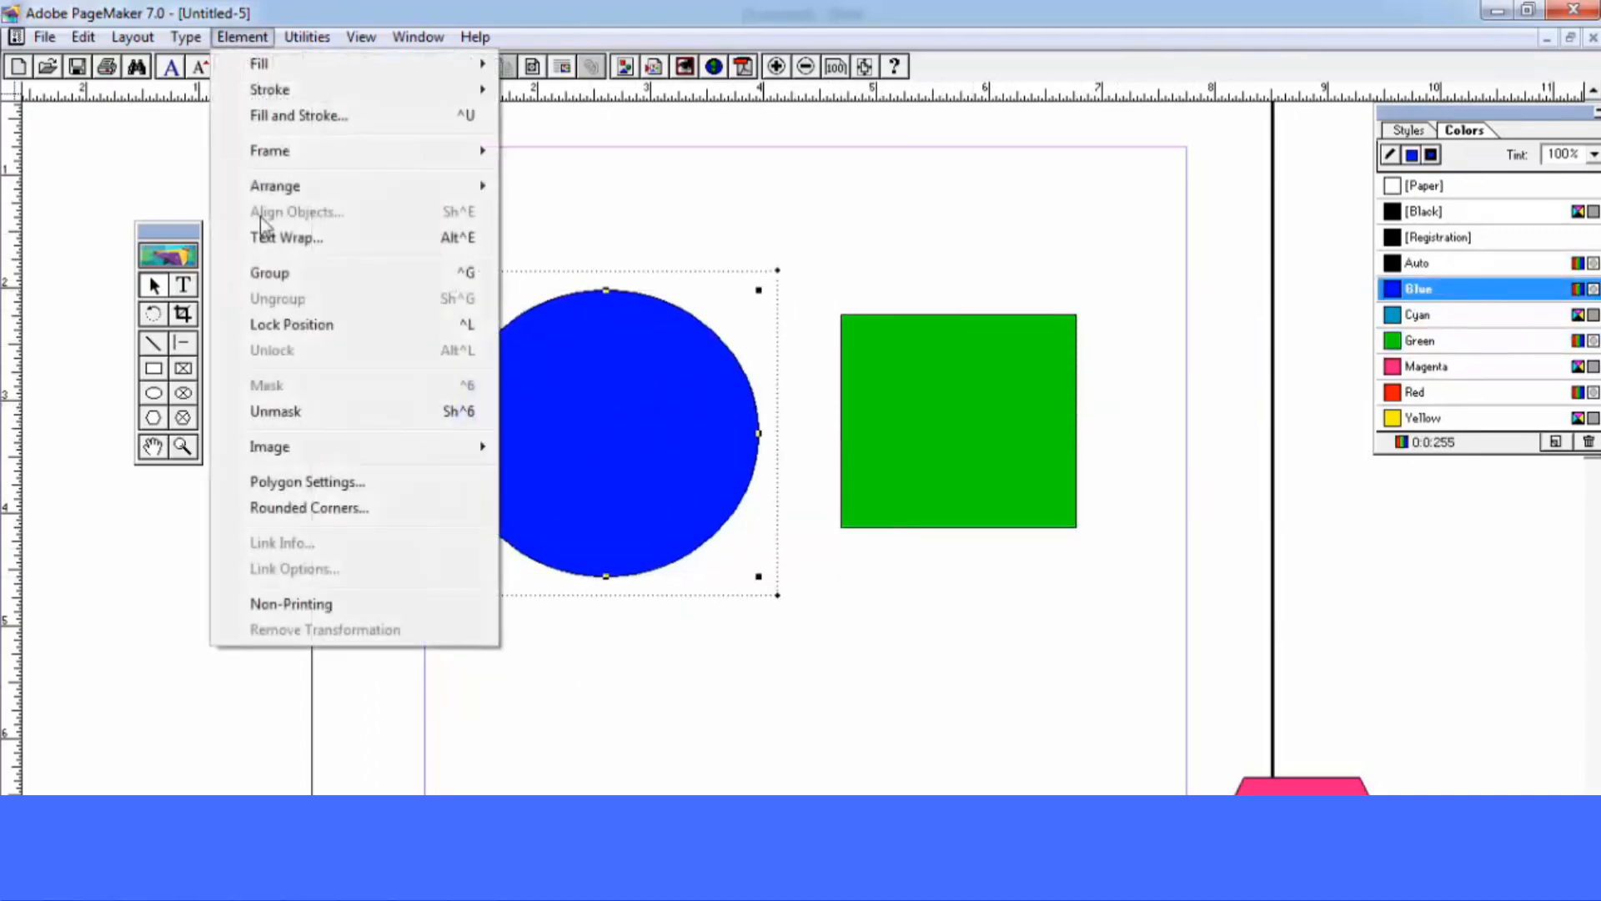
click(287, 326)
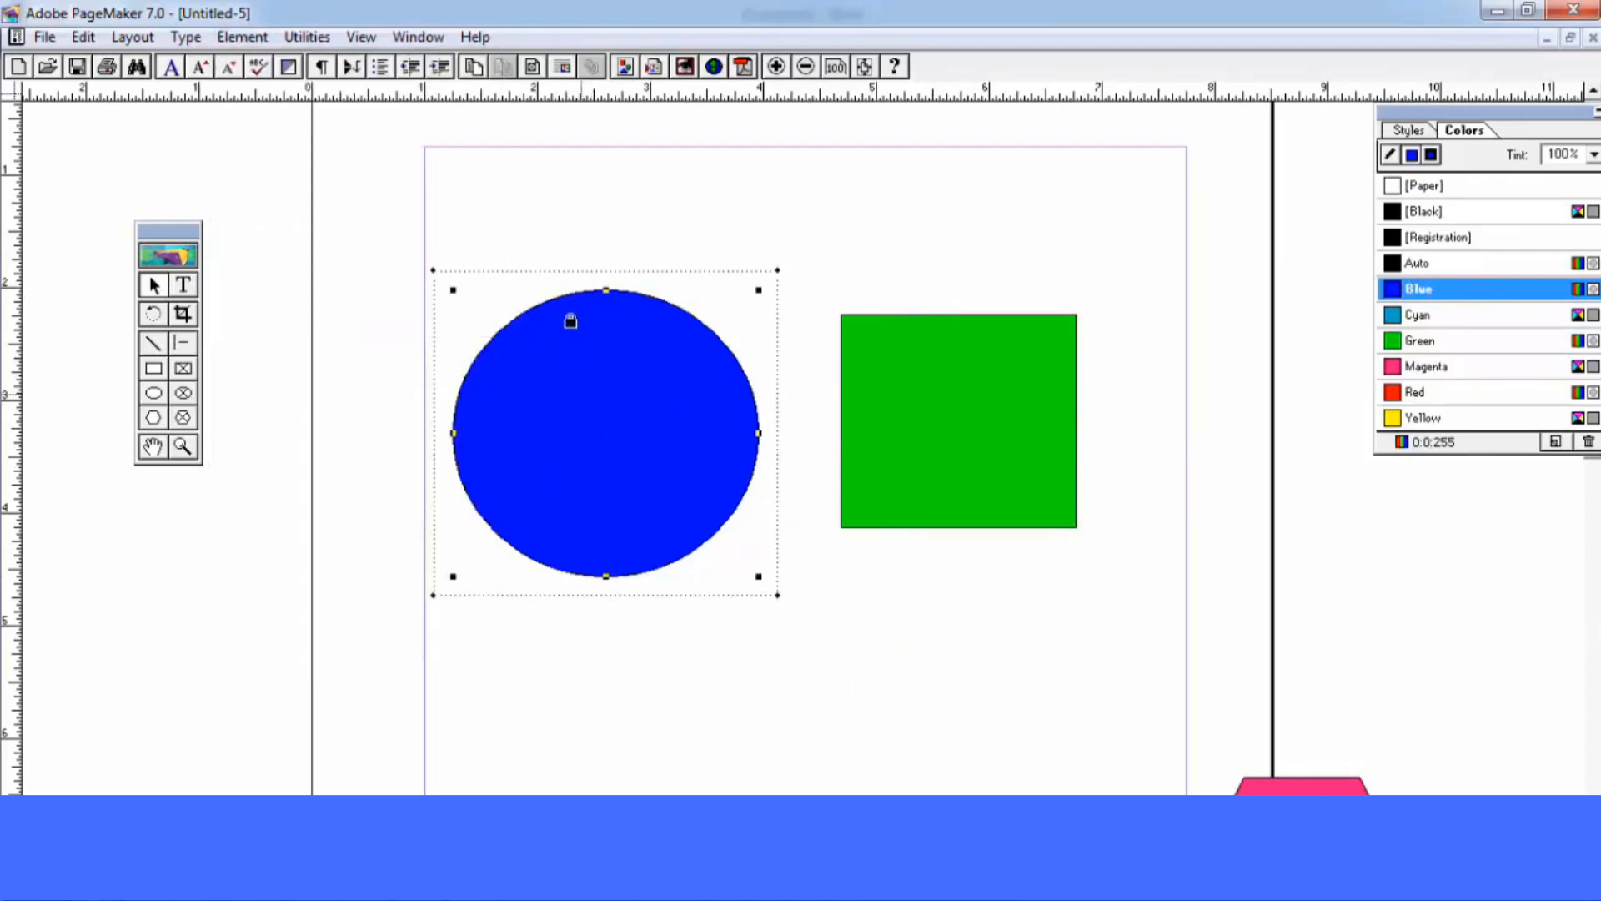
drag(597, 395, 603, 396)
Unlock the blue ellipse and move it over the page's right edge, with the green rectangle partly overlapping it
click(242, 37)
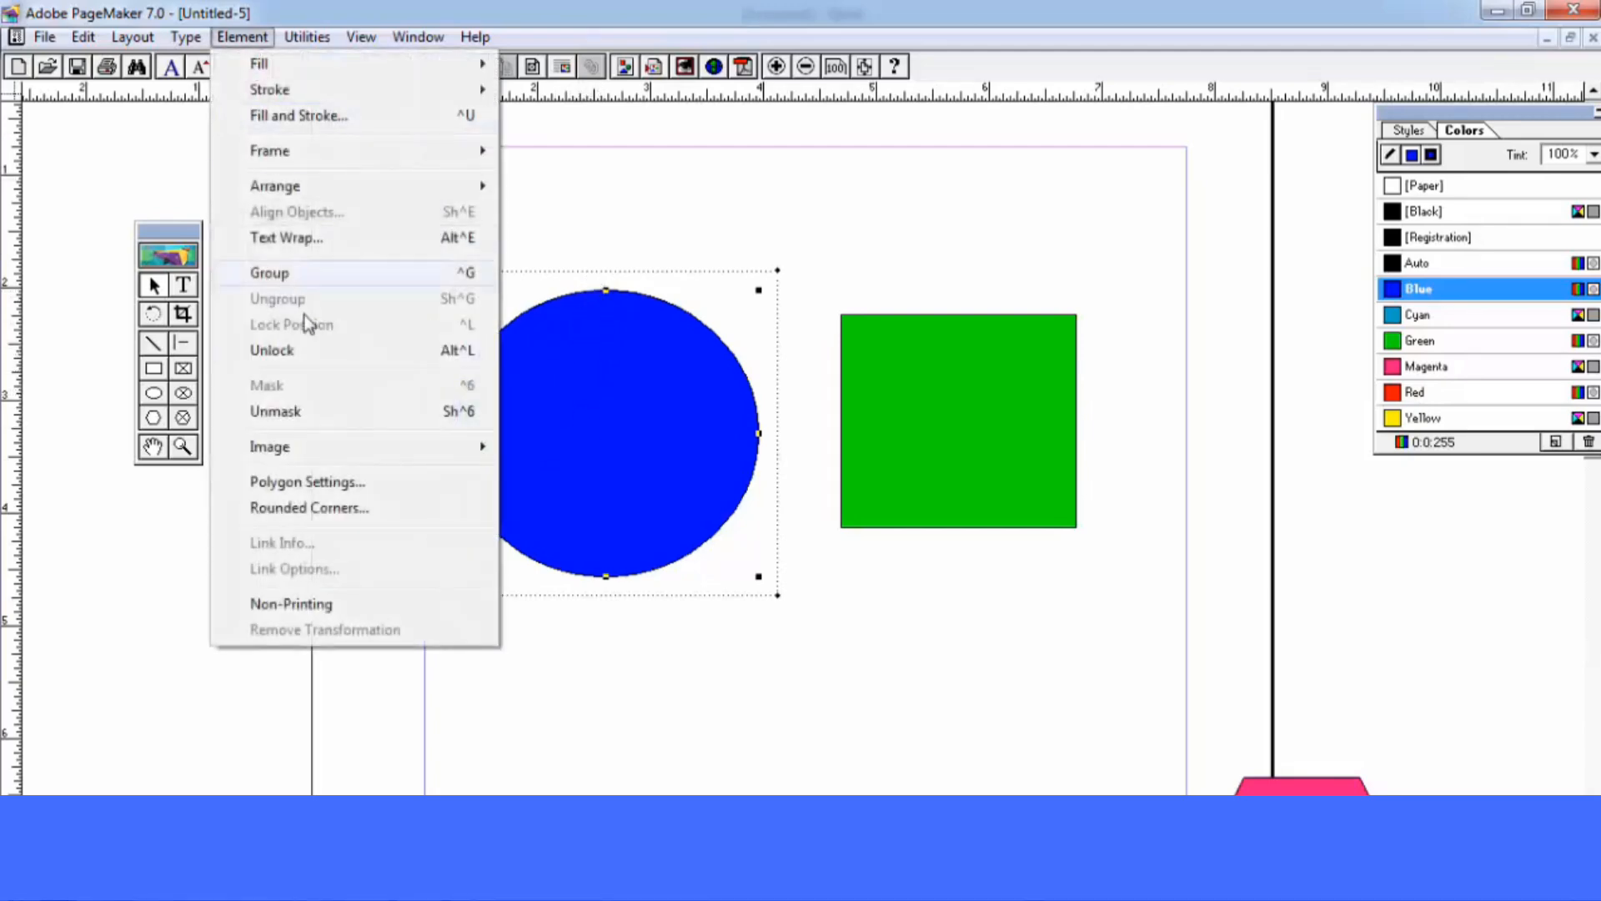
click(308, 352)
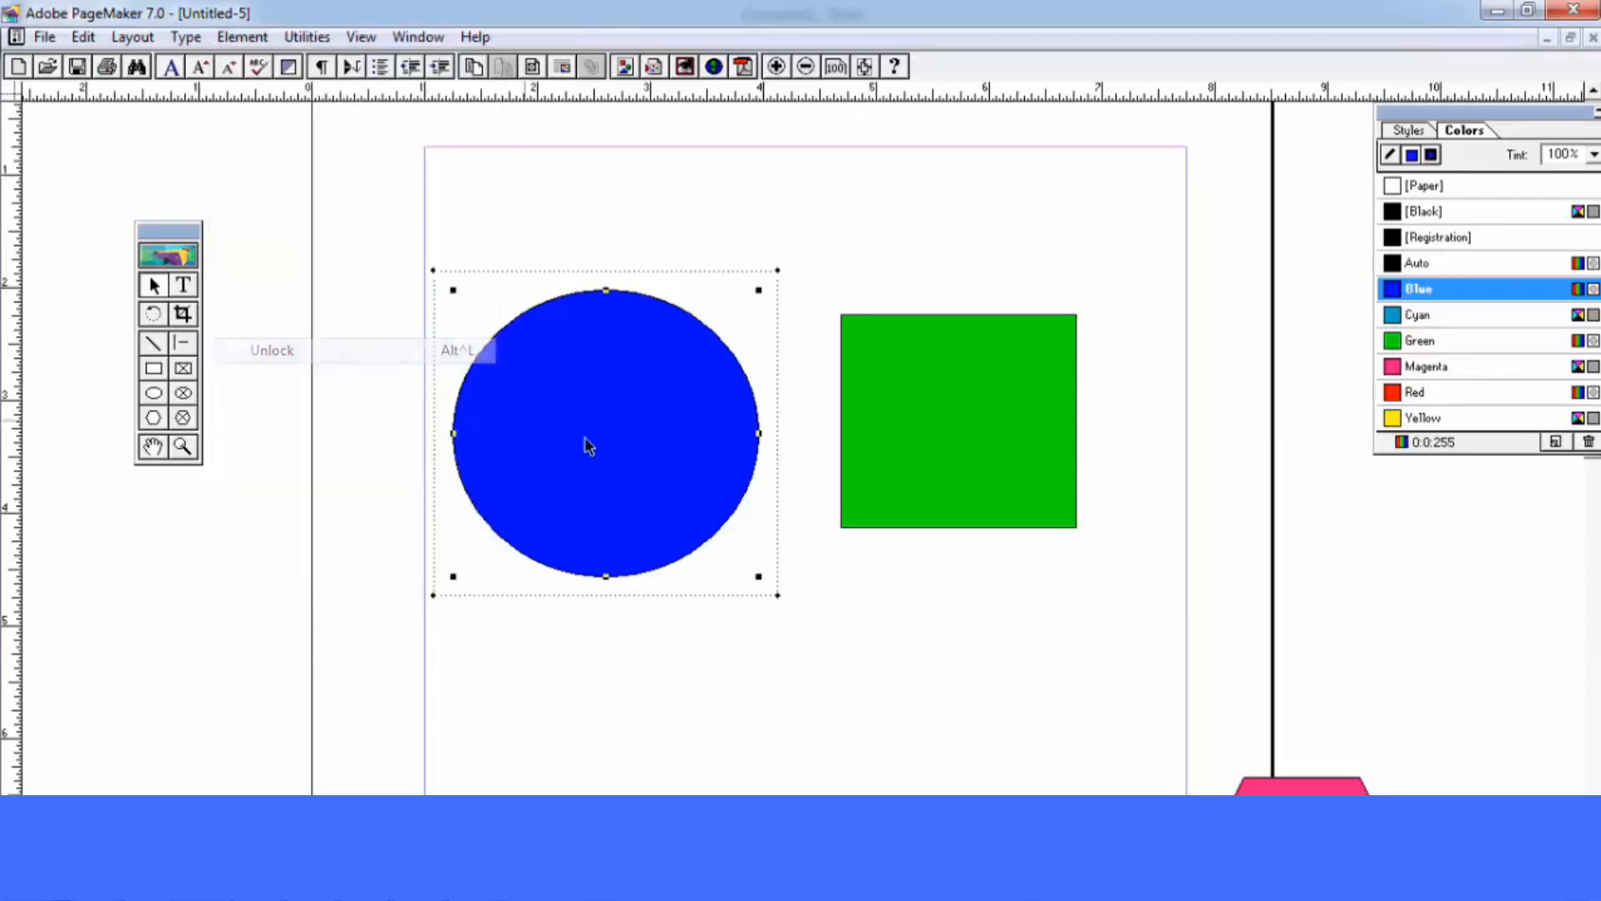
drag(586, 443, 1241, 543)
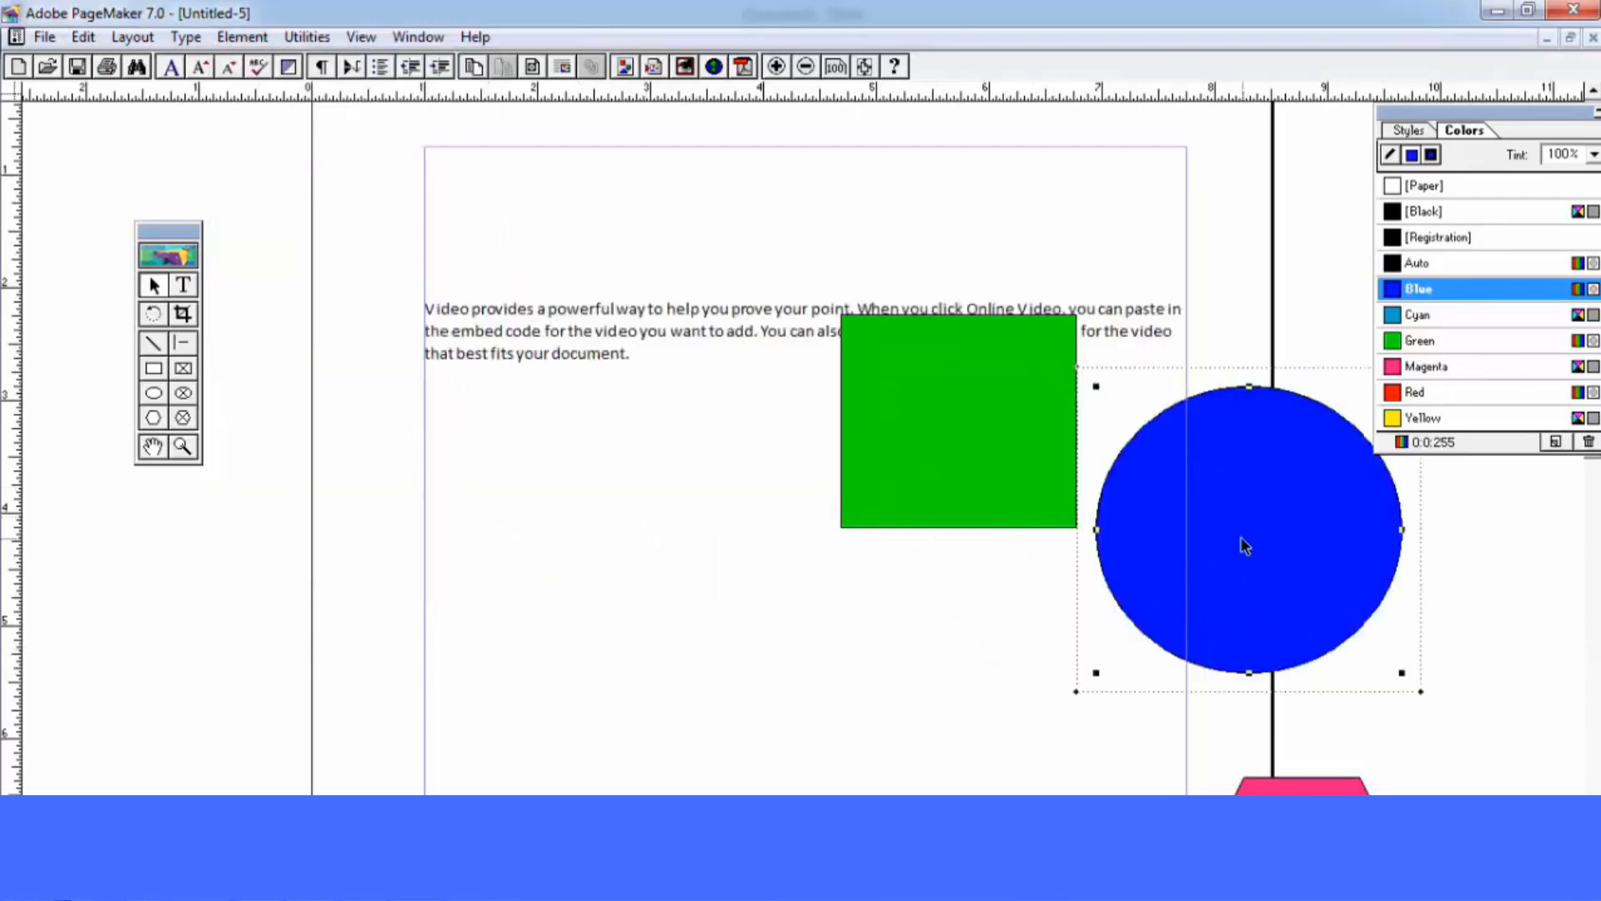
drag(959, 417, 1120, 417)
click(773, 421)
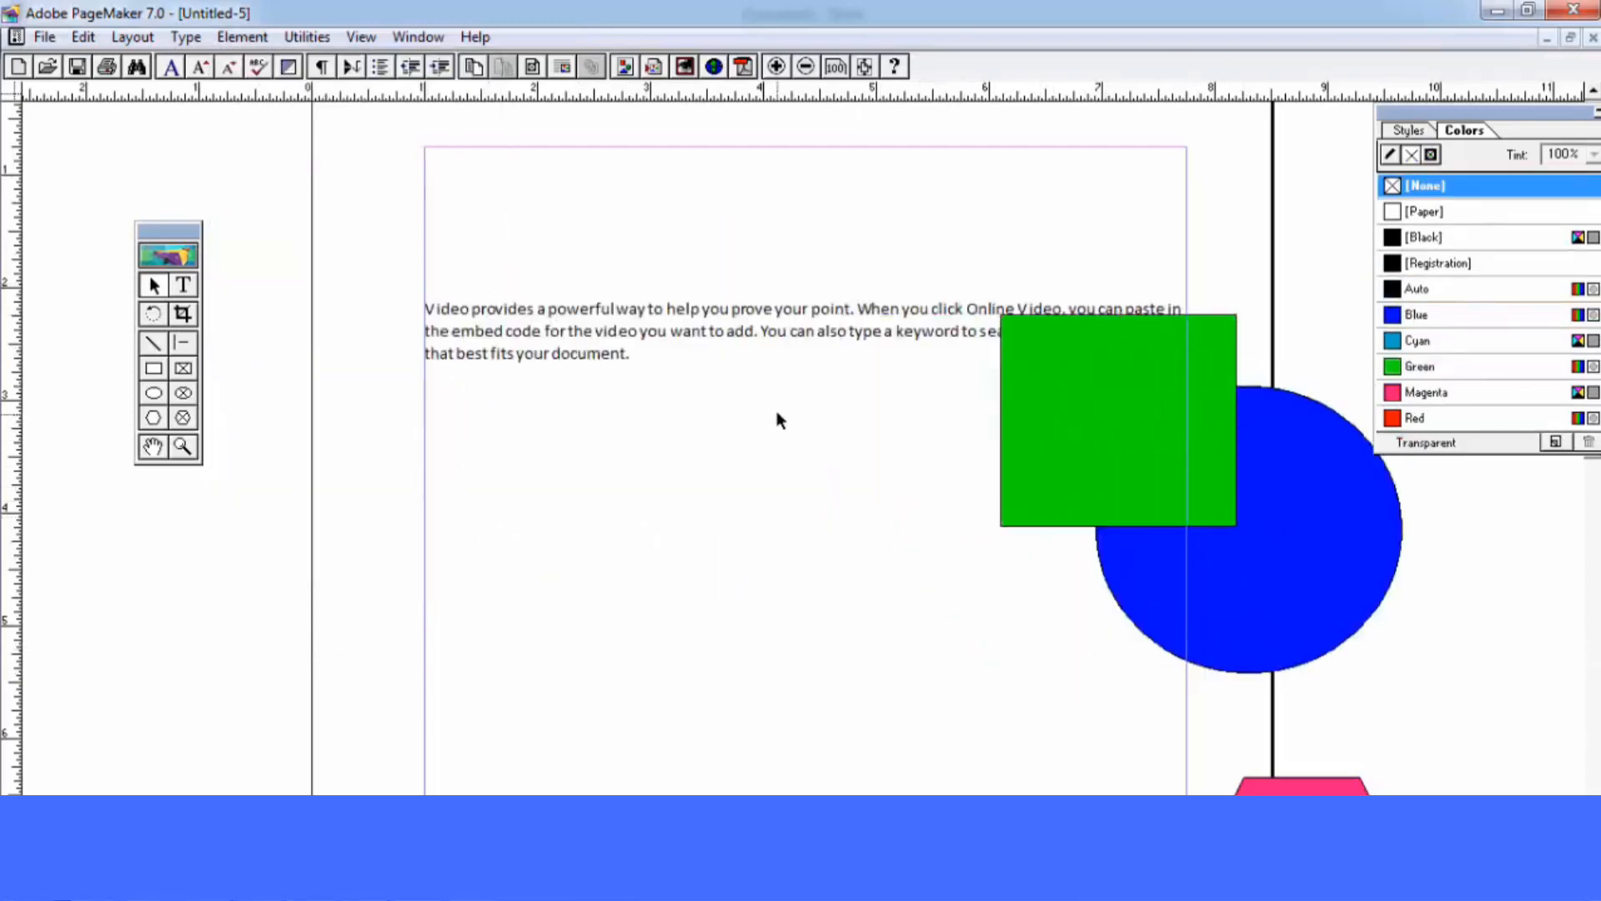
Place Beautiful Flowers Wallpapers 30 (12) below the sample text, about 3.2 by 2.6 inches, including a complete copy in the publication
key(ctrl+d)
click(337, 221)
scroll(360, 242, down, 1)
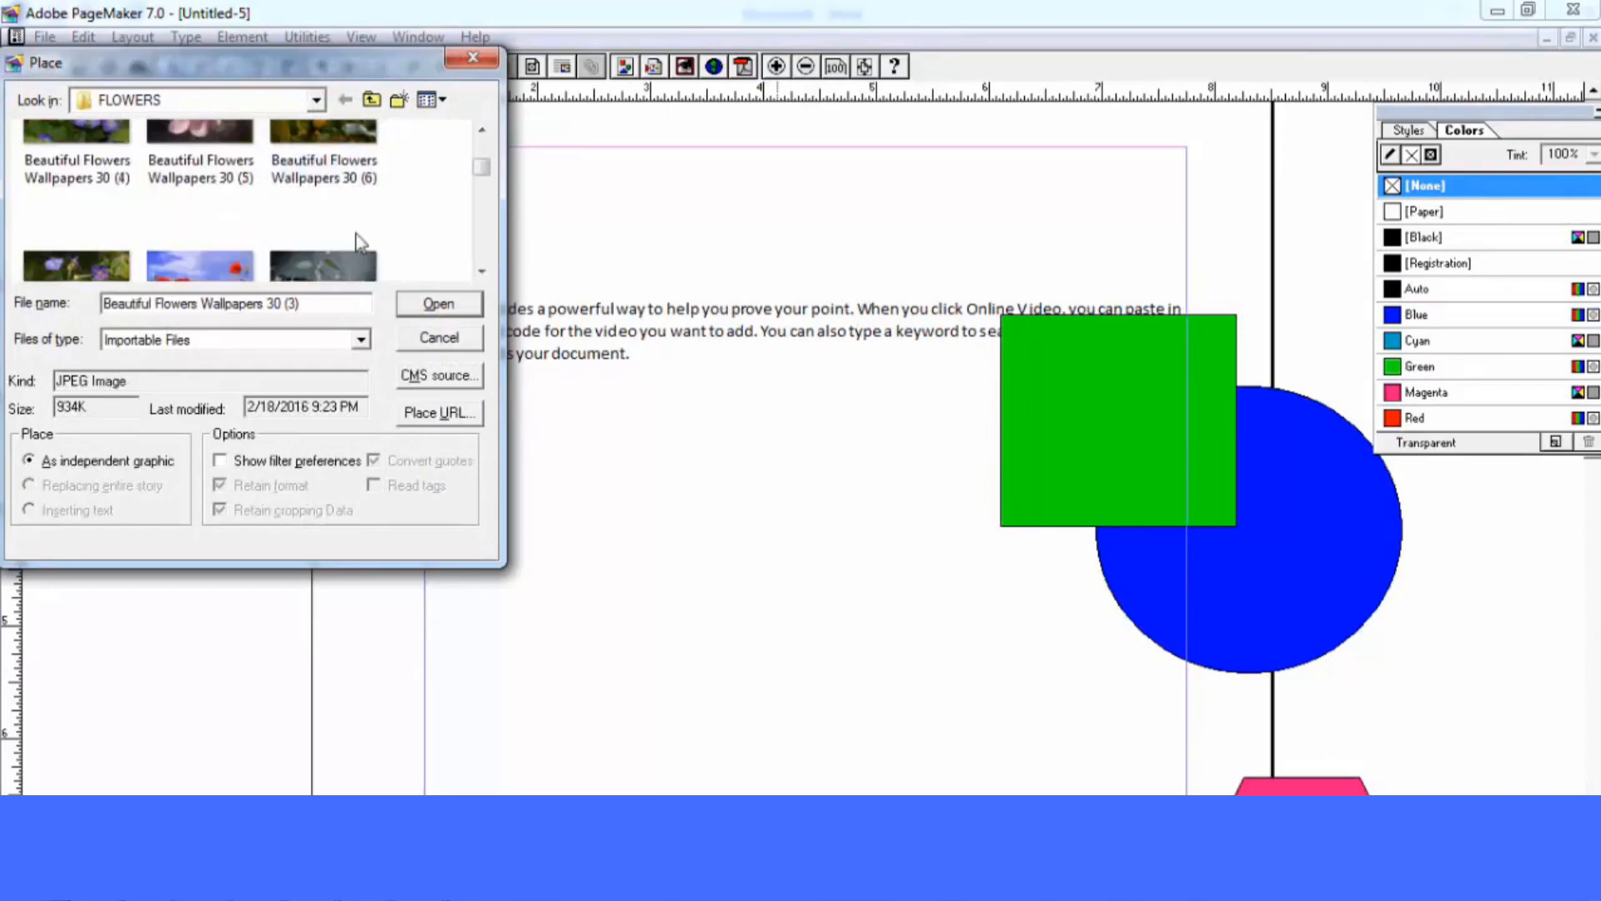
scroll(350, 233, down, 3)
double_click(326, 217)
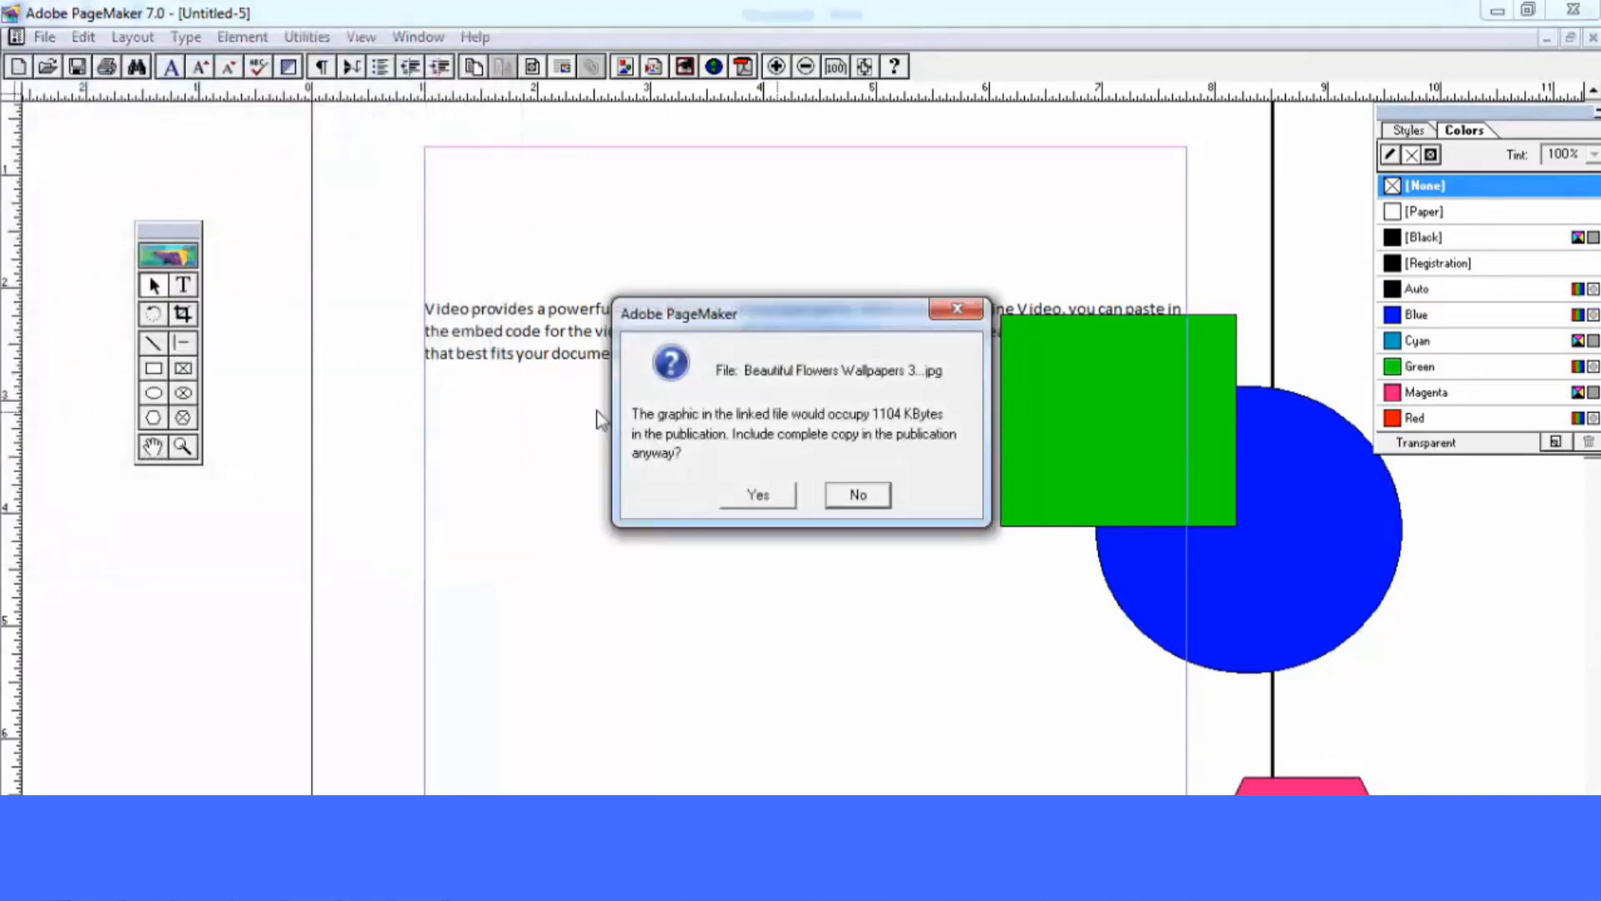
click(754, 495)
drag(529, 363, 898, 652)
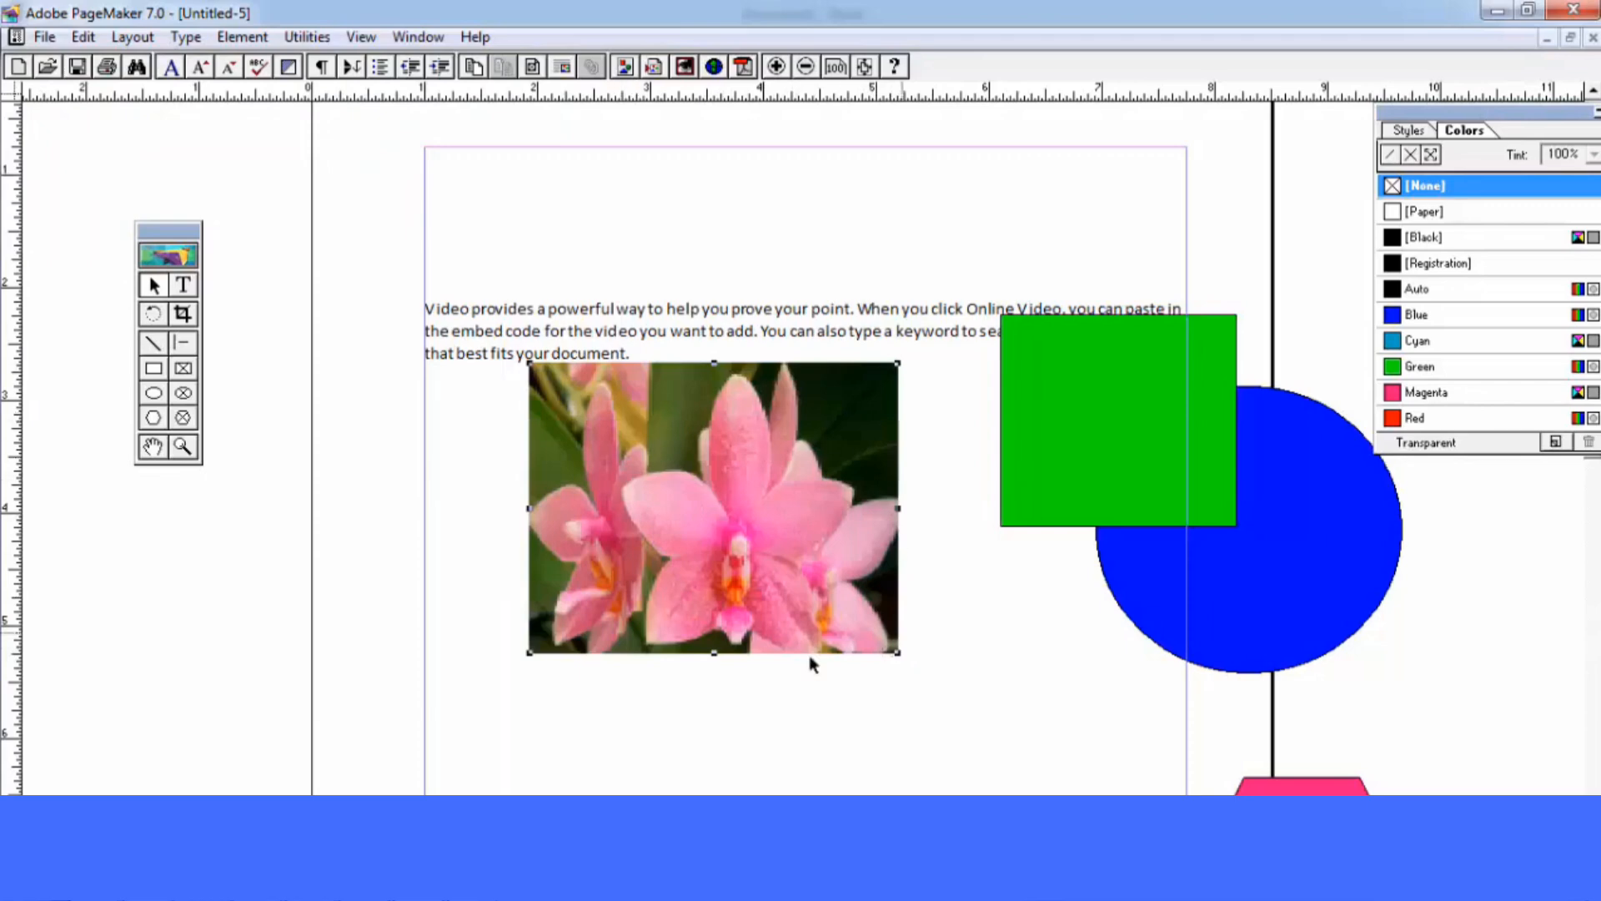
Draw a polygon about 2 inches wide over the flower photo, with 36 sides and a 10% star inset
click(153, 419)
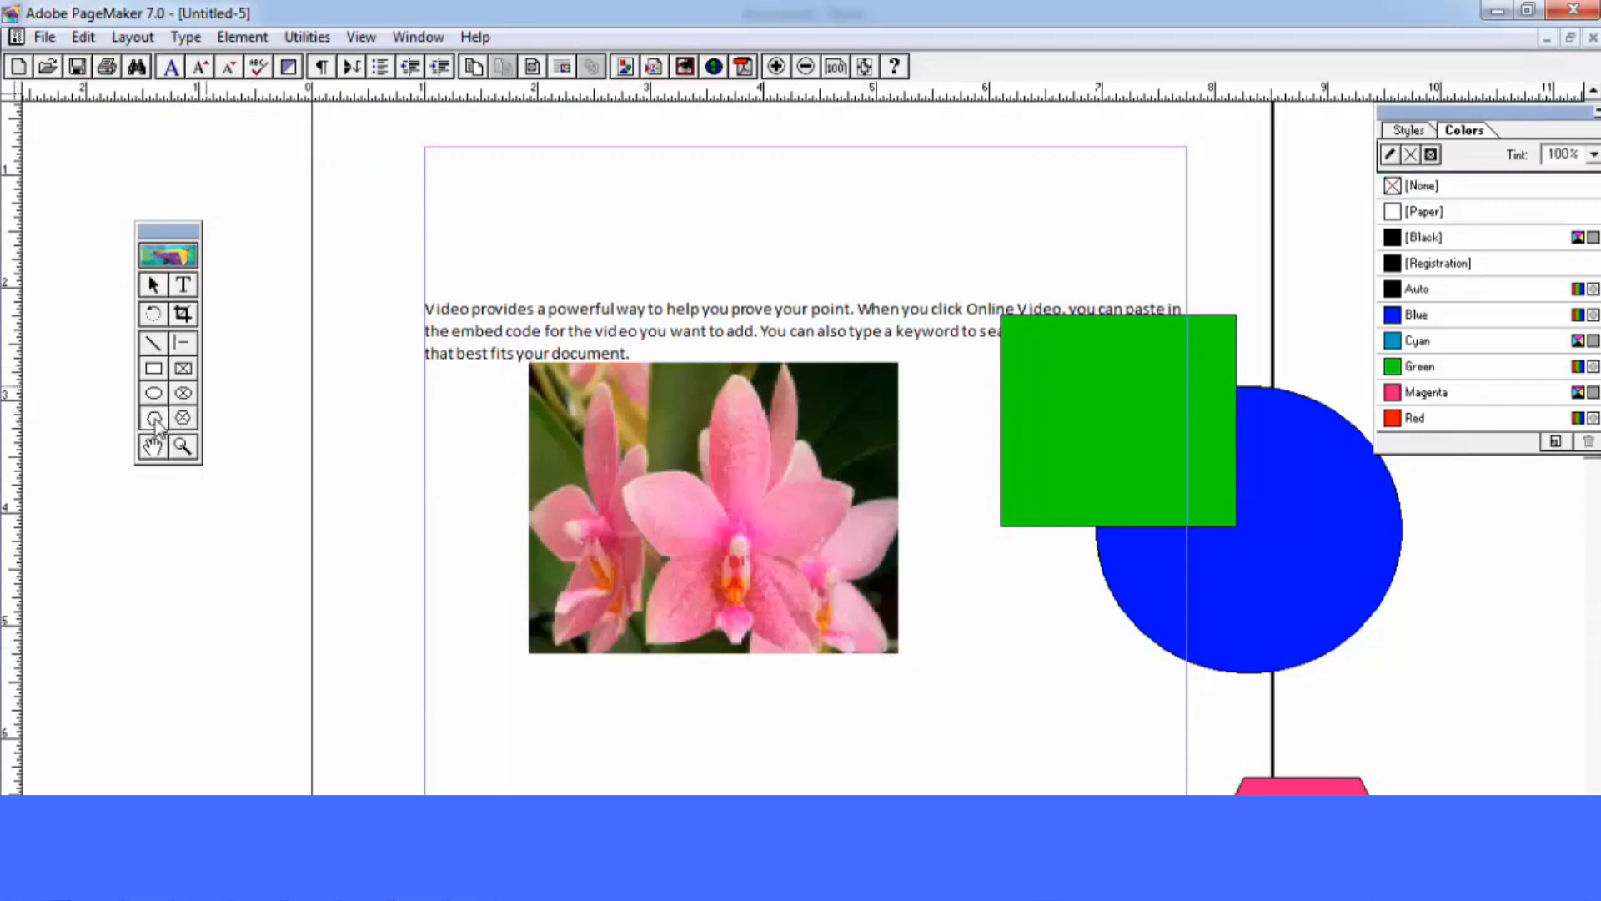
double_click(154, 419)
click(703, 467)
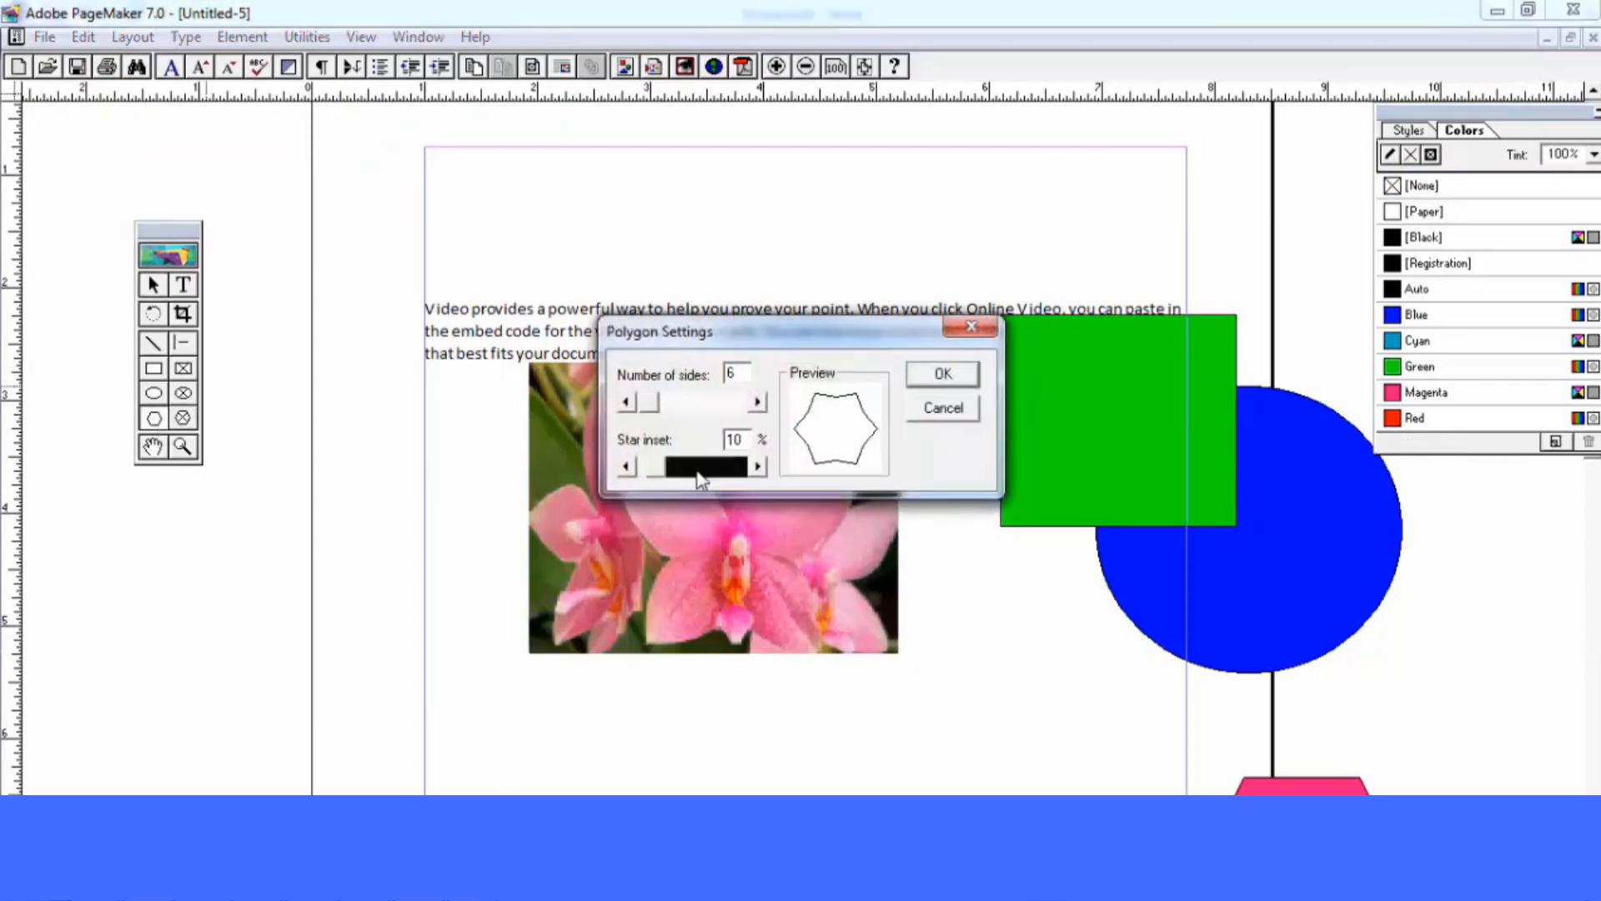
click(703, 401)
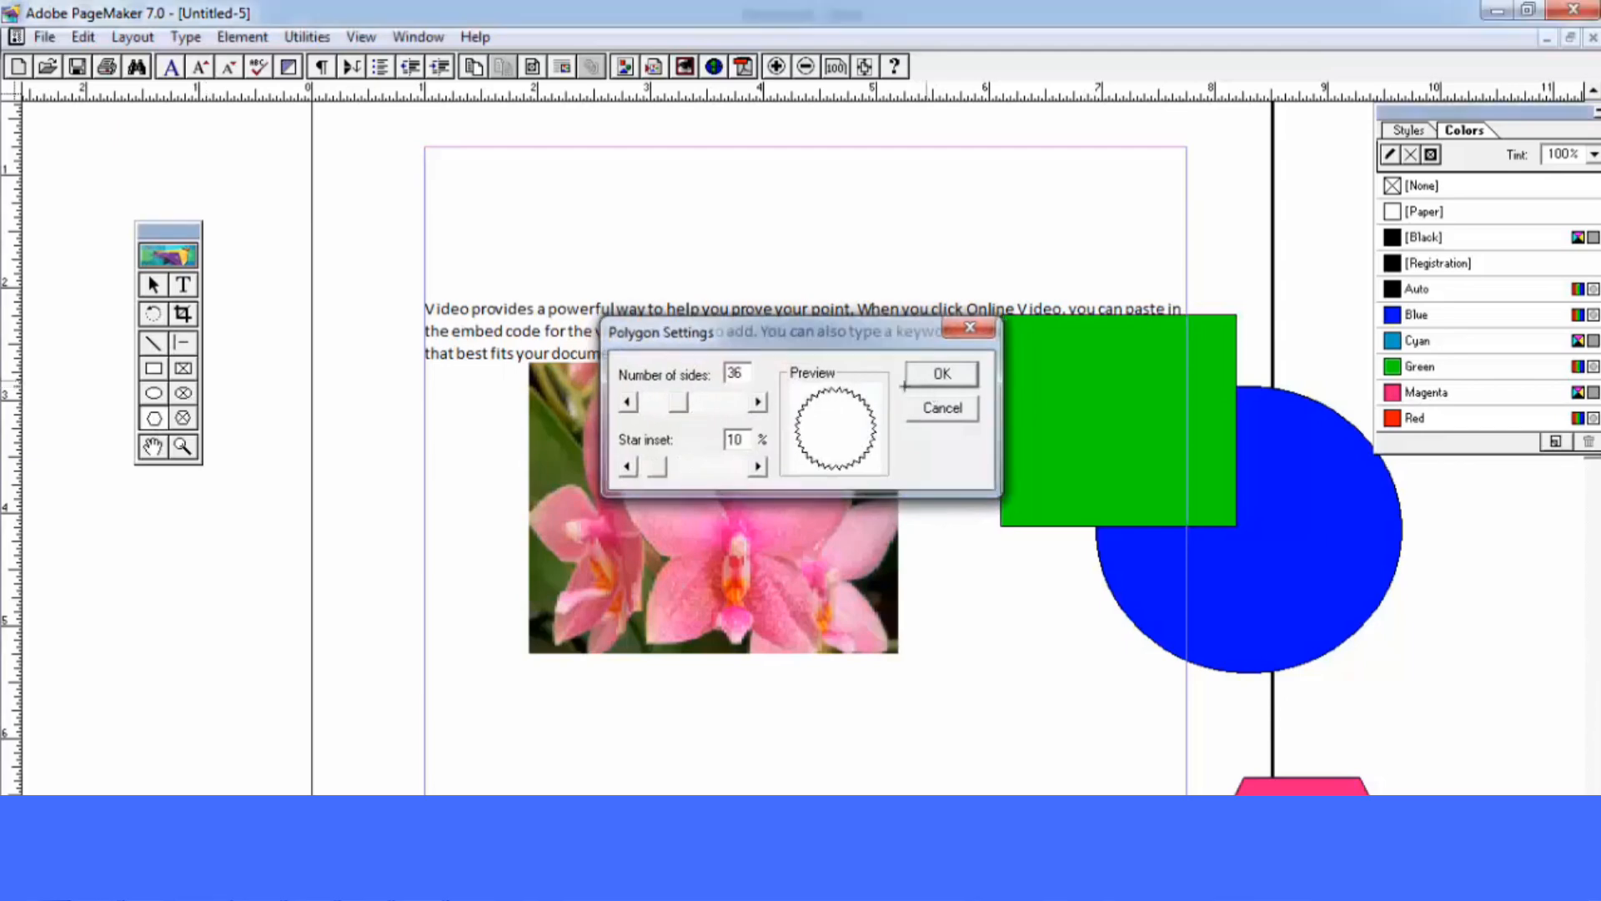
click(938, 377)
drag(632, 419, 855, 637)
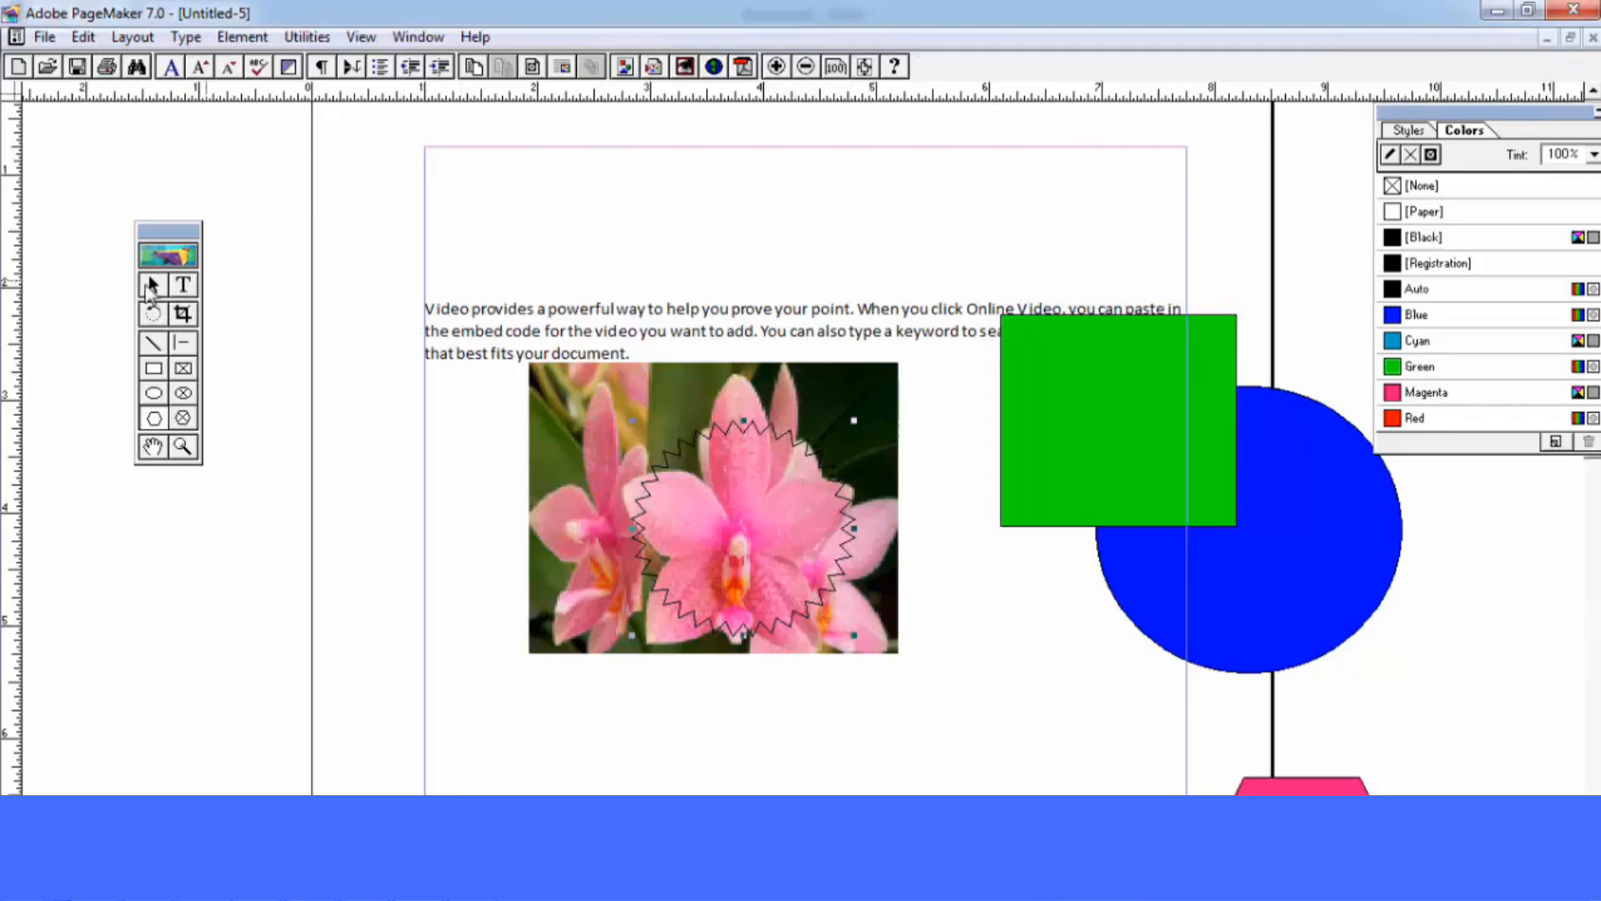
Select the flower photo together with the star polygon and mask the photo to the polygon's shape
click(150, 288)
click(717, 477)
click(725, 442)
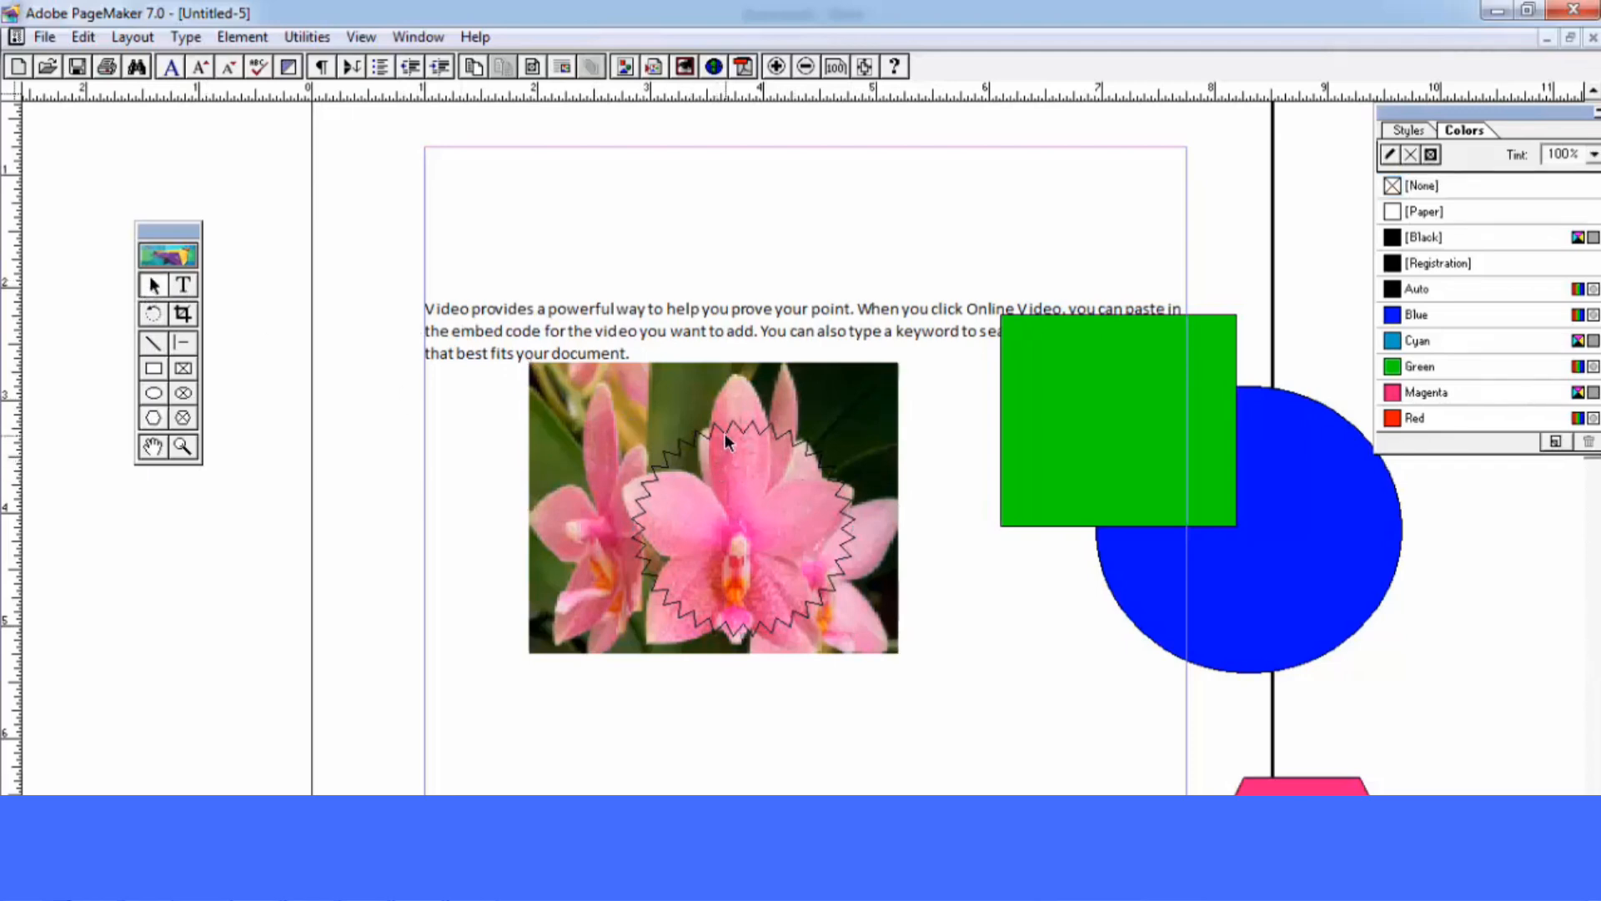
click(731, 439)
click(732, 475)
drag(382, 316, 964, 698)
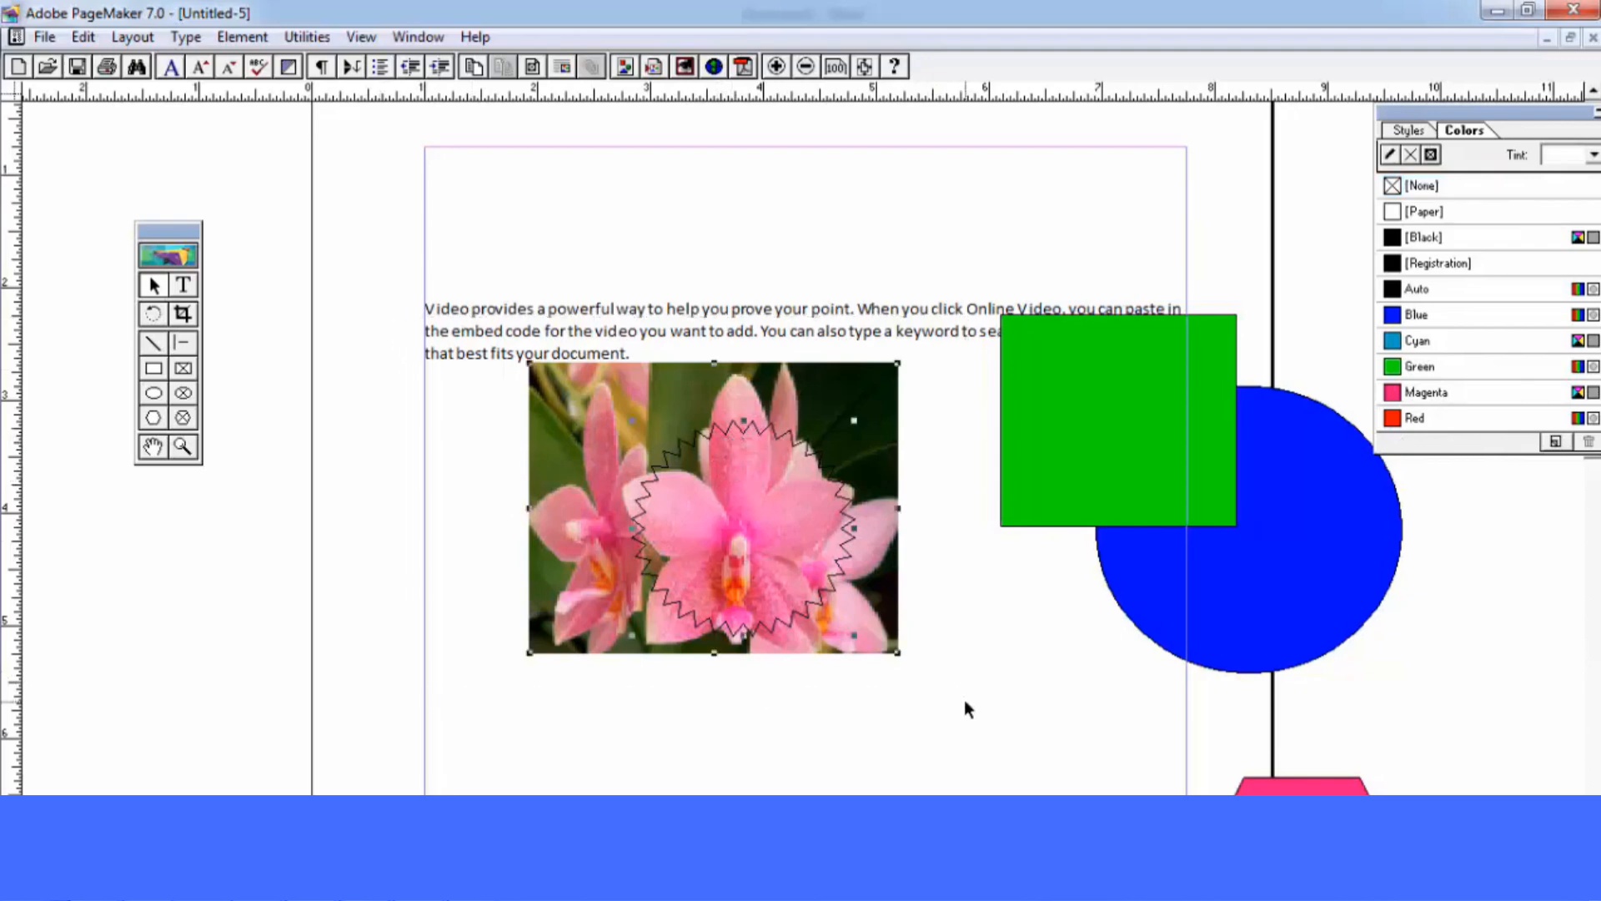
click(242, 37)
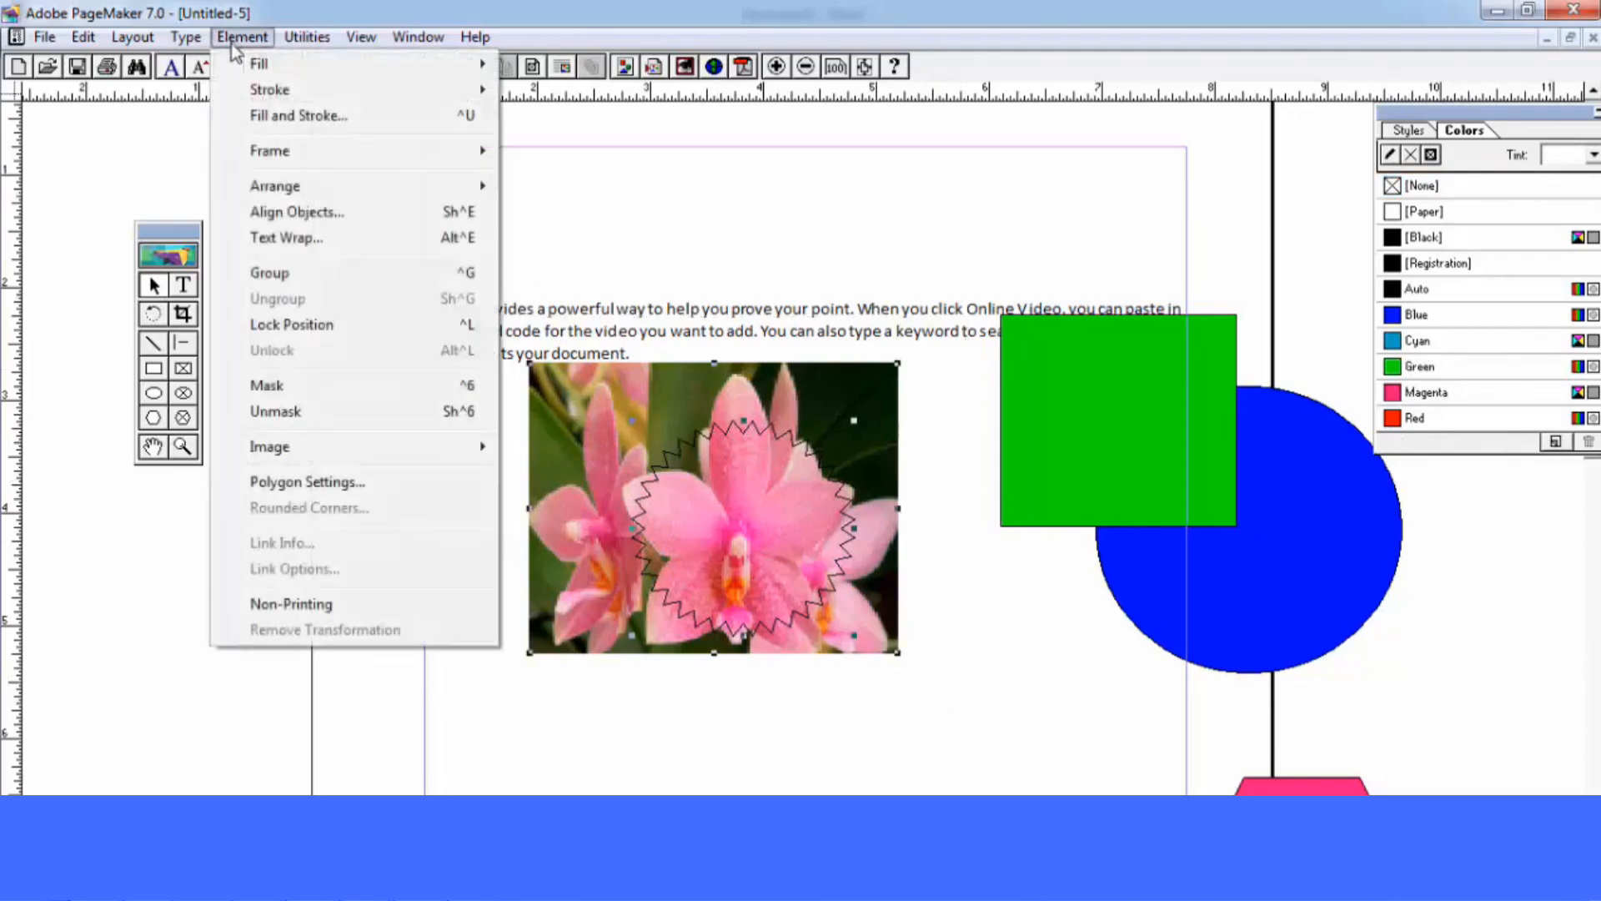
click(304, 388)
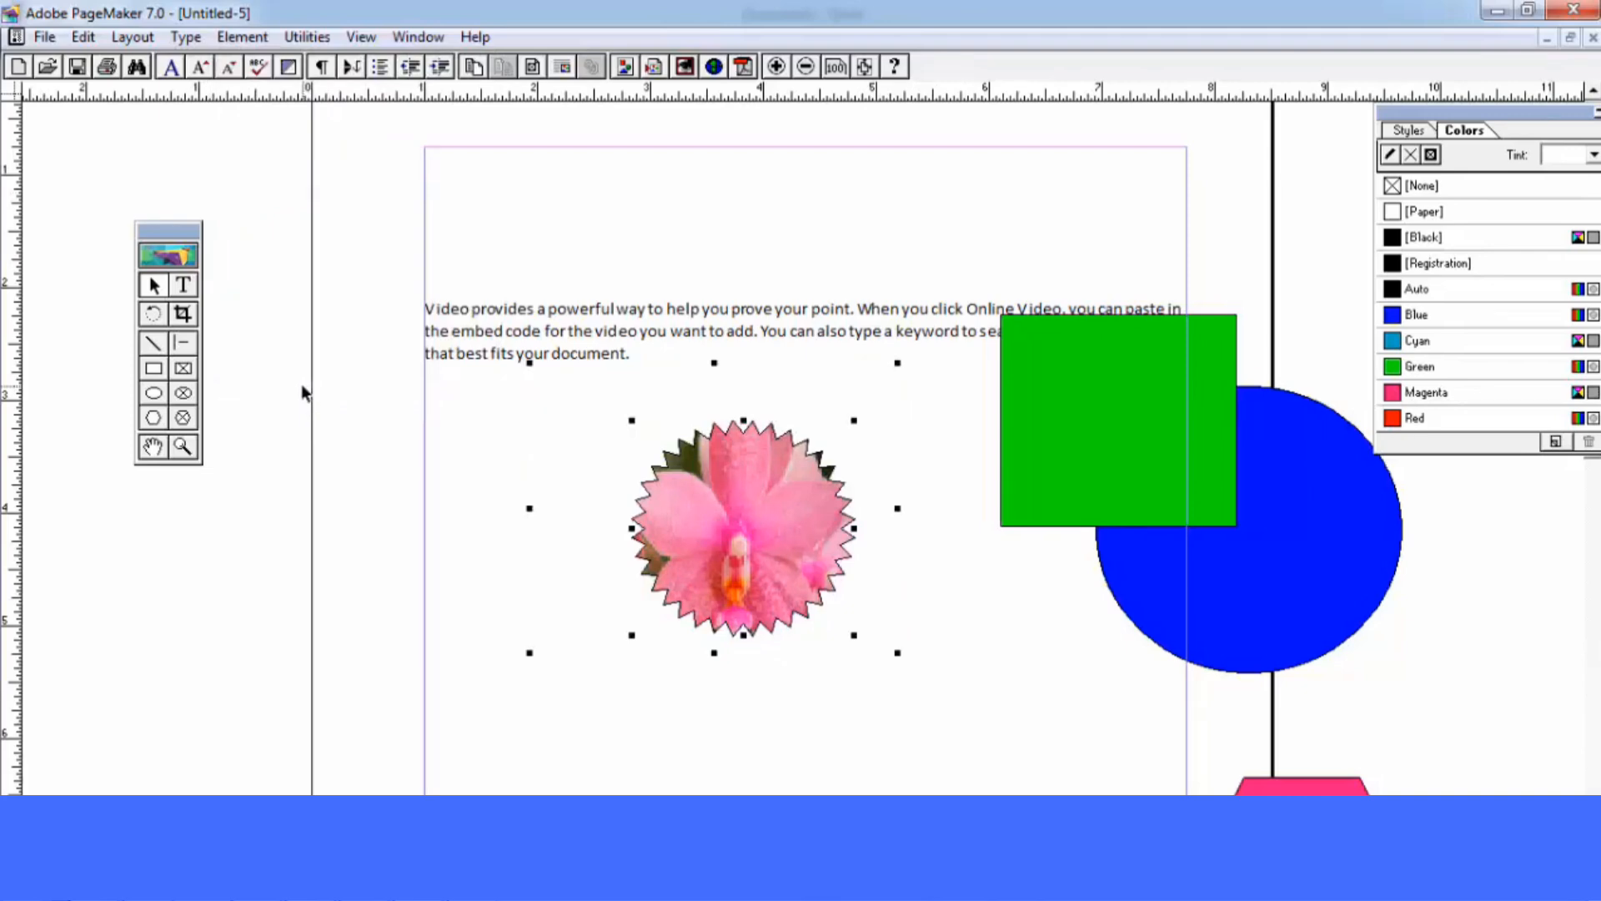
Unmask the flower photo from the star polygon, dismiss the notification and deselect everything
click(183, 37)
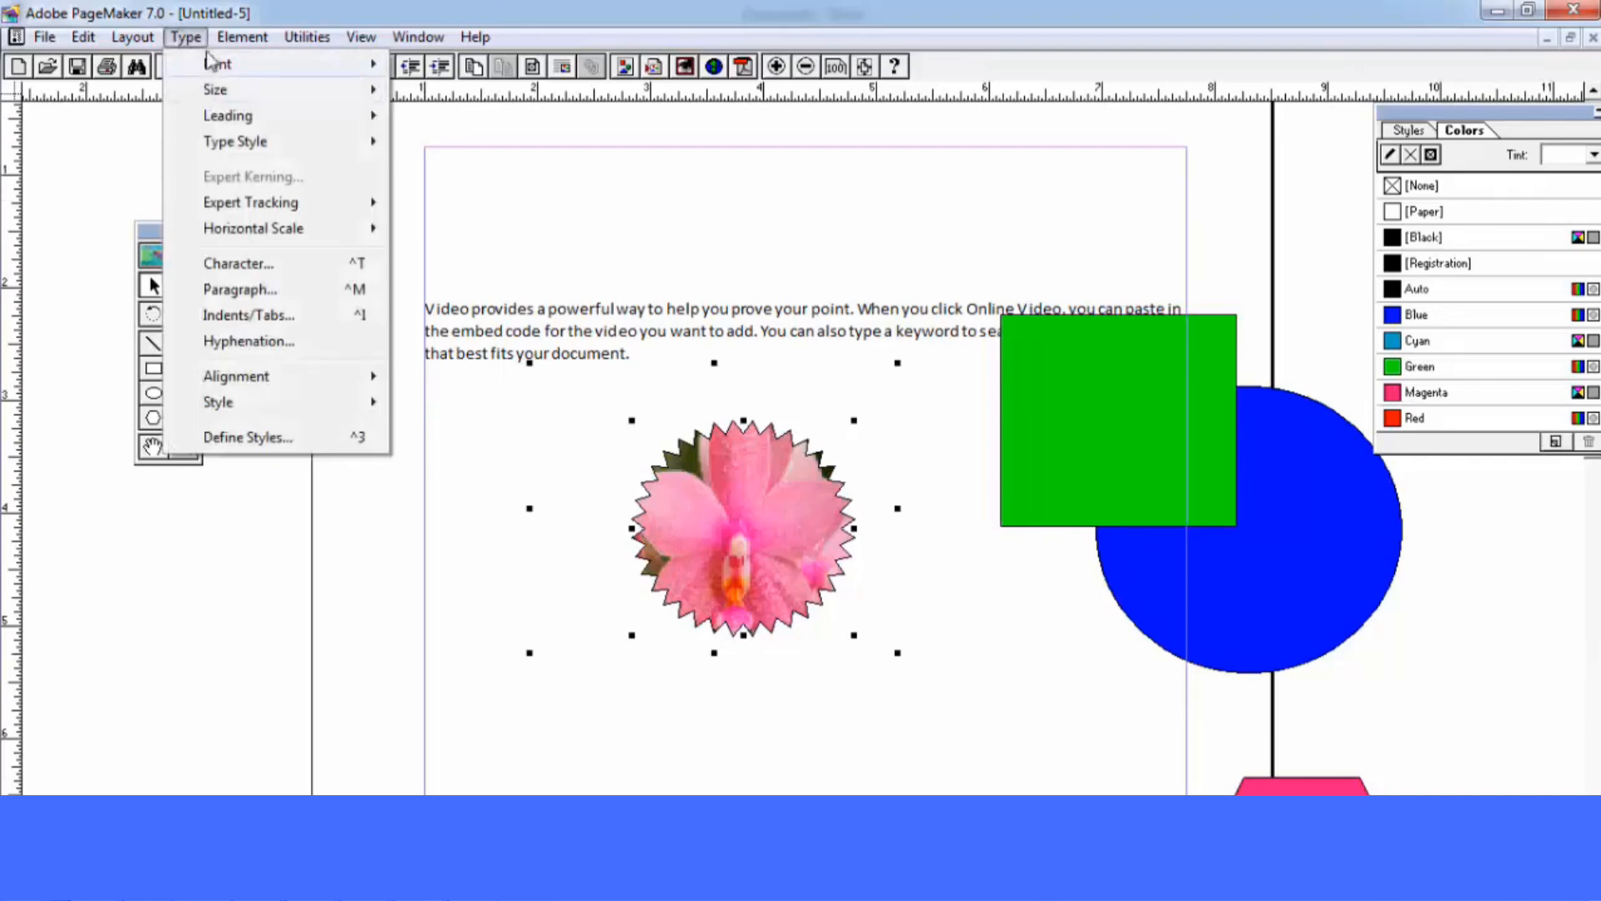
mouse_move(241, 42)
mouse_move(185, 39)
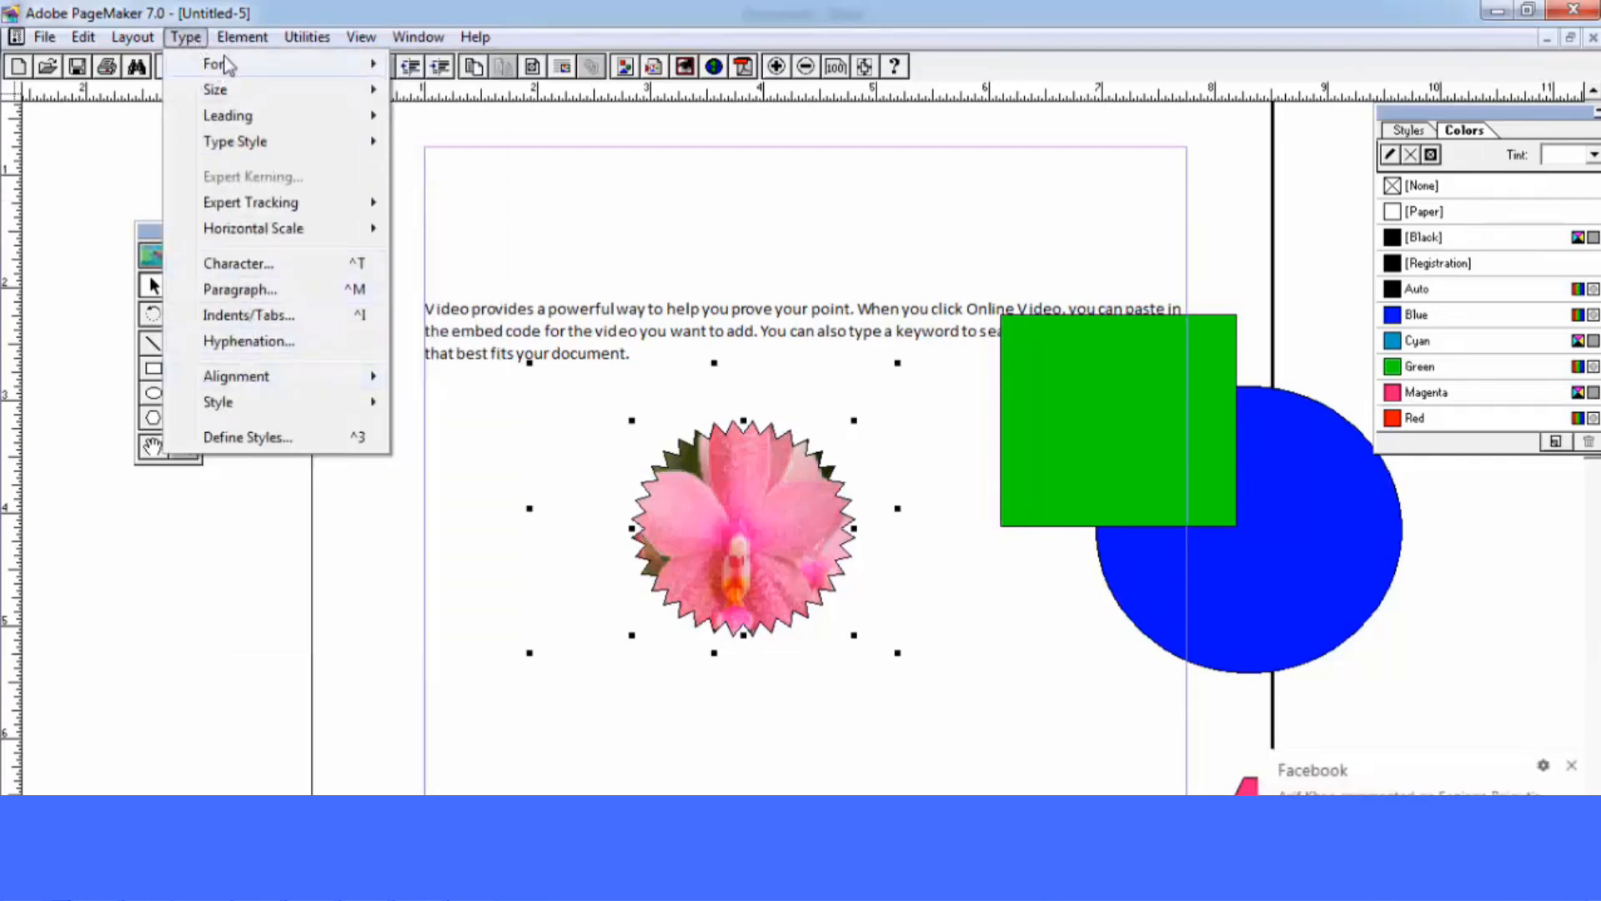
click(275, 411)
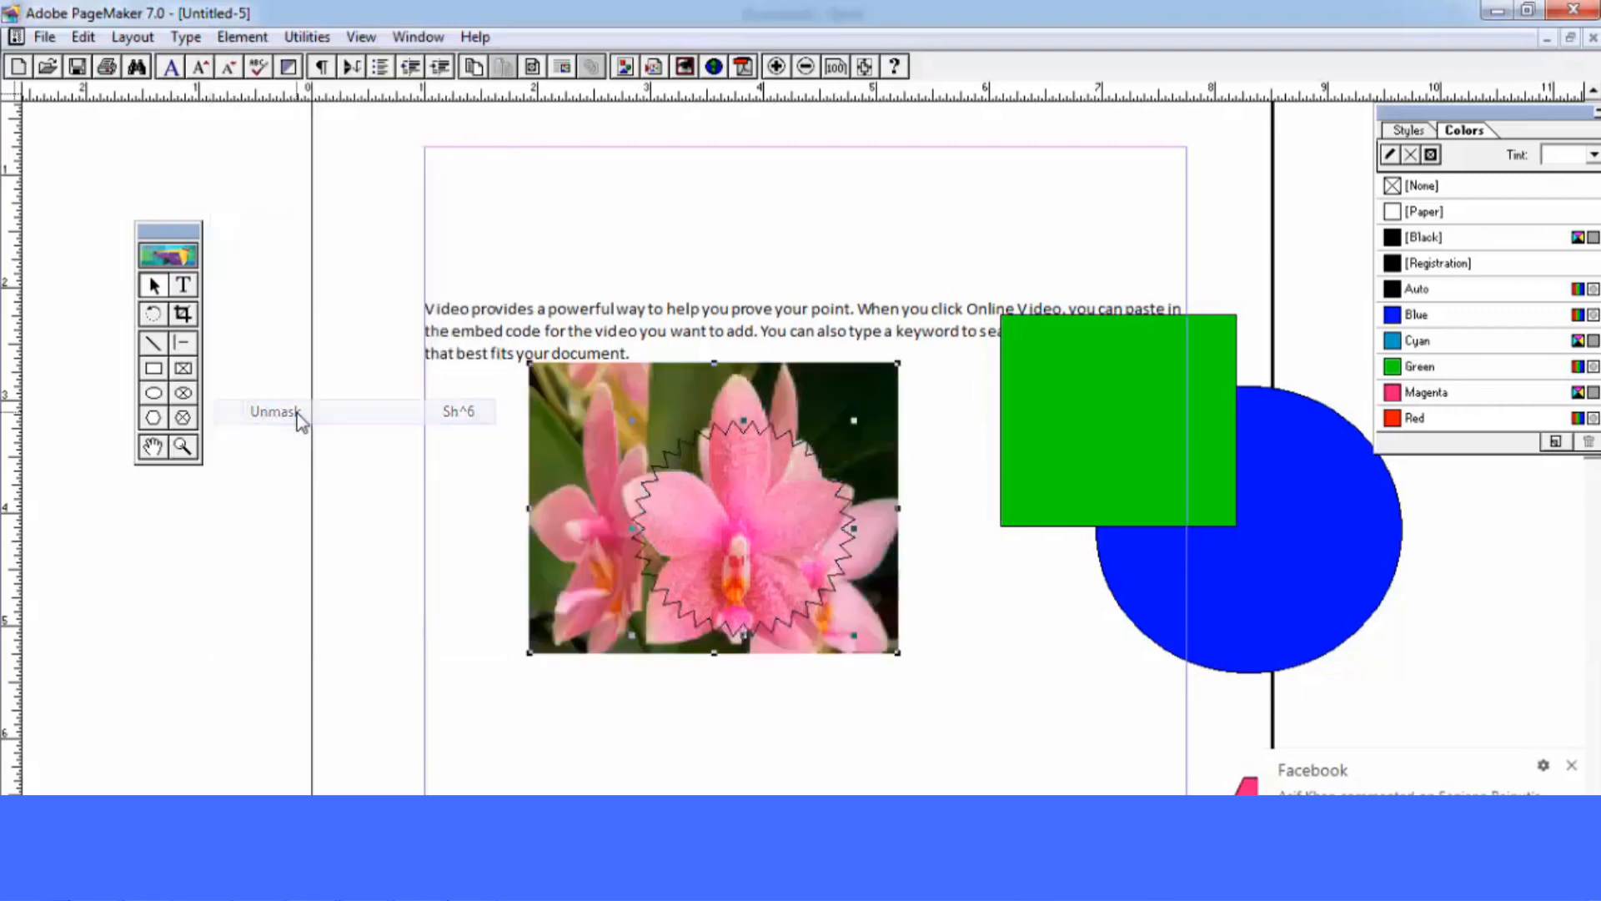
click(1572, 767)
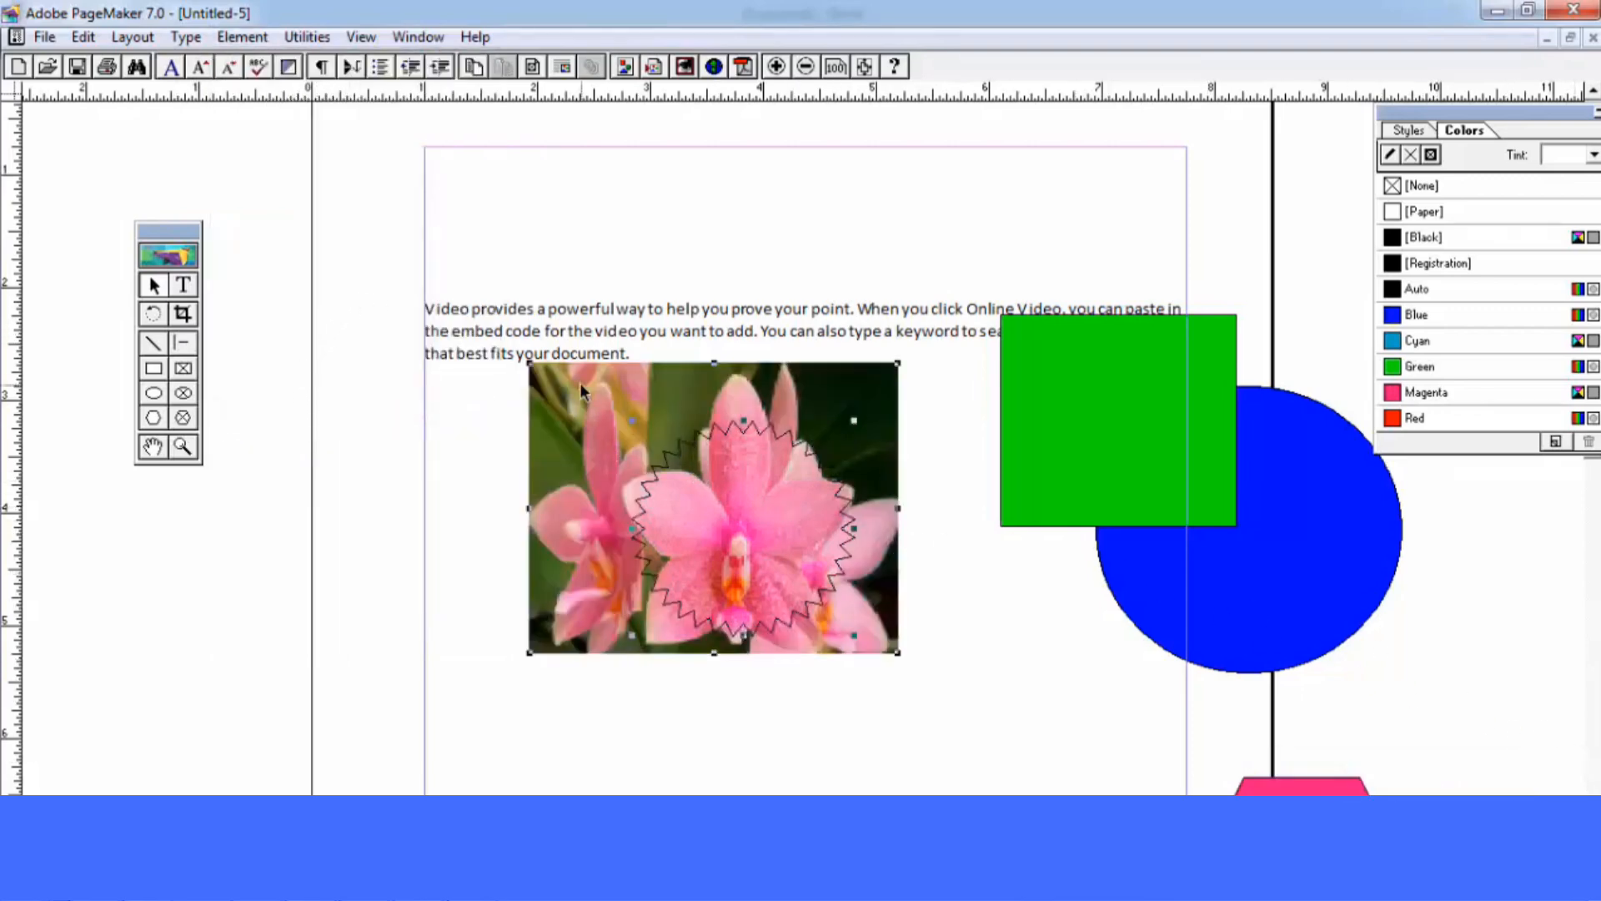
click(441, 379)
Move the flower photo to the left so that it only partly overlaps the star polygon
click(241, 37)
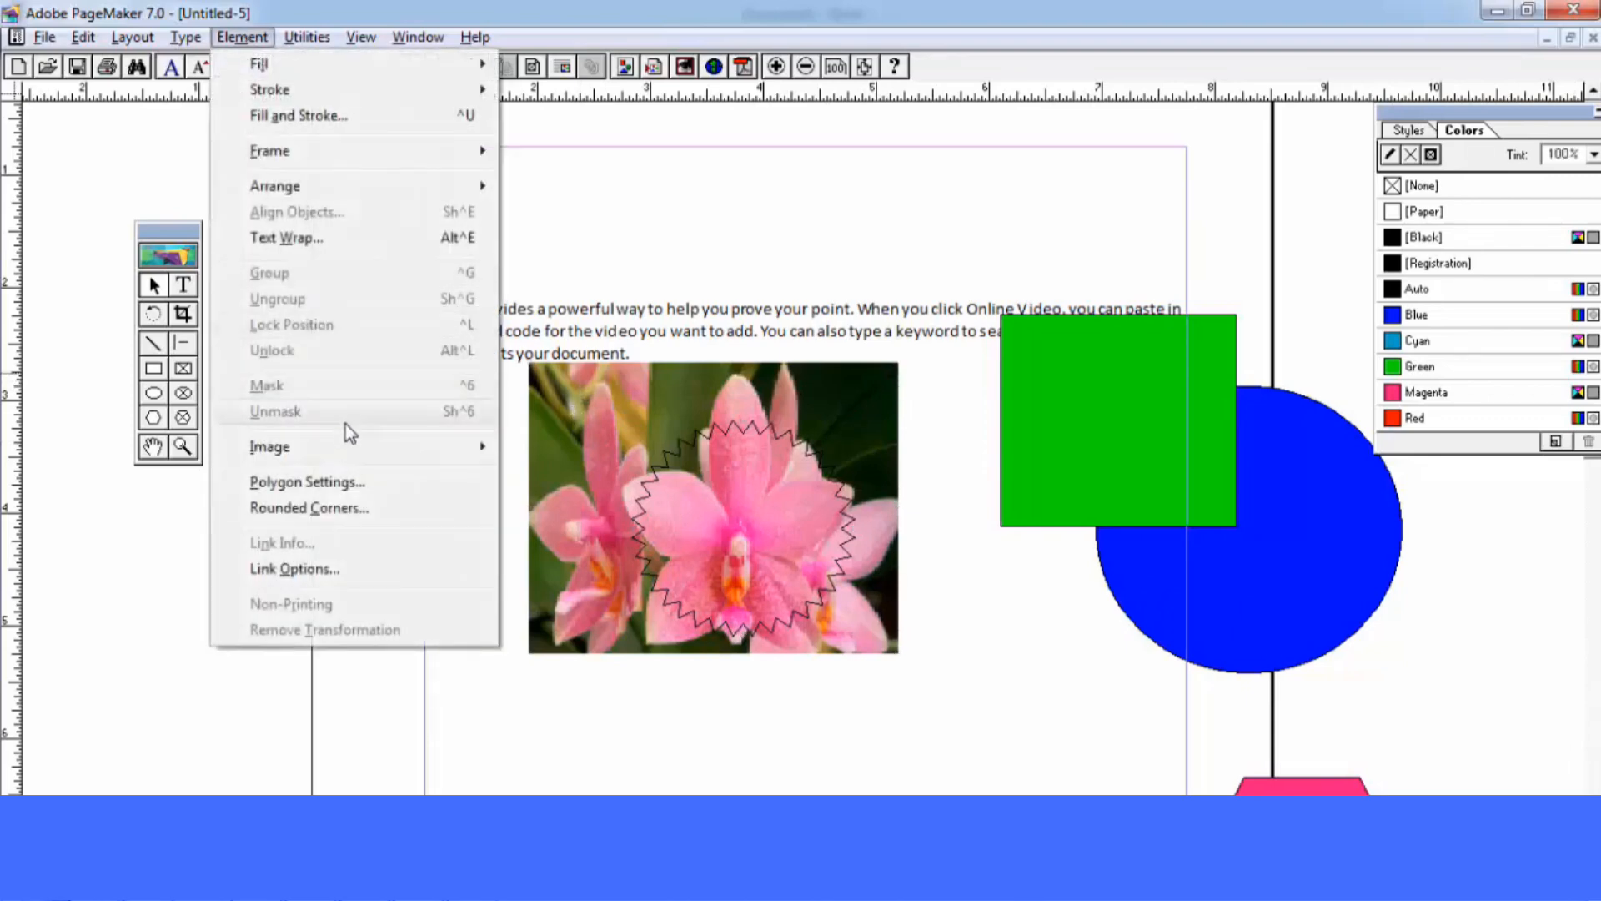
mouse_move(347, 452)
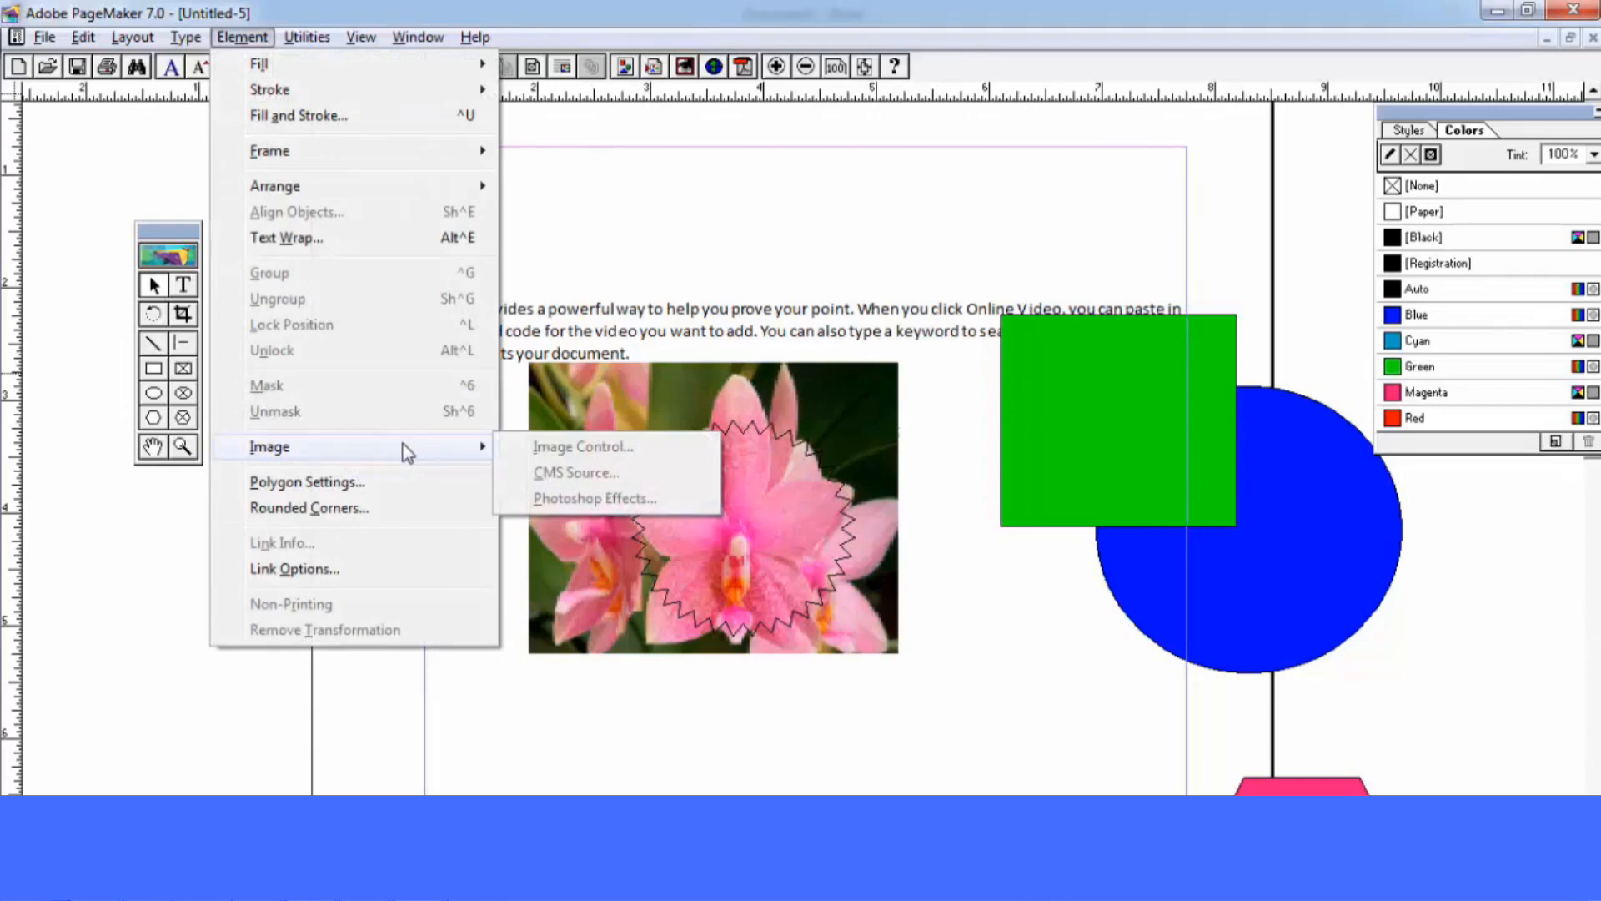
click(868, 388)
drag(867, 388, 699, 402)
Export the flower photo to the Desktop as the TIFF file Beautiful Flowers Wallpapers 30 (12).TIF
right_click(502, 412)
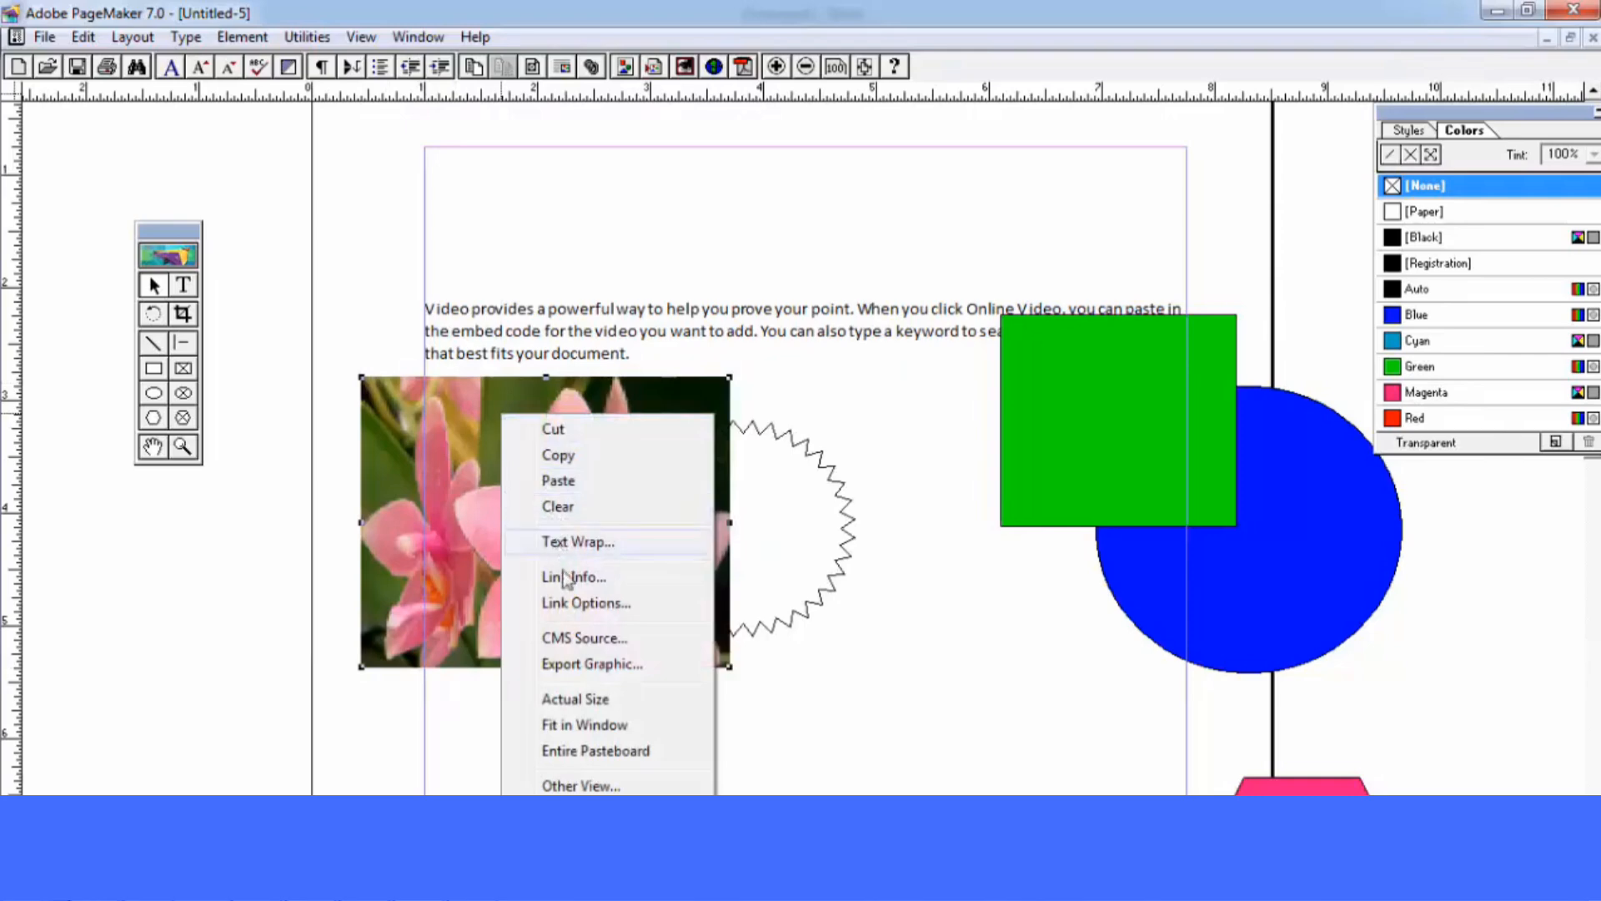
click(590, 665)
click(133, 102)
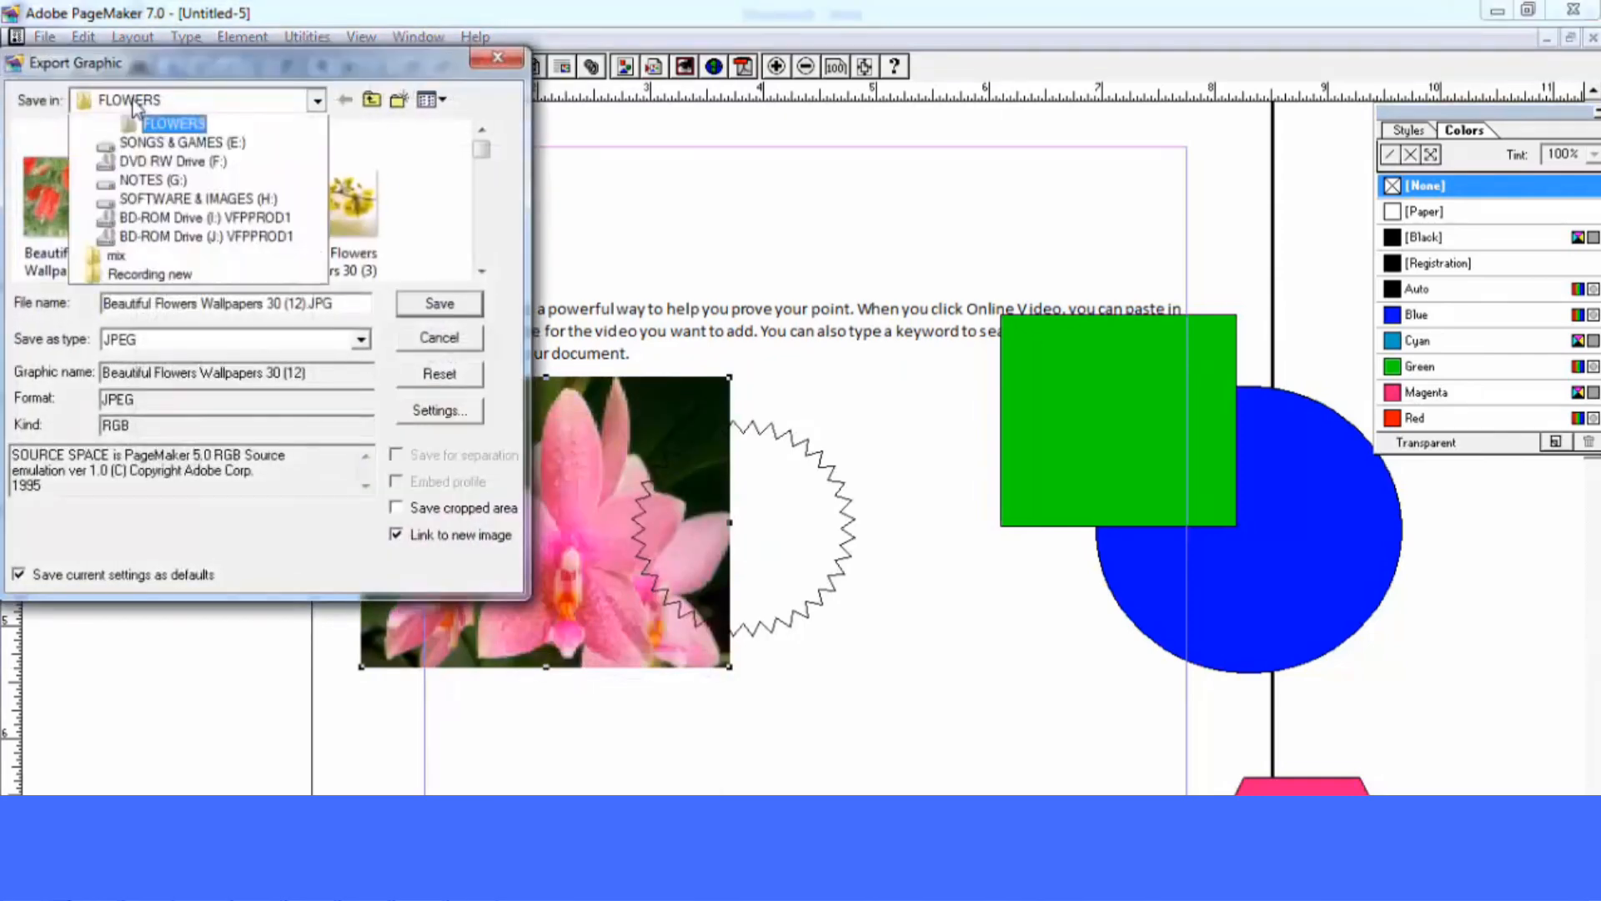
click(134, 118)
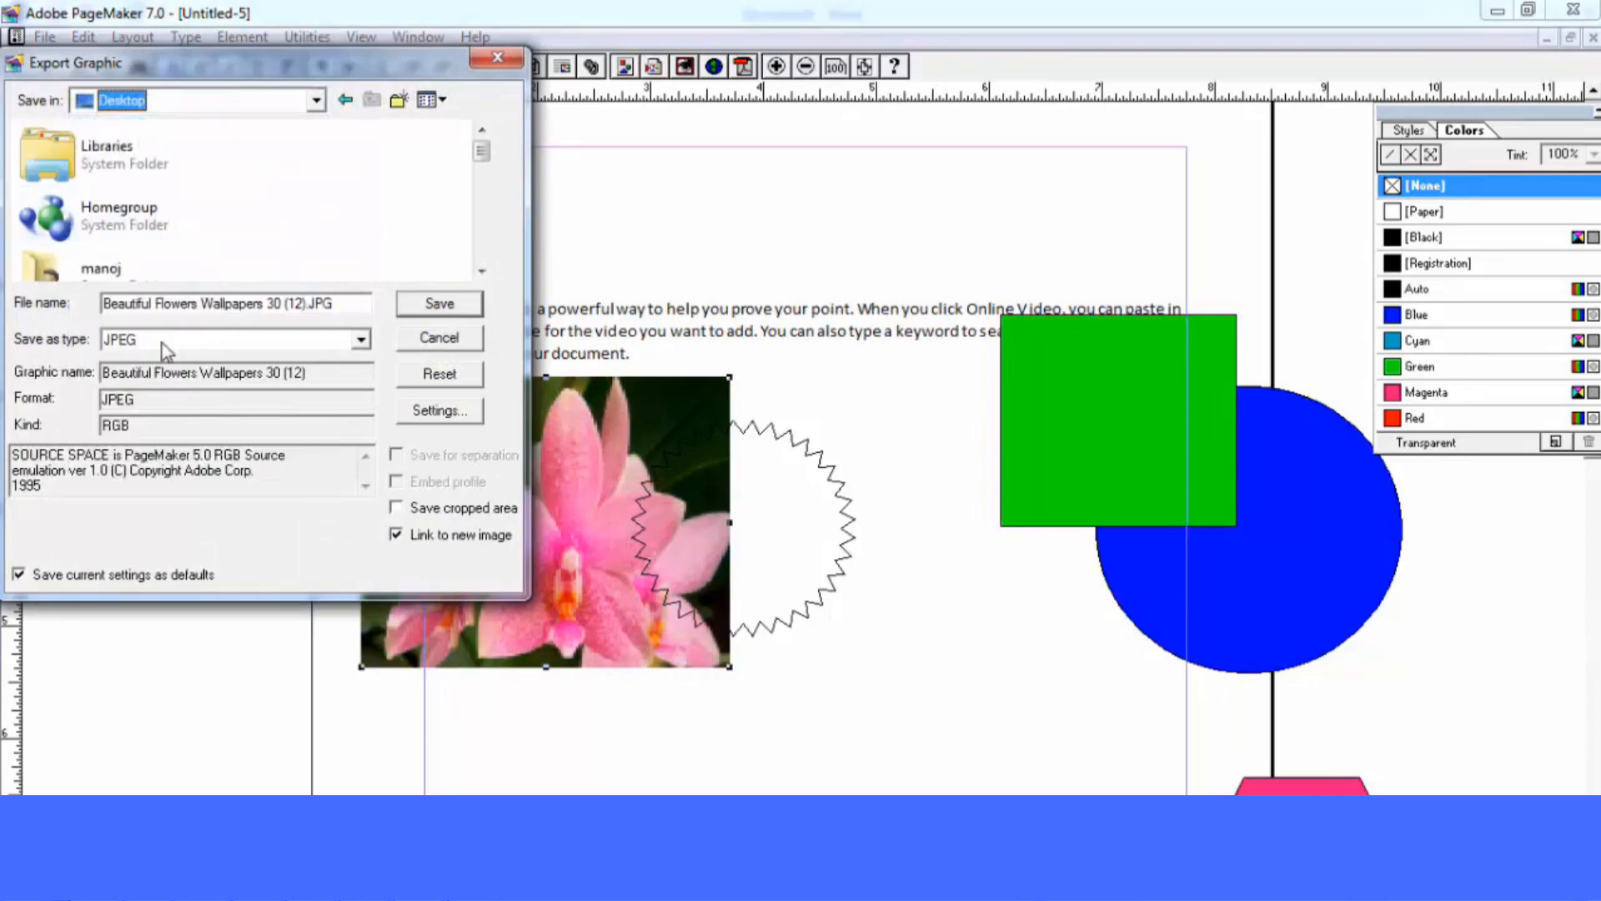
click(193, 339)
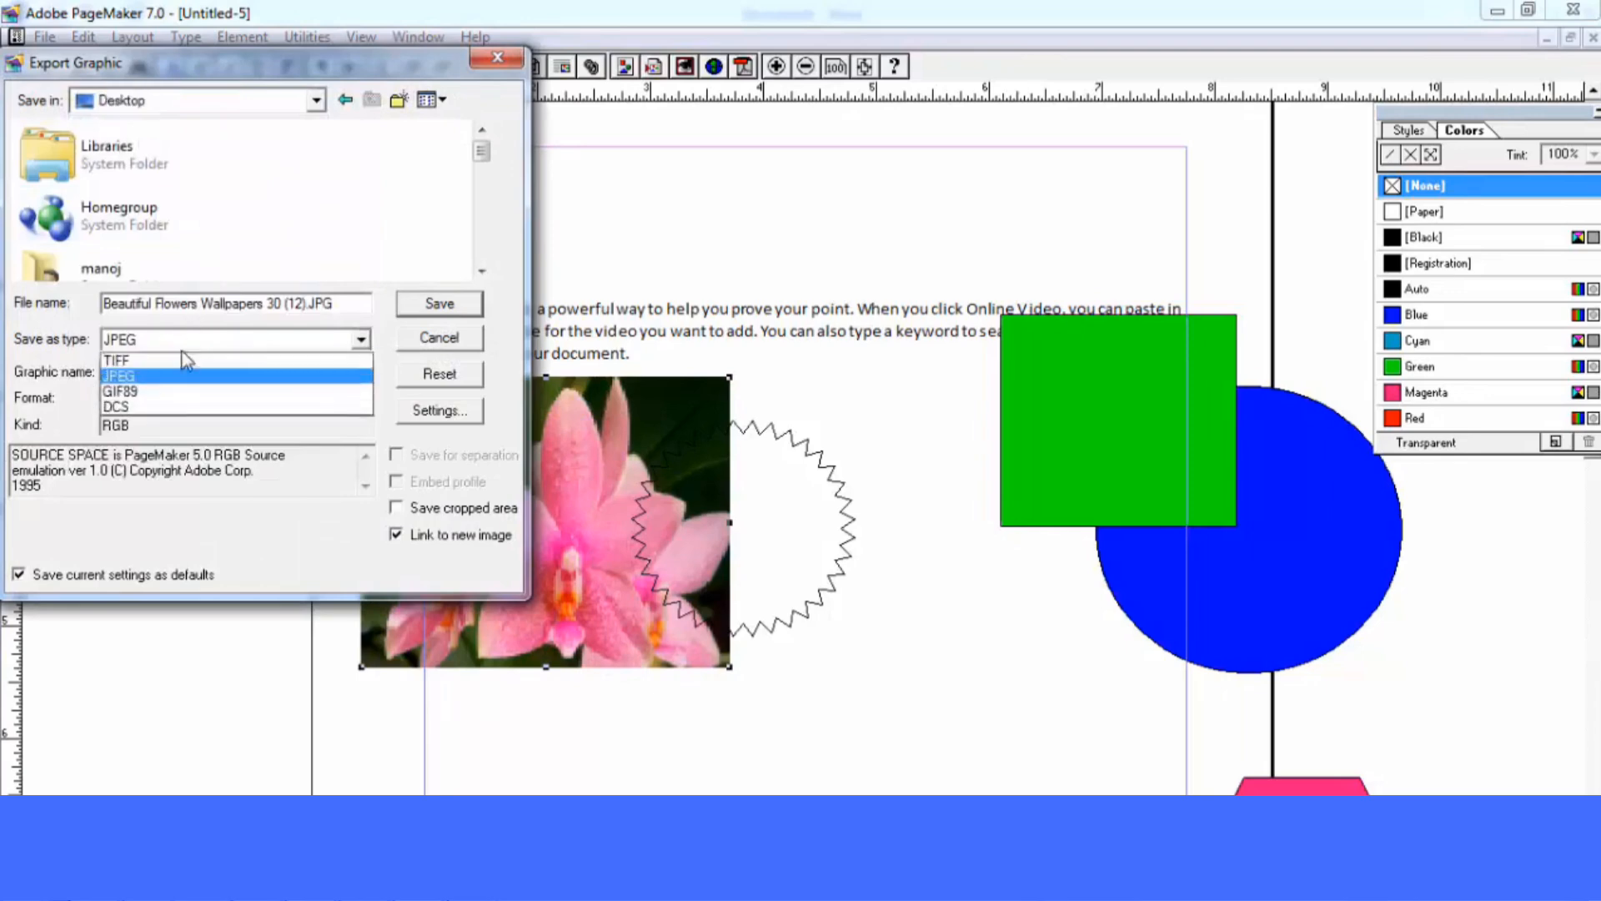
click(179, 361)
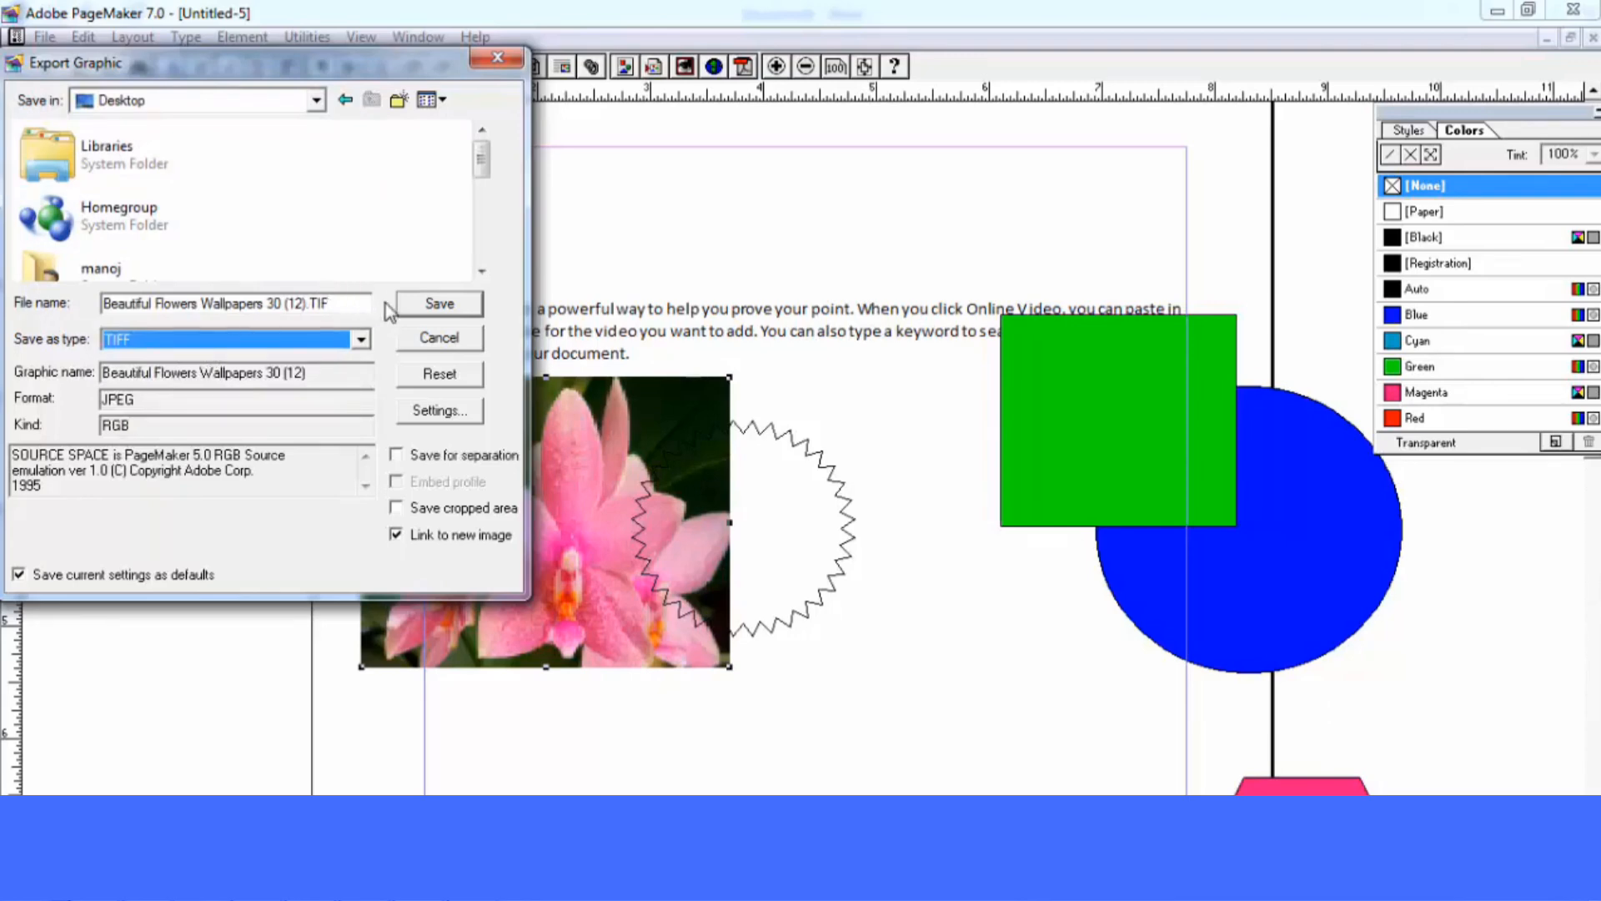
click(437, 305)
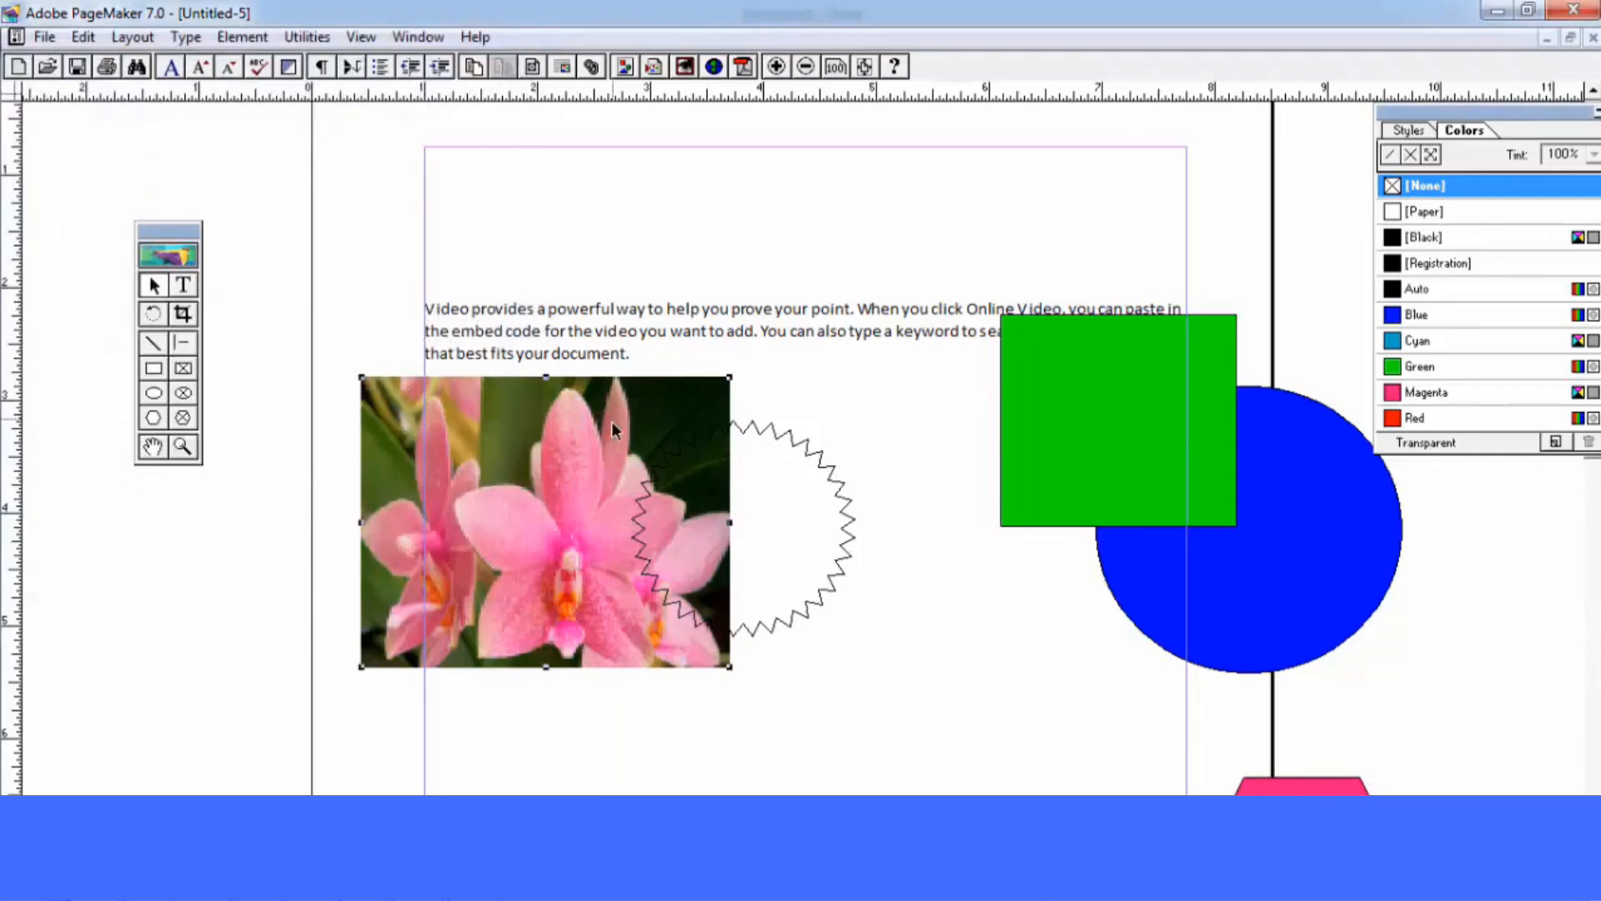
Replace the flower photo with Beautiful Flowers Wallpapers 30 (12).TIF from the Desktop, embedding its complete copy and placing it beneath the text, overlapping the star polygon
key(Delete)
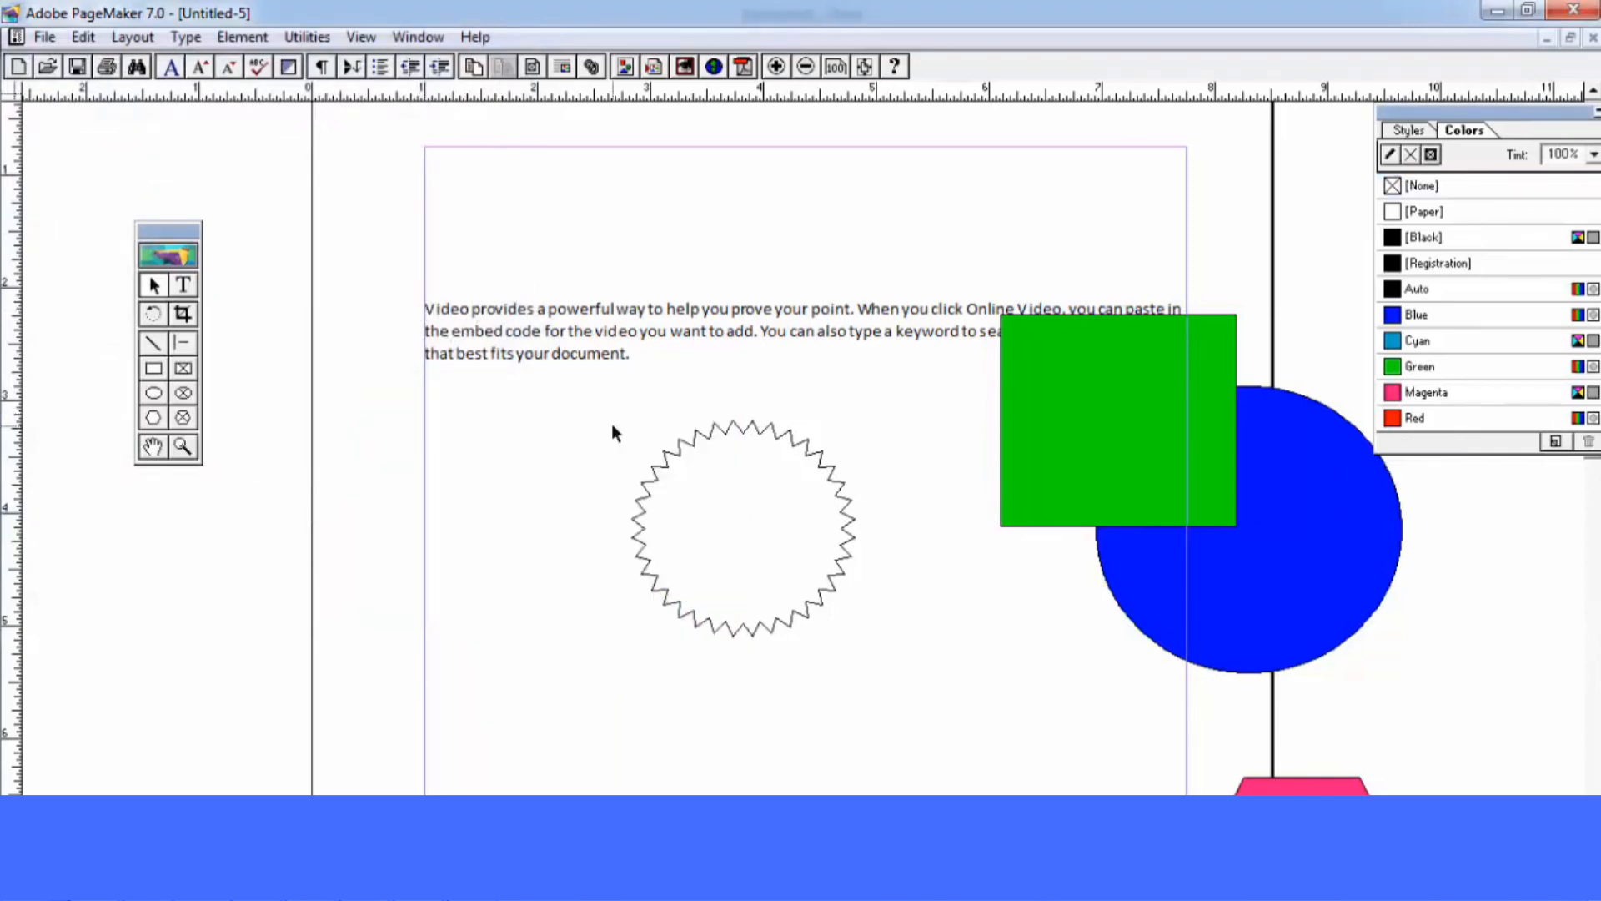
key(ctrl+d)
click(195, 200)
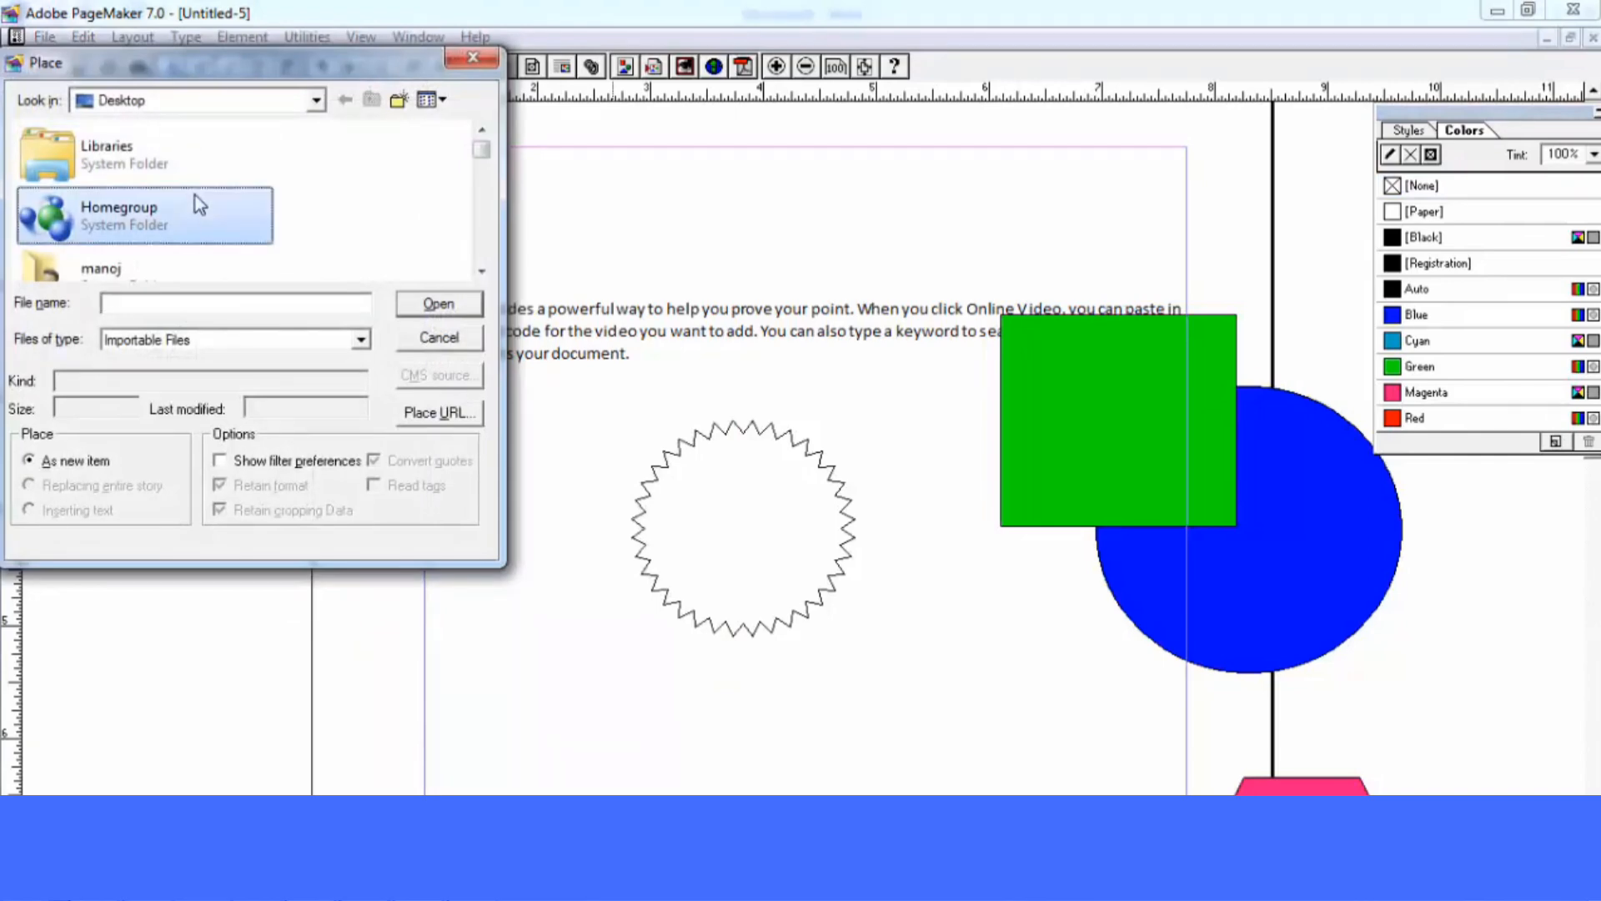
scroll(197, 203, down, 1)
scroll(197, 209, down, 6)
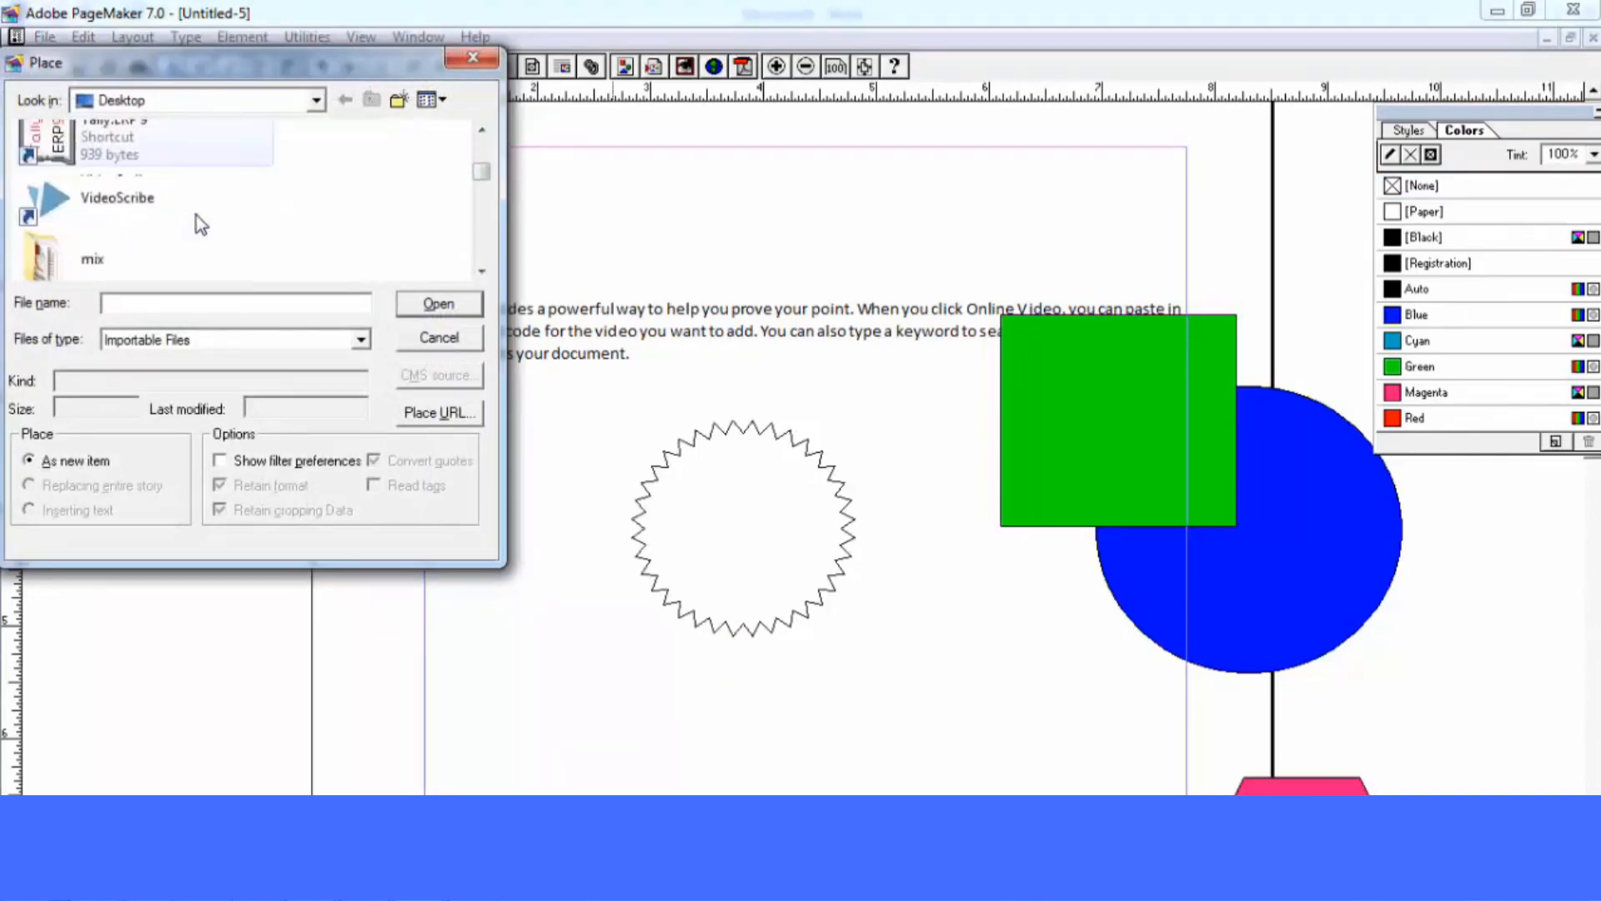
scroll(197, 218, down, 5)
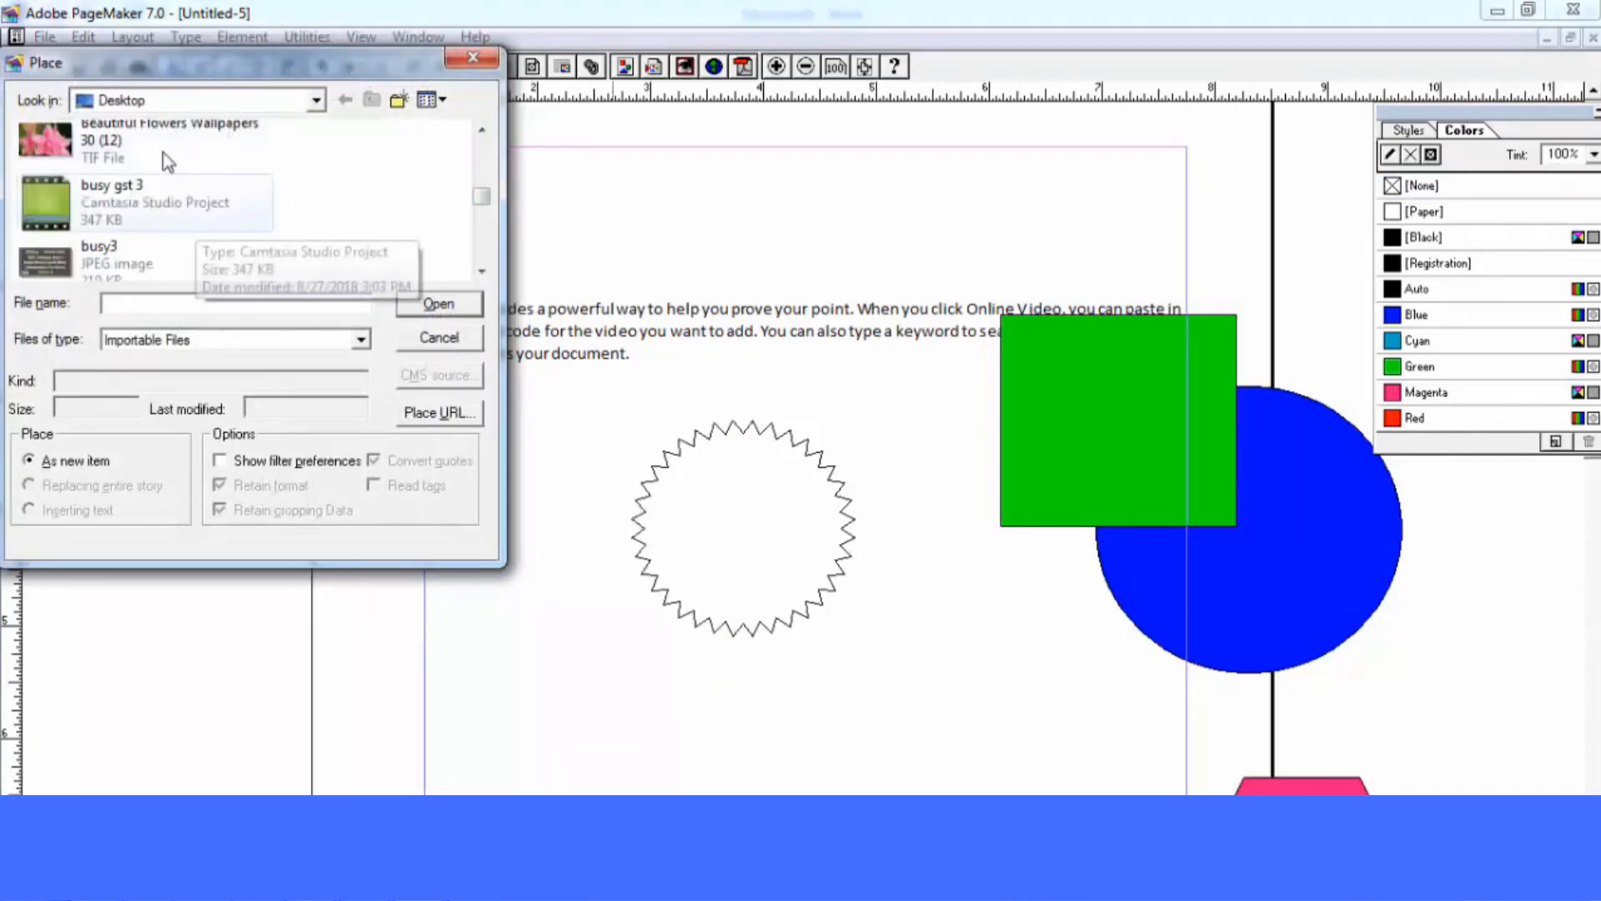
click(158, 127)
double_click(158, 127)
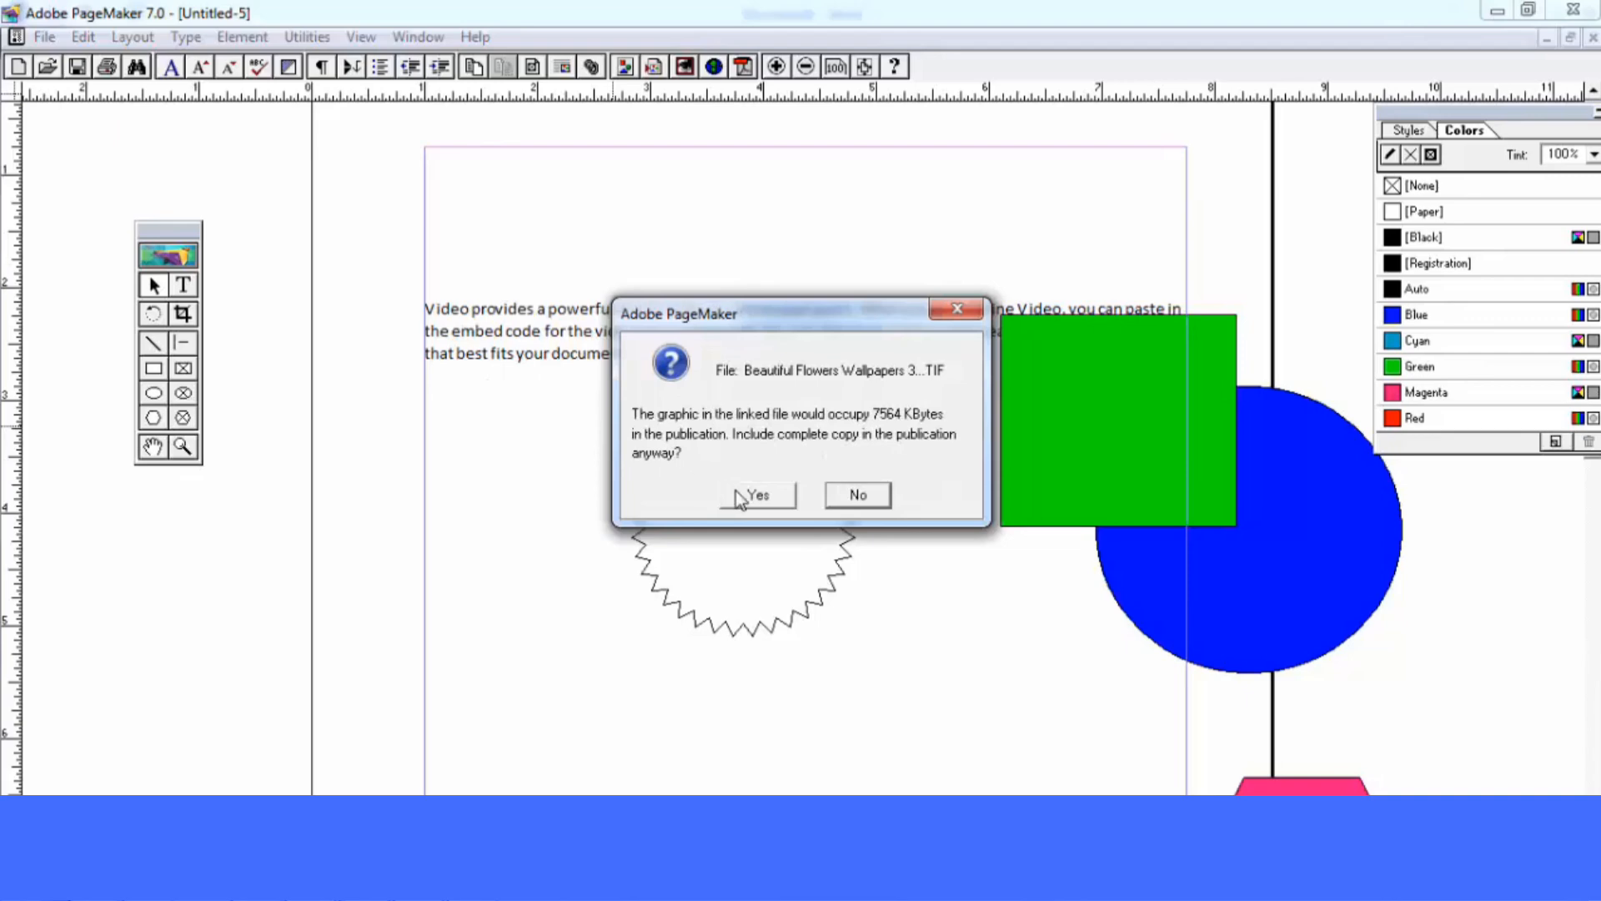
click(758, 494)
drag(434, 396, 692, 577)
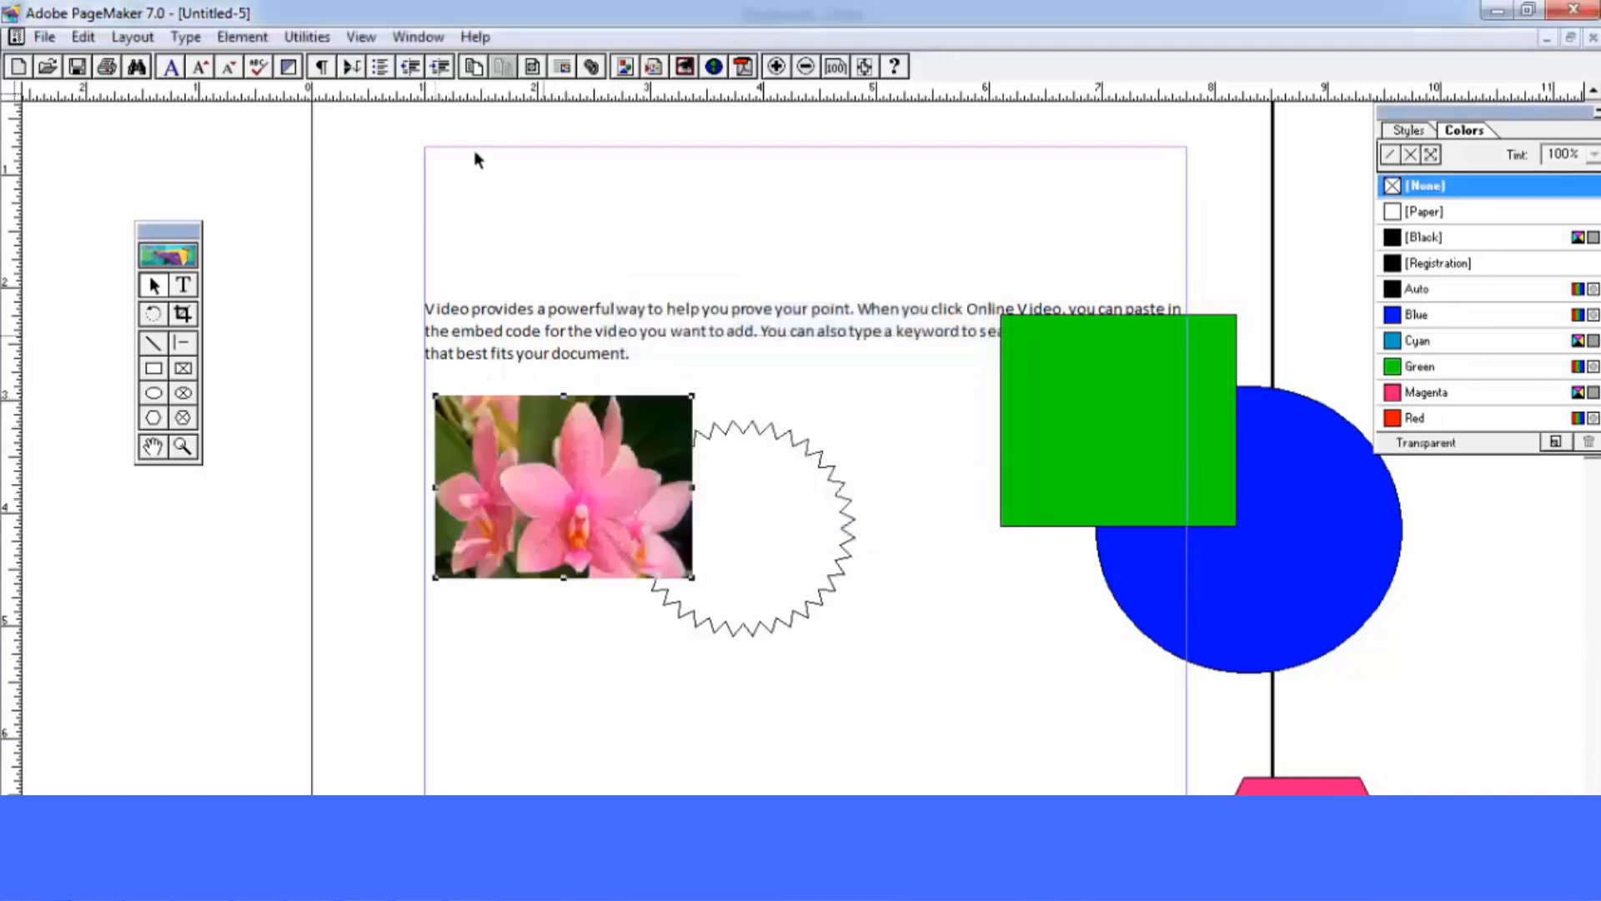
Show the image commands for the placed TIFF flower photo
click(250, 39)
click(274, 411)
click(250, 39)
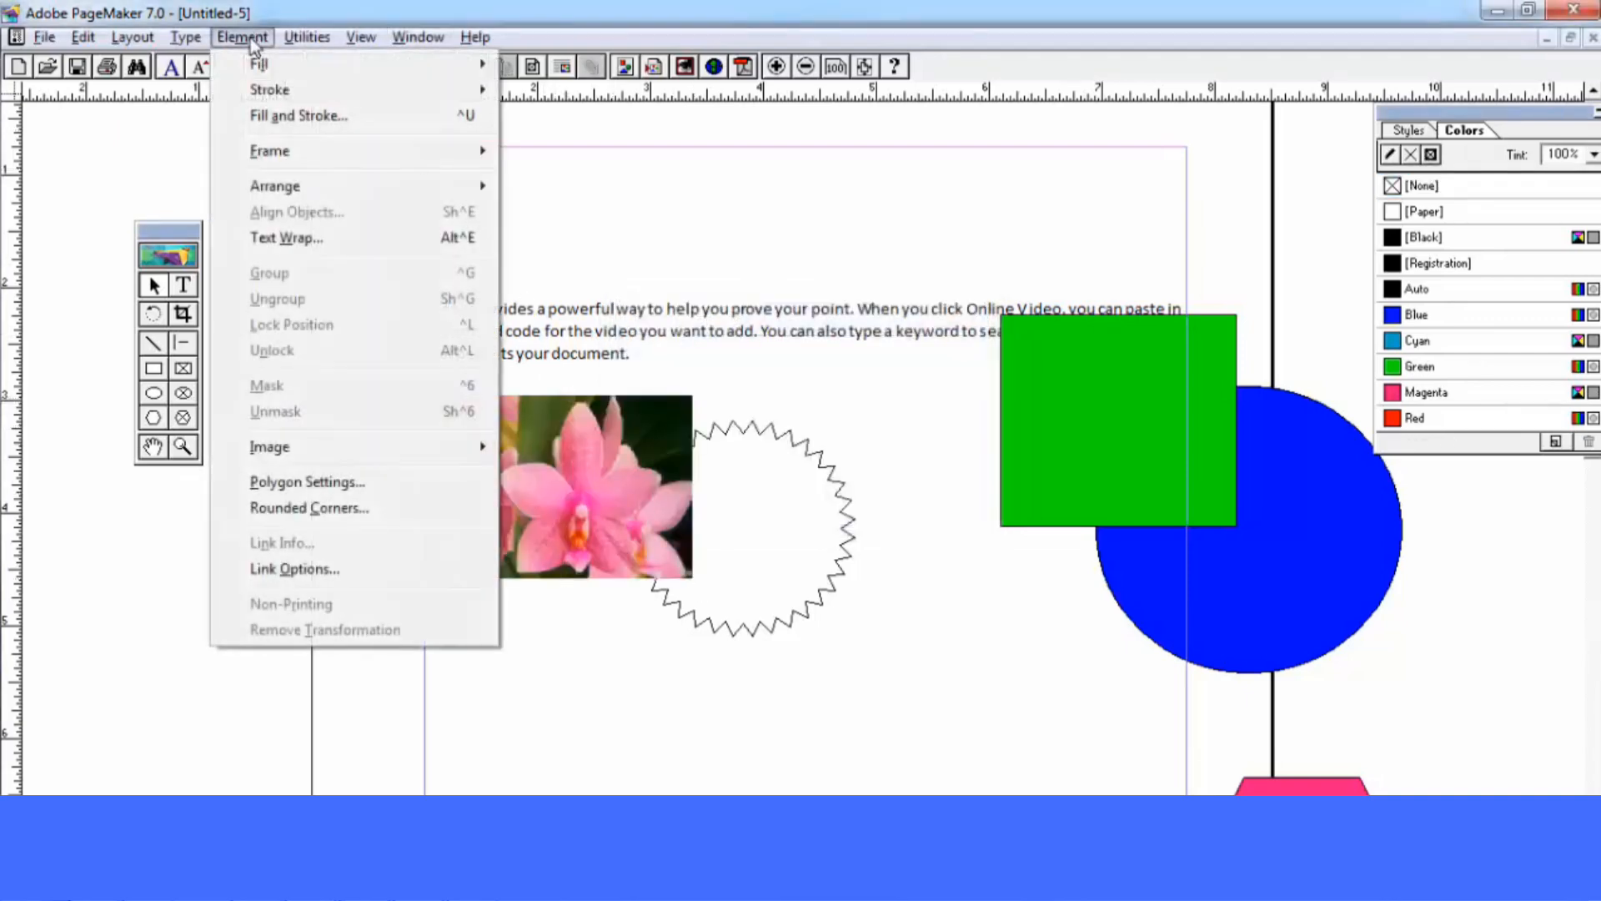
mouse_move(287, 448)
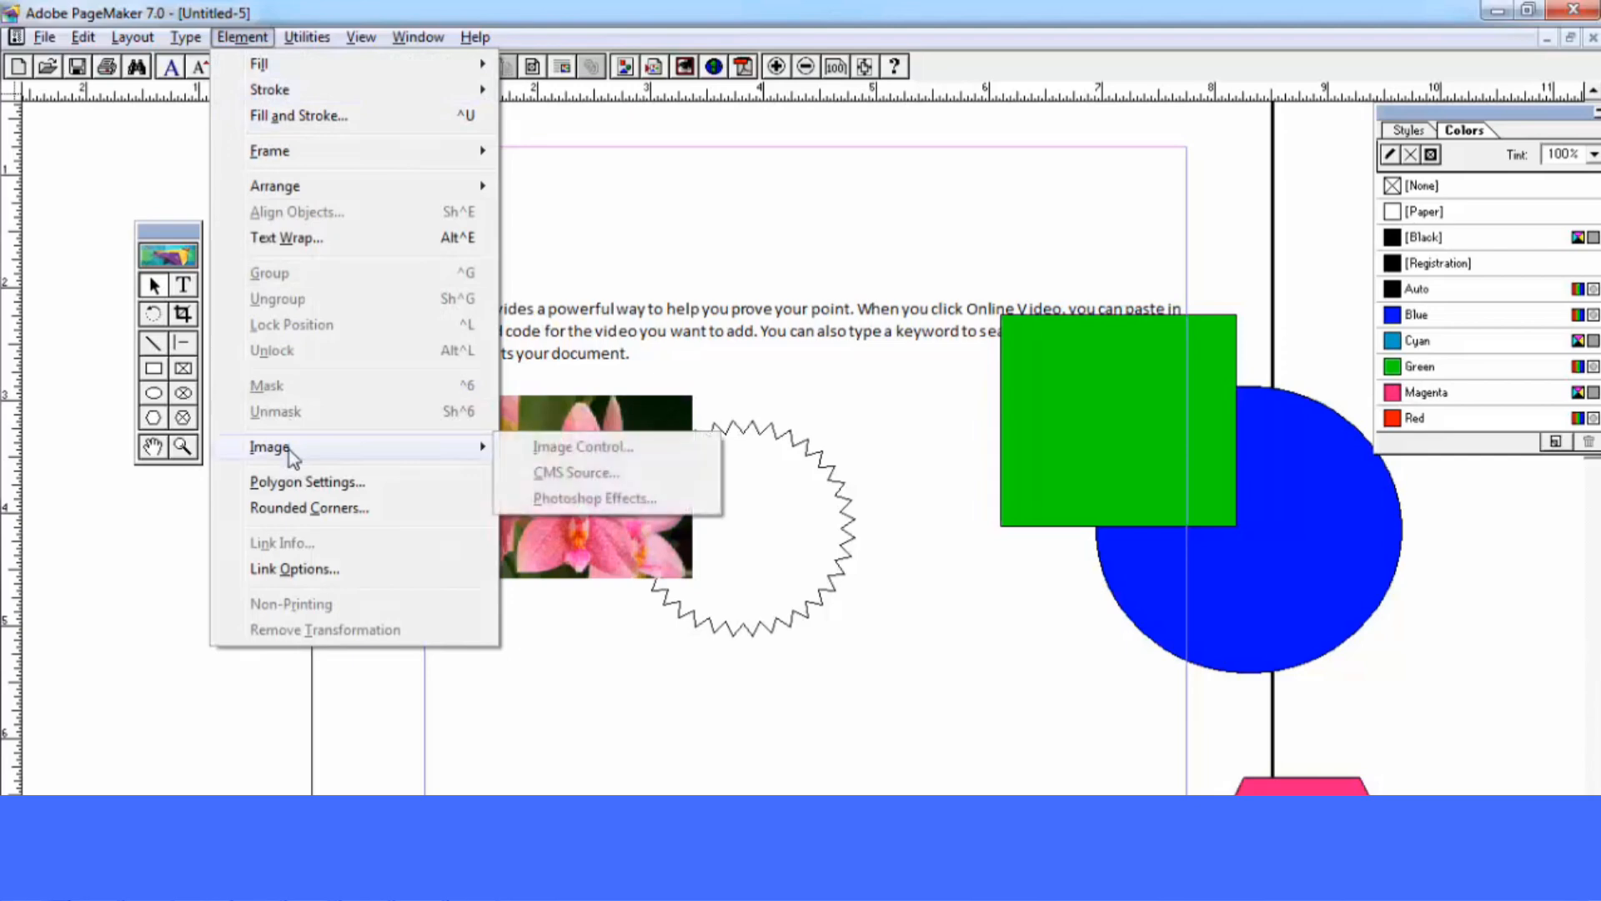
Apply the Chrome Photoshop effect to the pink flower picture and place the resulting image on the page
click(604, 421)
click(242, 37)
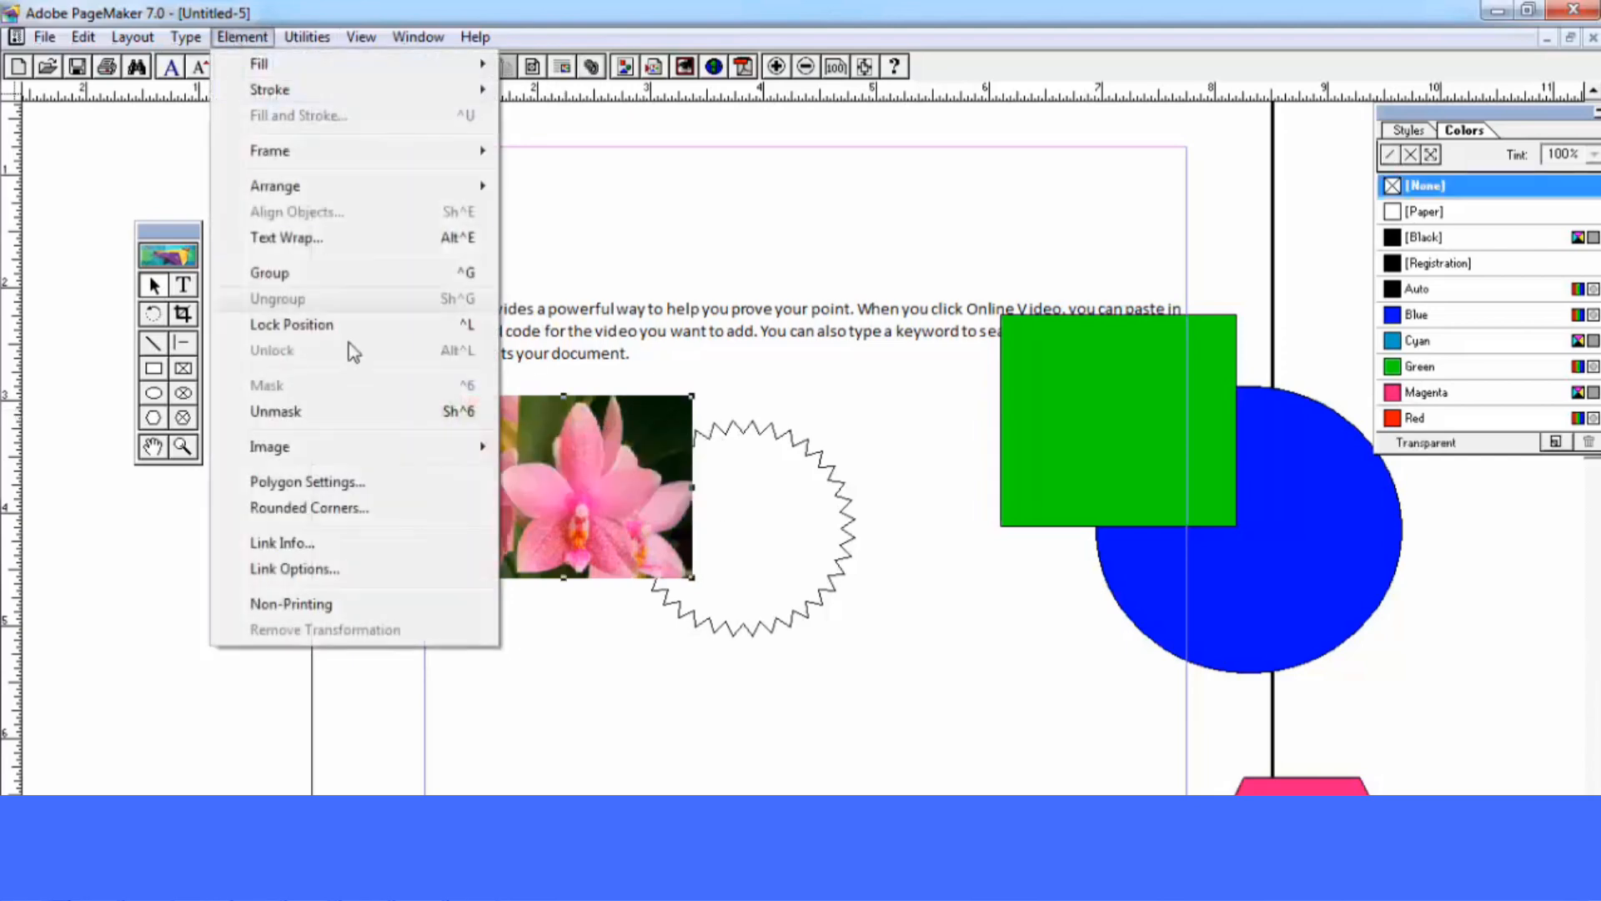
mouse_move(358, 455)
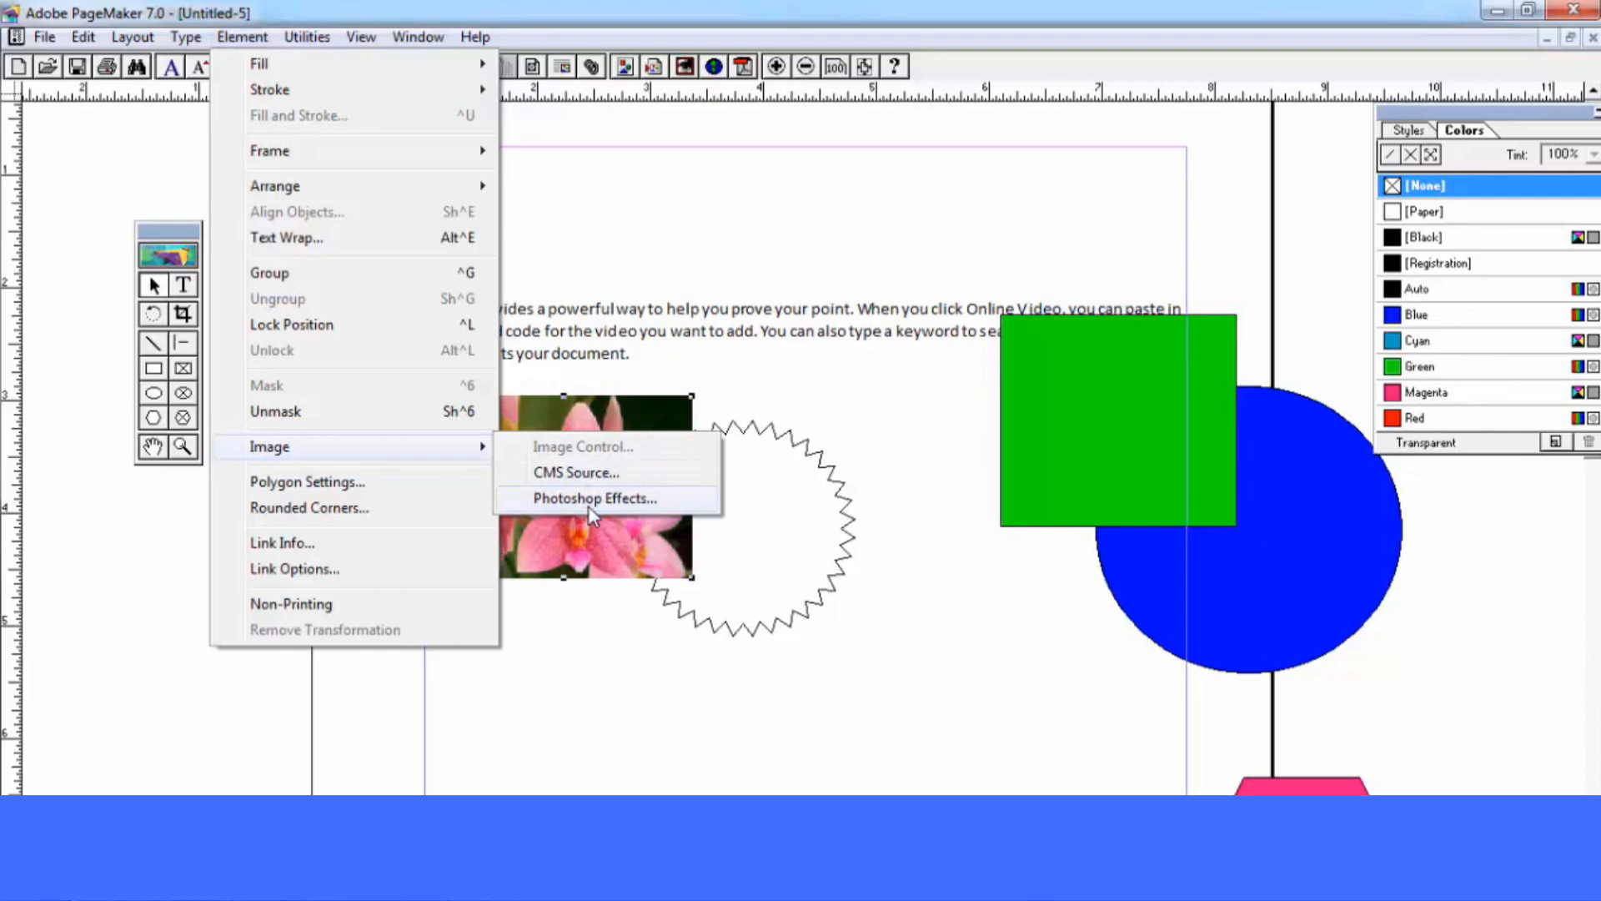
click(589, 506)
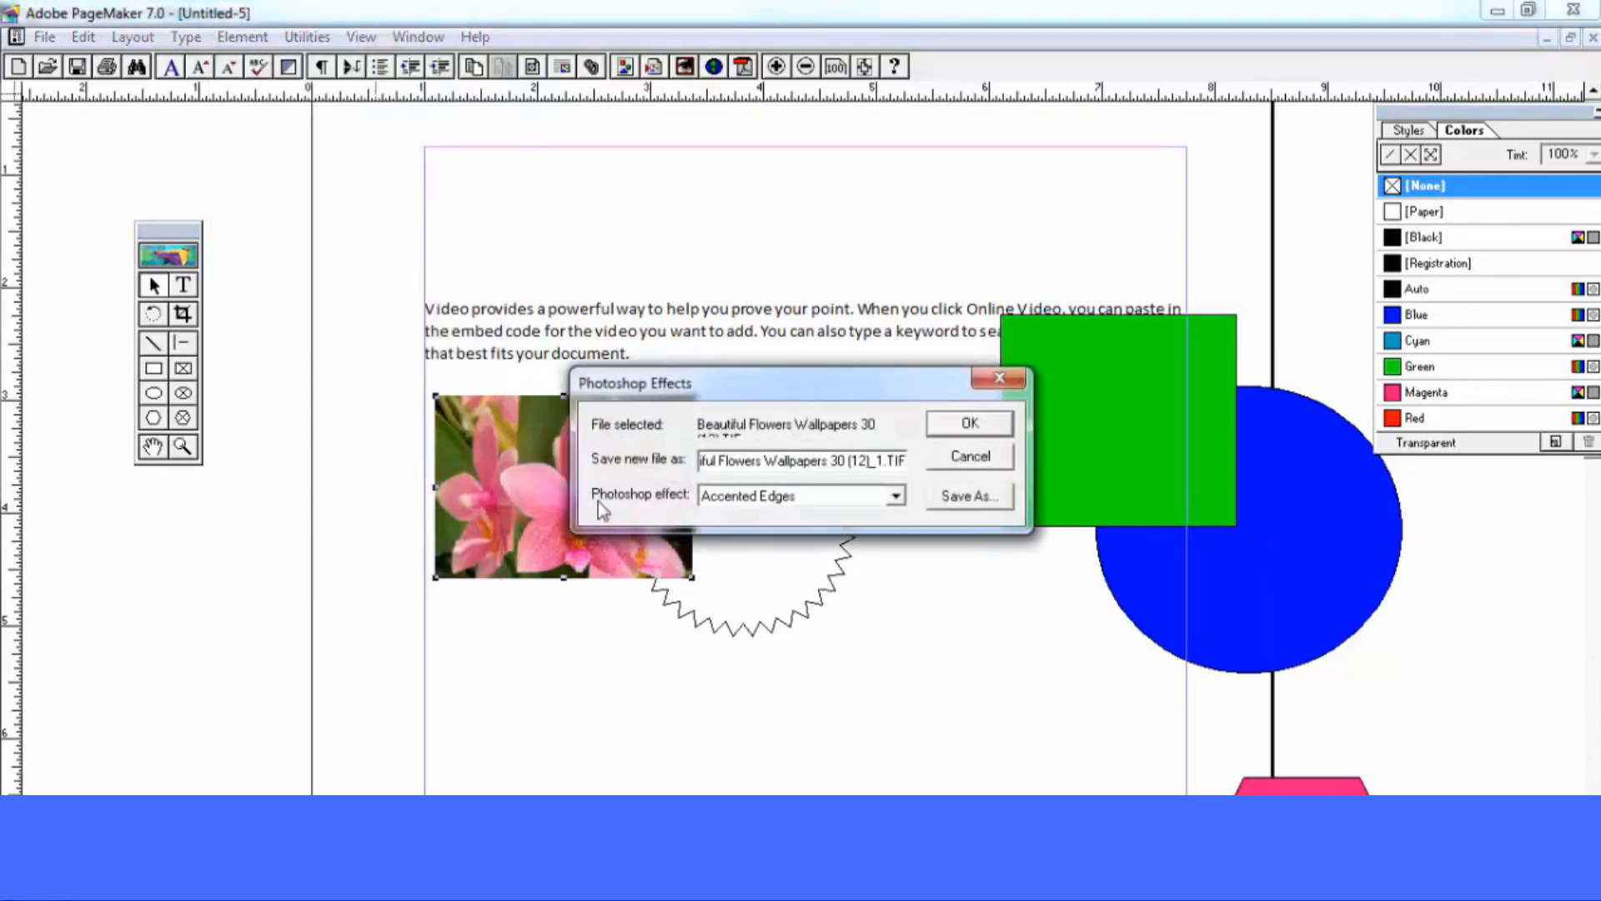
click(807, 500)
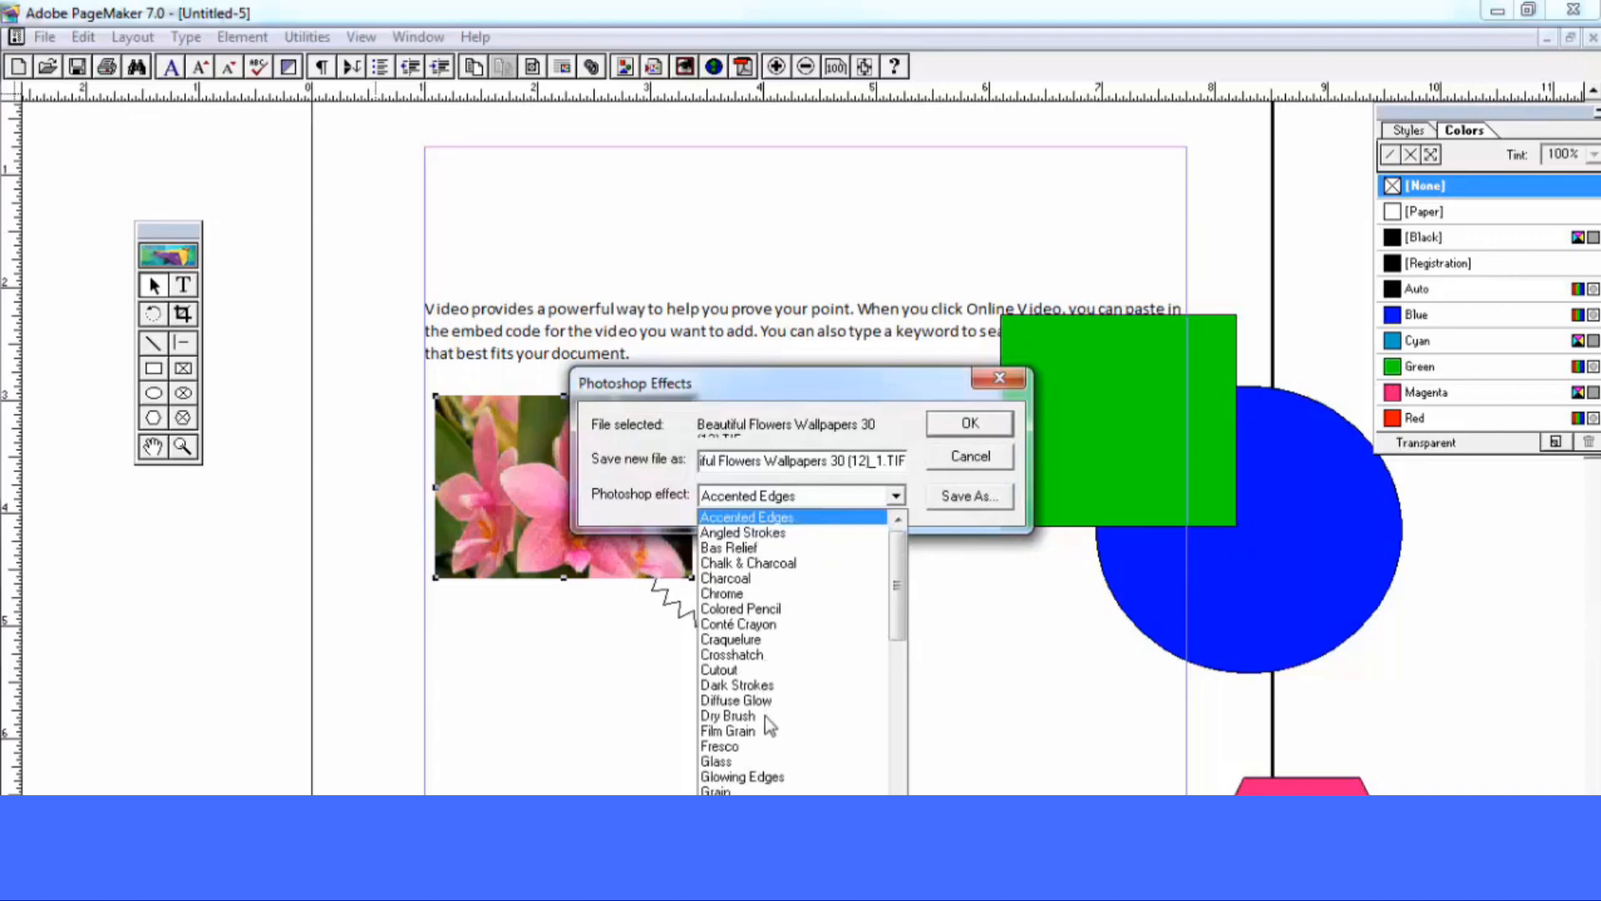
drag(897, 584, 899, 559)
click(744, 593)
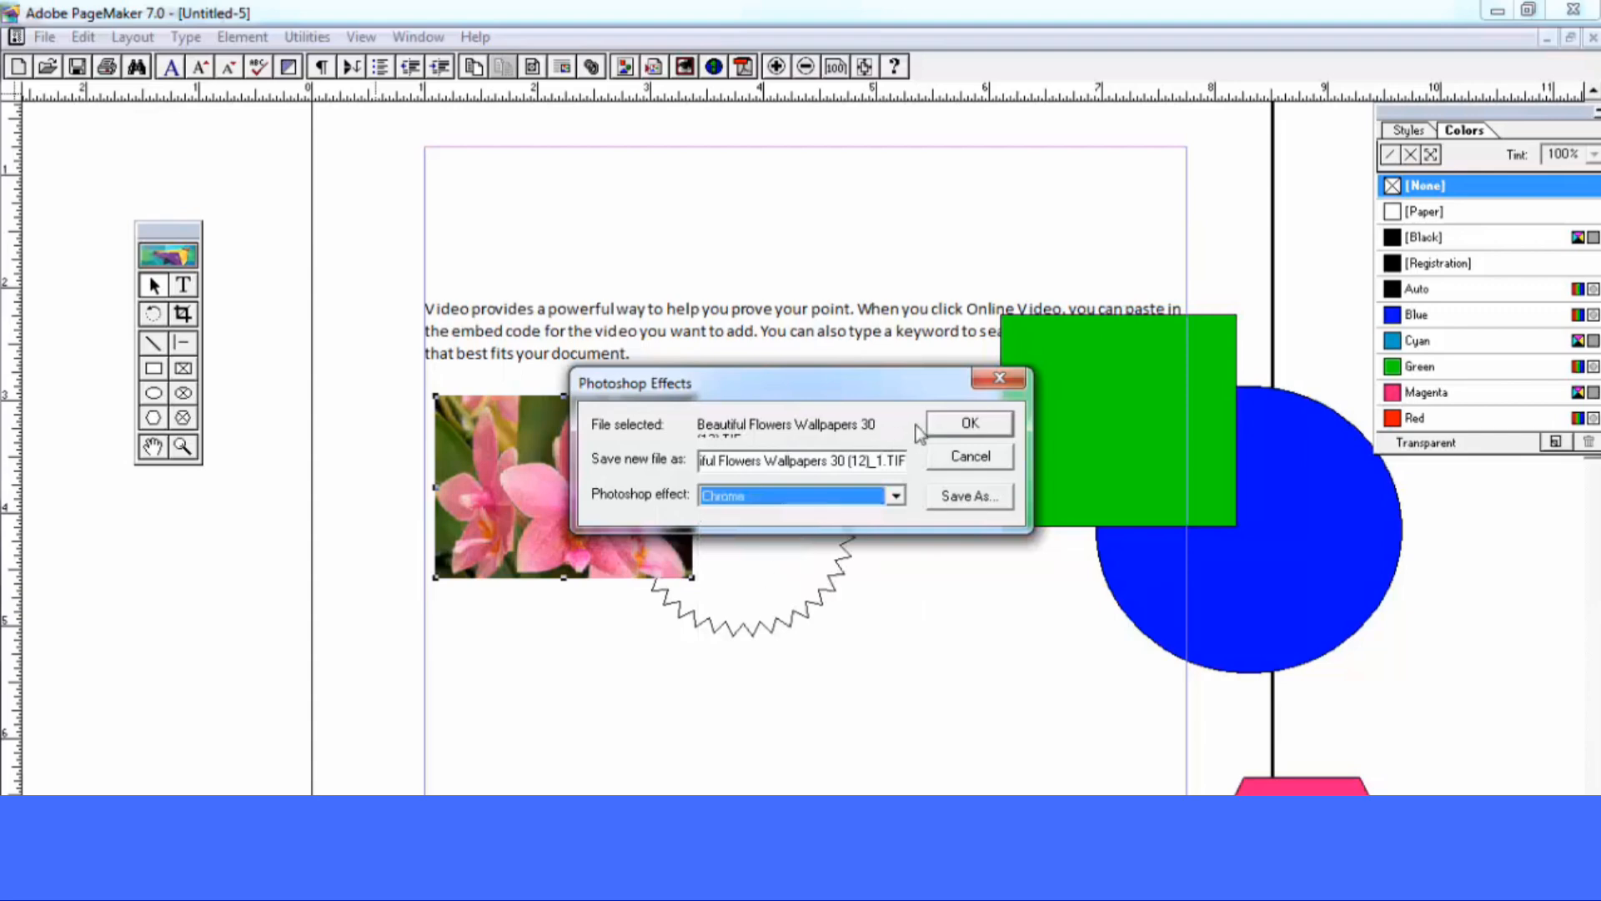
click(942, 426)
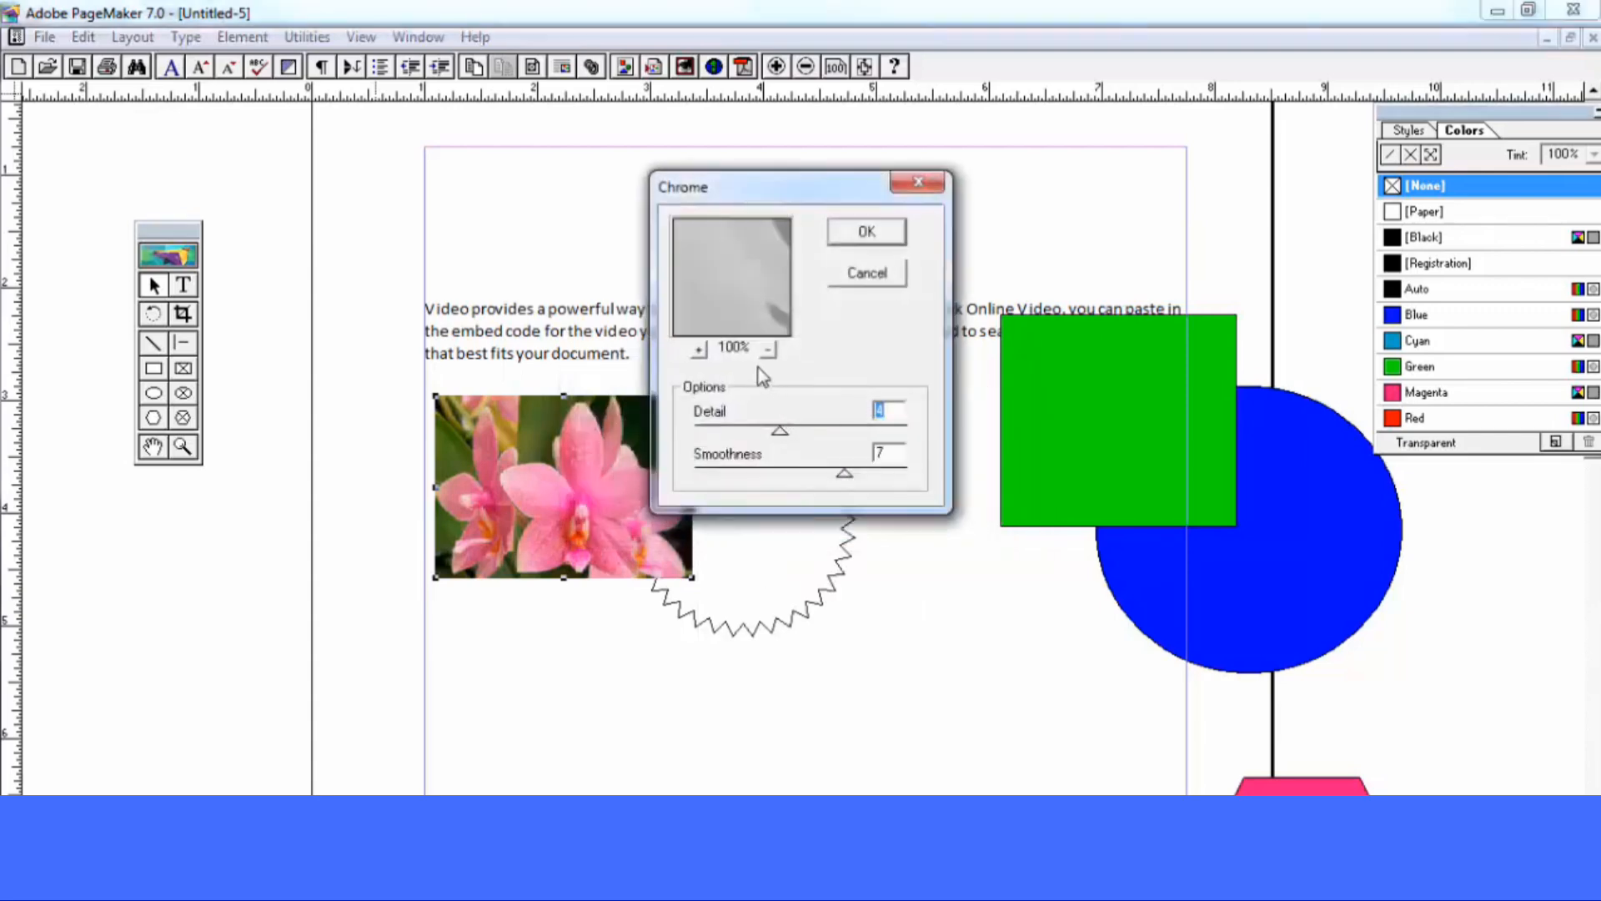
click(852, 237)
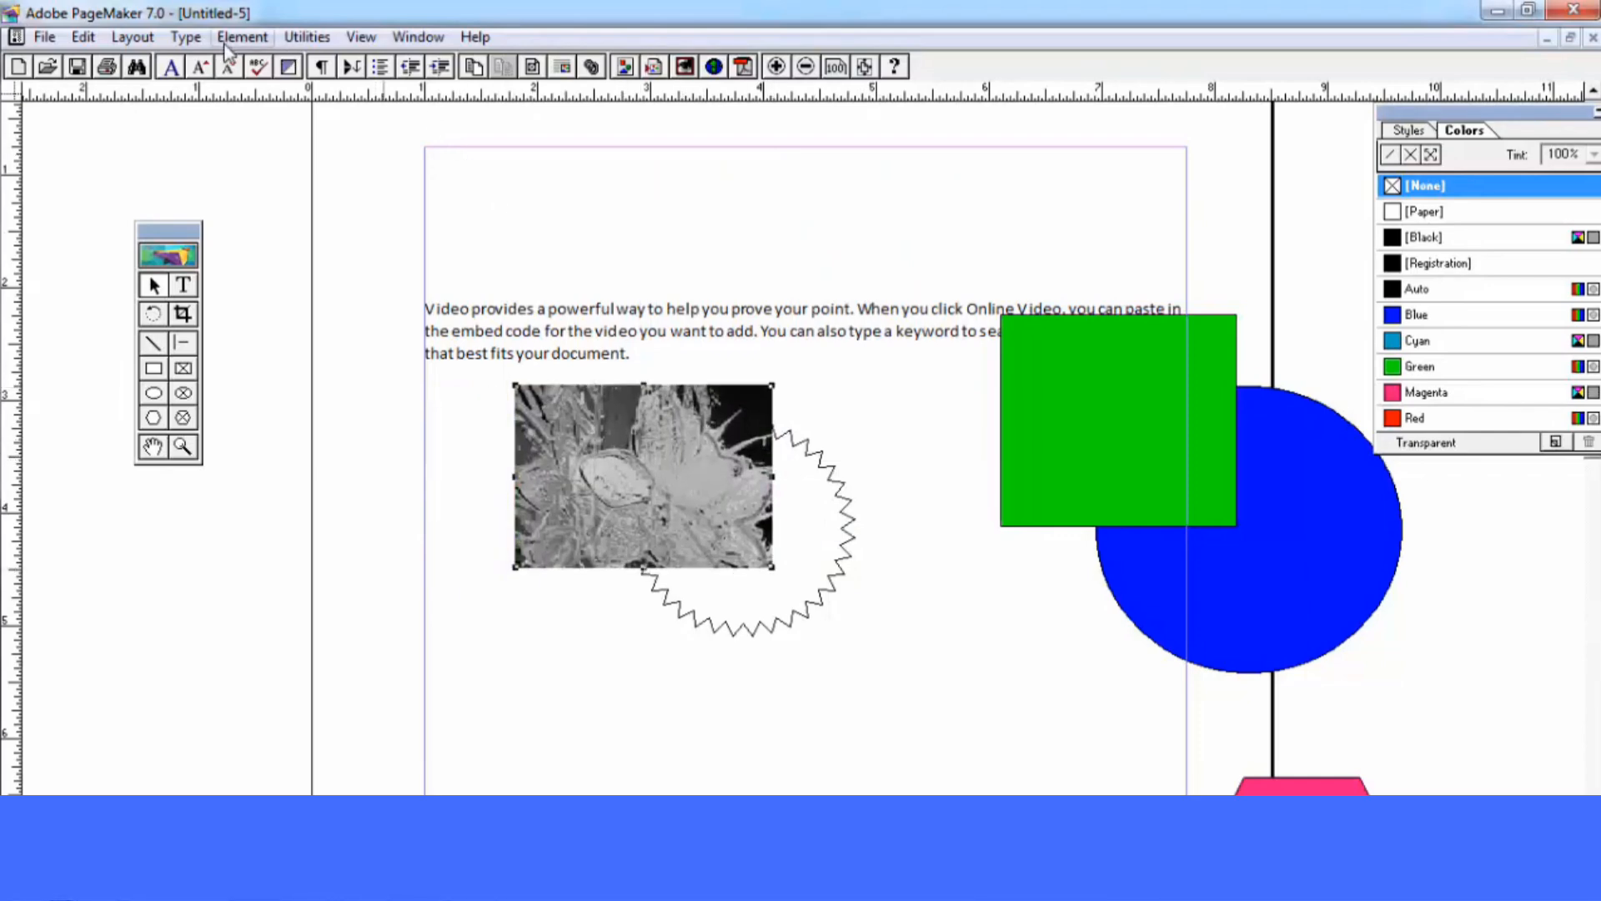
Set the polygon to 46 sides with a larger star inset, and draw one about 2 by 1.5 inches above the paragraph
click(240, 38)
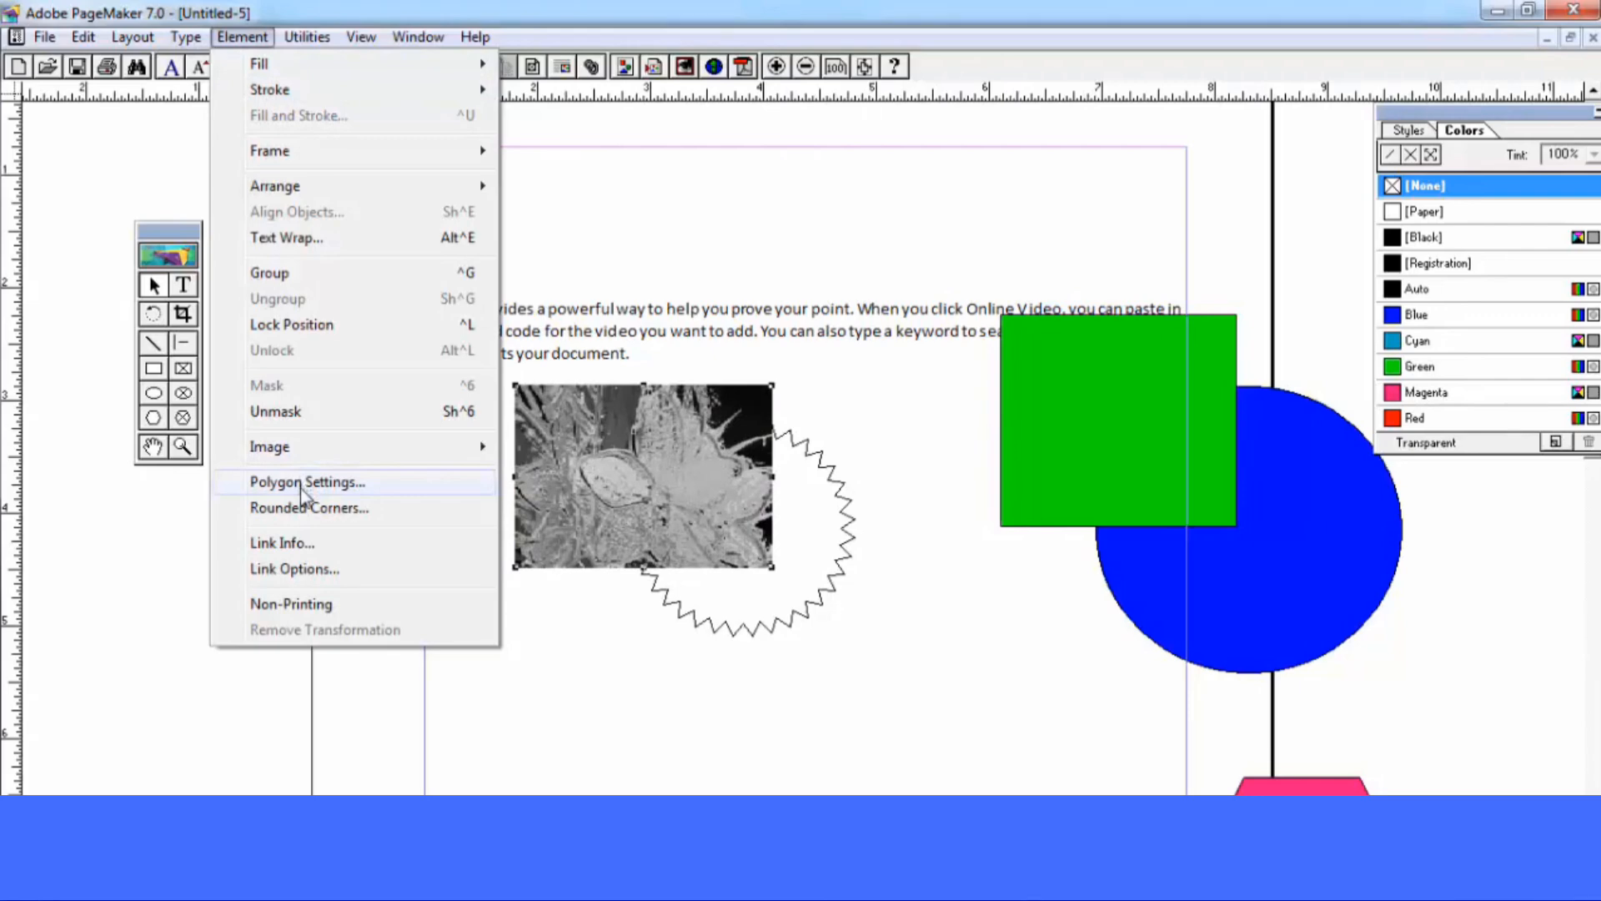
click(302, 486)
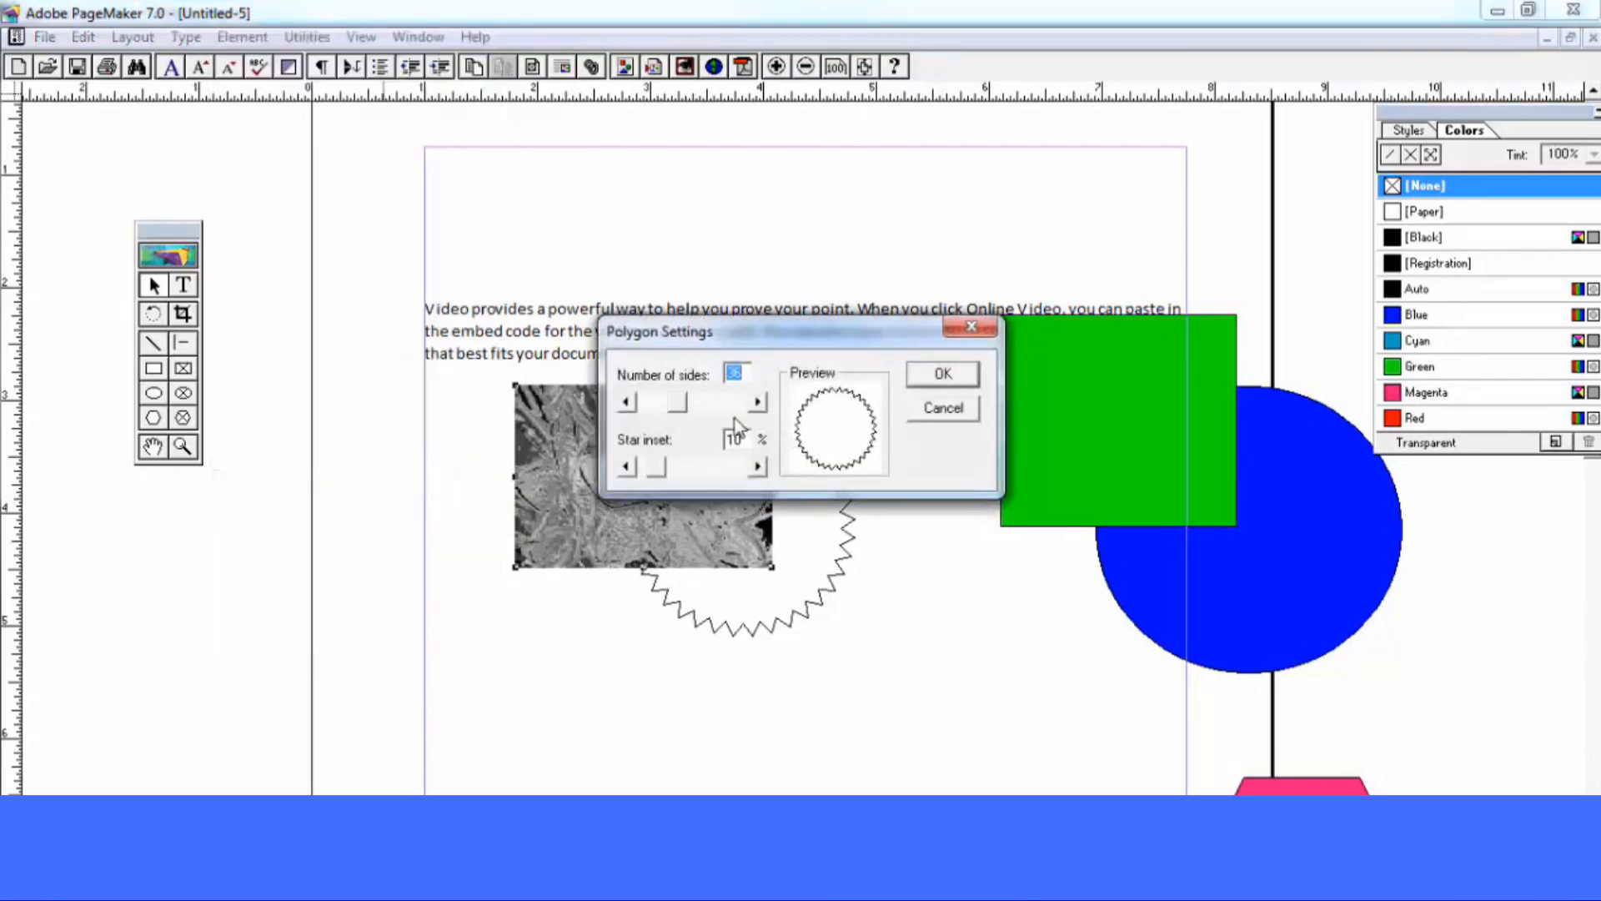
click(734, 403)
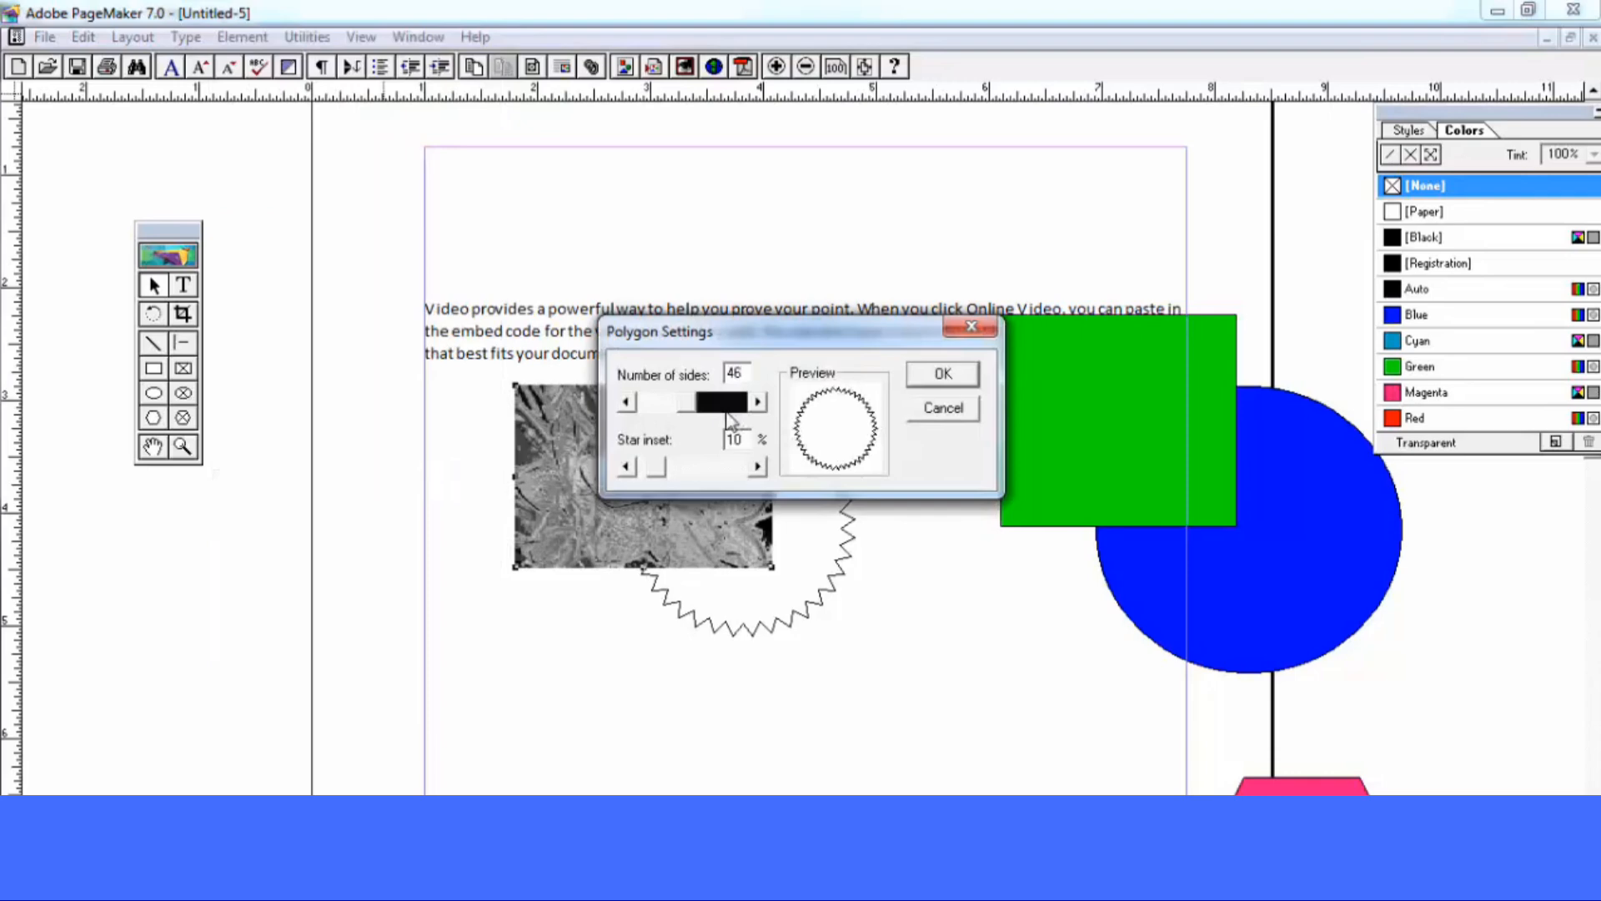
click(713, 467)
click(713, 467)
click(943, 375)
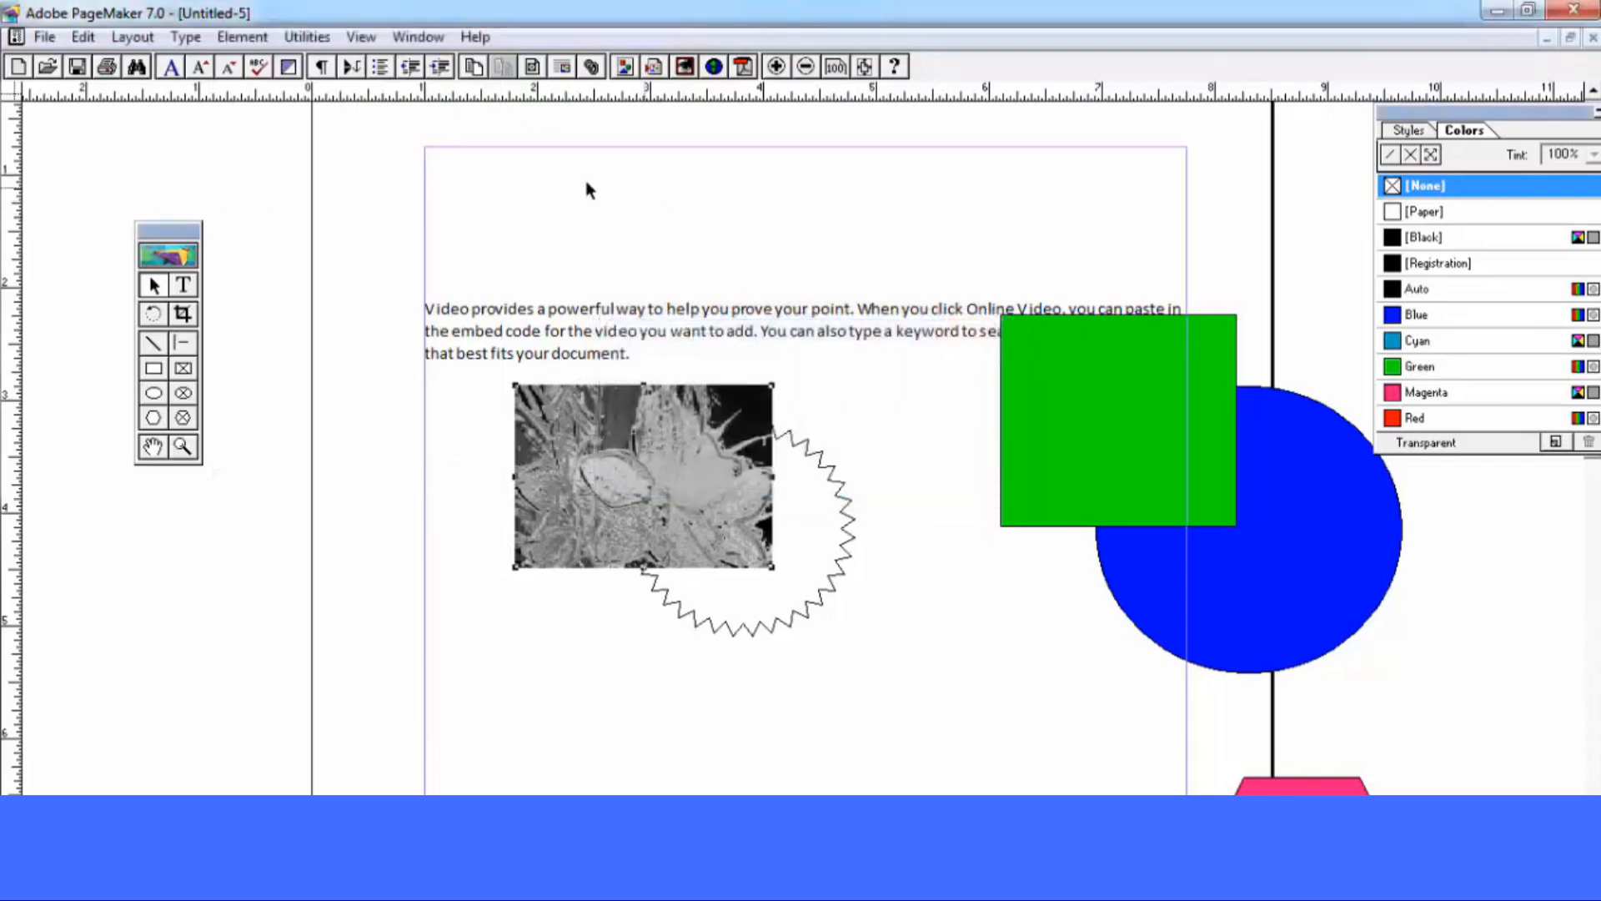
drag(558, 167, 790, 337)
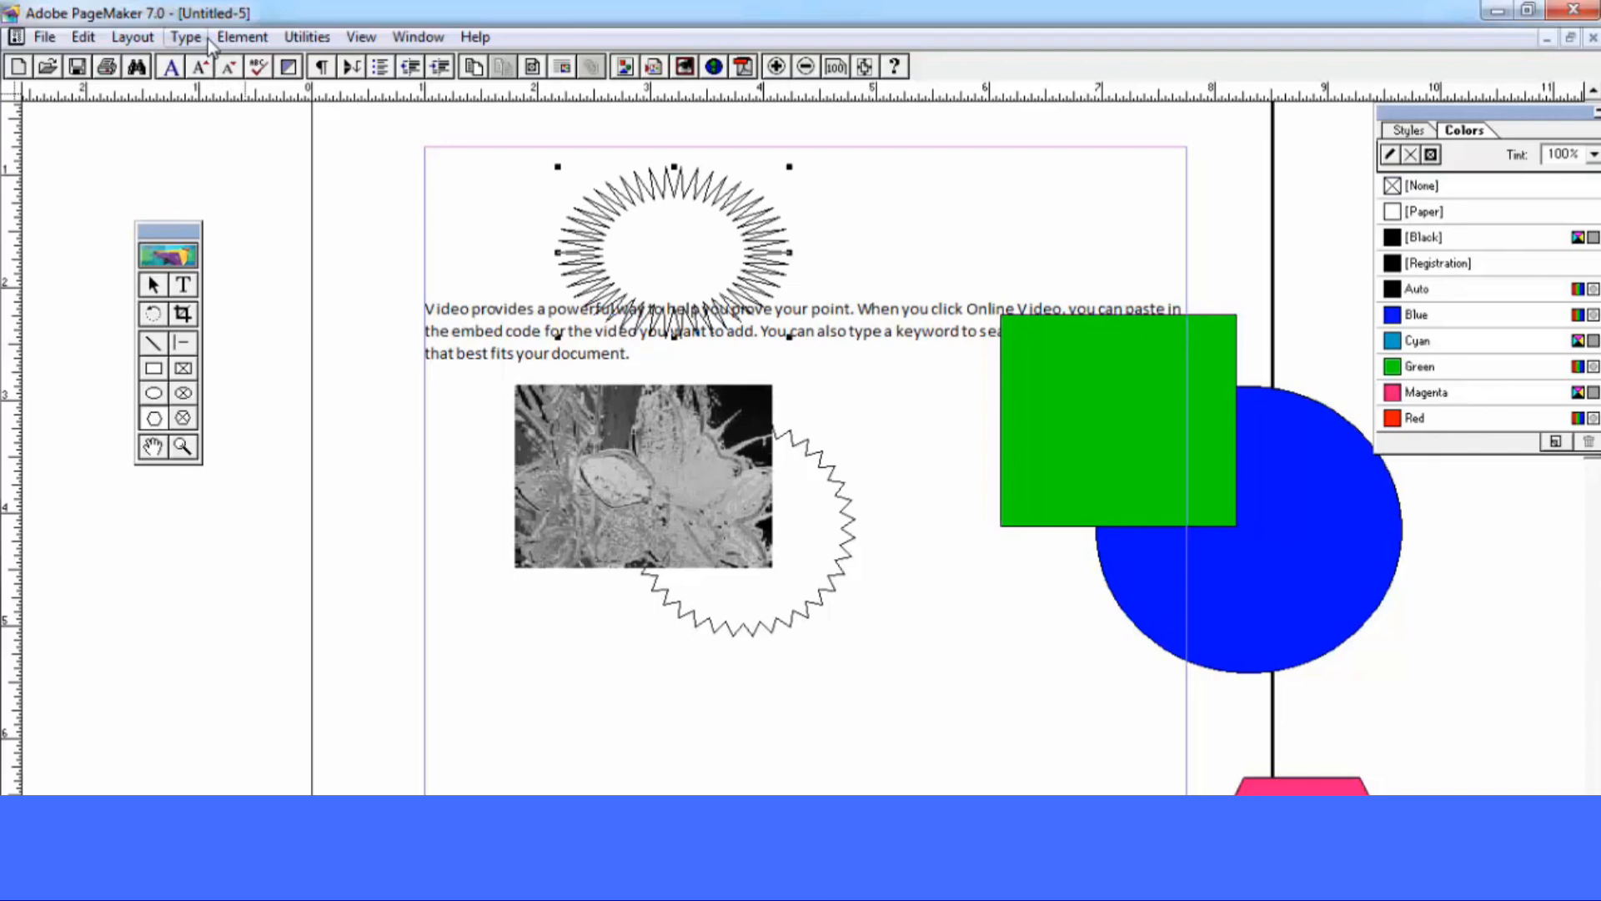
click(230, 43)
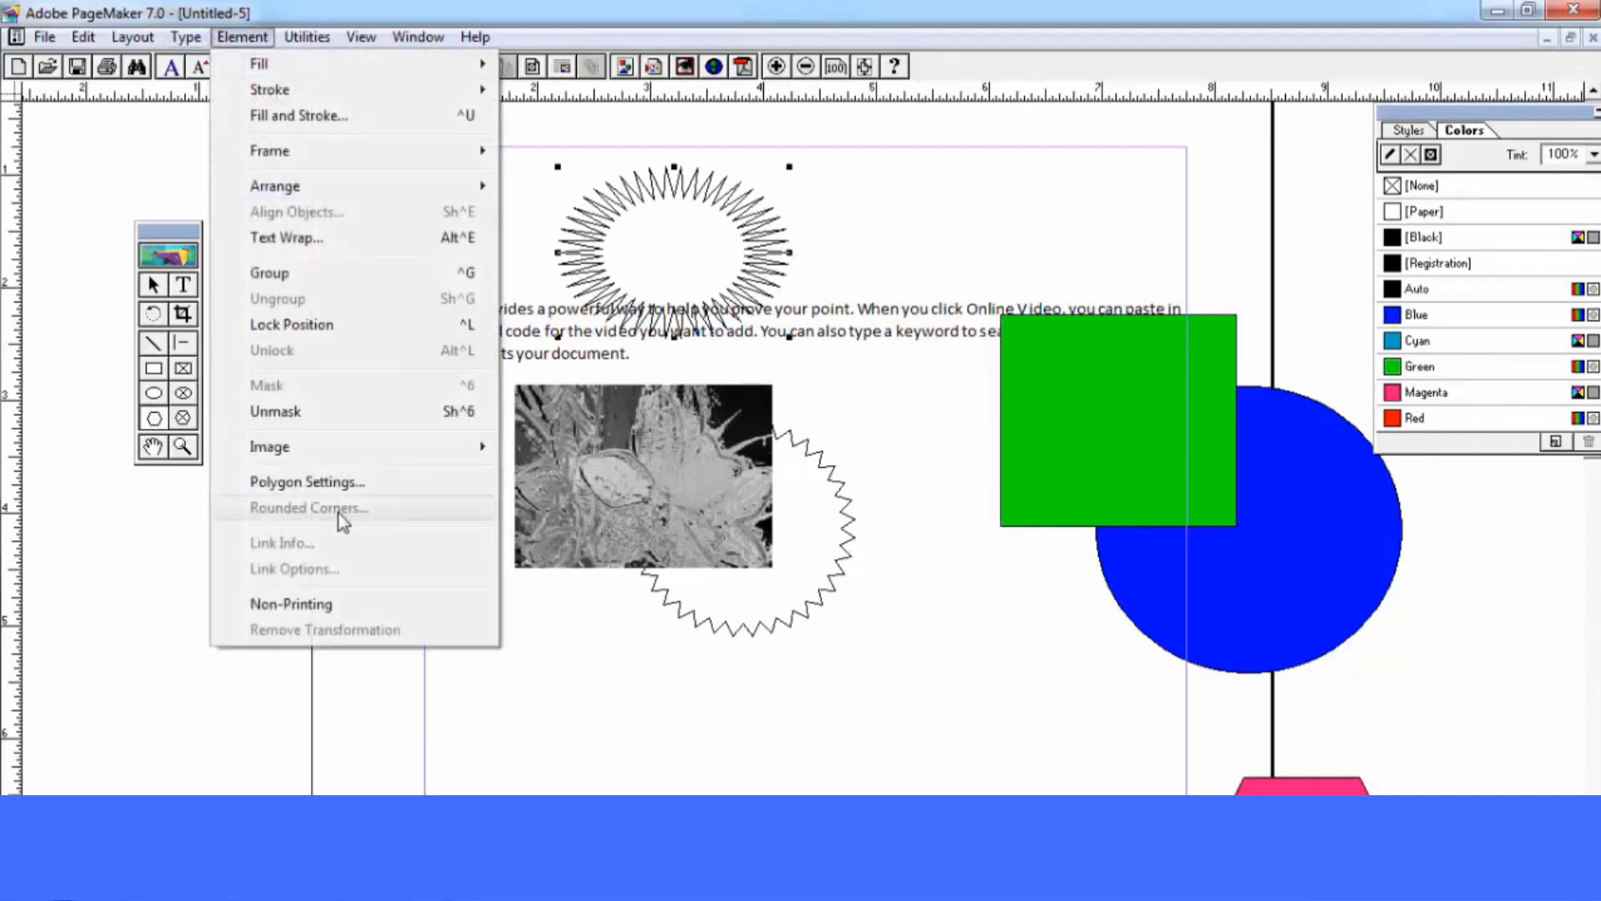
click(582, 567)
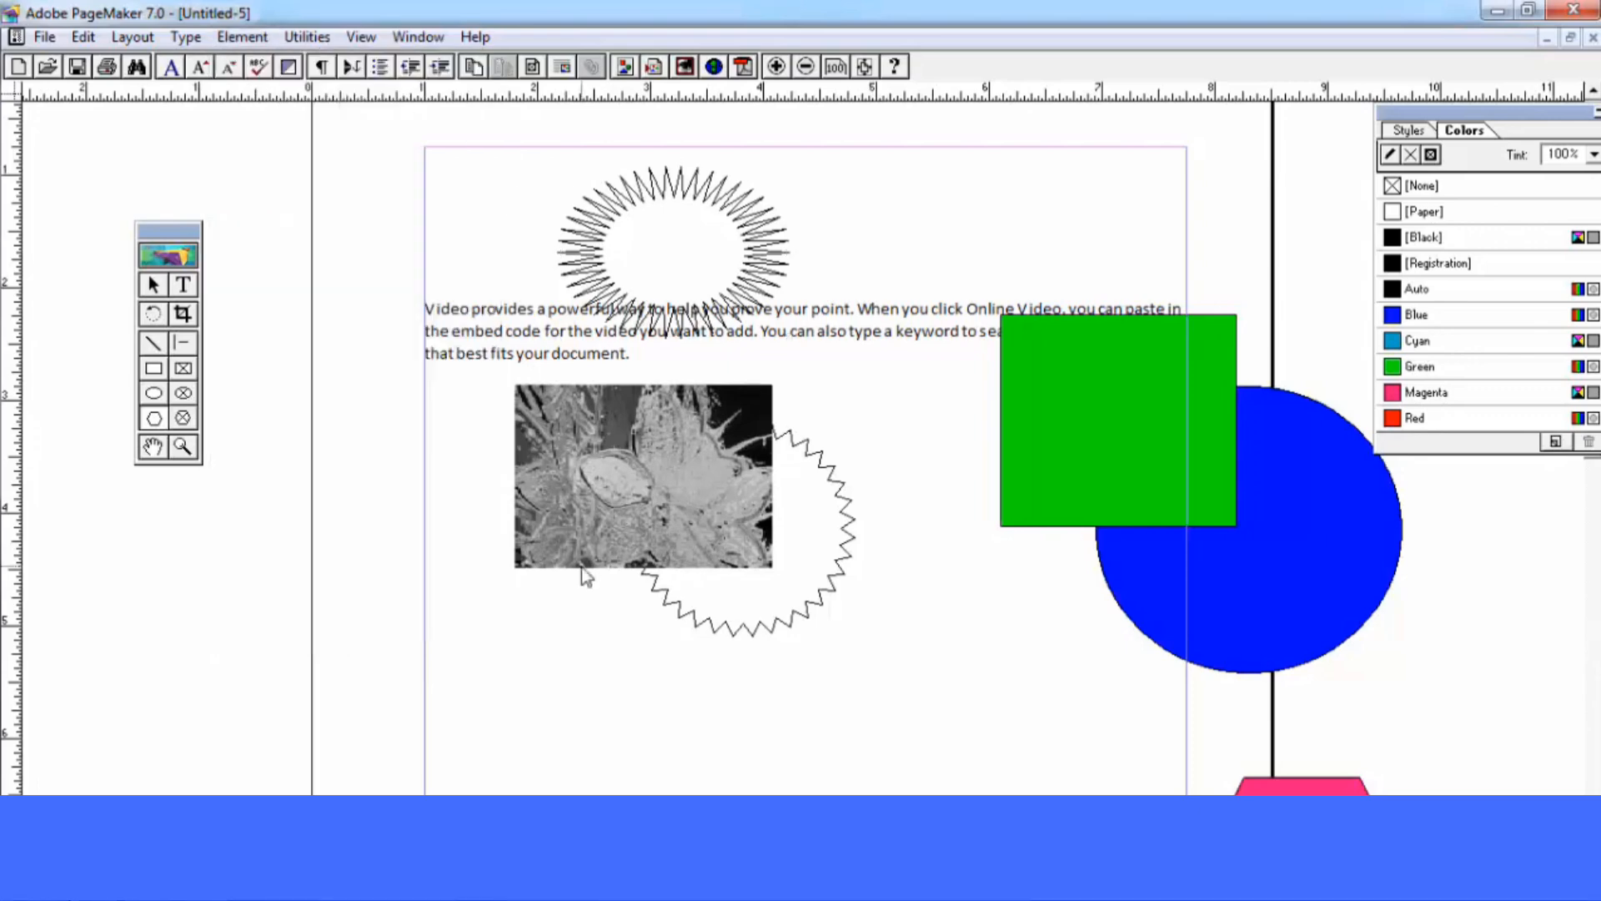
drag(582, 568, 1022, 421)
click(1022, 420)
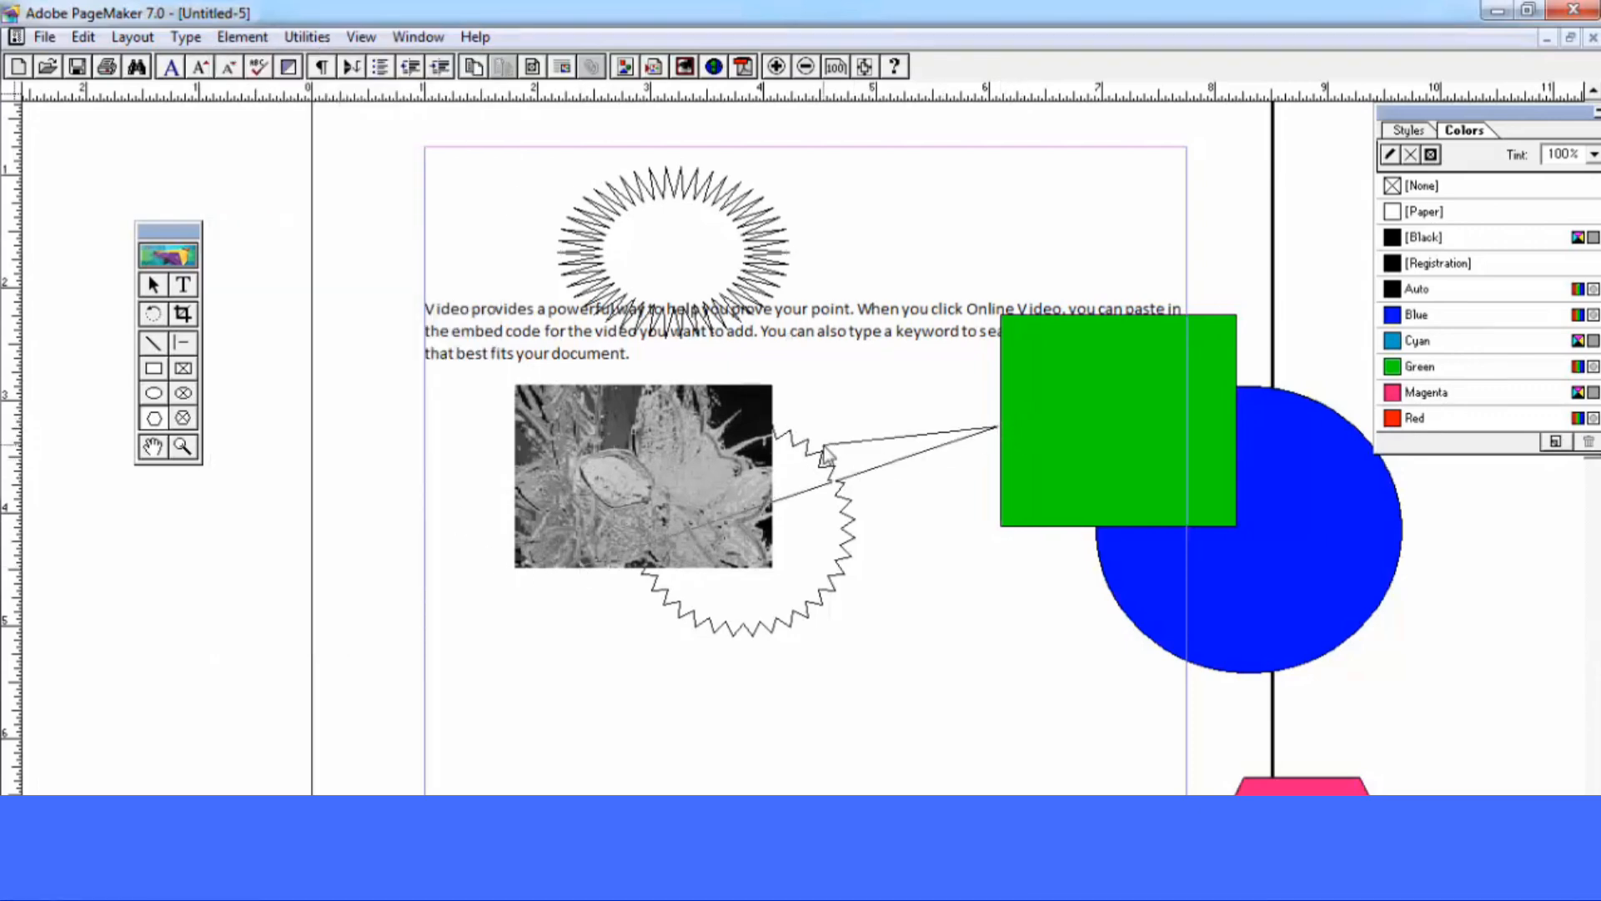
key(Escape)
Move the green rectangle up beside the new star polygon and give it the largest rounded-corner style
click(152, 285)
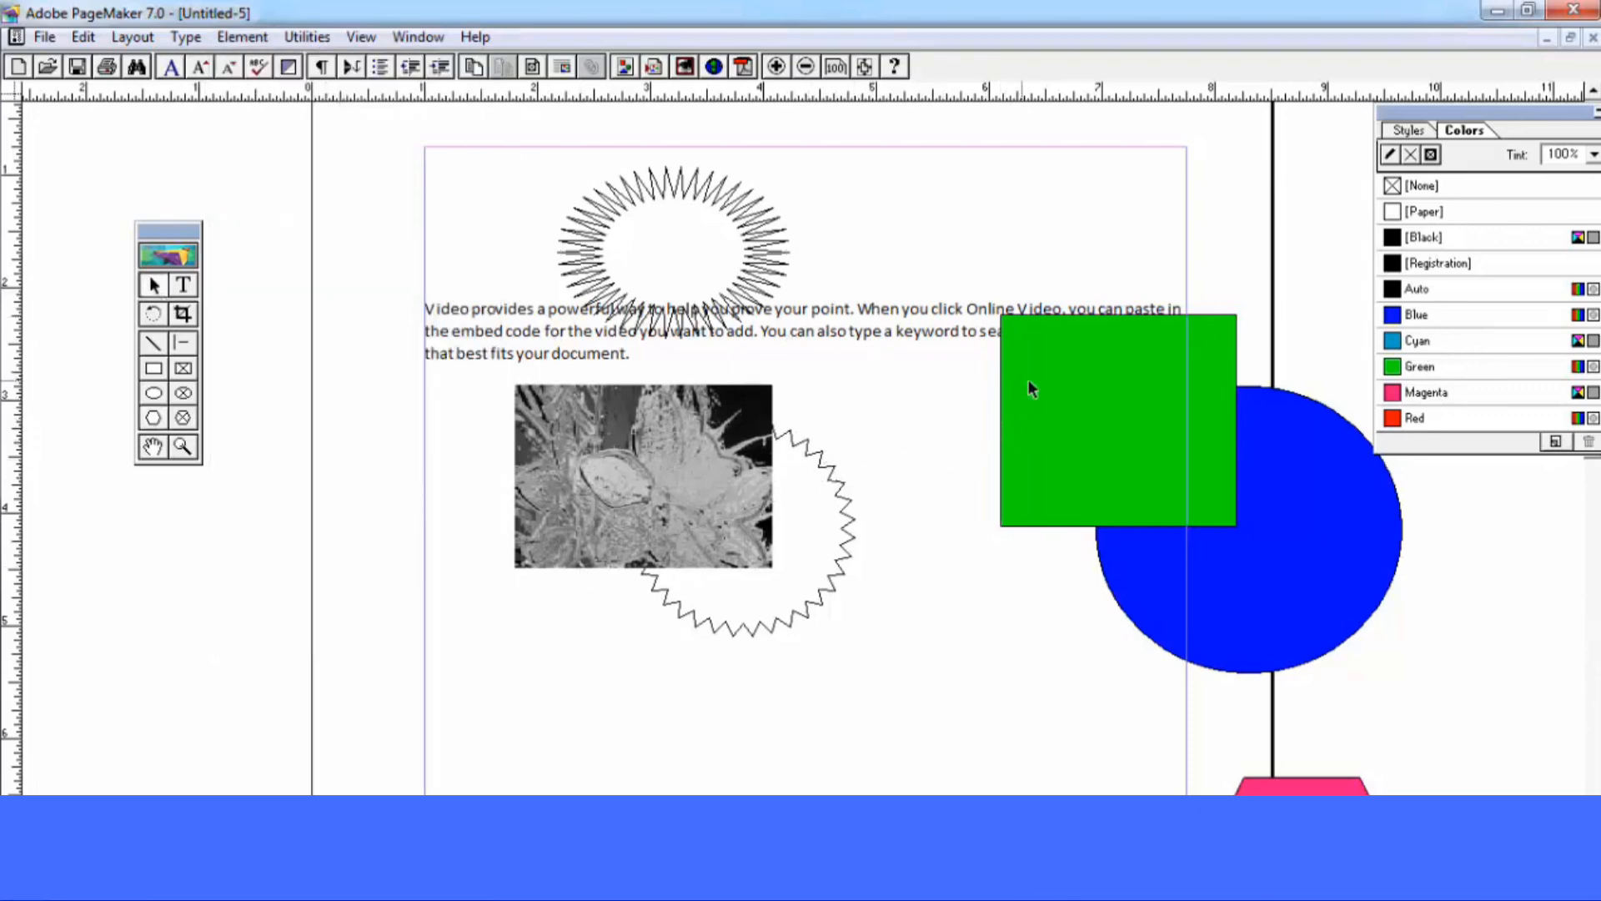
drag(1039, 388, 926, 308)
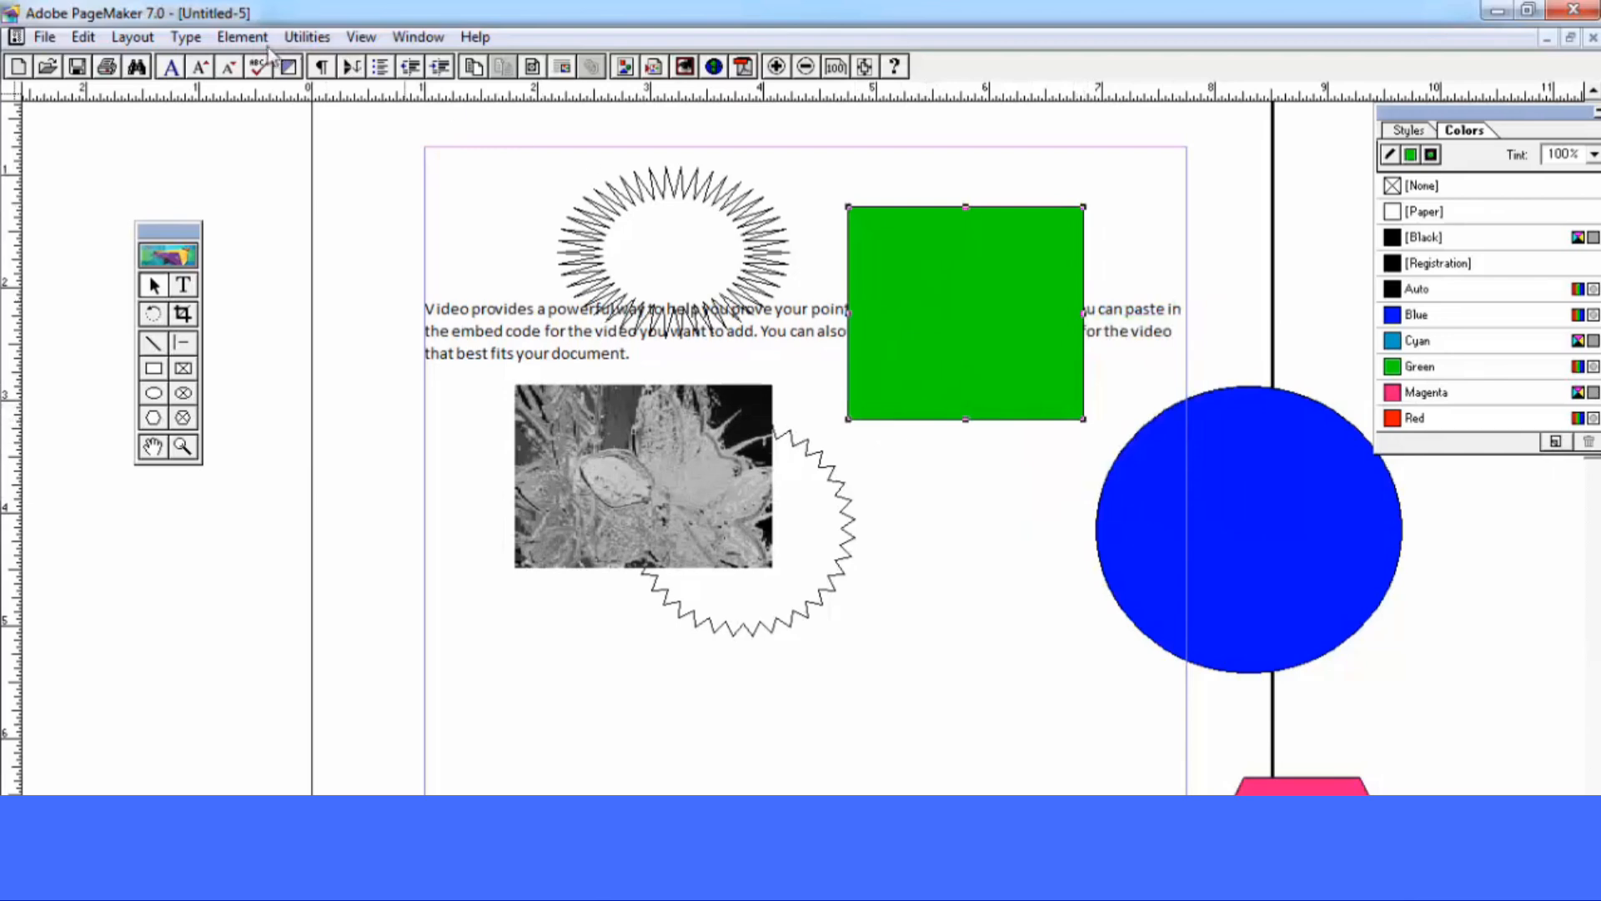
click(242, 37)
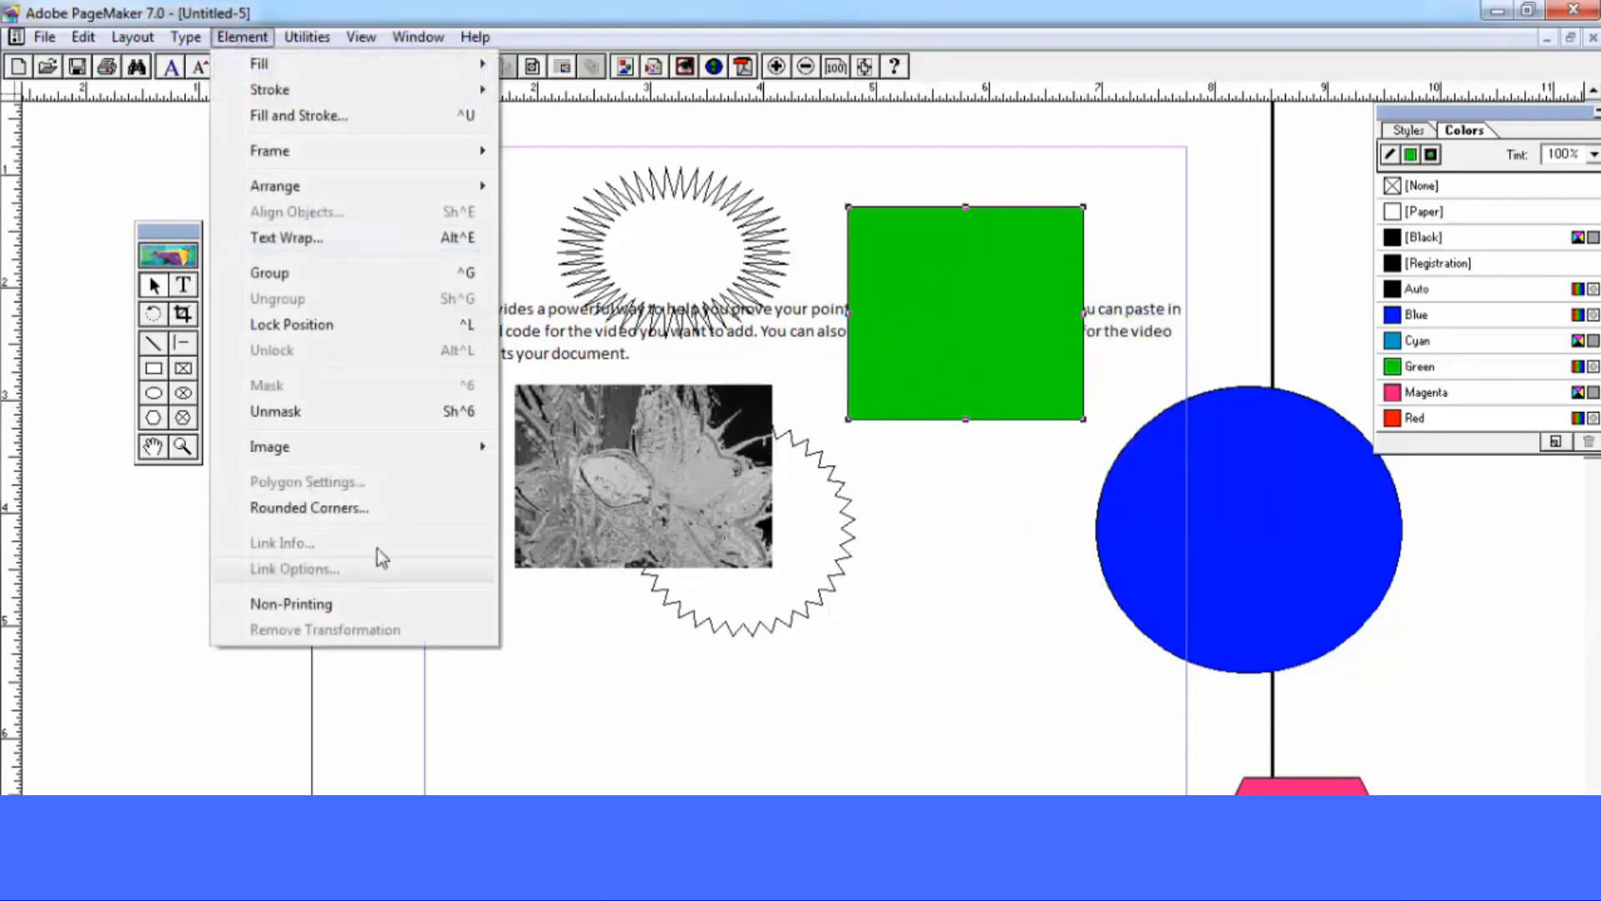
click(386, 509)
click(811, 454)
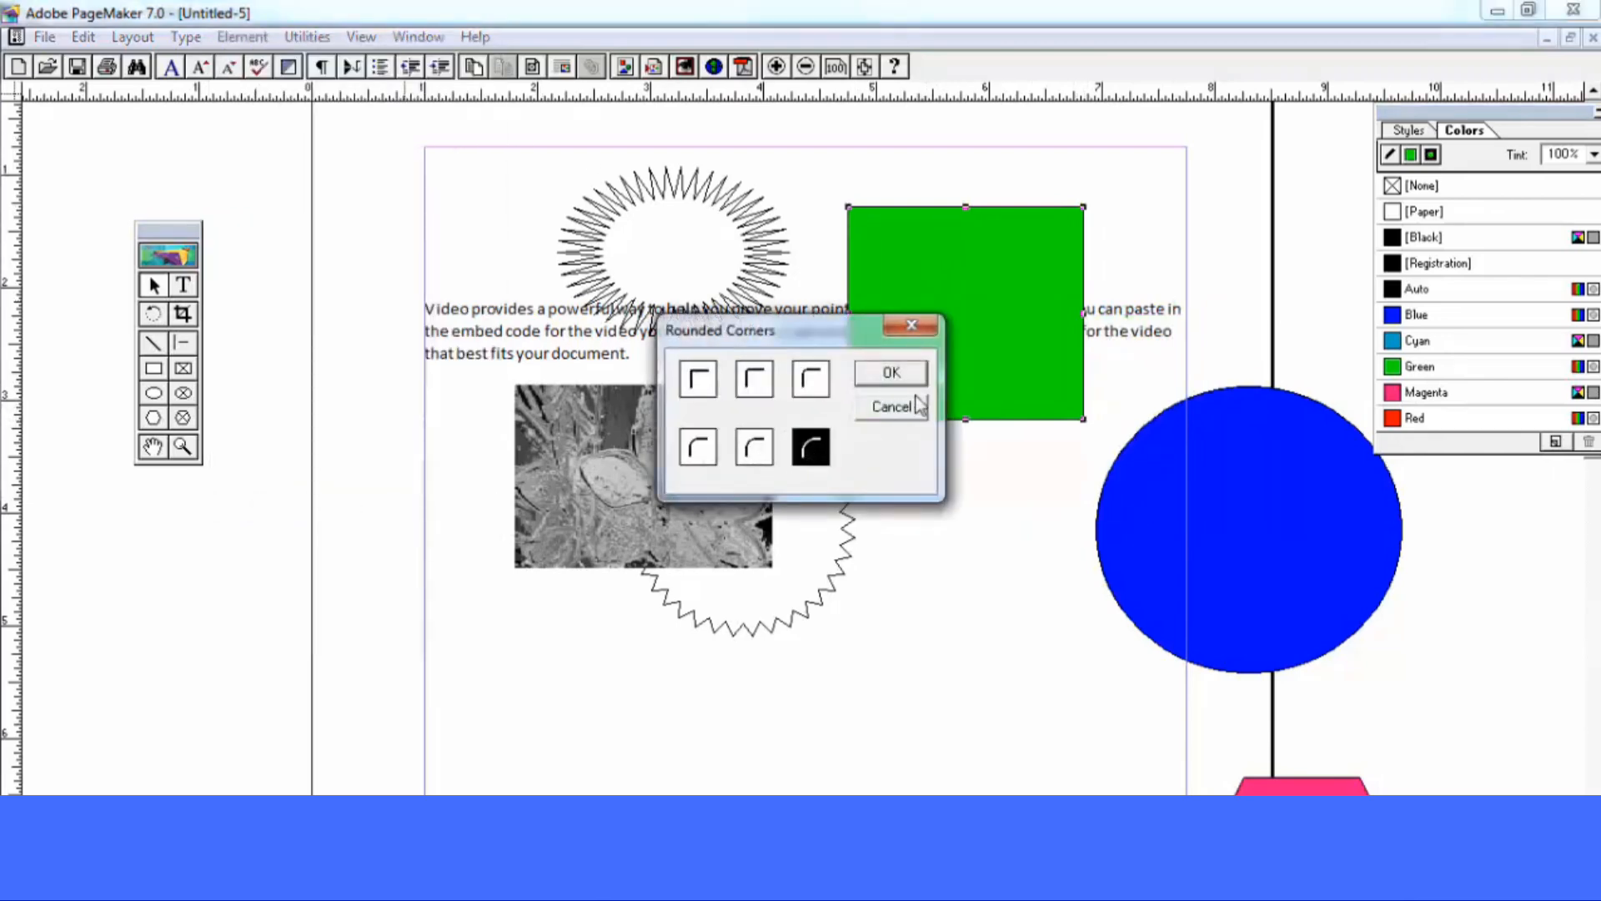
click(914, 377)
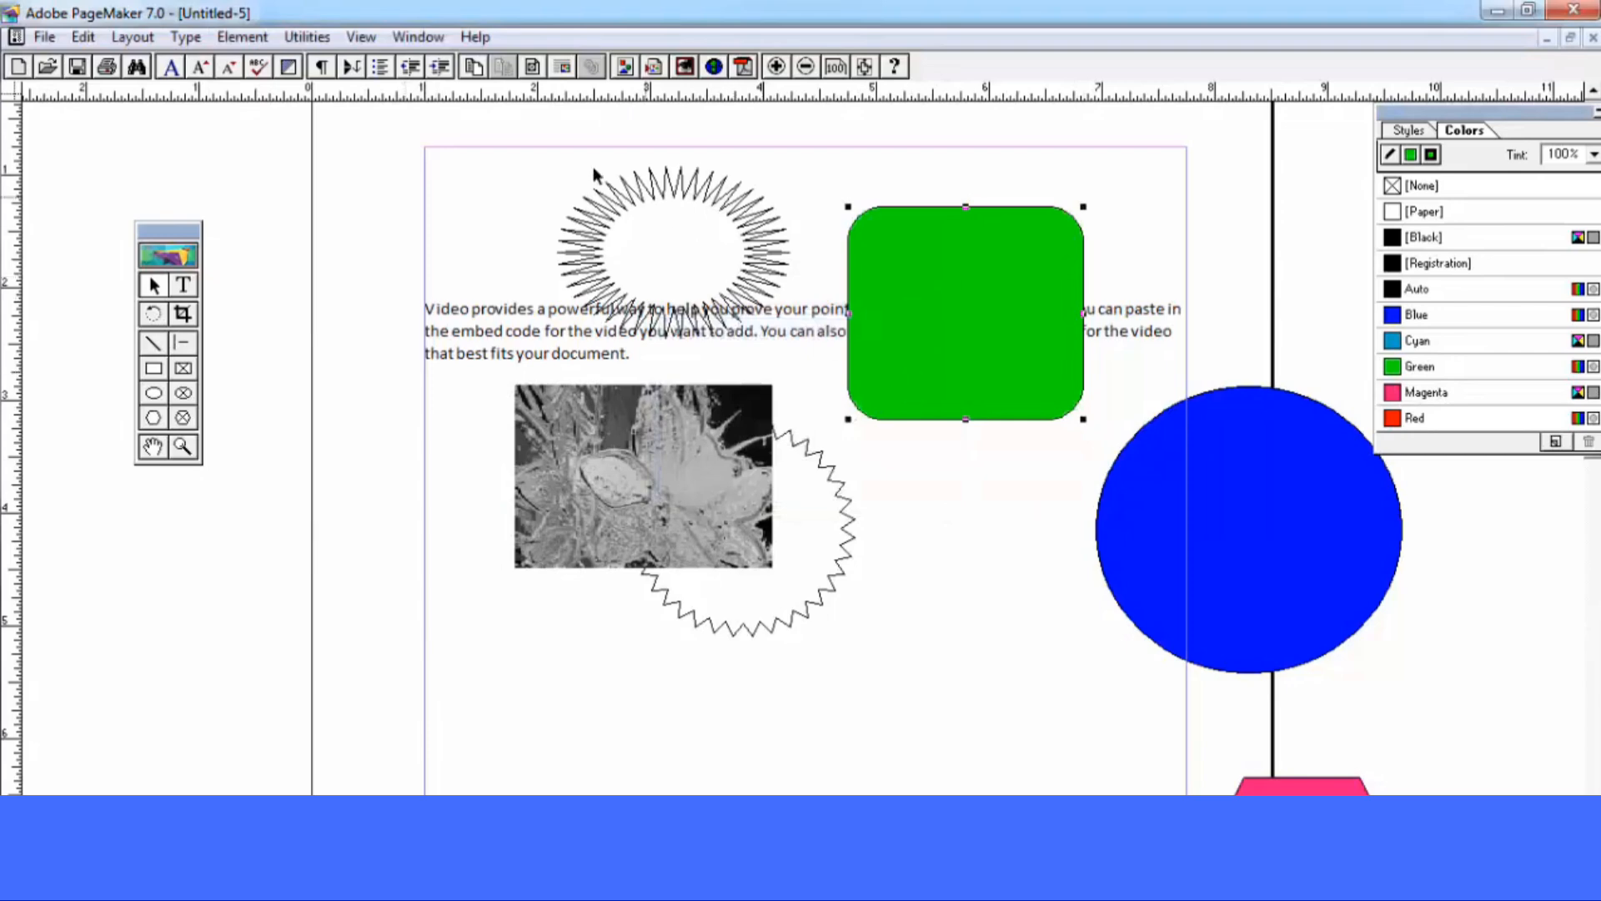
Move the gray chrome picture left so it no longer overlaps the zigzag-edged circle
click(242, 37)
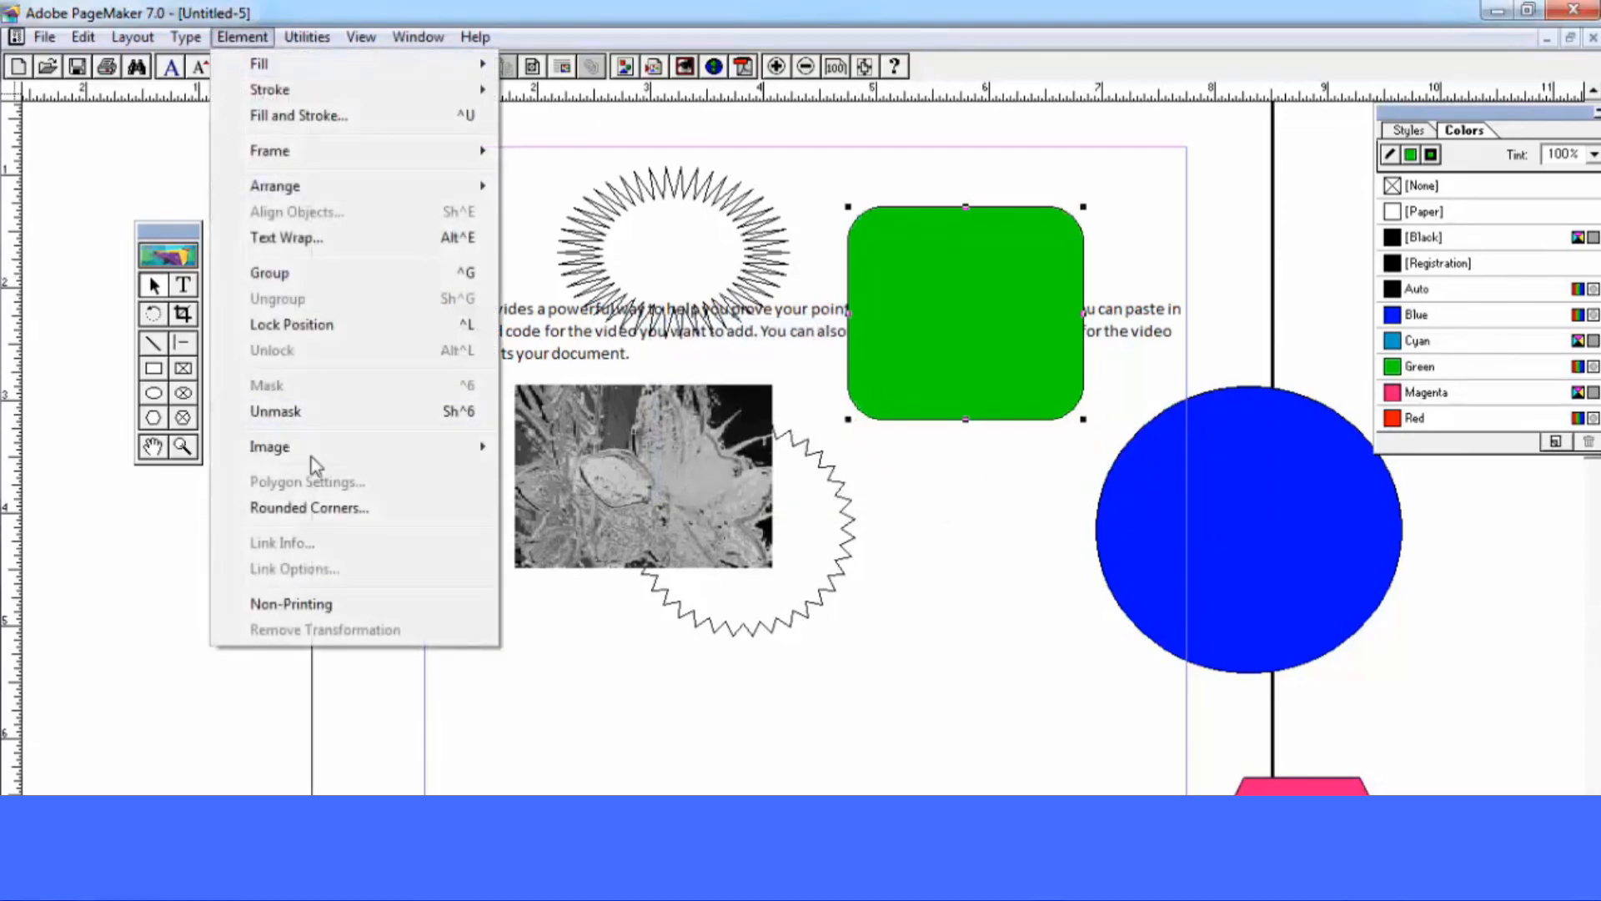
click(689, 432)
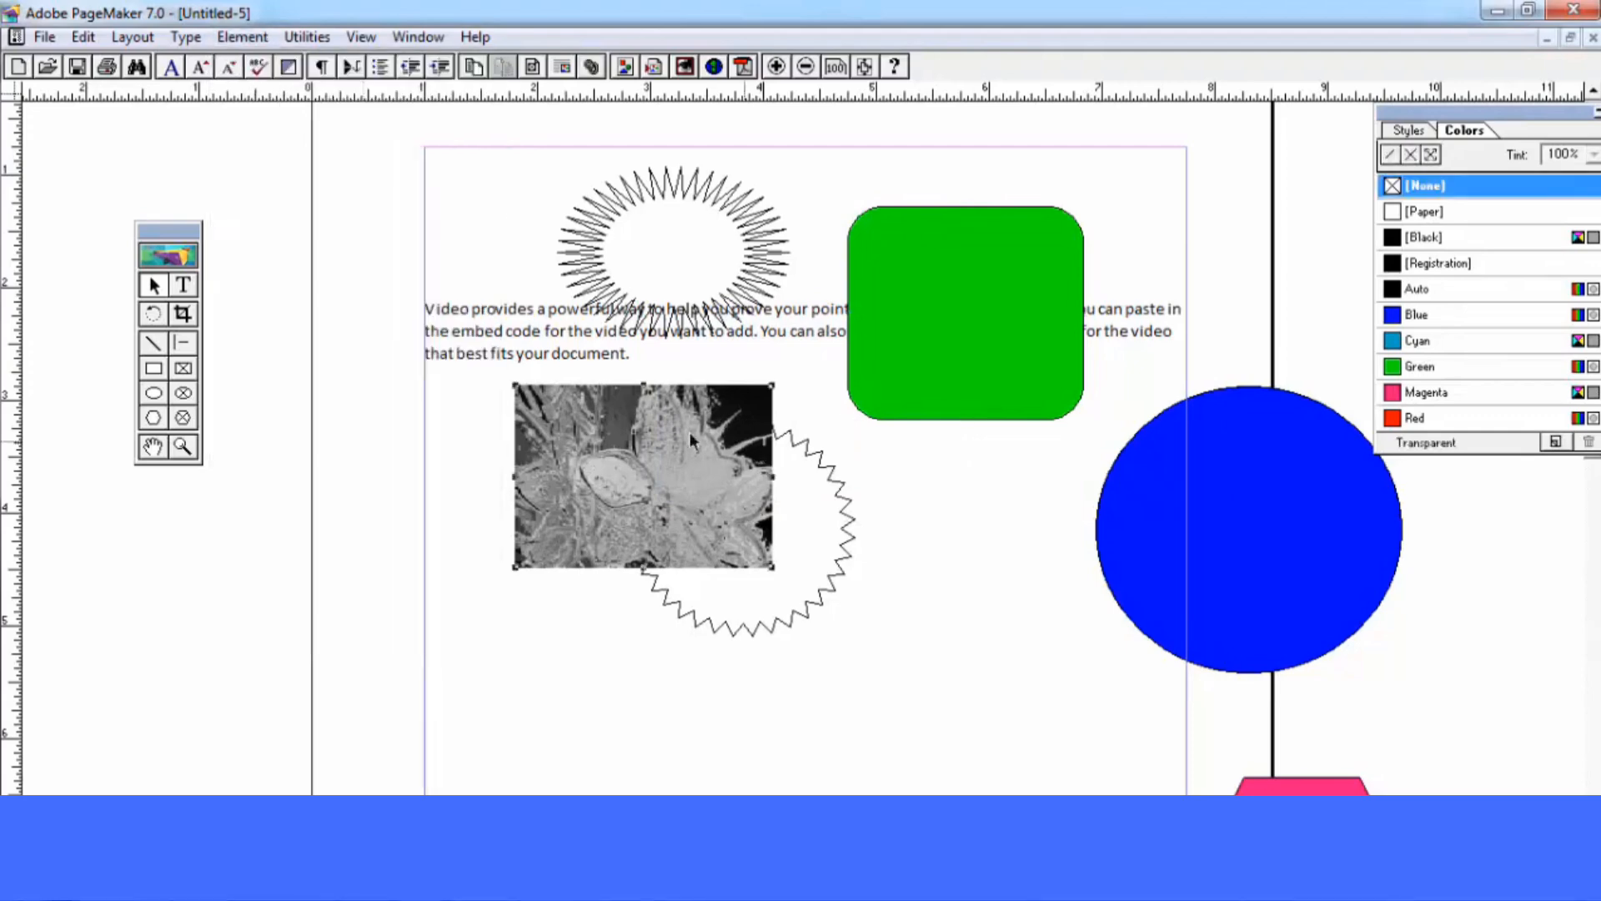
drag(547, 452, 388, 473)
Examine the link information of the chrome picture, including its file location, kind and size
click(250, 39)
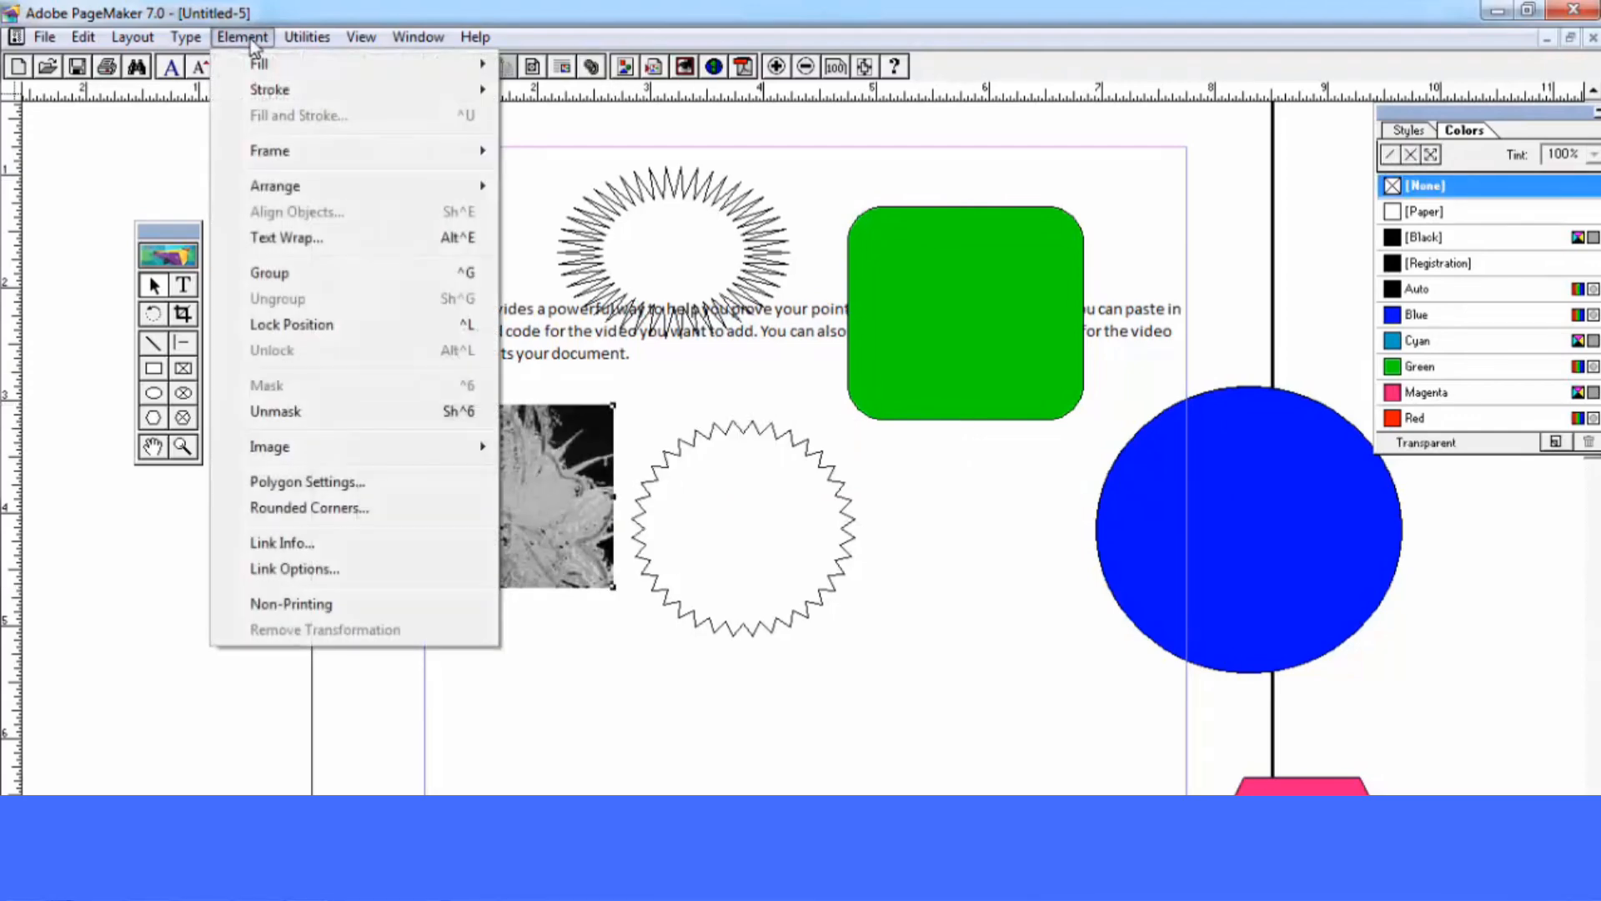
click(282, 542)
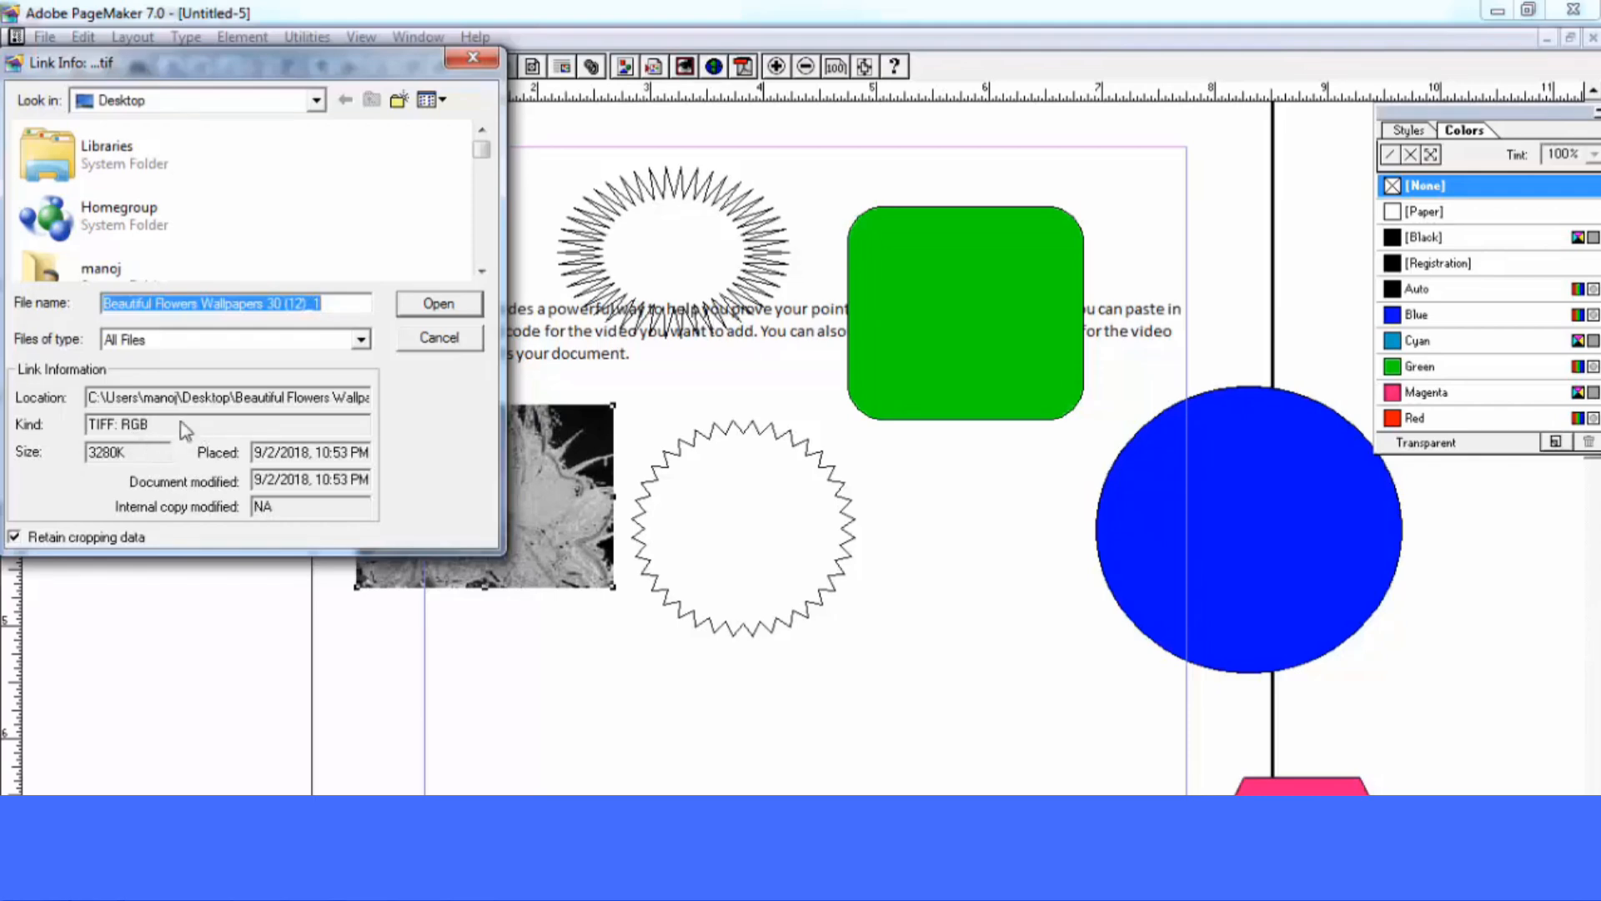
key(Escape)
Review the chrome picture's link options without changing them
click(187, 38)
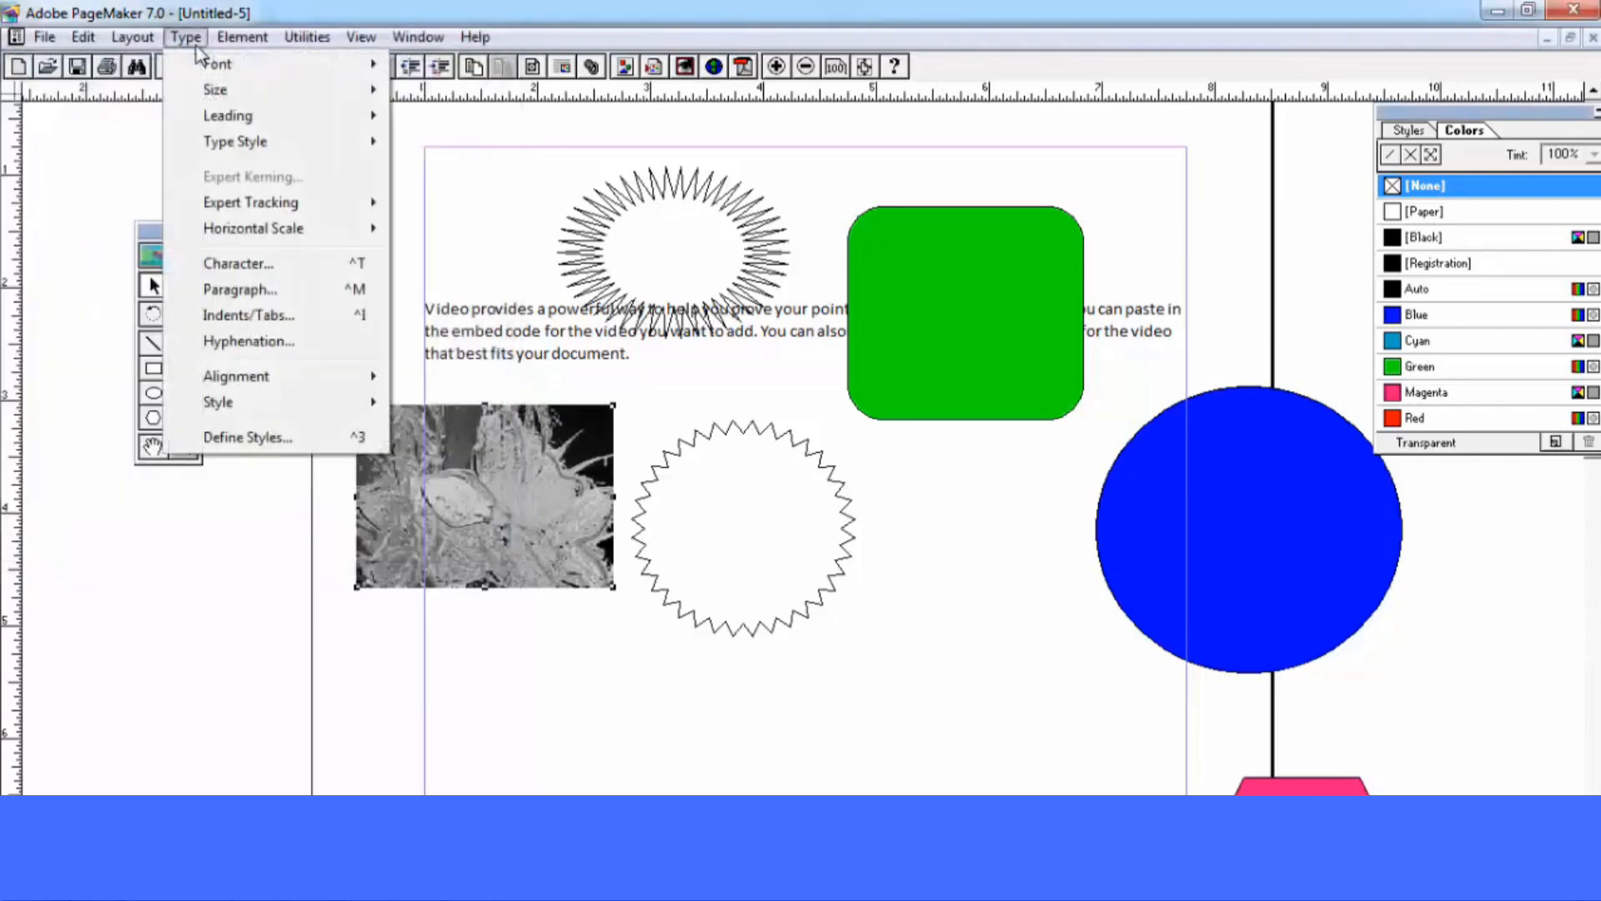
click(242, 36)
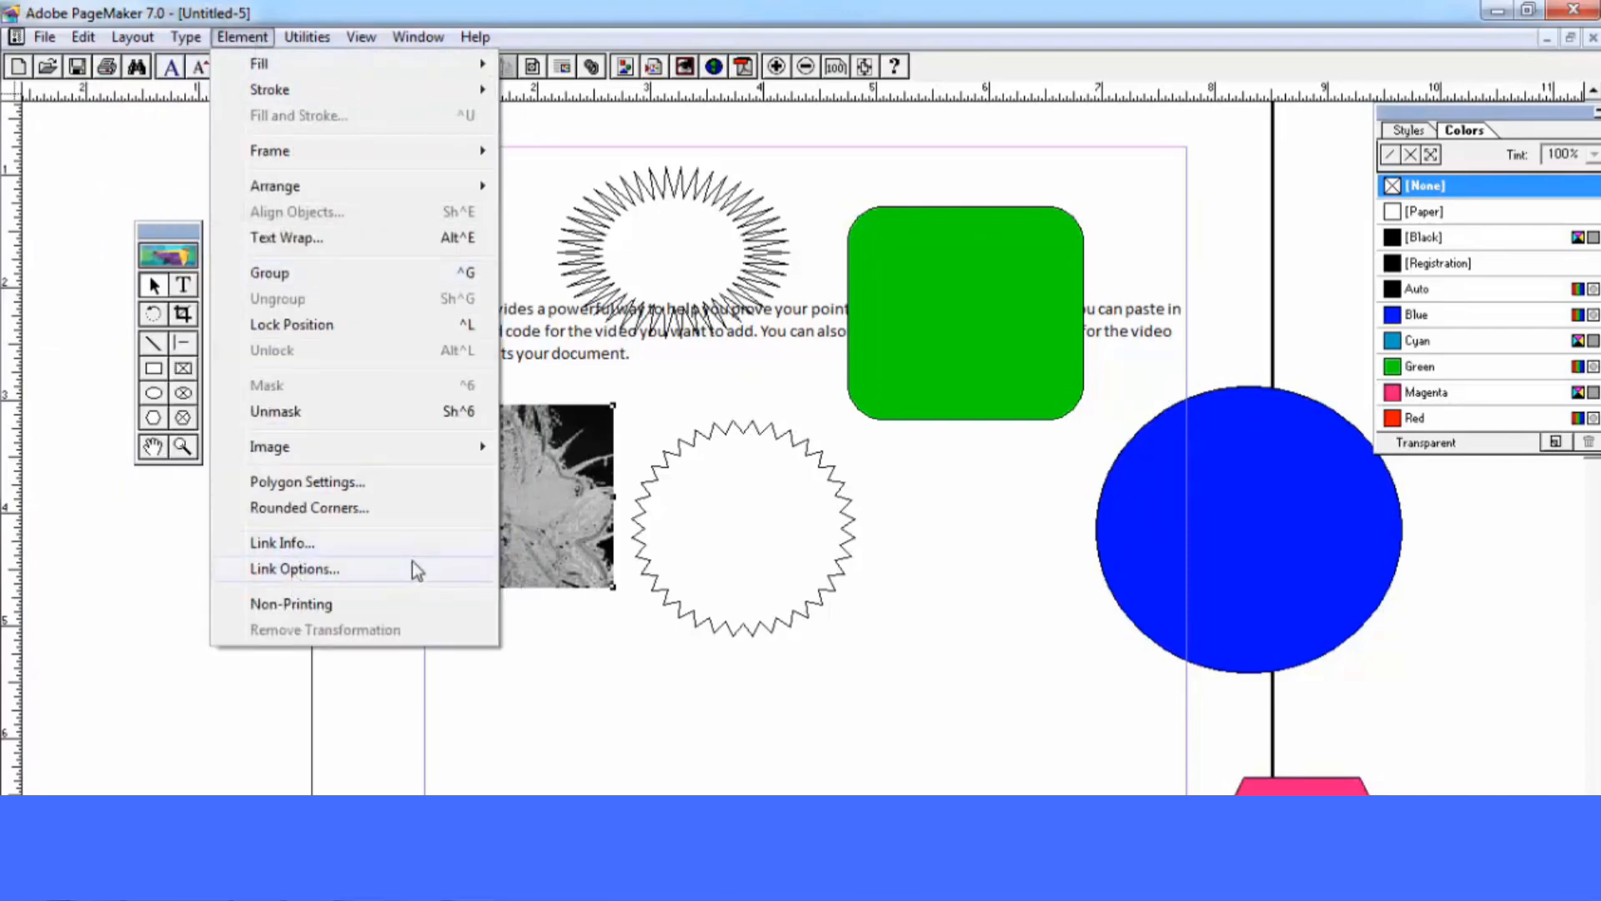
click(568, 496)
click(185, 37)
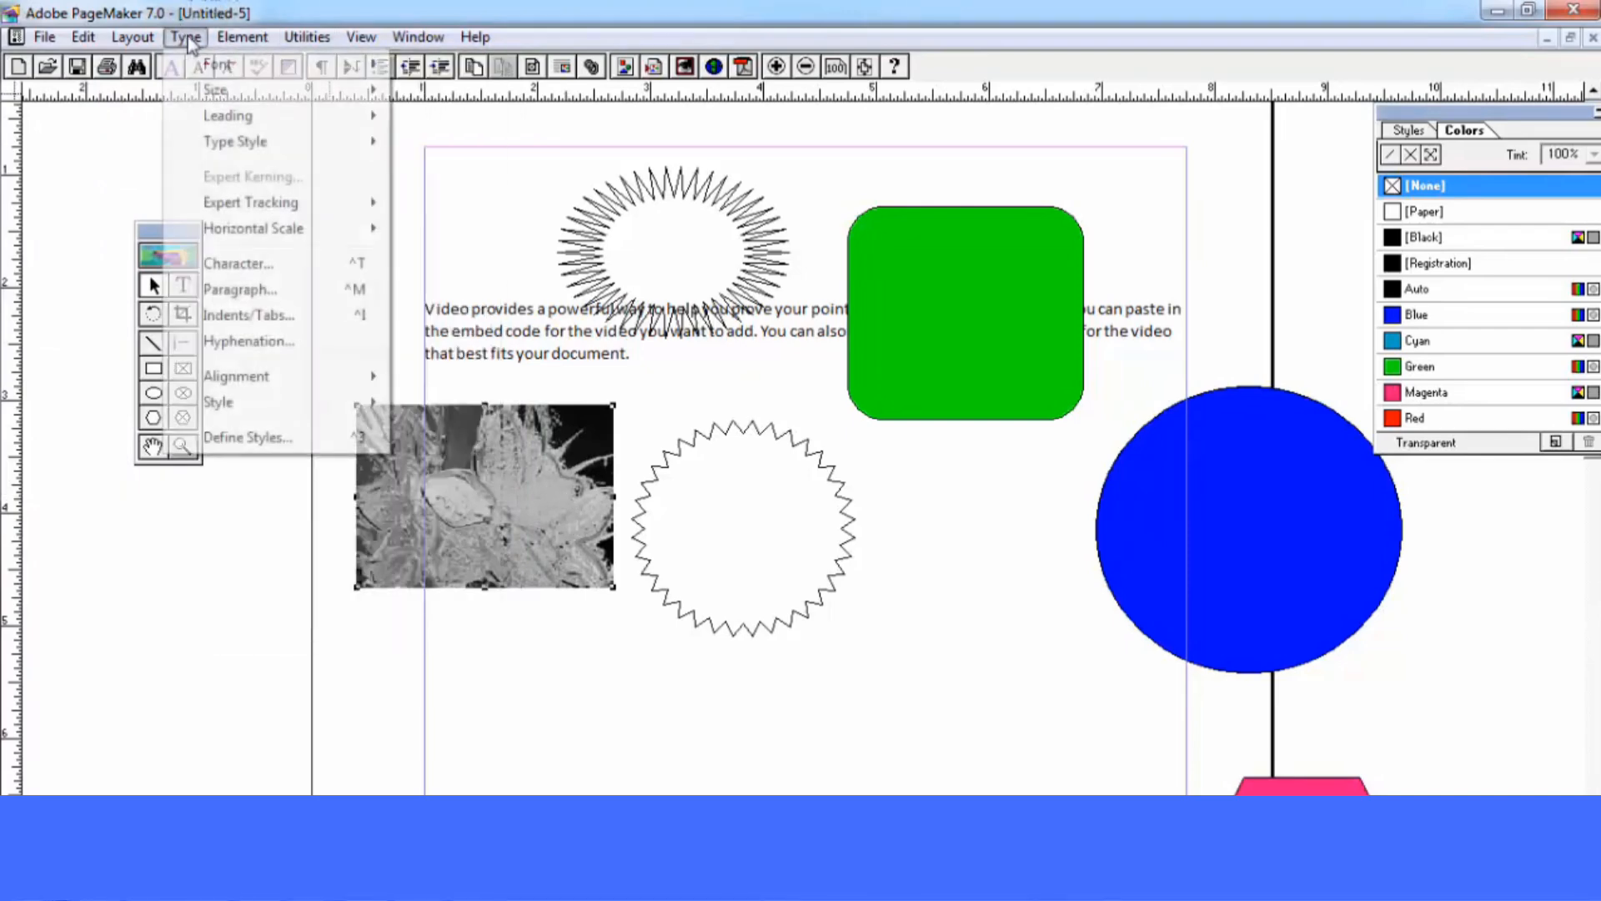
click(314, 570)
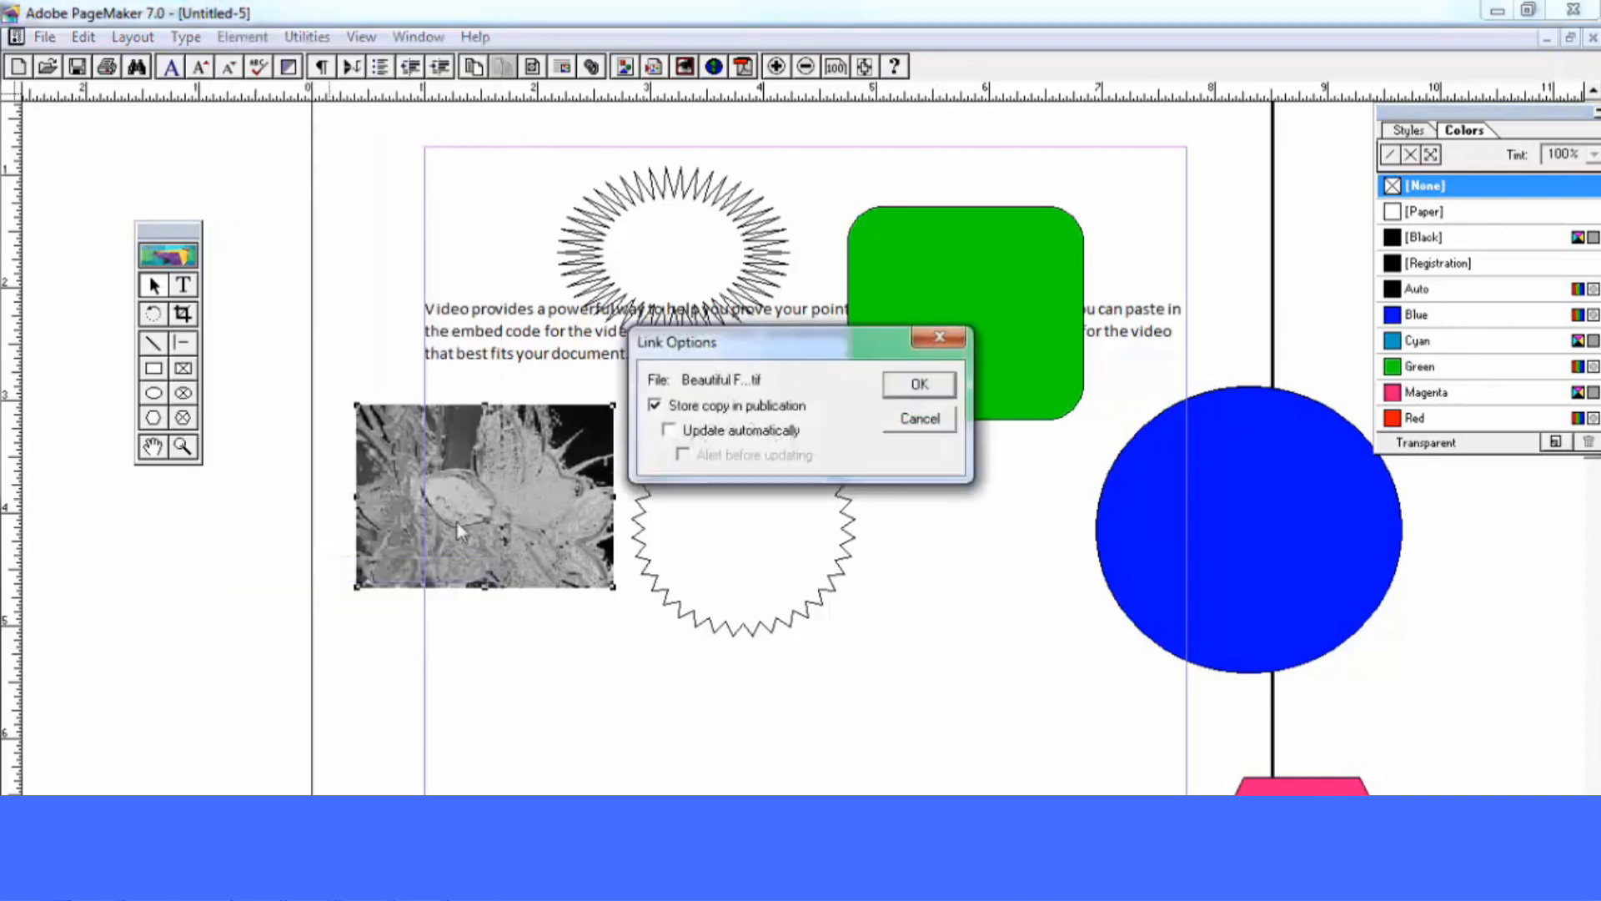
click(921, 418)
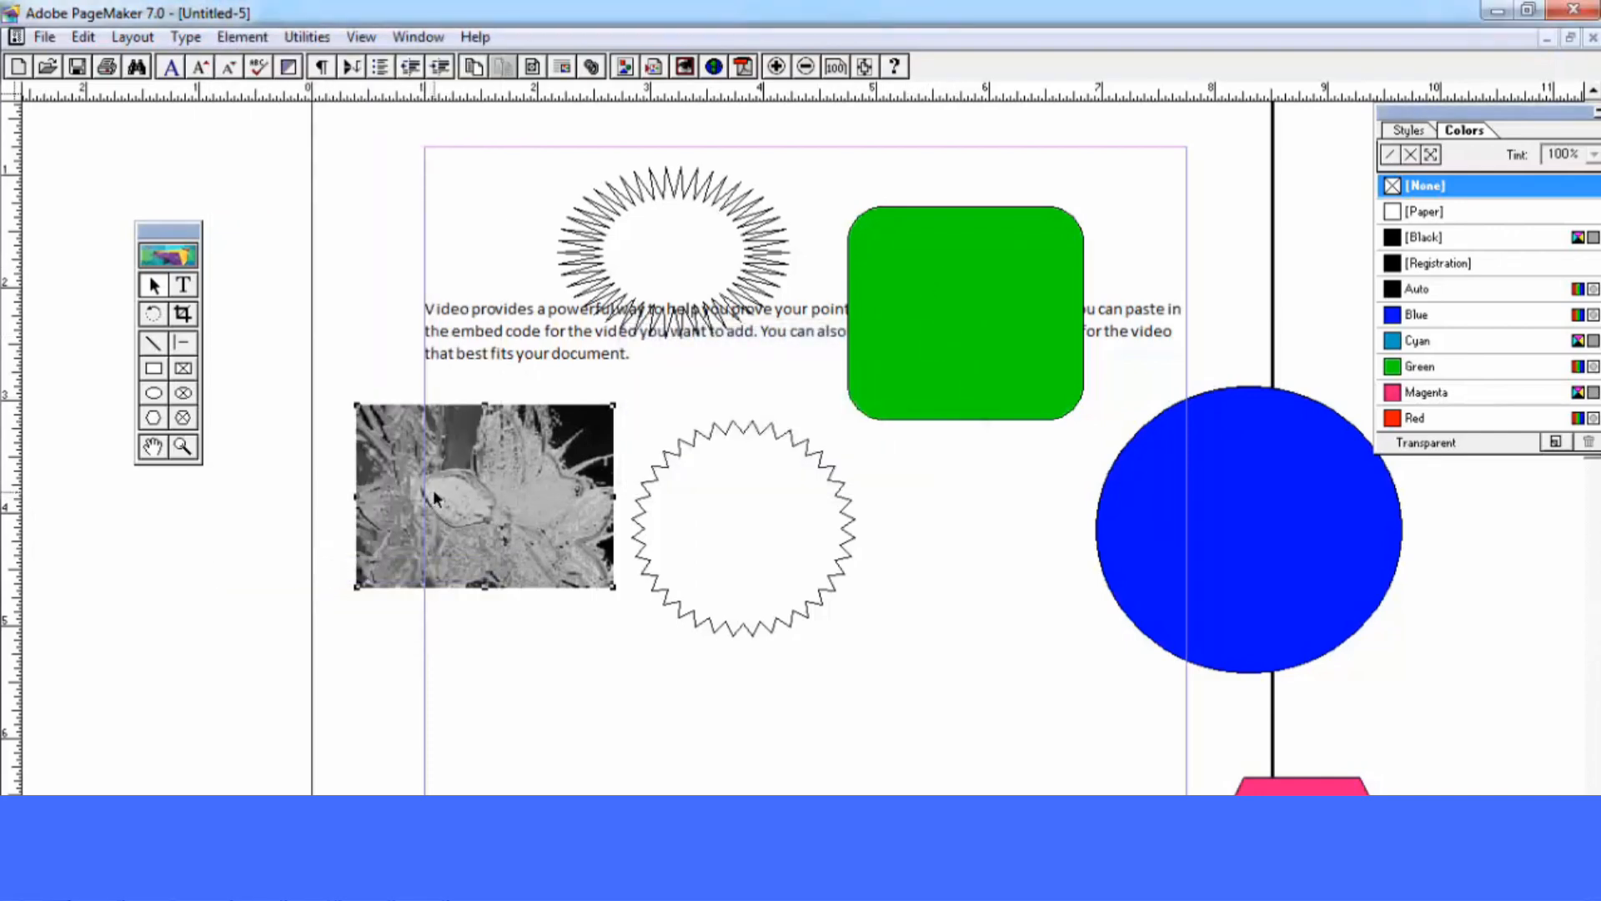
Delete the chrome picture, the rounded green rectangle, the blue circle and the pink shape from the page
key(Delete)
click(1073, 308)
key(Delete)
click(1214, 449)
key(Delete)
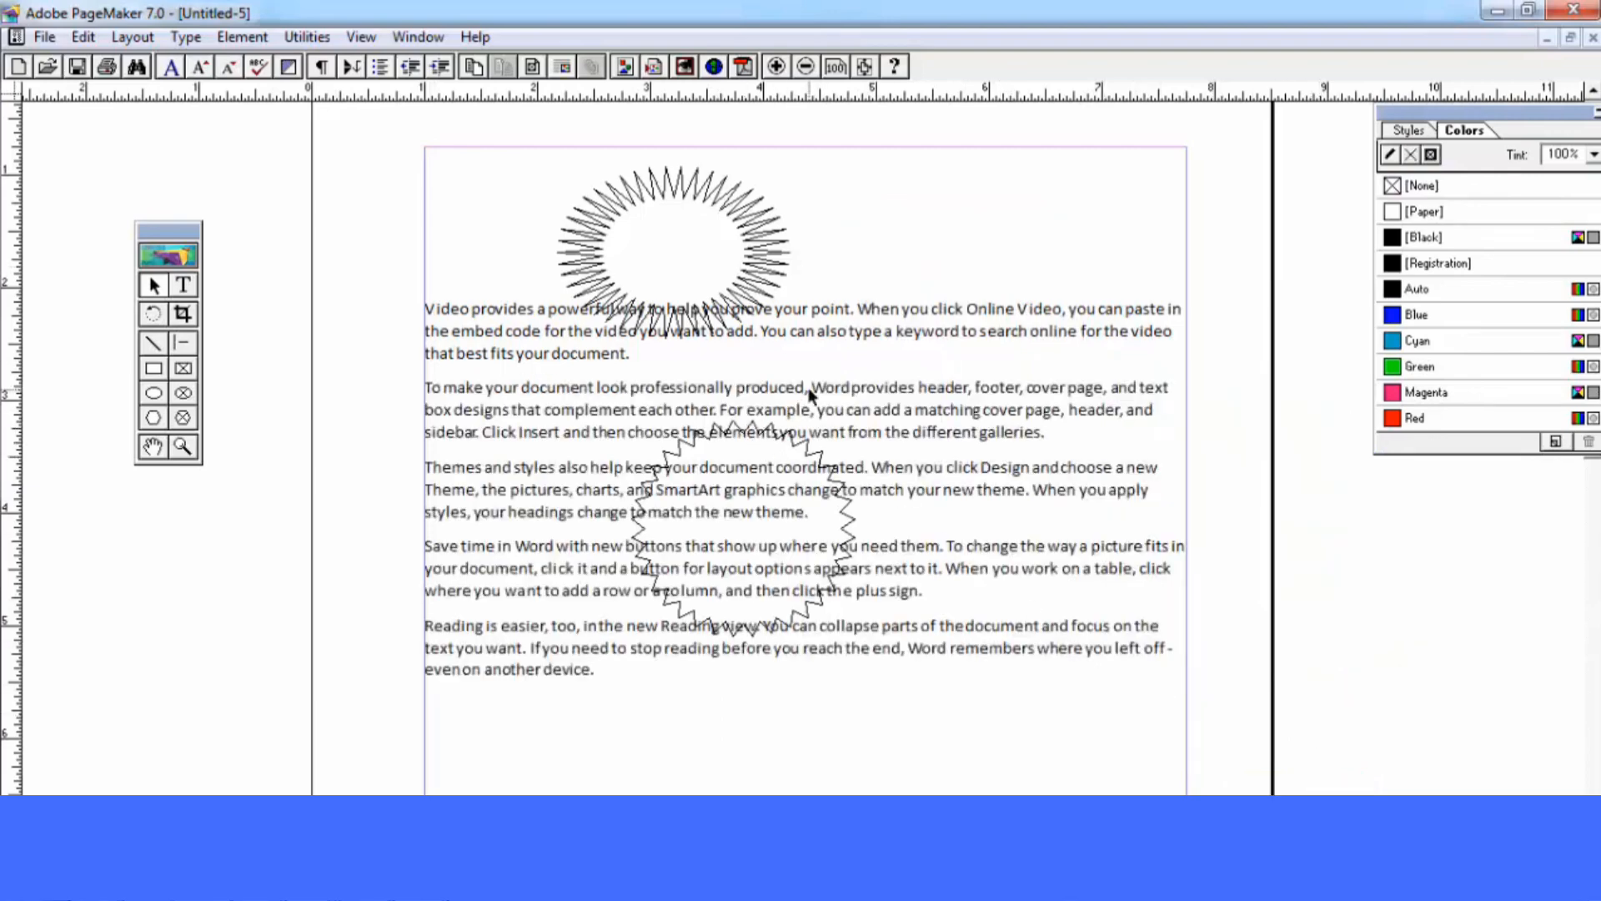
Switch to Paint by launching it through the Windows Run command
key(super+r)
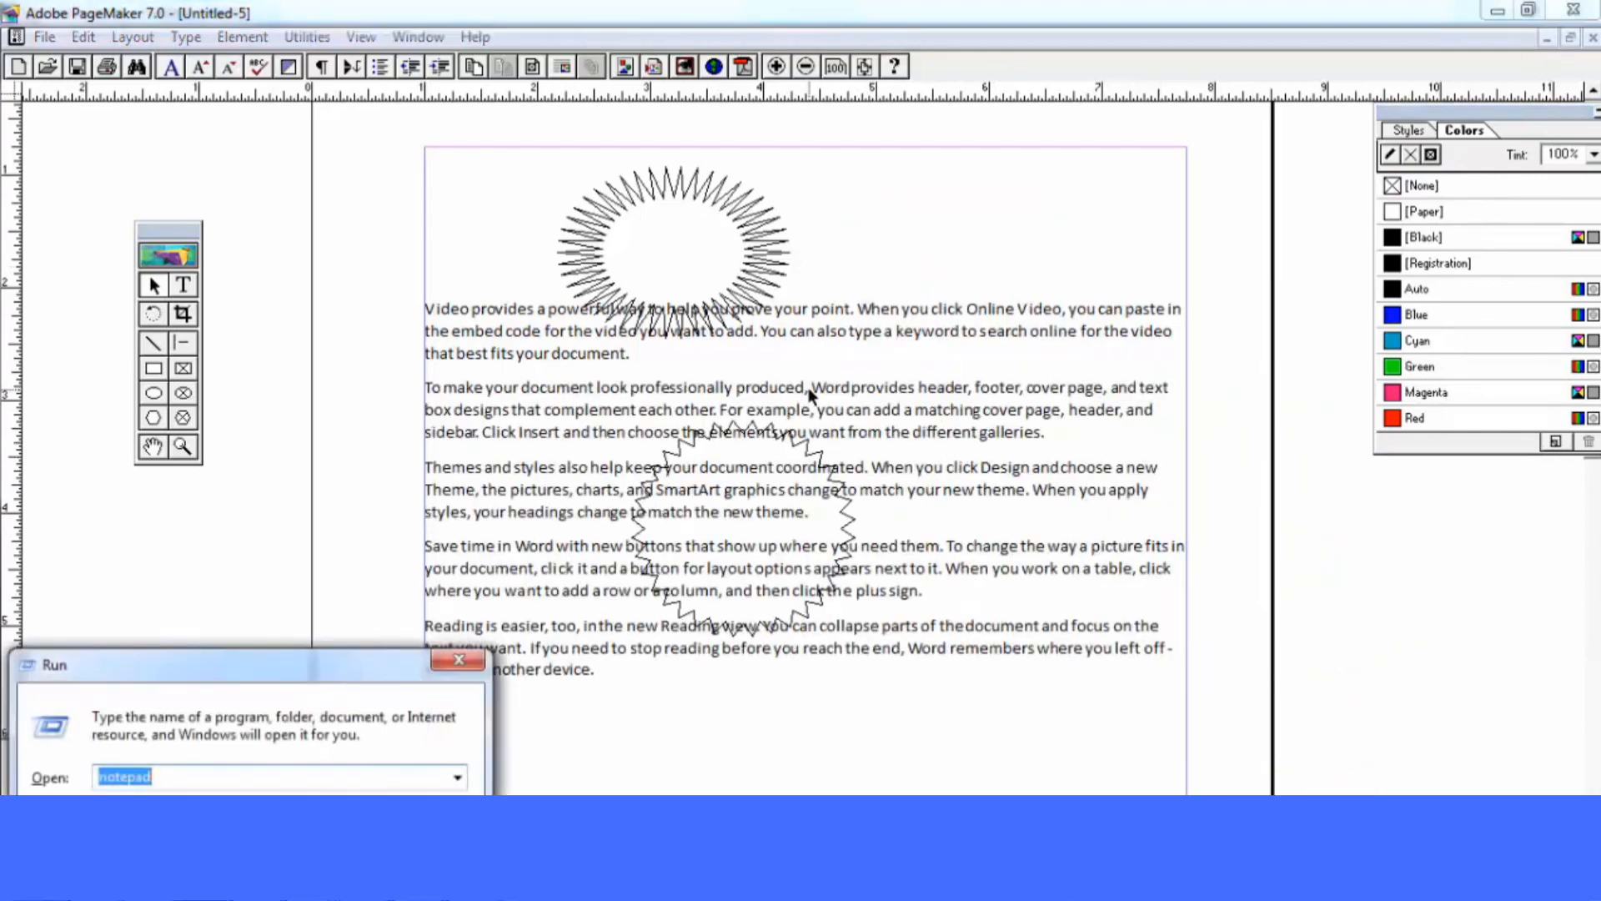
text(pb)
text(rusj)
key(Return)
key(Return)
text(prush)
key(Return)
key(Return)
text(pb)
key(Return)
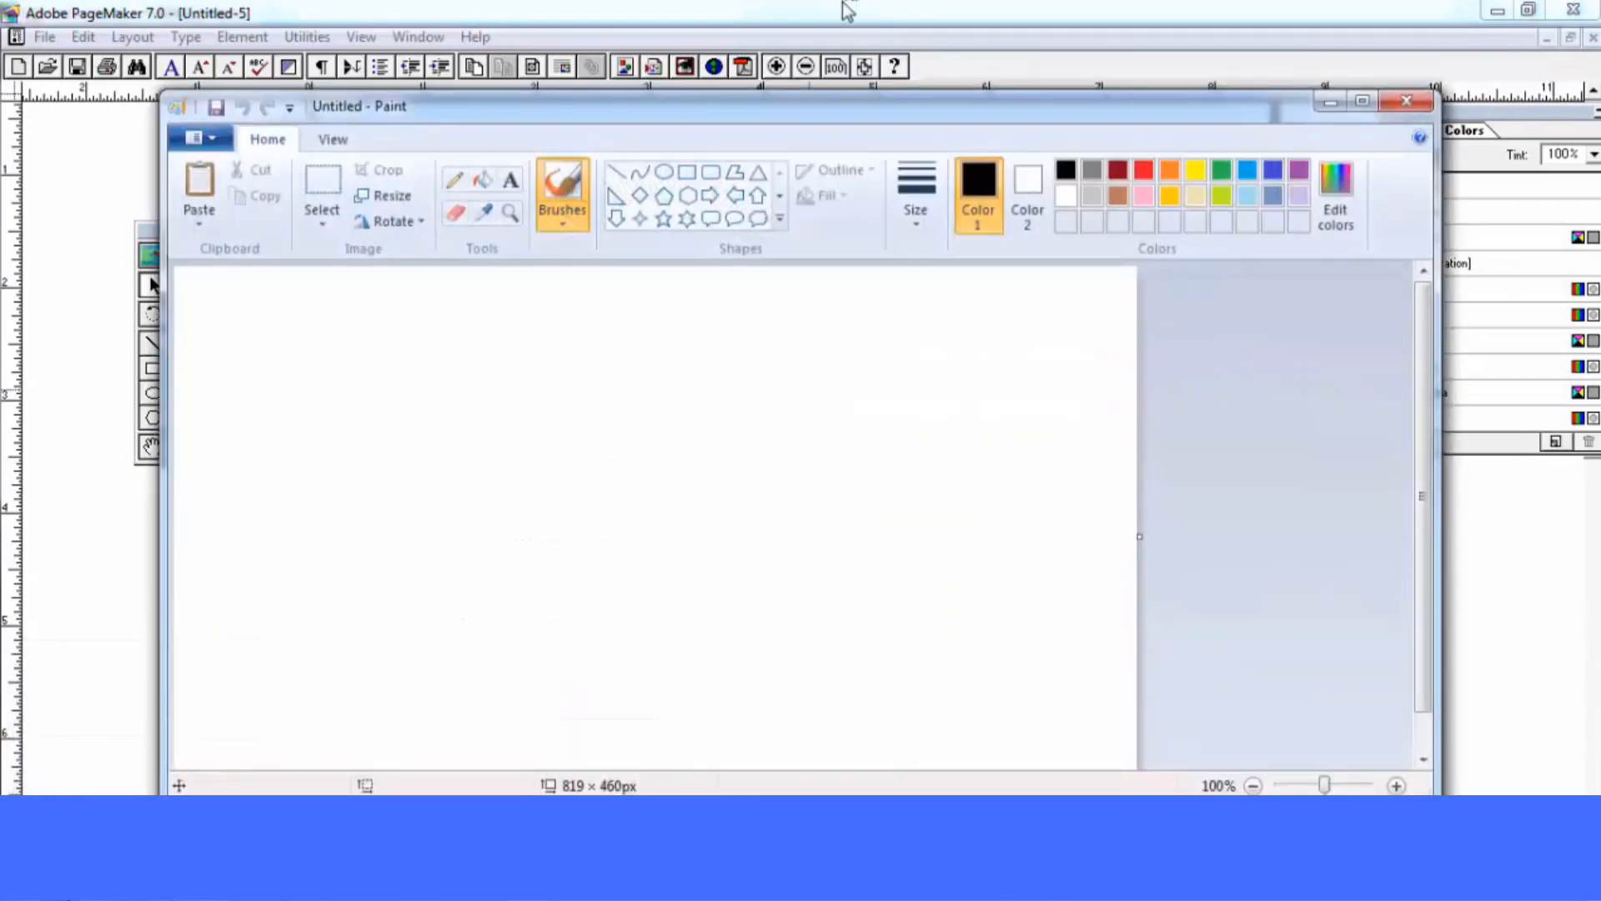
Draw an ellipse about 402 × 352 px on the canvas and fill it with red
click(664, 172)
drag(373, 303, 846, 716)
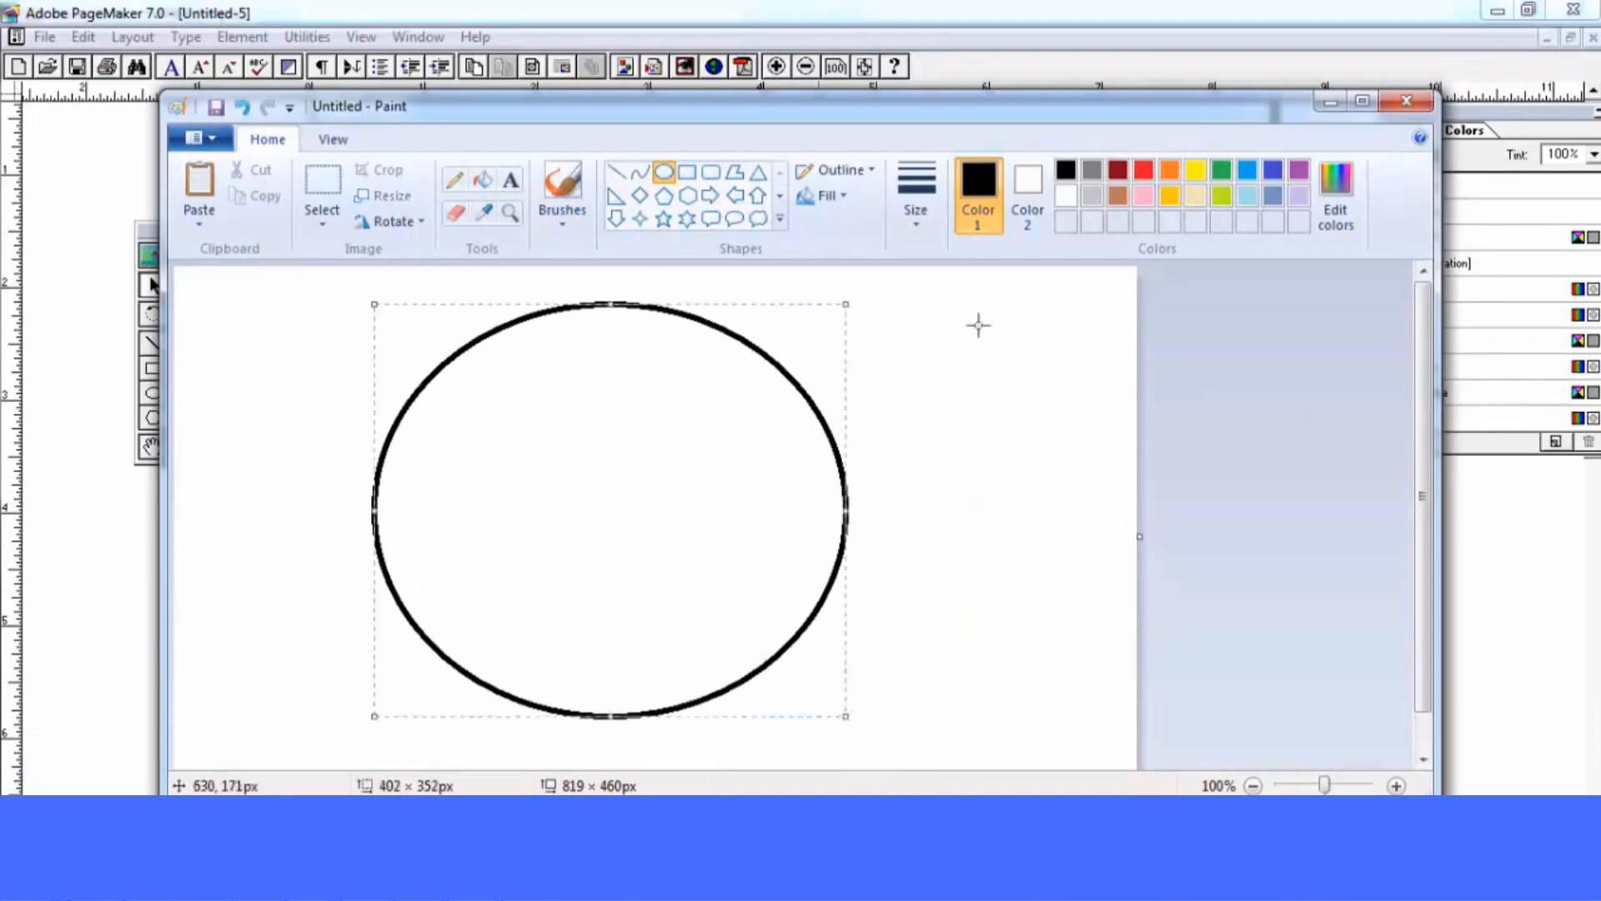
click(482, 179)
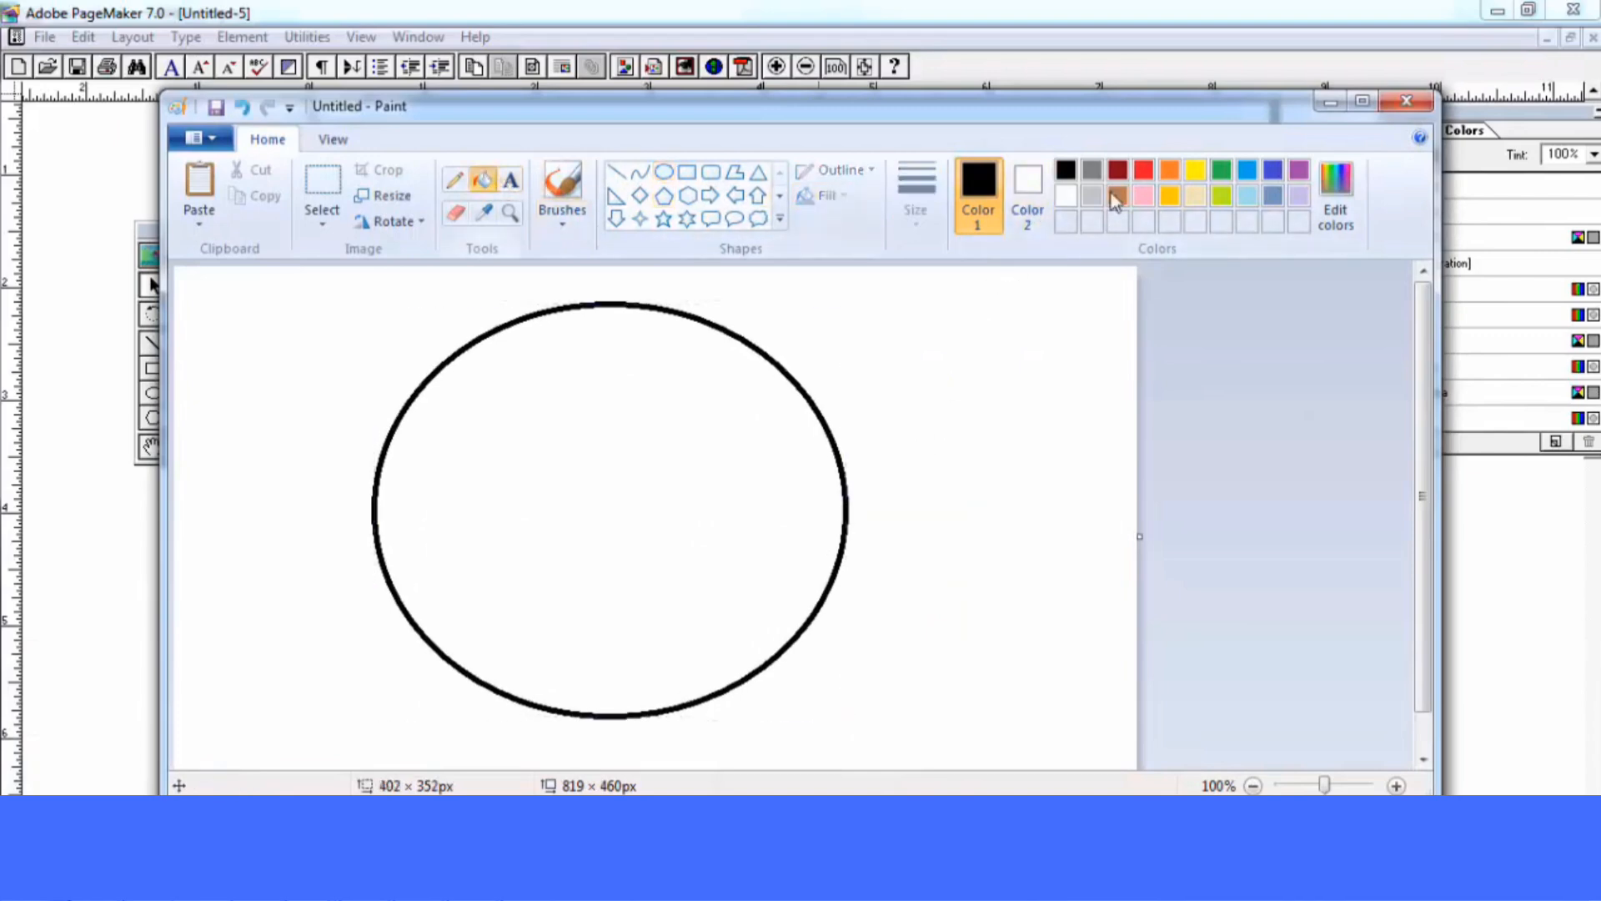
click(1143, 170)
click(698, 426)
Fill the area around the ellipse with yellow and save the picture to the desktop as JPEG 1, replacing the existing file
click(1195, 170)
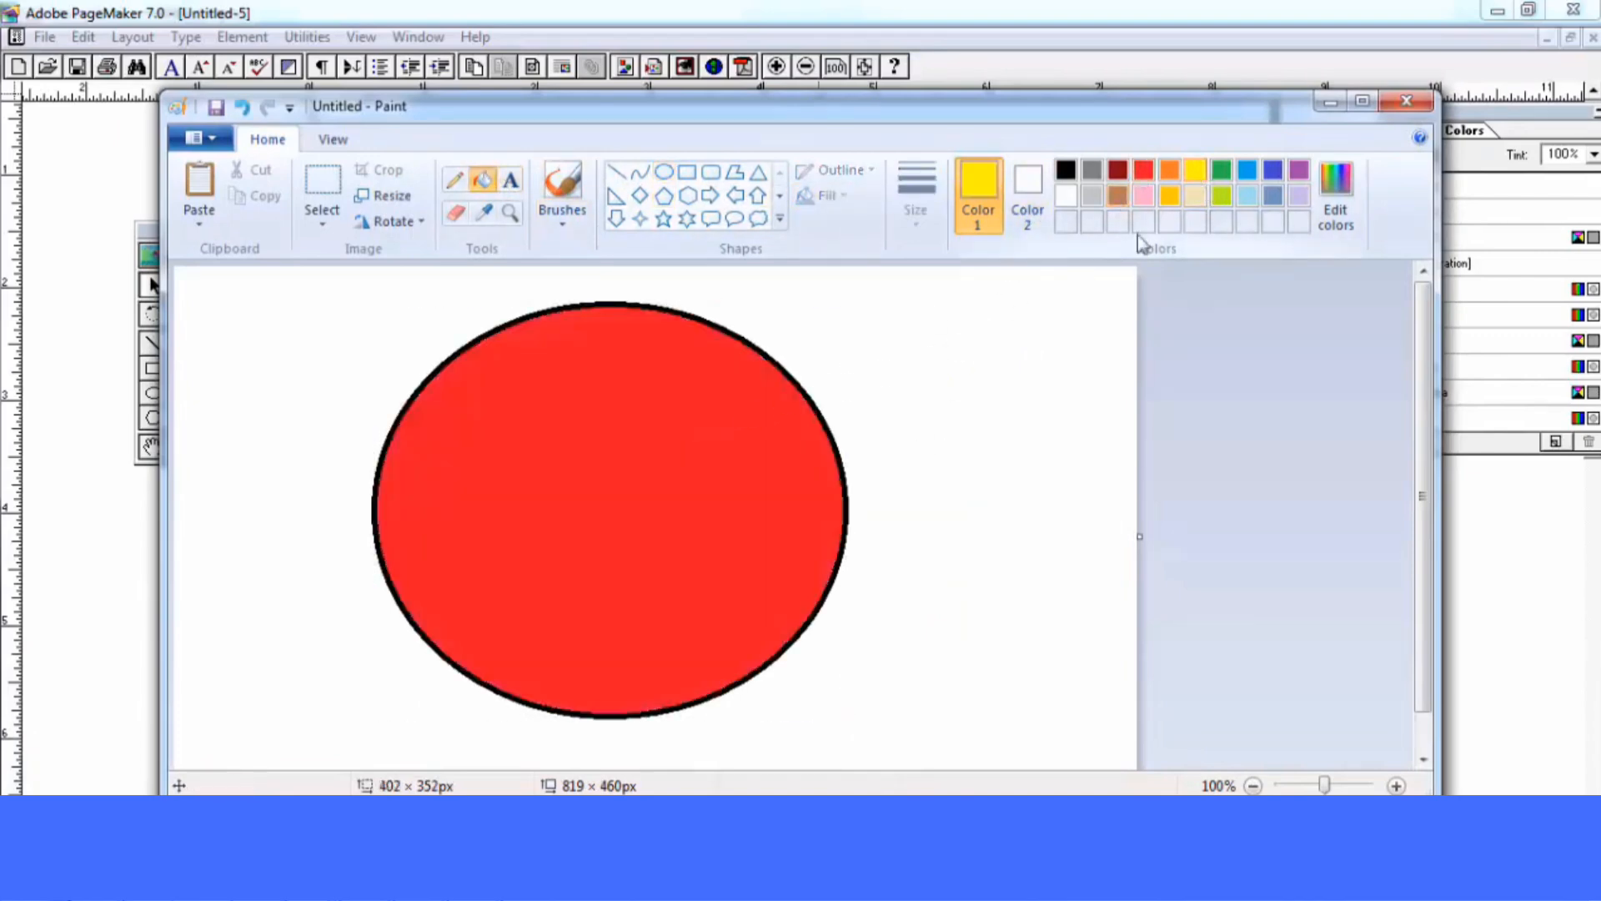
click(998, 381)
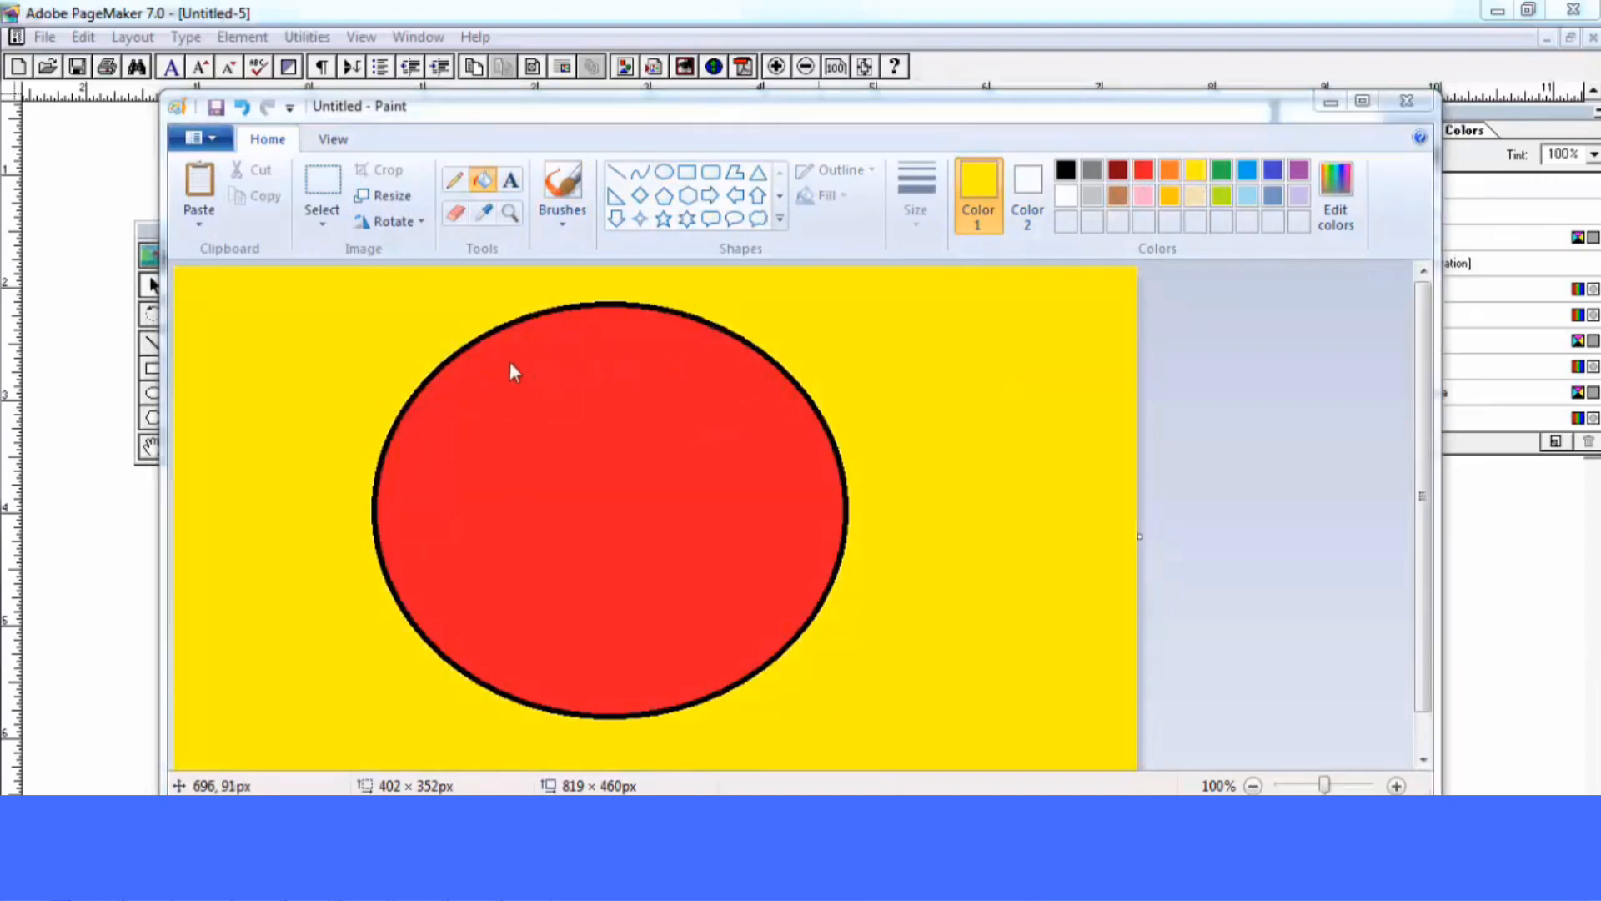
key(ctrl+s)
click(261, 249)
click(359, 531)
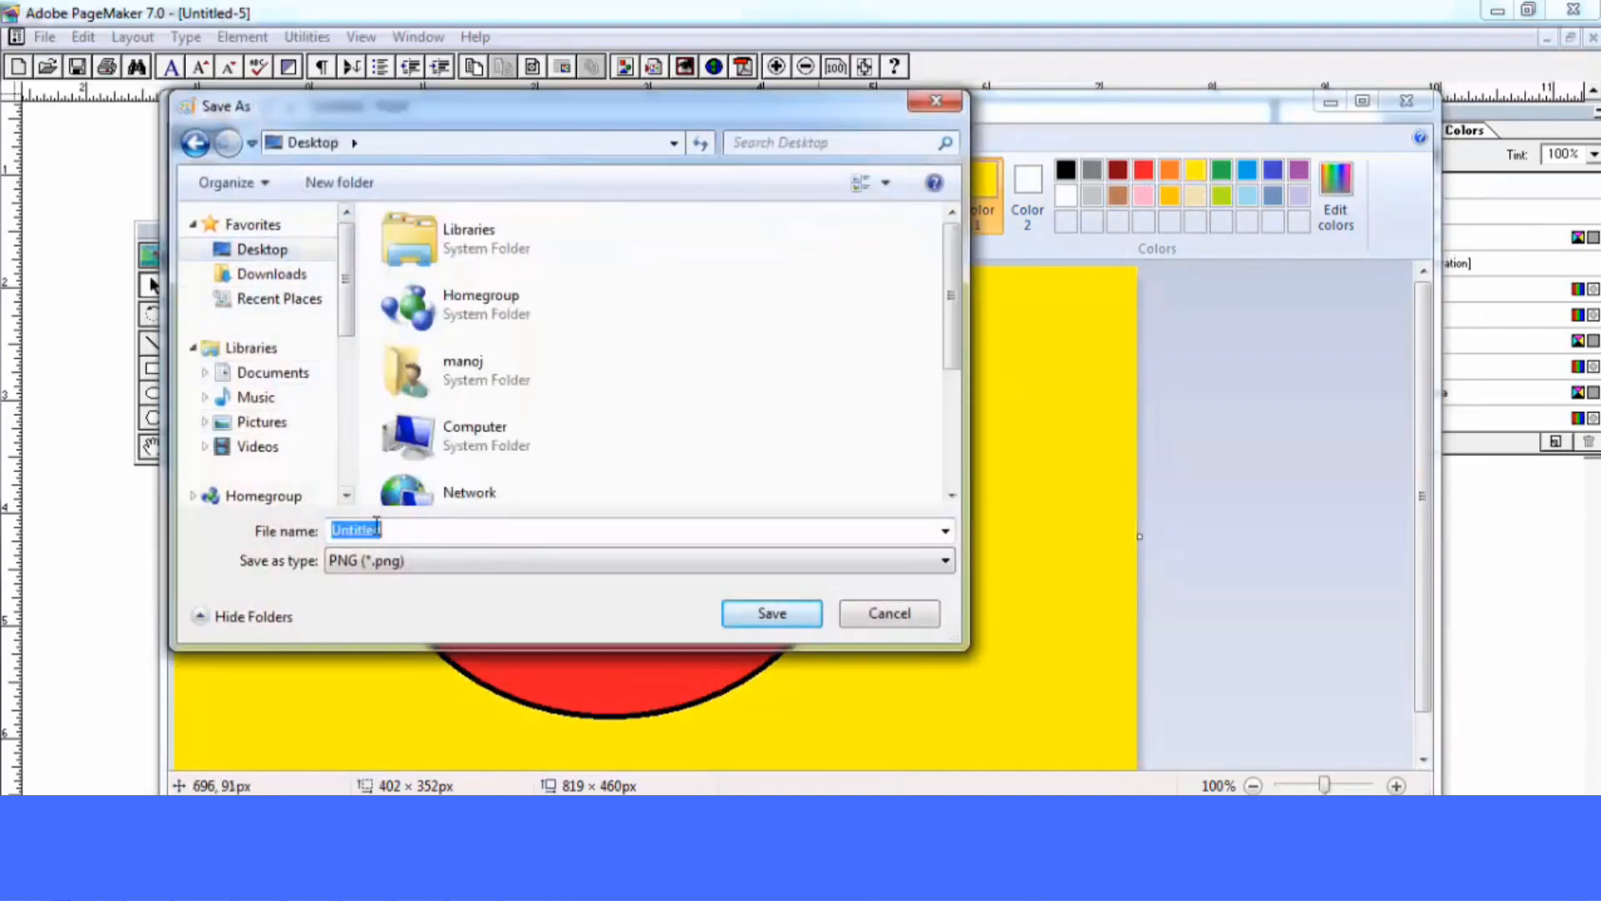
text(1)
click(472, 531)
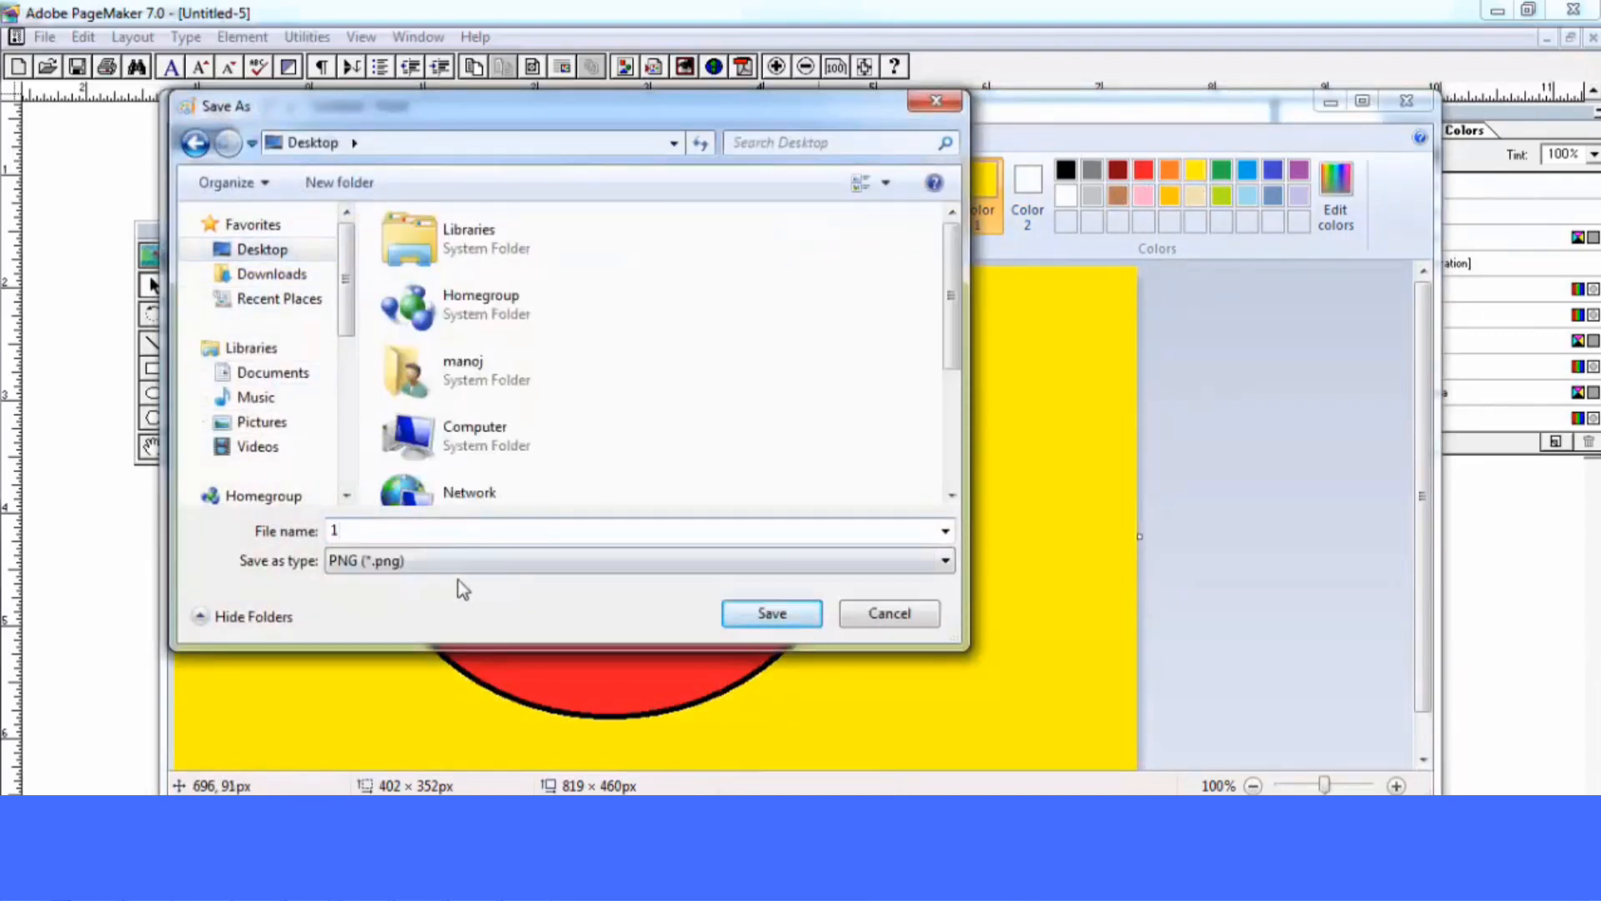
click(461, 569)
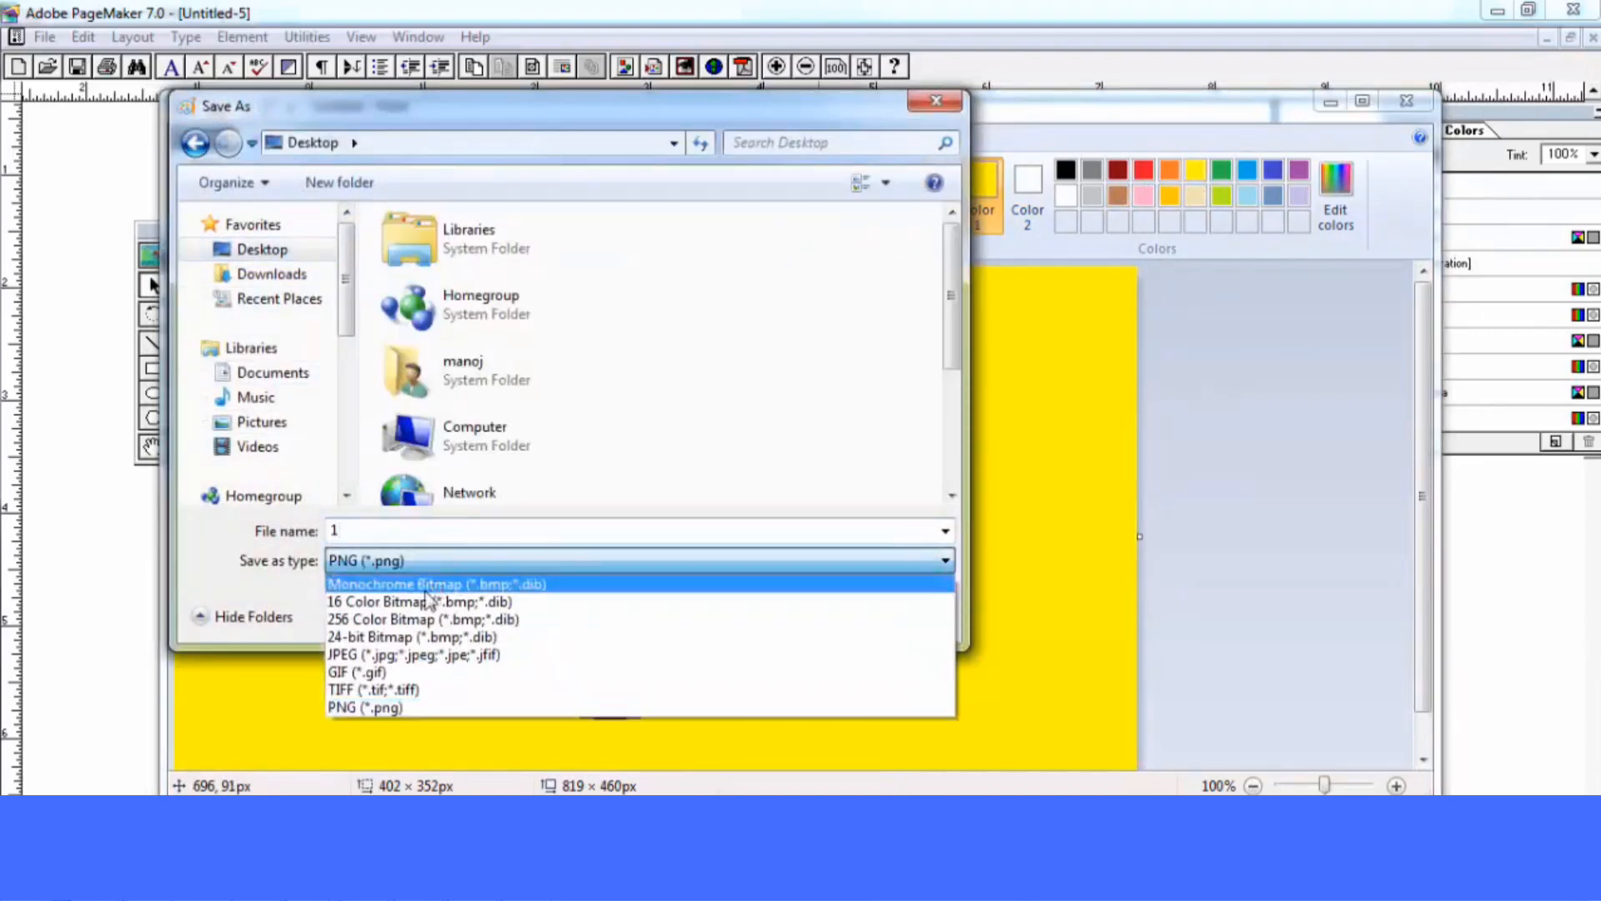
click(395, 655)
click(771, 615)
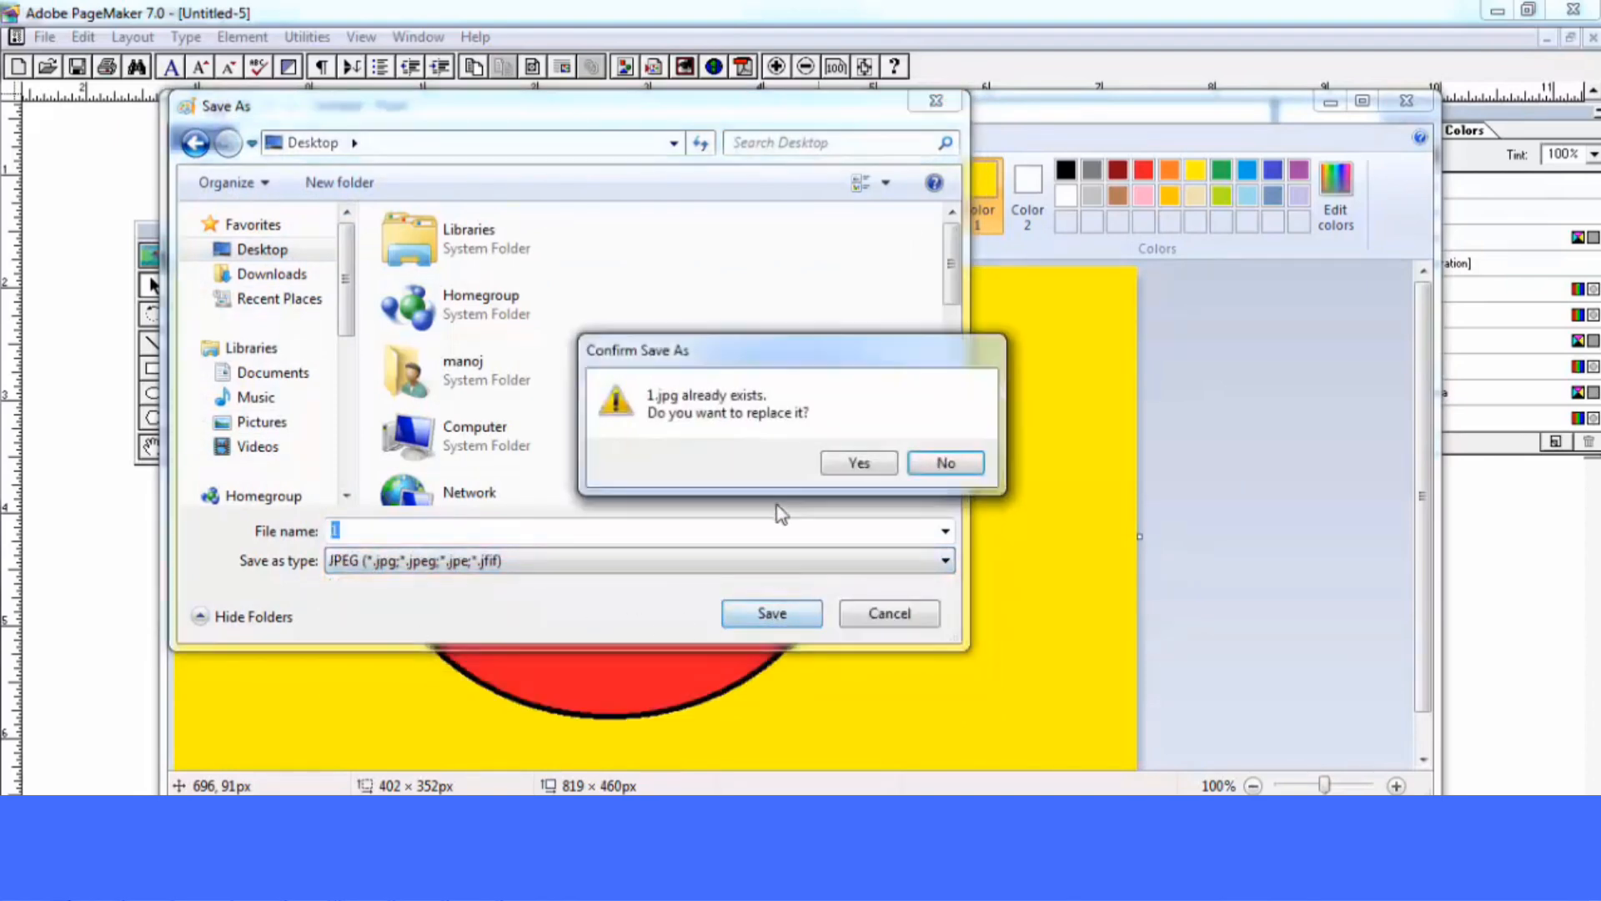
click(856, 463)
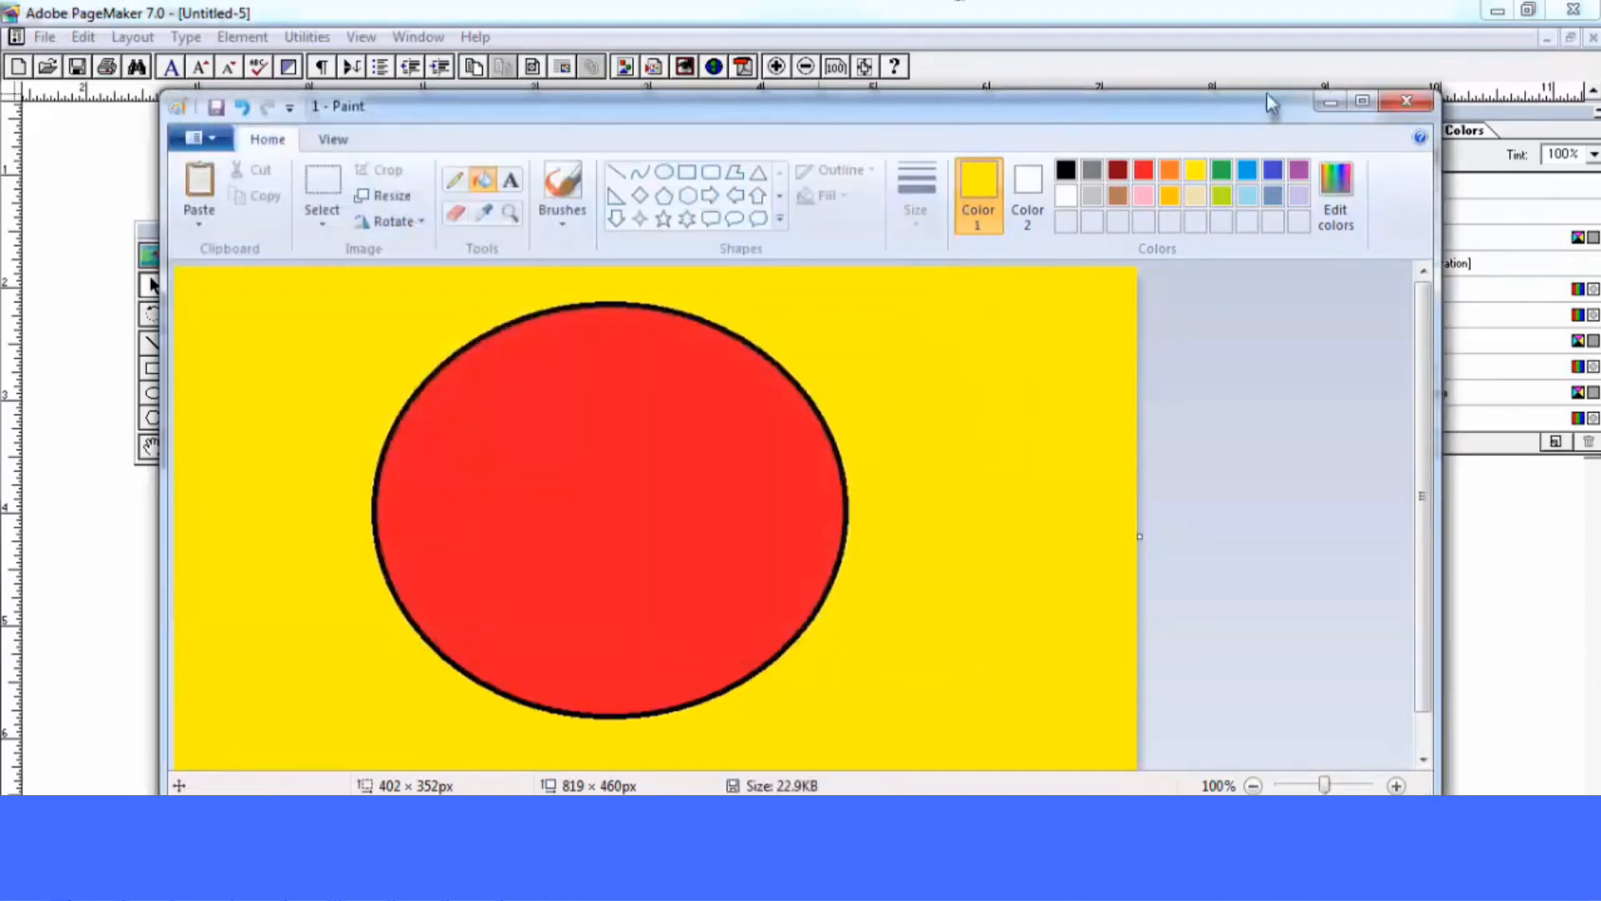
click(1409, 101)
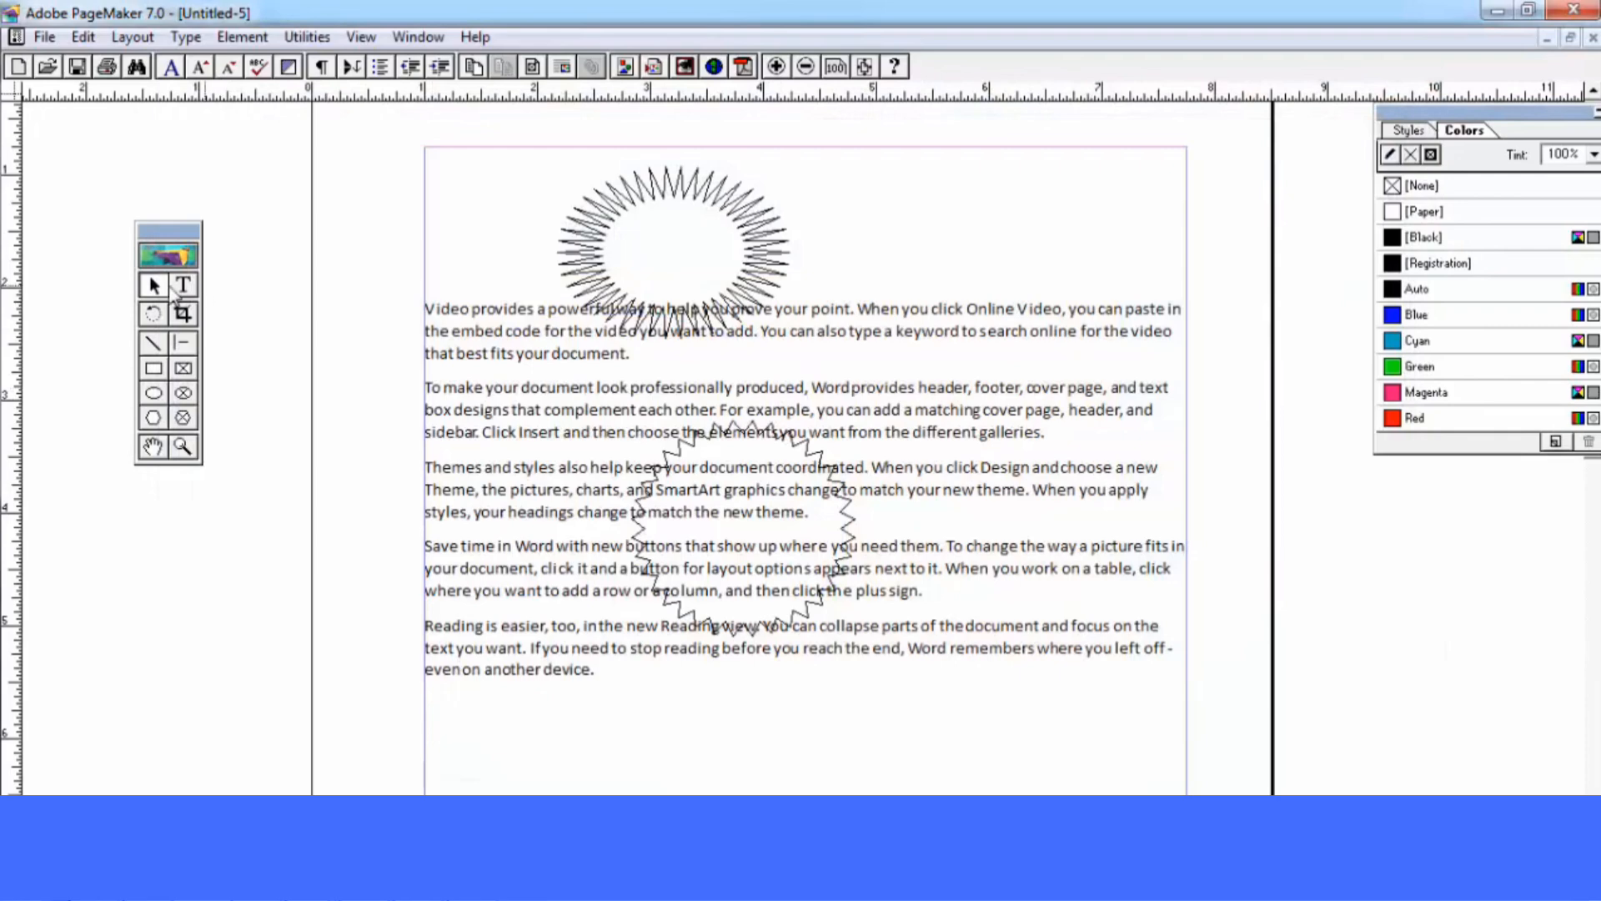
Switch to PageMaker and place the desktop picture 1.jpg over the middle of the page text, covering most of the lower starburst
key(ctrl+d)
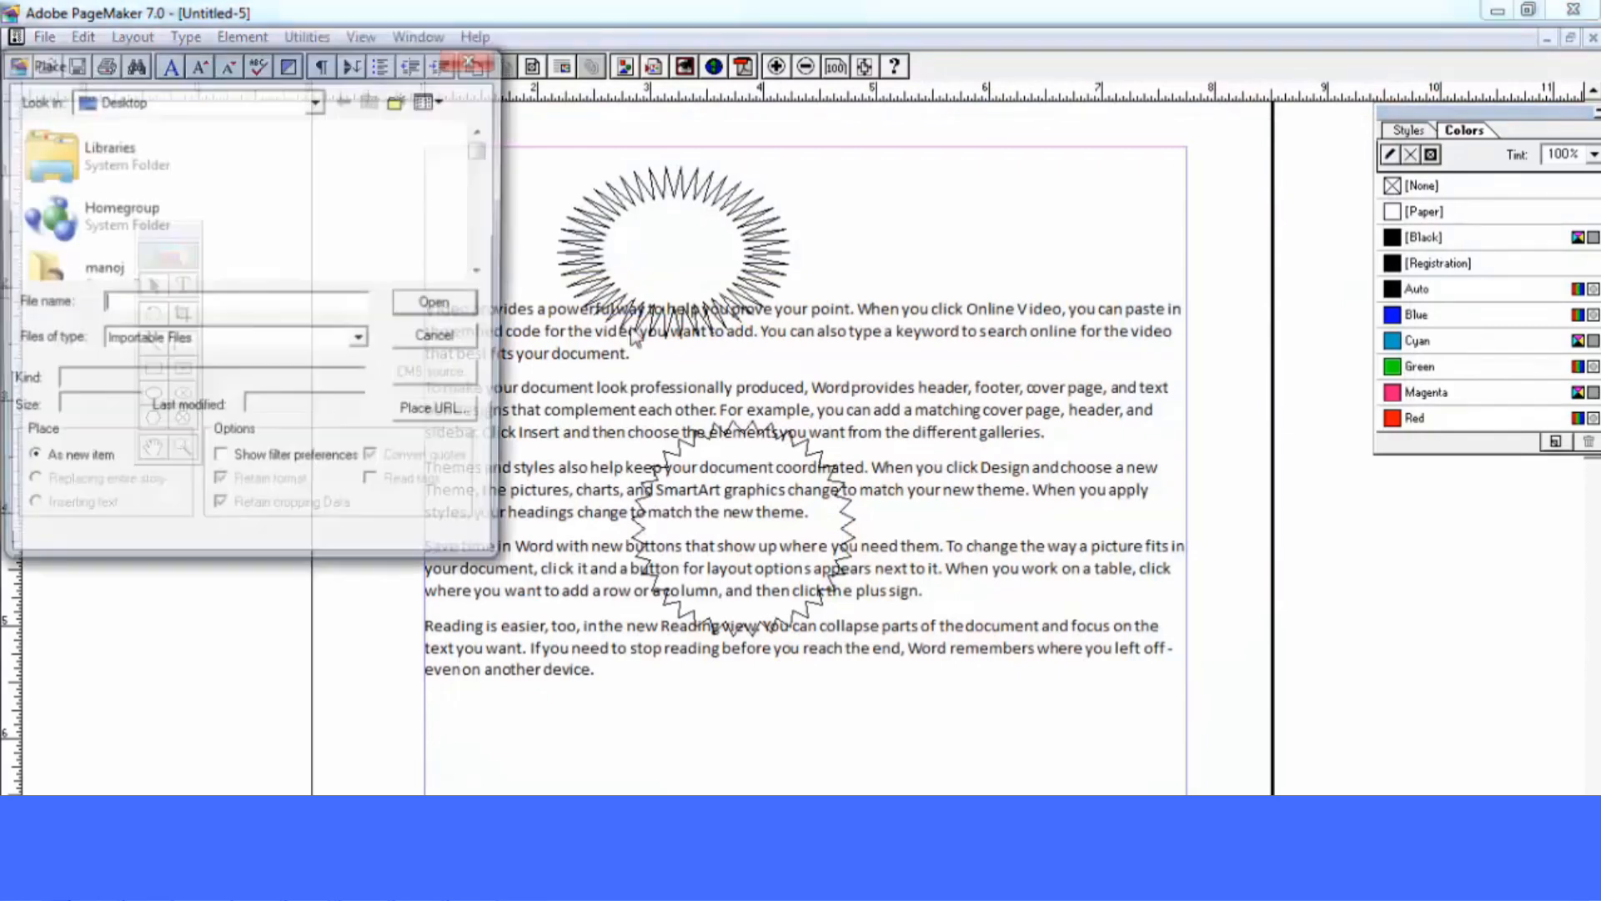
click(227, 171)
click(461, 306)
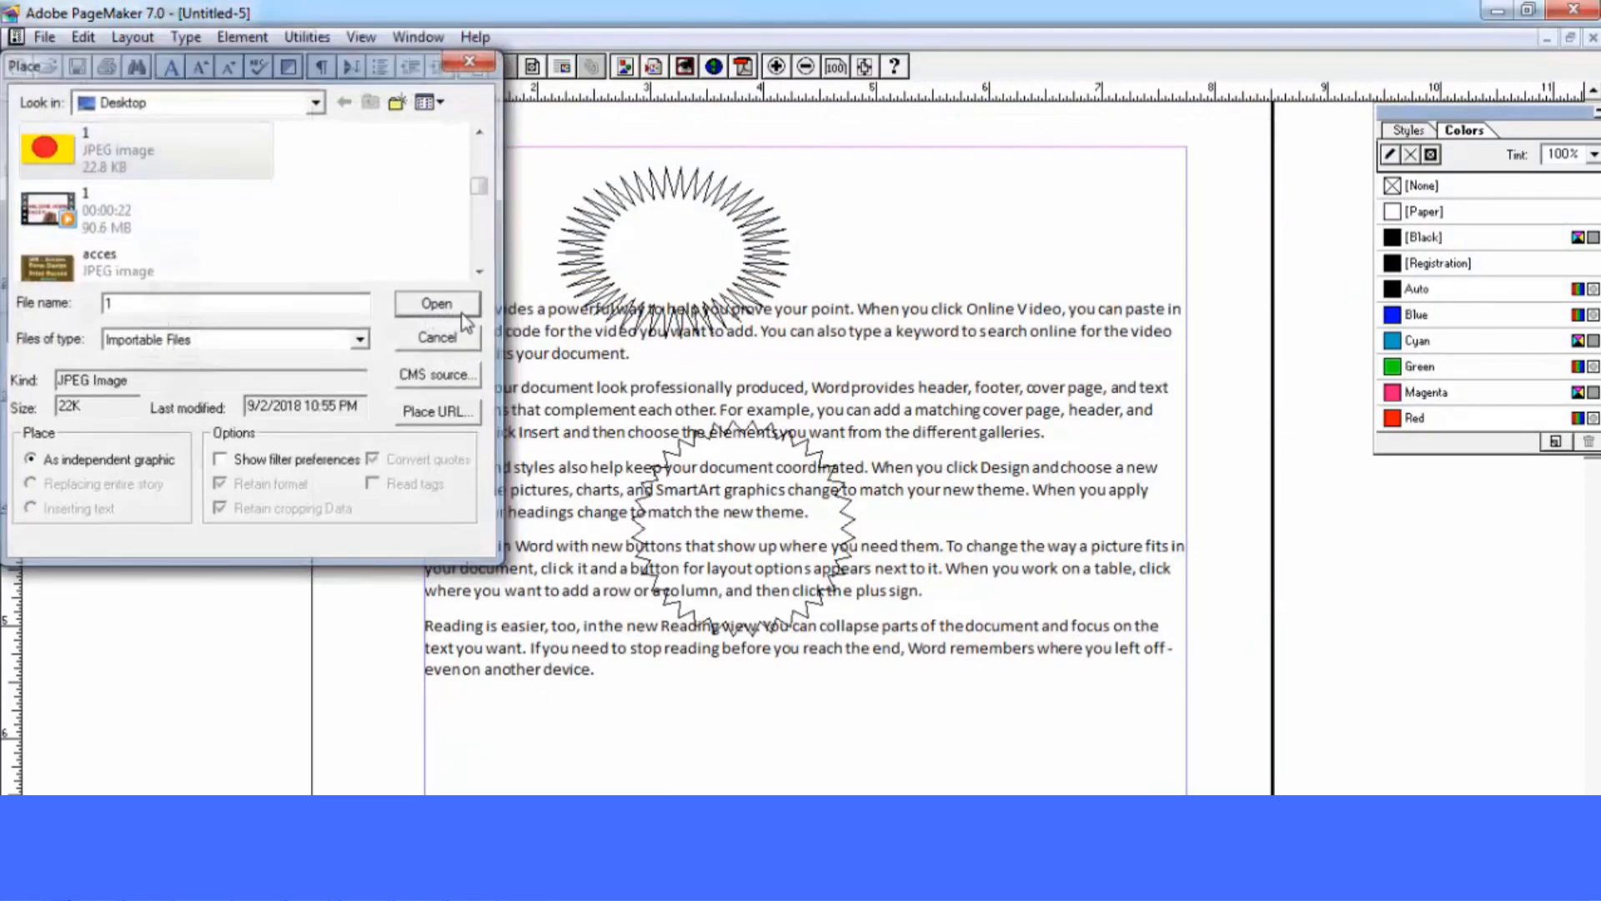
drag(678, 317, 1011, 572)
drag(907, 482, 794, 504)
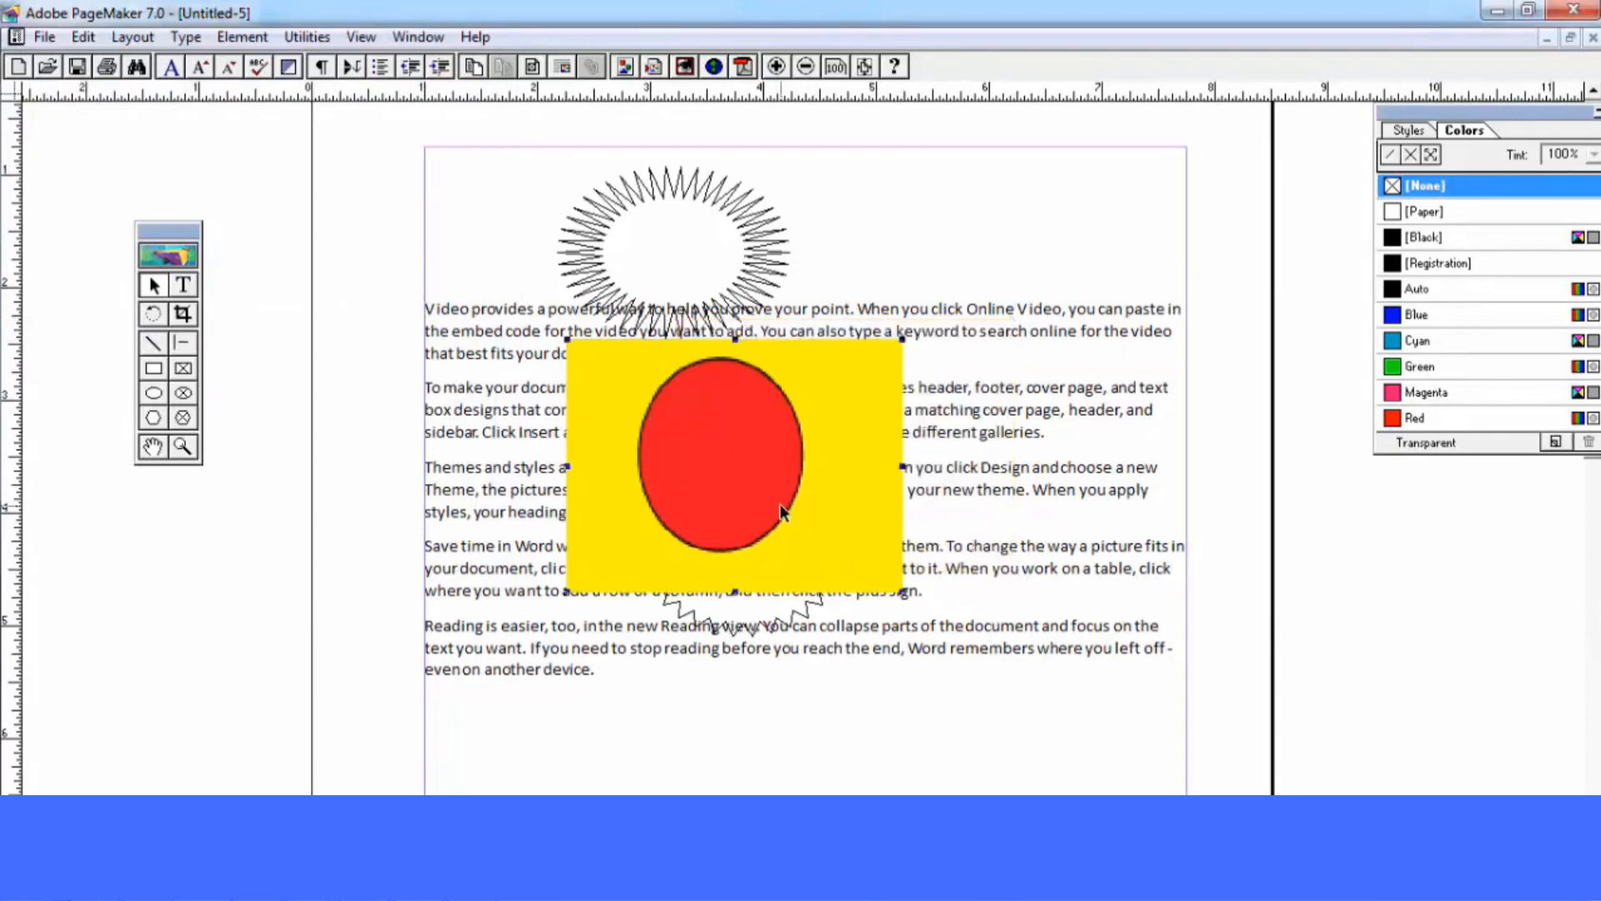
Enable Update automatically and Alert before updating in the link options of the placed 1.jpg picture
click(241, 37)
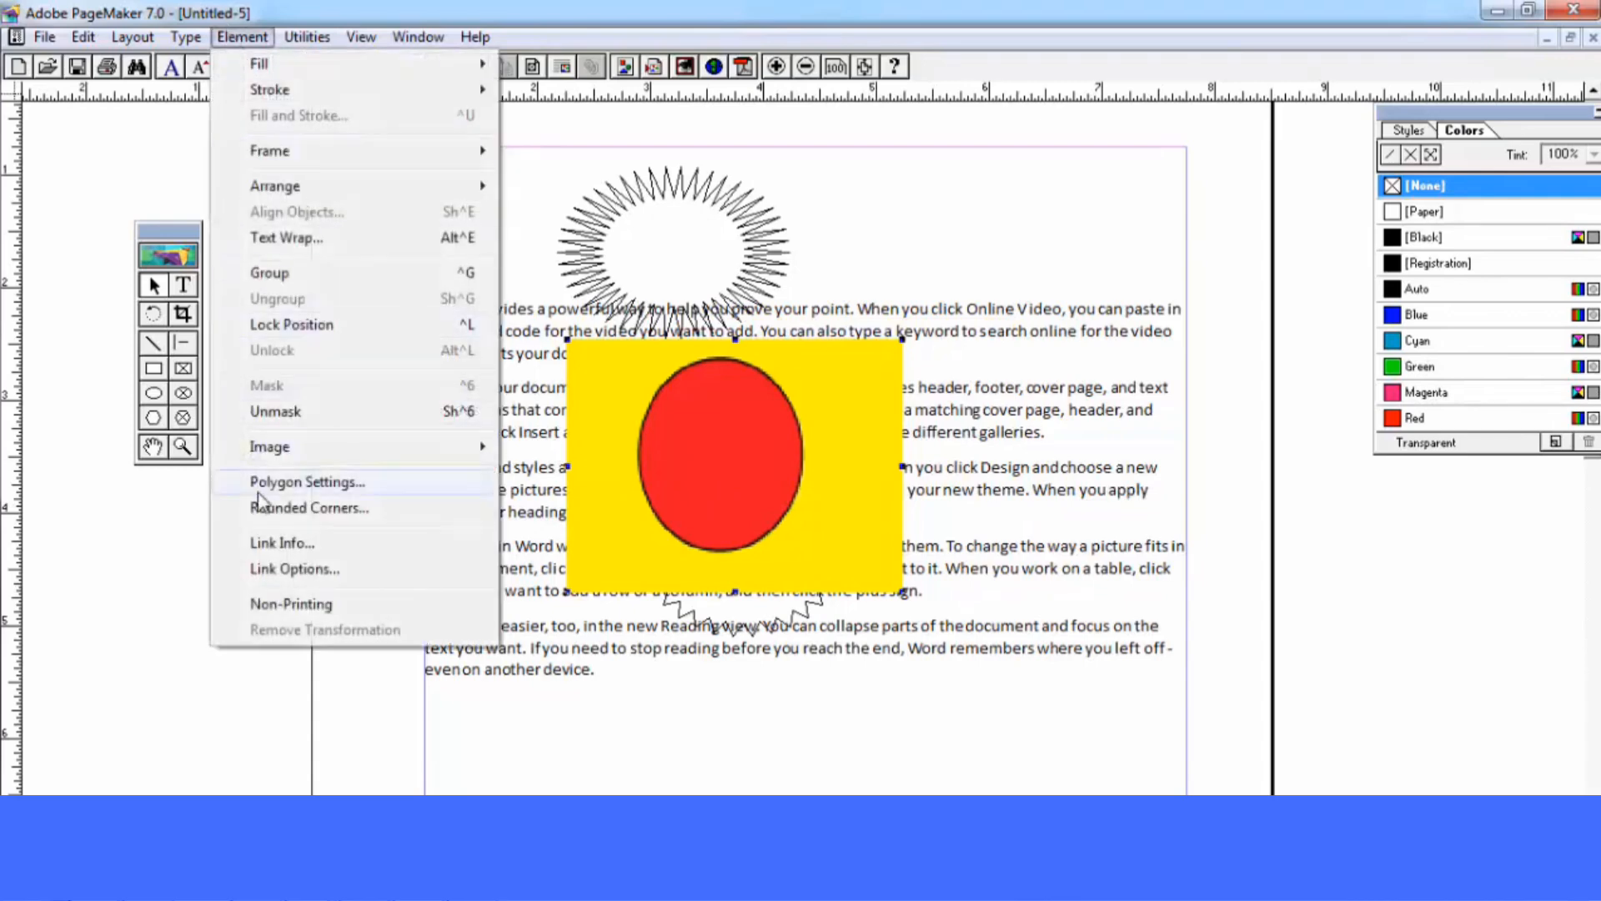
click(294, 569)
click(734, 434)
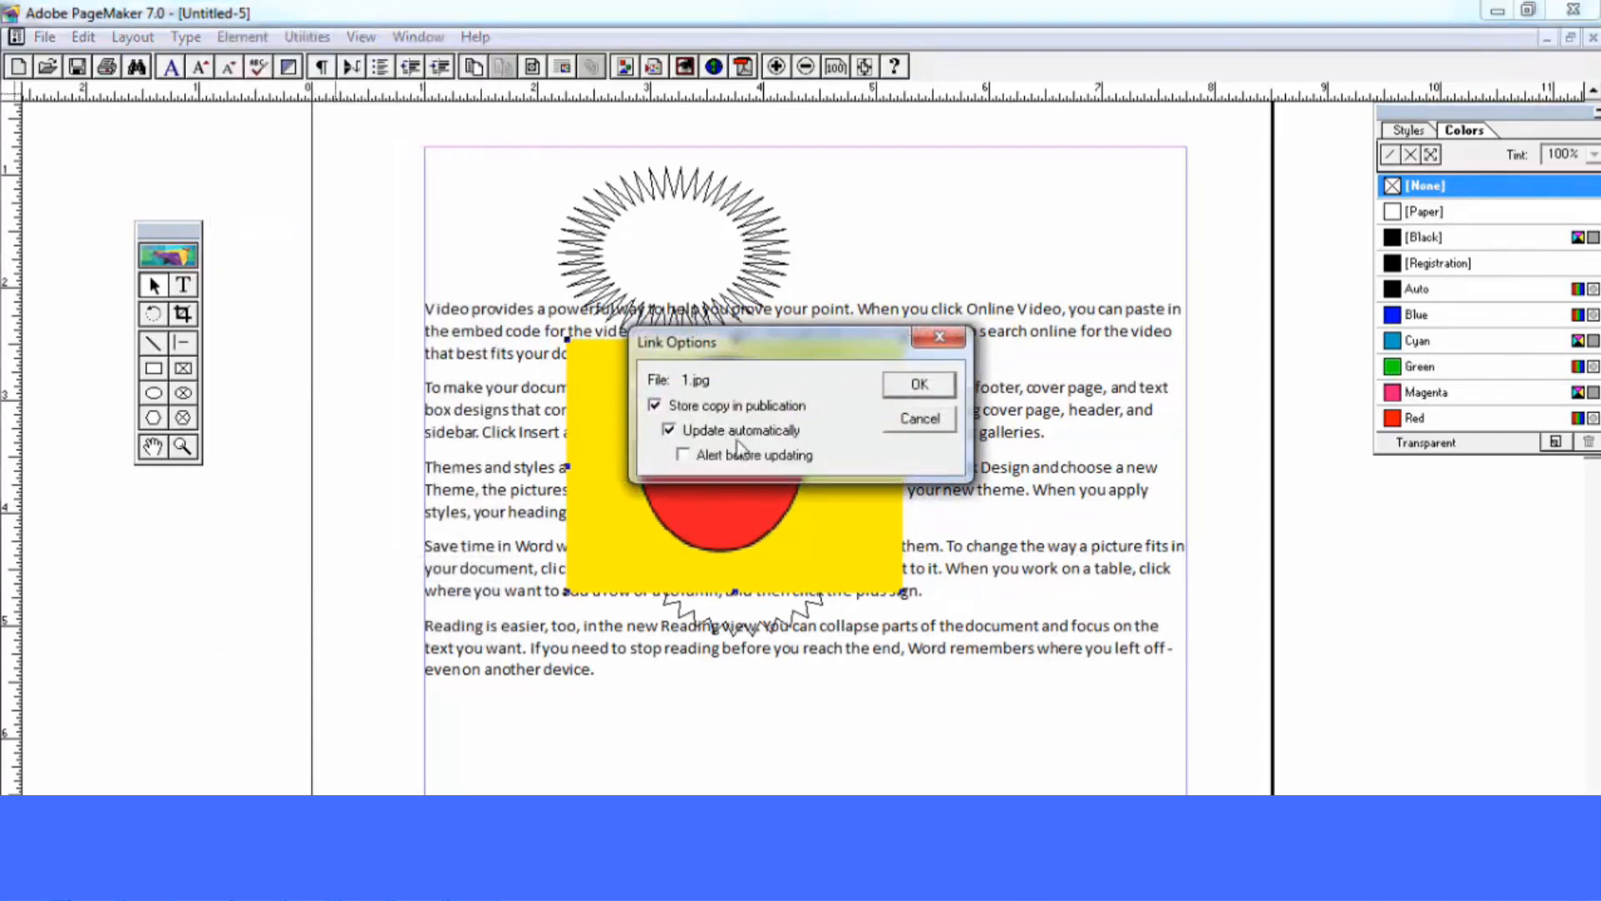
click(747, 457)
click(931, 392)
Save the publication to the desktop as raj and close it
click(44, 36)
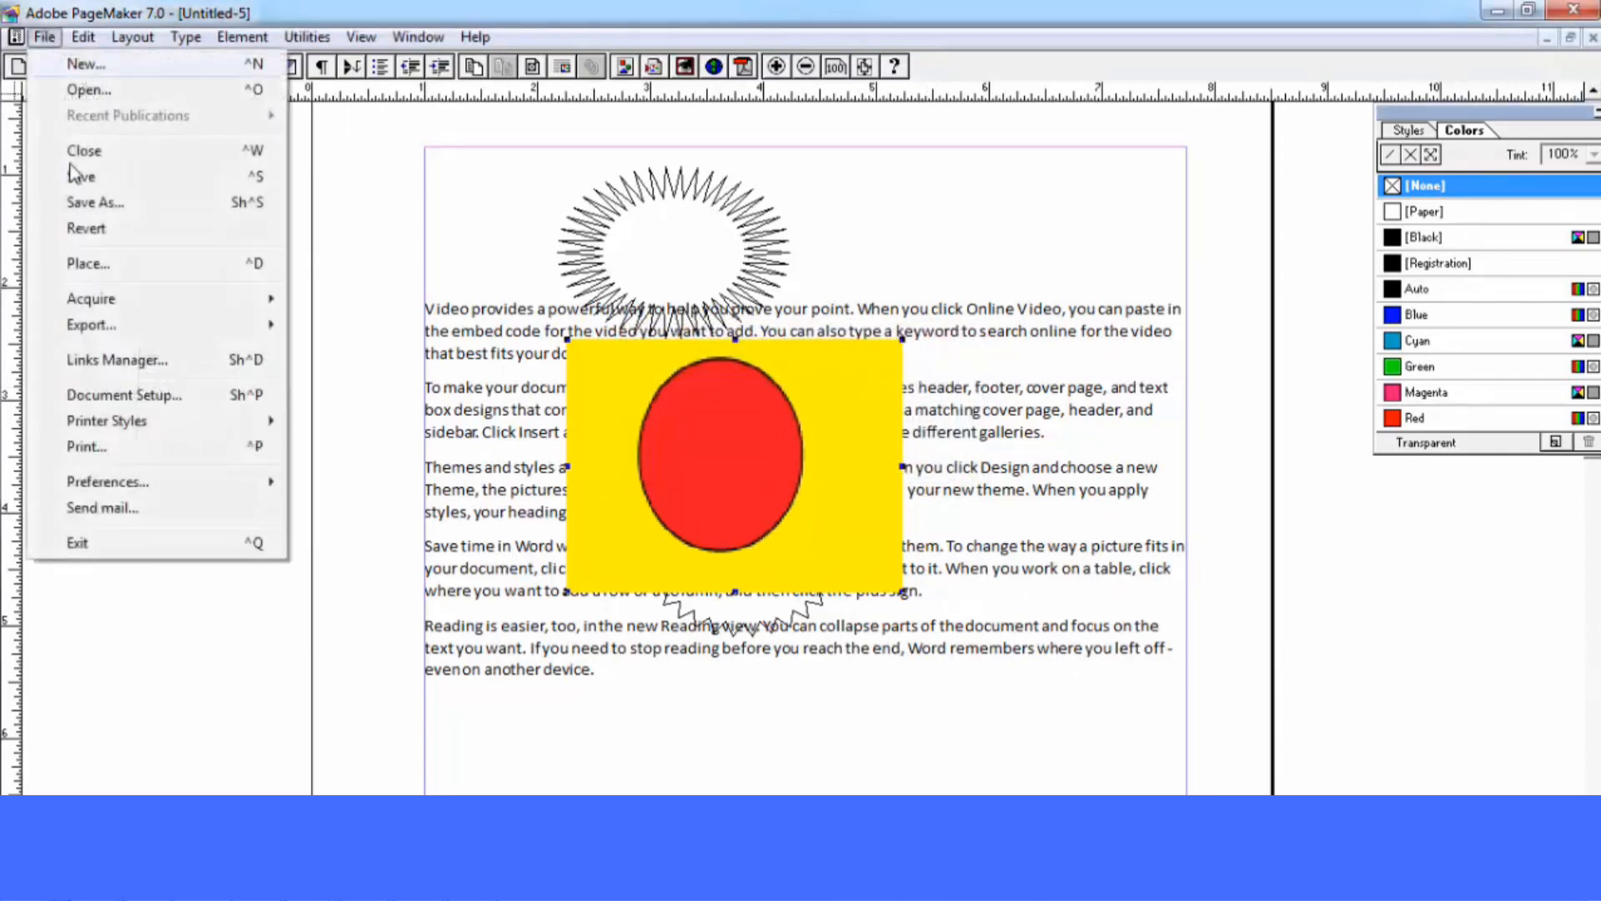
click(83, 177)
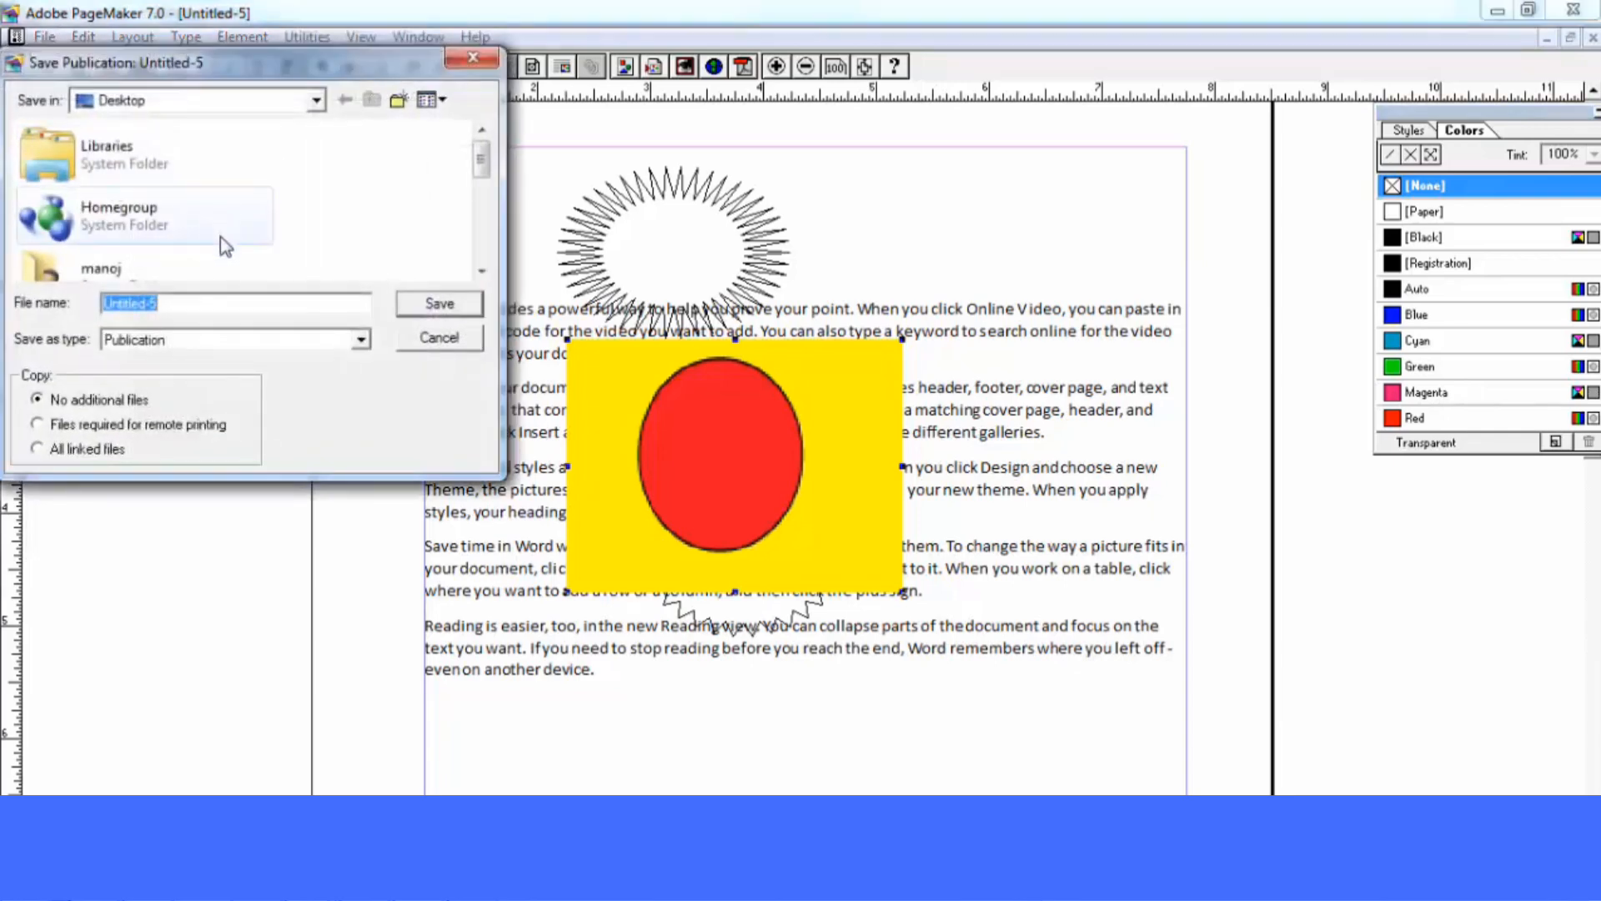
text(te)
click(424, 307)
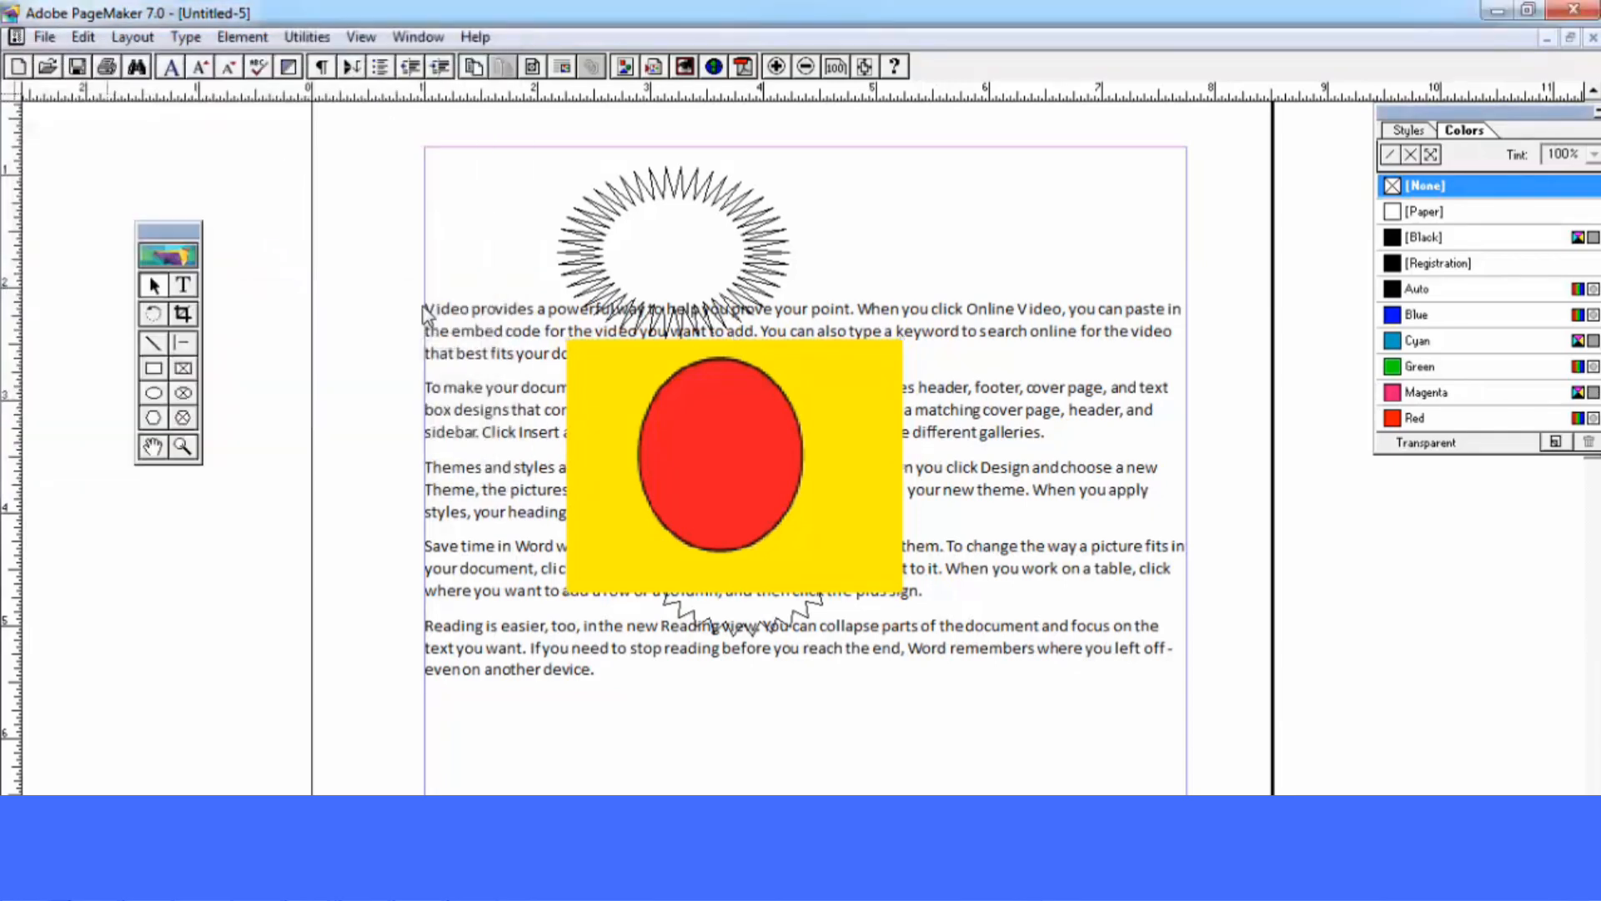
click(44, 37)
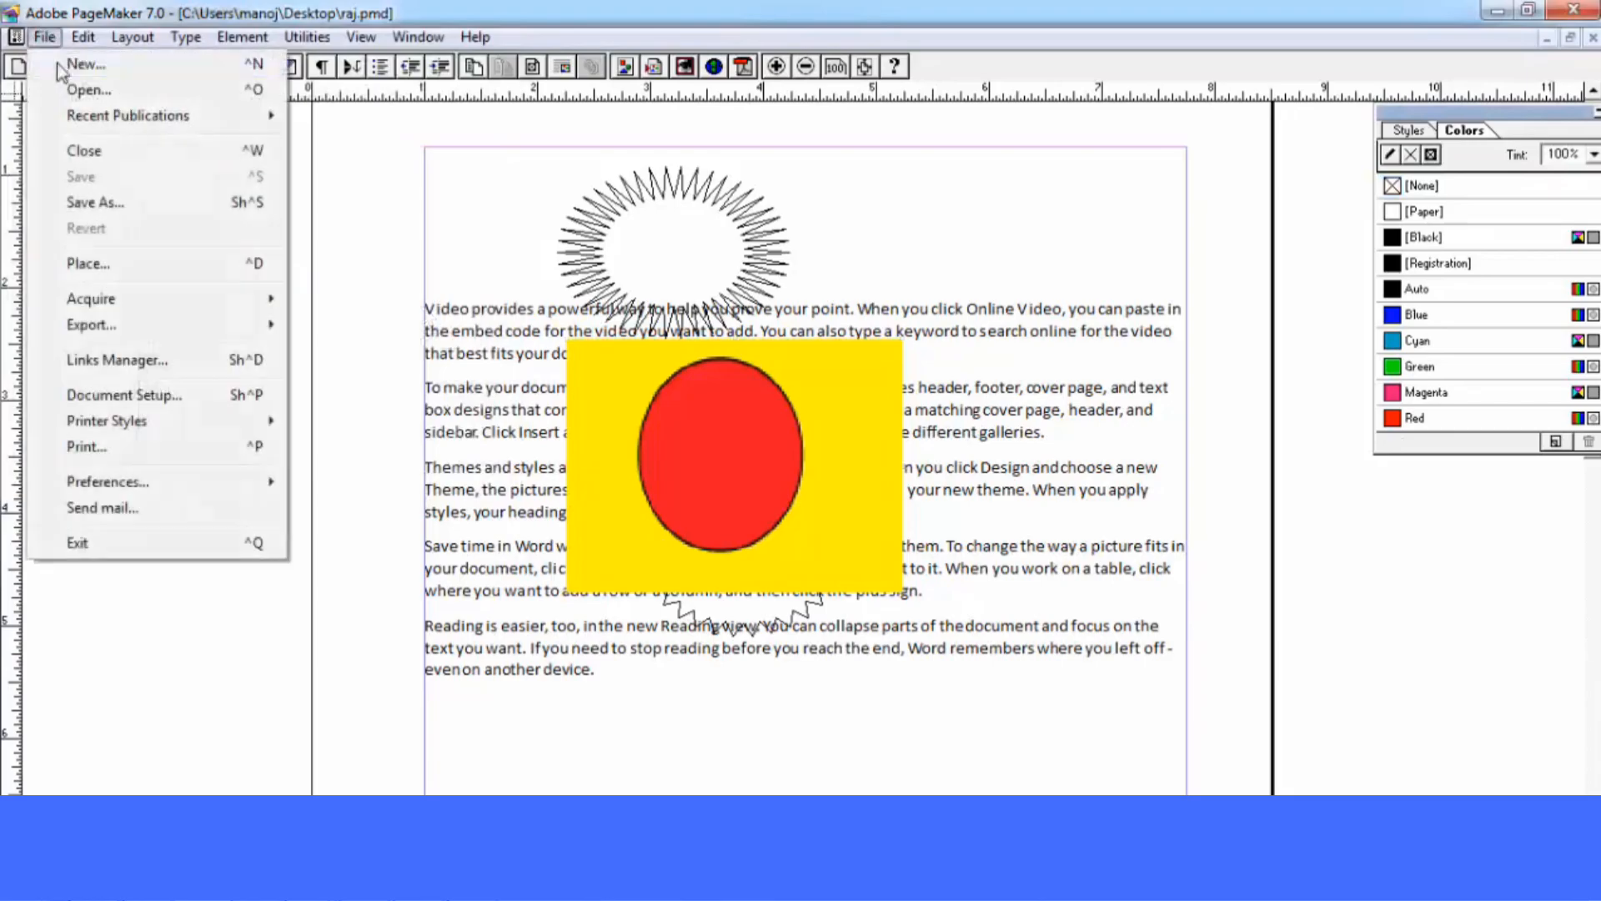
click(83, 150)
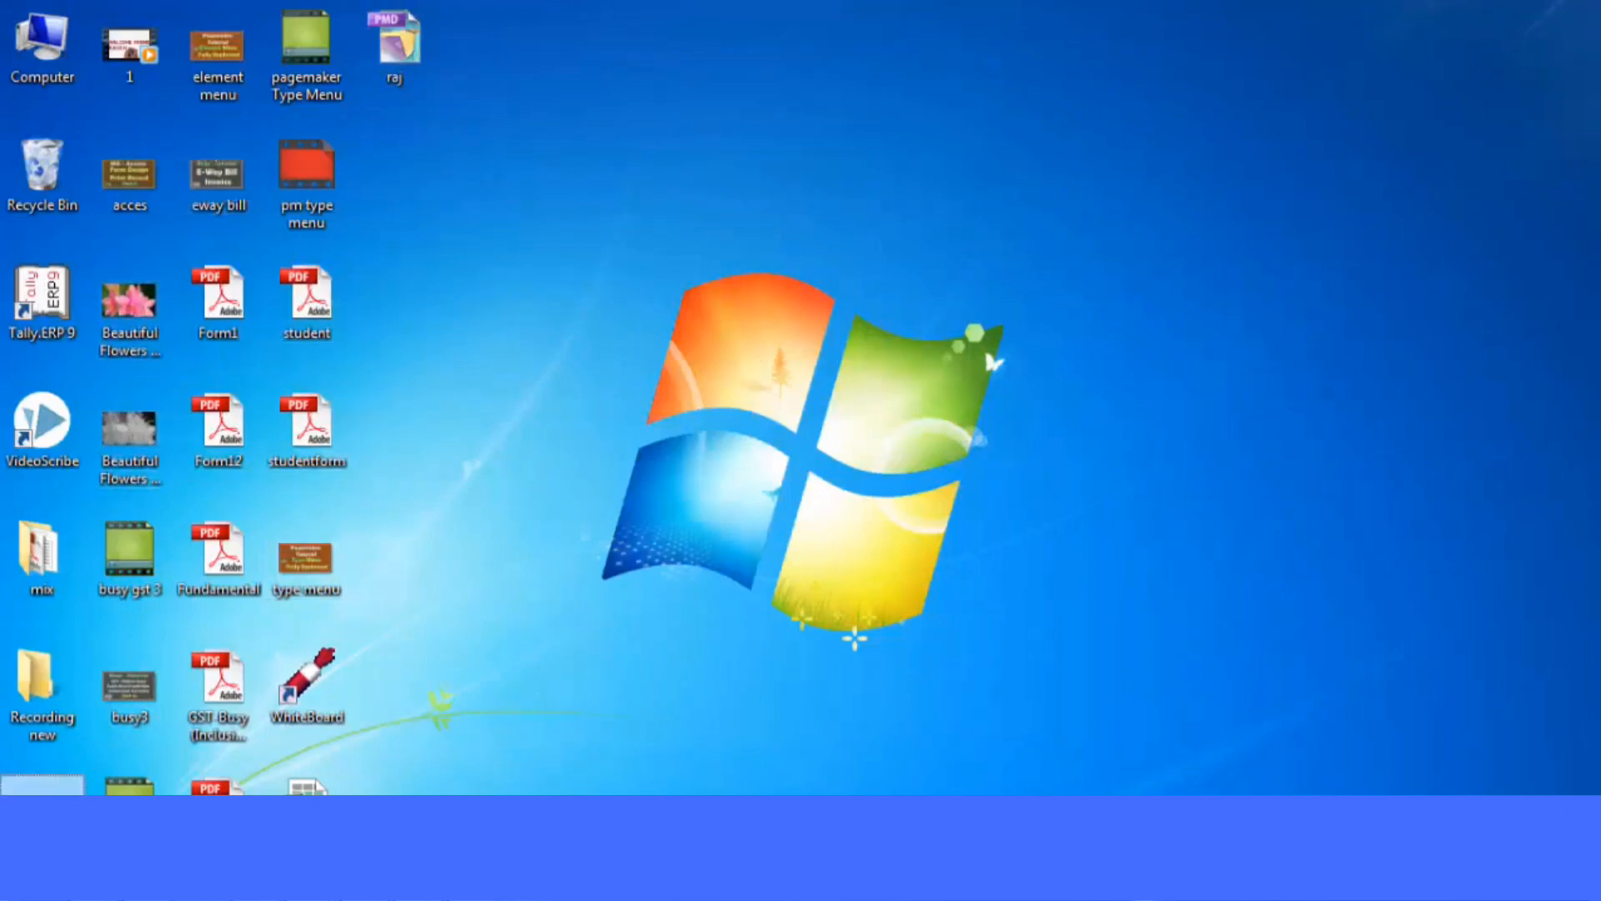
Switch to Paint by opening the JPEG picture 1 from the desktop with it
right_click(53, 788)
mouse_move(284, 321)
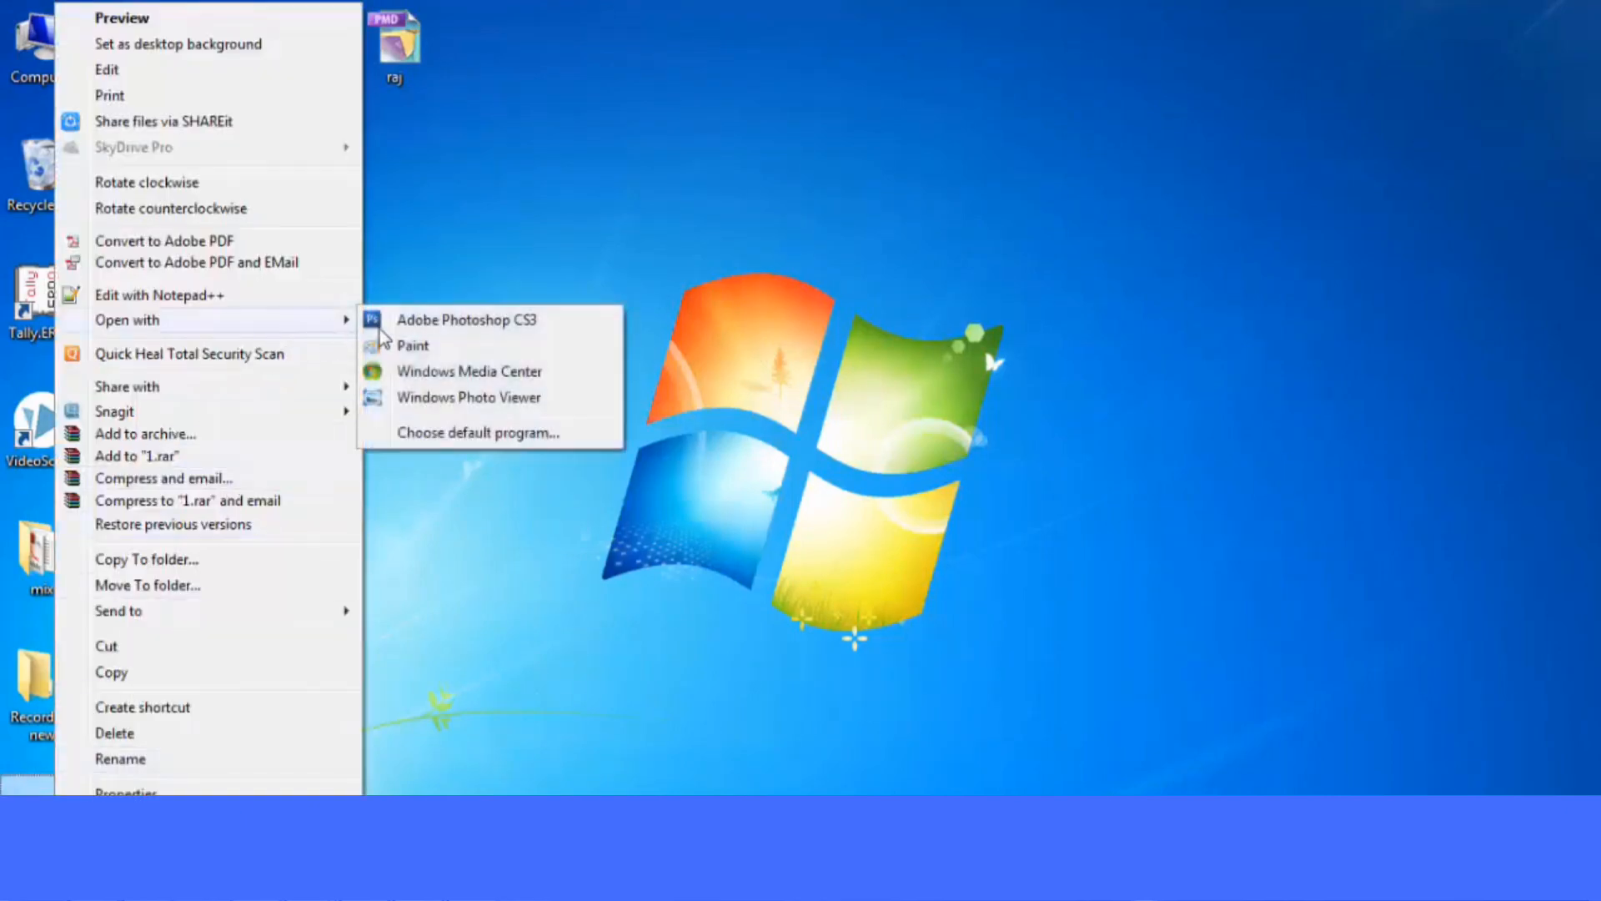
click(440, 347)
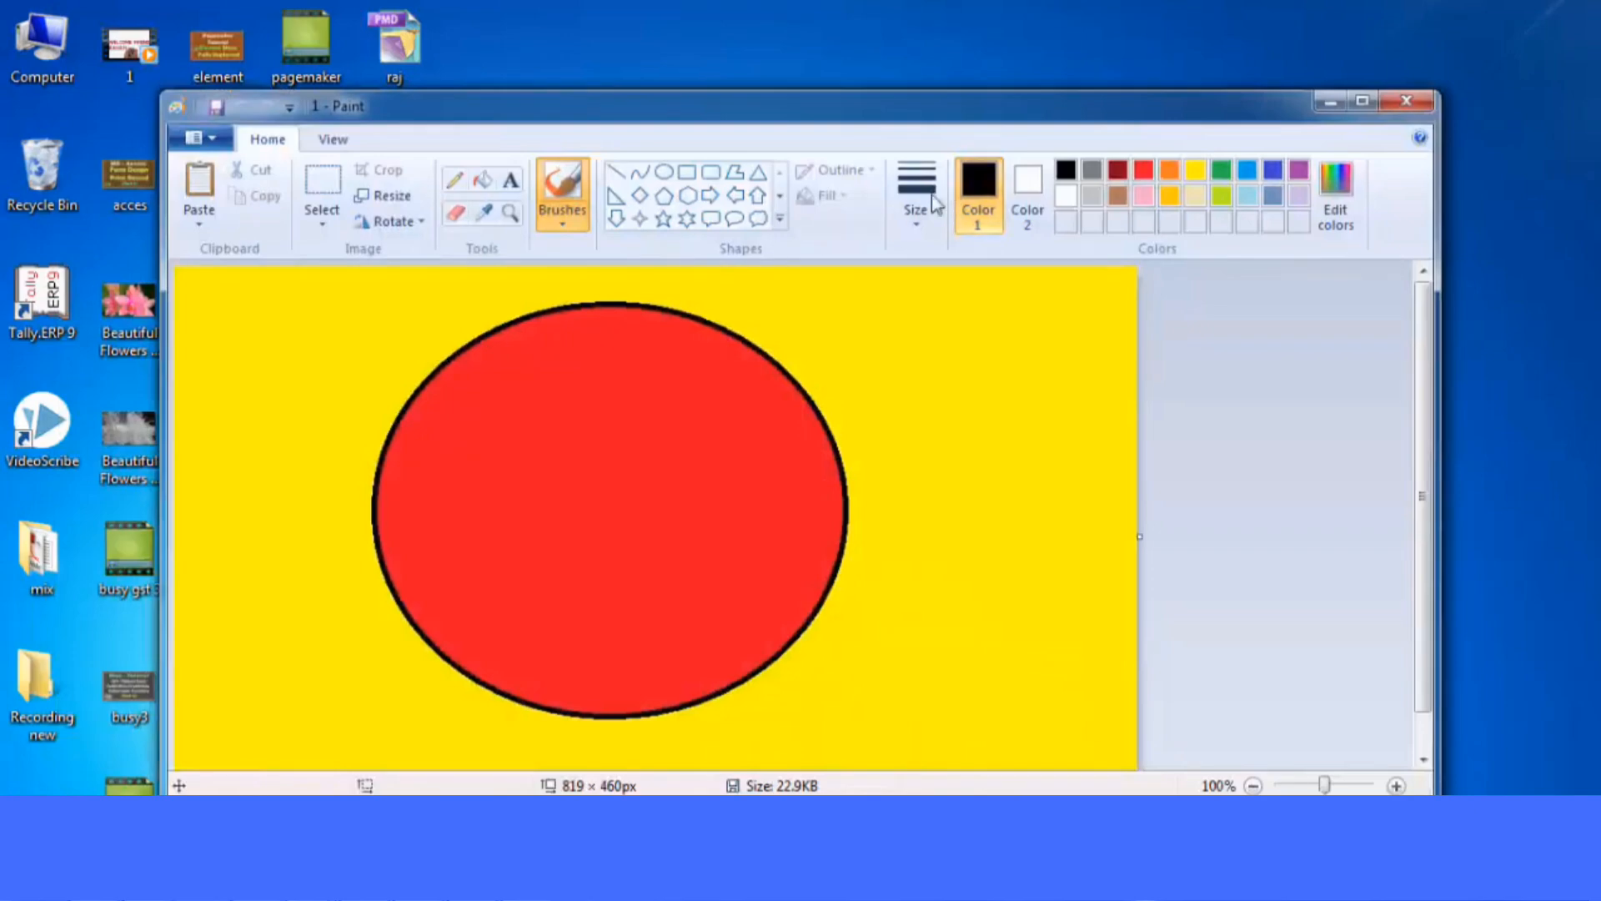
Recolour the picture with a light pink background and a yellow ellipse, save it and close Paint
click(1144, 195)
click(1001, 383)
click(1196, 170)
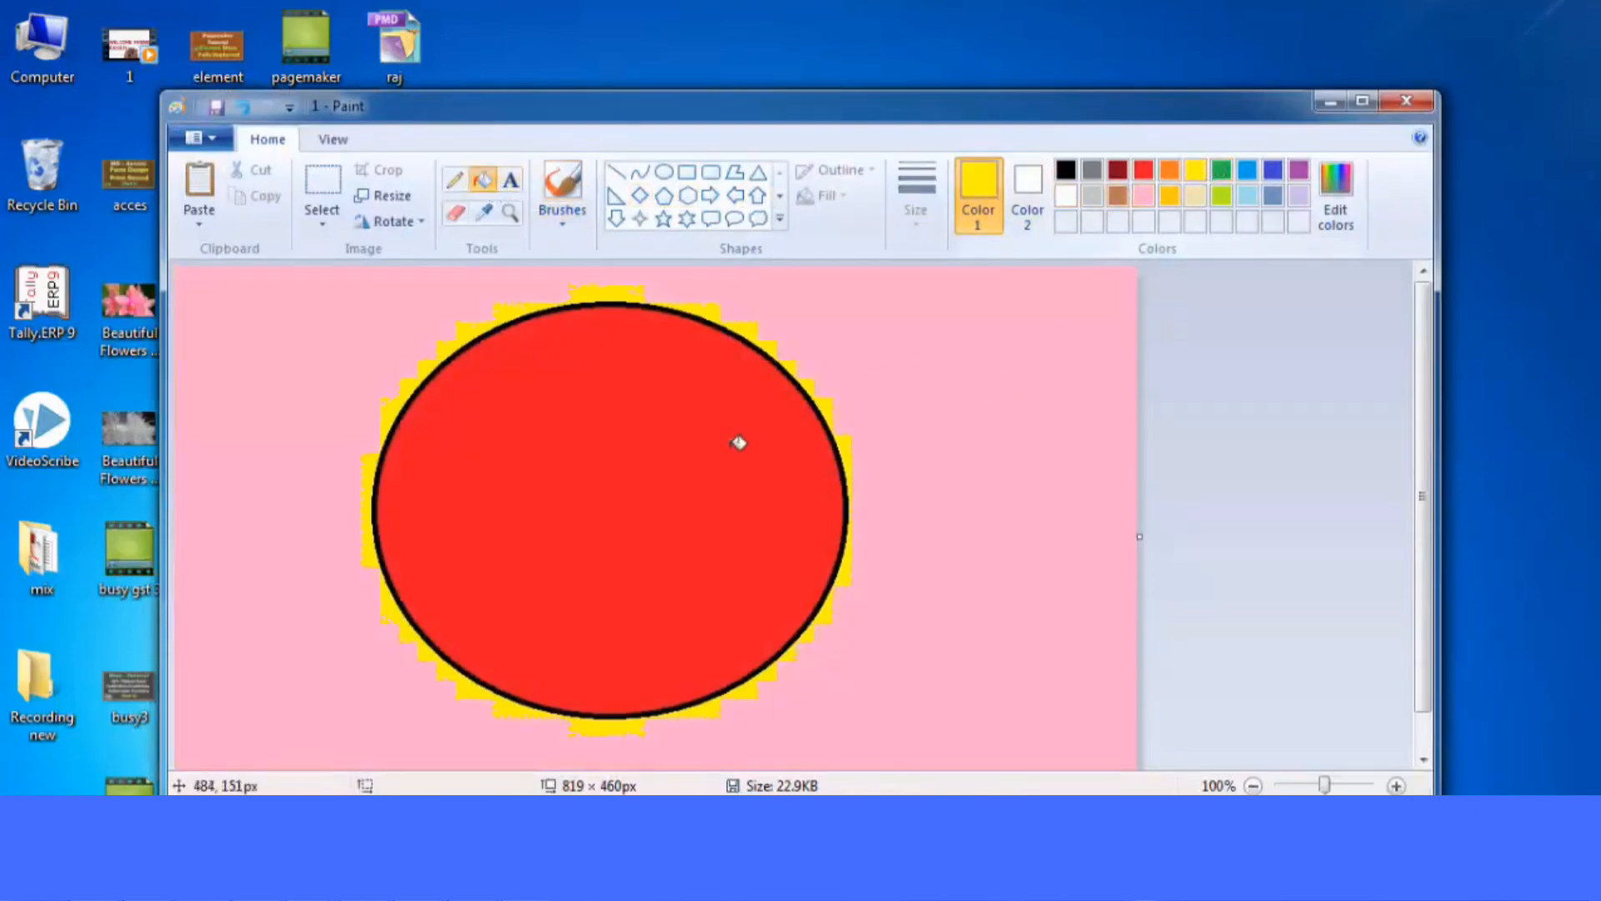
click(732, 441)
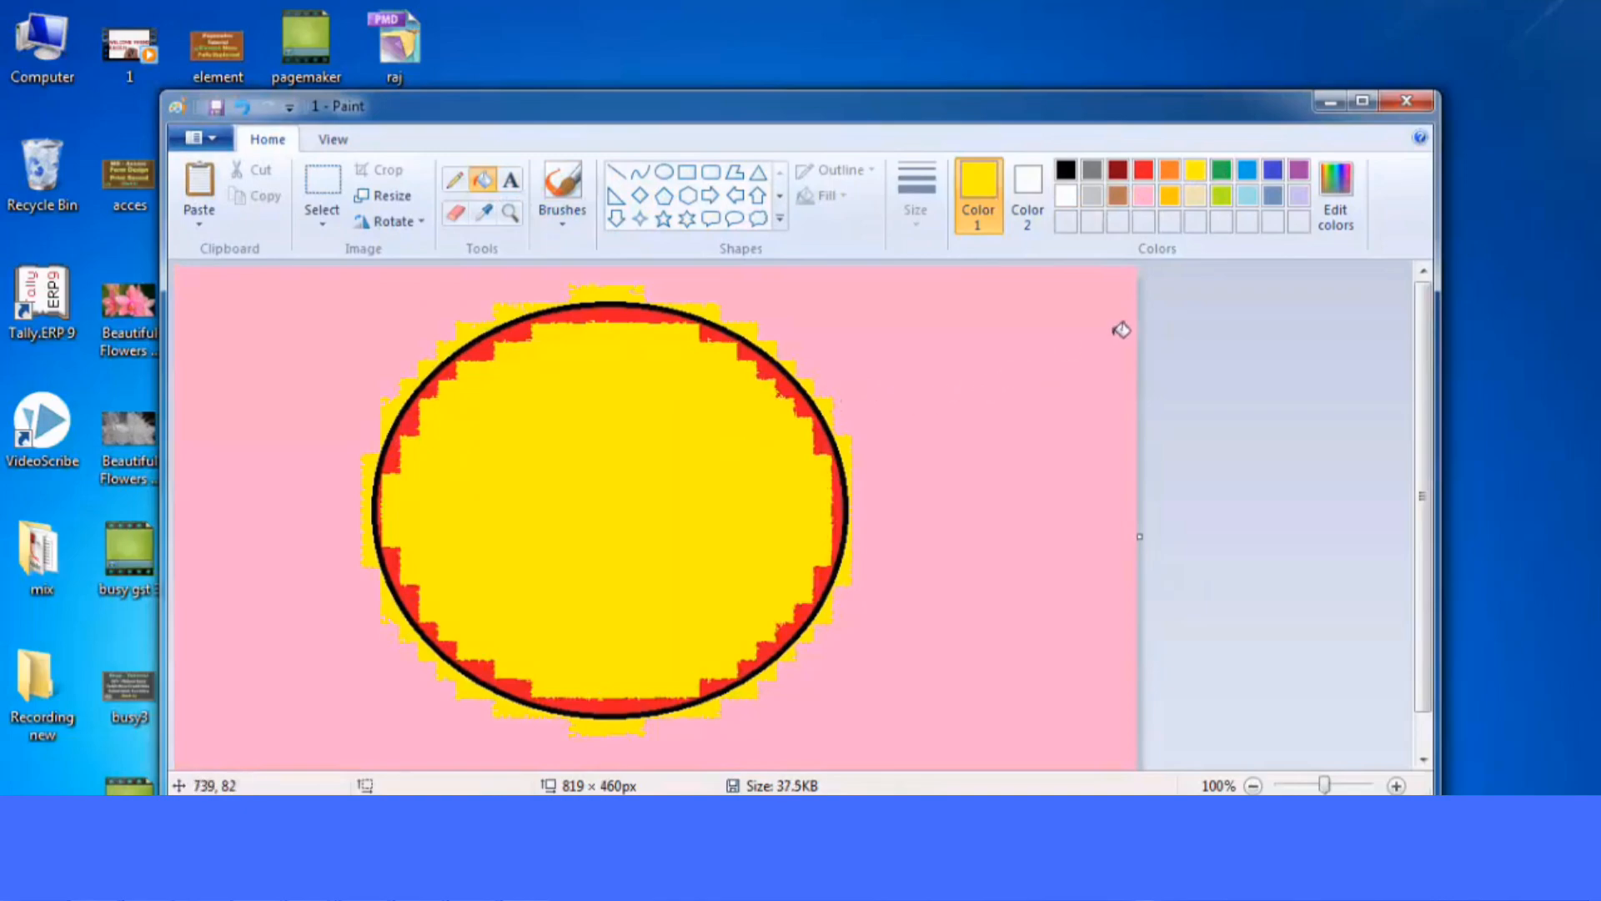
click(1407, 101)
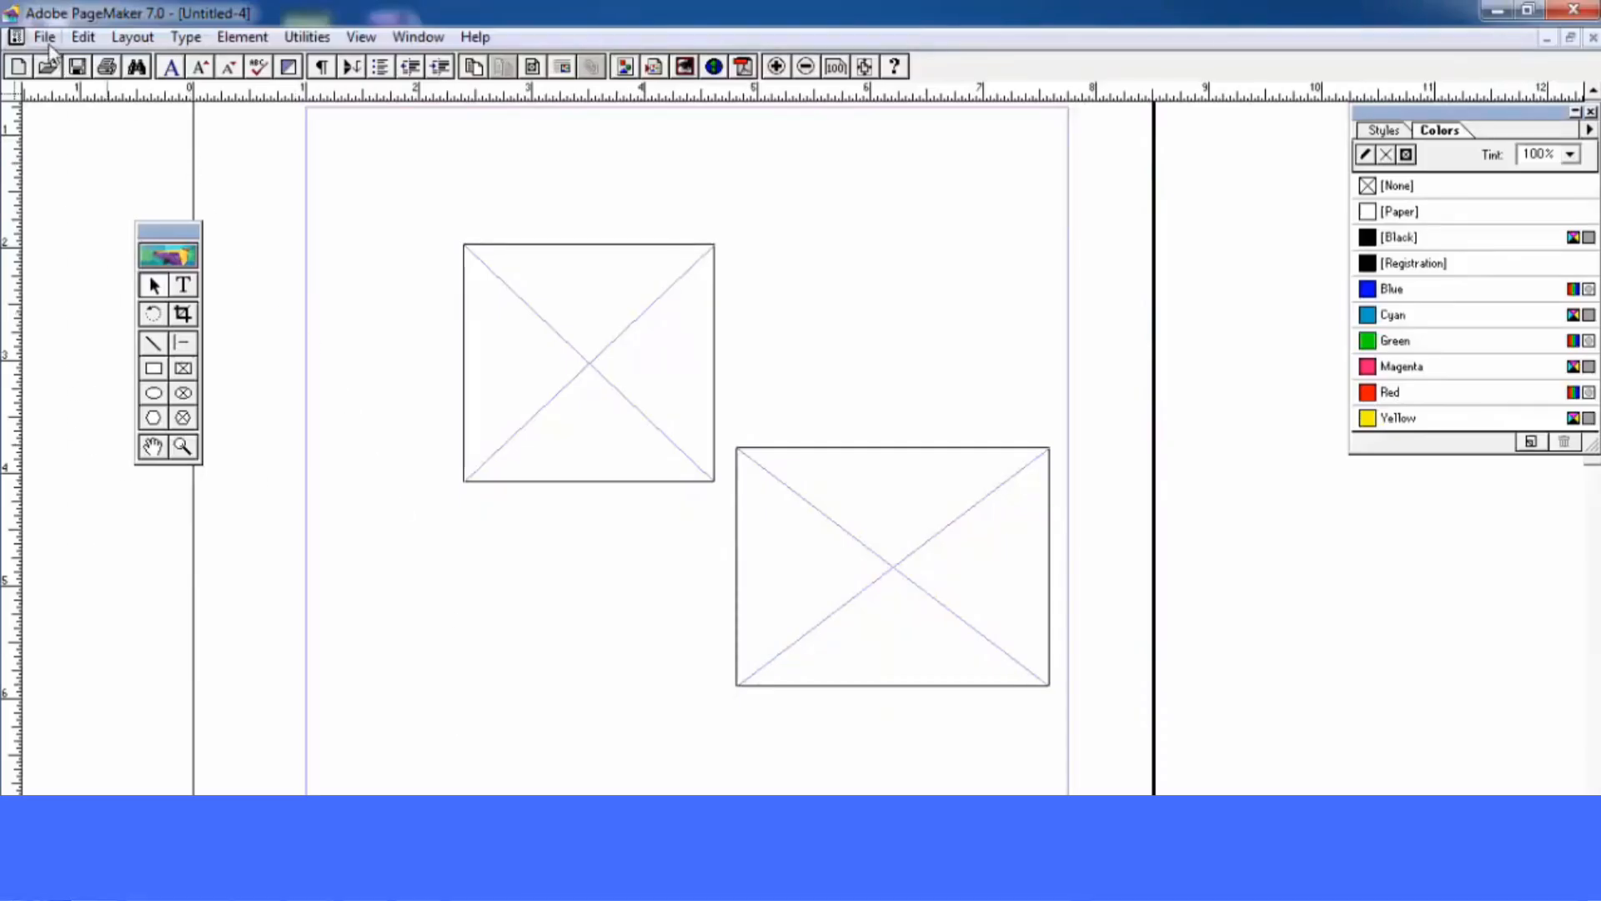
Reopen the recent publication raj.pmd in PageMaker and update all its modified links
click(44, 37)
mouse_move(151, 115)
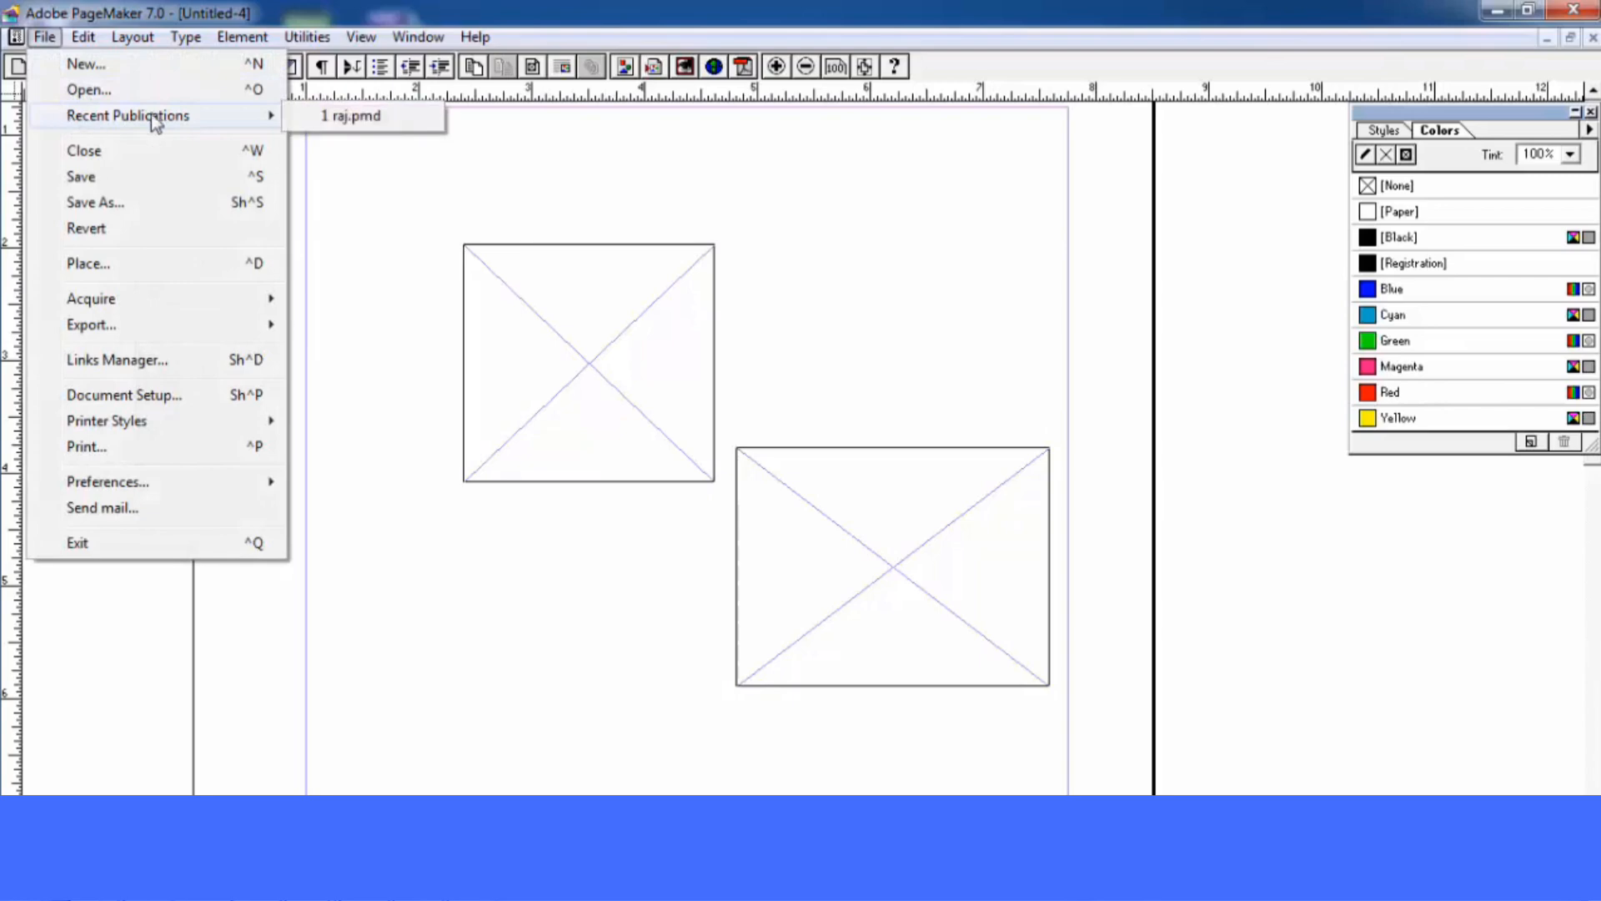
click(350, 116)
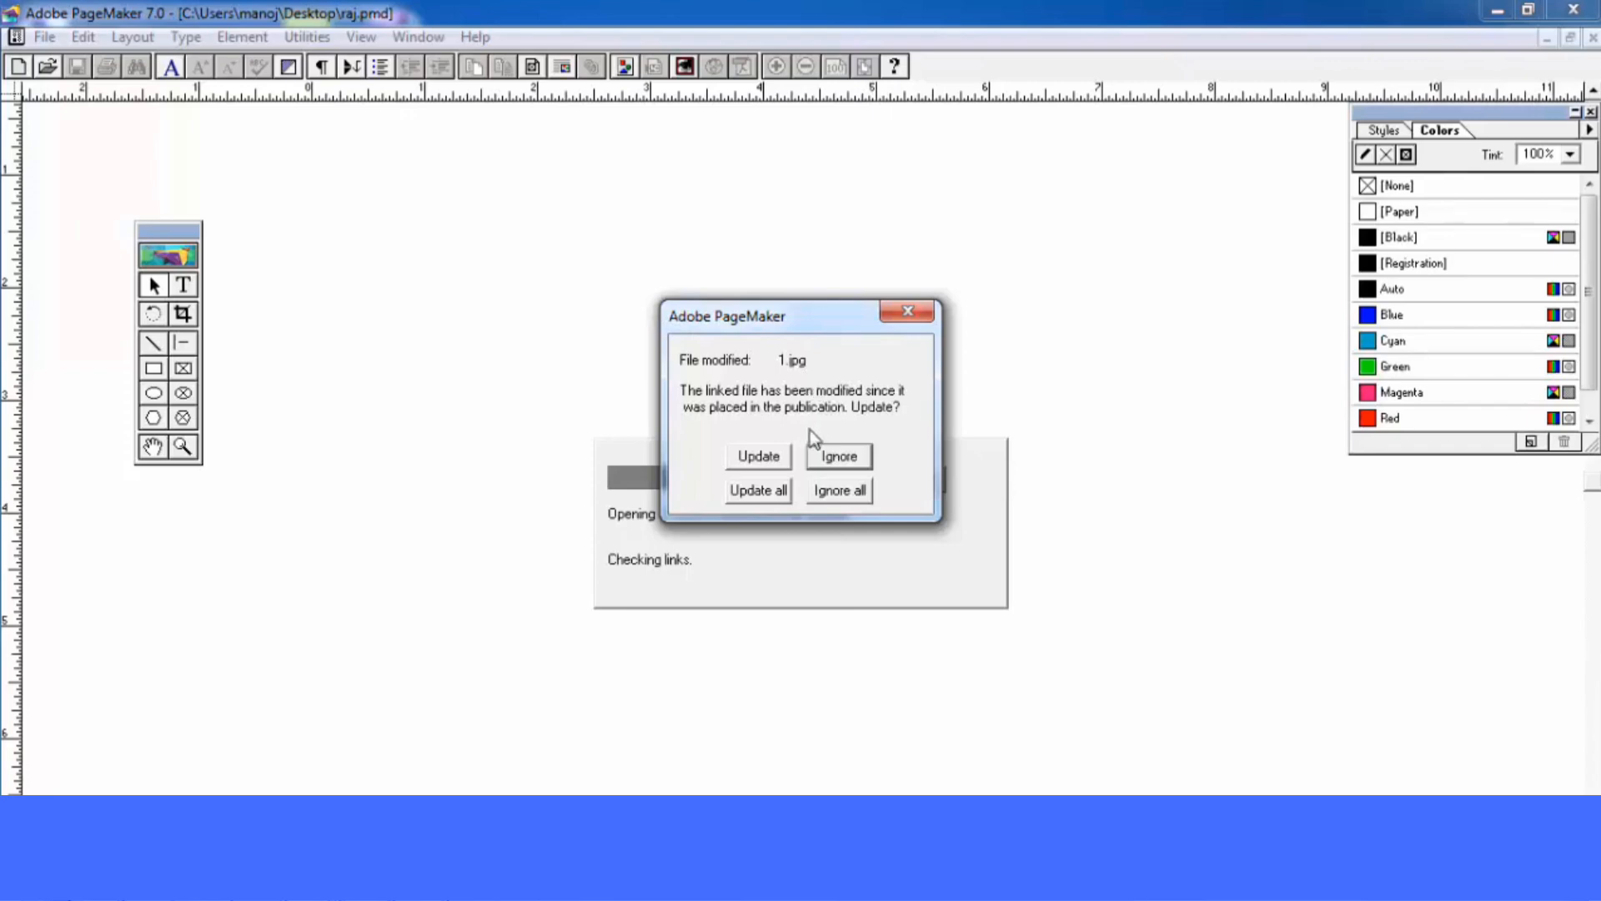
click(767, 491)
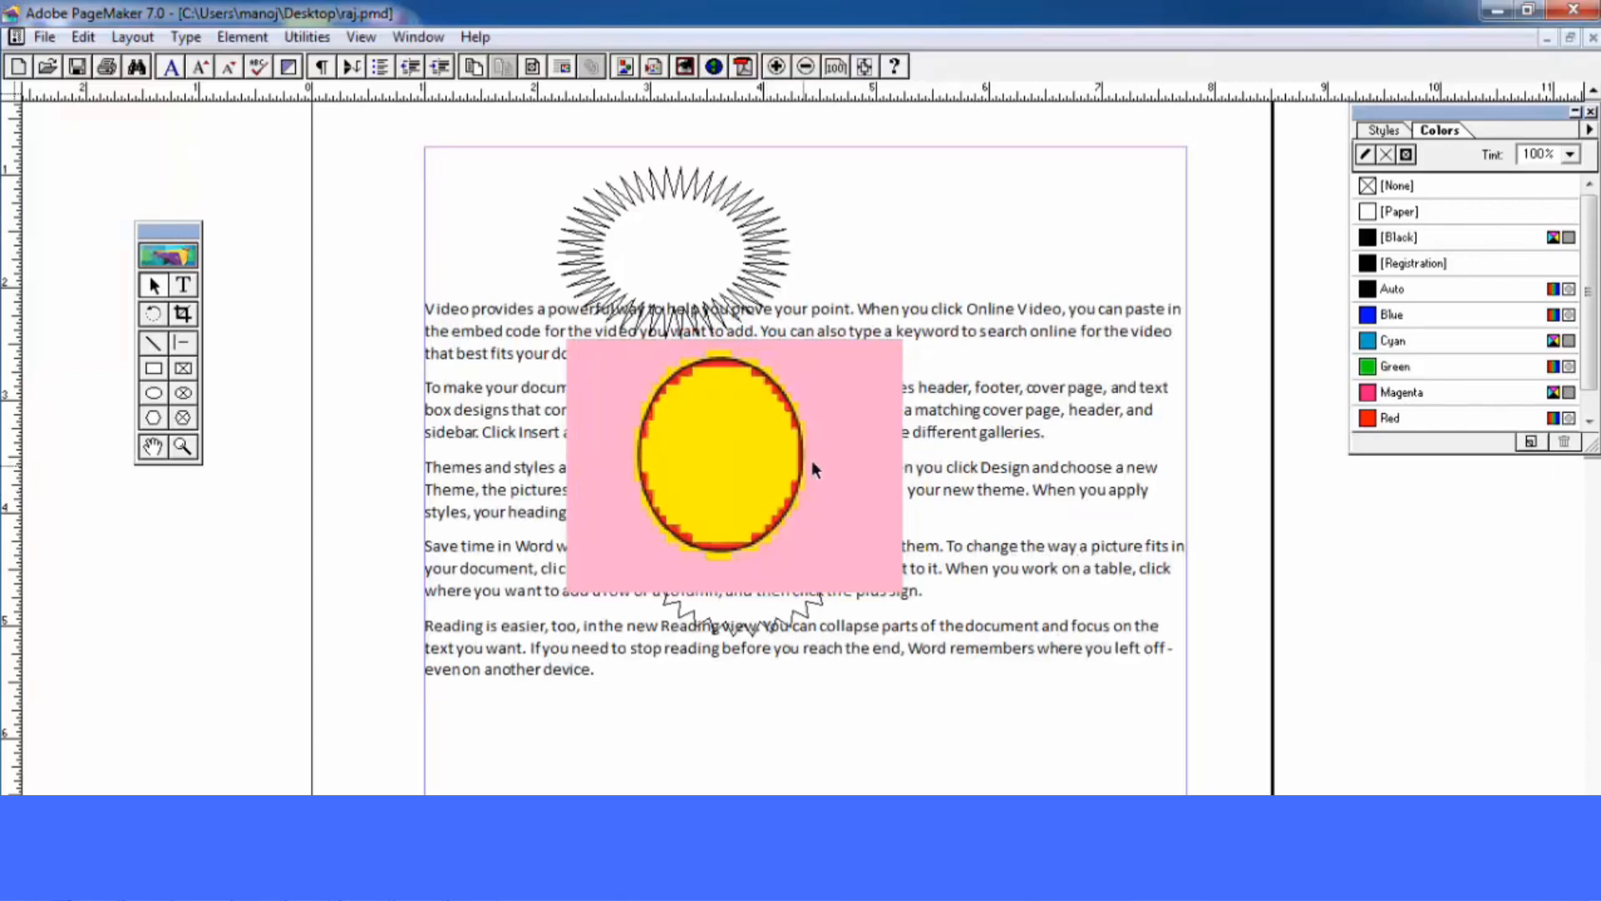
Move the pink picture slightly right and down, and mark both it and the upper starburst as Non-Printing
drag(815, 460, 851, 485)
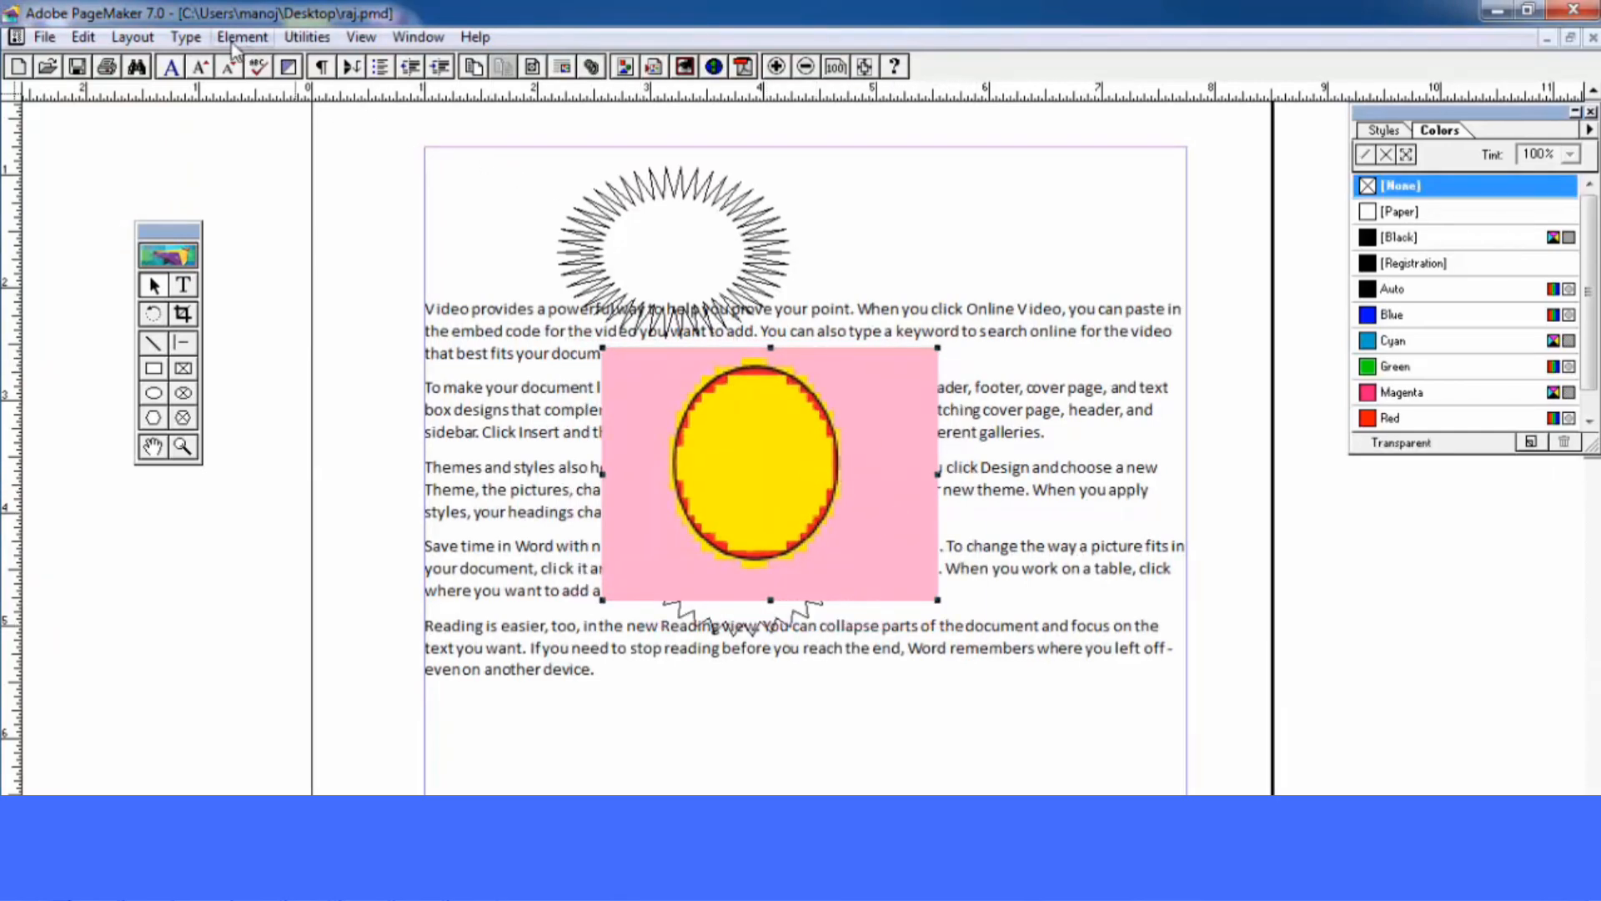
click(242, 37)
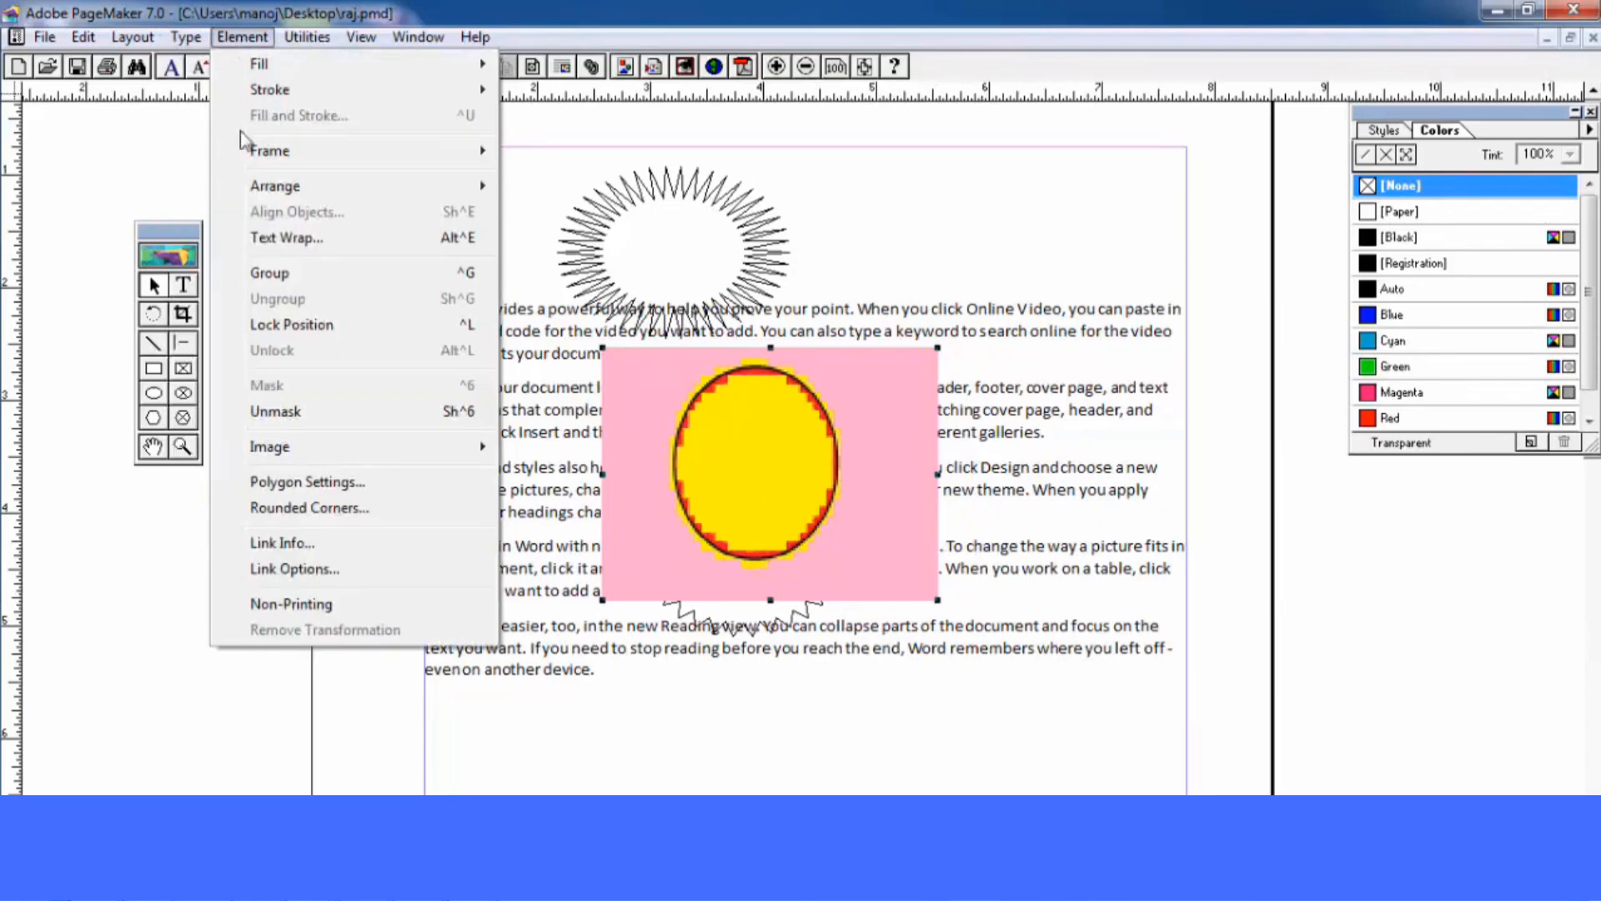
click(357, 611)
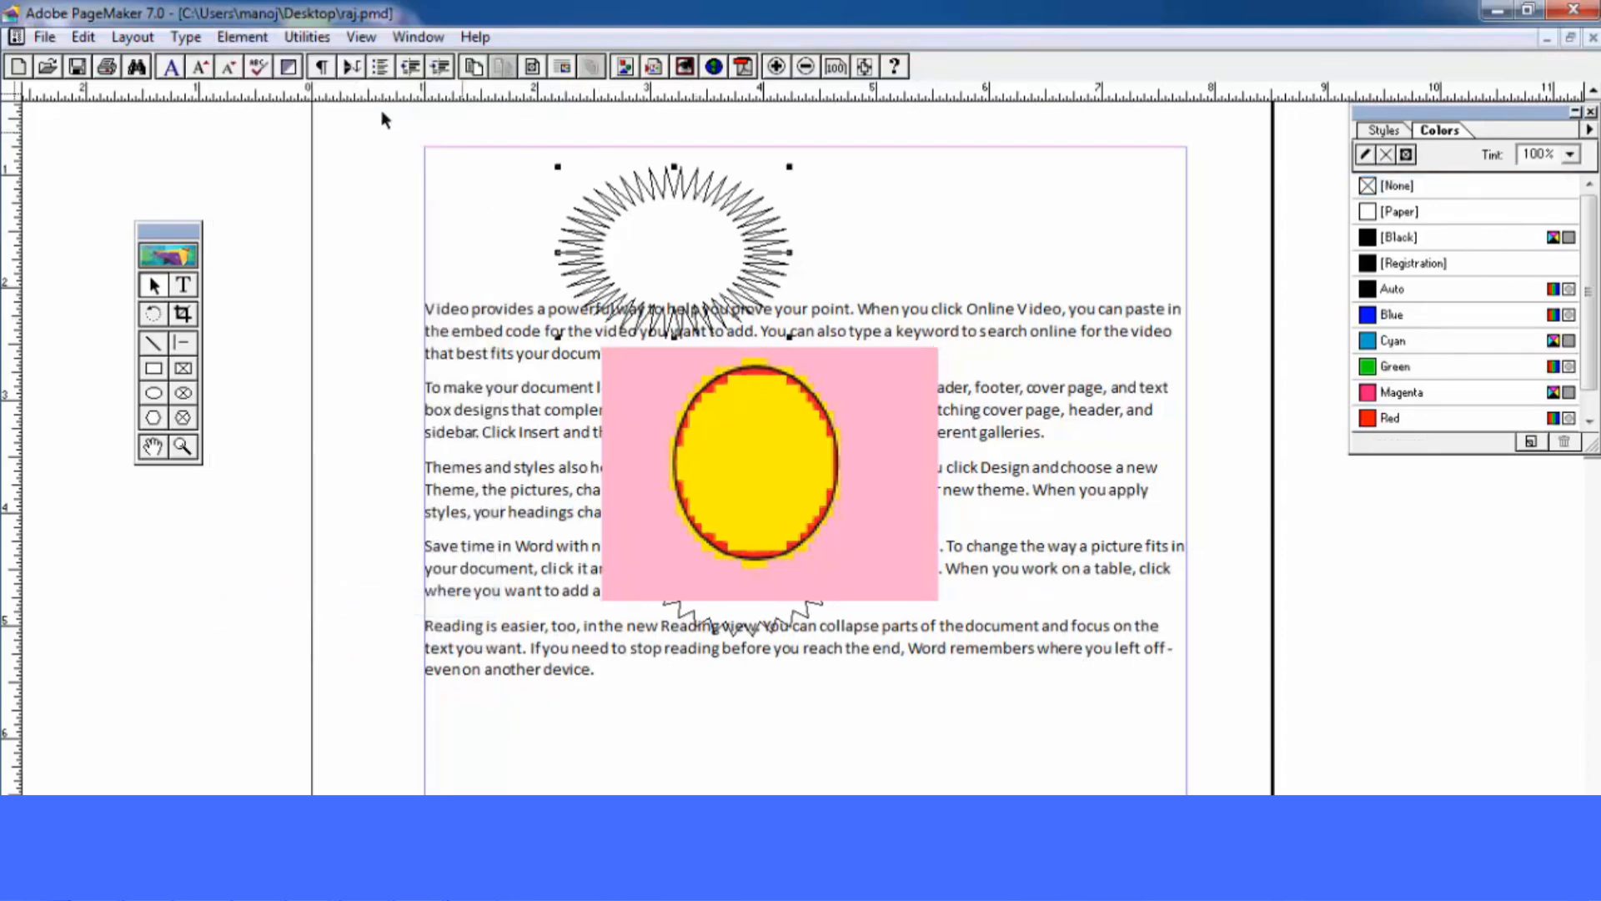
click(240, 39)
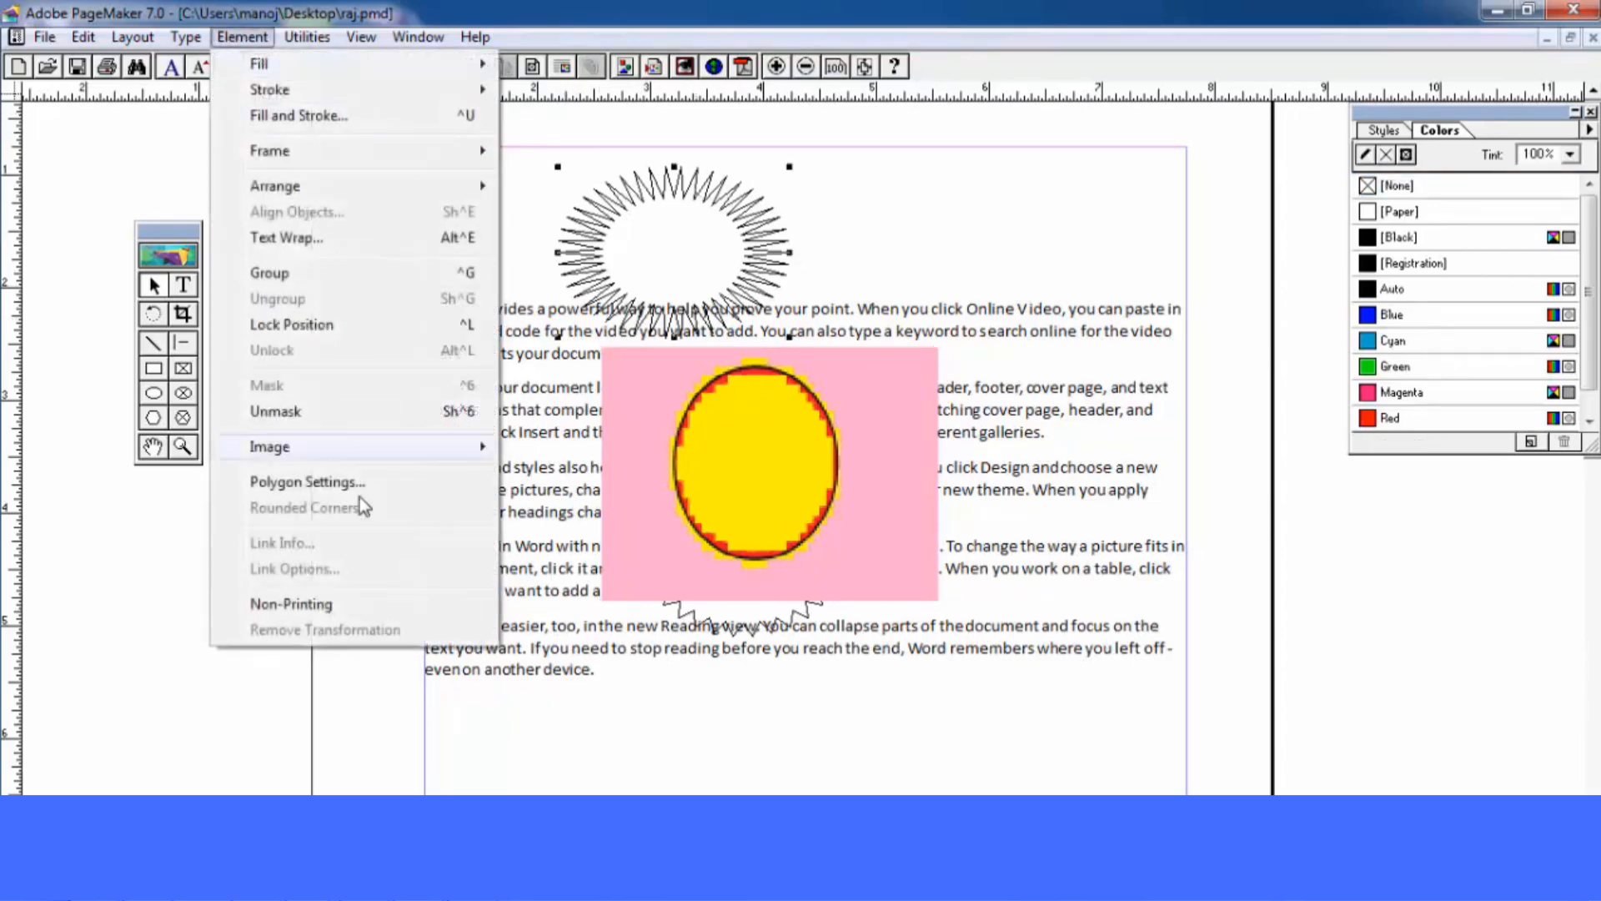
click(328, 615)
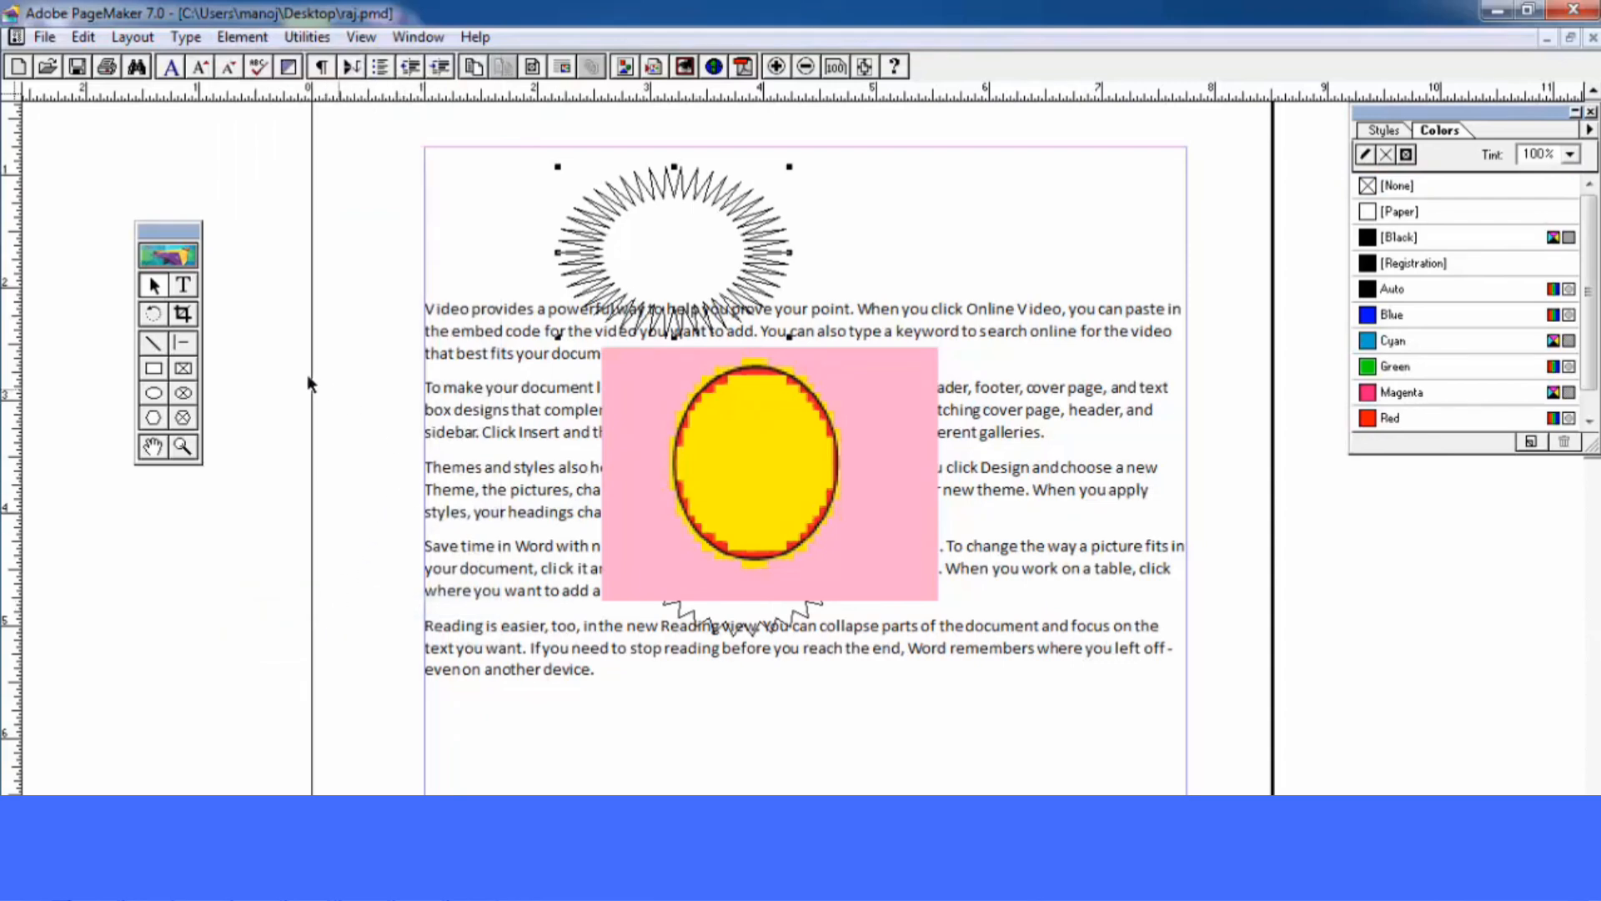
Rotate the pink picture counterclockwise and straighten it again with Remove Transformation
click(743, 425)
click(159, 315)
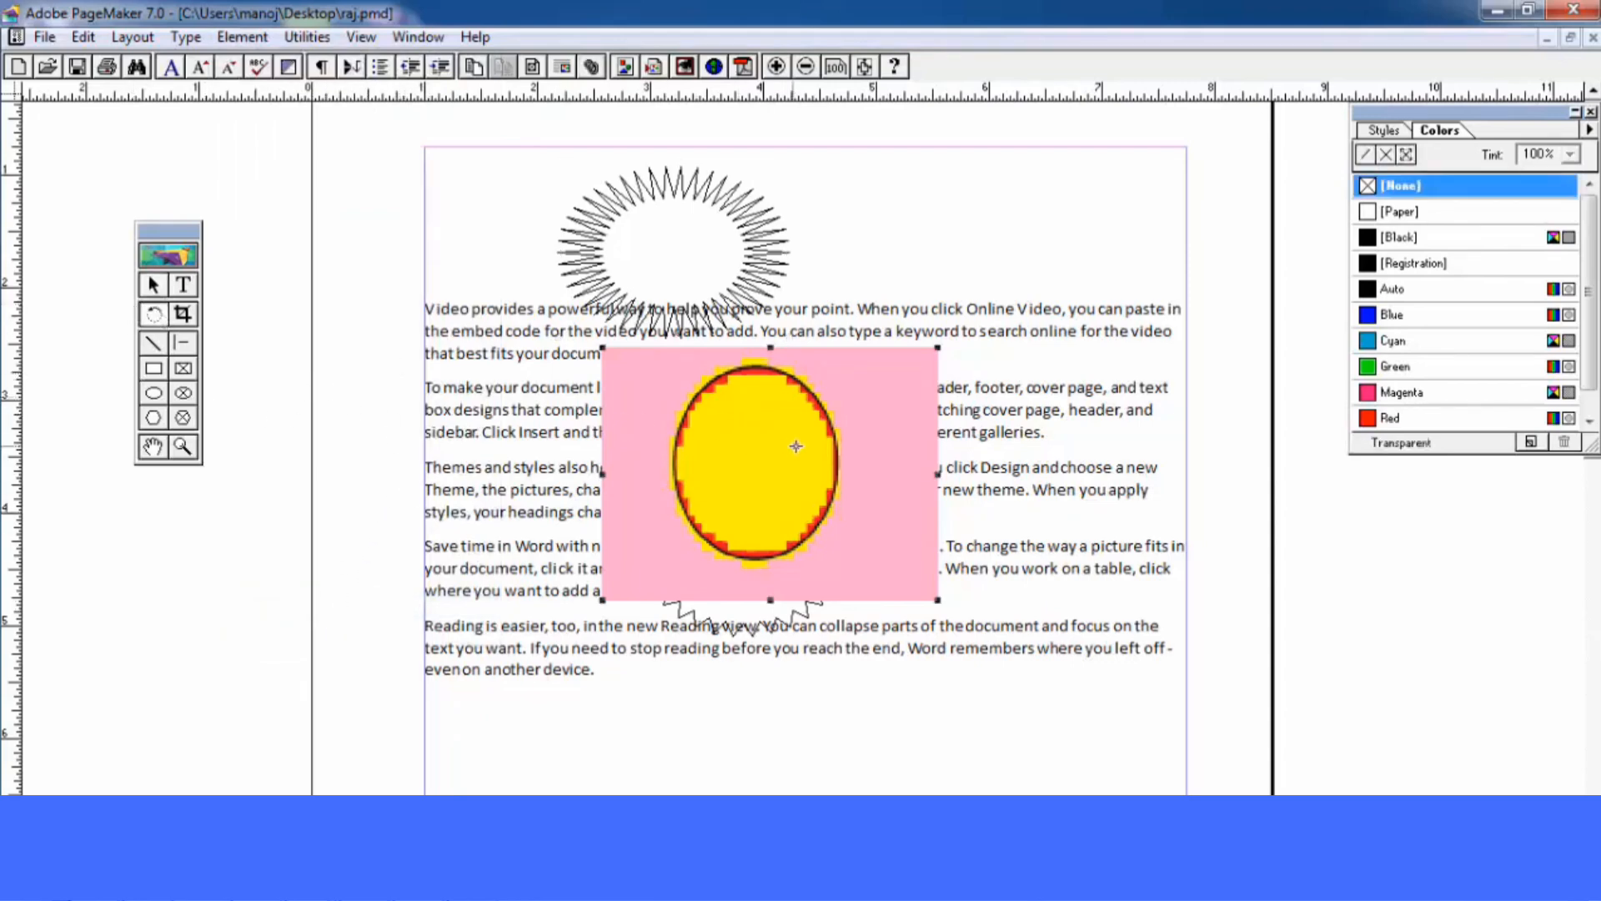
drag(795, 446, 603, 526)
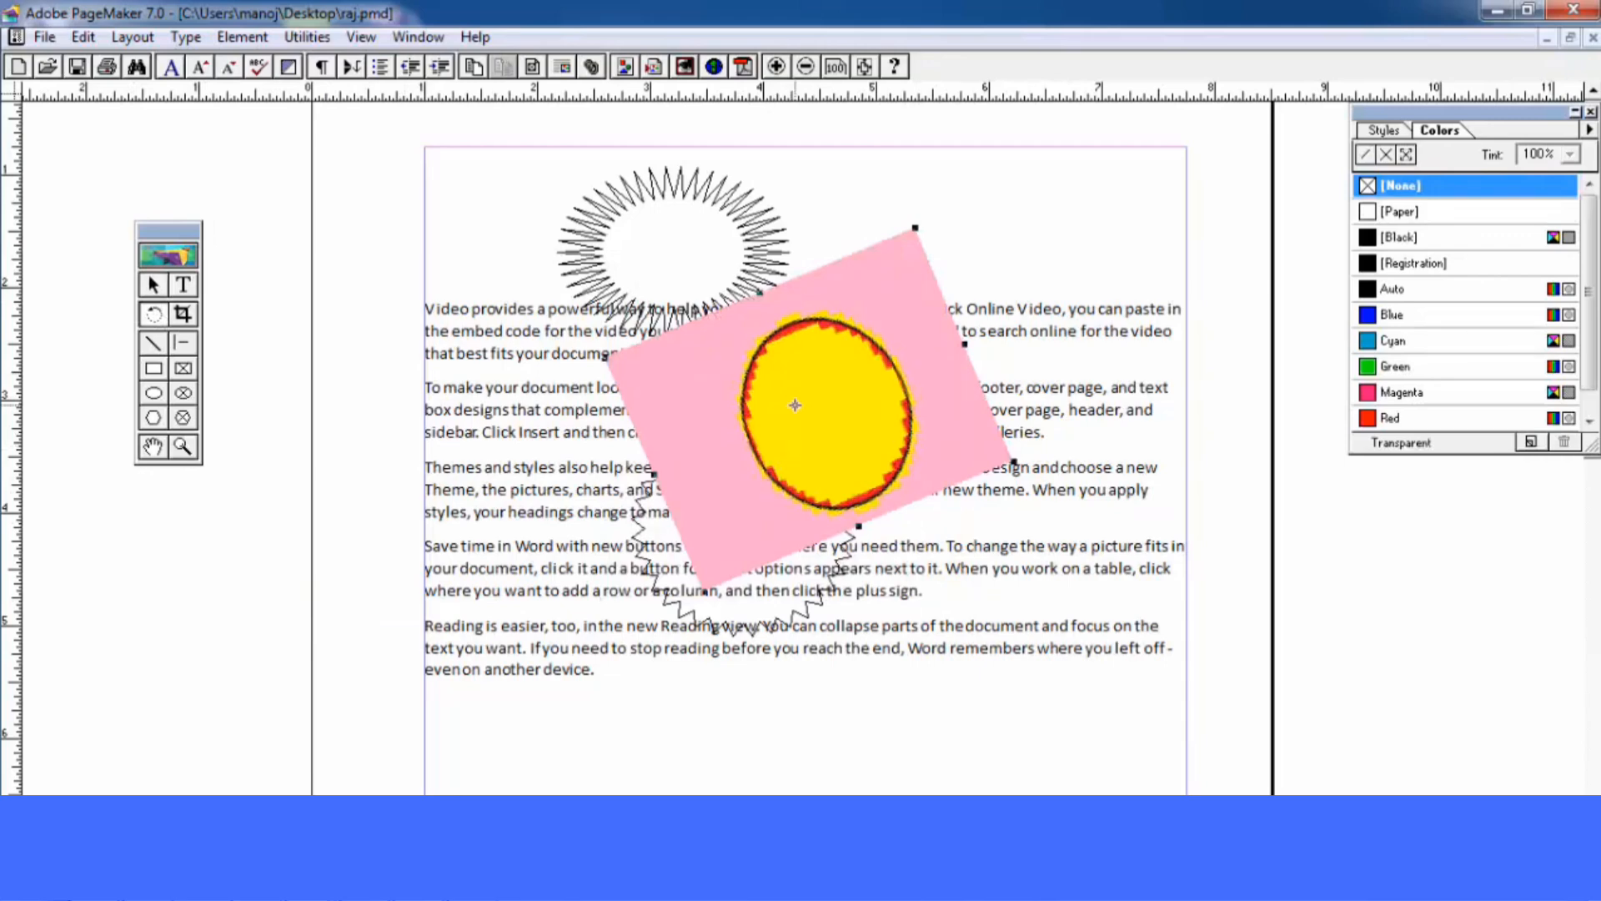
click(242, 36)
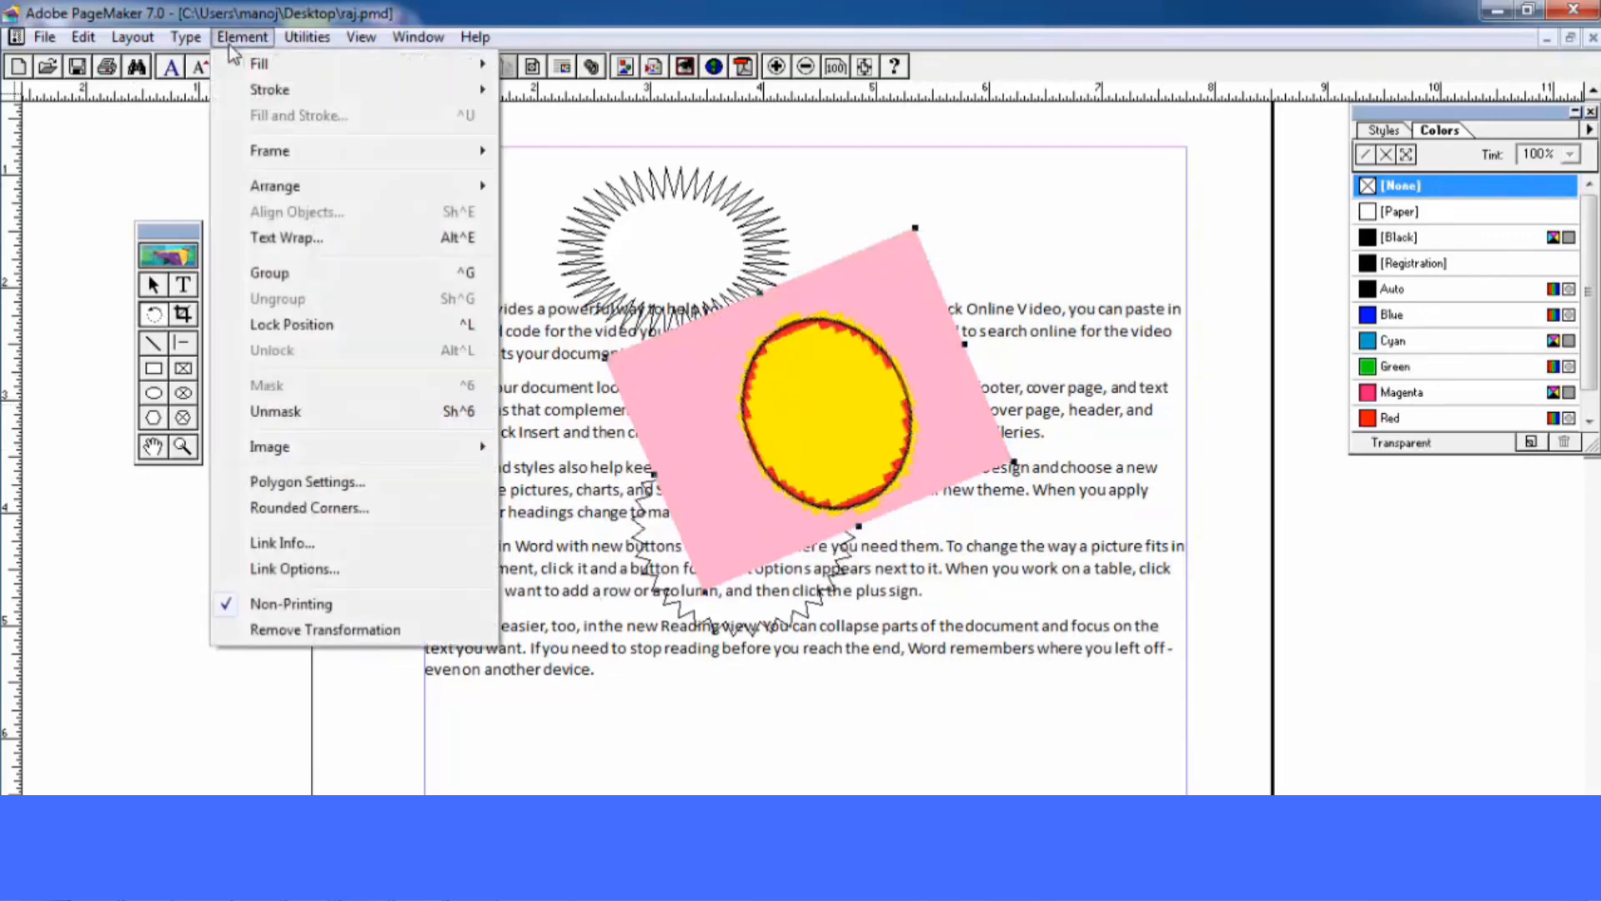
click(299, 631)
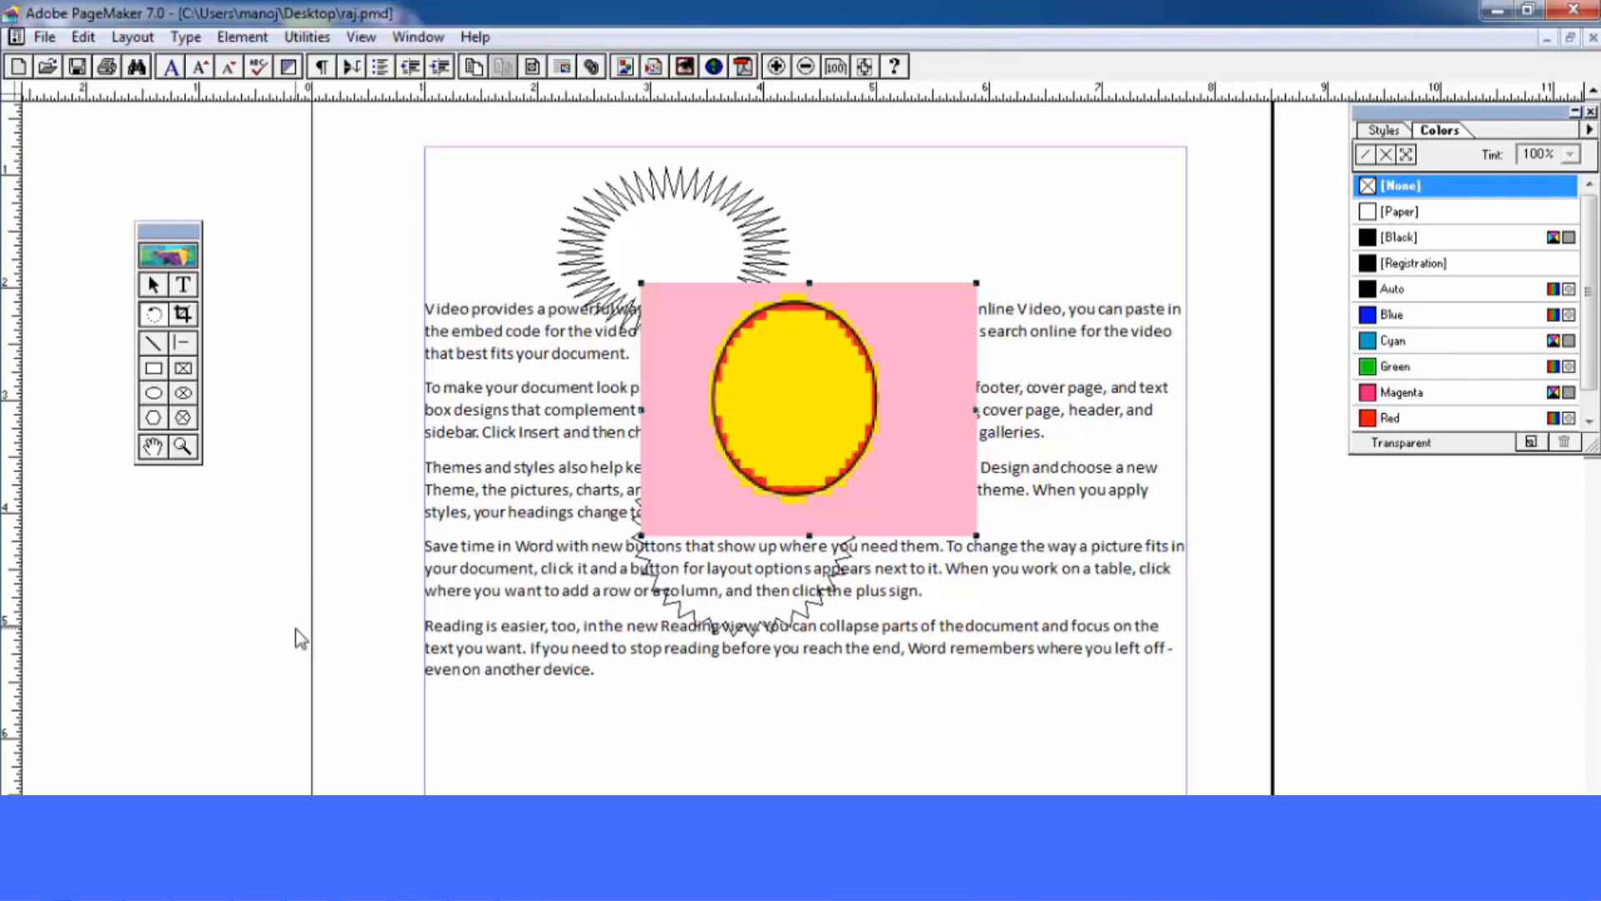
click(242, 37)
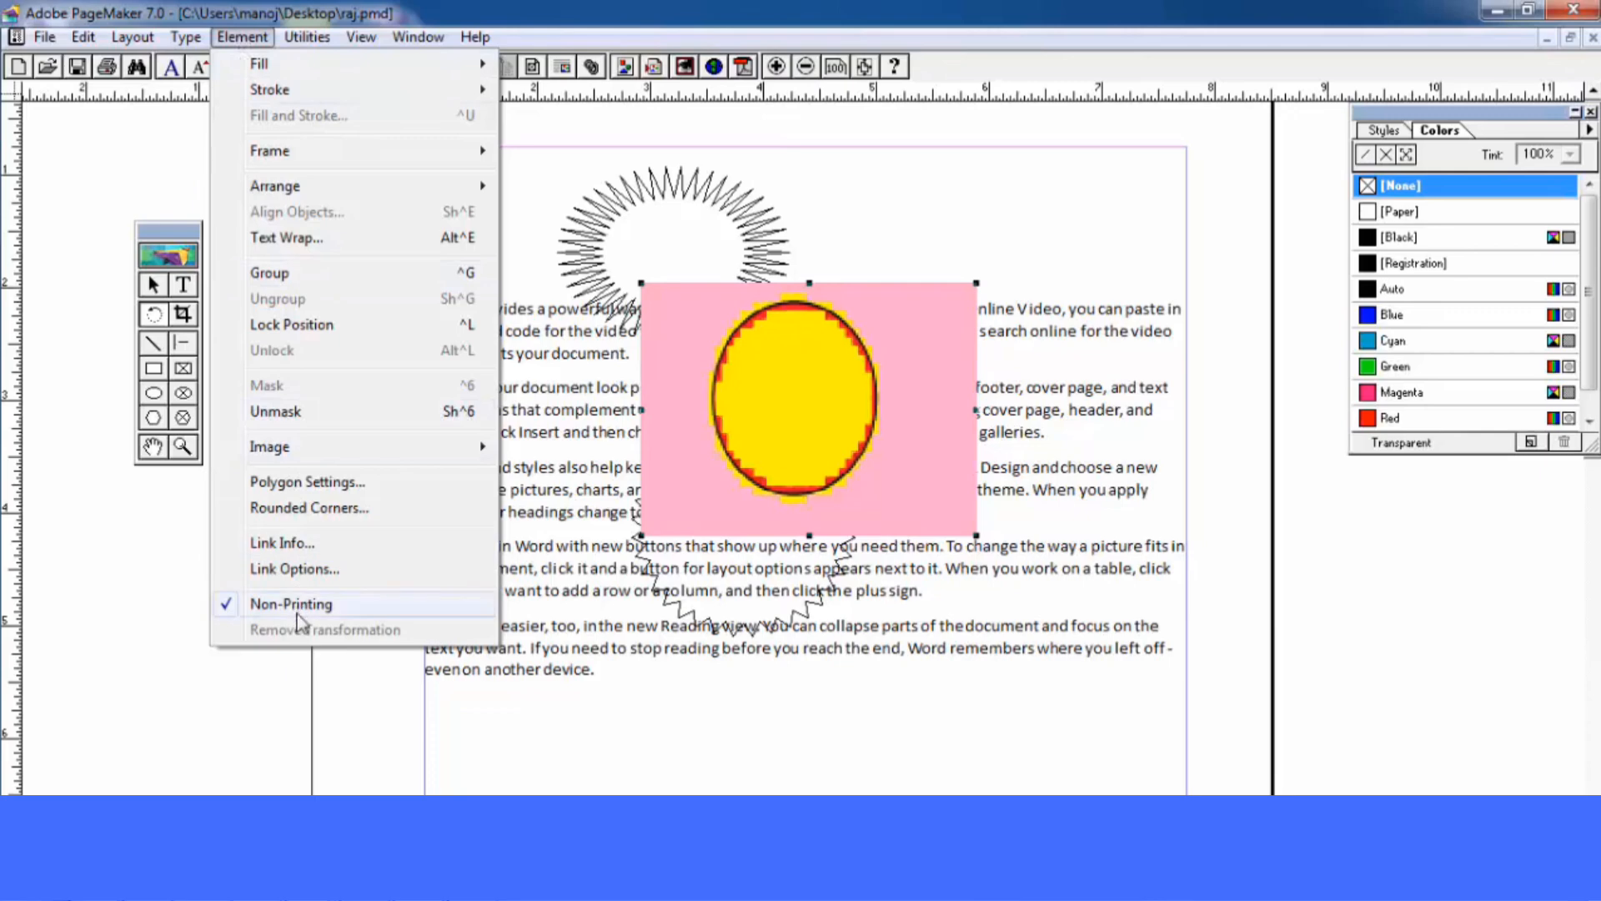
mouse_move(308, 40)
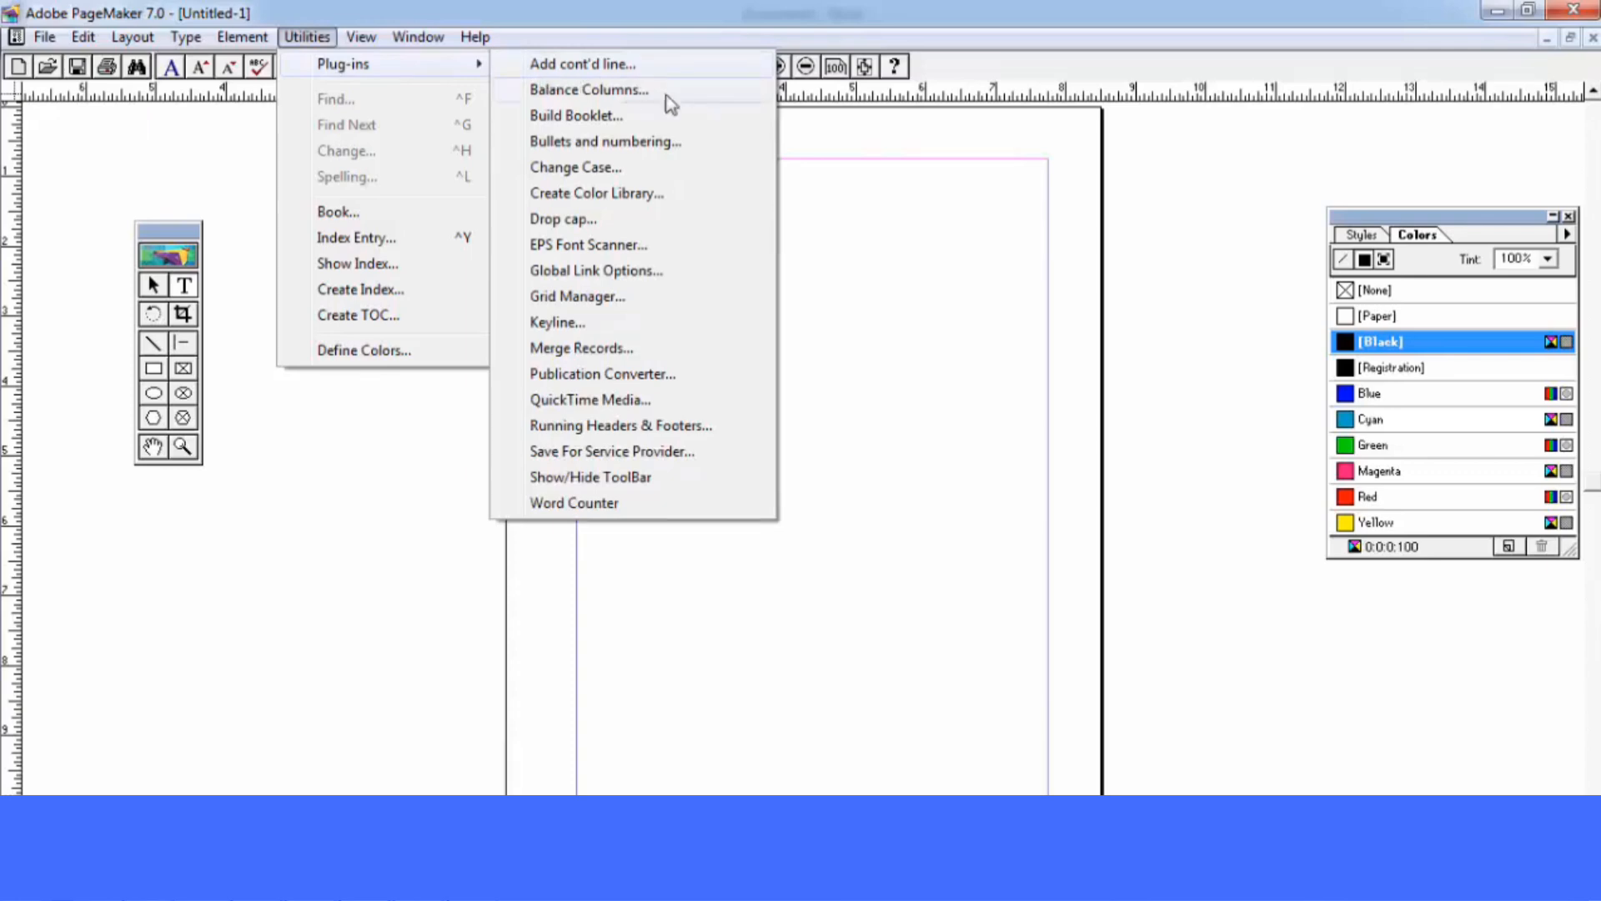
click(872, 234)
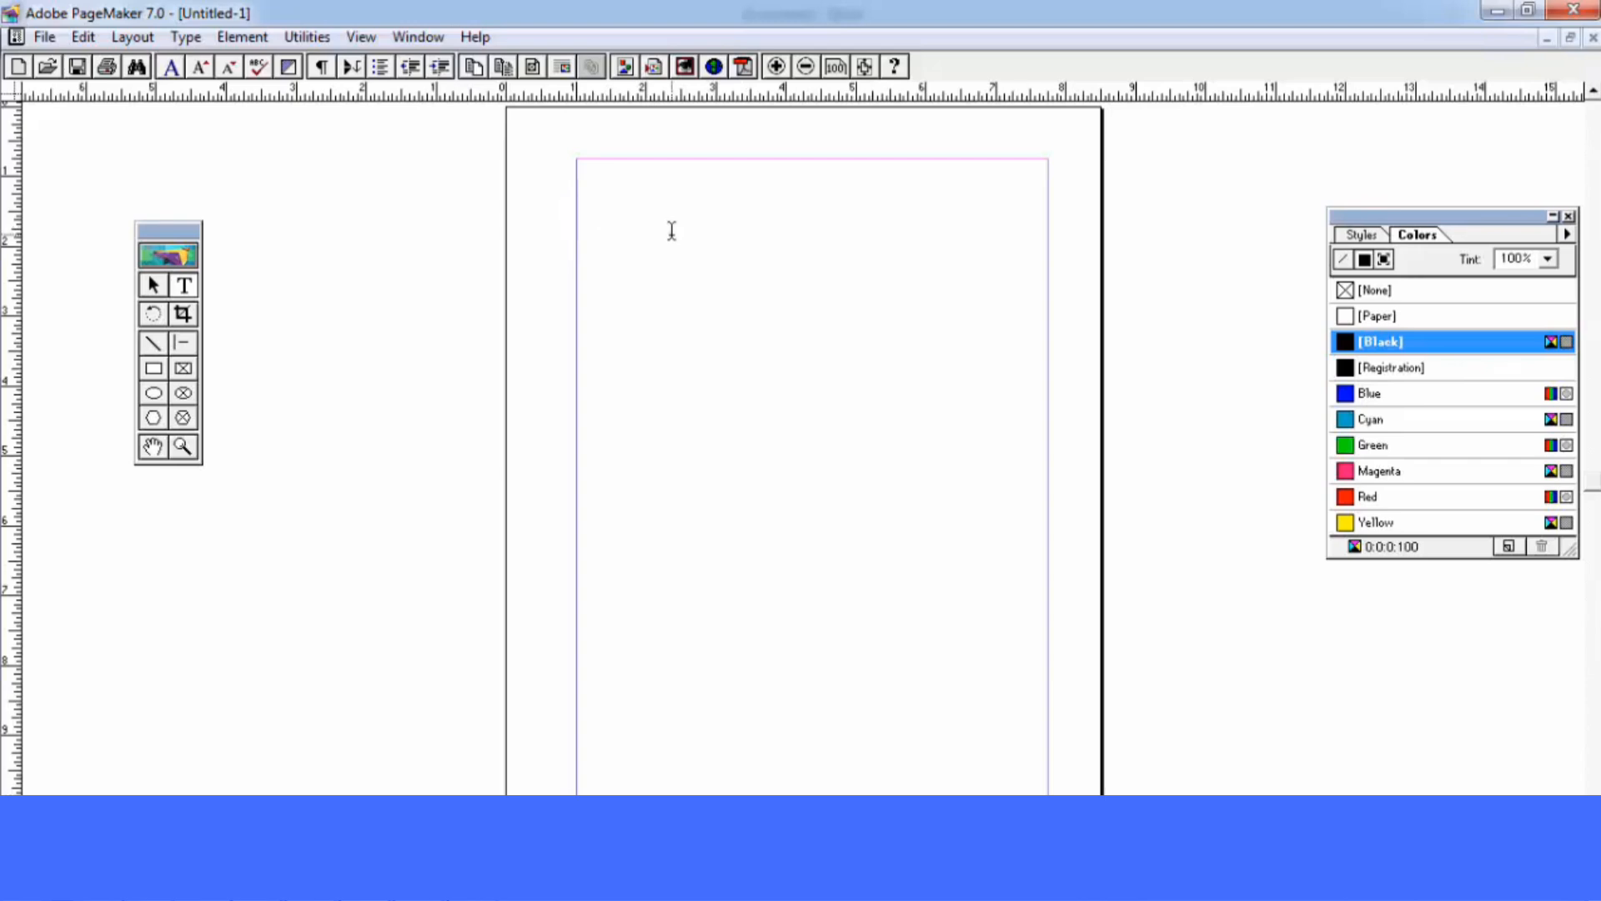
Paste the copied sample text twice into page 1, starting near the top margin, so that it fills the page
key(ctrl+1)
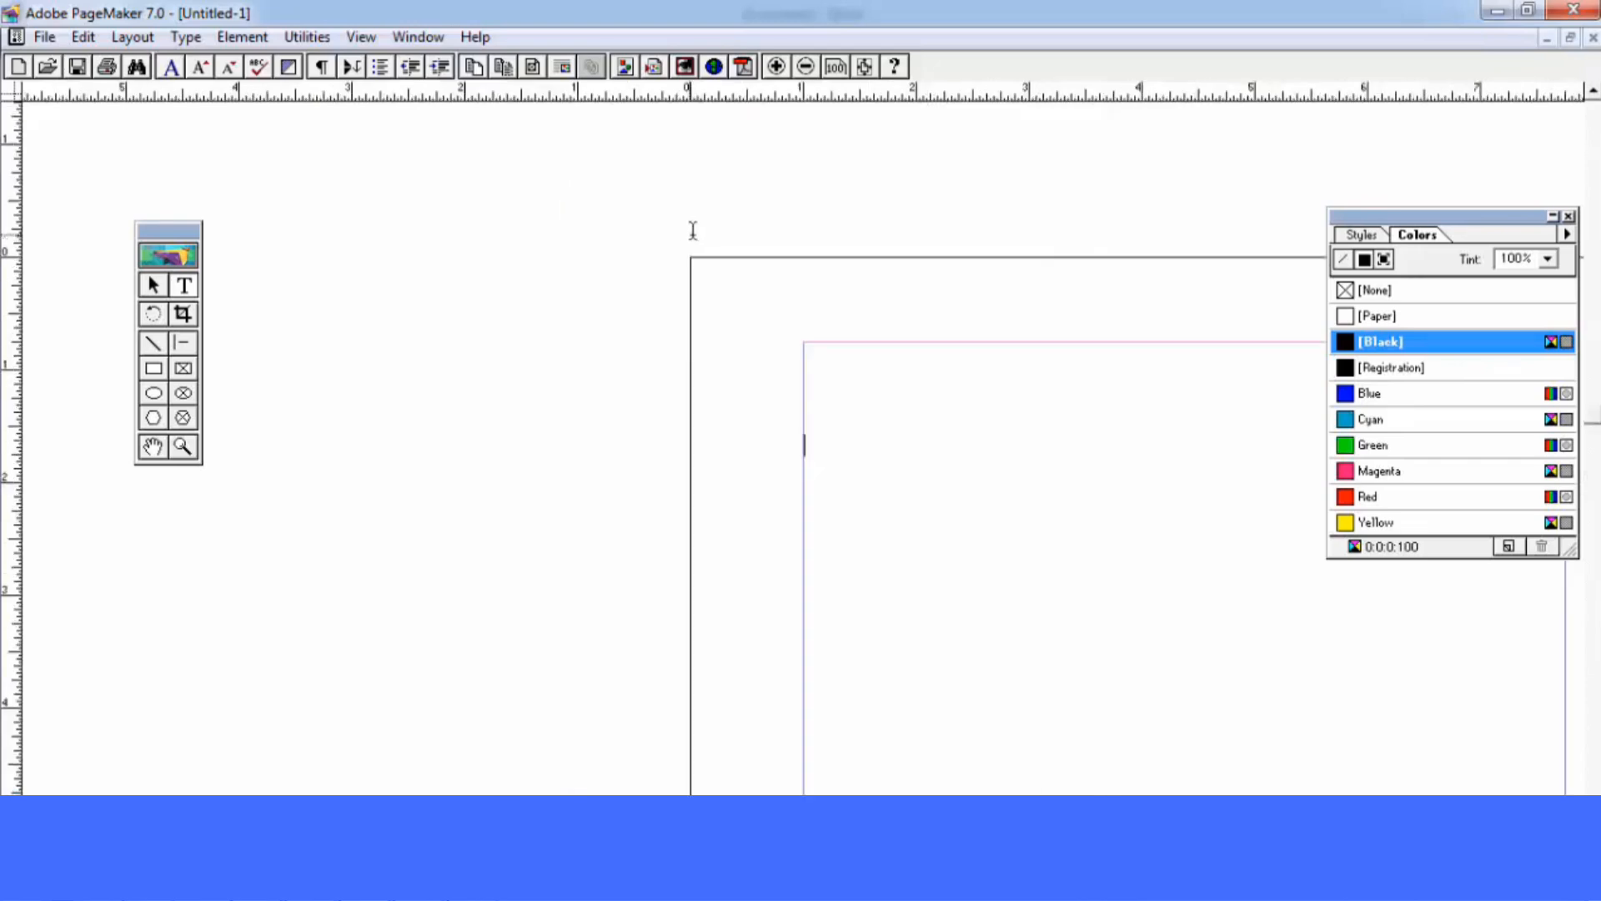
drag(886, 432, 459, 264)
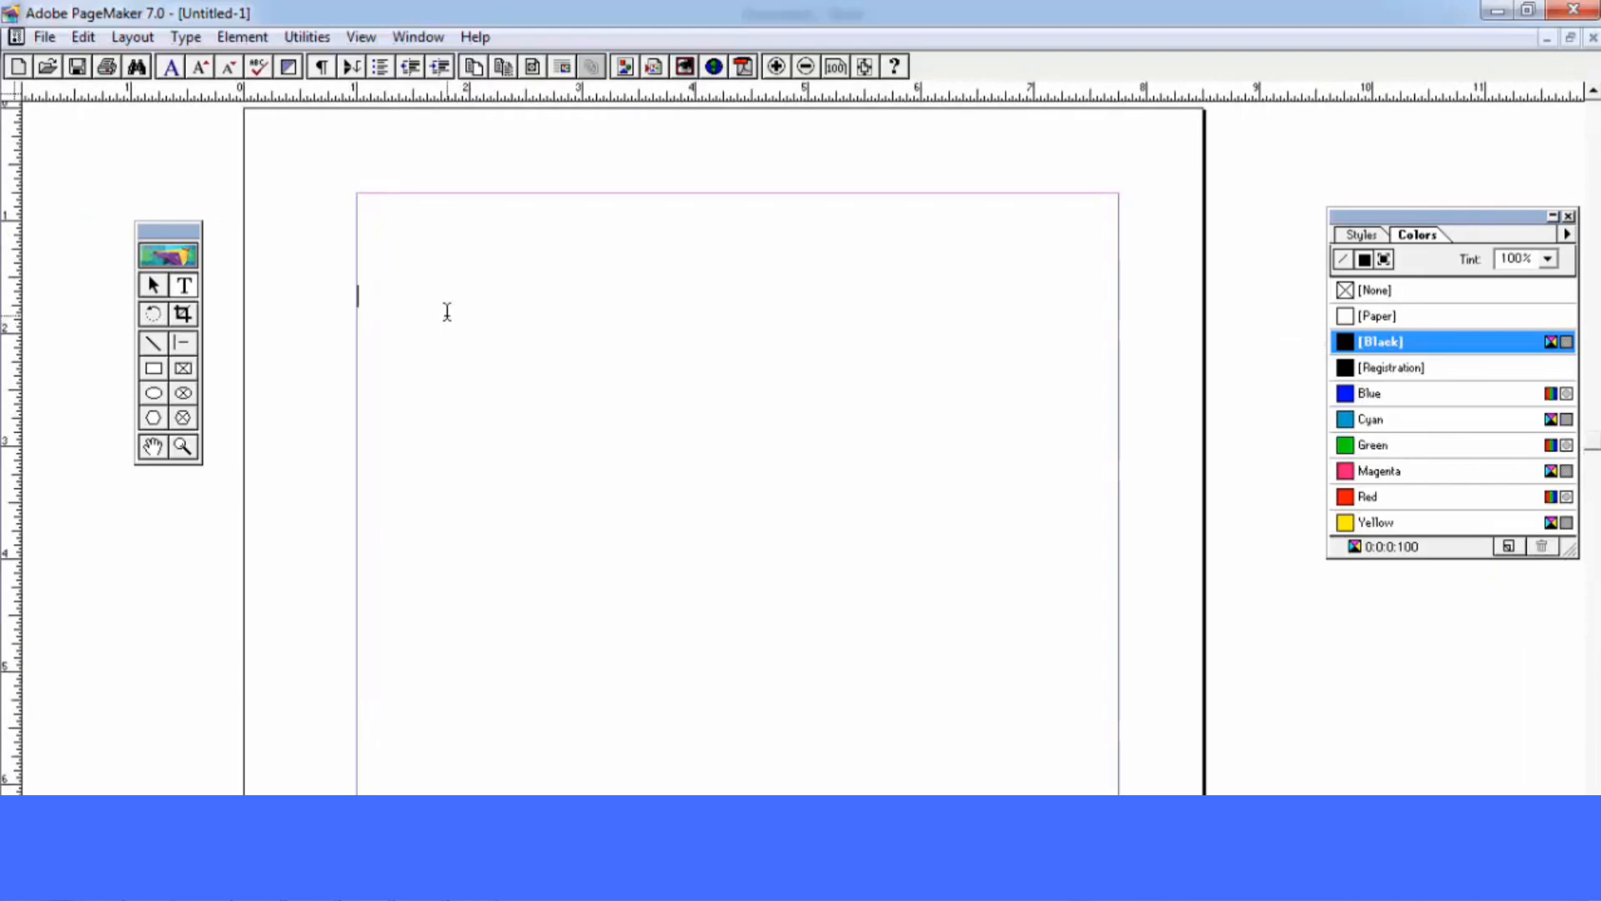
text(Video provides a powerful way to help you prove your point. When you click Online Video, you can paste in the embed code for the video you want to add. You can also type a keyword to search online for the video that best fits your document. To make your document look professionally produced, Word provides header, footer, cover page, and text box designs that complement each other. For example, you can add a matching cover page, header, and sidebar. Click Insert and then choose the elements you want from the different galleries. Themes and styles also help keep your document coordinated. When you click Design and choose a new Theme, the pictures, charts, and SmartArt graphics change to match your new theme. When you apply styles, your headings change to match the new theme. Save time in Word with new buttons that show up where you need them. To change the way a picture fits in your document, click it and a button for layout options appears next to it. When you work on a table, click where you want to add a row or a column, and then click the plus sign. Reading is easier, too, in the new Reading view. You can collapse parts of the document and focus on the text you want. If you need to stop reading before you reach the end, Word remembers where you left off - even on another device.)
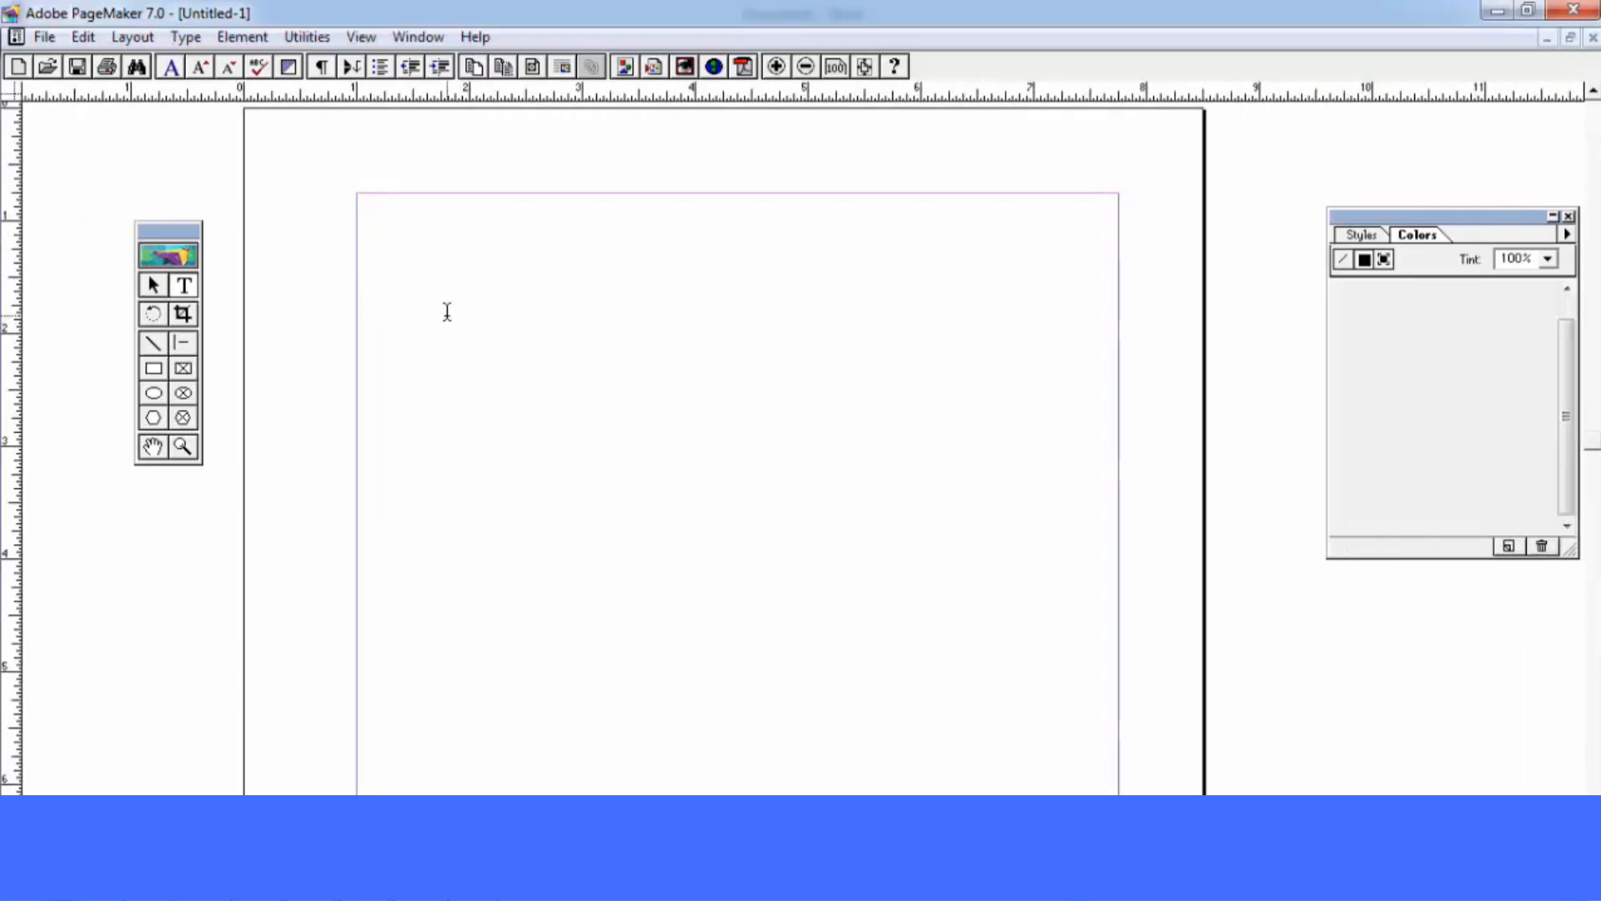
scroll(447, 311, down, 3)
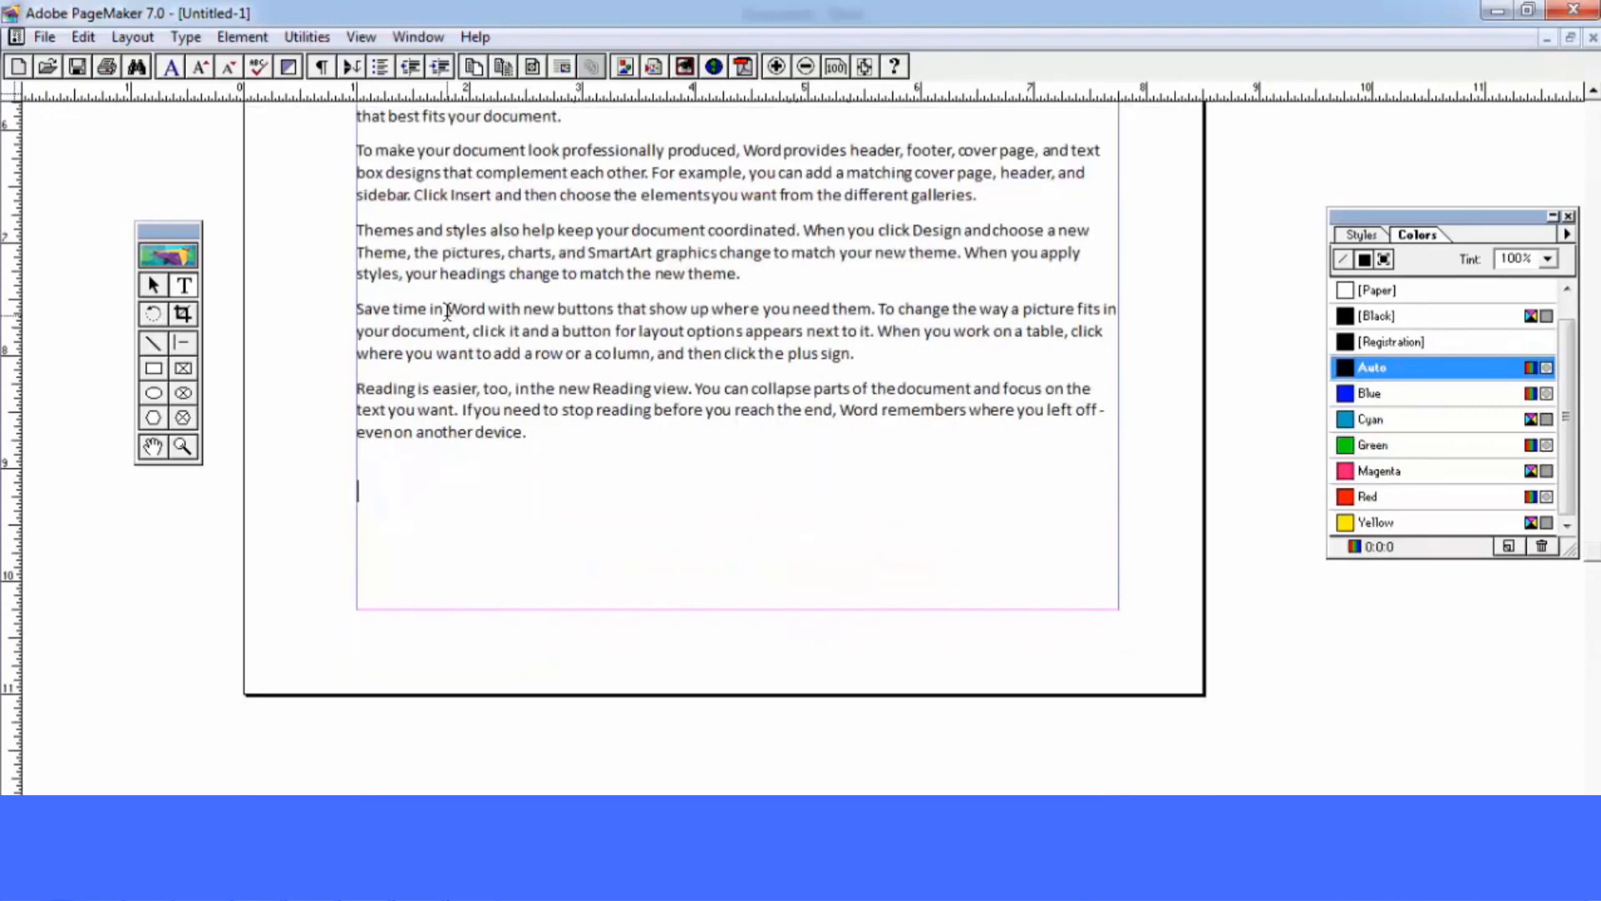
key(ctrl+v)
Flow the overflow text from the page 1 text block into page 2, starting a little below the top margin
click(154, 285)
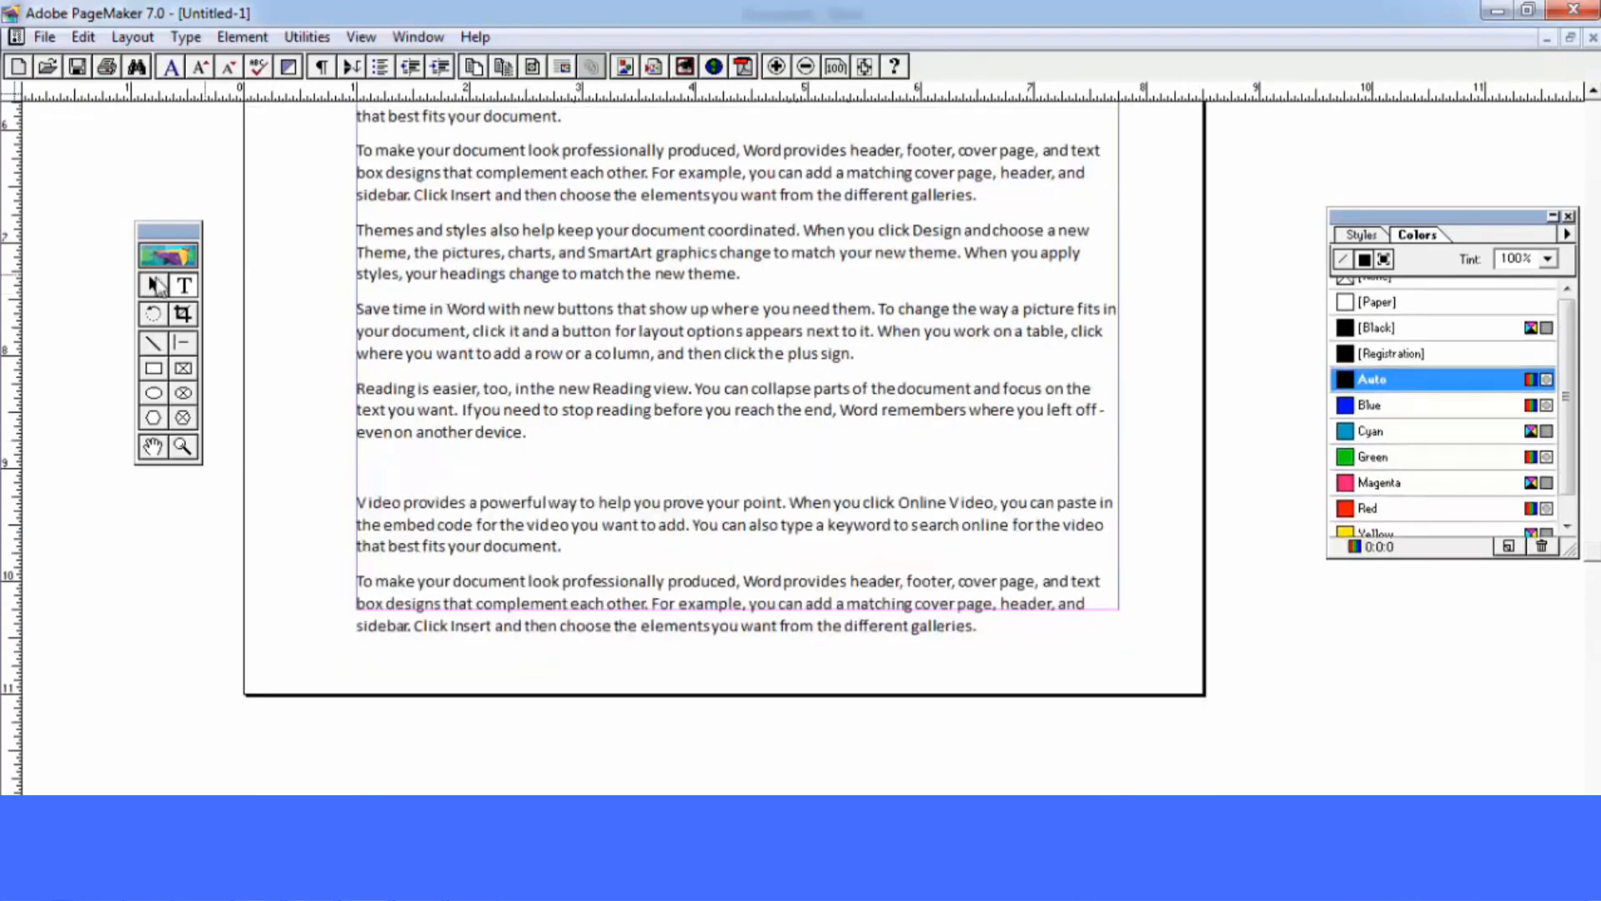
click(514, 409)
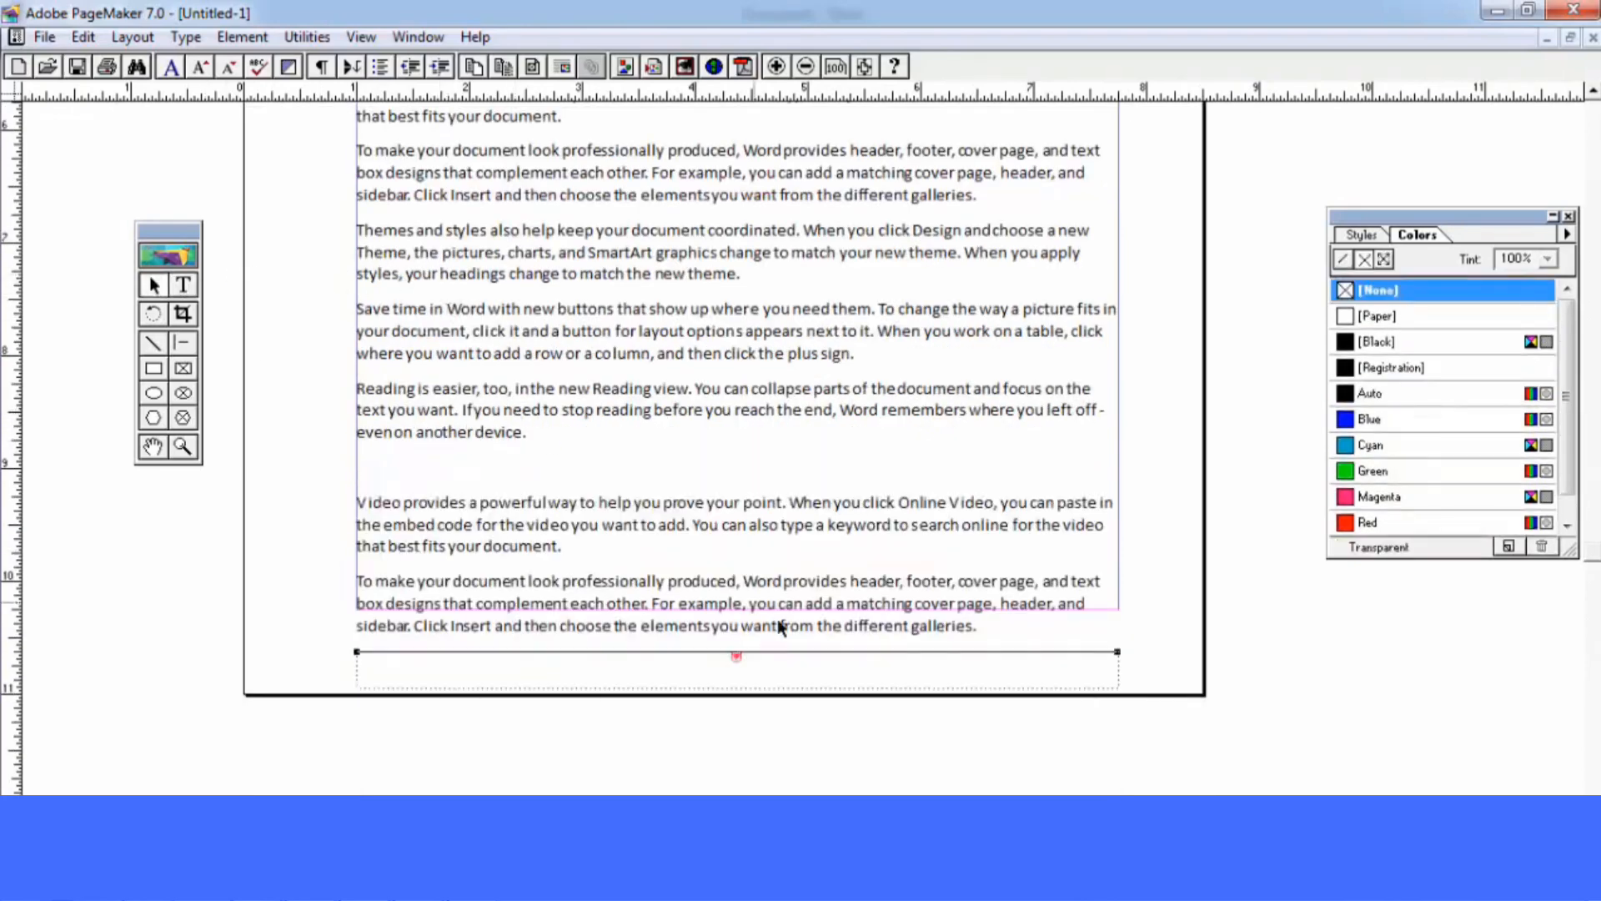
click(735, 655)
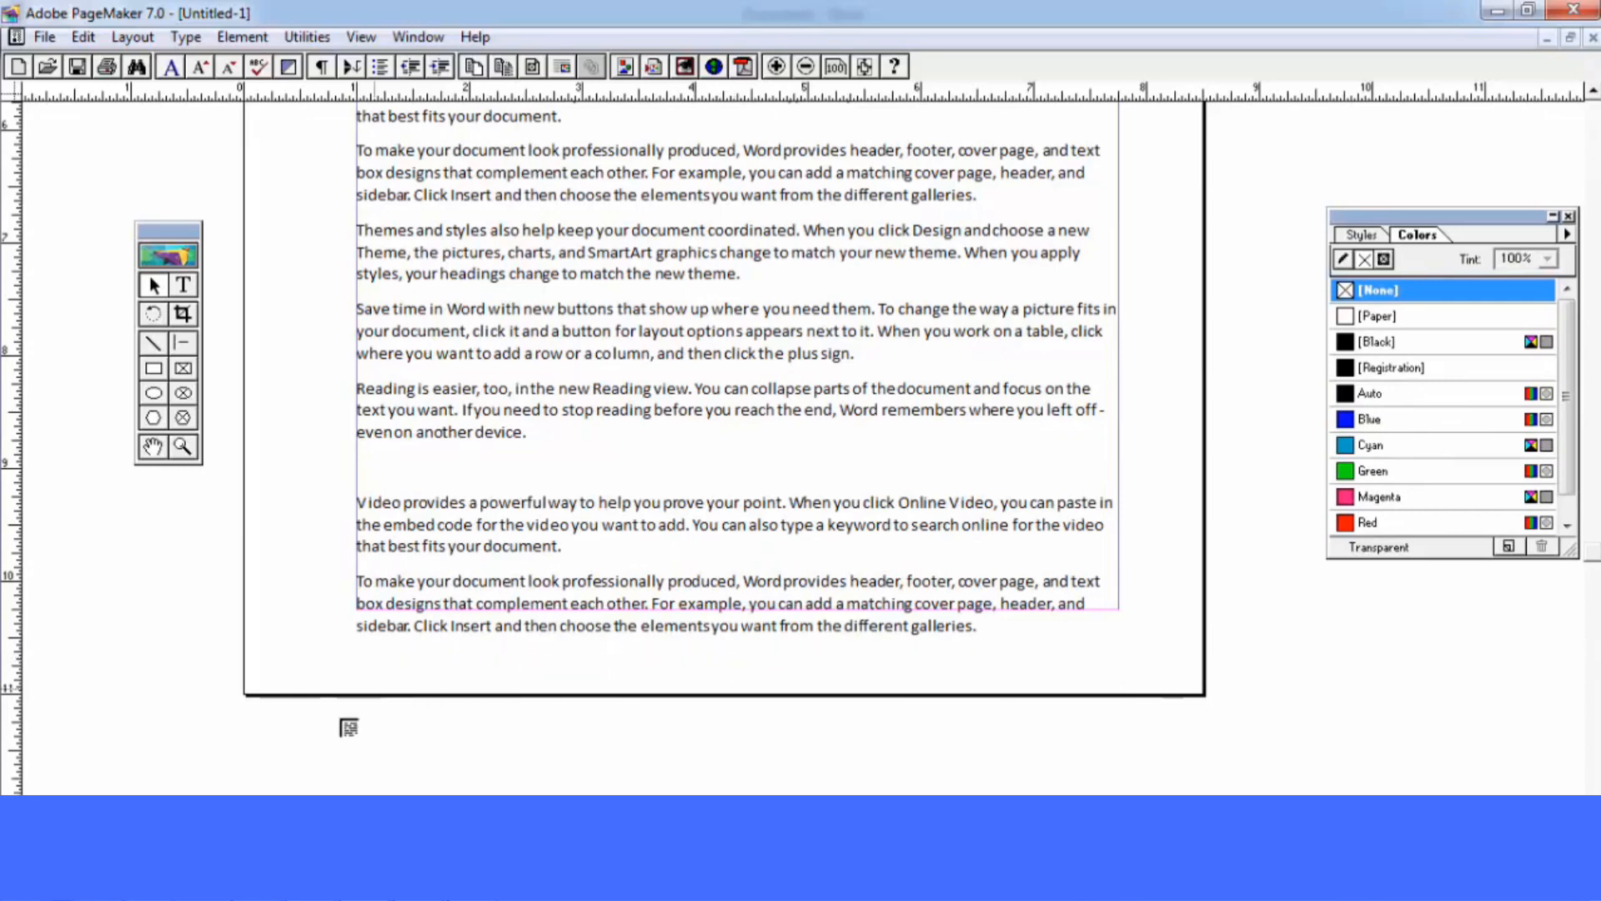
key(Page_Down)
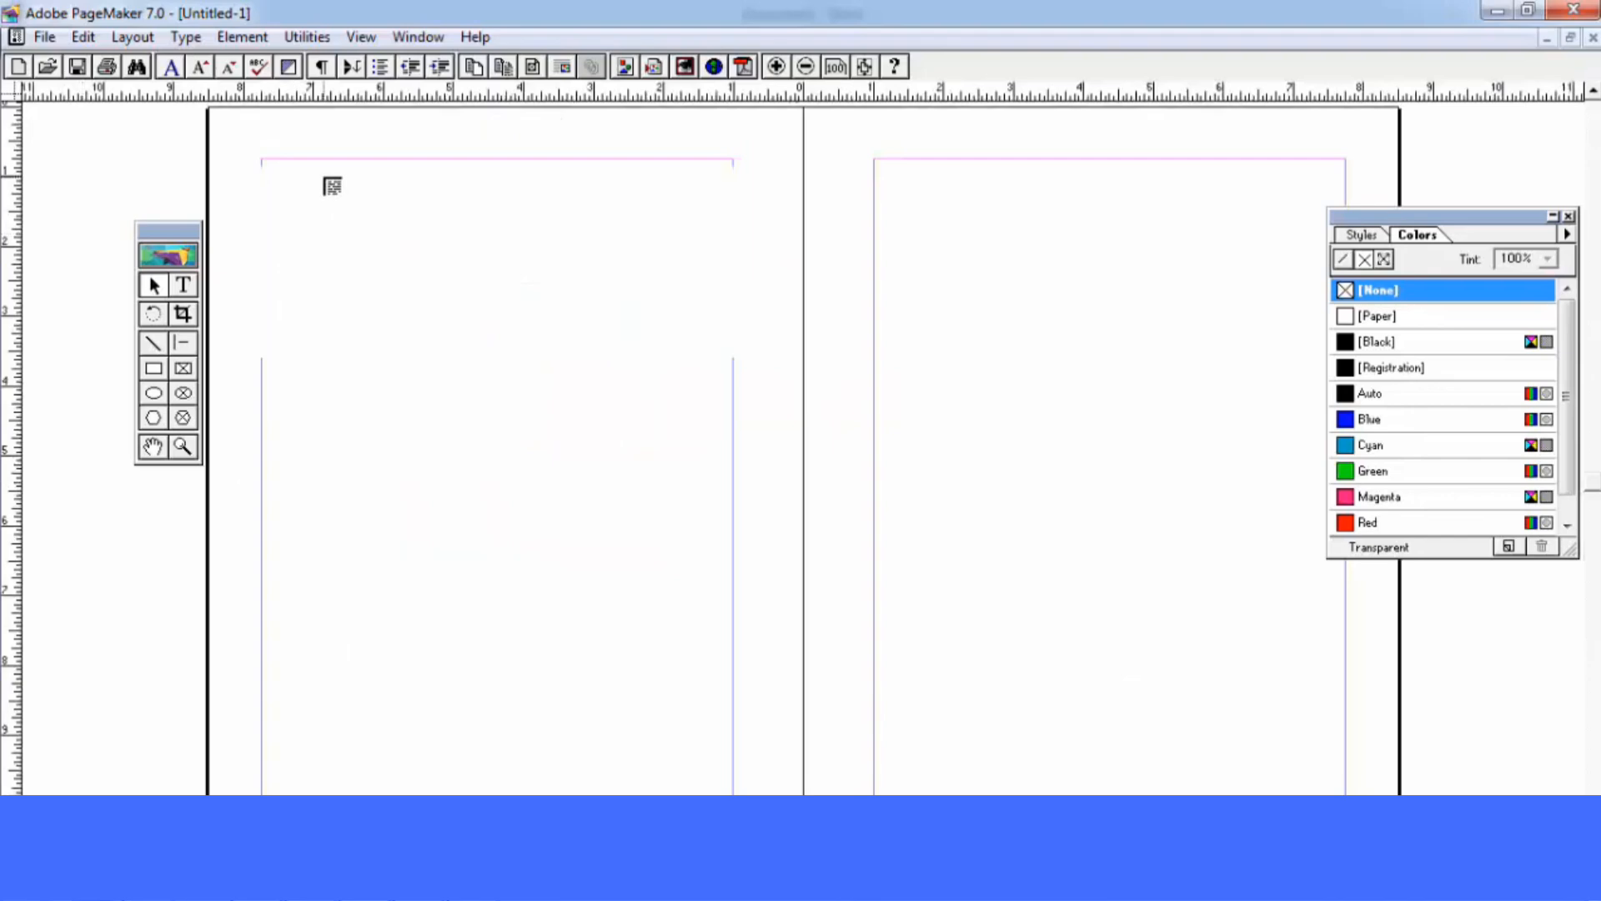
click(327, 181)
drag(367, 219, 367, 261)
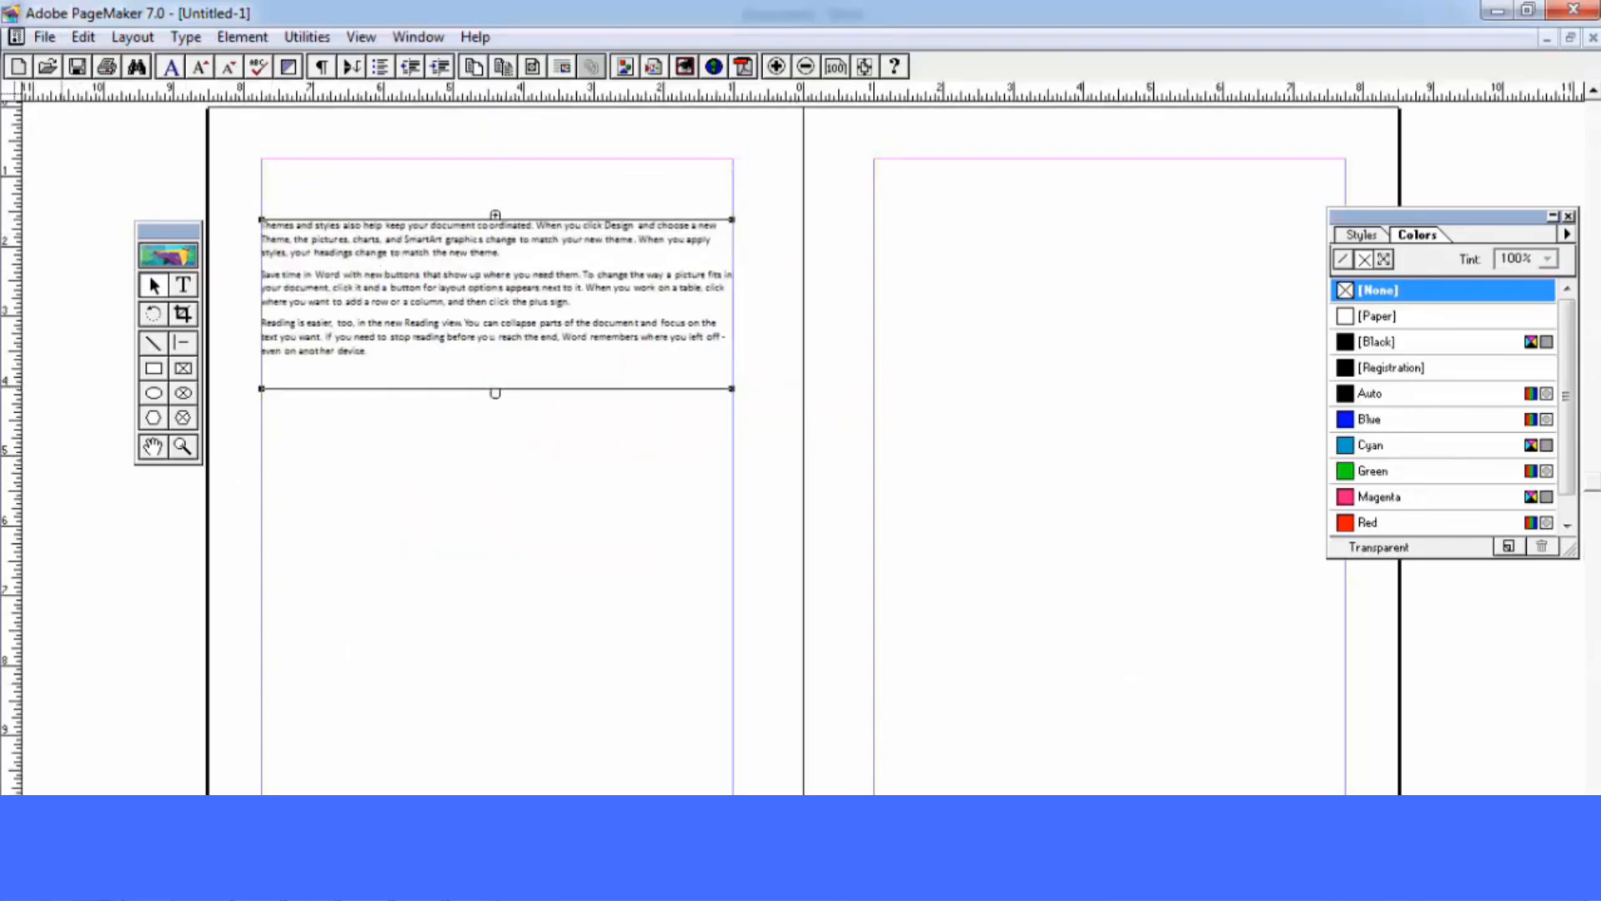
Add a continuation notice at the bottom of the page 1 text block with the Add cont'd line plug-in
key(Page_Up)
click(596, 357)
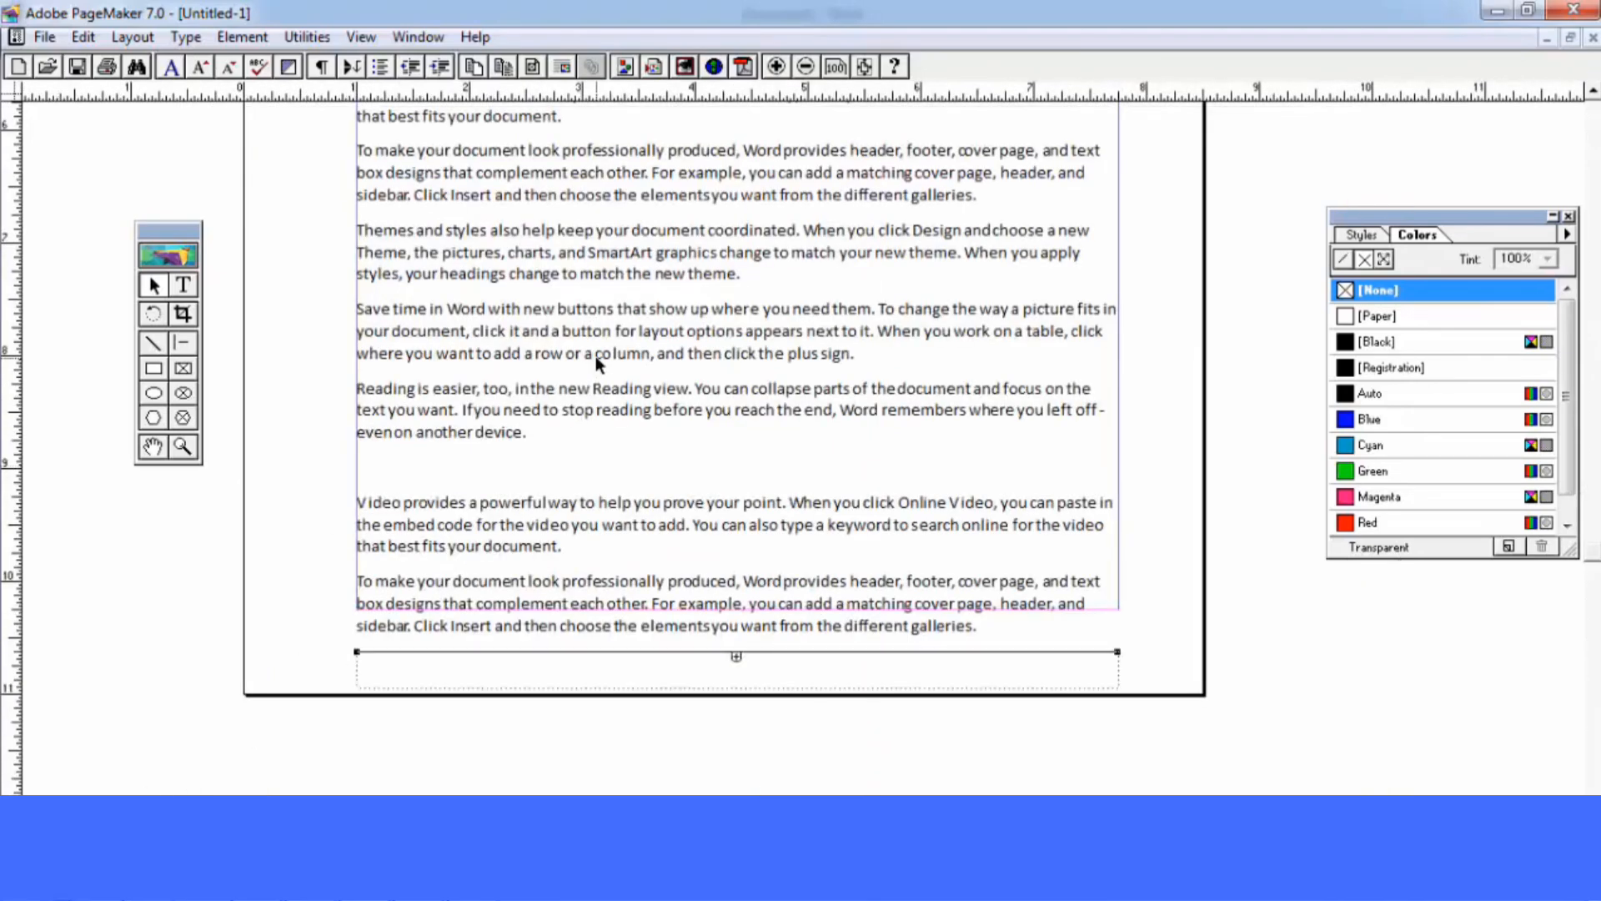
click(305, 39)
mouse_move(333, 64)
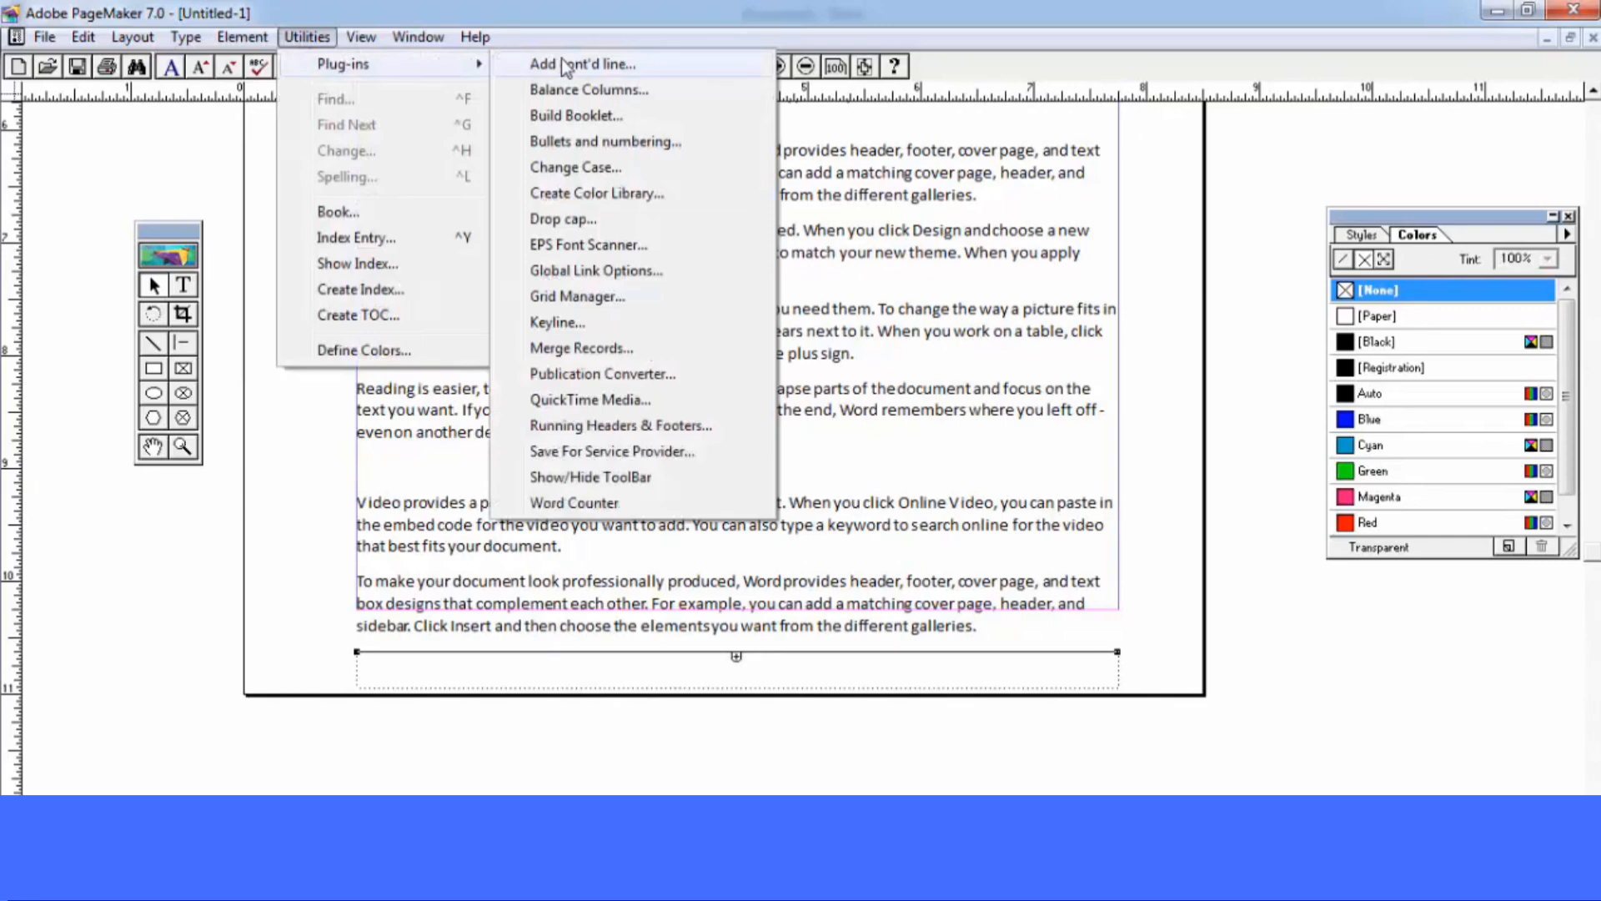
click(564, 65)
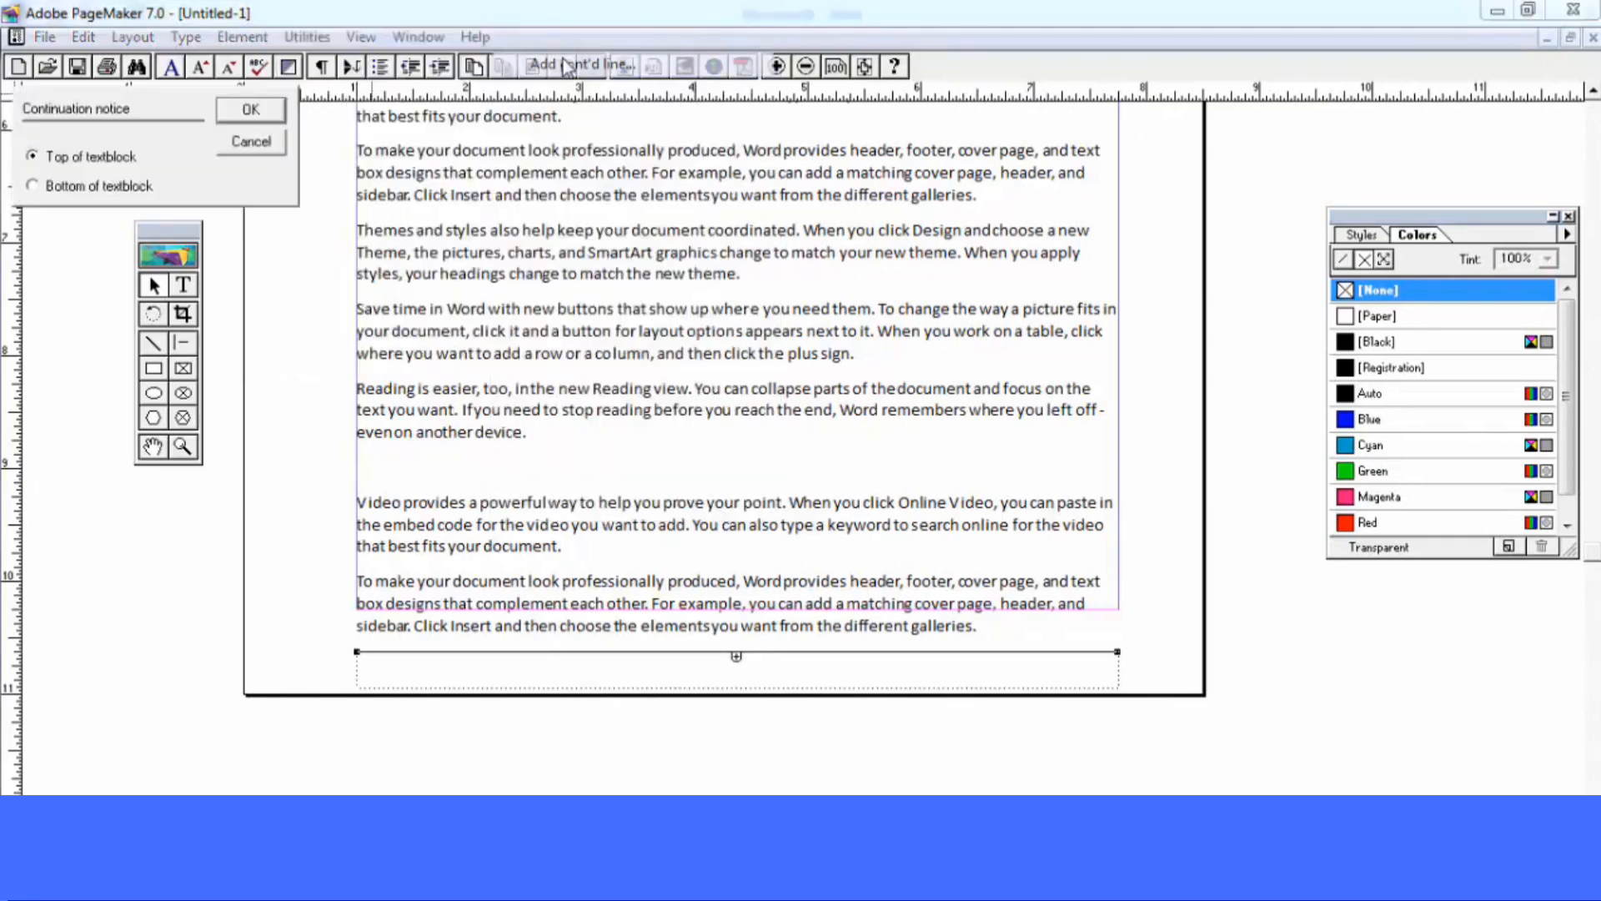
click(100, 185)
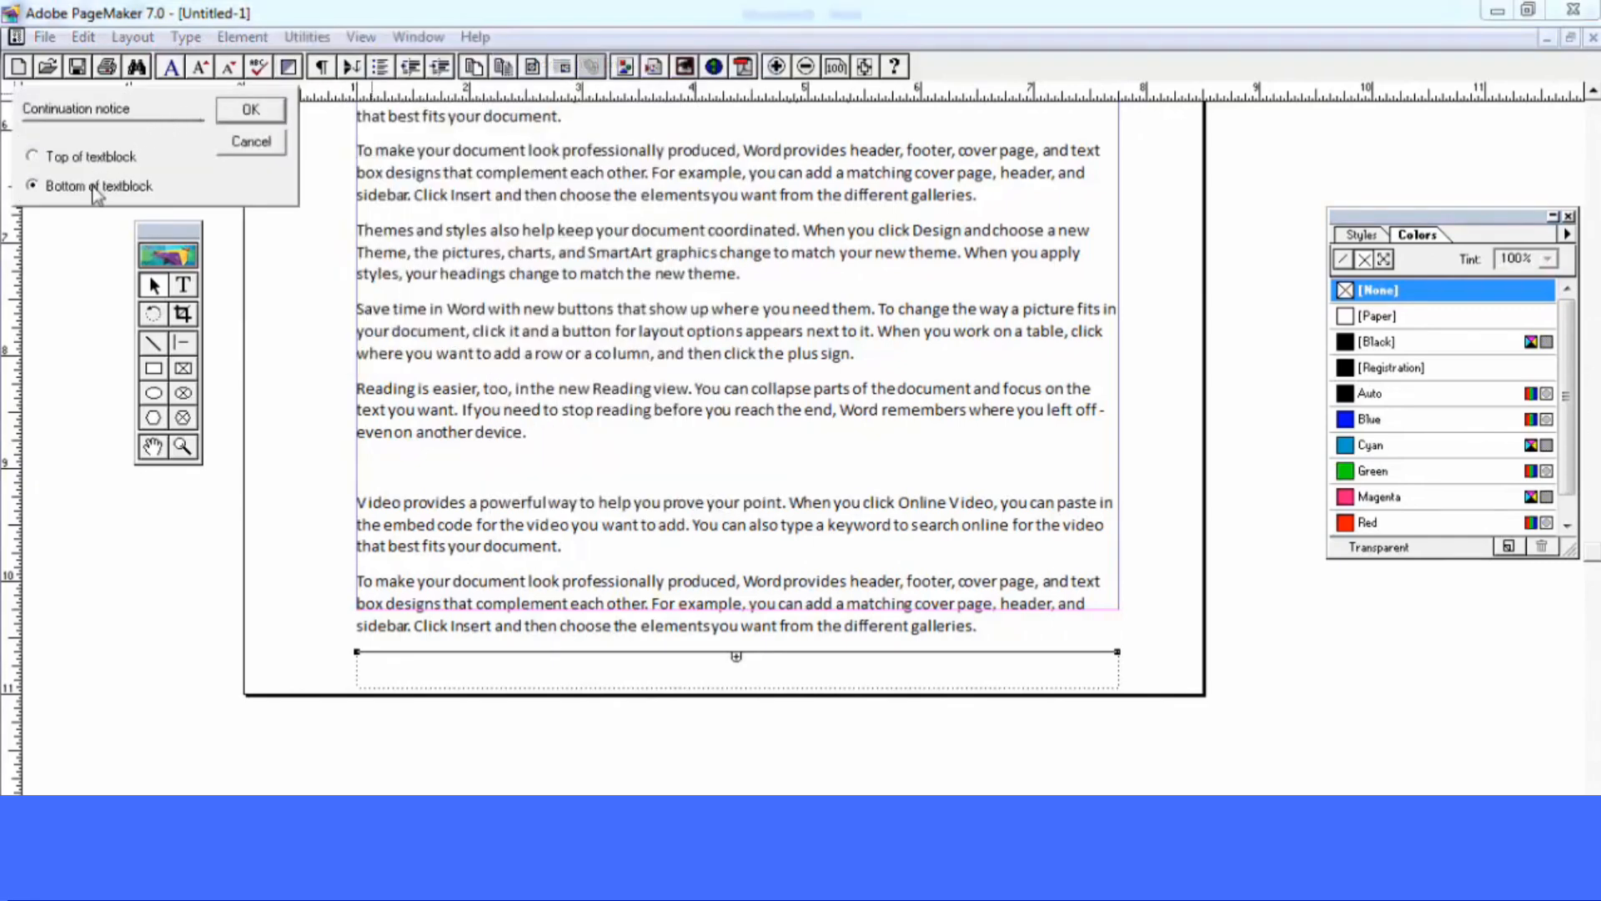
click(252, 110)
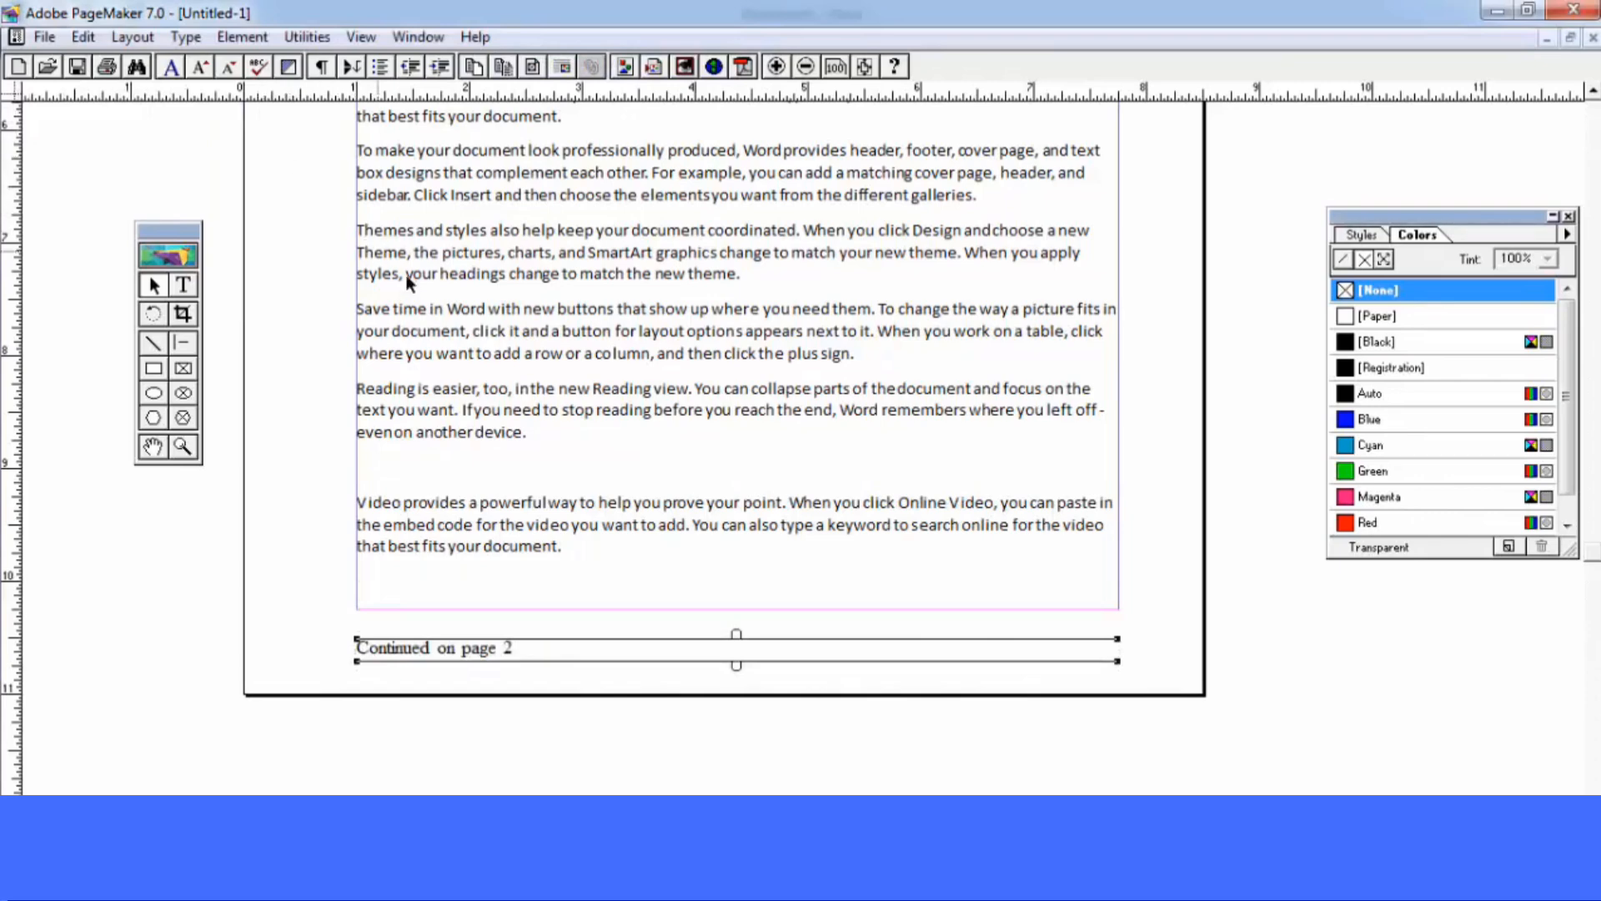
click(408, 730)
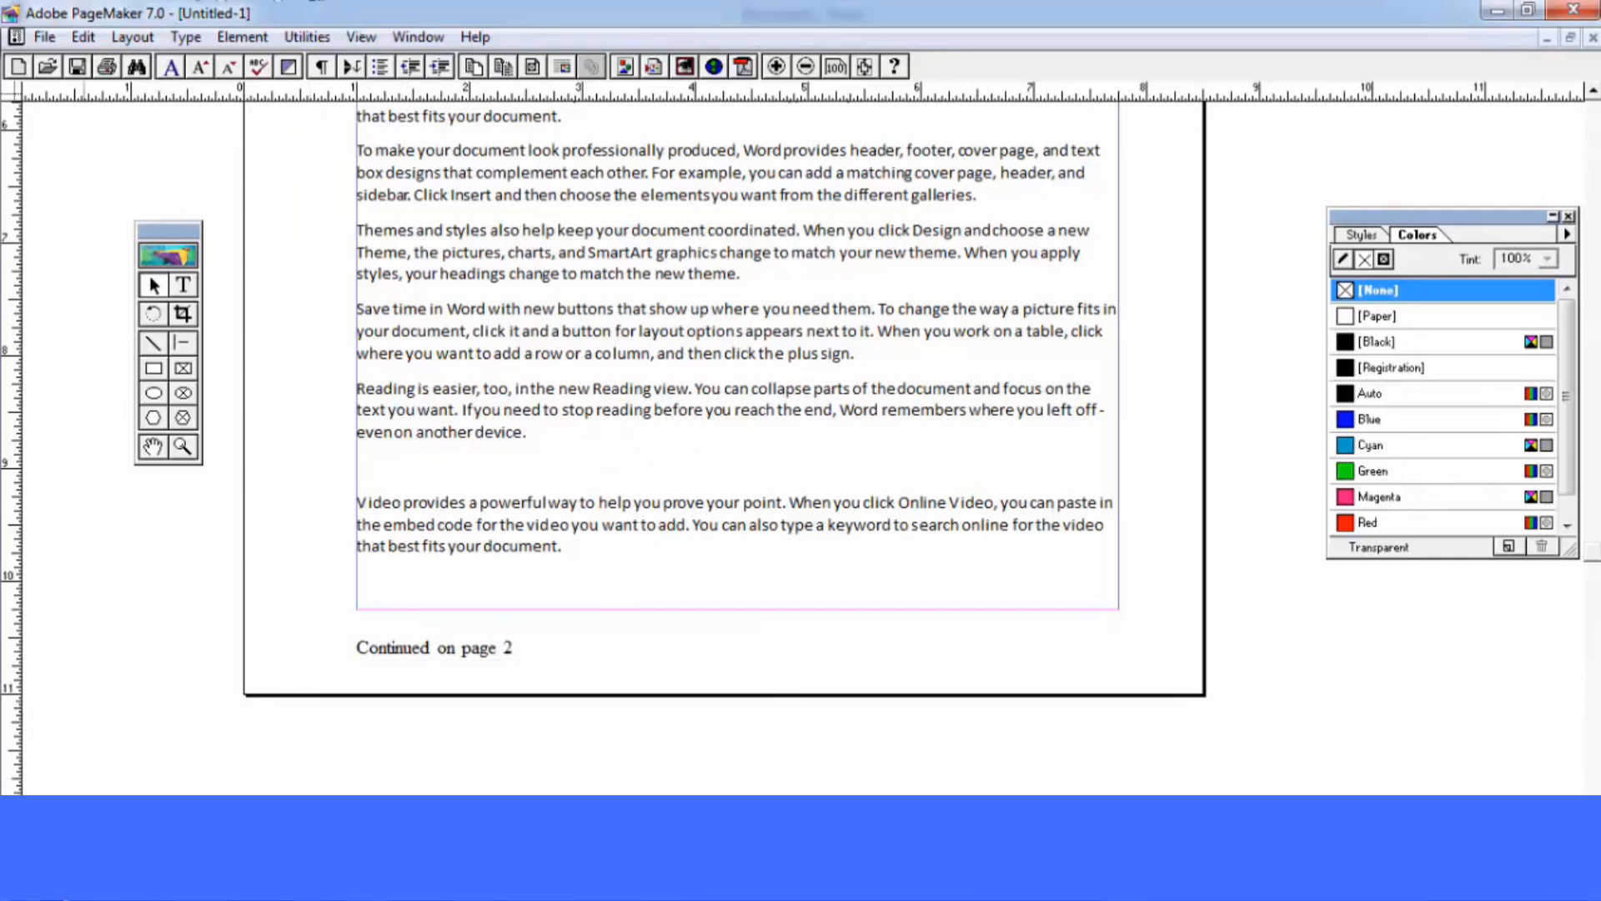
Add a continuation notice at the top of the page 2 text block and move the notice slightly up
key(ctrl+0)
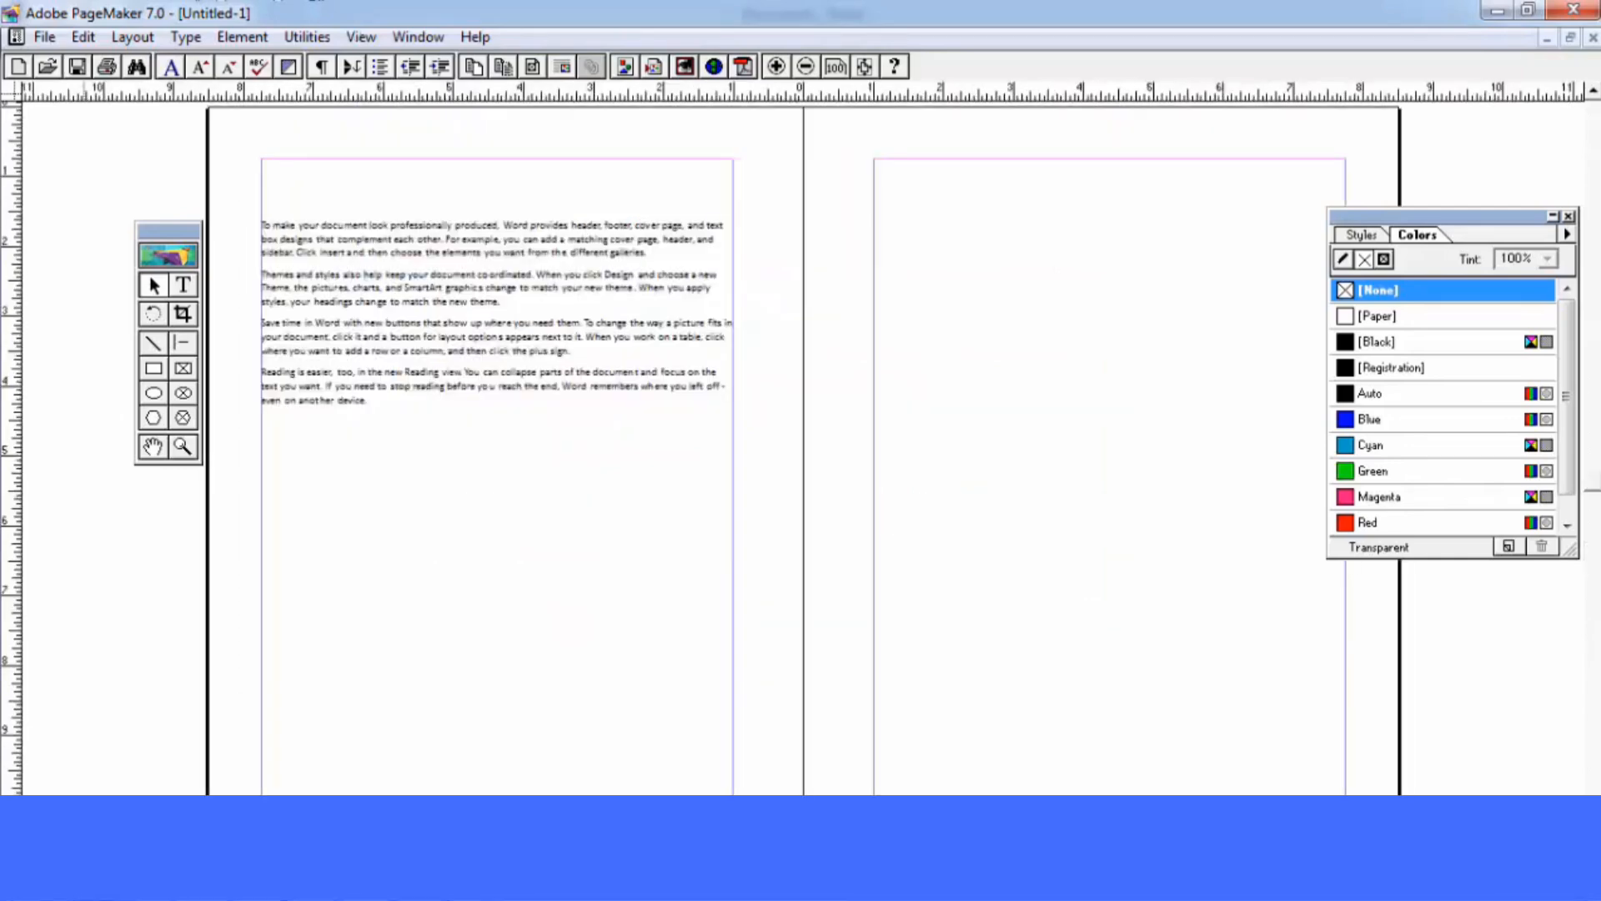
click(401, 291)
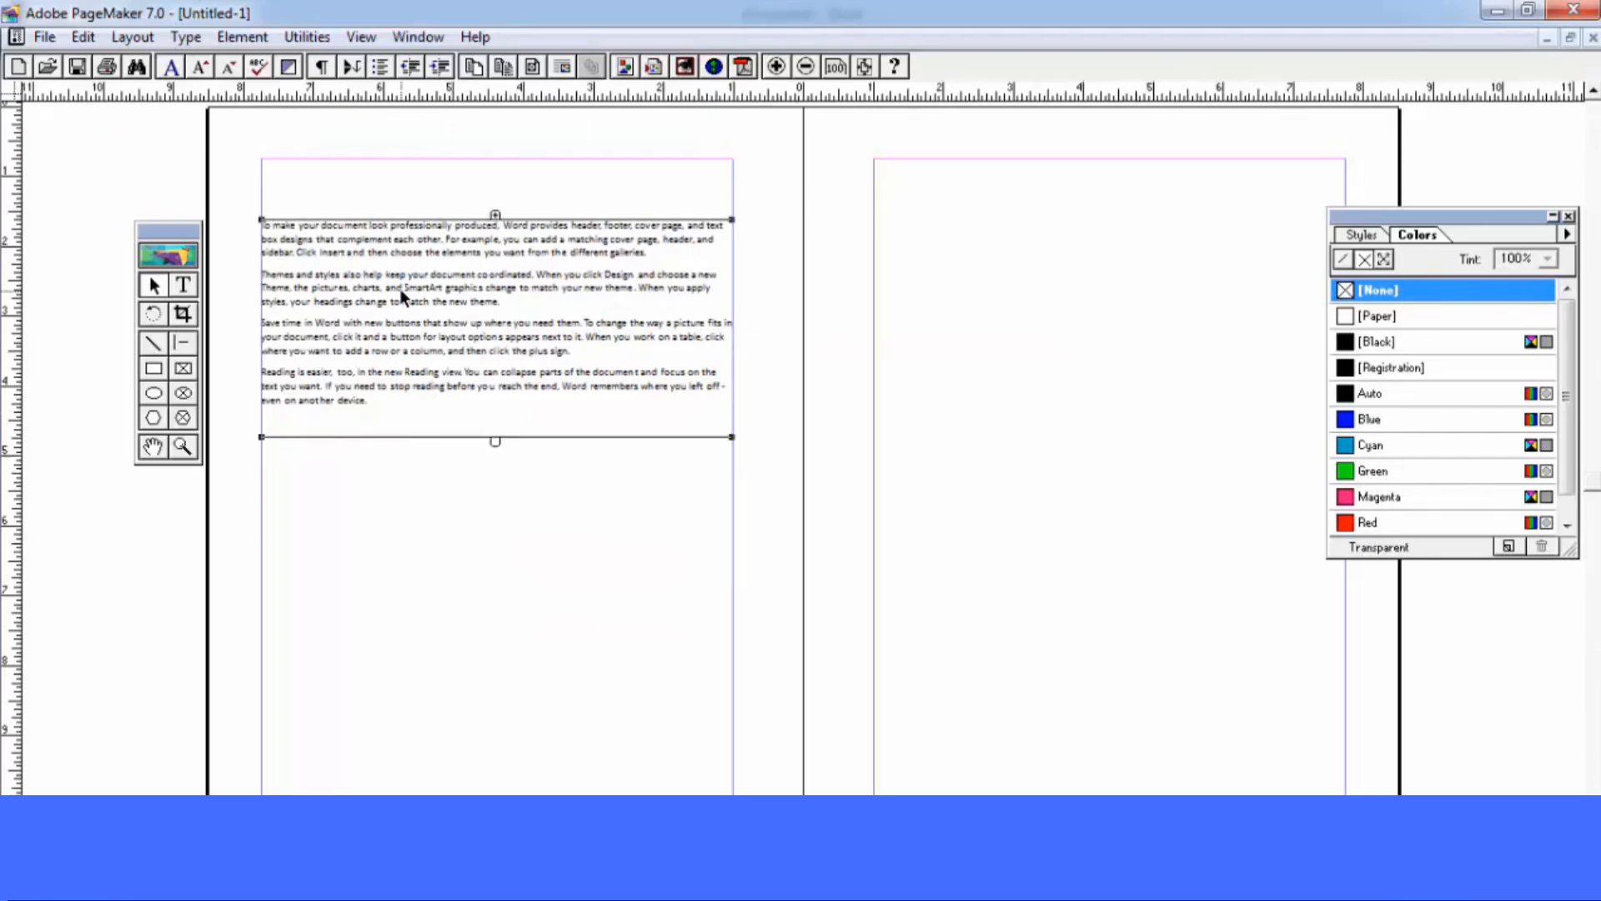
key(ctrl+1)
drag(626, 355, 540, 340)
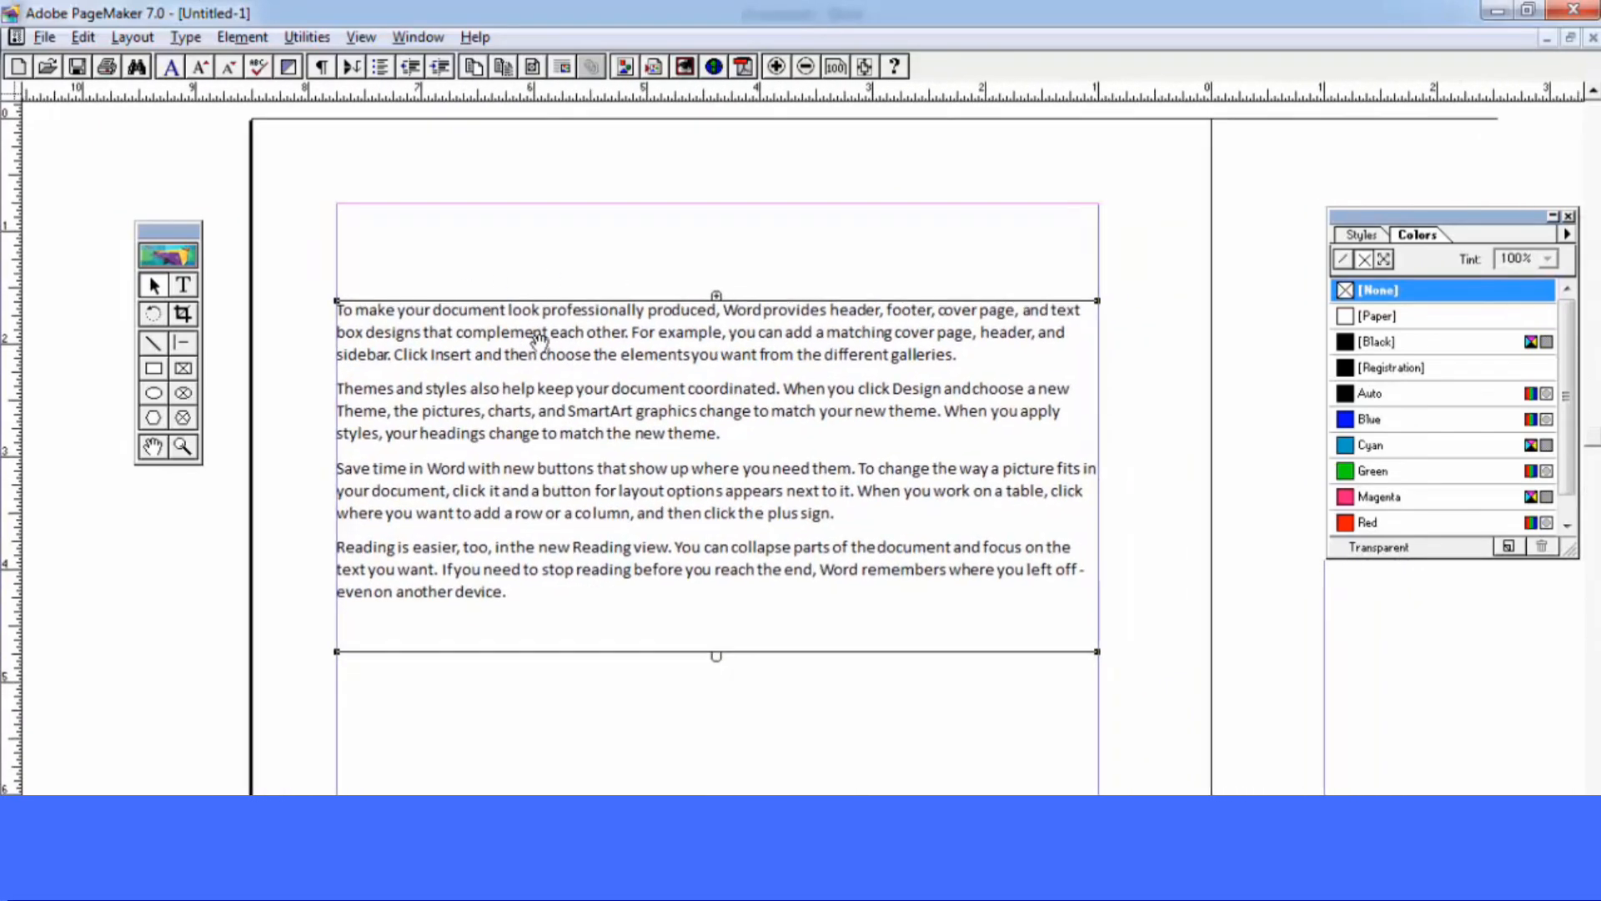
click(243, 39)
mouse_move(298, 46)
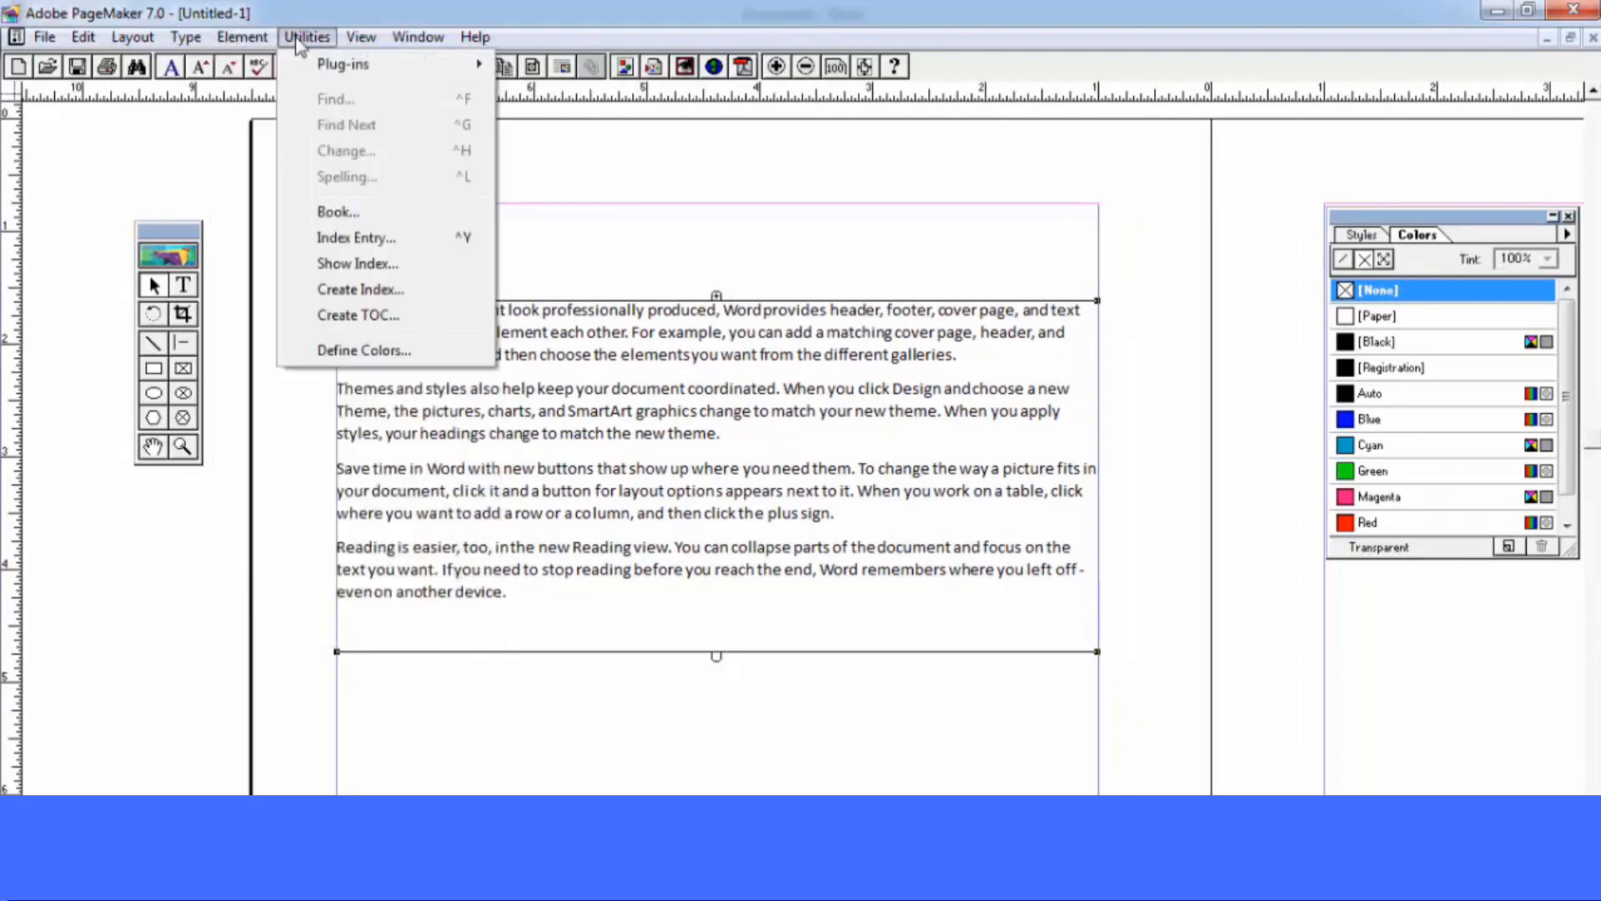
mouse_move(342, 64)
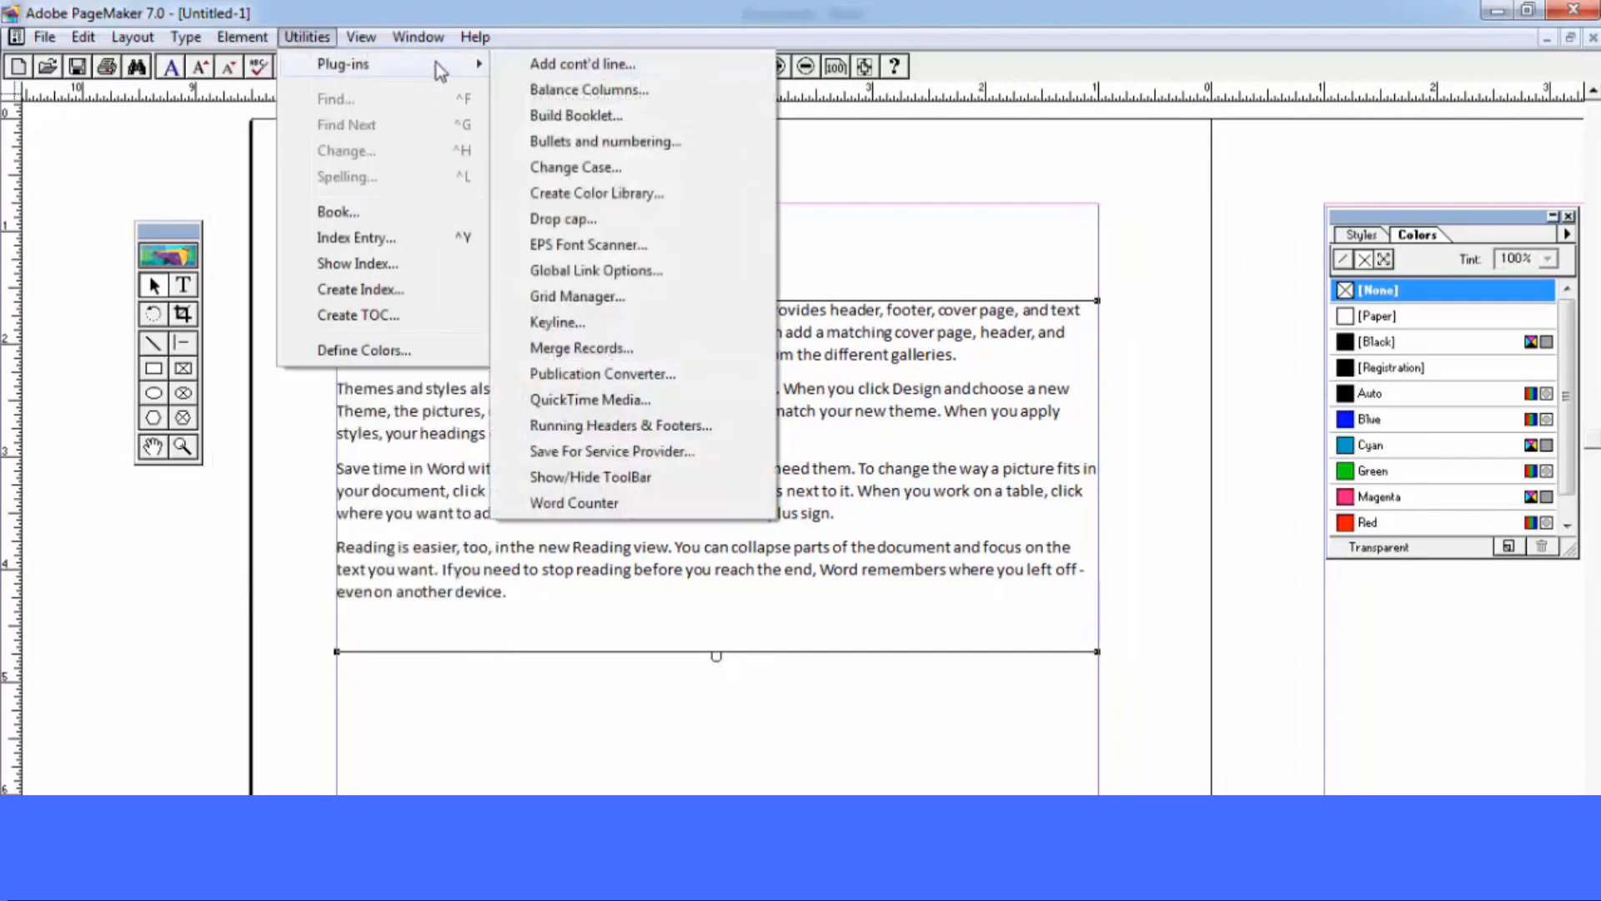
click(570, 70)
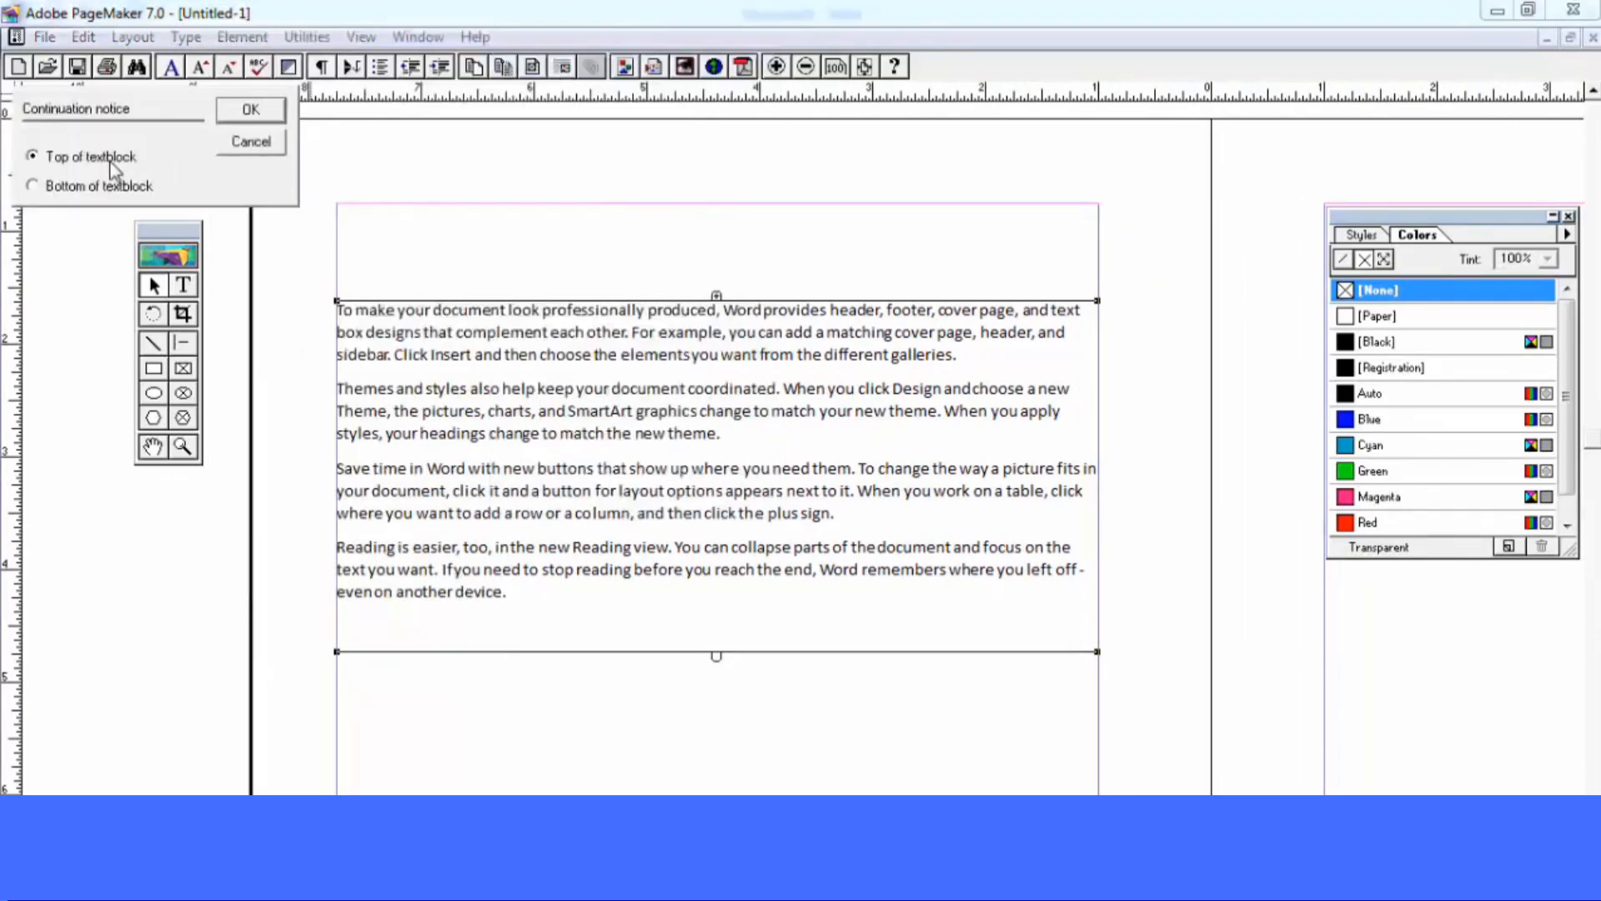
click(251, 109)
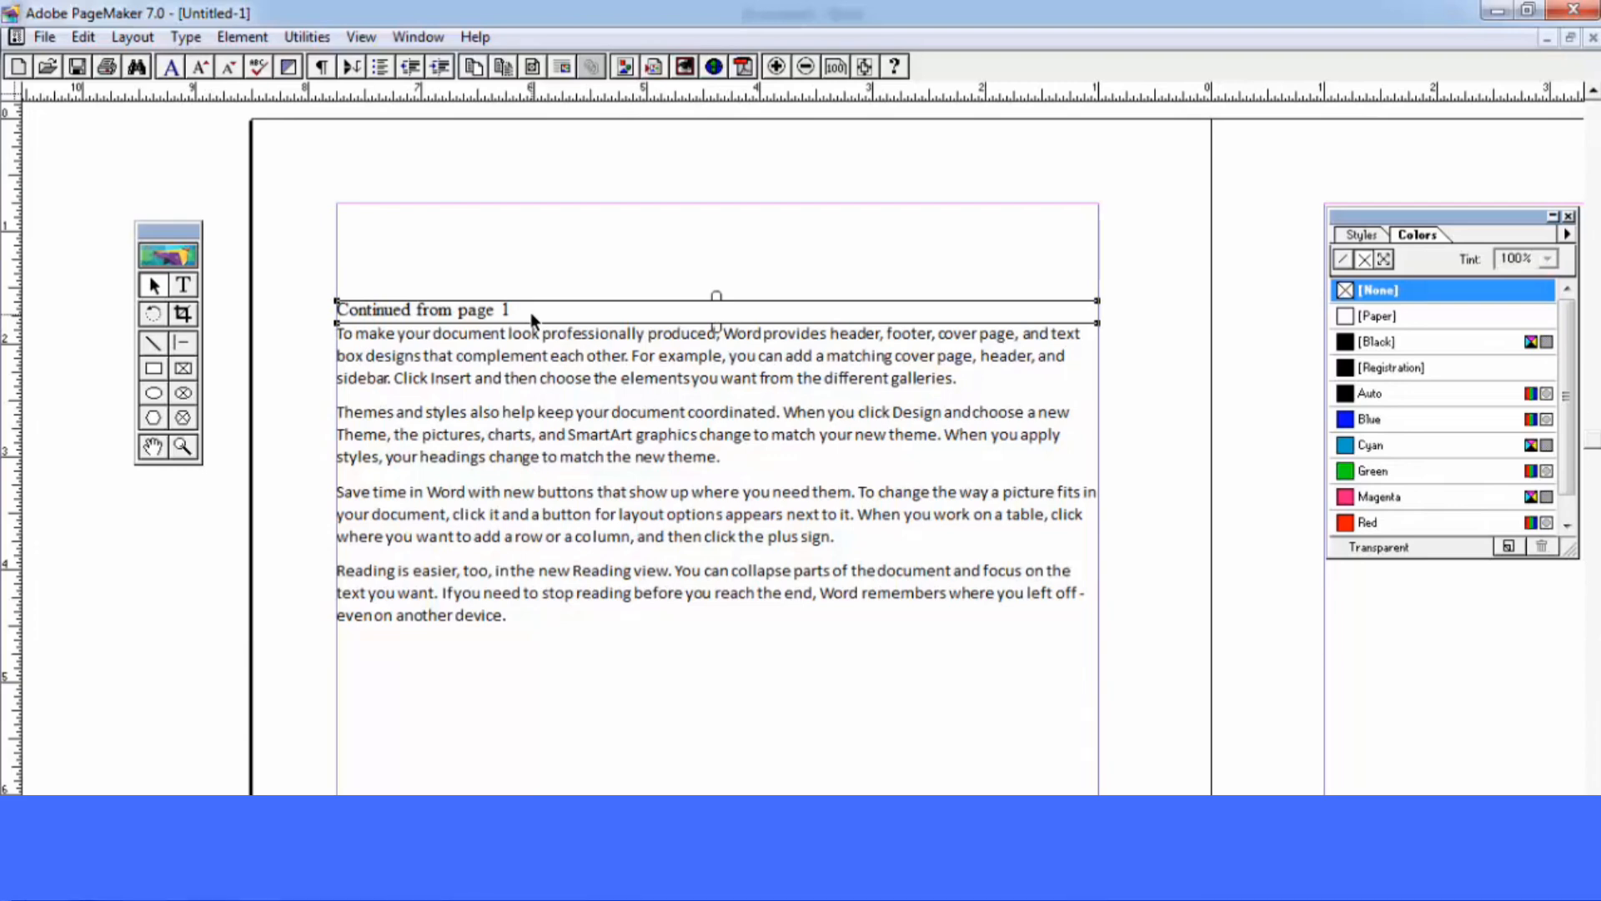
drag(531, 312, 530, 292)
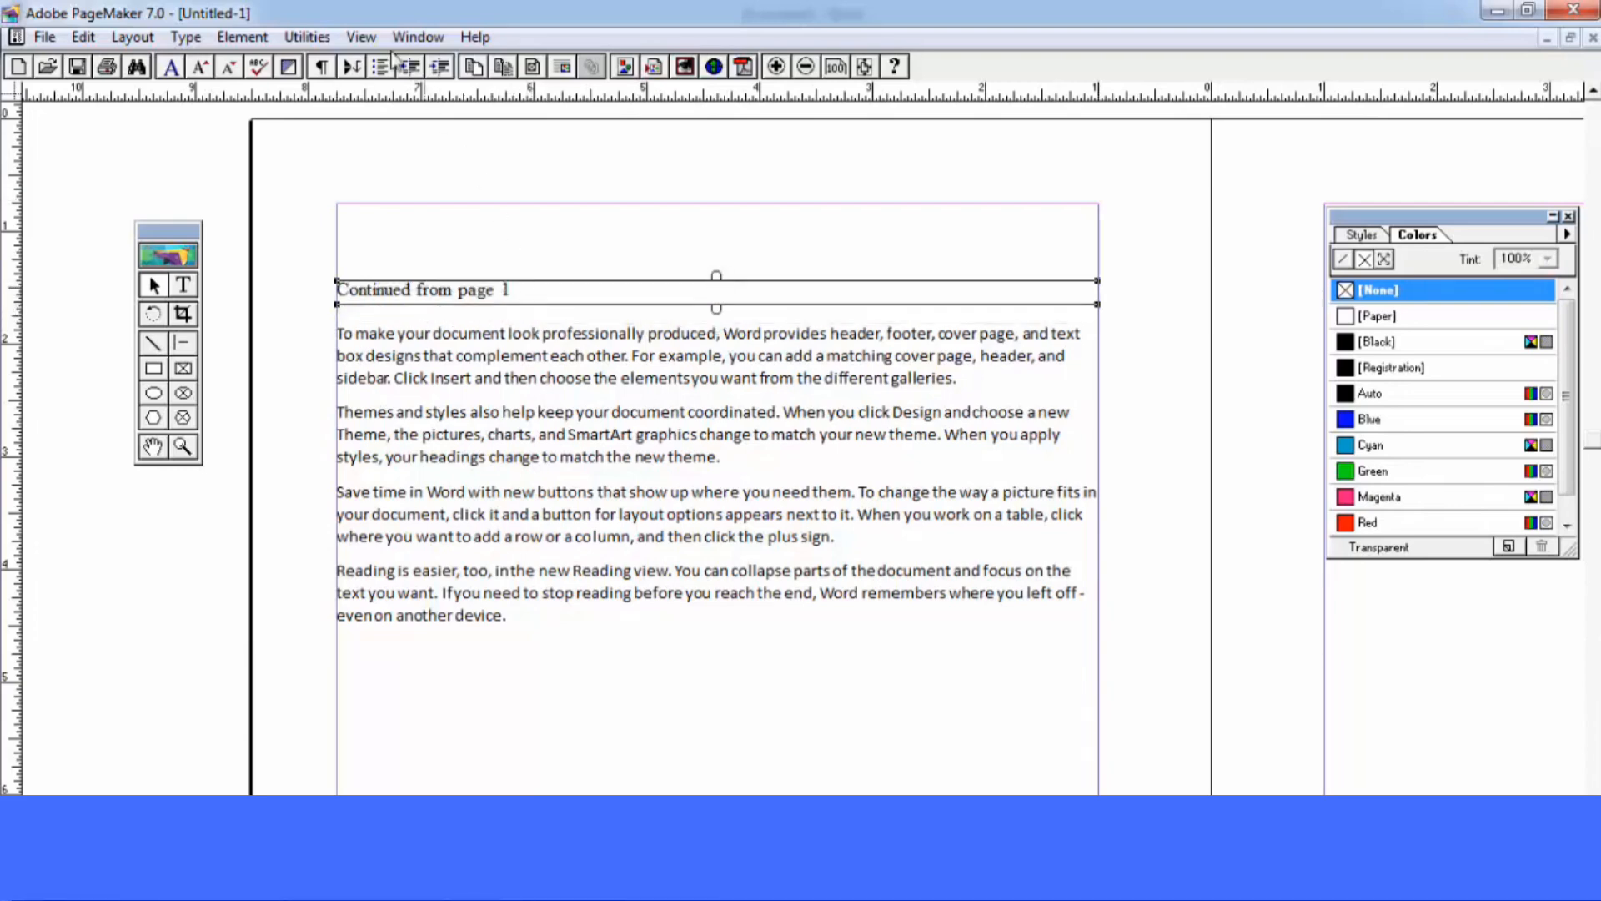
click(307, 36)
mouse_move(329, 64)
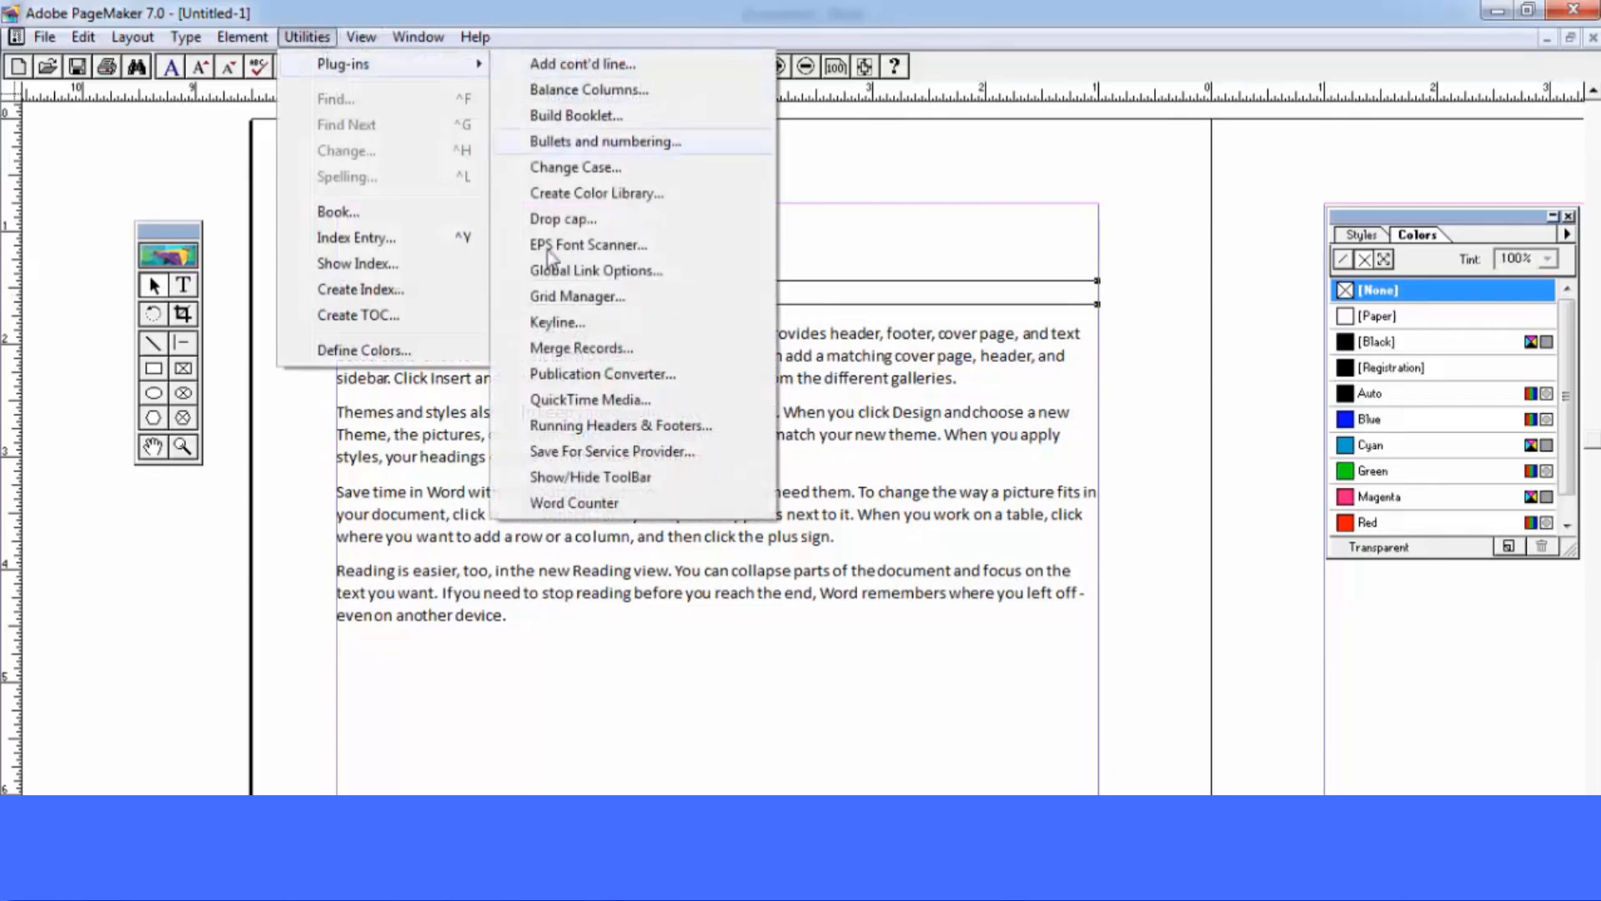
click(502, 611)
click(502, 611)
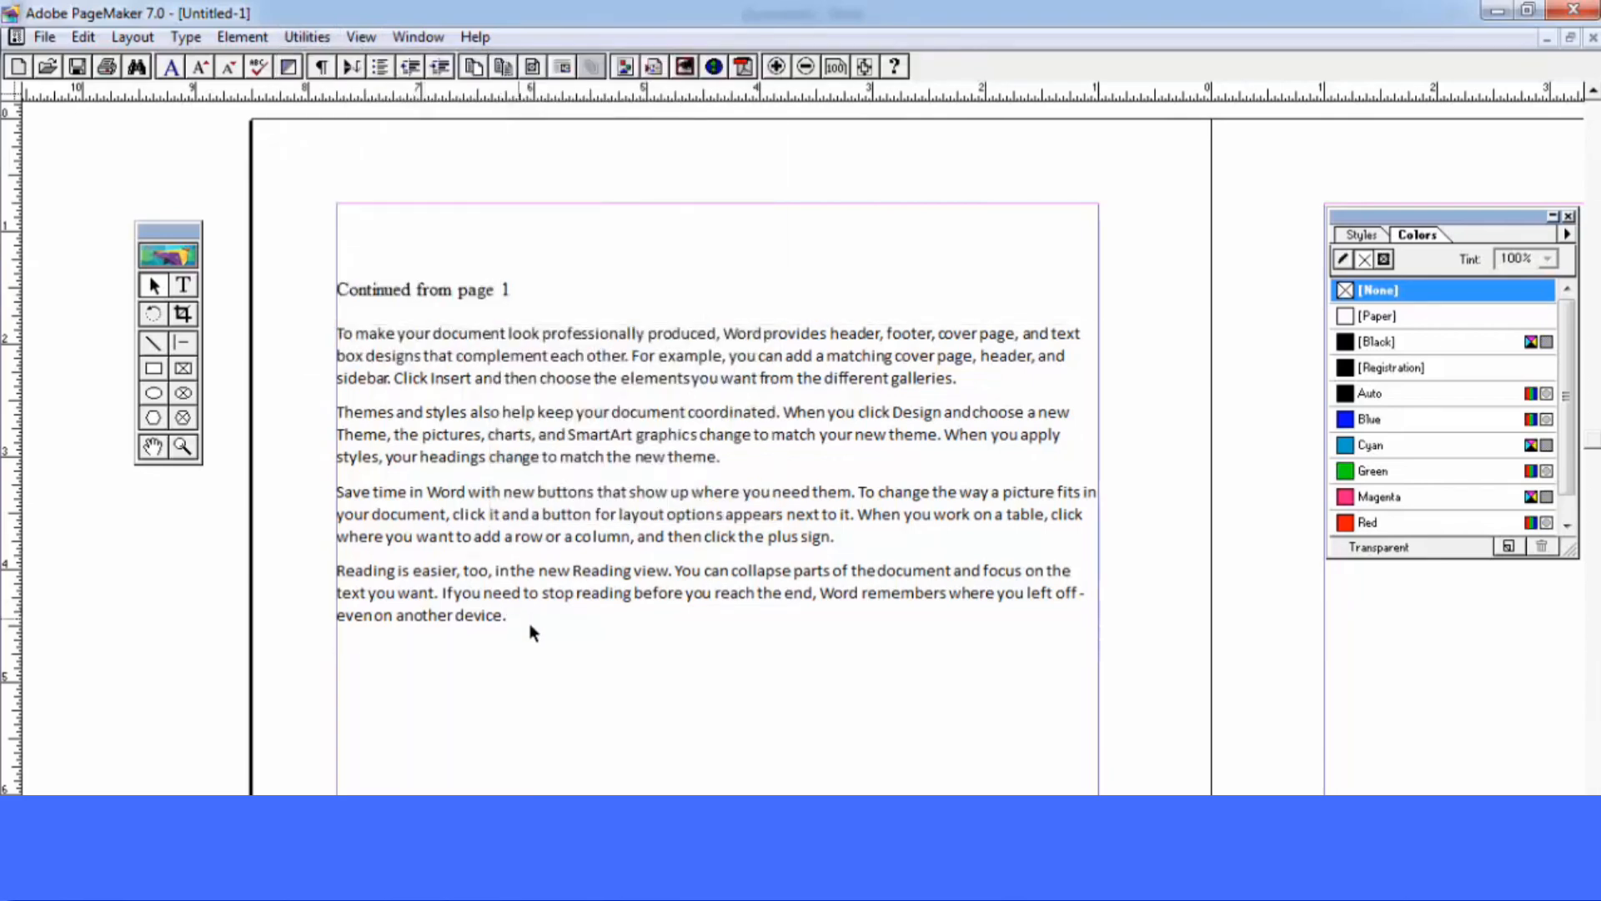
Create a new one-page Letter publication with the default document setup and show its upper area at actual size
key(ctrl+shift+p)
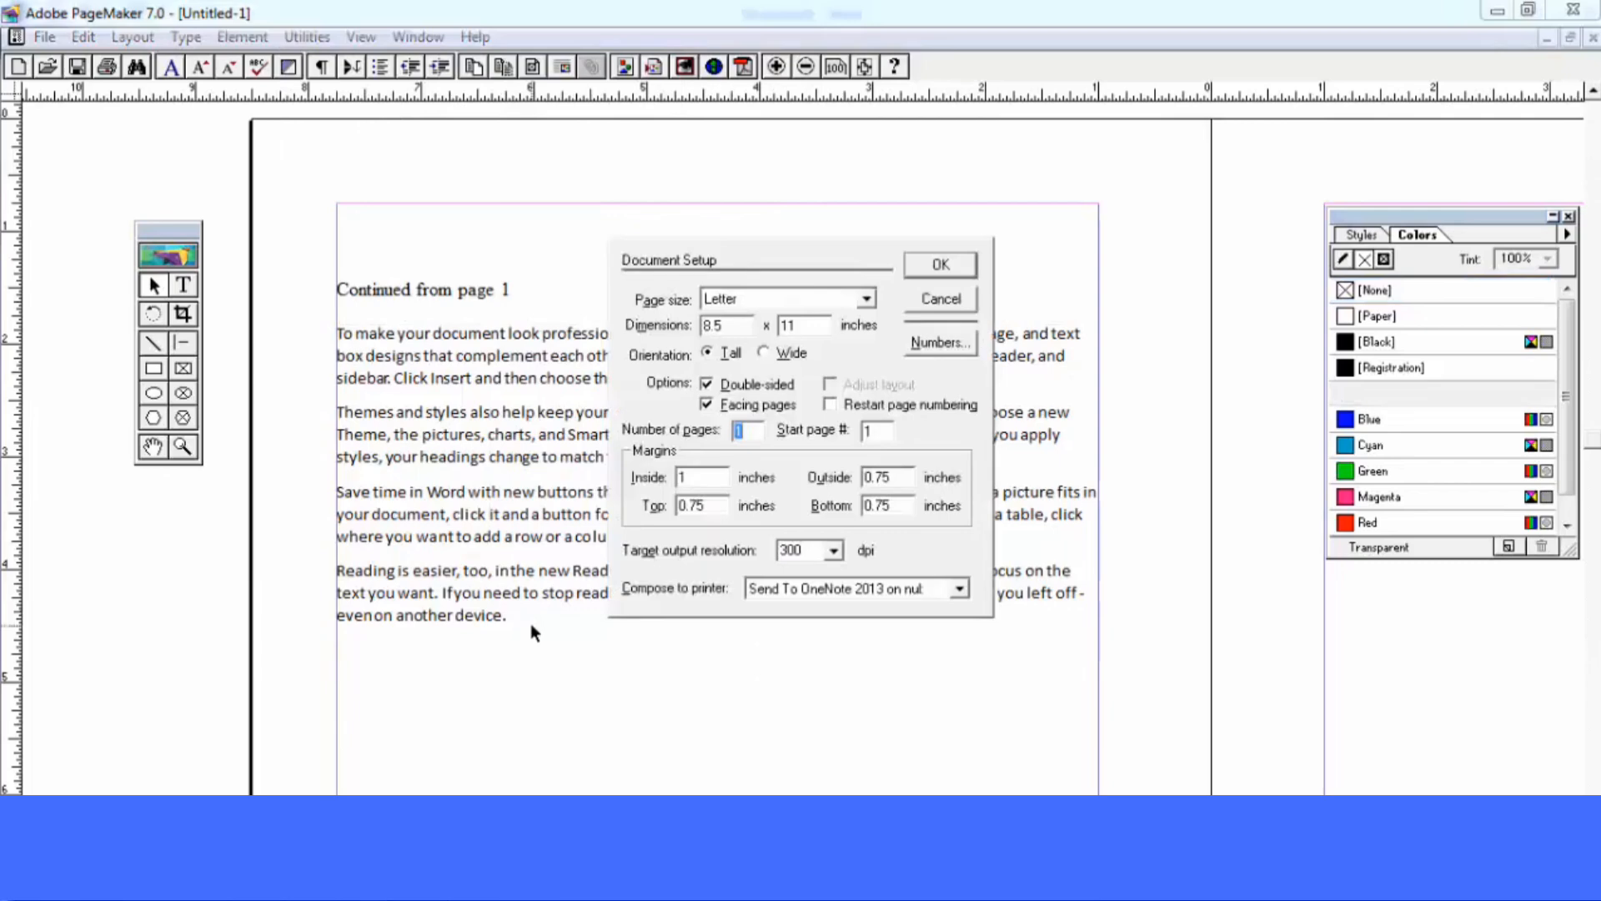
key(Return)
key(ctrl+1)
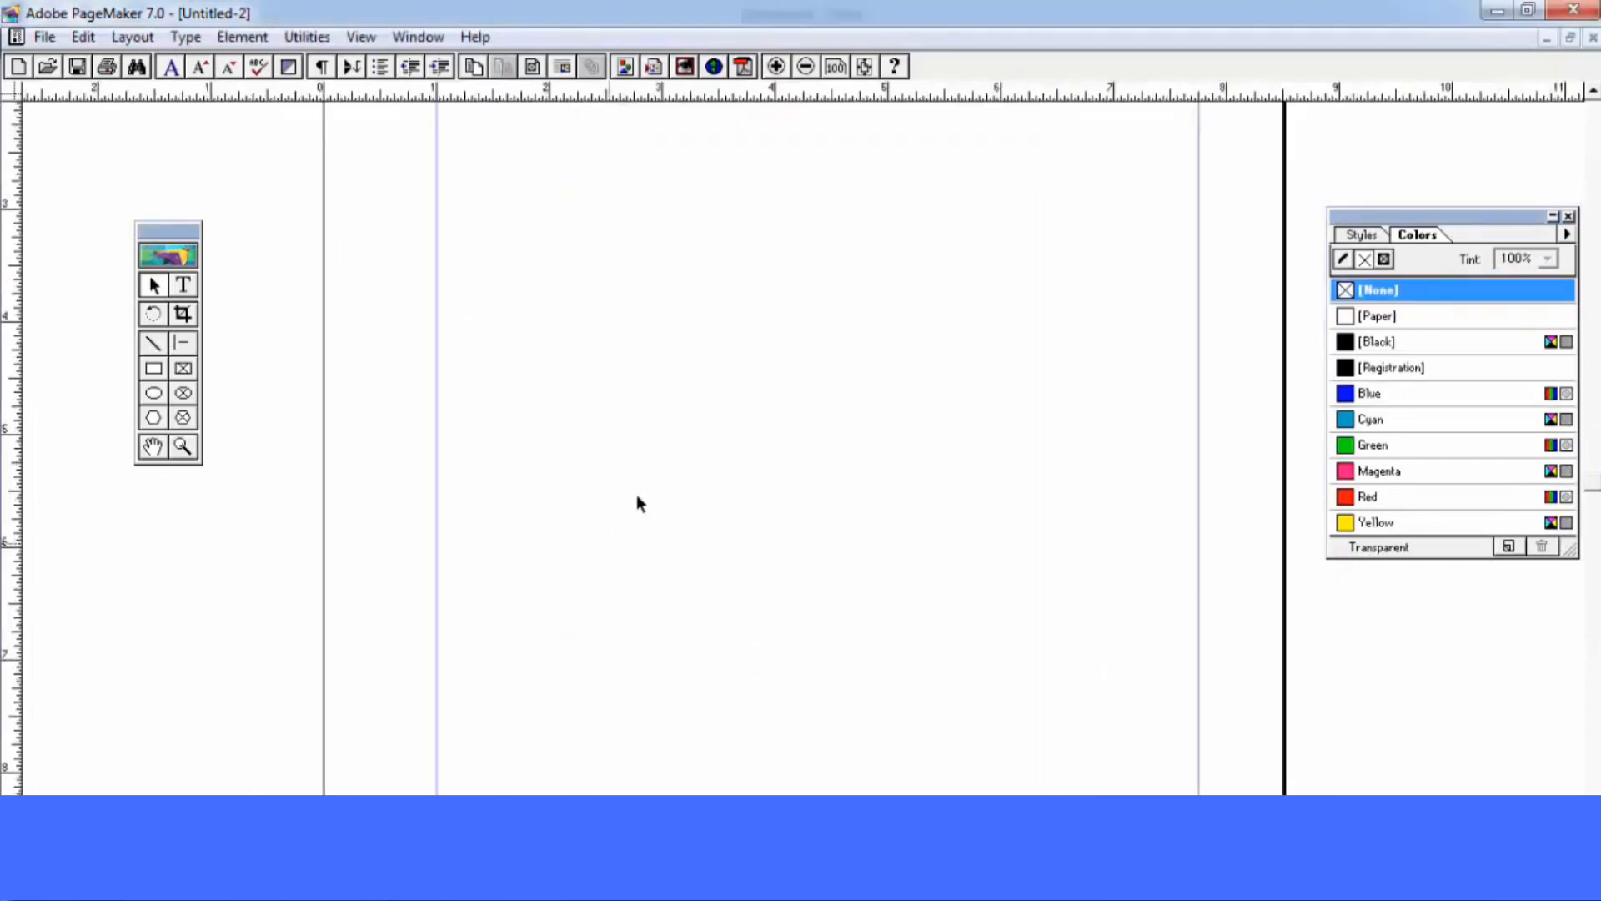
drag(711, 247, 620, 414)
drag(672, 362, 628, 418)
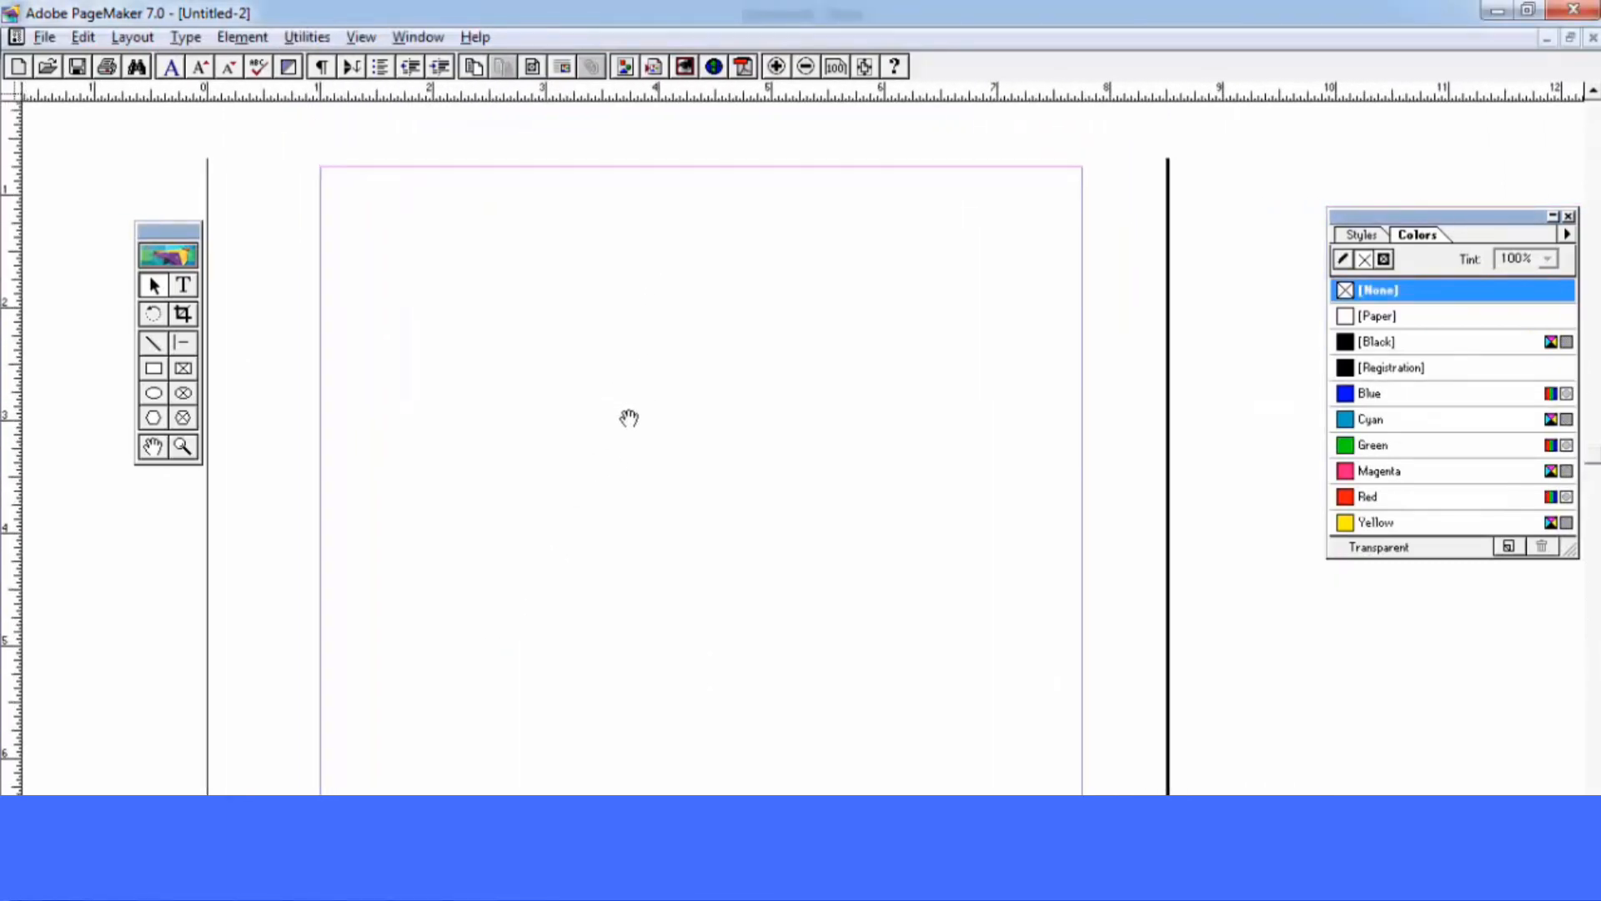
Set the page's column guides to 2 columns with 0.167 inches between them
click(133, 37)
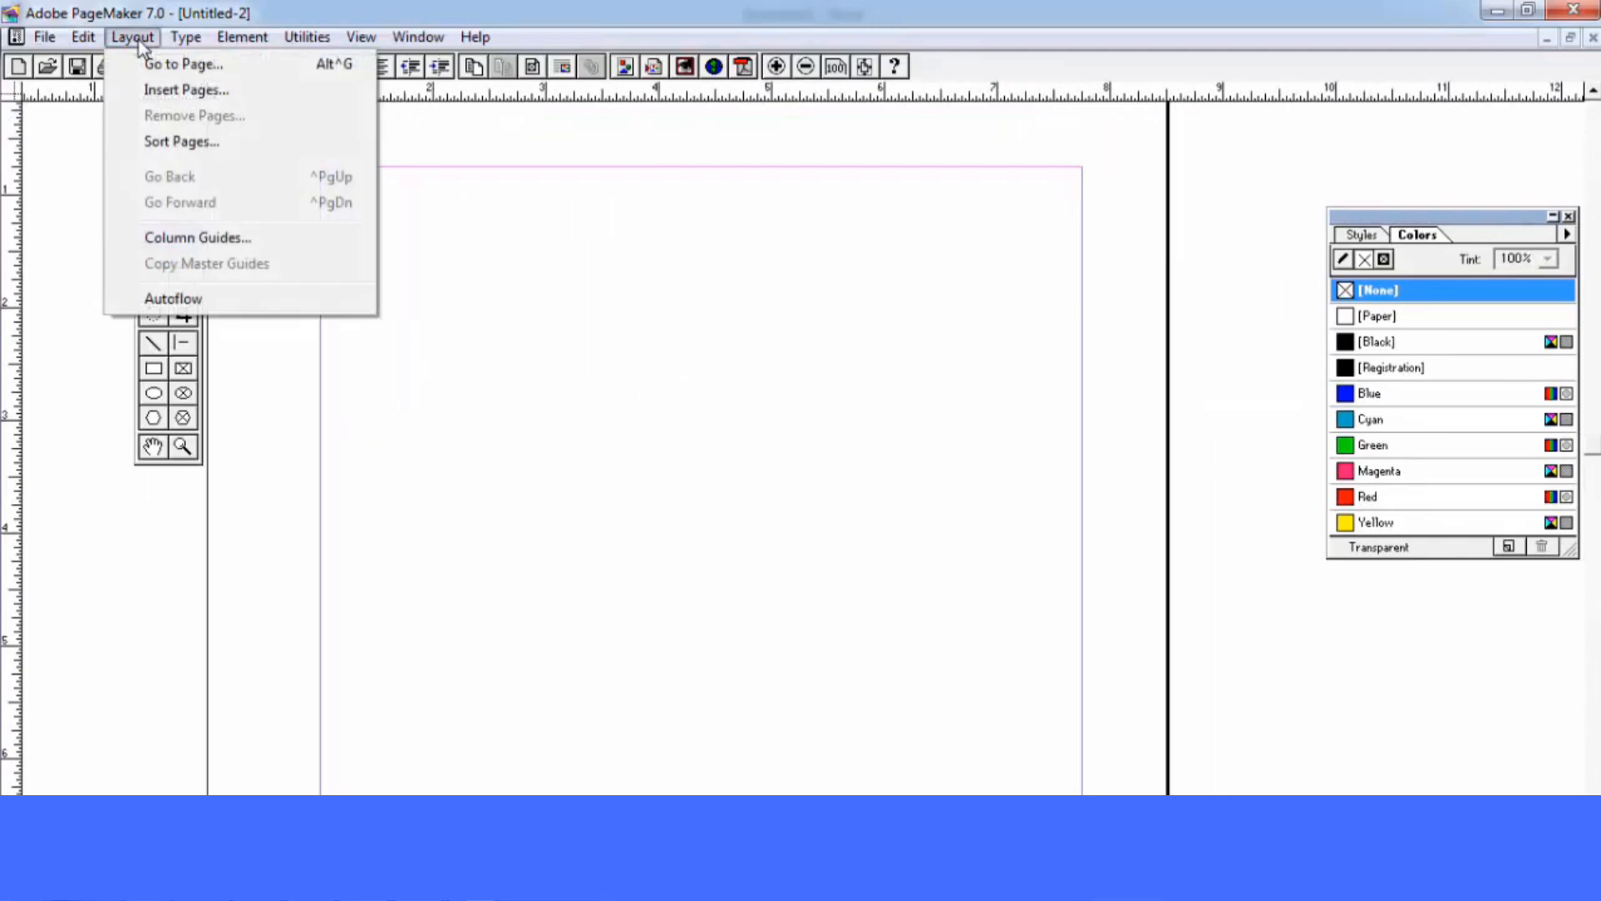
click(225, 238)
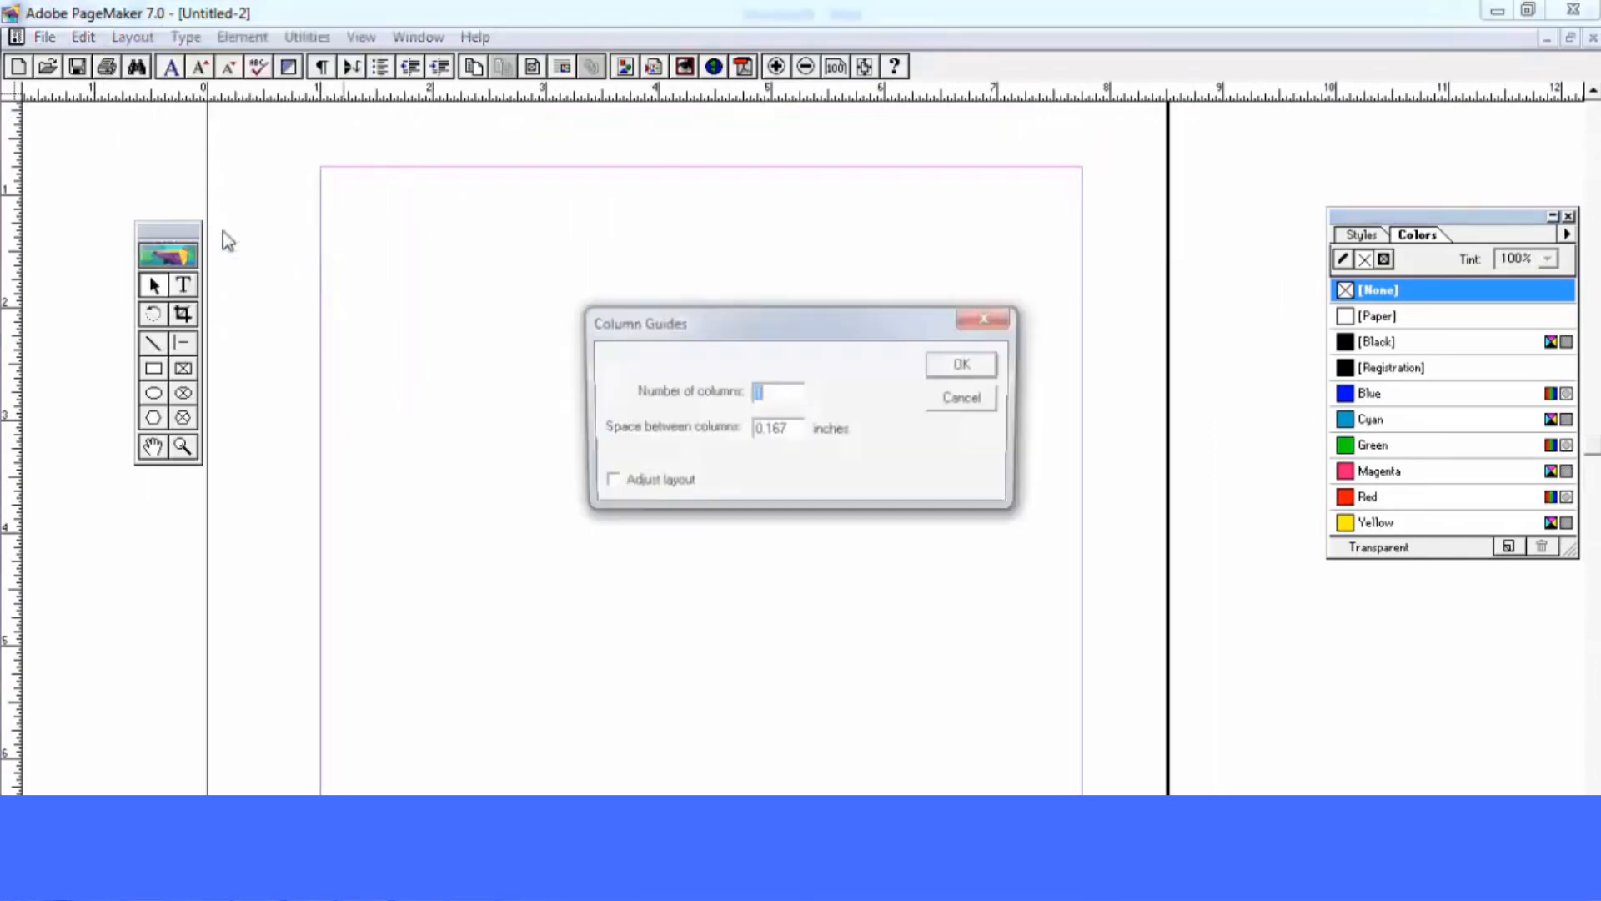
text(2)
click(959, 365)
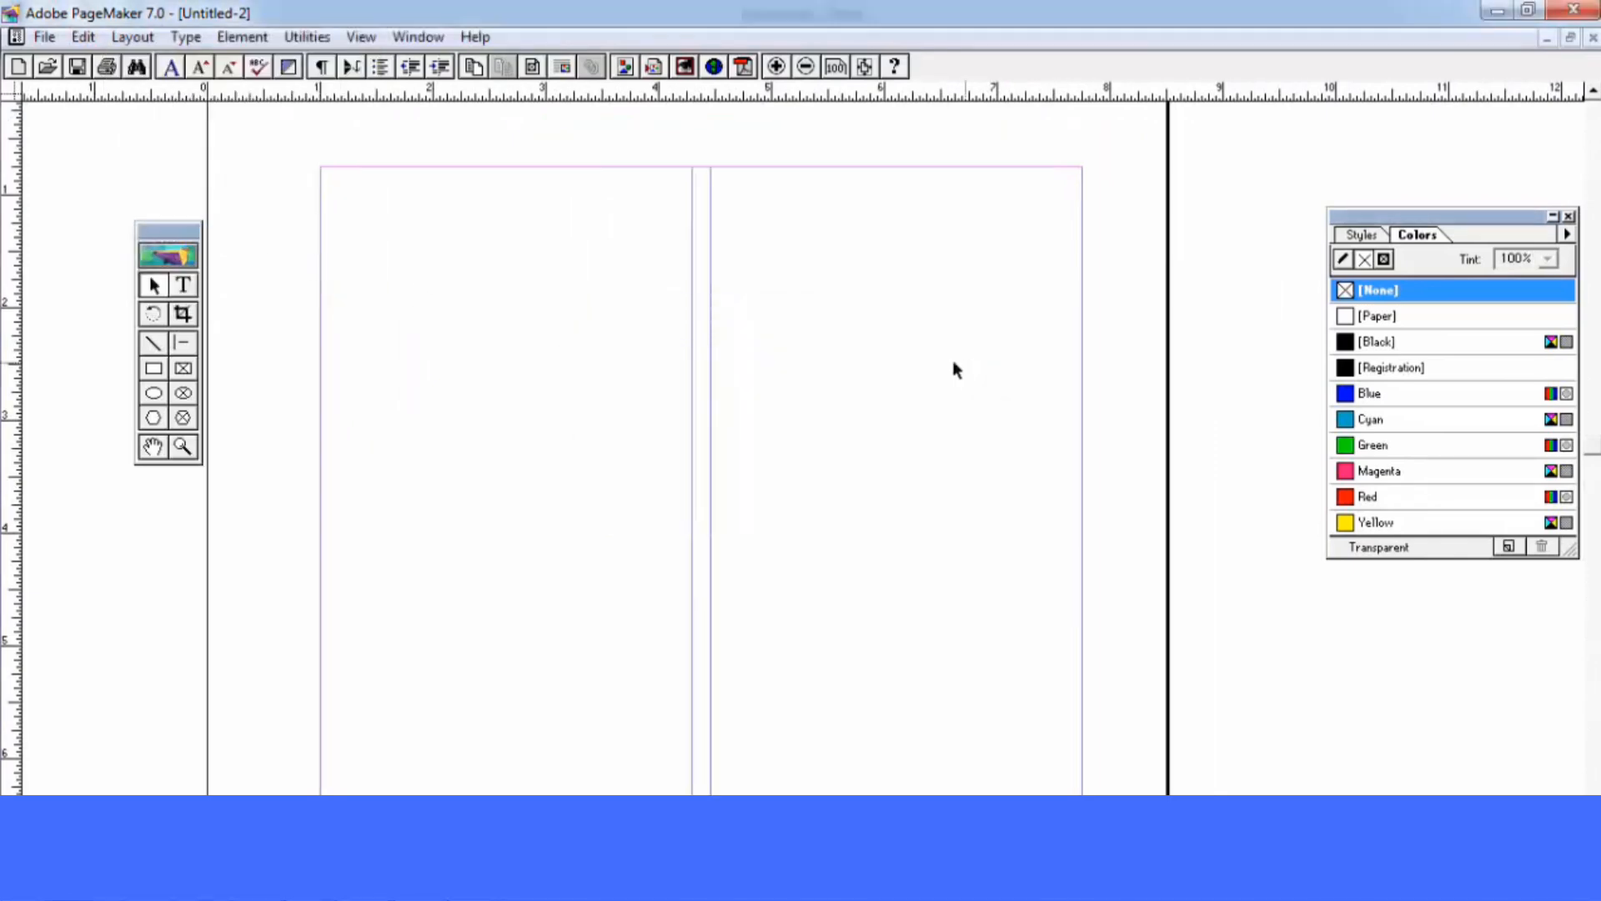
Paste the copied text beginning "Video provides a powerful way" into the left column and a second copy lower in the right column
click(184, 285)
click(392, 237)
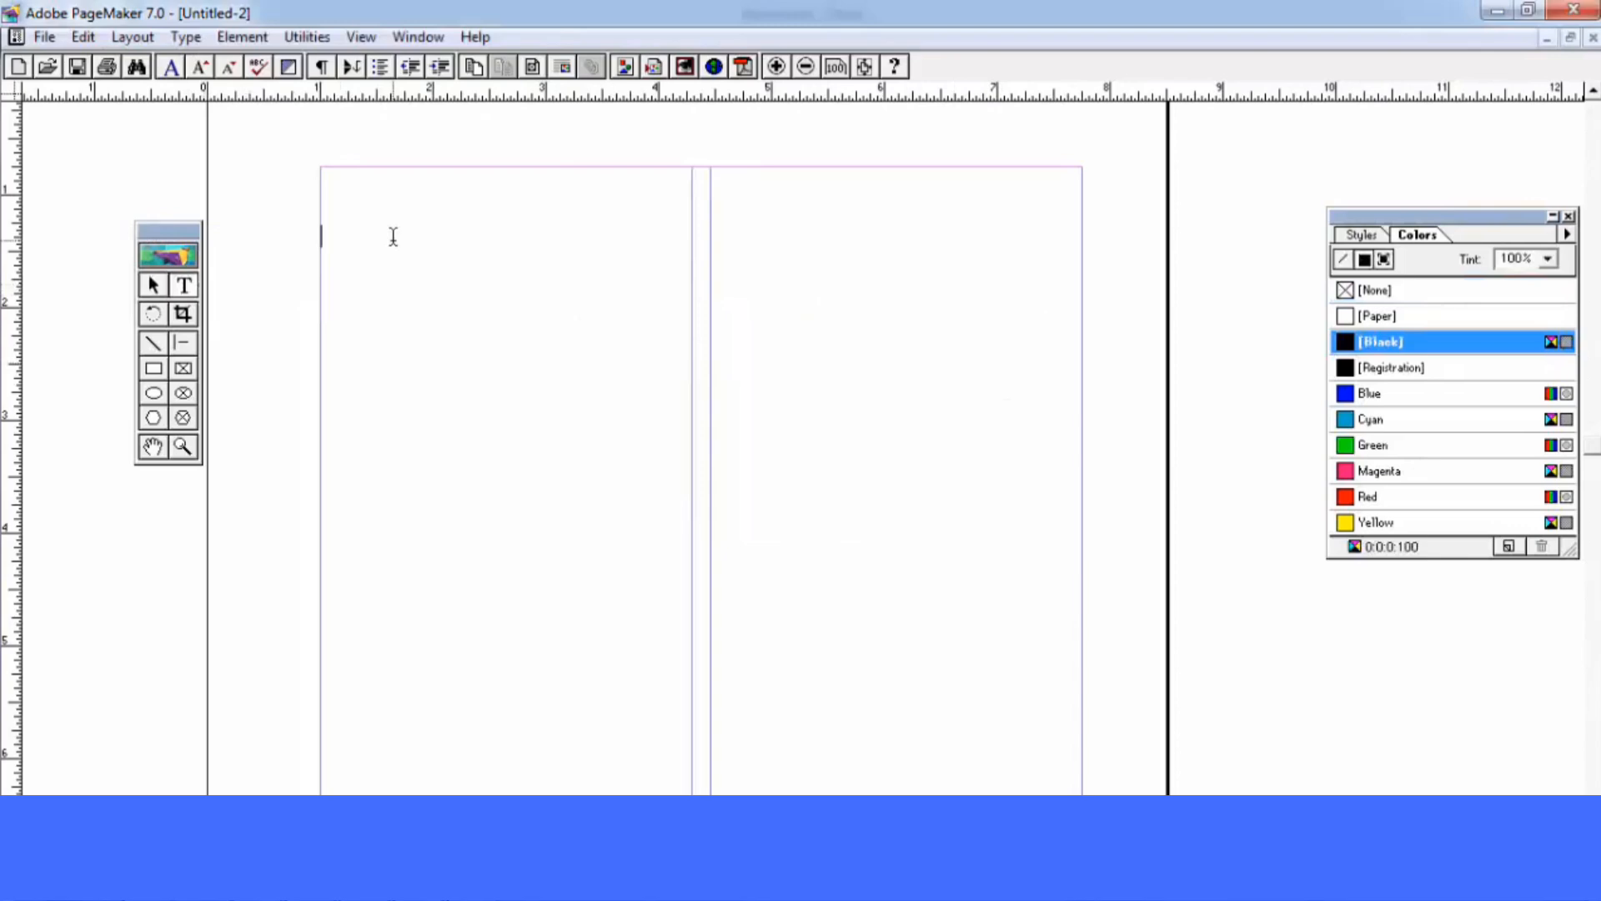
key(ctrl+v)
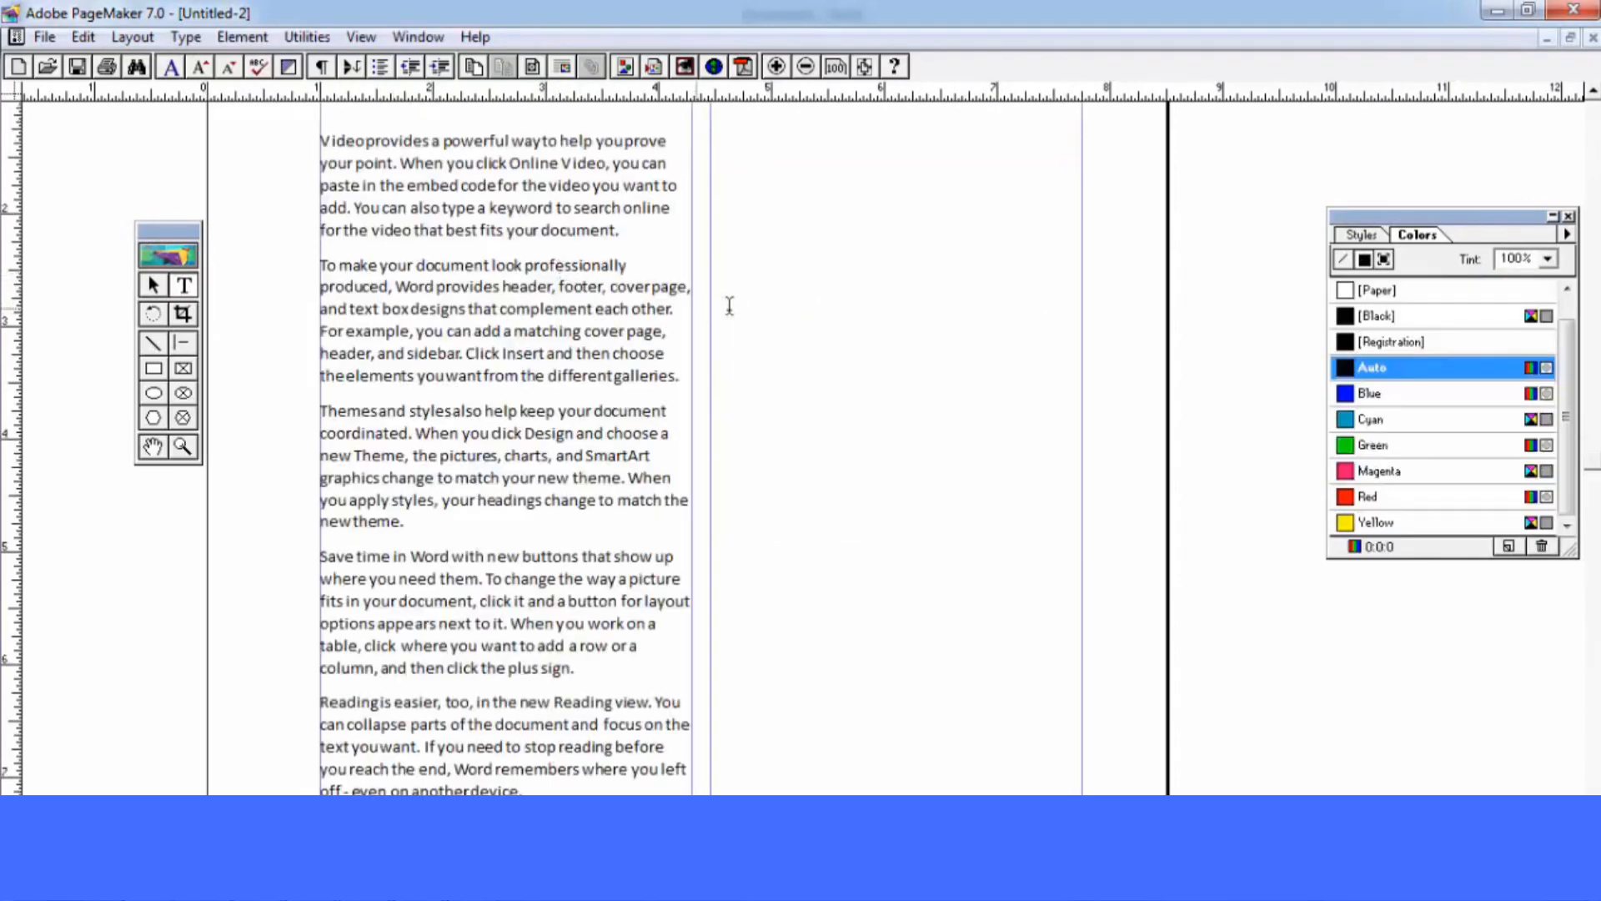
click(778, 300)
text(Video provides a powerful way to help you prove your point. When you click Online Video, you can paste in the embed code for the video you want to add. You can also type a keyword to search online for the video that best fits your document. To make your document look professionally produced, Word provides header, footer, cover page, and text box designs that complement each other. For example, you can add a matching cover page, header, and sidebar. Click Insert and then choose the elements you want from the different galleries. Themes and styles also help keep your document coordinated. When you click Design and choose a new Theme, the pictures, charts, and SmartArt graphics change to match your new theme. When you apply styles, your headings change to match the new theme. Save time in Word with new buttons that show up where you need them. To change the way a picture fits in your document, click it and a button for layout options appears next to it. When you work on a table, click where you want to add a row or a column, and then click the plus sign. Reading is easier, too, in the new Reading view. You can collapse parts of the document and focus on the text you want. If you need to stop reading before you reach the end, Word remembers where you left off - even on another device.)
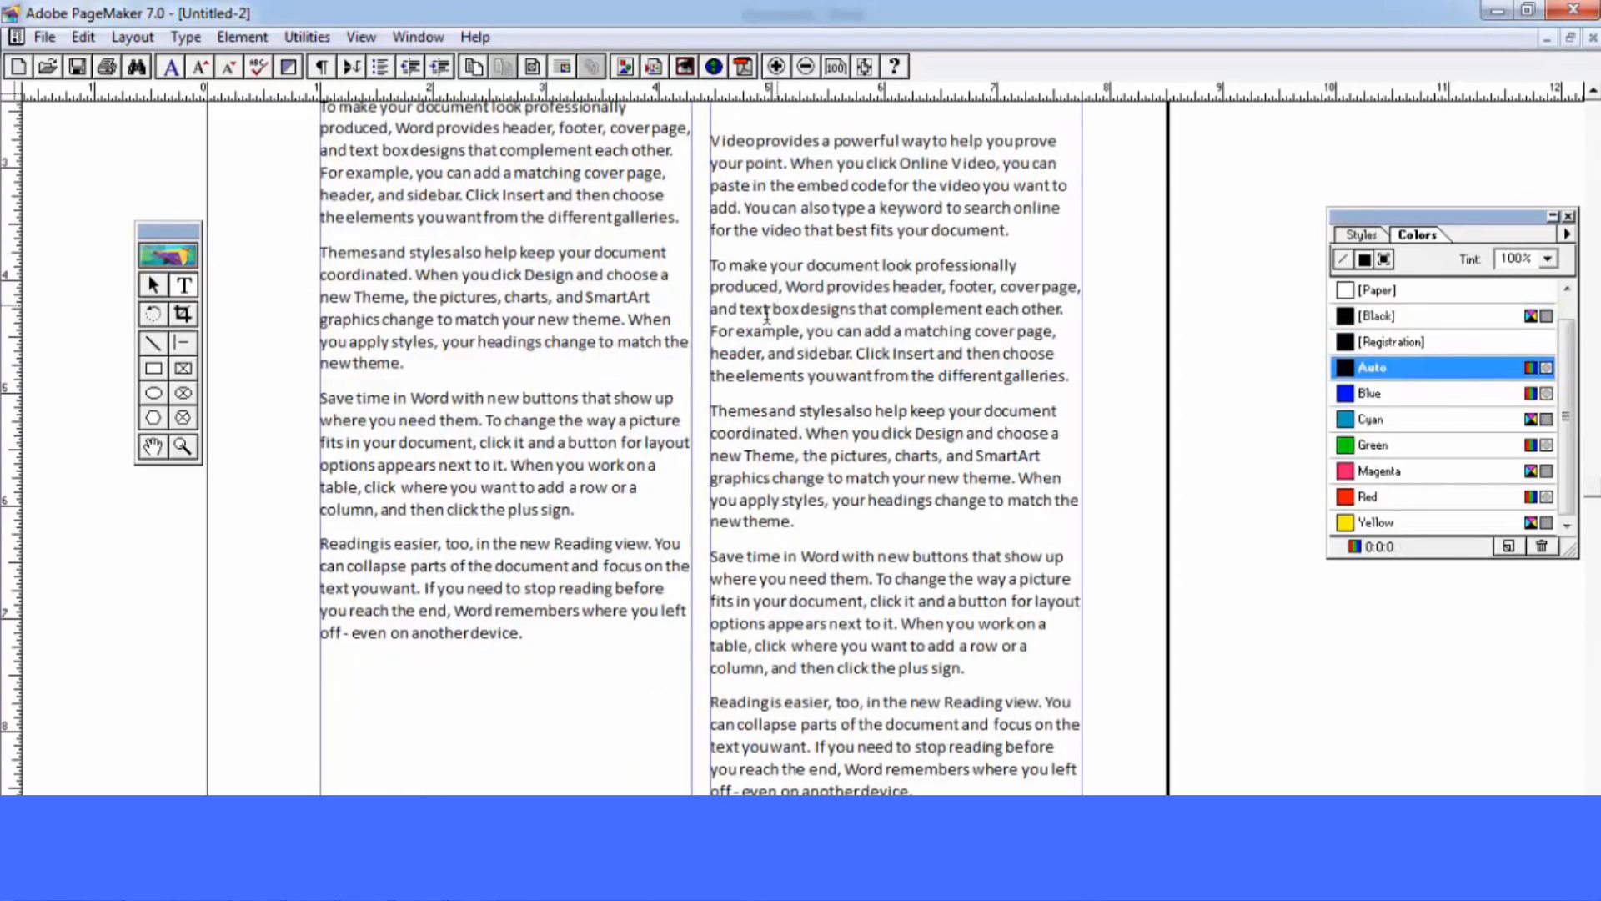
Balance the left and right column text blocks with the first alignment option, adding leftover lines to the right column
click(153, 285)
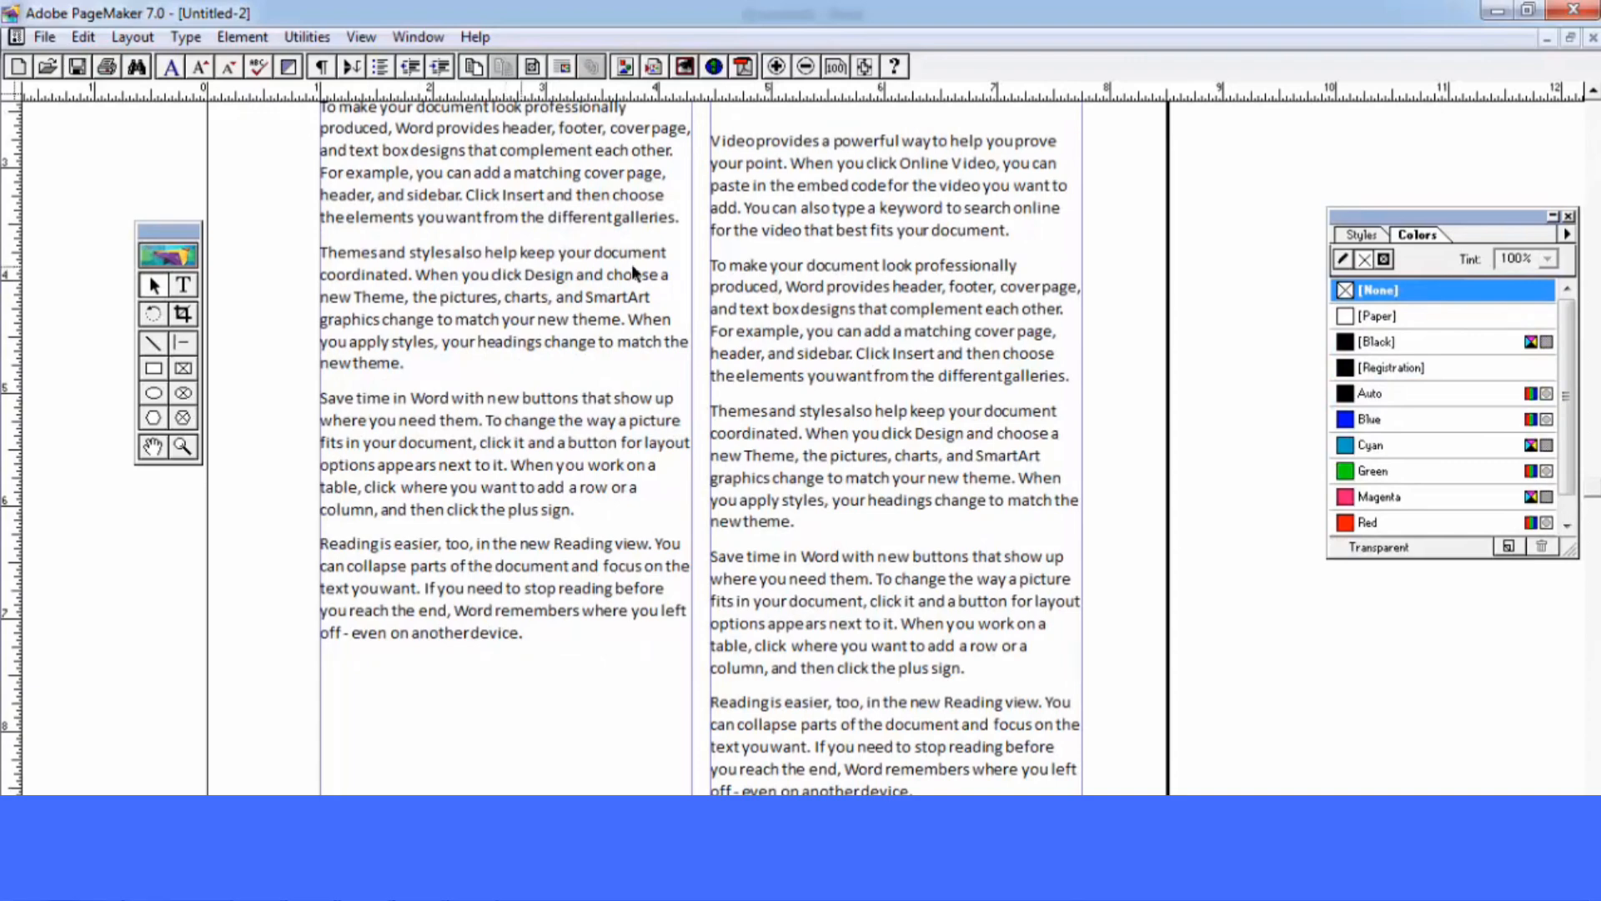
drag(807, 267, 798, 468)
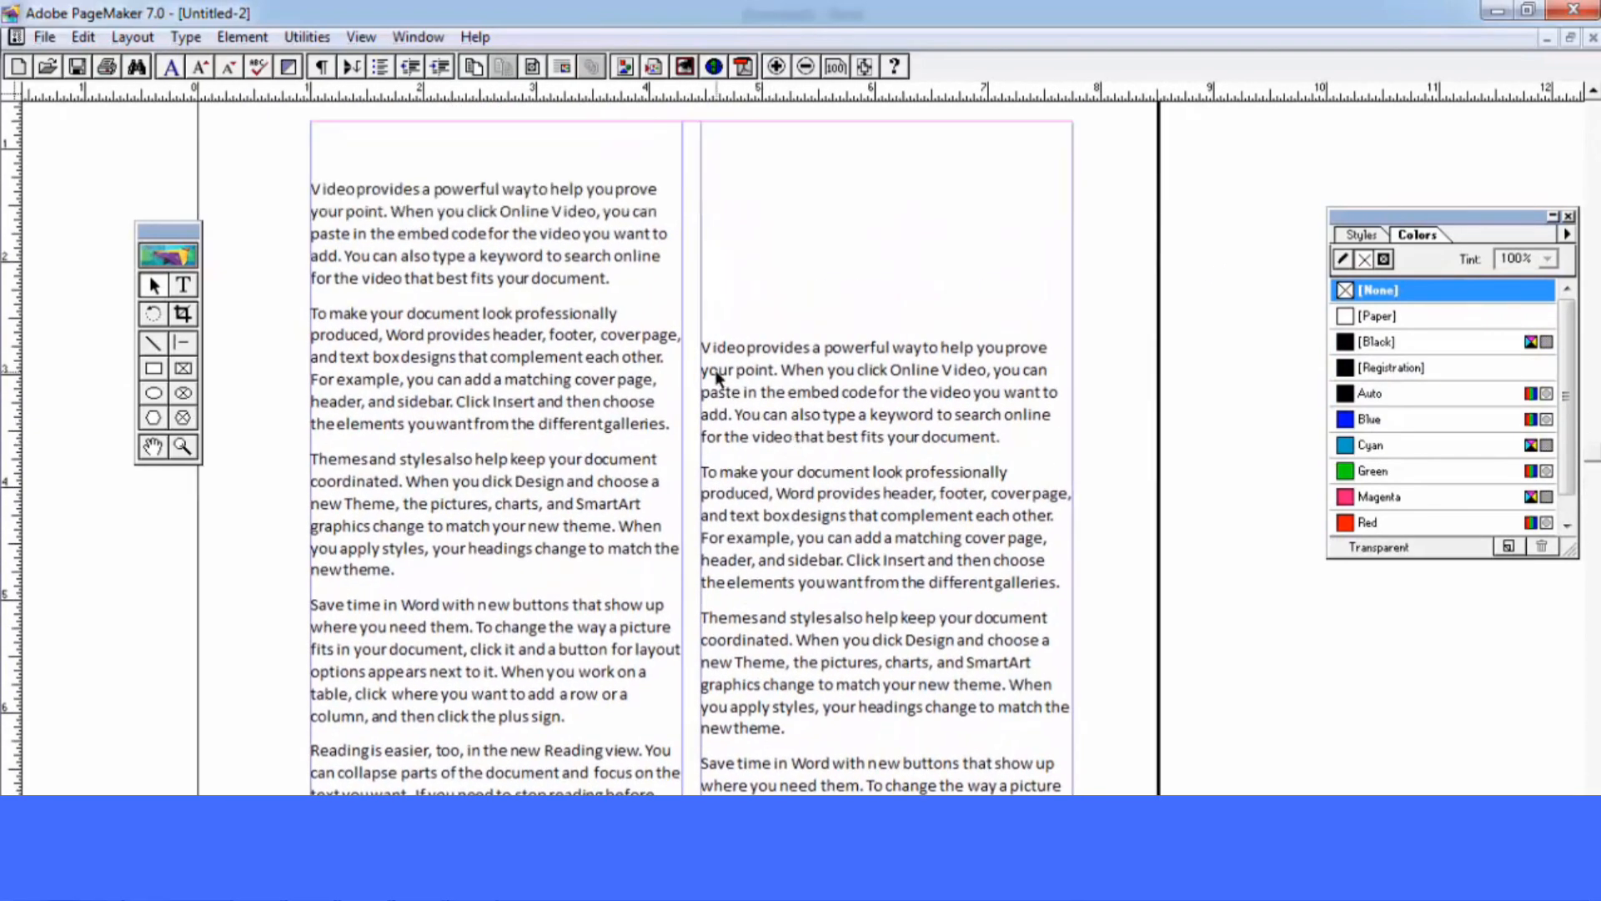
click(546, 306)
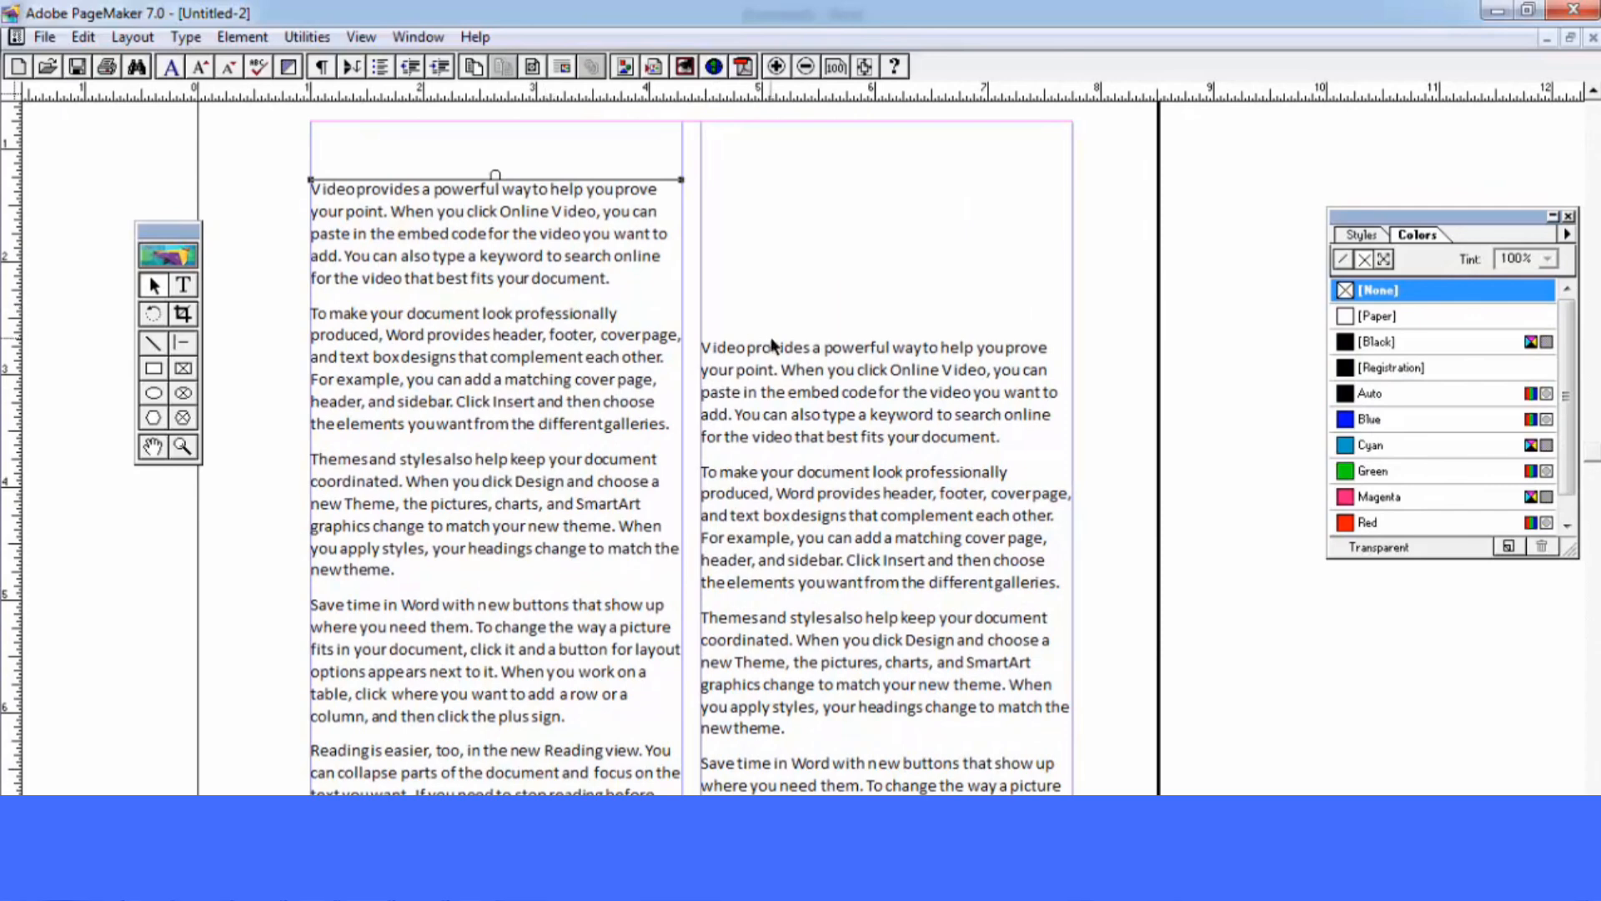
click(813, 397)
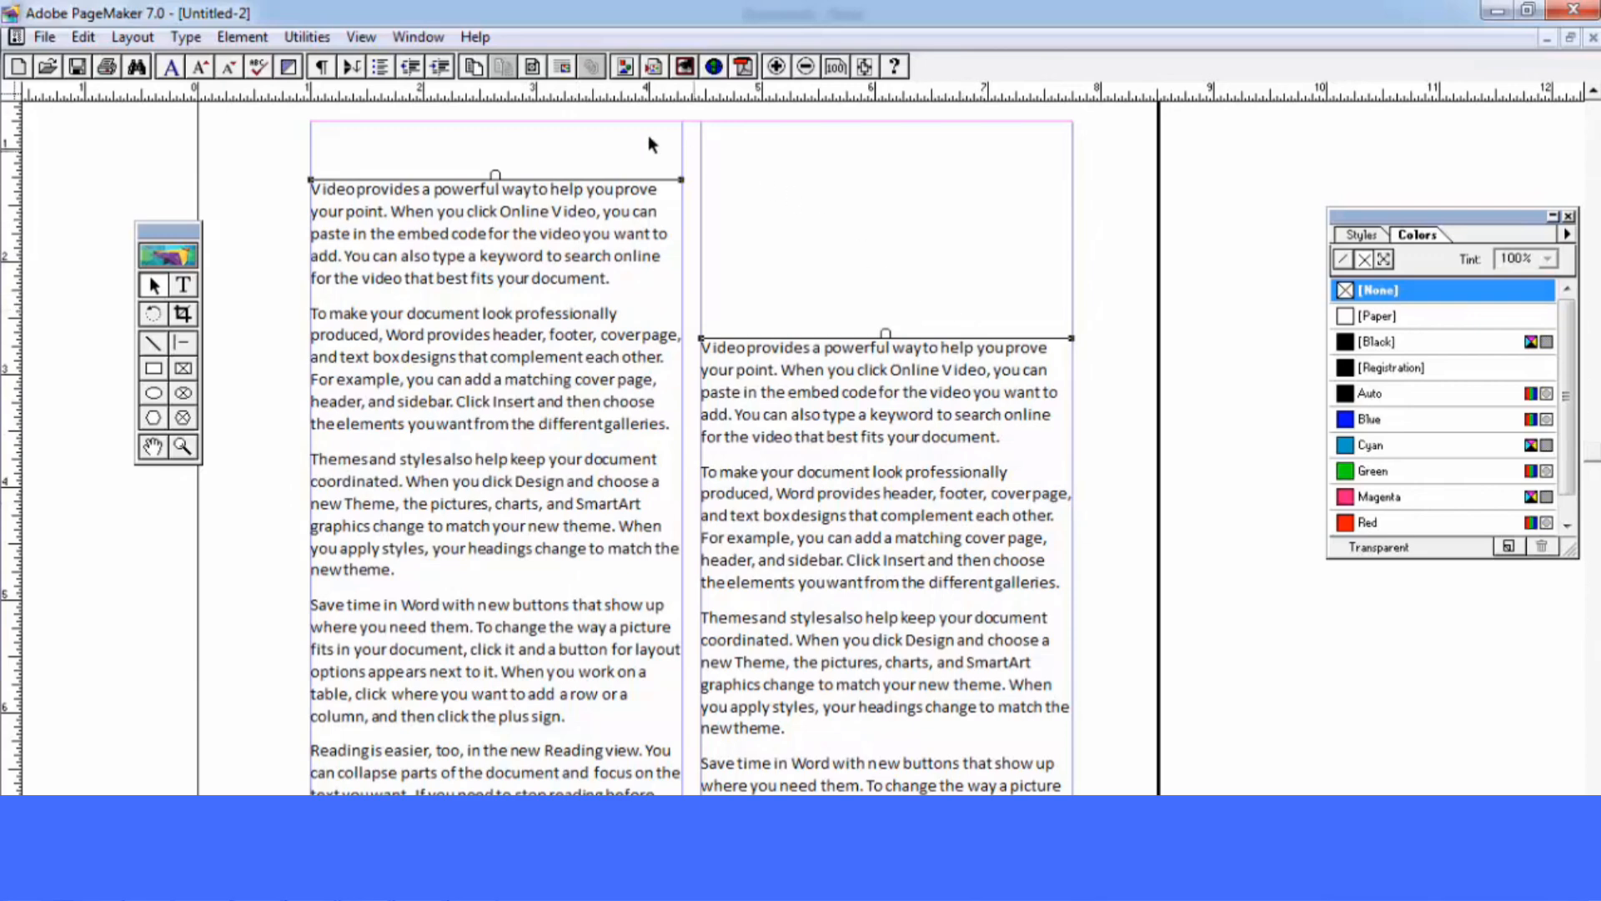
click(306, 37)
mouse_move(319, 67)
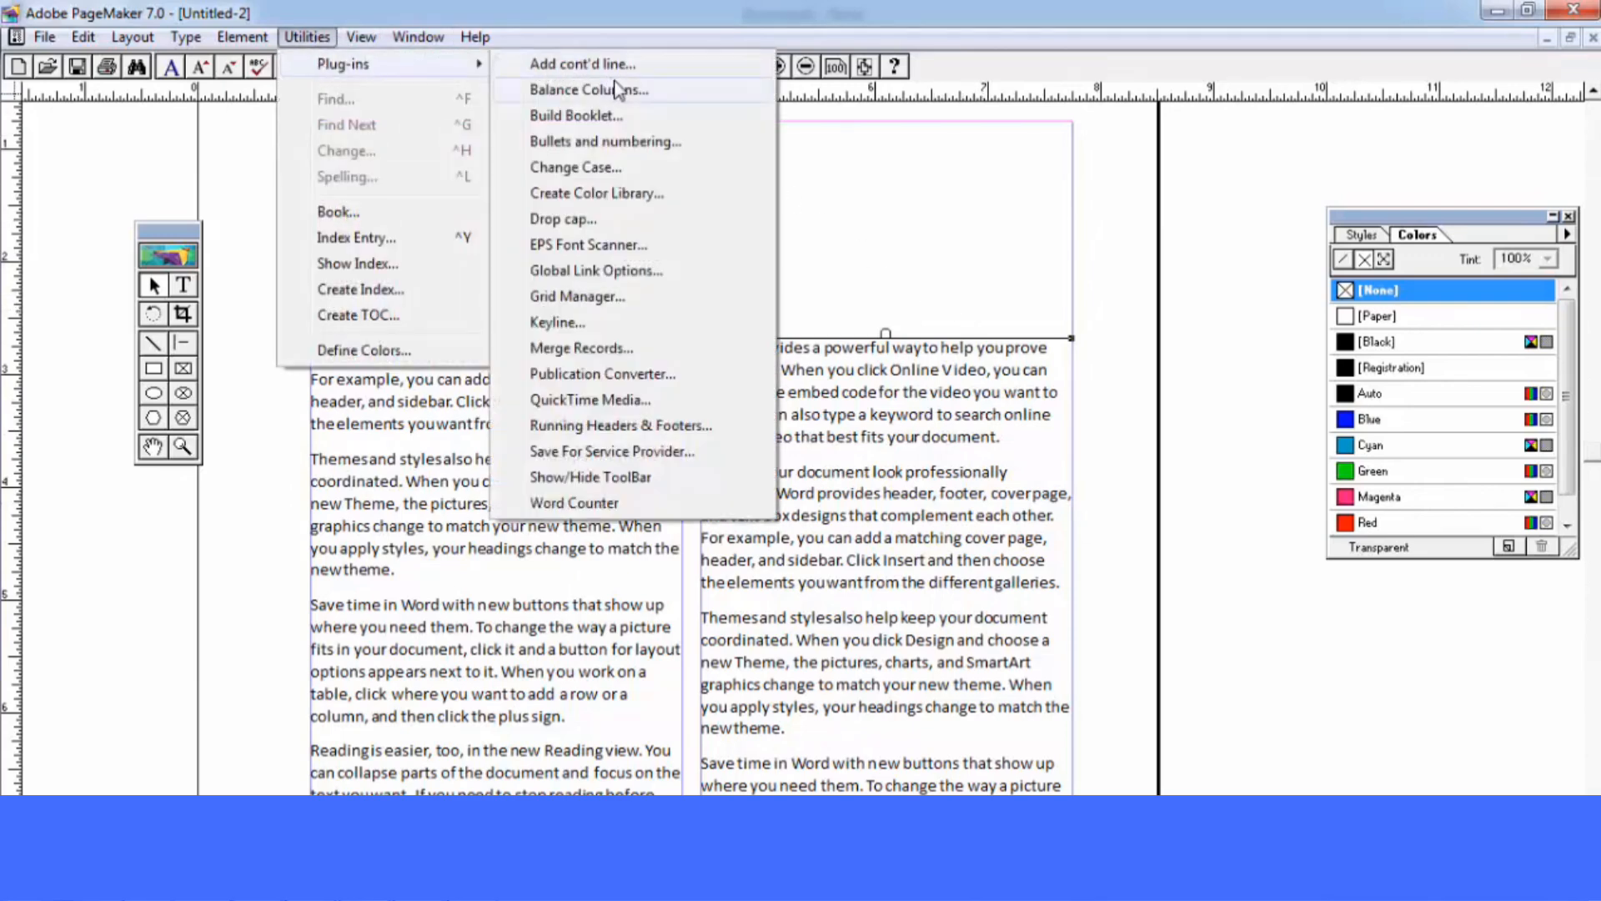
click(632, 92)
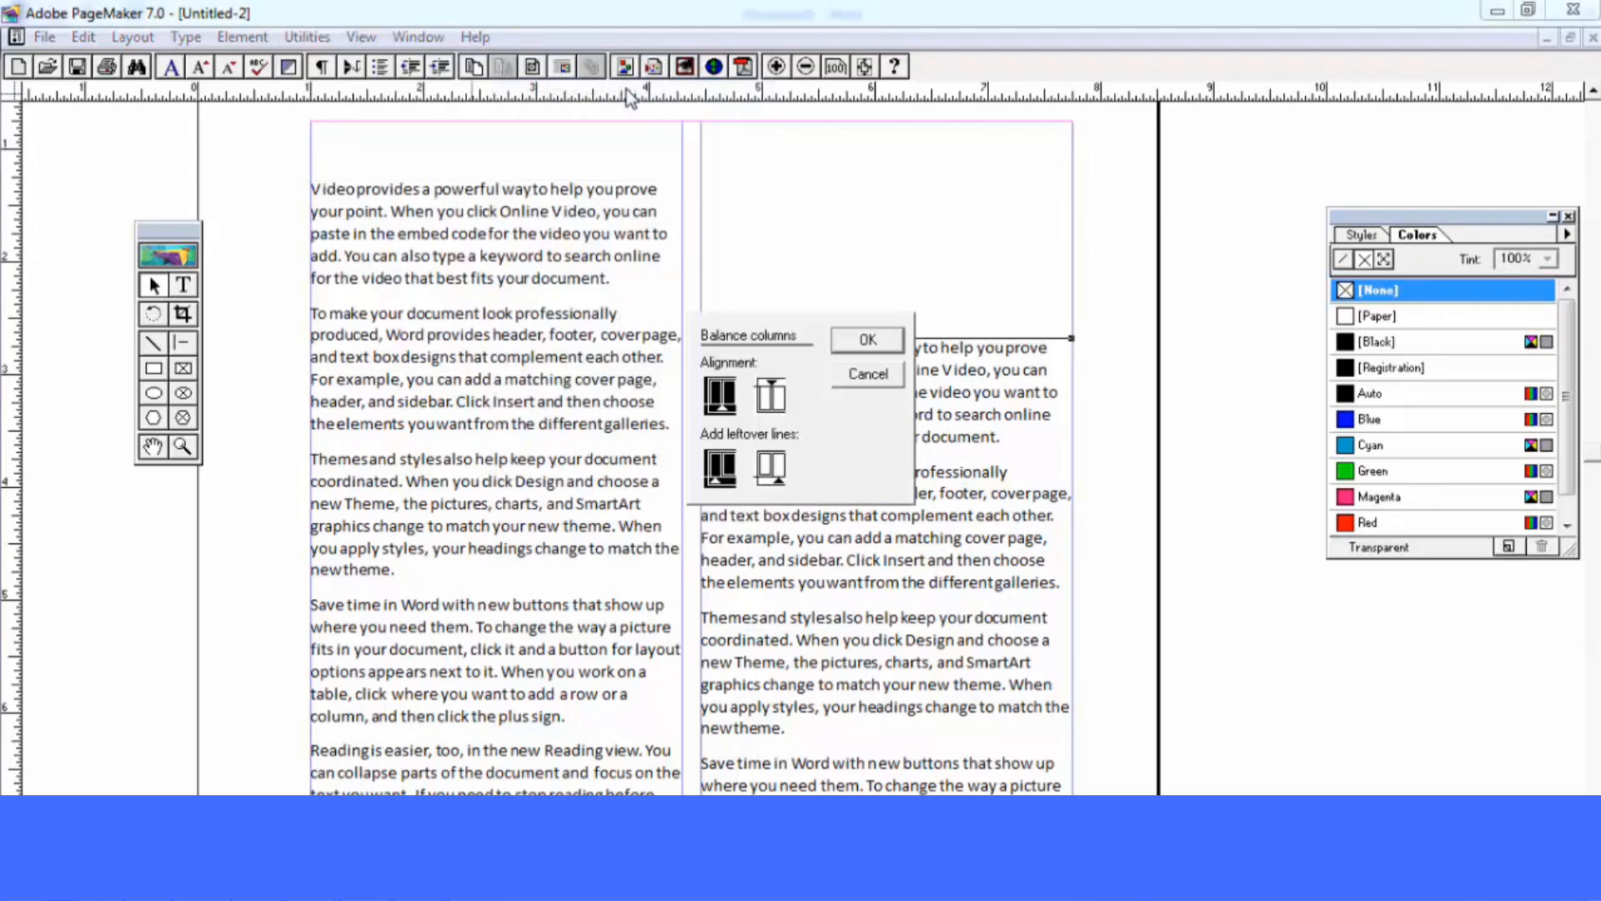
click(773, 469)
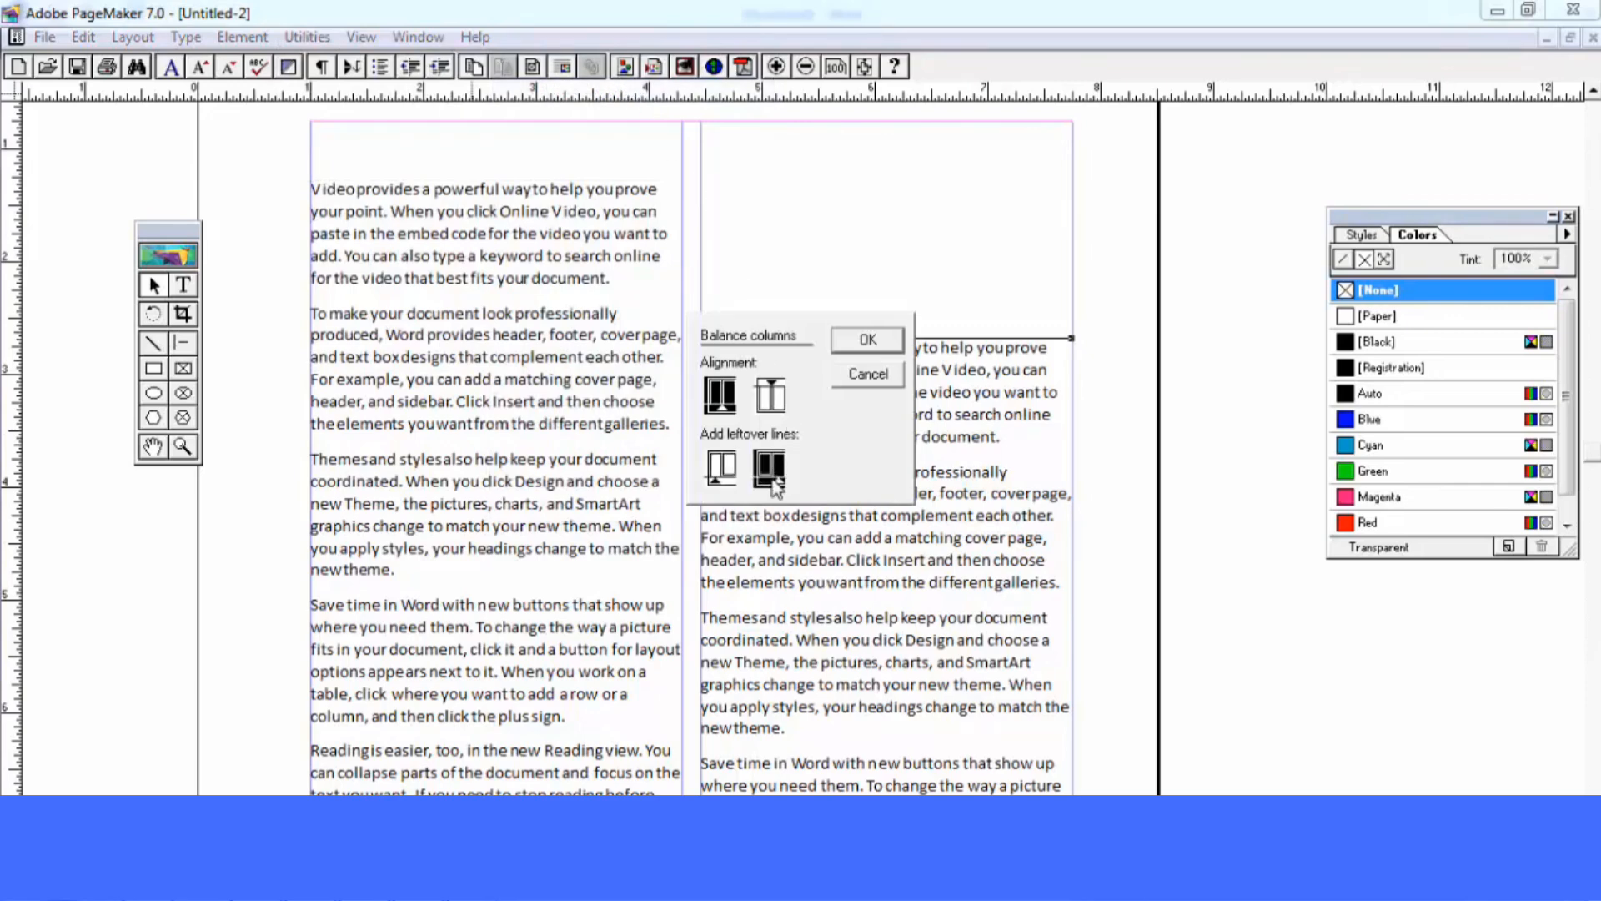
click(771, 395)
click(732, 399)
click(867, 341)
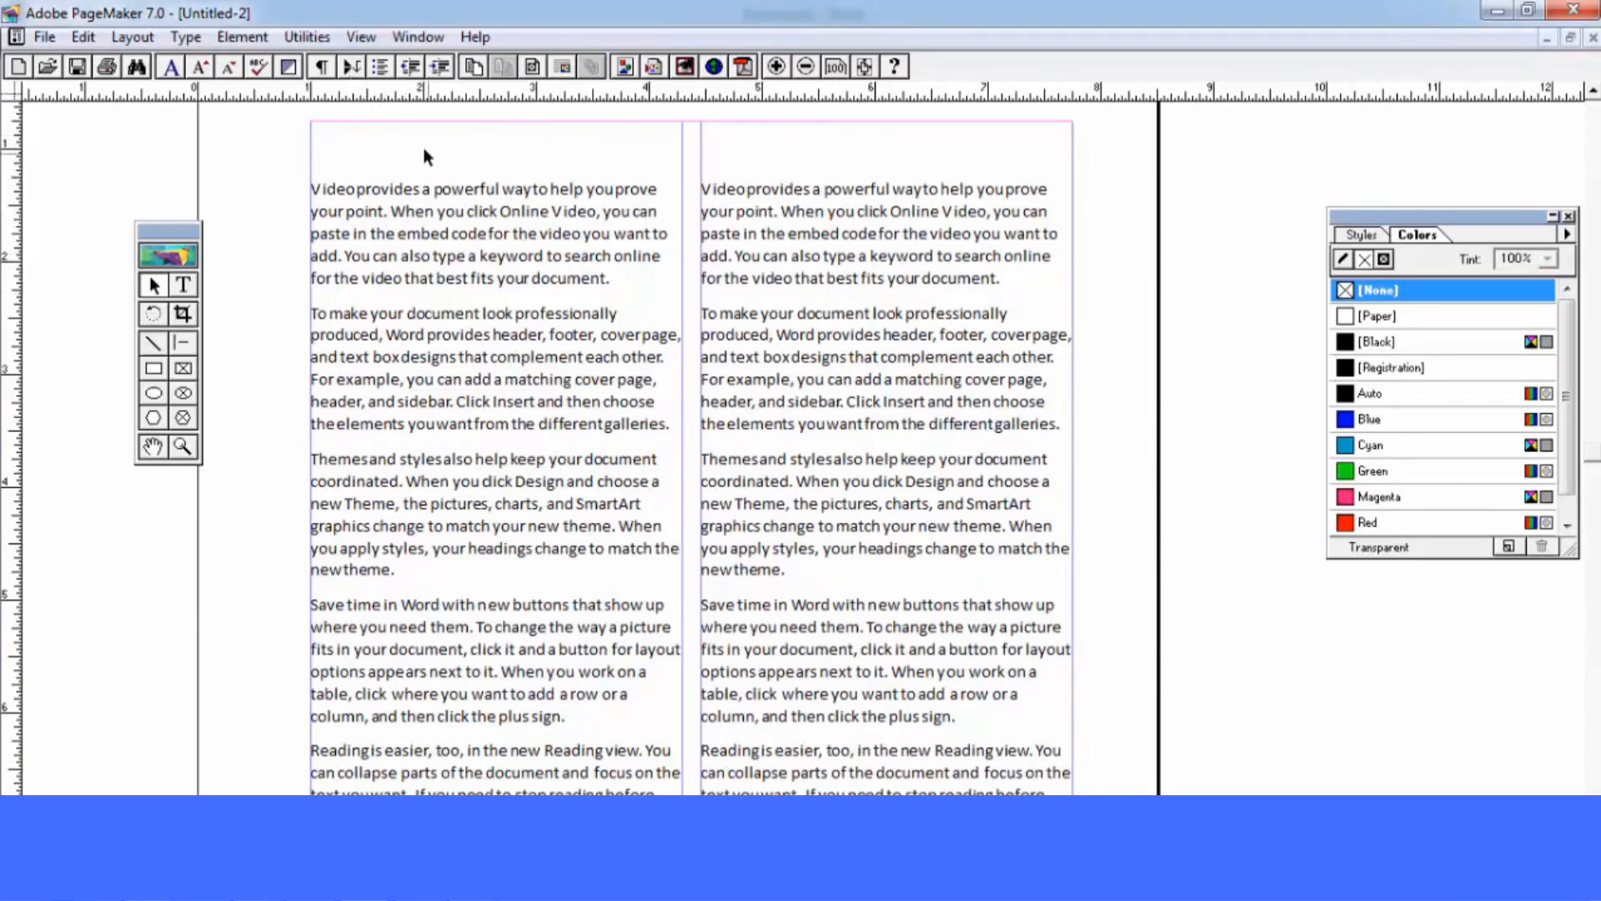
Start the Build Booklet plug-in and insert a blank page before Page 1
click(302, 37)
mouse_move(311, 65)
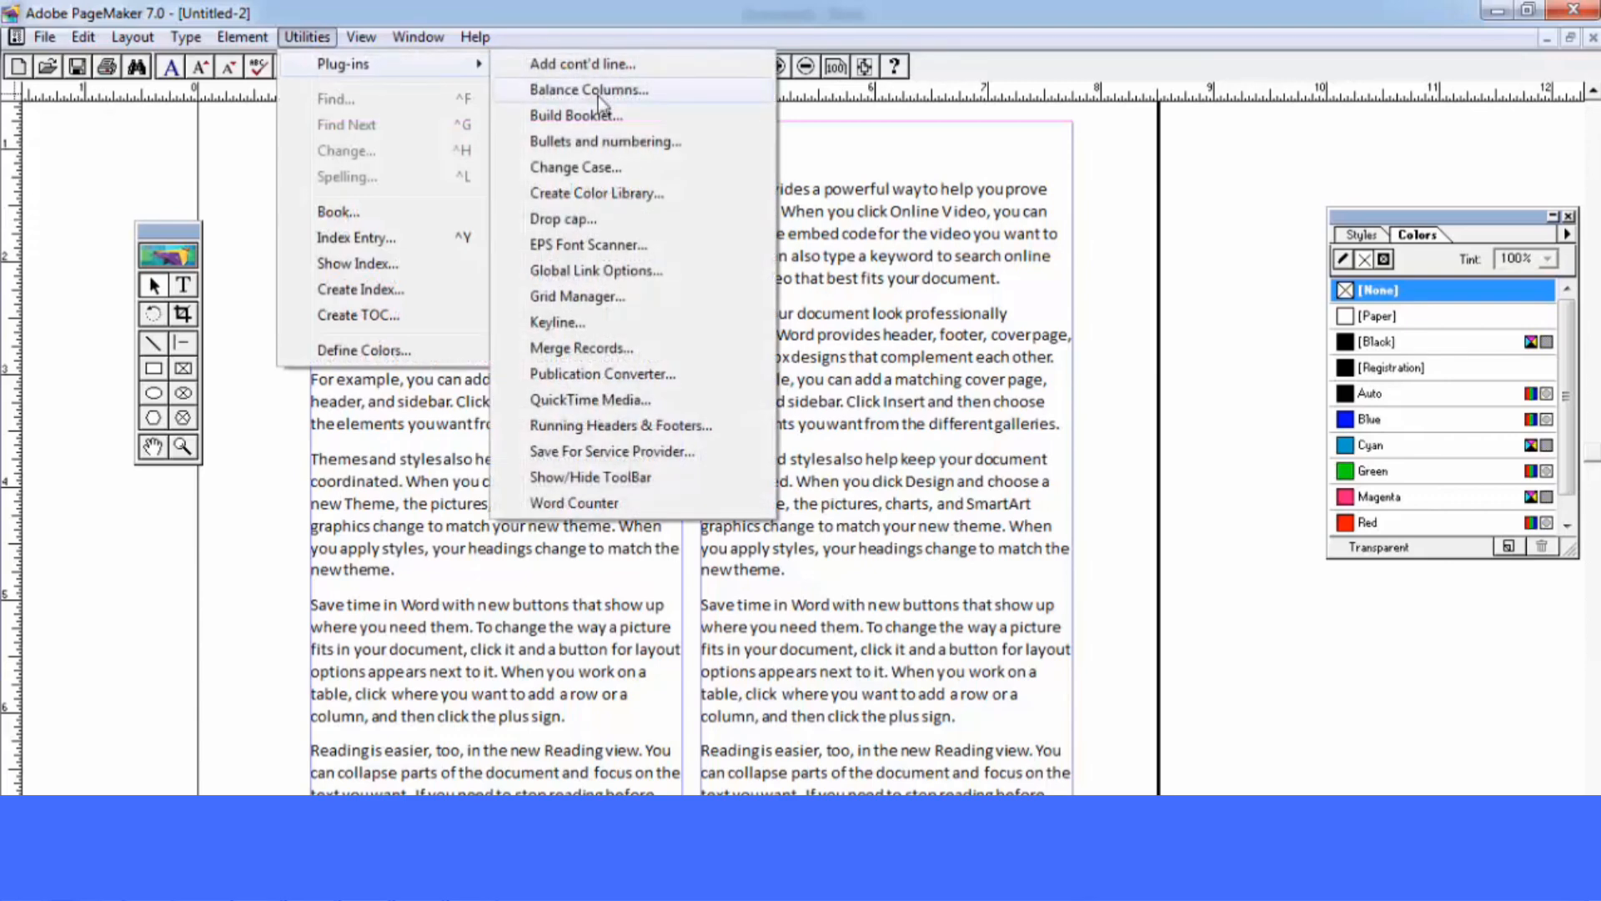
click(666, 123)
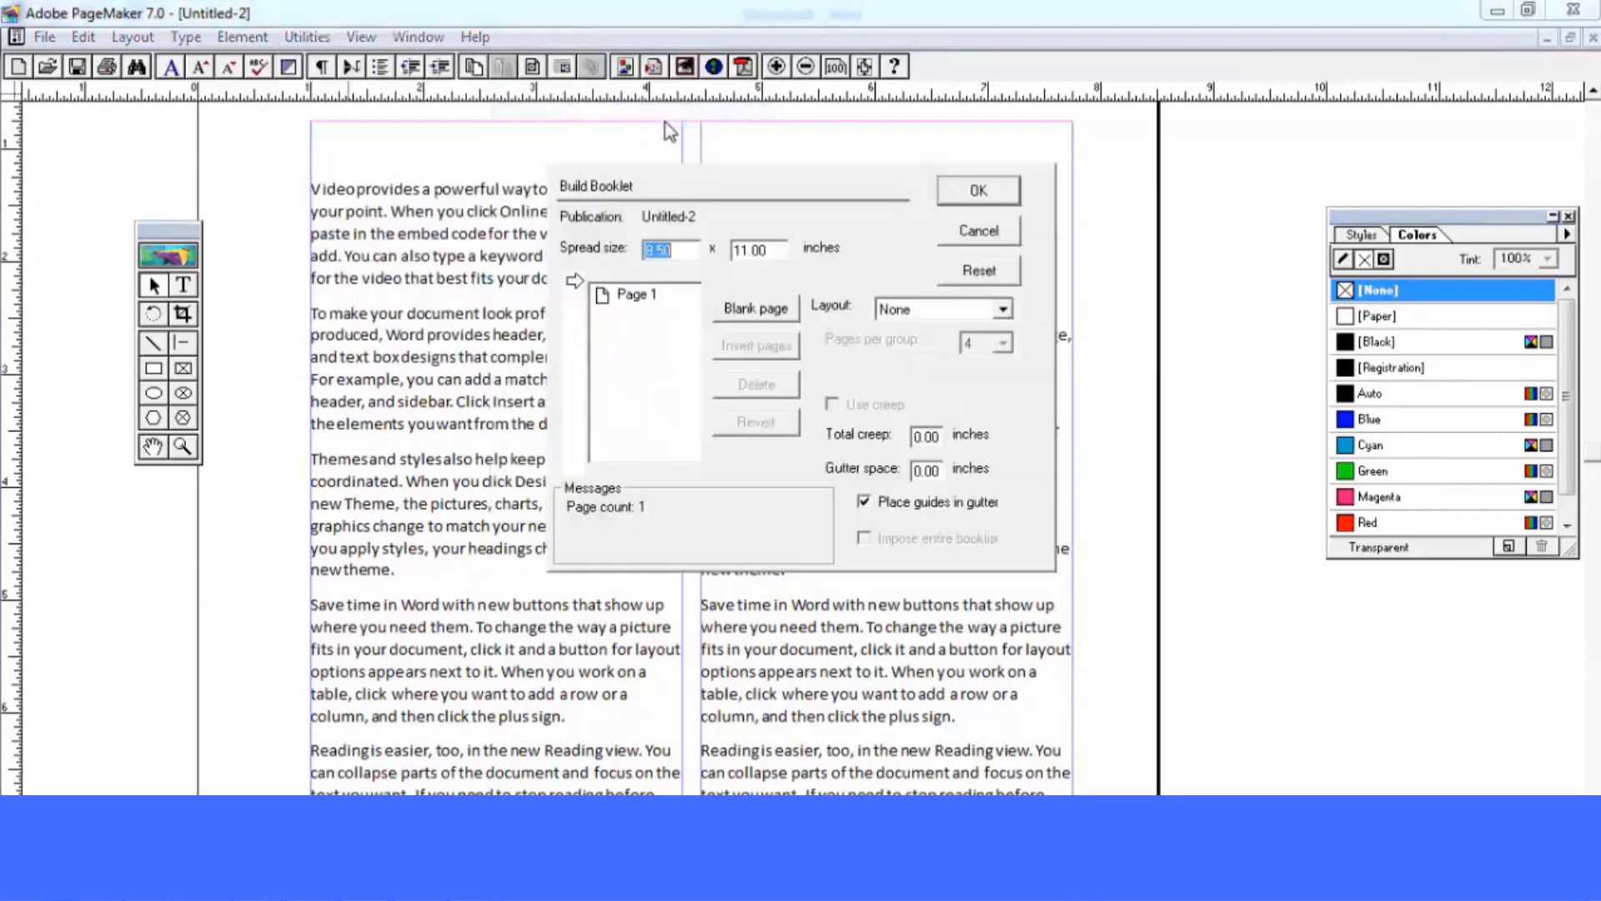
click(632, 297)
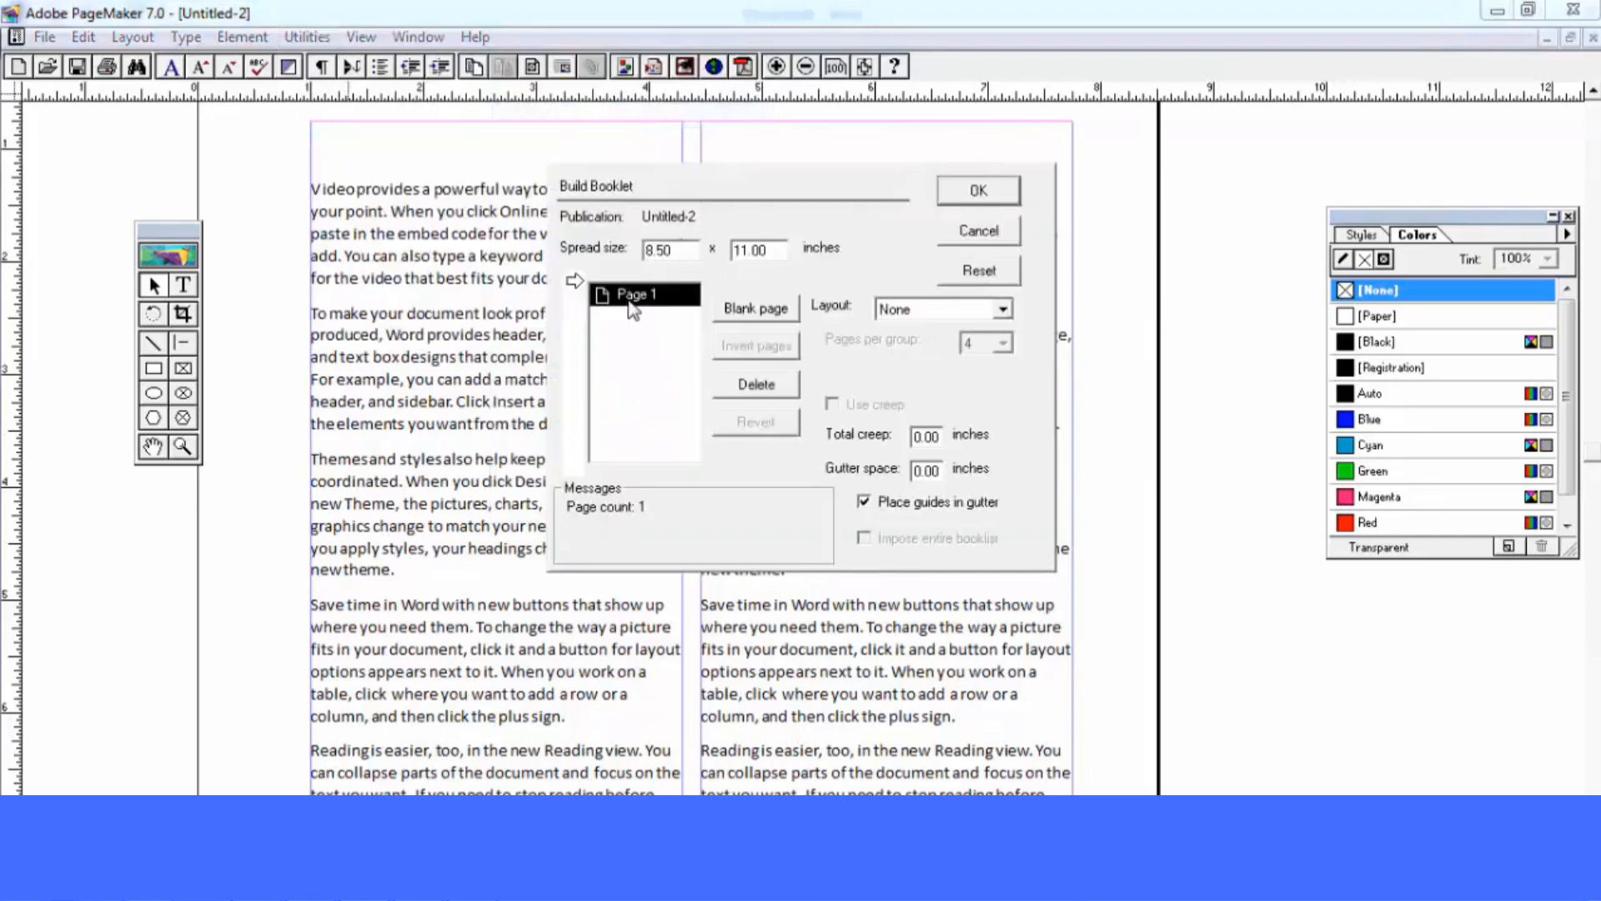
click(753, 317)
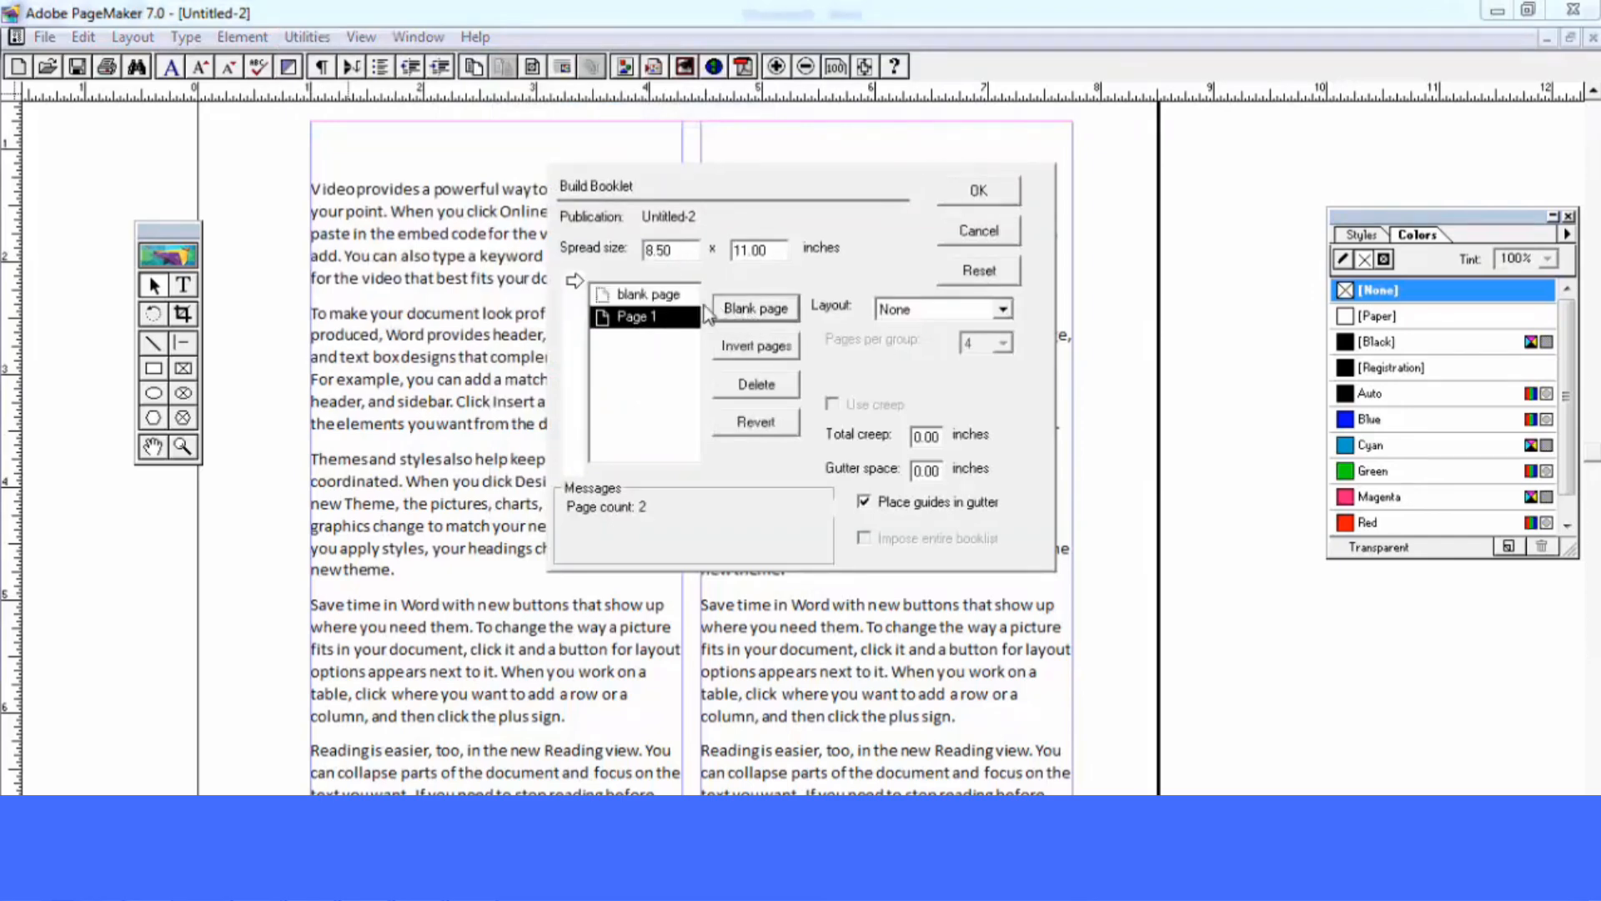
click(643, 295)
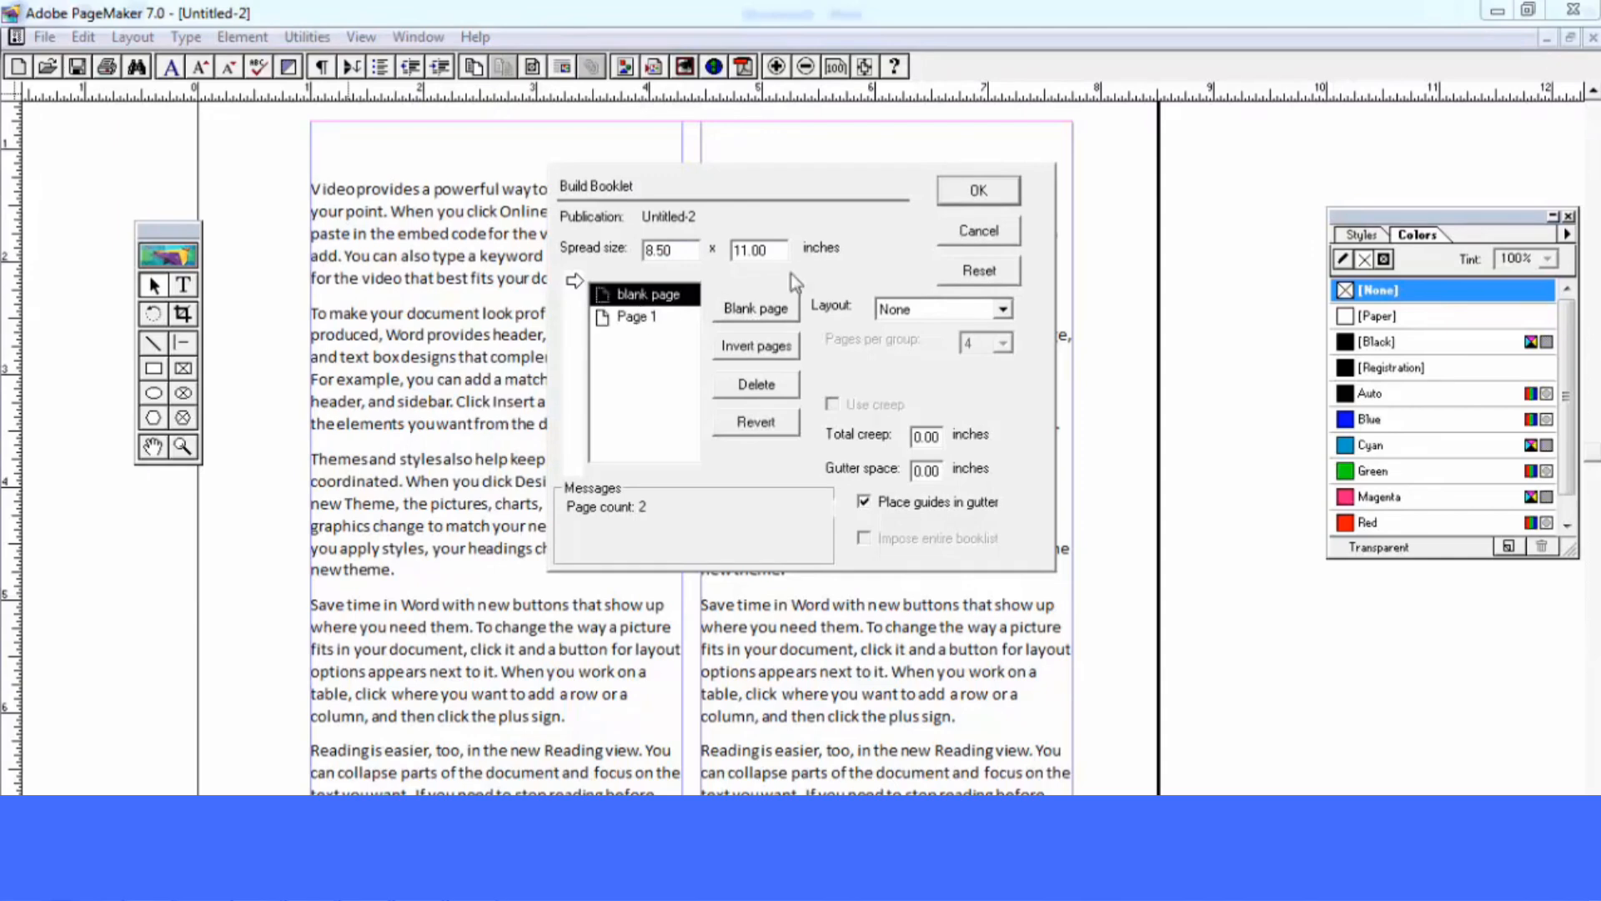
Build the booklet and save the publication in the Documents library as asdf
click(991, 197)
click(850, 535)
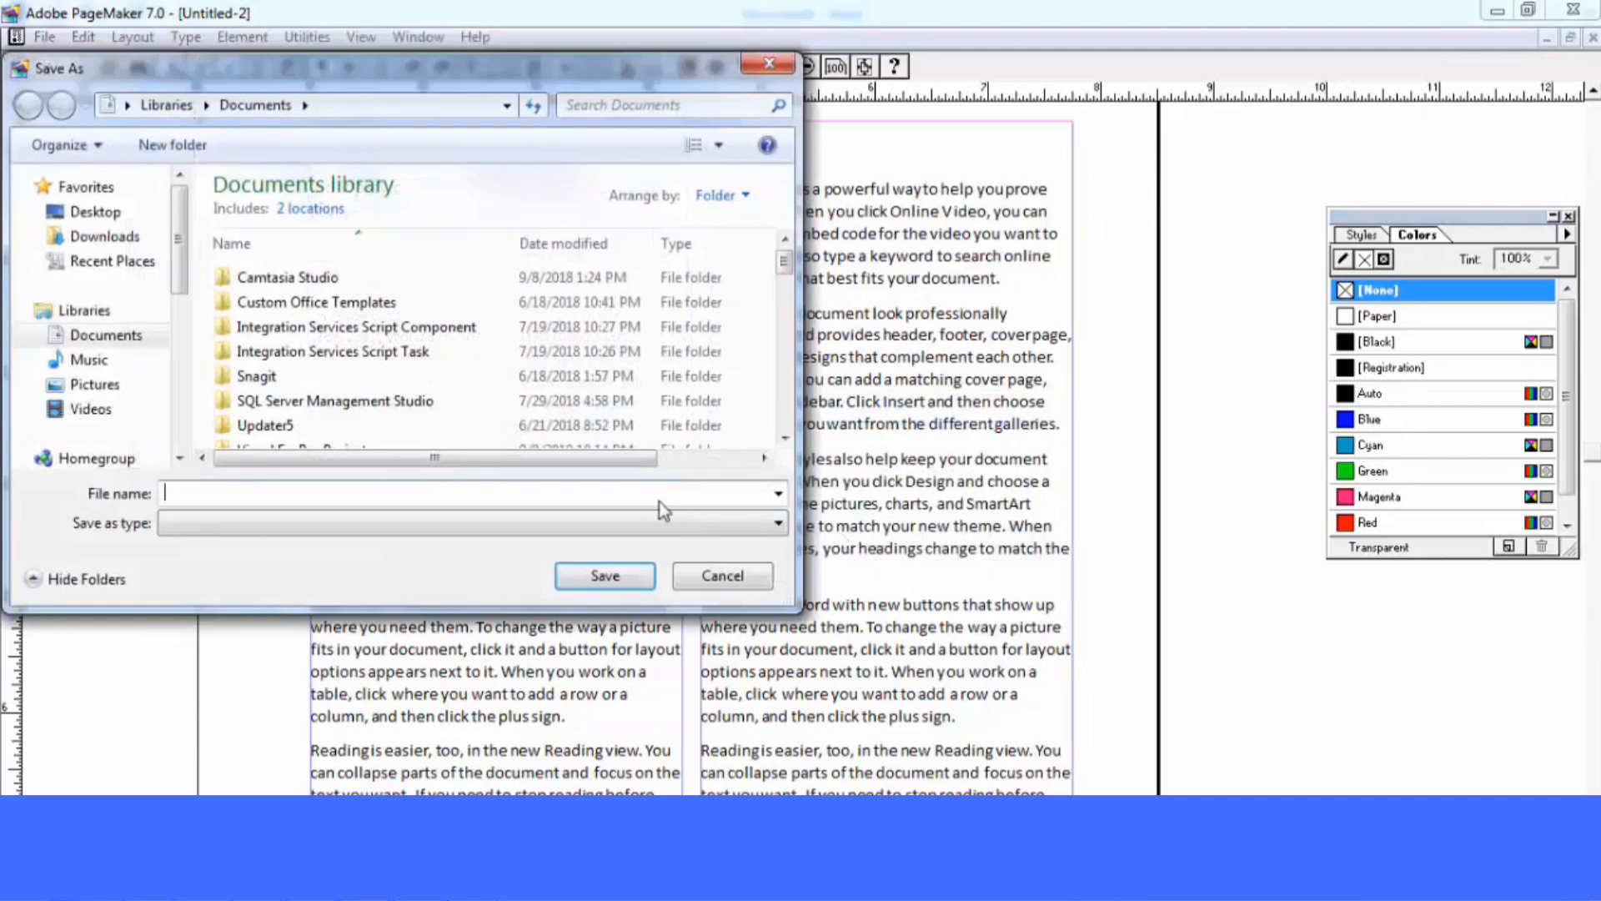
text(asdf)
click(607, 574)
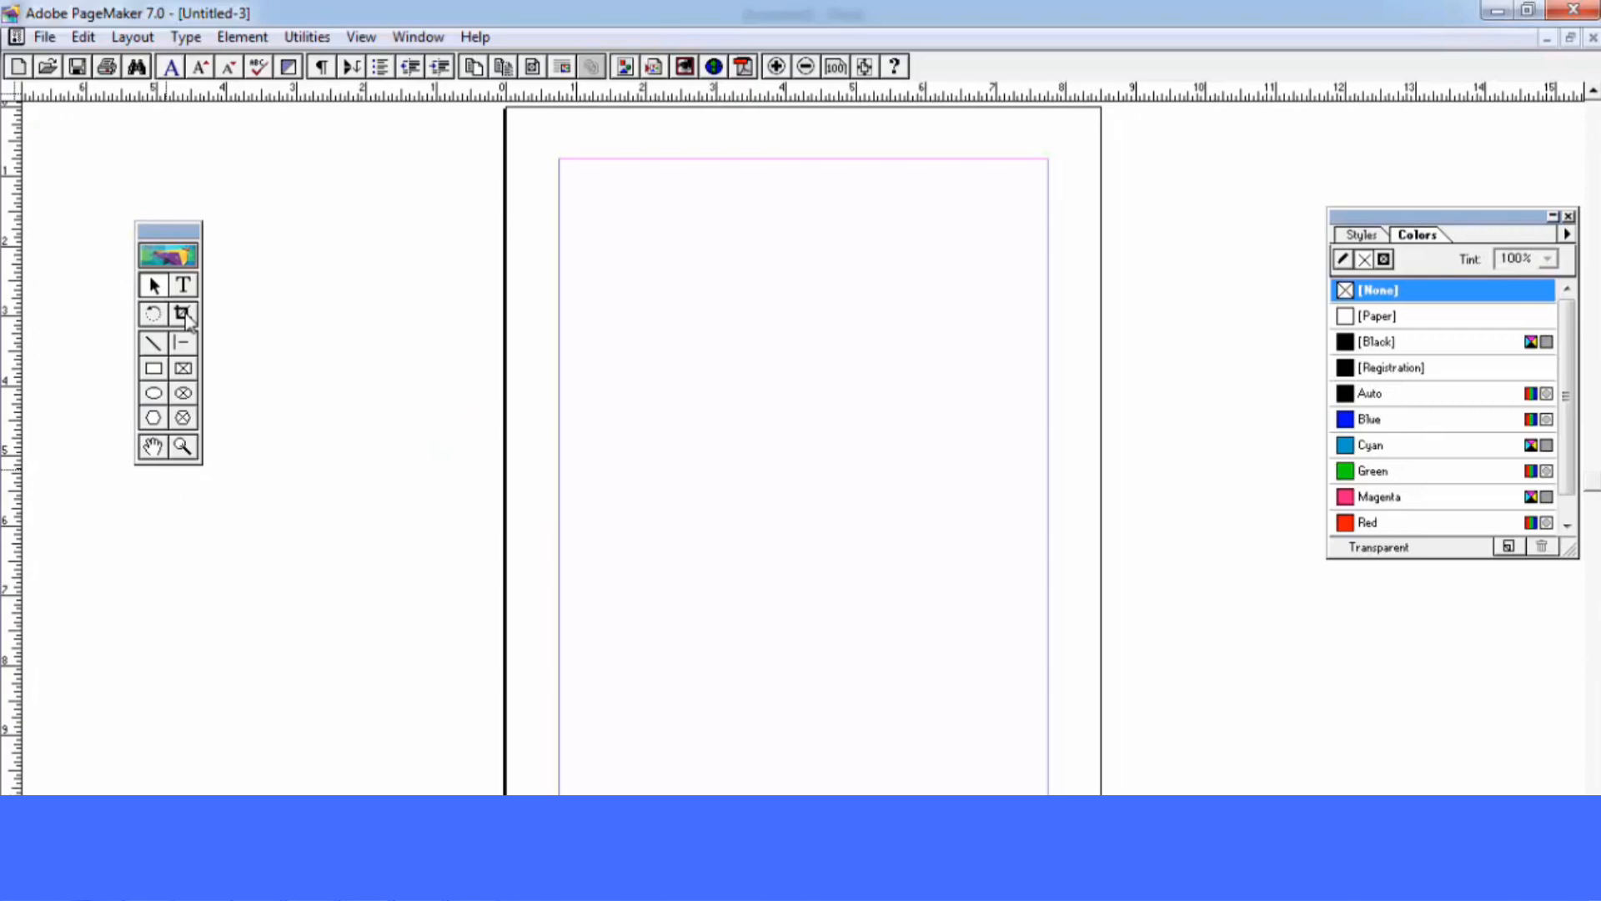
click(307, 44)
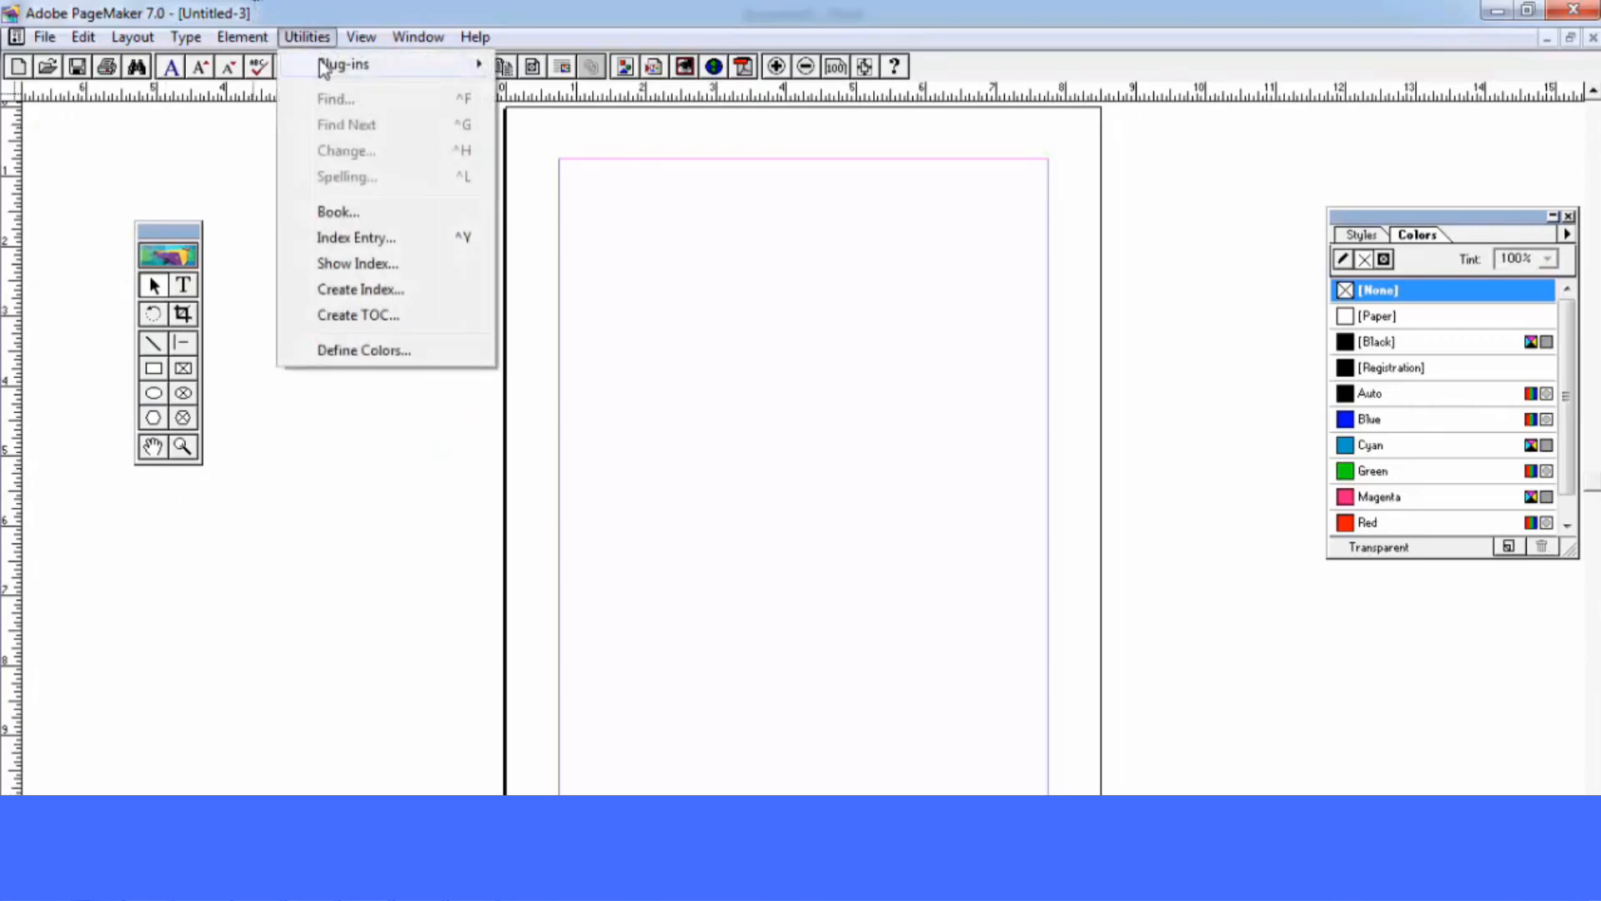
mouse_move(327, 65)
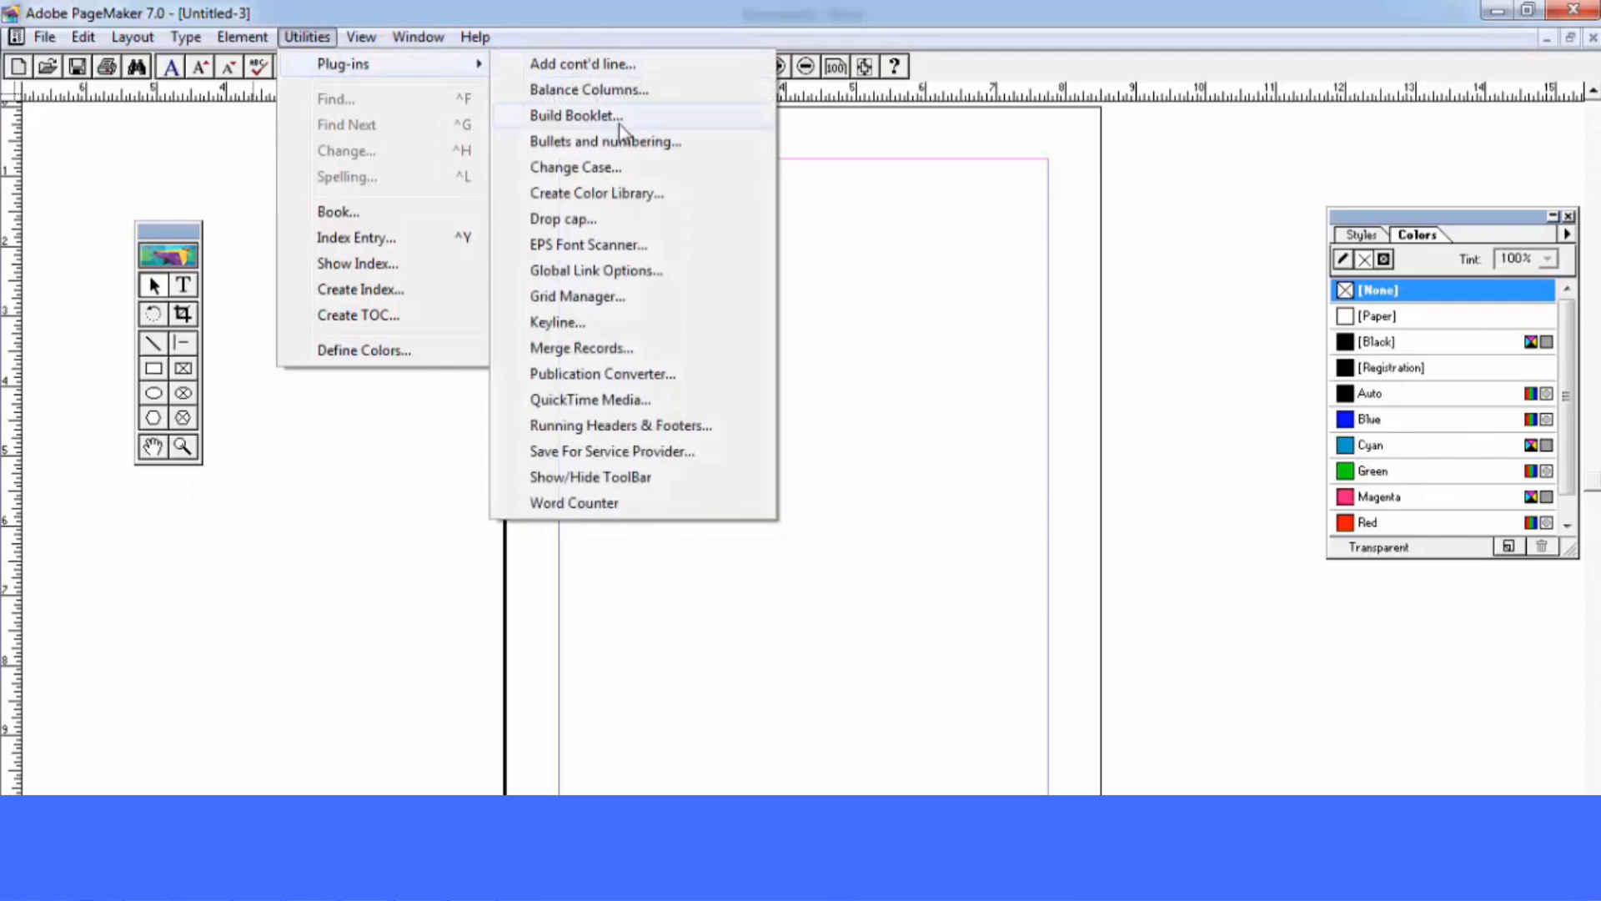
mouse_move(134, 37)
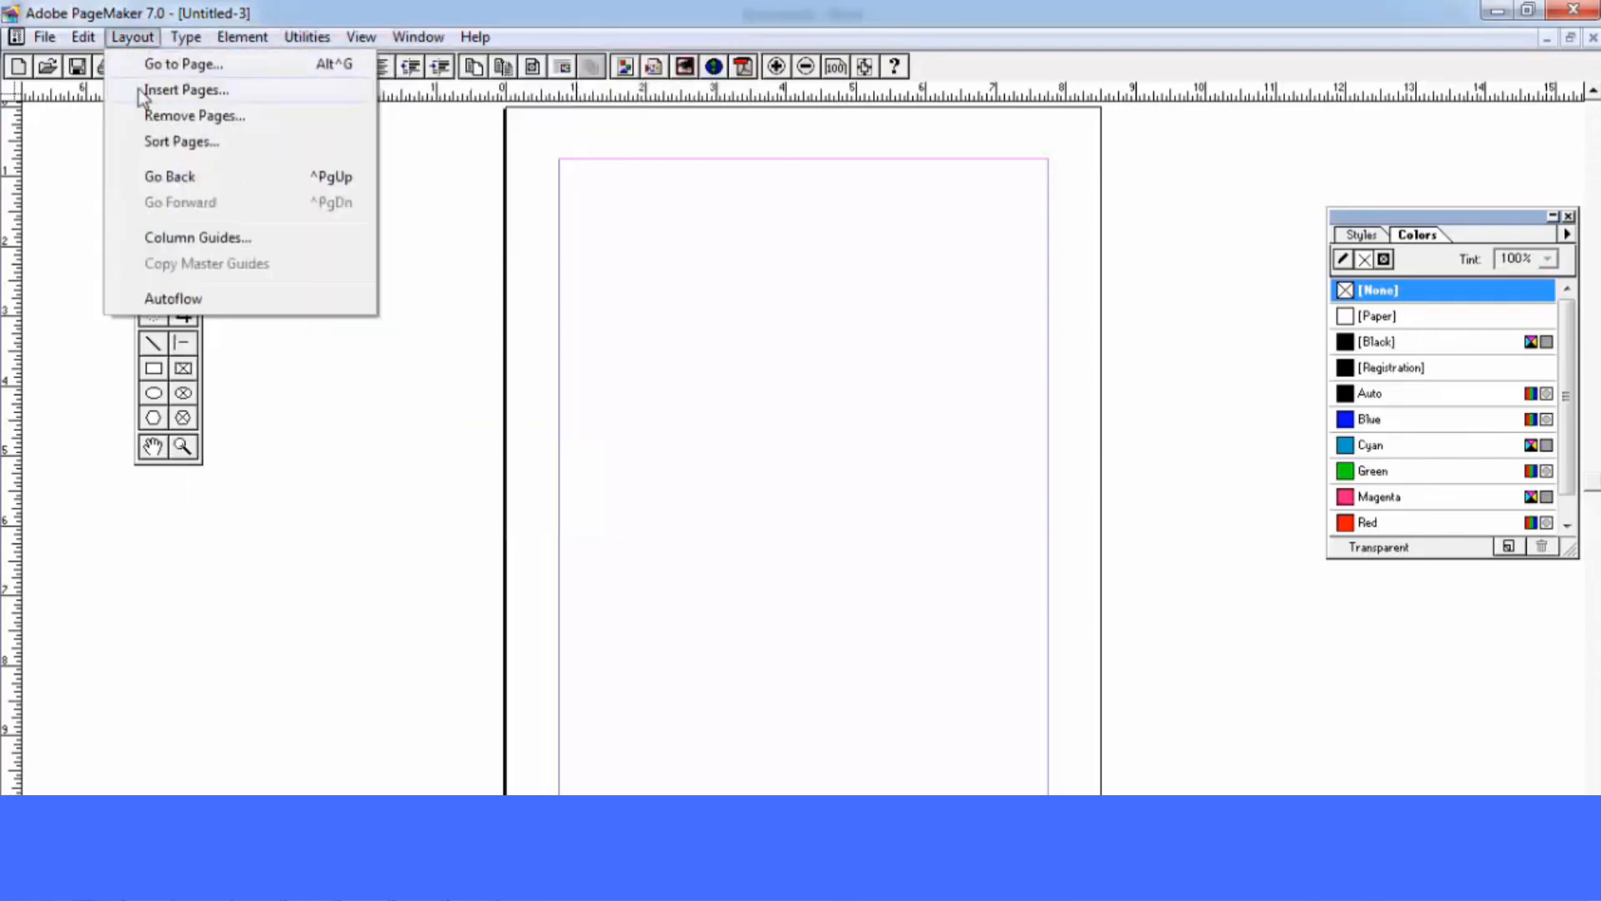
mouse_move(307, 37)
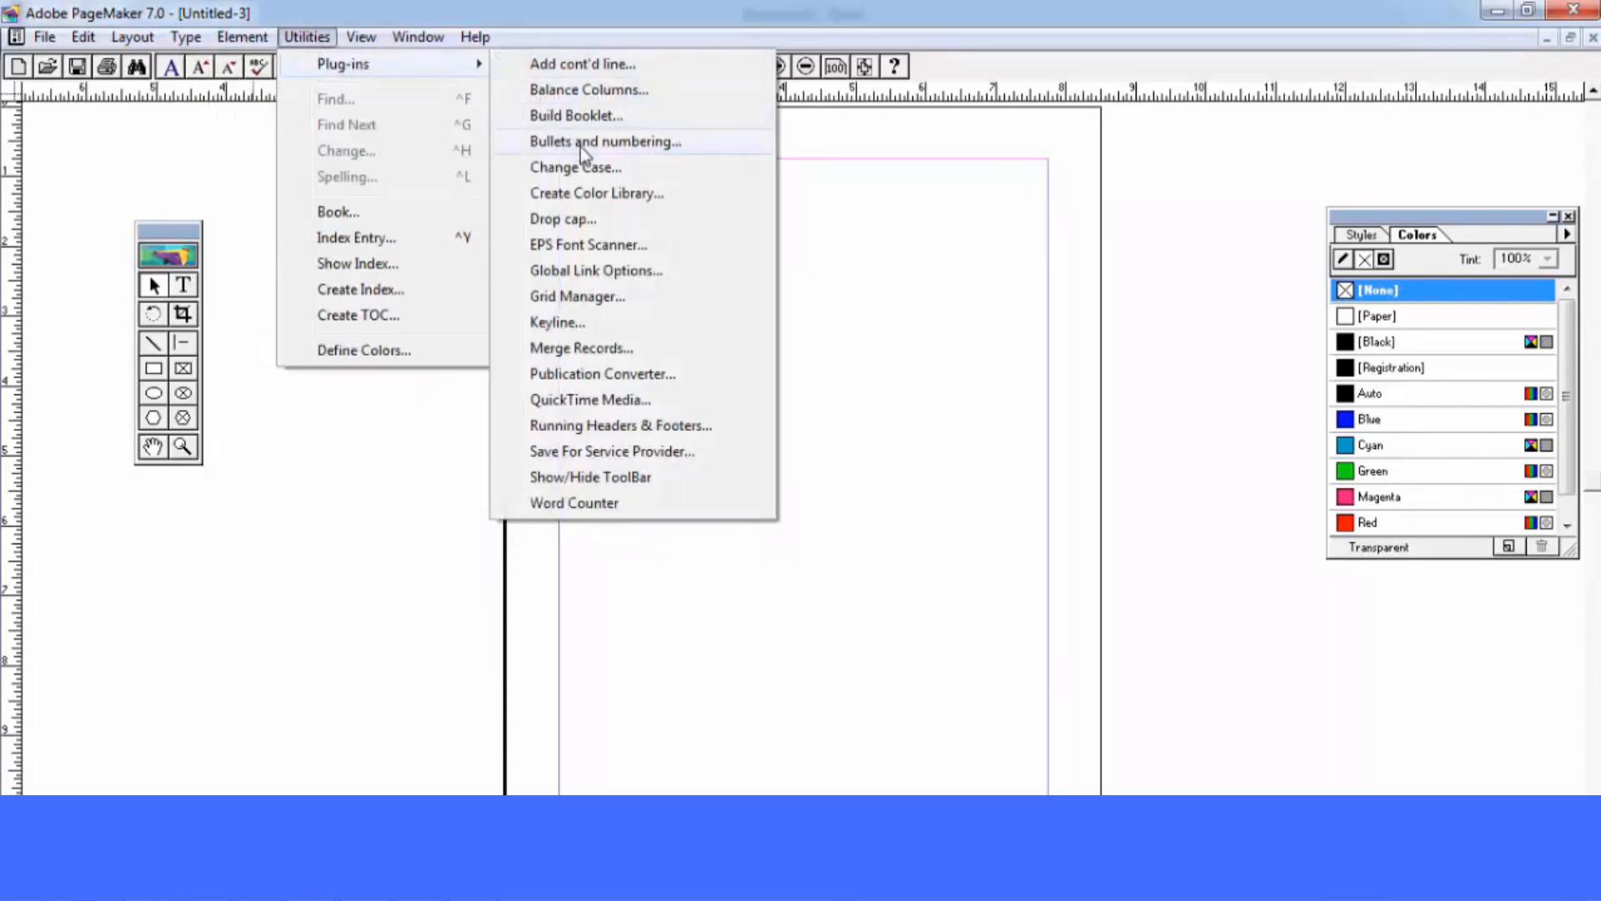
click(899, 223)
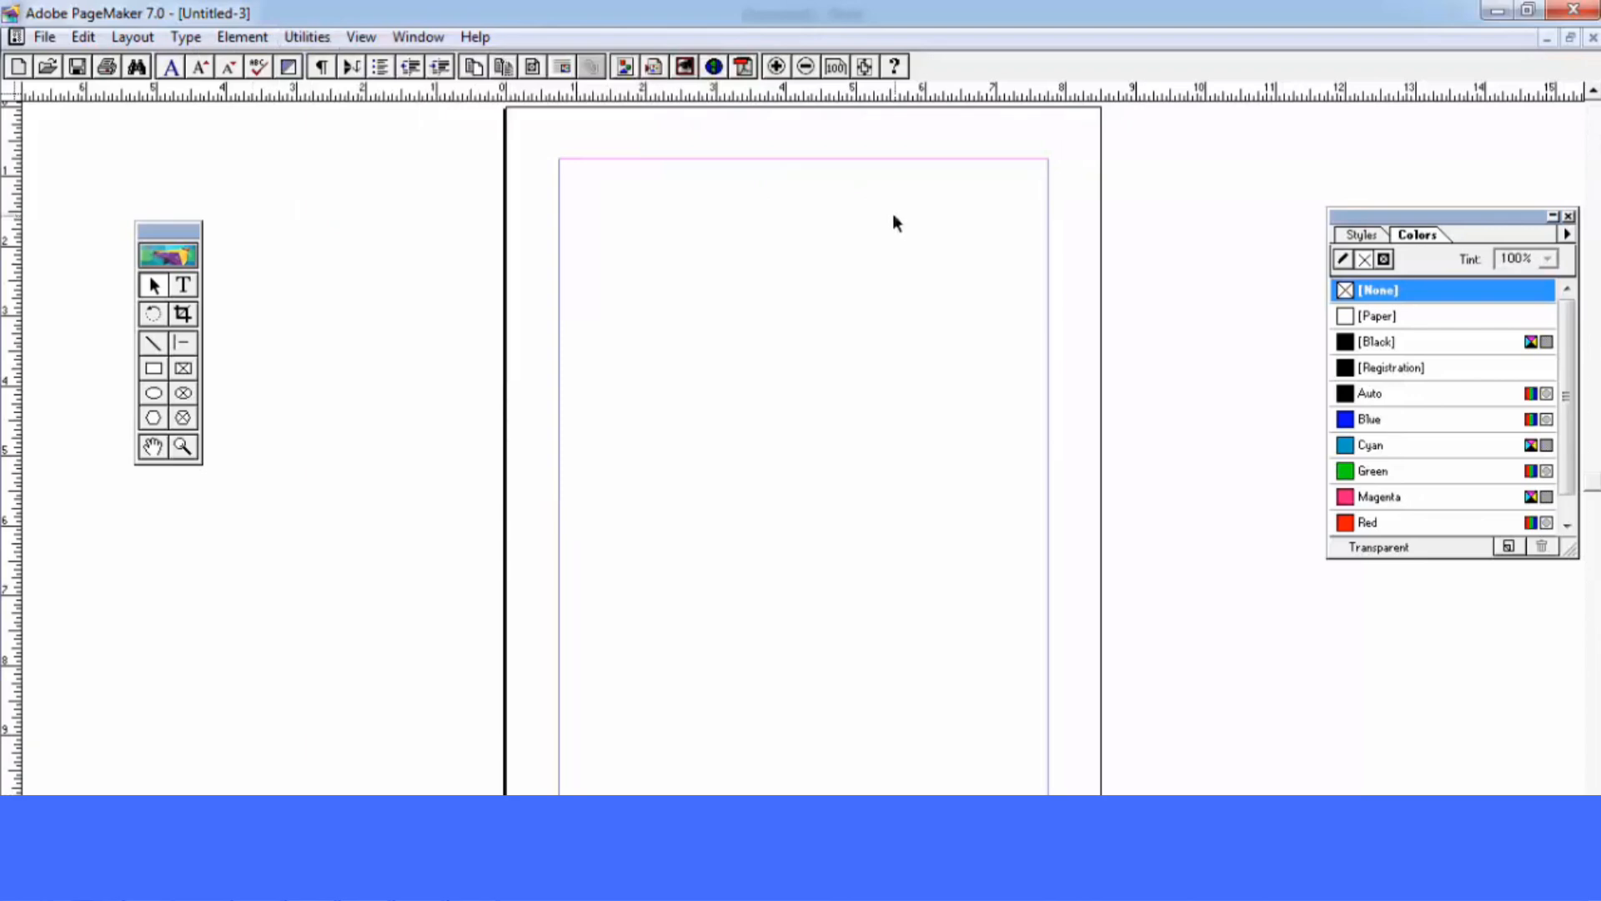
Show the new publication at actual size and paste the copied "Video provides a powerful way" text near the top of the page
key(ctrl+1)
click(184, 286)
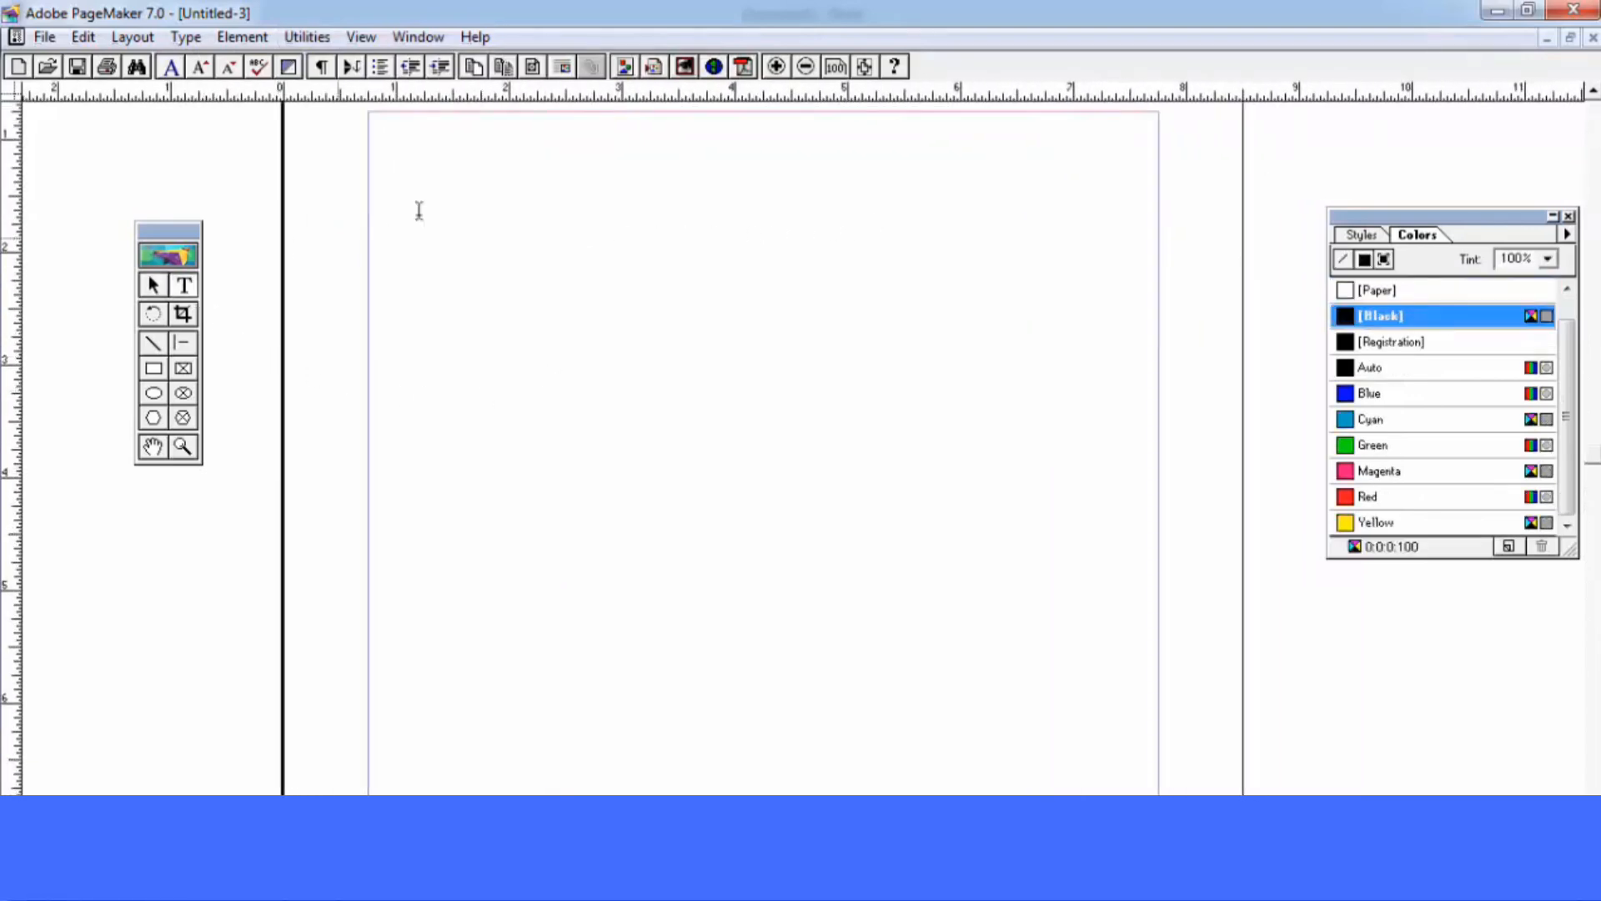
click(448, 200)
text(Video provides a powerful way to help you prove your point. When you click Online Video, you can paste in the embed code for the video you want to add. You can also type a keyword to search online for the video that best fits your document. To make your document look professionally produced, Word provides header, footer, cover page, and text box designs that complement each other. For example, you can add a matching cover page, header, and sidebar. Click Insert and then choose the elements you want from the different galleries. Themes and styles also help keep your document coordinated. When you click Design and choose a new Theme, the pictures, charts, and SmartArt graphics change to match your new theme. When you apply styles, your headings change to match the new theme. Save time in Word with new buttons that show up where you need them. To change the way a picture fits in your document, click it and a button for layout options appears next to it. When you work on a table, click where you want to add a row or a column, and then click the plus sign. Reading is easier, too, in the new Reading view. You can collapse parts of the document and focus on the text you want. If you need to stop reading before you reach the end, Word remembers where you left off - even on another device.)
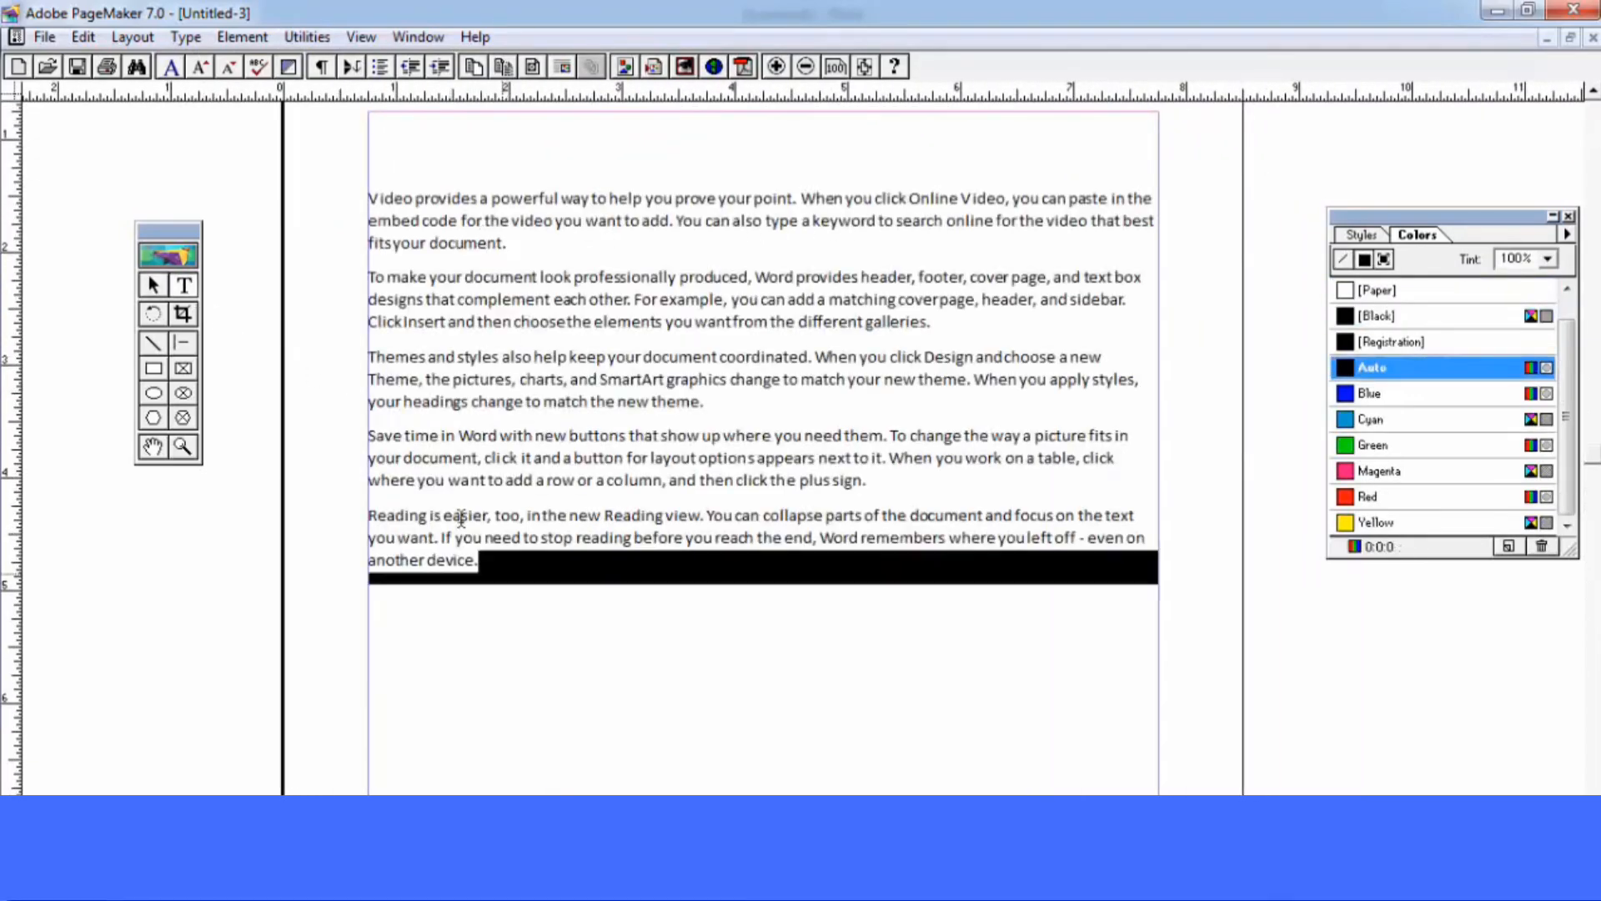
Select all the pasted paragraphs and choose the diamond bullet style in the Bullets and numbering plug-in for only the selected paragraphs
drag(461, 517, 340, 200)
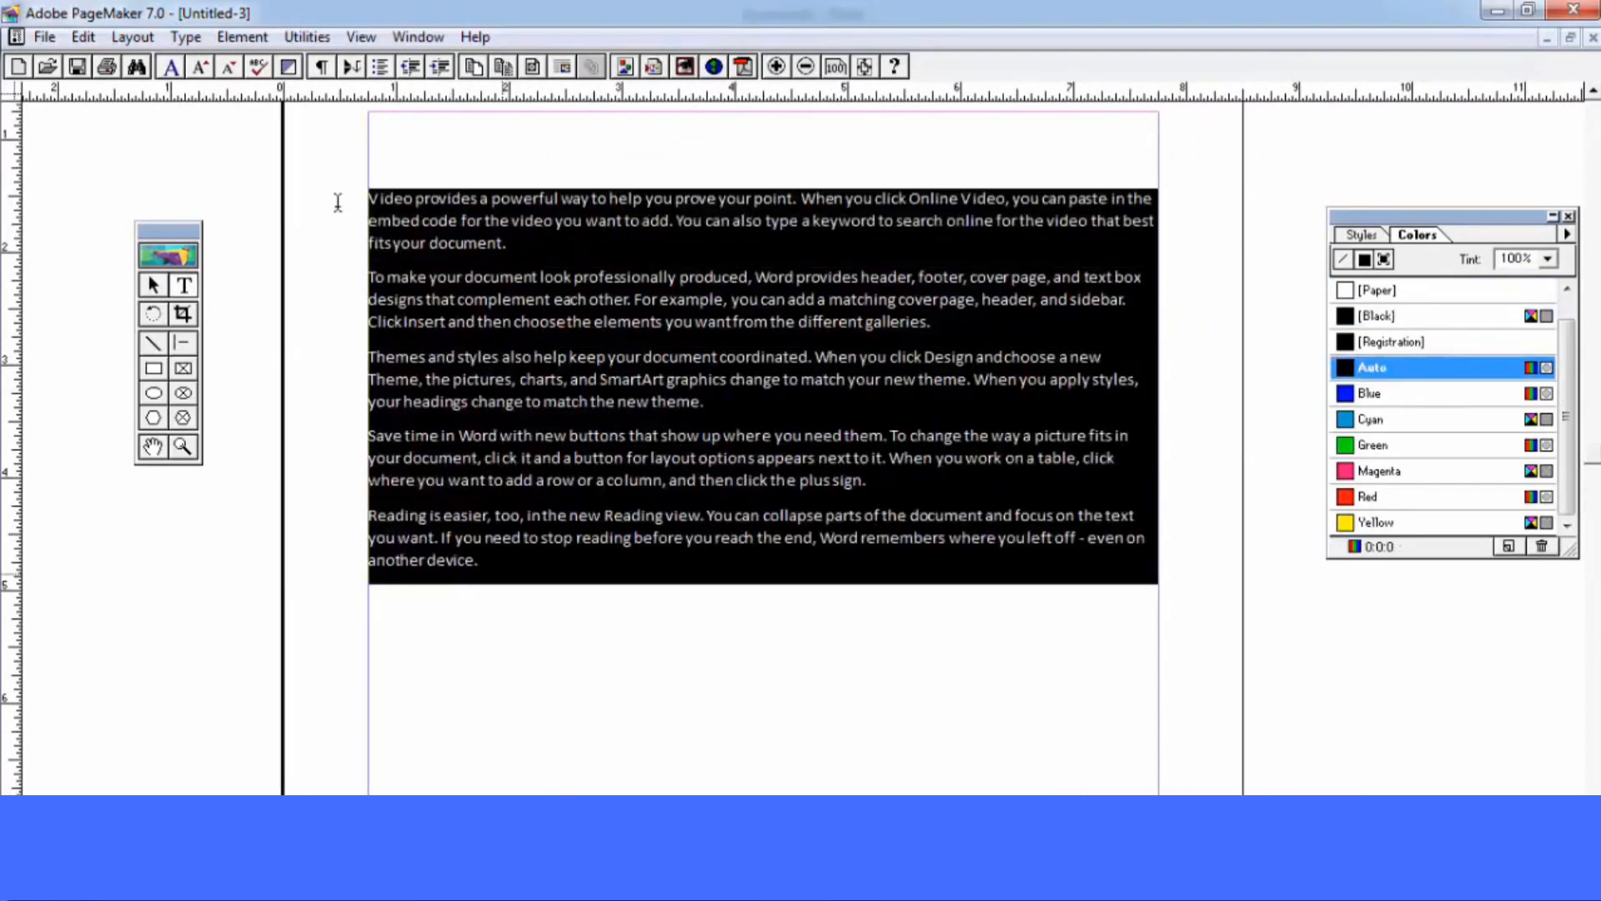
click(308, 37)
mouse_move(342, 64)
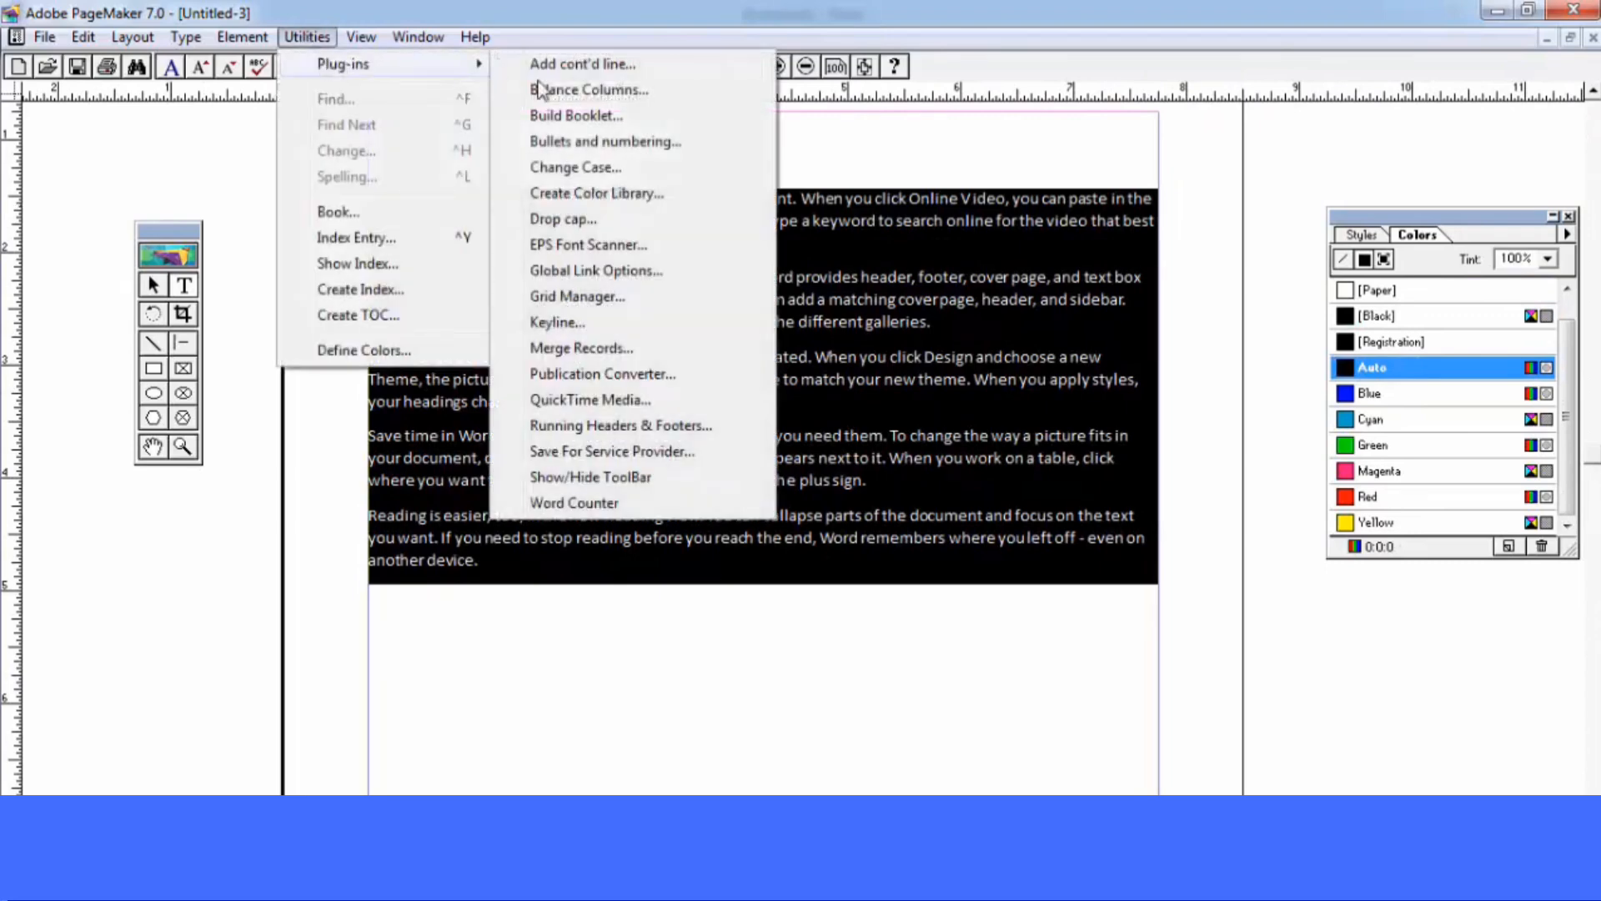
click(591, 151)
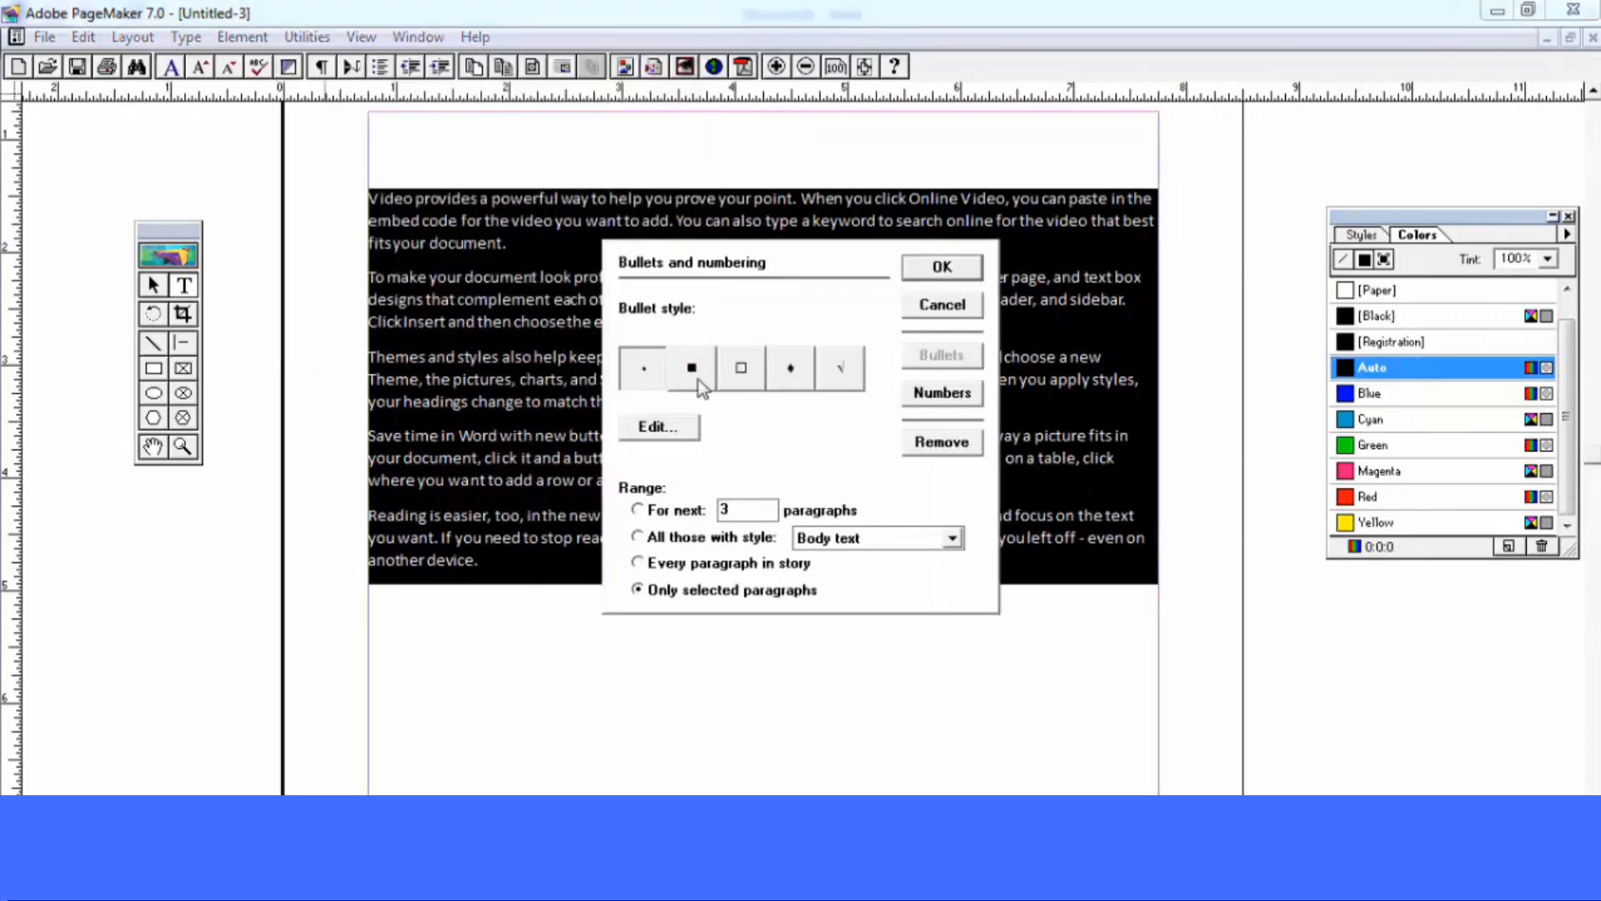
click(699, 379)
click(732, 385)
click(788, 382)
click(838, 380)
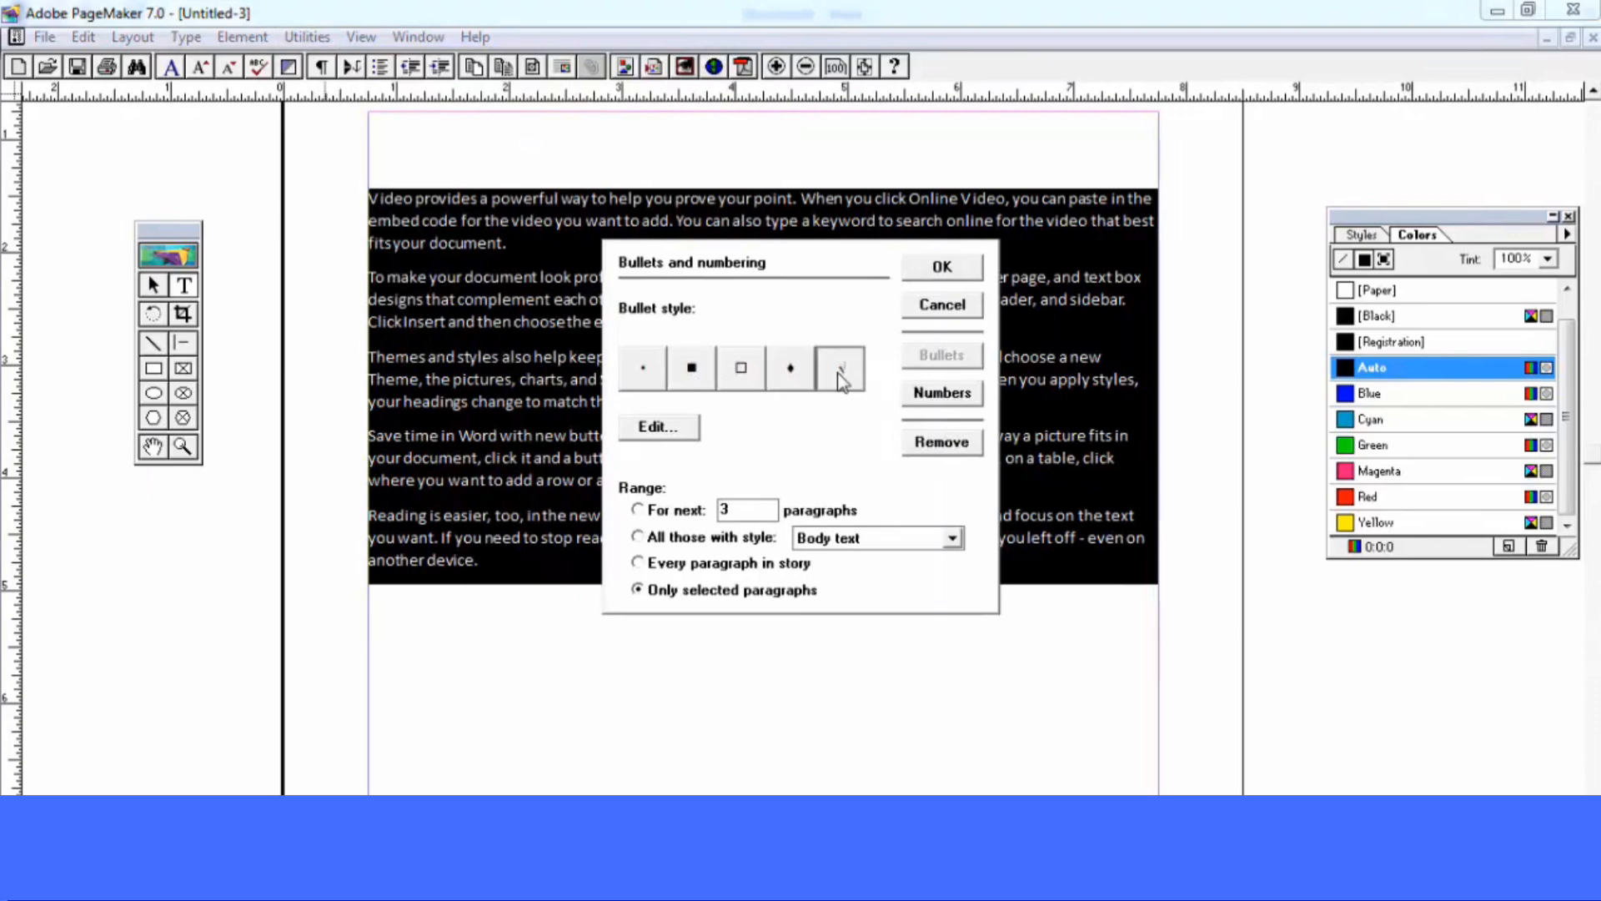
click(796, 380)
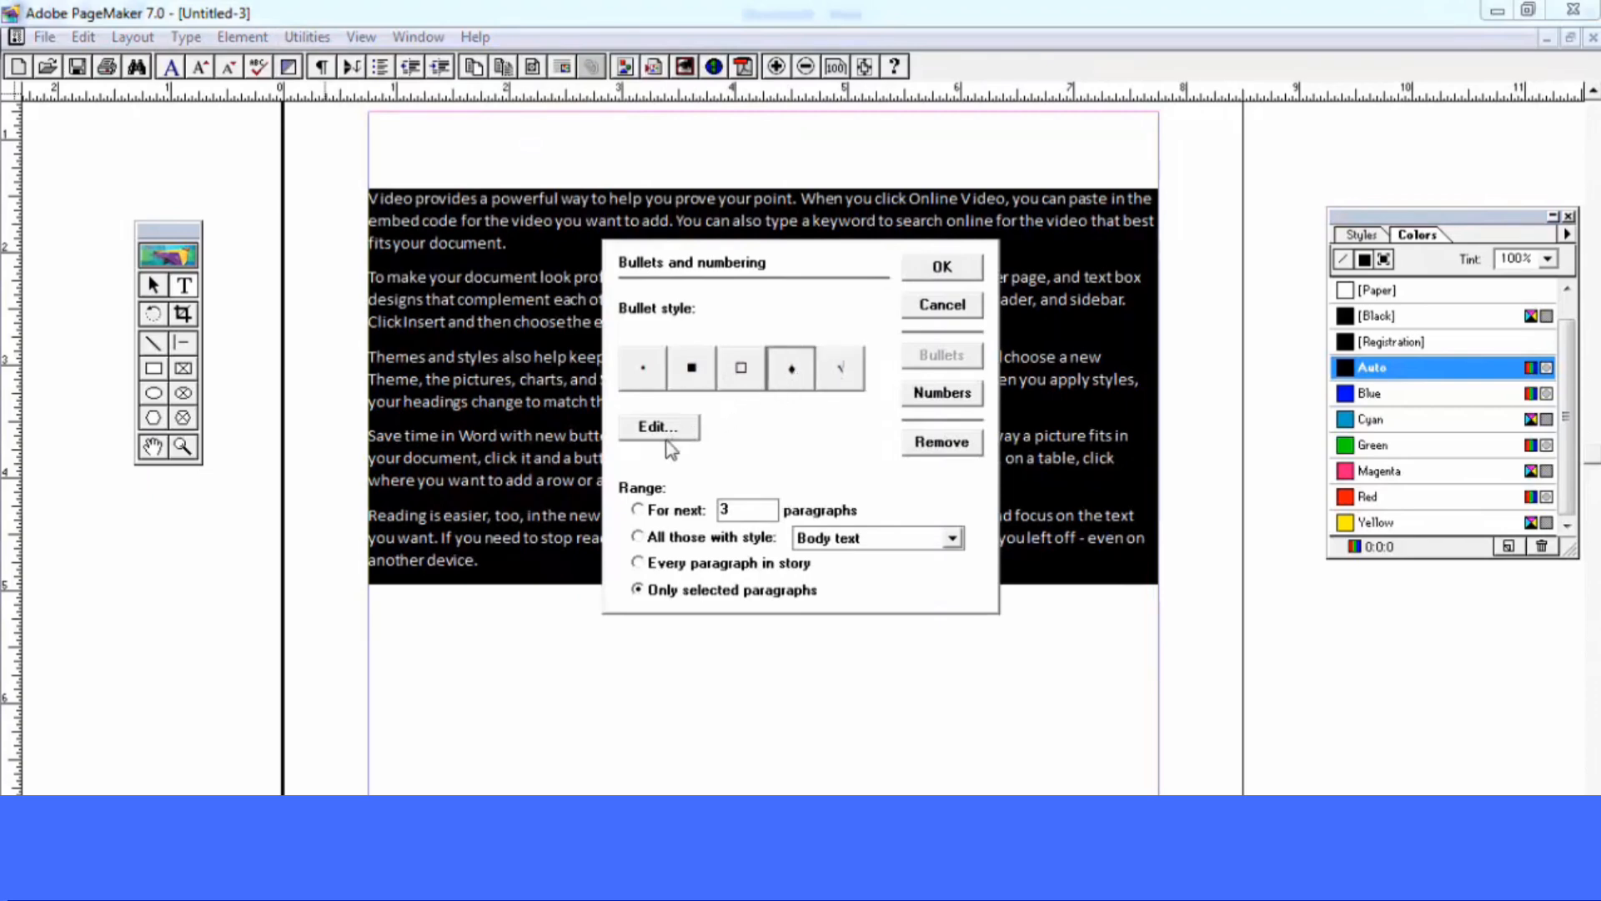
Change the chosen bullet to the club character in Symbol font at size 12 and apply it to the selected paragraphs
click(666, 433)
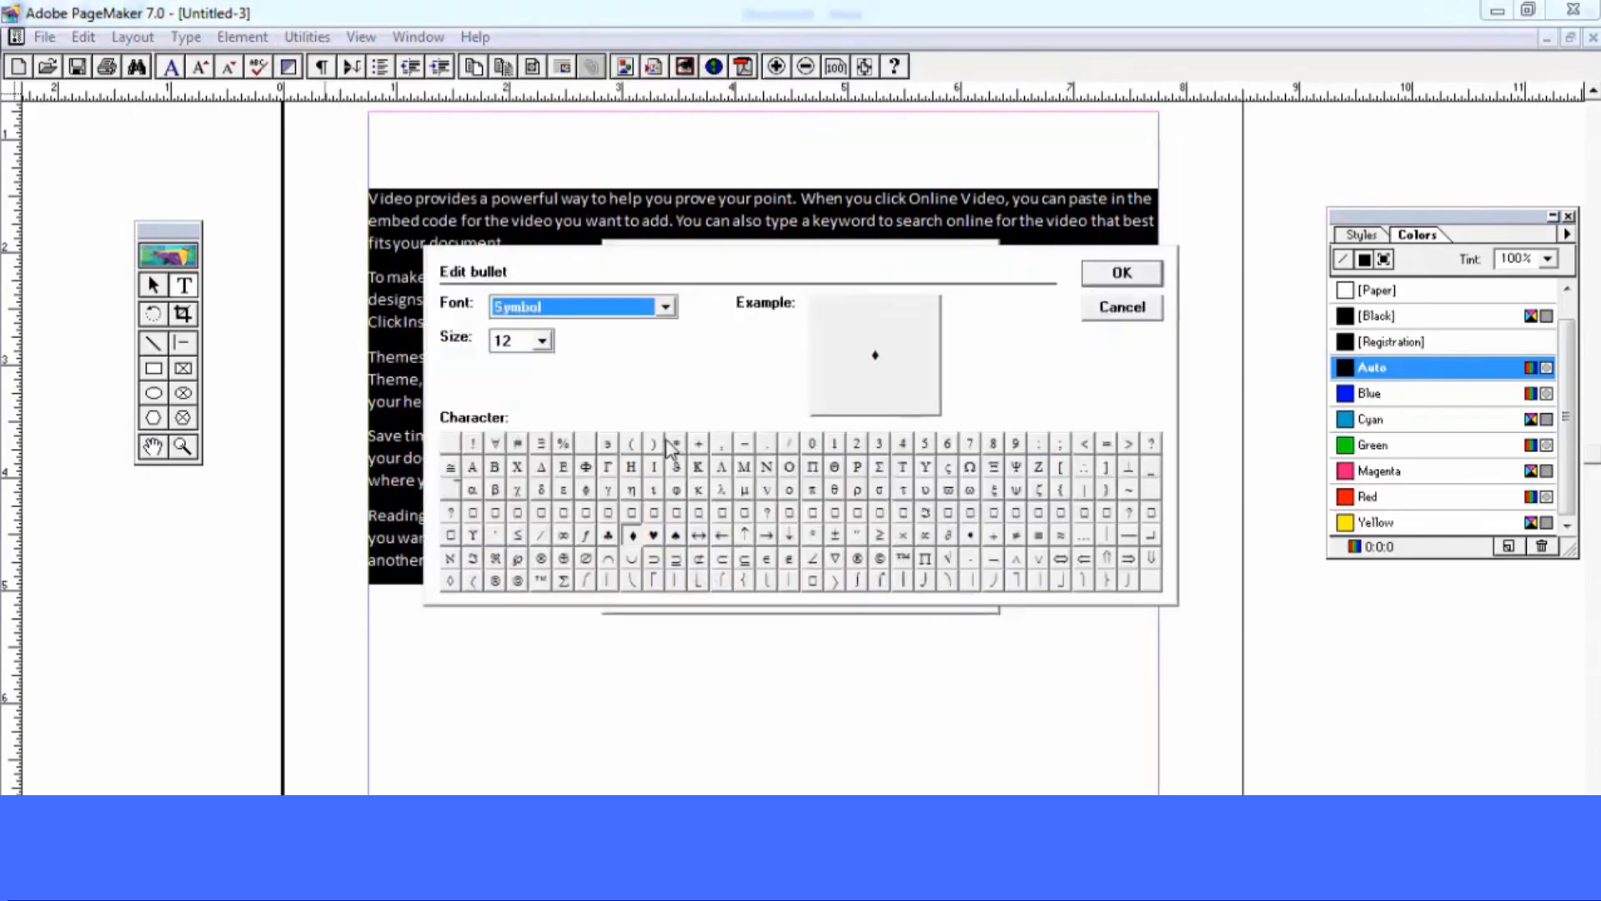
click(606, 536)
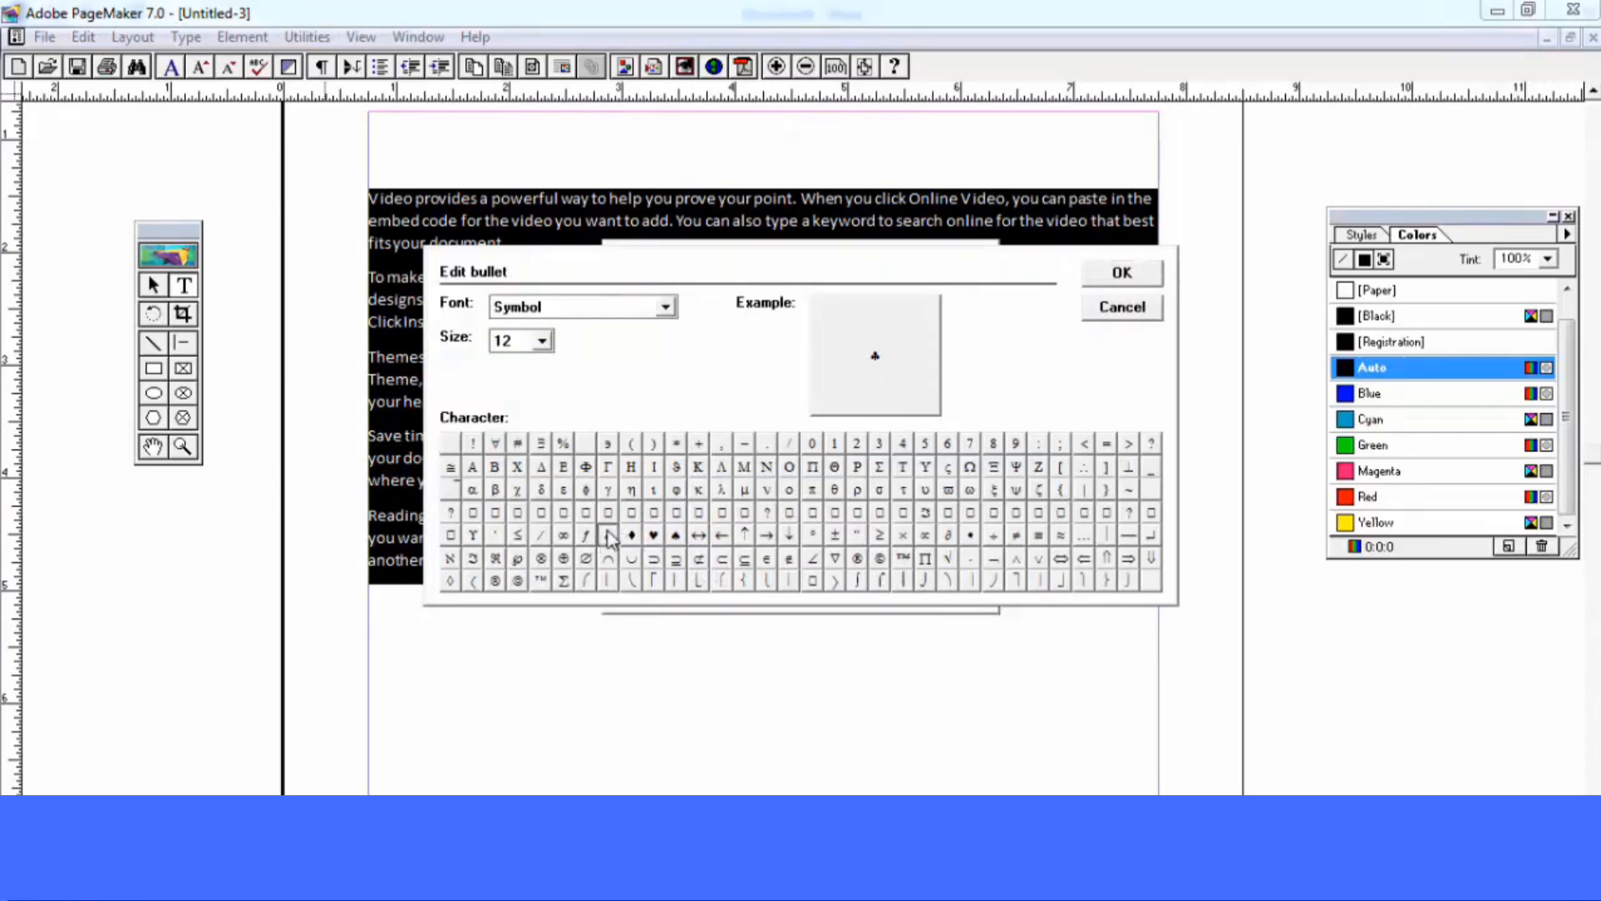
click(1100, 273)
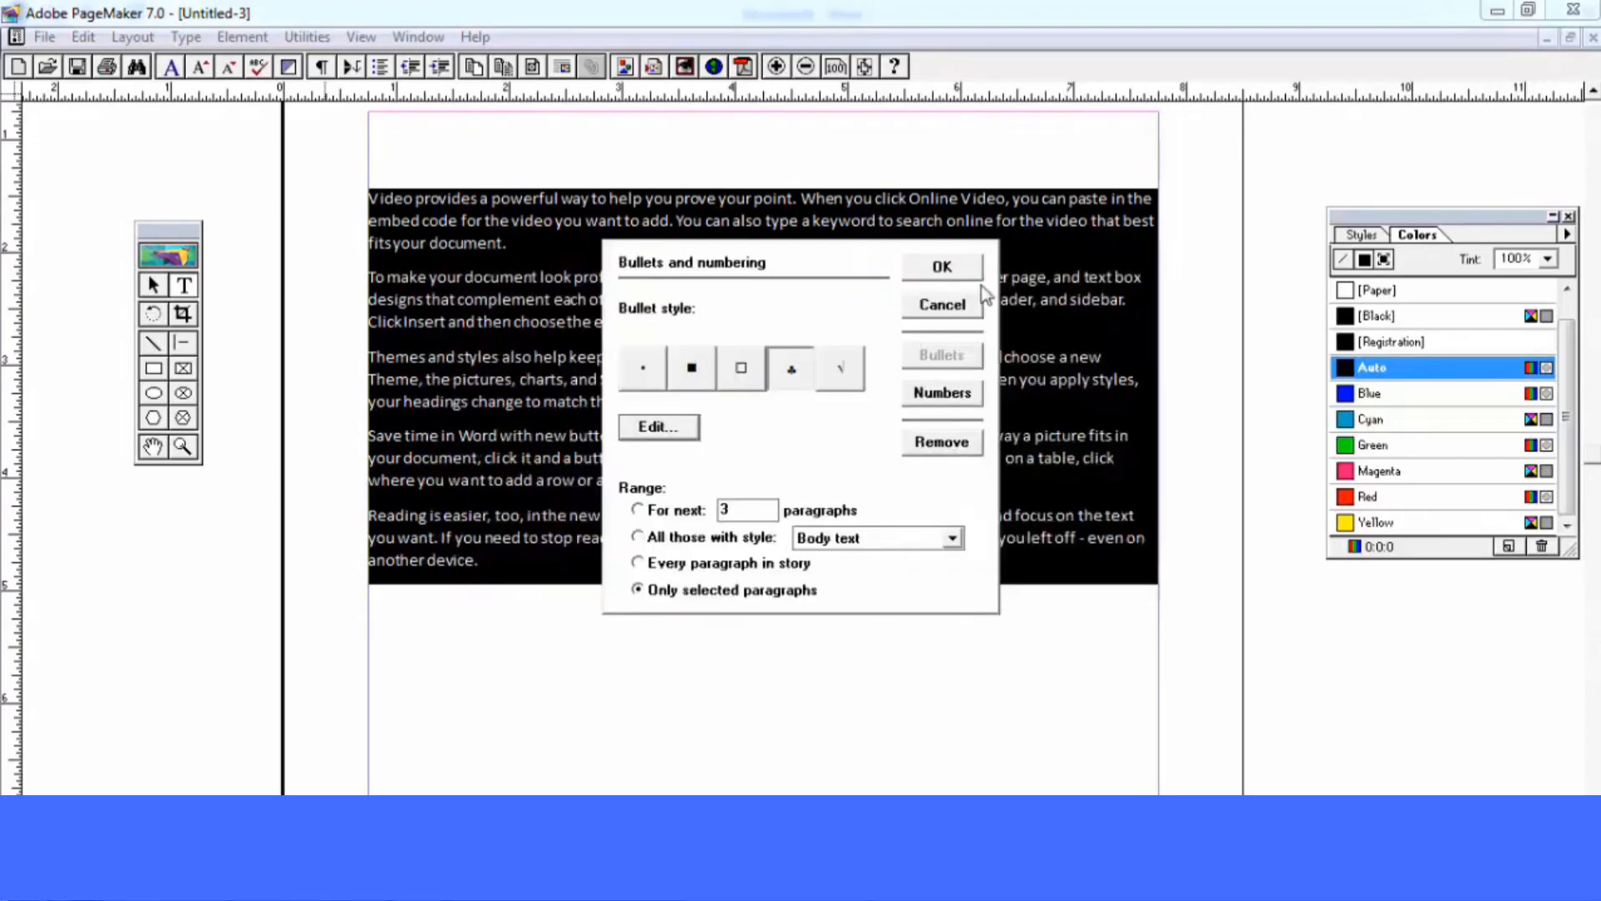
click(944, 266)
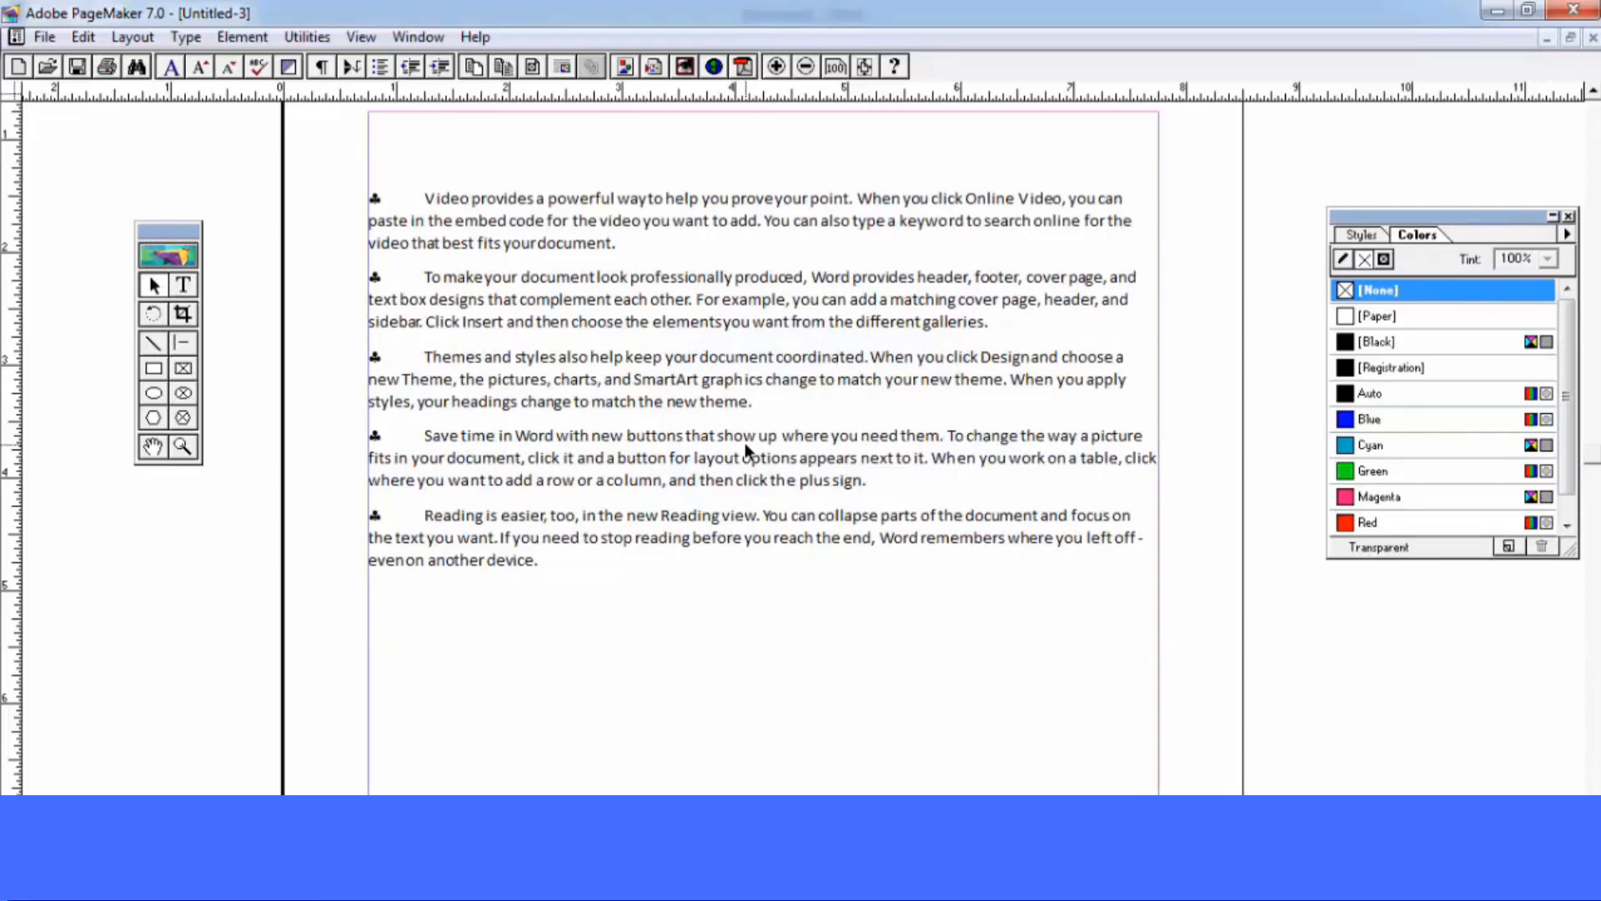
click(307, 37)
mouse_move(354, 73)
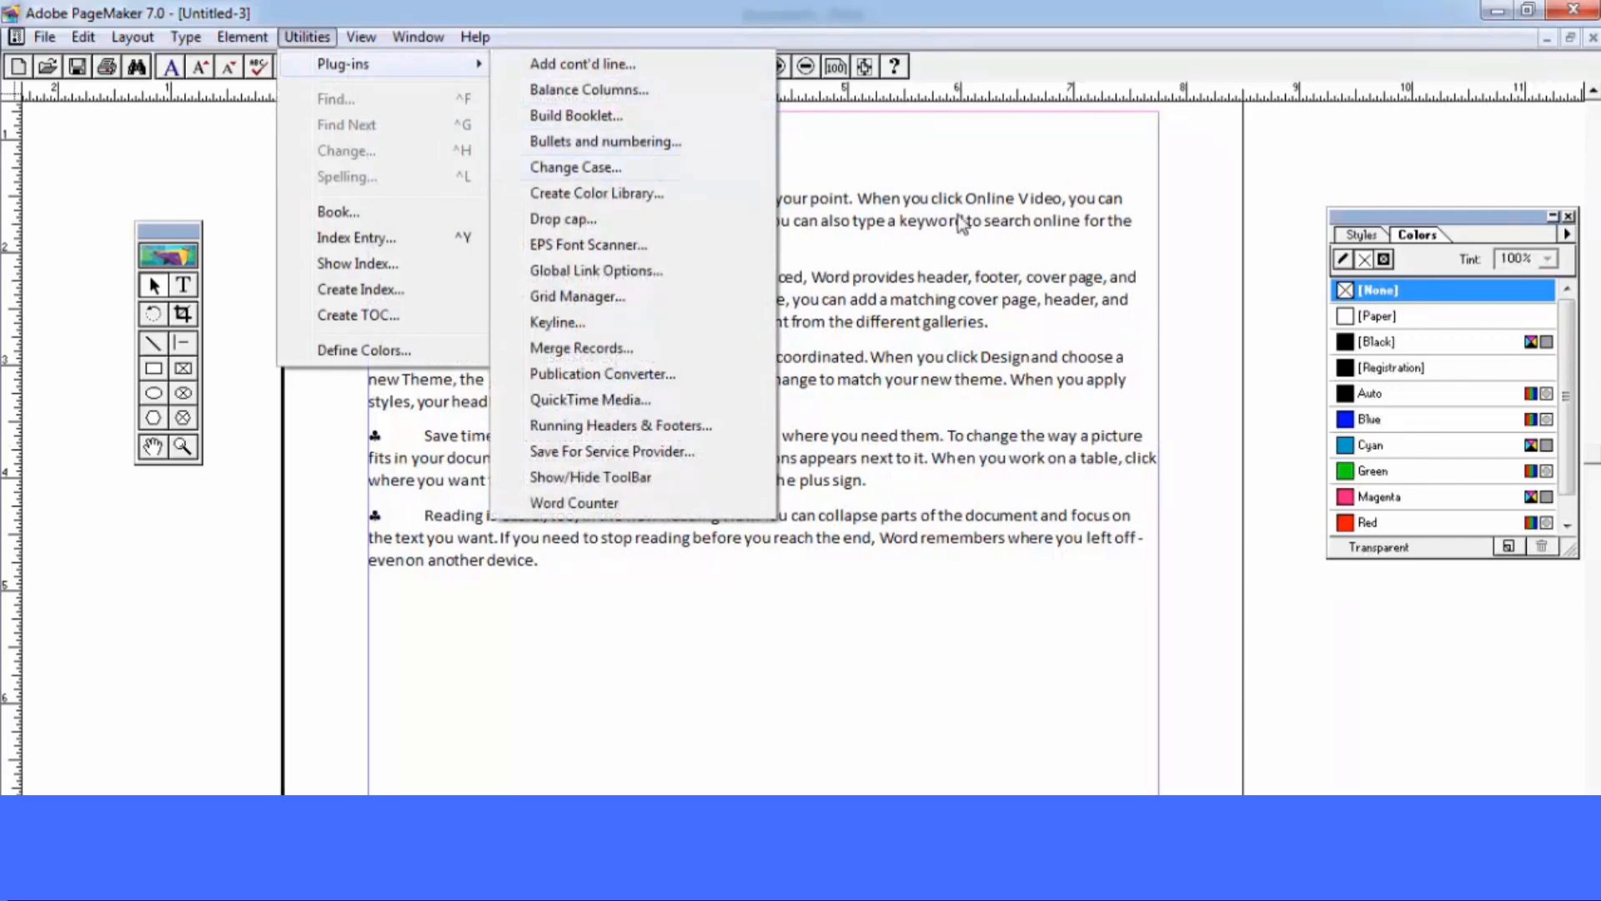
Select all the bulleted text and convert it to UPPER CASE with the Change Case plug-in
click(236, 295)
click(183, 285)
click(407, 221)
key(ctrl+a)
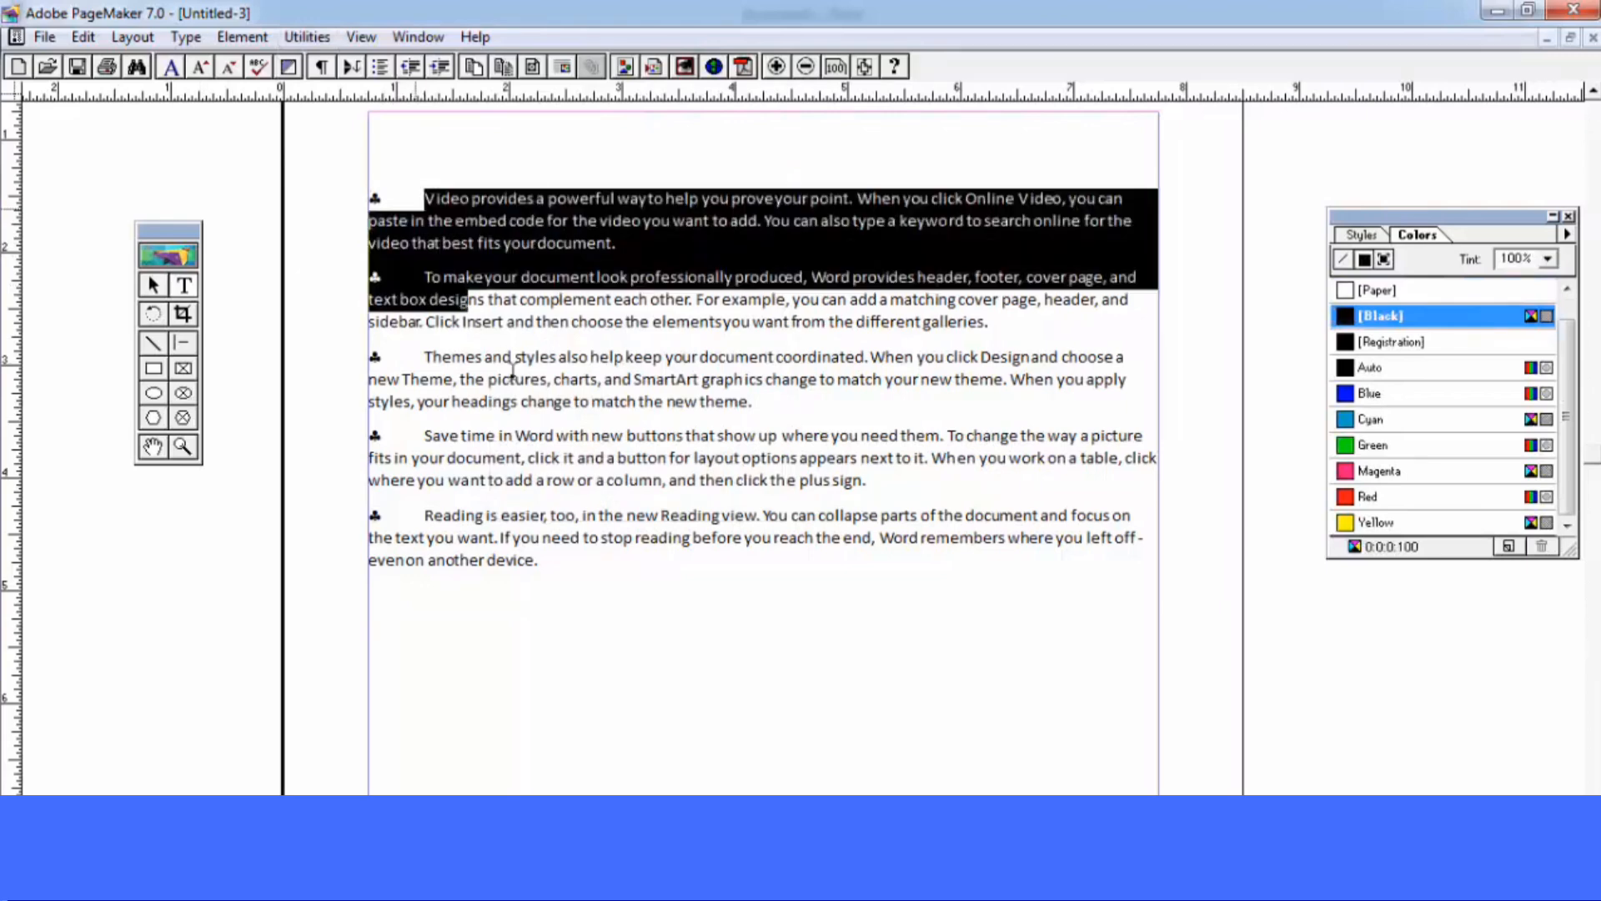
click(308, 38)
mouse_move(342, 64)
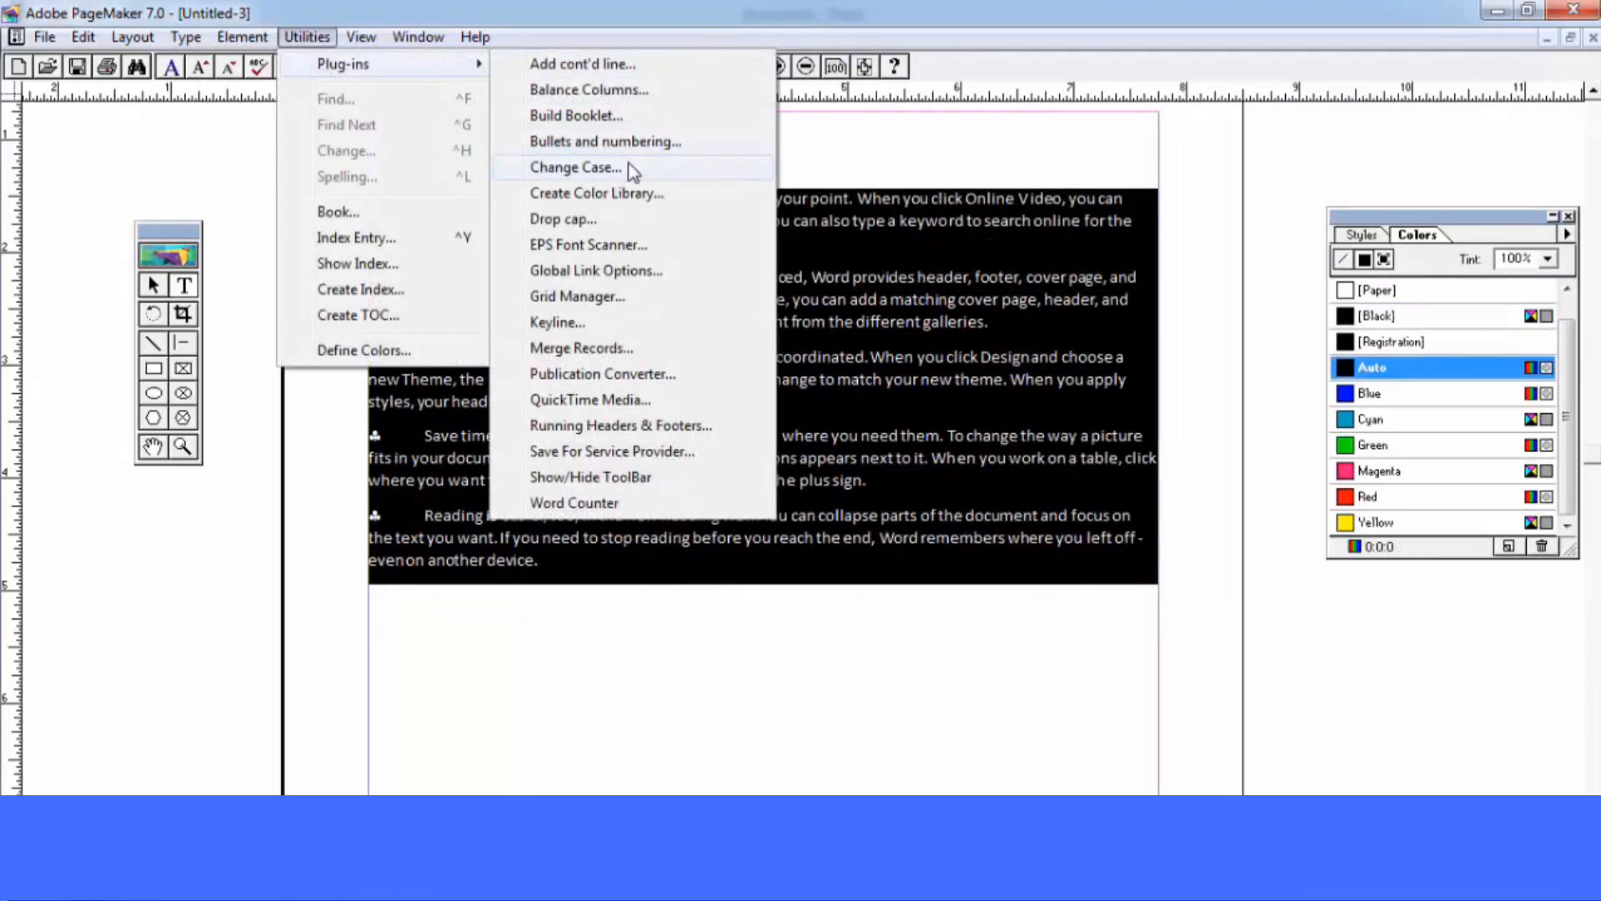
click(632, 169)
click(679, 434)
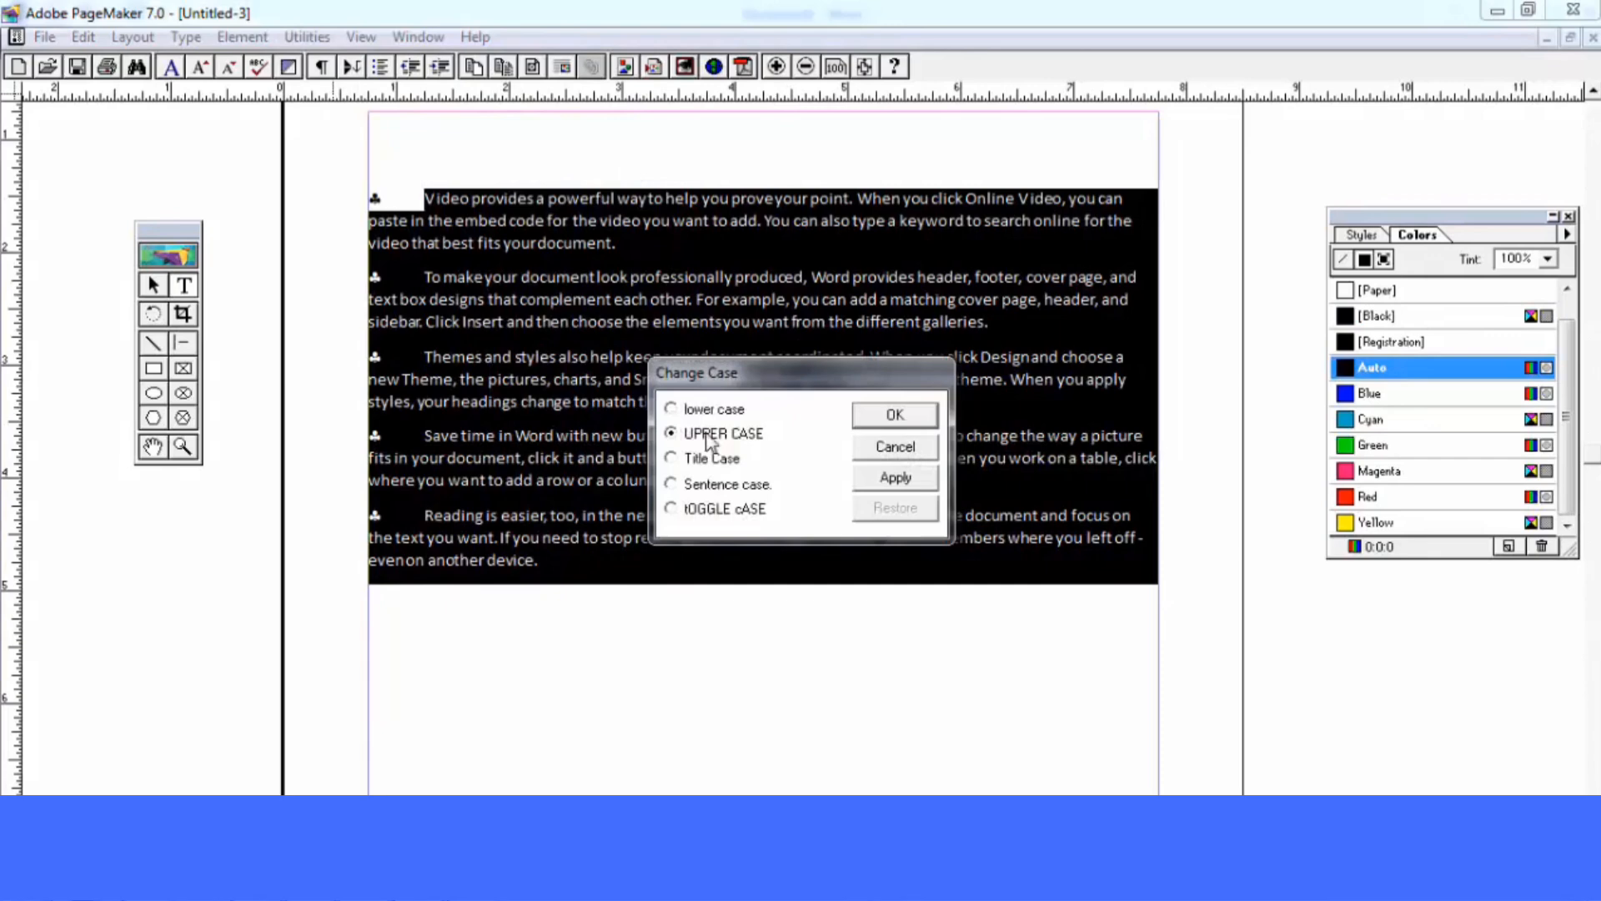
click(872, 421)
click(636, 380)
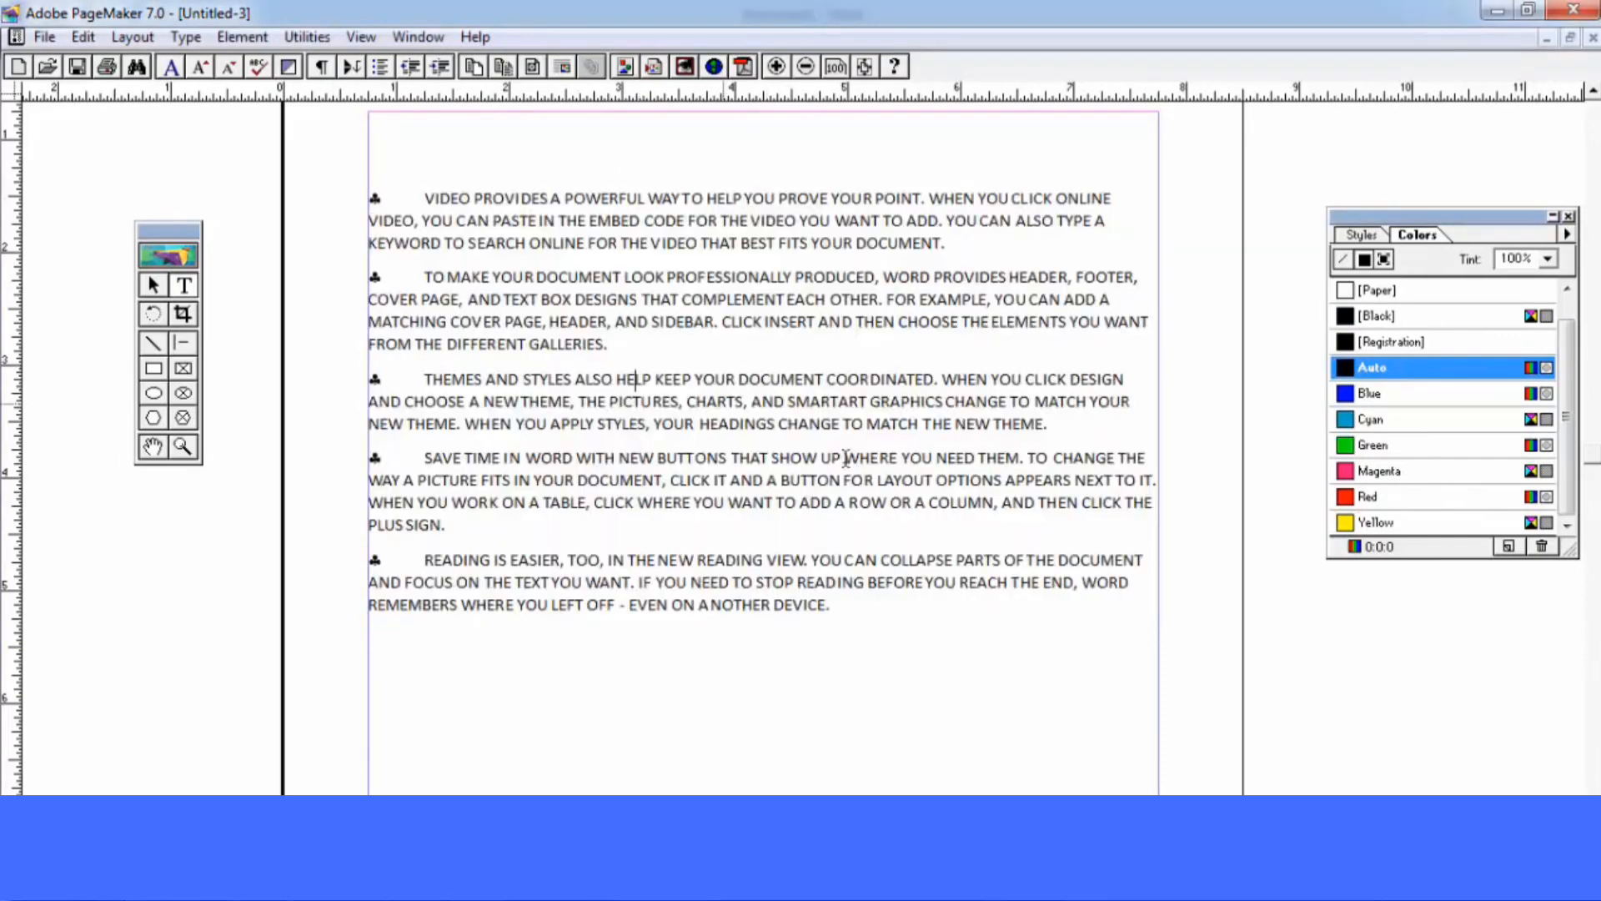
Create a color library named selfadhyan with the Create Color Library plug-in, keeping the file name CUSTOM.BCF
drag(831, 606, 381, 198)
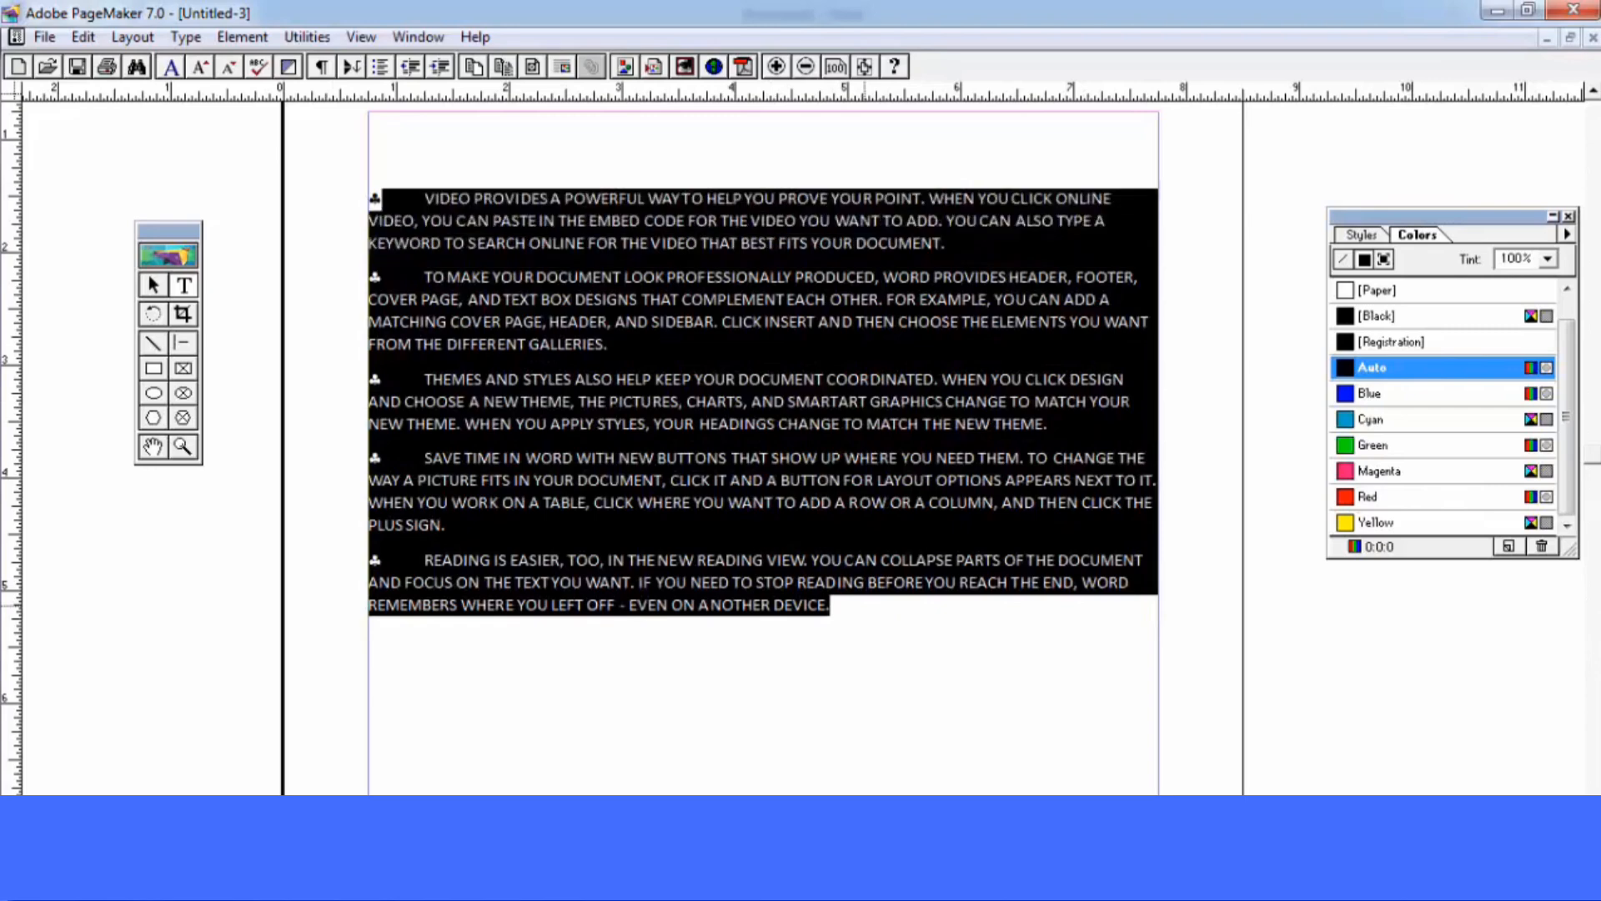
click(307, 37)
mouse_move(310, 67)
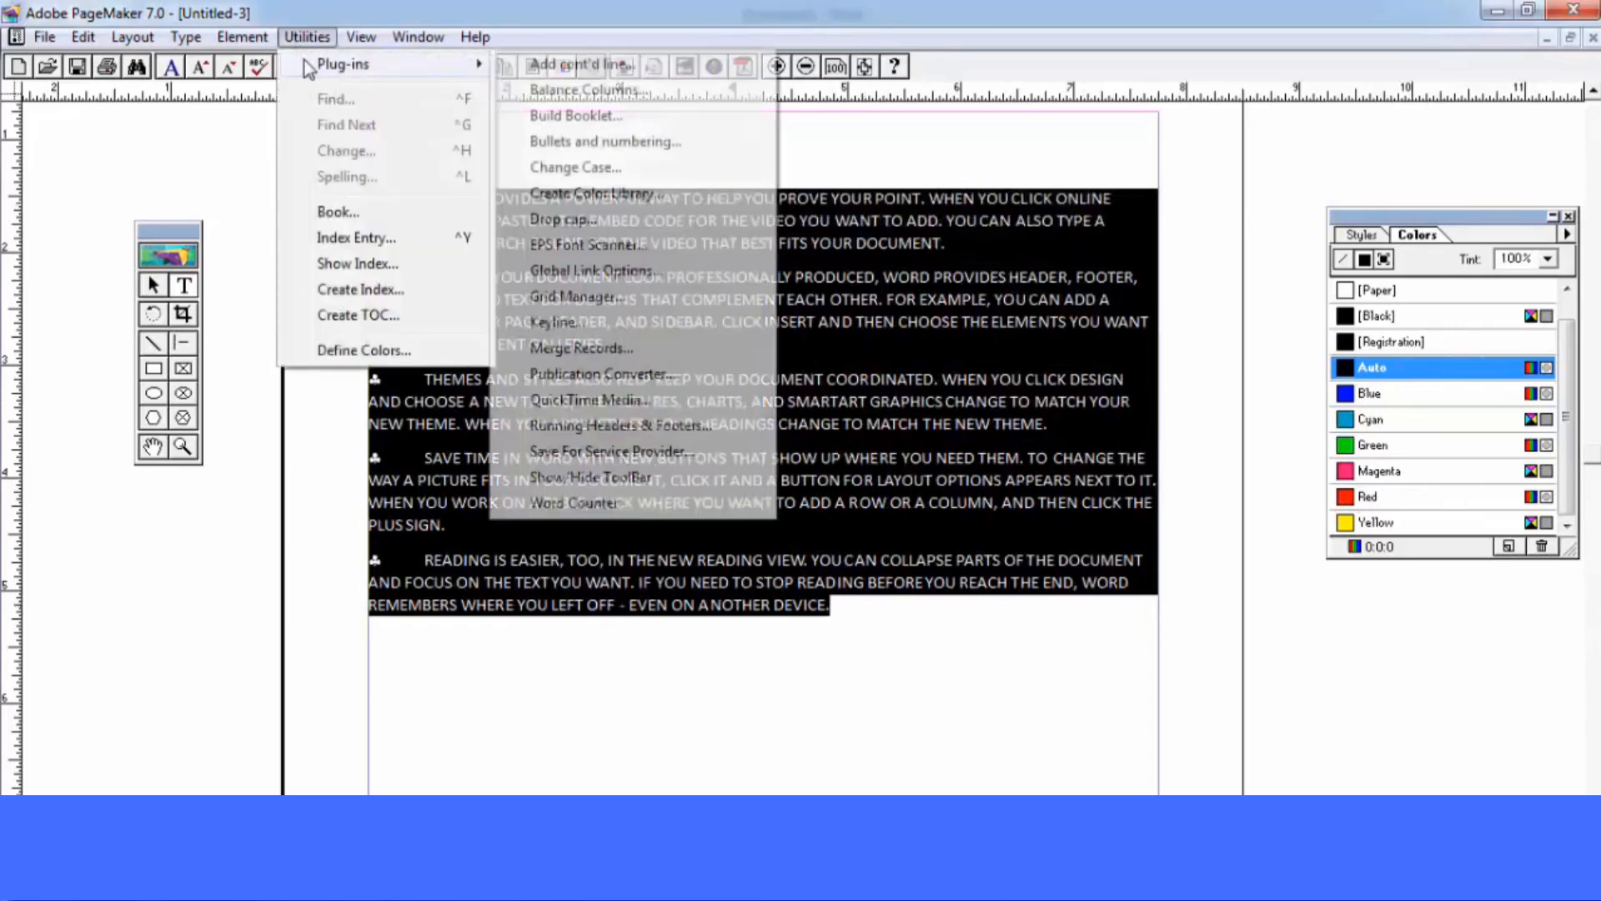
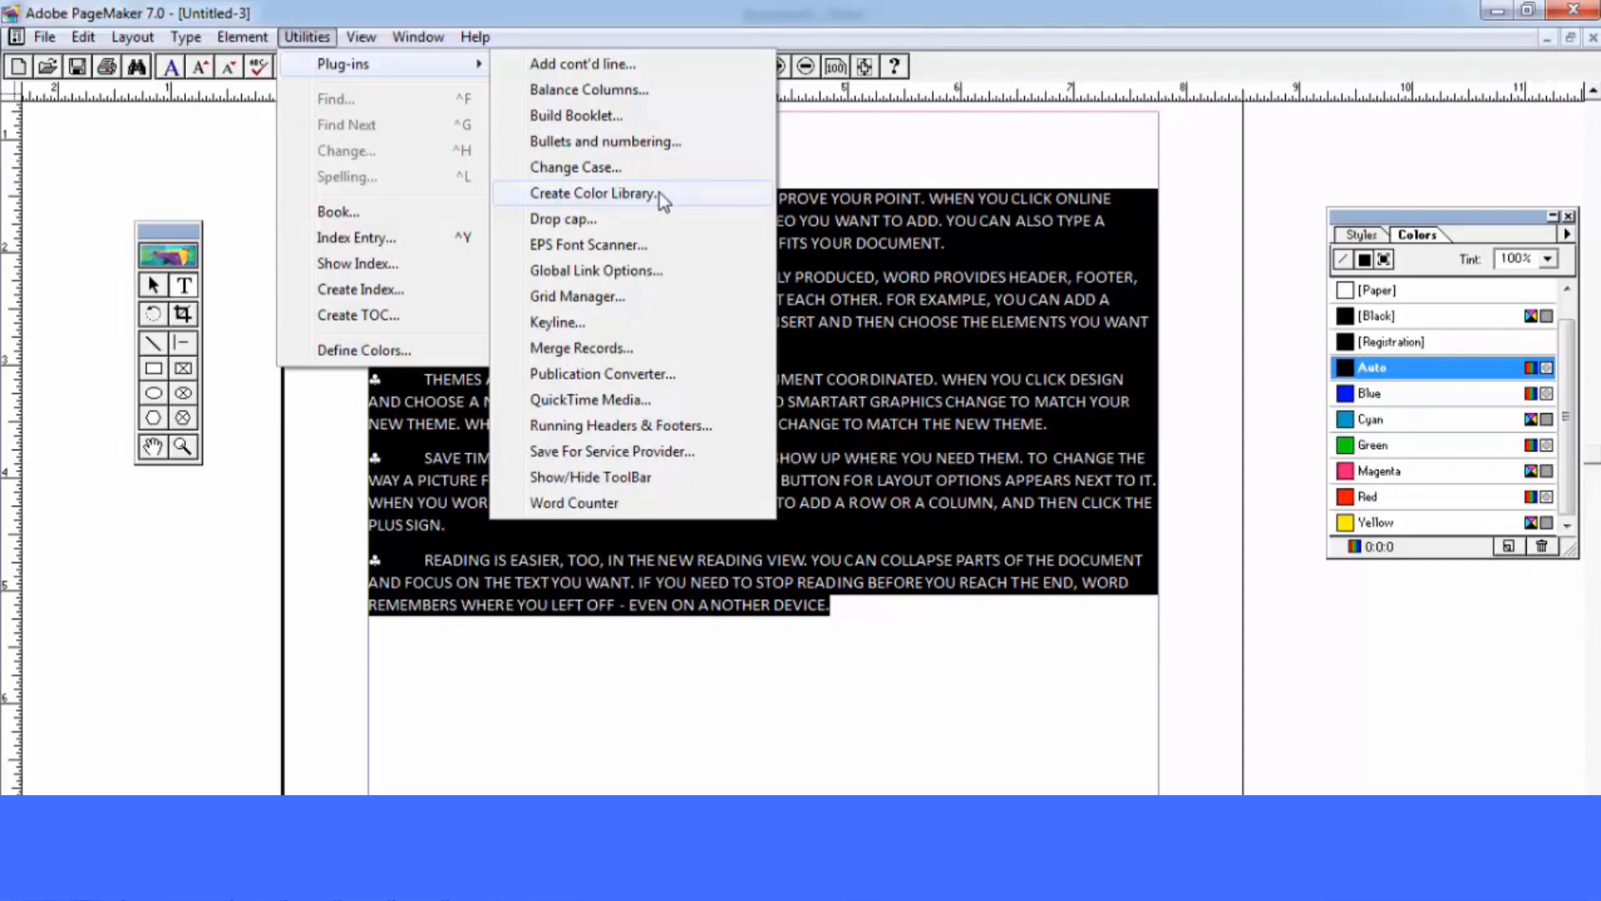
click(659, 192)
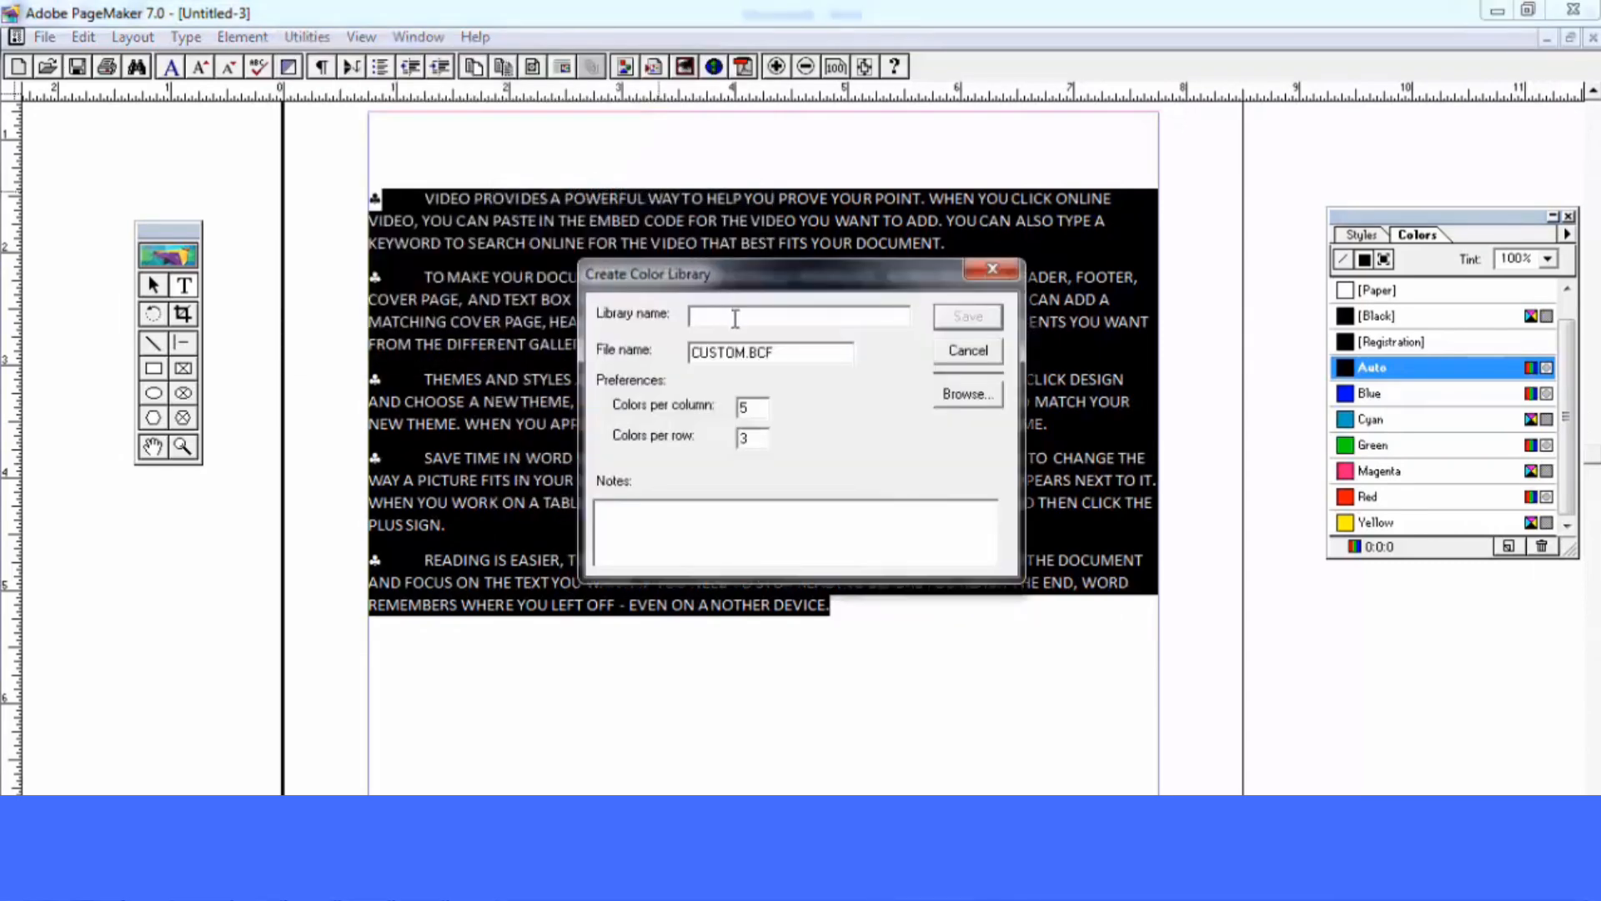
text(selfadhyan)
click(967, 317)
Start defining a new spot color in the RGB model and name it indianred
click(325, 39)
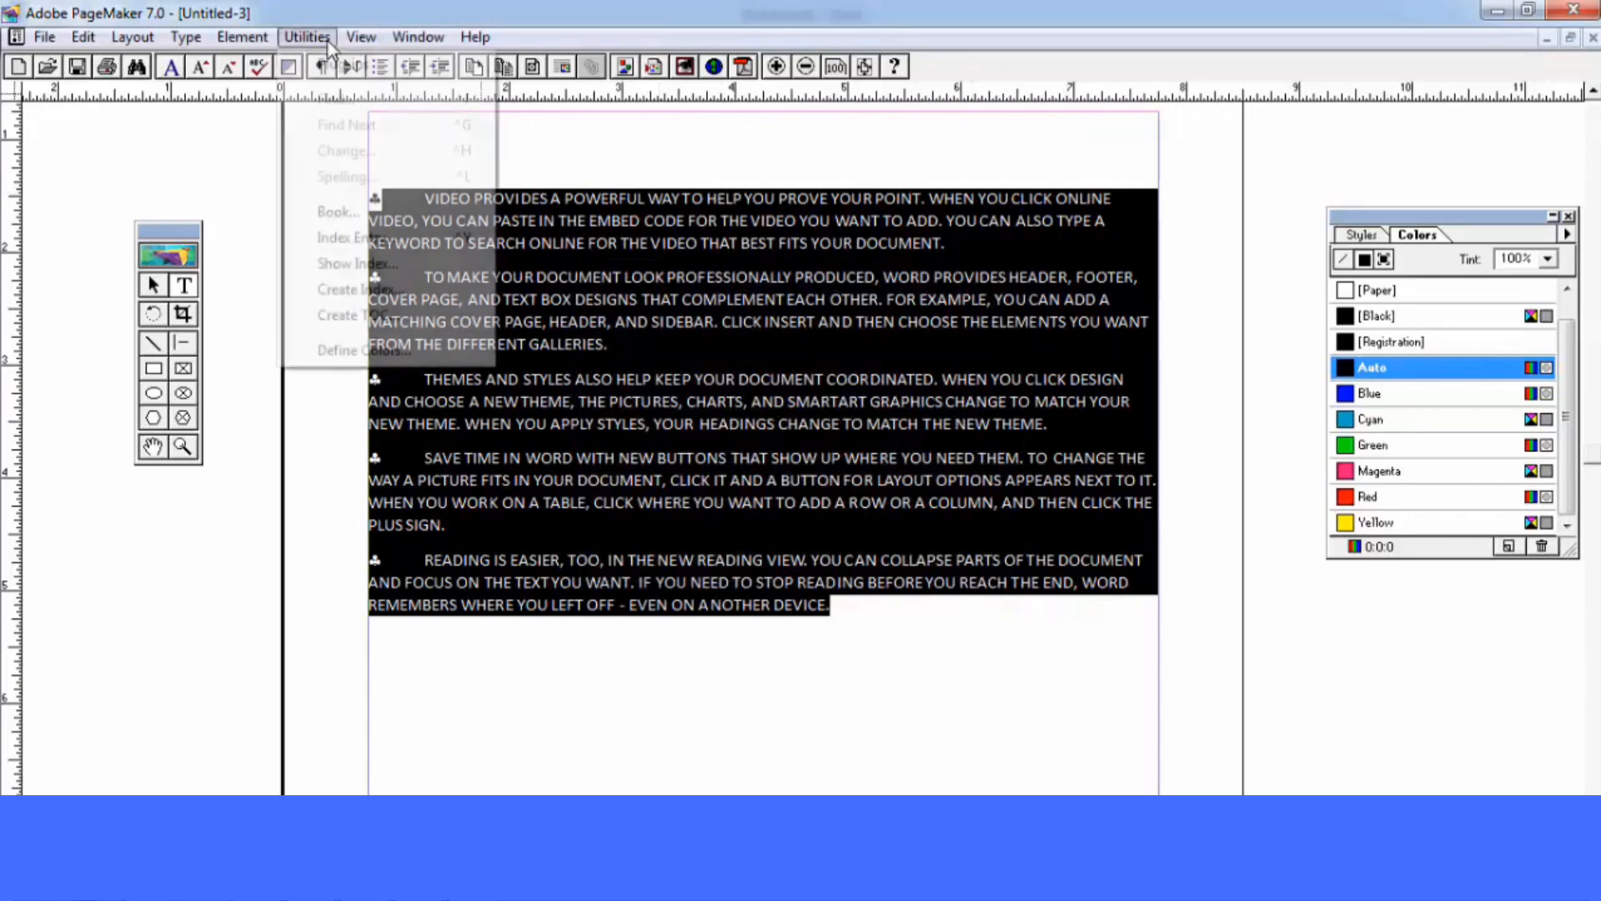
click(364, 350)
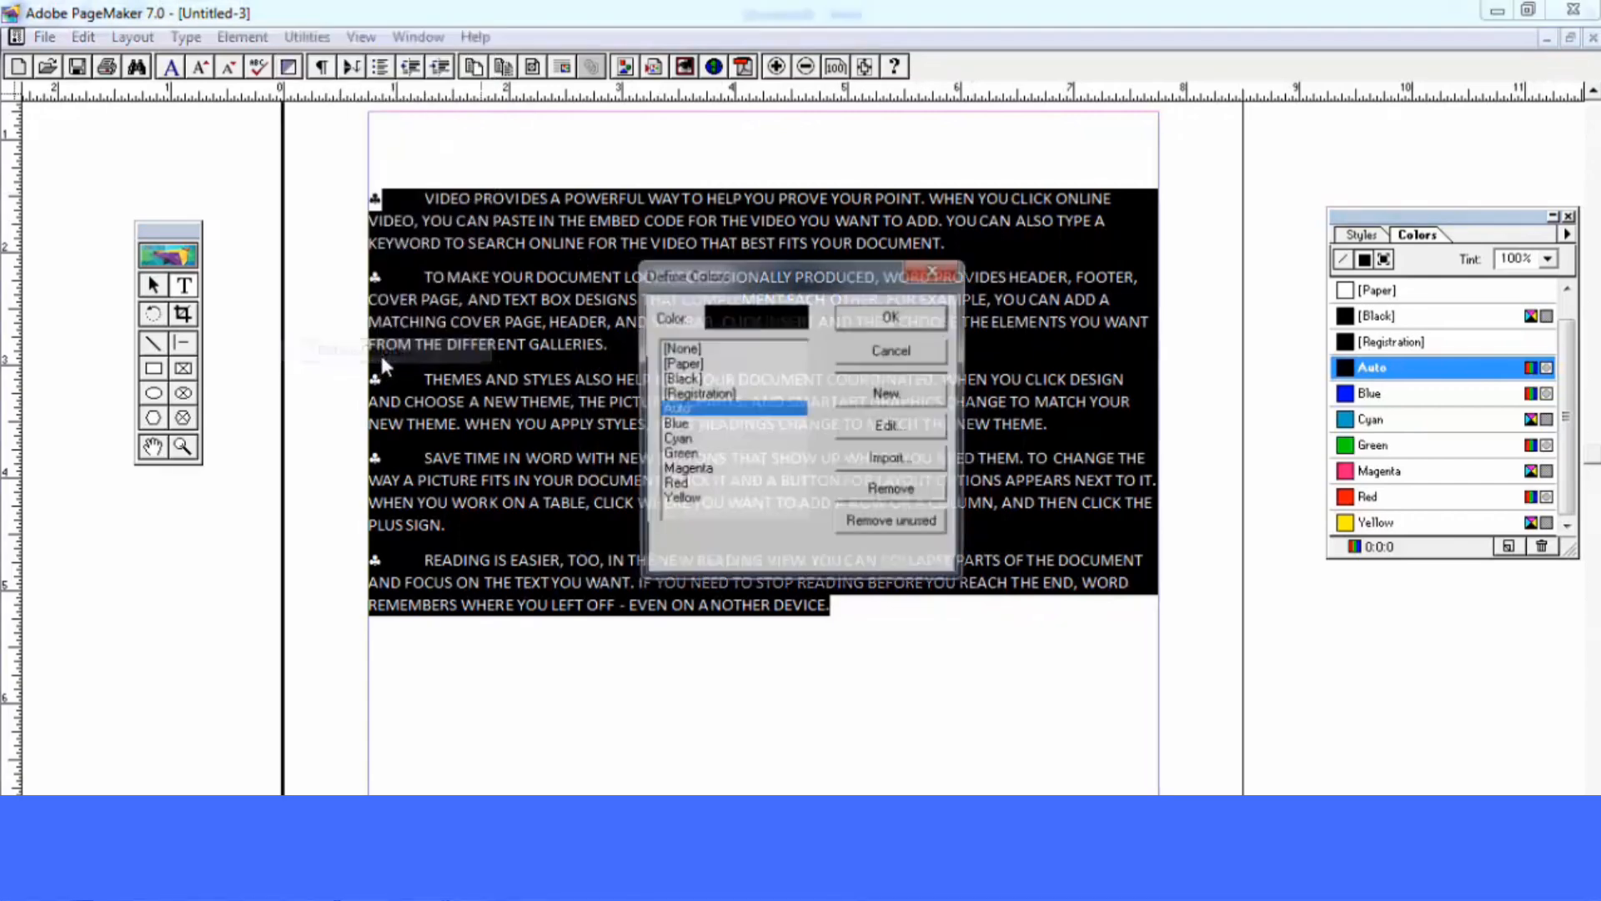
click(912, 397)
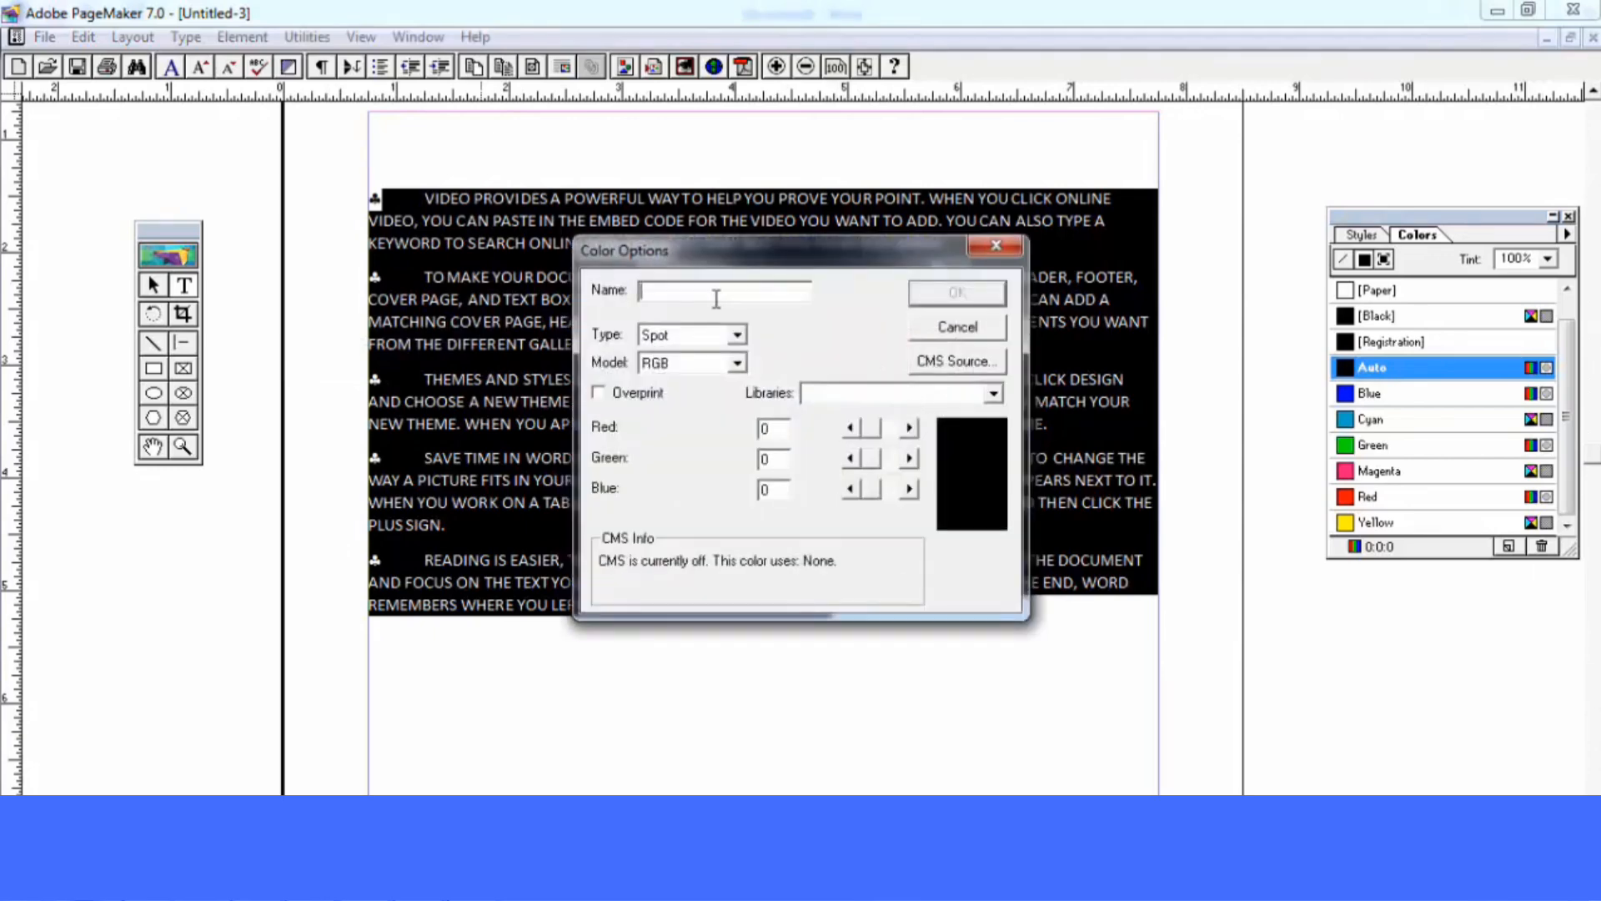
text(indianred)
Load the selfadhyan library for the new color and choose its Red swatch
click(934, 400)
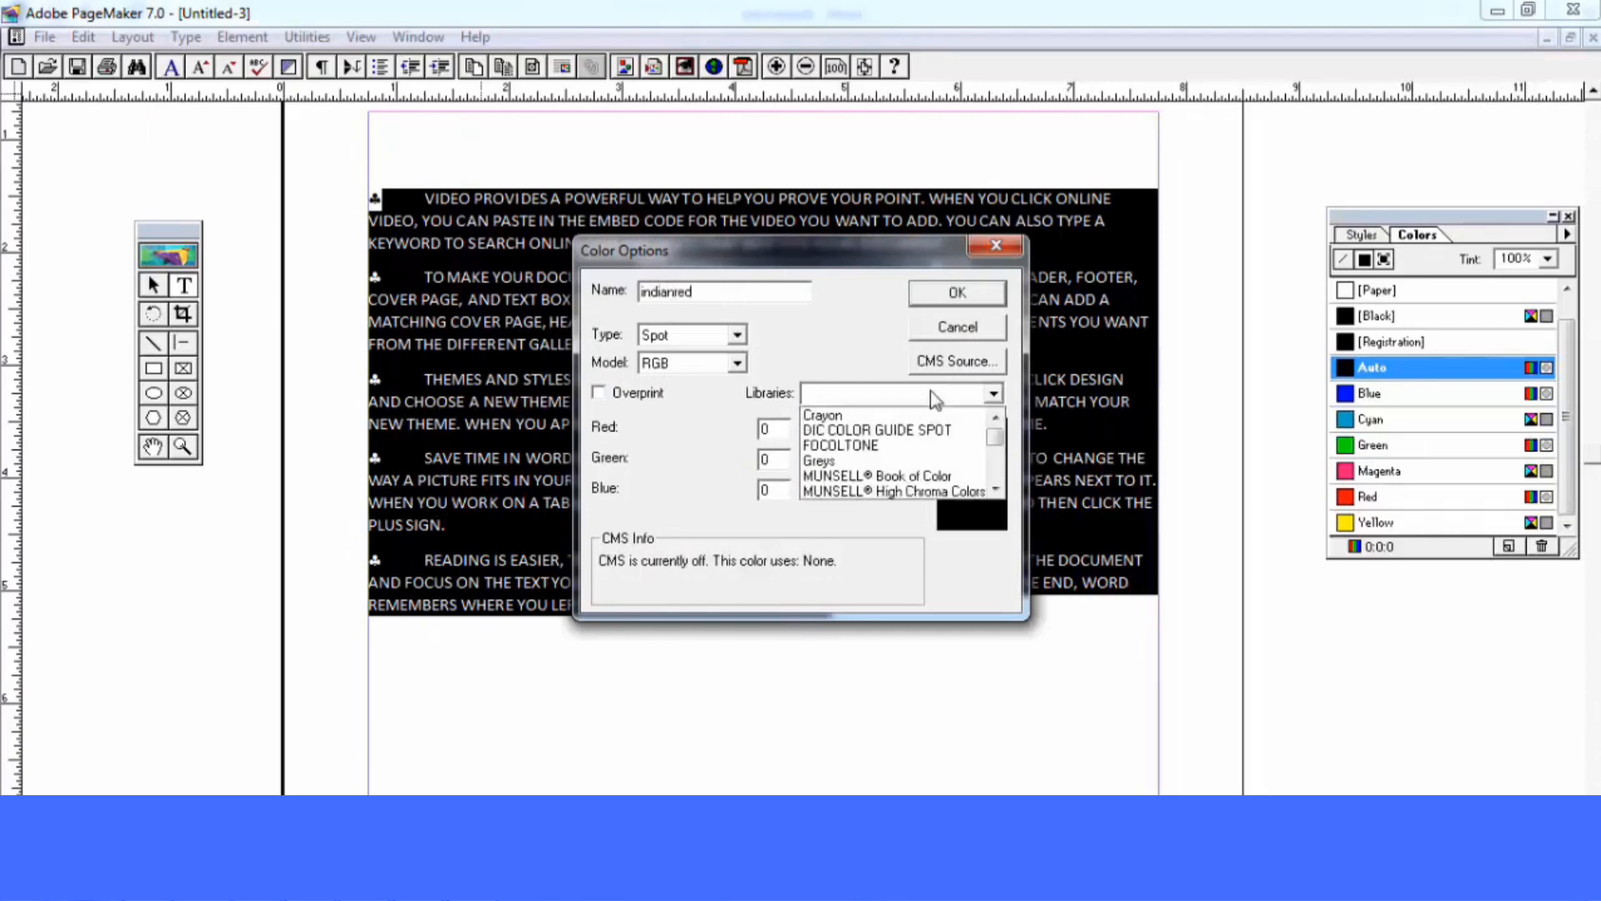
click(997, 489)
click(996, 488)
click(996, 488)
click(996, 488)
click(996, 488)
click(996, 489)
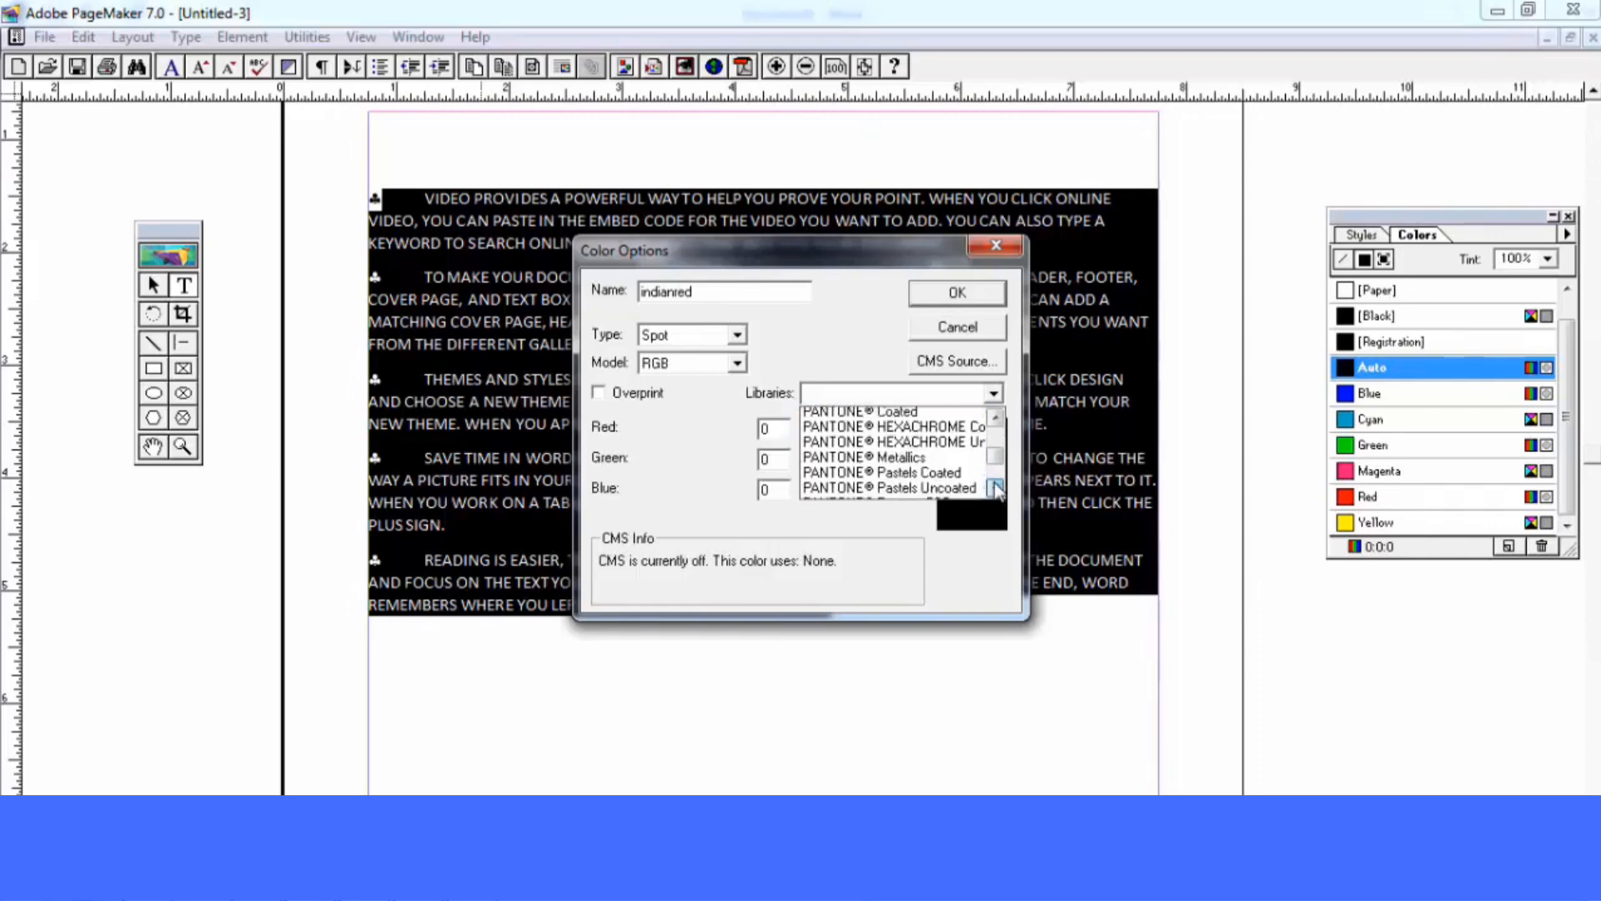
click(996, 488)
click(997, 488)
drag(997, 456, 997, 472)
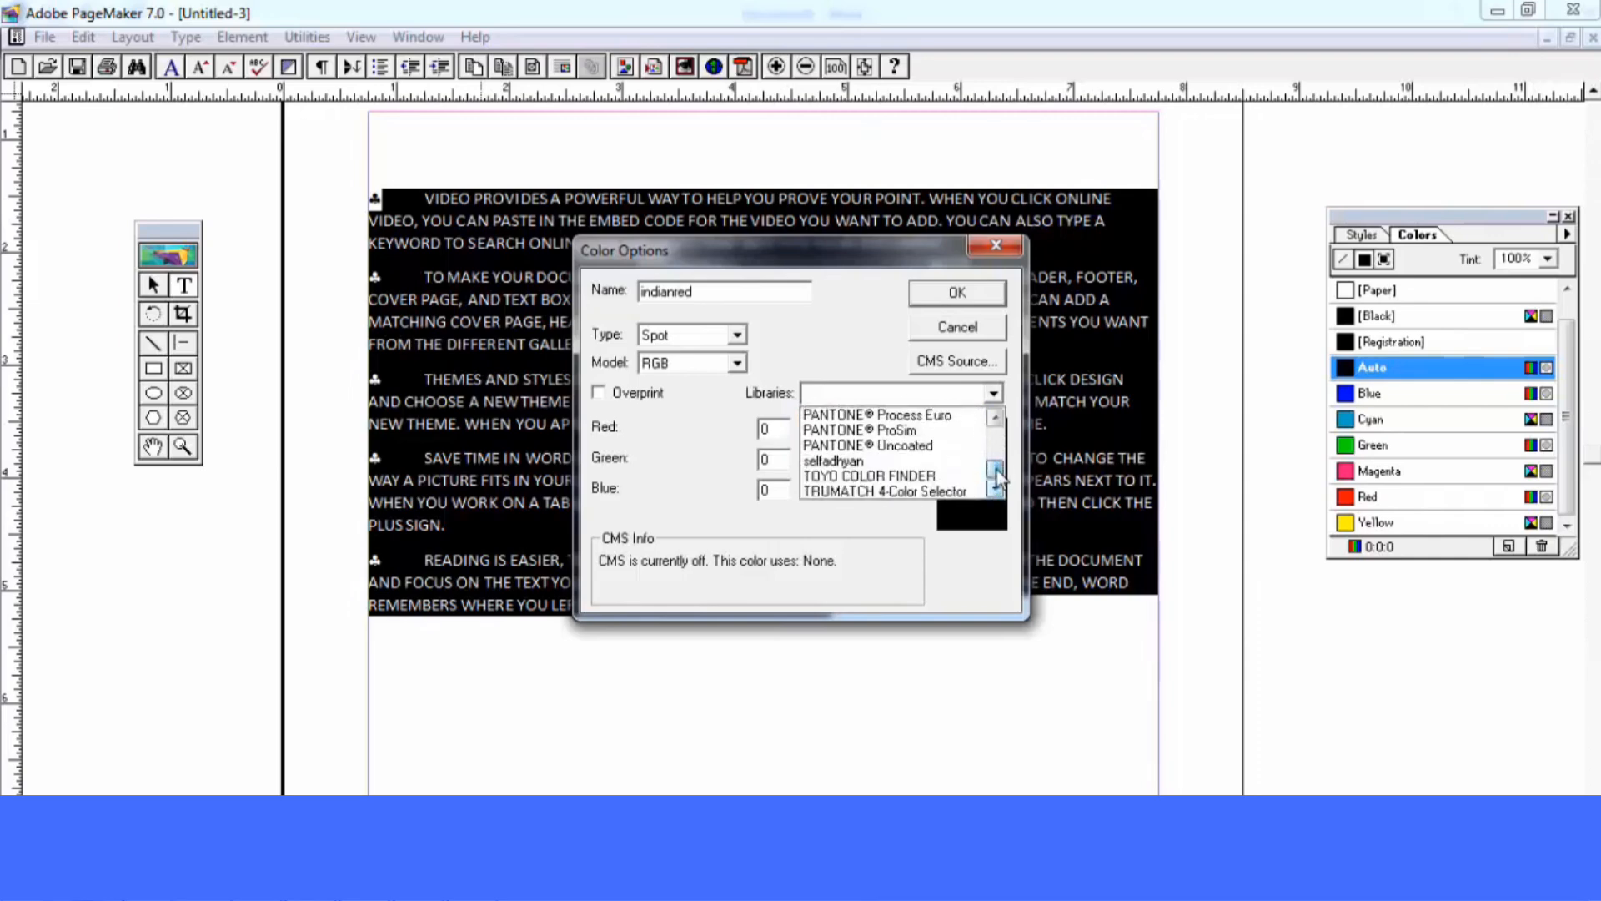
click(888, 472)
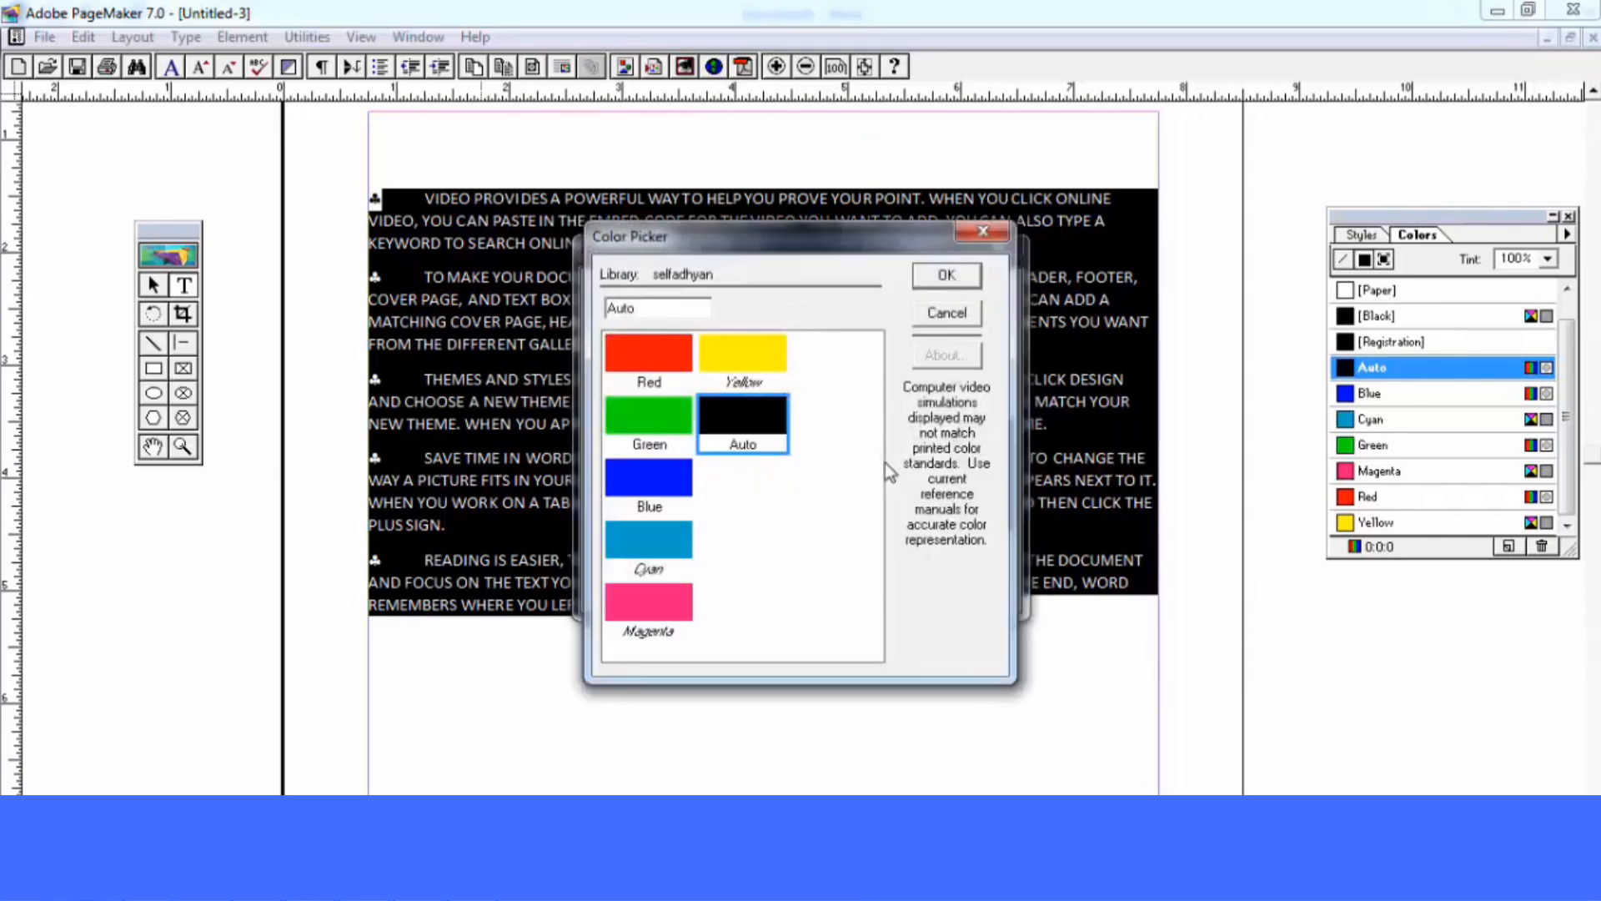
click(627, 368)
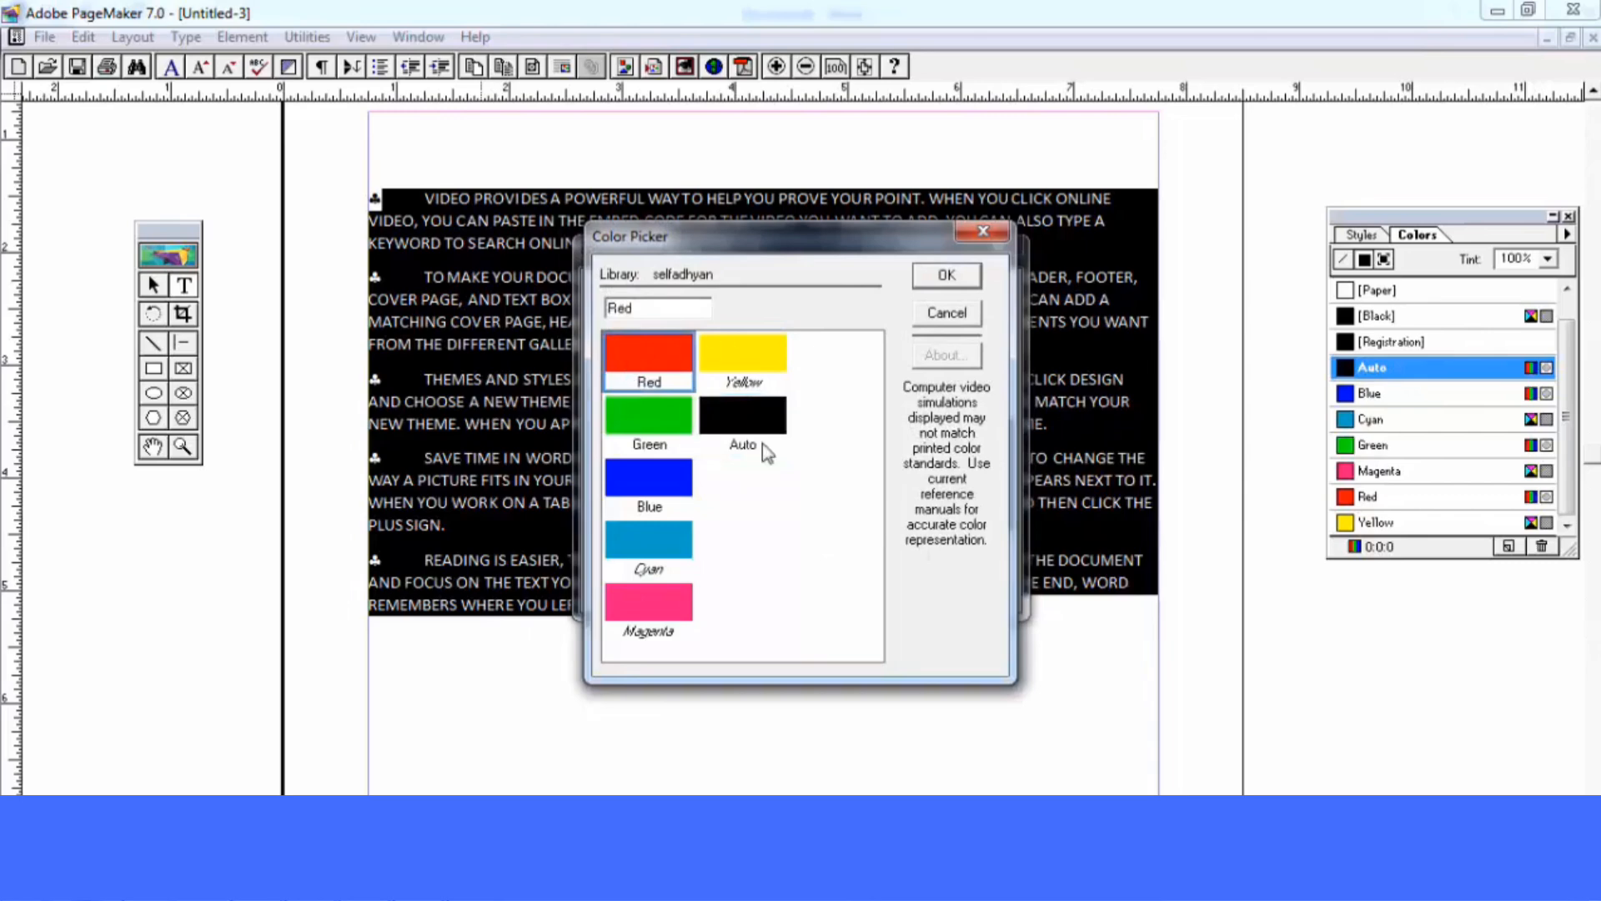
click(940, 278)
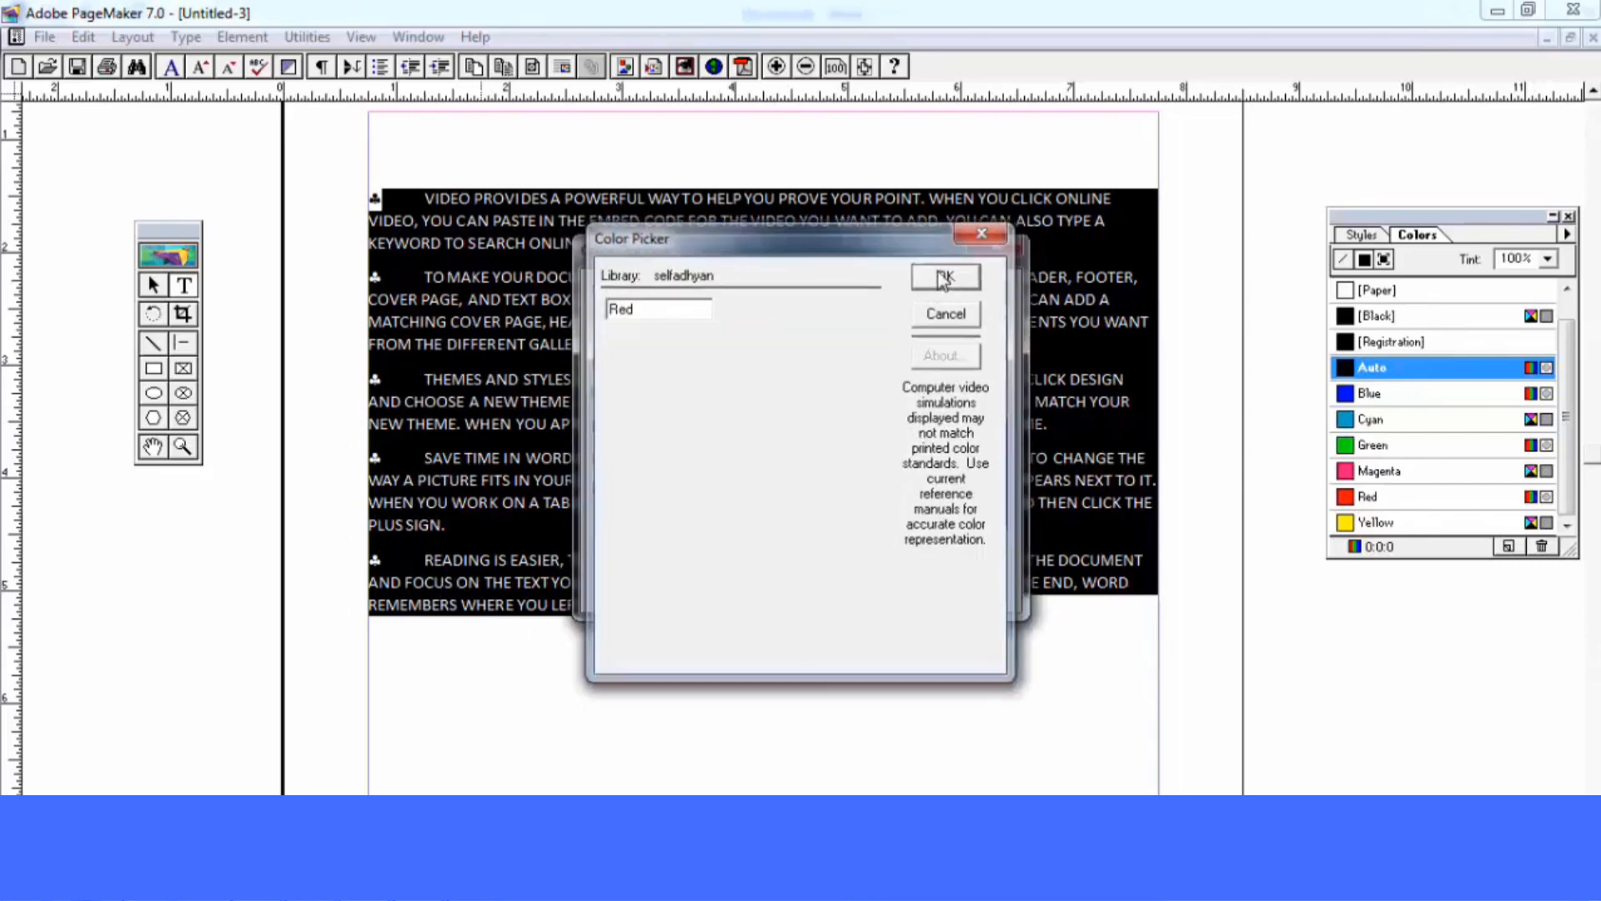
Set the new color's red value to 238, name it indianred, accept the color and close Define Colors
click(899, 428)
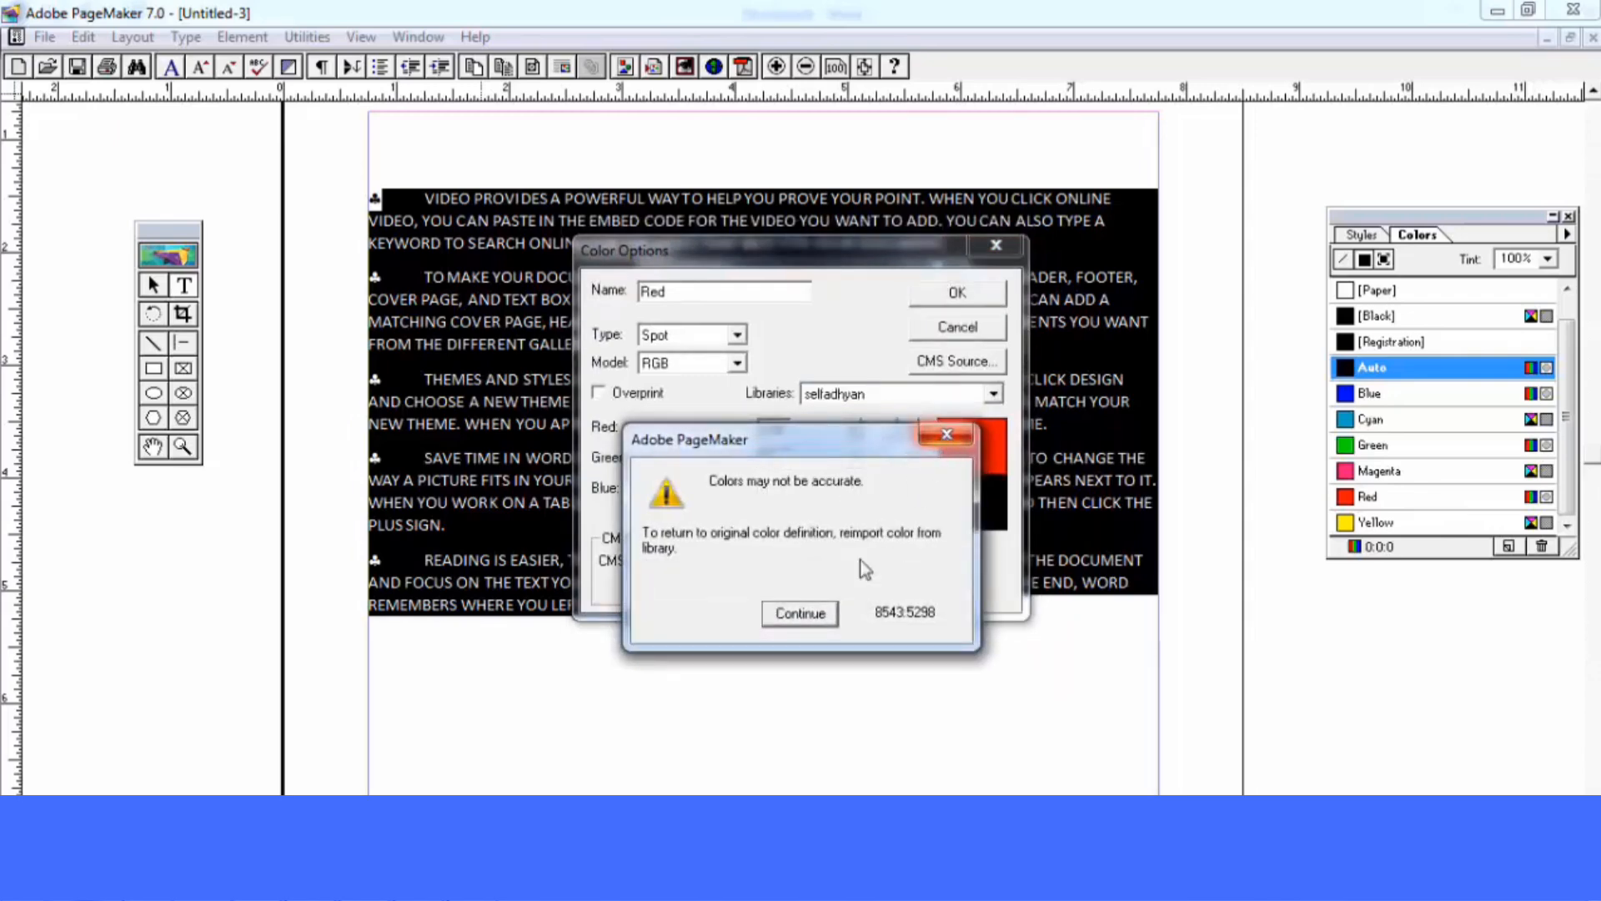
click(800, 613)
click(959, 300)
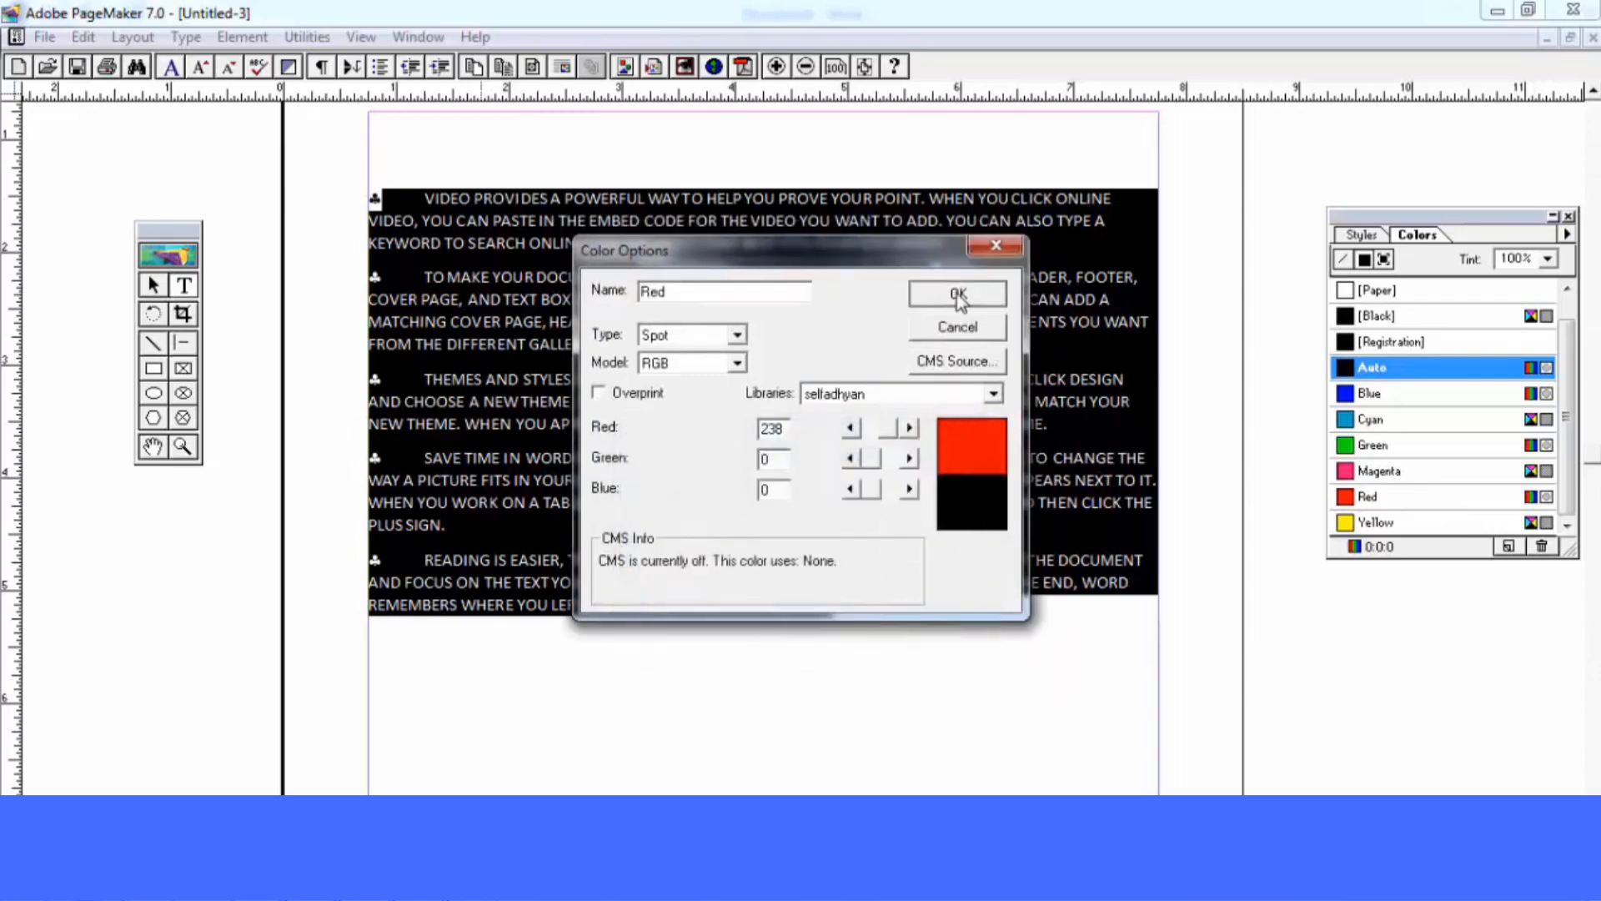
drag(715, 289, 538, 289)
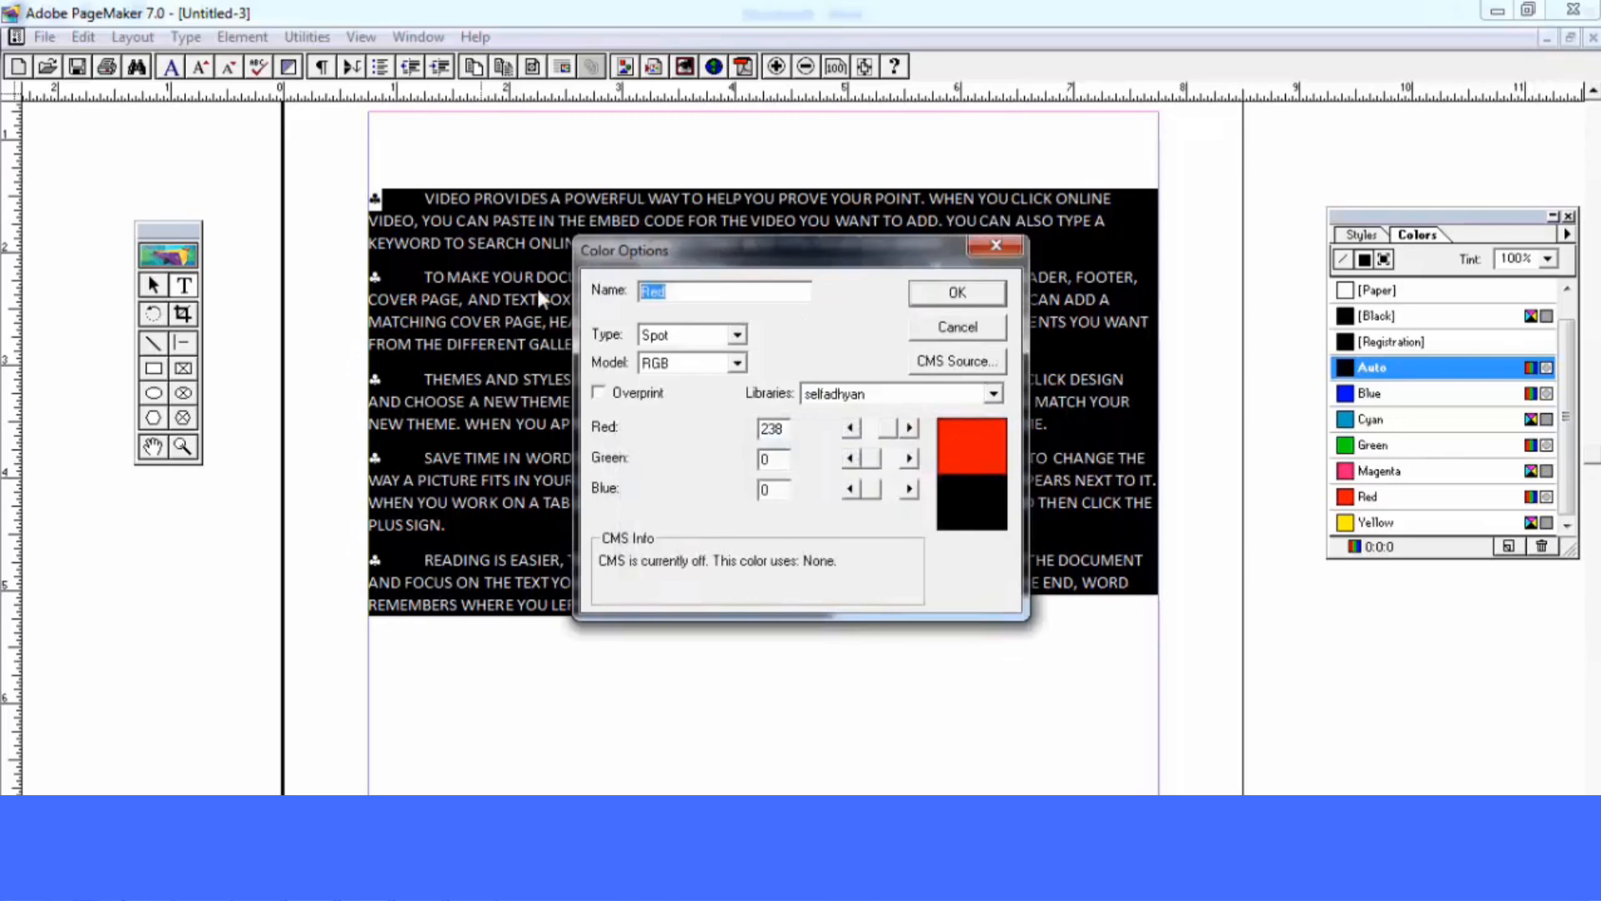
text(indianred)
click(980, 290)
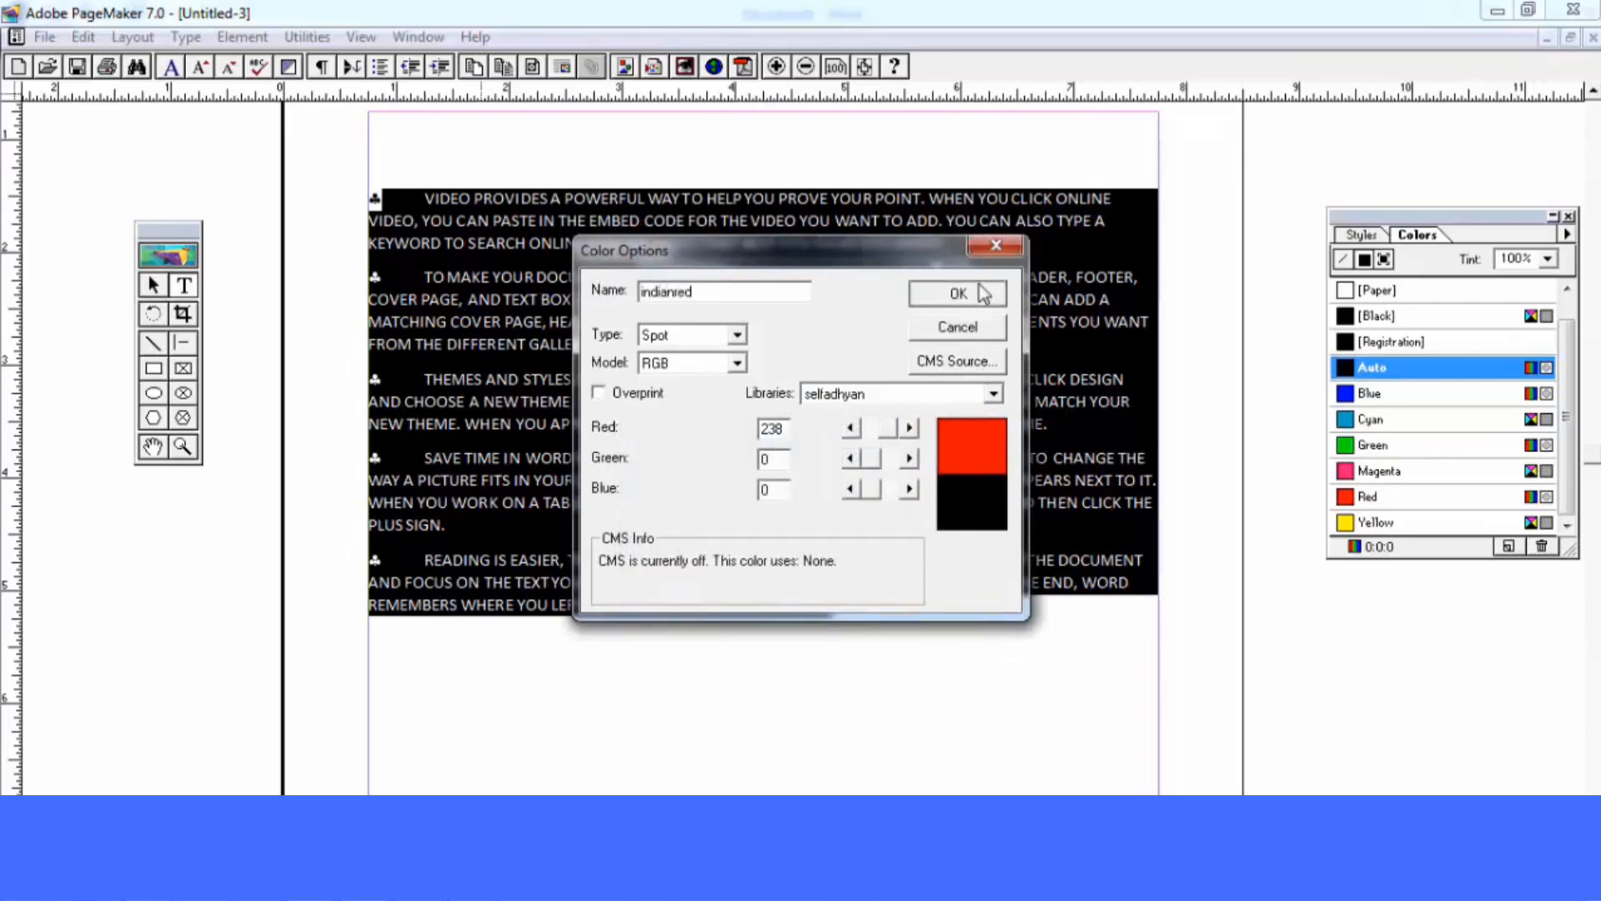
click(935, 269)
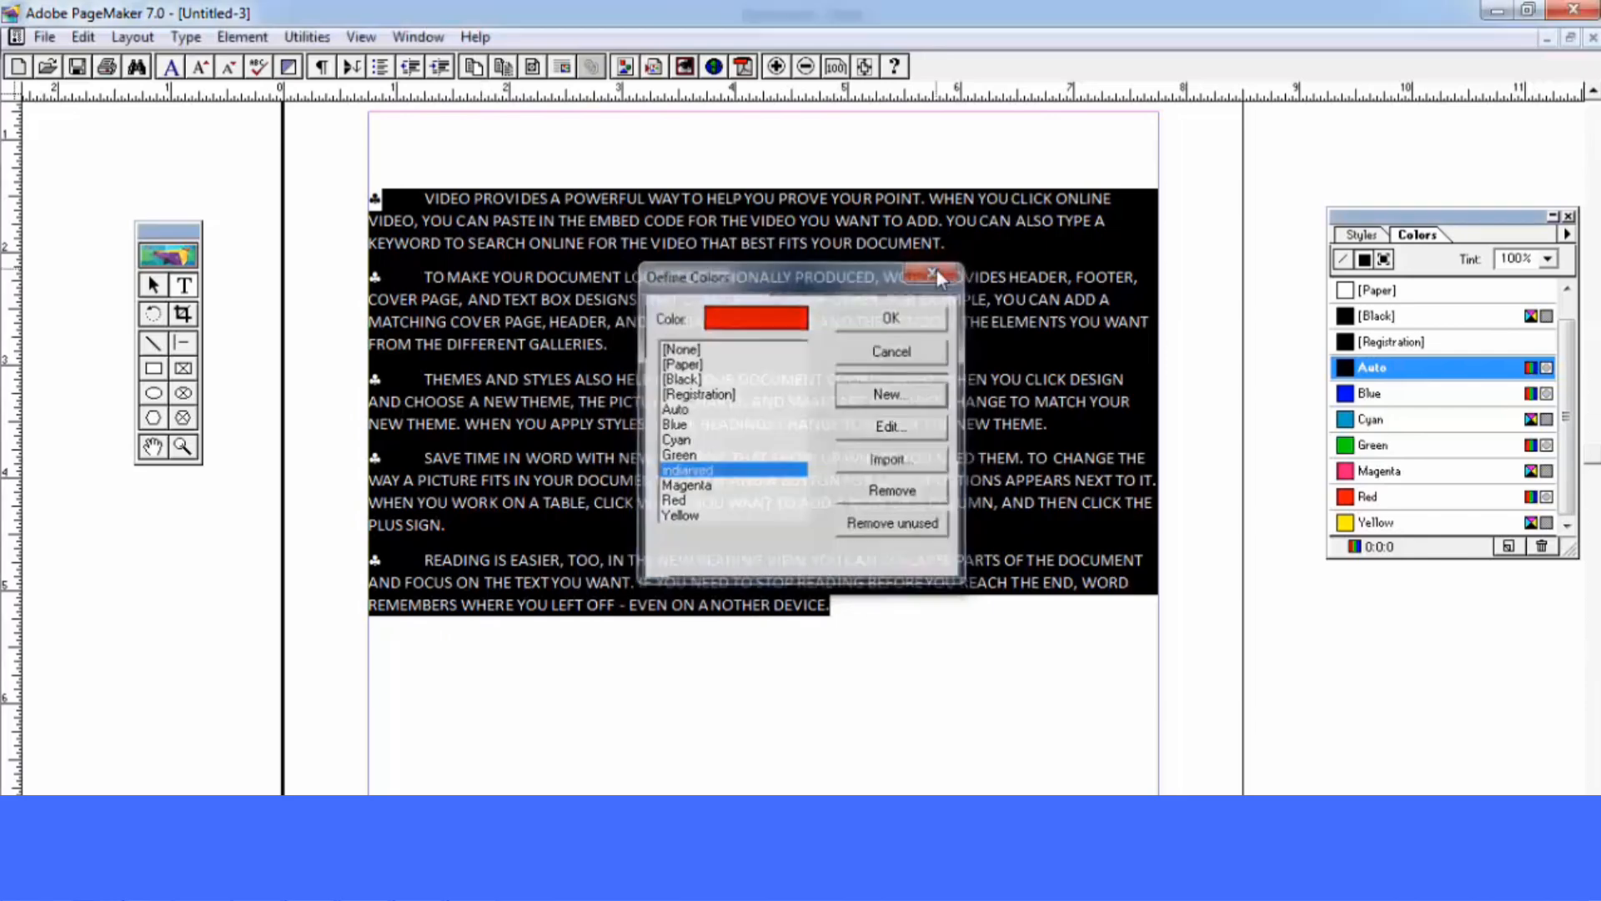
Enlarge the Colors palette, then close and reopen it to refresh its color list
drag(1325, 208, 1159, 121)
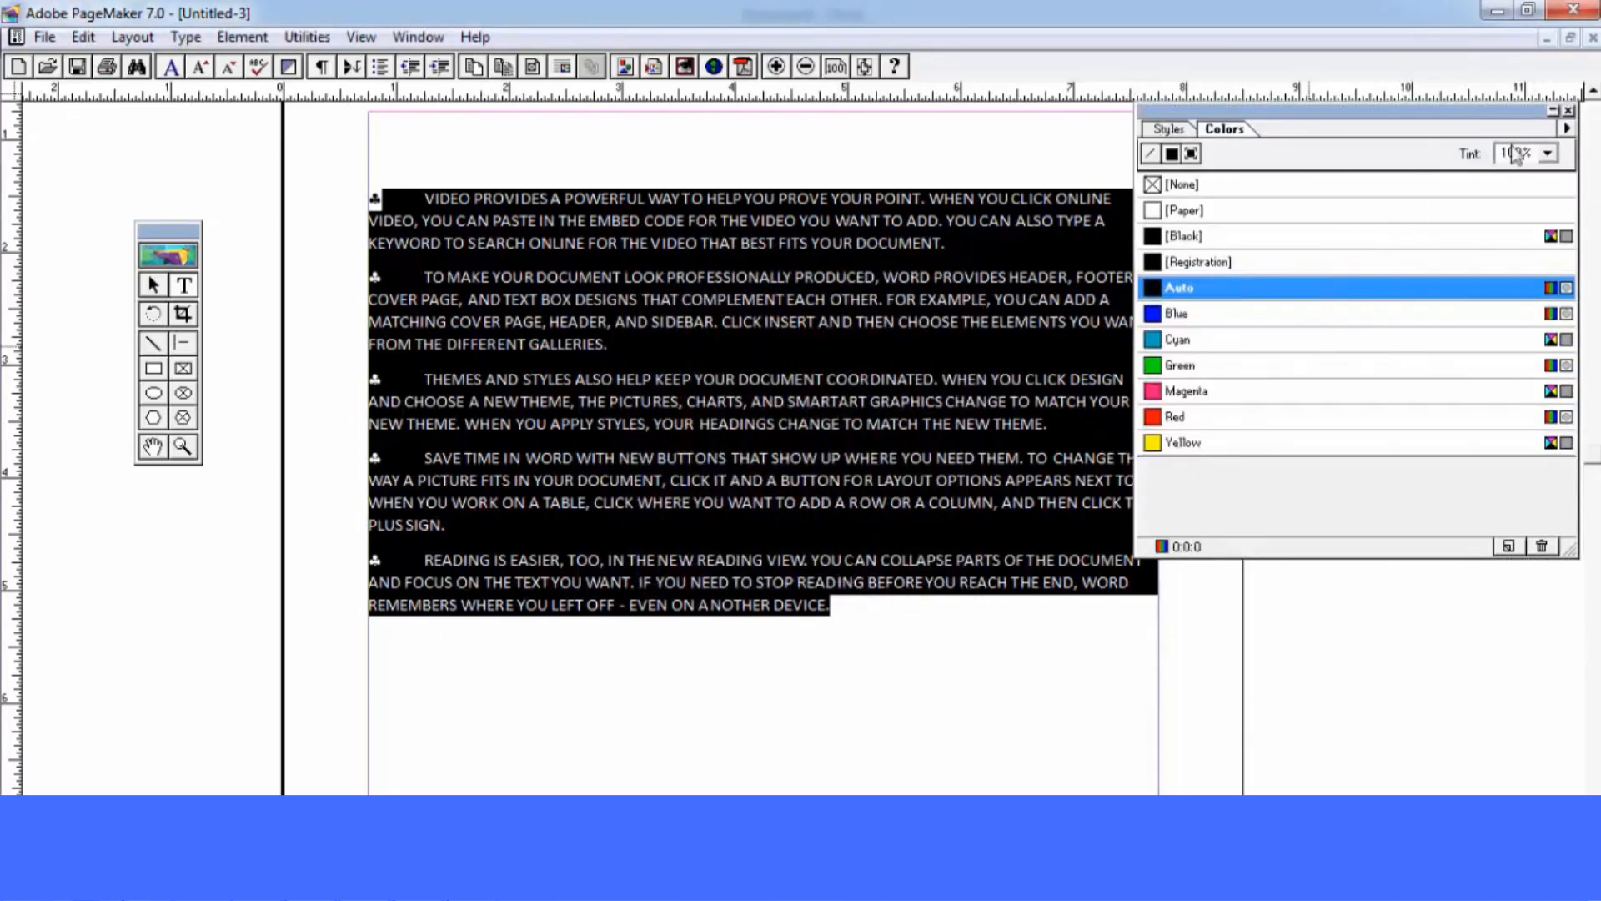
click(1568, 113)
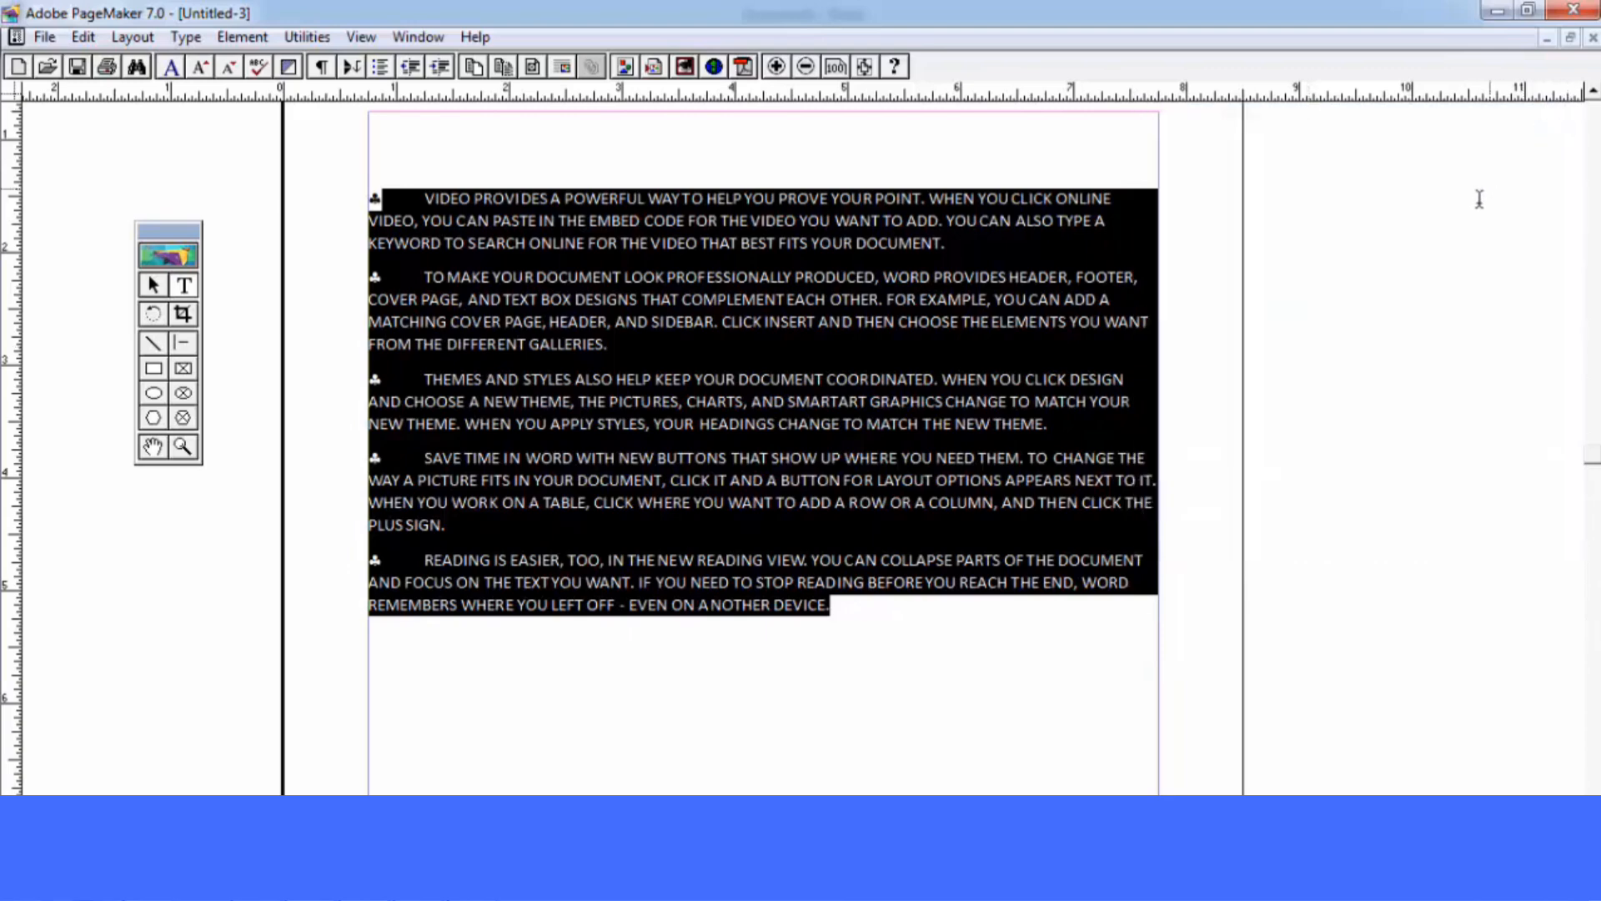
key(ctrl+j)
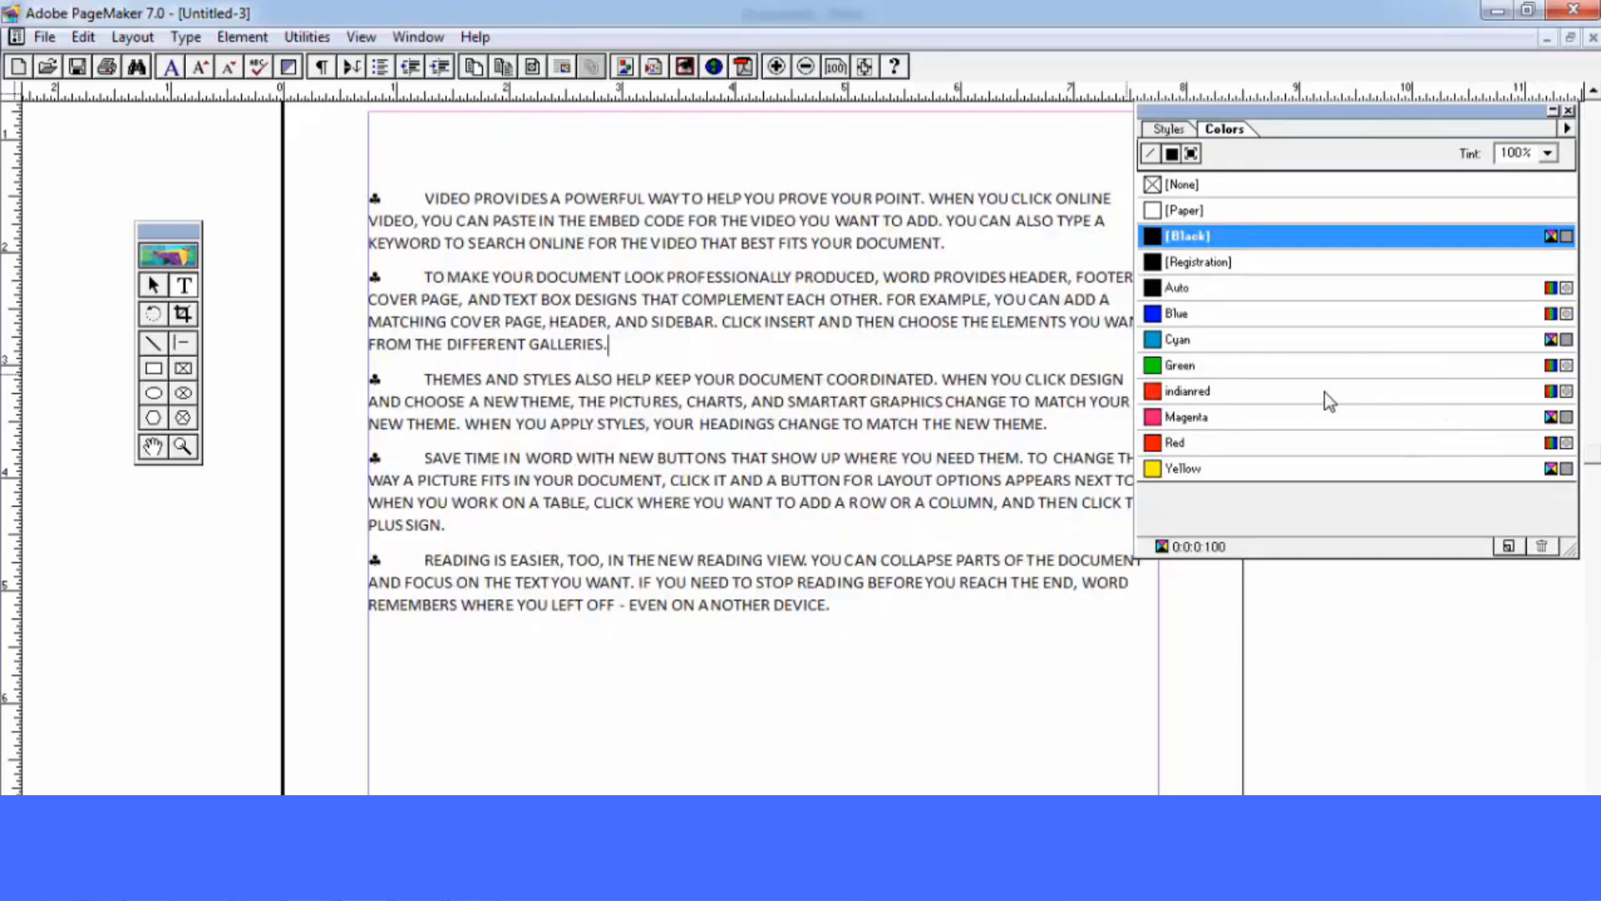
Apply the indianred color to the third paragraph, beginning "Themes and styles"
click(1324, 392)
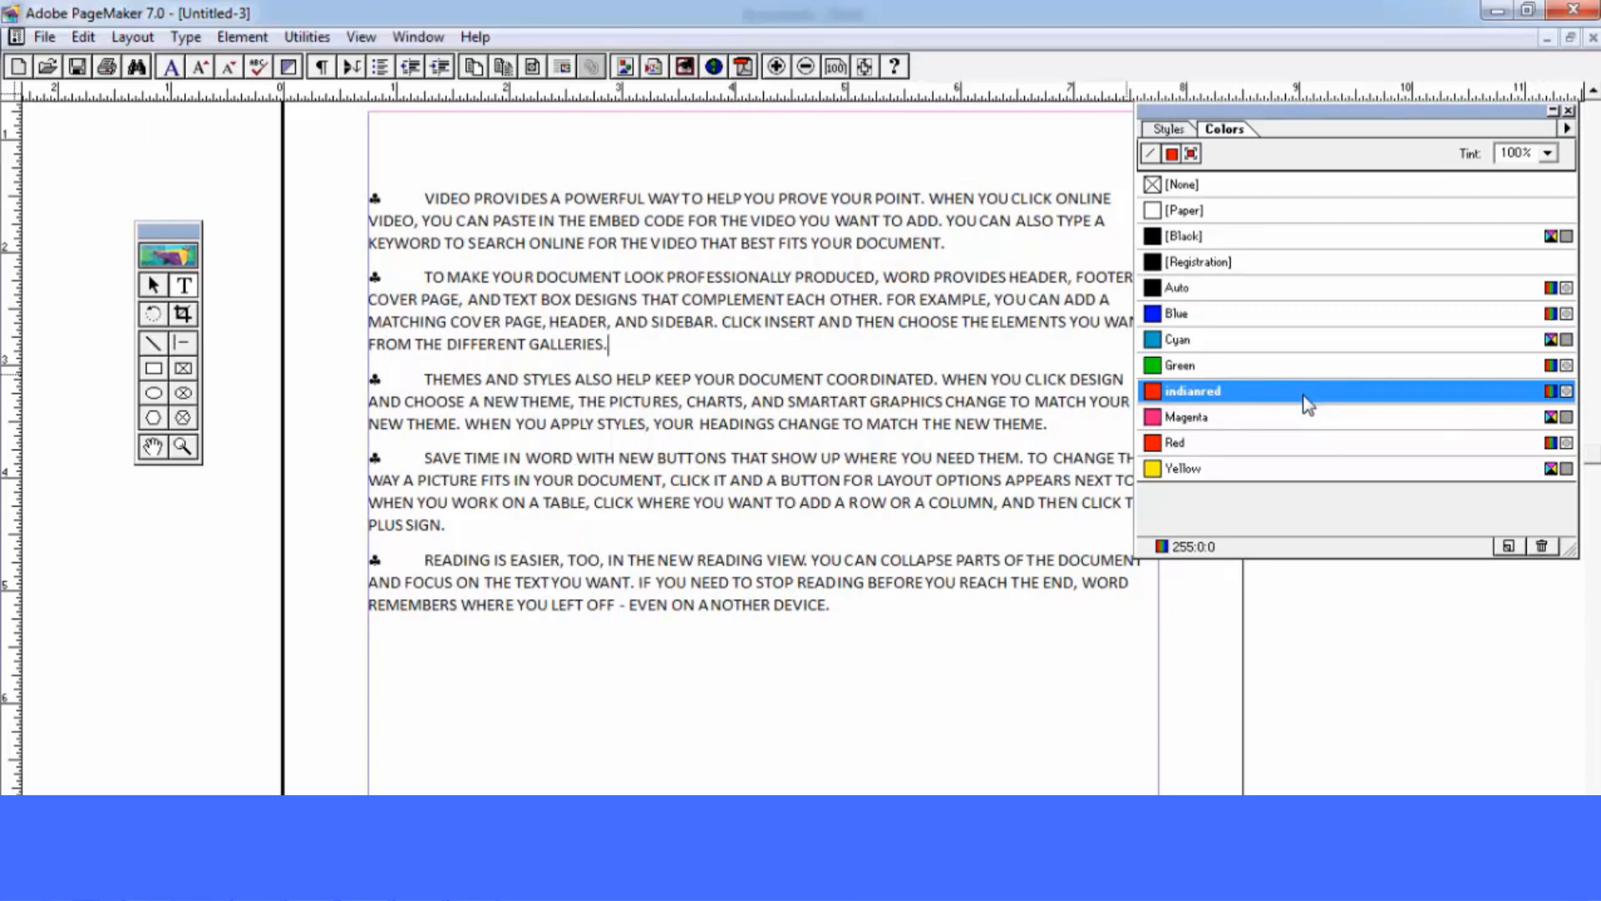
drag(900, 458, 775, 401)
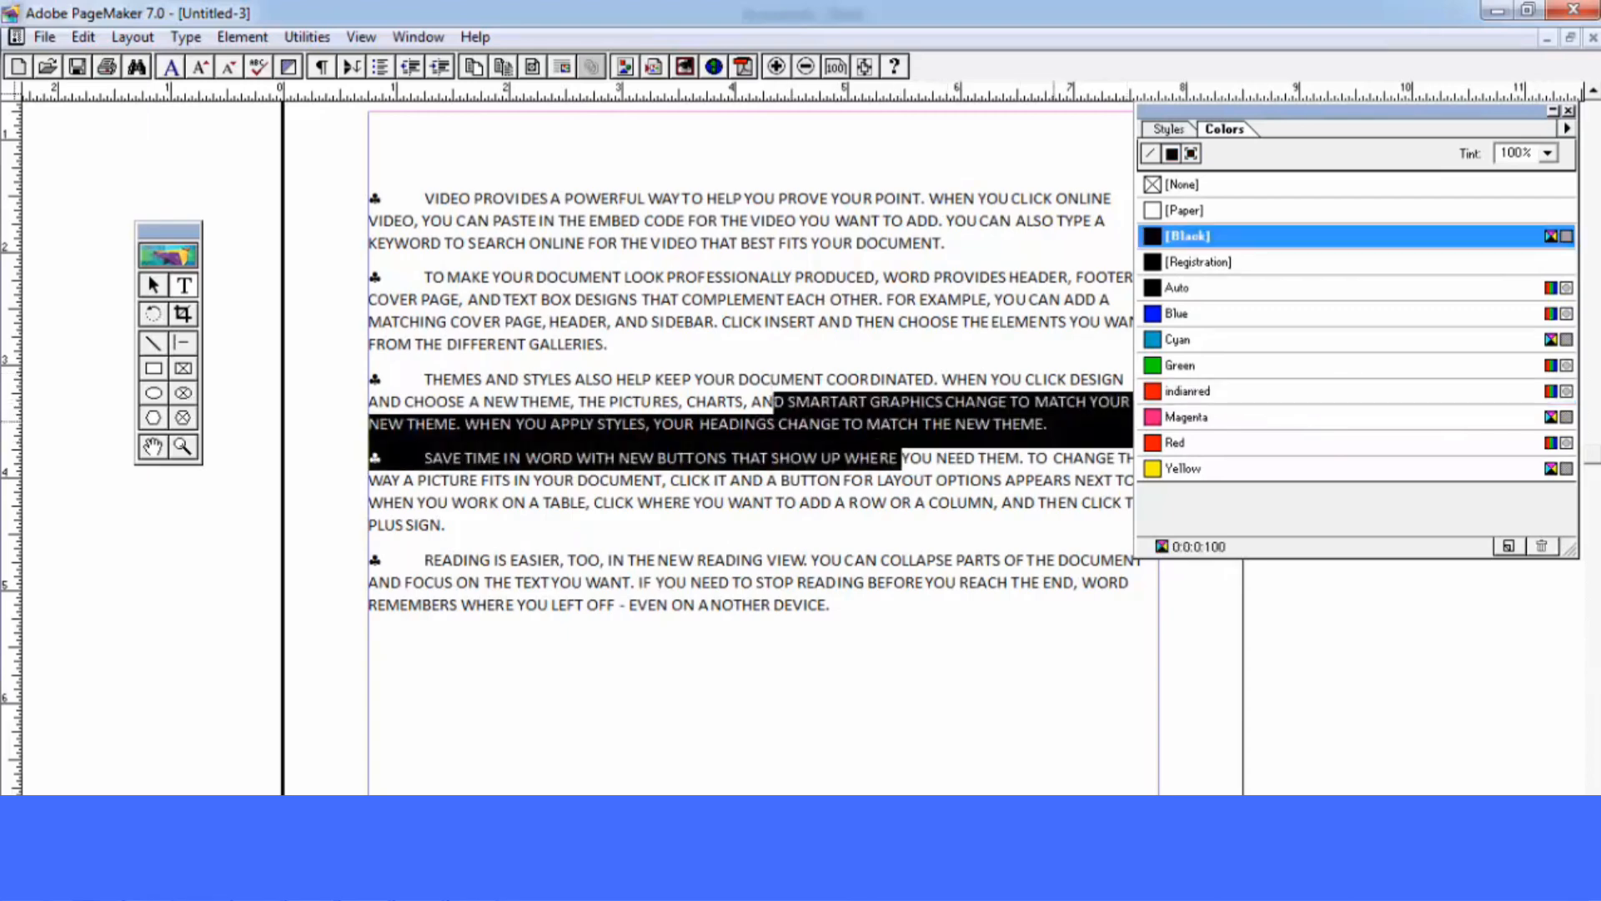
drag(1052, 424, 421, 367)
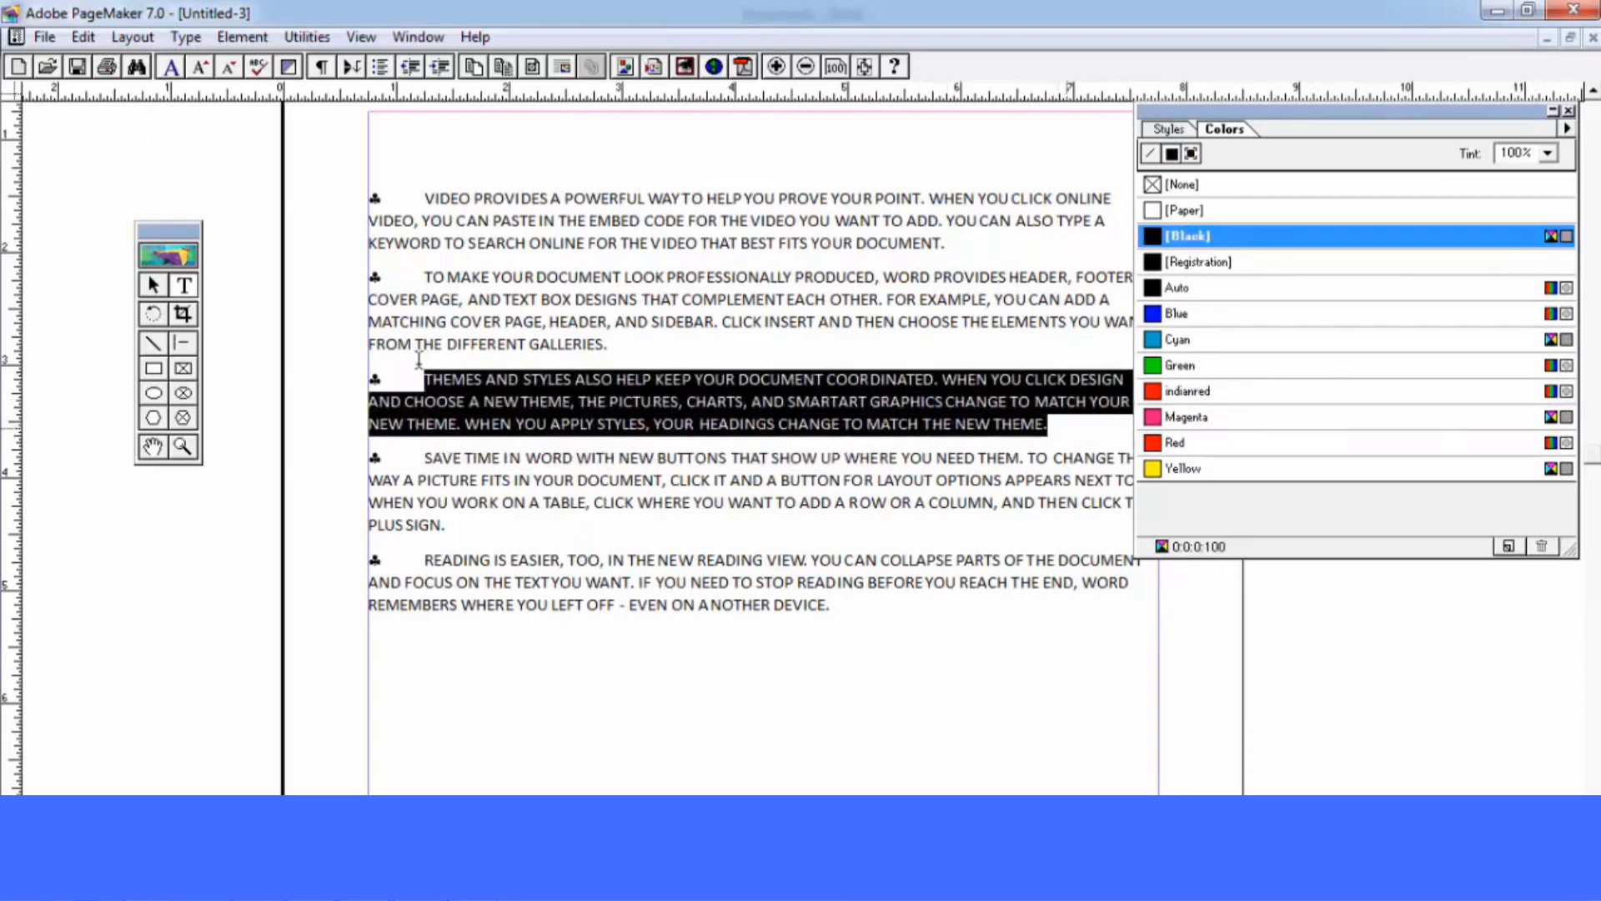
click(1226, 399)
click(997, 453)
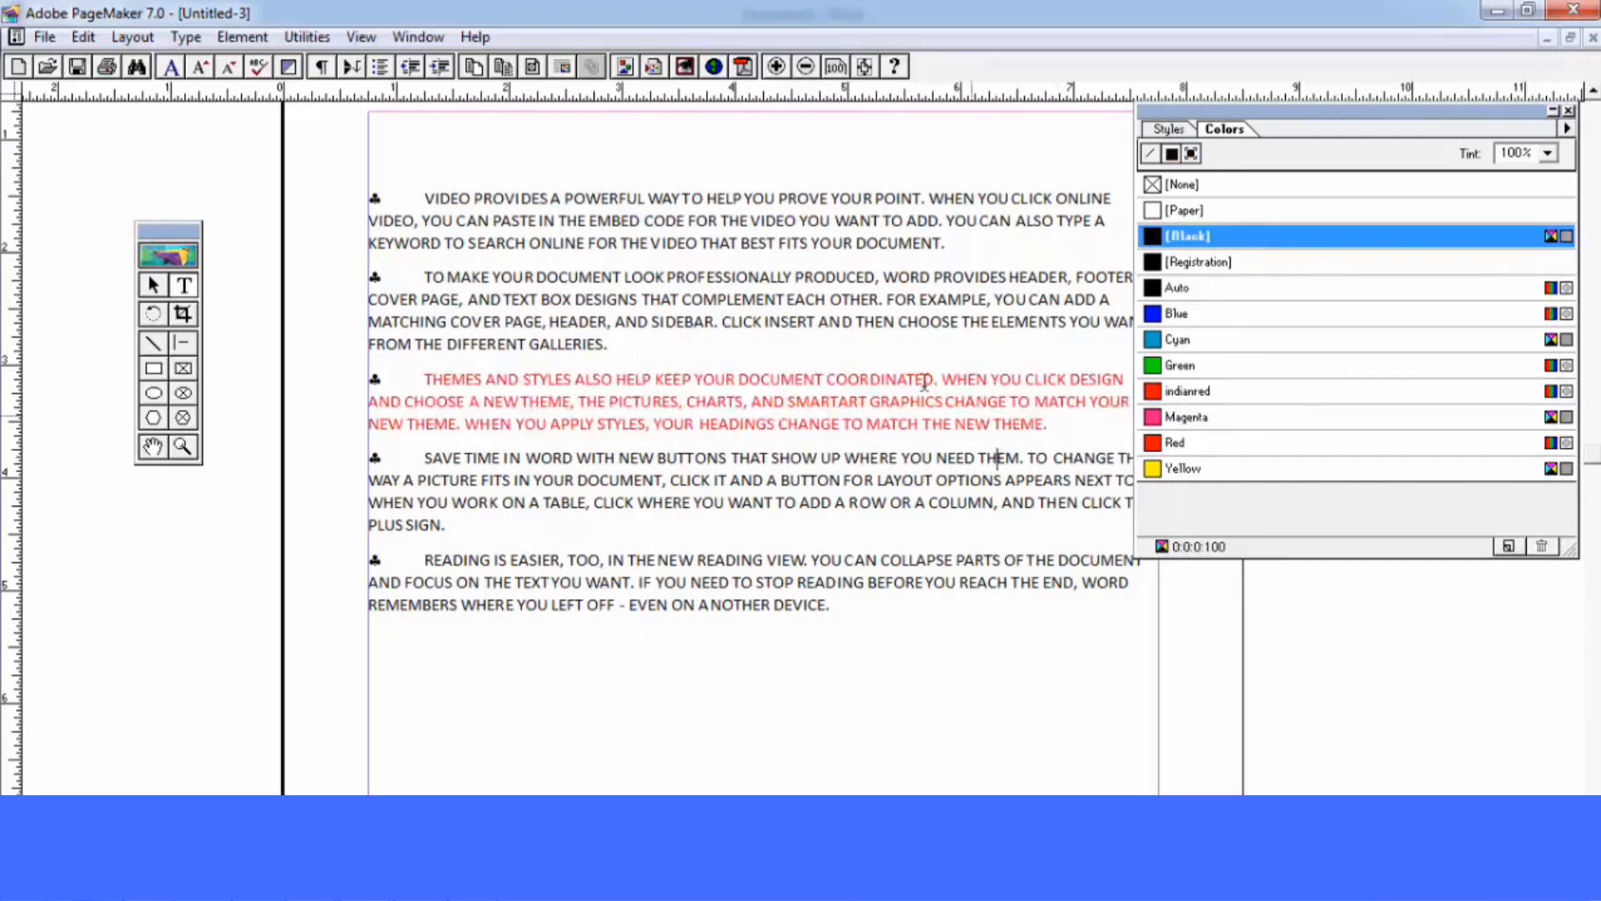
Select the first paragraph, beginning "Video provides", and apply a 3-line drop cap with the Drop cap plug-in
click(296, 38)
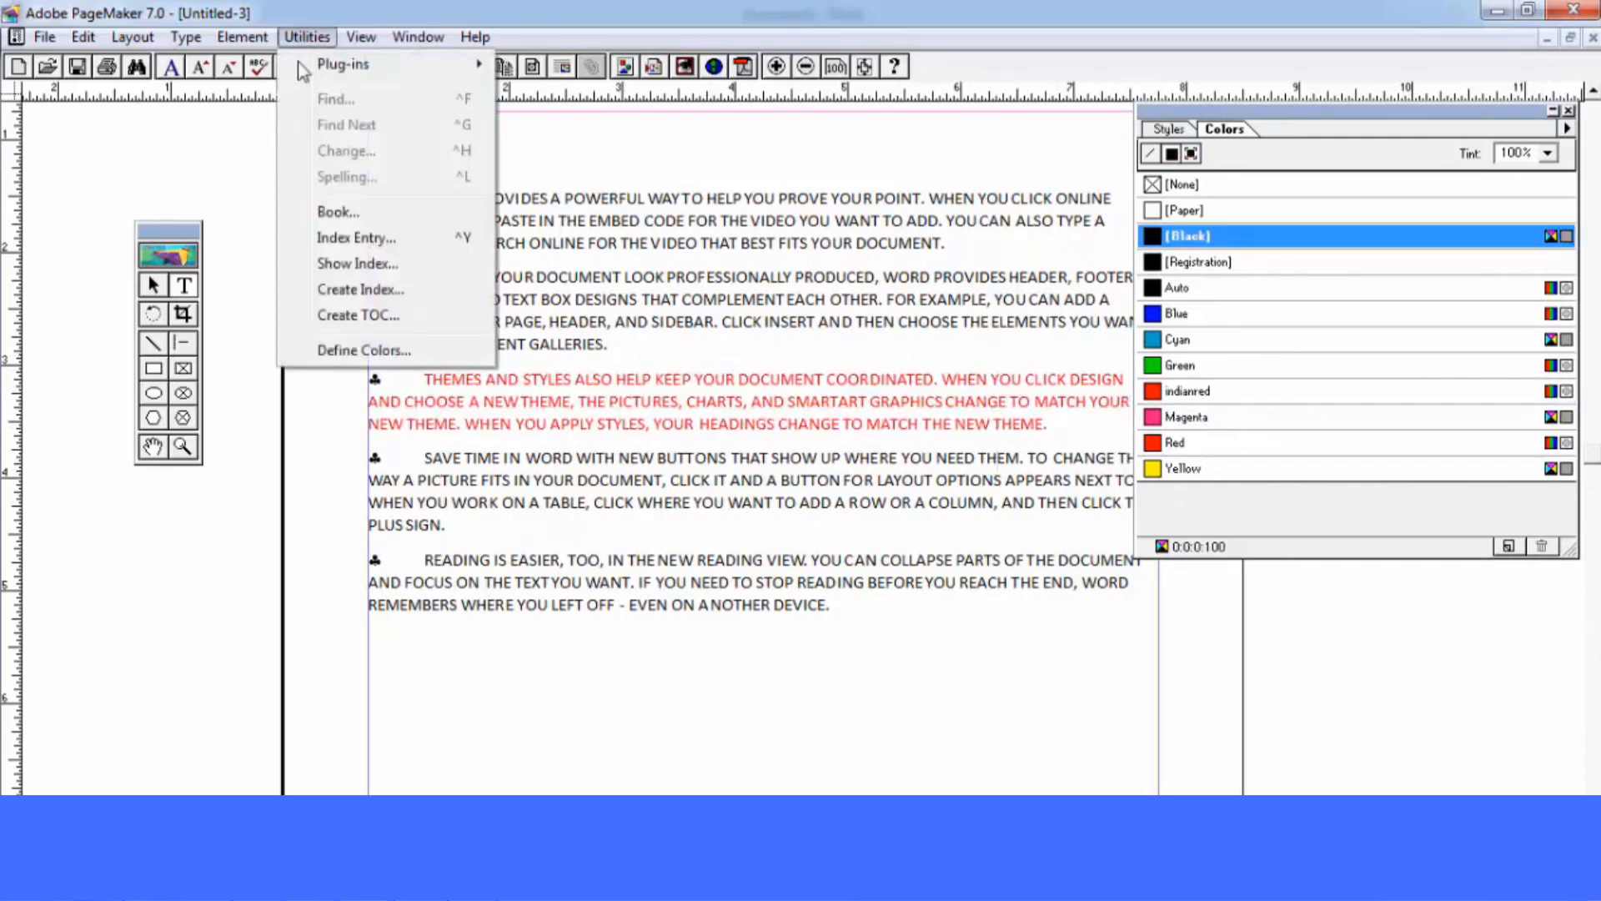
mouse_move(338, 75)
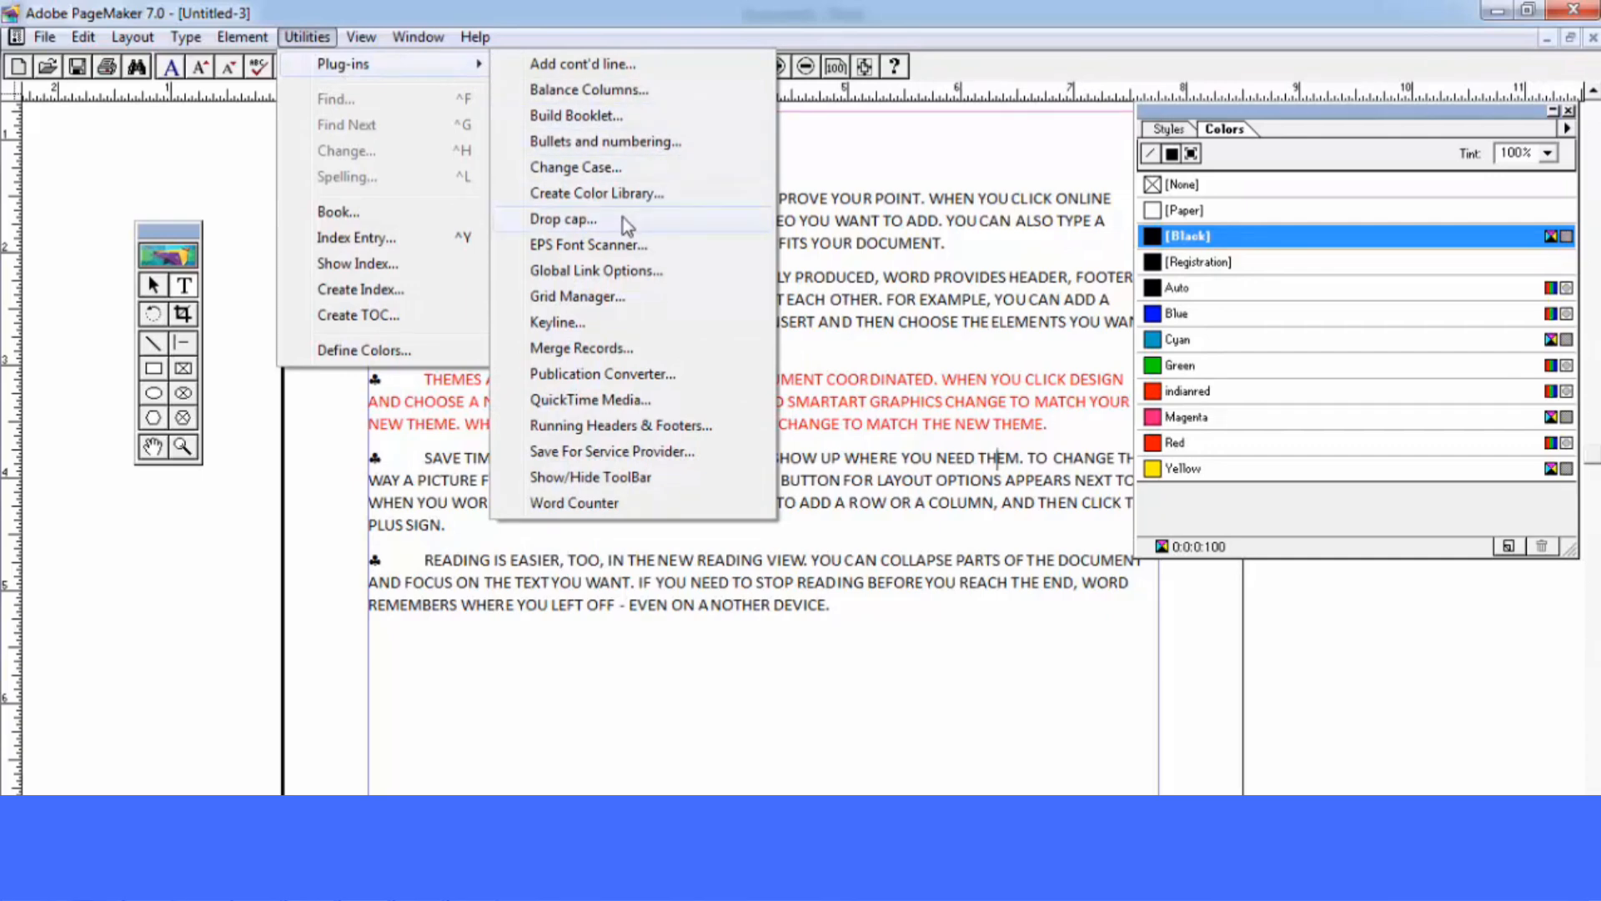
click(1049, 278)
drag(966, 246, 411, 201)
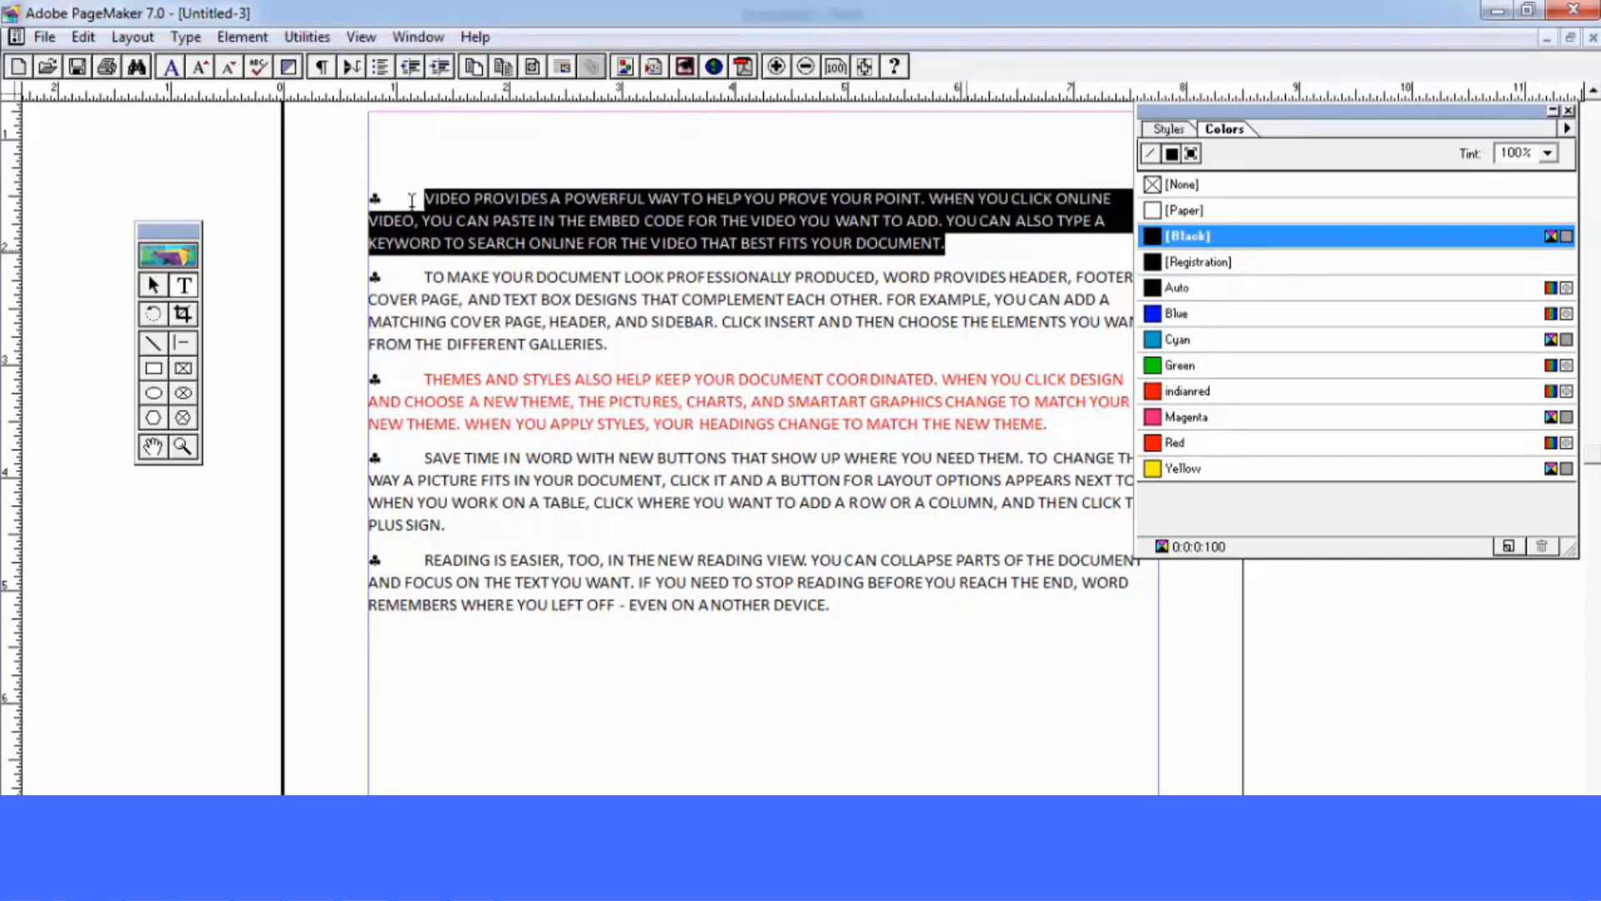
click(308, 37)
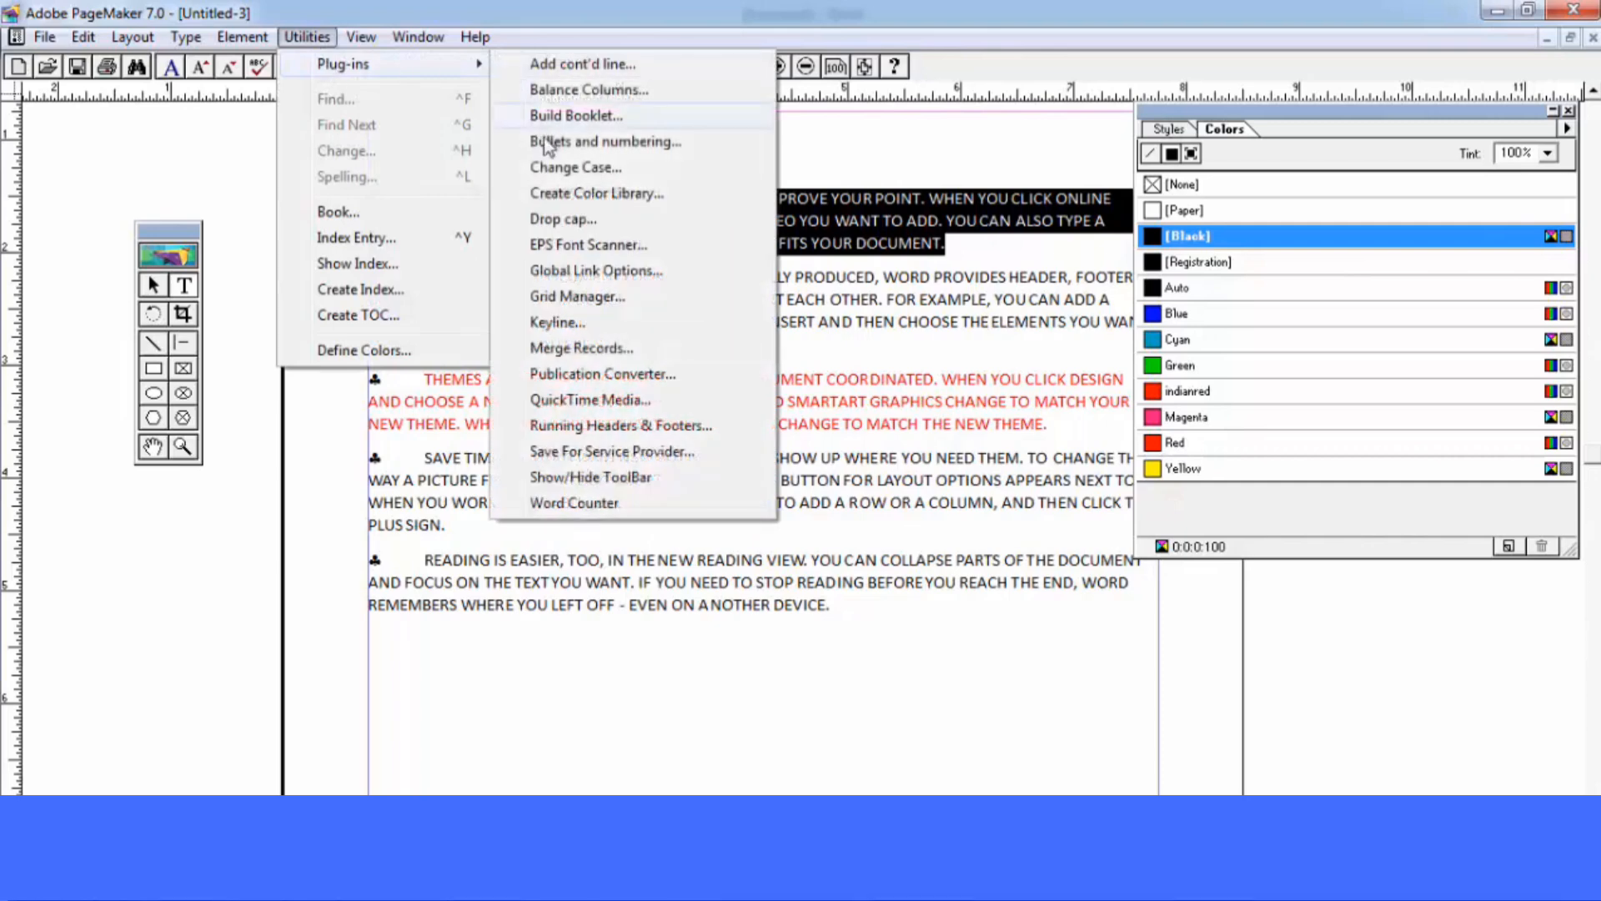
click(571, 219)
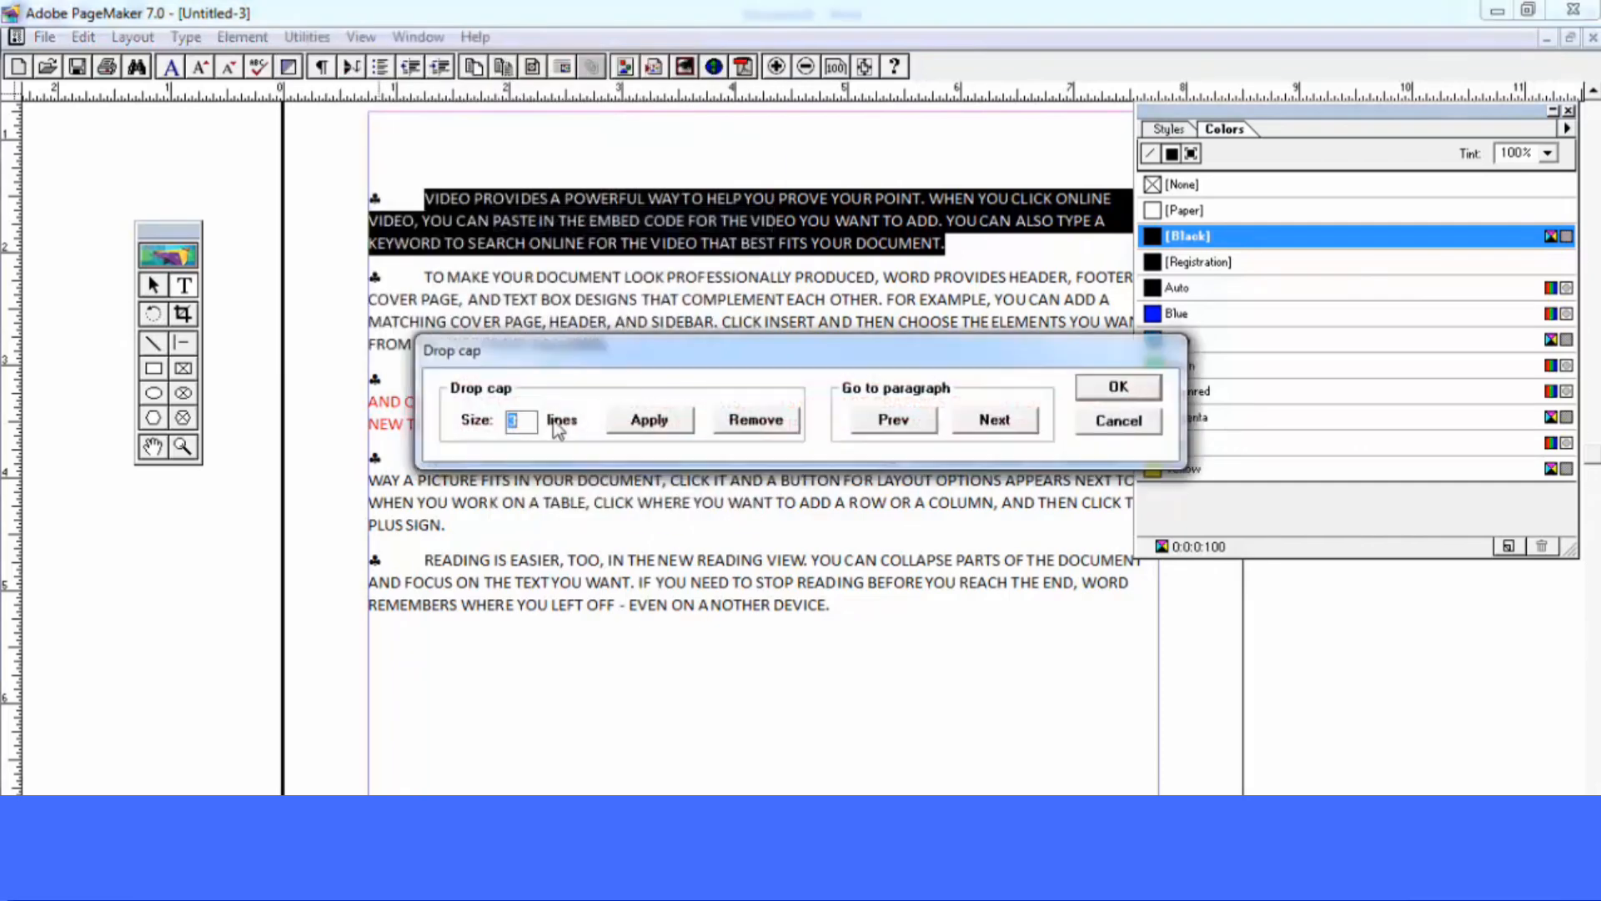
click(667, 427)
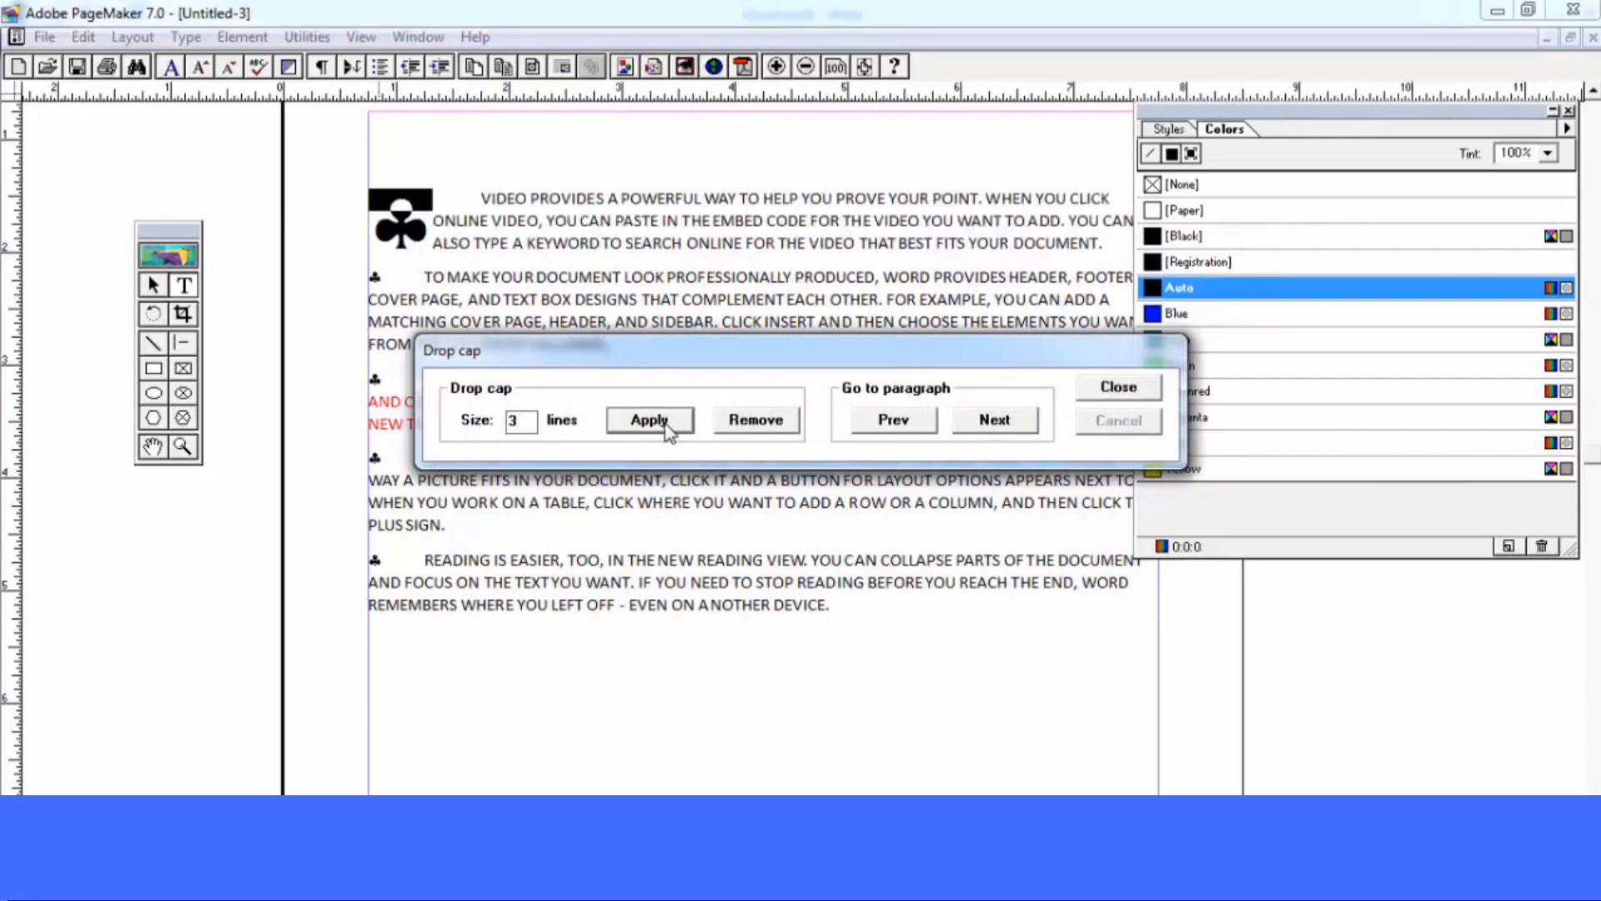
Try to apply the 3-line drop cap to the first paragraph a second time
click(667, 427)
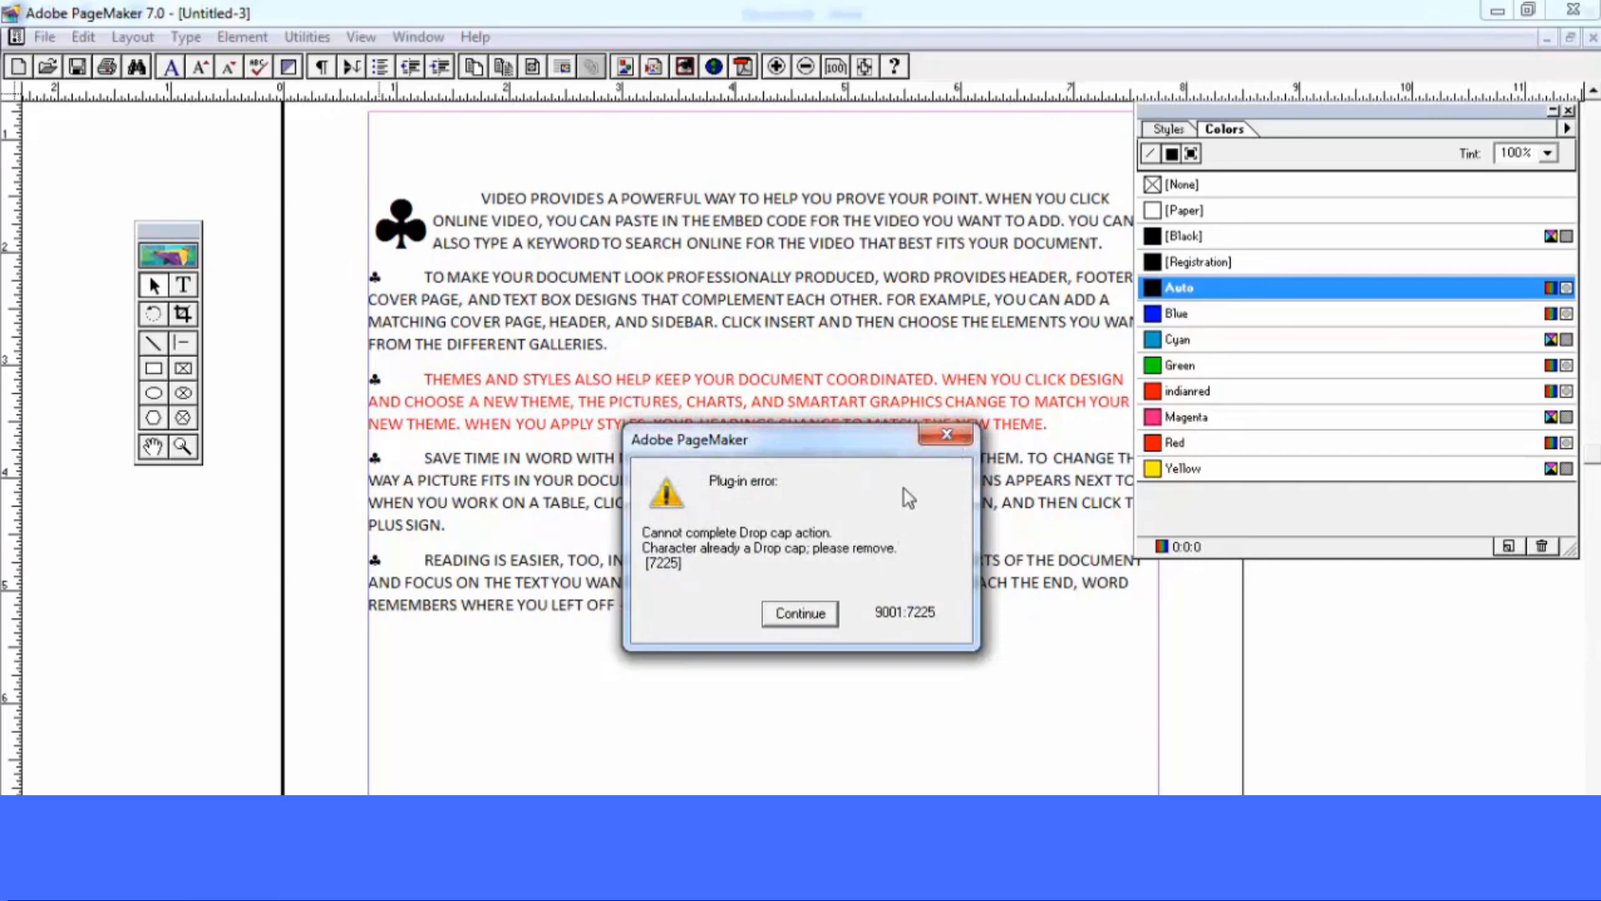
click(800, 613)
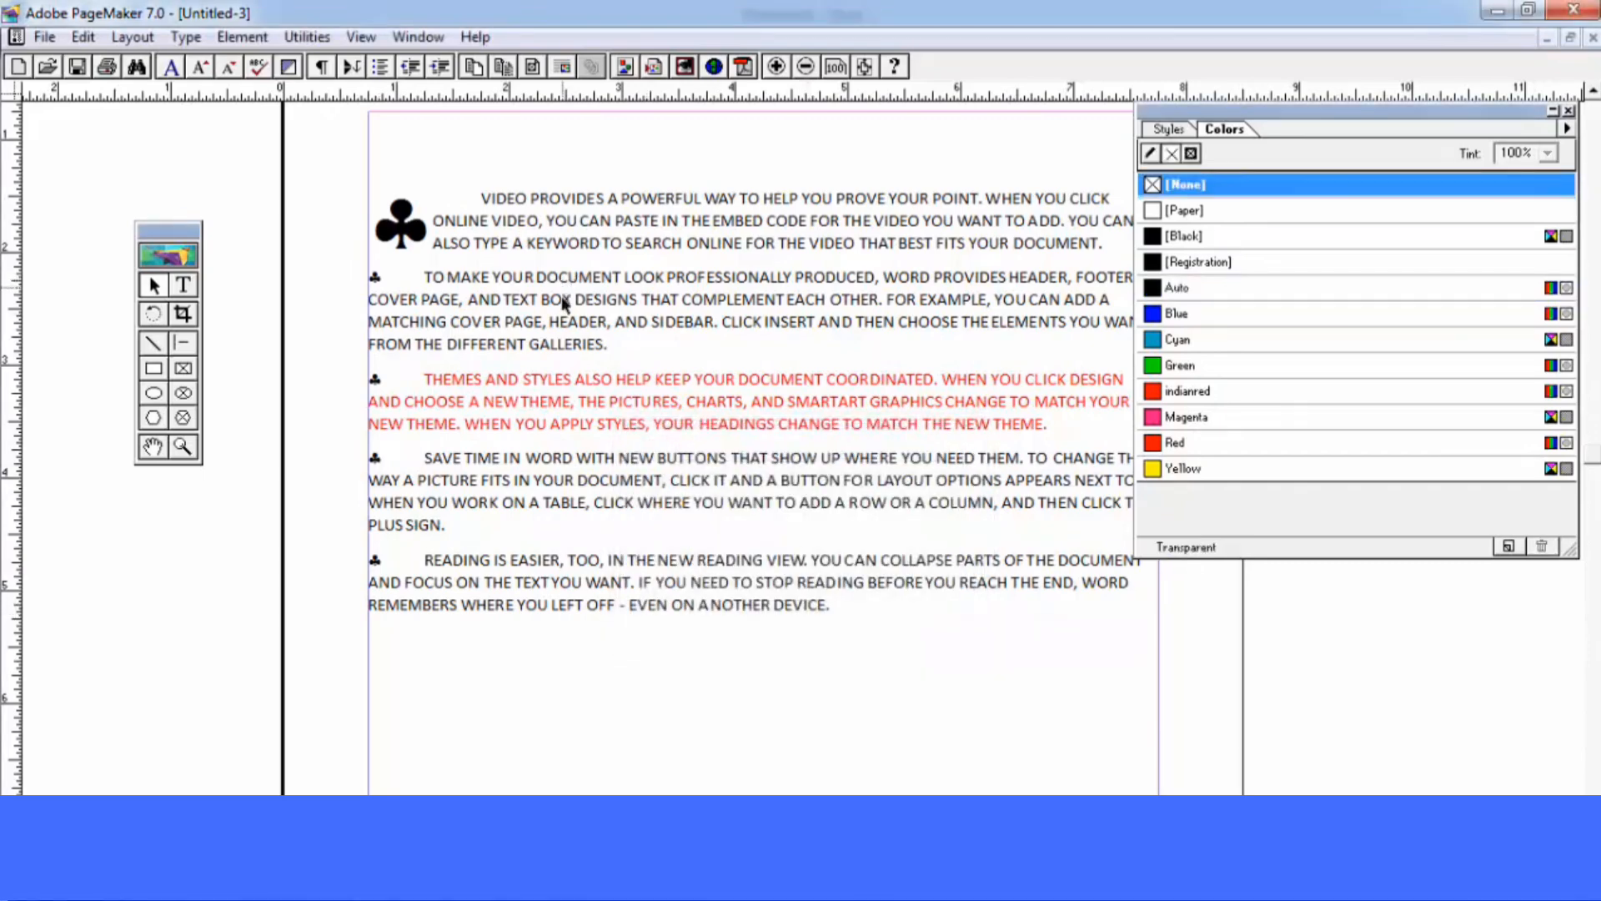
Select the first letter of the second paragraph's text, "To make your document", and apply a 3-line drop cap with the Drop cap plug-in
click(185, 286)
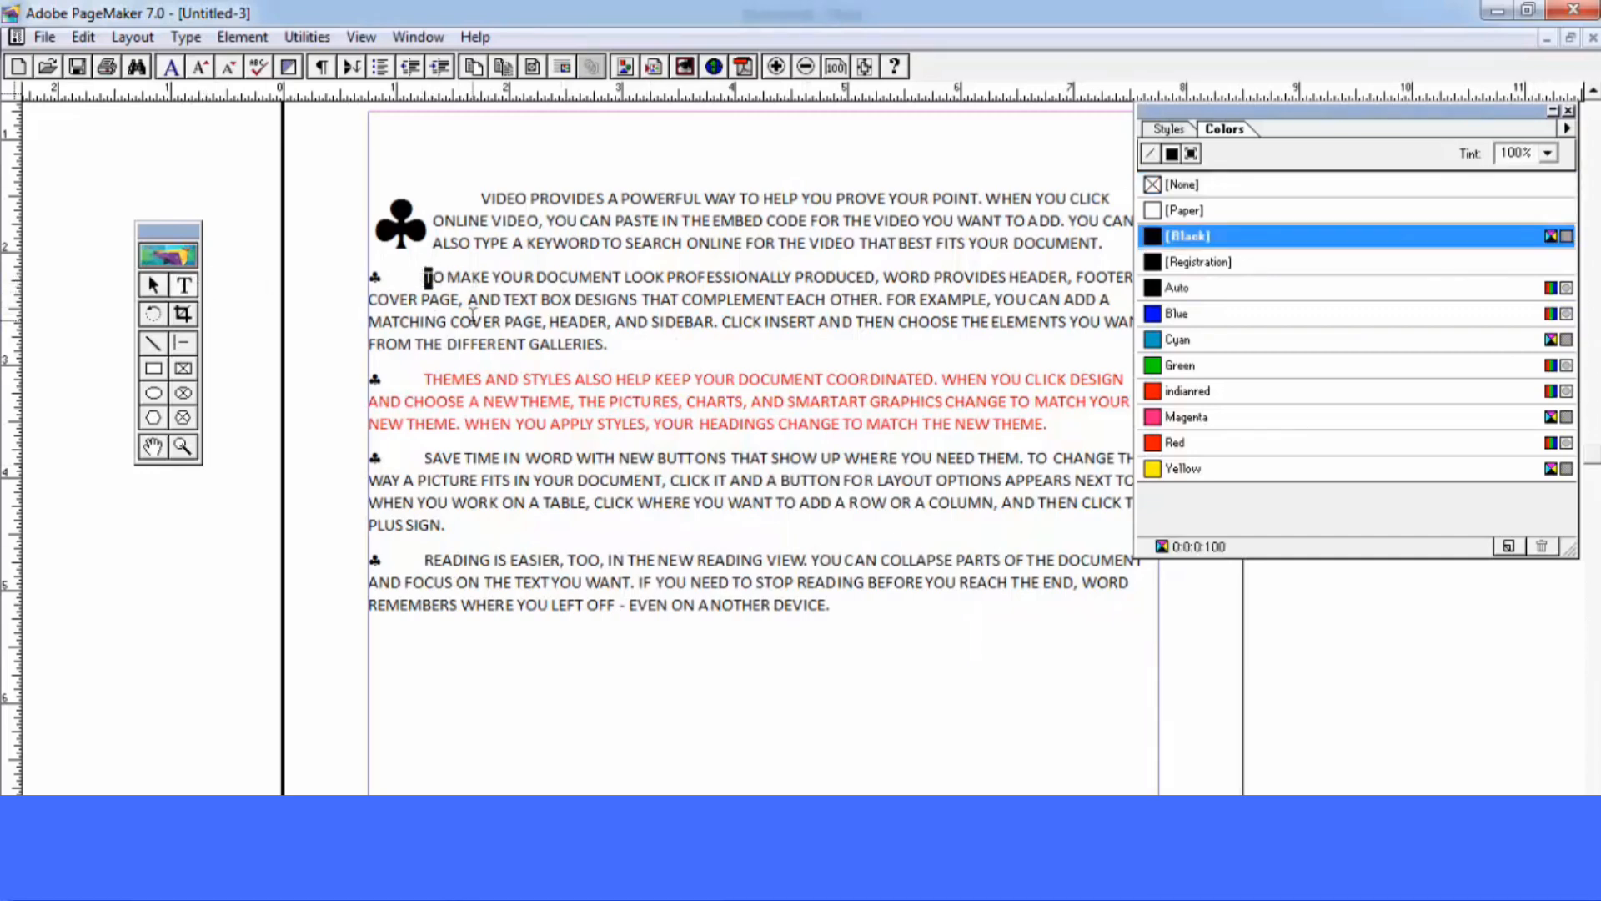
click(307, 37)
mouse_move(340, 66)
click(617, 220)
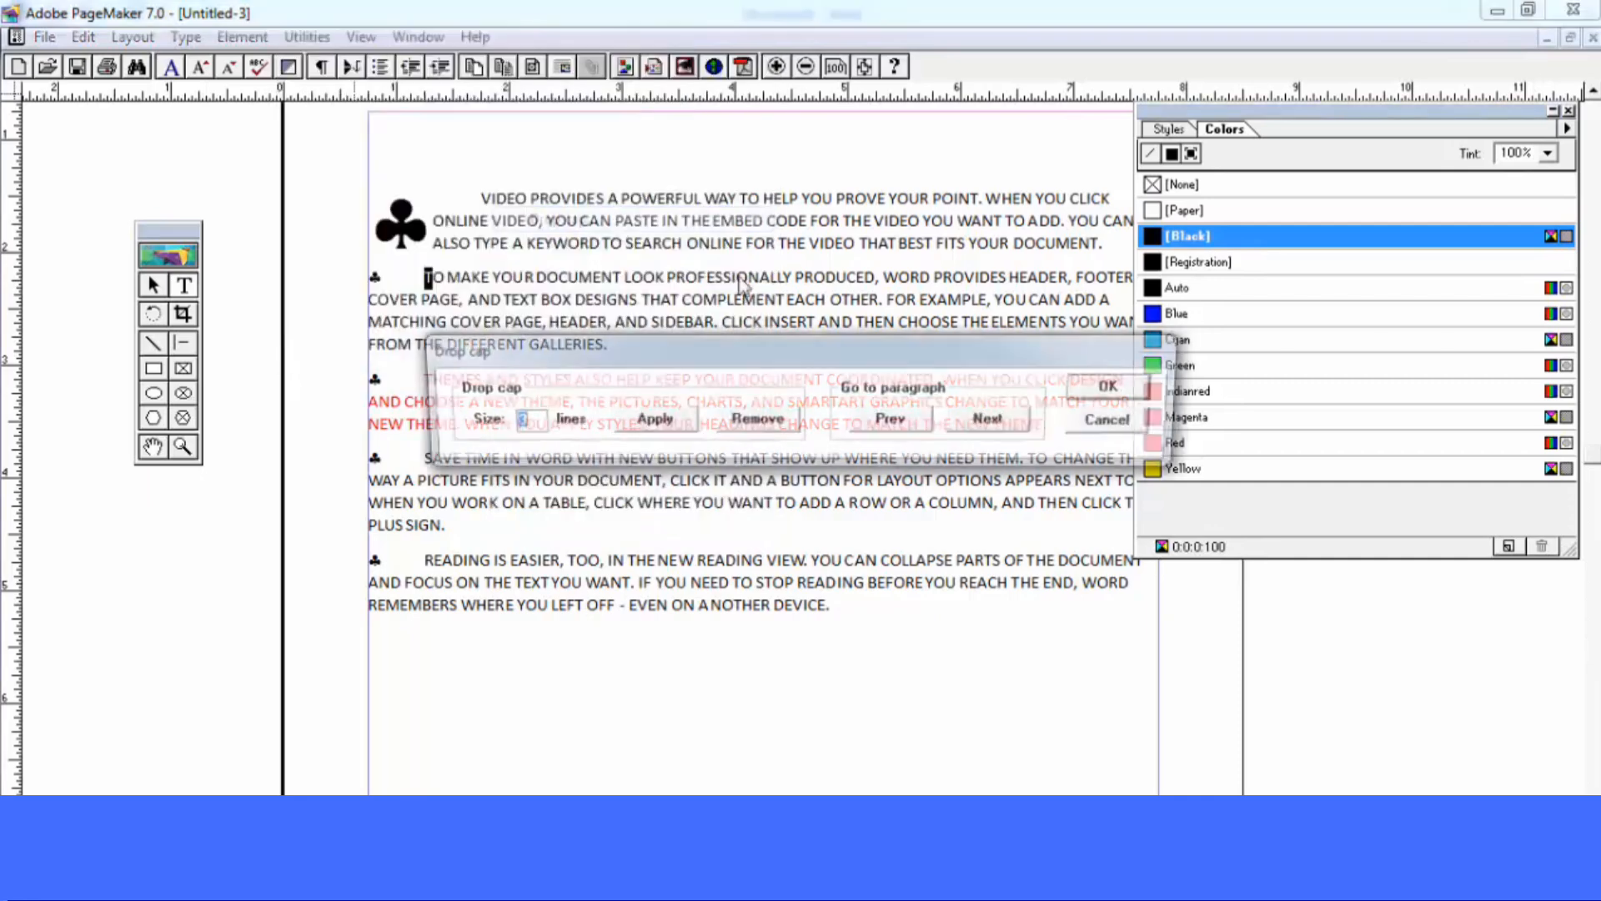
click(649, 421)
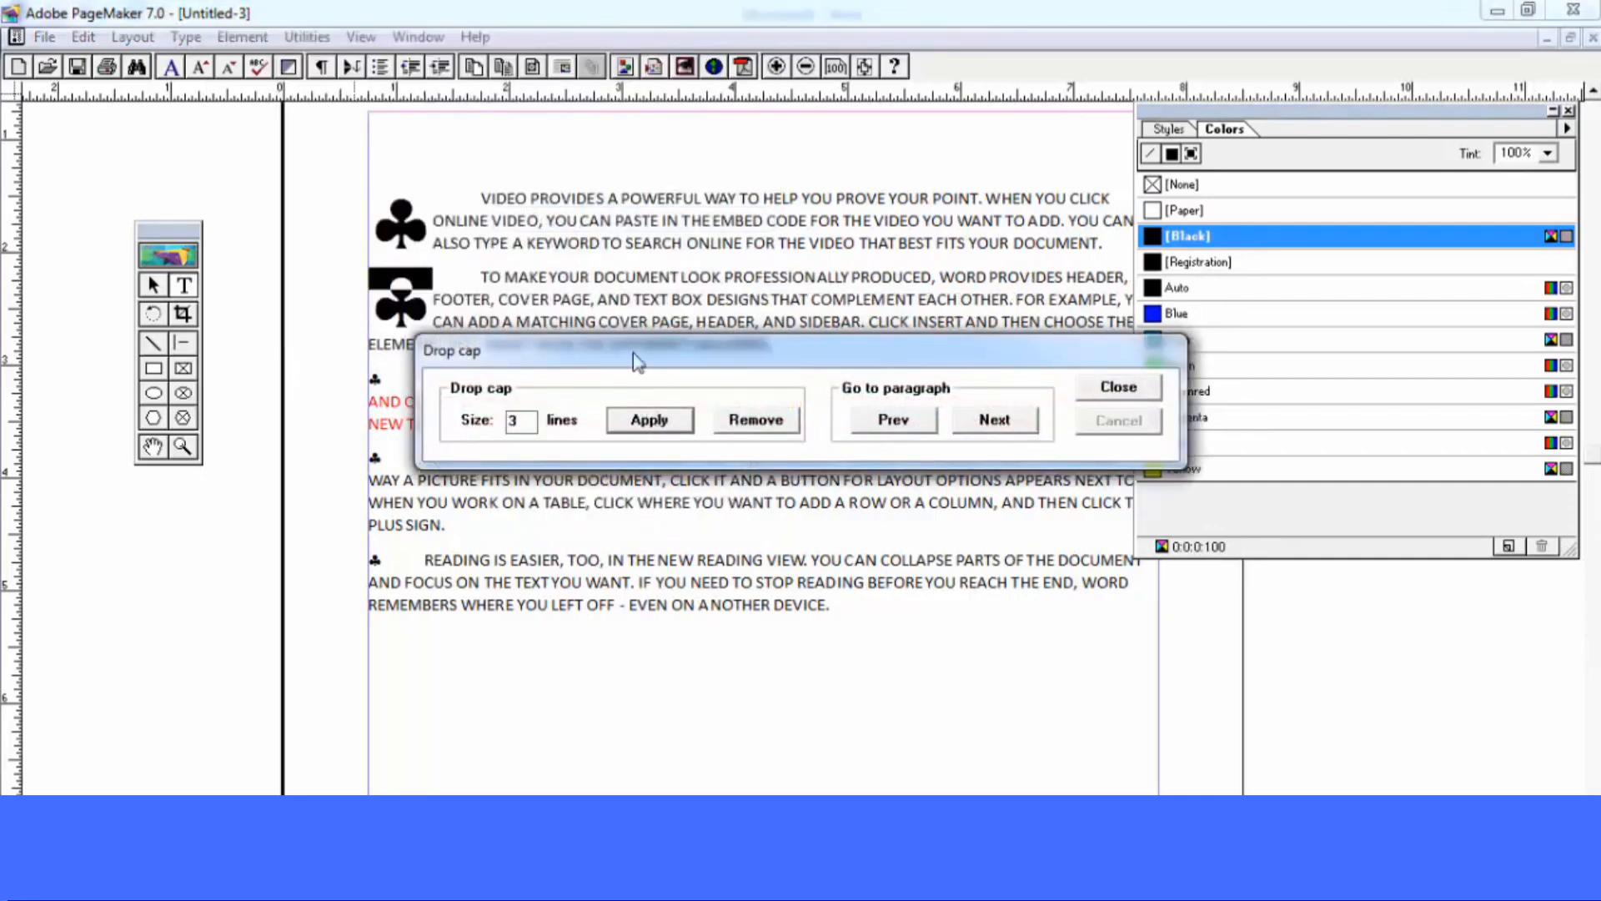
click(1120, 392)
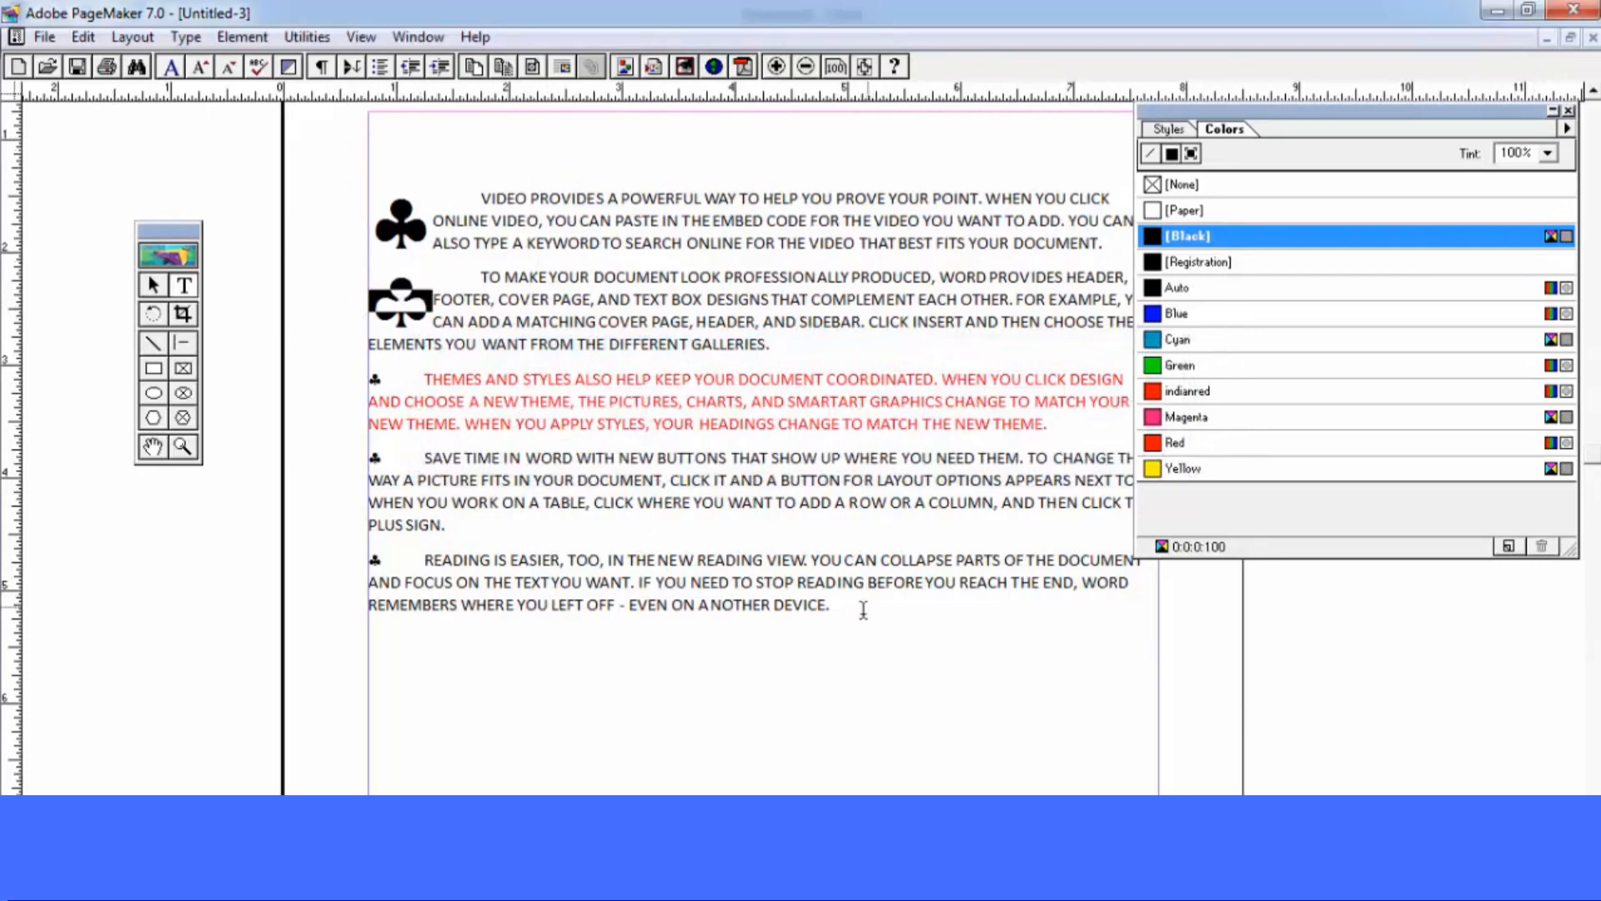
Create a new one-page Letter publication with the default margins and paste the copied five-paragraph text at actual size
key(ctrl+n)
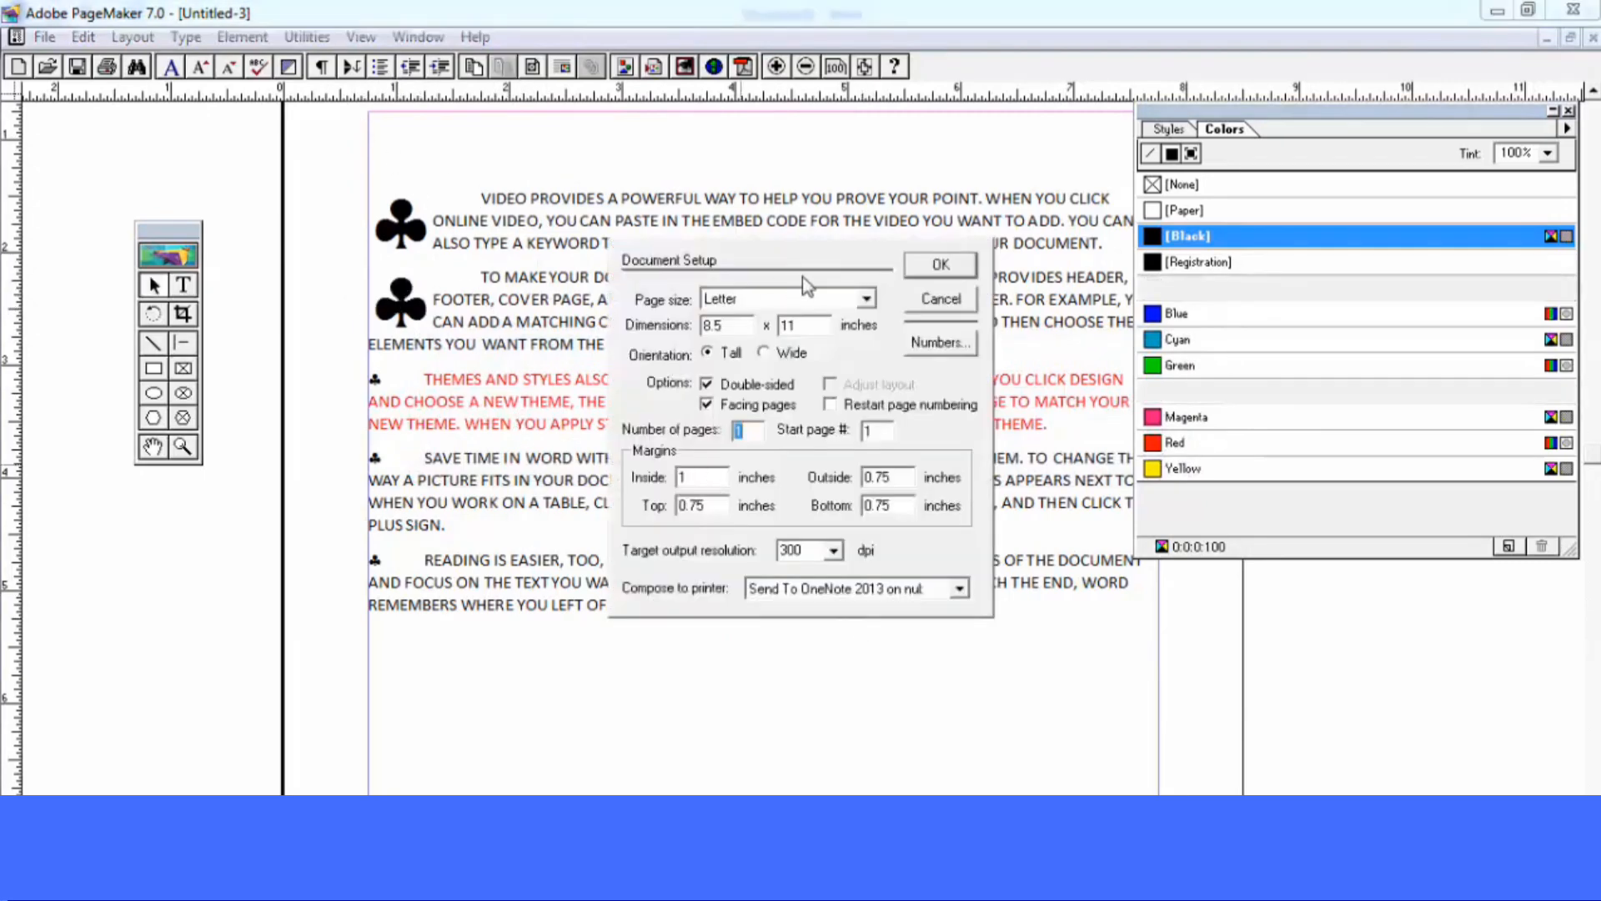
click(938, 265)
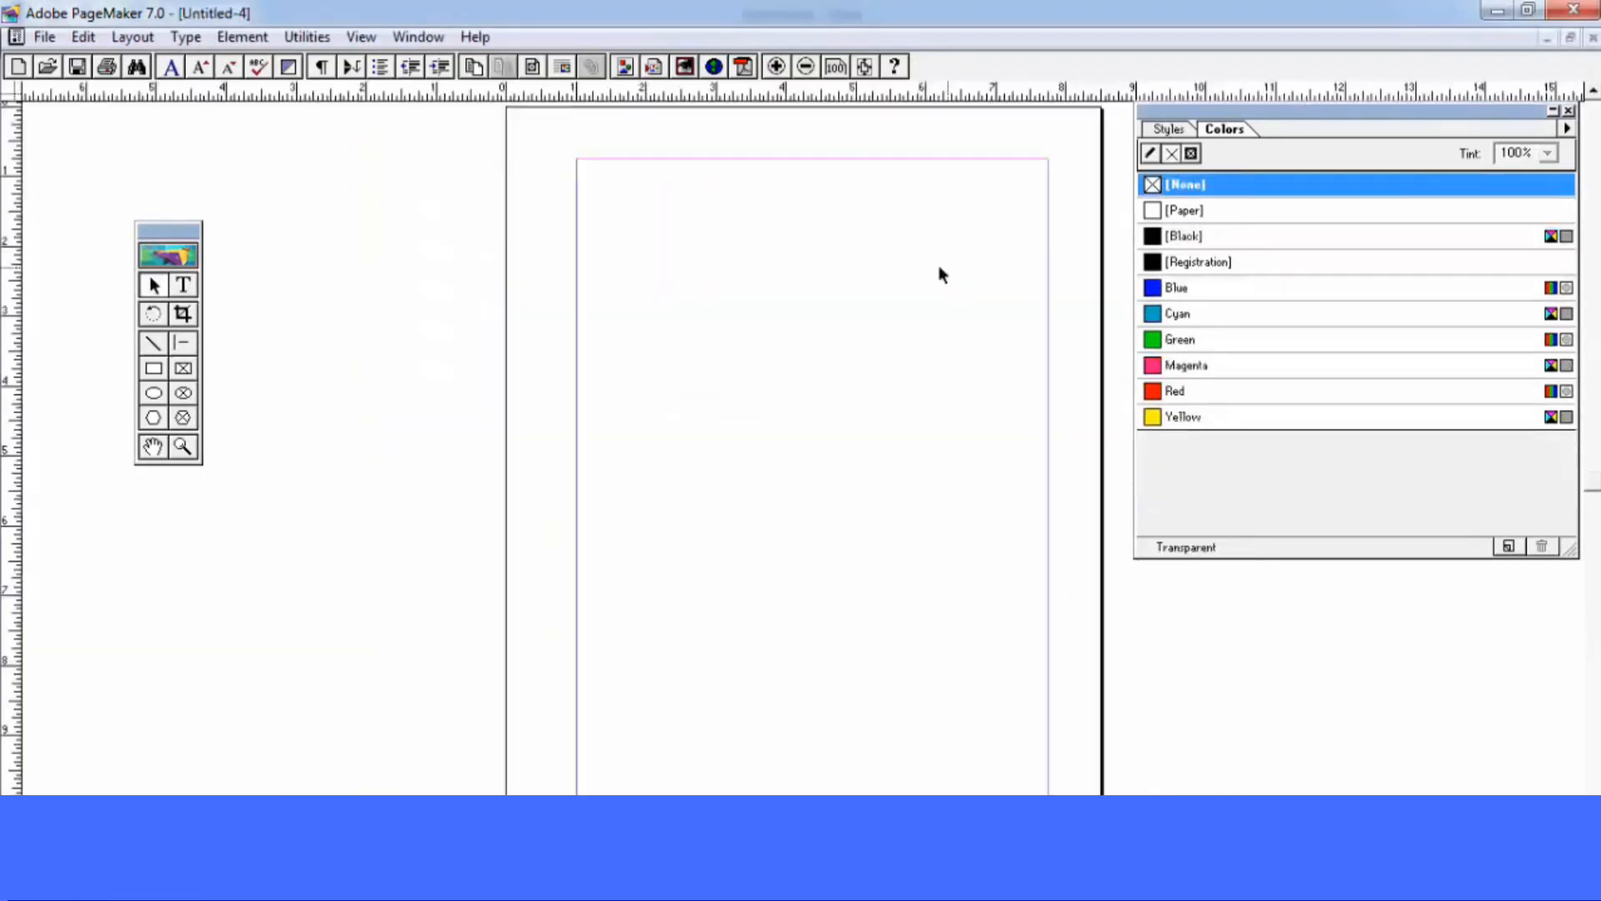
click(183, 286)
click(619, 273)
key(ctrl+1)
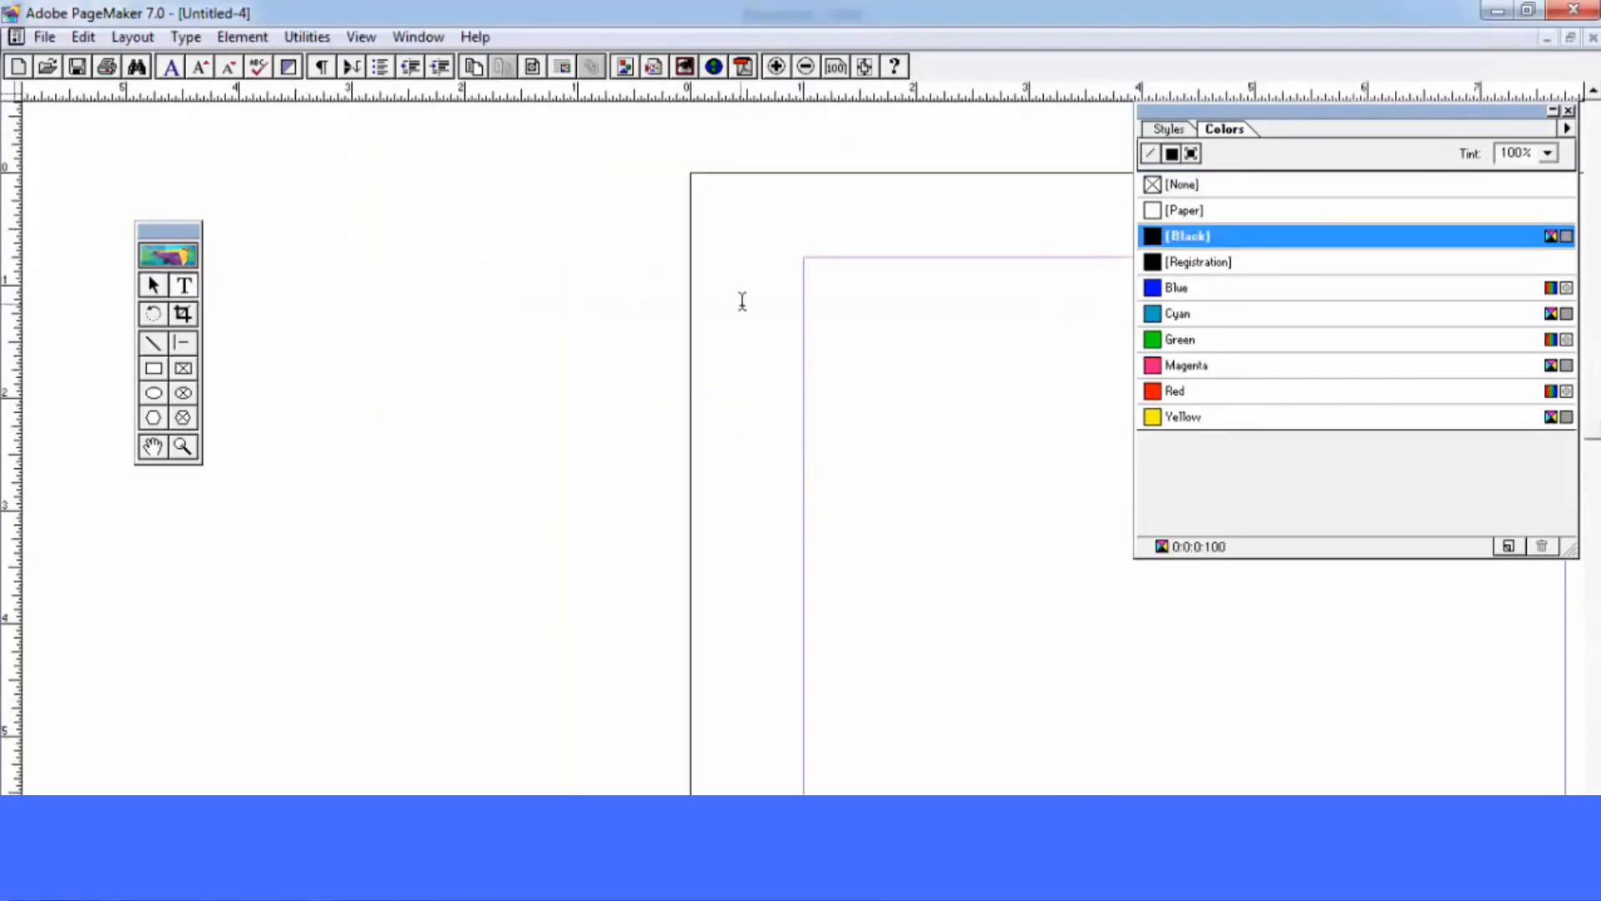
key(ctrl+v)
drag(873, 417, 552, 287)
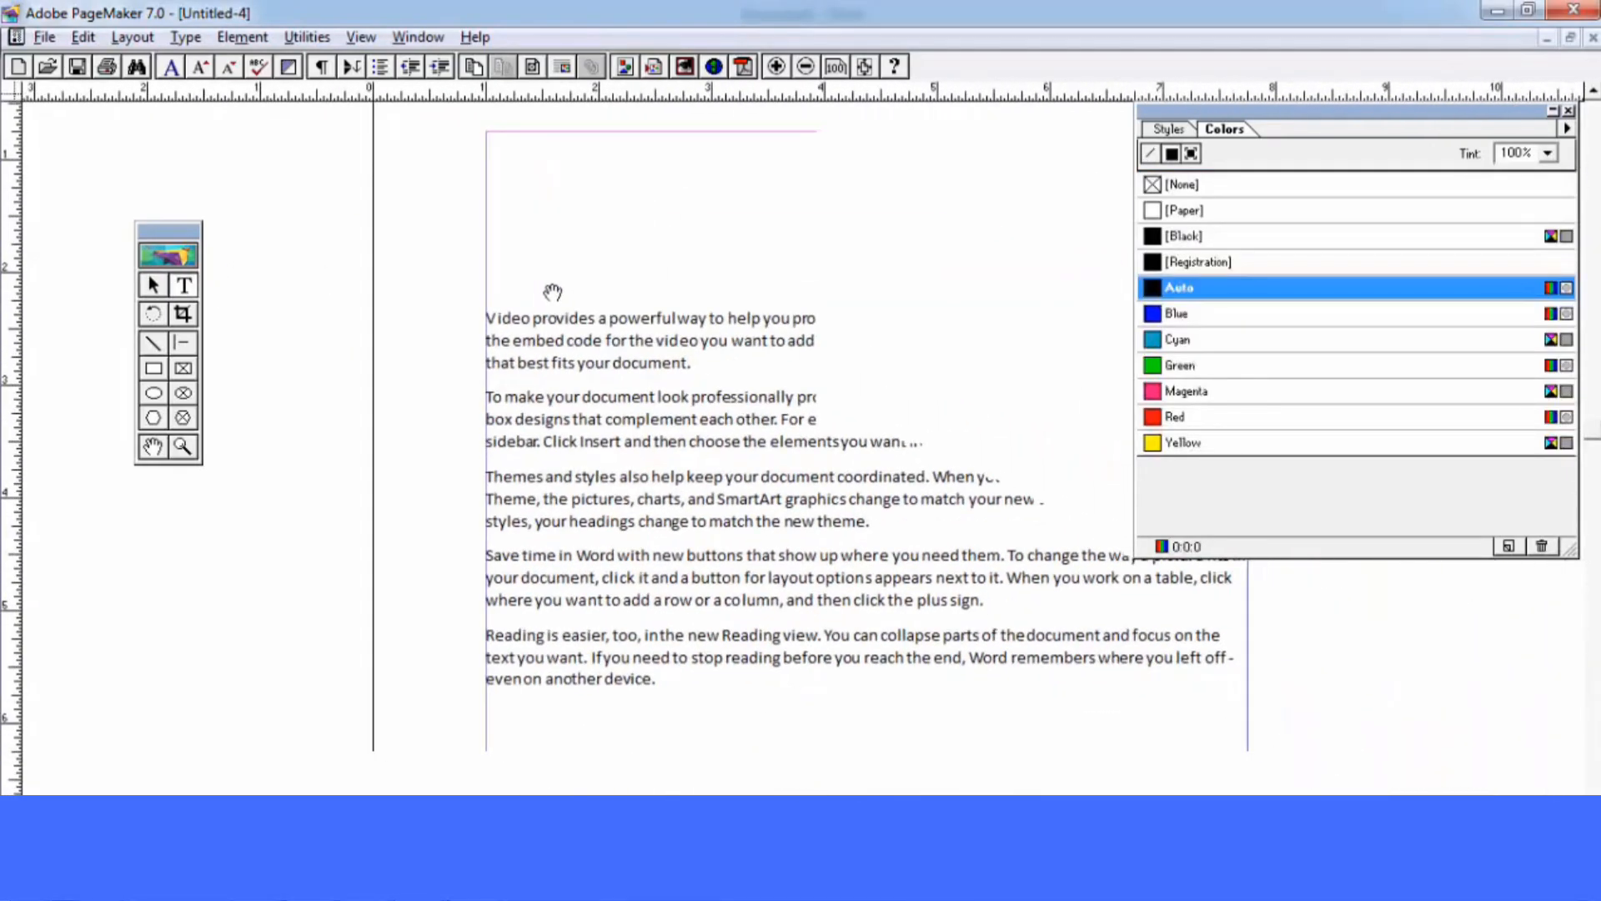
Select the opening letters of the first paragraph, "Video provides", and apply a 3-line drop cap with the Drop cap plug-in
click(166, 287)
click(185, 287)
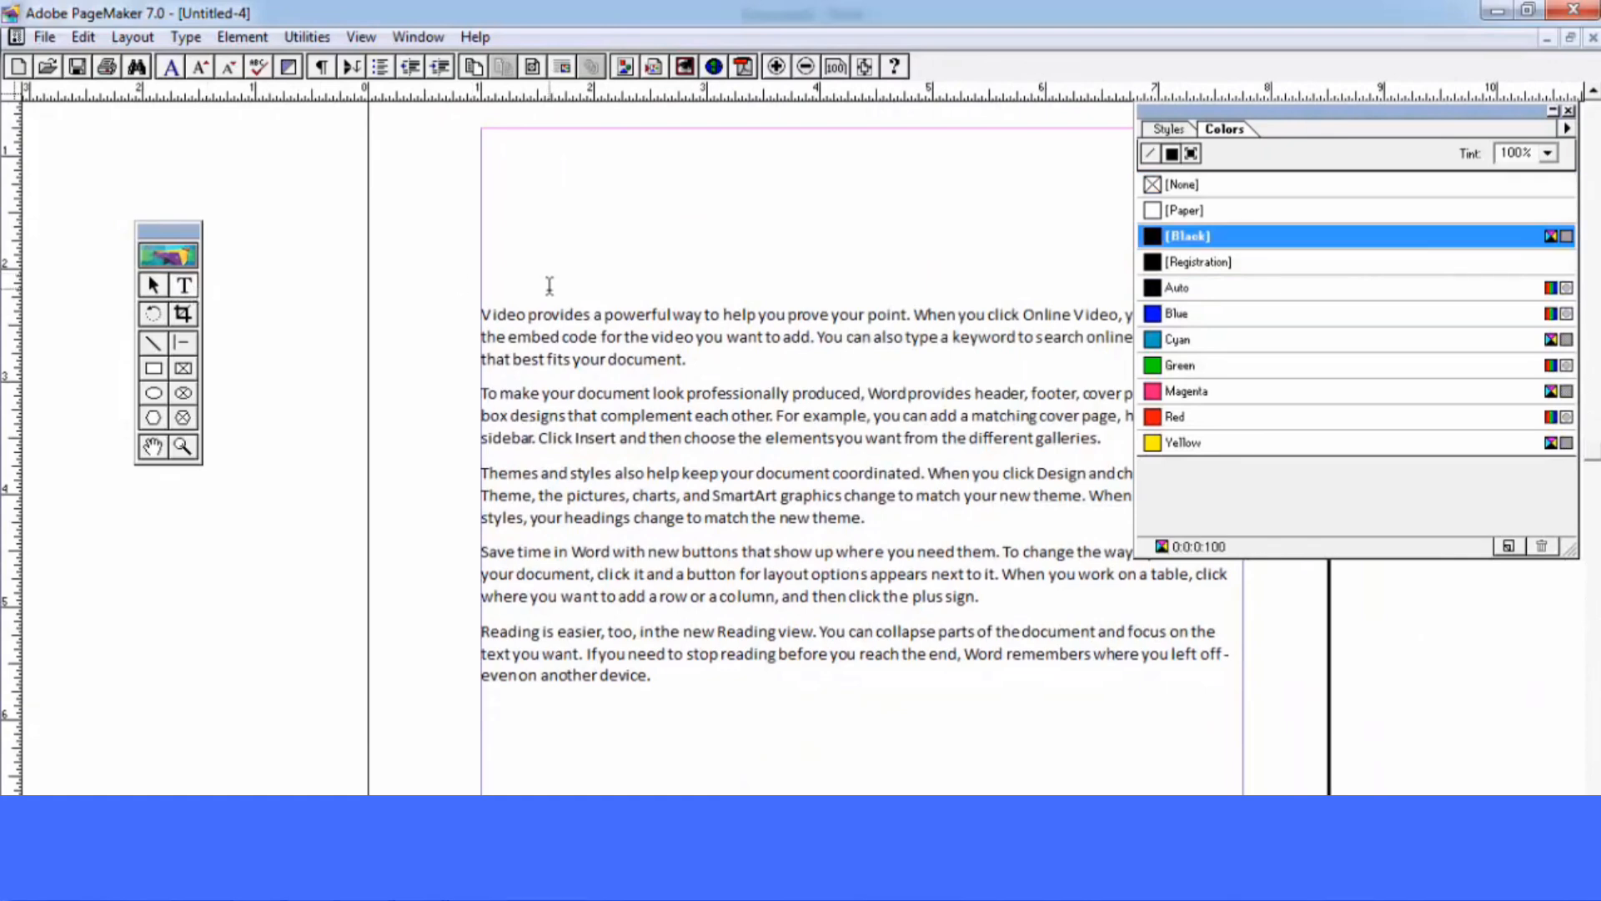
drag(486, 314, 497, 315)
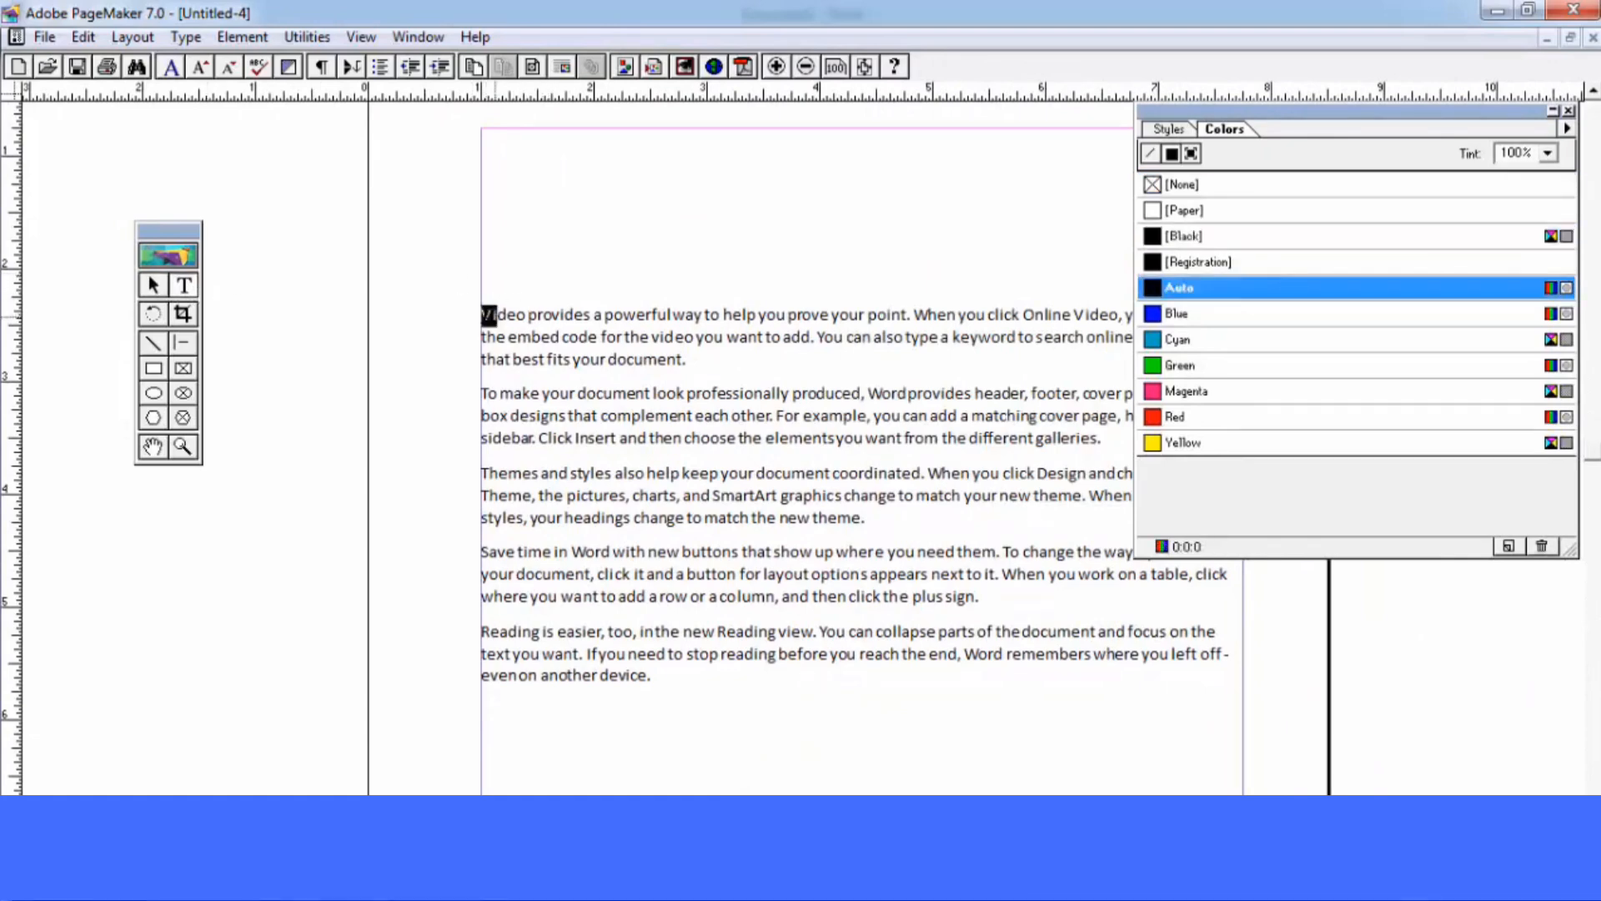
click(321, 41)
mouse_move(429, 61)
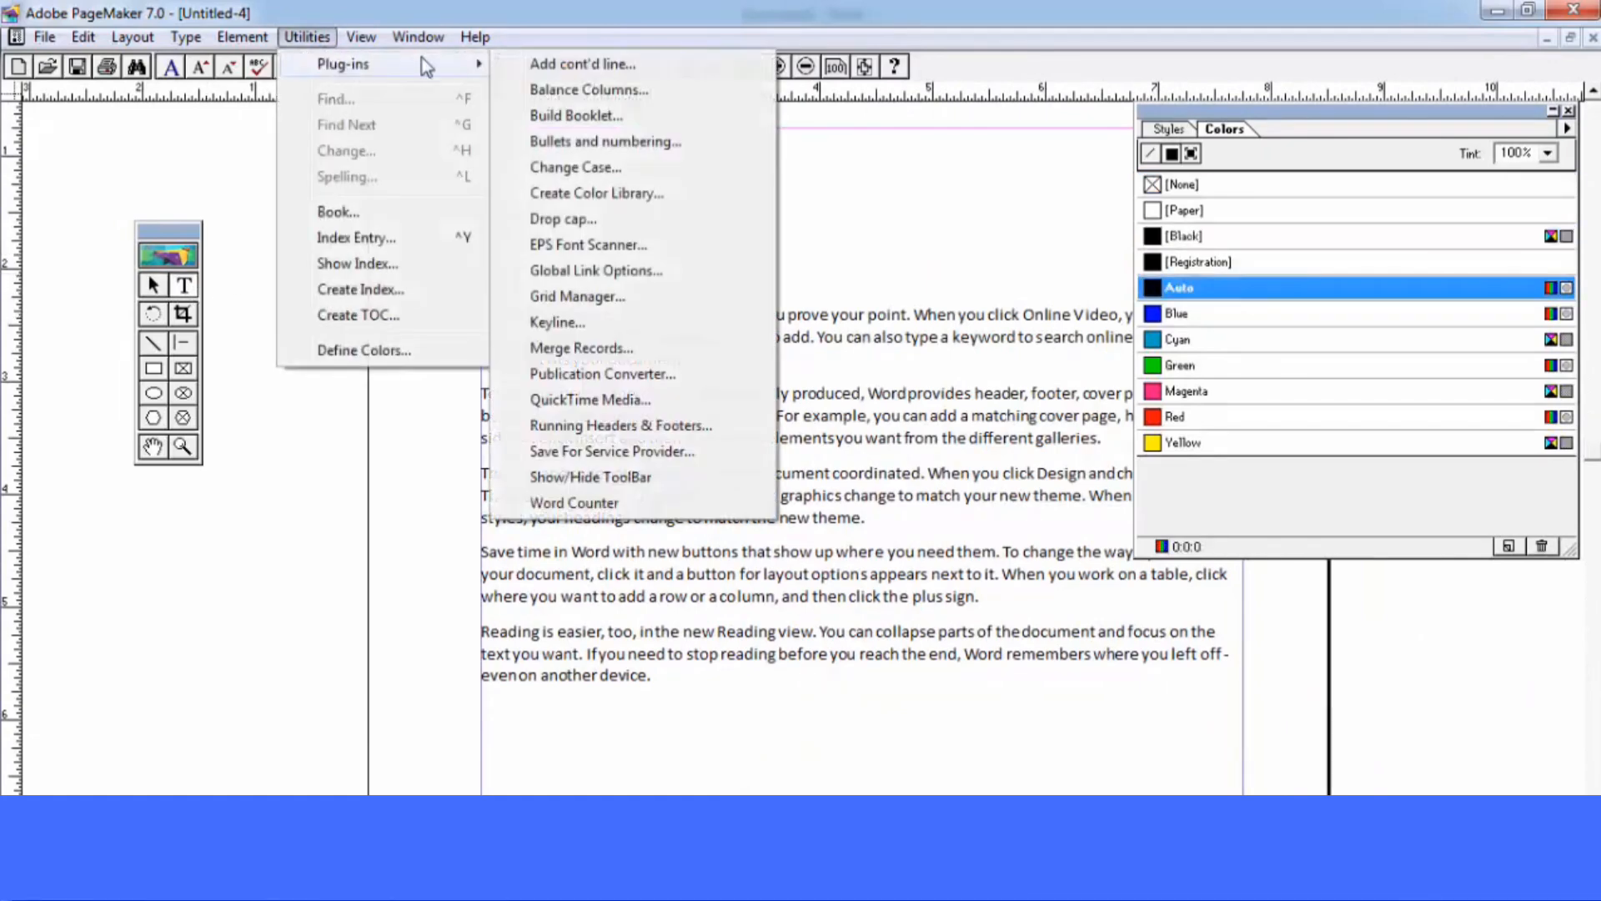
click(608, 221)
click(639, 423)
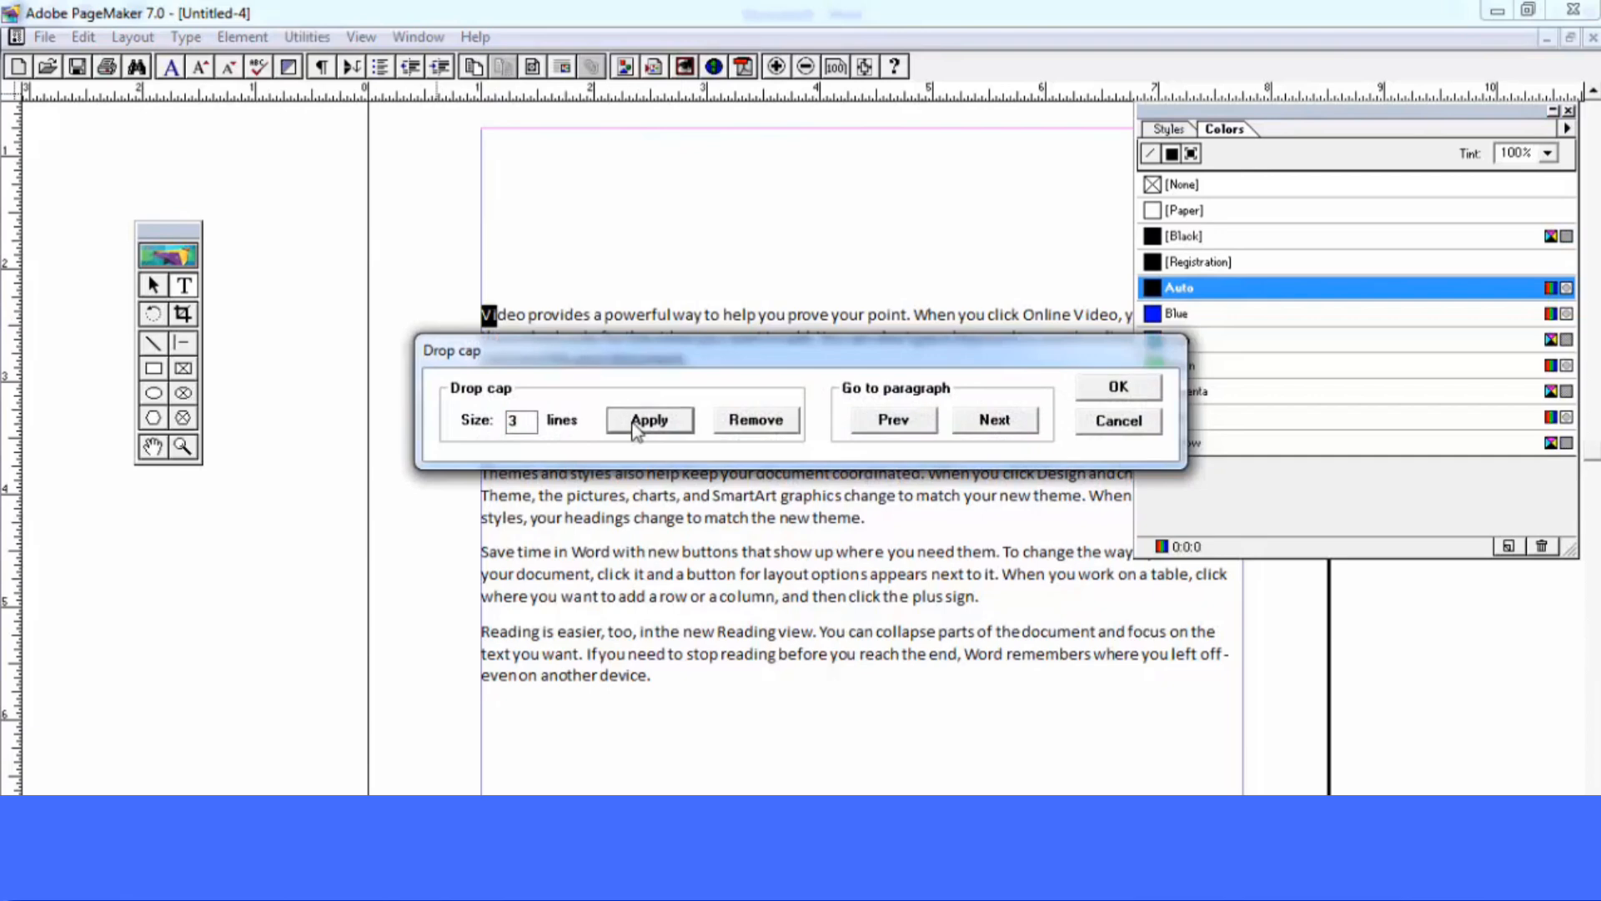
click(1118, 387)
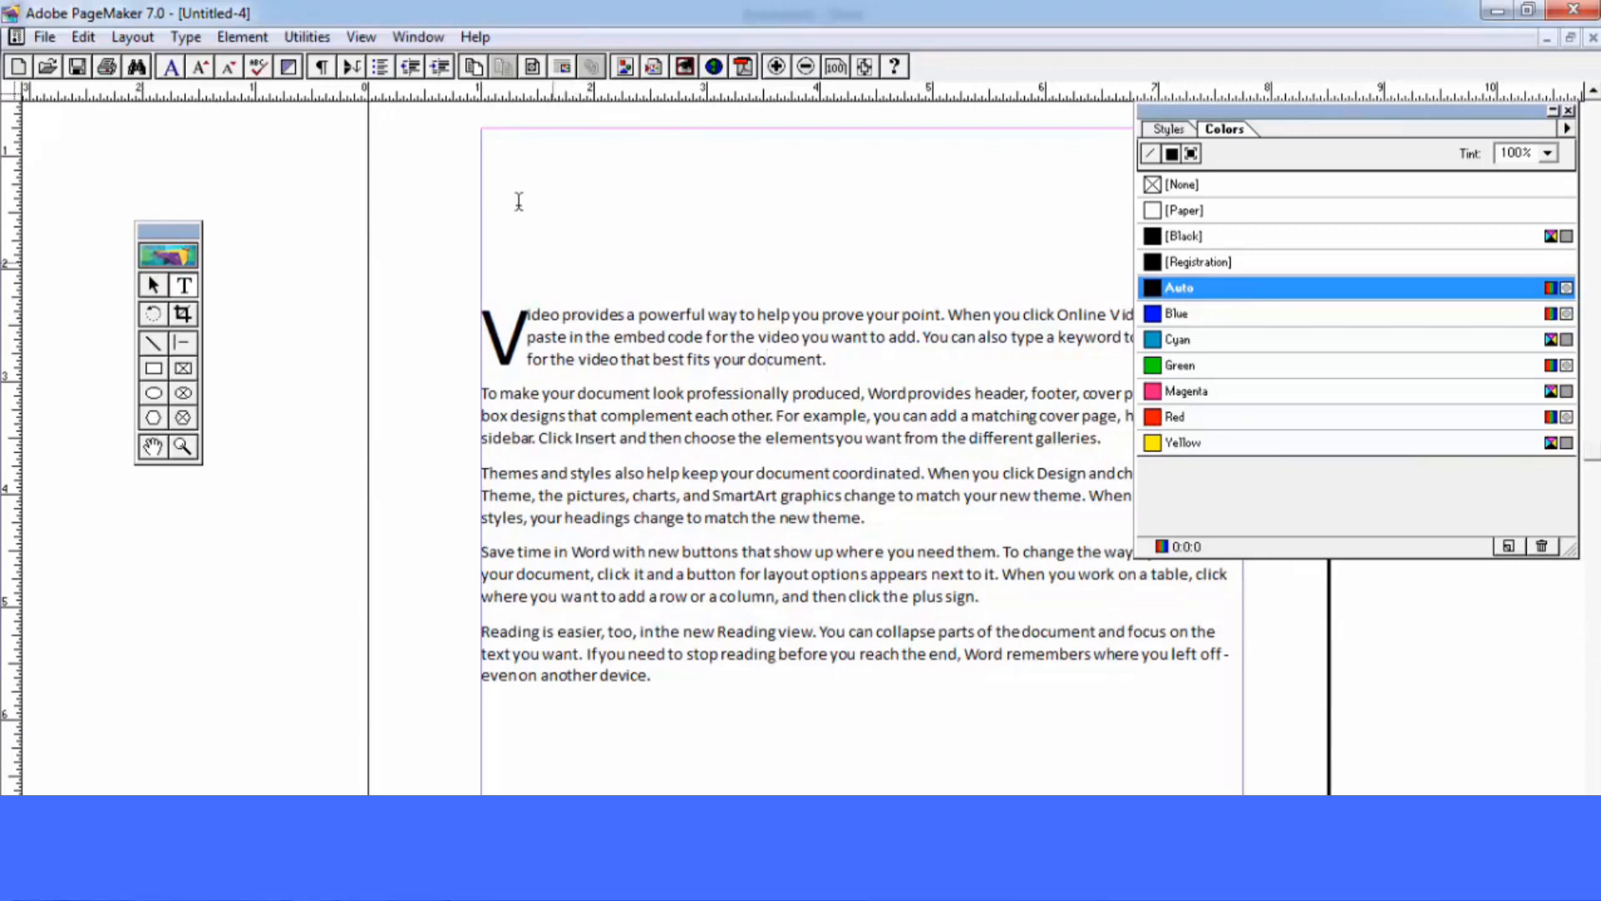
Examine the Global Link Options plug-in's settings for text and graphics links, and close it without changes
click(321, 37)
mouse_move(334, 65)
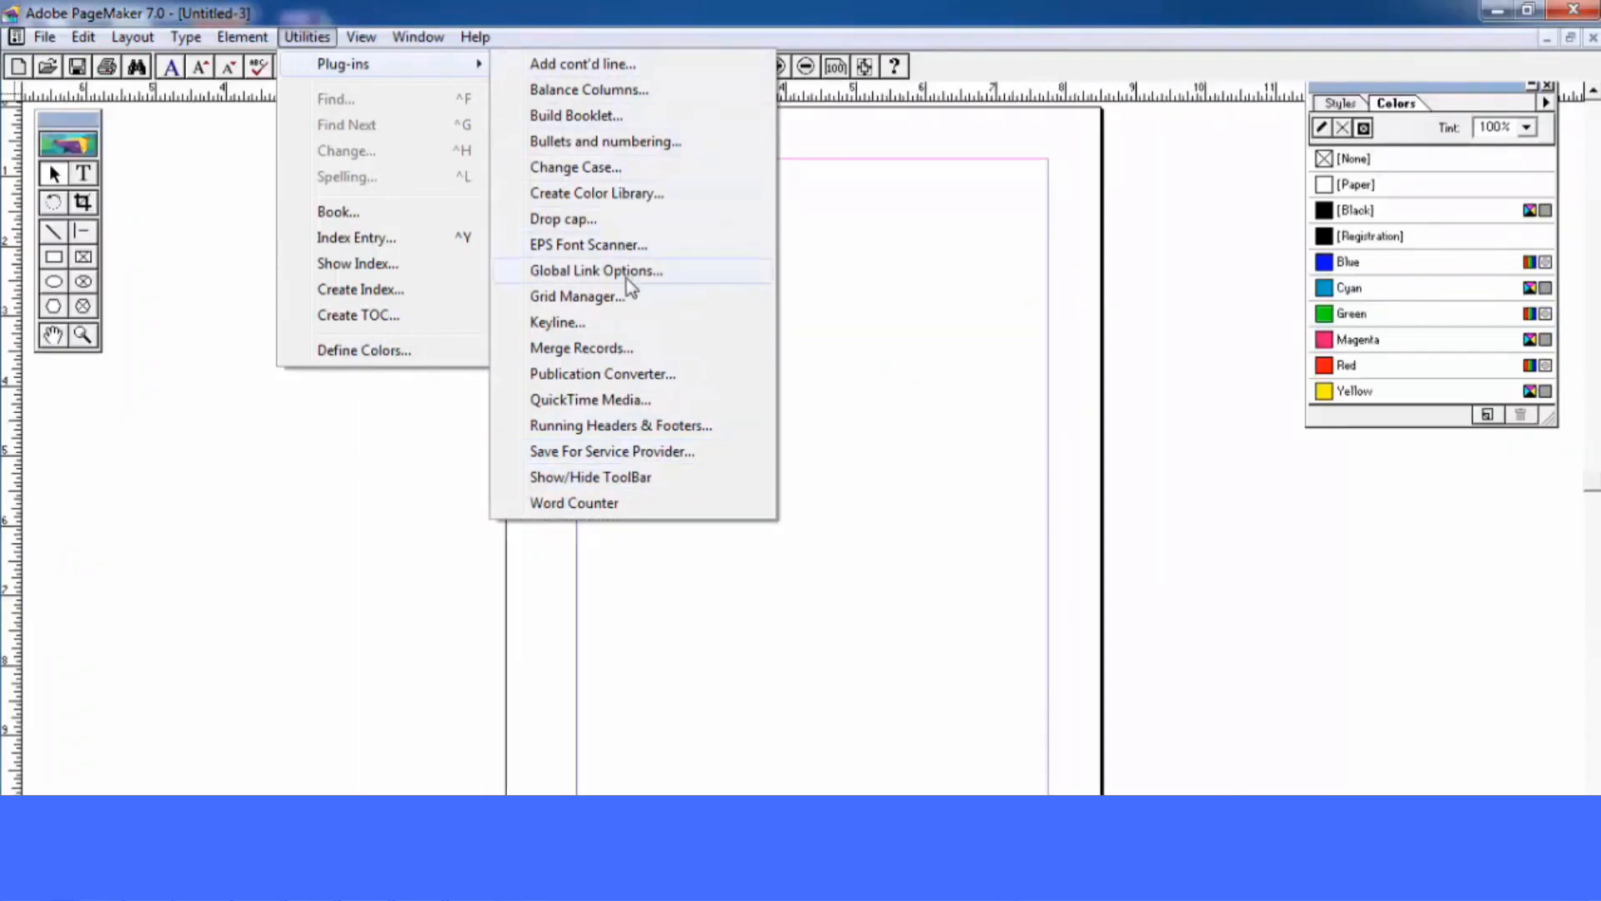
click(627, 279)
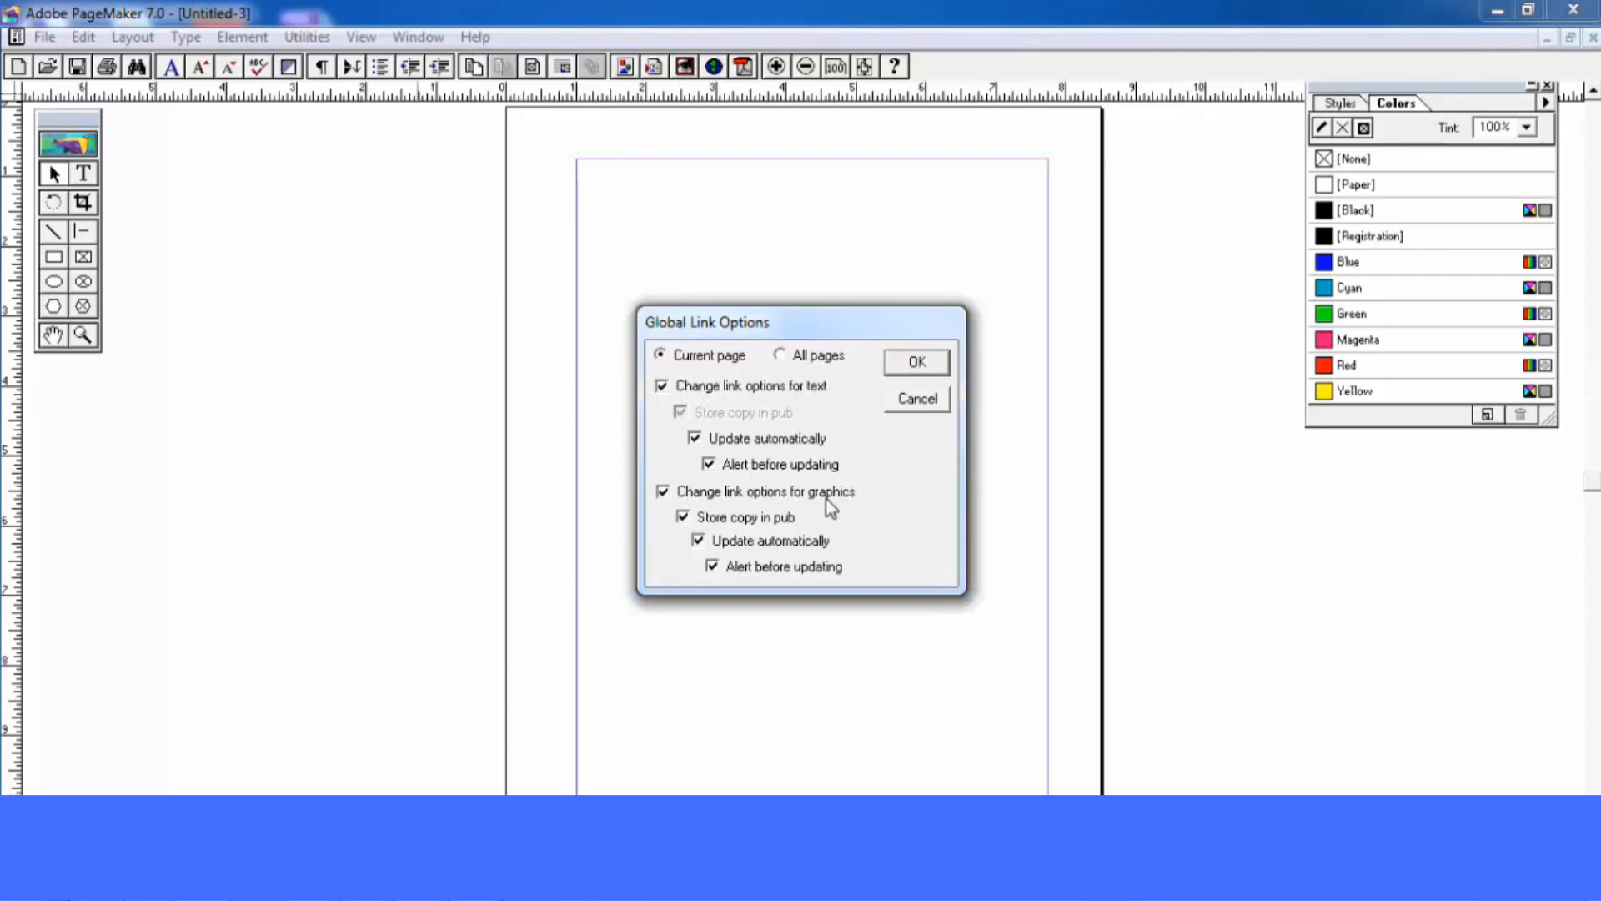
click(907, 408)
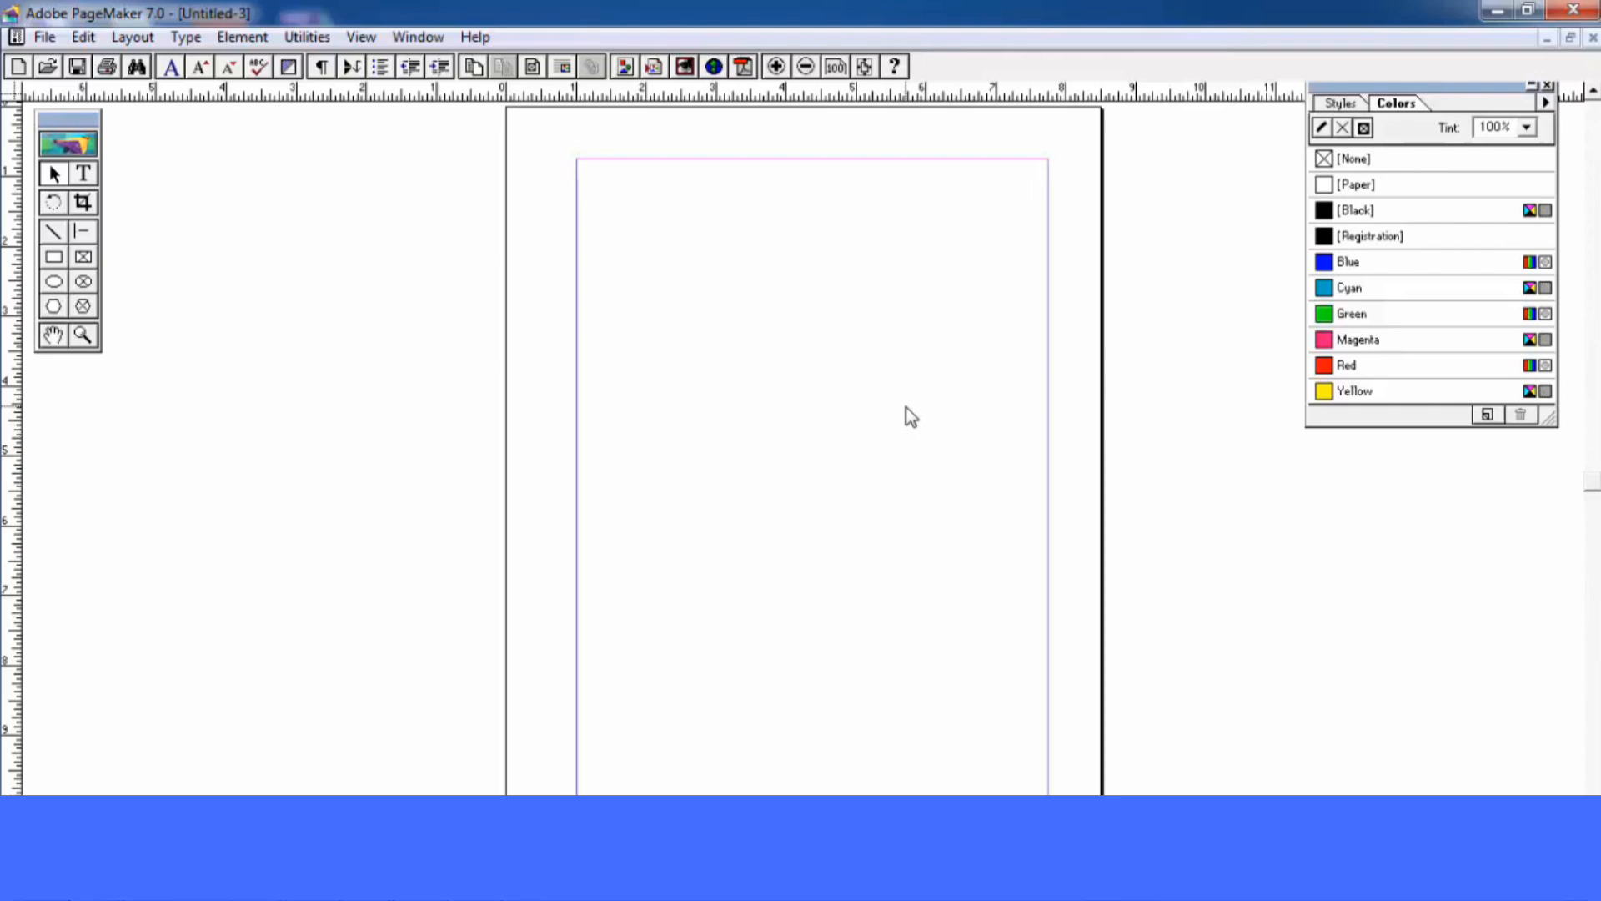
Switch to Paint by running the pbrush command from the Run dialog
key(super+r)
text(pbrysg)
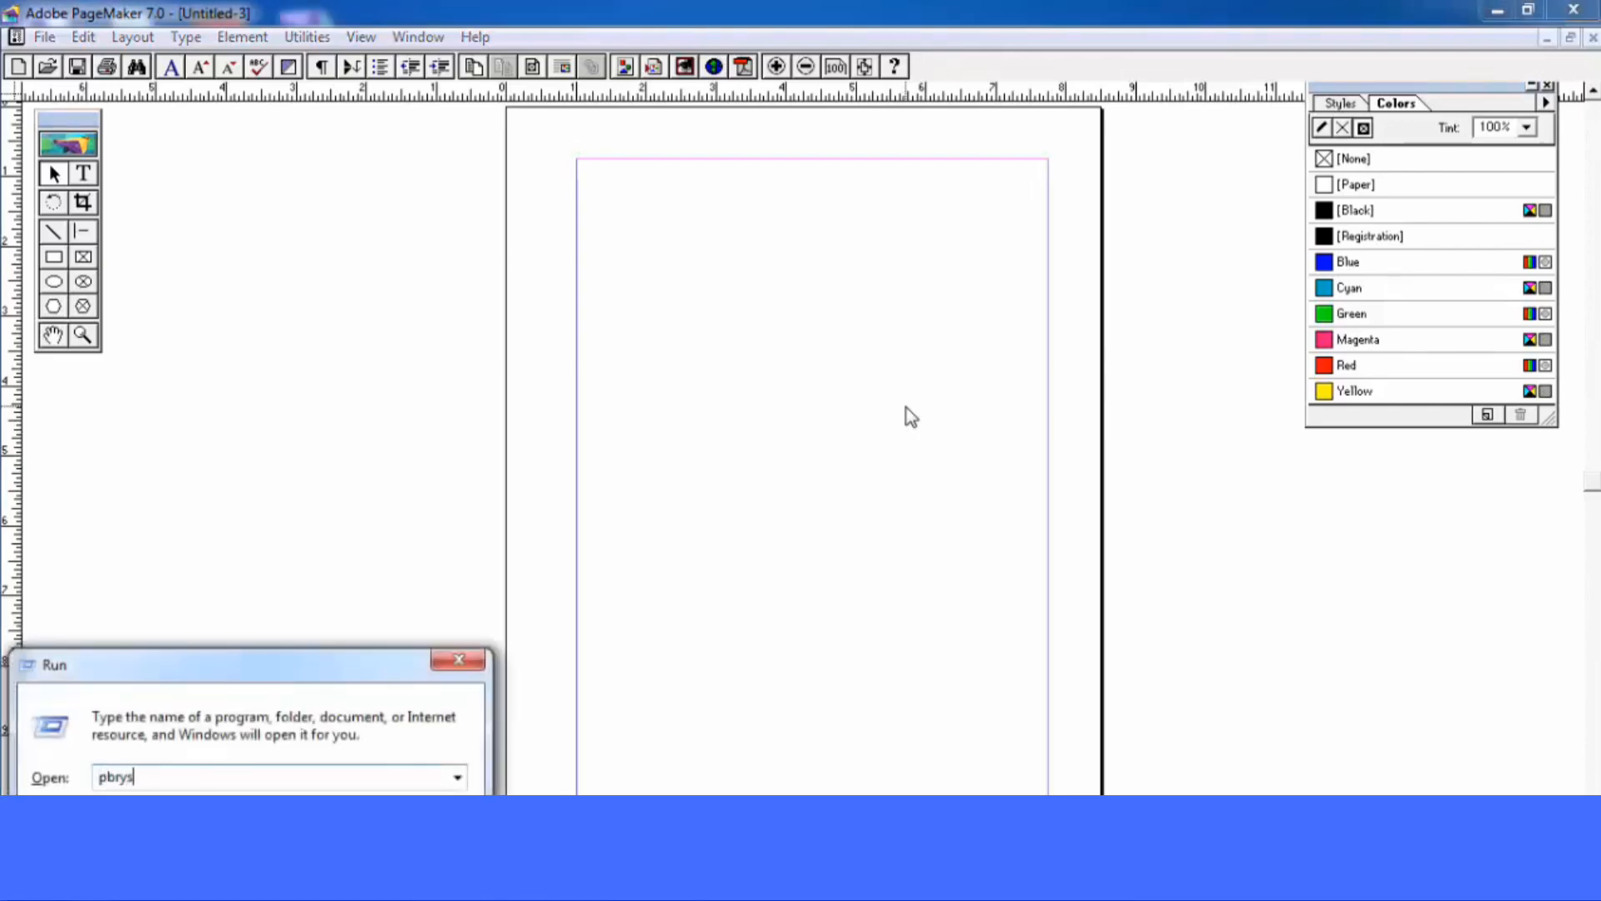
text(==)
key(BackSpace)
key(BackSpace)
key(BackSpace)
key(BackSpace)
key(BackSpace)
text(ush)
key(Return)
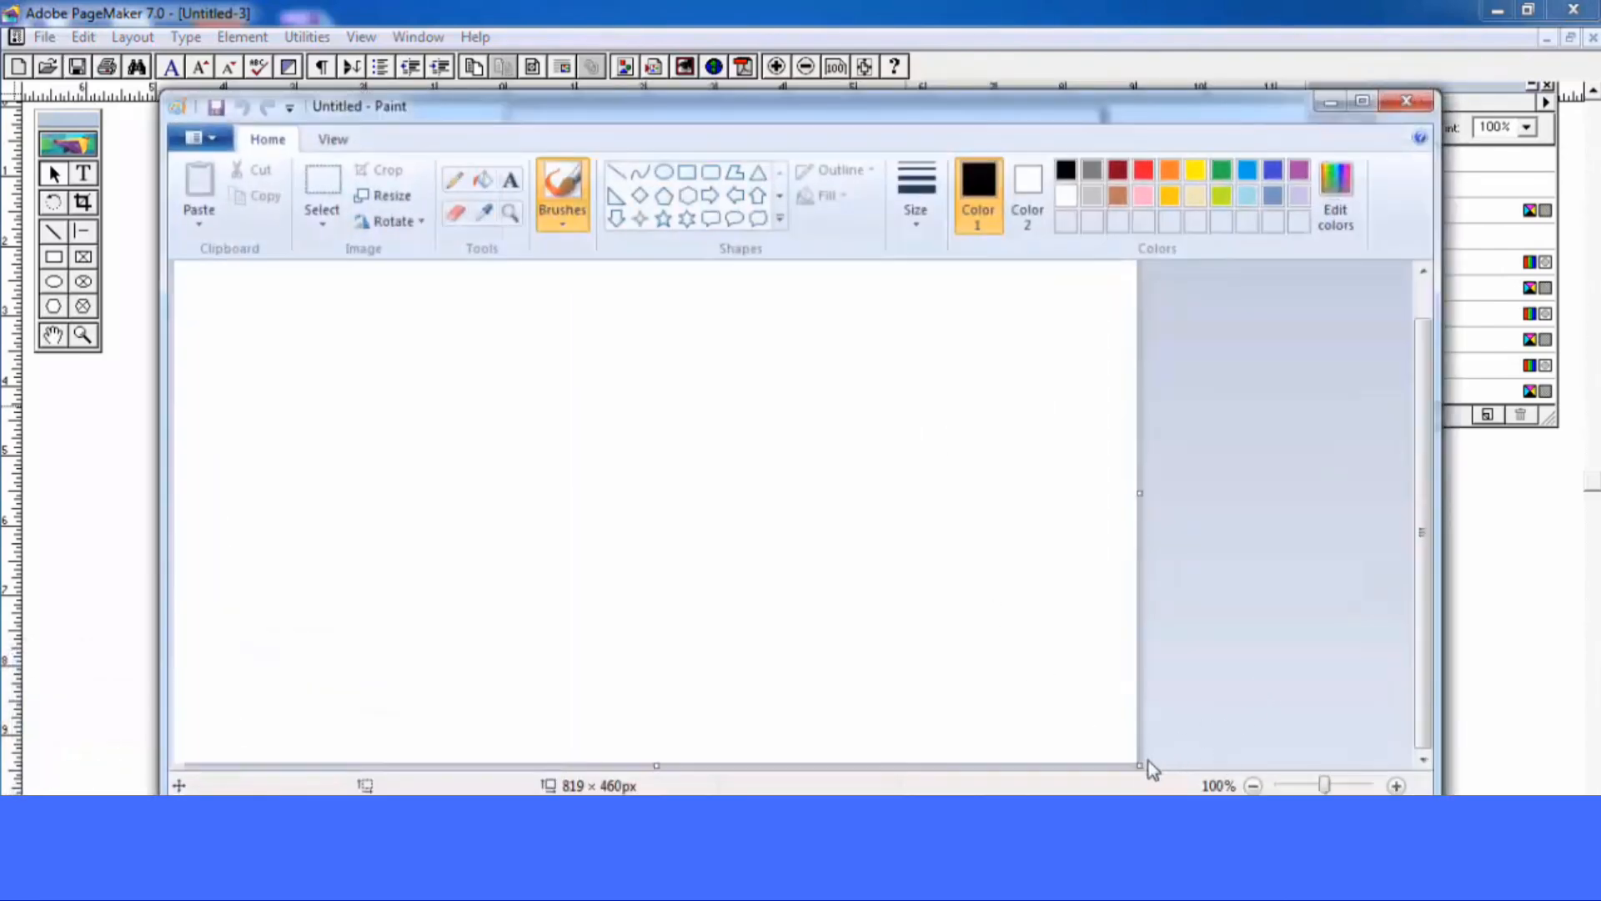
Shrink the canvas to about 396 × 256 px and draw a black-outlined ellipse about 257 × 205 px, filled with red
mouse_move(1136, 766)
mouse_down()
mouse_move(1000, 614)
mouse_move(647, 517)
mouse_move(642, 568)
mouse_up()
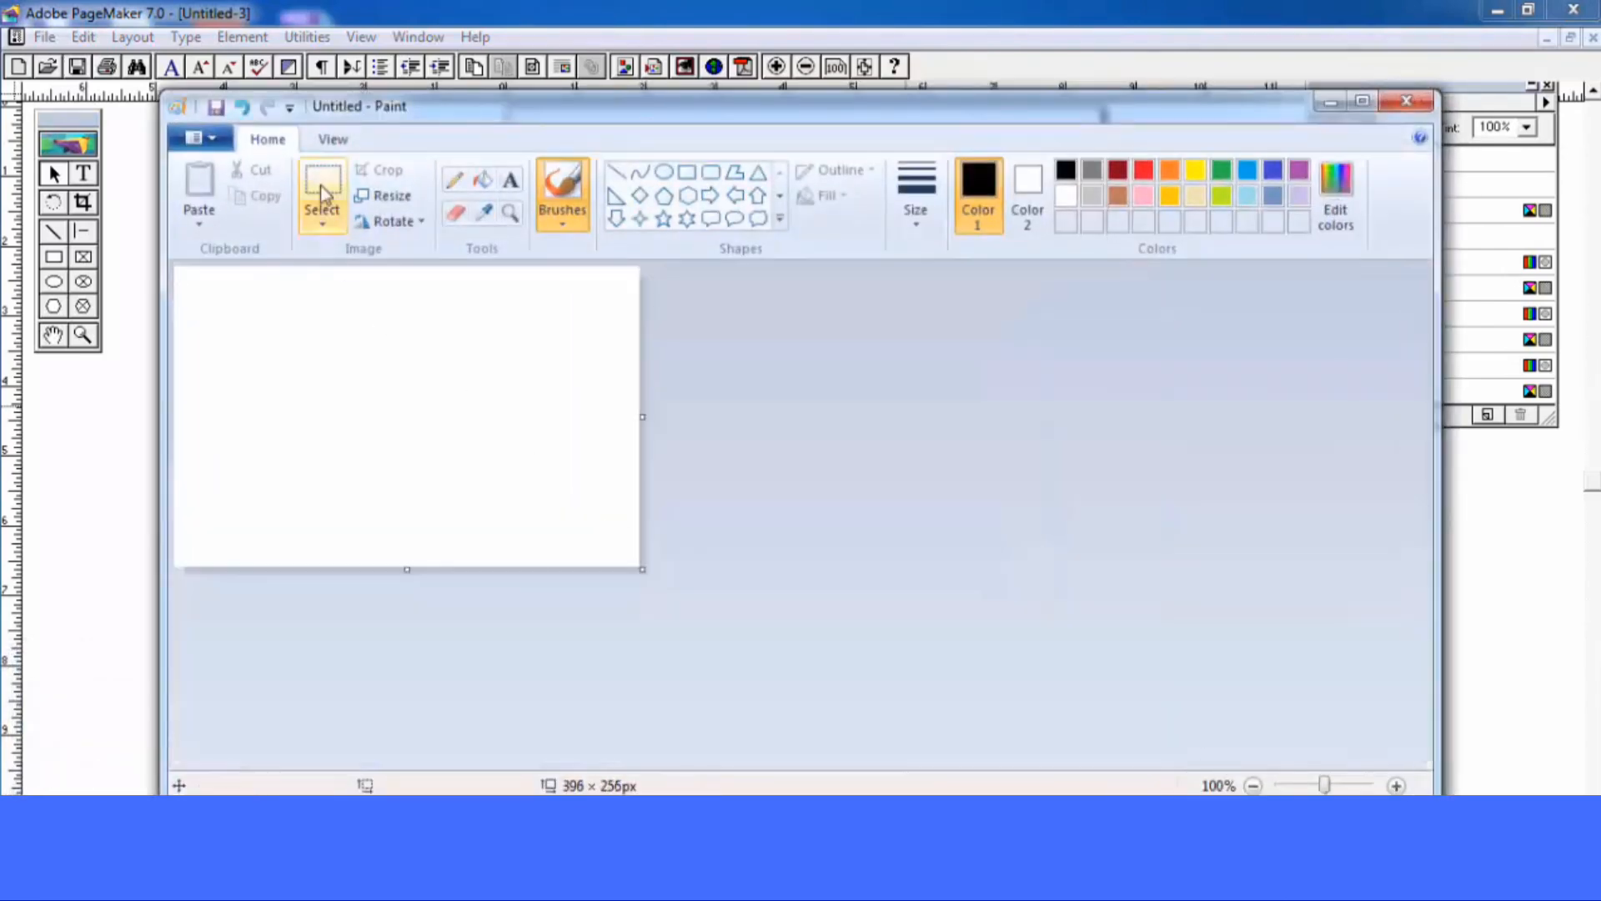
click(664, 172)
drag(538, 298, 294, 463)
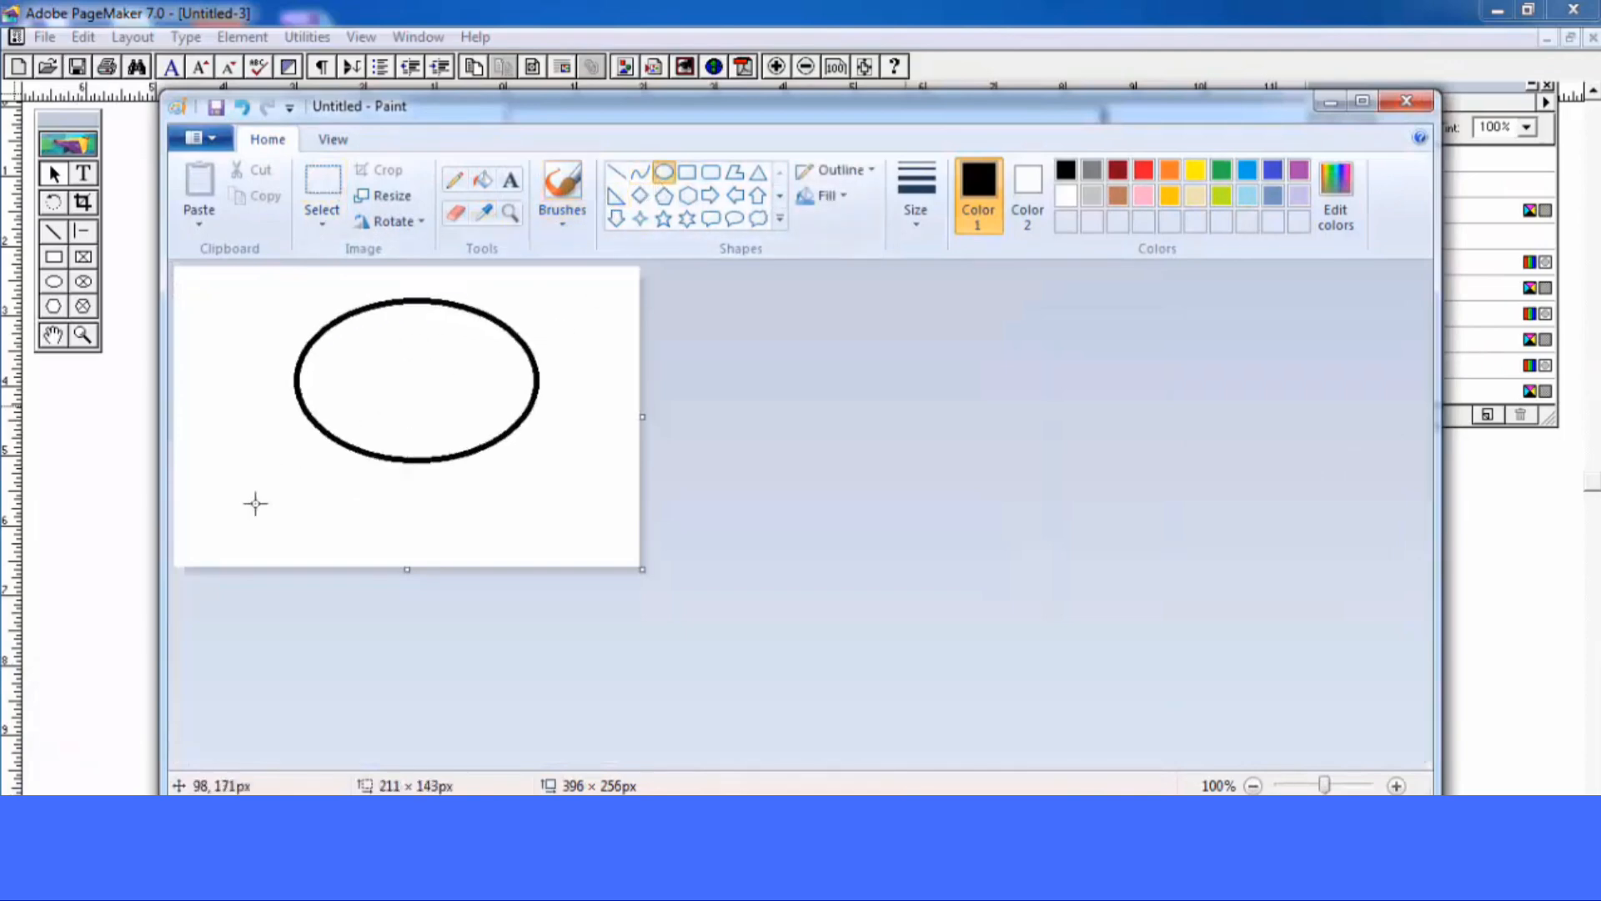
click(482, 180)
click(1144, 170)
click(469, 372)
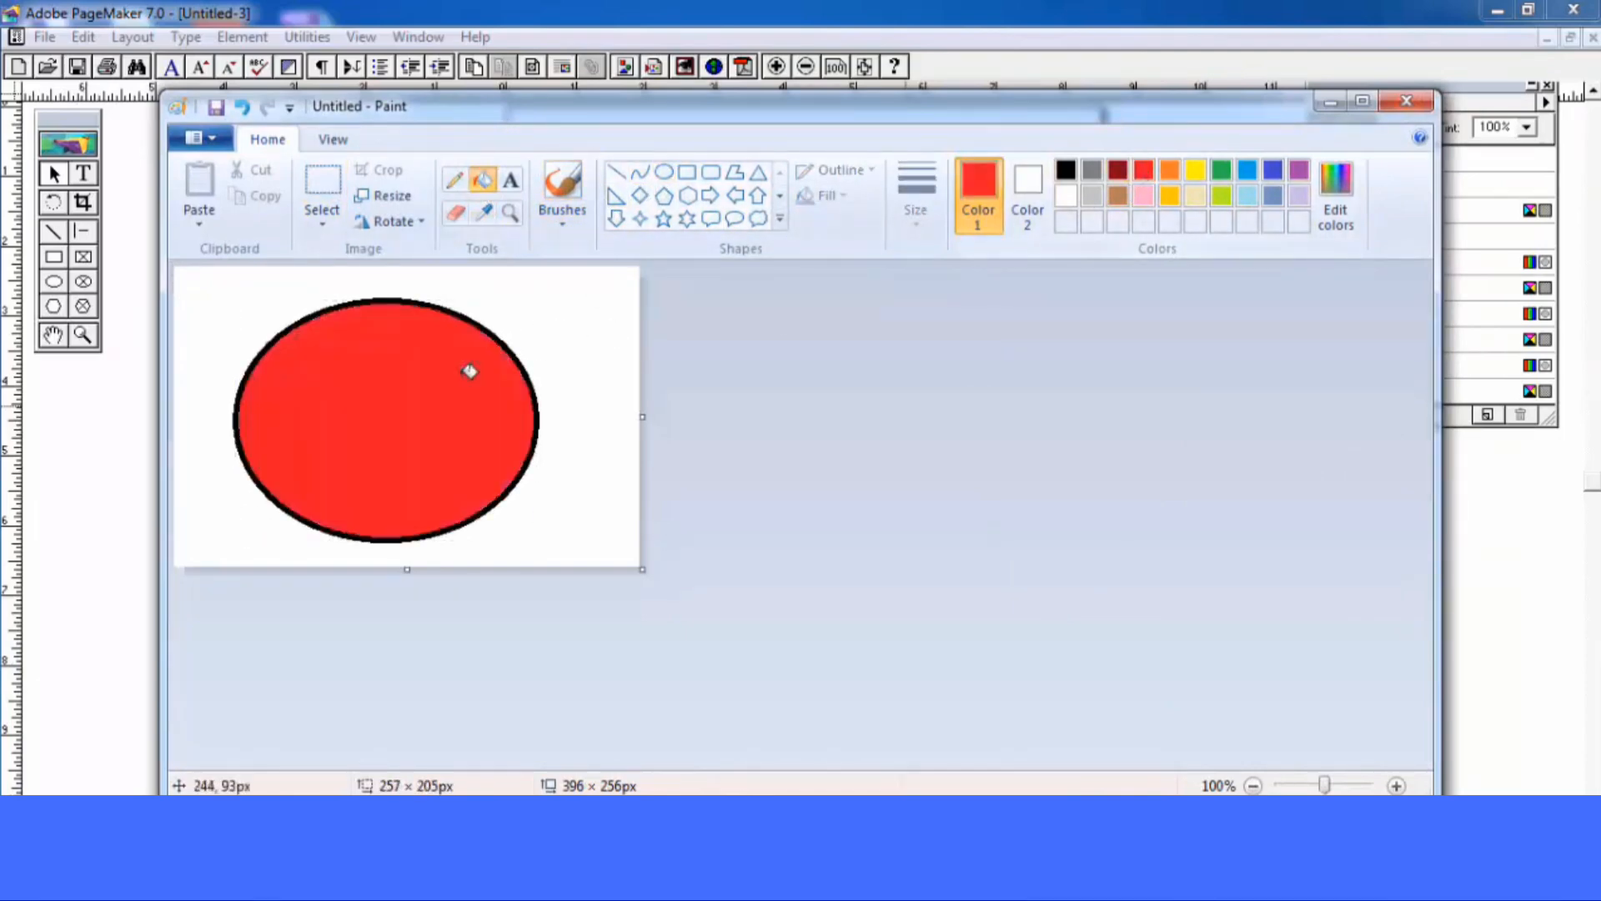
Save the drawing to the Desktop as a JPEG named ex1, and close Paint
key(ctrl+s)
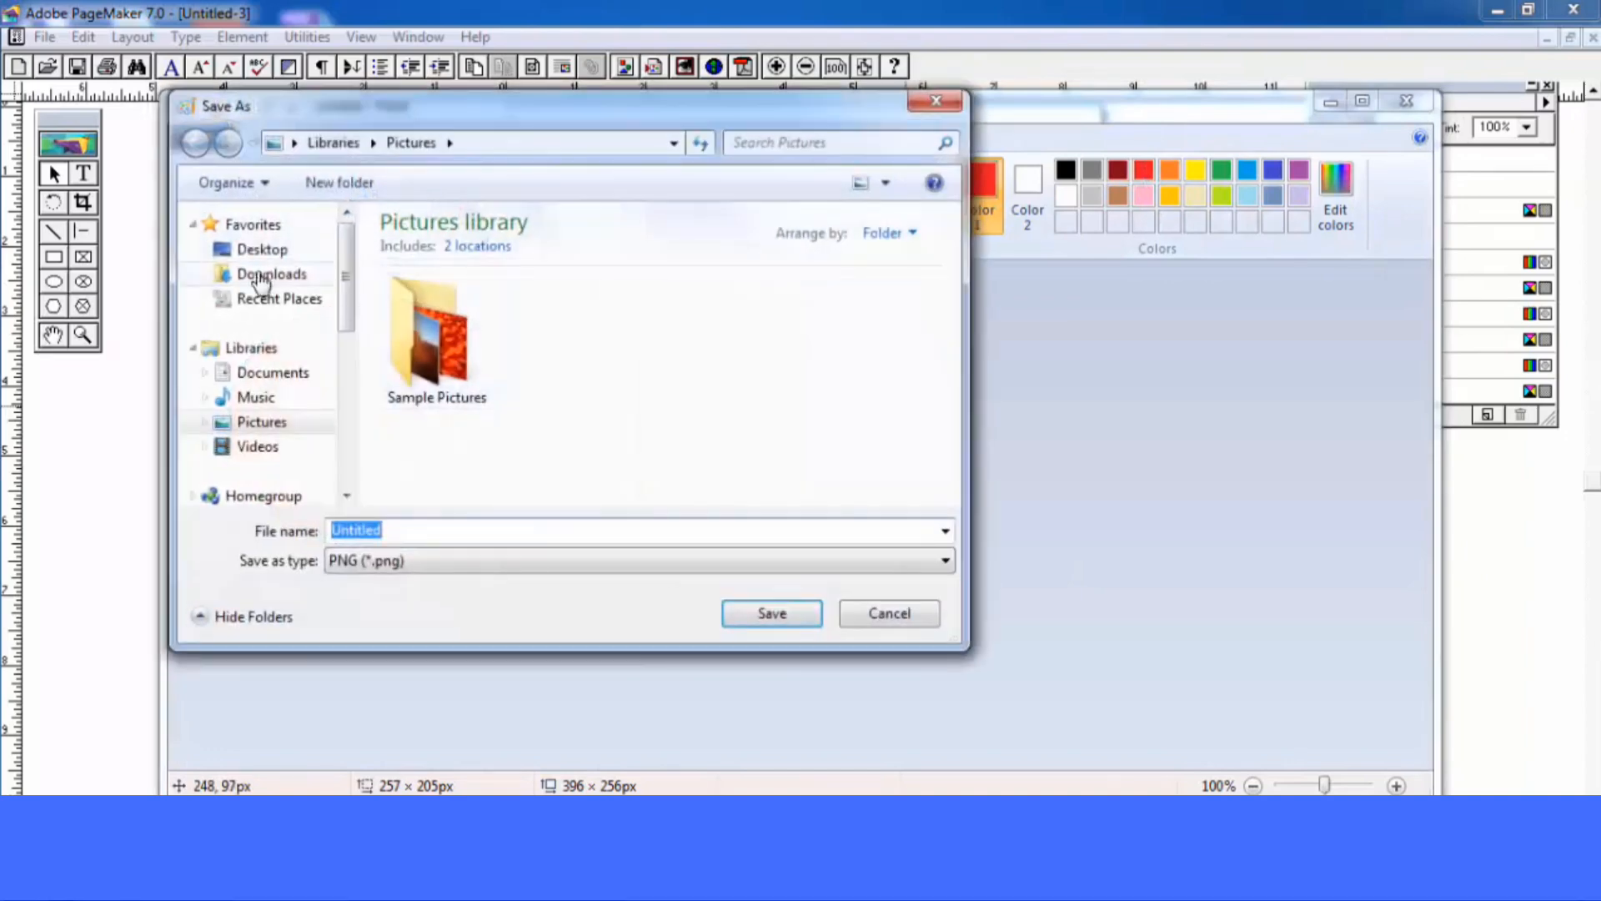
click(246, 250)
click(415, 531)
text(ex)
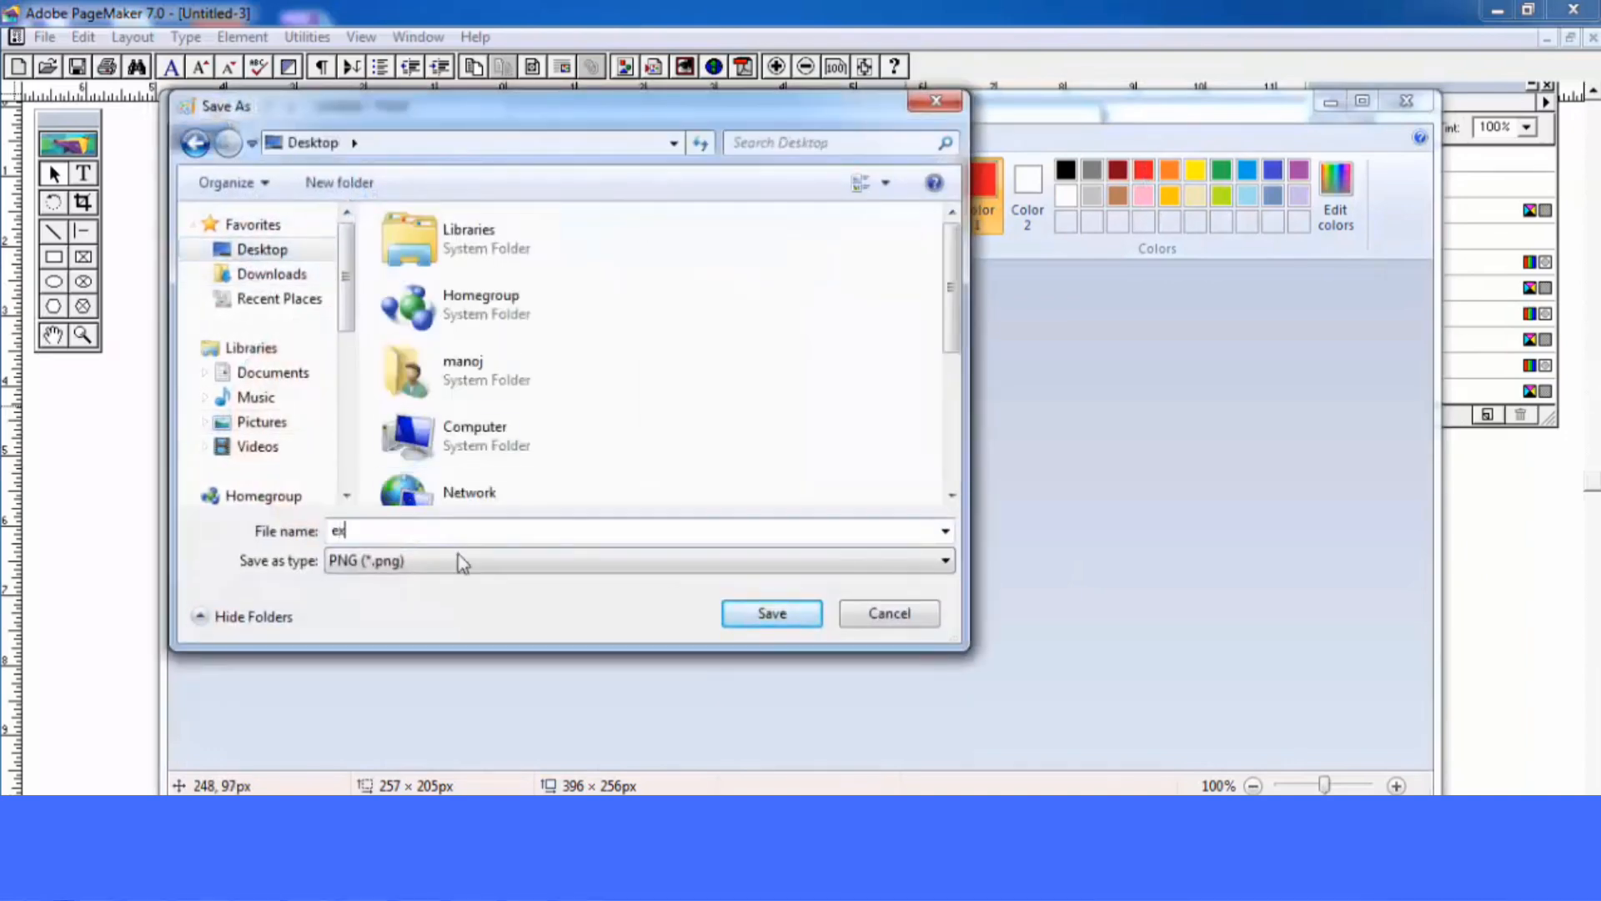
text(1)
click(529, 560)
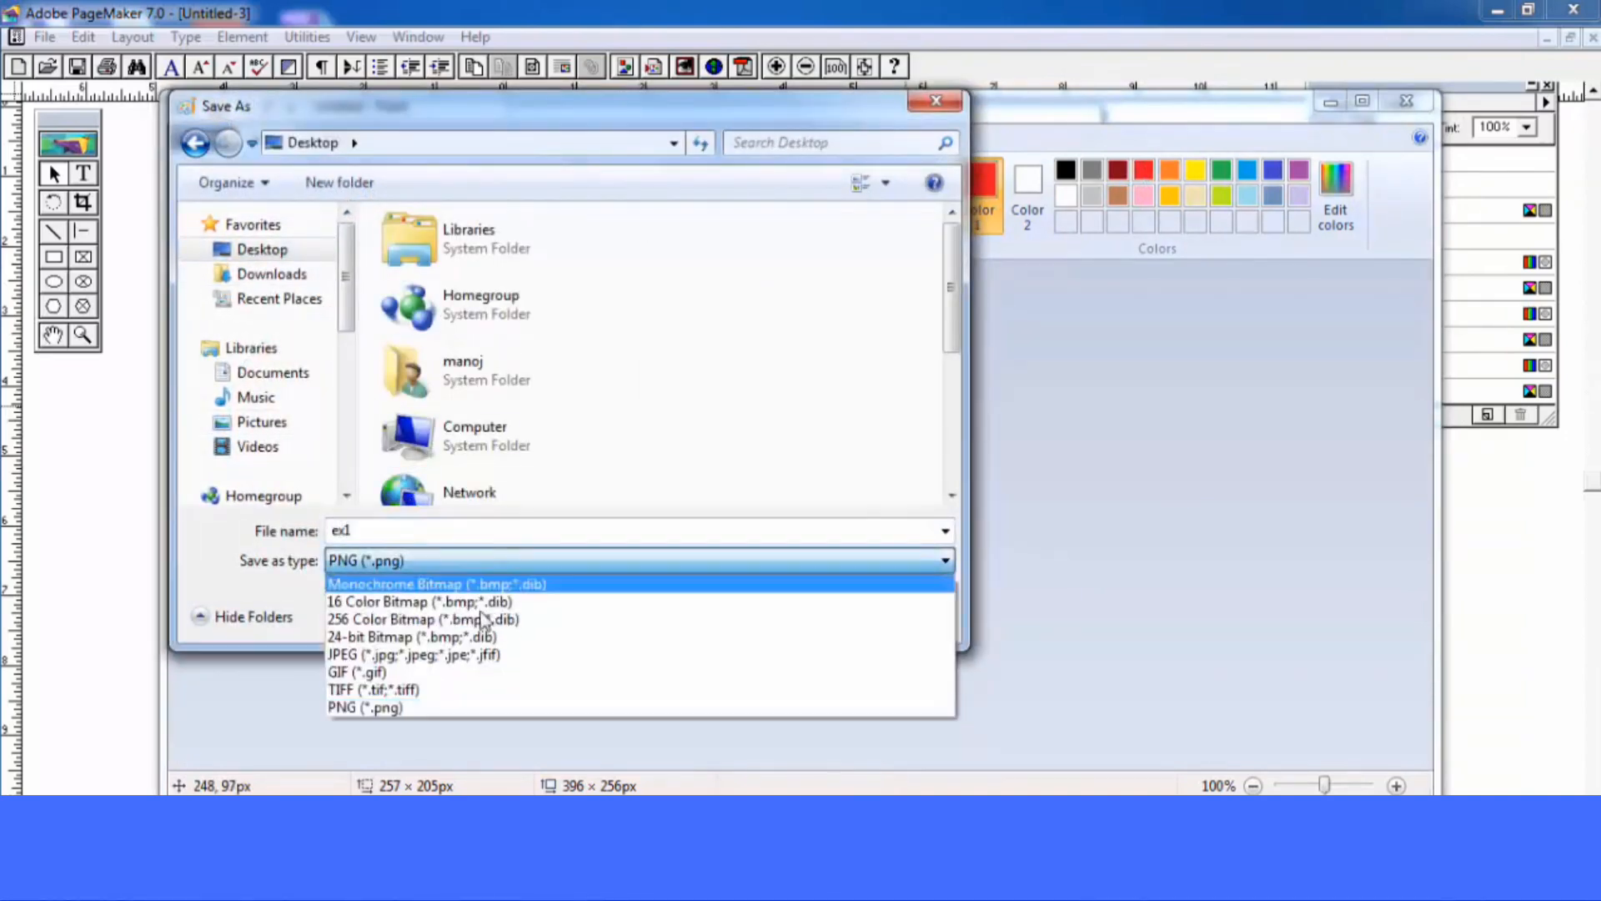
click(443, 659)
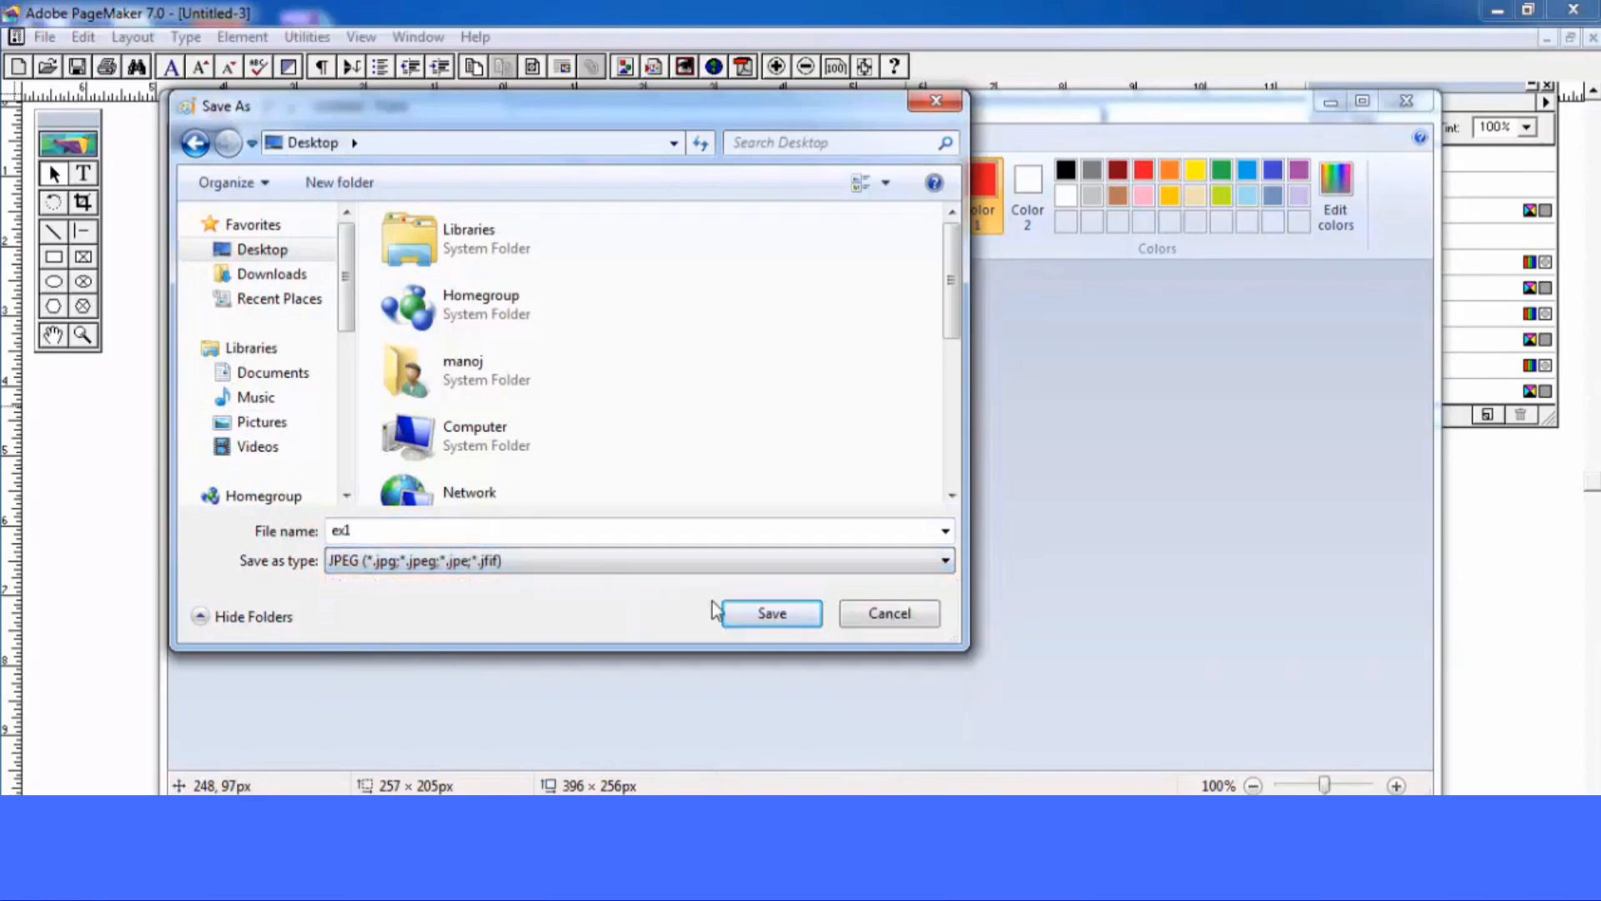
click(767, 617)
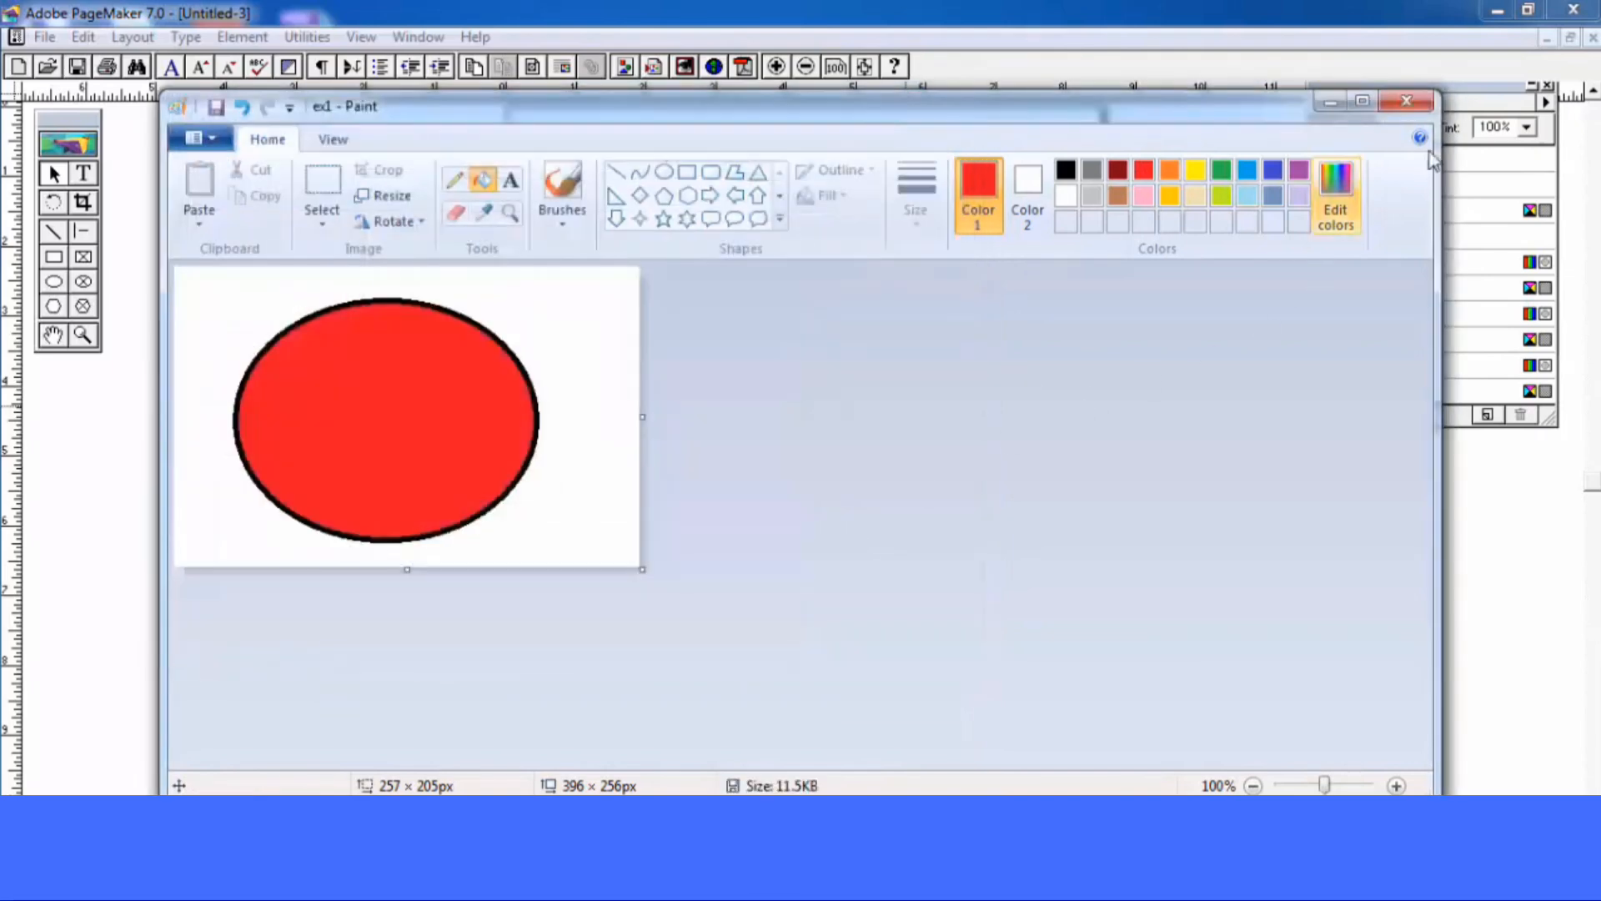
click(1406, 101)
Switch to Notepad by running the notepad command, and write "thank you" in the blank document
key(super+r)
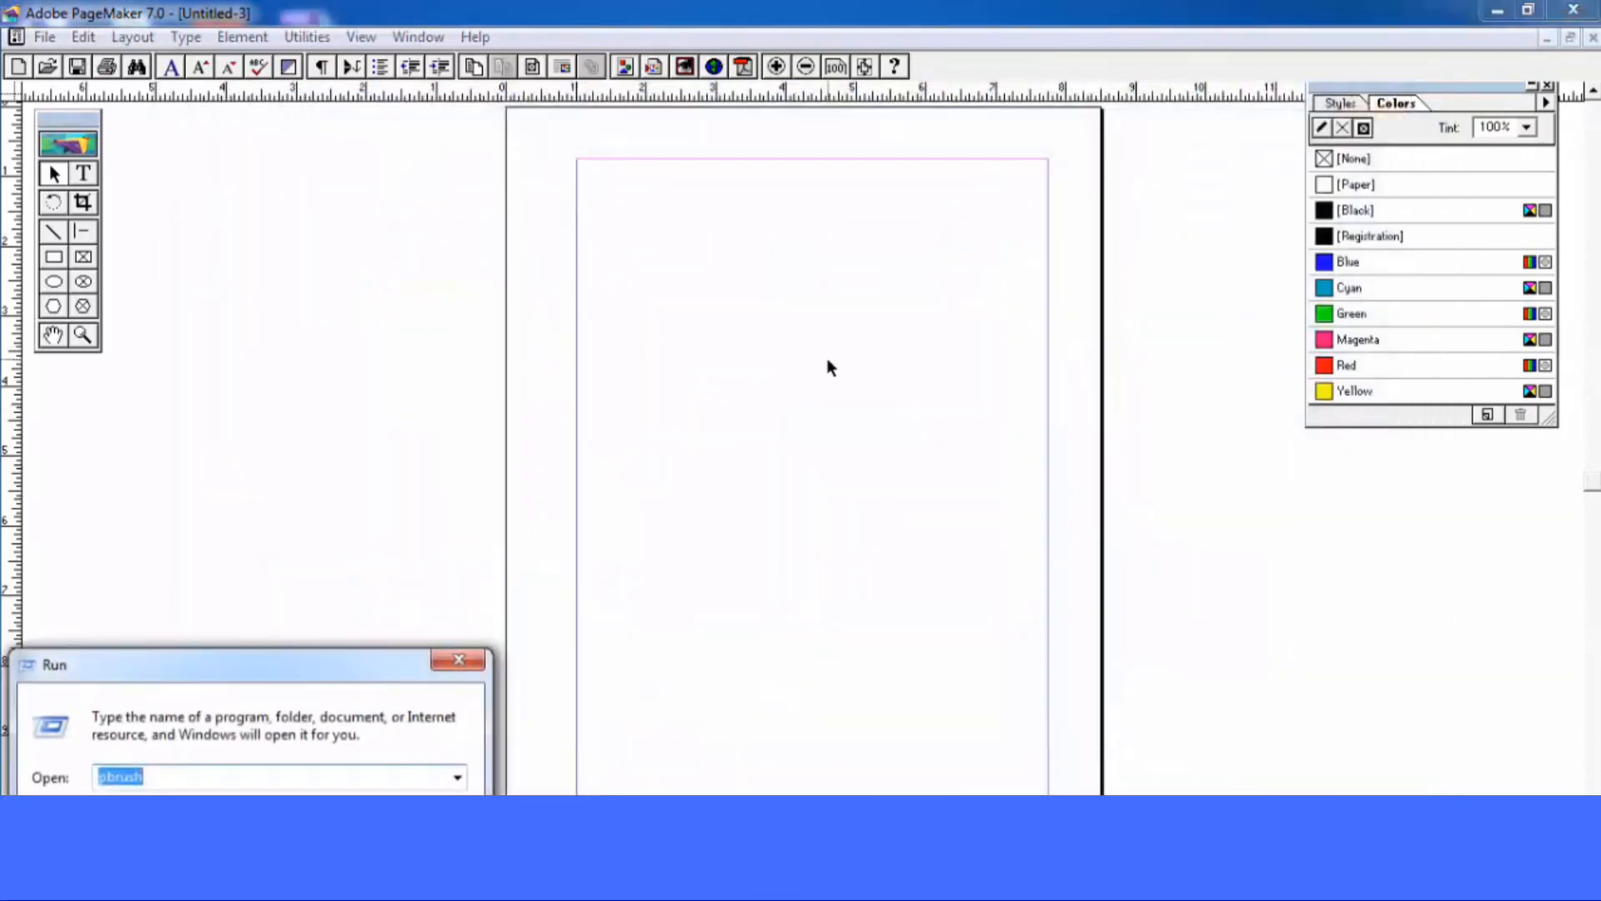
text(notepad)
key(Return)
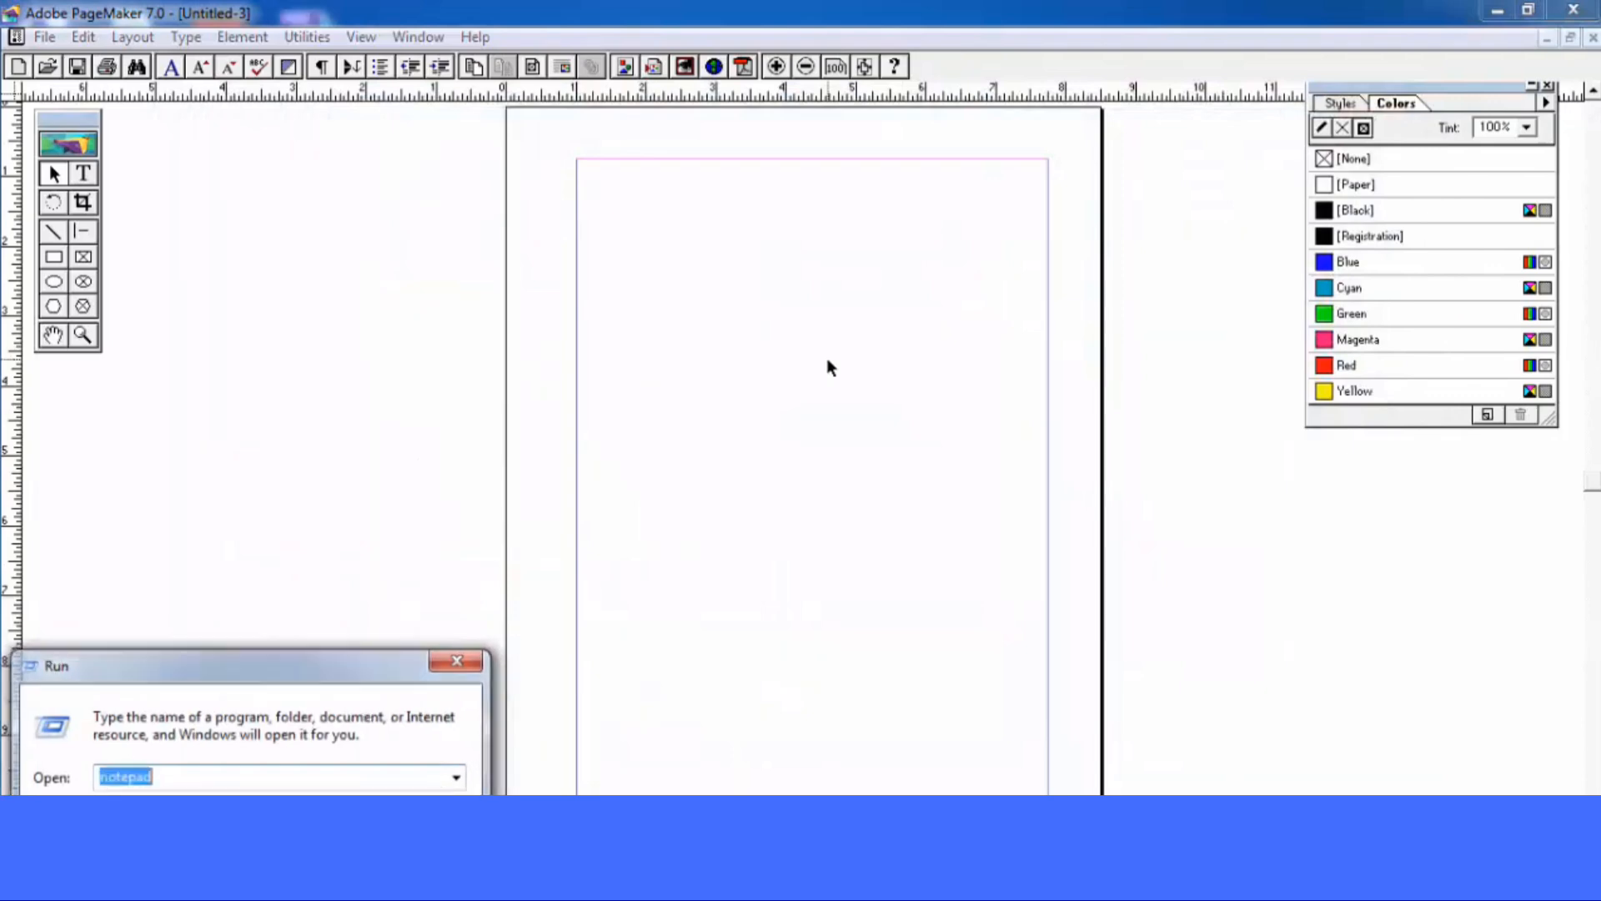
text(thank you)
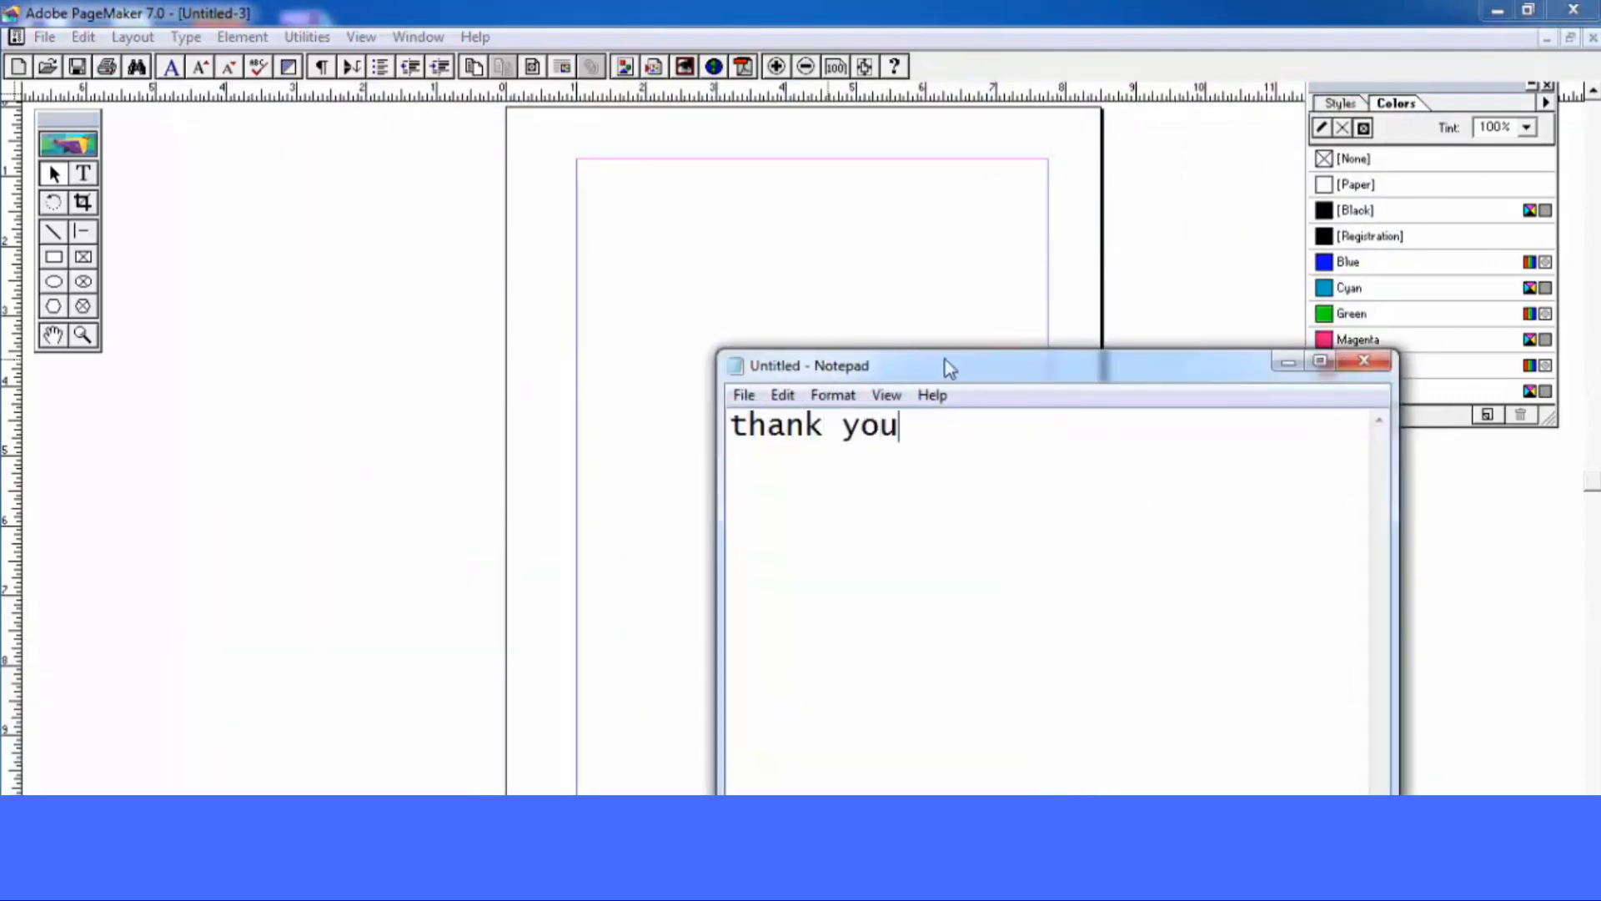
Save the note to the Desktop as a text document named ex2
key(ctrl+s)
click(819, 459)
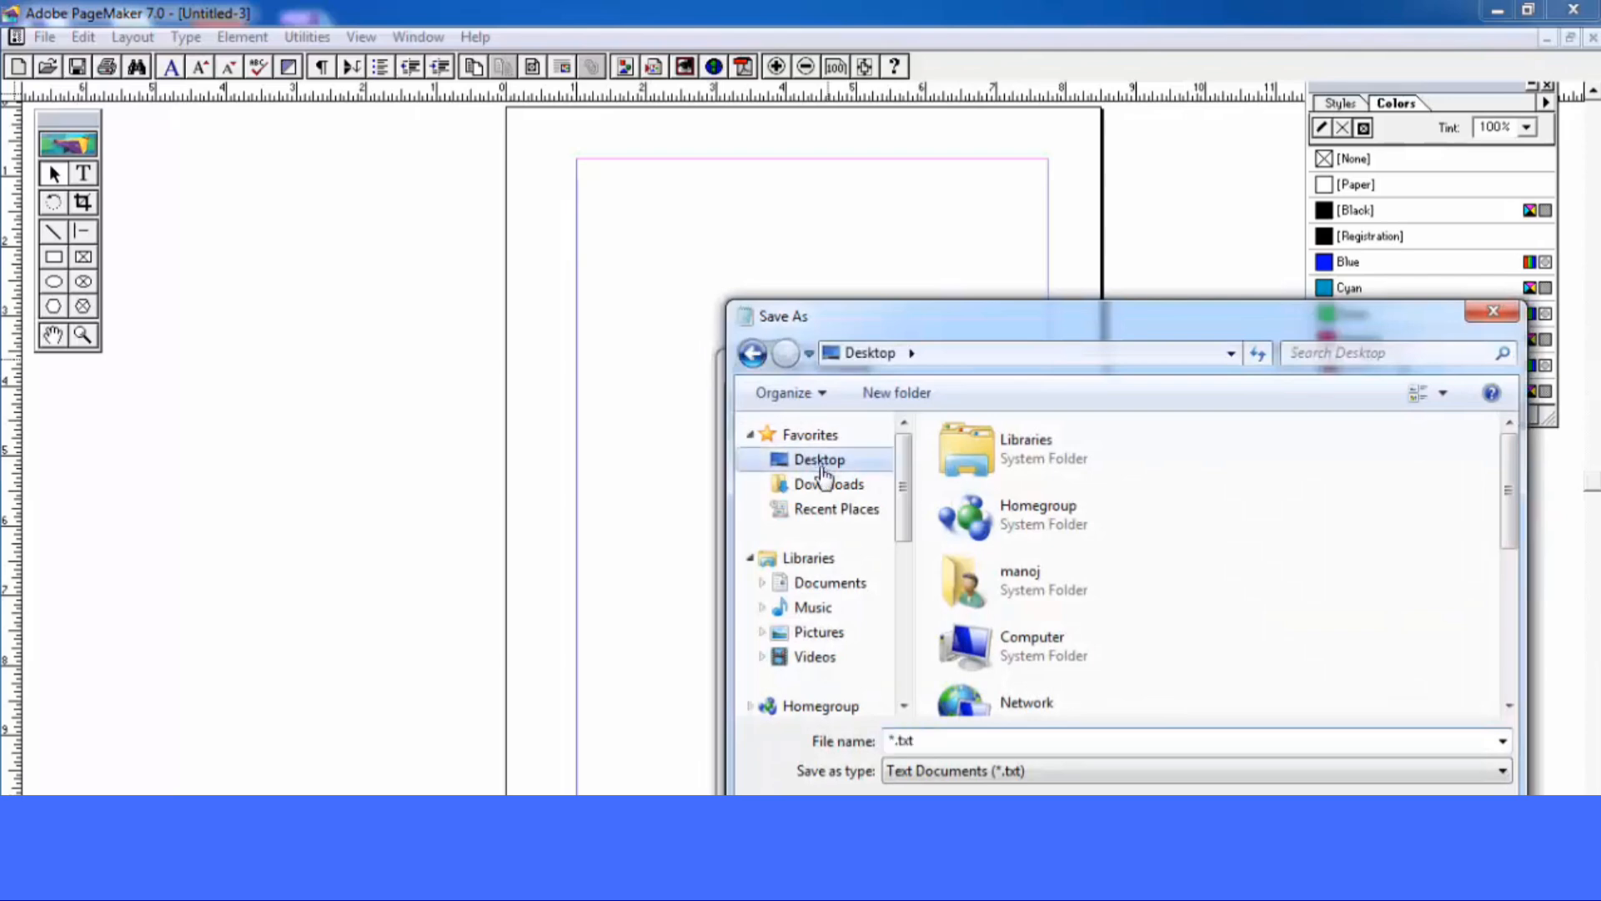
double_click(948, 739)
text(eg)
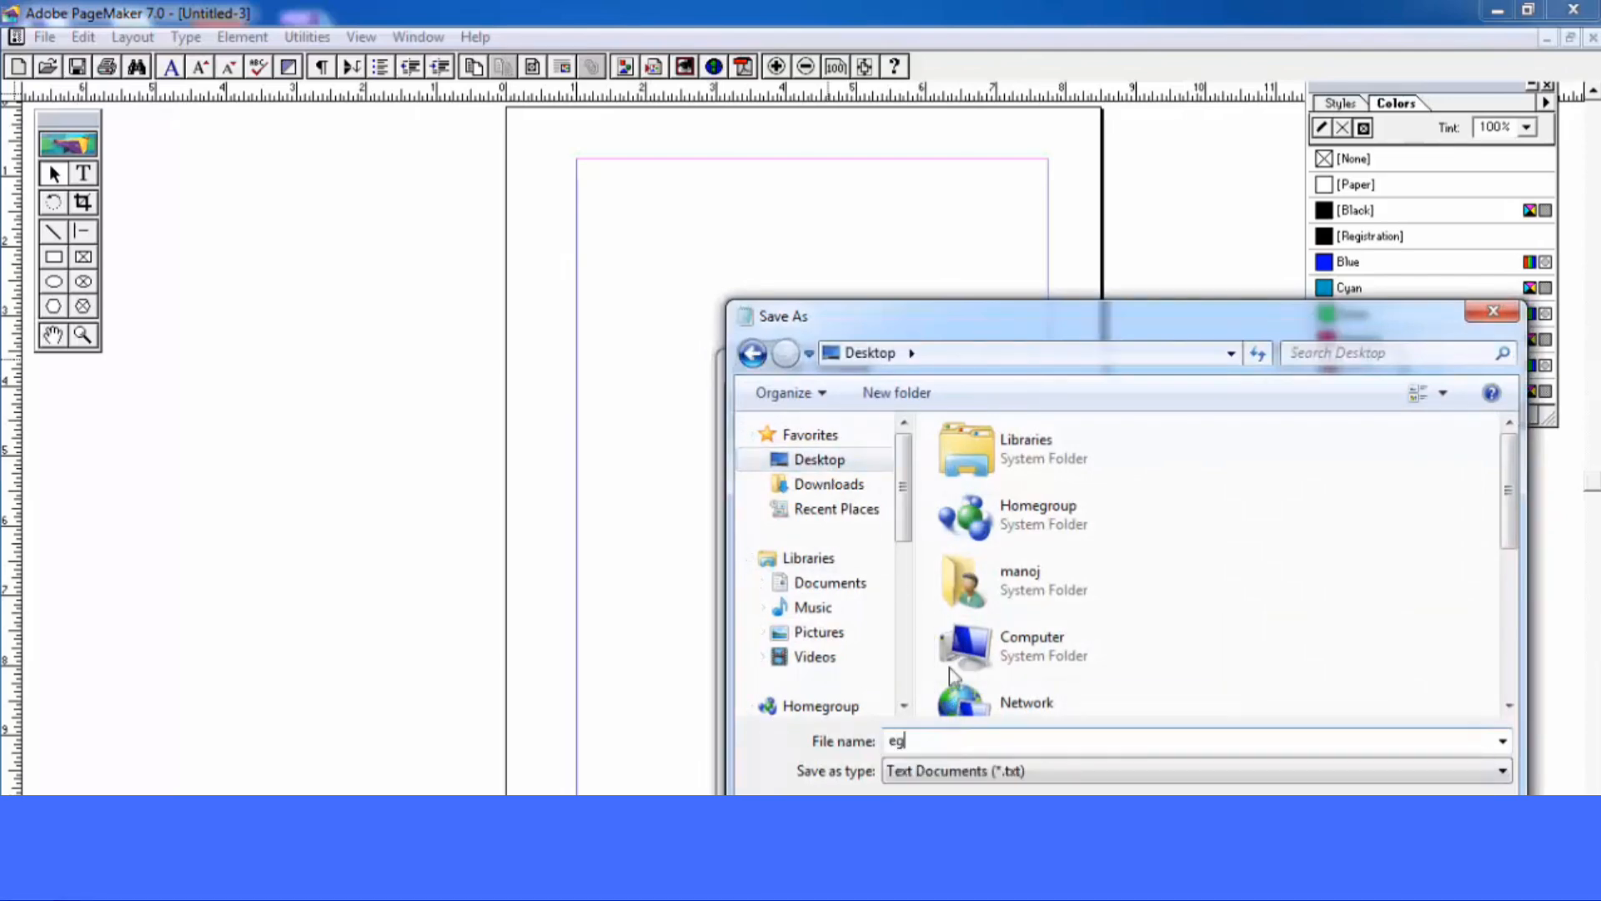
key(BackSpace)
text(x2)
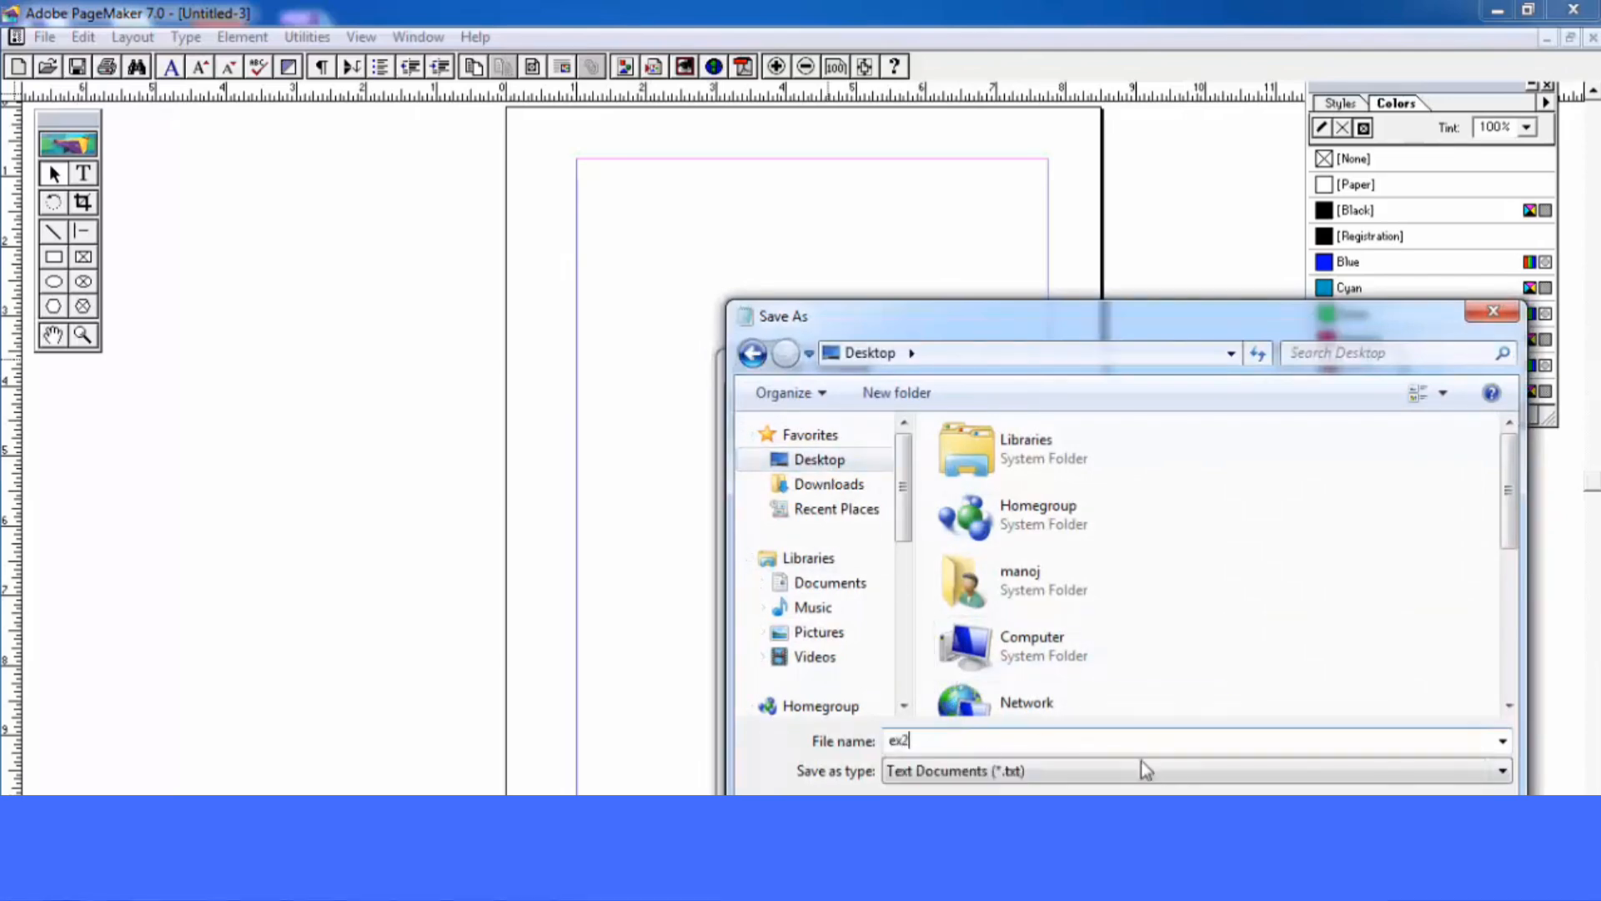
key(Return)
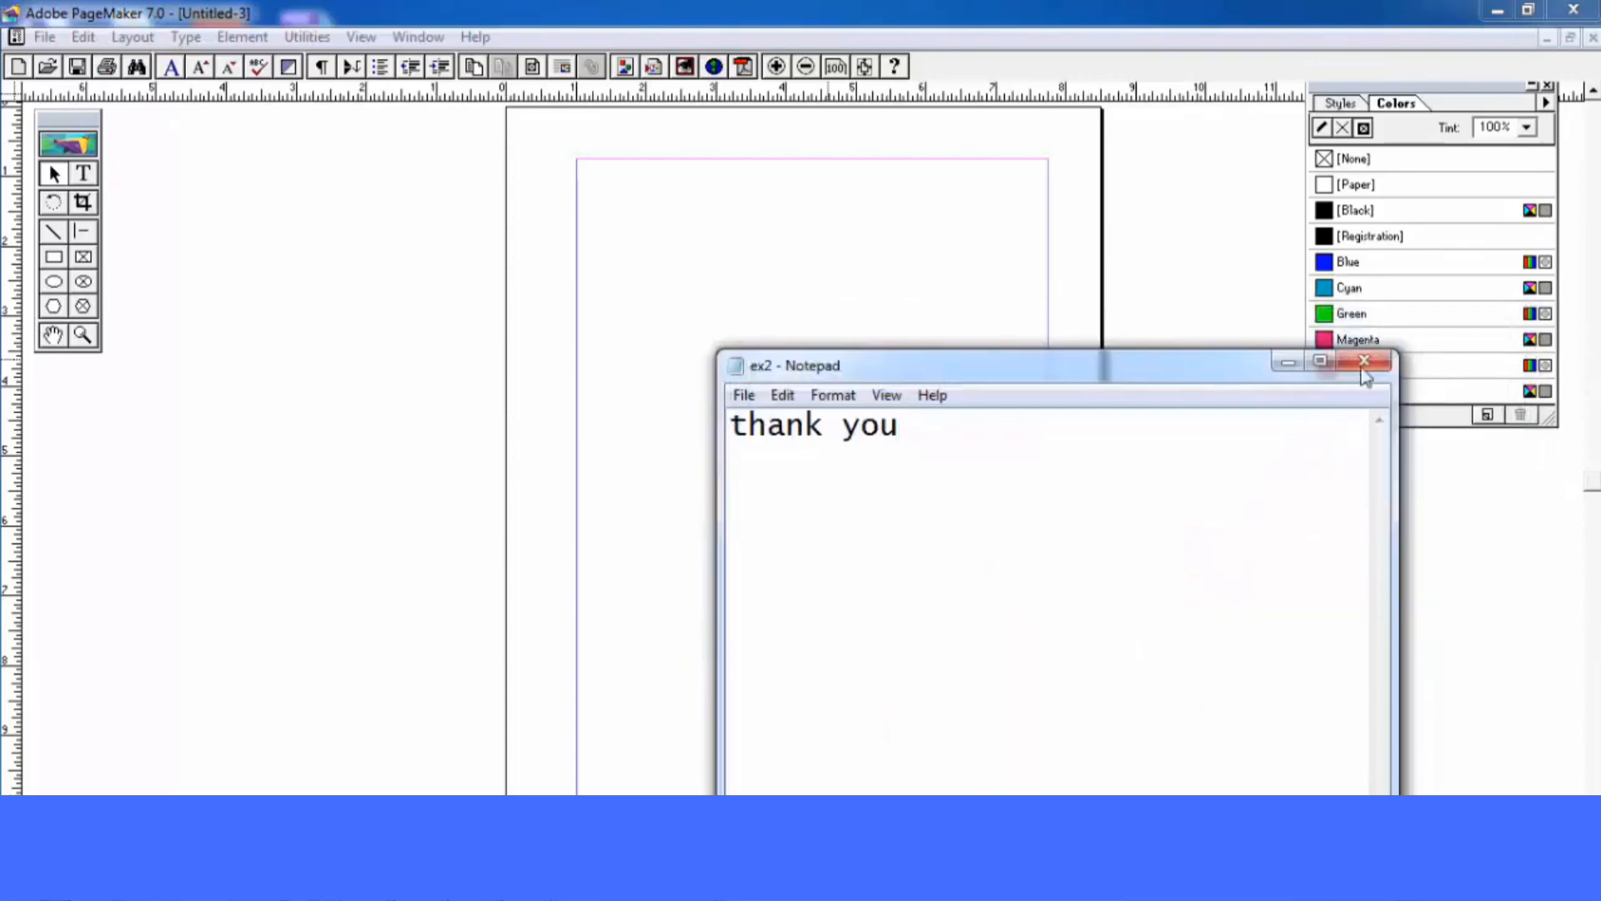
Close Notepad and place the ex1 image from the Desktop in the page's upper-left area, about 2.3 × 1.8 in
click(1376, 365)
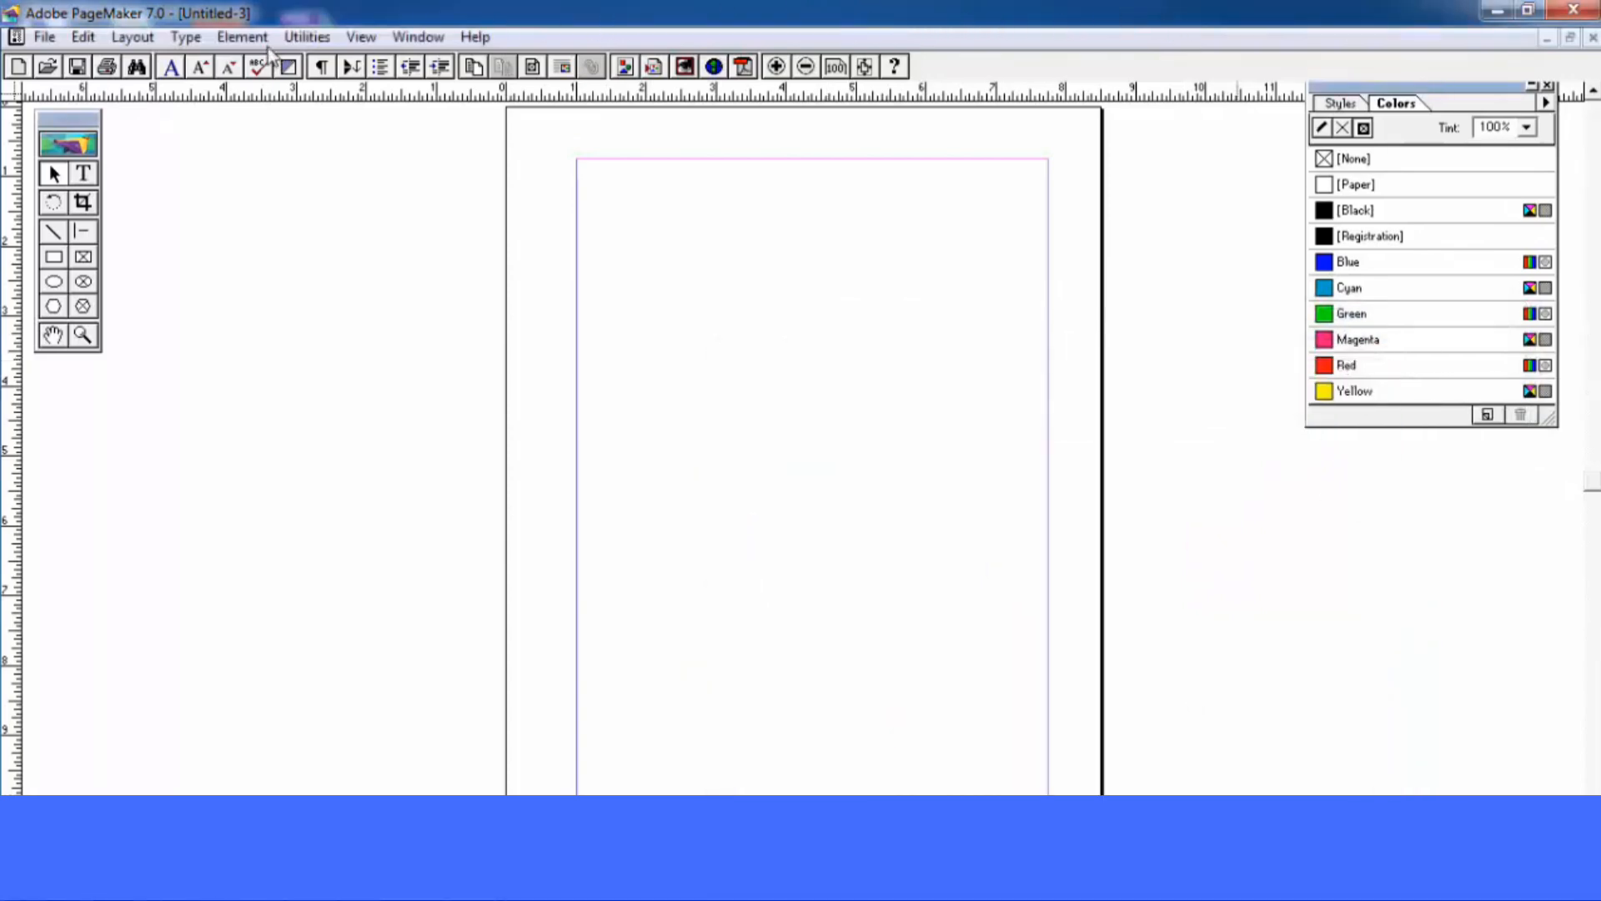
click(296, 38)
mouse_move(245, 41)
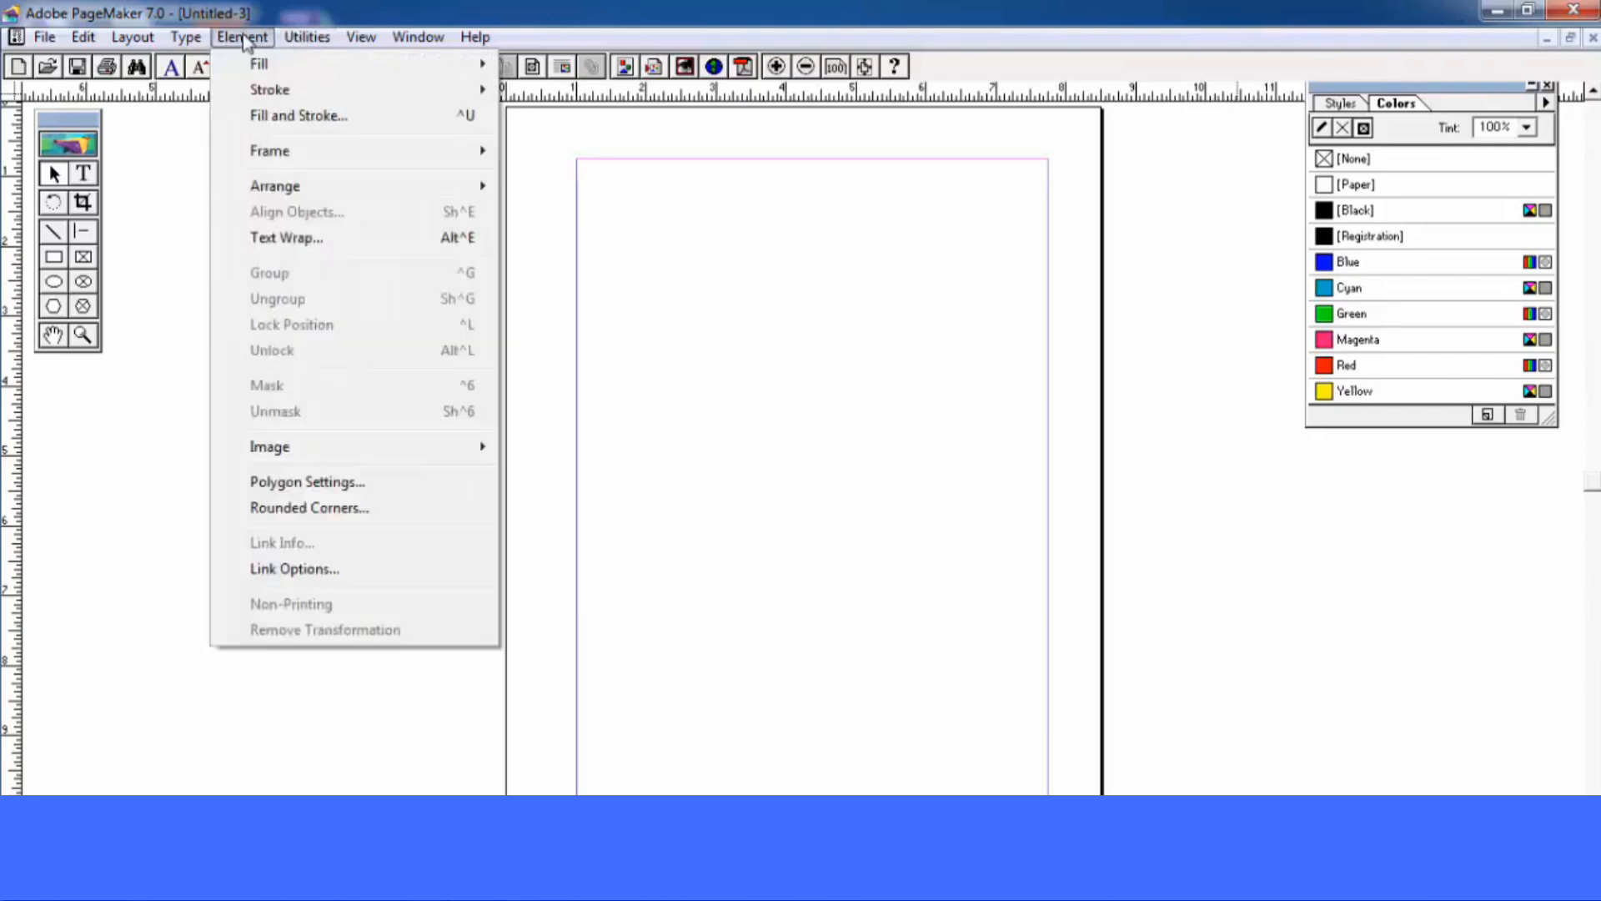
click(833, 336)
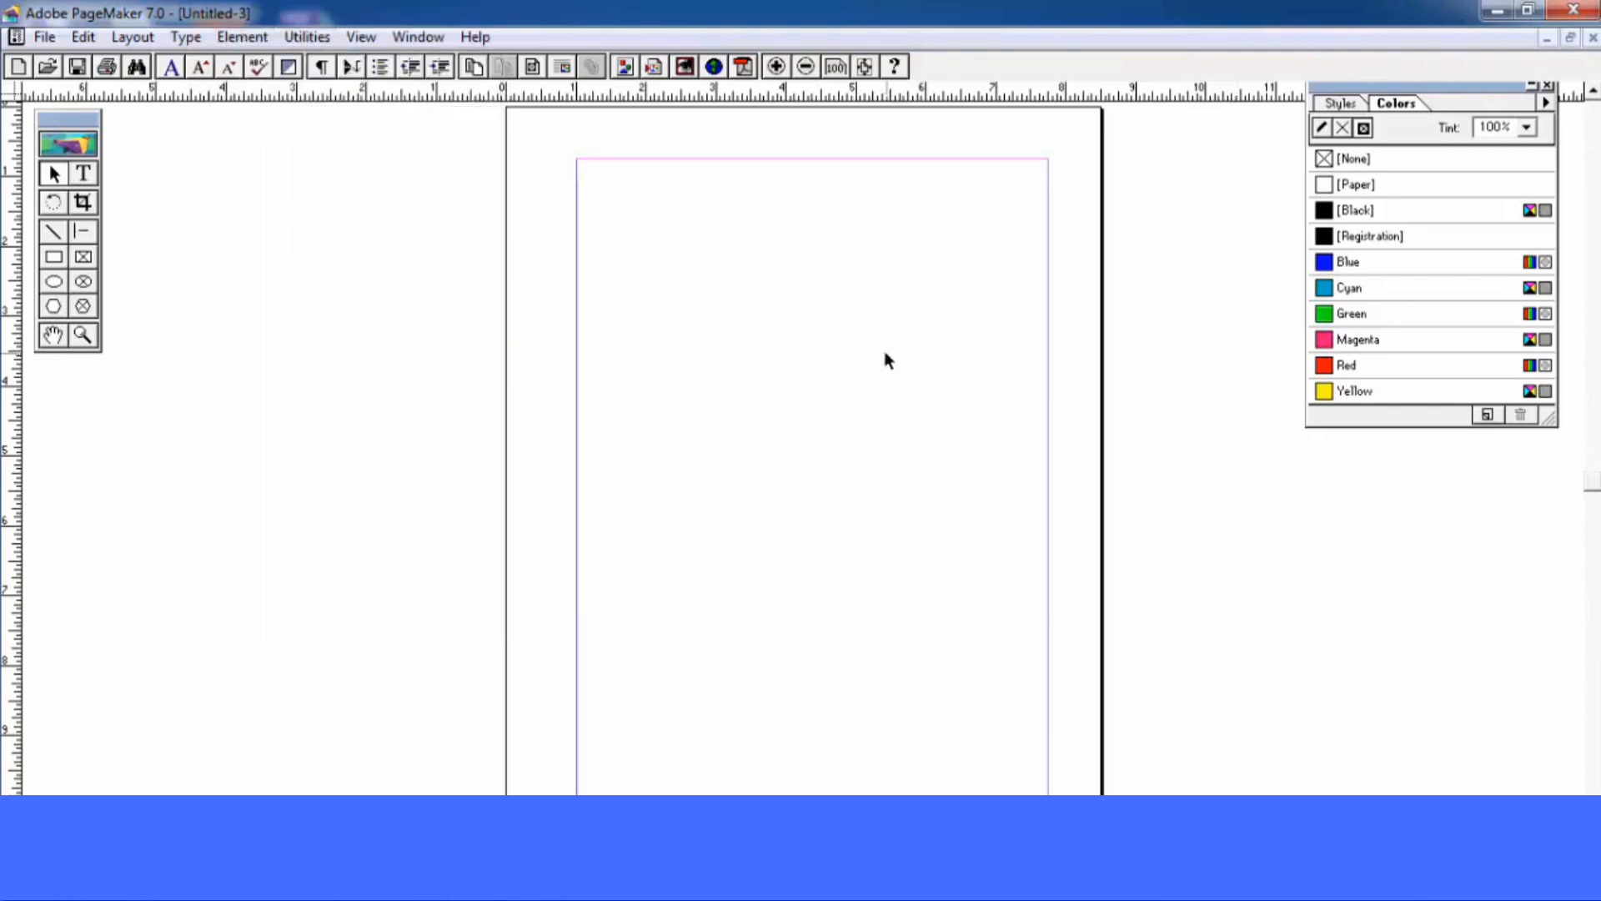
key(ctrl+d)
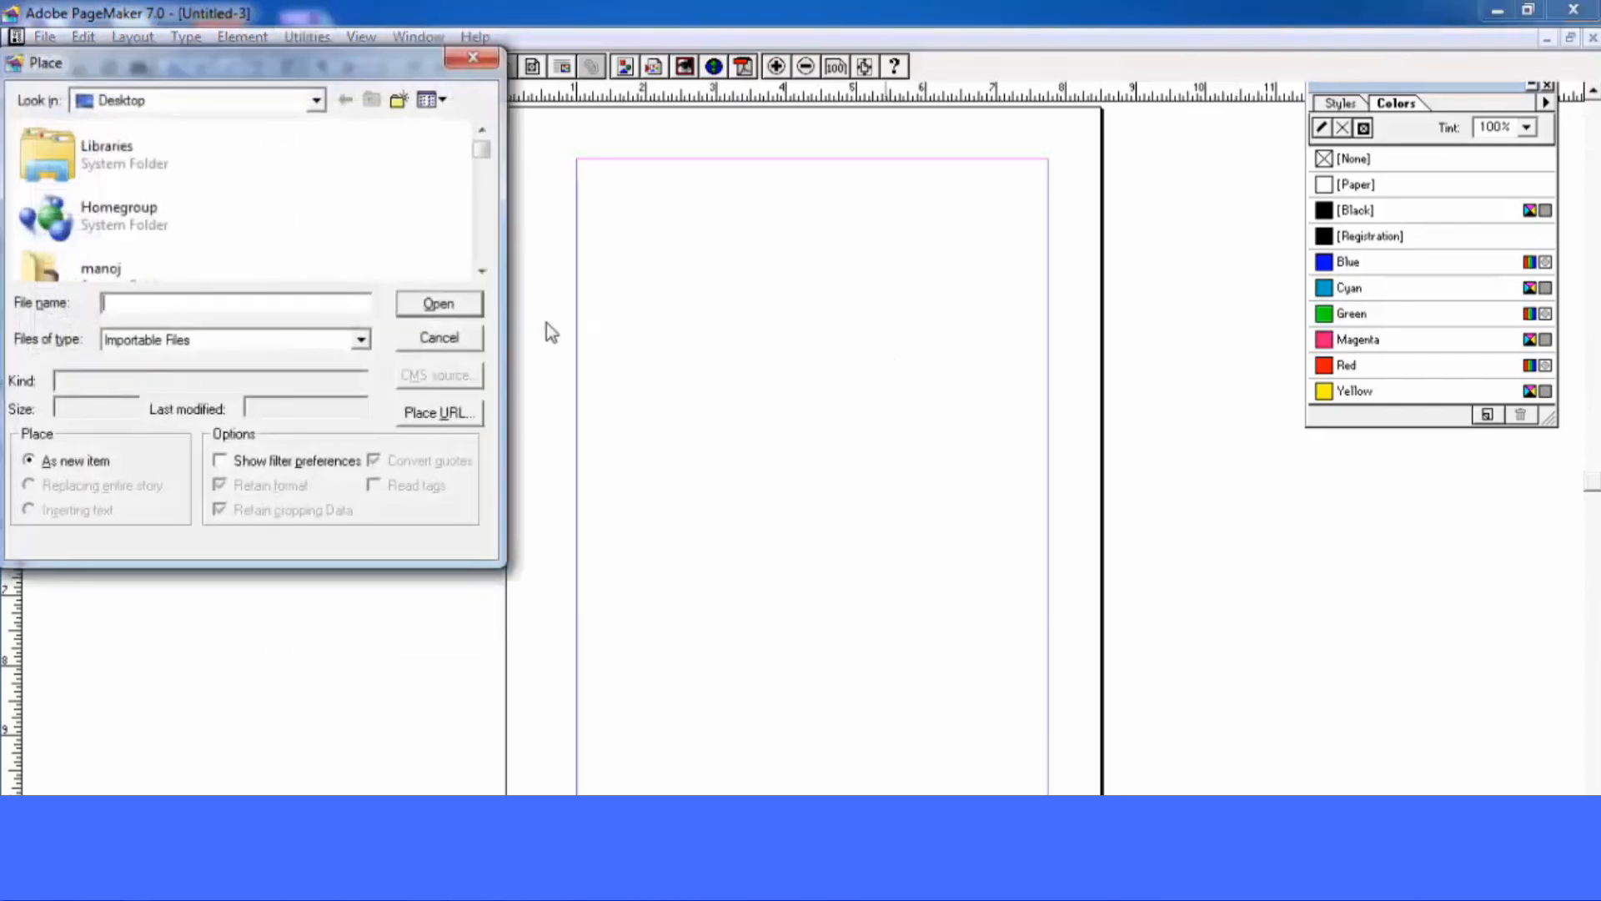
scroll(112, 185, down, 10)
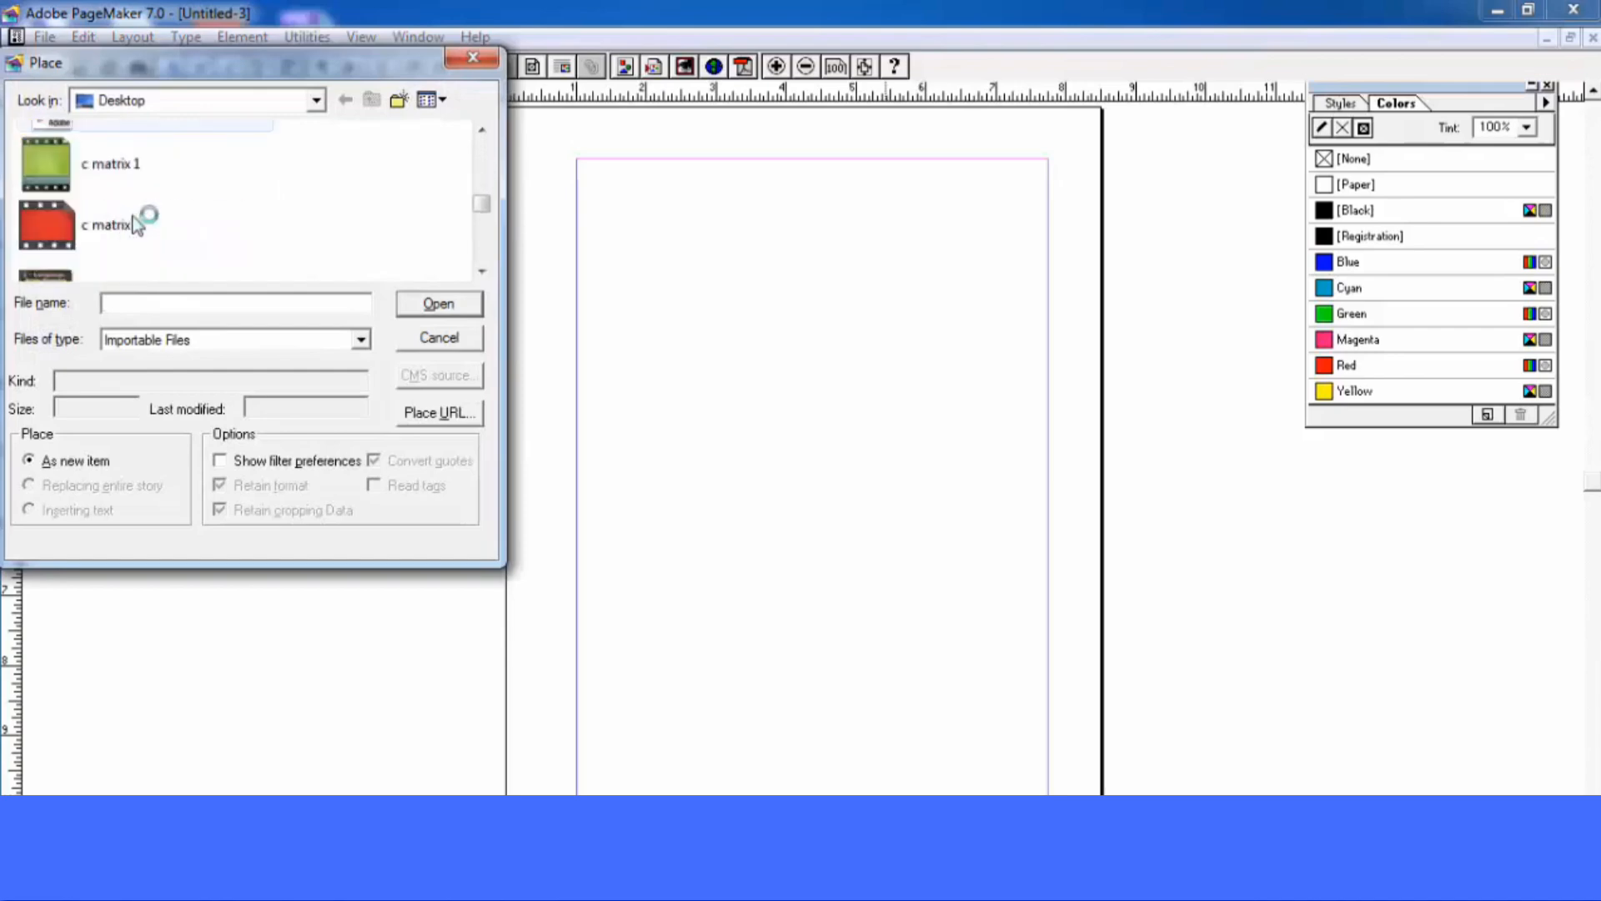
double_click(95, 253)
drag(604, 216, 763, 340)
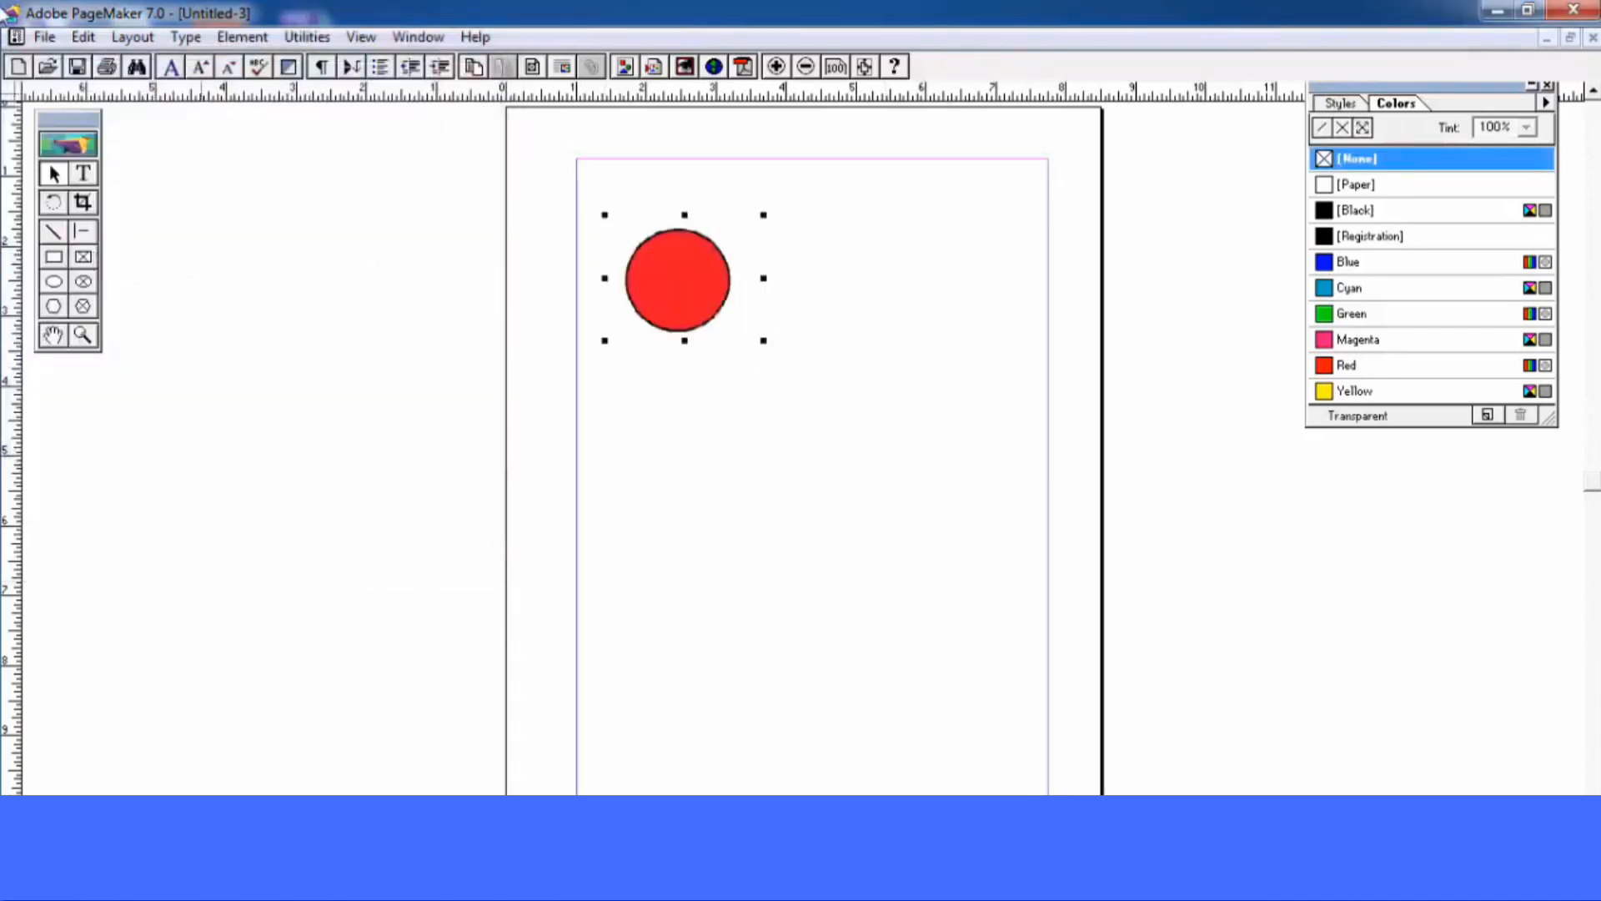
Place the ex2 text file from the Desktop on the page, below the red circle
click(791, 382)
key(ctrl+d)
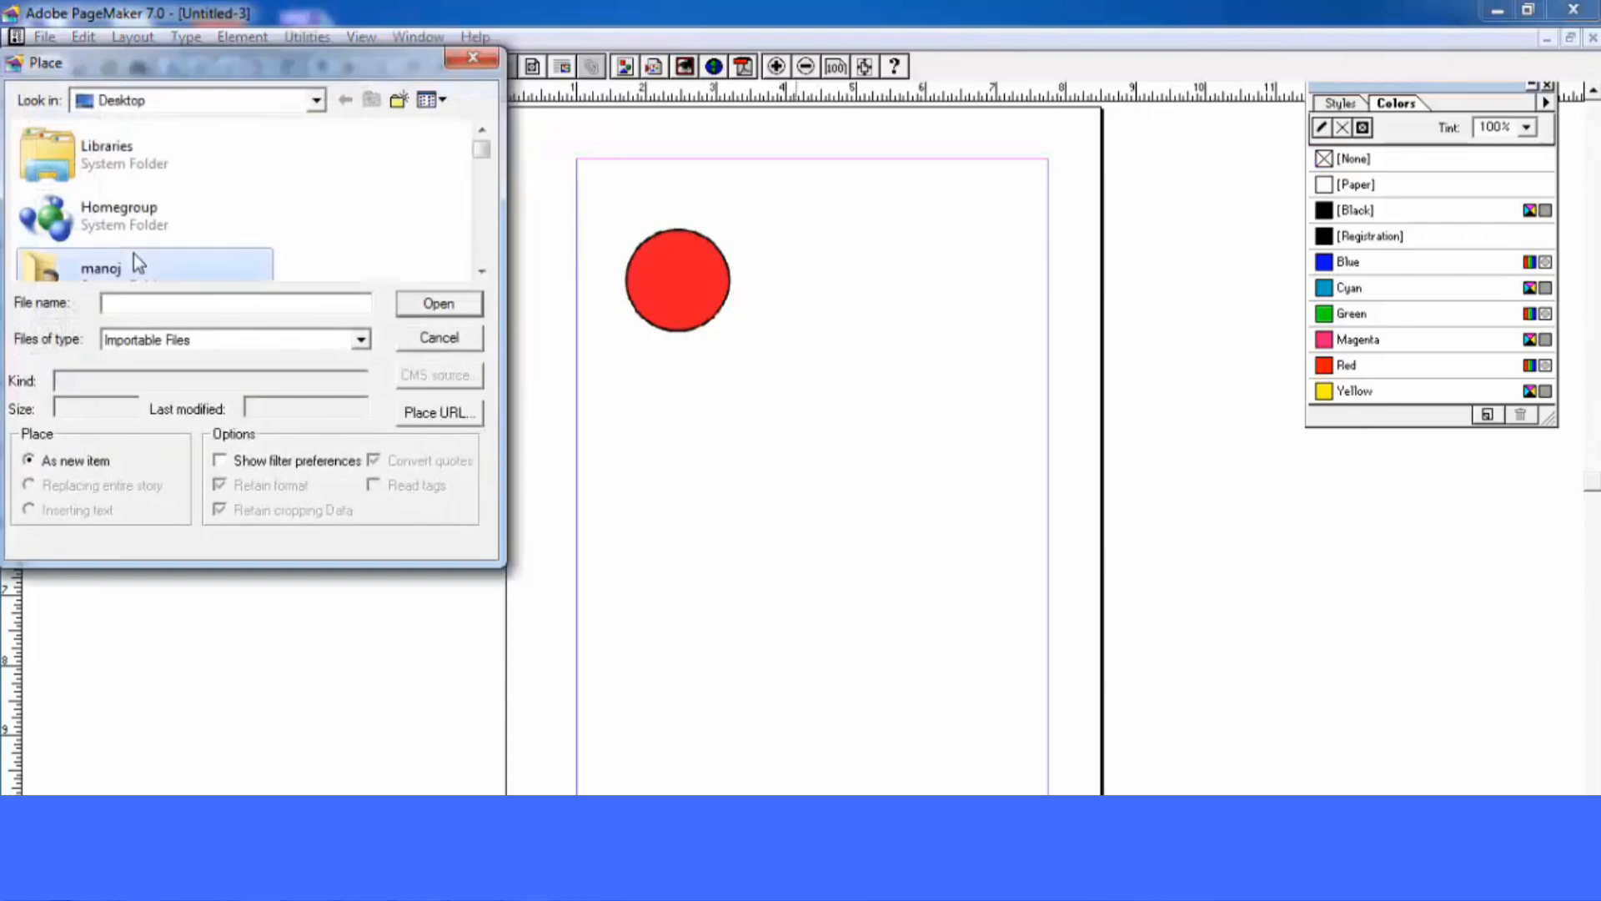
double_click(148, 227)
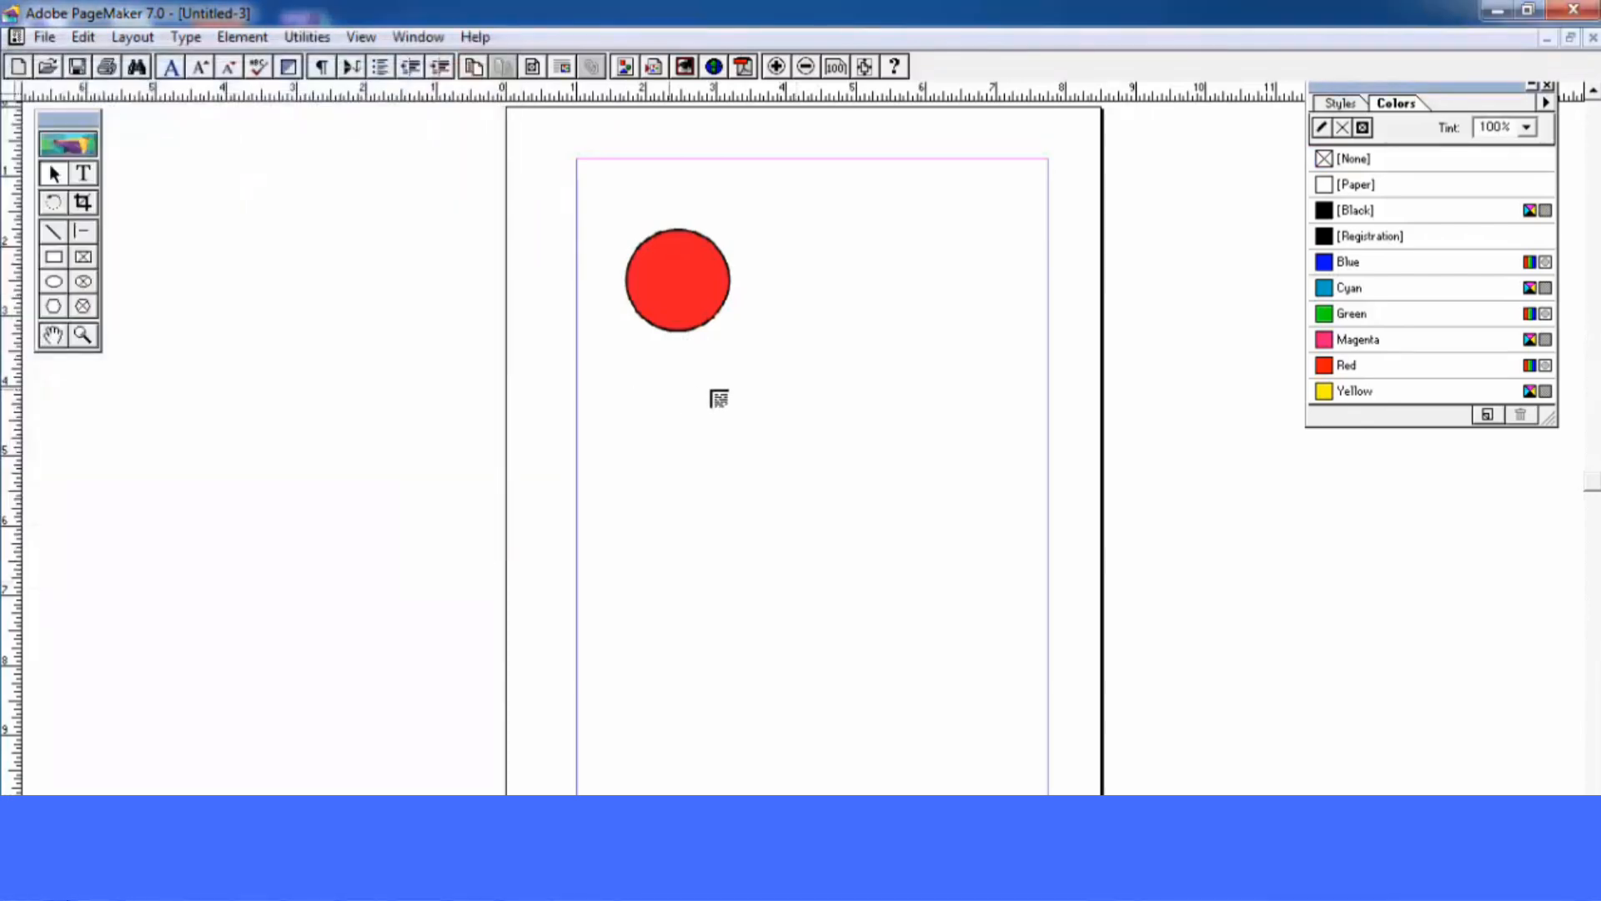
click(710, 390)
Move the "thank you" text block slightly up and to the right, keeping it below the red circle
click(361, 37)
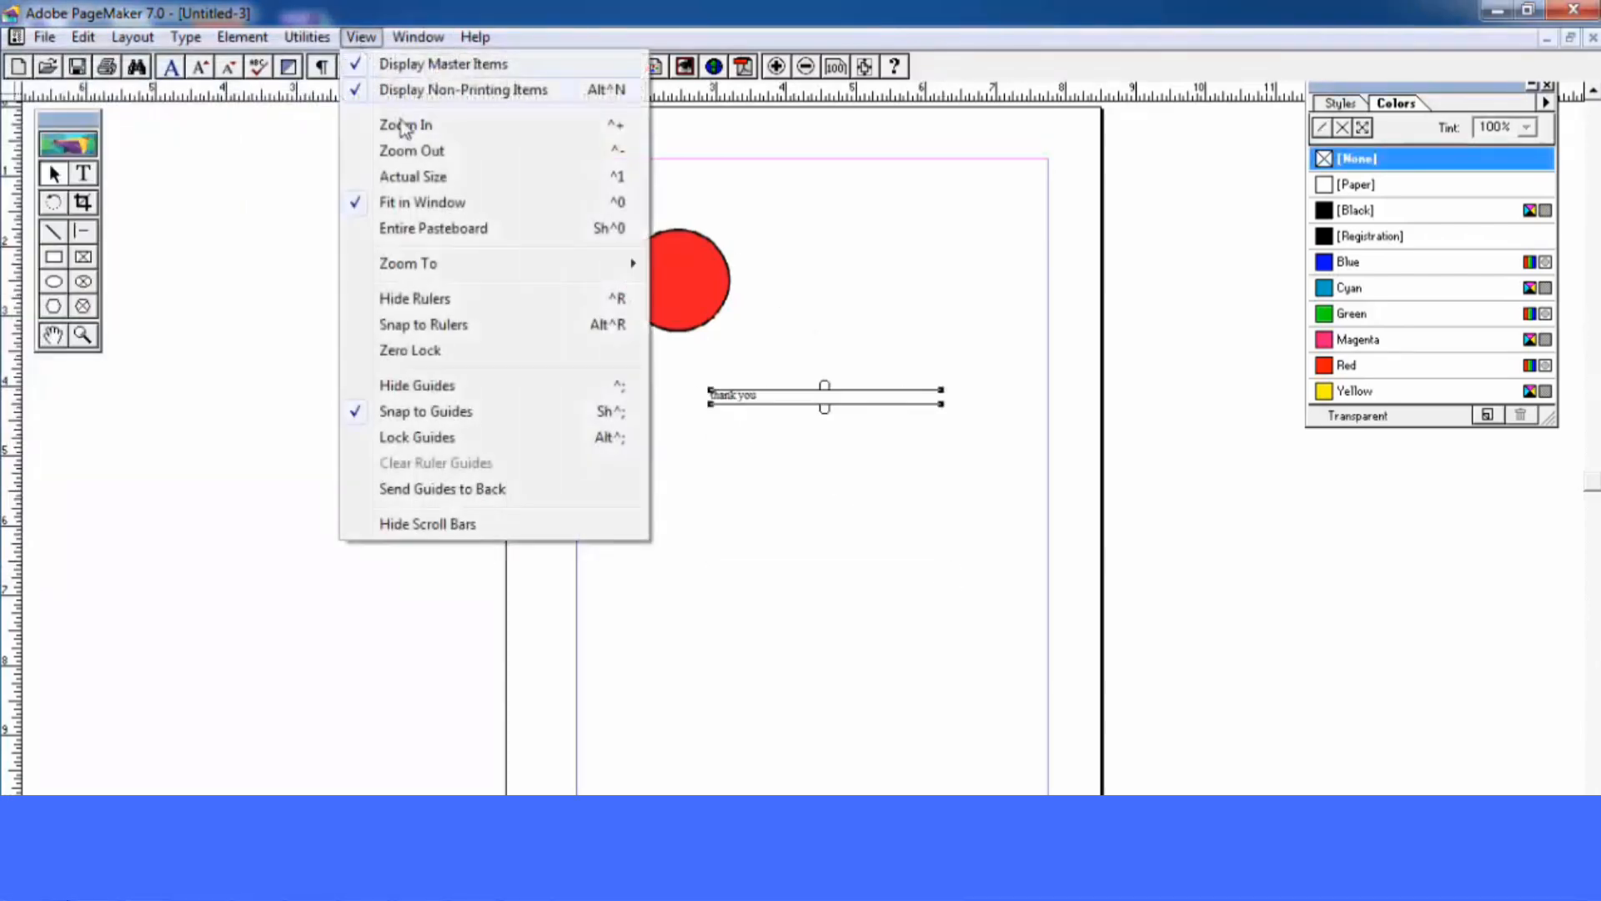
mouse_move(438, 262)
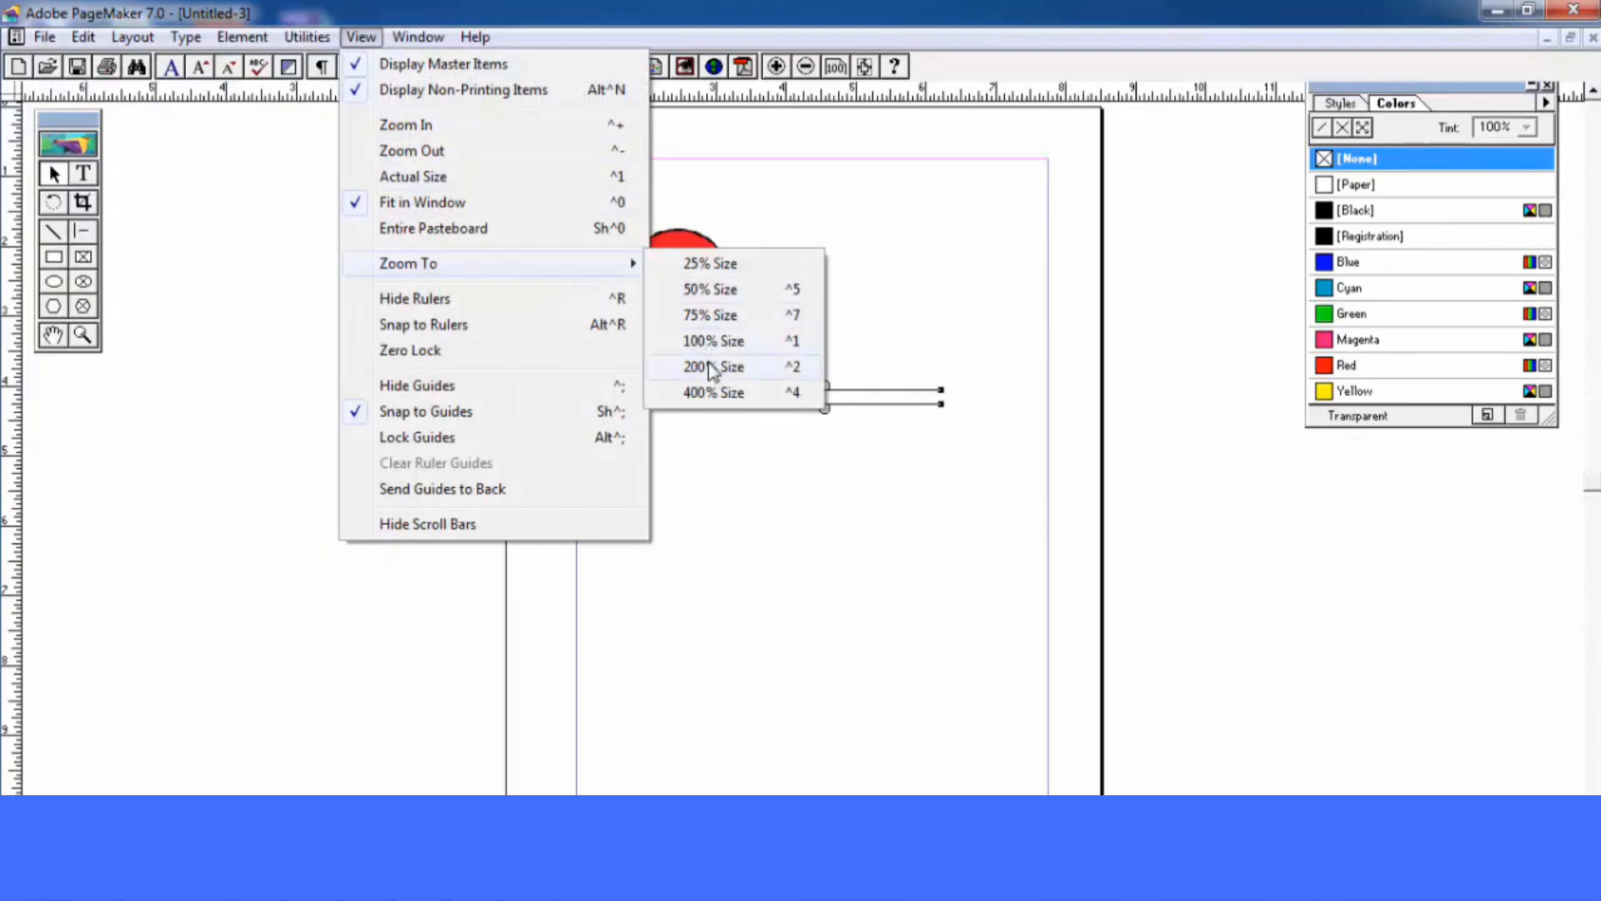
click(715, 363)
click(651, 285)
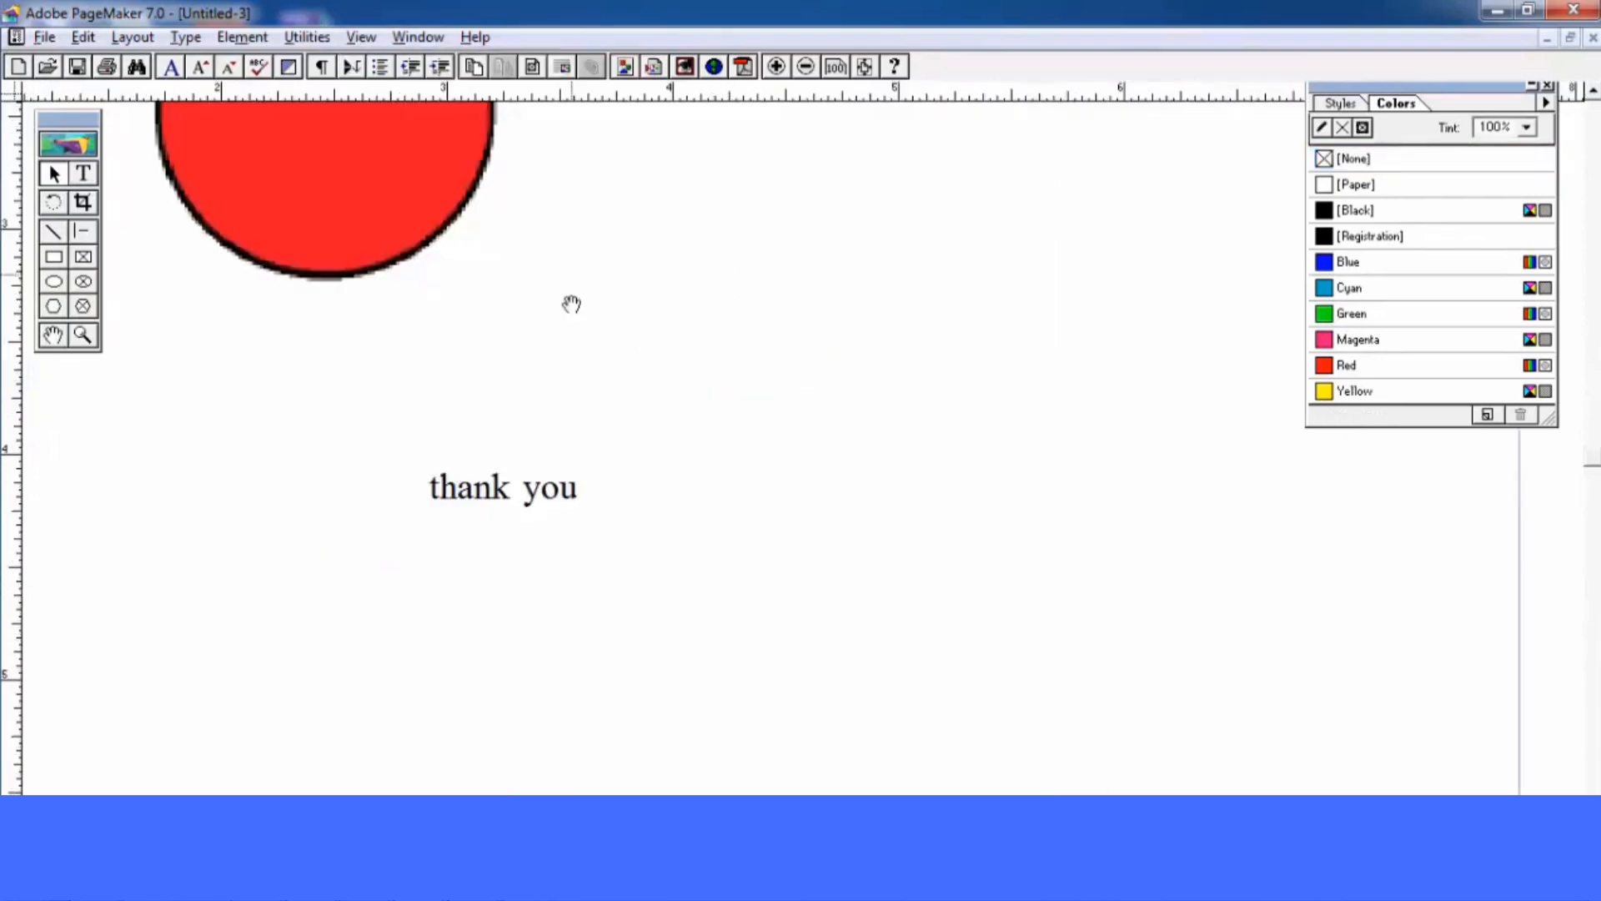
drag(571, 303, 649, 501)
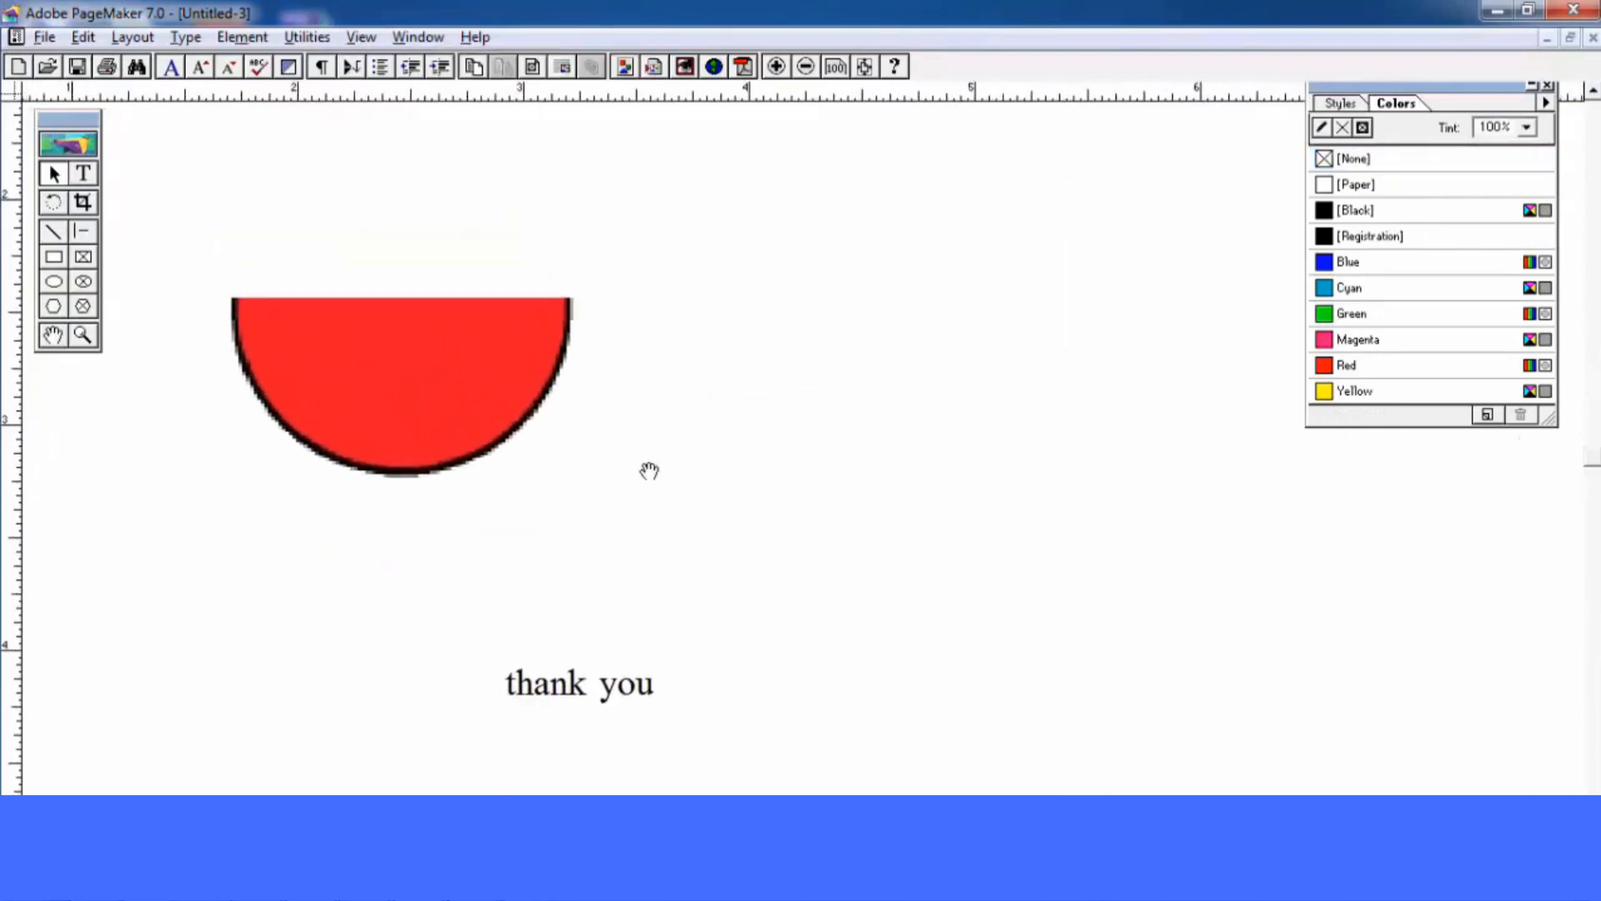
click(542, 331)
drag(652, 699, 685, 677)
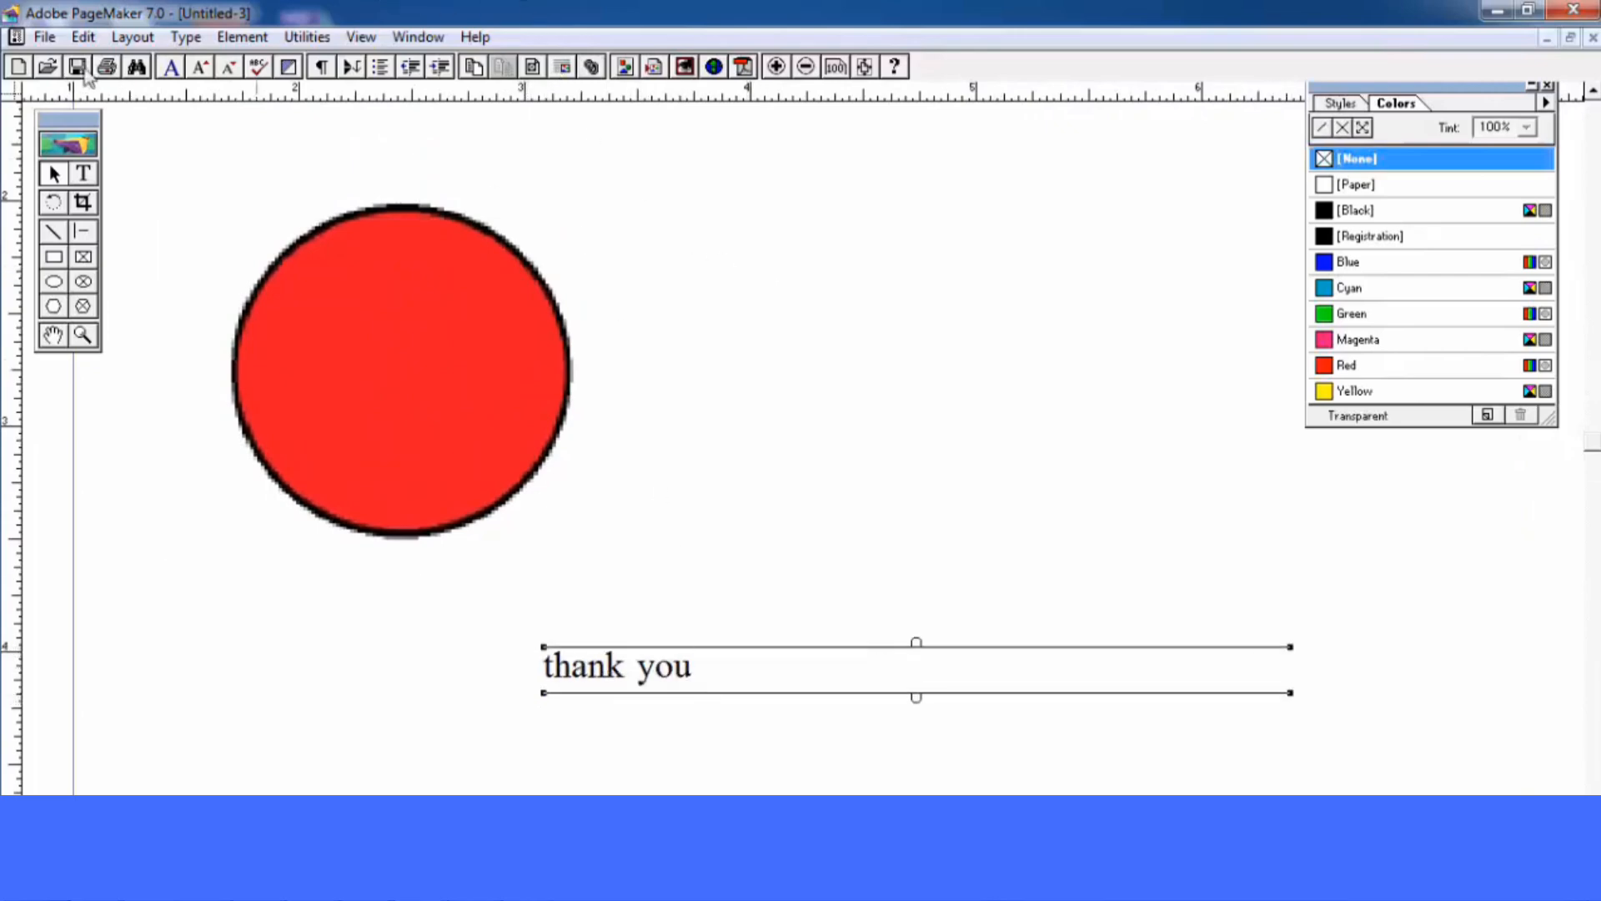
Save the publication to the Desktop as wwe
click(44, 37)
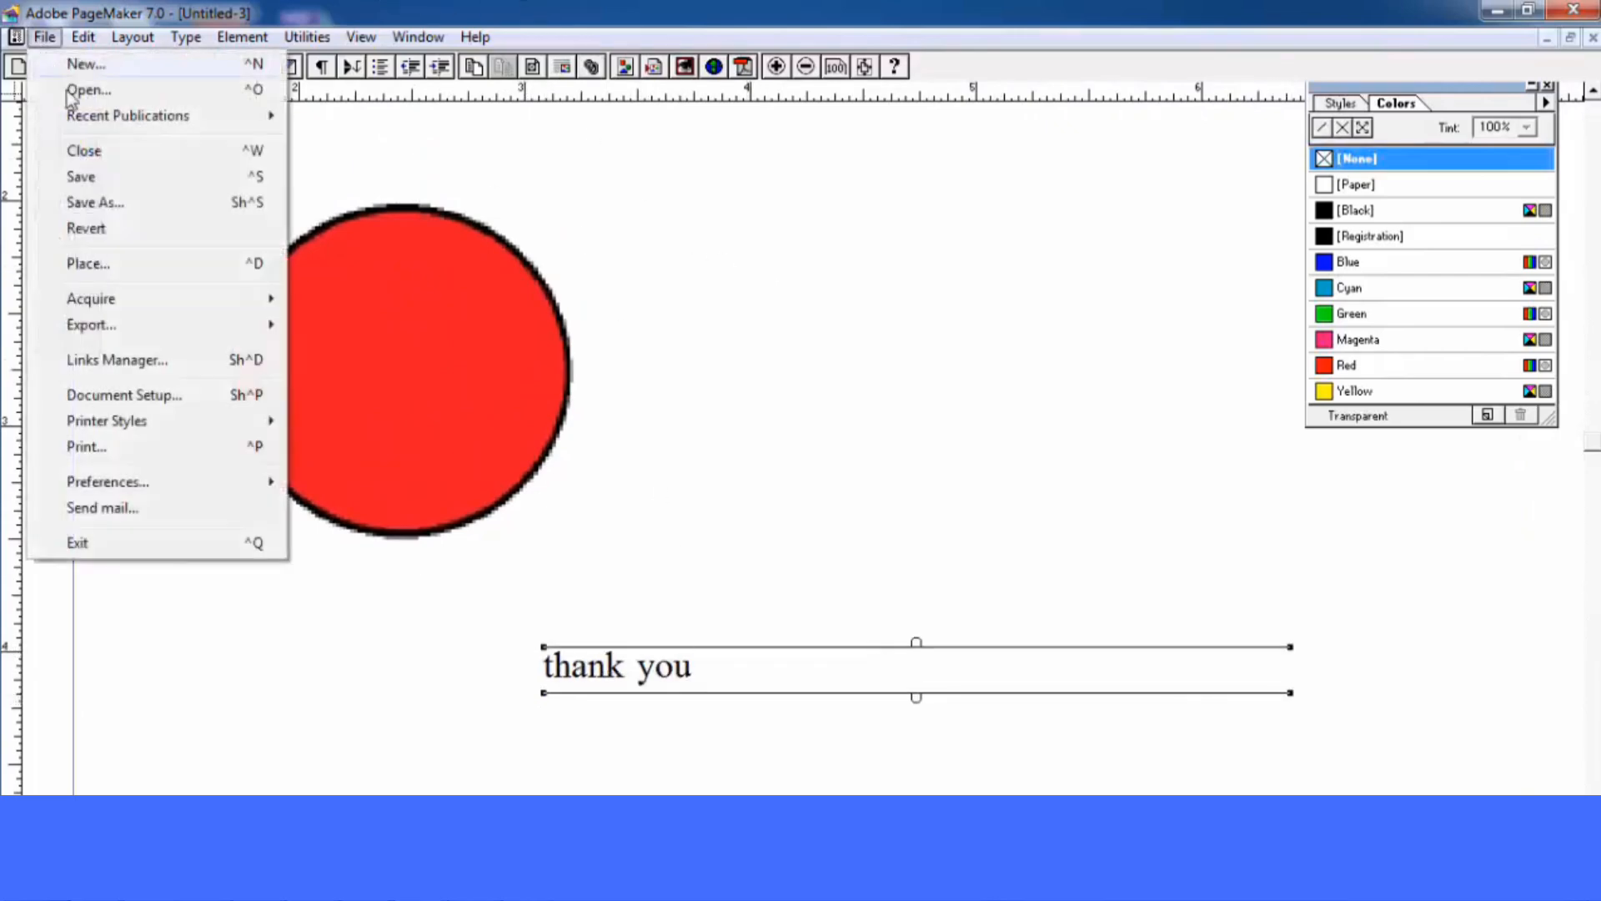
click(83, 176)
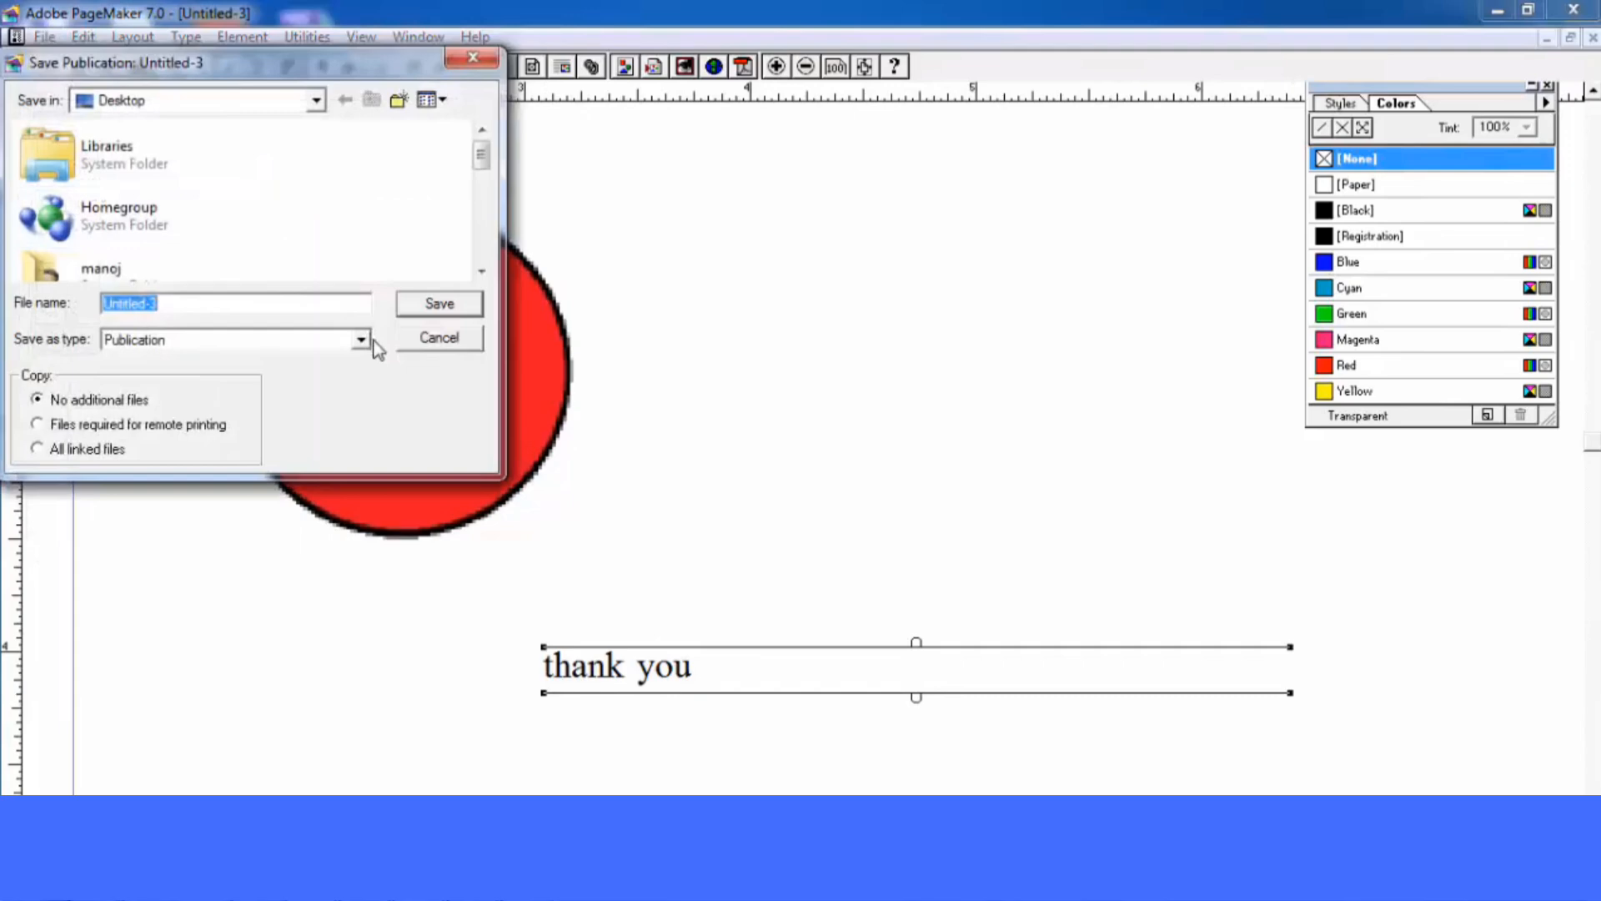
text(wwe)
key(Return)
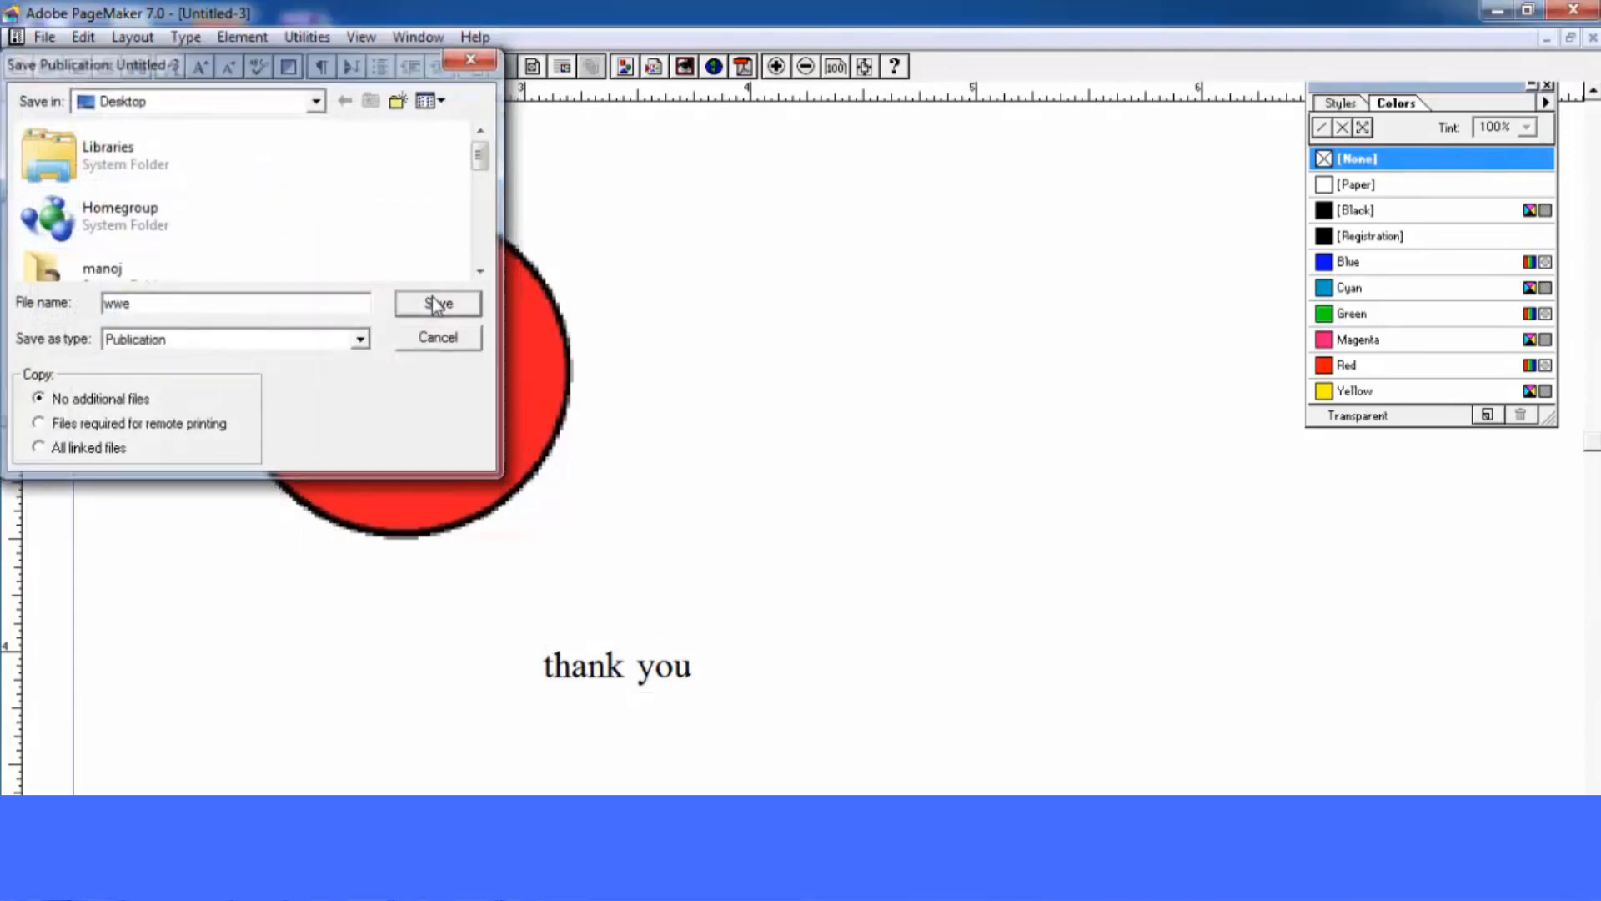
Close the wwe publication, reopen it from the recent publications to check it, and close it again
click(46, 38)
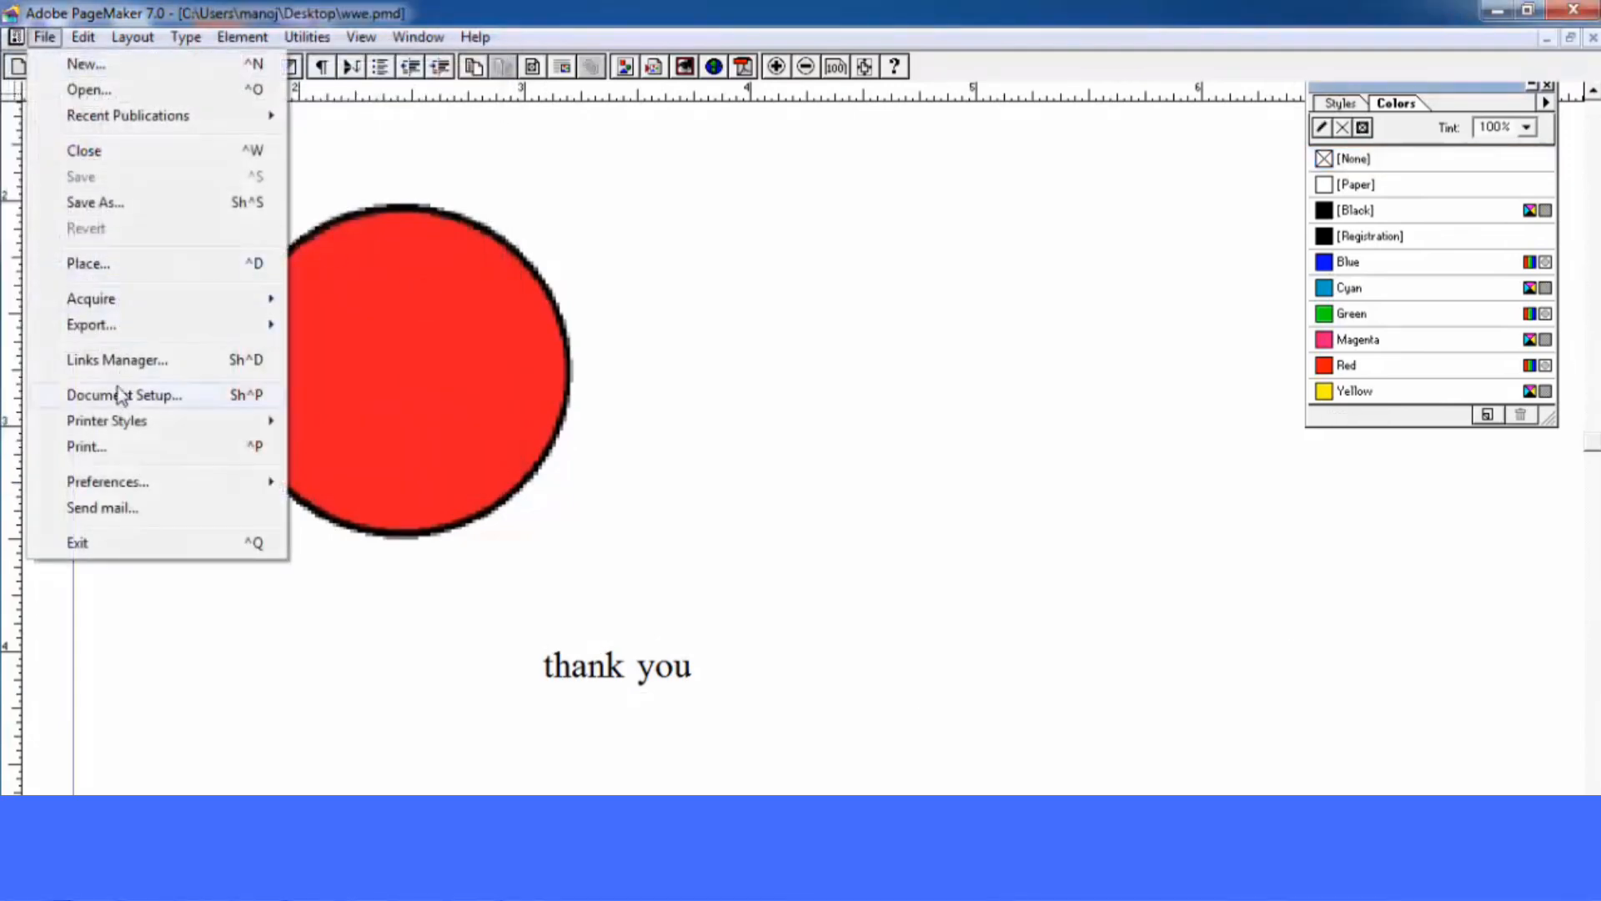
click(94, 151)
click(44, 37)
mouse_move(93, 118)
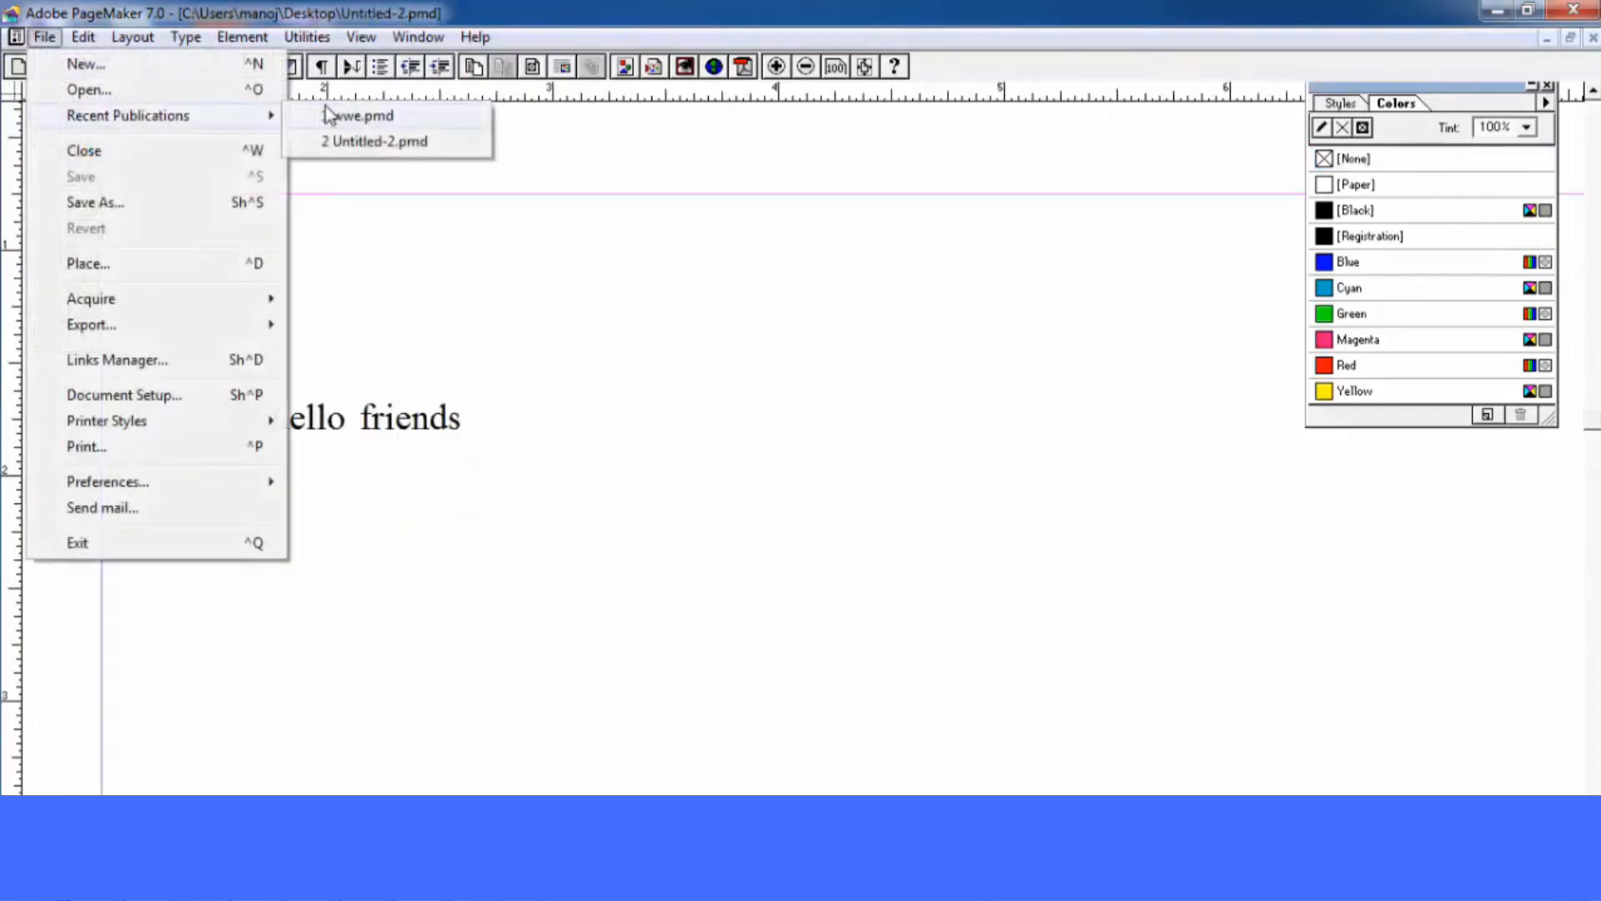
click(342, 119)
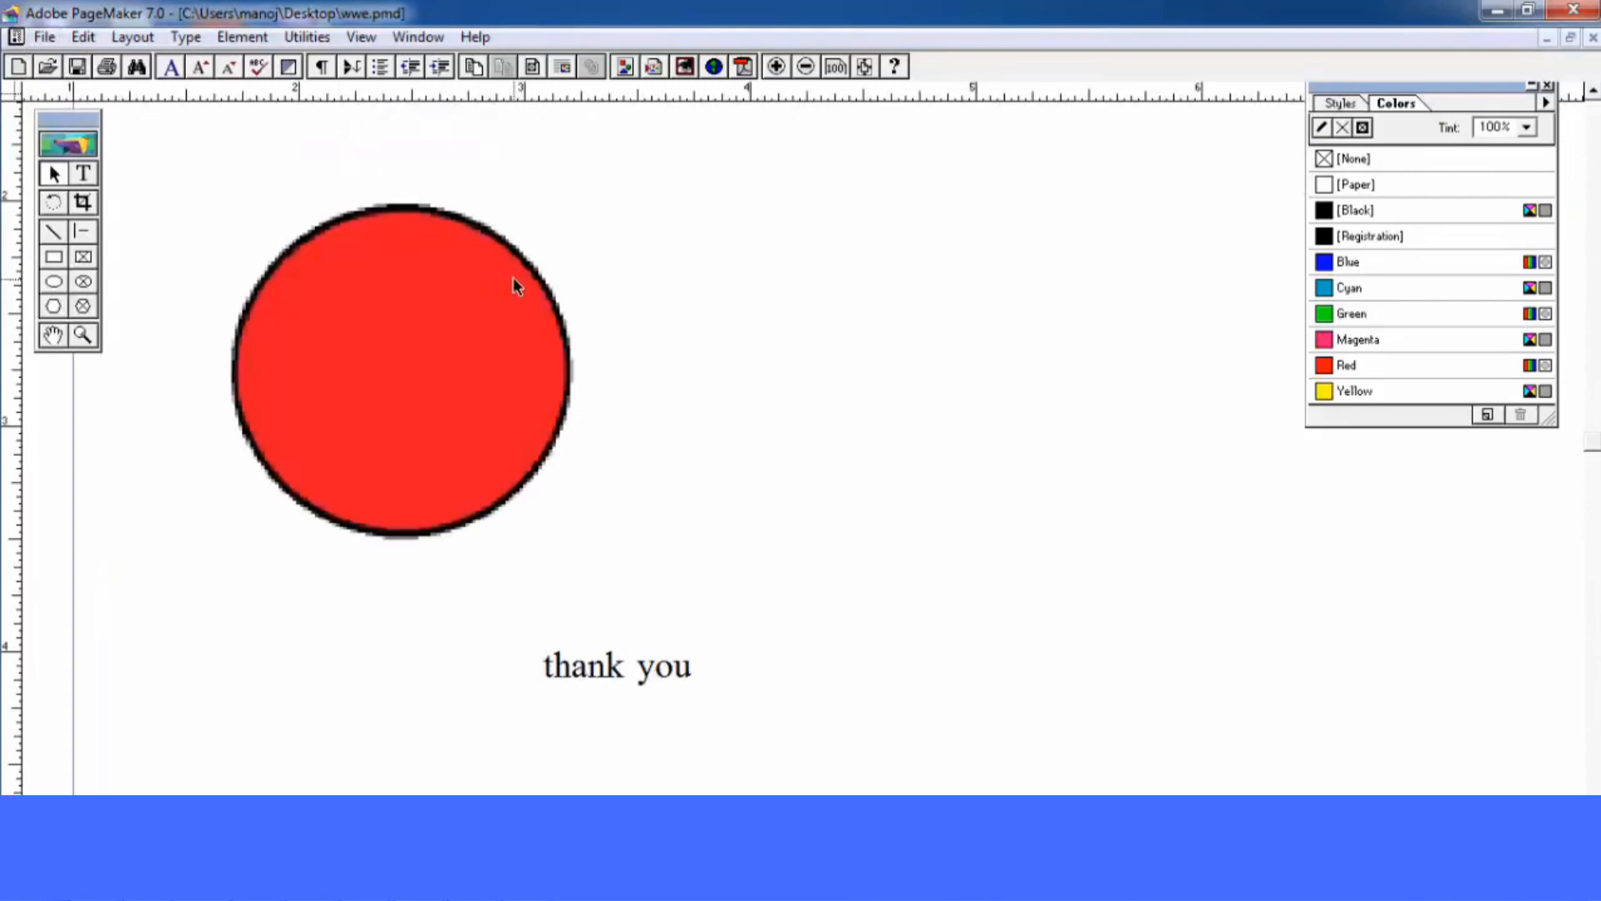
click(44, 38)
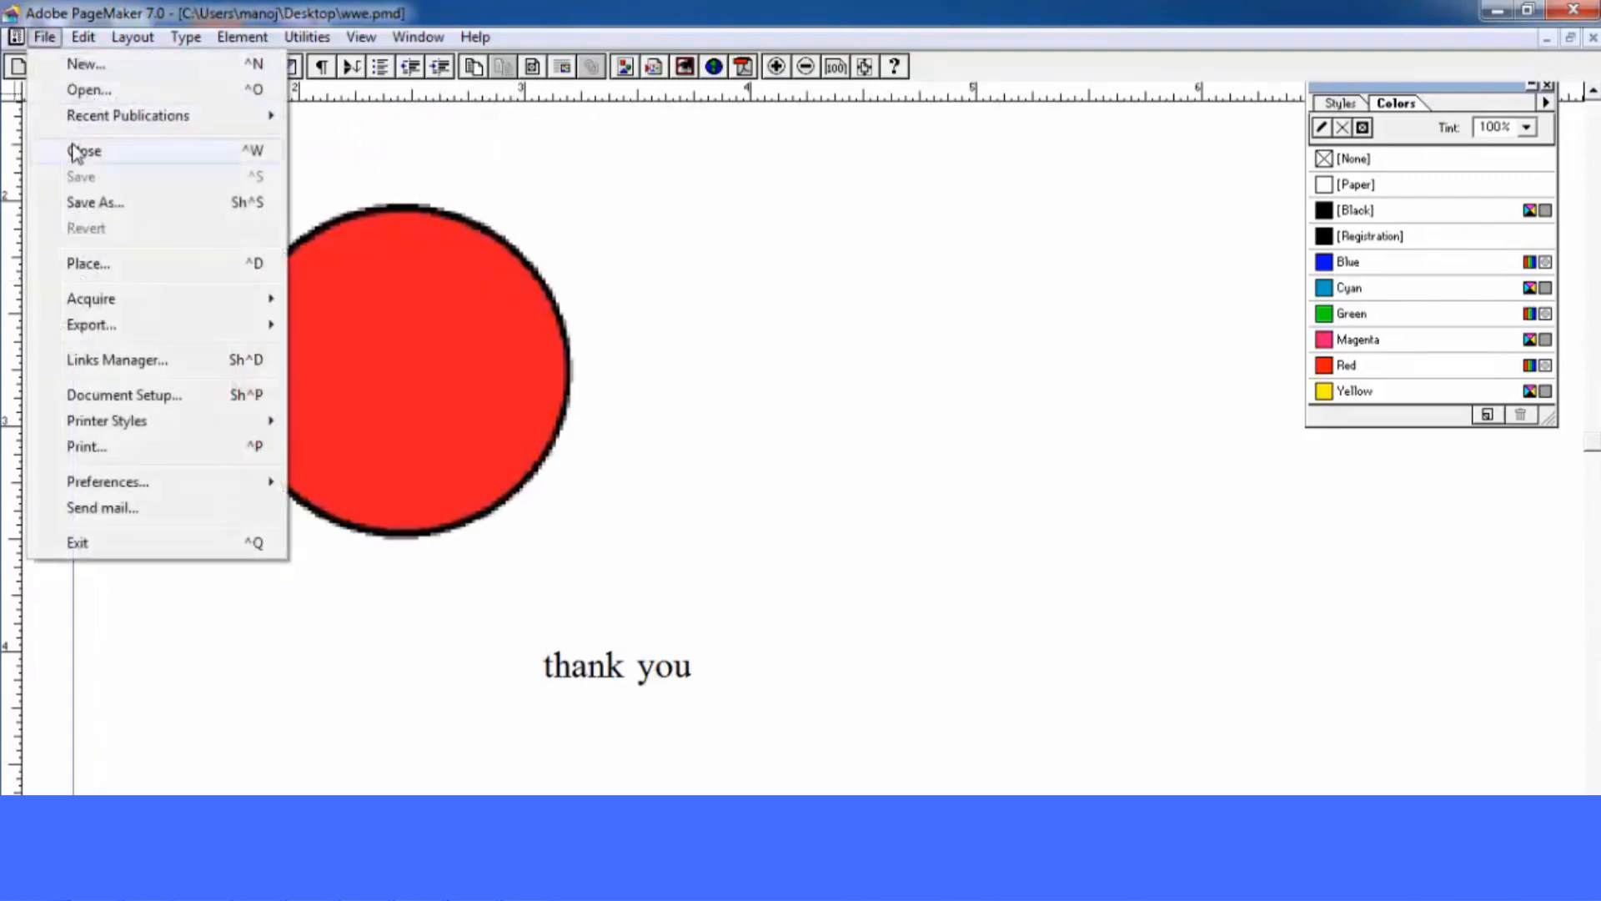
click(76, 152)
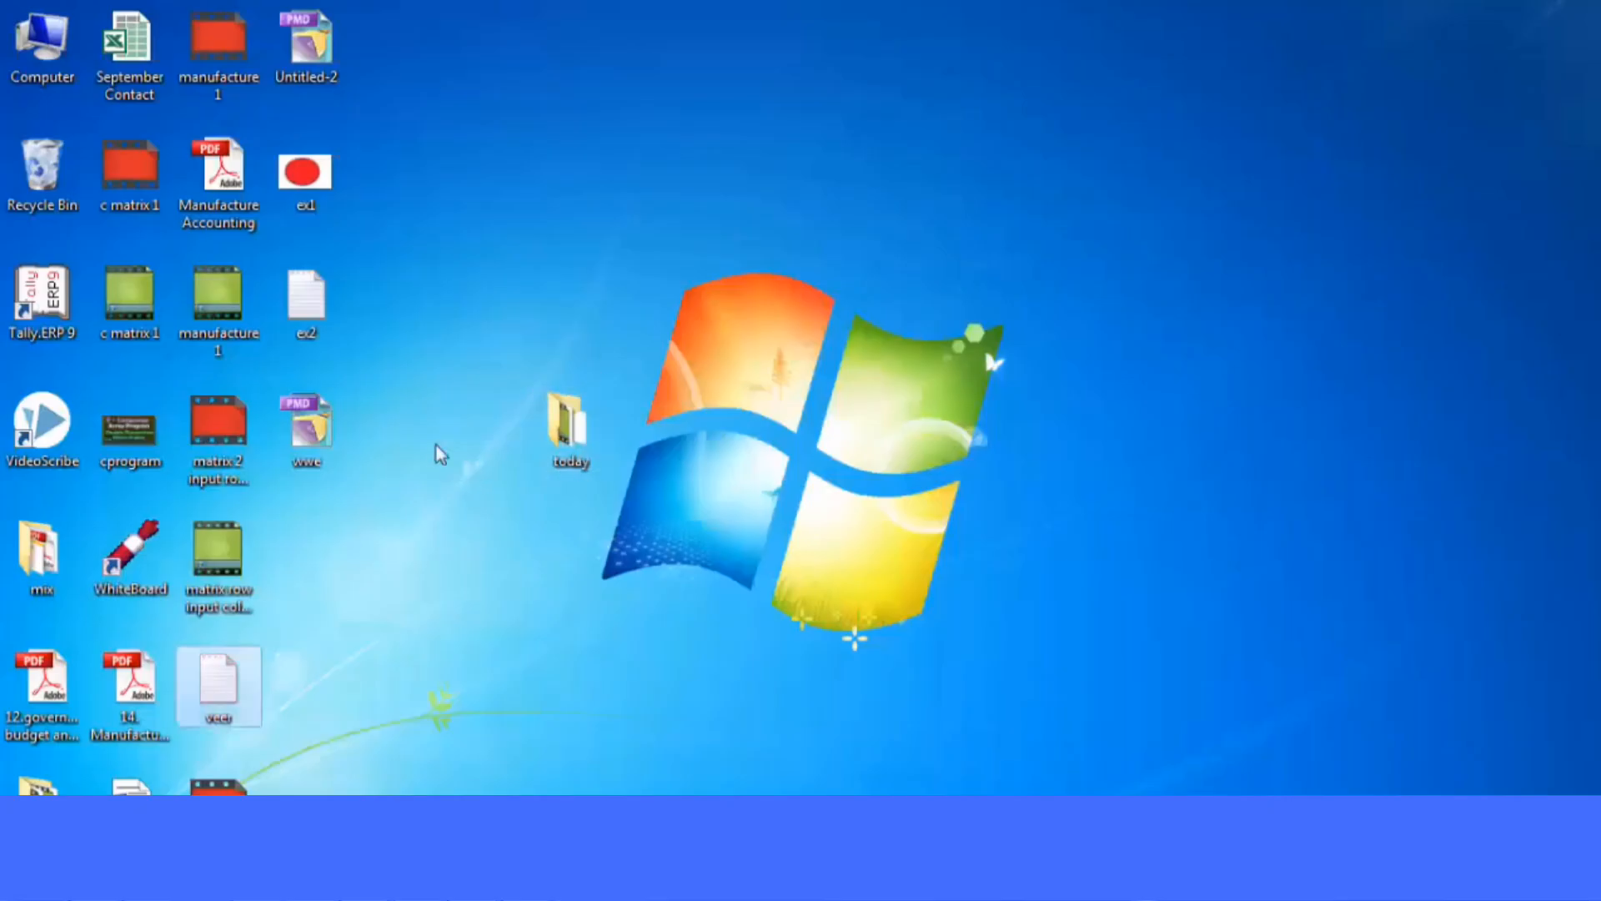
Open ex2 from the Desktop in Notepad, extend its text to "thank you ! how are you", and close it
double_click(316, 307)
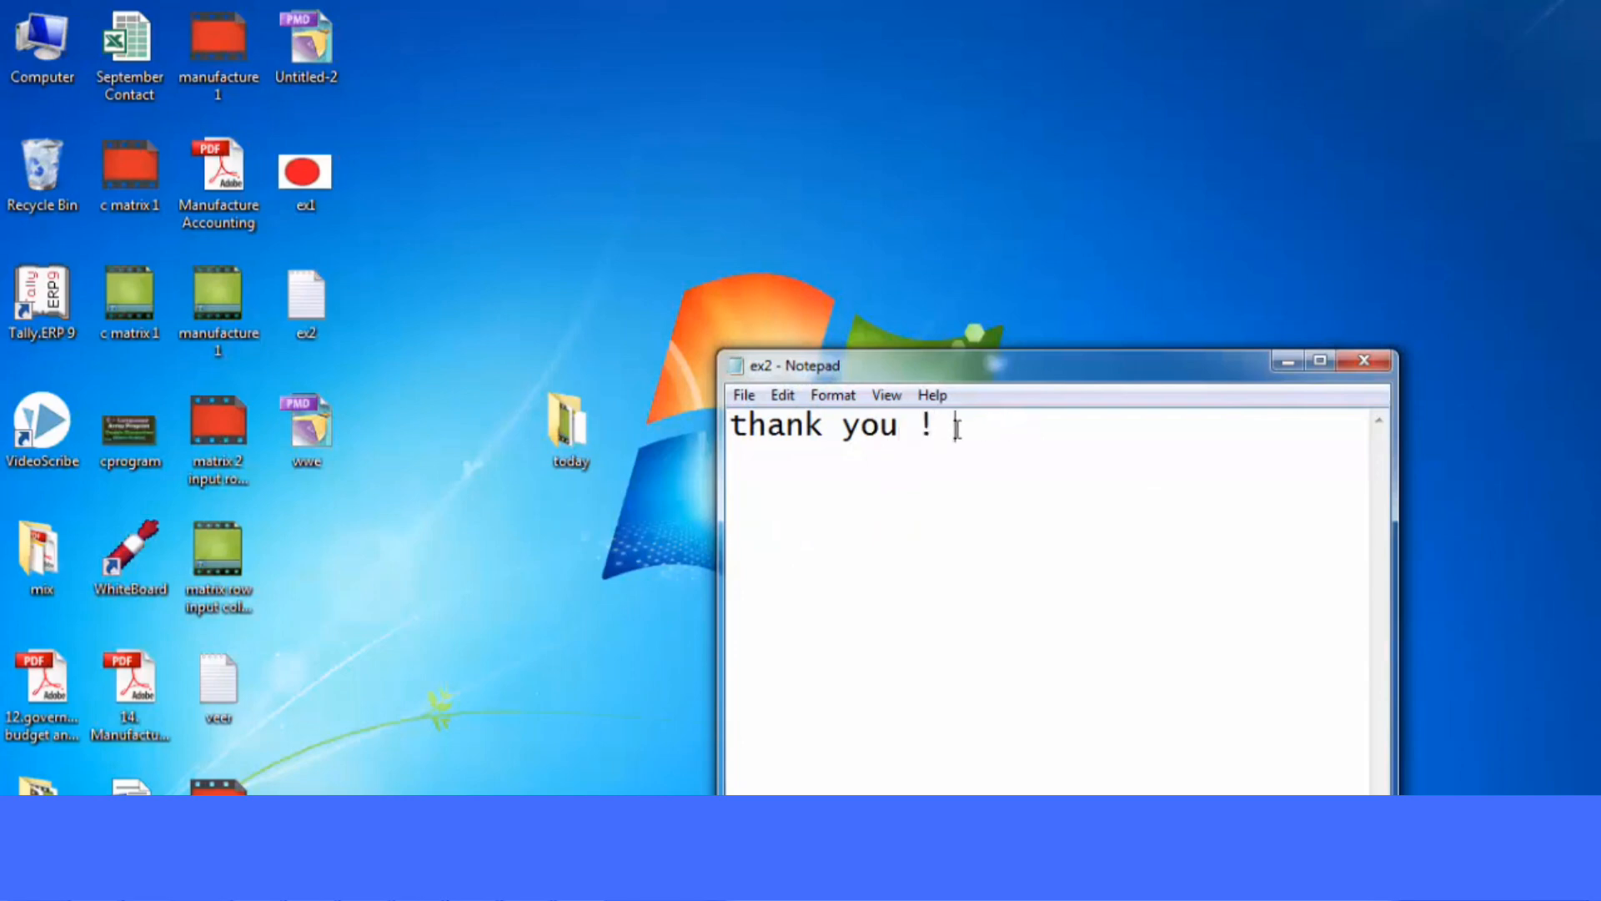
text(w)
key(BackSpace)
text(ho)
double_click(945, 371)
text(w )
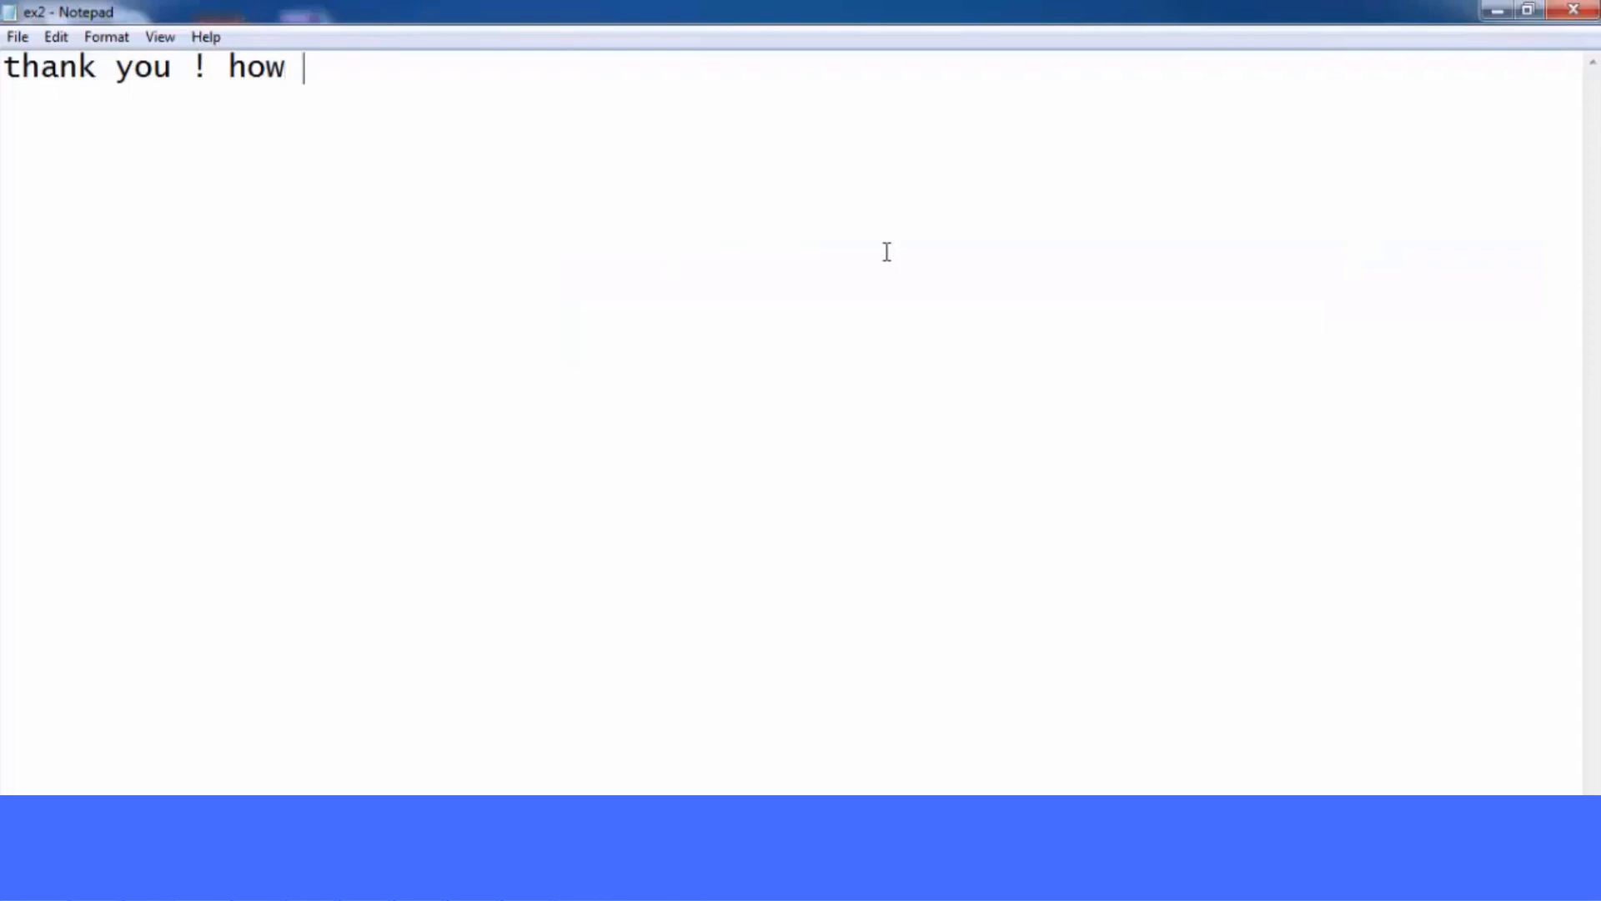
text(are you)
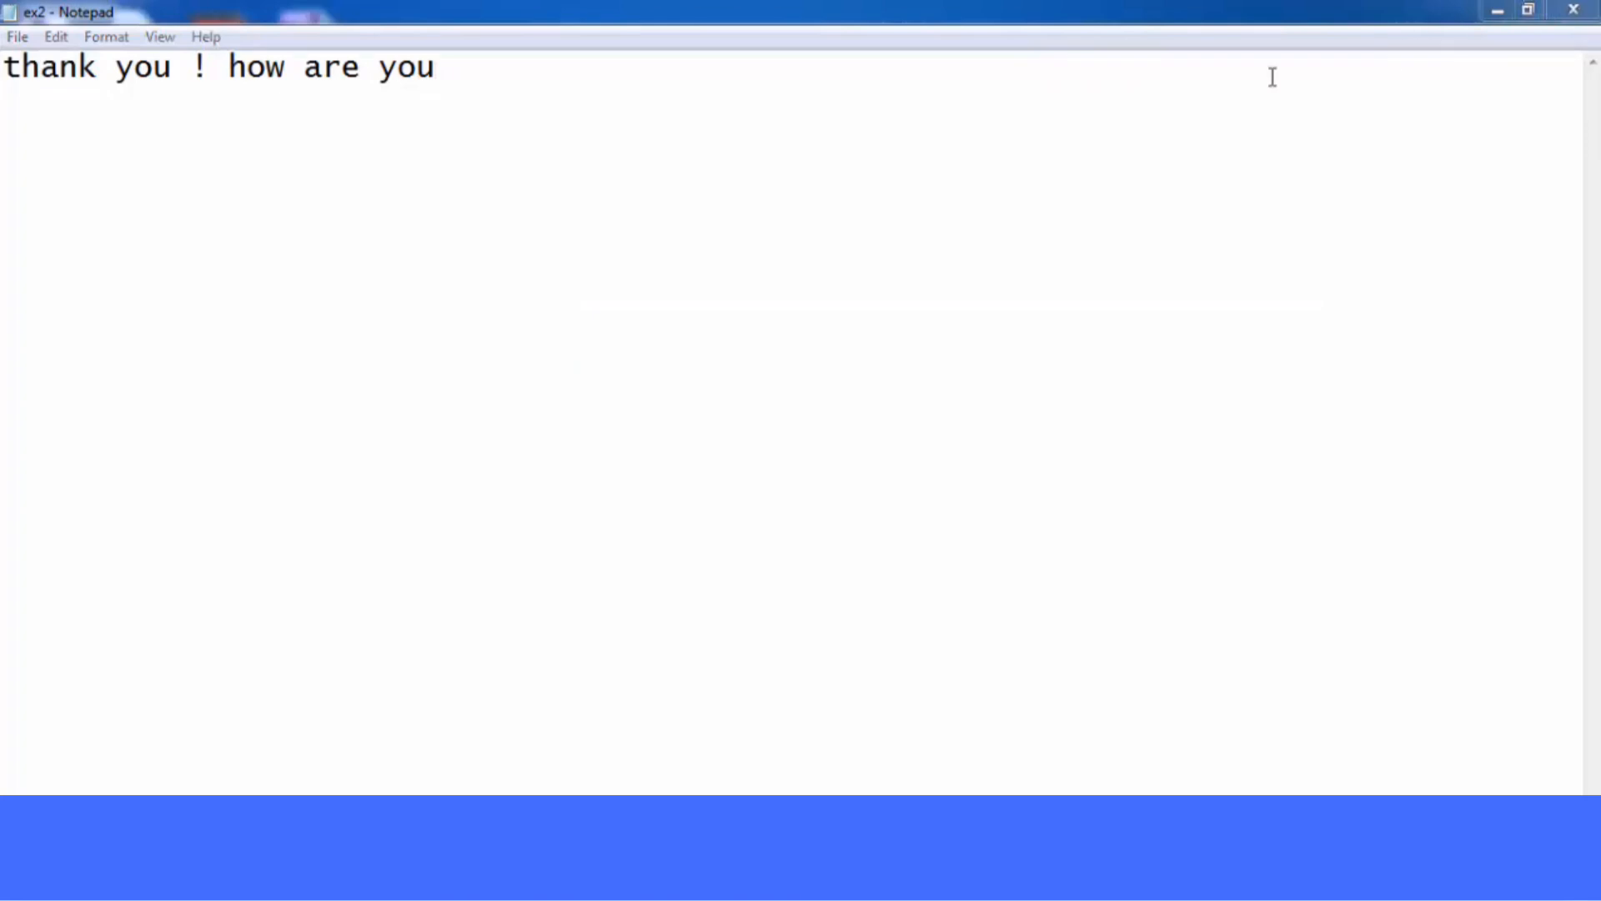
click(1574, 9)
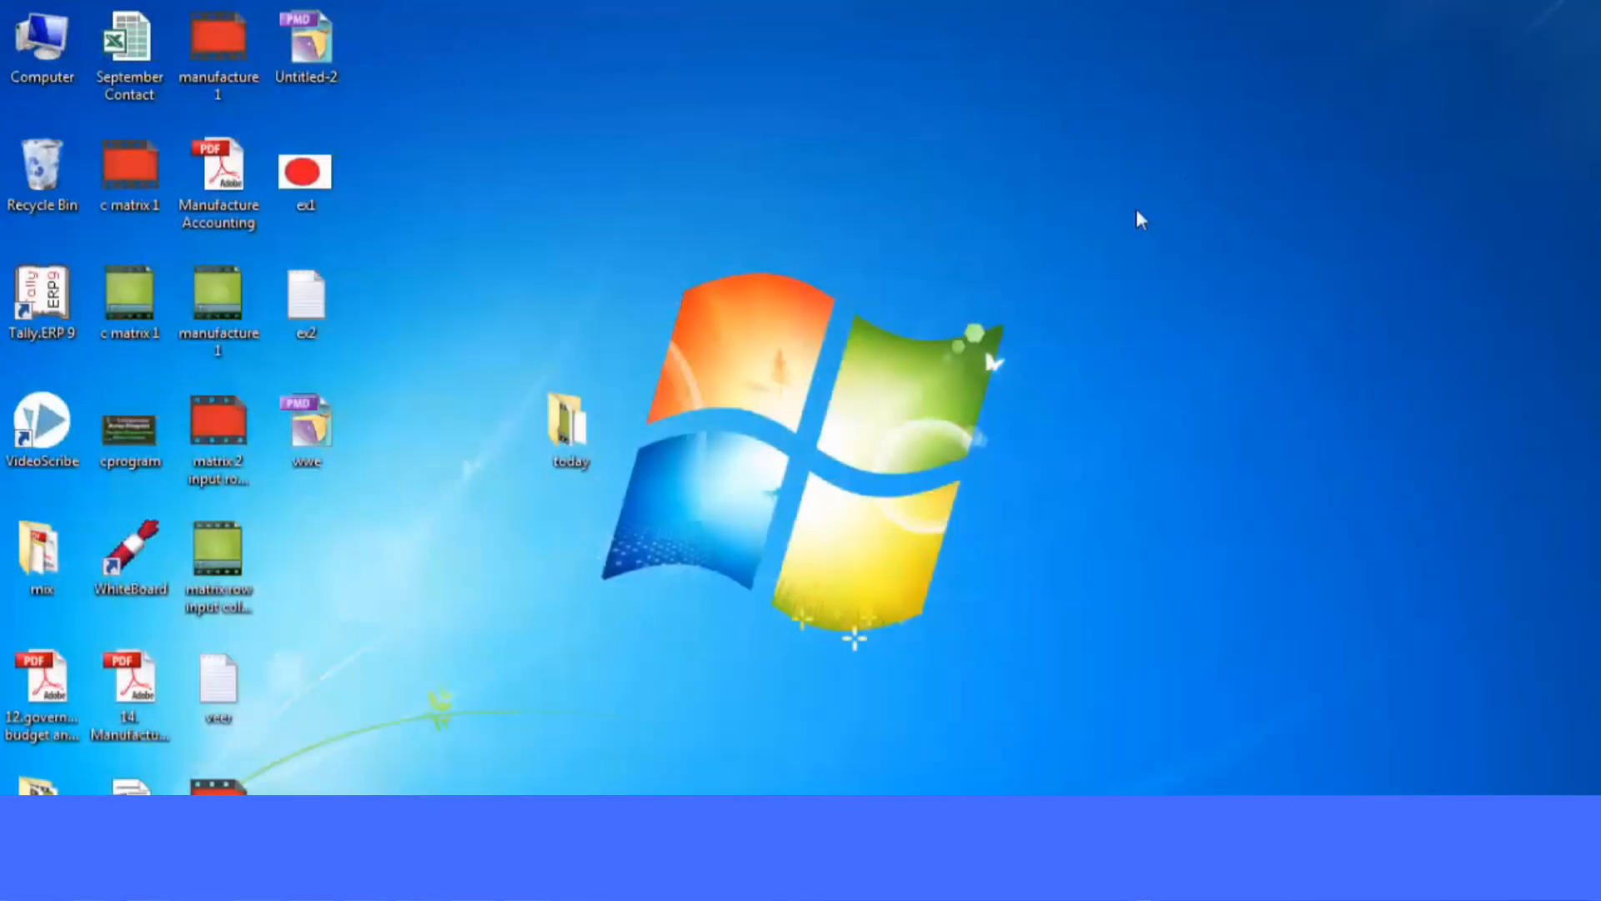
Open ex1 from the Desktop in Paint and fill the red ellipse with light blue
right_click(326, 193)
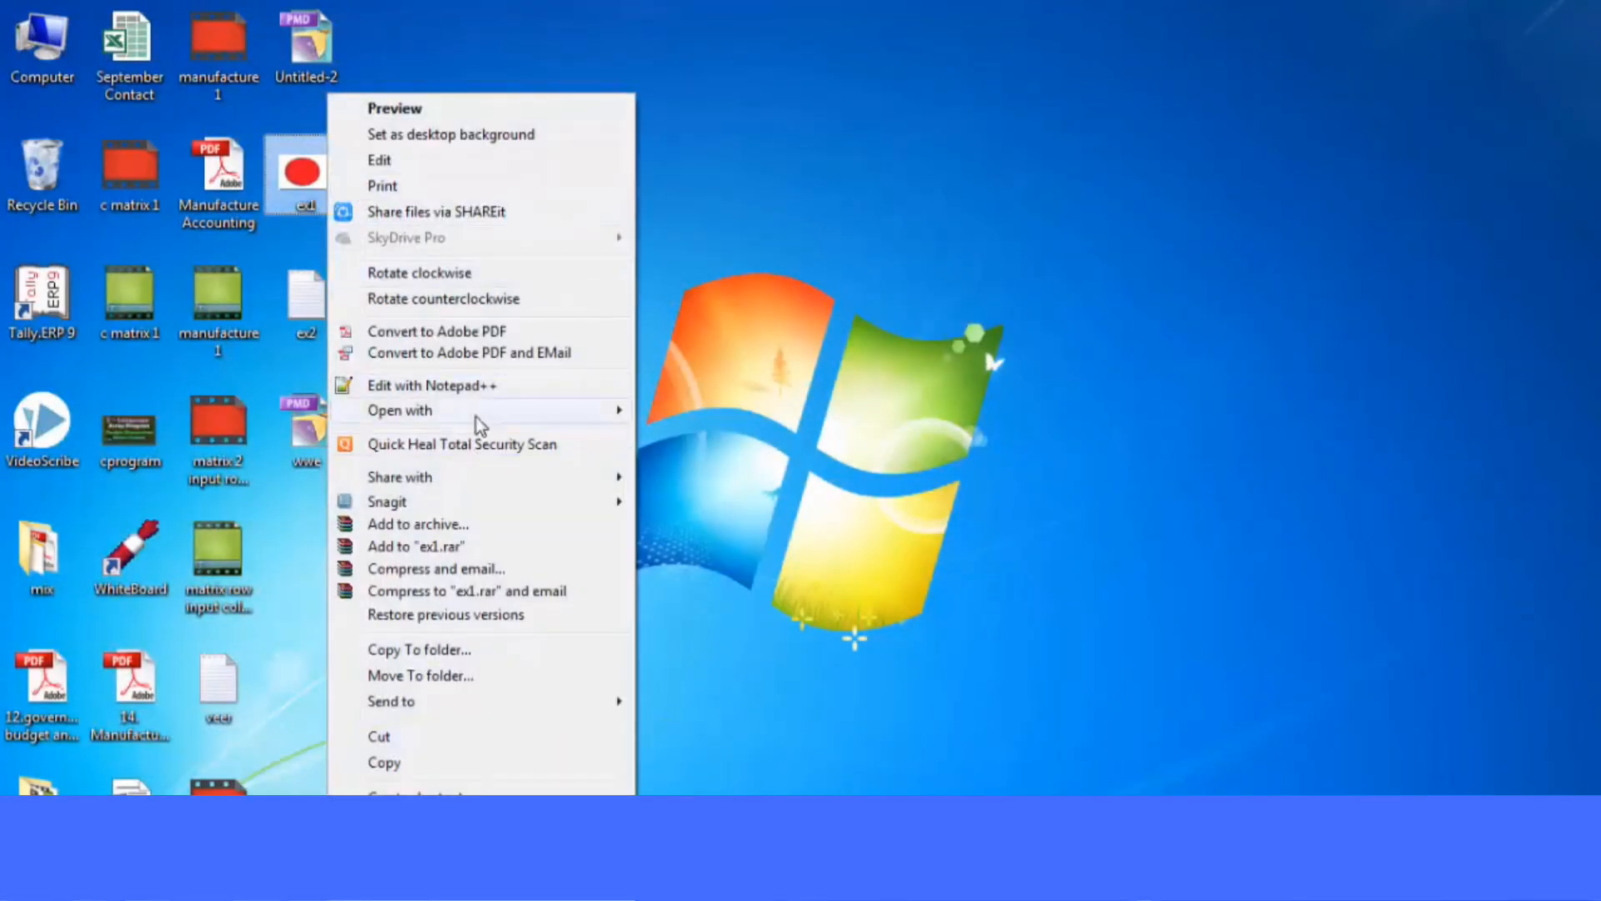
mouse_move(477, 416)
click(672, 433)
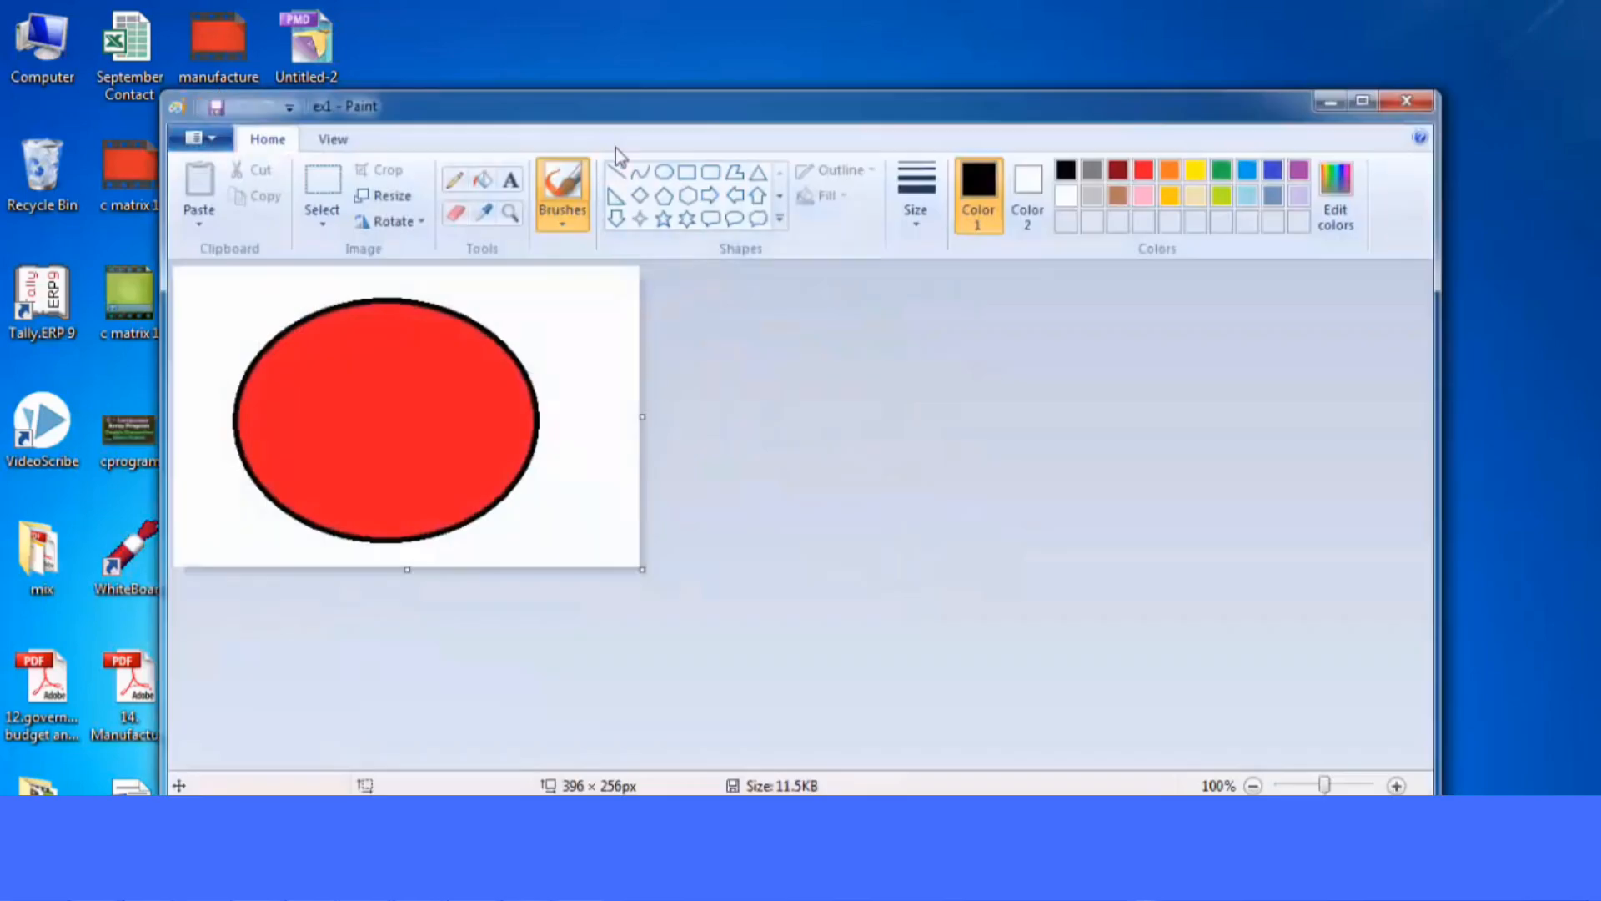
double_click(617, 118)
click(314, 81)
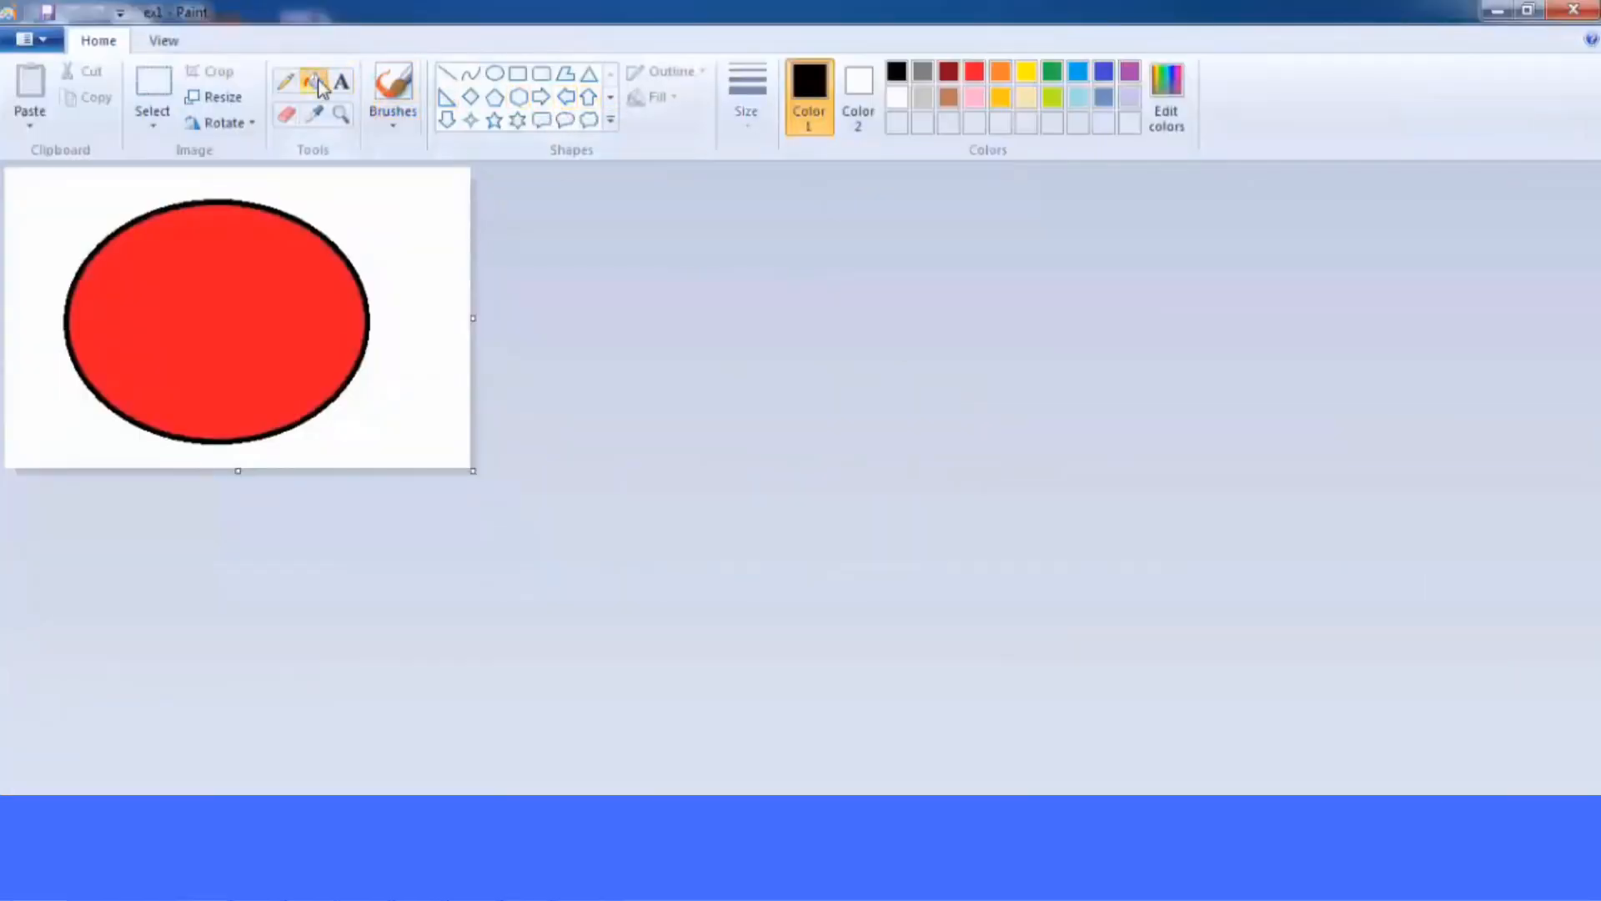
click(1077, 71)
click(276, 331)
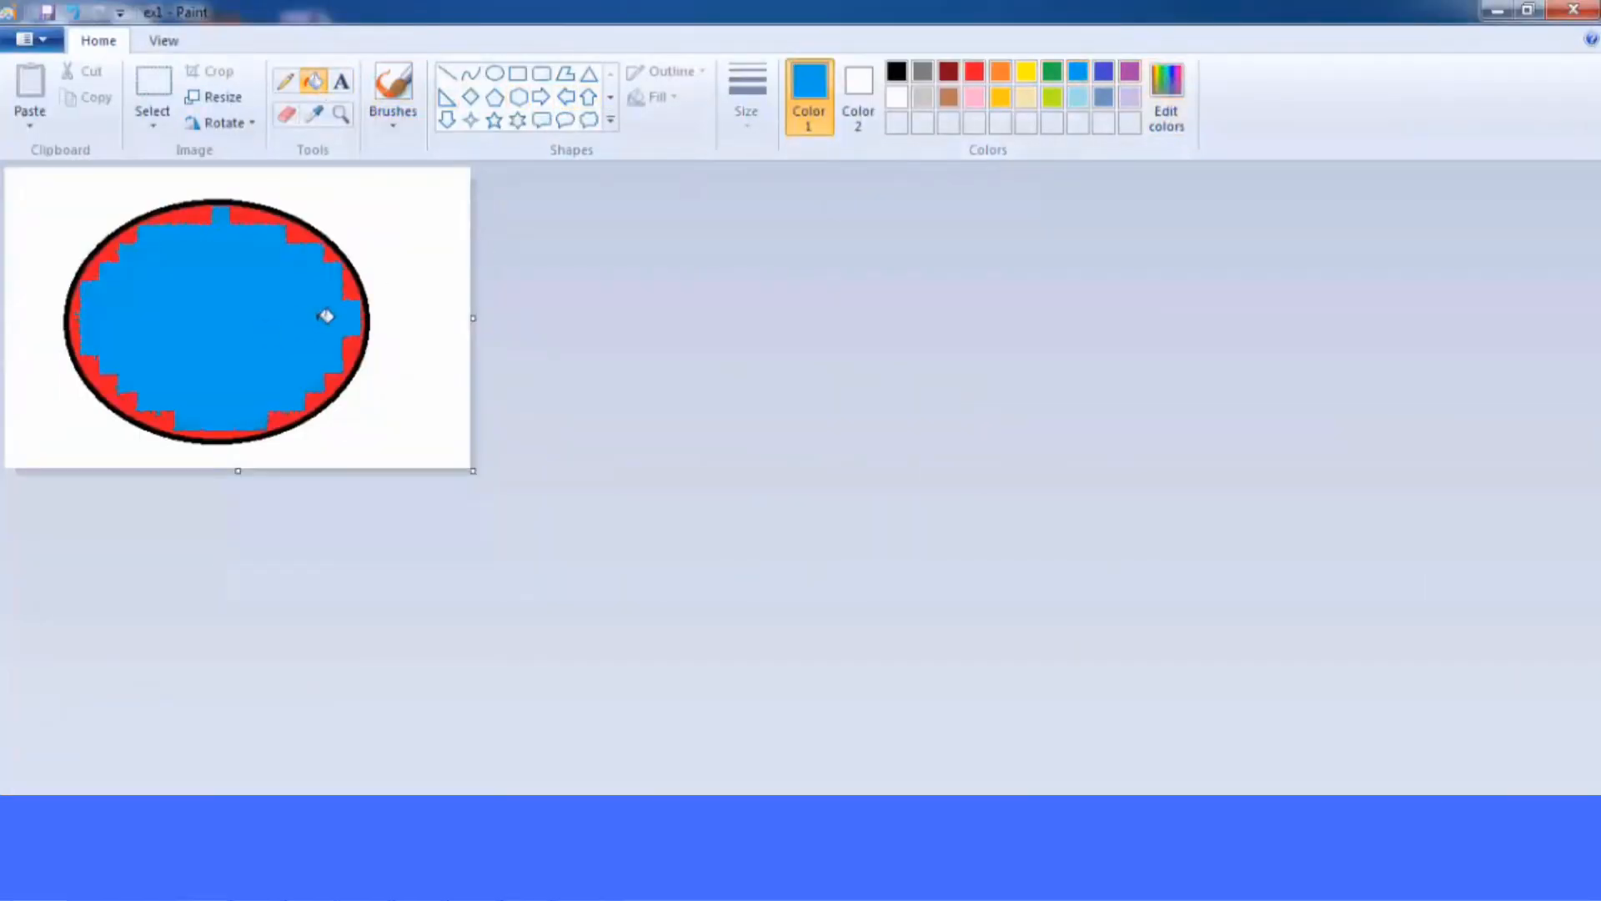
click(402, 252)
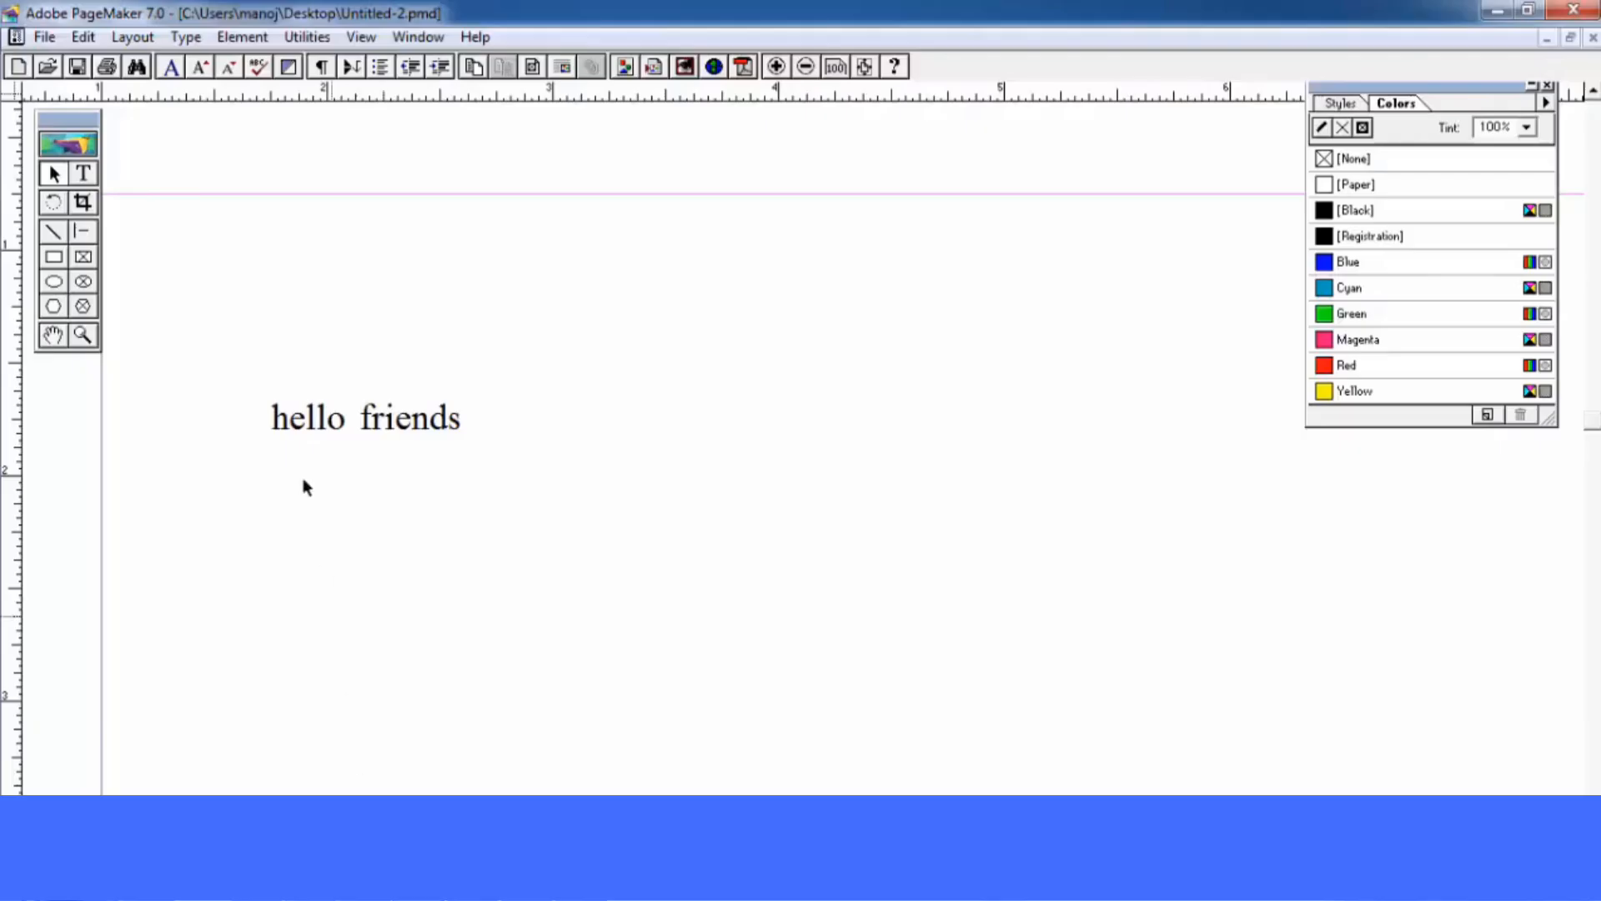
Switch back to PageMaker and reopen wwe.pmd from the recent publications
click(44, 36)
mouse_move(84, 117)
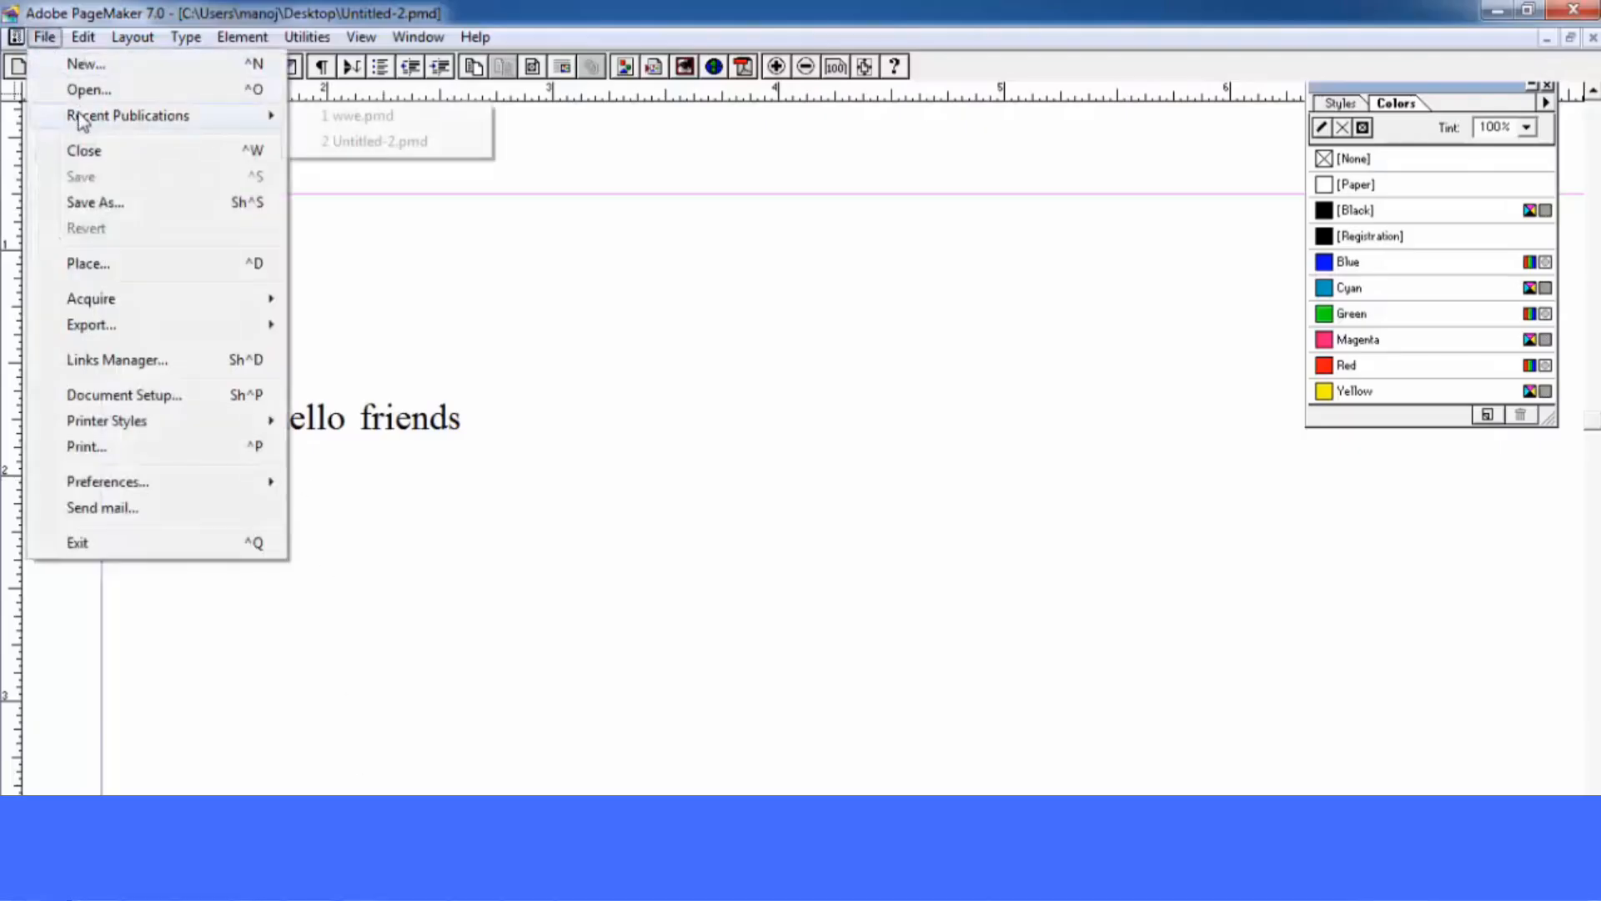
click(332, 119)
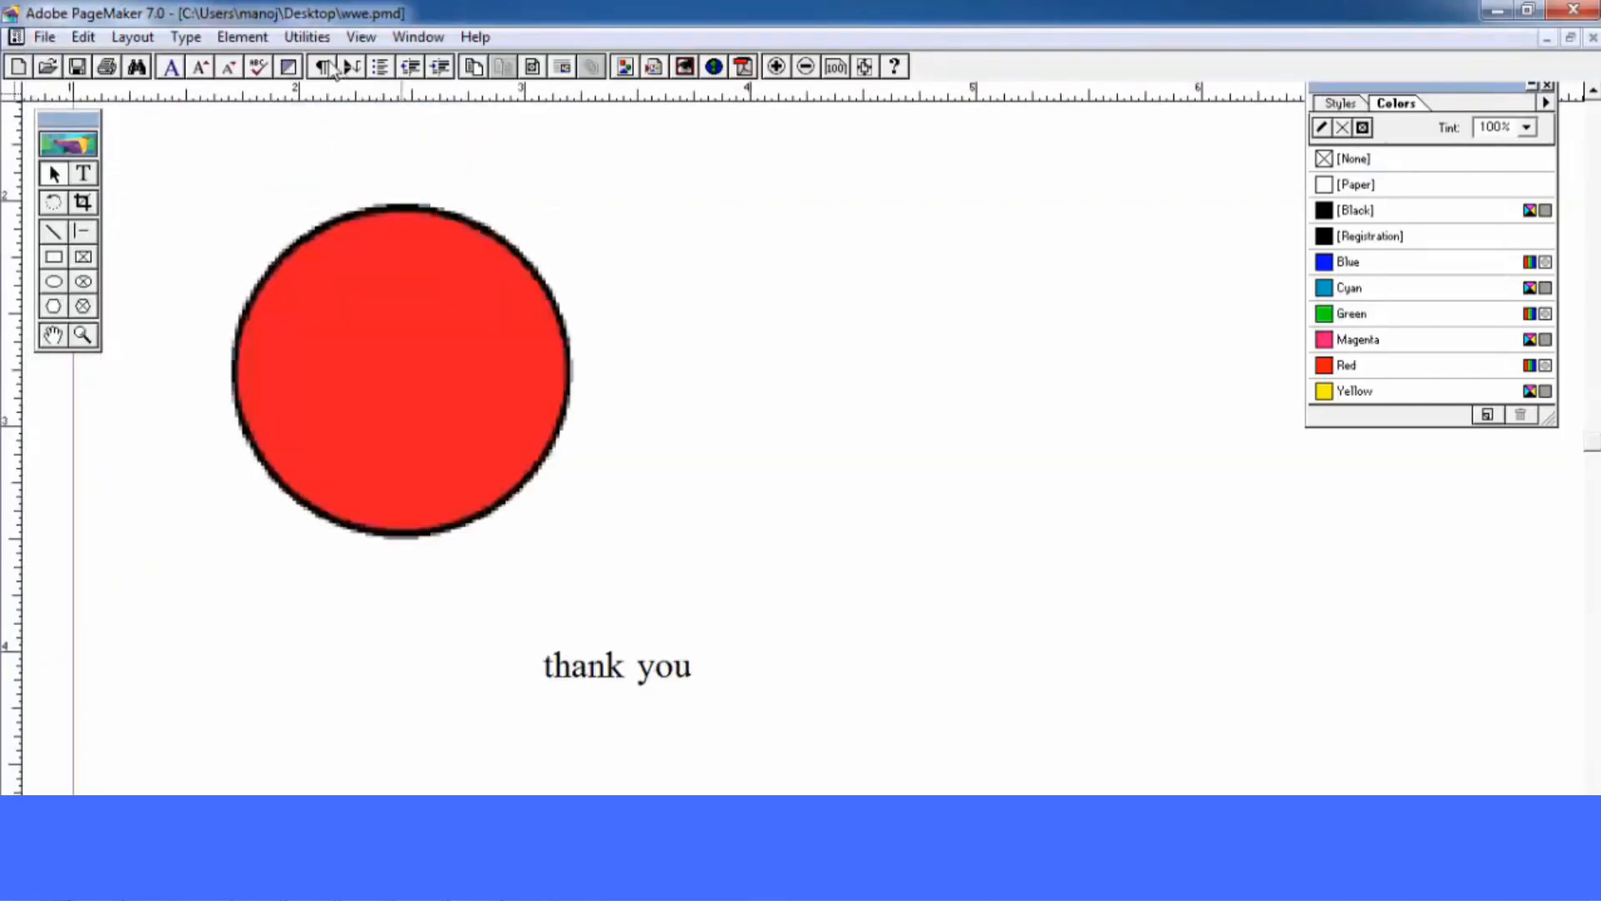
Apply Global Link Options to all pages, with automatic updating and alerts for text and graphics, storing graphics copies in the publication
click(307, 37)
mouse_move(351, 64)
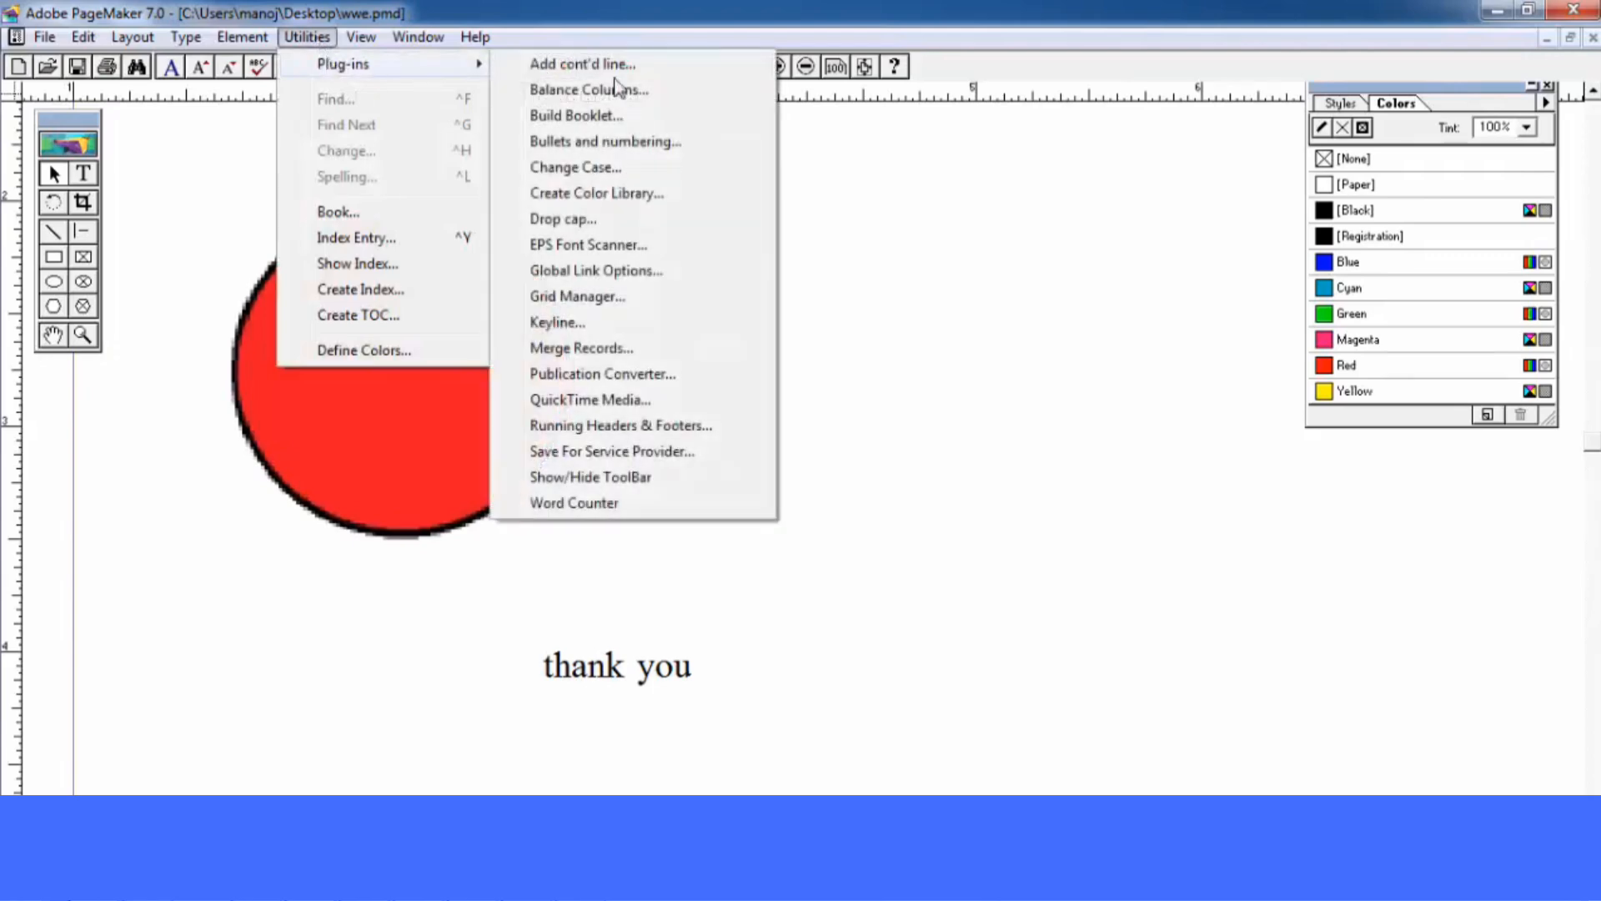
click(643, 271)
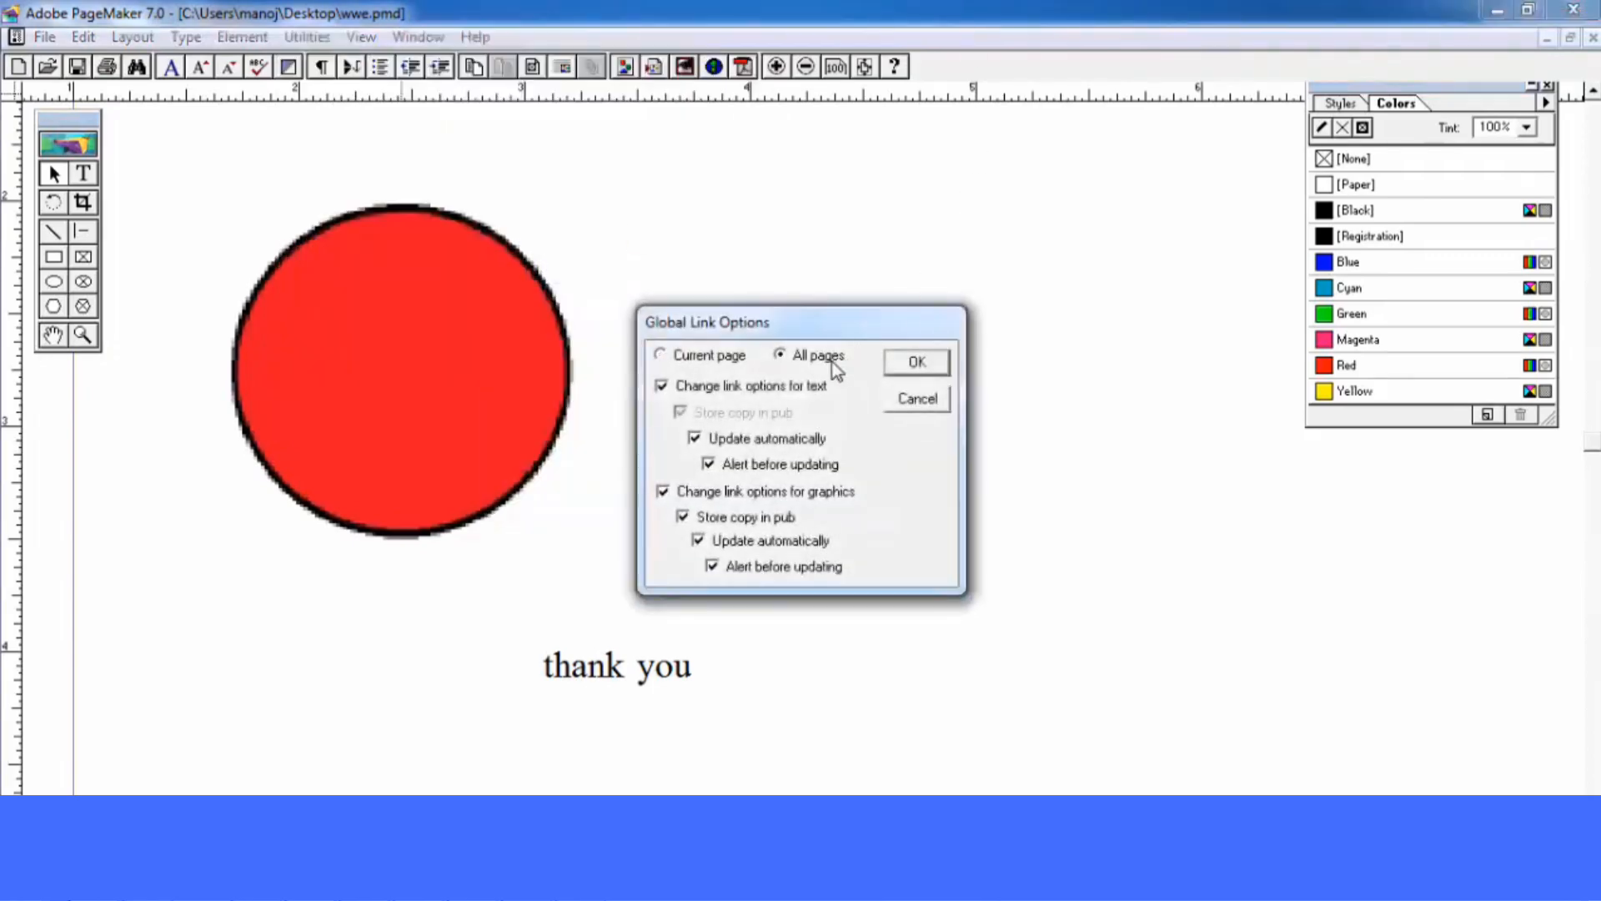
click(900, 363)
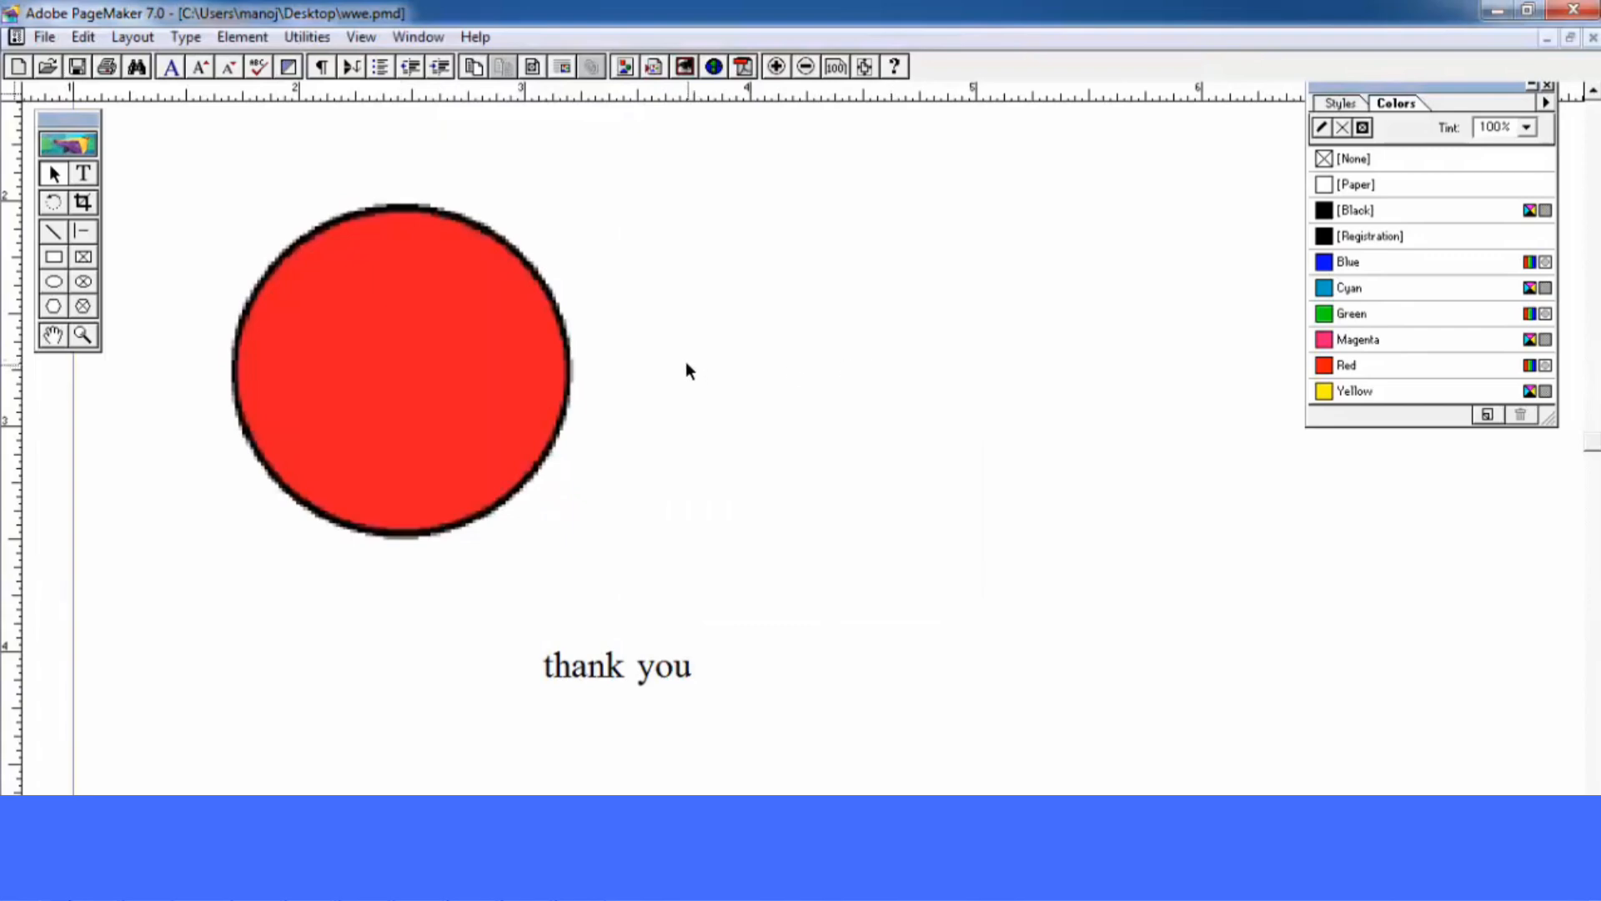
Close wwe.pmd and reopen it from the recent publications
click(44, 37)
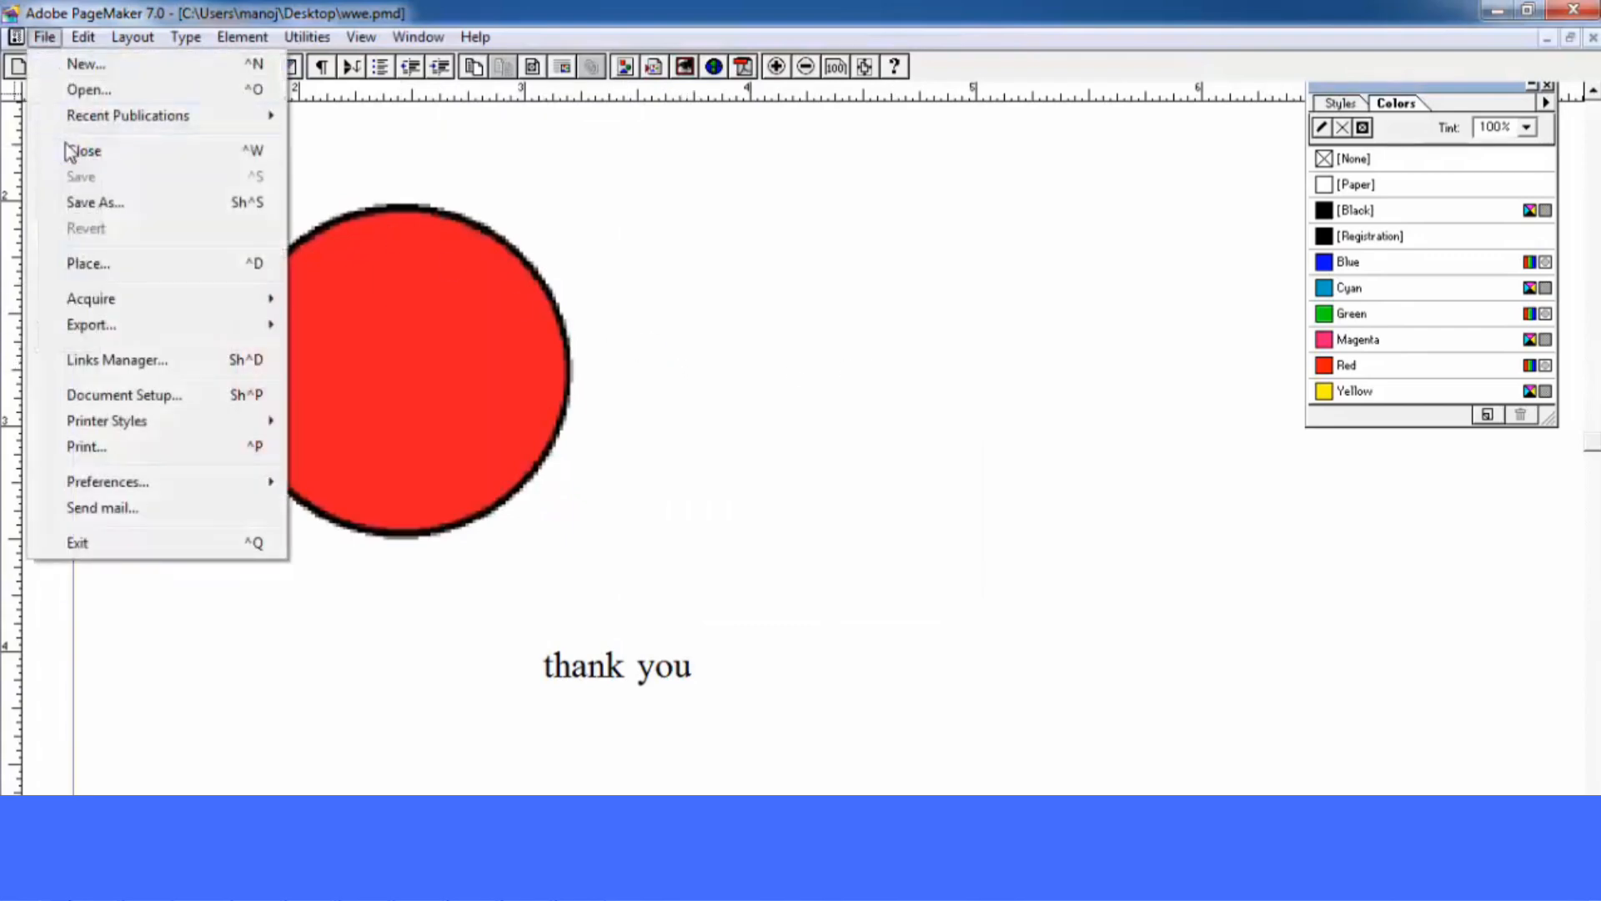
click(69, 151)
click(44, 37)
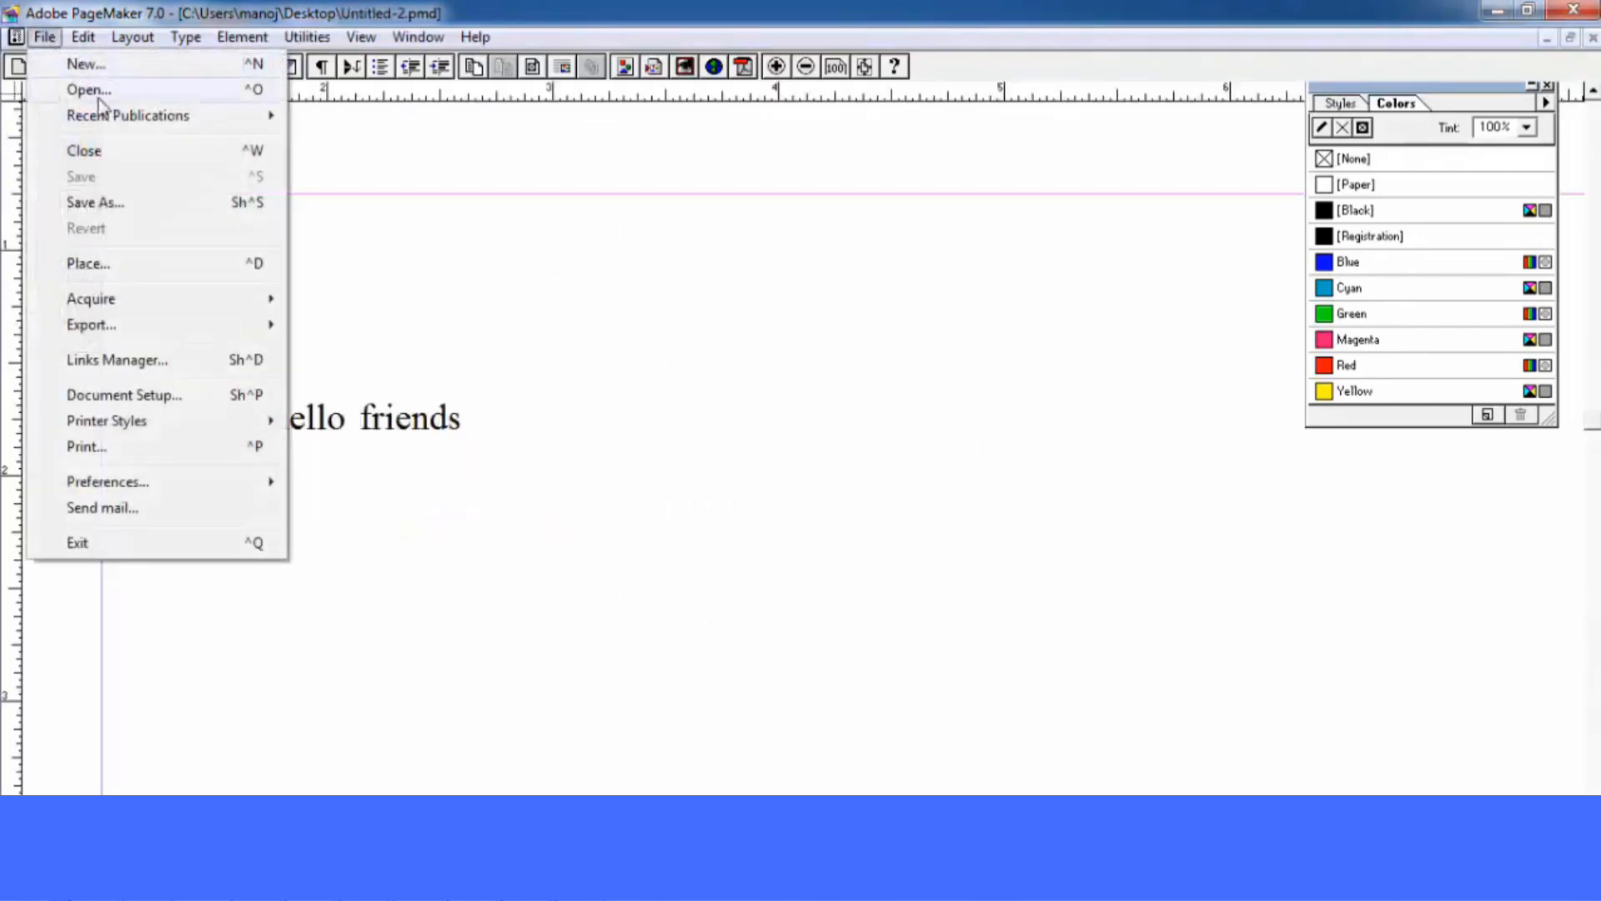
mouse_move(266, 118)
click(338, 115)
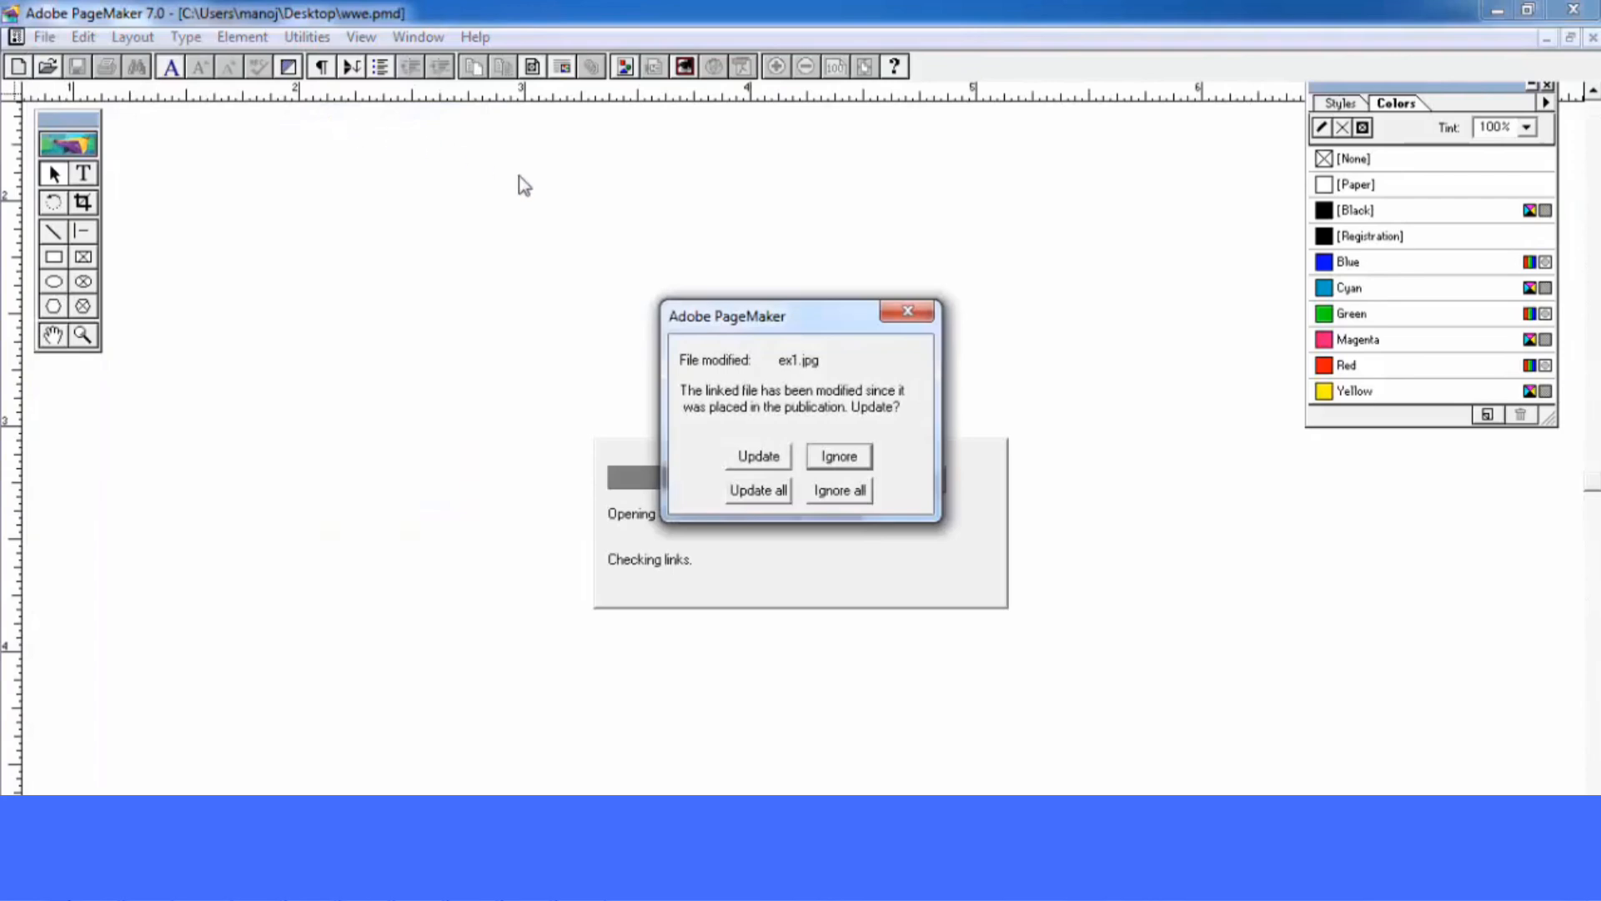
Update the modified linked files ex1.jpg and ex2.txt while the publication opens
drag(838, 321, 529, 295)
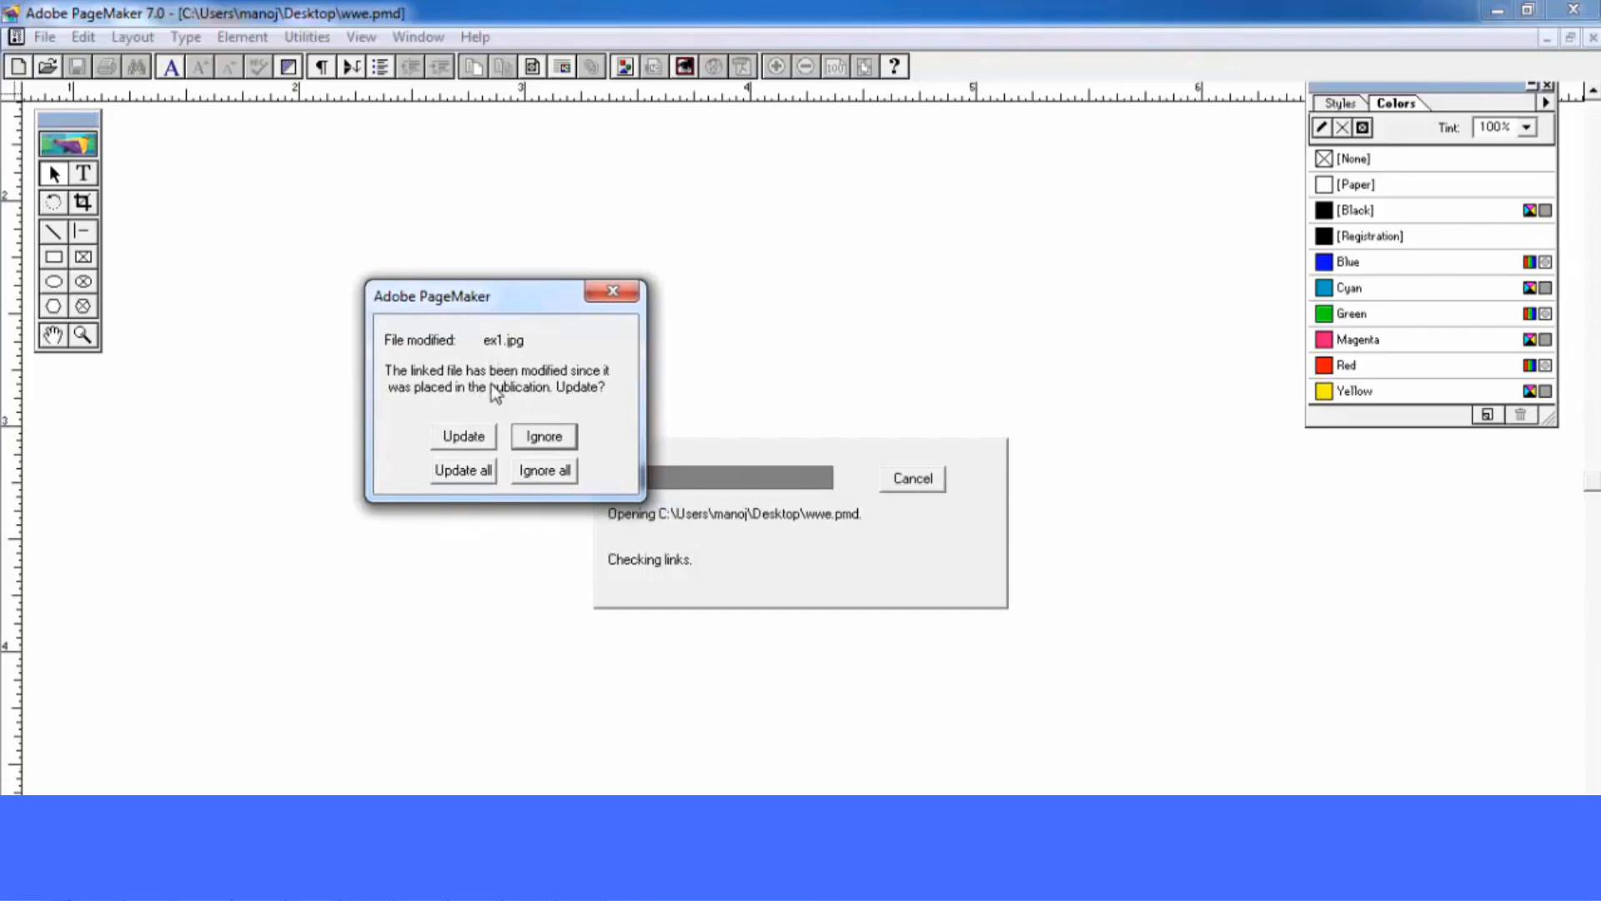
click(470, 440)
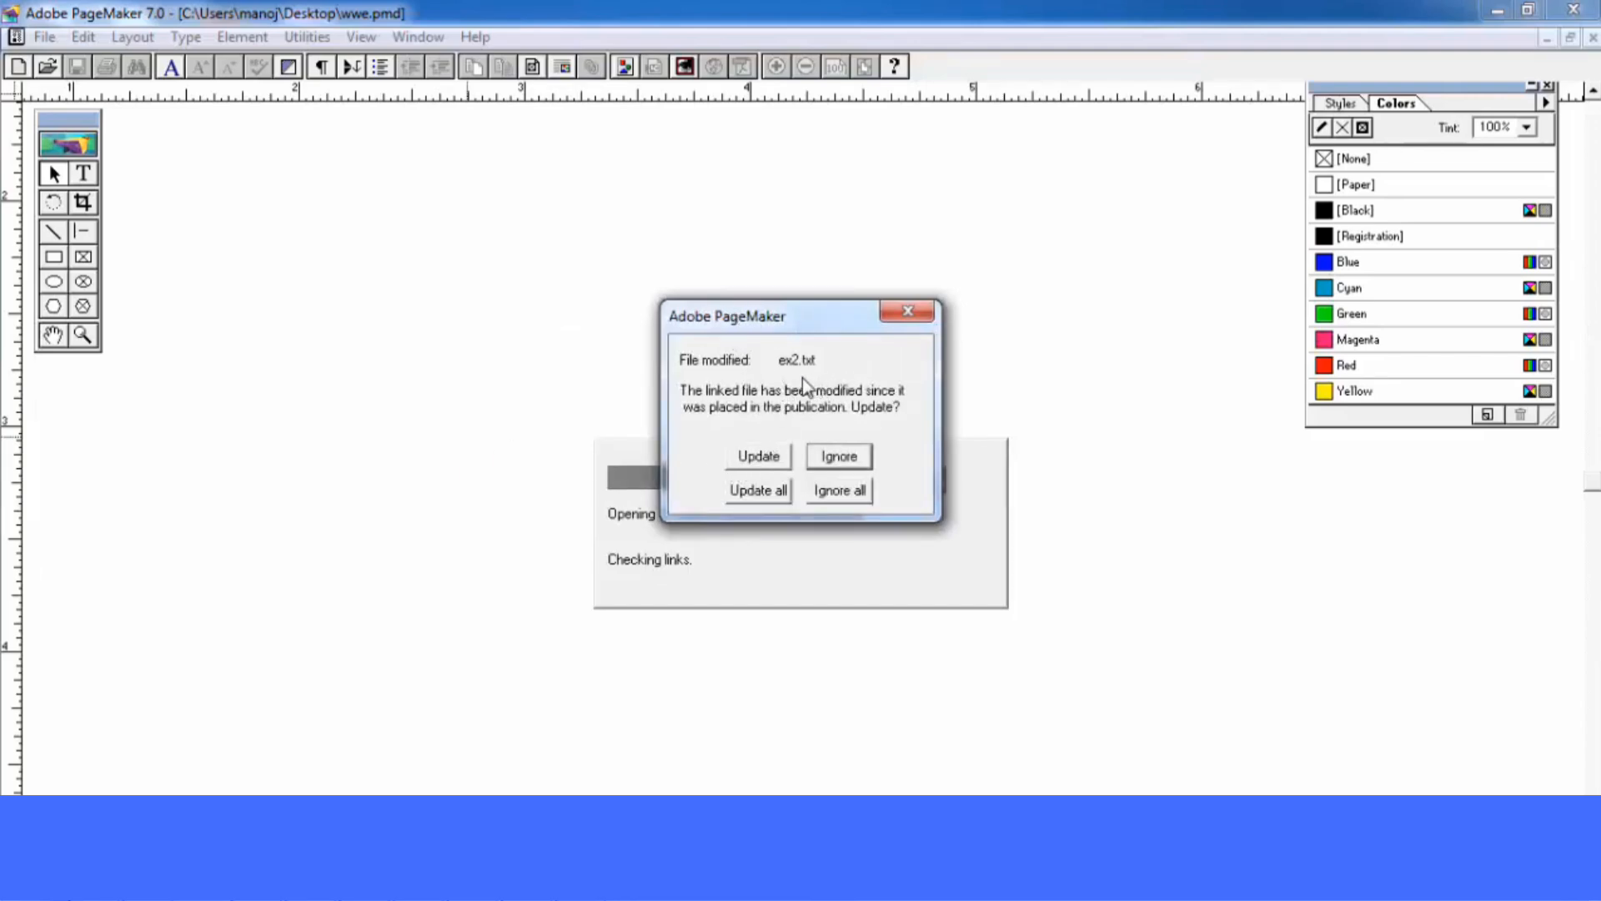
click(757, 467)
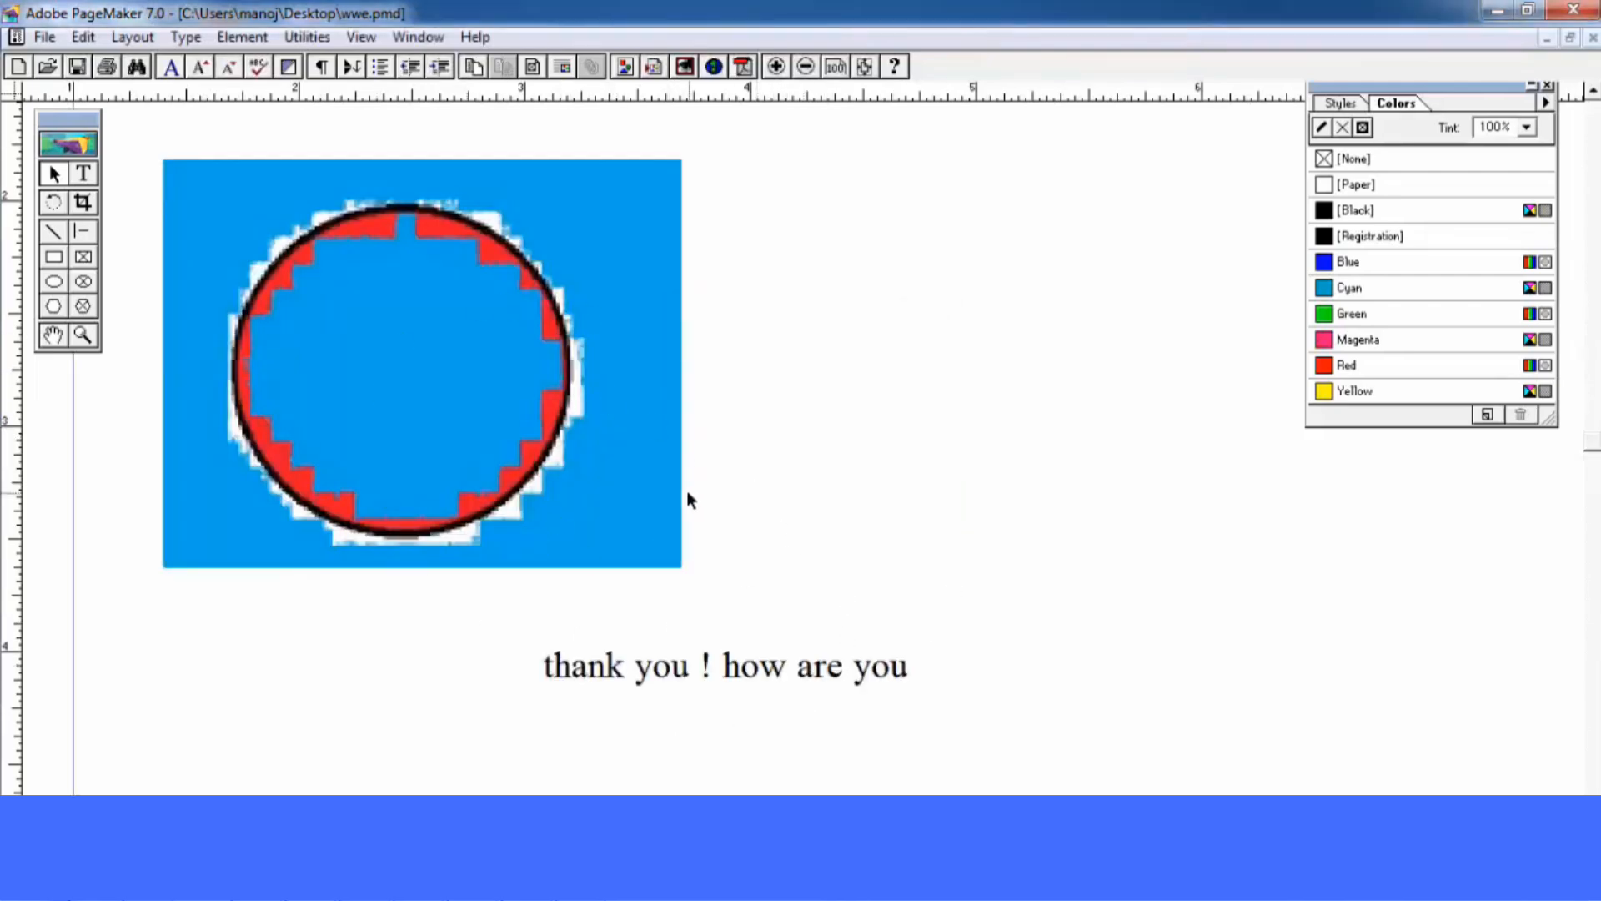
Shift the placed picture about half an inch to the right and move the "thank you ! how are you" text block slightly left
drag(572, 441, 687, 432)
click(814, 660)
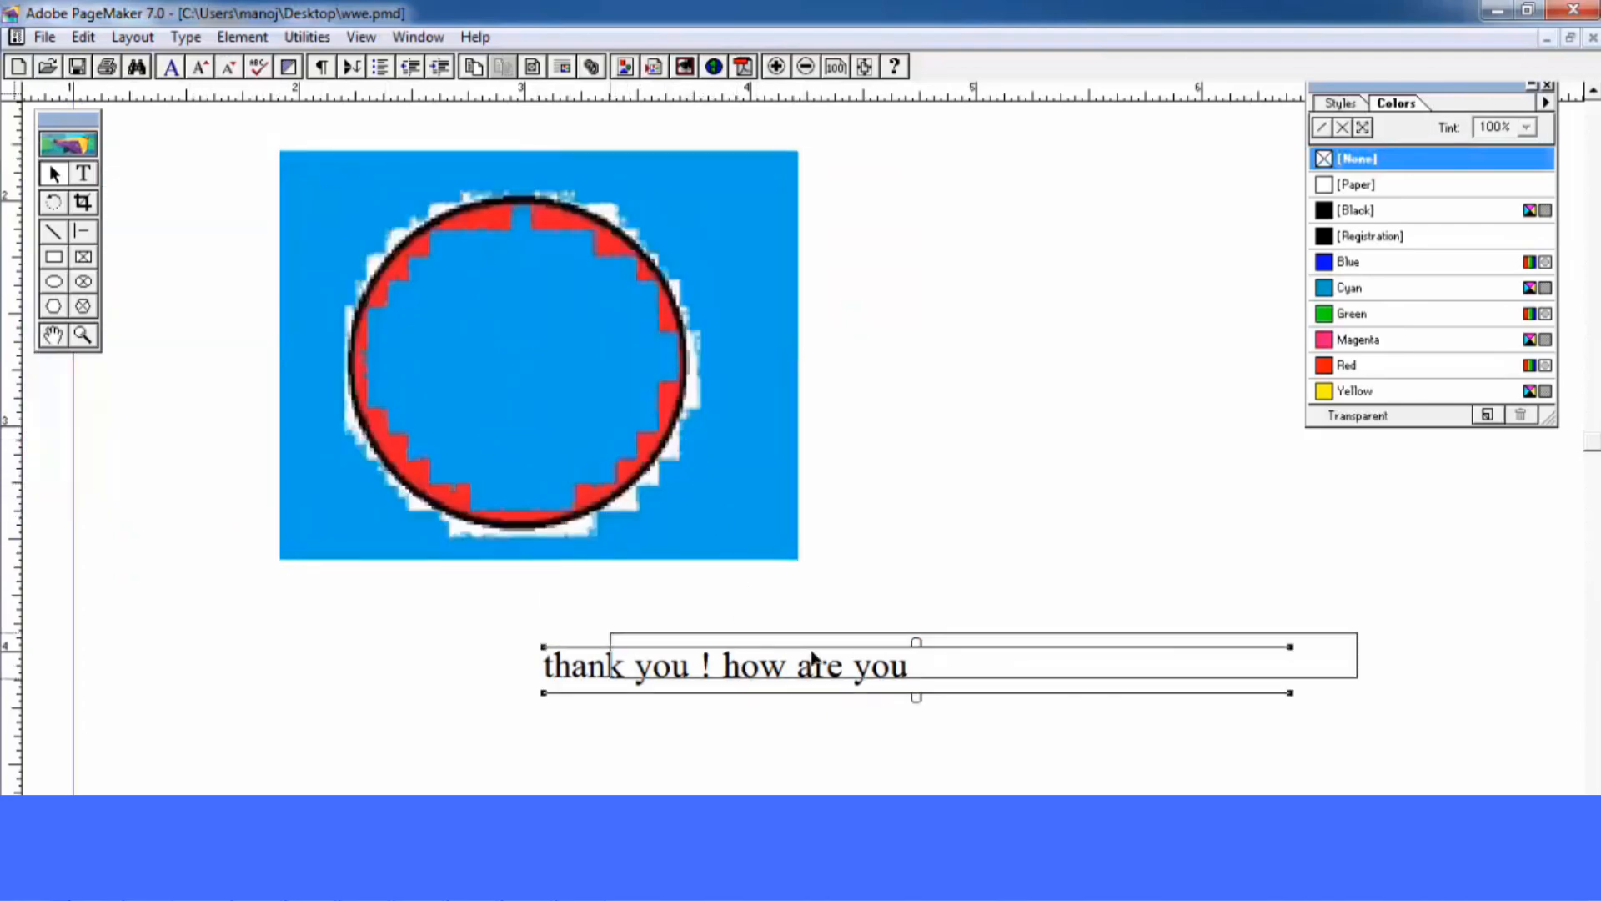
drag(812, 652, 620, 676)
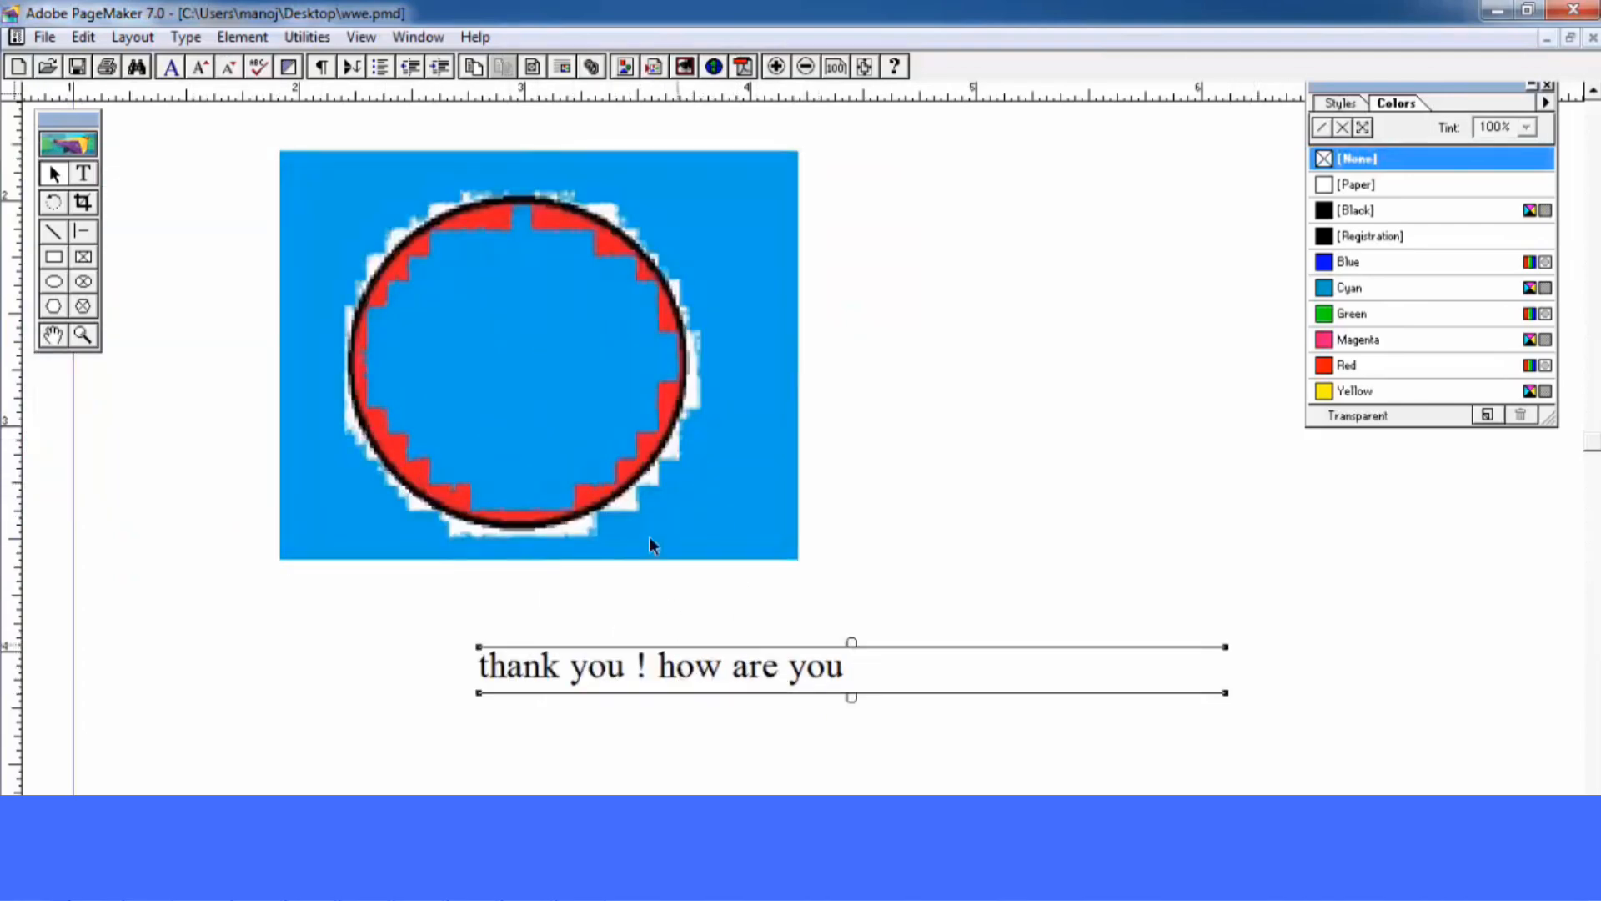
In Global Link Options for all pages, turn off Alert before updating for both text and graphics
click(309, 37)
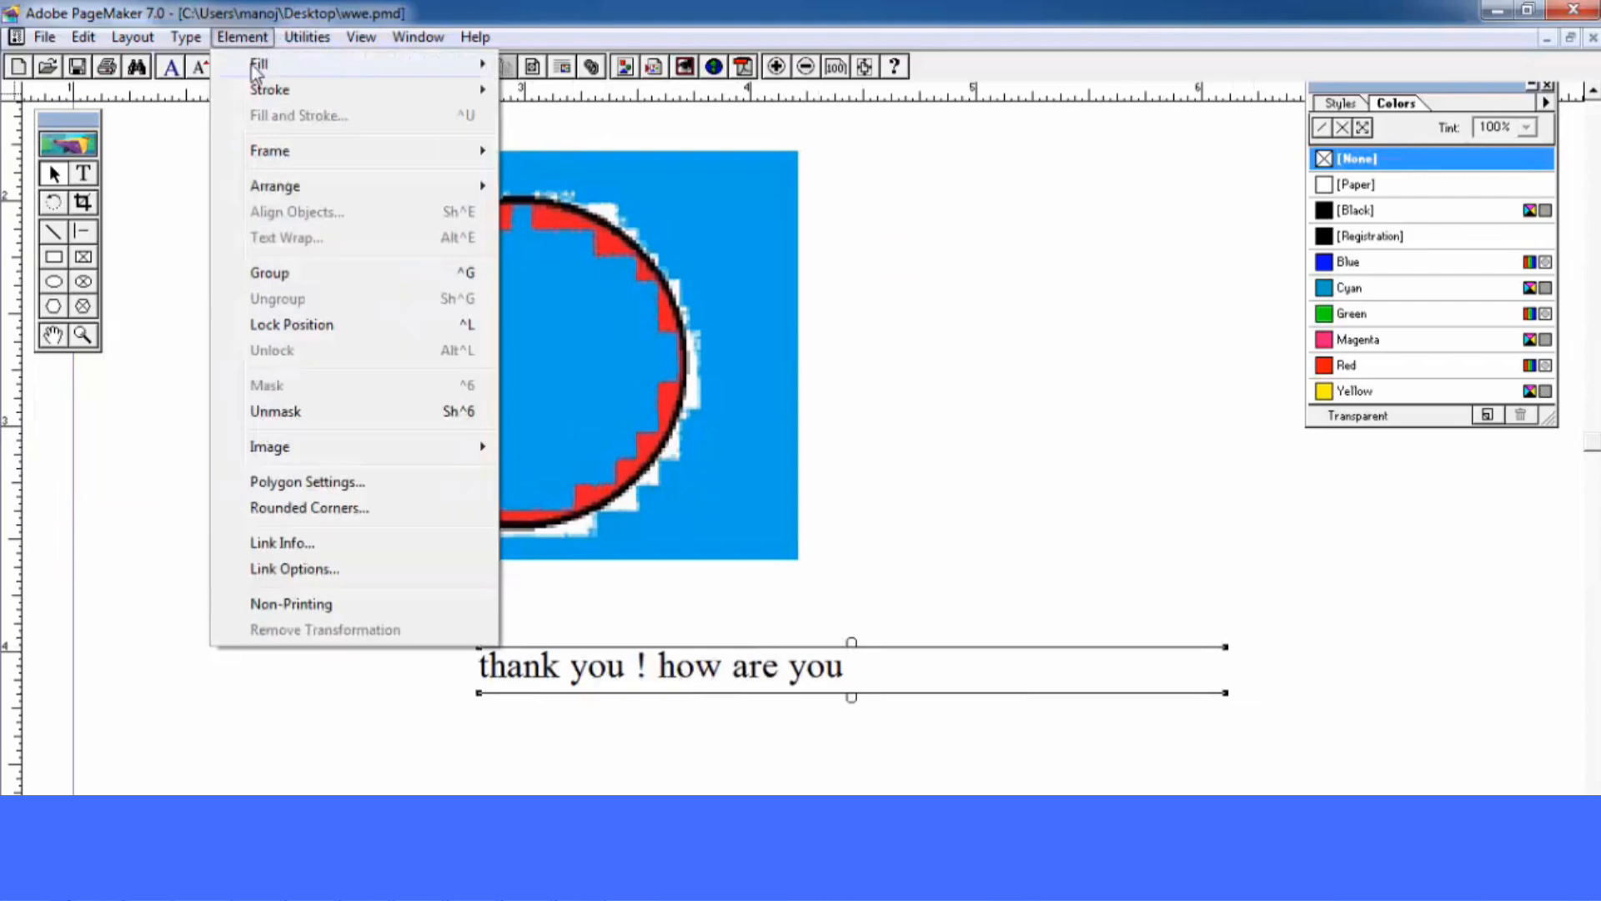
mouse_move(351, 64)
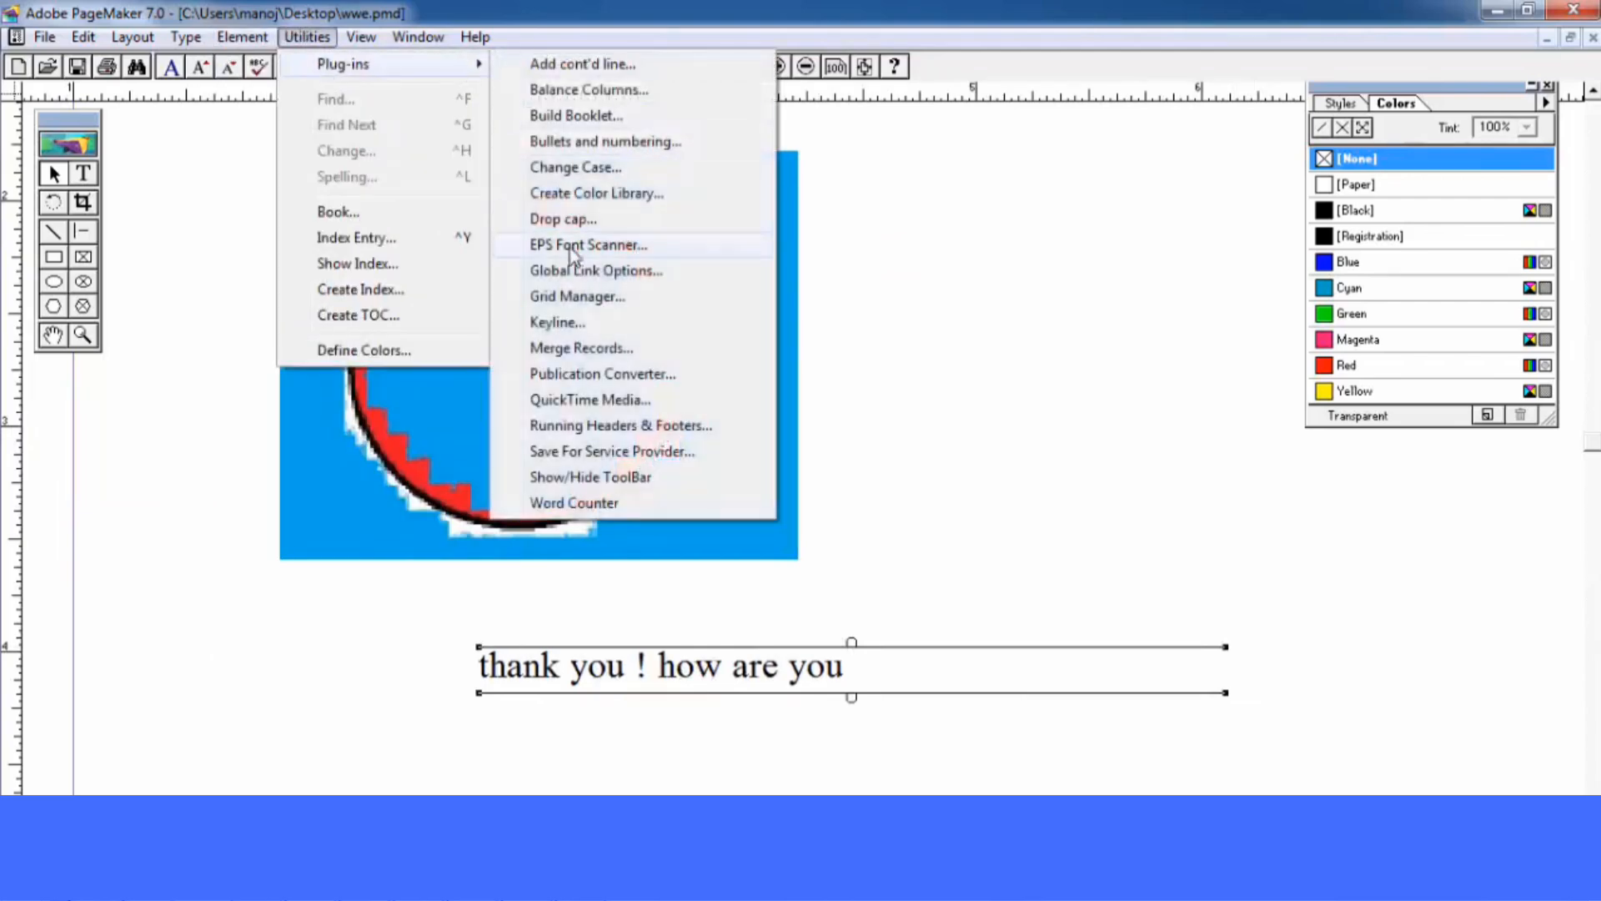
click(575, 269)
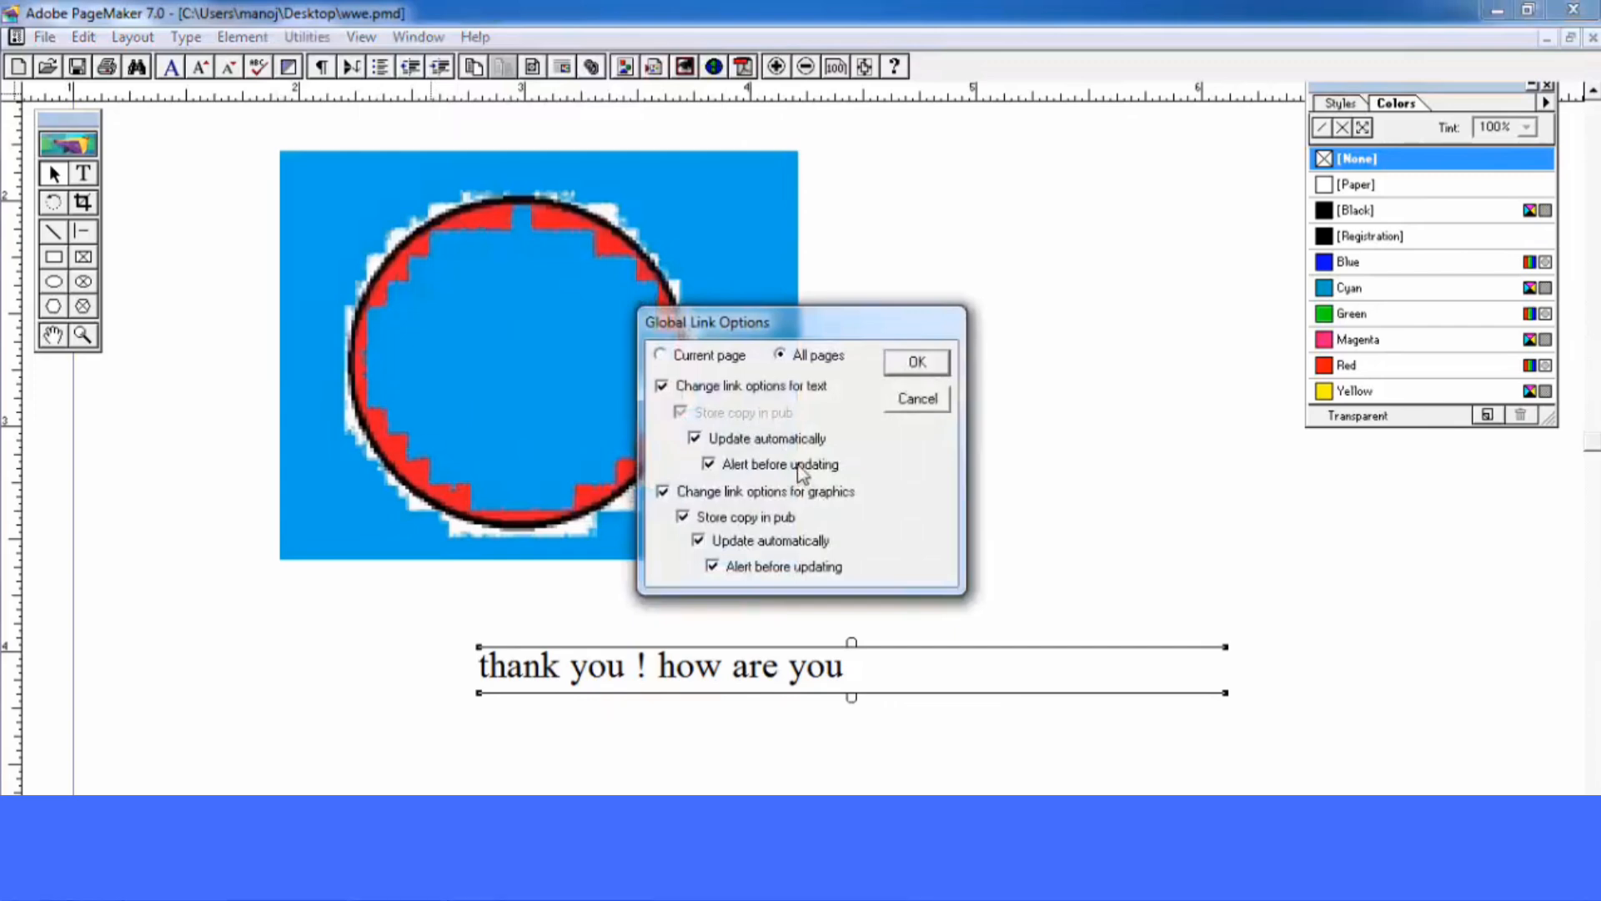
click(800, 464)
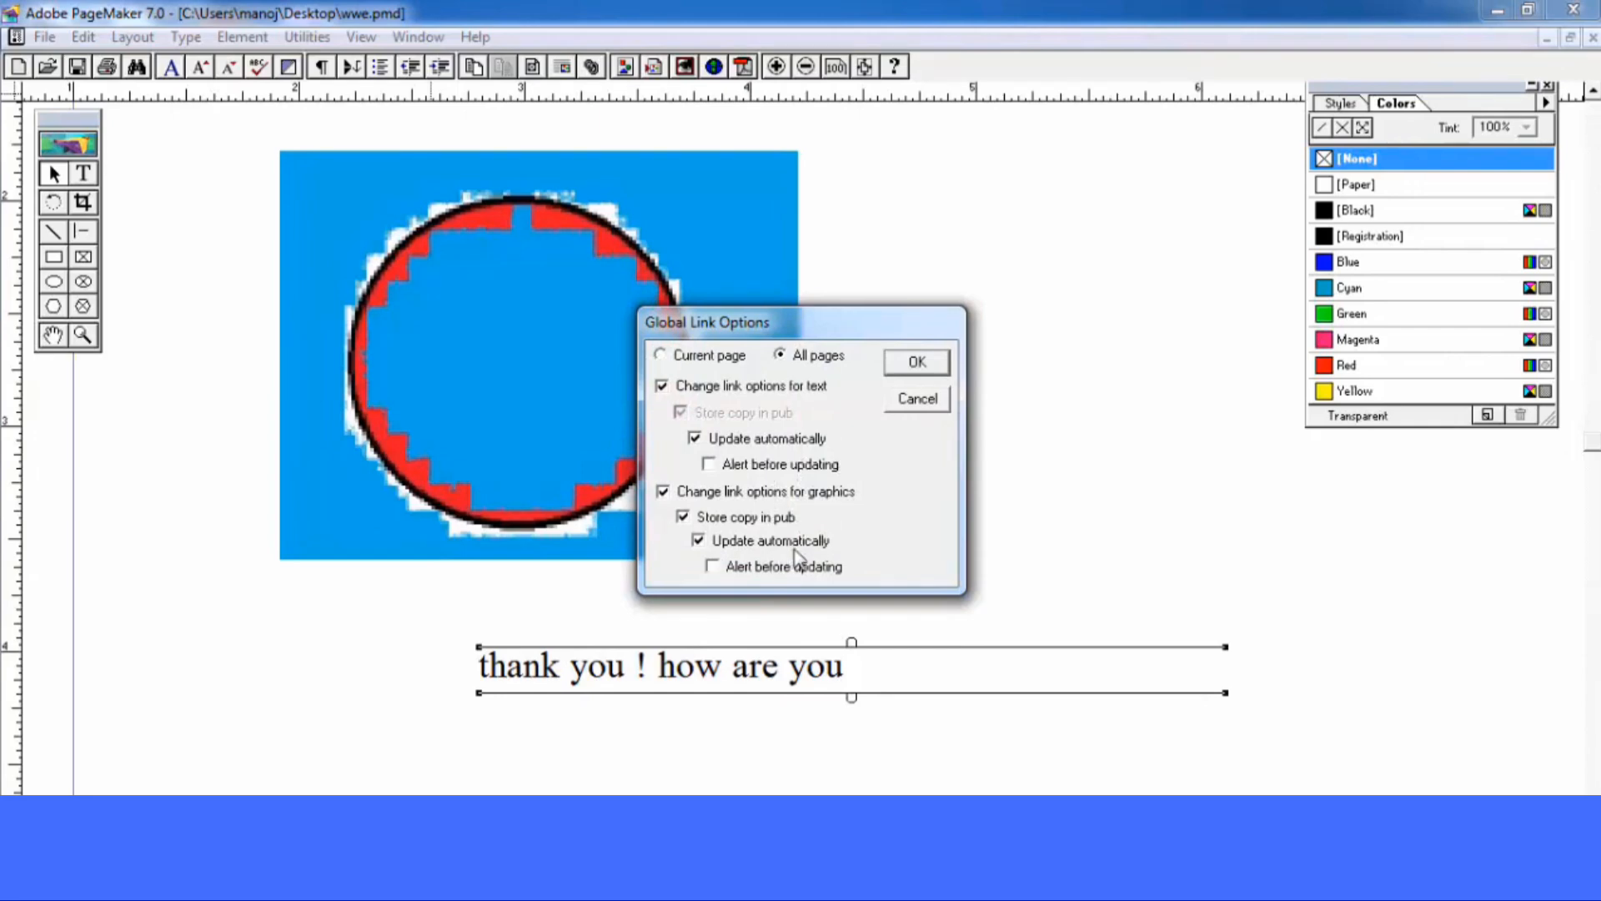
click(715, 397)
click(715, 397)
click(724, 511)
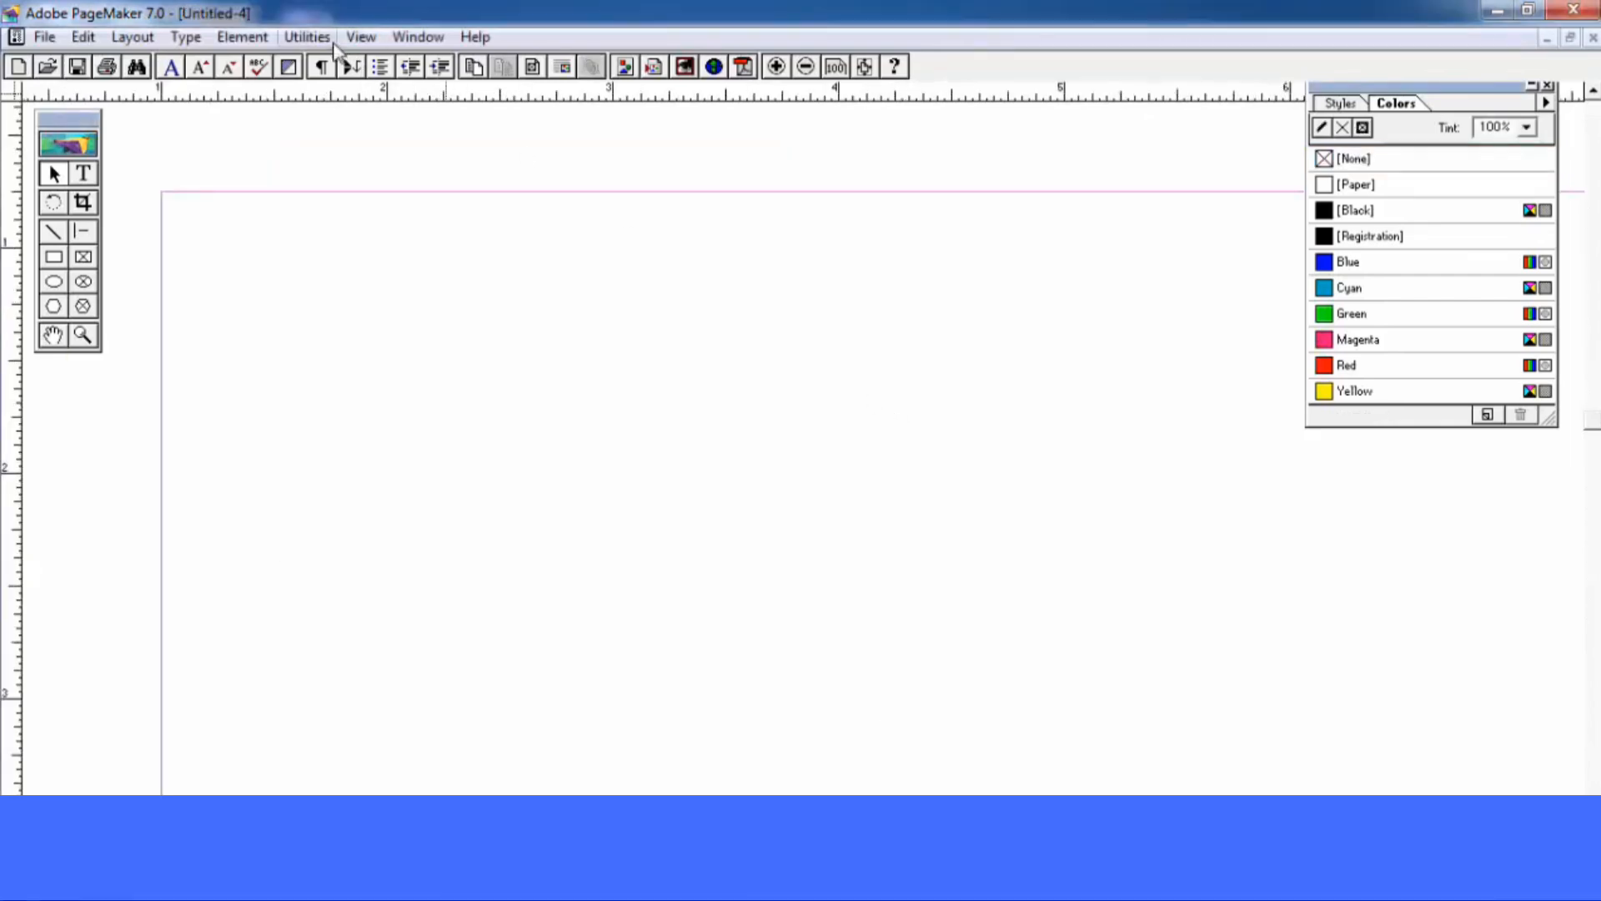
Use Grid Manager to apply 2 columns for both the right and left pages to page 1 of the untitled publication
click(325, 37)
mouse_move(324, 73)
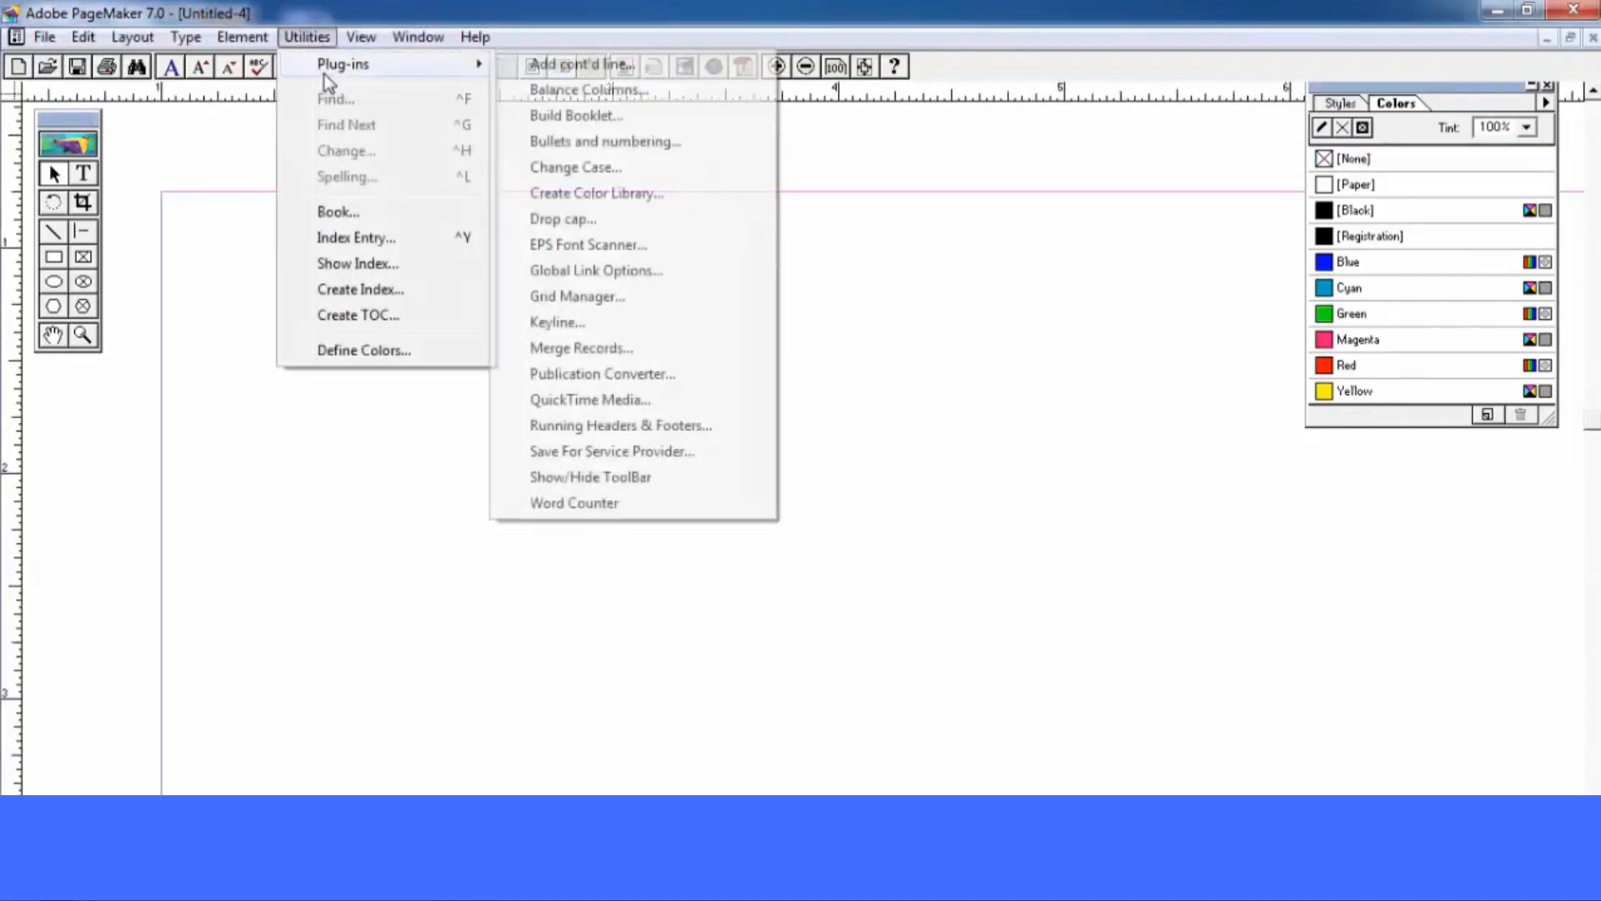
click(653, 301)
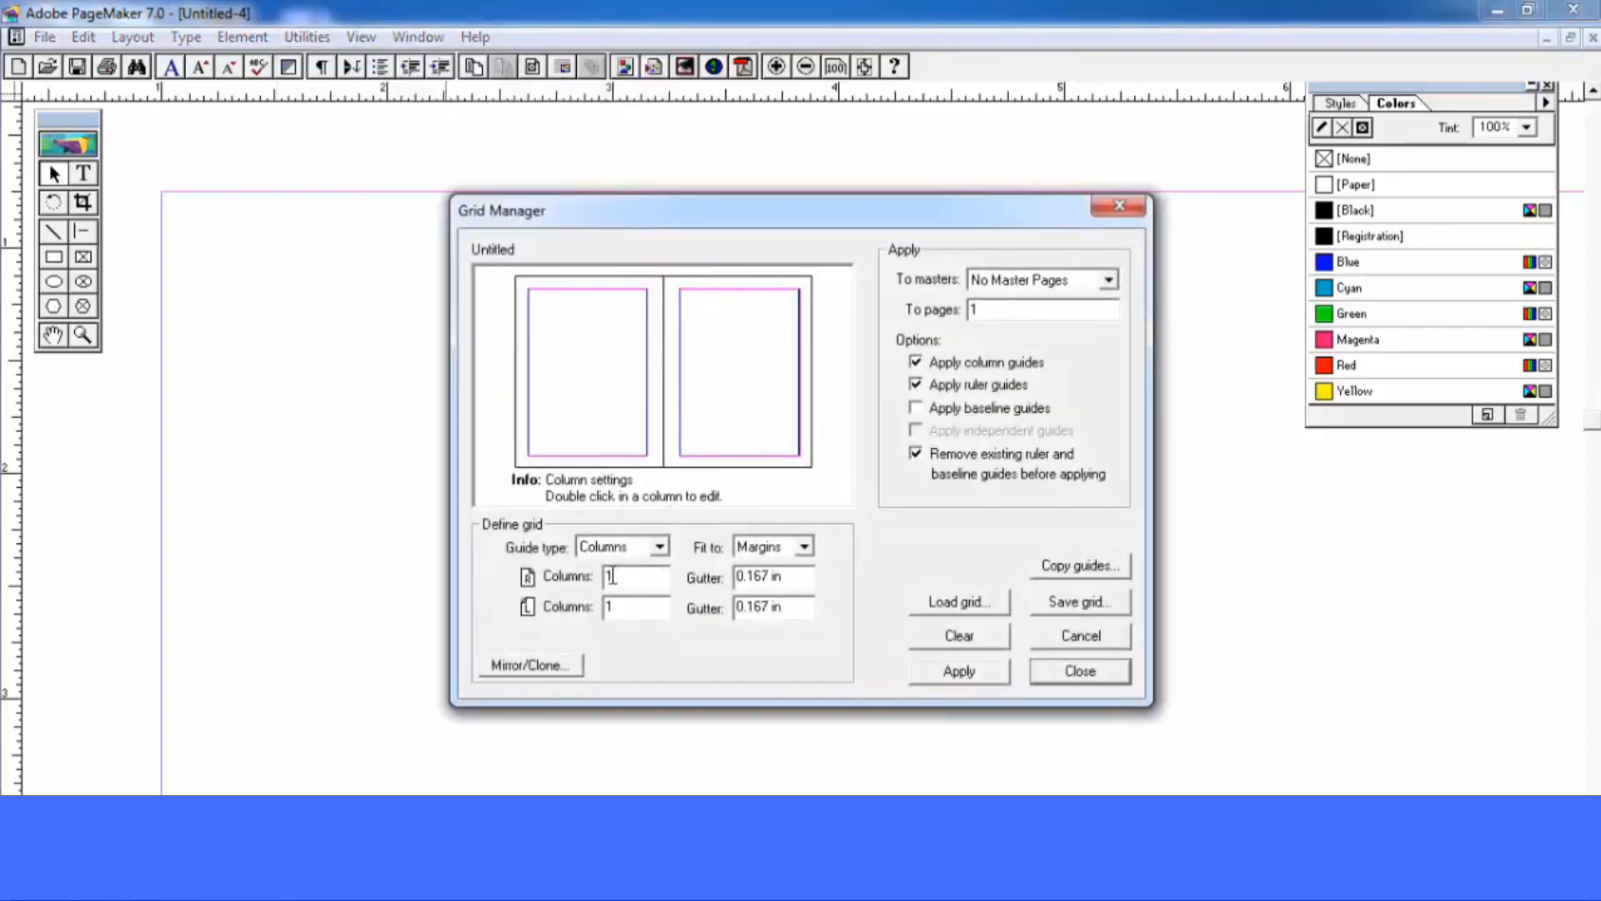
text(2)
double_click(638, 608)
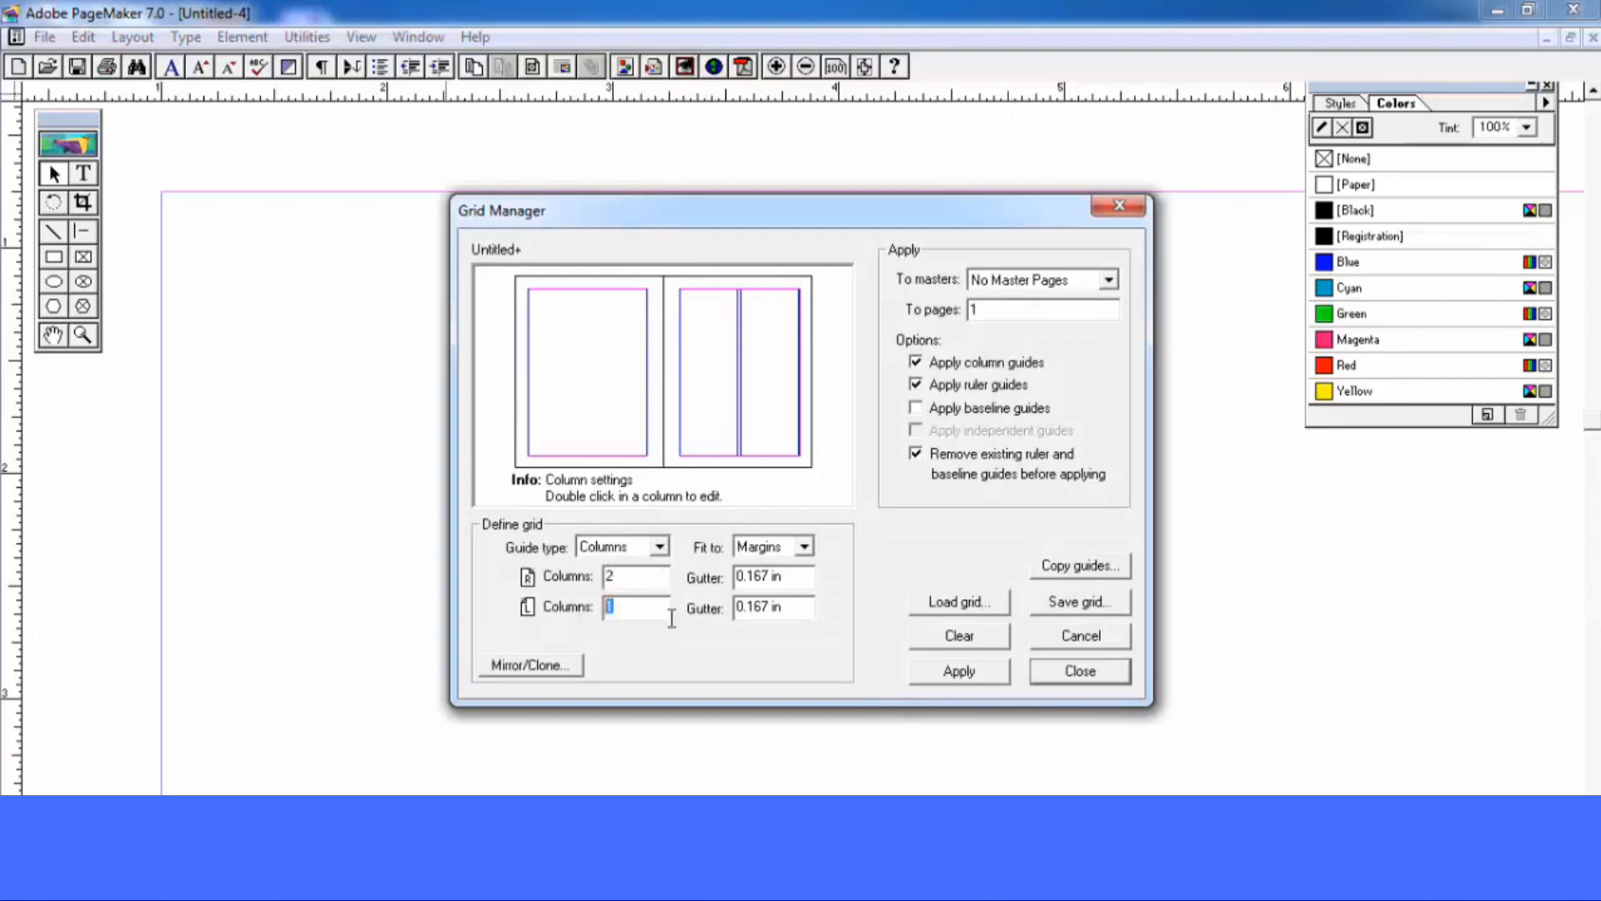
text(2)
click(970, 671)
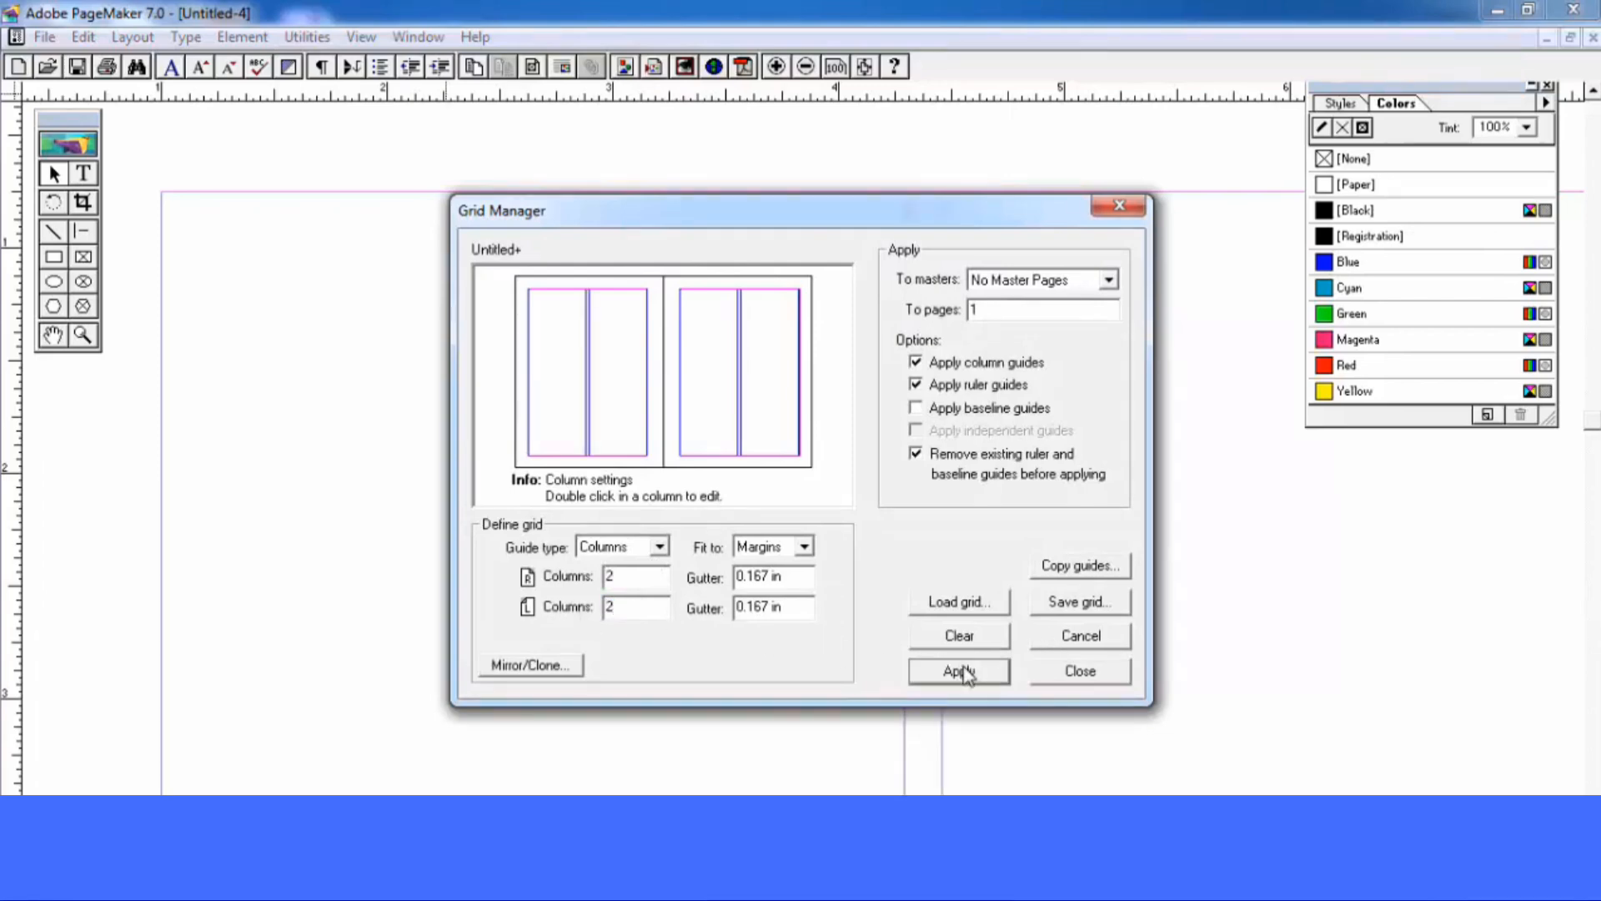
click(1088, 672)
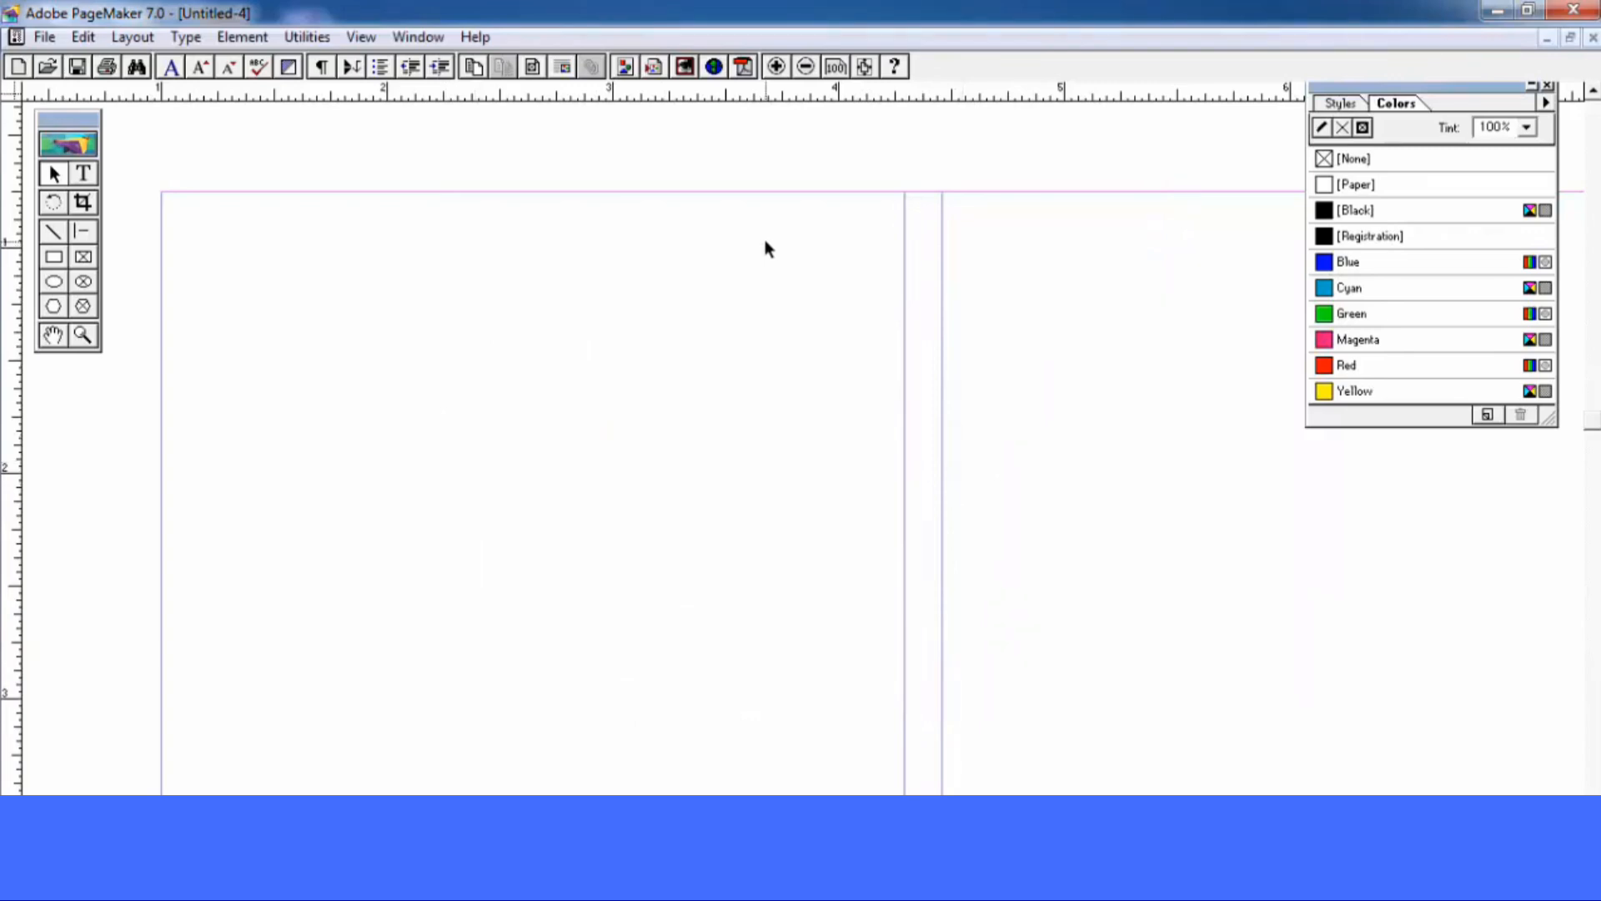
Set both the right and left page columns to 1 in Grid Manager and apply the grid to page 1
click(308, 36)
mouse_move(308, 69)
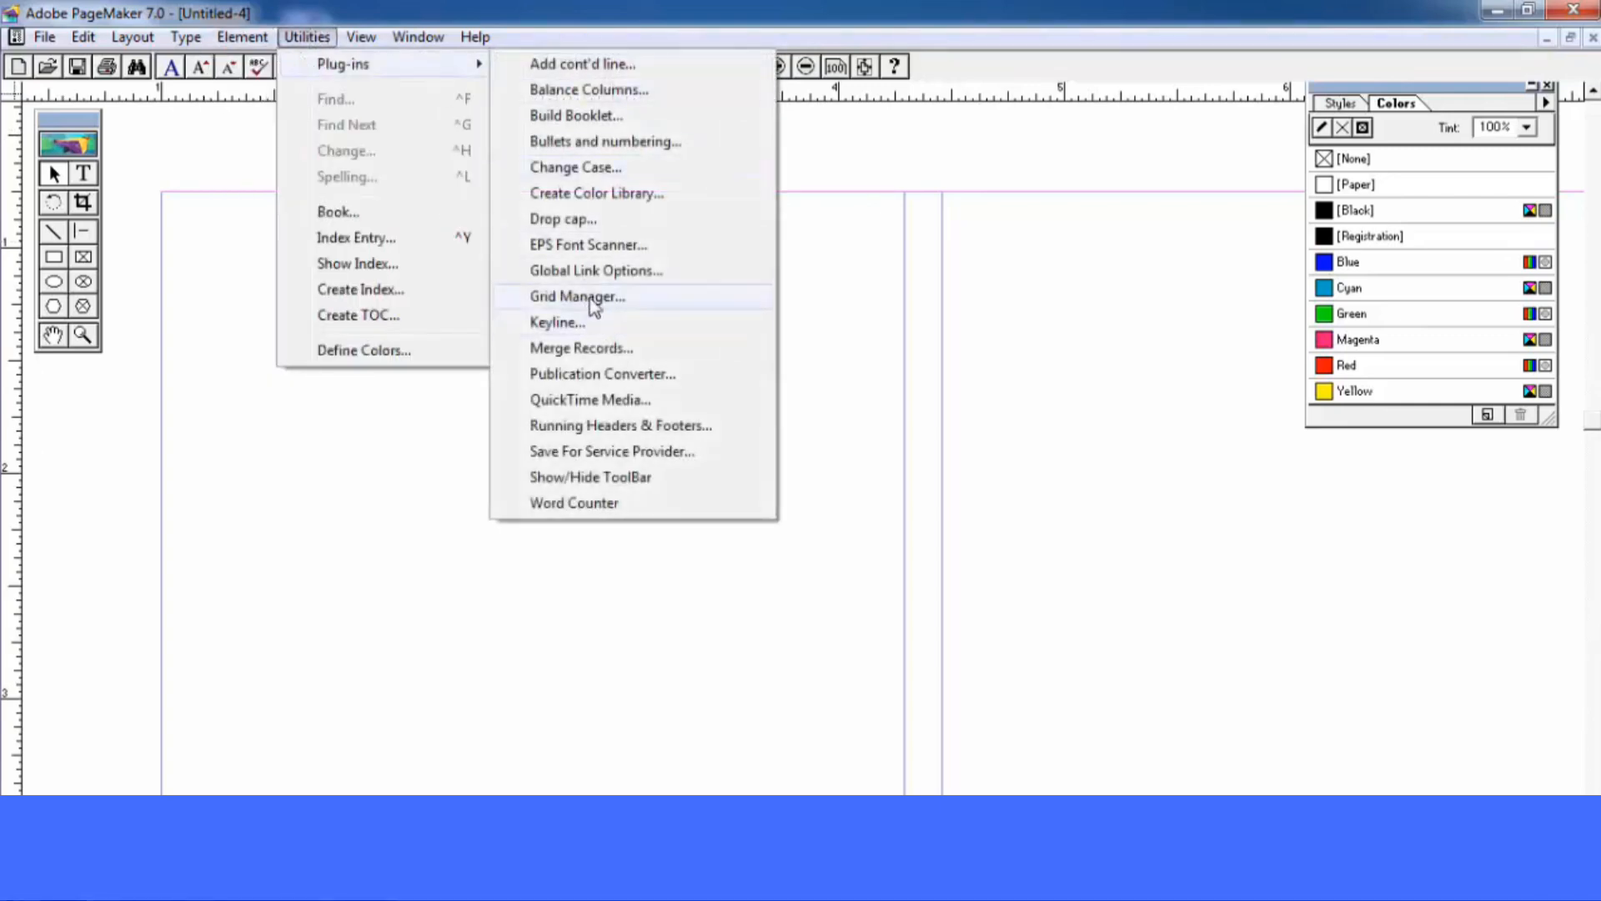
click(592, 299)
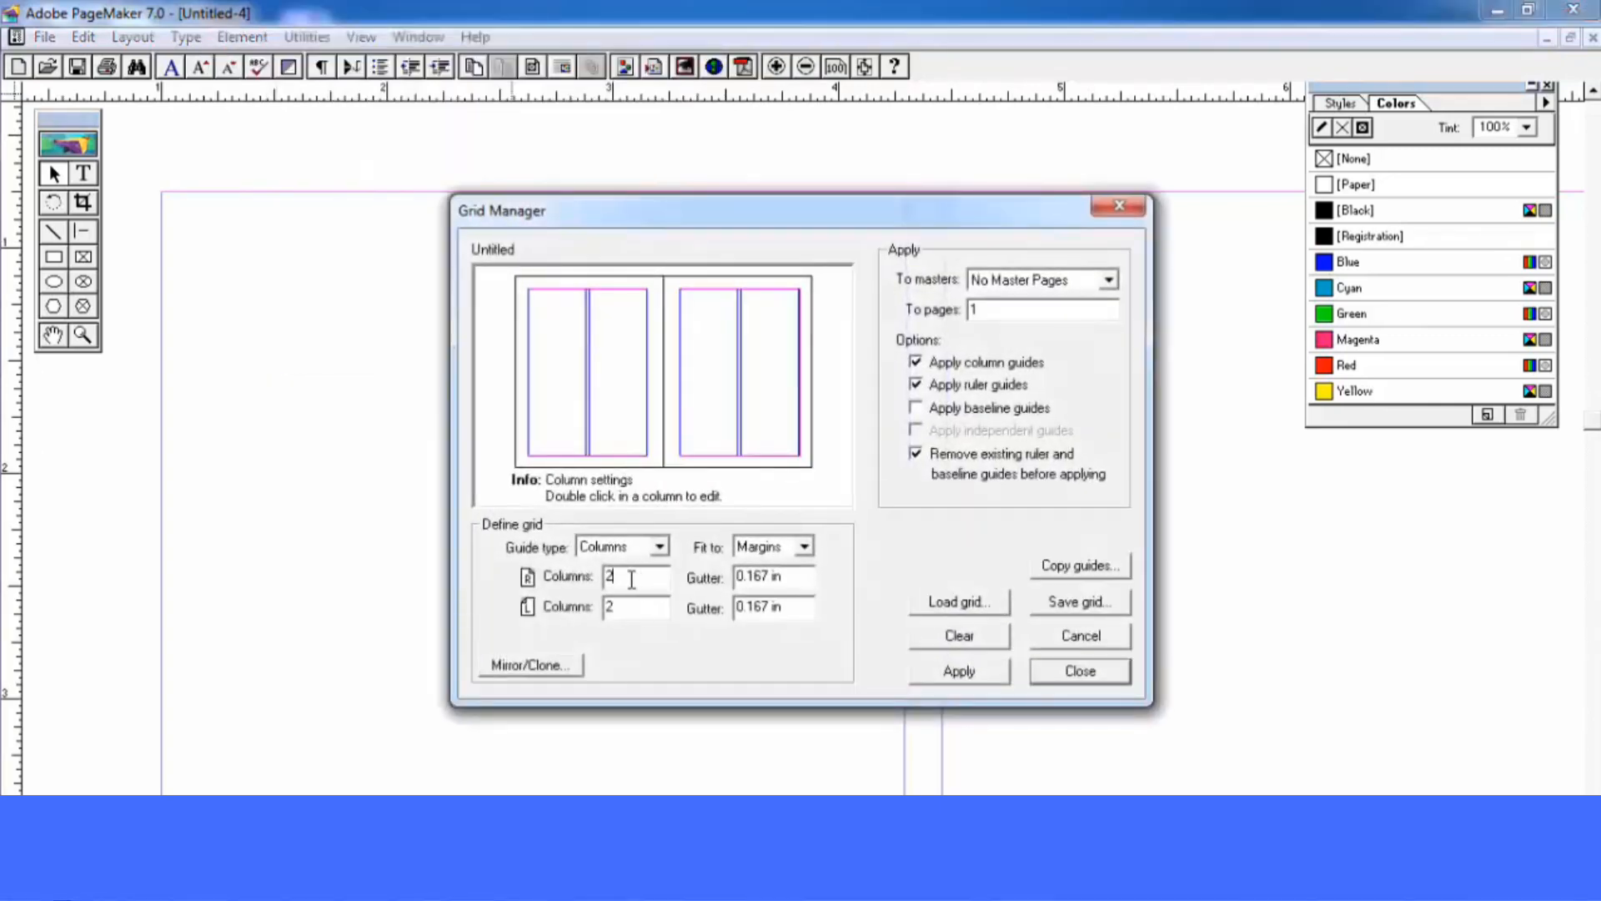
double_click(639, 611)
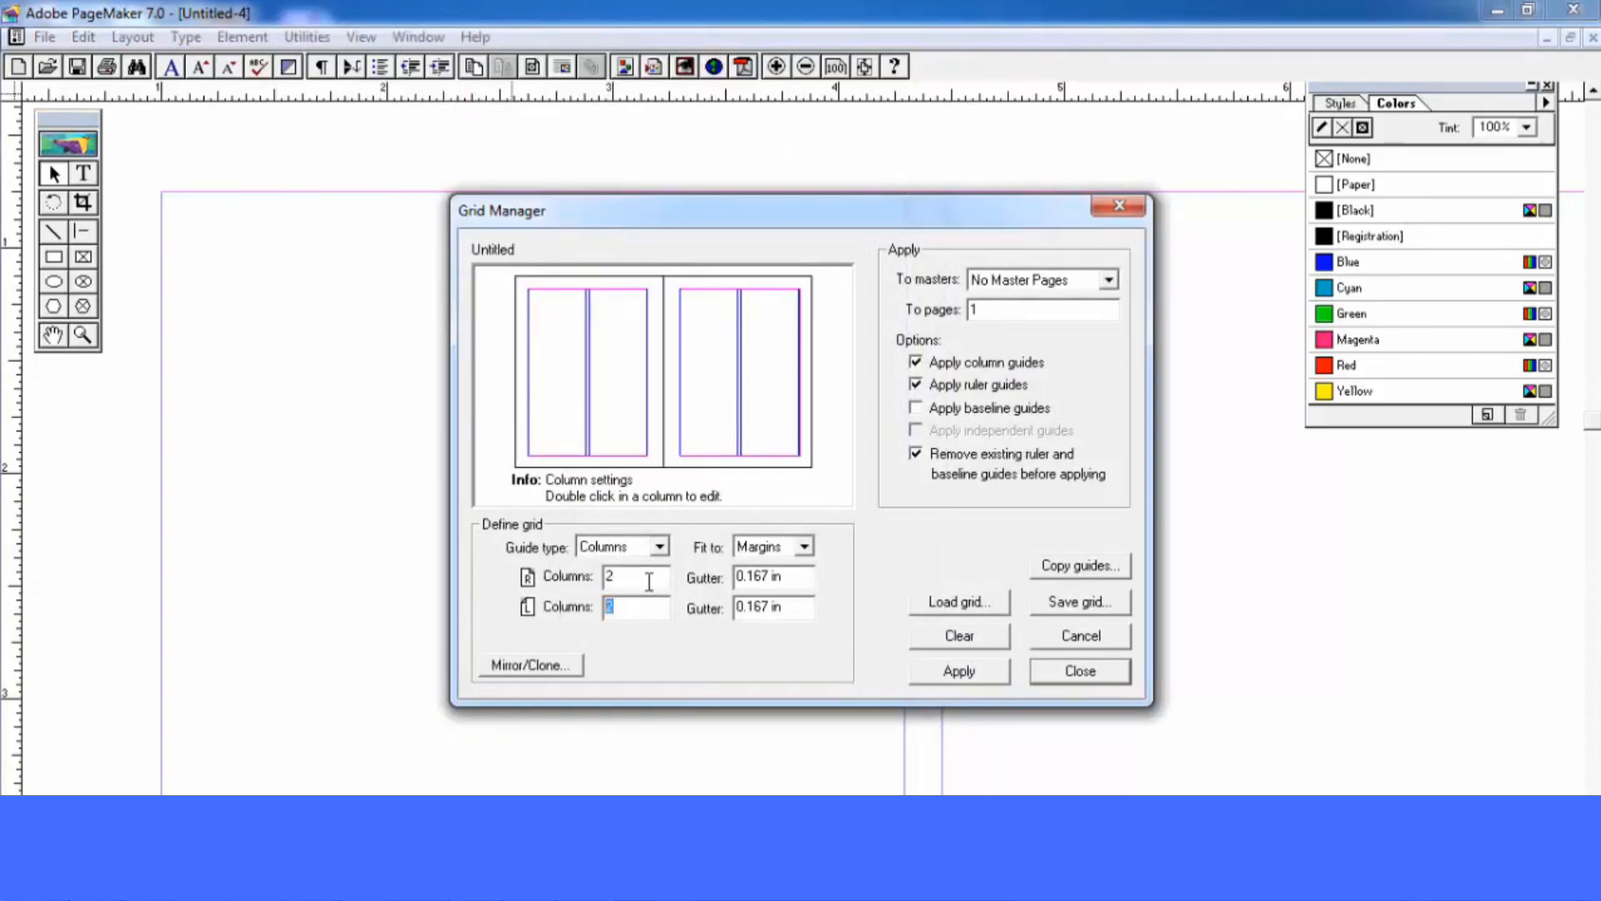
text(1)
double_click(649, 581)
text(1)
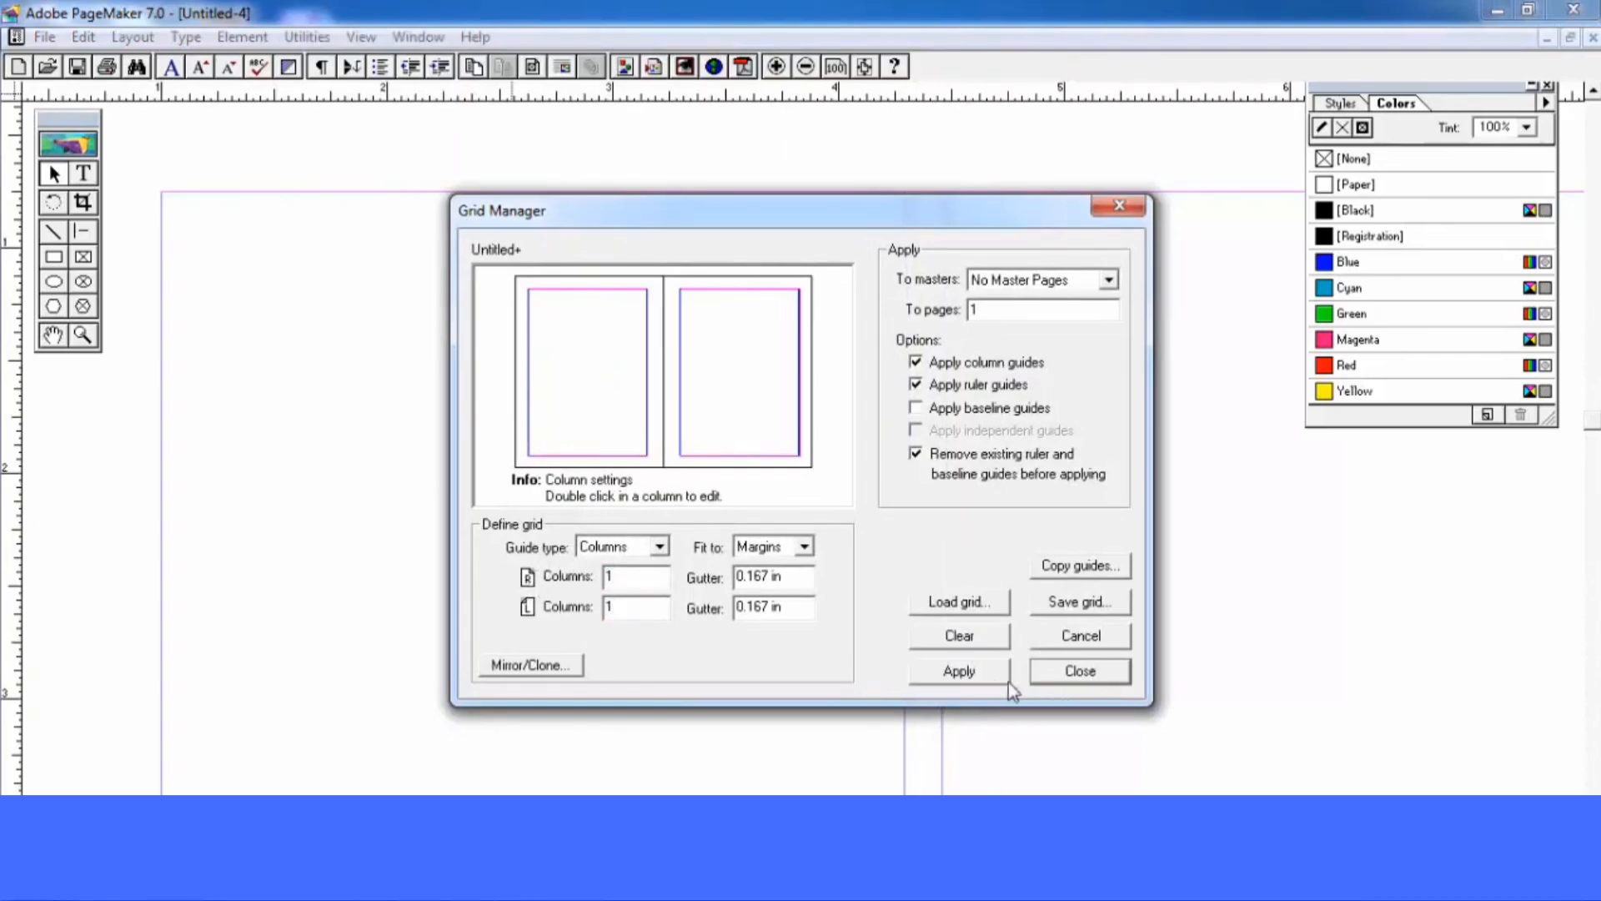
click(957, 672)
click(1081, 674)
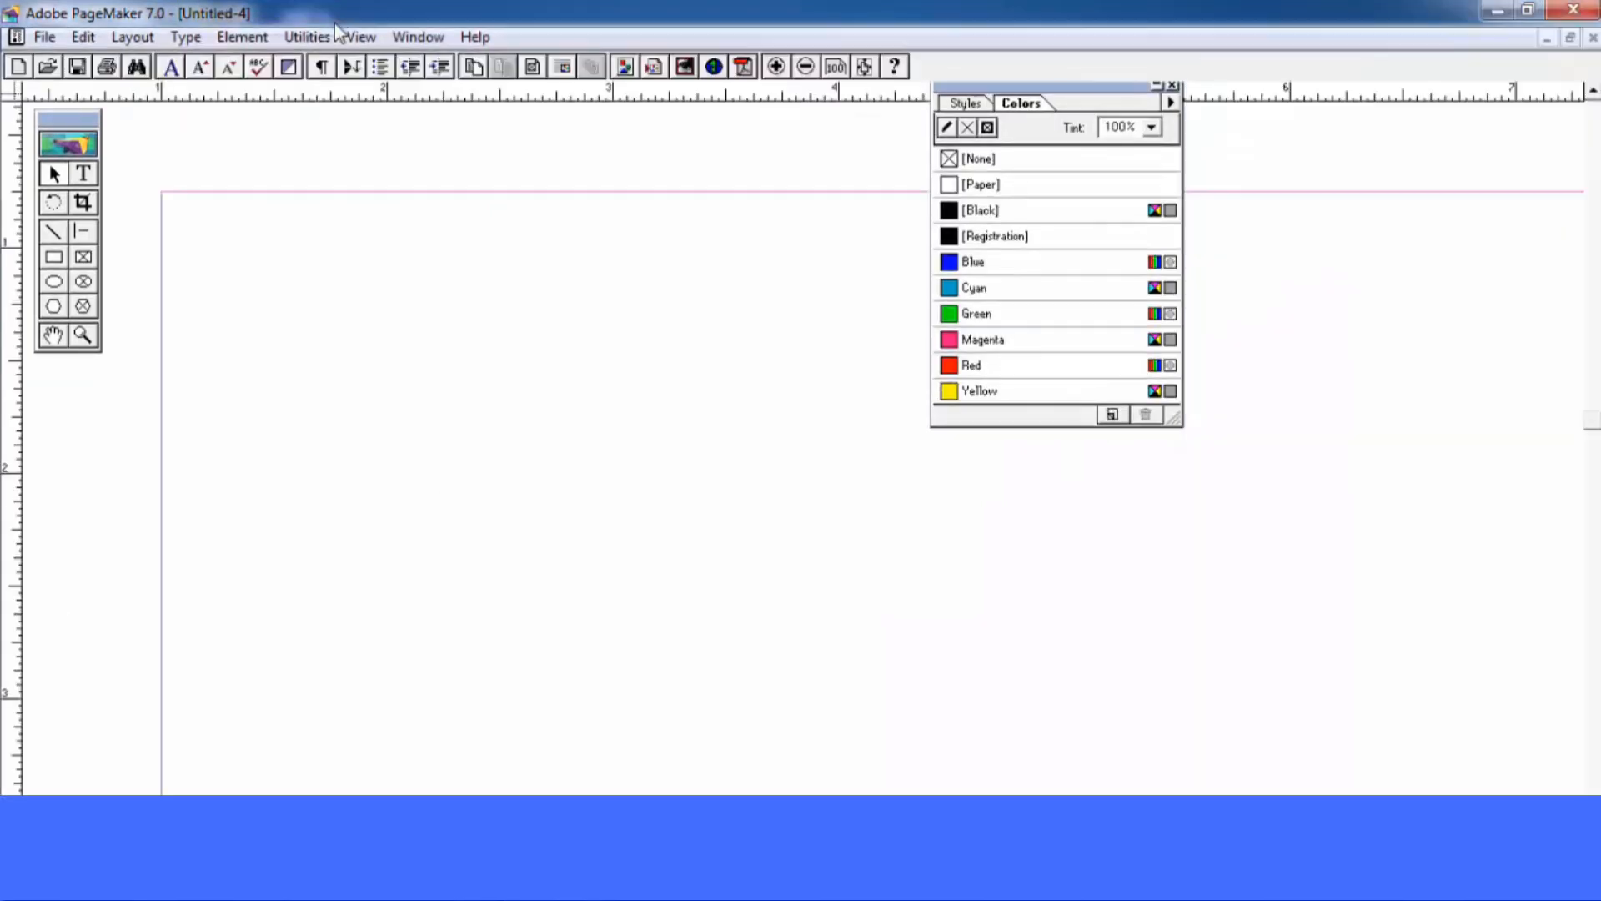
click(318, 36)
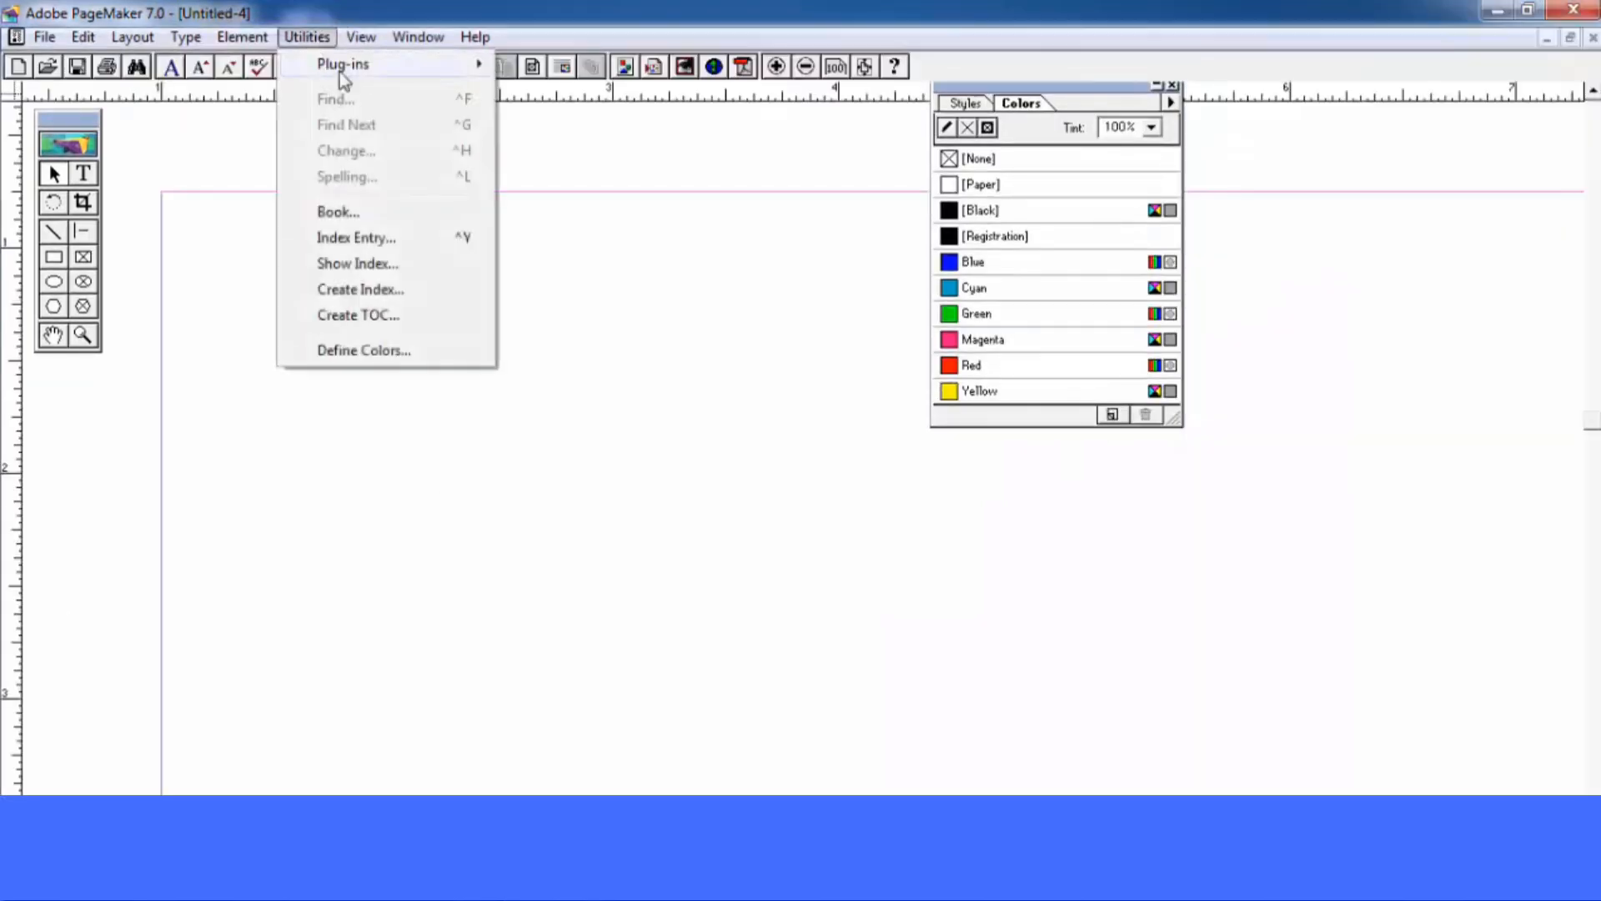
mouse_move(334, 67)
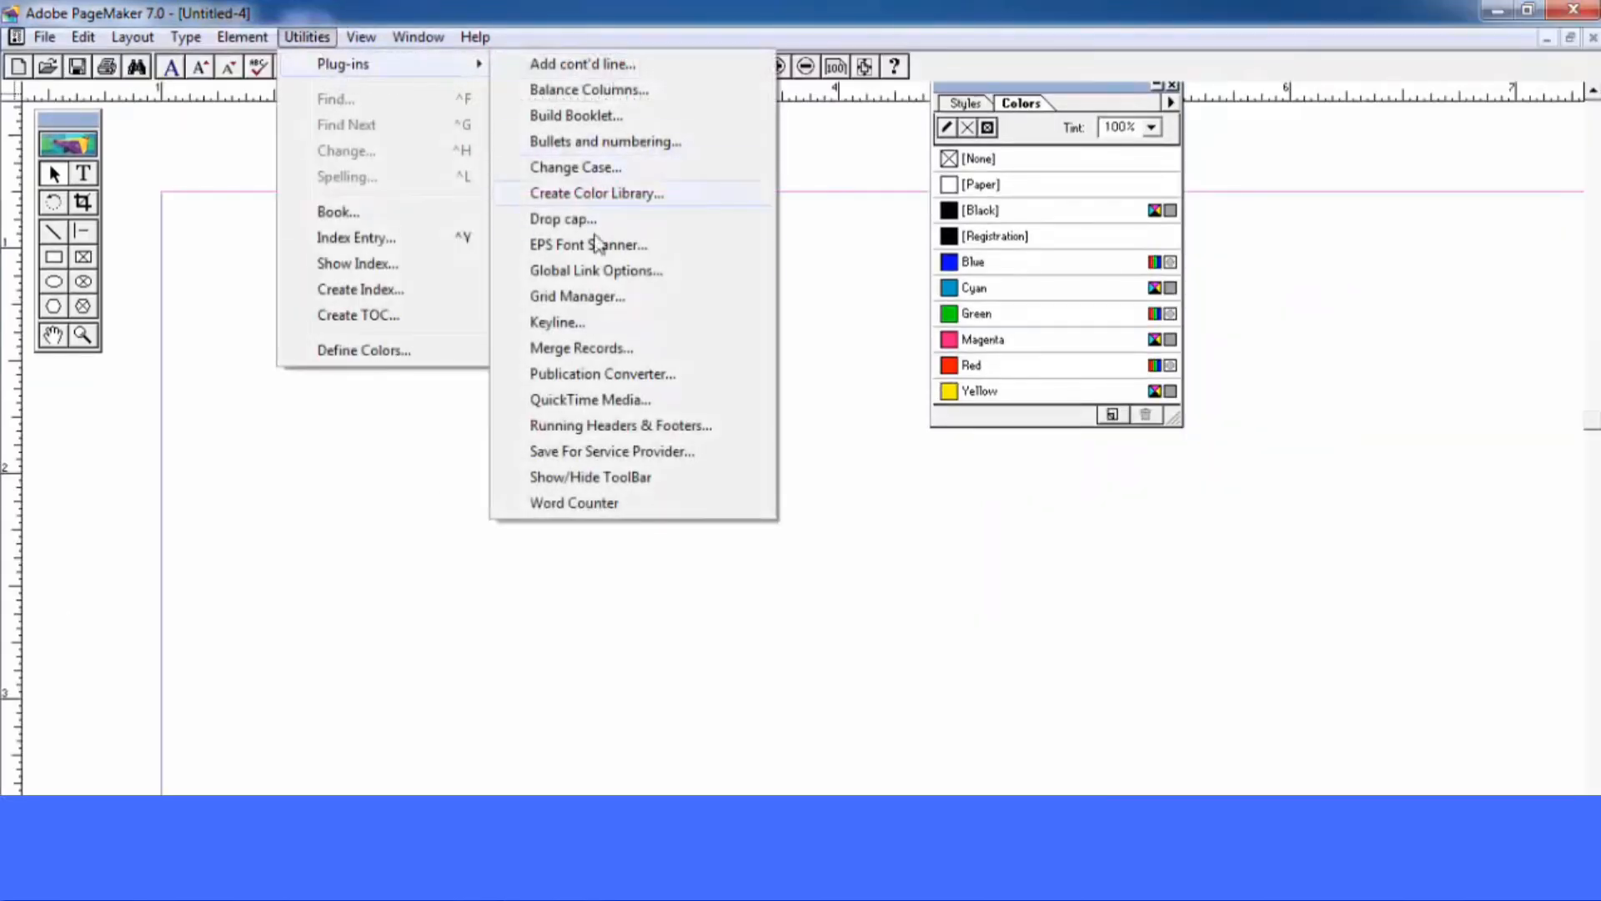
click(834, 278)
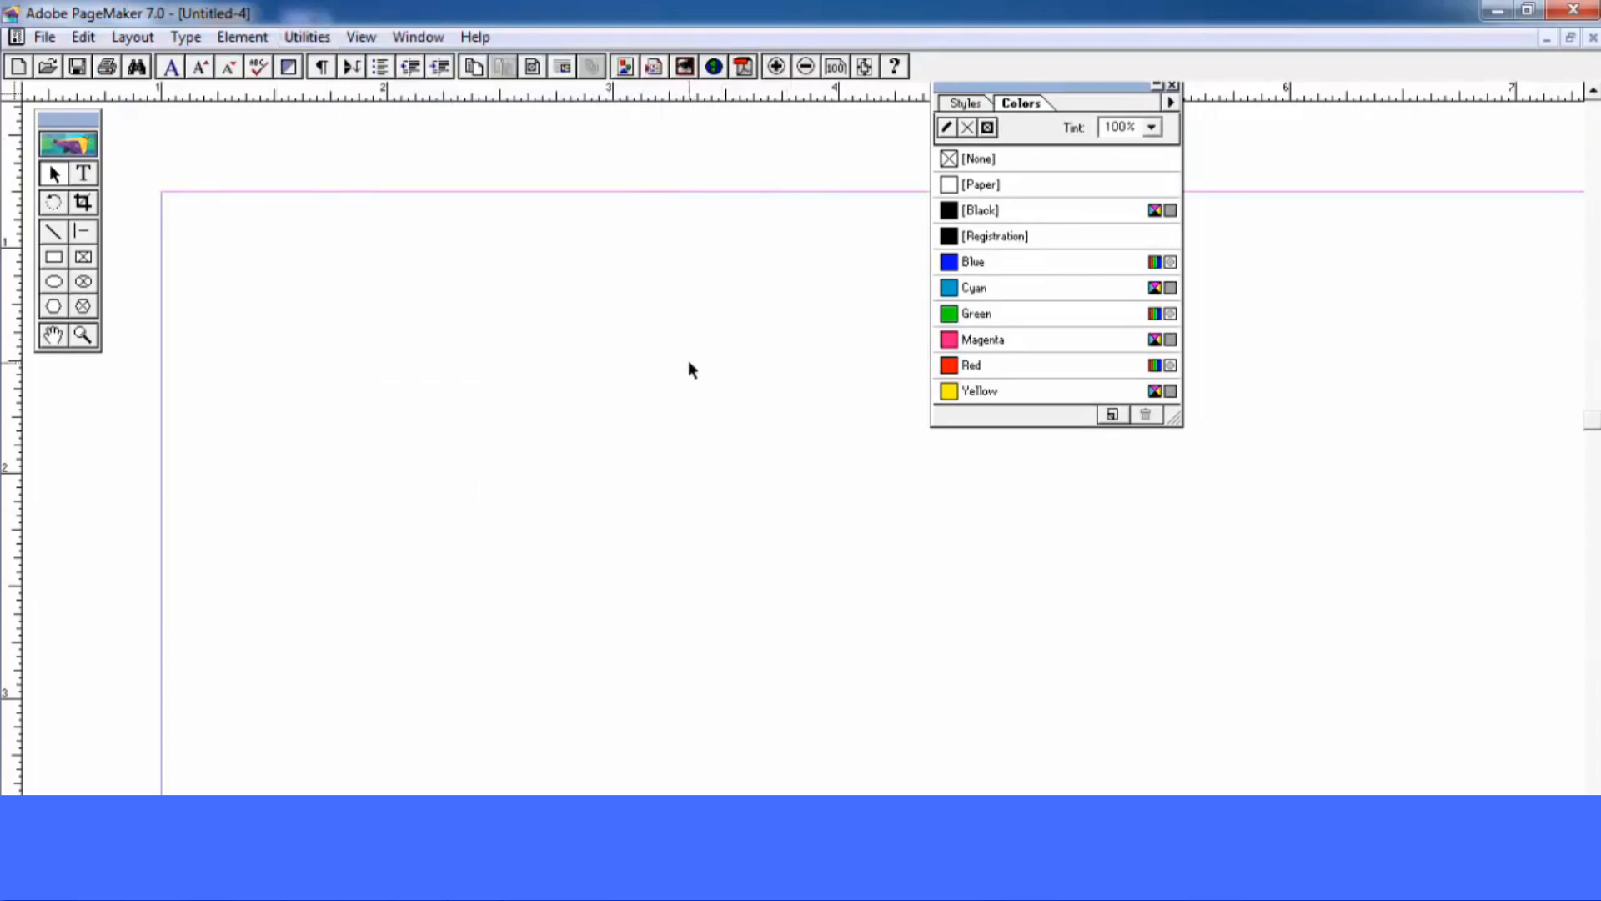
Place the ex1 picture from the Desktop at about 1.2 by 1.2 inches near the page's upper area and nudge it left
key(ctrl+d)
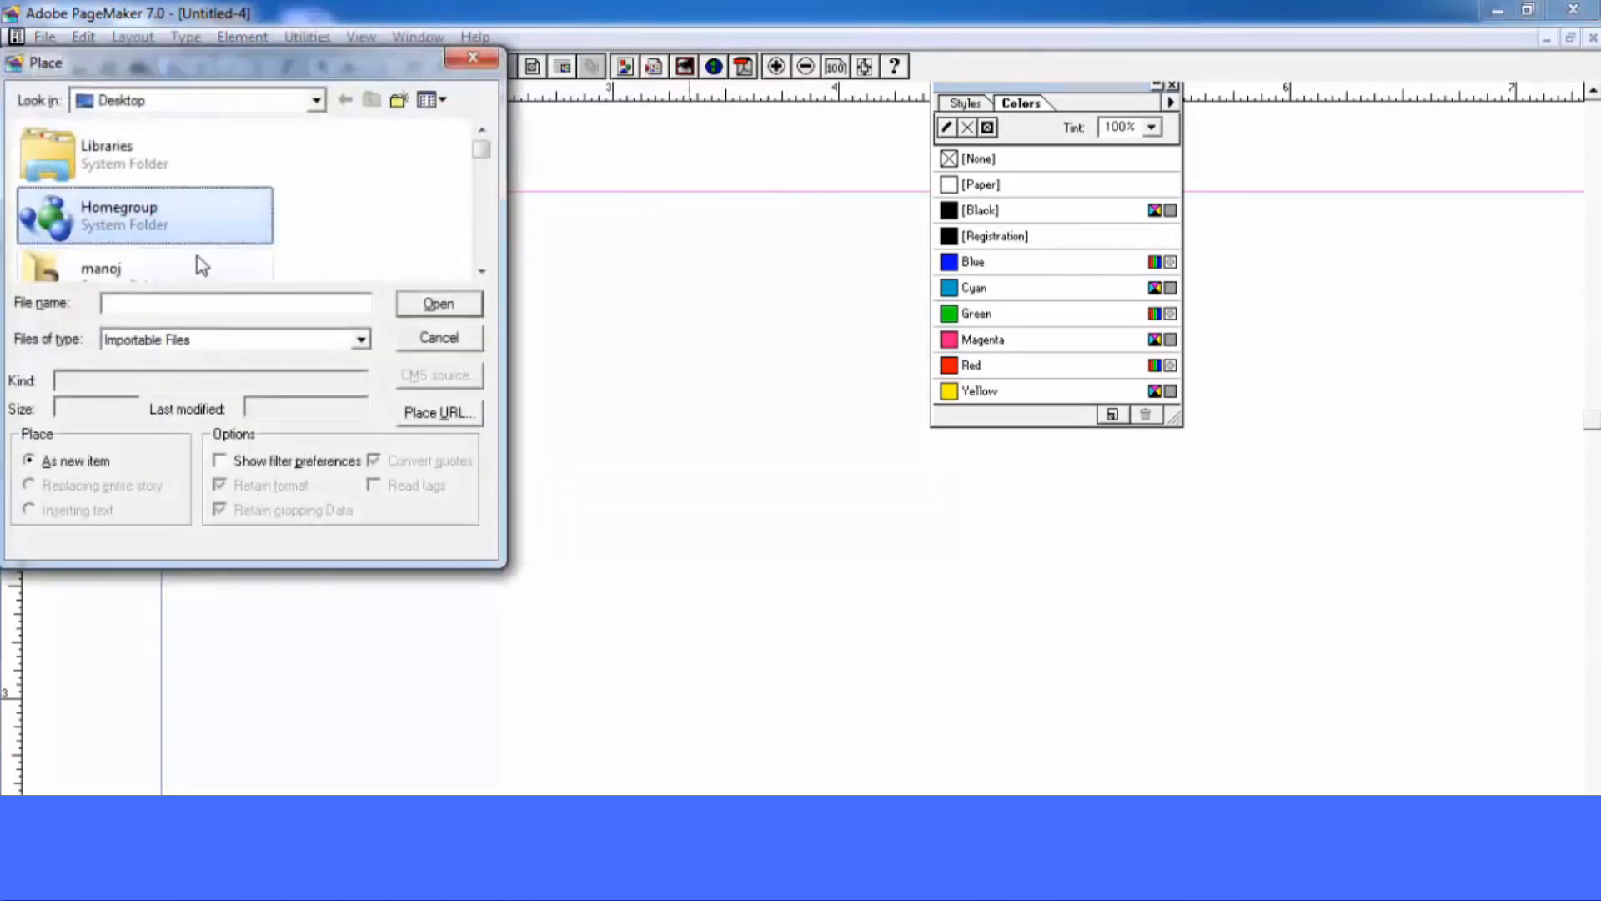
key(e)
double_click(117, 158)
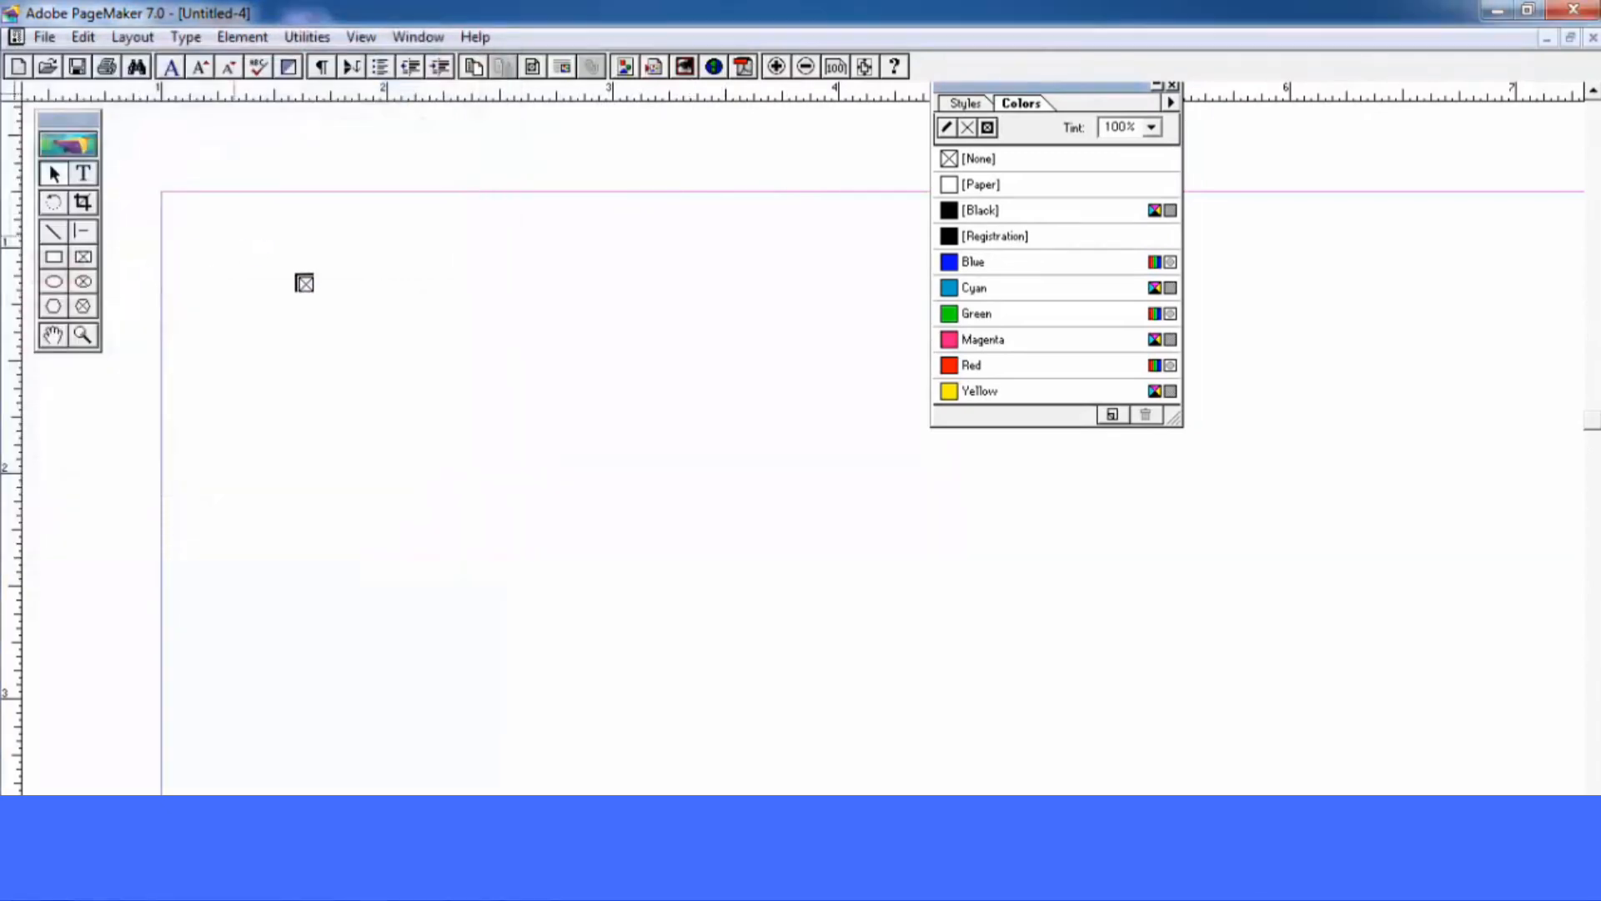
drag(475, 324, 750, 594)
drag(677, 511, 635, 514)
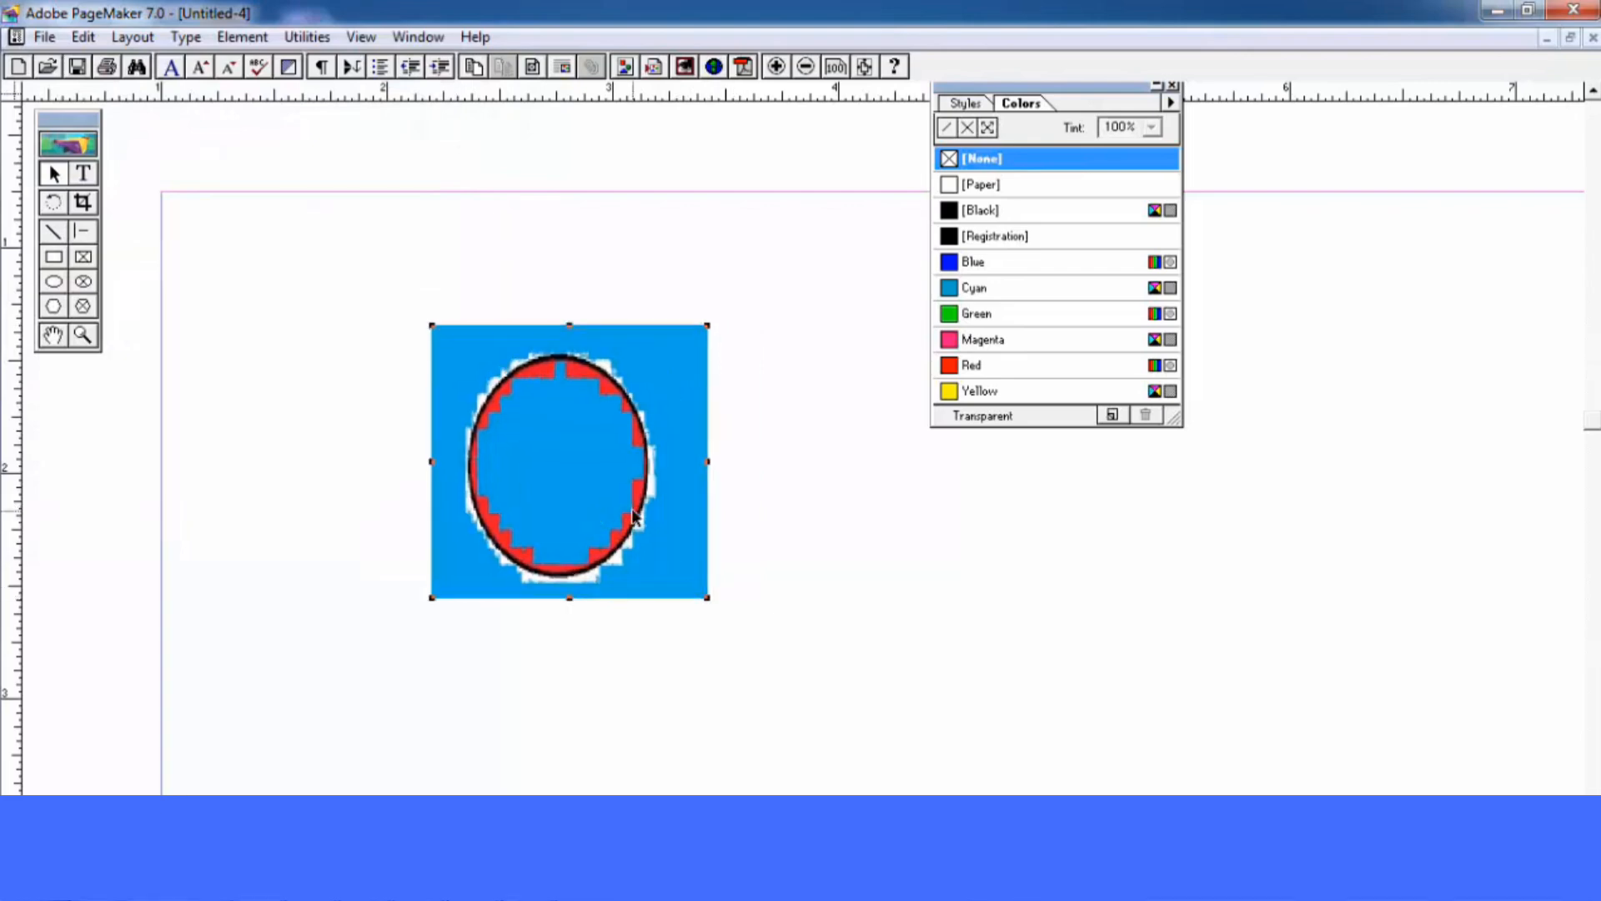
Add a keyline extending 1 point outward around the placed picture, brought to the front of the object
click(304, 38)
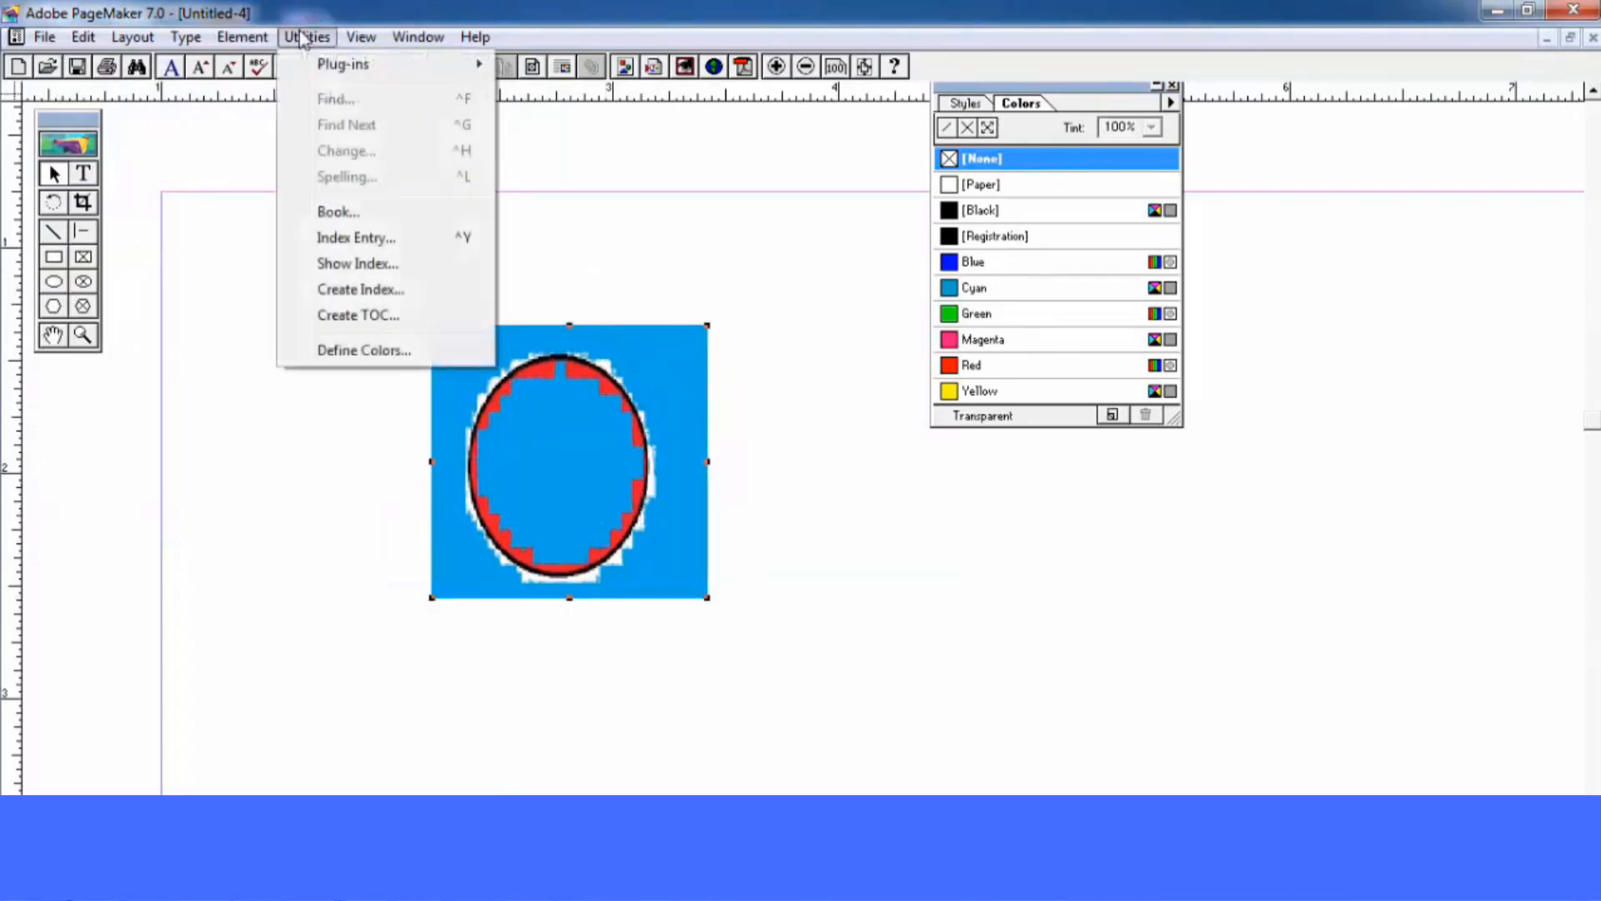
mouse_move(317, 65)
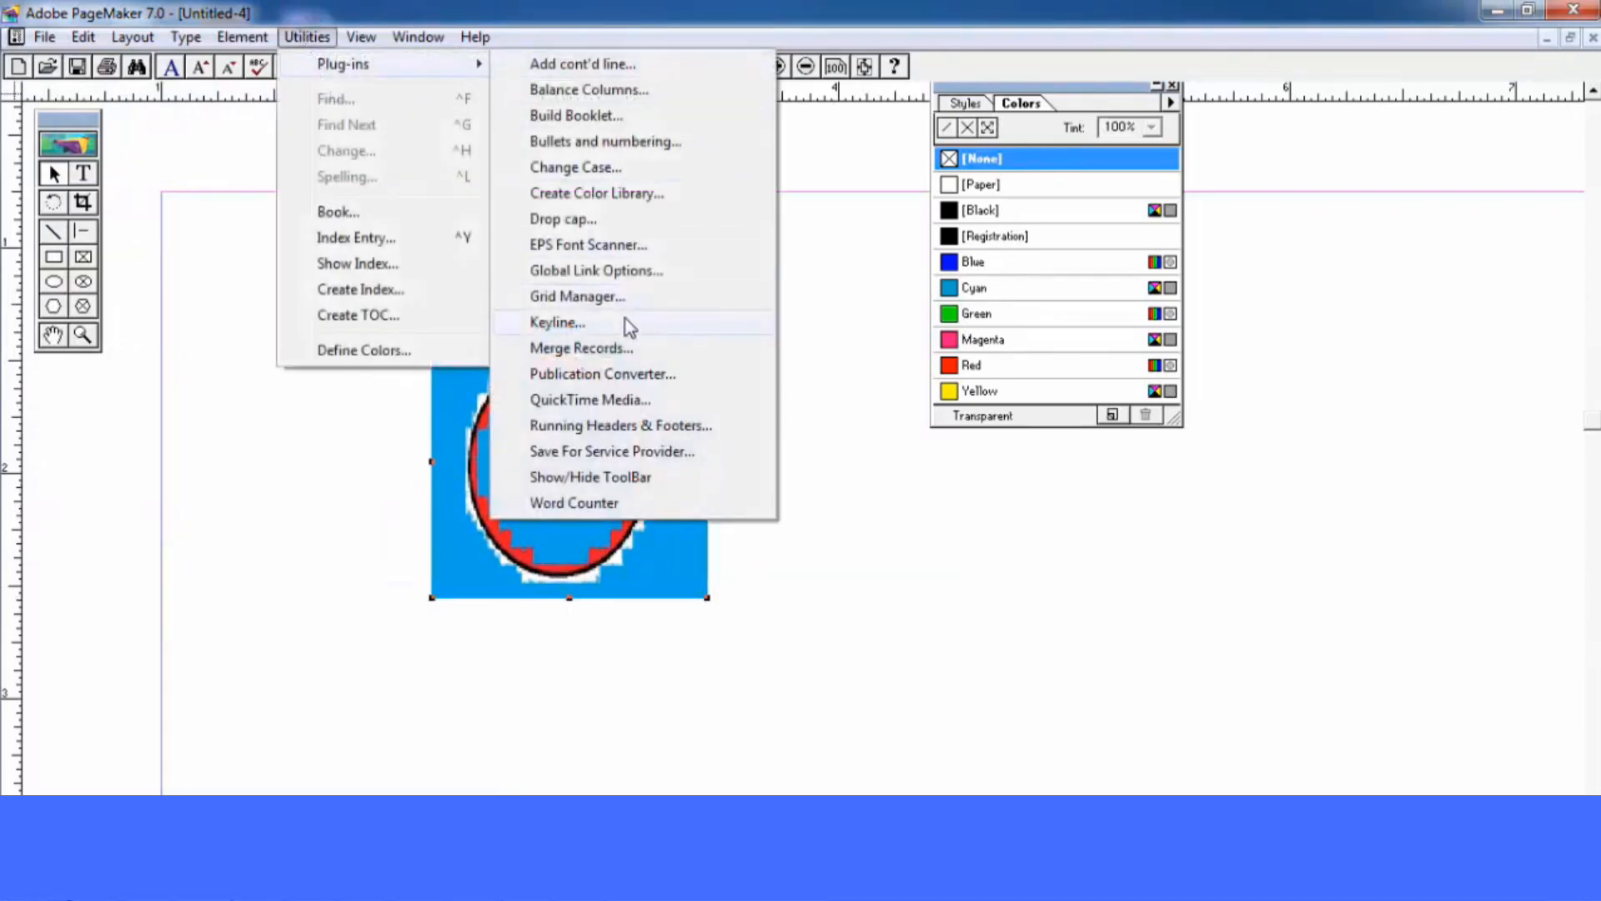
click(630, 321)
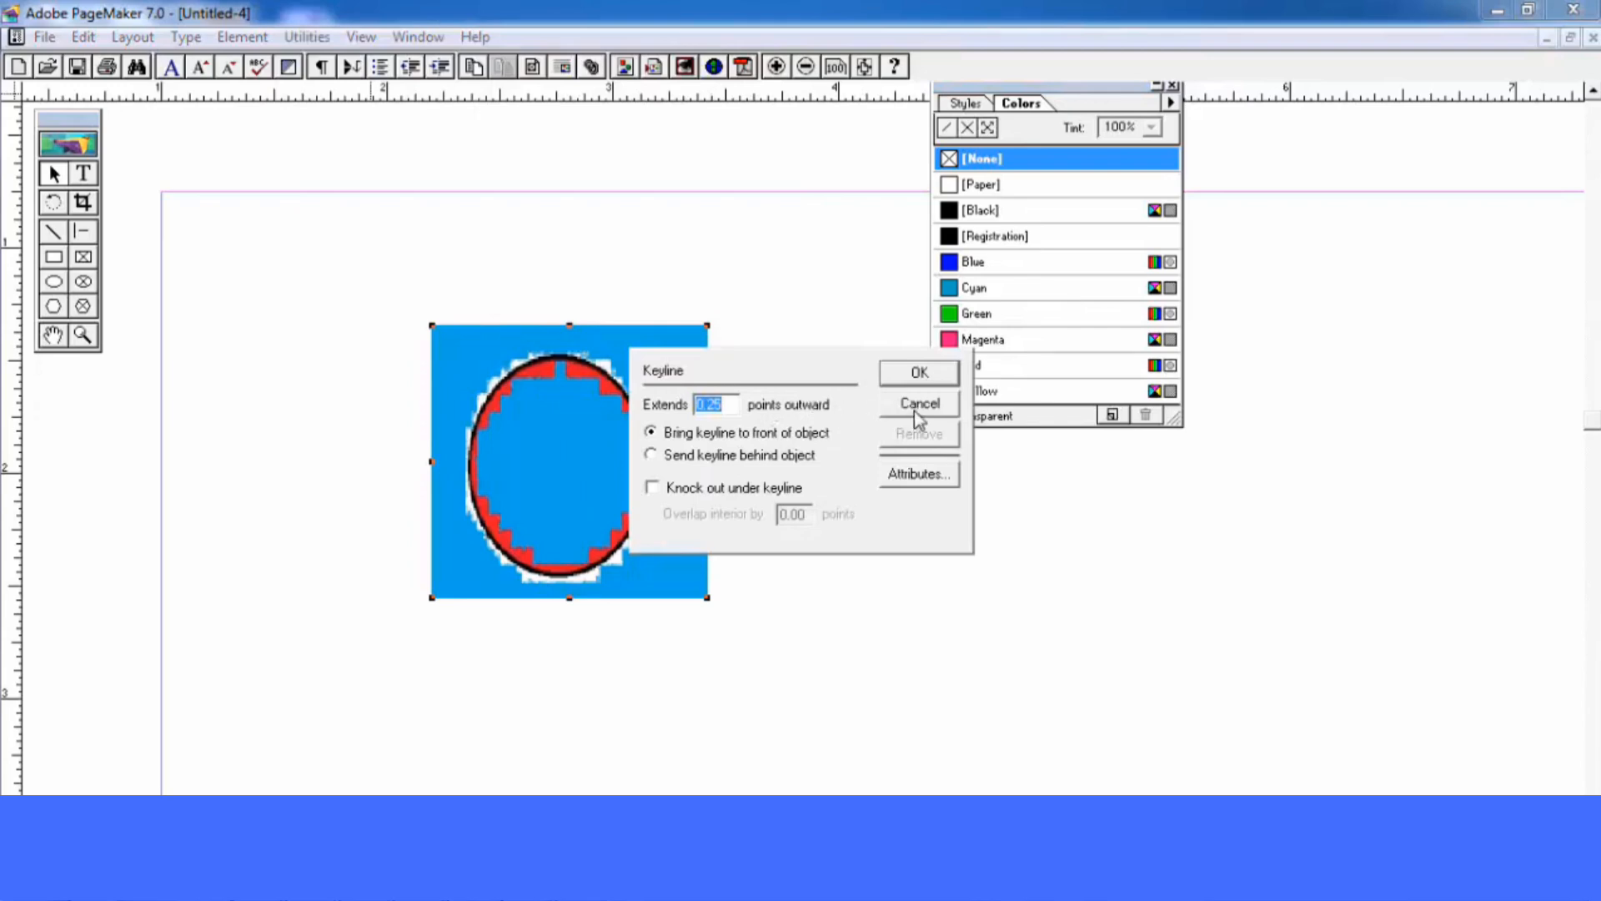
text(1)
click(920, 372)
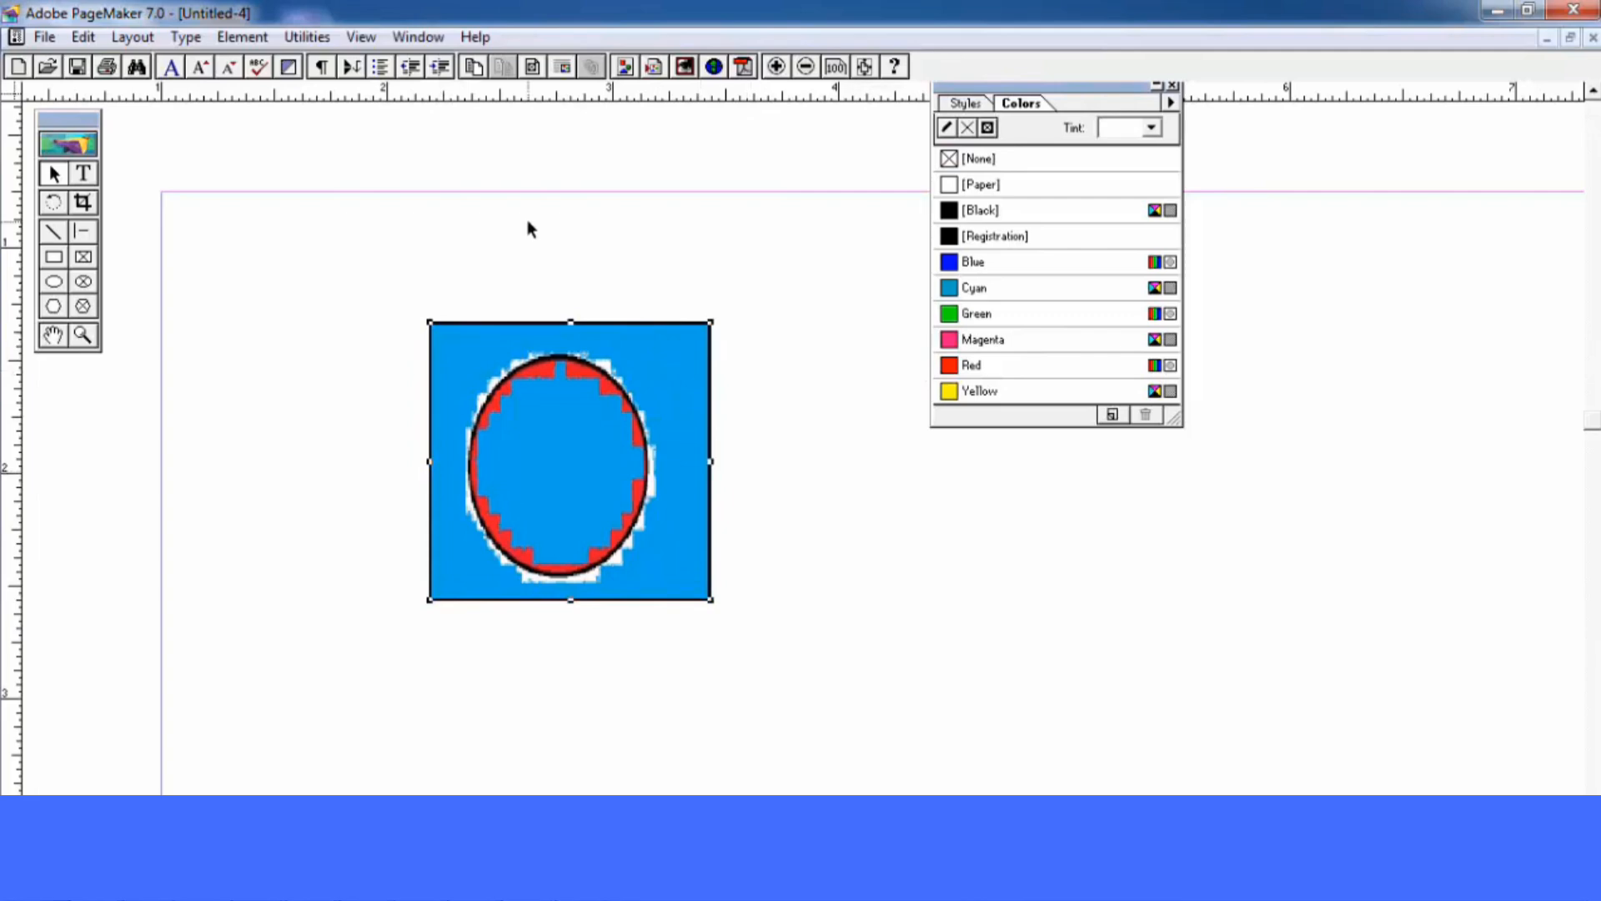
click(302, 38)
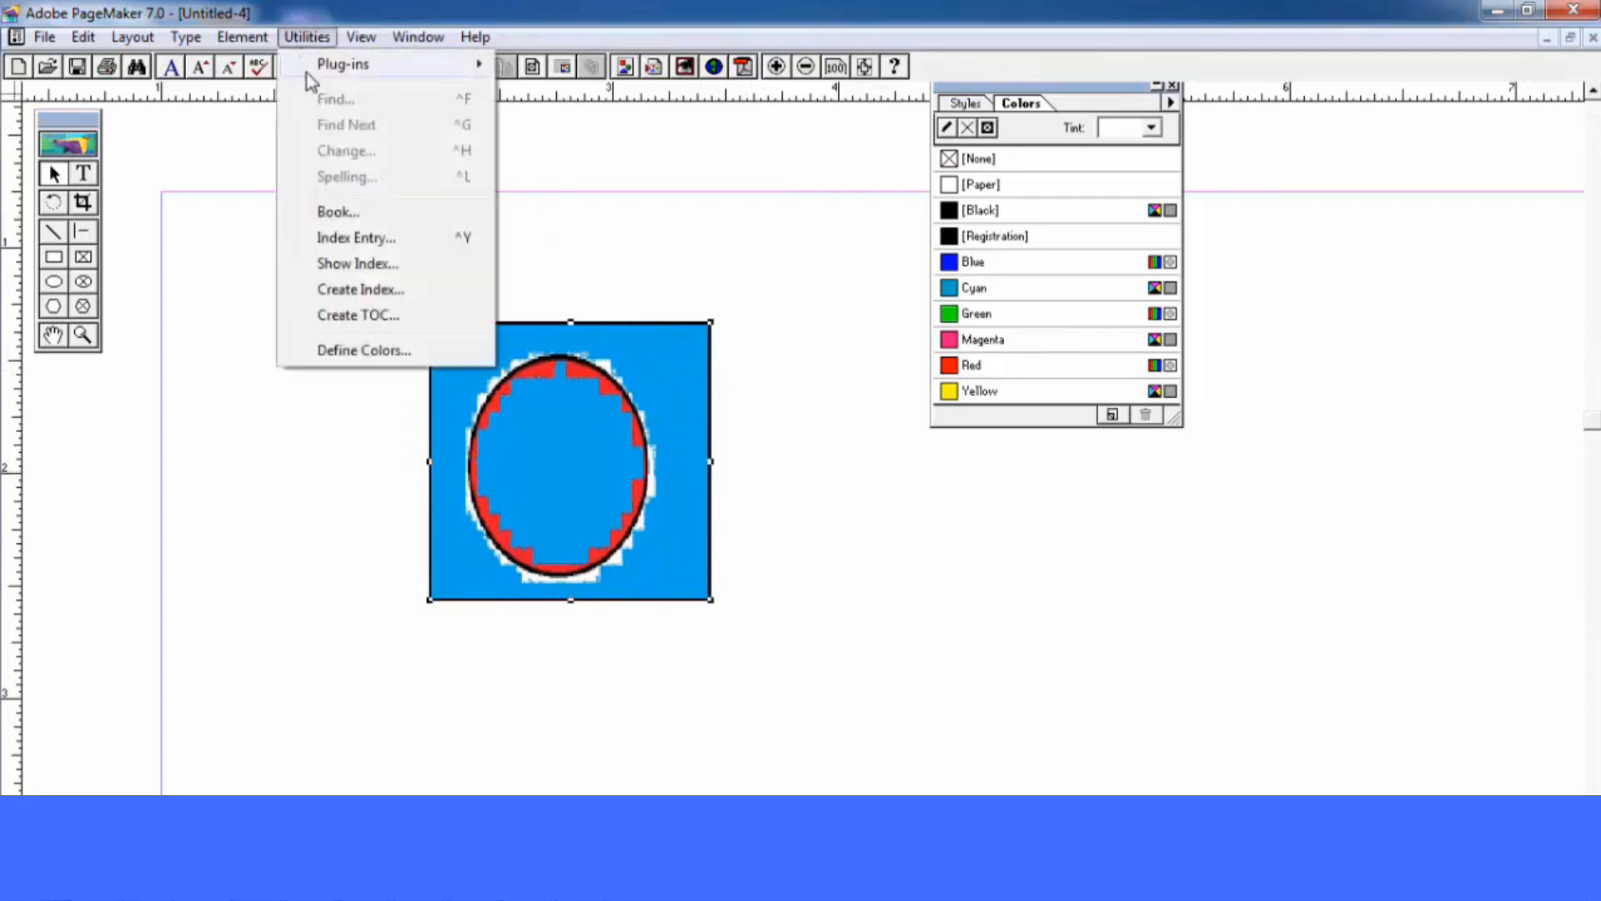
mouse_move(307, 73)
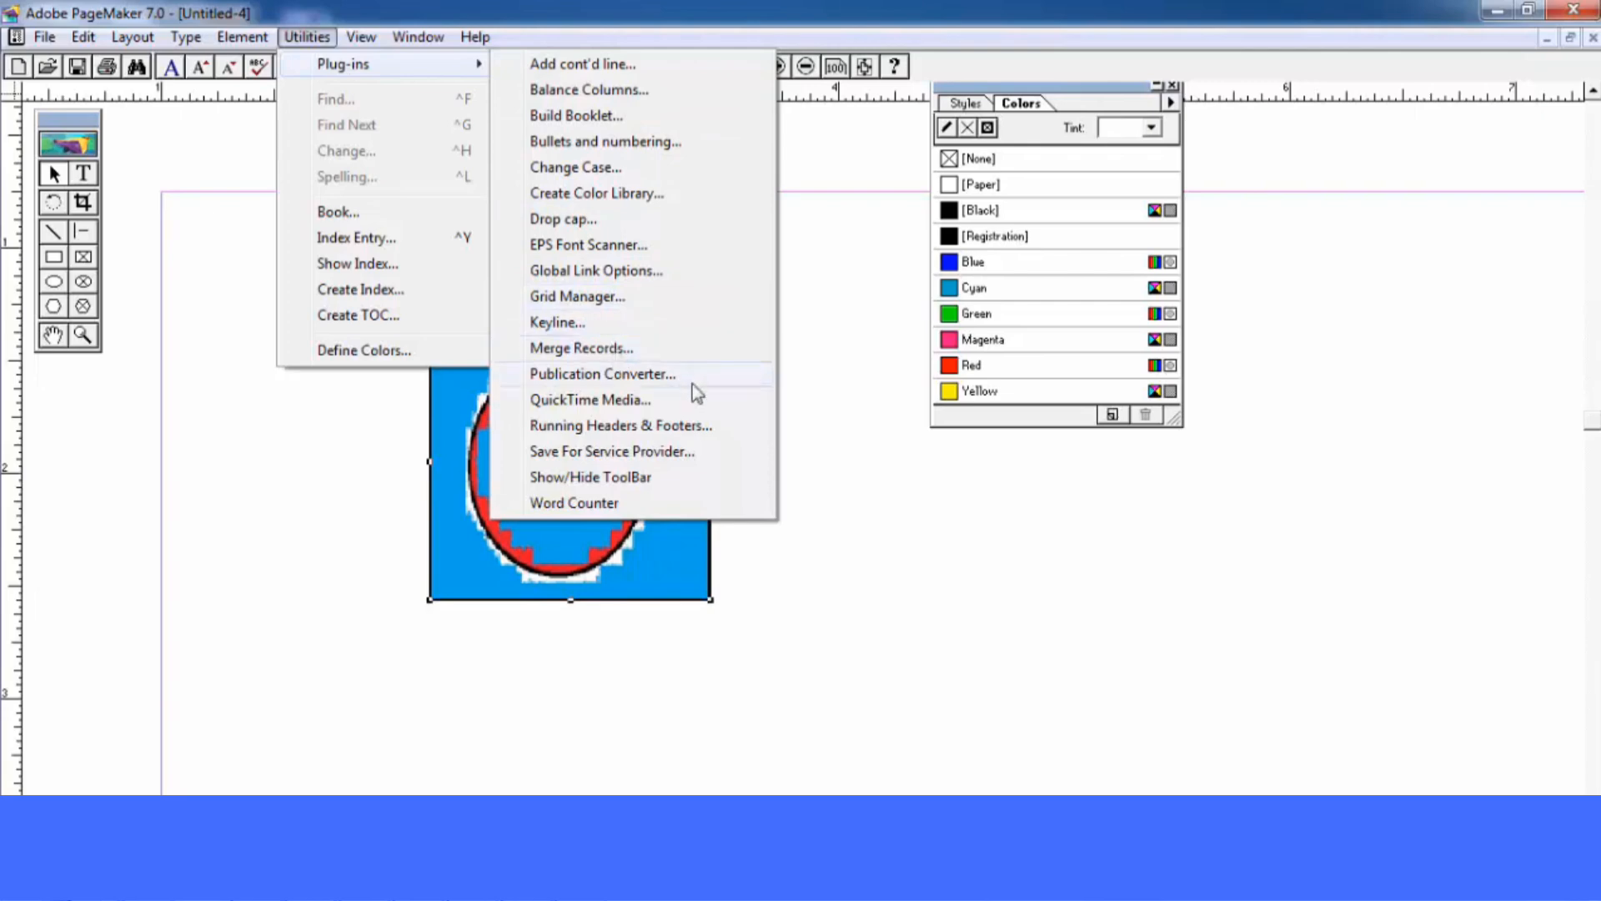
click(1044, 565)
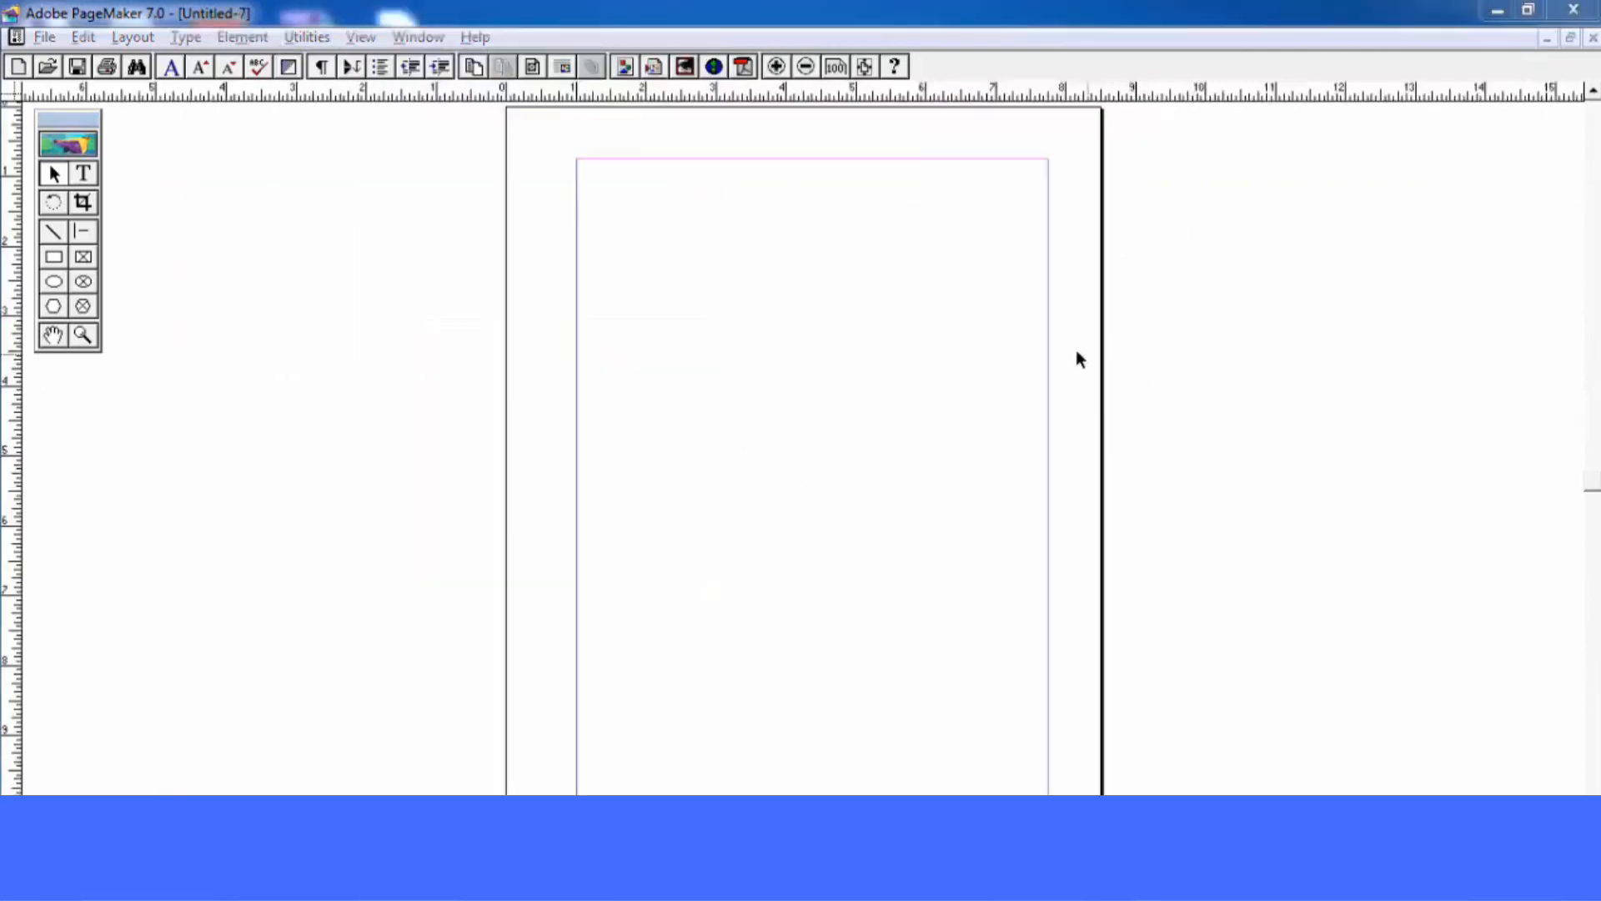
Switch to a new blank Notepad document and move its window higher over the page
key(super+r)
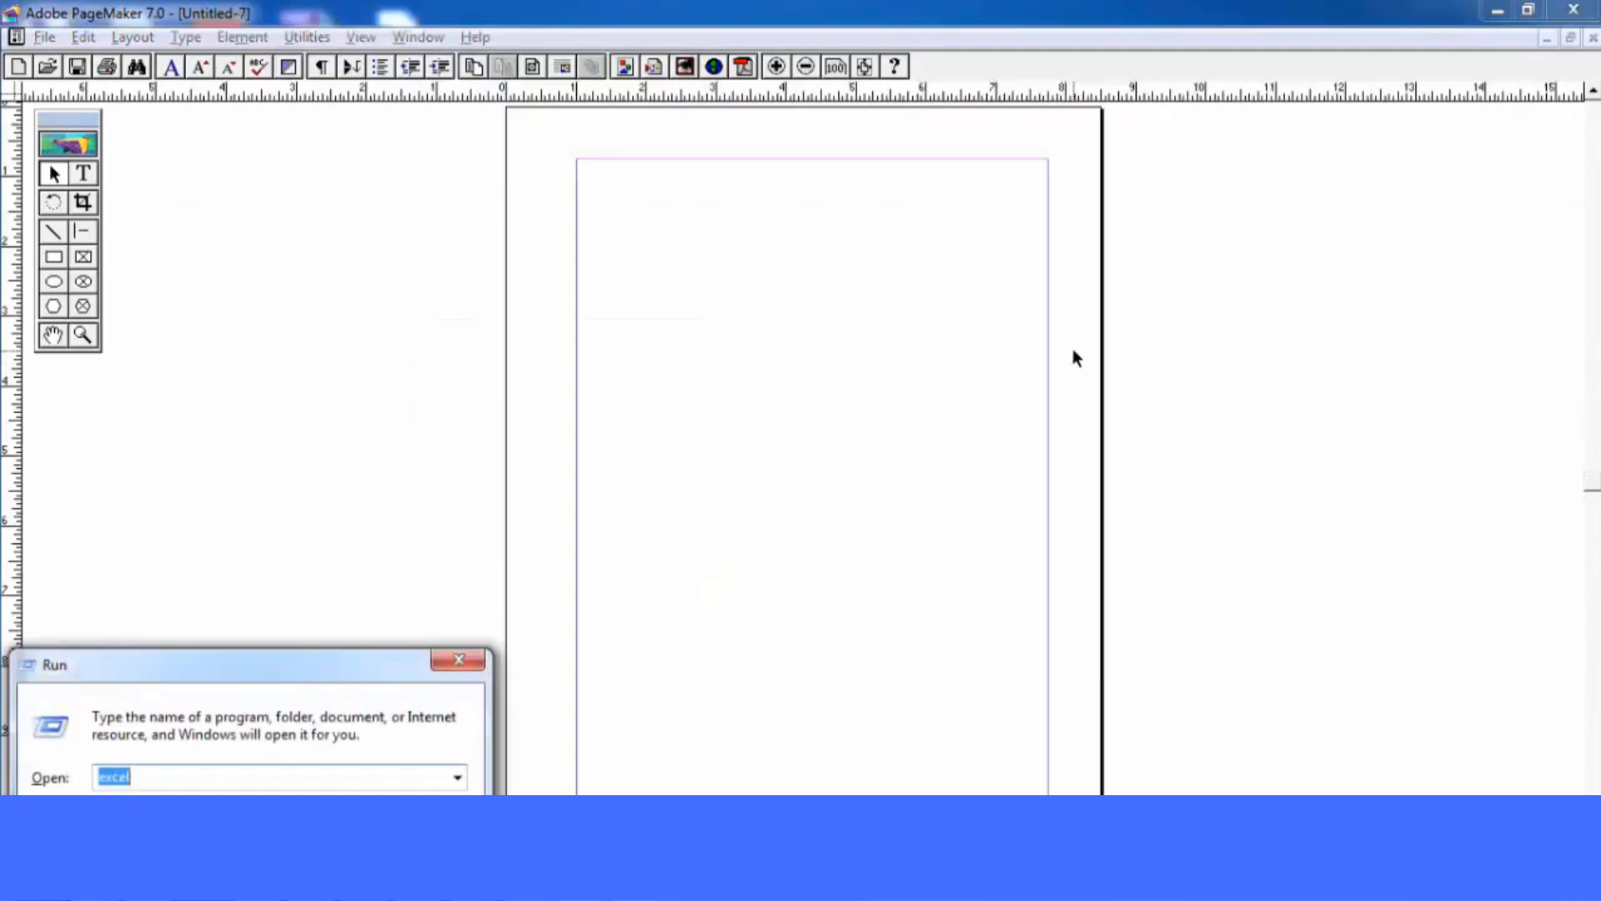
text(note)
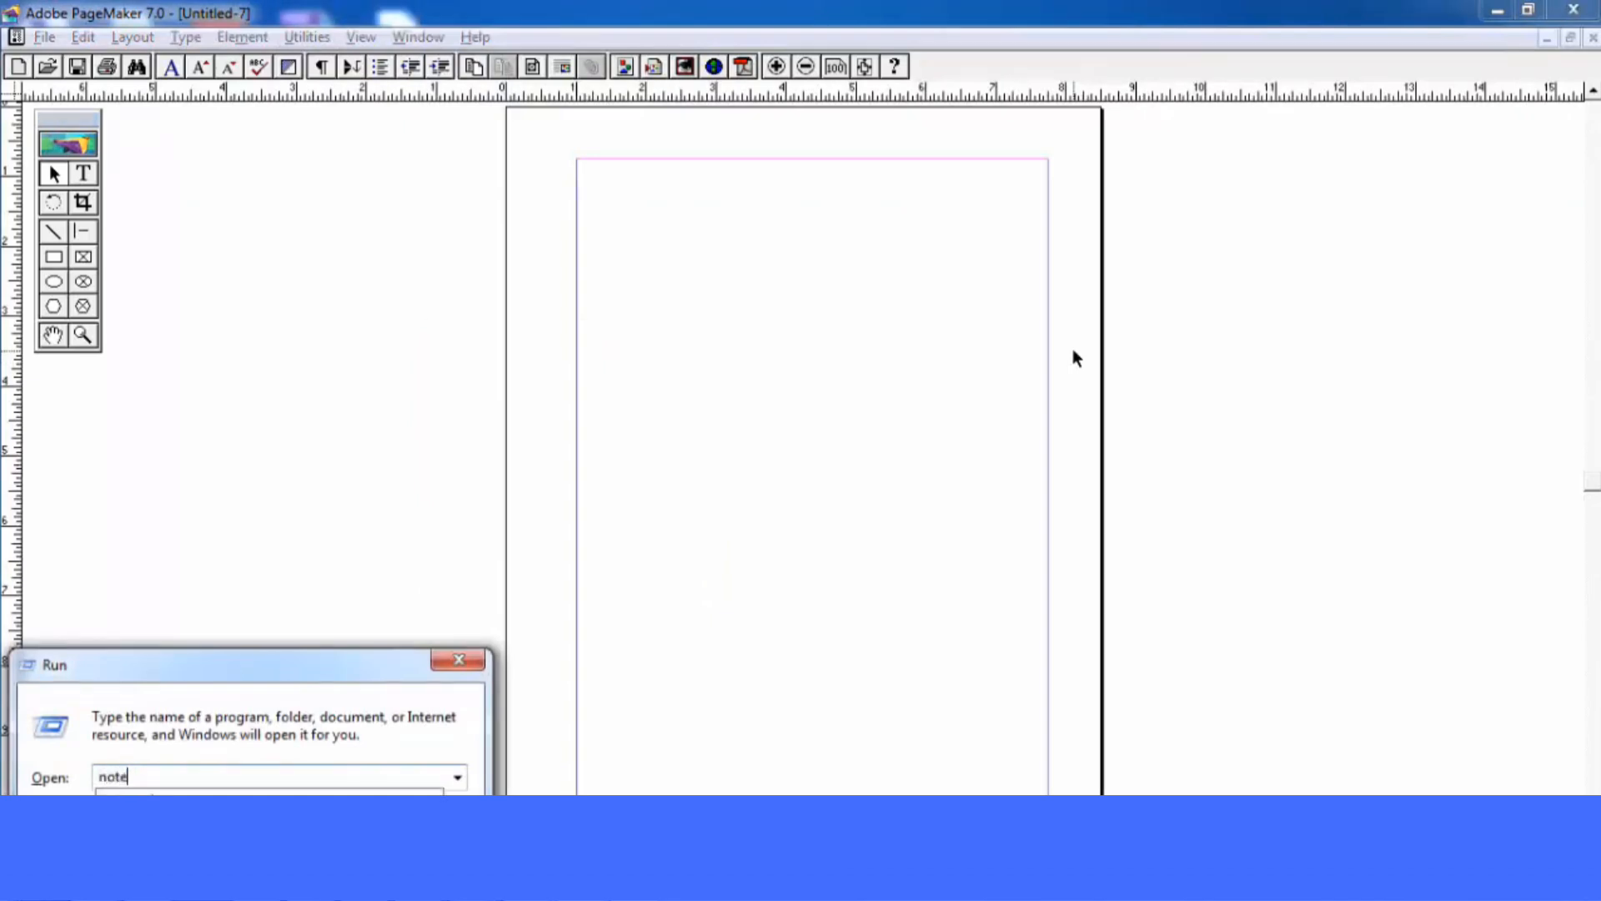
text(pad)
key(Return)
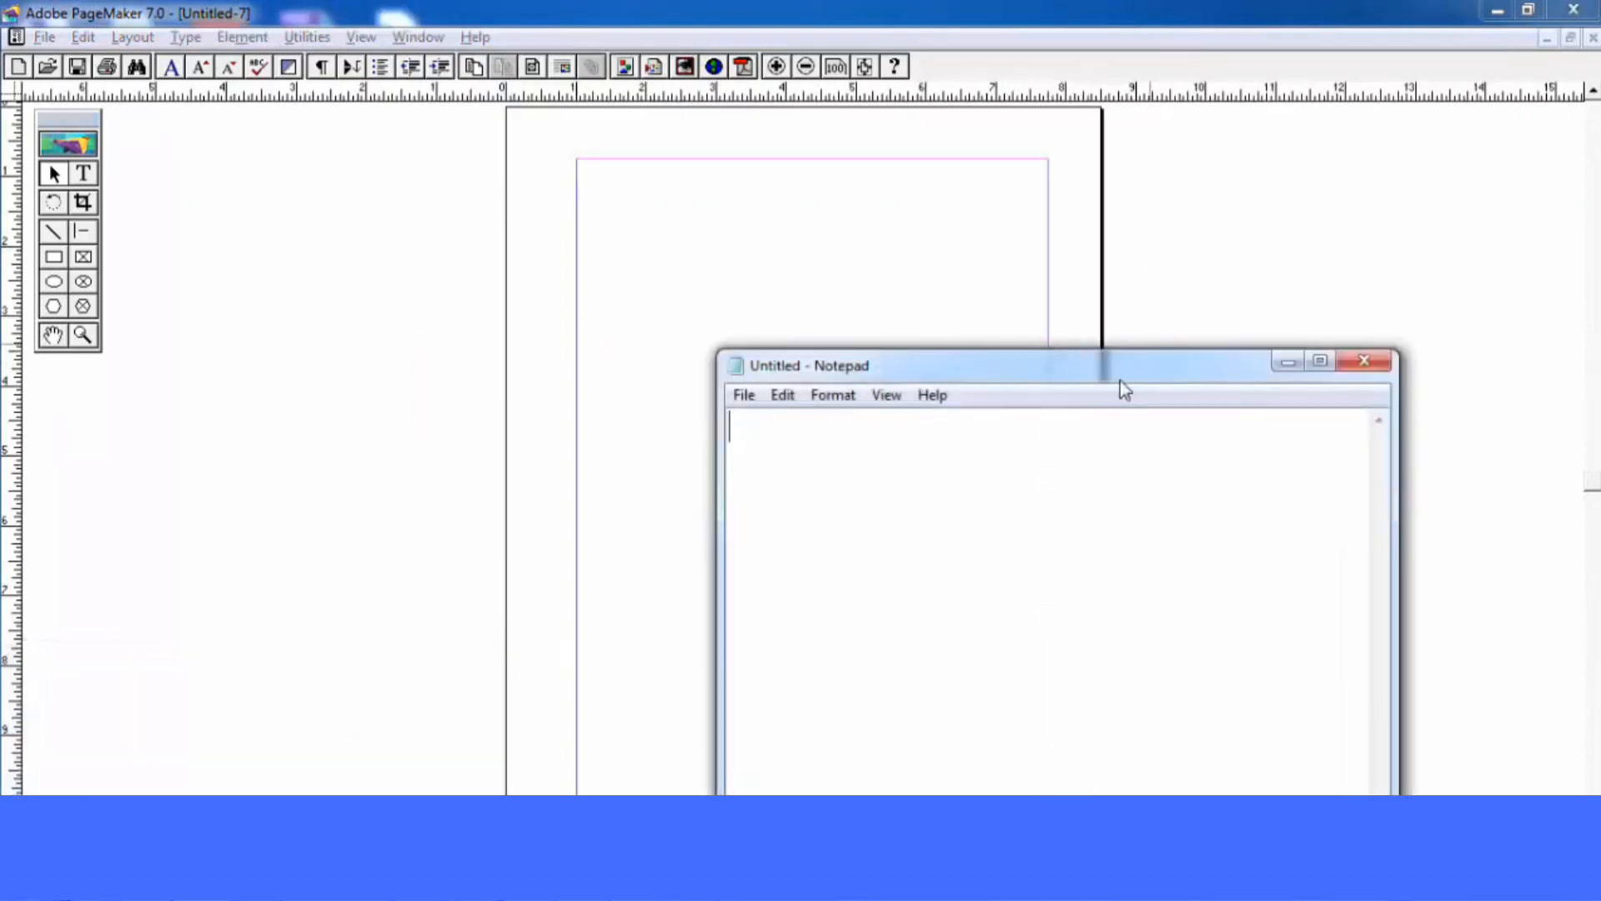
drag(1120, 381, 1135, 210)
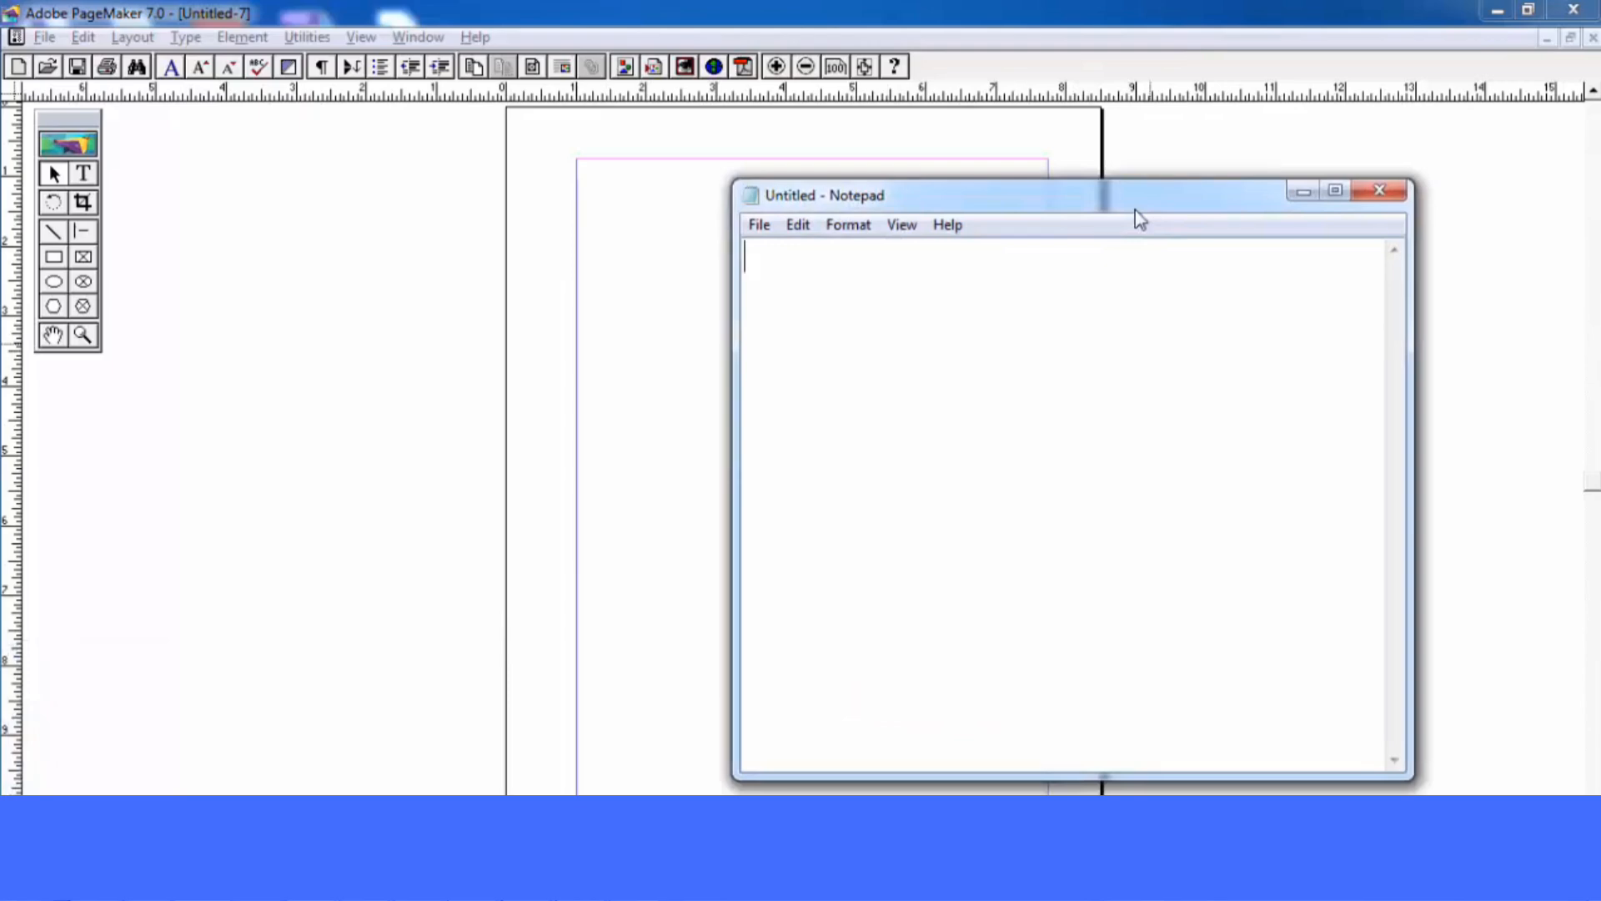
Enter comma-separated data with the header name,sal and three records, each a first name with salaries 12000, 11000 and 15000
text(name,sal )
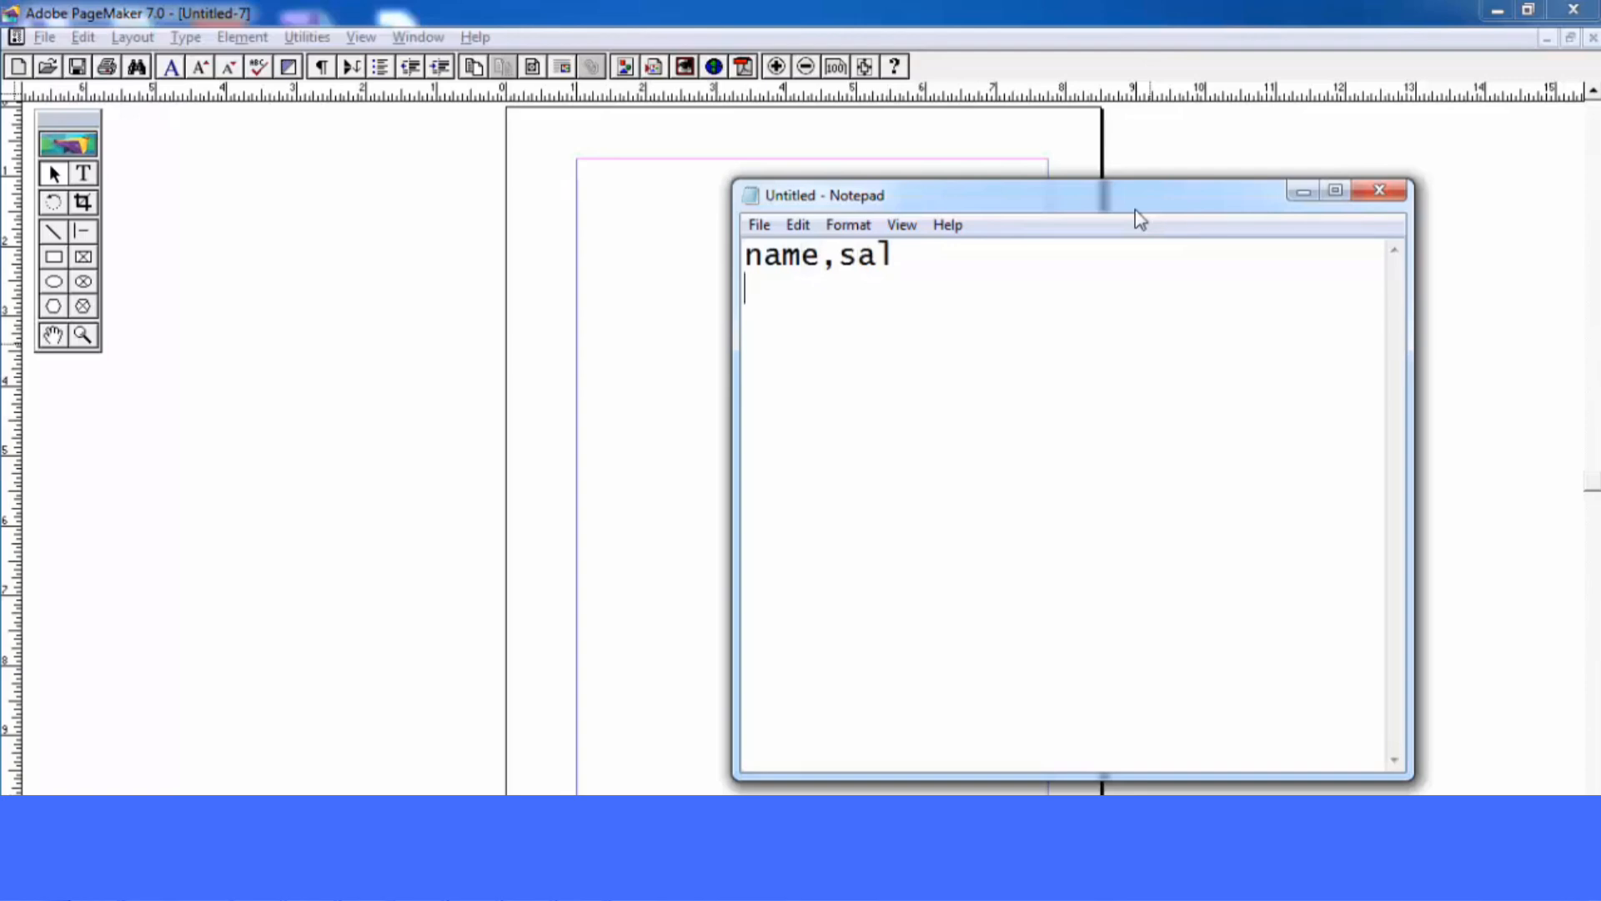
text(vikram,12000)
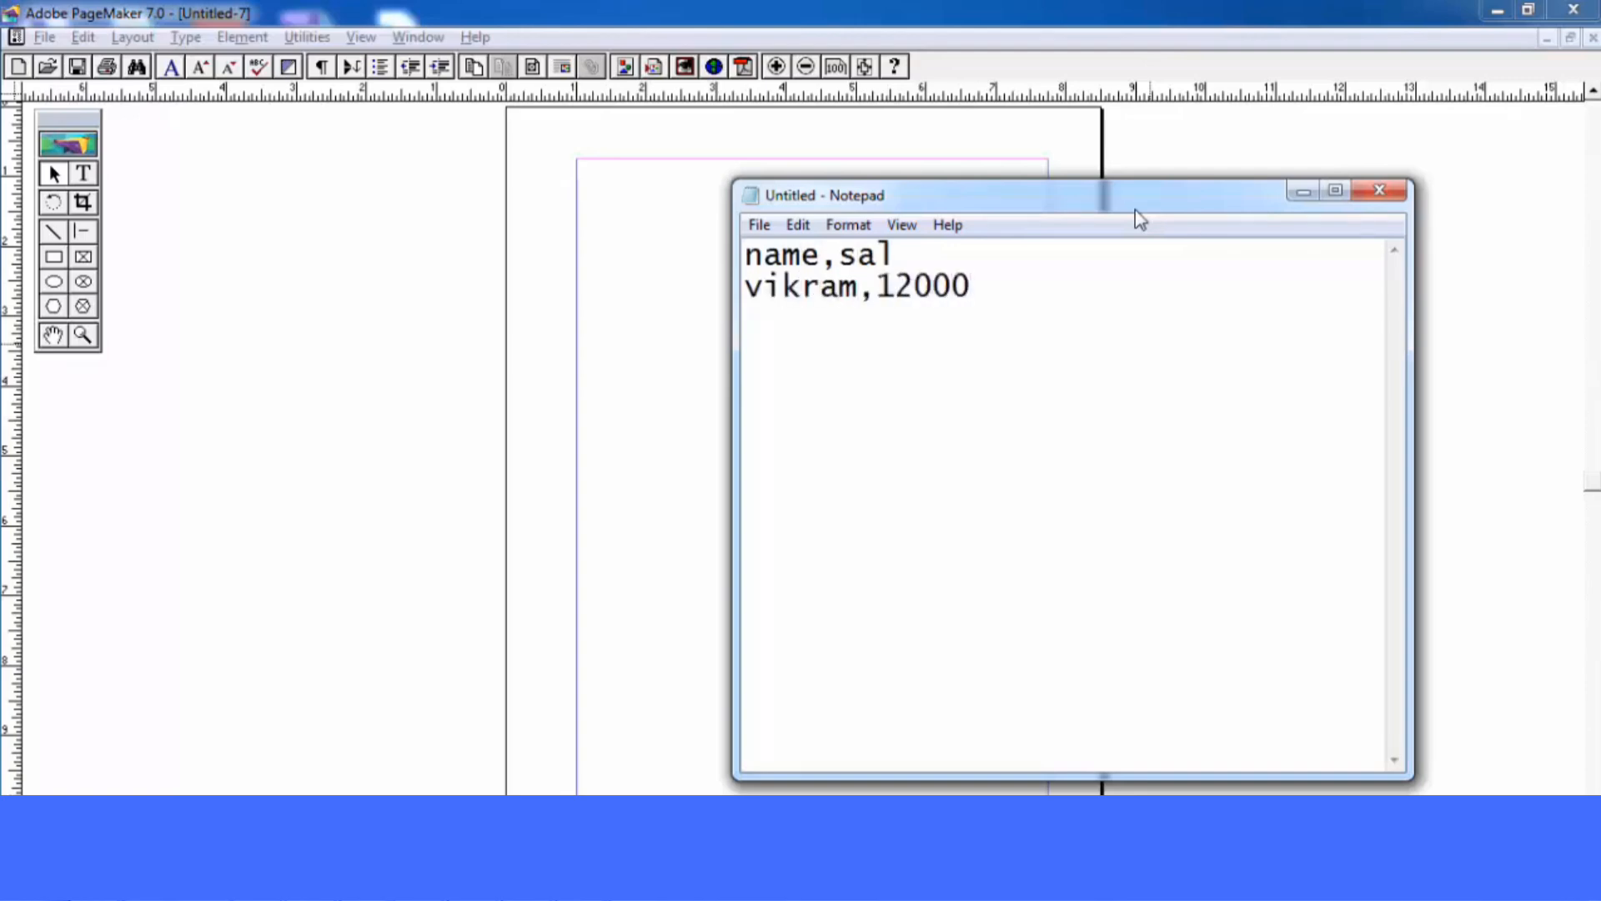
key(Return)
text(sachin,11000)
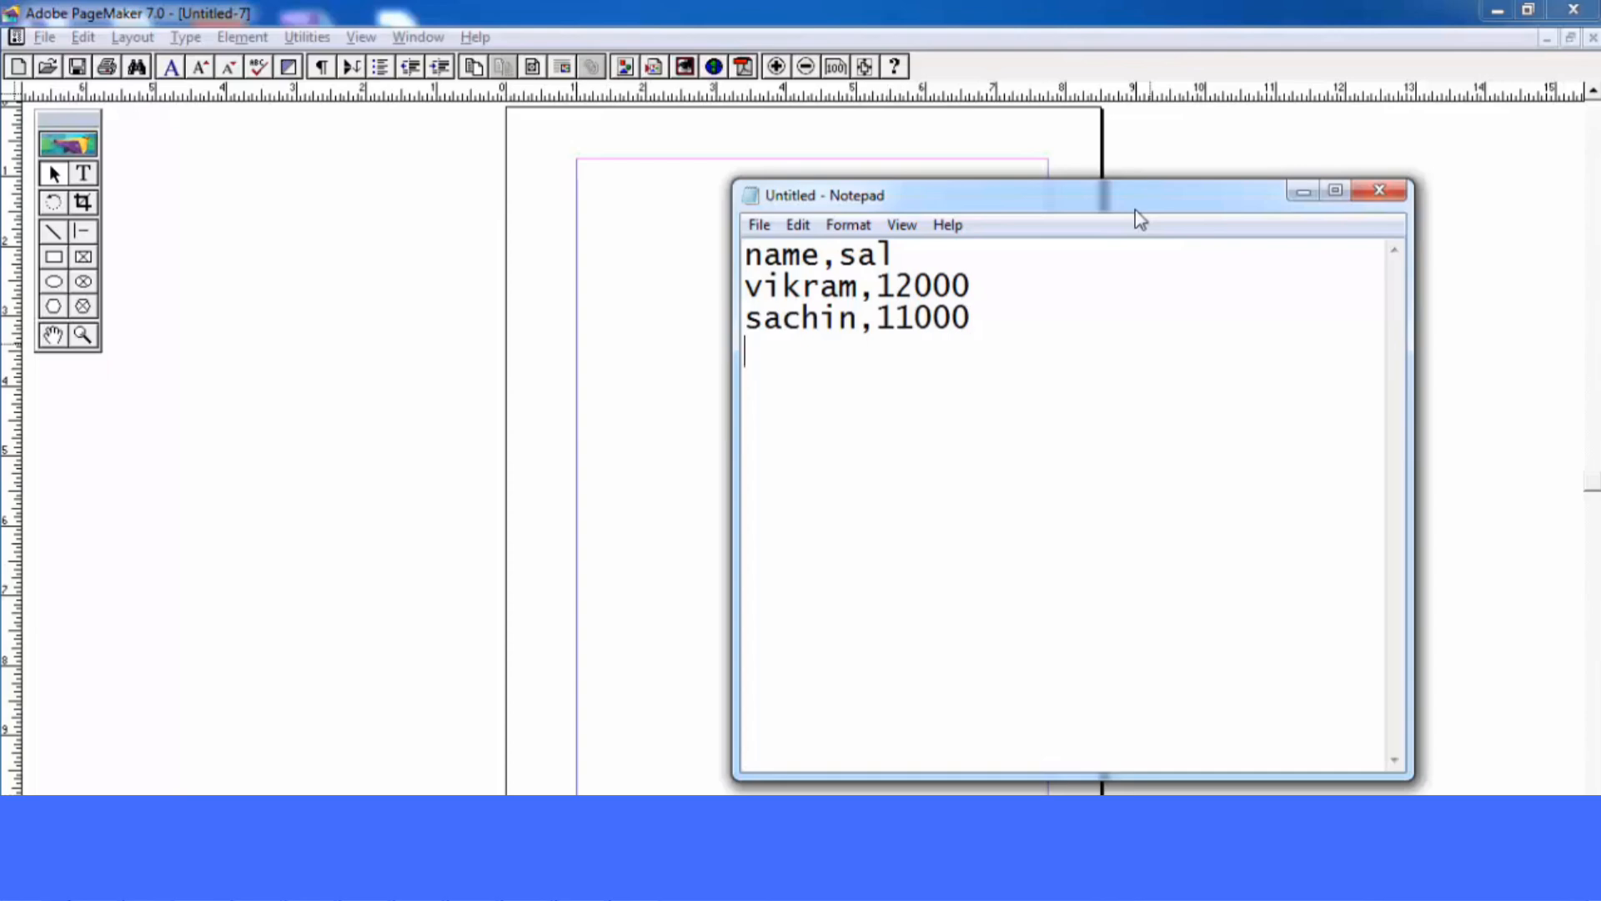
key(Return)
text(praveen,)
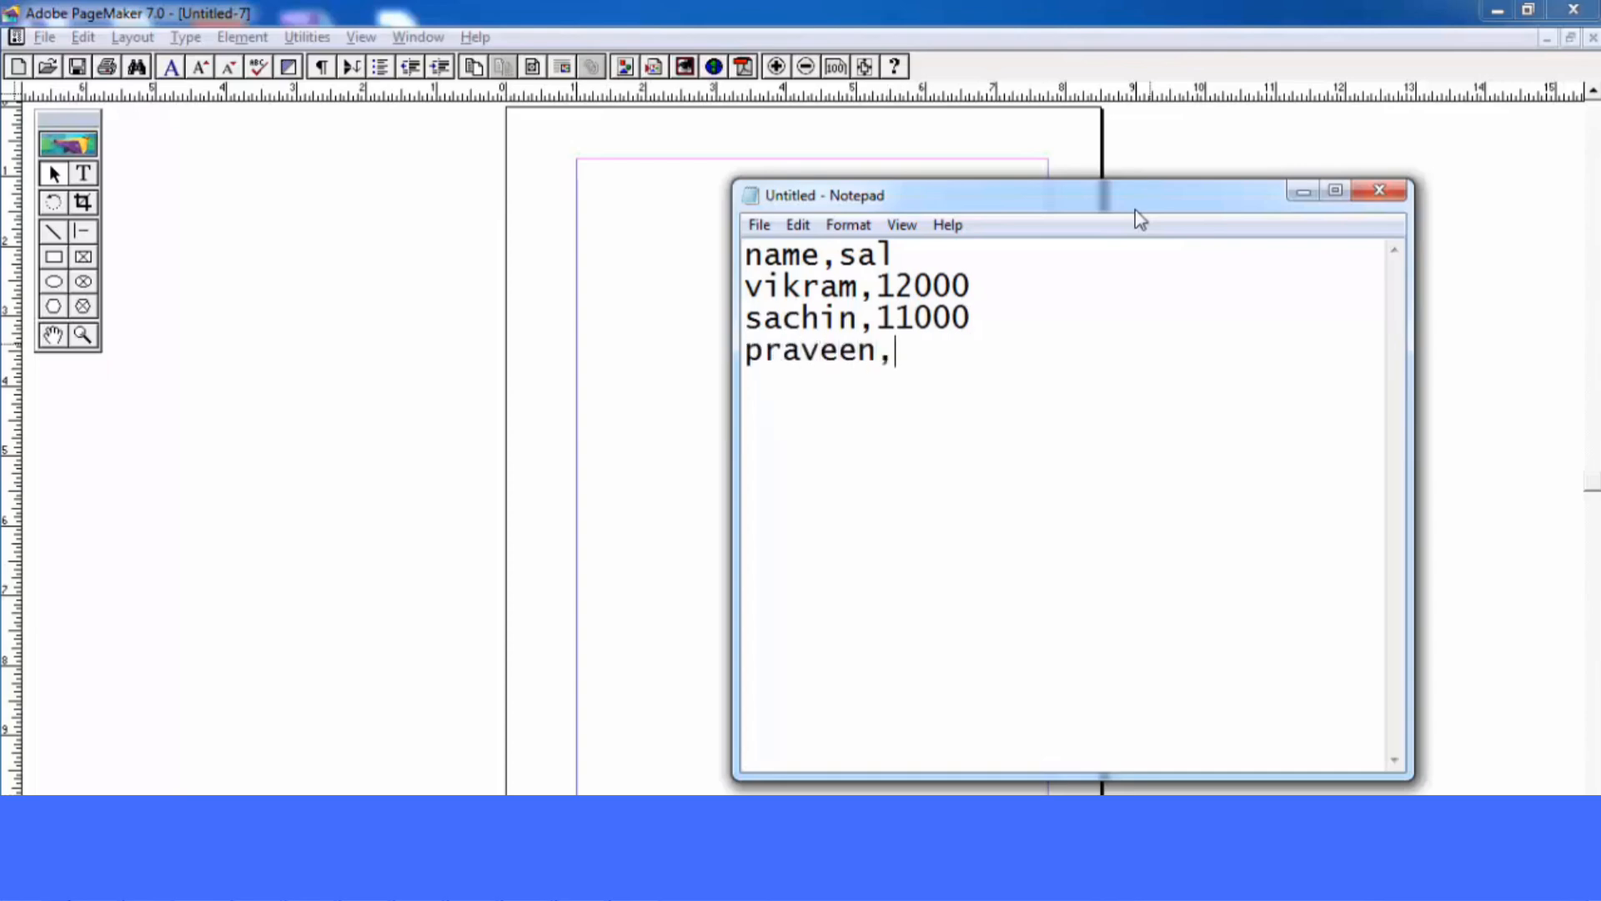
text(15000)
Save the text file to the Desktop as mydata and close Notepad
key(ctrl+s)
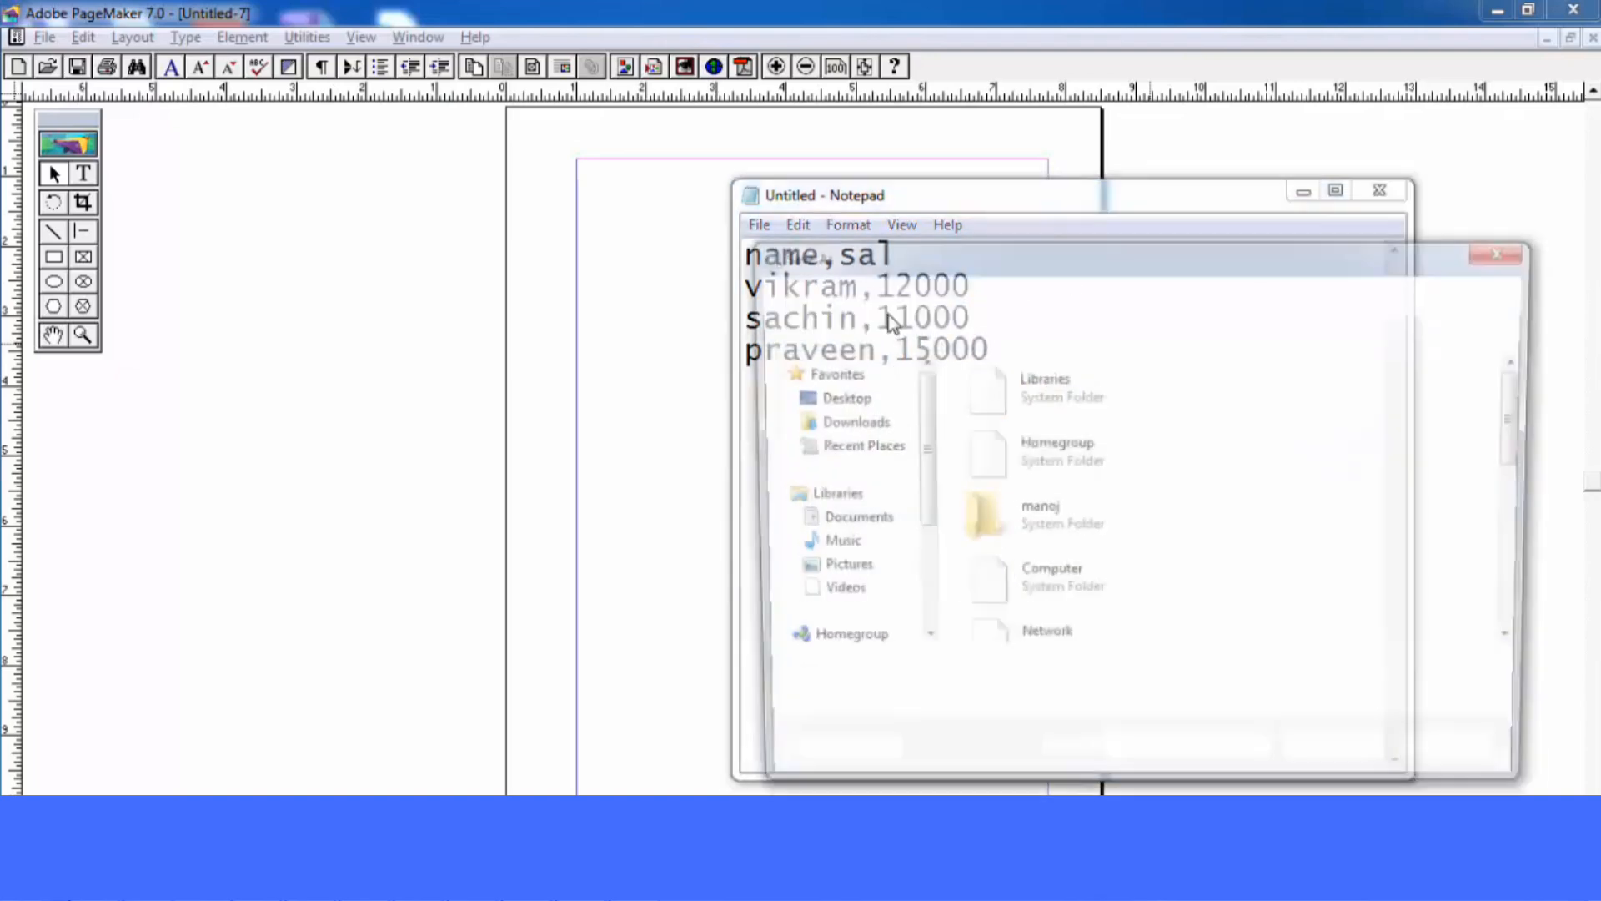
click(1001, 678)
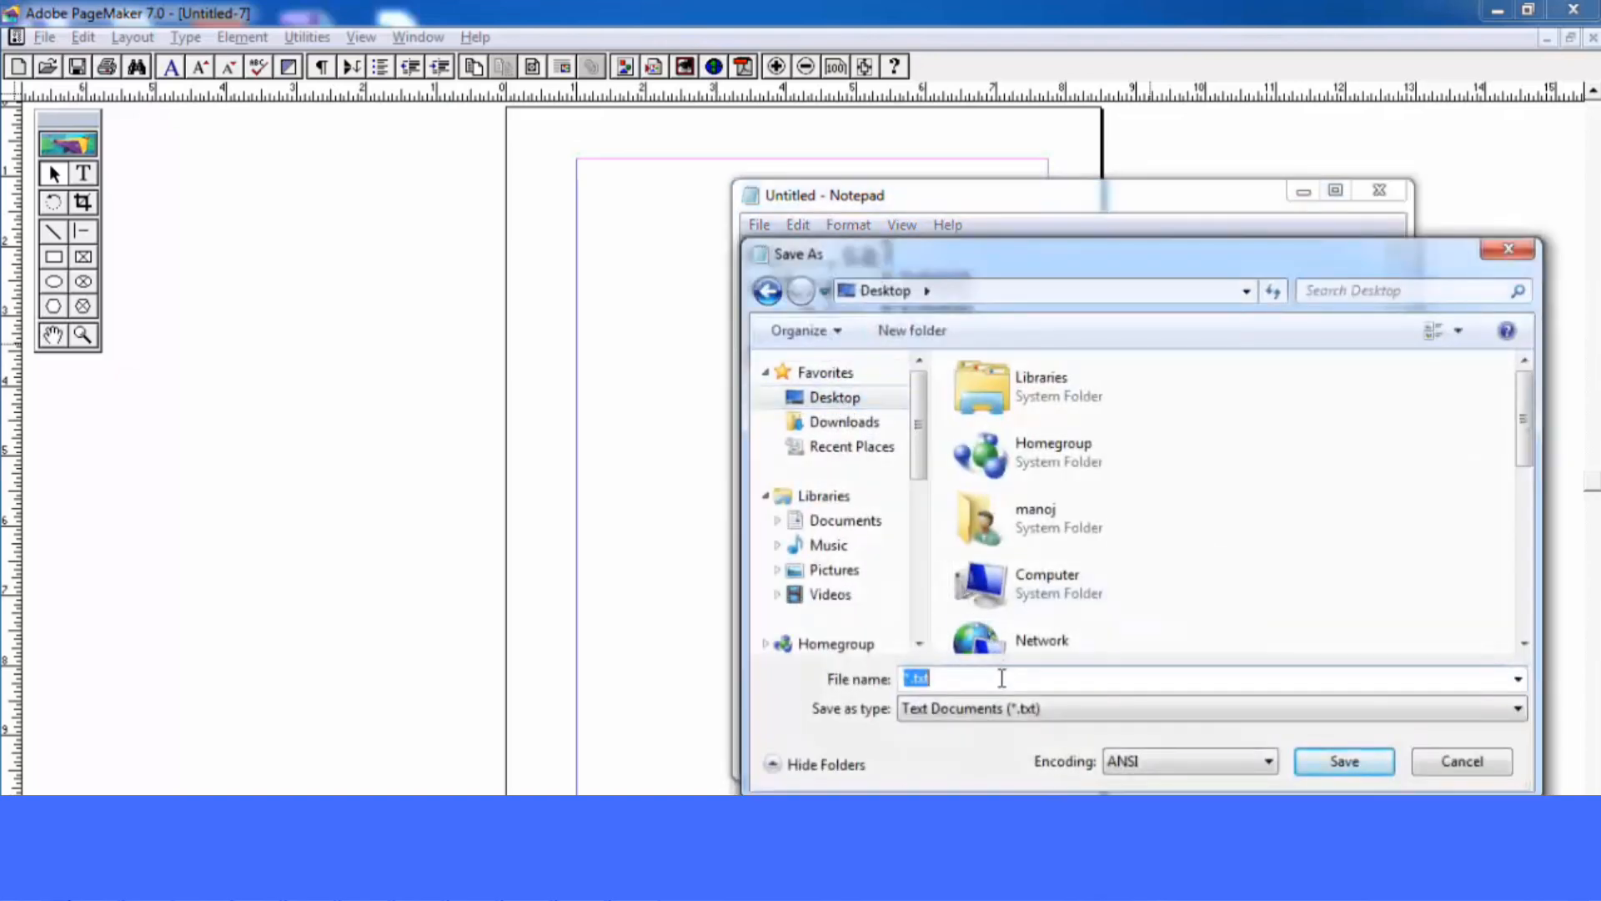
text(y)
key(BackSpace)
text(mydata)
key(Return)
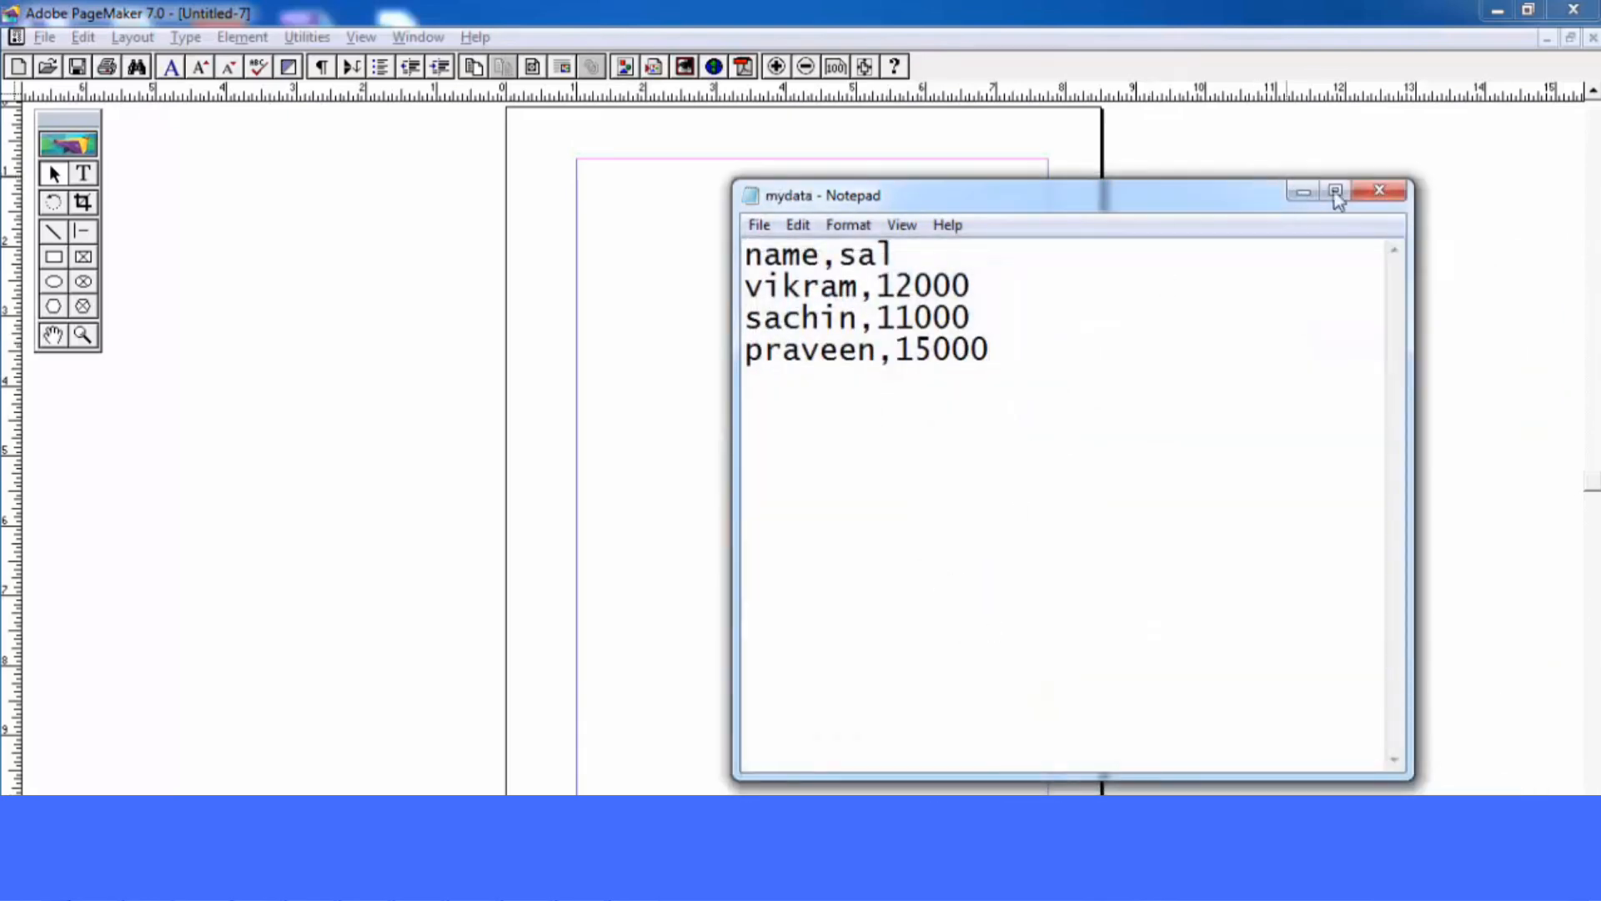
click(1379, 191)
Add a text block near the page's upper margin reading "Hello" and, after a blank line, "your salary is"
click(361, 36)
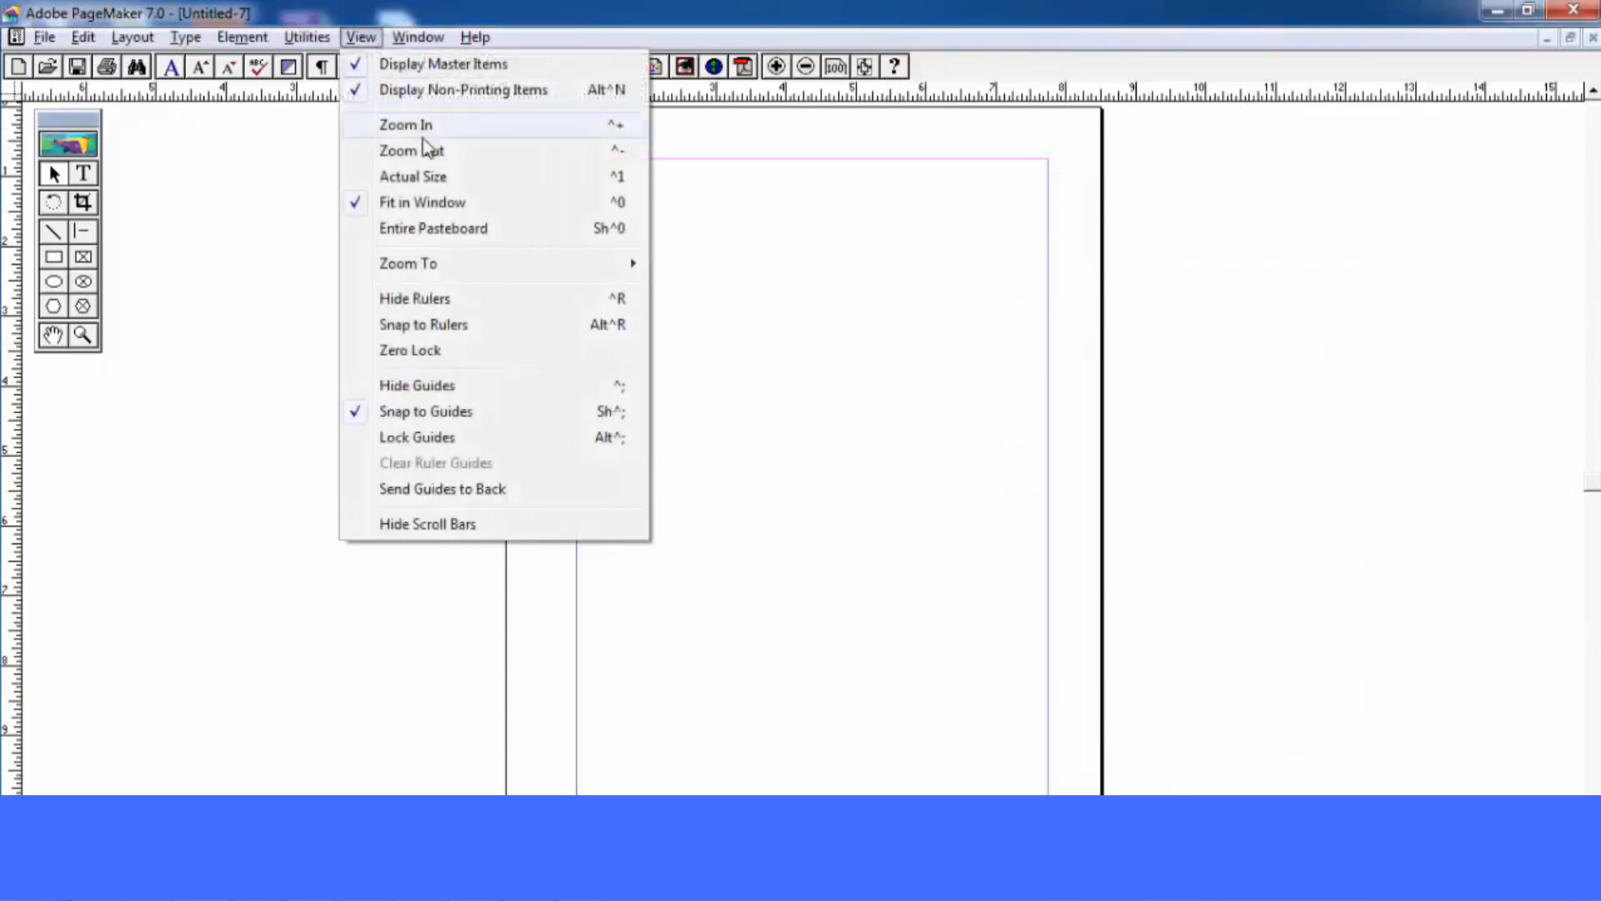
mouse_move(443, 263)
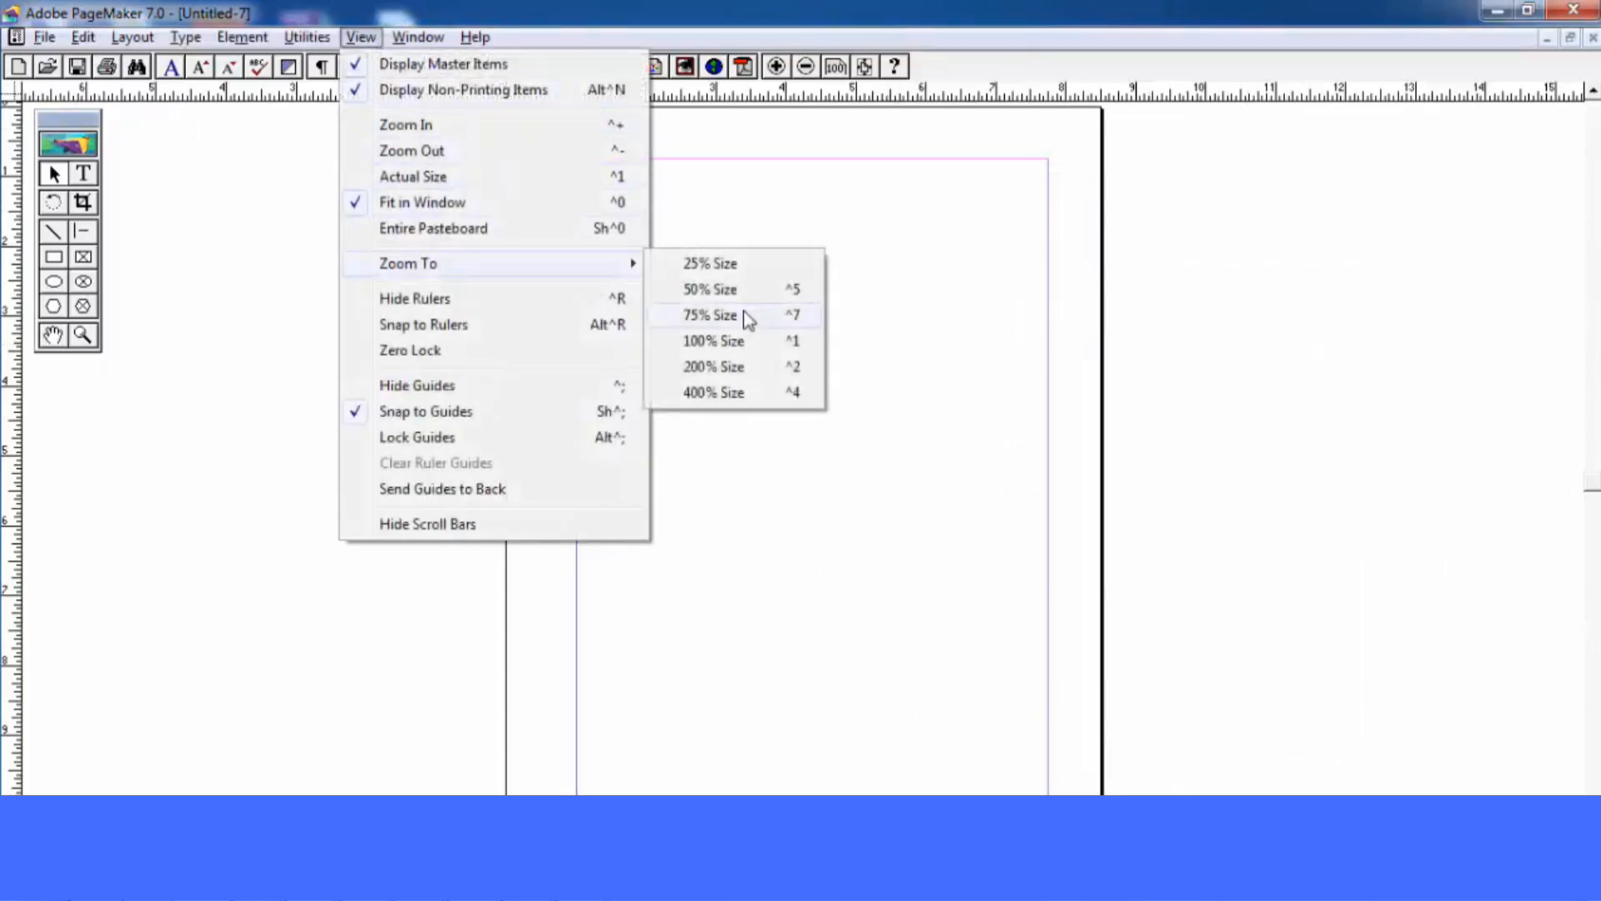
click(729, 364)
drag(398, 221, 526, 507)
drag(459, 218, 469, 442)
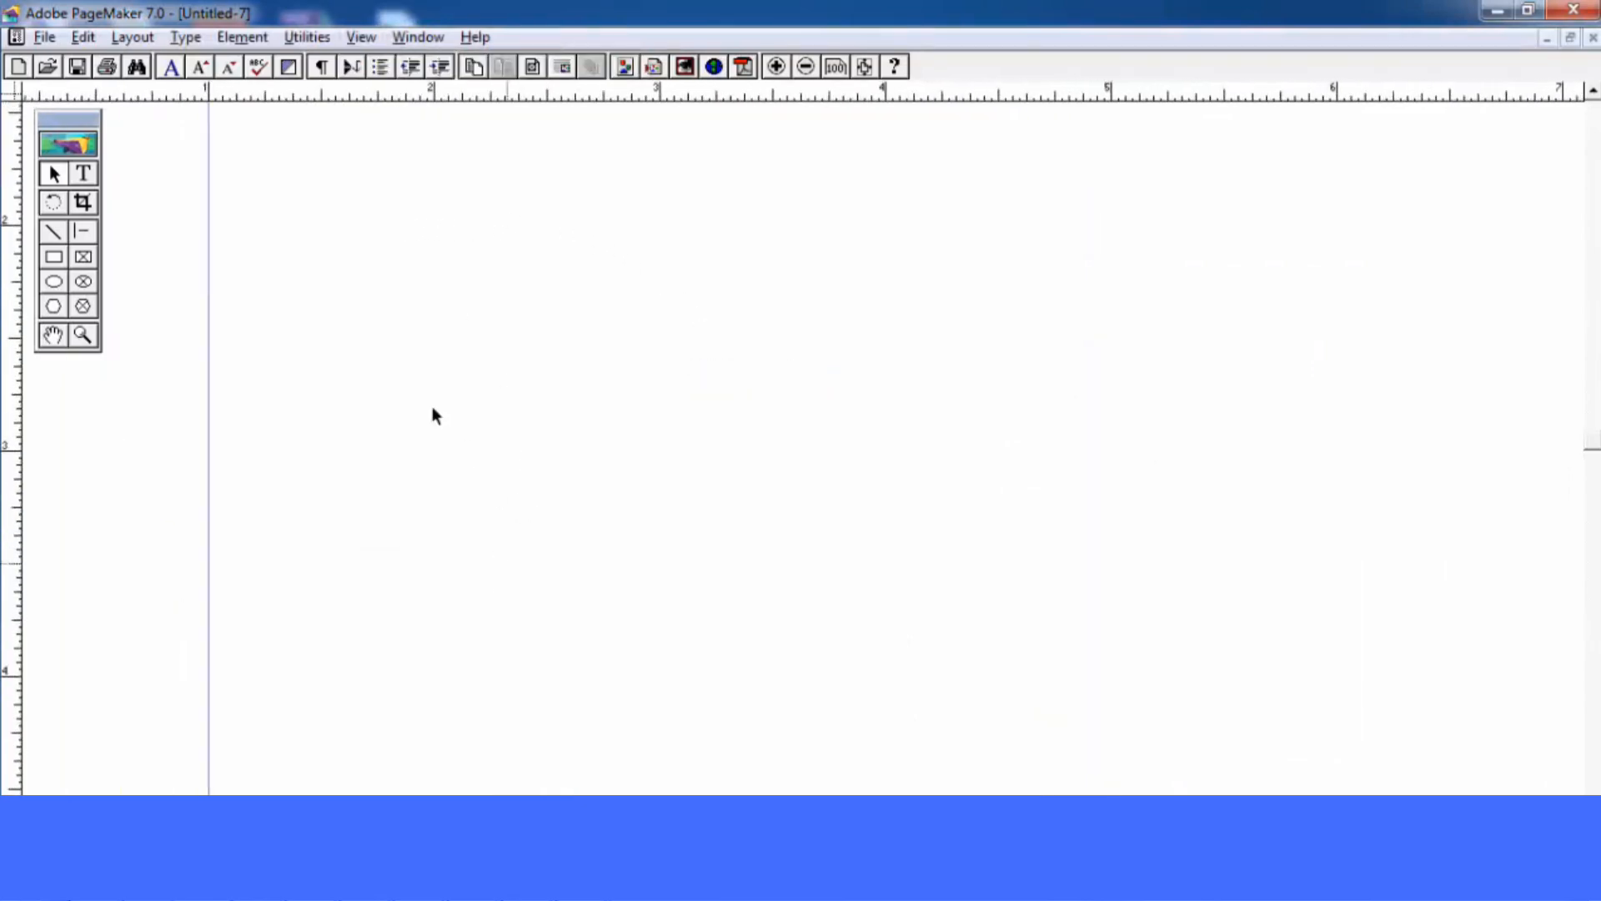
drag(261, 294, 276, 537)
drag(375, 327, 371, 335)
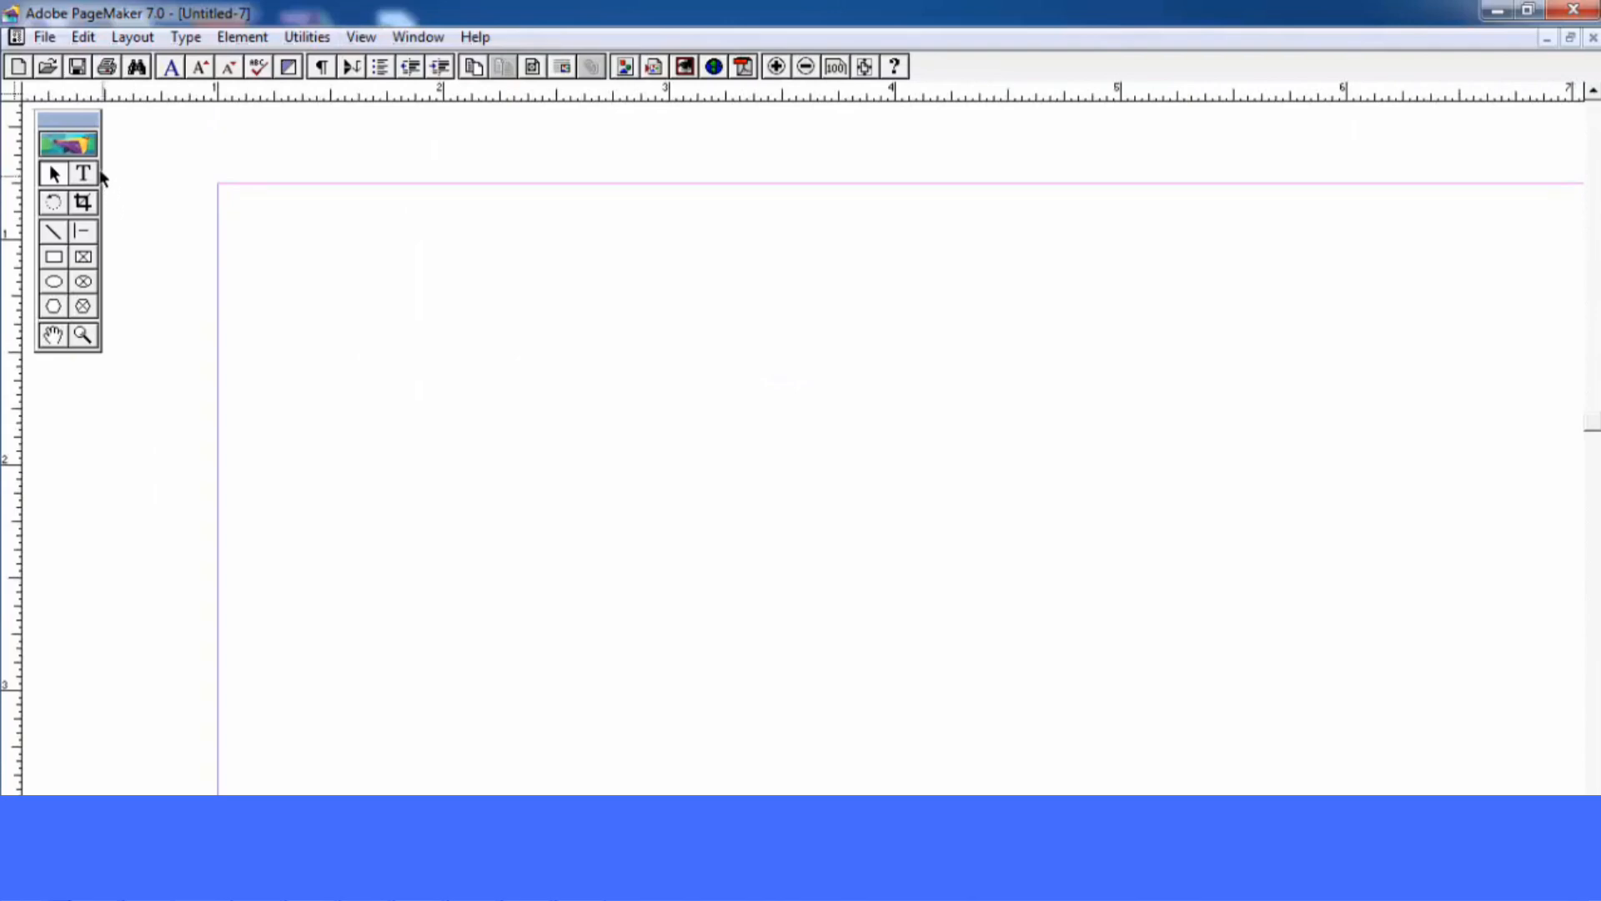
click(84, 173)
click(448, 340)
text(Hello )
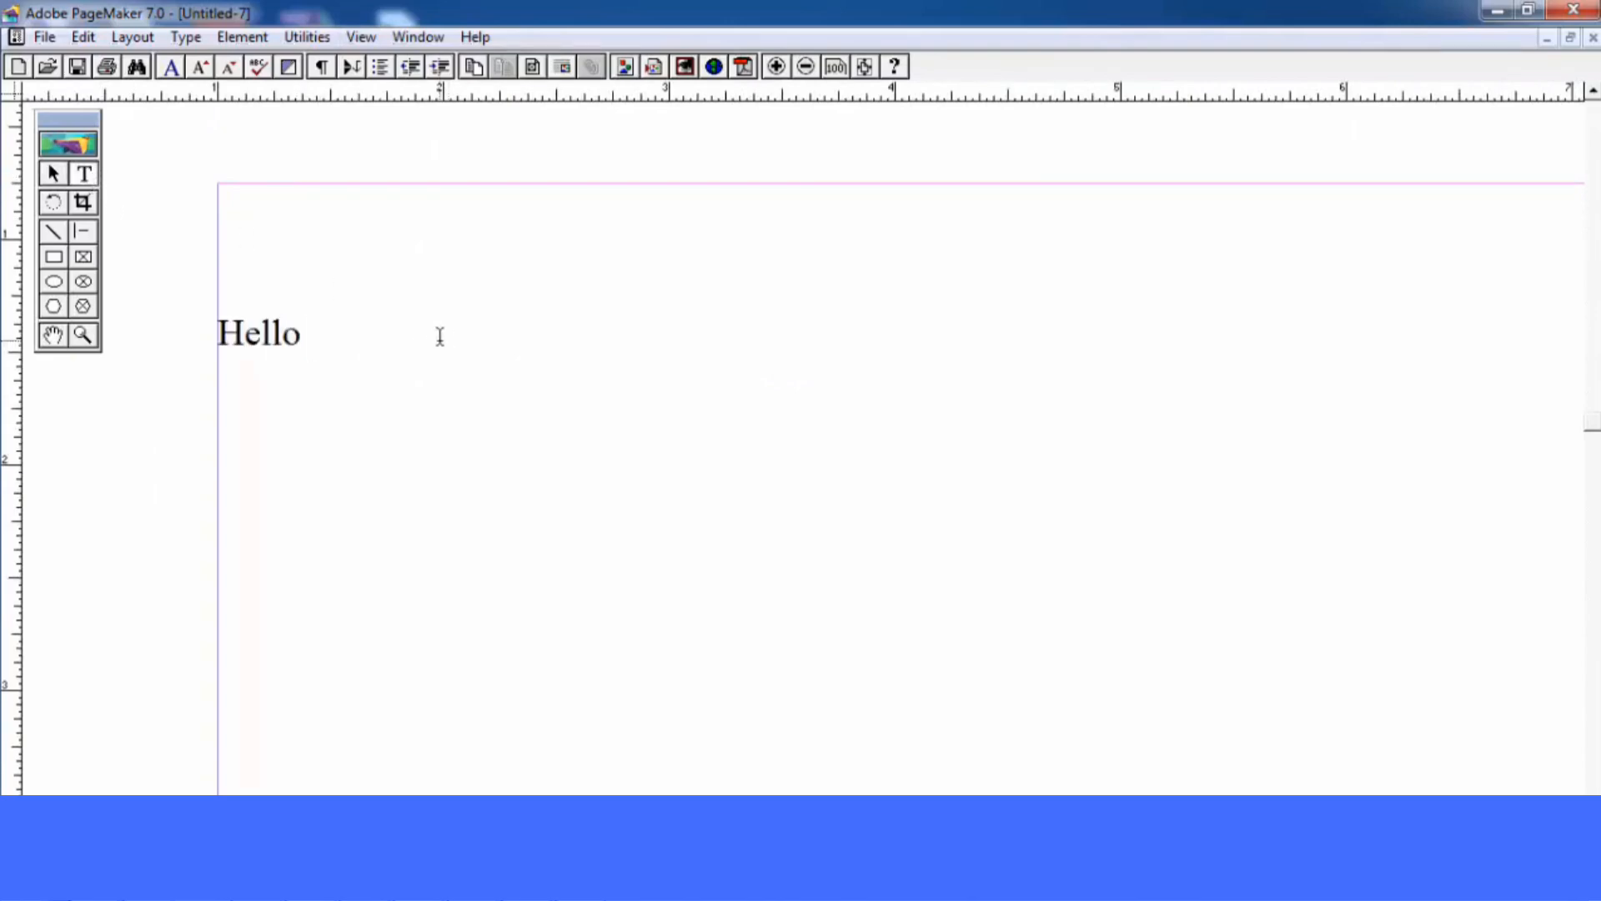
text(you)
key(BackSpace)
text(r salary is)
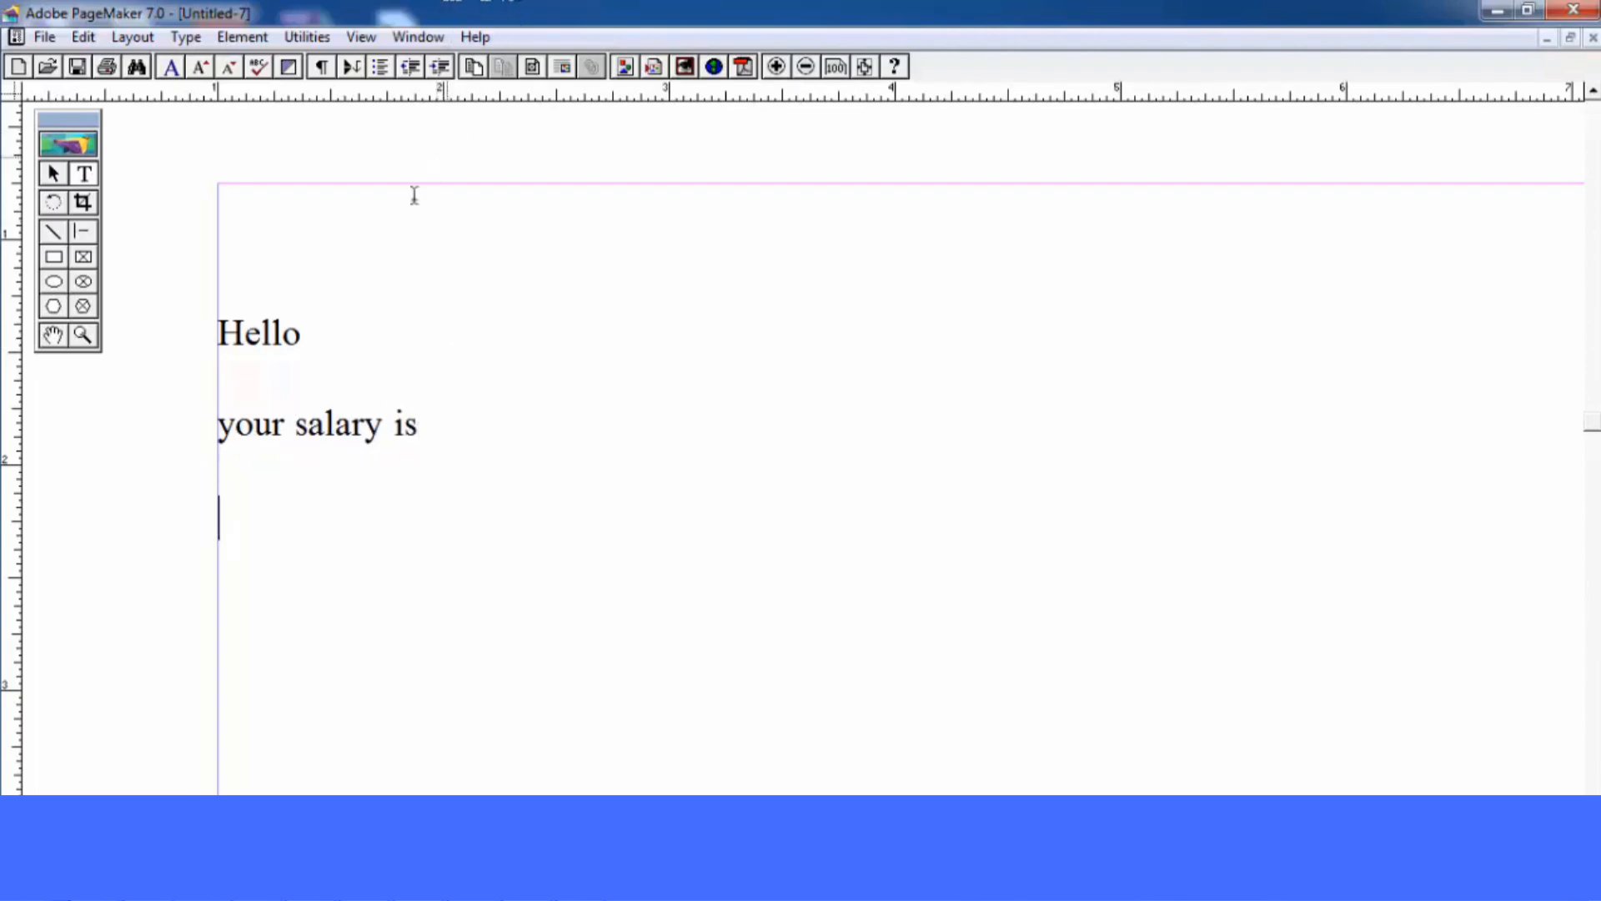
Place the insertion point after "Hello" and show the Data Merge palette above the text
click(268, 476)
click(321, 363)
click(347, 337)
click(414, 37)
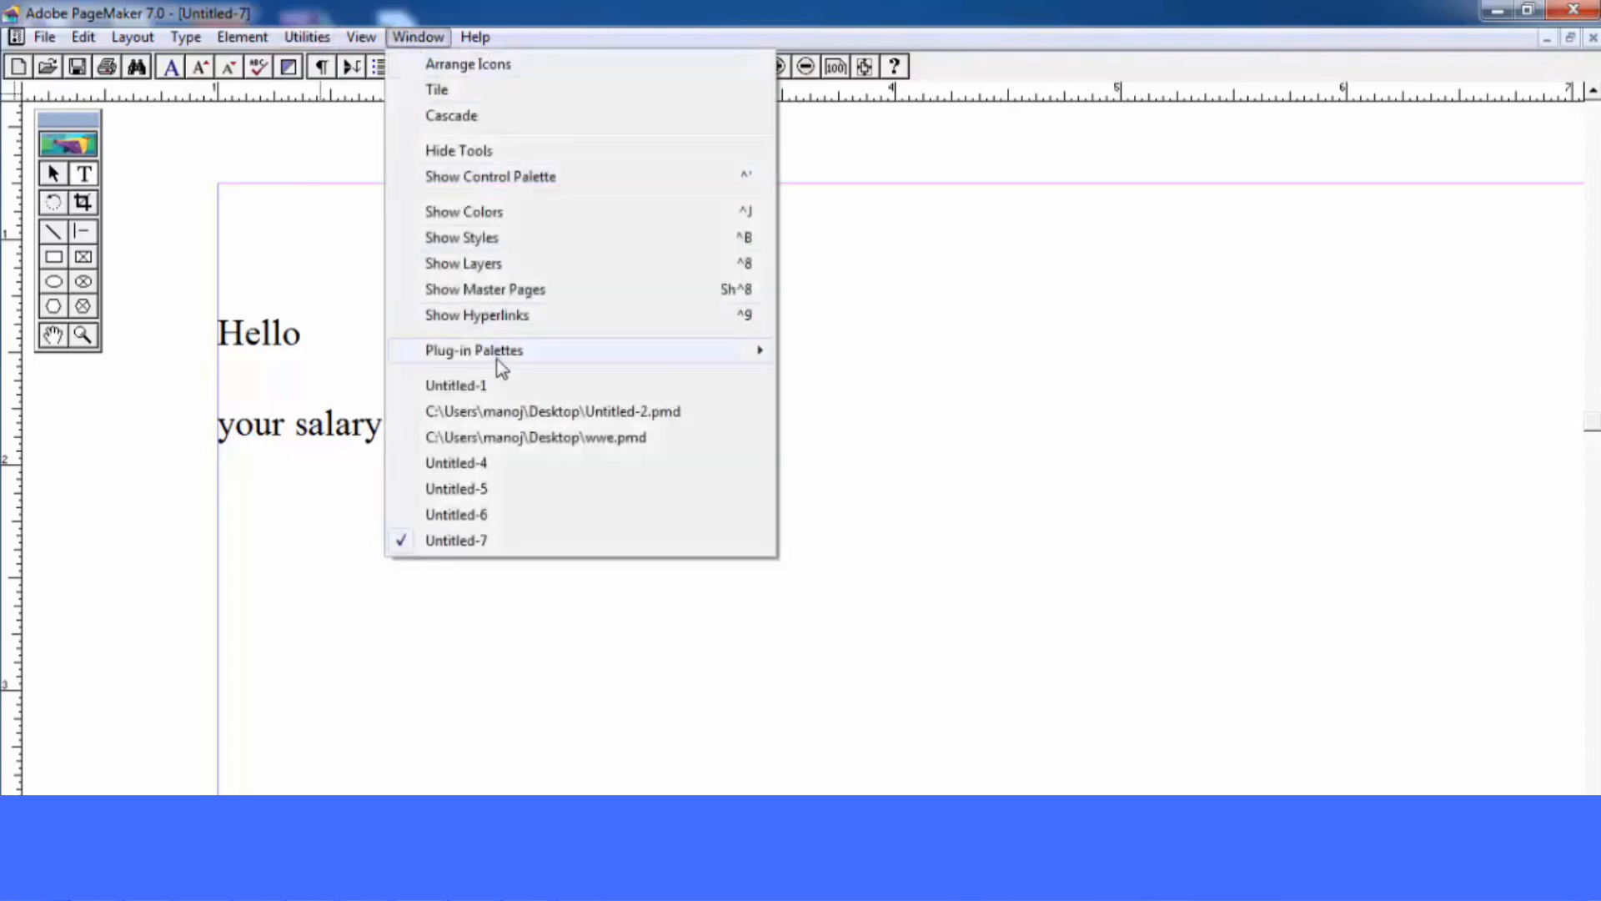
mouse_move(500, 354)
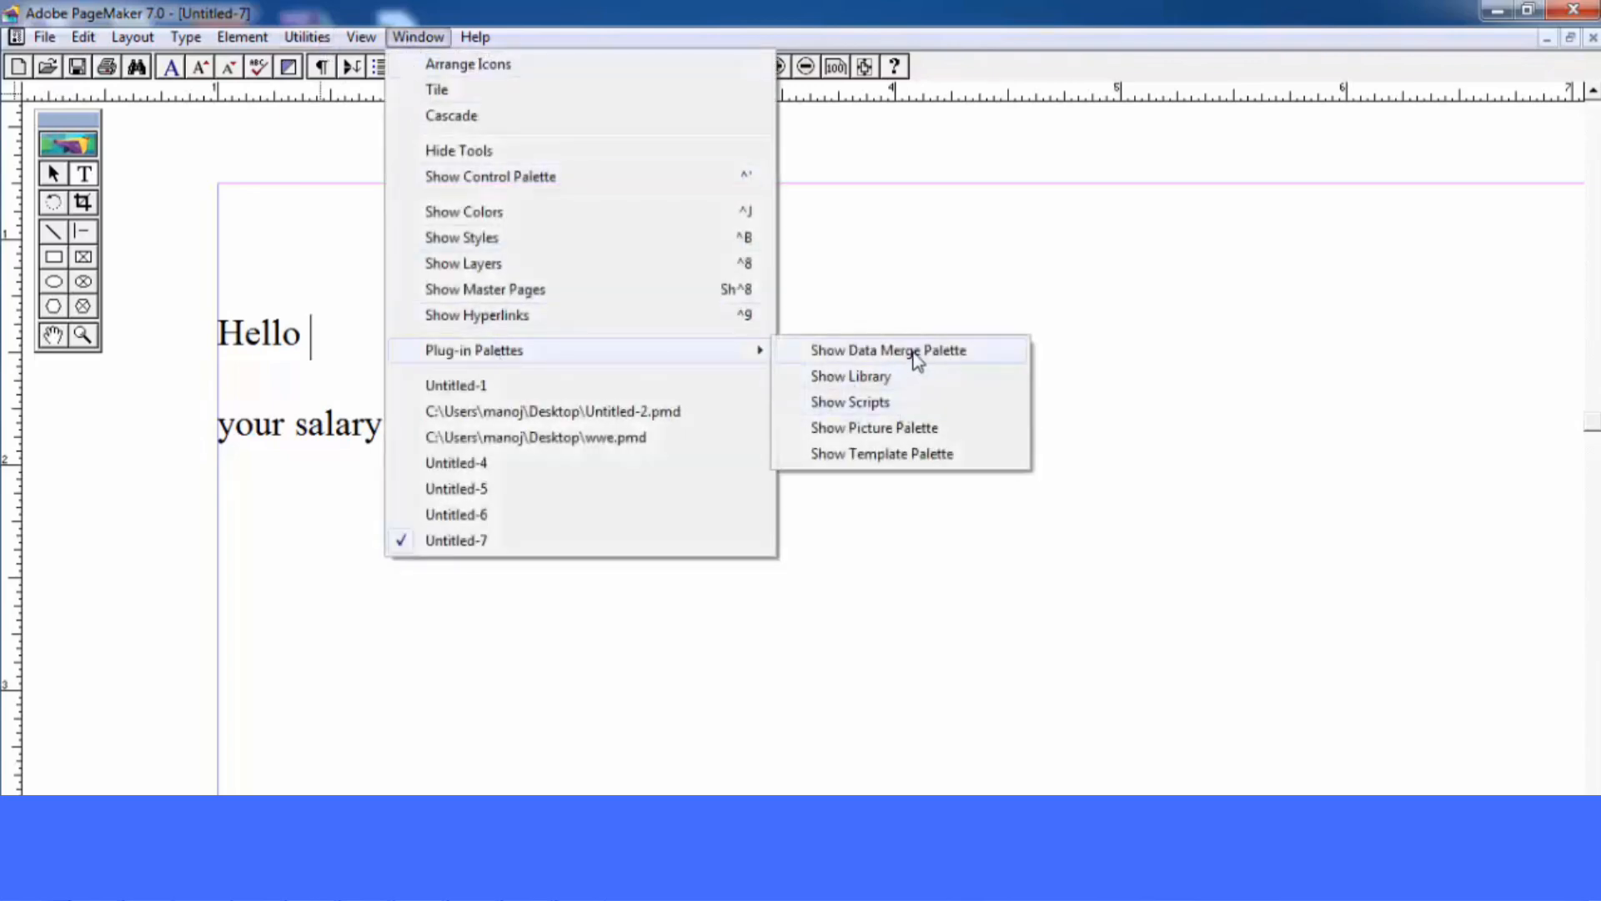
click(972, 353)
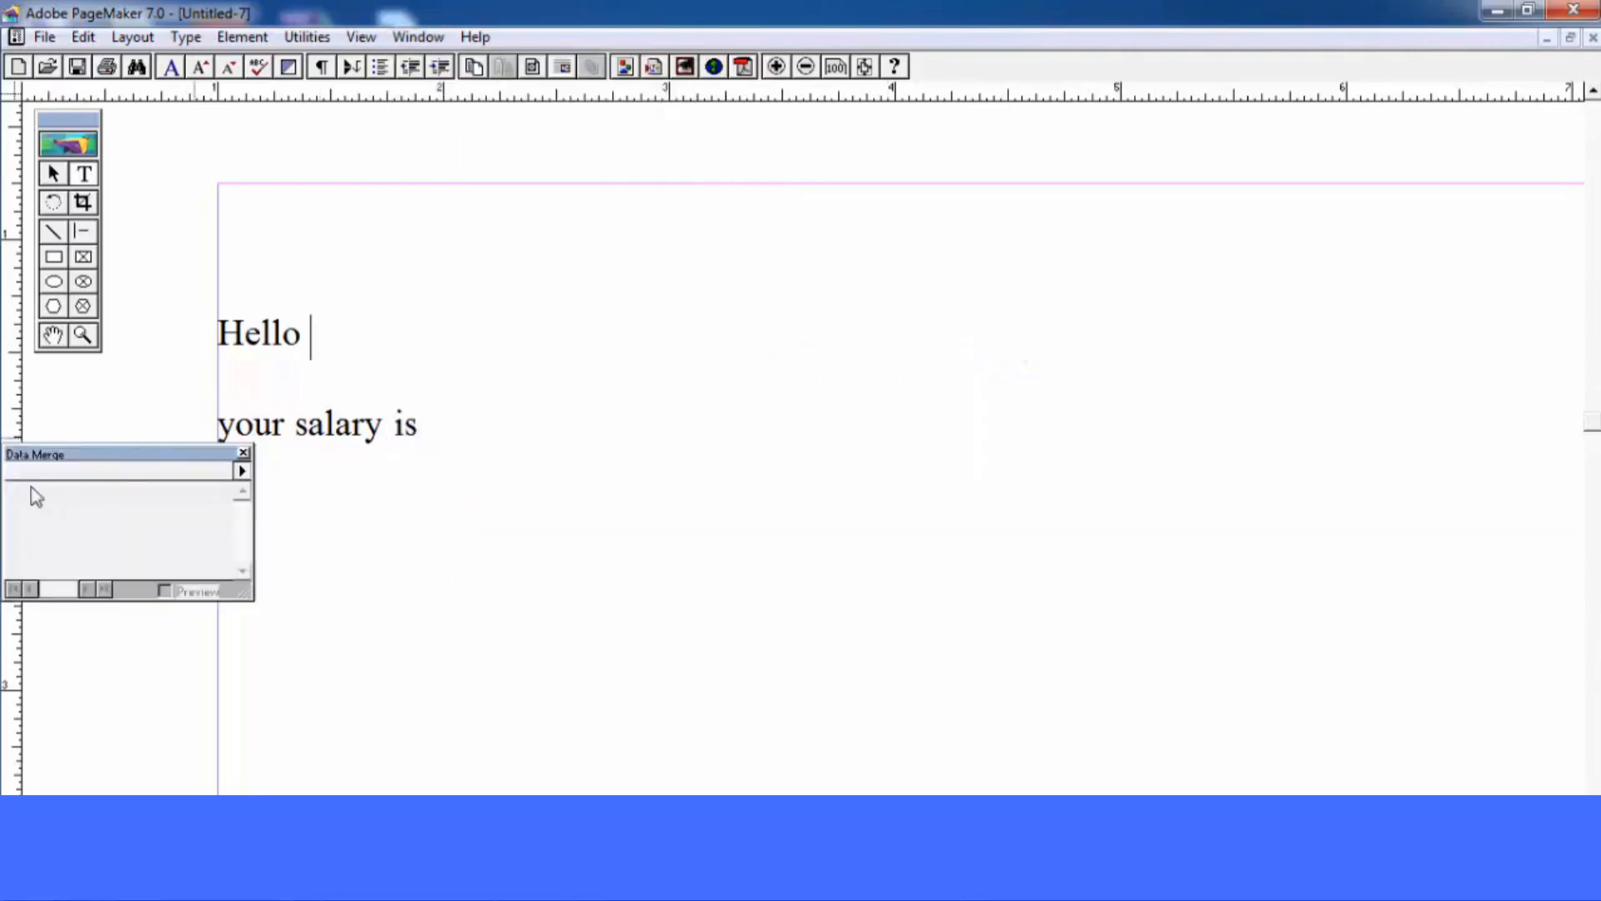
drag(203, 448, 736, 158)
key(Return)
key(Return)
text(your salary is)
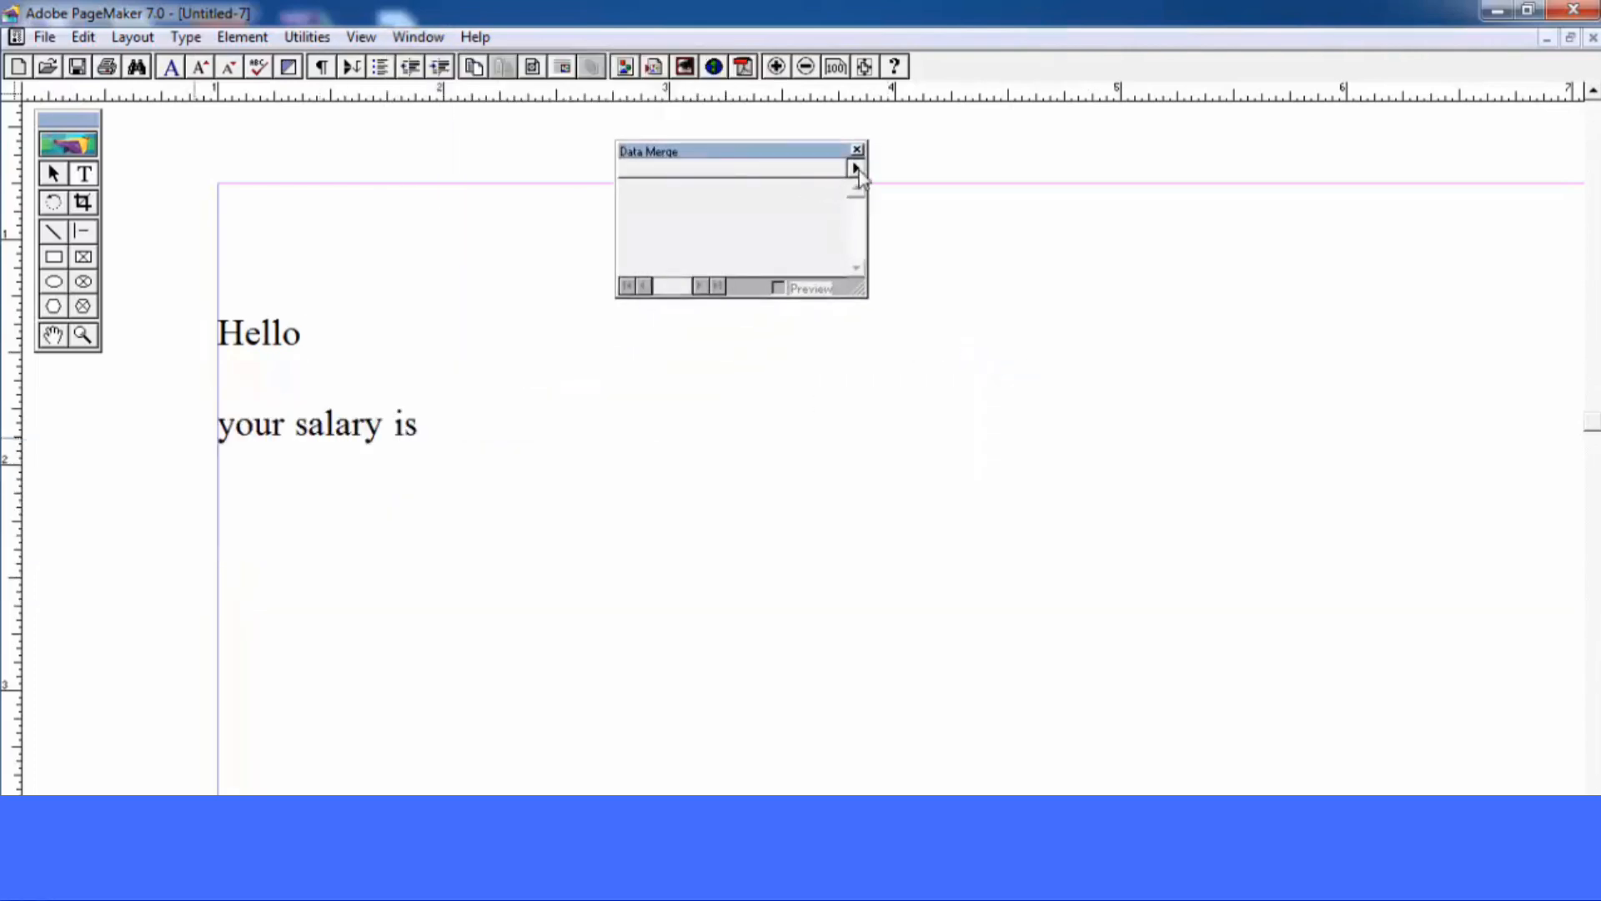
Select the mydata text file on the Desktop as the data merge source
click(857, 170)
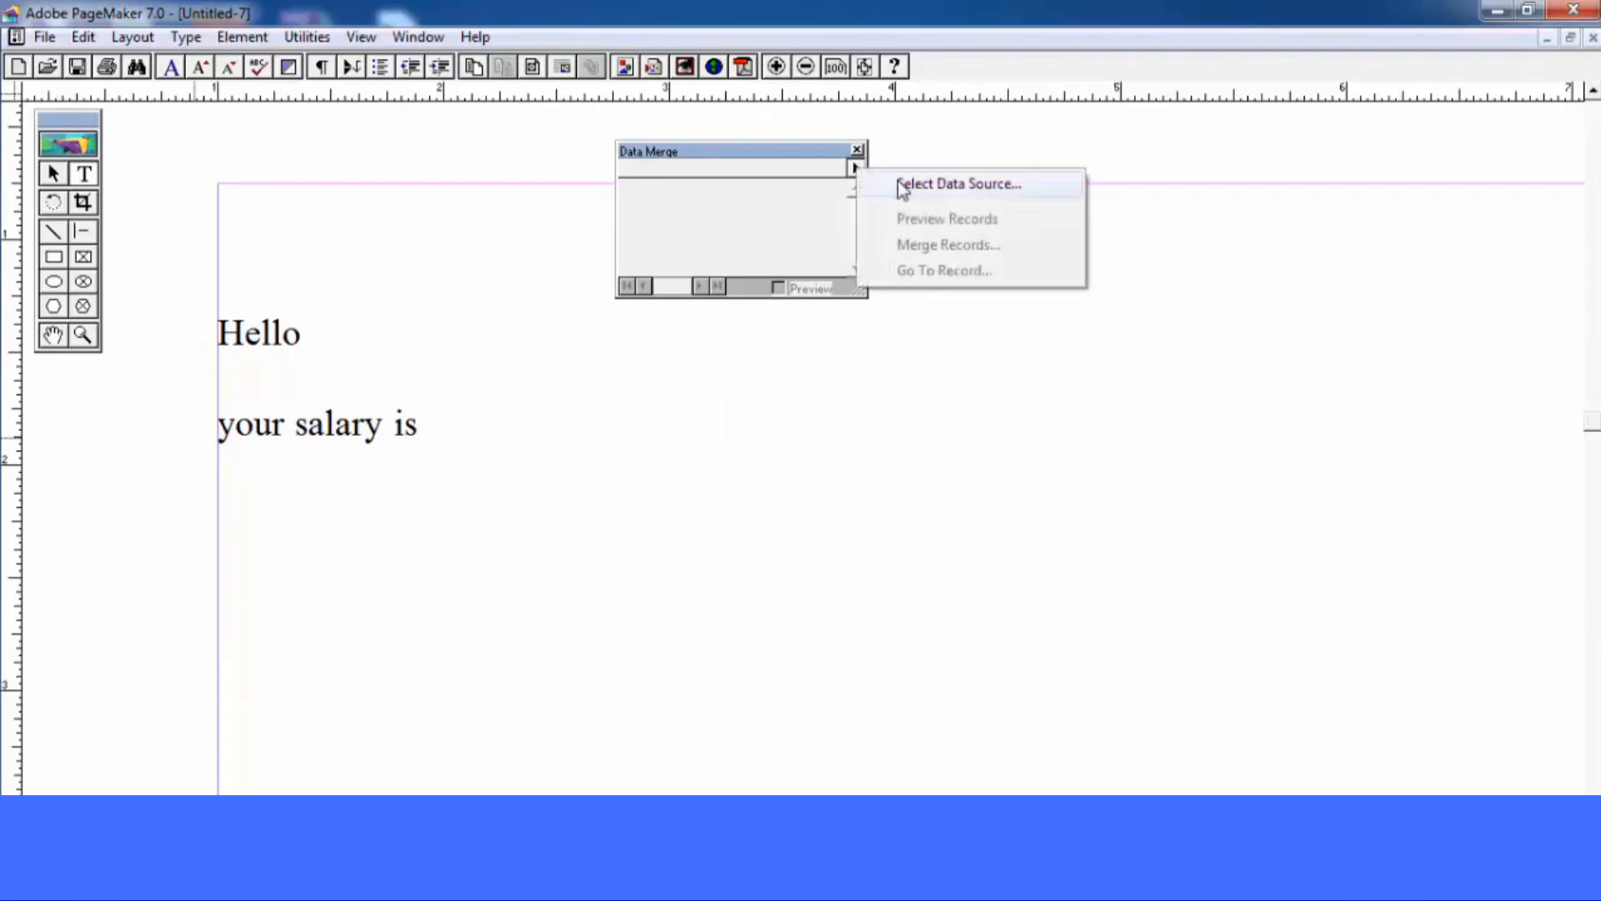
click(902, 185)
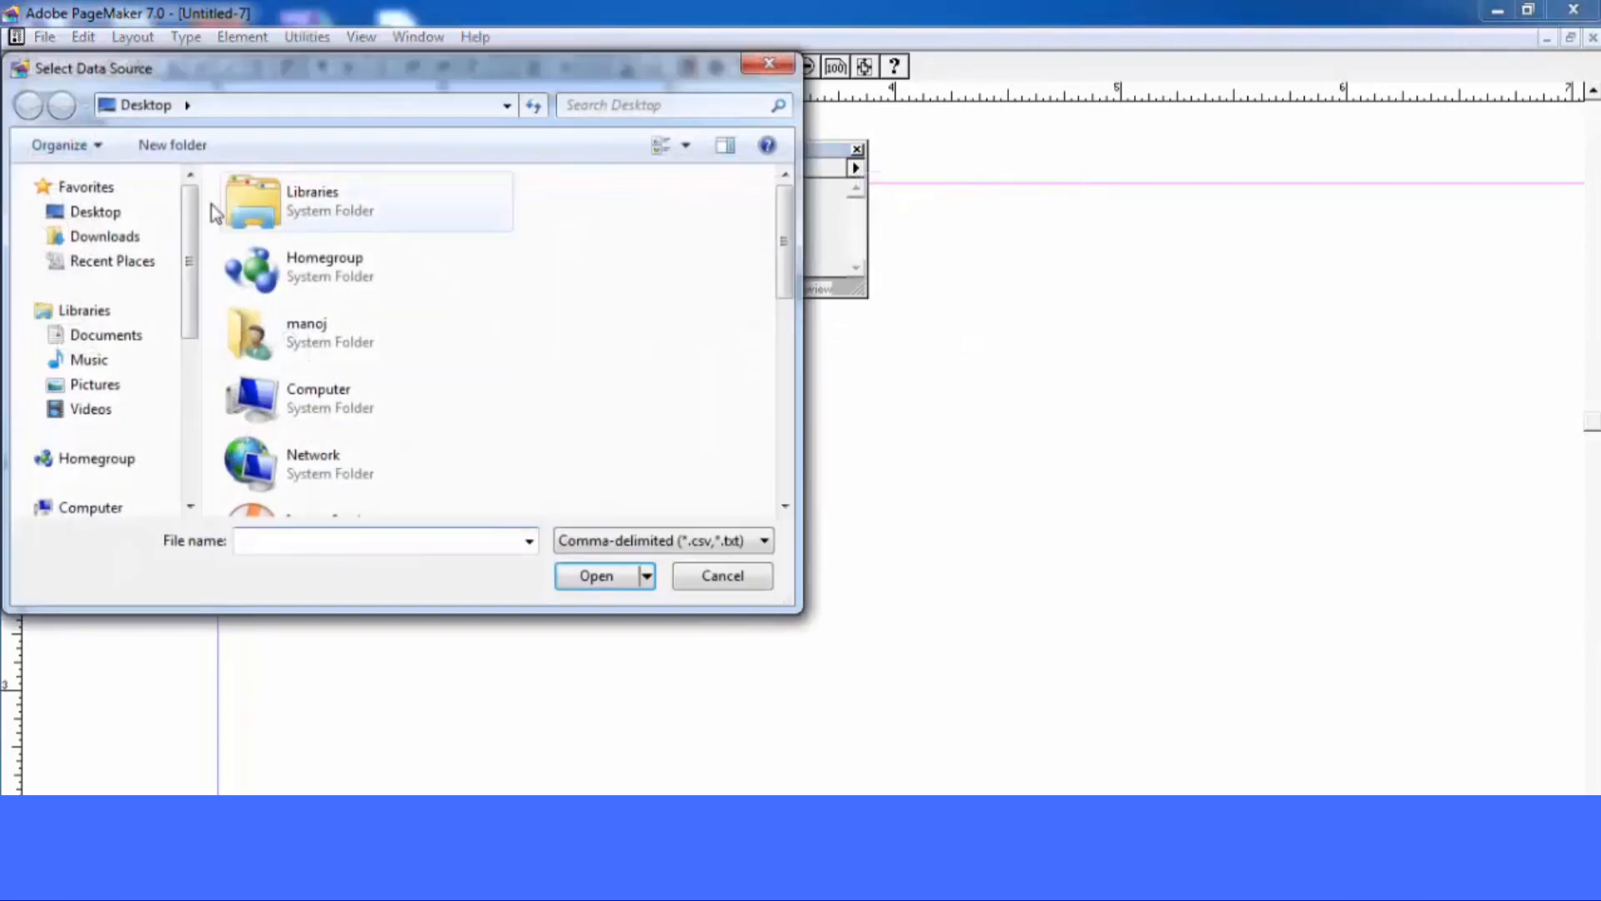
scroll(429, 364, down, 5)
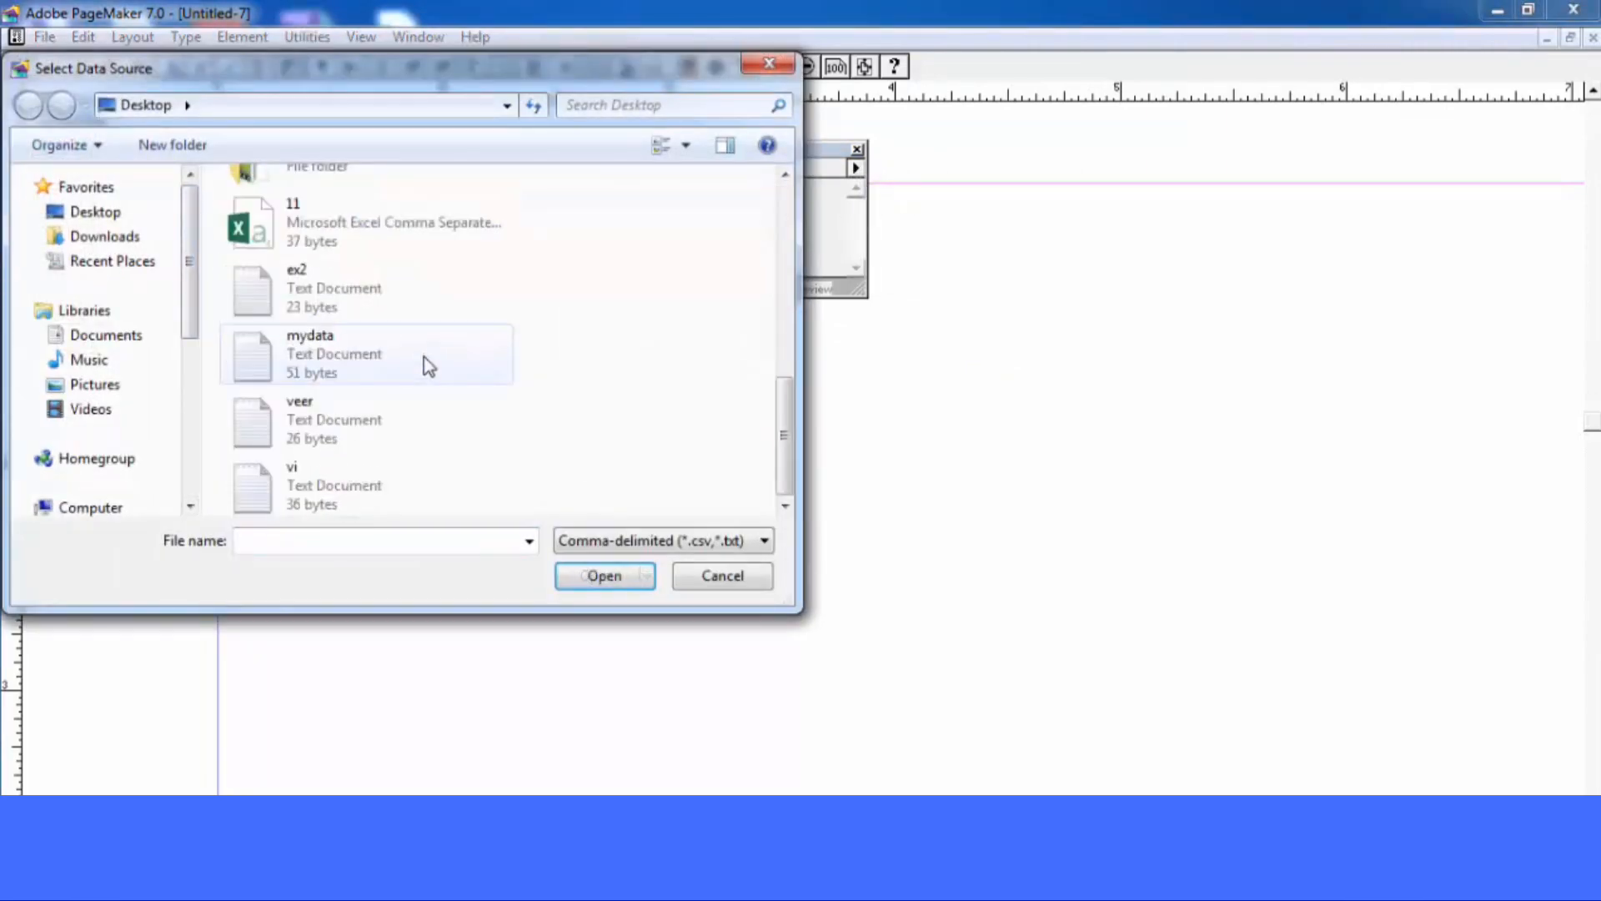
double_click(382, 337)
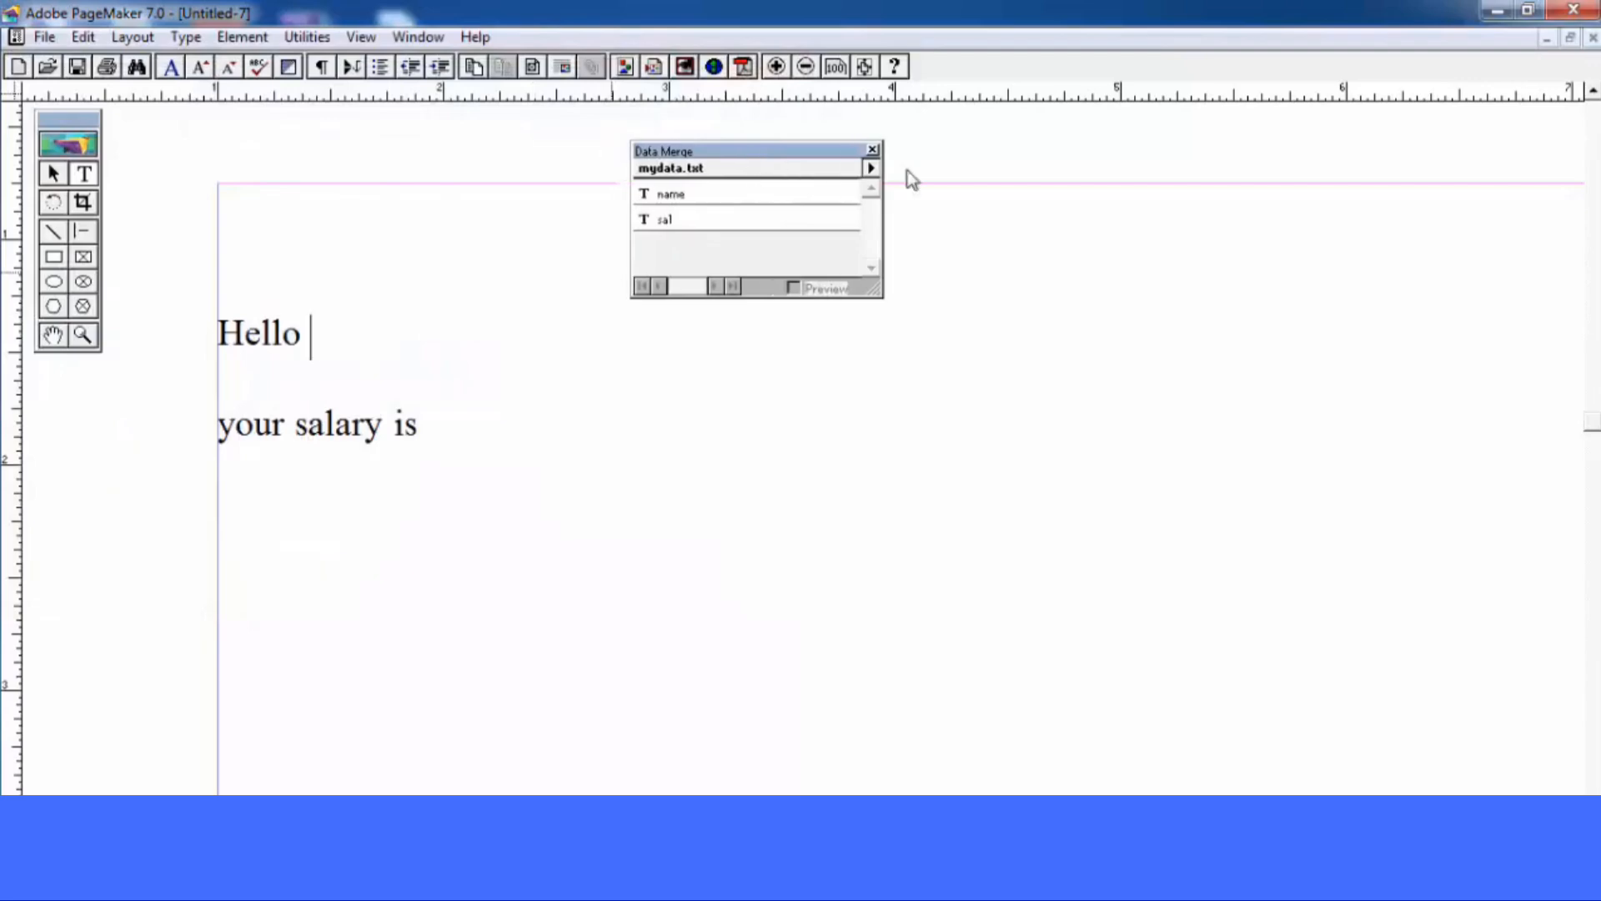
Insert the name field after "Hello" and the sal field after "your salary is"
click(1179, 229)
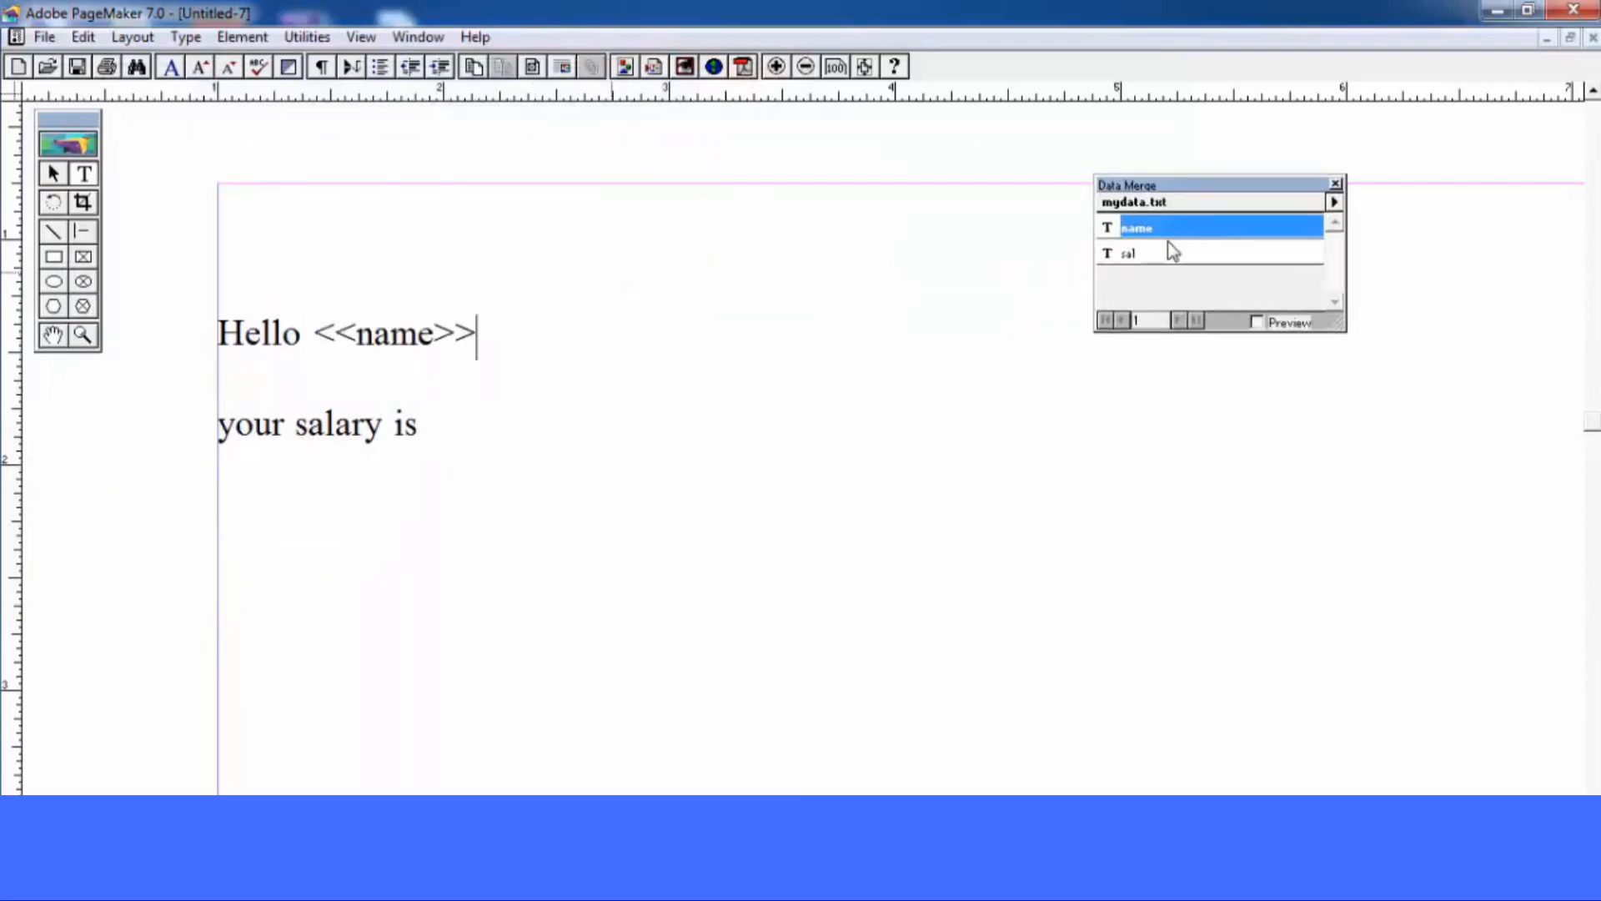
click(451, 434)
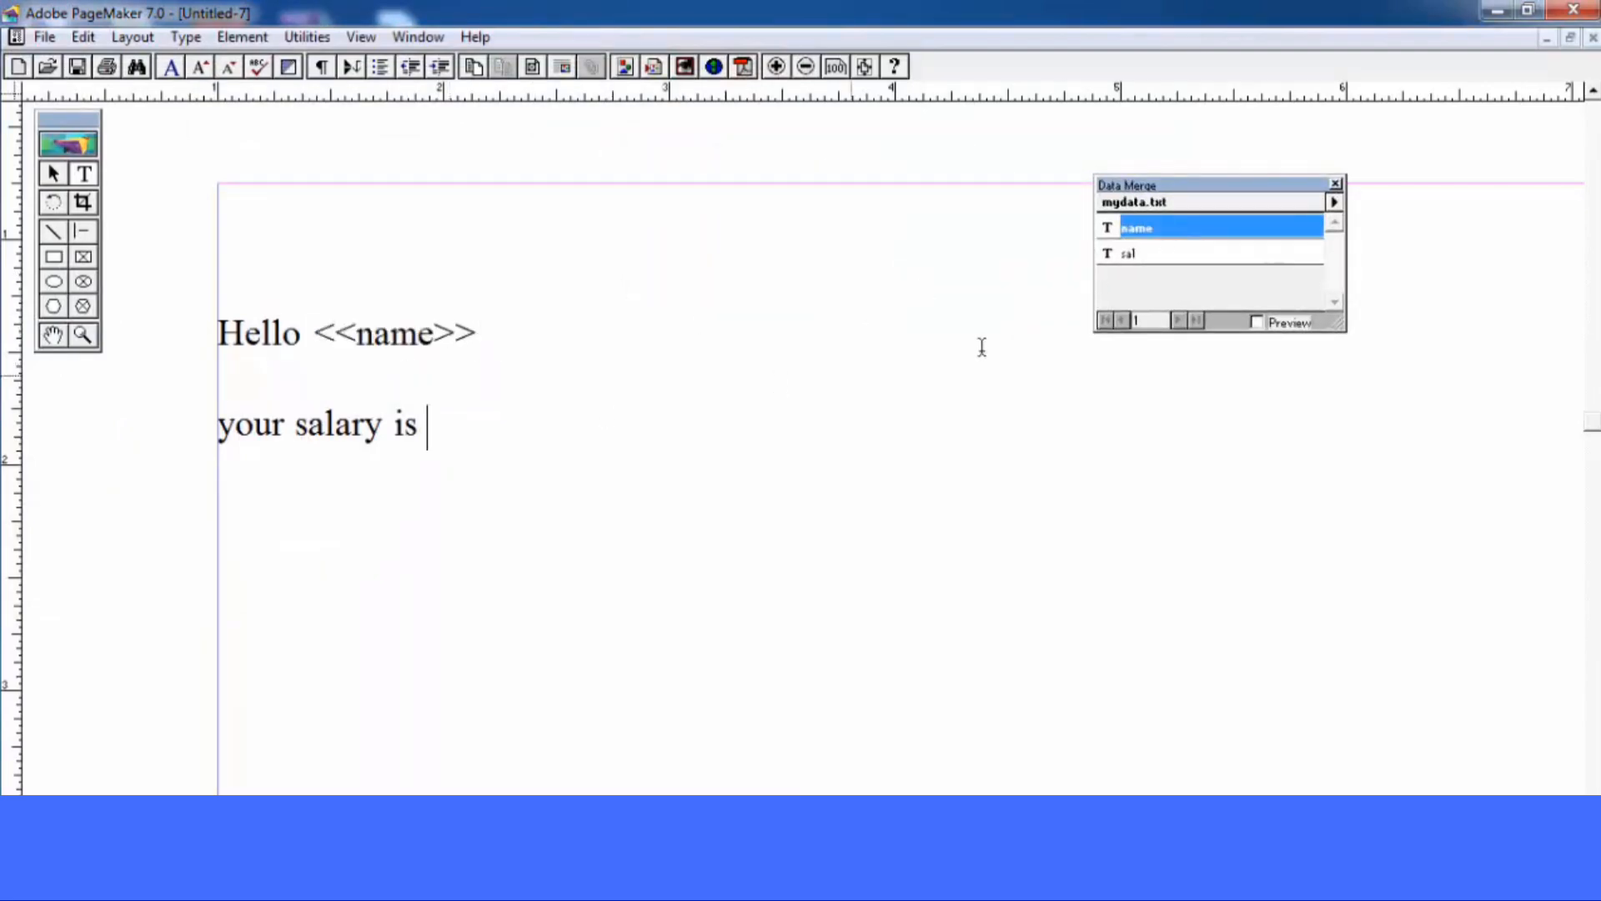
click(1148, 255)
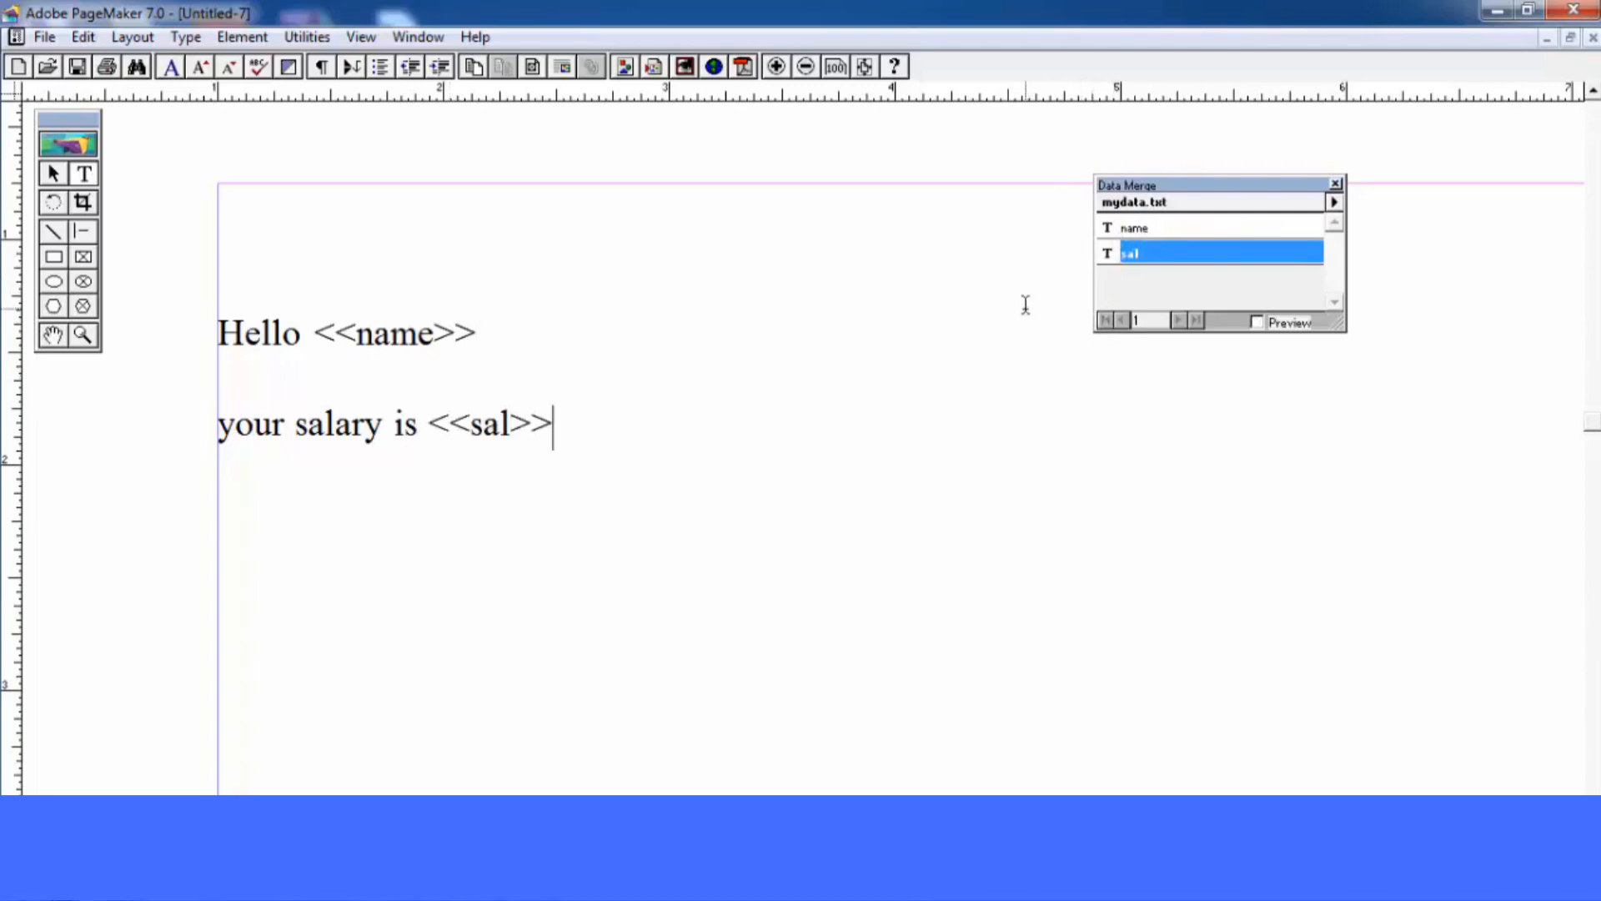
Merge all records with one record per page, starting a new publication after 50 pages
click(308, 40)
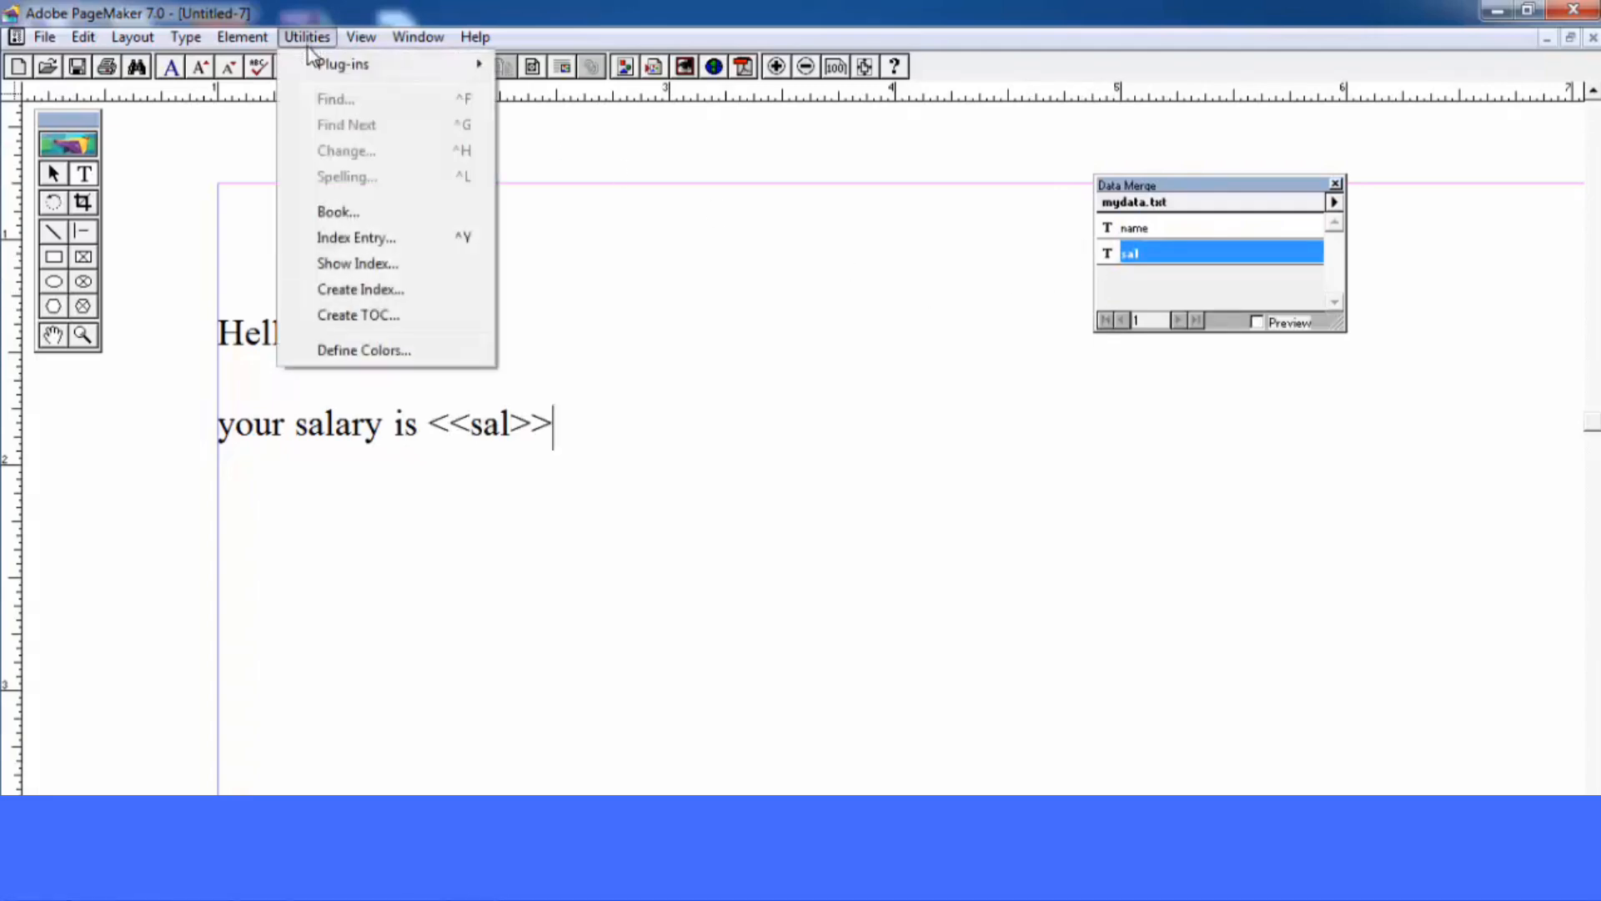
mouse_move(334, 65)
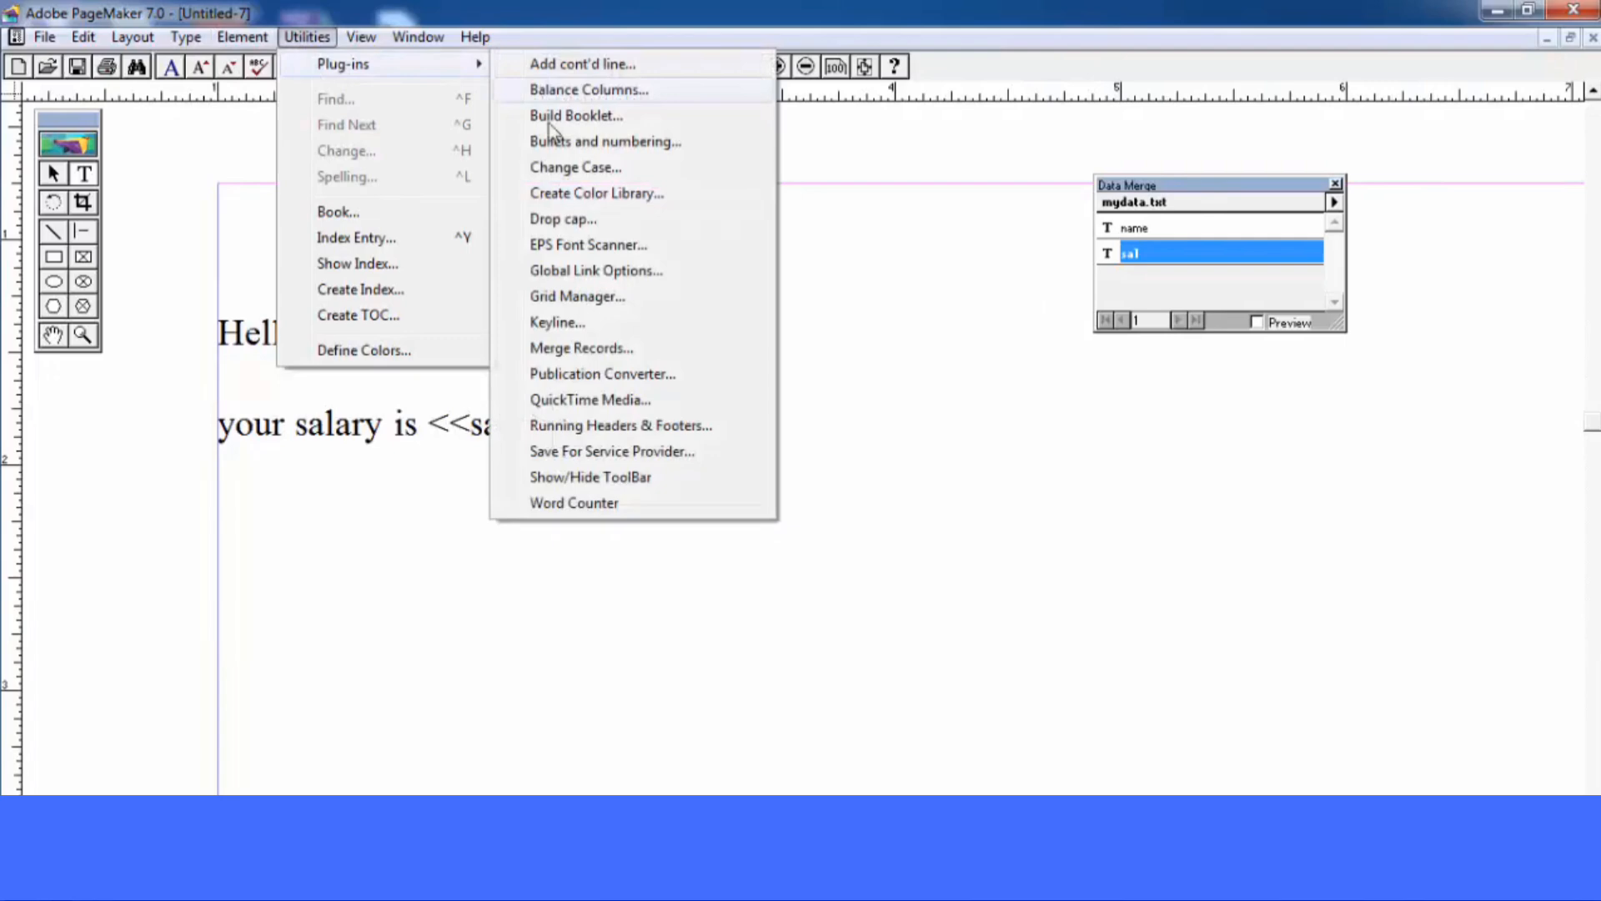
click(618, 351)
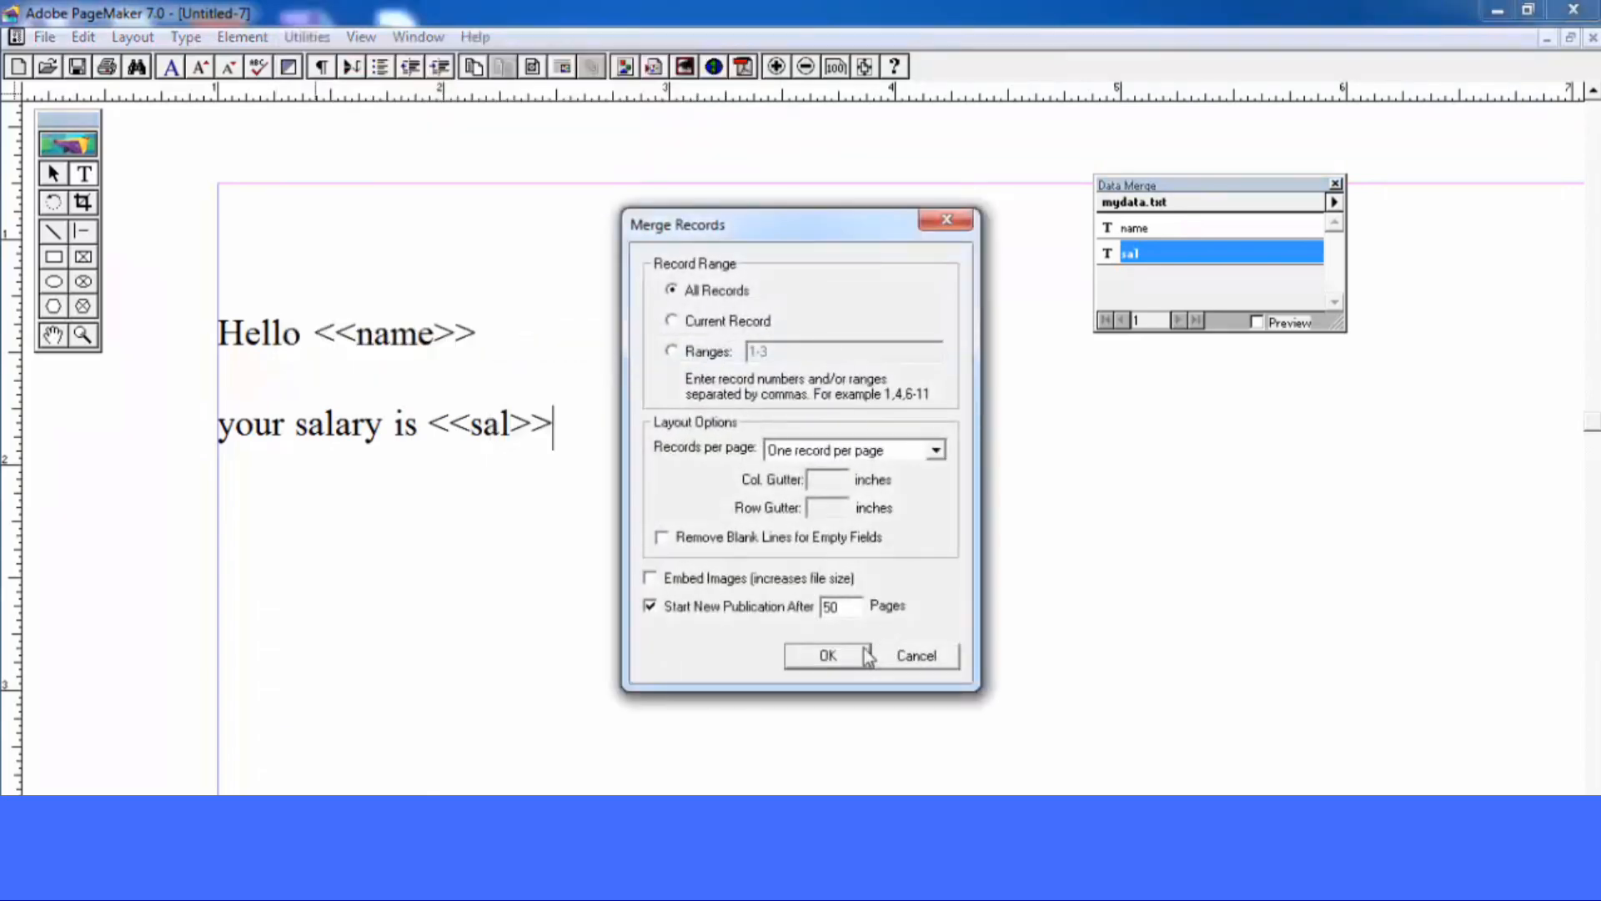
click(829, 655)
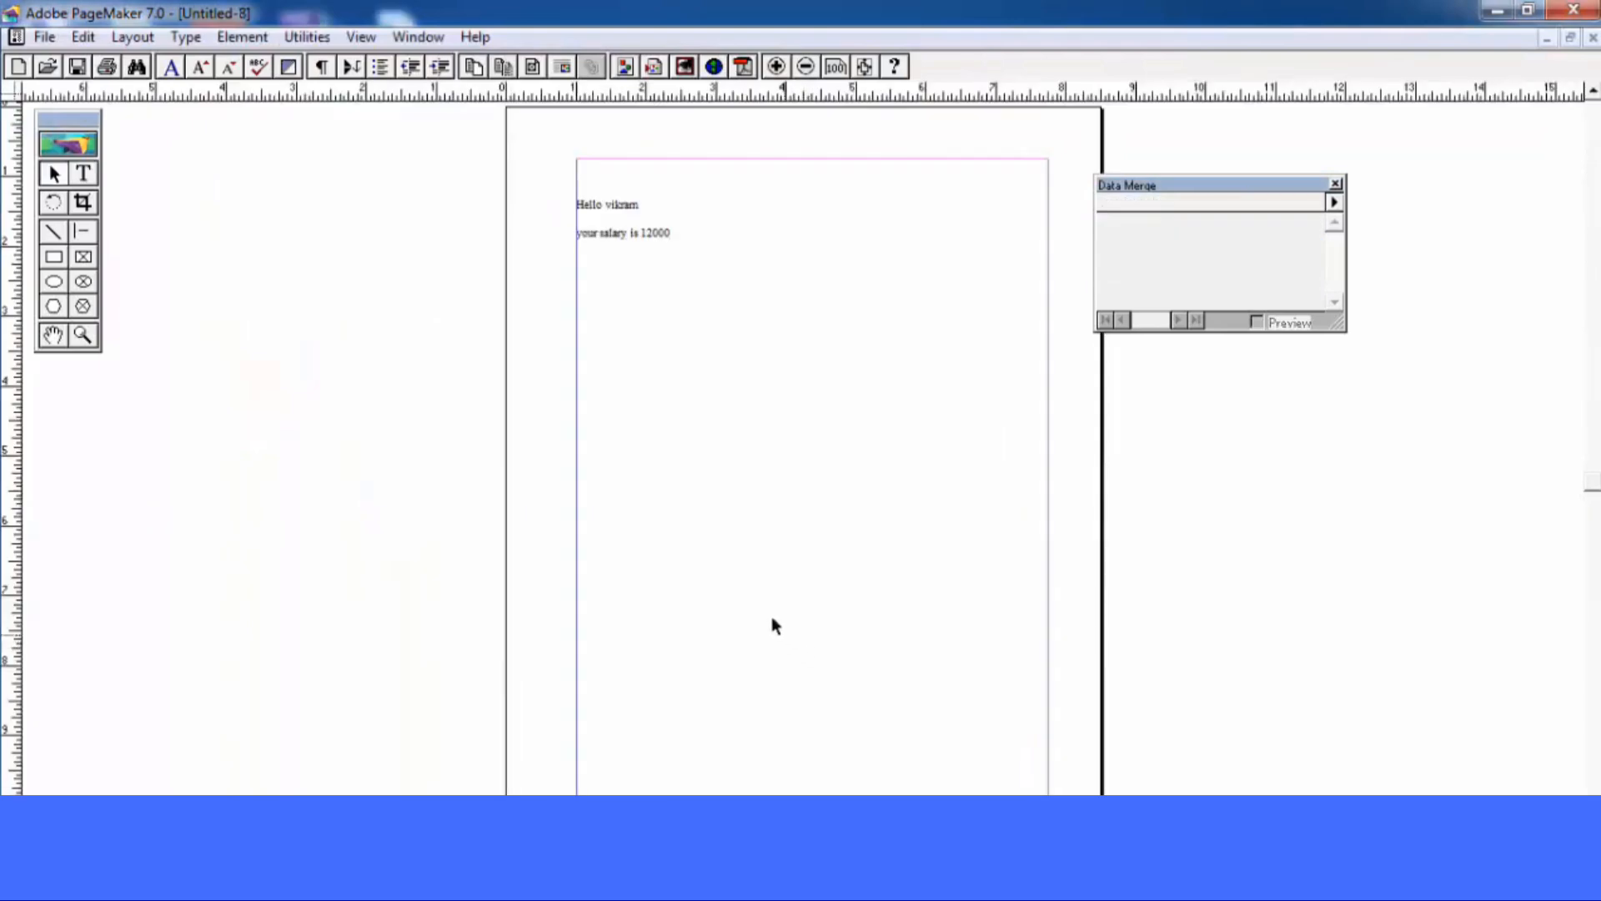
Examine the merged name and salary text on the pages of the merged publication, magnified to 200% and 400%
click(361, 37)
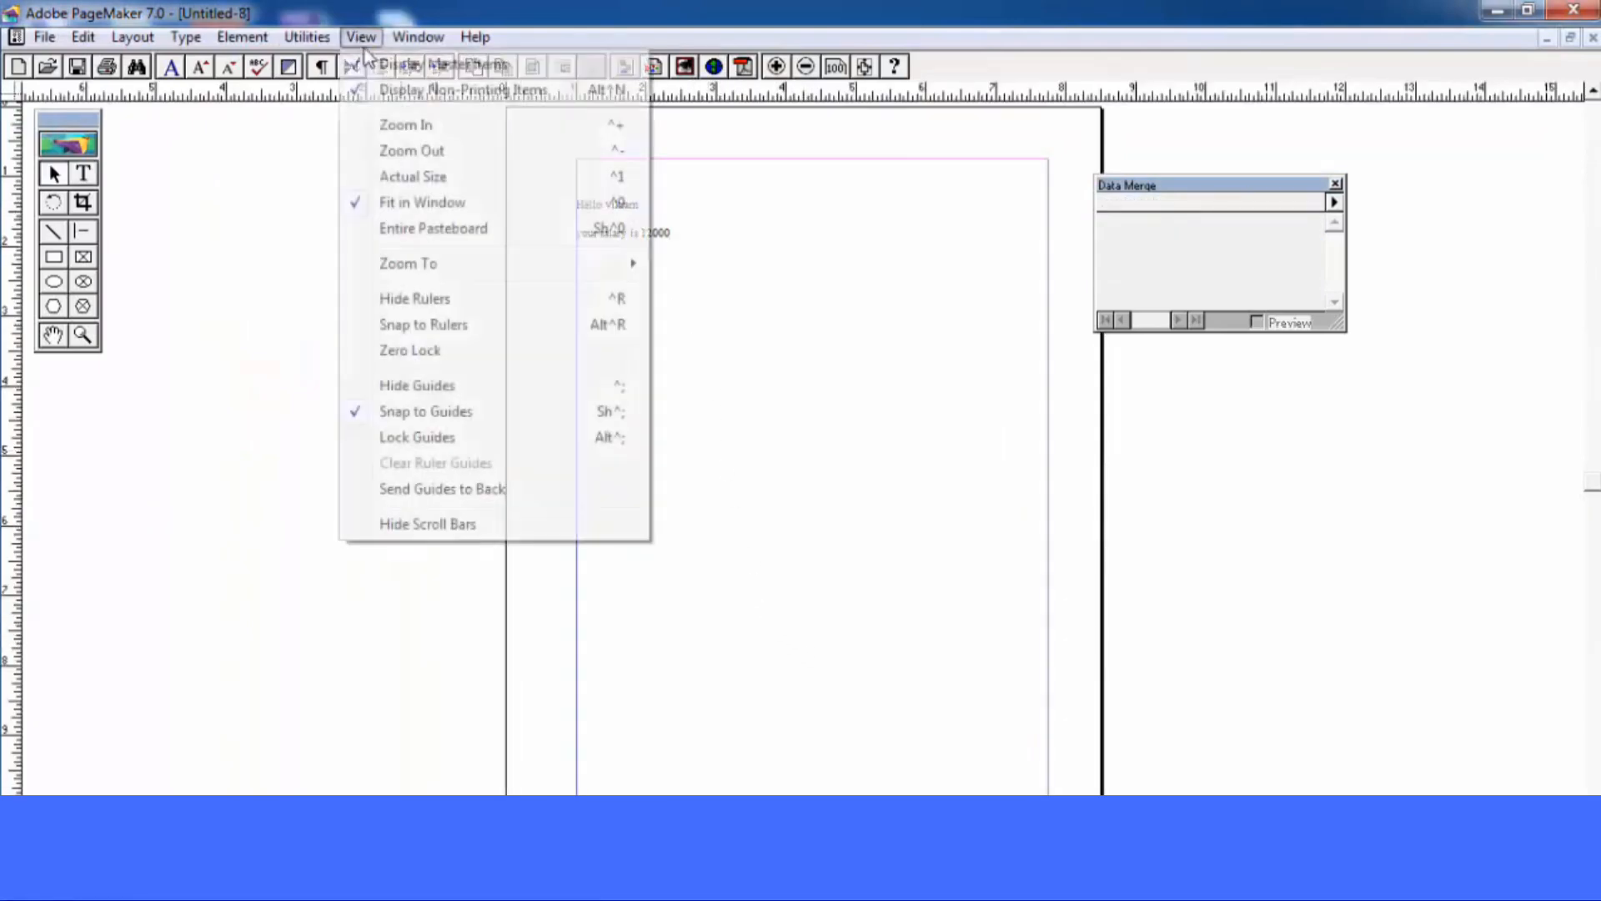
mouse_move(482, 264)
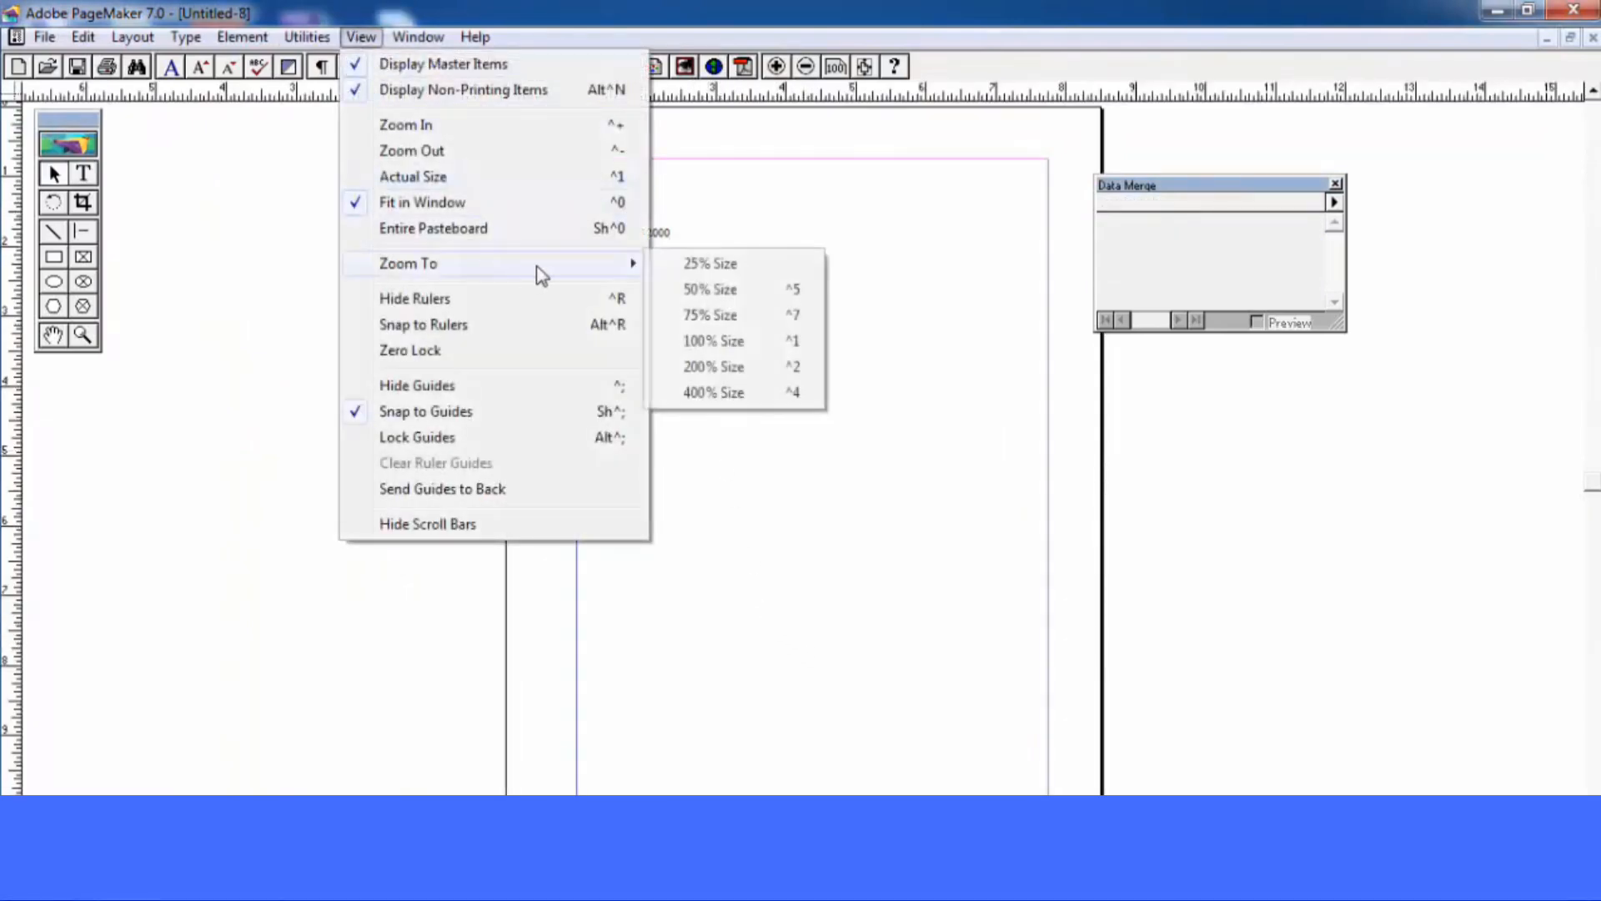
click(714, 366)
drag(408, 200, 411, 346)
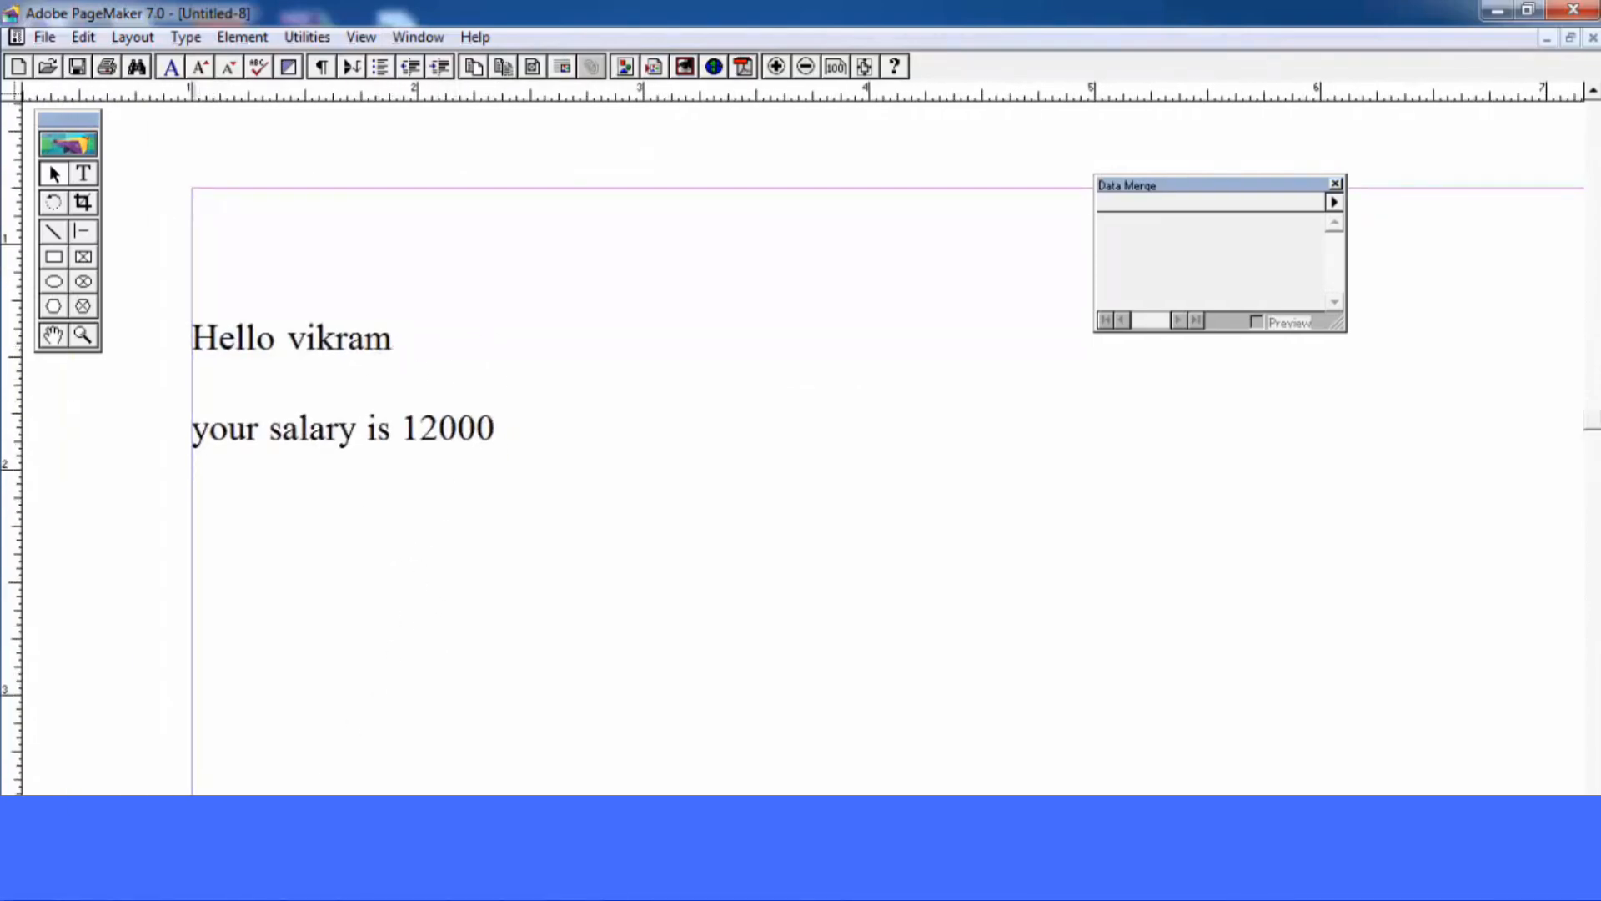
click(102, 888)
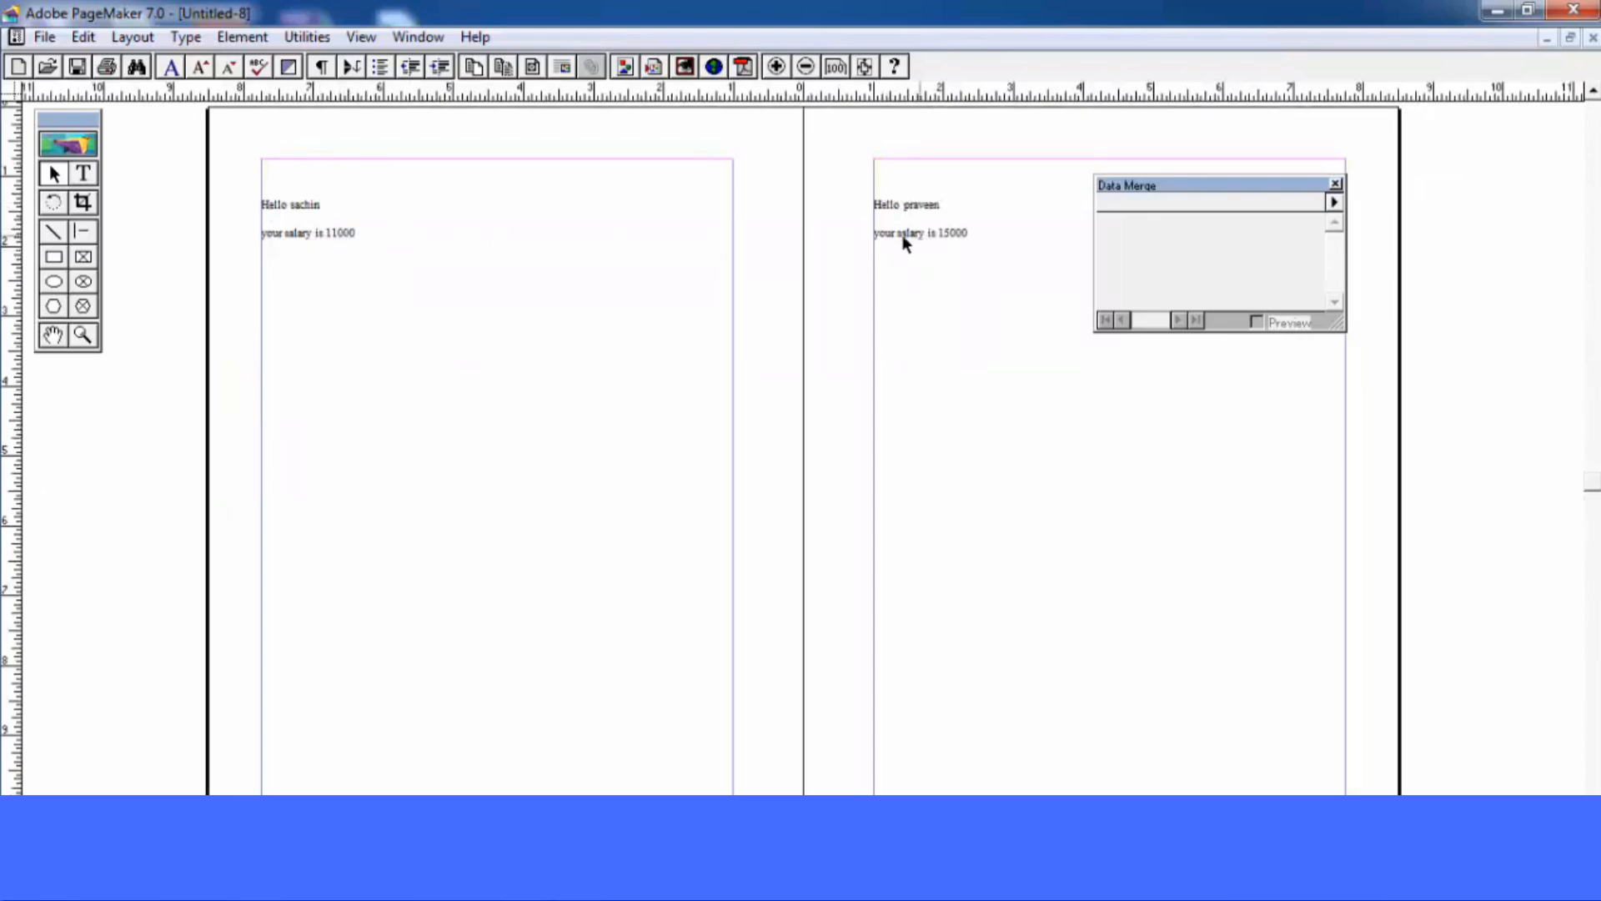
click(364, 39)
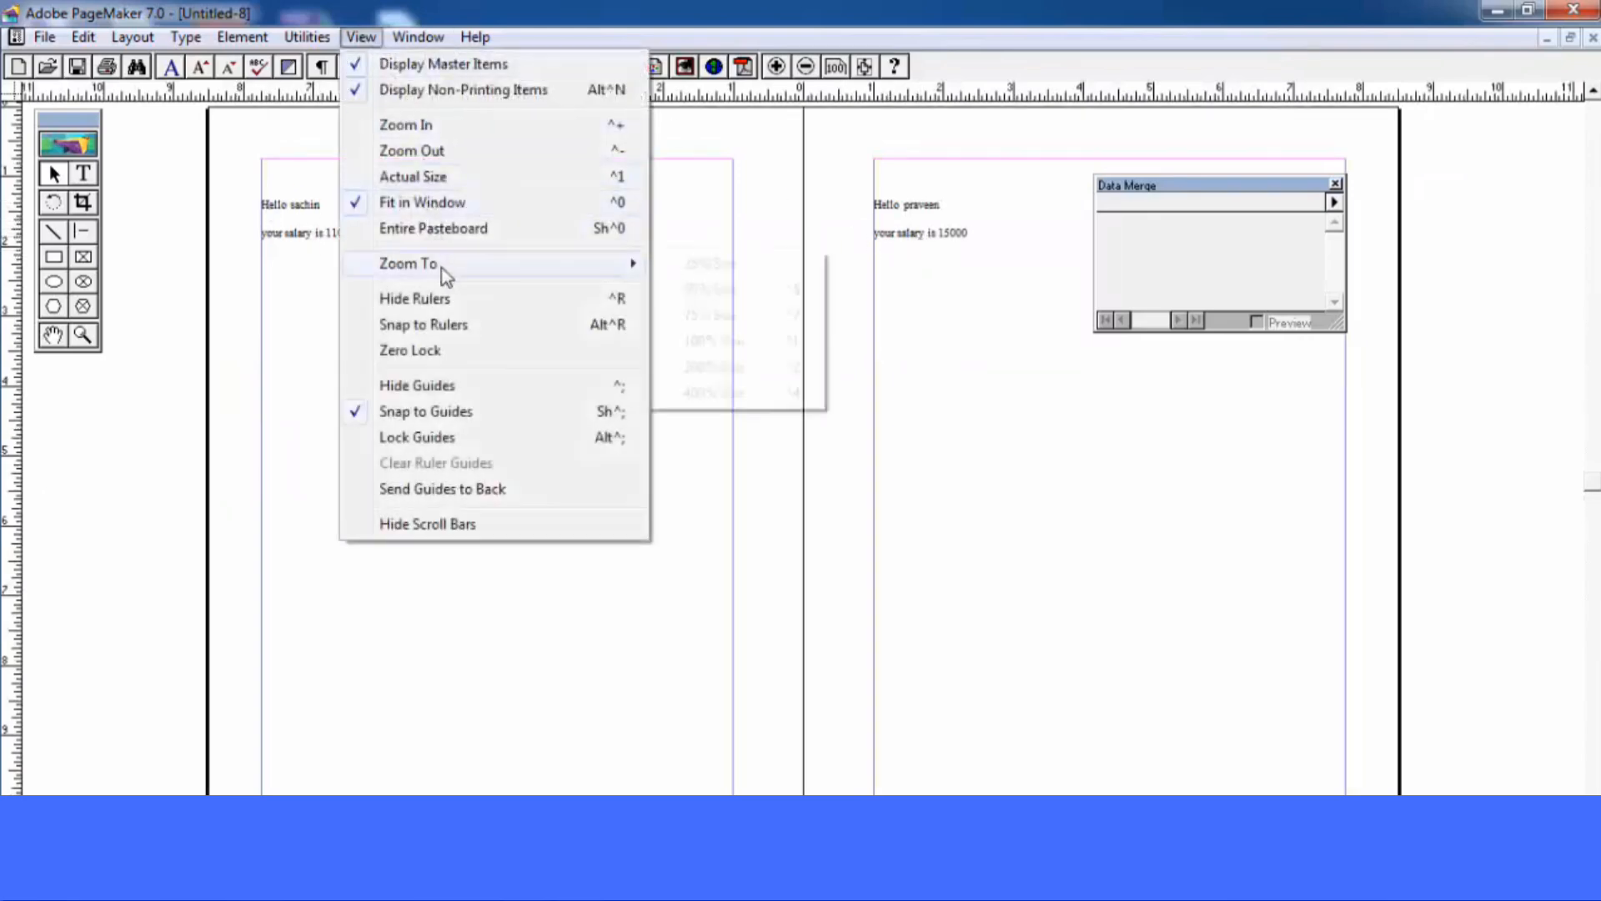
mouse_move(439, 264)
click(727, 392)
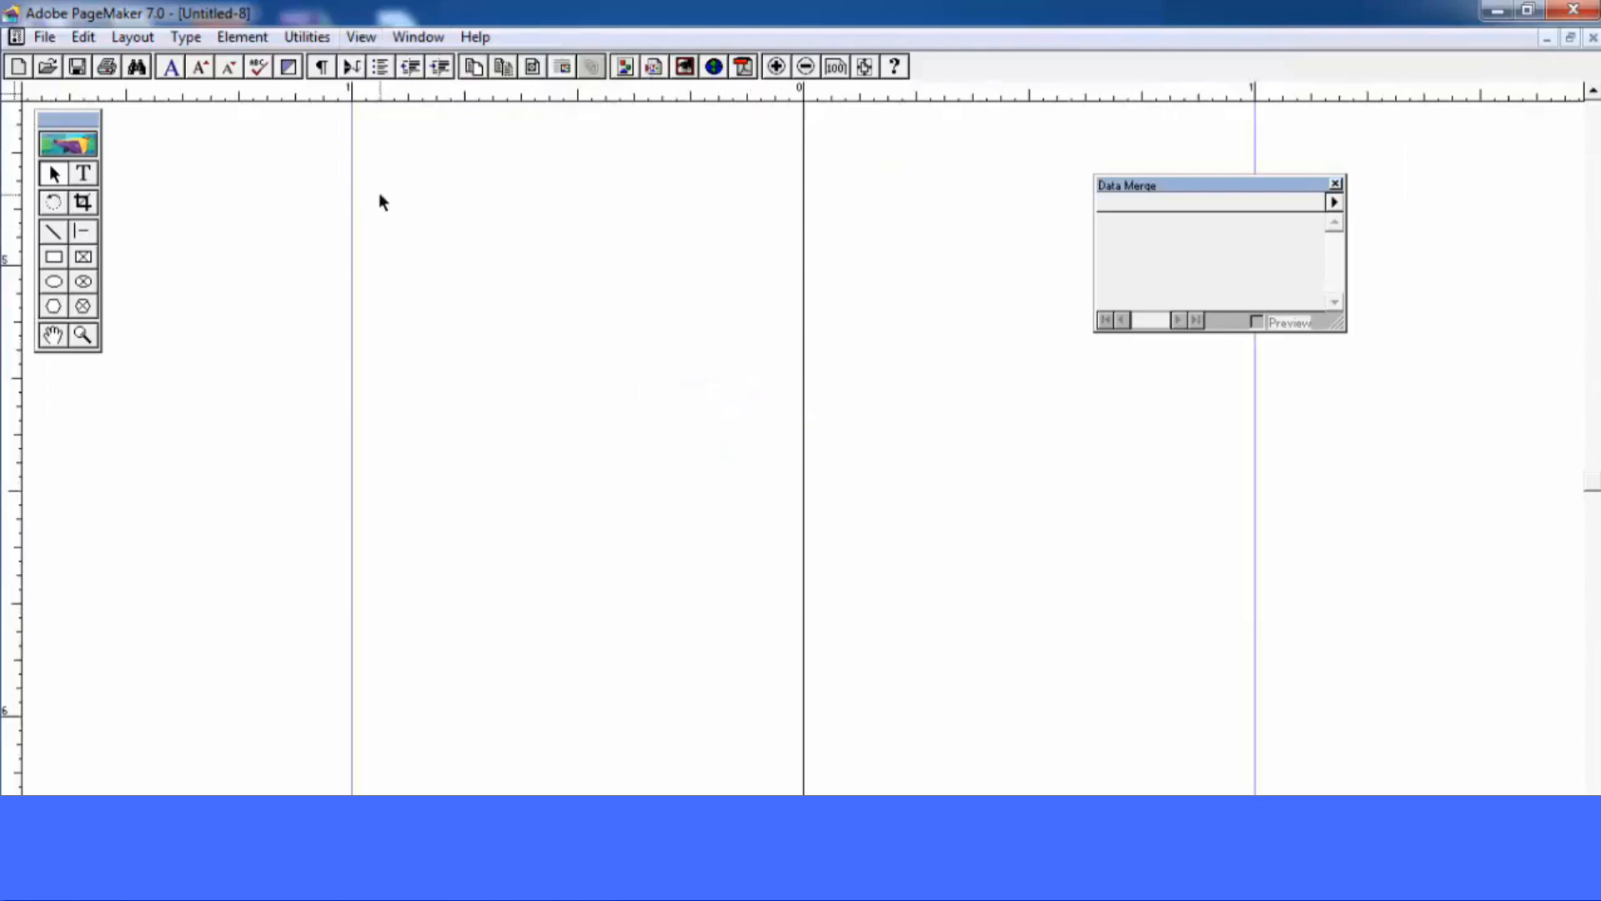
drag(733, 400, 898, 587)
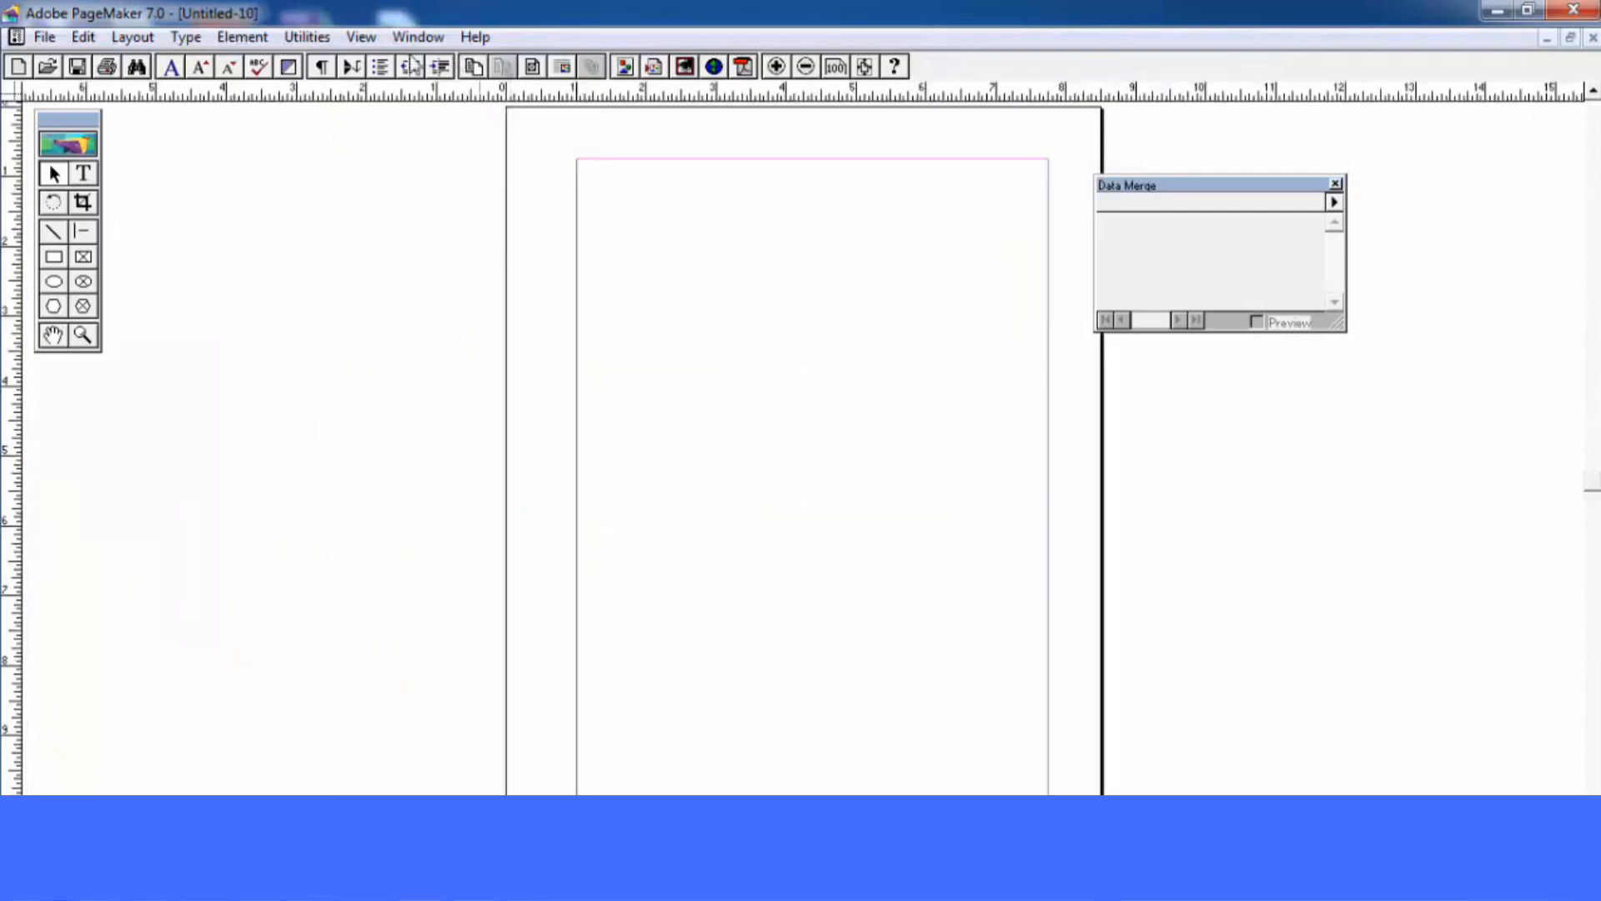
Hide the toolbar with the Show/Hide ToolBar plug-in and bring it back with the same plug-in
click(307, 36)
mouse_move(374, 73)
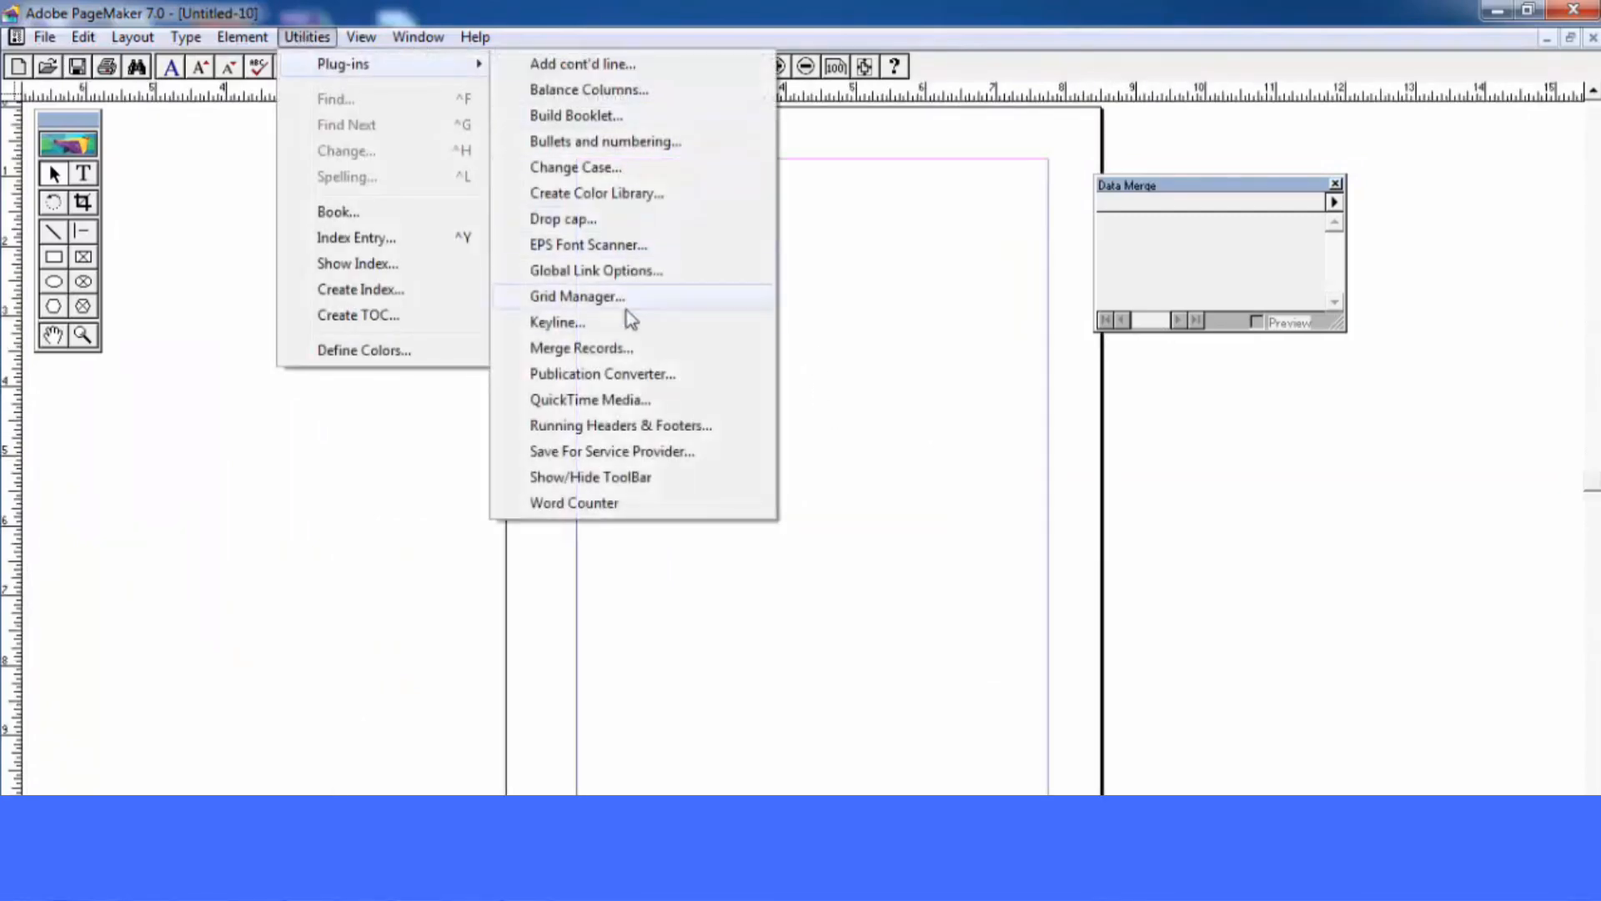
click(602, 489)
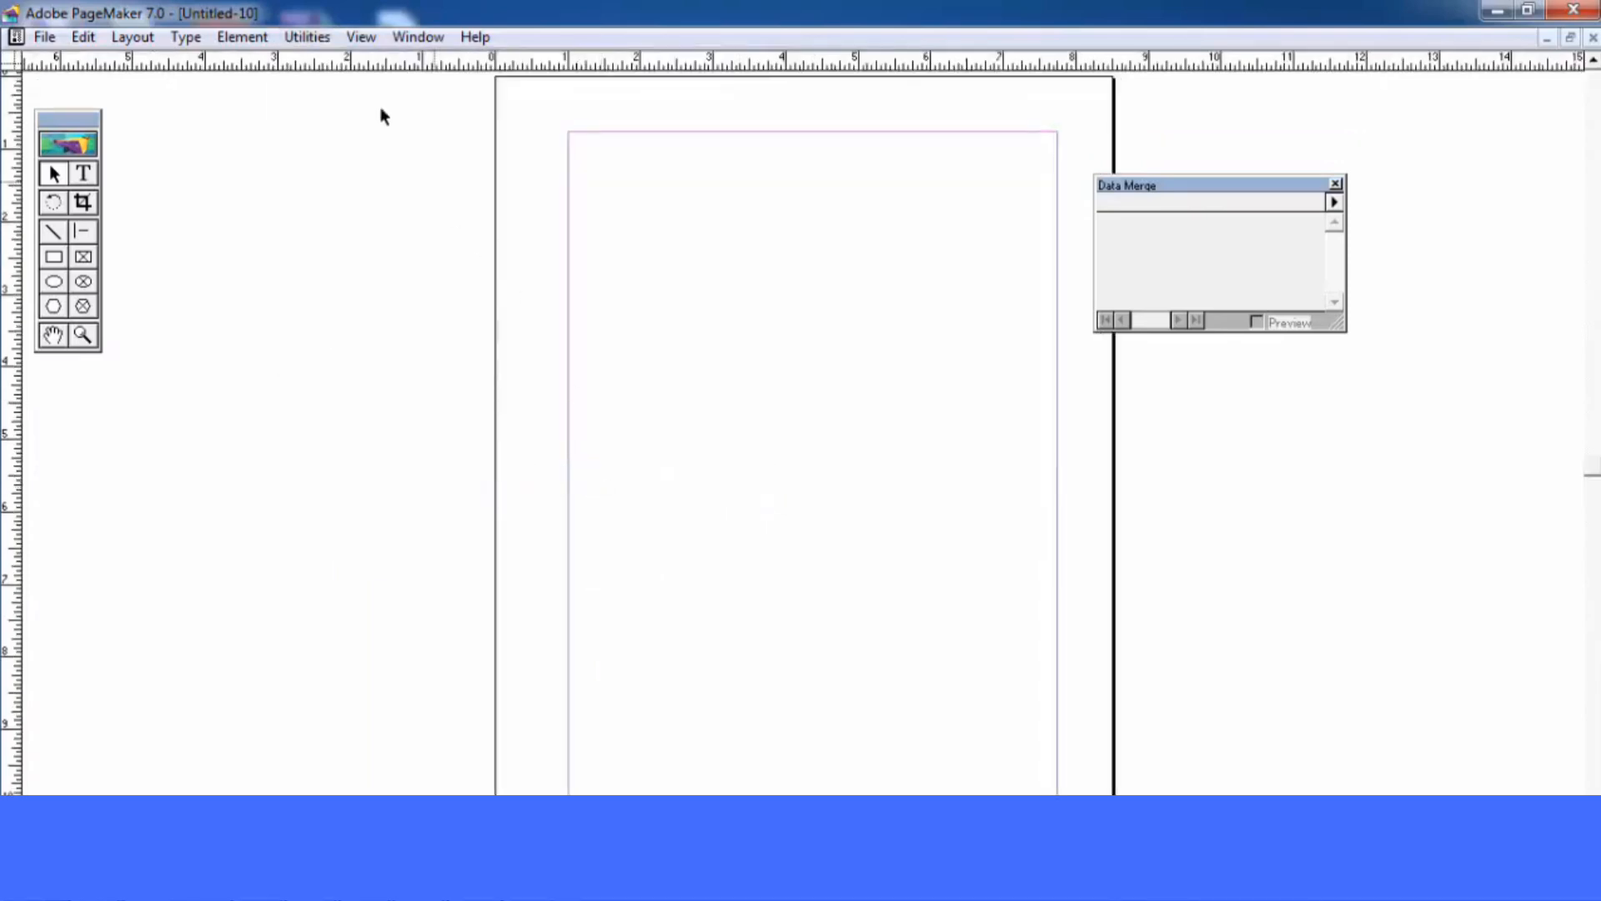
click(225, 38)
mouse_move(359, 52)
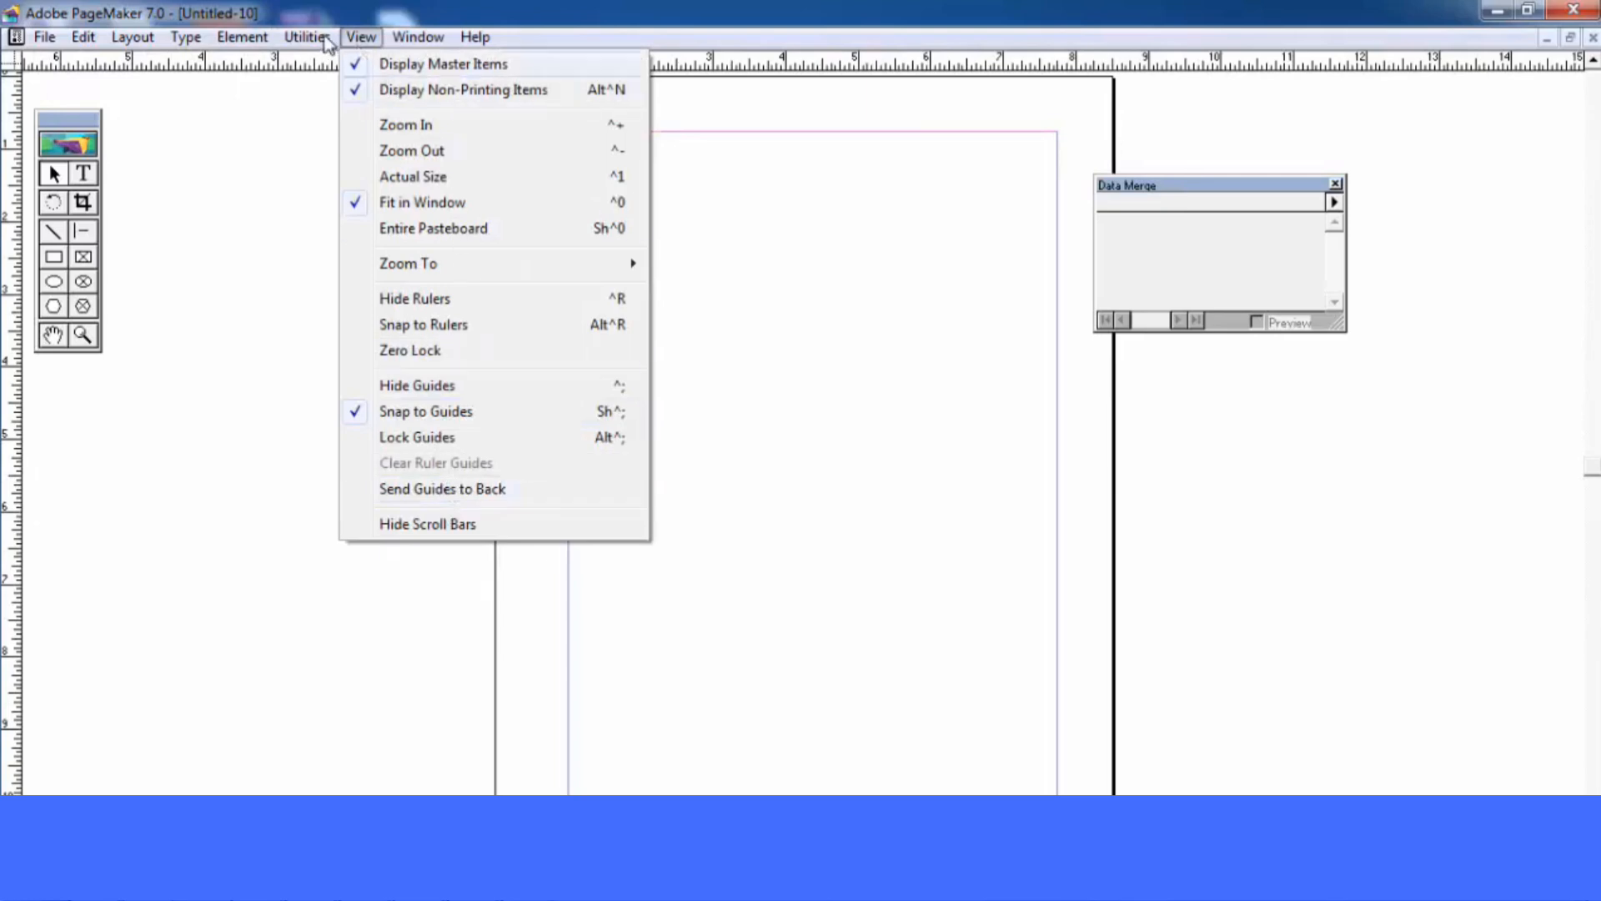
mouse_move(307, 36)
mouse_move(334, 63)
click(559, 479)
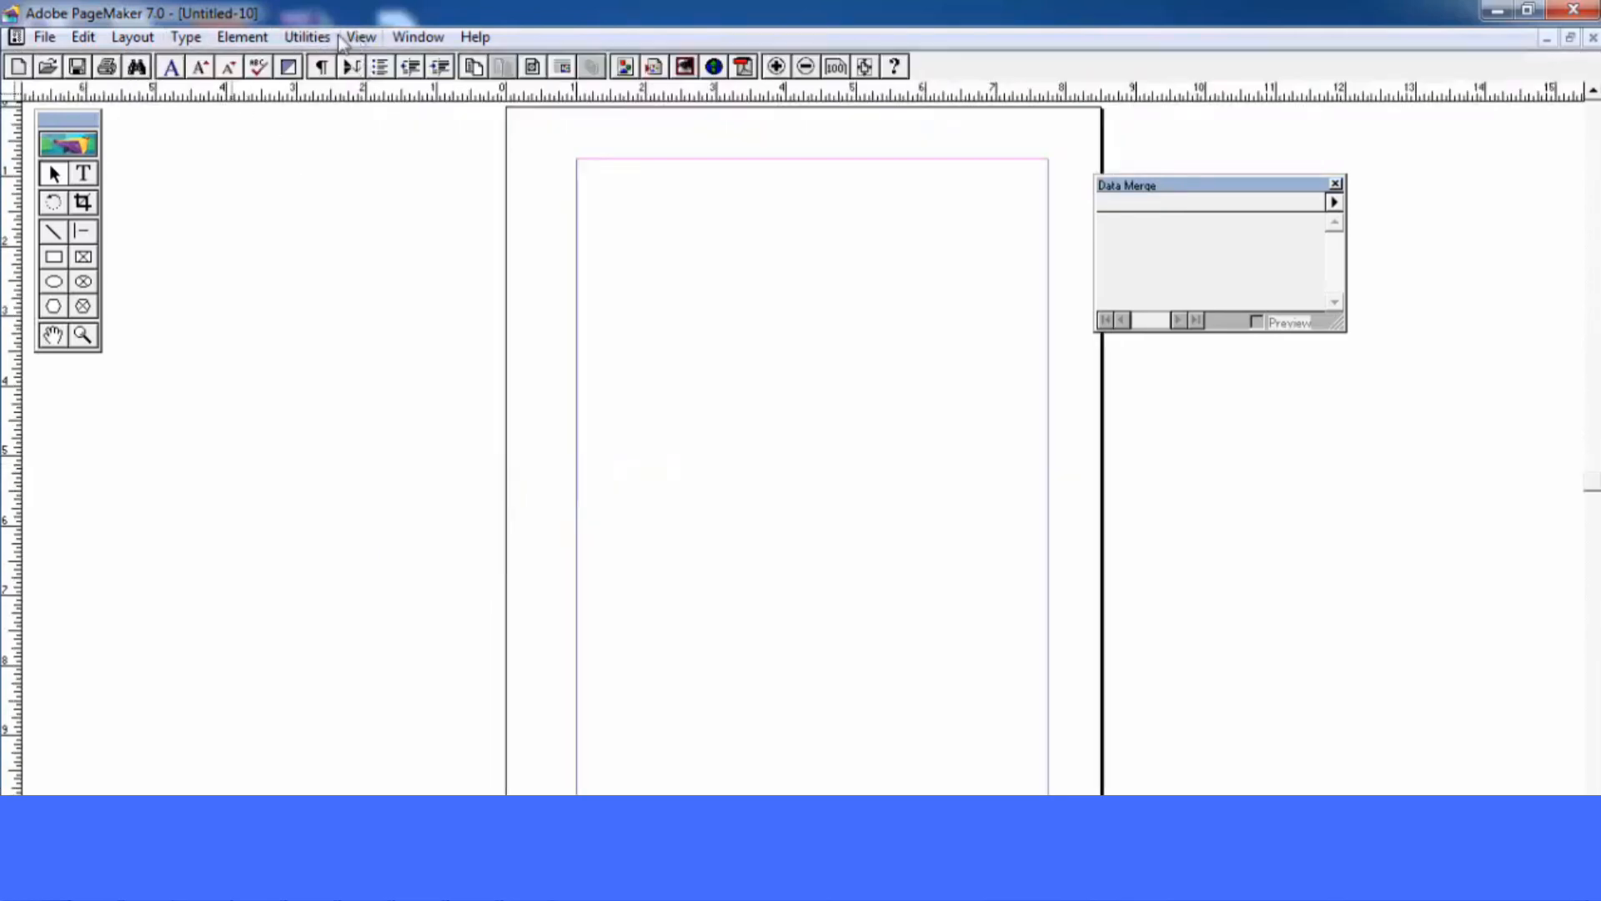
click(307, 37)
mouse_move(334, 63)
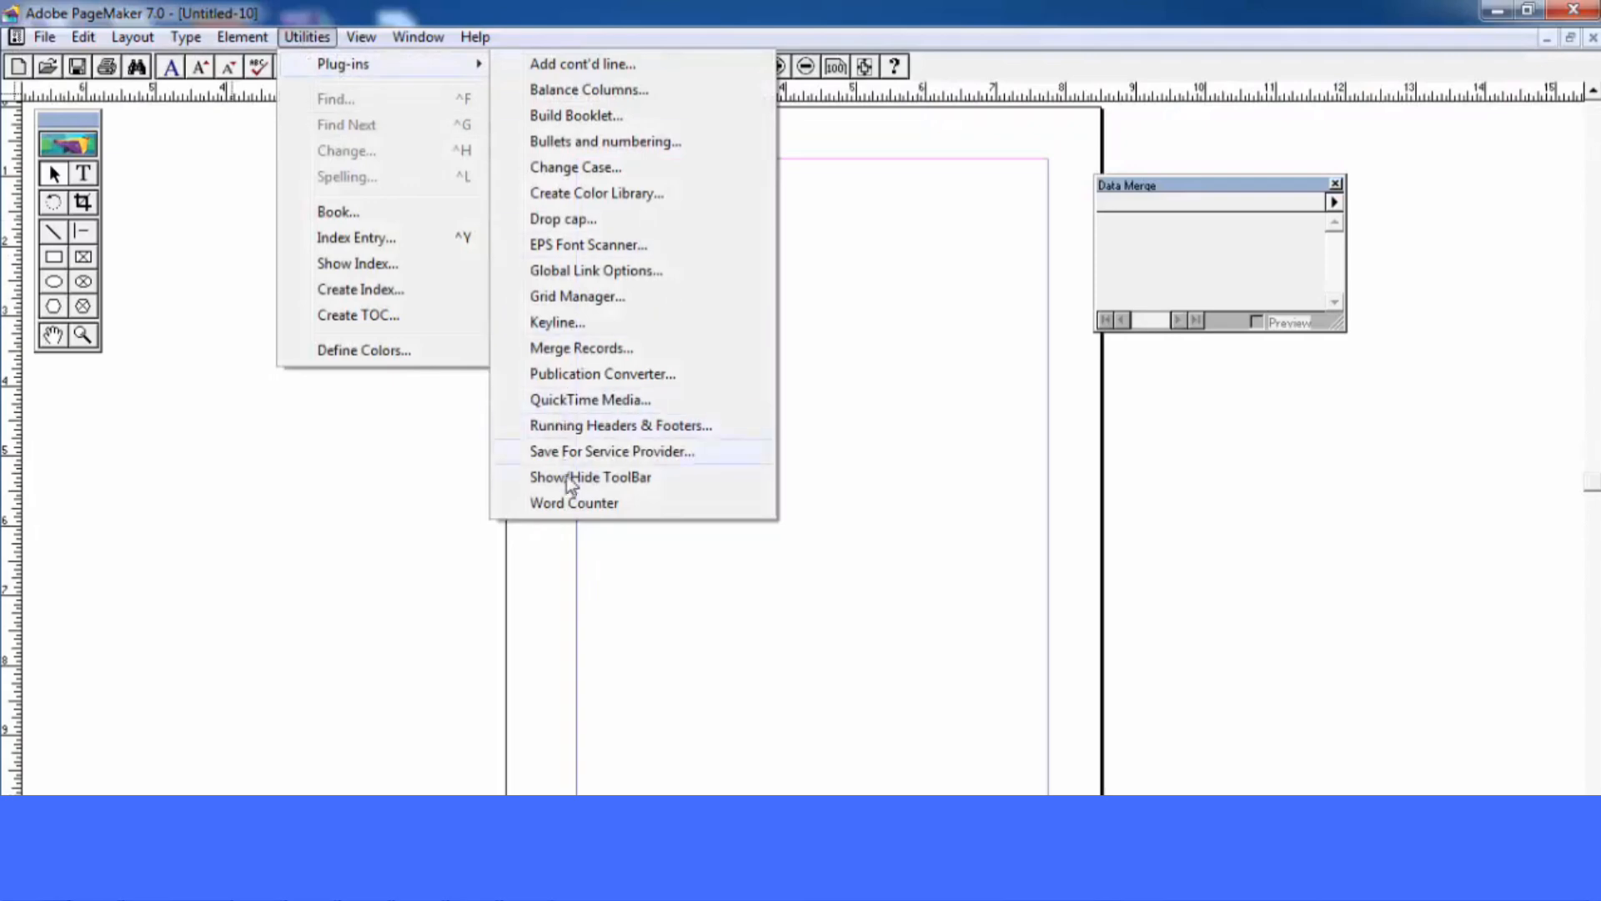
click(868, 342)
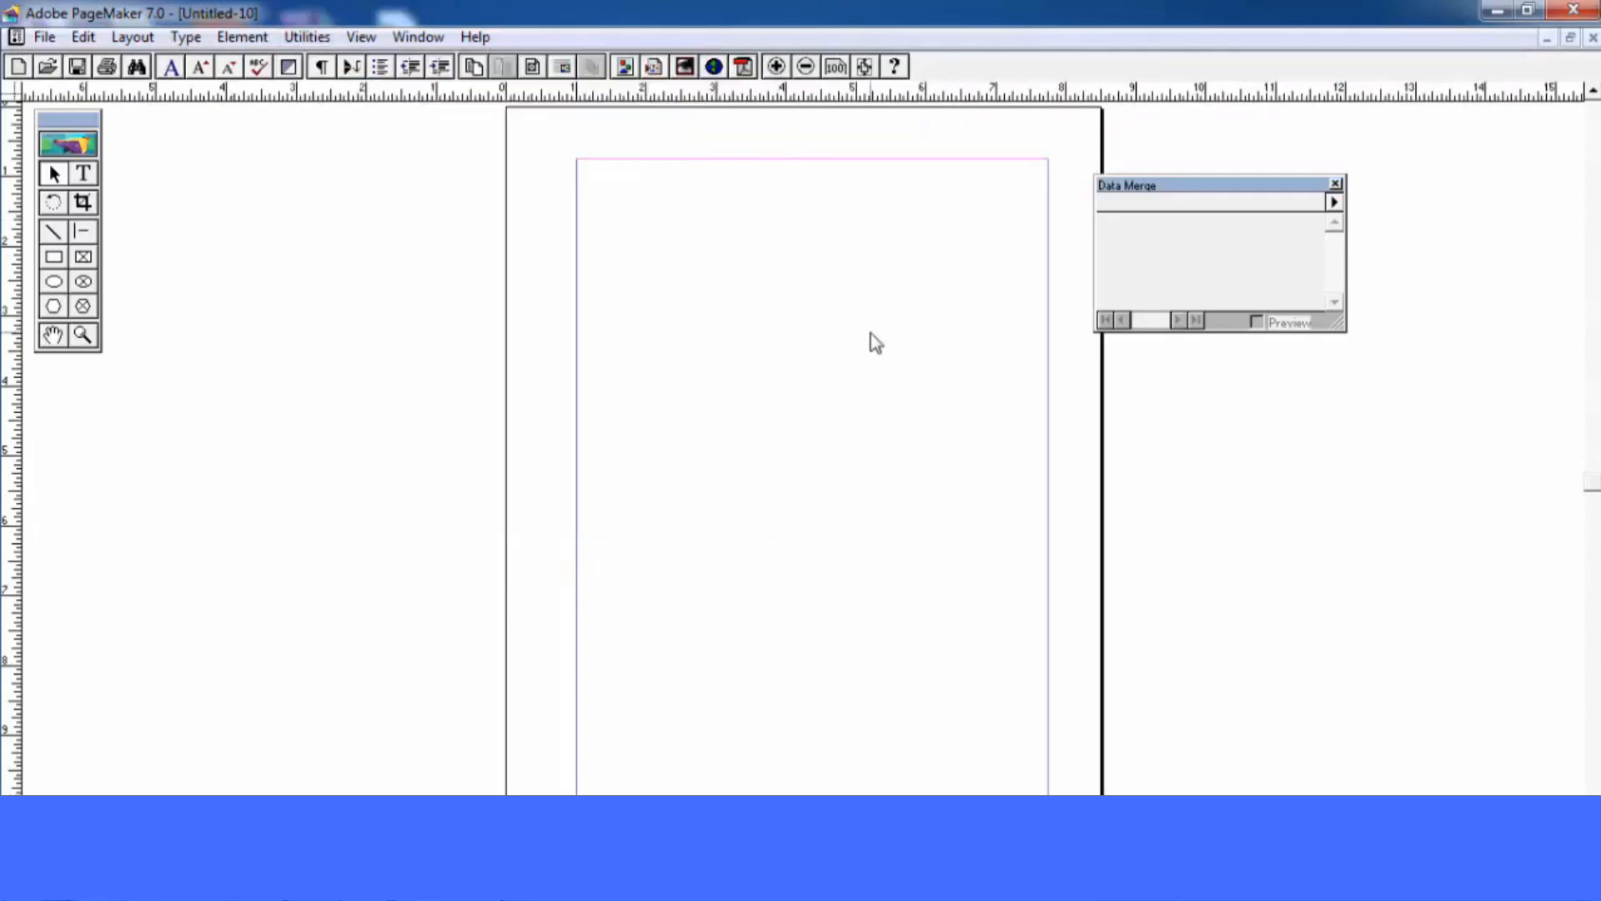
Enter two lines of sample text near the top of the page, the first reading "sd fsd fsdf"
click(84, 174)
click(722, 265)
text(sd fsd fsdf)
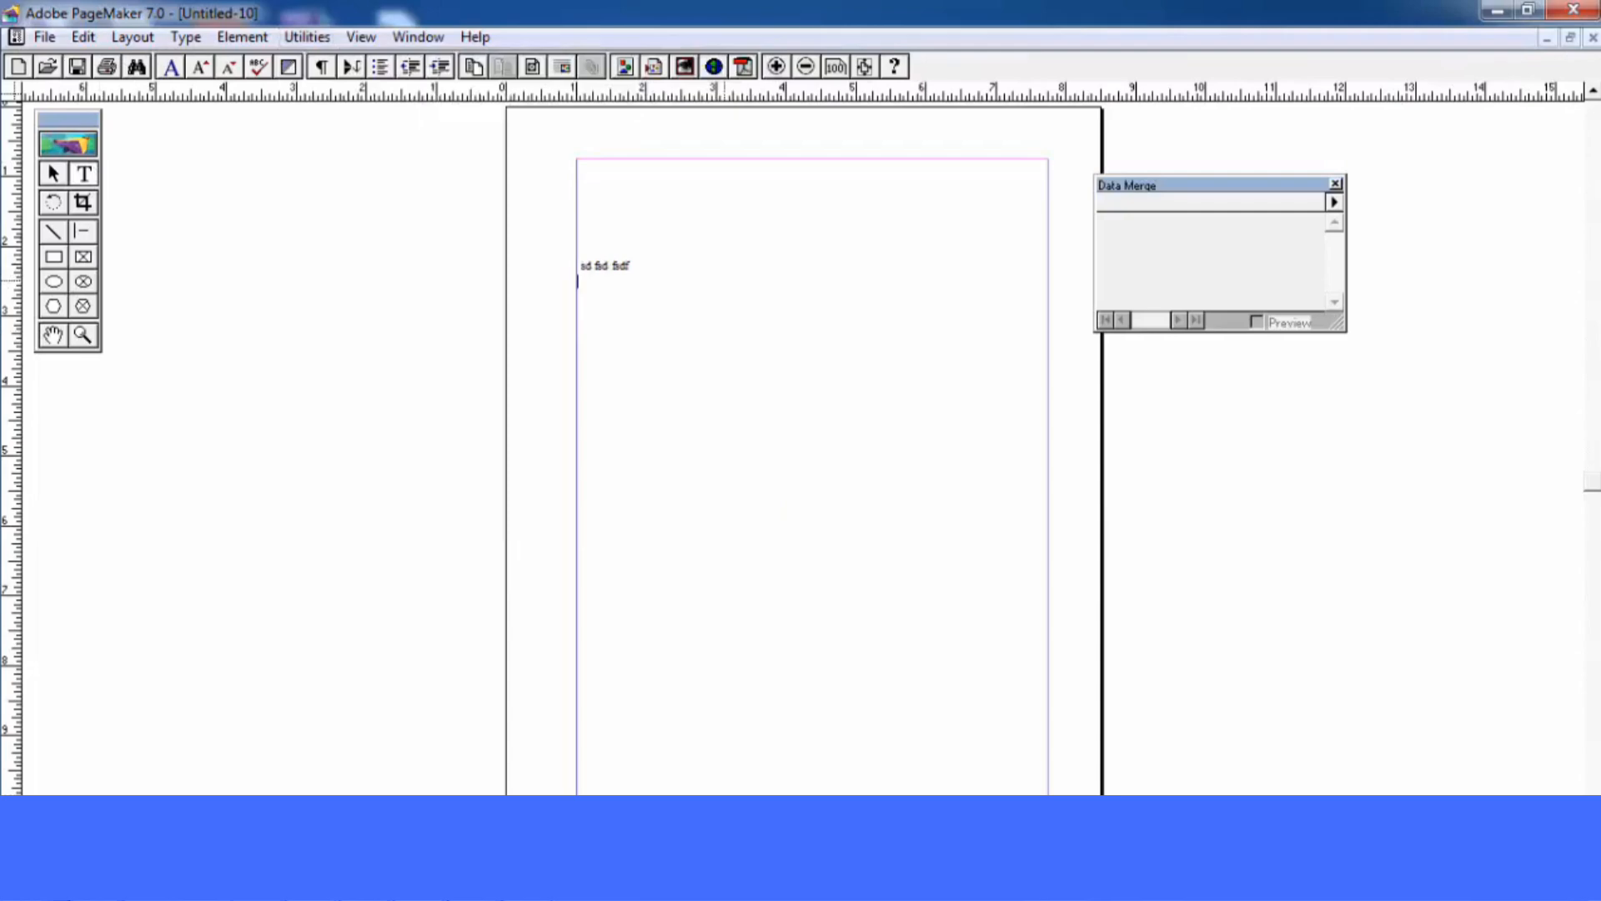
text(fsdfsdfsdf)
Count the characters and words of the sample text with the Word Counter plug-in and dismiss the report
click(307, 37)
mouse_move(342, 63)
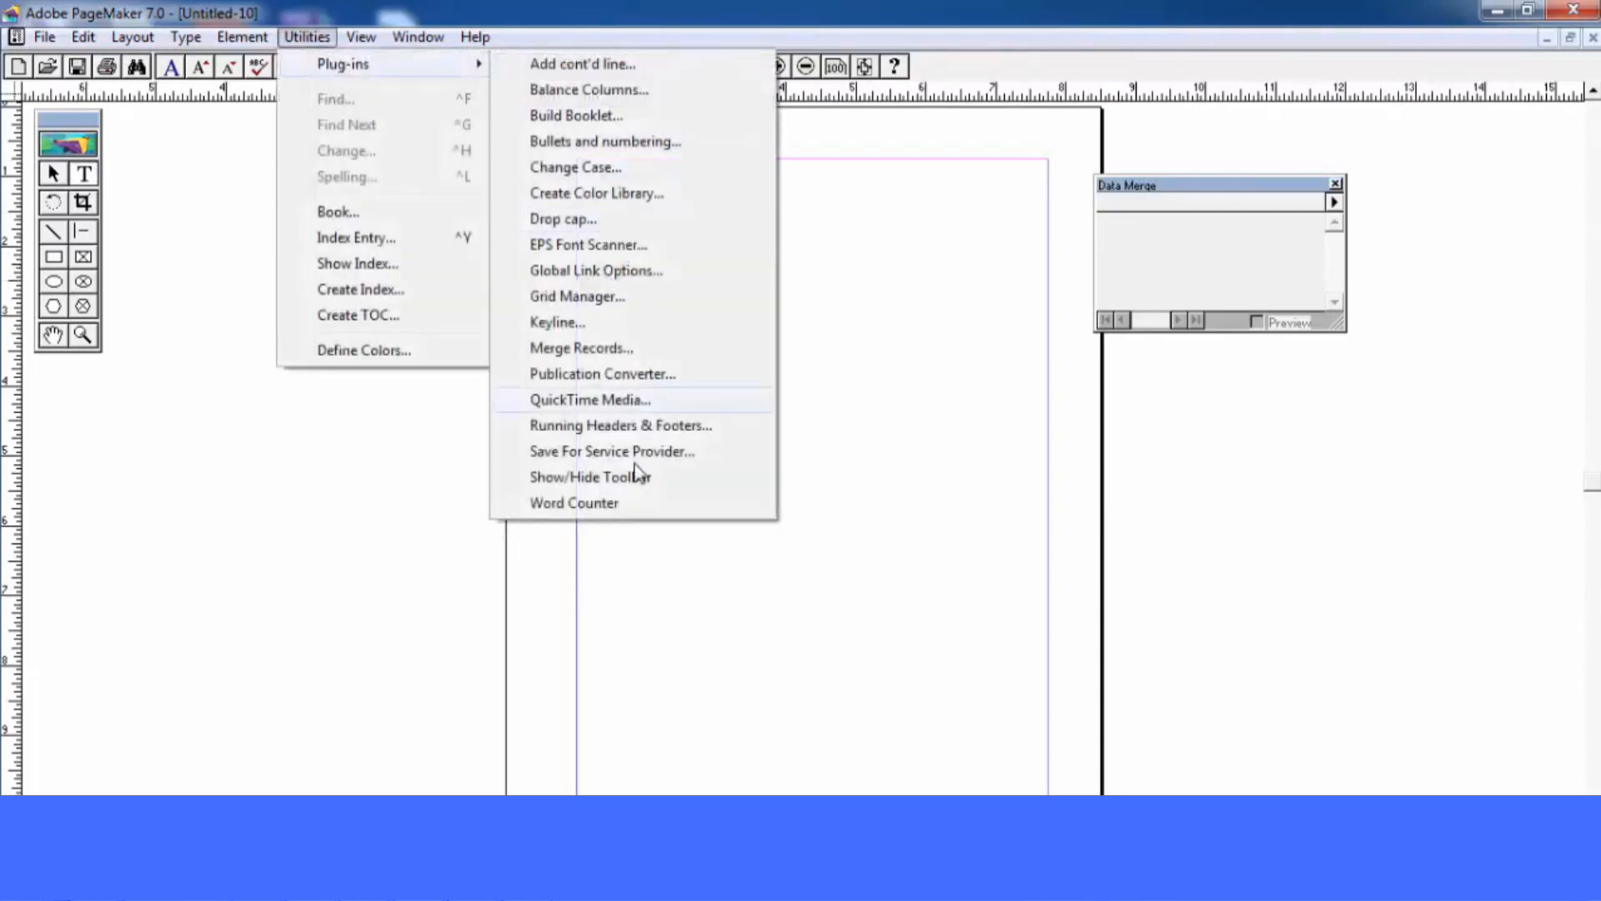
click(618, 502)
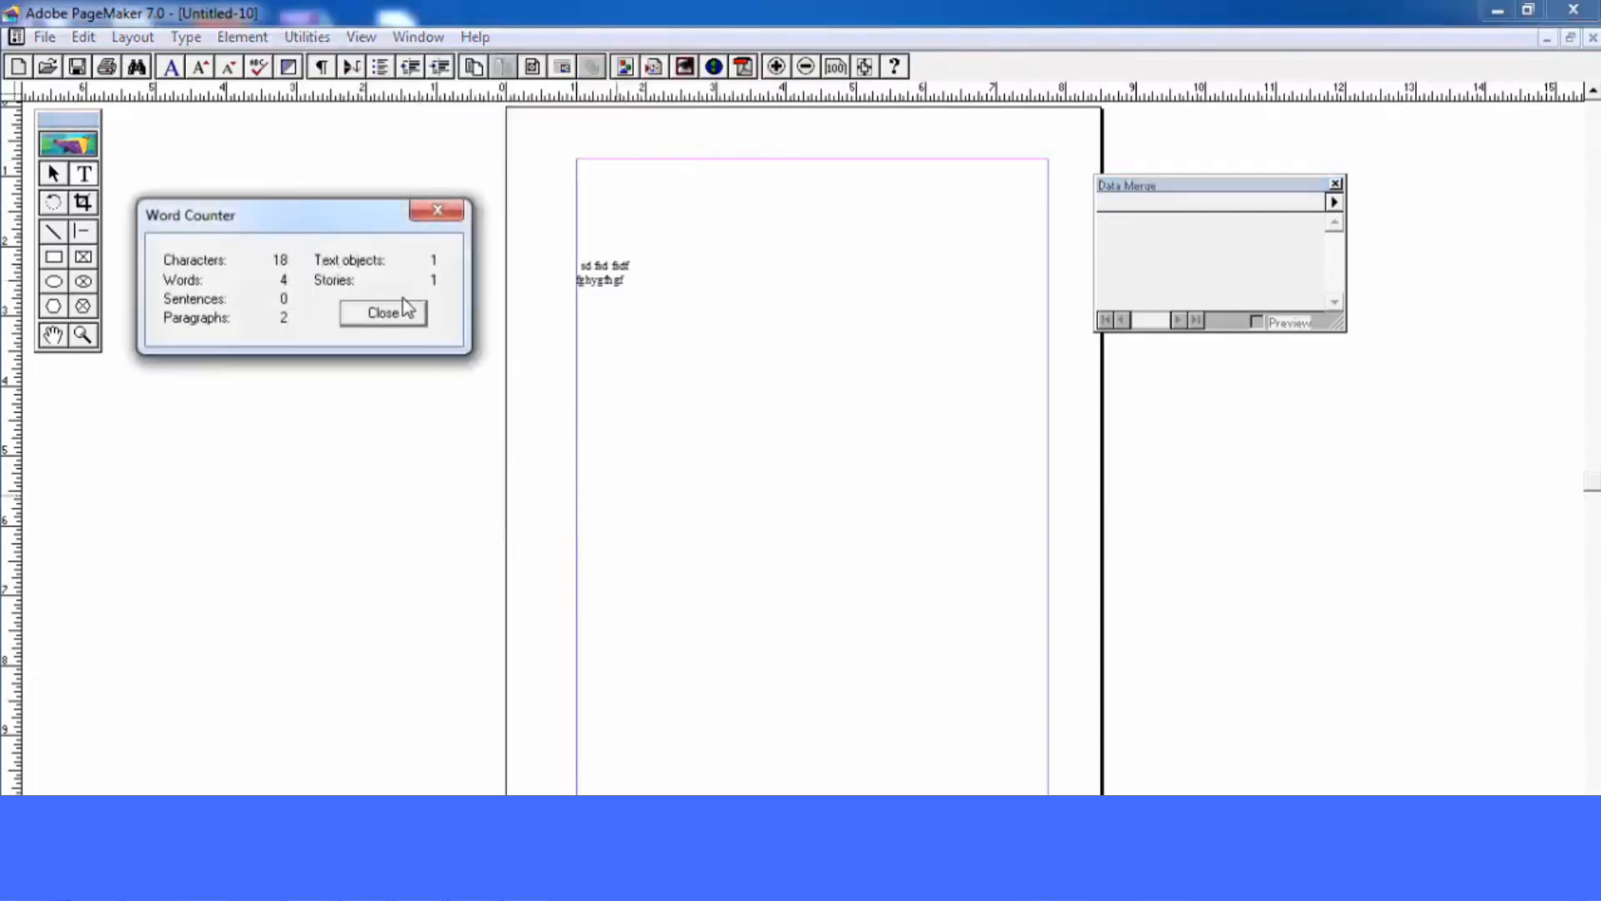
click(395, 316)
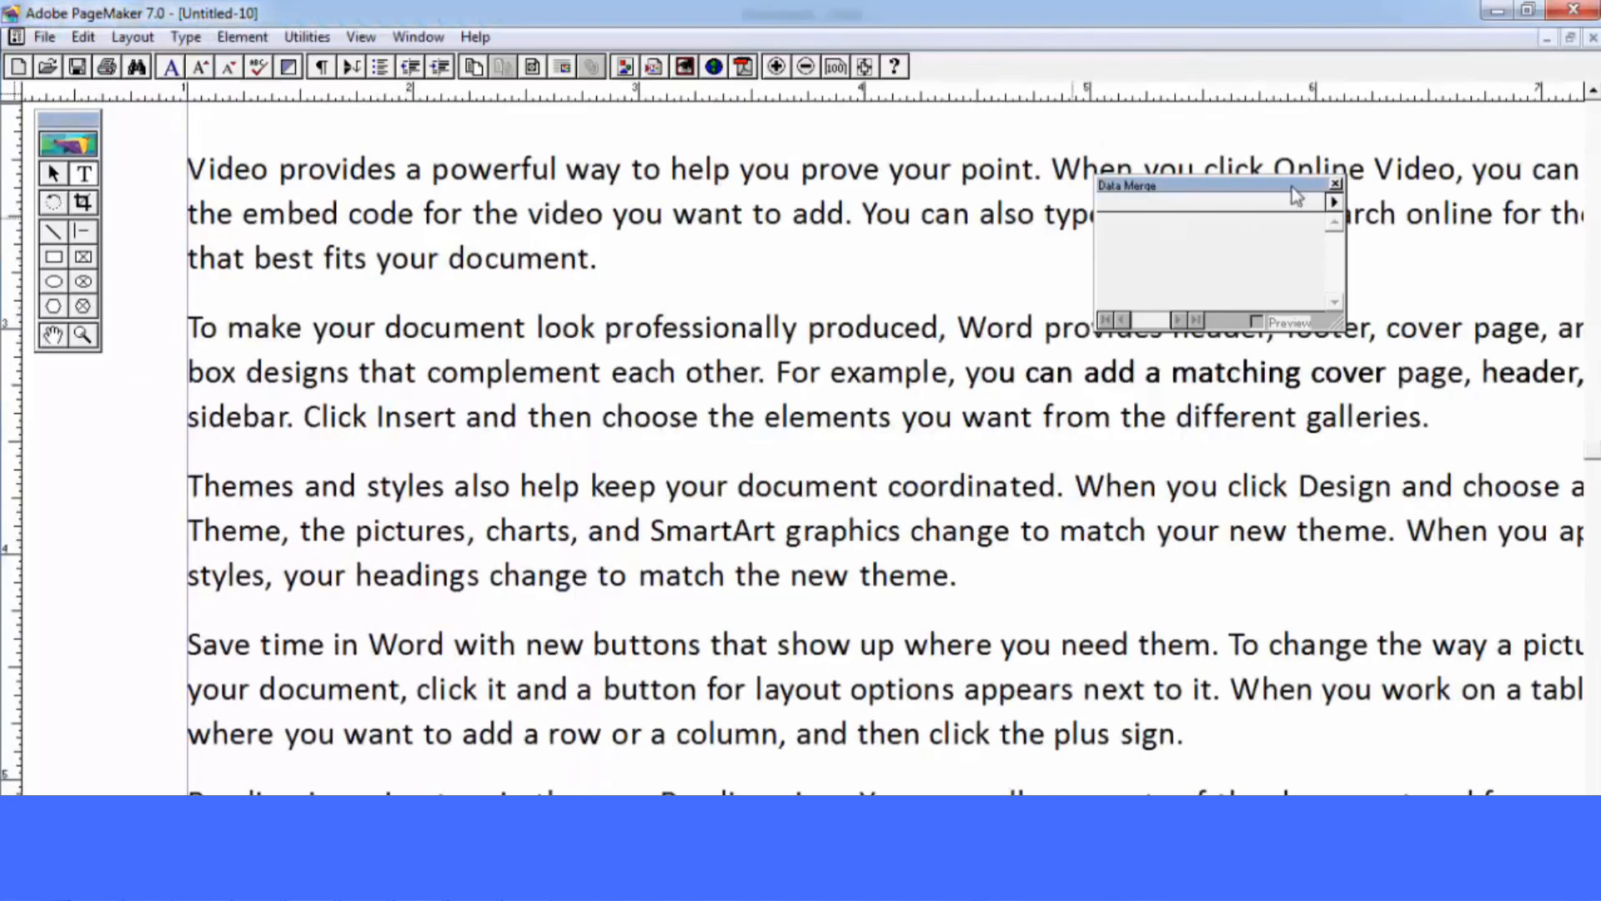
Close the Data Merge palette and try to run the Save For Service Provider plug-in on the unsaved publication
click(1336, 184)
click(307, 37)
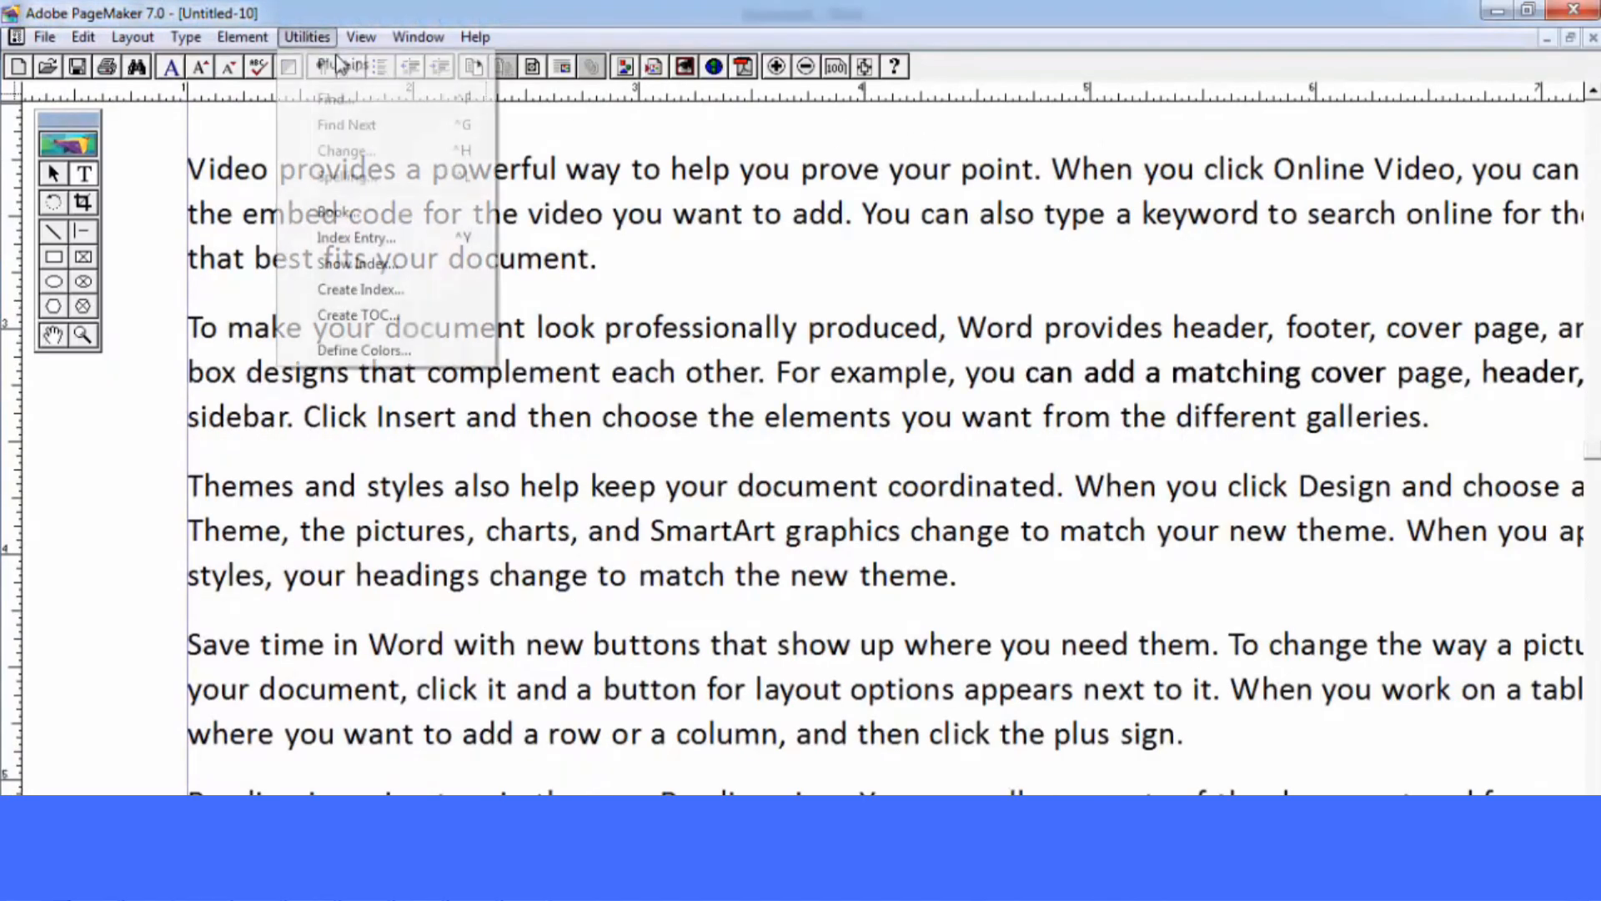
mouse_move(392, 65)
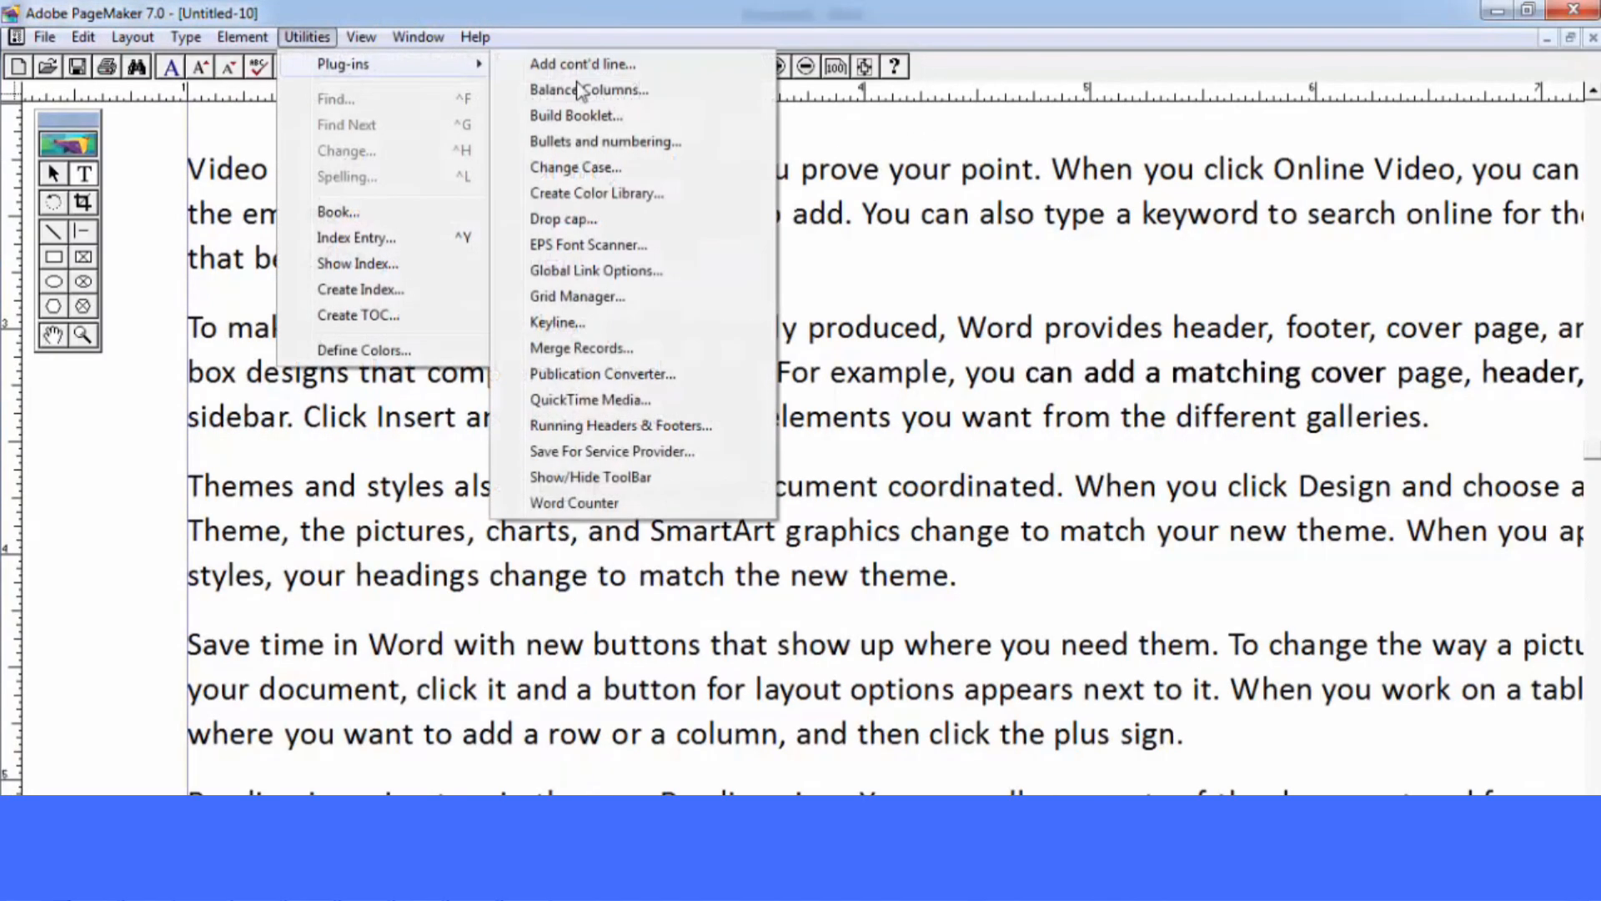
click(645, 457)
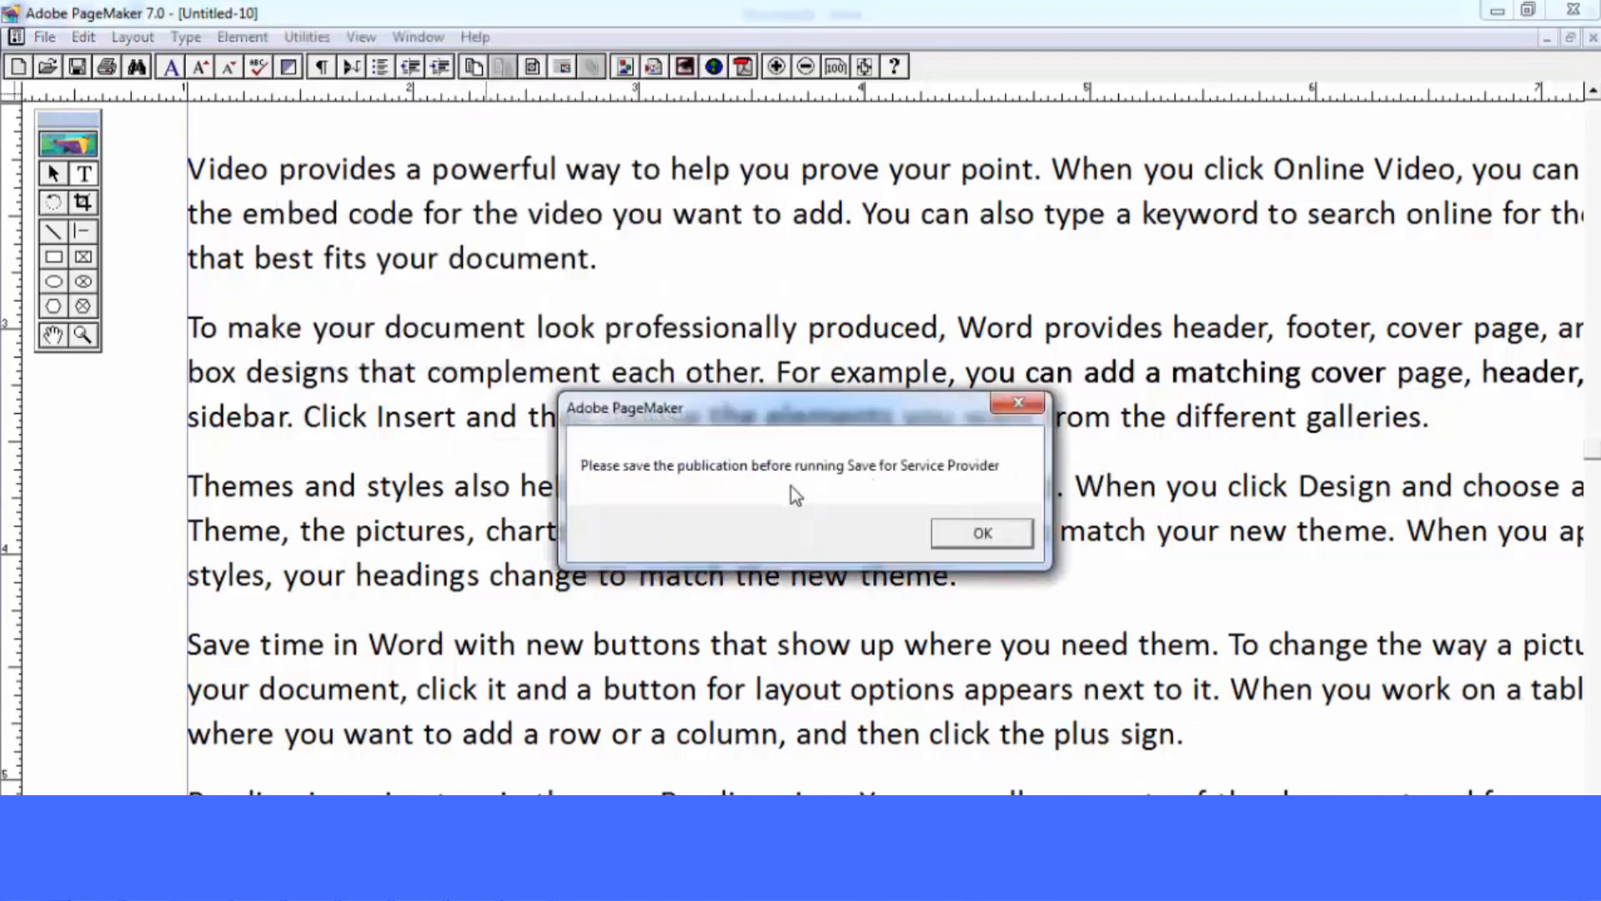
click(959, 533)
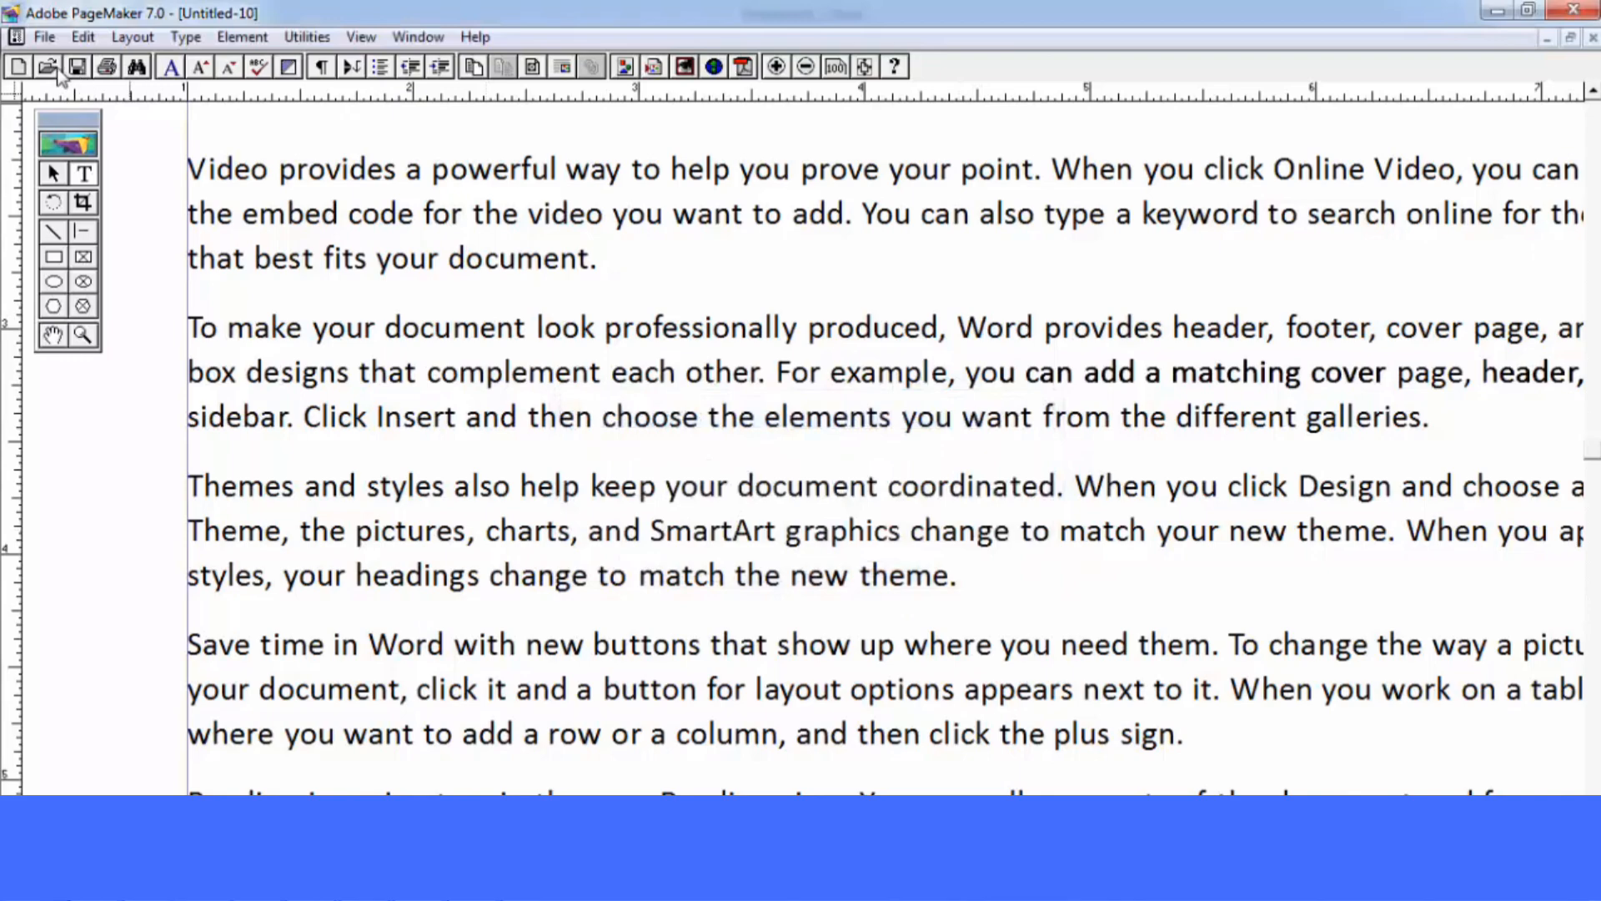
Save the publication on the Desktop under the file name asd
click(77, 68)
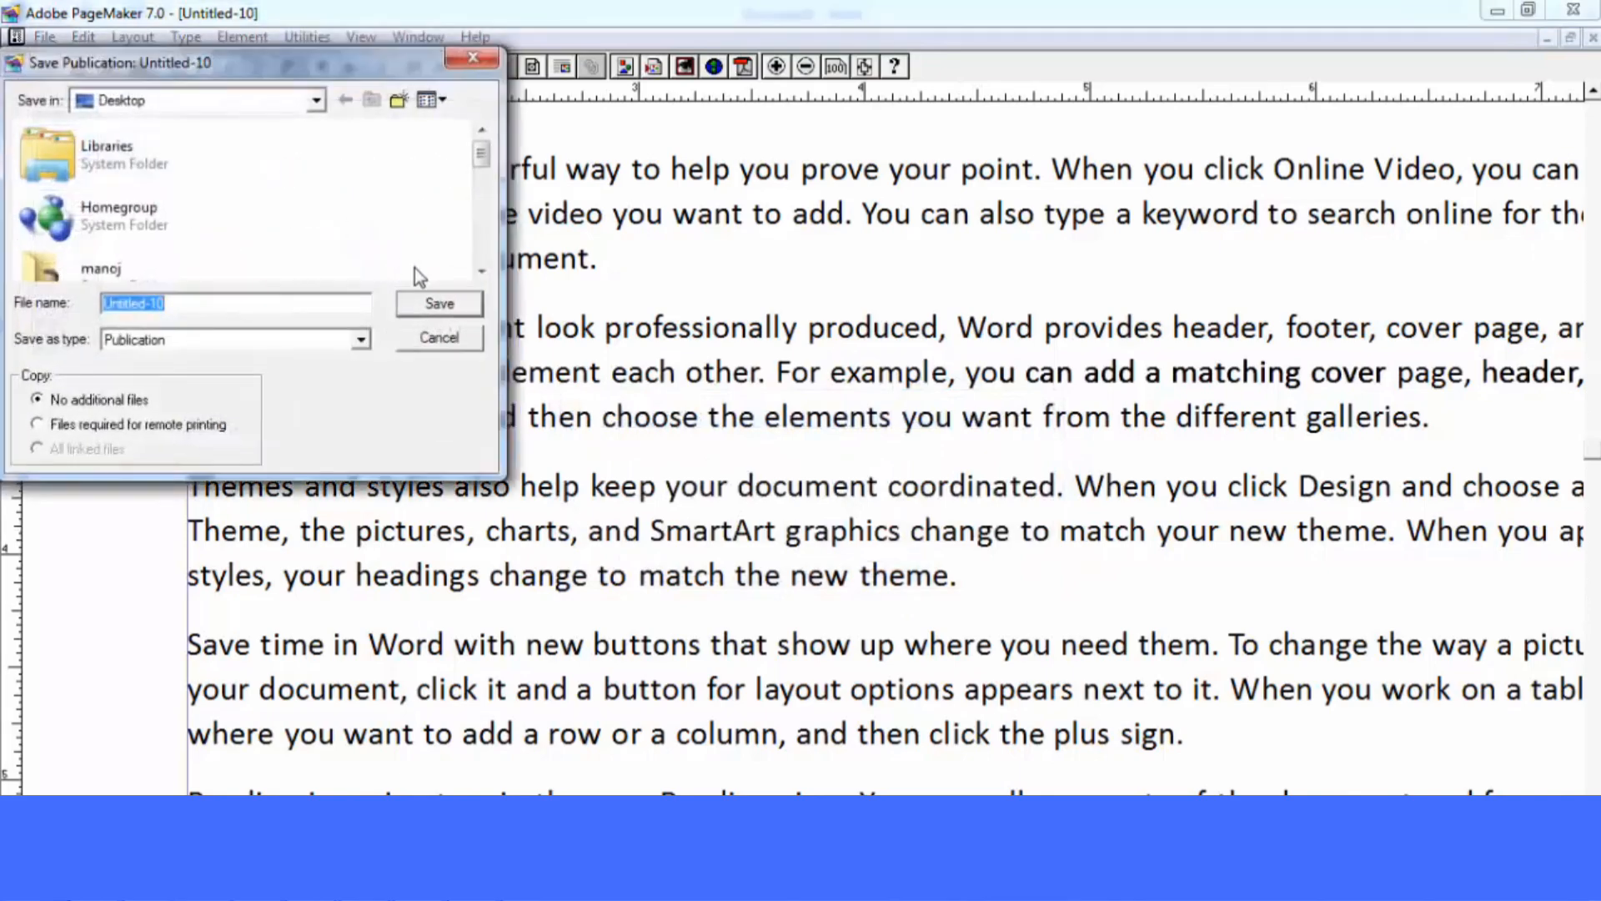
text(asd)
click(439, 304)
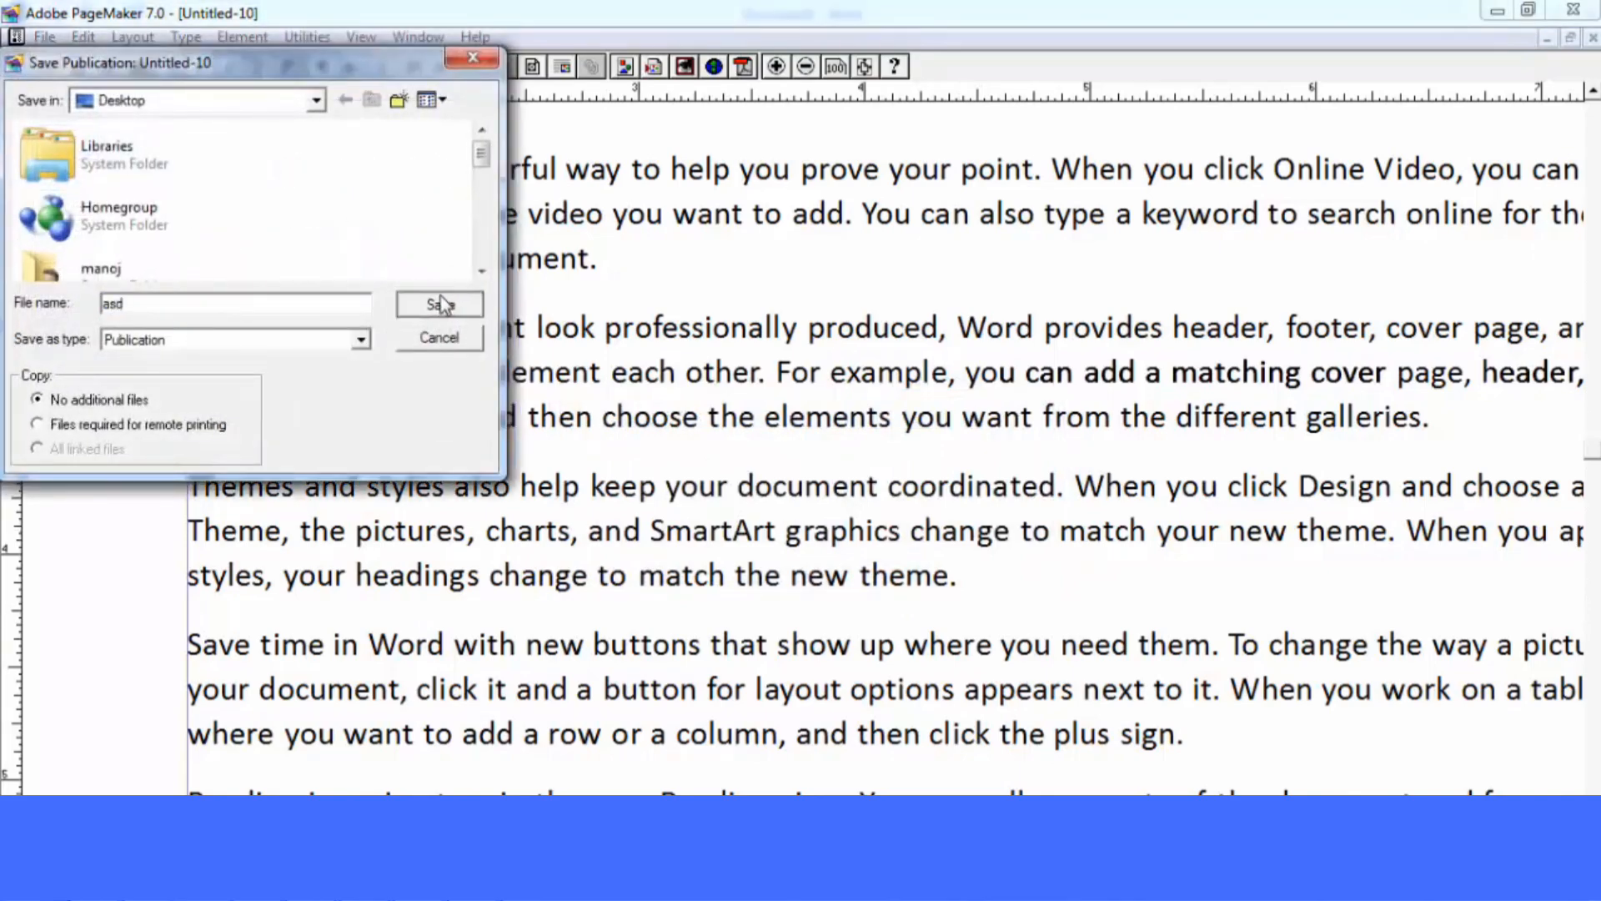
Preflight the asd publication with the Save For Service Provider plug-in, continuing with the non-PostScript printer
click(302, 37)
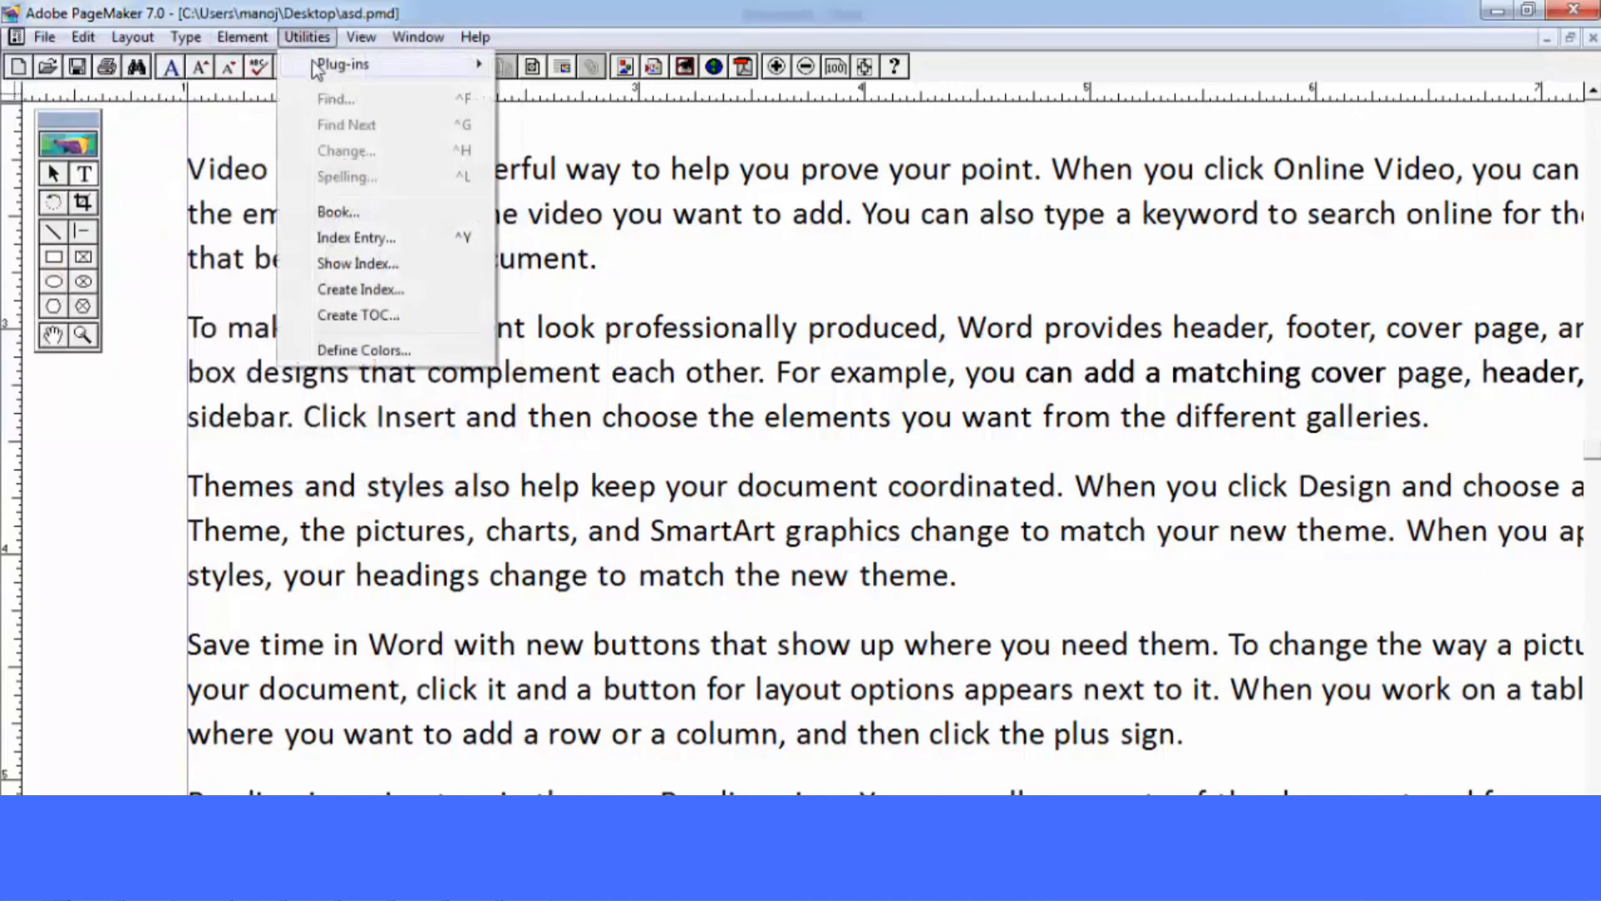
mouse_move(318, 68)
click(615, 451)
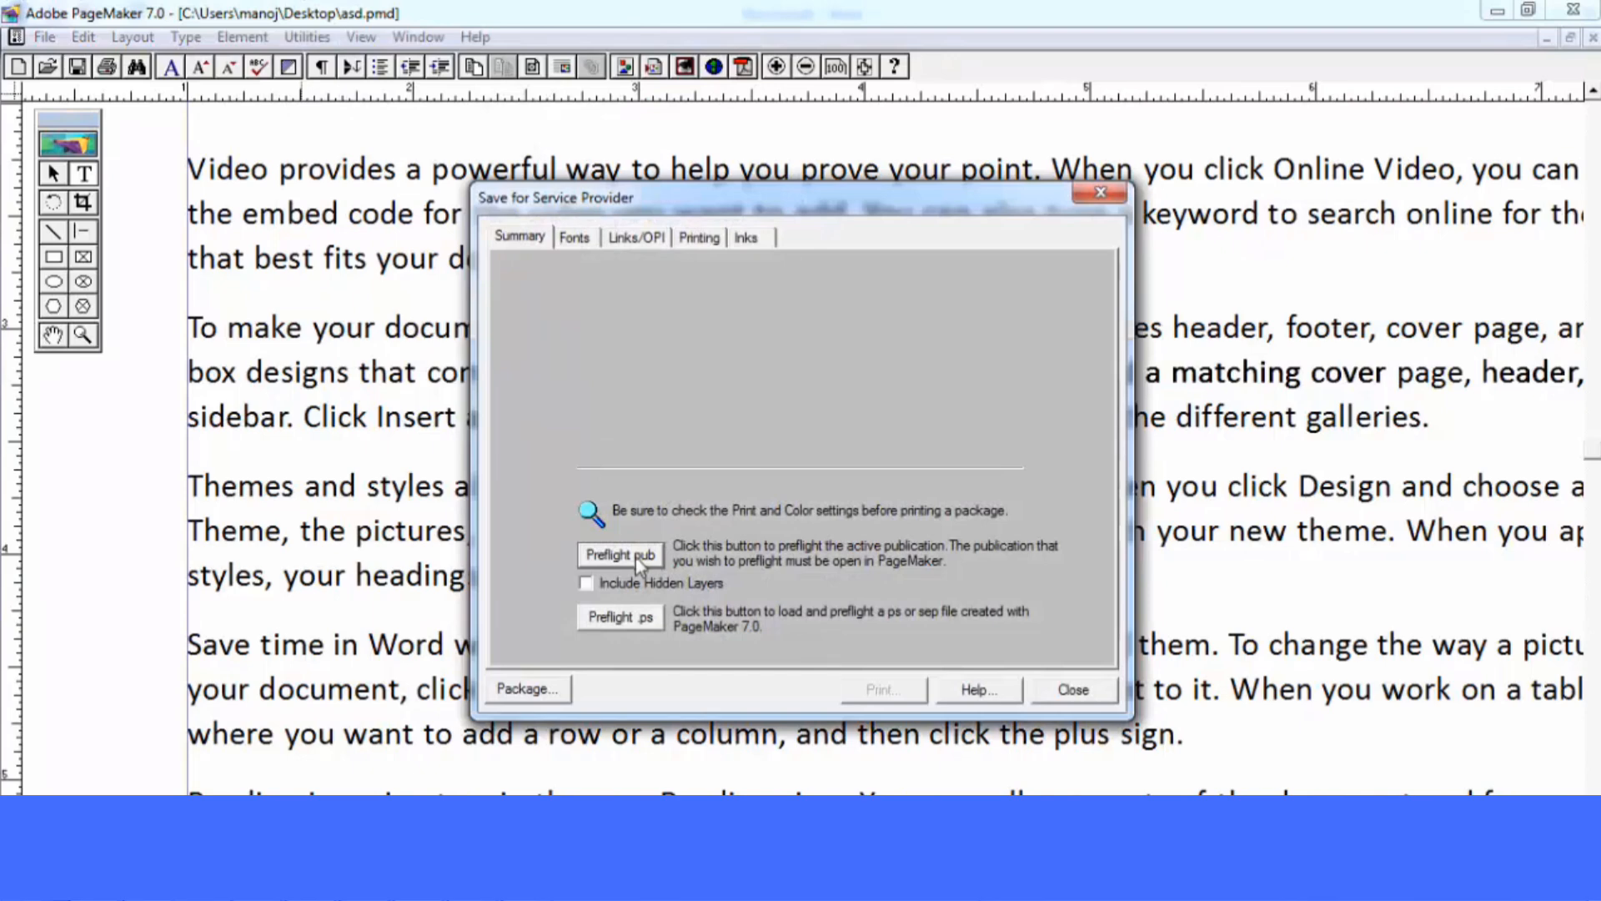
click(641, 557)
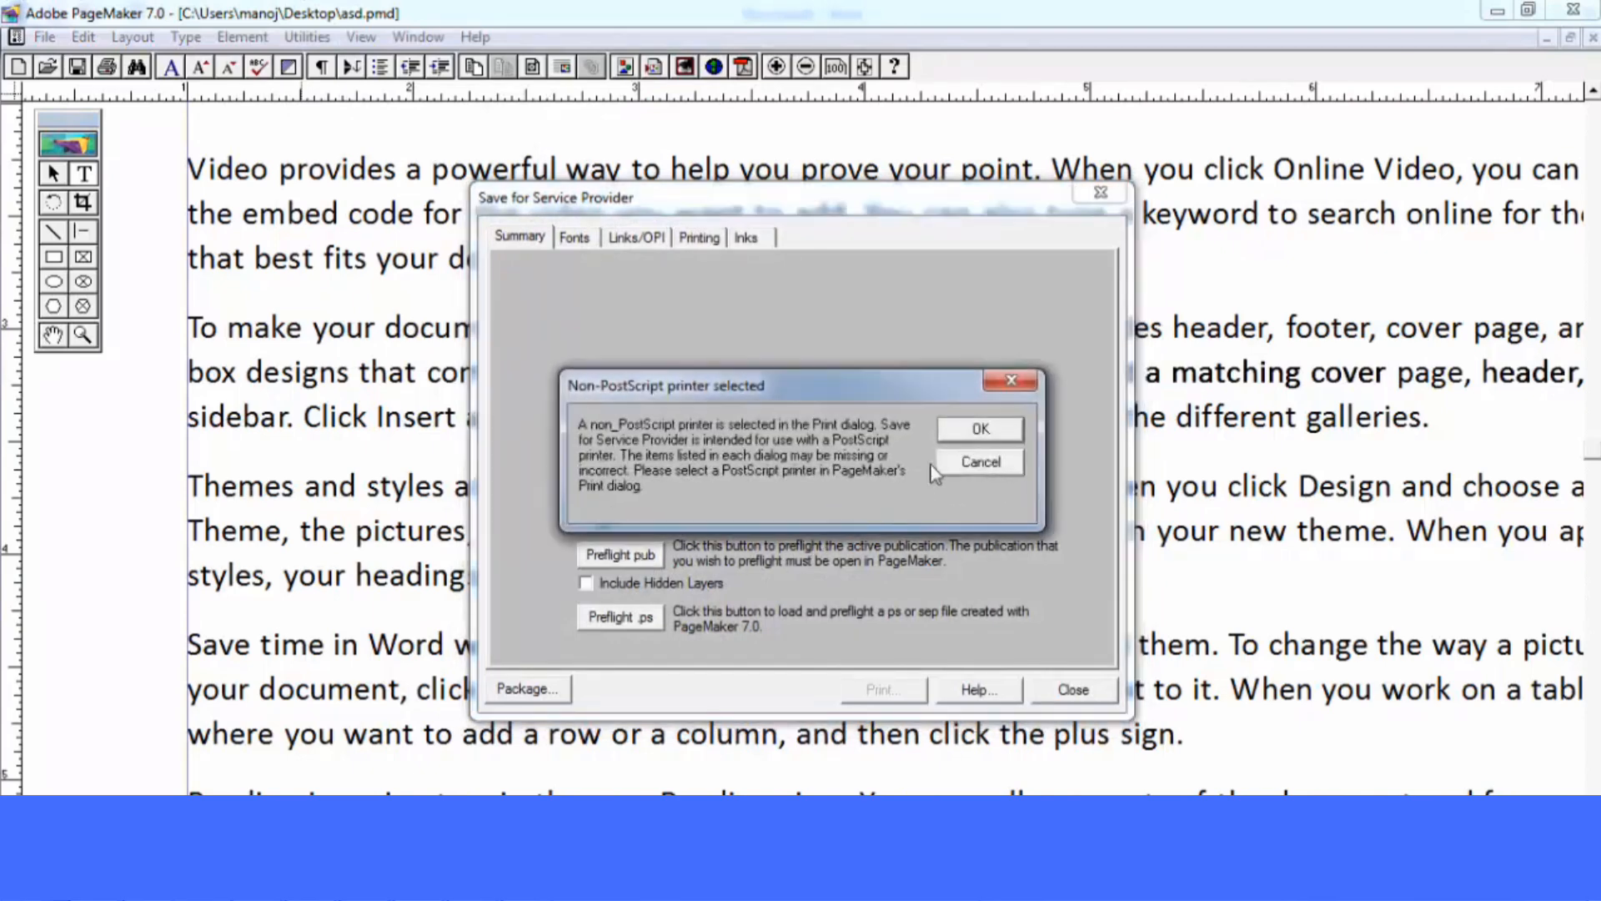
click(981, 430)
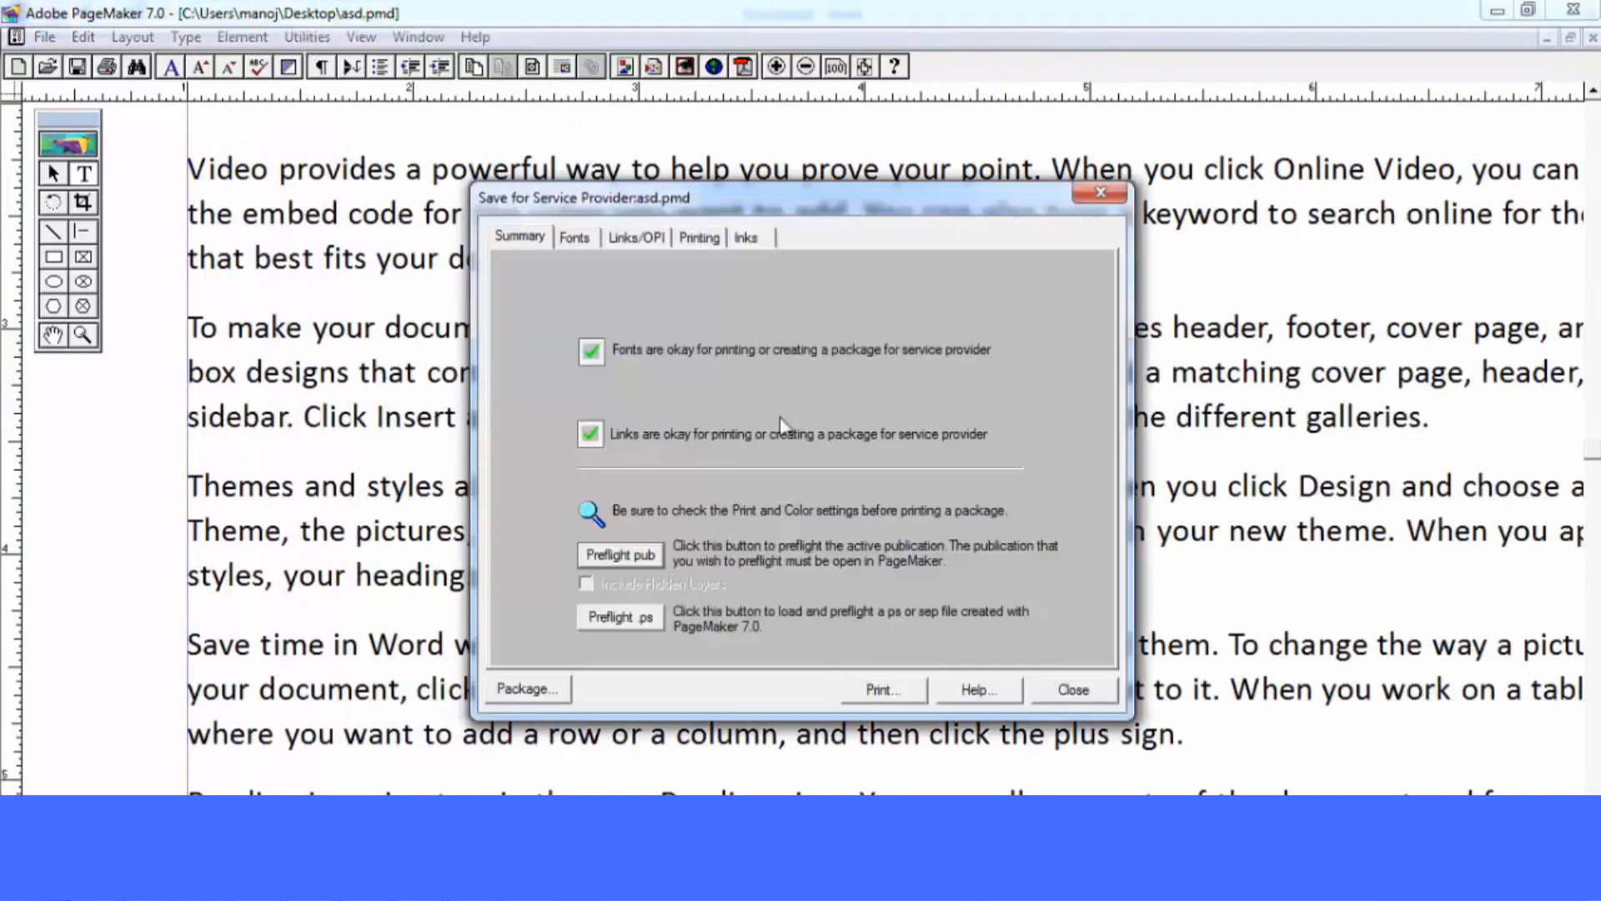
Review the fonts, links and summary in the preflight results, and close the Save for Service Provider dialog
click(574, 237)
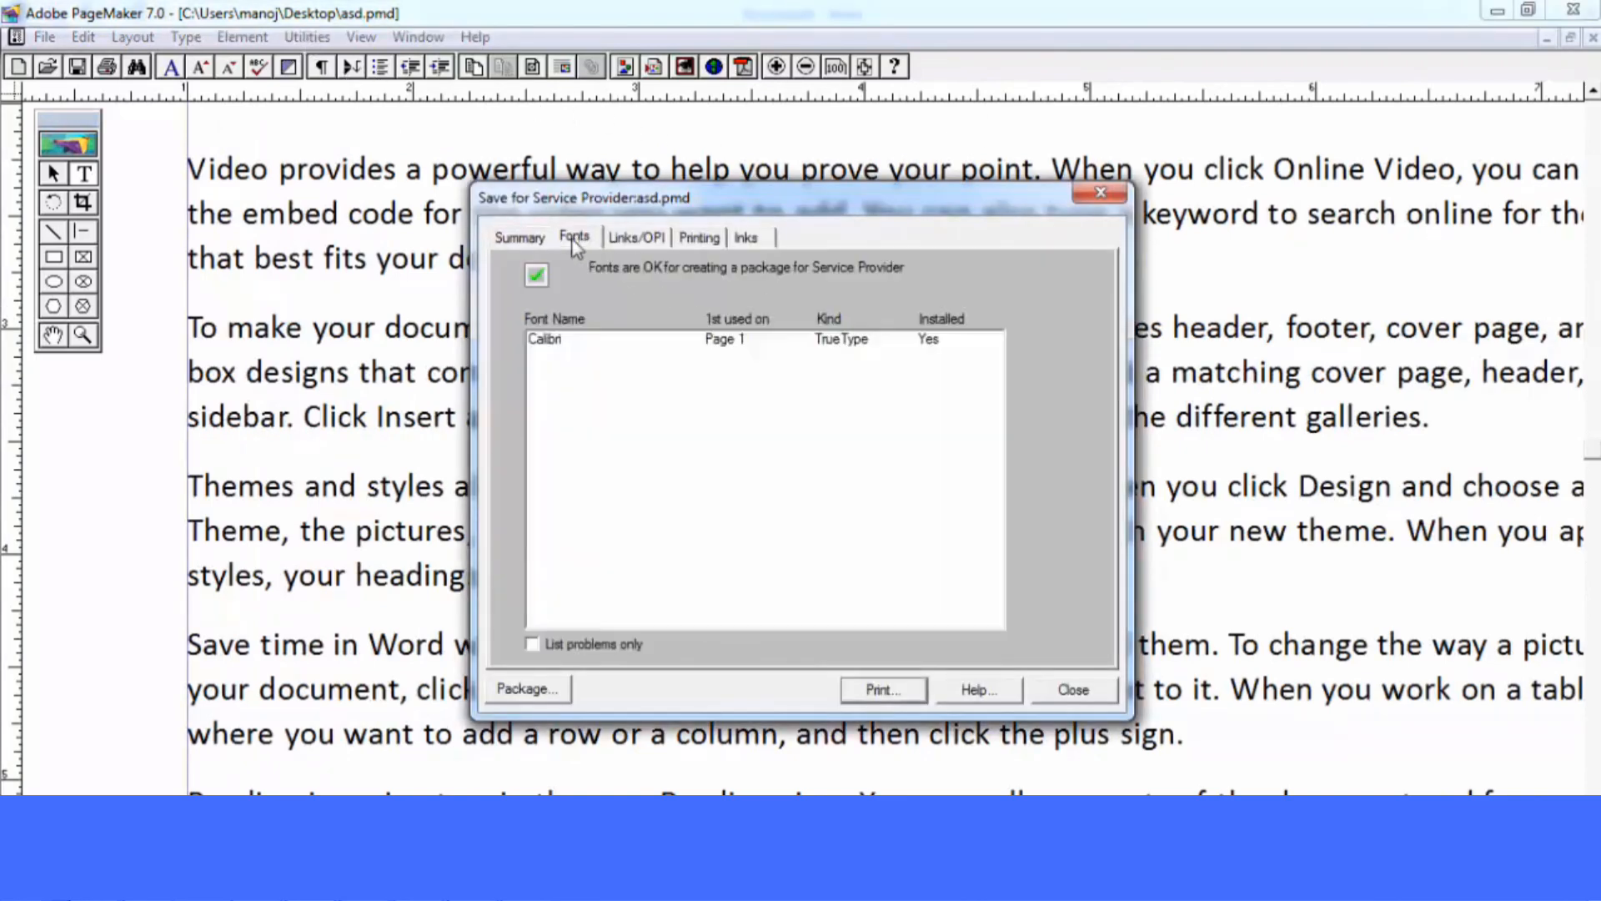
click(563, 339)
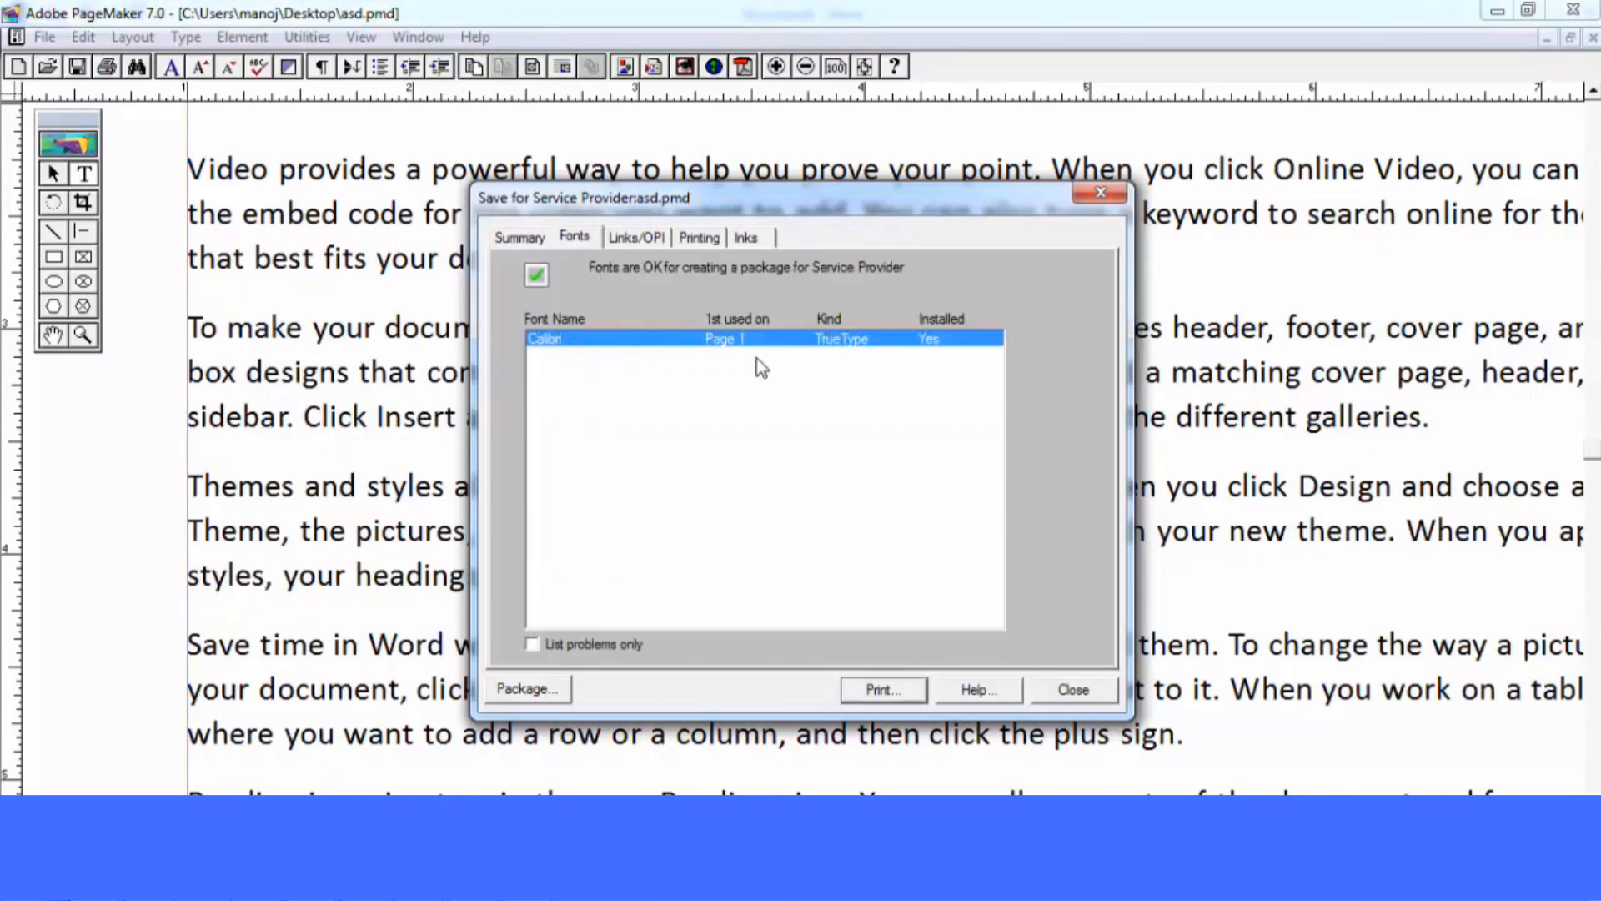
click(639, 239)
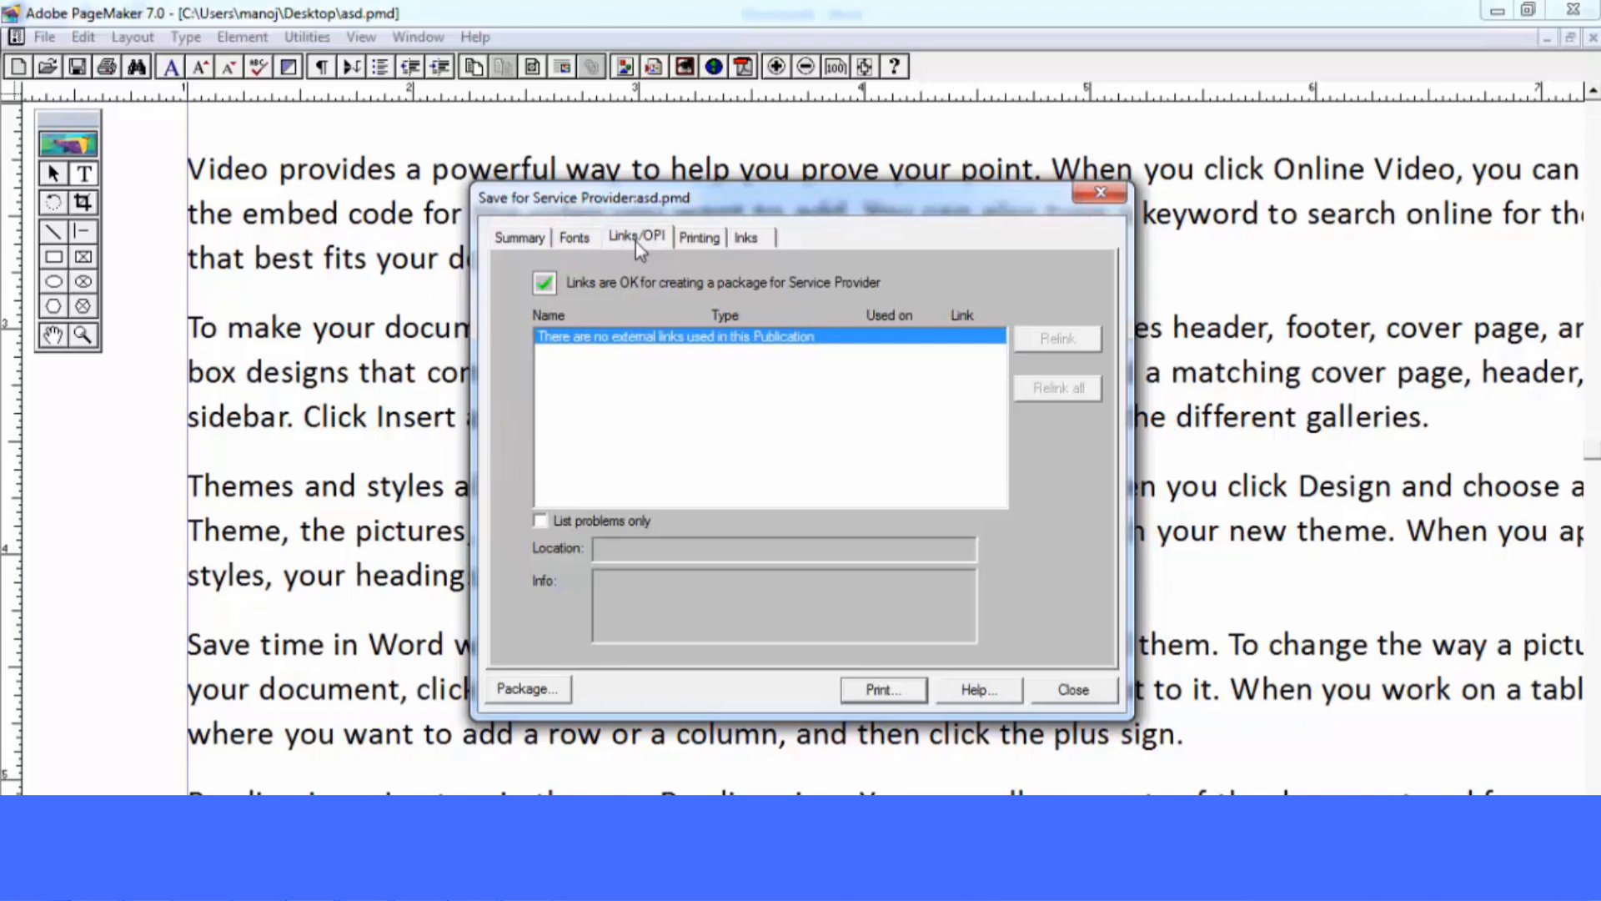
click(563, 239)
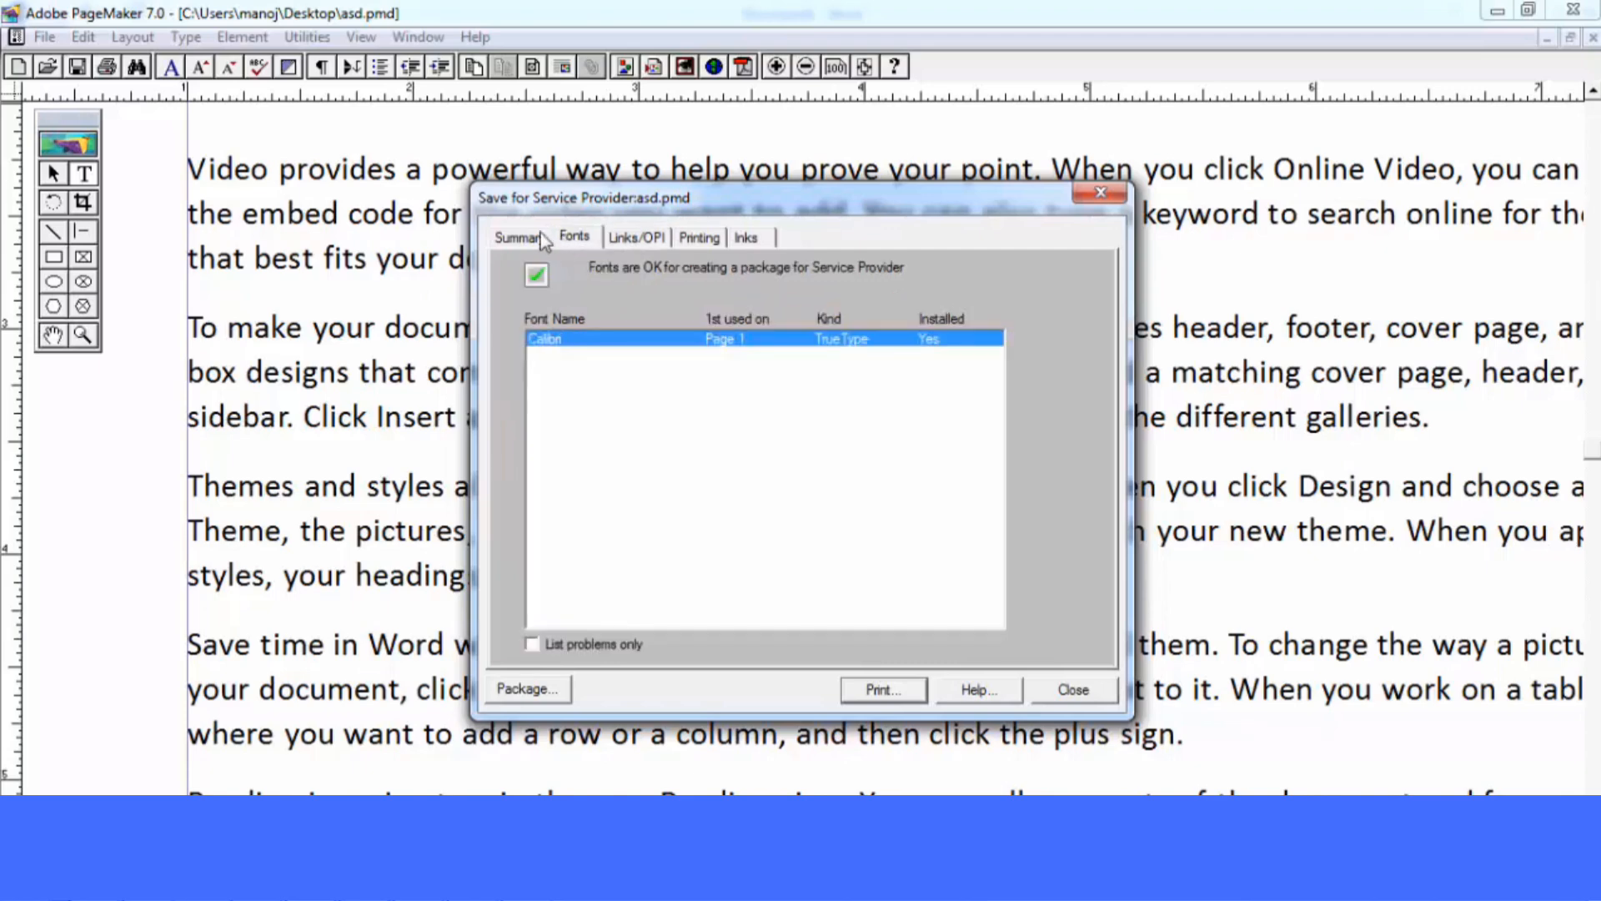
click(520, 239)
click(584, 238)
click(1104, 198)
Open the text of the Untitled-2 publication in the story editor
click(307, 37)
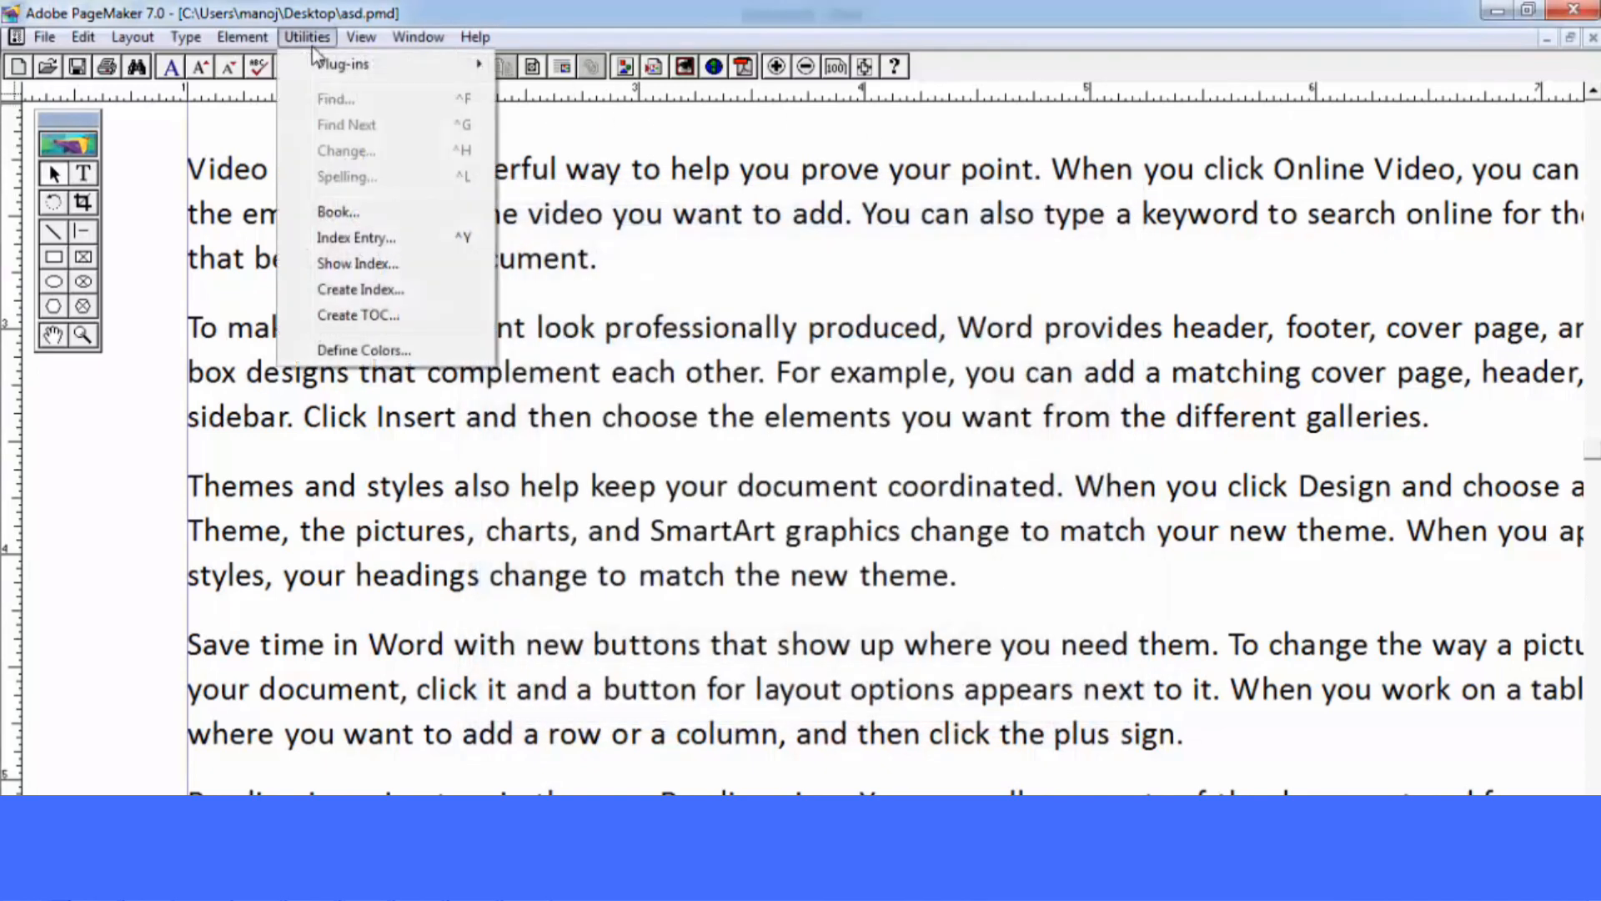
mouse_move(392, 64)
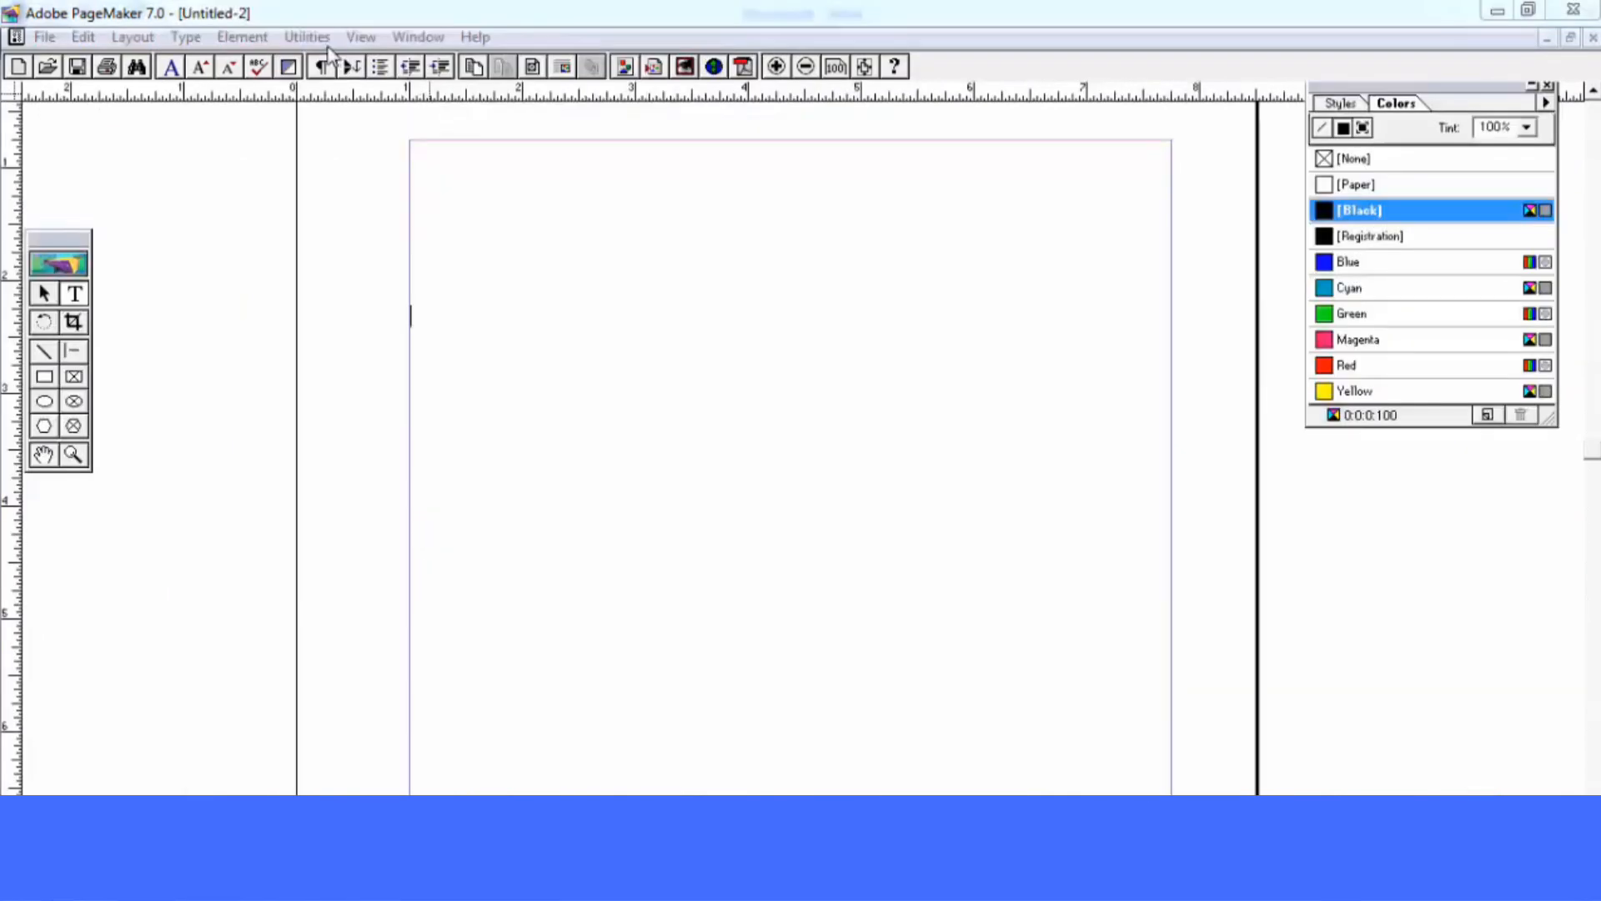
click(320, 41)
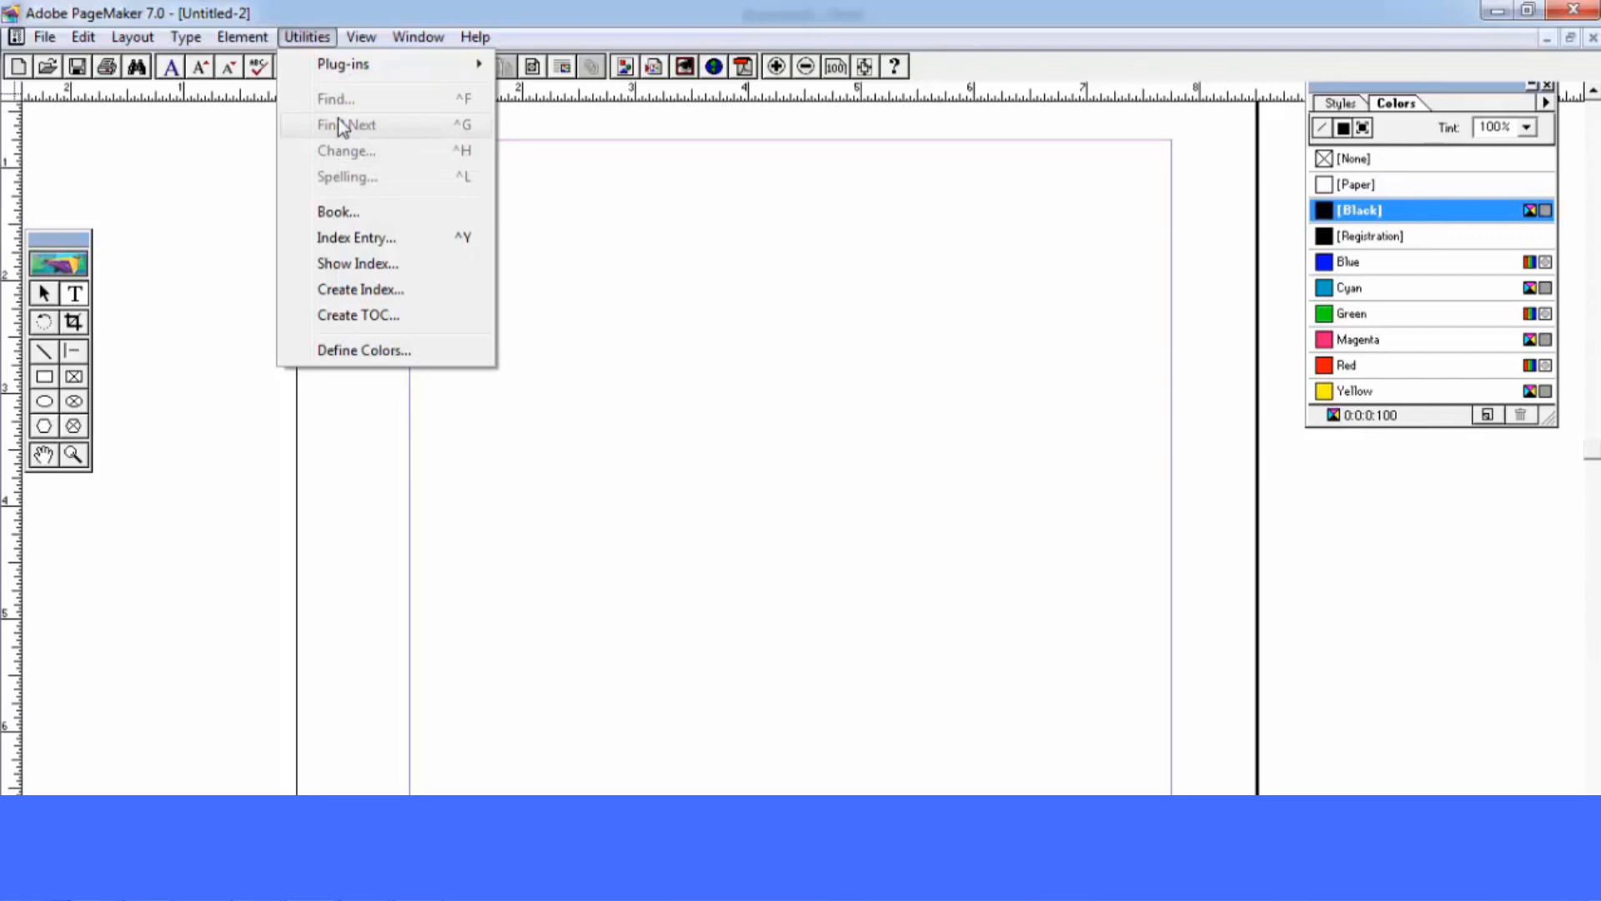
mouse_move(82, 37)
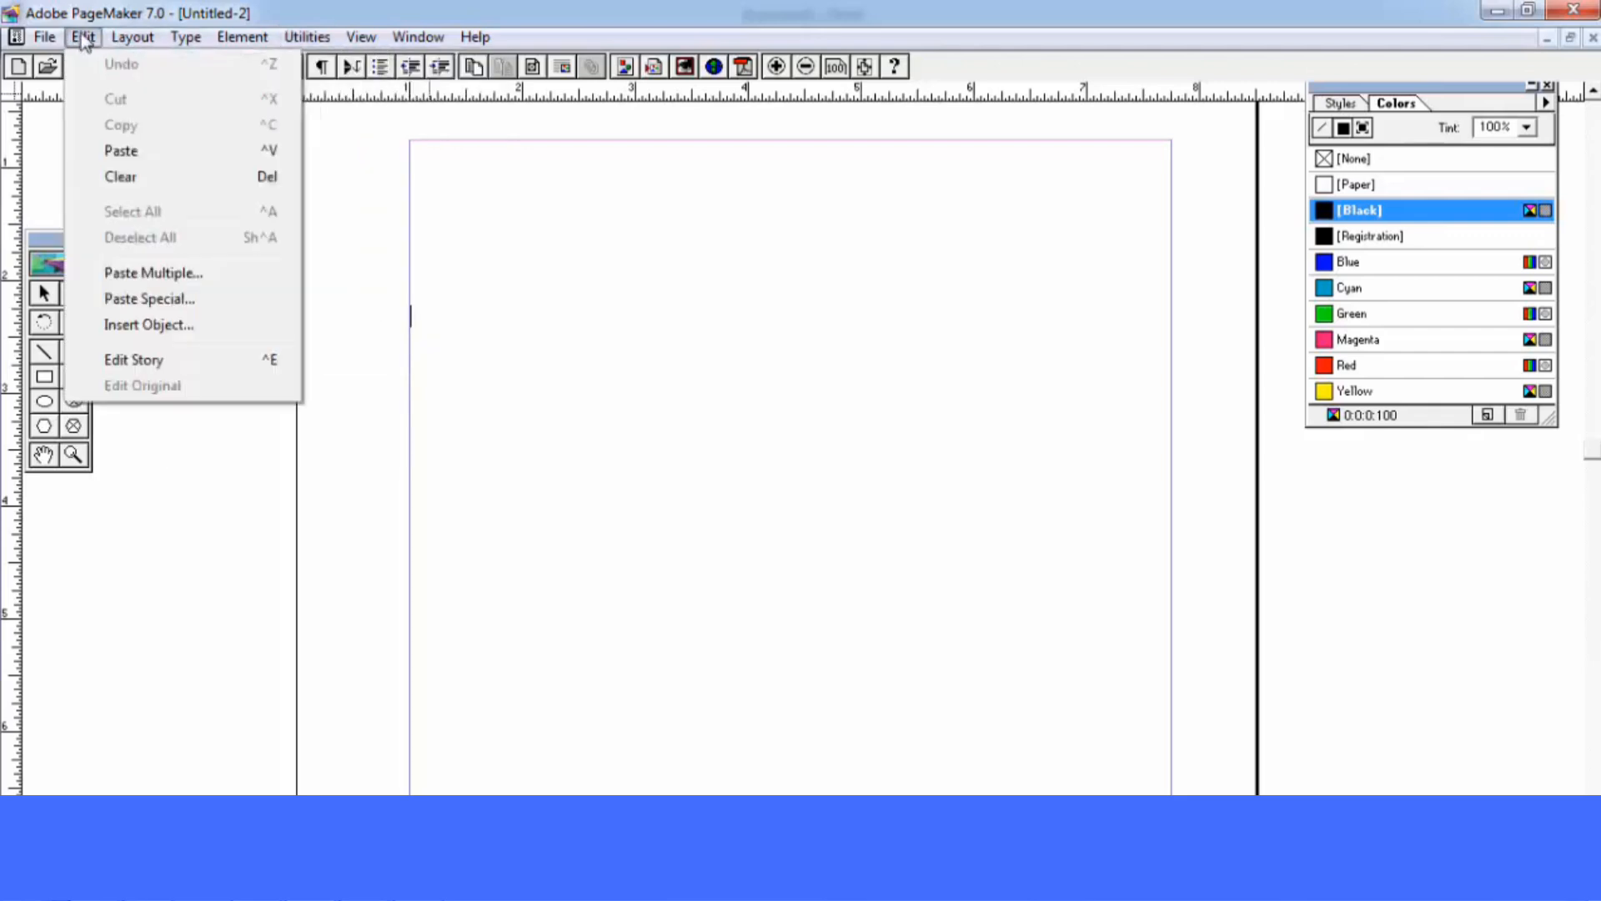
click(170, 367)
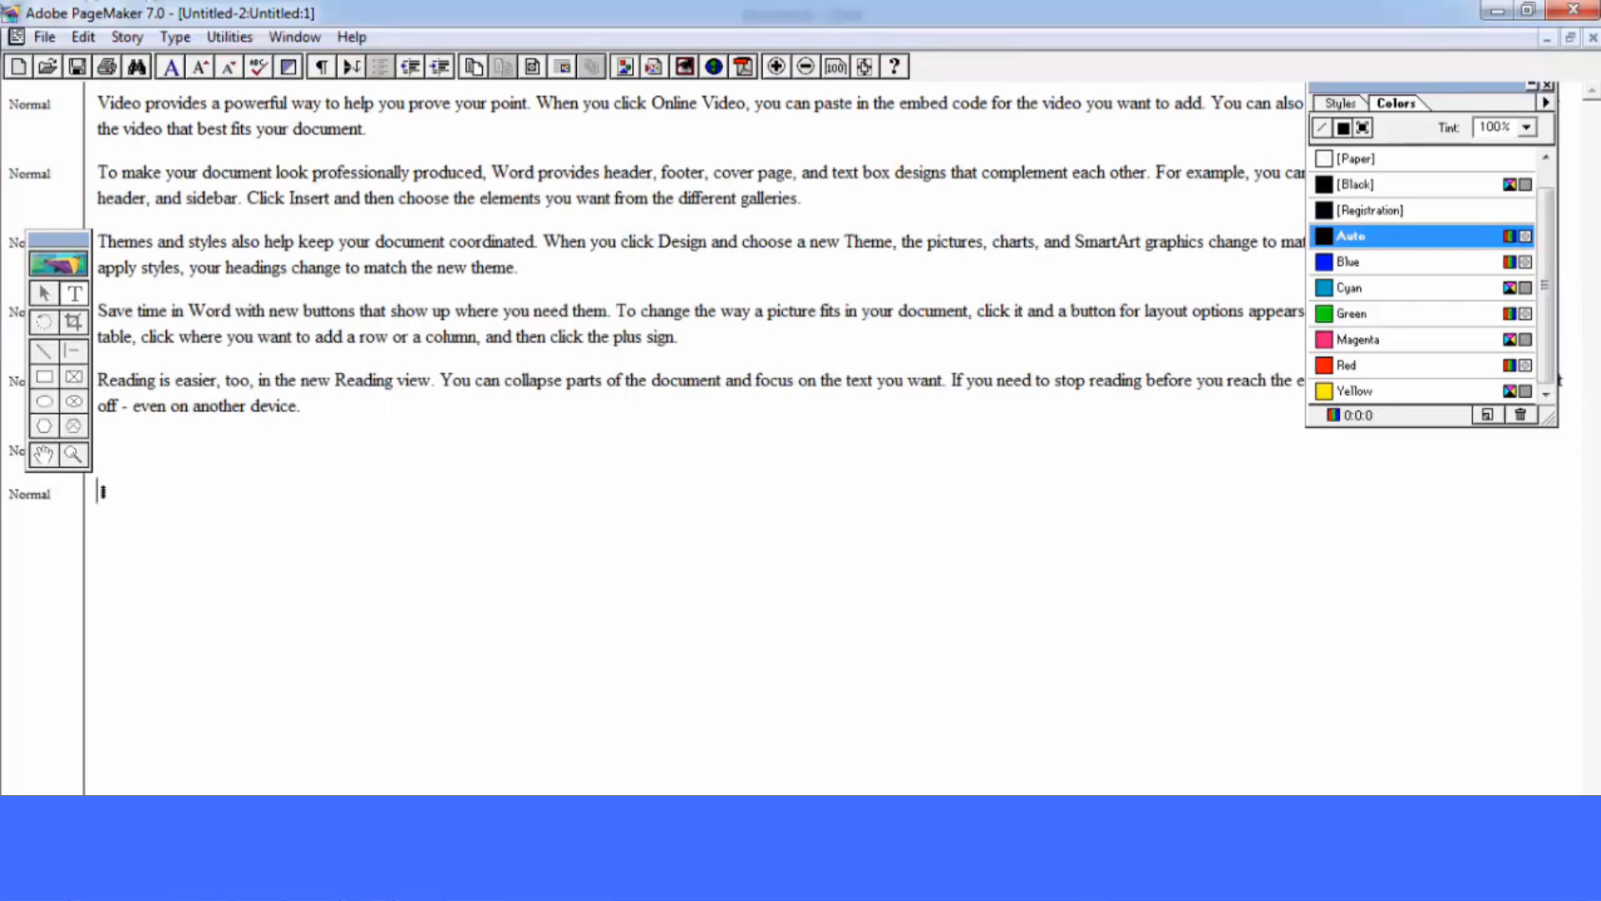
Find successive occurrences of "you" in all stories of all publications, and close the Find dialog
click(230, 37)
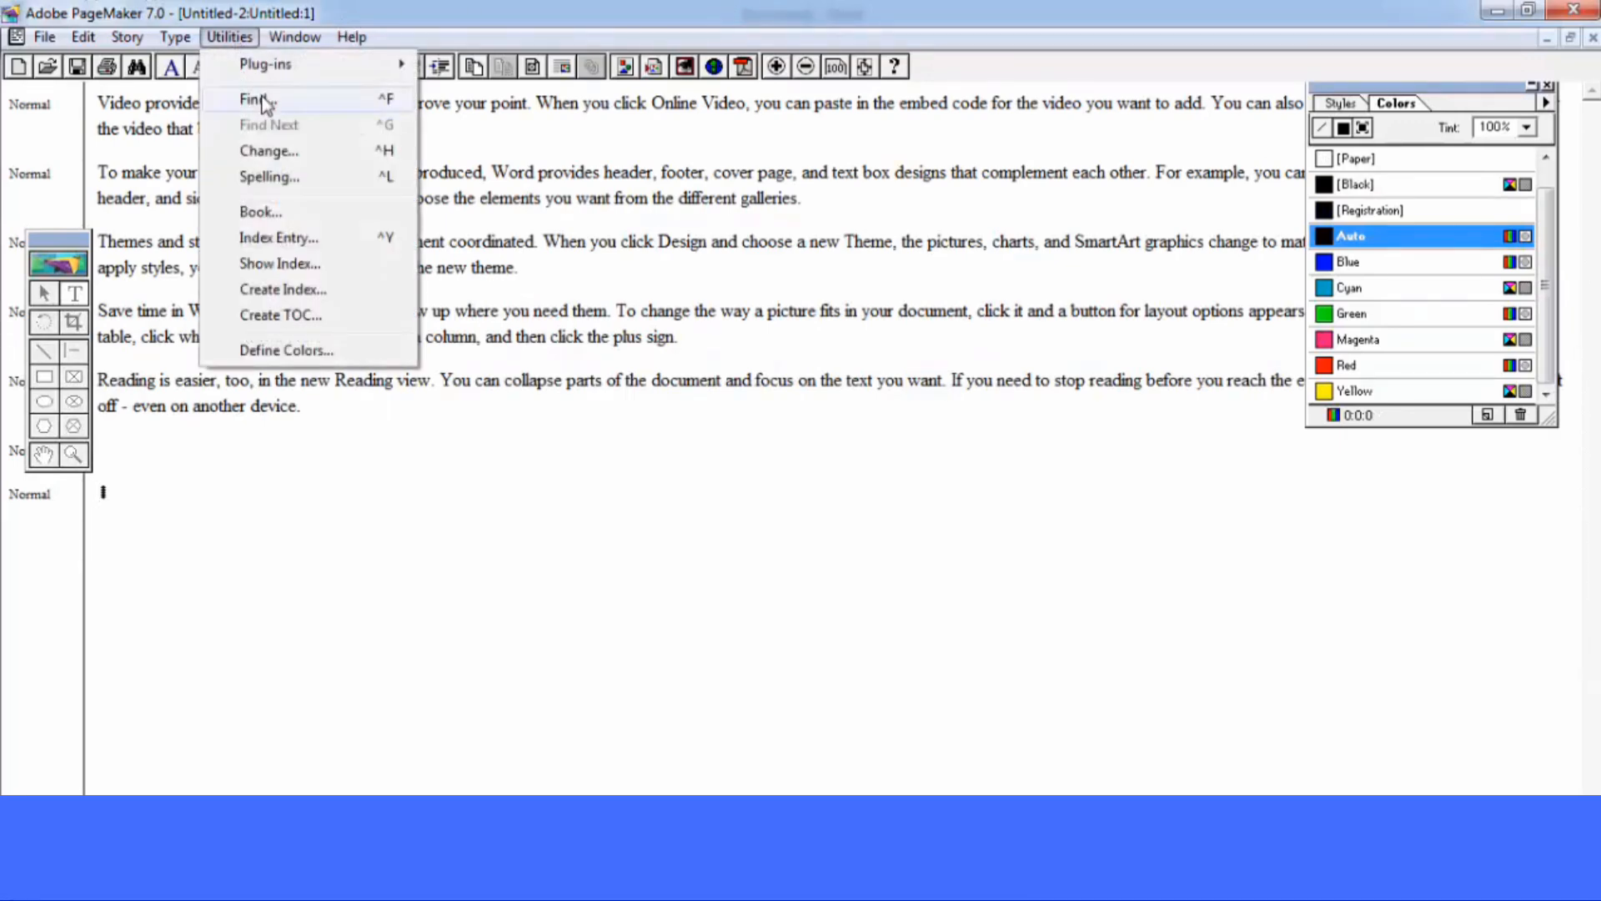
click(265, 102)
drag(394, 522, 792, 432)
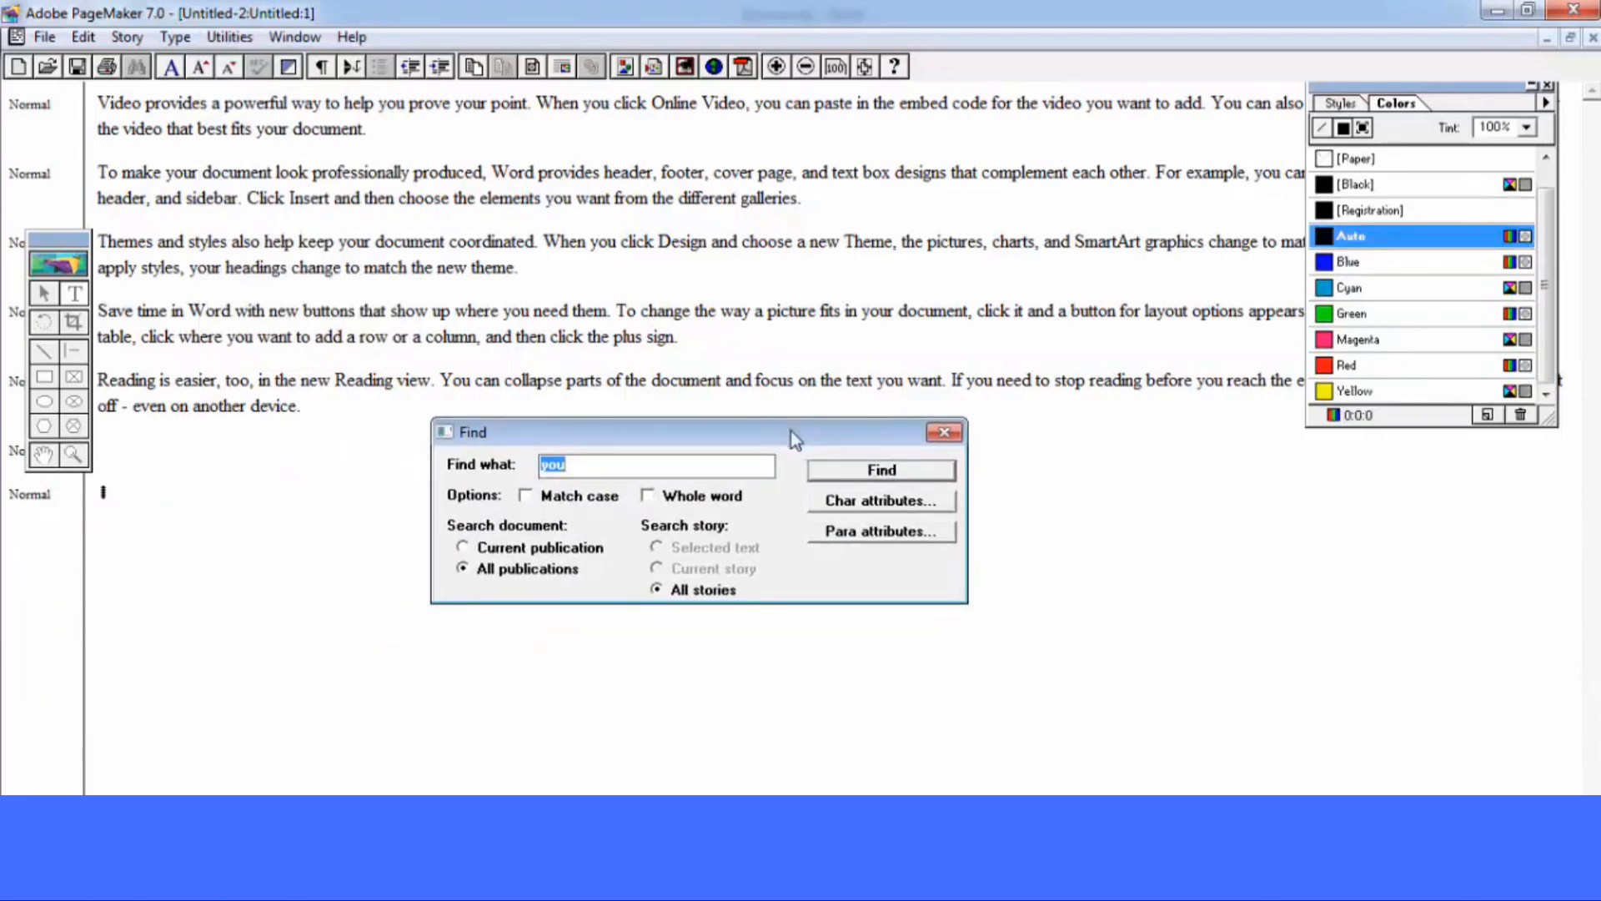
click(644, 465)
click(912, 472)
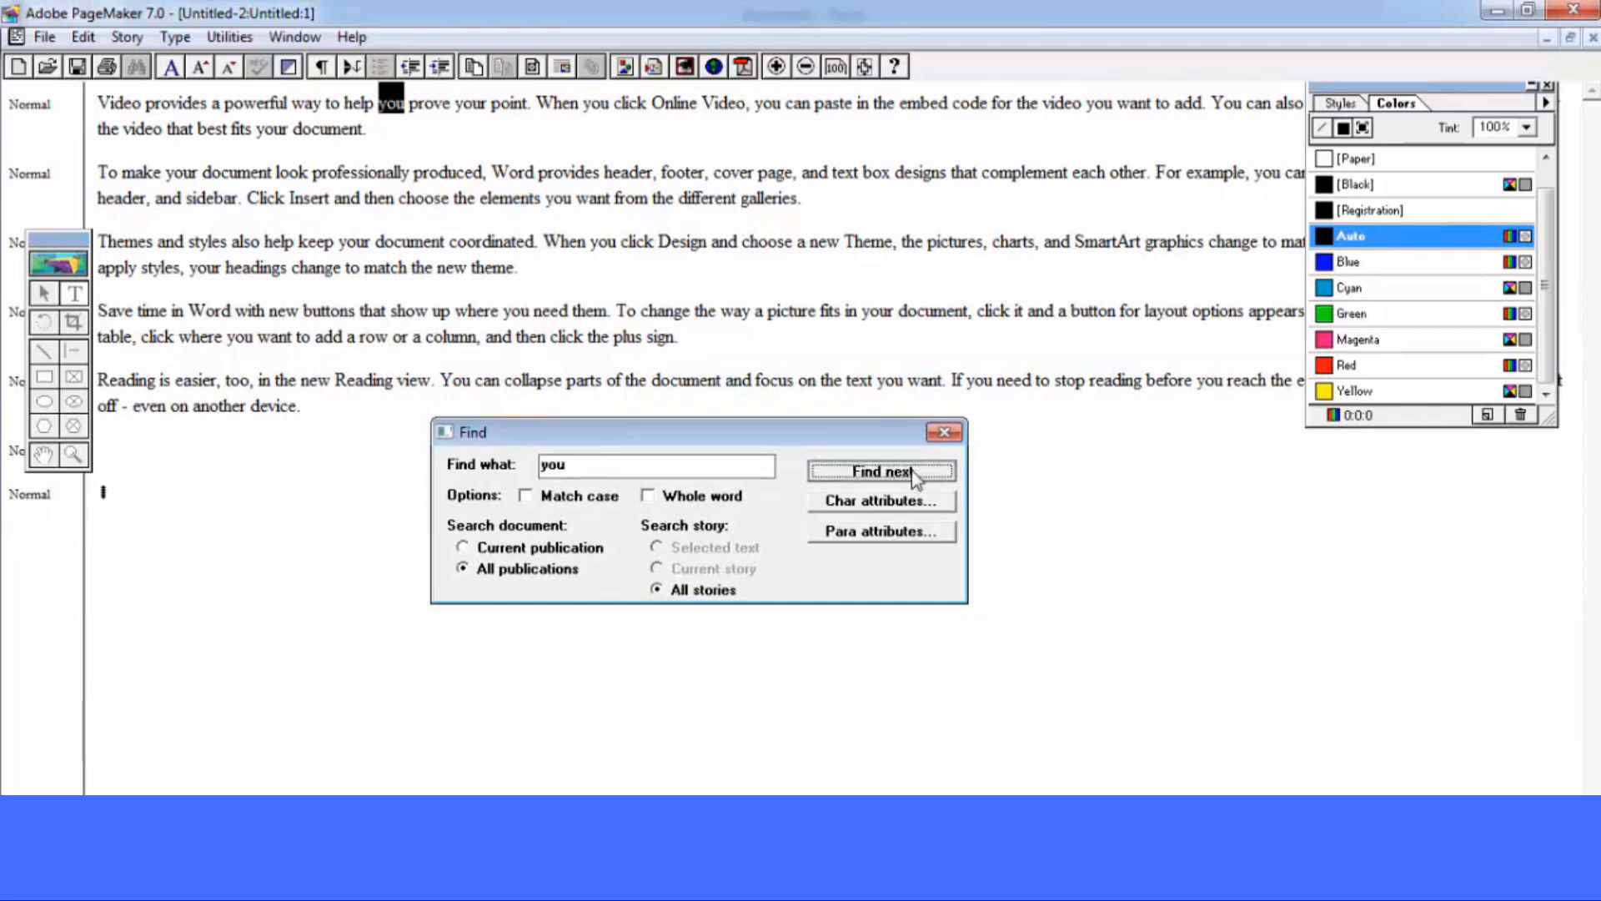
click(914, 473)
click(914, 474)
click(914, 473)
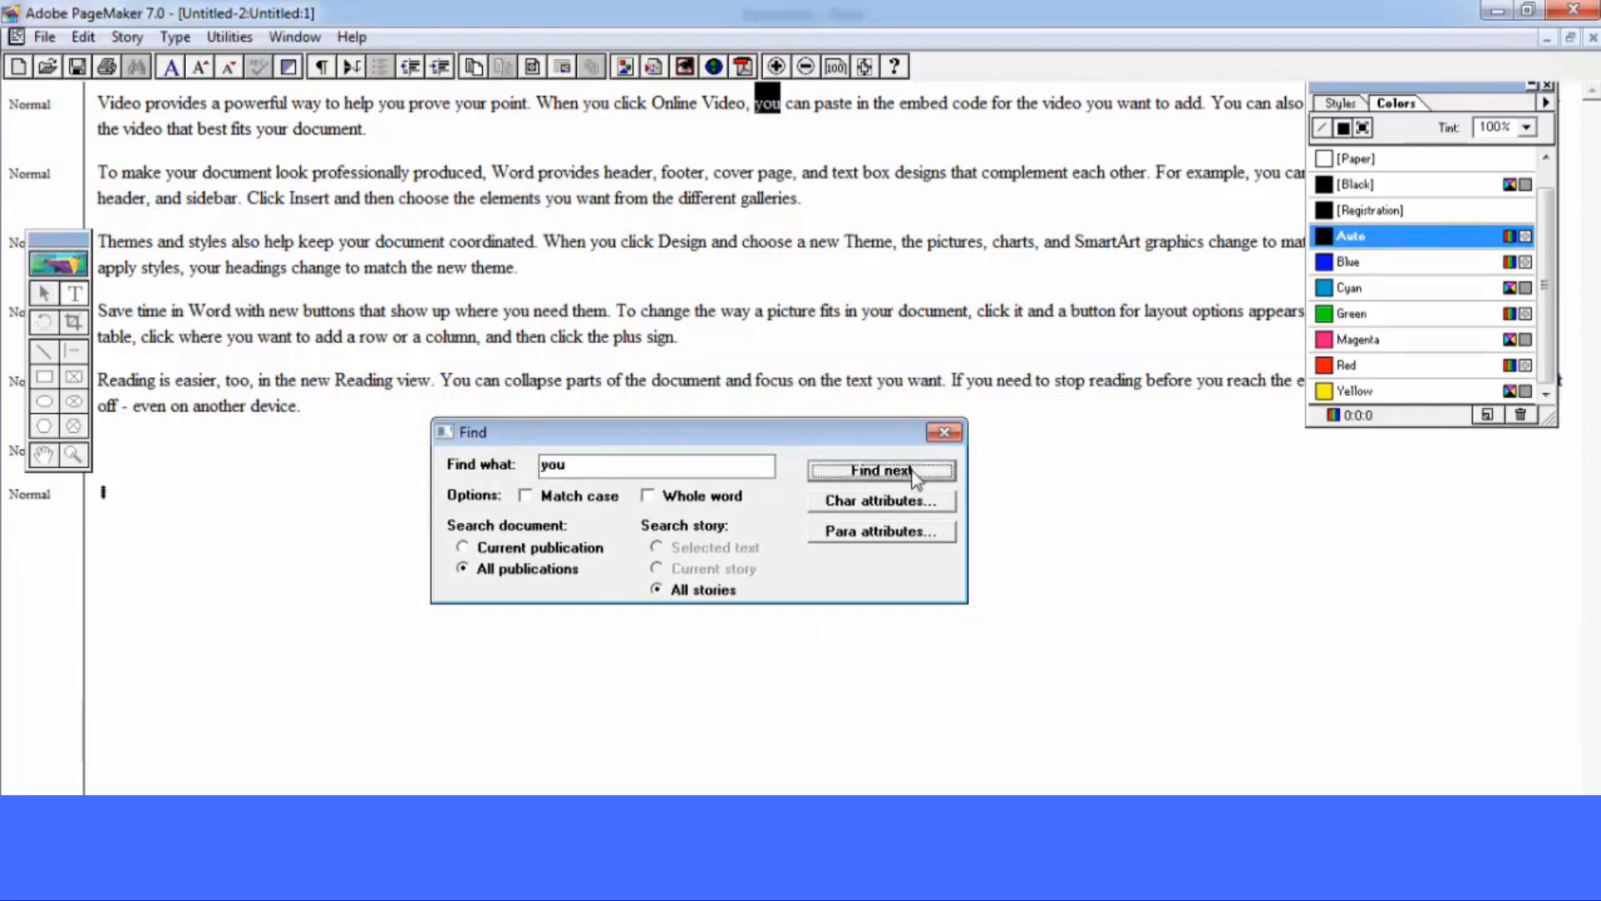
click(916, 477)
click(944, 432)
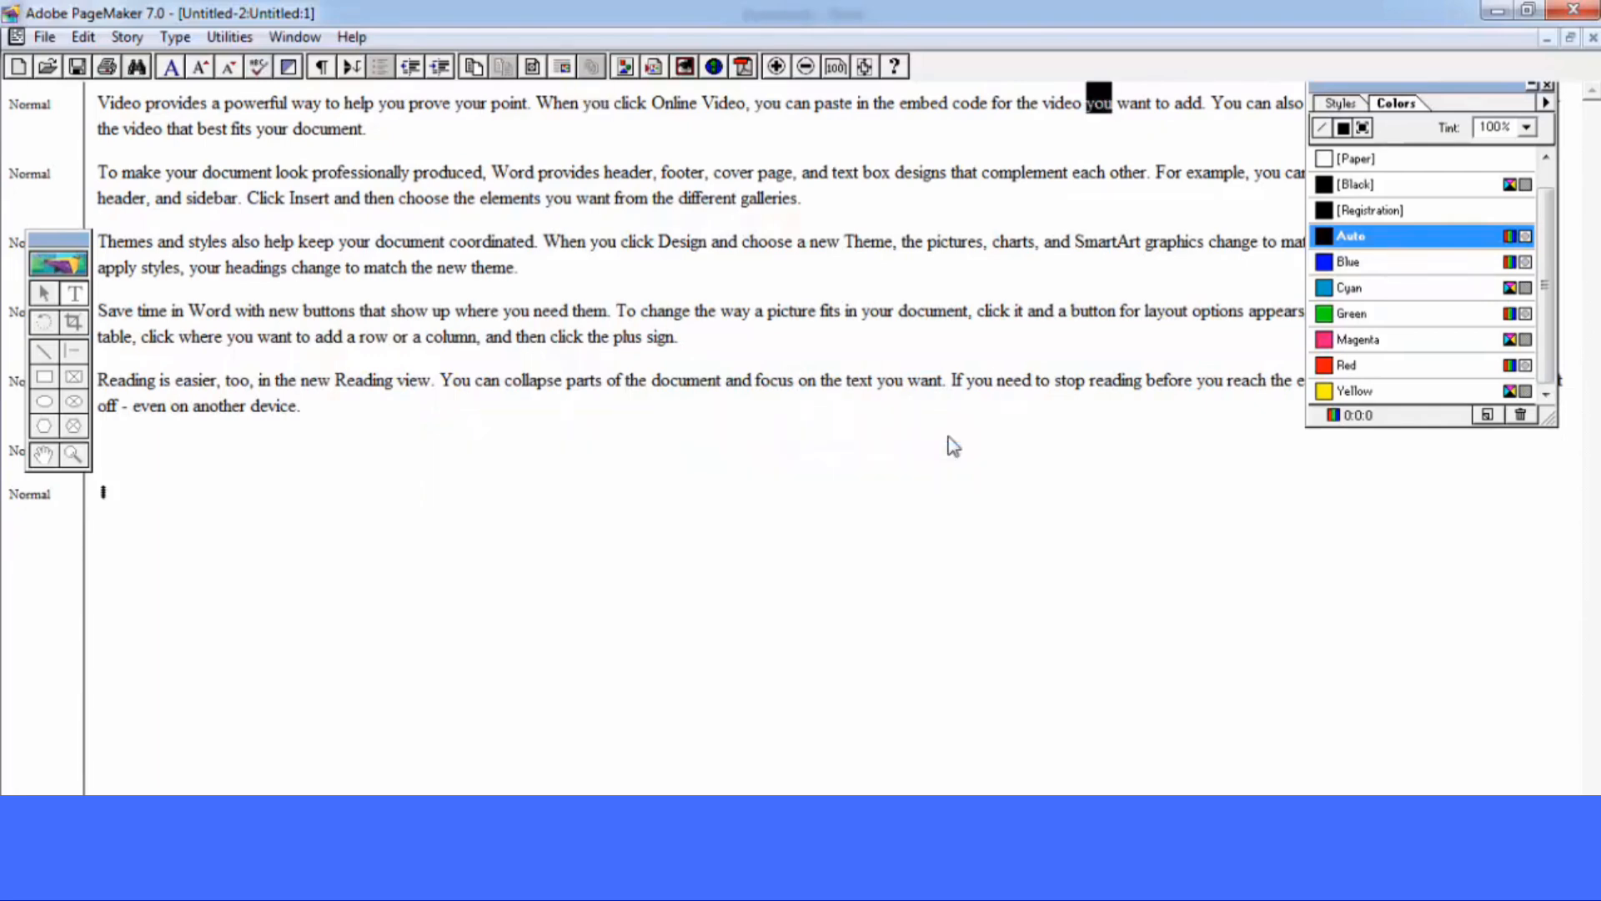
Replace the first occurrence of "you" in the story with "your" using the Change command, and close its dialog
click(229, 37)
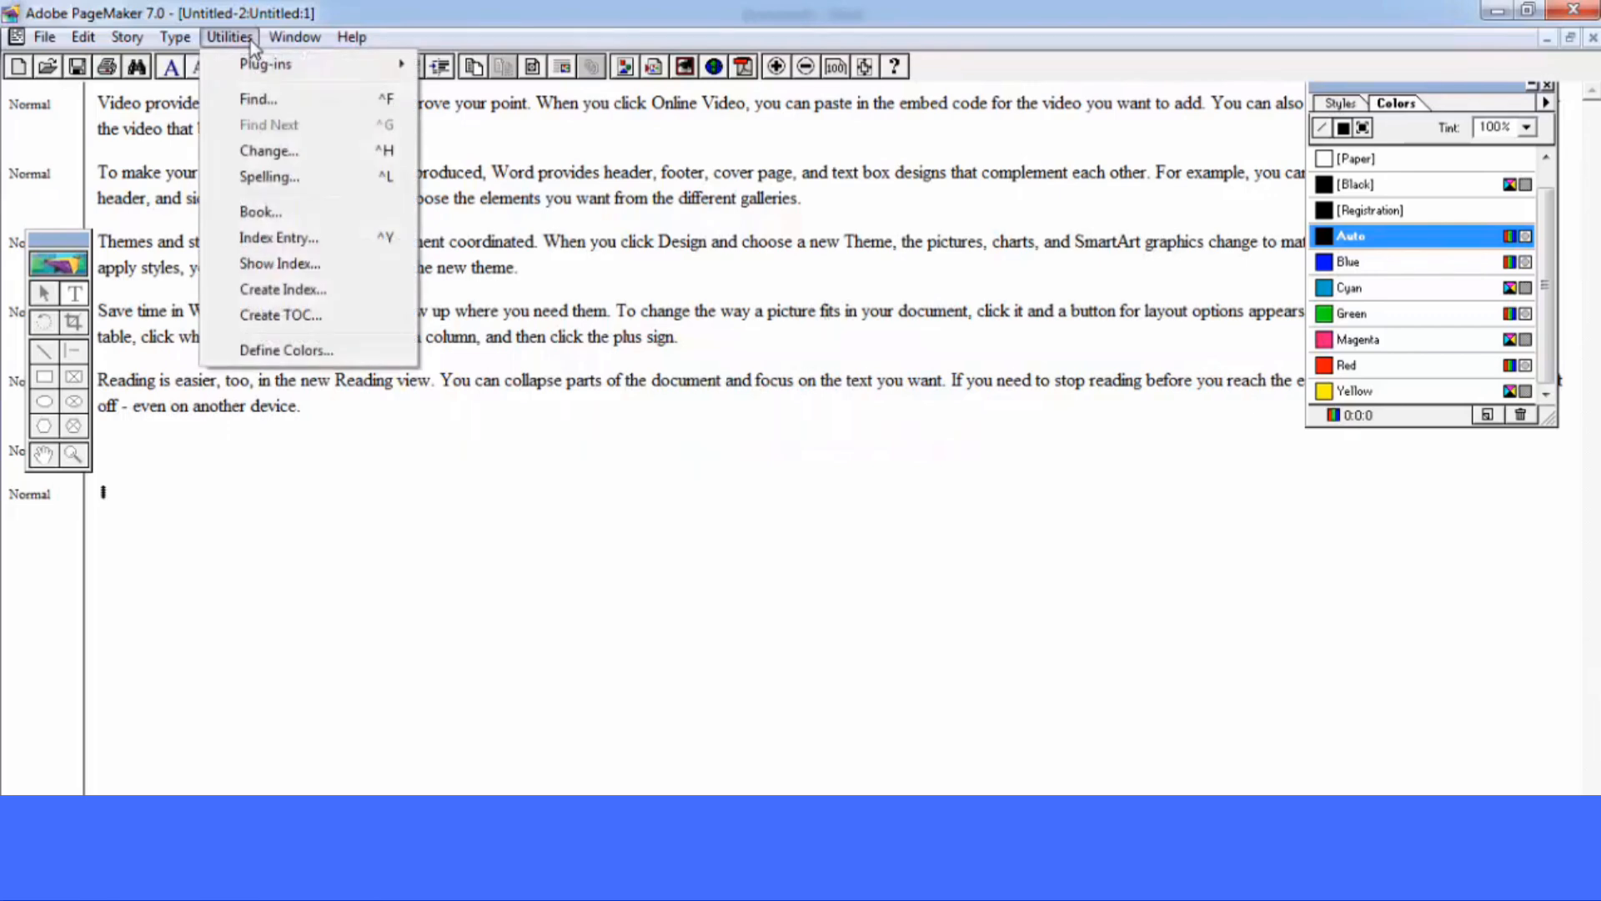
click(281, 150)
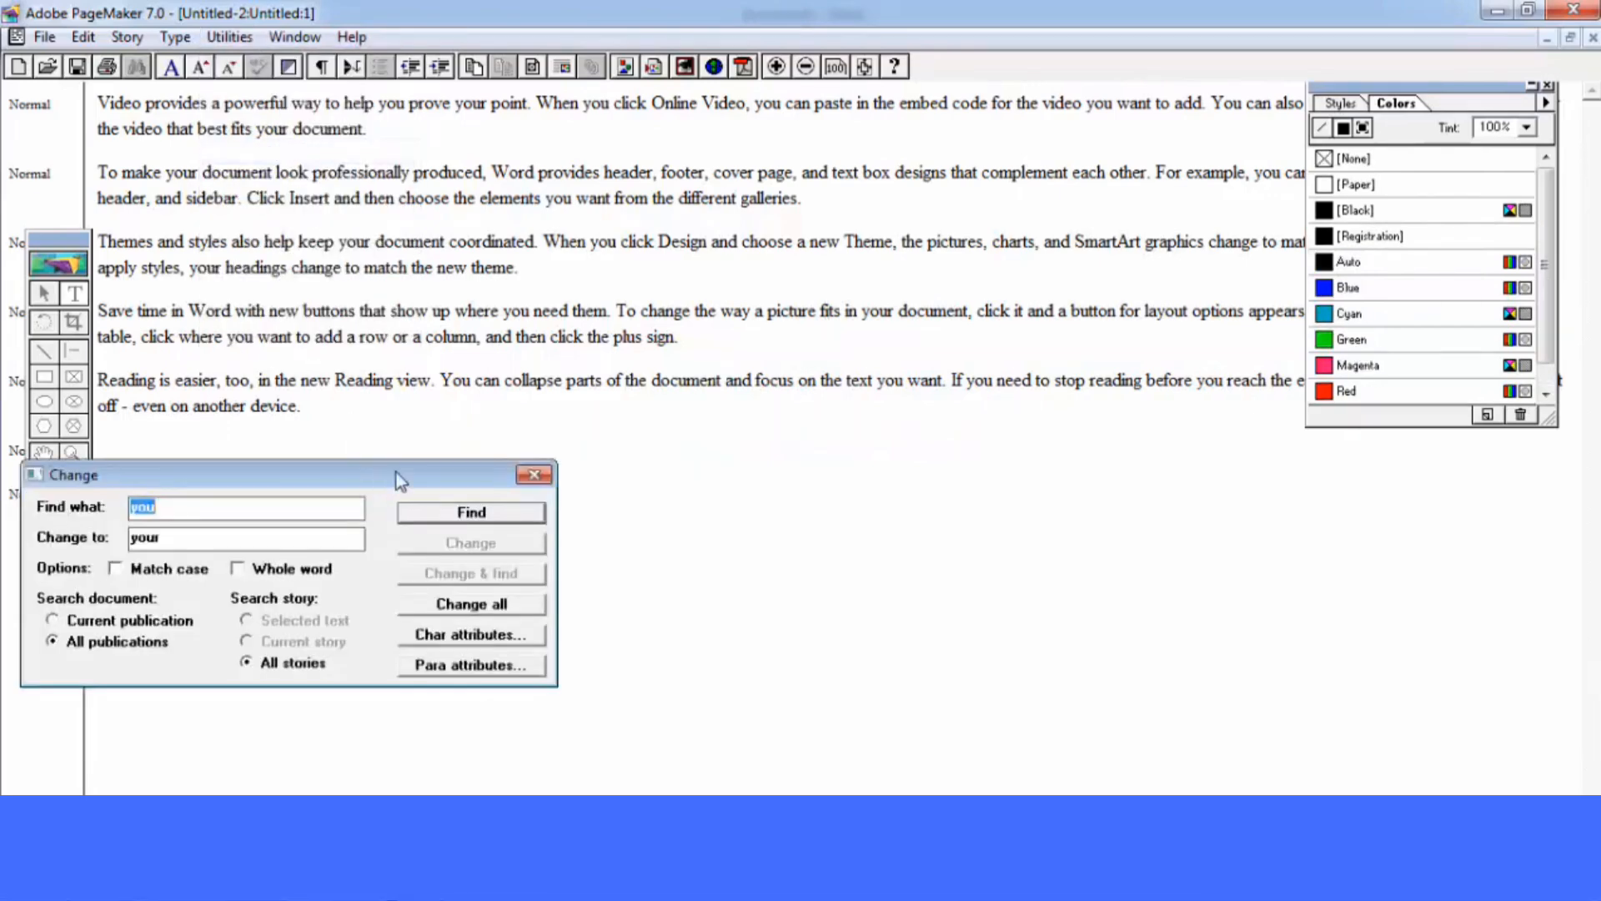
drag(397, 475, 960, 377)
click(805, 434)
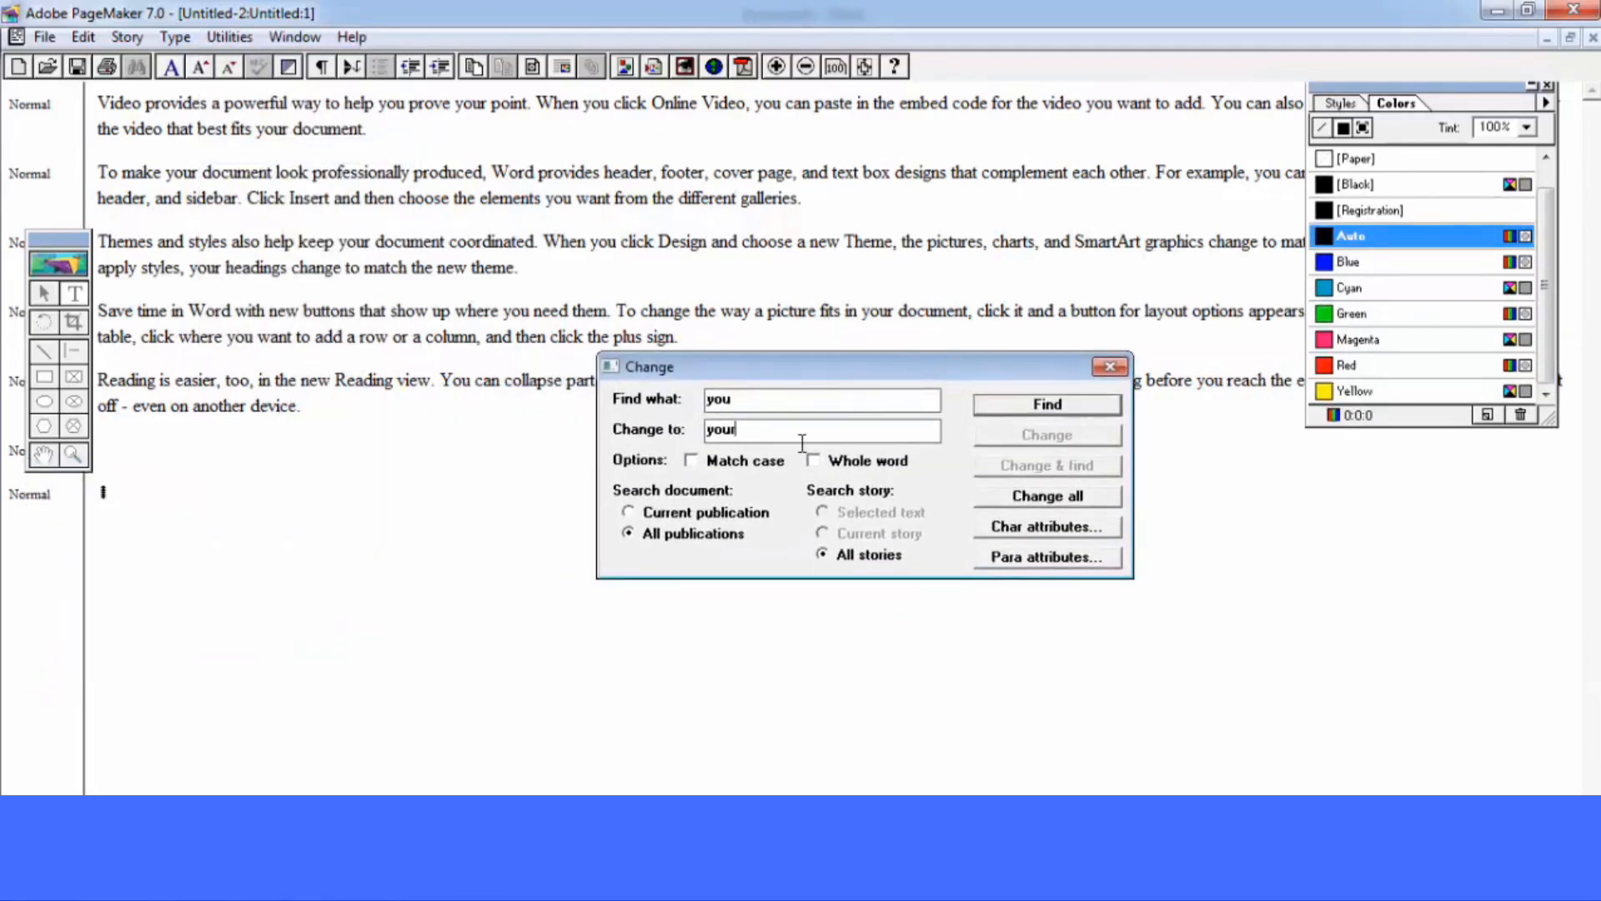
click(998, 406)
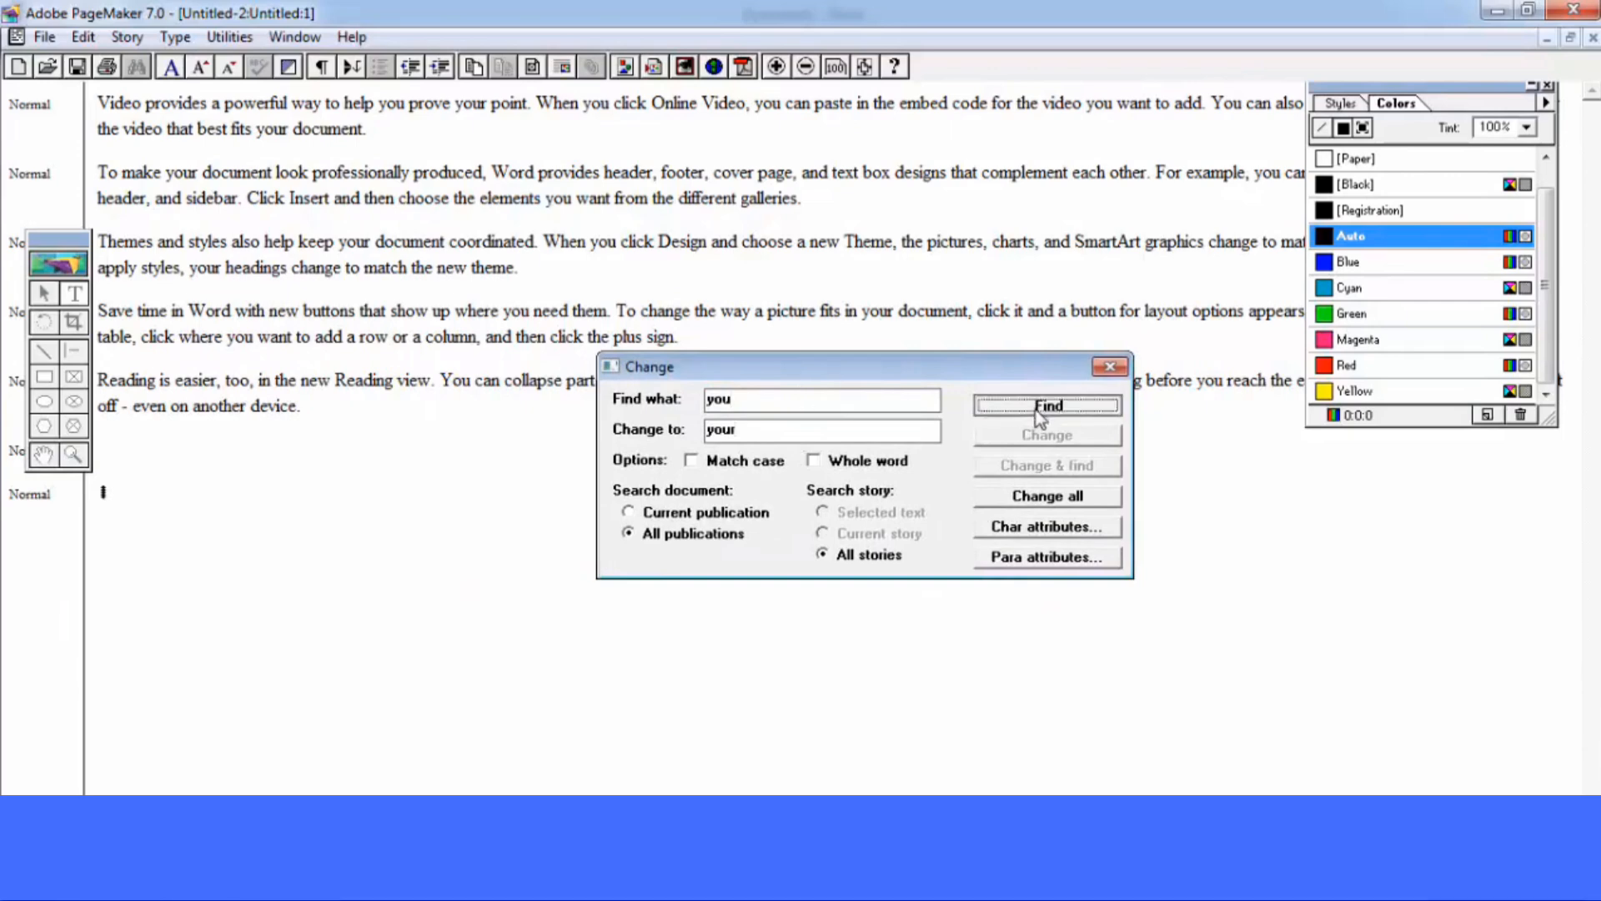
click(764, 429)
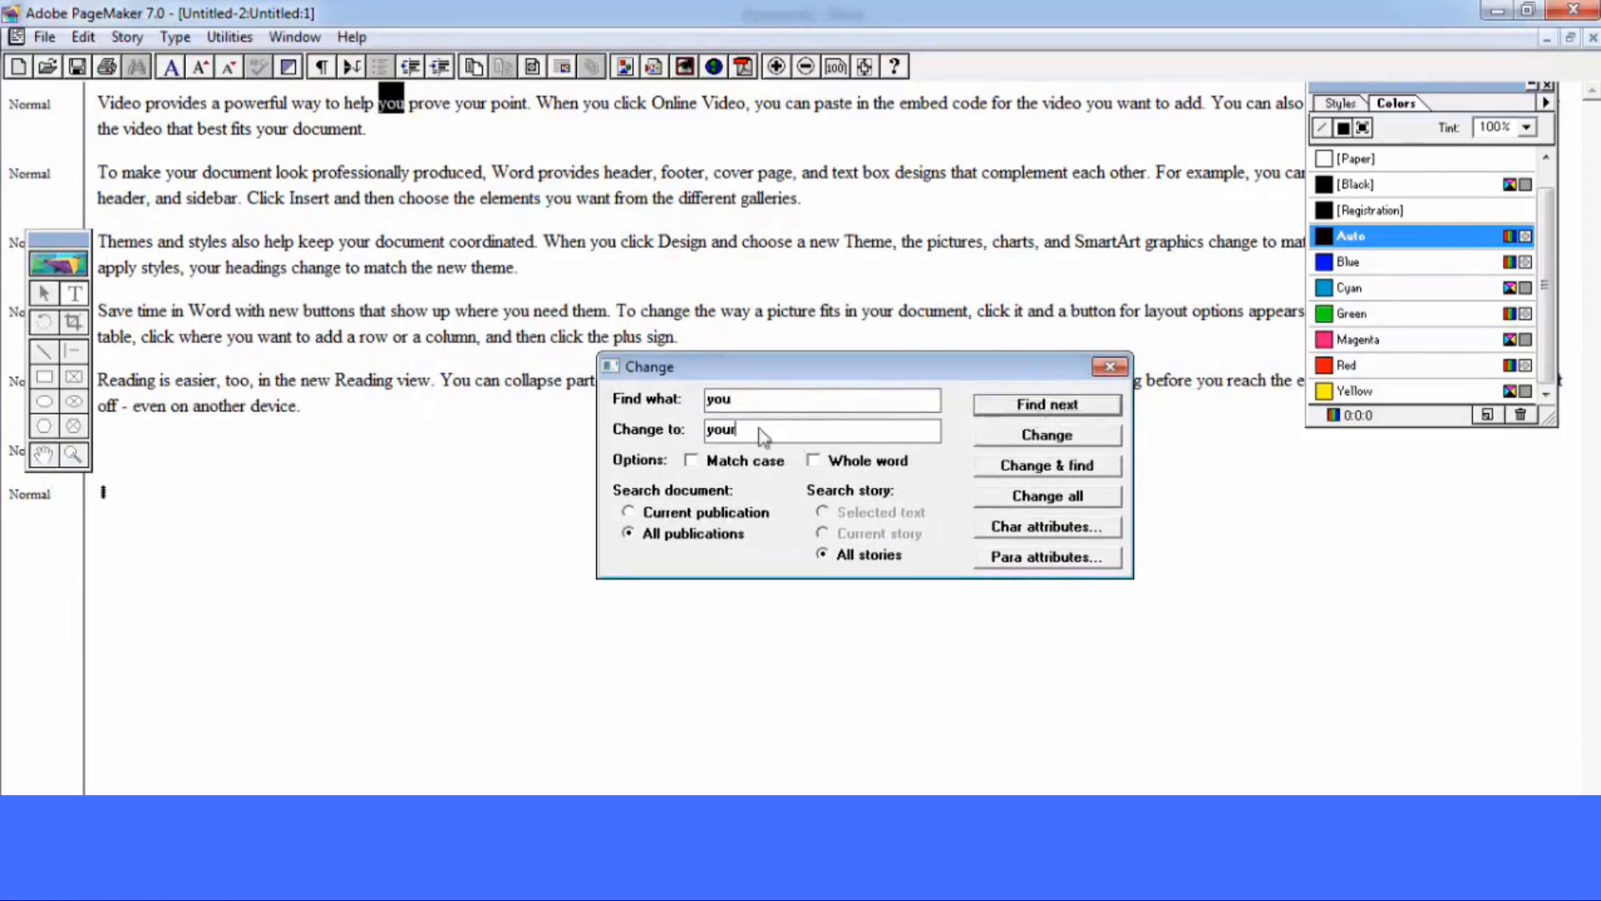
click(1041, 437)
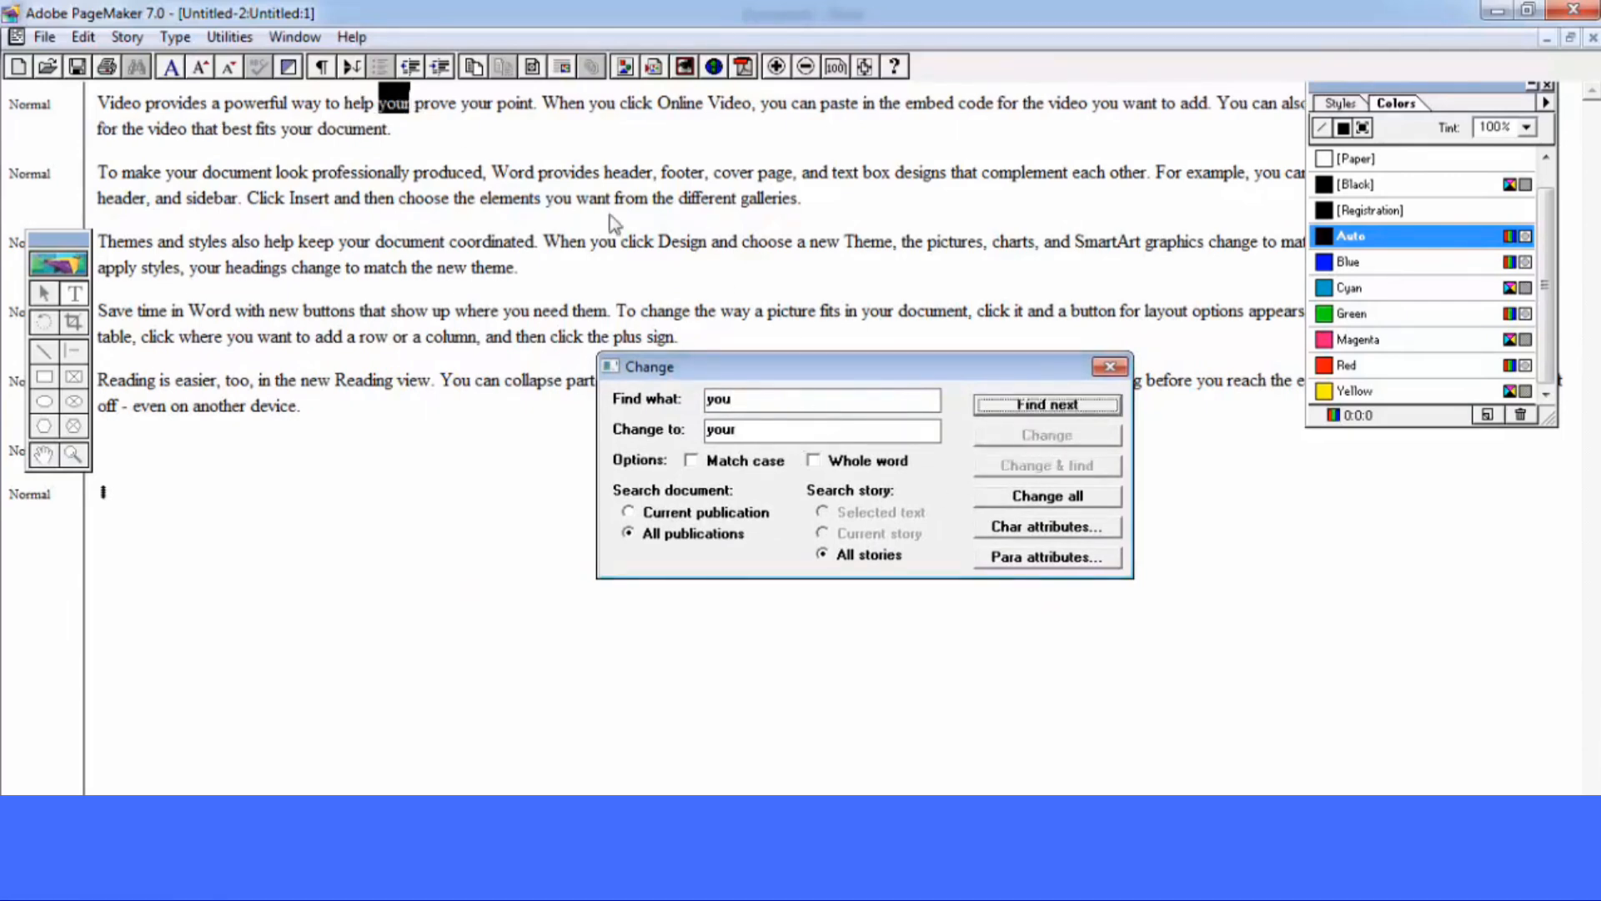
click(1110, 367)
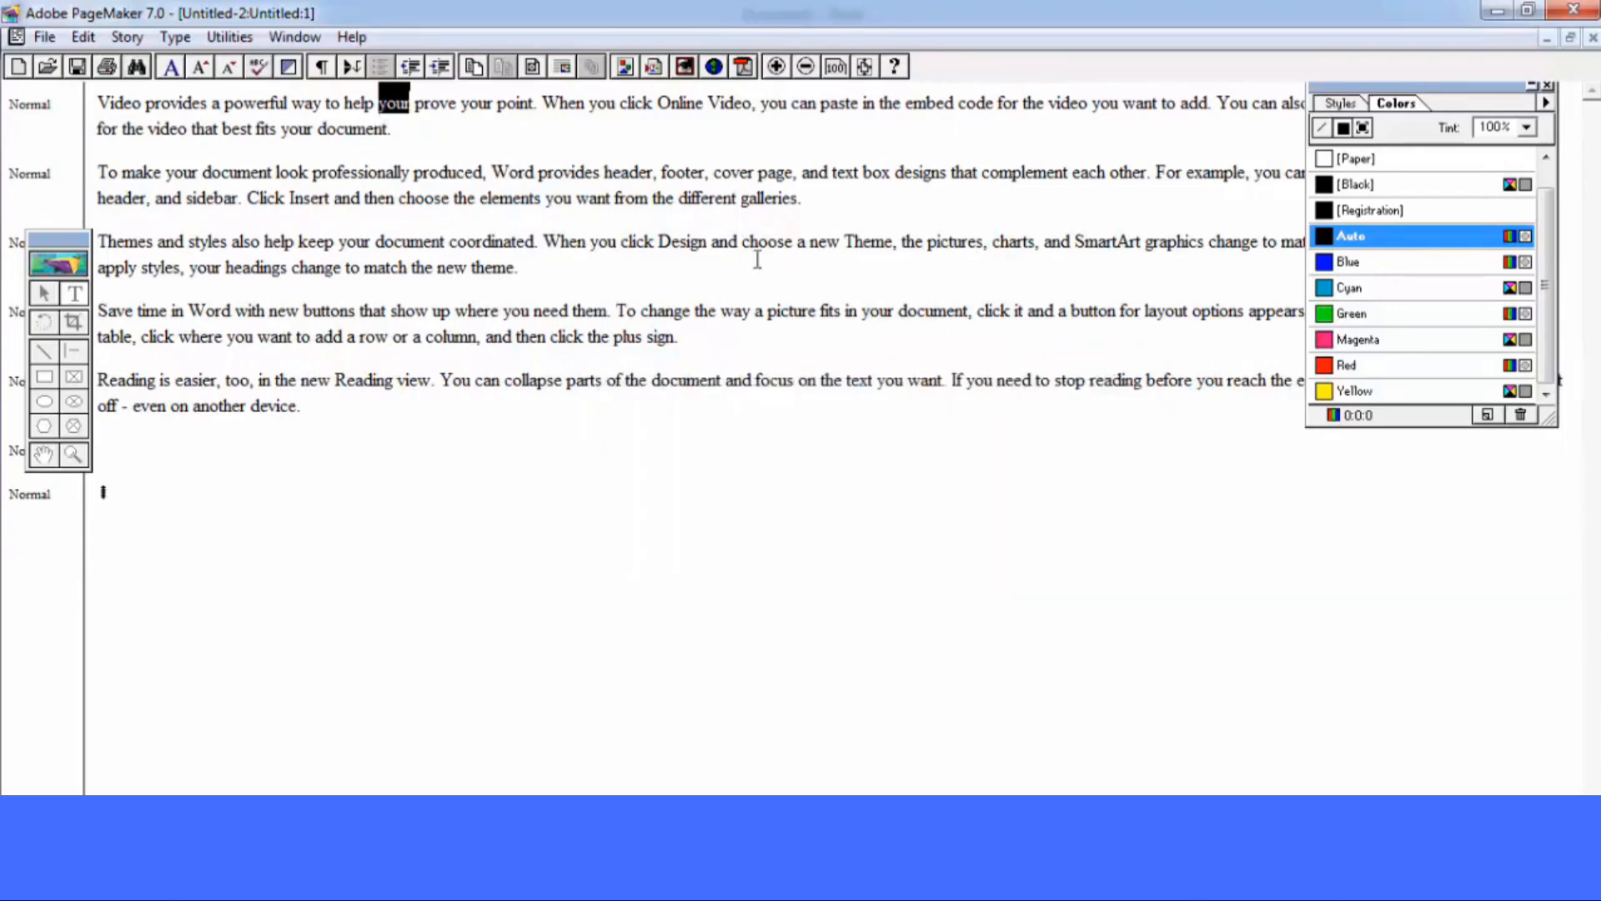
Try a spelling check on the current story, view the option for adding a word to the user dictionary, and close the Spelling dialog
click(229, 37)
click(309, 180)
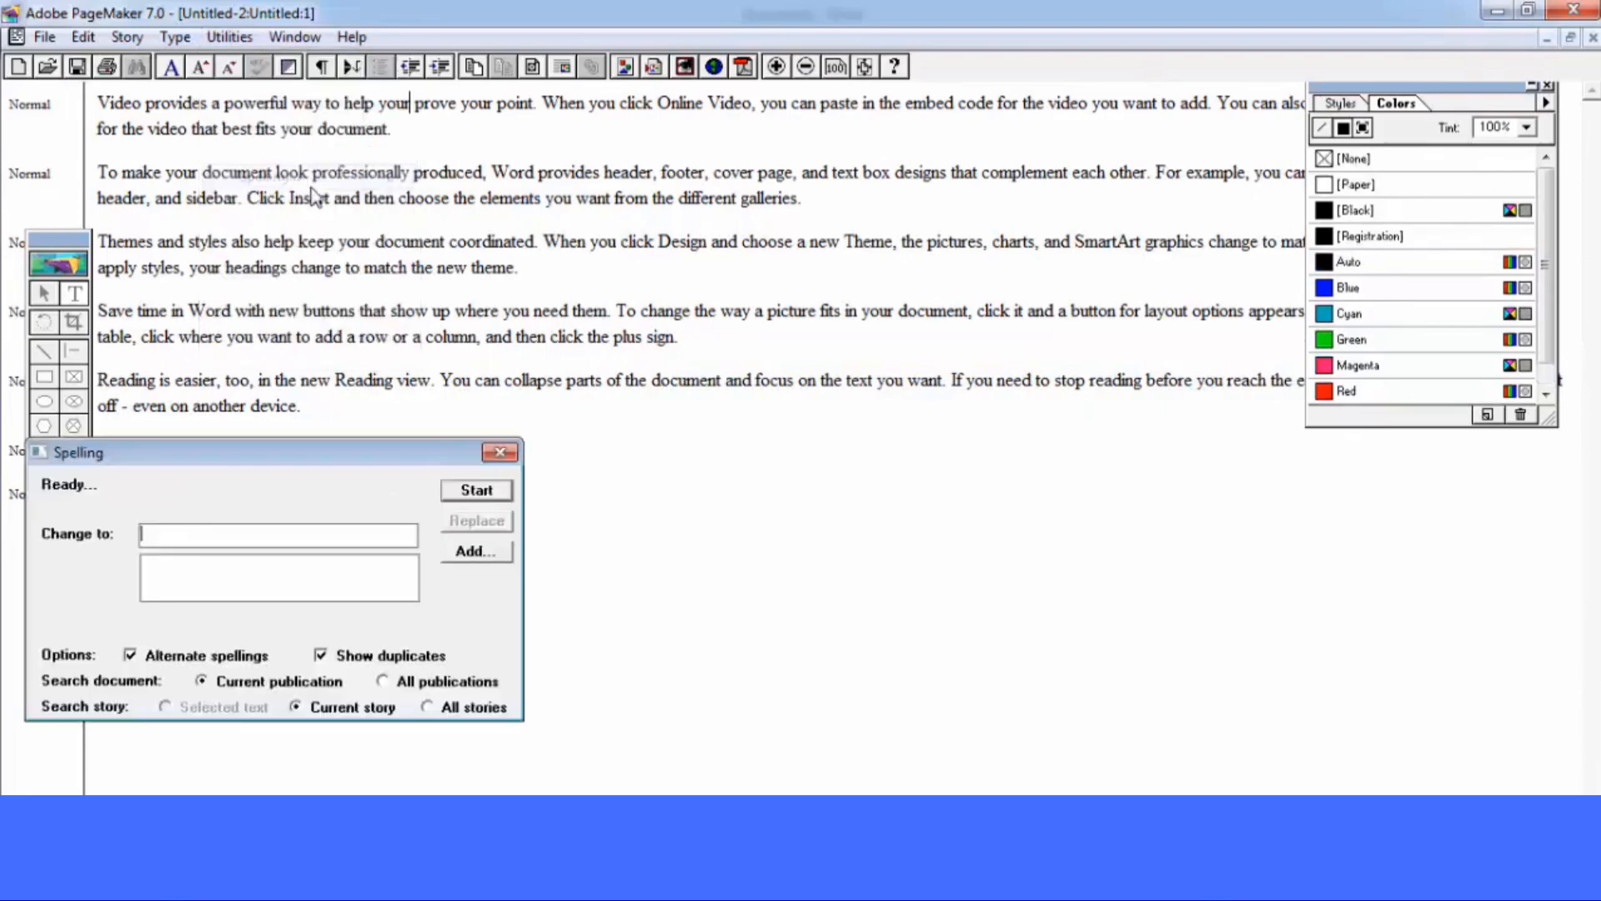
drag(400, 455, 763, 325)
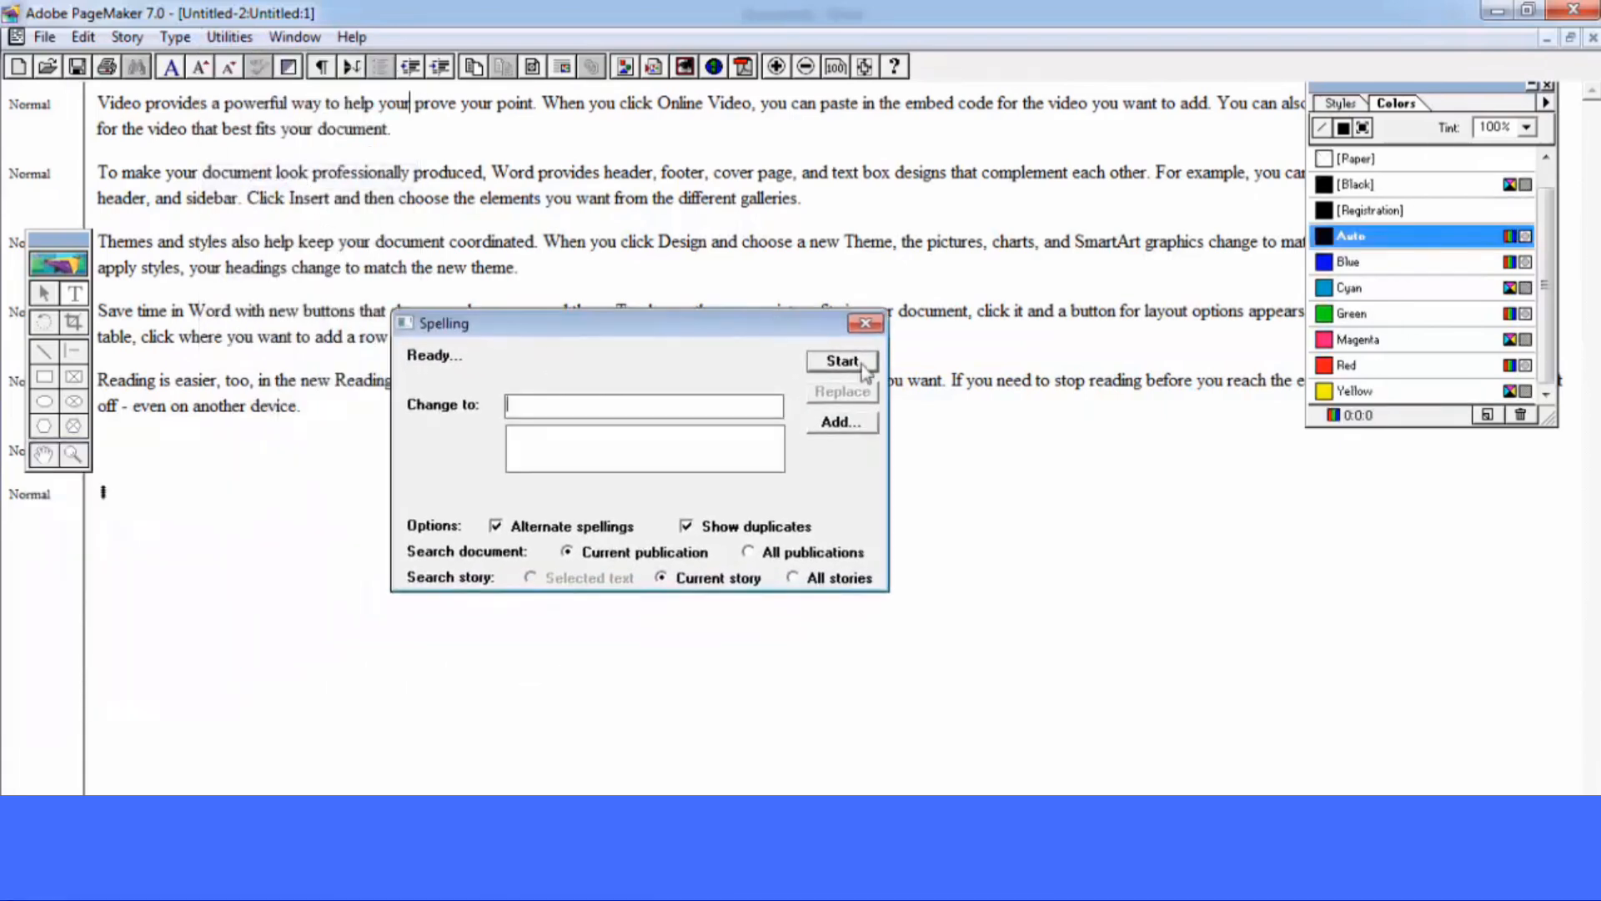
click(861, 364)
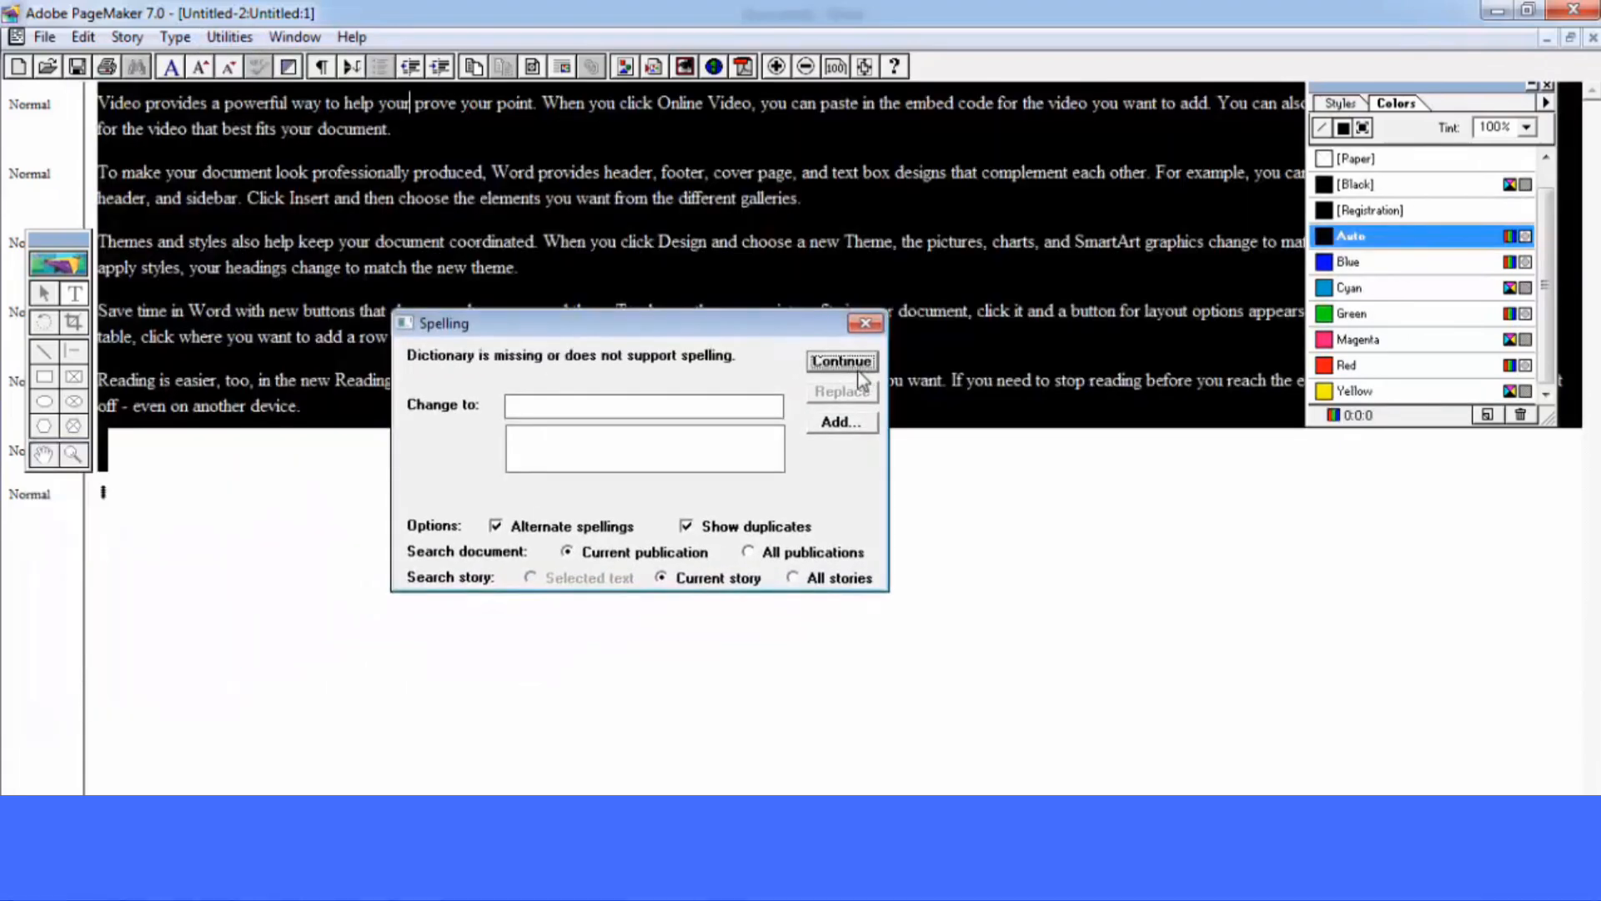
click(841, 421)
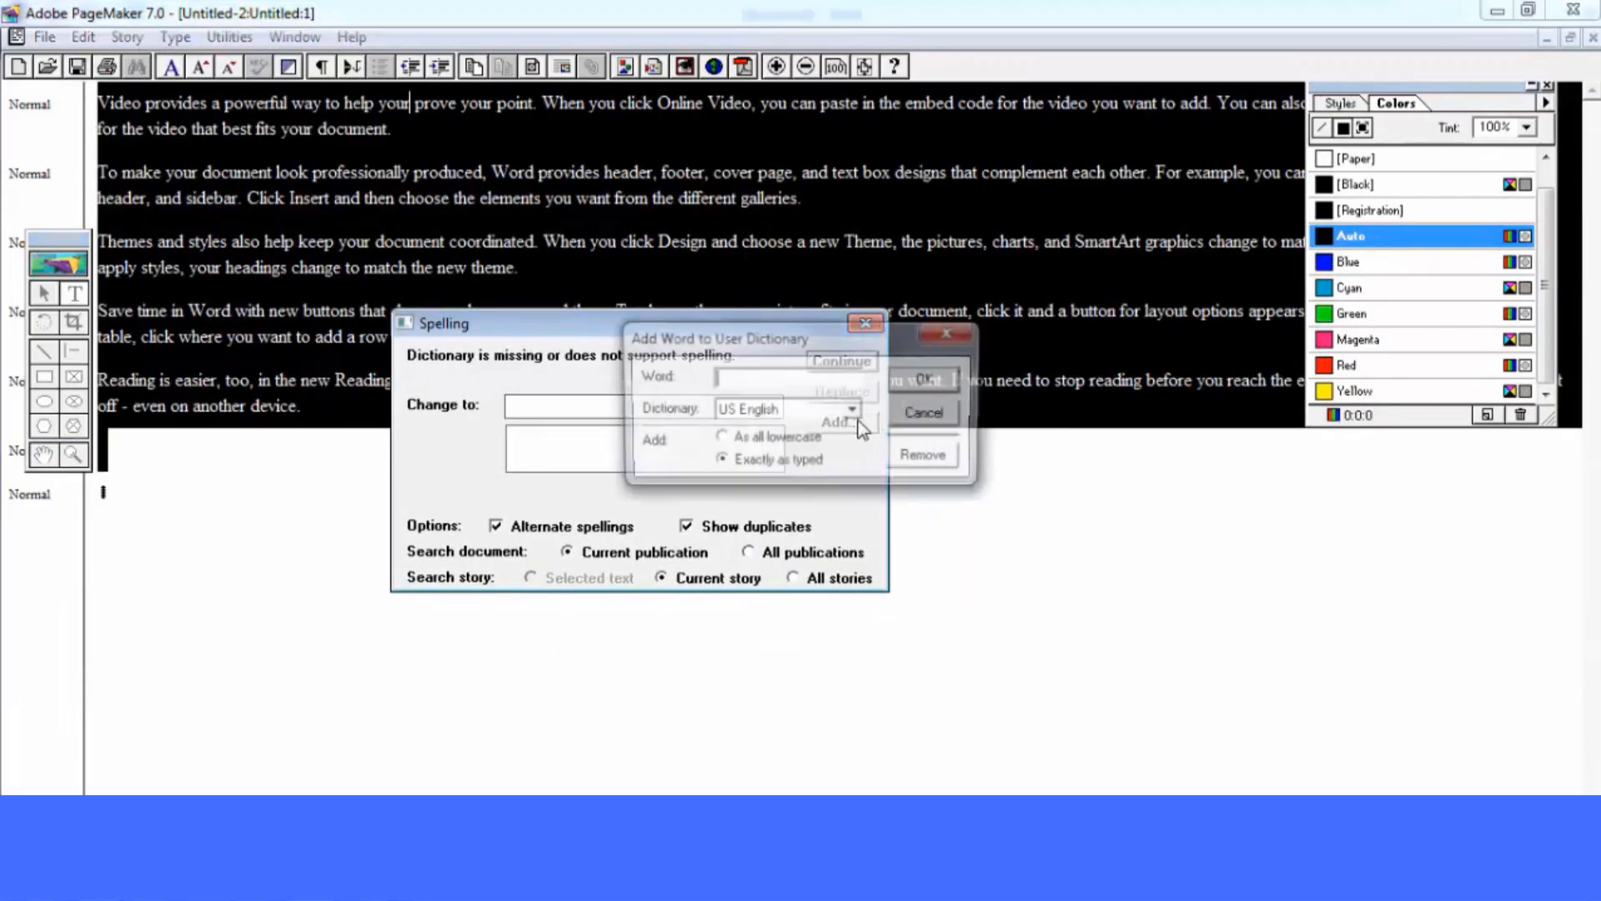
click(922, 338)
click(865, 322)
click(250, 40)
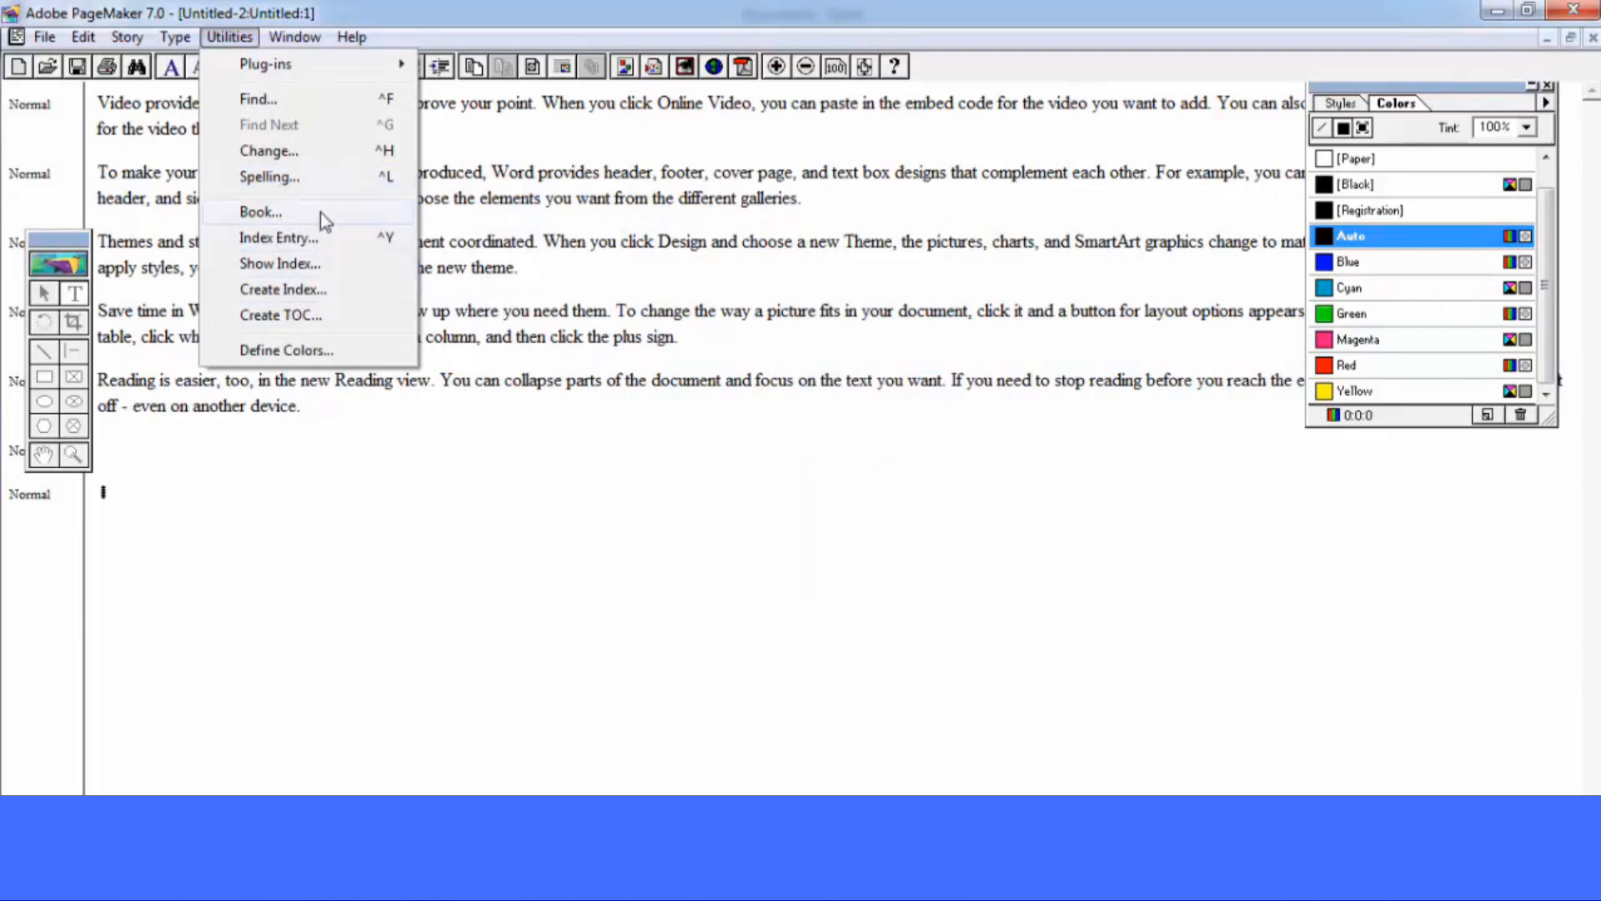
click(547, 242)
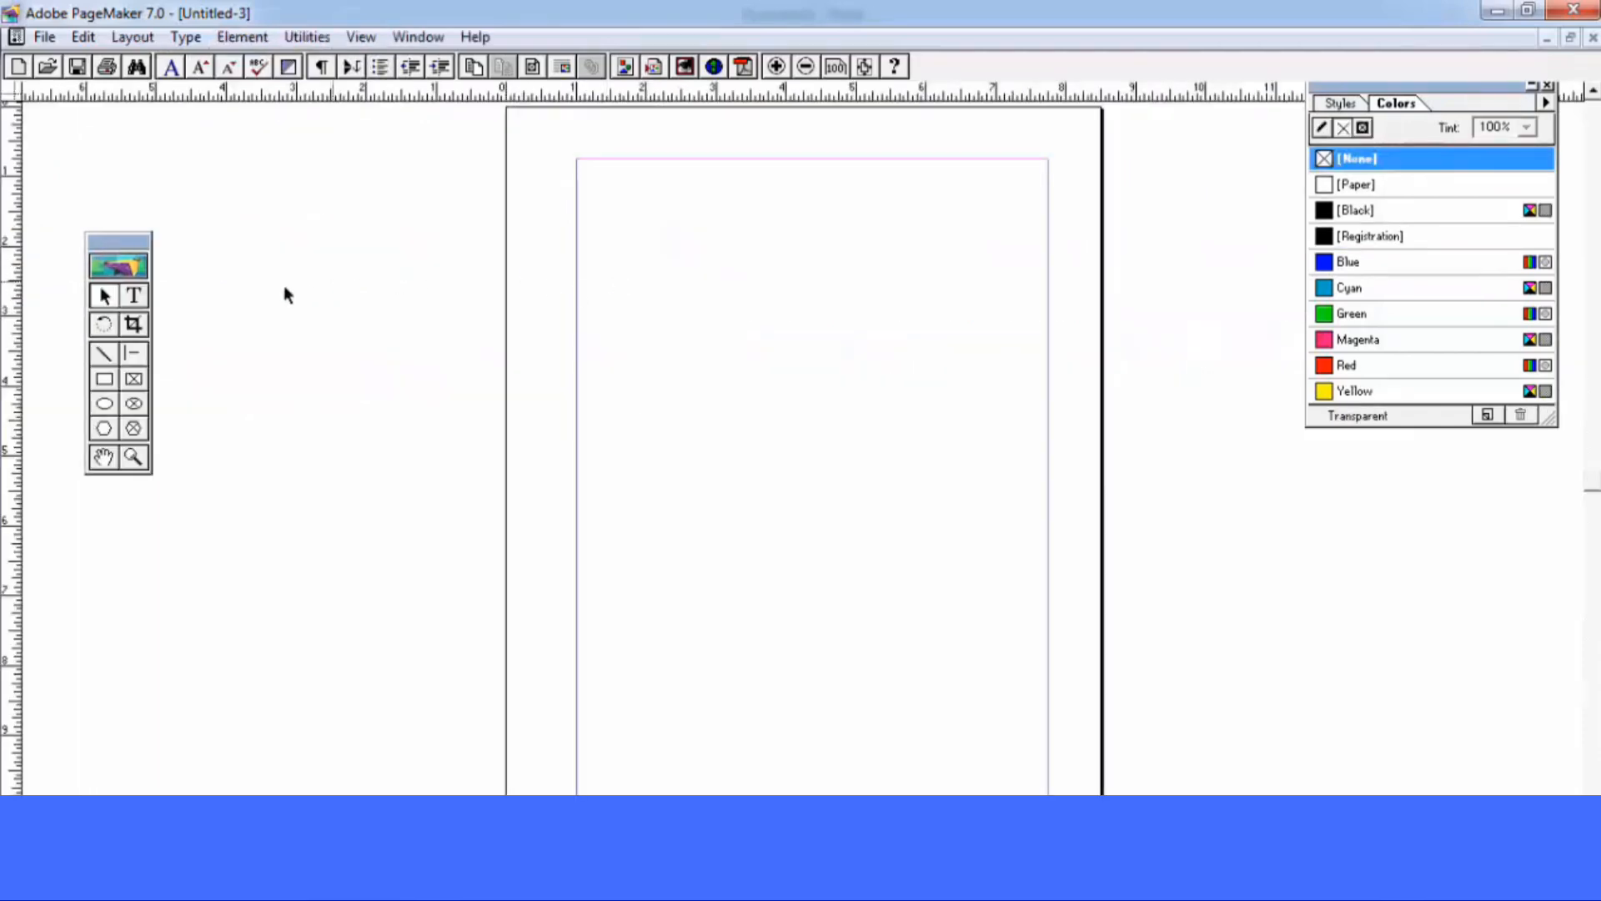
Insert the sample text beginning "Video provides a powerful way" on the page of Untitled-3 and show it at actual size
click(133, 297)
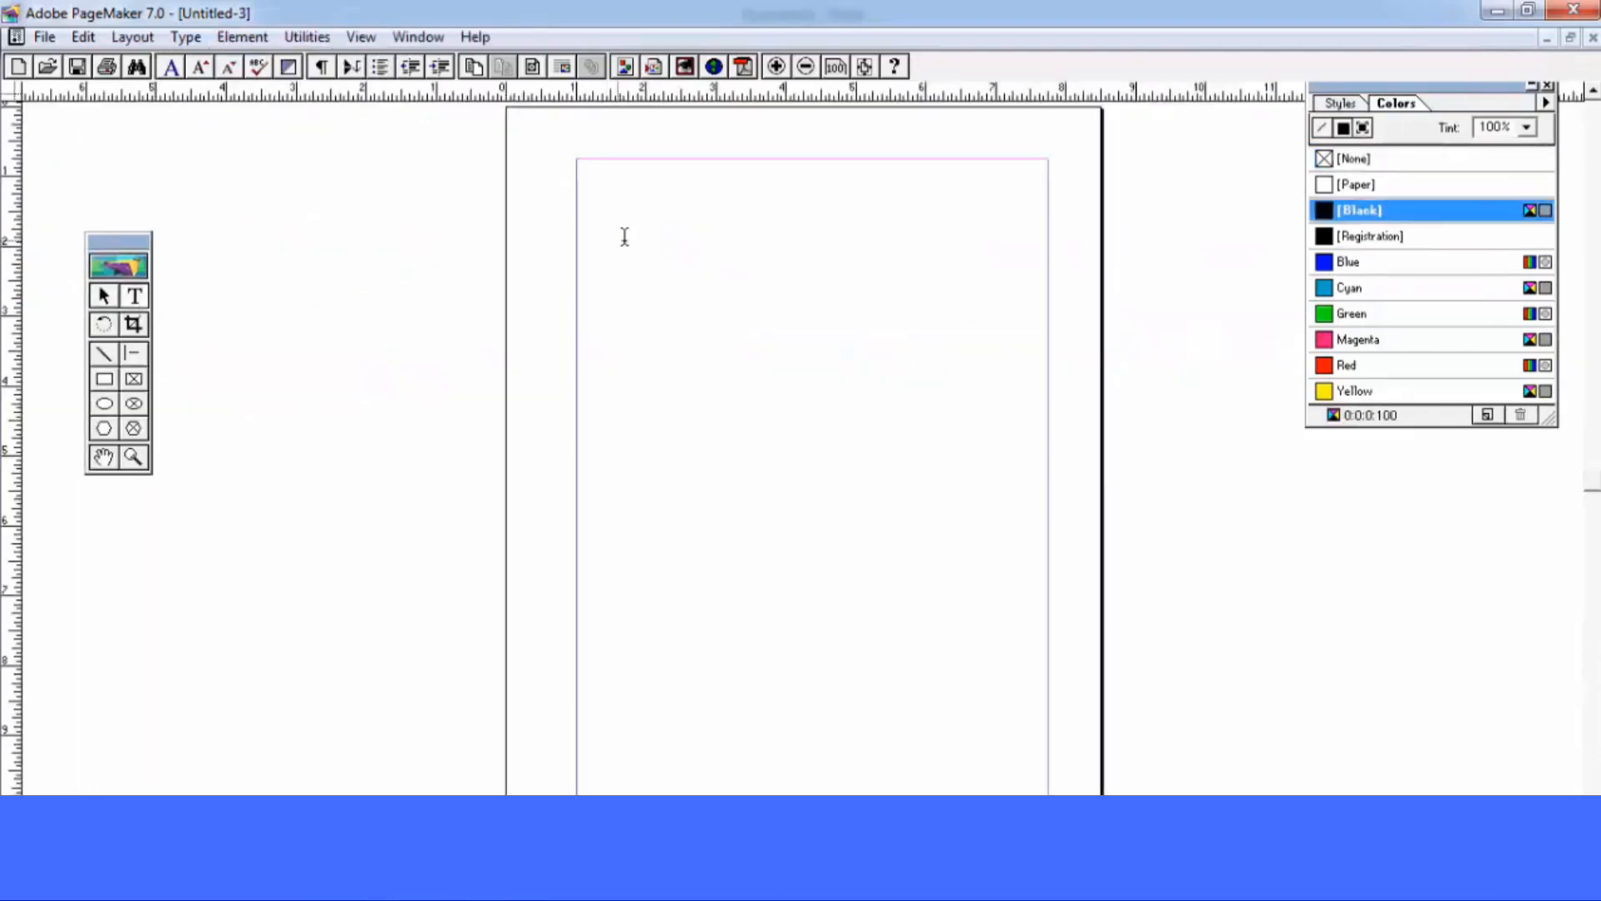
click(648, 248)
text(Video provides a powerful way to help you prove your point. When you click Online Video, you can paste in the embed code for the video you want to add. You can also type a keyword to search online for the video that best fits your document. To make your document look professionally produced, Word provides header, footer, cover page, and text box designs that complement each other. For example, you can add a matching cover page, header, and sidebar. Click Insert and then choose the elements you want from the different galleries. Themes and styles also help keep your document coordinated. When you click Design and choose a new Theme, the pictures, charts, and SmartArt graphics change to match your new theme. When you apply styles, your headings change to match the new theme. Save time in Word with new buttons that show up where you need them. To change the way a picture fits in your document, click it and a button for layout options appears next to it. When you work on a table, click where you want to add a row or a column, and then click the plus sign. Reading is easier, too, in the new Reading view. You can collapse parts of the document and focus on the text you want. If you need to stop reading before you reach the end, Word remembers where you left off - even on another device.)
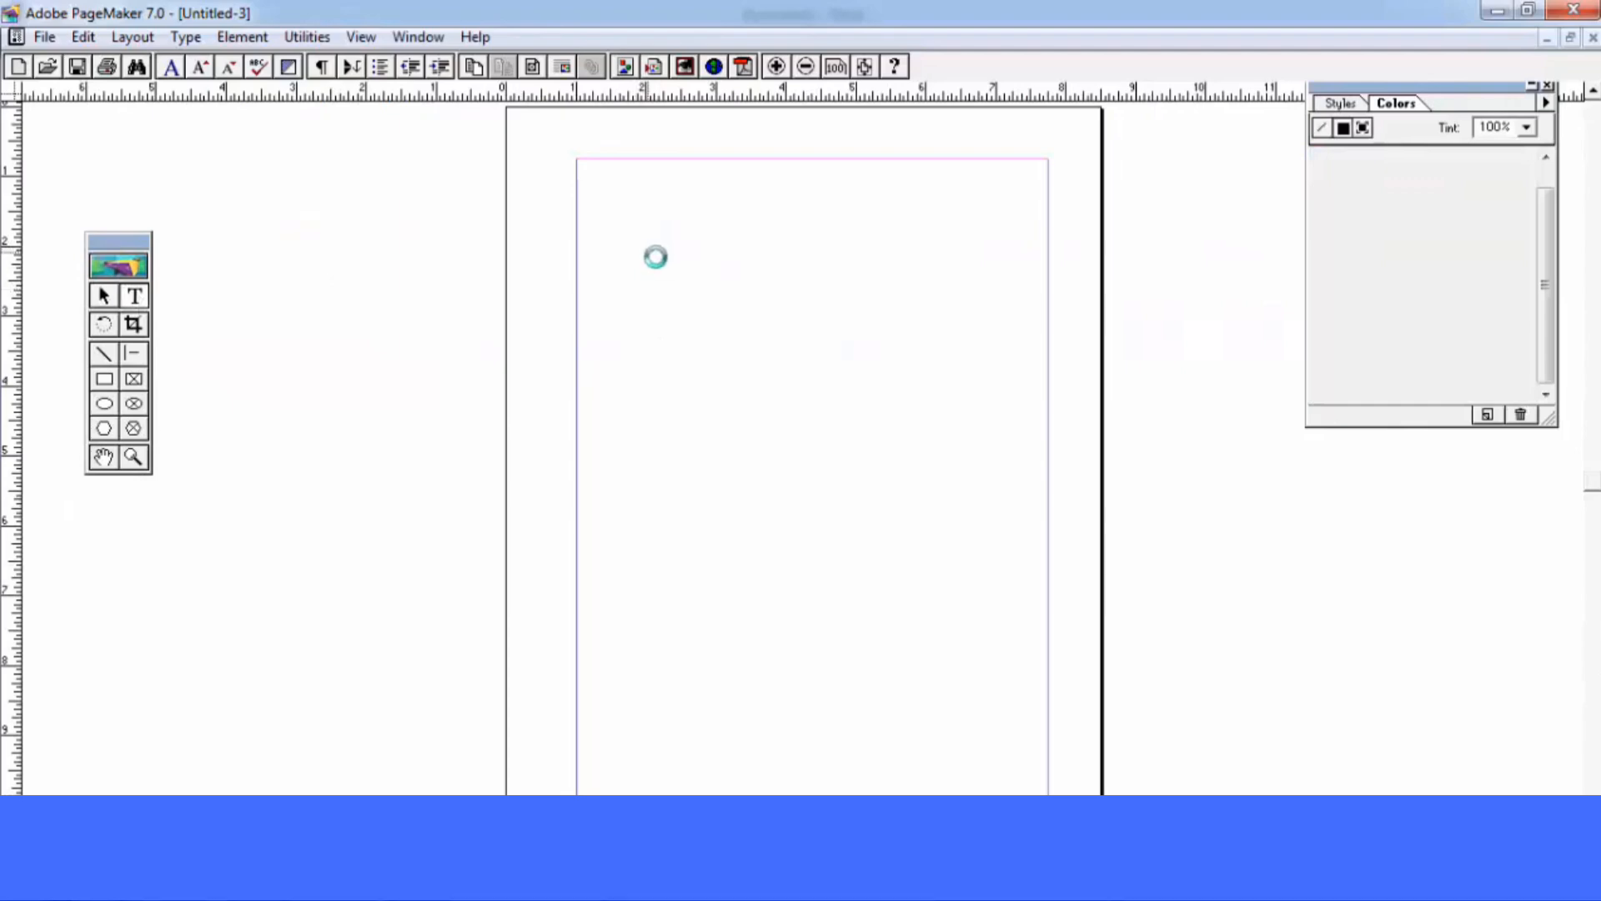
key(ctrl+1)
Save the publication on the Desktop under the file name chapter1
key(ctrl+s)
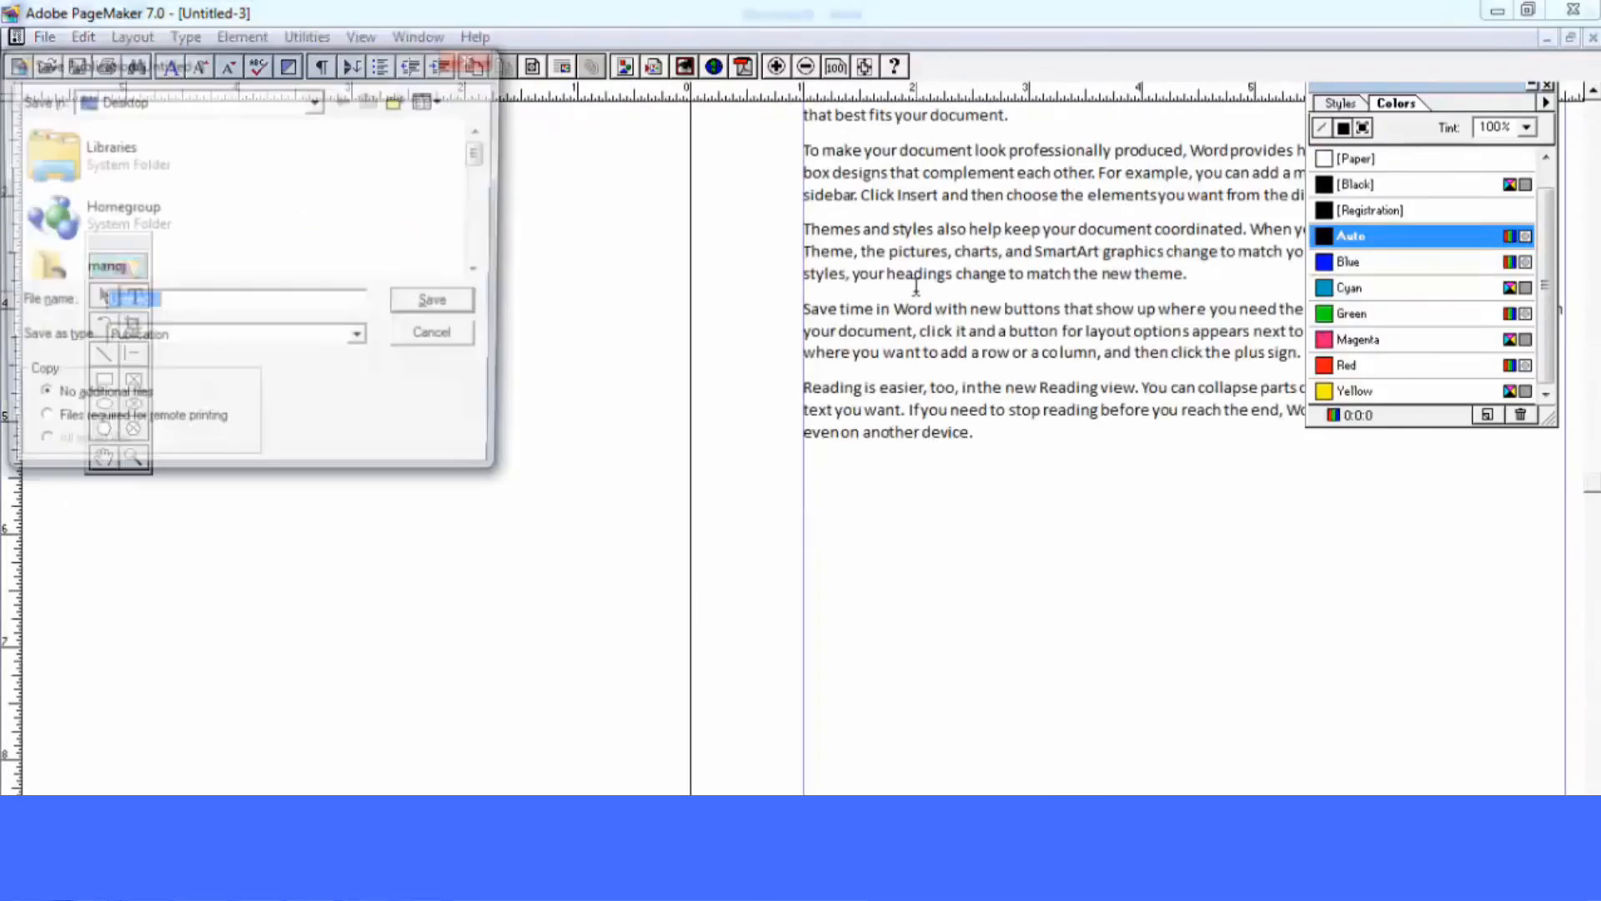
text(c)
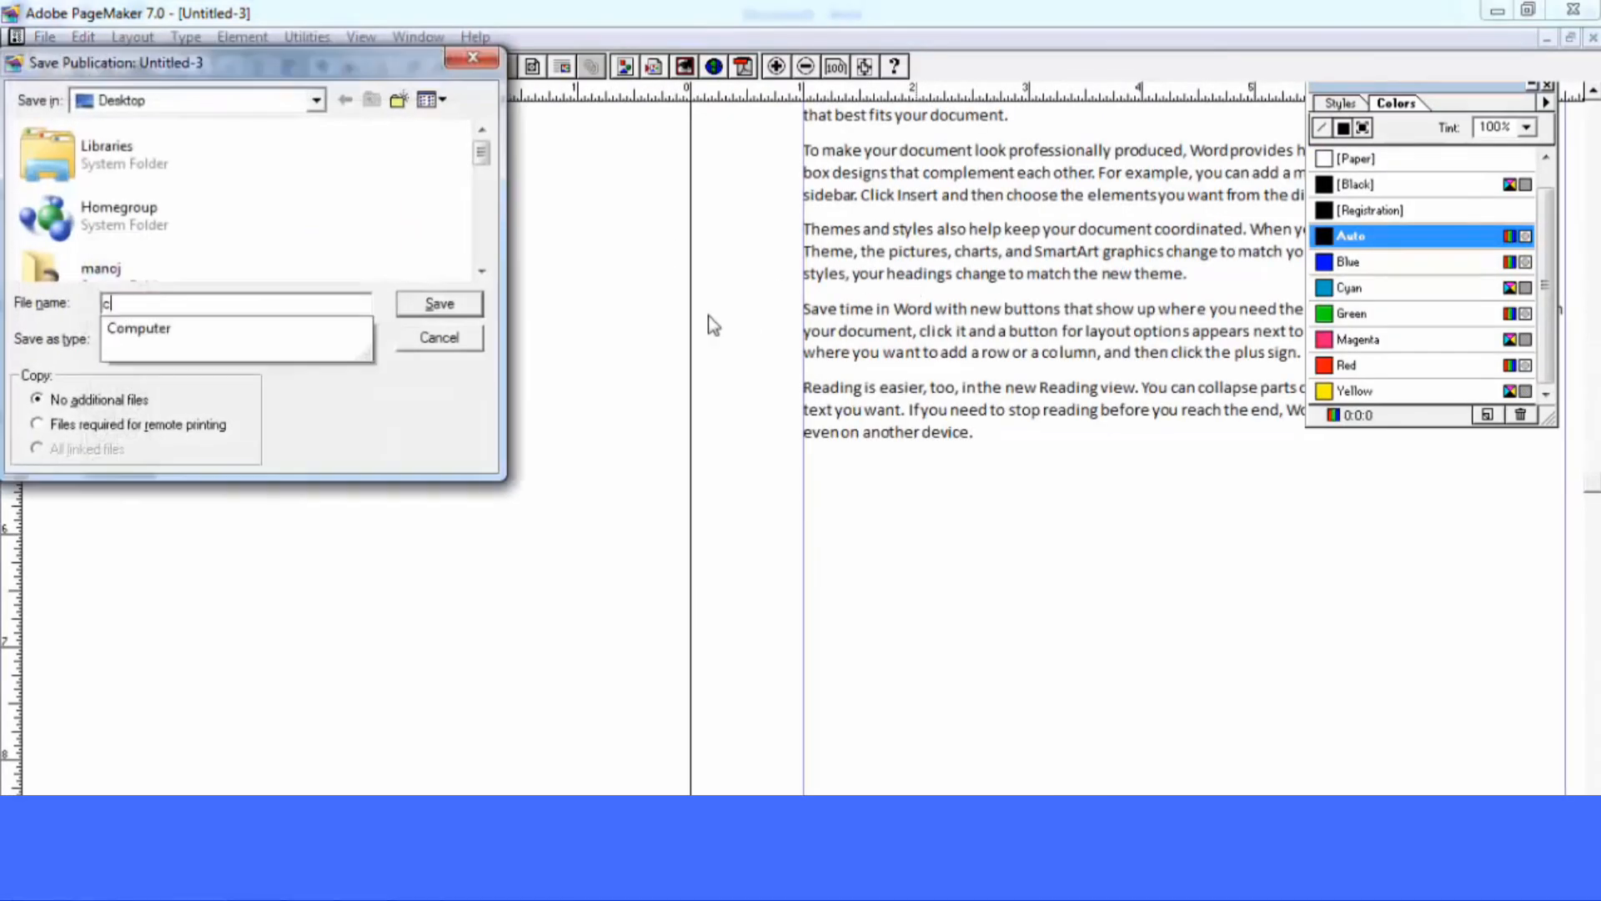
text(hapter1)
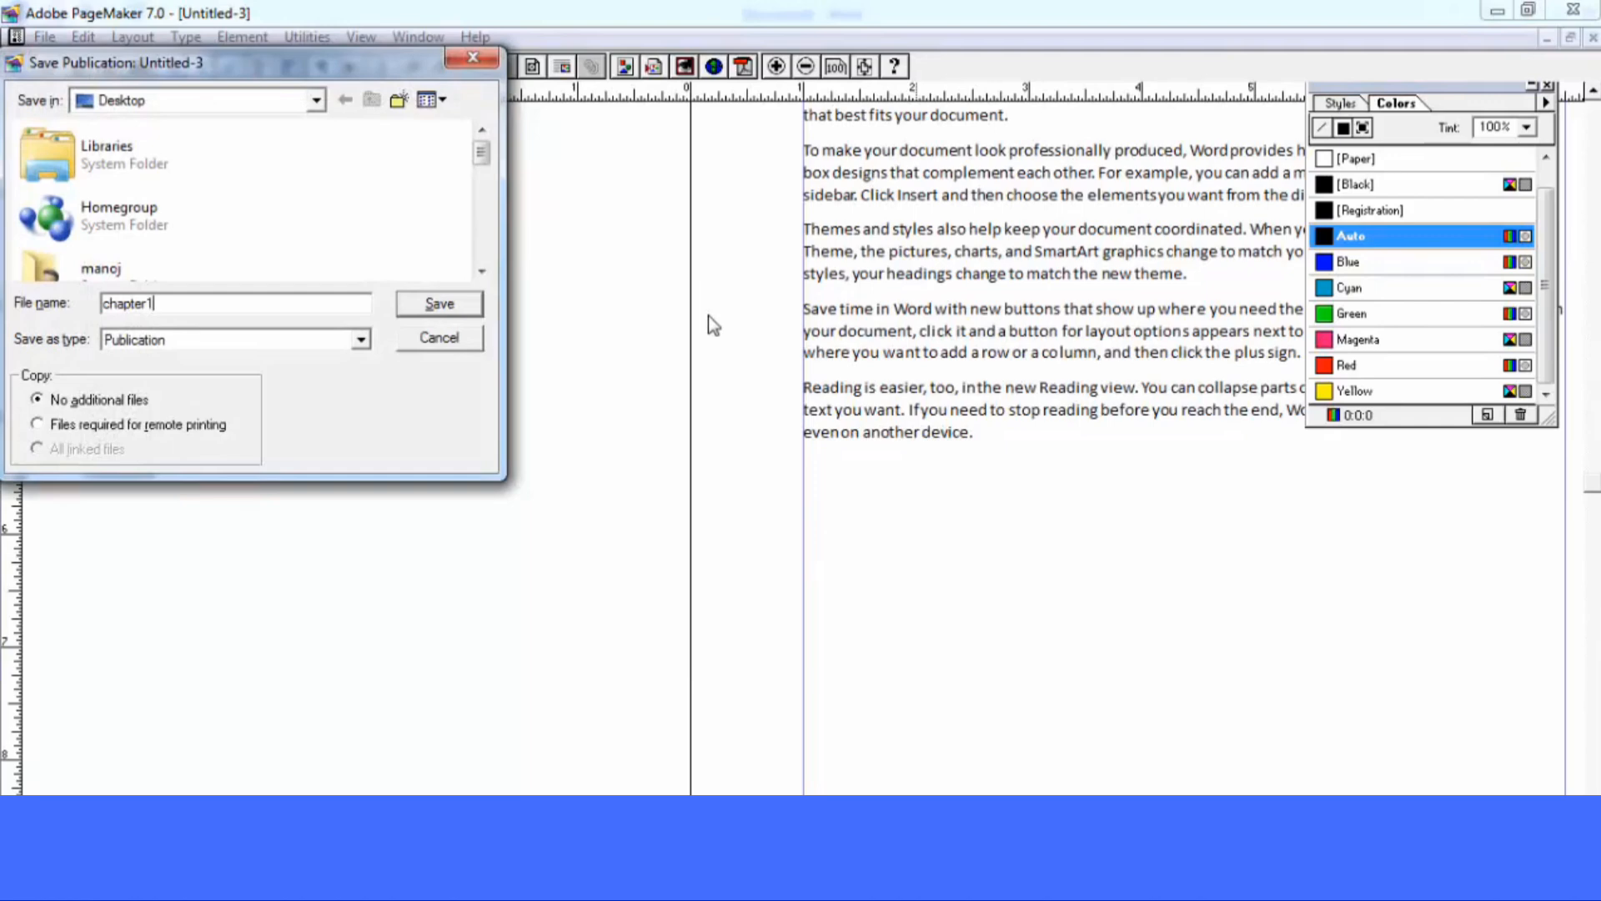
key(Return)
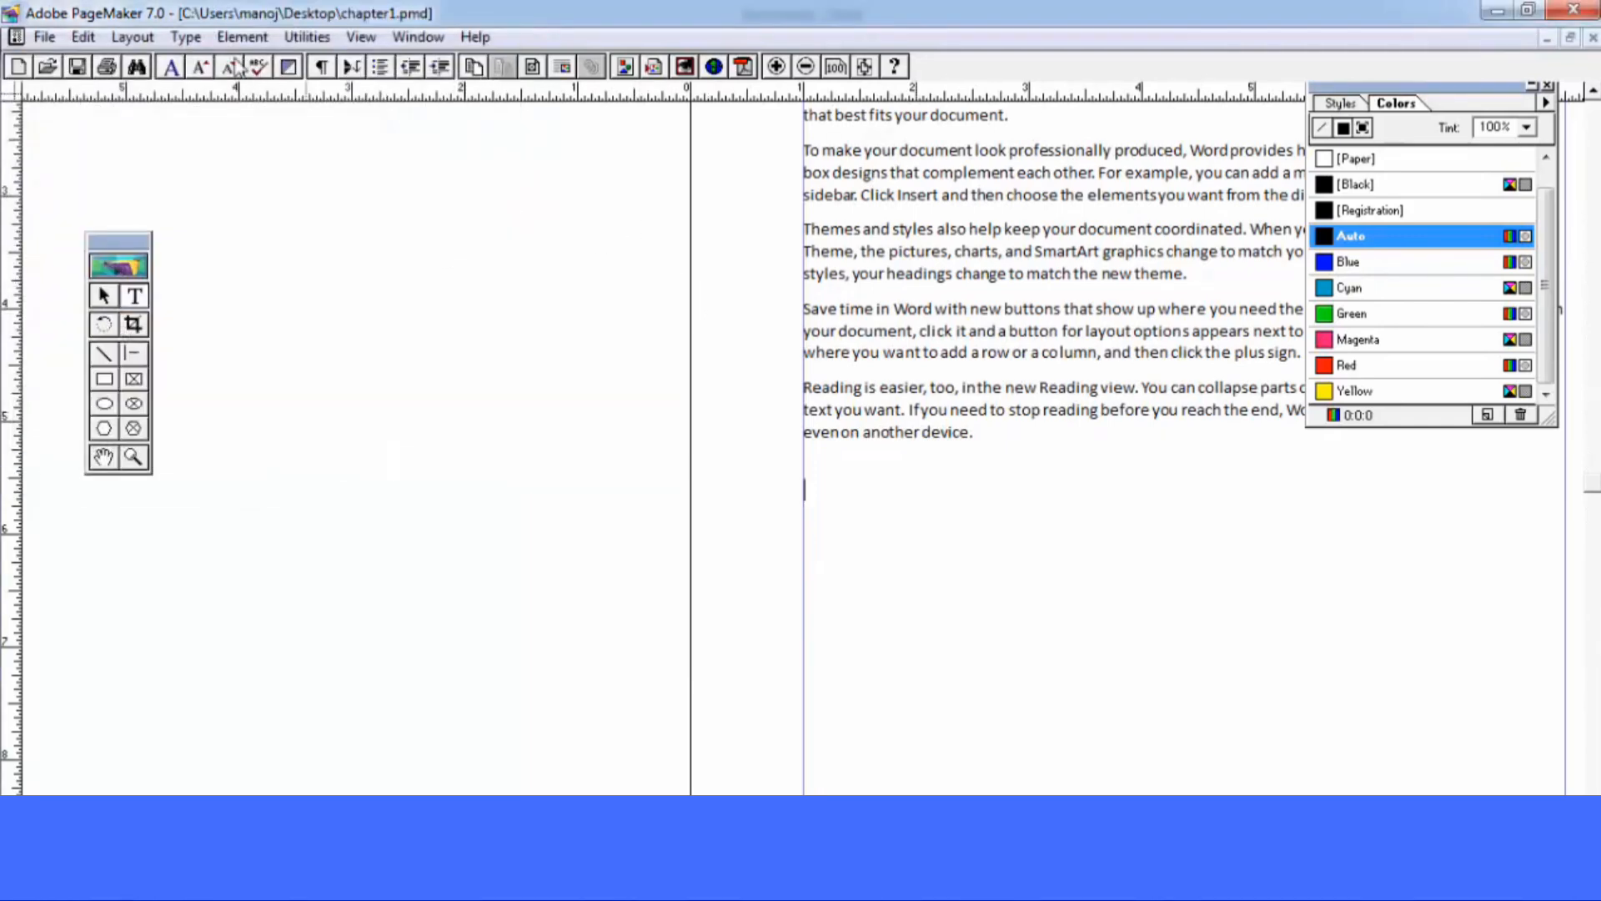
Create another one-page Letter publication with the default setup and insert the same sample text beginning "Video provides a powerful way"
key(ctrl+n)
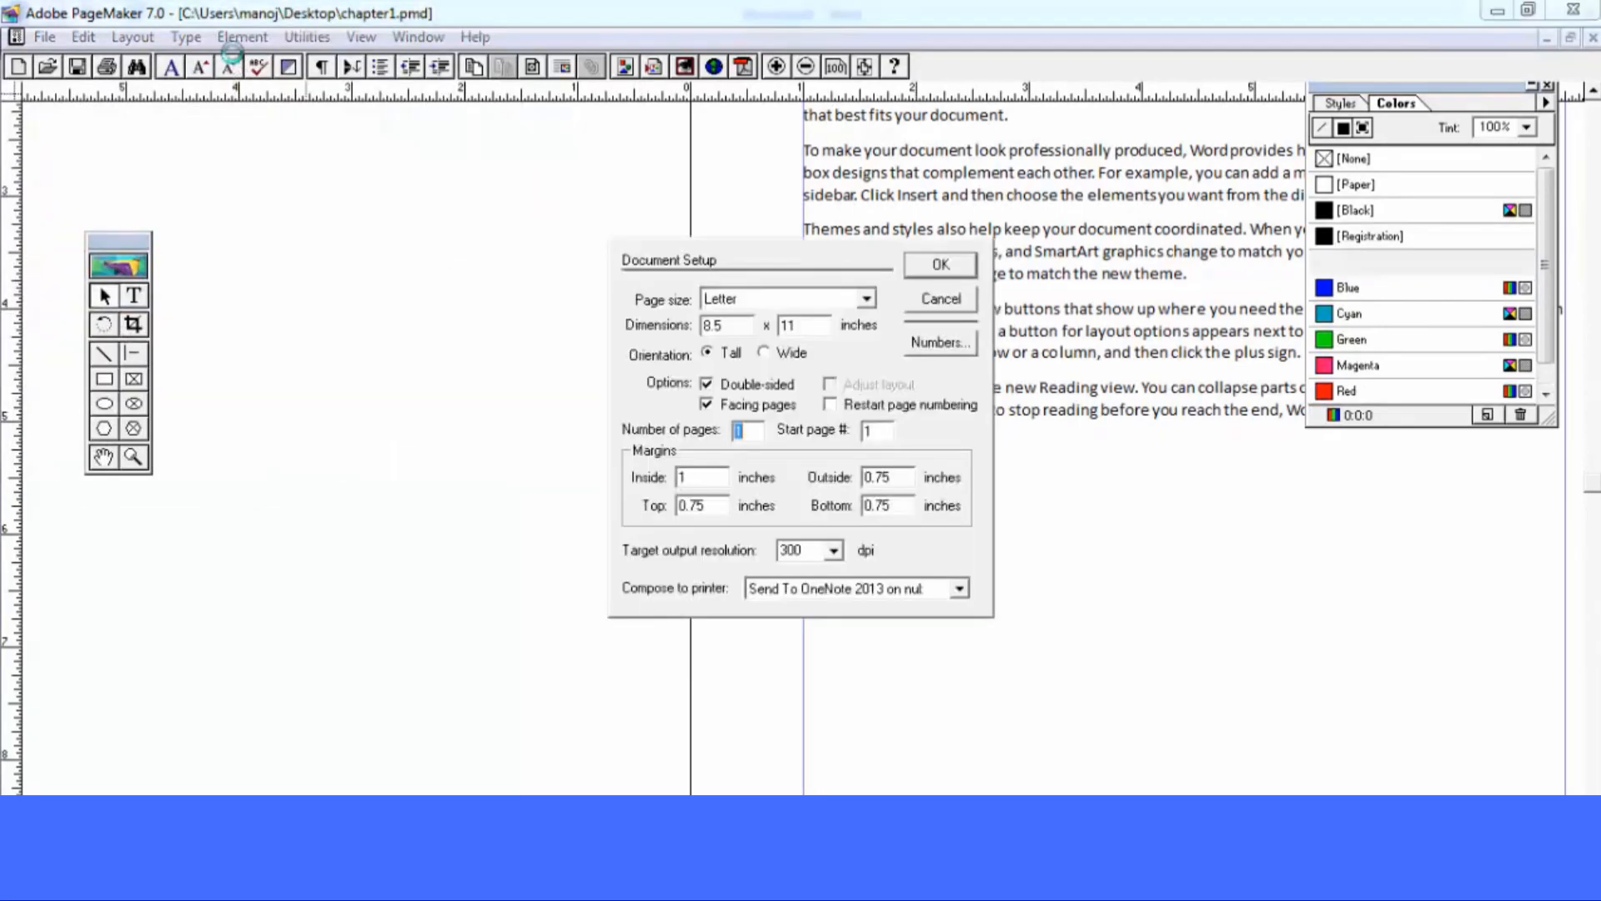
key(Return)
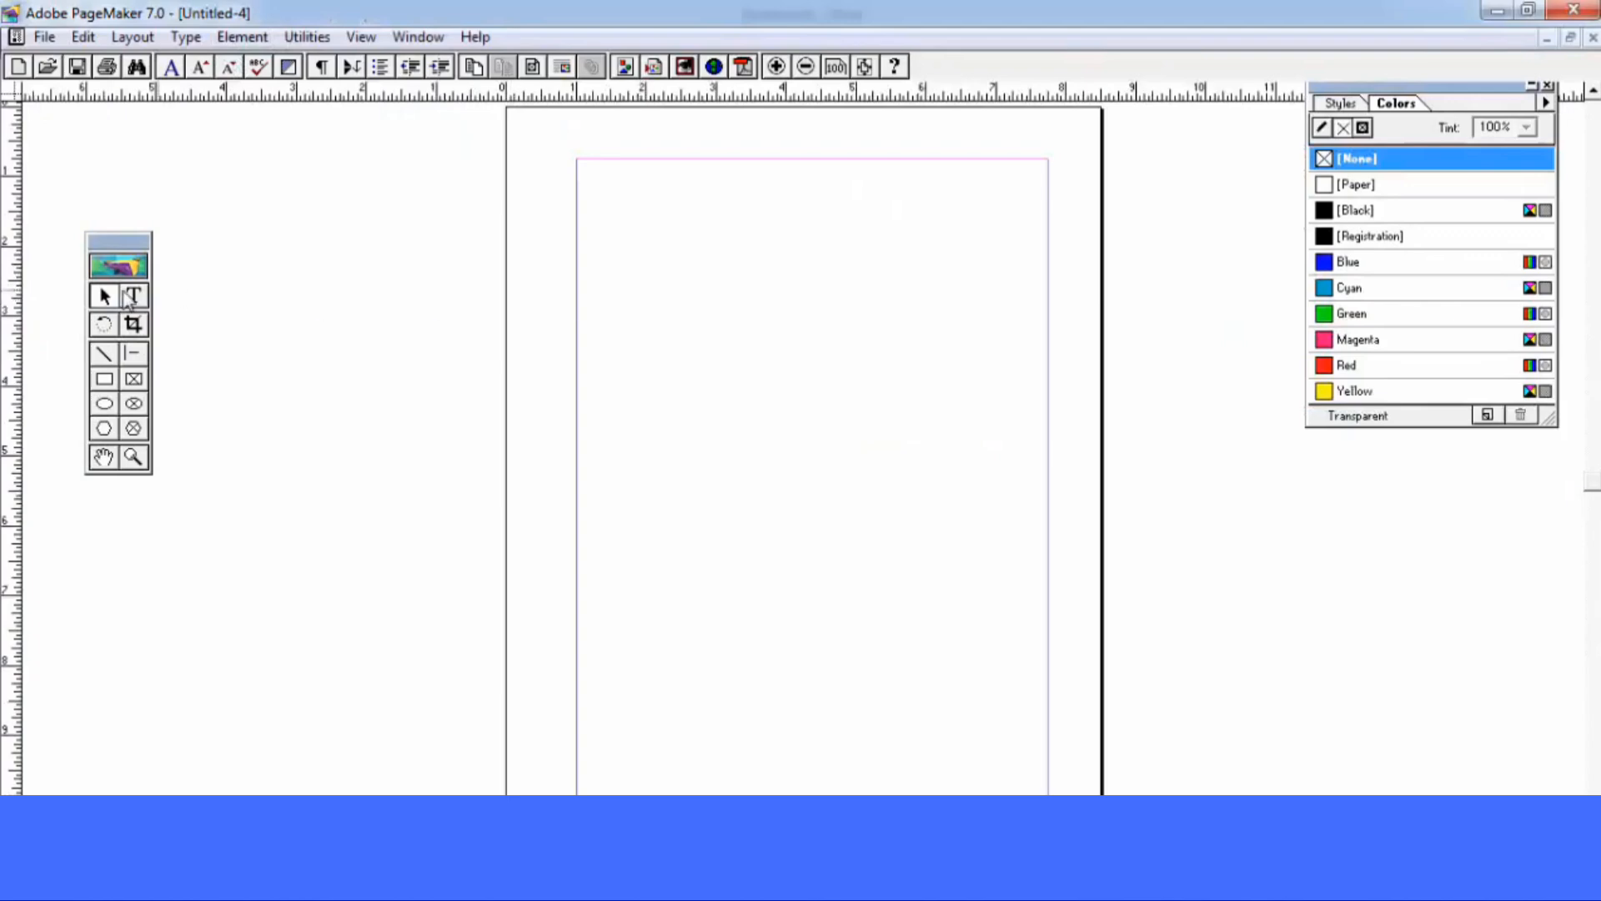
key(ctrl+1)
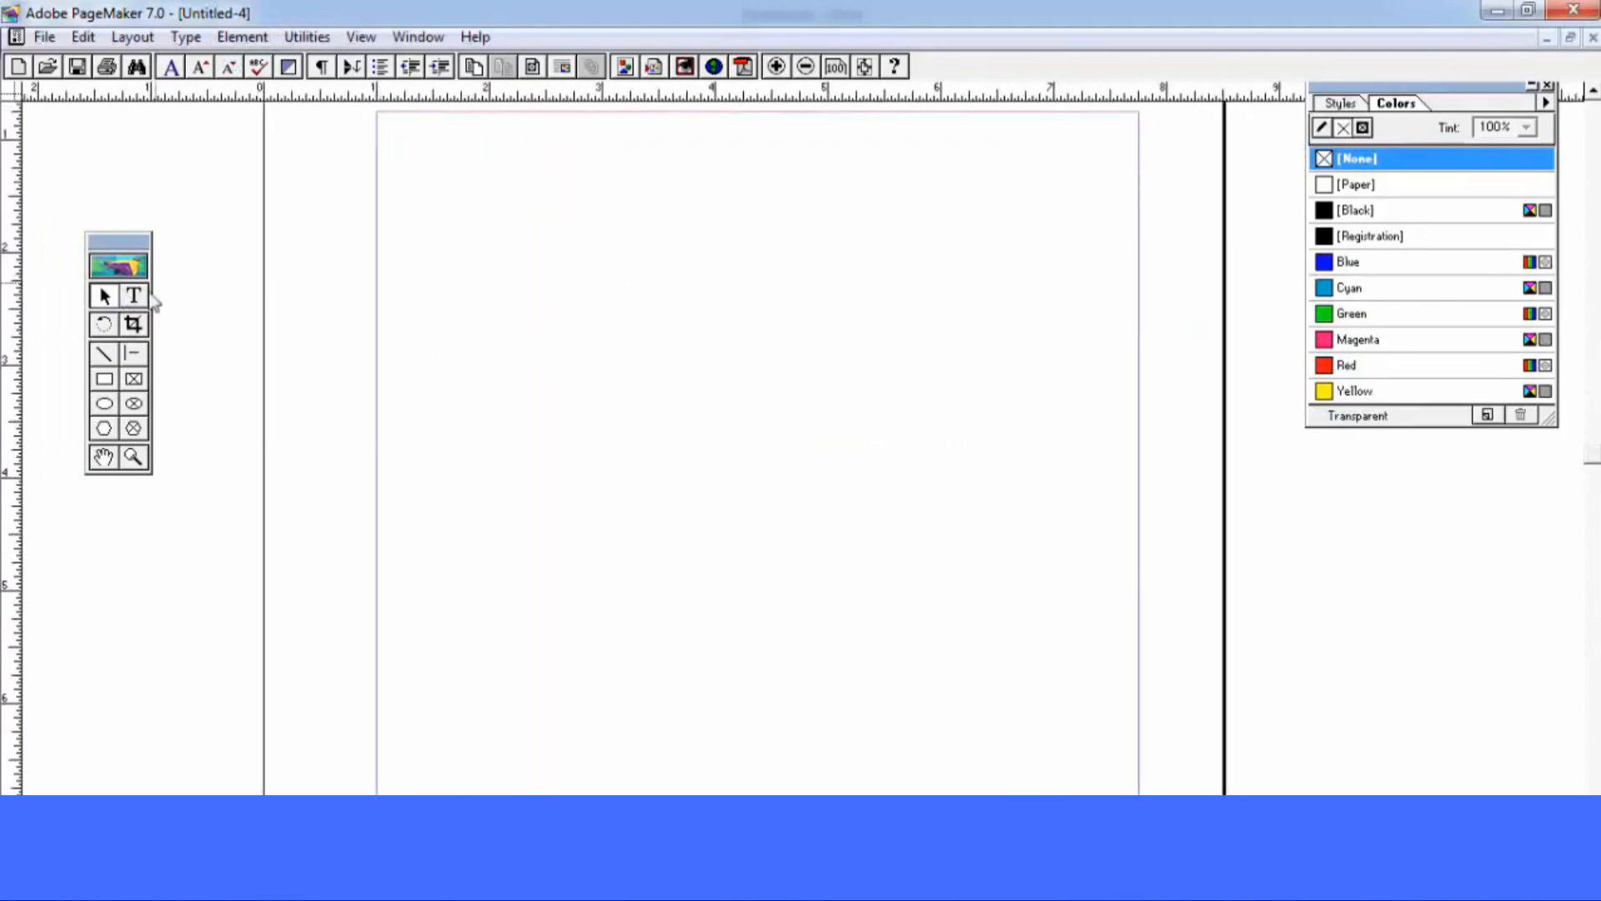
click(133, 296)
click(522, 216)
text(Video provides a powerful way to help you prove your point. When you click Online Video, you can paste in the embed code for the video you want to add. You can also type a keyword to search online for the video that best fits your document. To make your document look professionally produced, Word provides header, footer, cover page, and text box designs that complement each other. For example, you can add a matching cover page, header, and sidebar. Click Insert and then choose the elements you want from the different galleries. Themes and styles also help keep your document coordinated. When you click Design and choose a new Theme, the pictures, charts, and SmartArt graphics change to match your new theme. When you apply styles, your headings change to match the new theme. Save time in Word with new buttons that show up where you need them. To change the way a picture fits in your document, click it and a button for layout options appears next to it. When you work on a table, click where you want to add a row or a column, and then click the plus sign. Reading is easier, too, in the new Reading view. You can collapse parts of the document and focus on the text you want. If you need to stop reading before you reach the end, Word remembers where you left off - even on another device.)
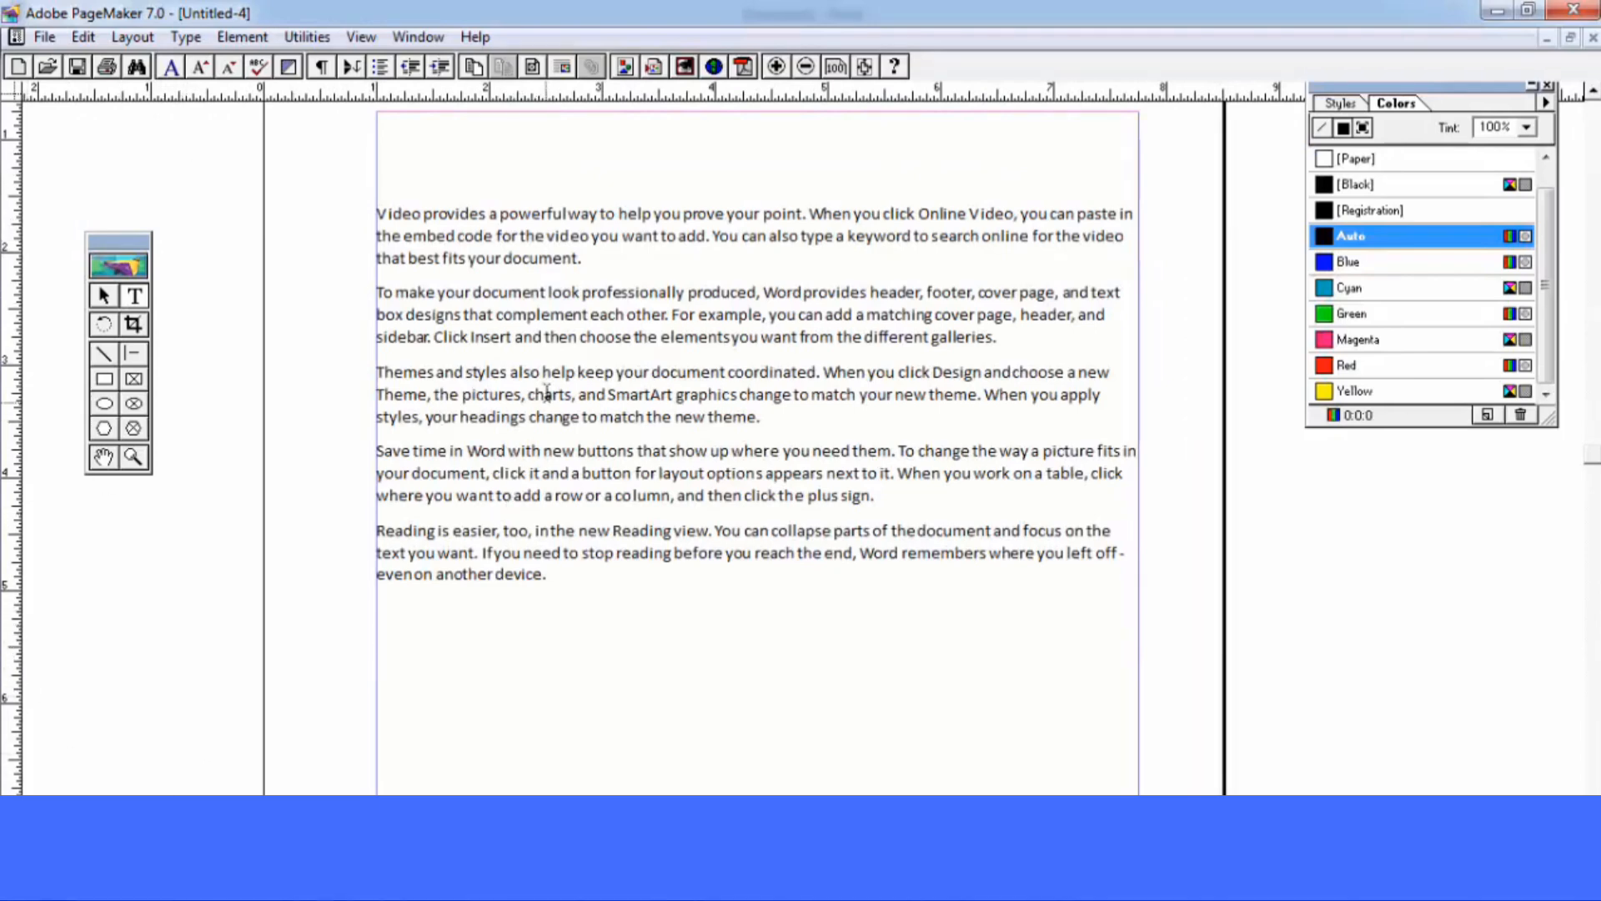
Save the publication on the Desktop under the file name chapter2
key(ctrl+s)
text(ch)
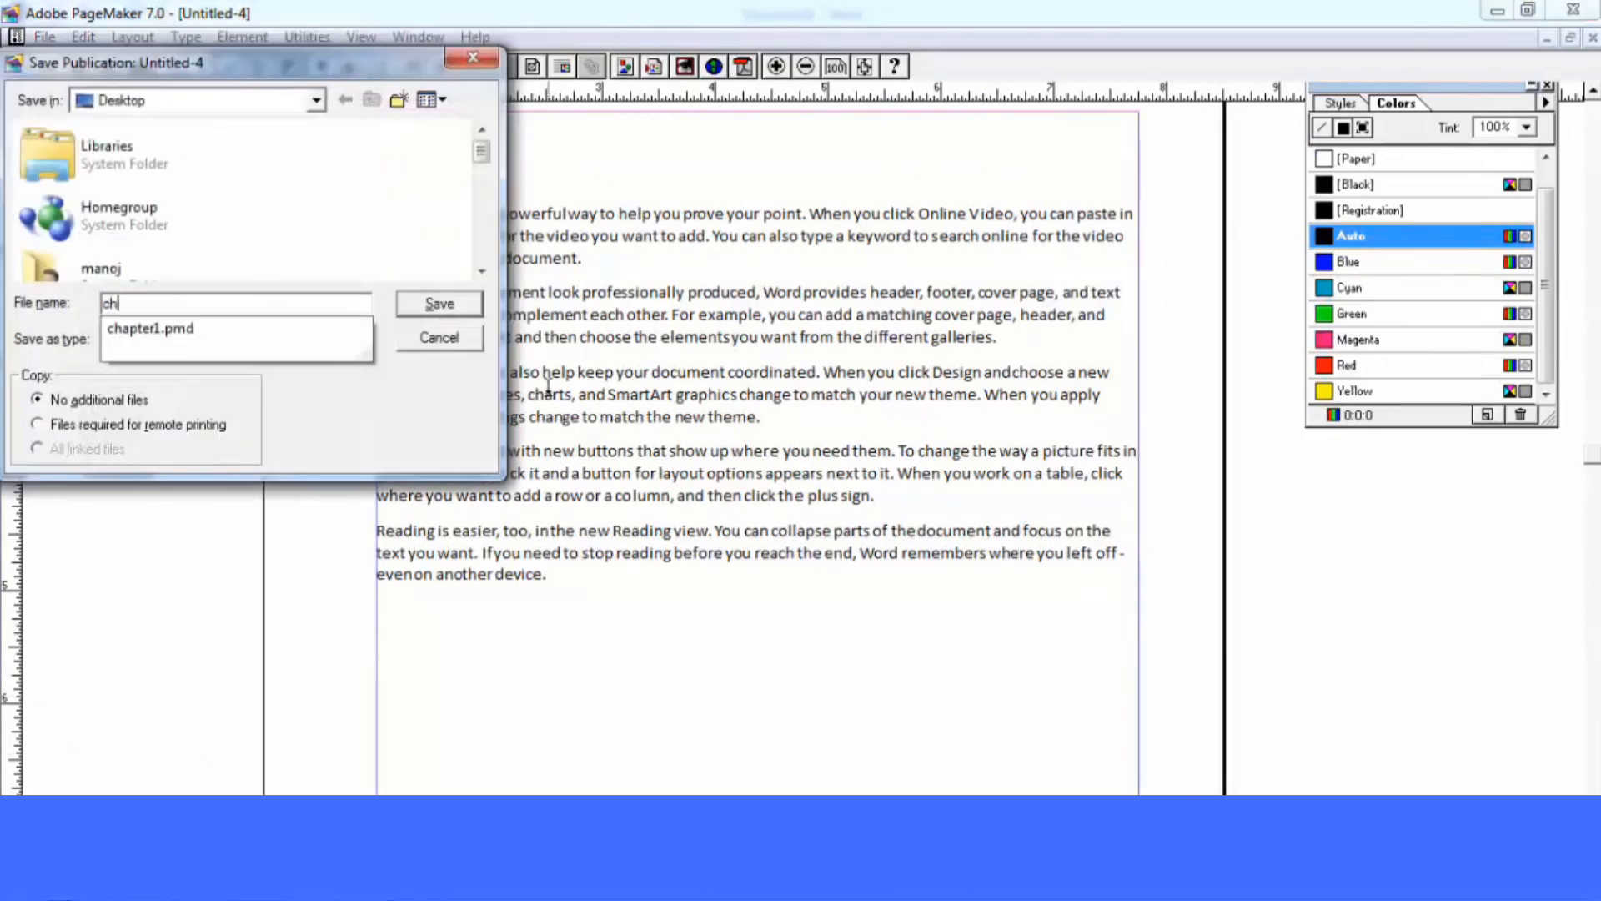
text(apter2)
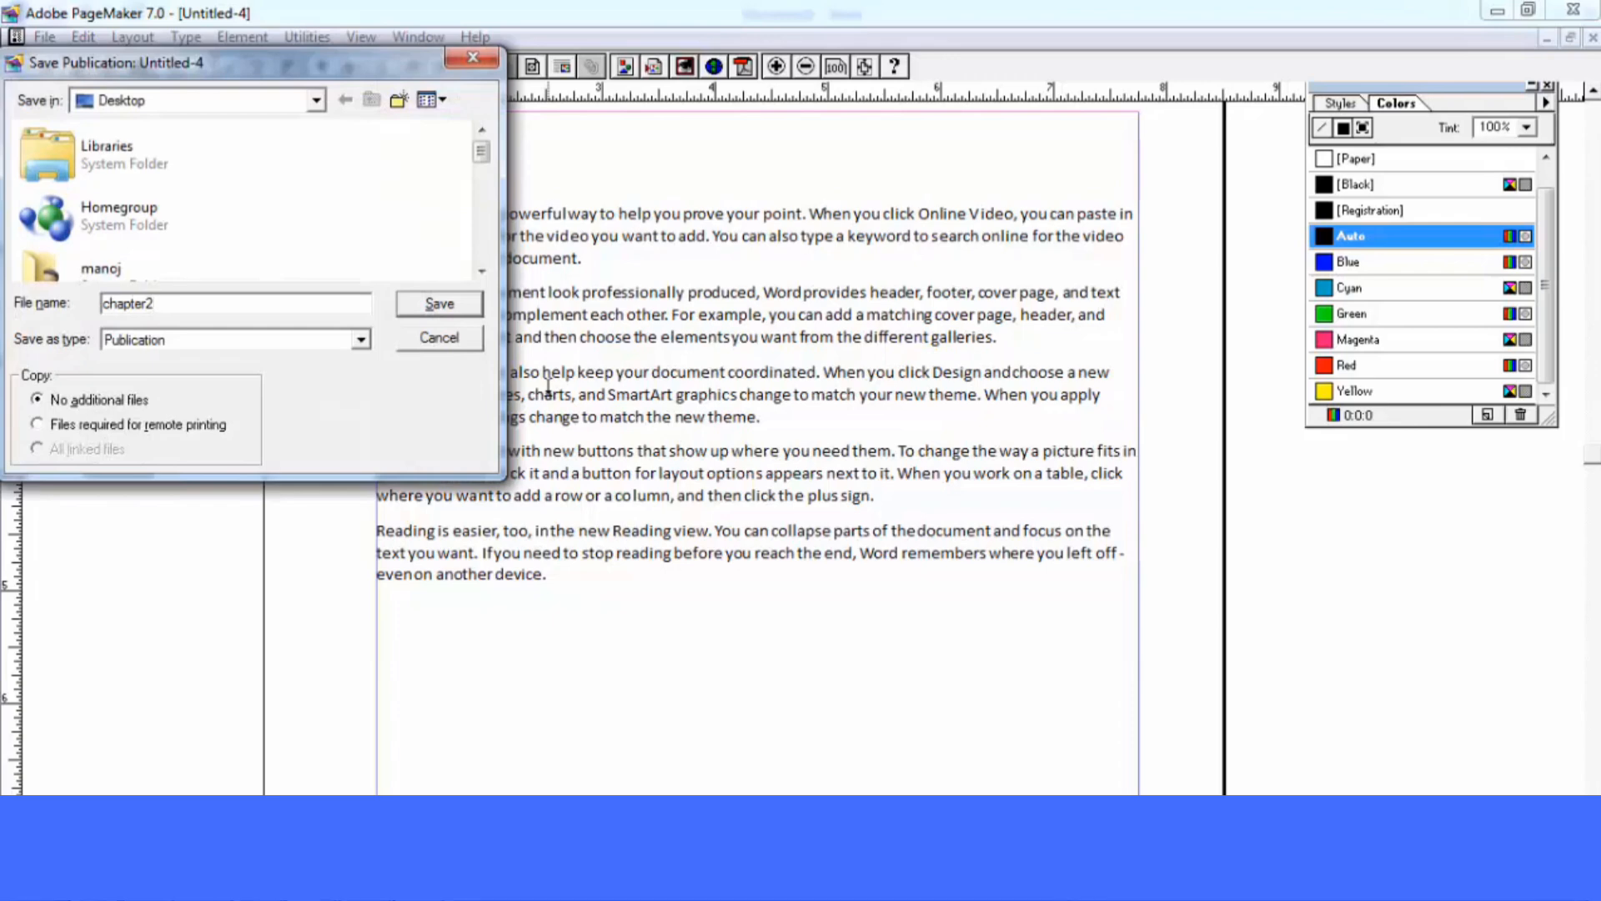
key(Return)
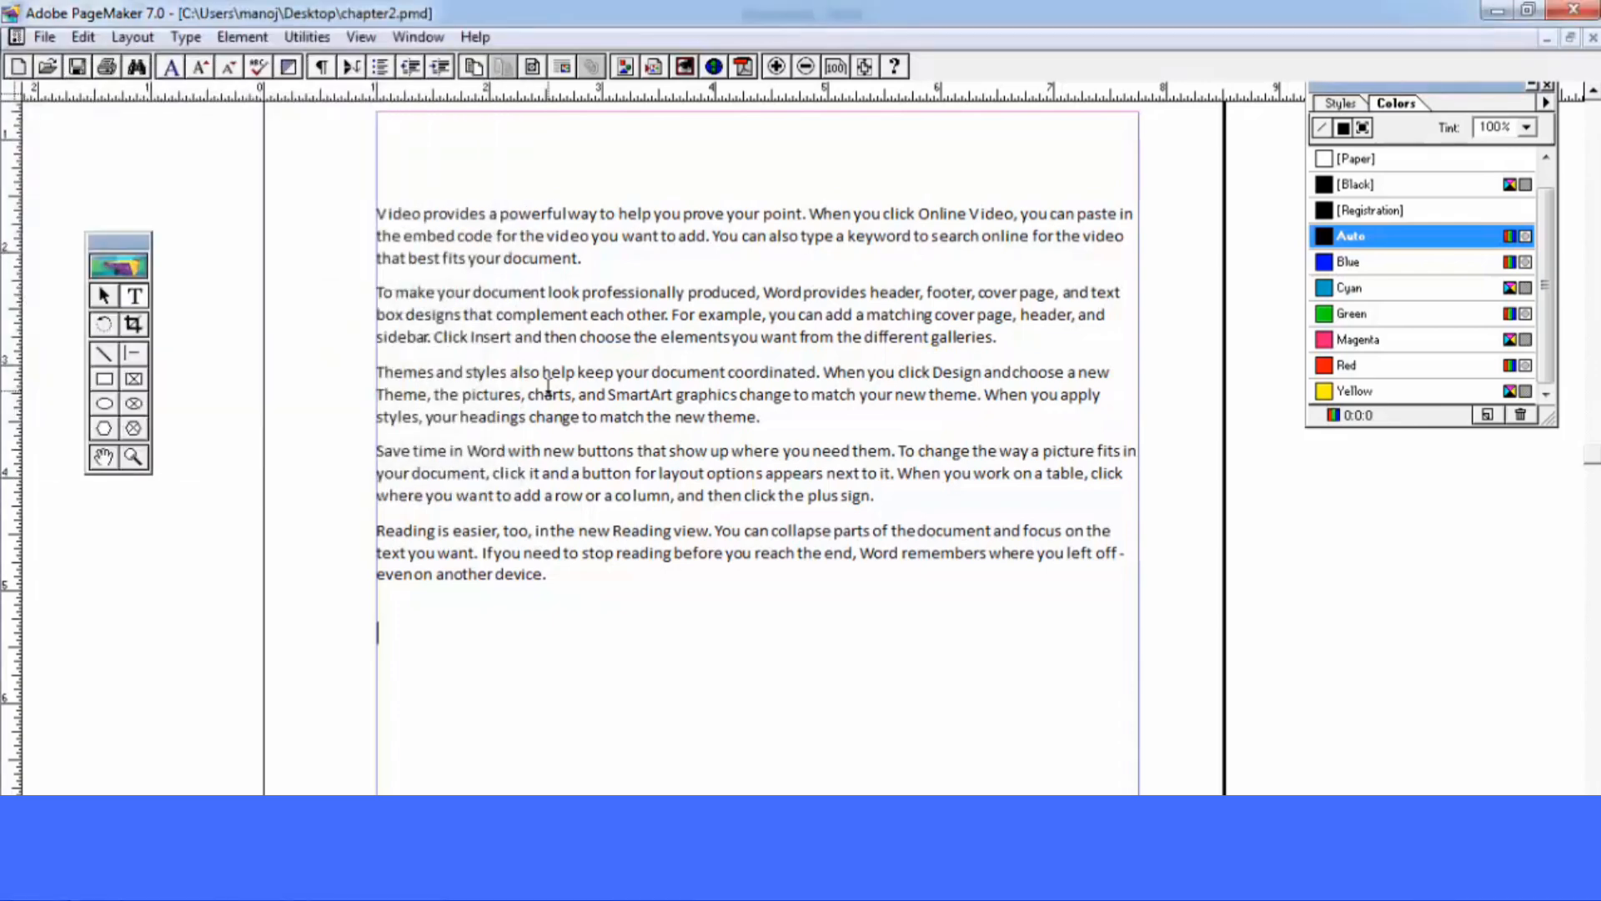
Create a new publication with the default setup and insert the sample text beginning "Video provides a powerful way" on its page
key(ctrl+n)
key(Return)
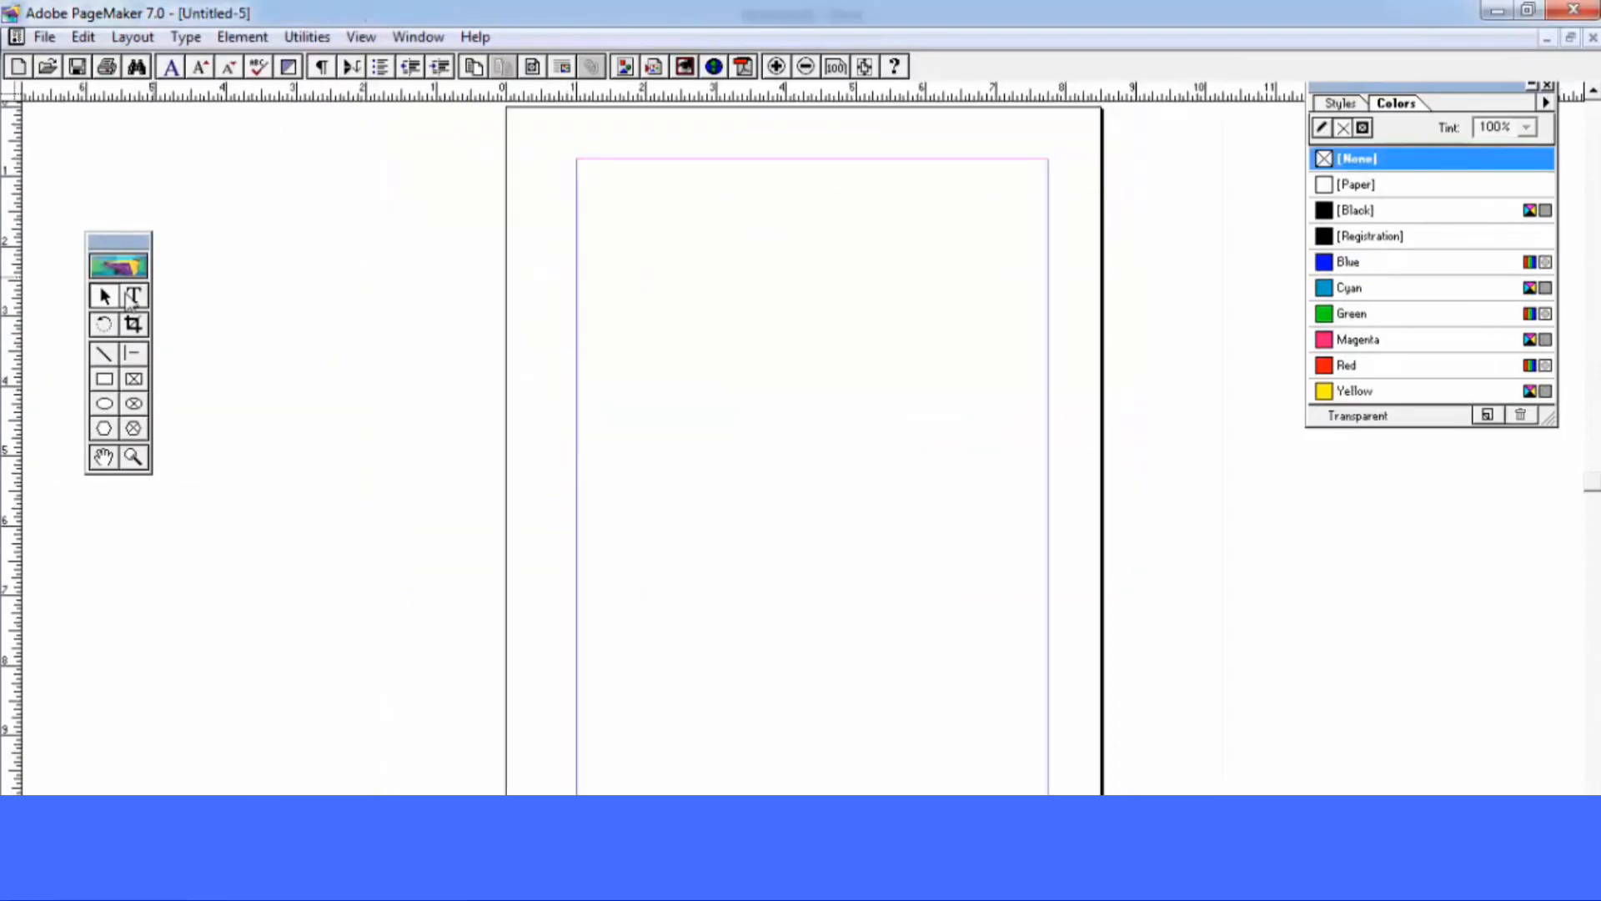
click(132, 297)
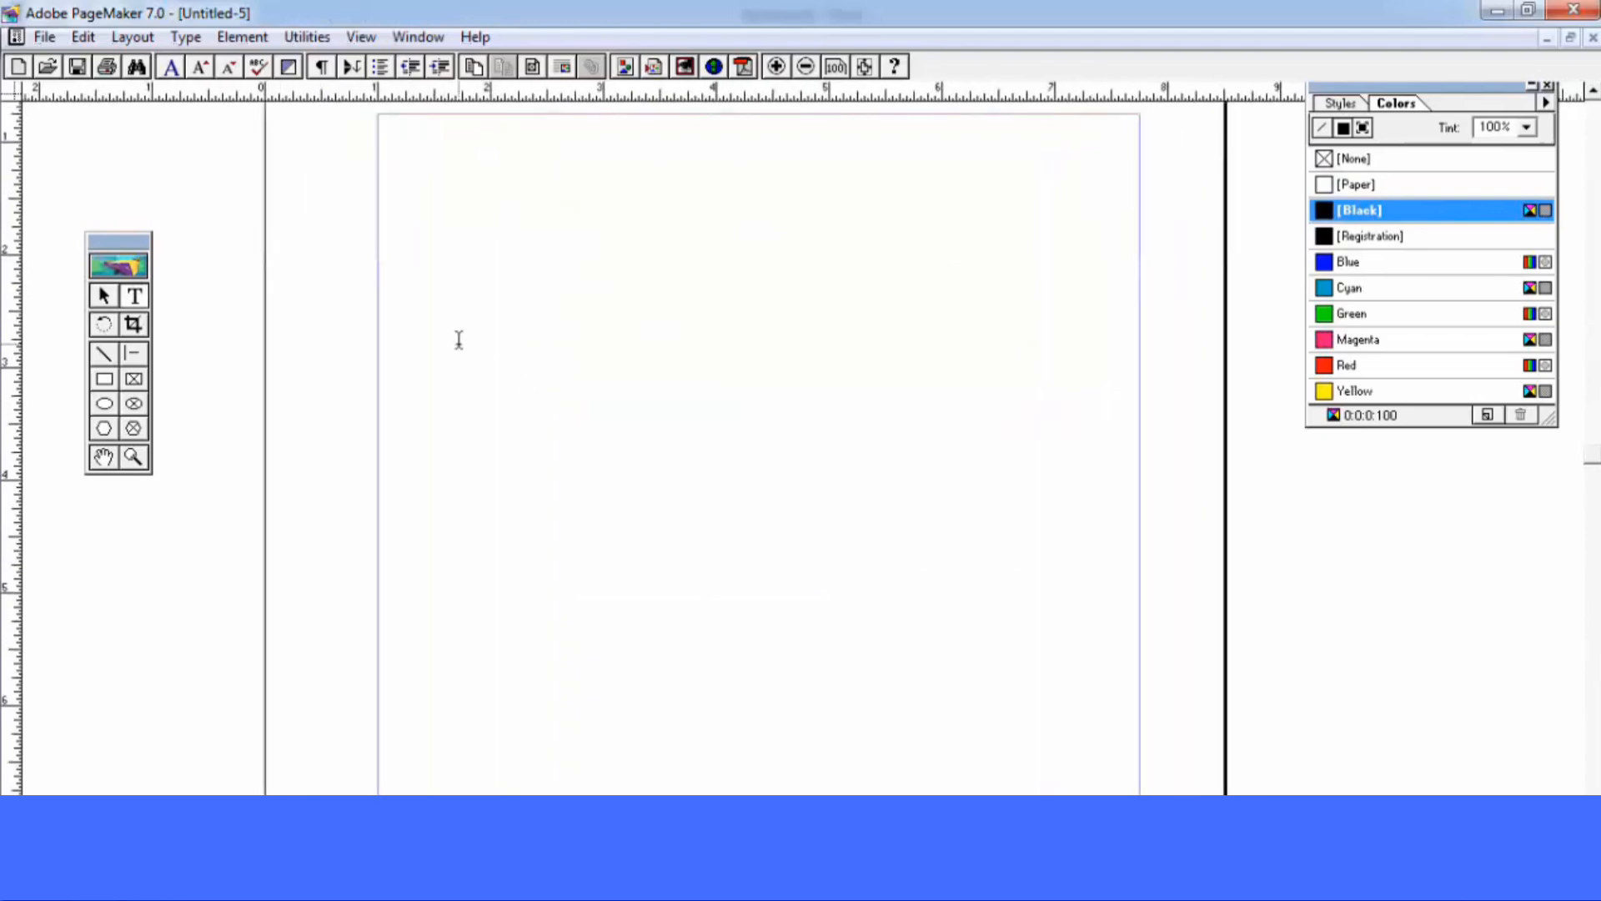
text(Video provides a powerful way to help you prove your point. When you click Online Video, you can paste in the embed code for the video you want to add. You can also type a keyword to search online for the video that best fits your document. To make your document look professionally produced, Word provides header, footer, cover page, and text box designs that complement each other. For example, you can add a matching cover page, header, and sidebar. Click Insert and then choose the elements you want from the different galleries. Themes and styles also help keep your document coordinated. When you click Design and choose a new Theme, the pictures, charts, and SmartArt graphics change to match your new theme. When you apply styles, your headings change to match the new theme. Save time in Word with new buttons that show up where you need them. To change the way a picture fits in your document, click it and a button for layout options appears next to it. When you work on a table, click where you want to add a row or a column, and then click the plus sign. Reading is easier, too, in the new Reading view. You can collapse parts of the document and focus on the text you want. If you need to stop reading before you reach the end, Word remembers where you left off - even on another device.)
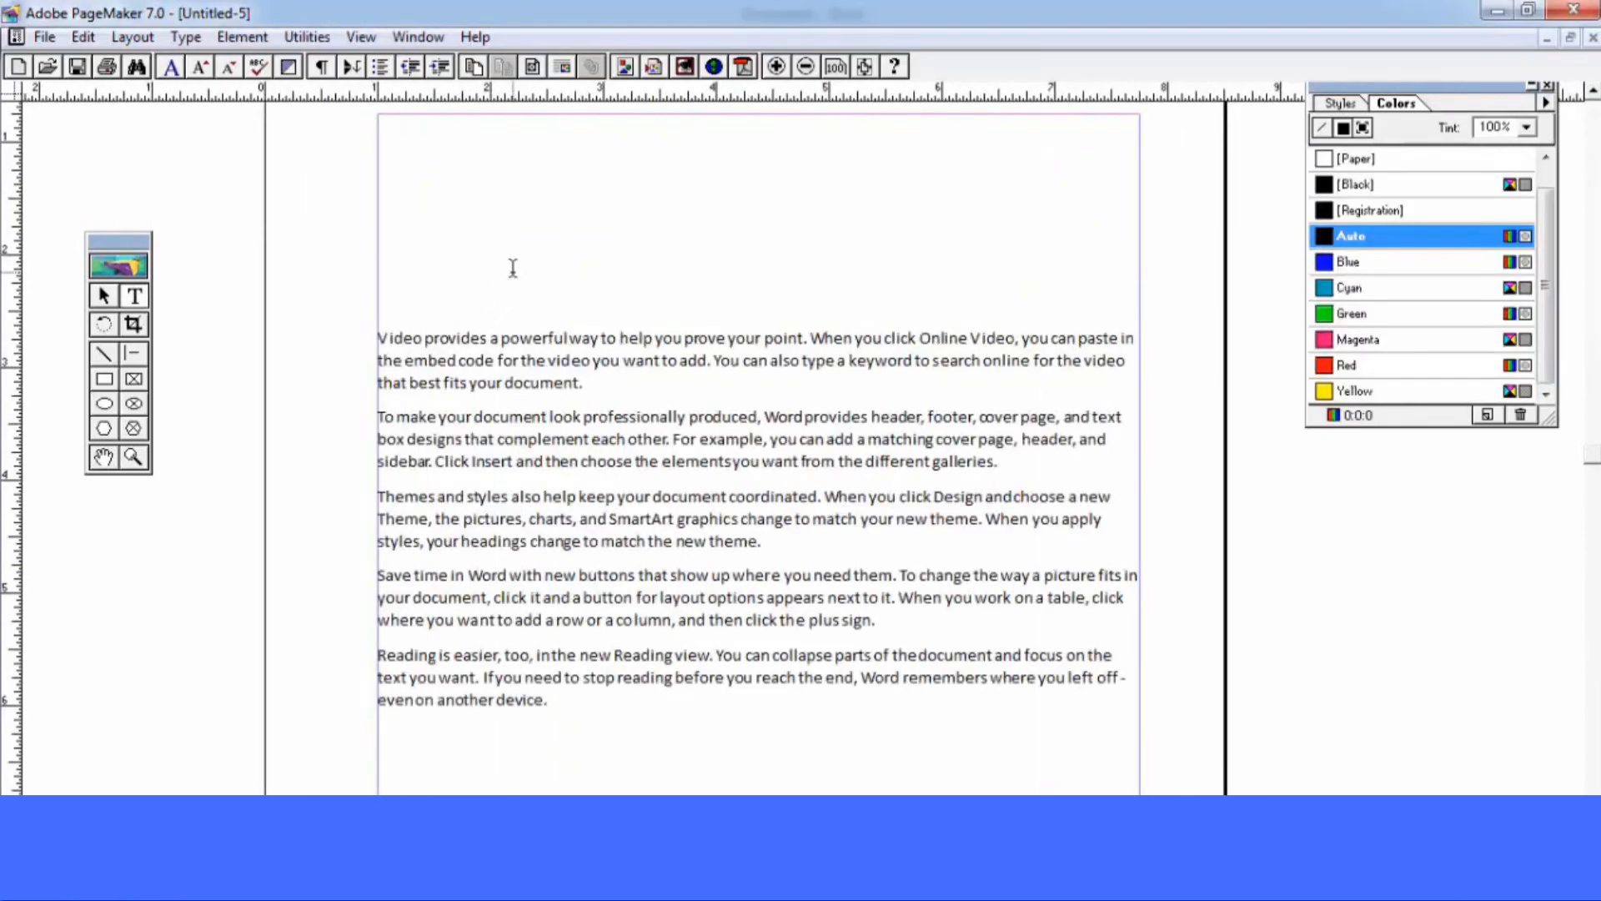
Save the publication on the Desktop under the file name chapter3
key(ctrl+s)
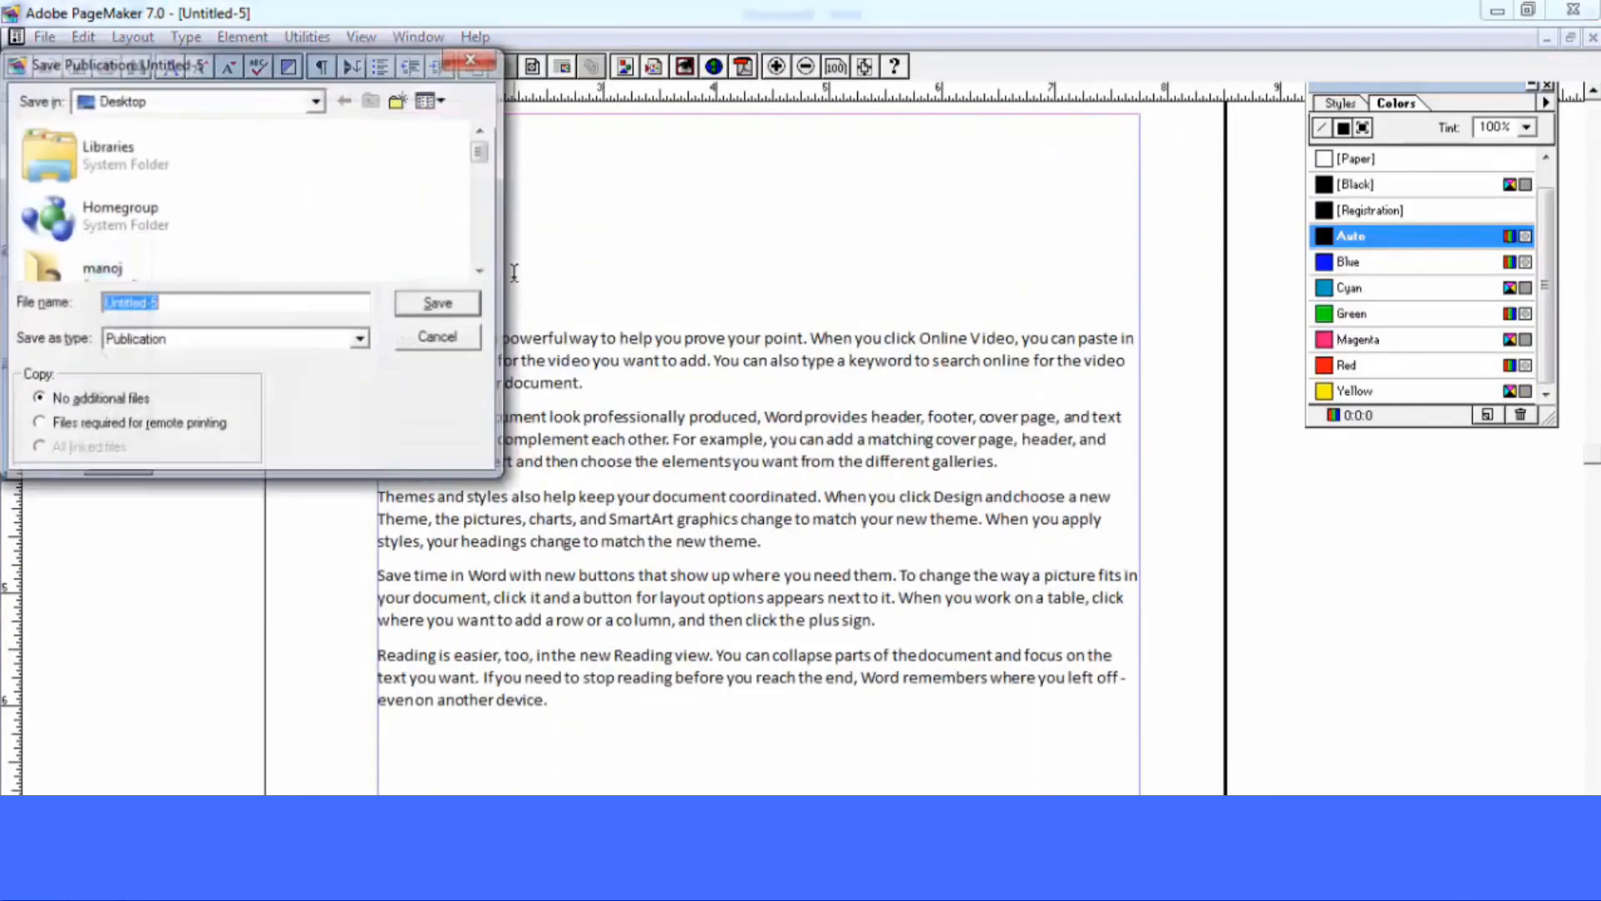
text(chapt)
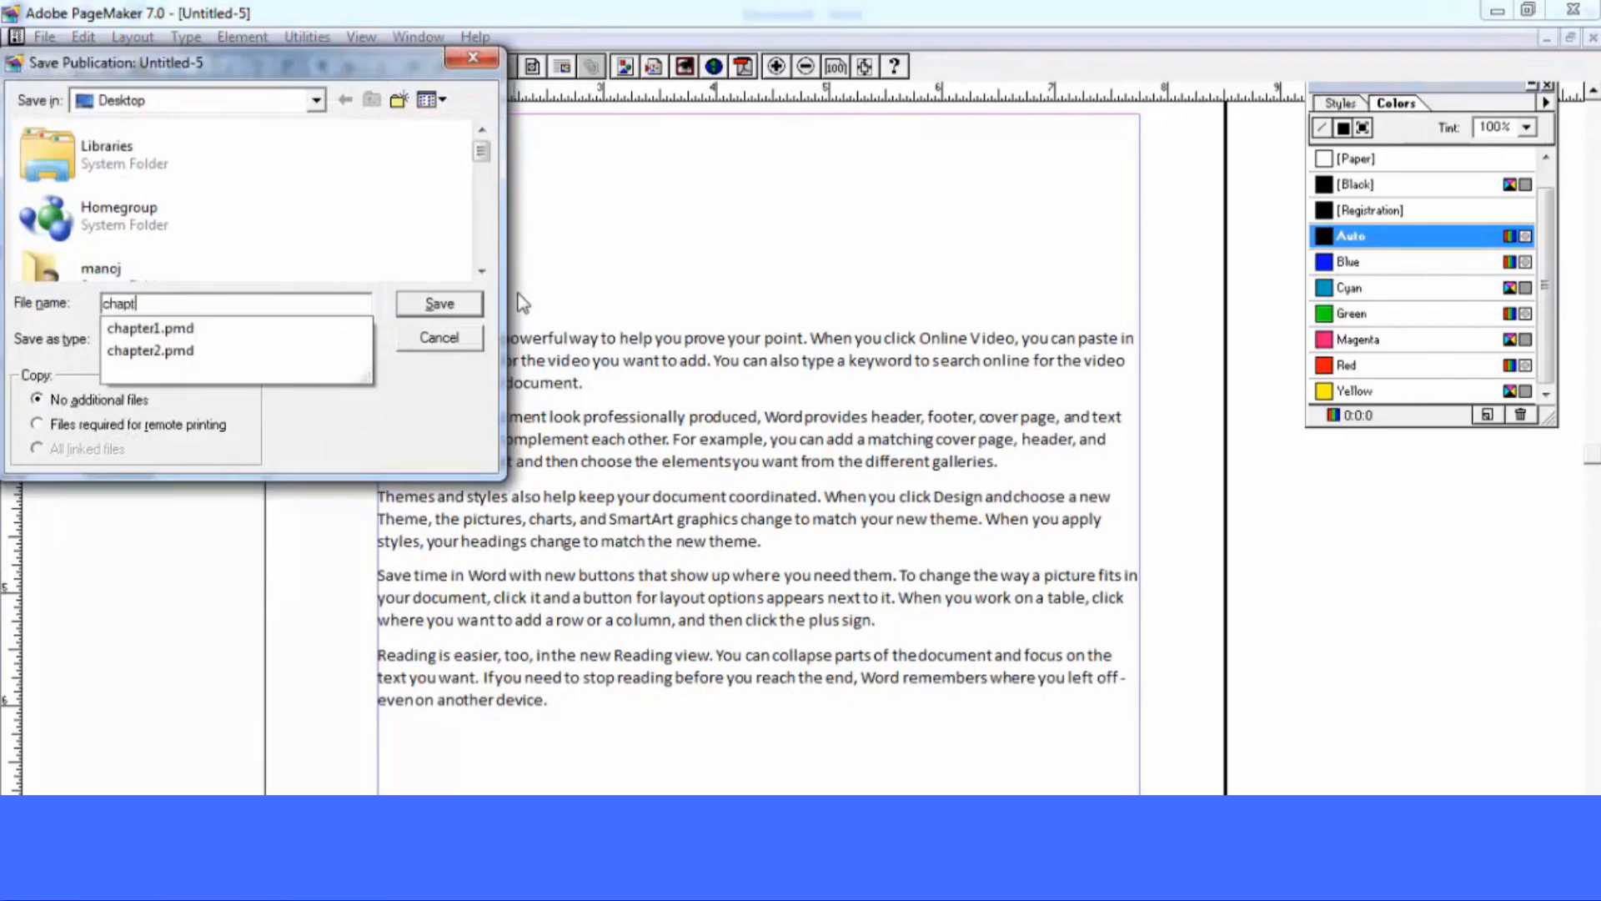
text(er3)
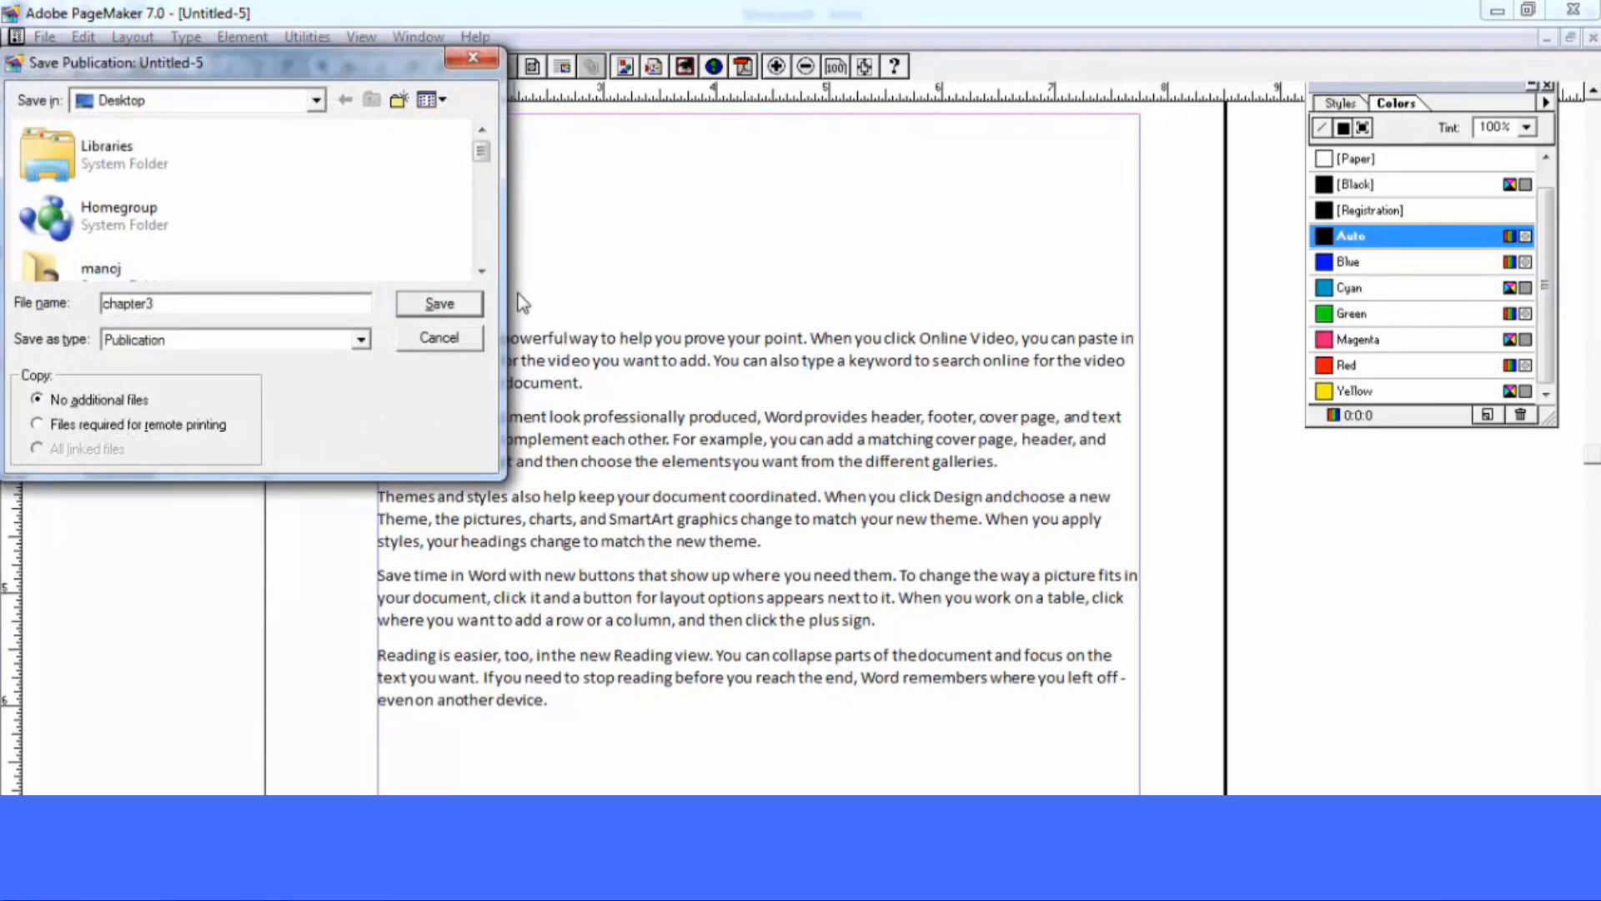
click(454, 305)
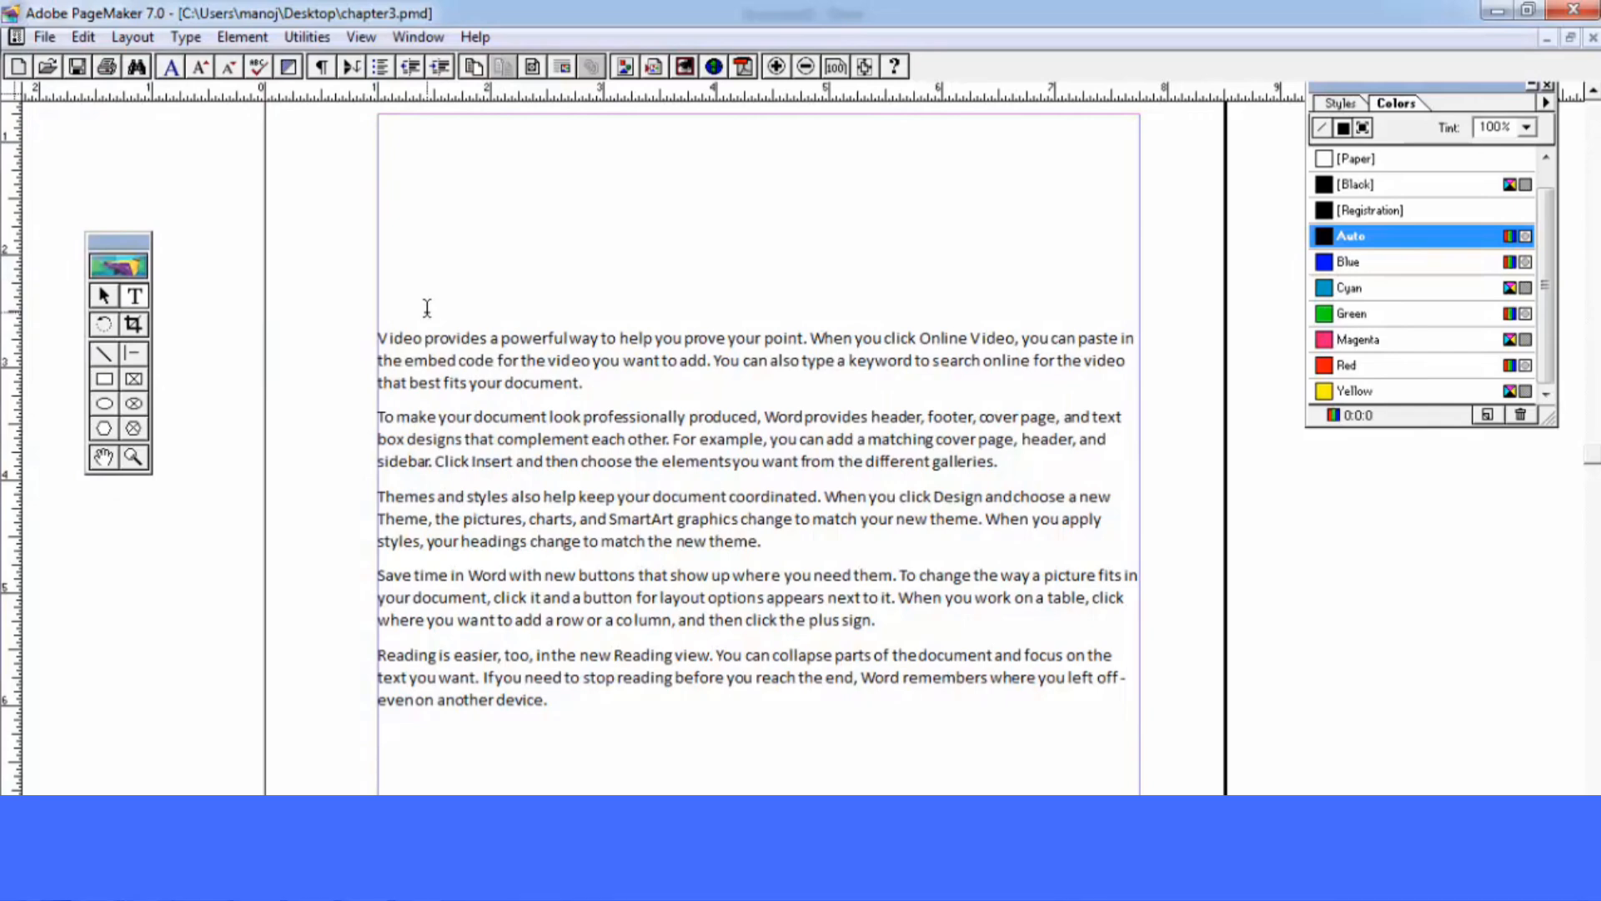
Open the Book Publication List for the chapter3 publication
click(307, 37)
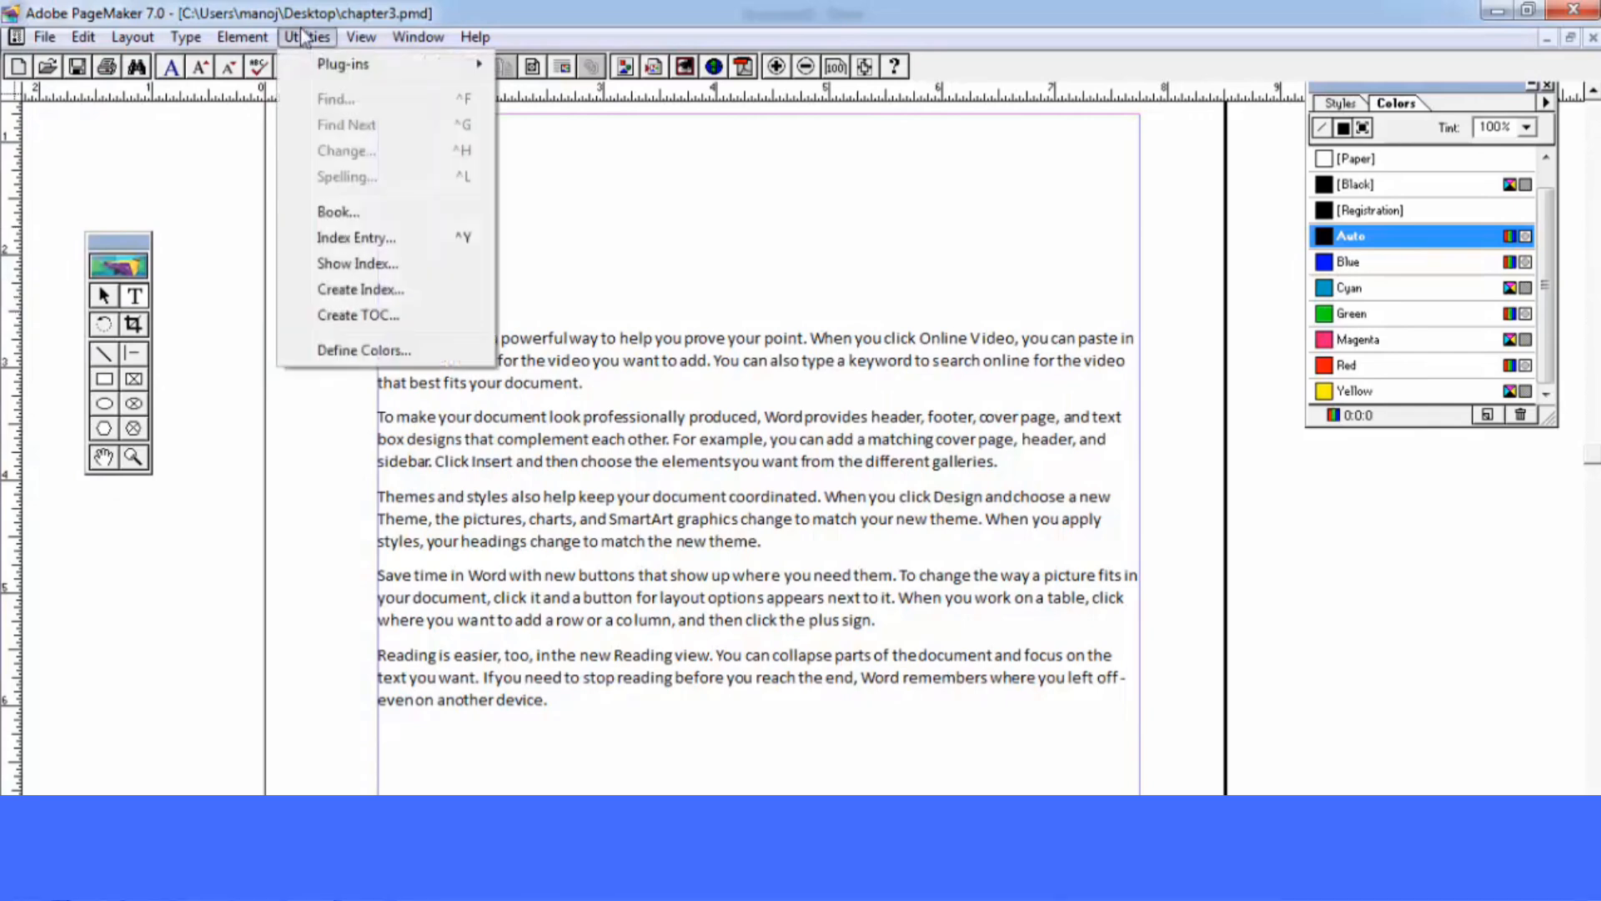
click(385, 211)
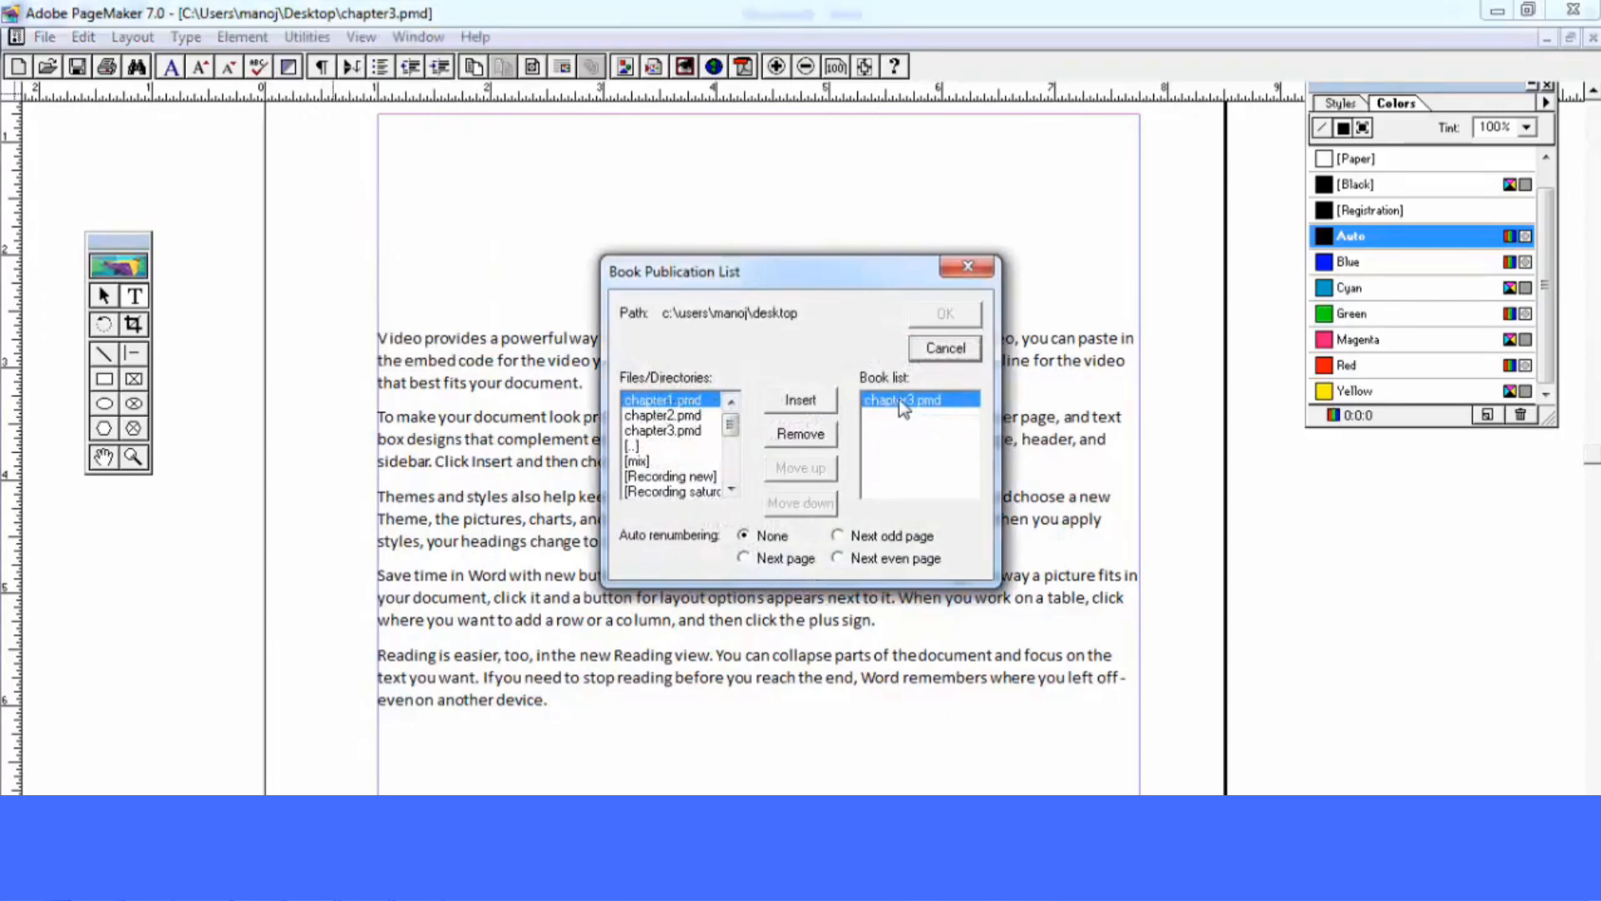
Add chapter2.pmd and chapter1.pmd to the book list alongside chapter3.pmd
click(669, 416)
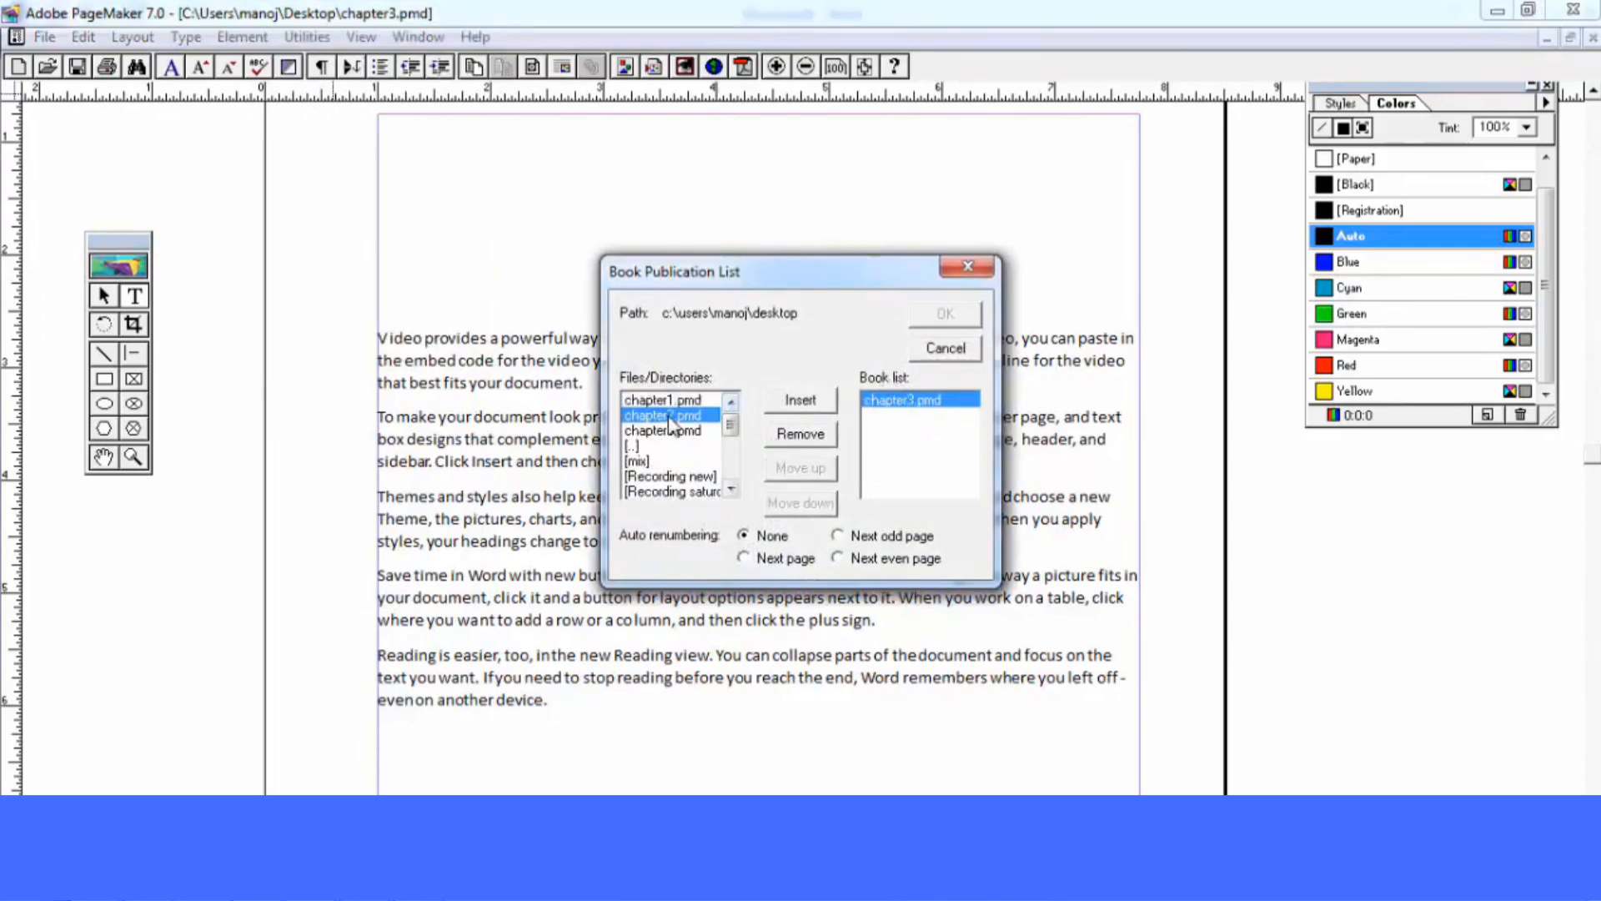
click(792, 401)
click(699, 430)
click(797, 401)
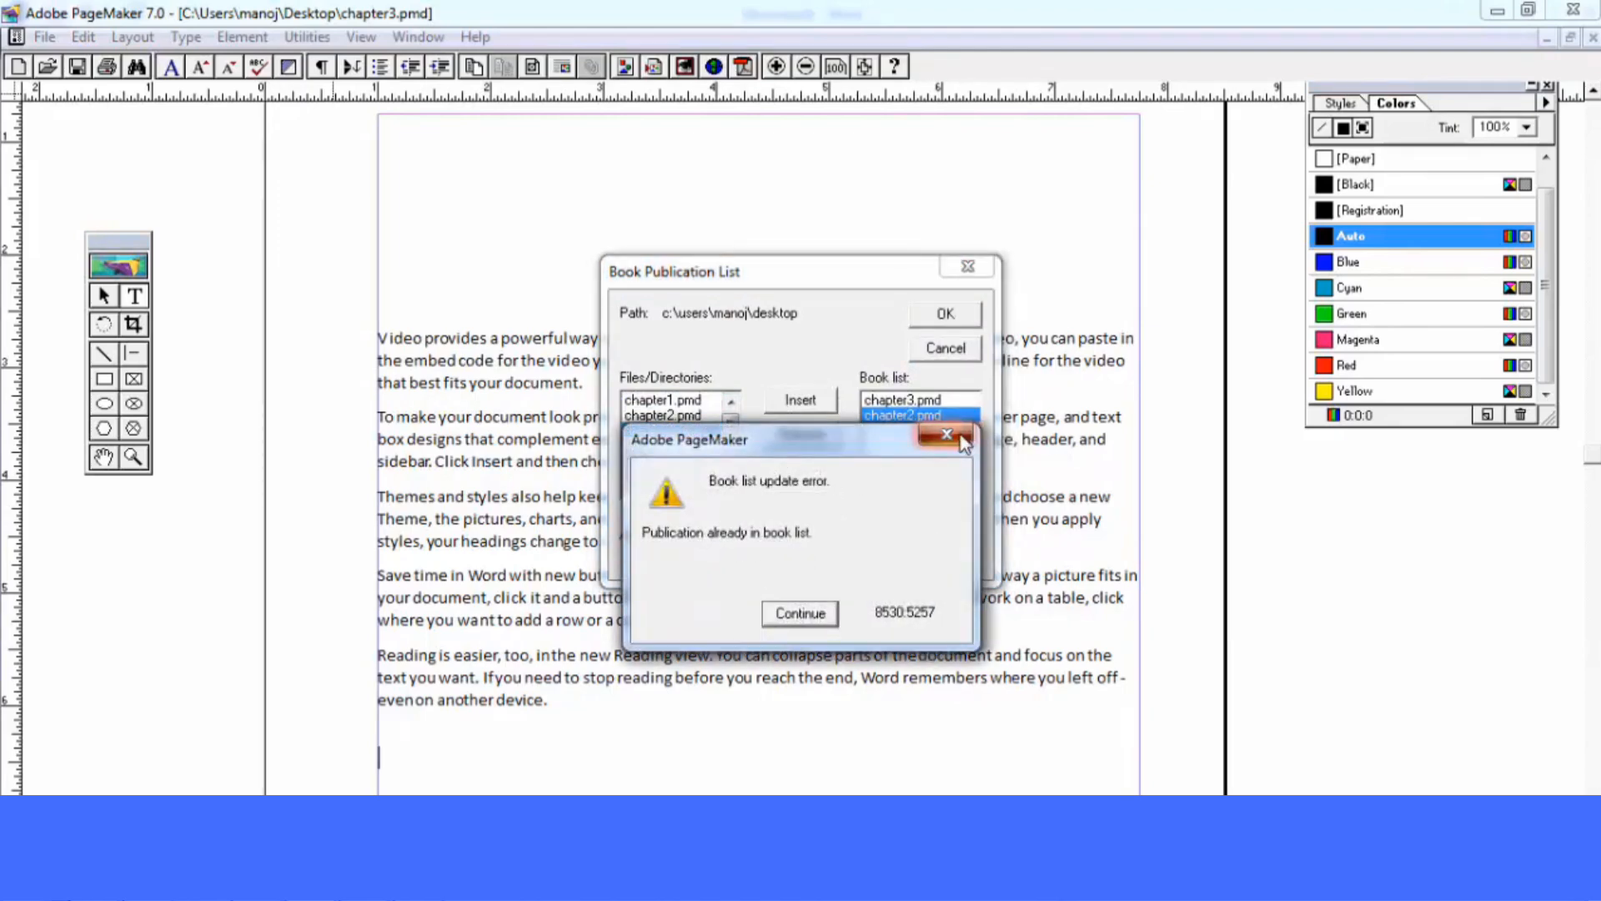
click(799, 613)
click(676, 401)
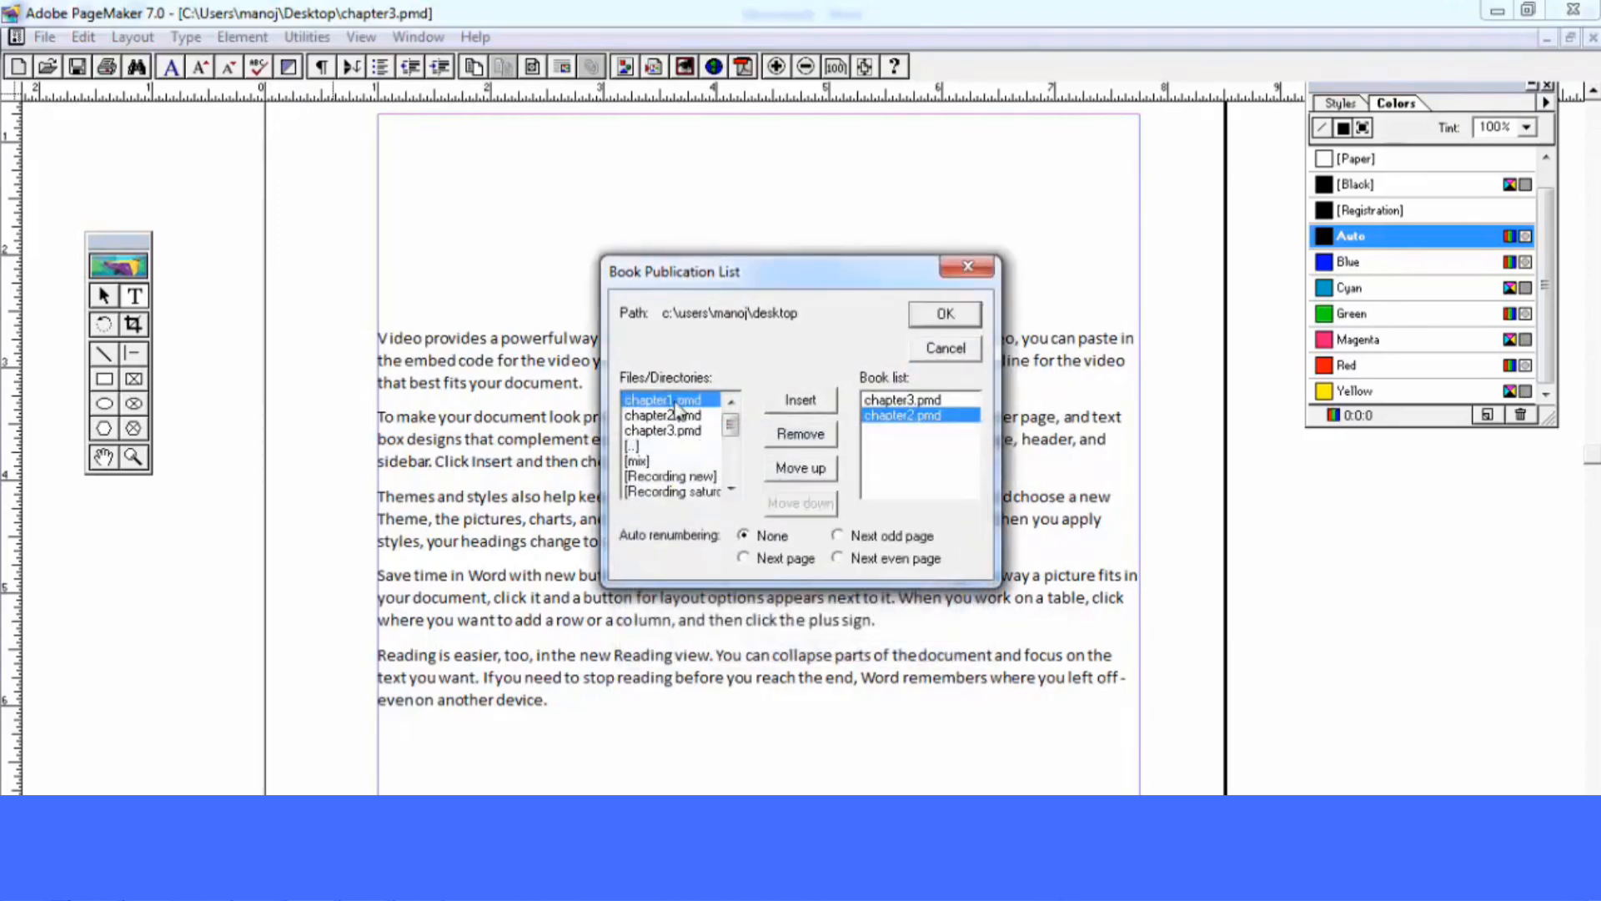
click(802, 401)
Reorder the book list as chapter1.pmd, chapter2.pmd, chapter3.pmd
click(802, 473)
click(802, 473)
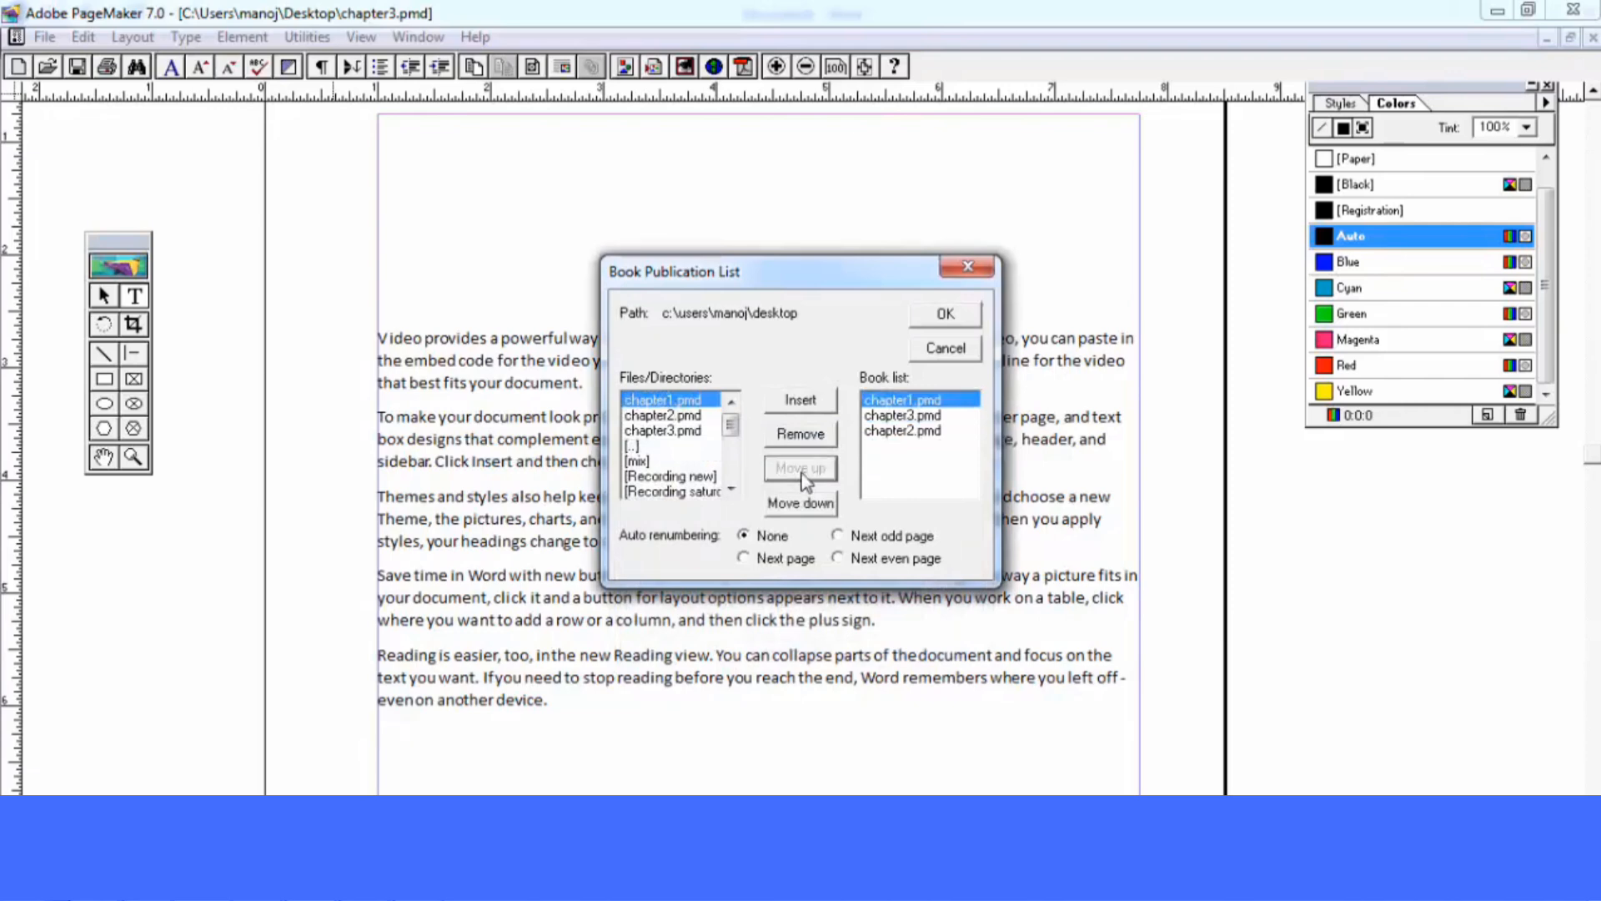
click(895, 431)
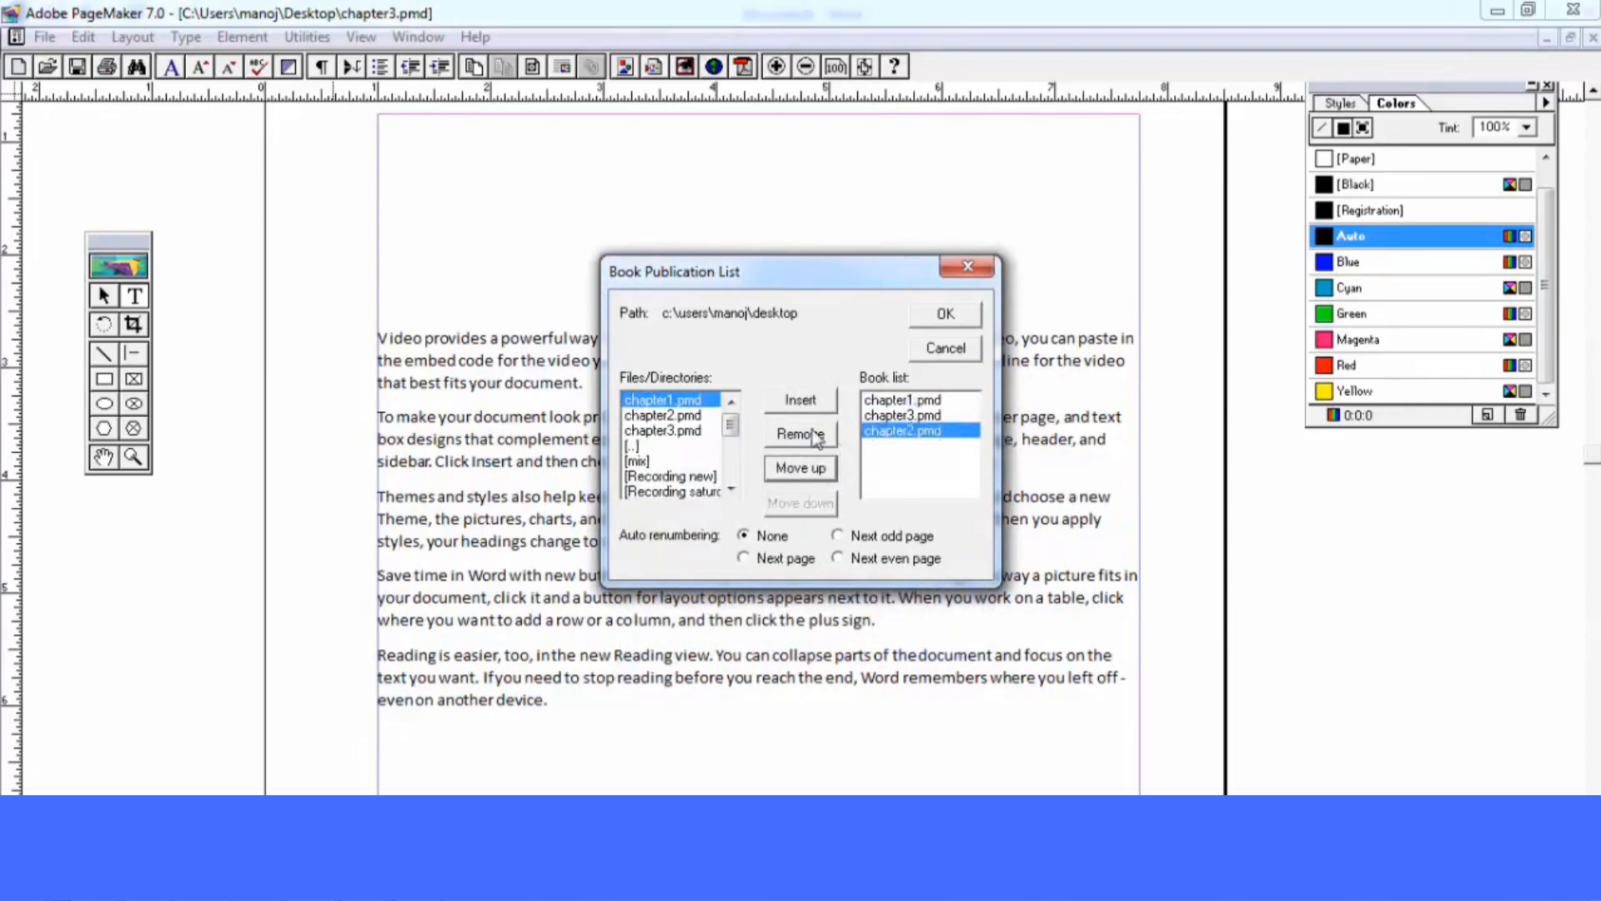
click(803, 468)
Set the book's auto renumbering to Next page, apply the book list and update page numbers in all its publications
click(924, 402)
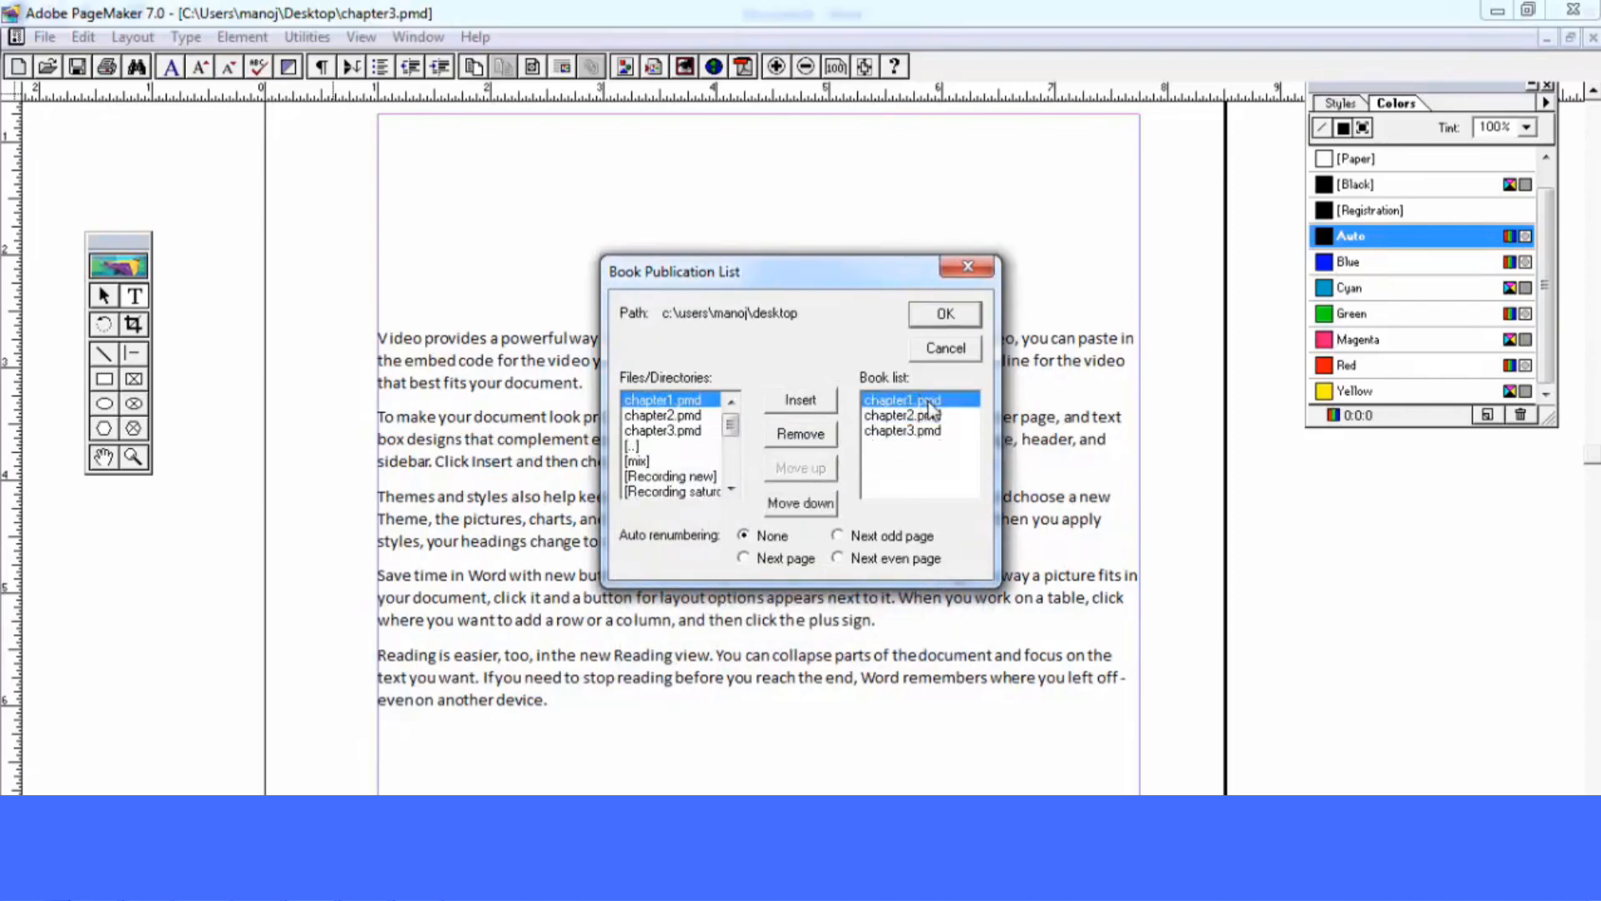
click(930, 416)
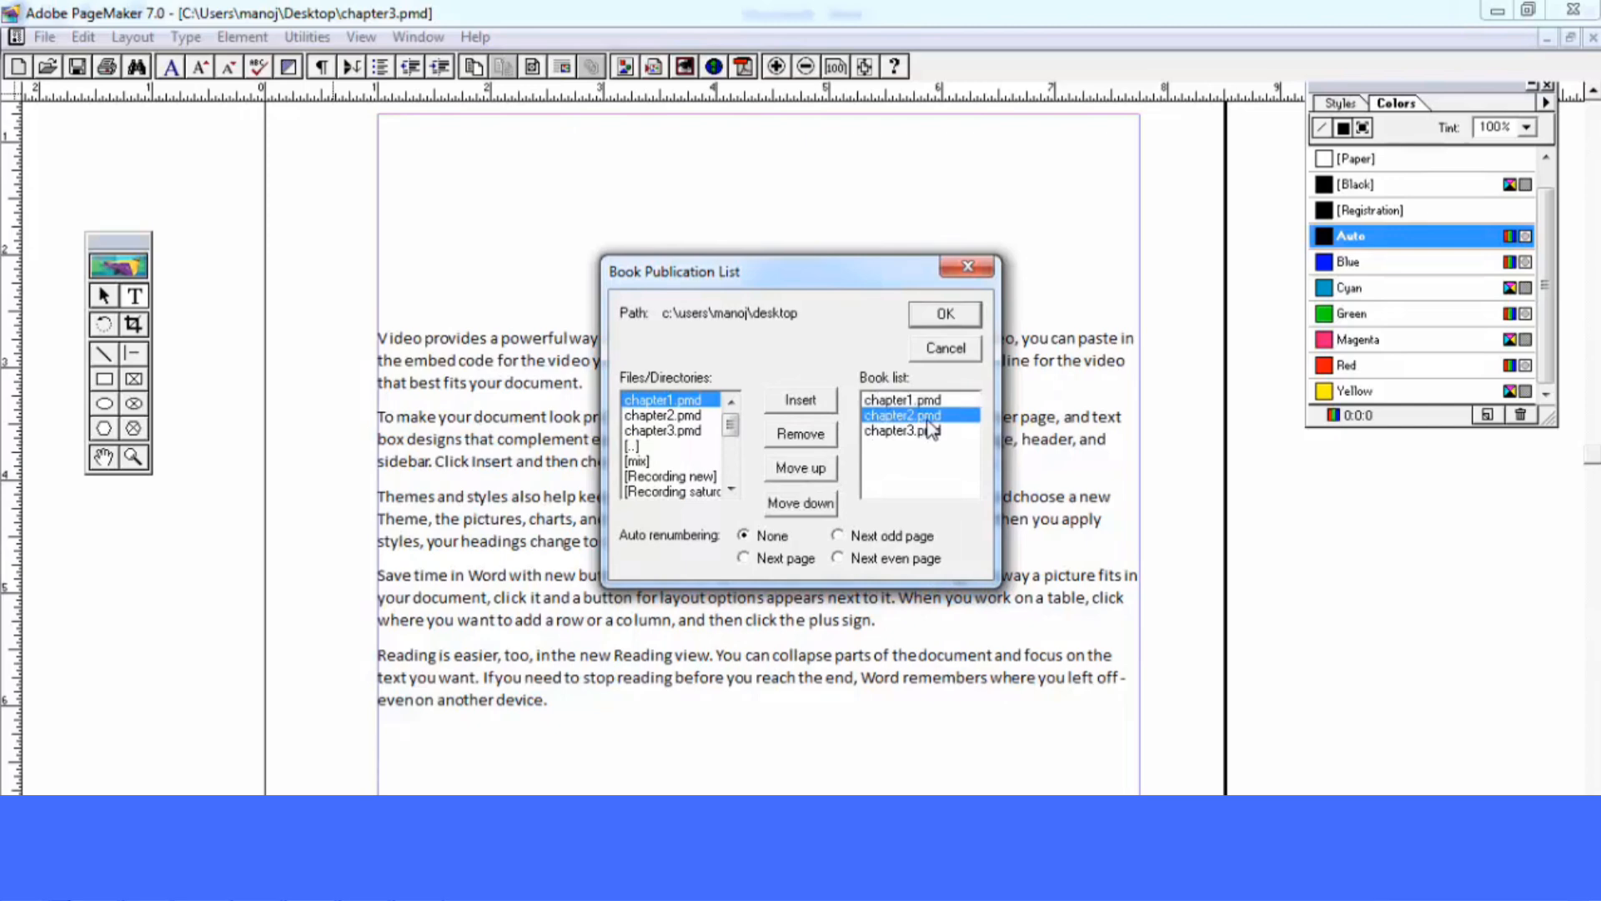
click(929, 434)
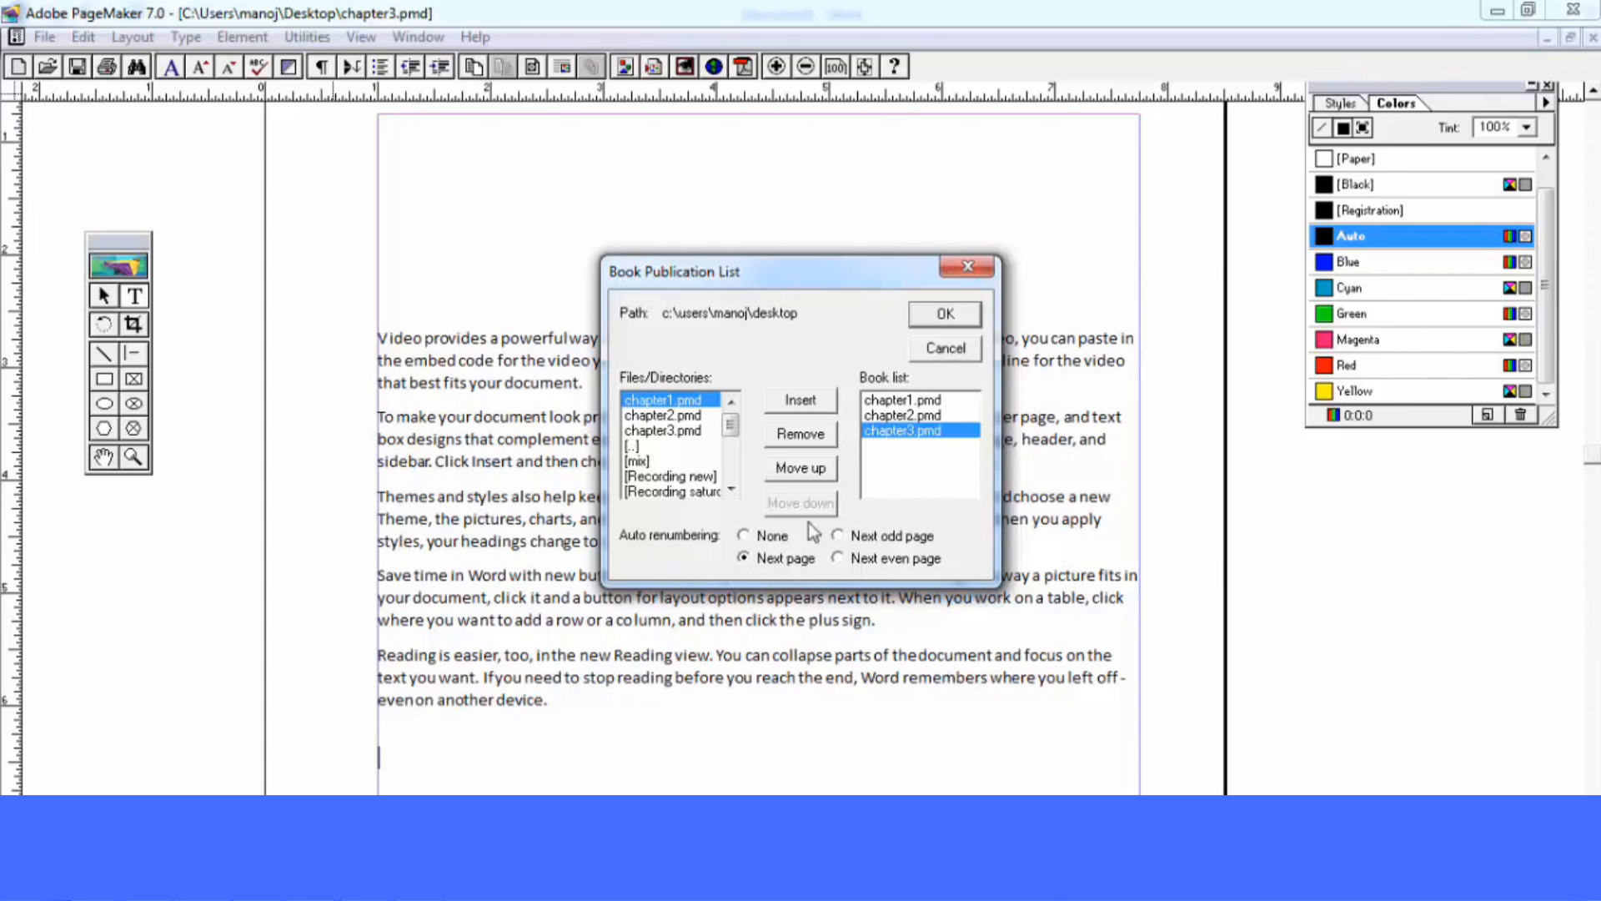
click(937, 316)
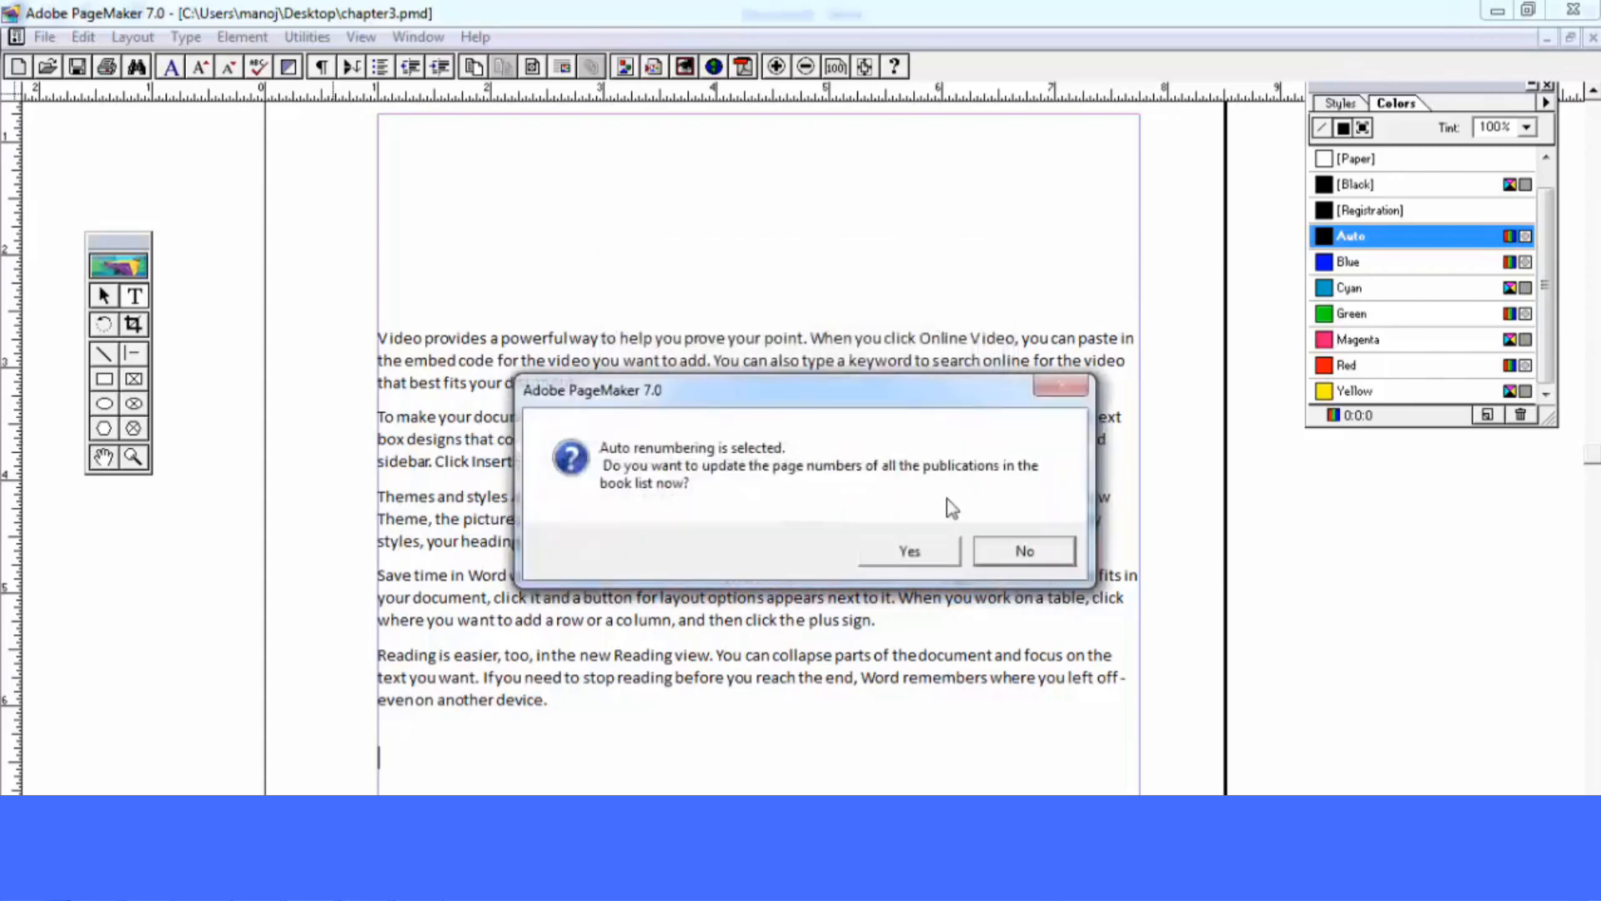
click(913, 555)
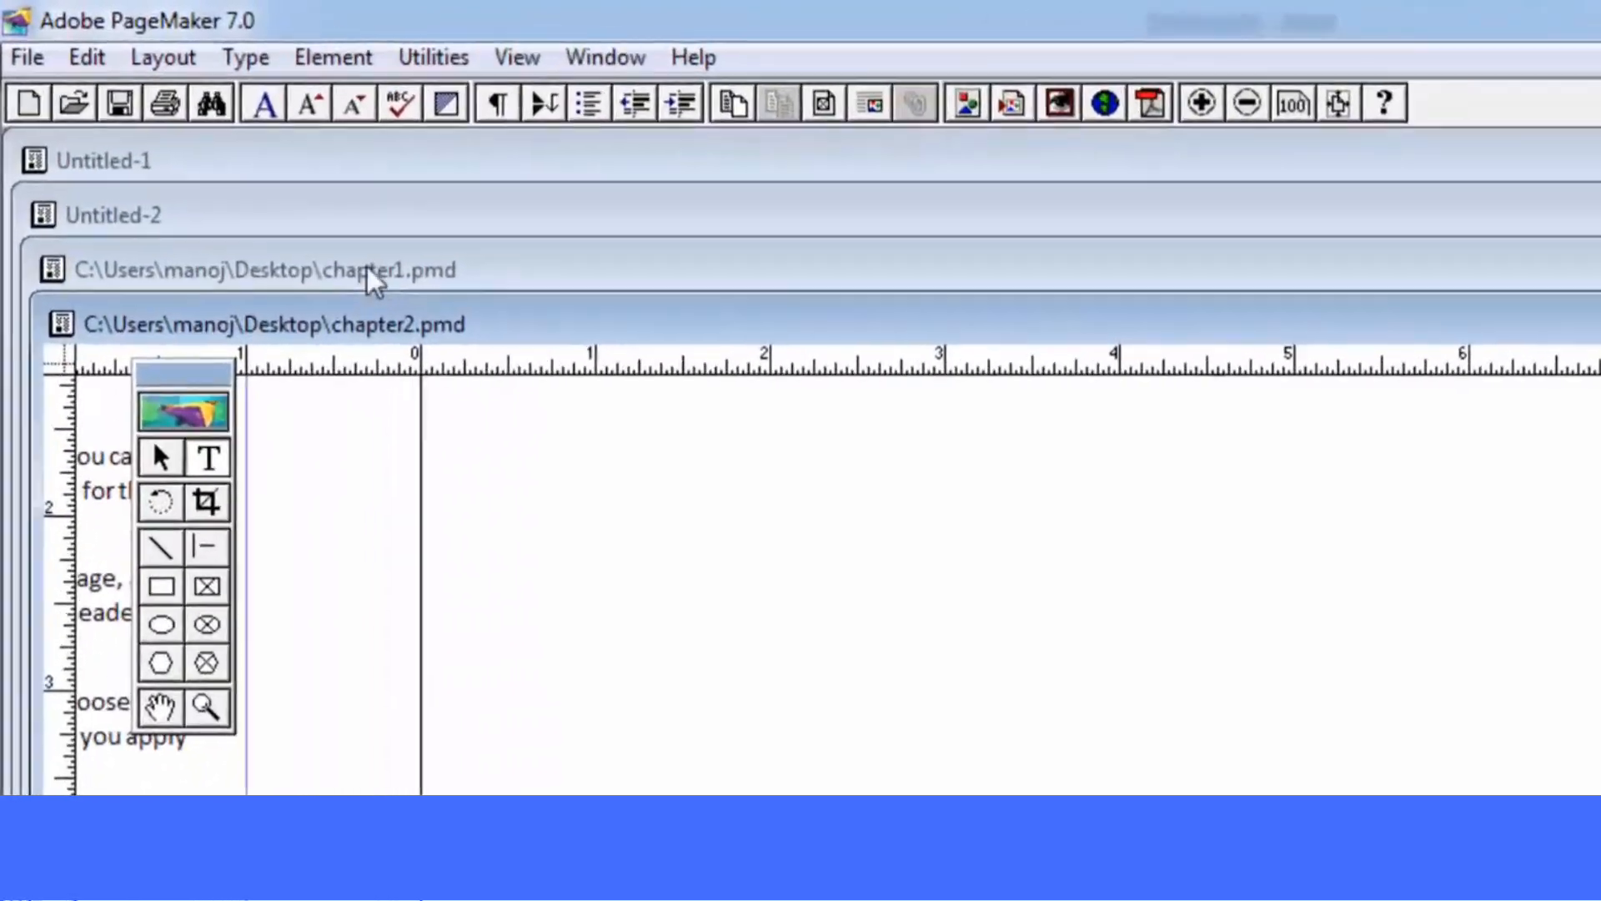
drag(377, 327, 1150, 341)
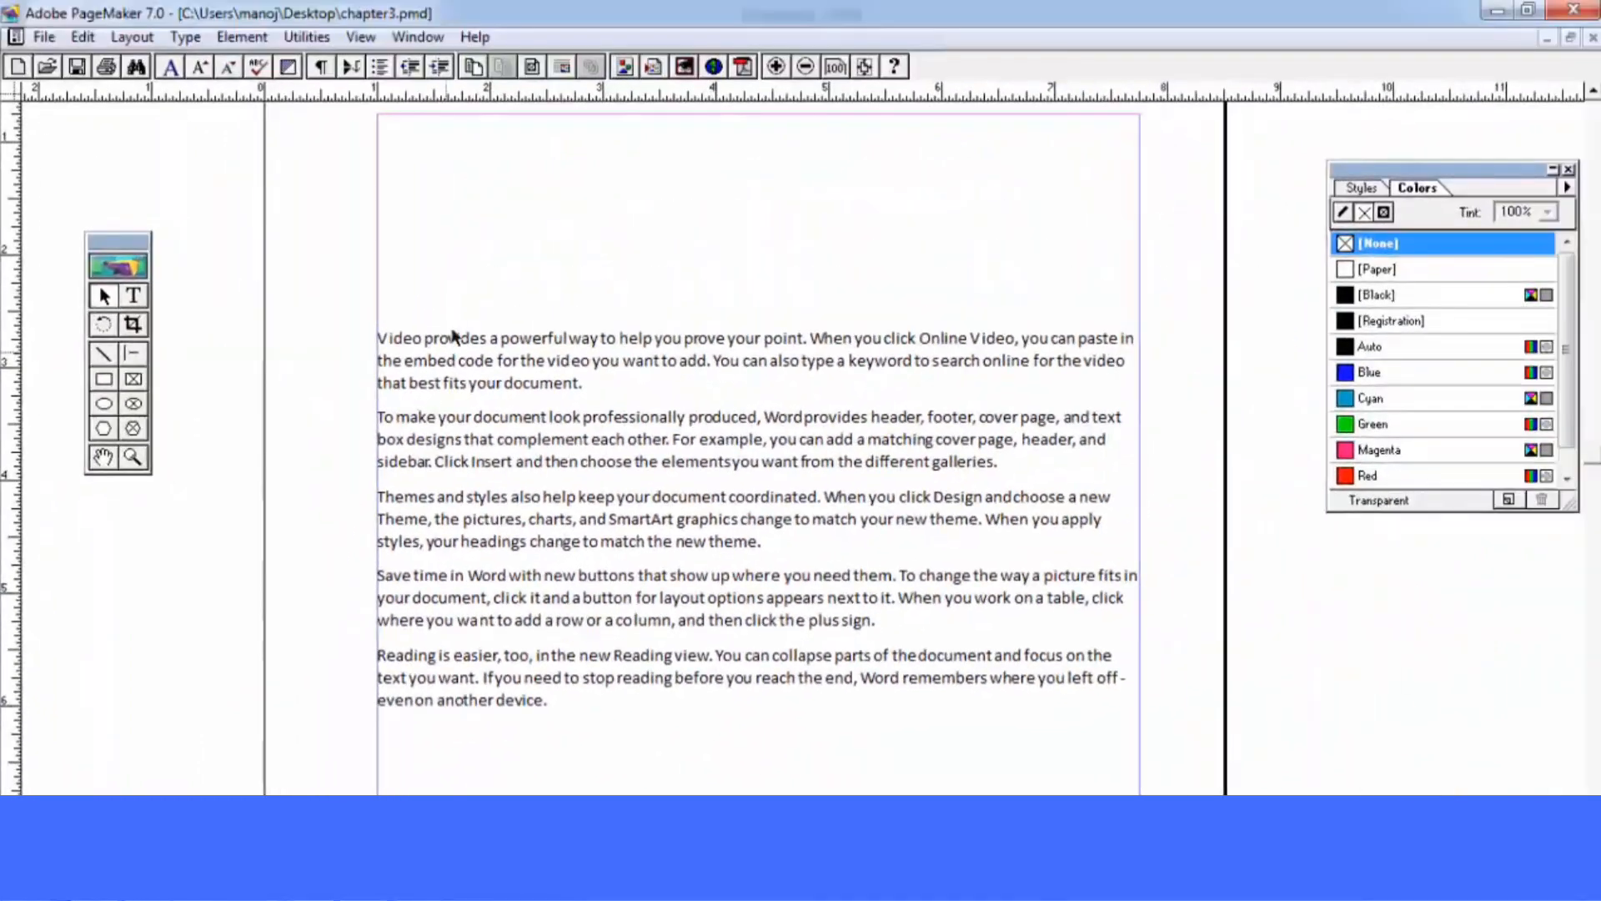
click(307, 38)
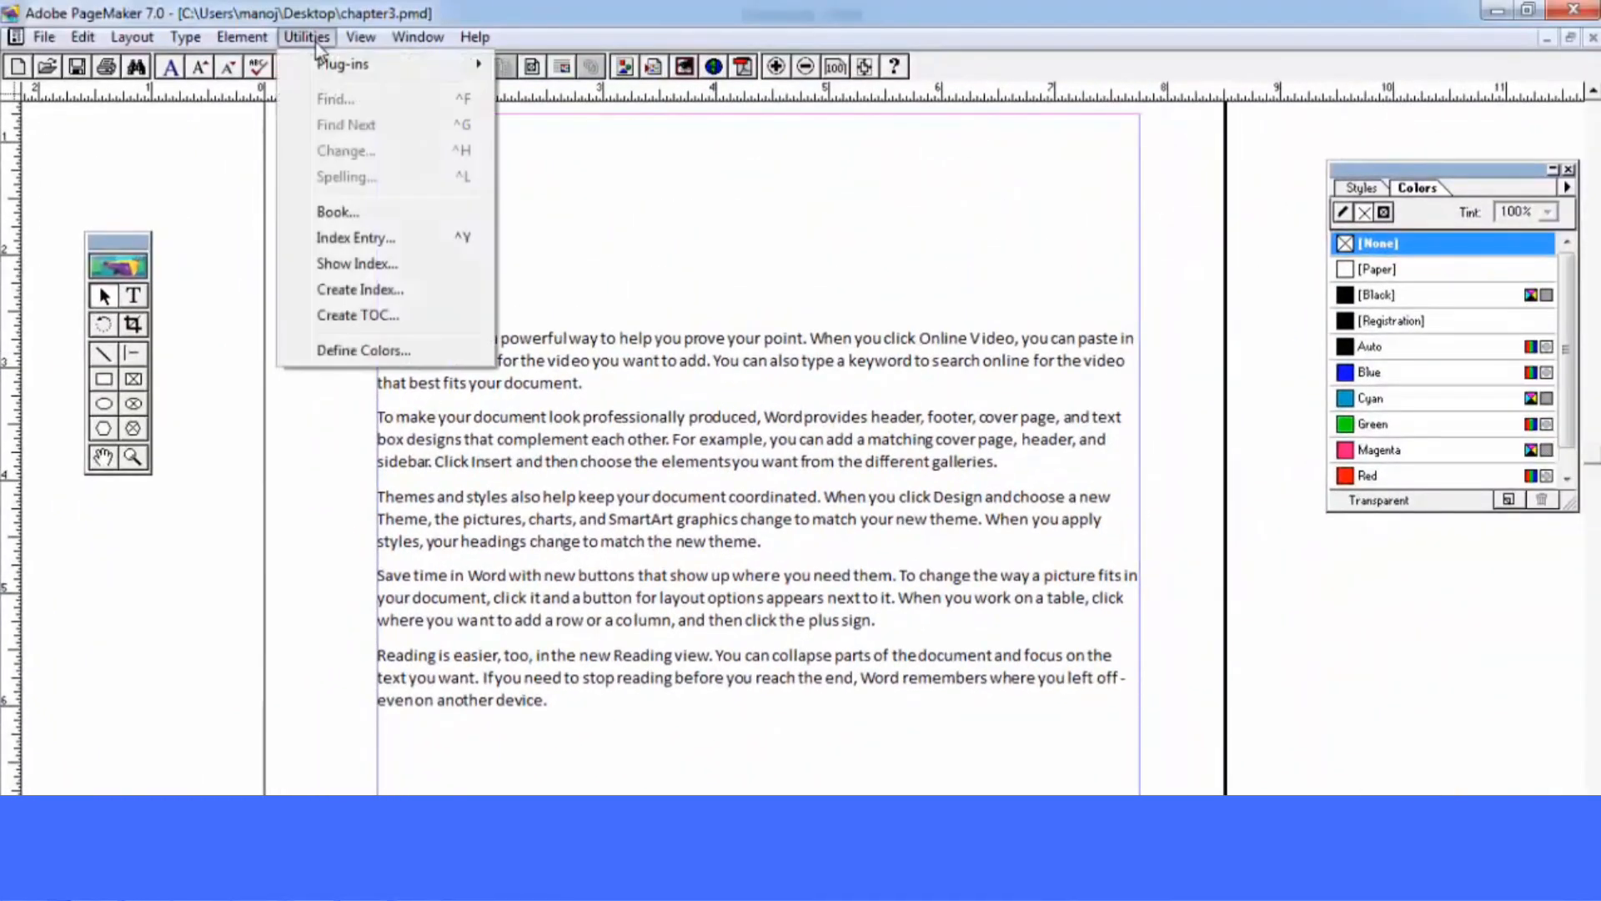
click(613, 306)
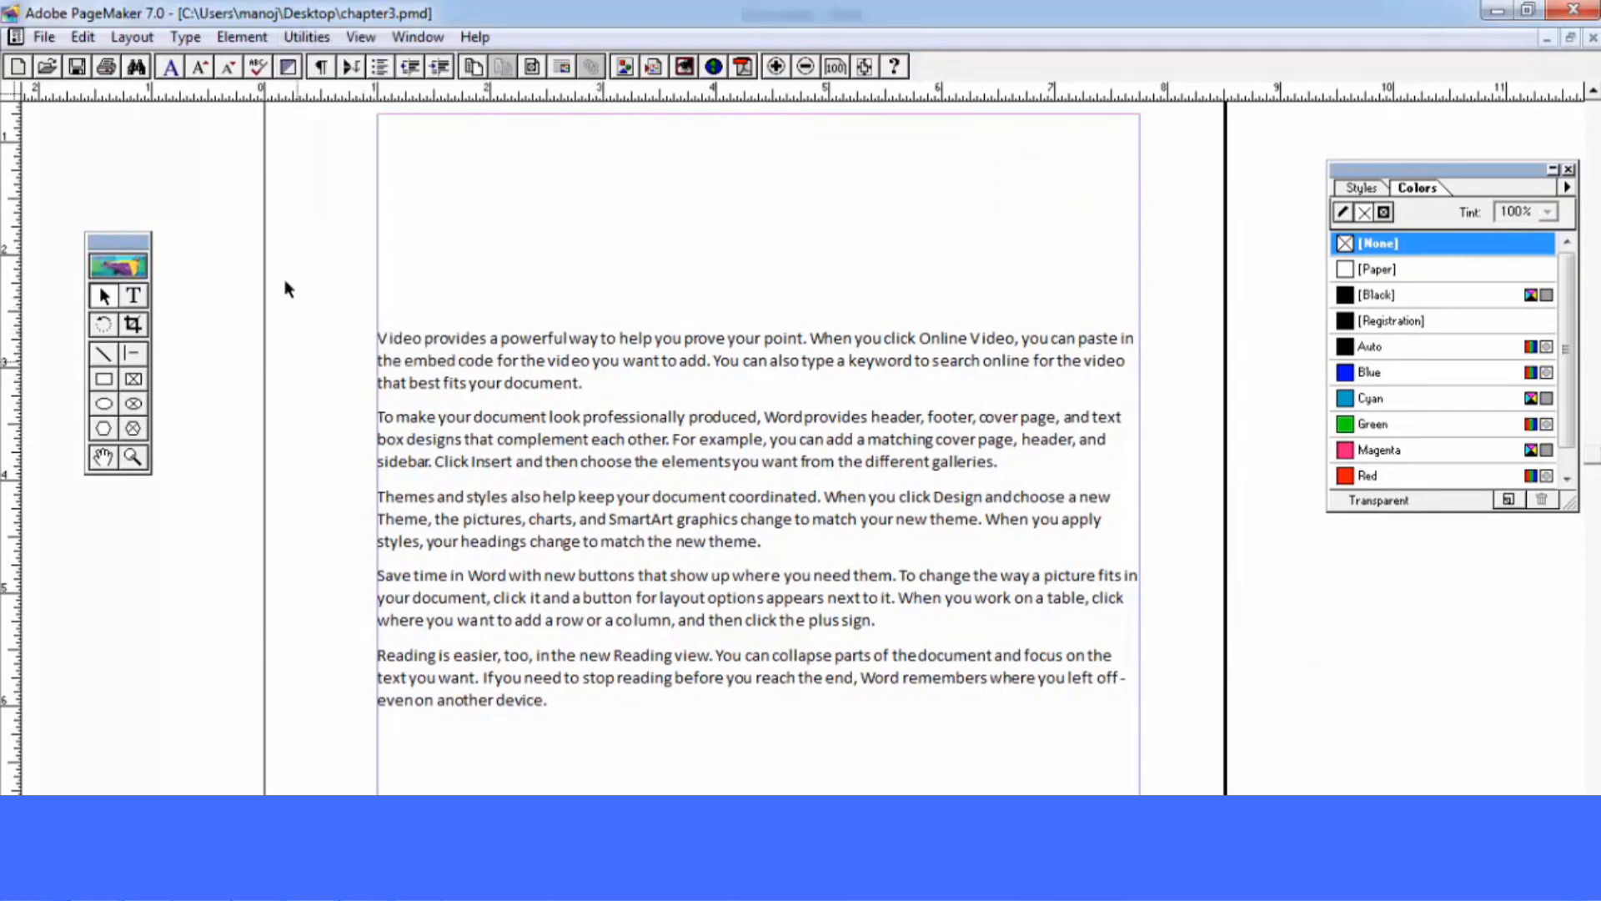
Insert pages after the current page of chapter3.pmd using the Document Master, and return to the text page
click(132, 37)
click(182, 89)
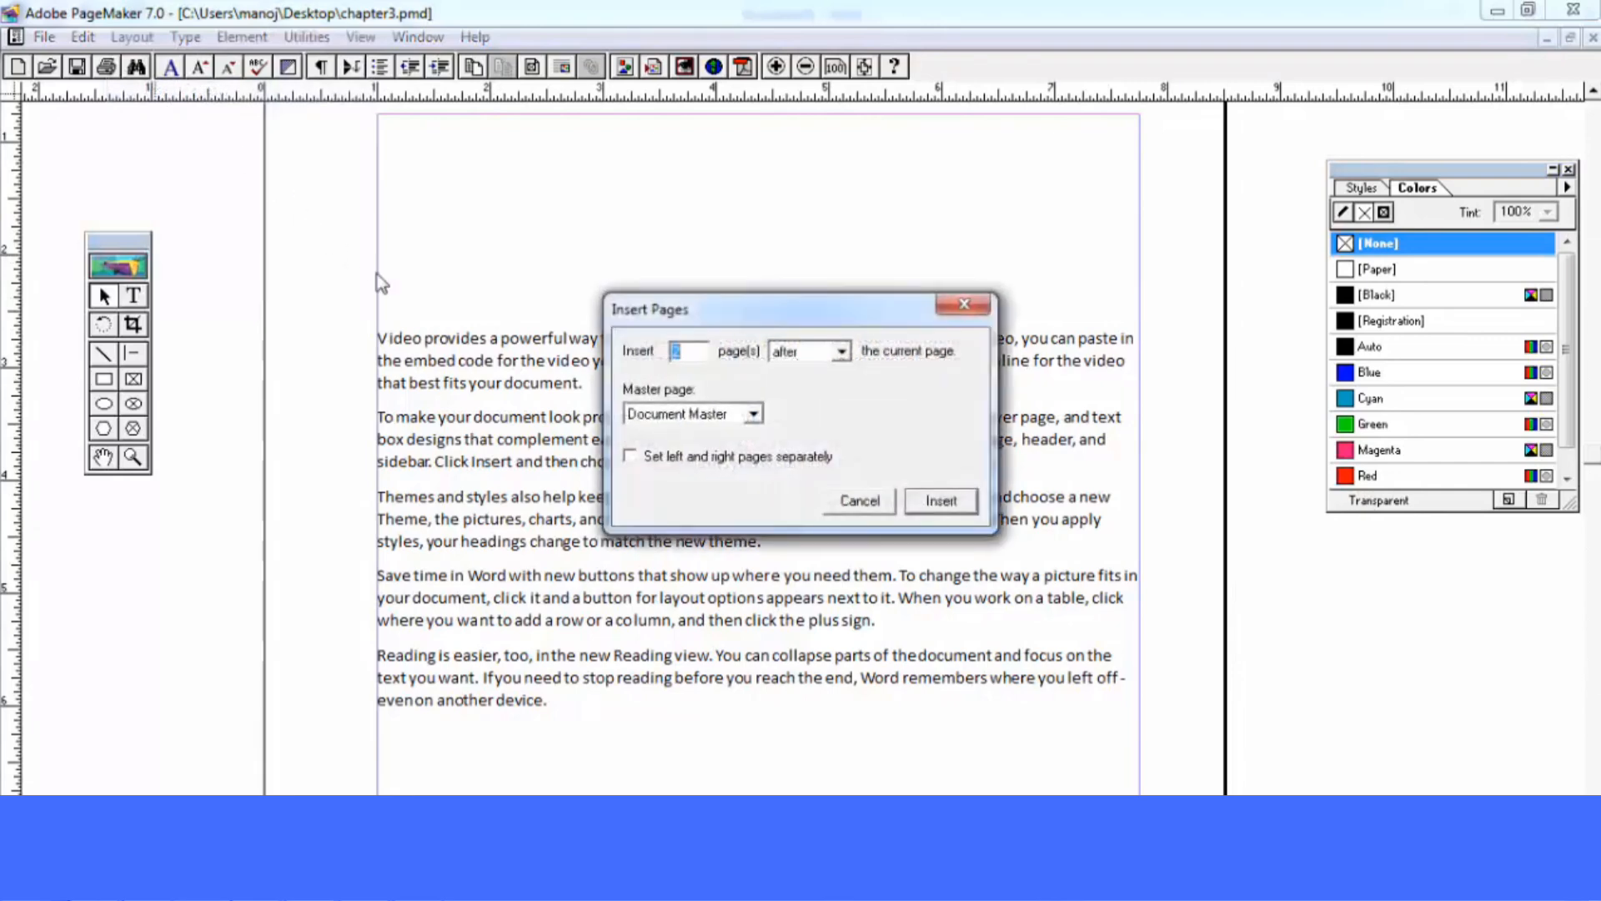
click(943, 500)
key(Page_Up)
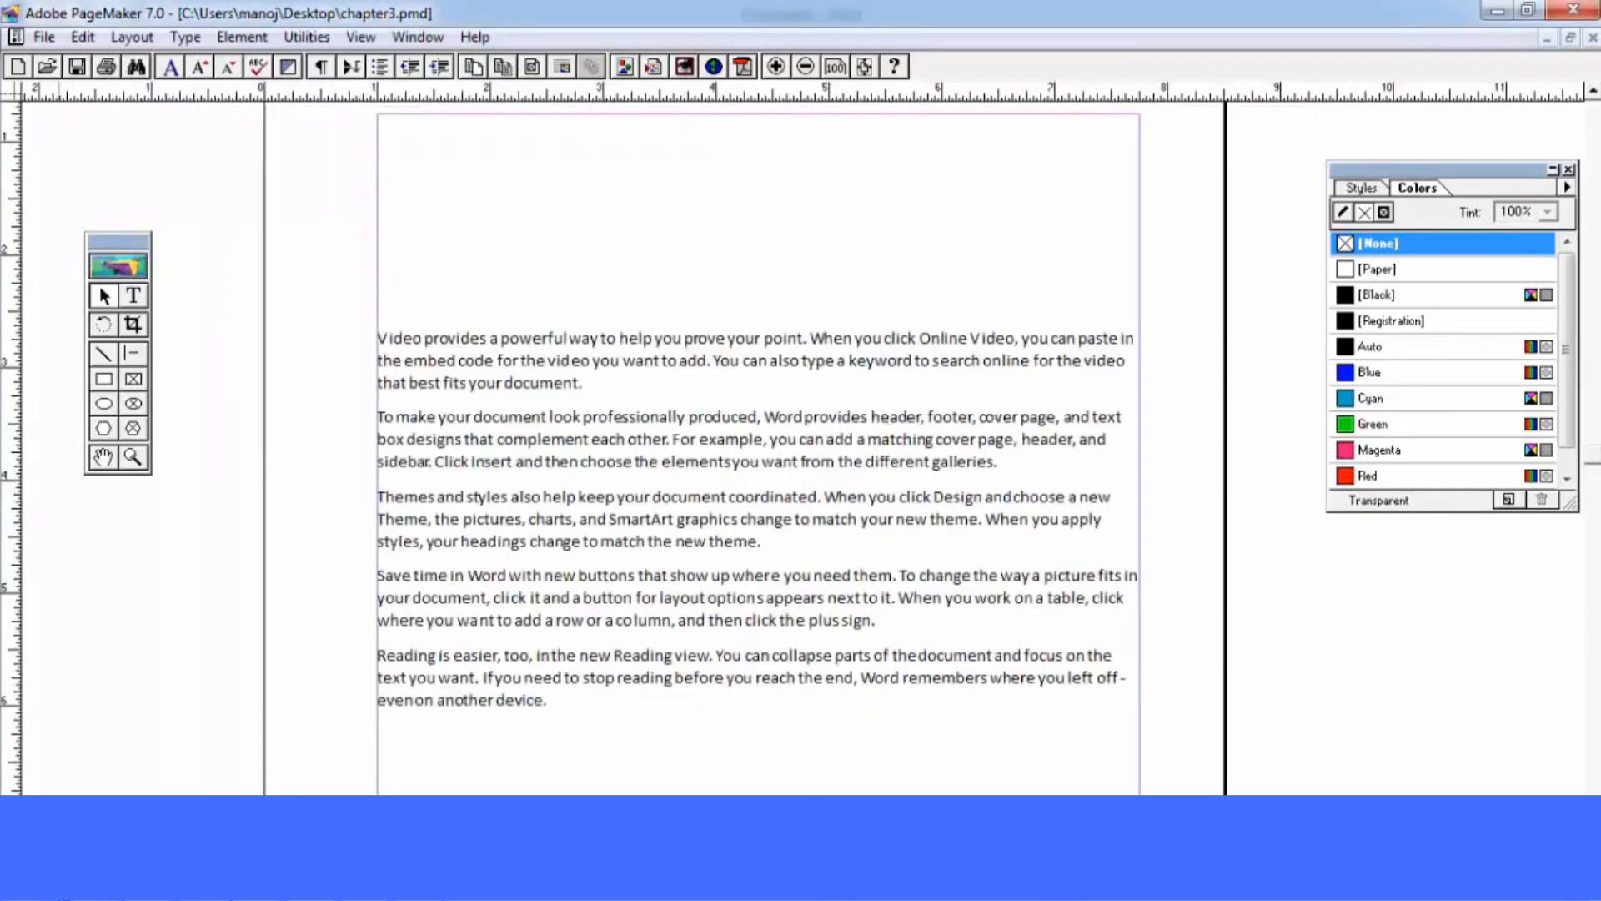
Add a page-reference index entry for the word "document" in the first paragraph, with "letter" as the second-level topic
click(133, 296)
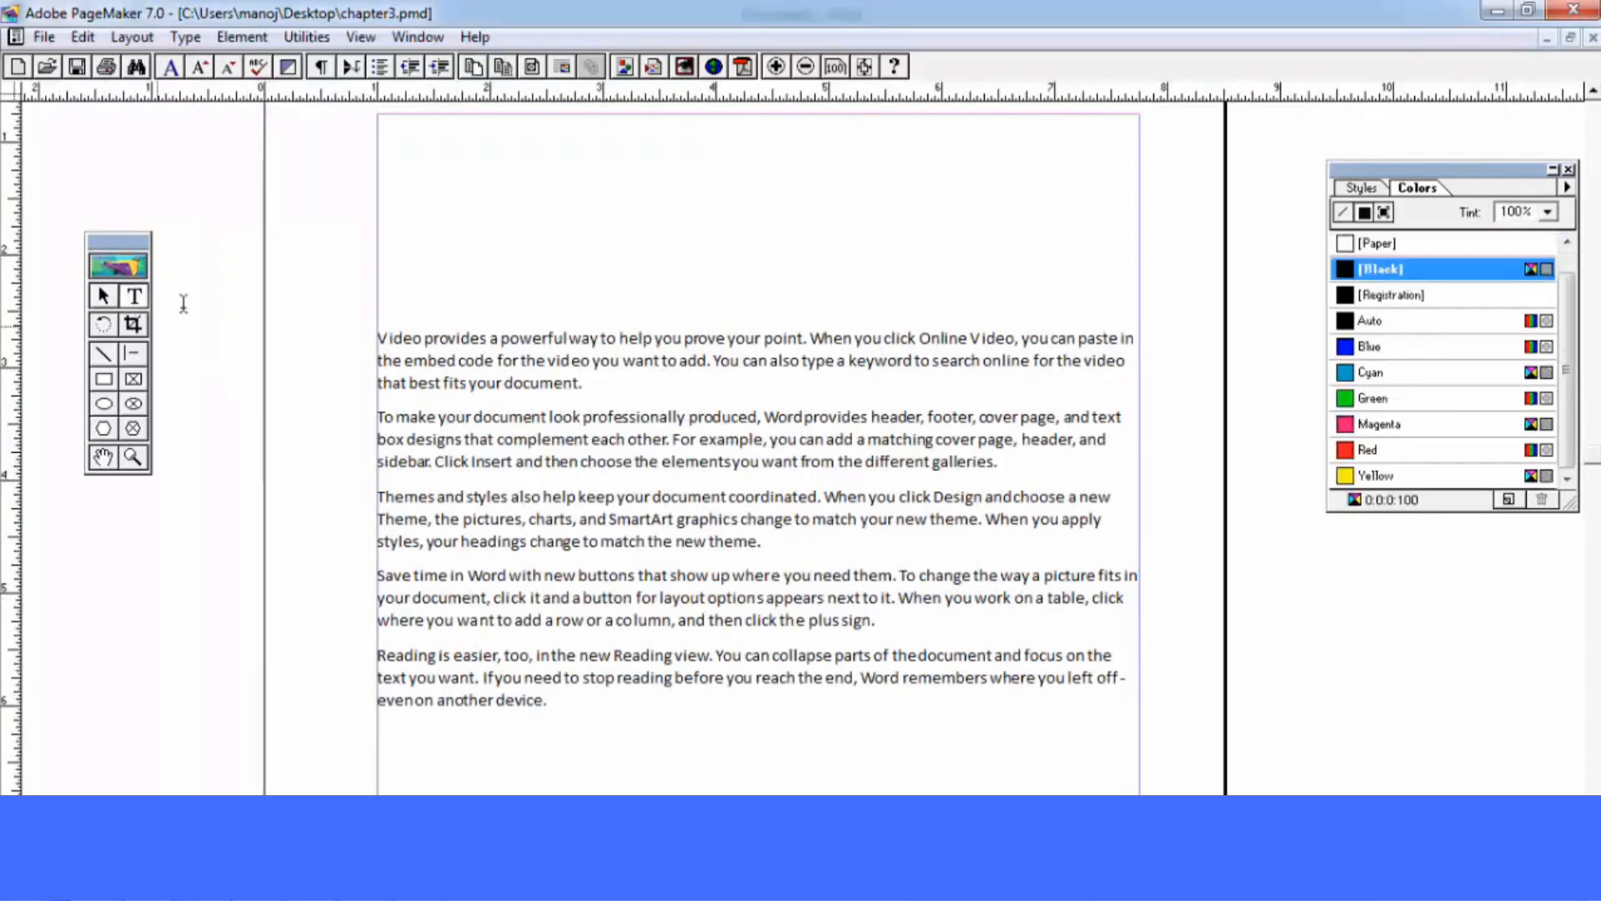
double_click(557, 383)
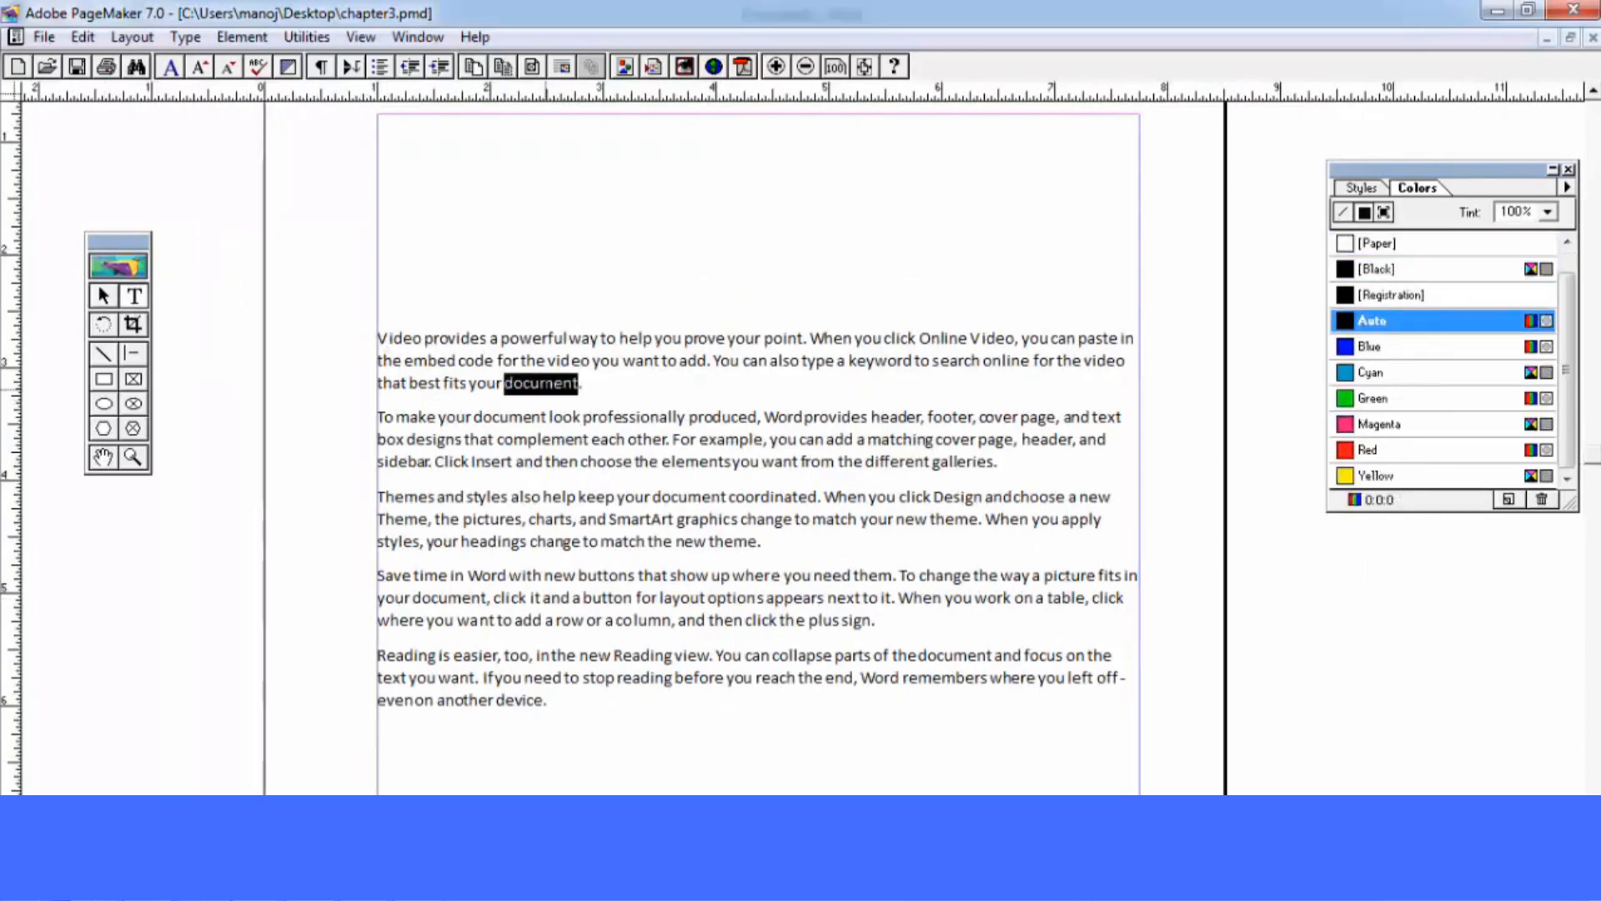
click(307, 37)
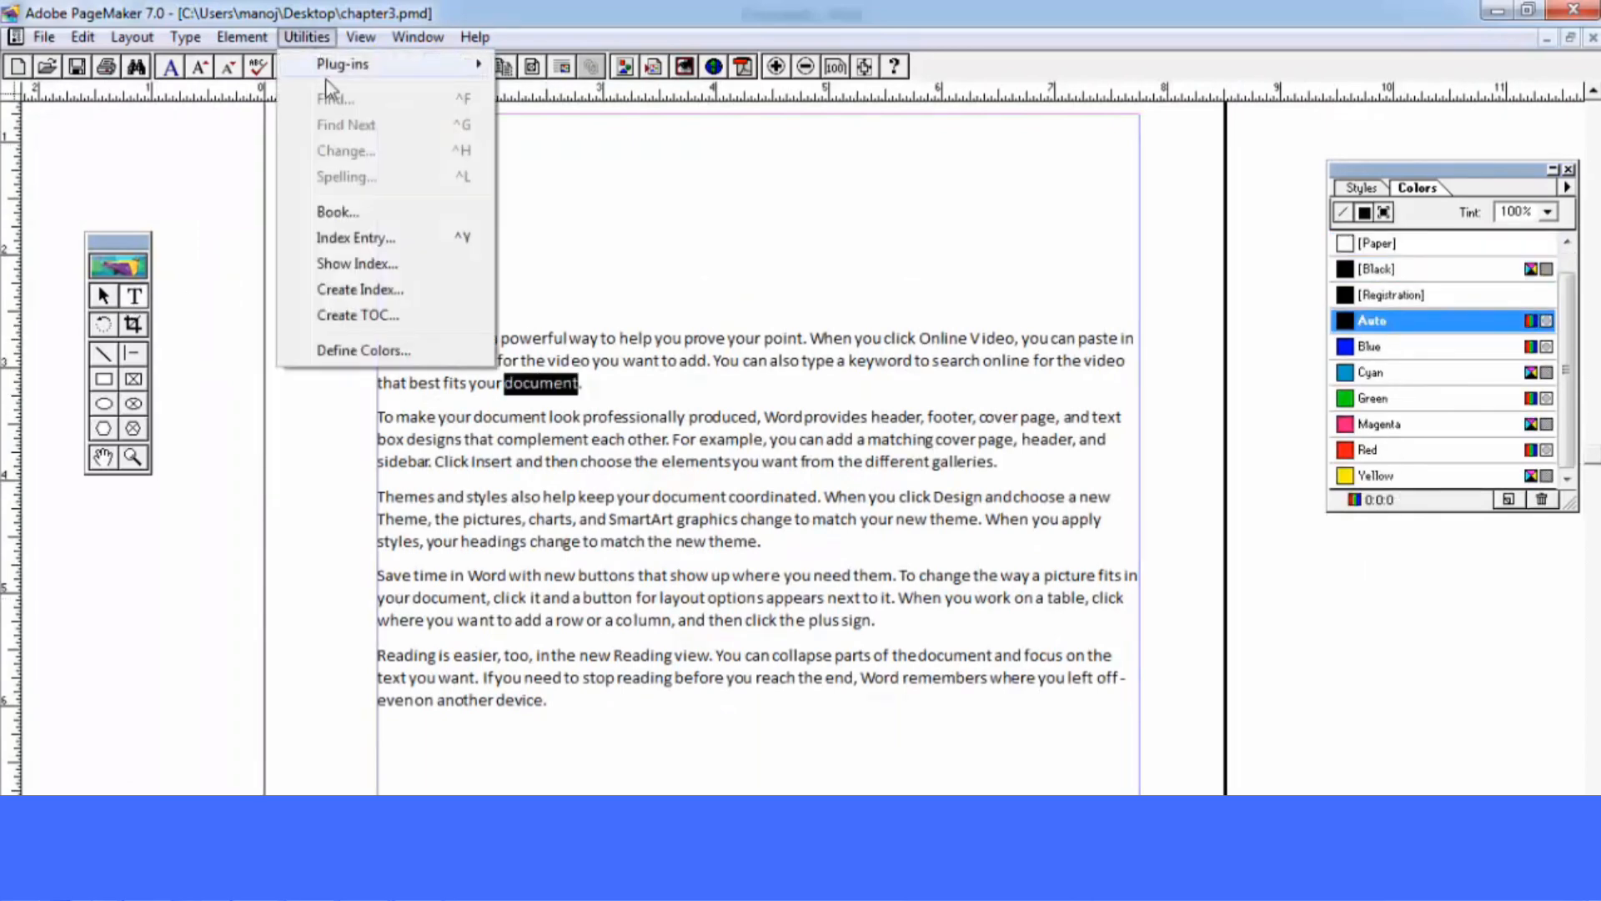
click(372, 239)
drag(715, 268, 962, 270)
click(913, 382)
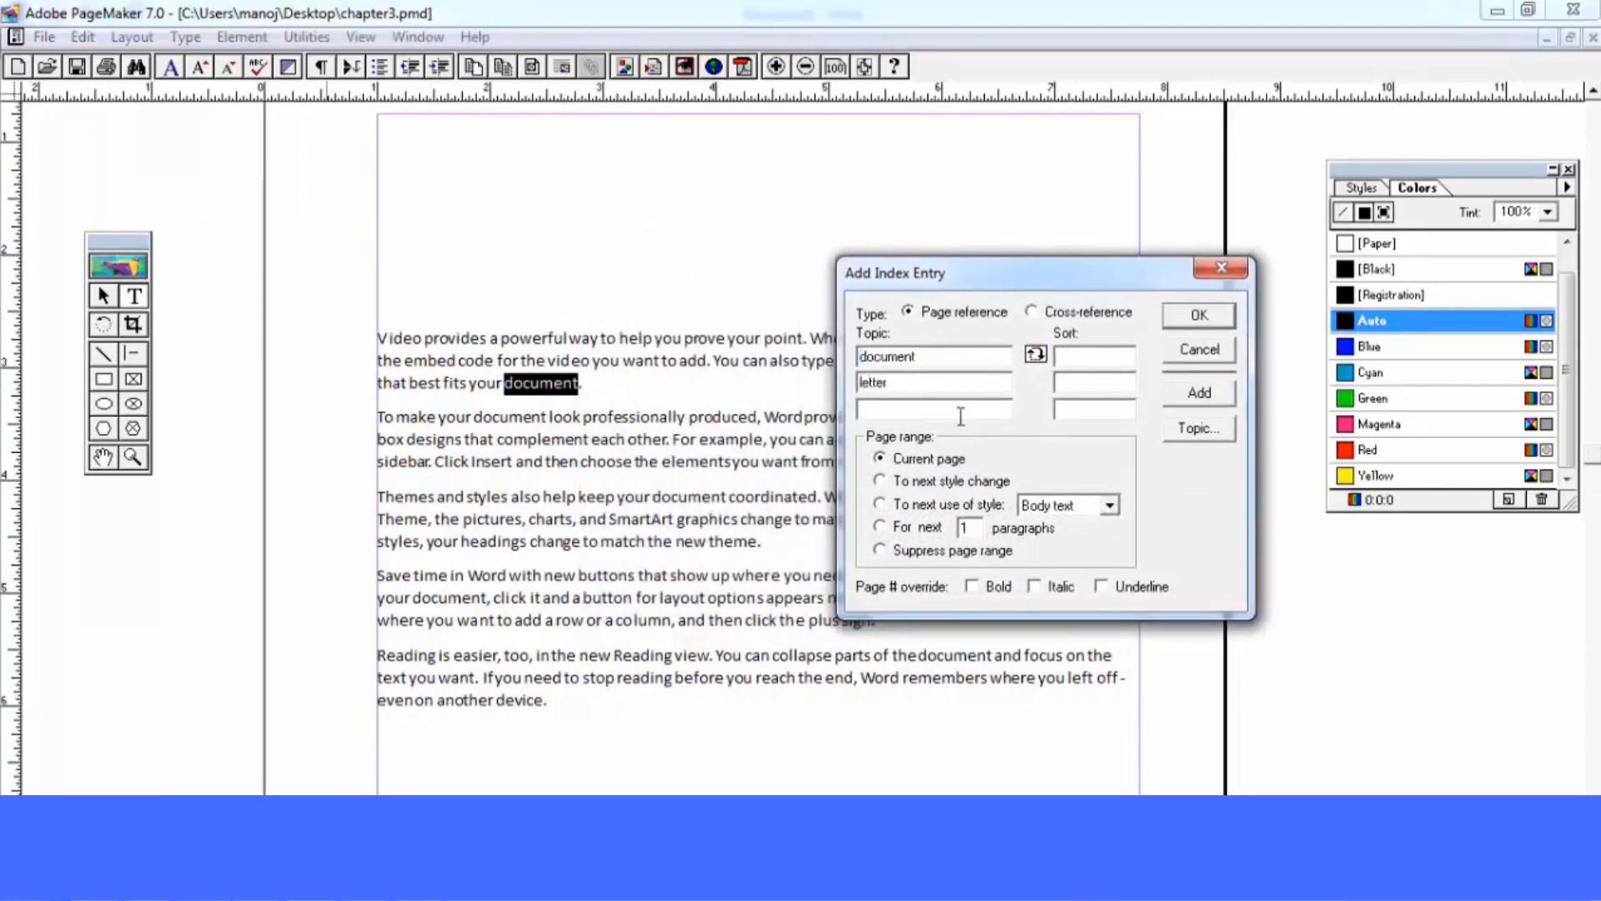
click(1199, 393)
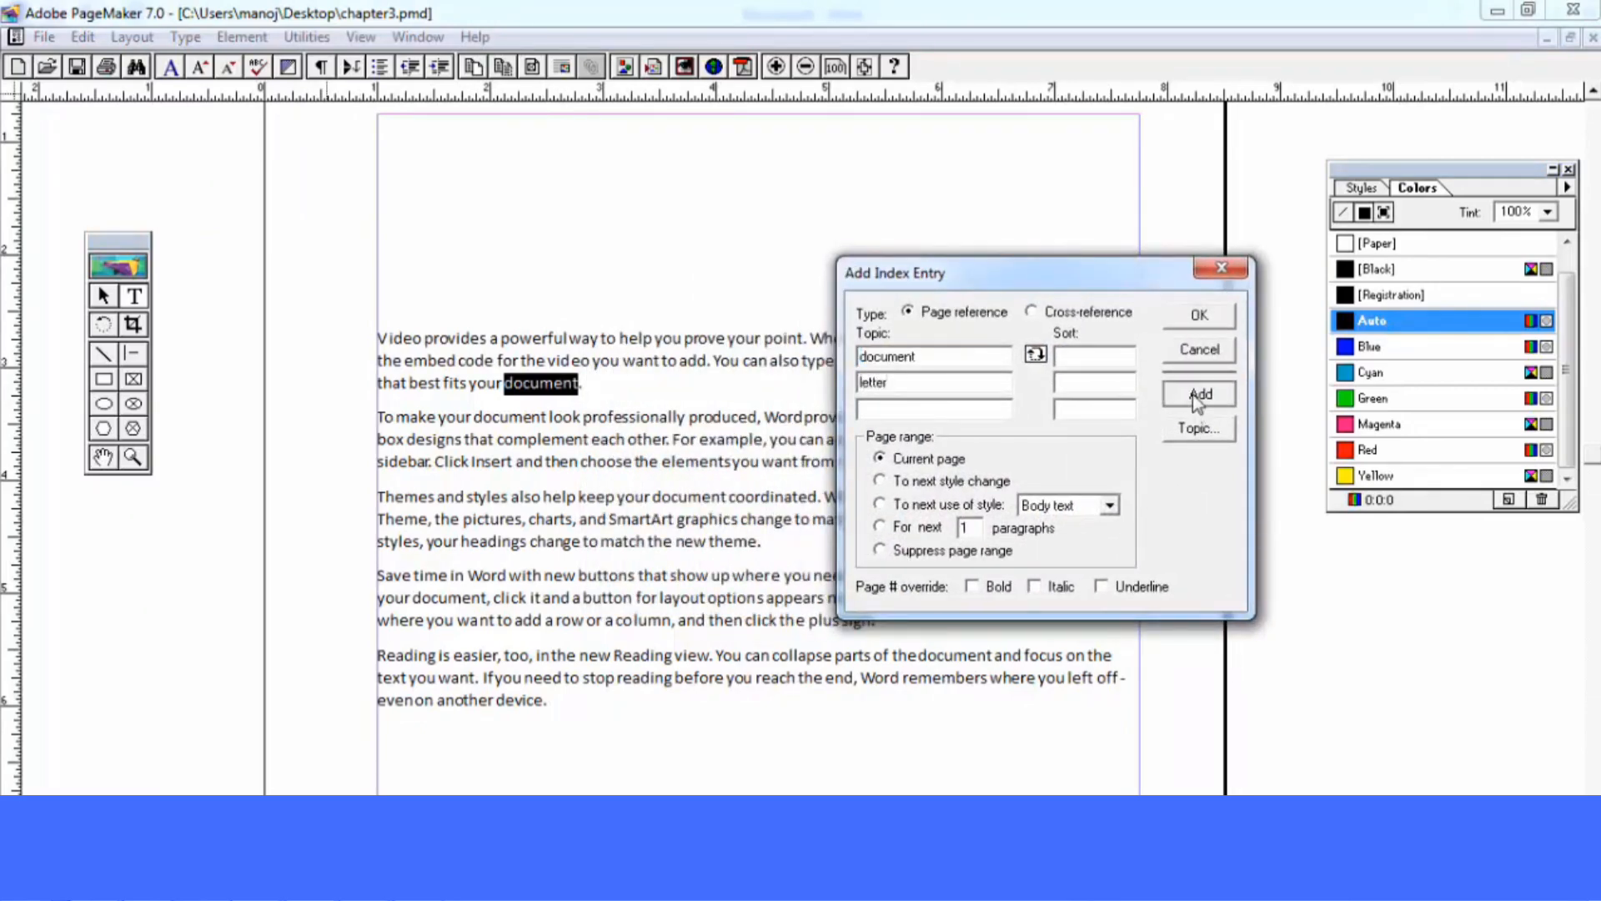
click(1200, 315)
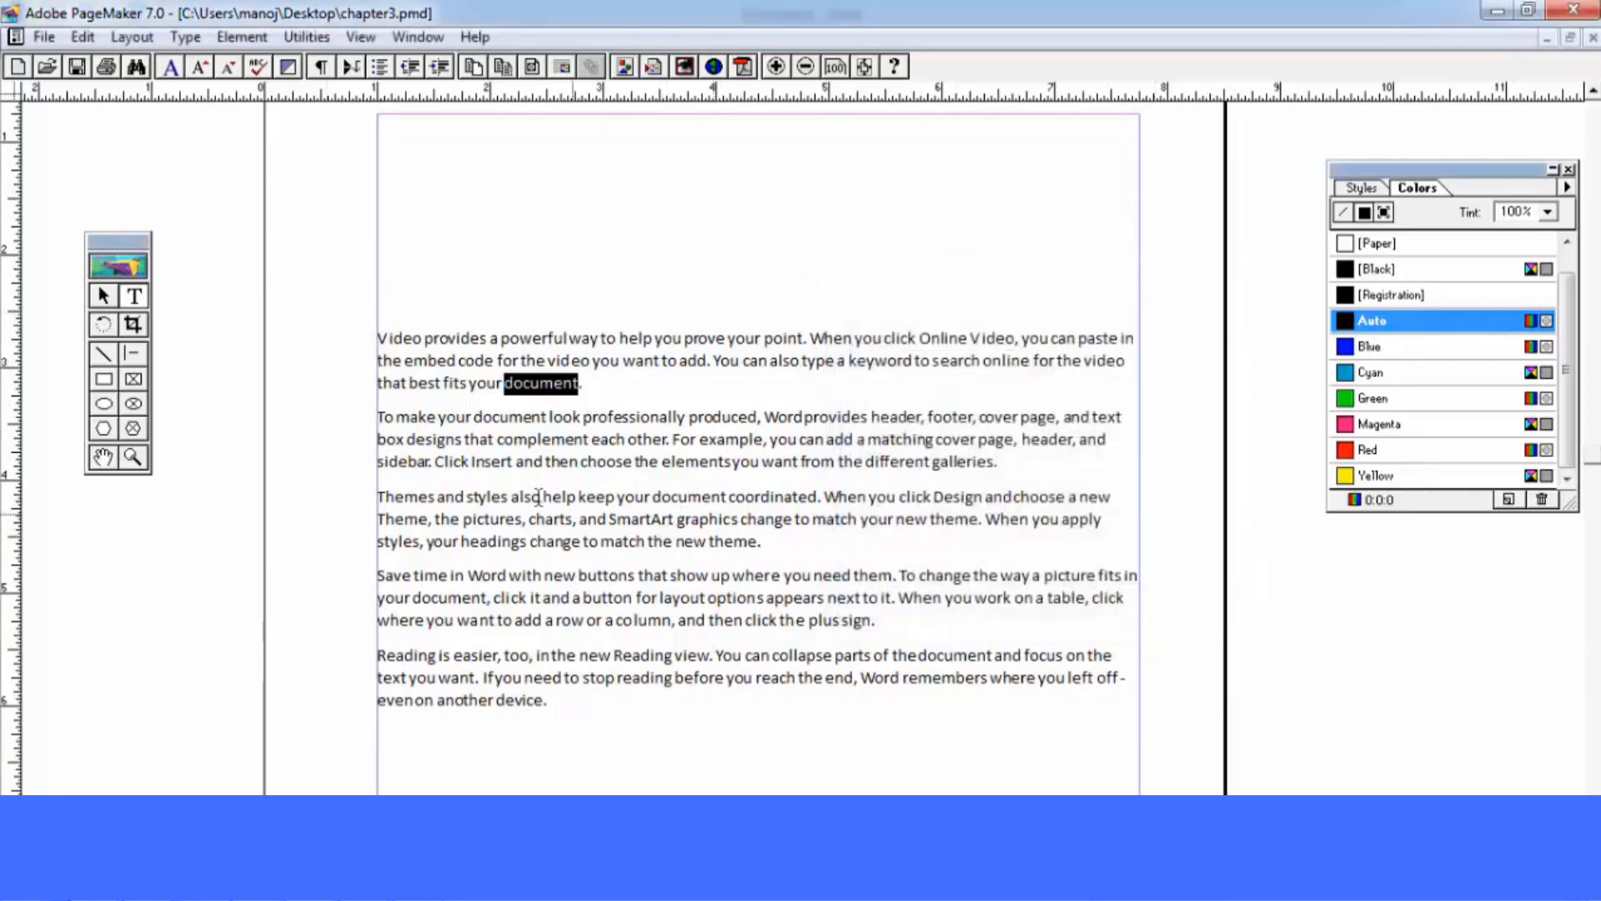
Add a page-reference index entry for the word "Themes" in the third paragraph, with "design" as the second-level topic
double_click(408, 500)
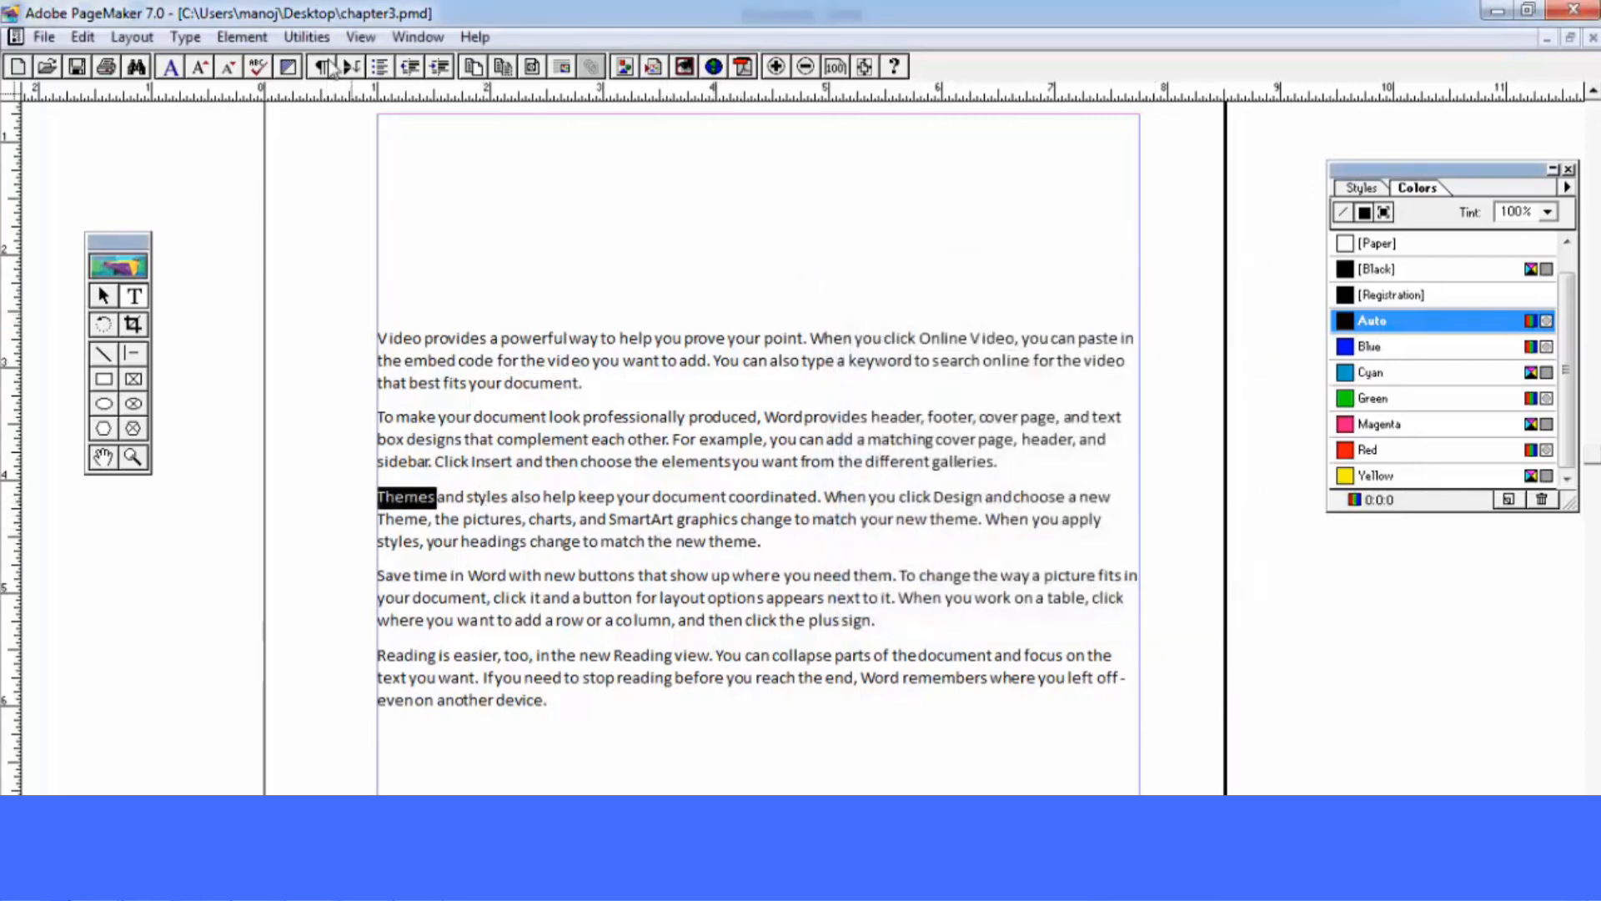
click(307, 36)
click(357, 236)
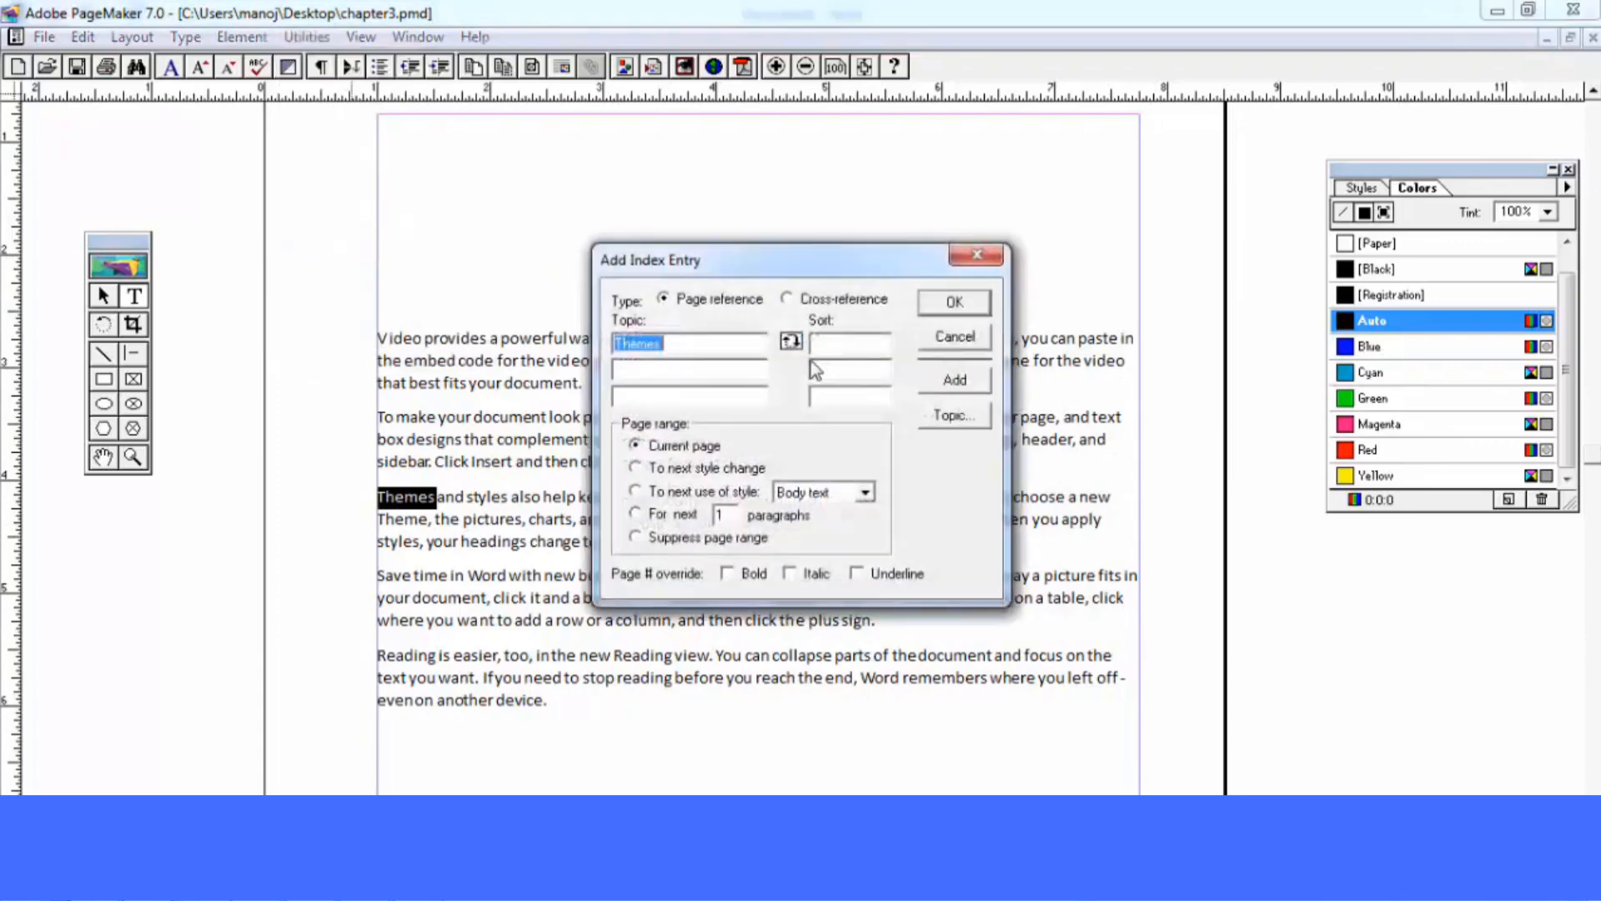
click(718, 372)
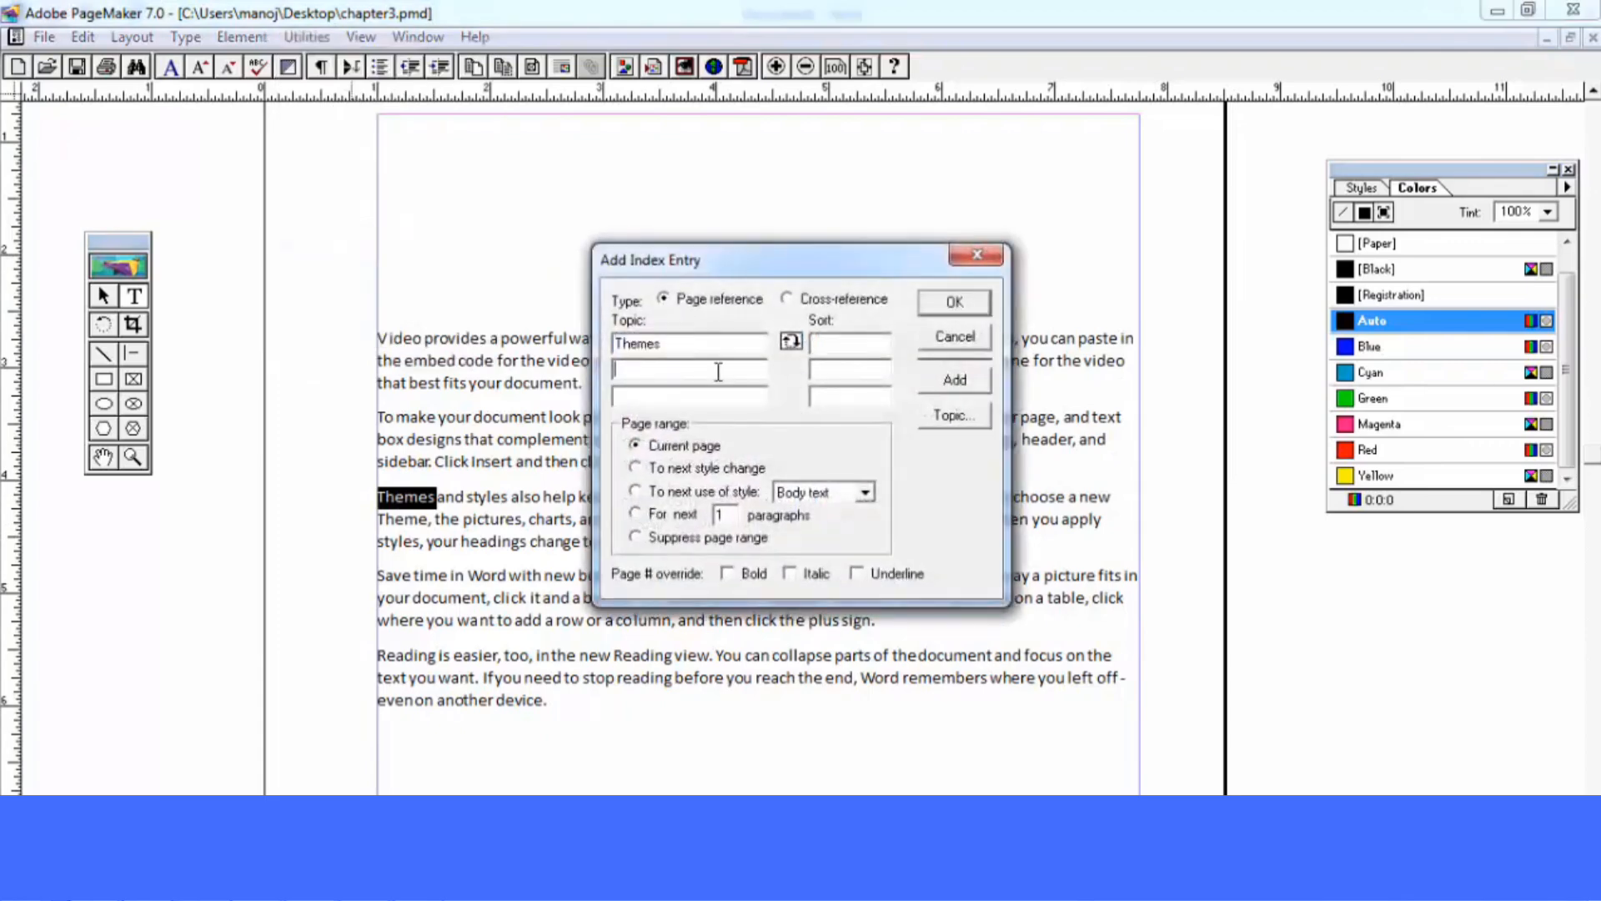
text(design)
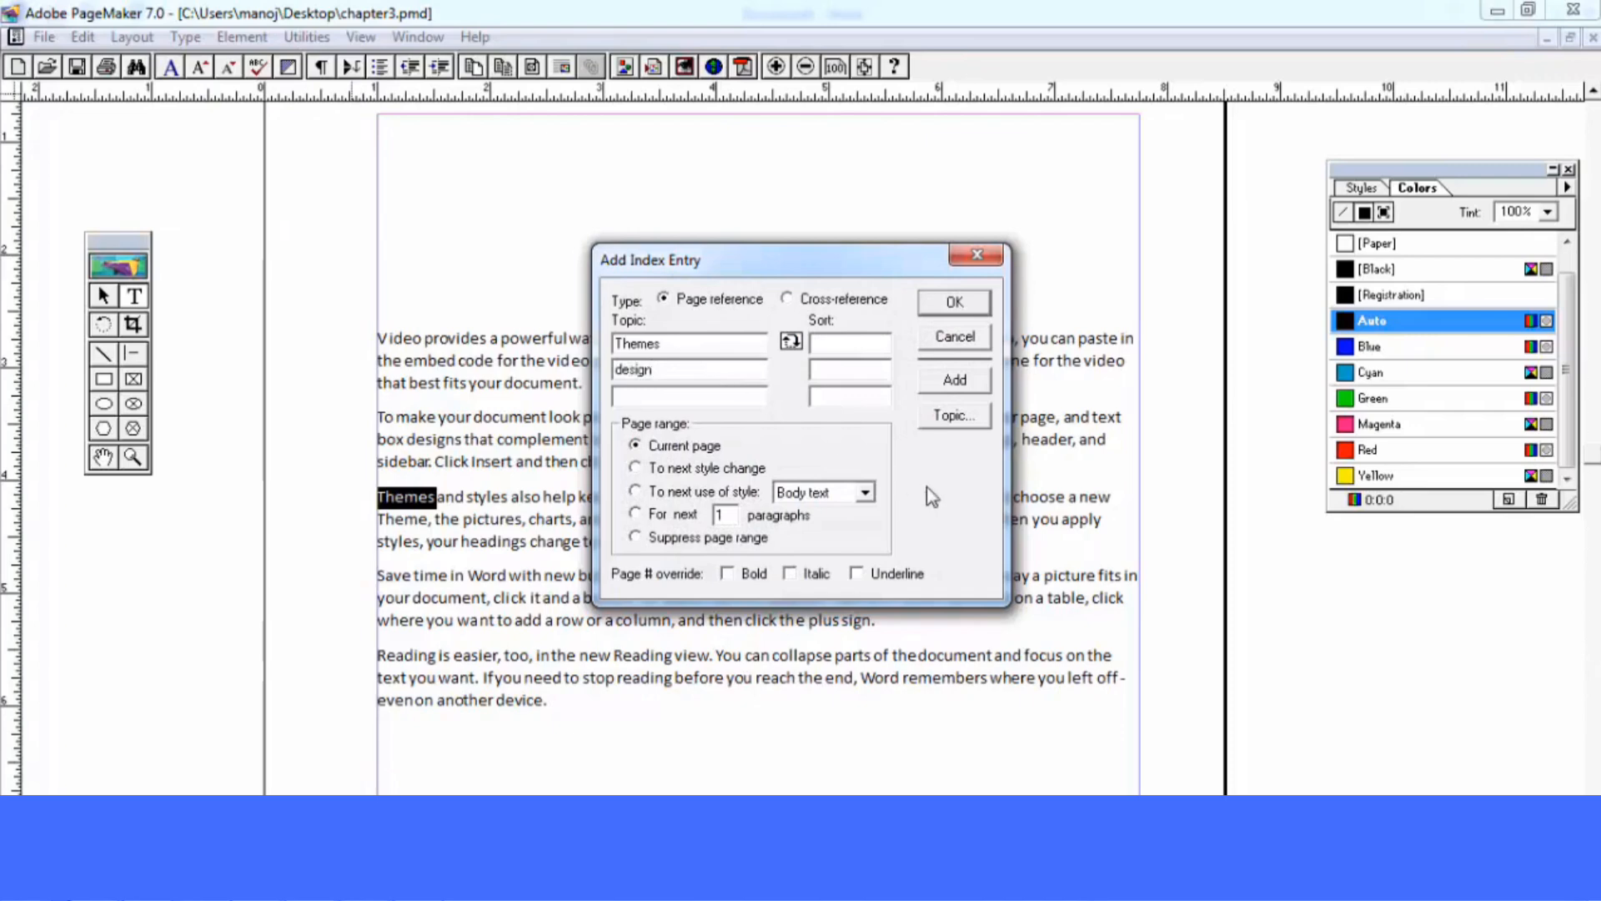
click(953, 381)
click(955, 302)
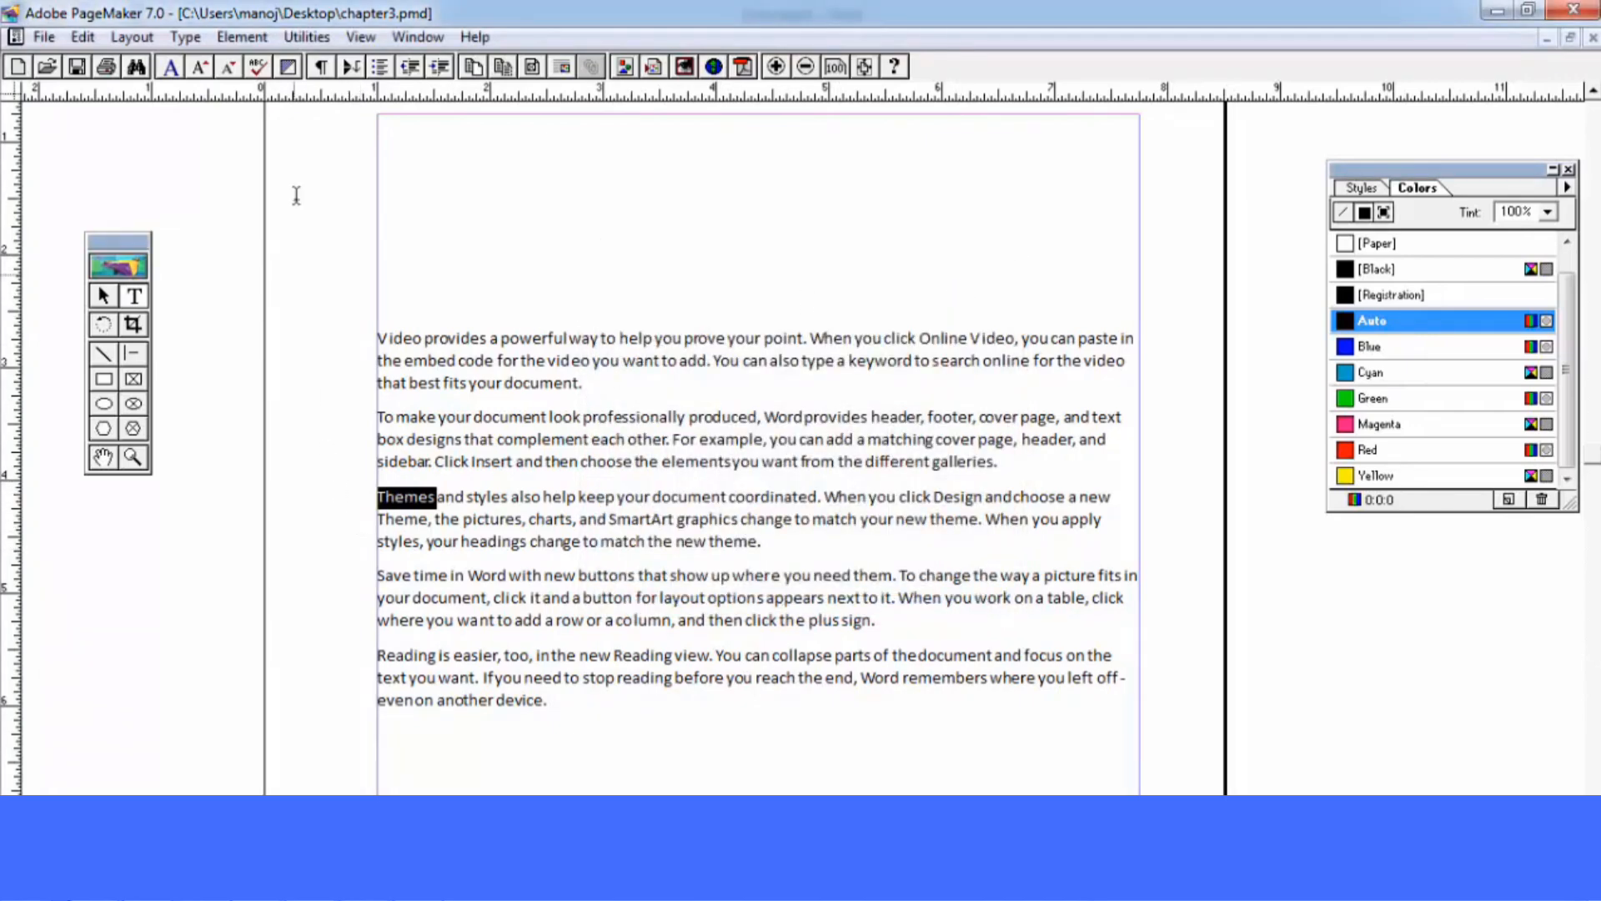
Review the index entries in sections D and T, and close the index listing
click(306, 37)
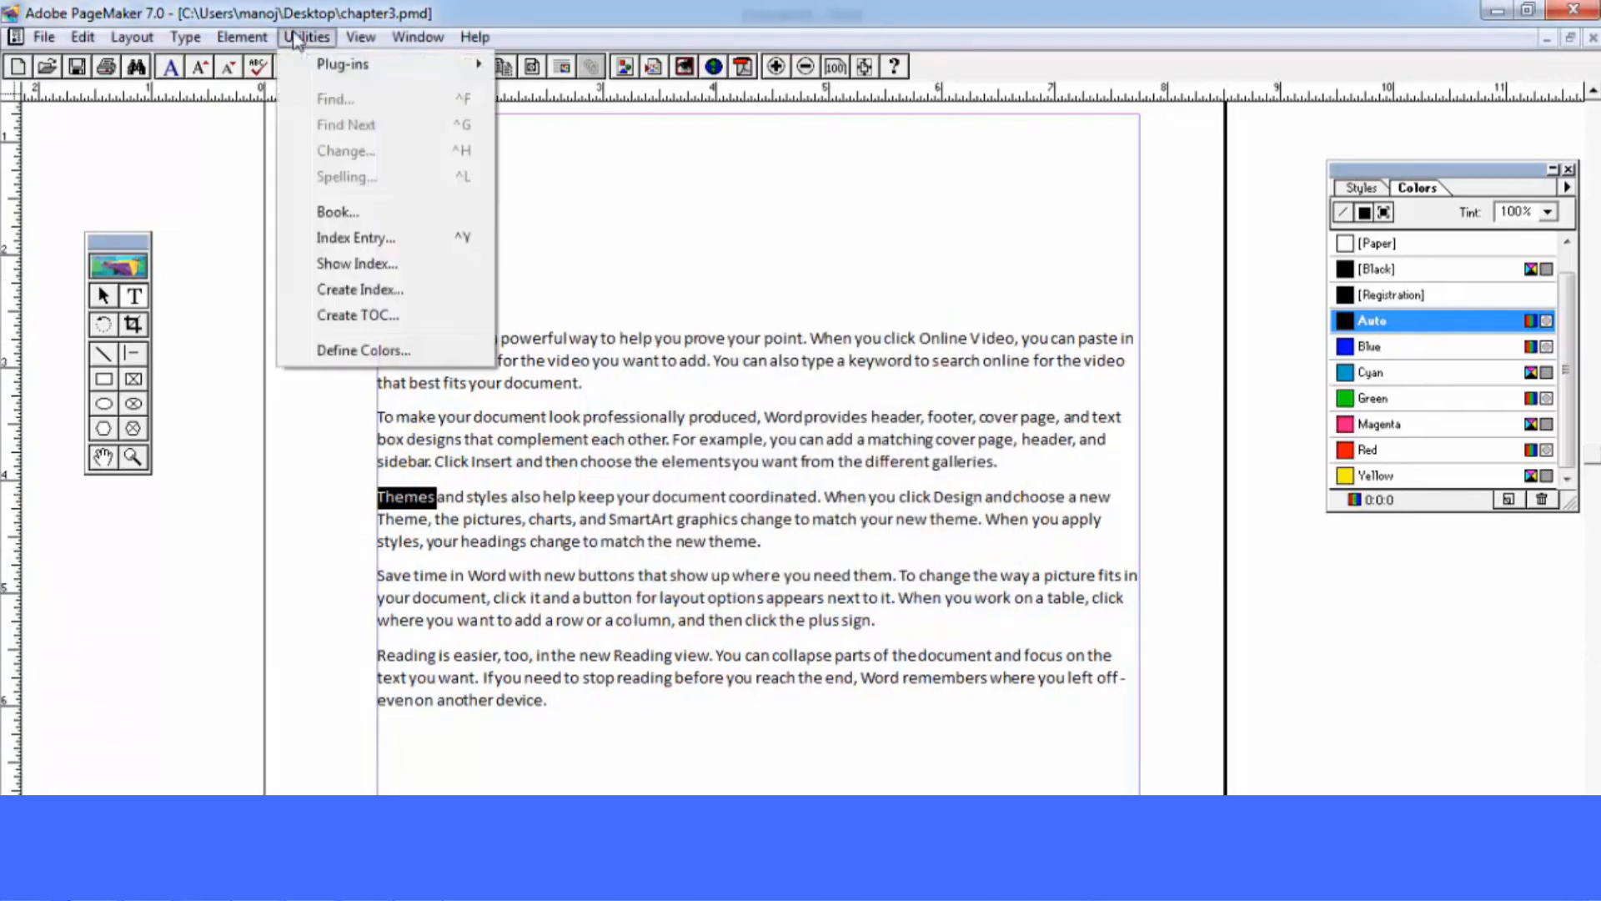
click(354, 263)
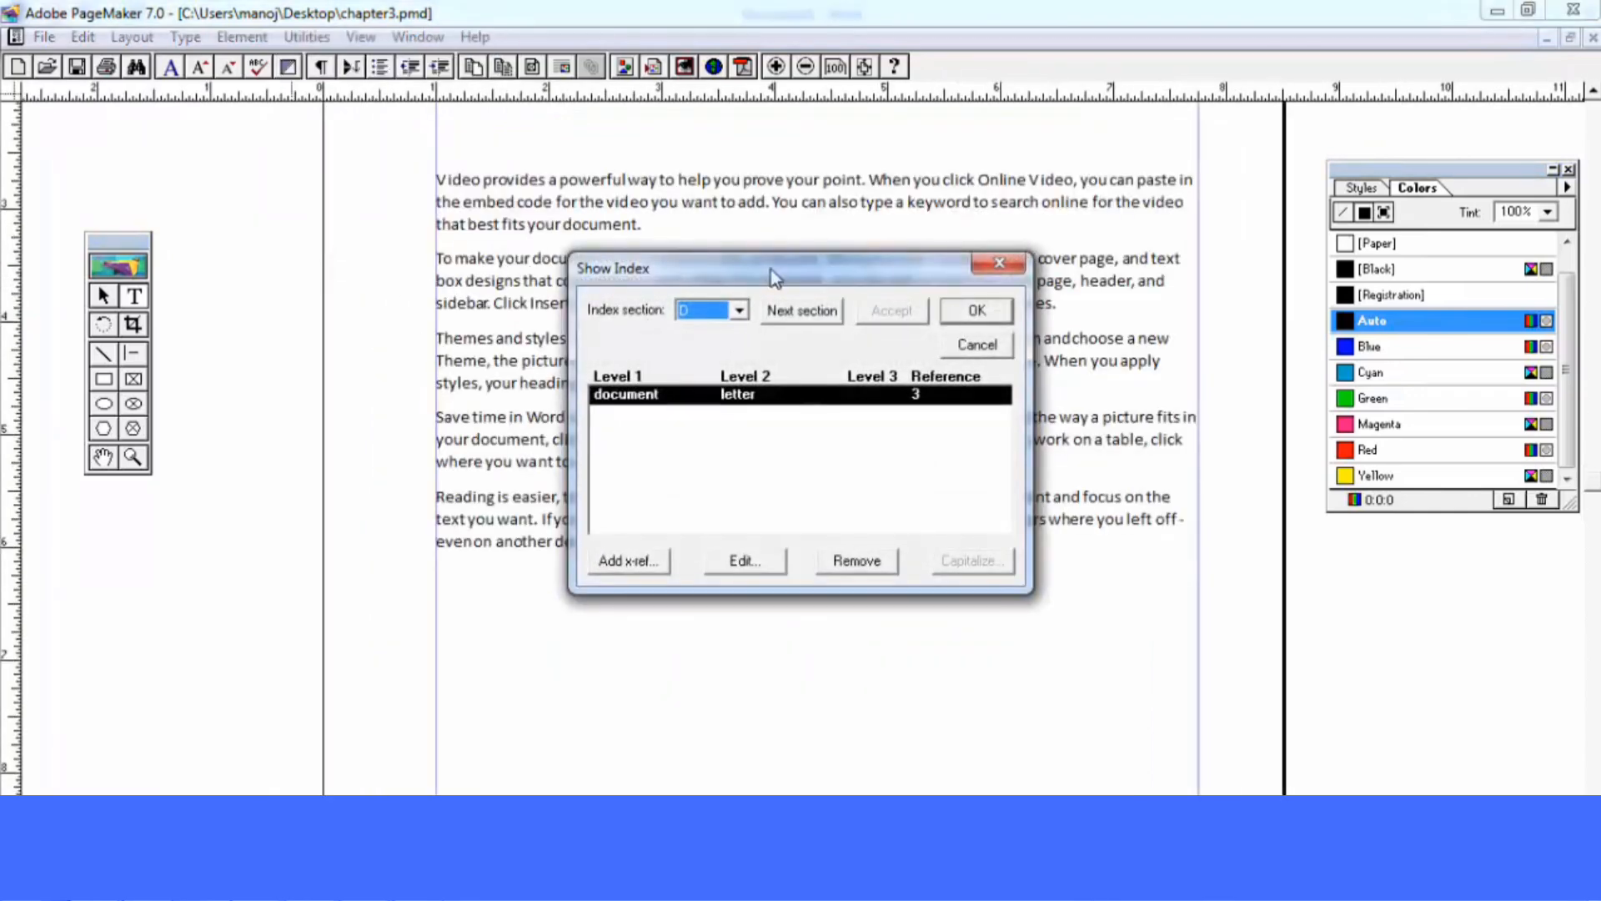
drag(774, 281, 837, 265)
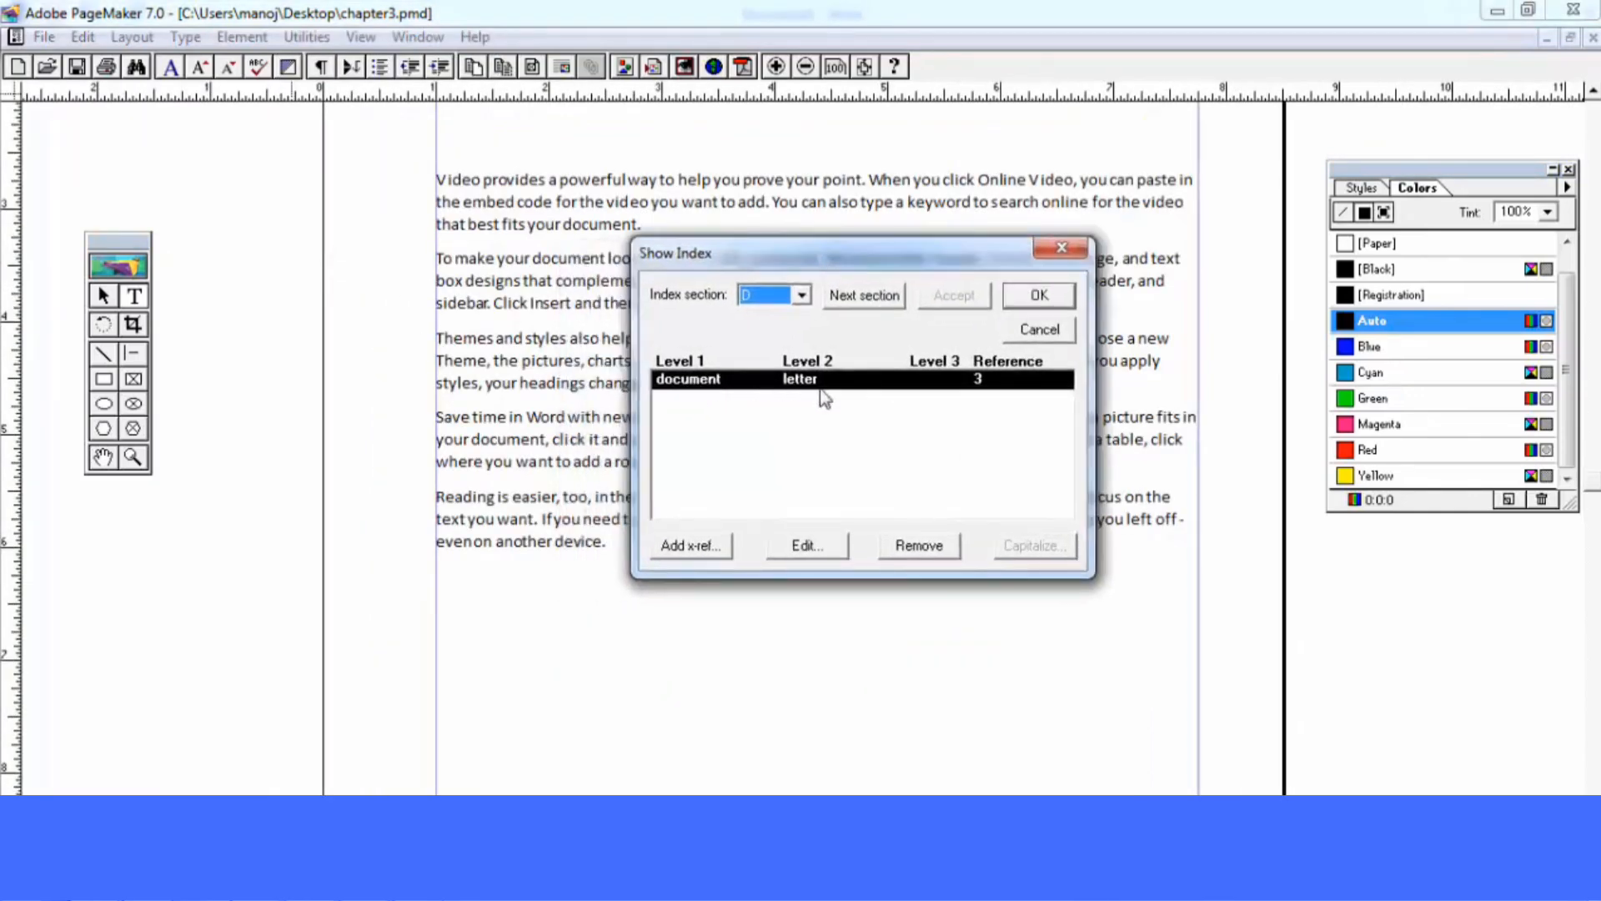
click(860, 300)
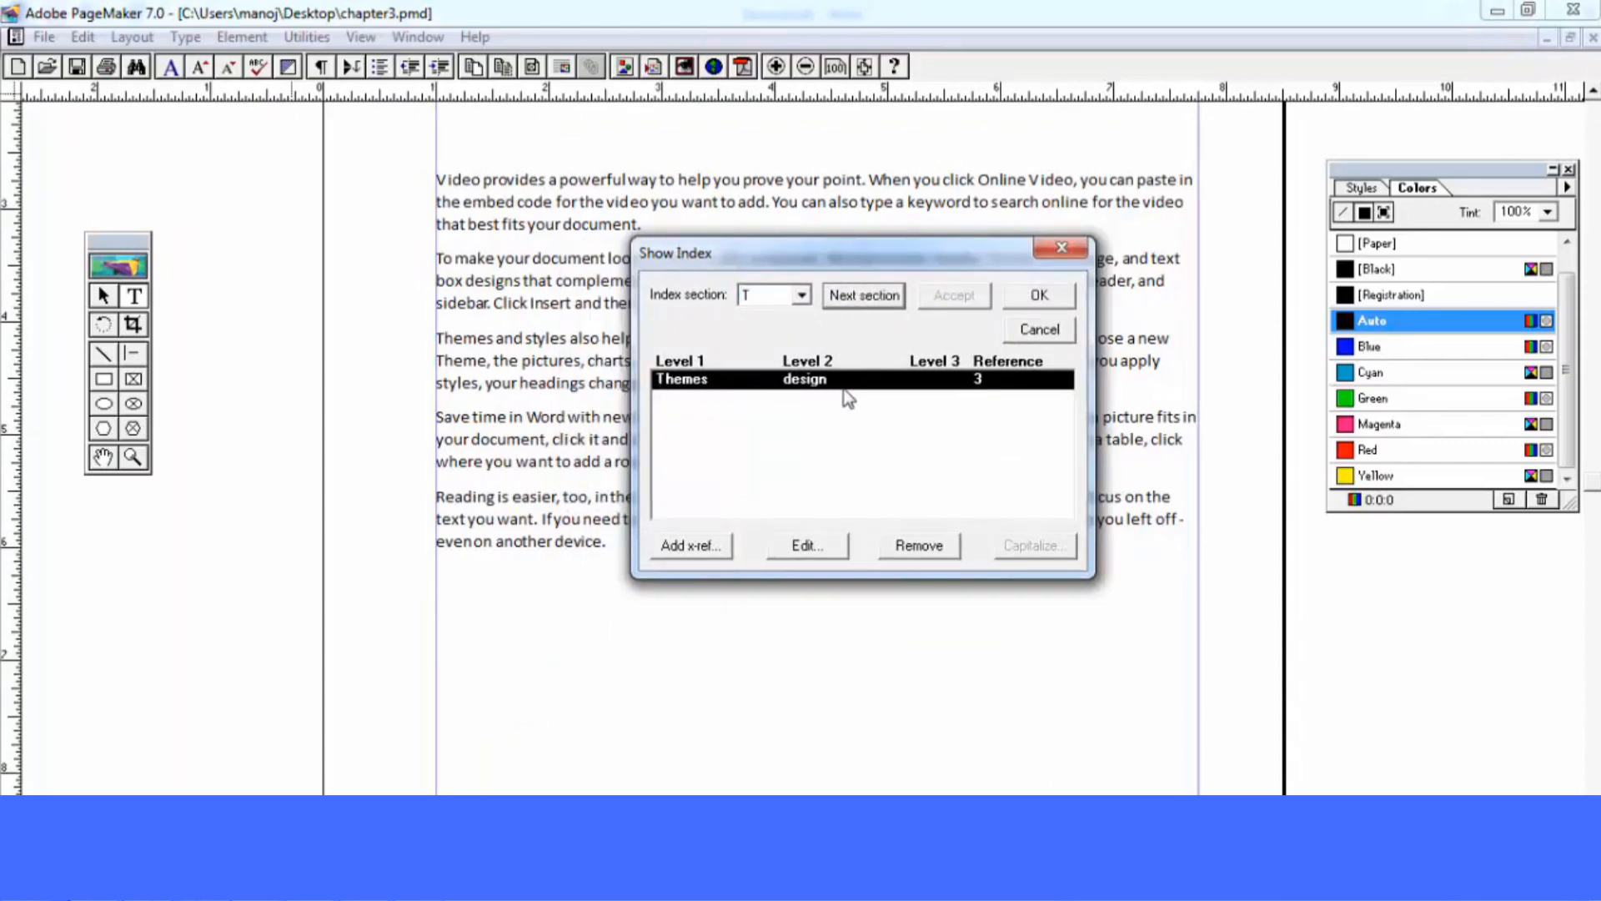
click(1063, 248)
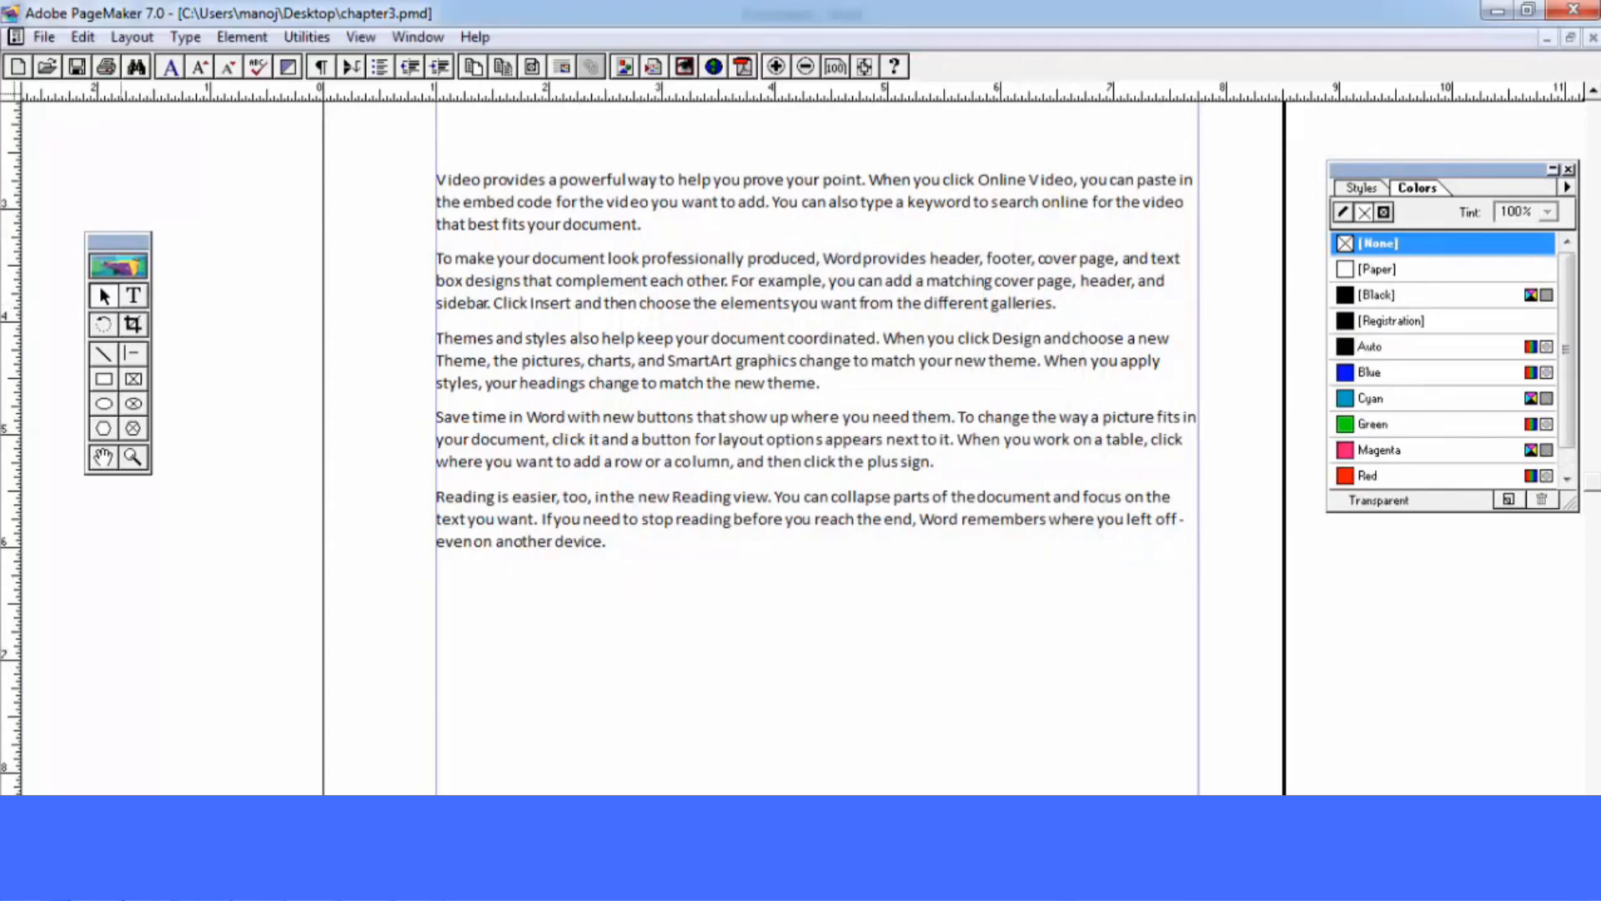
Create an index titled "Index" that includes book publications, and place it in the upper part of the blank left-hand page
click(119, 843)
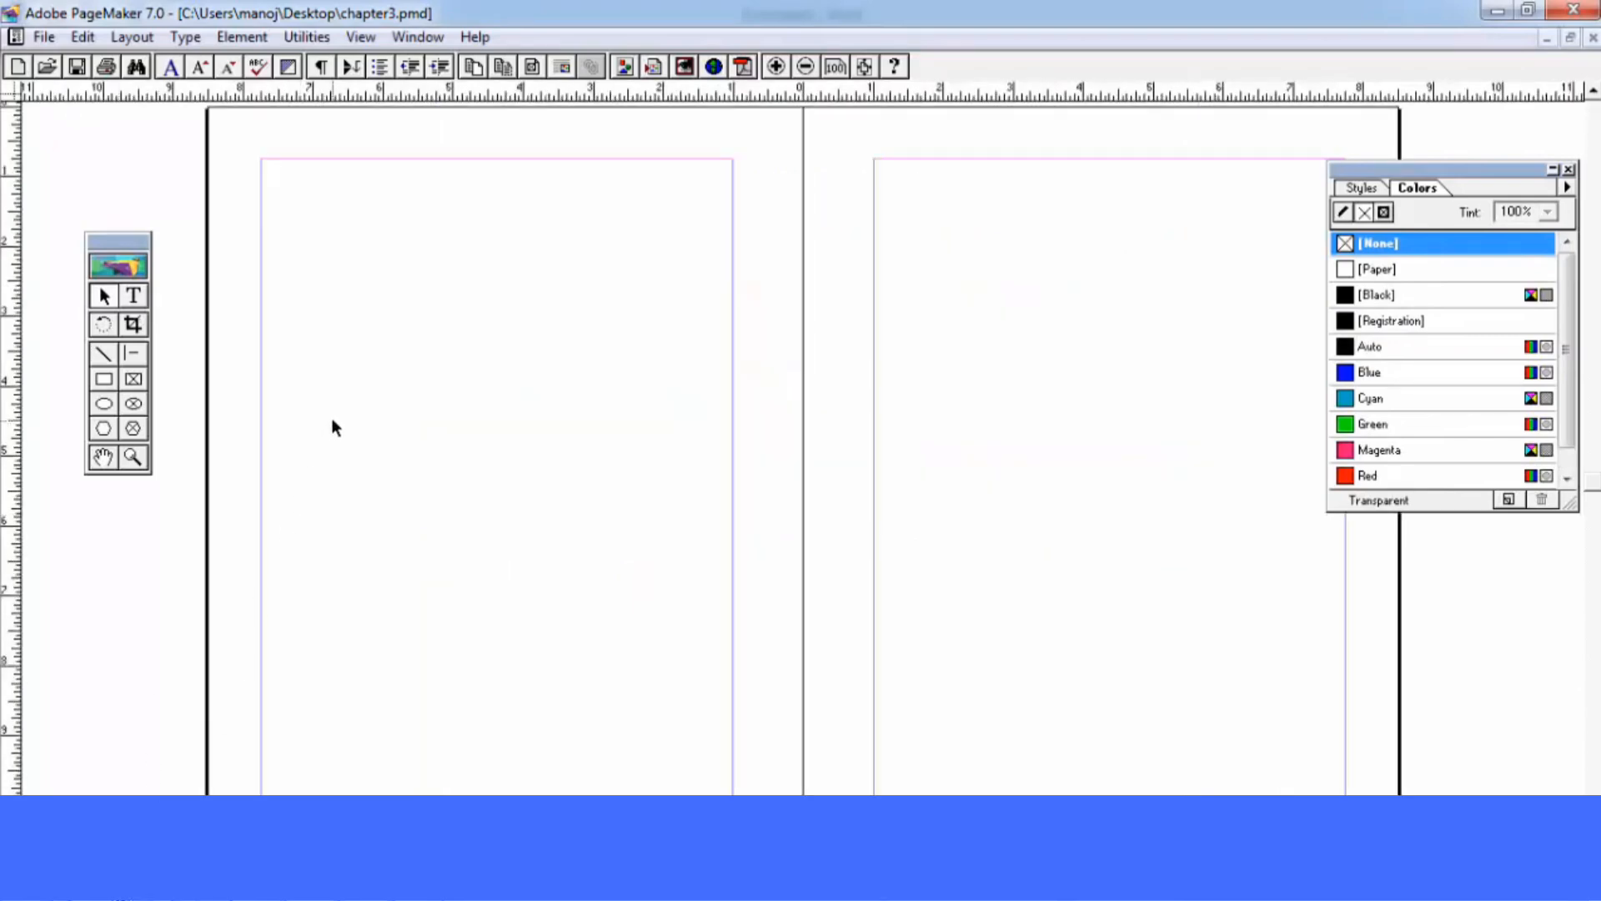
click(306, 37)
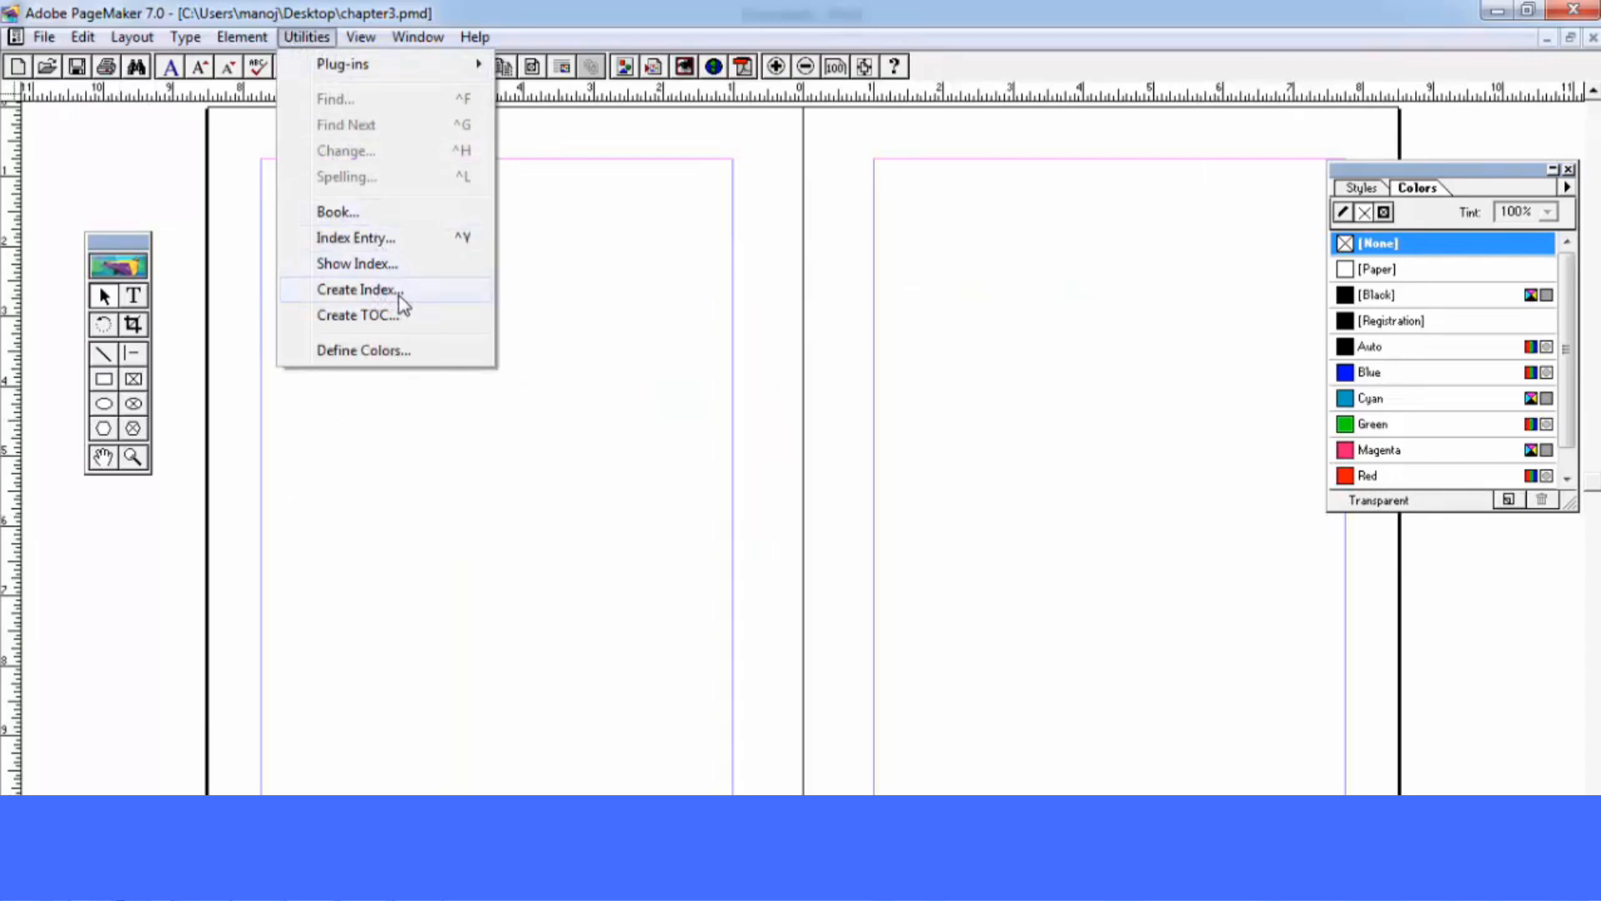
click(356, 289)
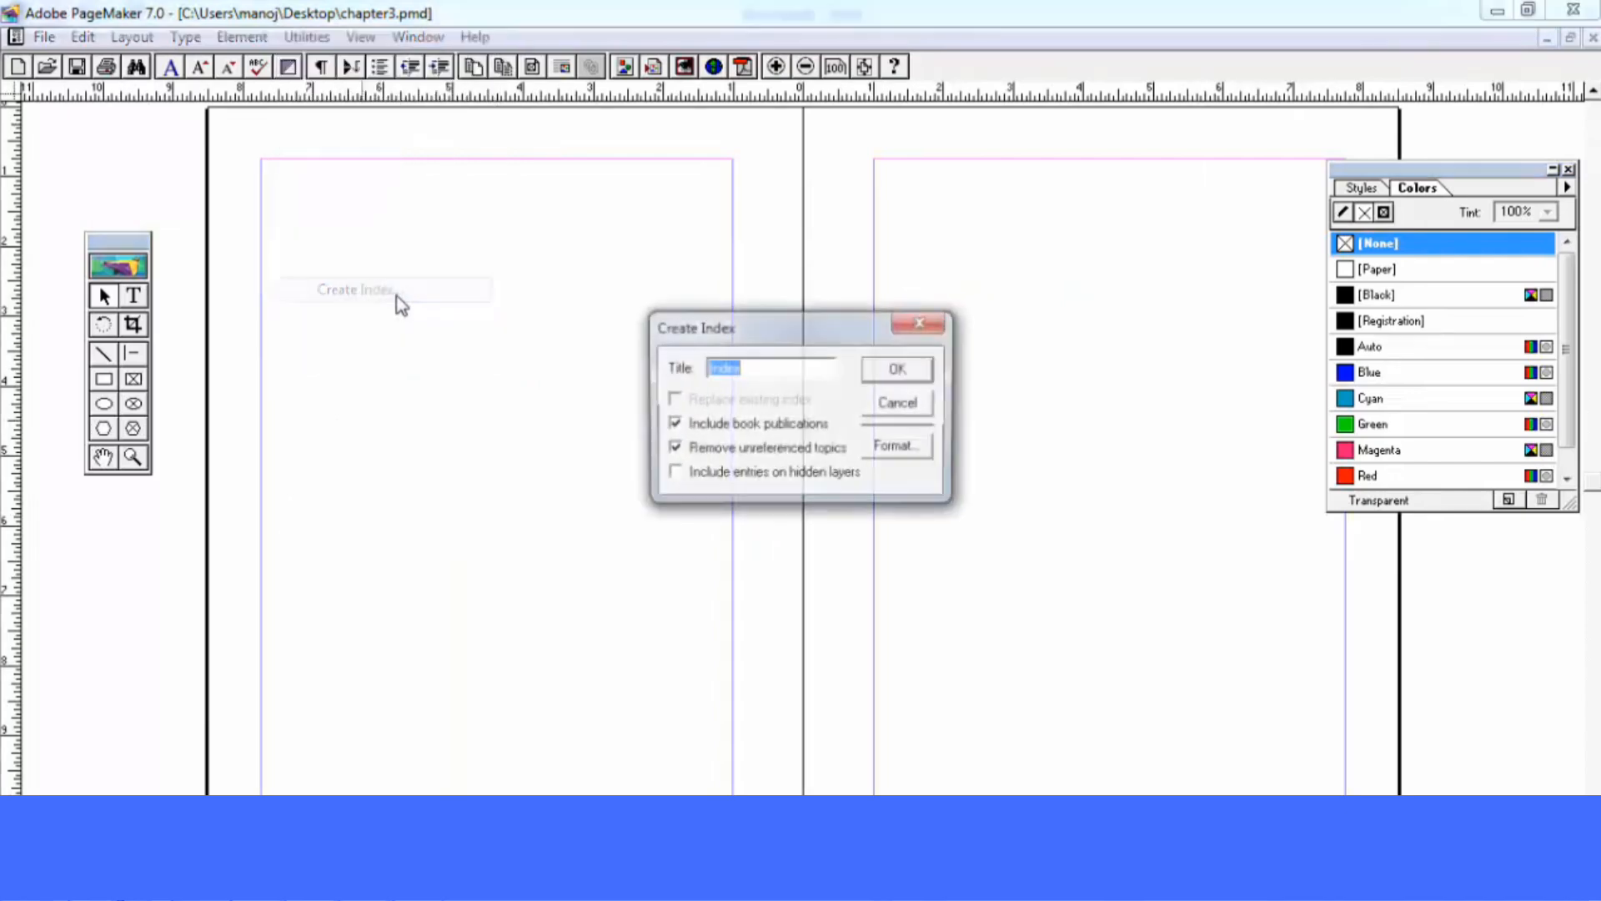
click(898, 371)
drag(315, 241, 575, 461)
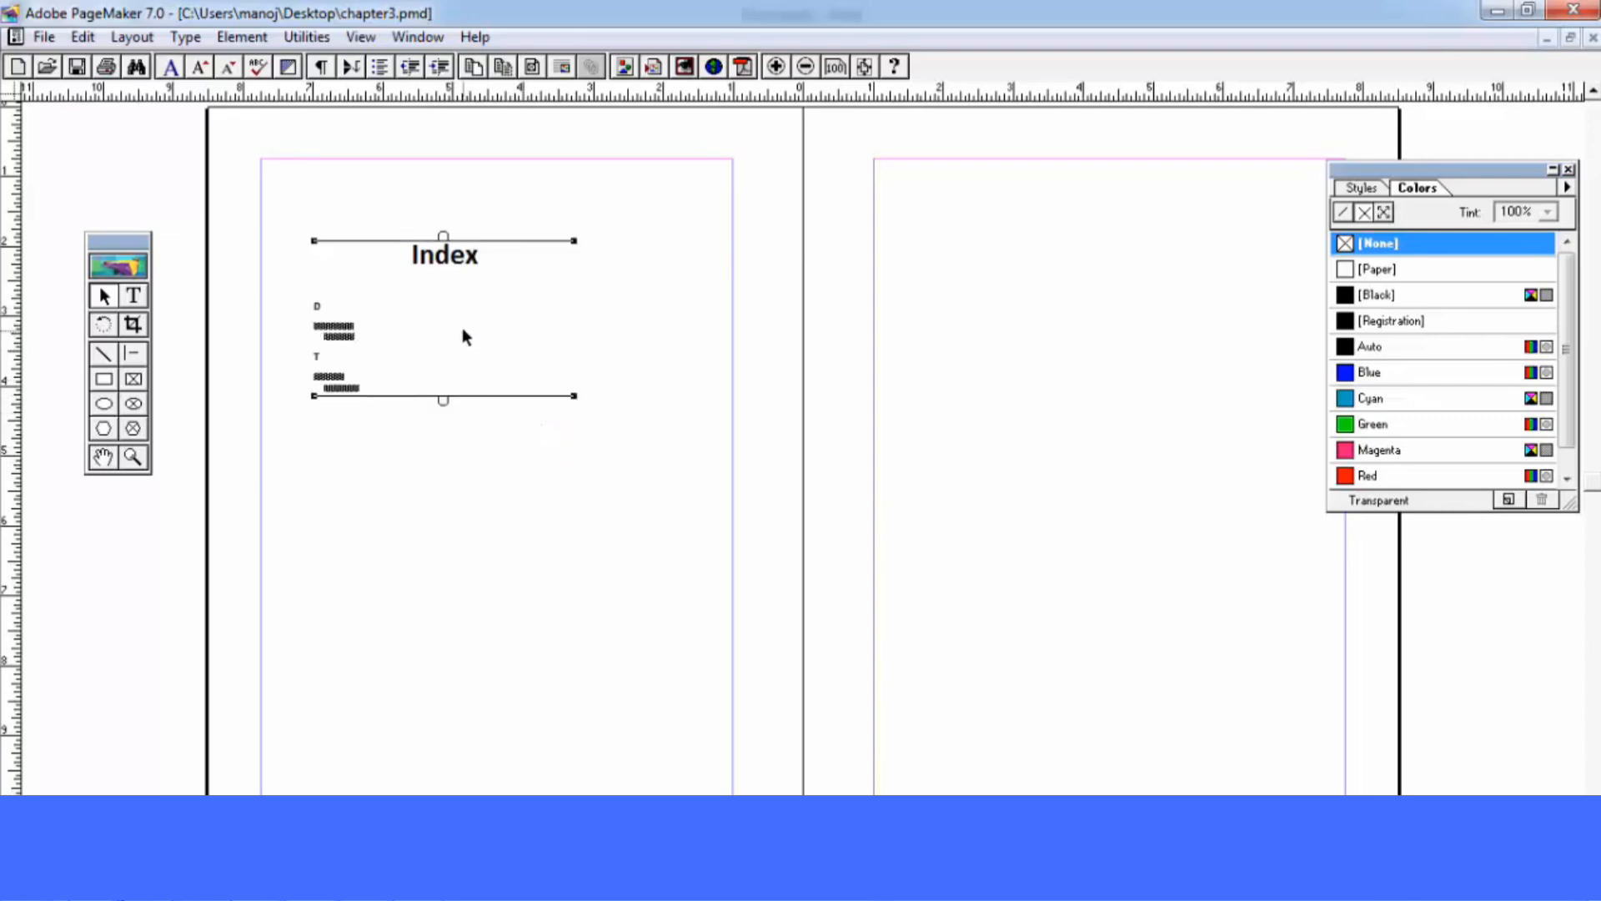
Examine the entries of the placed index at actual size
key(ctrl+1)
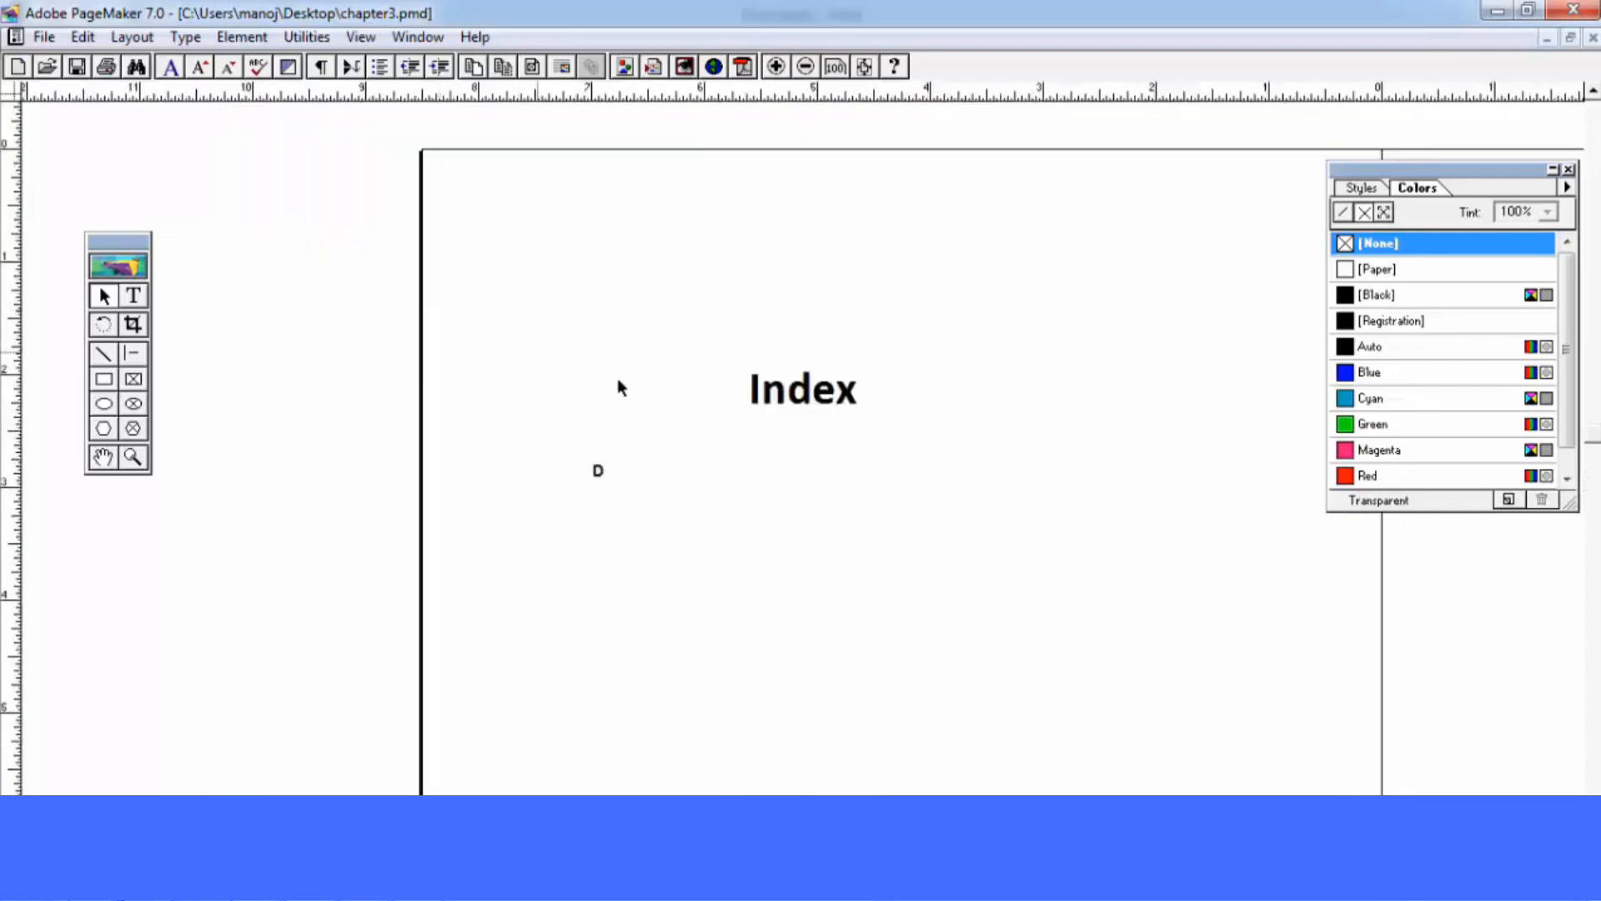
drag(693, 431, 607, 332)
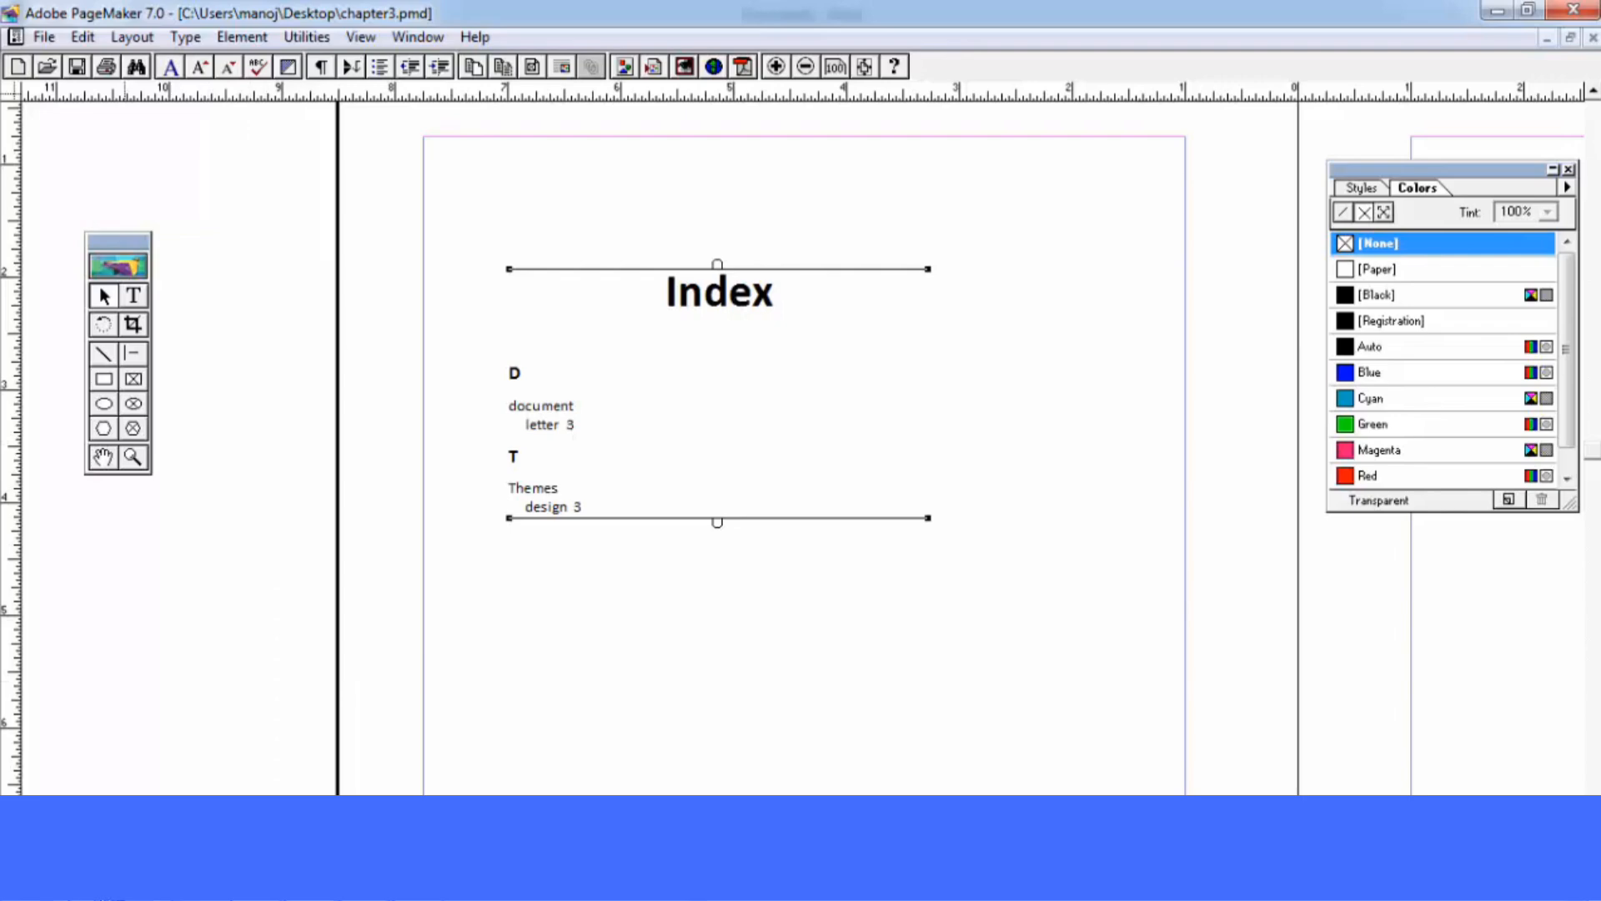
Create a table of contents titled "Contents", place it near the top of a blank left-hand page, and return to the index page
click(125, 840)
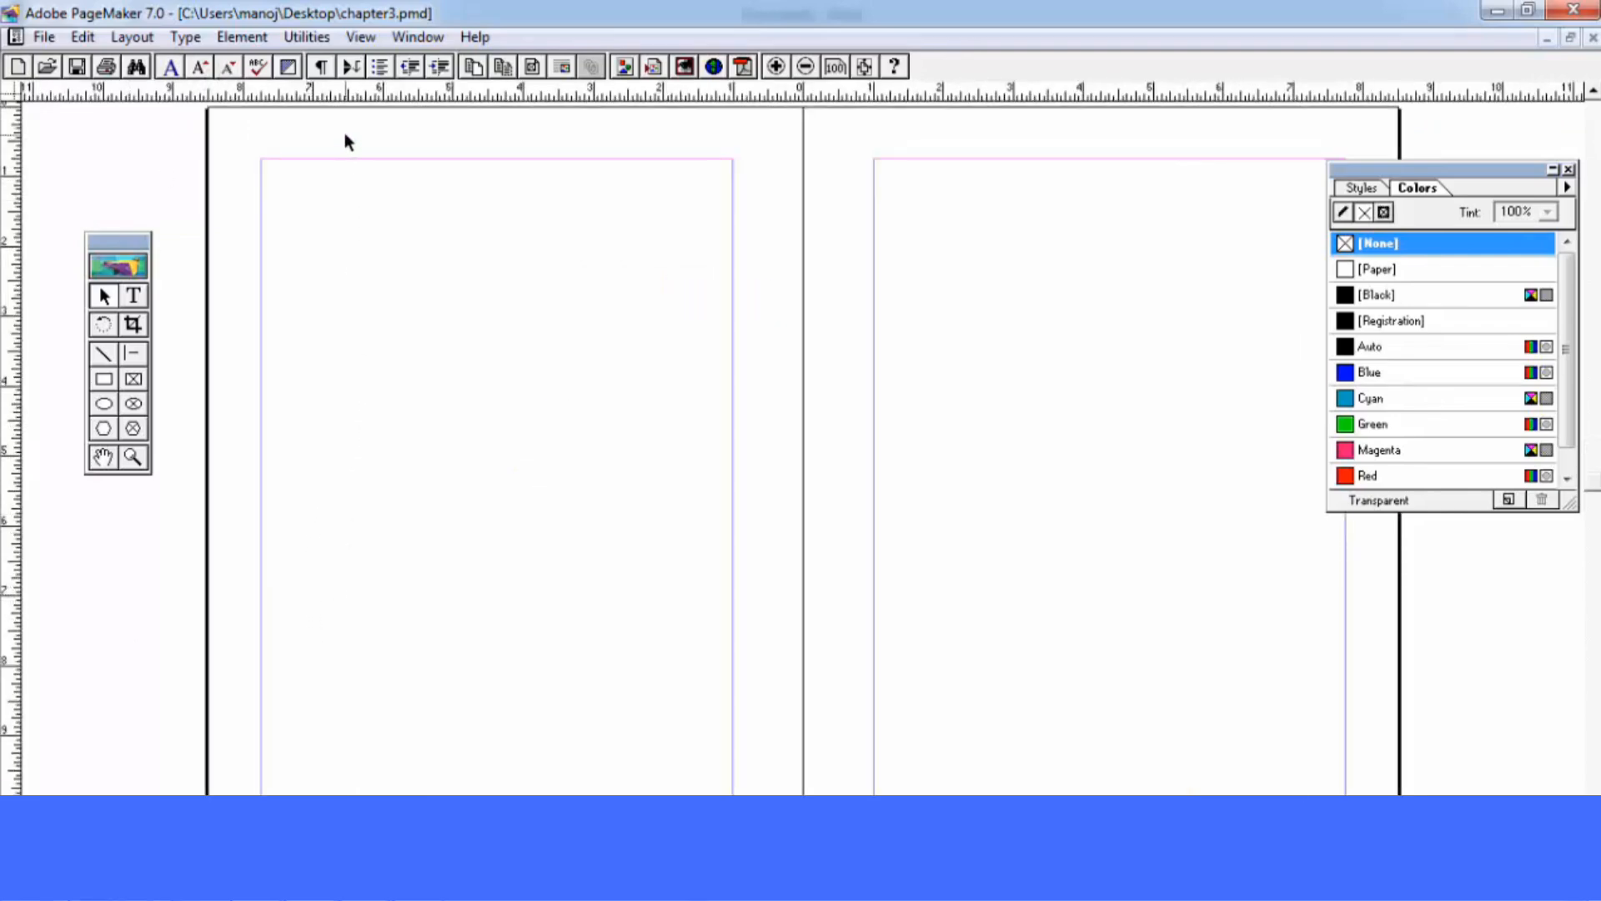
click(307, 38)
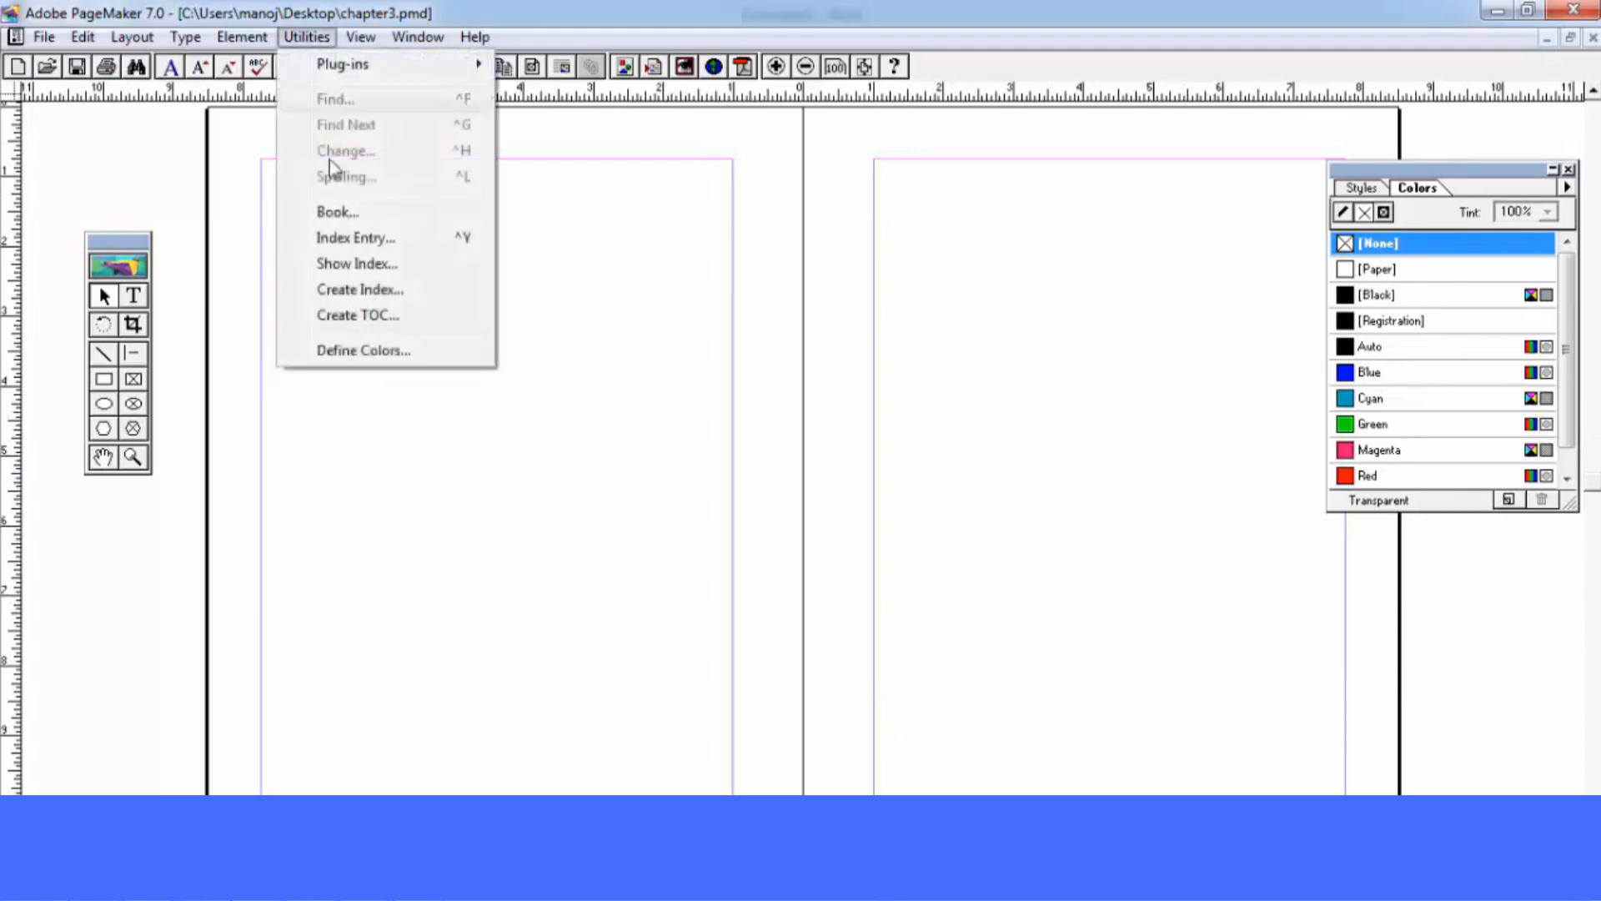
click(373, 317)
click(910, 336)
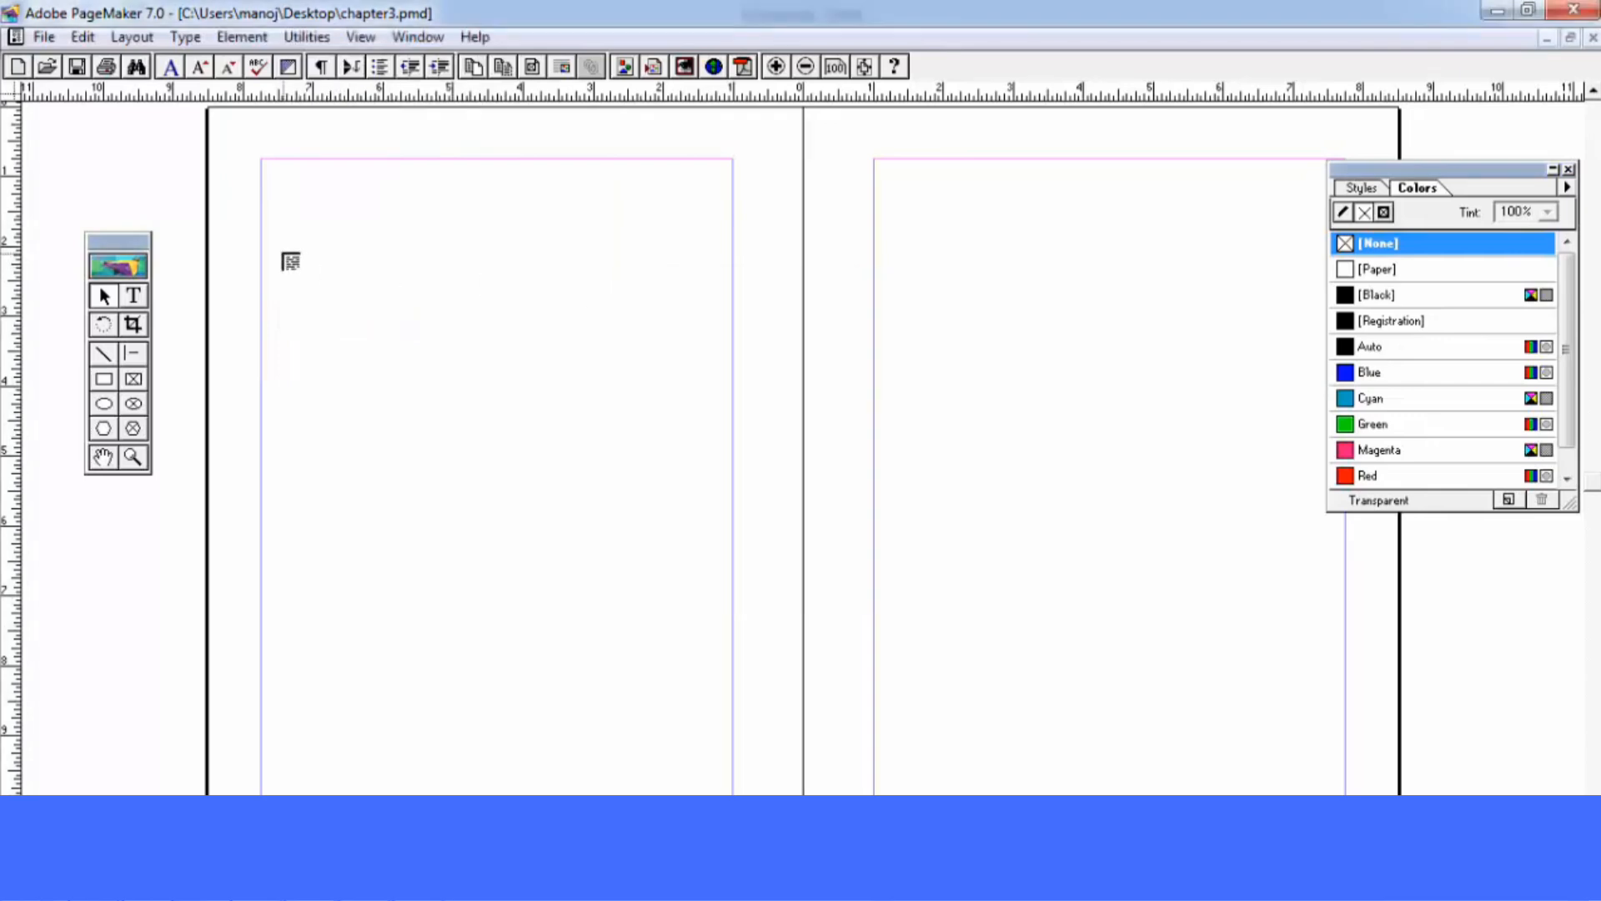
click(282, 254)
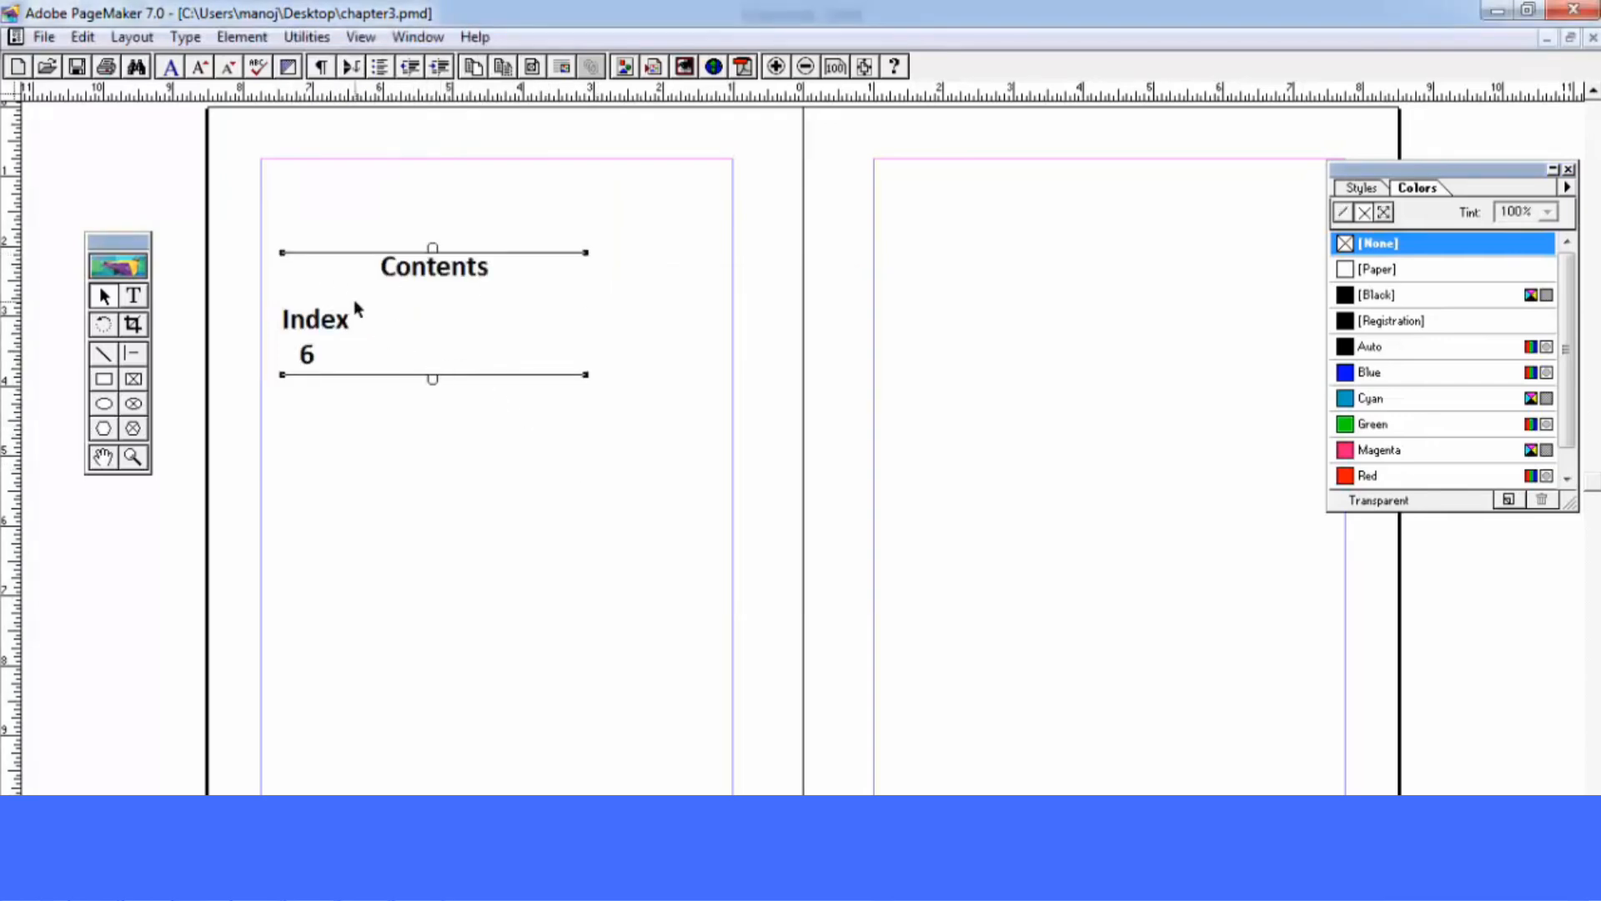
drag(356, 302, 379, 268)
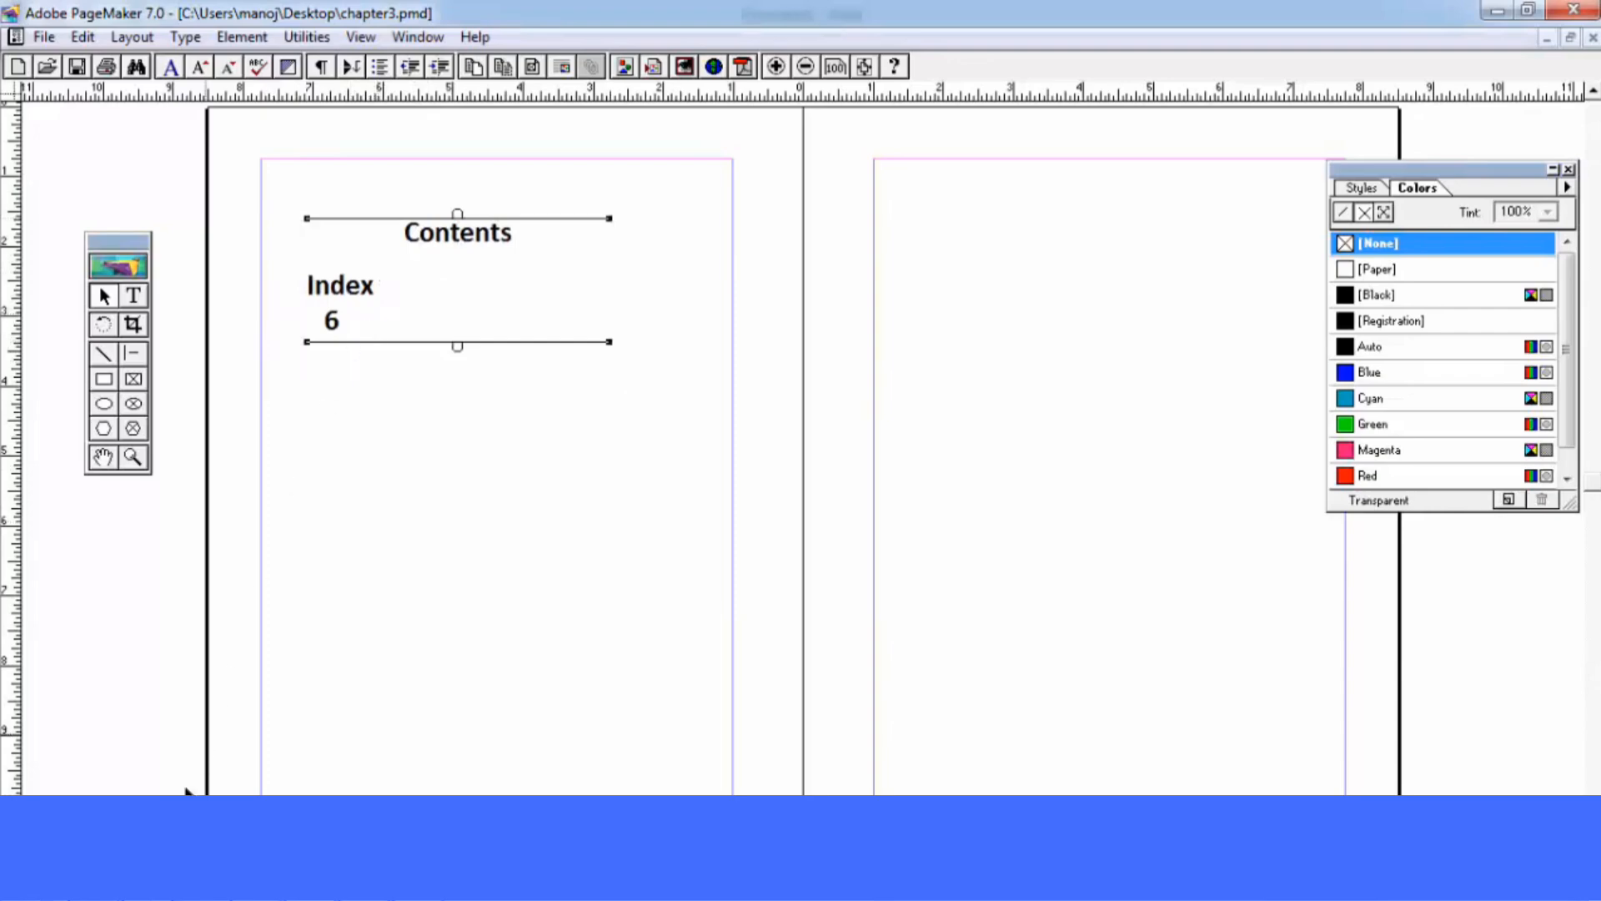
click(160, 837)
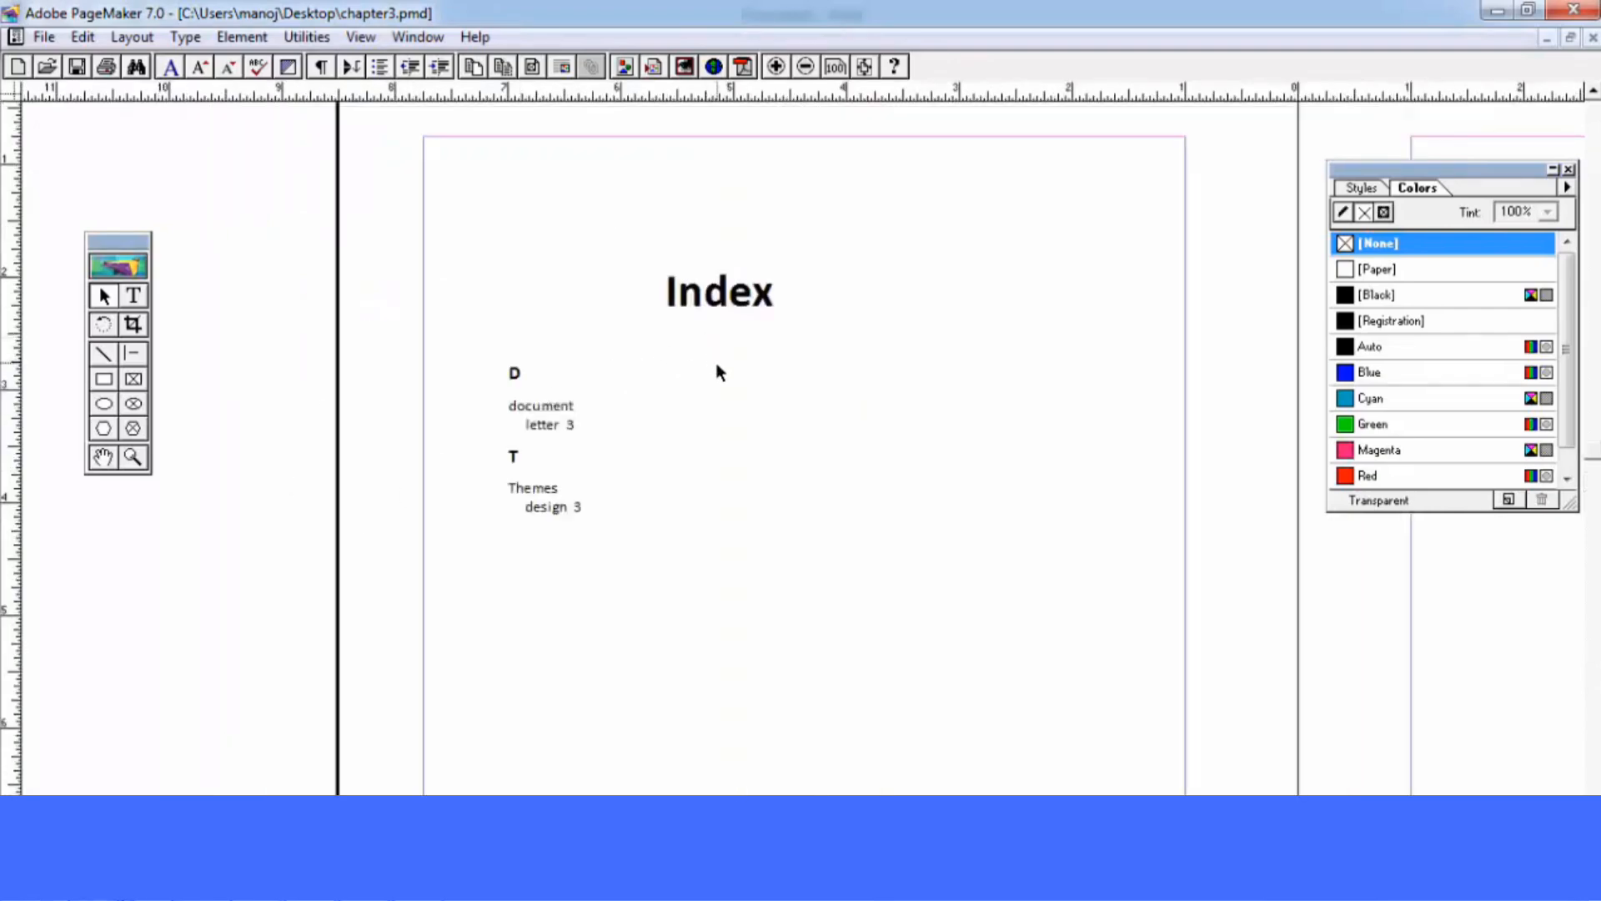
Start defining a new spot colour named "indian"
click(307, 37)
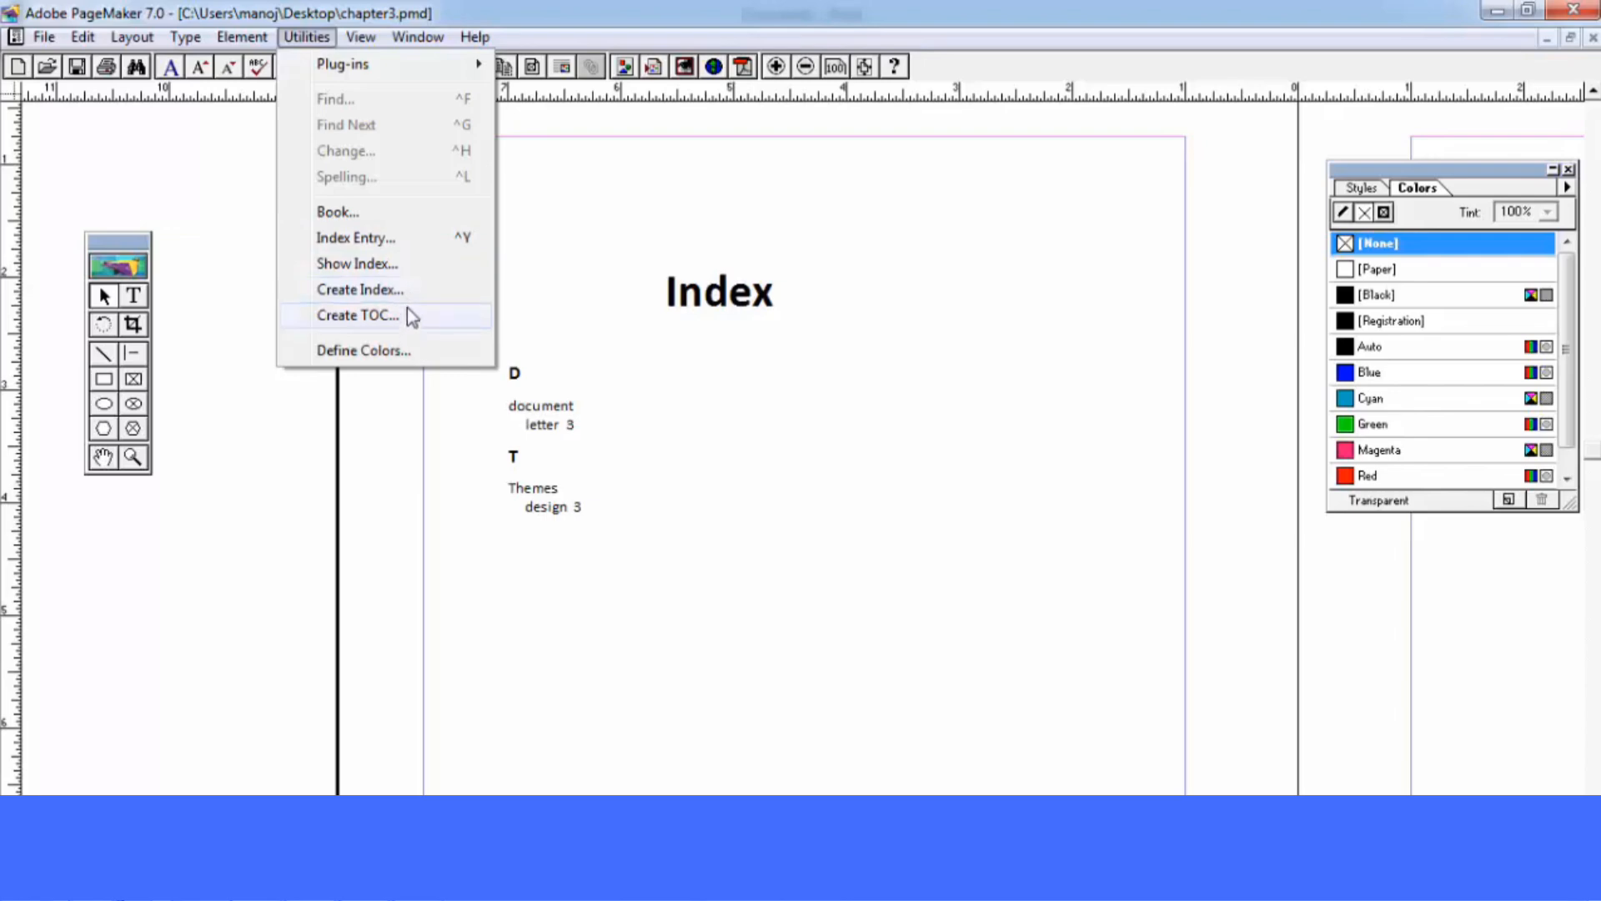
click(400, 352)
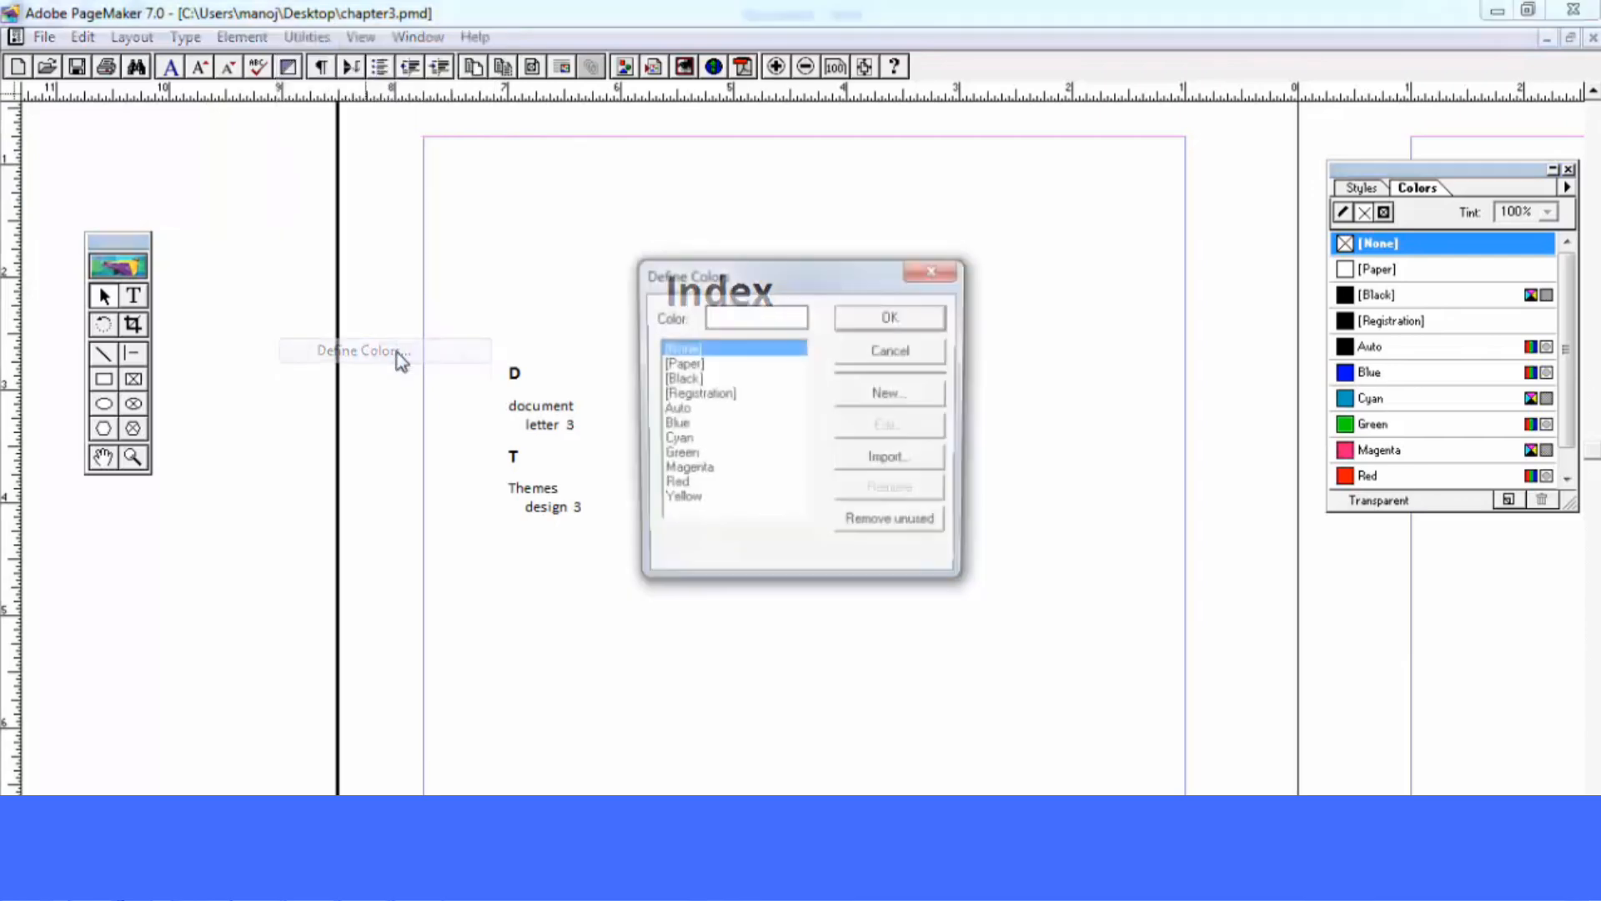
click(886, 395)
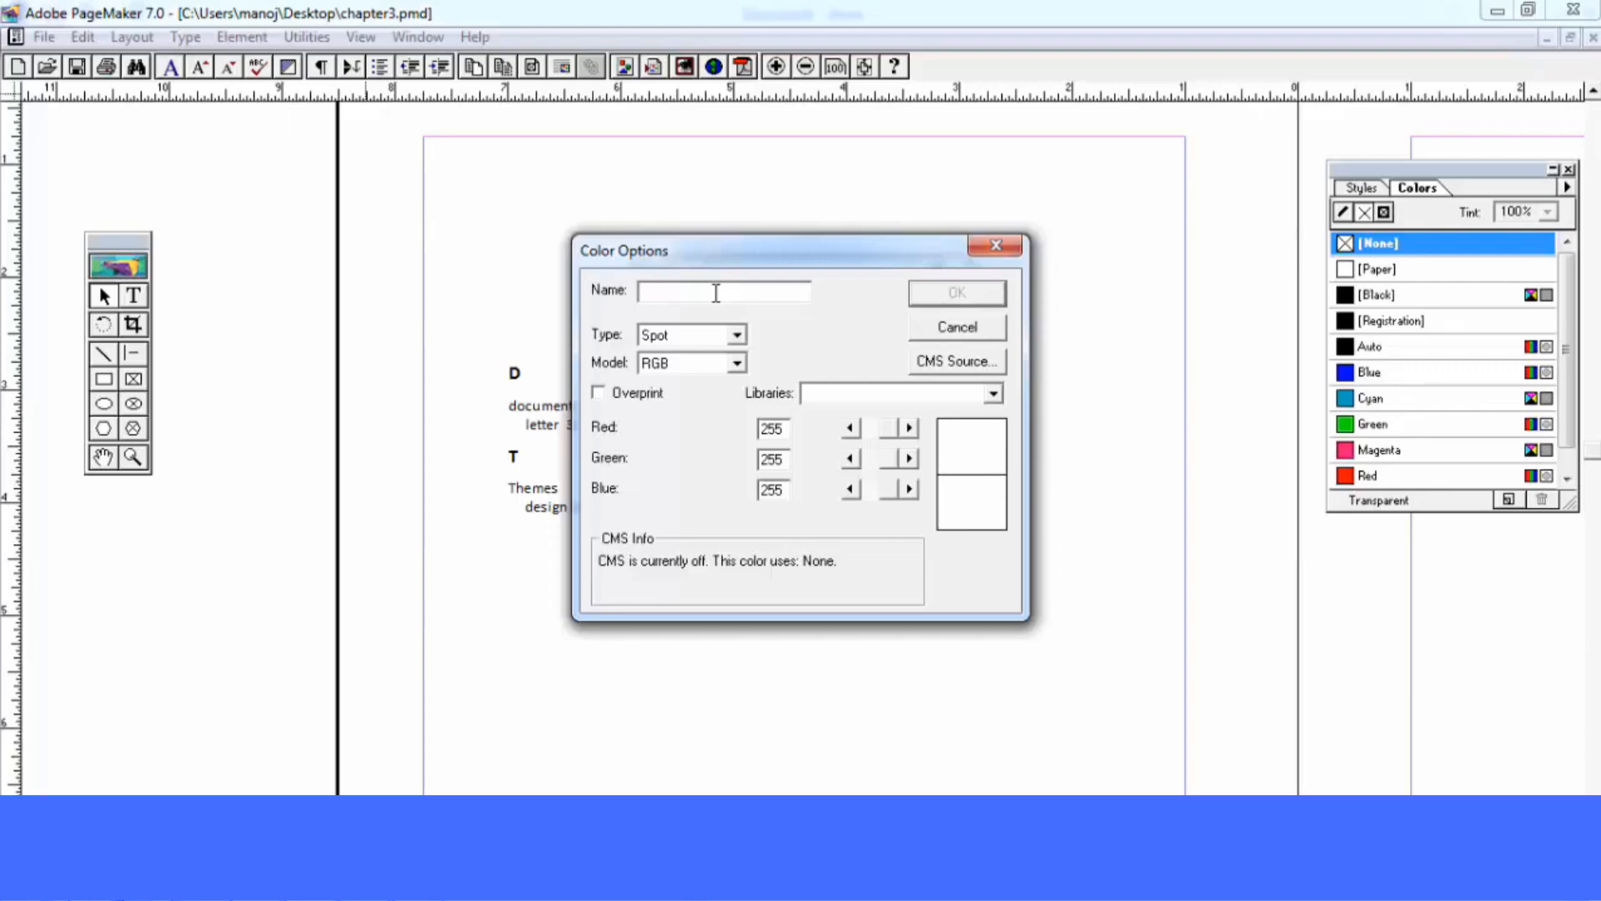
text(indian)
click(929, 392)
click(905, 464)
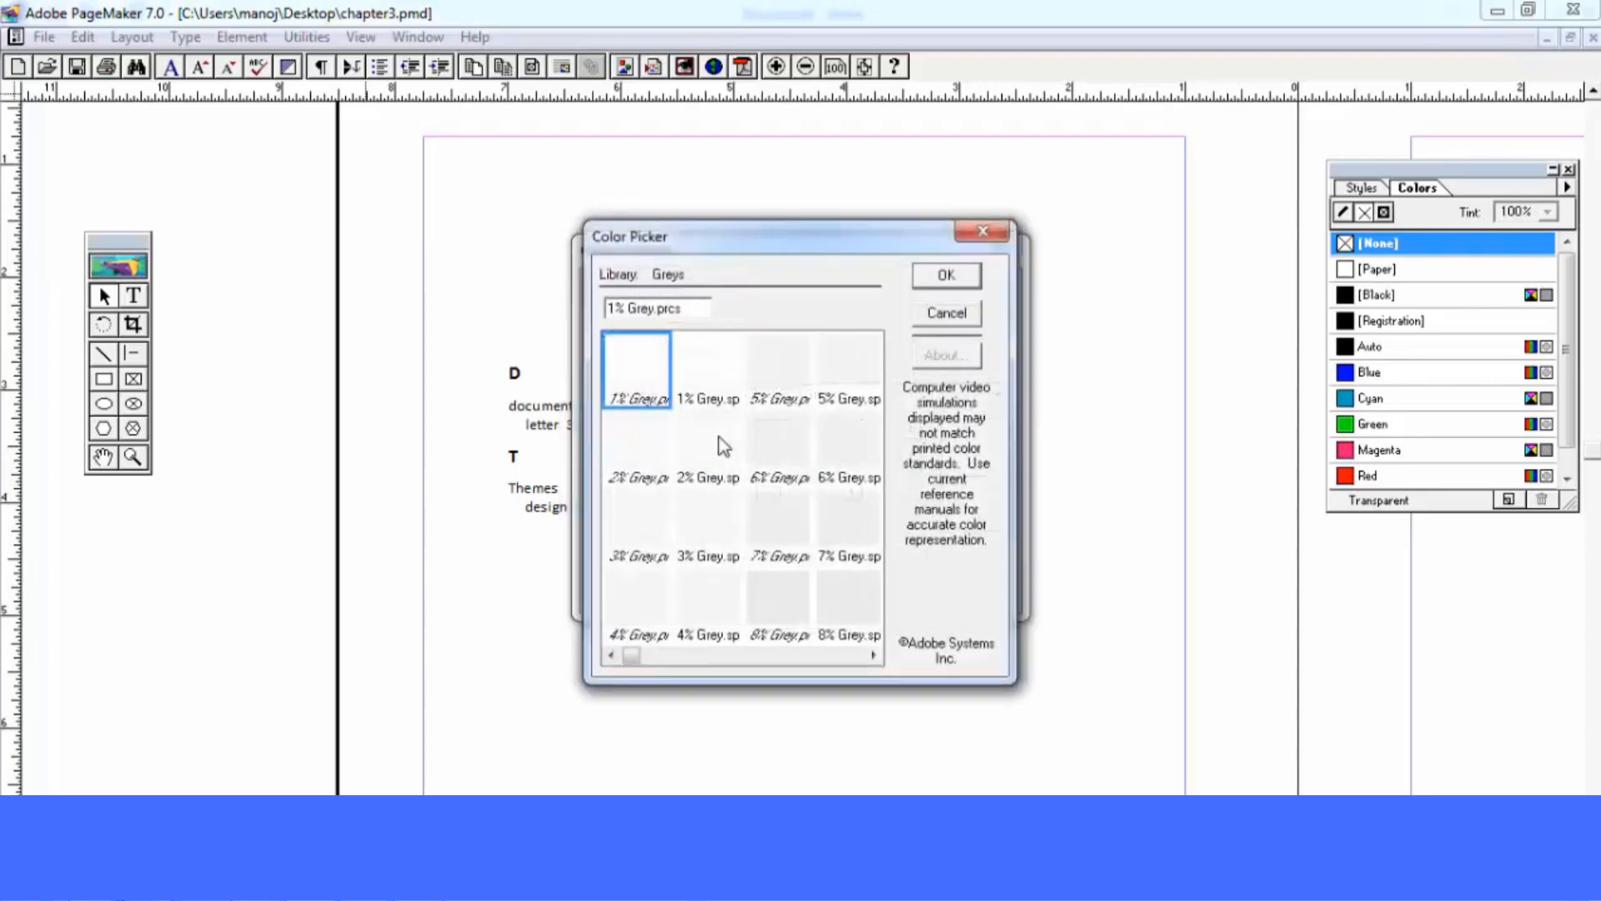
click(943, 315)
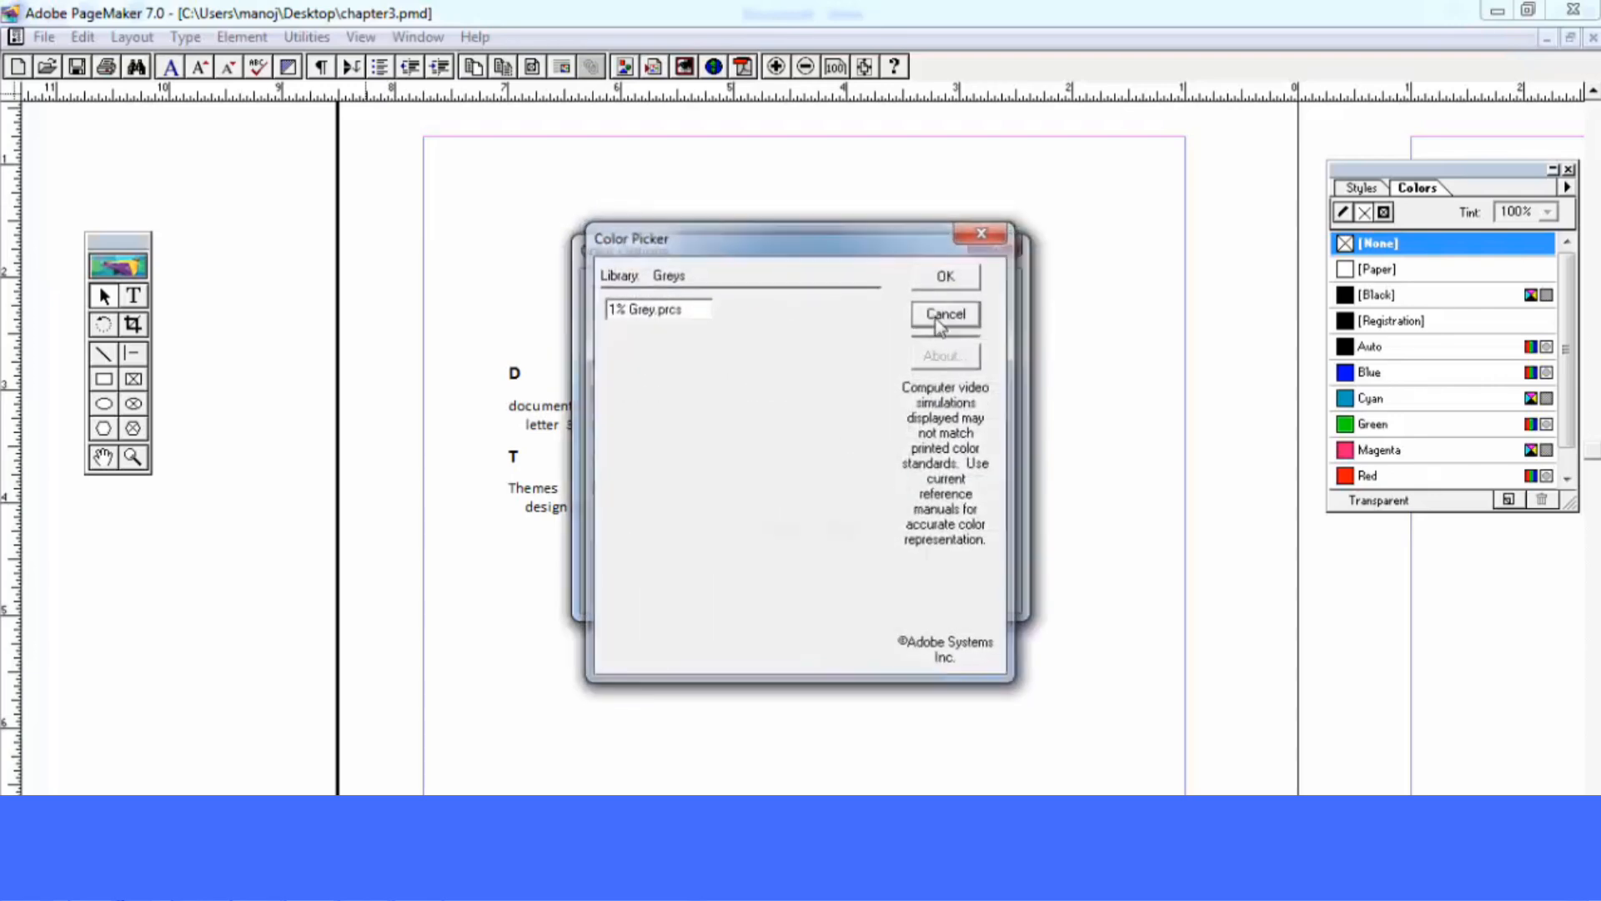
Base the new colour on PANTONE 9082 CVC from the PANTONE Pastels Coated library
click(940, 394)
scroll(949, 450, down, 3)
click(893, 458)
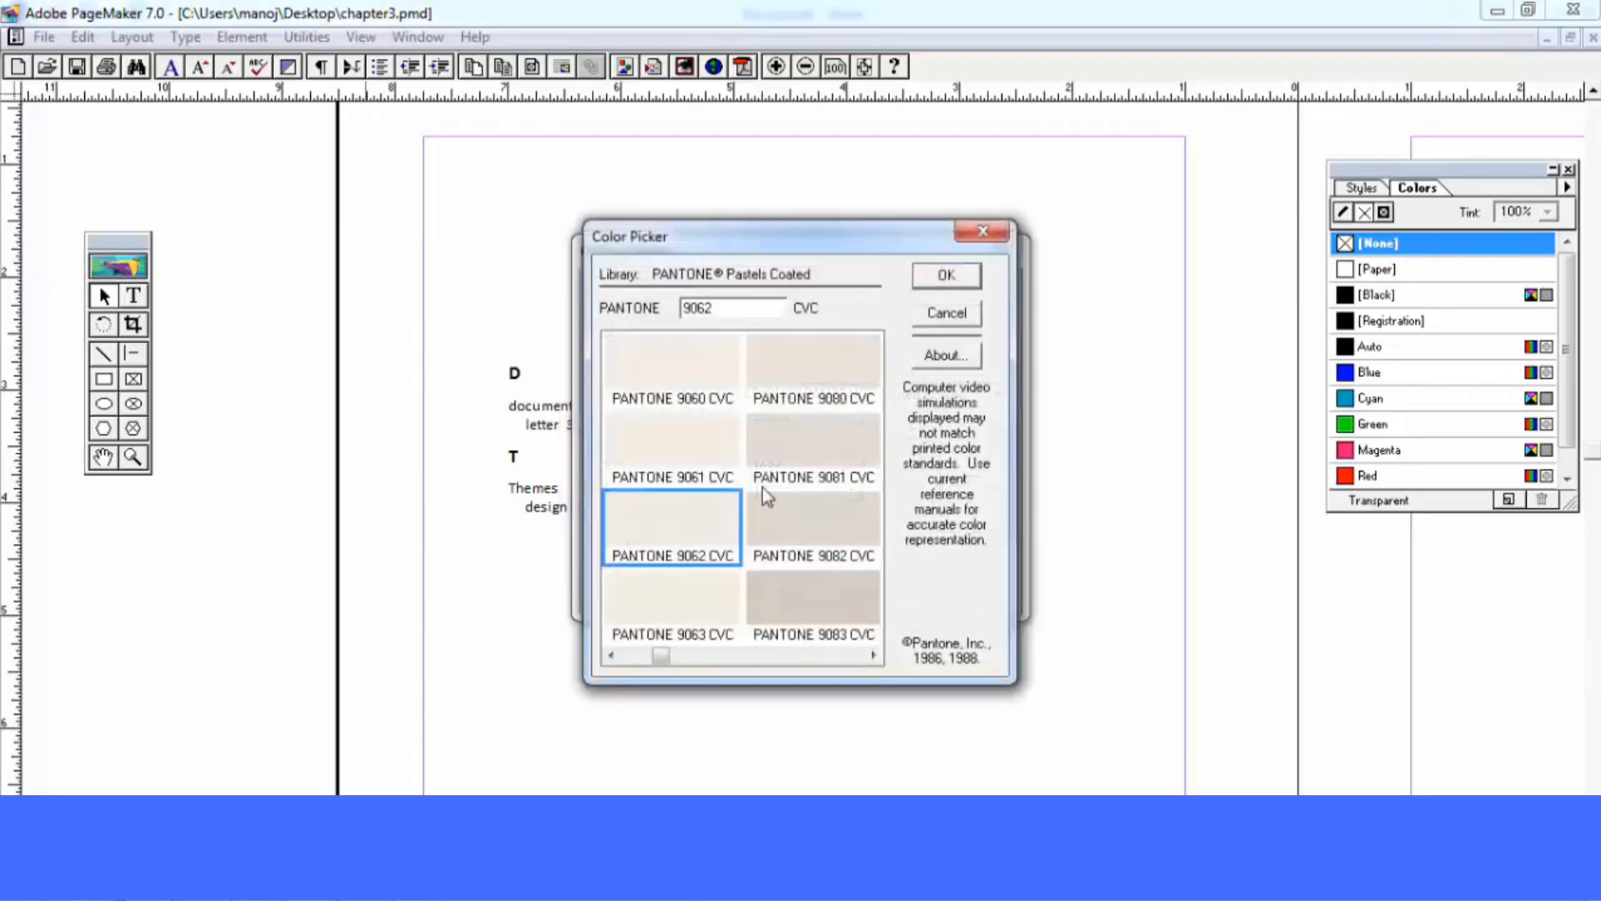
click(799, 524)
click(947, 278)
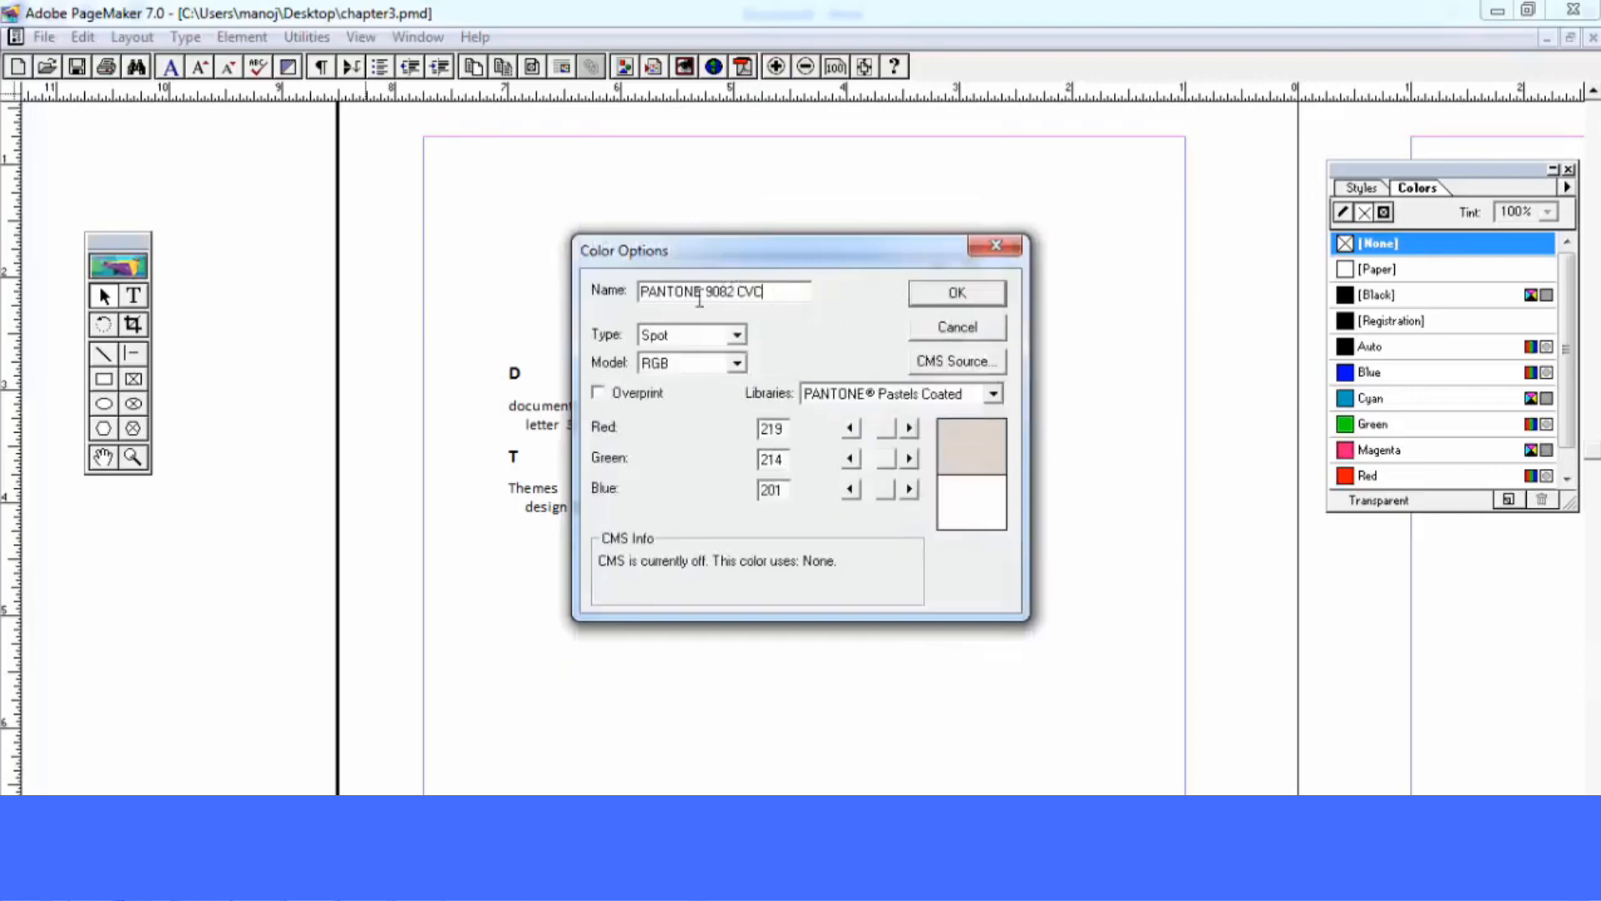
Name the PANTONE-based colour "indian", save the colour definitions and make it the current colour
text(indian)
click(956, 292)
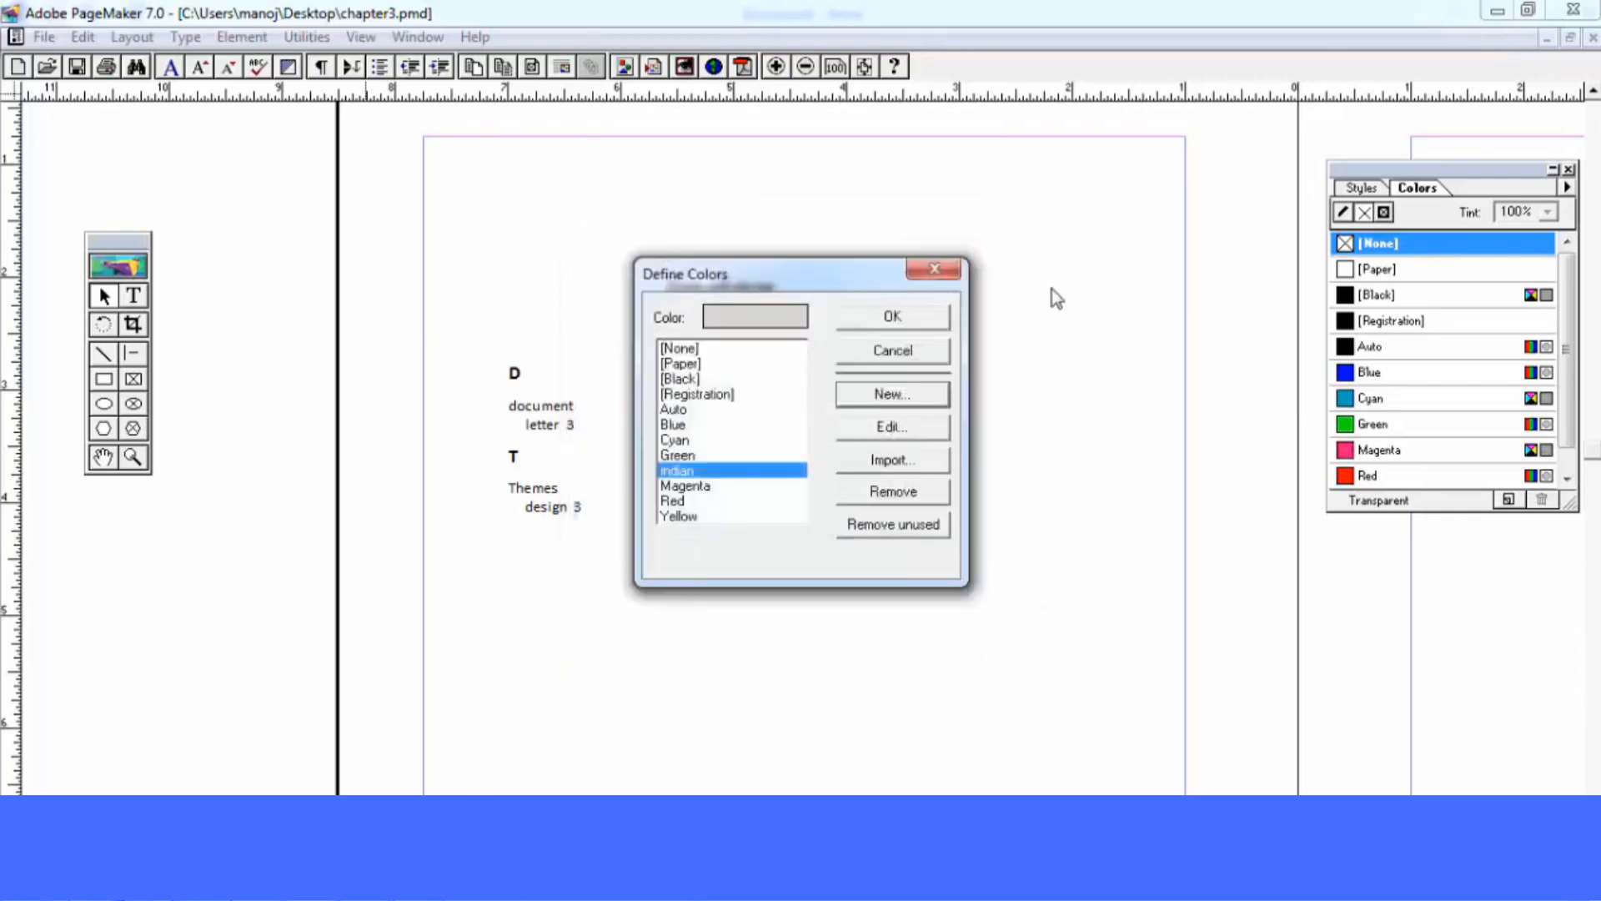
click(890, 315)
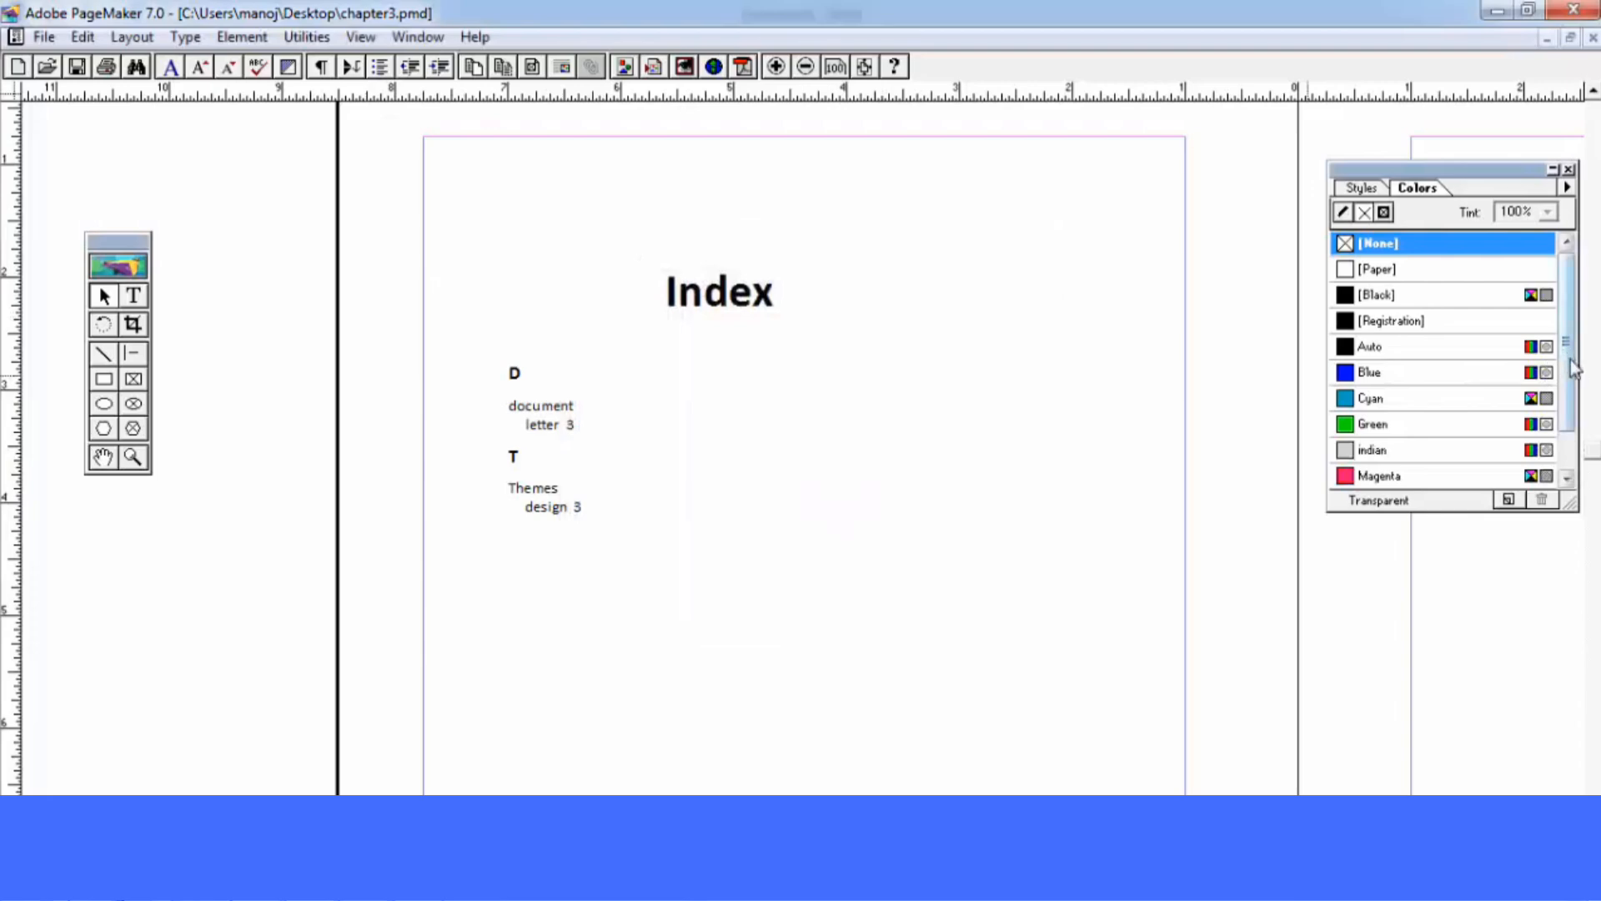
drag(1571, 360, 1573, 423)
click(1377, 407)
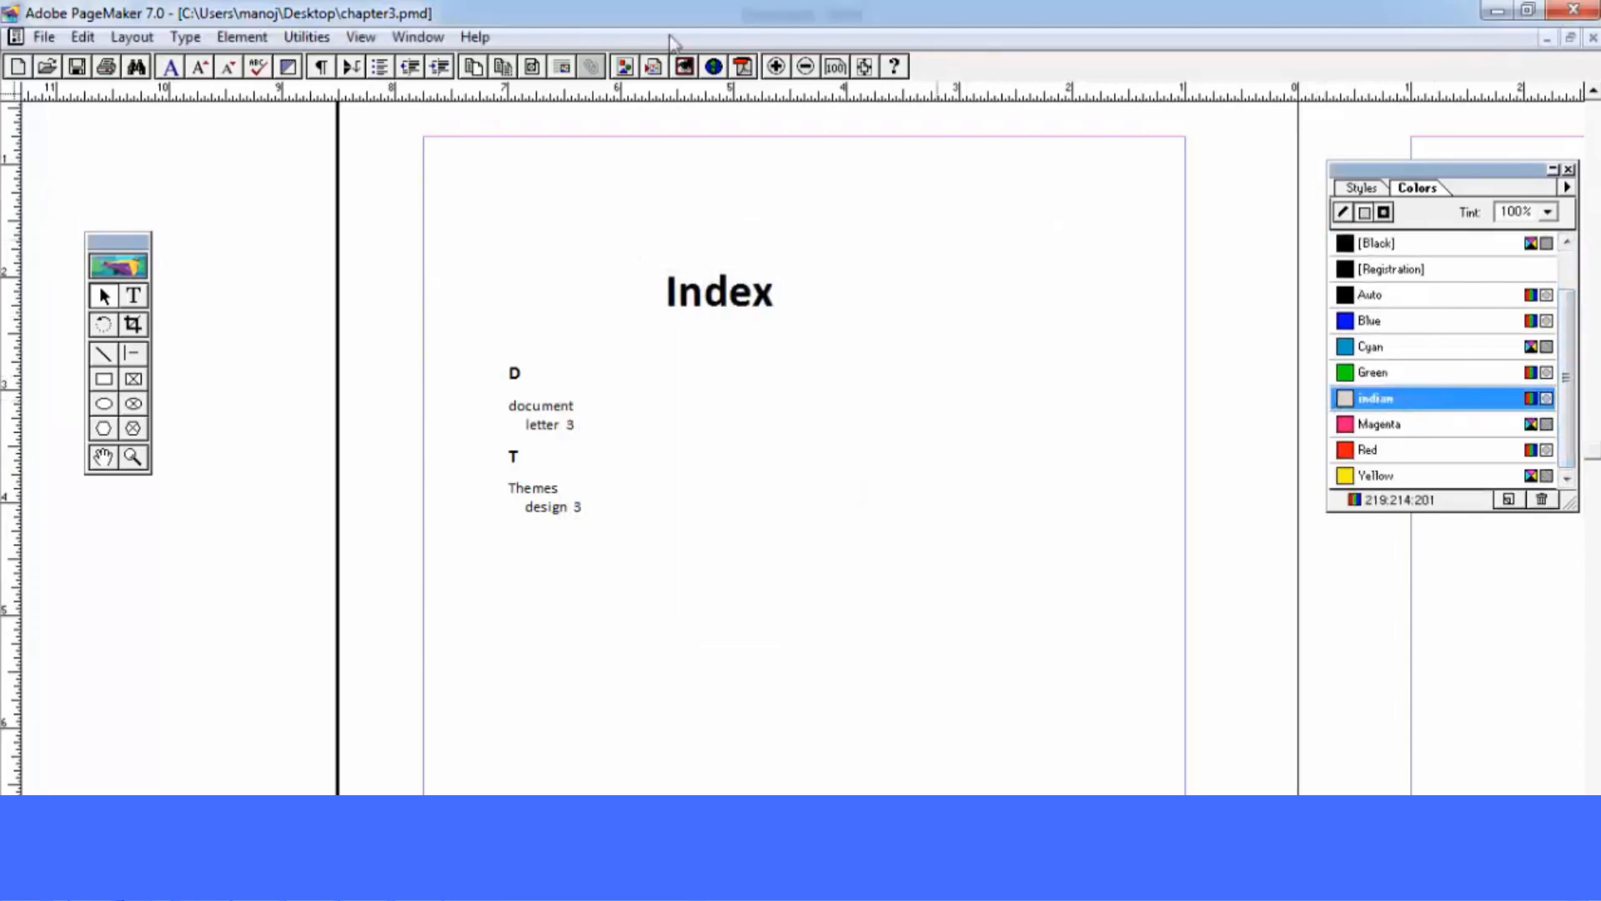
click(322, 39)
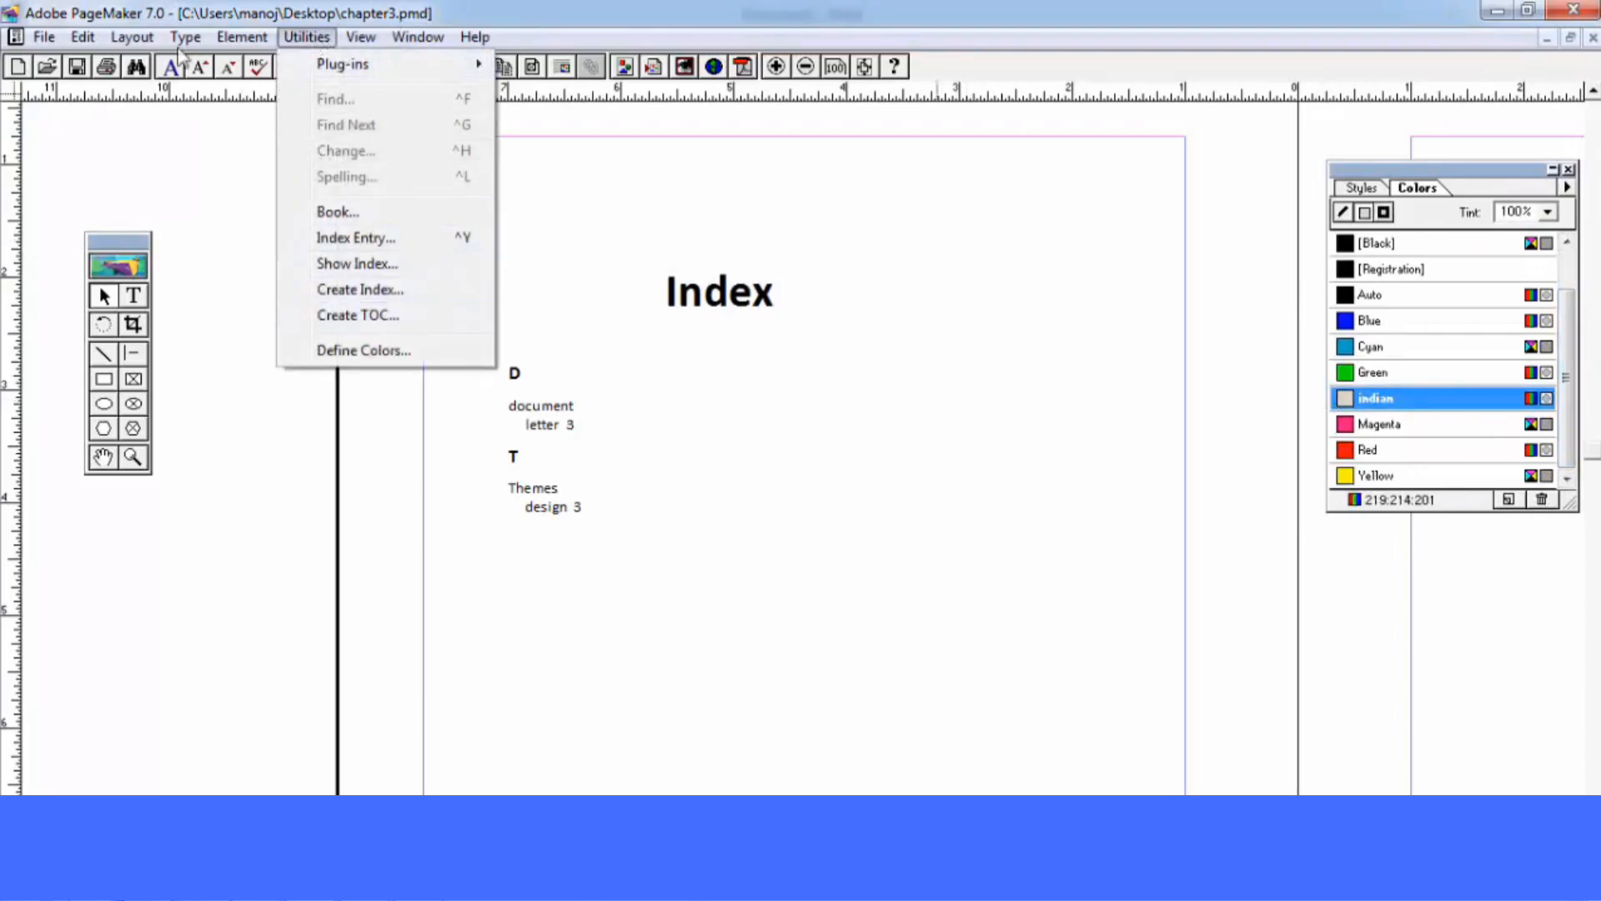
mouse_move(88, 40)
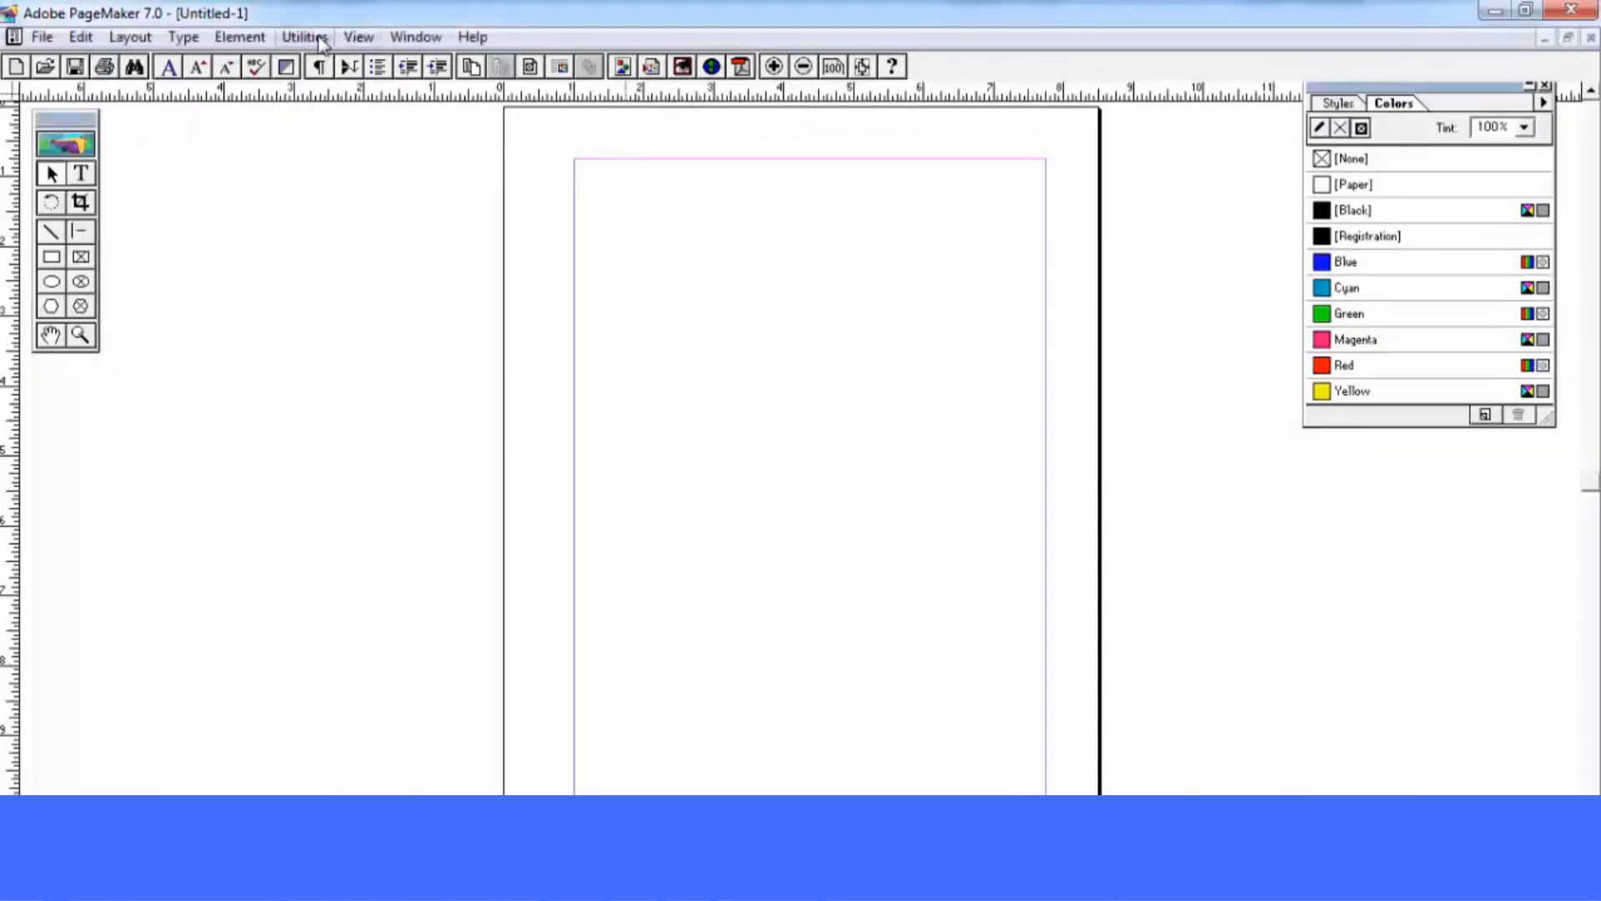
Insert 10 pages after the current page of the untitled publication, based on the Document Master
click(350, 39)
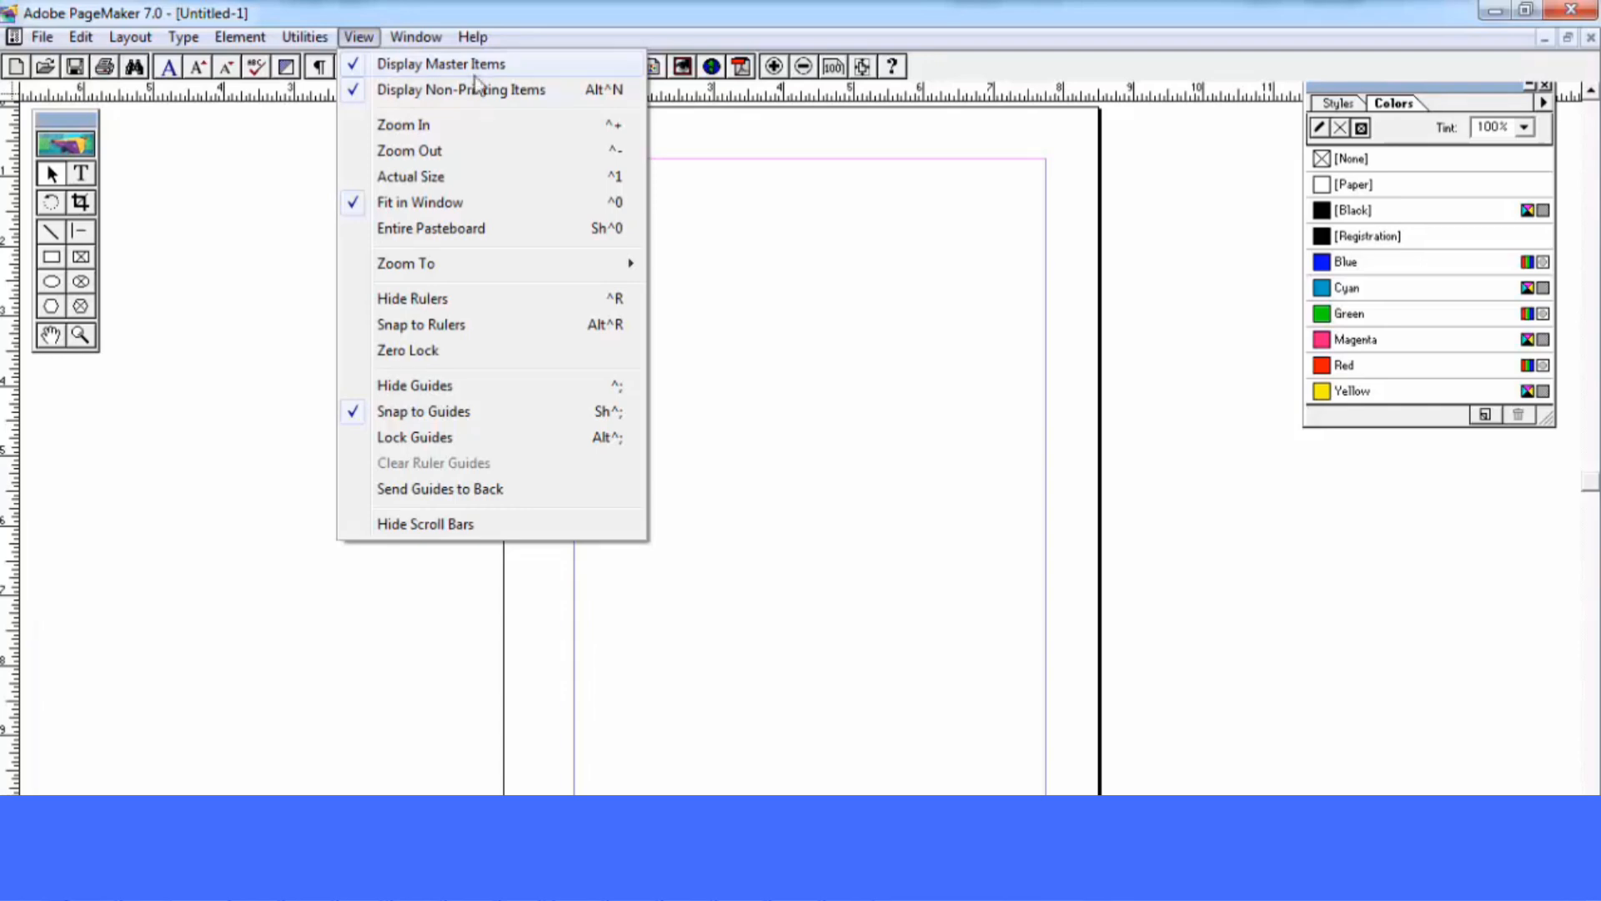
mouse_move(133, 40)
click(175, 89)
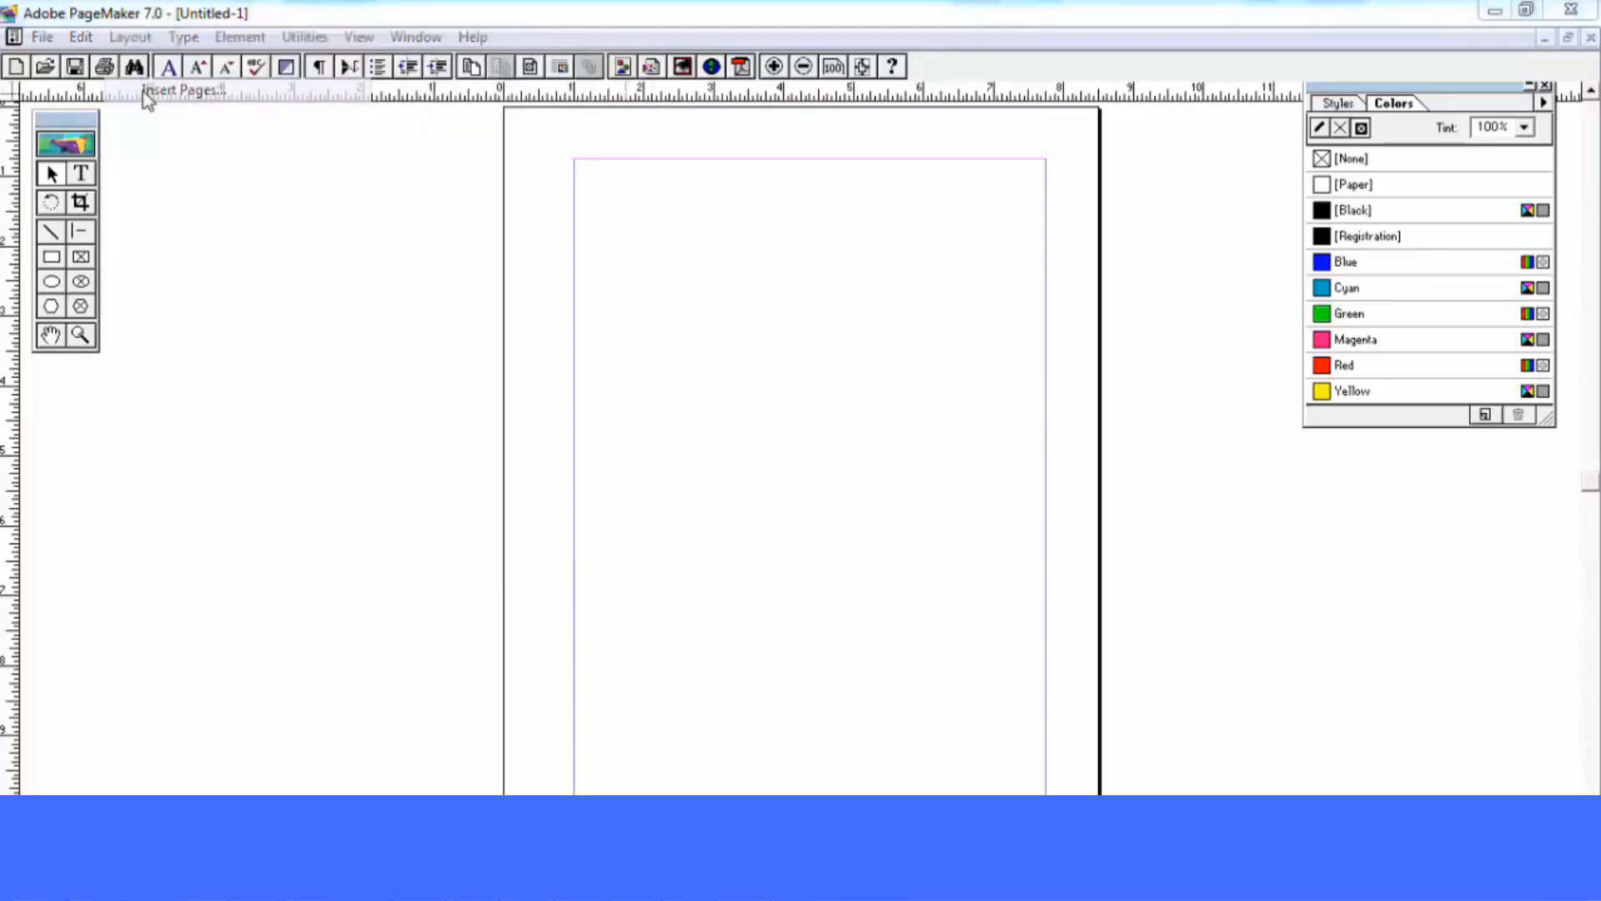
text(1)
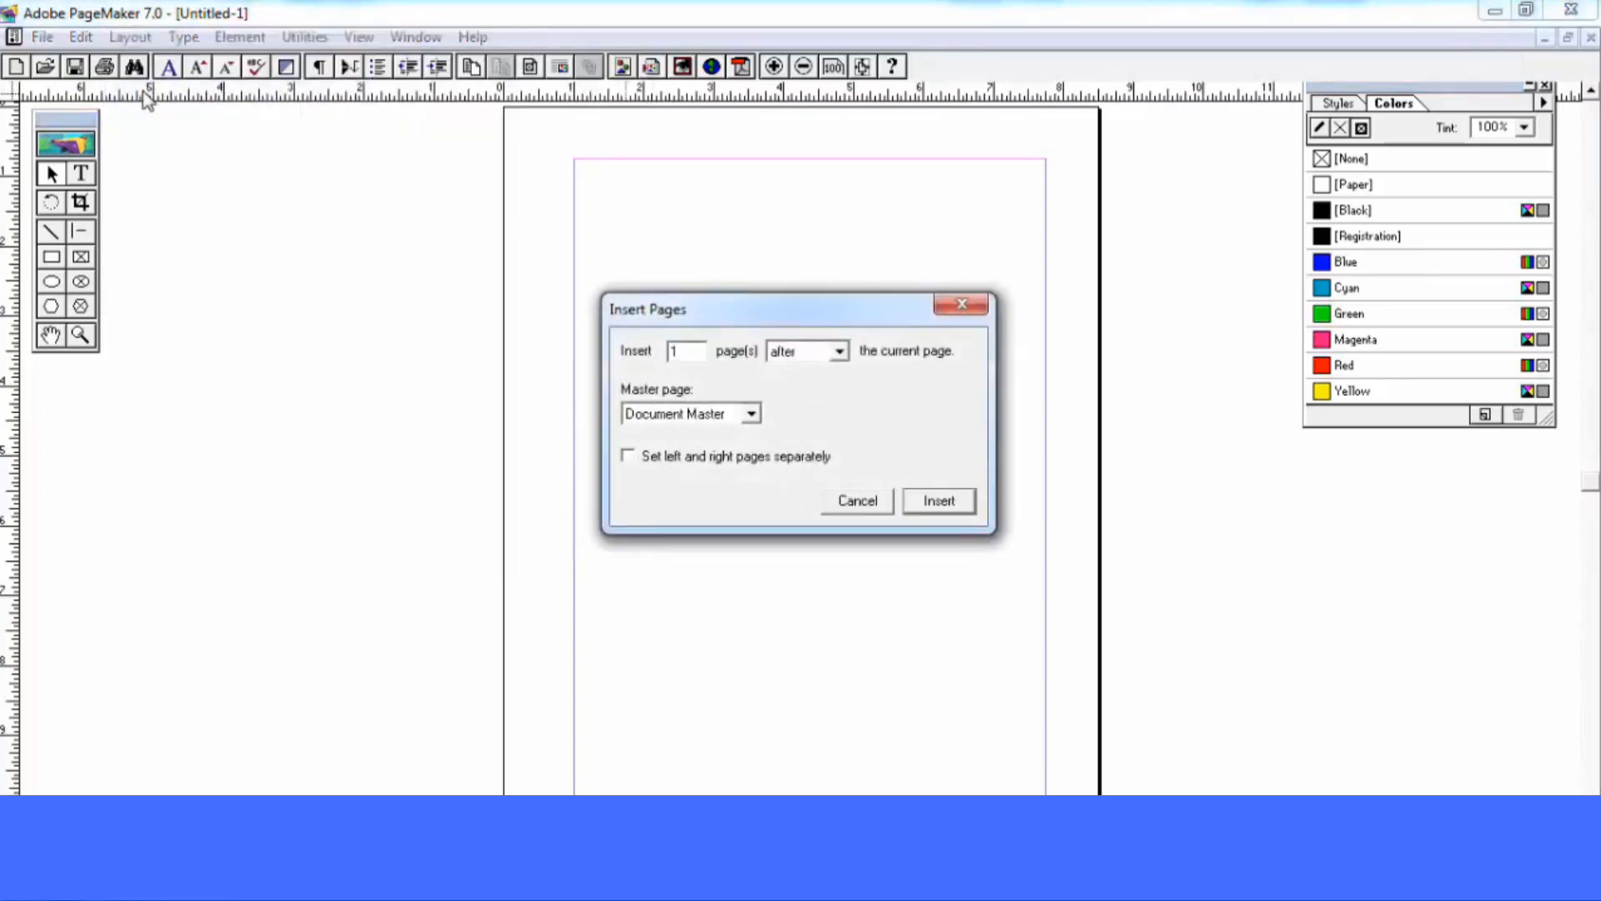
text(9)
key(BackSpace)
key(BackSpace)
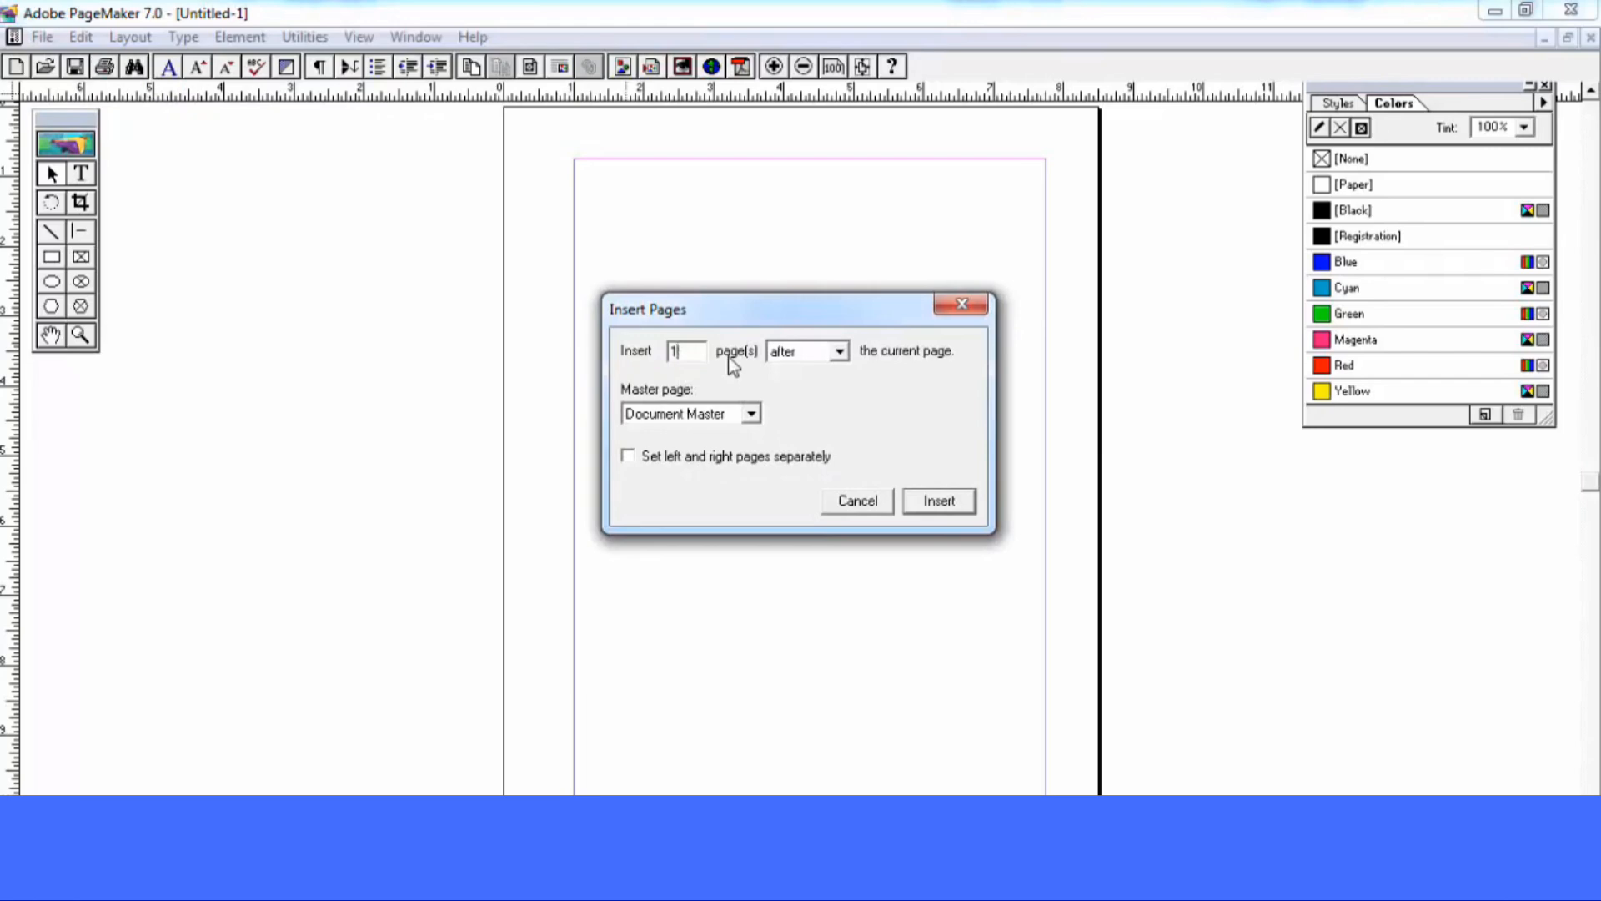
text(10)
click(938, 501)
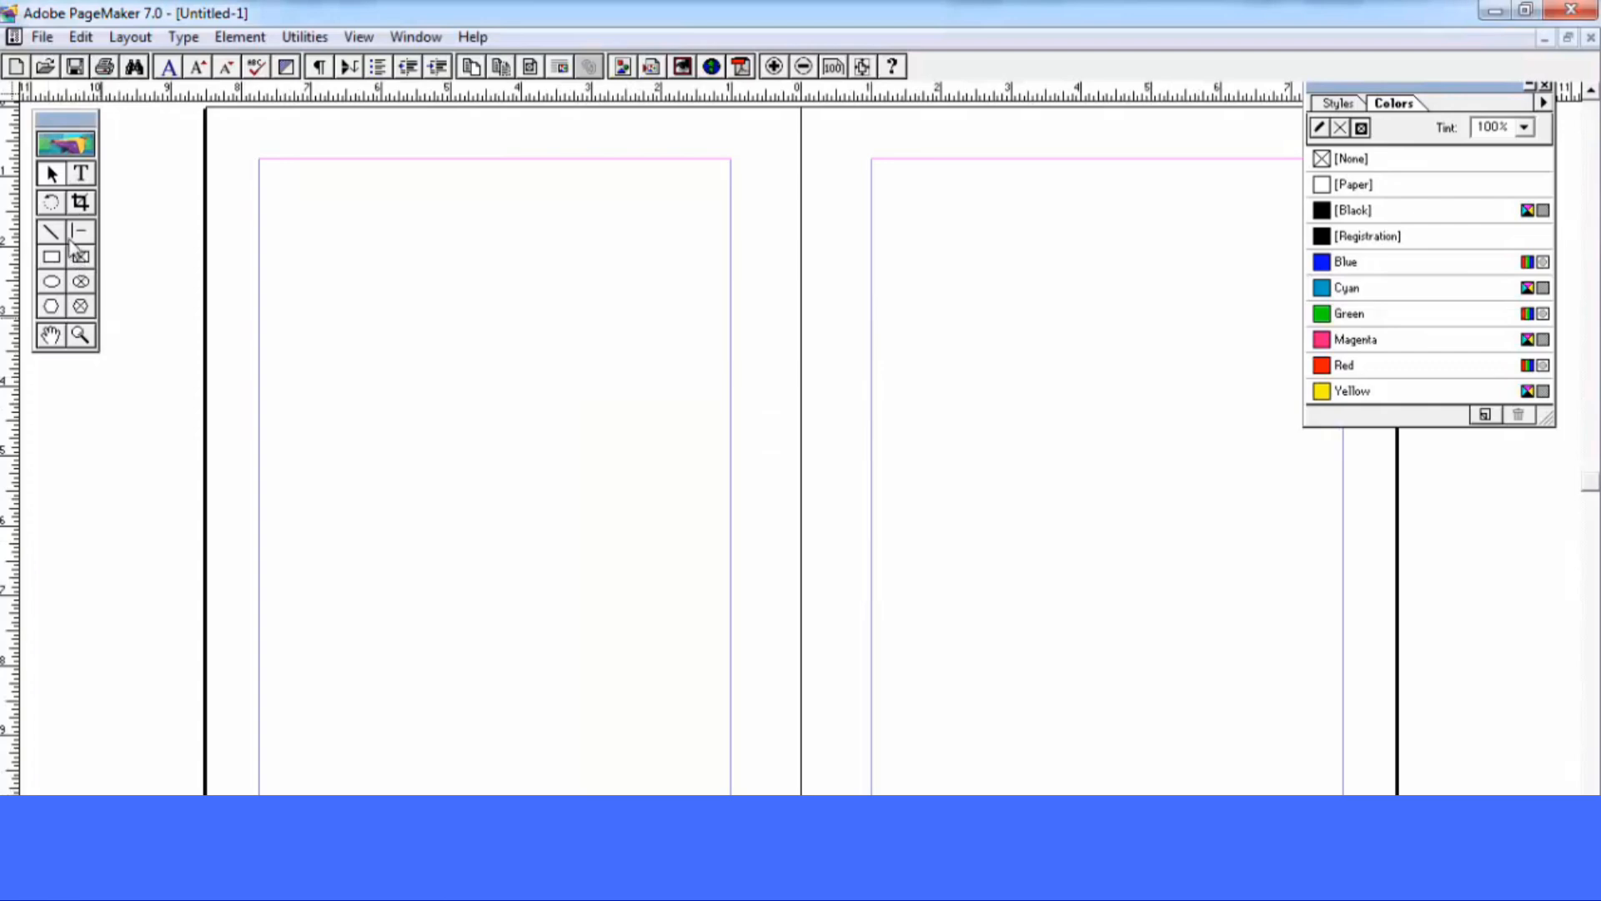
Draw a rectangle about 3.4 by 2.7 inches in the upper part of the left-hand master page, and go to a regular page spread
click(51, 257)
drag(332, 248, 569, 437)
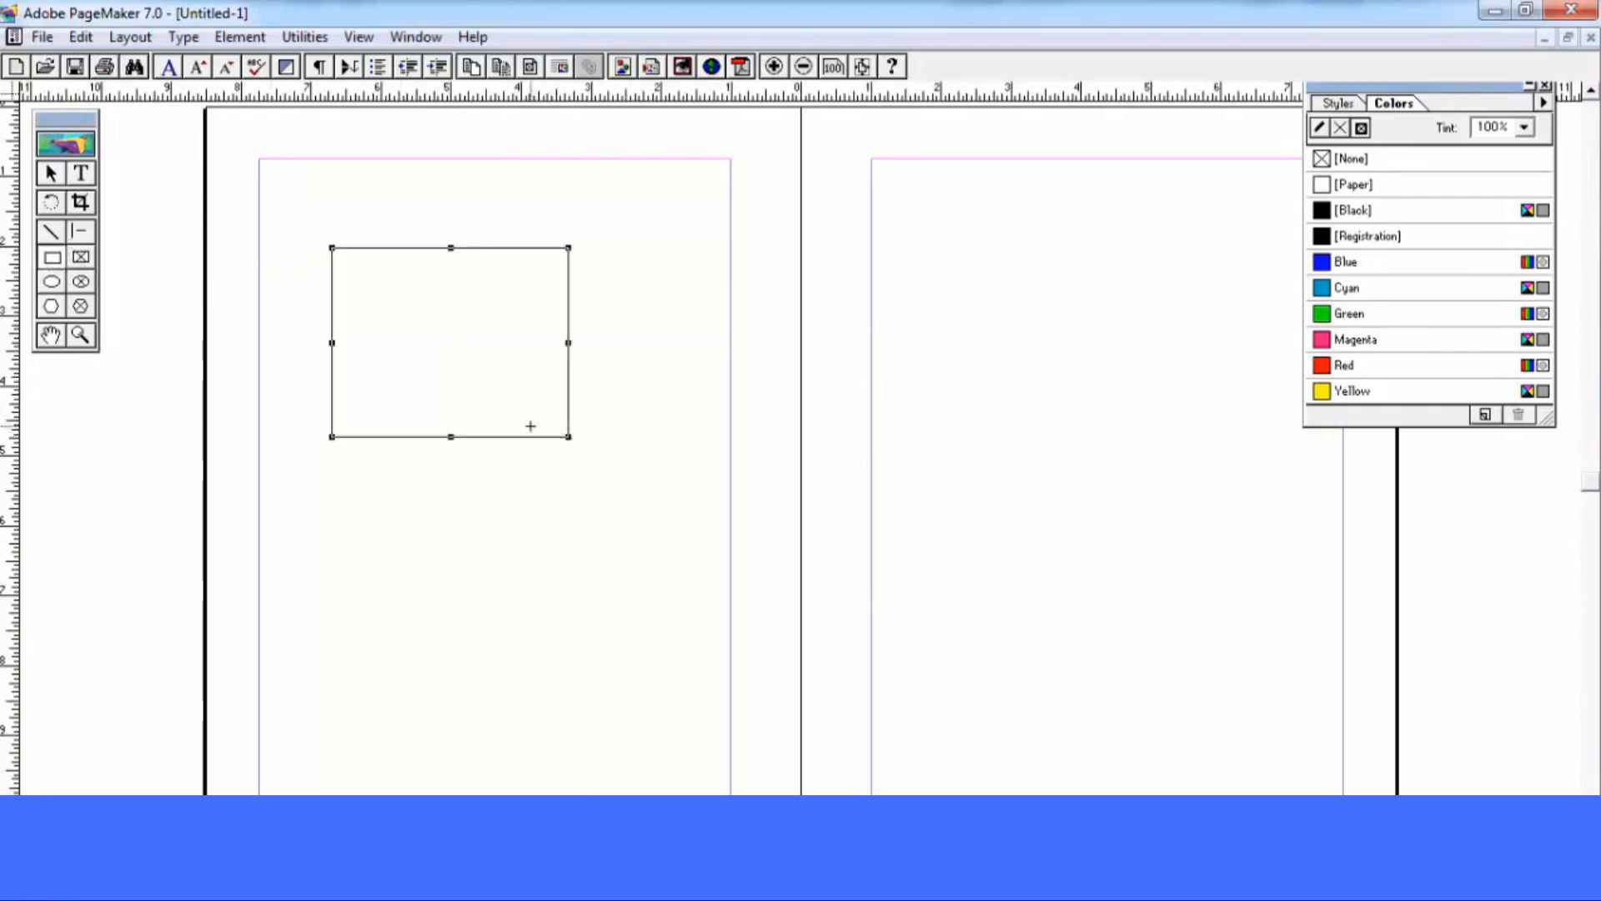
click(95, 852)
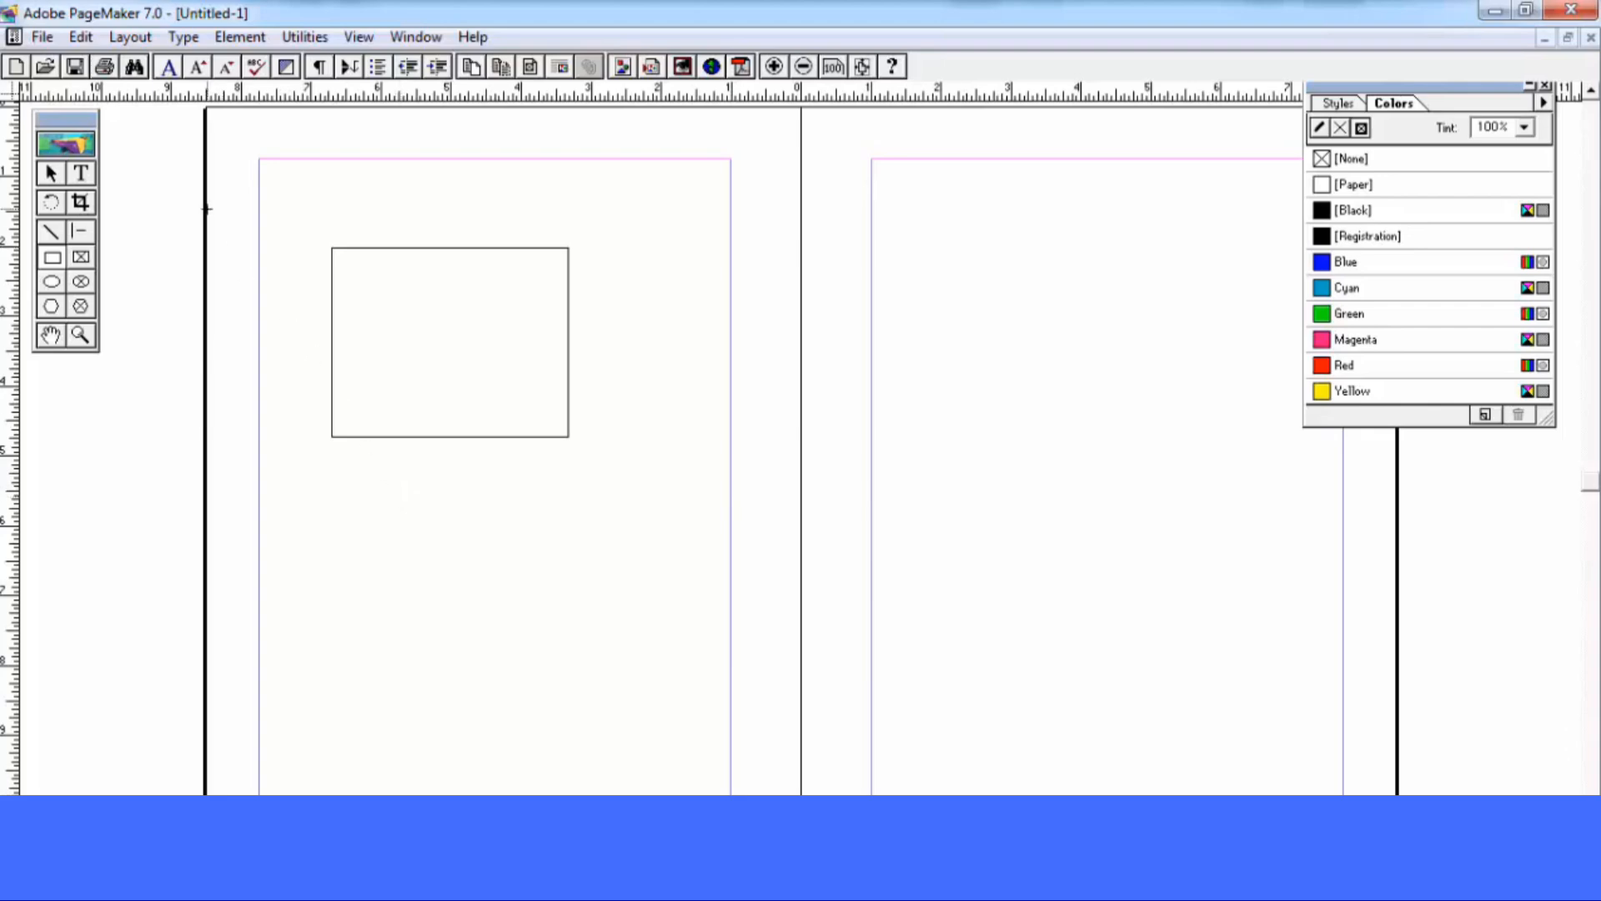
Turn off the display of master items on the current page spread
click(360, 36)
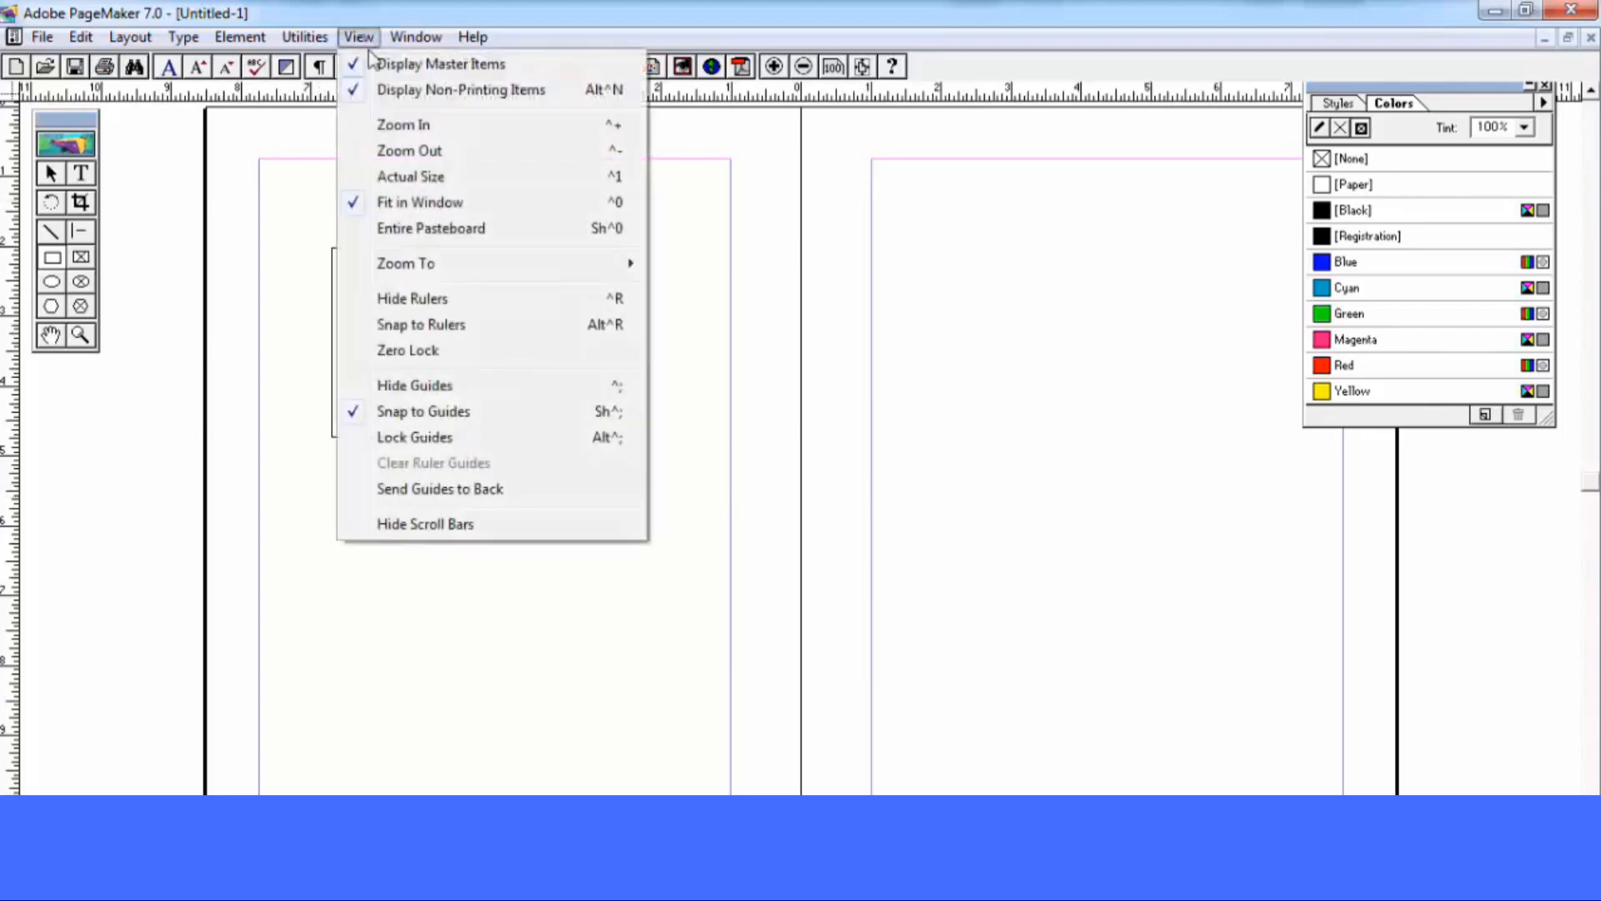
click(432, 67)
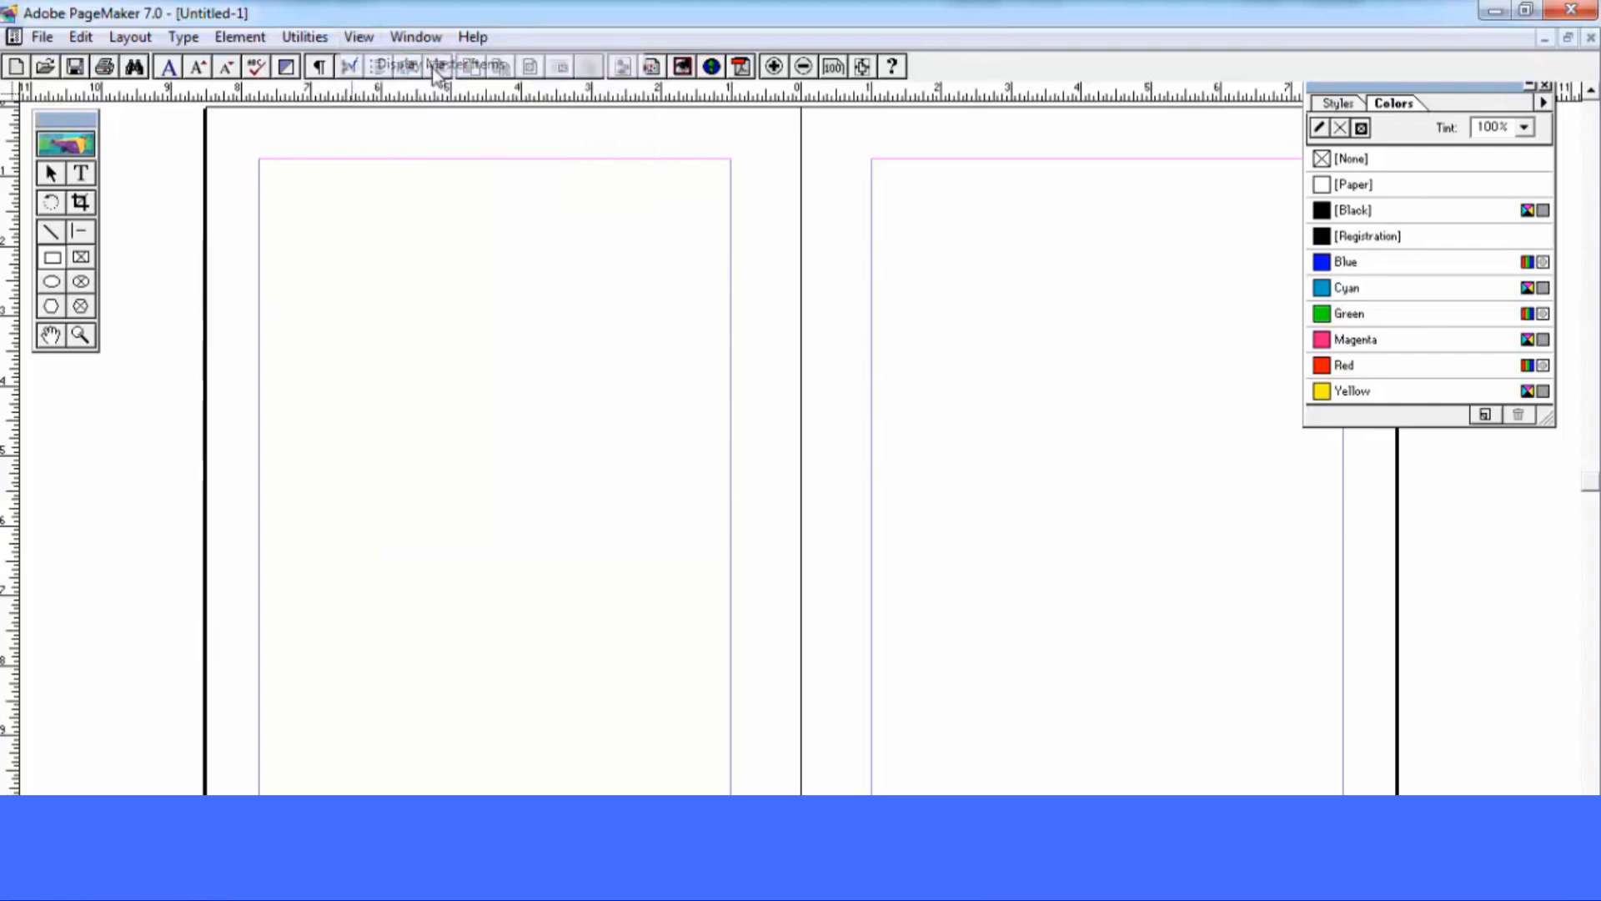
click(357, 37)
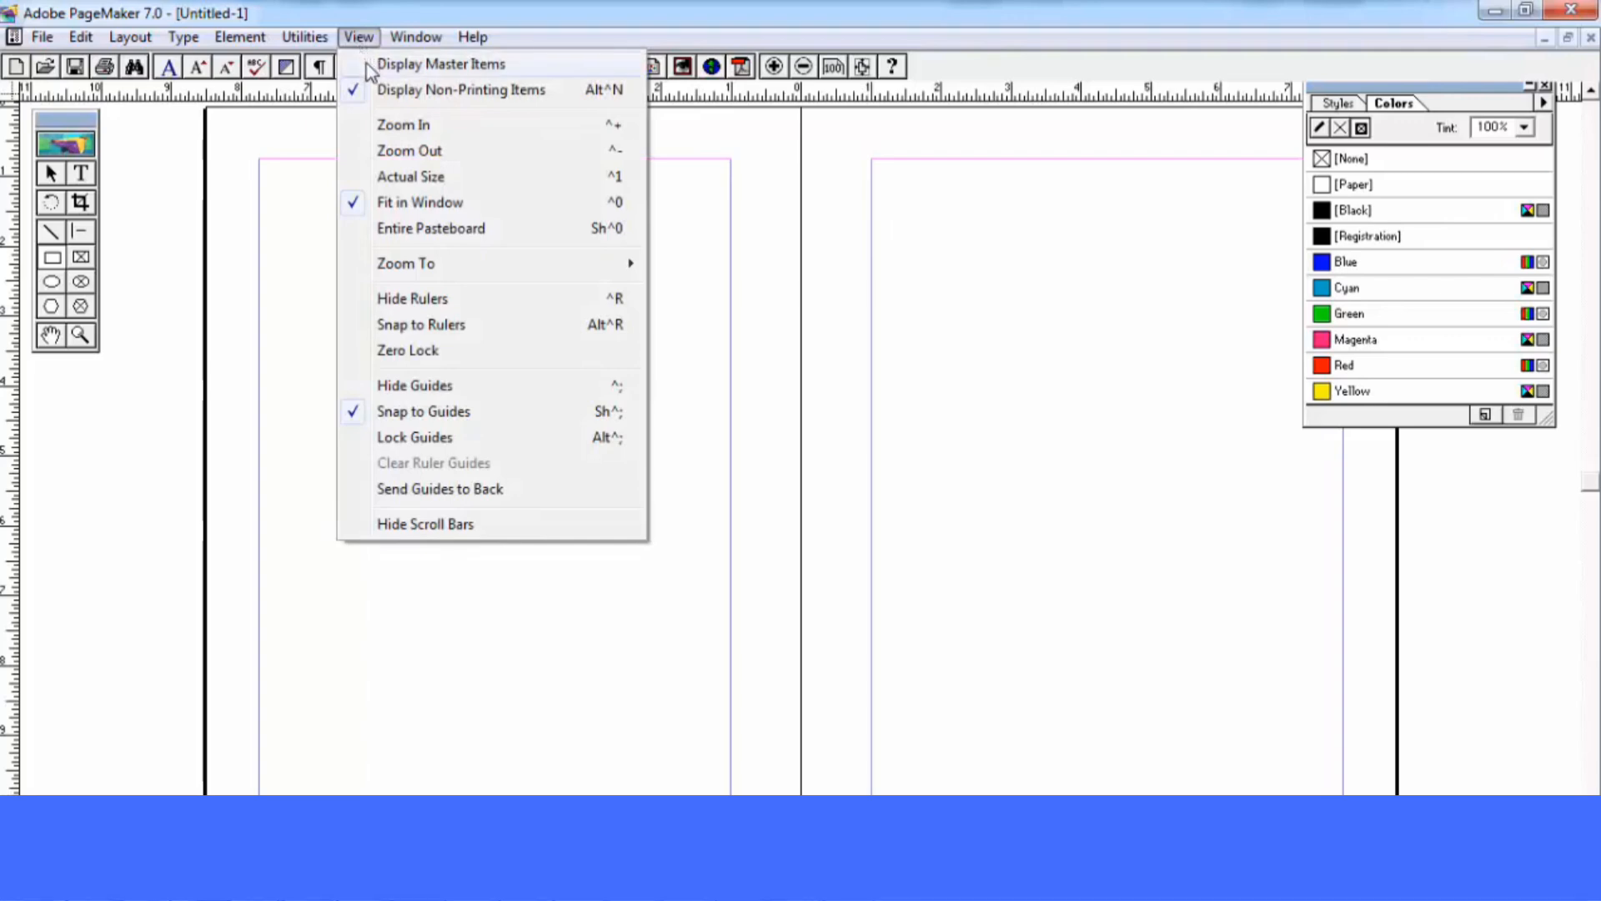
click(361, 37)
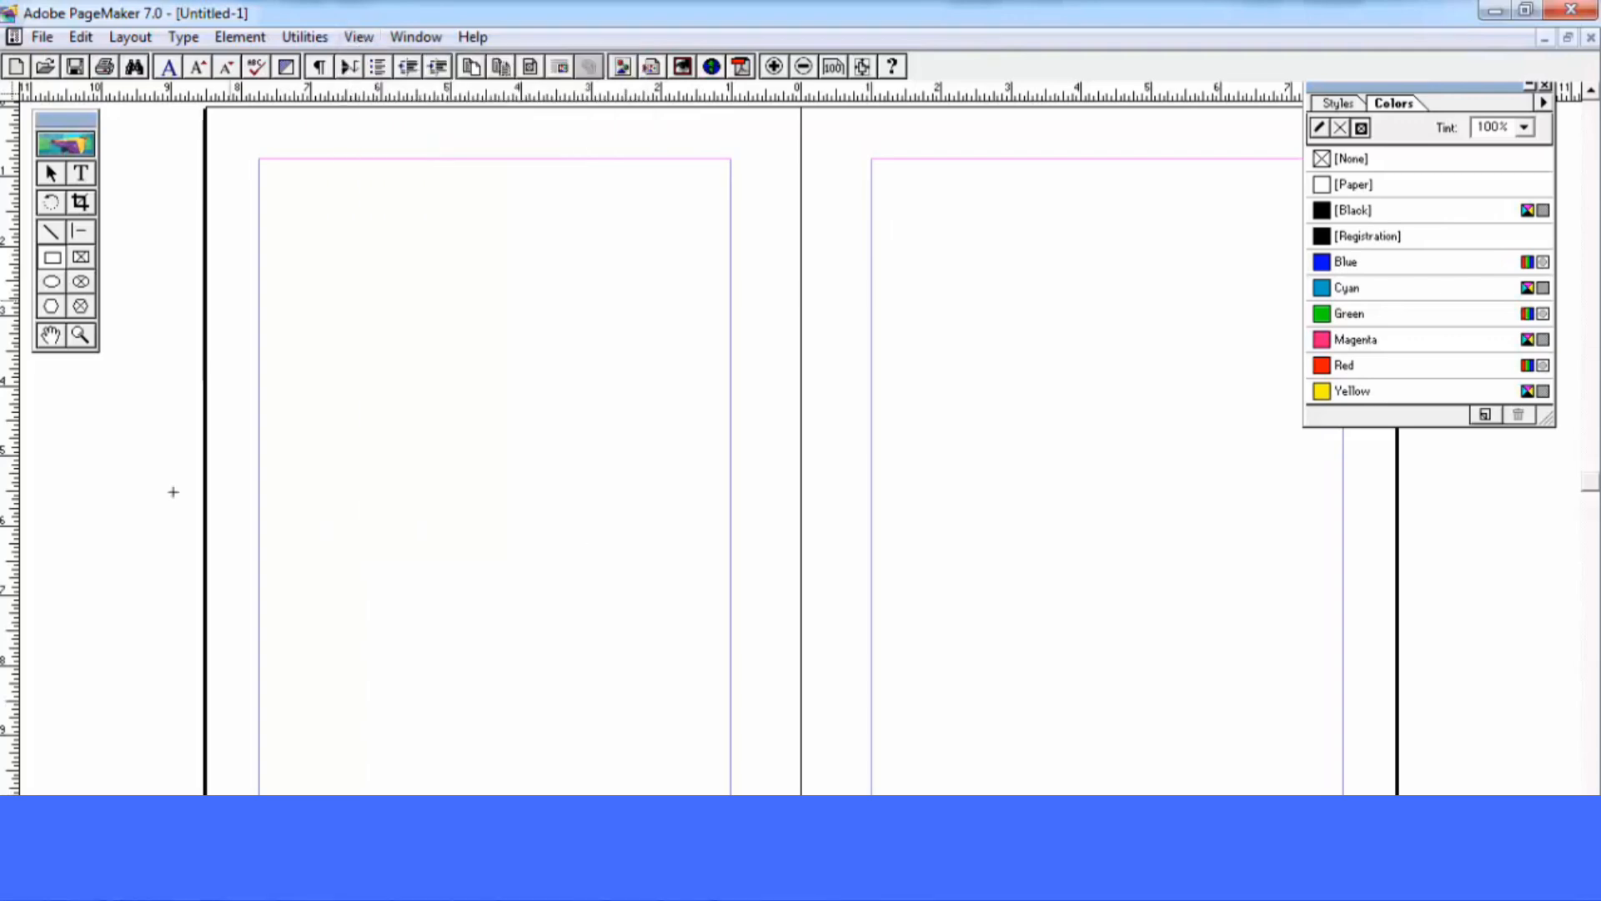
Hide the master items on the spread showing the rectangle, and display them again
drag(331, 248, 569, 436)
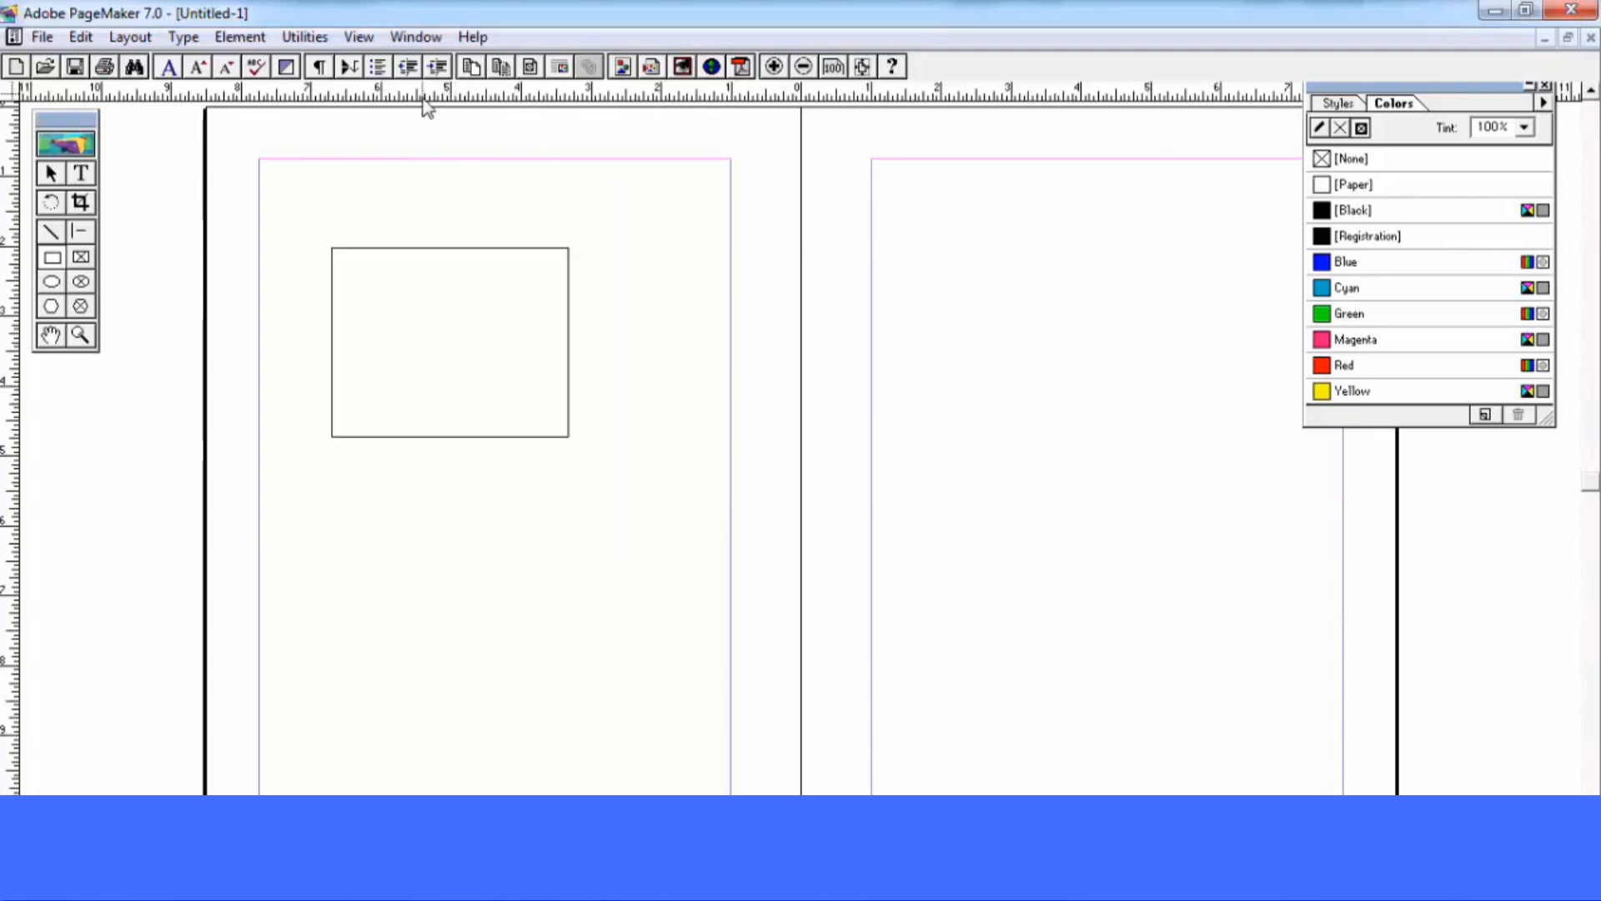
click(353, 38)
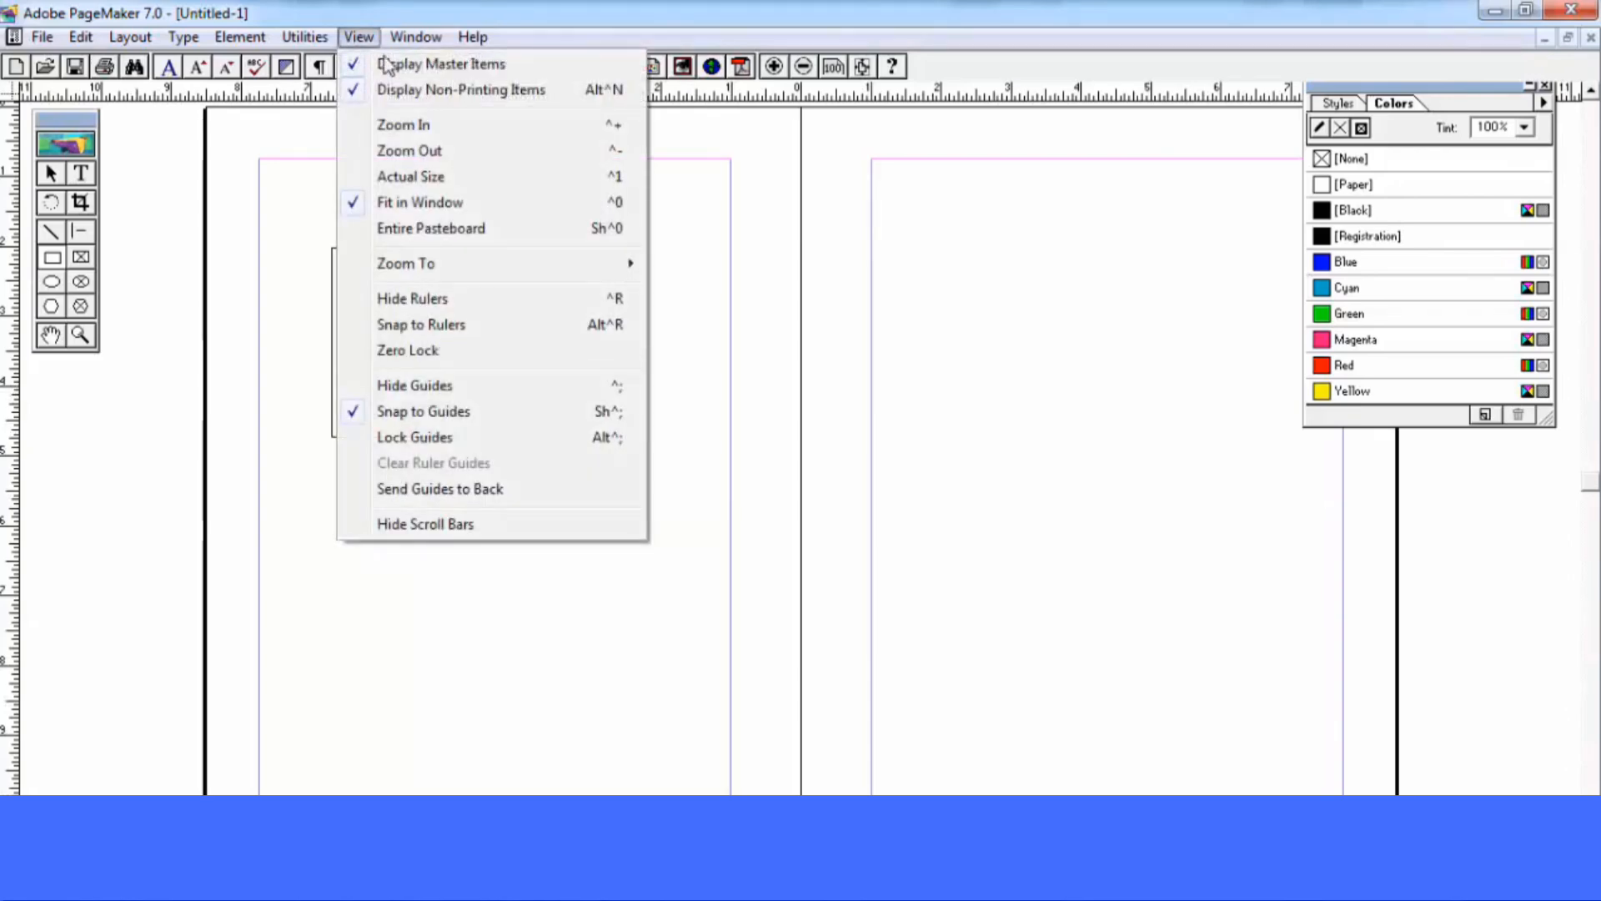
click(493, 75)
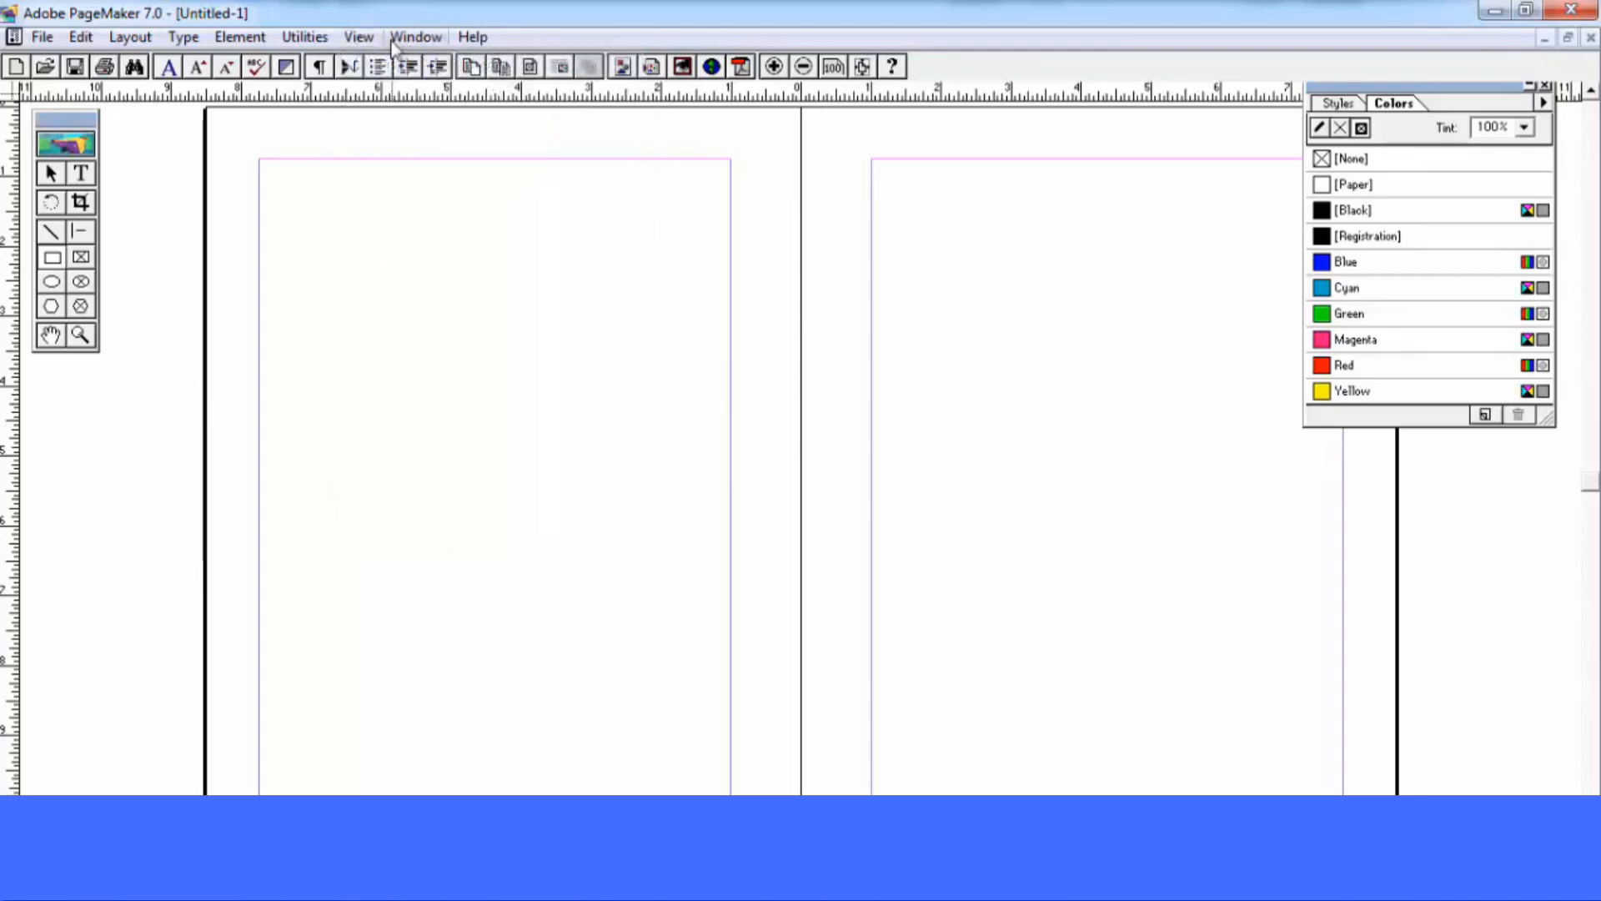
click(361, 40)
click(403, 74)
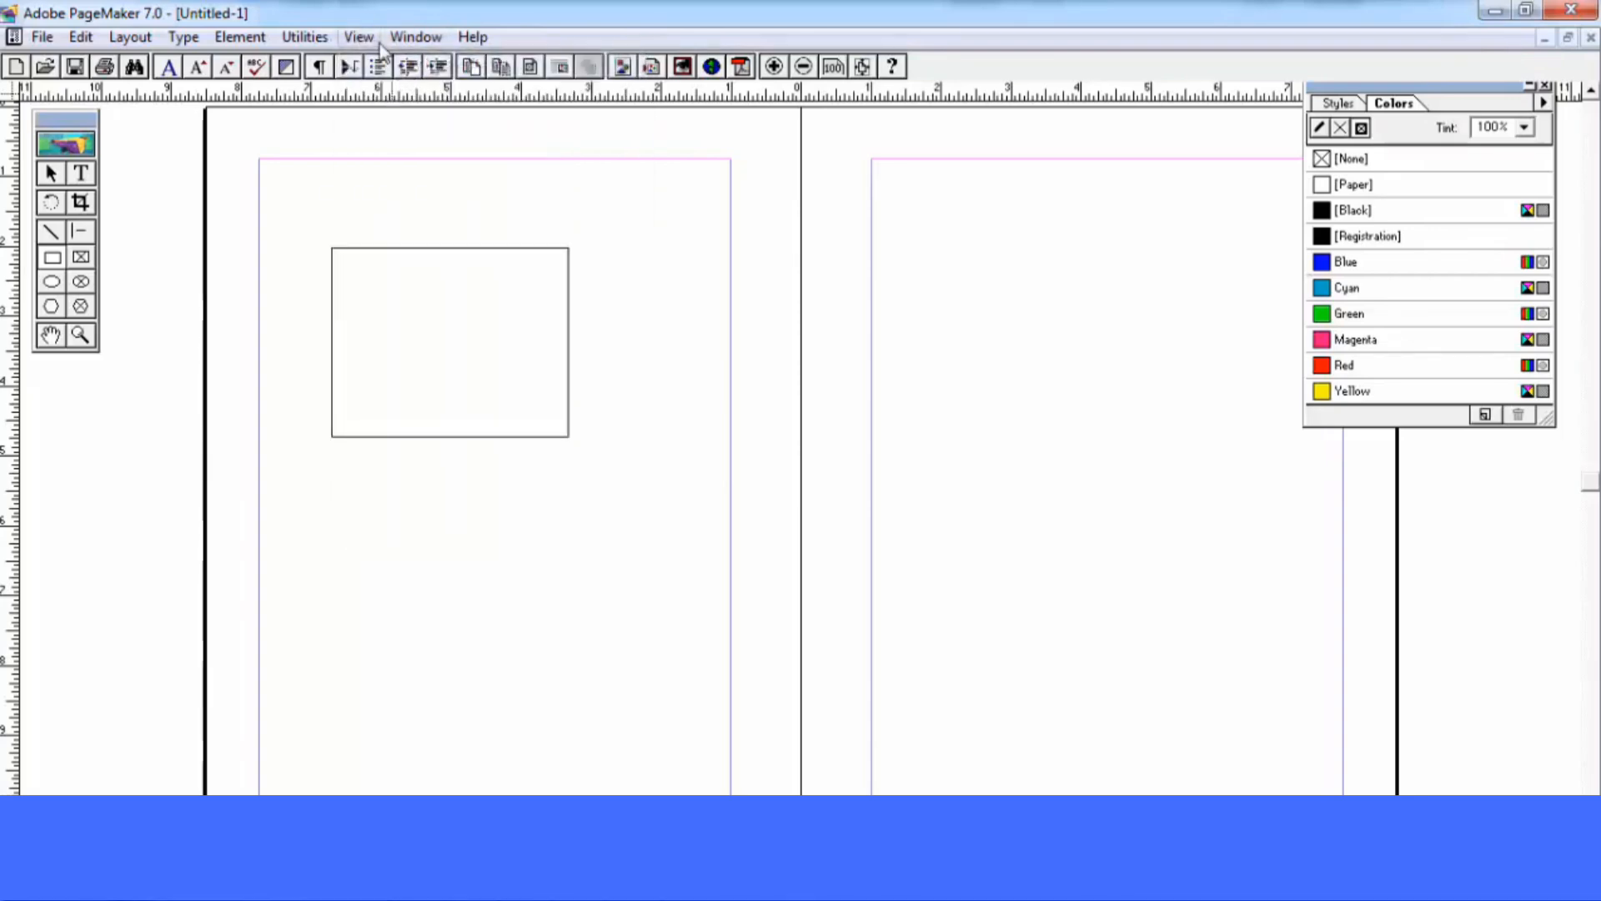
Turn off the display of non-printing items on the spread, and turn it back on
click(375, 40)
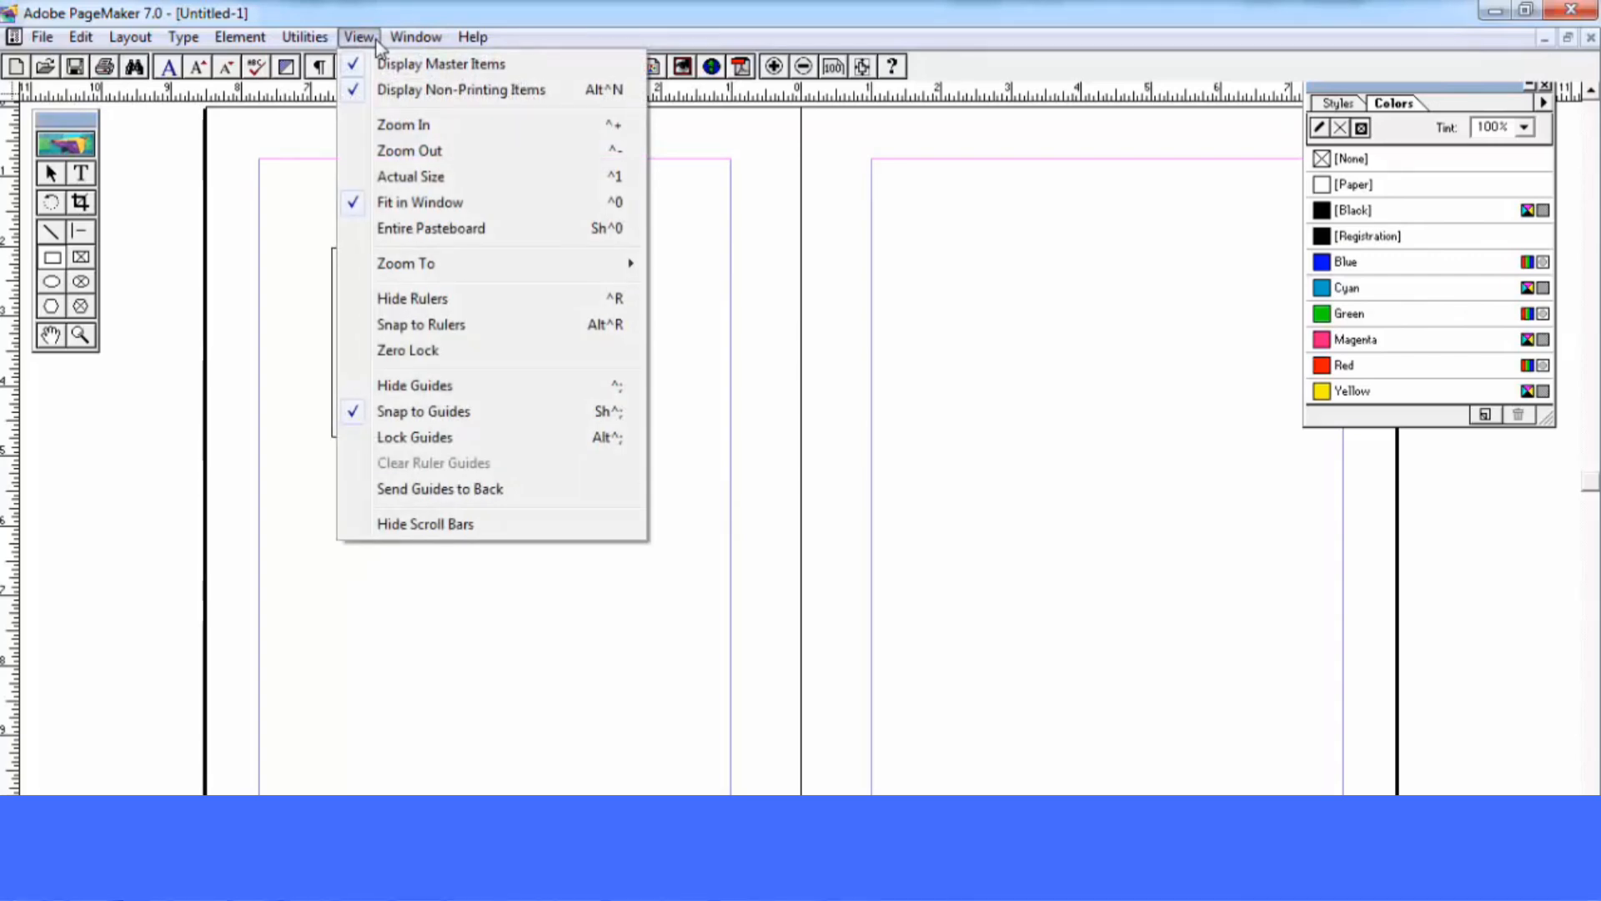
click(383, 92)
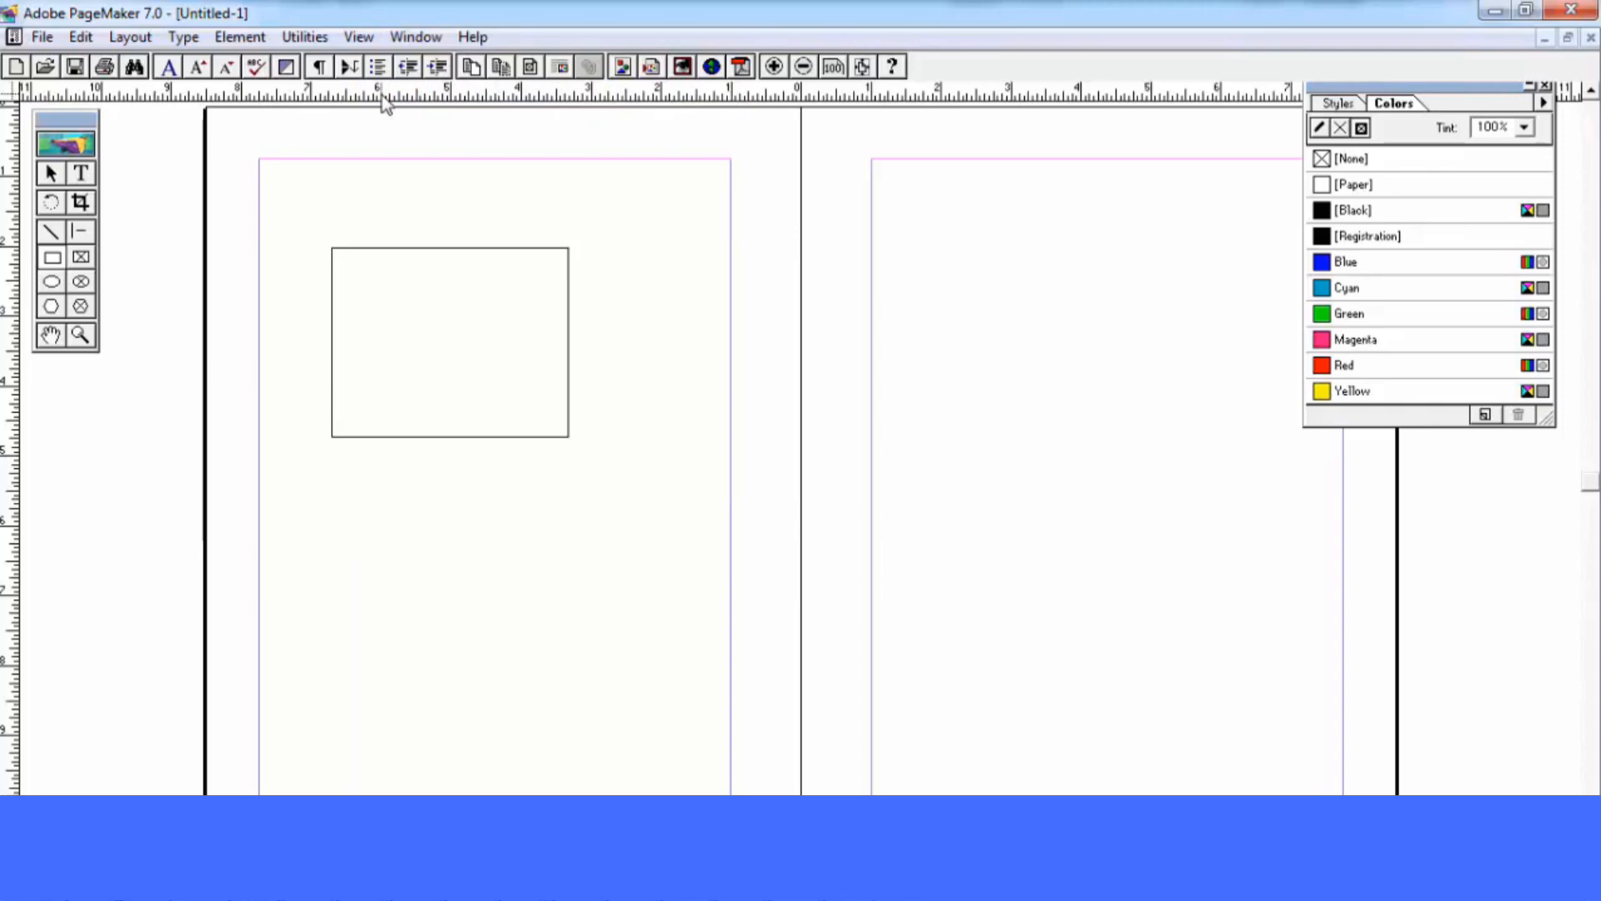
click(358, 37)
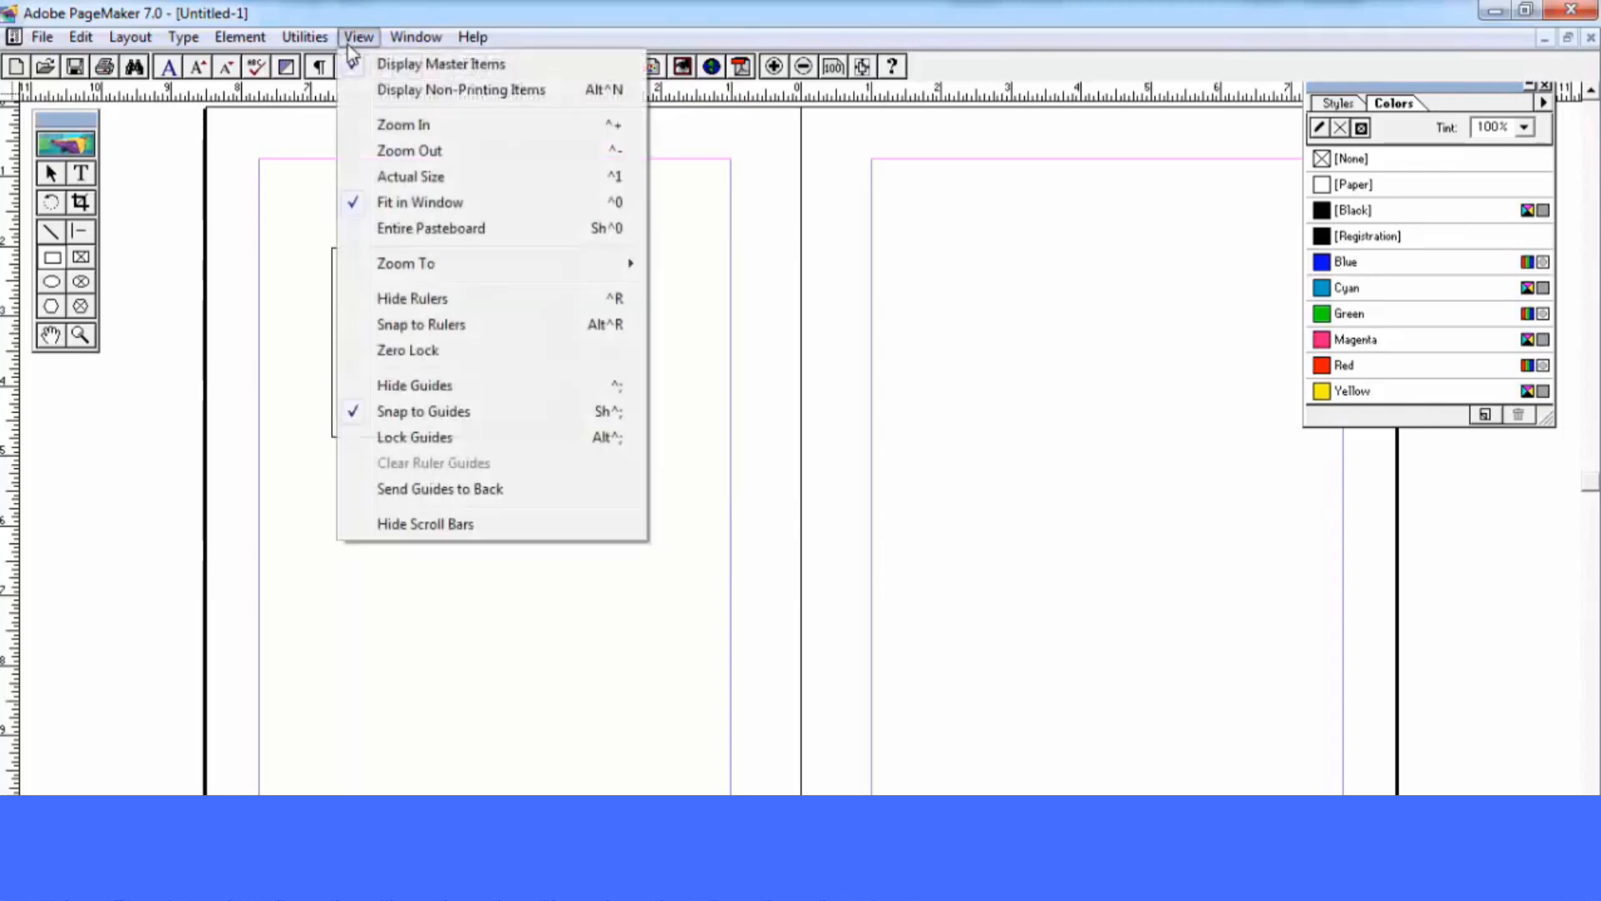
click(373, 93)
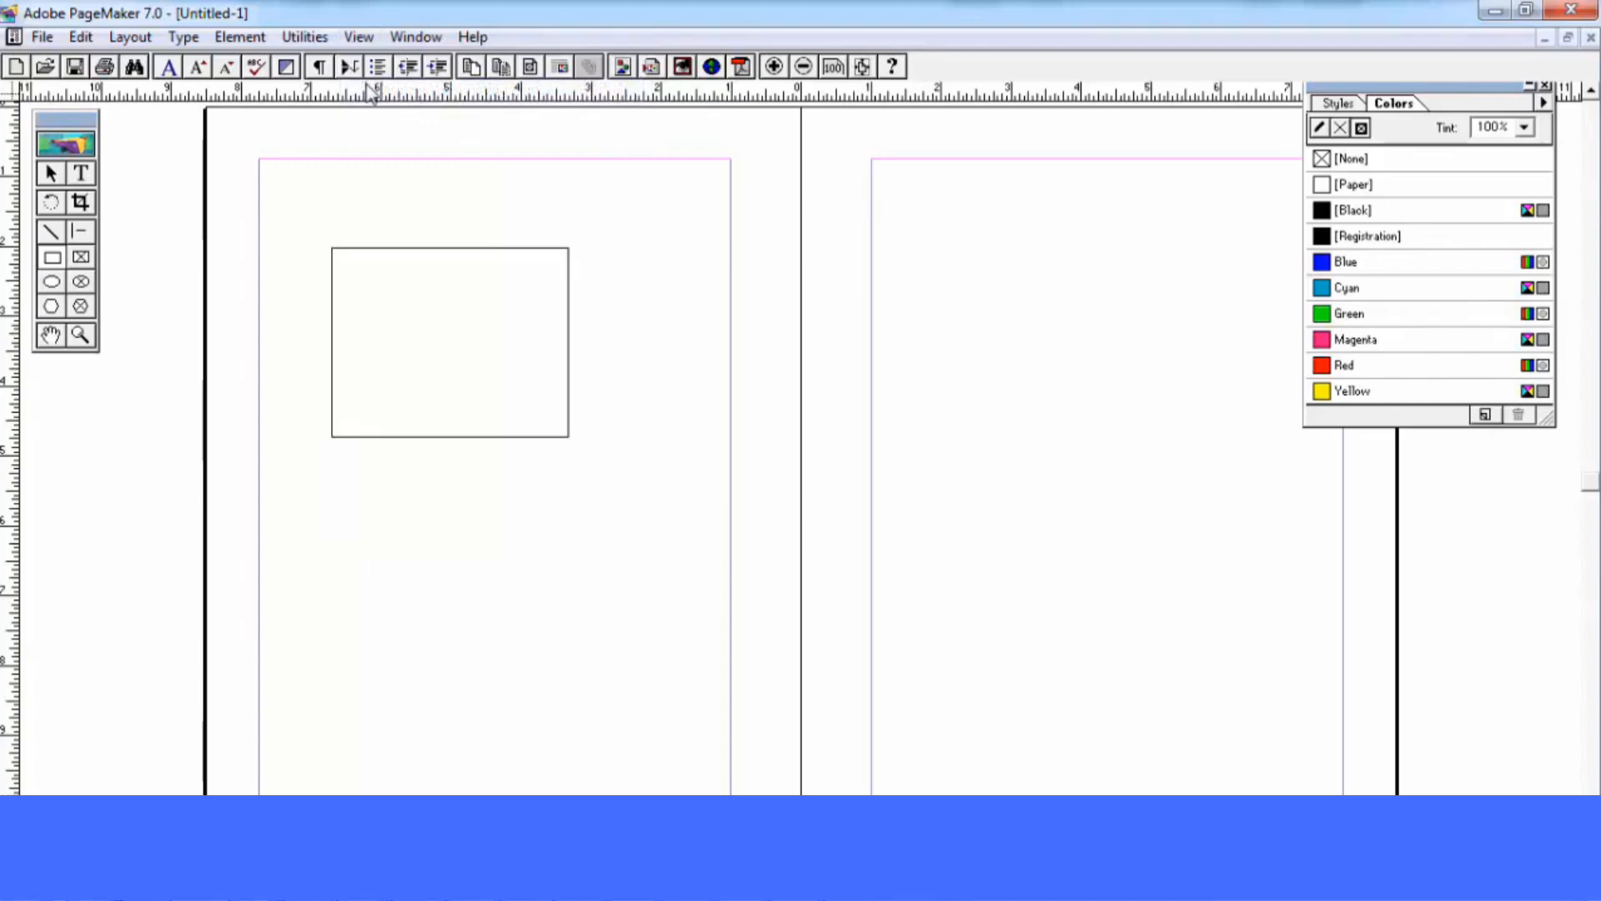
Zoom in on the spread twice, and zoom back out one level
click(359, 37)
click(422, 132)
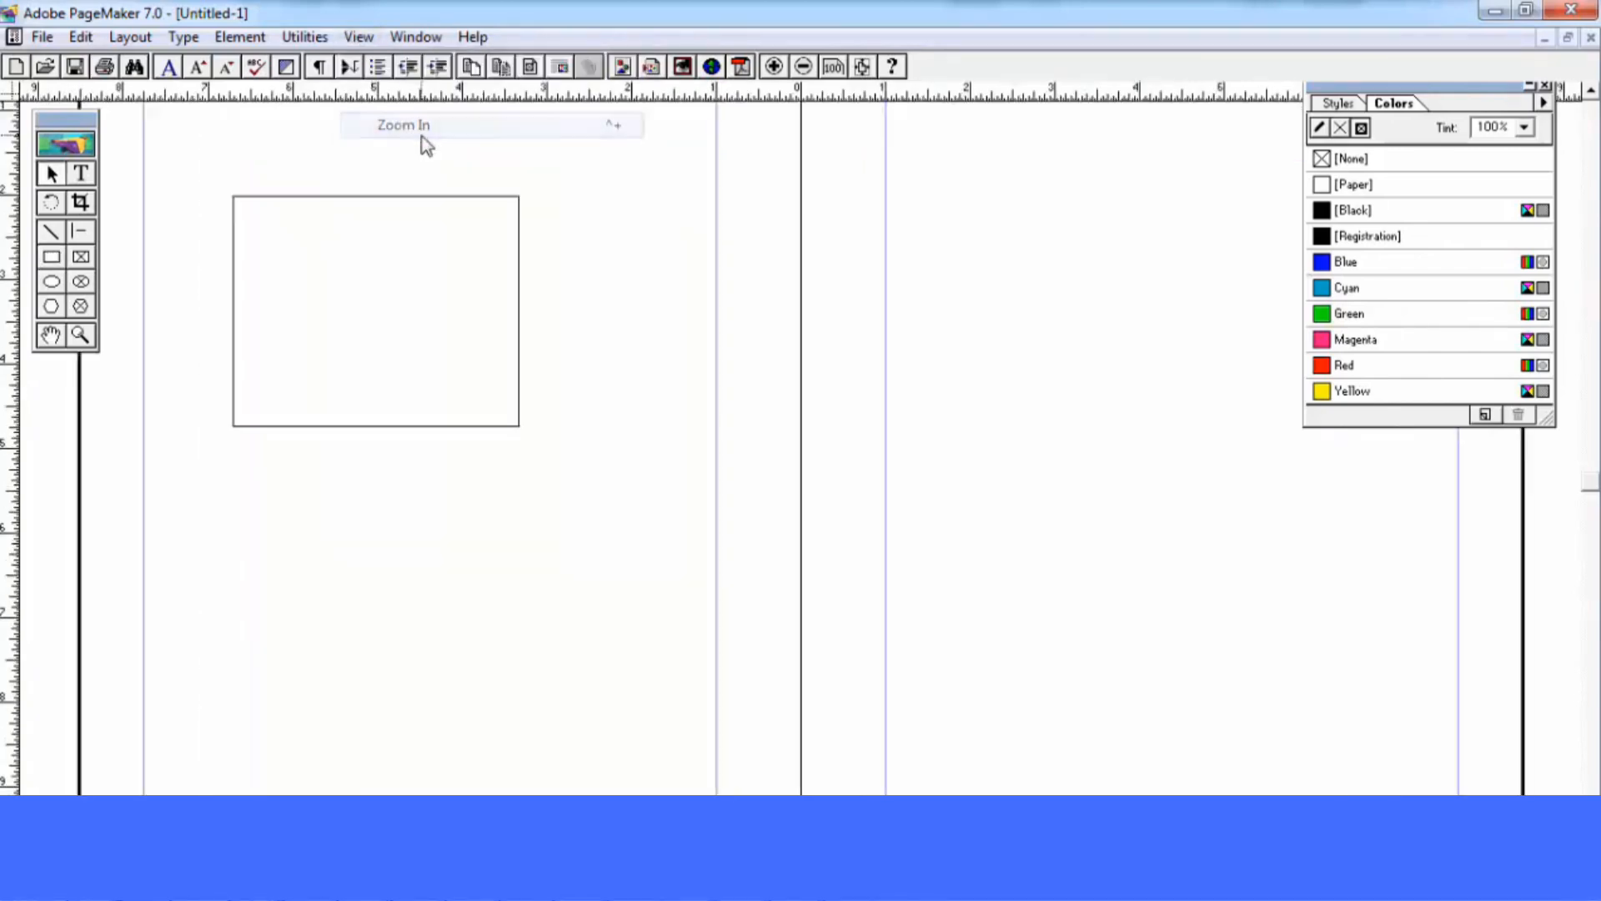
click(360, 36)
click(376, 126)
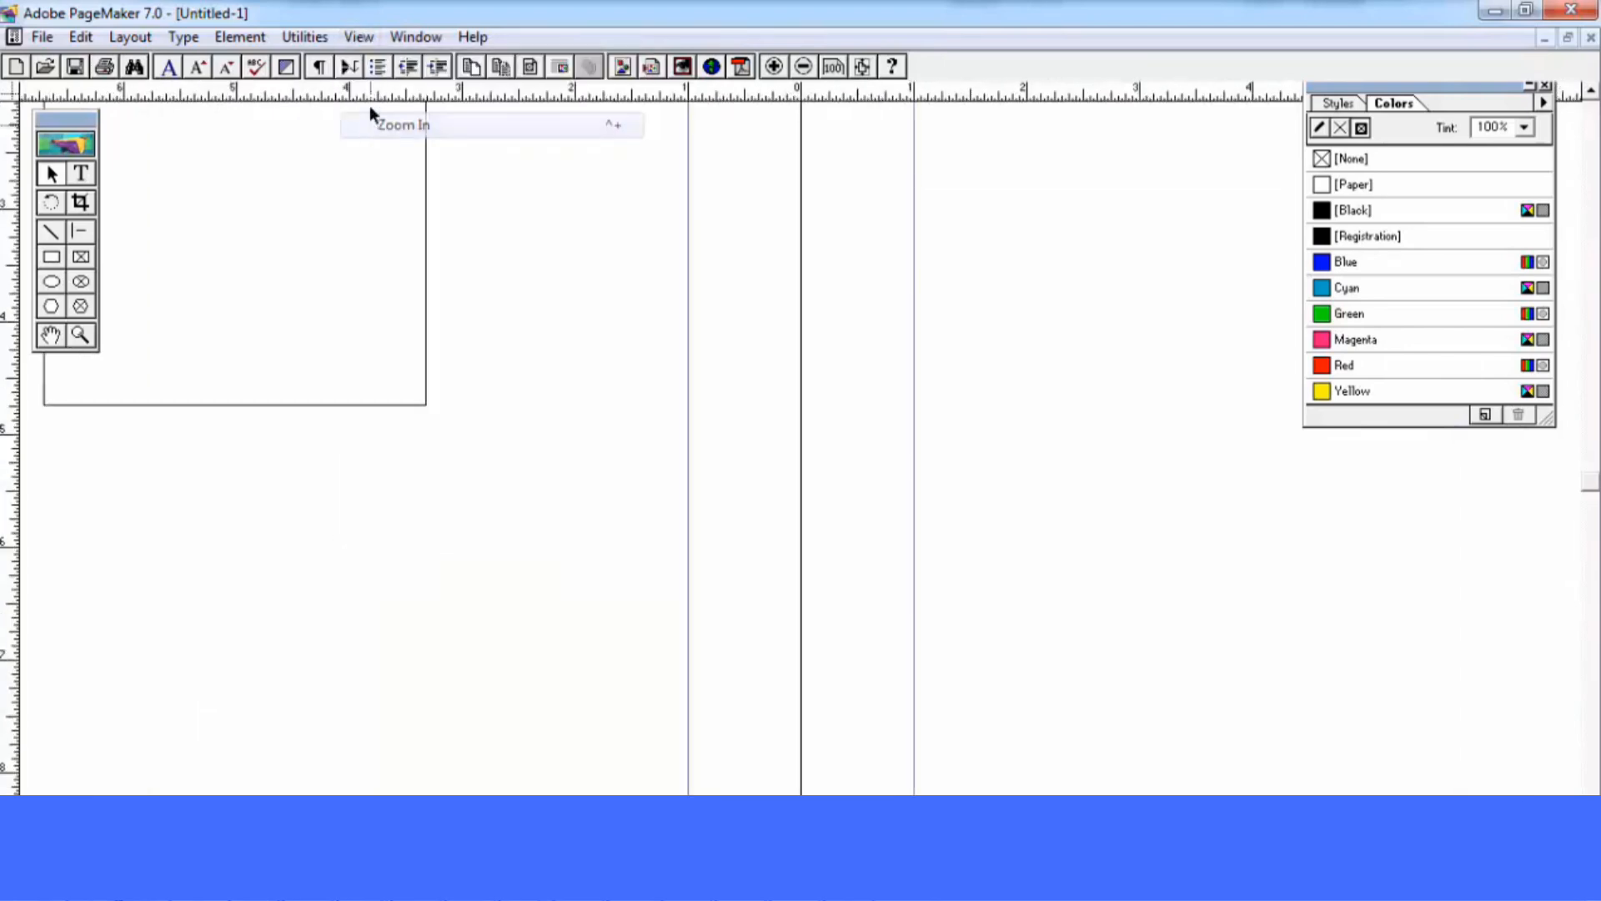
click(359, 36)
click(378, 146)
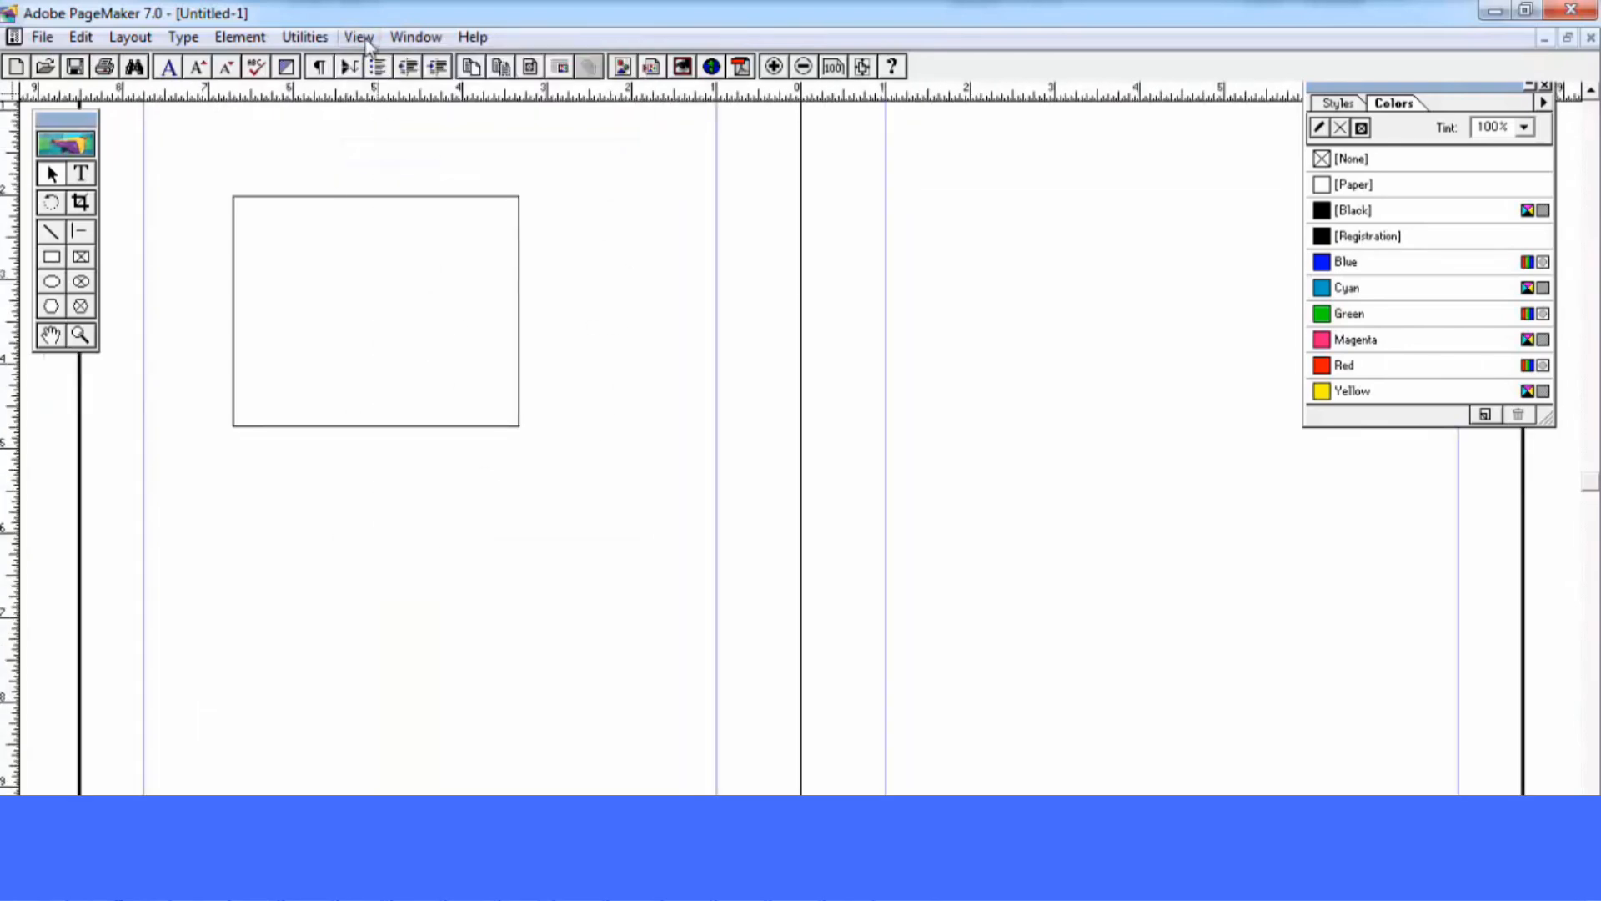
View the spread at actual size and pan to the rectangle and the inner page edge
click(358, 37)
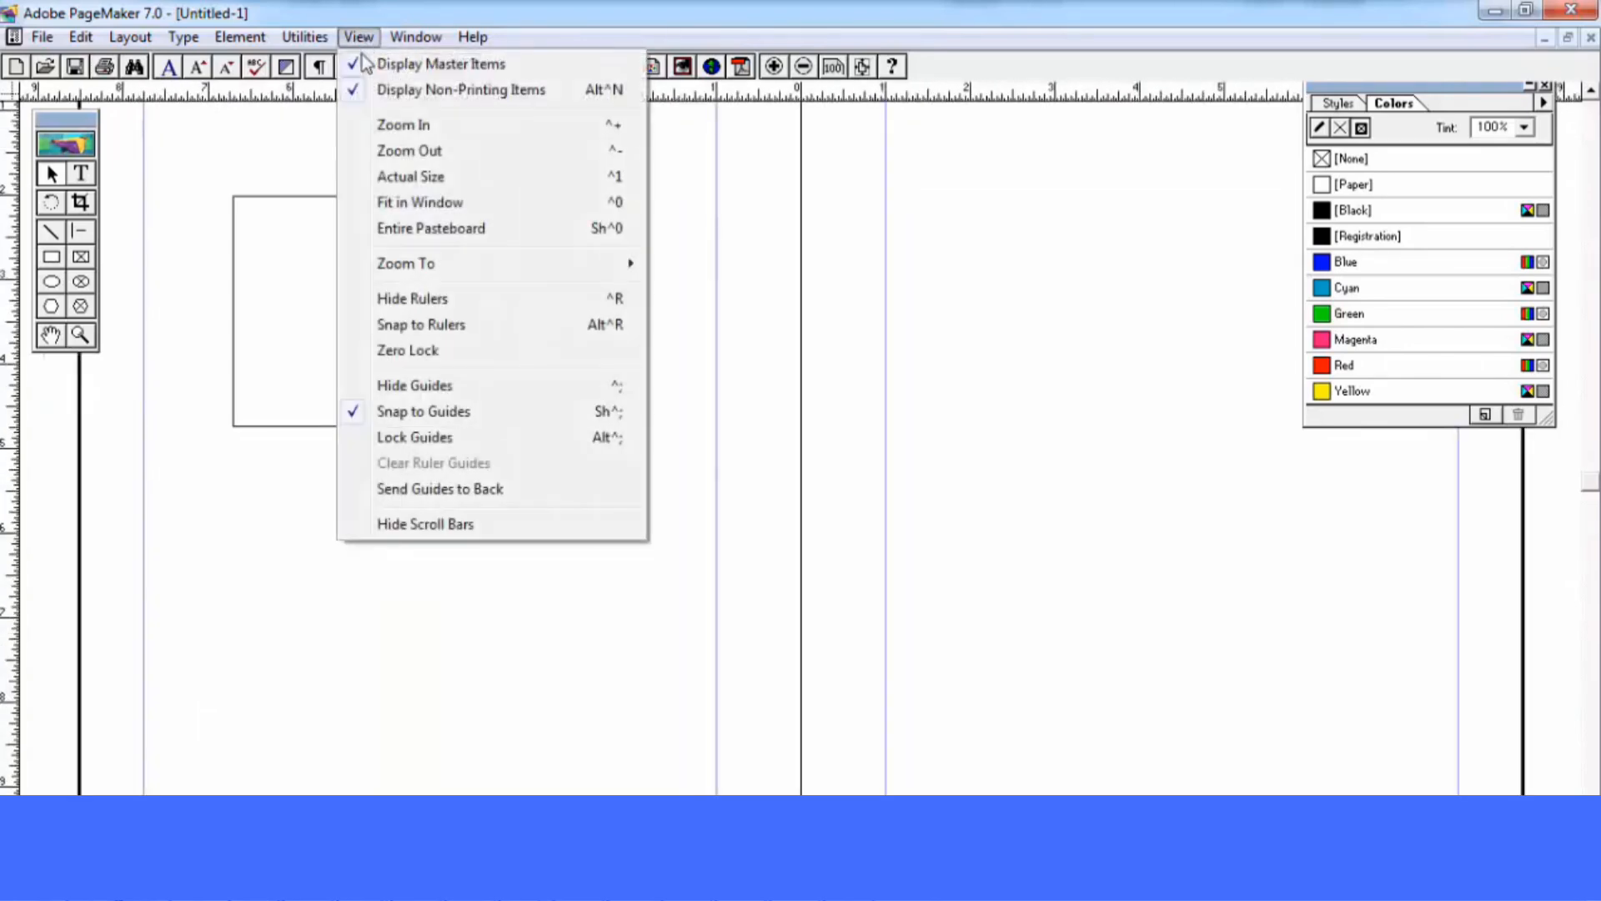
click(408, 179)
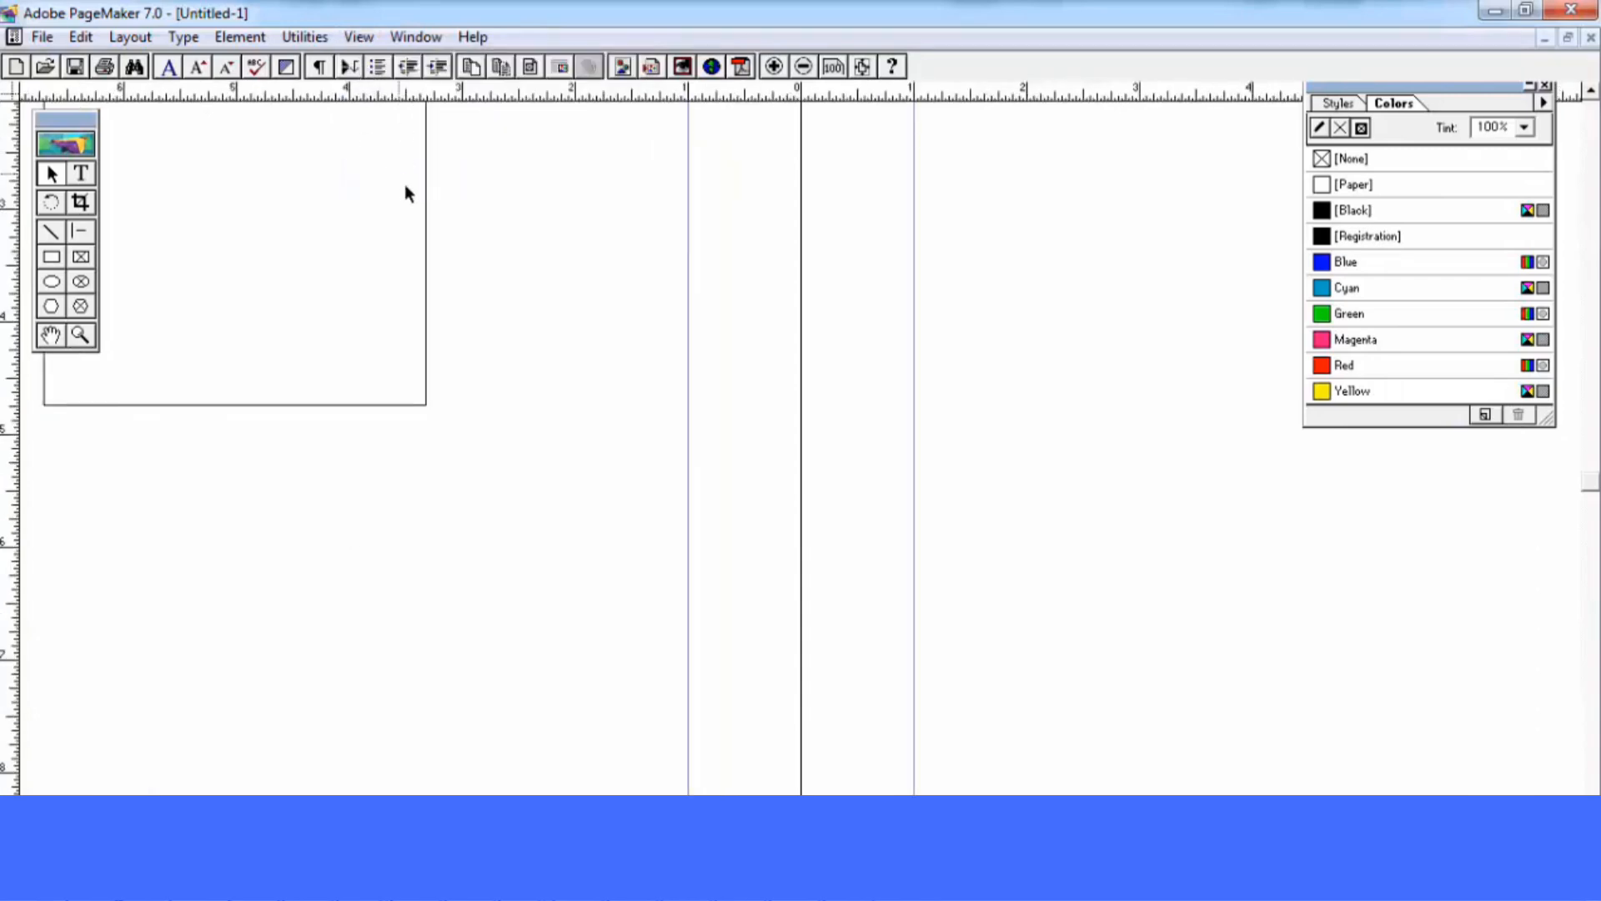
drag(354, 312, 826, 620)
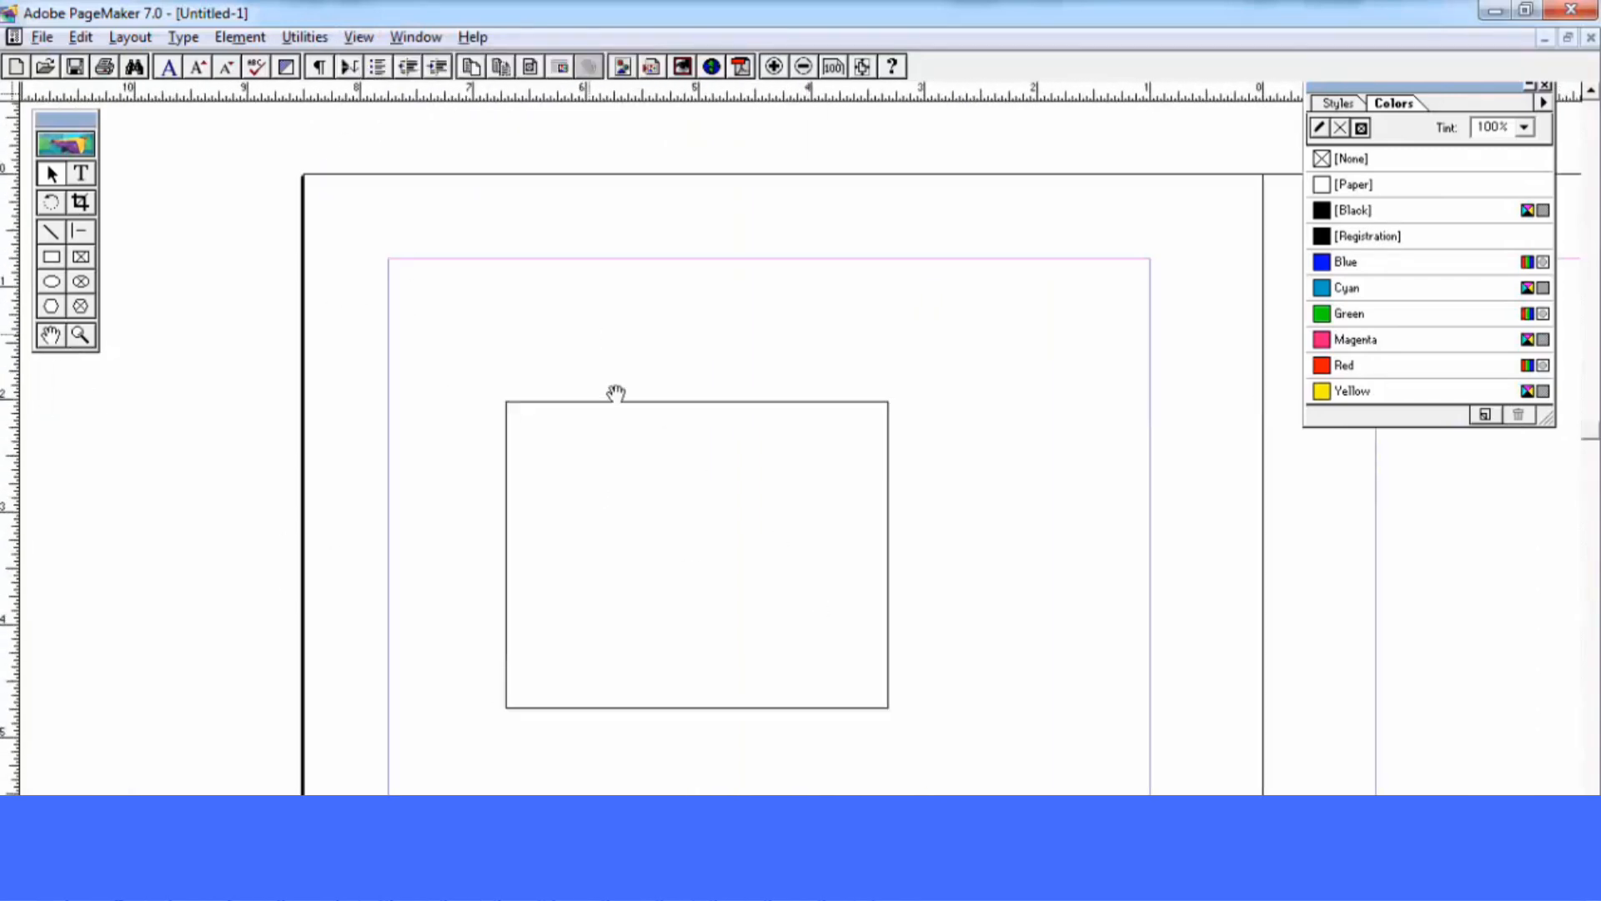
drag(600, 347, 581, 343)
drag(726, 418, 654, 393)
drag(861, 373, 753, 291)
Fit the spread in the window, view the entire pasteboard, and return to the fitted view
click(359, 38)
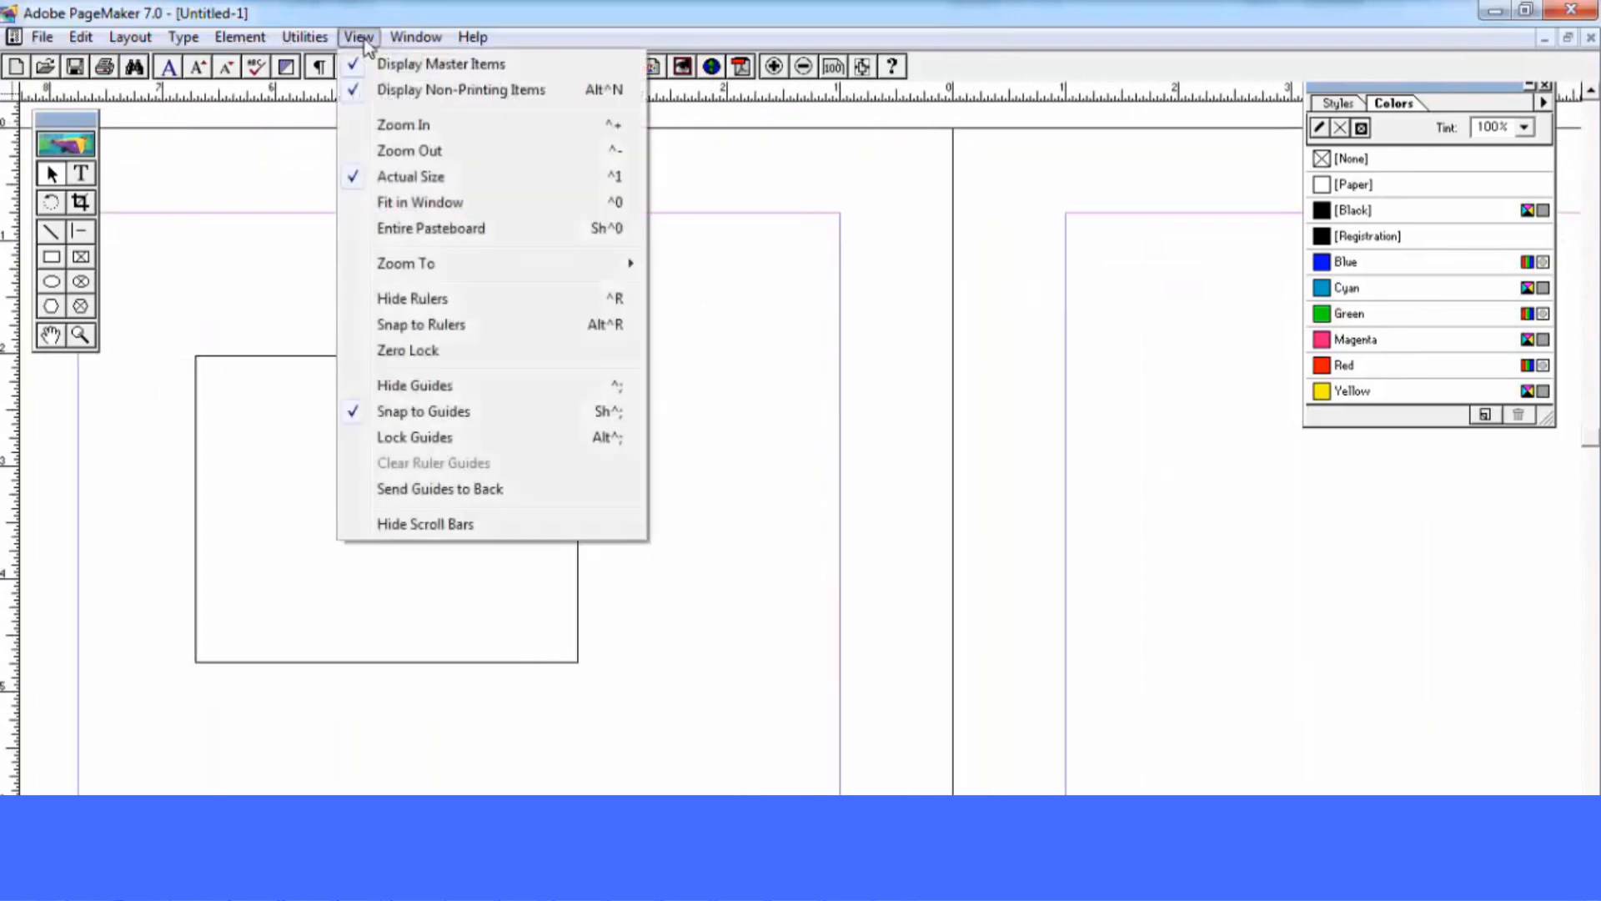
click(406, 203)
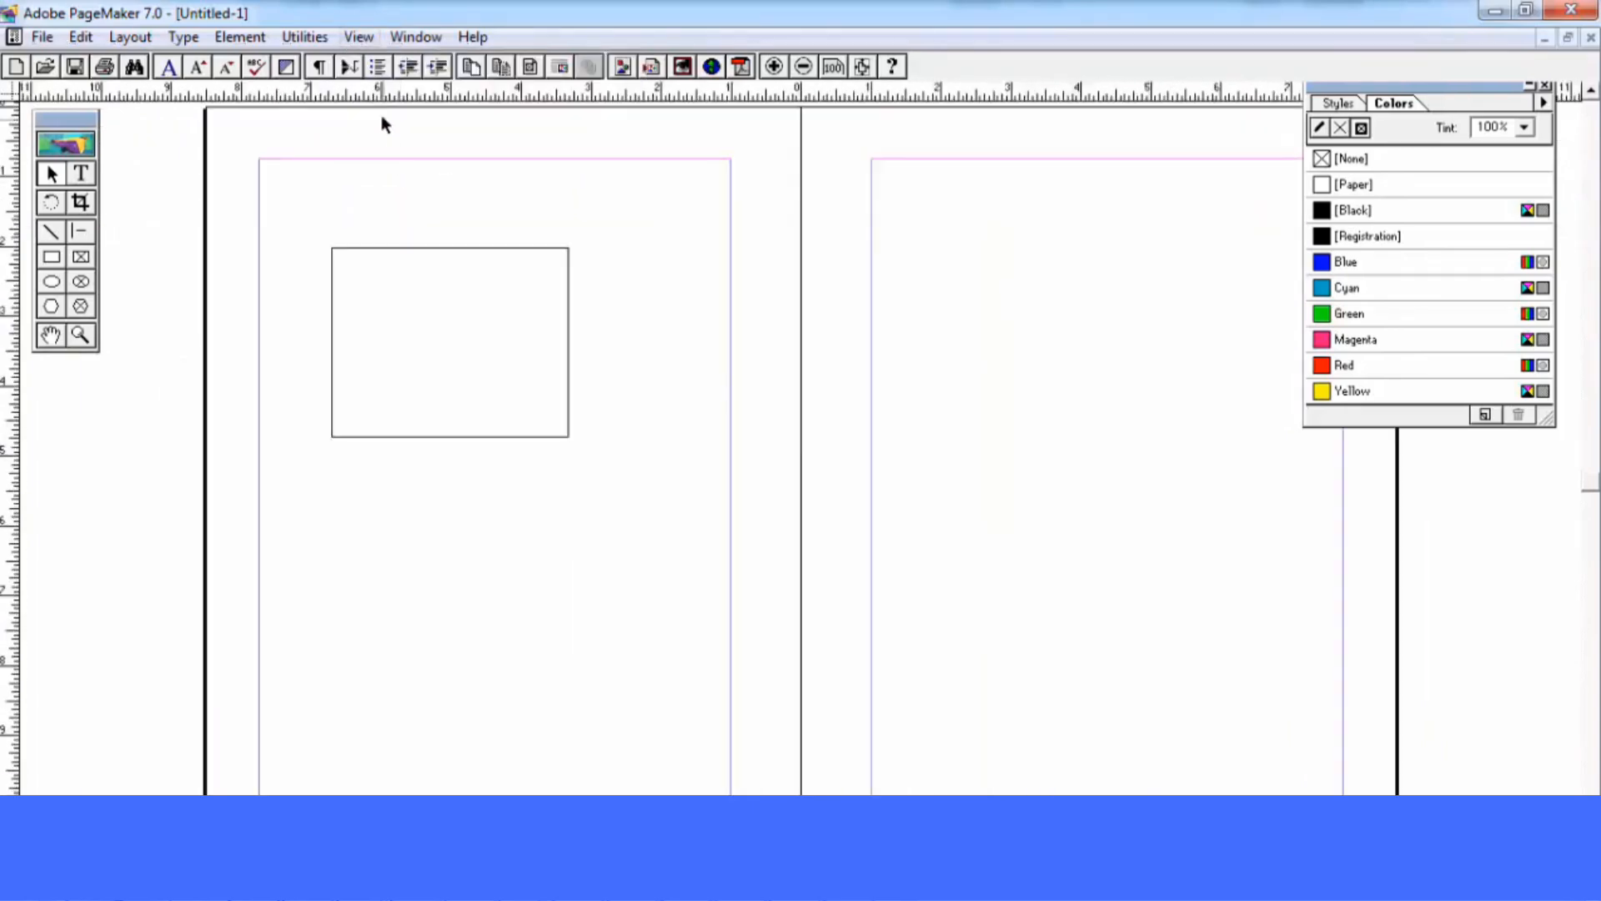
click(359, 38)
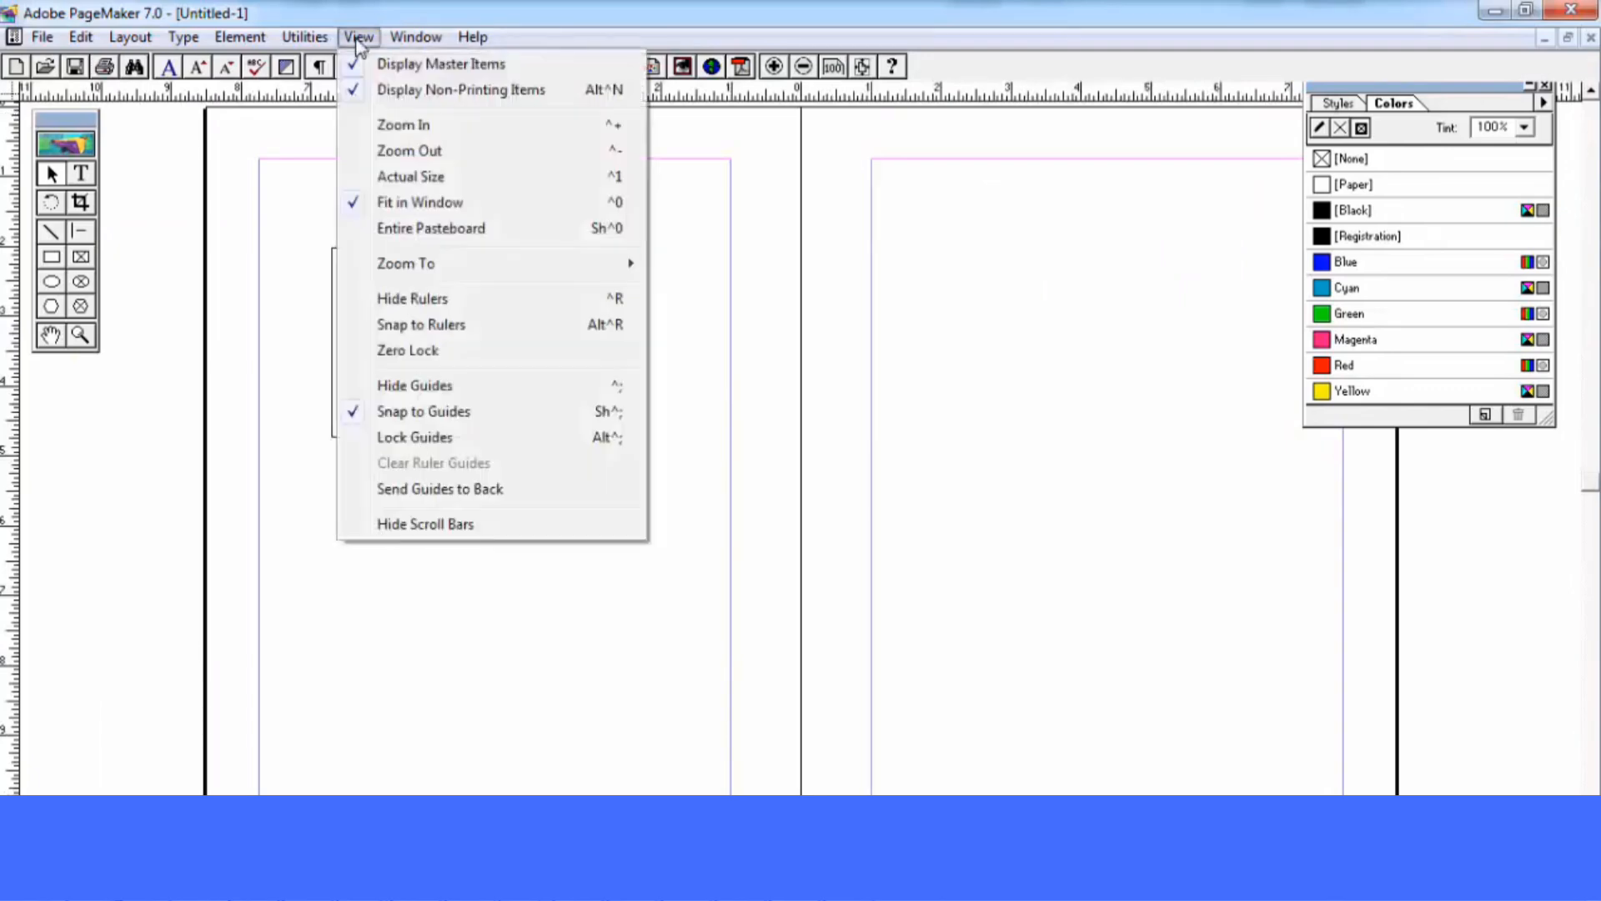
click(432, 229)
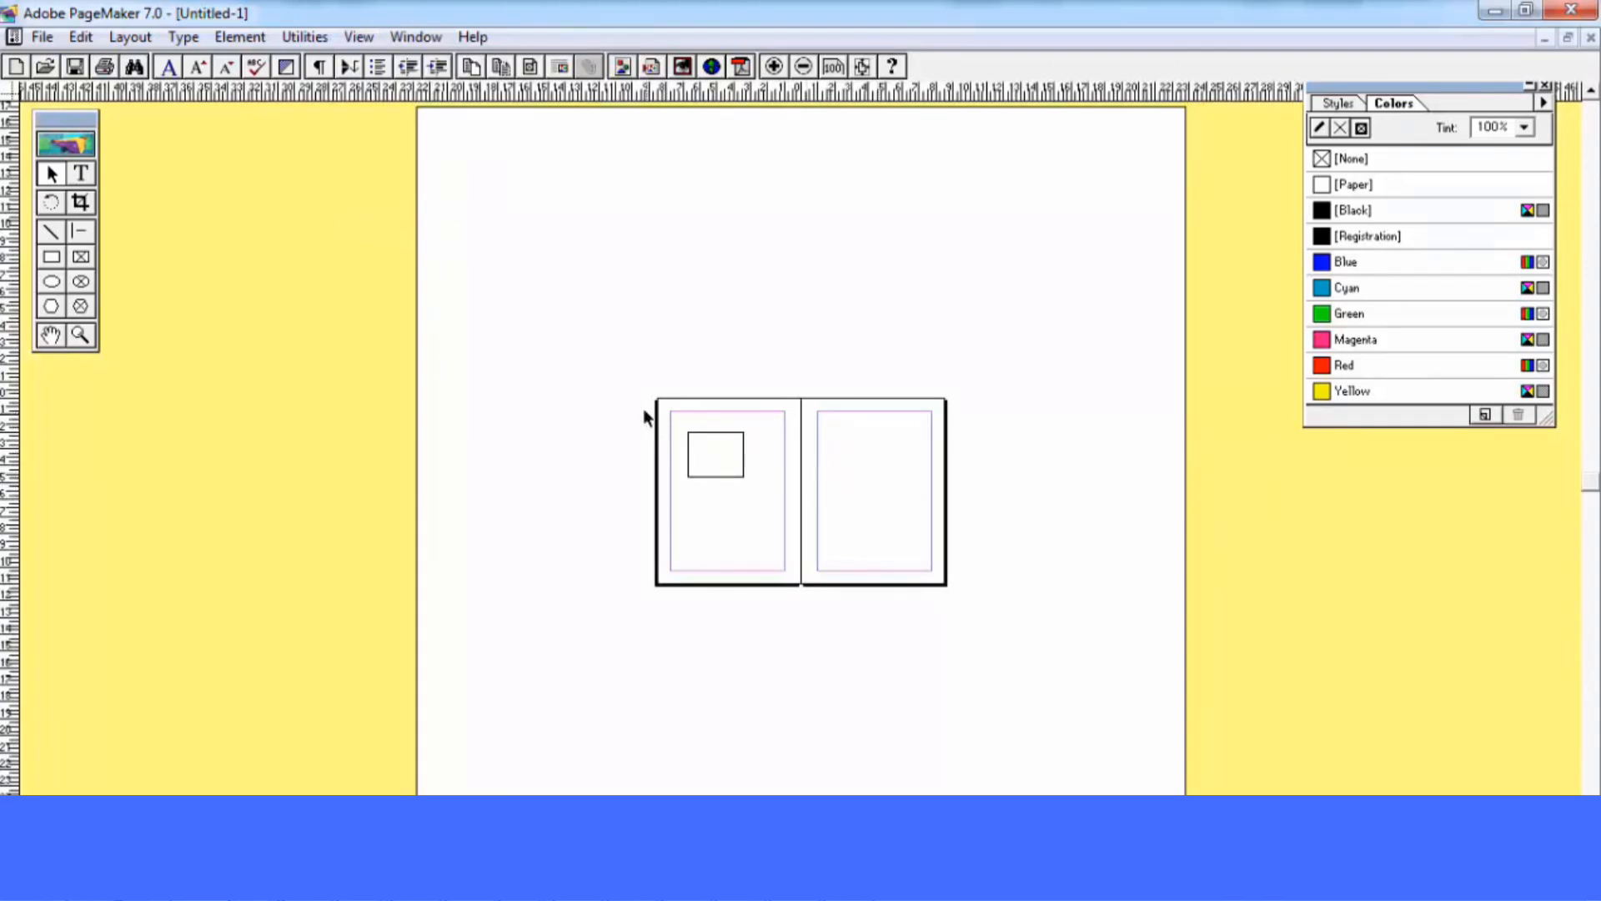
click(359, 37)
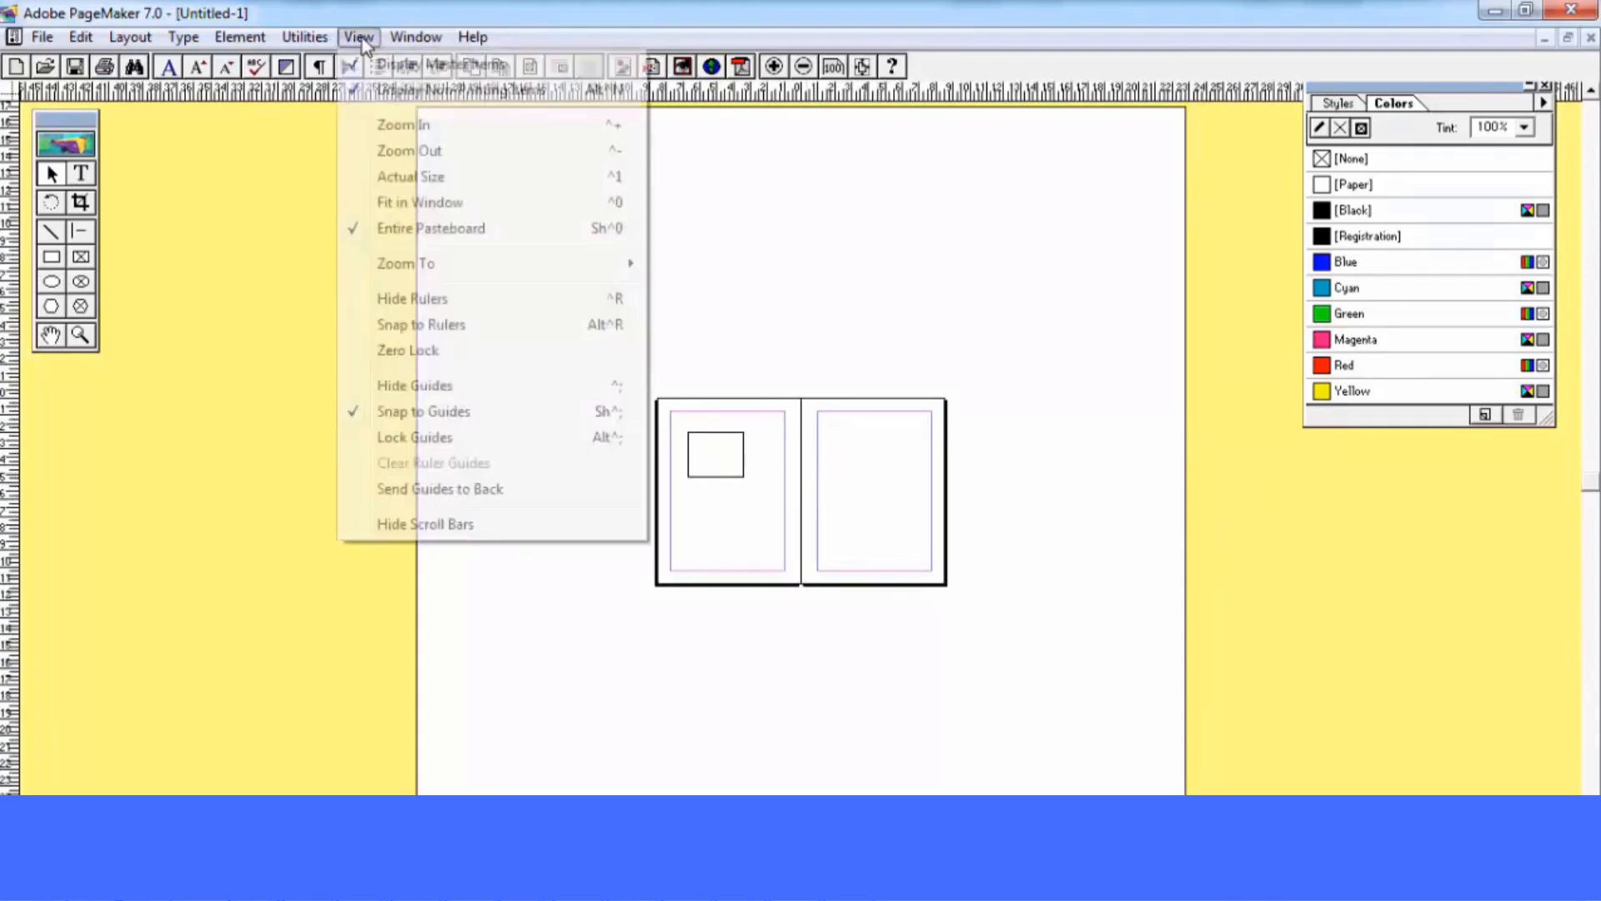
click(399, 202)
View the spread at 400% size, and fit it back in the window
click(358, 37)
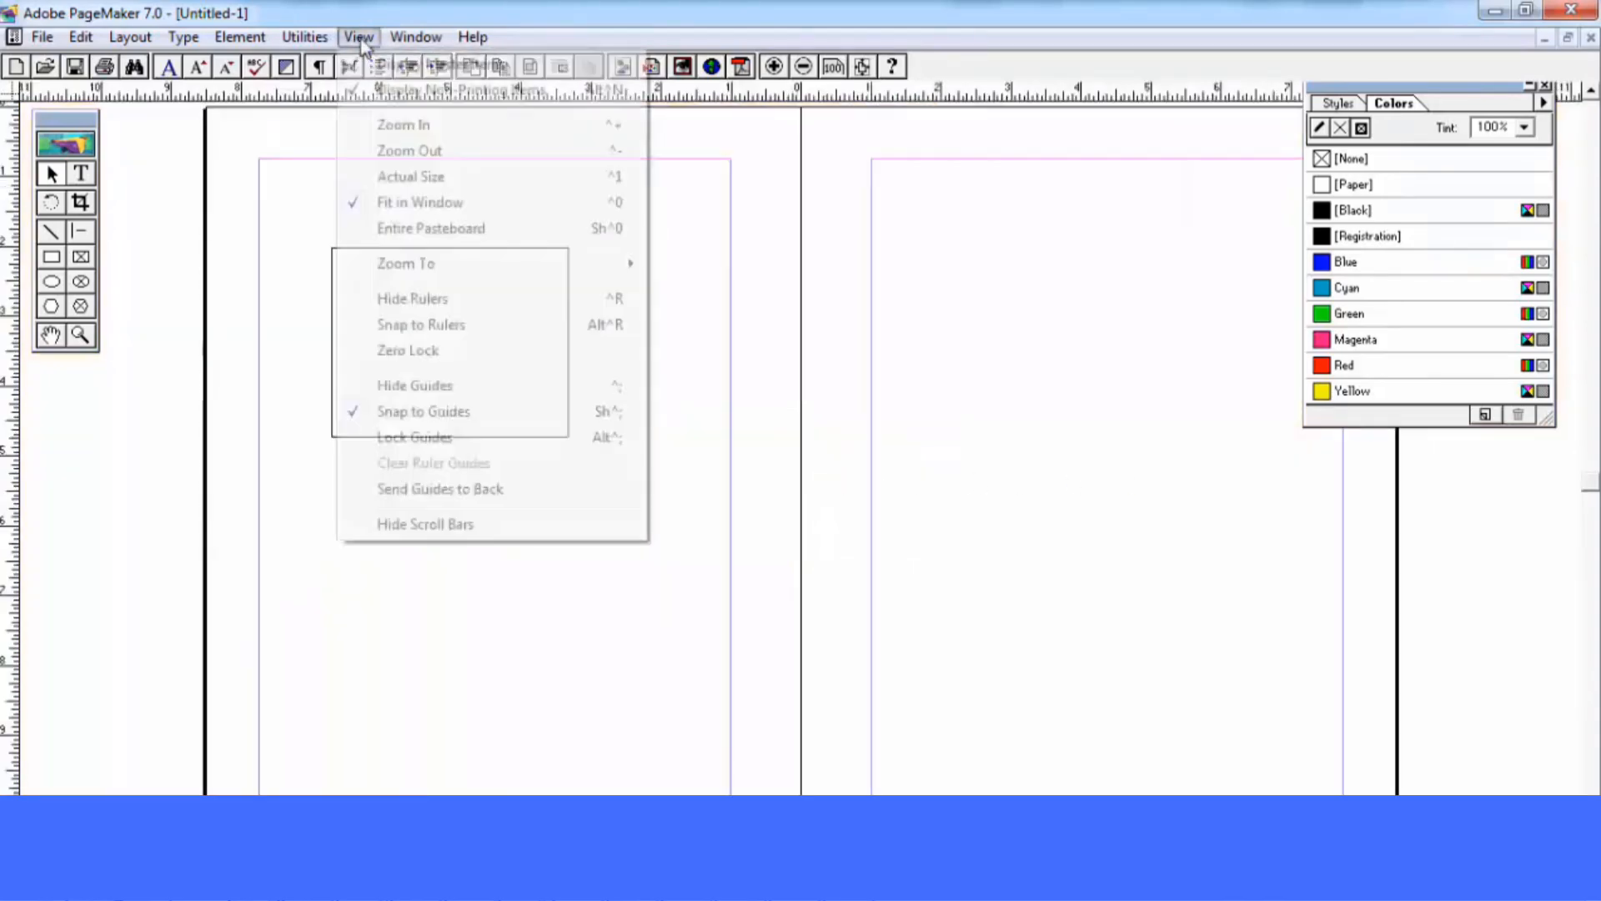
mouse_move(450, 274)
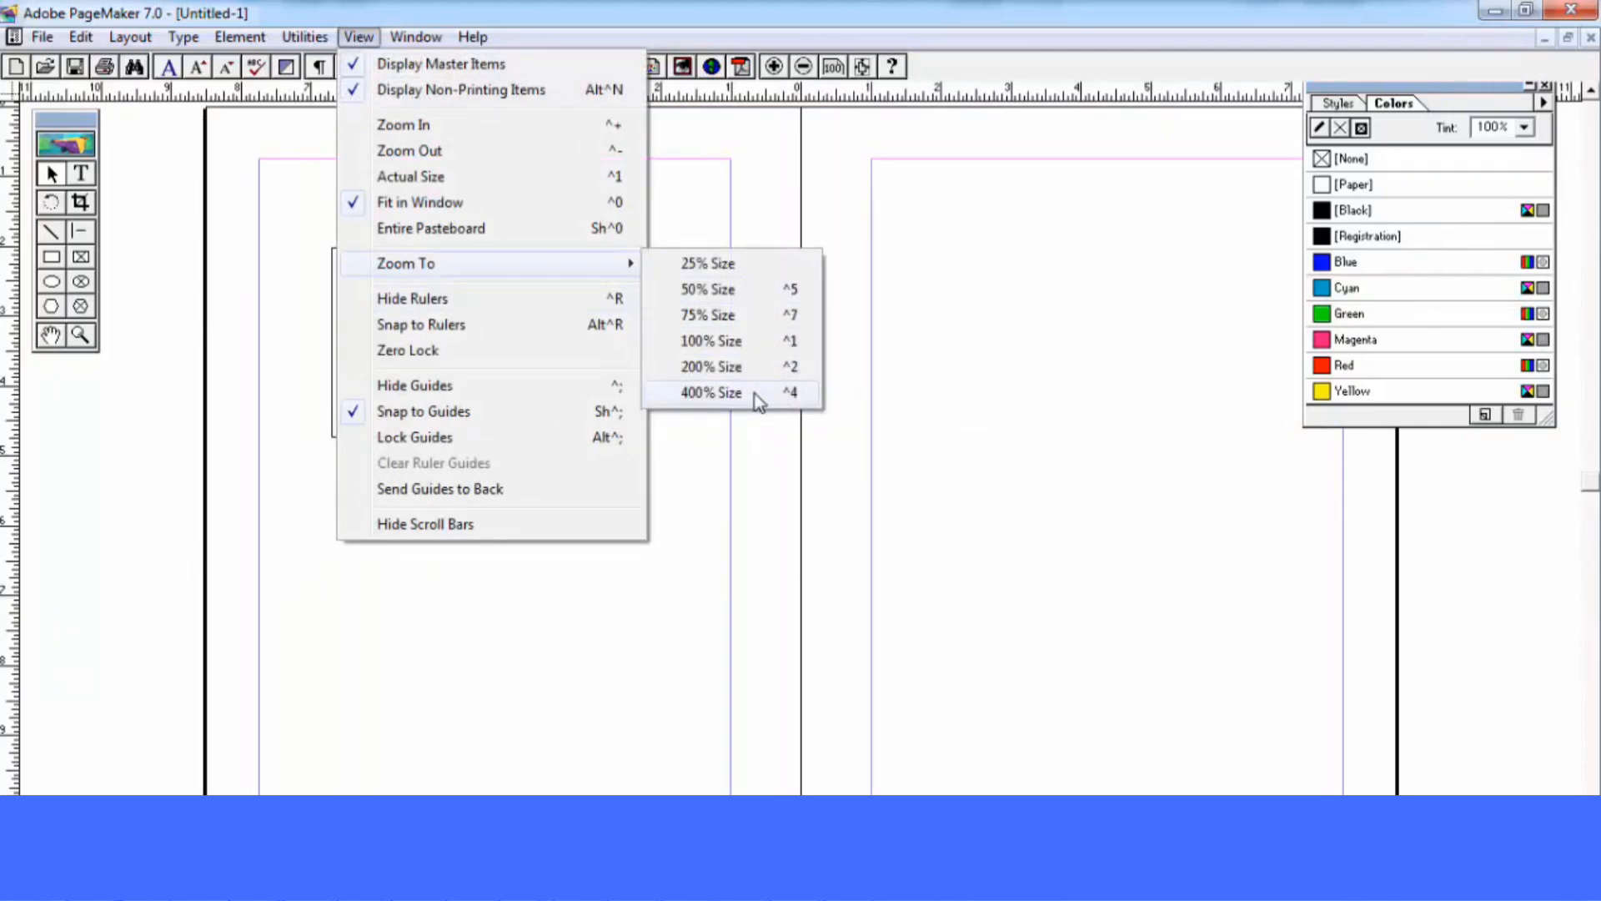
click(711, 392)
click(357, 37)
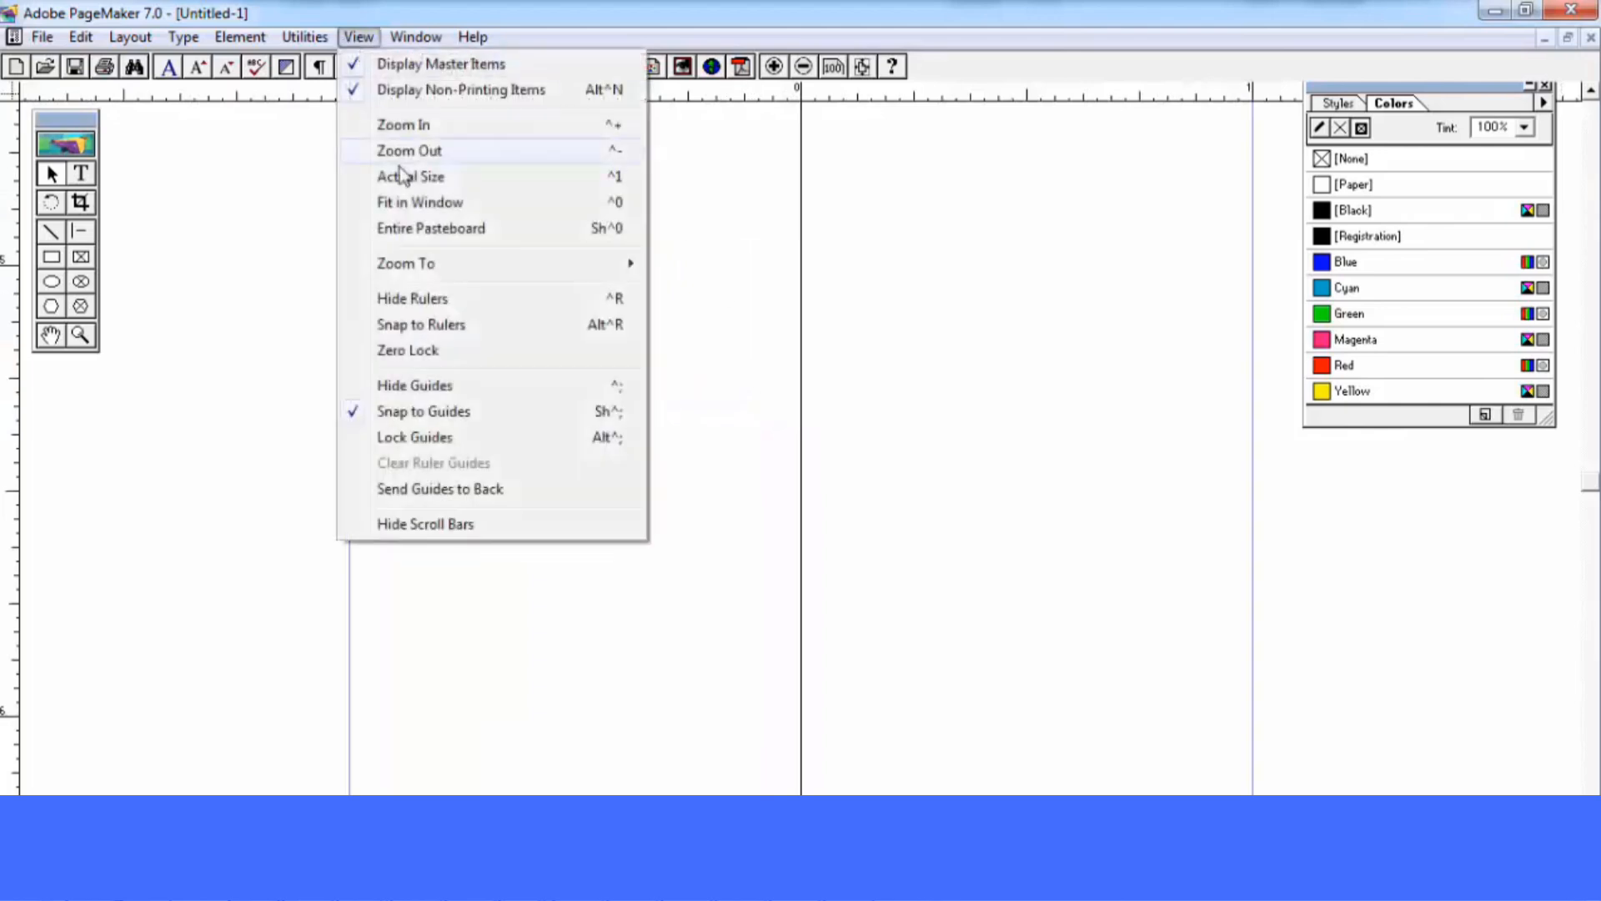
click(548, 202)
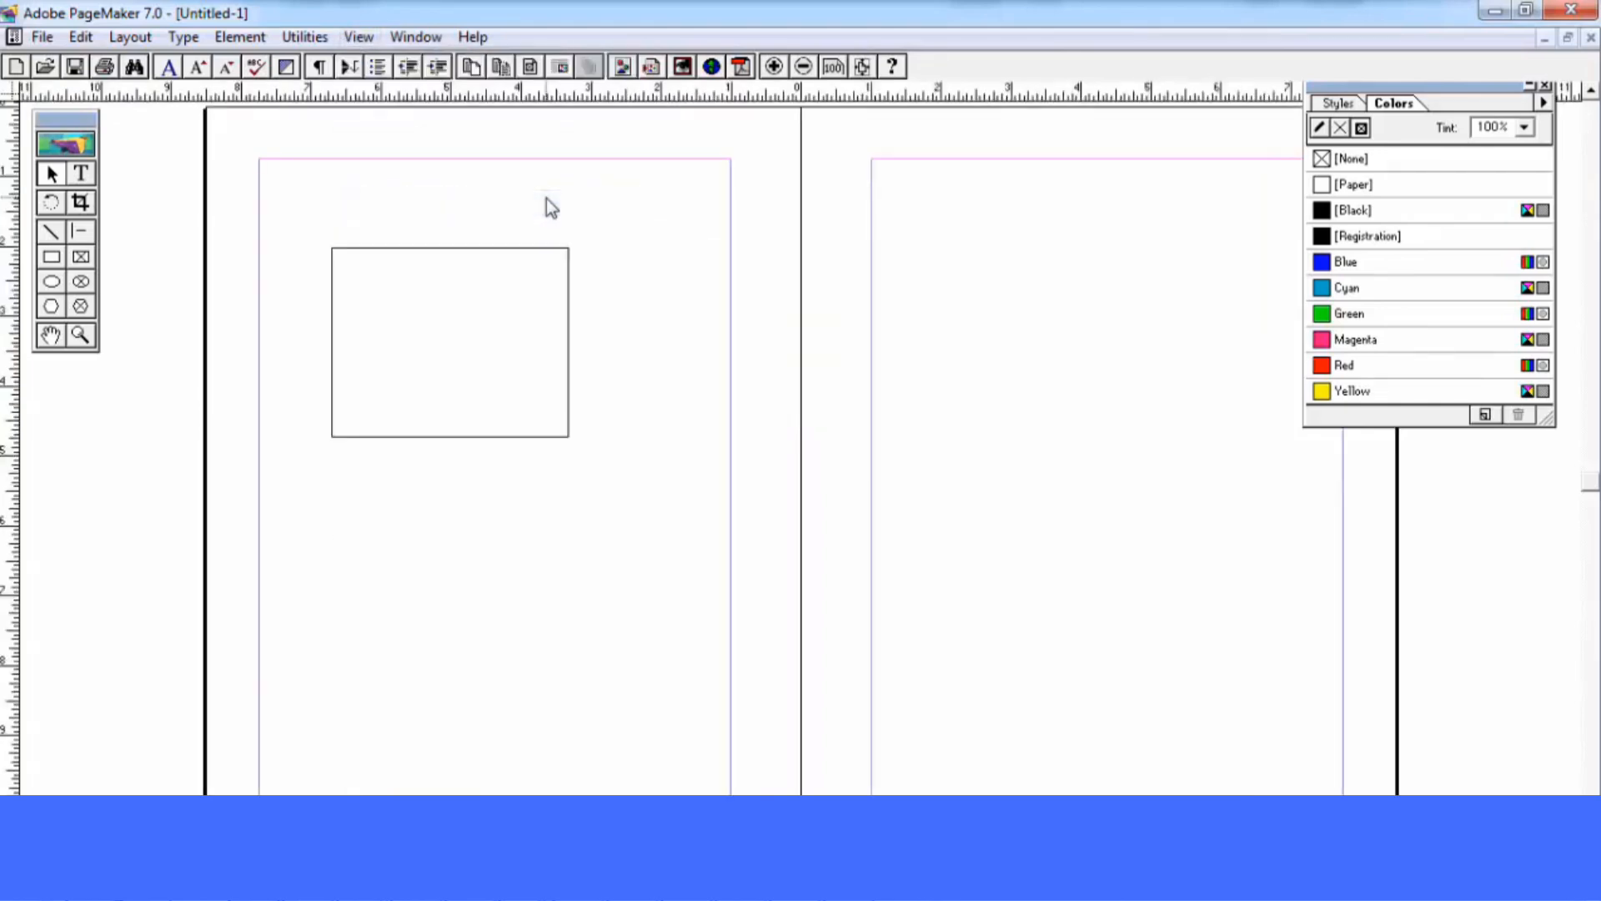
Hide the rulers and show them again
click(364, 38)
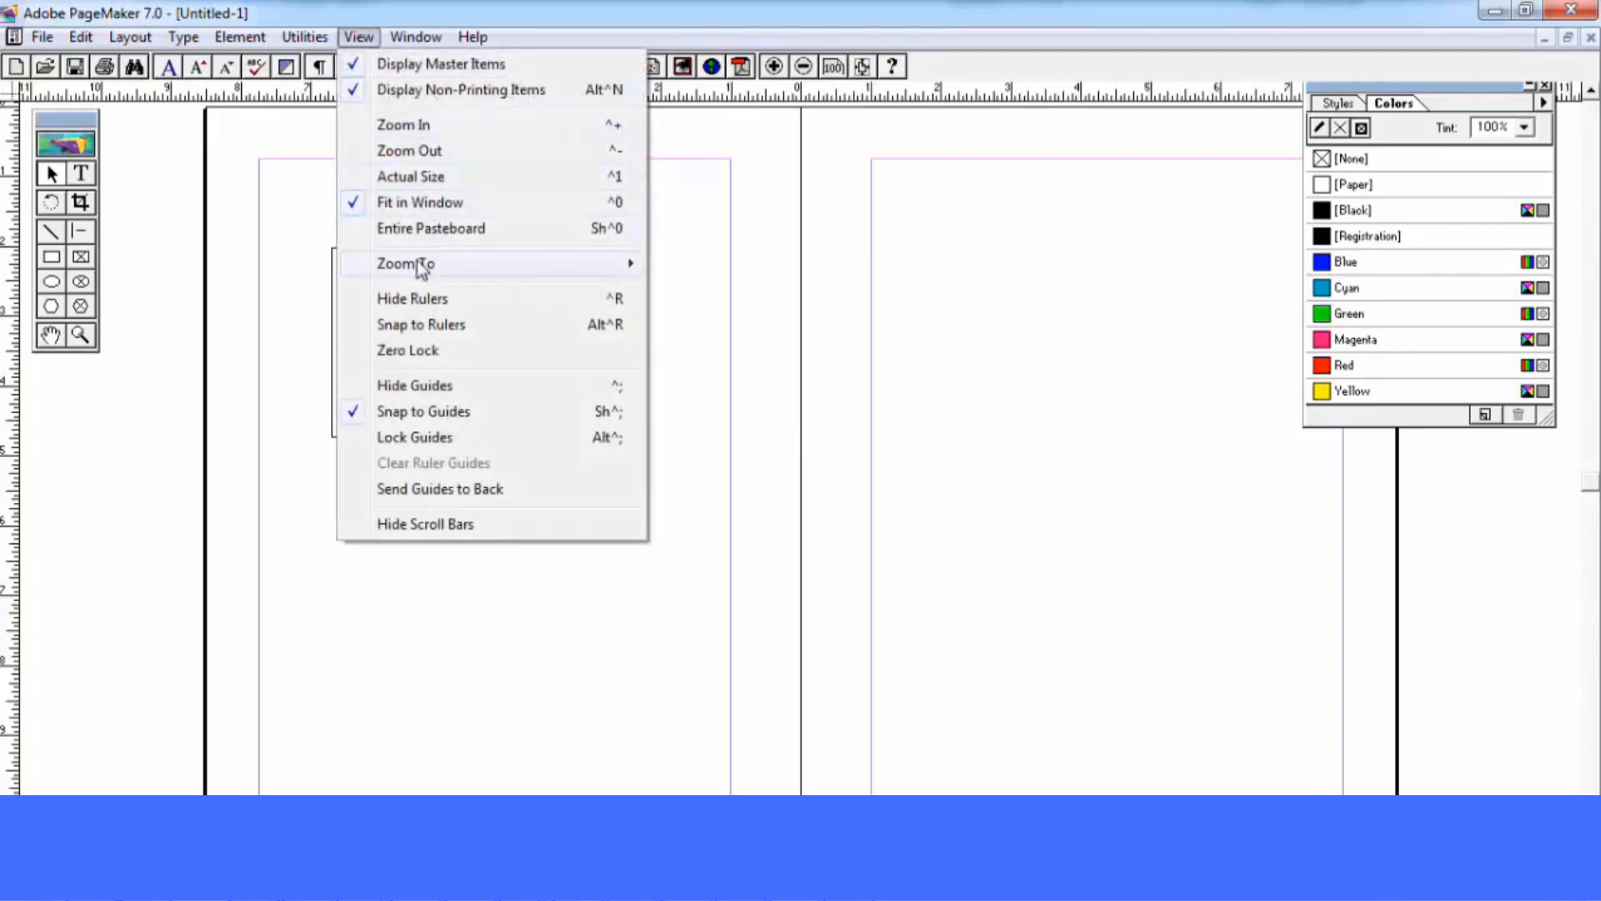
click(427, 300)
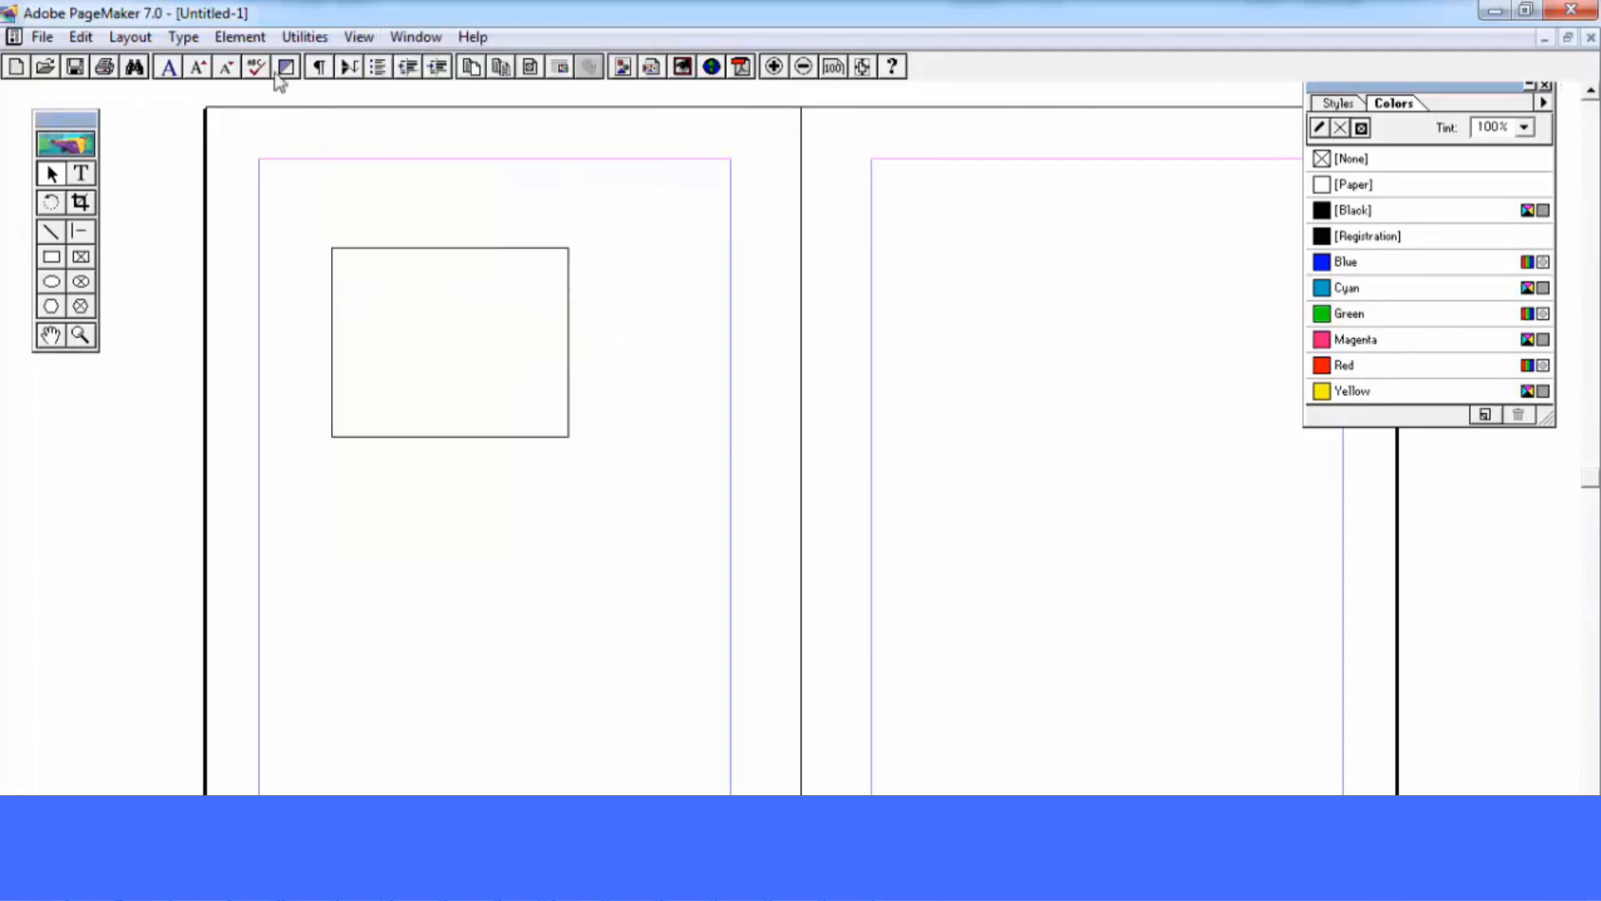
click(359, 38)
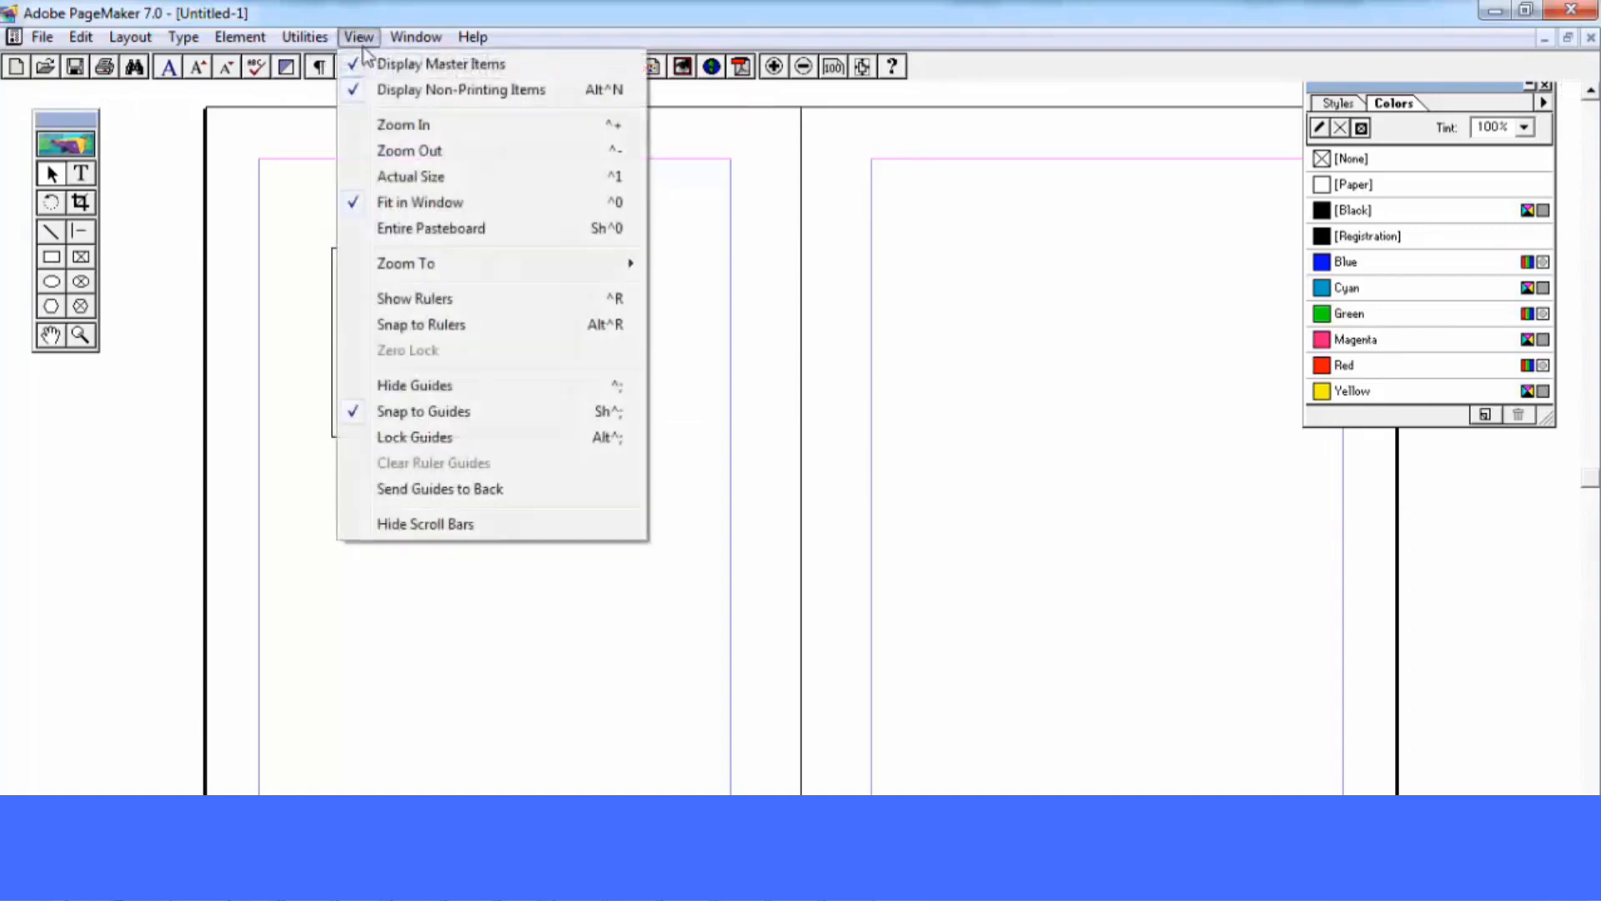
click(445, 302)
Place two horizontal ruler guides across the spread, at about 3.4 and 5.3 inches on the vertical ruler
drag(472, 100, 464, 344)
drag(495, 92, 451, 476)
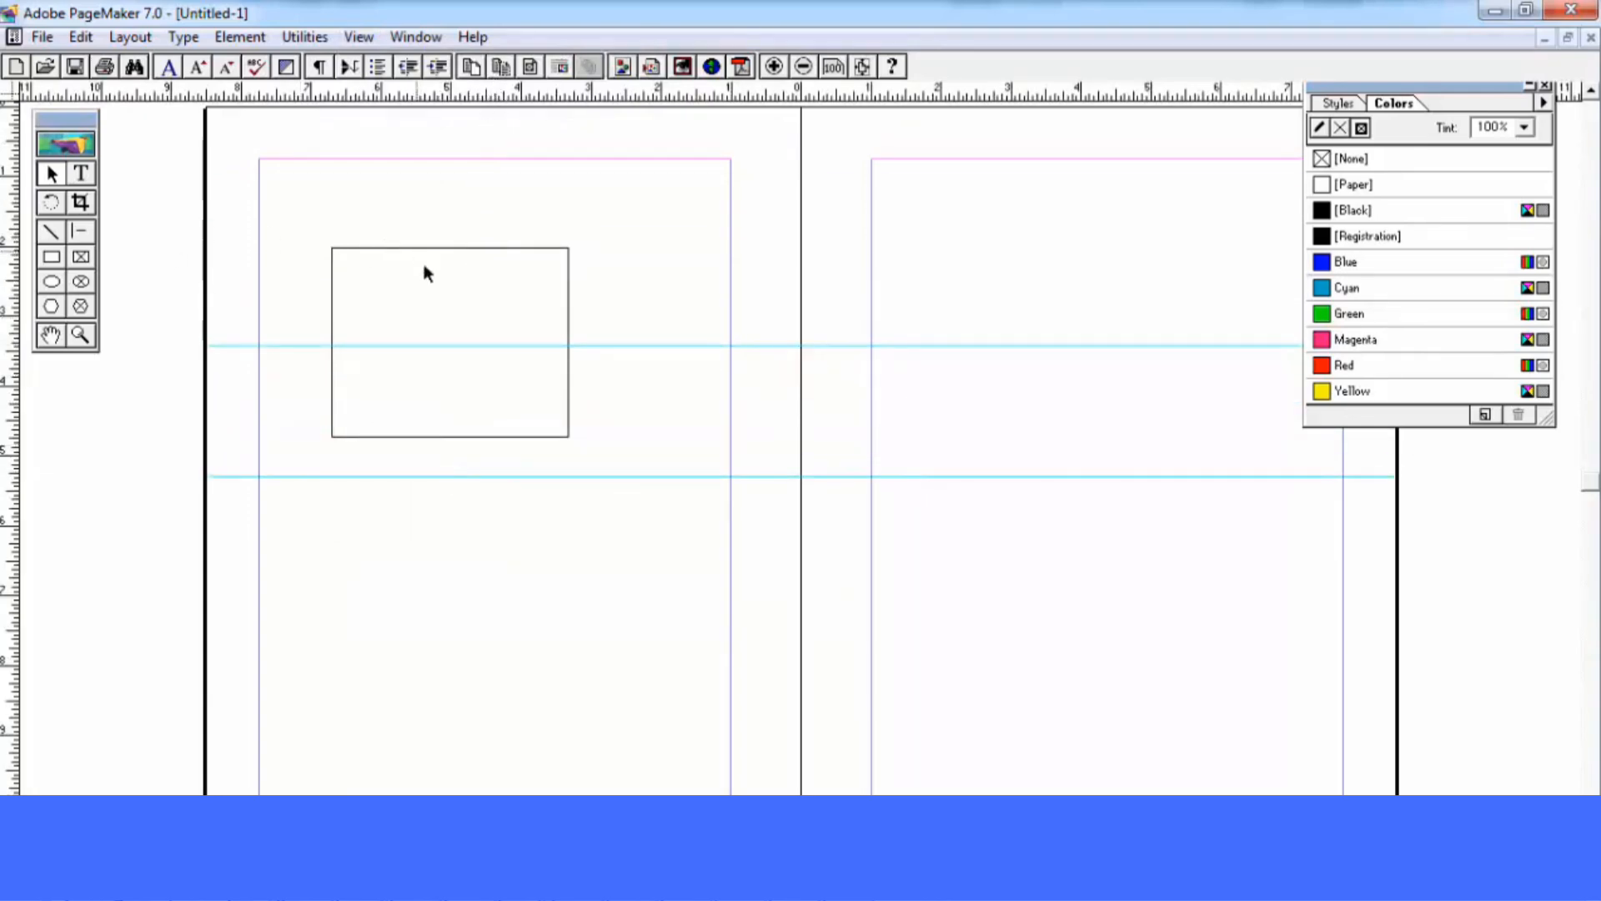
Draw a rectangle about 2.9 by 2.1 inches over the existing one, and move it so its top edge snaps to the upper guide
click(51, 256)
drag(347, 289, 551, 438)
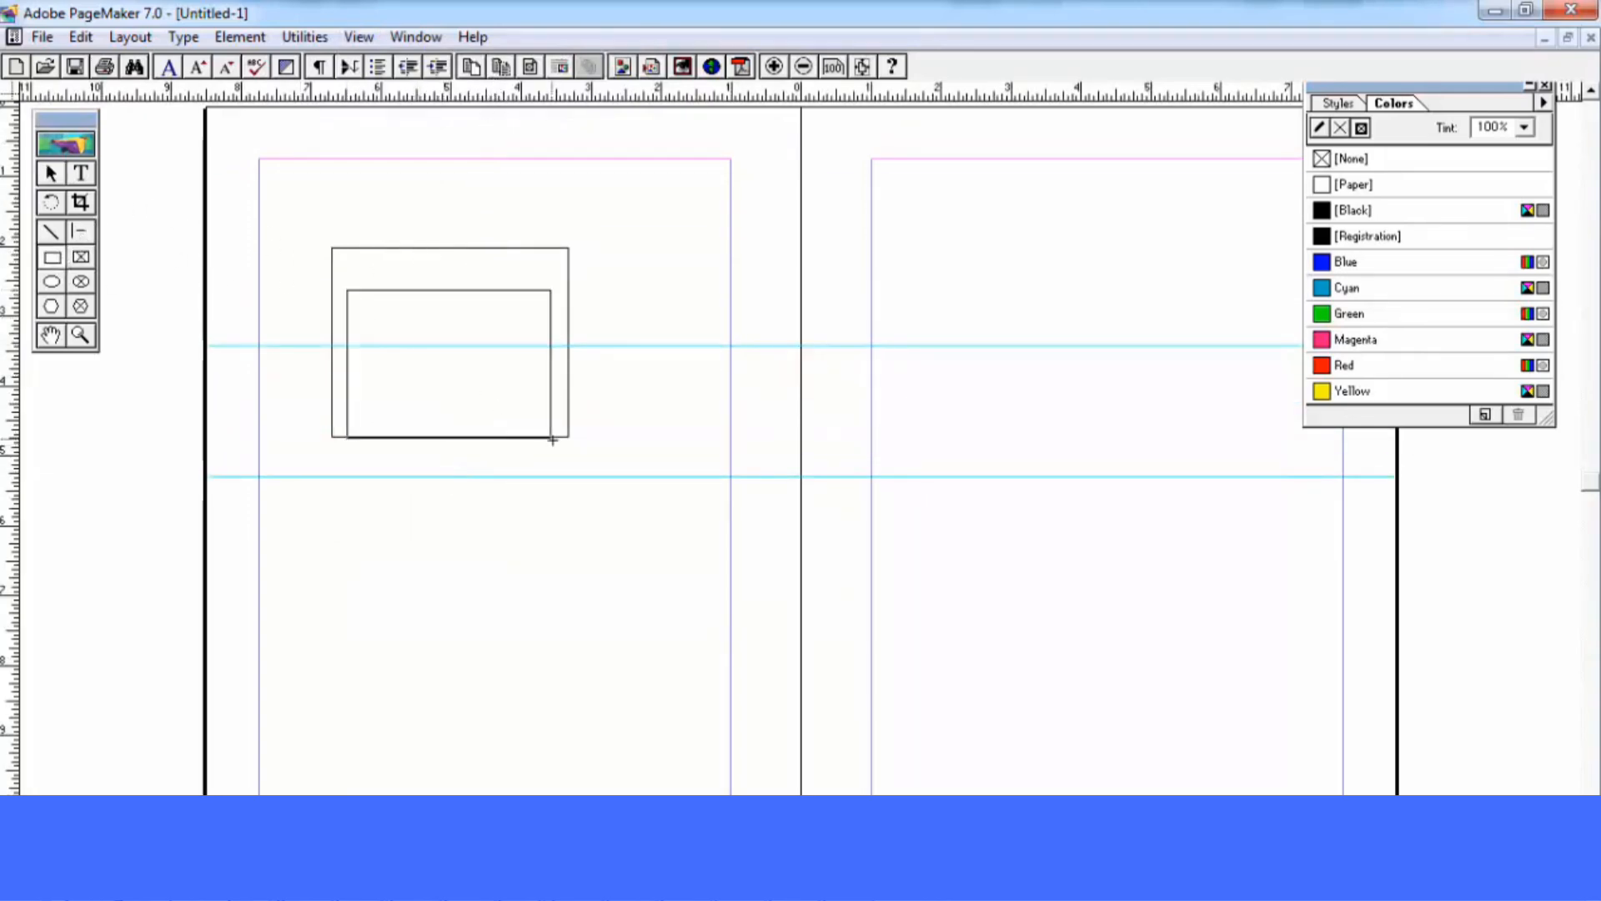
click(51, 172)
drag(526, 309, 738, 356)
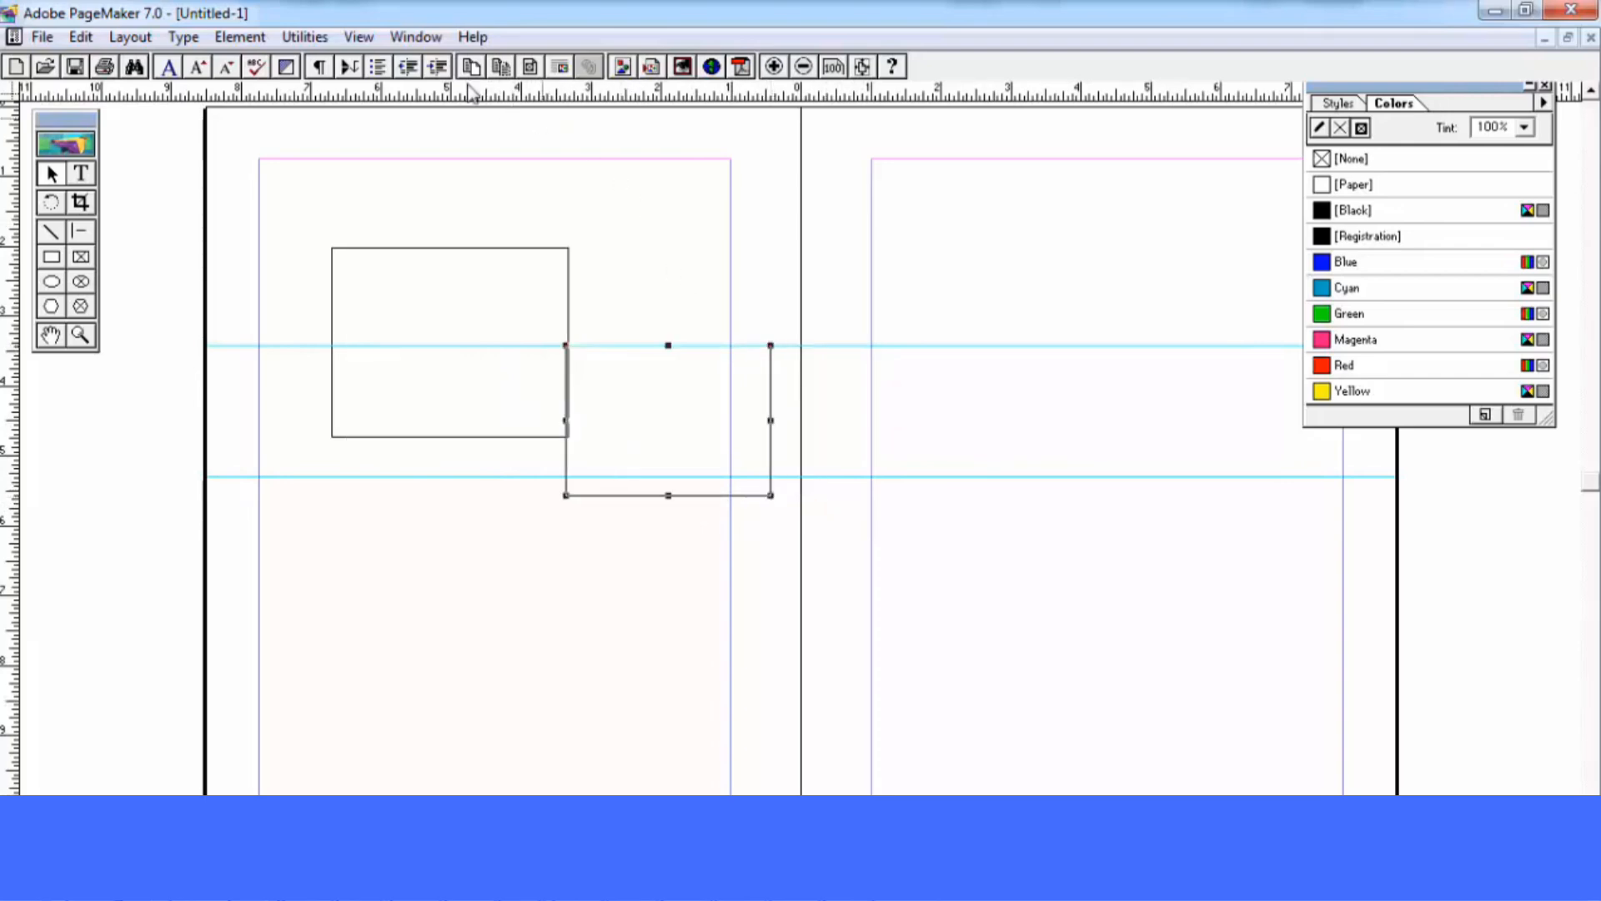
Turn off snapping to guides, and move the new rectangle about 0.7 inch to the left
click(359, 37)
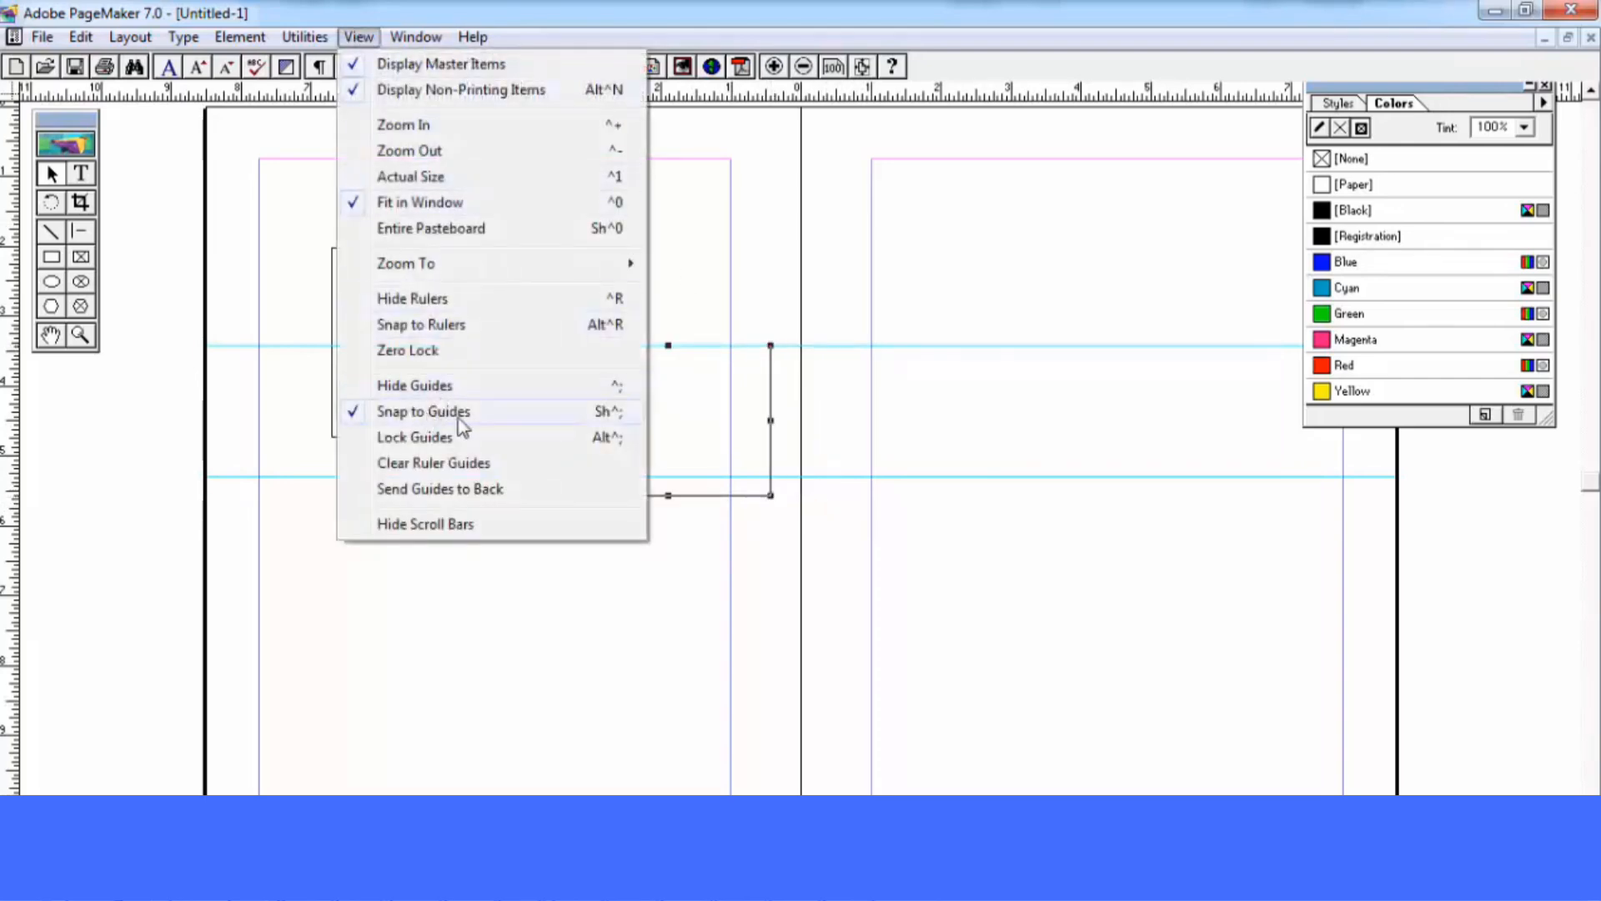
click(468, 420)
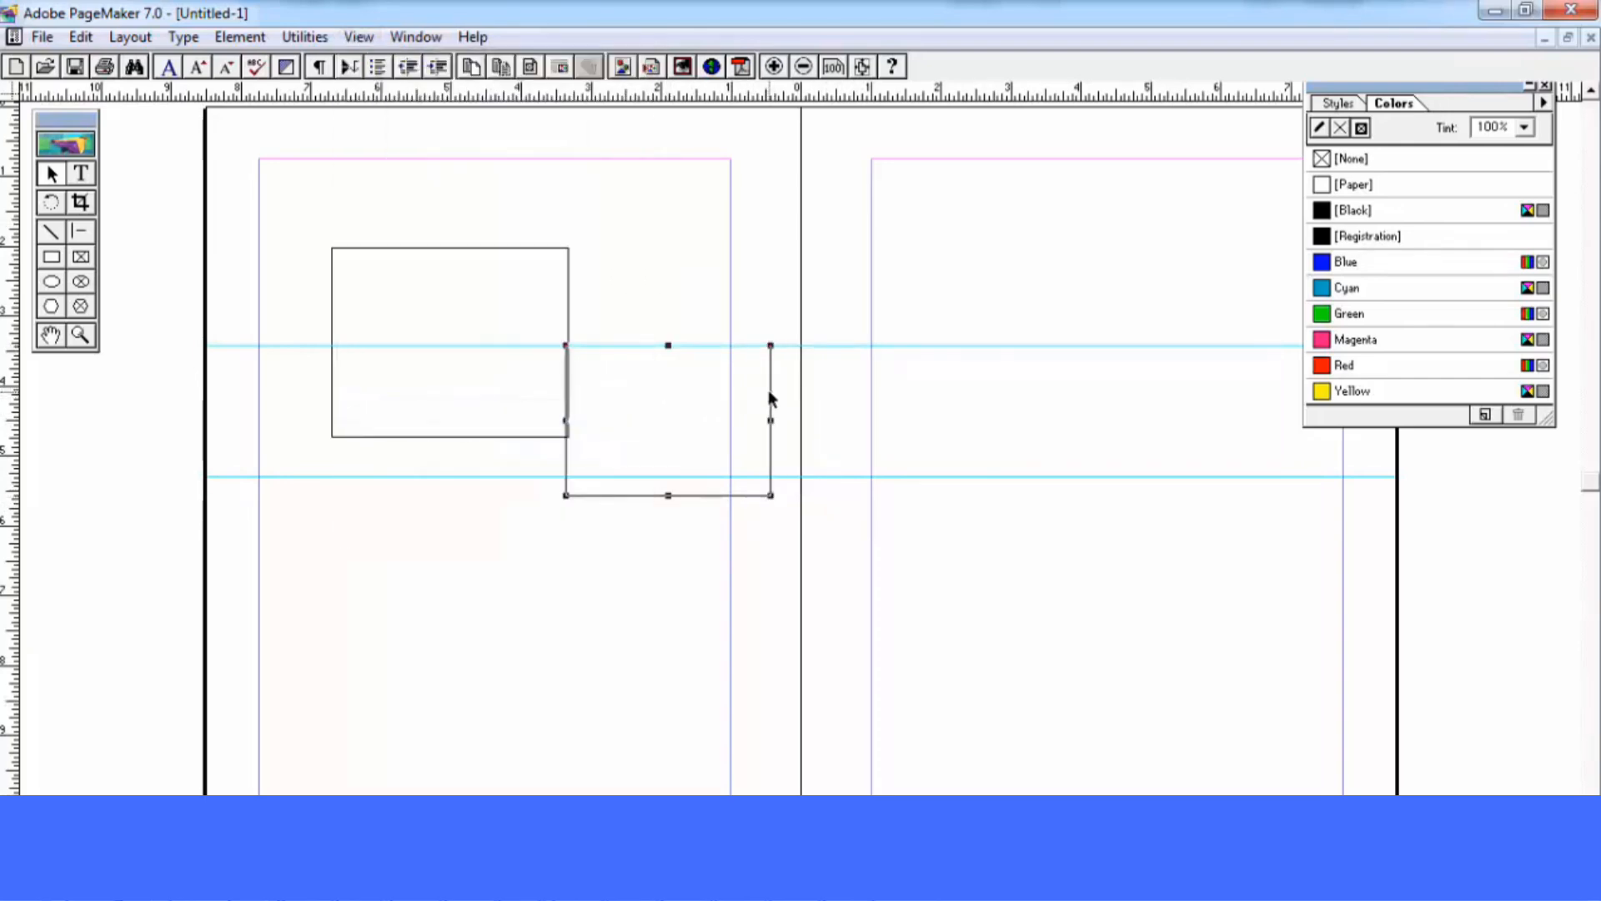
drag(770, 390, 720, 396)
Hide the guides on the spread and show them again
click(359, 36)
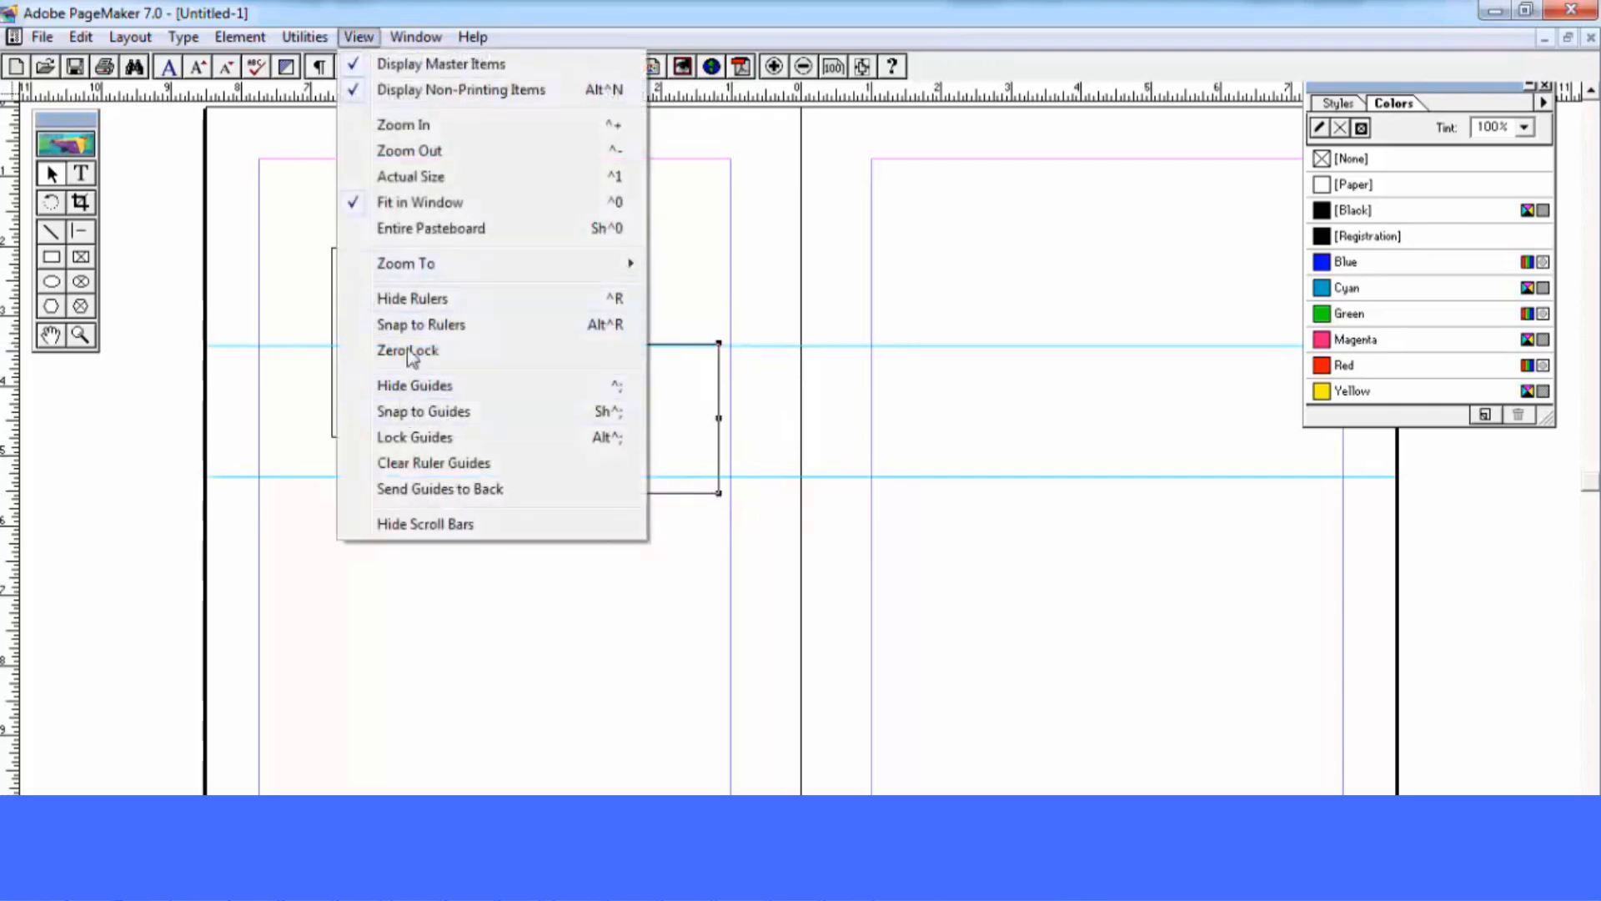
click(430, 392)
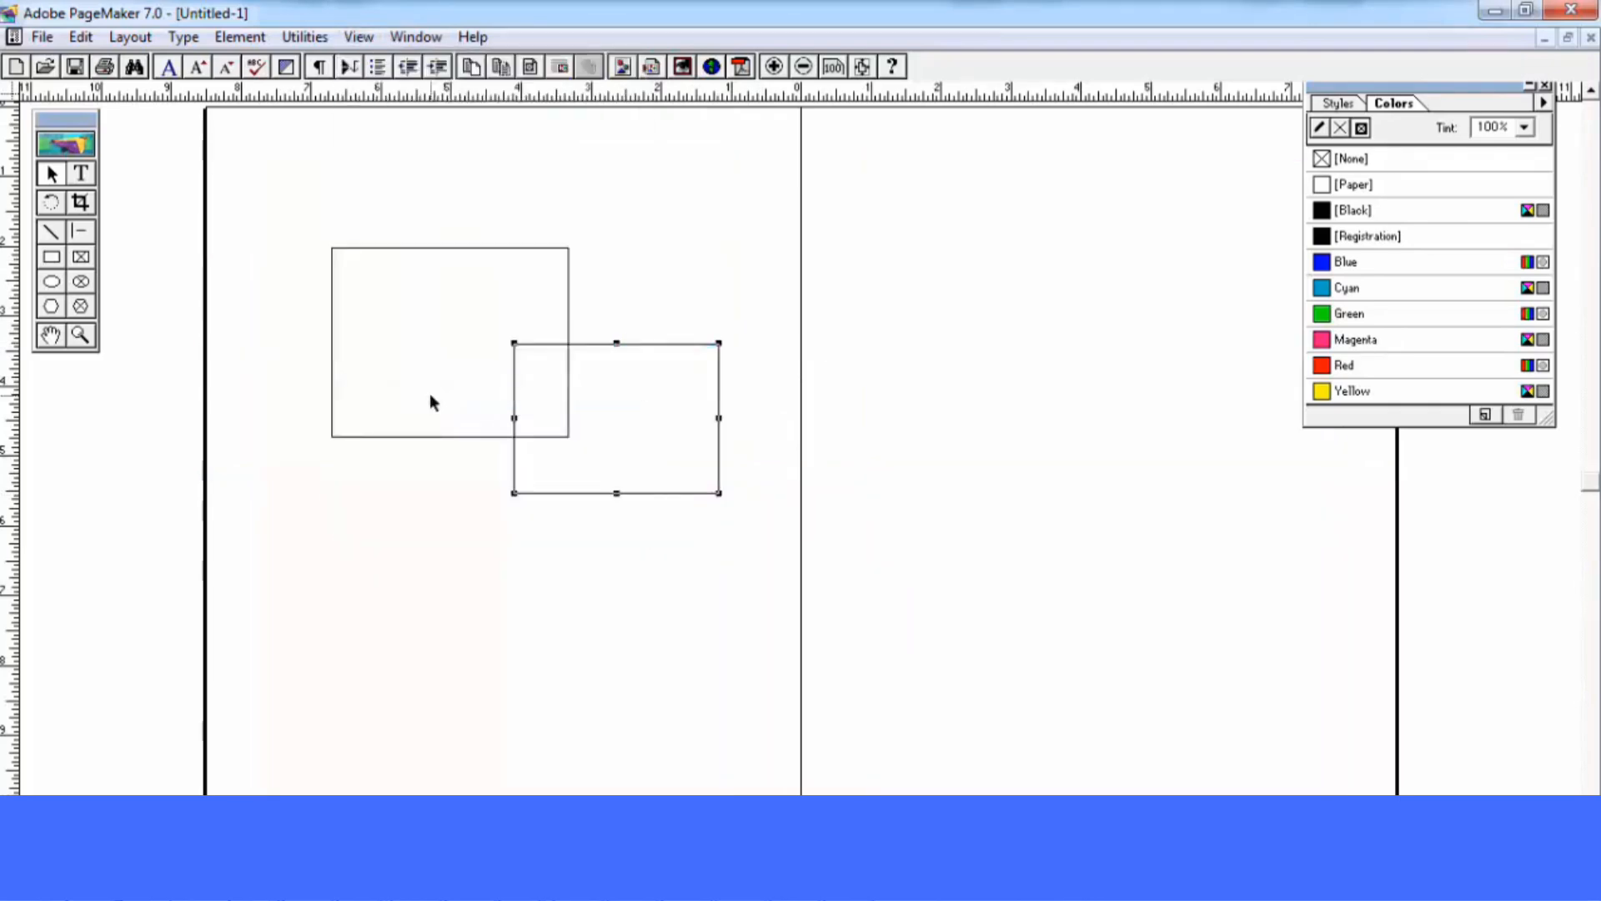
click(358, 36)
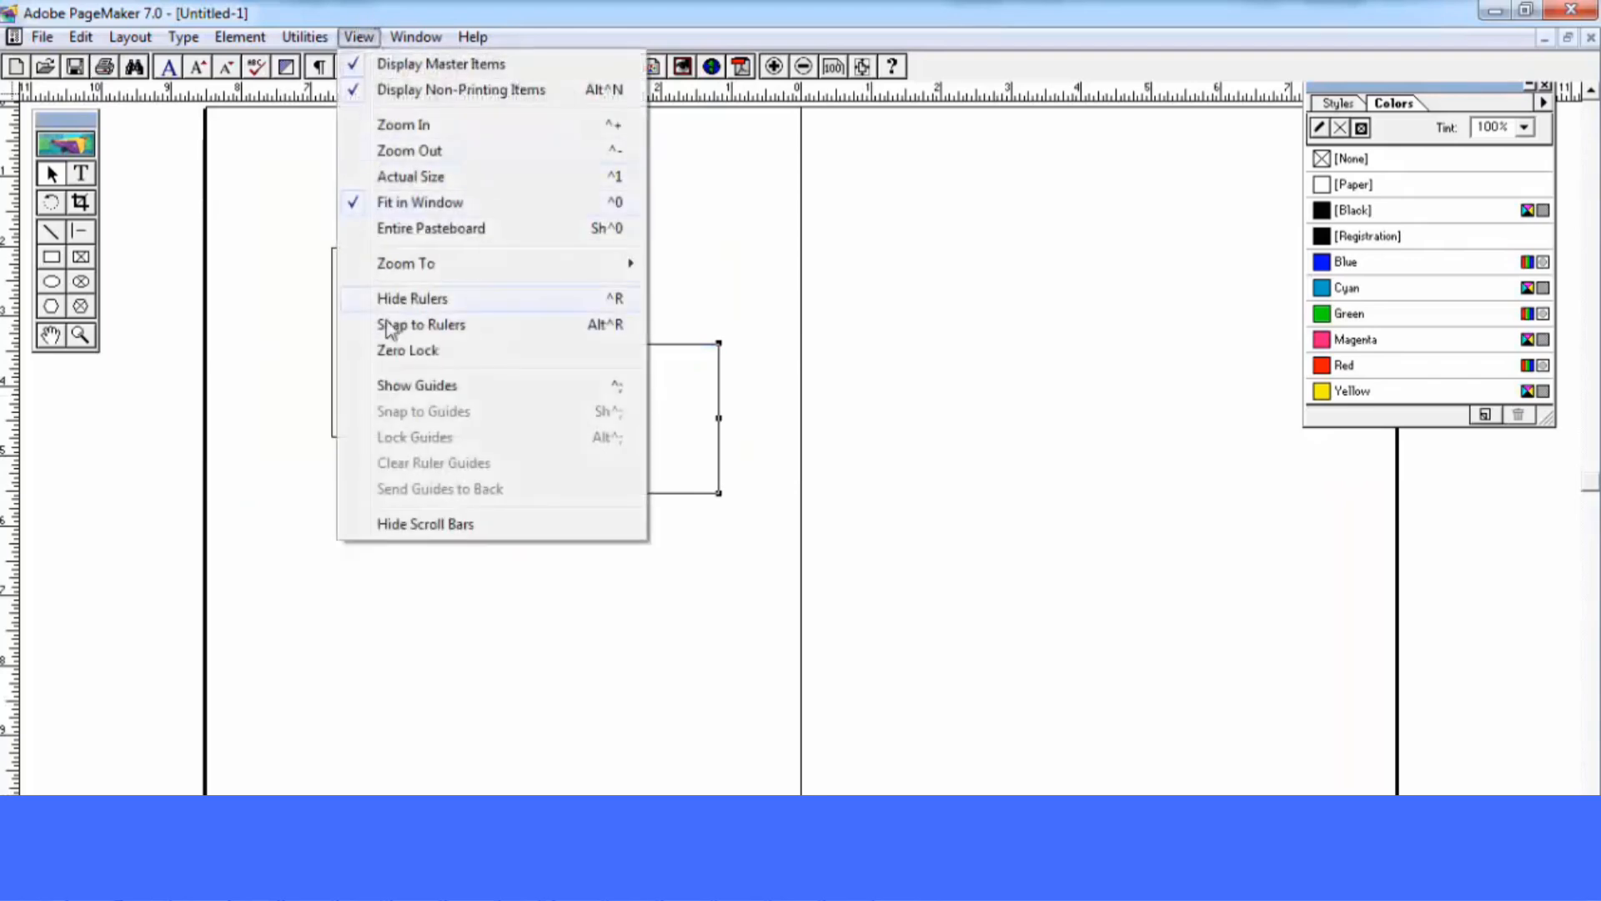
click(400, 384)
Lock and unlock the guides, and move the upper horizontal guide up to about 1.3 inches on the vertical ruler
click(359, 37)
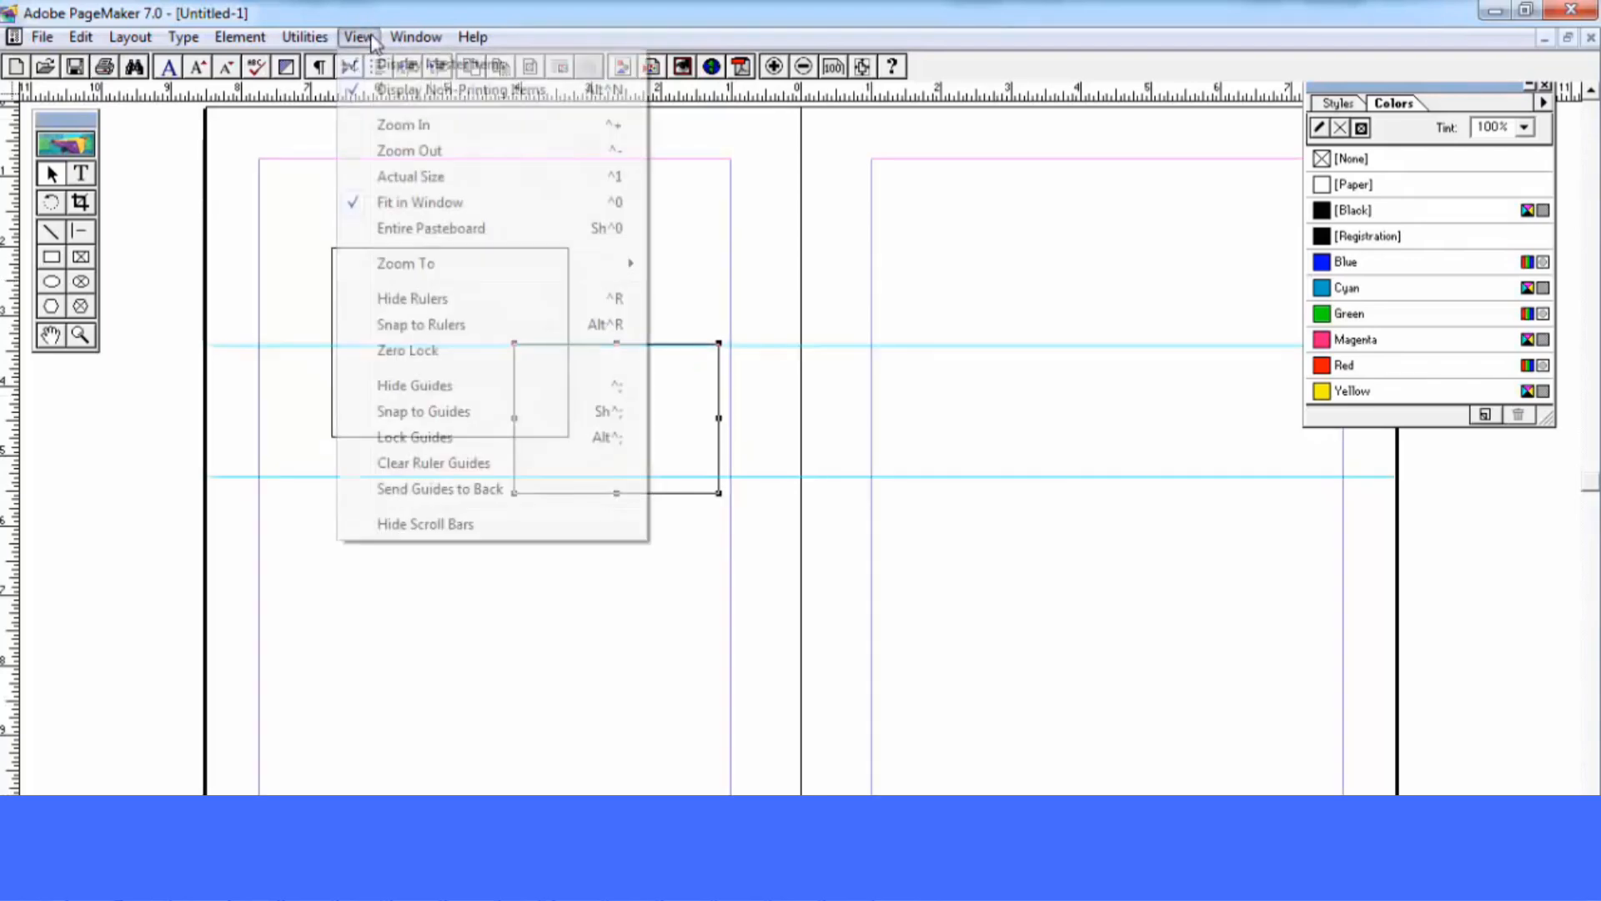
click(436, 437)
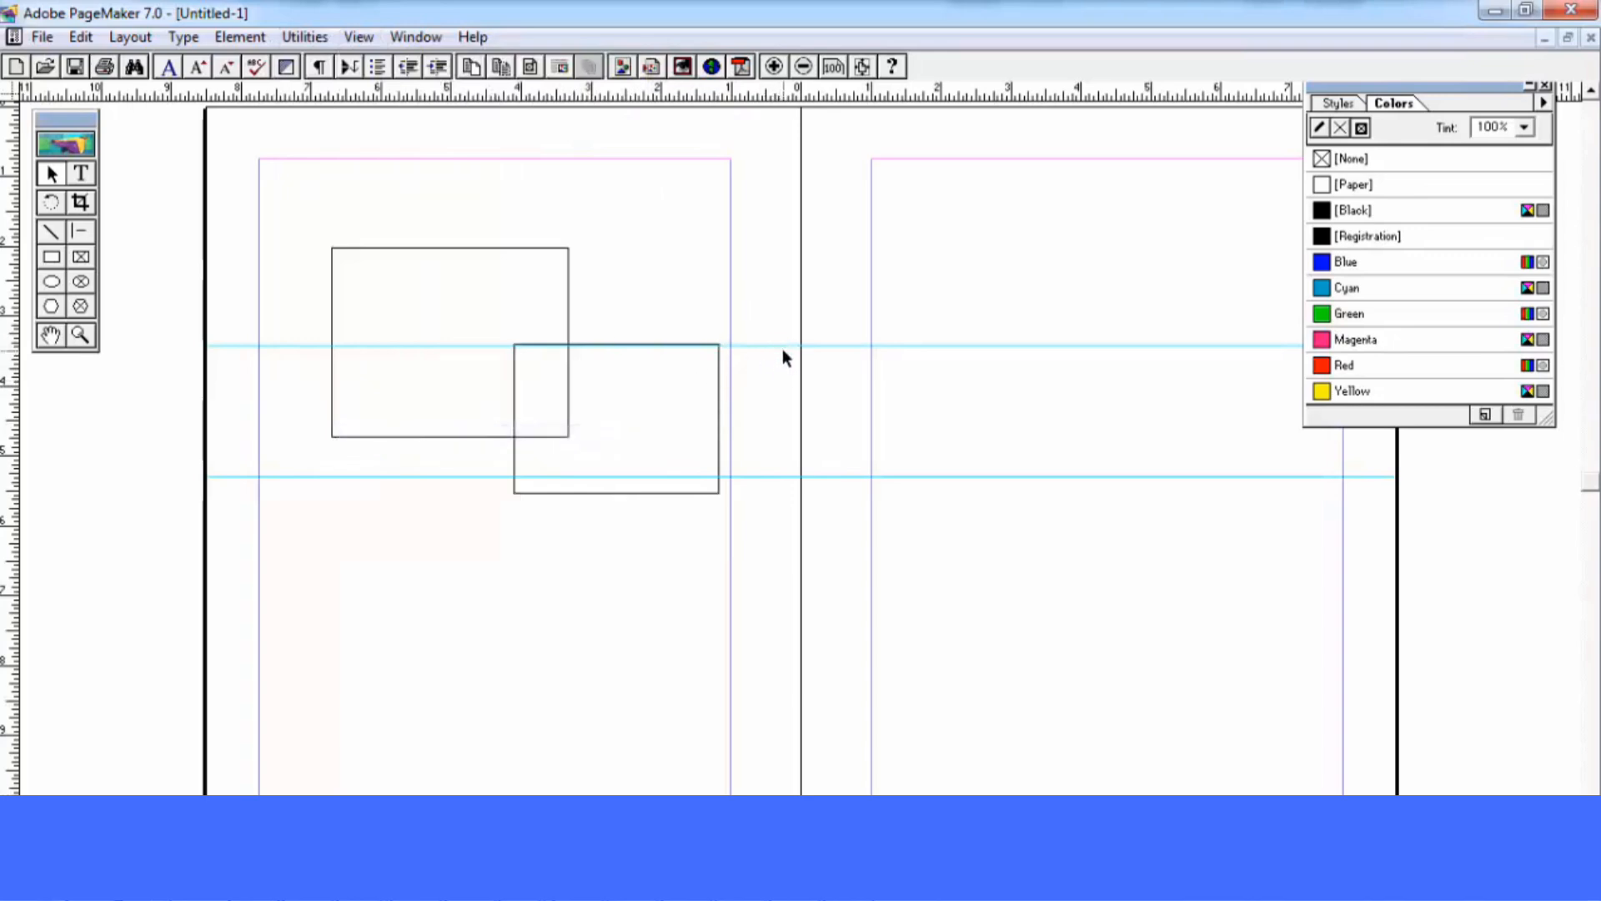
click(359, 37)
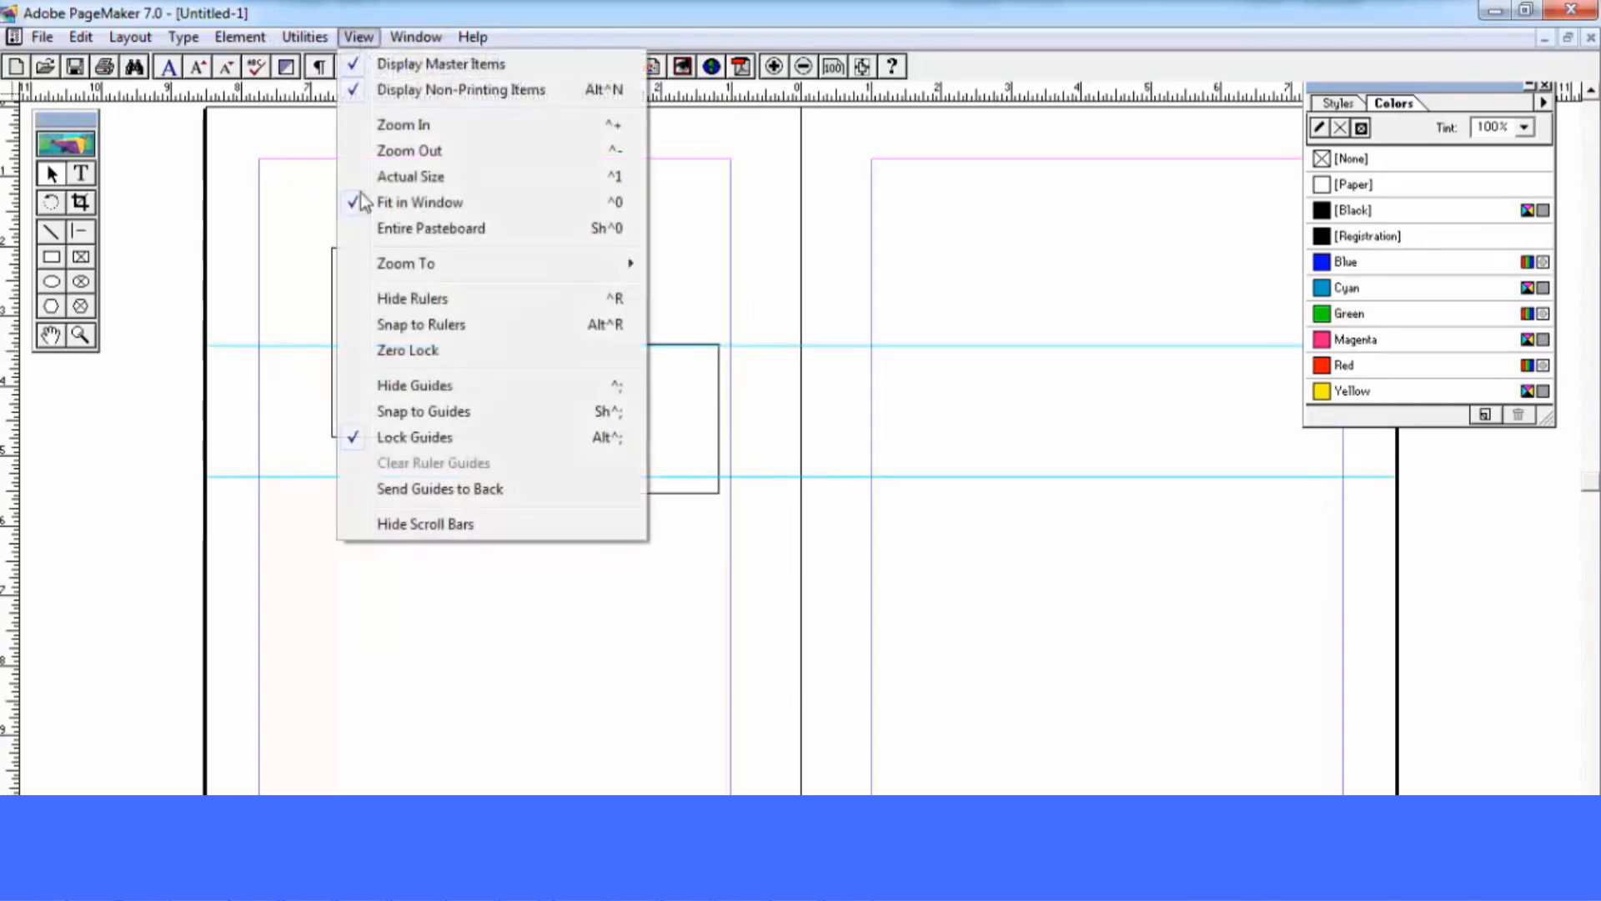
click(439, 437)
drag(774, 342, 731, 198)
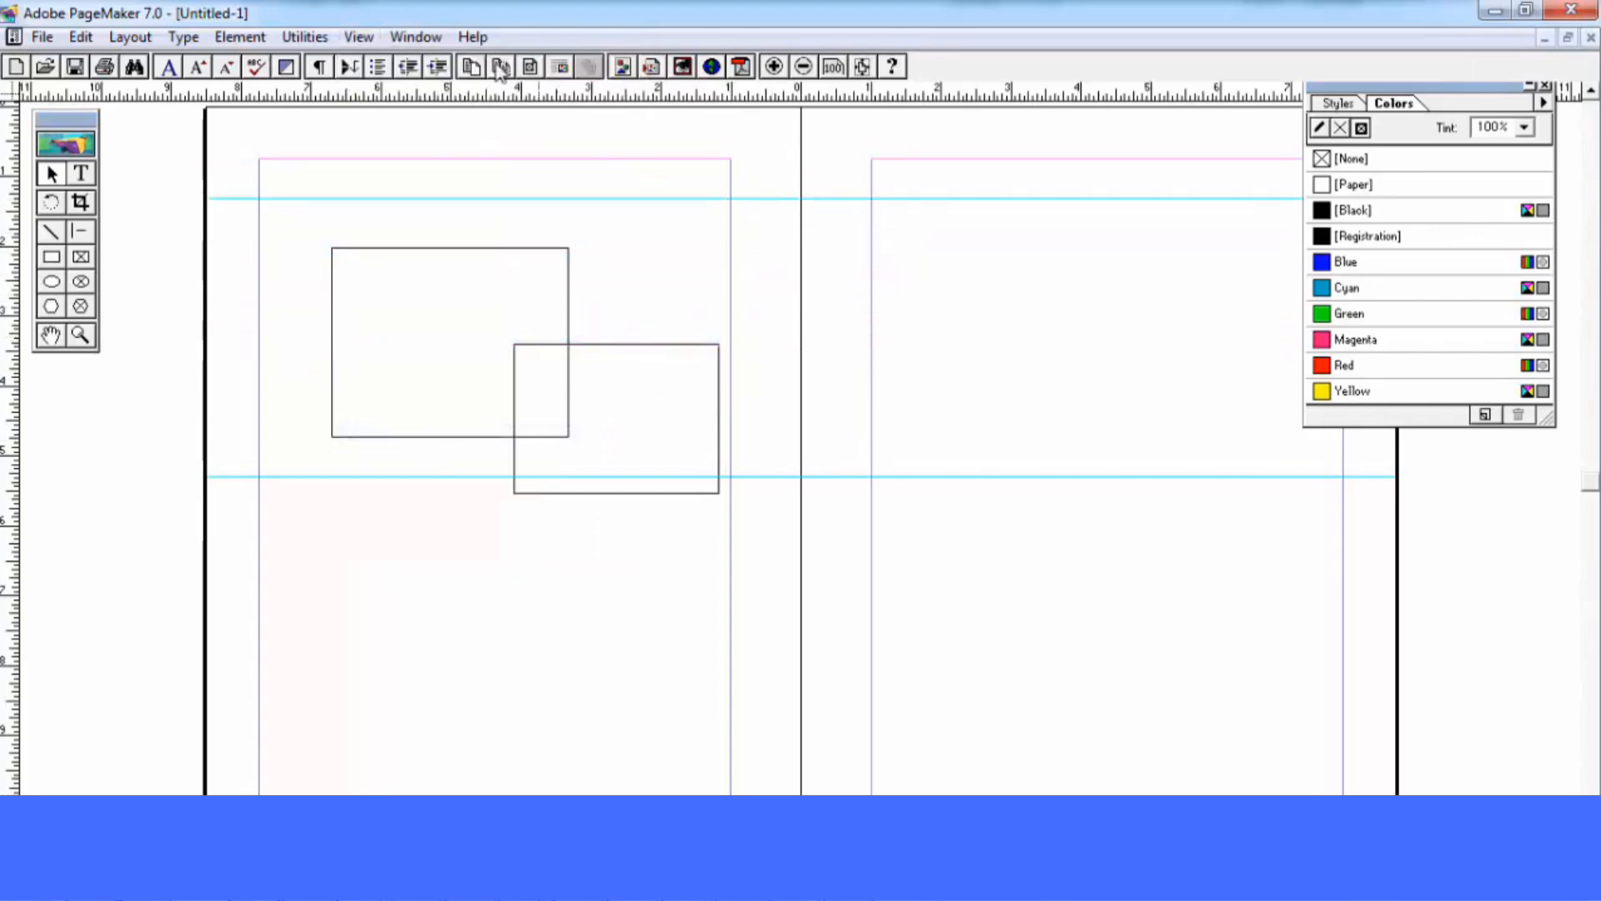
Clear all ruler guides, and place a new horizontal guide at about 3.8 inches on the vertical ruler, crossing both rectangles
click(359, 37)
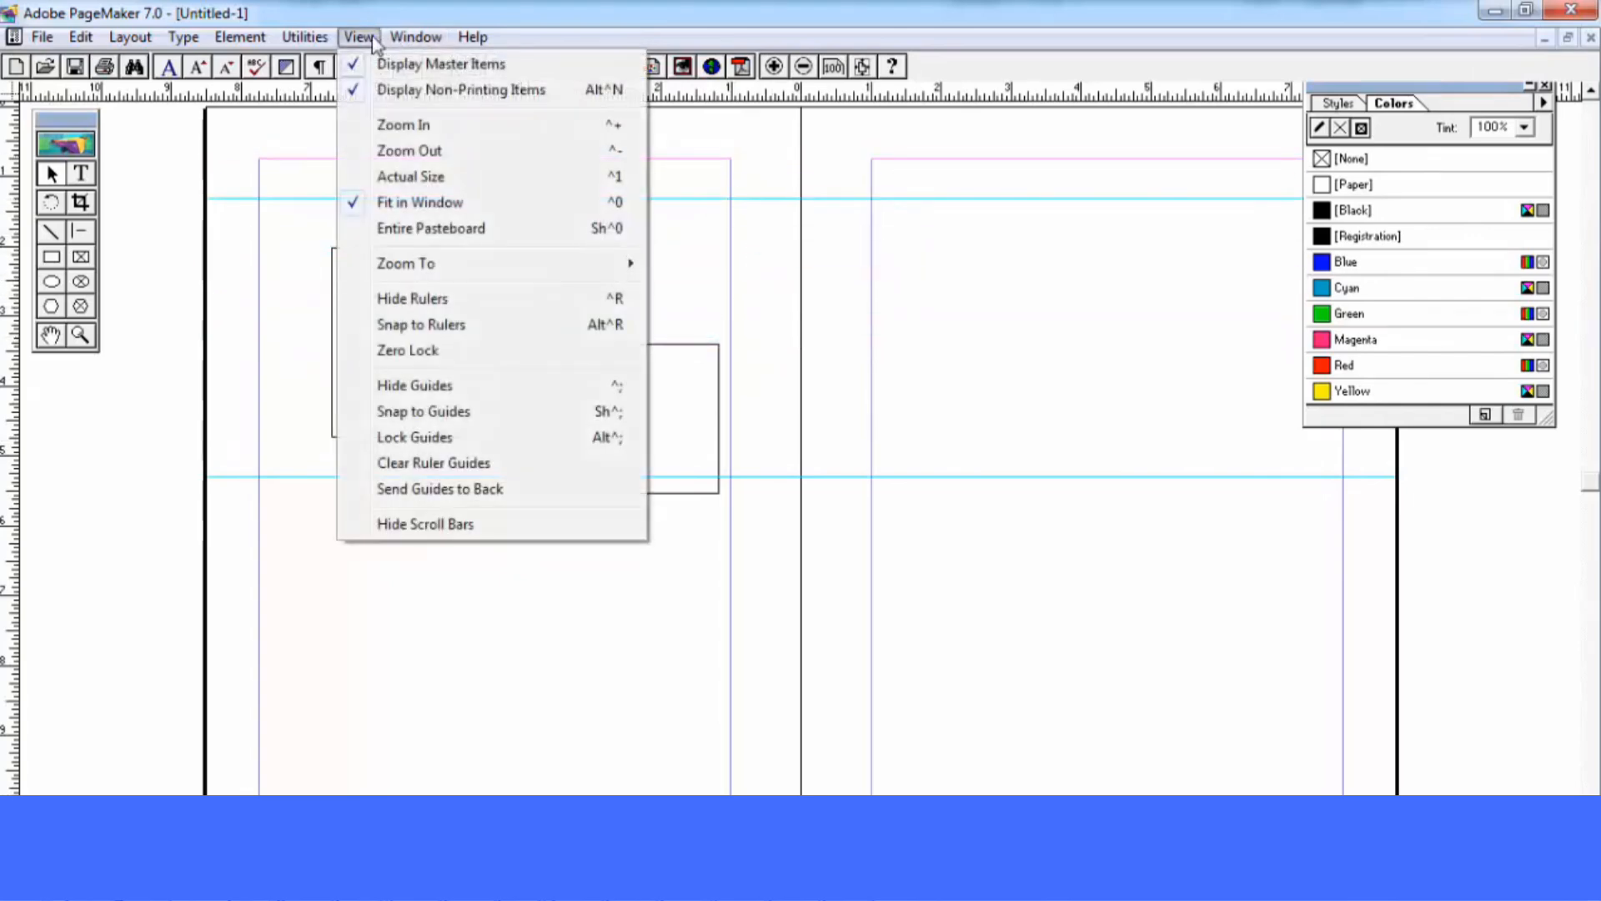
click(492, 463)
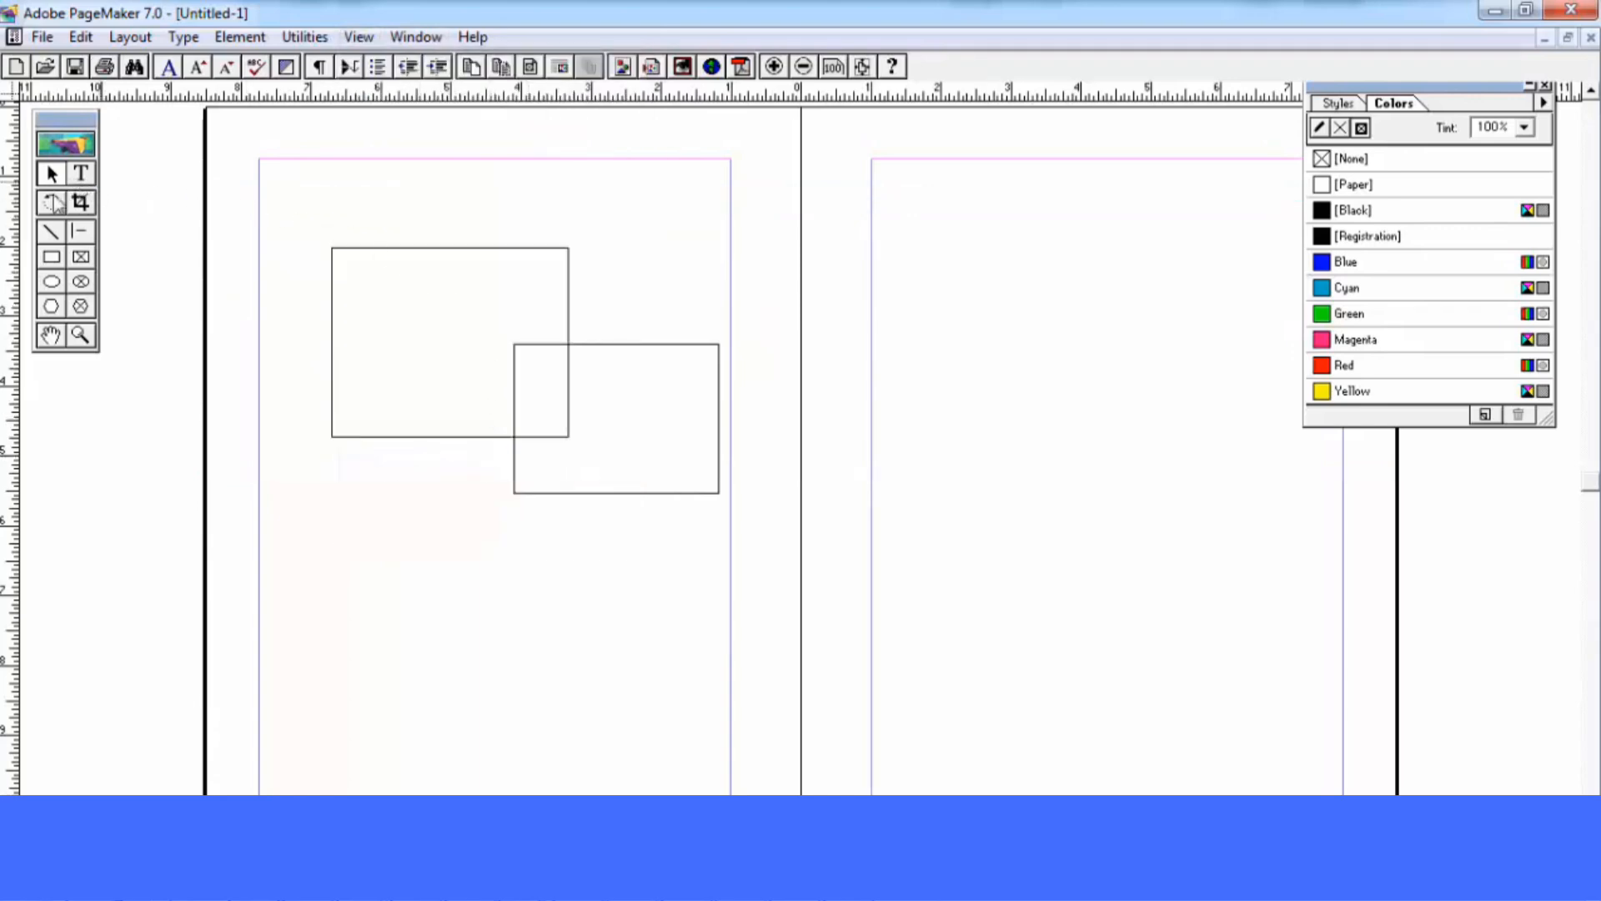
drag(346, 96, 361, 376)
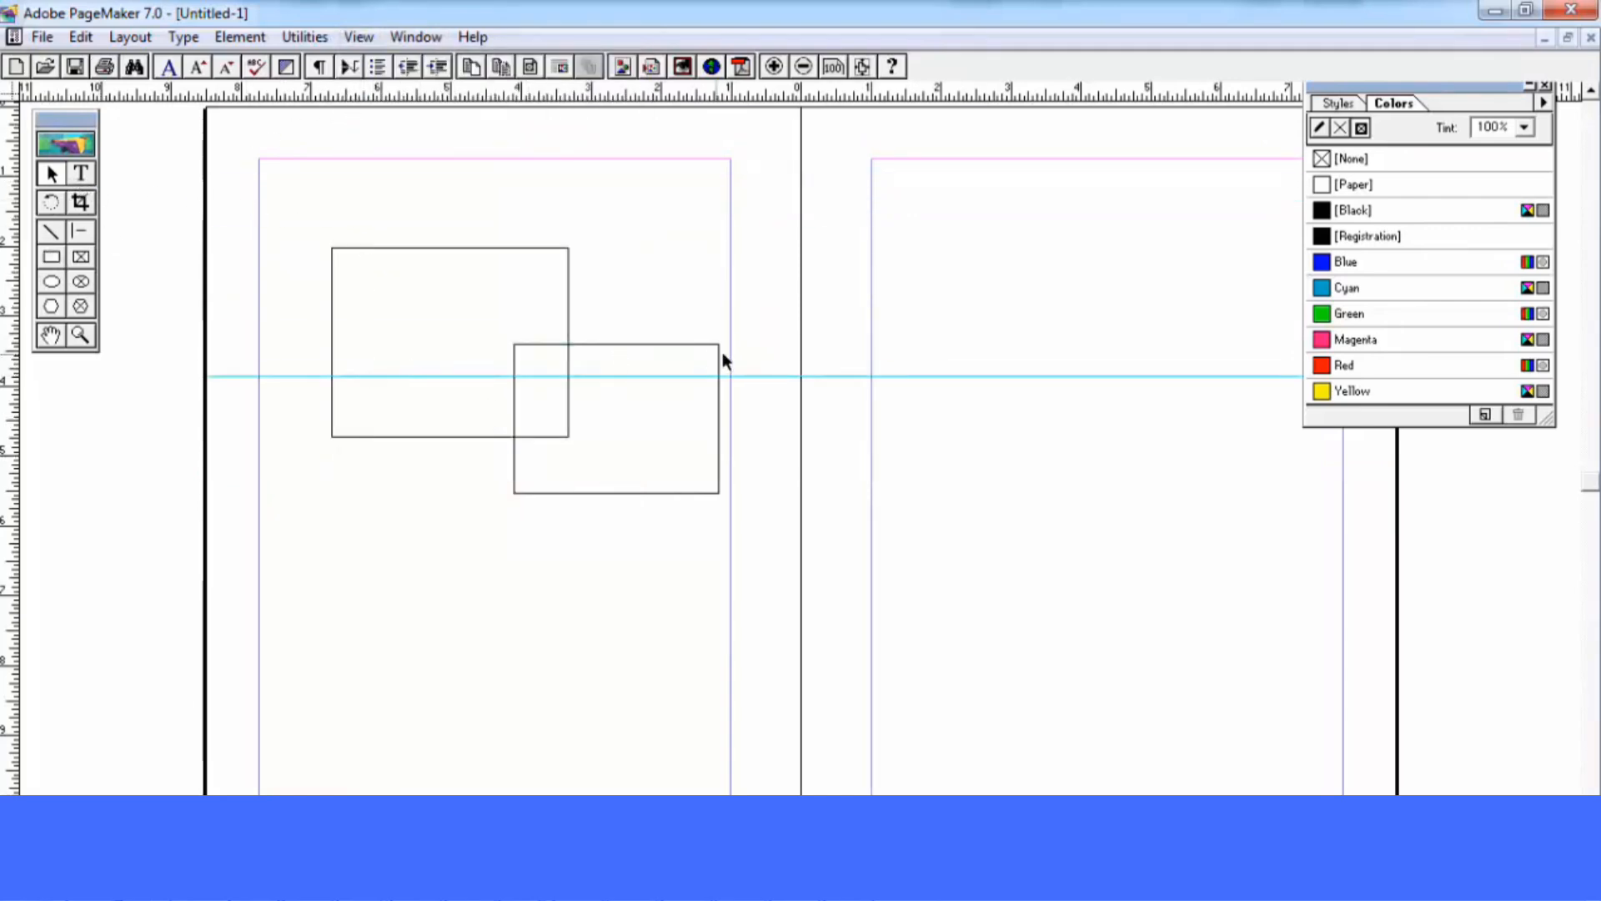
Try Cyan, Green and Magenta on the smaller overlapping rectangle, and fill it with Red
click(638, 345)
click(1368, 288)
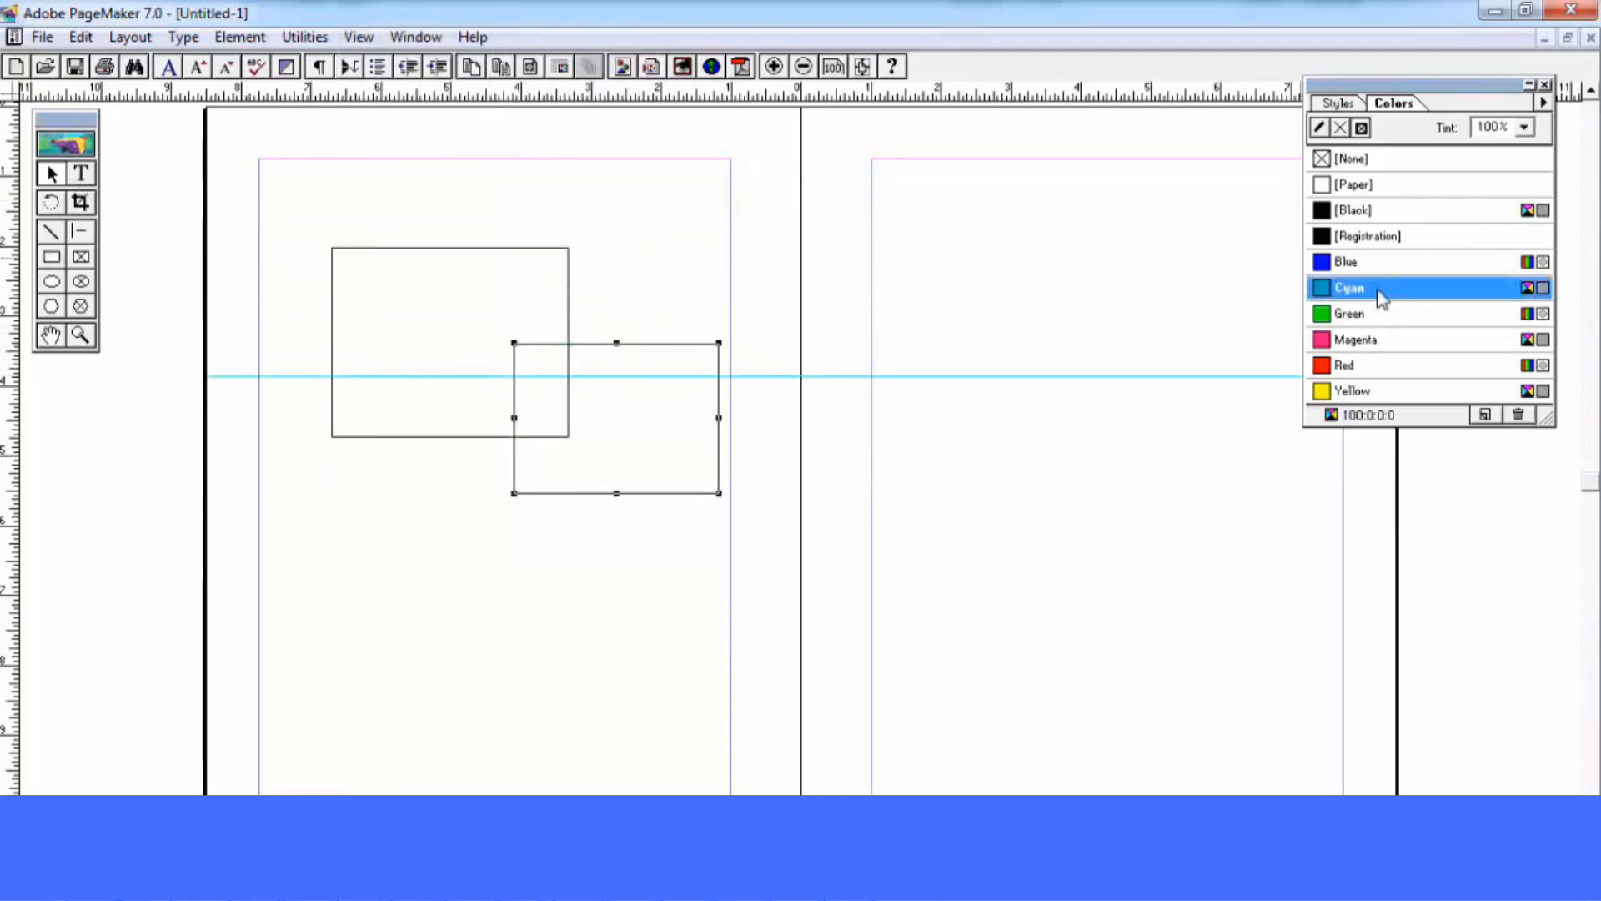
click(1368, 314)
click(1370, 341)
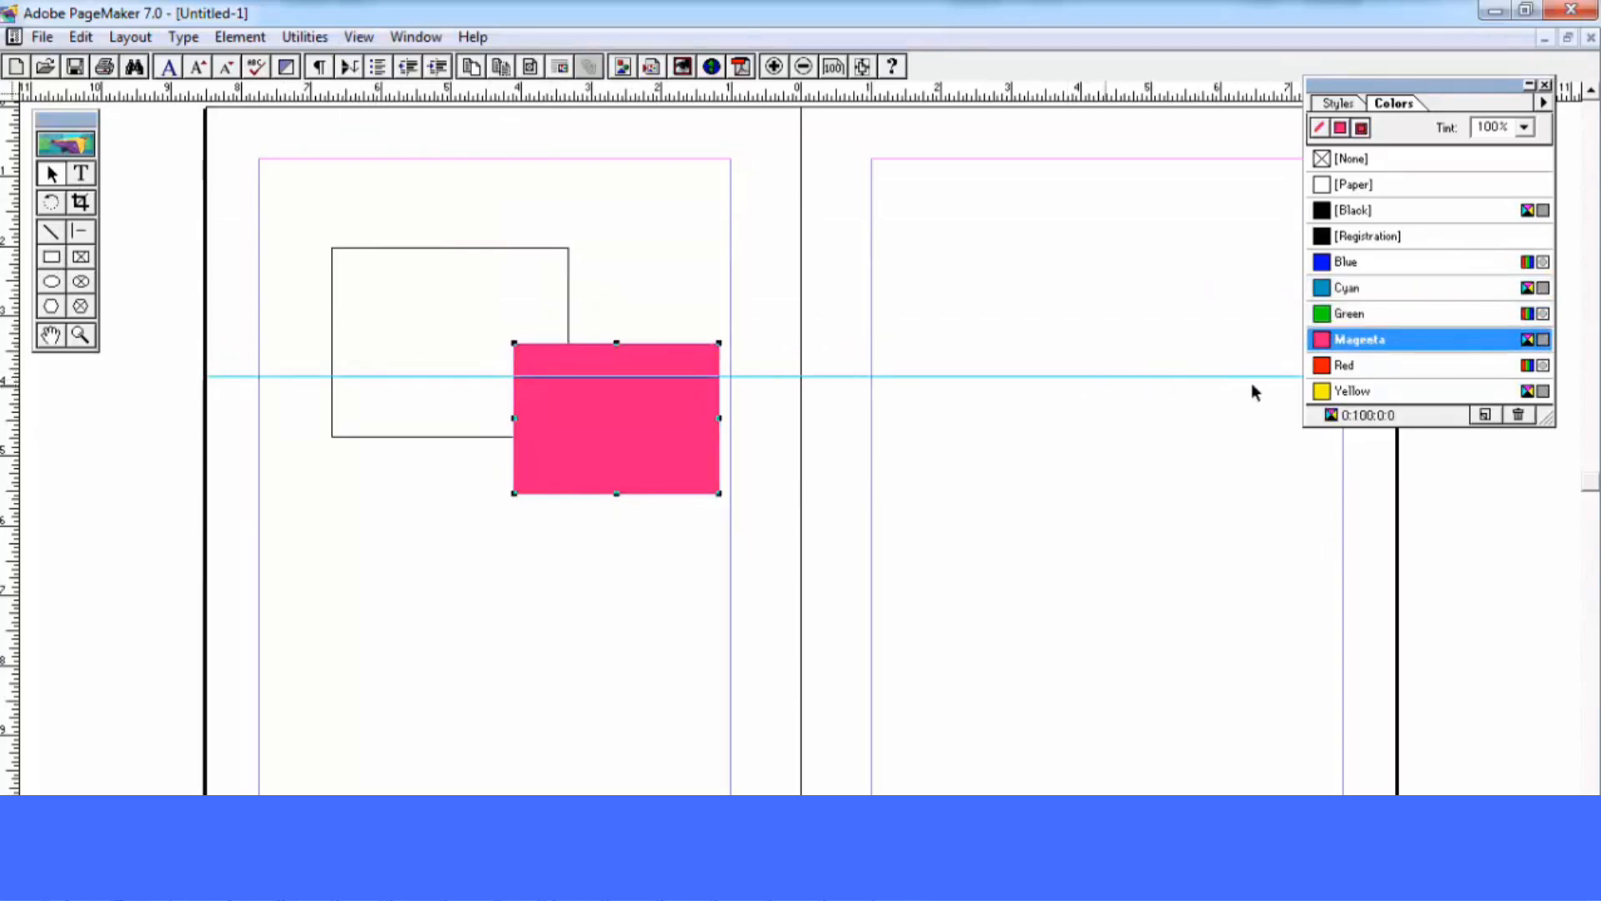
click(1351, 368)
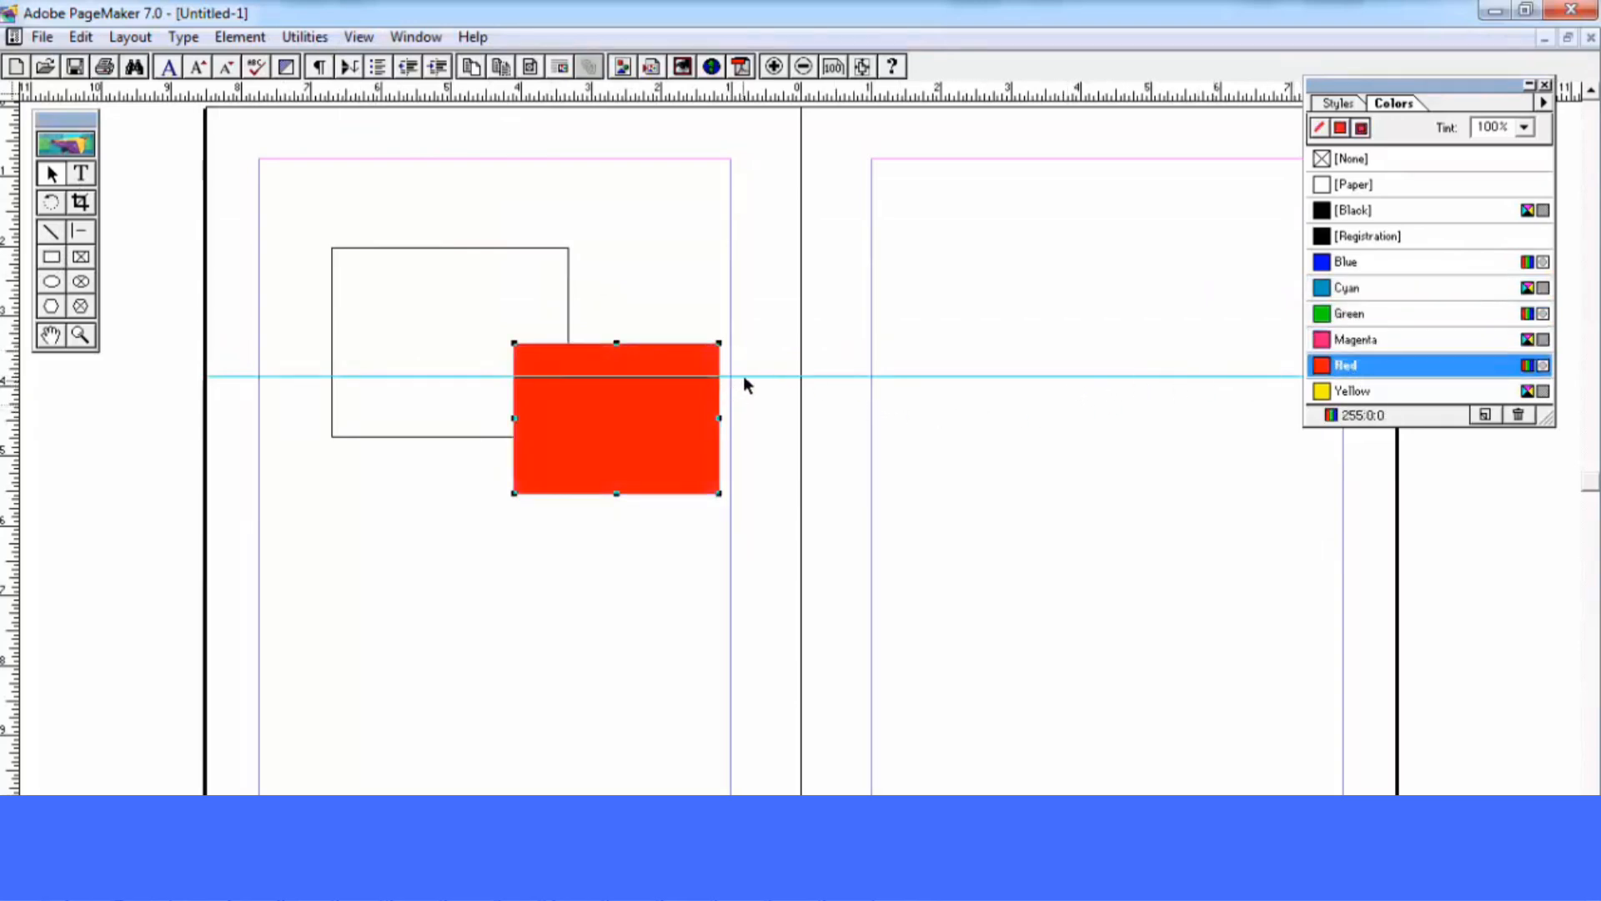
Send the guides to the back, with horizontal guides set at about 3.9, 4.4 and 5 inches on the vertical ruler
drag(744, 377, 747, 384)
click(305, 37)
mouse_move(359, 36)
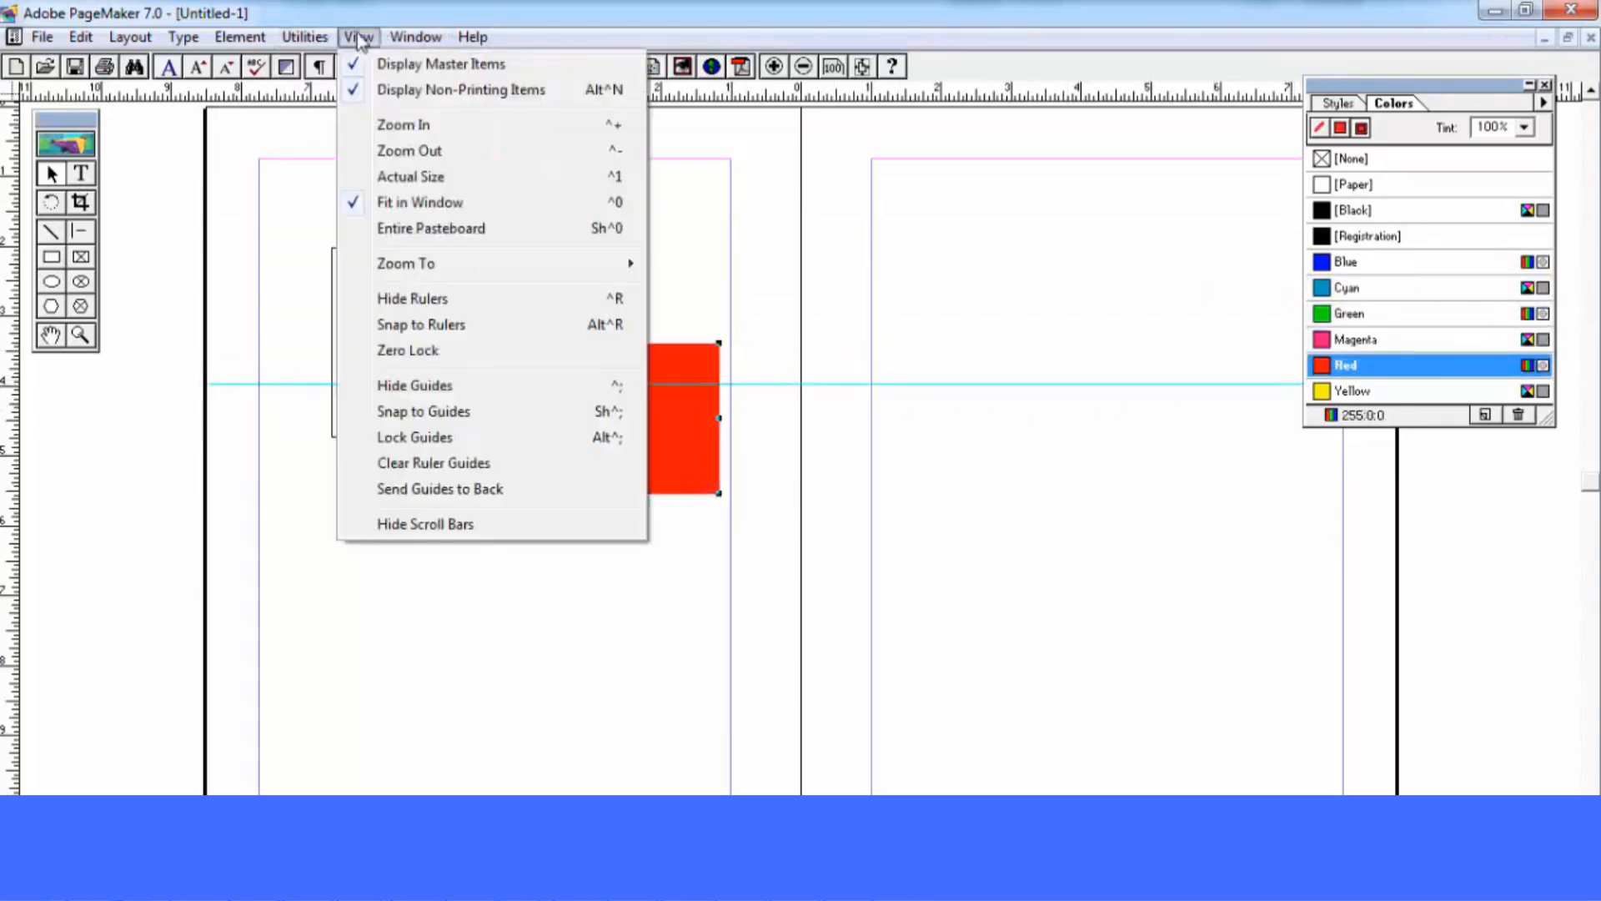
click(436, 497)
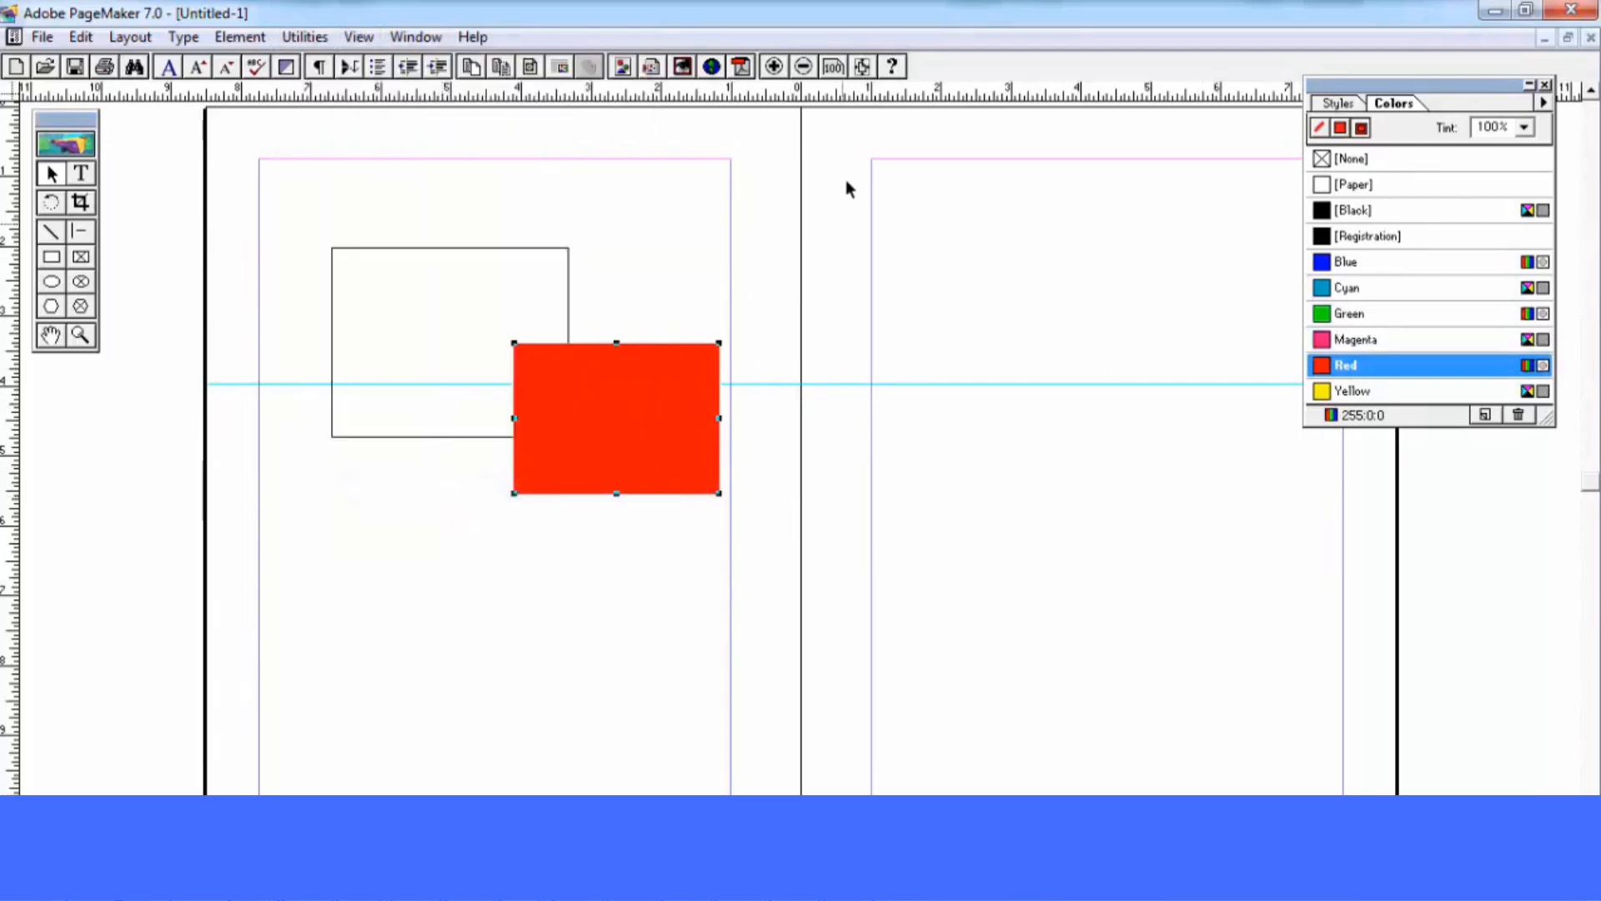
drag(859, 99, 833, 418)
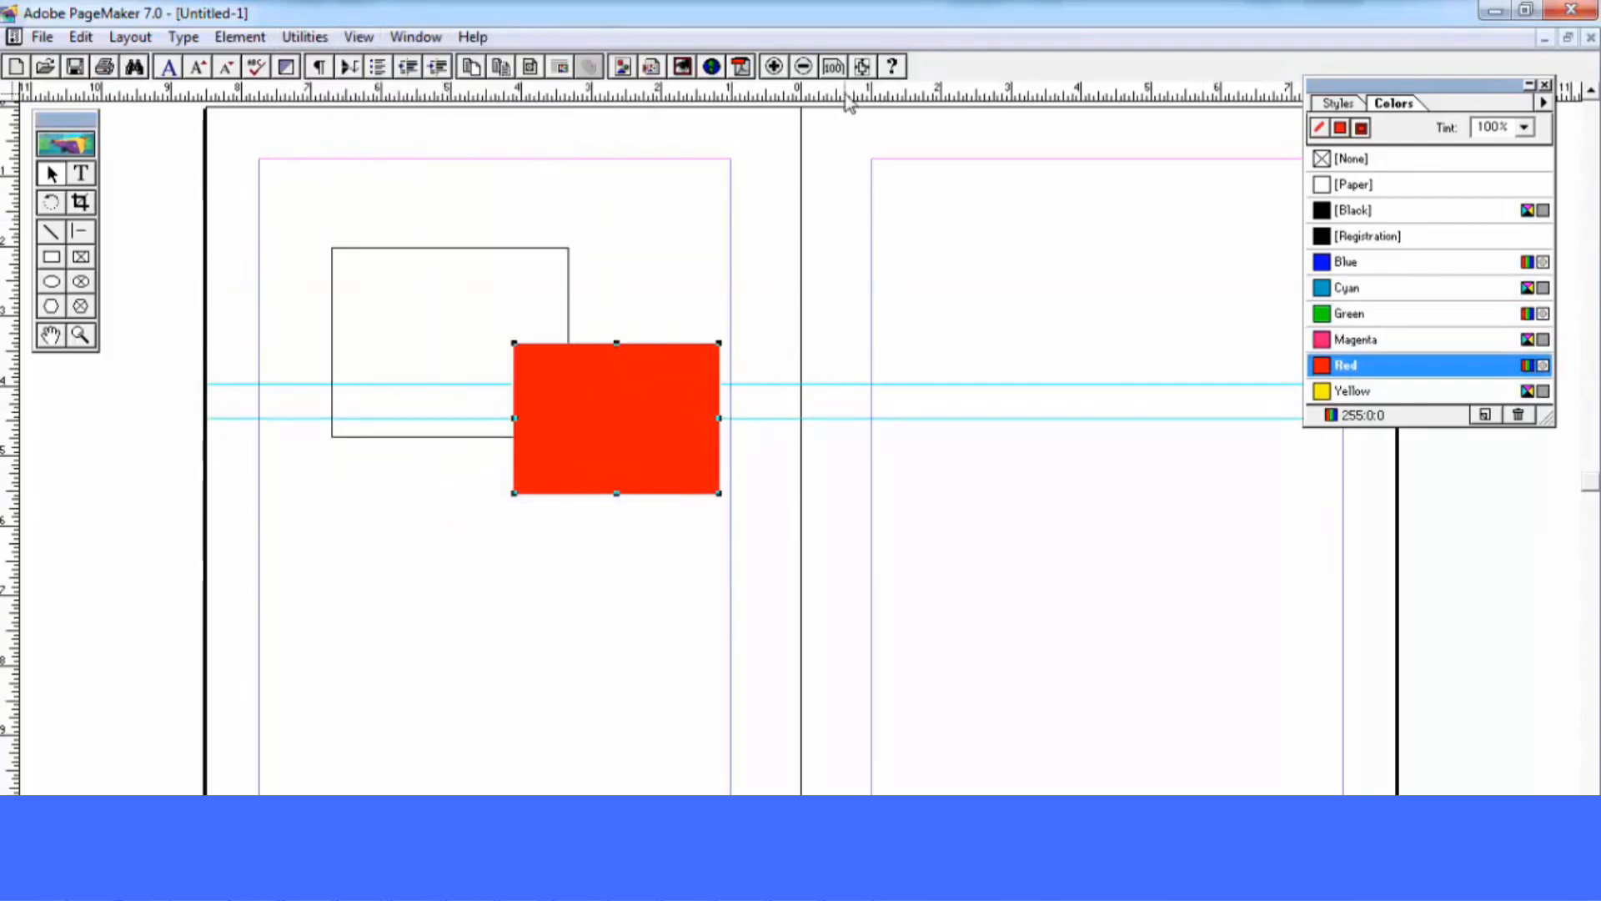
drag(848, 99, 834, 463)
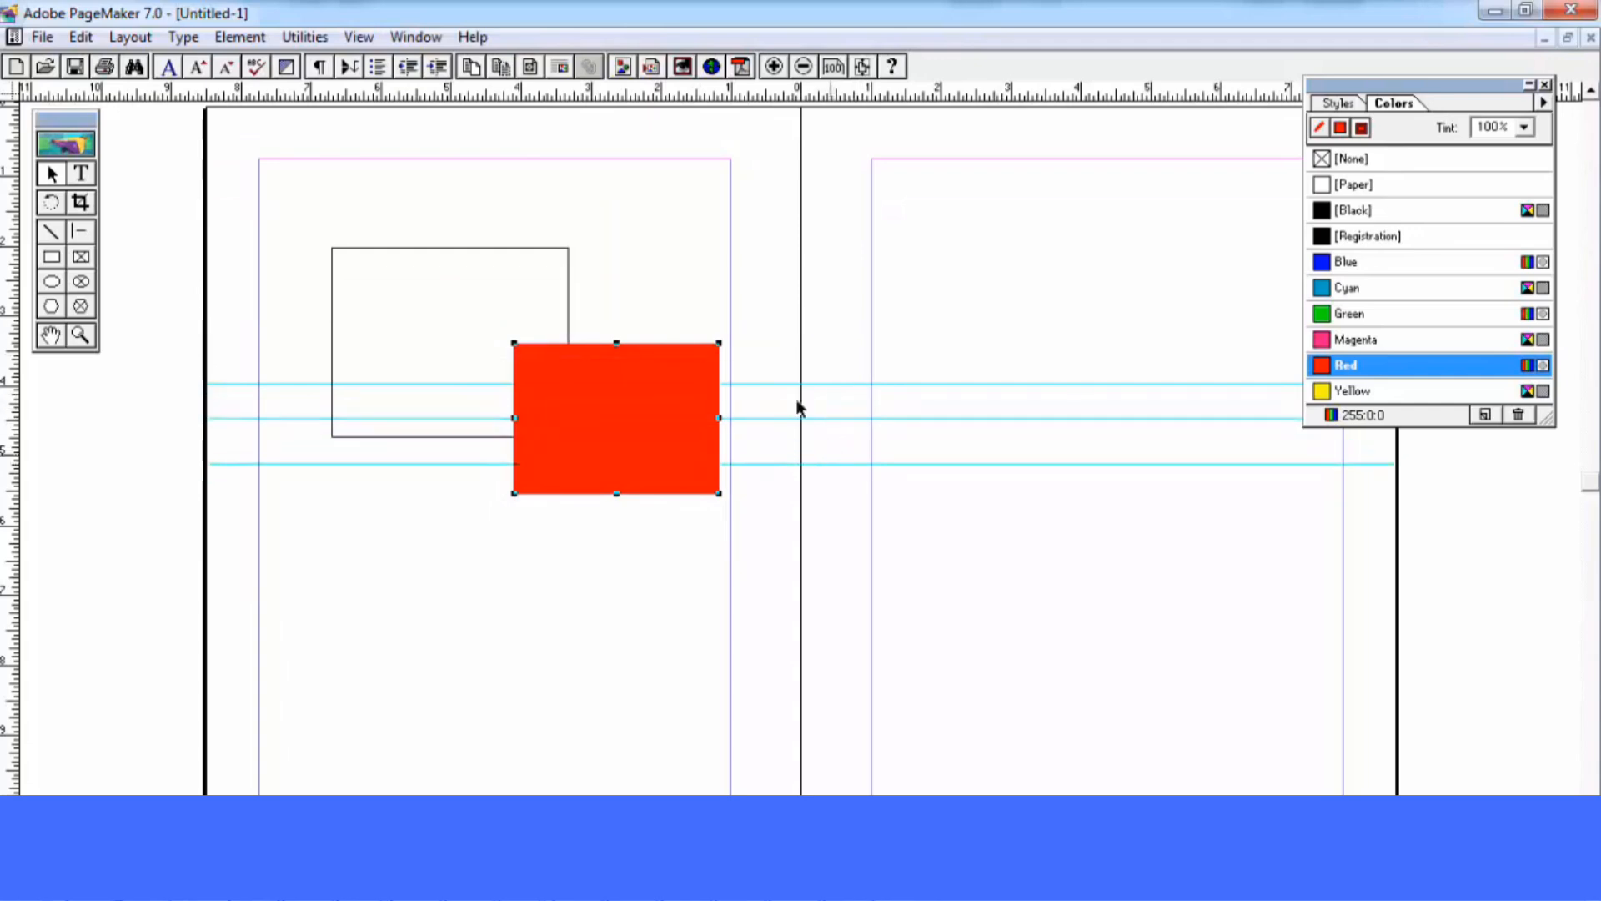
Hide the scroll bars of the publication window and show them again
click(358, 36)
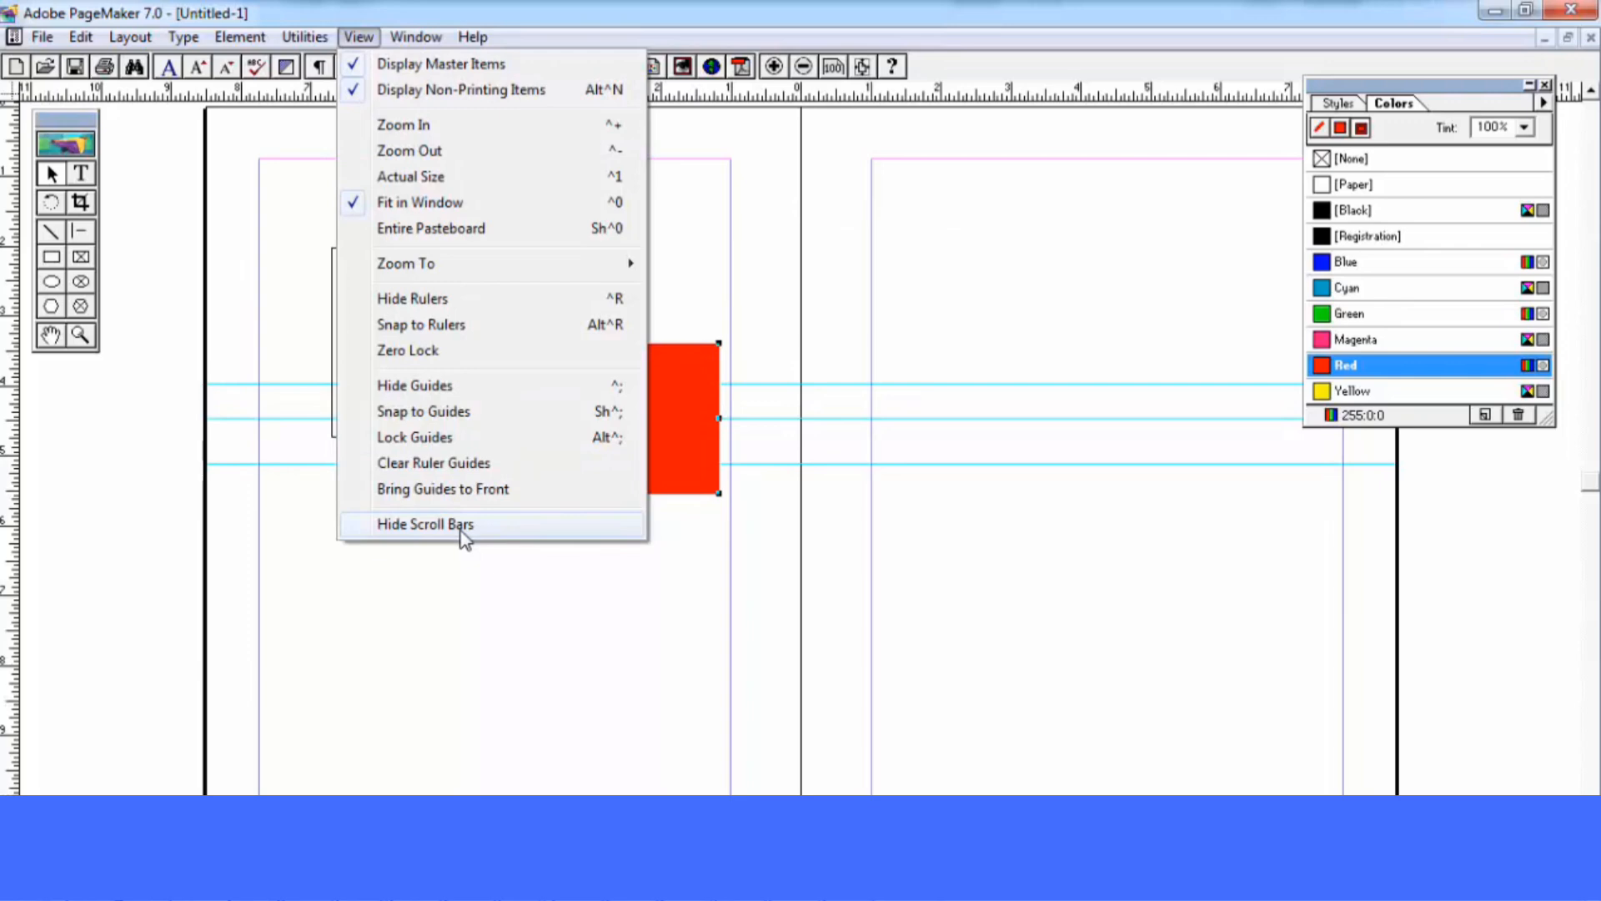
click(461, 527)
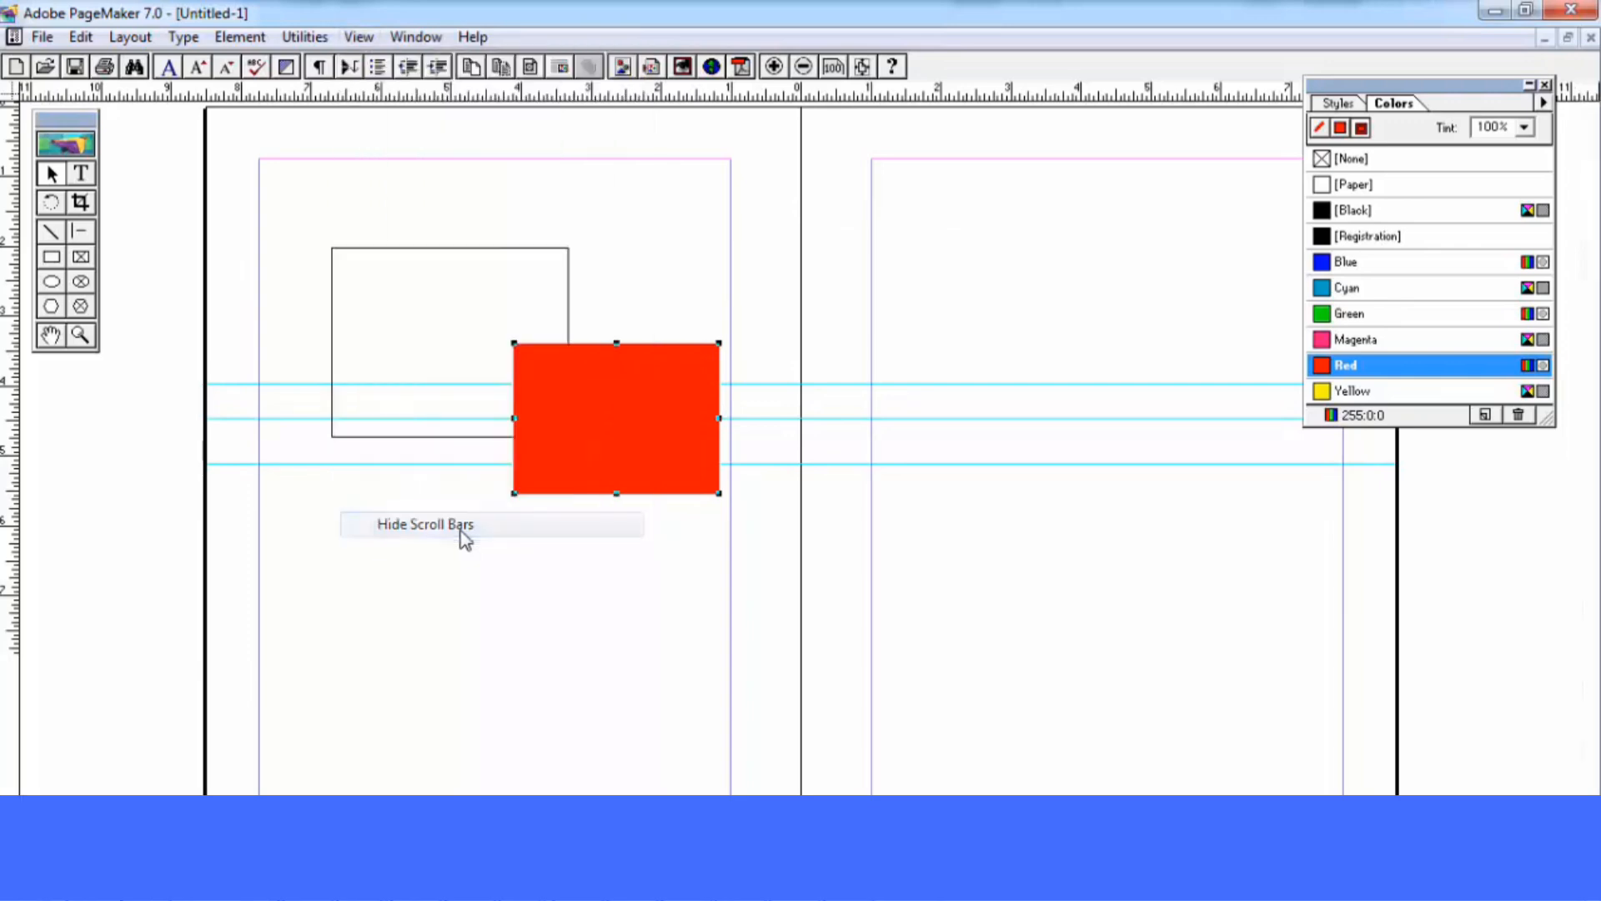
click(357, 37)
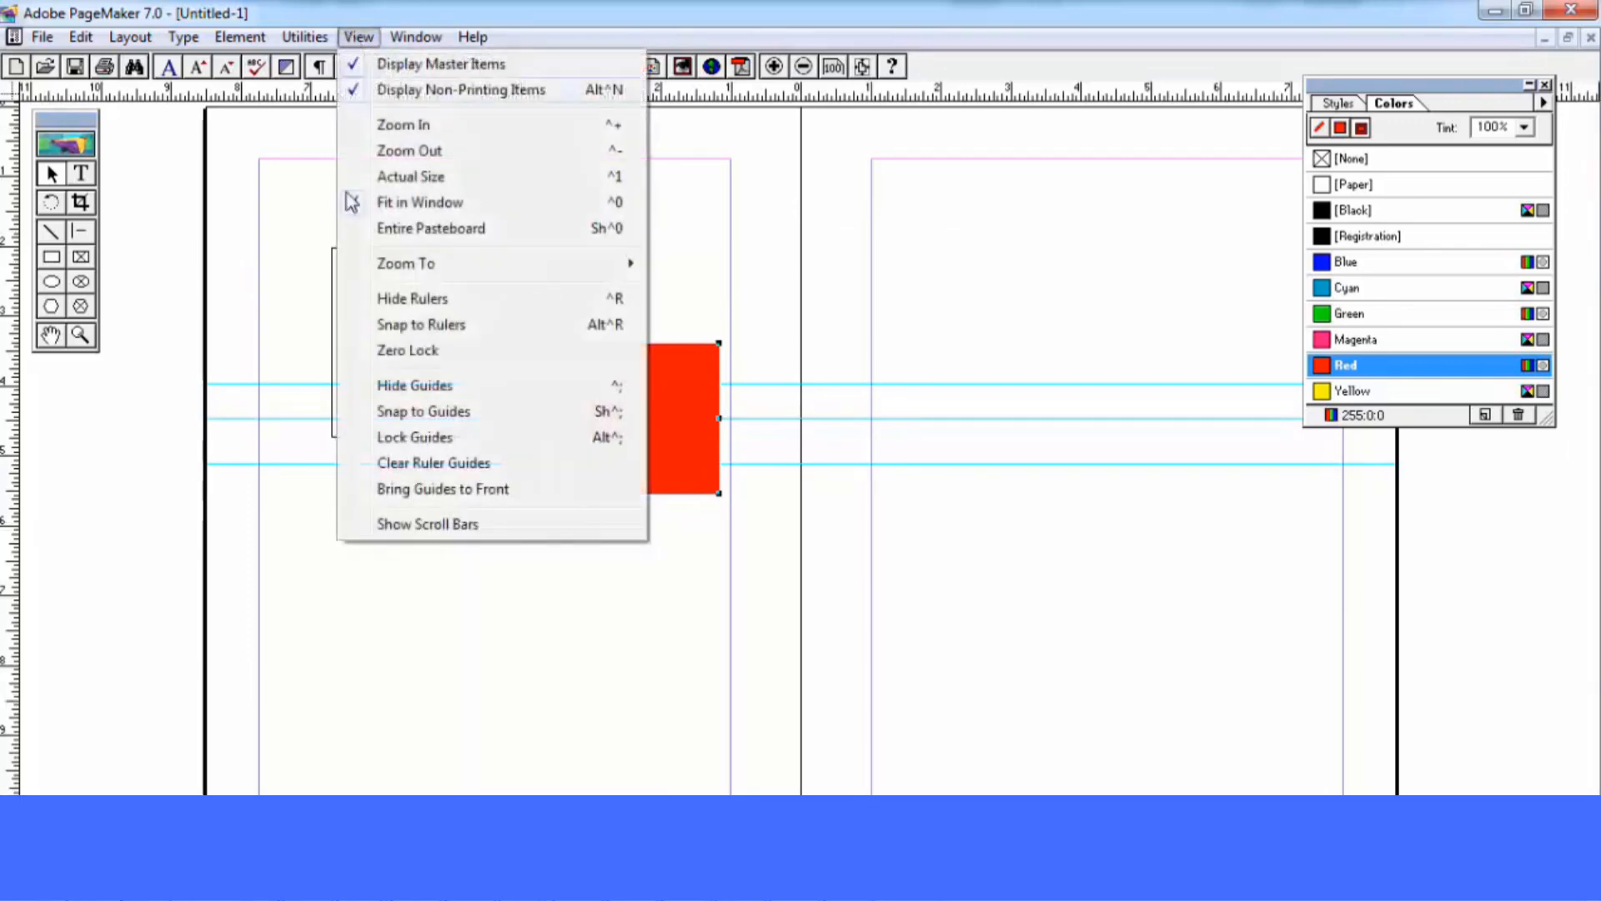
click(385, 530)
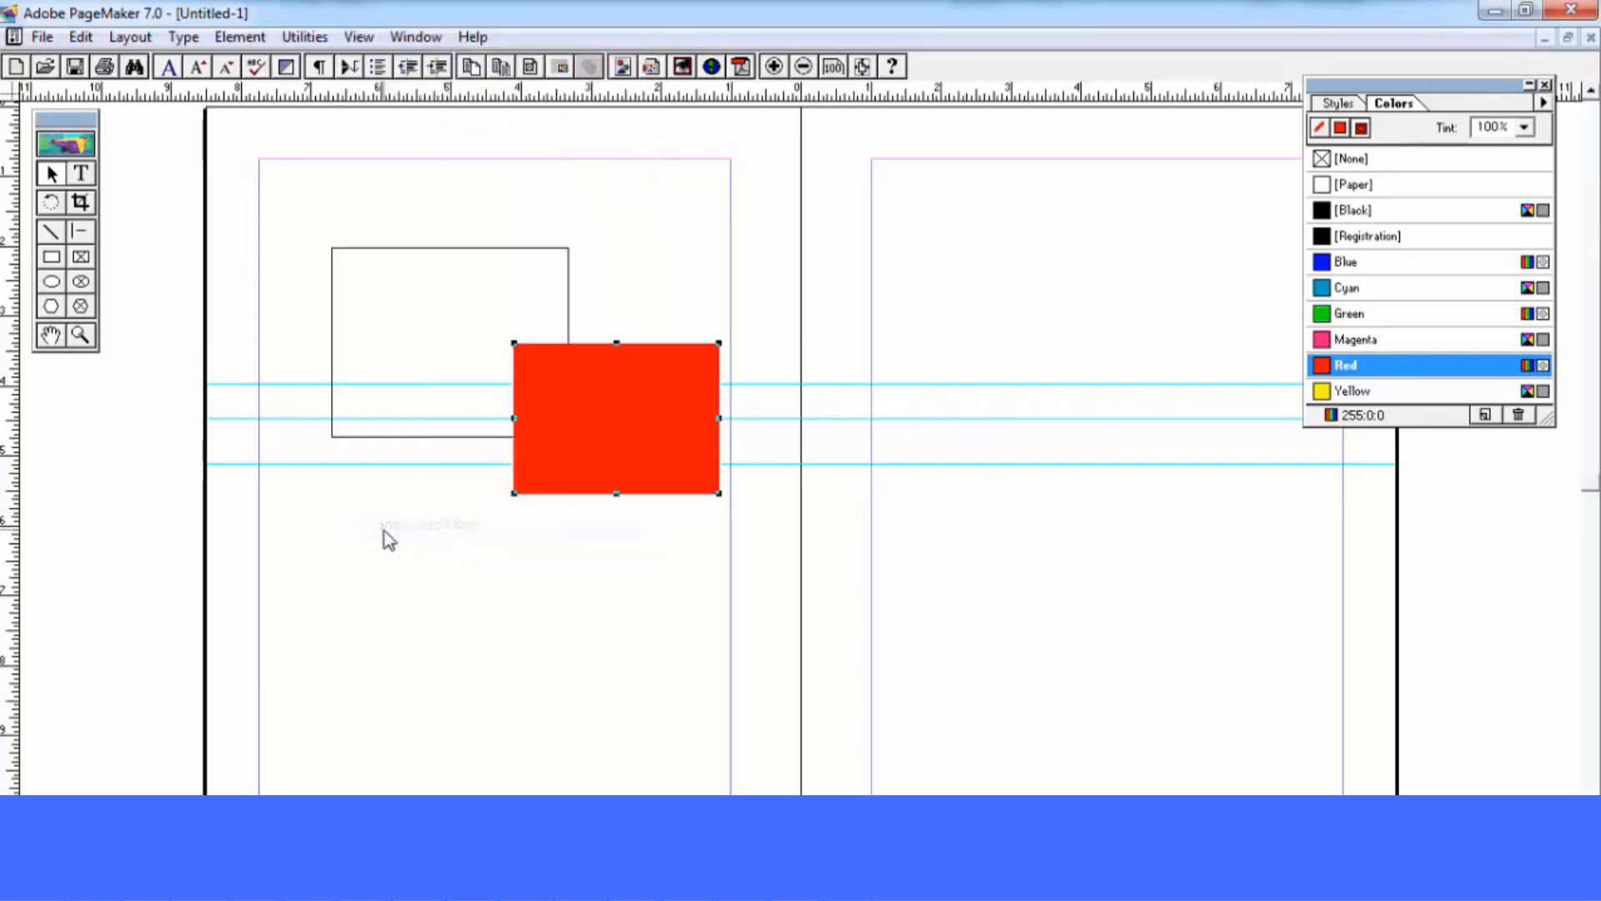
click(361, 37)
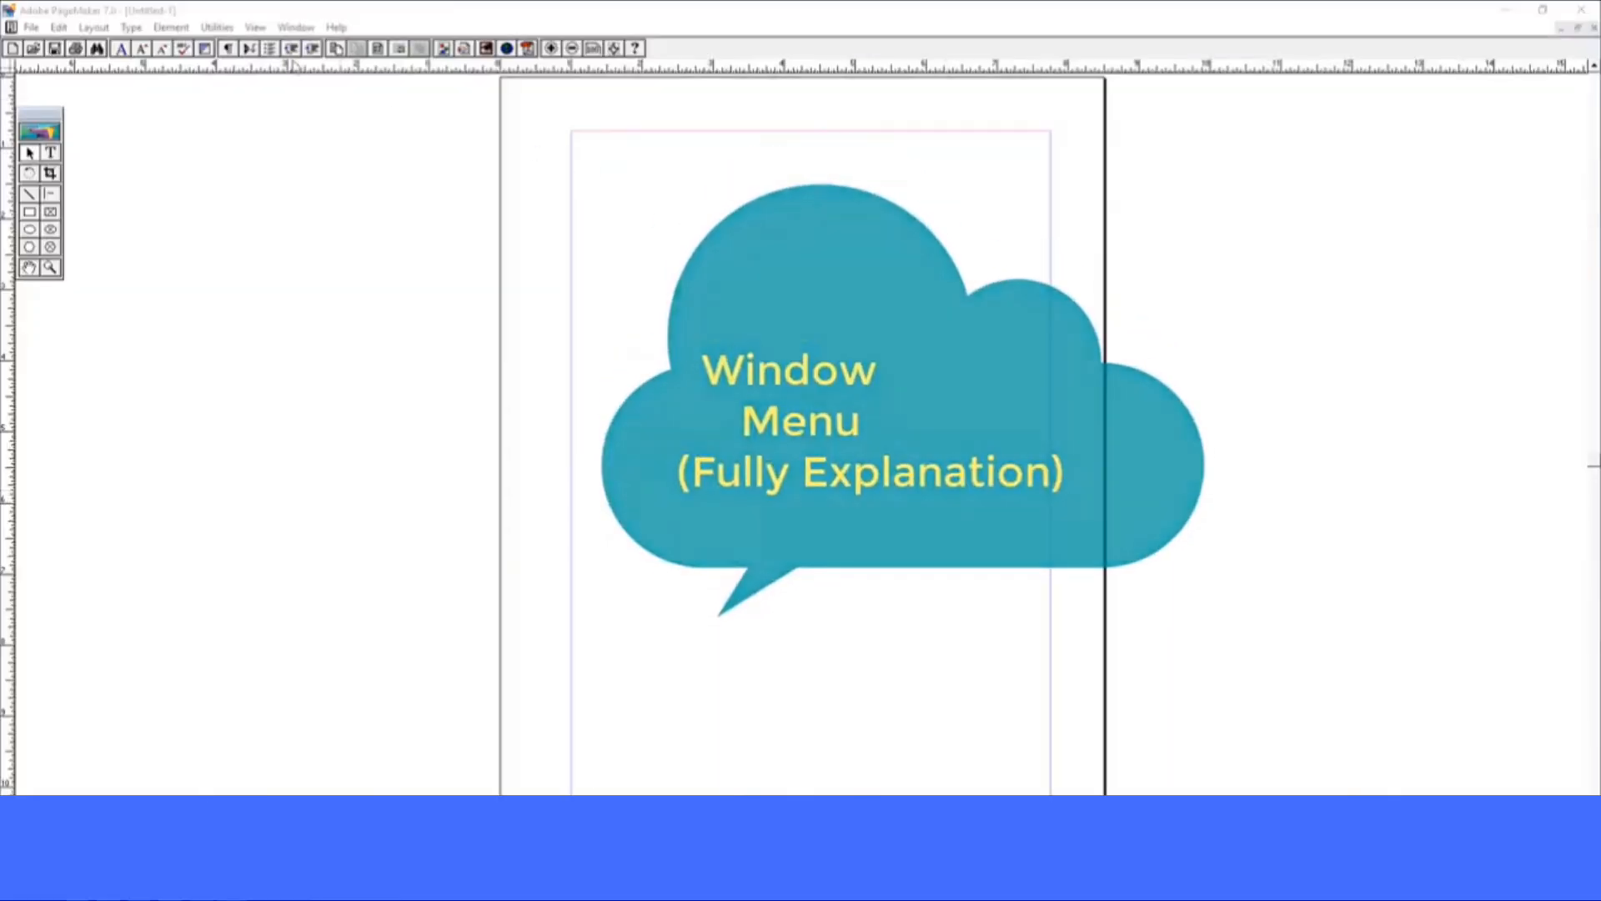
Restore the publication from full size to a floating window, move it slightly down, and try Arrange Icons
click(294, 30)
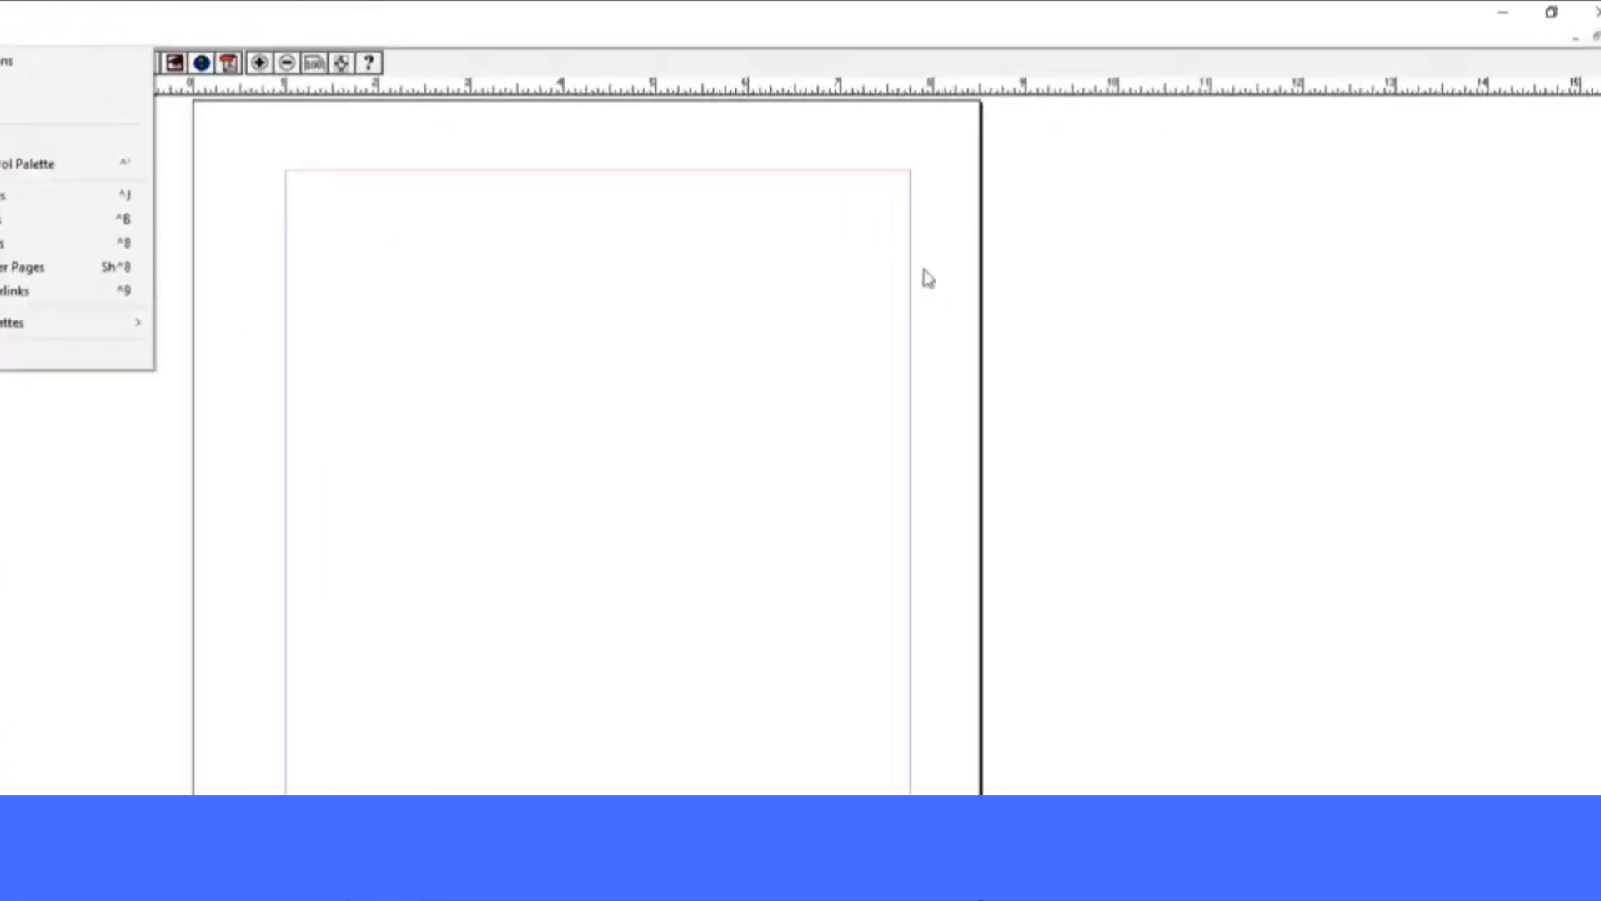
click(1551, 73)
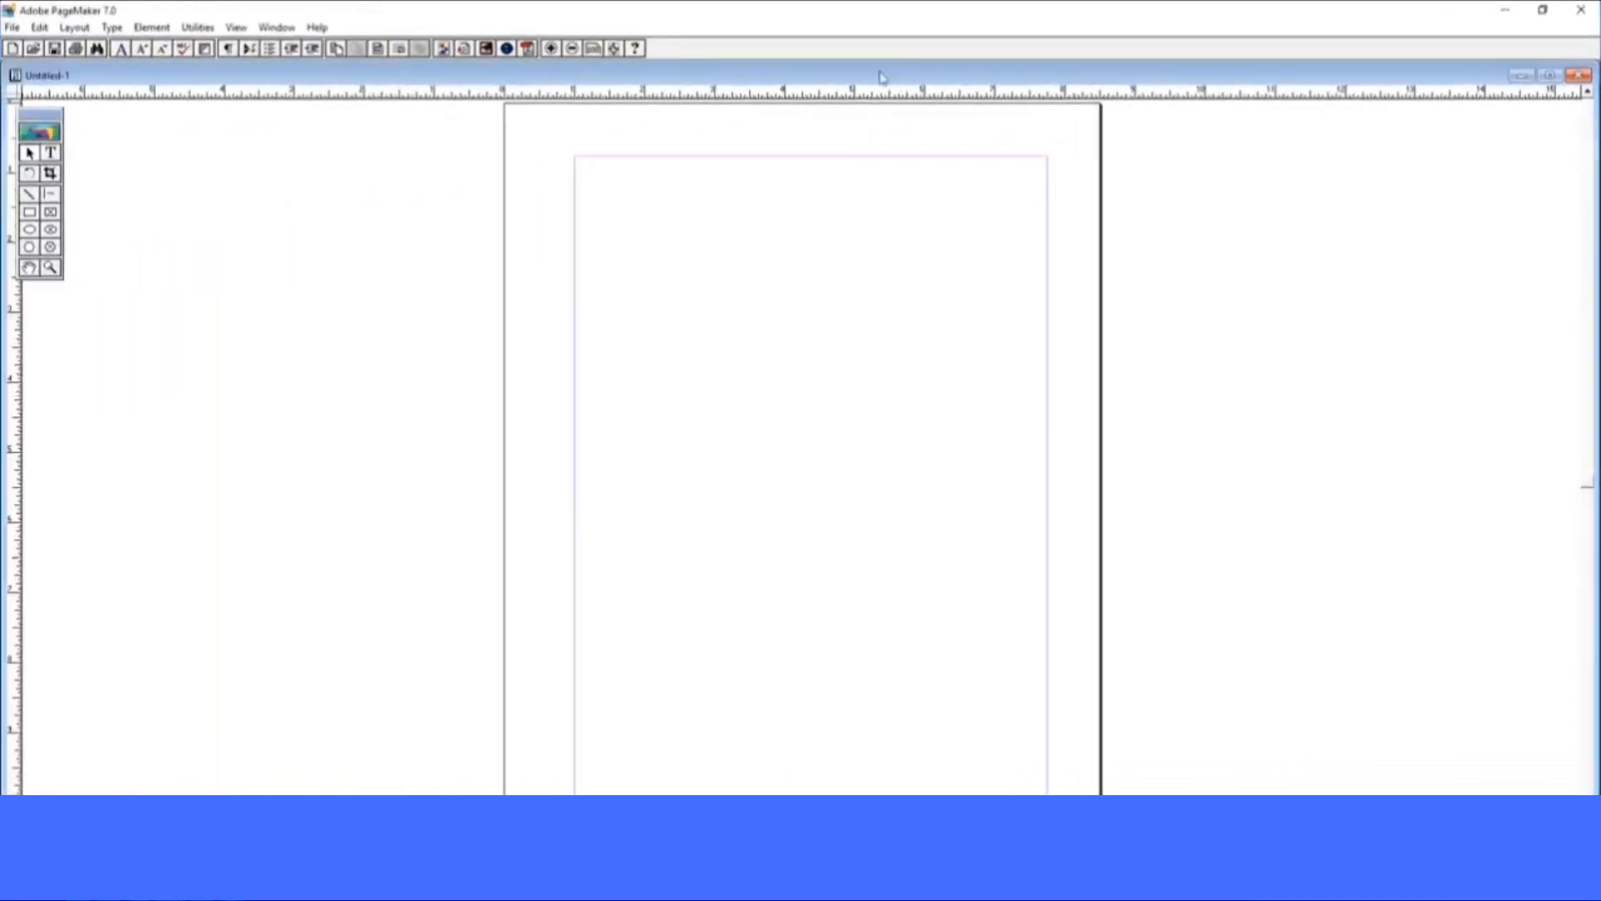
drag(882, 77, 854, 115)
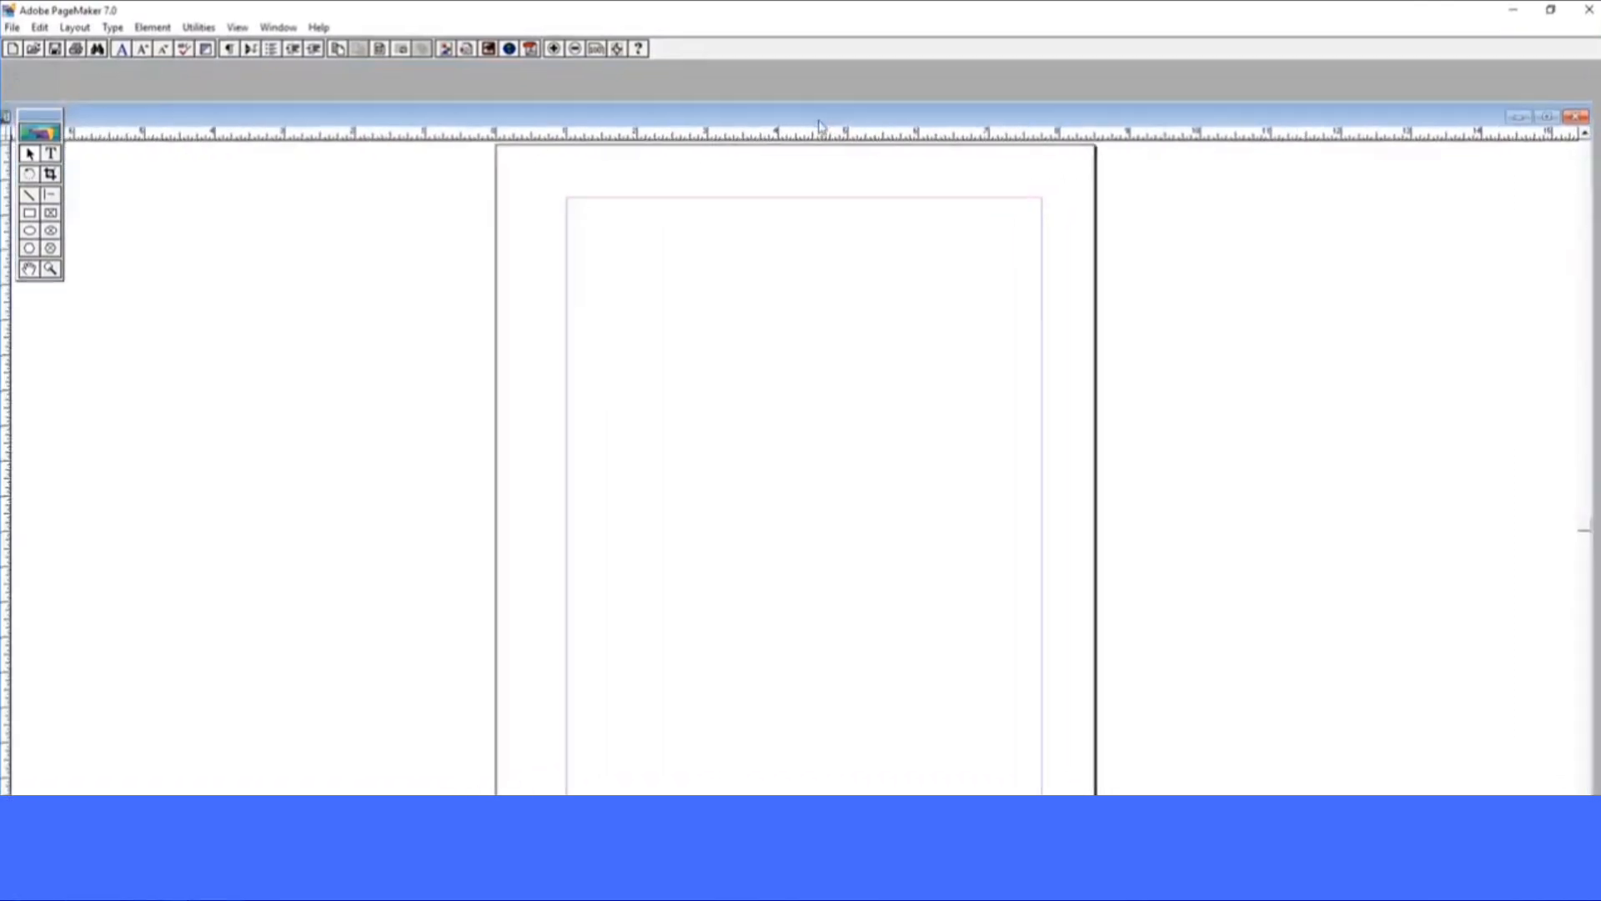
click(412, 43)
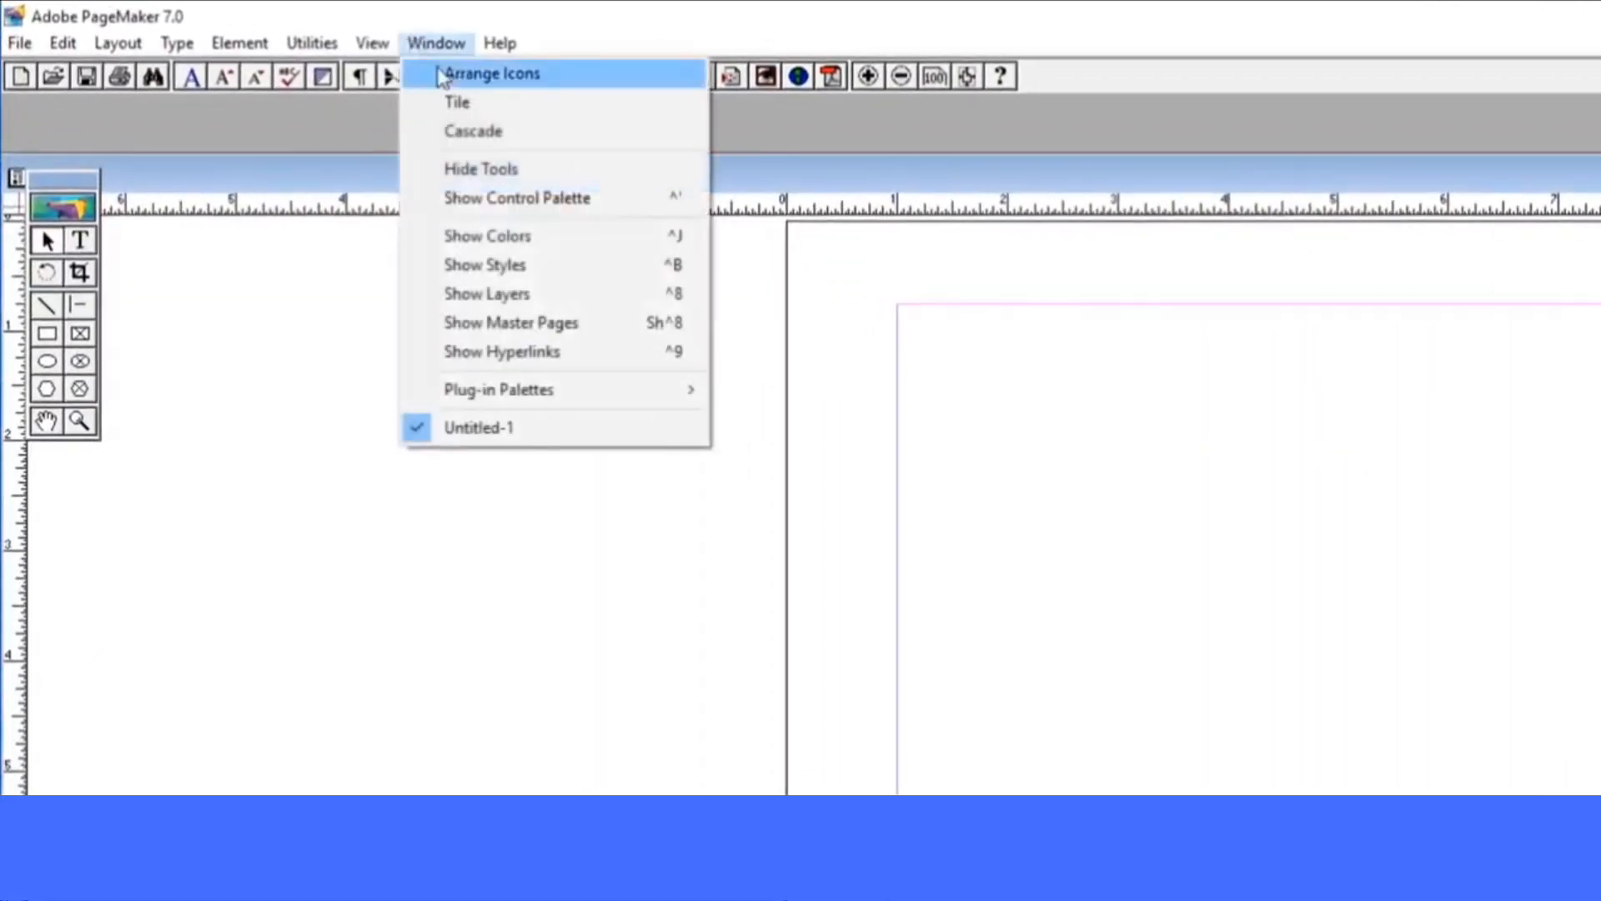
click(440, 75)
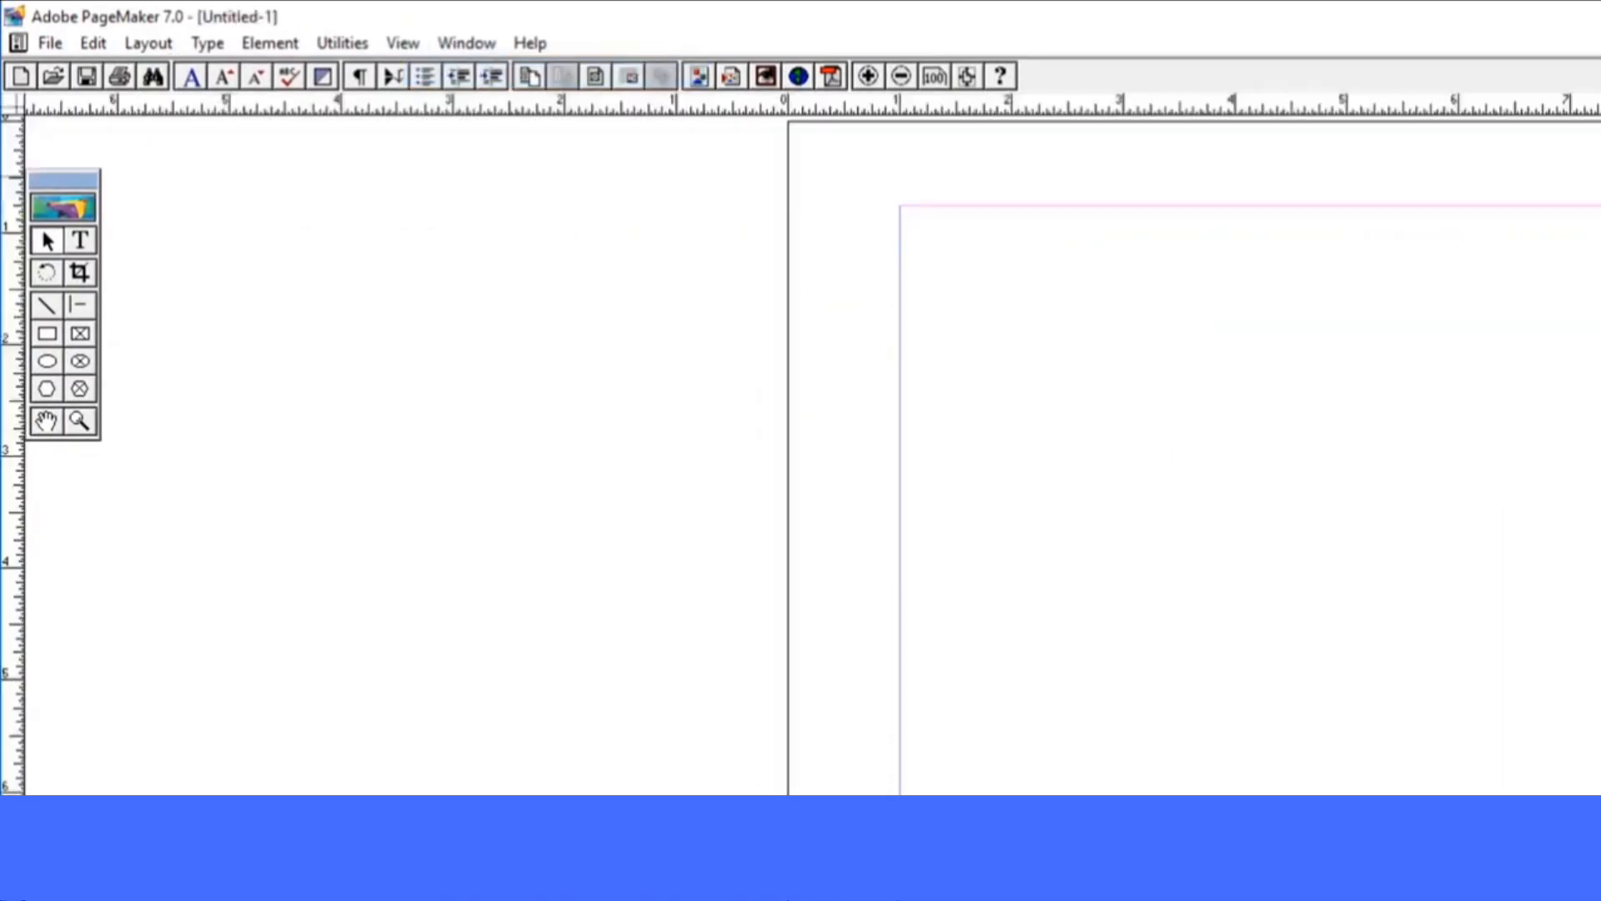
click(483, 43)
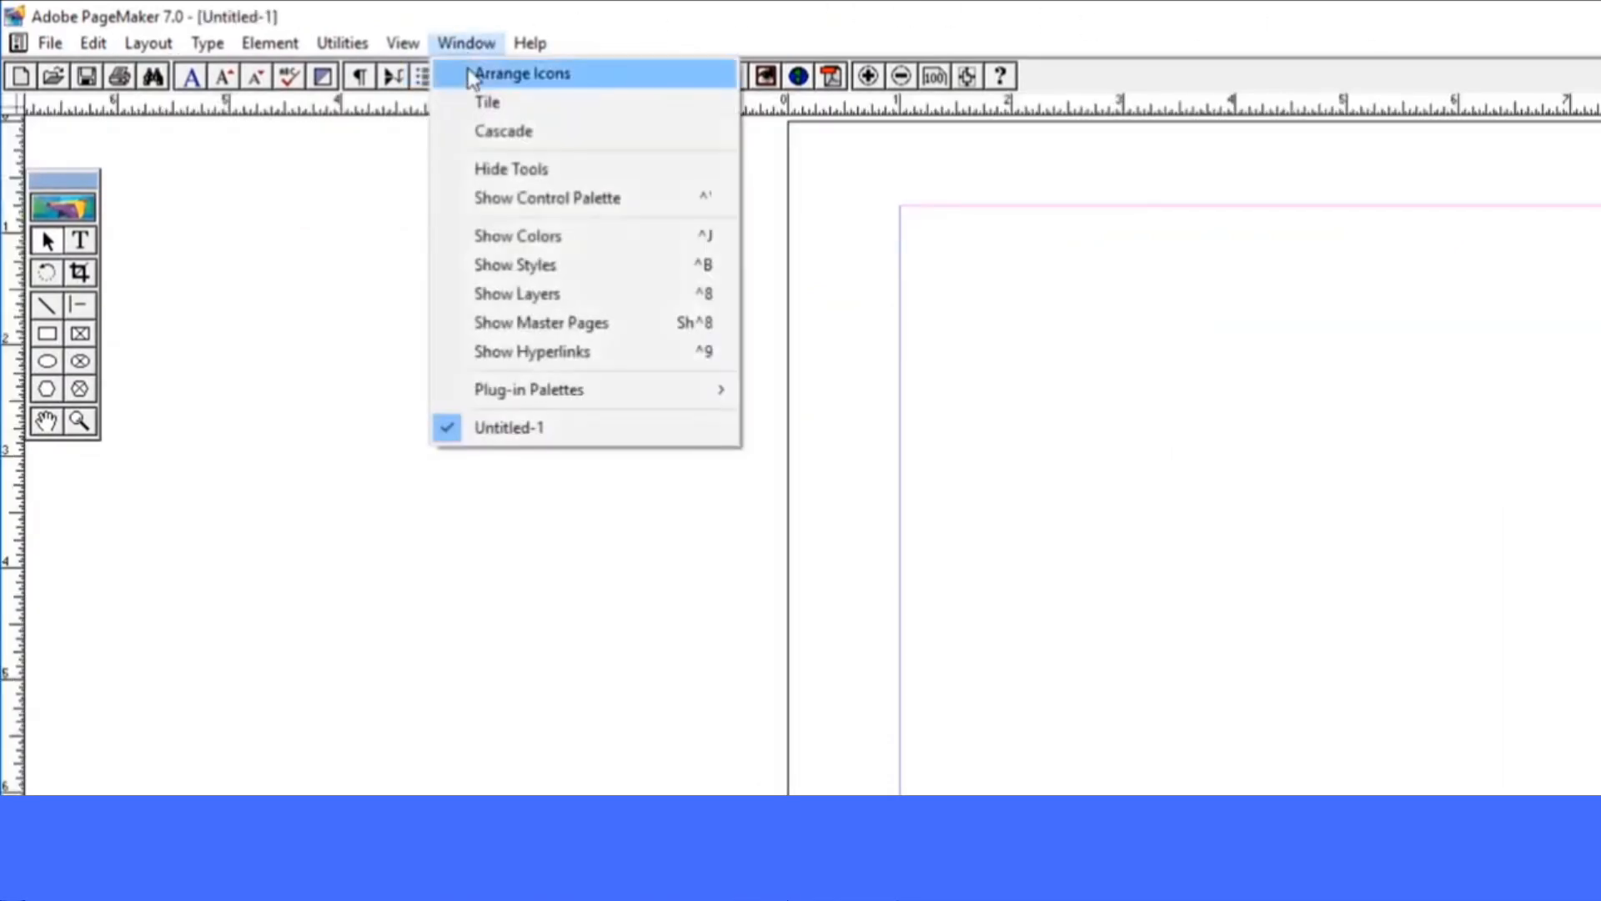
click(472, 75)
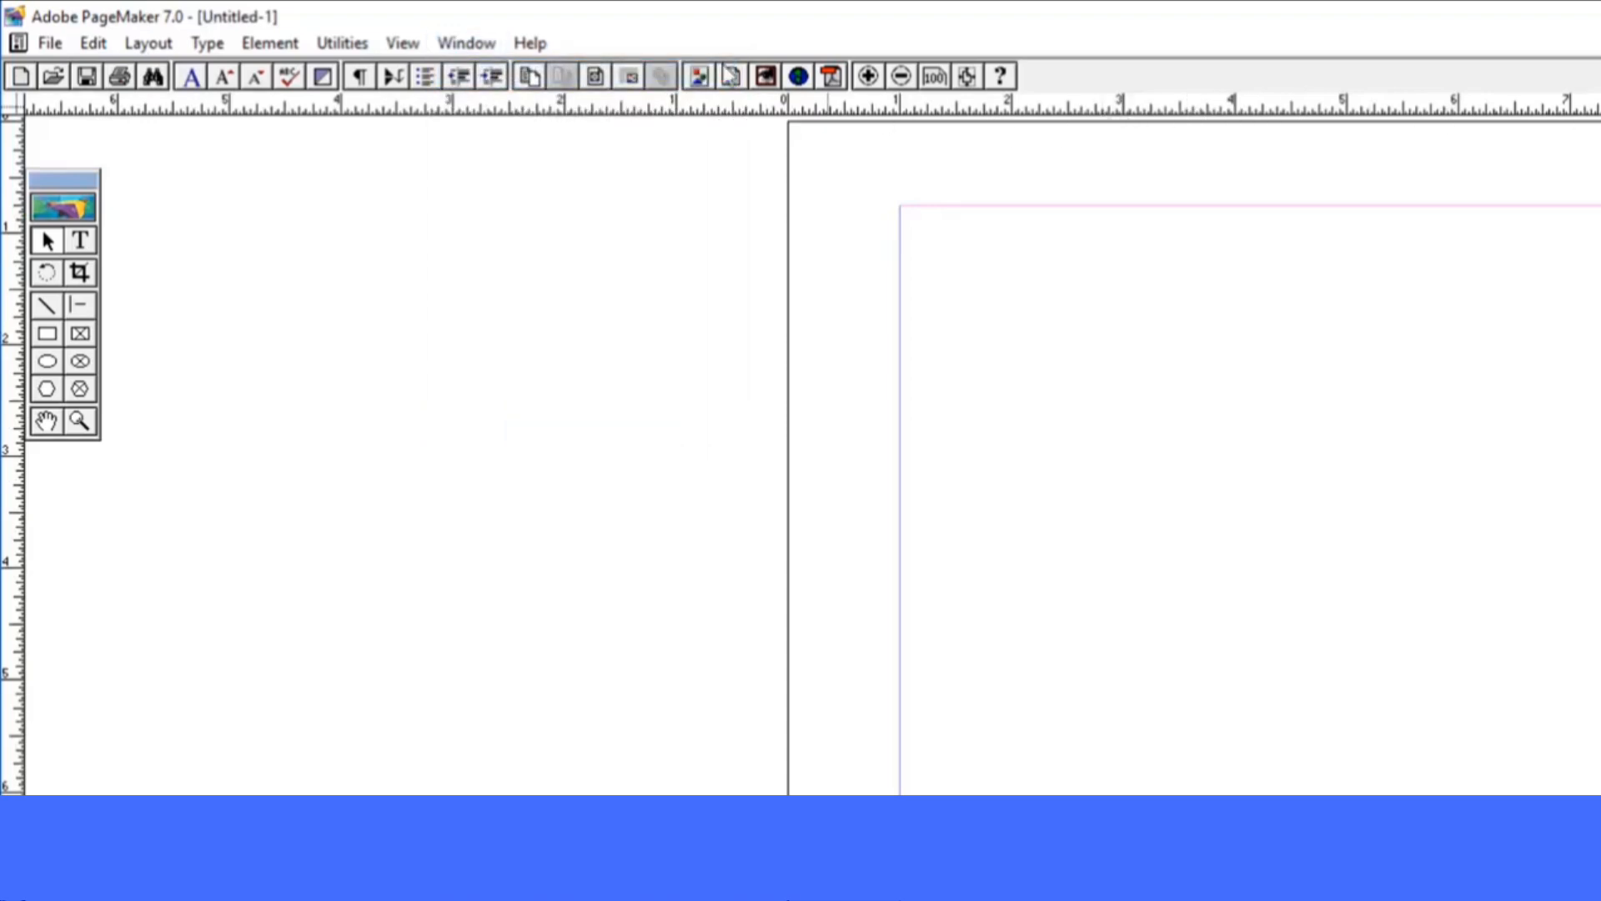
Float the publication window again, move it slightly up, apply Arrange Icons, and maximize the window
click(472, 46)
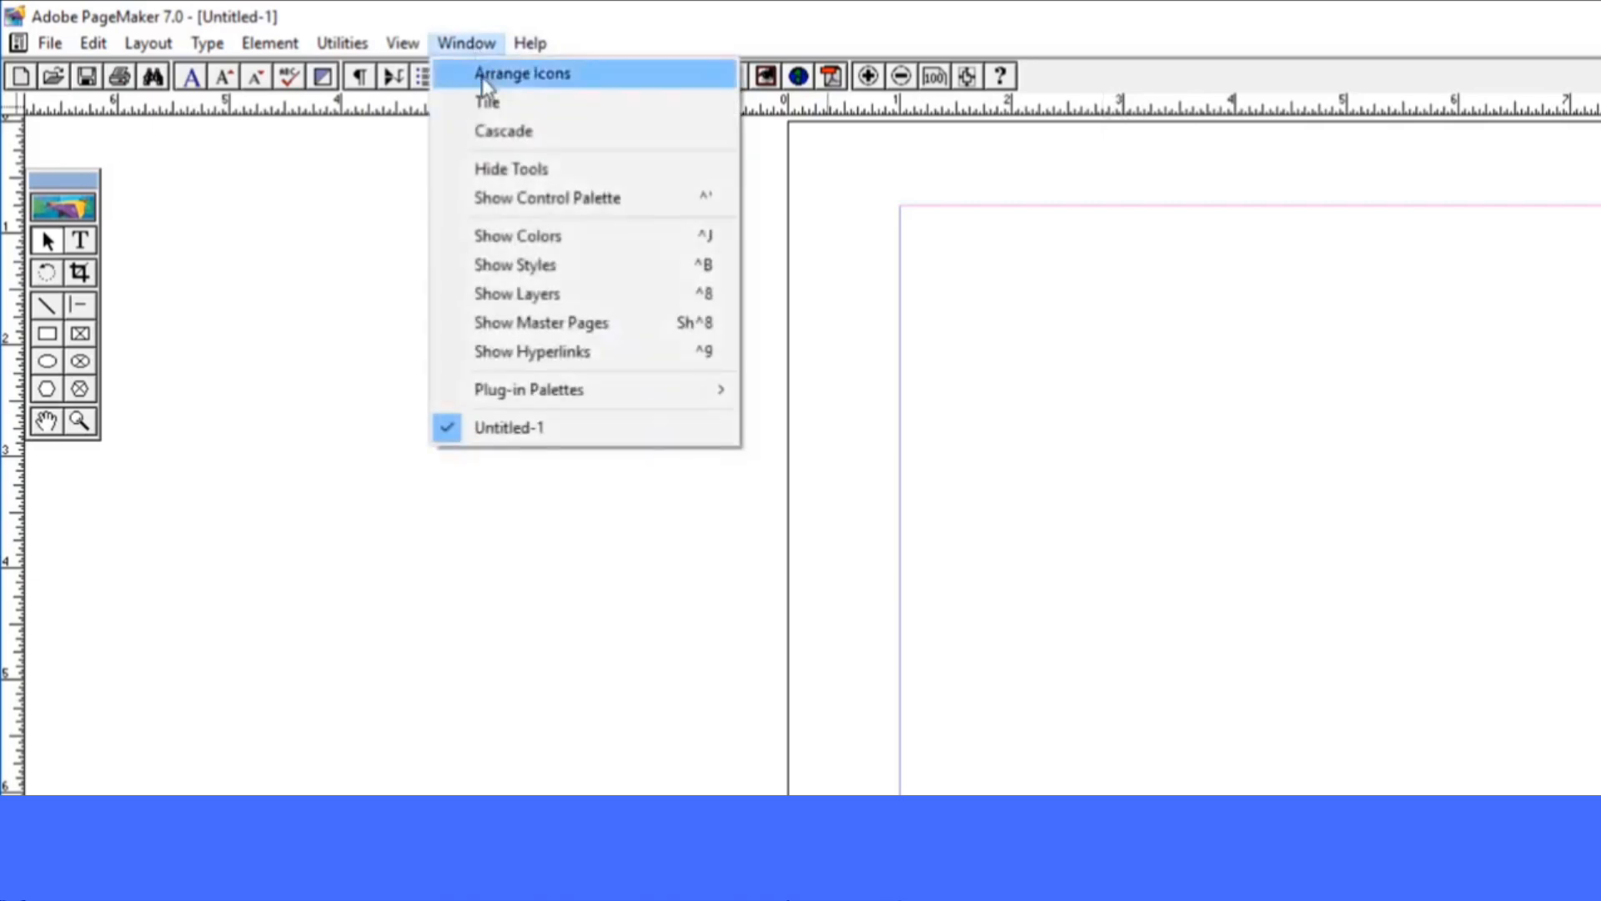
click(1597, 43)
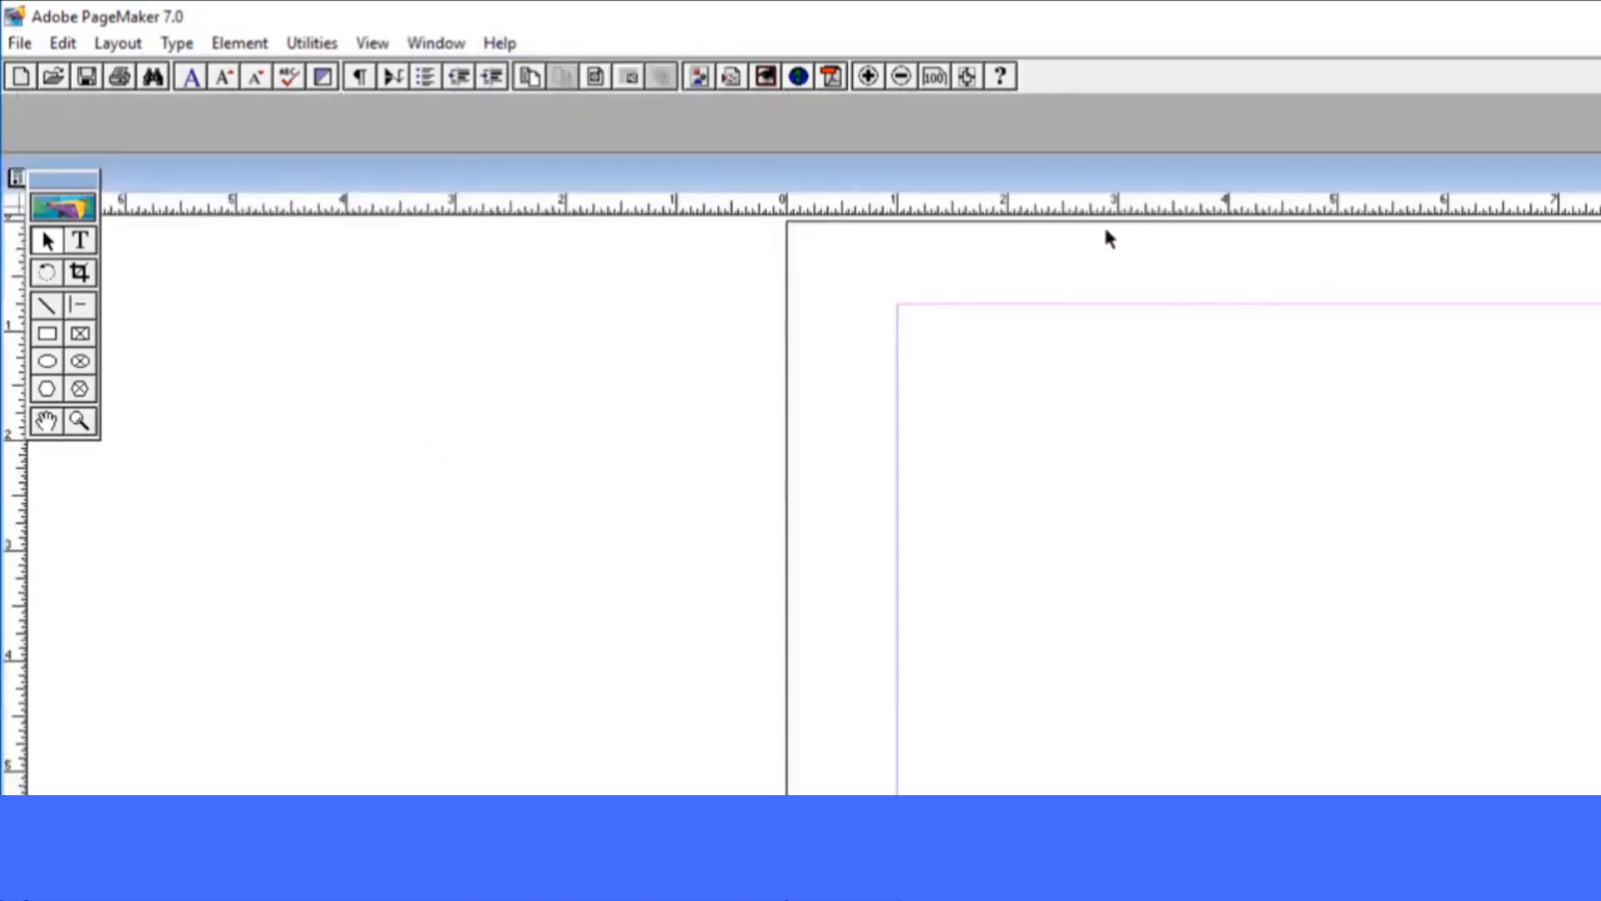
drag(961, 165, 949, 134)
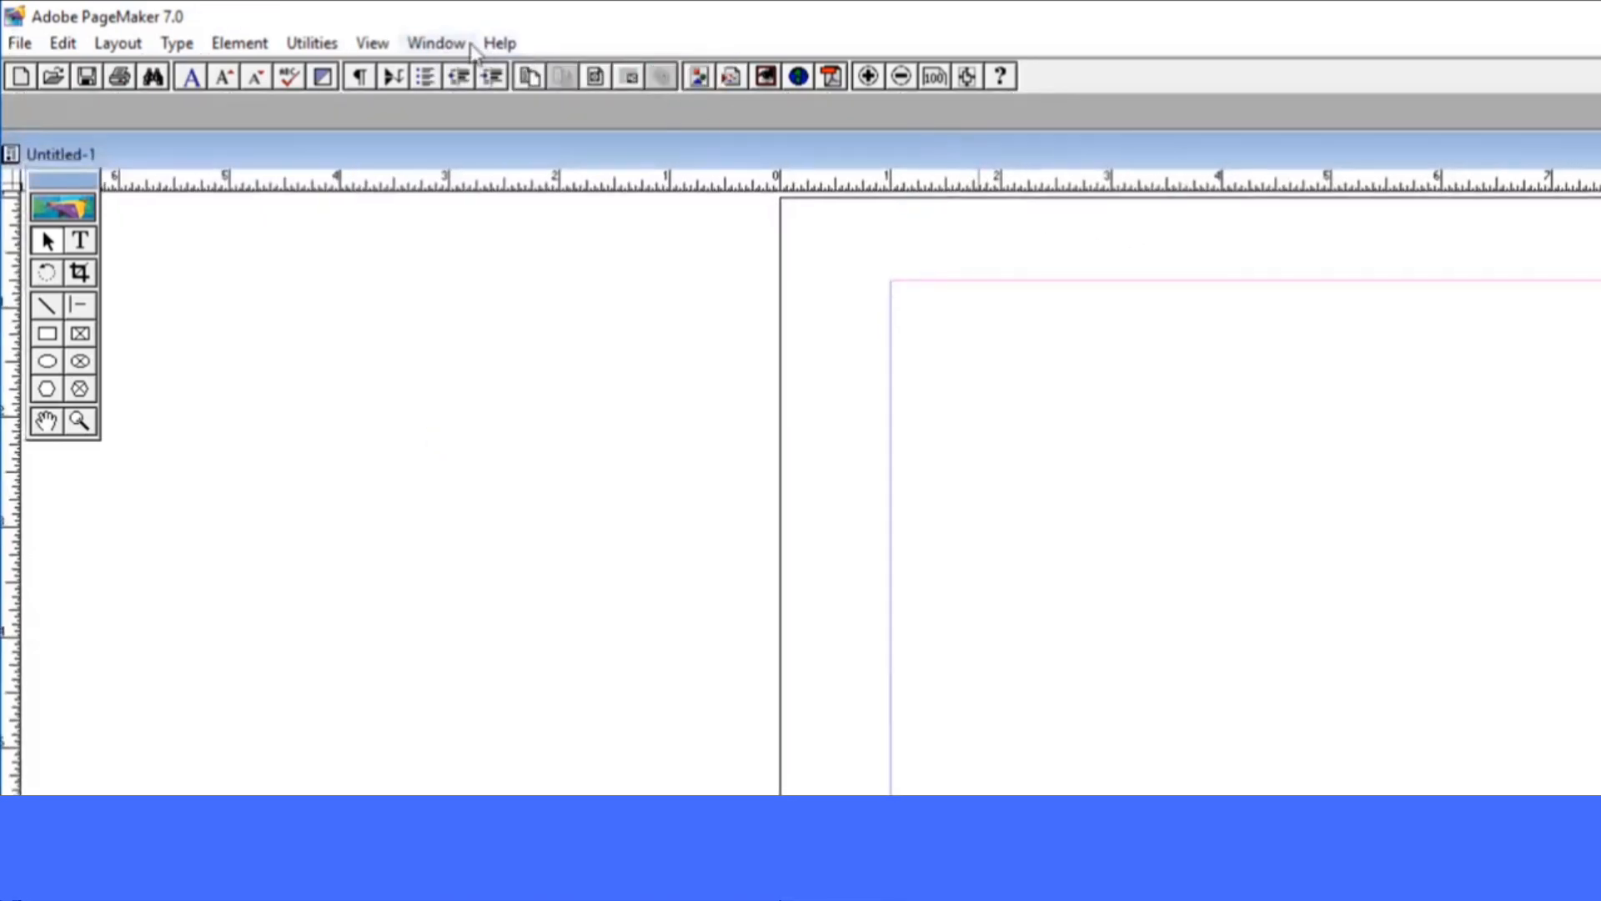
click(442, 42)
click(458, 75)
double_click(541, 154)
Create three new Letter-size, one-page publications with the default document setup
click(482, 49)
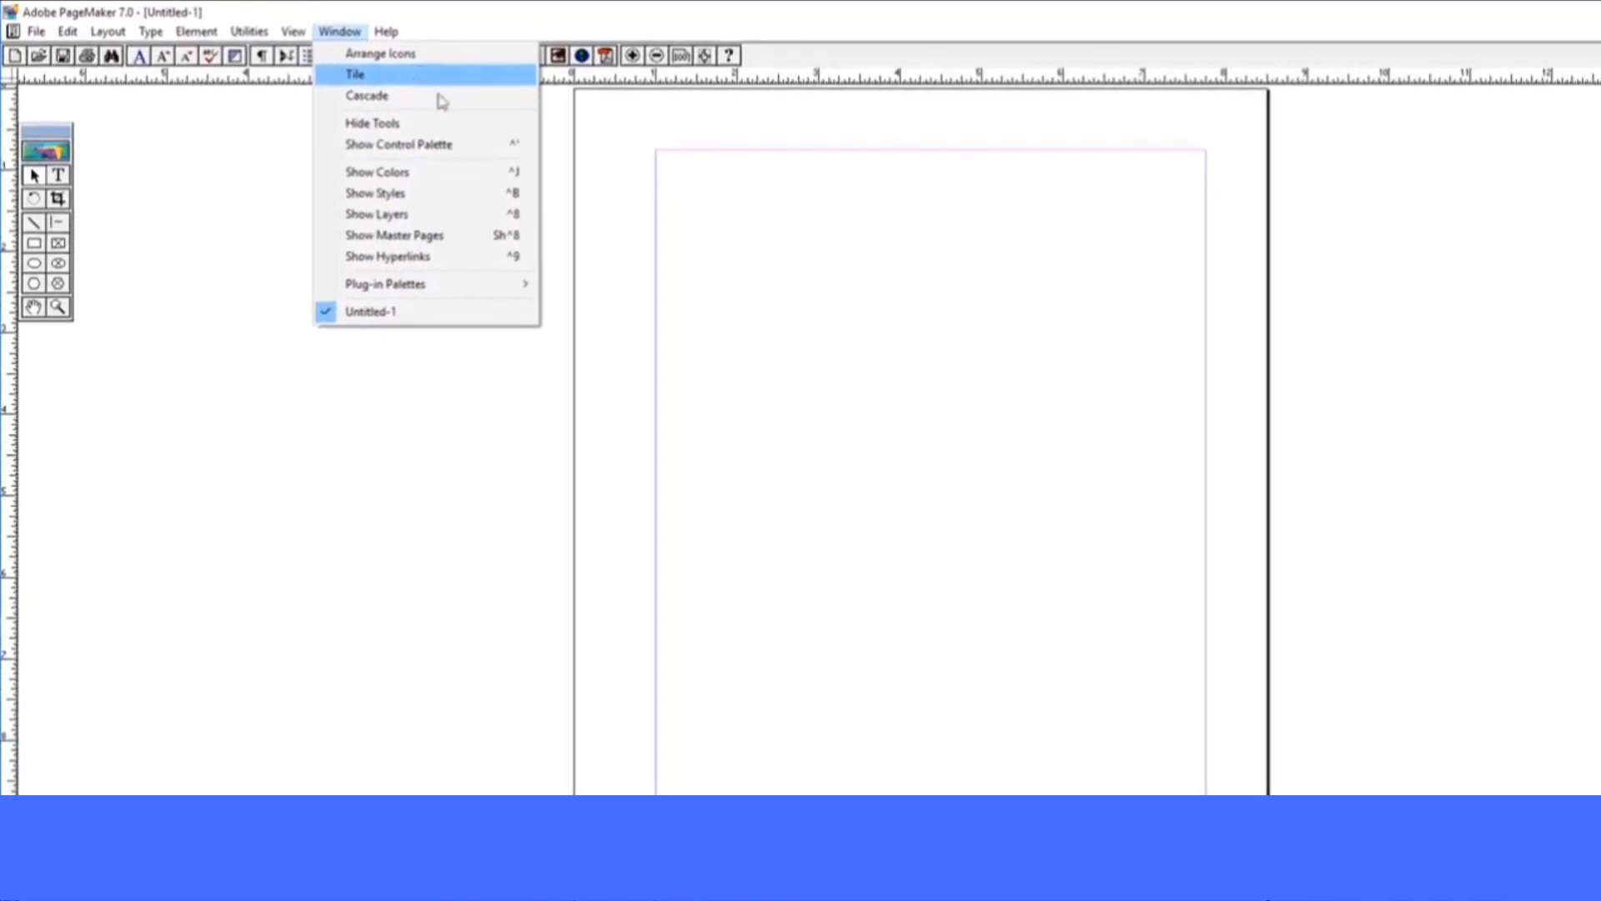
click(692, 187)
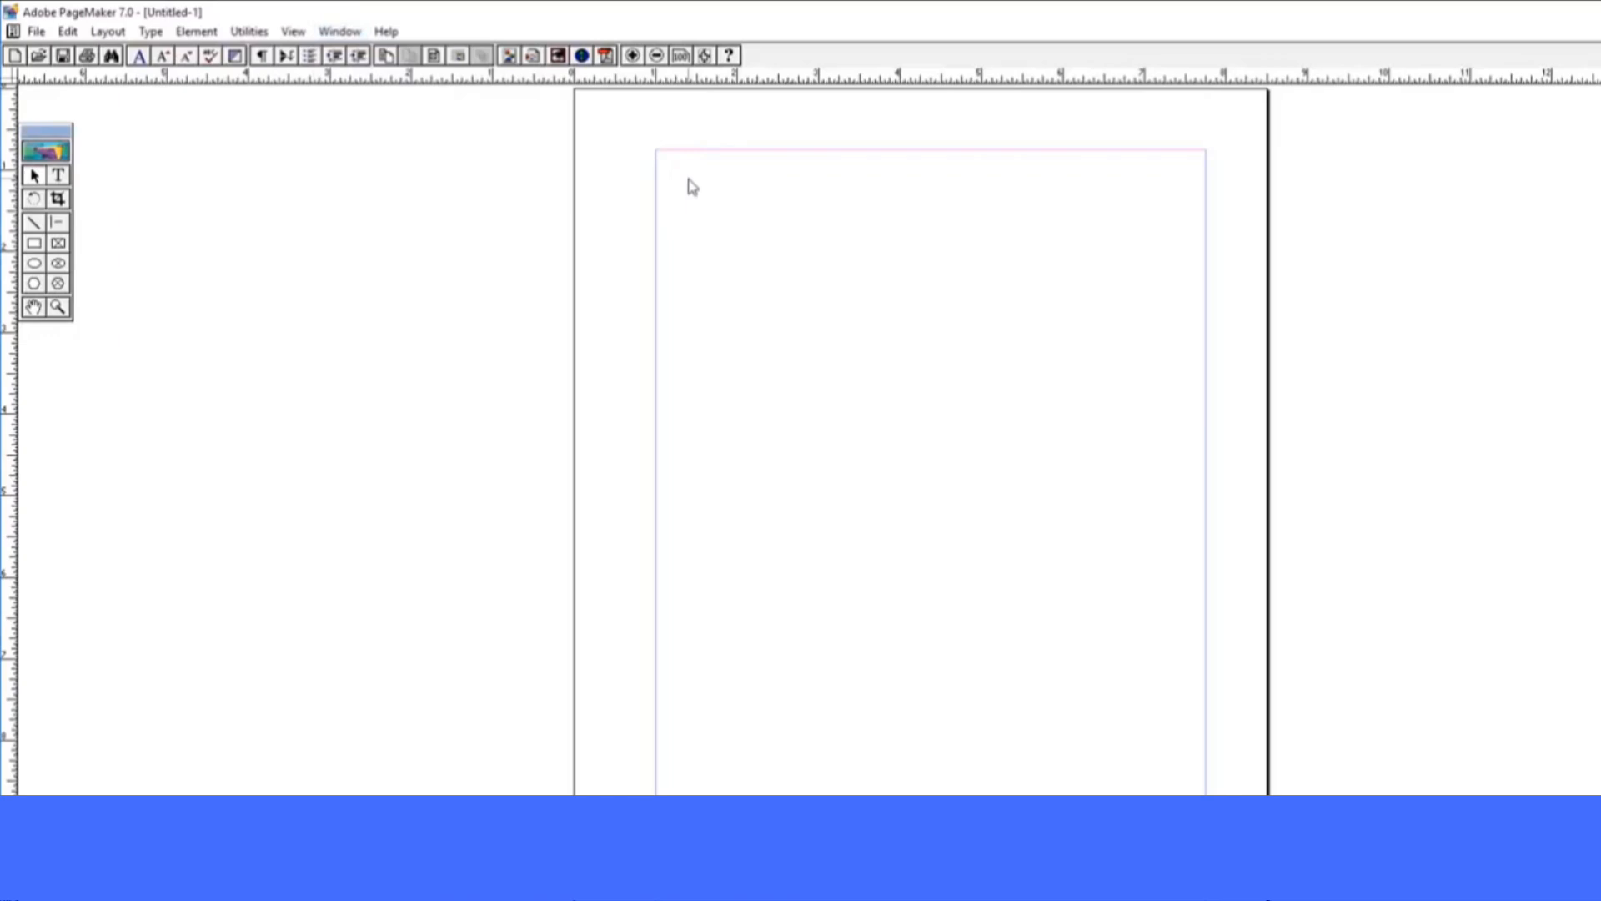
key(ctrl+shift+p)
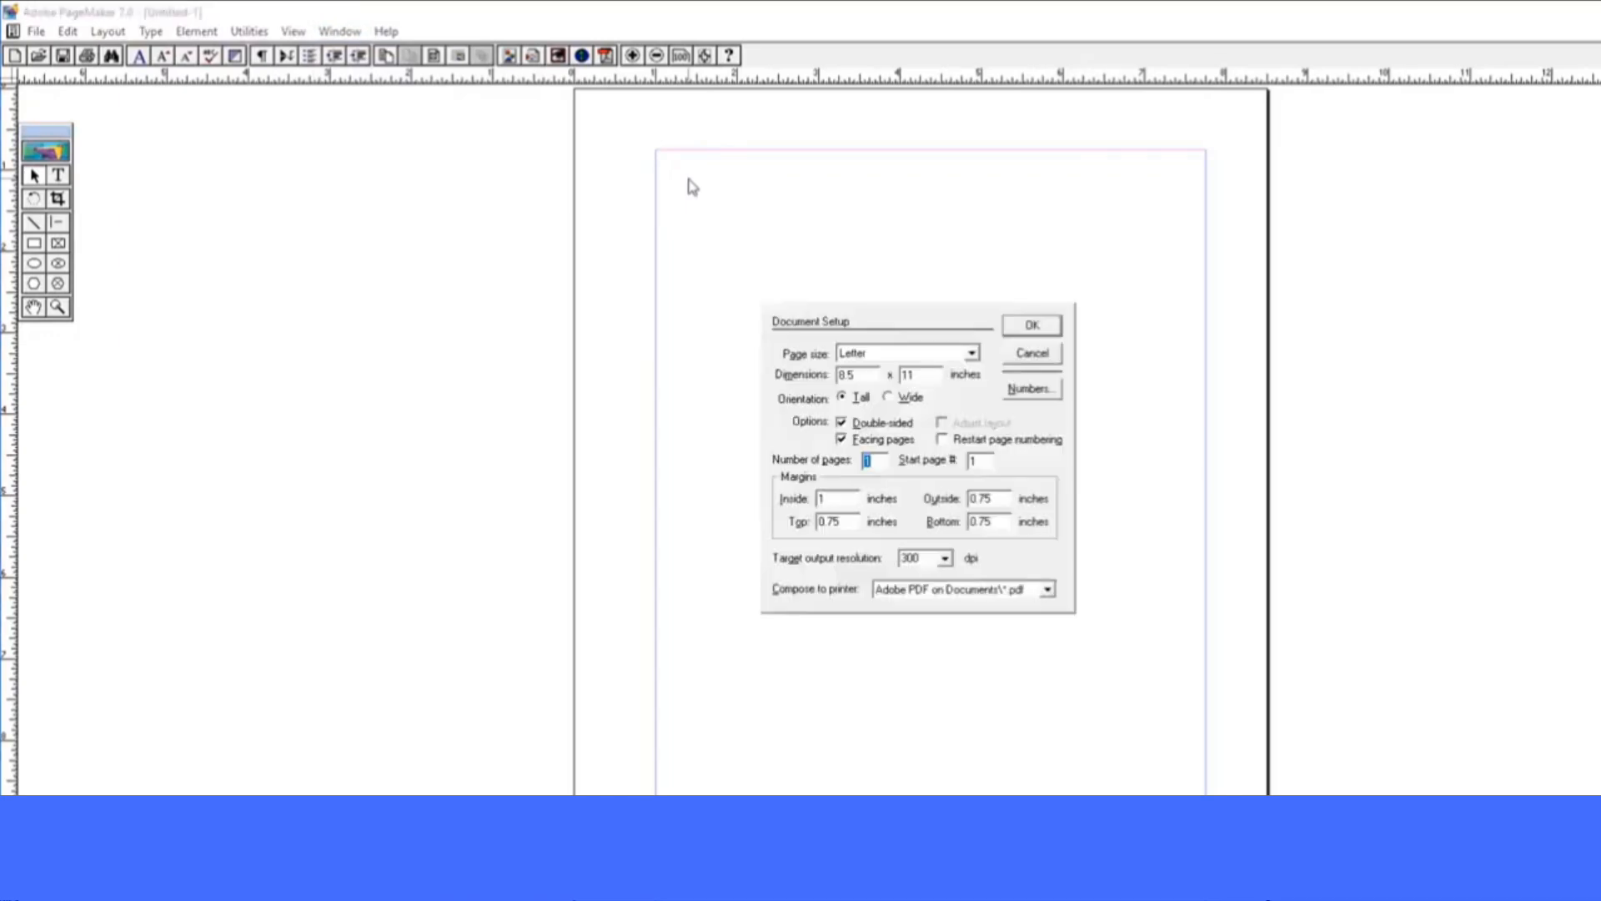
key(Return)
key(ctrl+n)
key(Return)
key(ctrl+n)
key(Return)
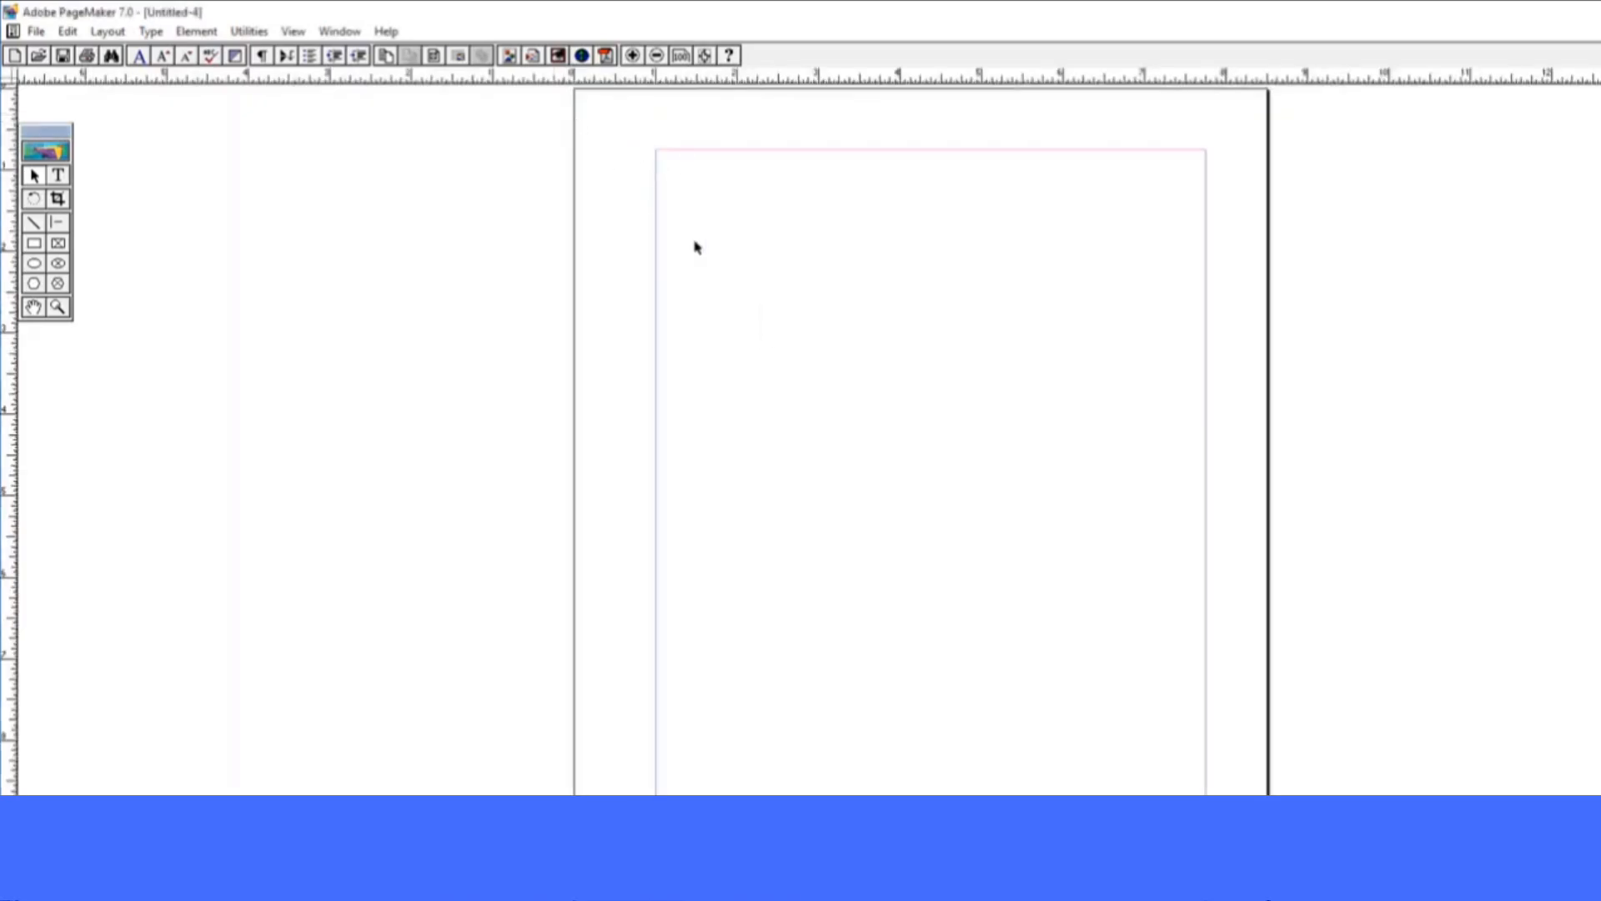
Tile the four open publication windows, and cascade them
click(339, 31)
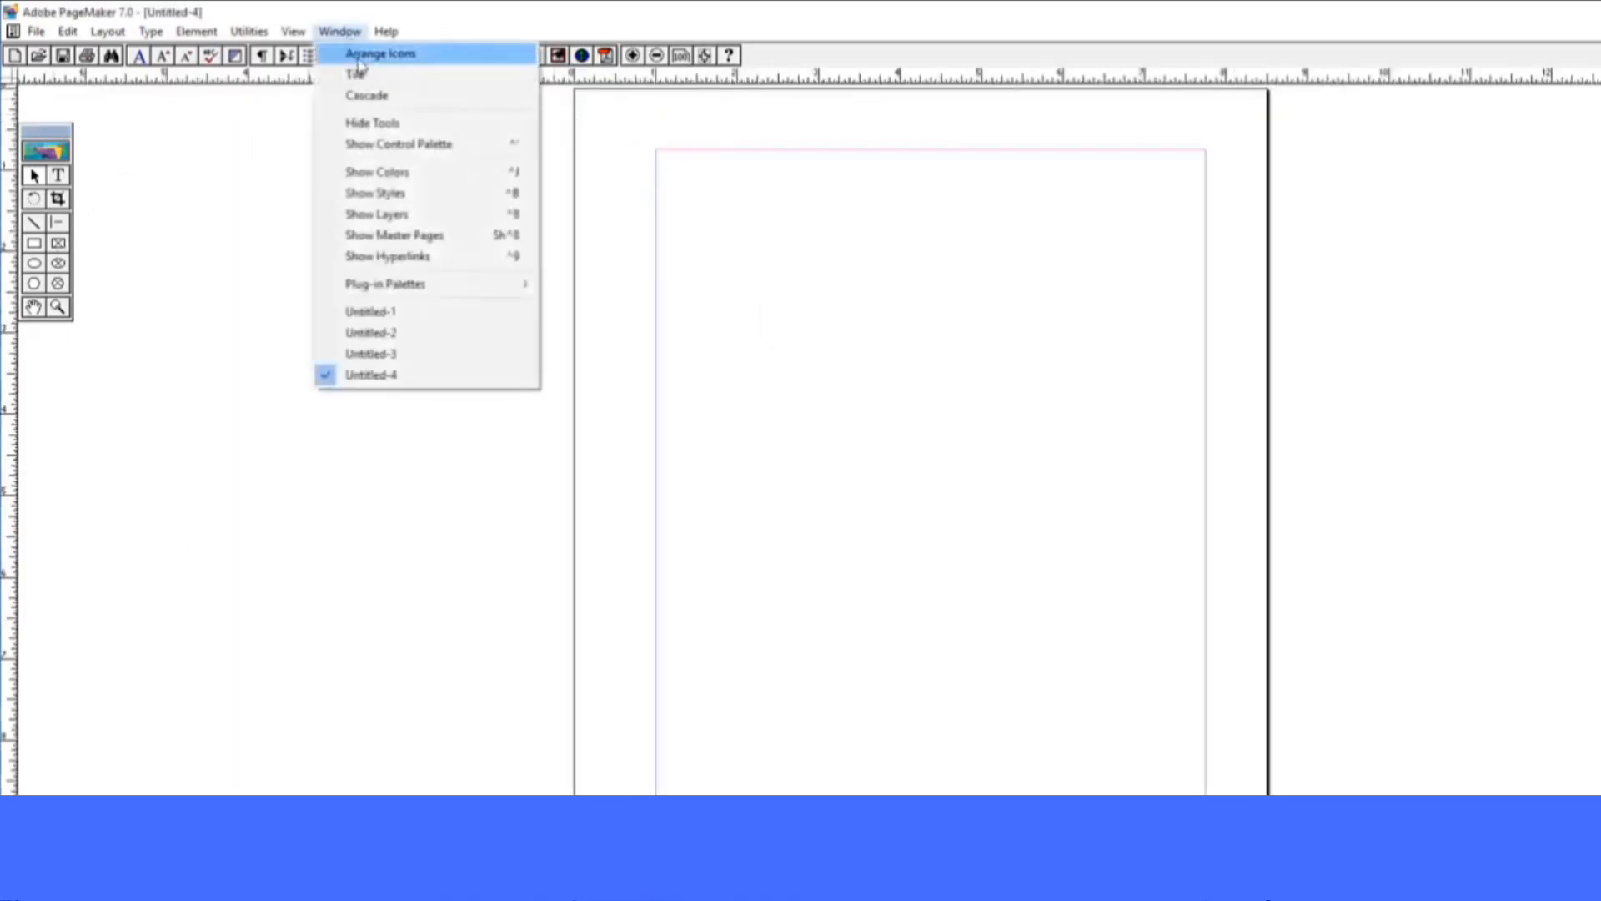
click(361, 78)
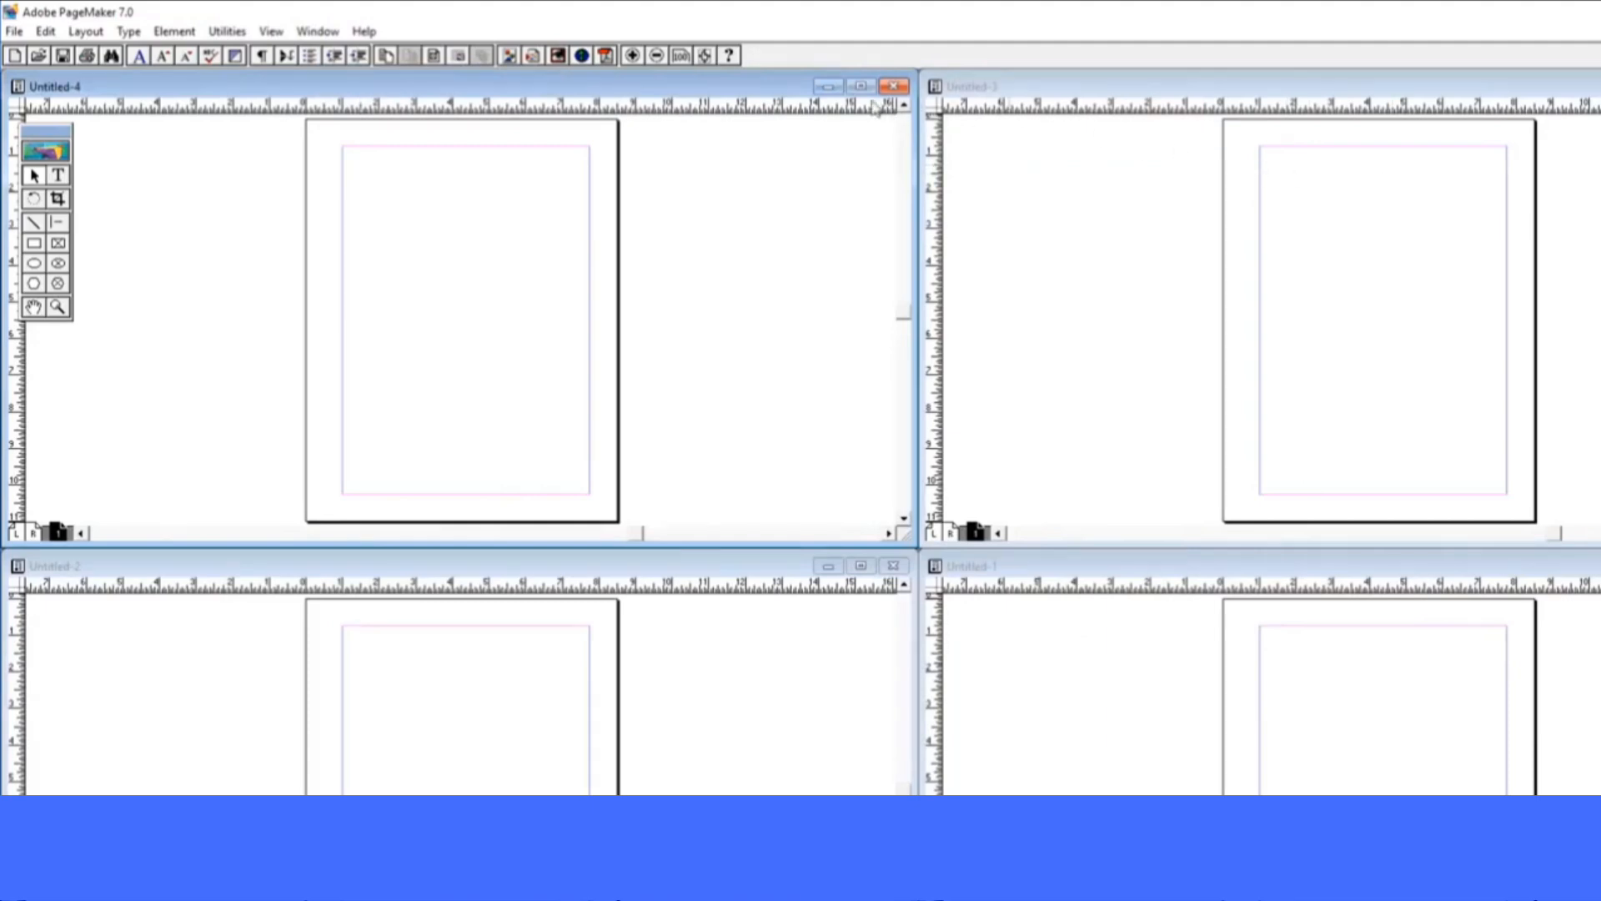
click(318, 31)
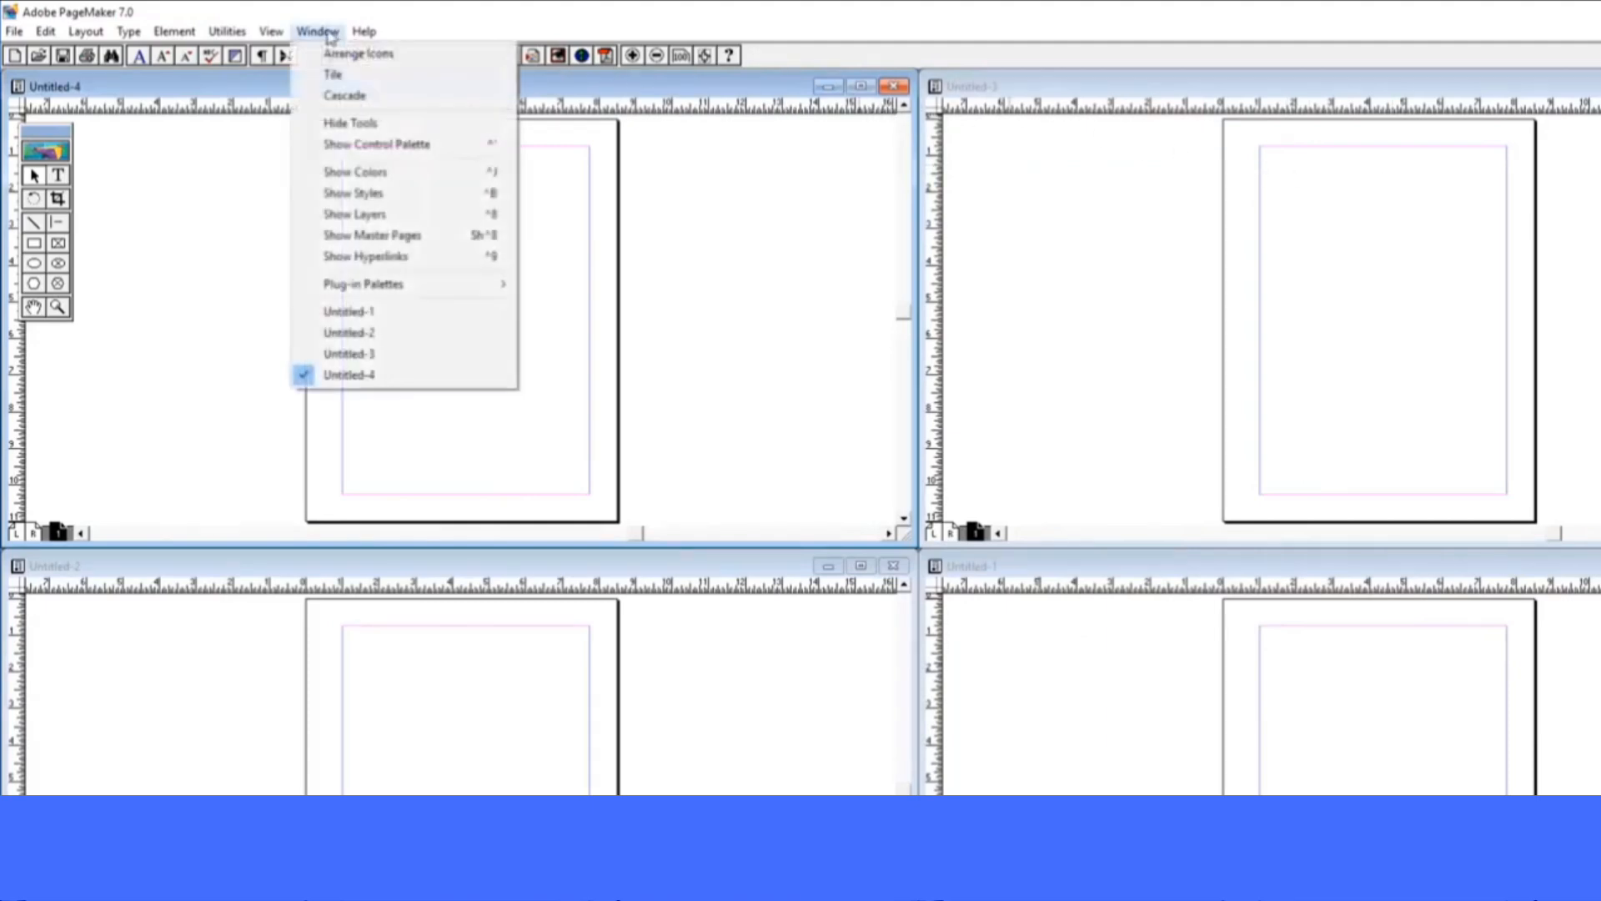
click(337, 98)
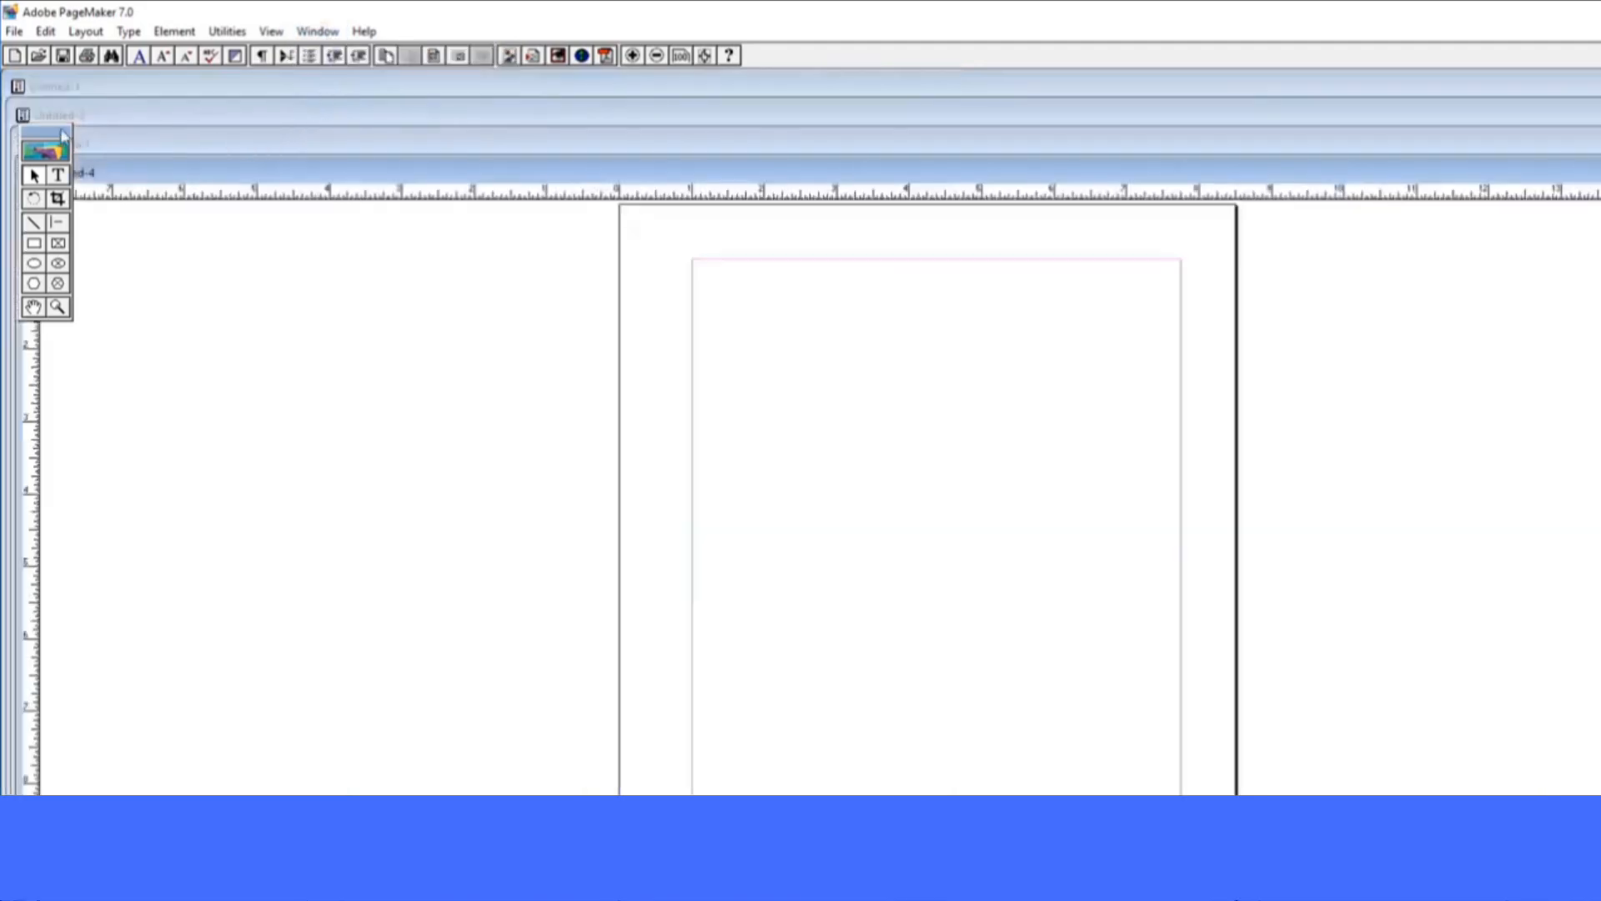
Move the toolbox down clear of the cascaded title bars, and bring Untitled-3 and Untitled-2 forward in turn
drag(63, 135, 46, 231)
click(92, 148)
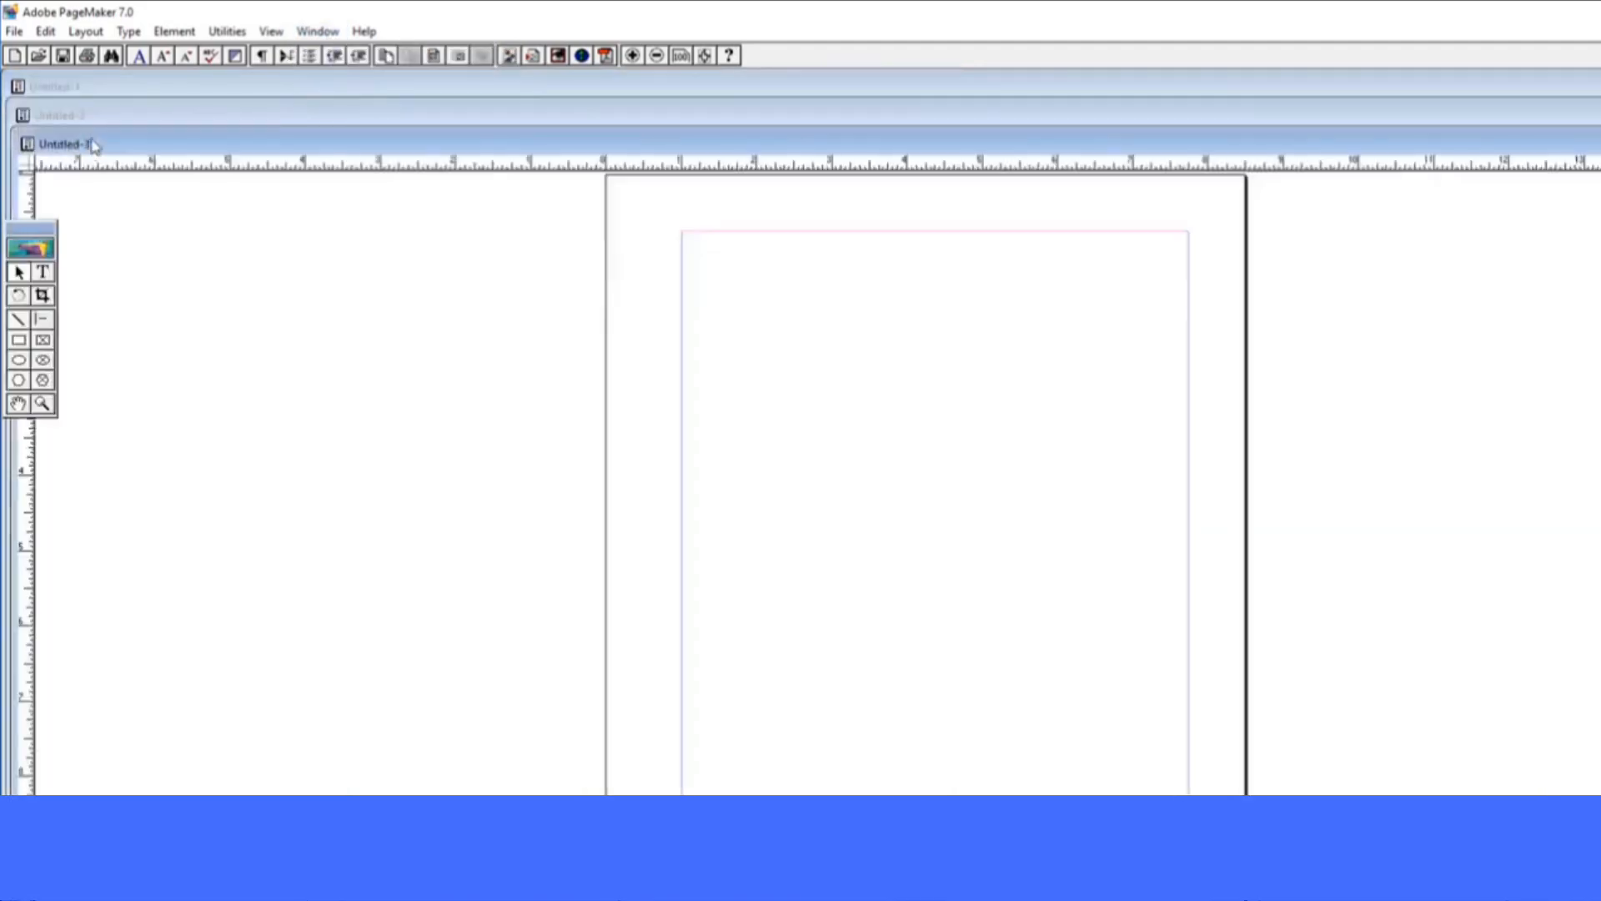
click(95, 118)
Maximize the Untitled-2 publication window and move the toolbox up onto the pasteboard beside the page
click(315, 32)
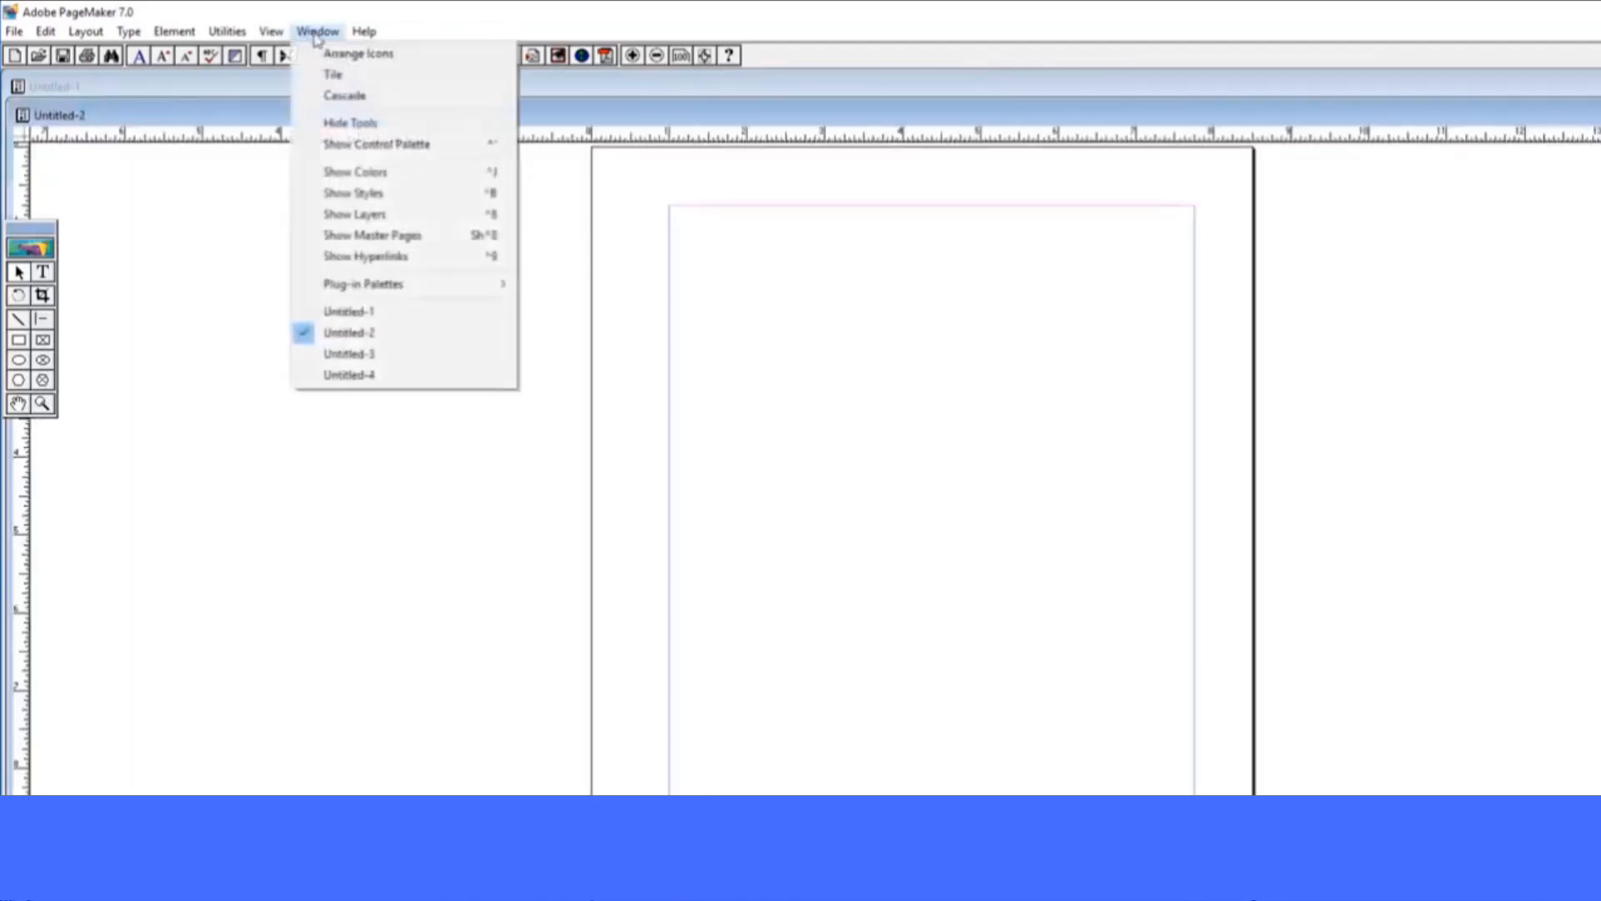
click(316, 34)
click(318, 35)
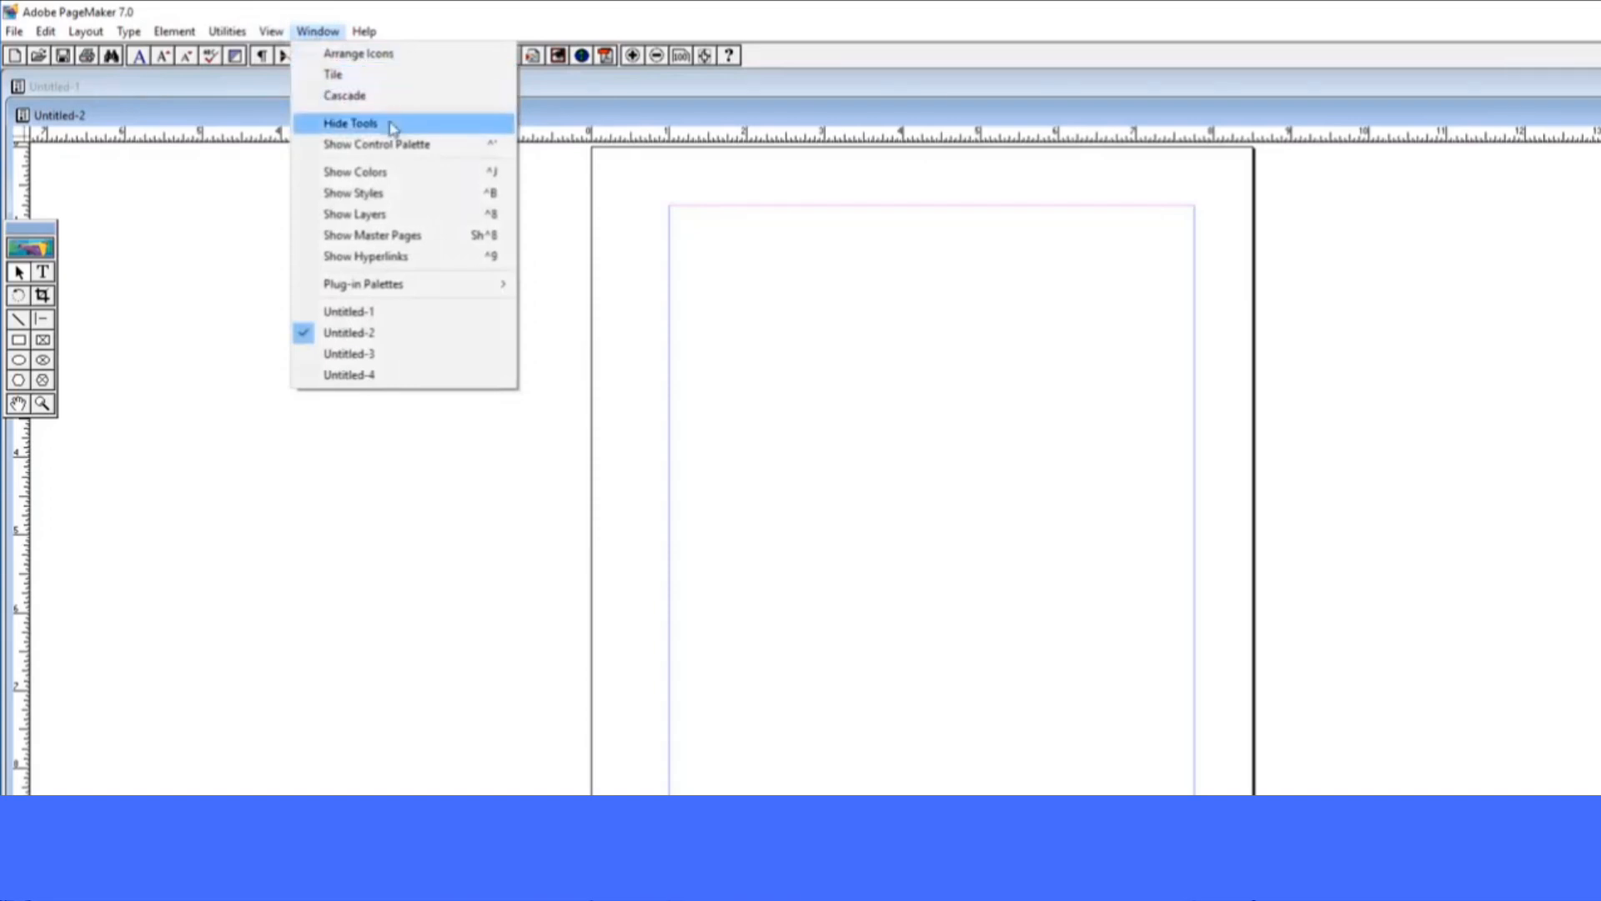
click(640, 114)
double_click(642, 114)
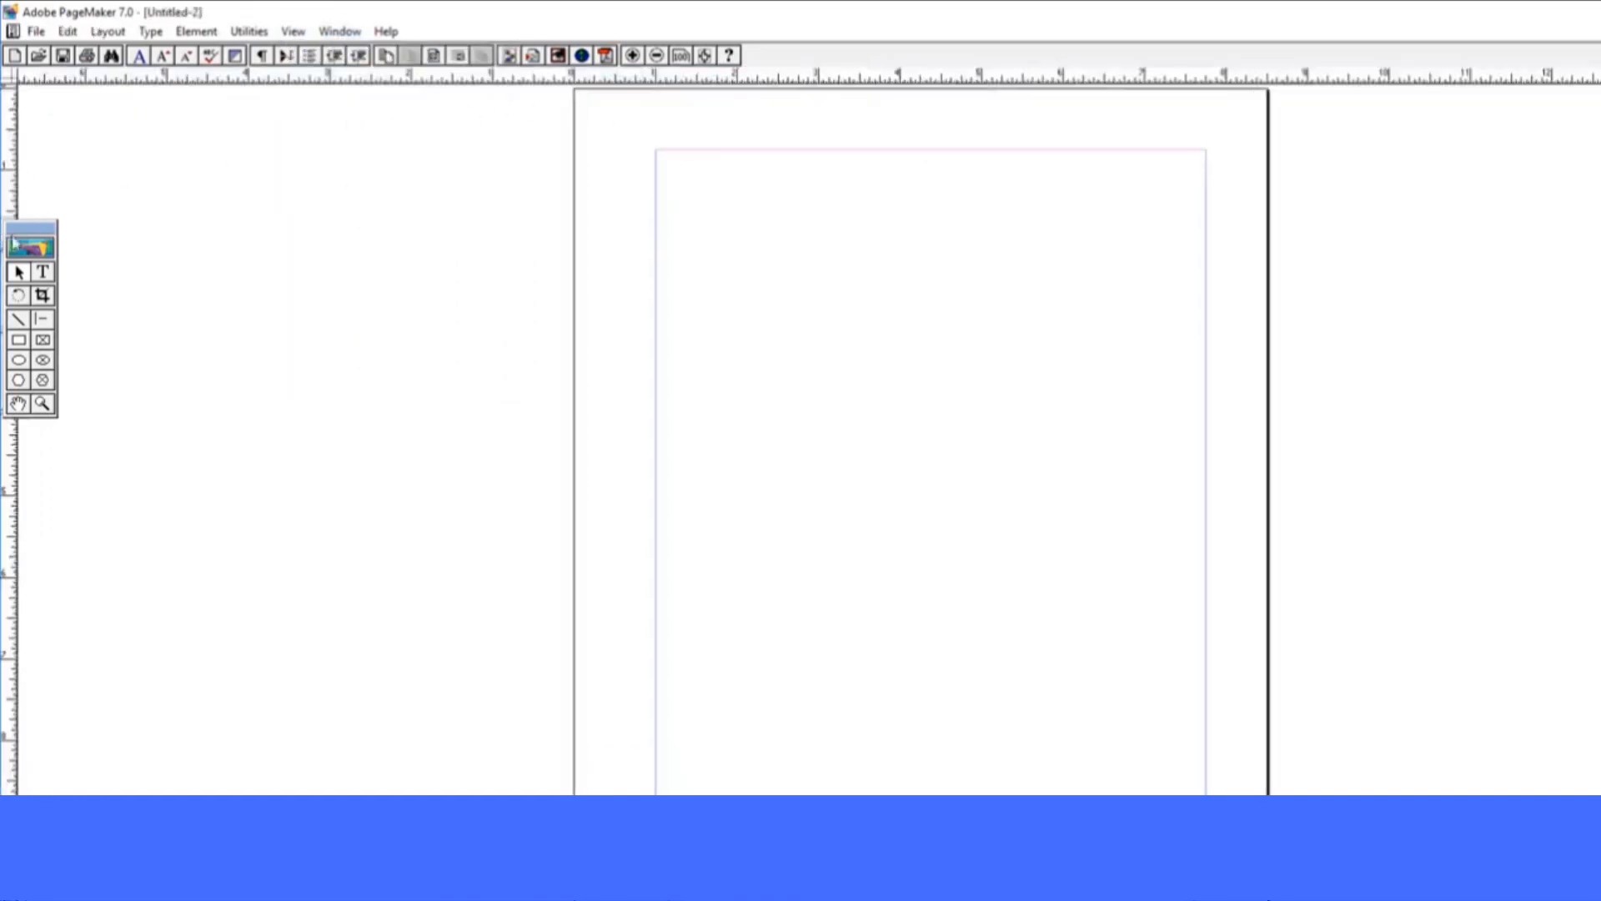
drag(19, 227, 129, 151)
Draw a rectangle about 1.8 by 1.45 in near the page's upper left, and a hexagon just below it
click(129, 243)
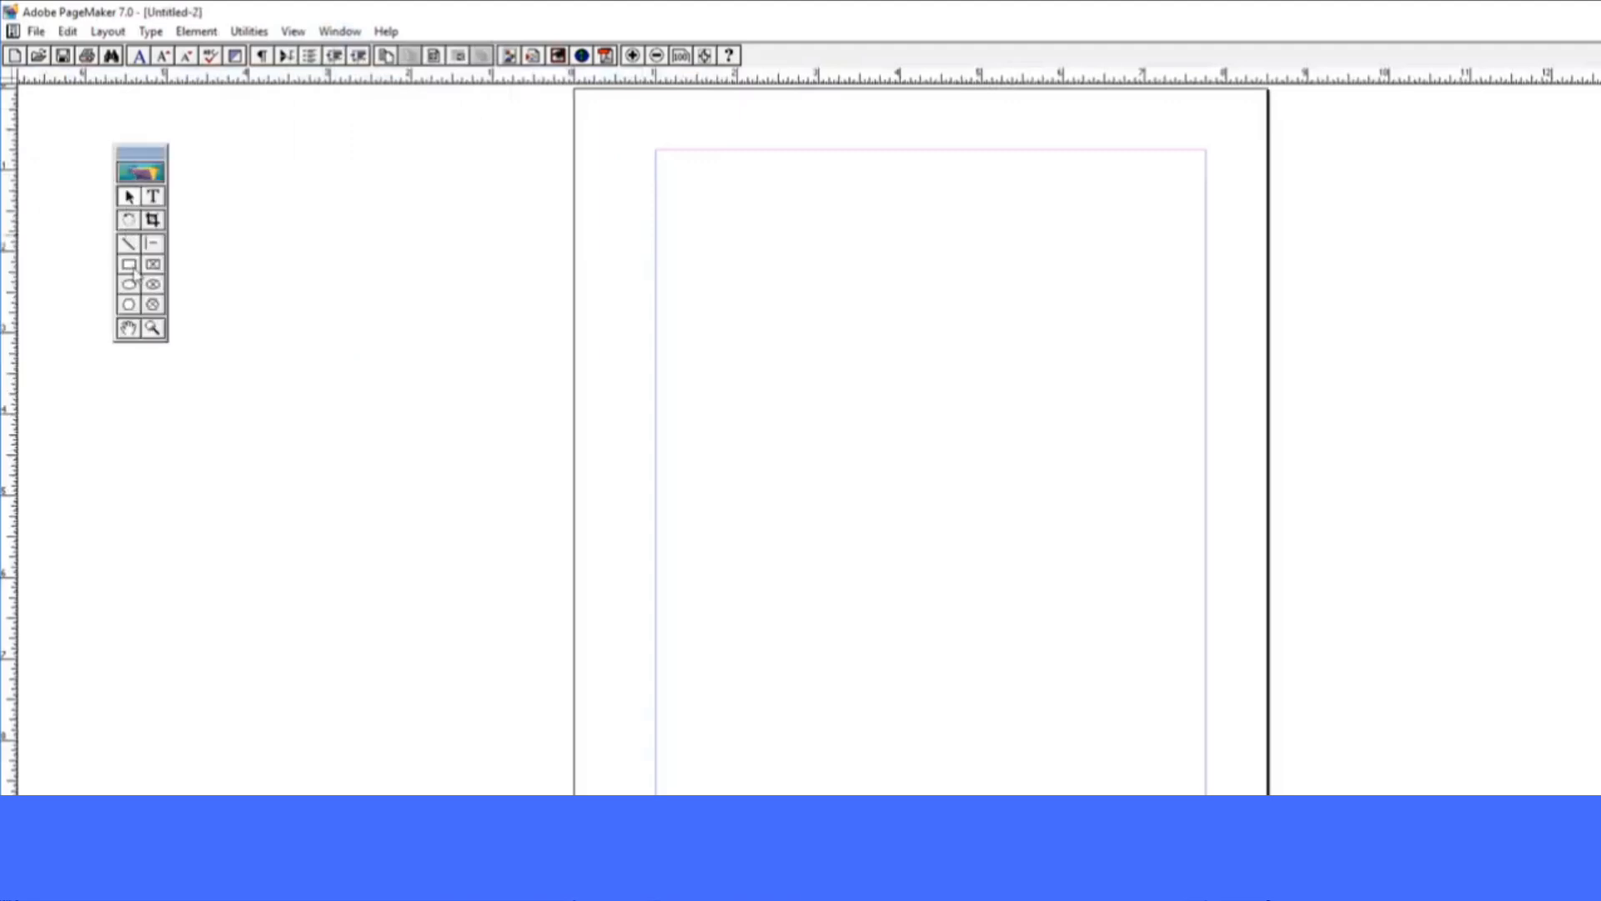
drag(735, 241, 882, 358)
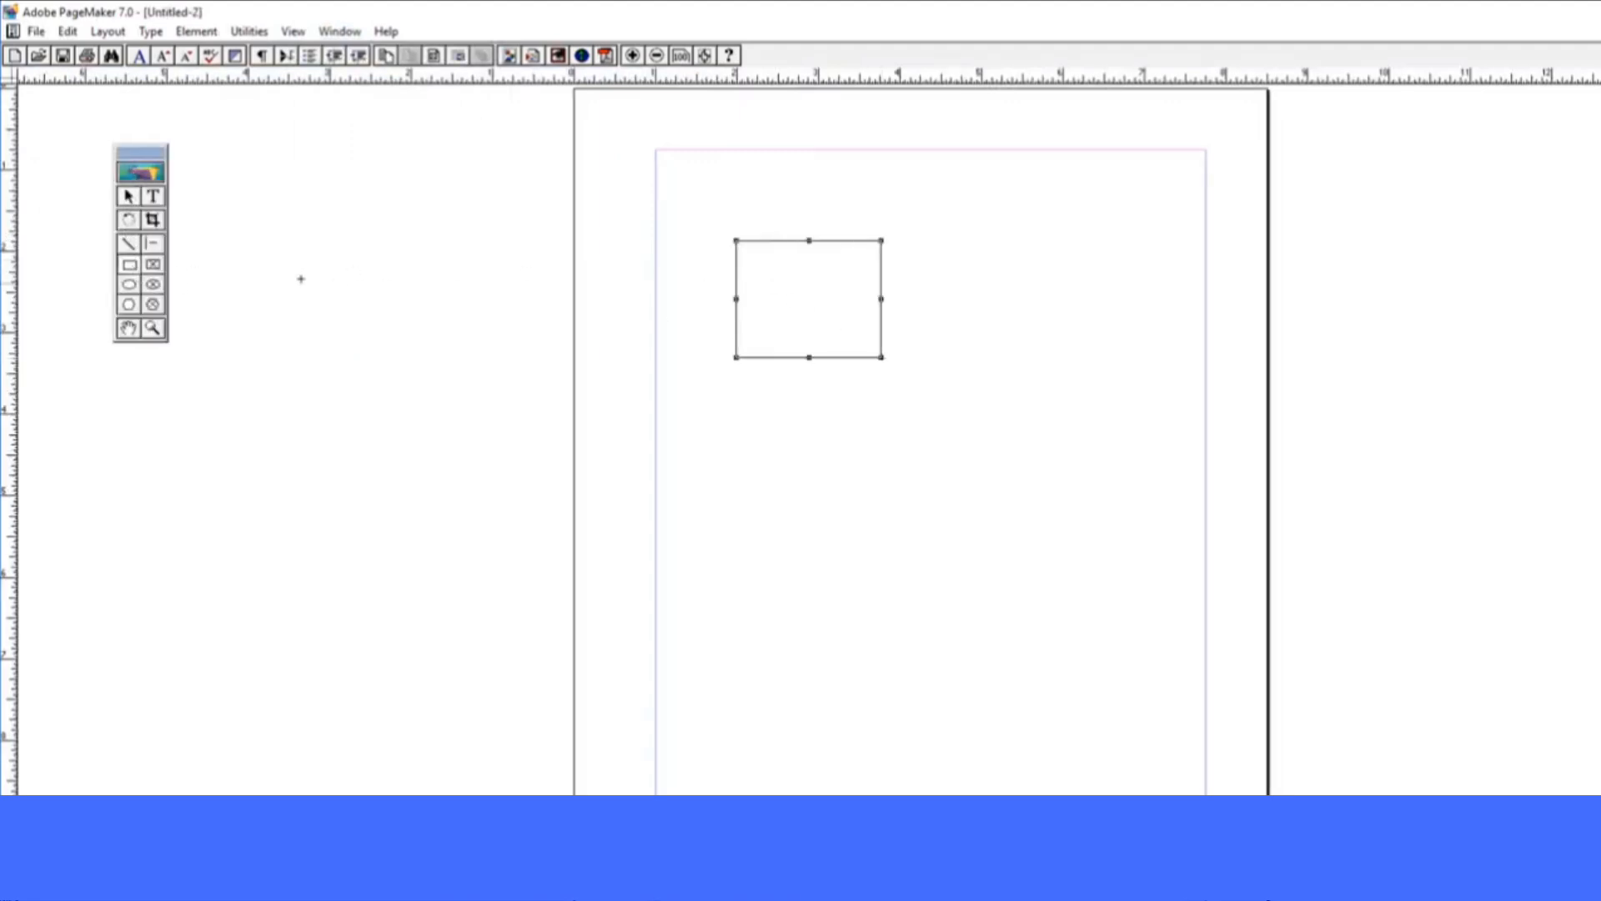
click(129, 304)
drag(784, 385, 956, 502)
Hide the toolbox and show it again
click(338, 32)
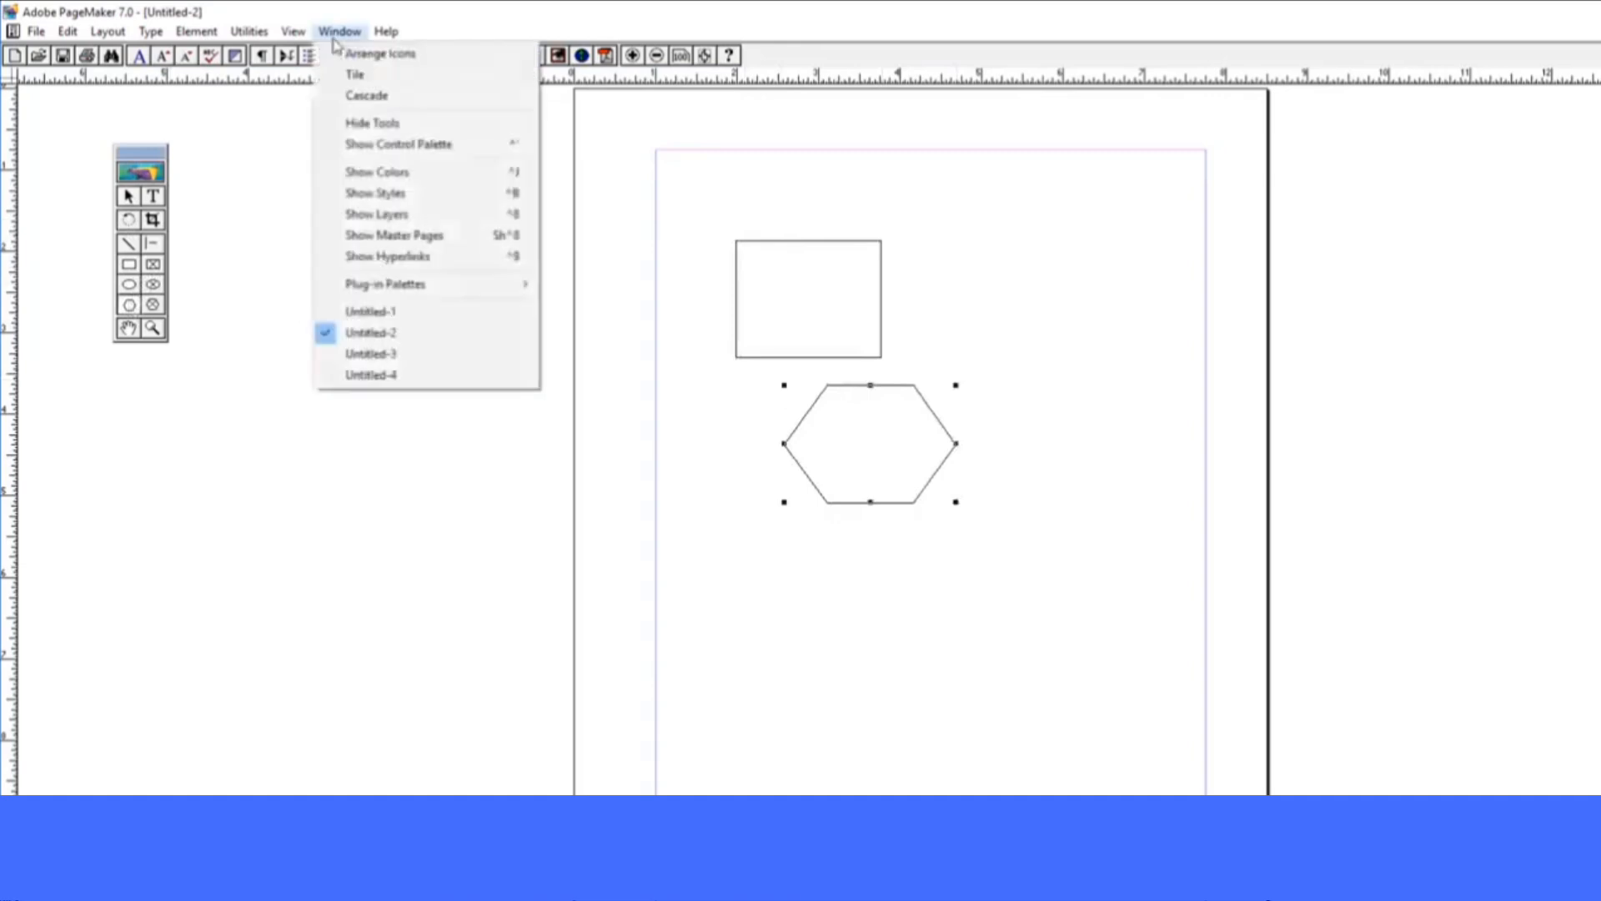
click(377, 123)
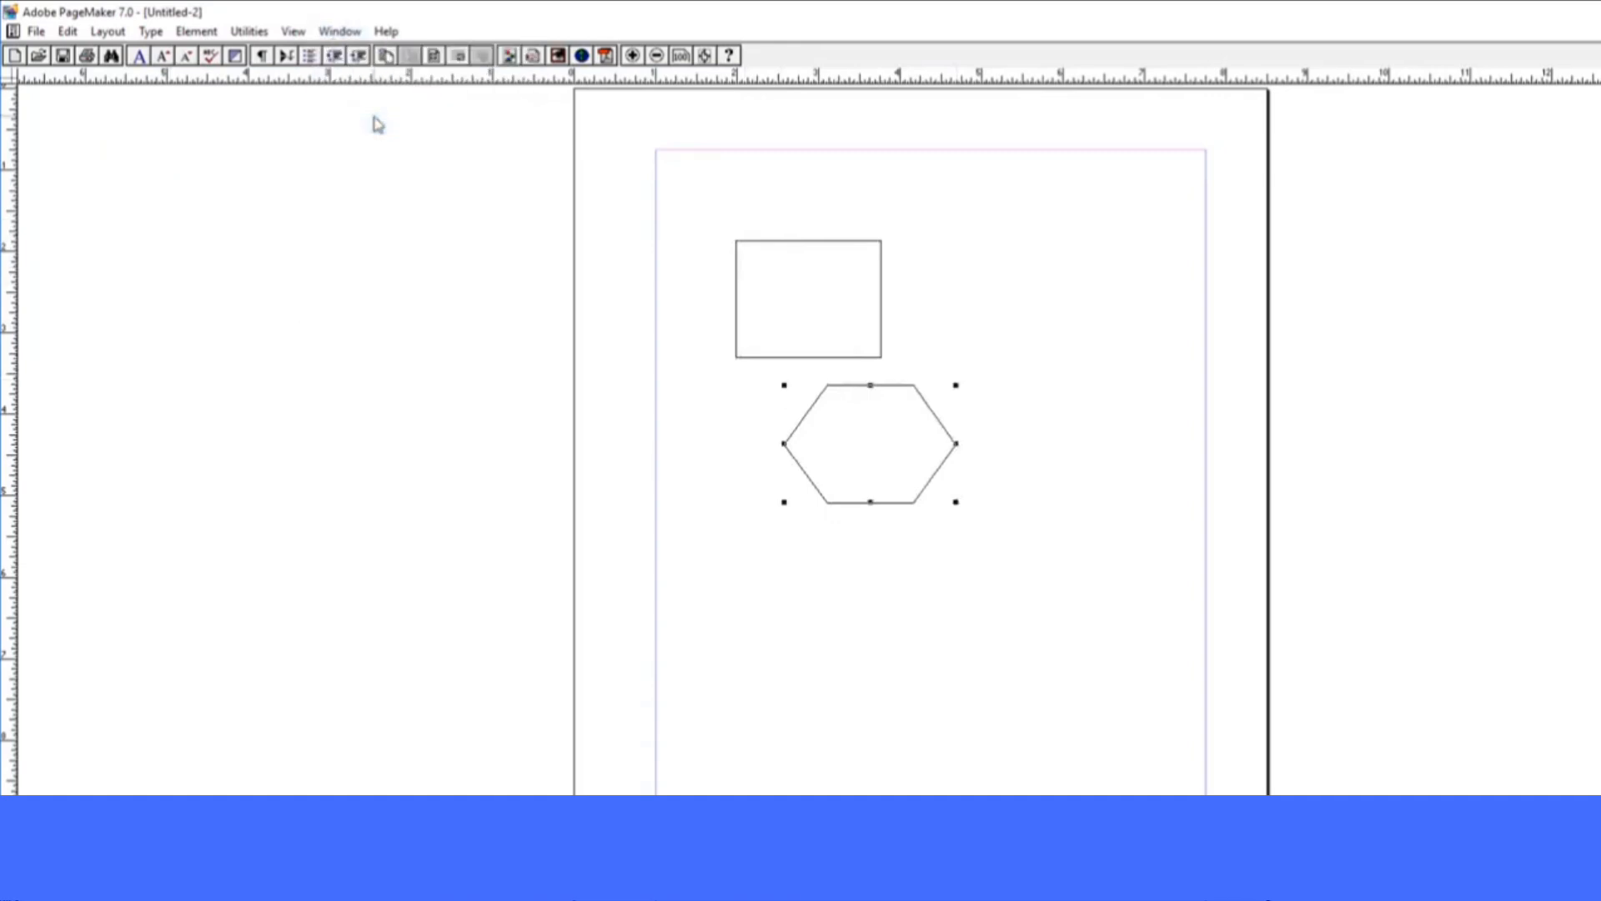
click(340, 31)
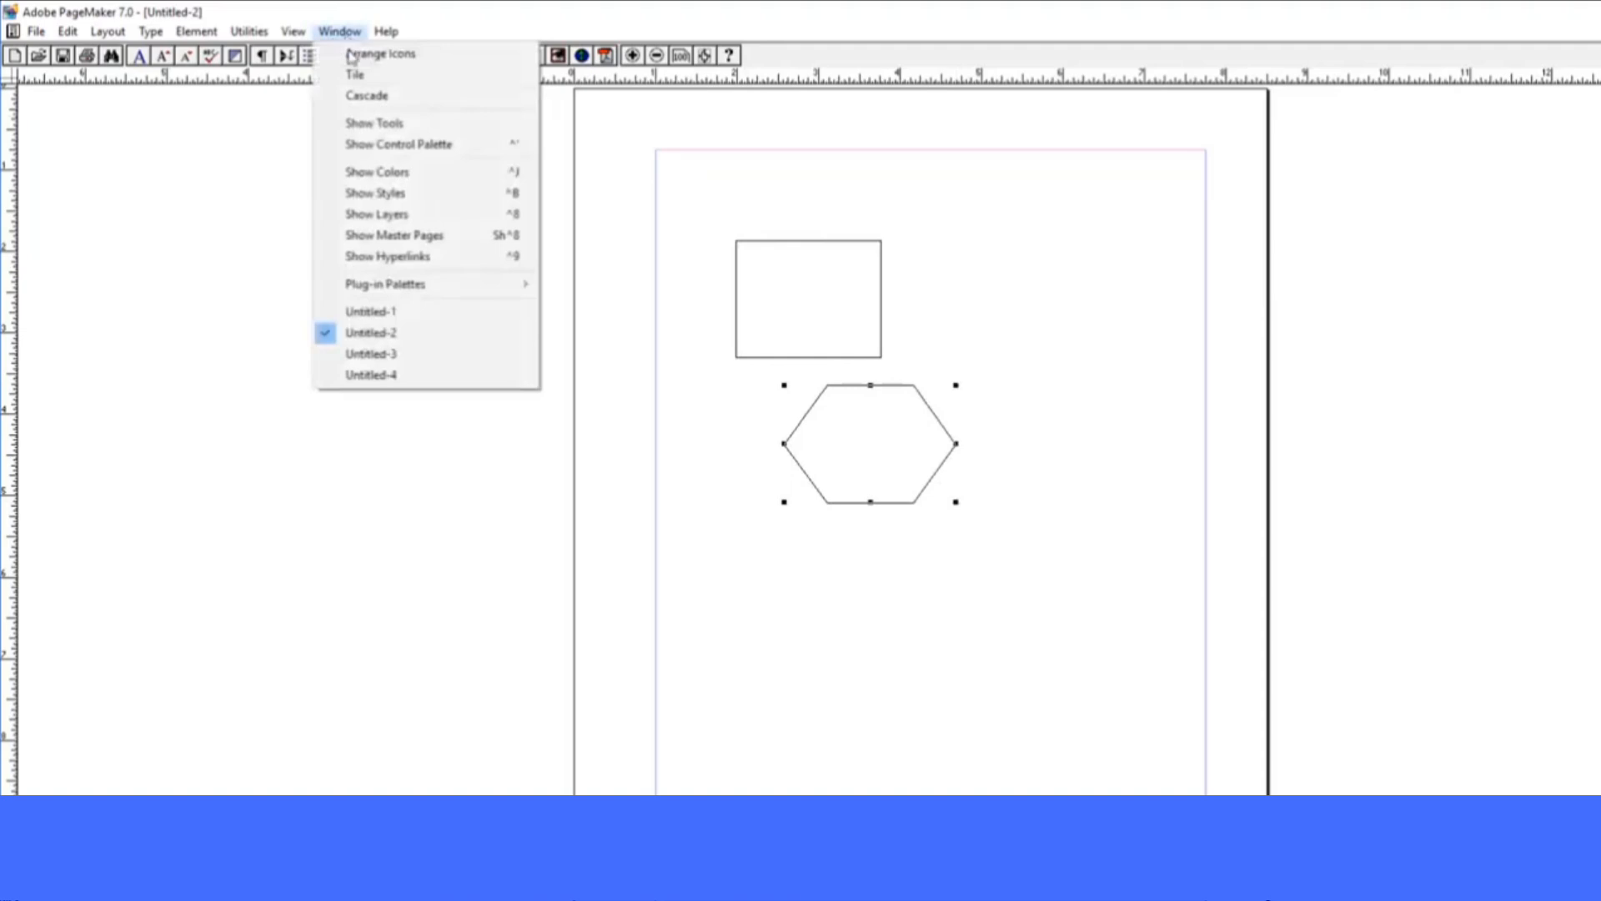
click(368, 126)
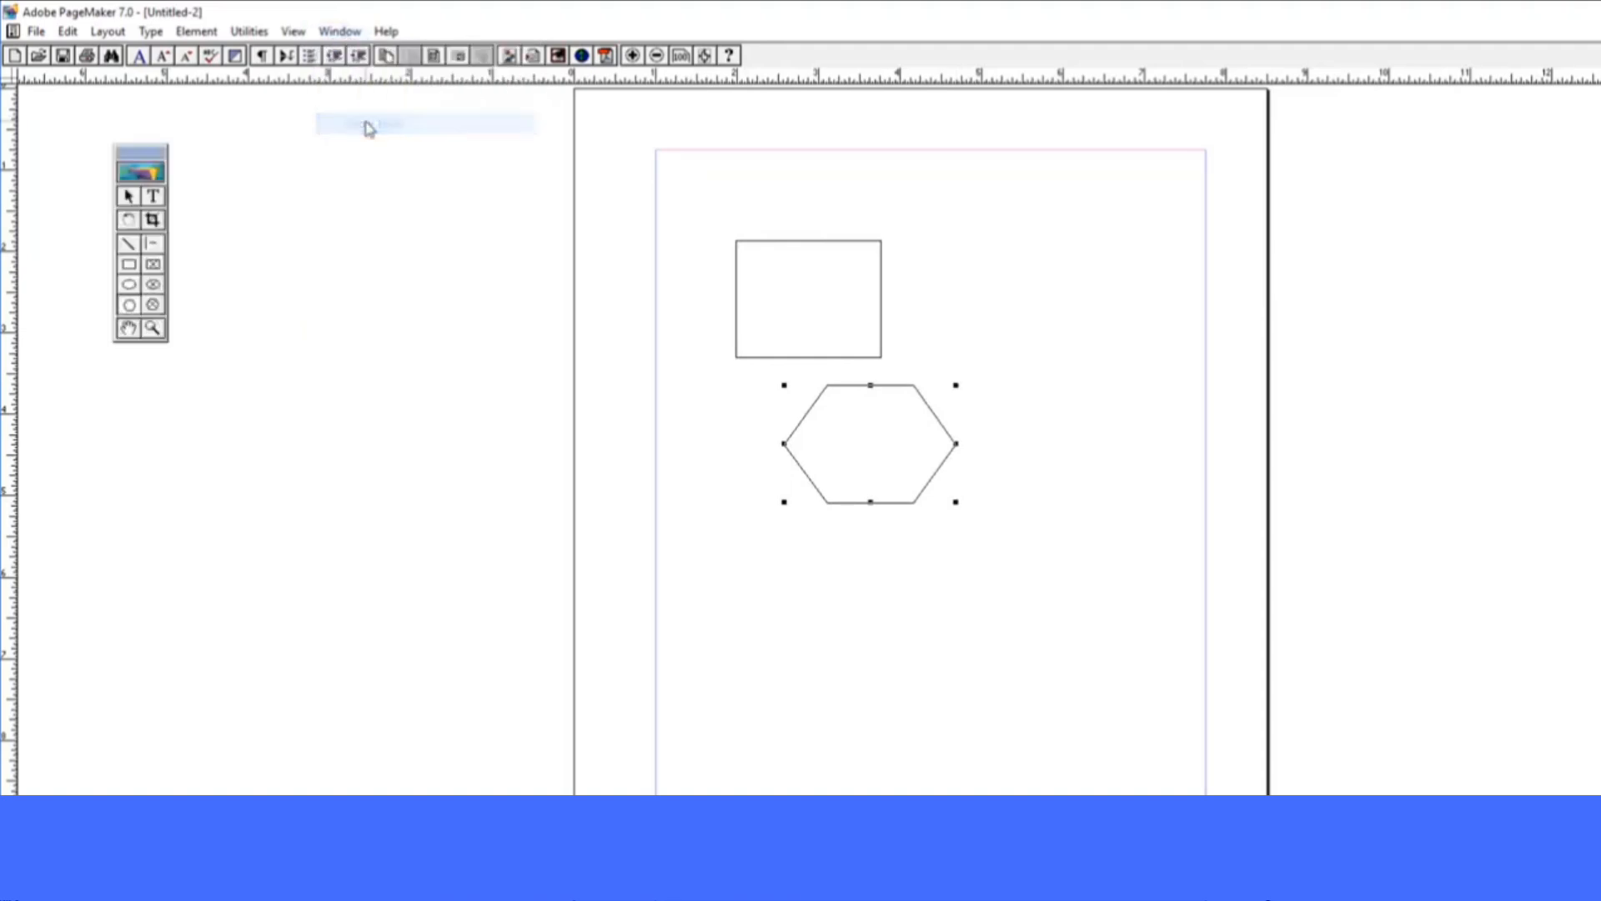
Move the rectangle slightly up and left, and display the Control Palette, placing it over the page below the hexagon
click(129, 198)
drag(805, 241, 788, 214)
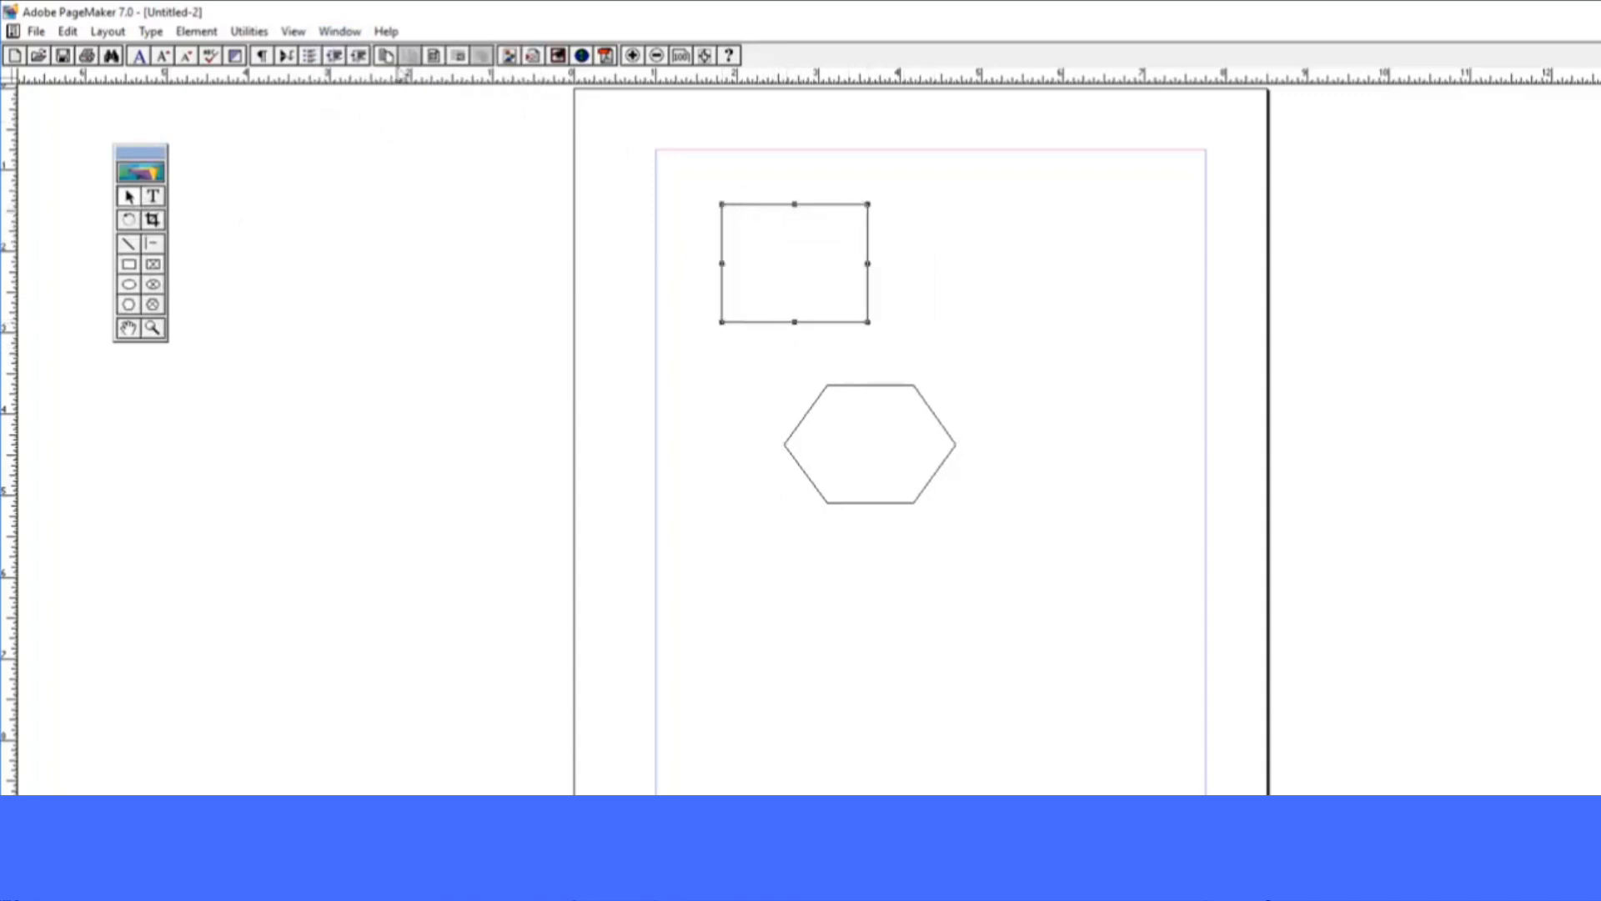
click(337, 34)
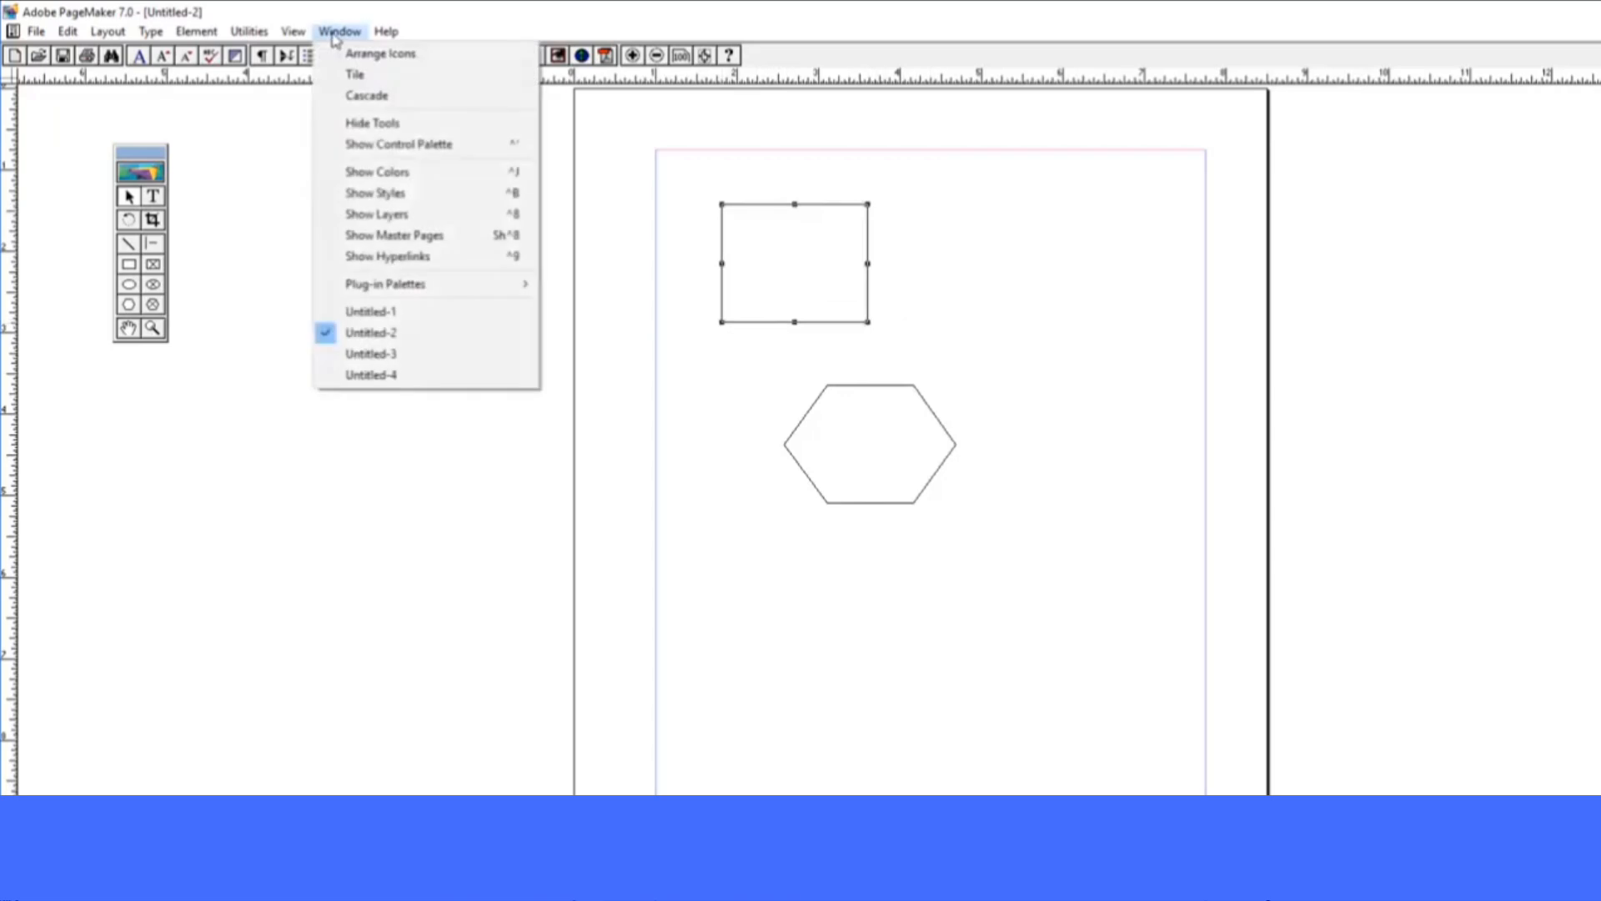
click(382, 147)
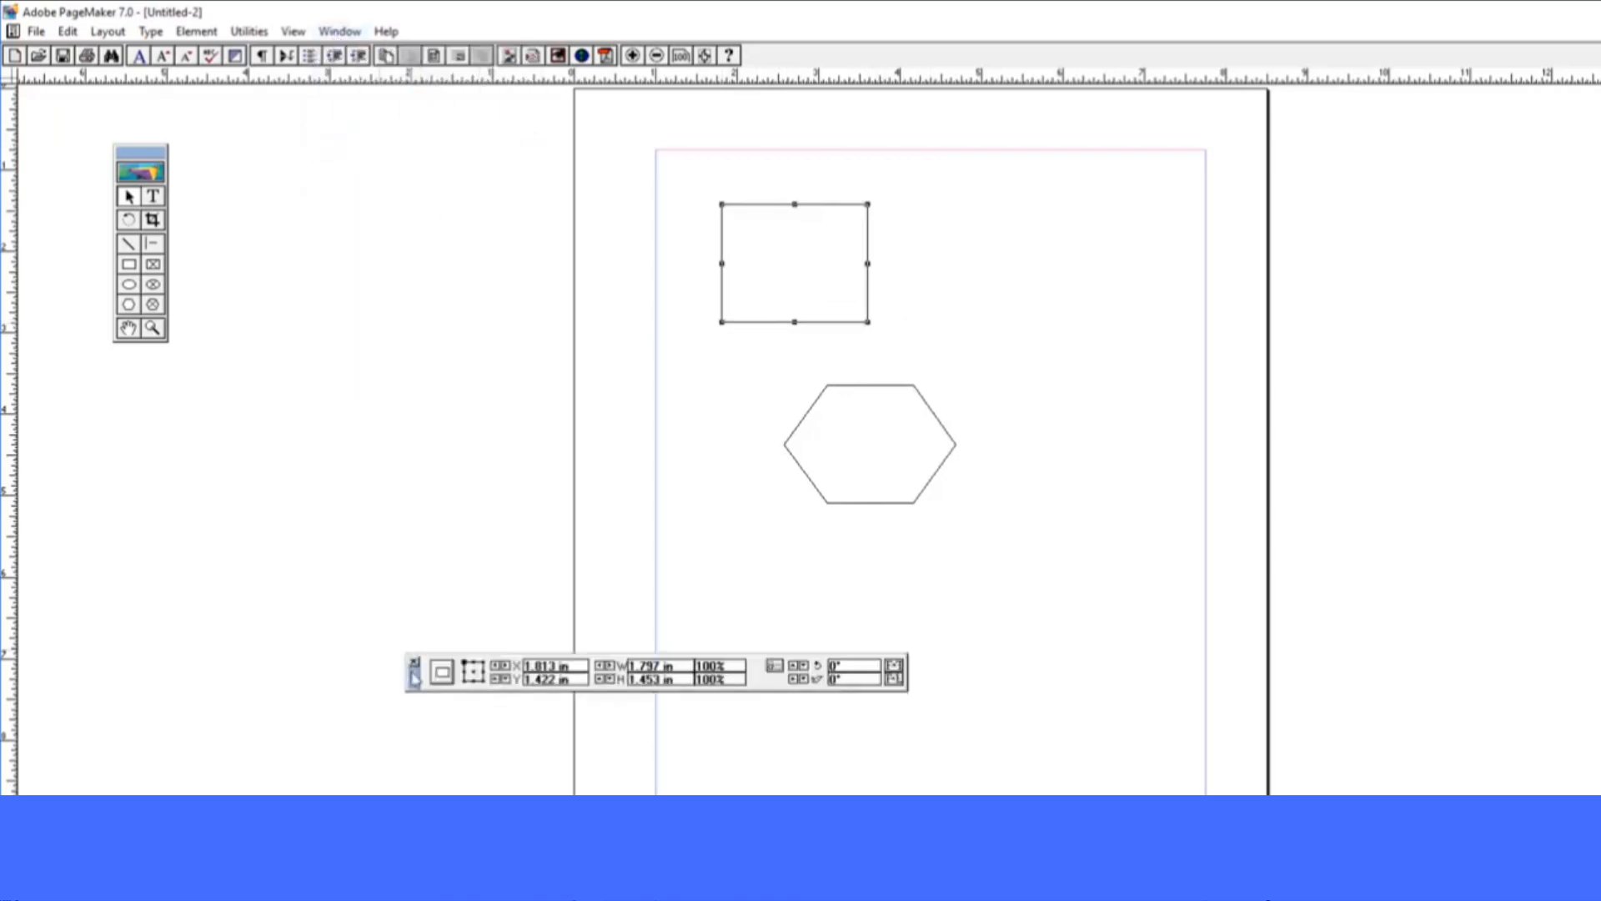
drag(415, 677, 602, 677)
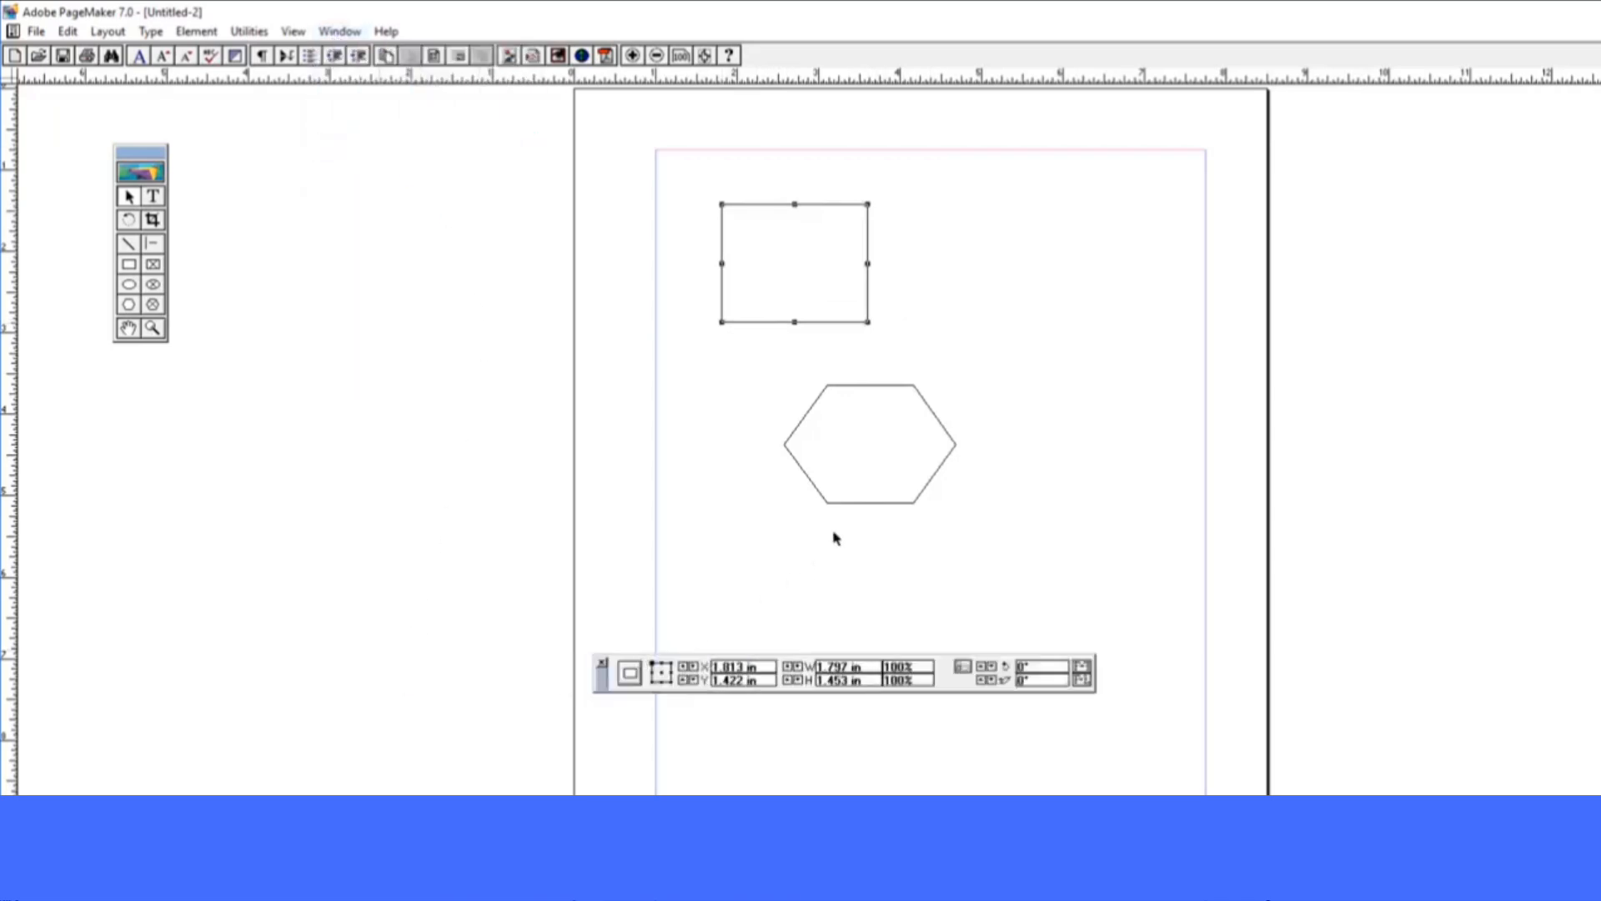
Select and deselect the hexagon, and close and redisplay the Control Palette
click(890, 386)
click(784, 388)
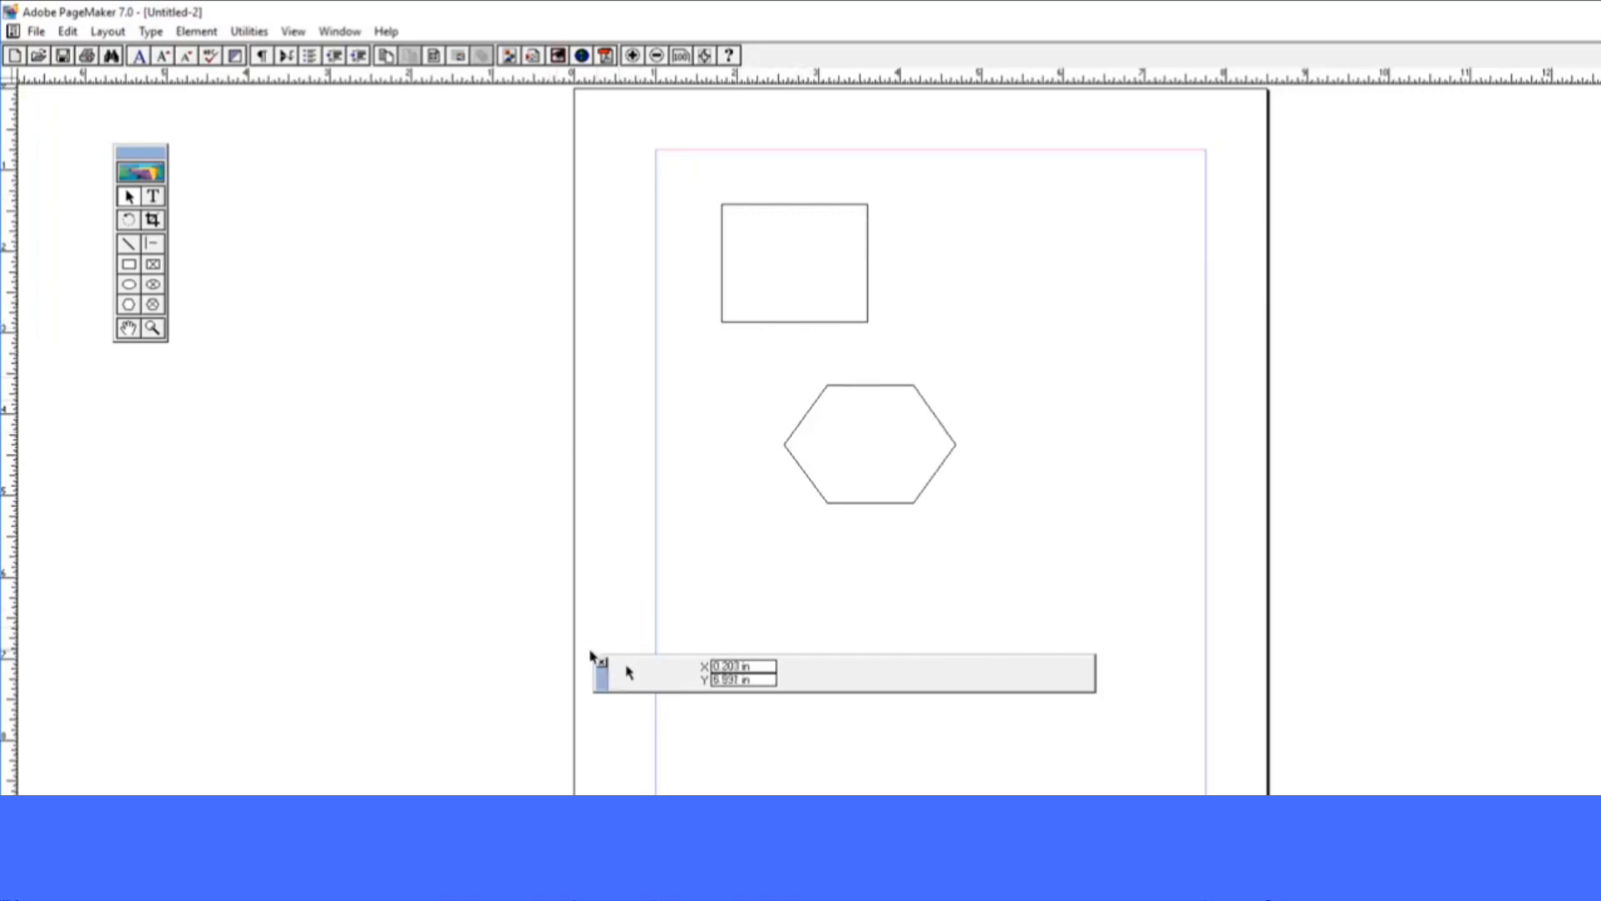
click(603, 666)
click(340, 30)
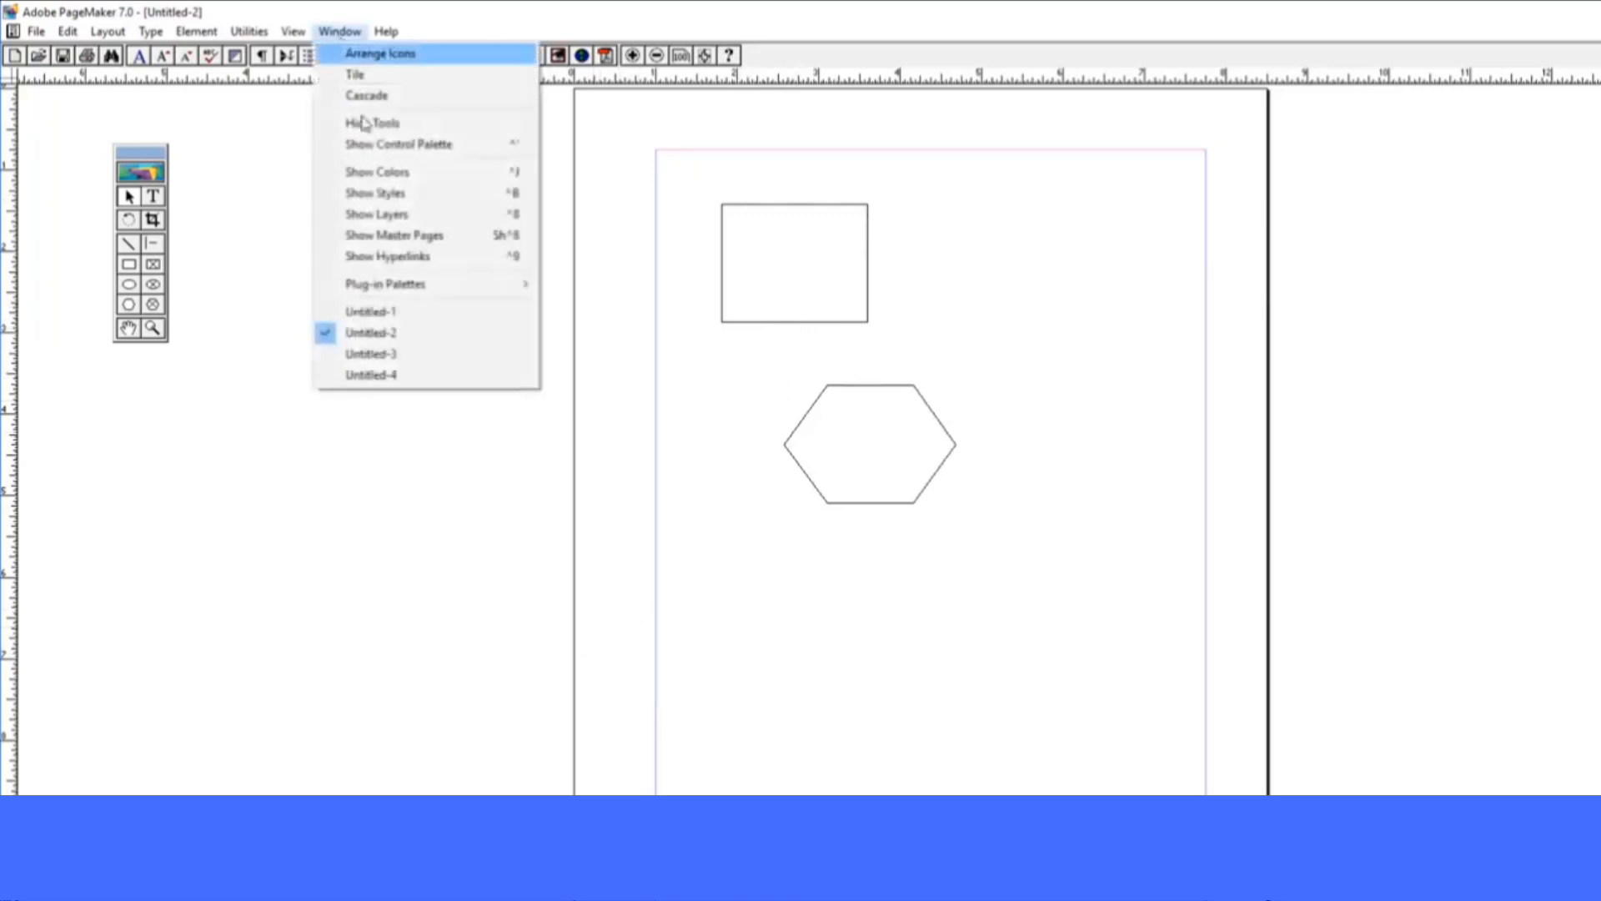
click(378, 149)
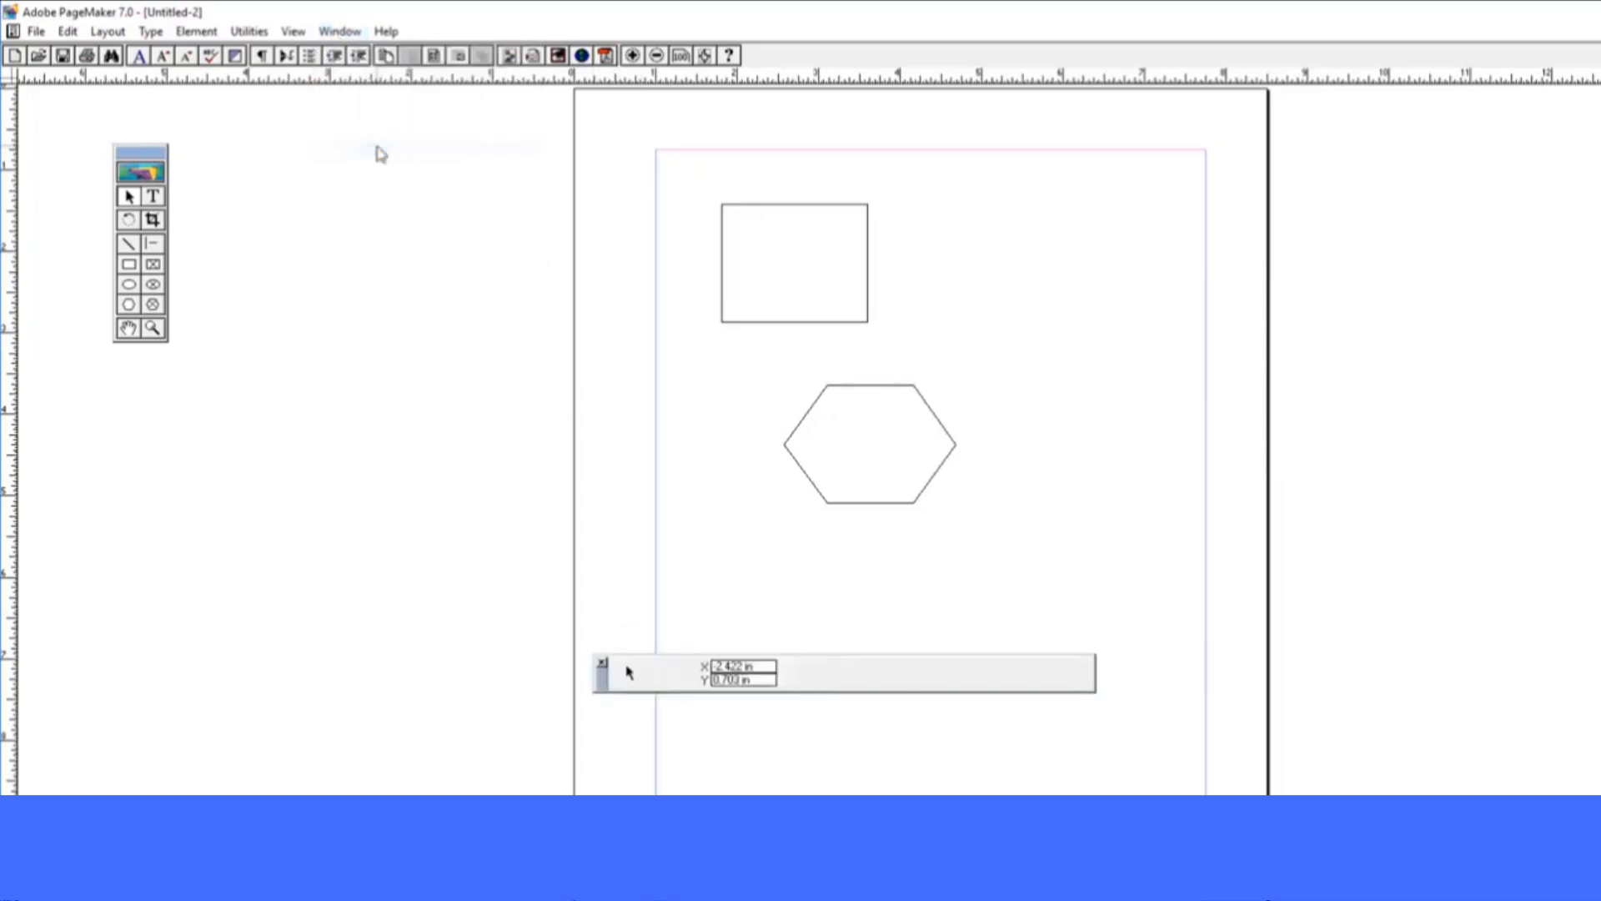
Display the Colors palette and move it down along the page's right edge
click(354, 33)
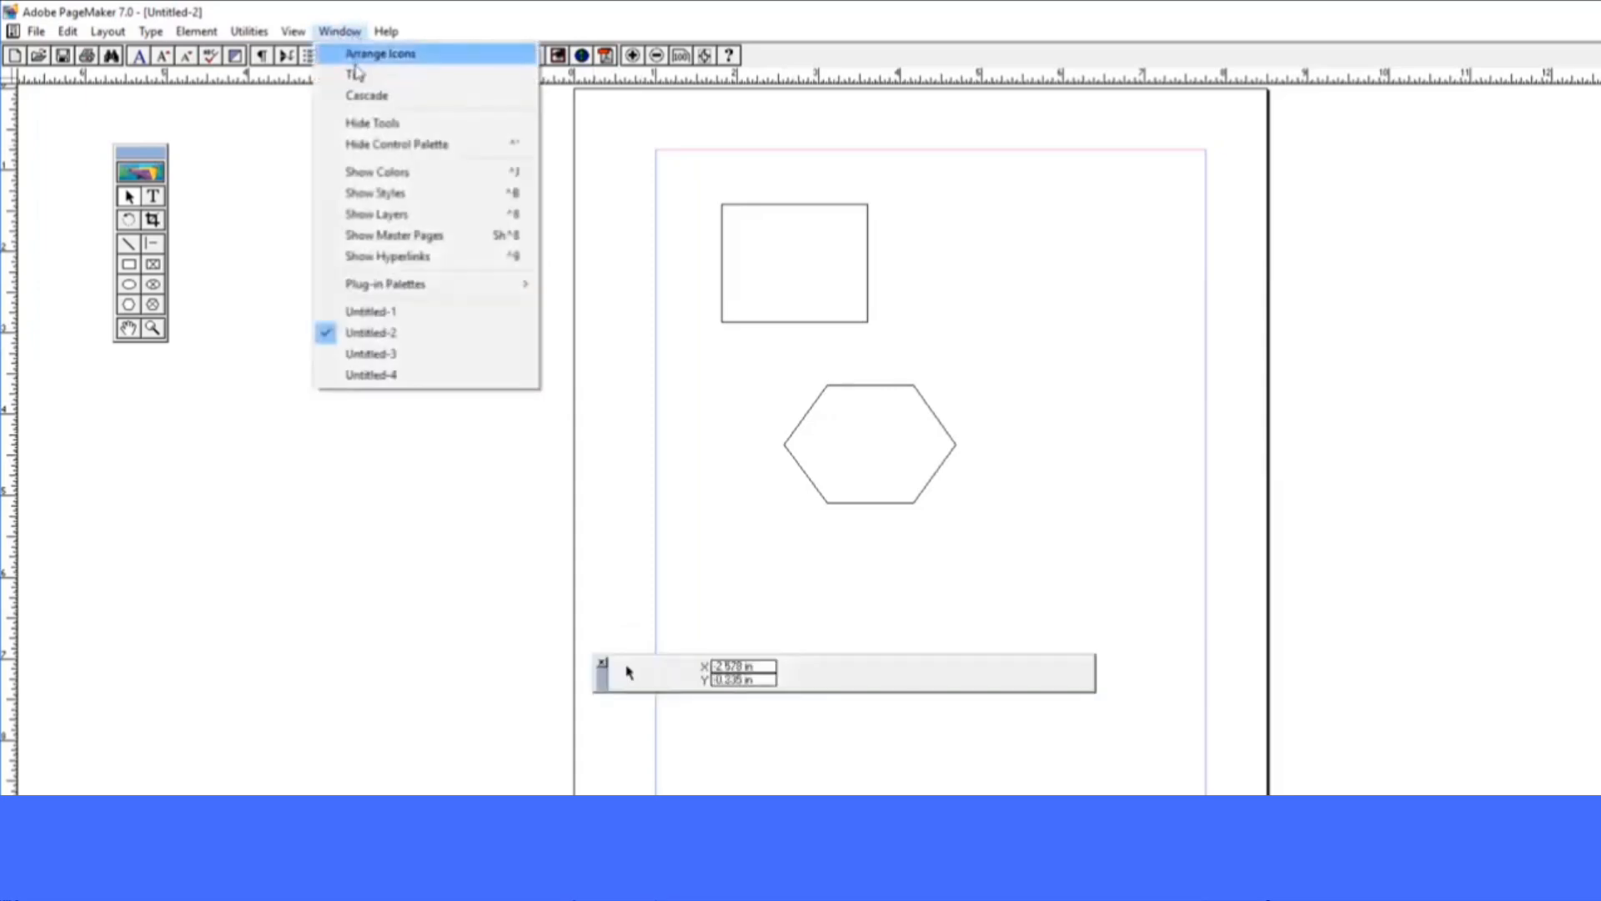
click(392, 175)
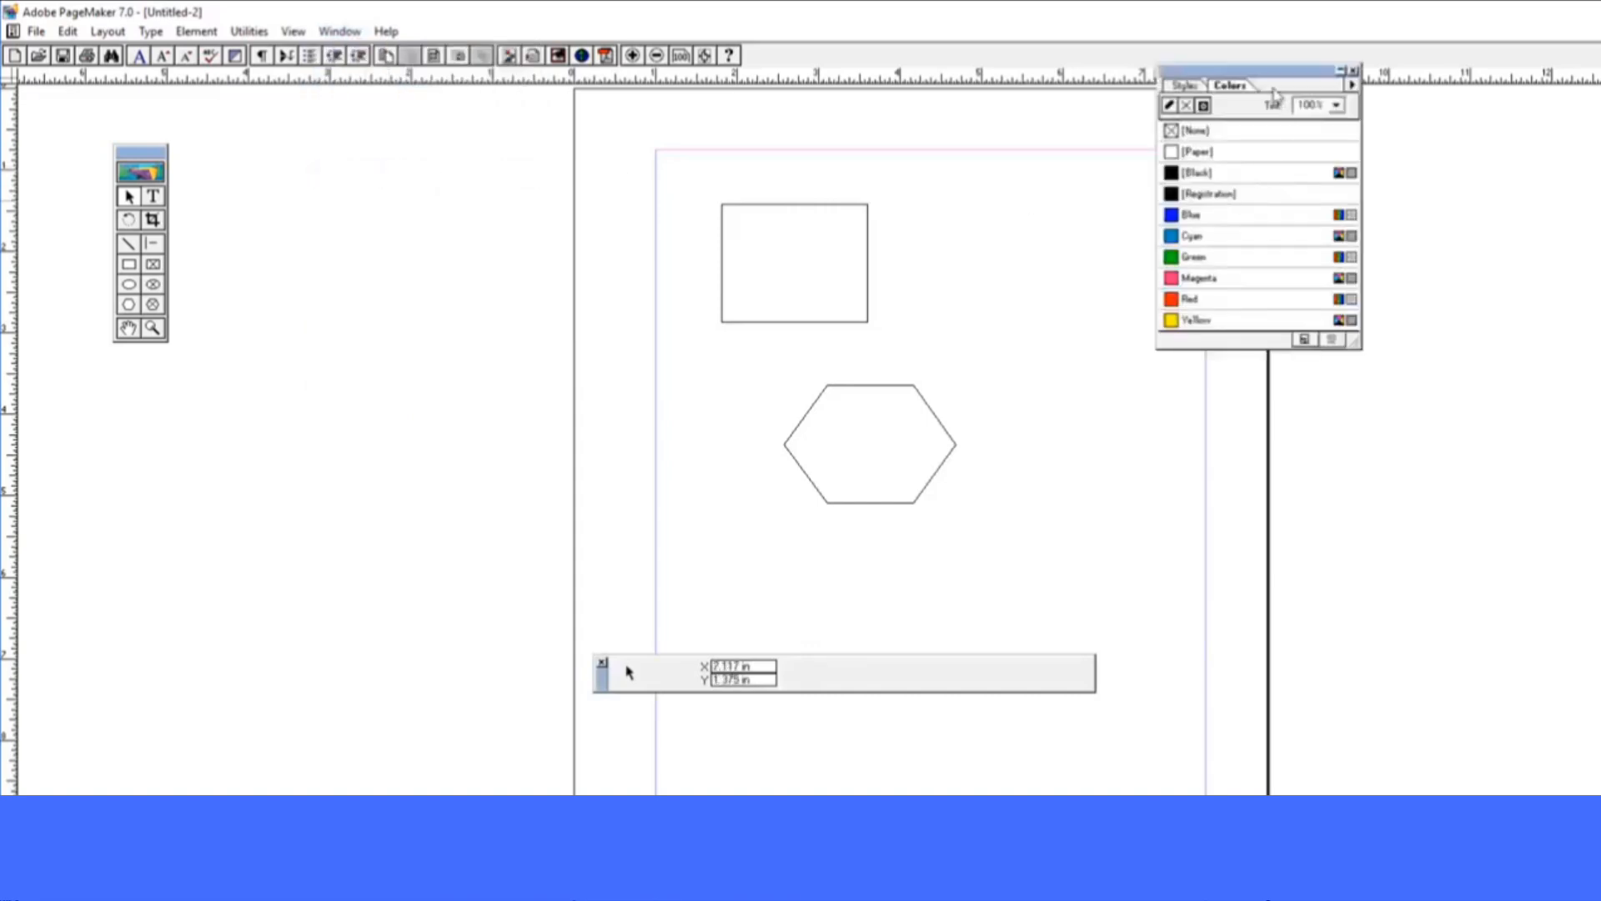
drag(1276, 79, 1261, 248)
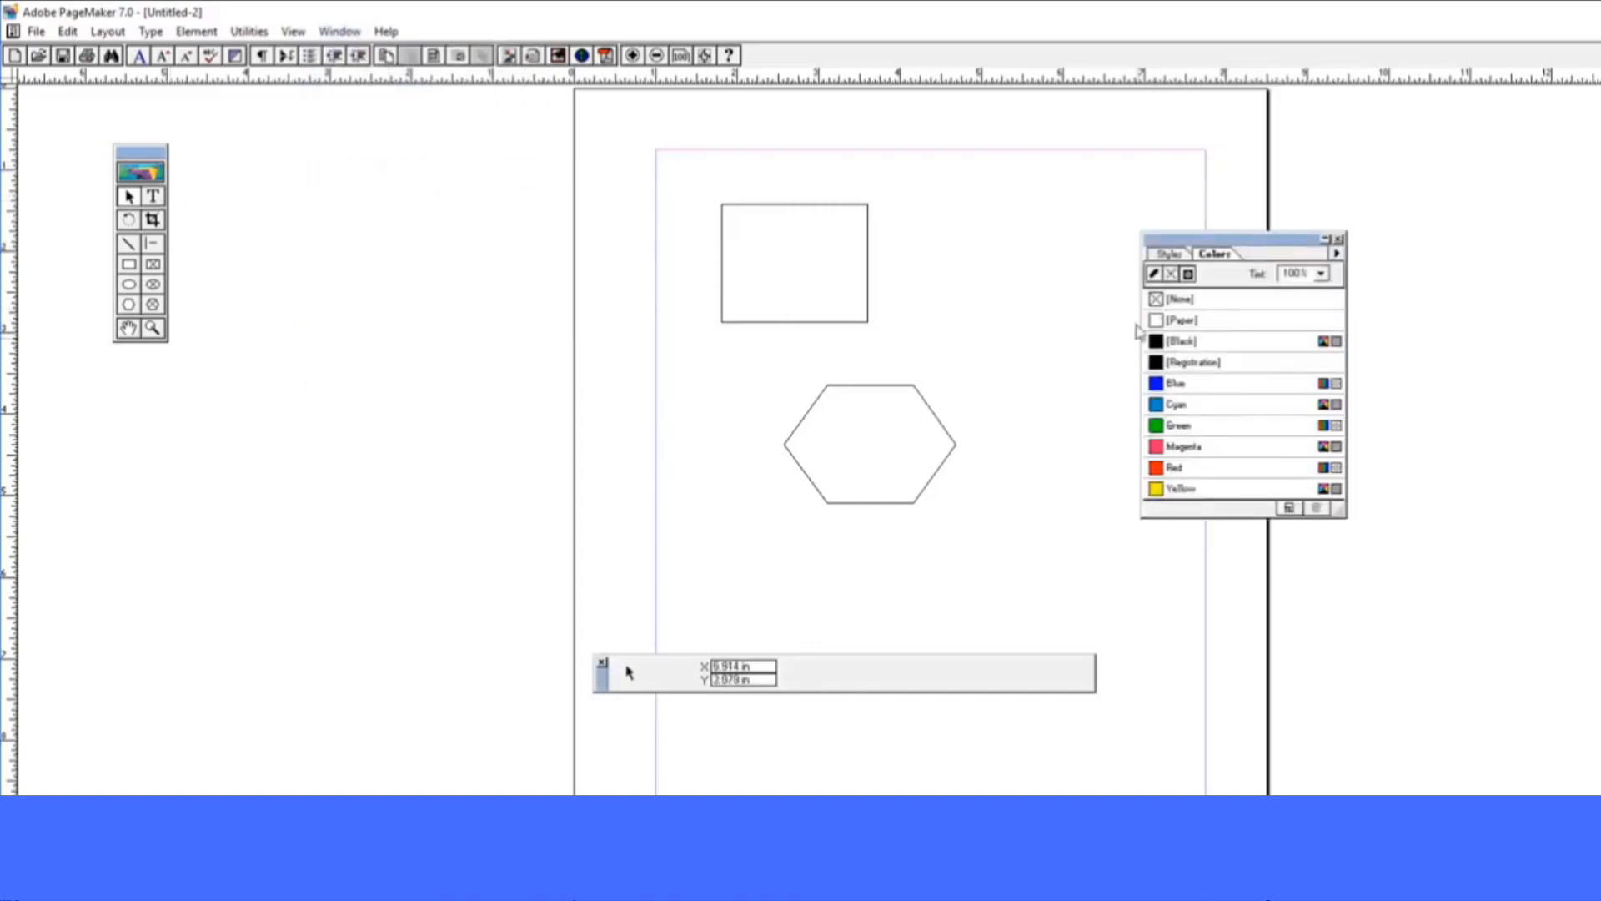
Fill the rectangle with Blue, Cyan and Green in turn, ending with Magenta
click(153, 196)
click(129, 197)
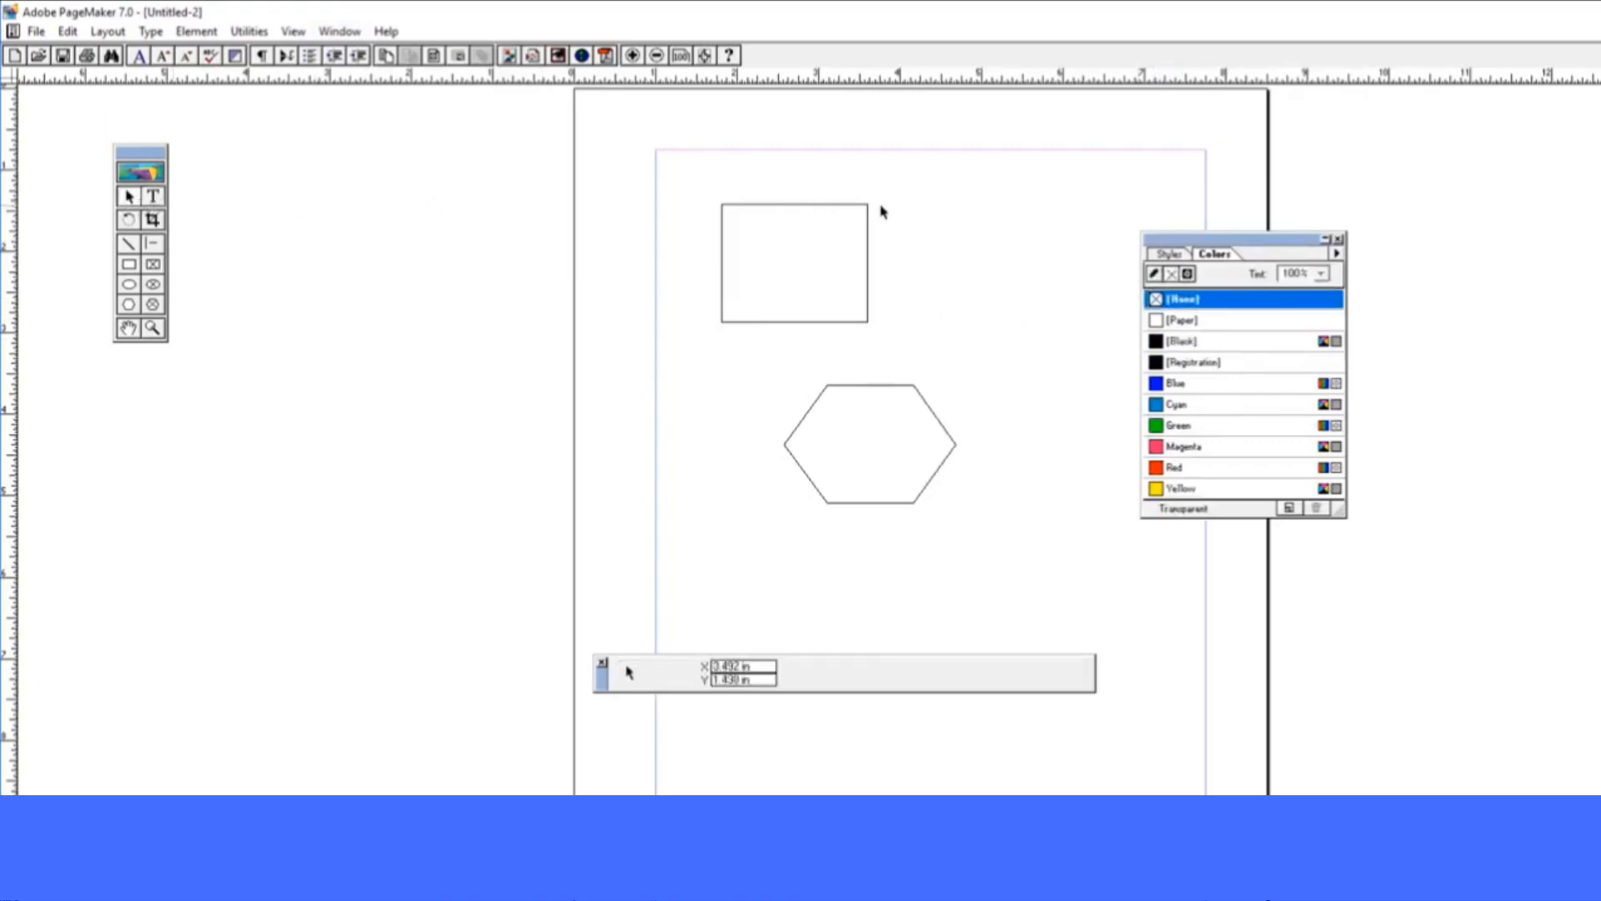
click(849, 213)
click(1198, 383)
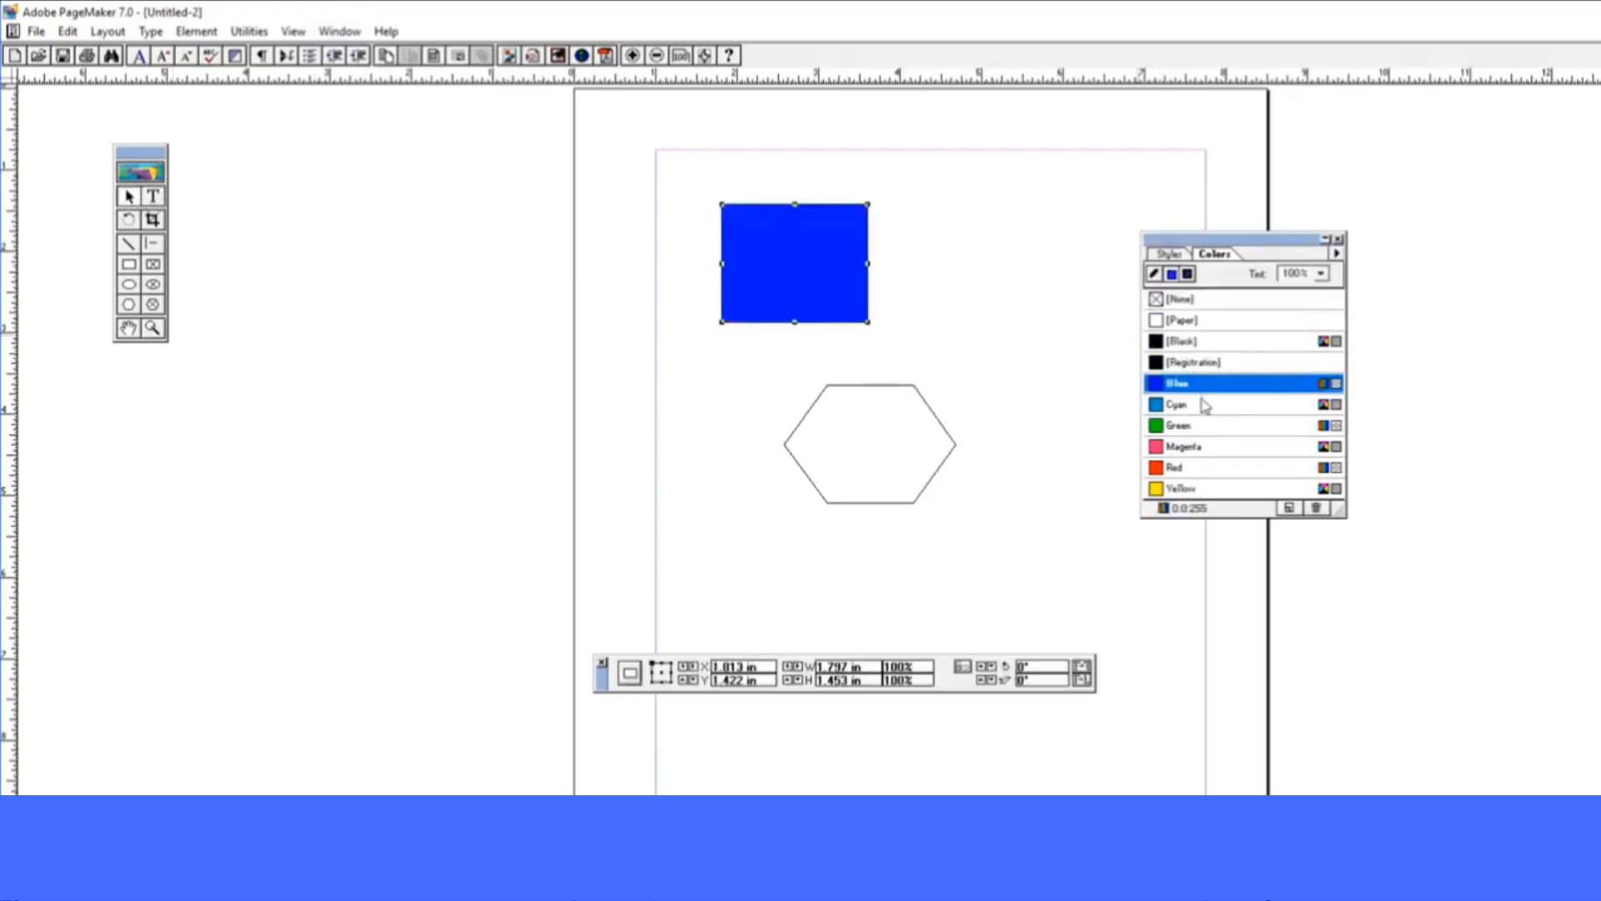
click(1204, 405)
click(1204, 425)
click(1201, 448)
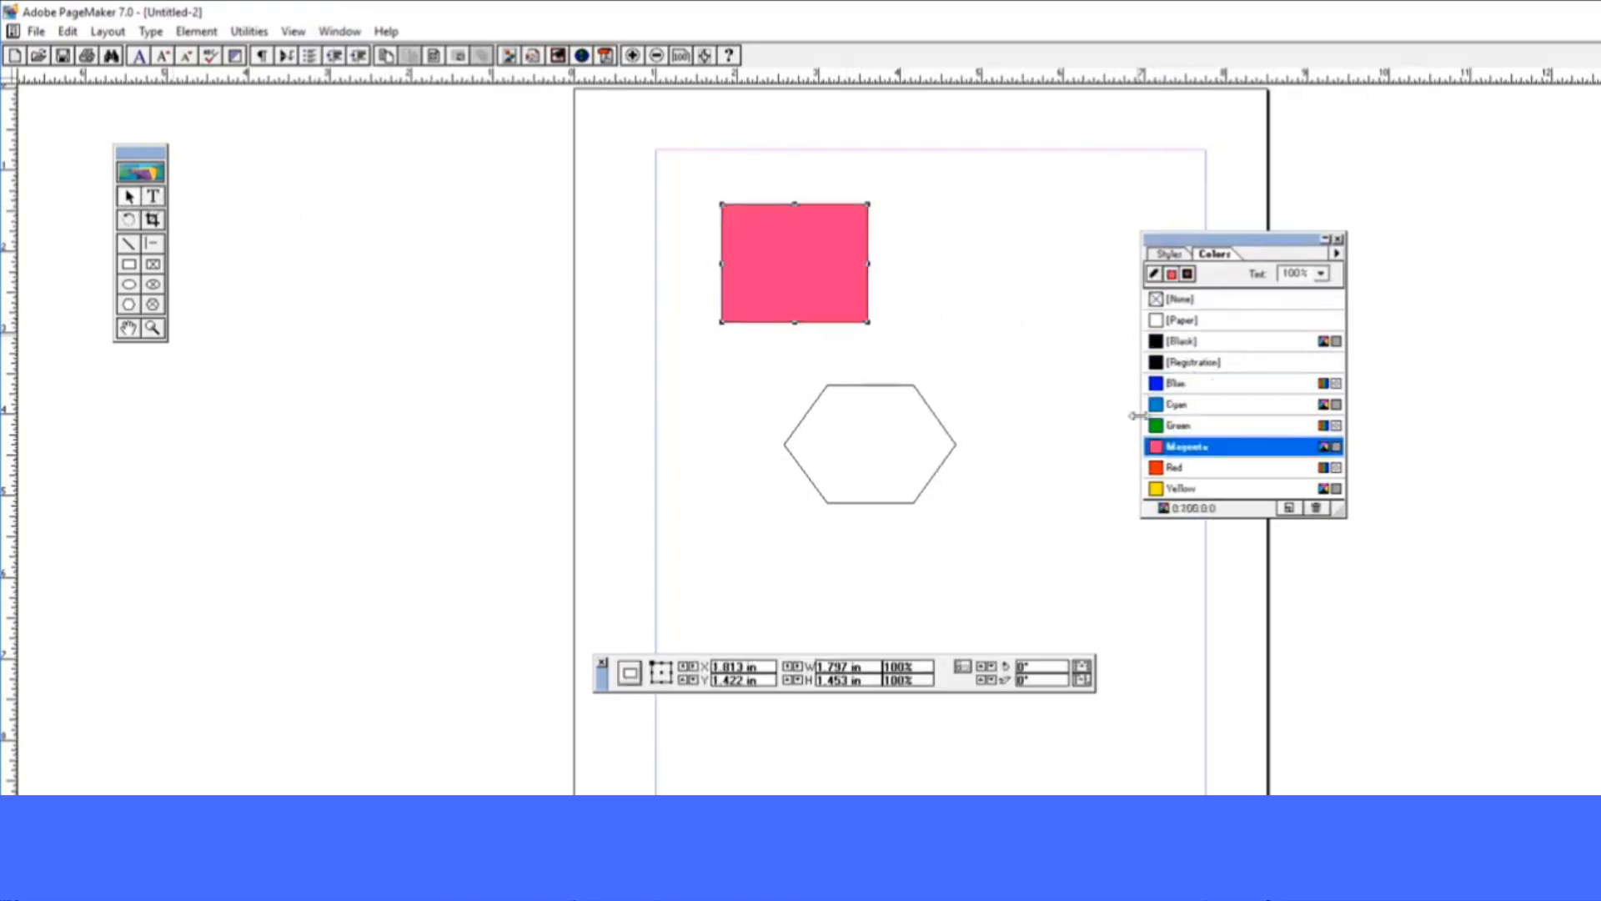
Hide the Colors palette and move the magenta rectangle down so that it overlaps the hexagon
click(340, 33)
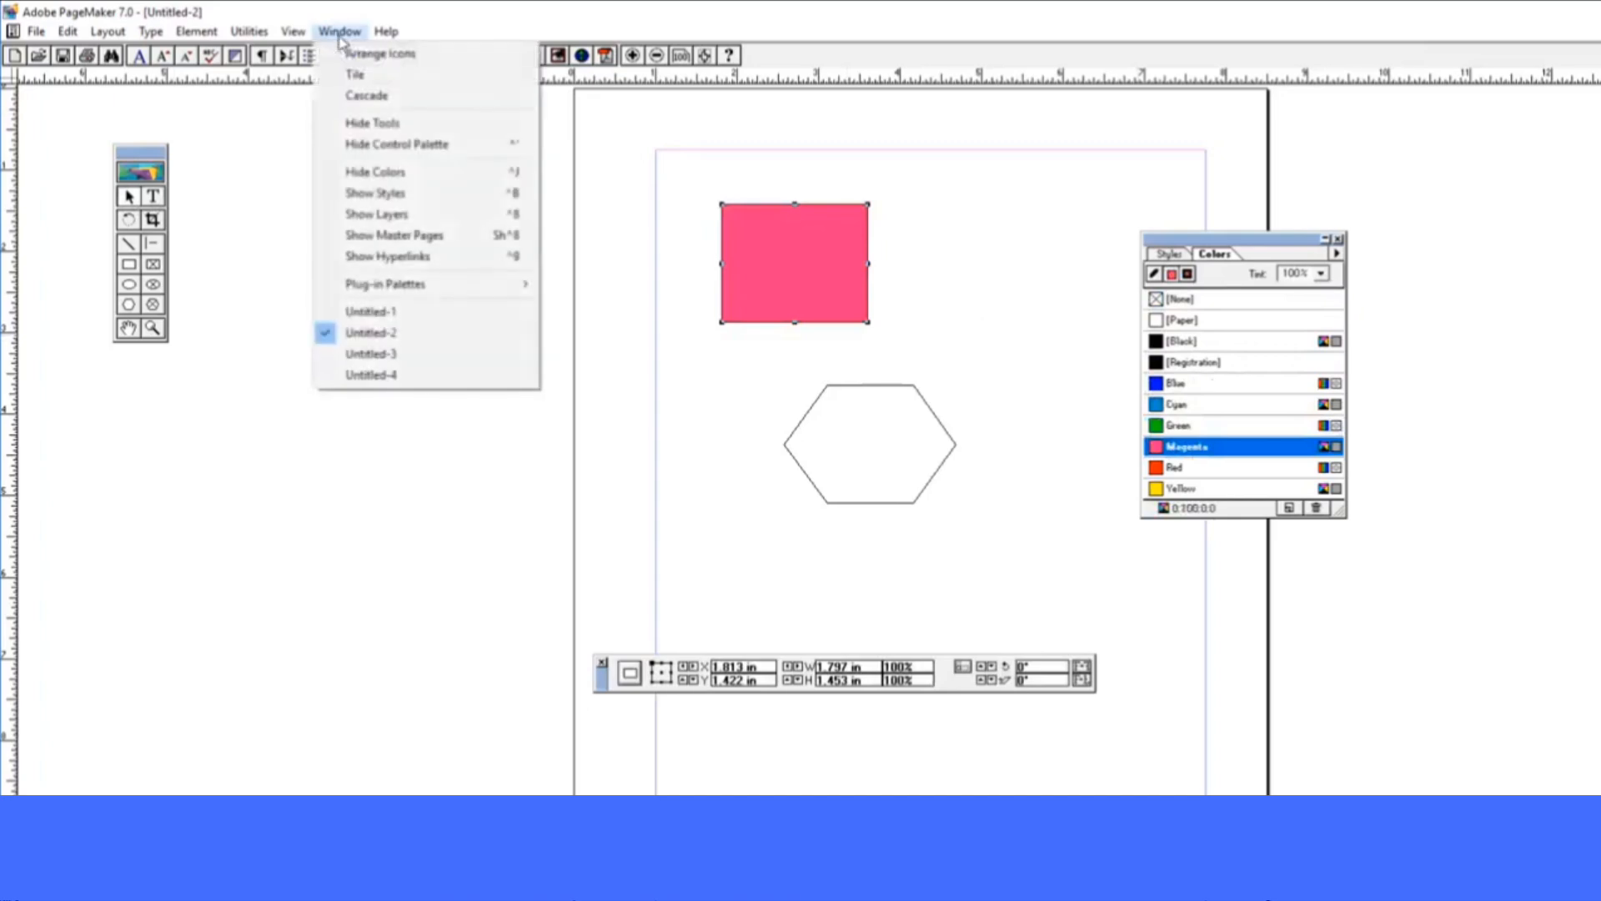
click(408, 171)
click(340, 32)
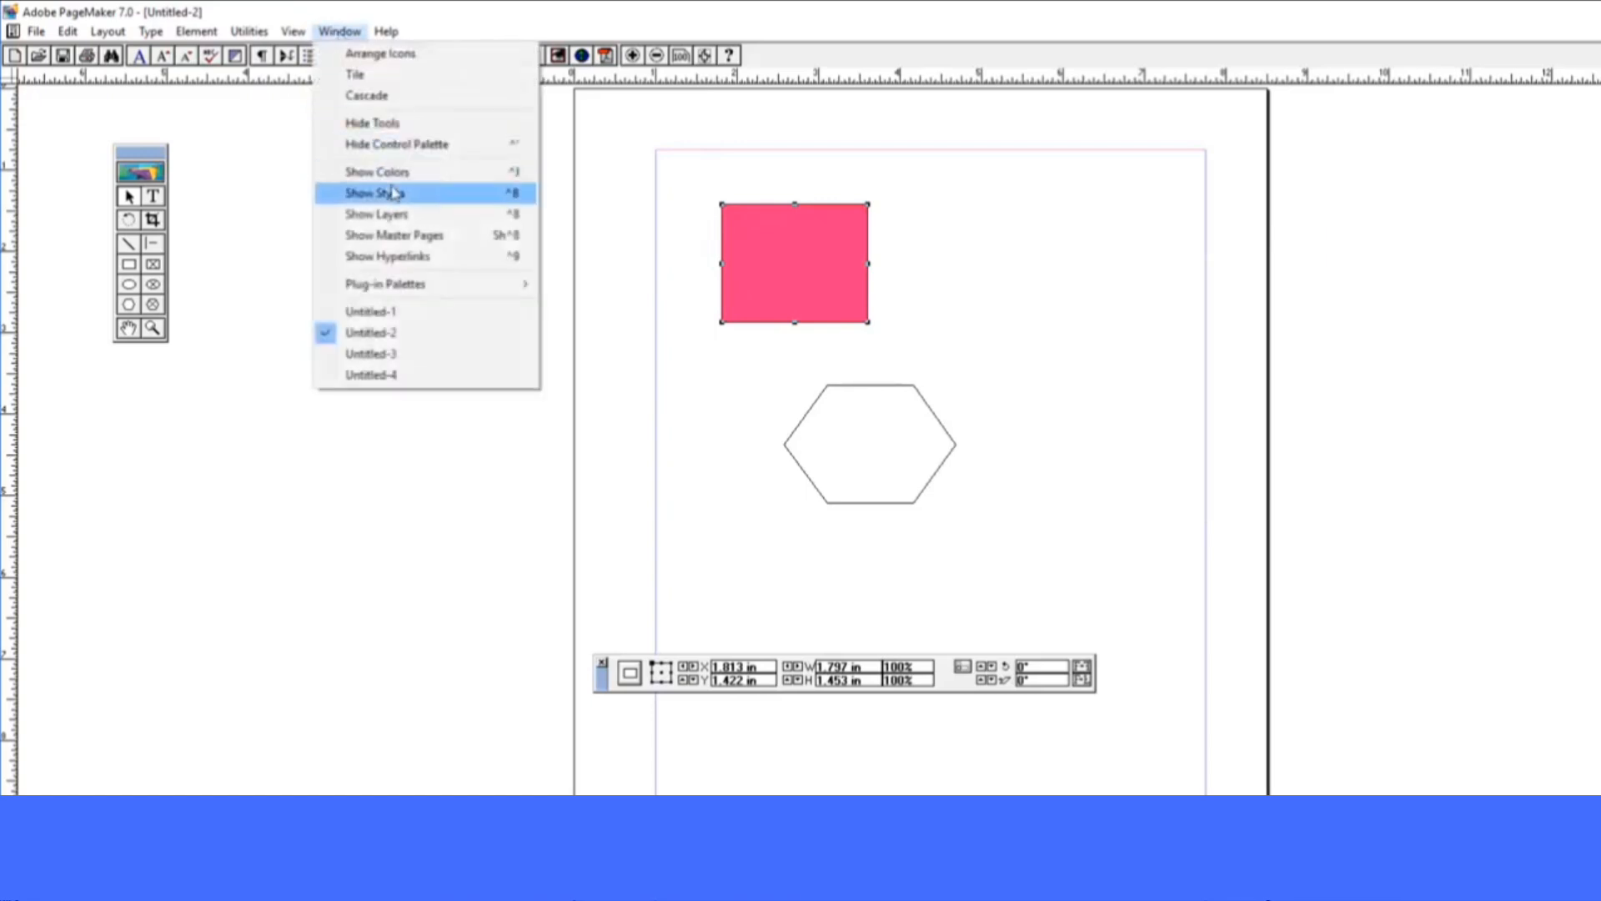
drag(765, 239, 826, 466)
Add the text "indian people" near the top of the page, inside the left margin
click(152, 199)
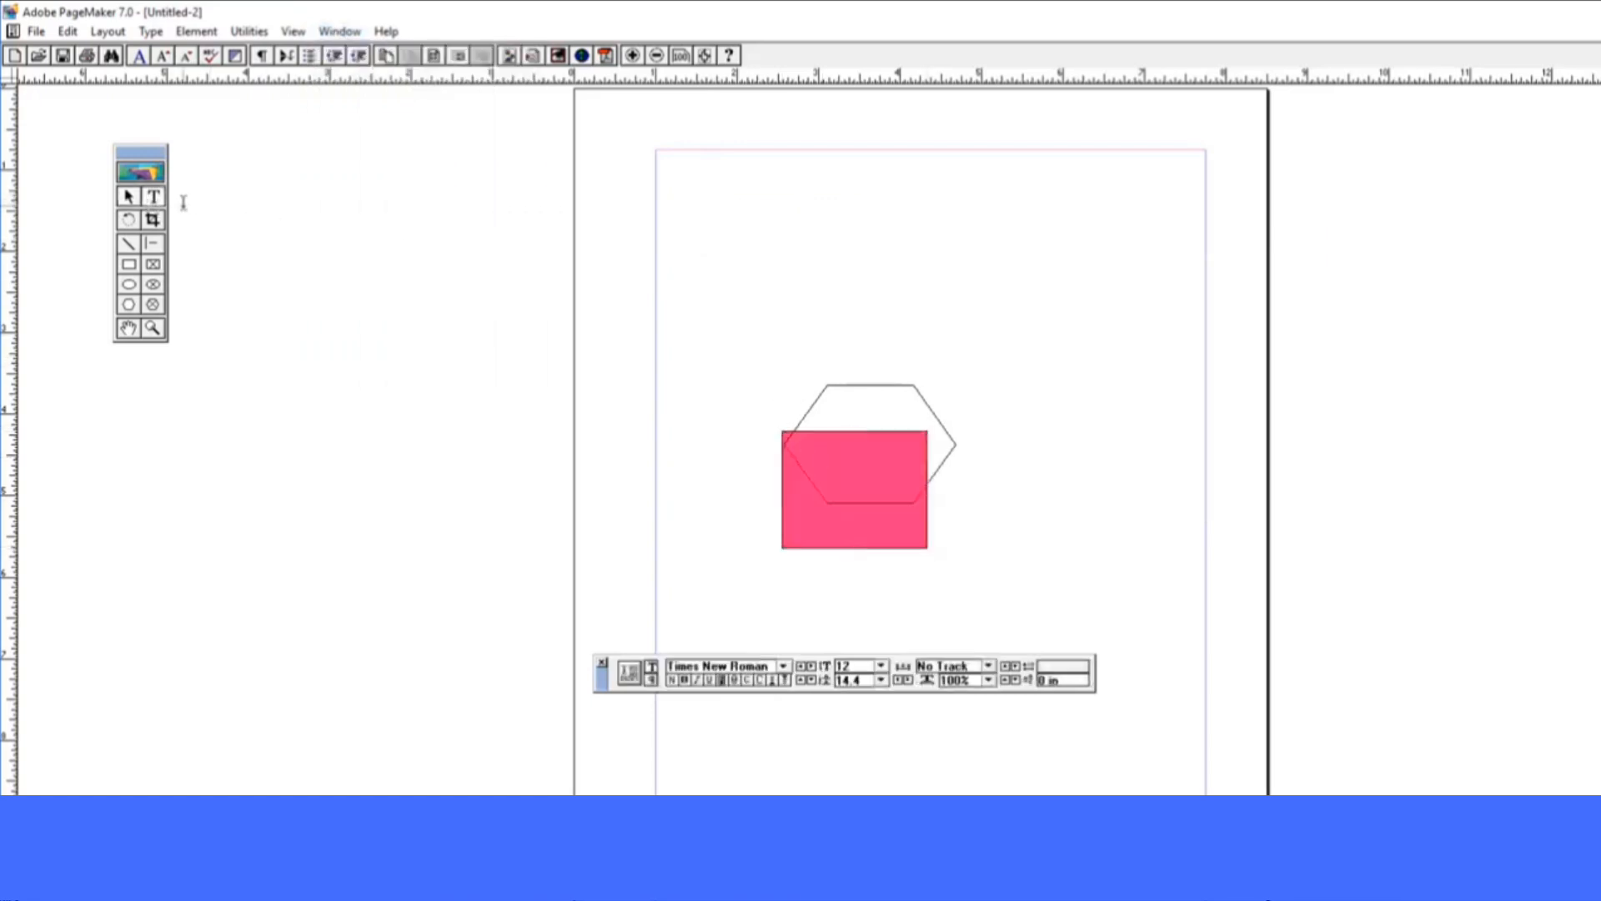
key(ctrl+plus)
key(ctrl+plus)
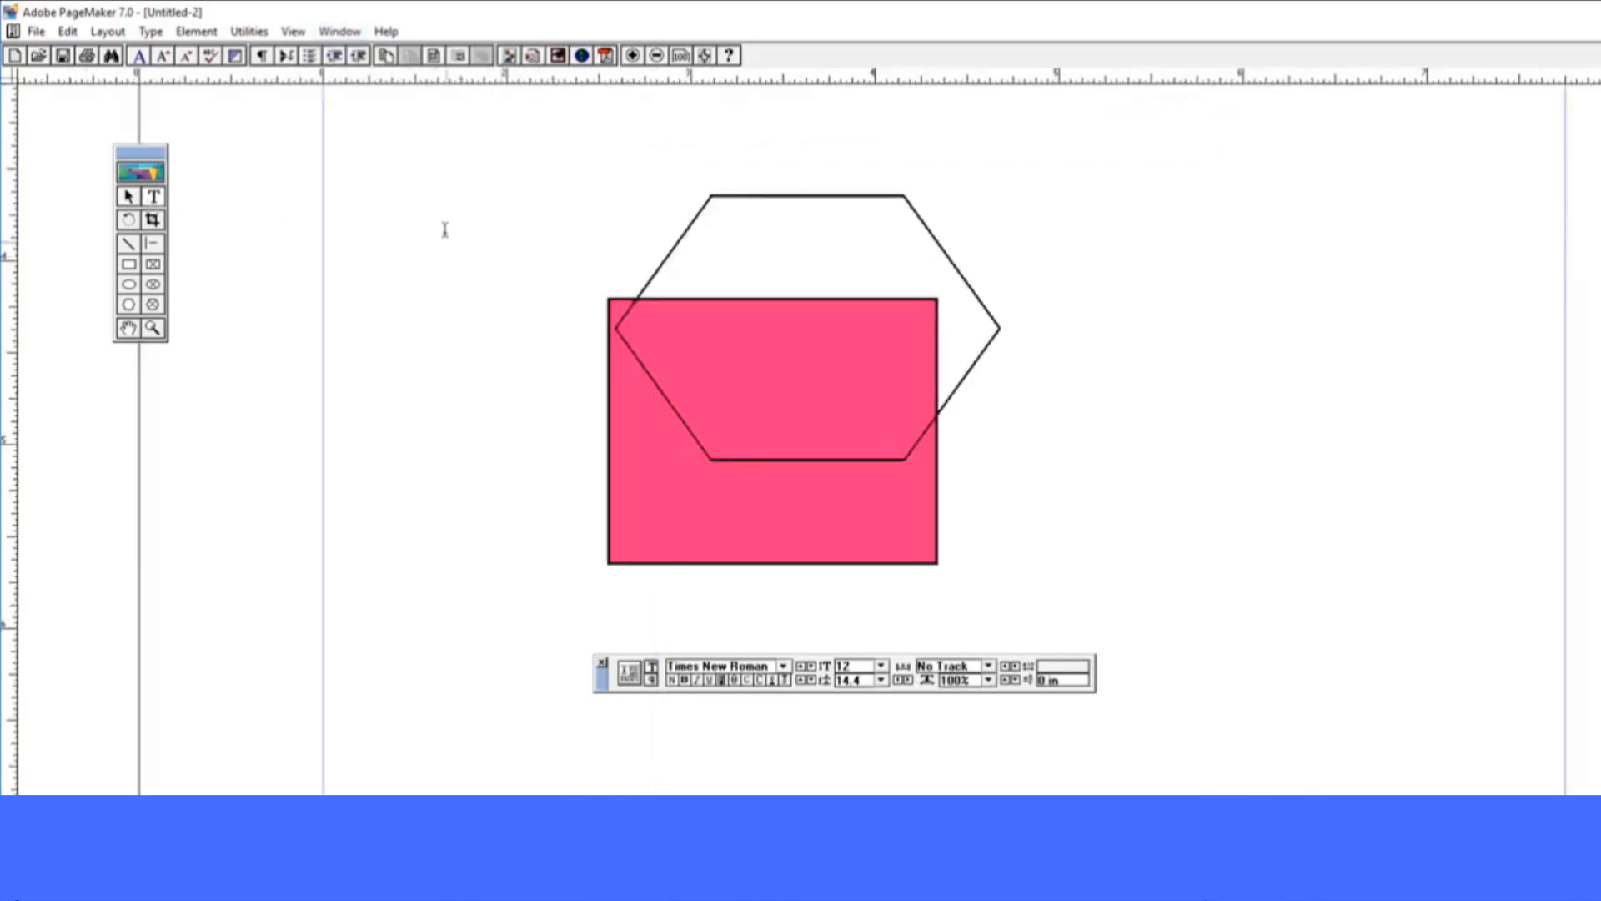
click(127, 328)
drag(536, 268, 477, 280)
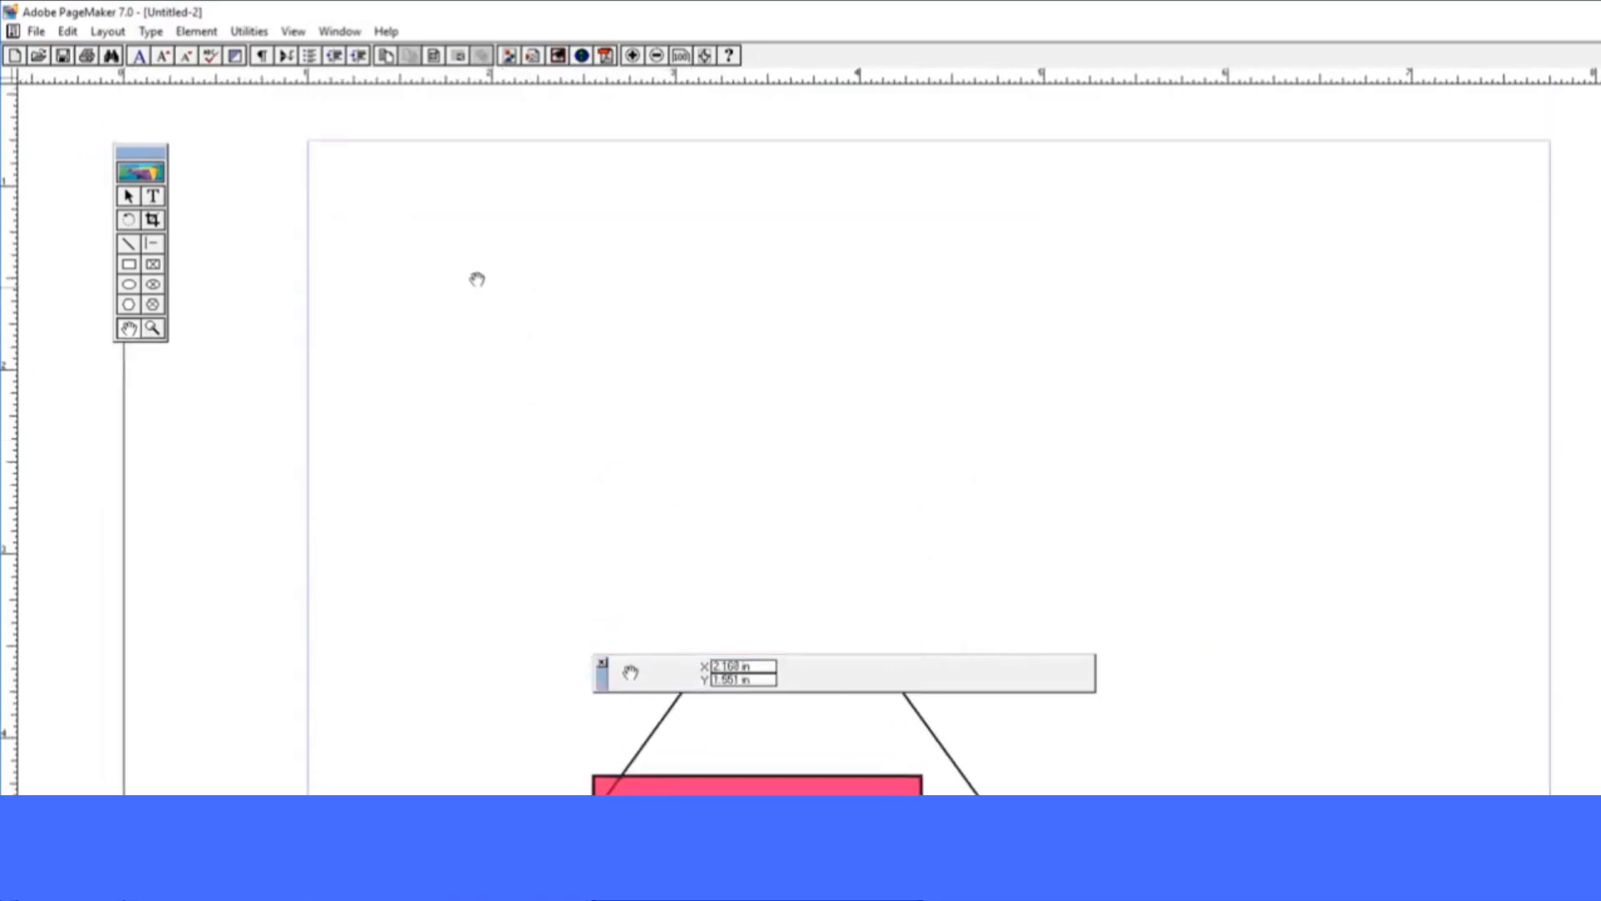
click(153, 196)
click(465, 263)
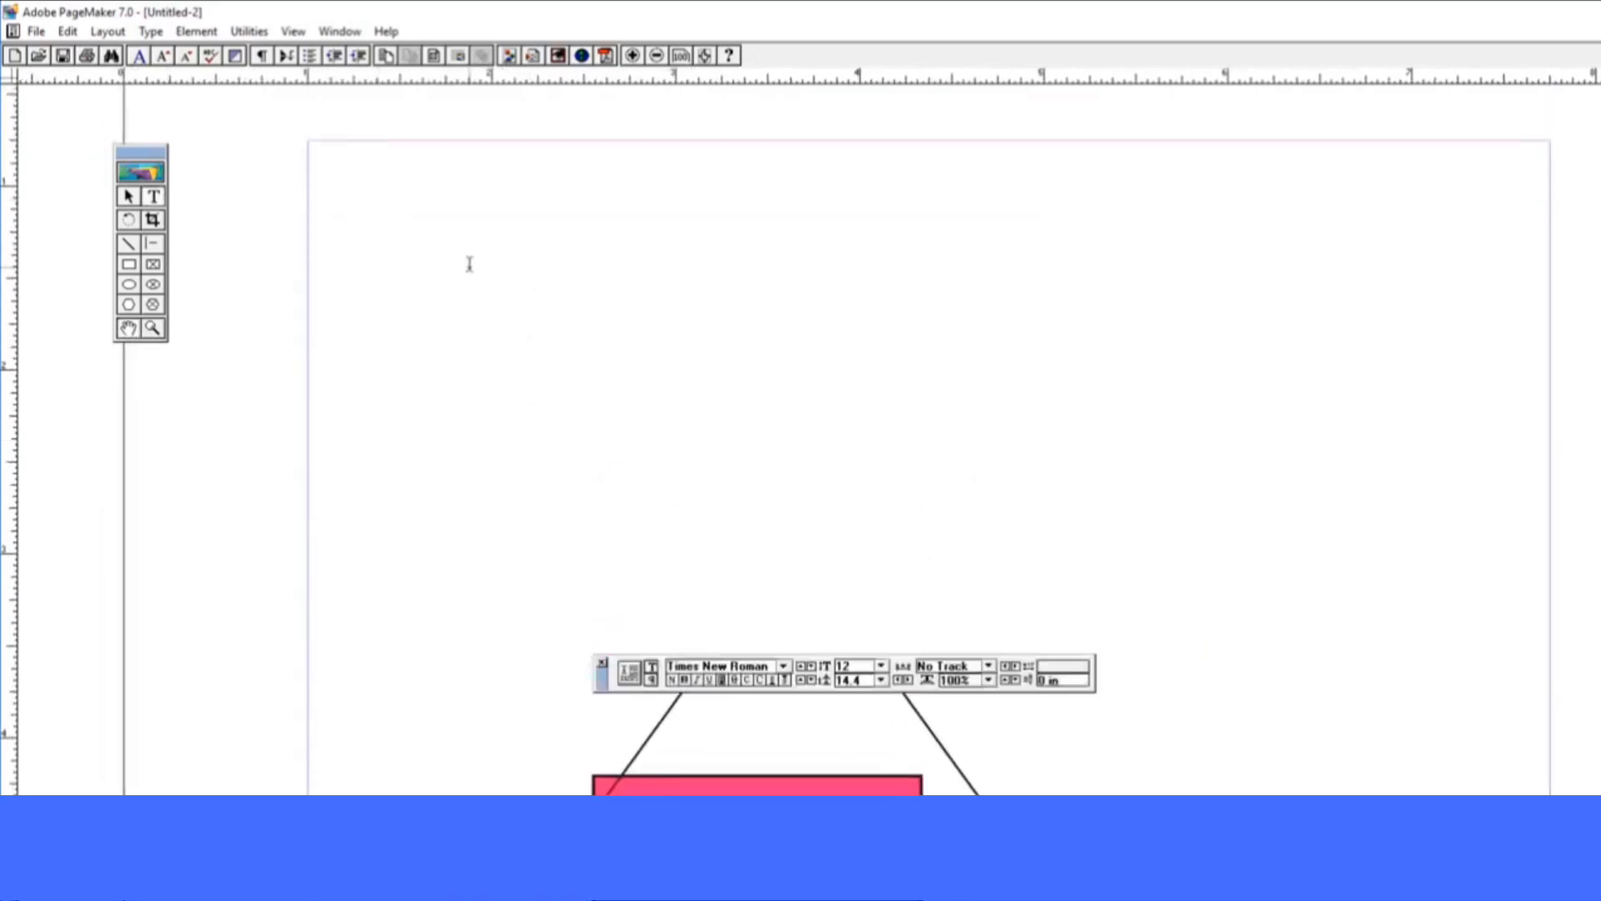
text(indis)
key(BackSpace)
text(an)
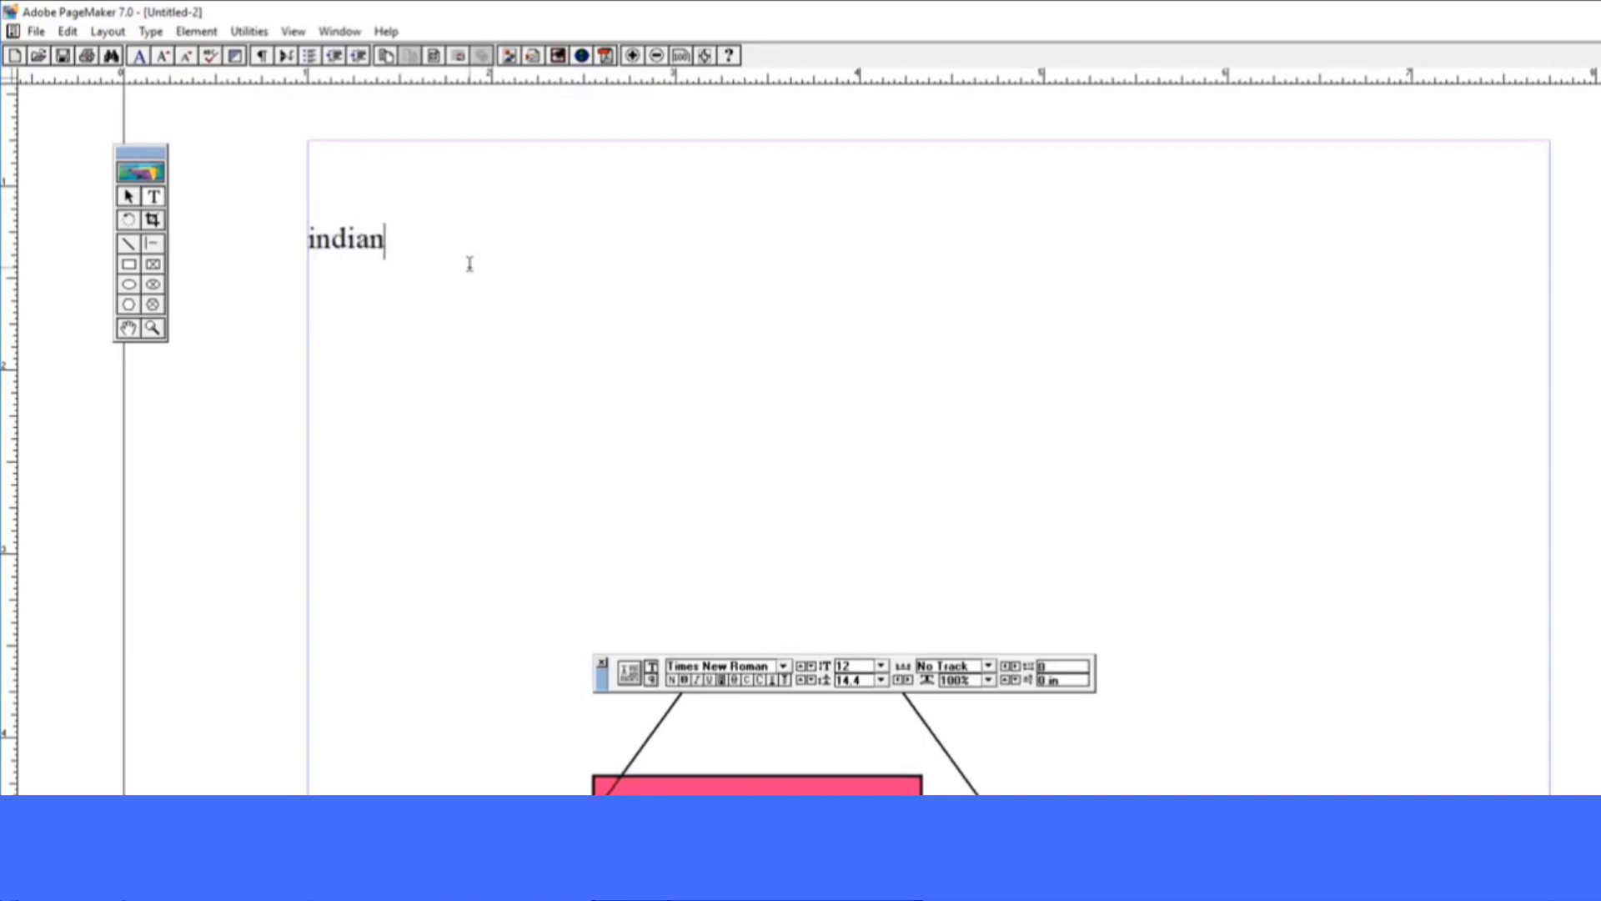
text( people)
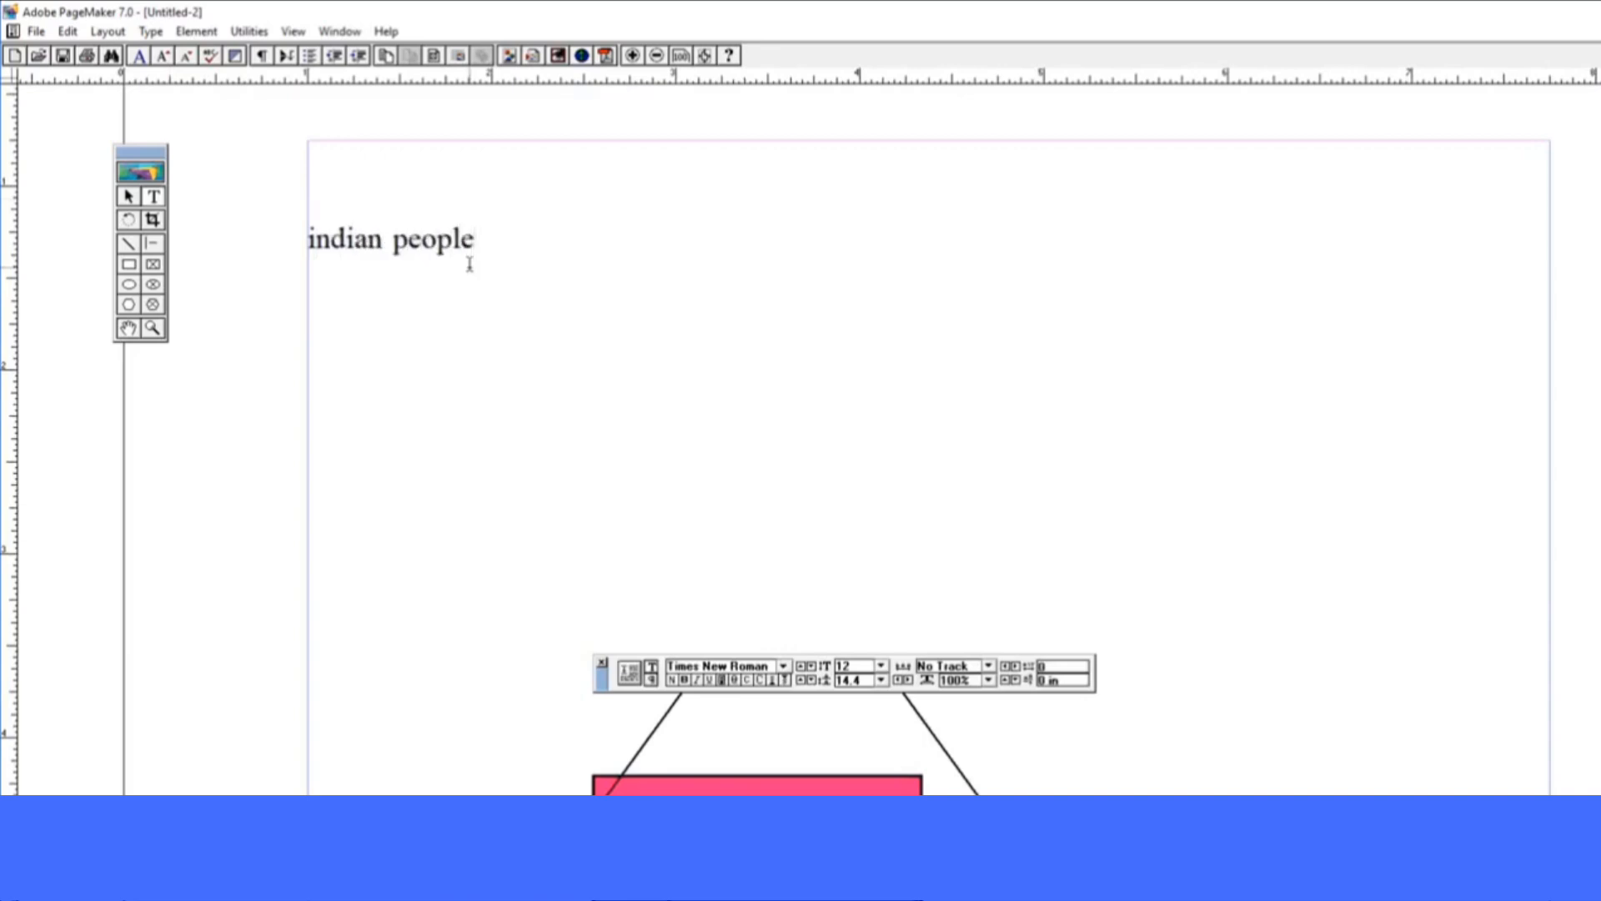
Select the text "indian people" and display the Styles palette
drag(480, 248, 260, 122)
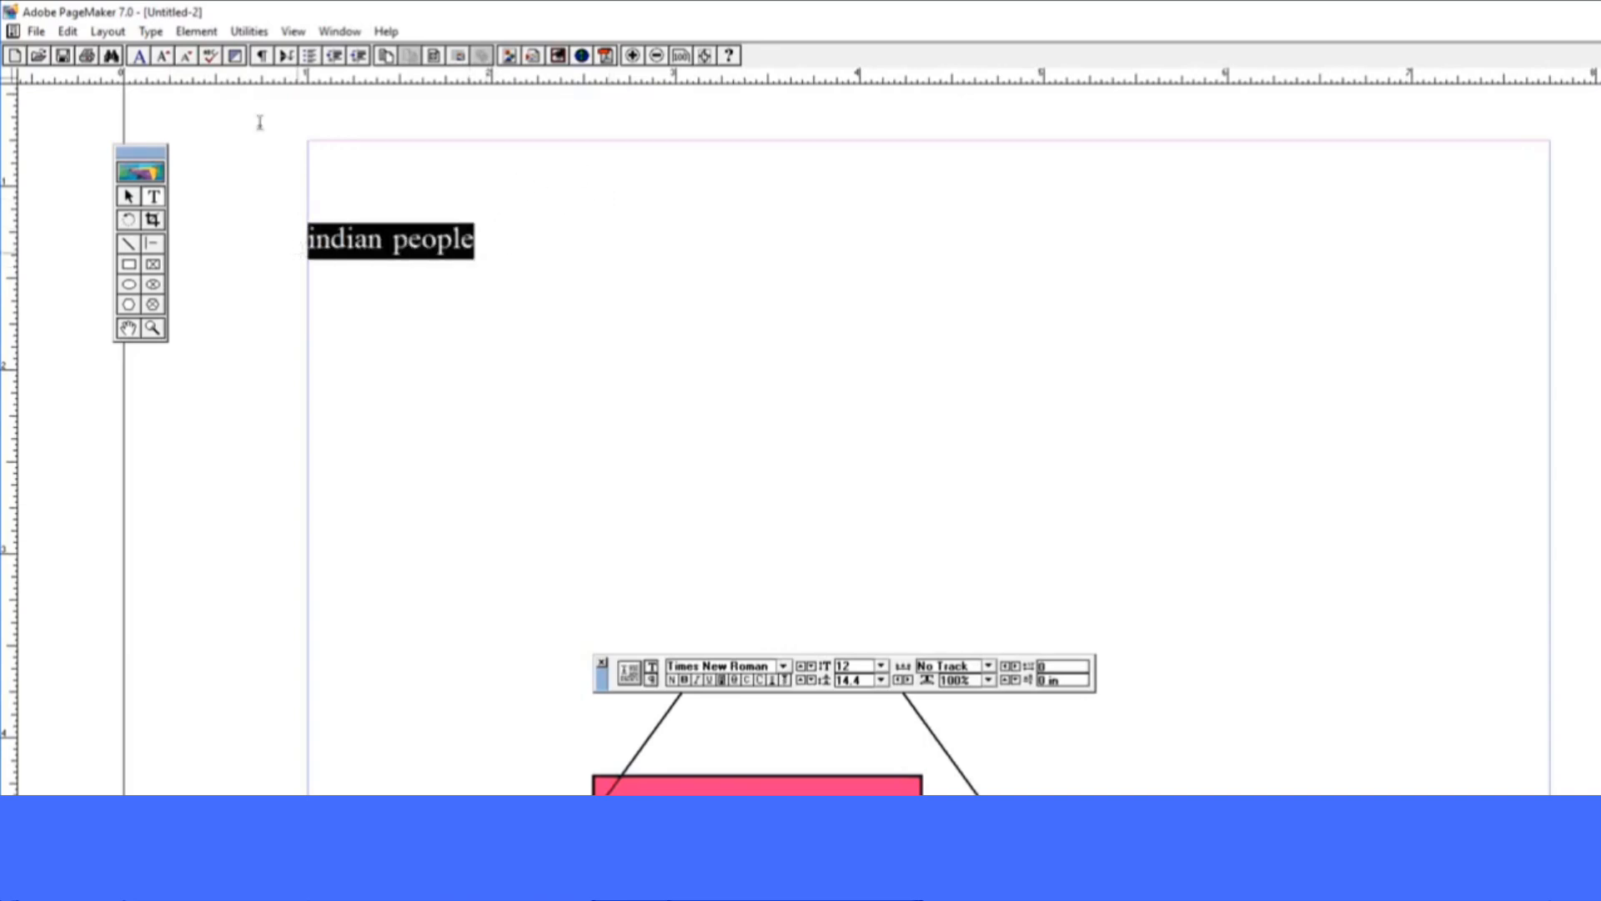
click(249, 31)
mouse_move(292, 30)
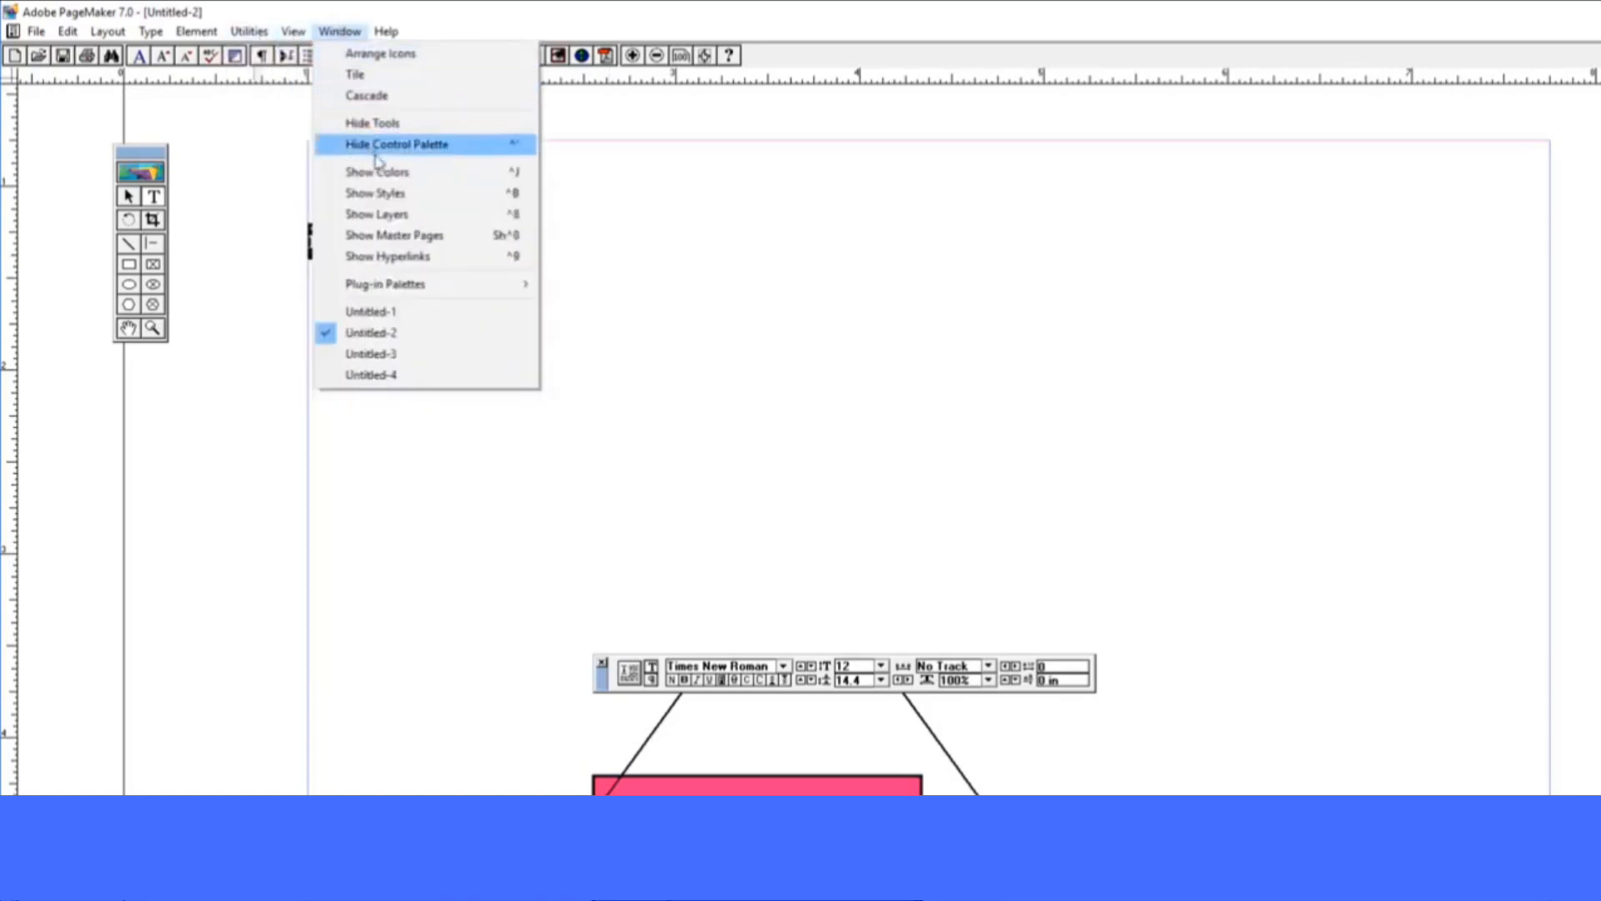
click(386, 193)
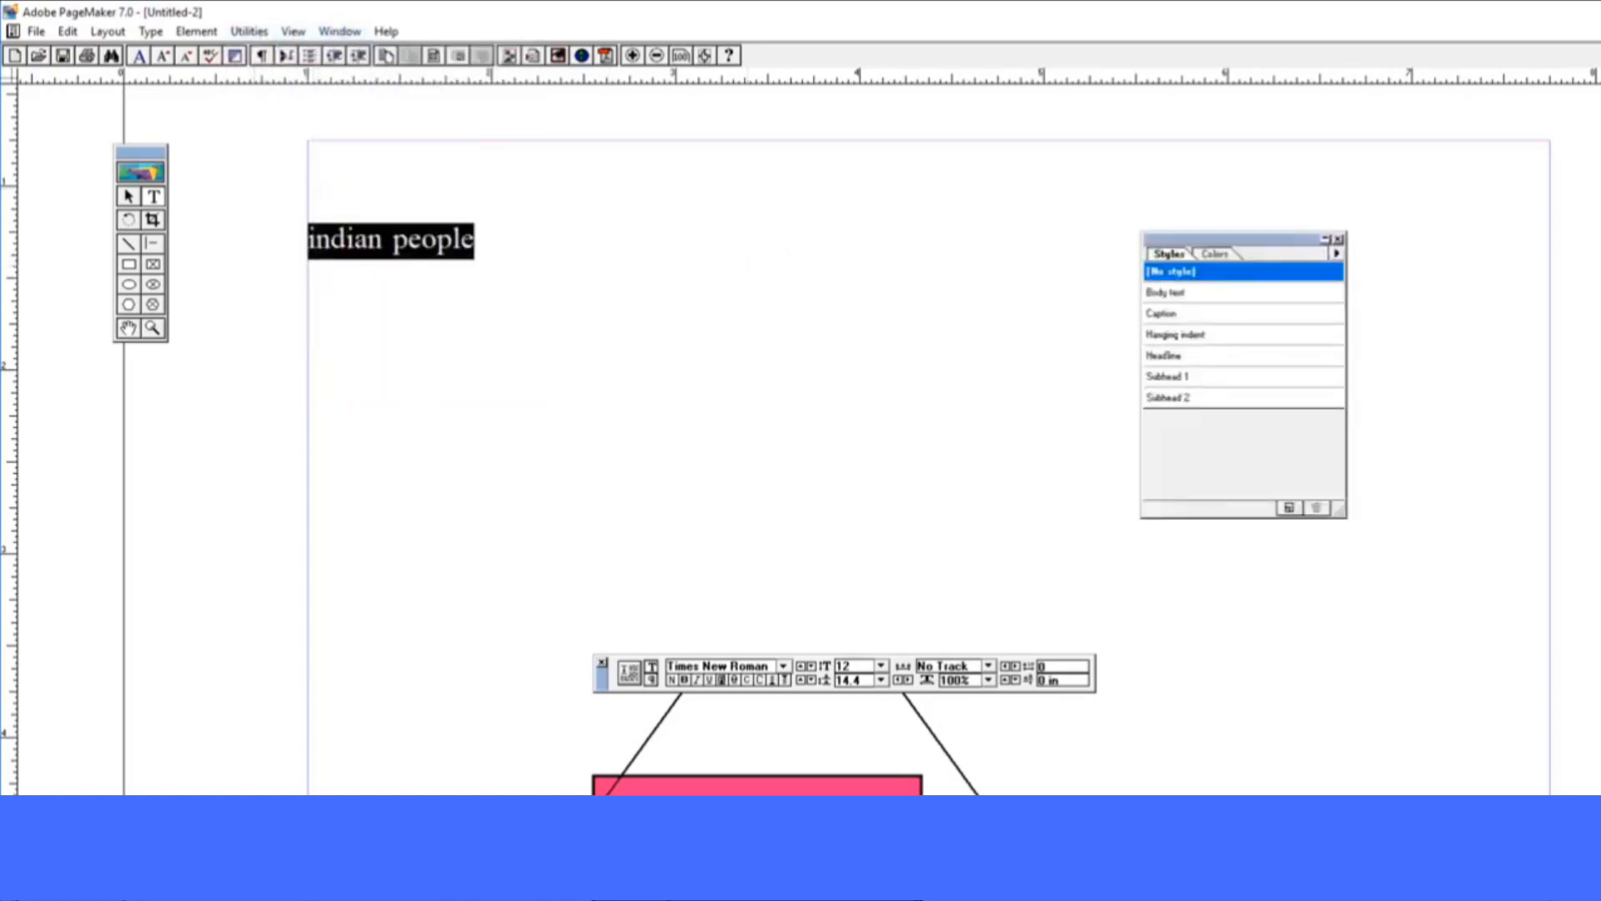
Apply the Headline, Subhead 1 and Subhead 2 styles in turn to the selected text
click(1179, 358)
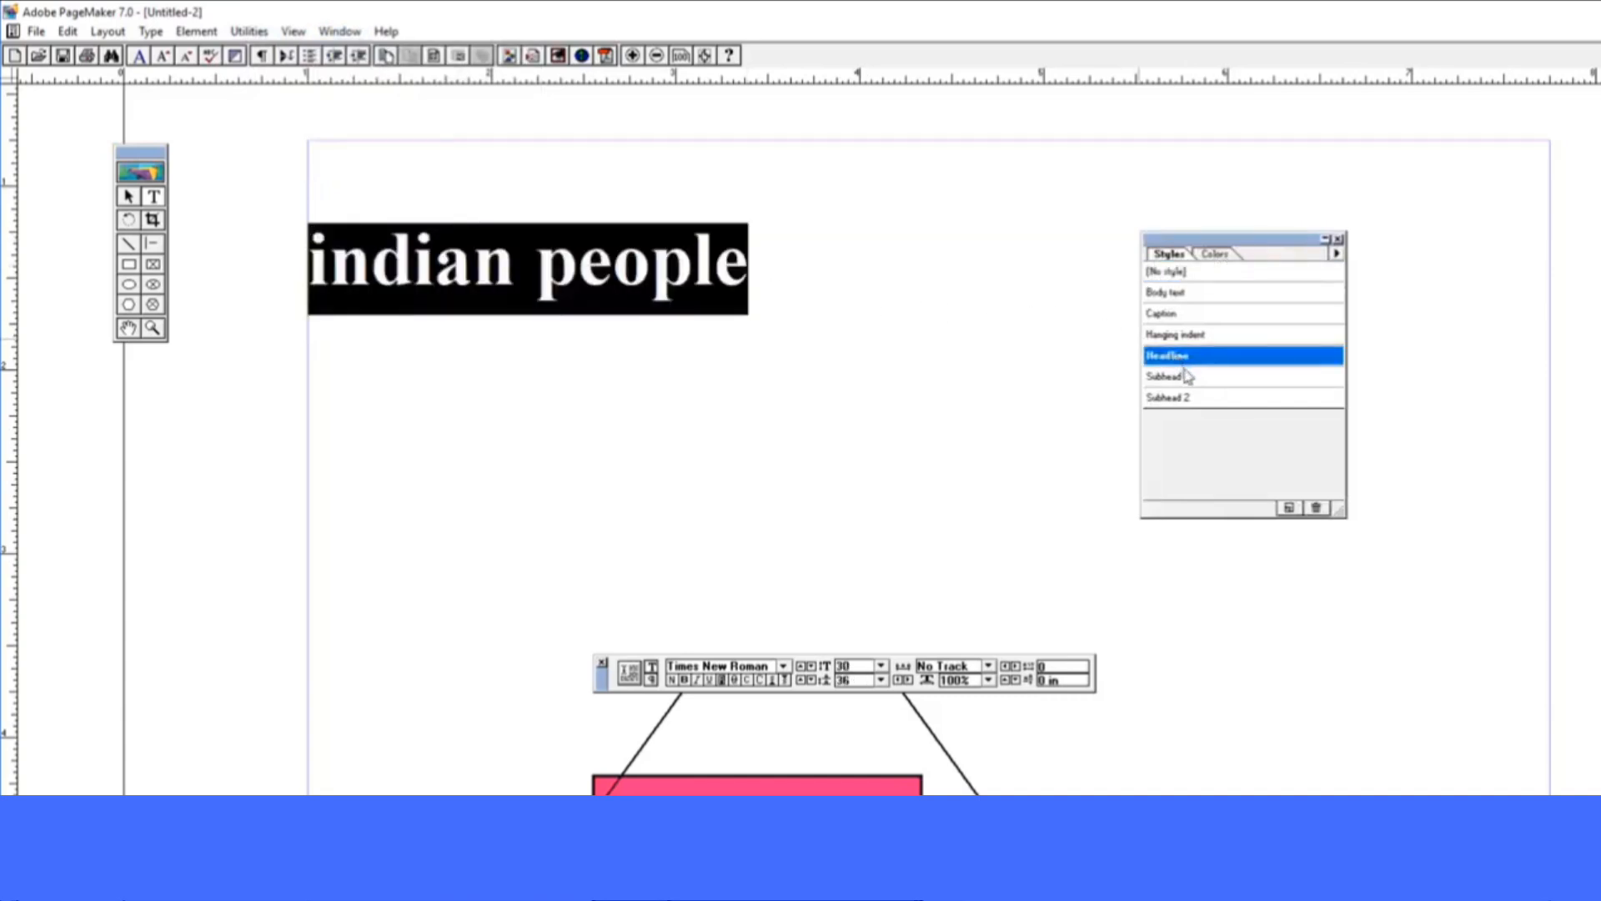
click(1188, 377)
click(1190, 397)
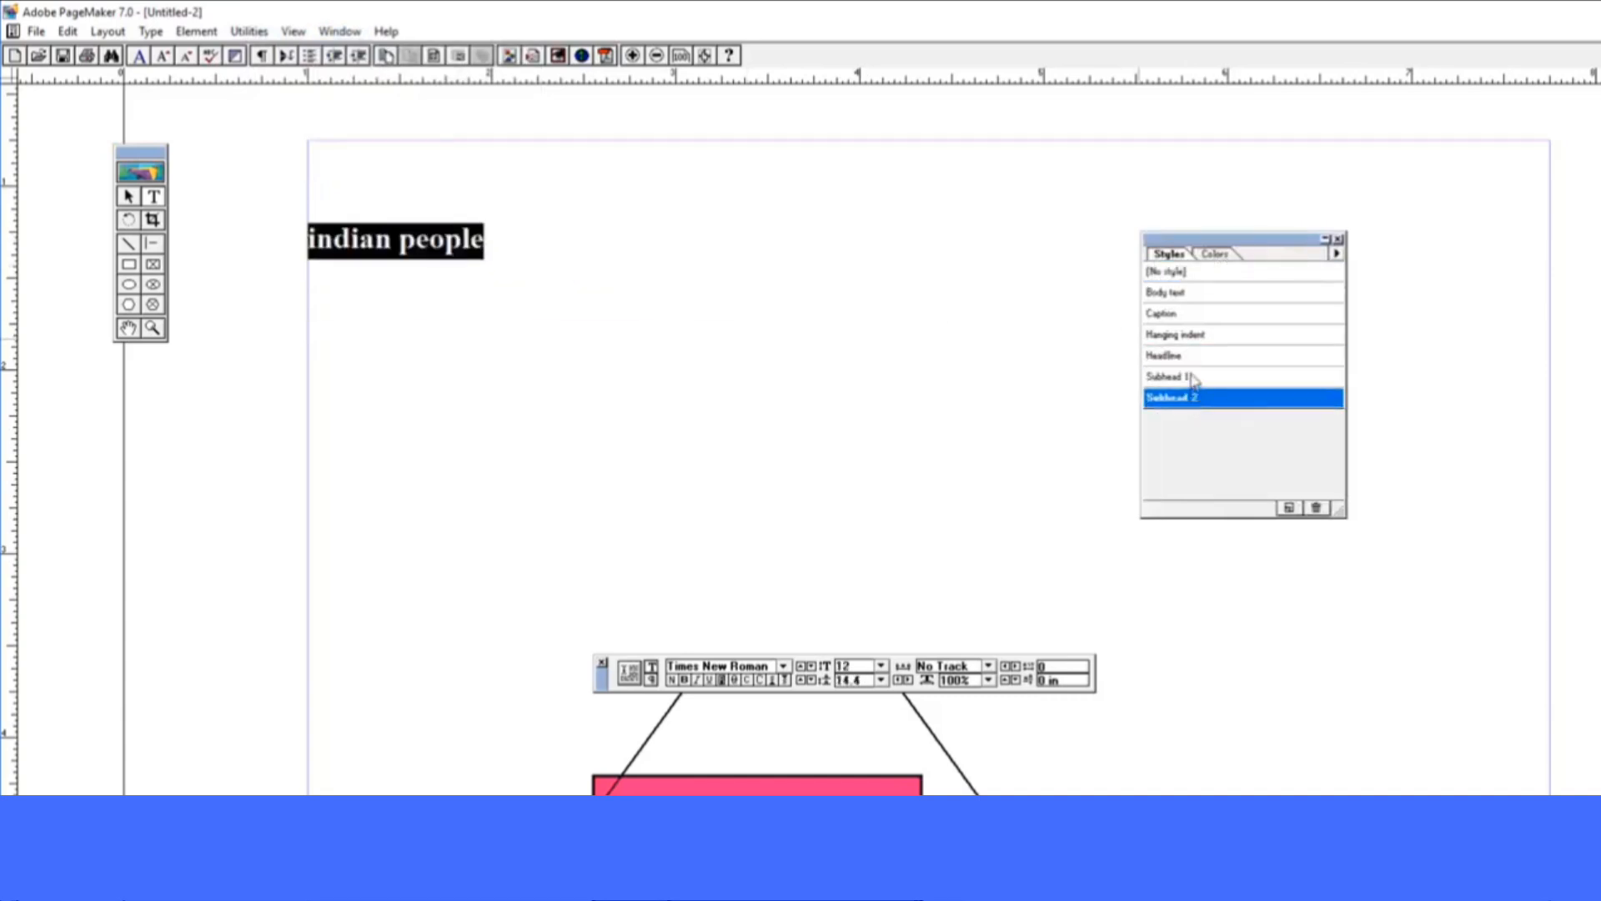
Apply the Headline style to the selected text "indian people", then change it to Body text and deselect it
click(1194, 357)
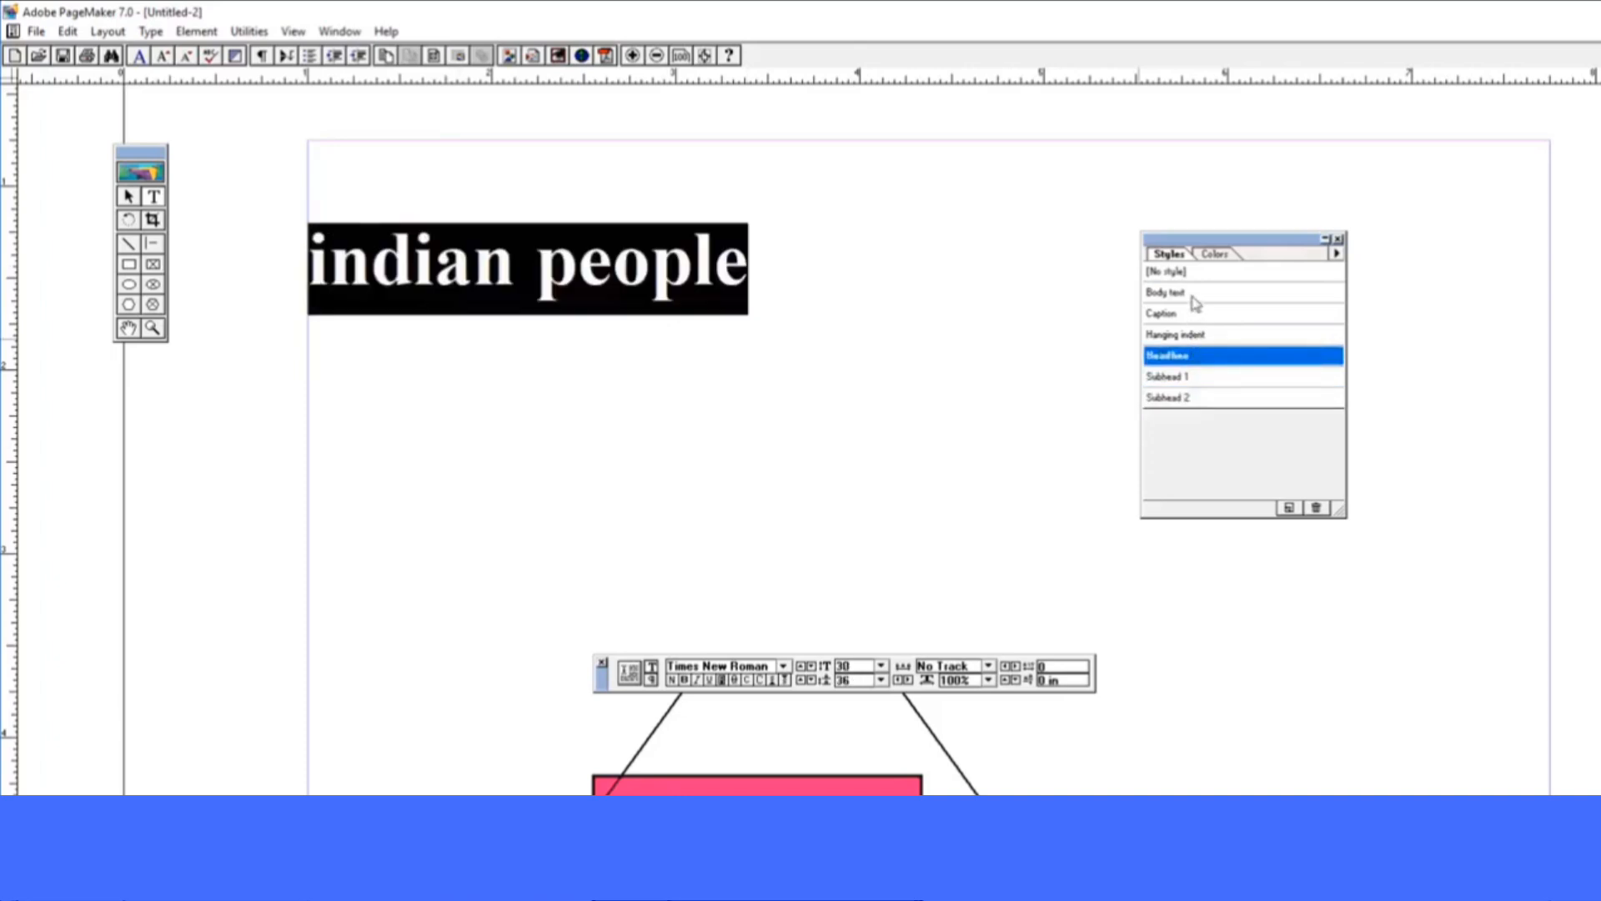
click(1193, 293)
click(551, 230)
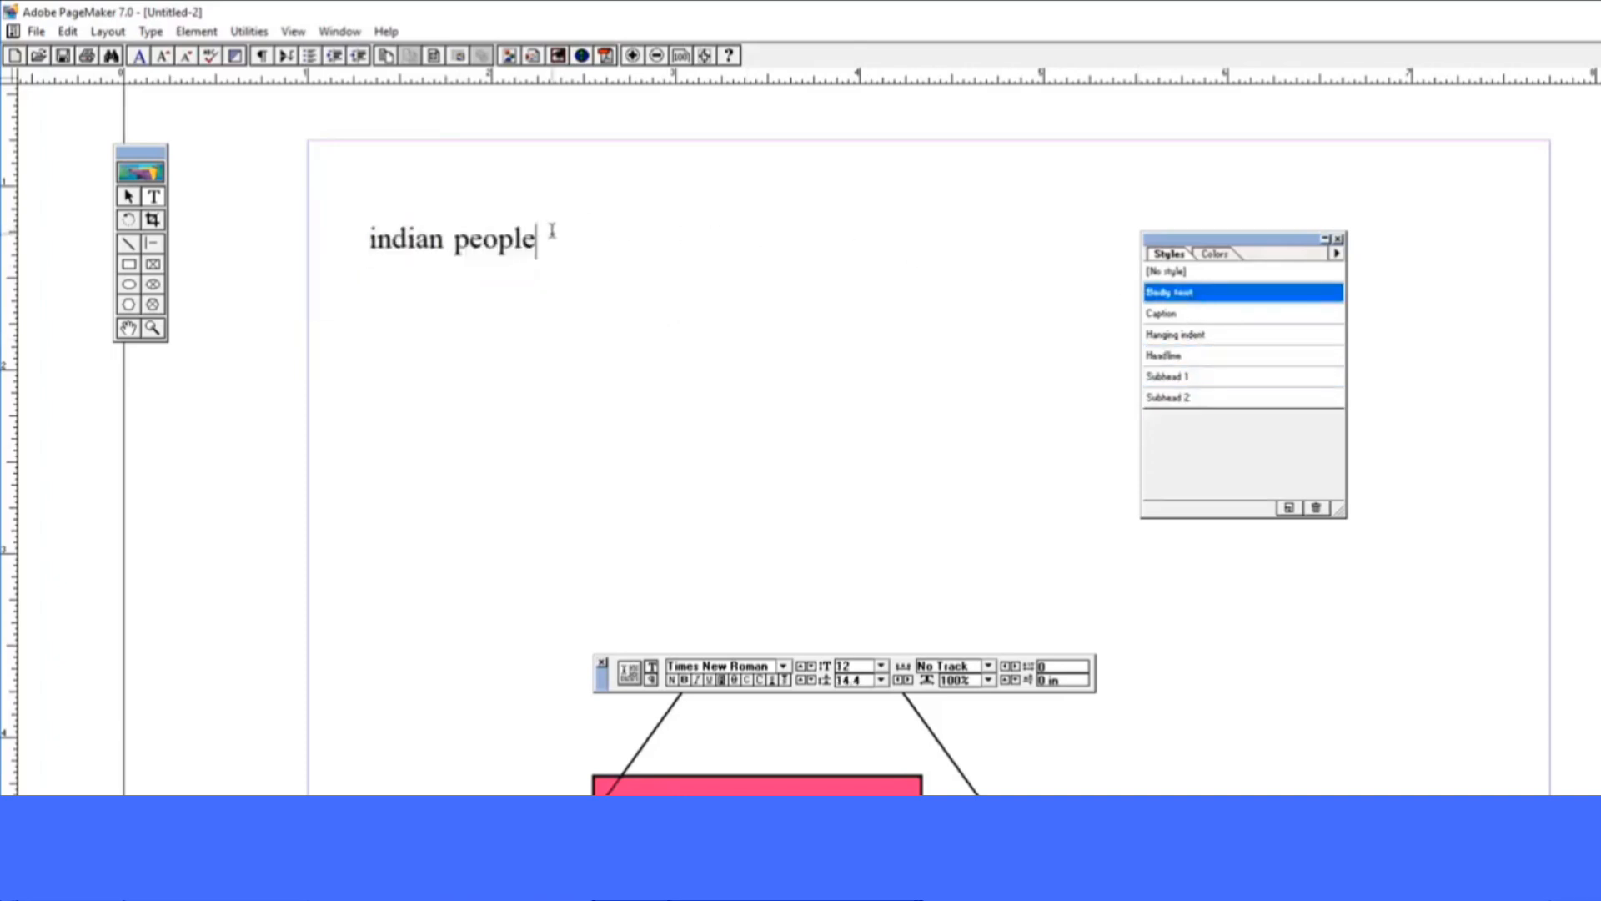
Reselect the text "indian people", try No style, Body text, Caption and Headline in turn, and close the Styles palette
drag(543, 236, 349, 236)
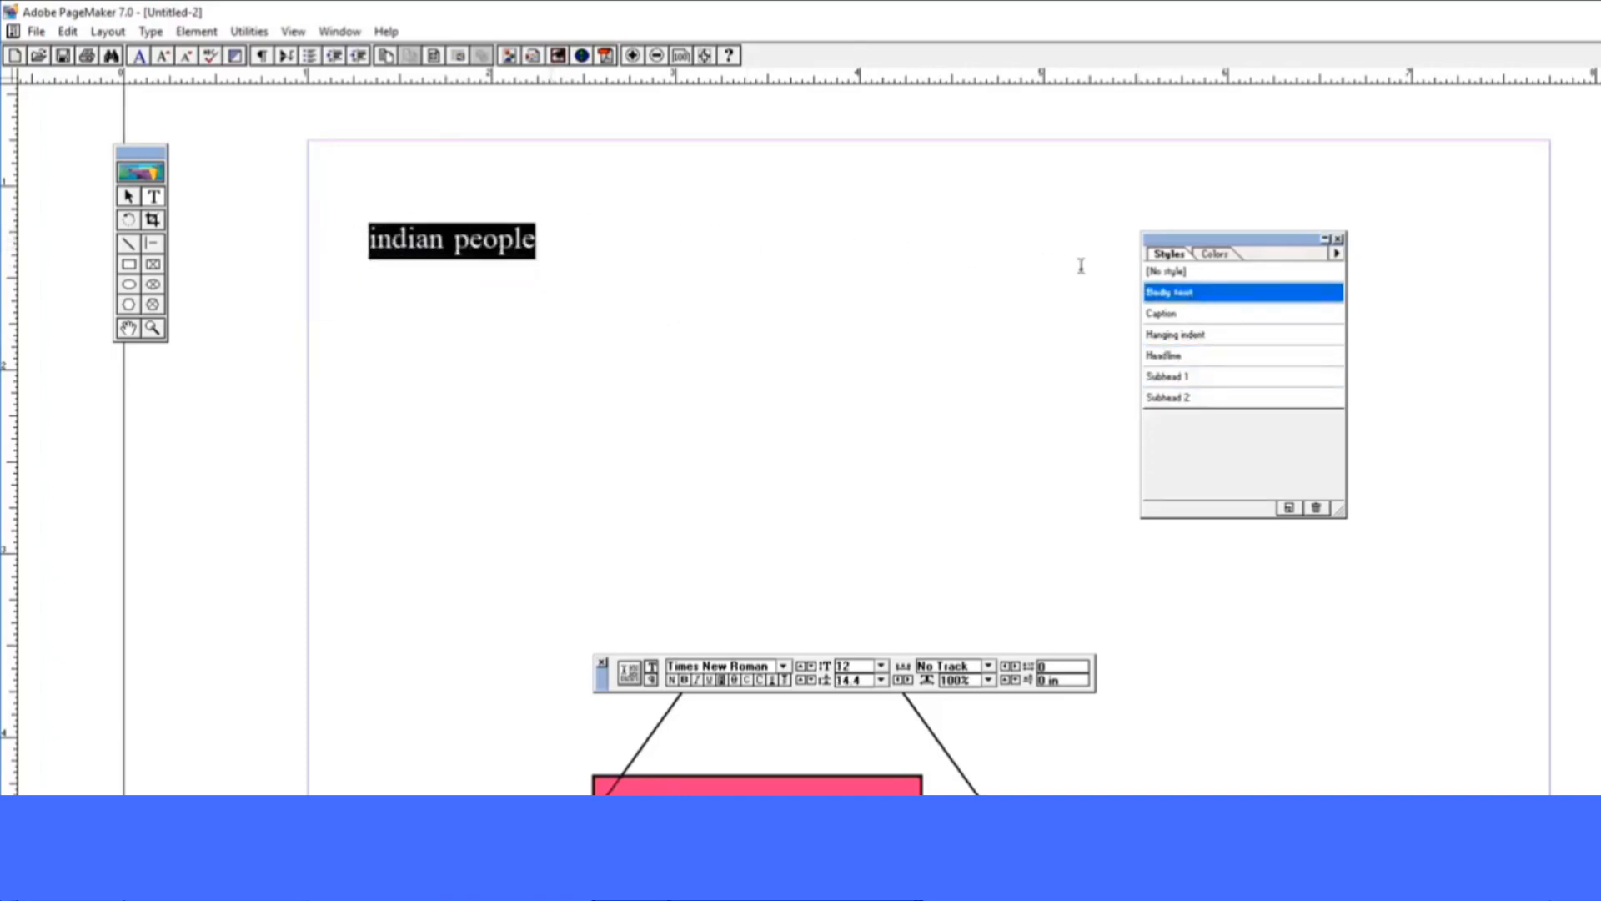
click(1190, 276)
click(1171, 296)
click(1181, 322)
click(1185, 353)
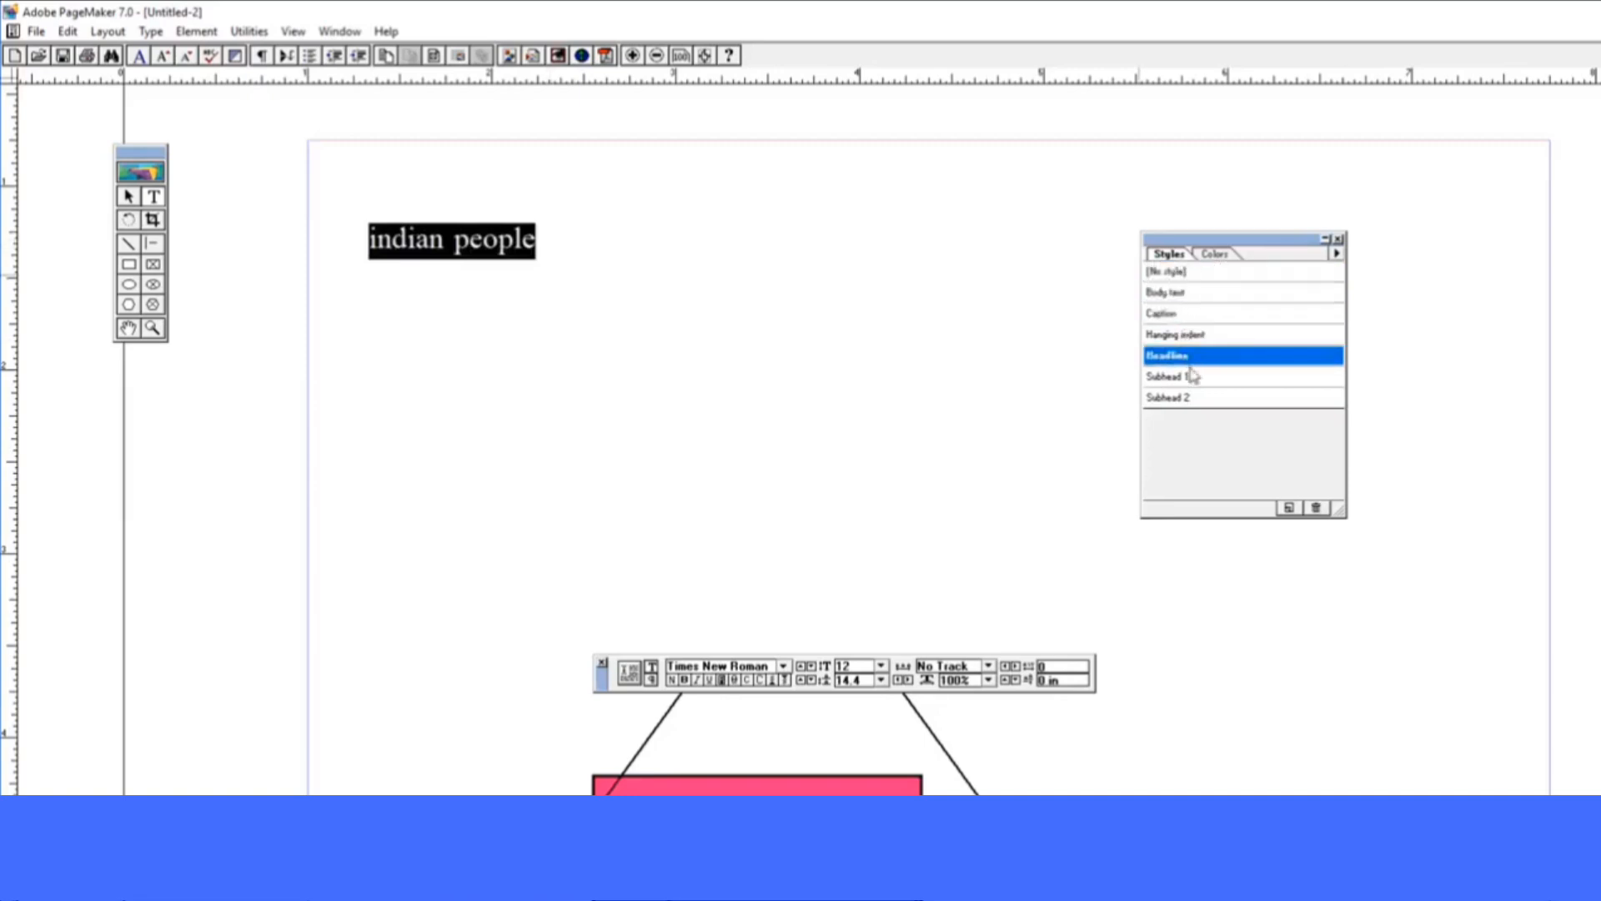
click(1339, 239)
click(197, 32)
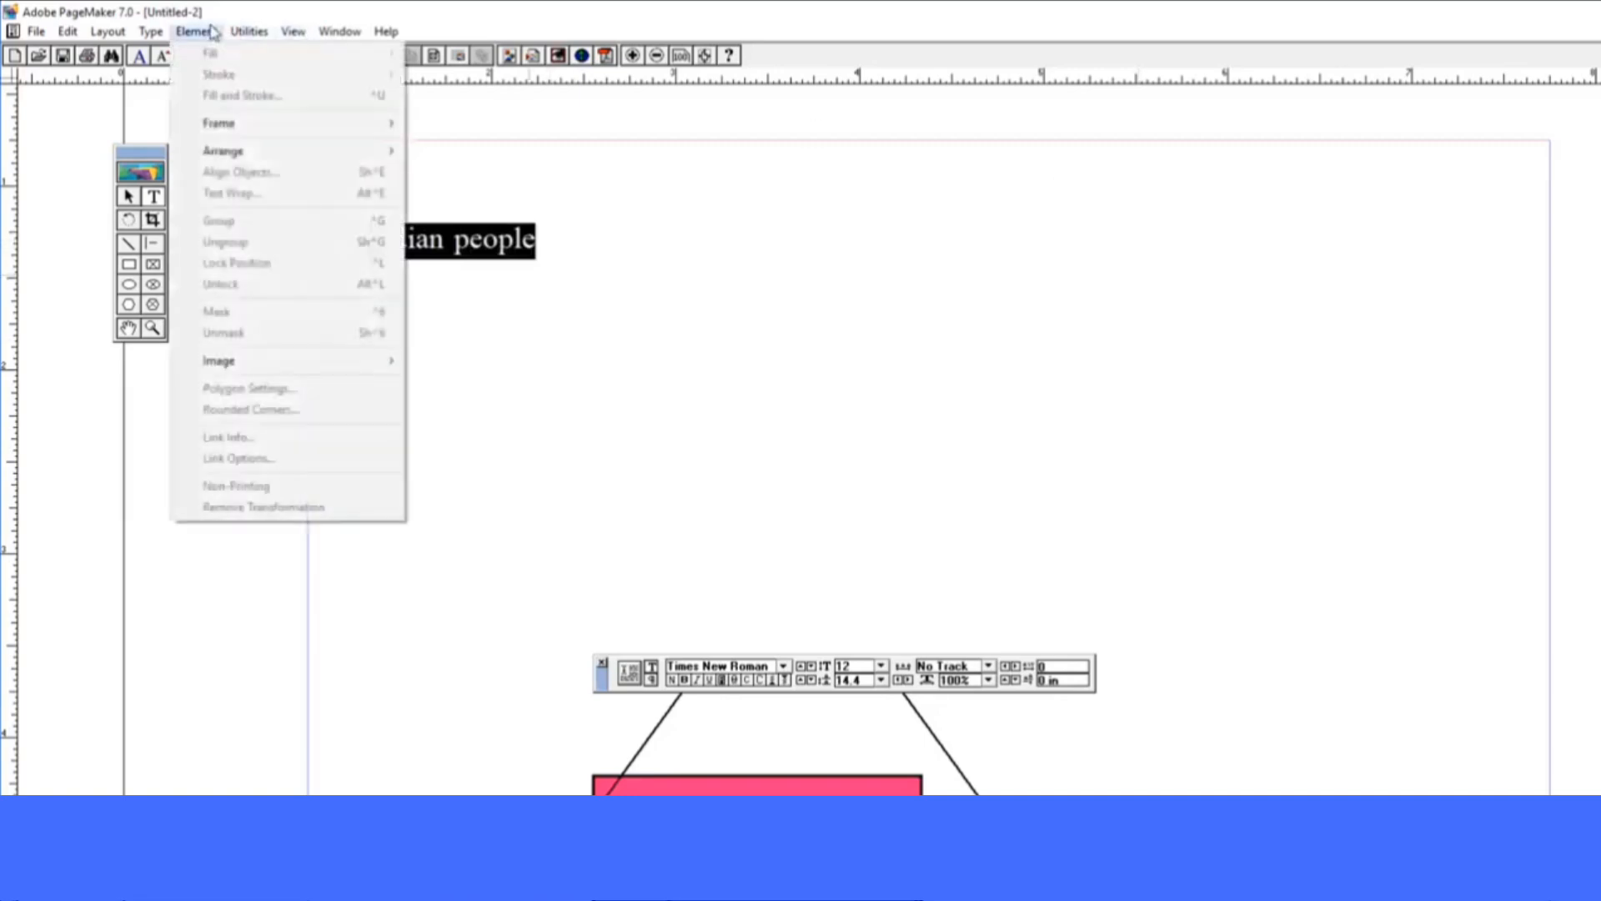
mouse_move(237, 37)
mouse_move(158, 38)
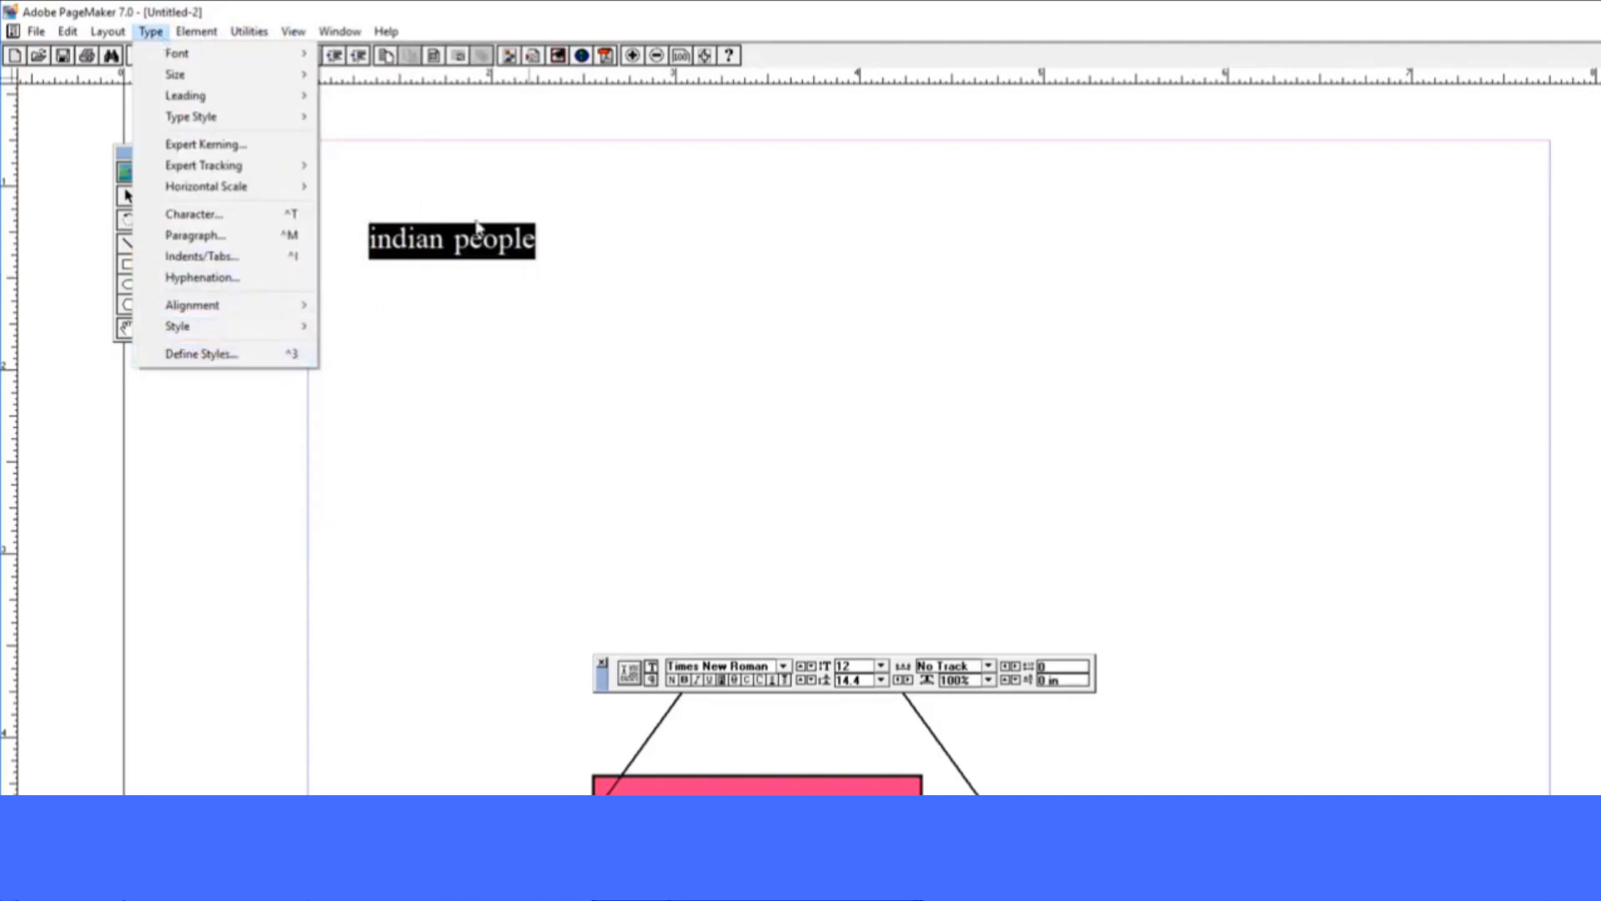
click(372, 240)
click(338, 33)
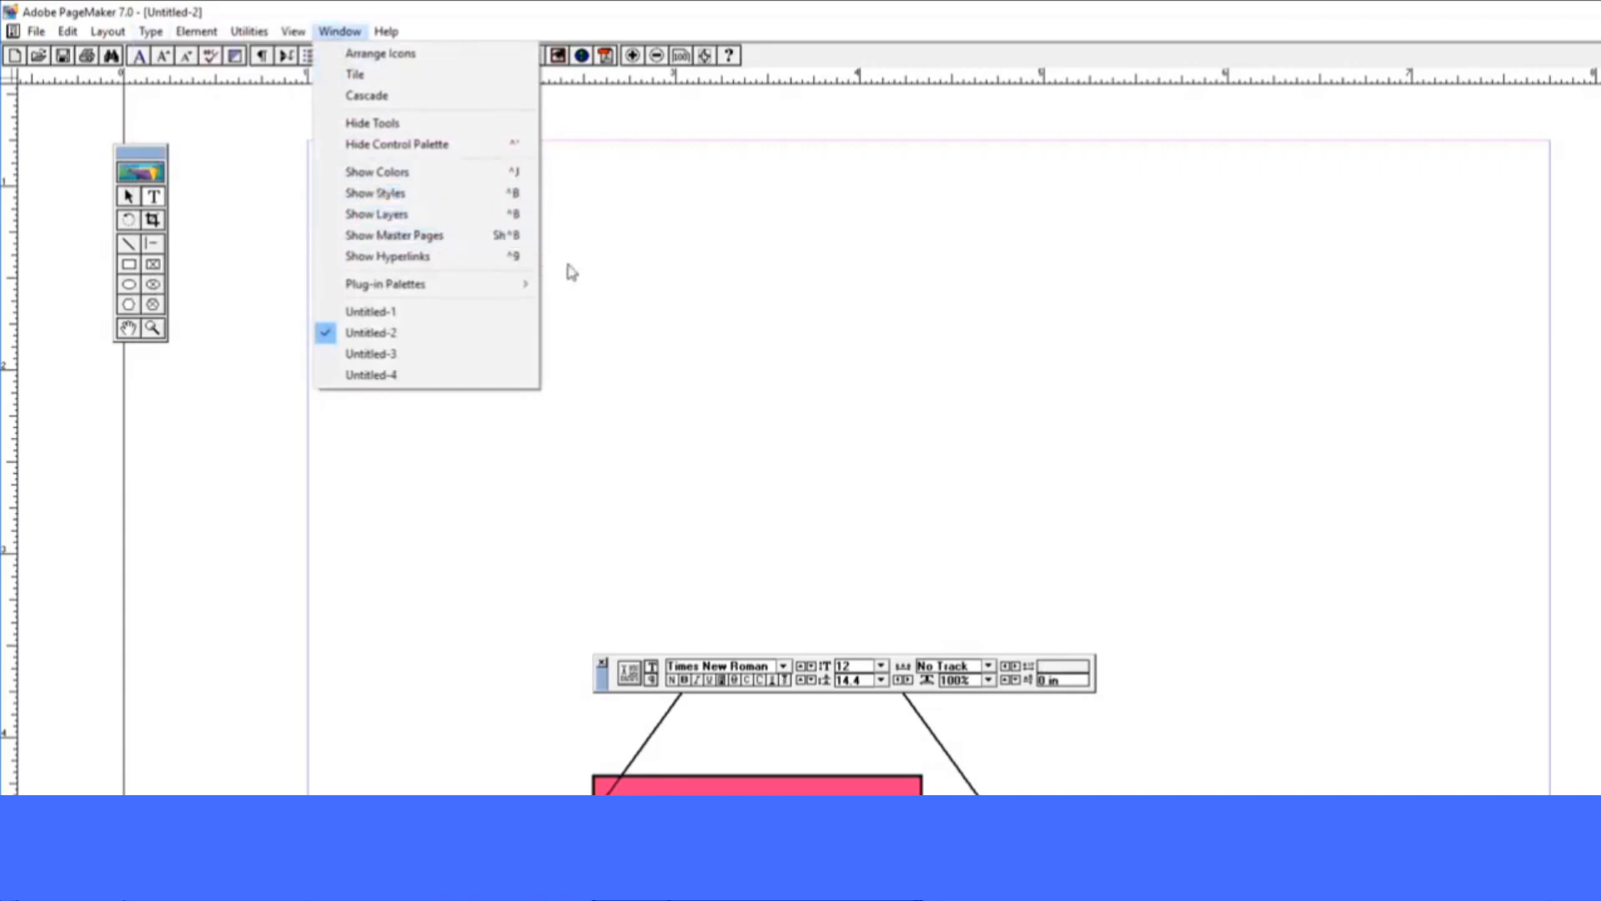
click(603, 252)
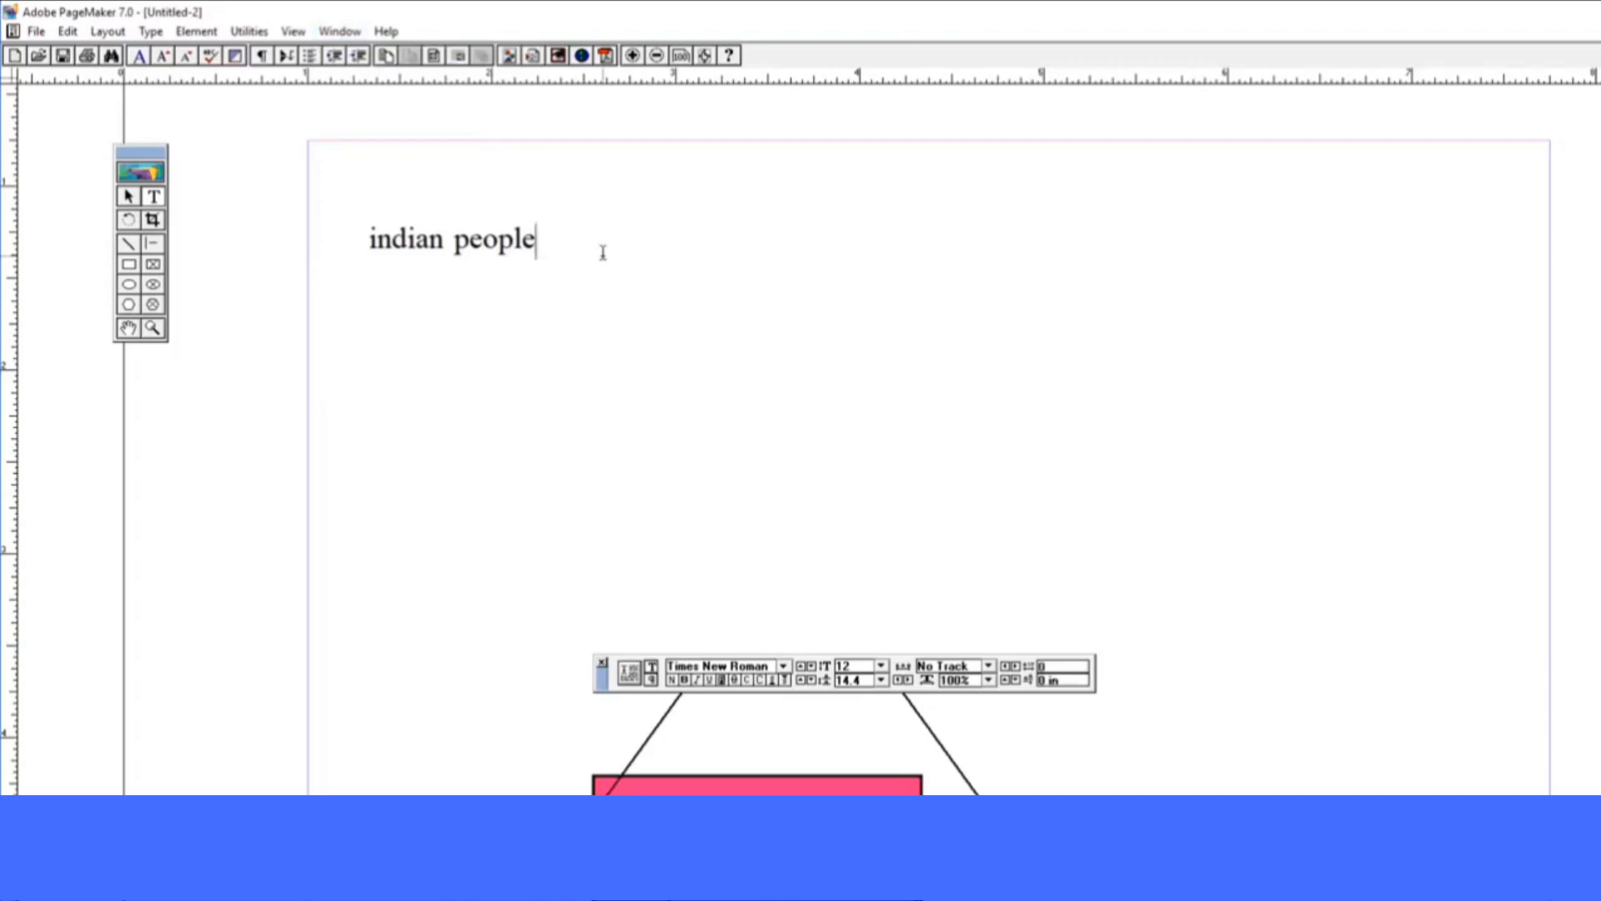
Display the Layers palette and move it up beside the page's right margin
click(332, 32)
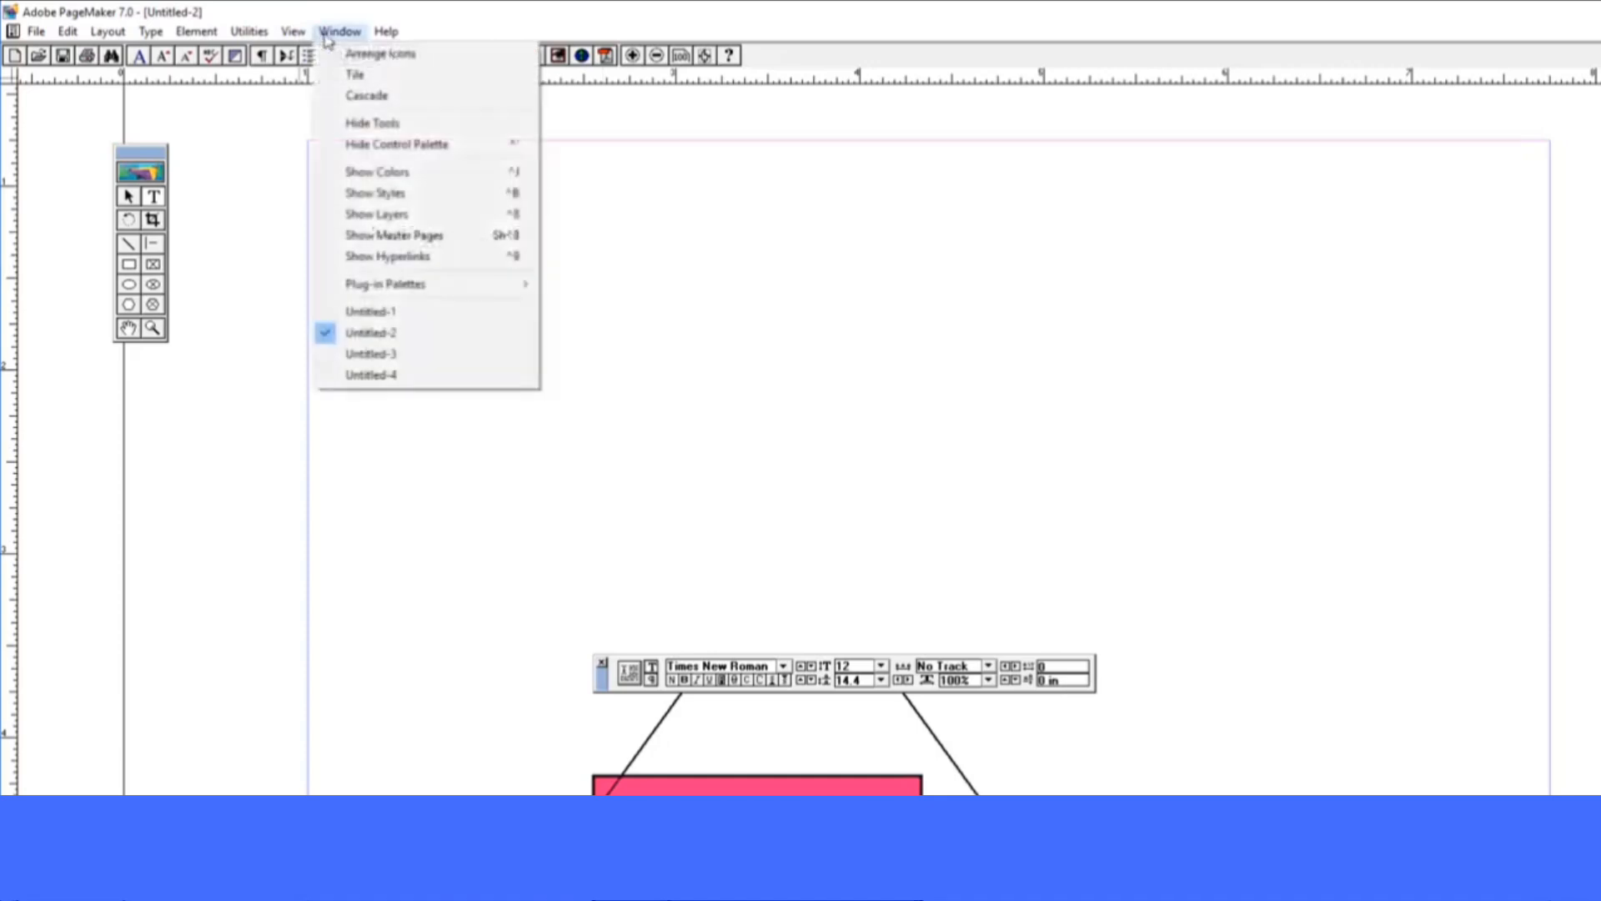
click(417, 219)
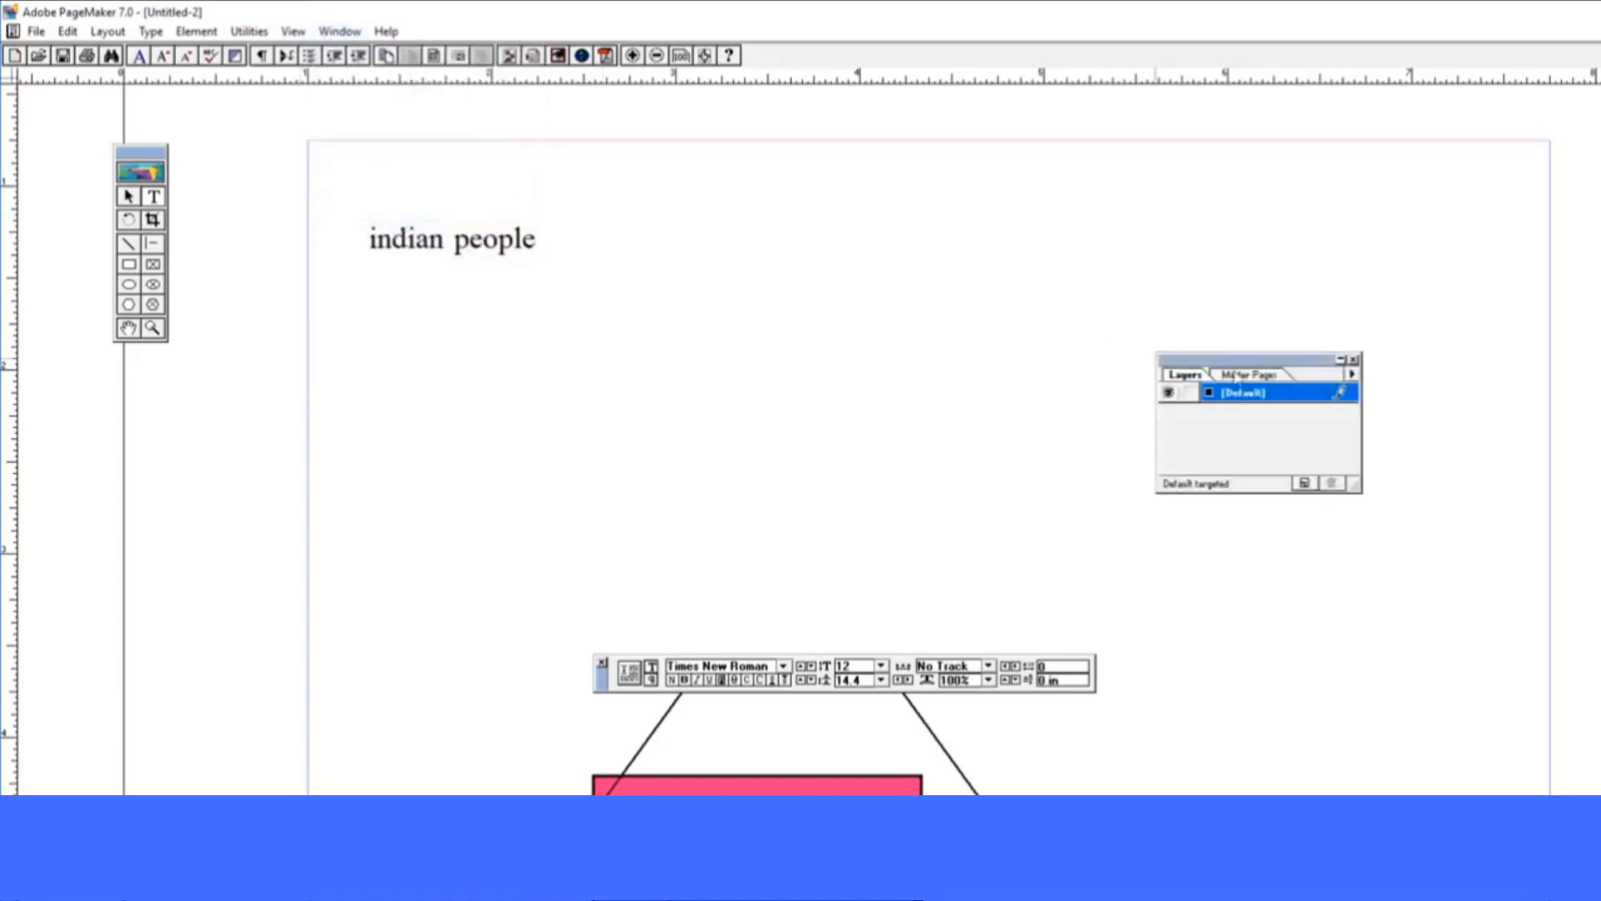
drag(1259, 359, 1391, 257)
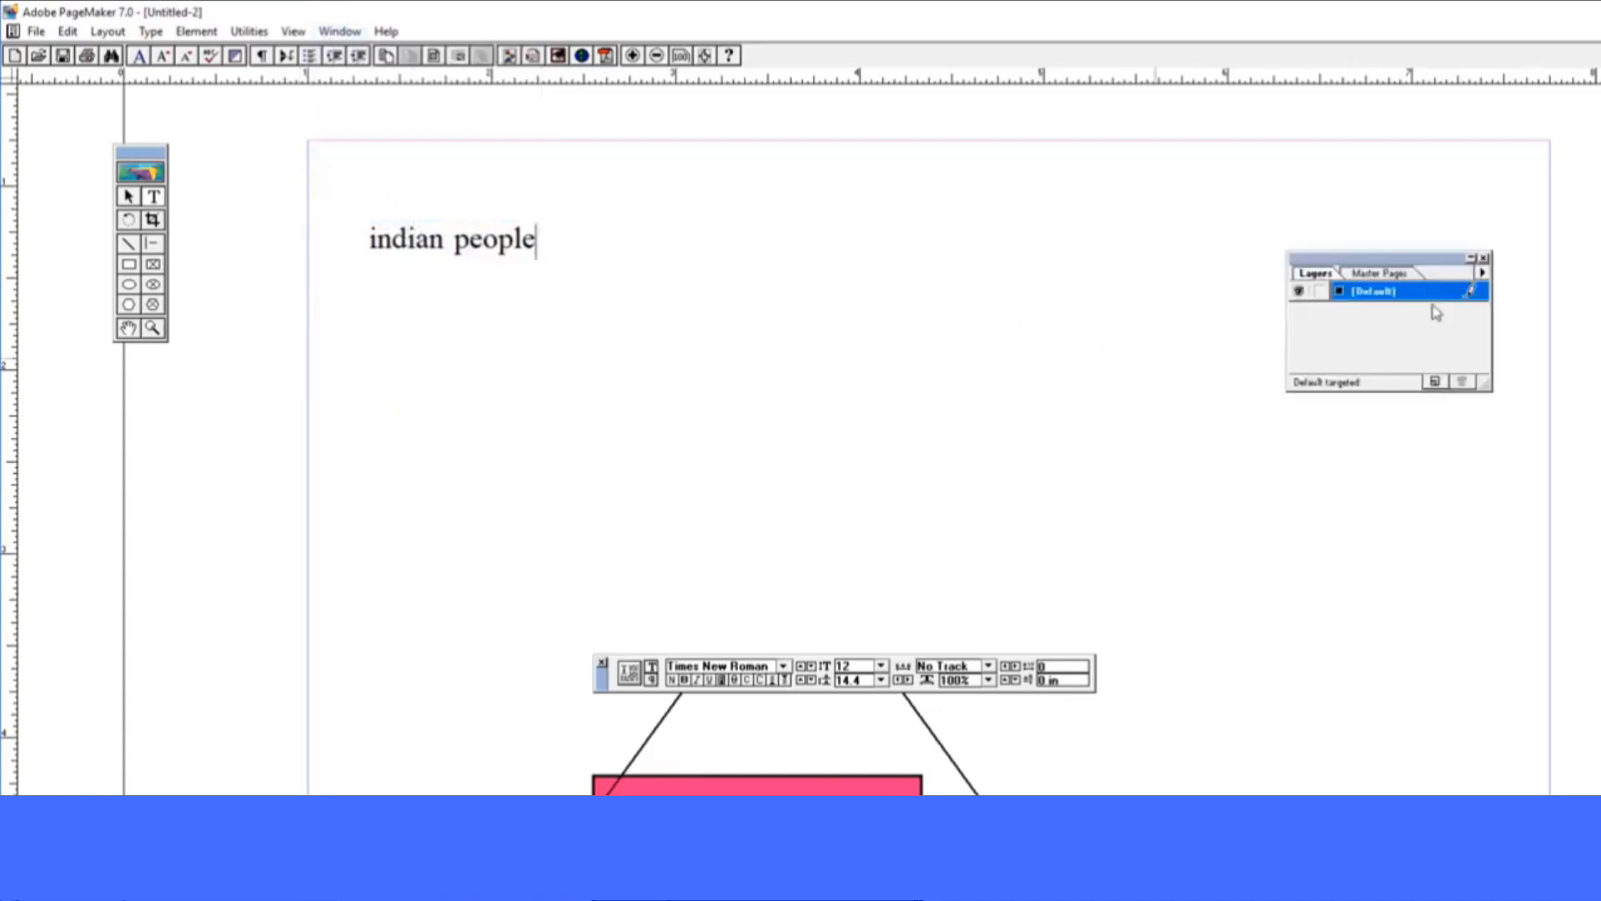
Create a red layer named "Rectangle" and draw a rectangle about 2.3 by 0.36 in on it around the text "indian people"
click(1435, 382)
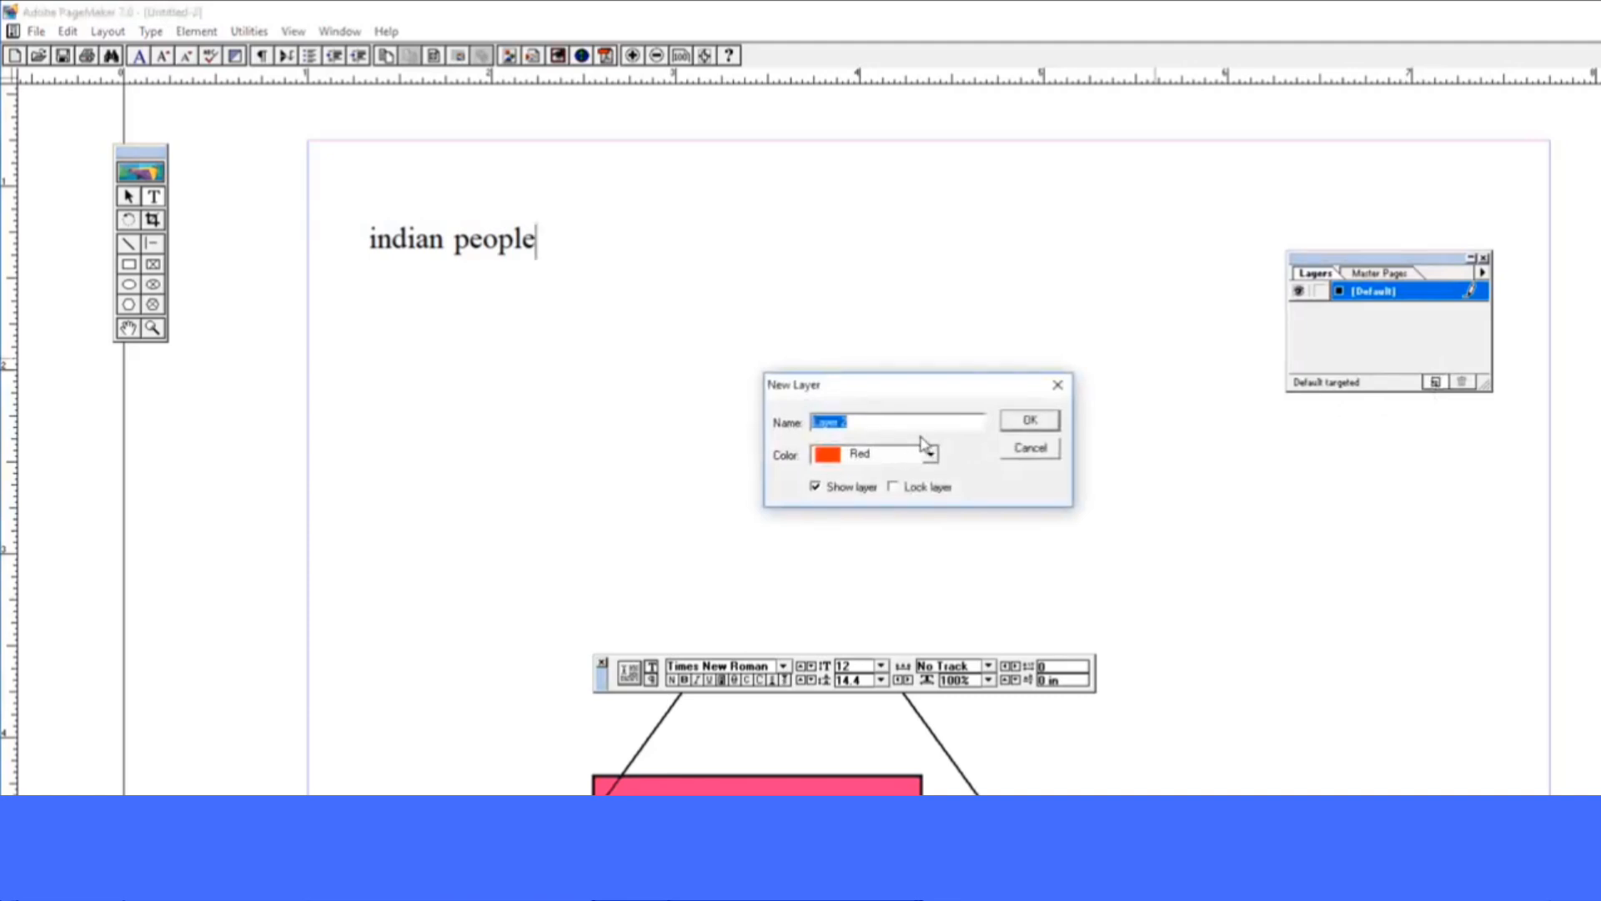
text(Rectangle)
click(1048, 424)
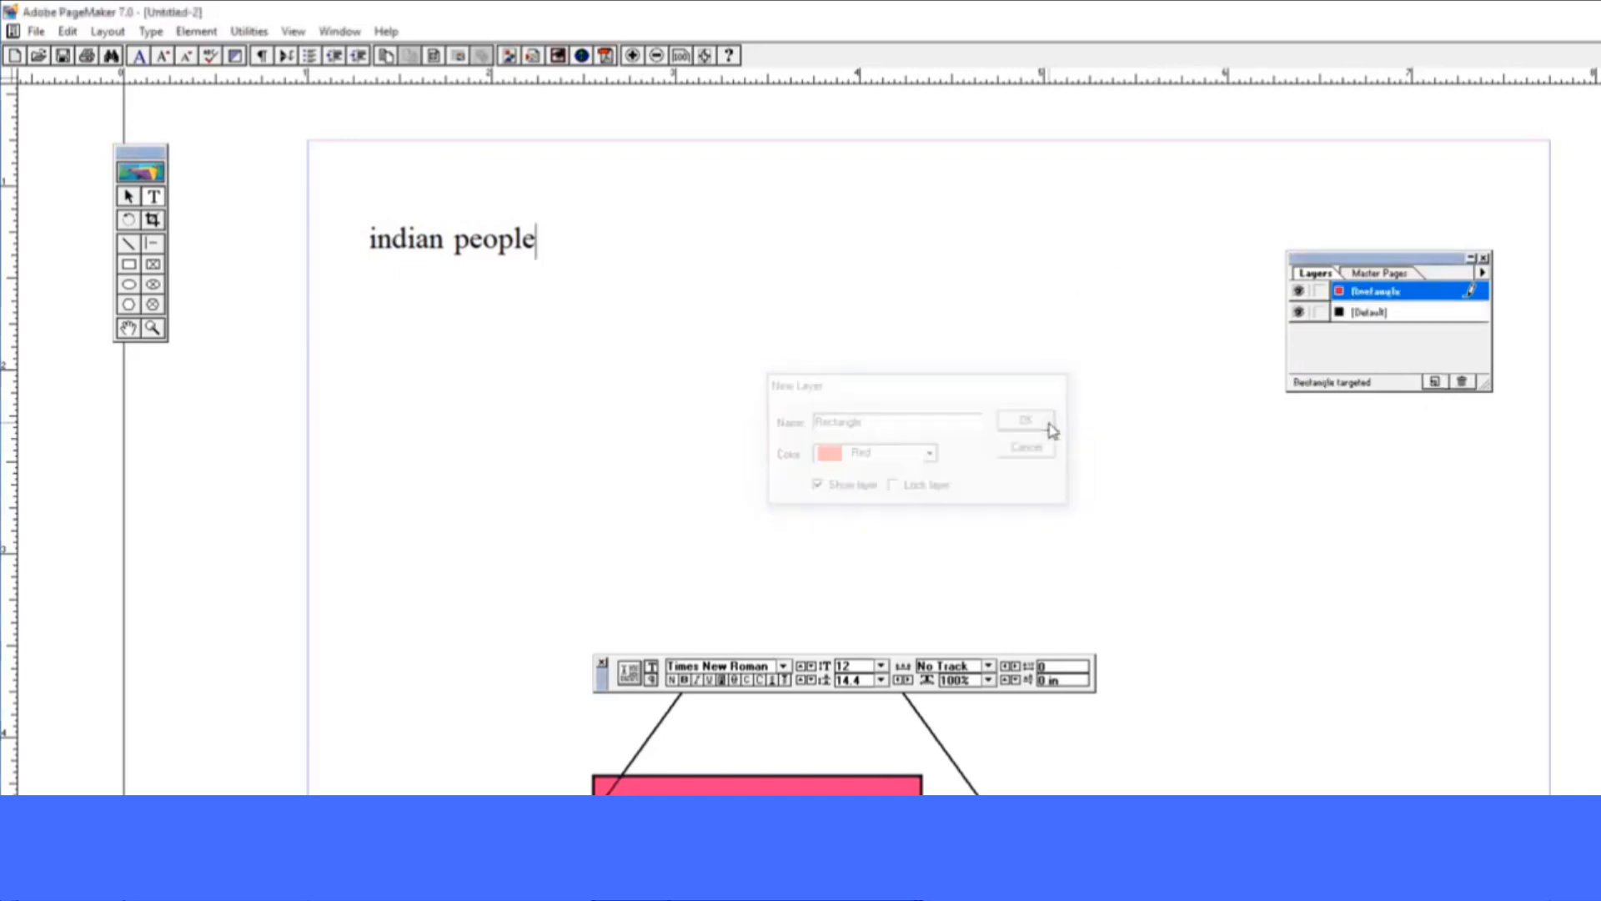
click(132, 263)
drag(343, 212, 767, 277)
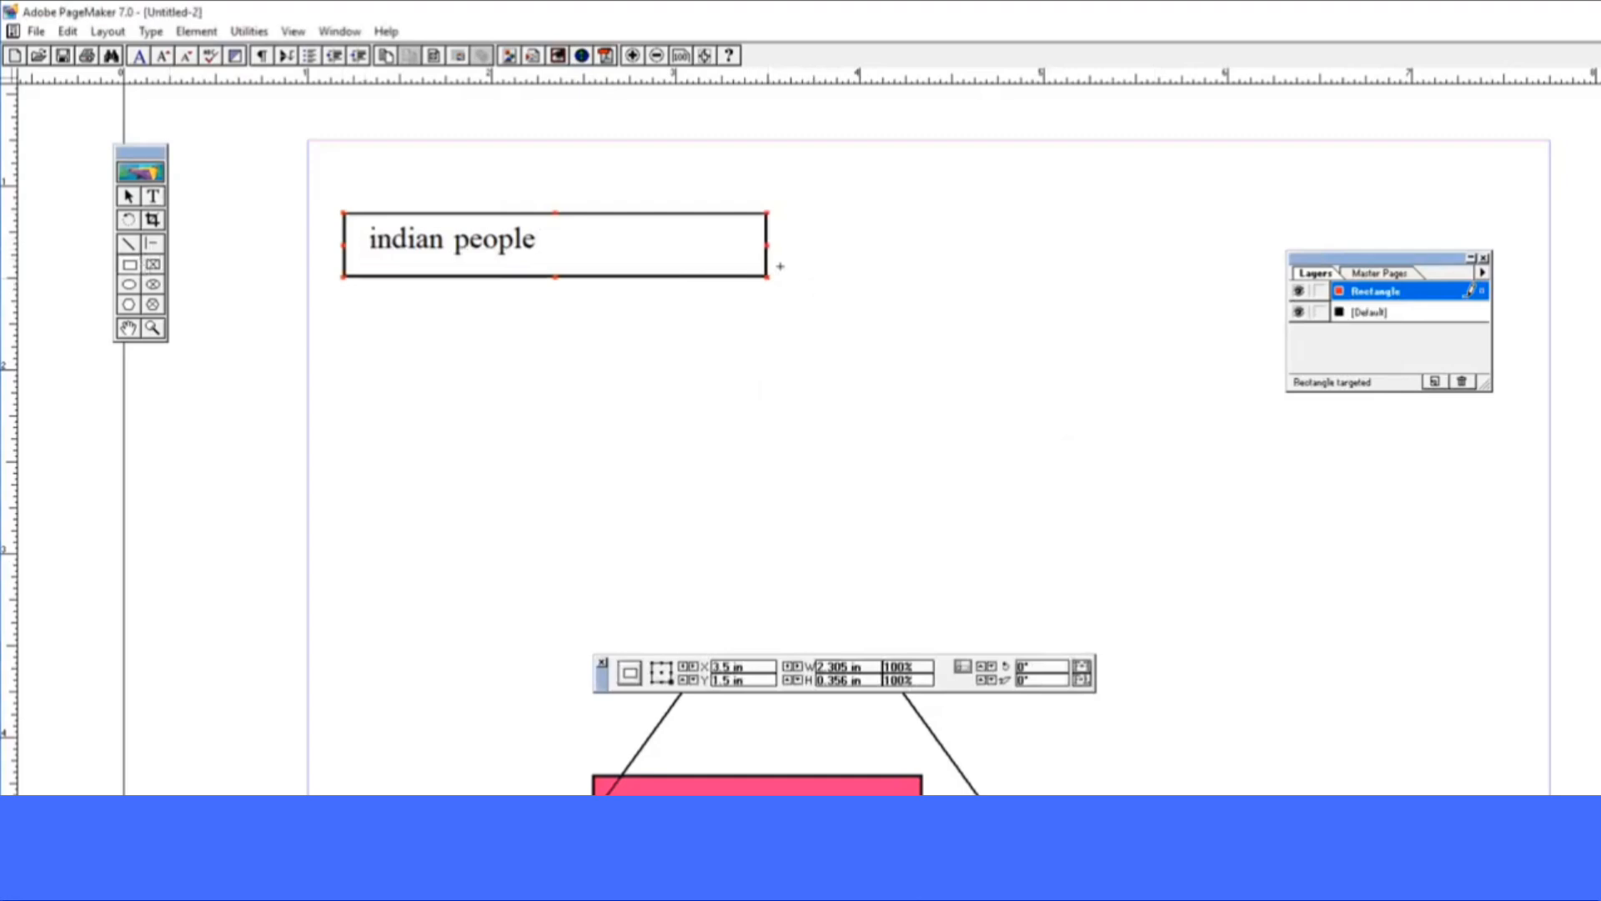
Hide the Rectangle layer and show it again
click(128, 196)
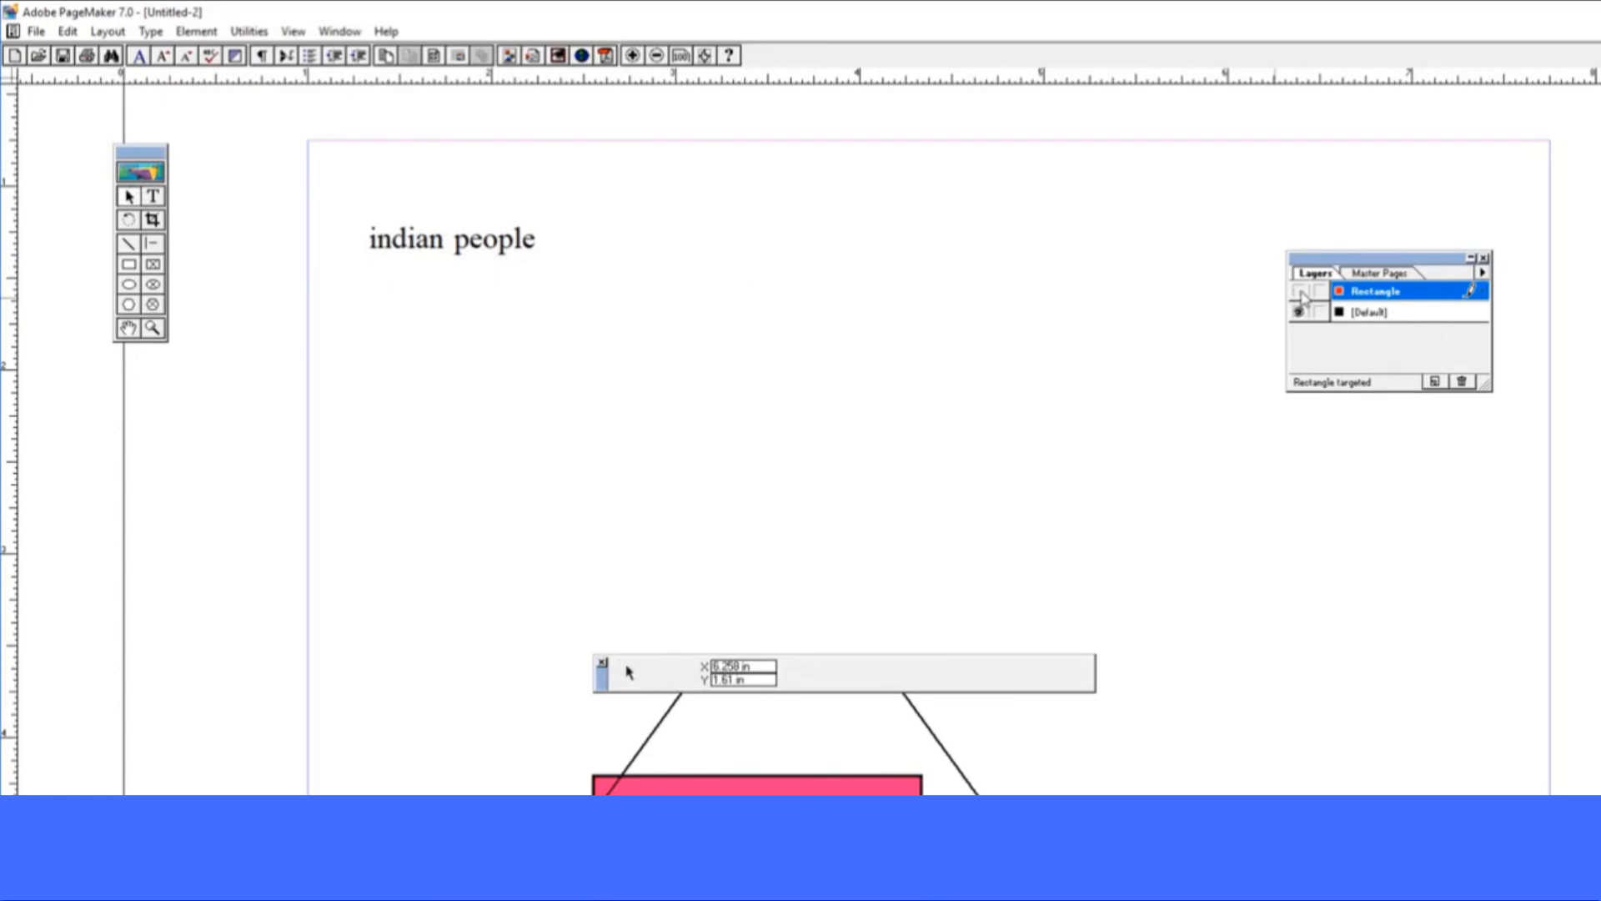
click(1299, 291)
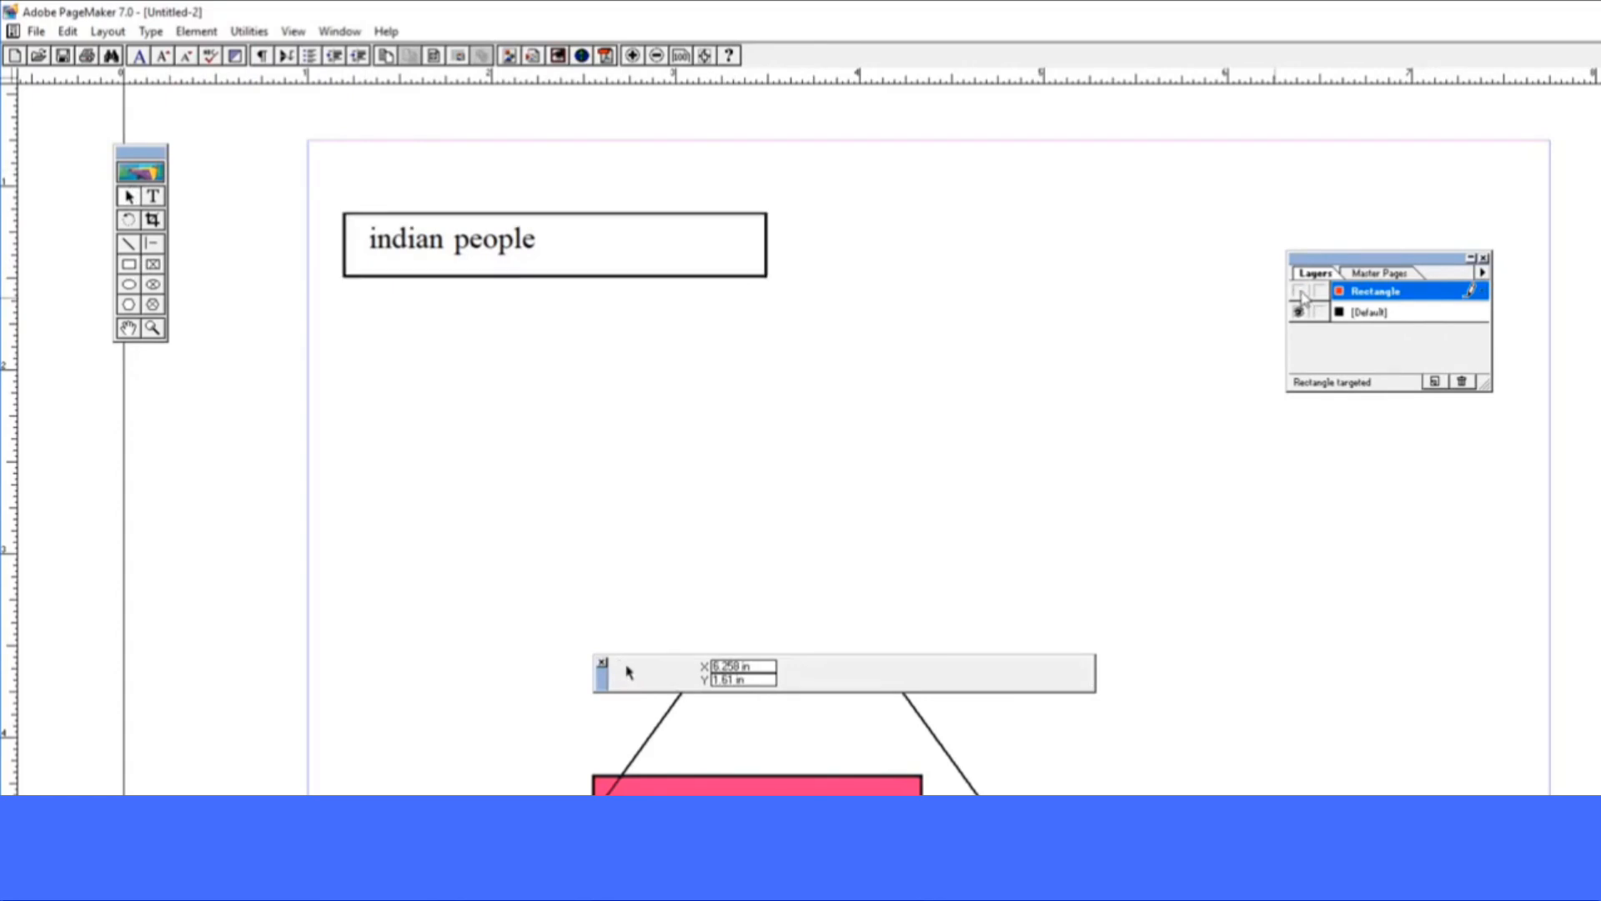
click(1301, 294)
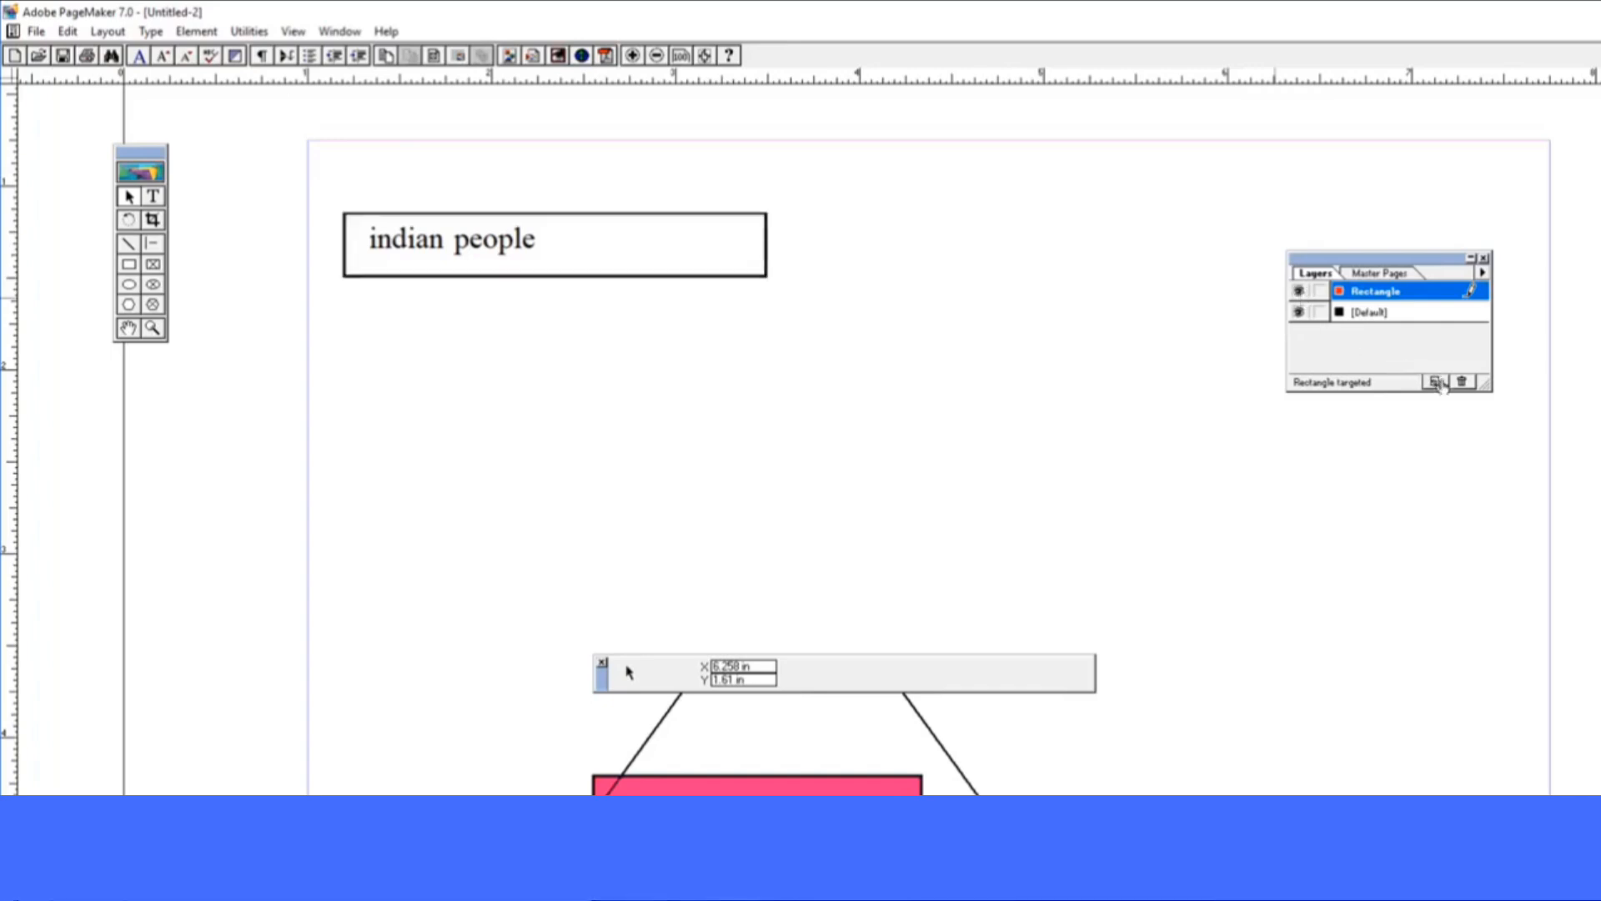
Add a layer with the default settings, draw a hexagon about 1.66 by 1.06 in on it, and move it right, clear of the rectangle
click(1434, 381)
click(1052, 423)
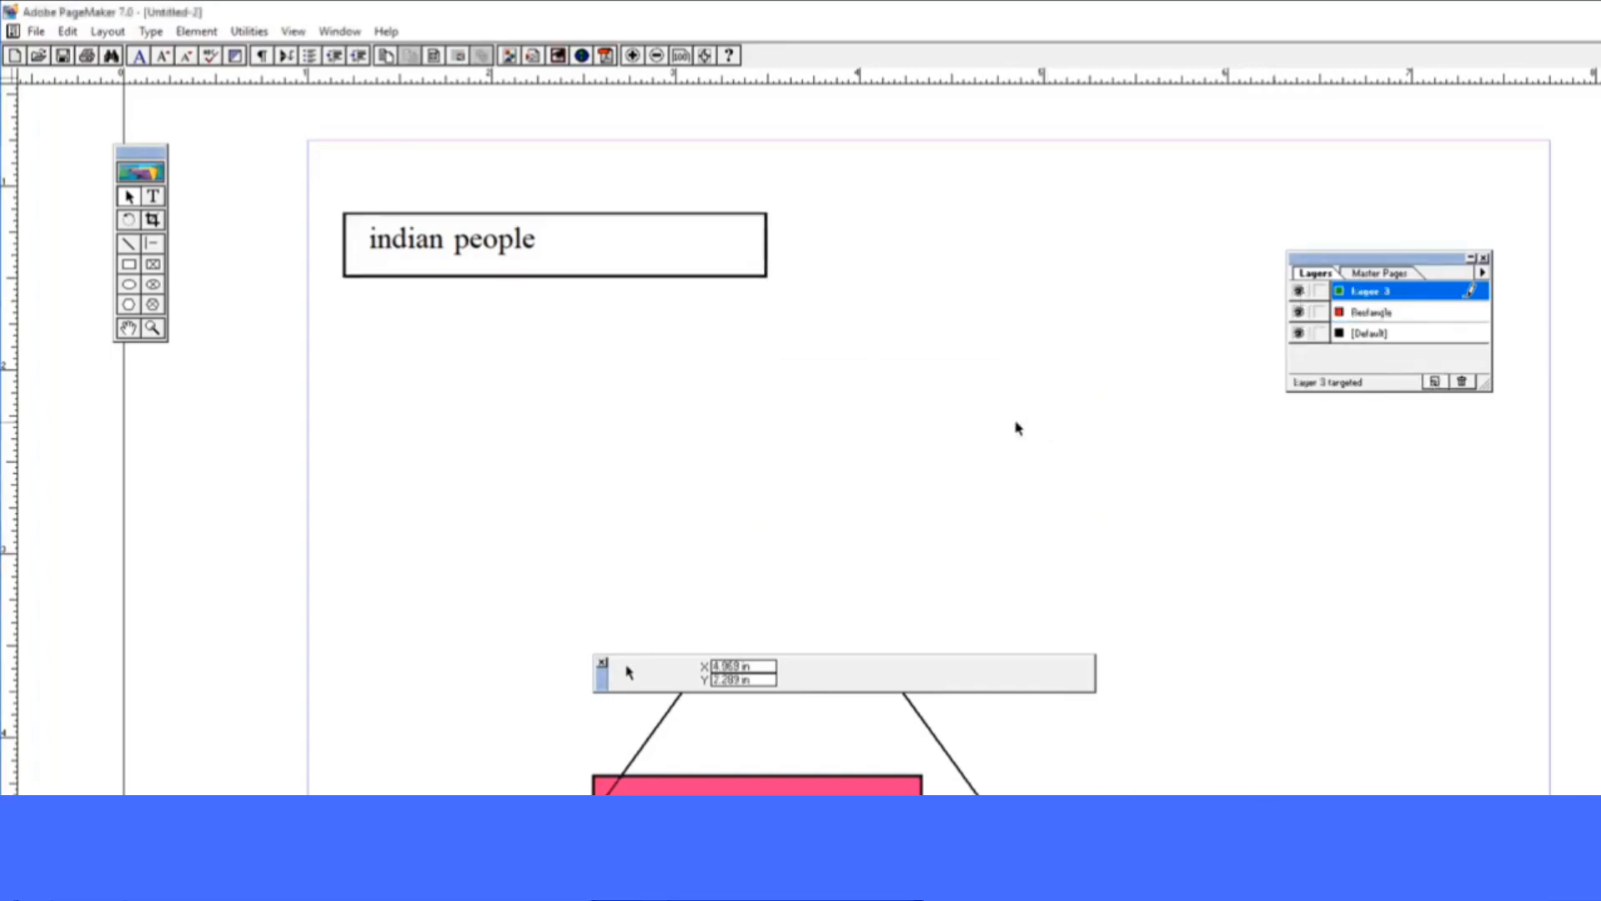
click(136, 302)
drag(666, 203, 970, 398)
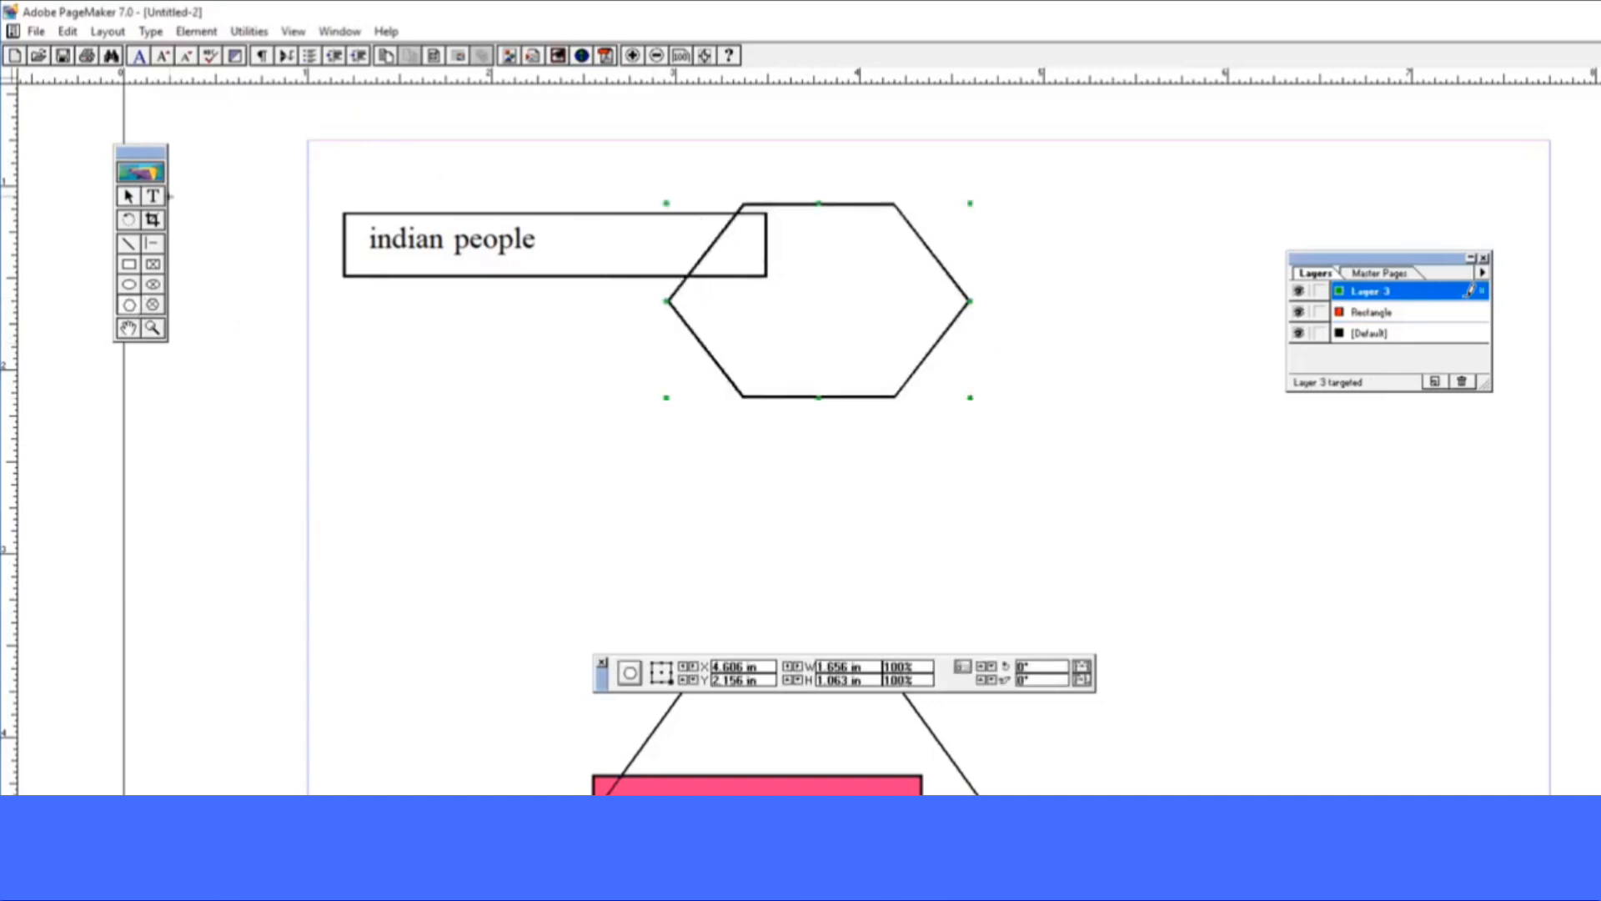
click(129, 197)
drag(822, 207, 972, 215)
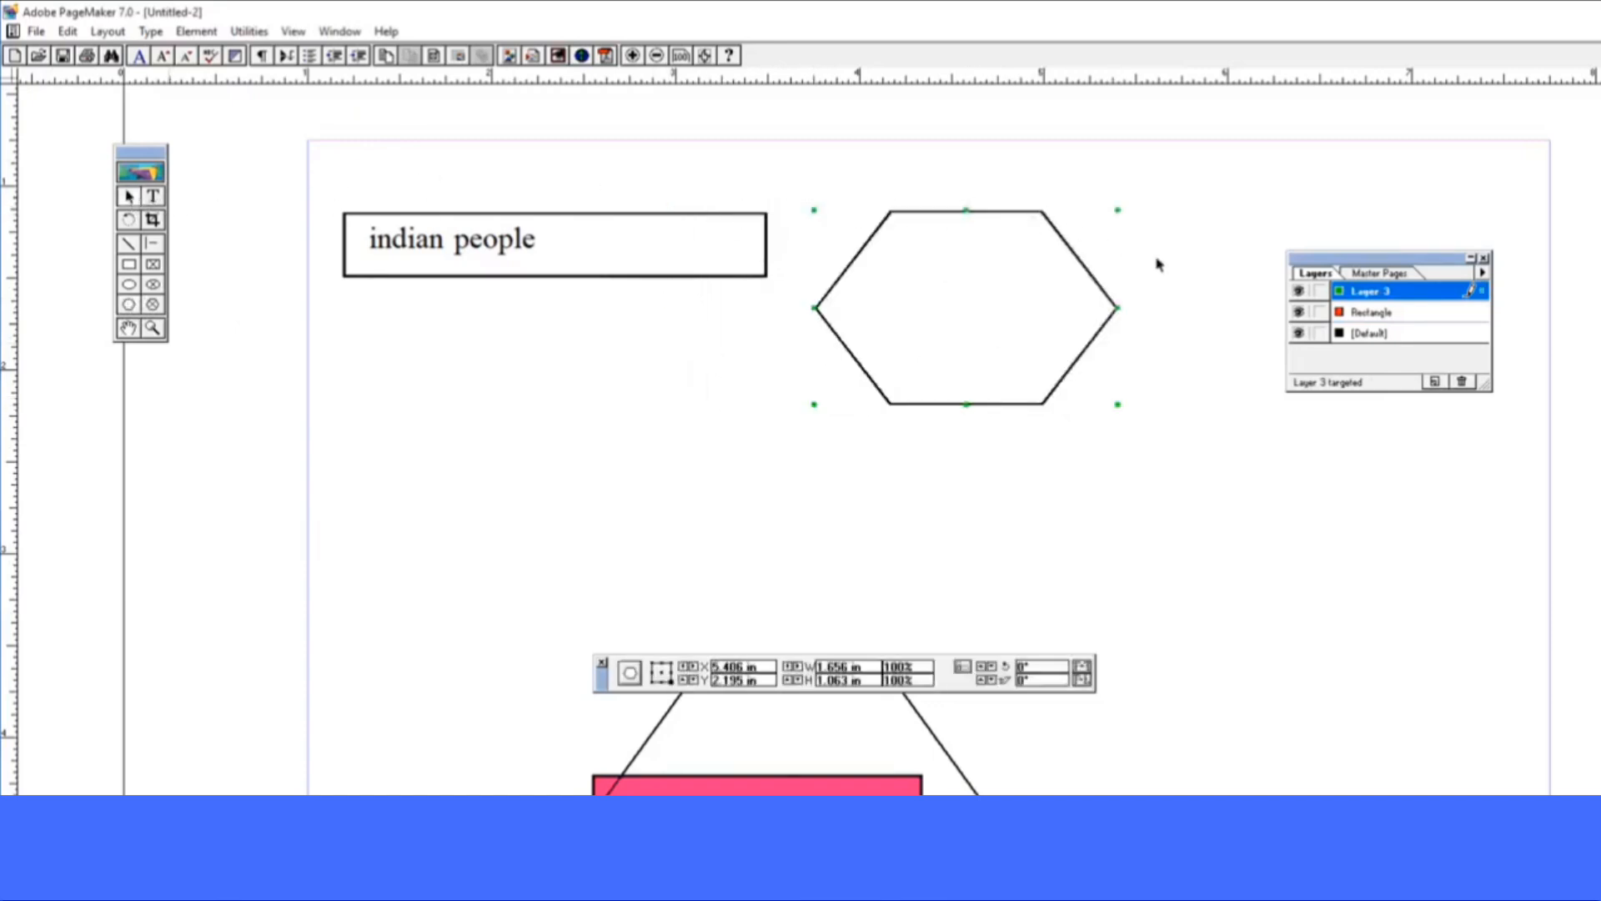
Hide Layer 3, then delete it with its items moved to the Rectangle layer
click(1299, 292)
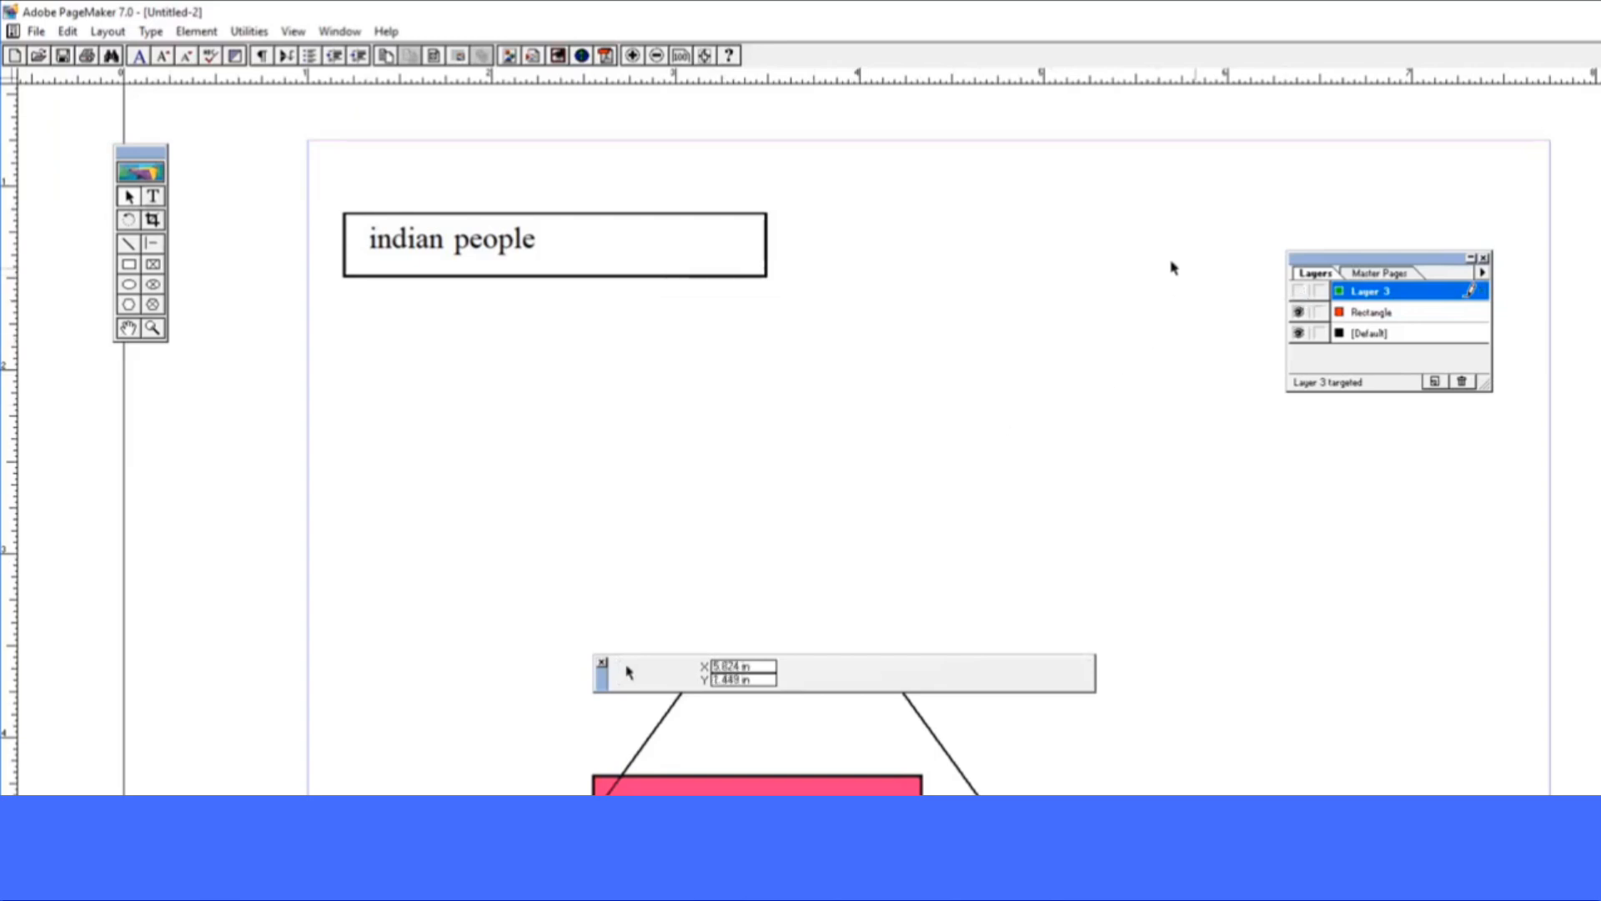
click(1461, 383)
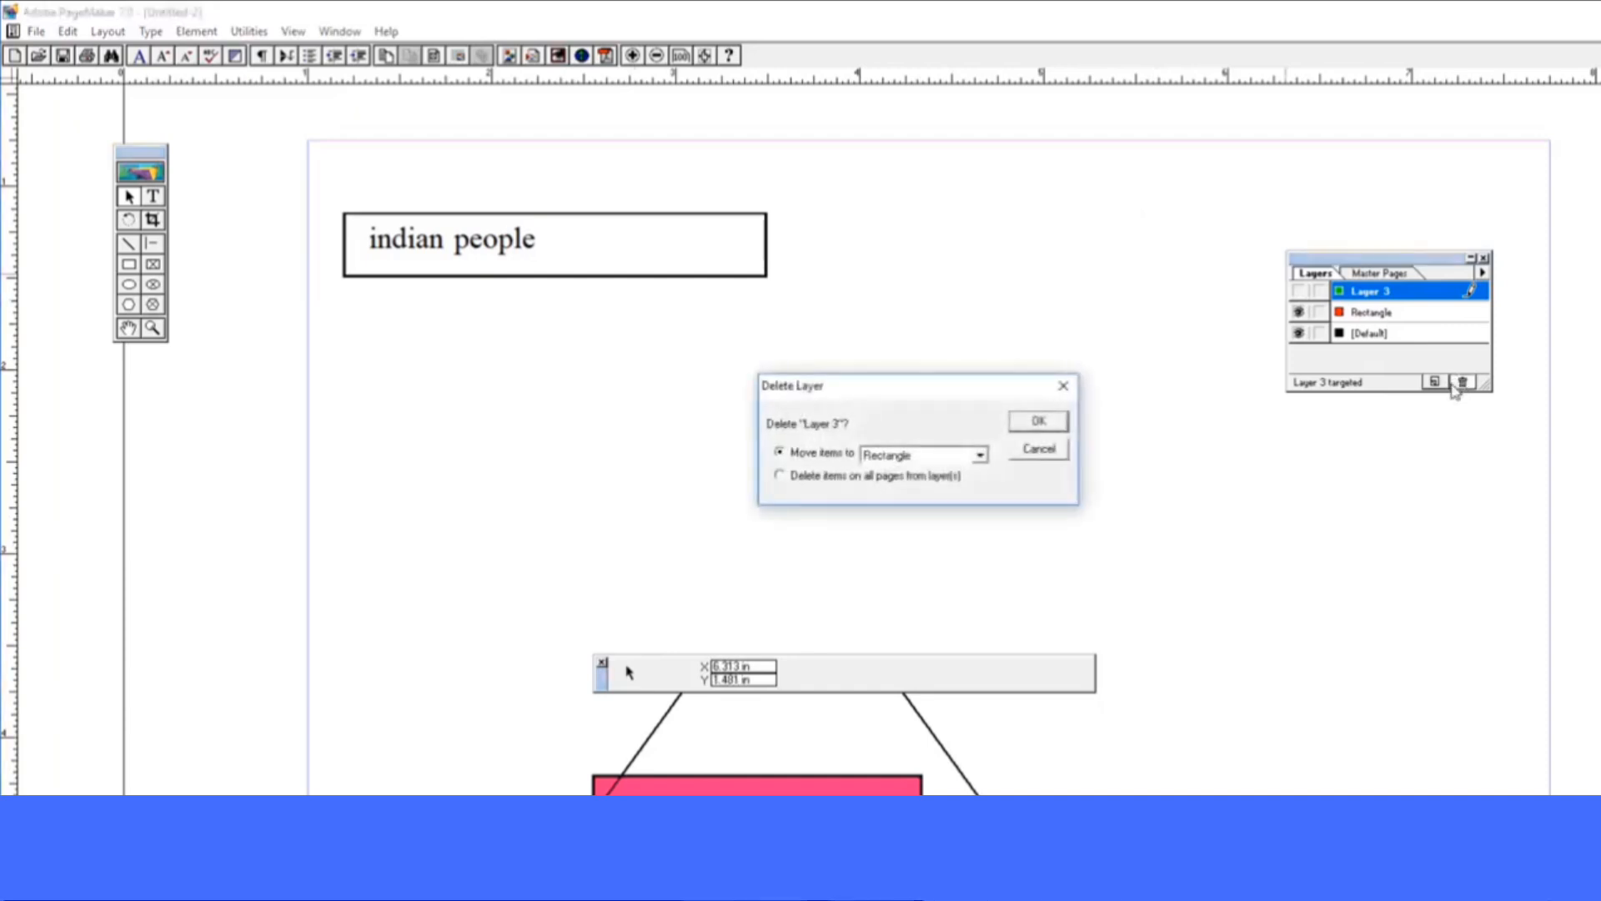
click(1067, 417)
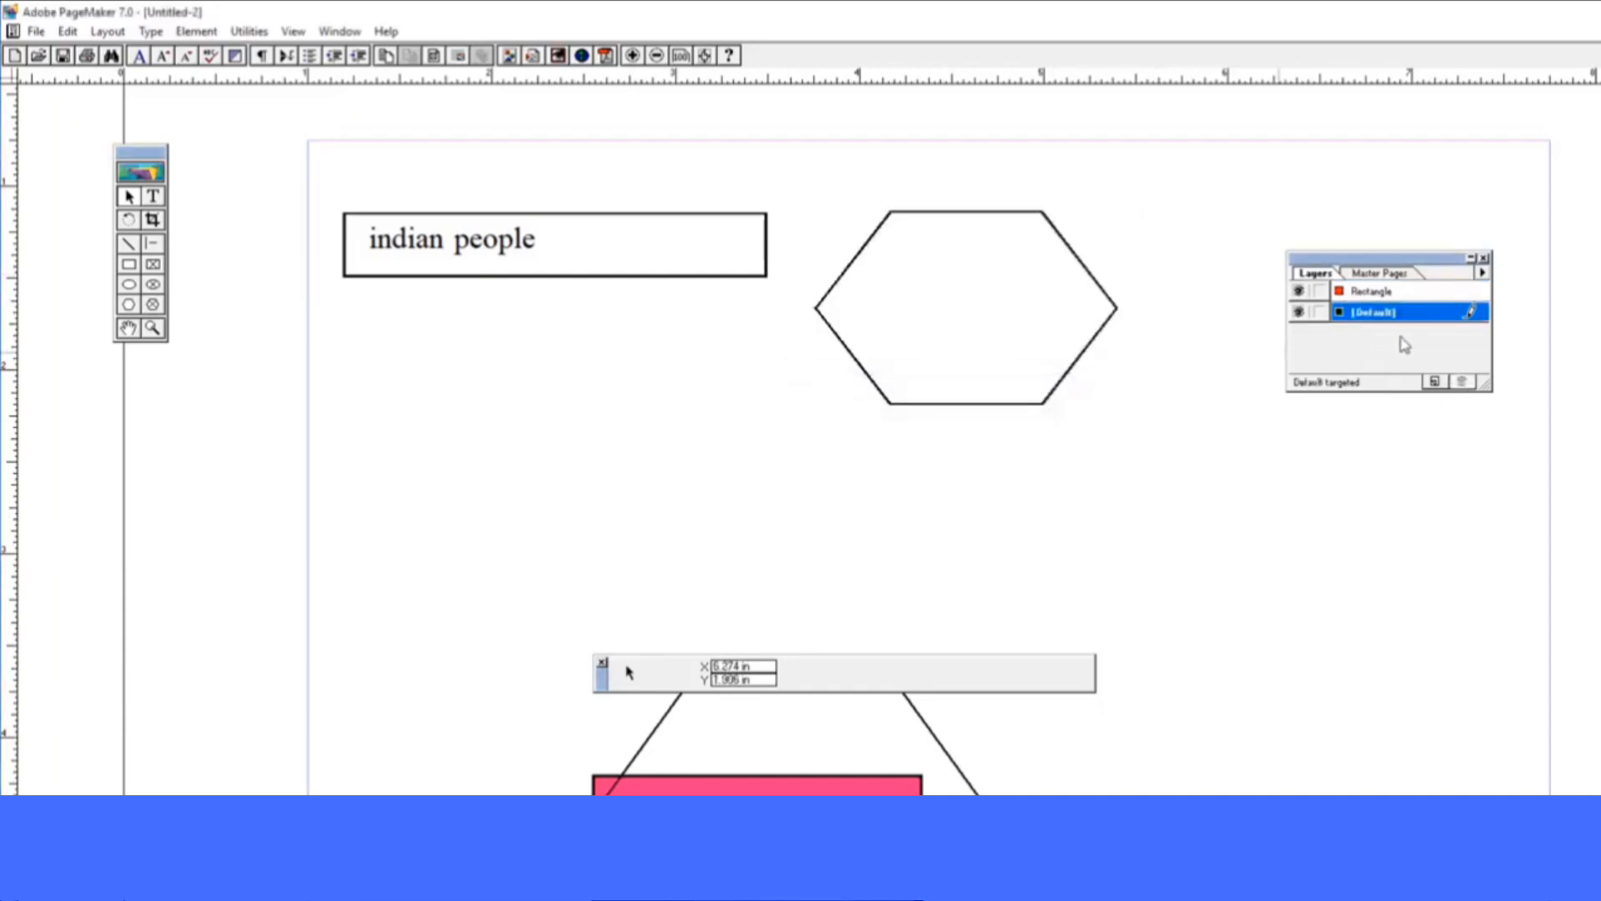
Delete the Rectangle layer and move its items to the Default layer
click(1391, 293)
click(1461, 382)
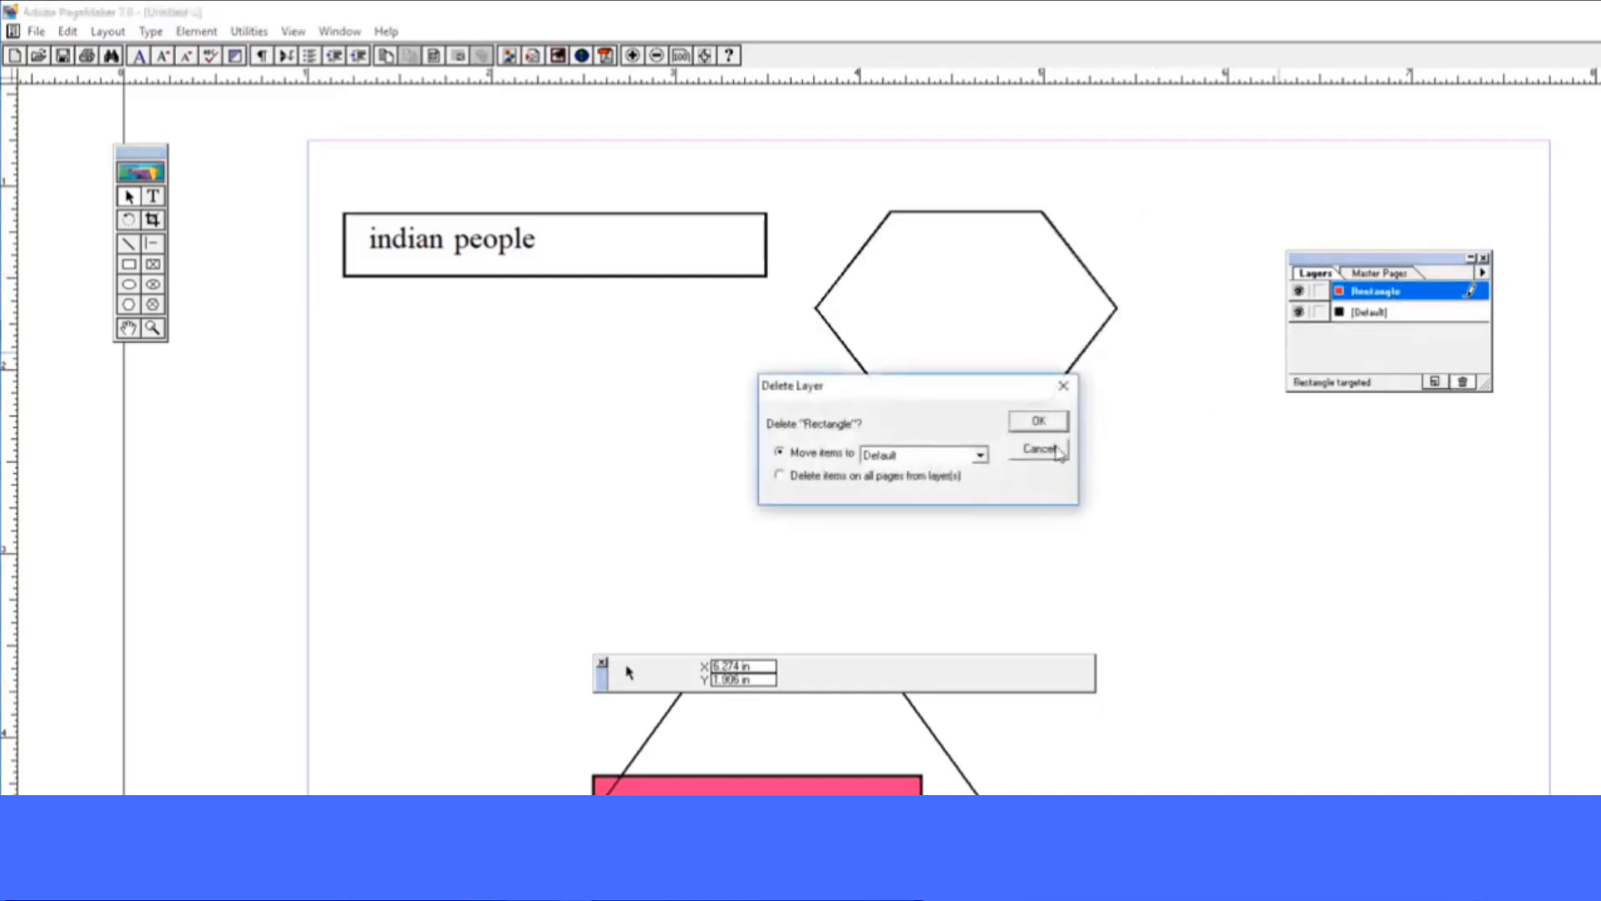
click(1034, 425)
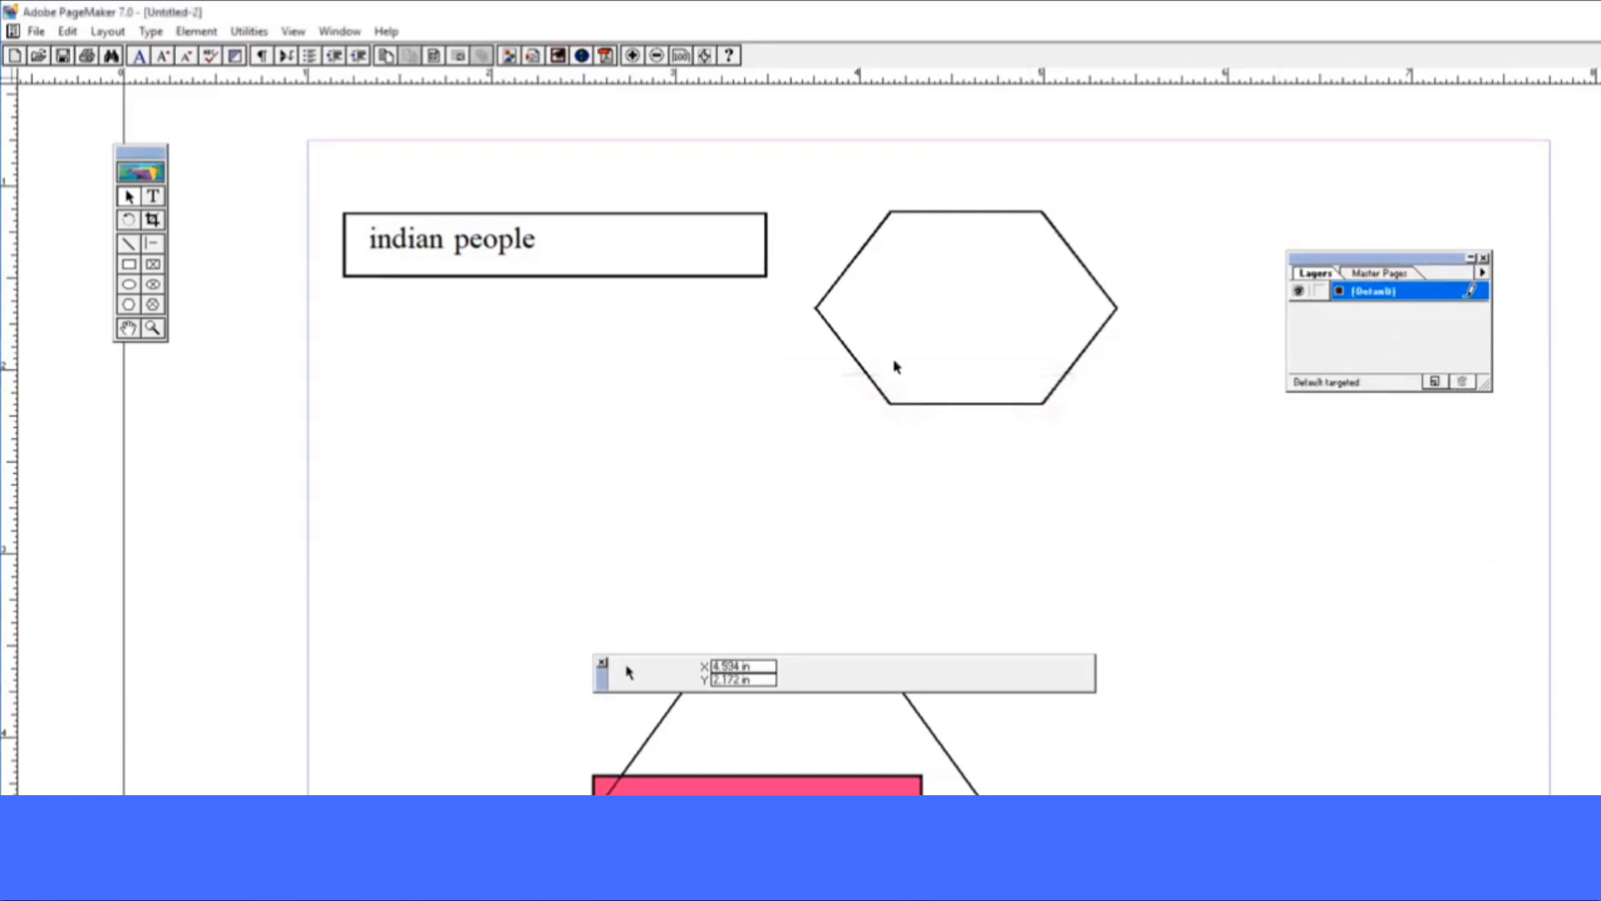
Move the rectangle down below the text "indian people" and shift the hexagon further right and down
click(636, 213)
drag(628, 363, 631, 383)
drag(850, 277, 936, 314)
click(864, 262)
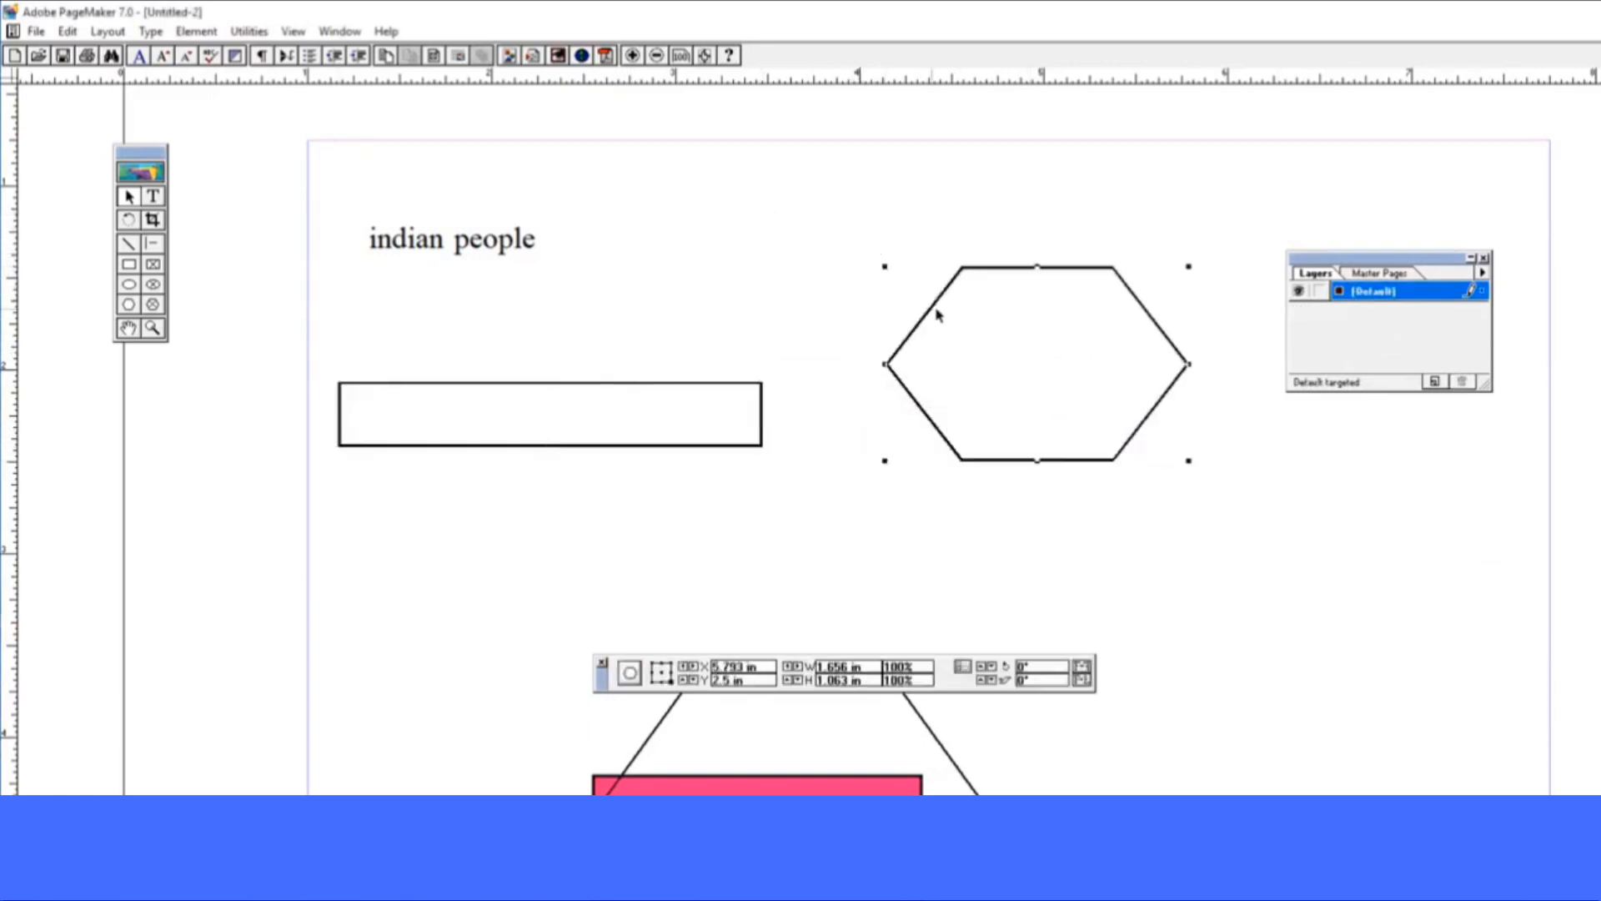
Toggle the Default layer's visibility off and on, leaving it shown
click(1301, 294)
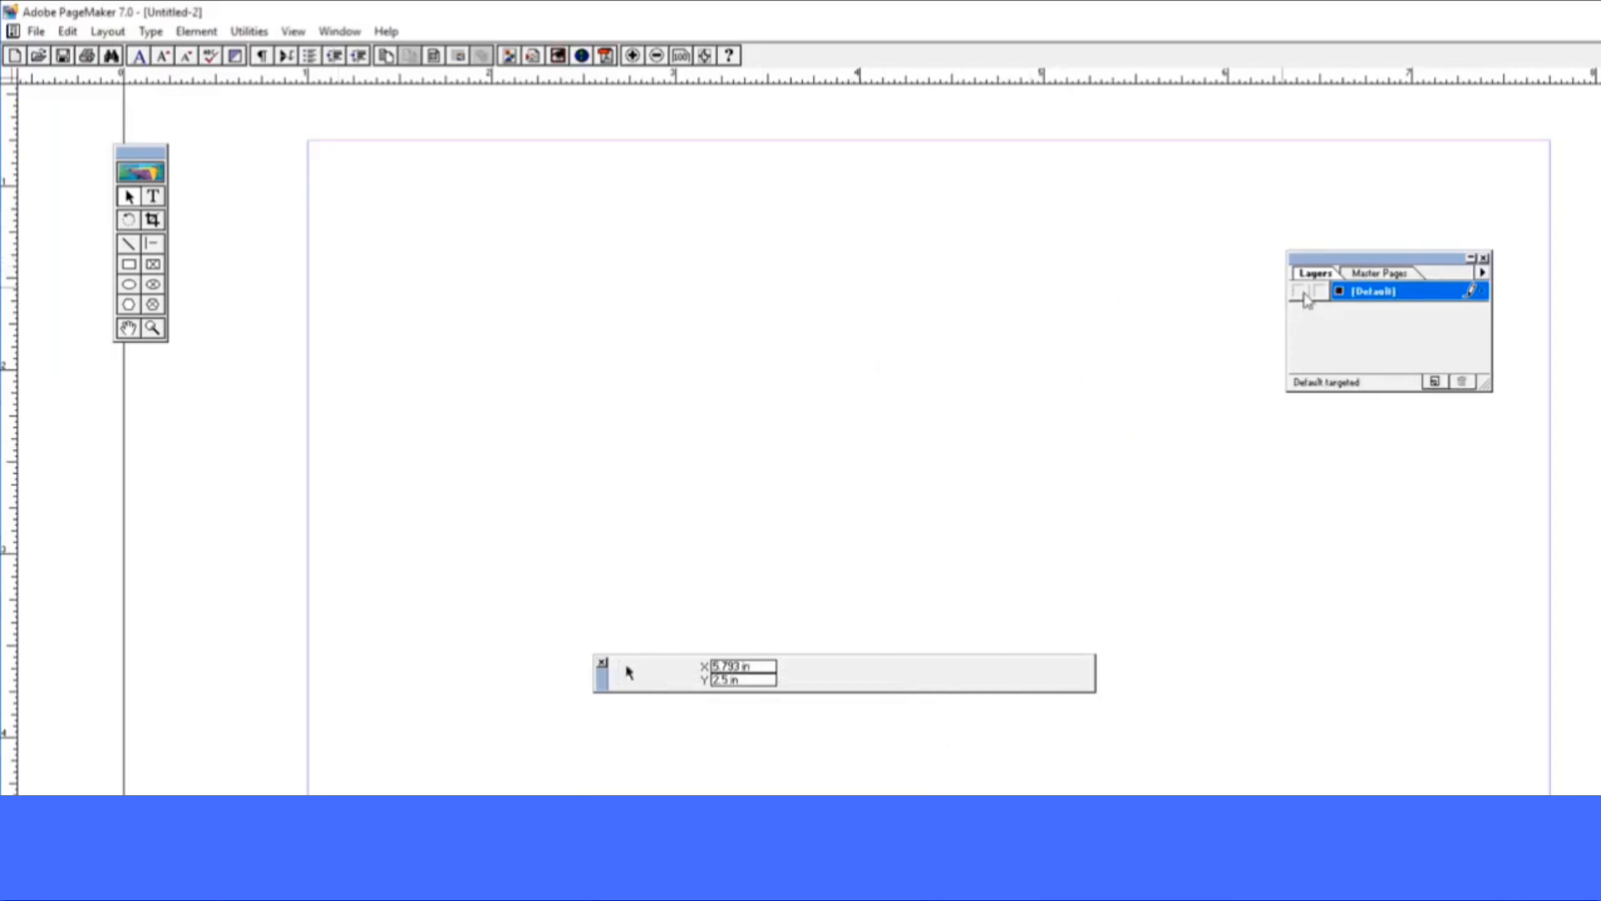
click(1303, 294)
click(1301, 291)
click(1301, 292)
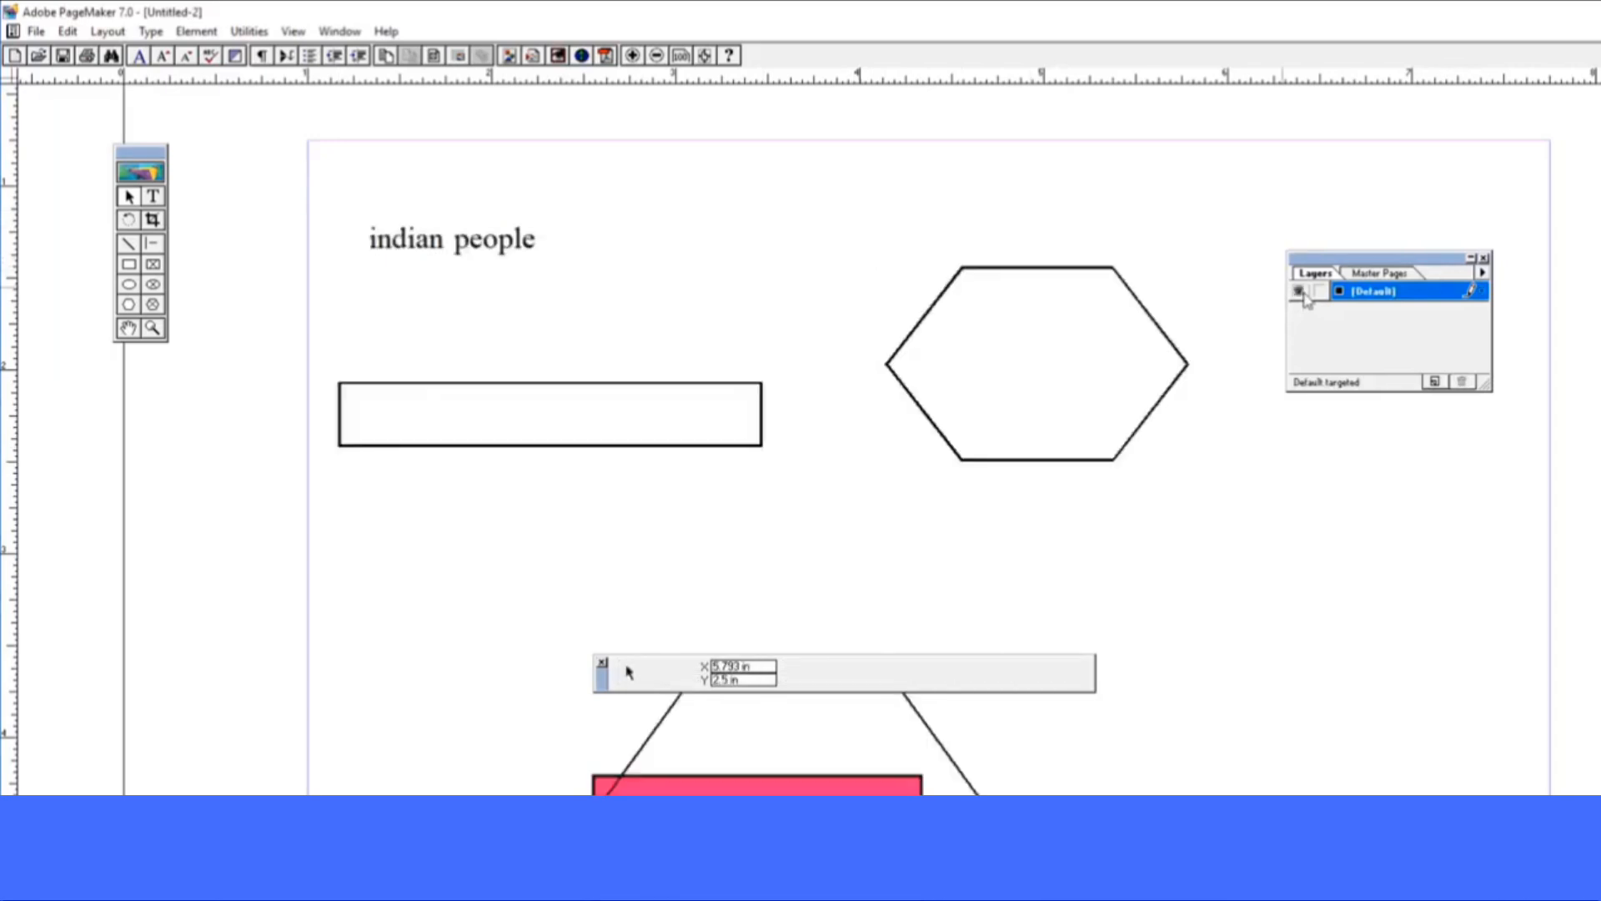
Display the Master Pages palette and insert pages after the current page using the Document Master
click(342, 32)
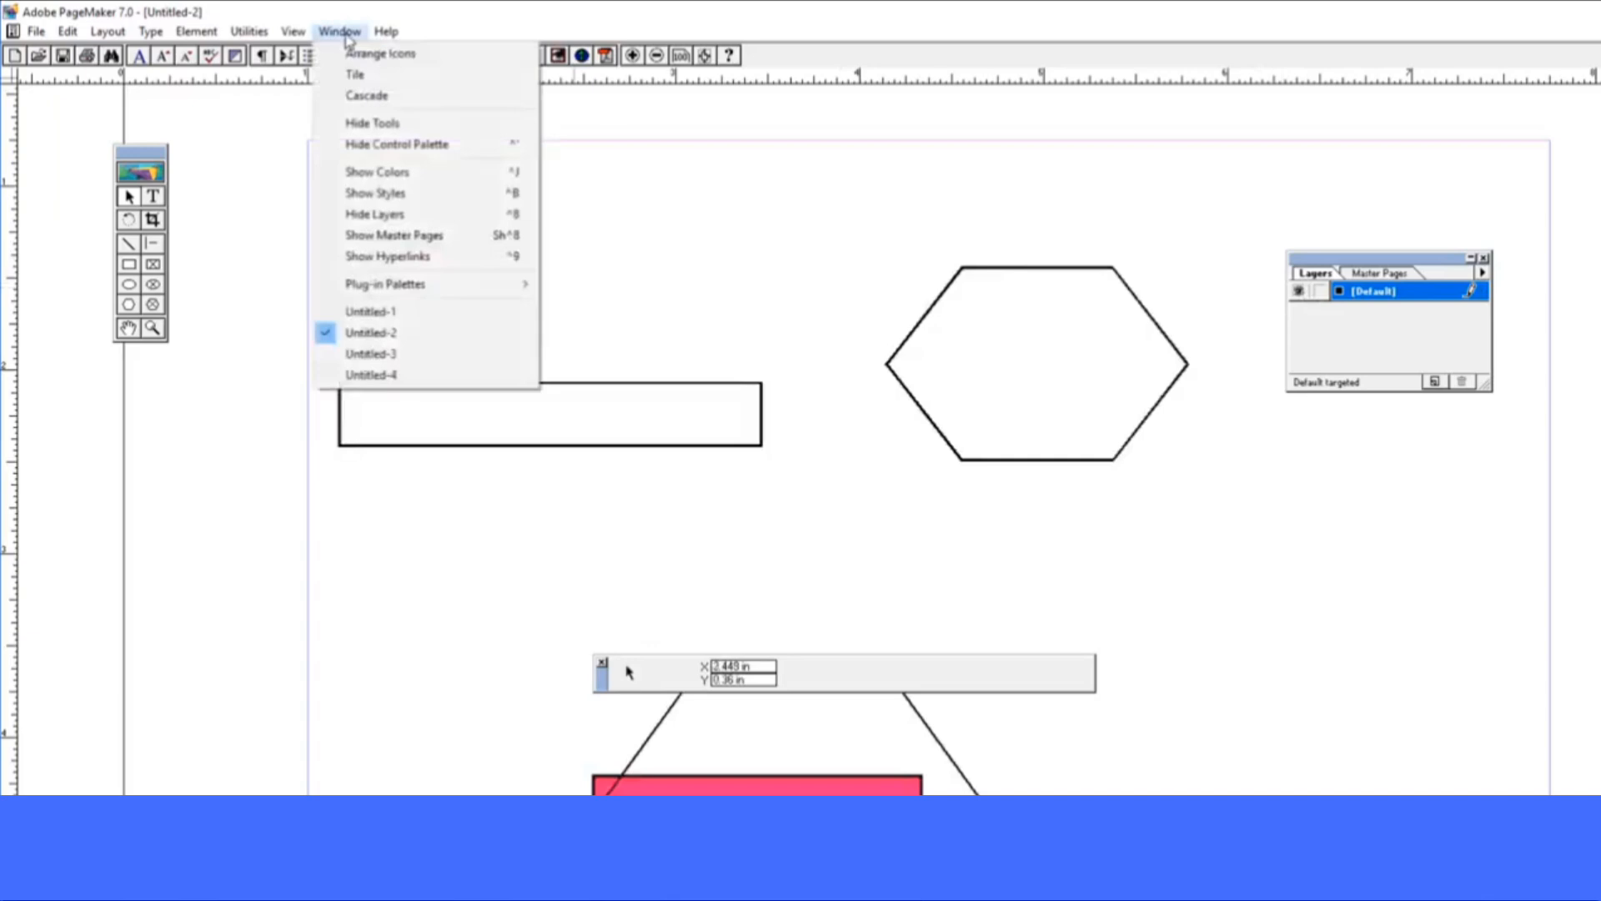
click(433, 238)
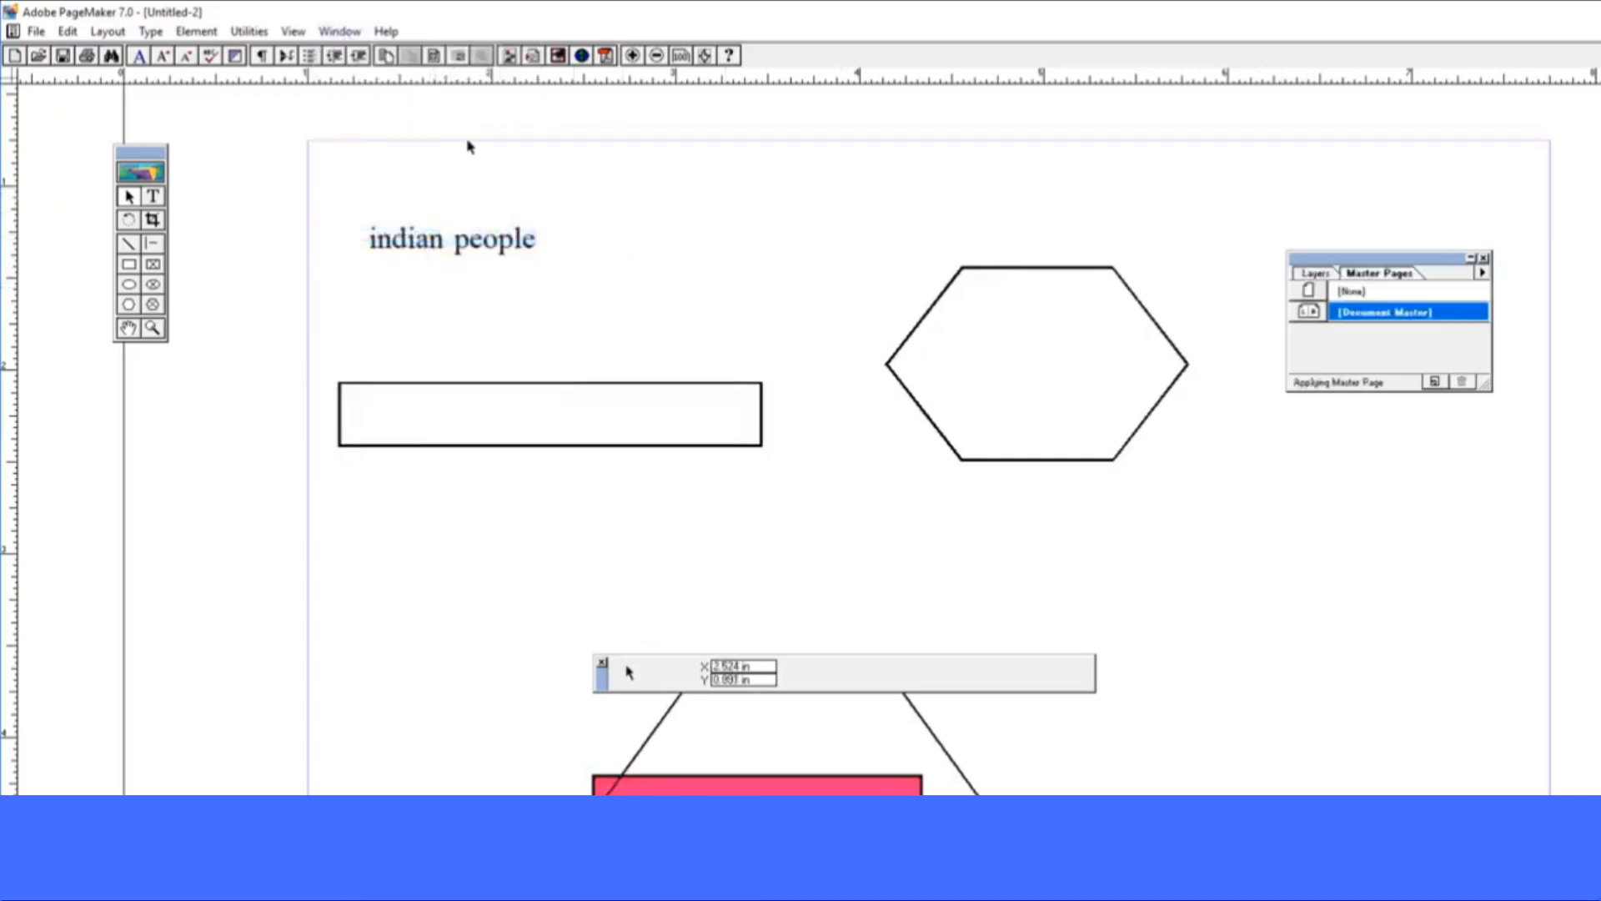
click(108, 32)
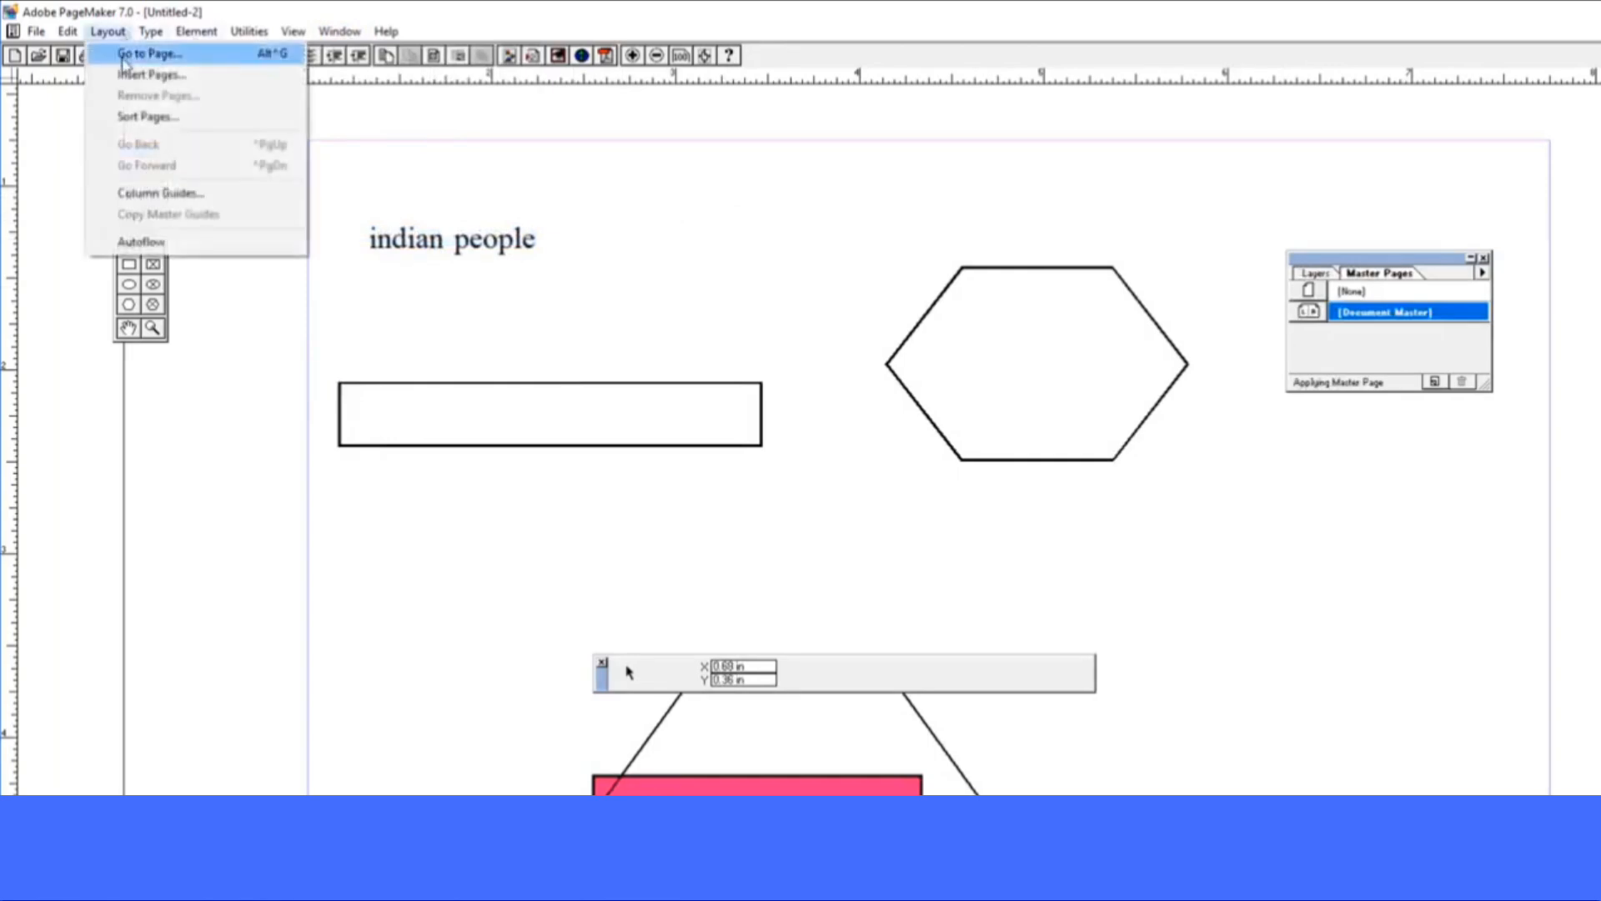
click(133, 75)
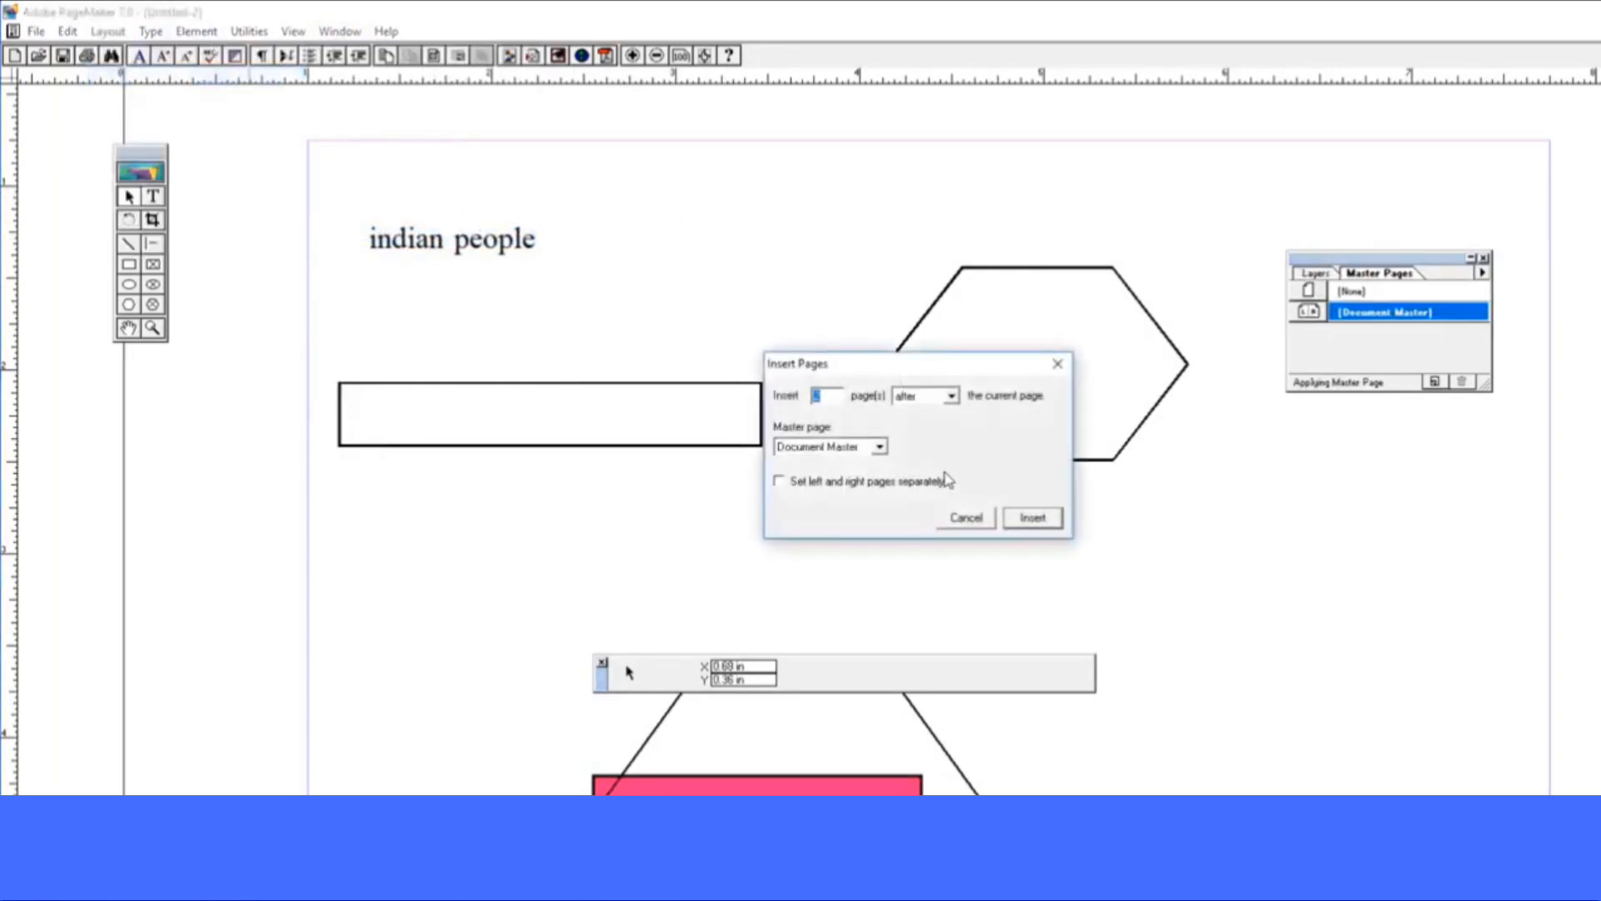
click(1030, 518)
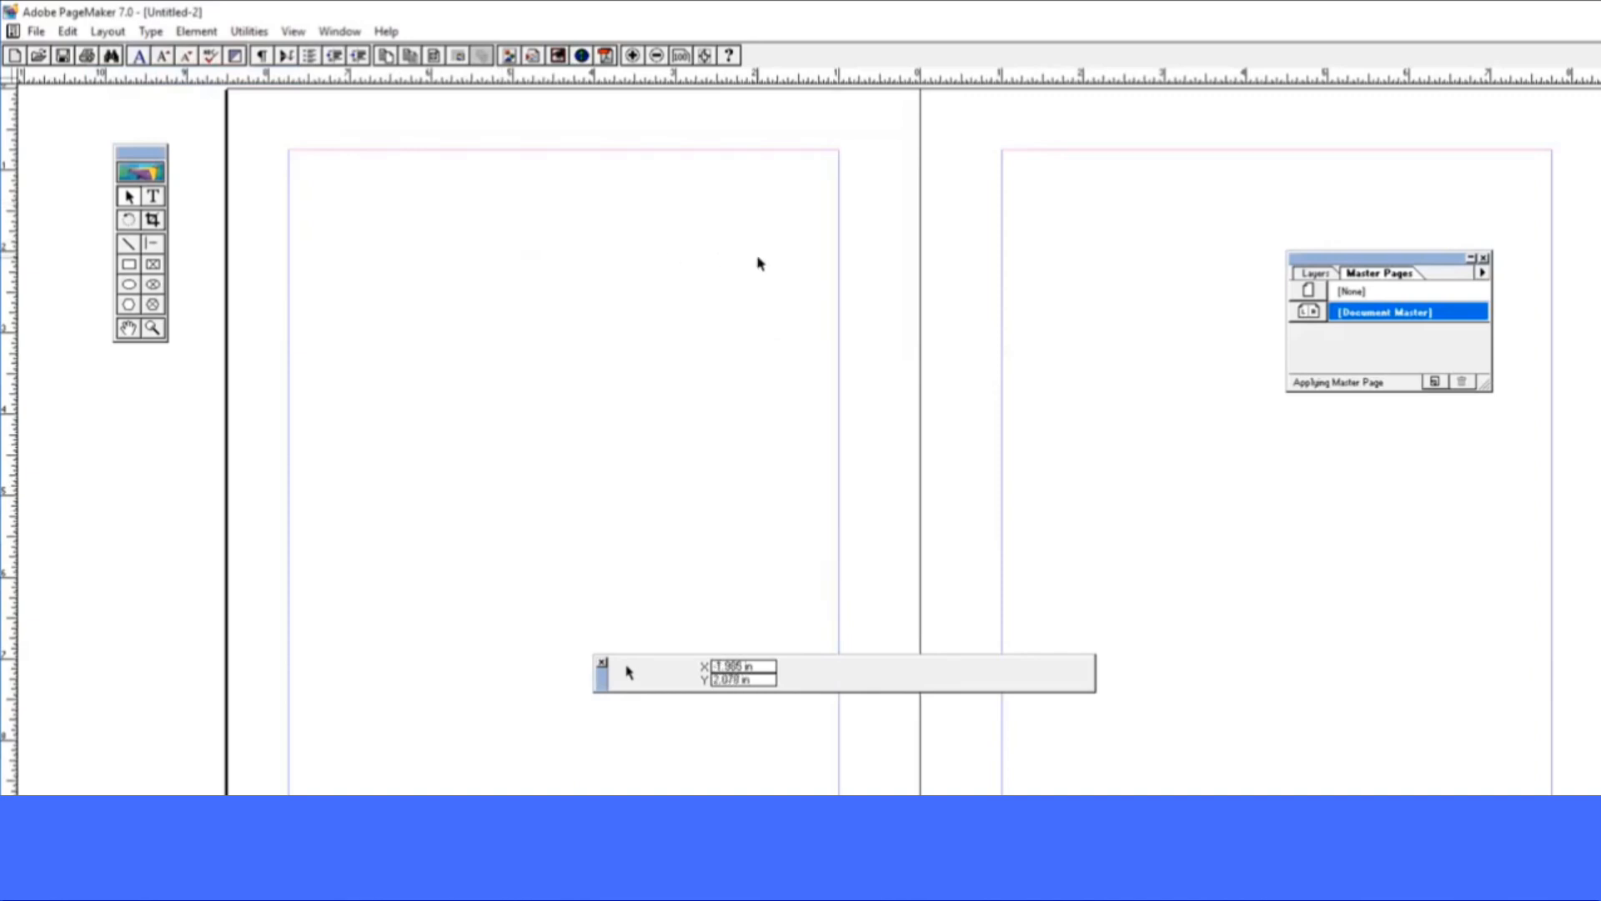
Set the Document Master to 2 columns on both the left and right pages
click(1368, 320)
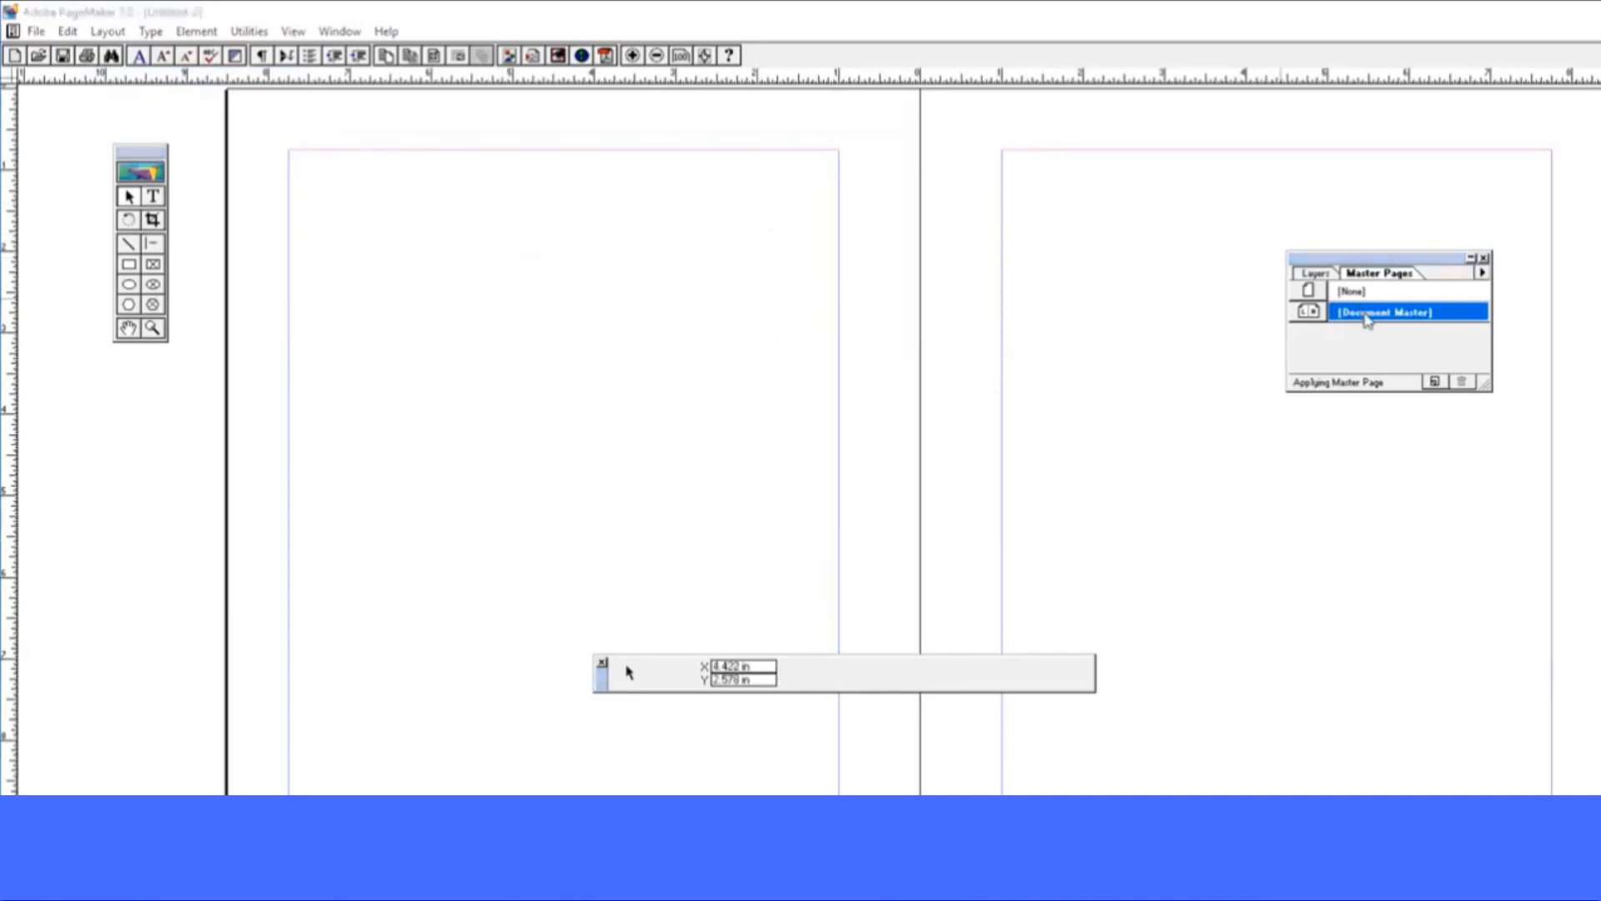
double_click(1368, 319)
double_click(874, 510)
text(2)
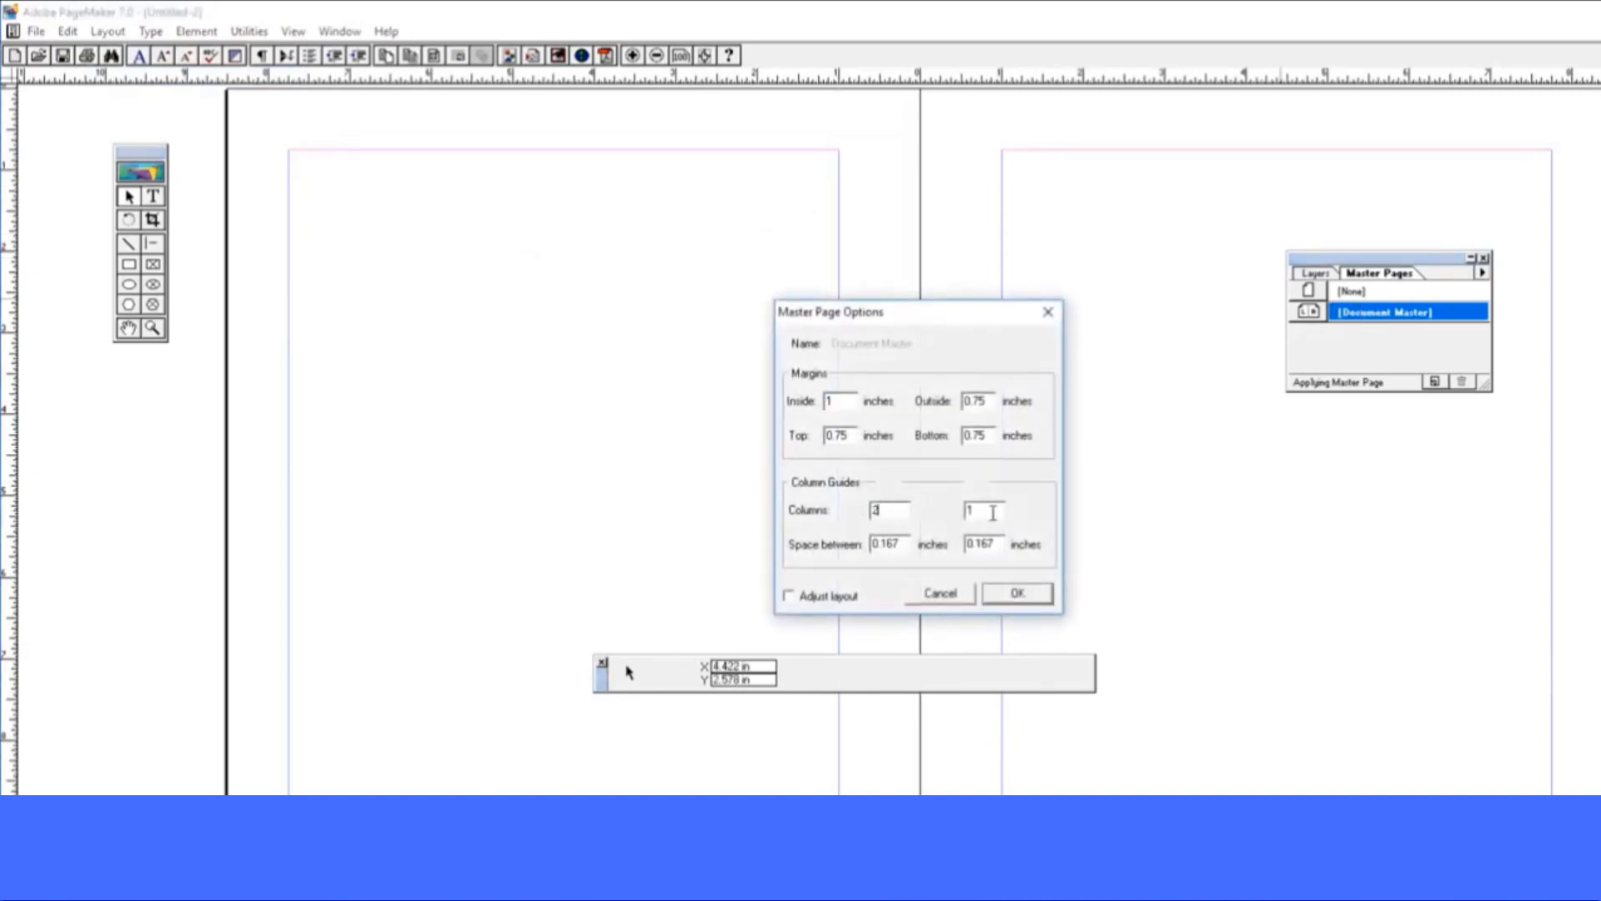
double_click(992, 512)
text(2)
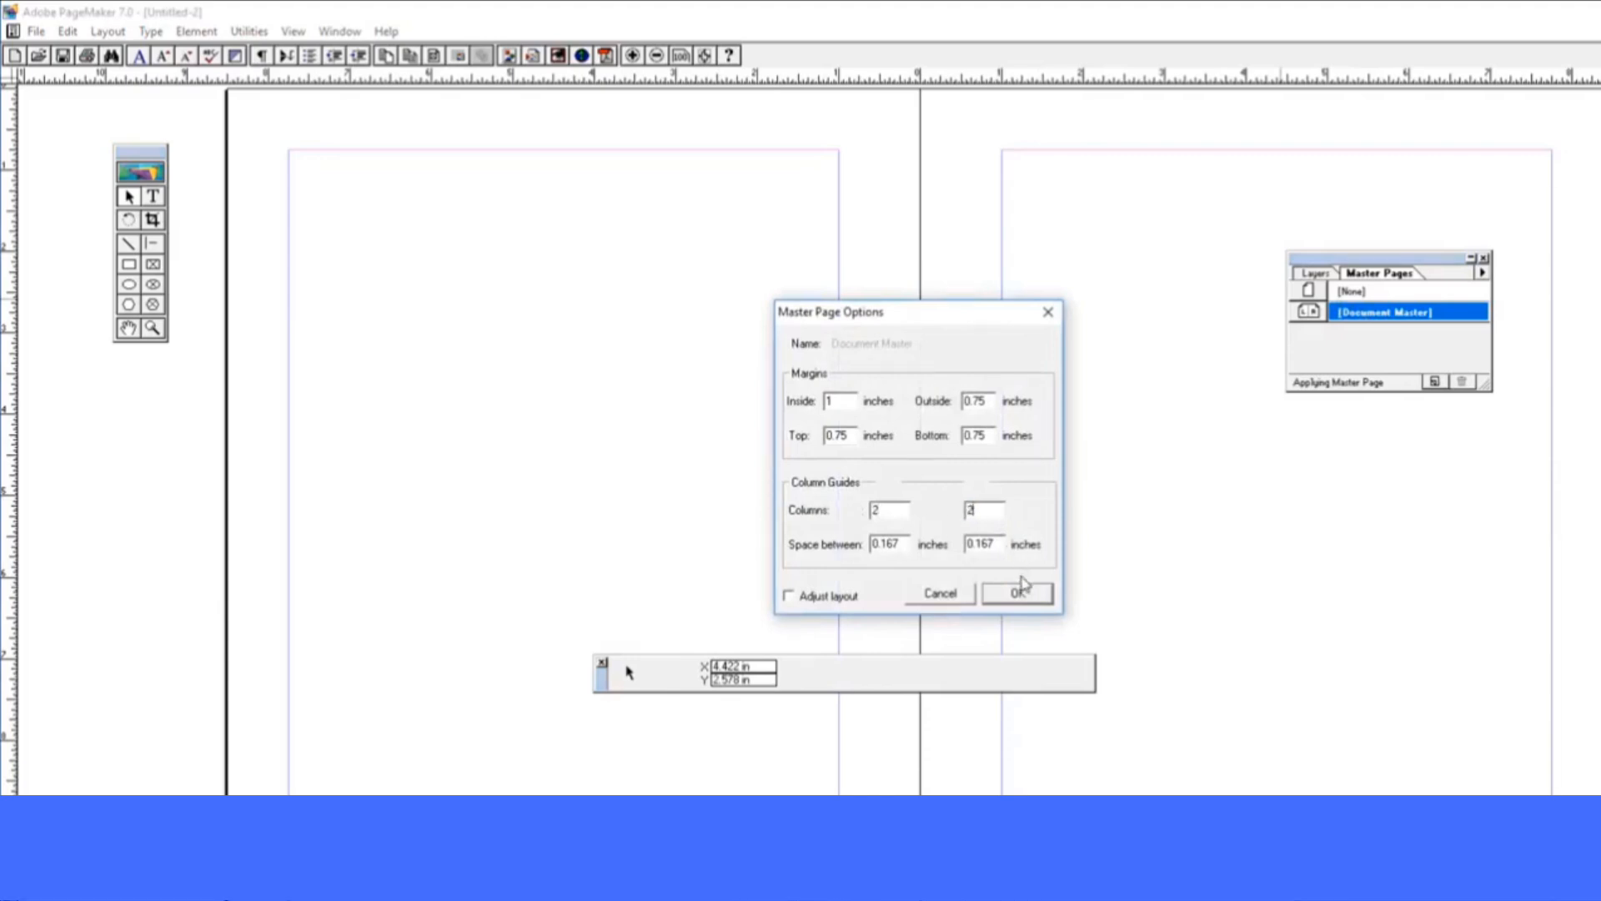
click(1024, 592)
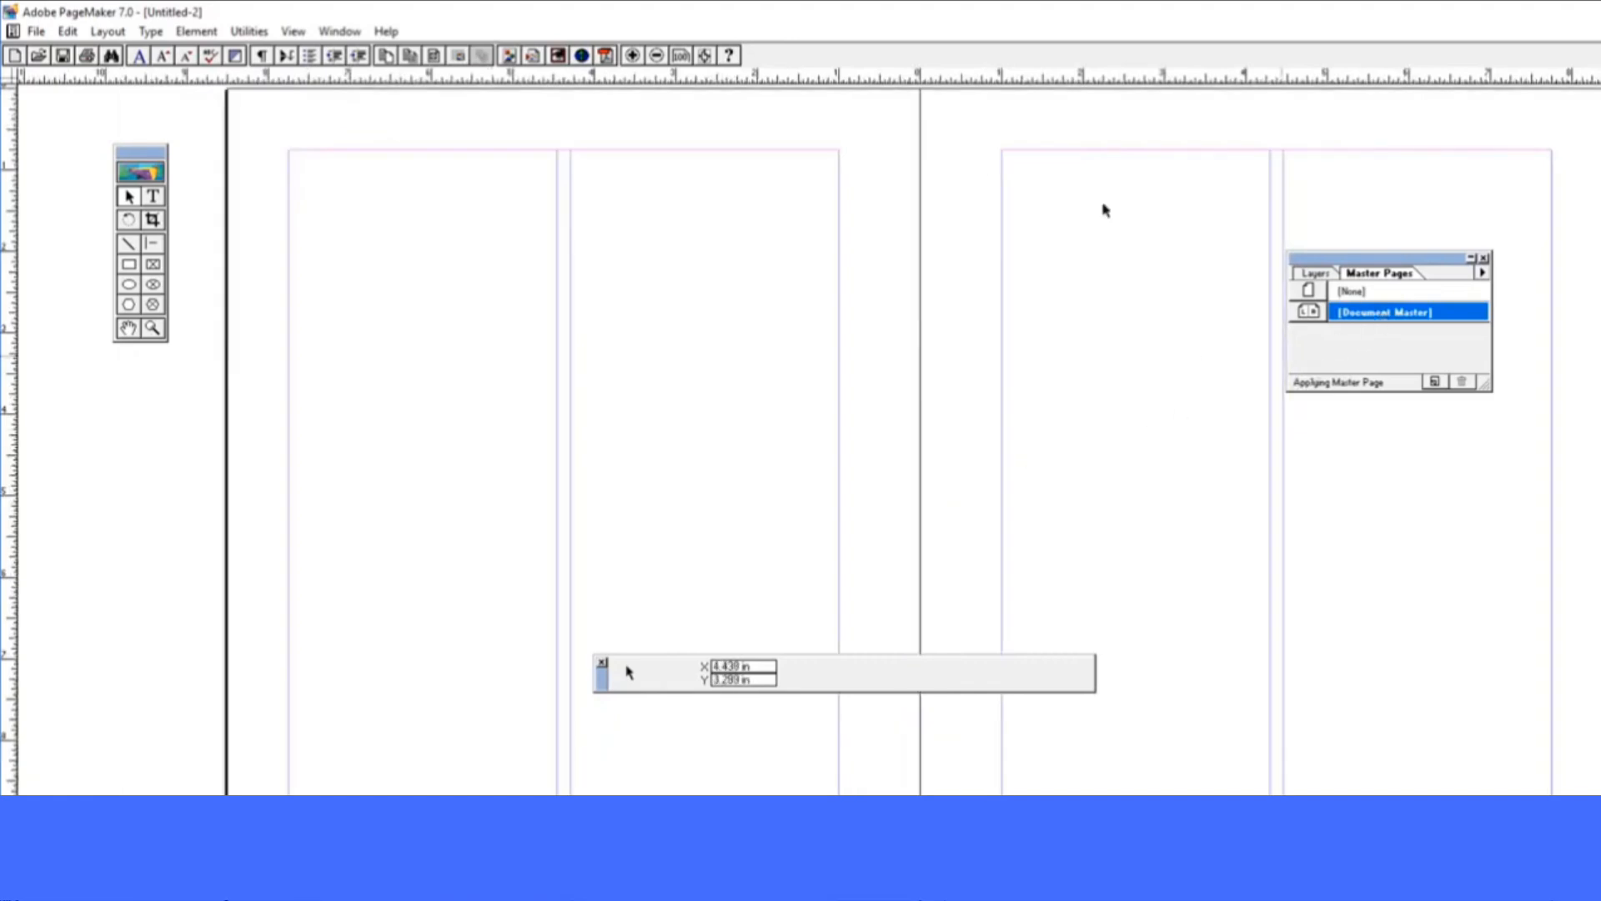
Hide the Master Pages palette, display the Hyperlinks palette and make it smaller
click(338, 32)
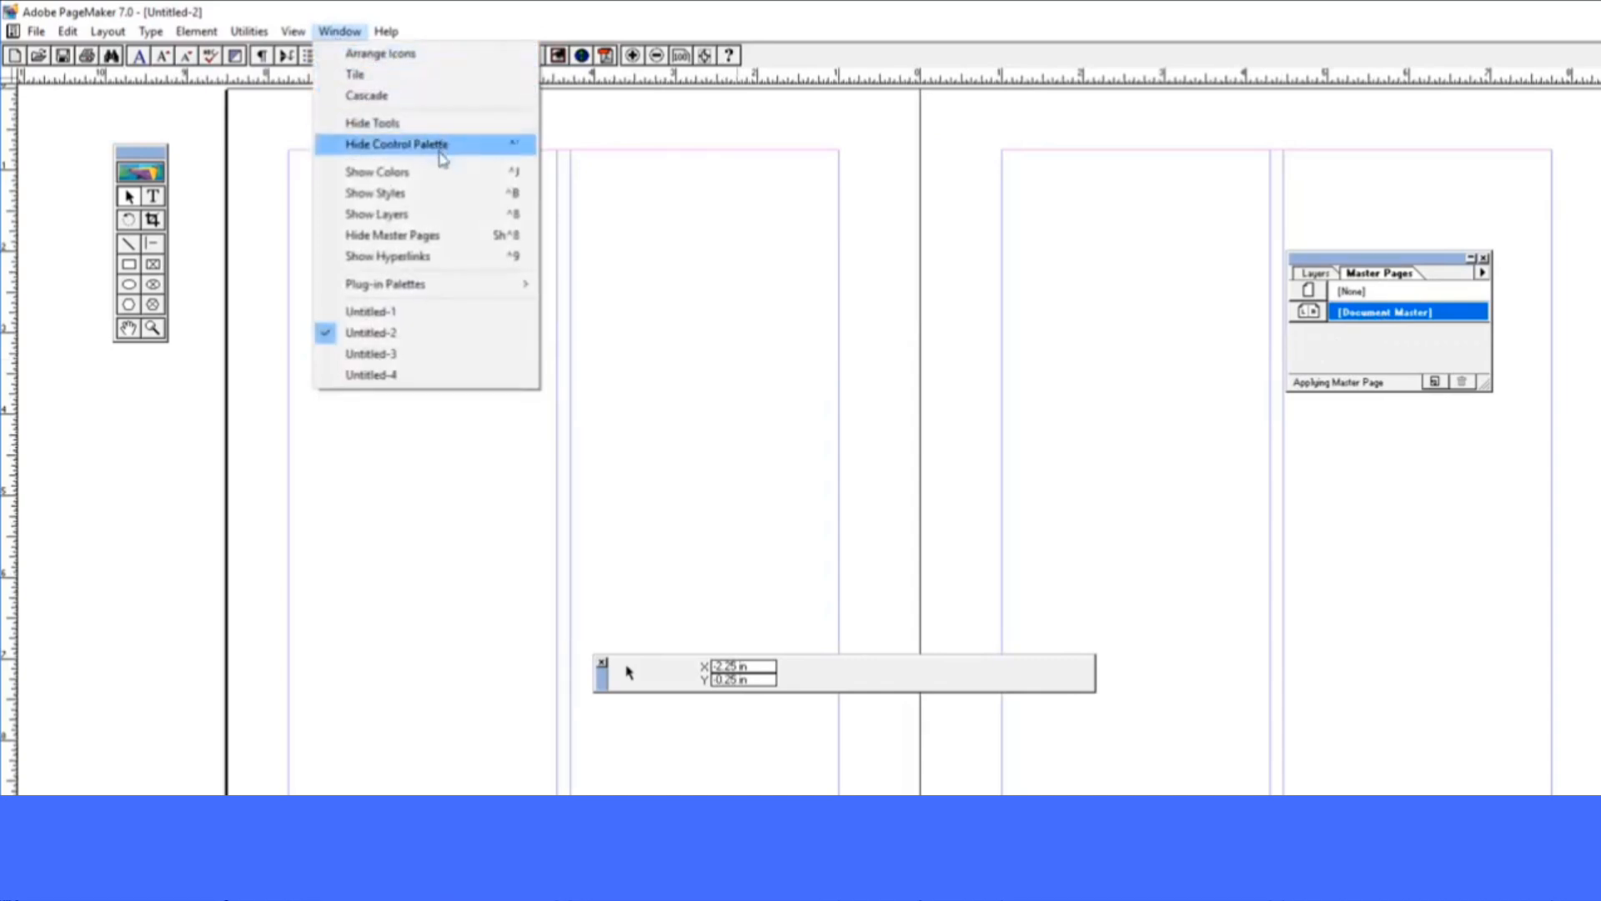
click(441, 237)
click(340, 31)
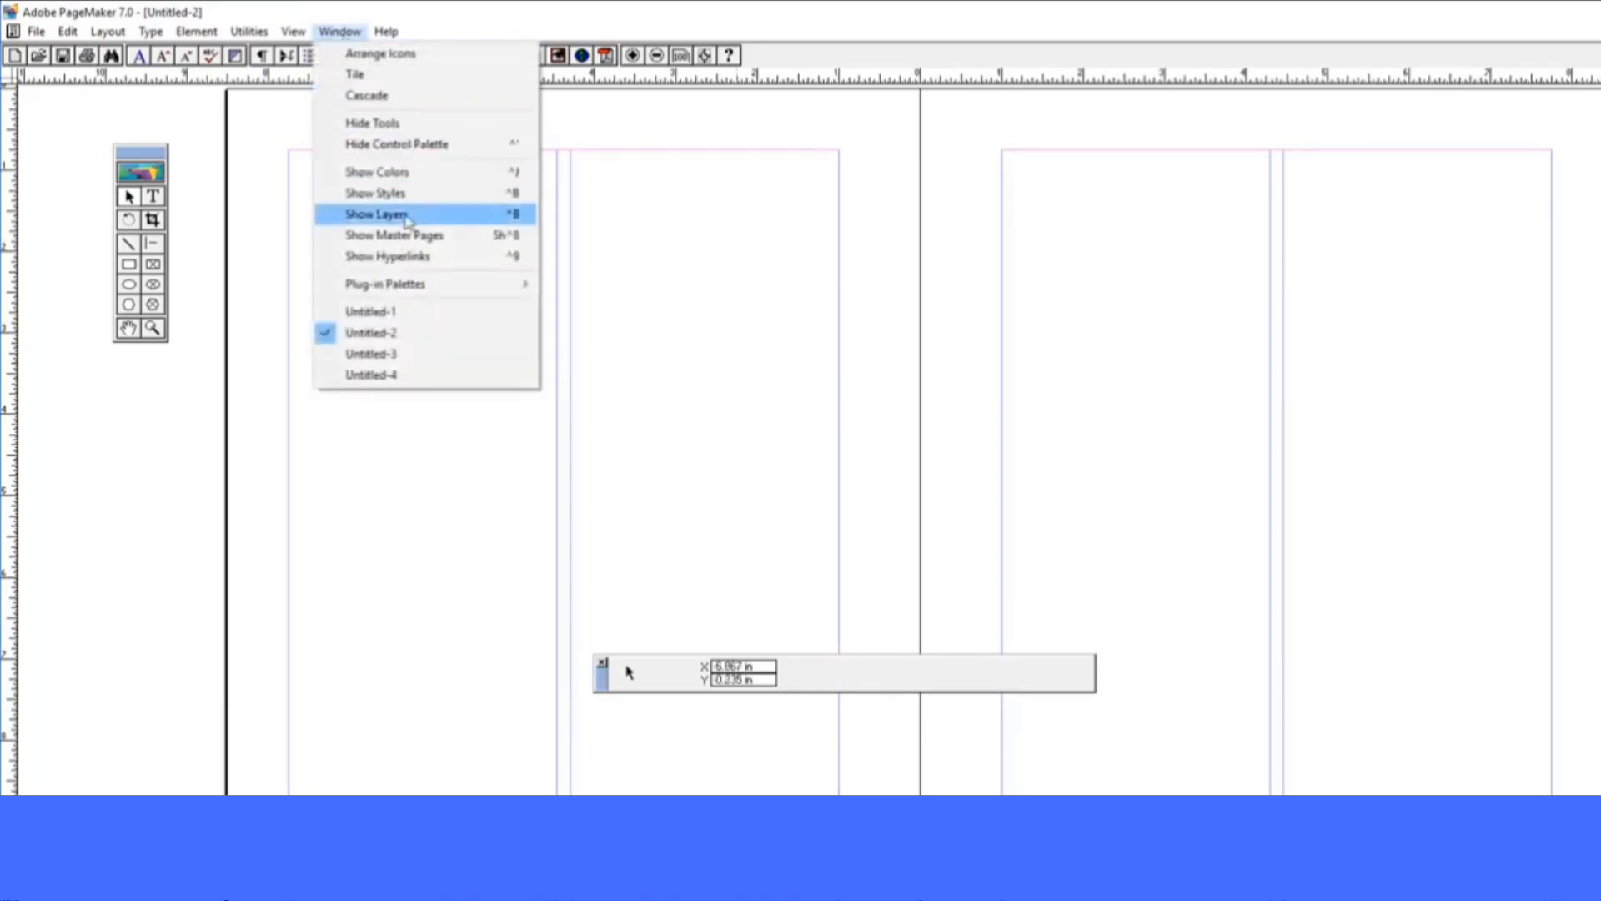
click(423, 257)
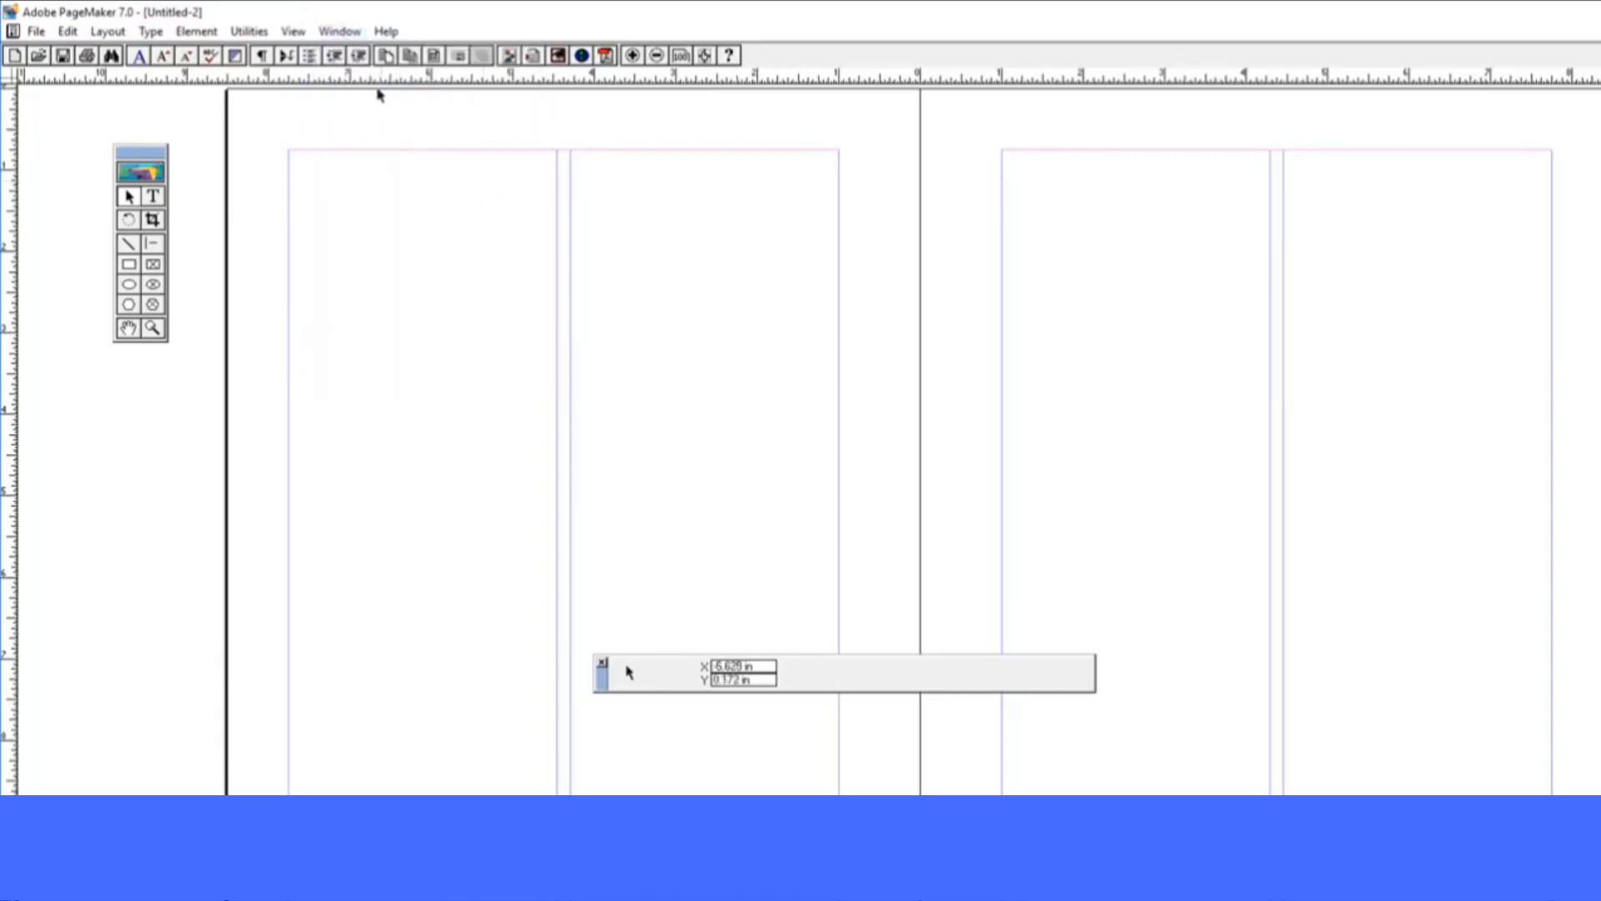
click(342, 32)
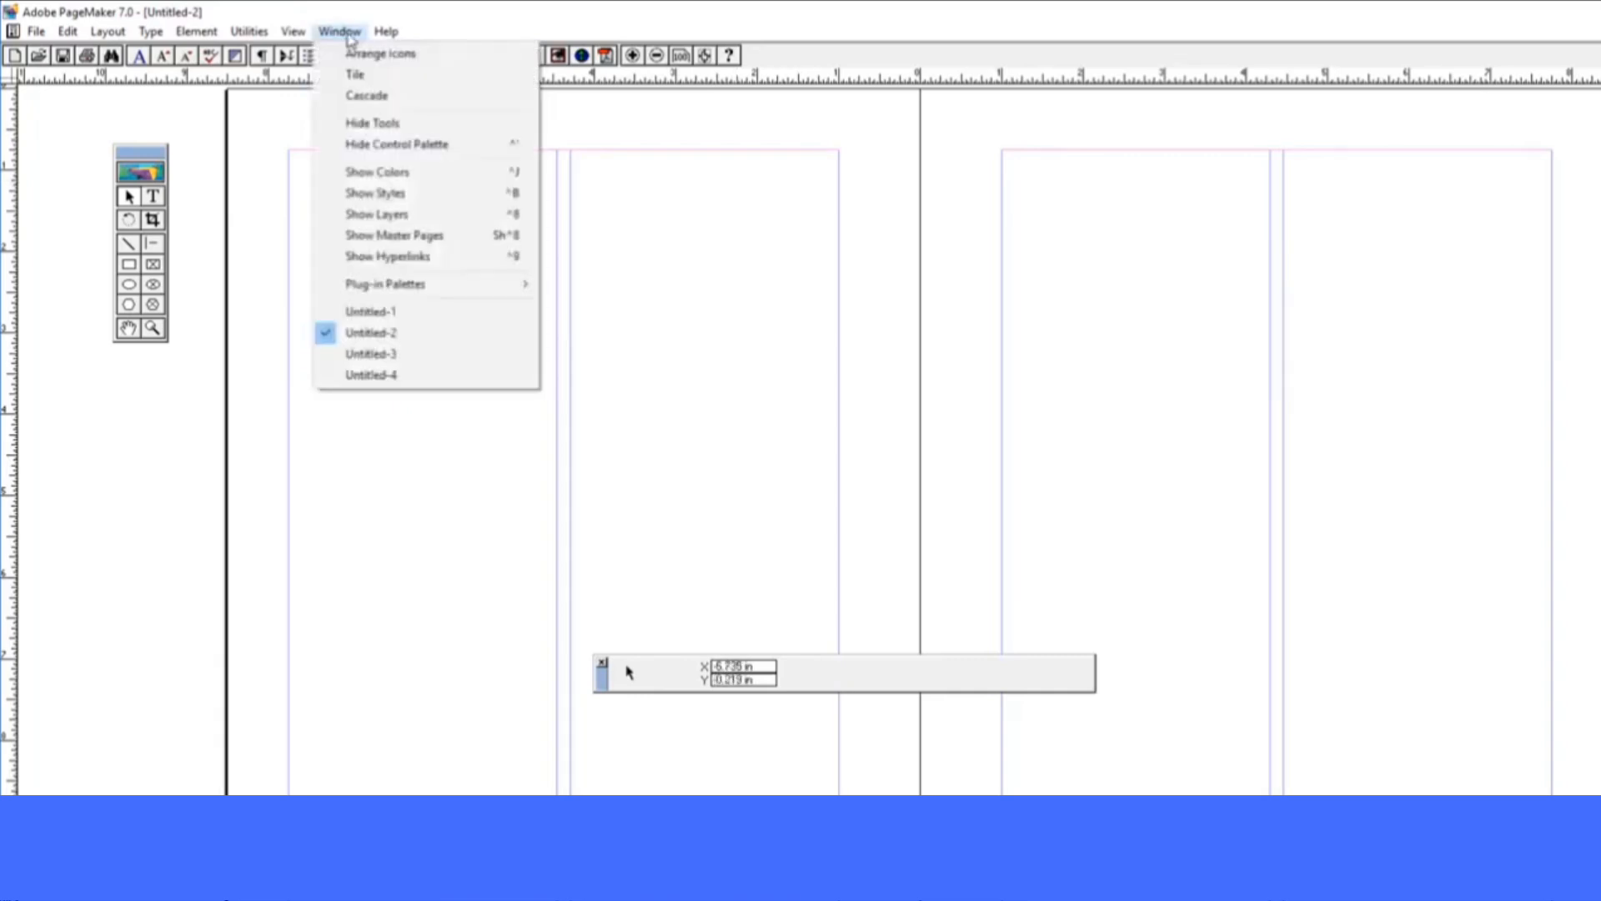
click(390, 258)
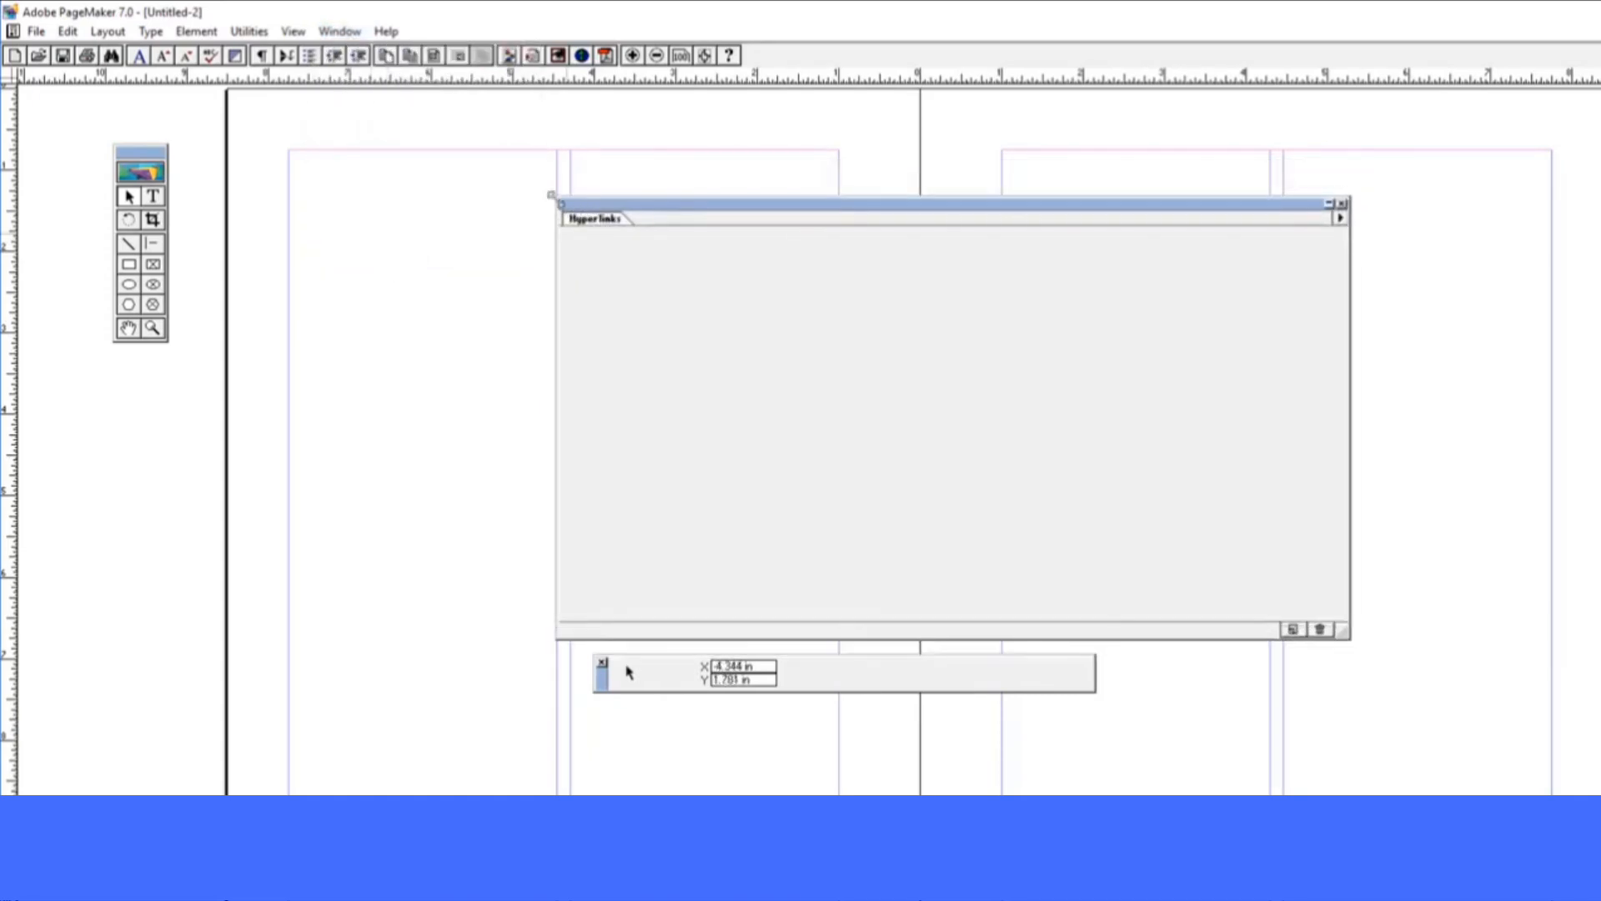
drag(555, 198, 942, 225)
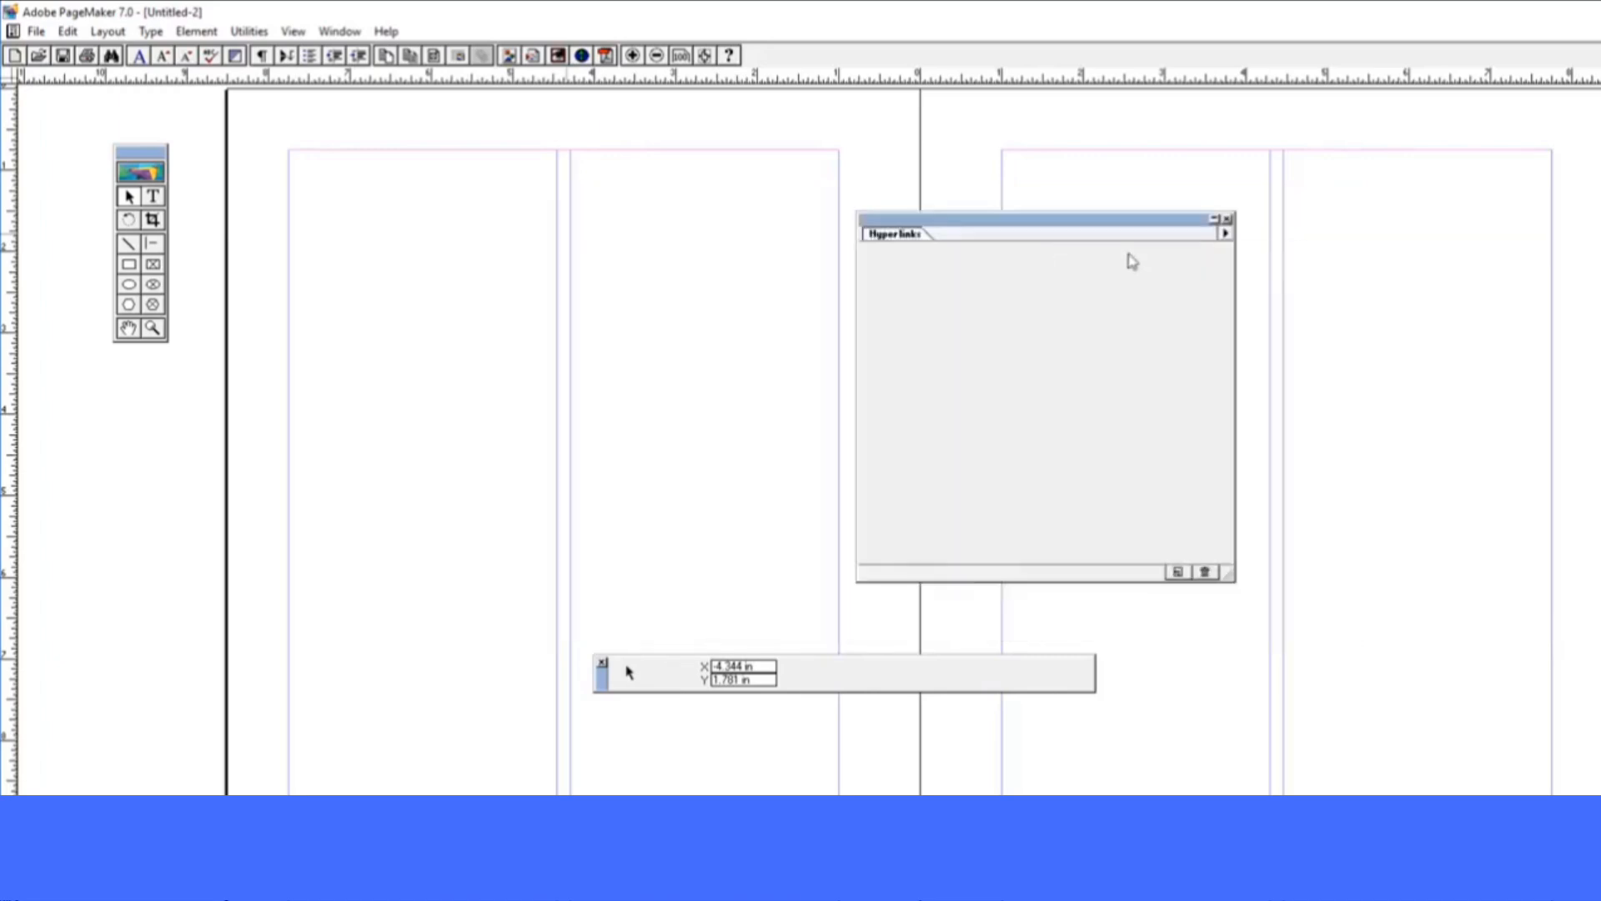
Import URLs into the Hyperlinks palette from the file support.htm on the Desktop
click(1225, 235)
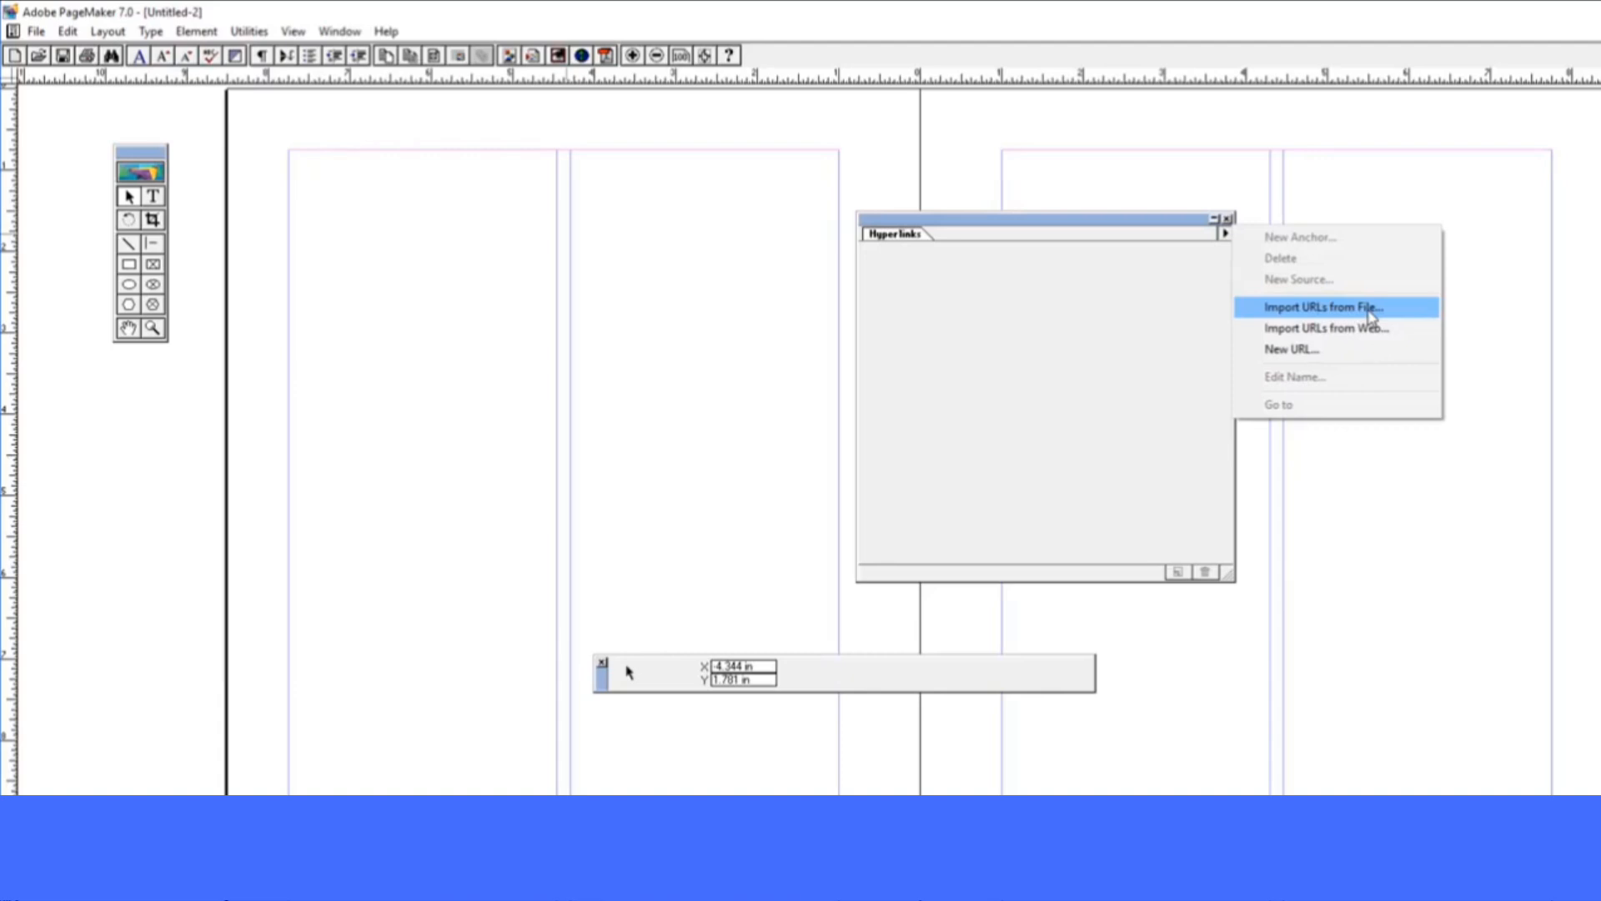
click(1225, 234)
click(1225, 233)
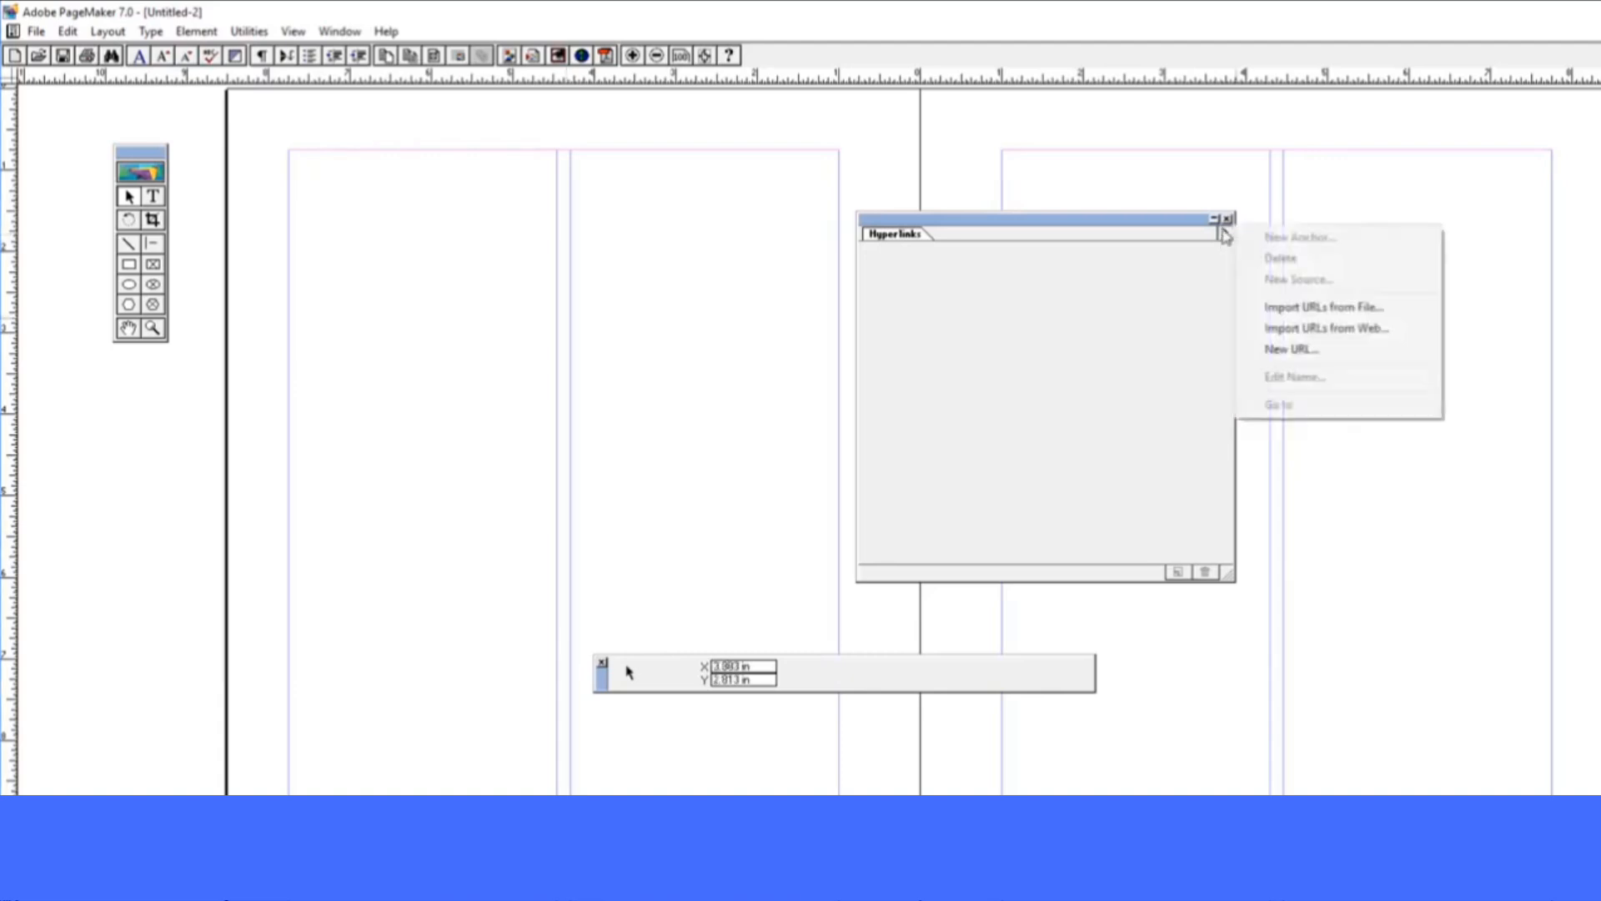
click(1282, 308)
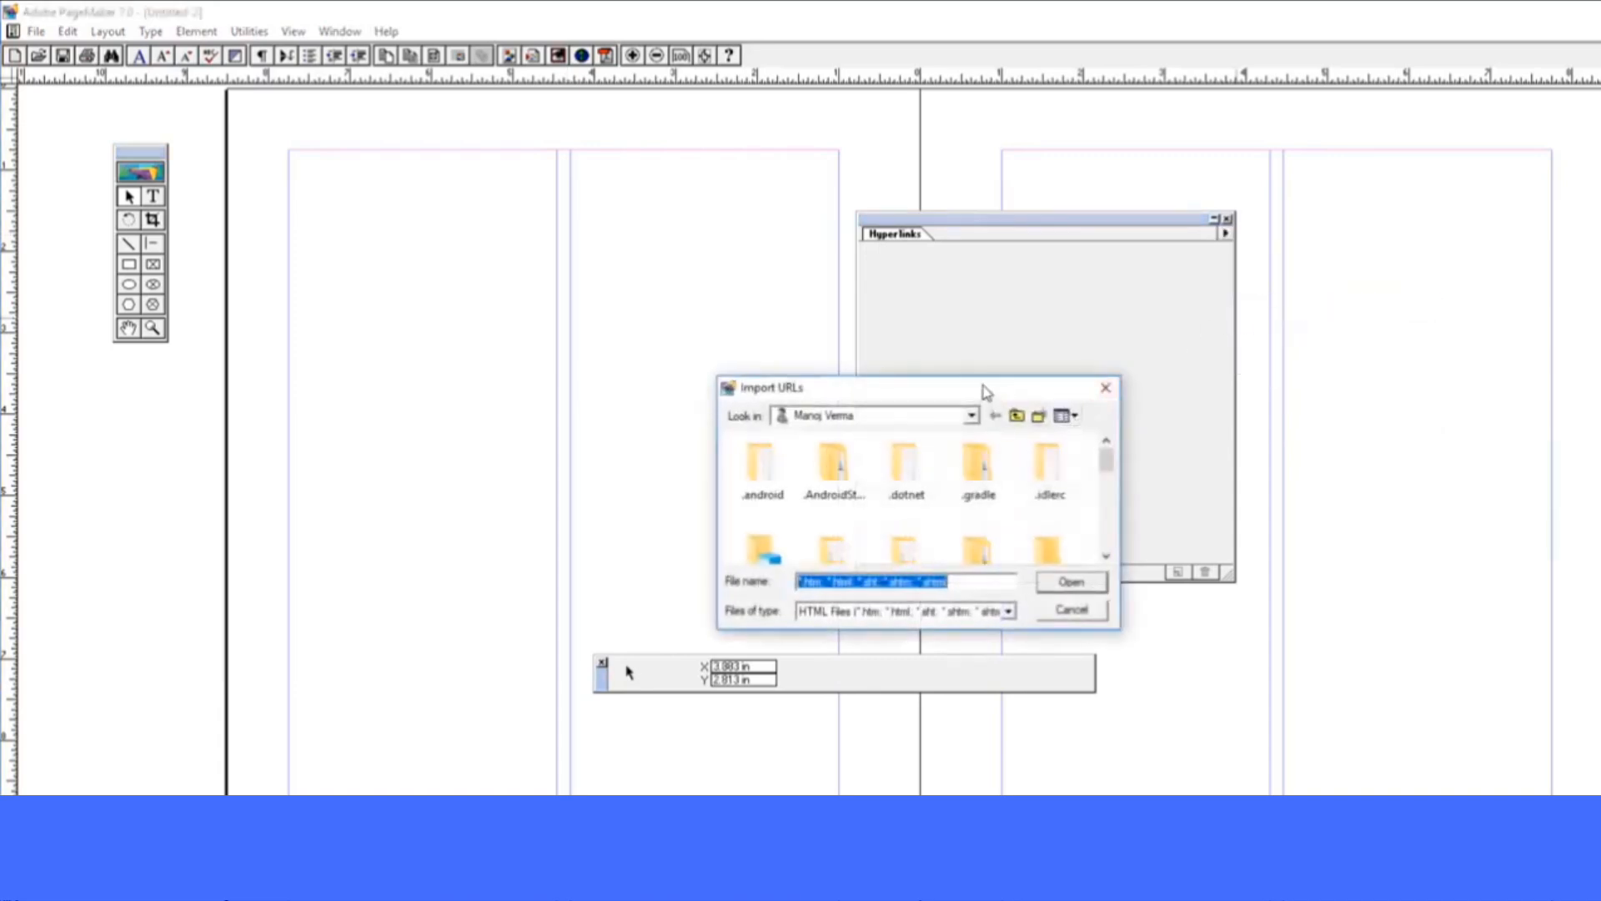
drag(983, 391, 836, 211)
click(821, 235)
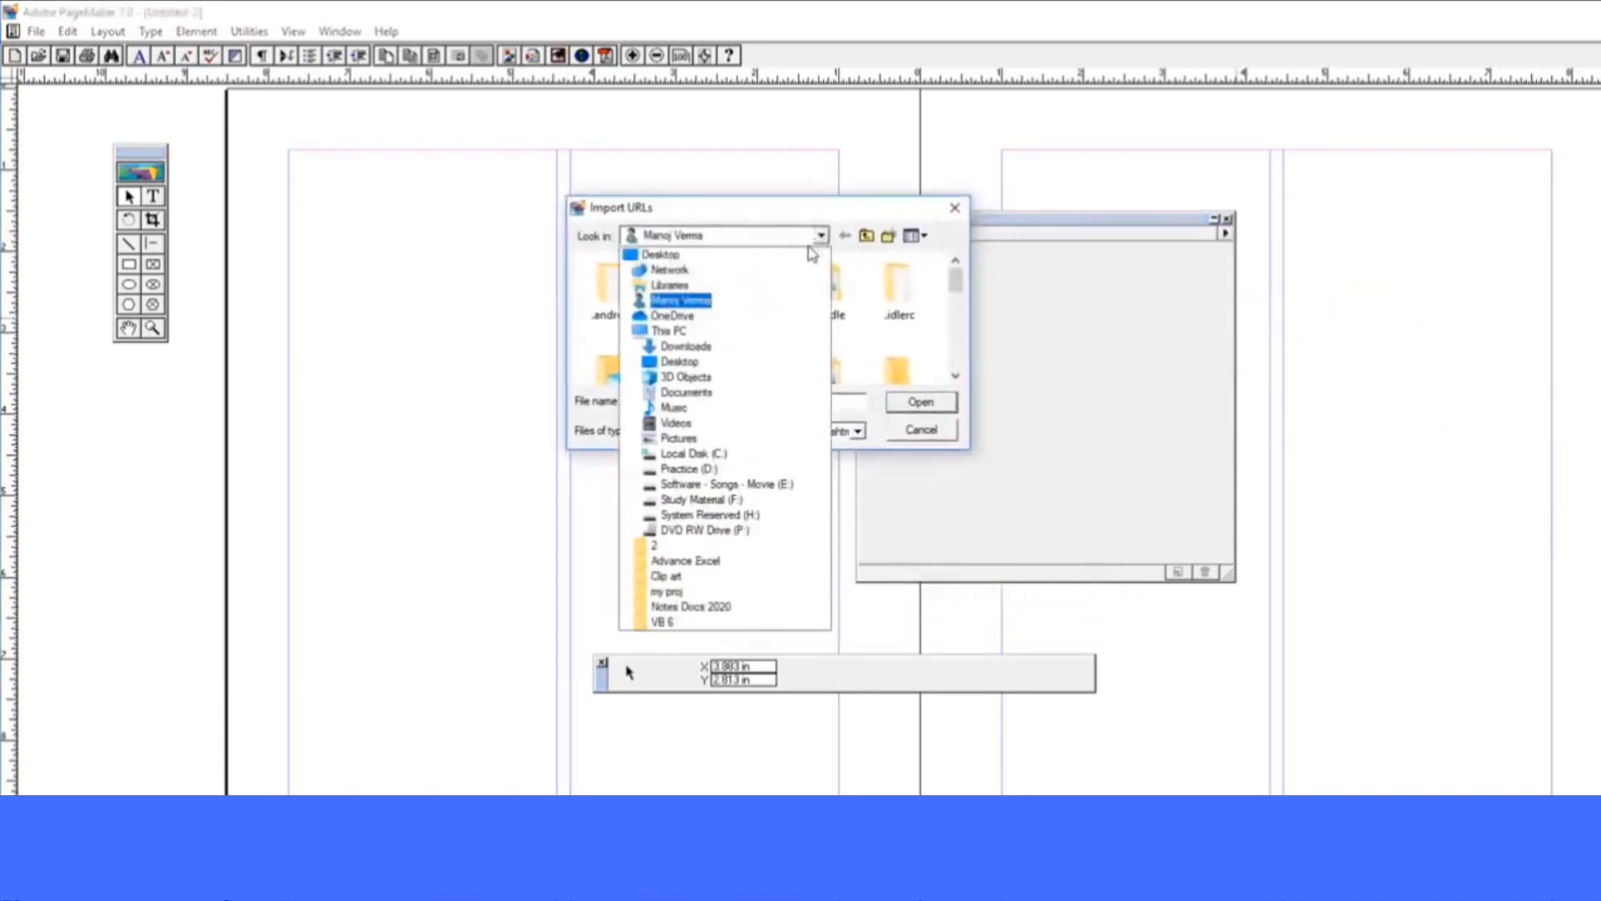
click(758, 258)
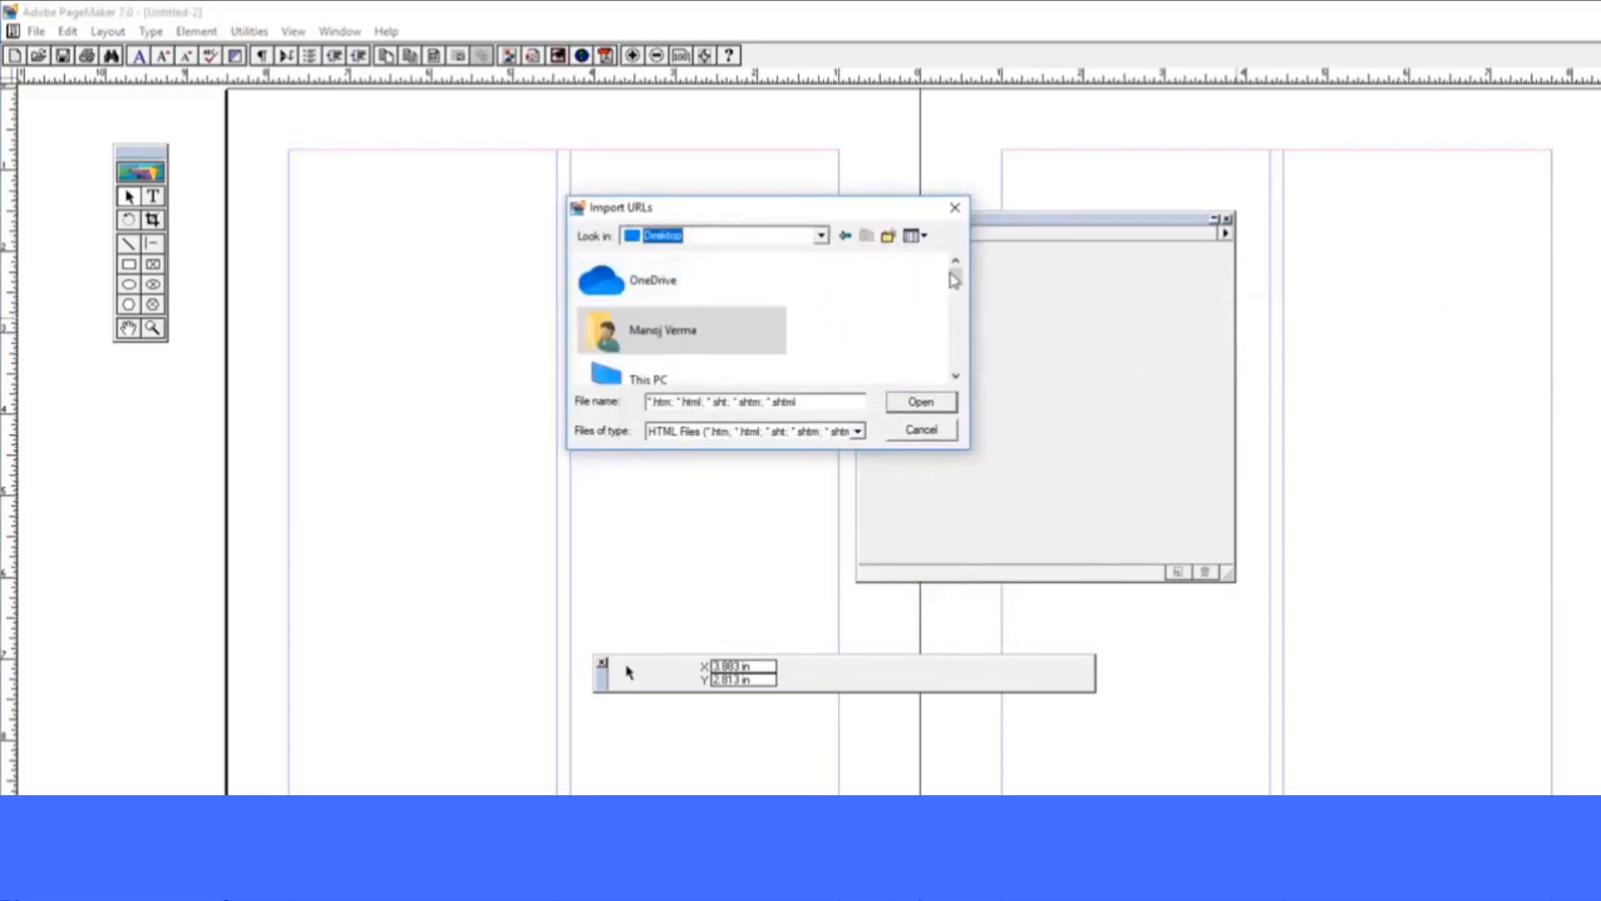
drag(955, 281, 958, 382)
click(705, 321)
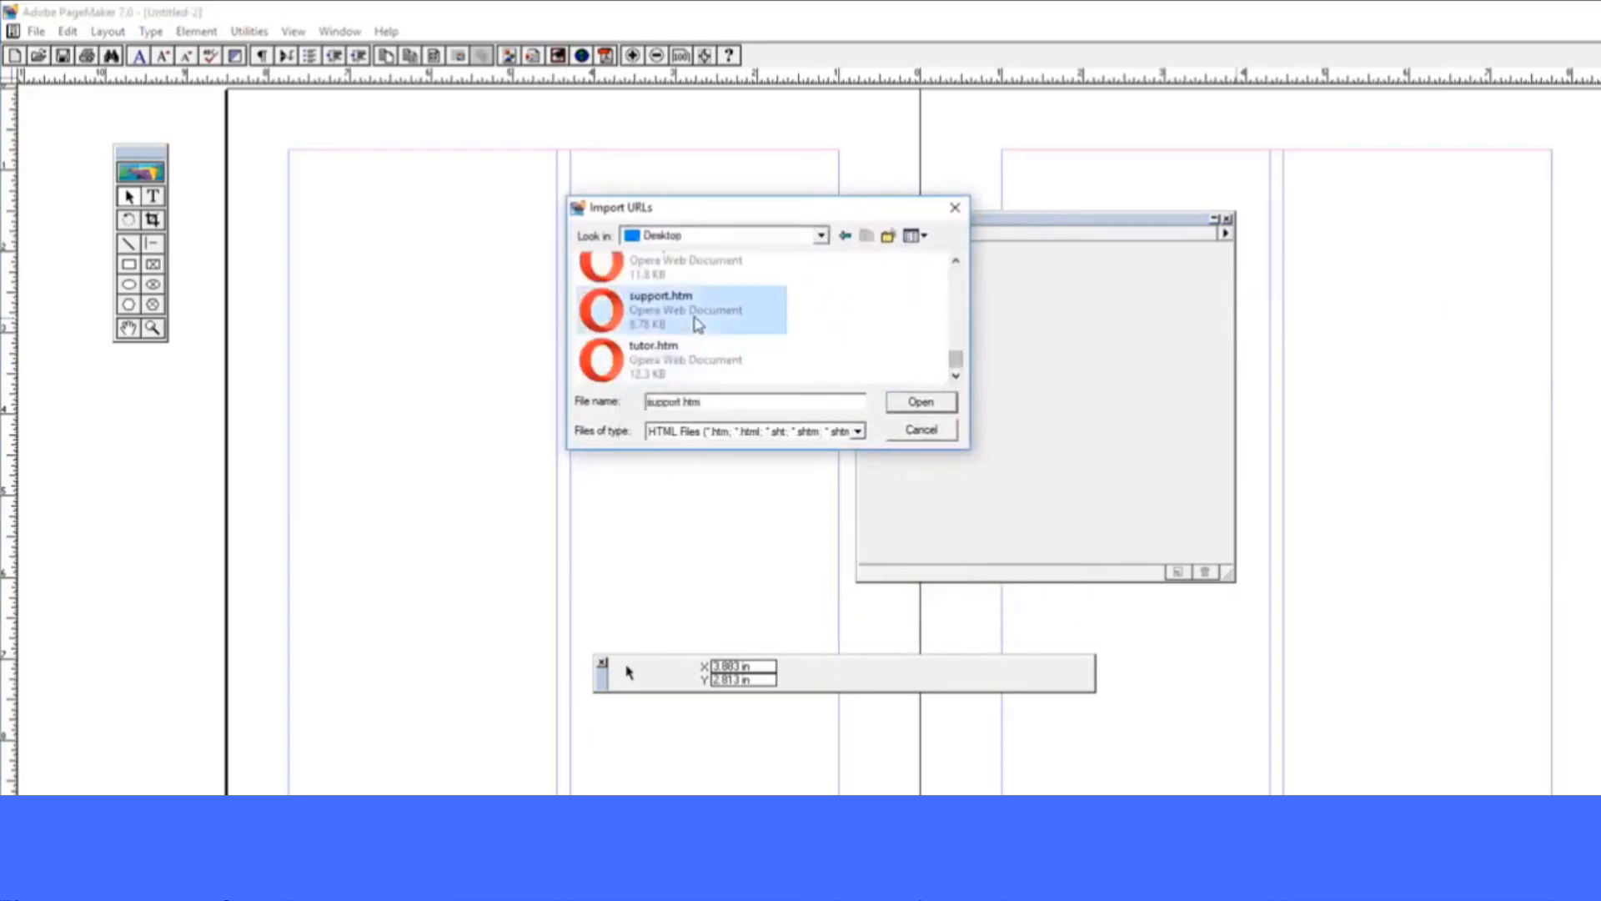
click(955, 262)
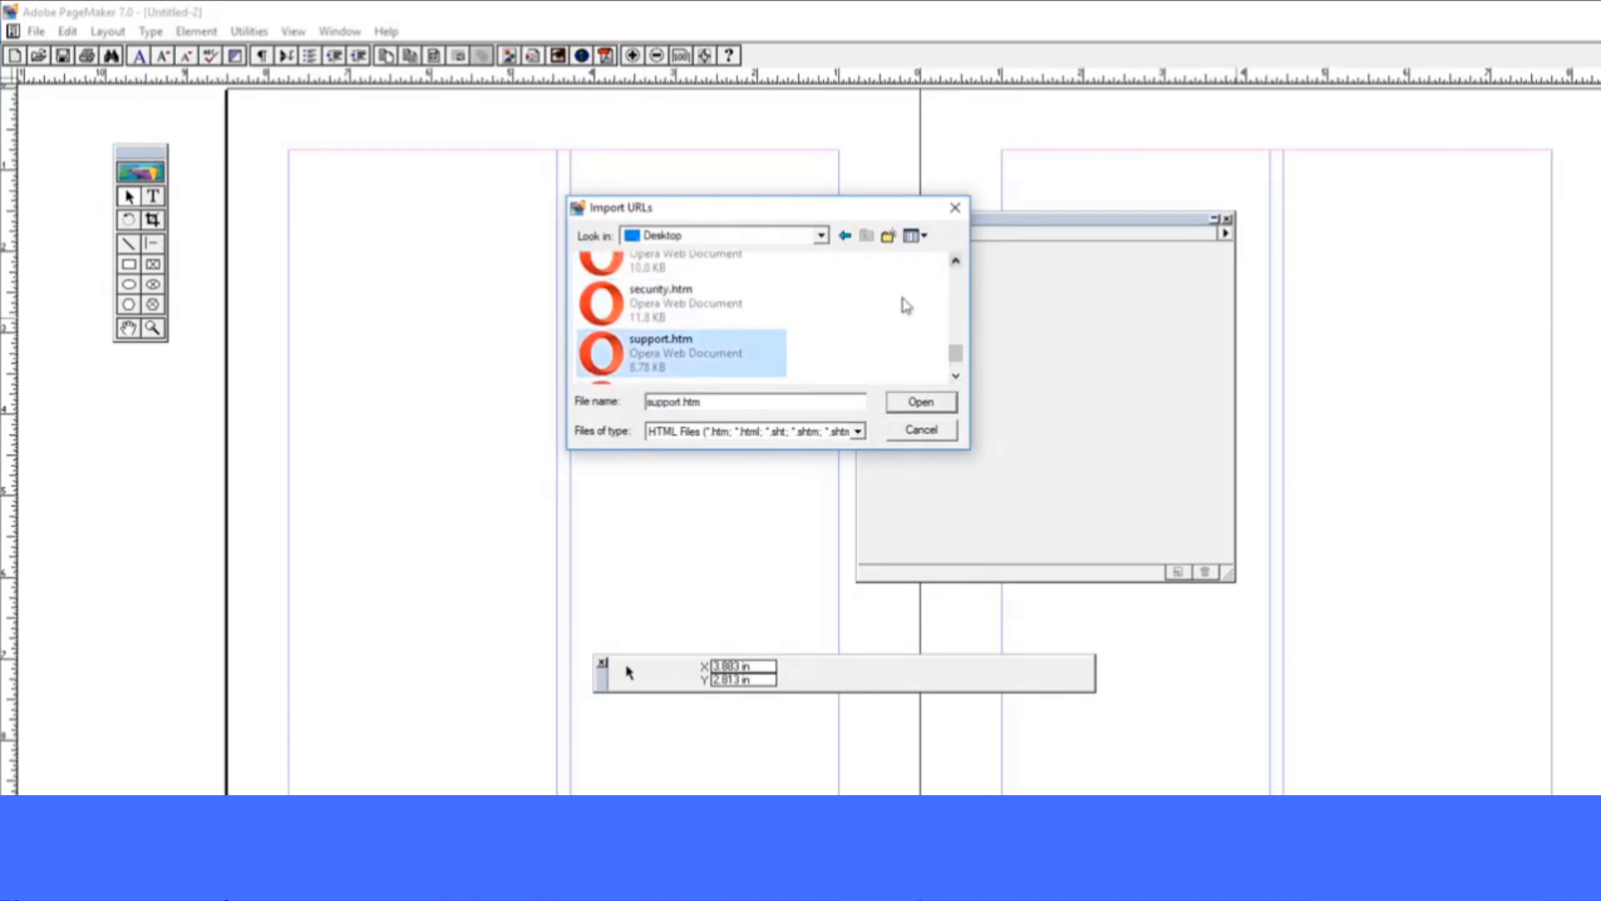
click(914, 402)
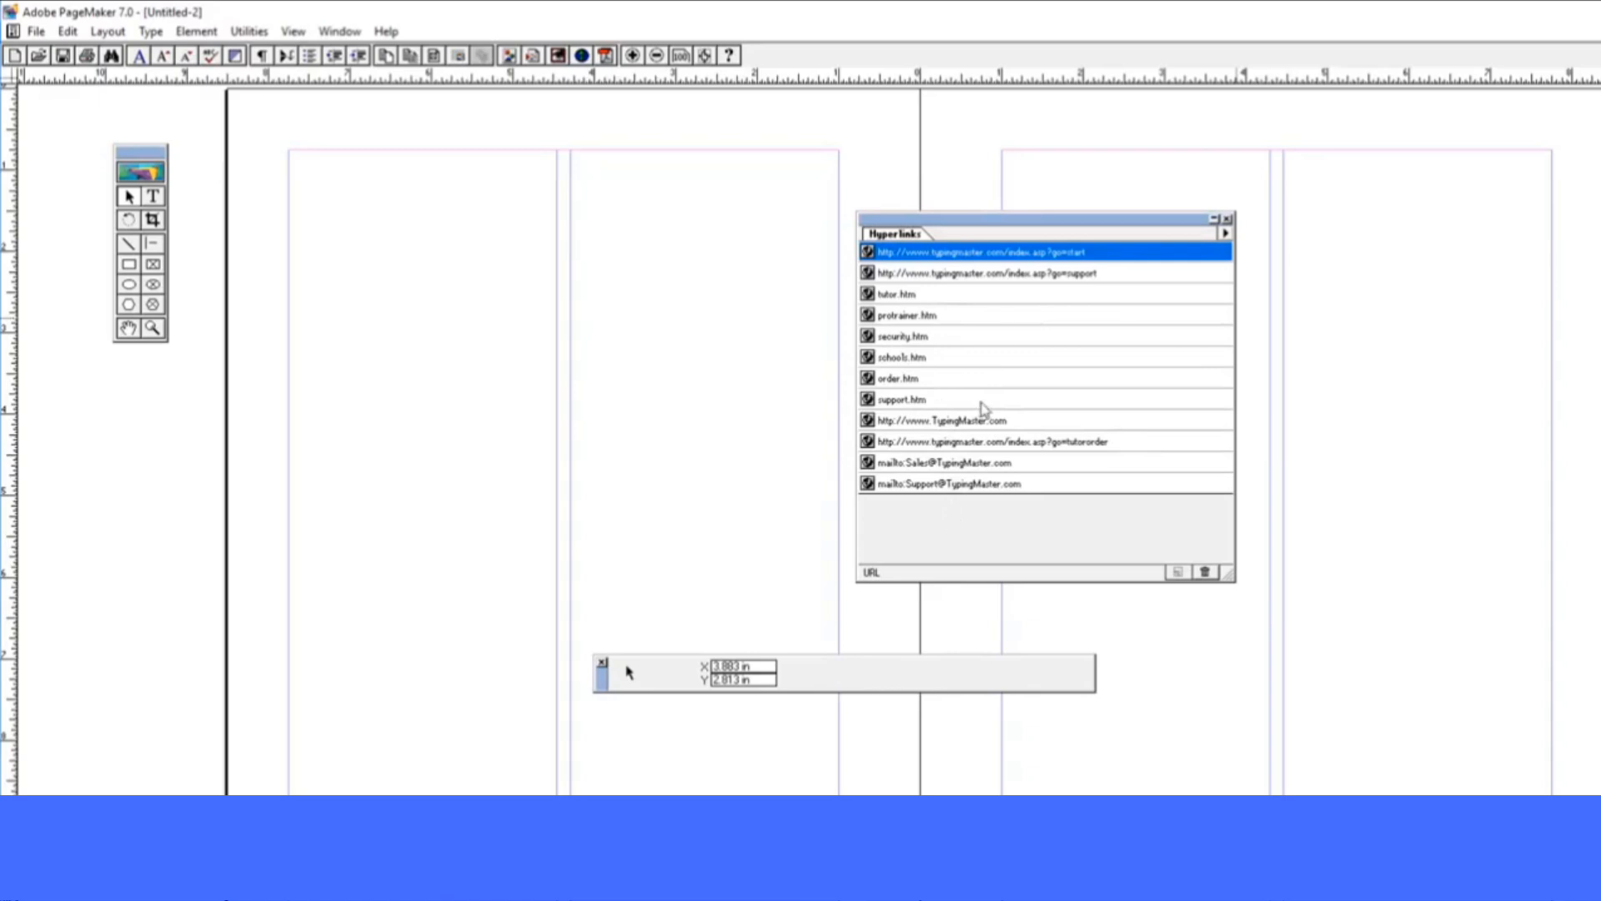
Delete the two typingmaster.com URLs ending in "go=start" and "go=support" from the Hyperlinks palette
click(1226, 234)
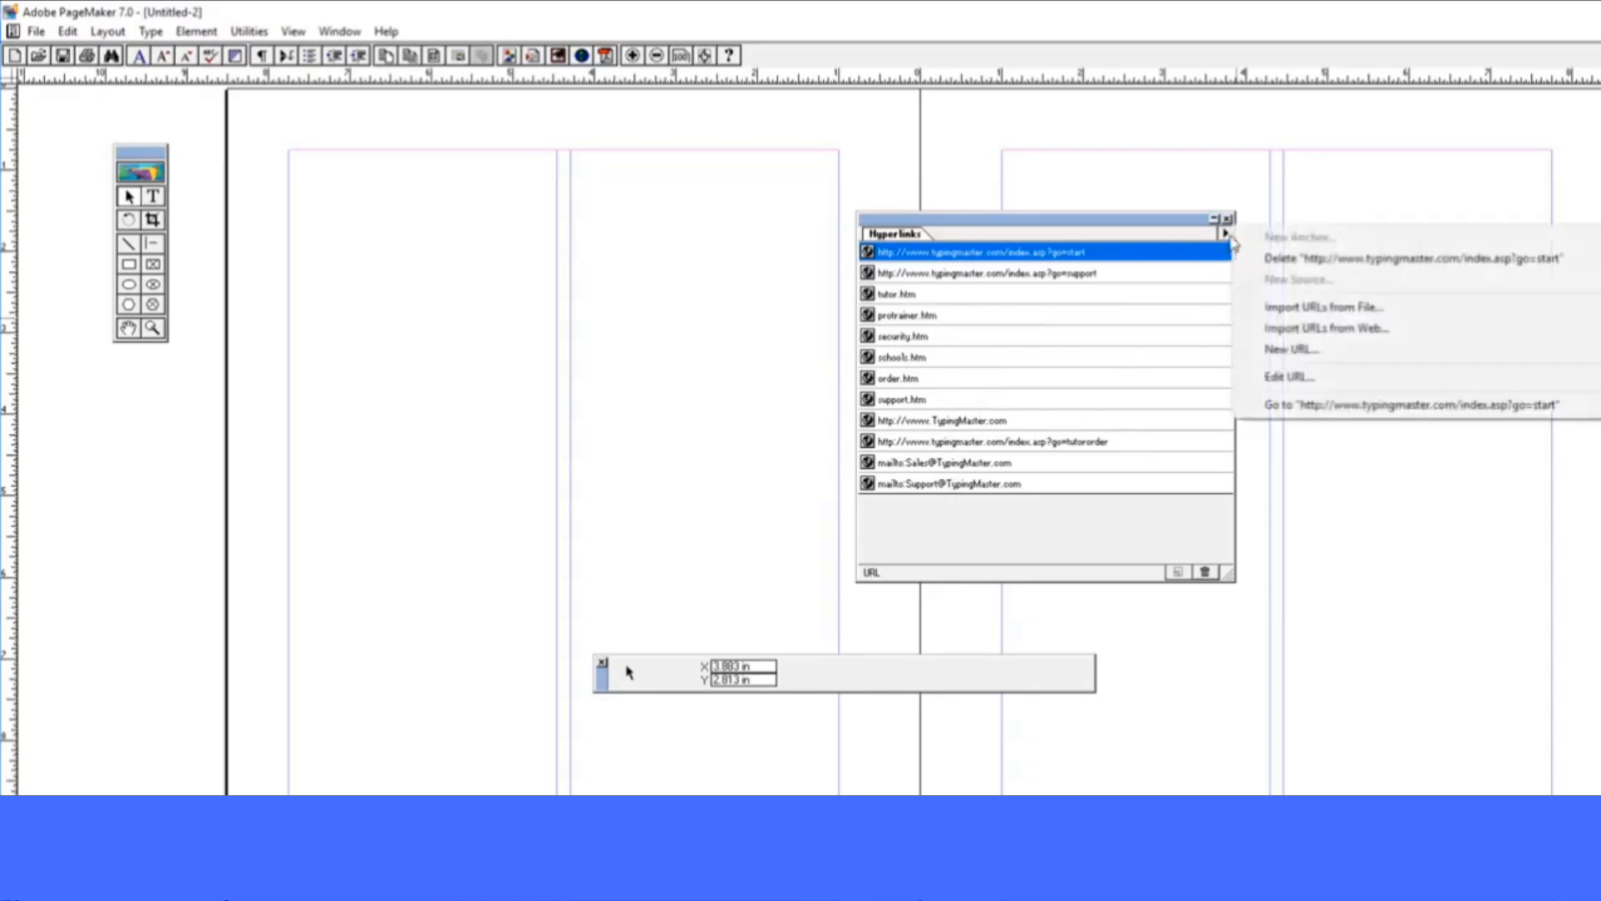
click(1271, 259)
click(965, 518)
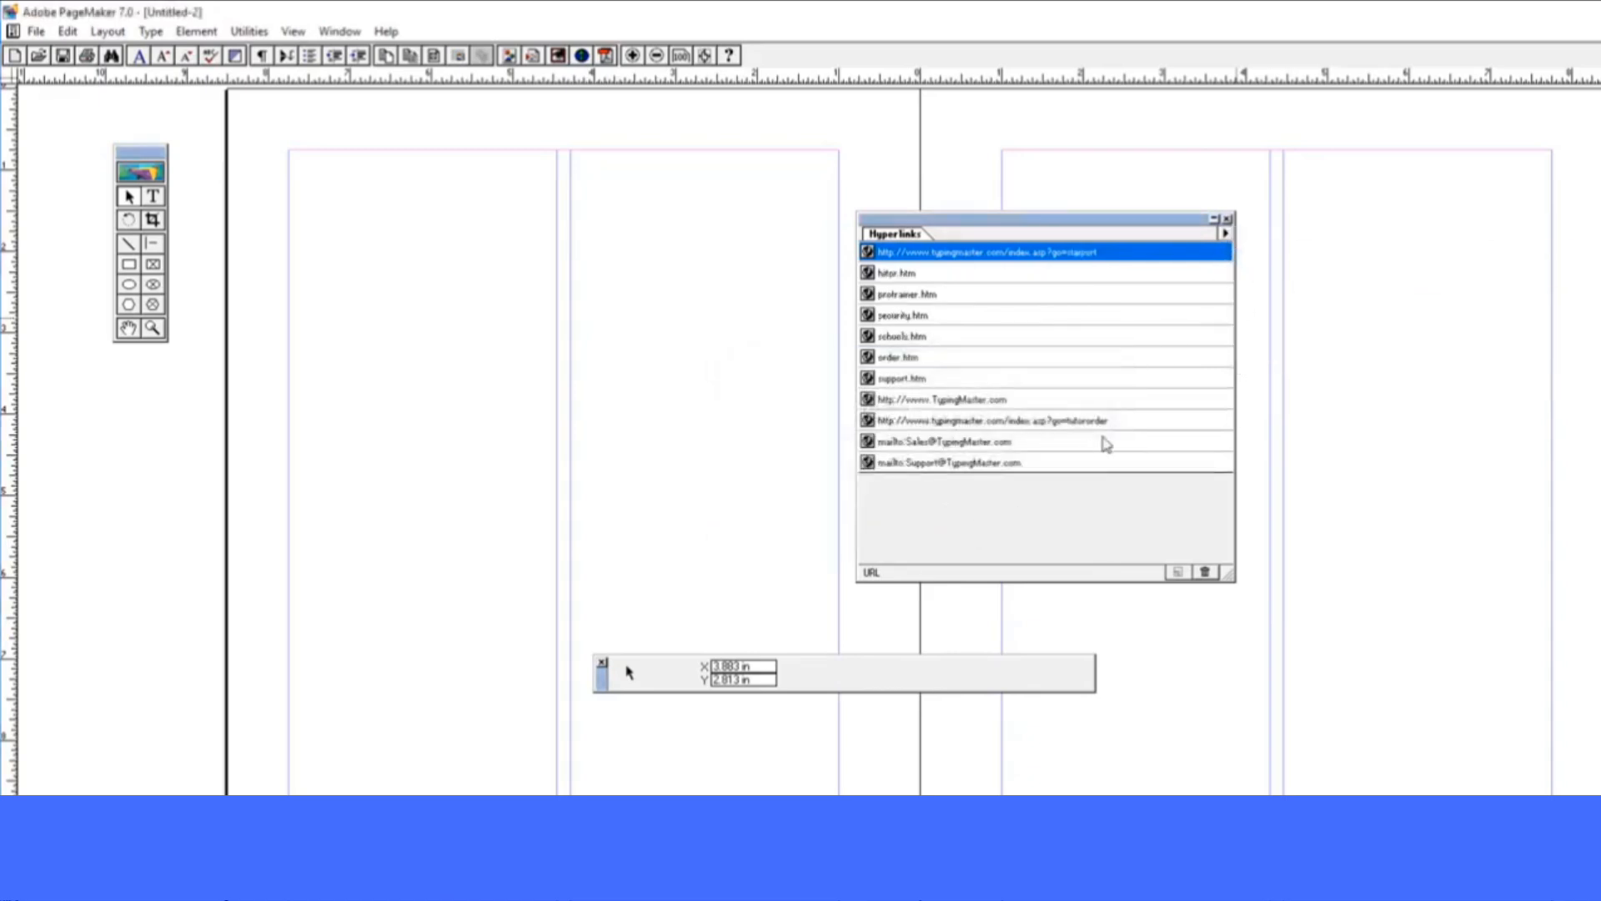
click(1225, 234)
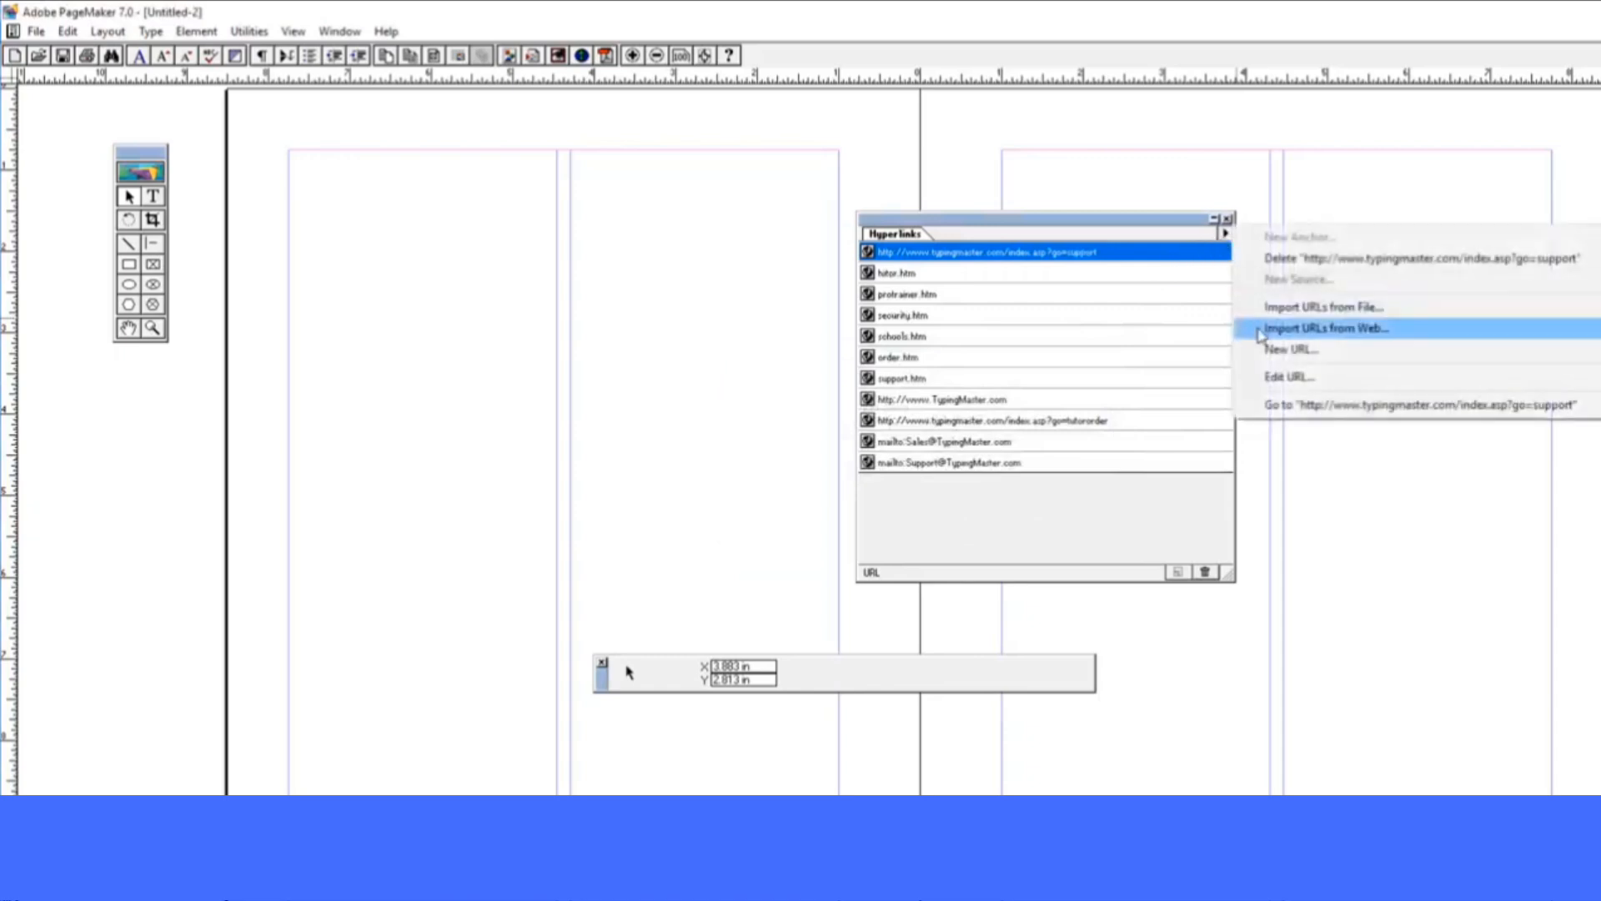
click(1201, 477)
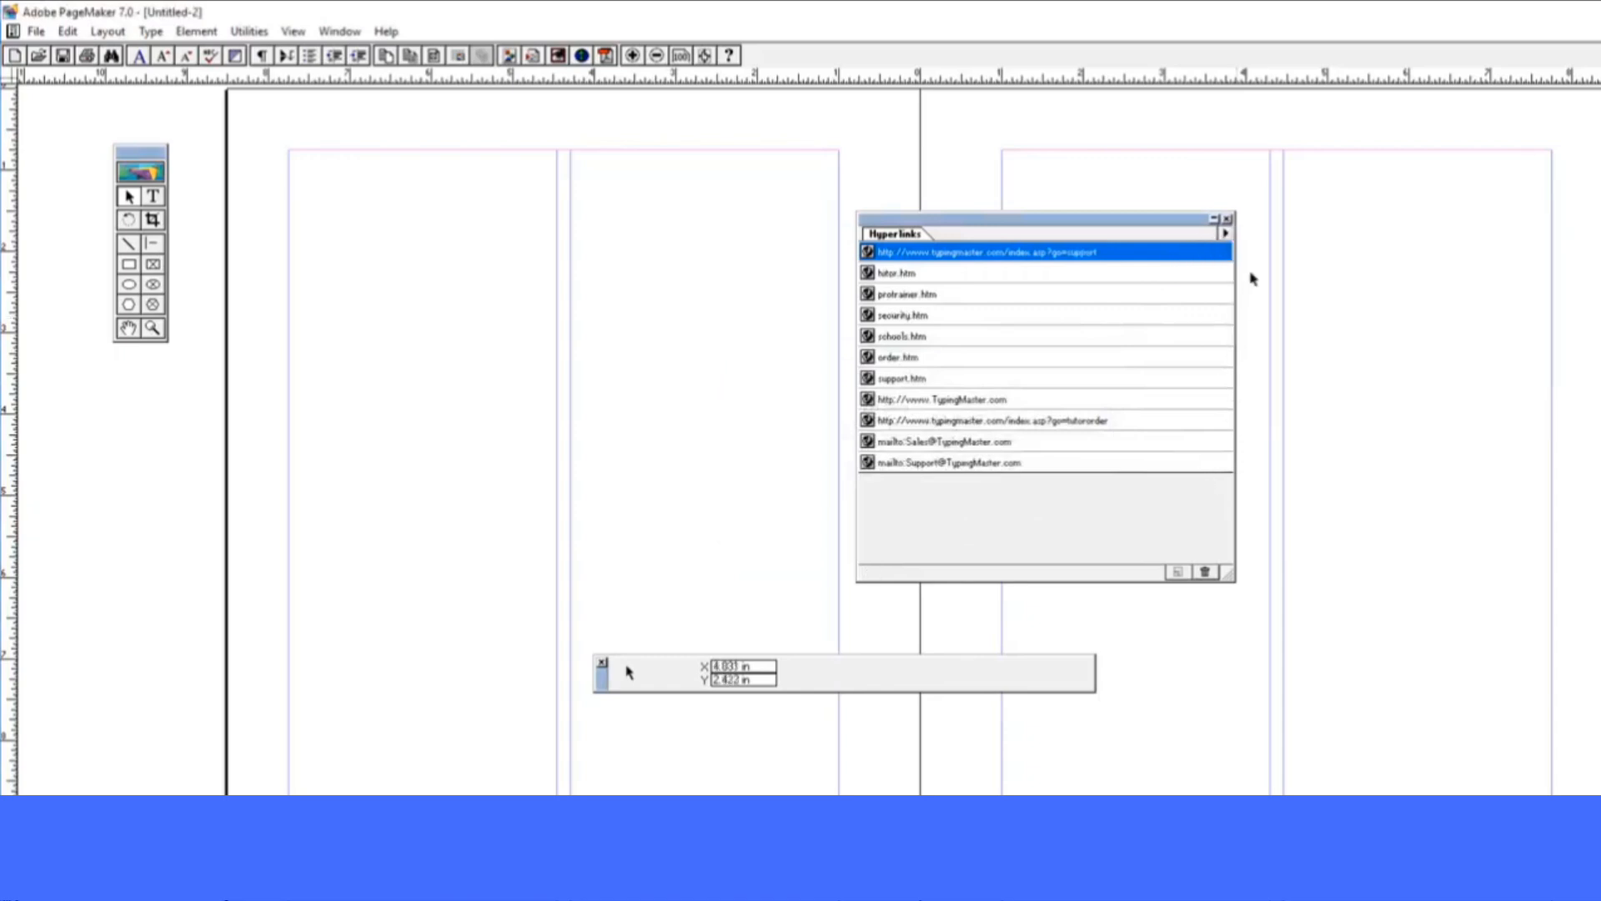
click(1226, 234)
click(1091, 542)
click(1204, 572)
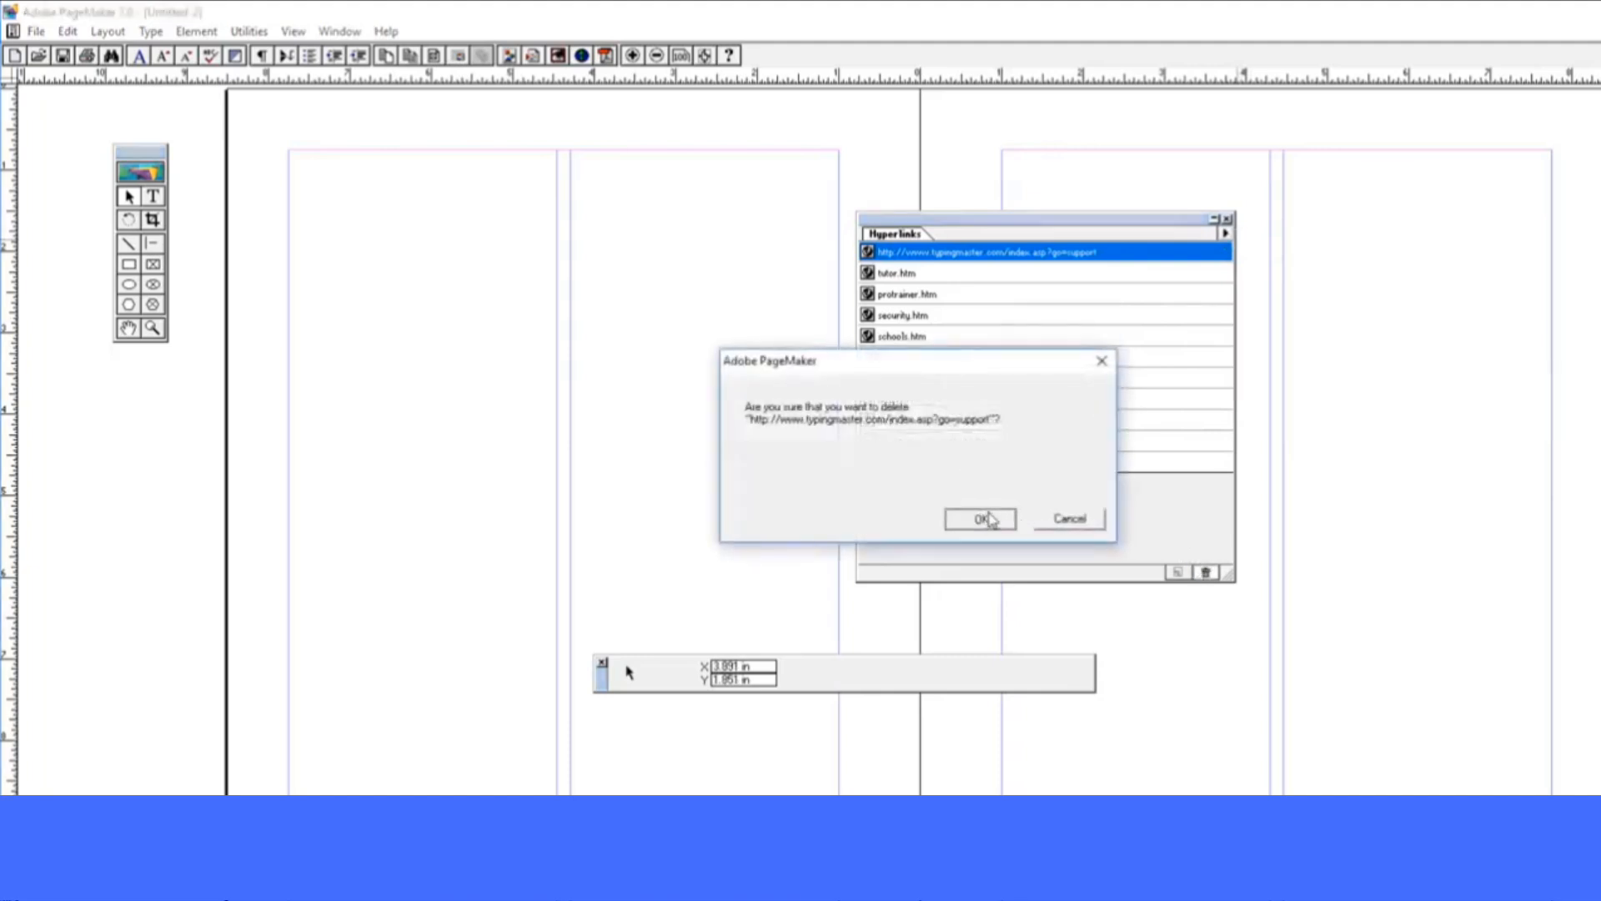
click(972, 519)
Try to import URLs from a website into the Hyperlinks palette
click(1226, 233)
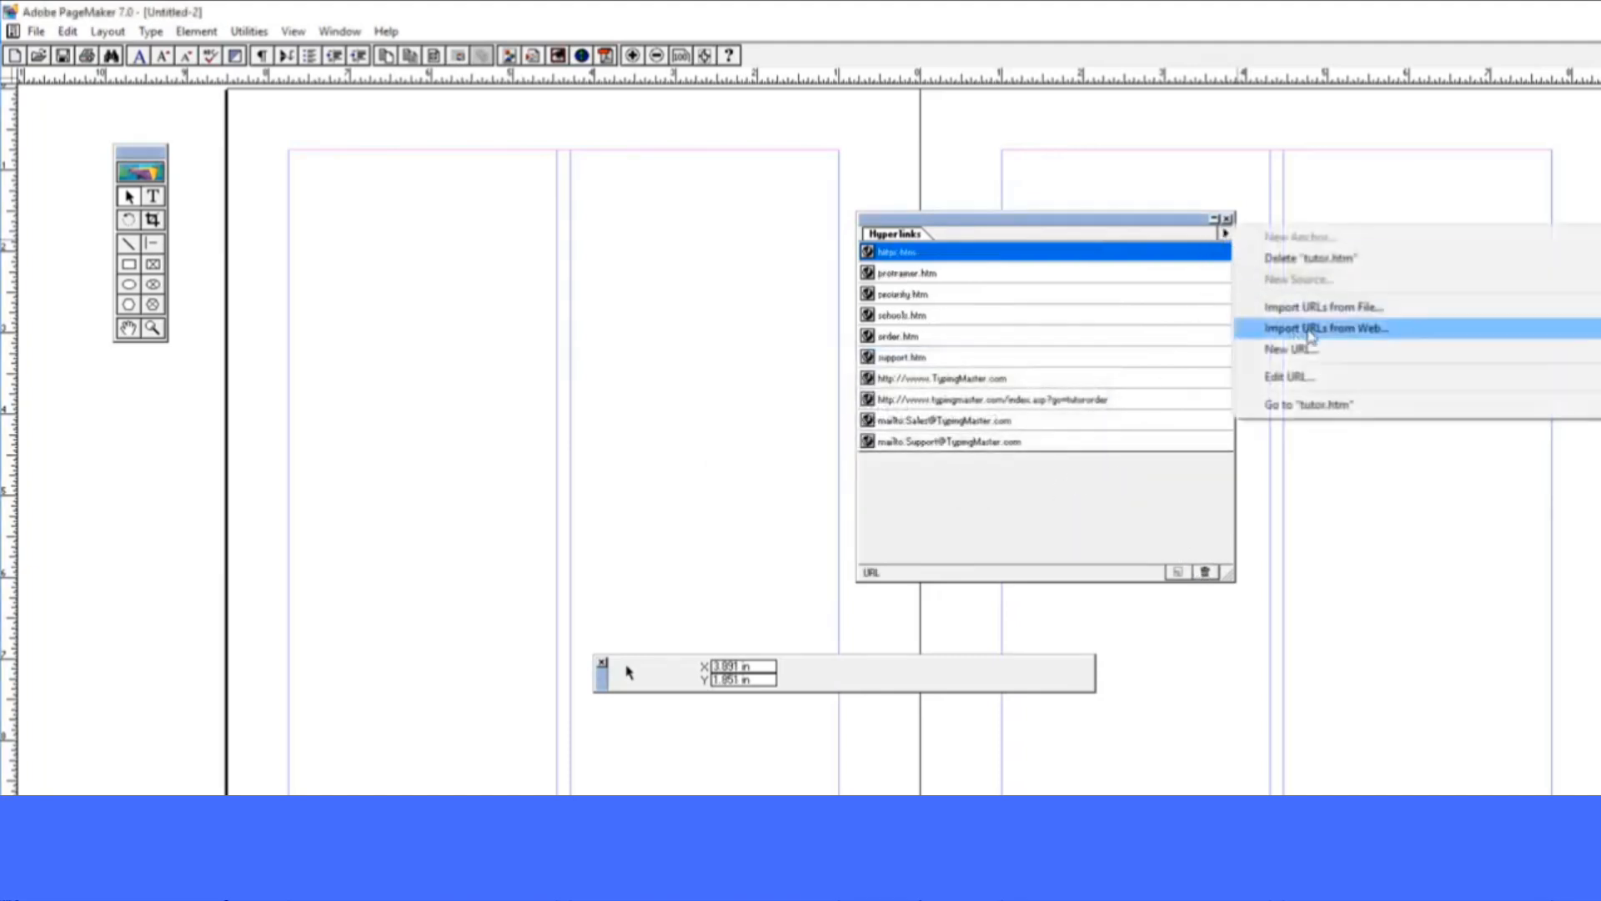
click(1390, 337)
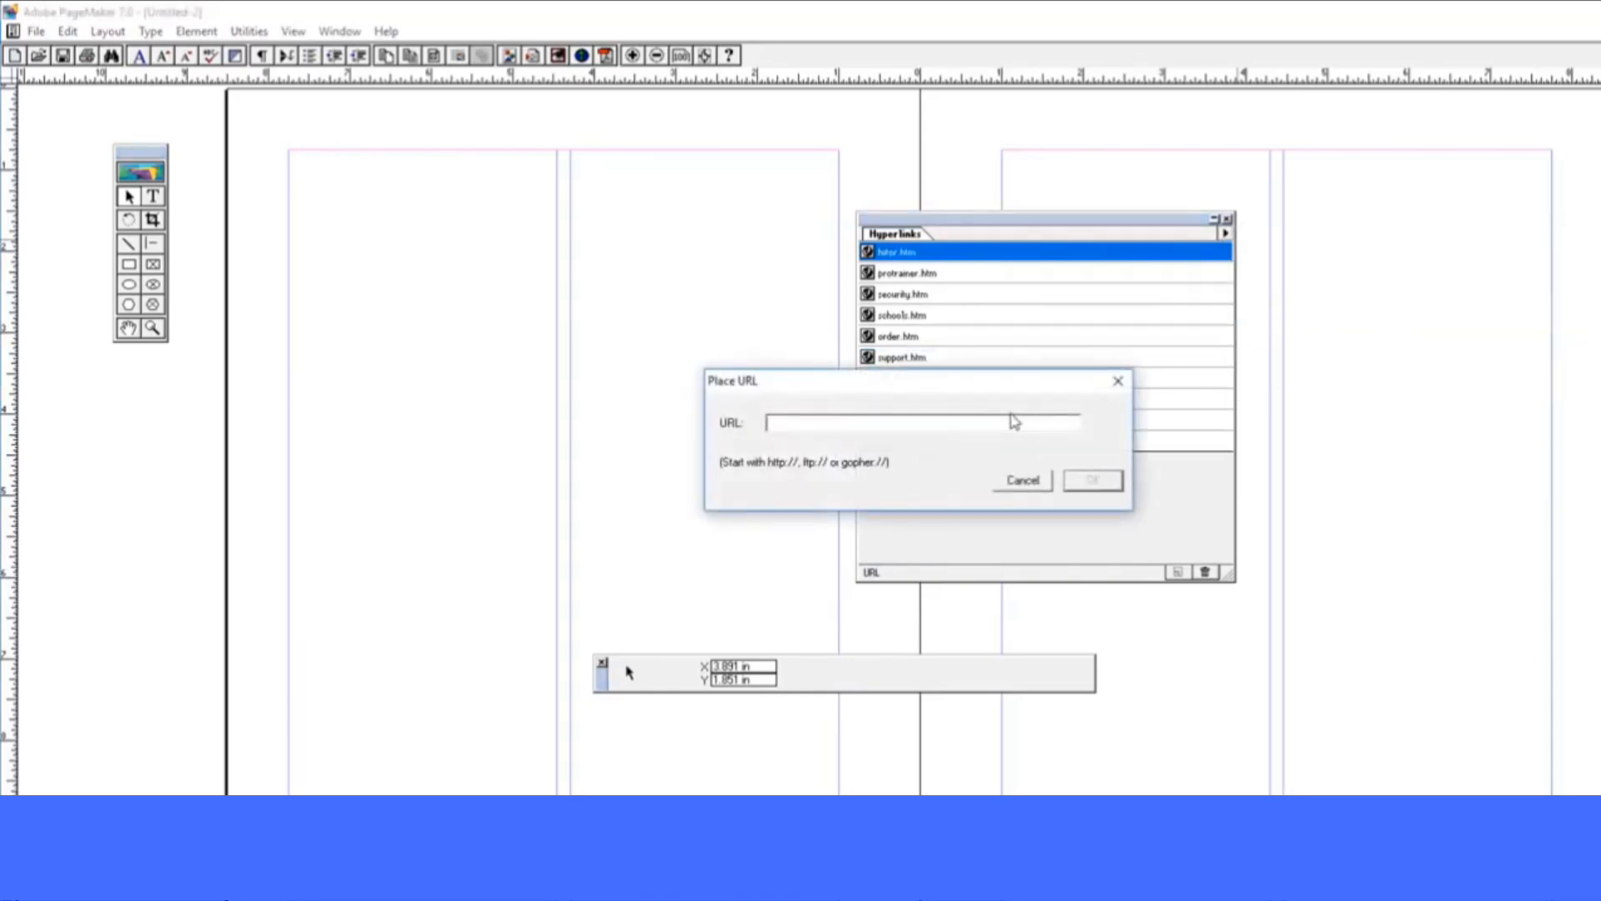
text(hyan.in)
click(1081, 486)
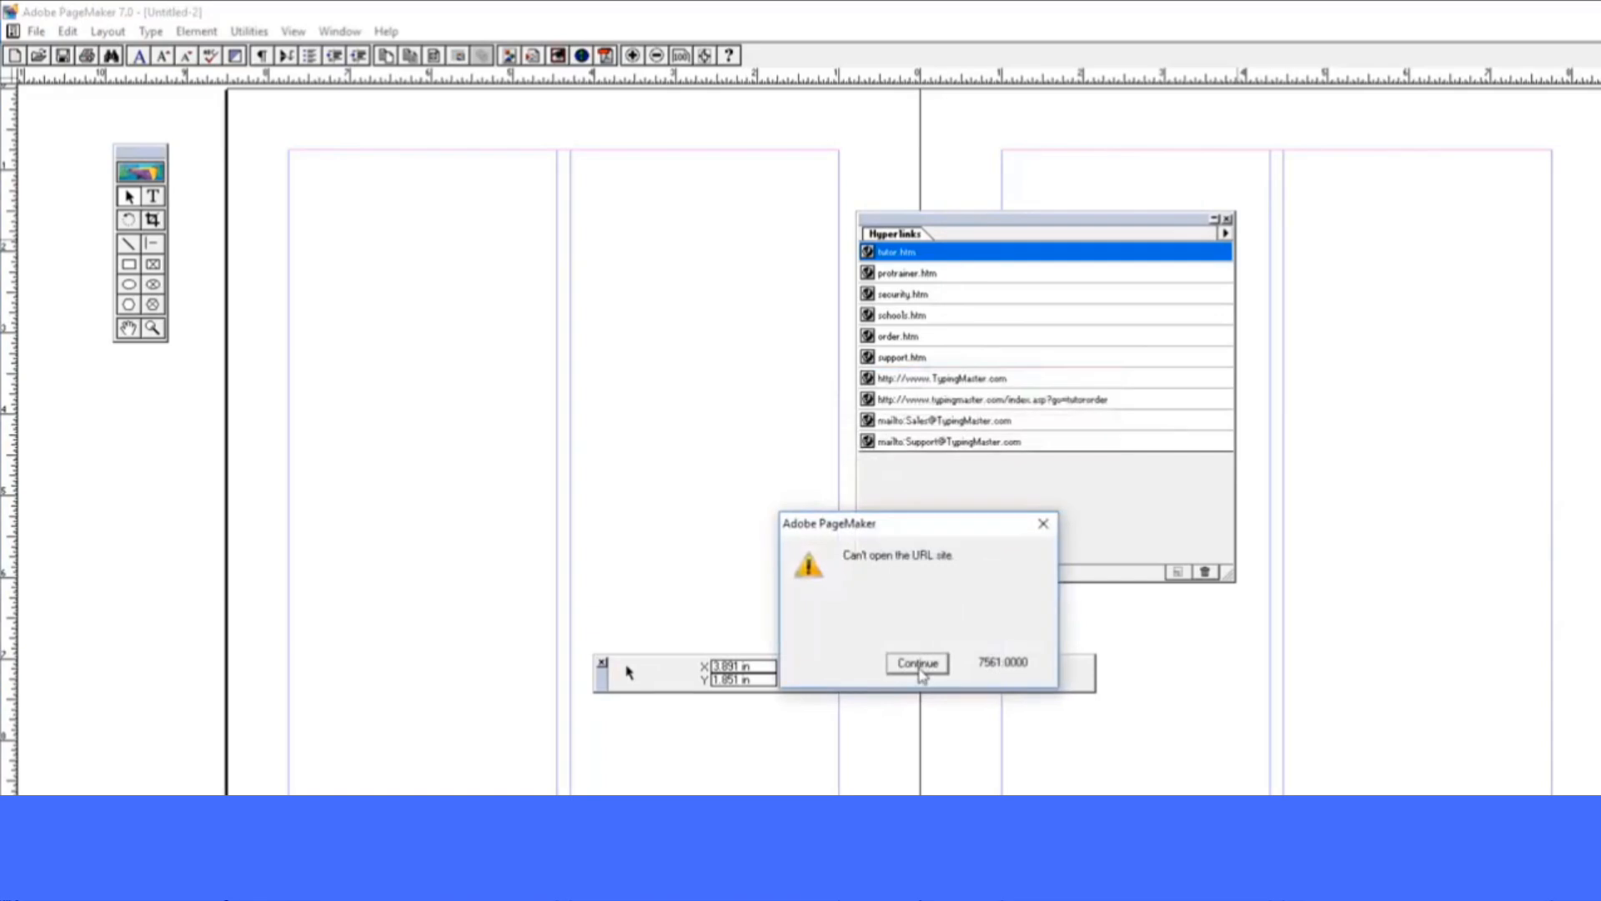
click(918, 663)
click(1225, 234)
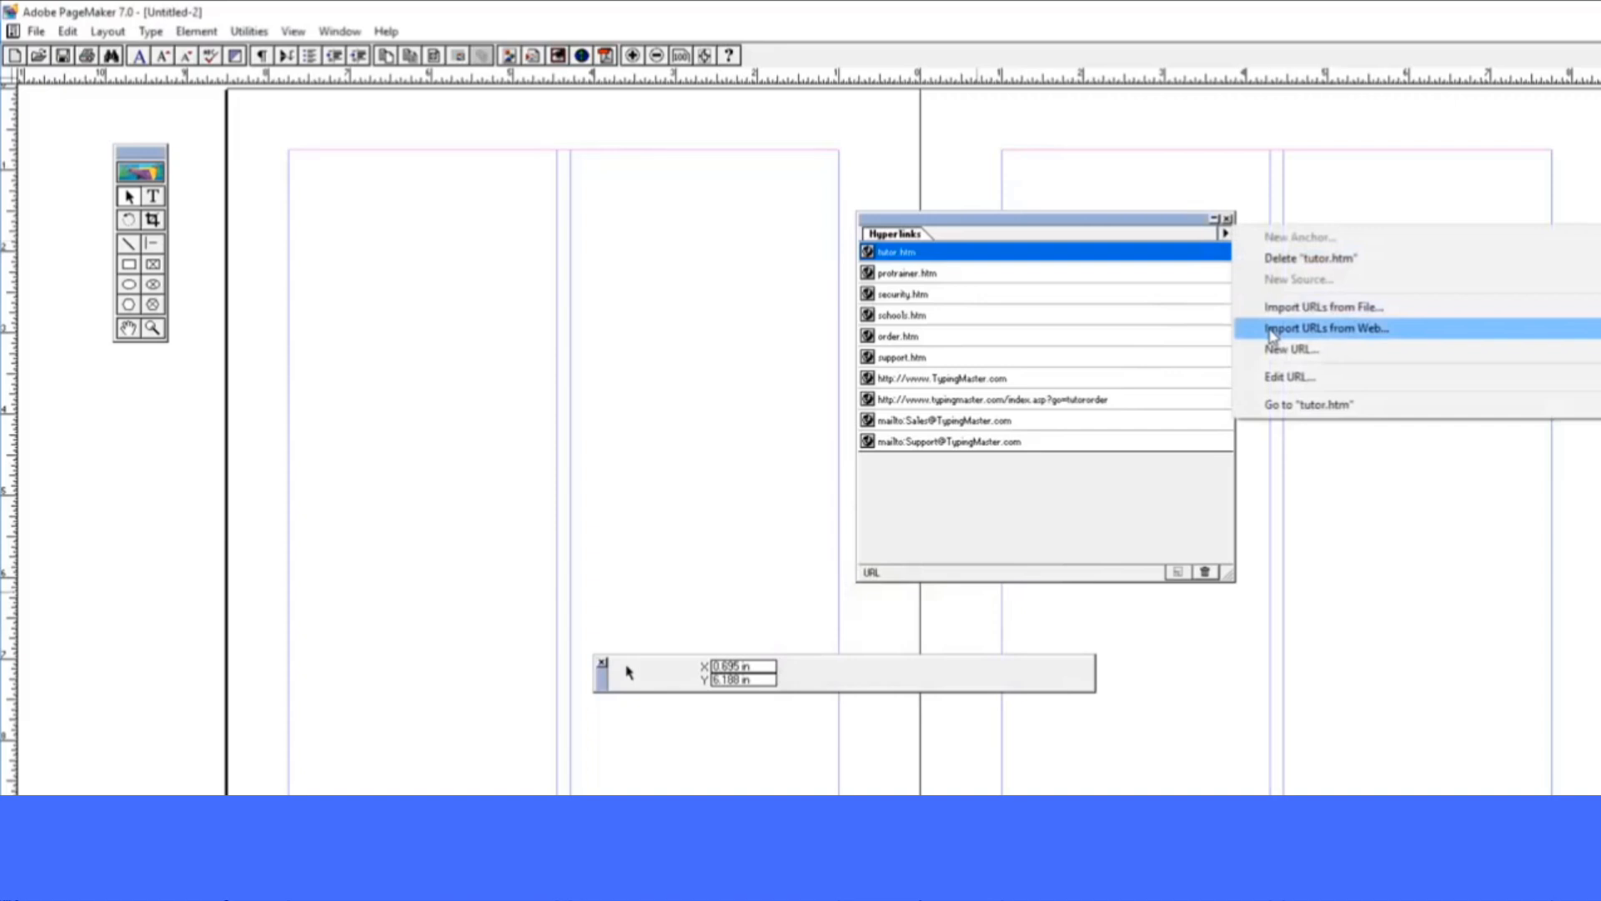
click(1272, 334)
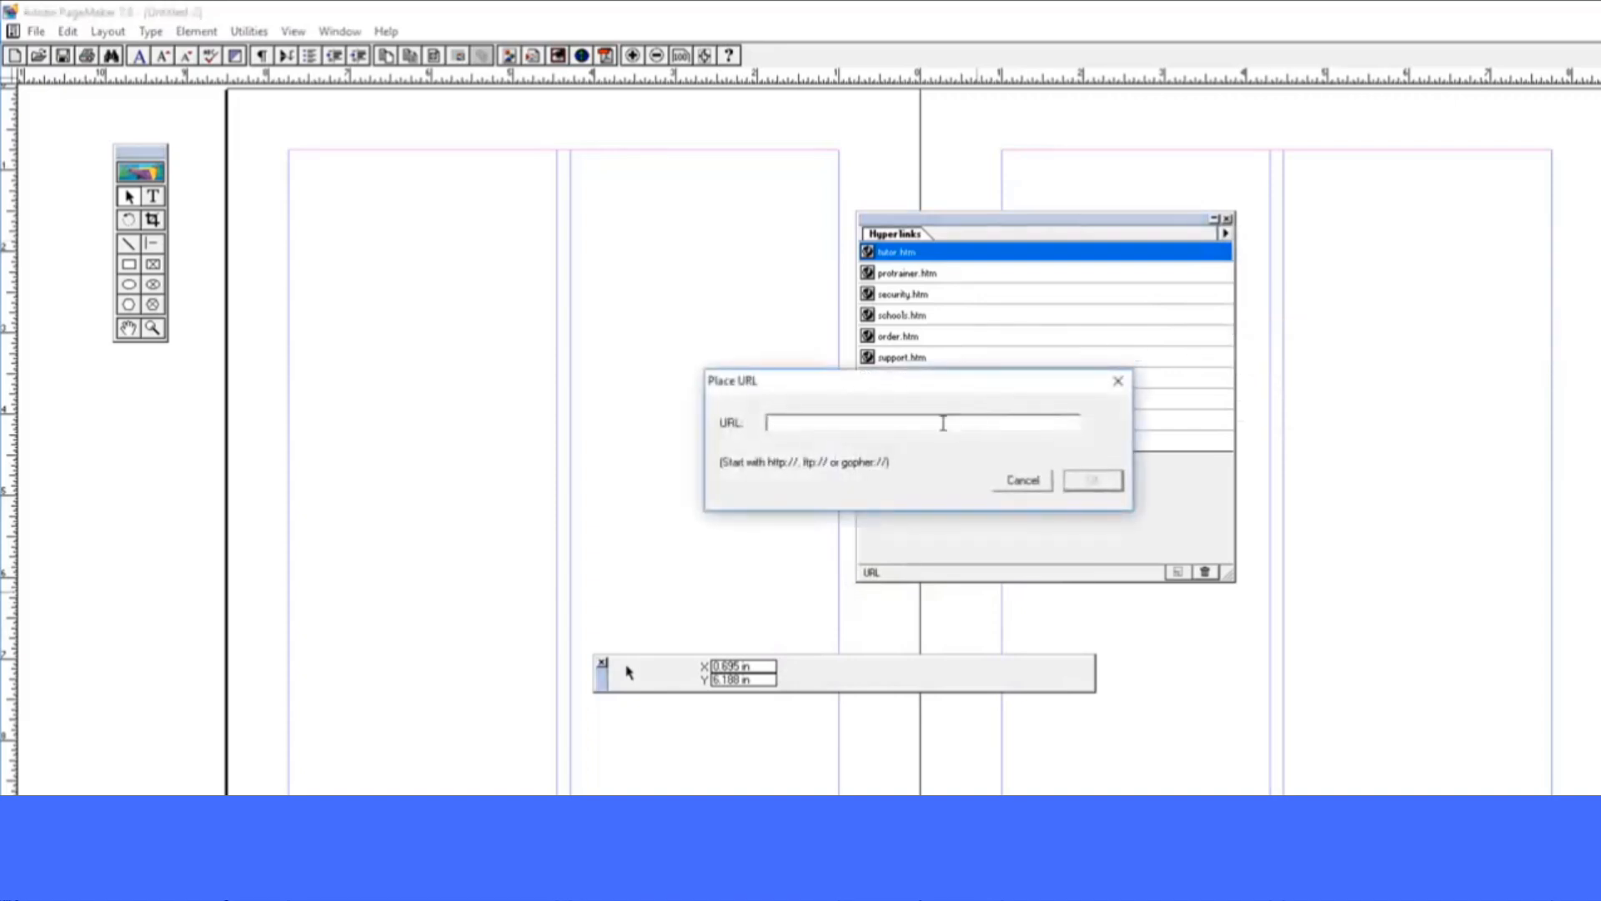
text(www)
text(.selfadhyan.in)
click(1092, 479)
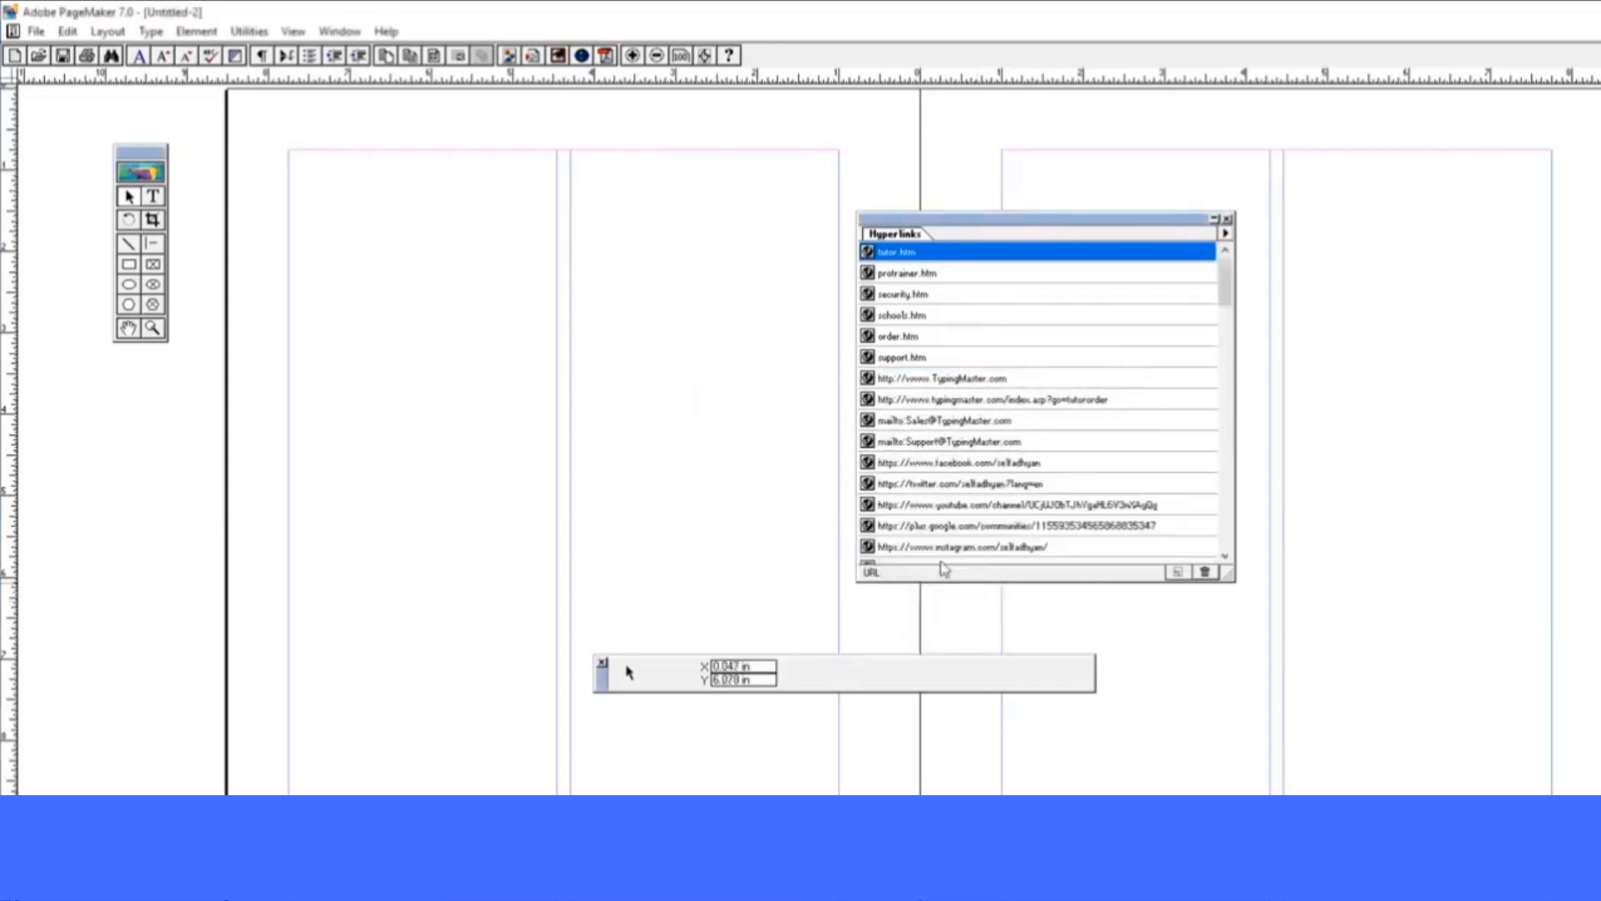
Try to assign the contact_v2.html hyperlink near the end of the imported URL list
drag(1225, 272, 1232, 512)
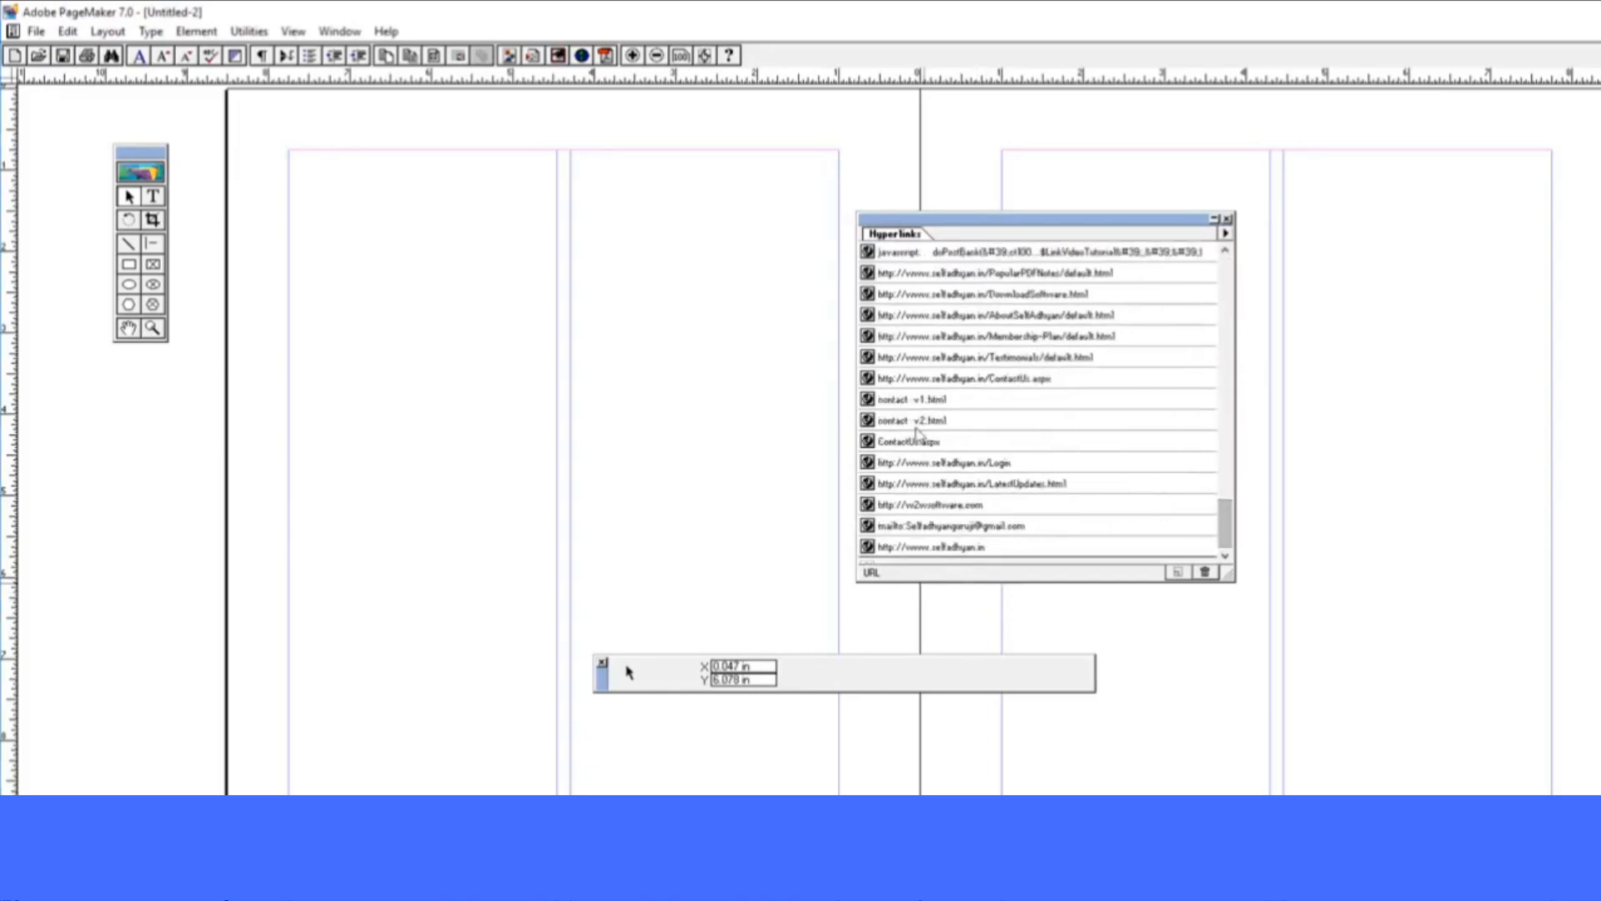
click(870, 422)
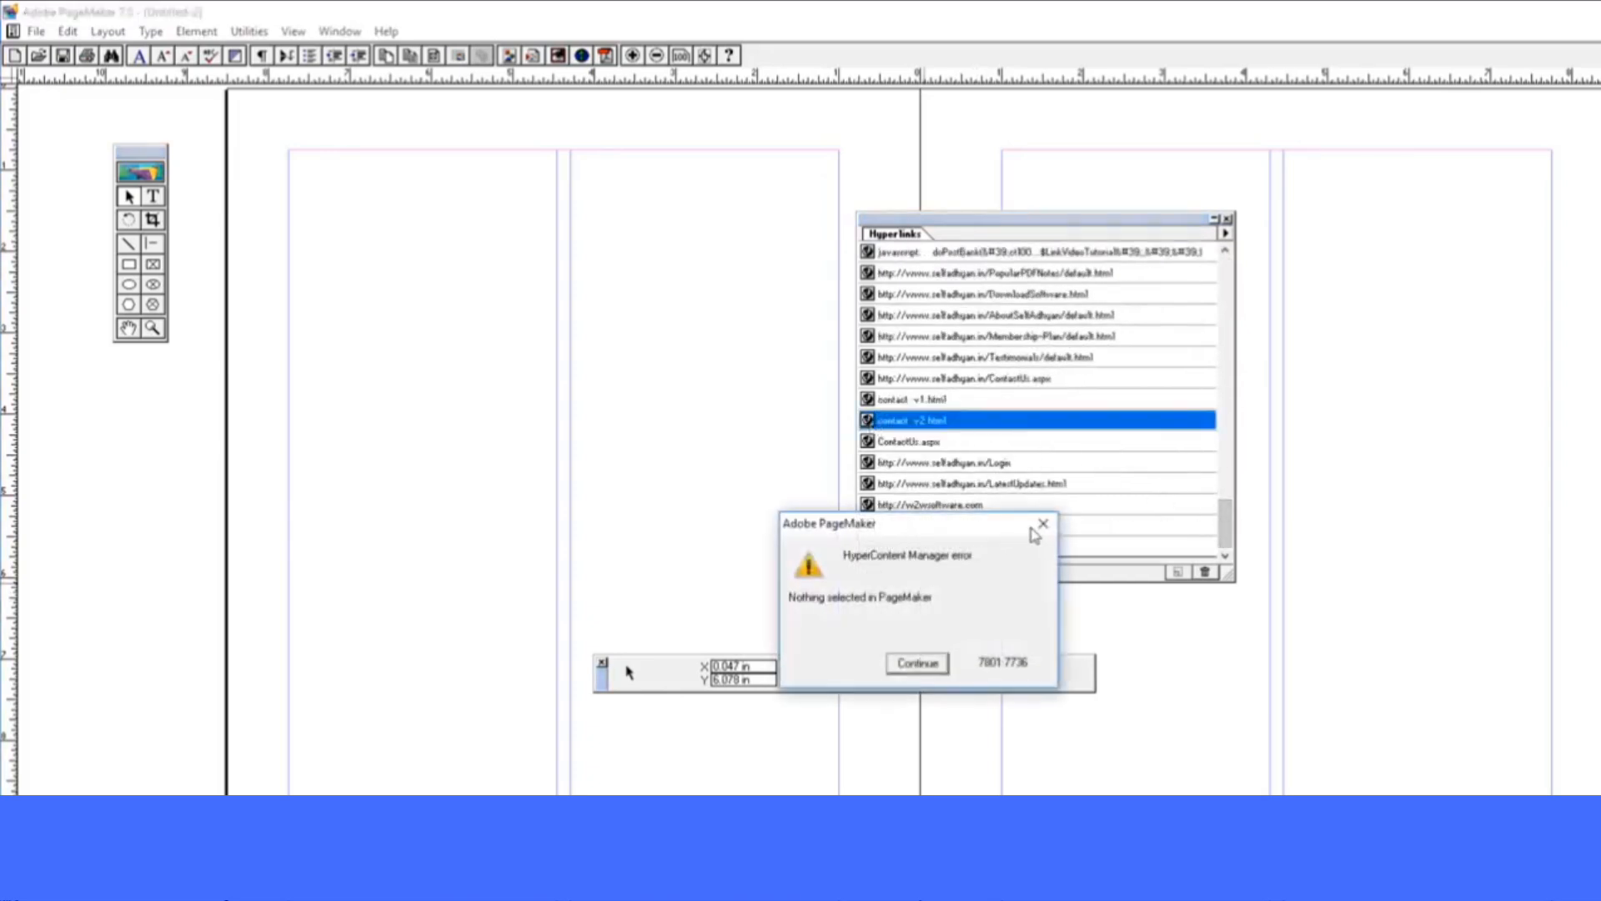
click(917, 662)
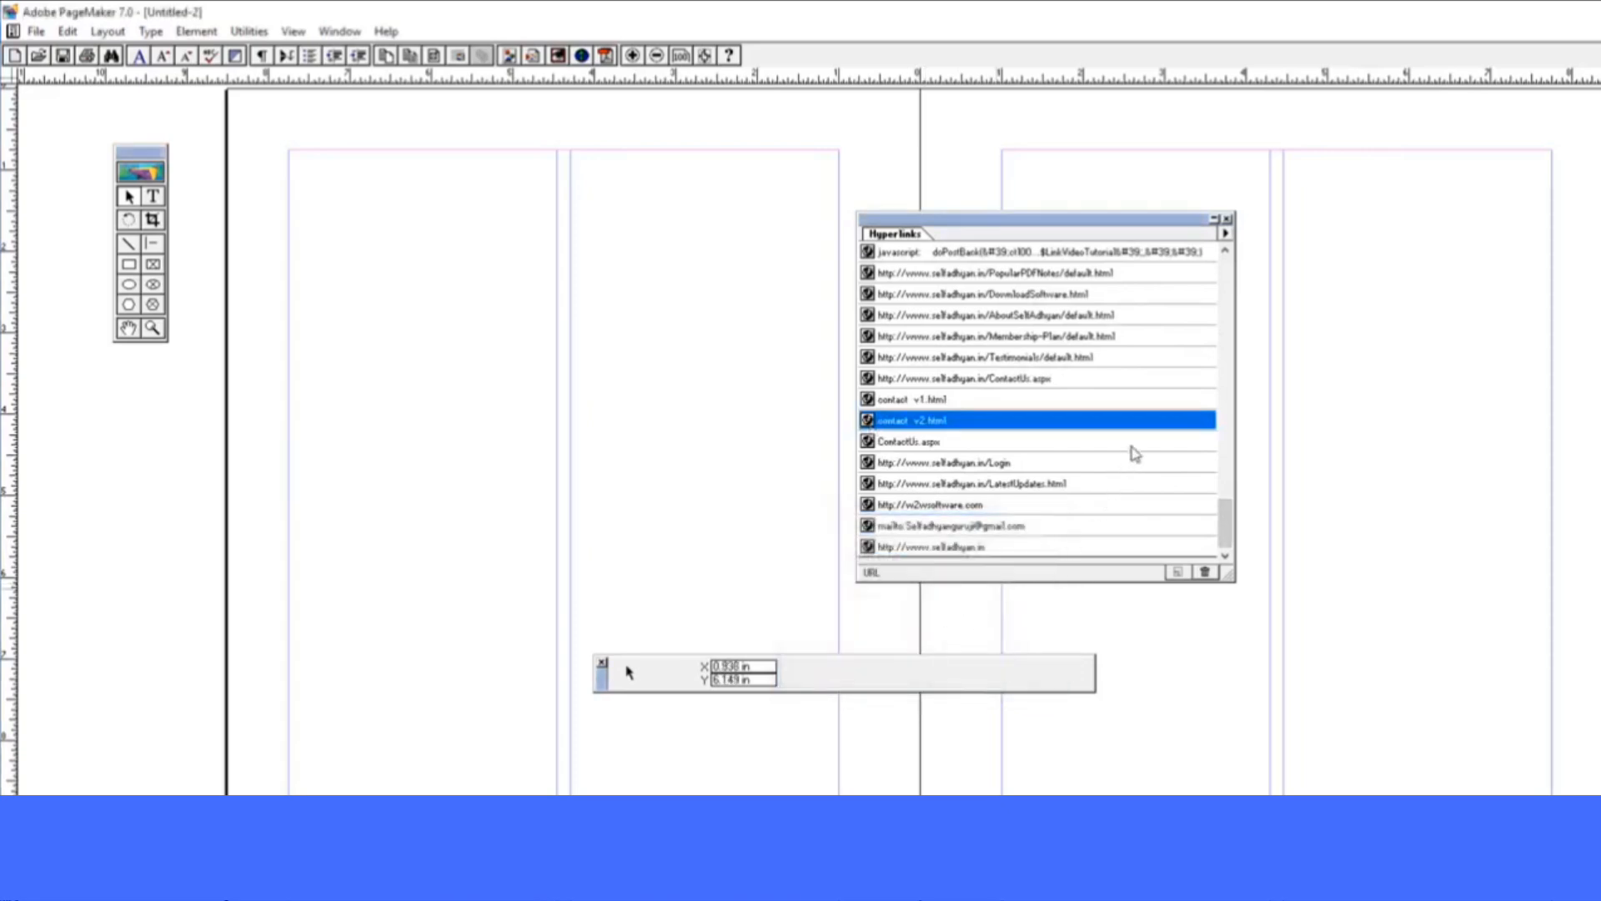
drag(1224, 517, 1229, 257)
click(1225, 233)
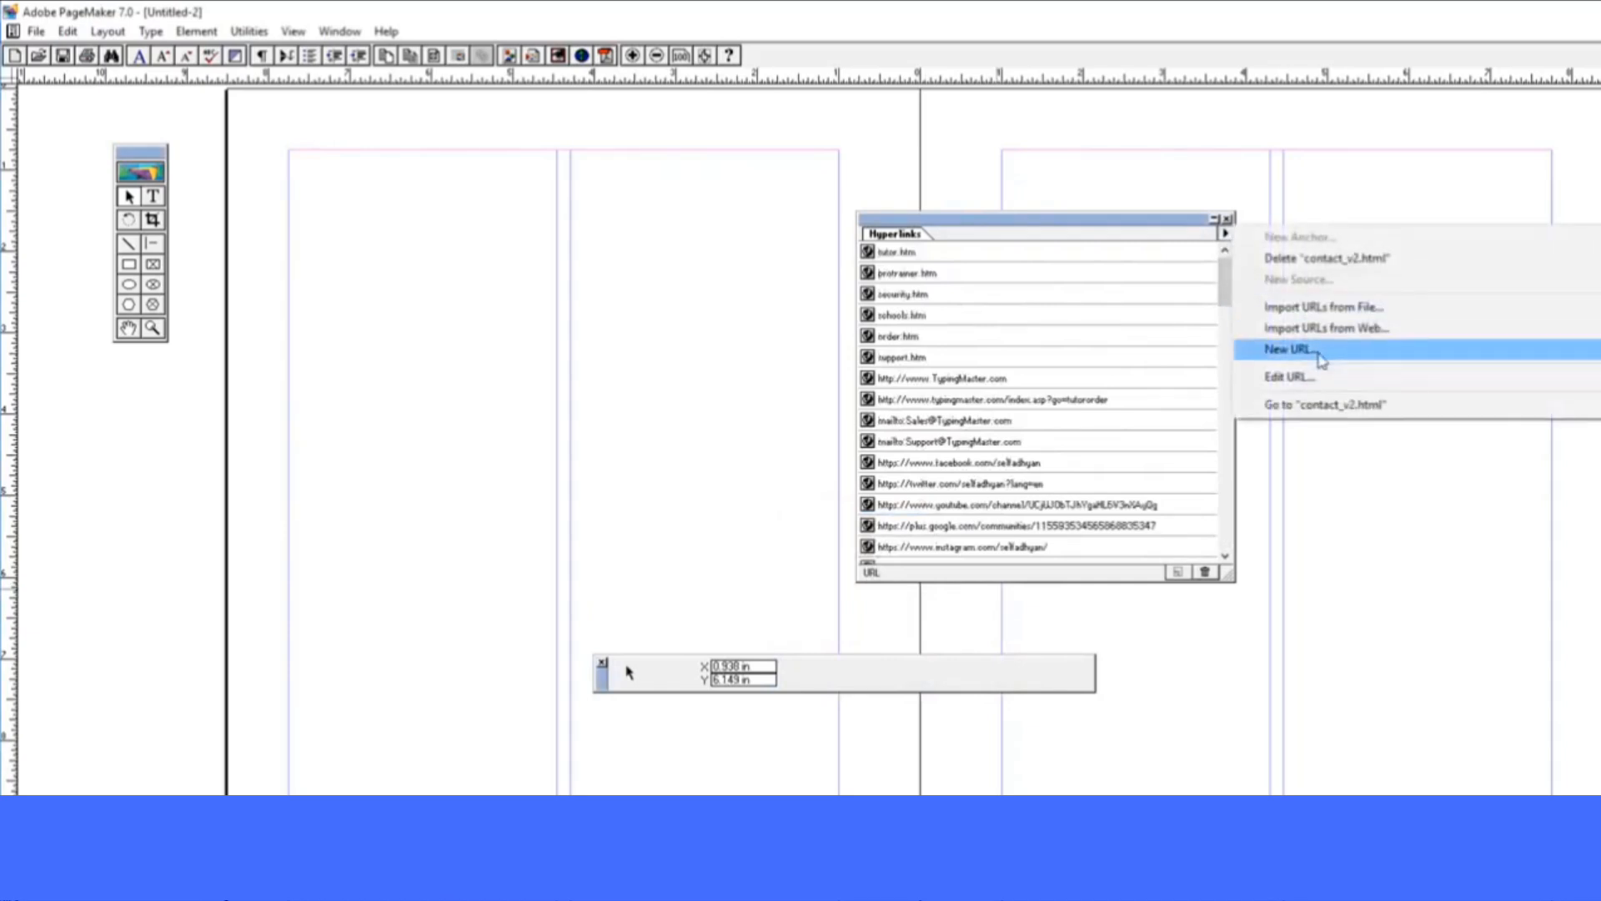
click(1320, 358)
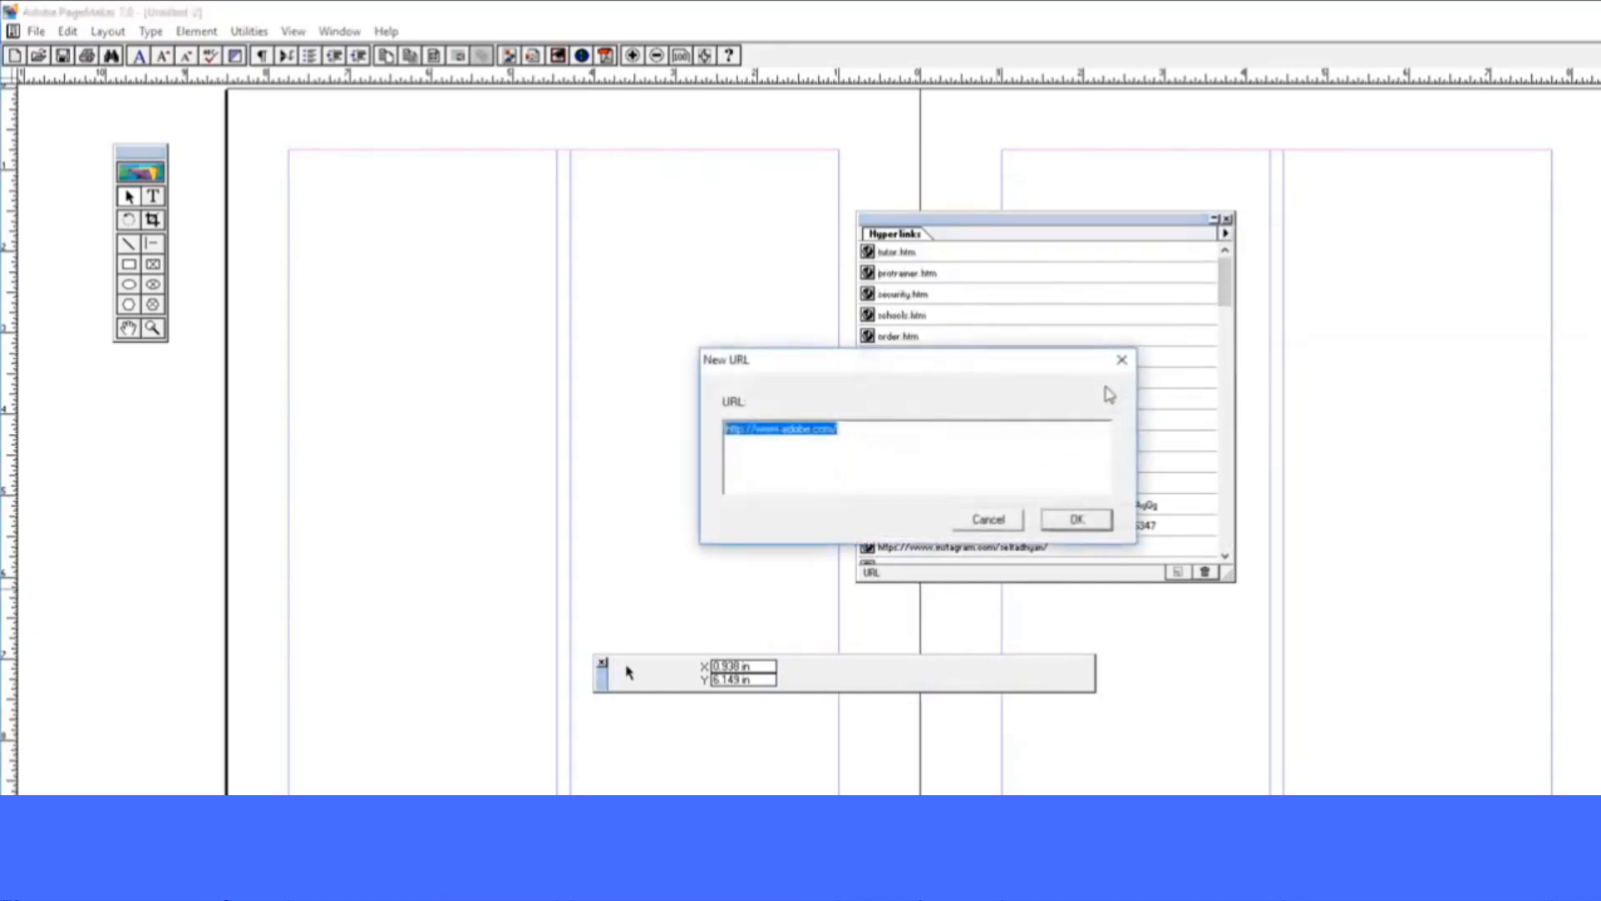
text(www.google.in)
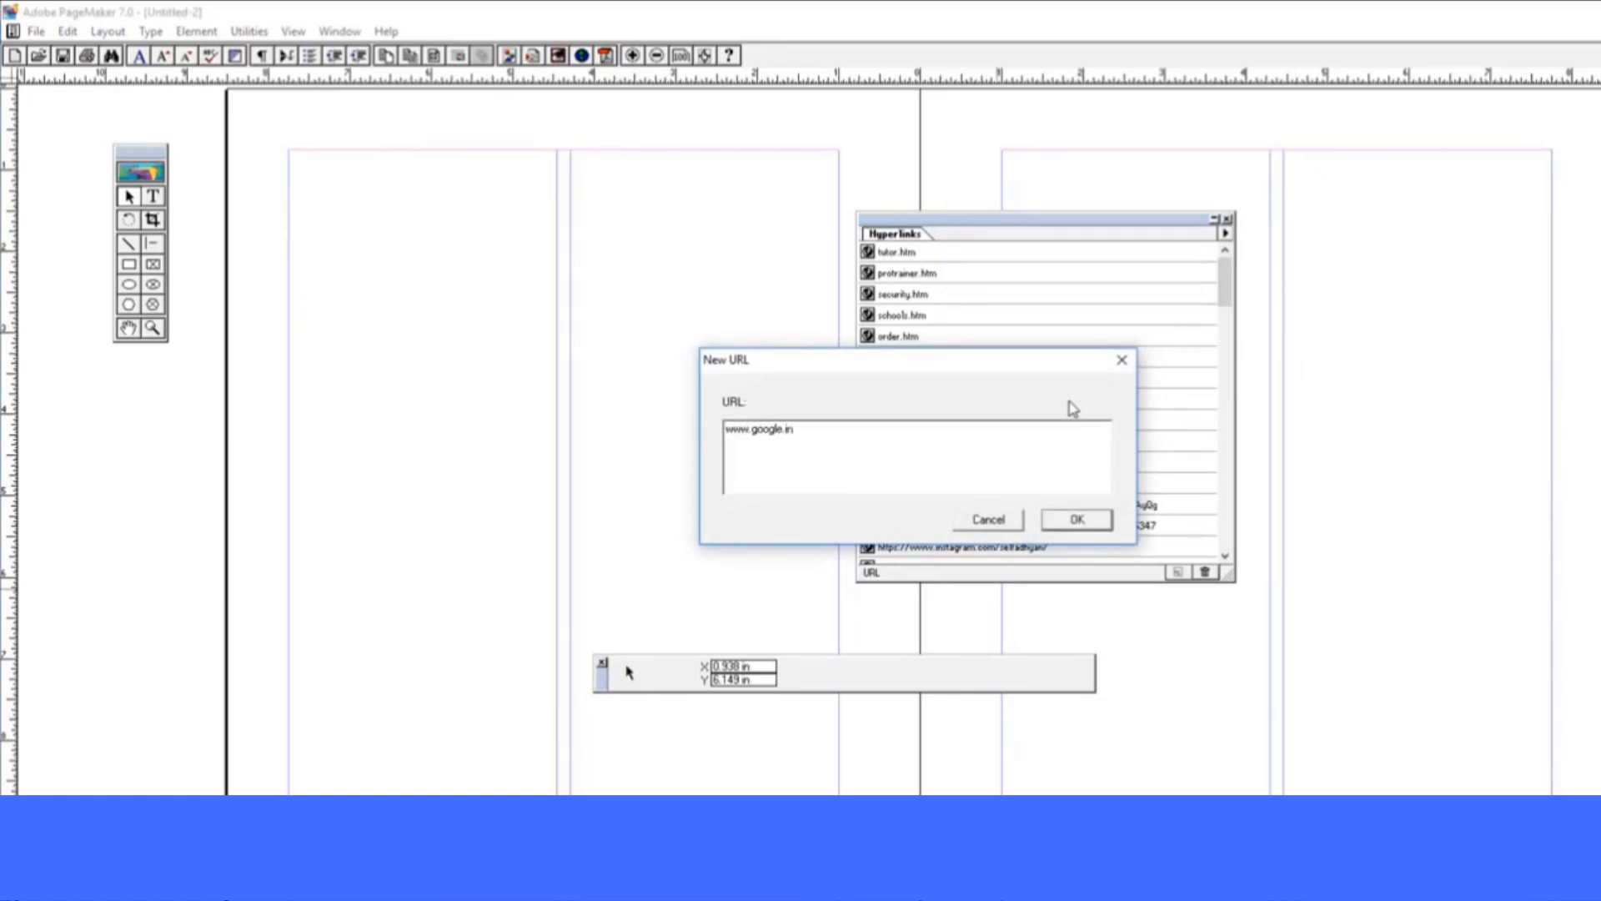
click(1084, 524)
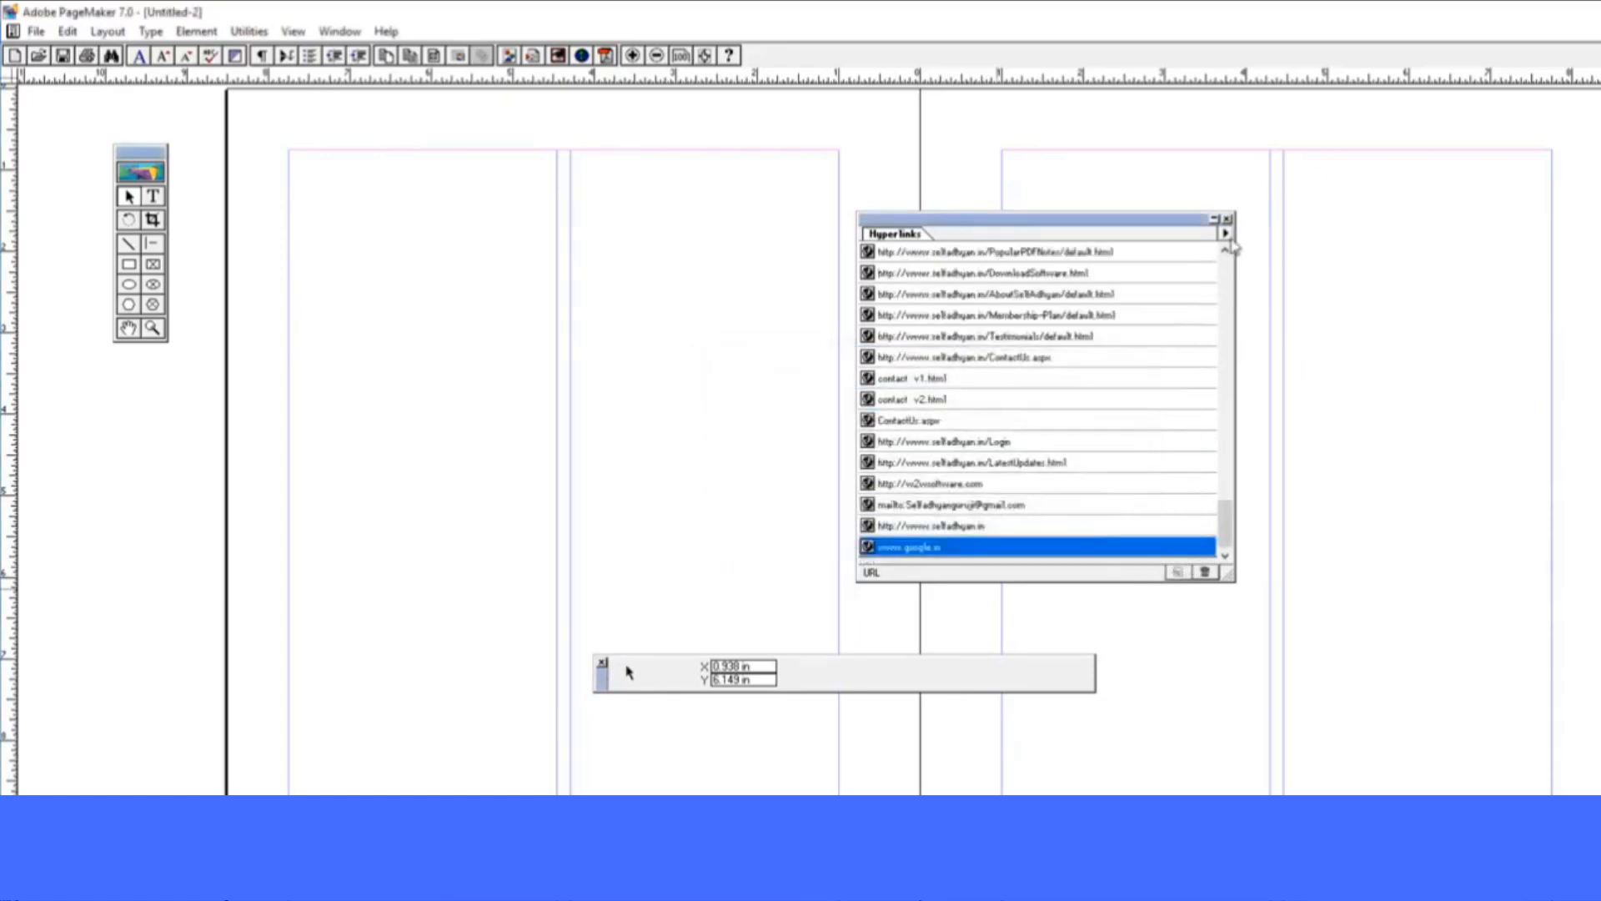
click(1225, 234)
click(1351, 405)
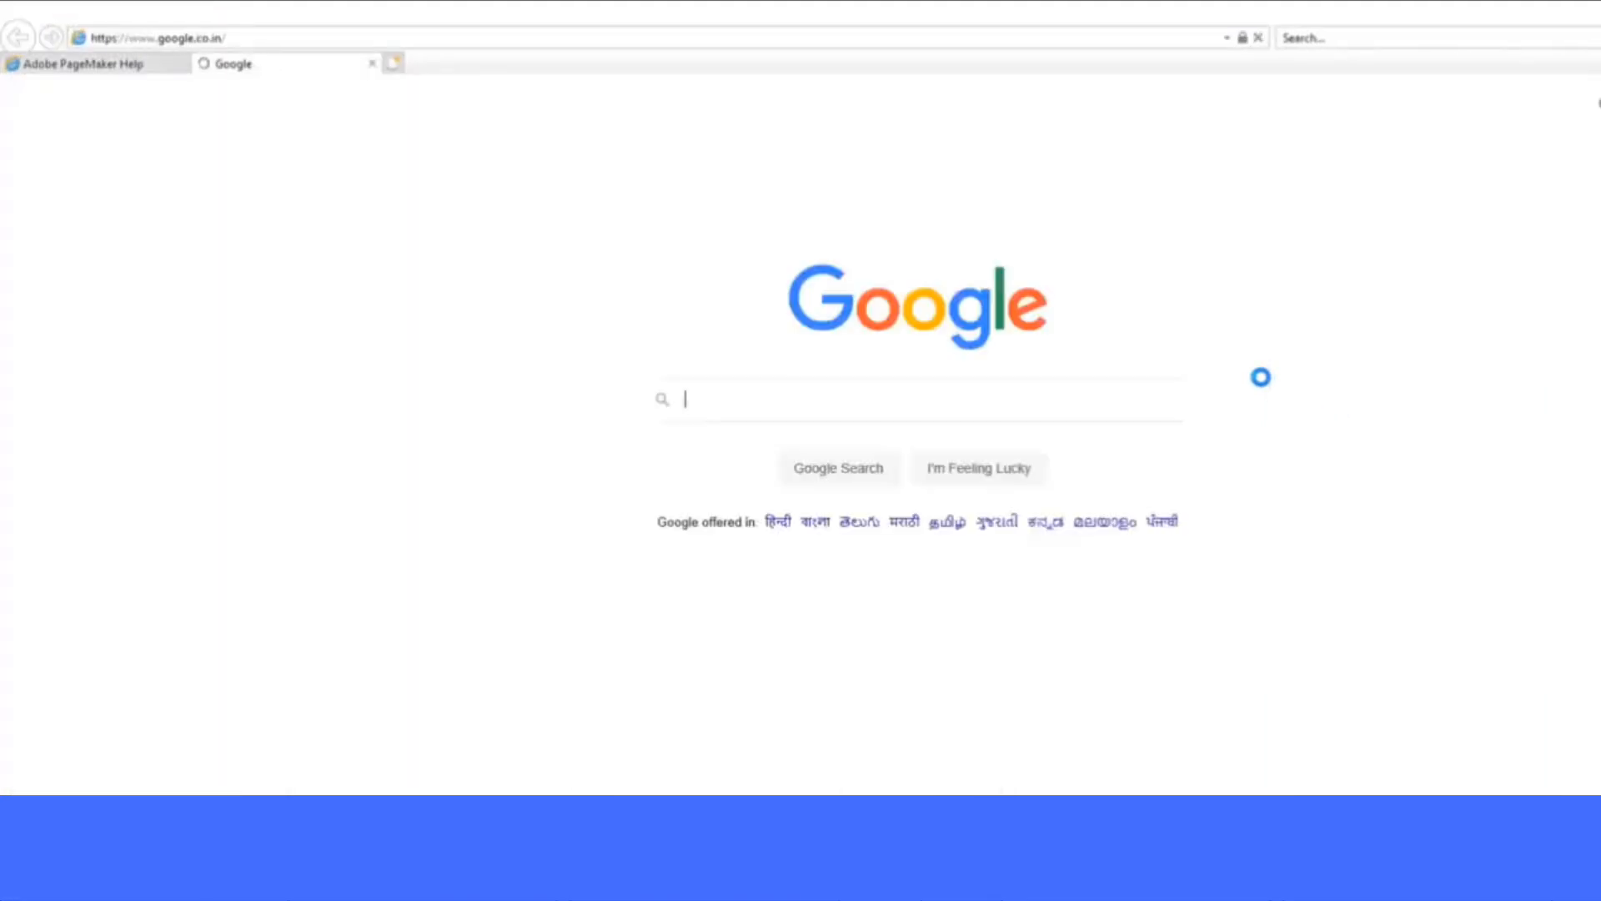
click(1597, 294)
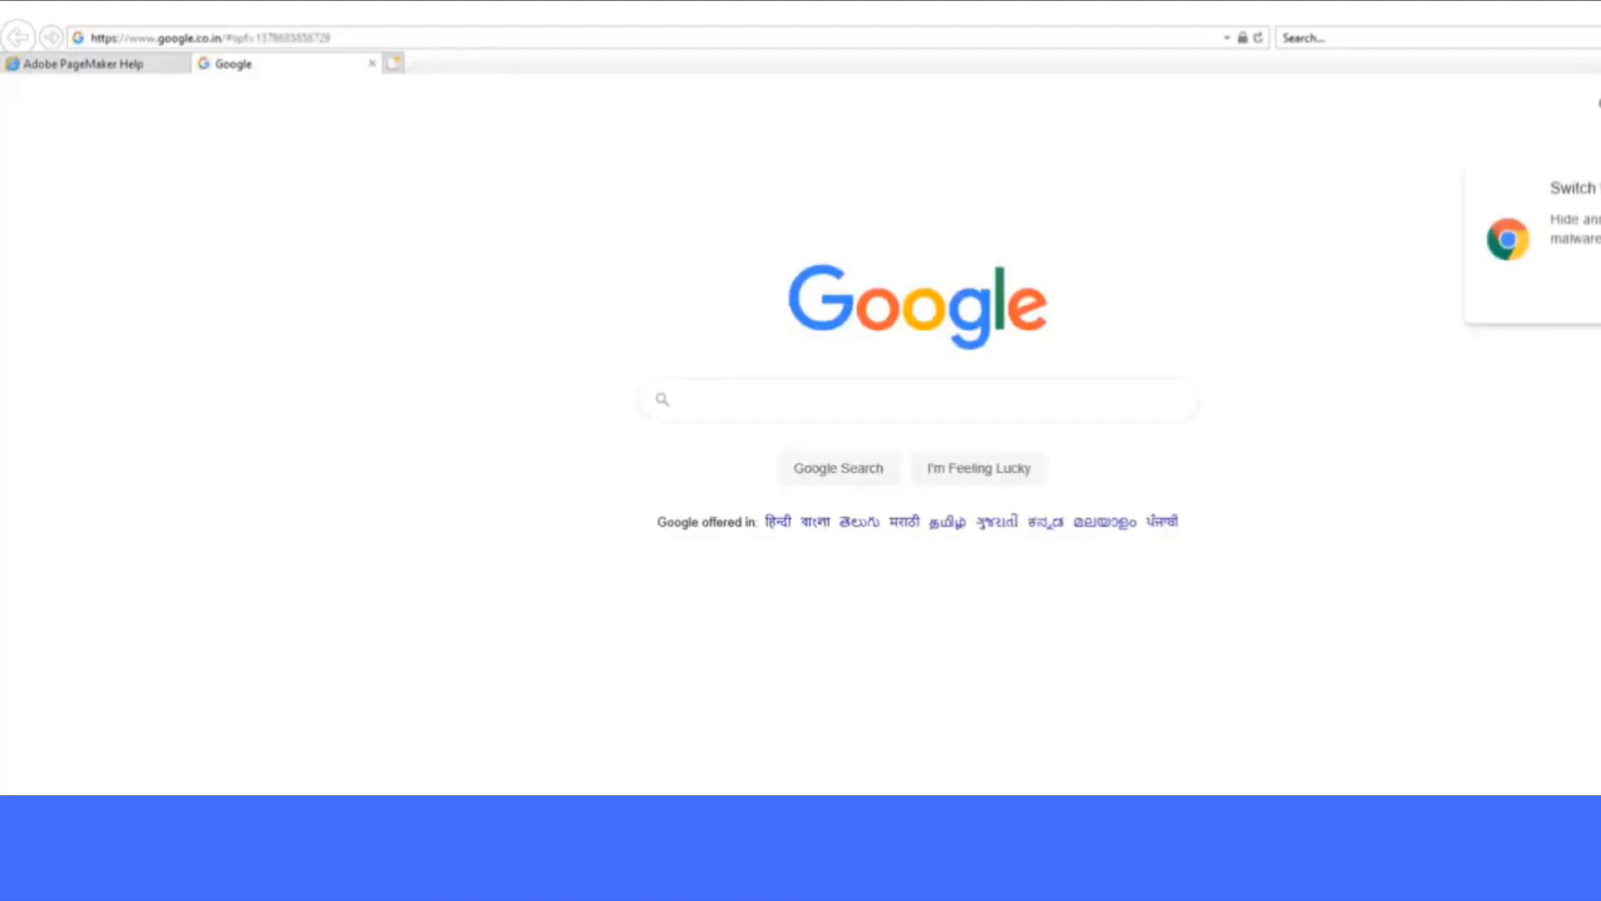
key(alt+F4)
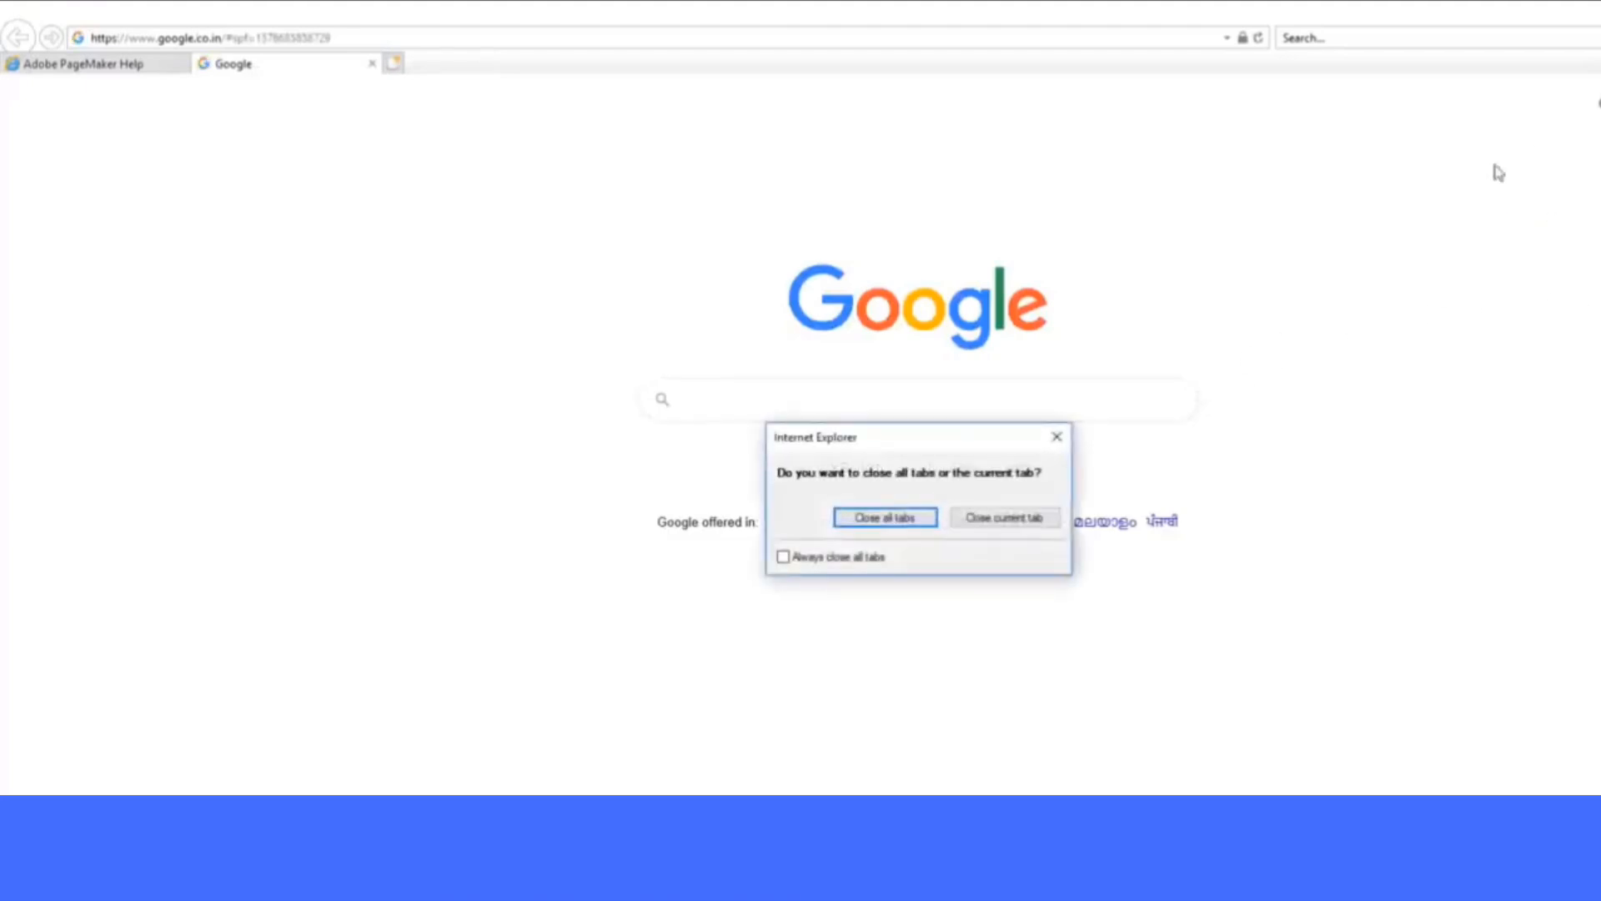
click(897, 514)
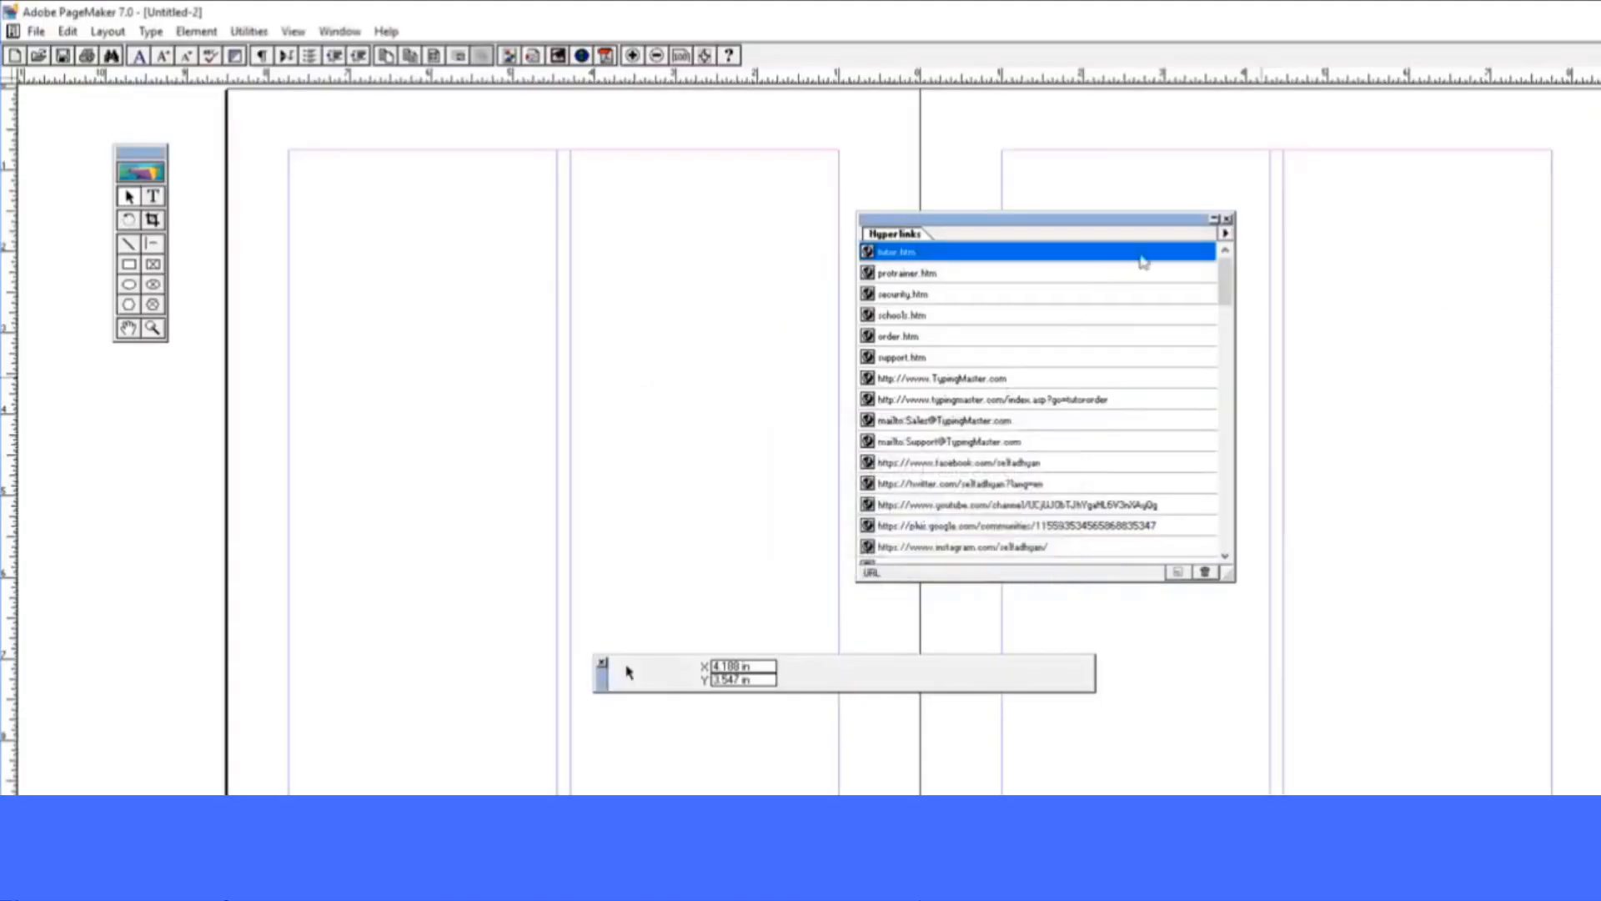
Delete the tutor.htm URL from the Hyperlinks palette and confirm the deletion
click(1226, 234)
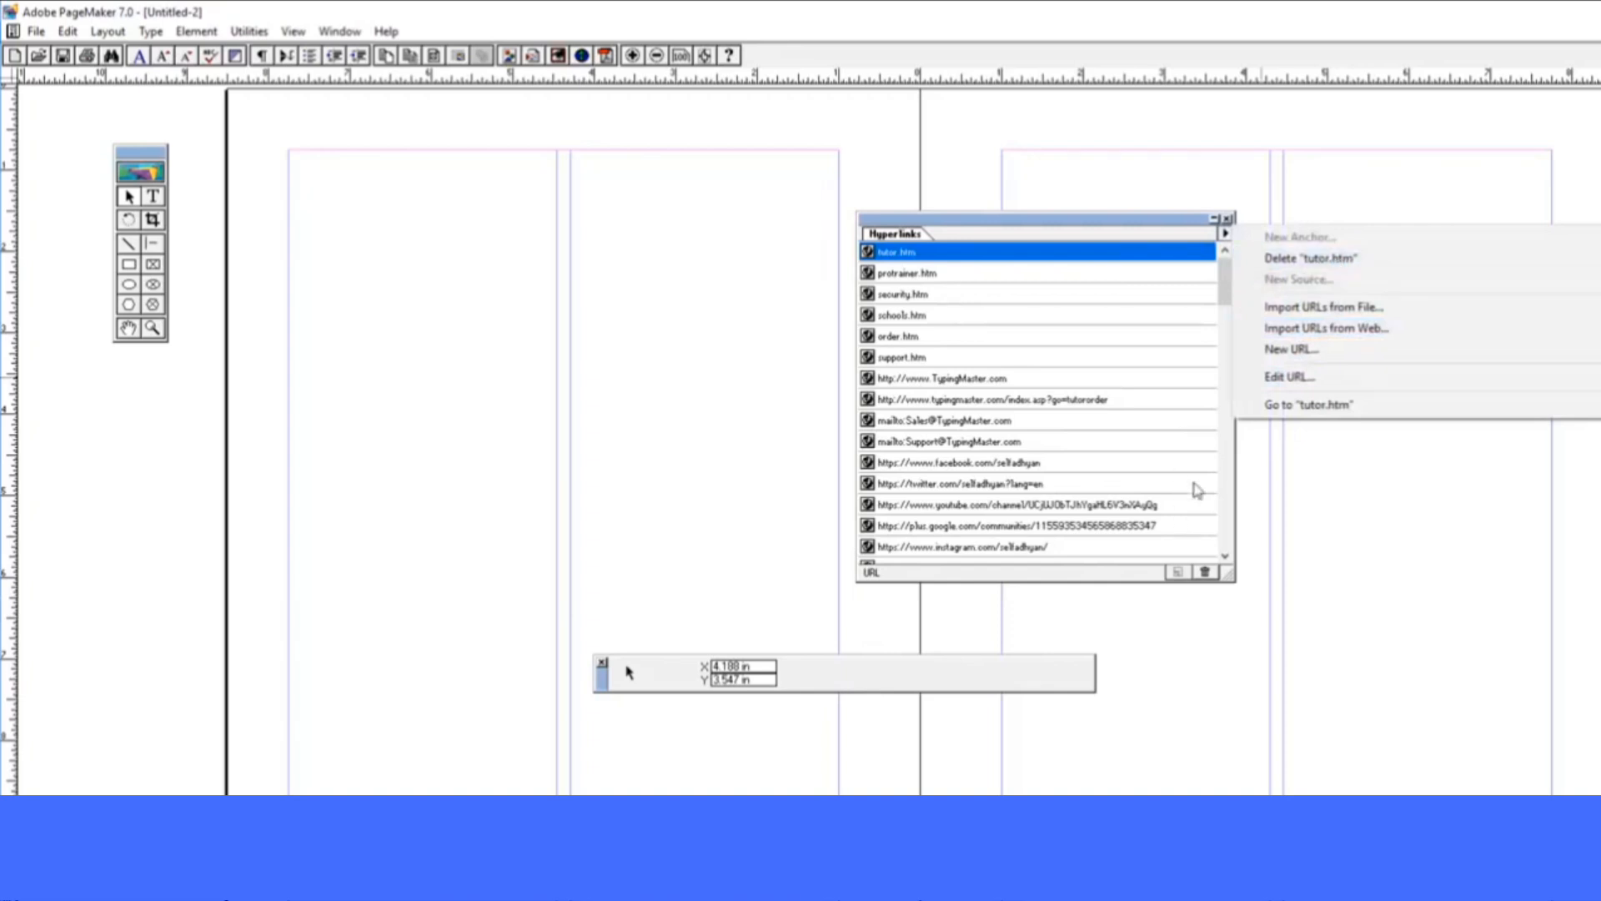
click(1201, 243)
click(1230, 237)
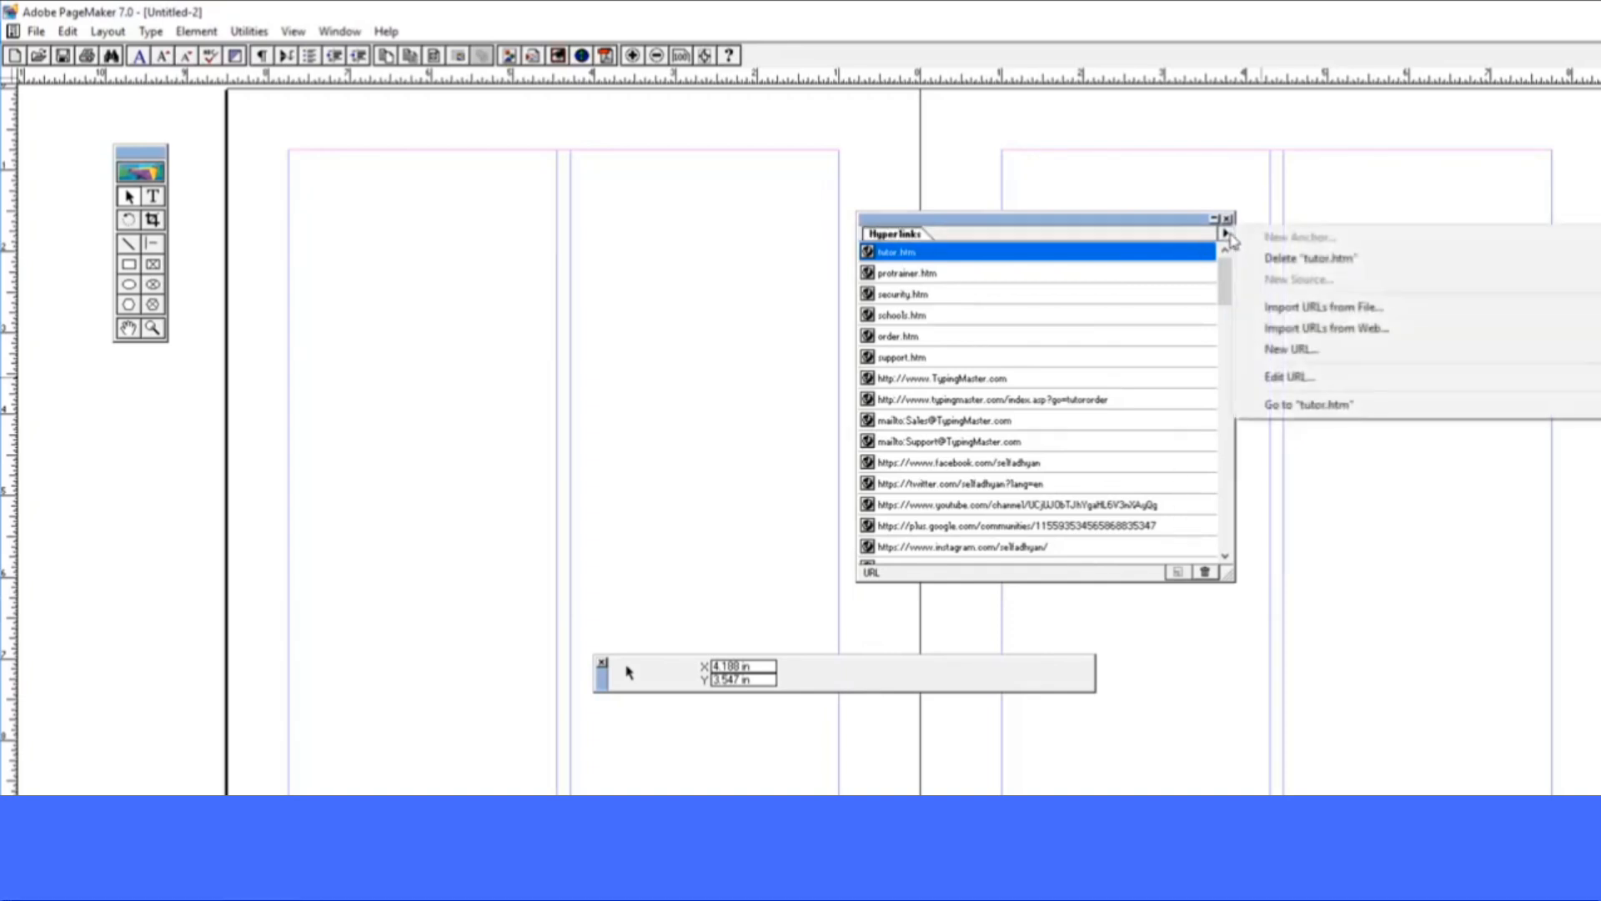
click(1243, 254)
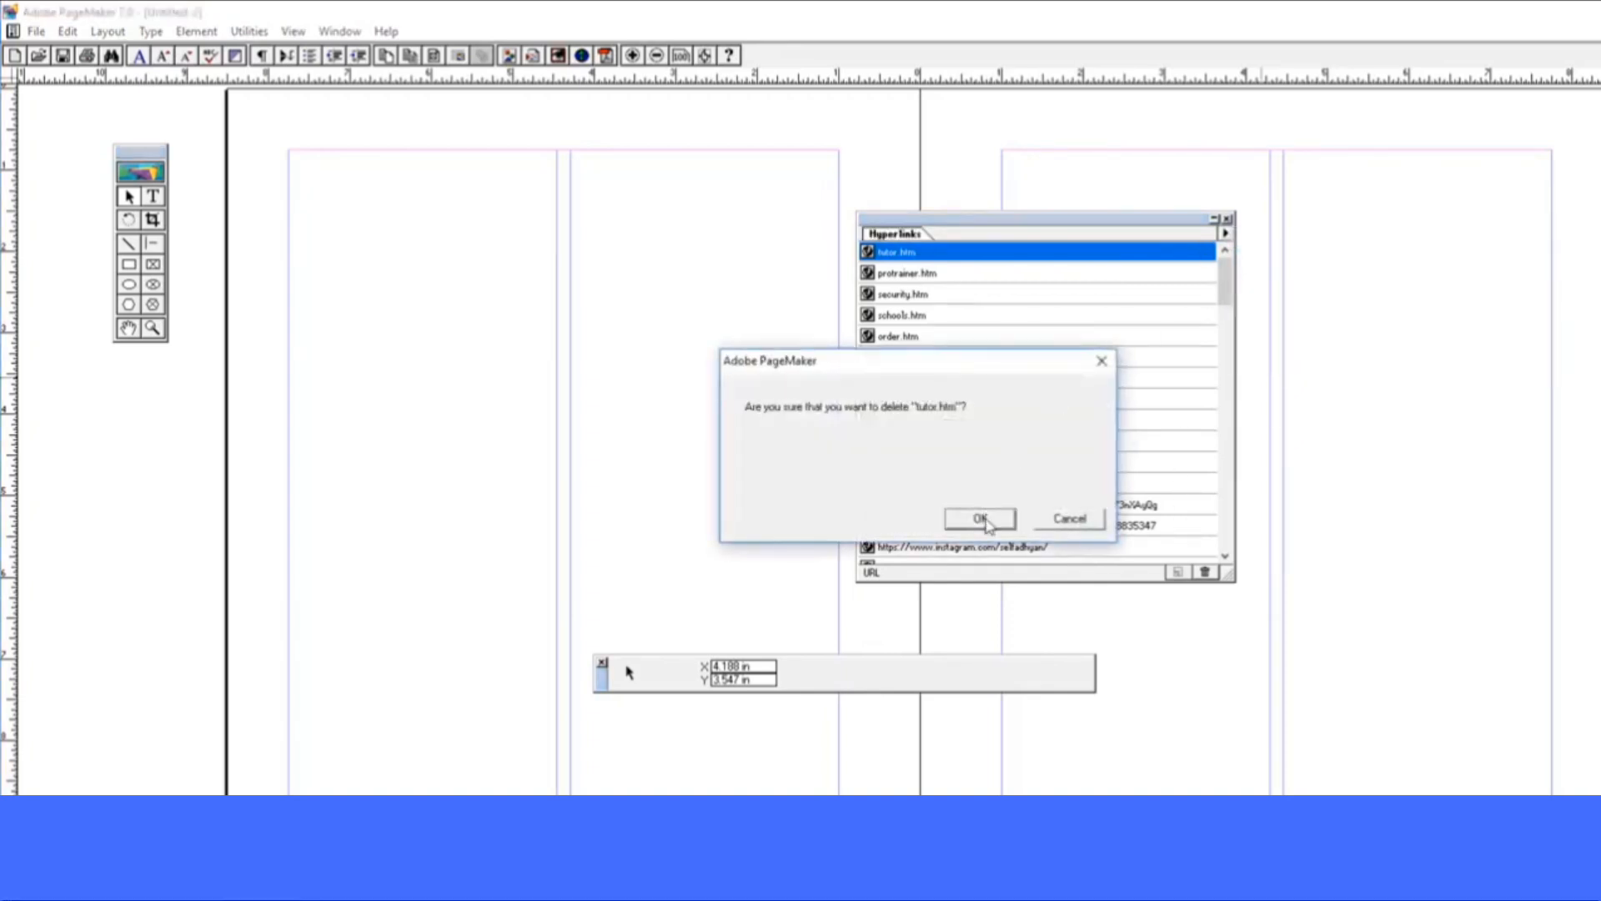
click(981, 518)
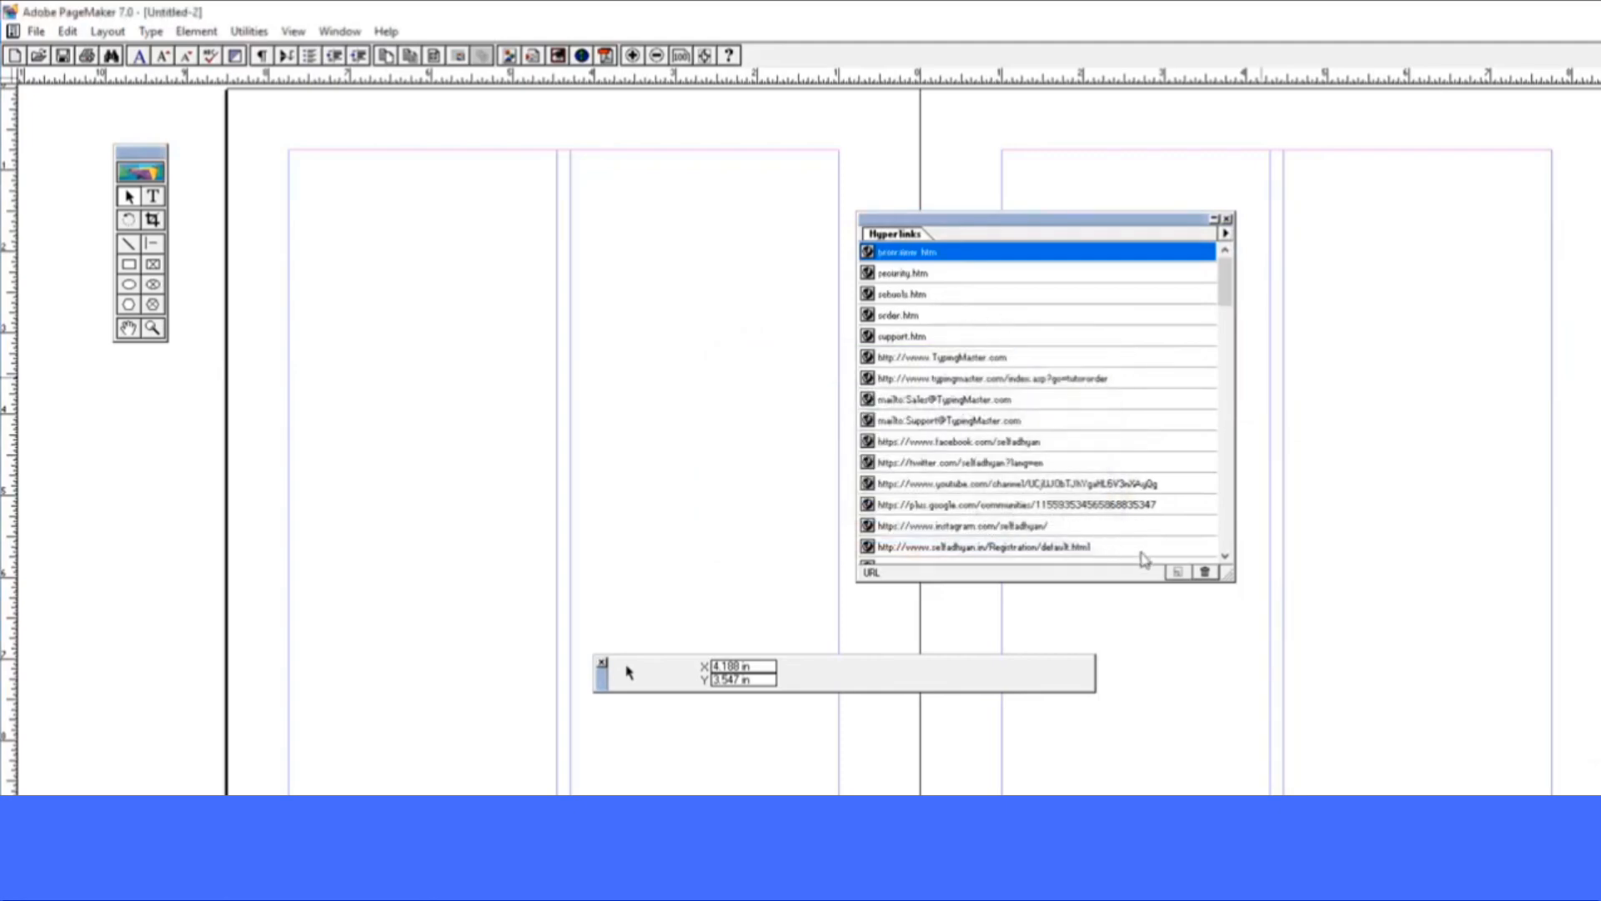
Close the Hyperlinks palette and look over the available plug-in palettes
click(329, 35)
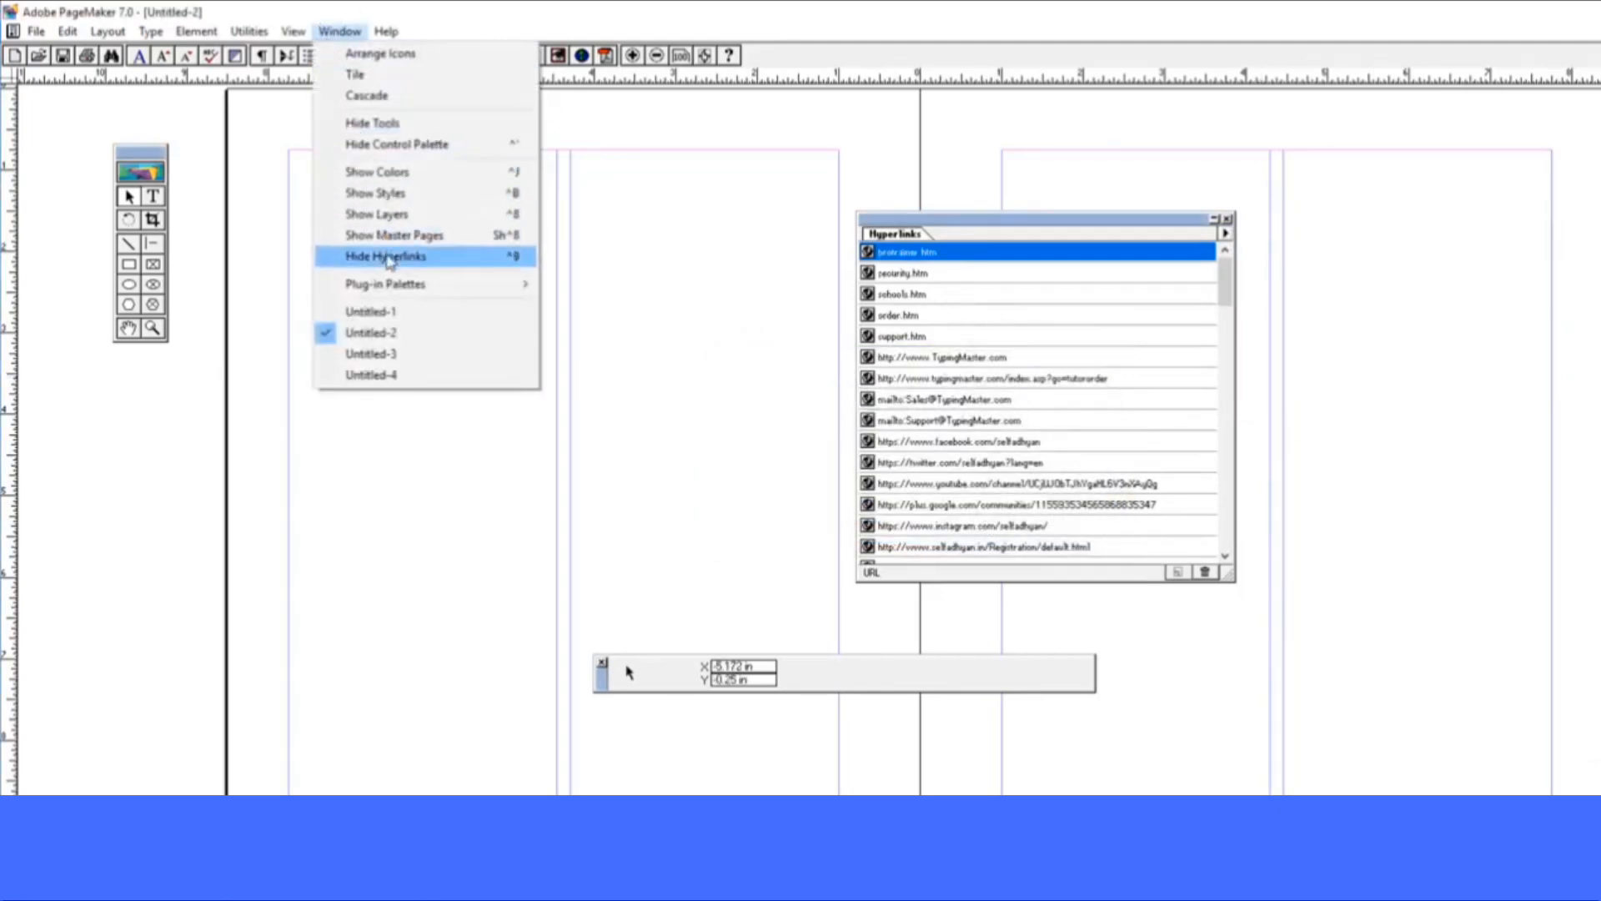
mouse_move(392, 287)
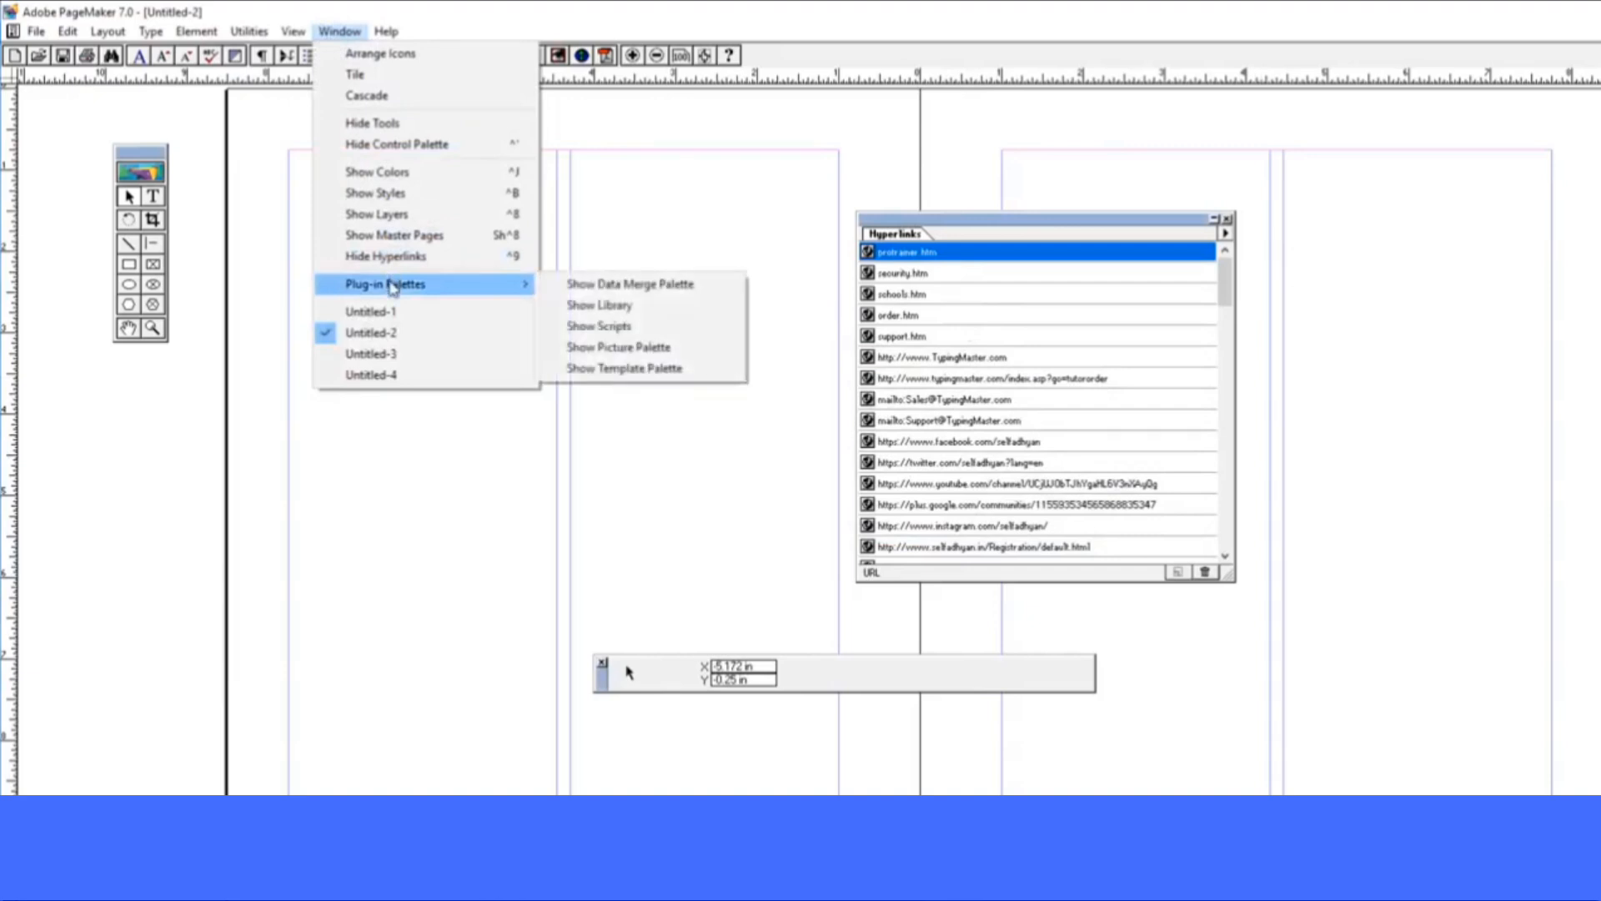
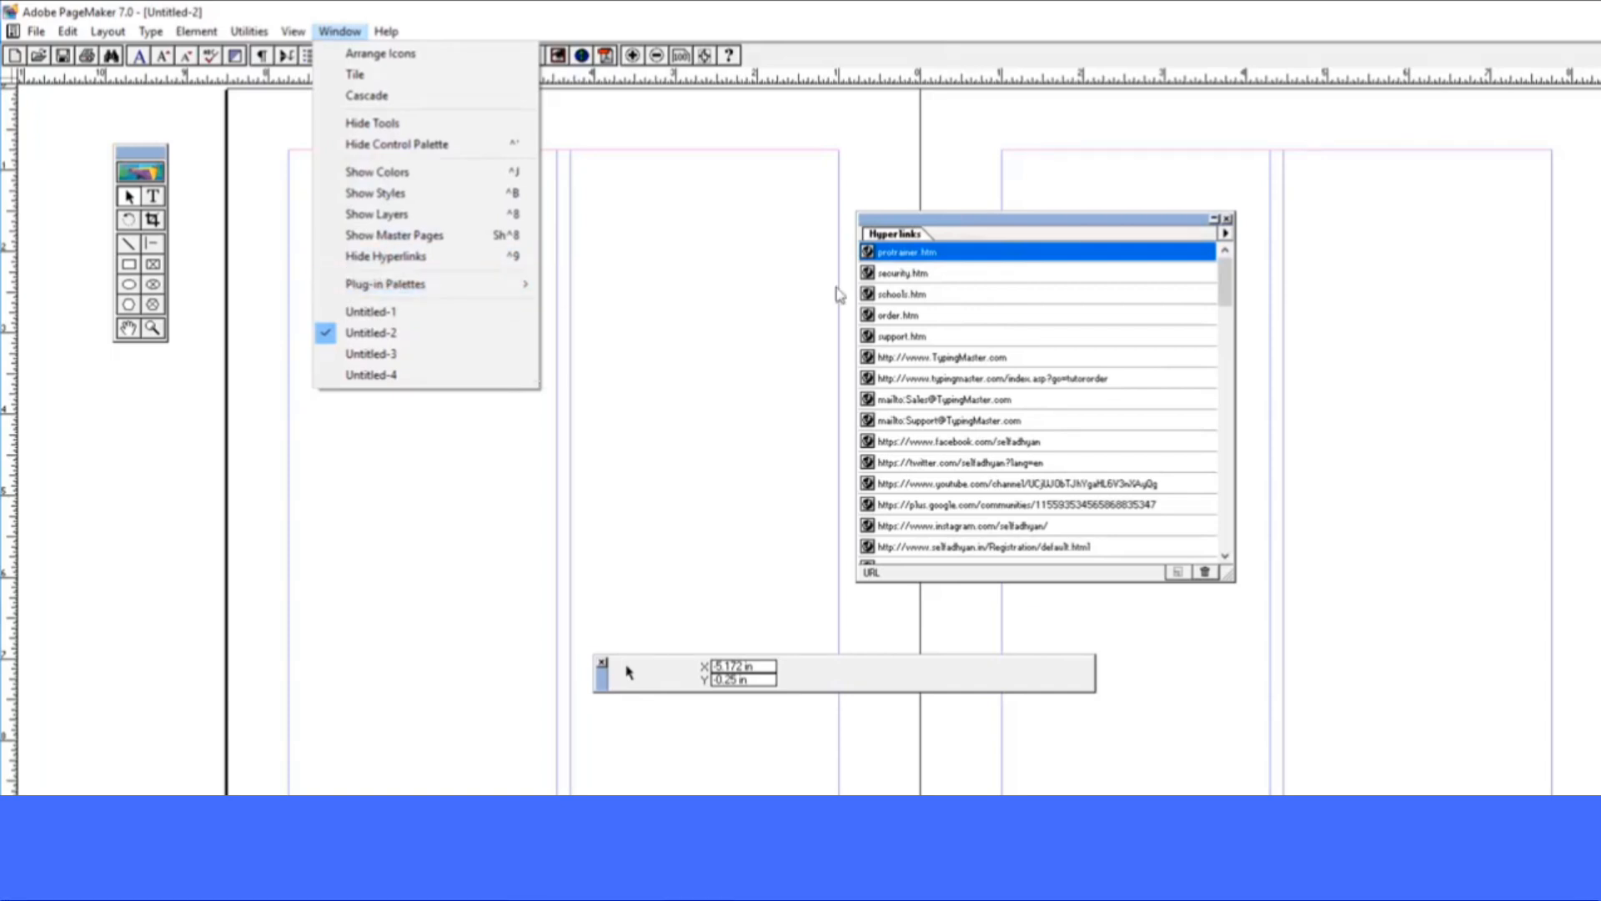
click(1227, 220)
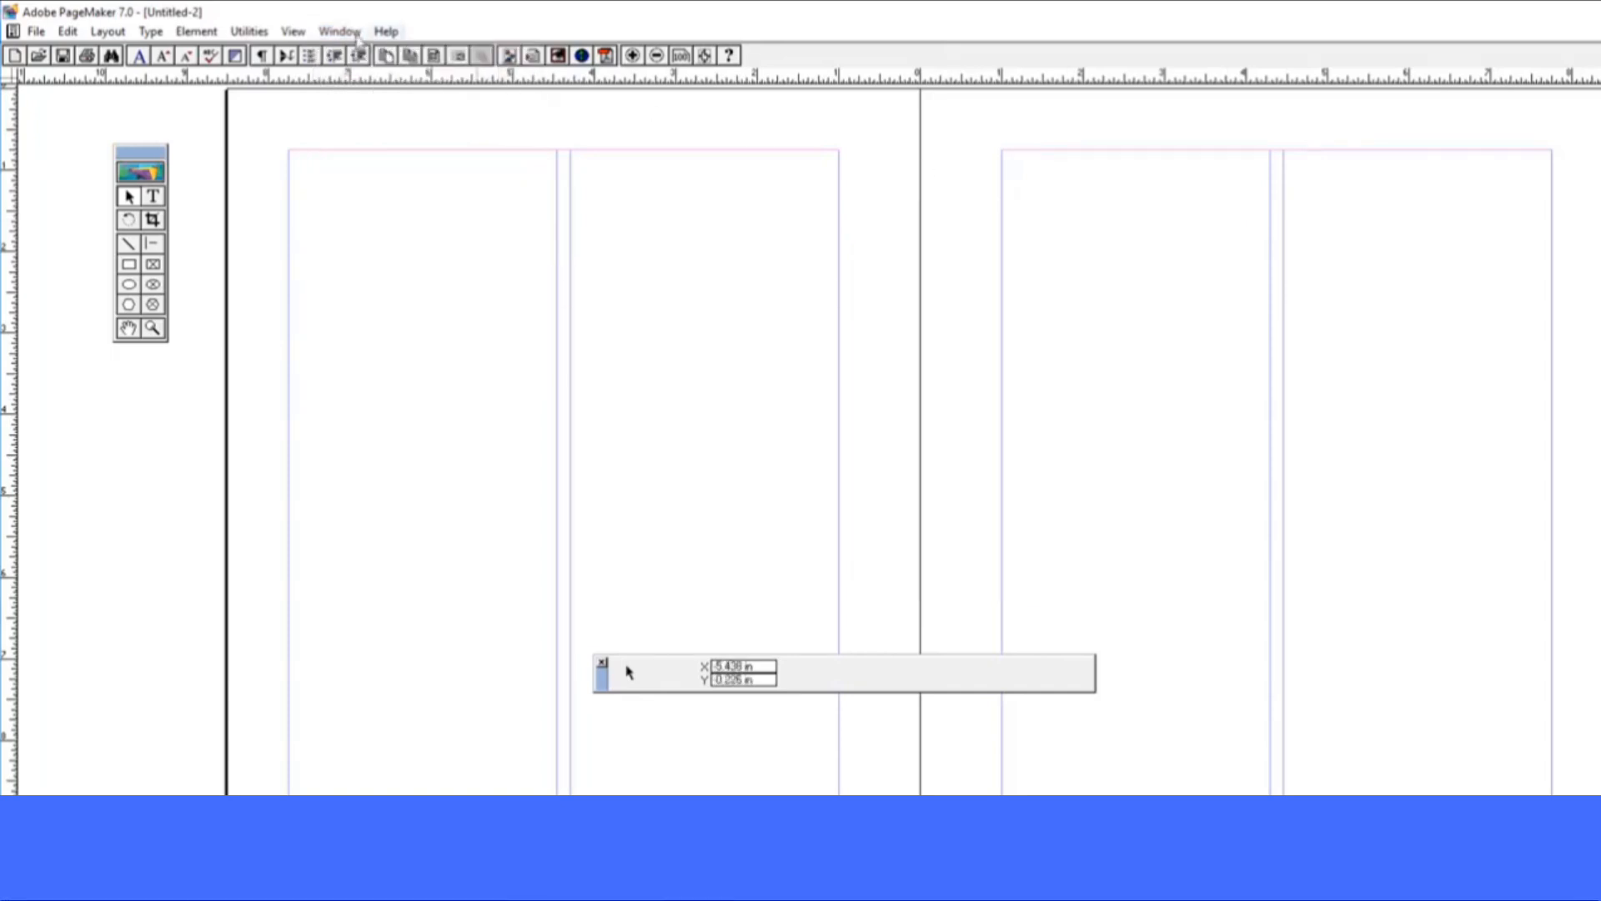
click(339, 31)
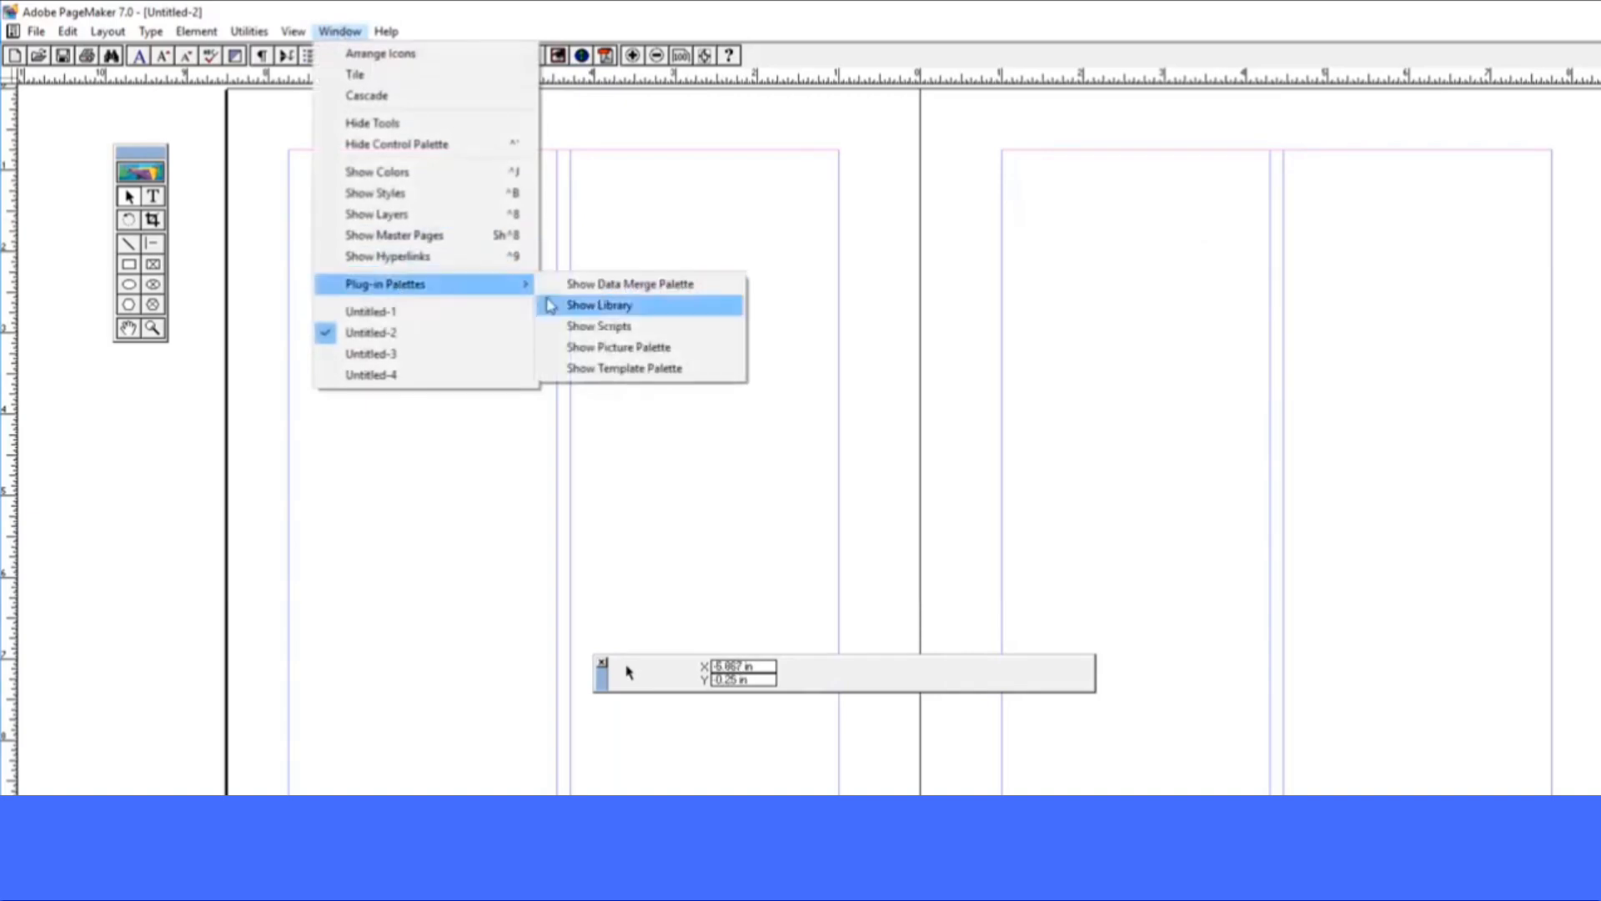
click(800, 270)
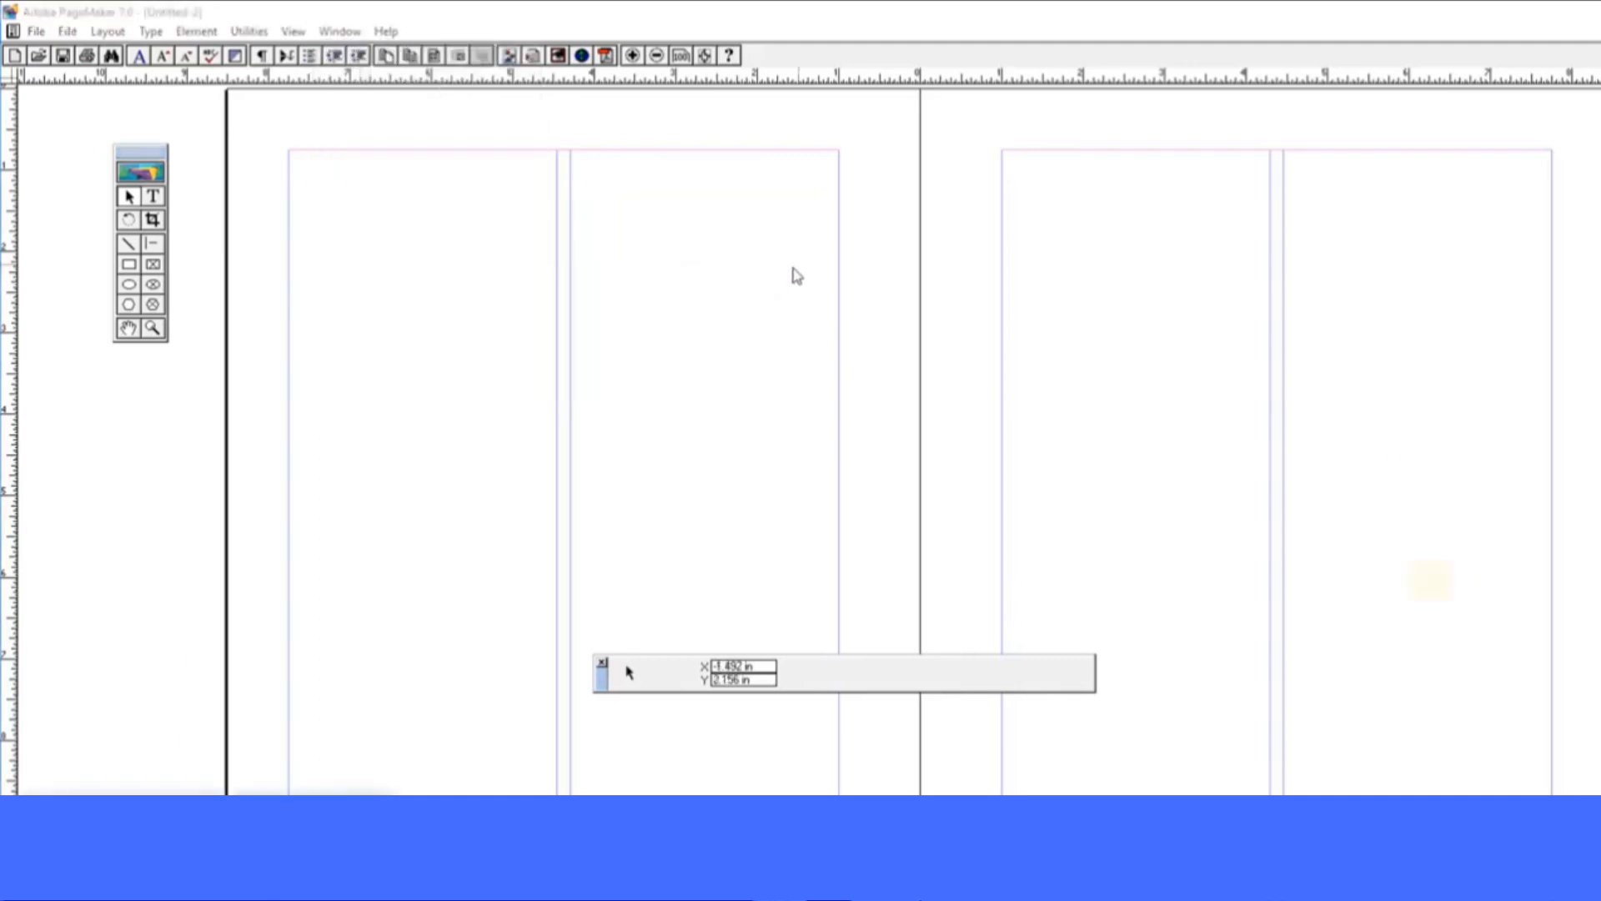
In a new Notepad file, enter the header "name,age" and three comma-separated records of first names with ages 21, 22 and 23
key(Return)
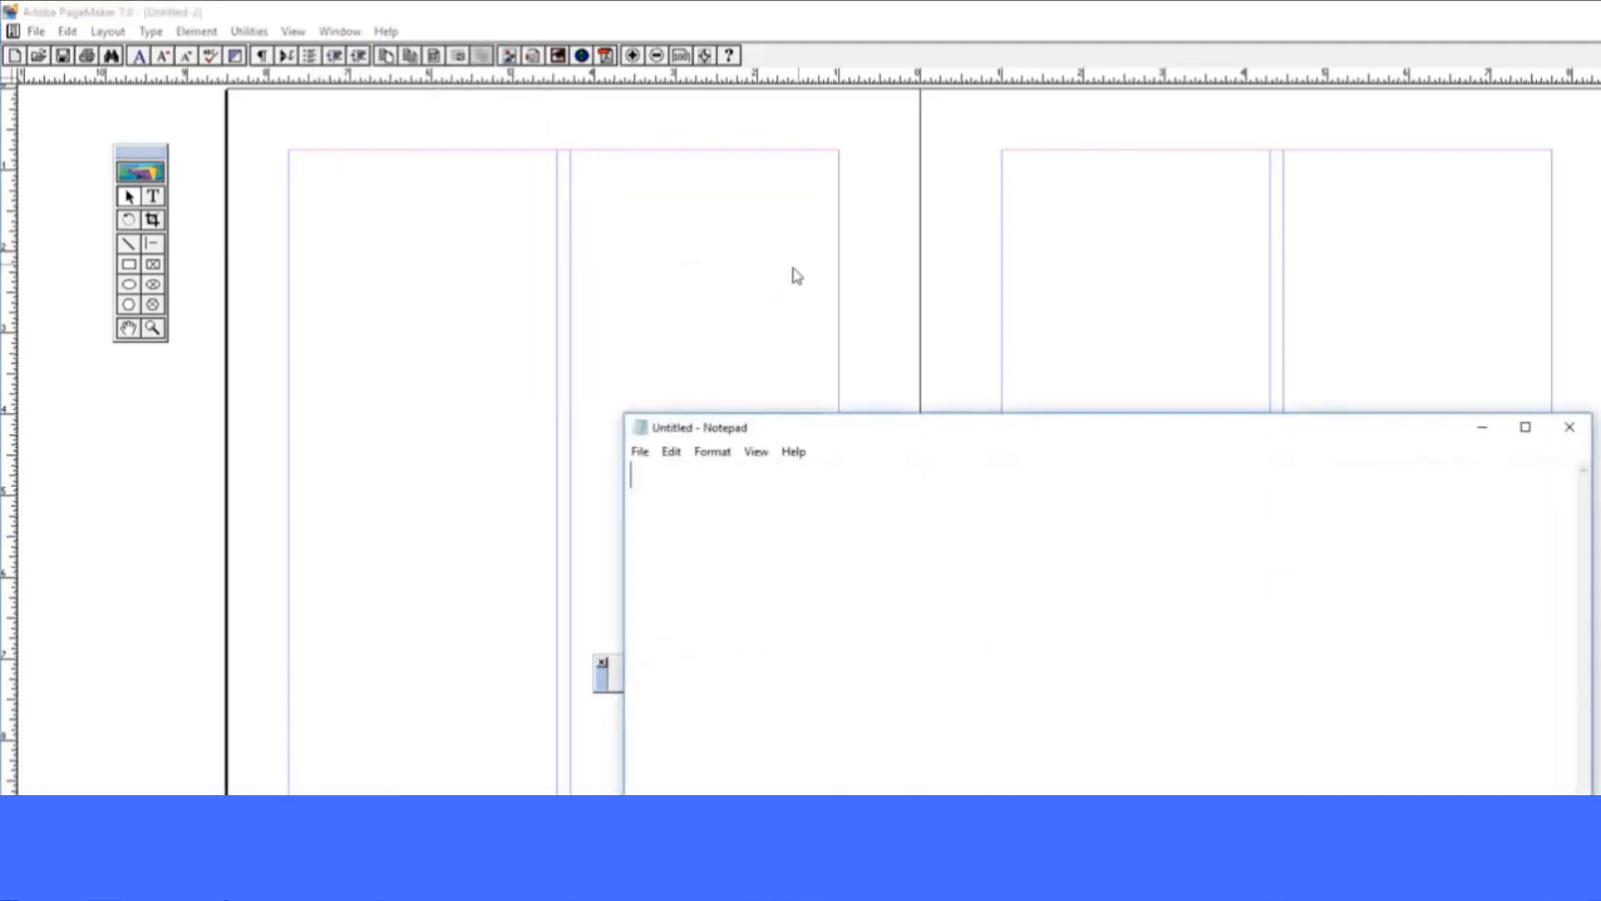
text(name,age )
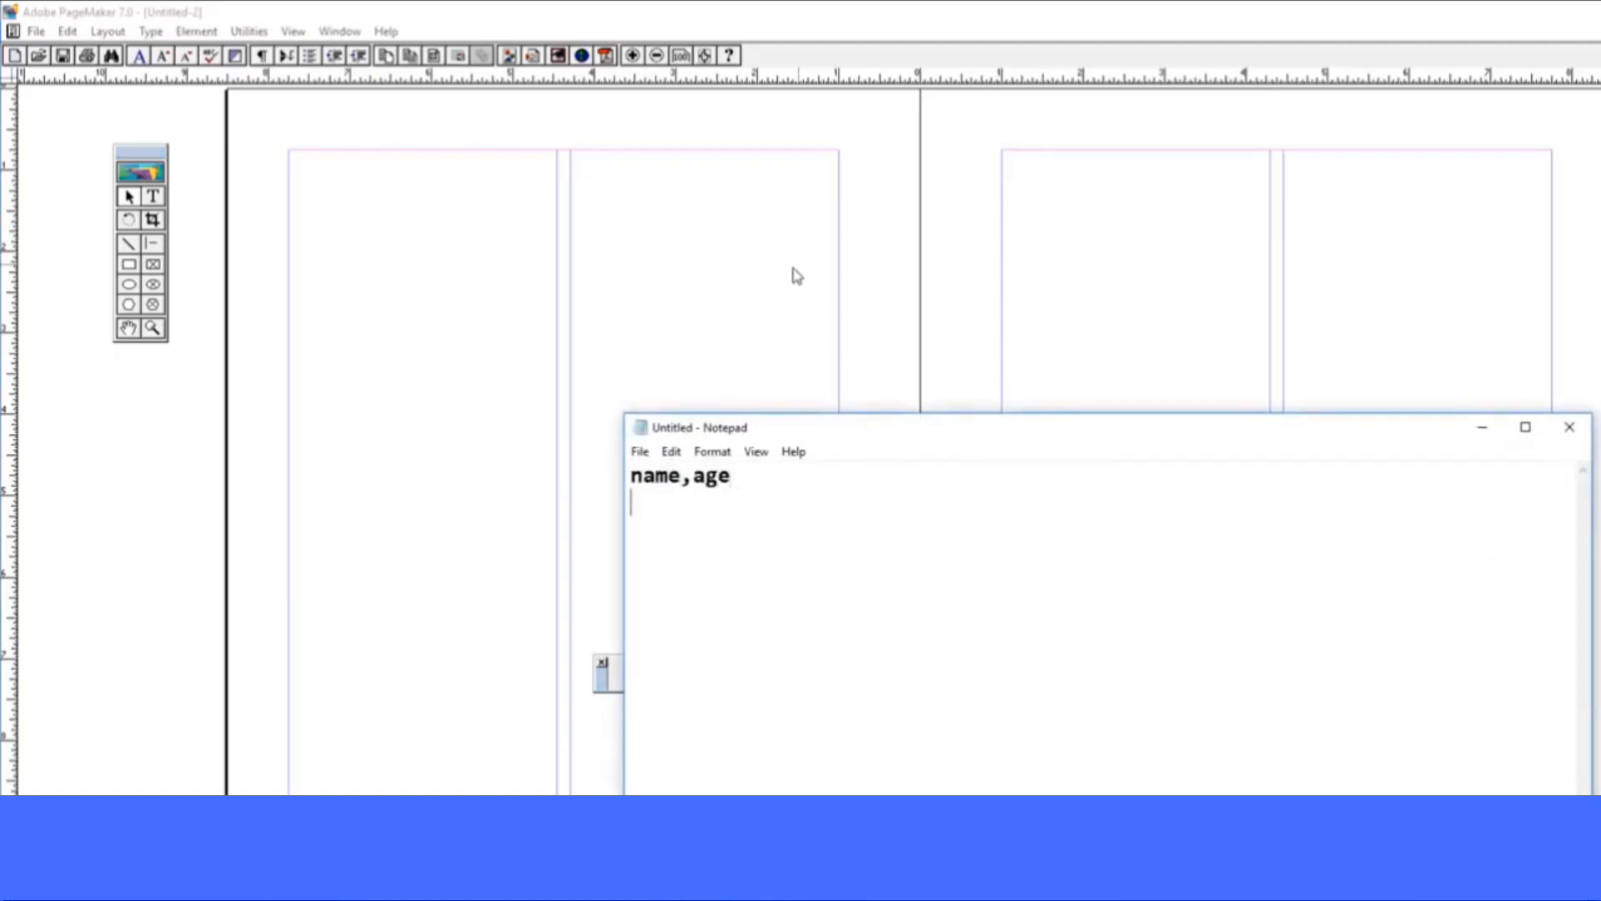
text(ravi)
text(,21 )
text(s)
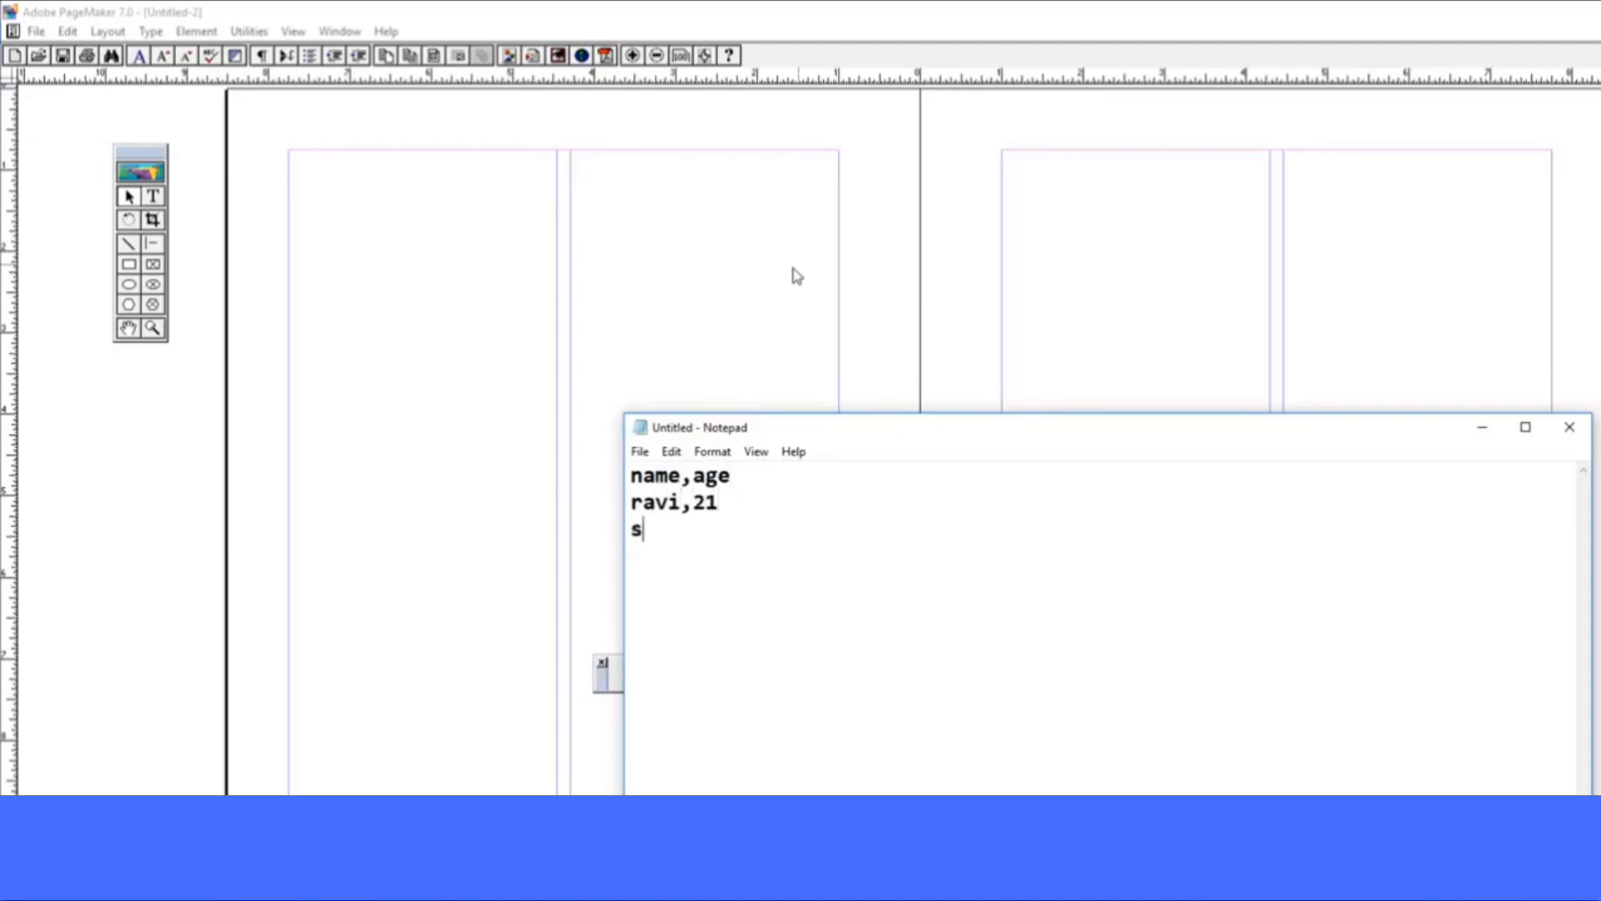
text(hivam,22 )
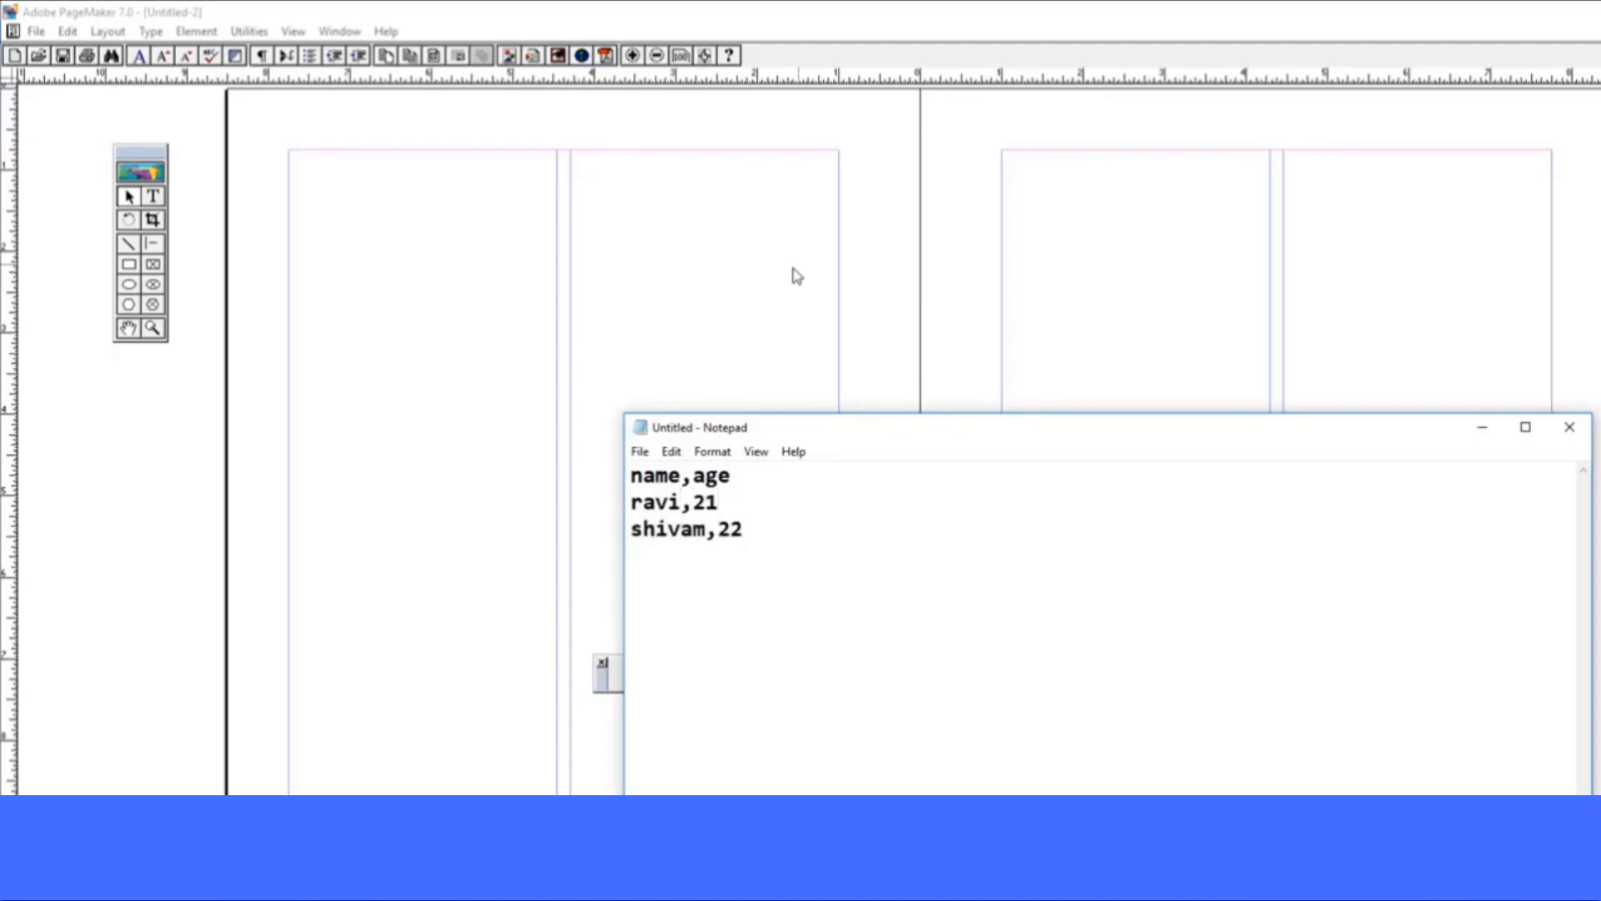
text(mahesh,23)
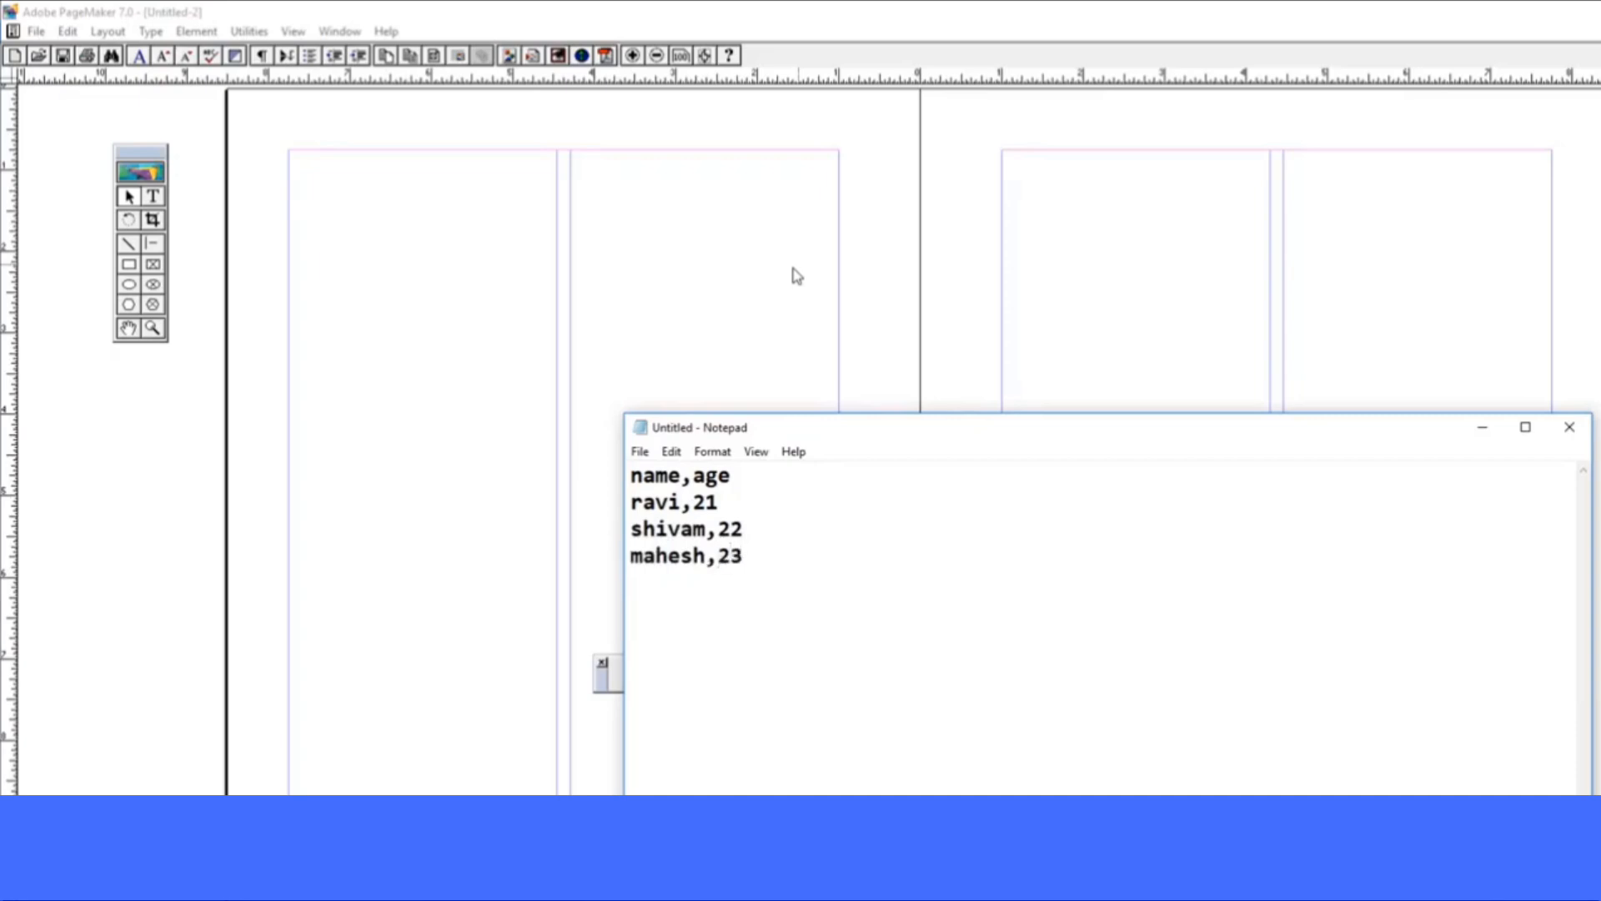
Save the text file to the Desktop as mydata.txt and close Notepad
key(ctrl+s)
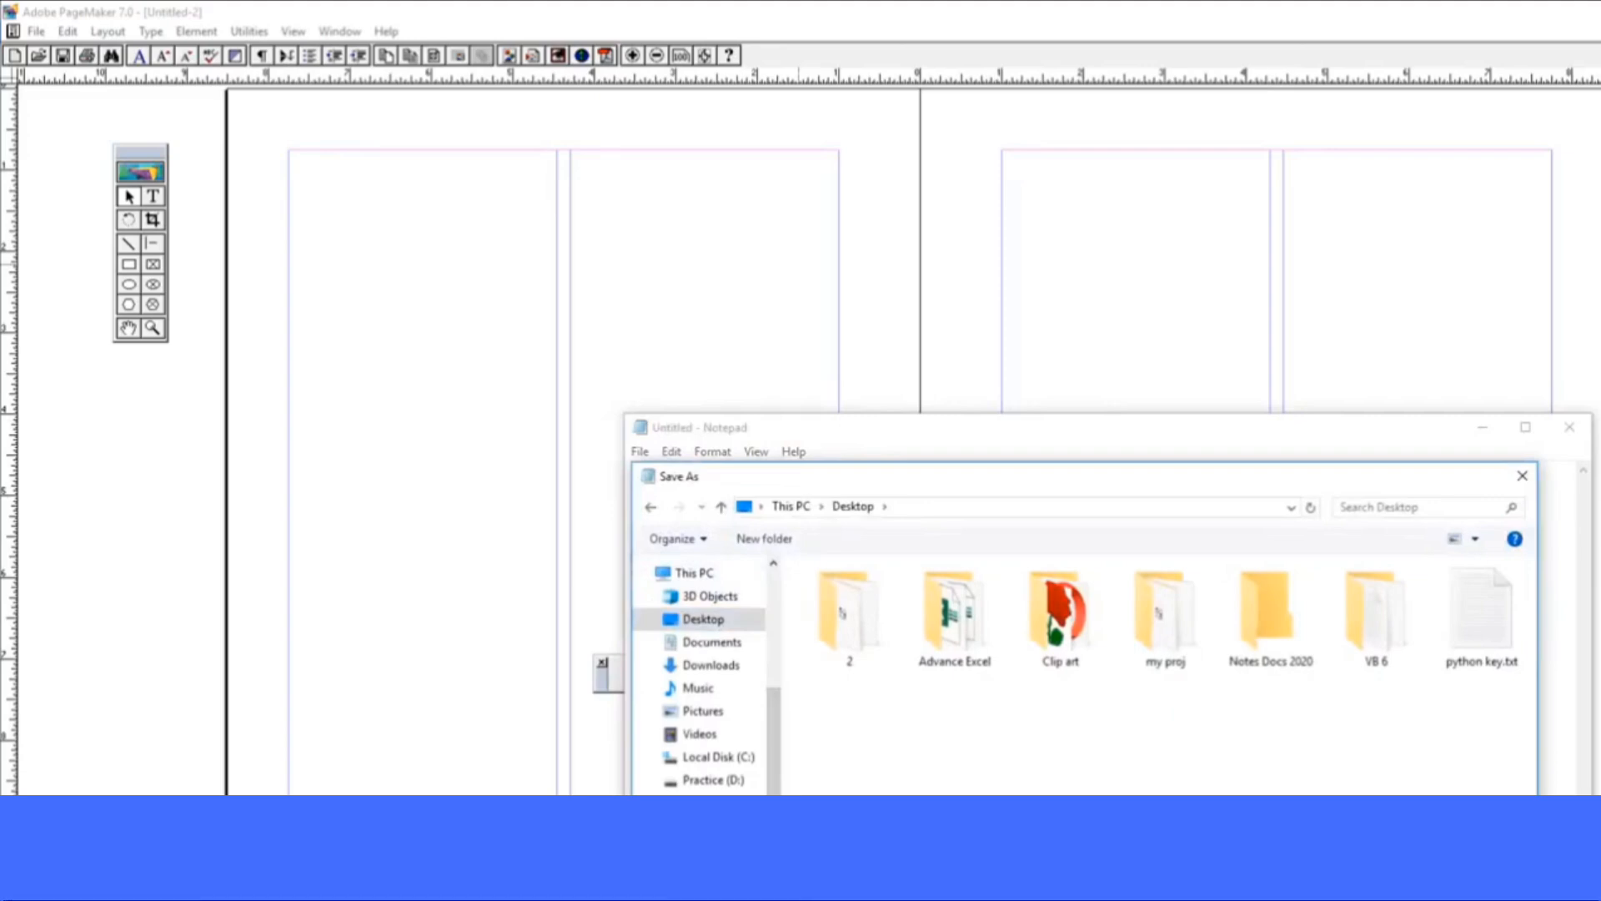
key(Return)
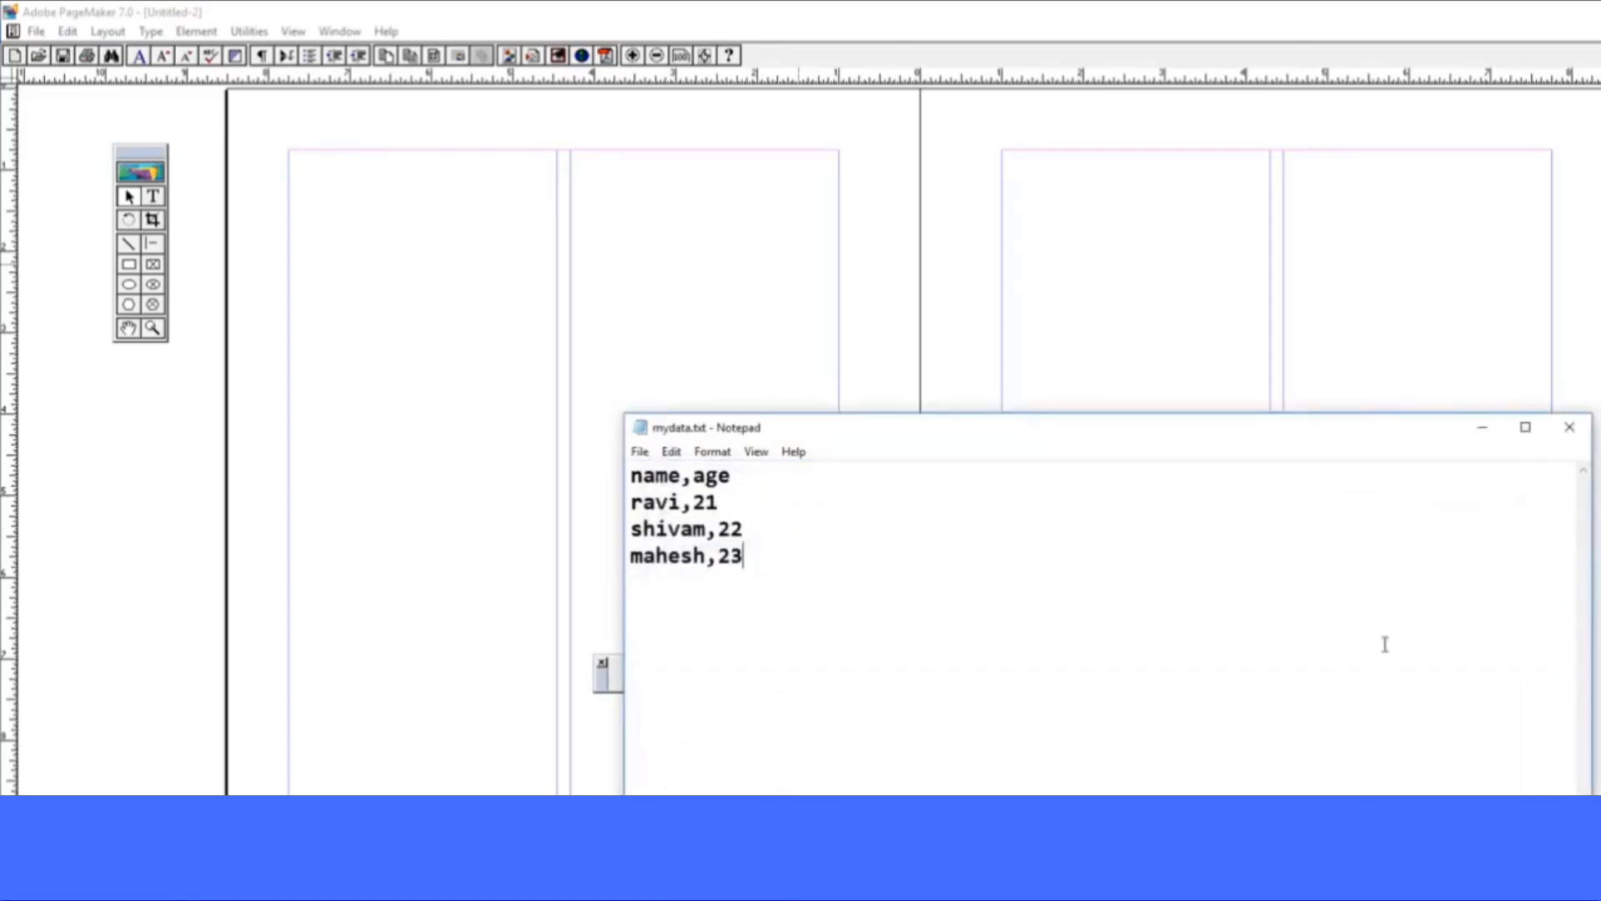
click(1569, 426)
Create a new publication and add the centred heading "addmit card" near the top of the page
key(ctrl+shift+p)
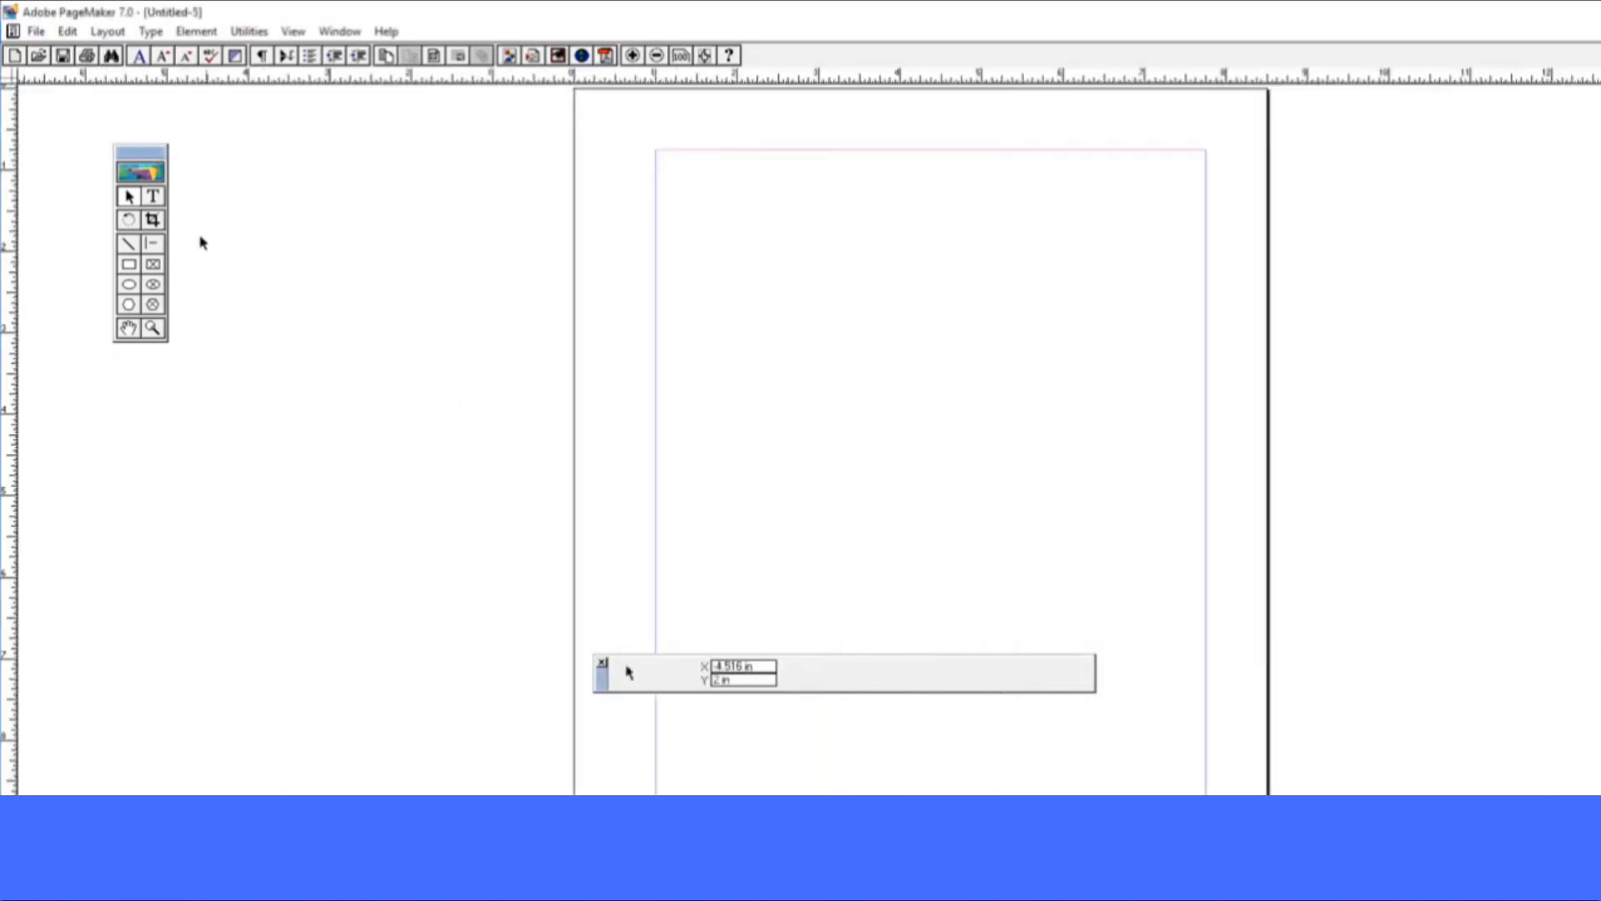
click(153, 196)
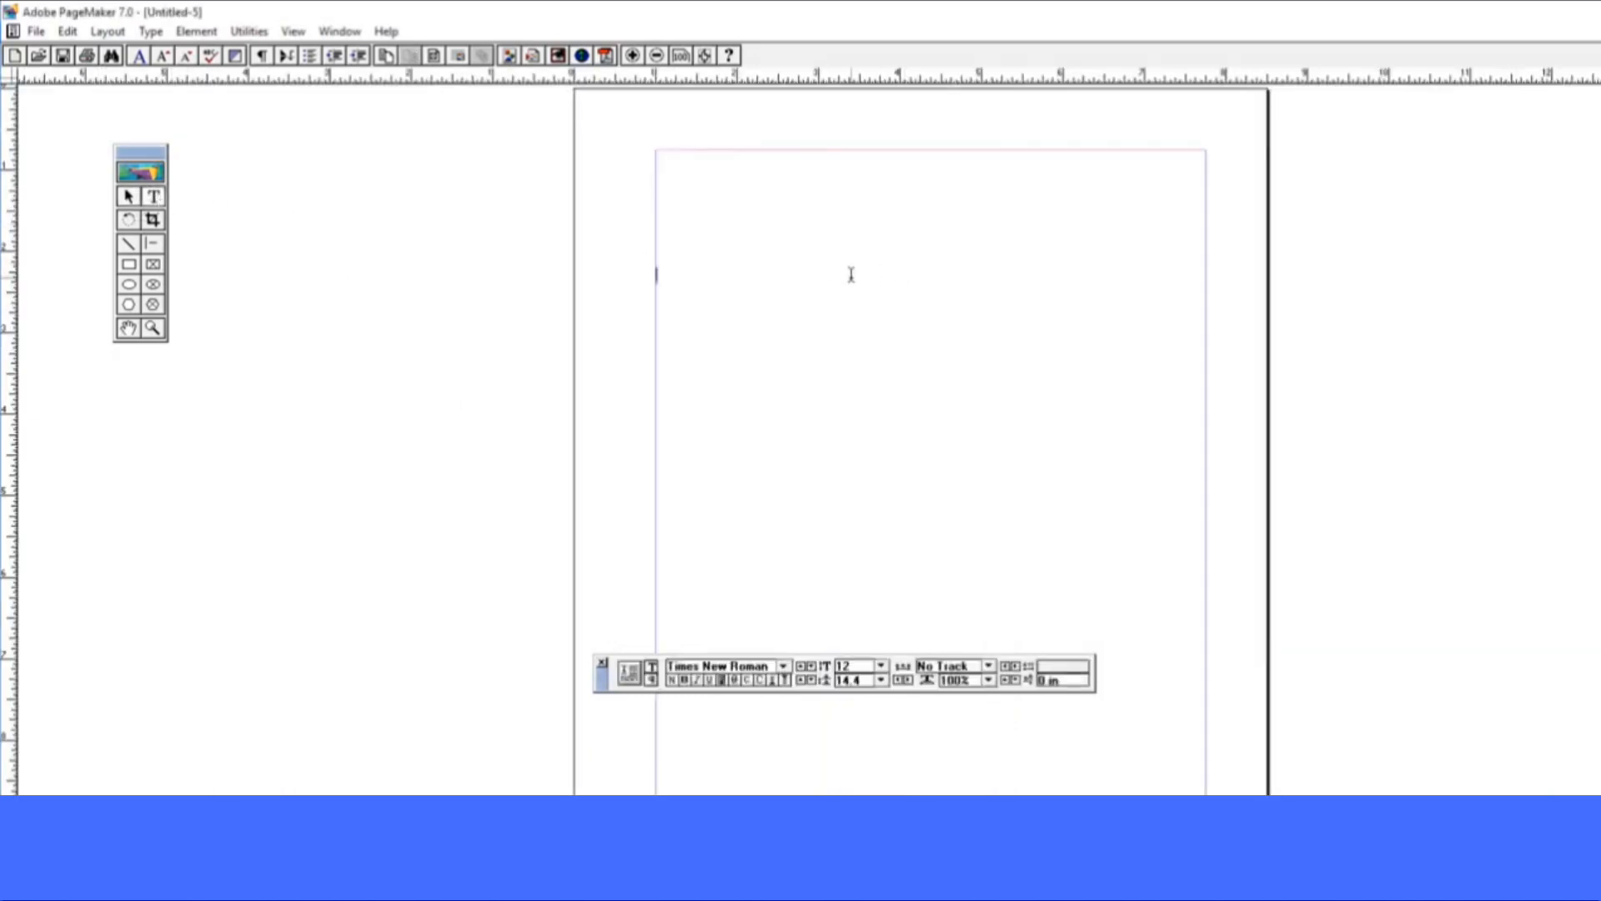
key(ctrl+2)
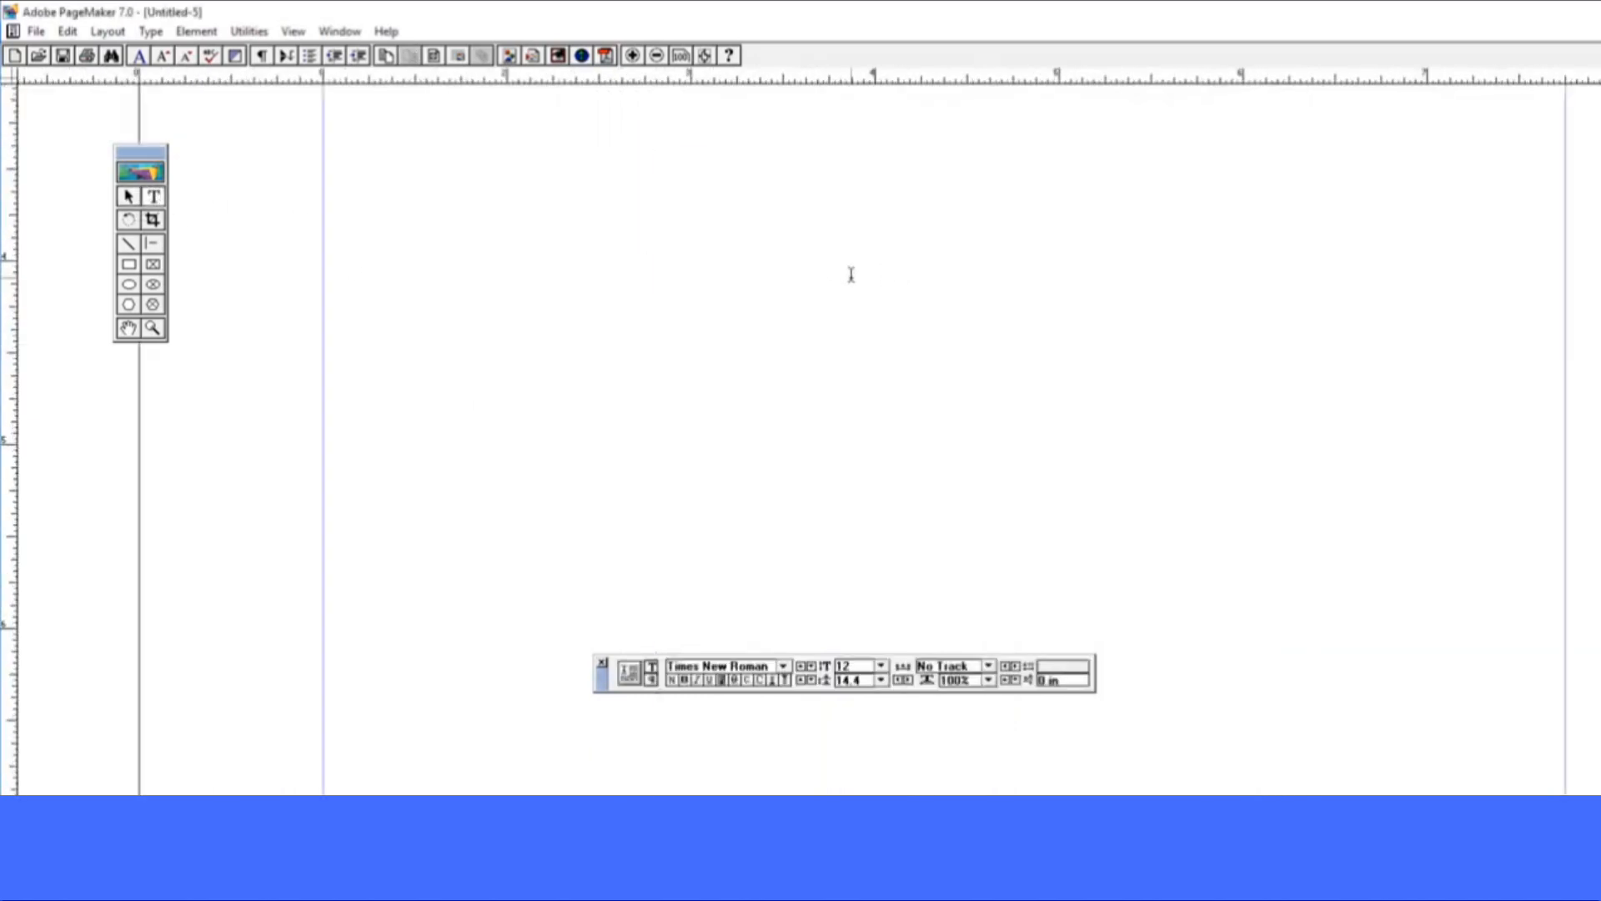
scroll(599, 263, up, 7)
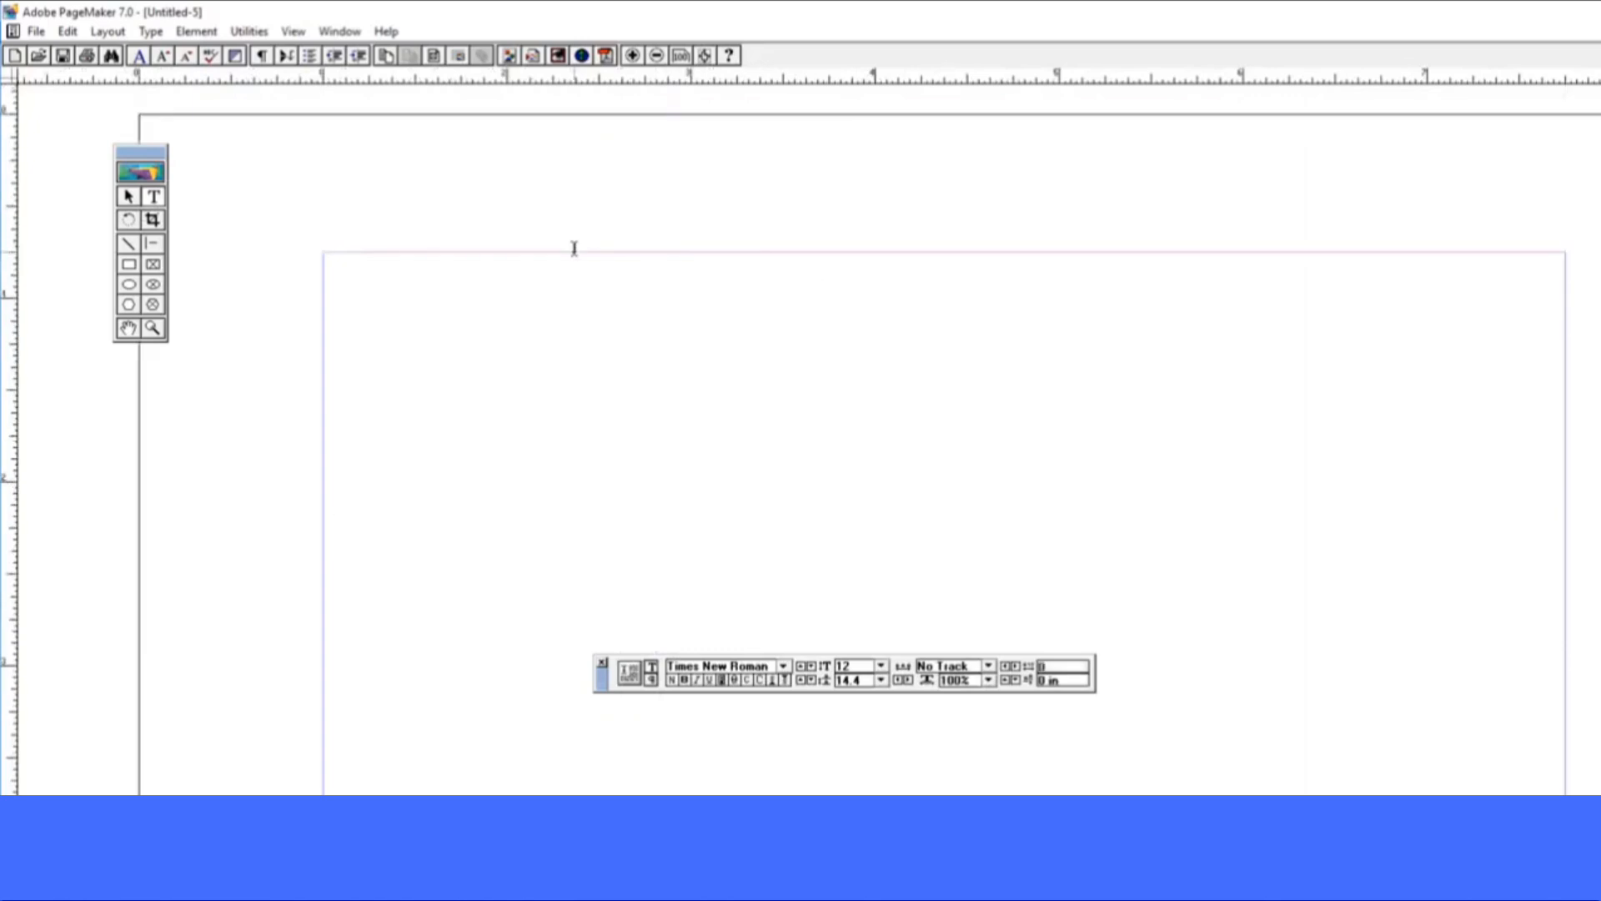
click(439, 454)
text(addmit)
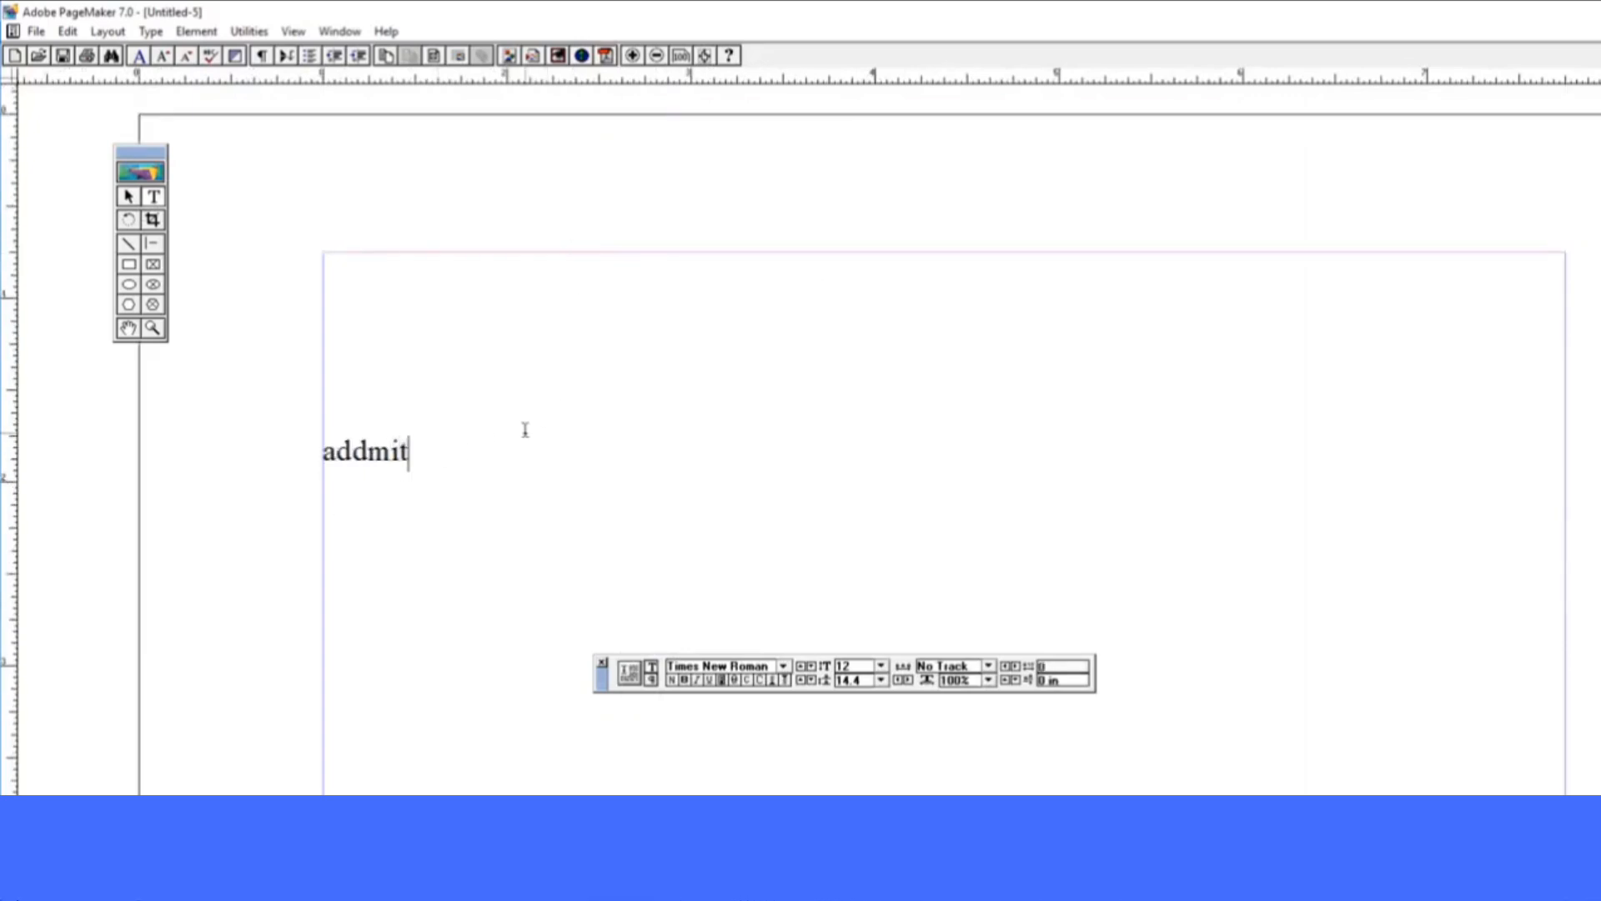
text( cad)
key(BackSpace)
text(rd)
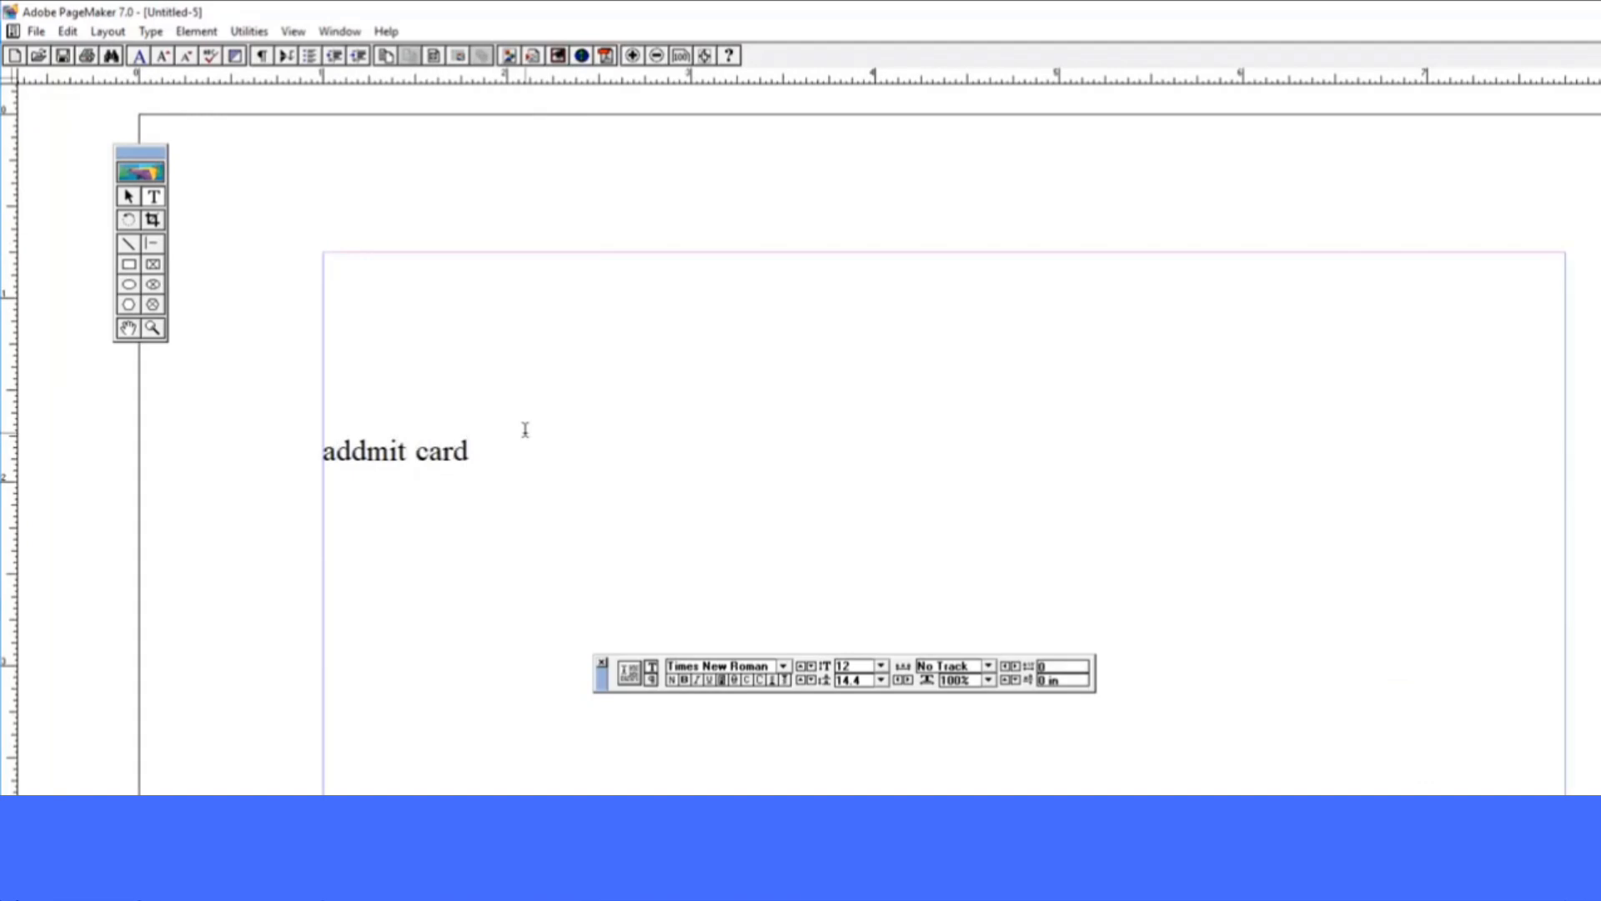
key(ctrl+shift+c)
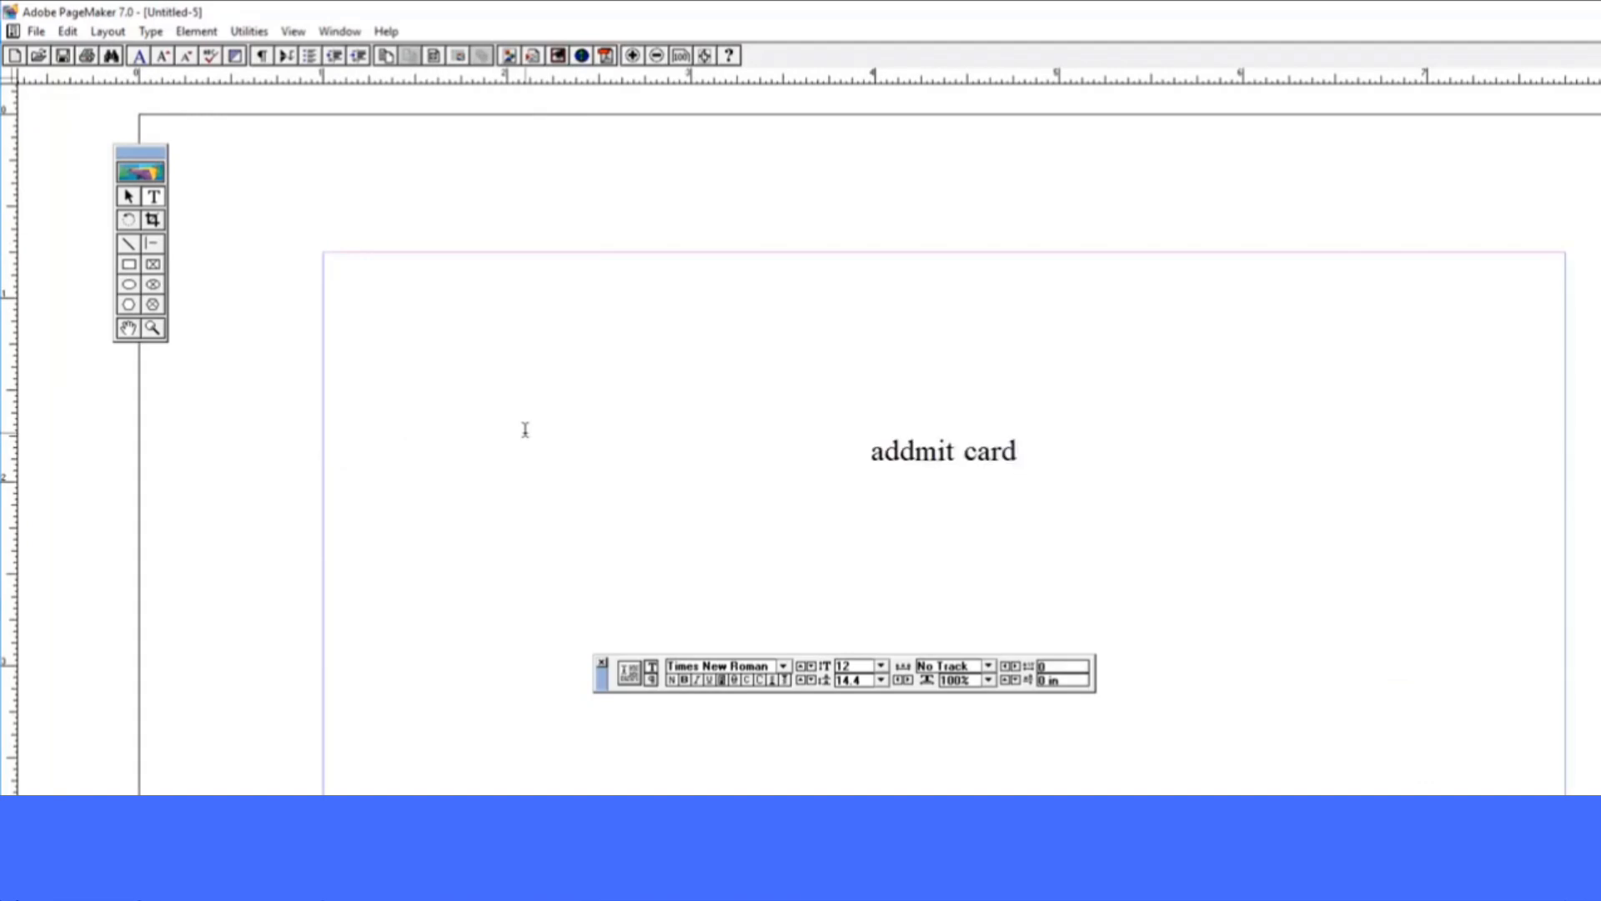
Below the heading, add left-aligned "name" and "age" lines, each followed by a tabbed hyphen and a tab for the field value
key(Return)
key(BackSpace)
key(Return)
text(name)
key(Tab)
key(Tab)
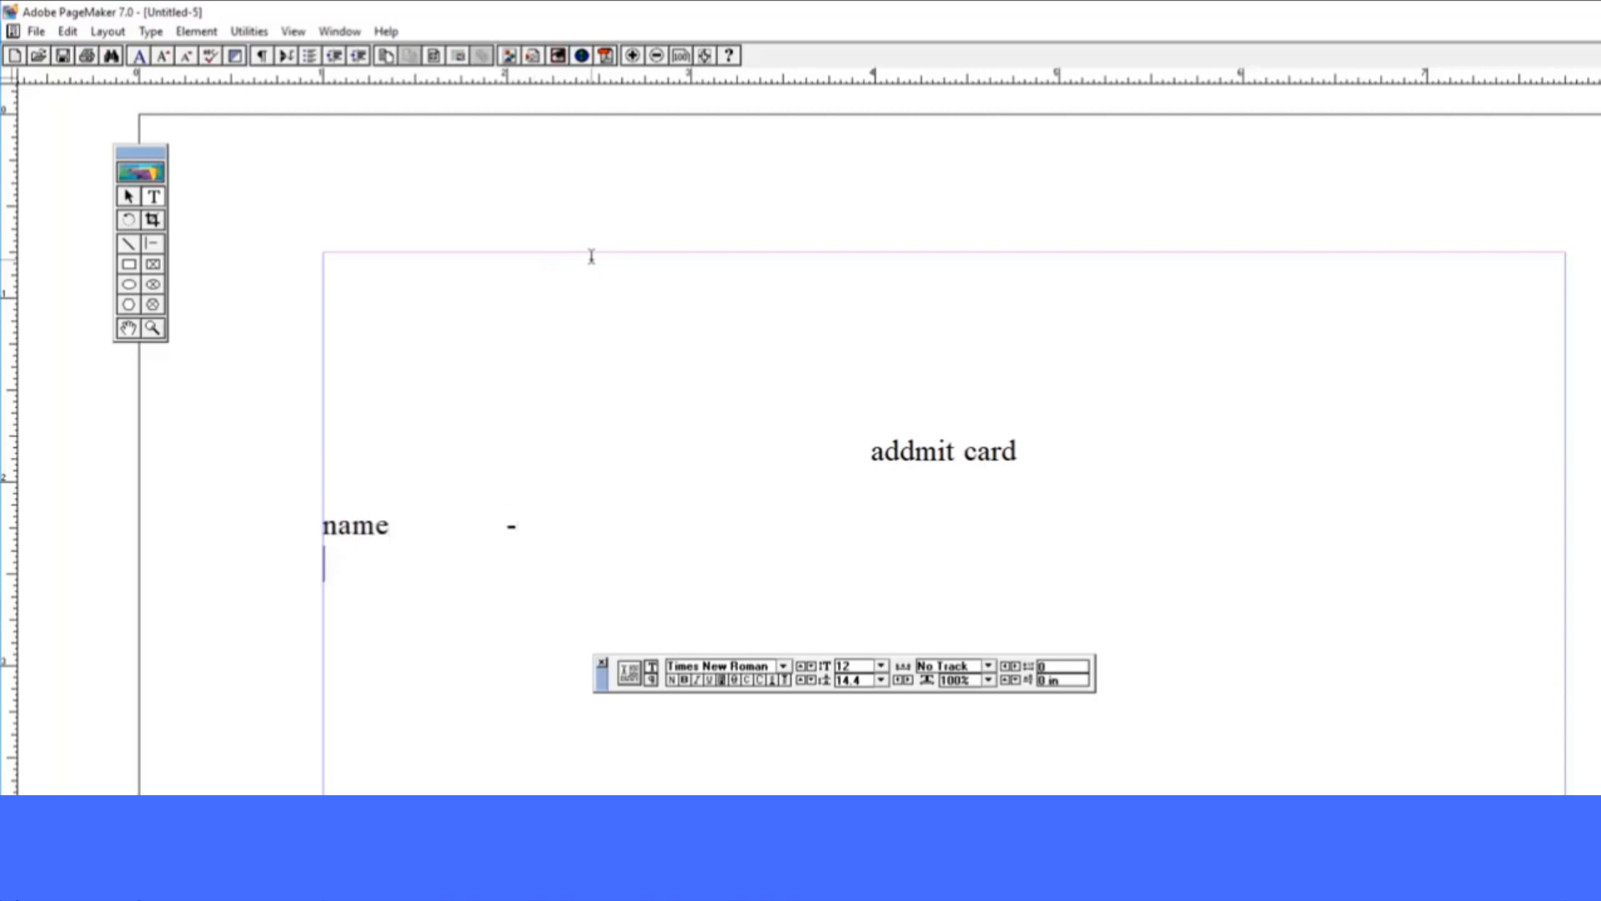
text(age)
key(Tab)
key(Tab)
text(-)
click(644, 512)
key(Tab)
click(580, 584)
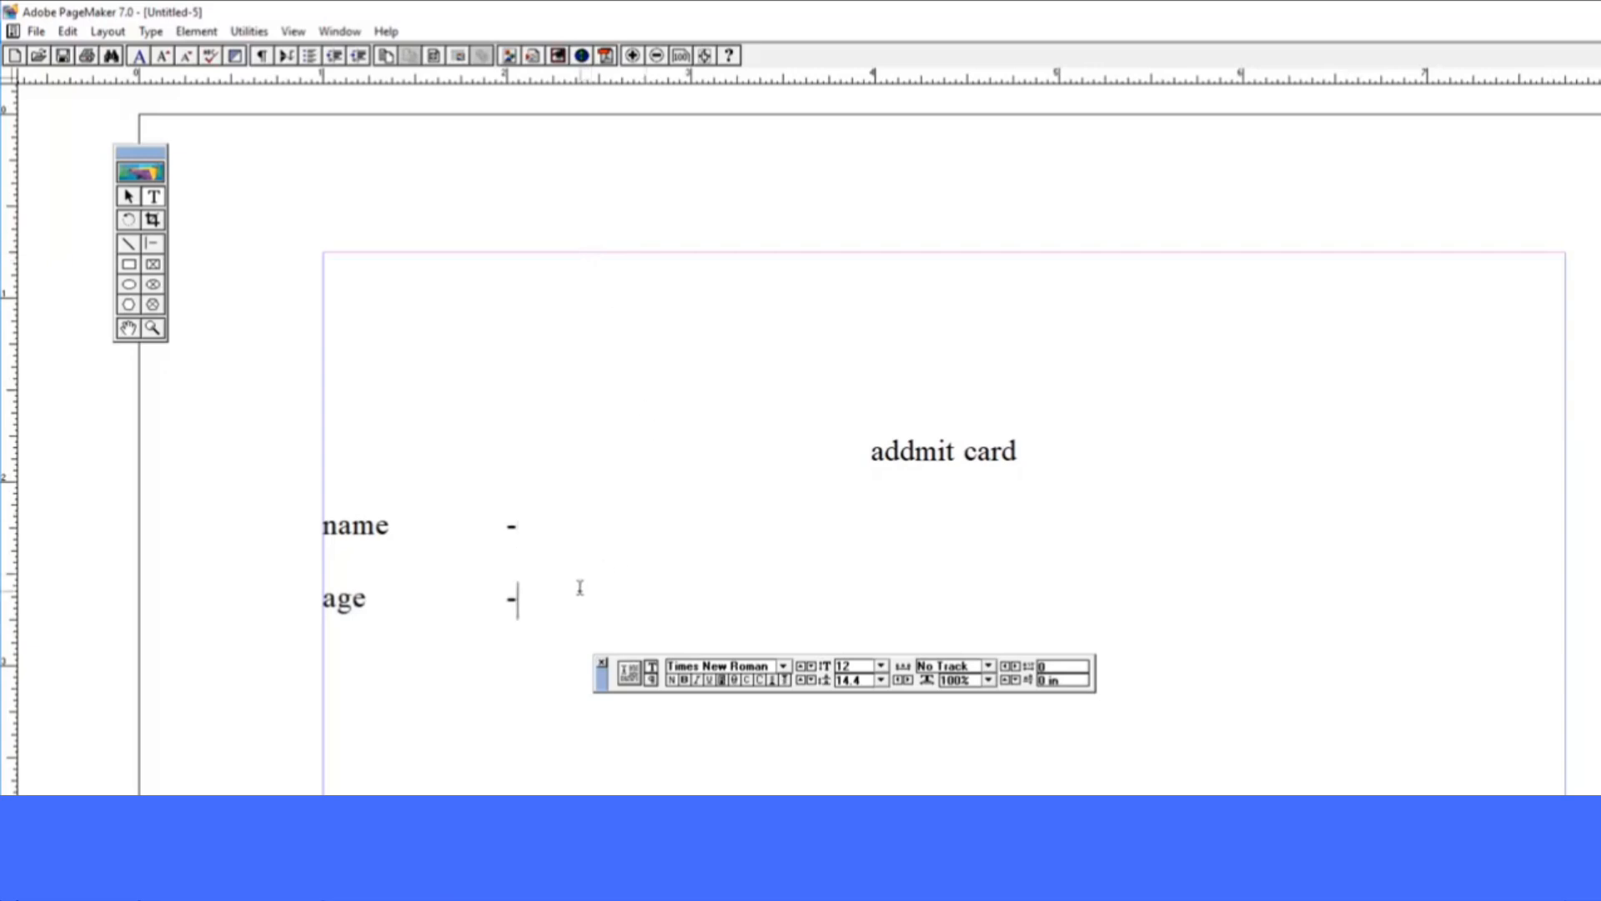
key(Tab)
Show the Data Merge palette and place it above the admit card heading
click(339, 31)
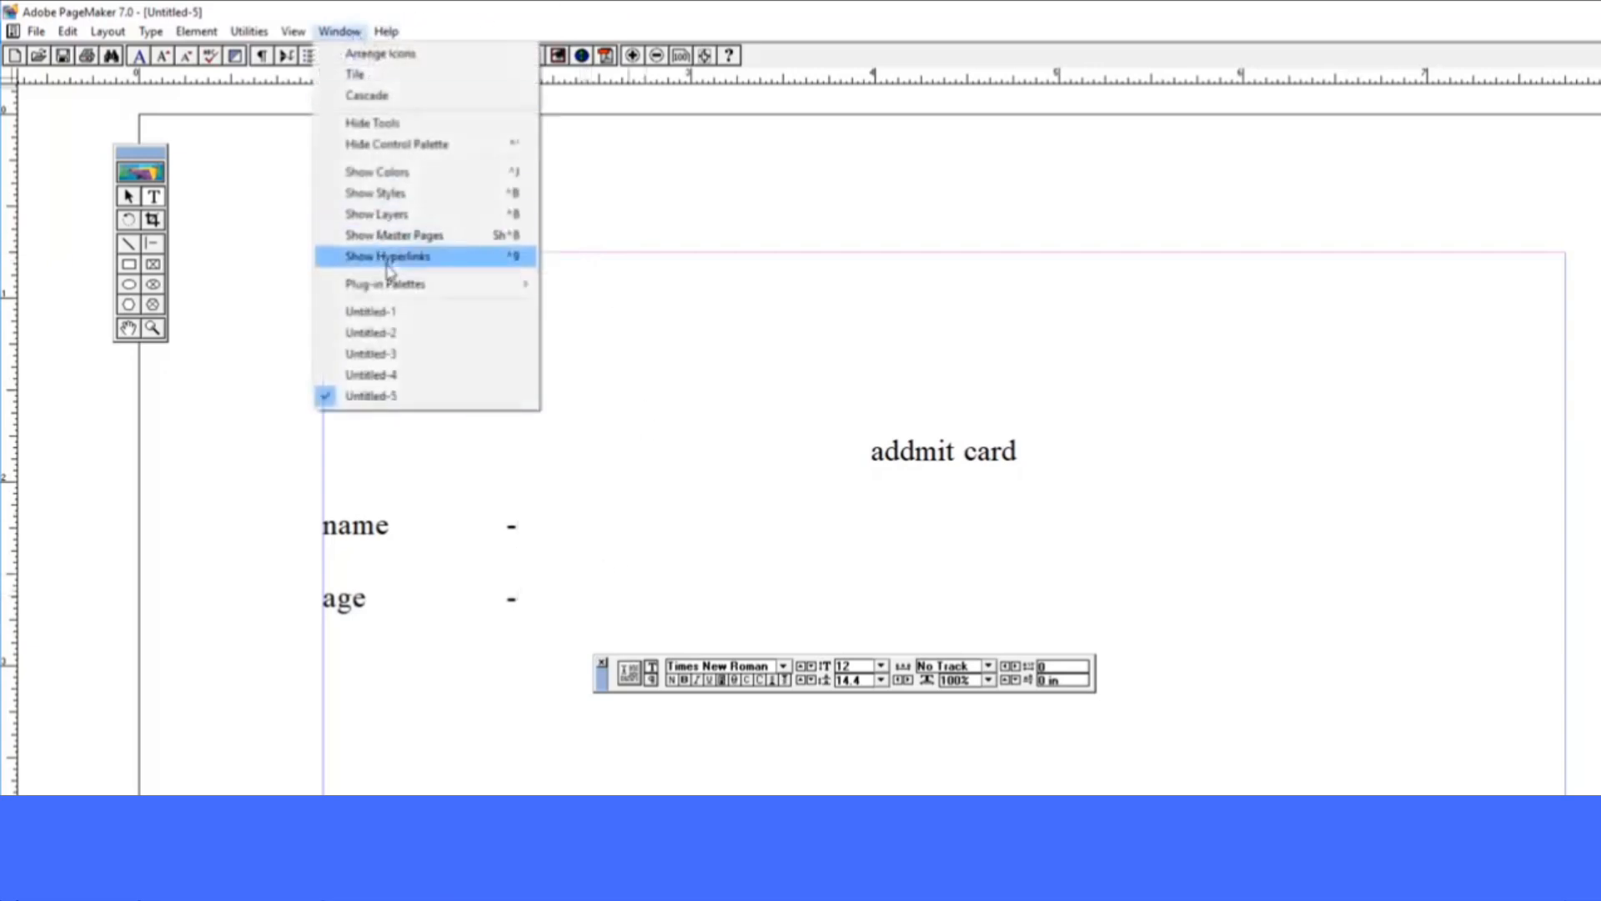
mouse_move(389, 294)
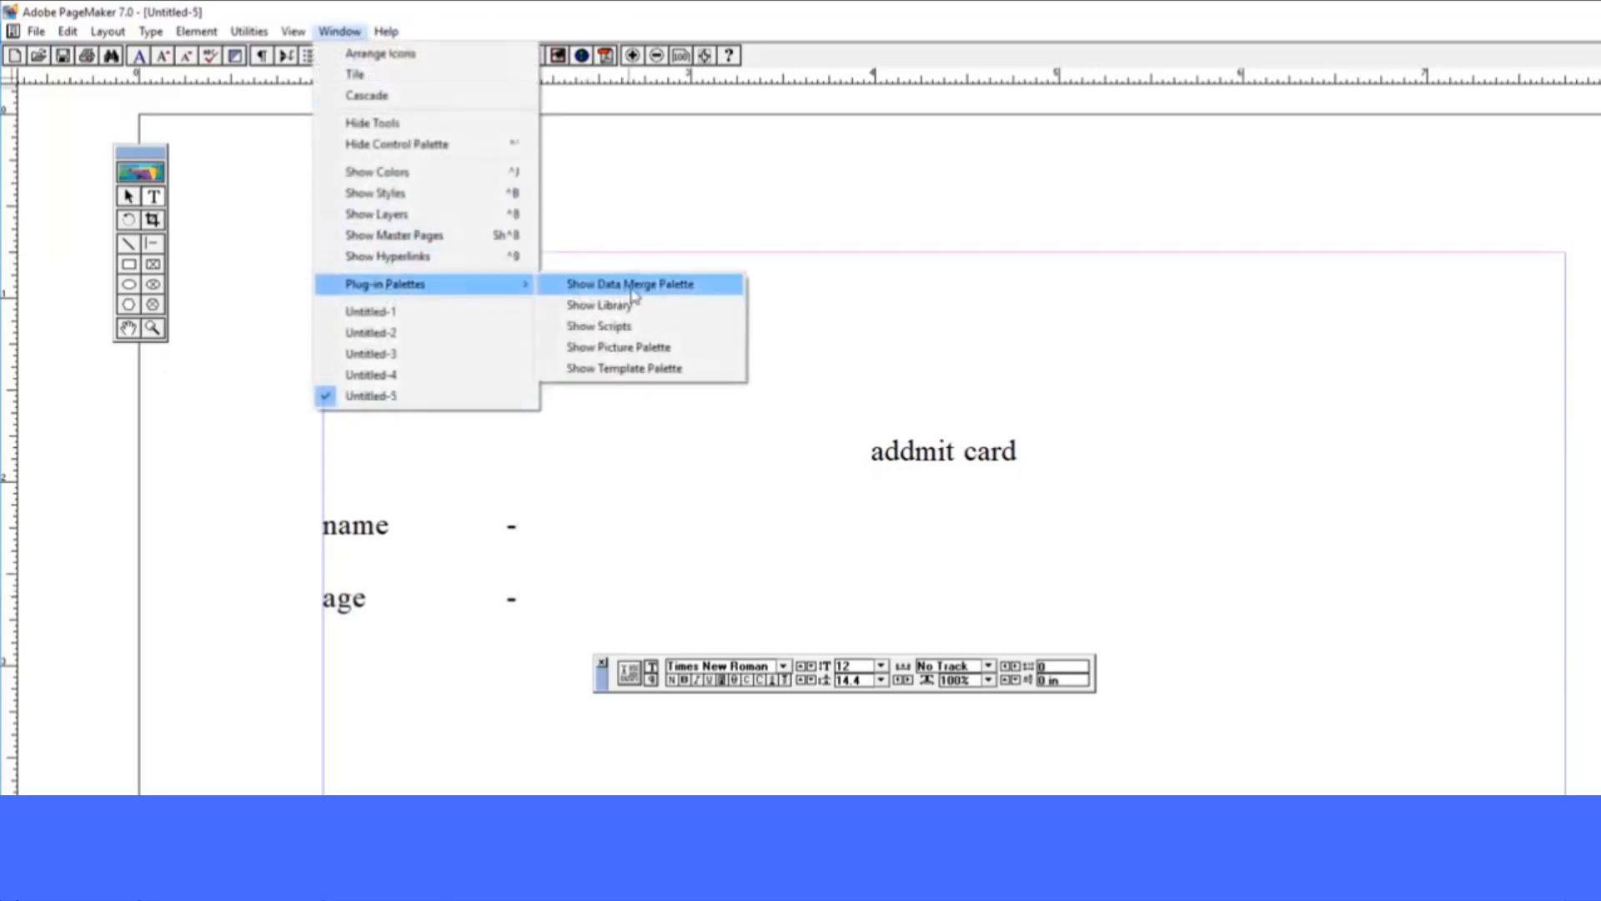
click(656, 293)
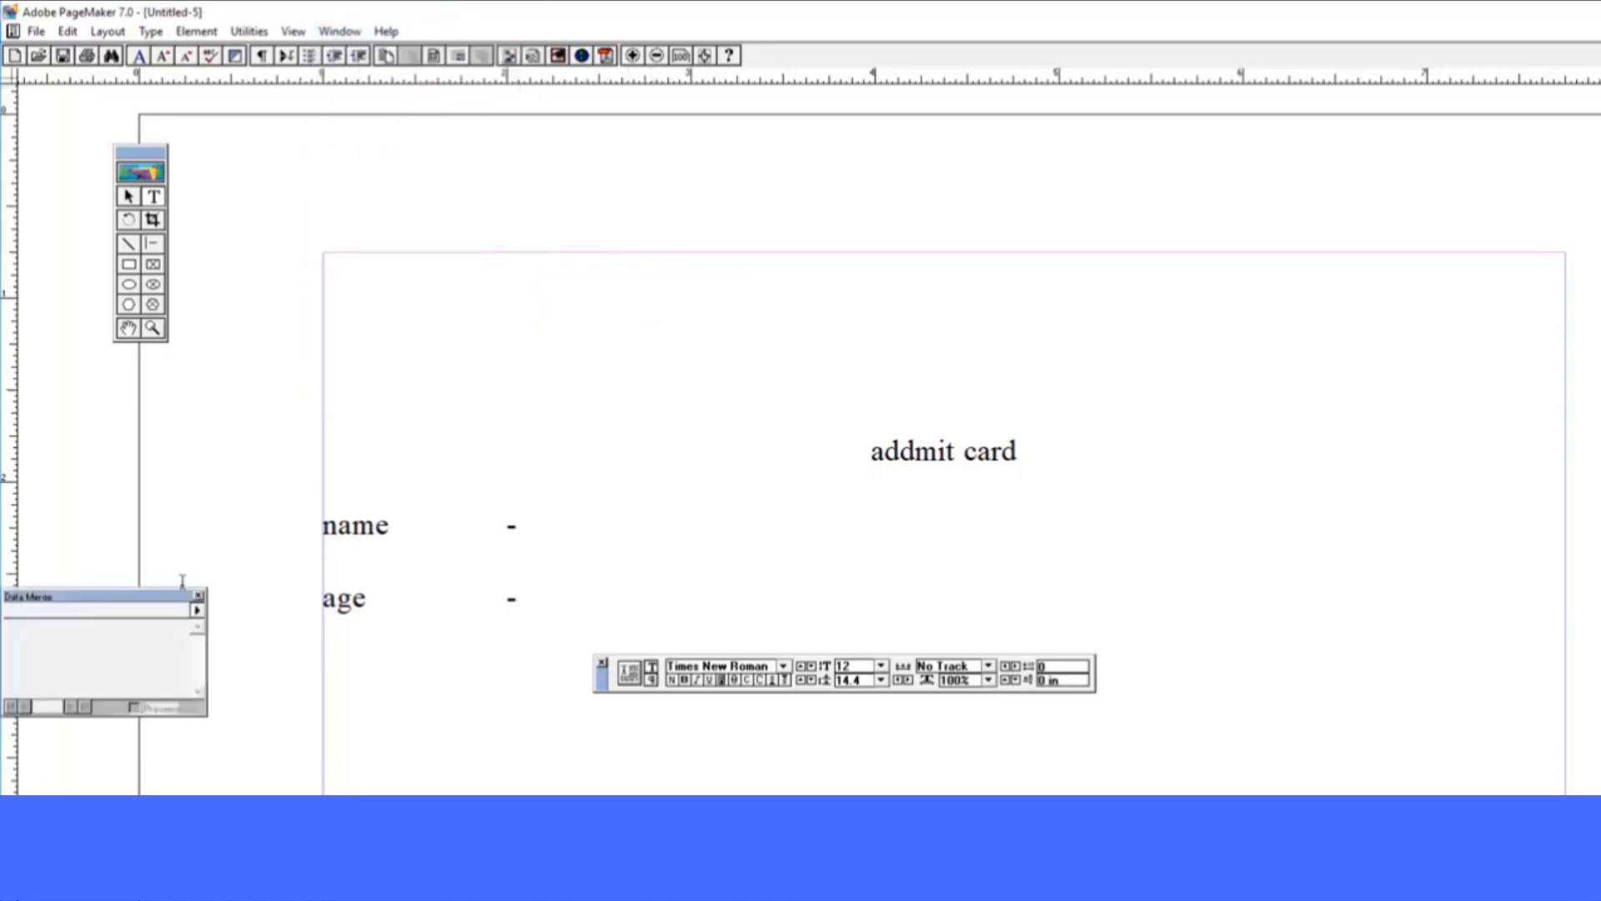
drag(215, 584, 1052, 215)
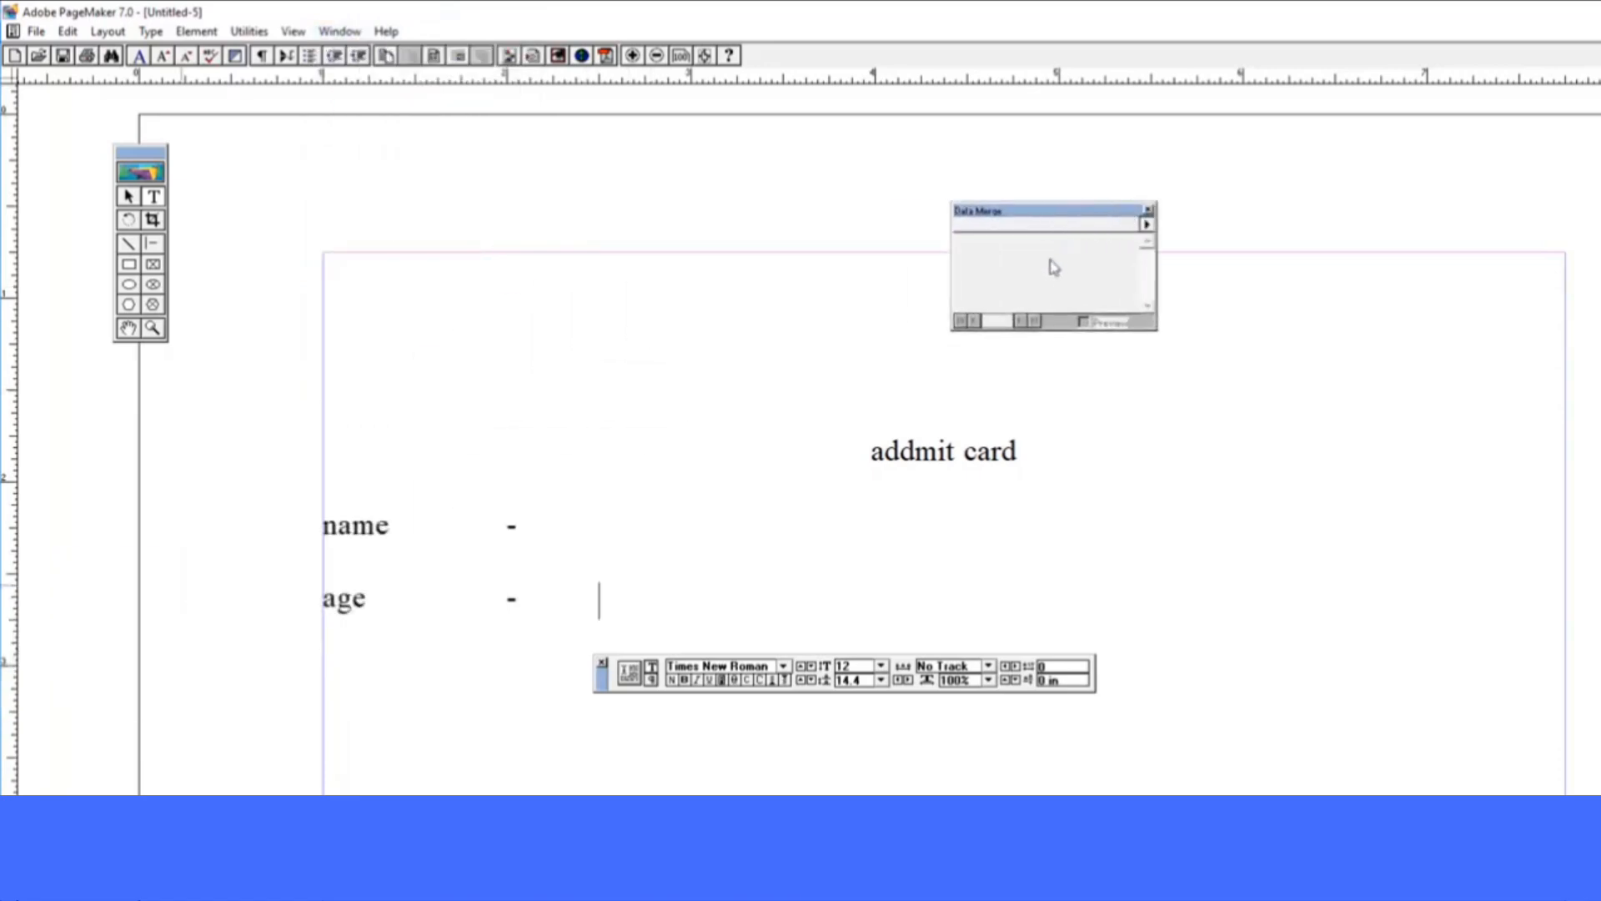
Set mydata.txt from the Desktop as the data source for the merge and shift the Data Merge palette aside
click(1148, 225)
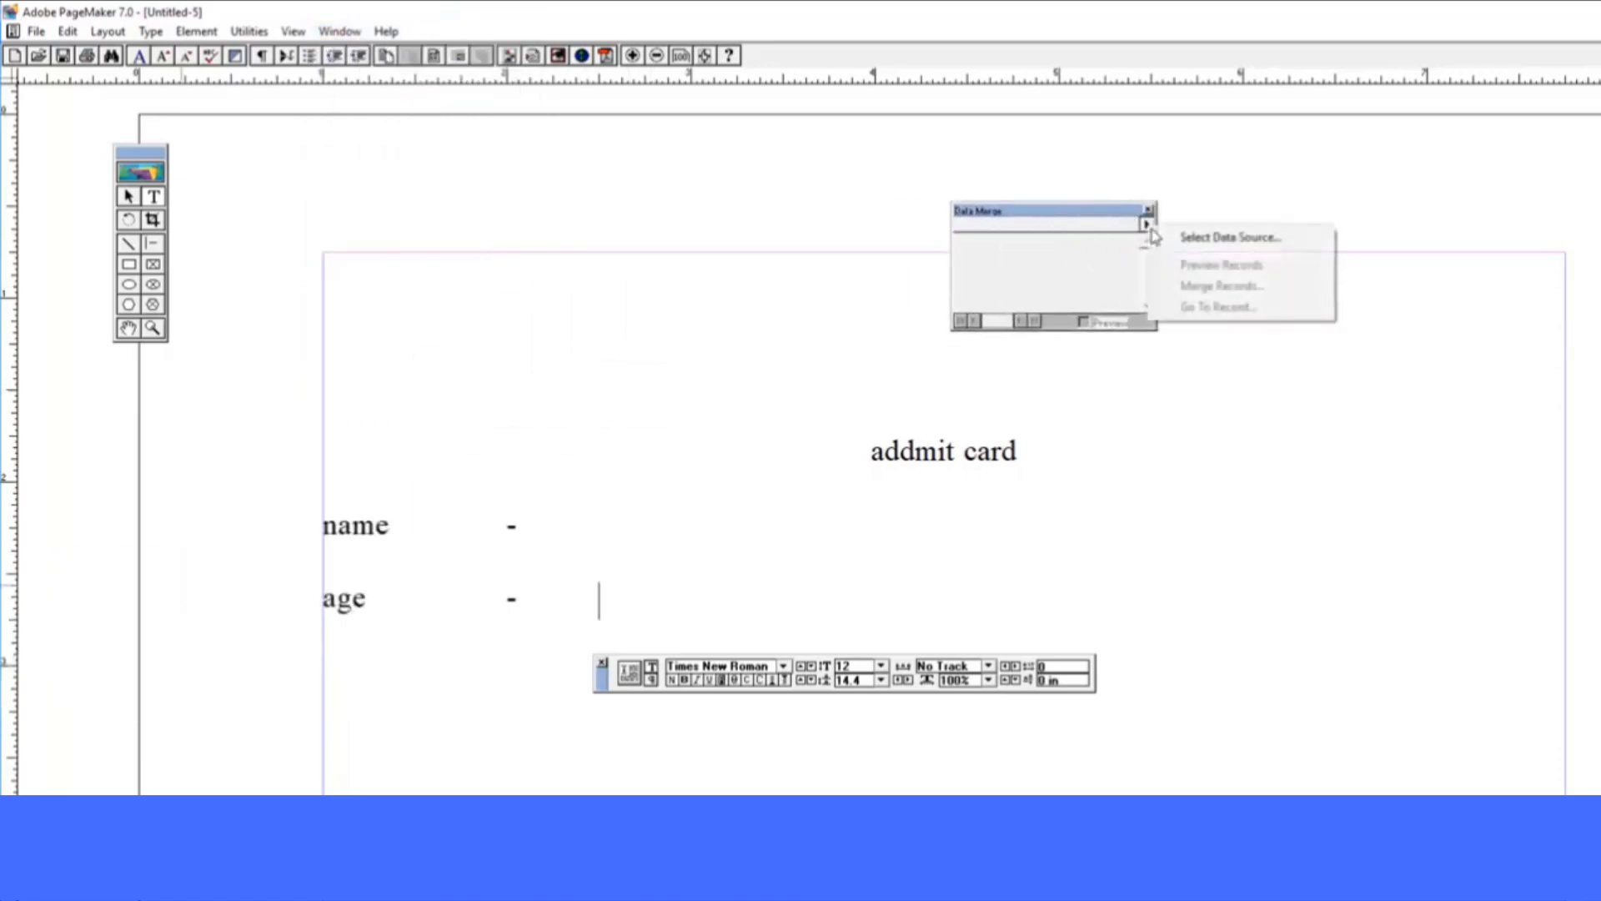
click(1234, 239)
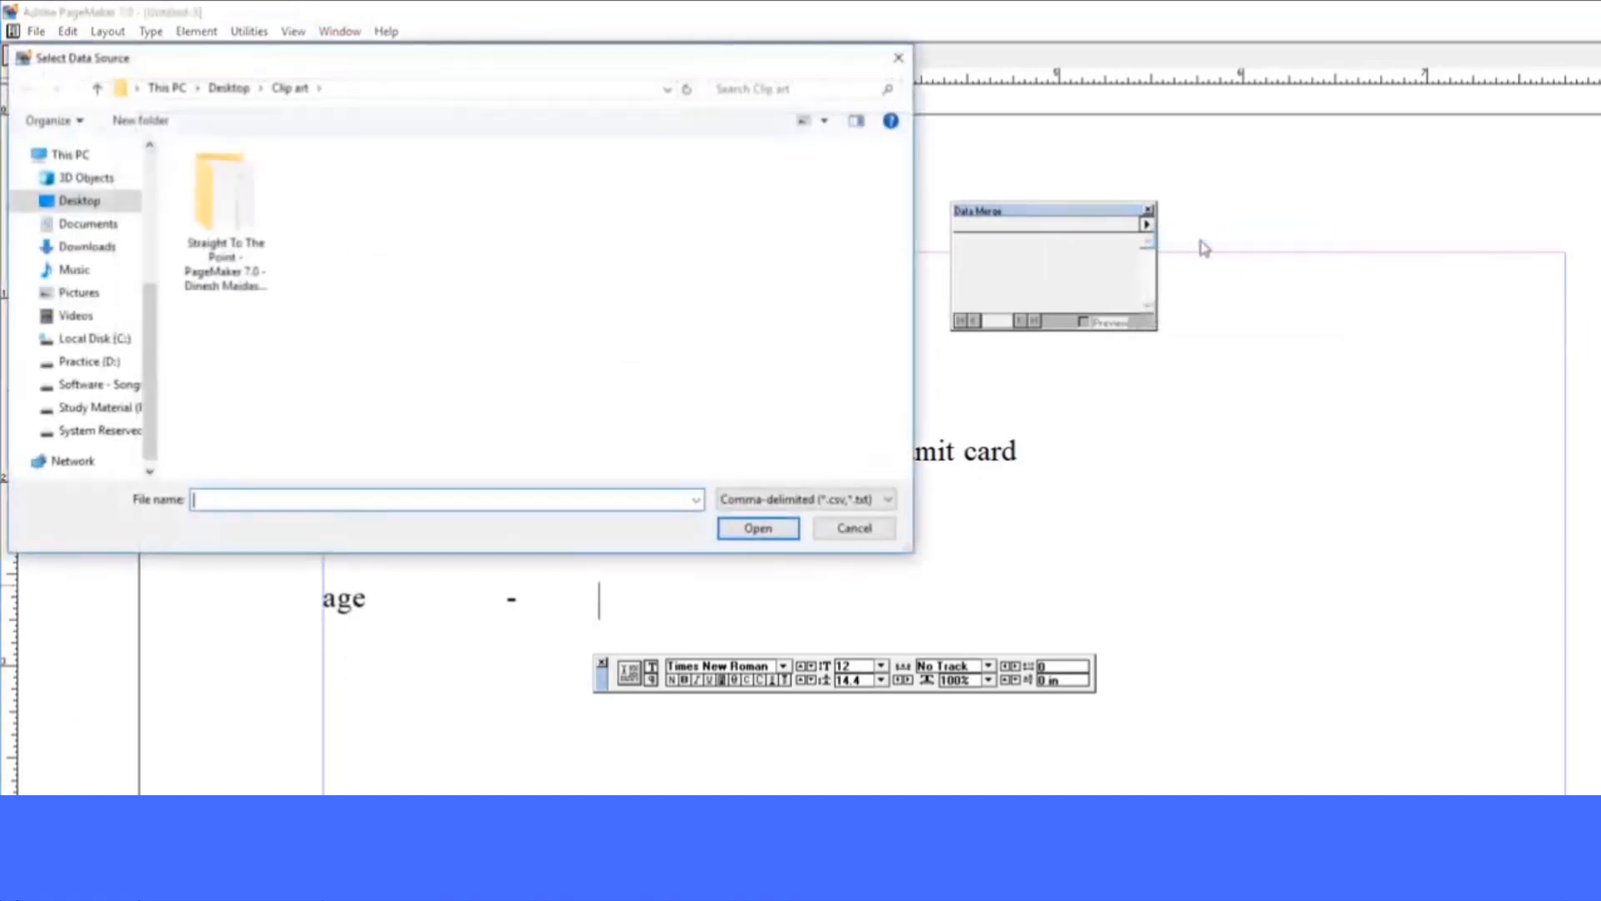
click(99, 203)
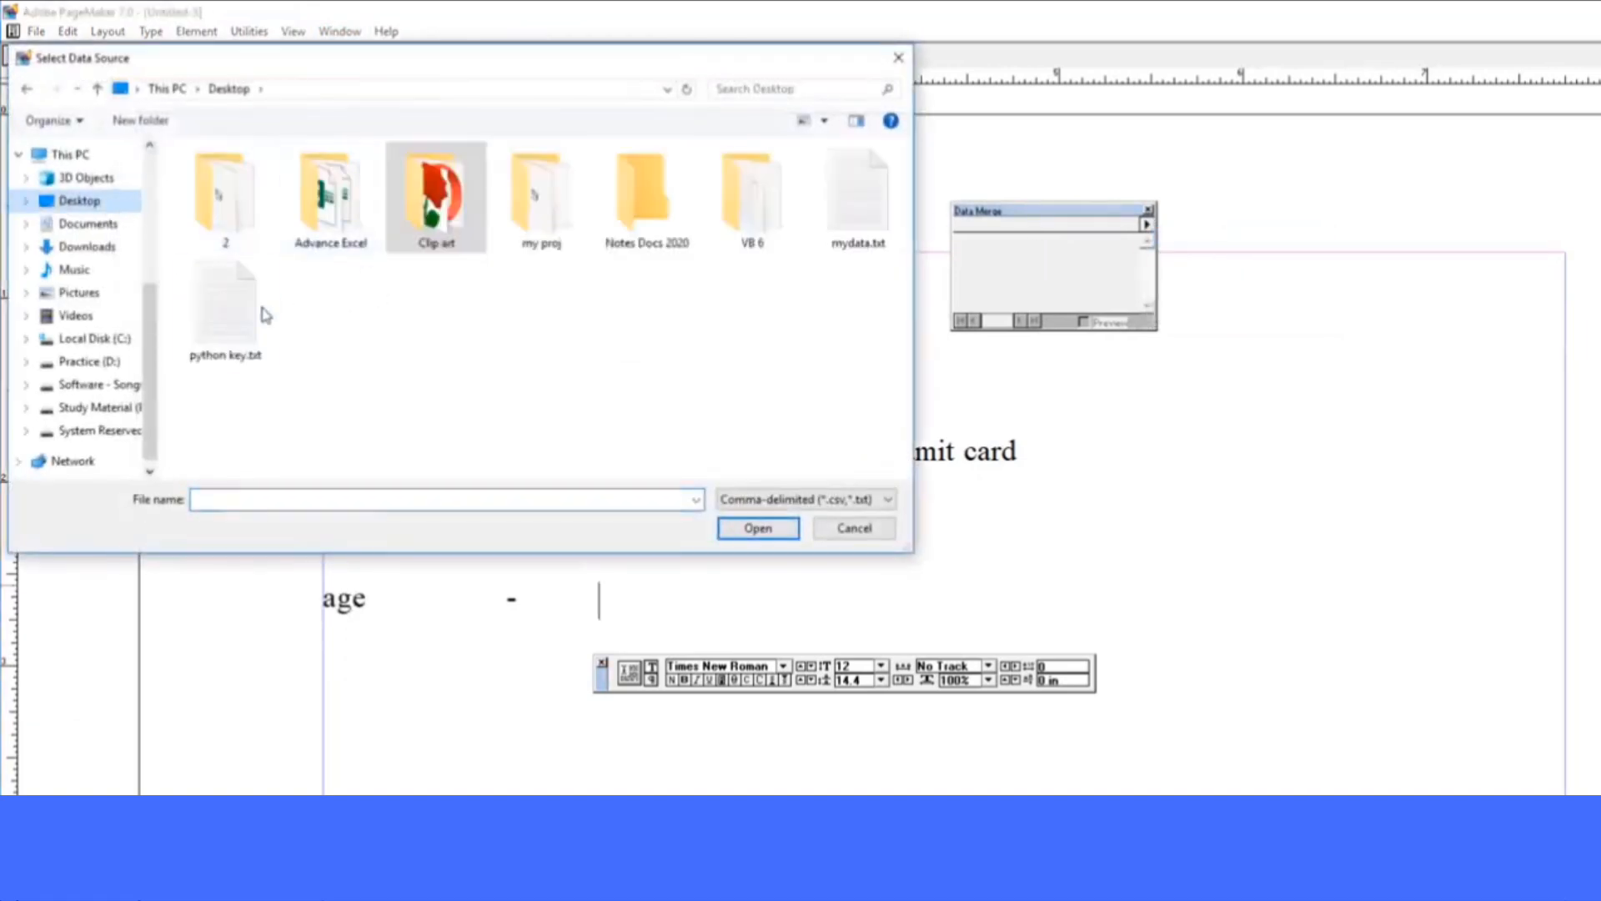
click(882, 223)
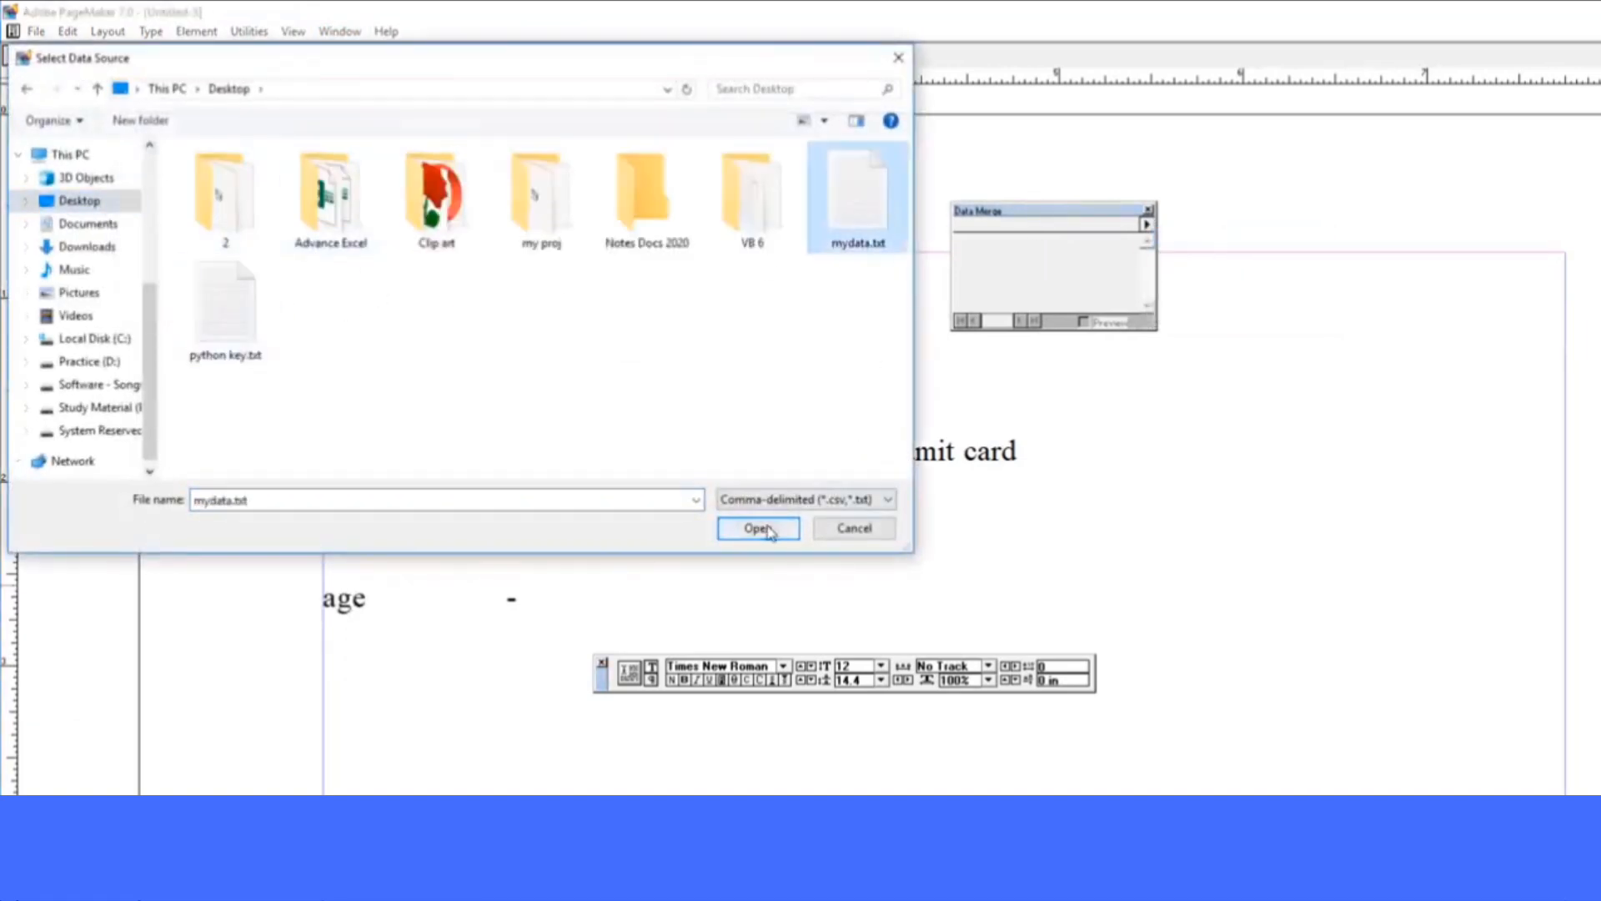
click(757, 528)
drag(1053, 212, 1171, 213)
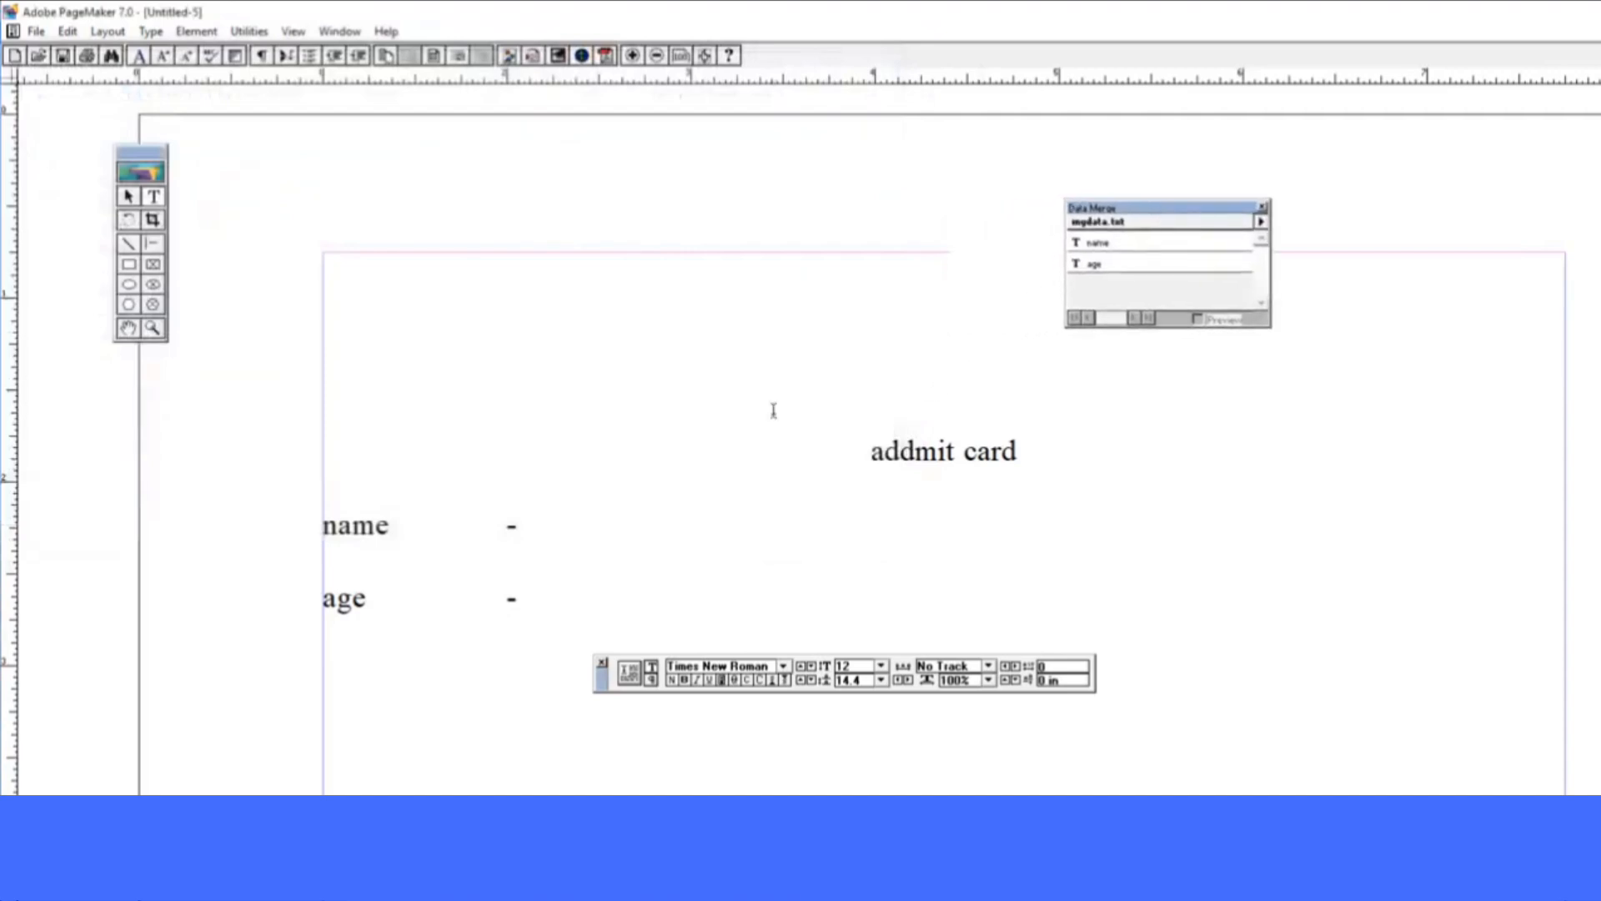
Insert the name and age merge fields after the hyphens on their matching lines
click(623, 522)
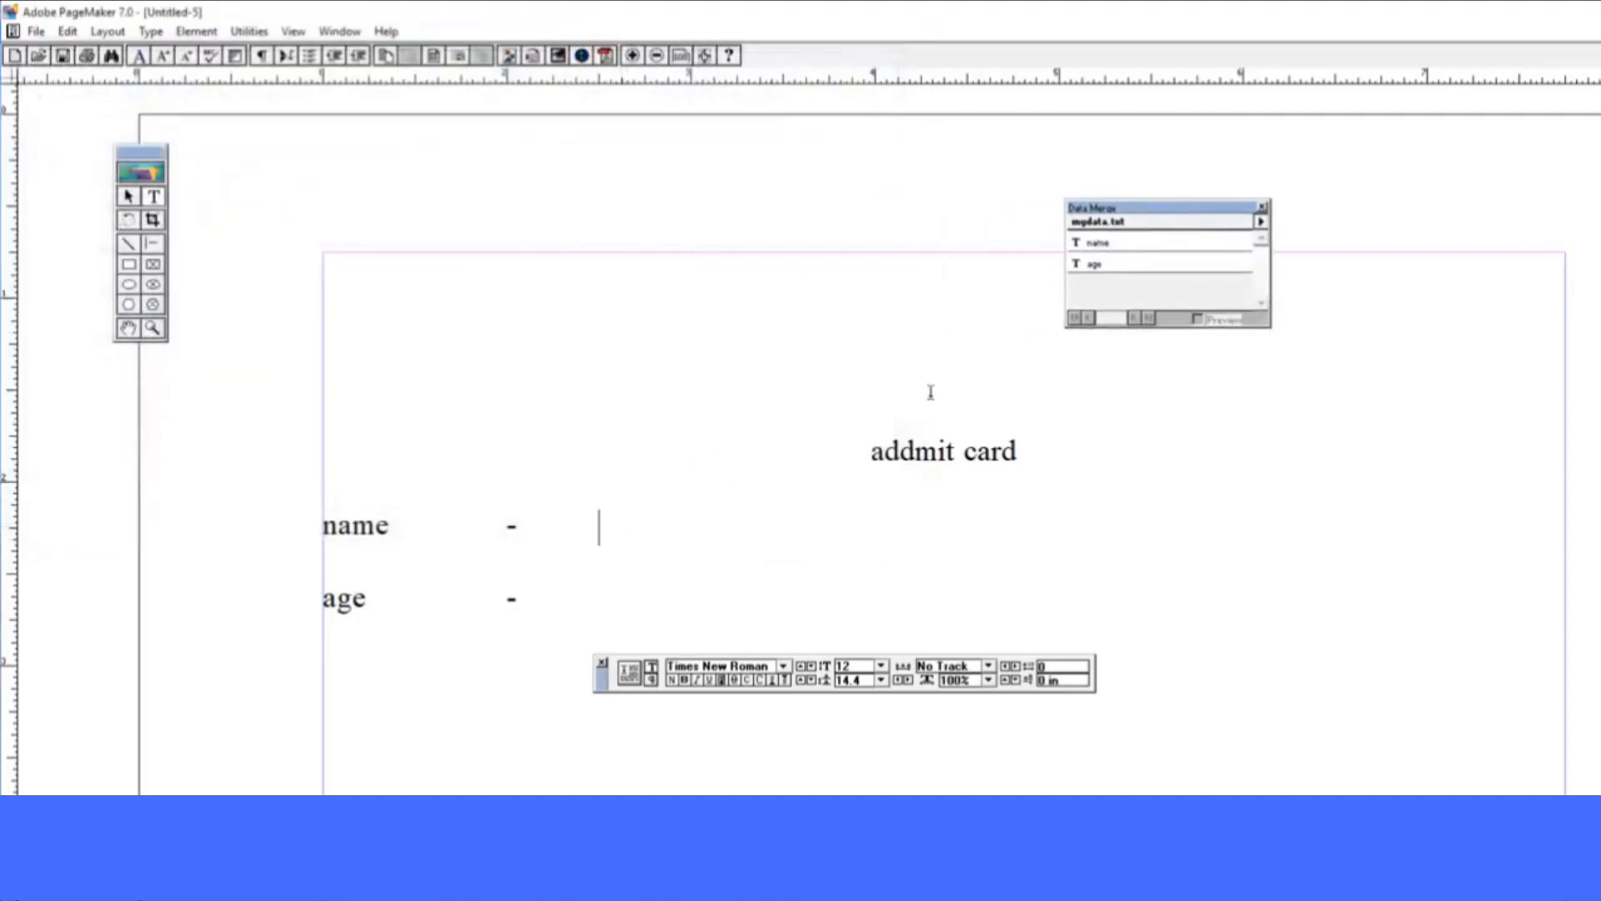
click(1099, 243)
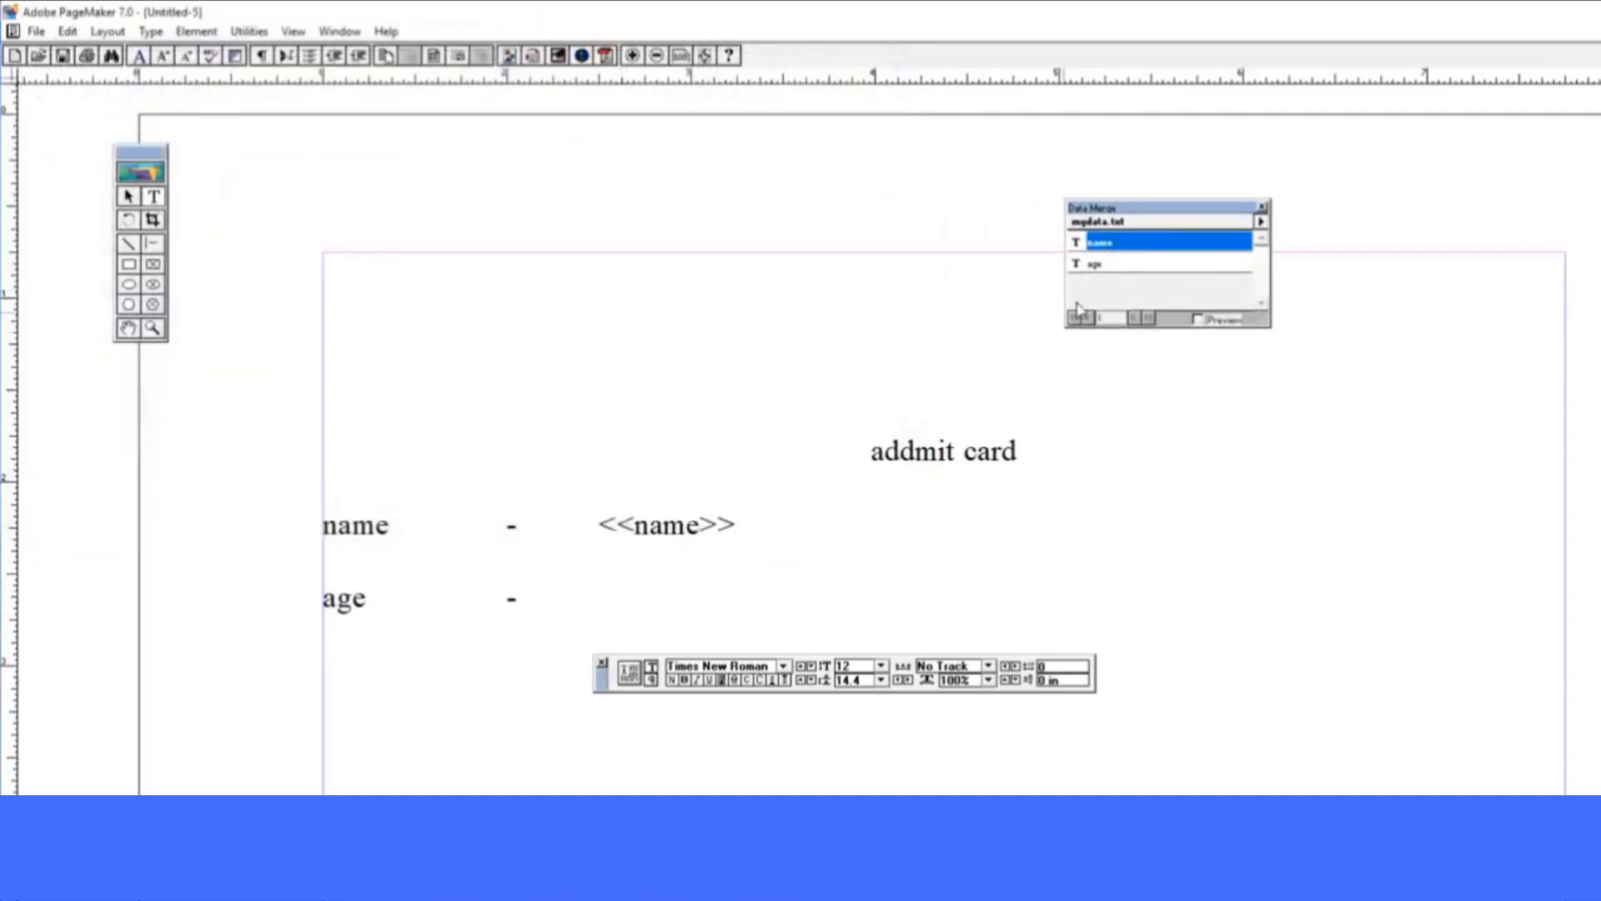
click(1111, 265)
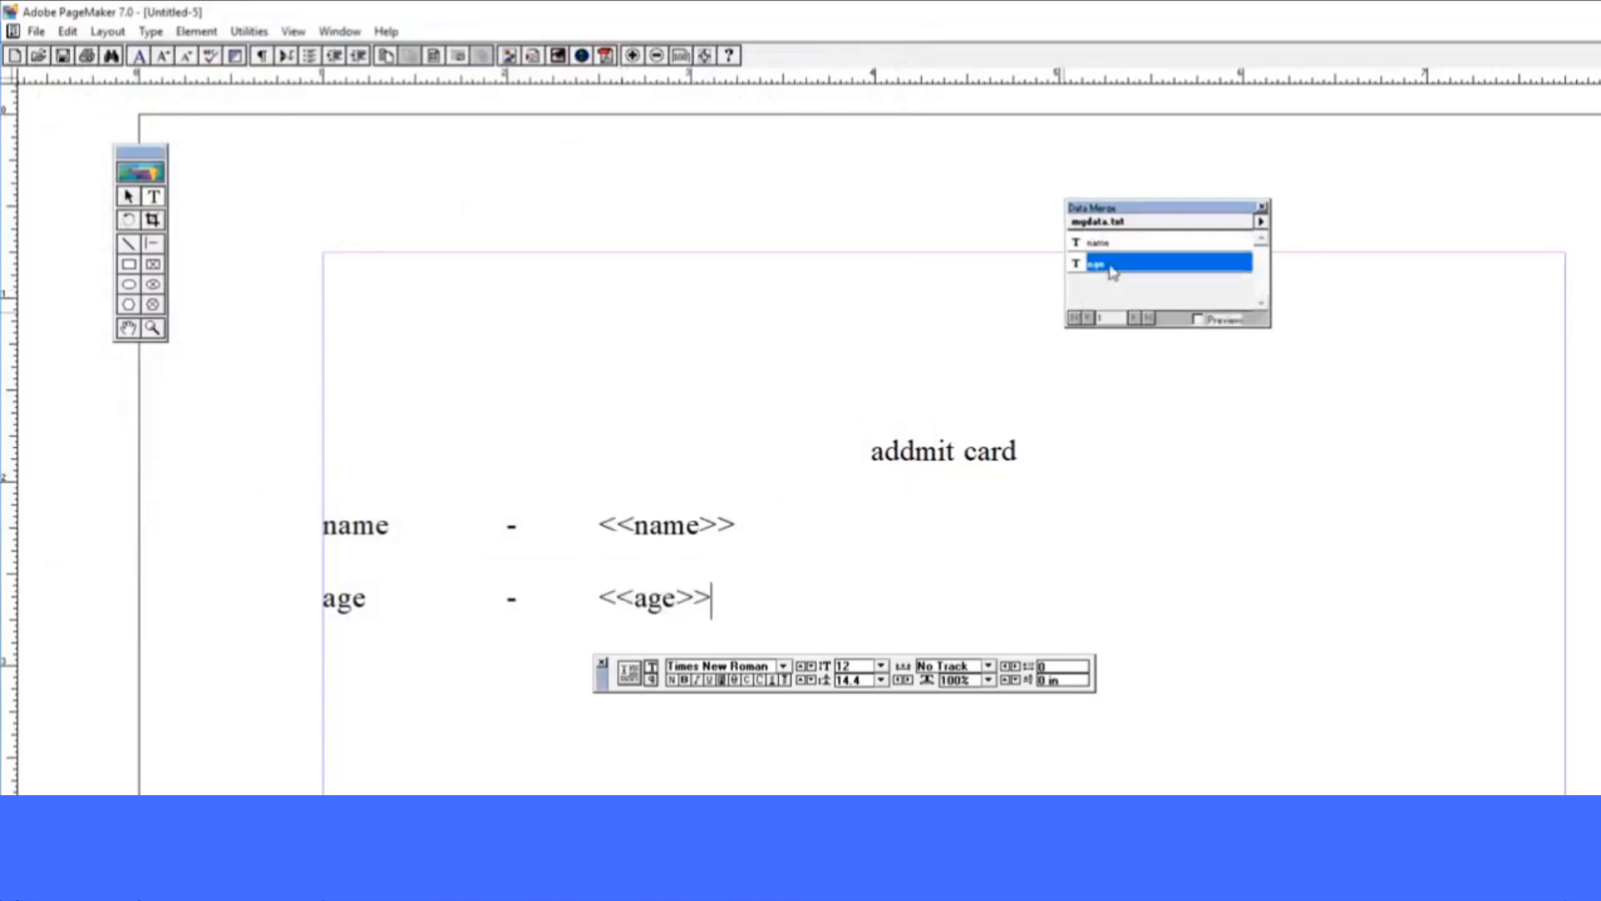
Merge all records at one record per page, starting a new publication after 50 pages
click(262, 37)
mouse_move(264, 56)
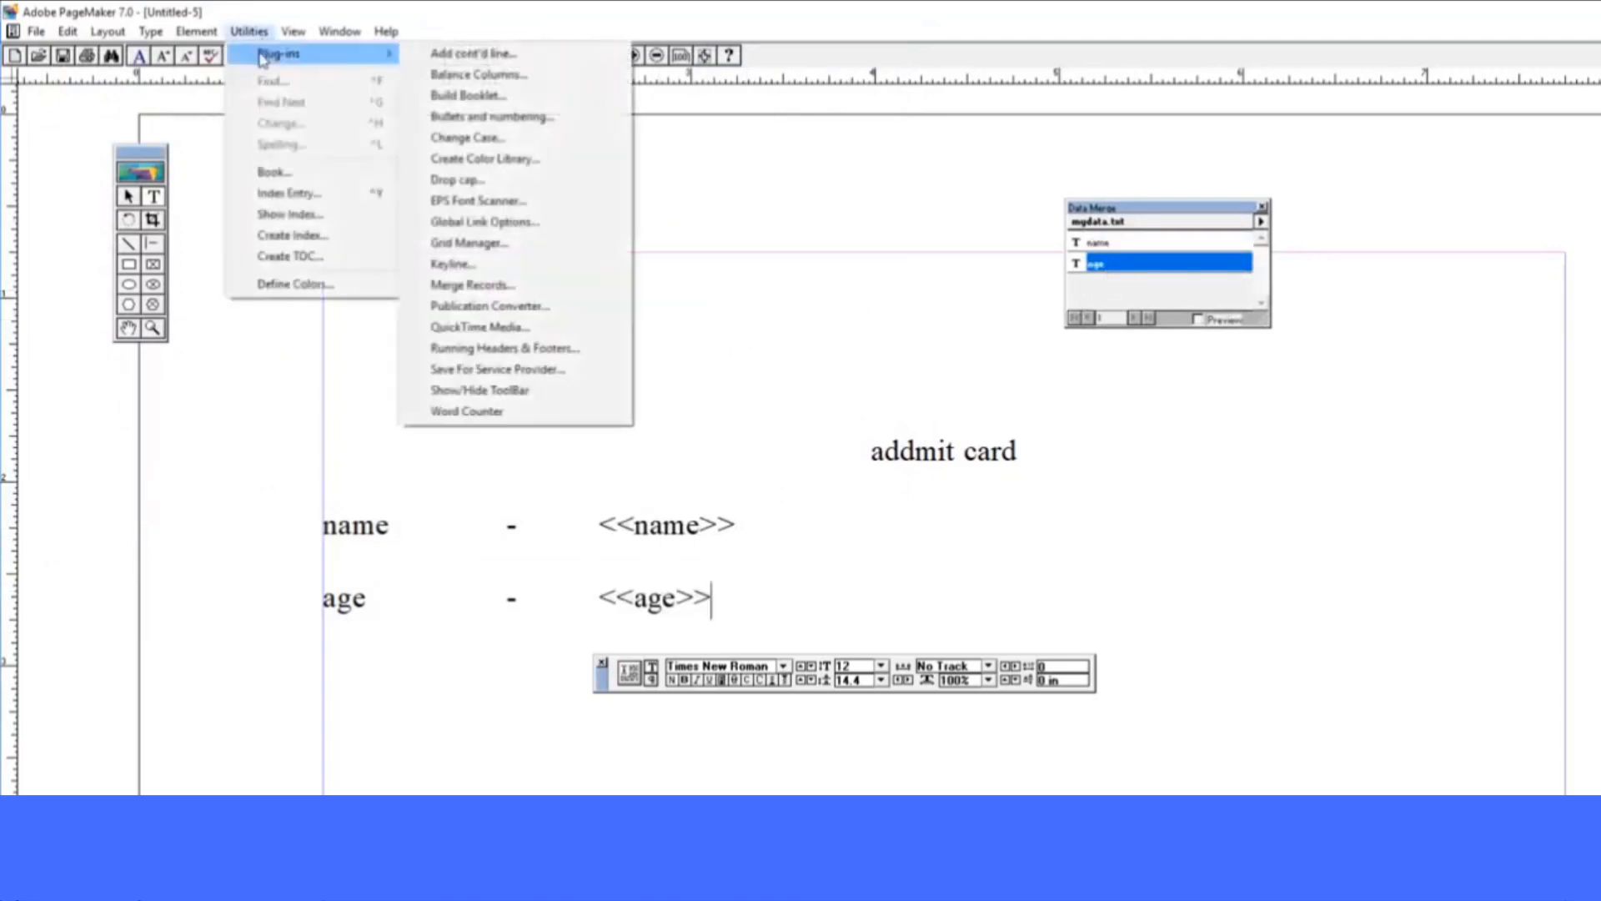
click(560, 287)
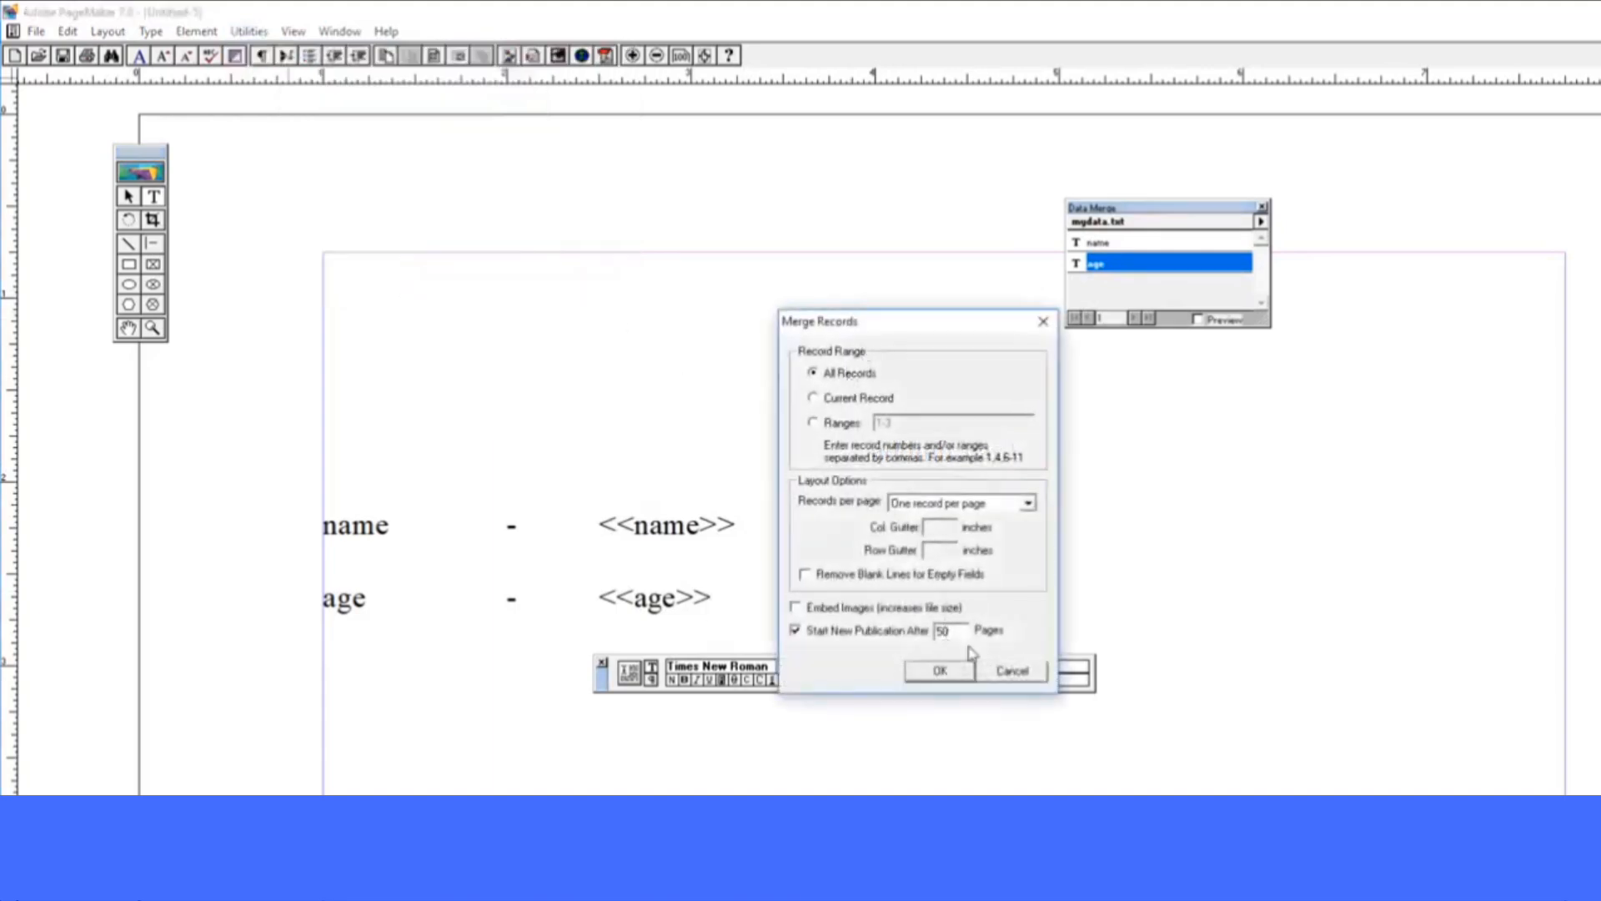
click(944, 672)
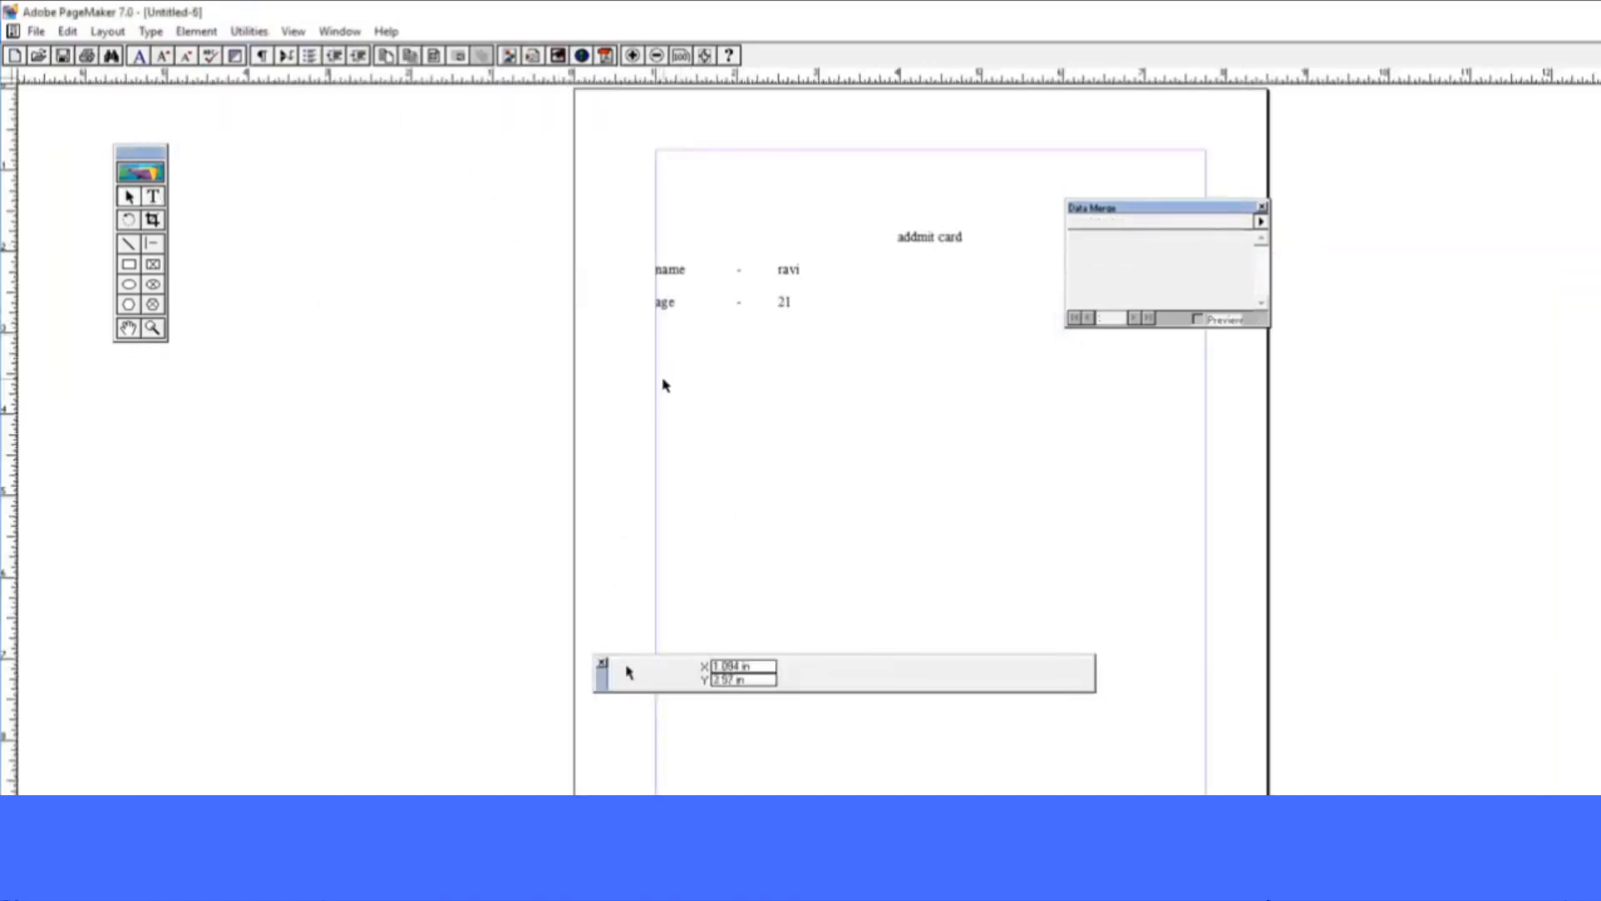
Examine the merged admit cards on each page of the new publication
key(ctrl+plus)
key(ctrl+plus)
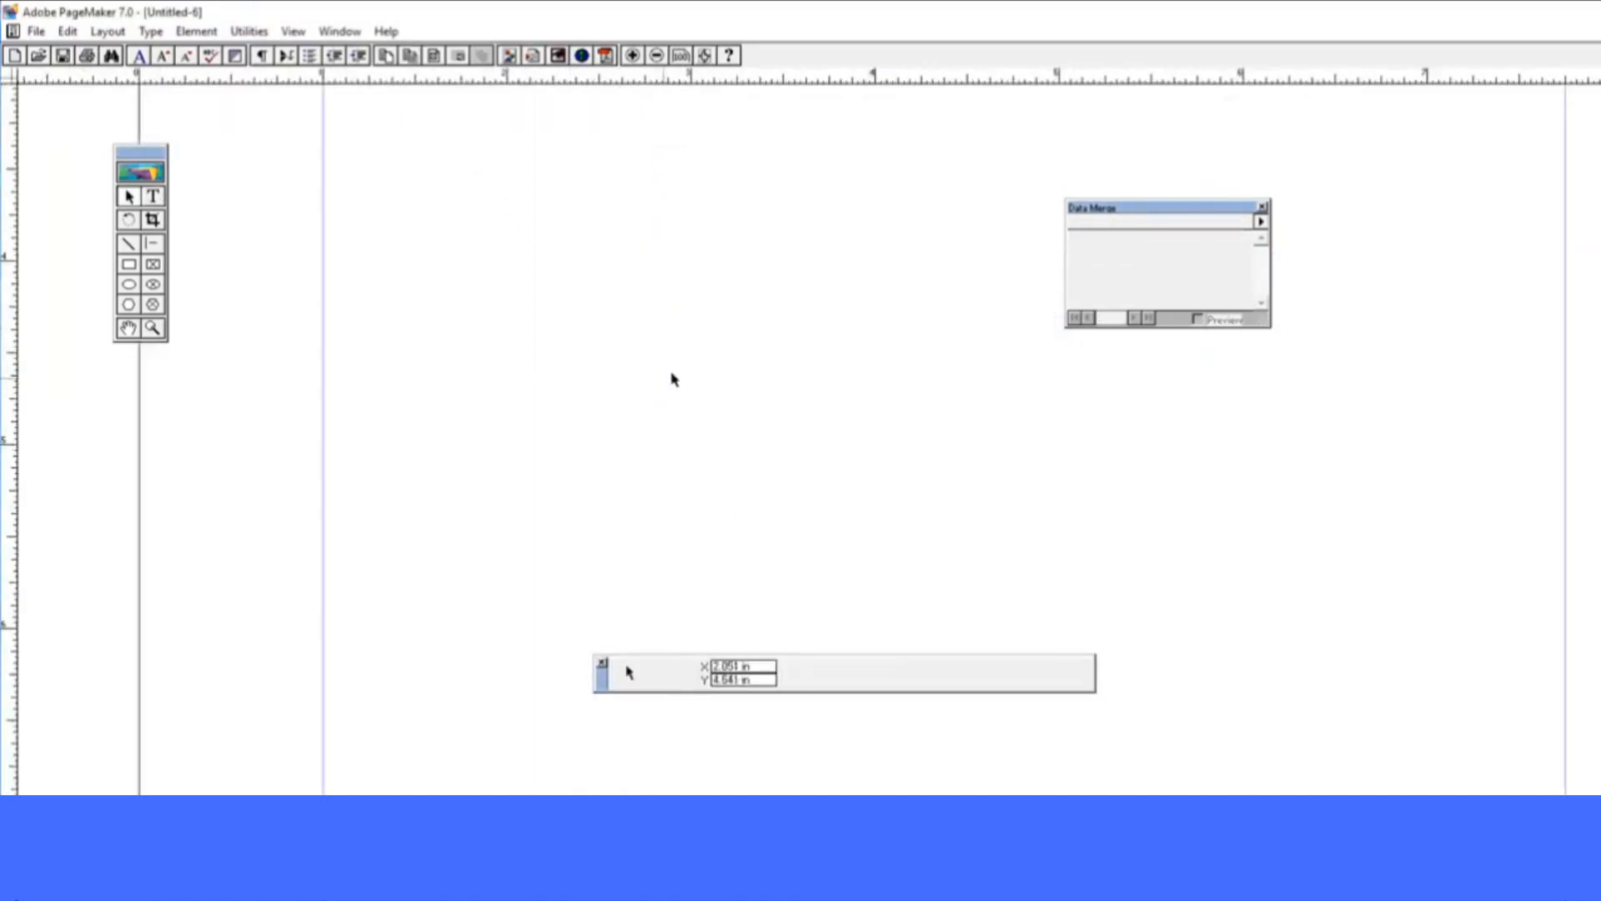
scroll(633, 339, up, 5)
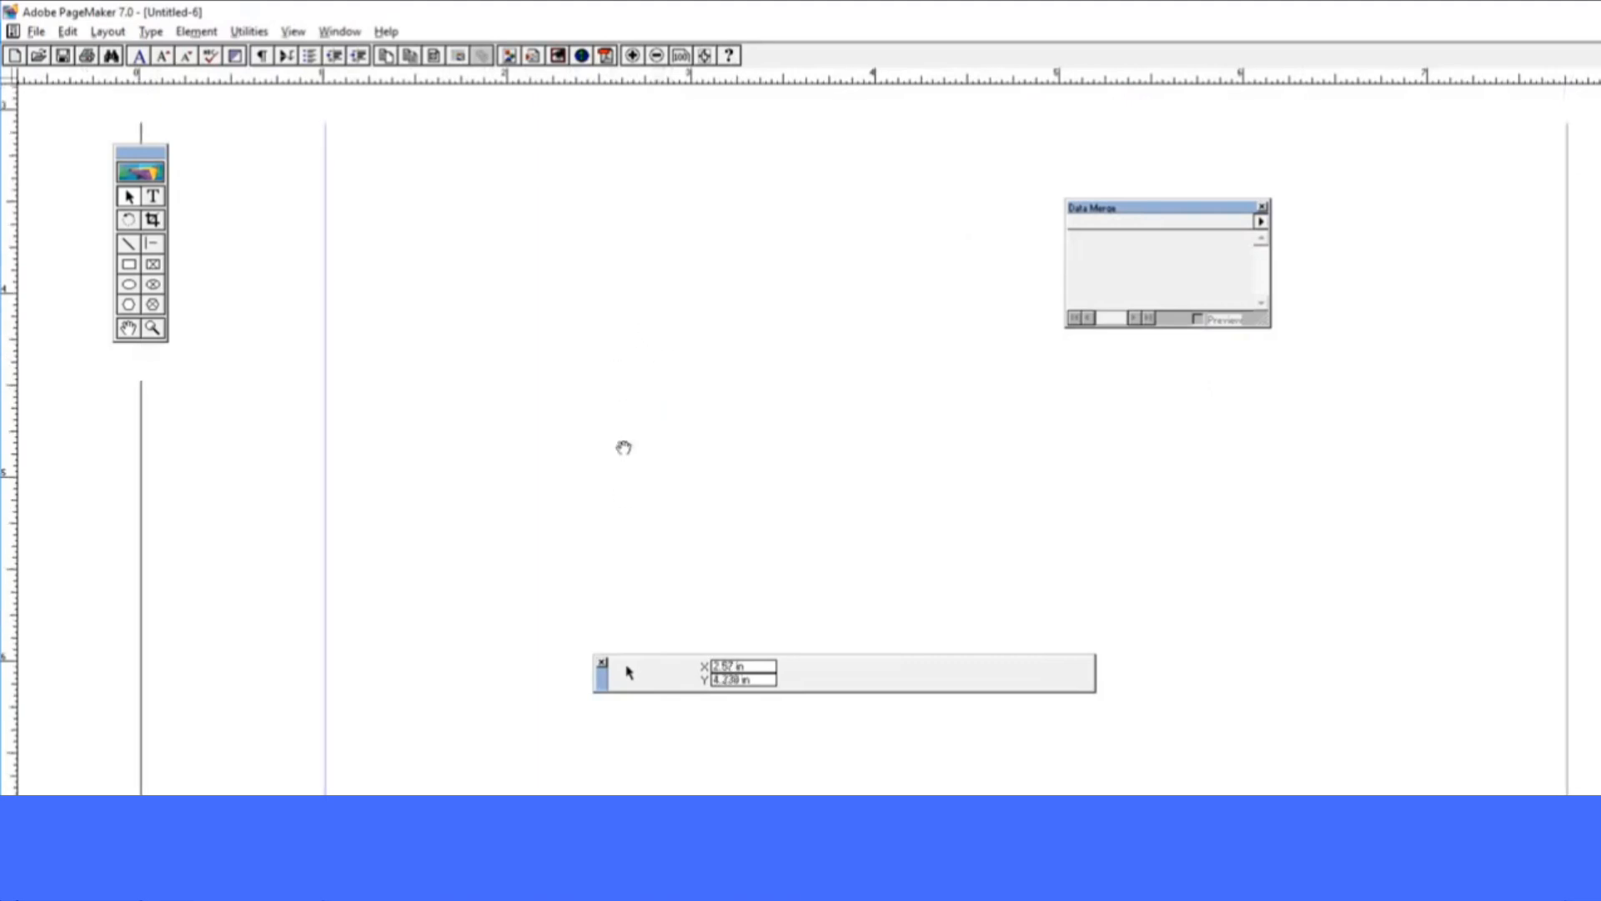
click(82, 841)
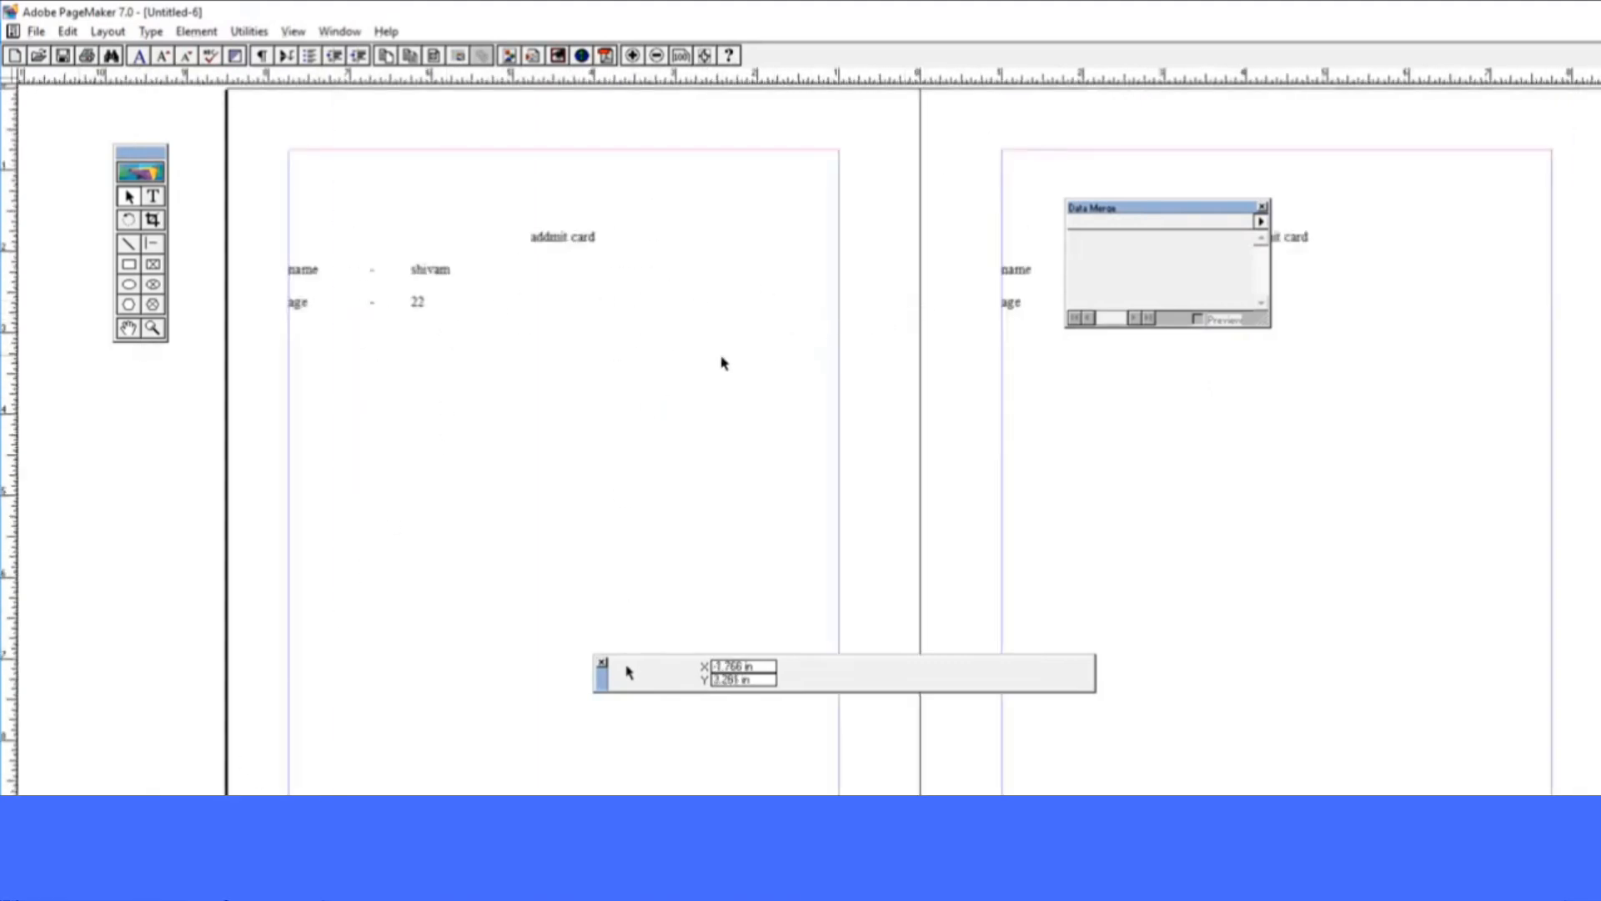
key(ctrl+plus)
key(ctrl+plus)
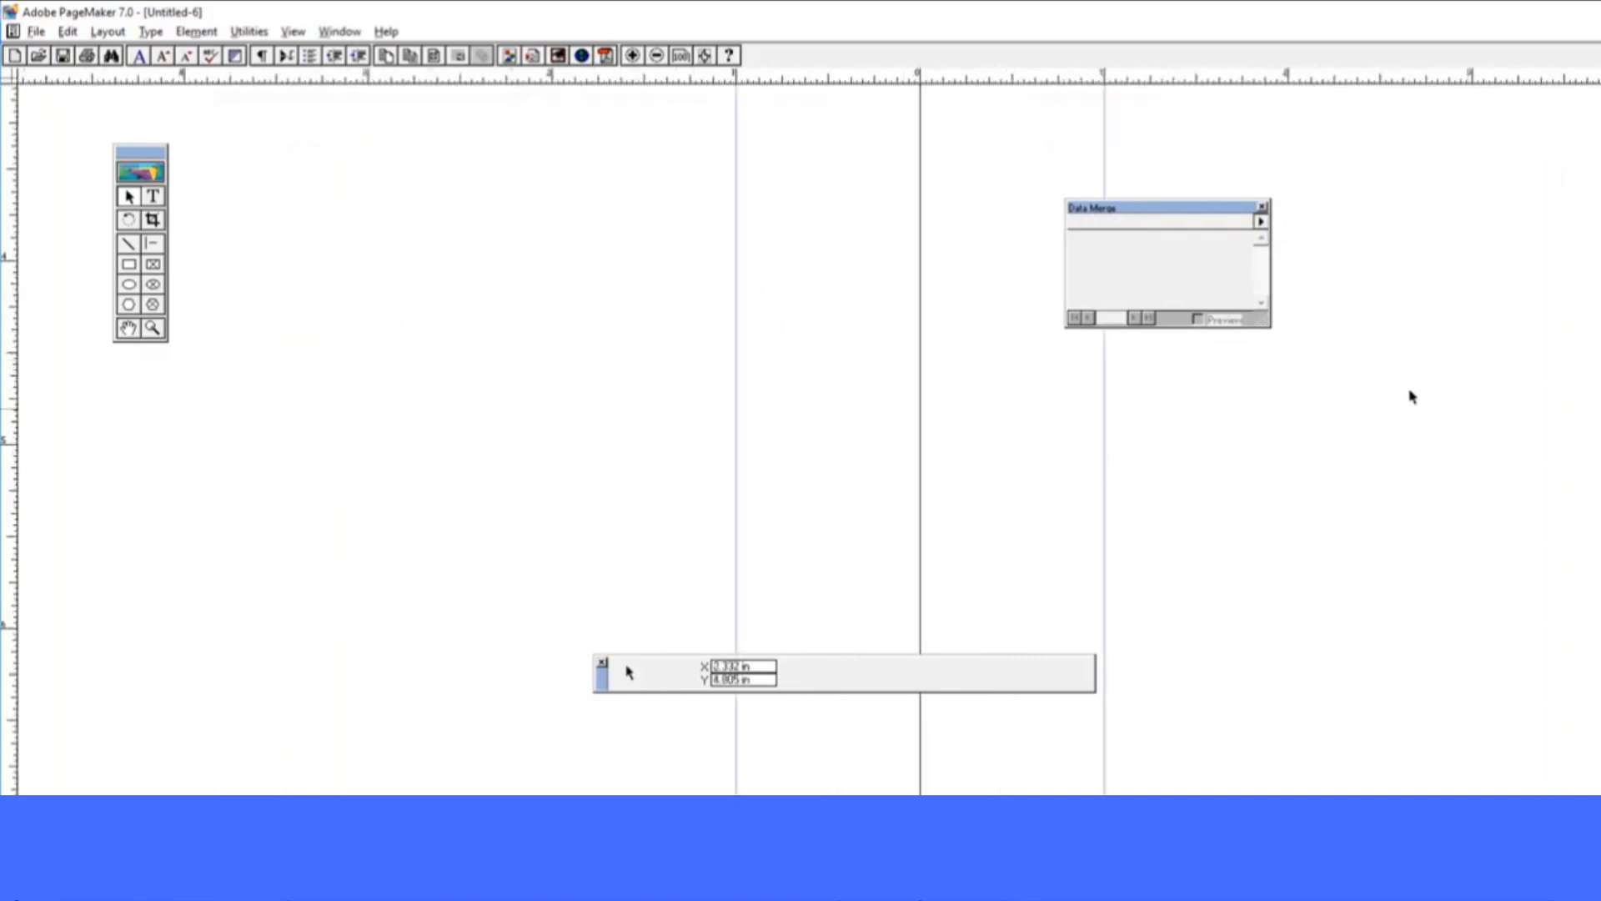
drag(1493, 321, 985, 747)
drag(1144, 514, 1008, 454)
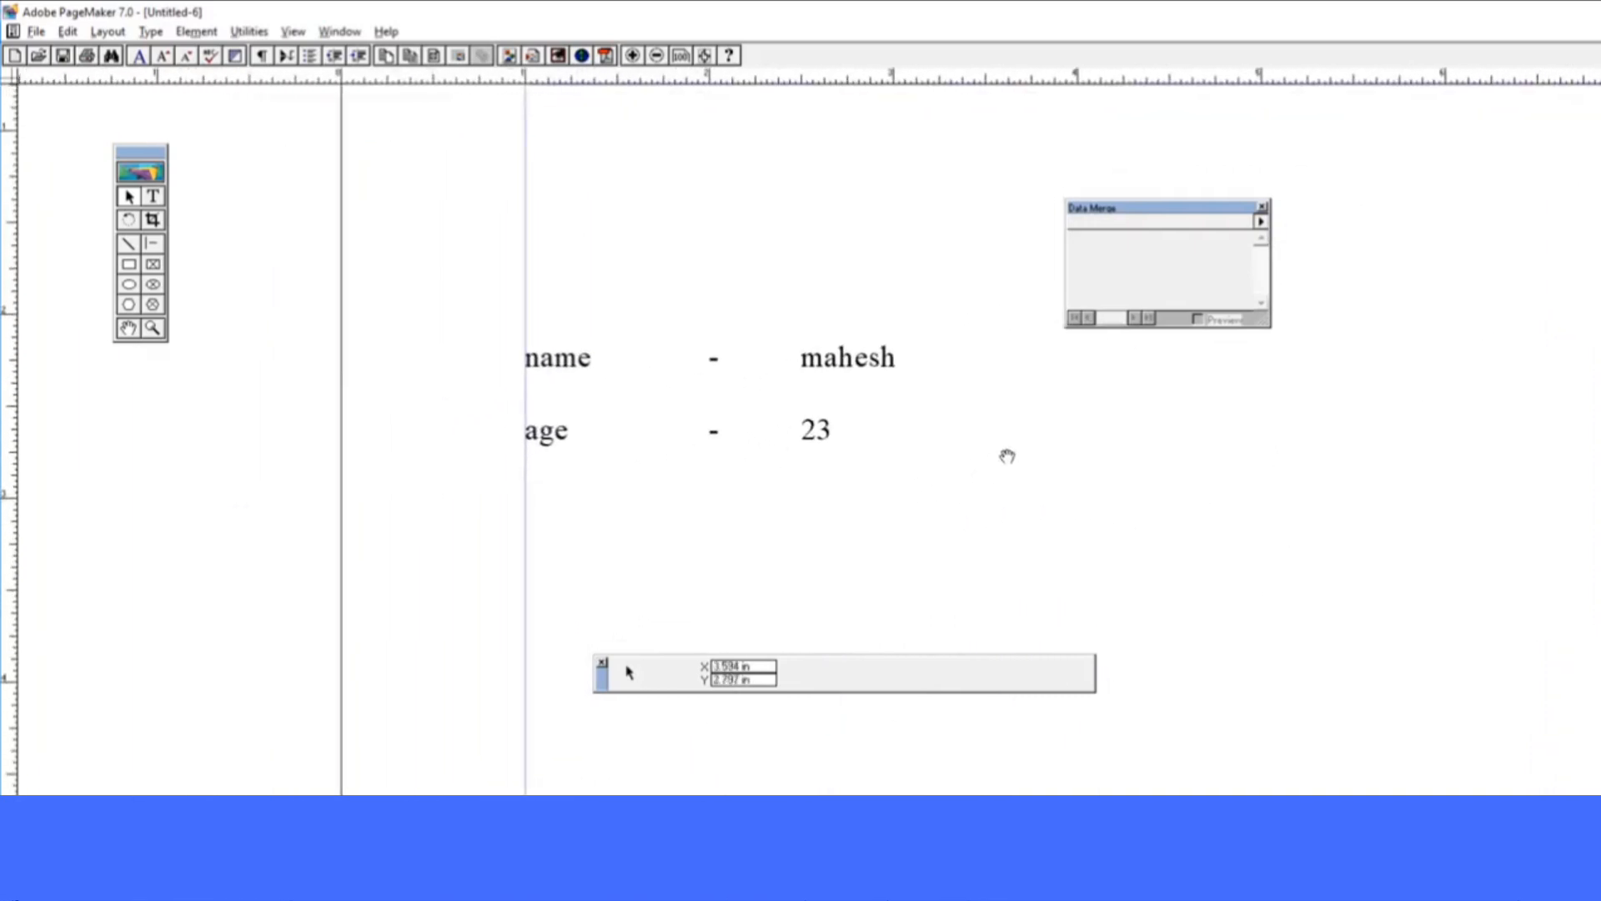
Hide the Data Merge and Control palettes, and show the Library palette beside the admit card heading
click(339, 31)
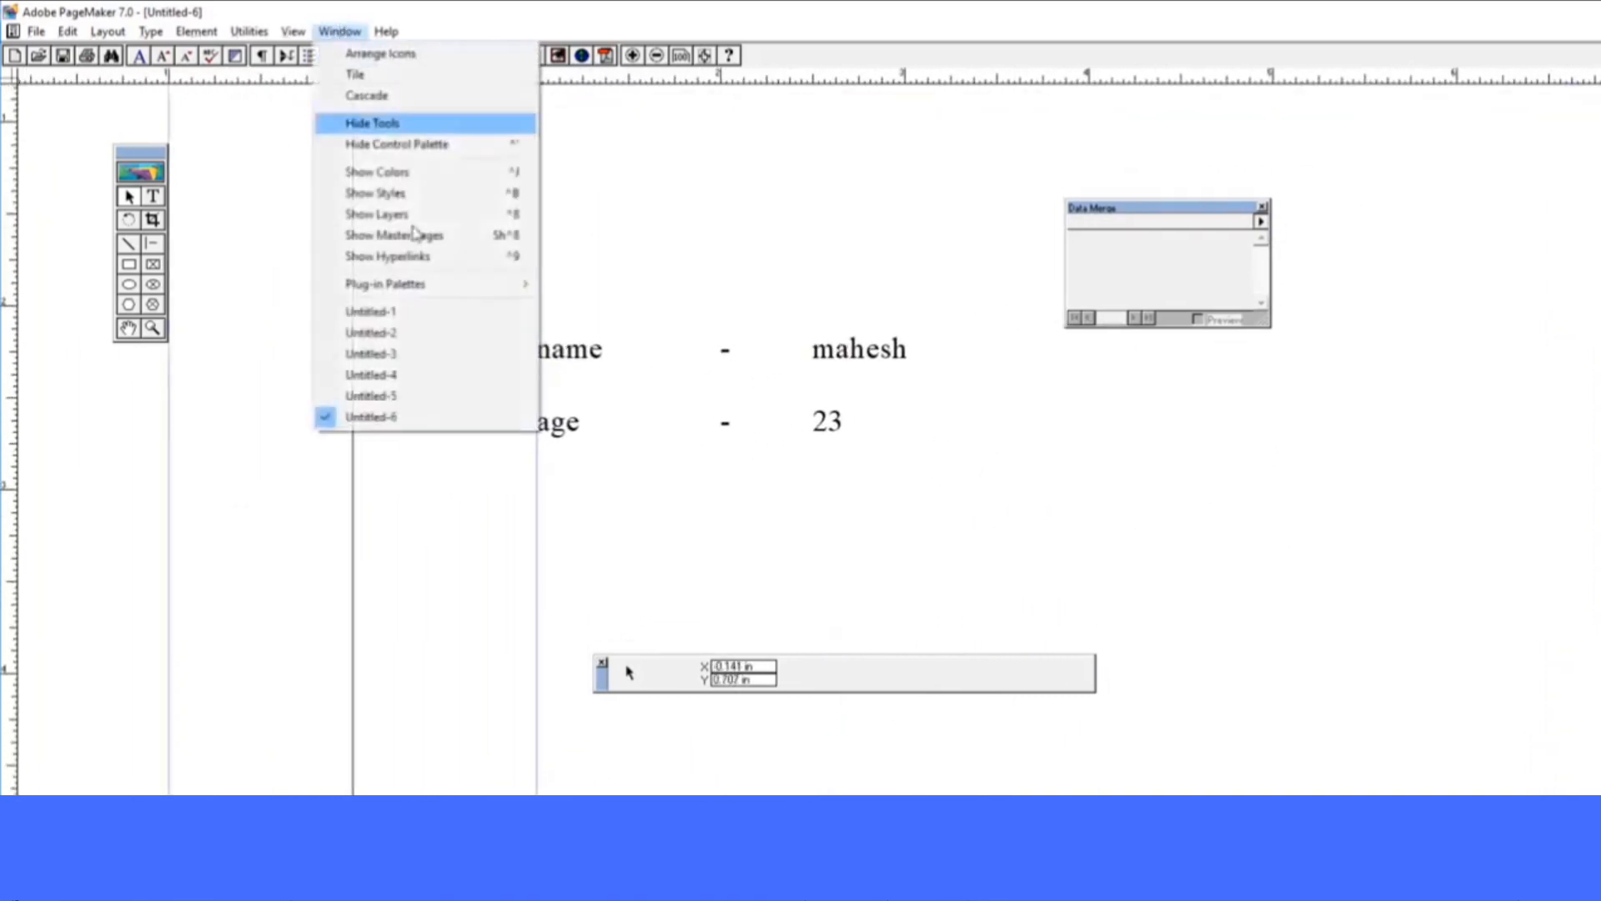
mouse_move(429, 283)
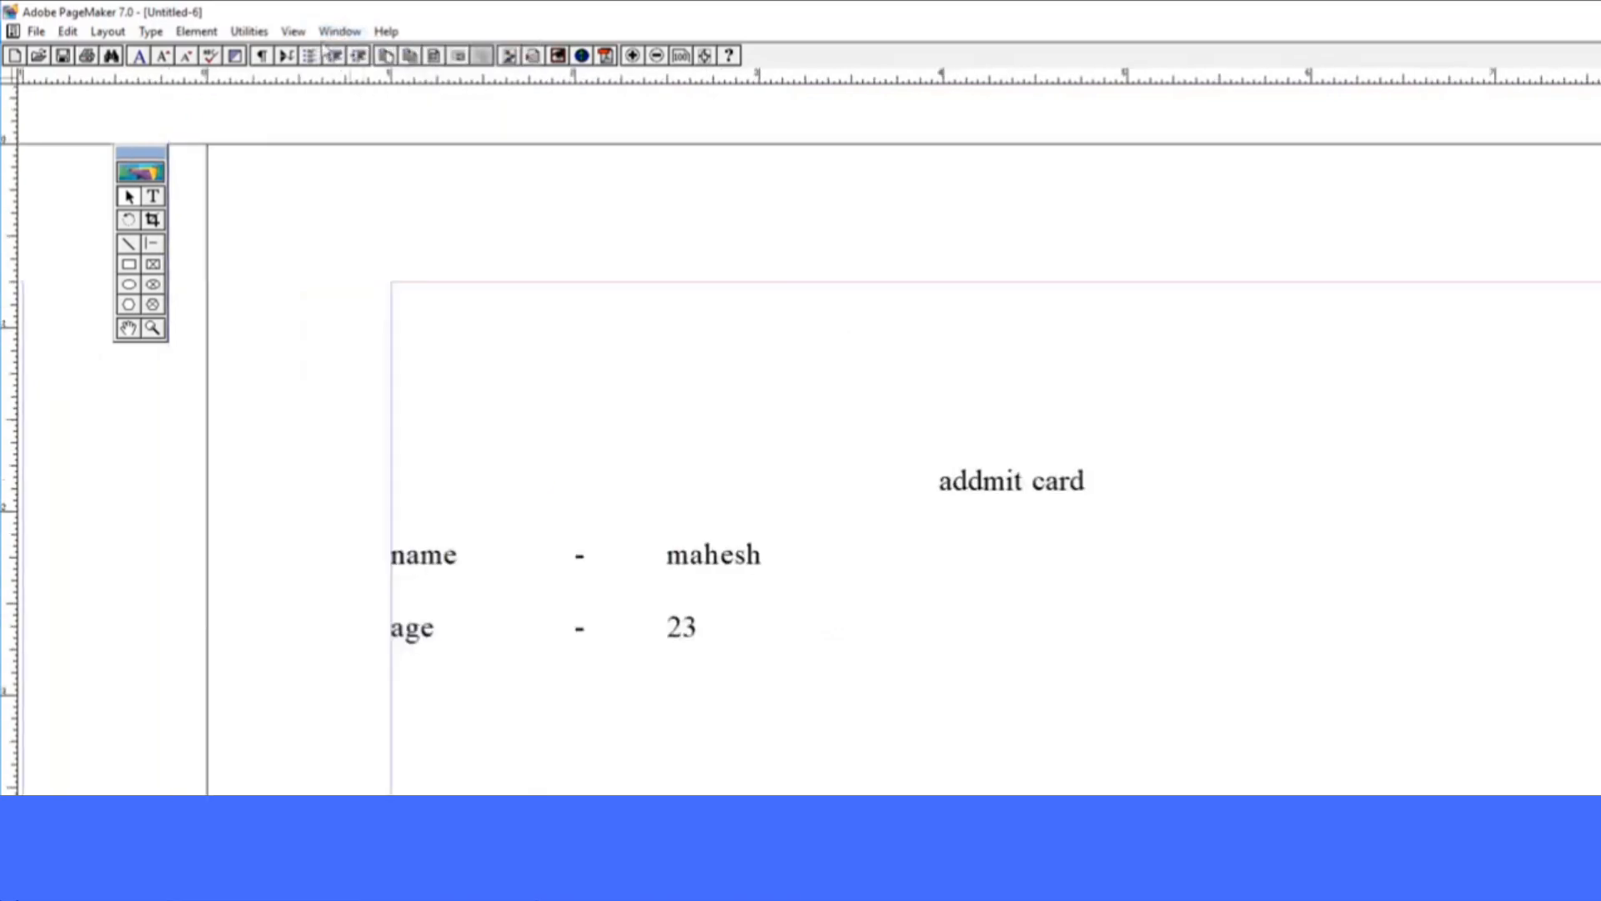
click(339, 31)
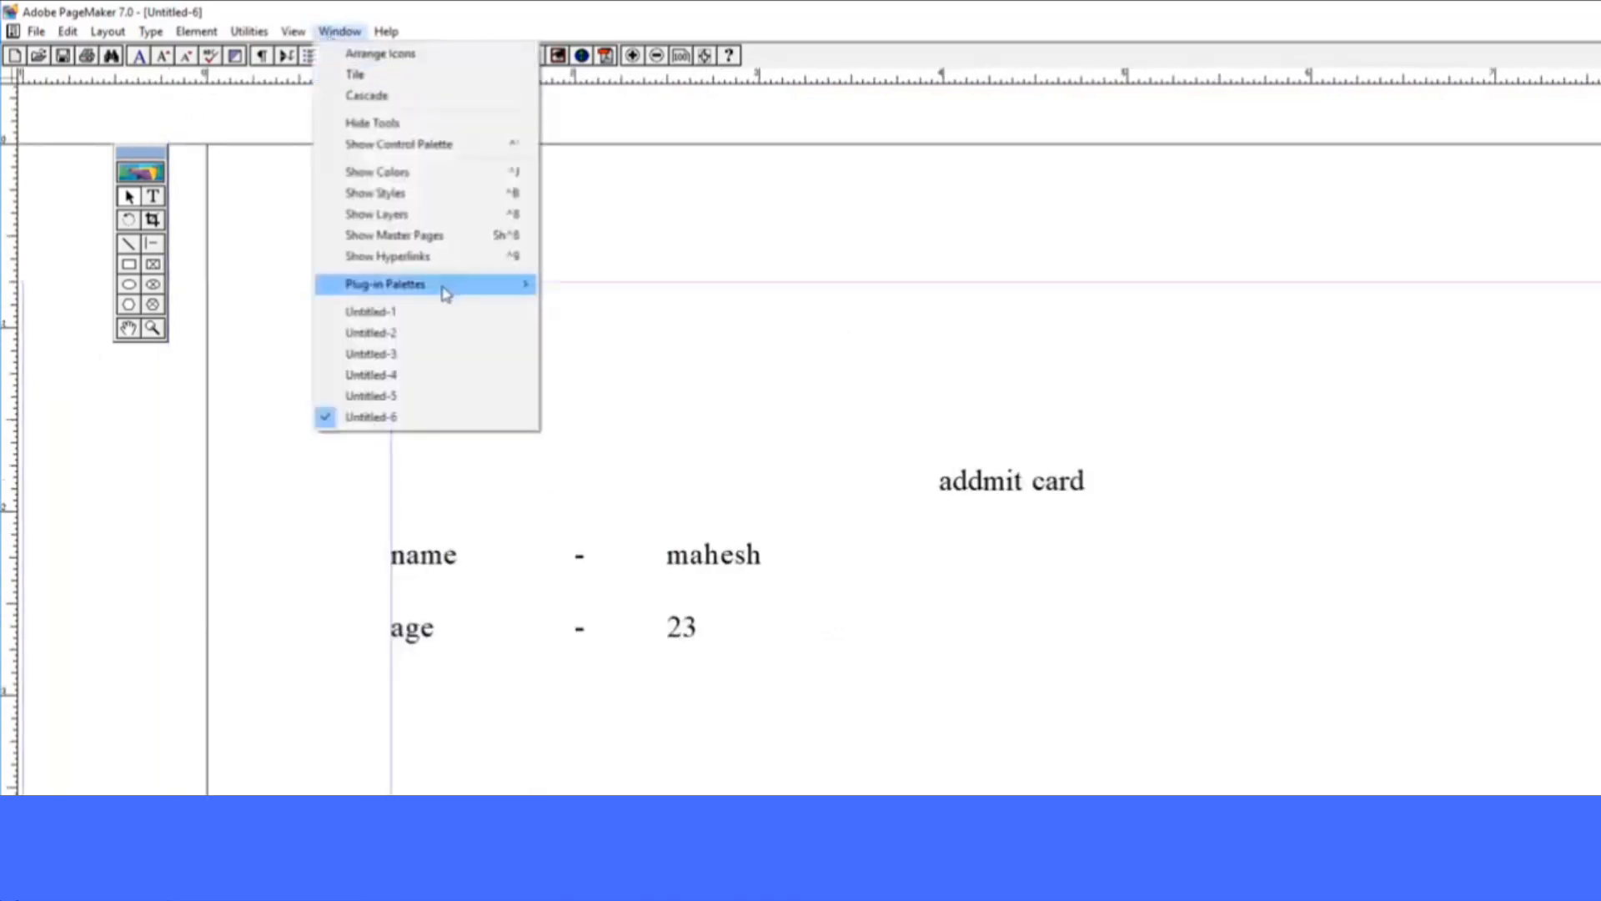
mouse_move(536, 294)
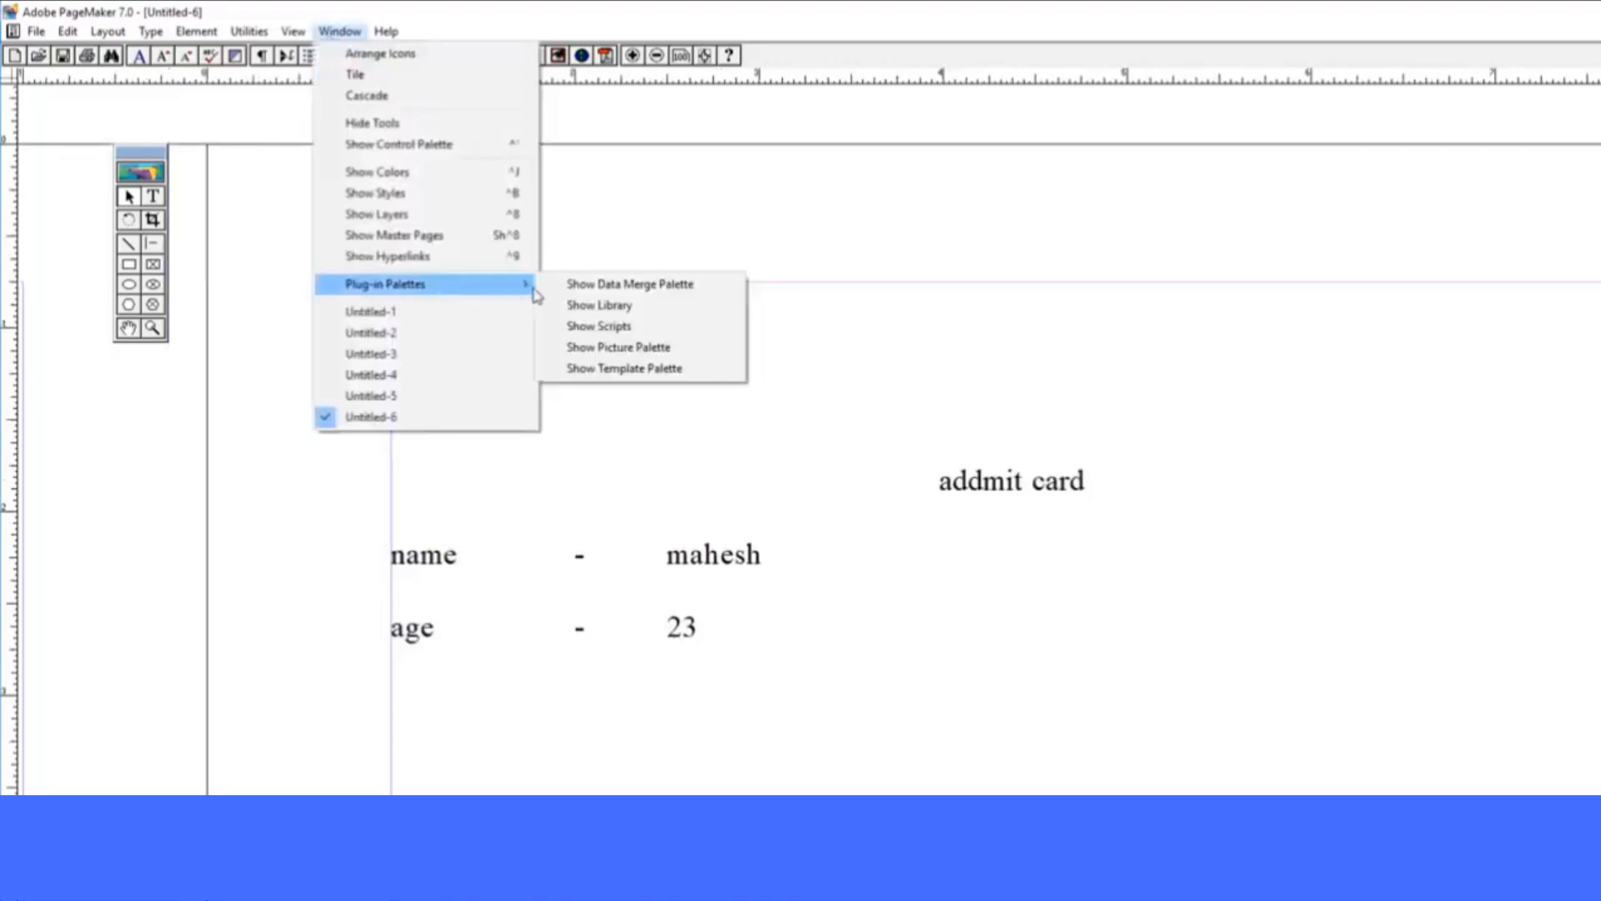
click(581, 307)
drag(1330, 408, 1143, 284)
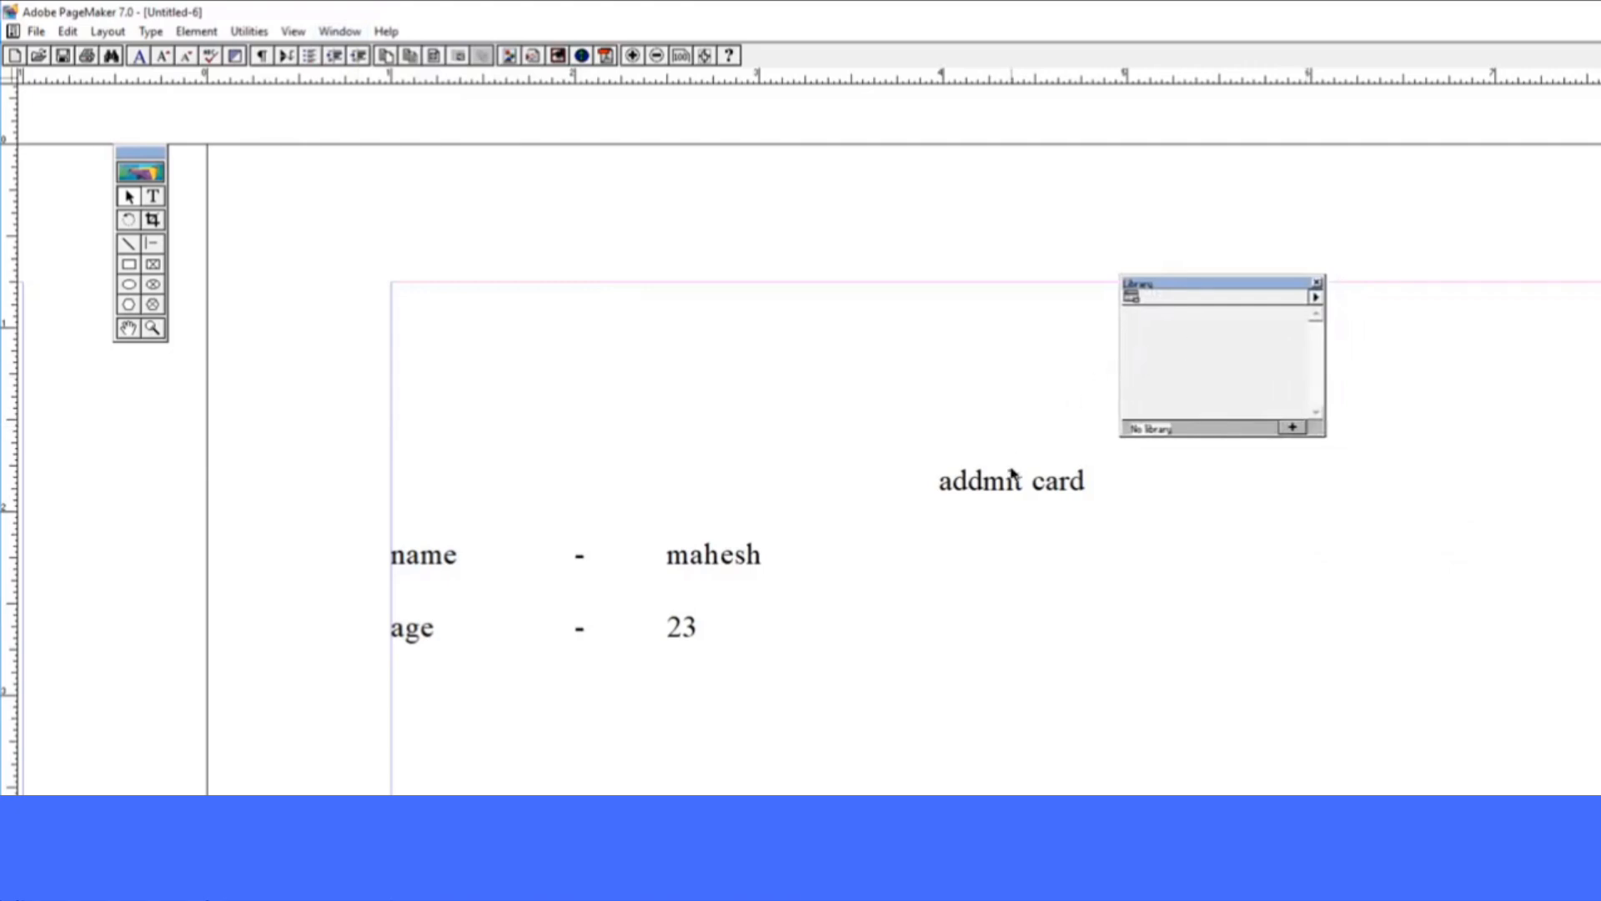
drag(1209, 288, 1265, 349)
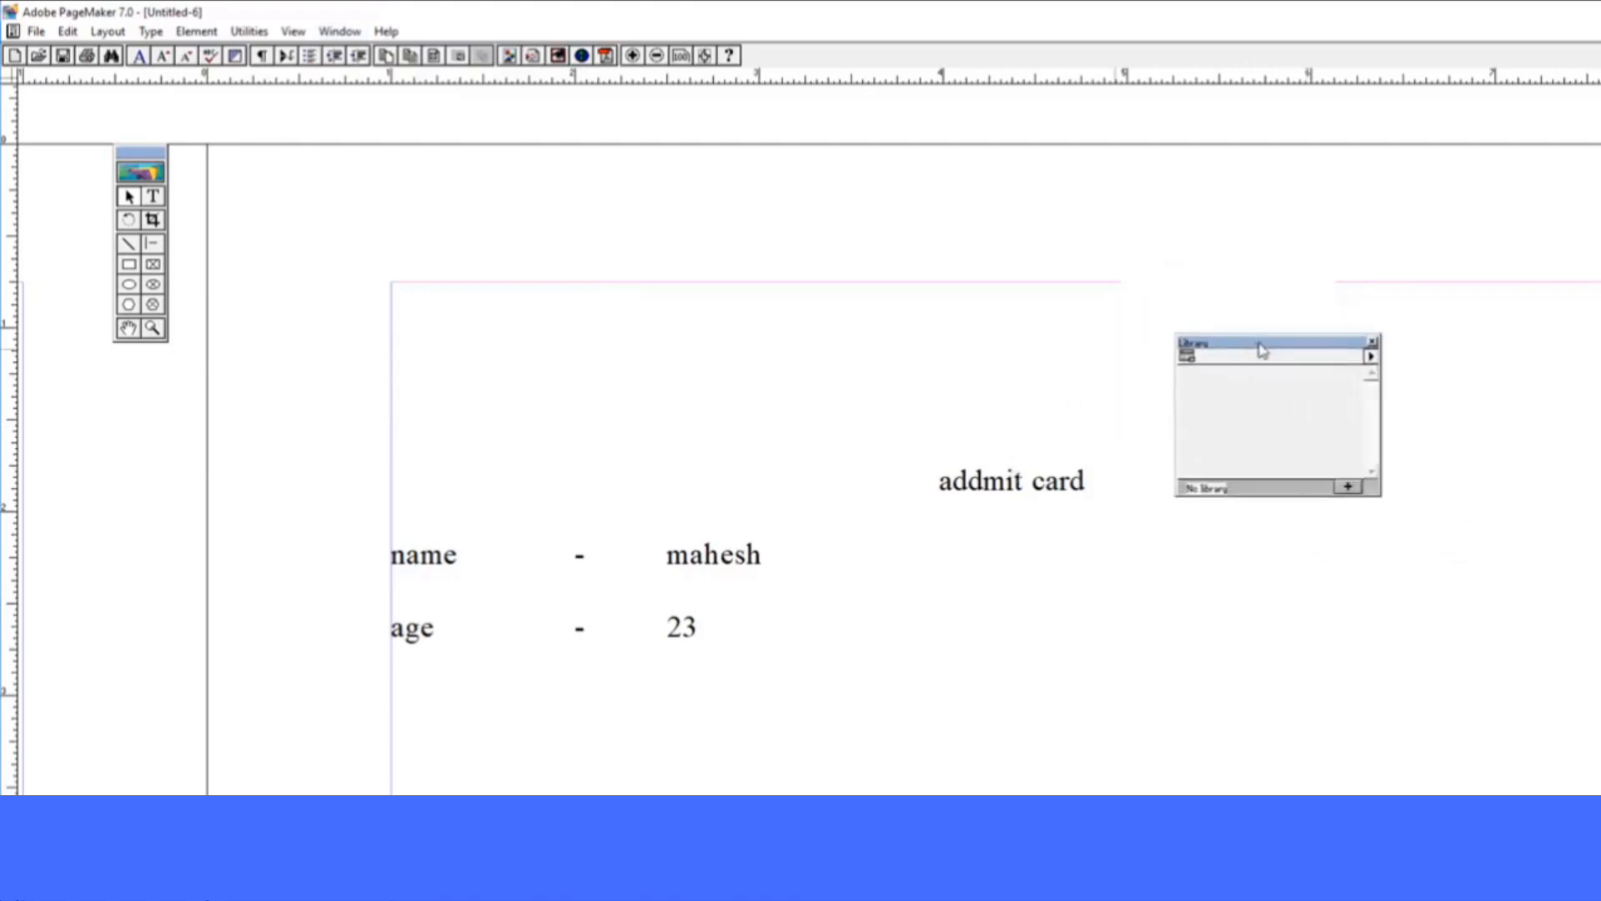
Create a library named "admit card" on the Desktop and add the admit card text block to it
click(1053, 494)
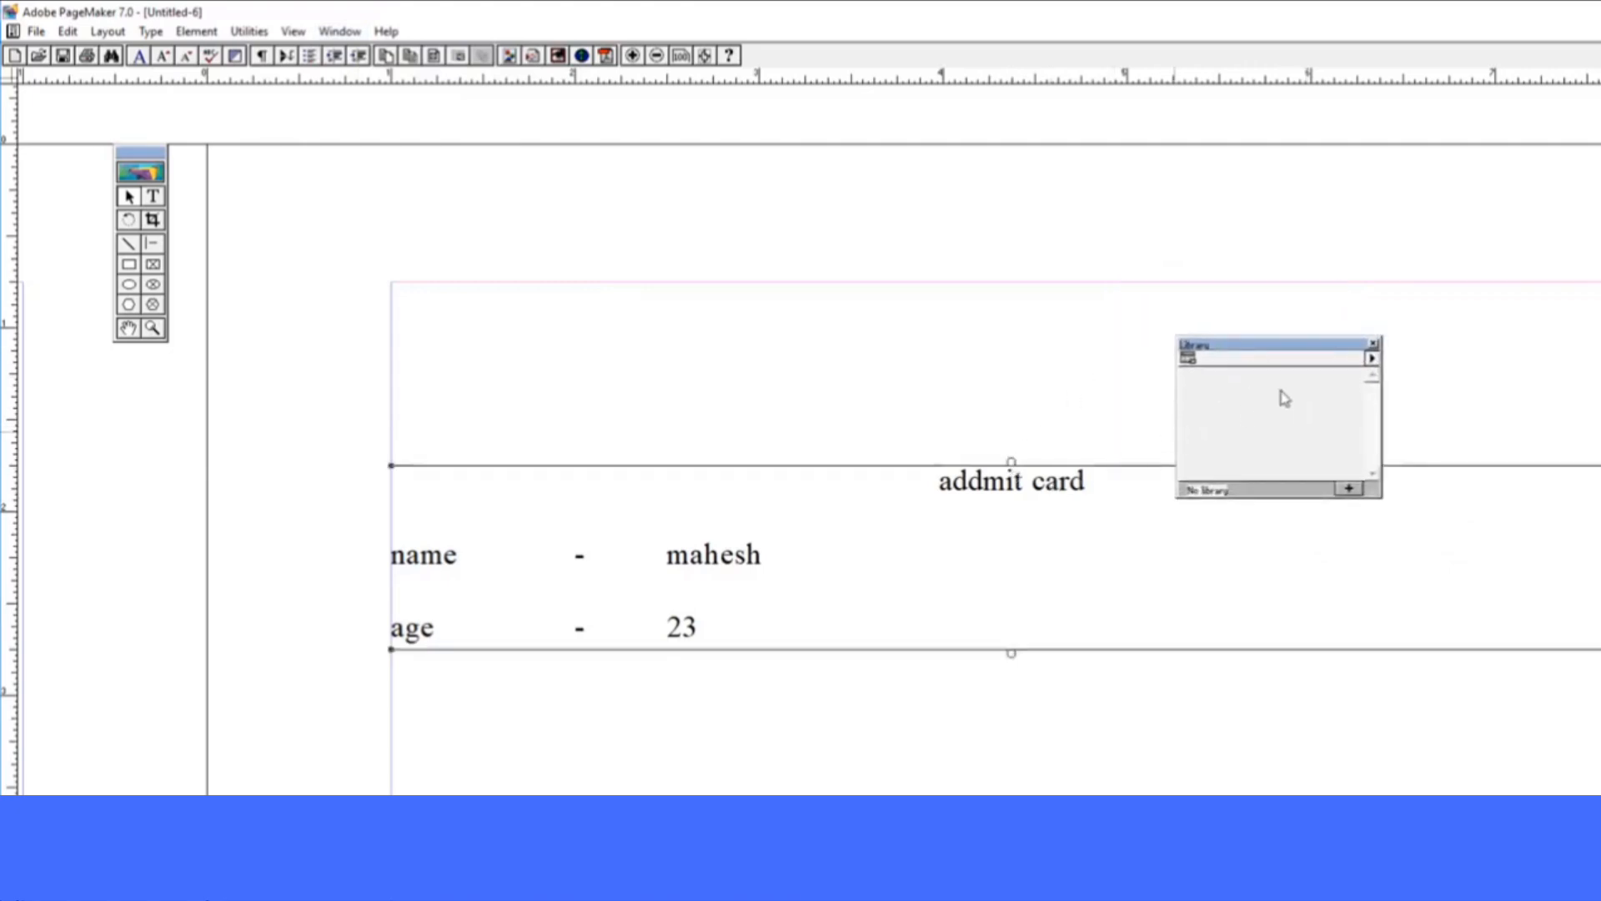
click(1371, 359)
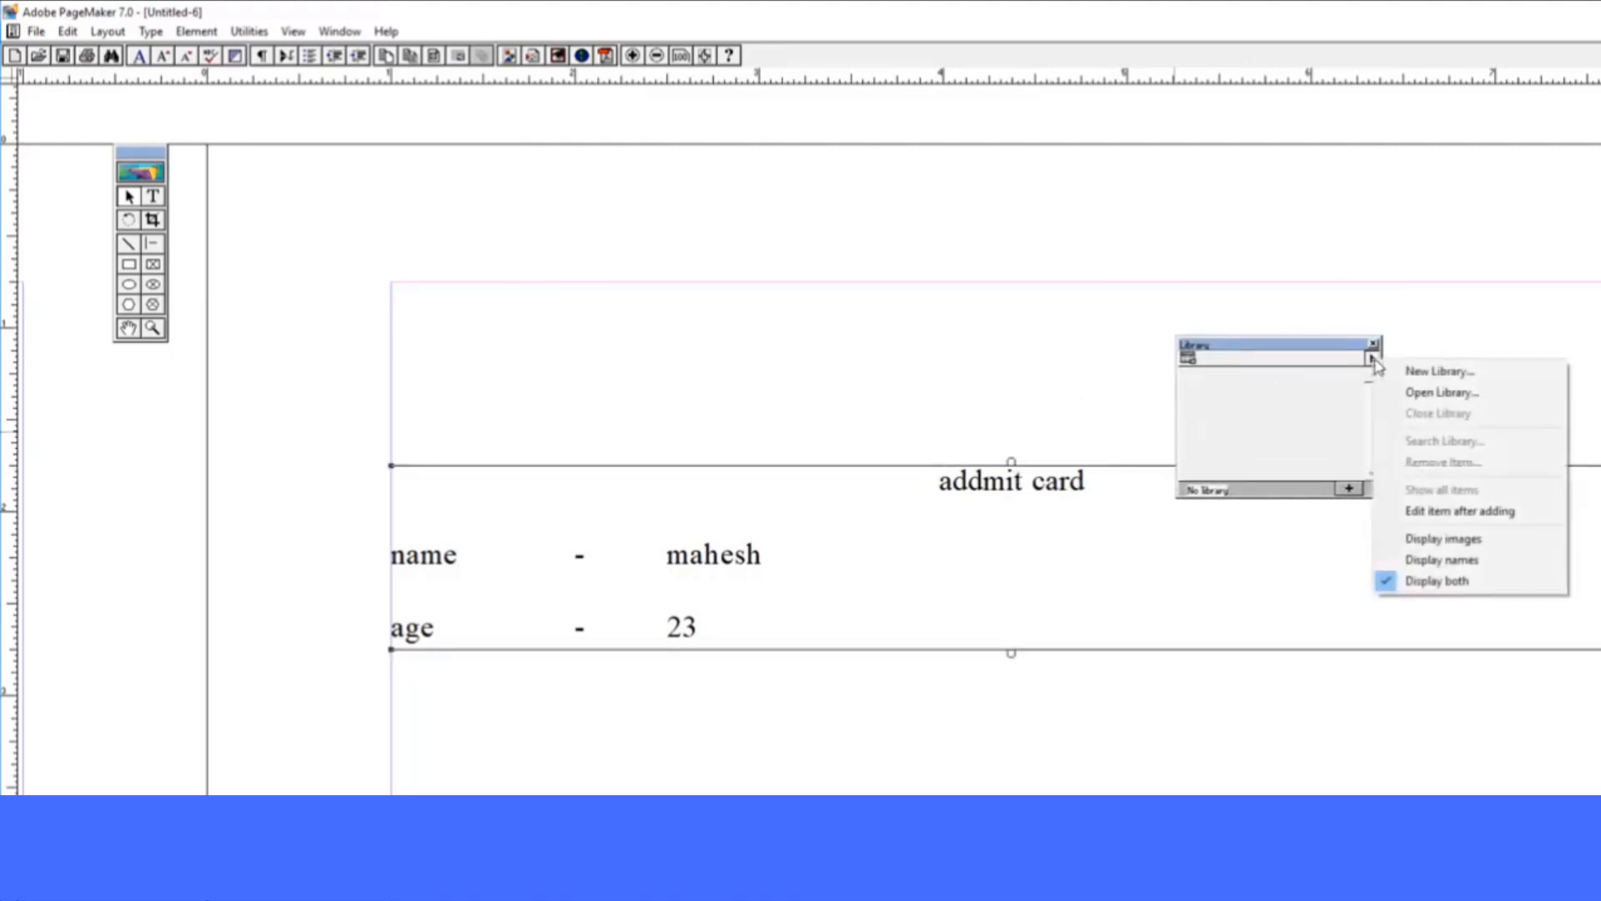
click(1480, 380)
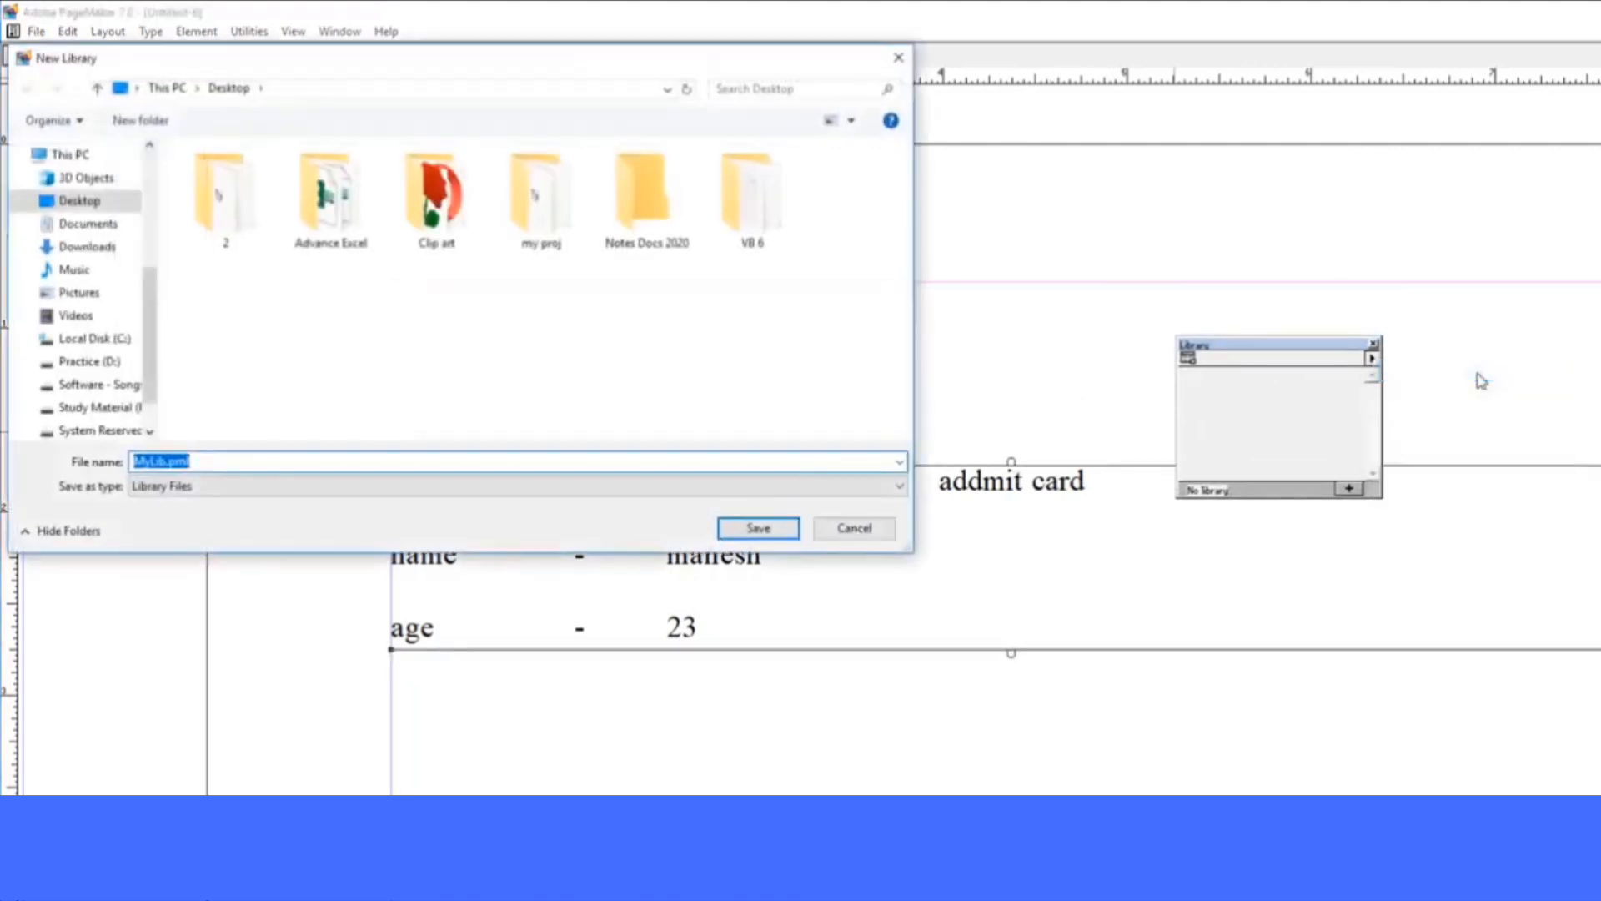
text(admit card)
click(756, 530)
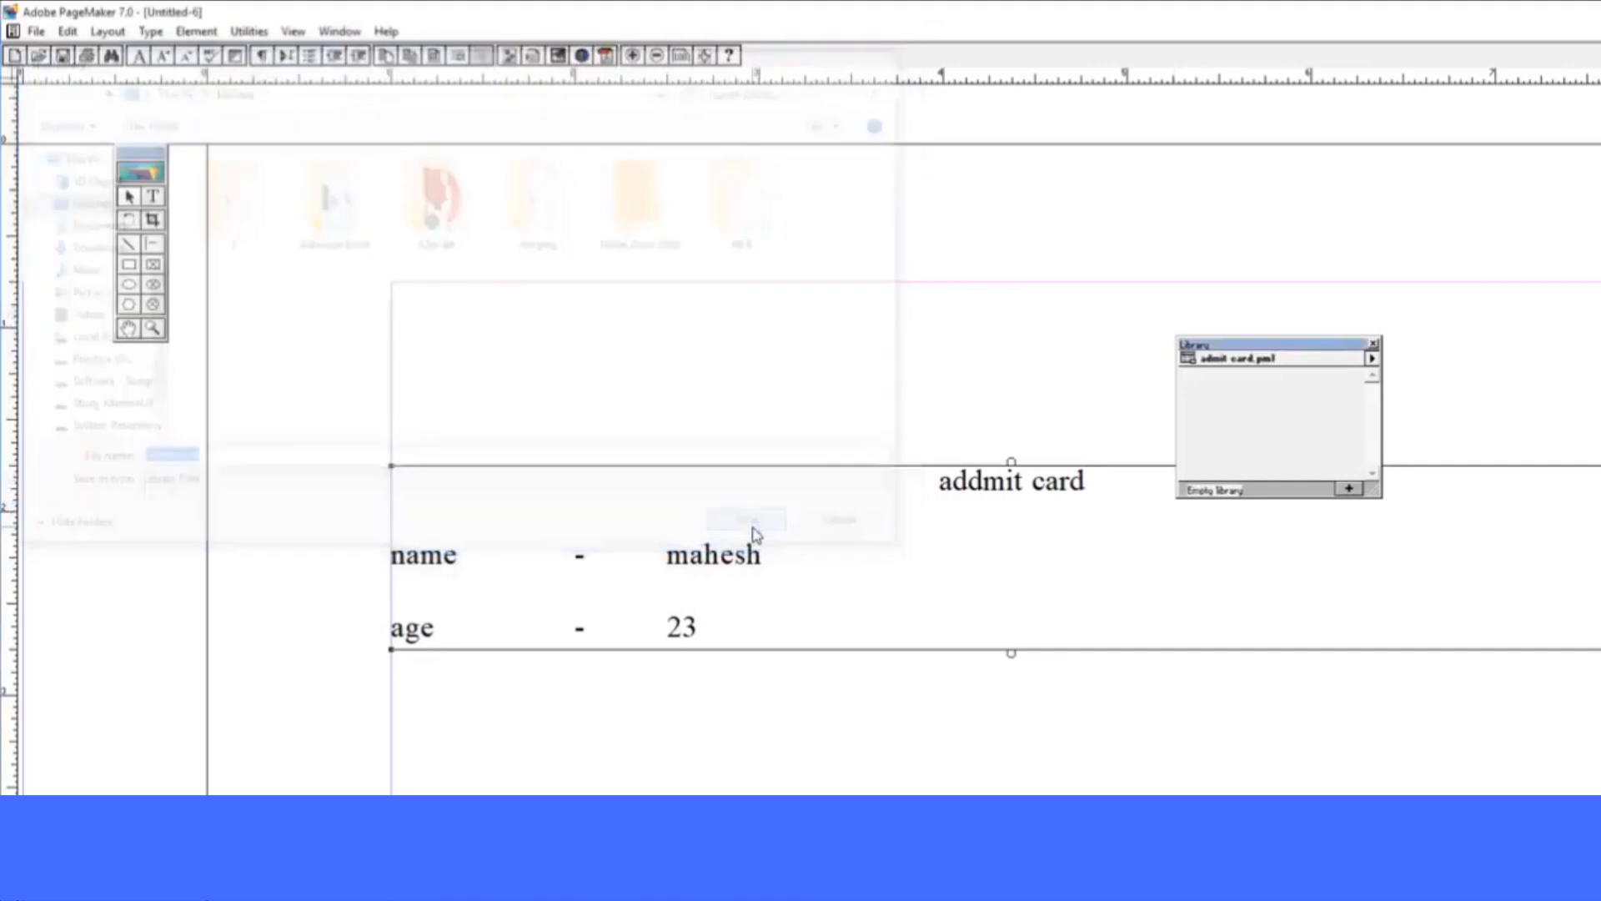
click(1350, 489)
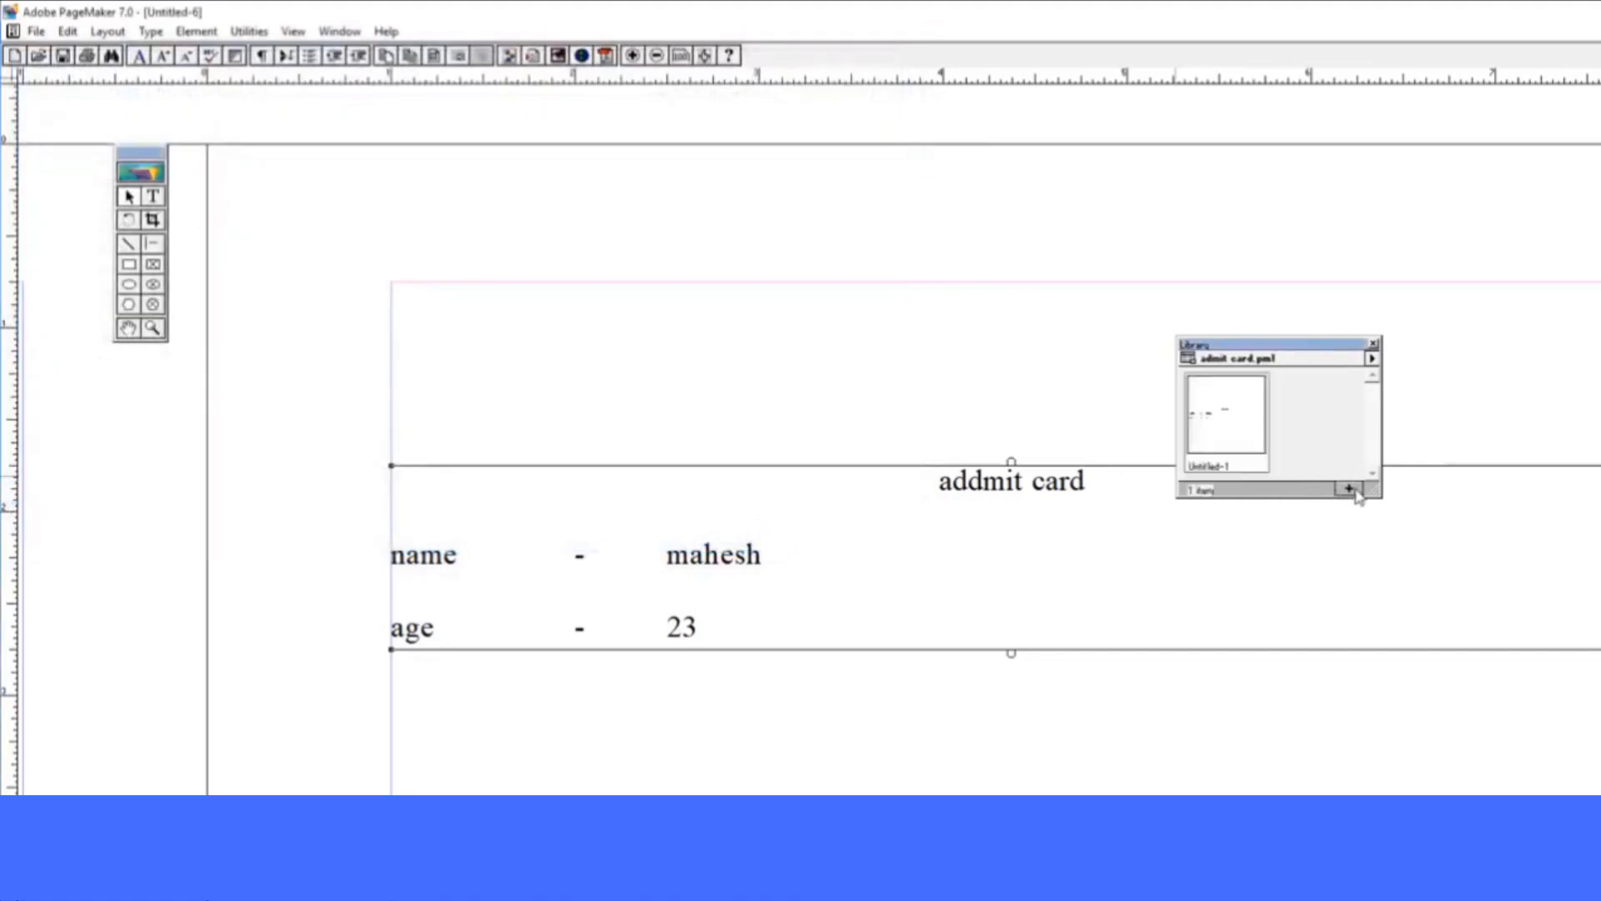
Give the stored library item the keywords "admit card" and the description "admit"
double_click(1250, 427)
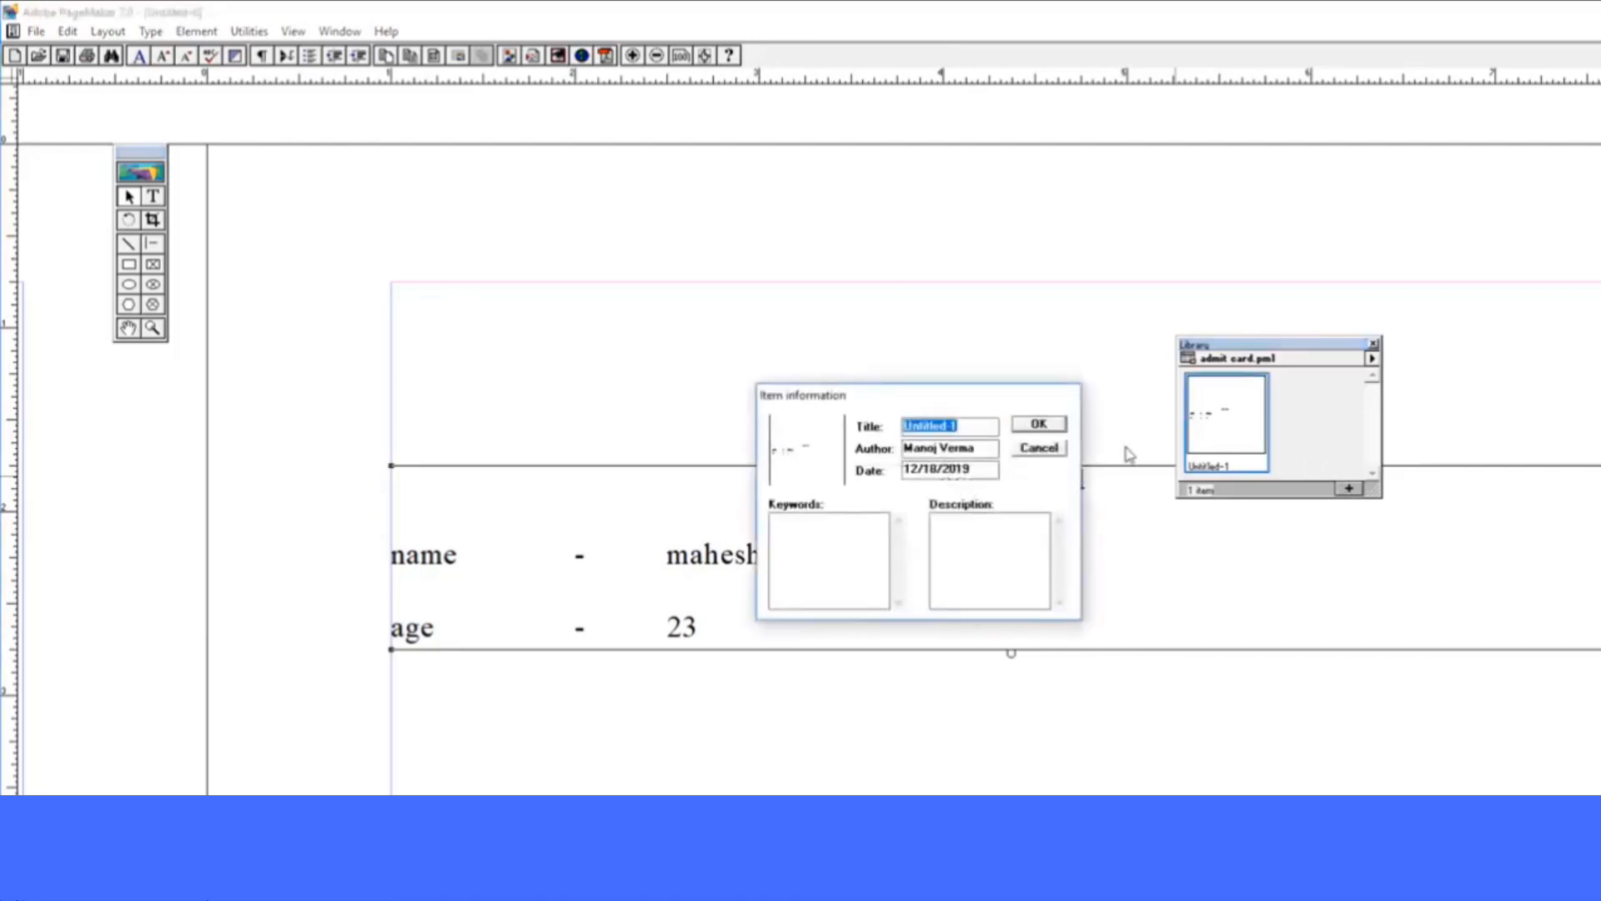
click(861, 548)
text(admit card)
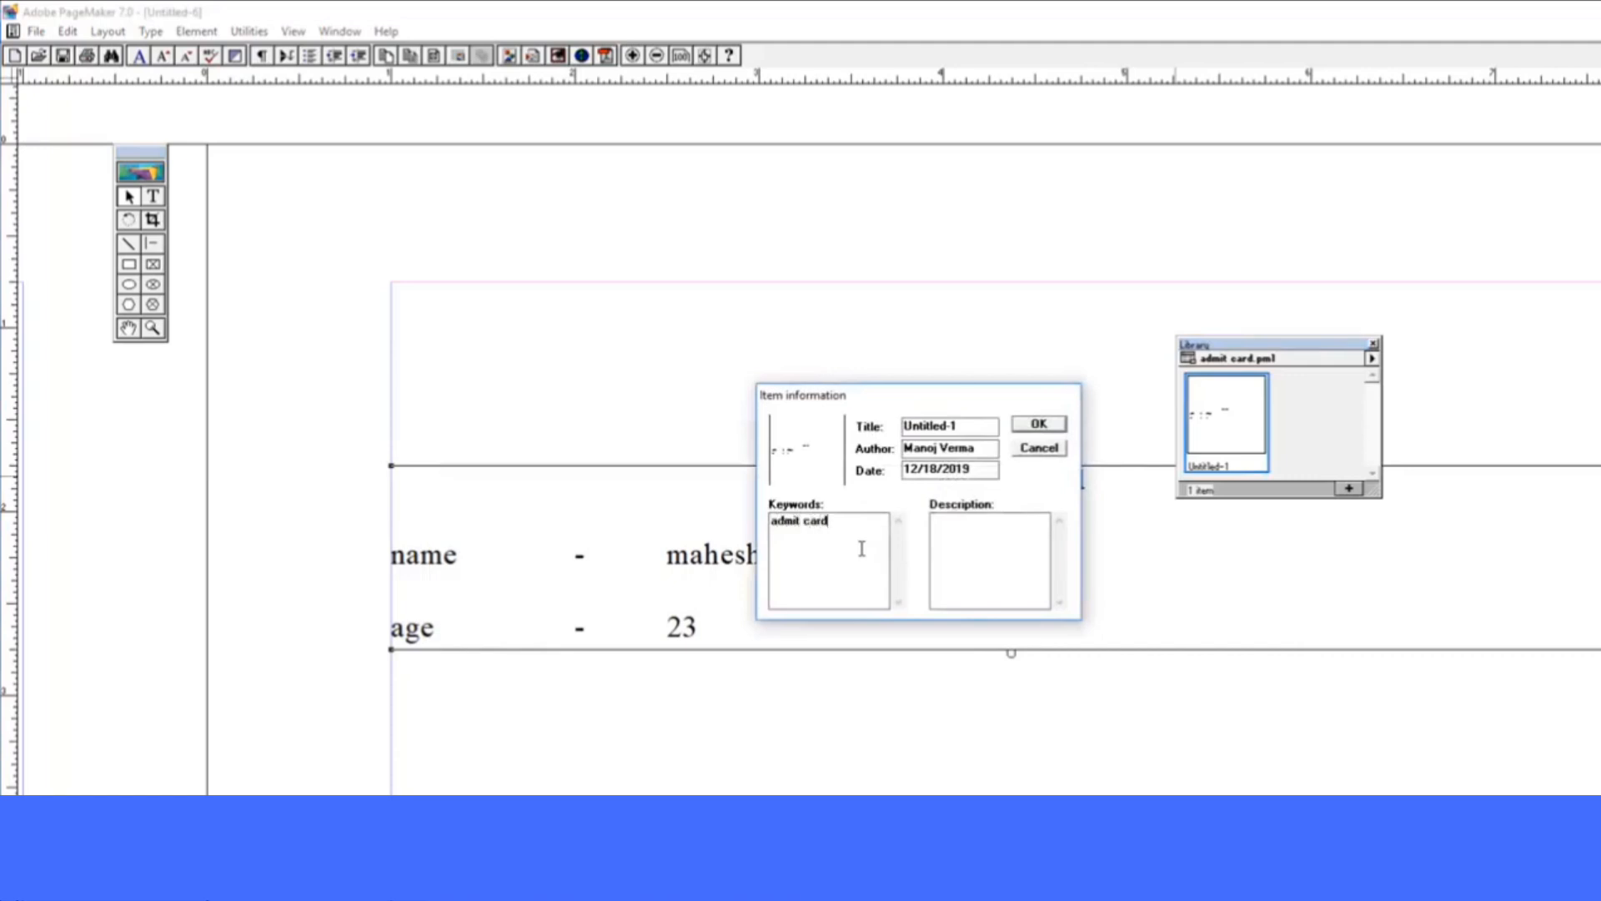
click(972, 550)
text(admit)
key(Return)
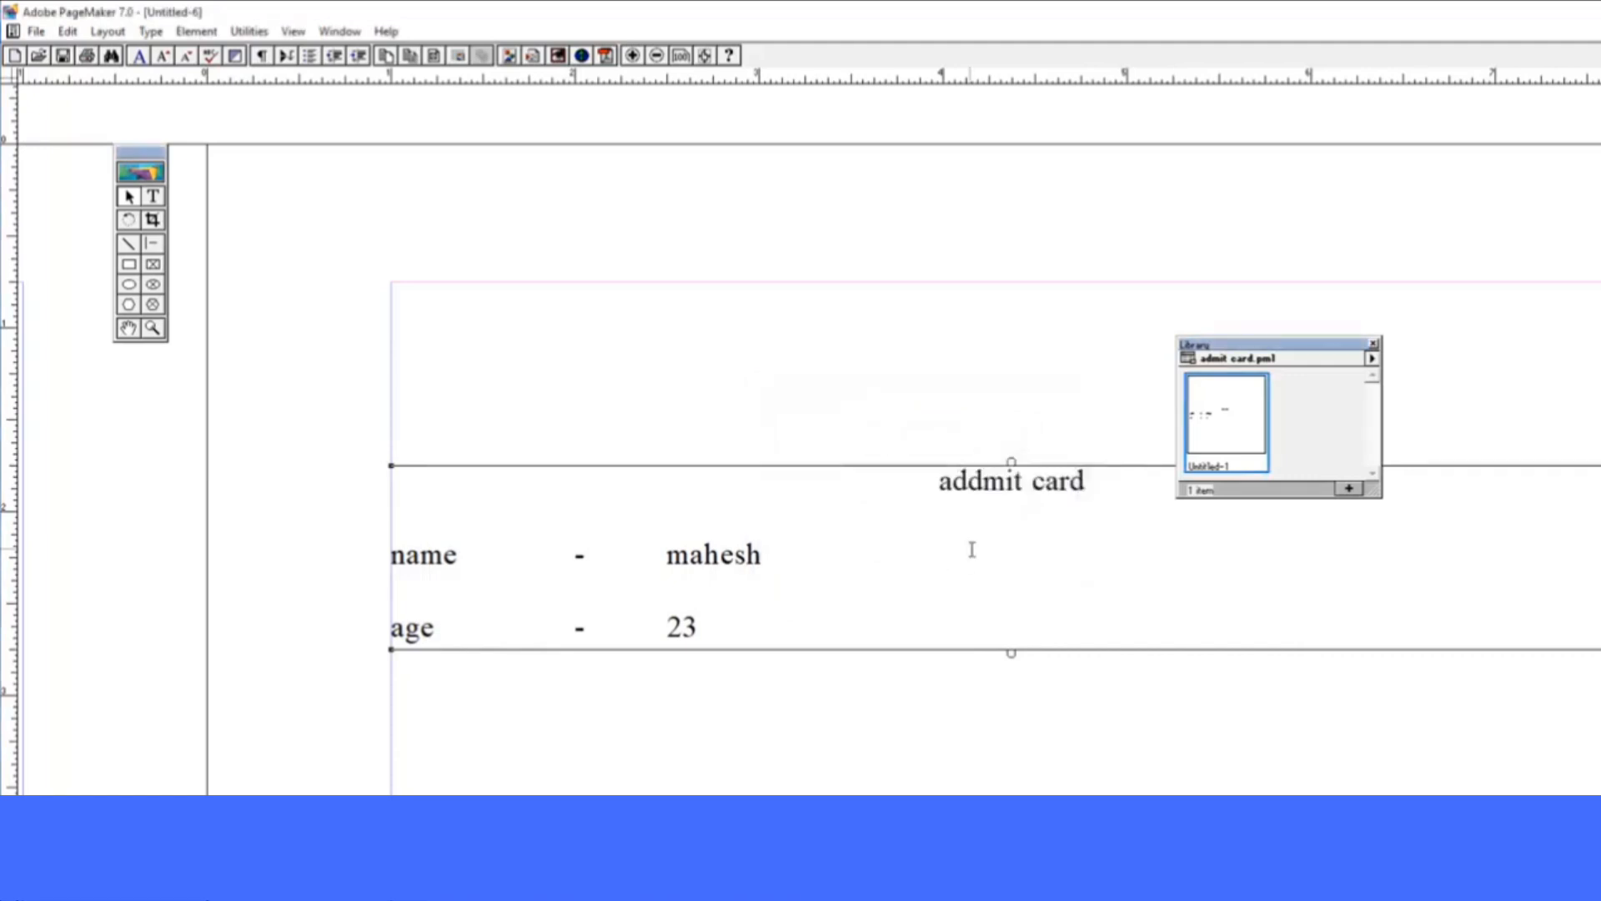
Enable editing of library items after adding, and set the stored item's description to "name , age , contact"
right_click(1243, 435)
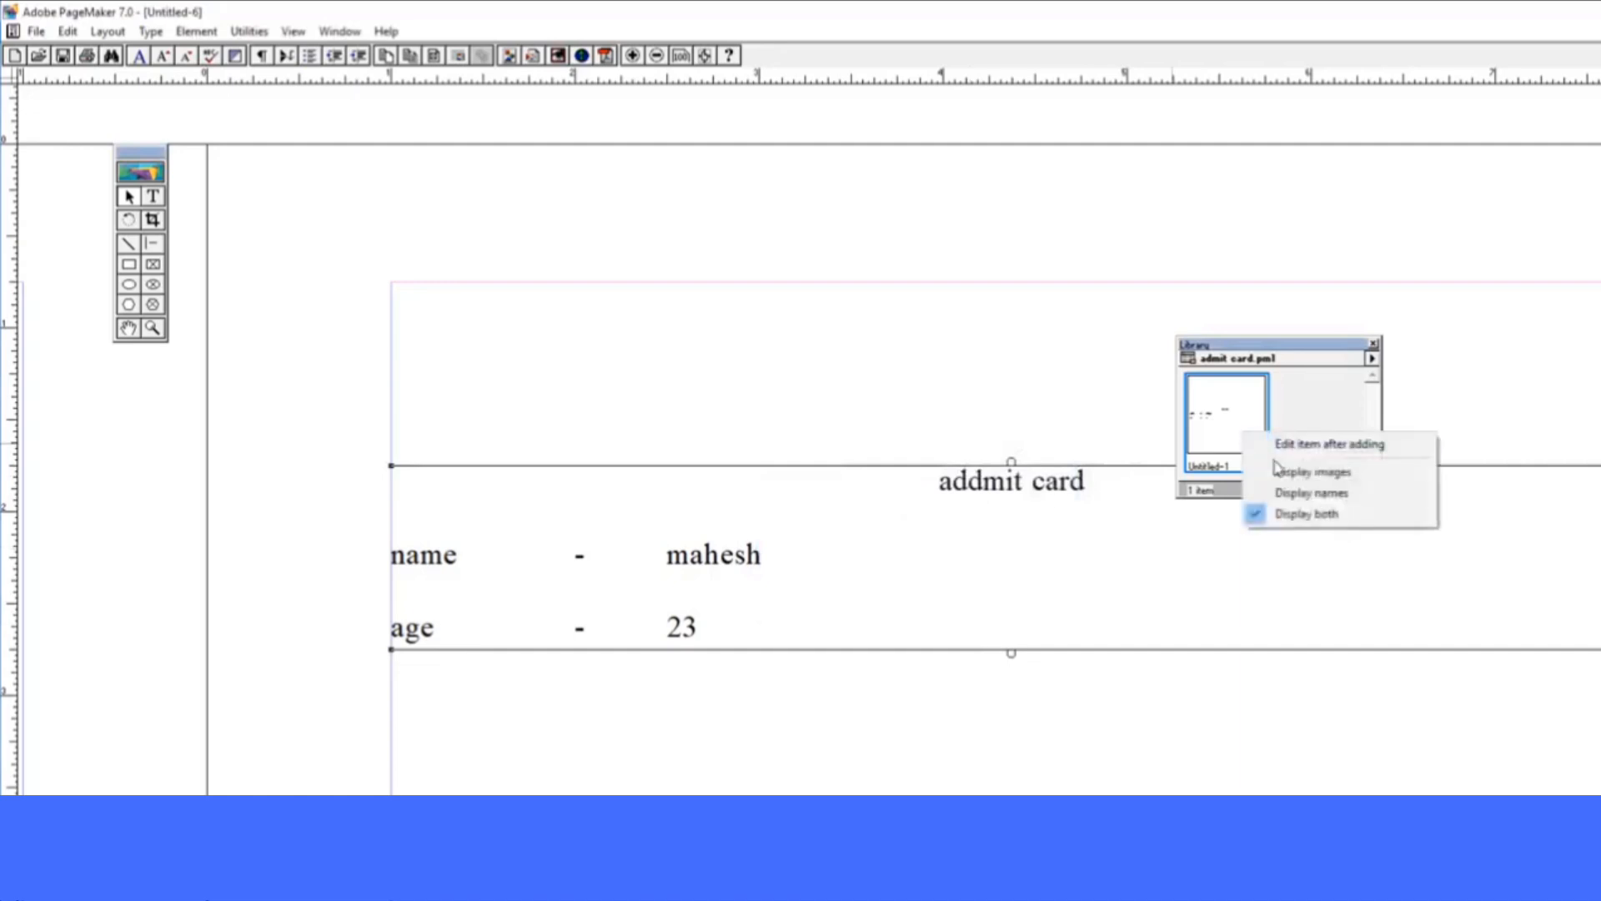
click(1268, 444)
double_click(1242, 438)
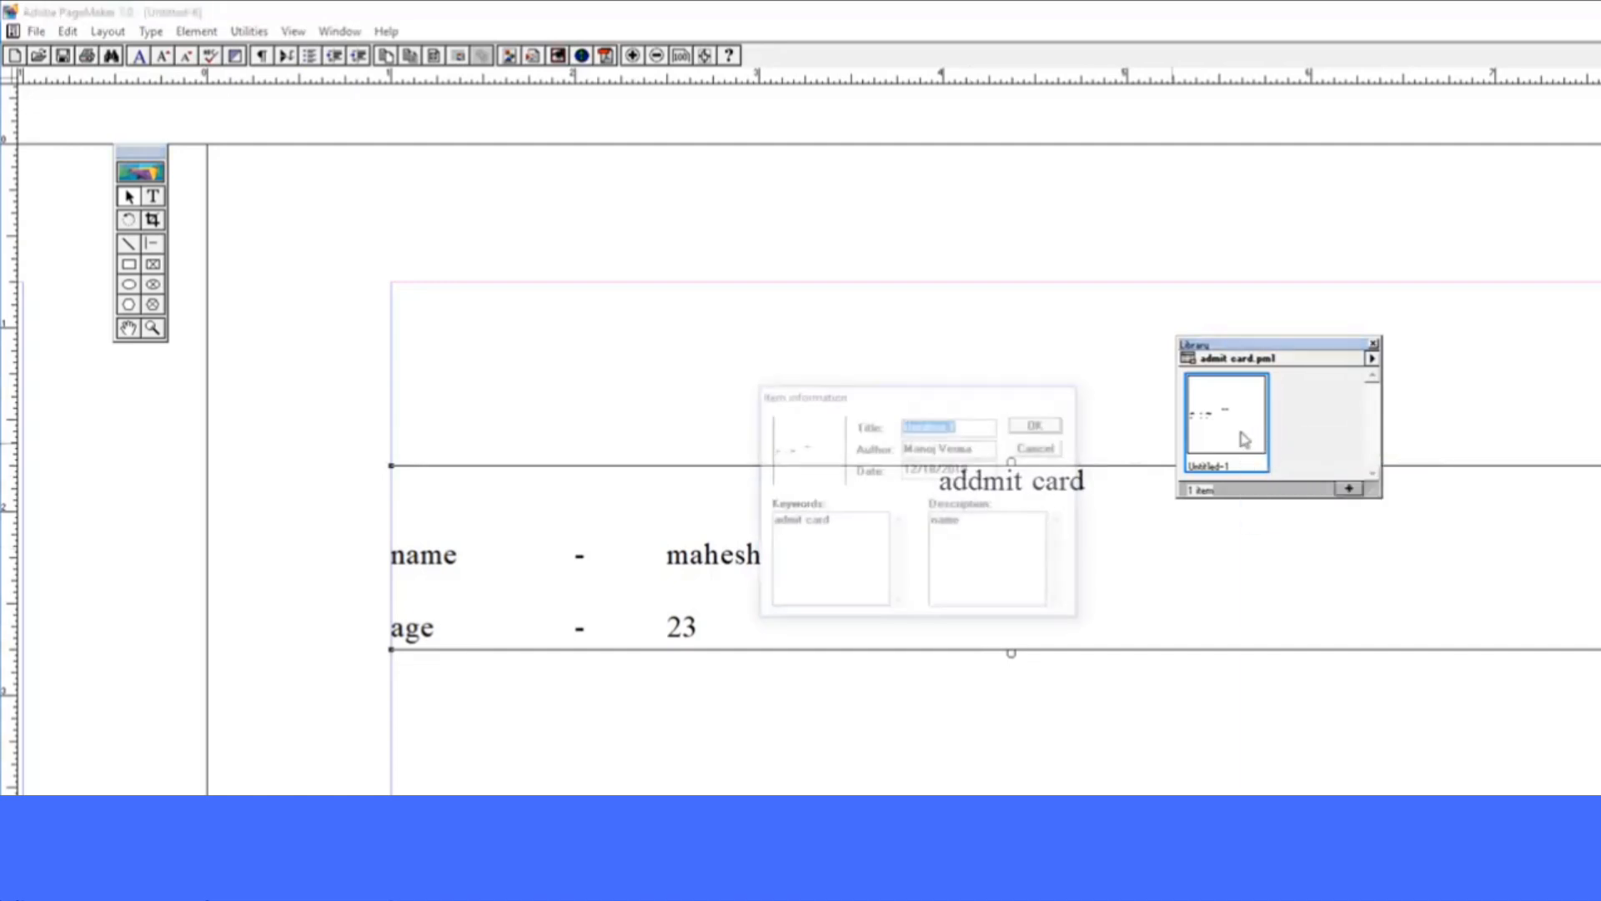
click(1017, 524)
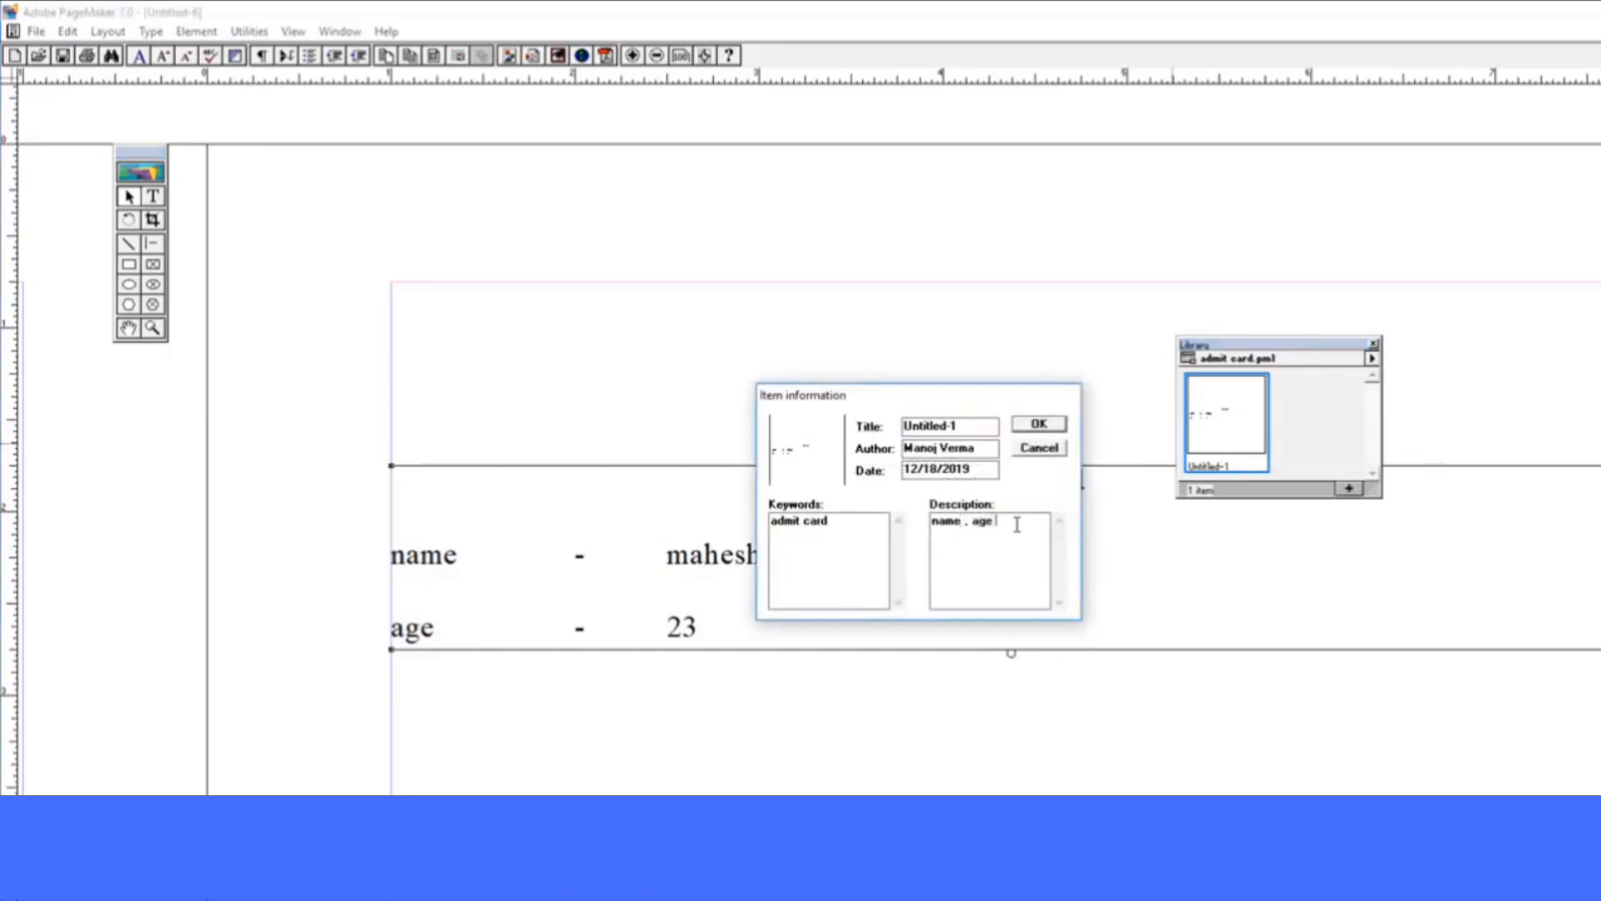
text(, age , contact)
click(1038, 425)
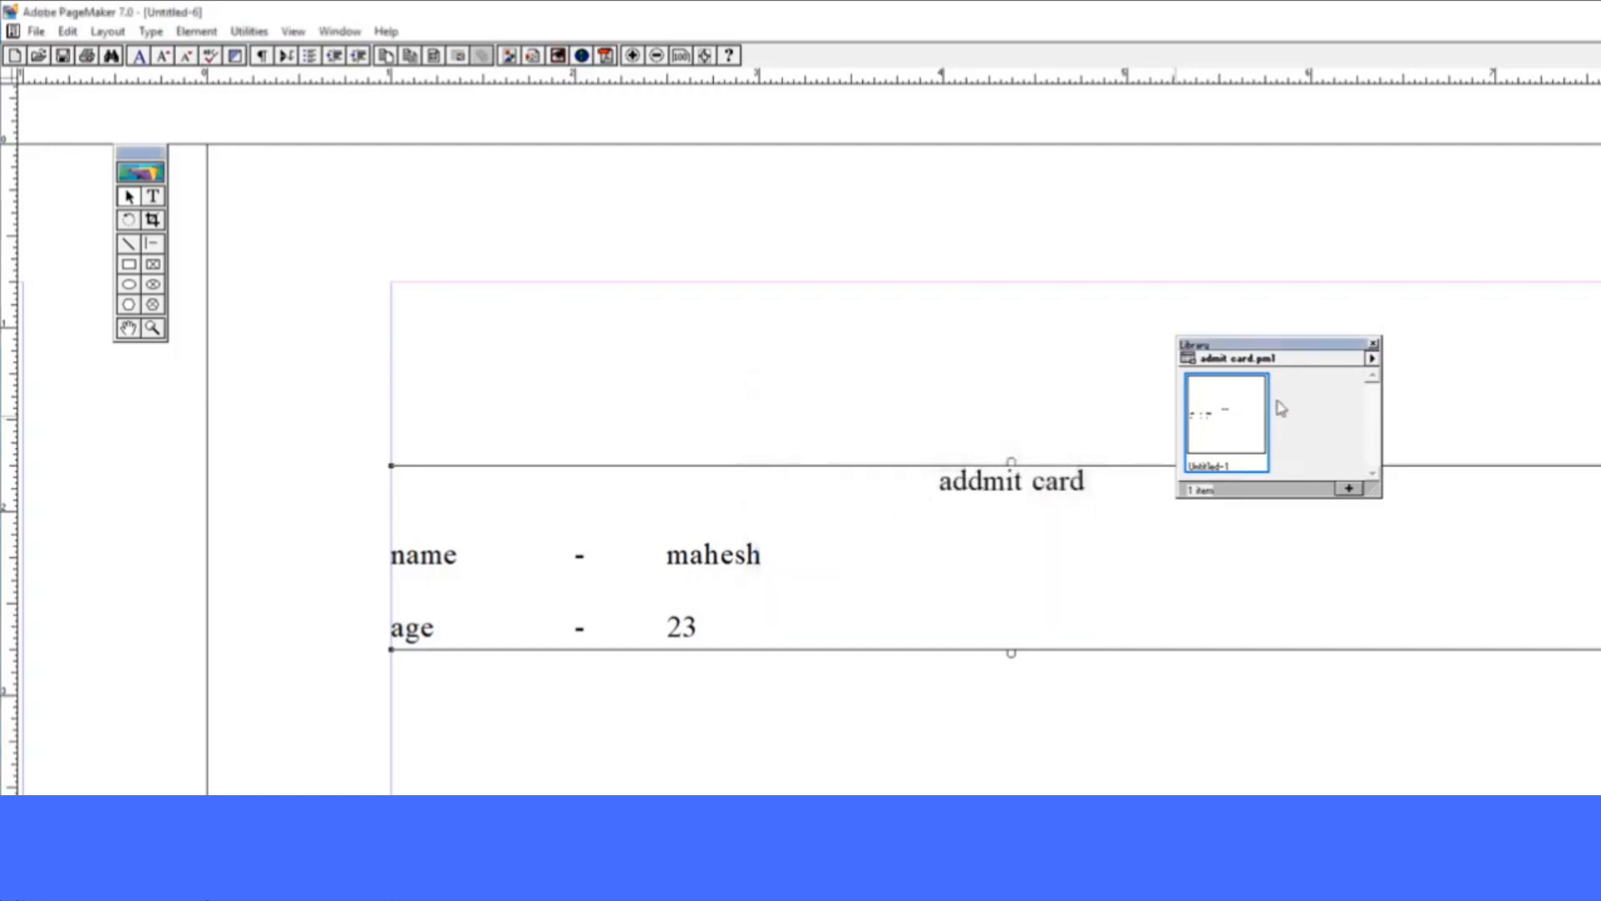
Display the library items as images only, and then as names only
right_click(1319, 403)
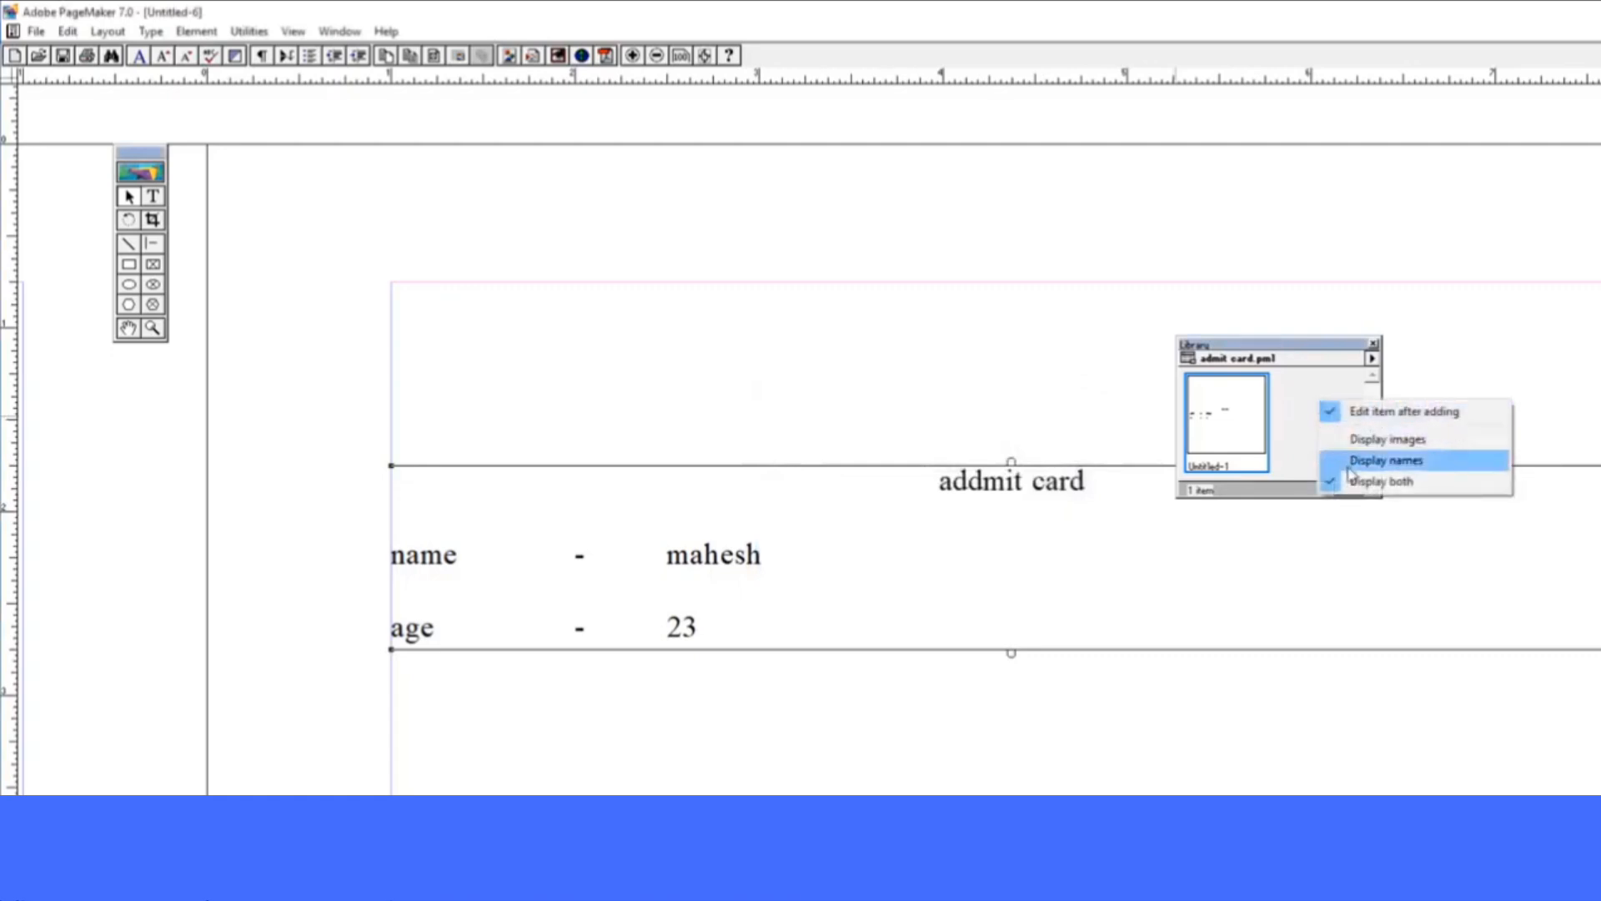
click(1368, 439)
right_click(1338, 413)
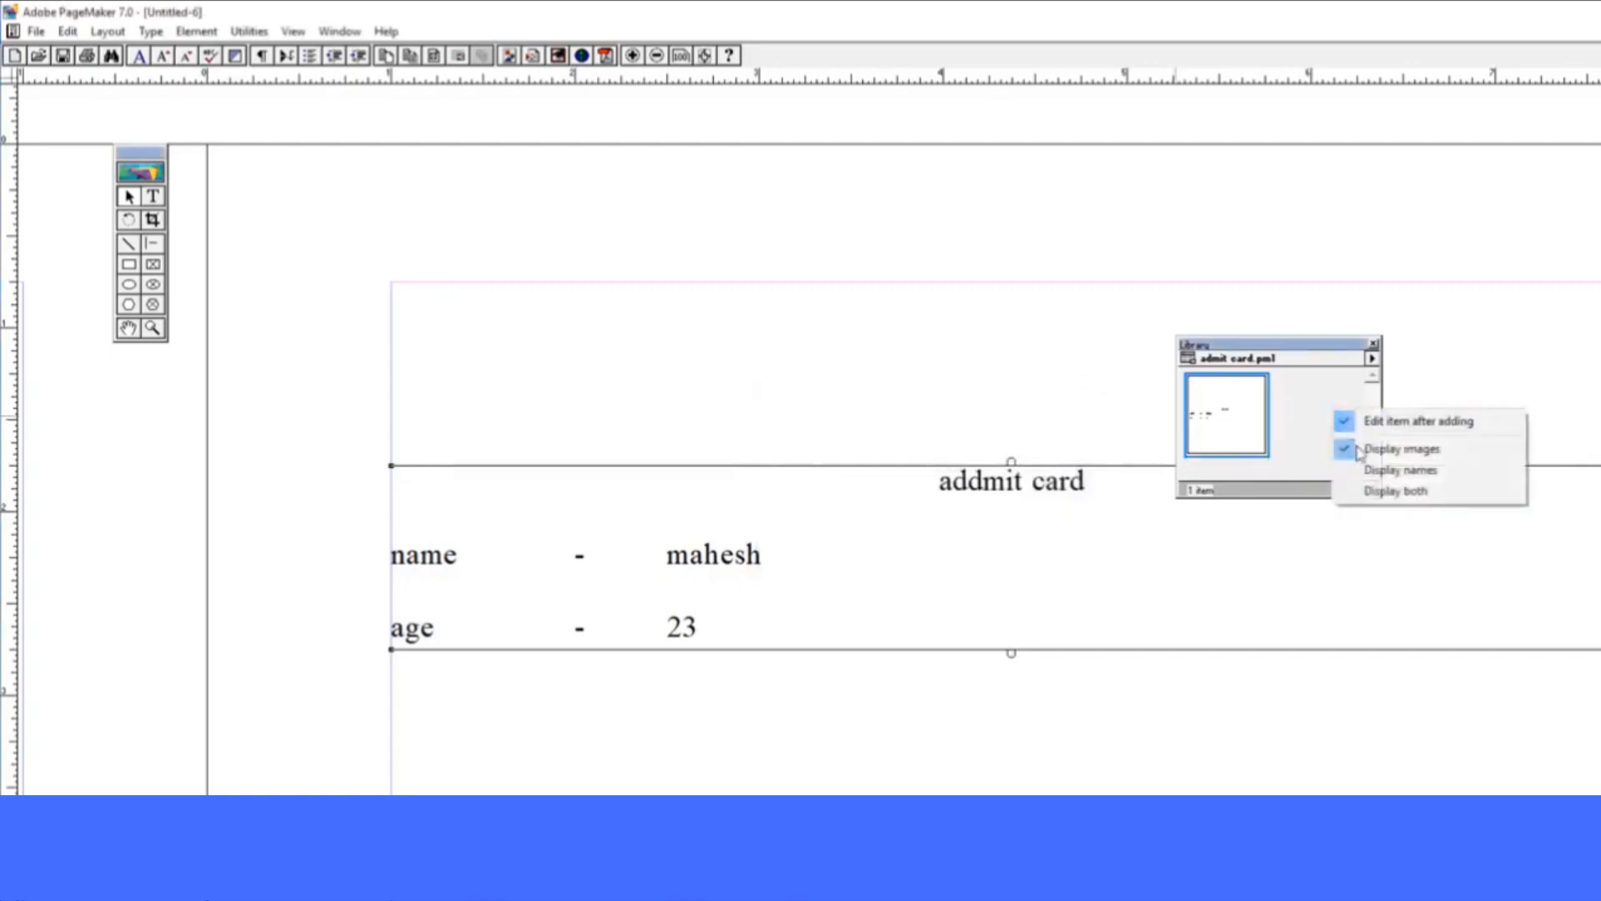
click(1368, 448)
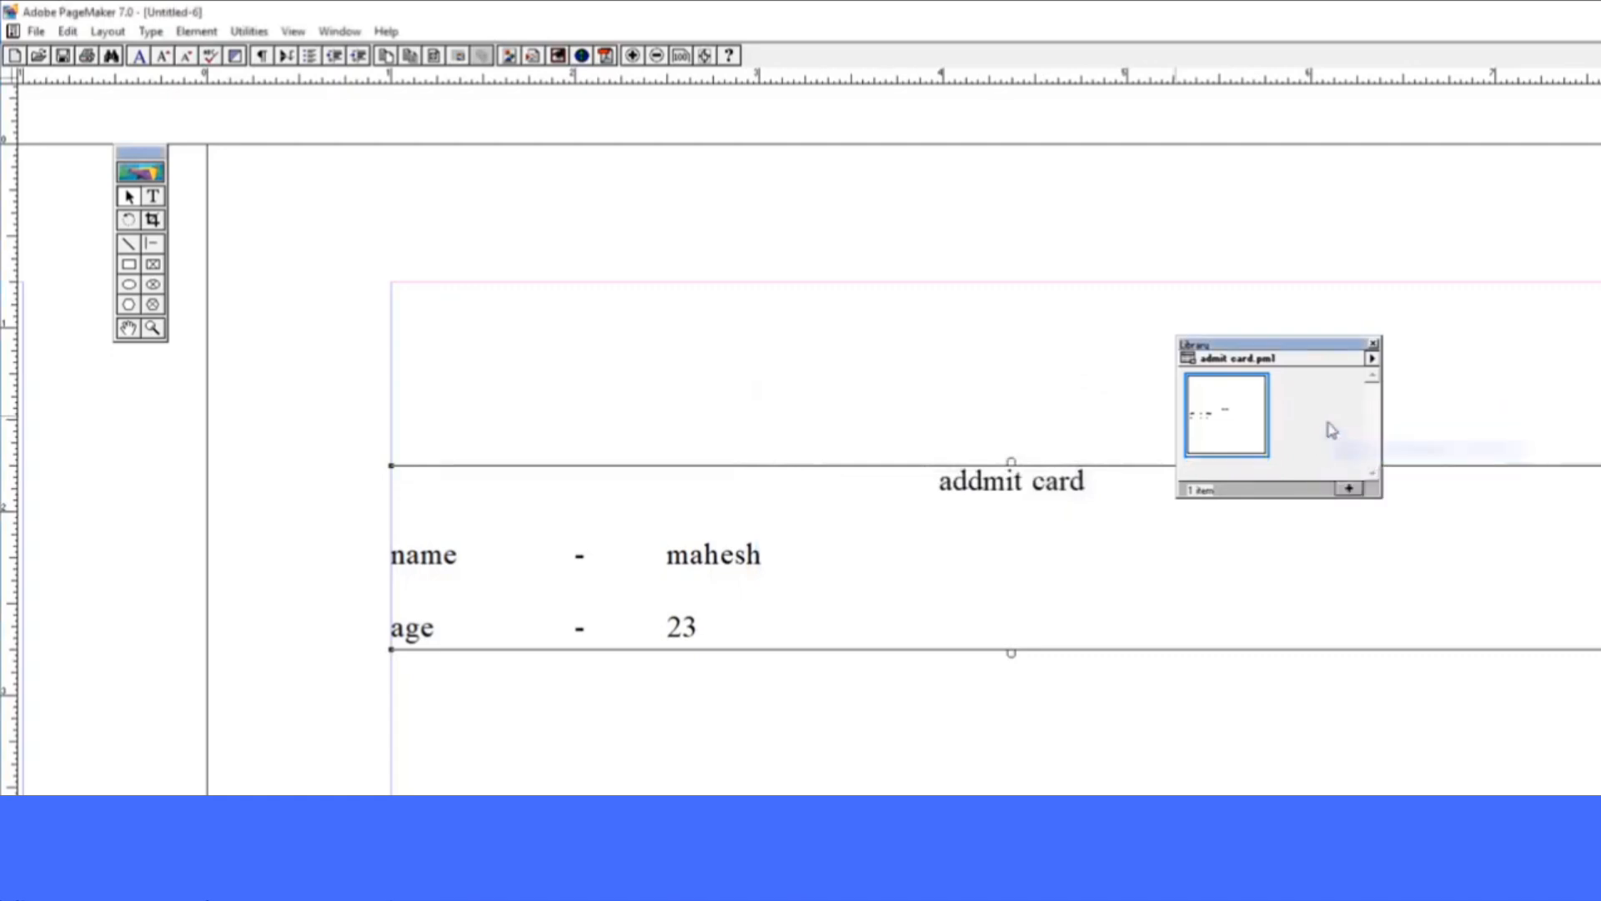
right_click(1318, 408)
click(1361, 468)
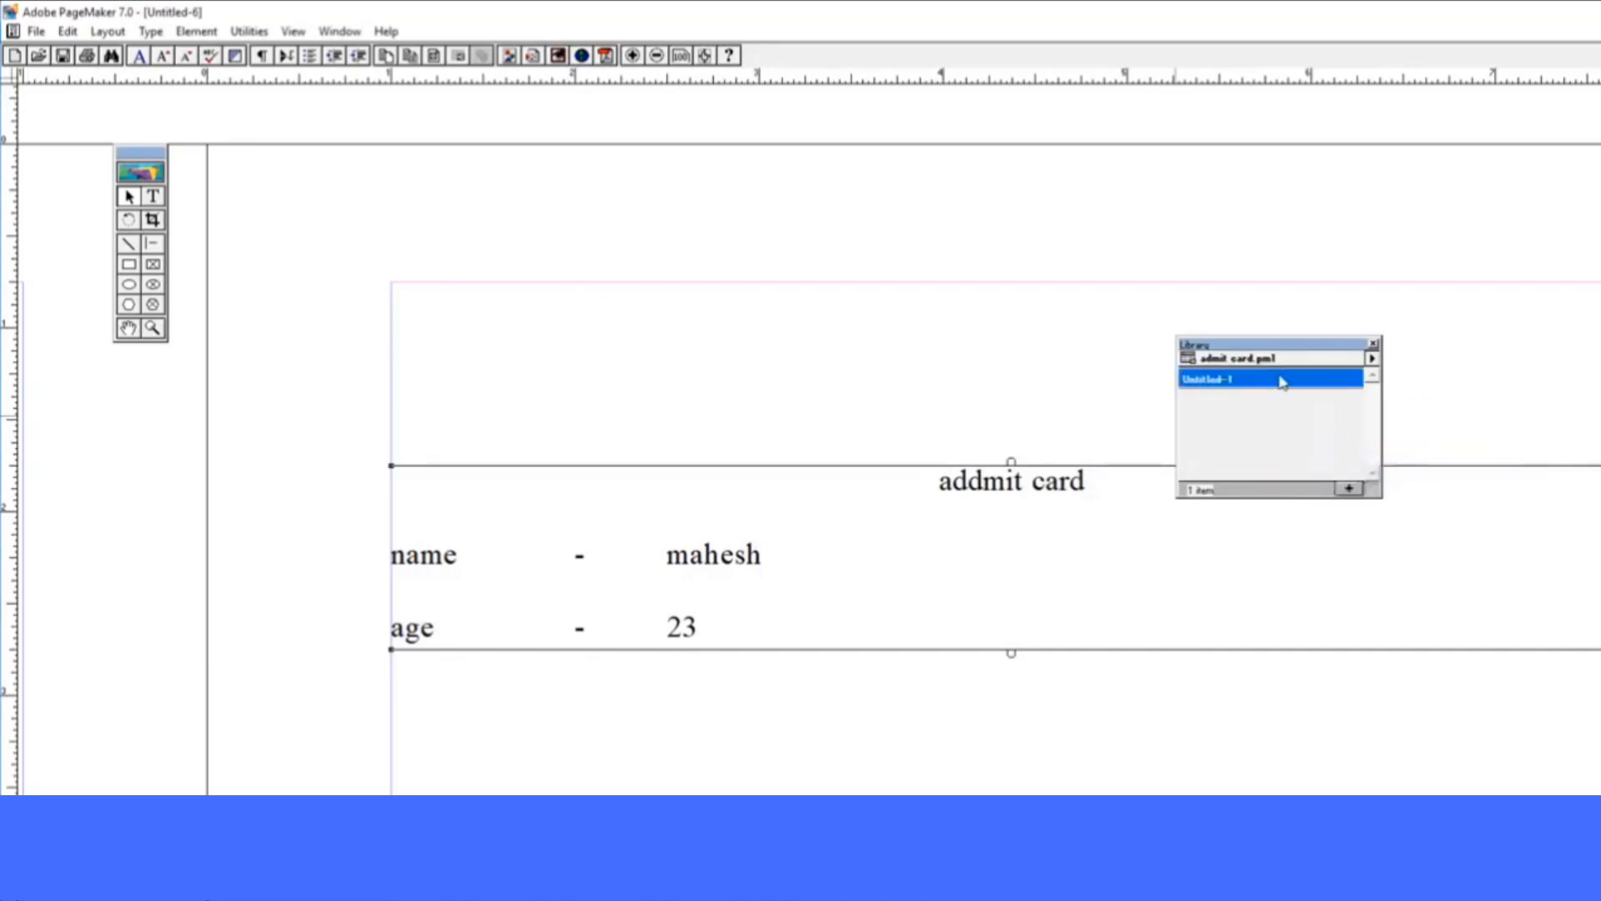
Permanently remove the Untitled-1 item from the admit card library and hide the Library palette
click(1372, 359)
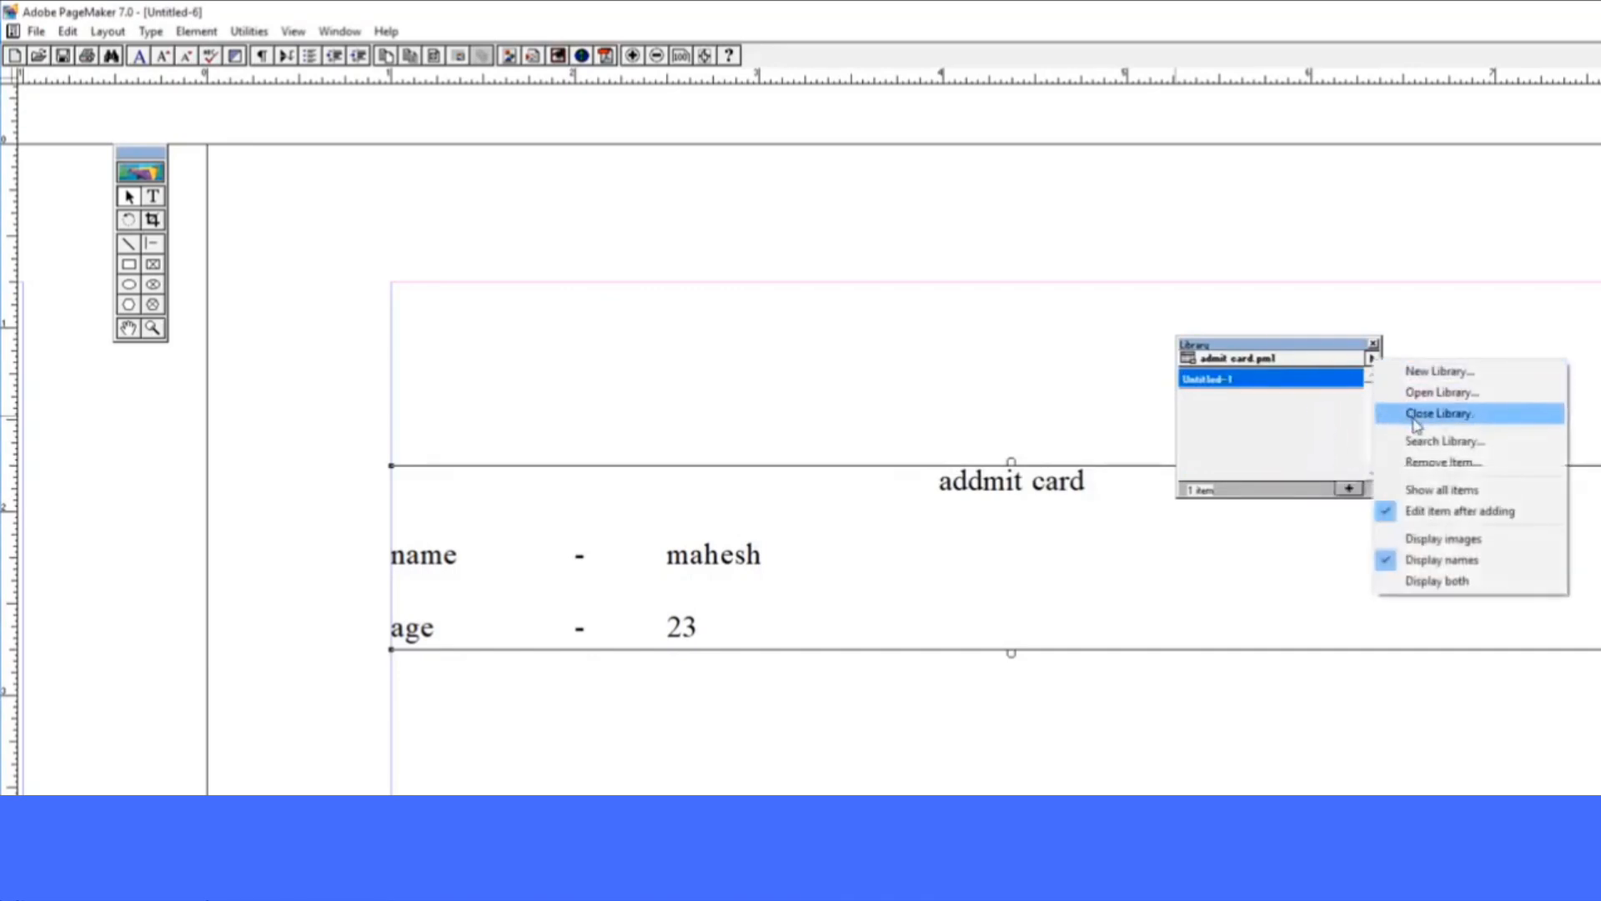
click(1458, 463)
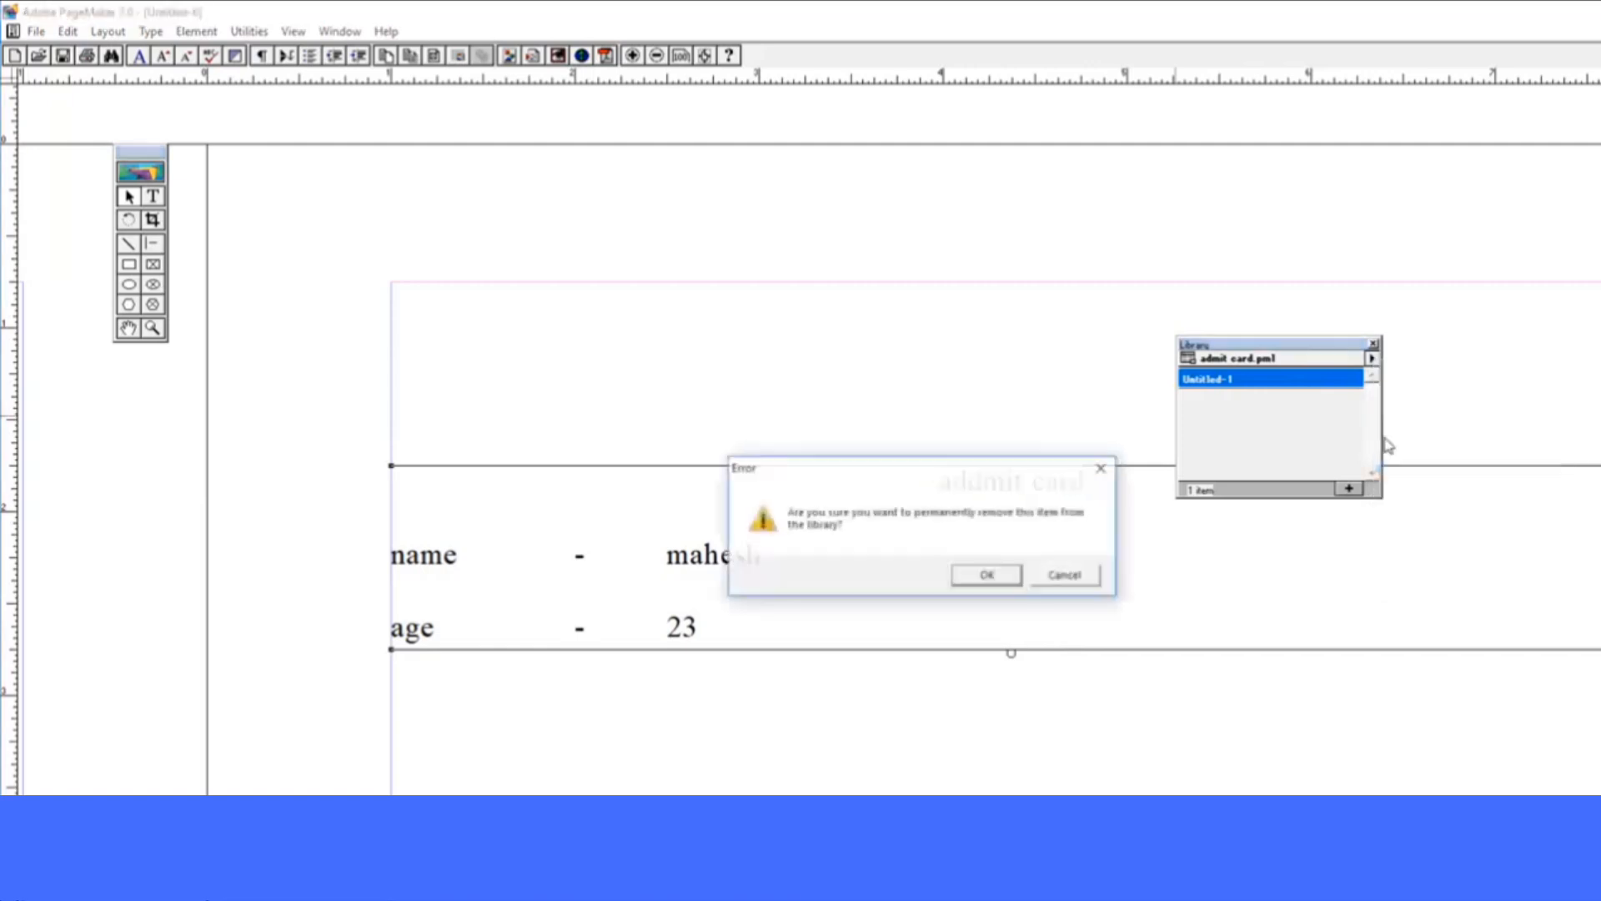
click(987, 576)
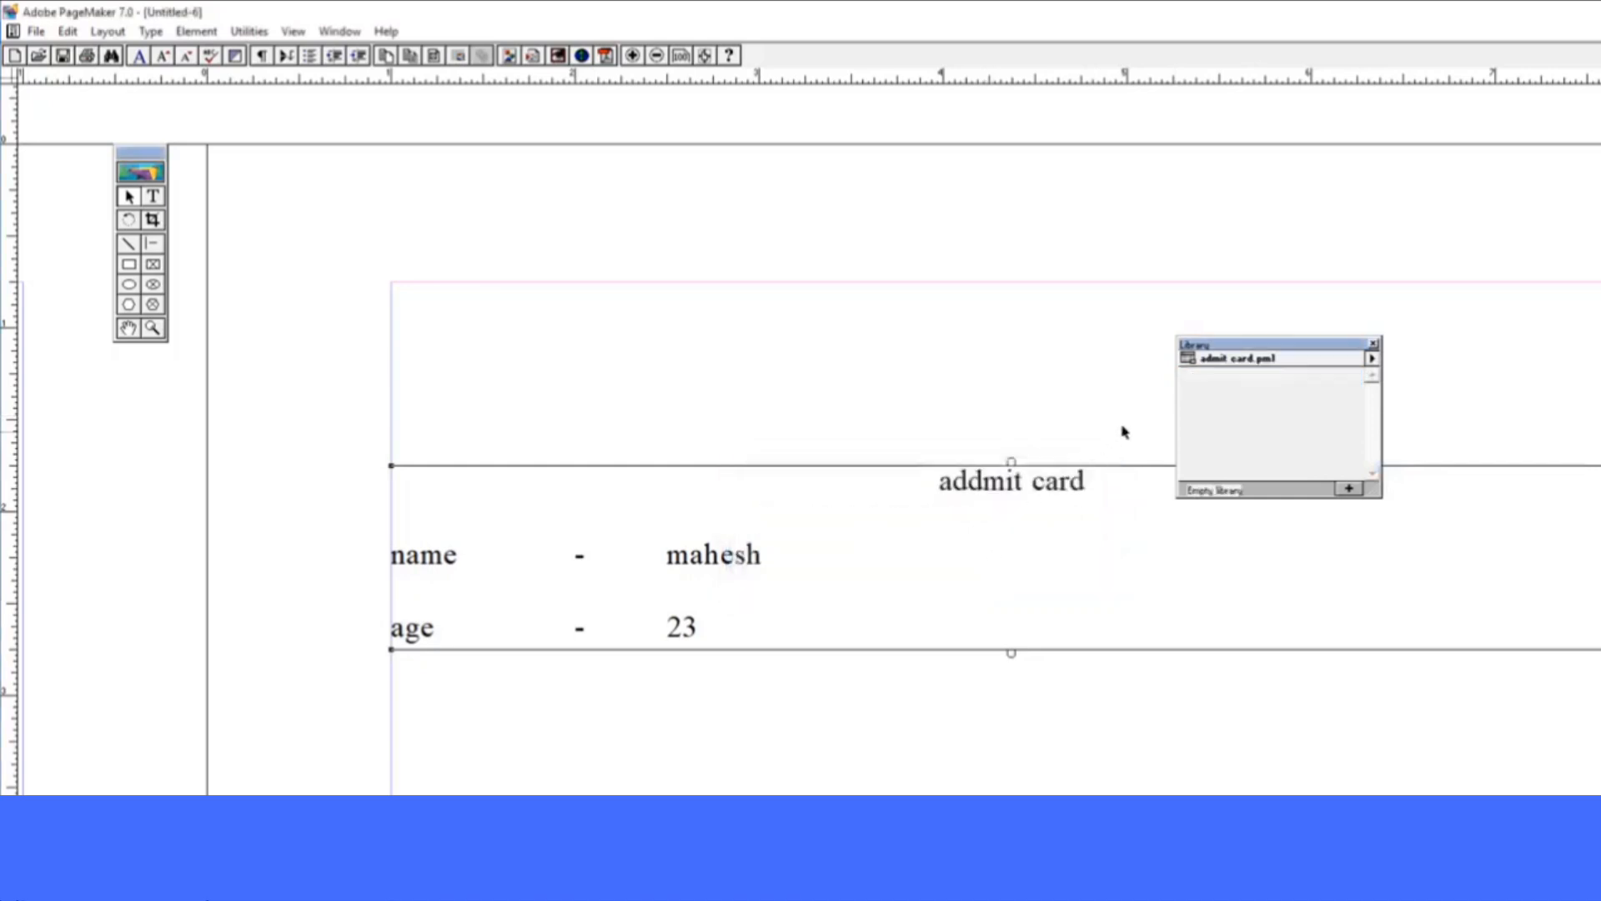
click(340, 31)
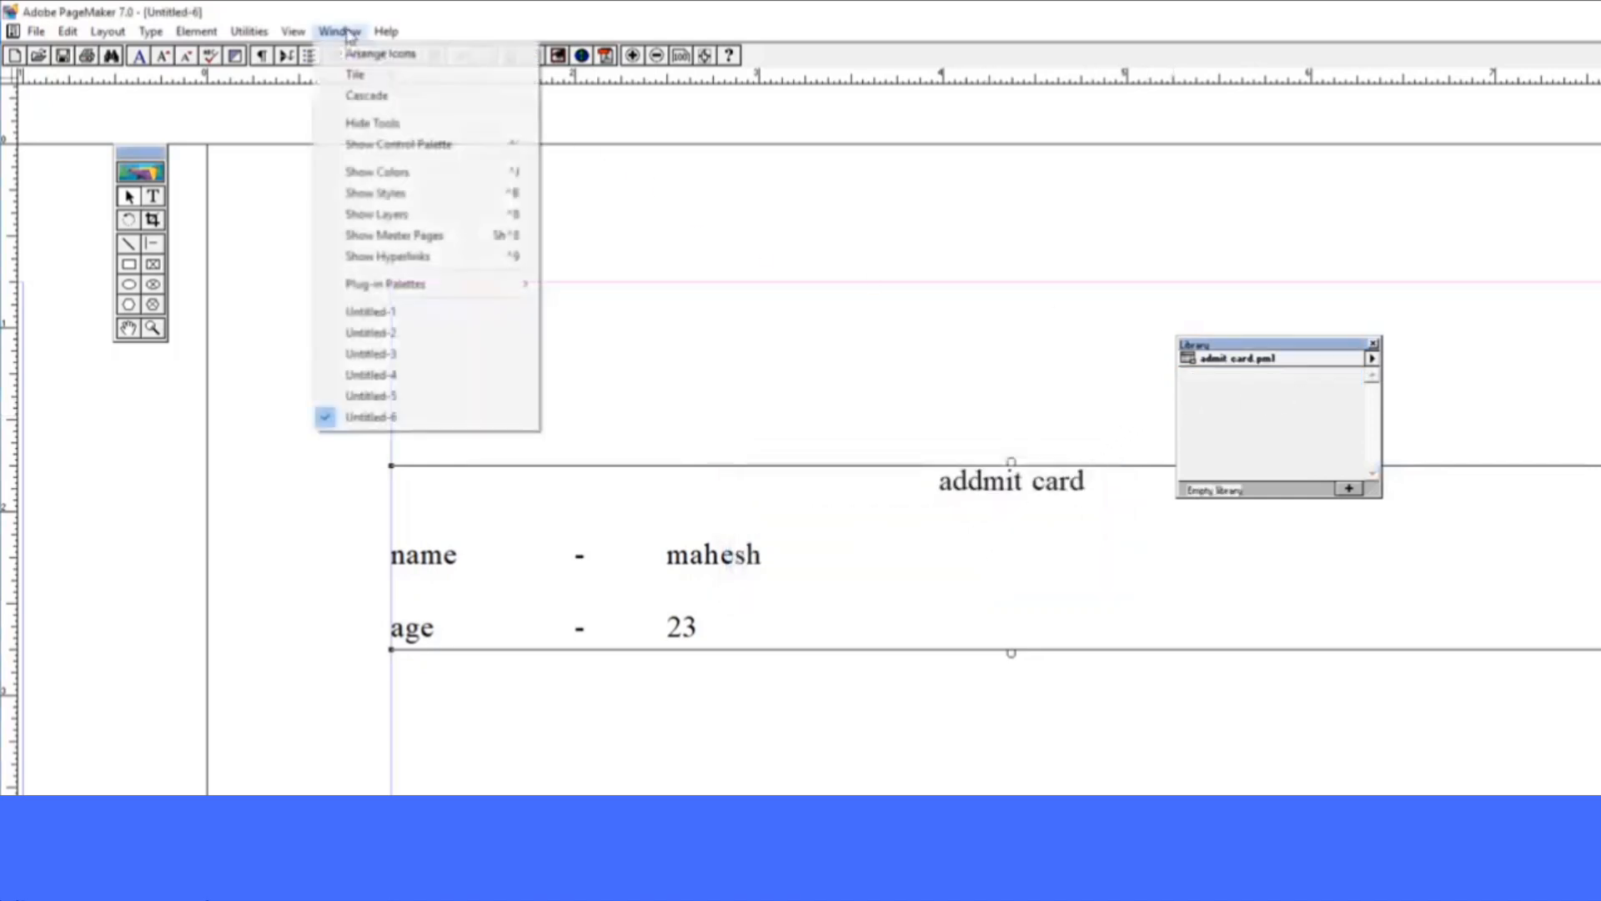
mouse_move(433, 286)
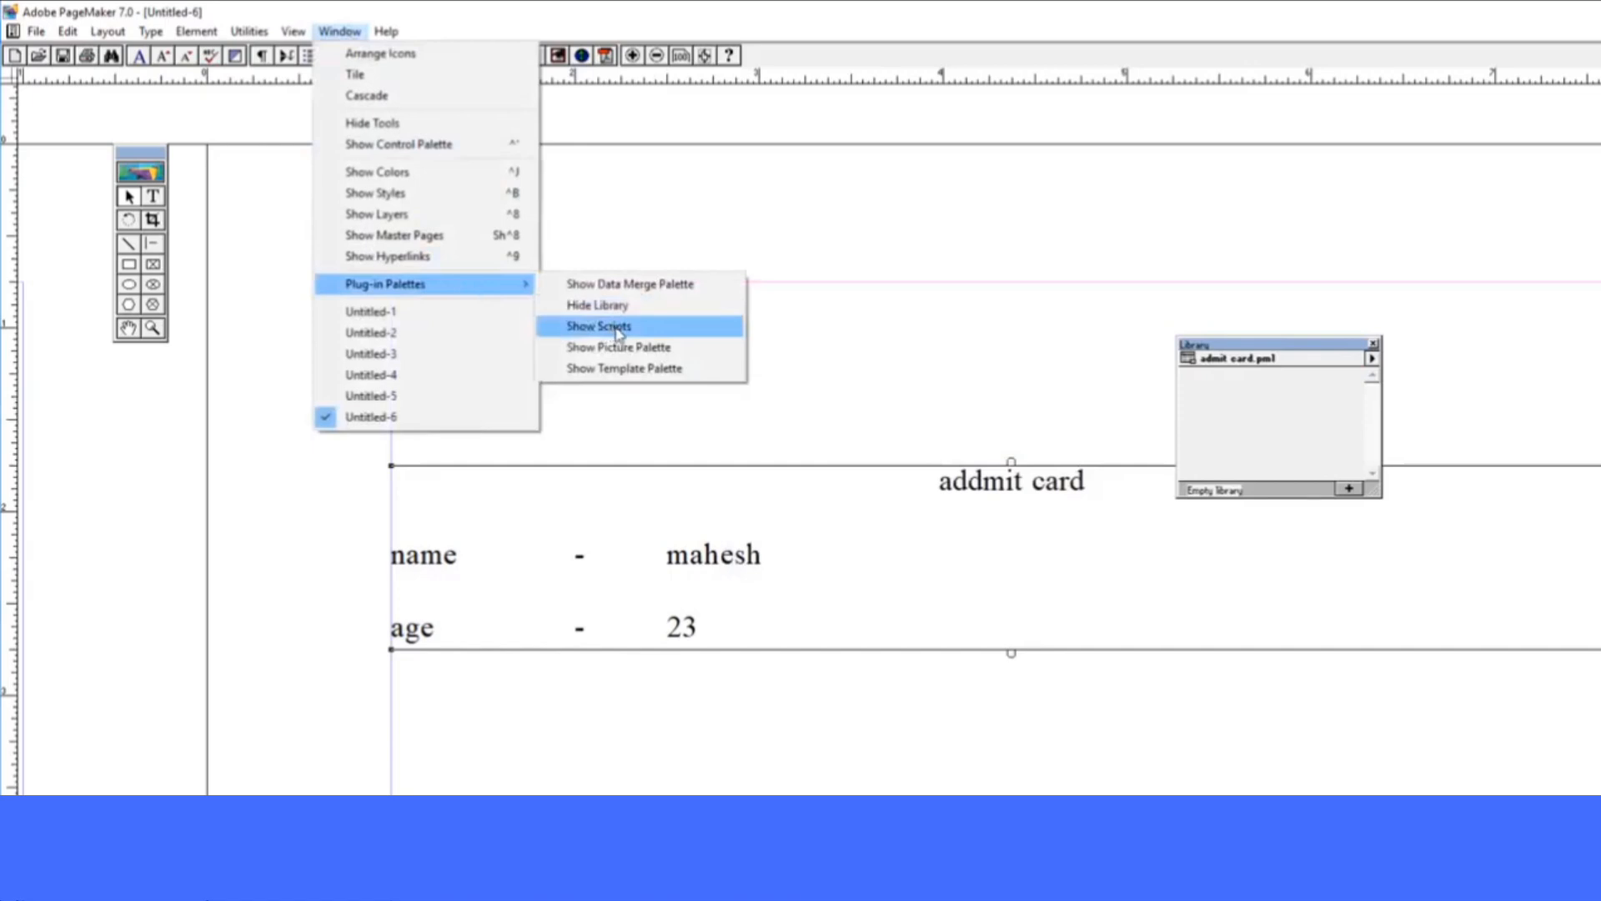
click(598, 305)
Show the Scripts palette and move it below the toolbox, across the page's edge
click(340, 31)
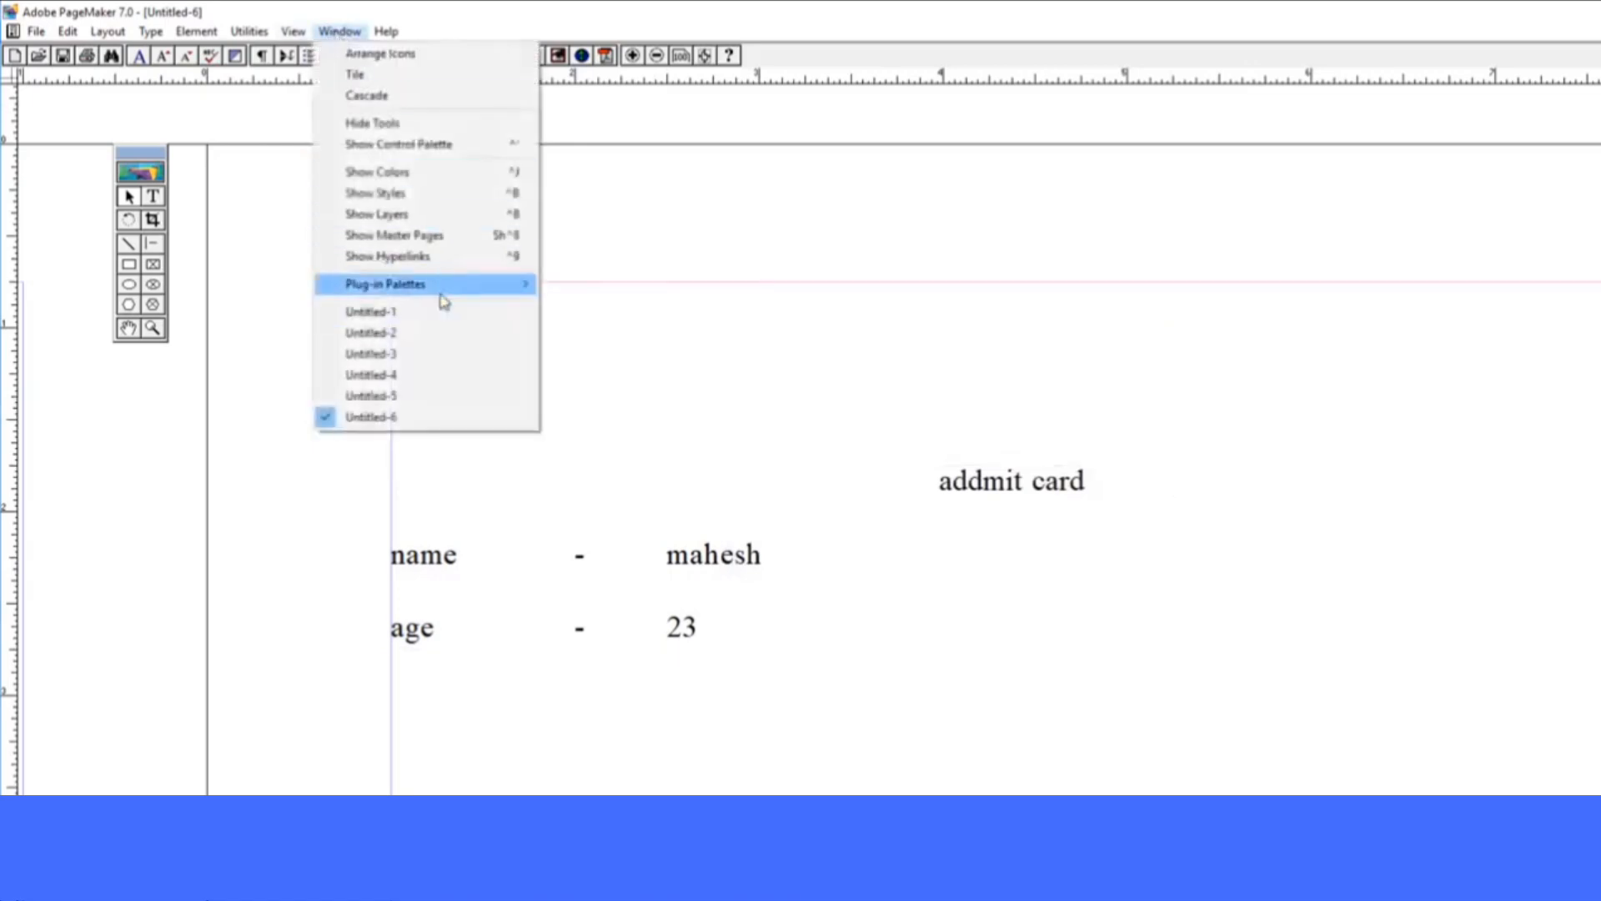
mouse_move(442, 286)
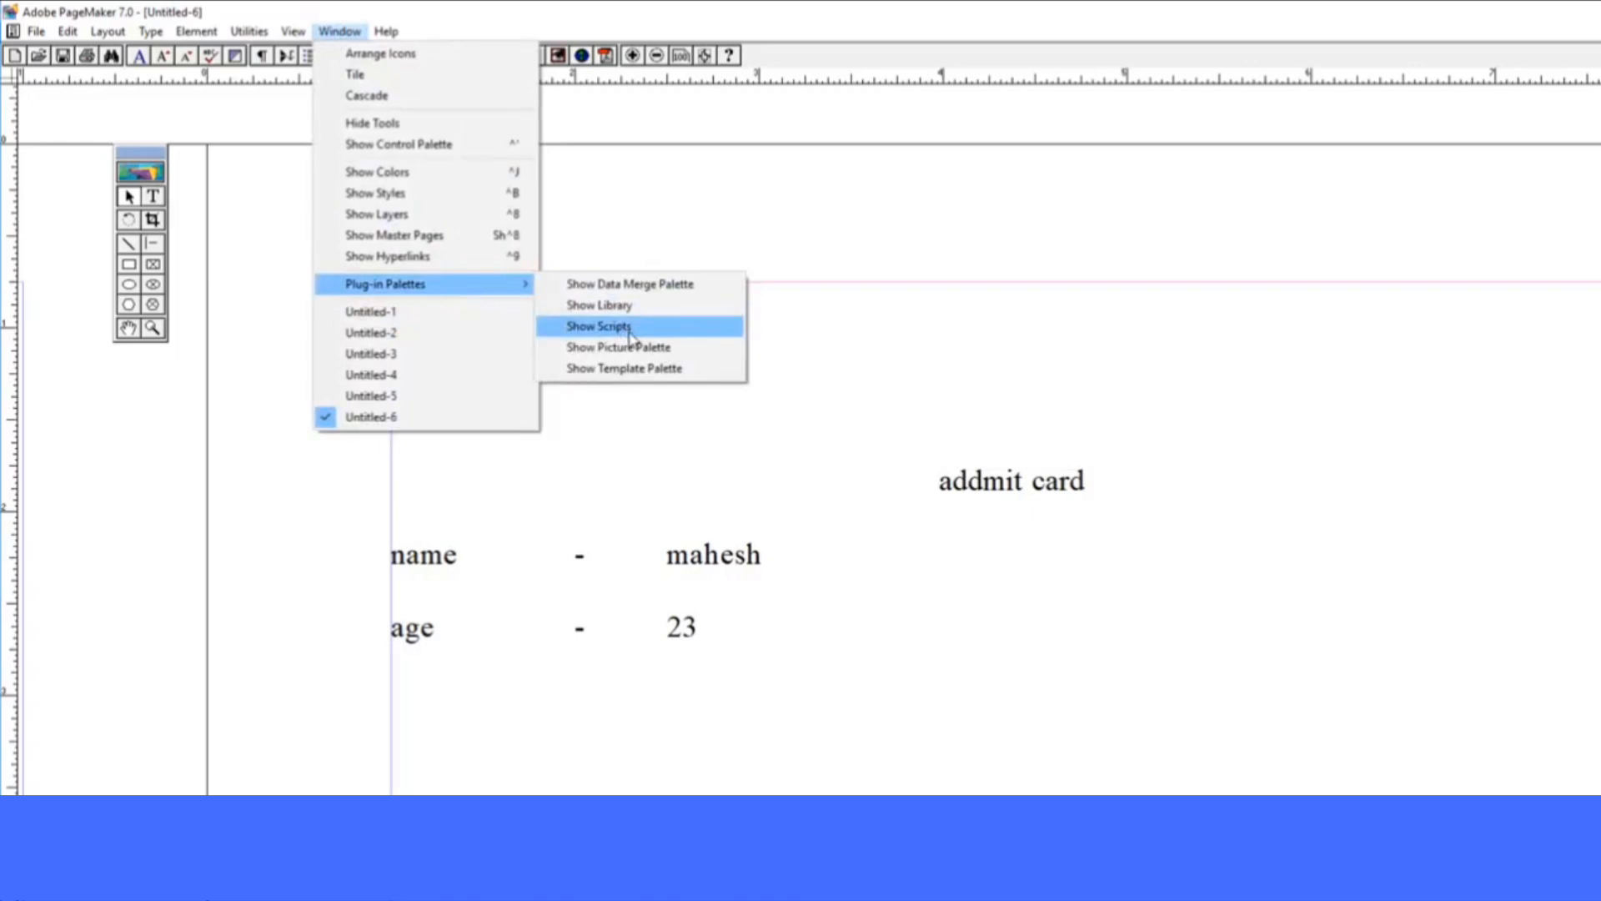
click(630, 336)
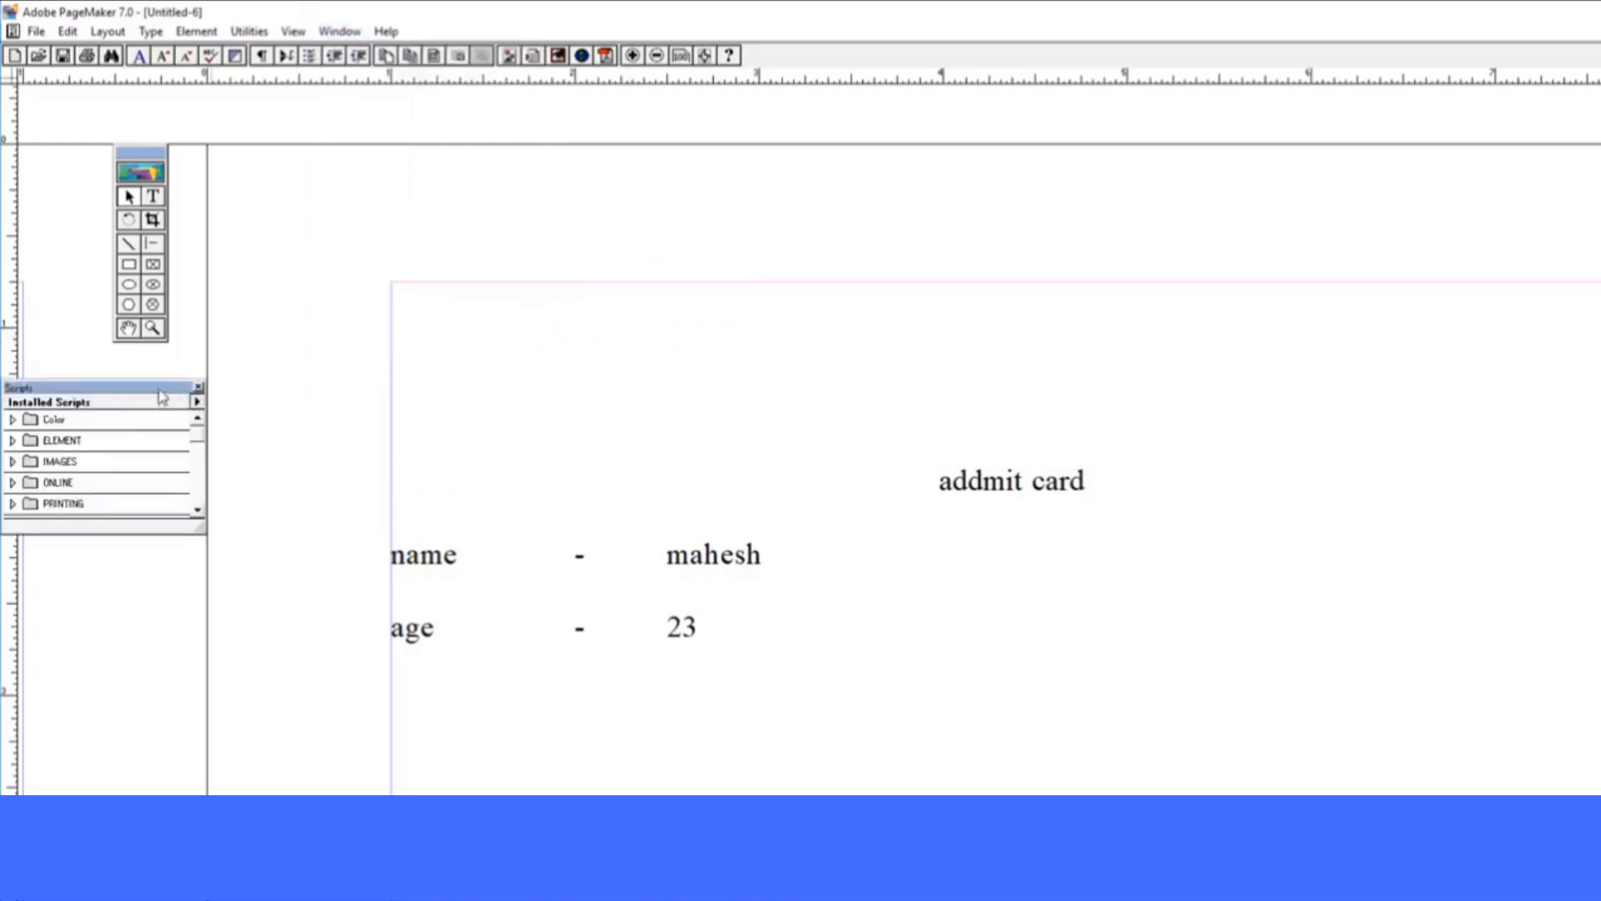
drag(160, 390, 317, 388)
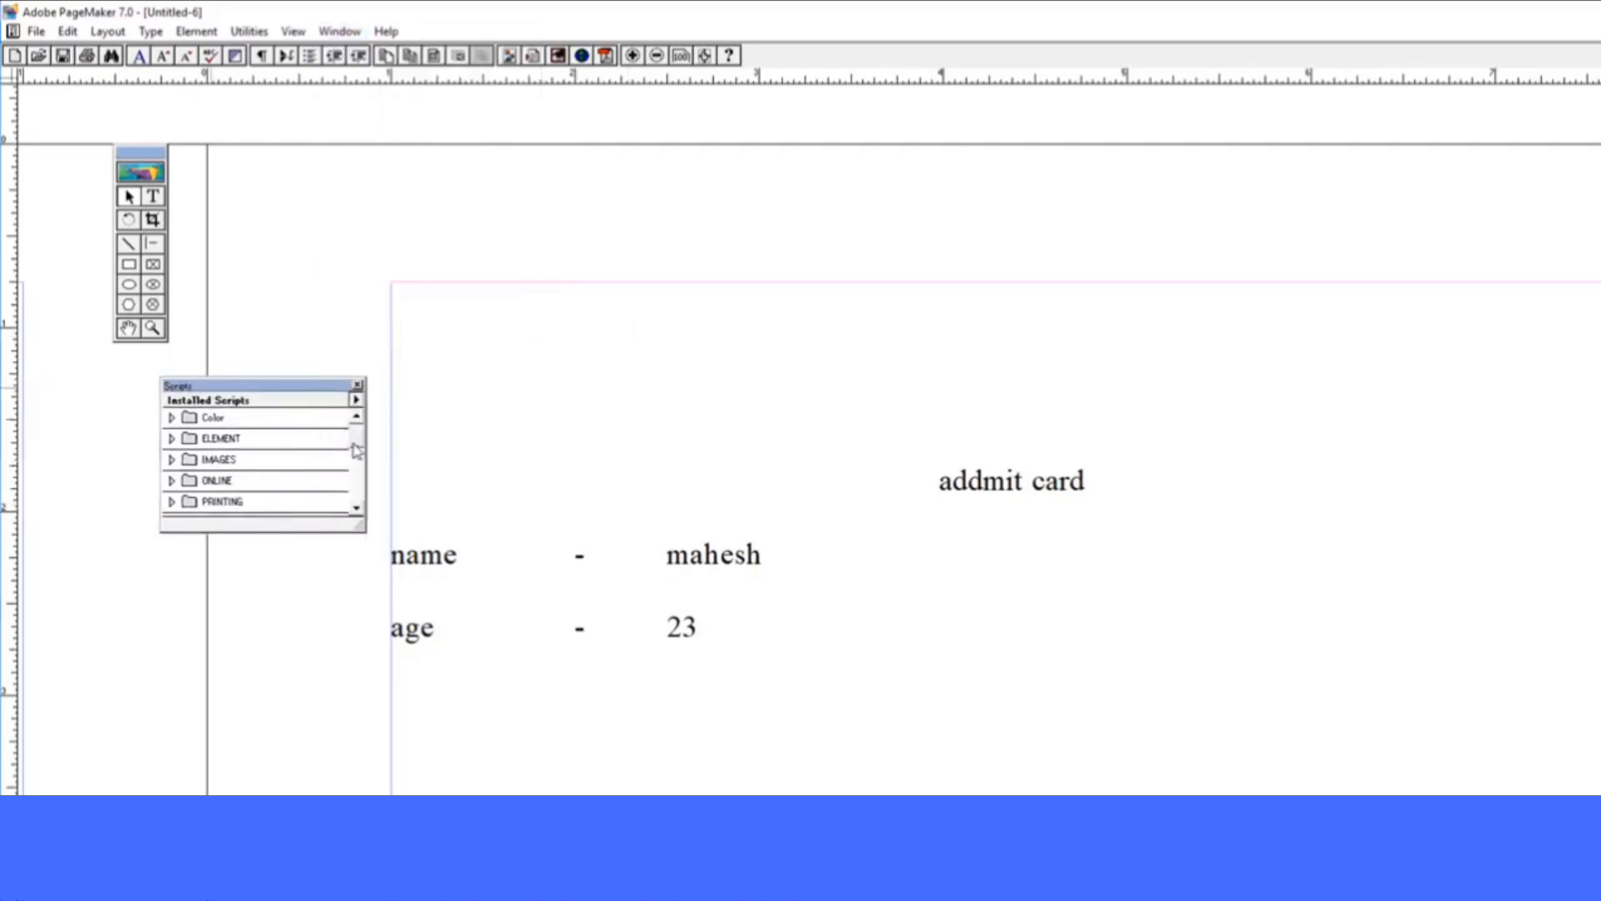
Expand the TRAPPING folder under PRINTING and try to run its 95pct Gray As Black script
drag(357, 450, 357, 498)
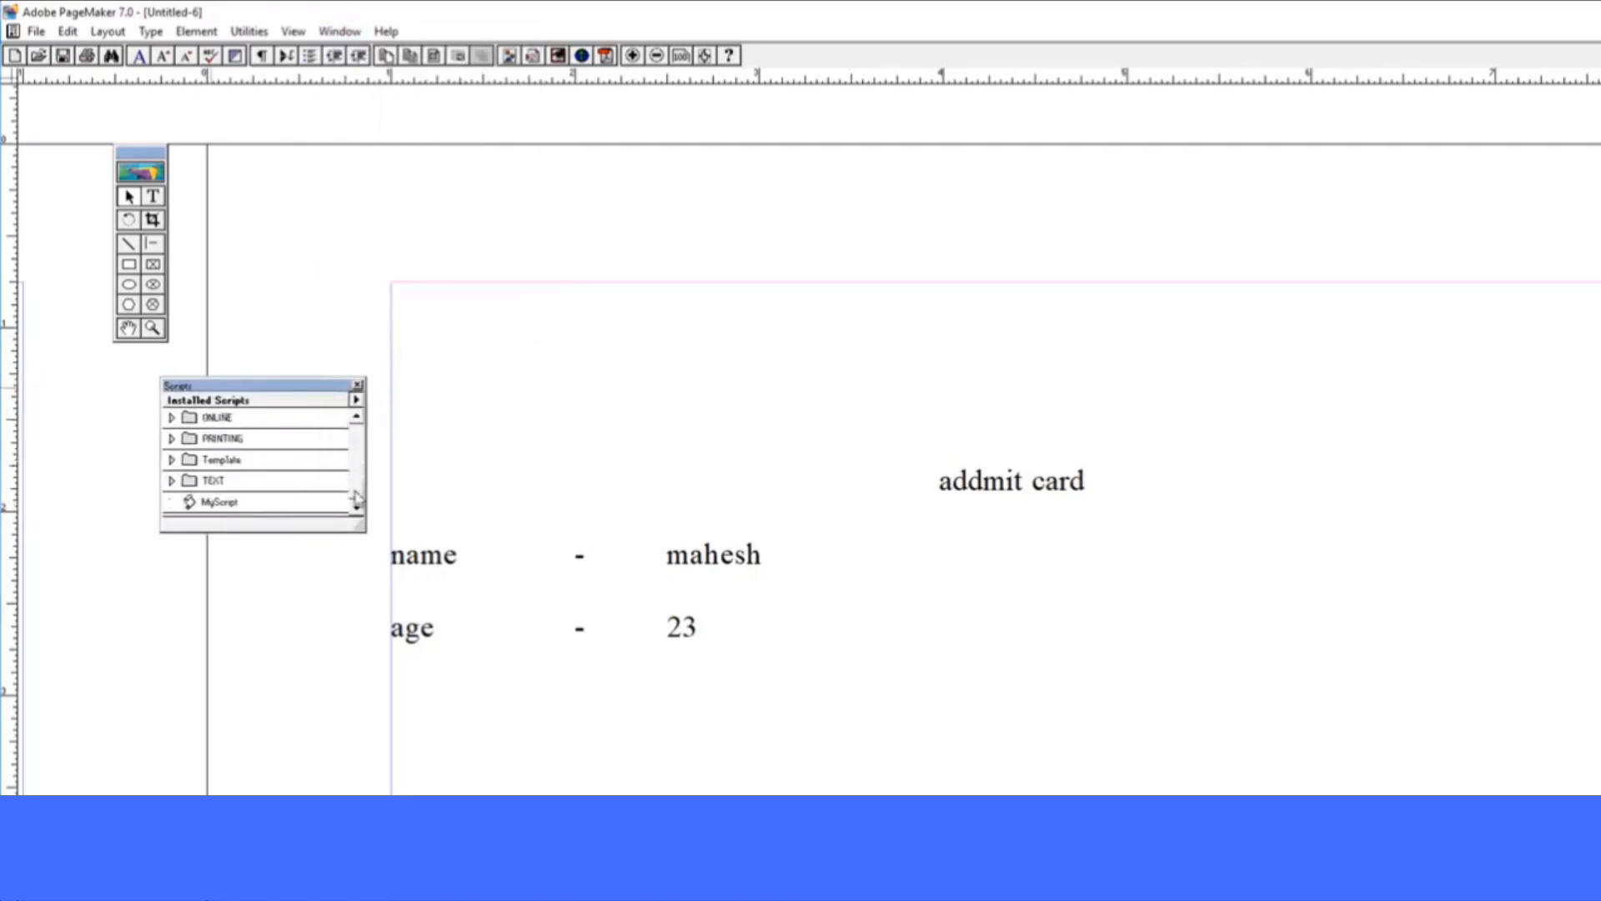
click(173, 439)
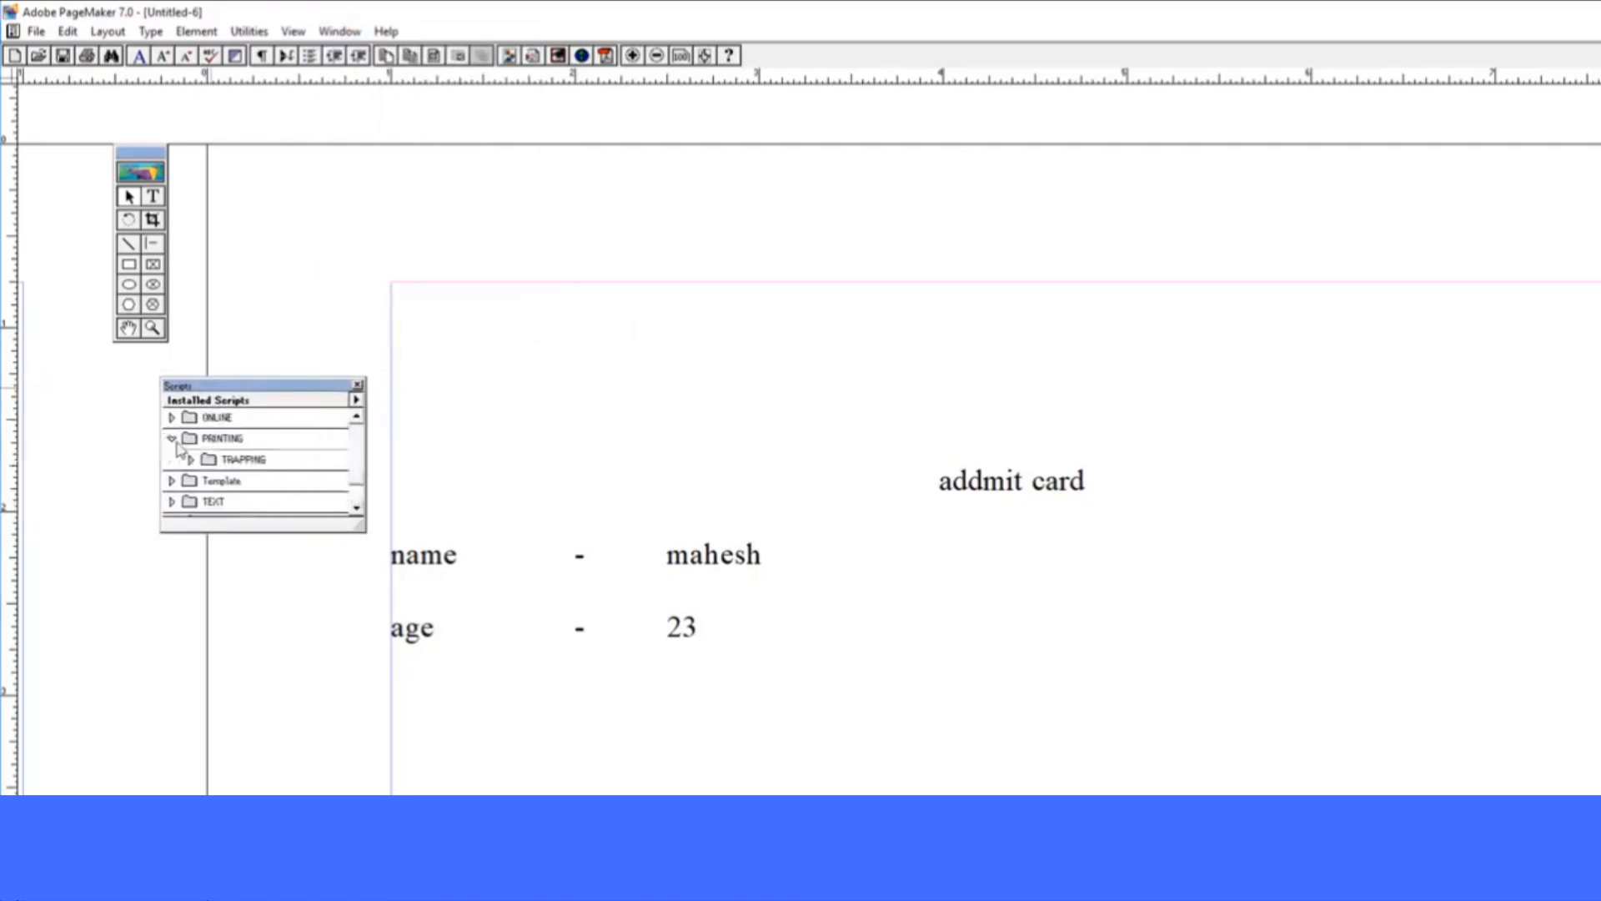
click(191, 460)
click(271, 483)
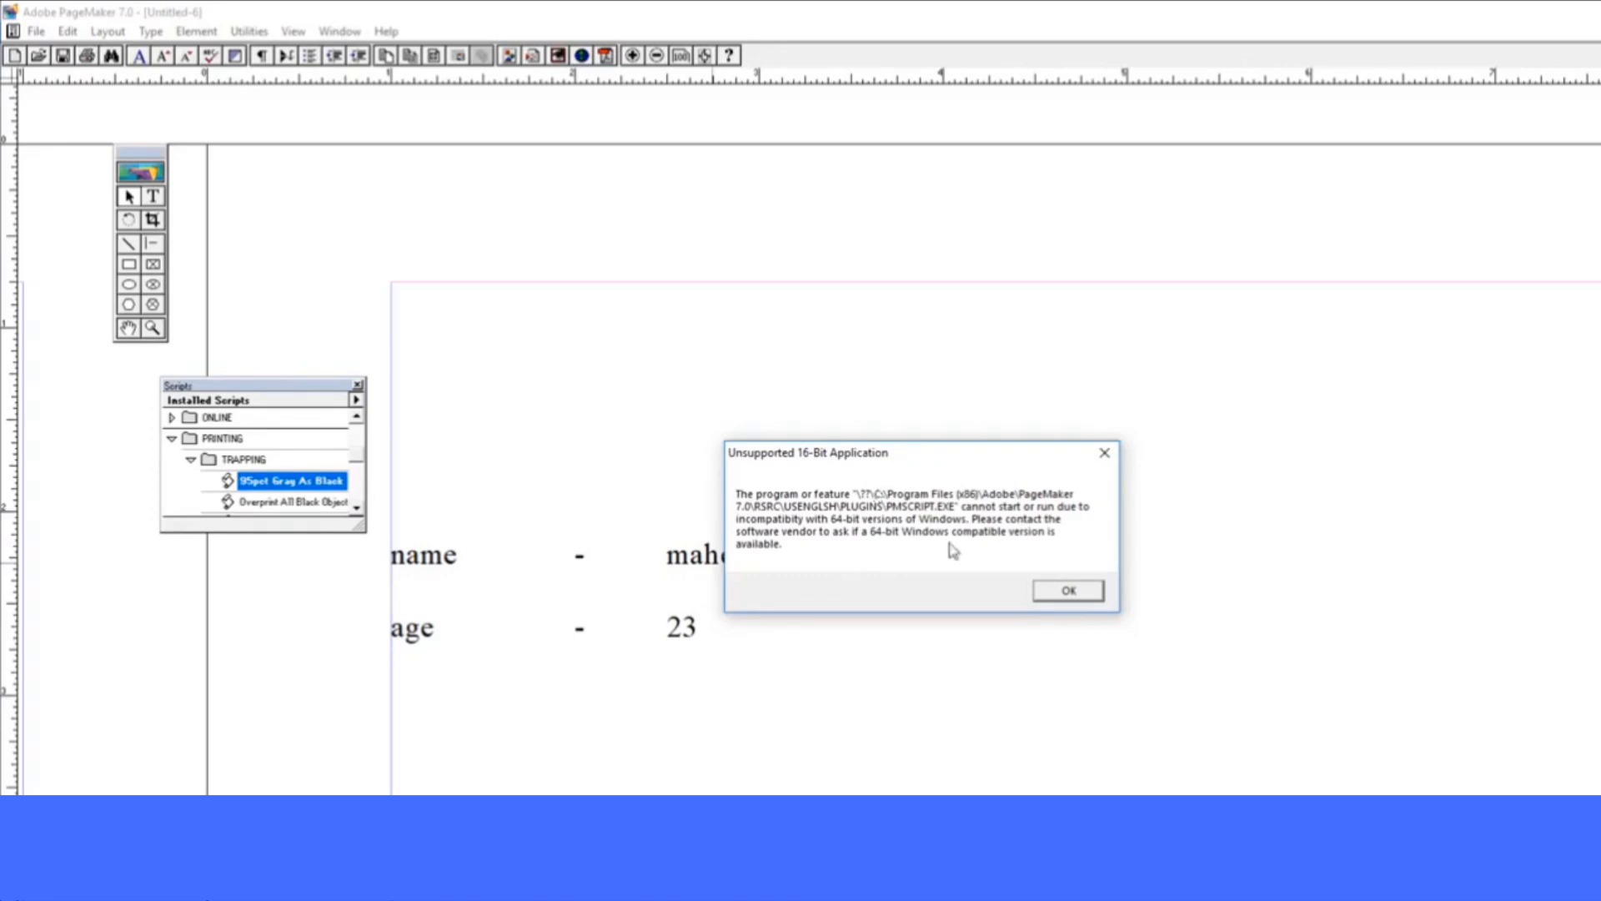
click(1061, 591)
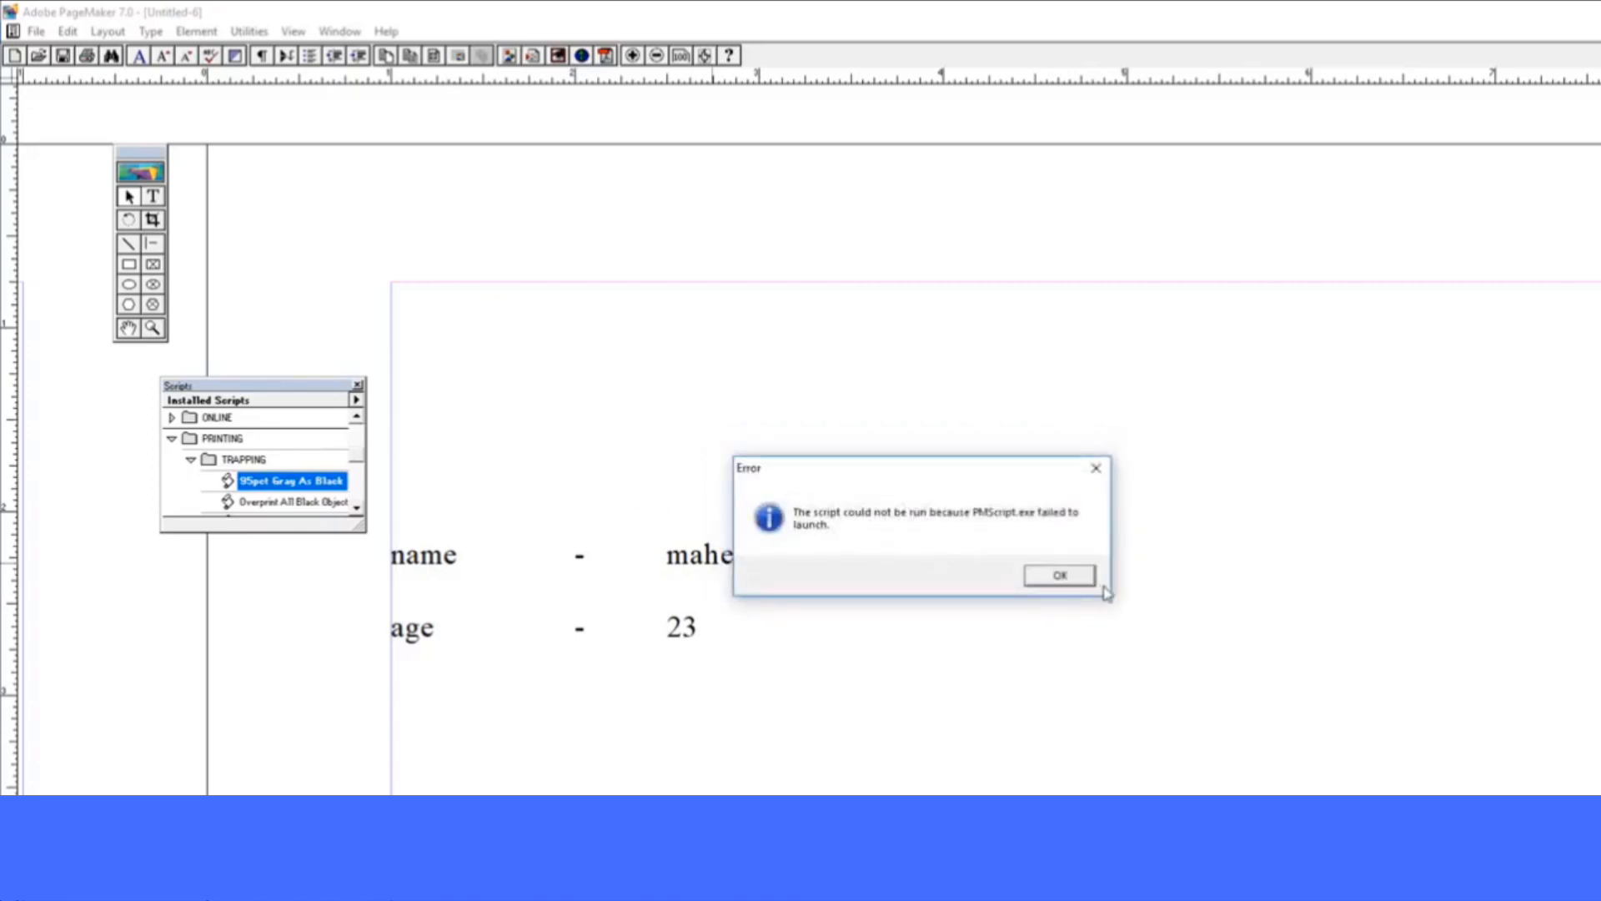
click(1060, 575)
Examine the code of the 95pct Gray As Black script without changing it
right_click(300, 482)
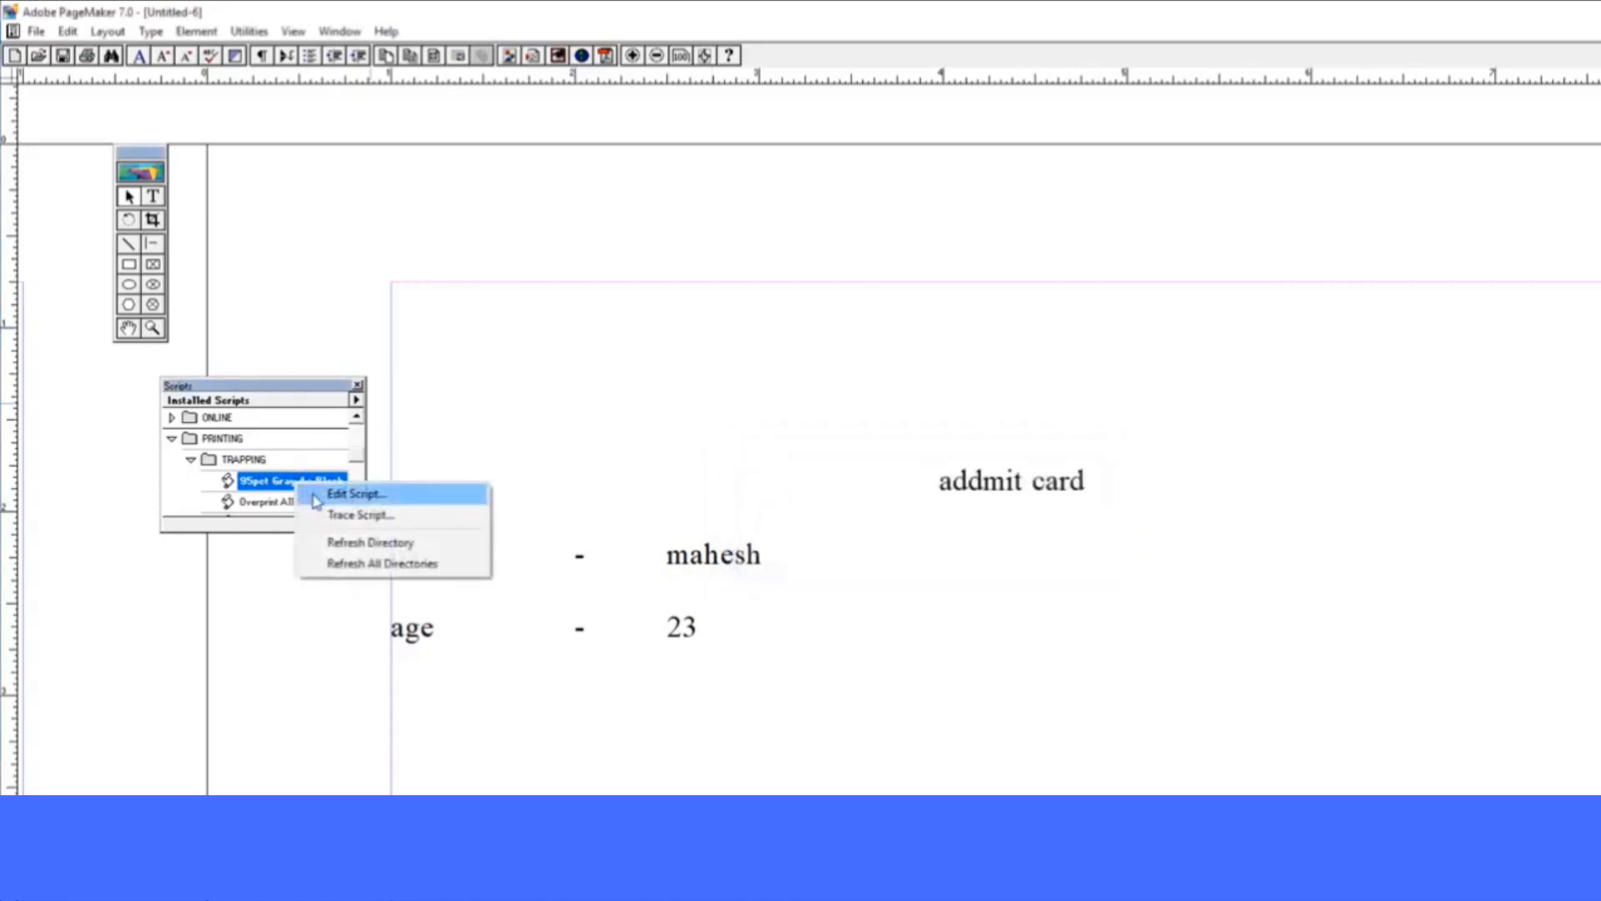
click(350, 494)
click(690, 439)
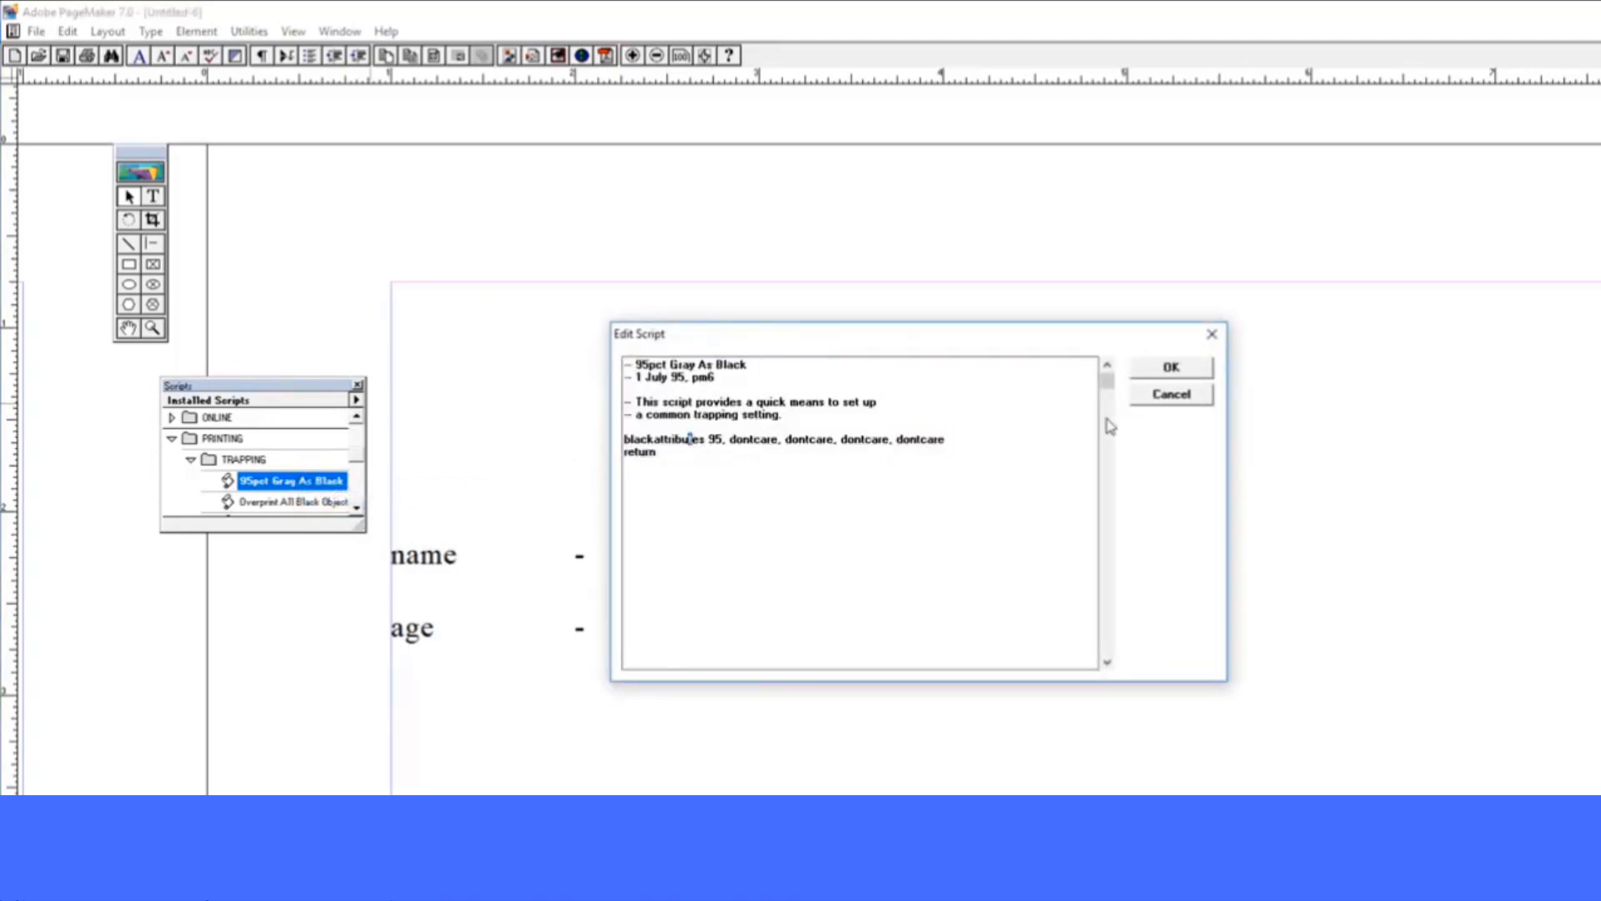
click(847, 486)
click(1179, 394)
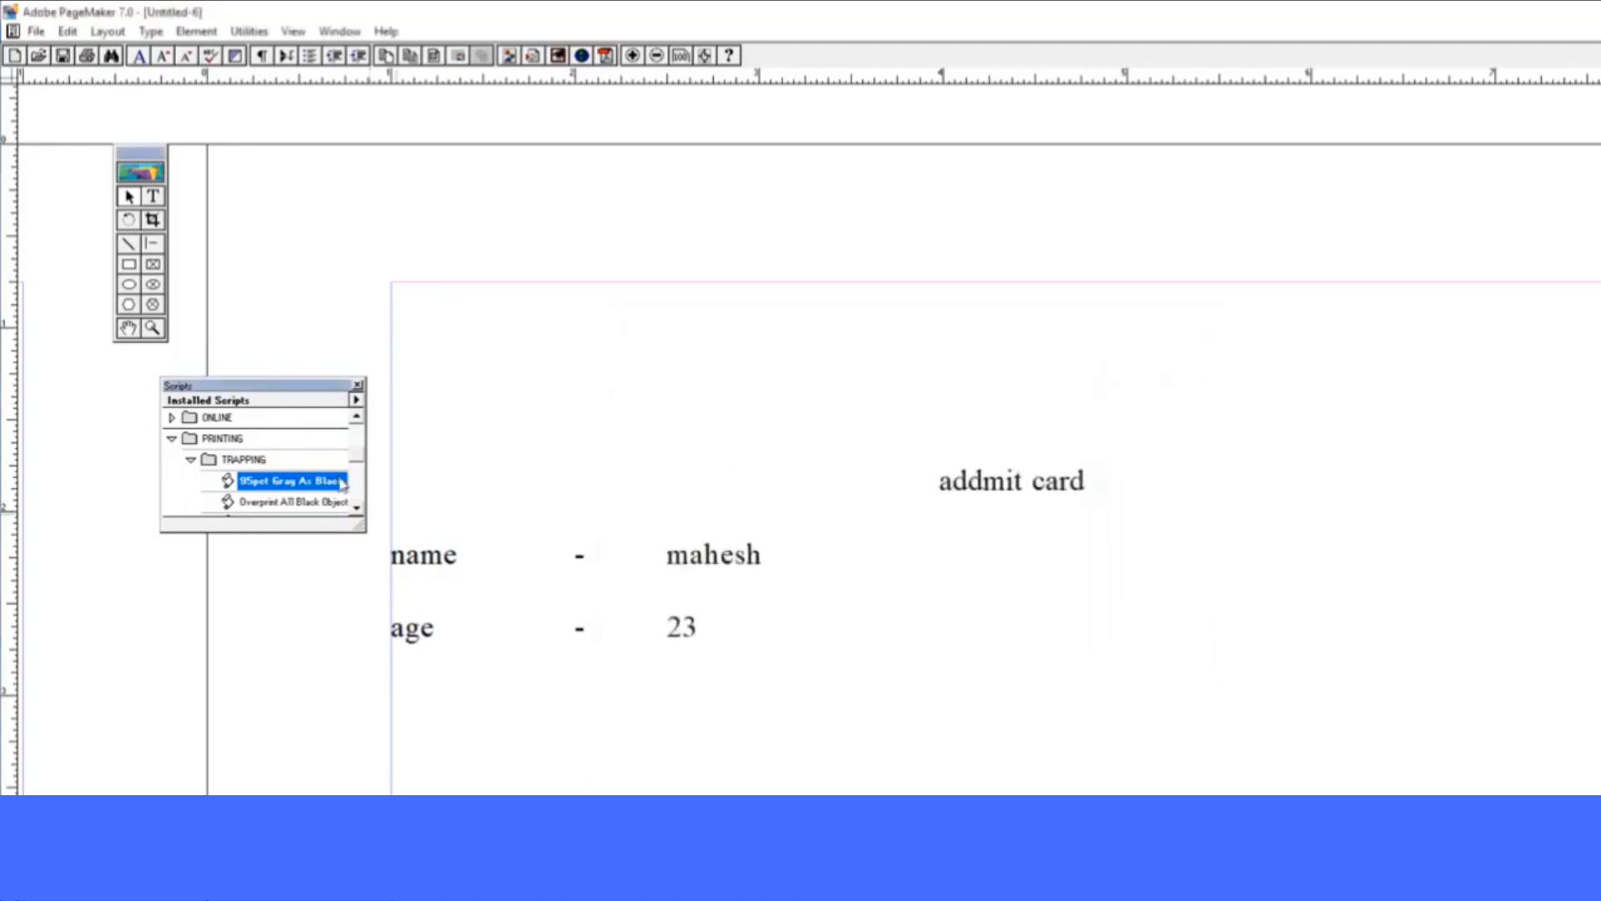
Create a new script file named "my website" in the Scripts folder
drag(358, 459, 359, 500)
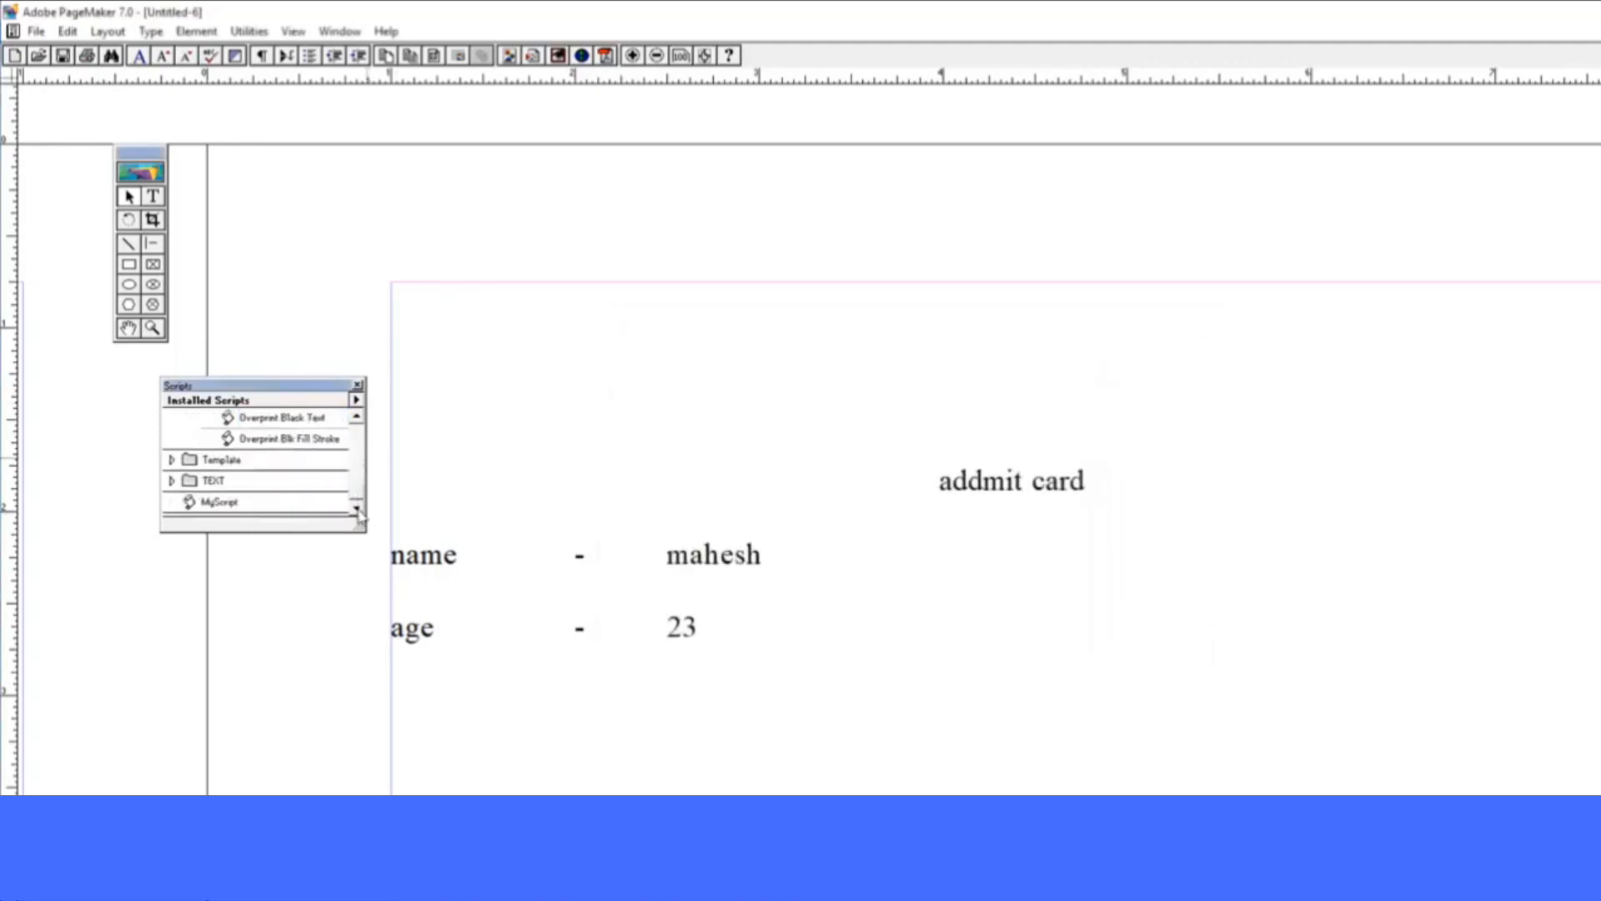
click(356, 399)
click(390, 414)
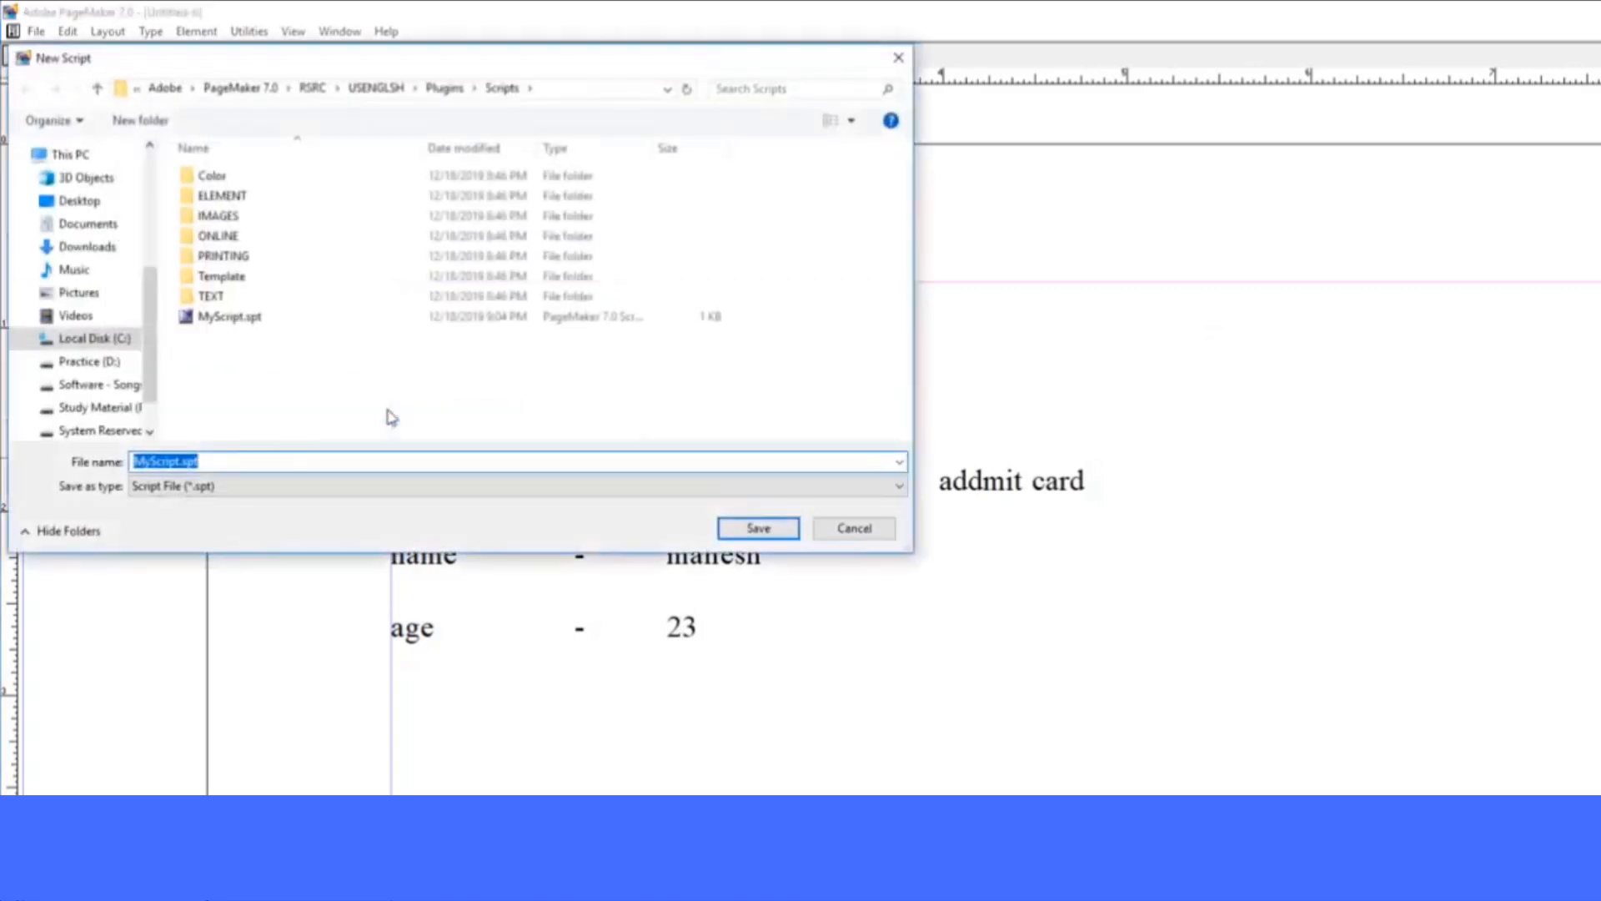
text(my webs)
key(BackSpace)
key(BackSpace)
text(bs)
click(757, 528)
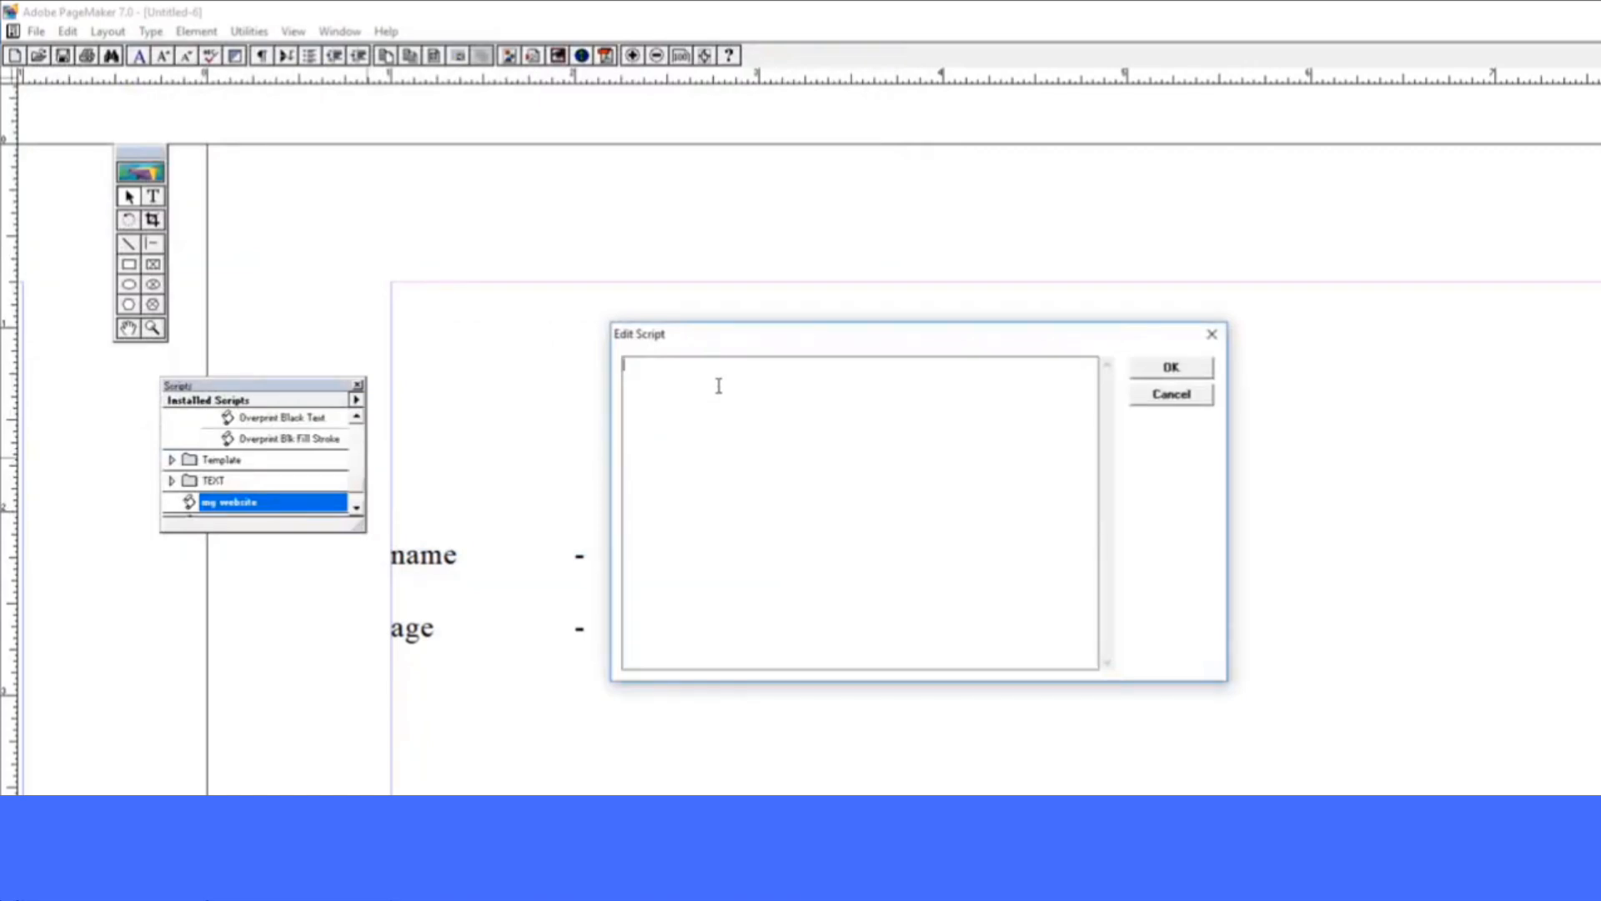
Write "Contact us", "Self adhyan guruji" and "www,selfadhyan.in" on separate lines in the new script and save it
text(Co)
key(BackSpace)
text(us)
key(Return)
text(Self adhyan guruji)
key(Return)
text(www,s)
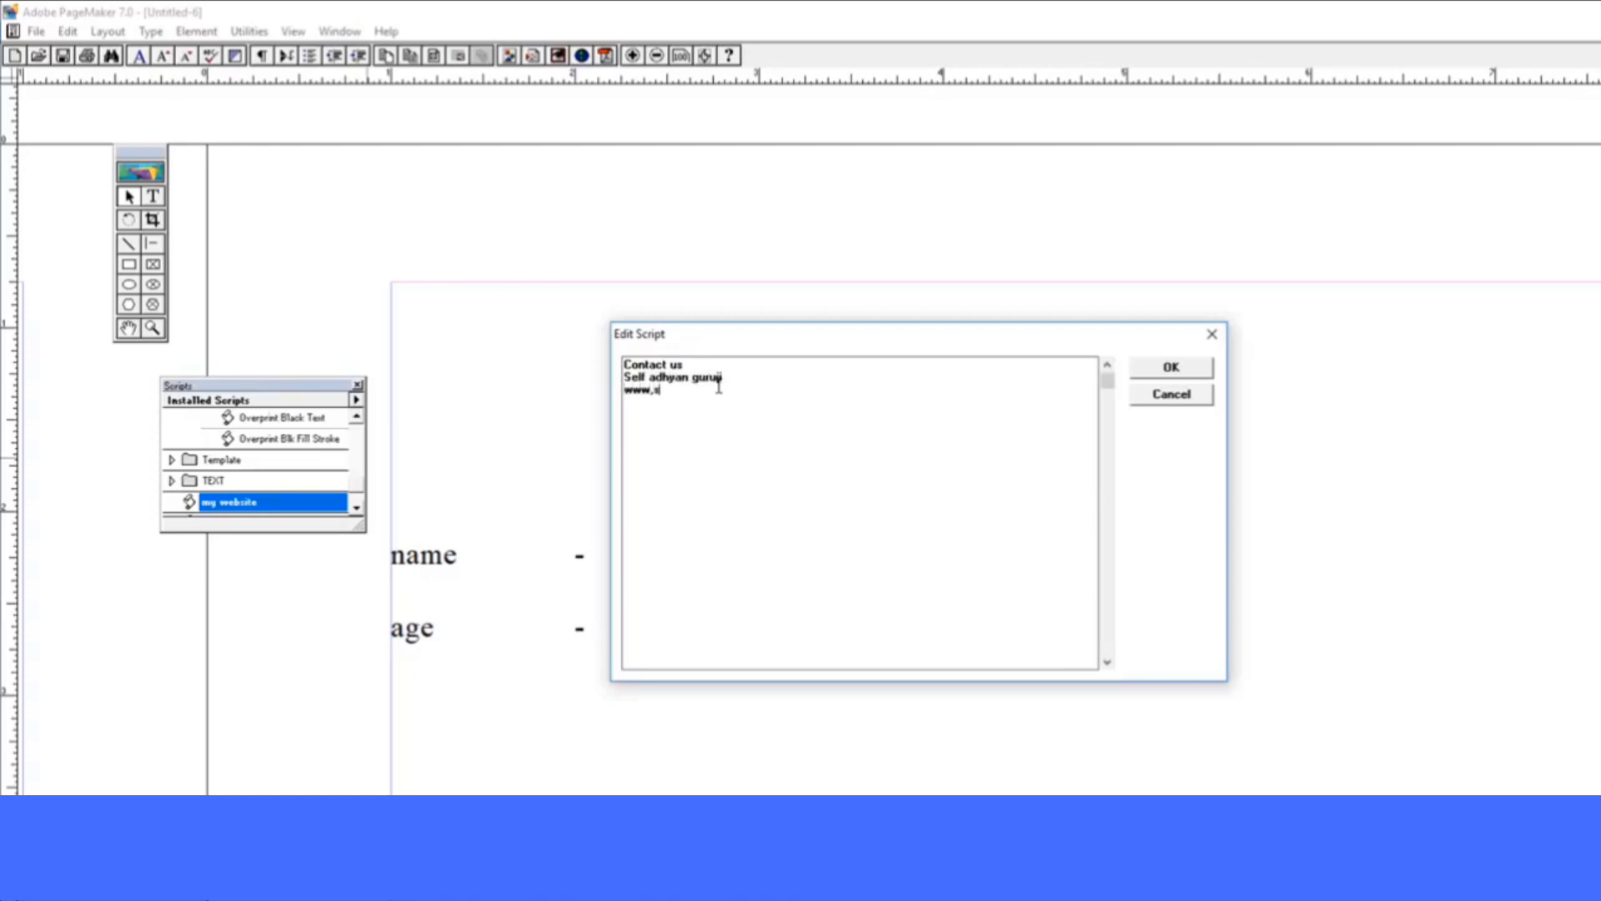
text(elfadhyan.in)
click(1155, 371)
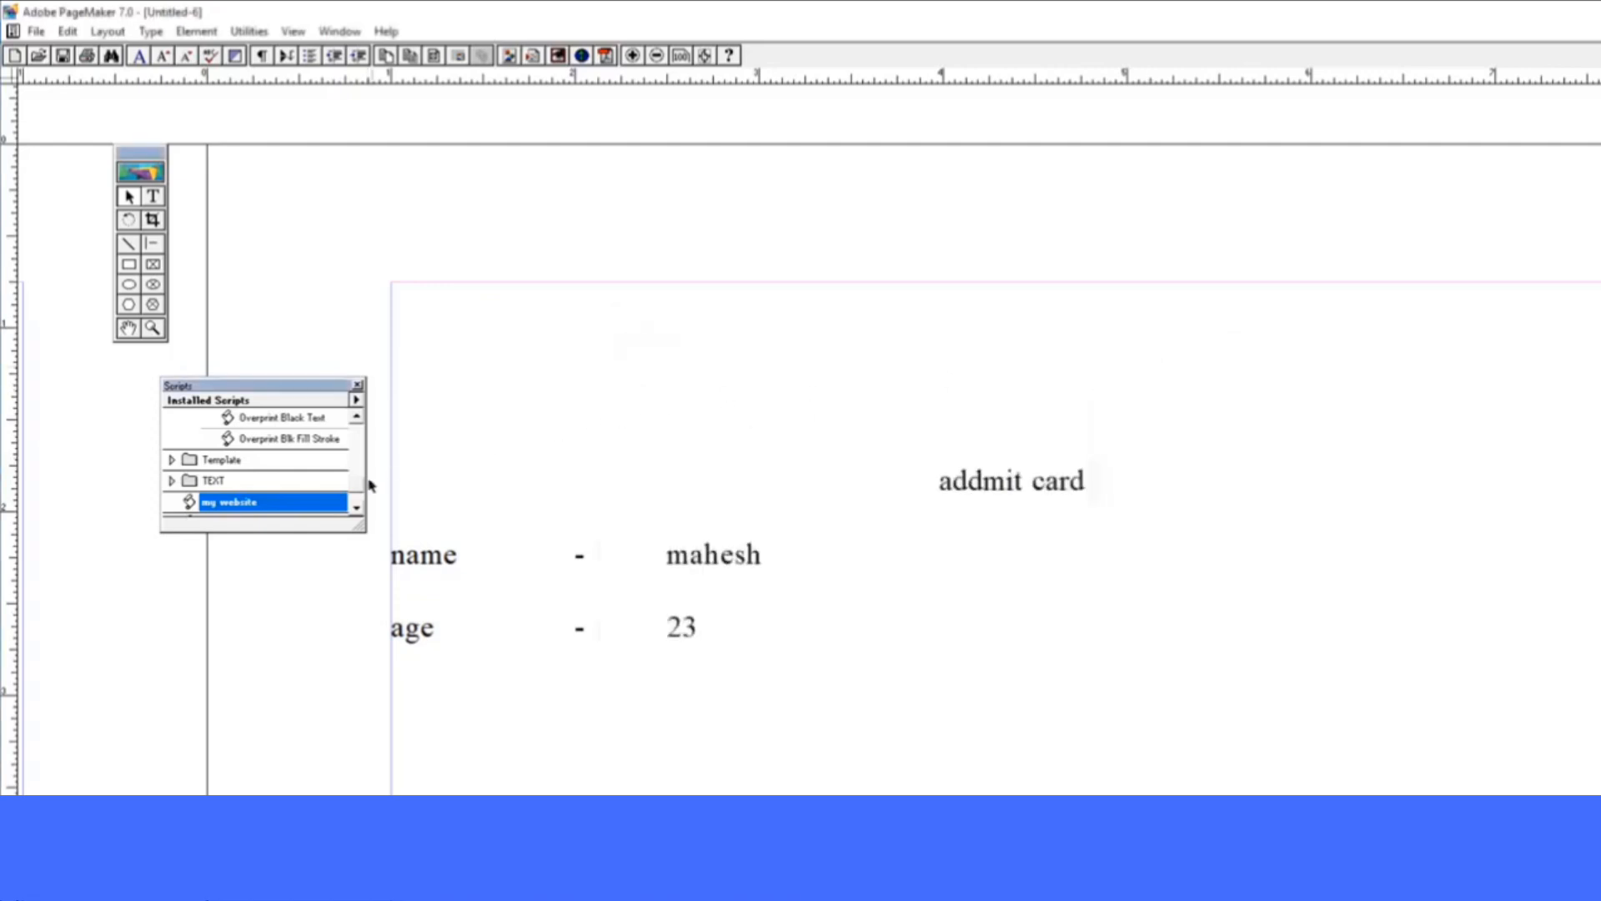
Try to run the MyScript script listed below my website
click(358, 506)
click(269, 504)
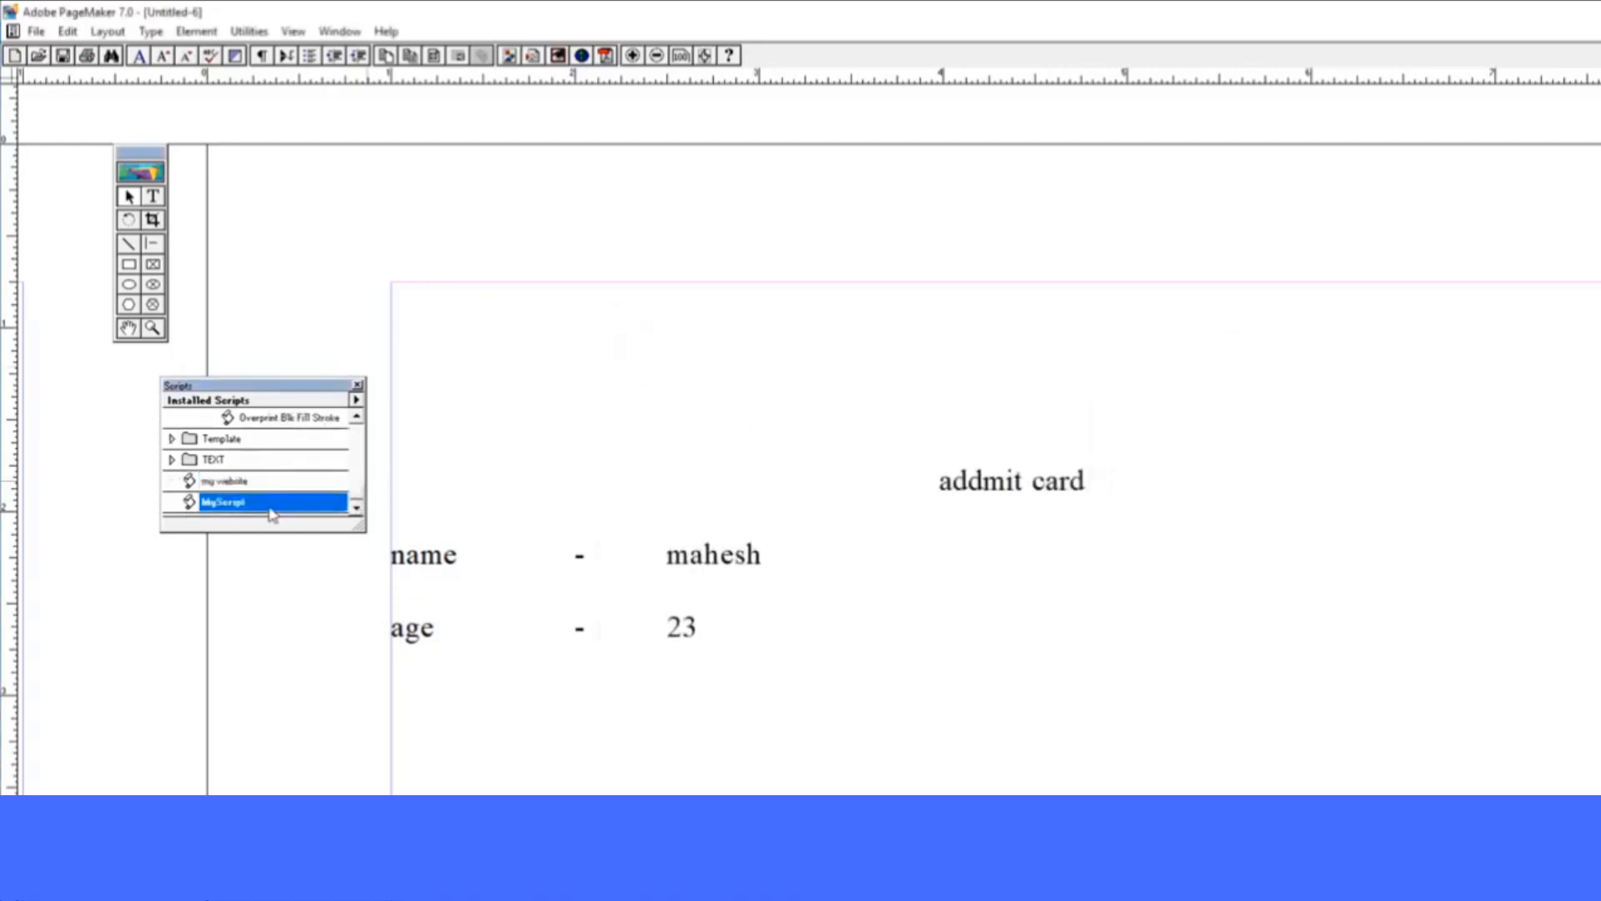
double_click(313, 505)
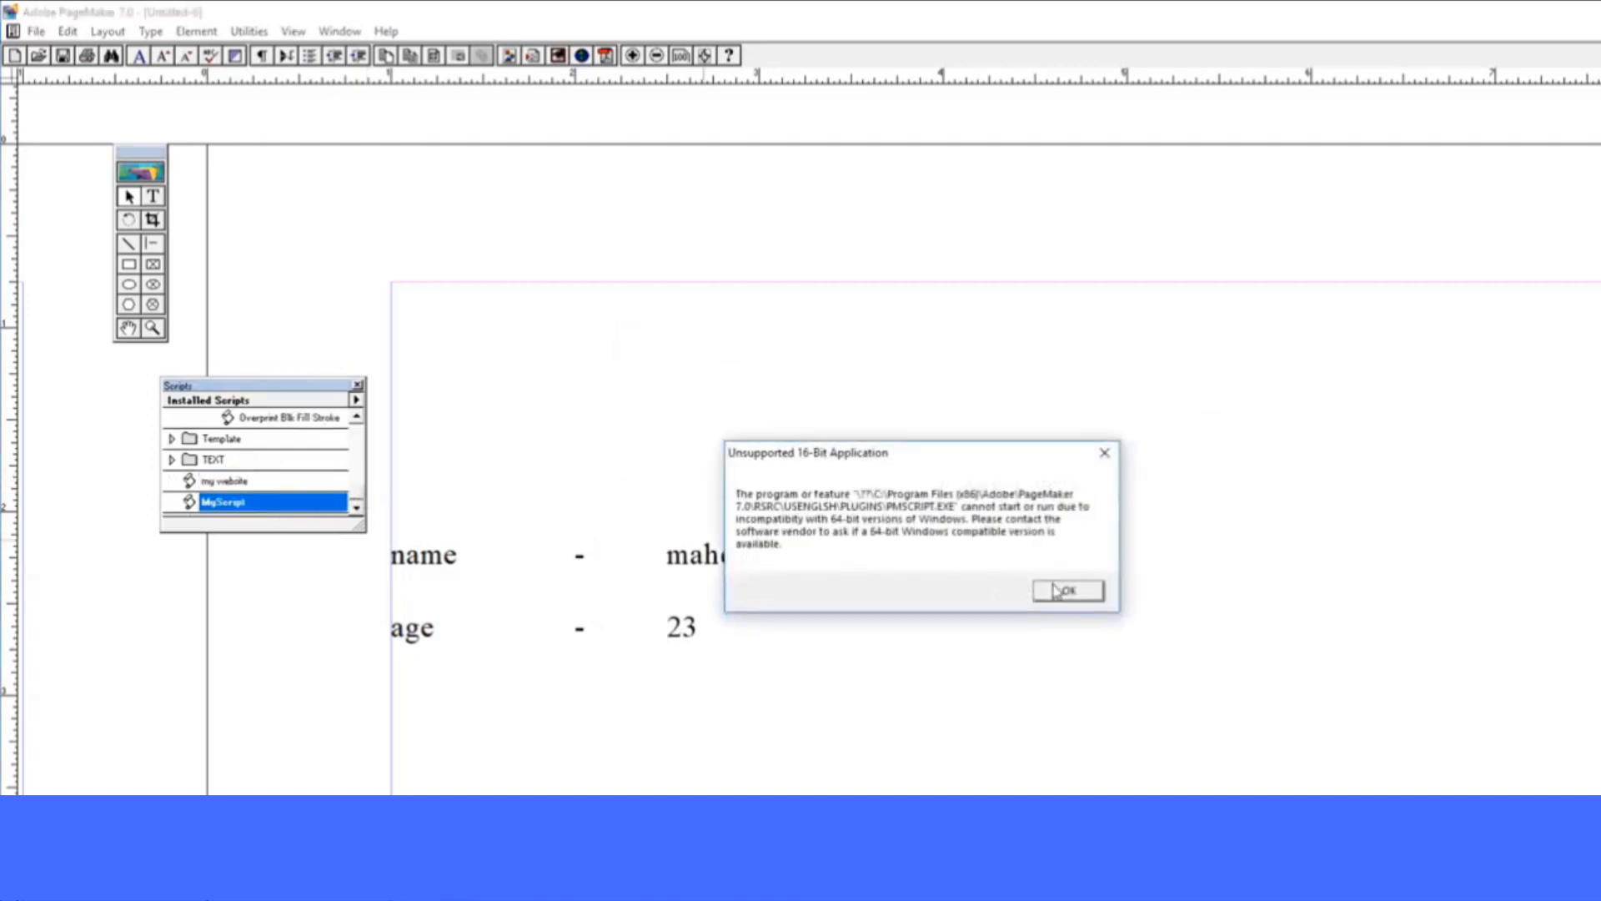
click(1055, 590)
click(1074, 575)
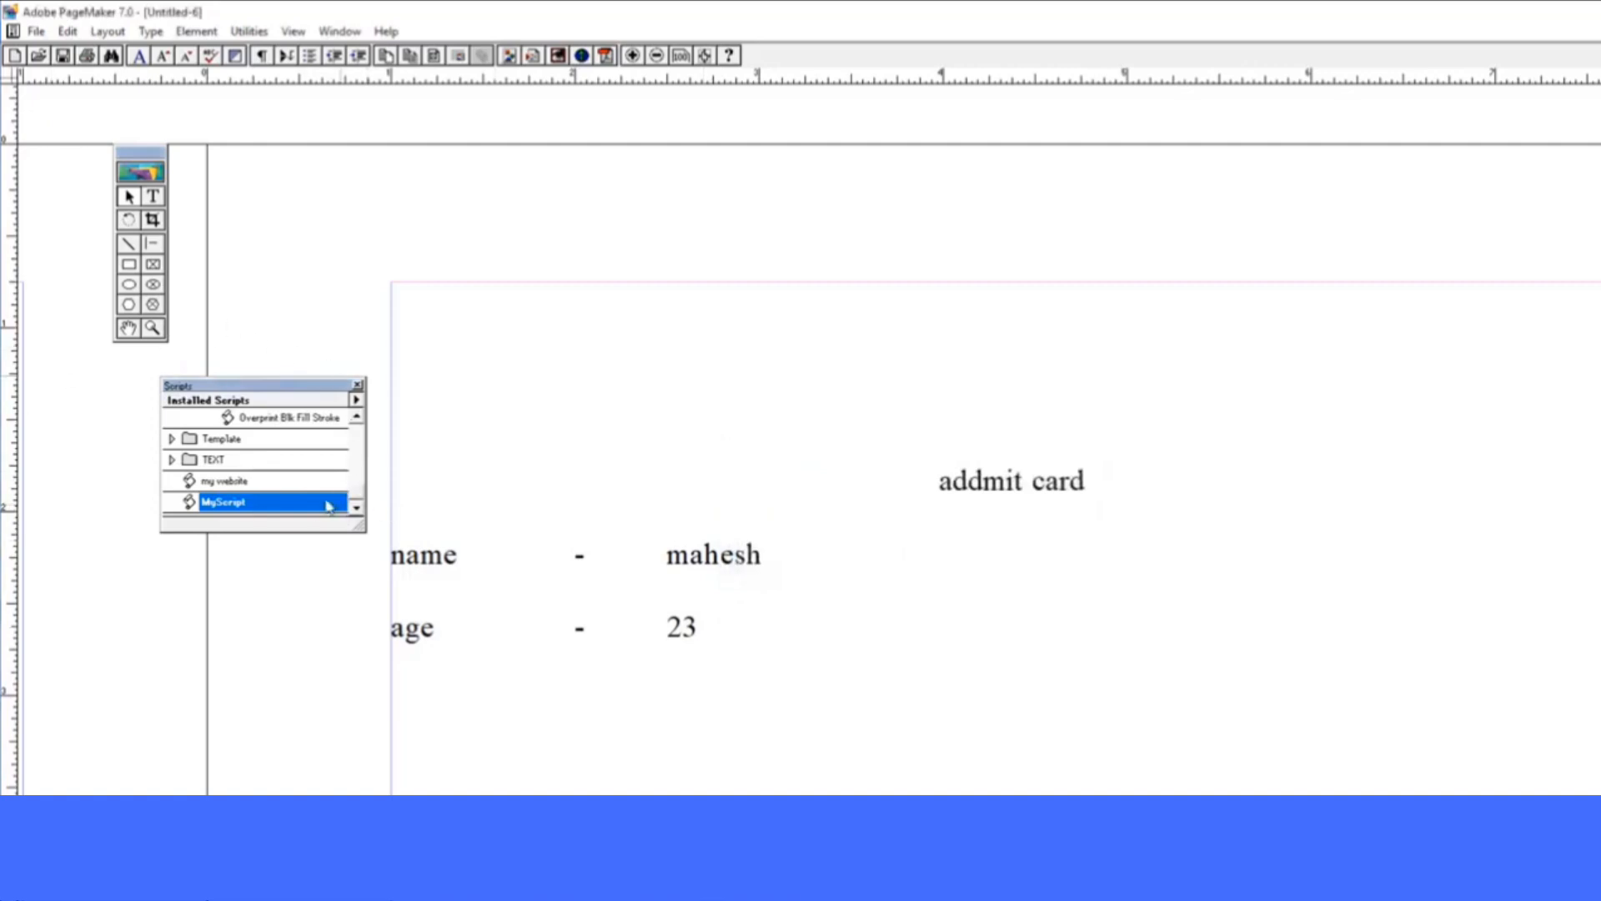
Try to trace the MyScript script and dismiss the resulting messages
right_click(320, 511)
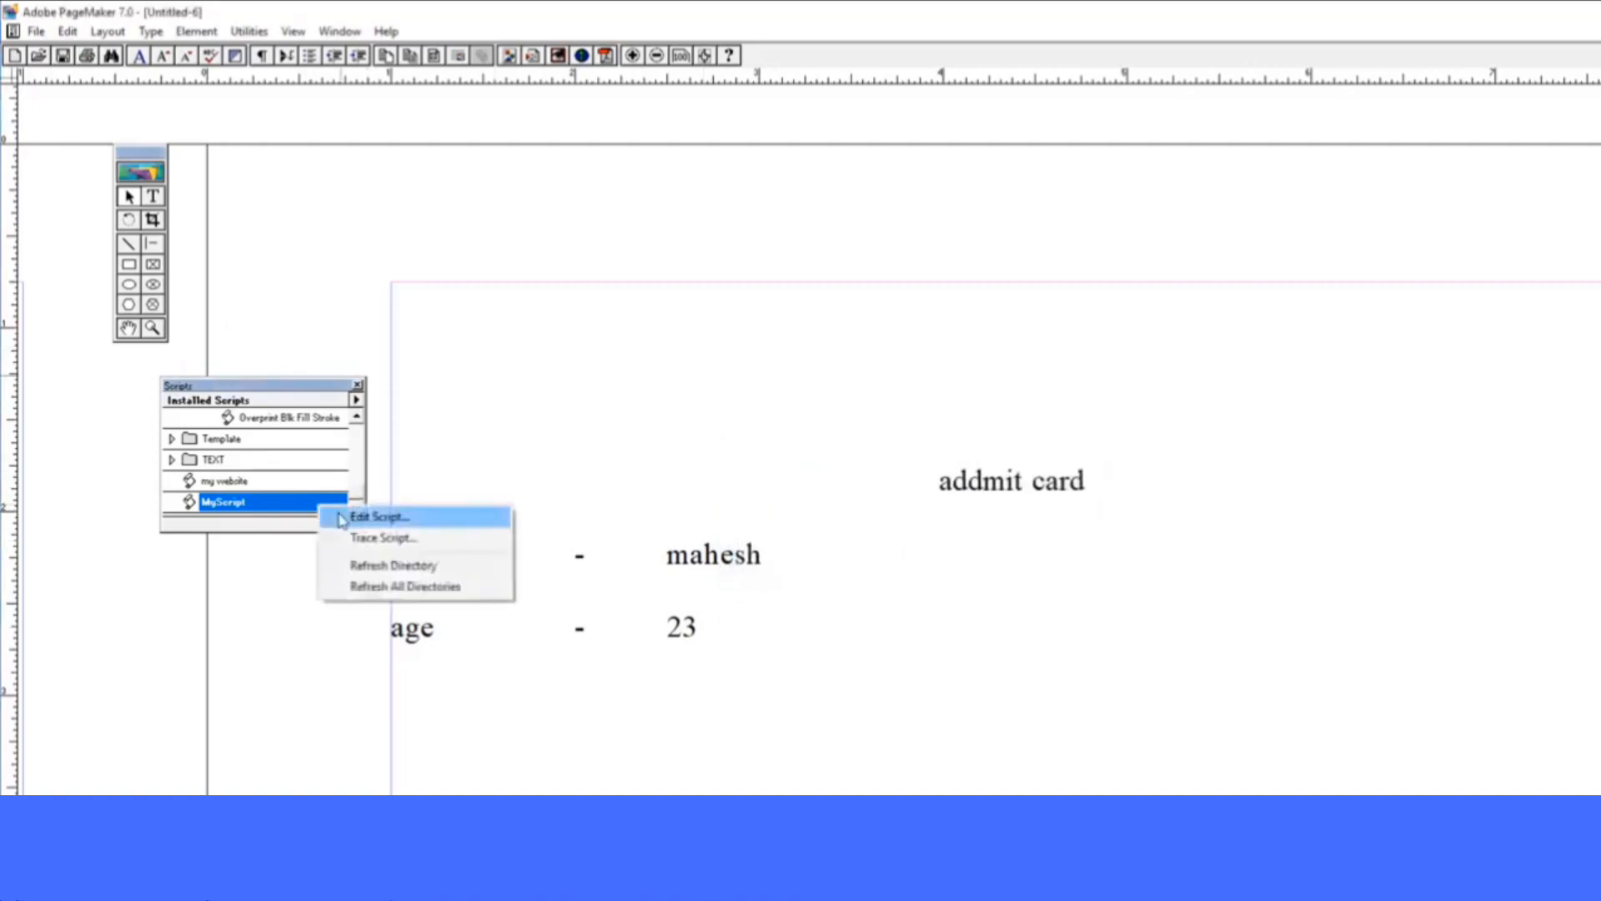
click(352, 537)
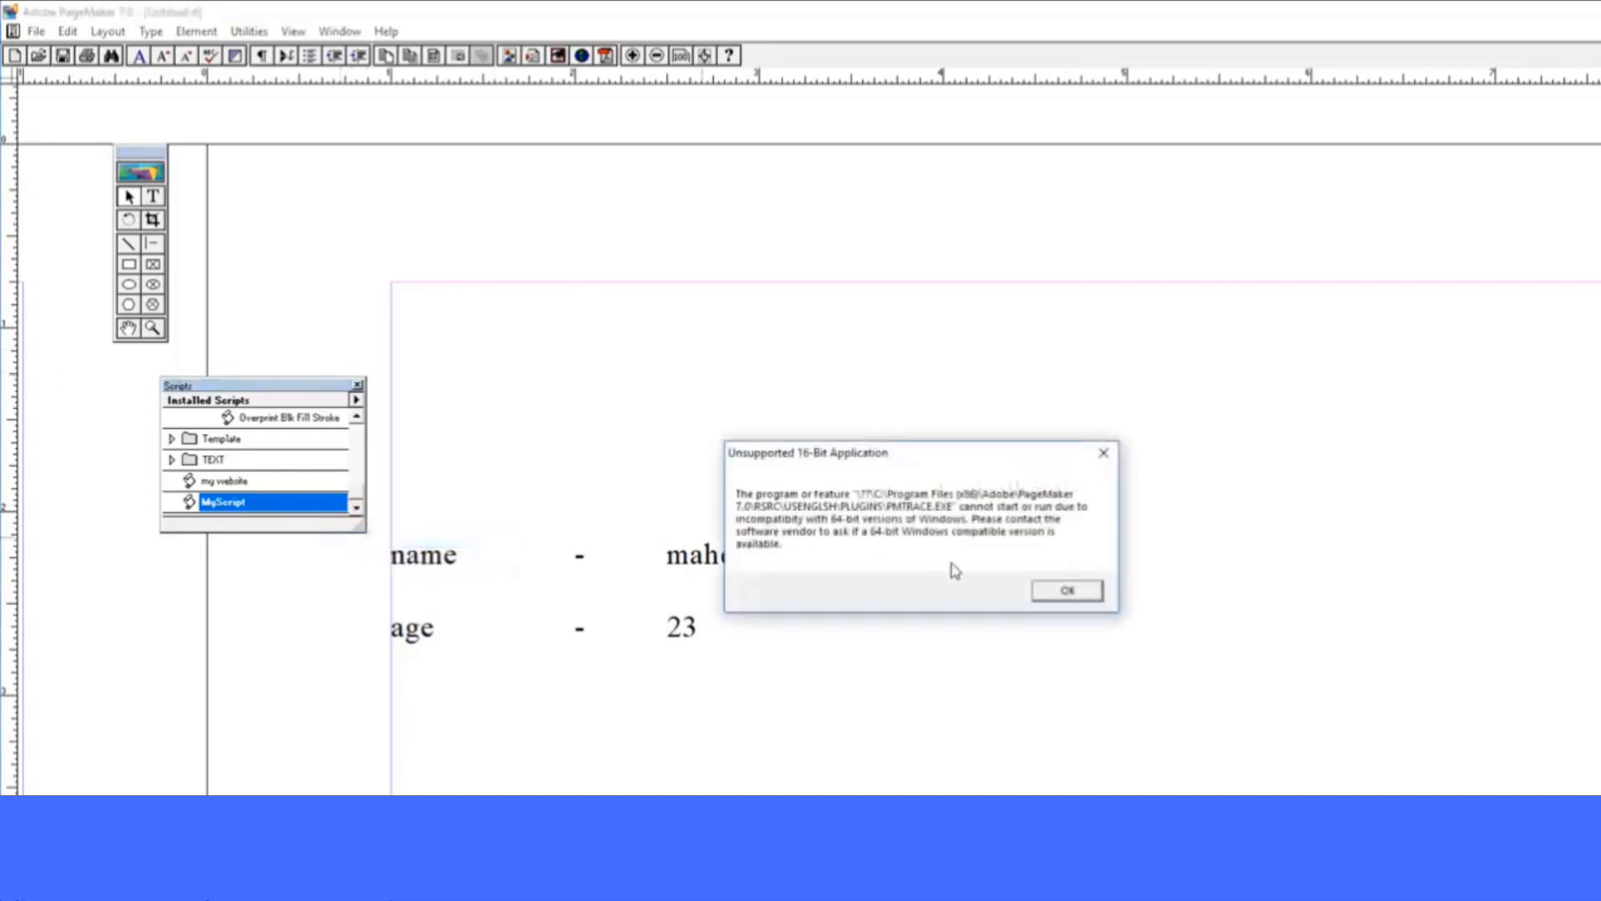
click(1049, 597)
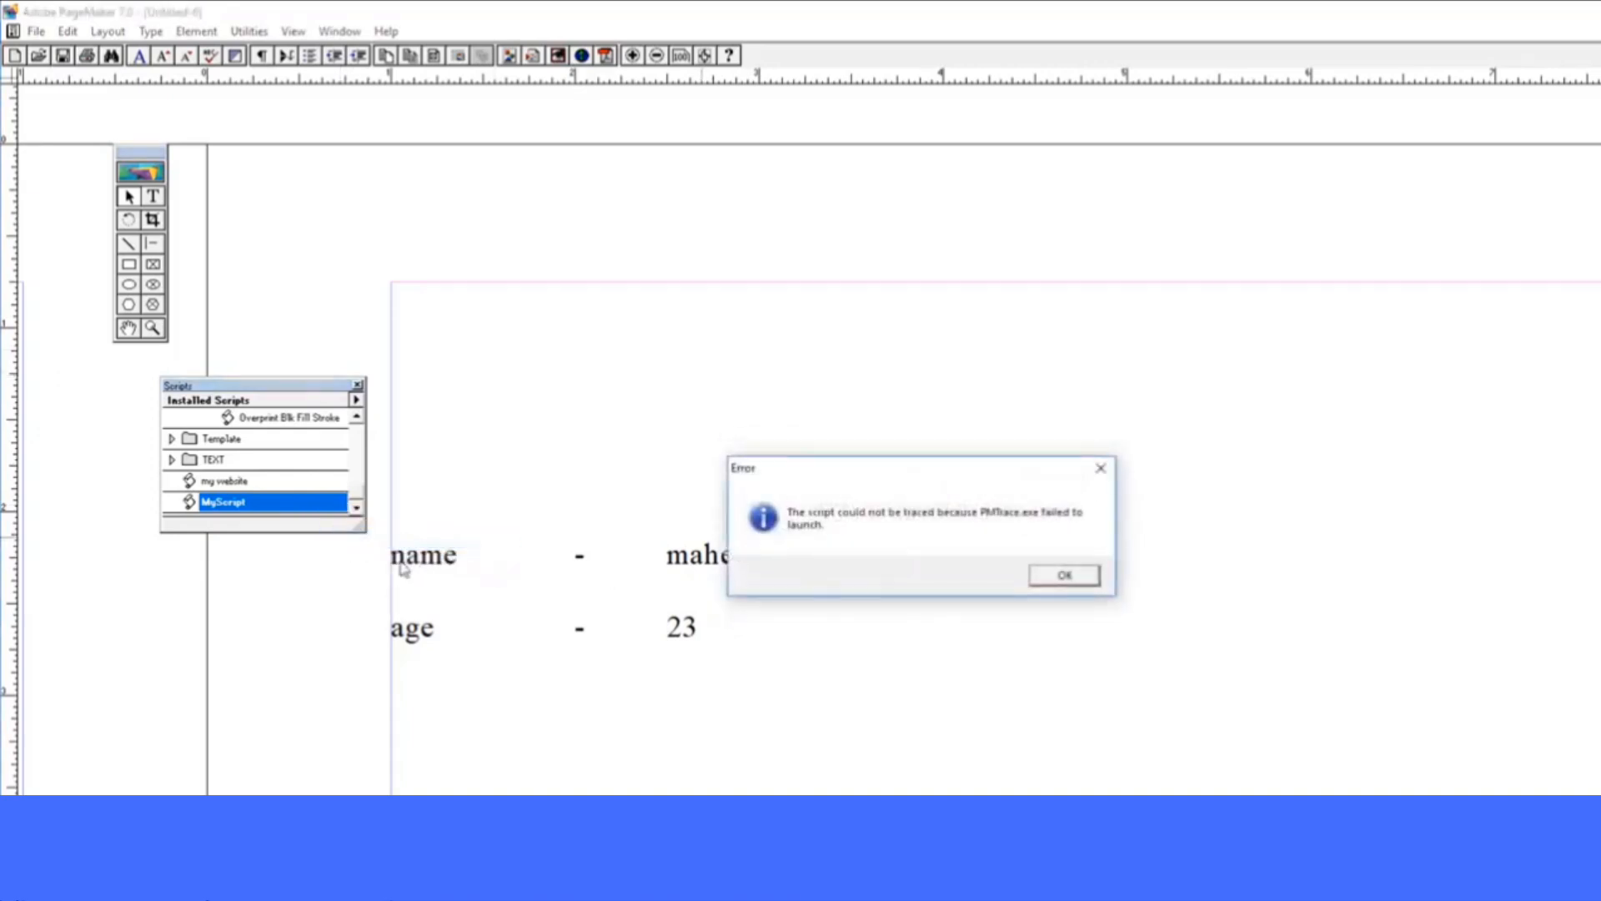
click(1067, 581)
Open the MyScript script for editing and close it without changing its code
right_click(304, 510)
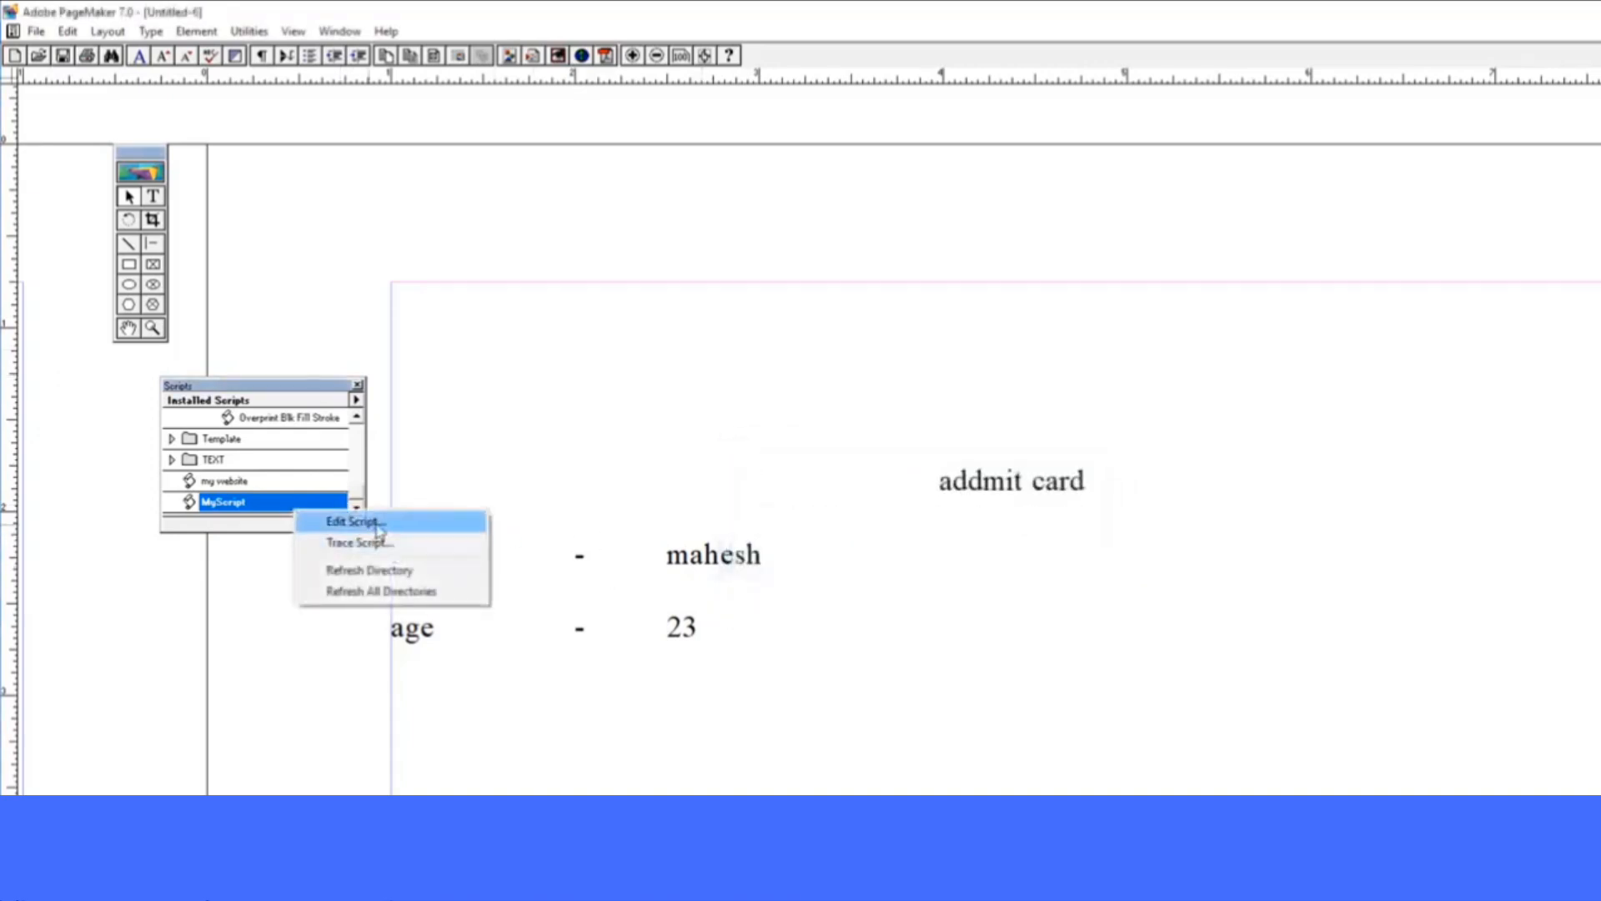
click(358, 518)
click(1144, 400)
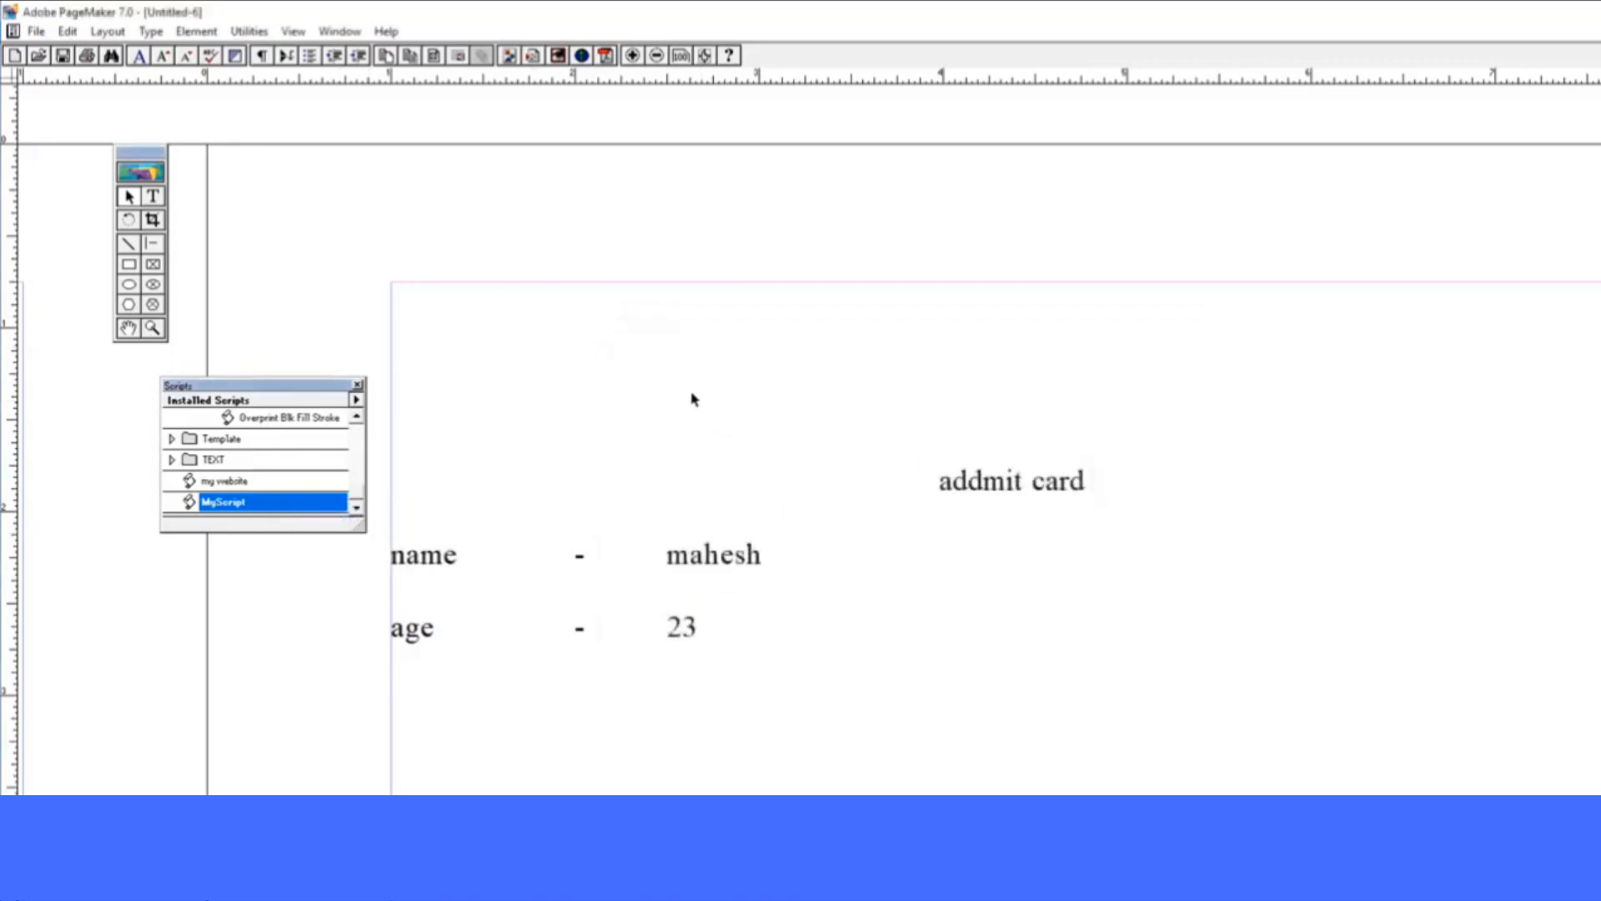
Show the Picture palette and move it over the right part of the page, away from the Scripts palette
click(339, 31)
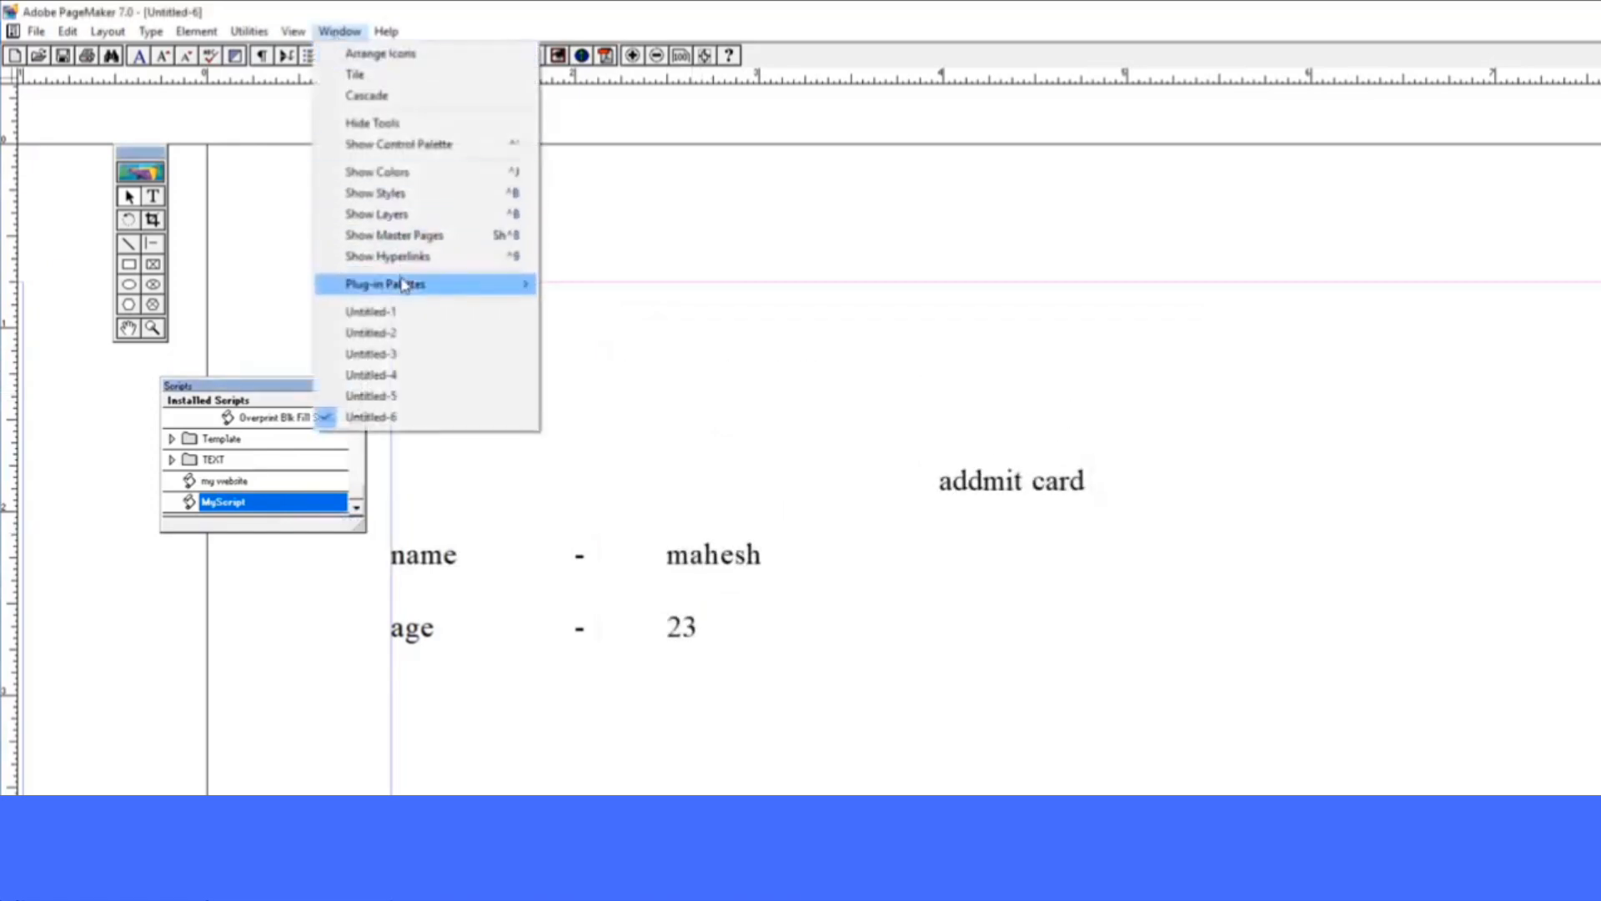
mouse_move(406, 286)
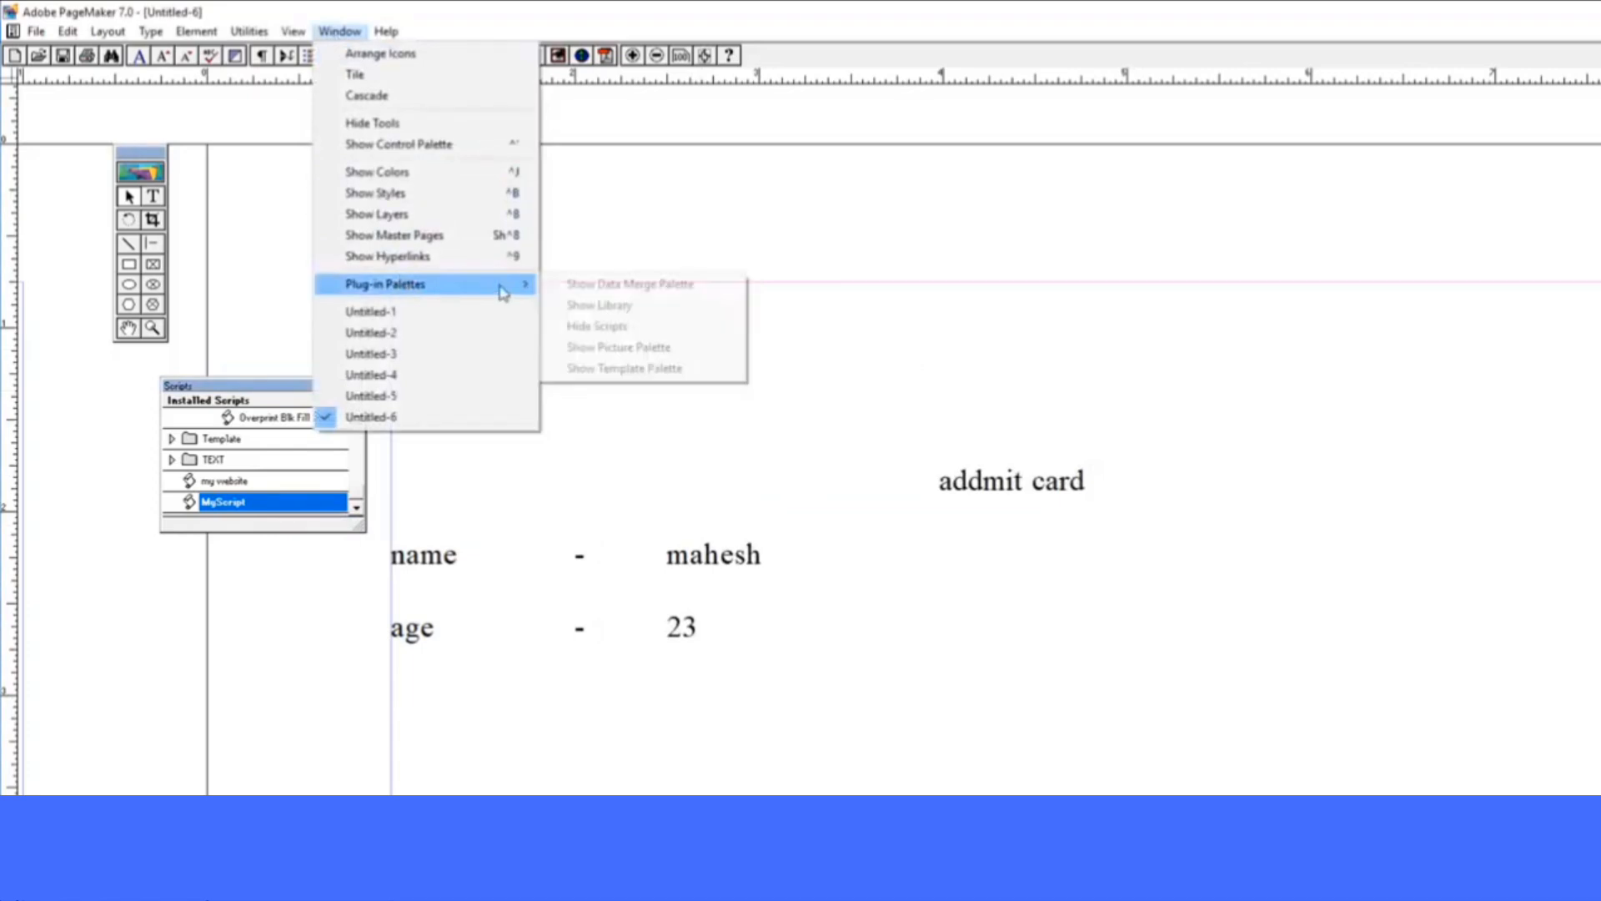
click(629, 354)
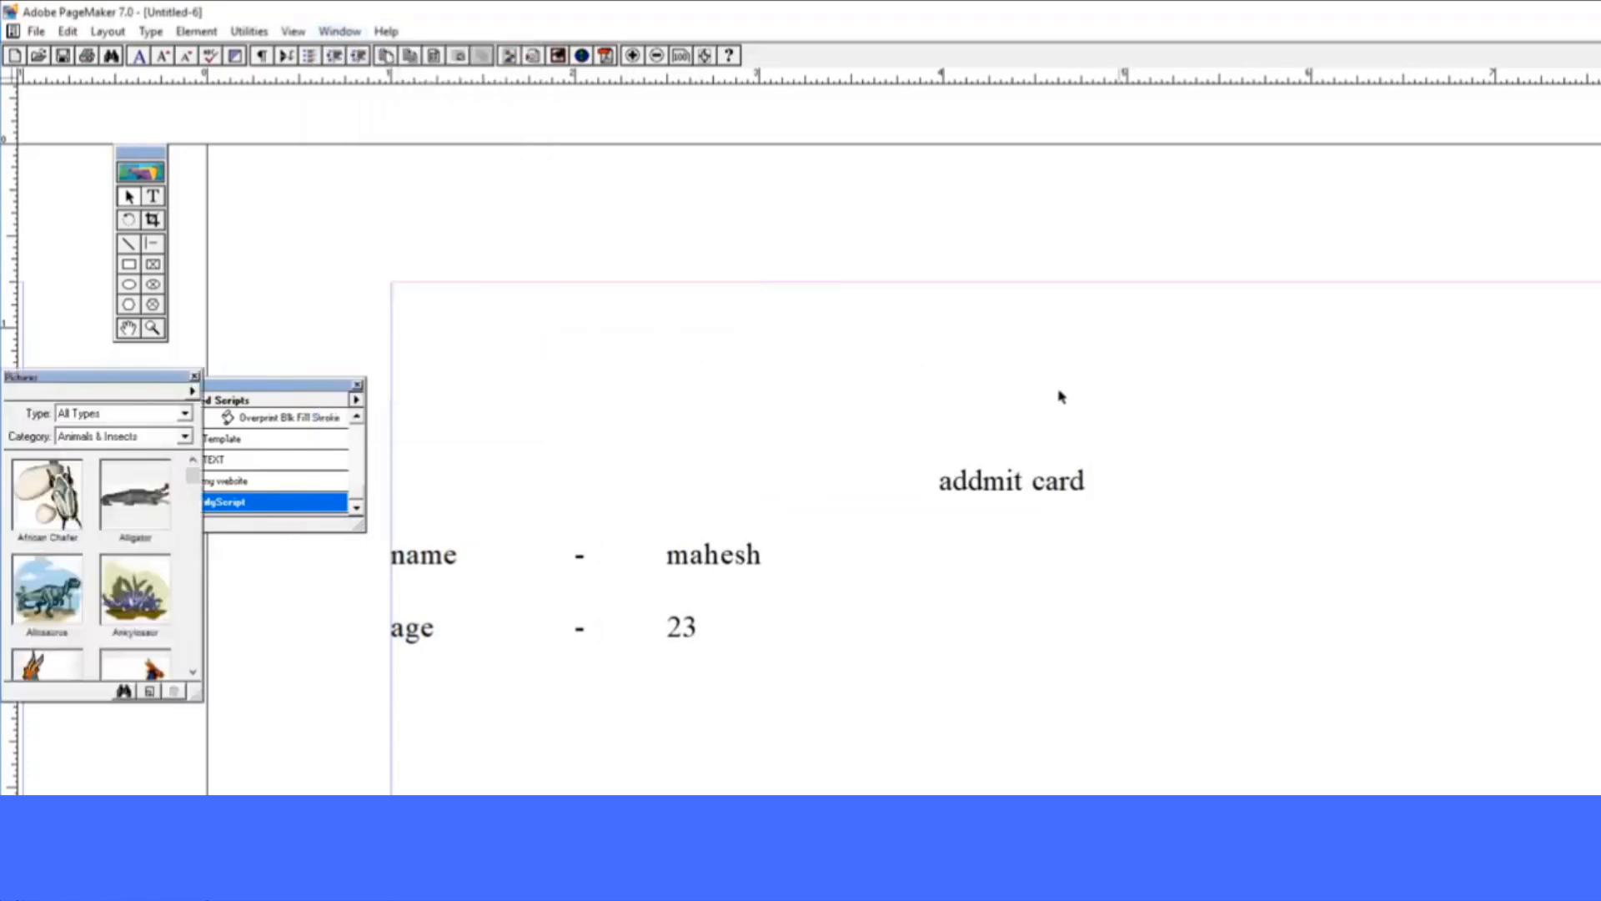
drag(190, 370, 1513, 242)
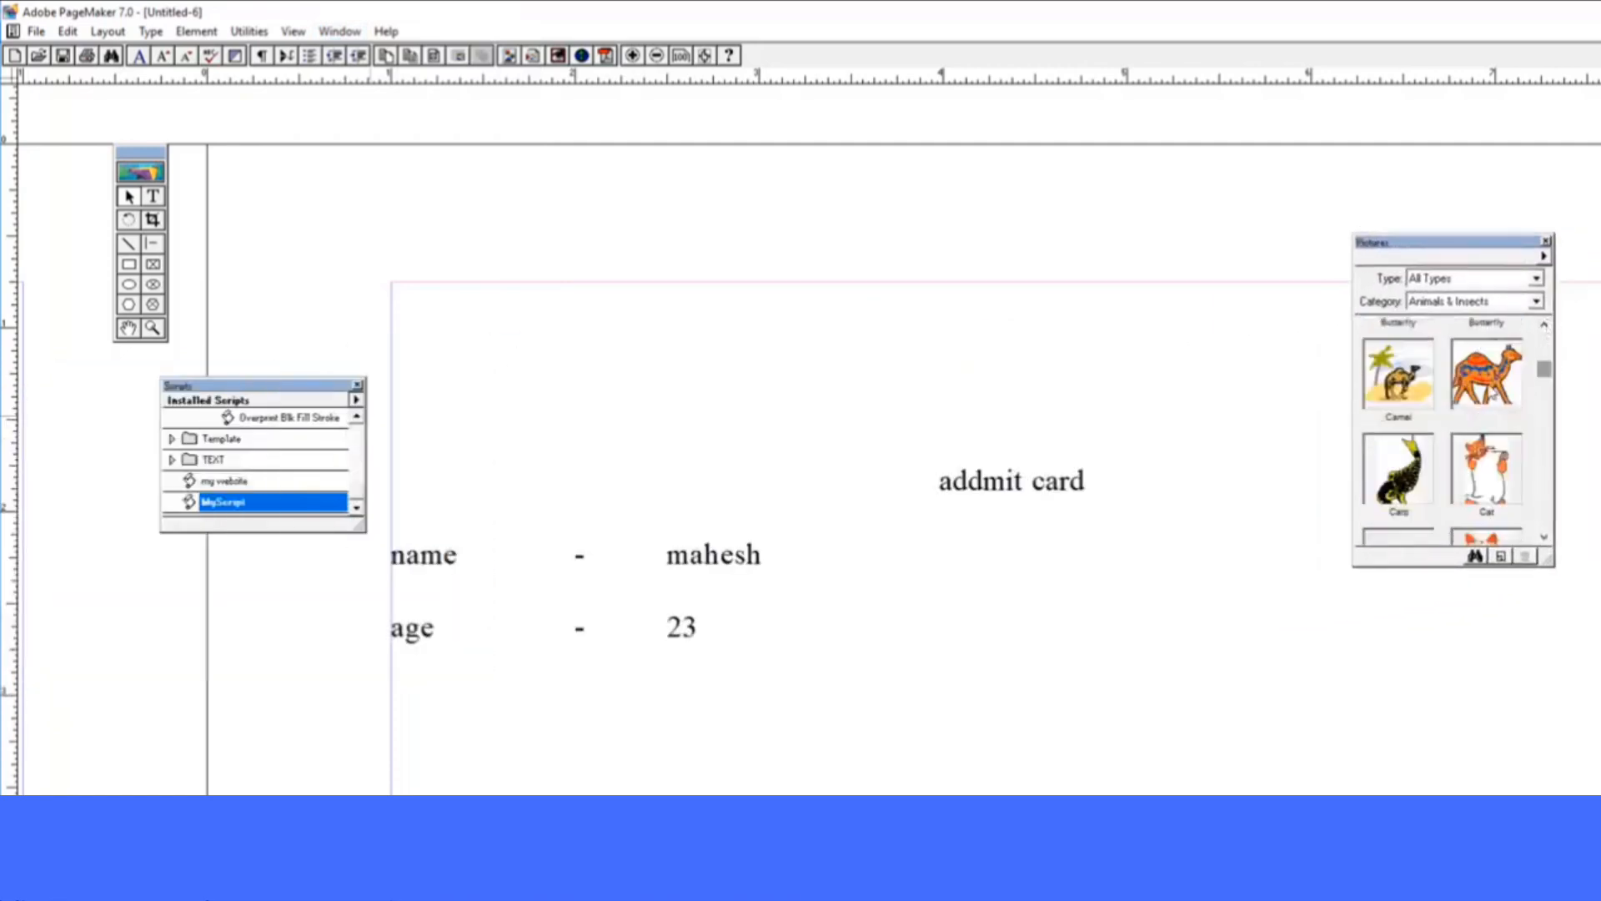
Try to place the orange camel and the alligator pictures from the Animals & Insects category on the page
drag(1487, 379, 1082, 386)
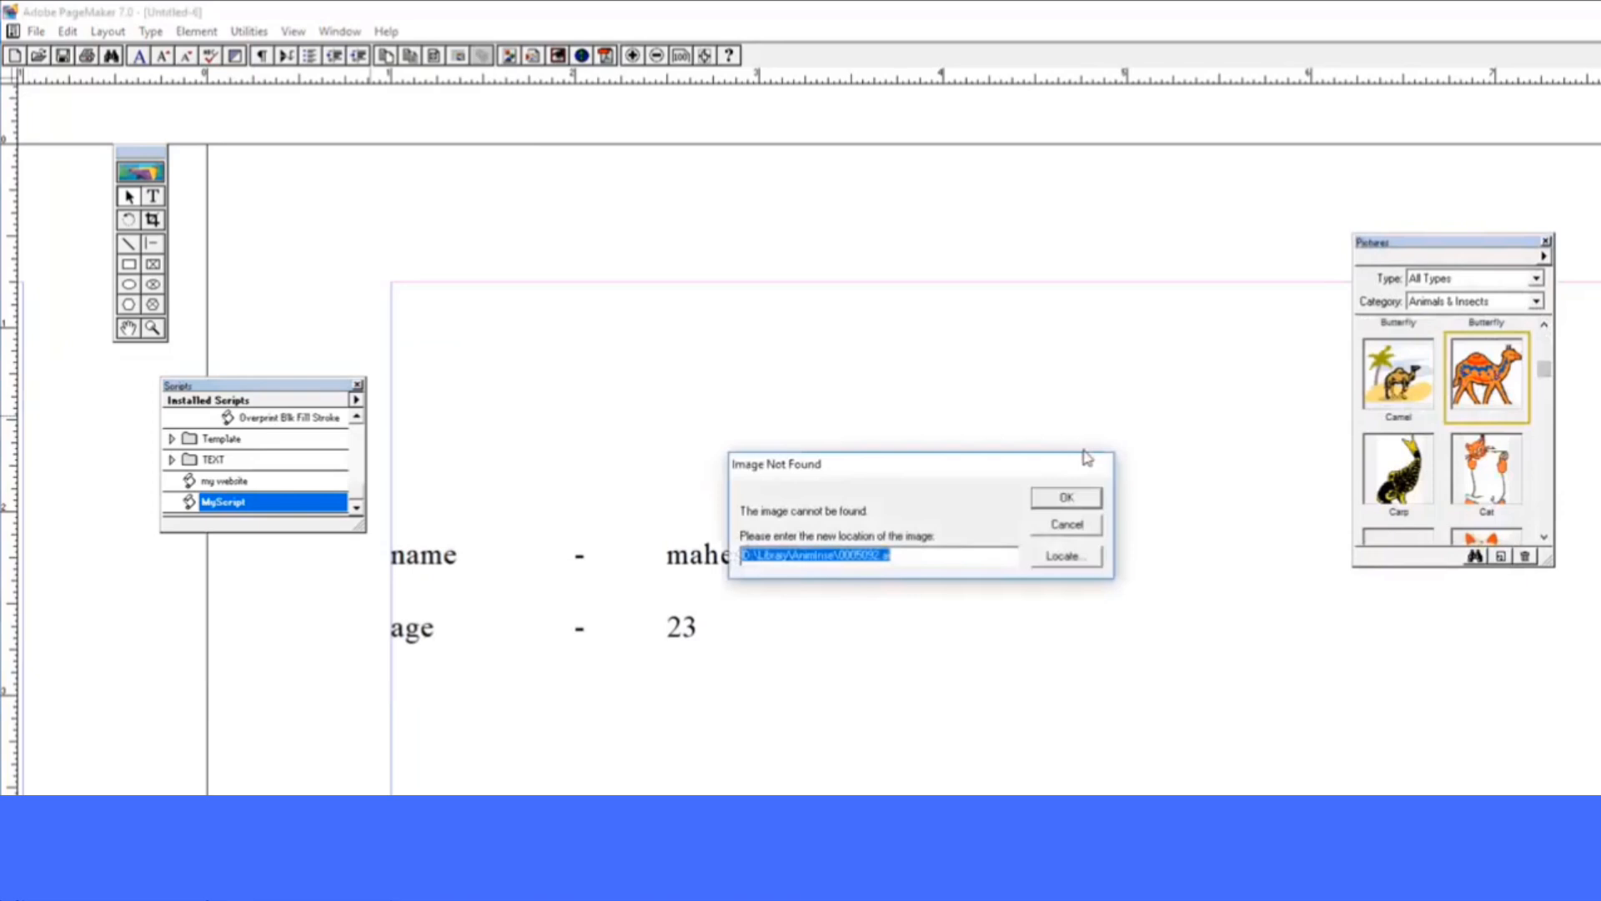
key(Return)
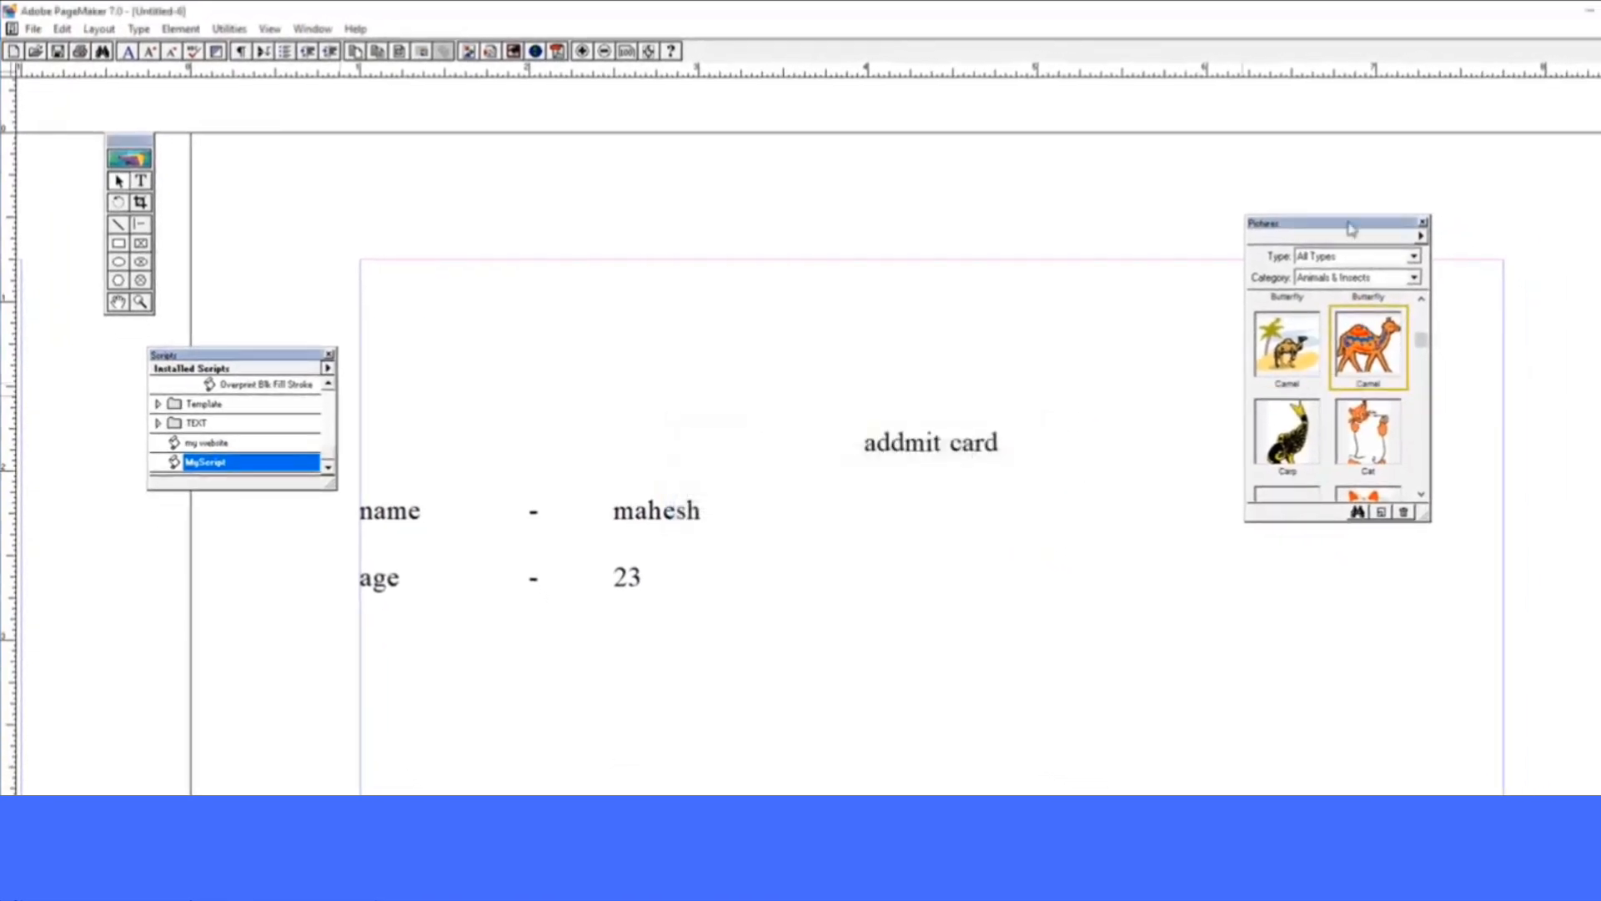
drag(1346, 218, 1344, 165)
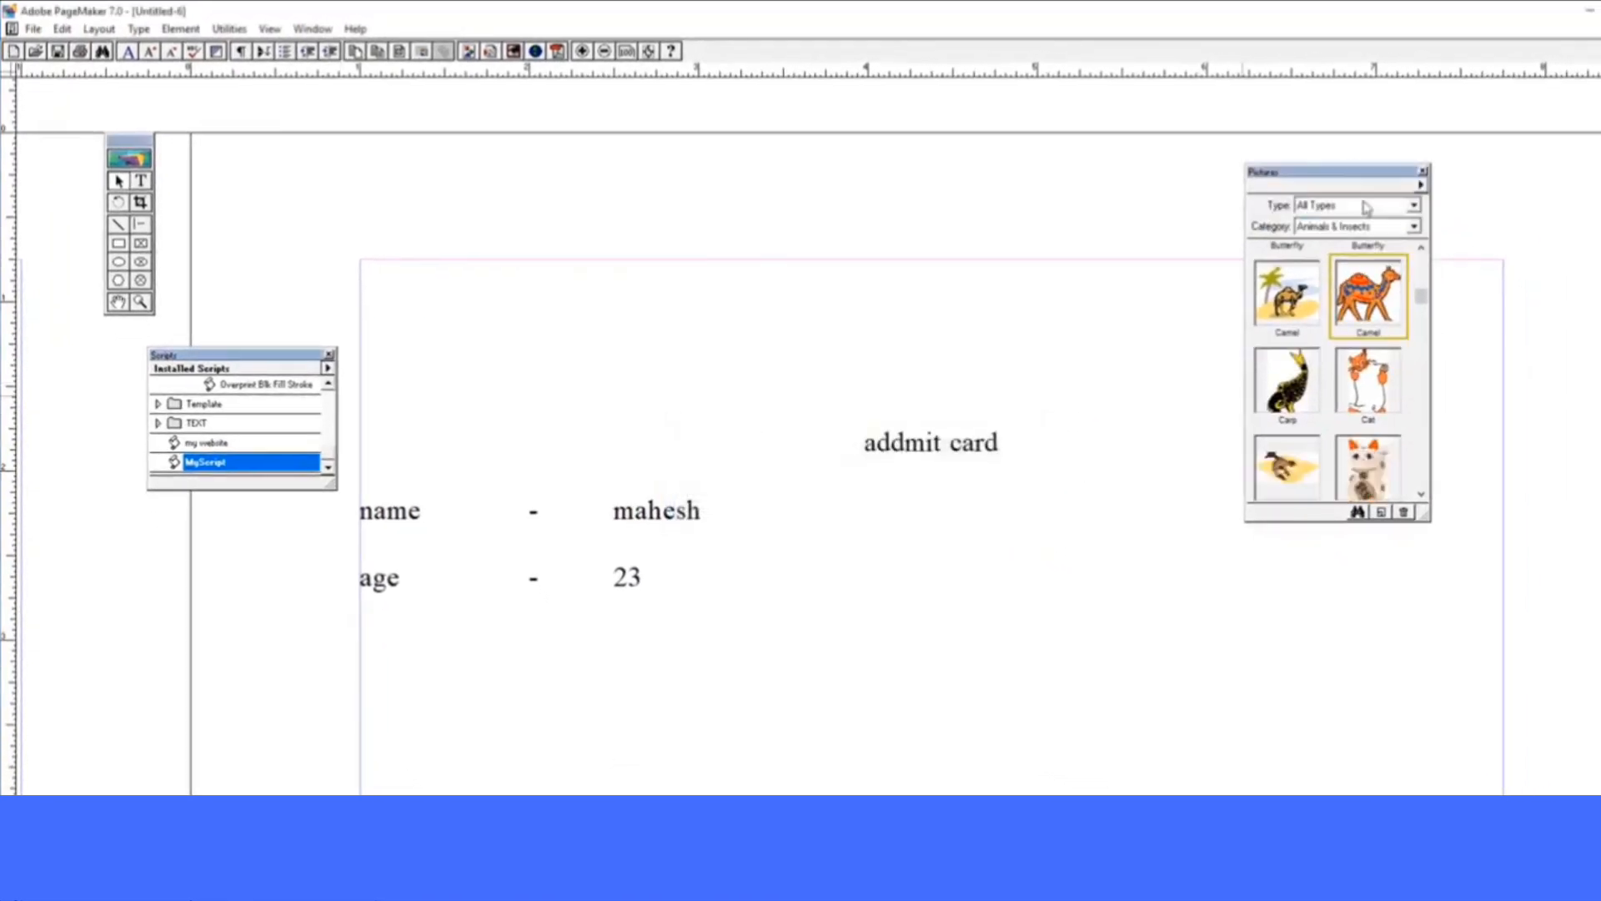
scroll(1410, 288, up, 8)
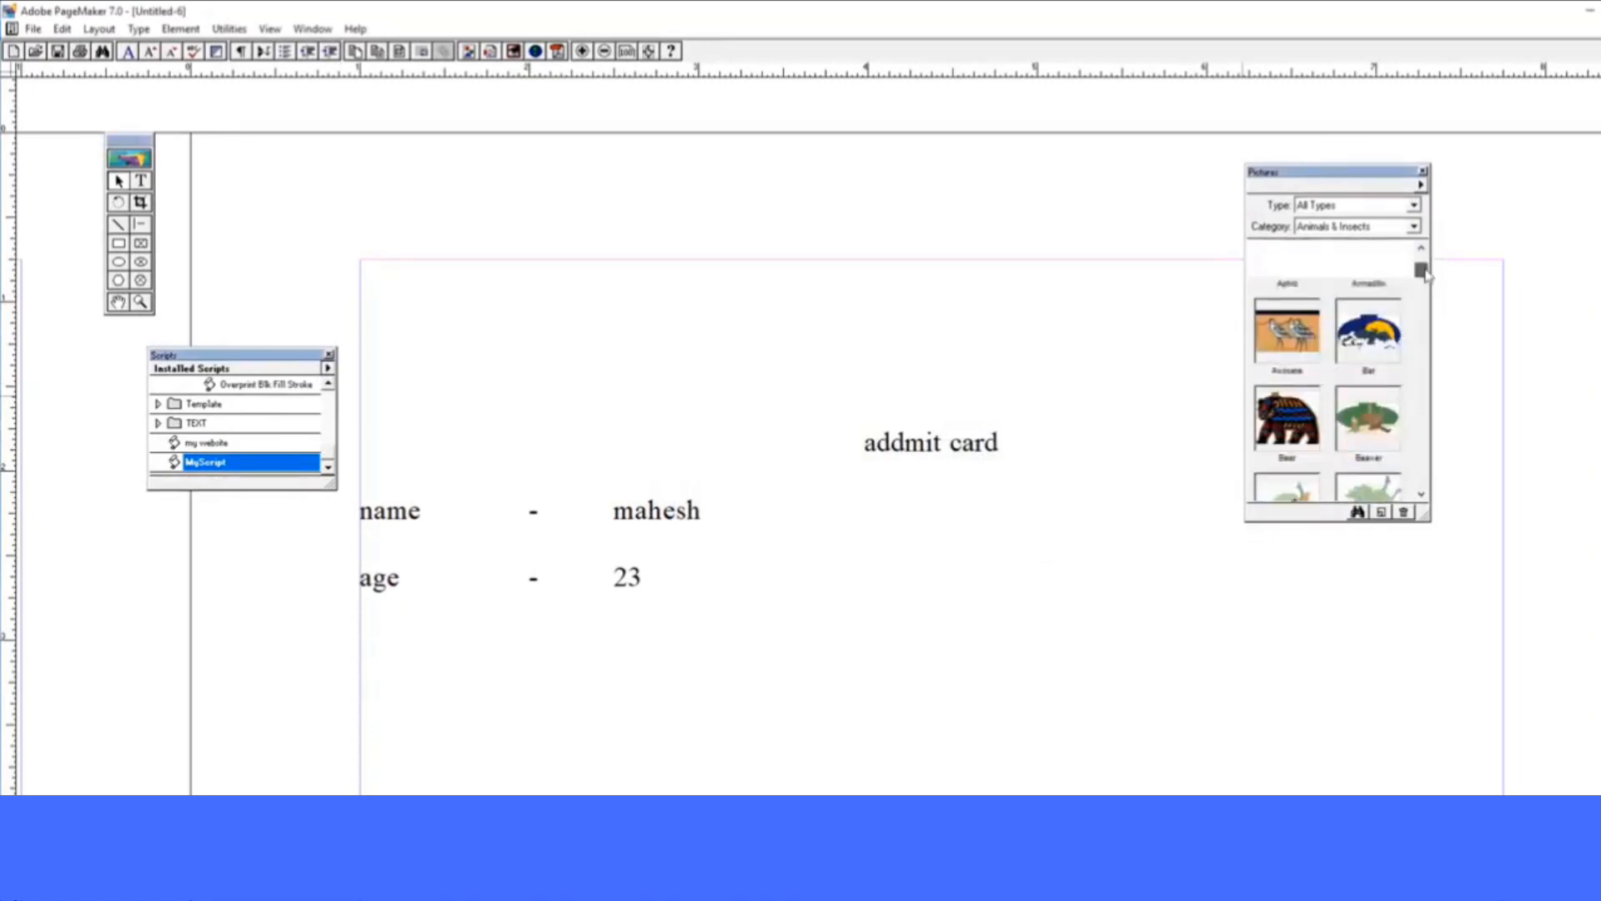
scroll(1407, 284, up, 2)
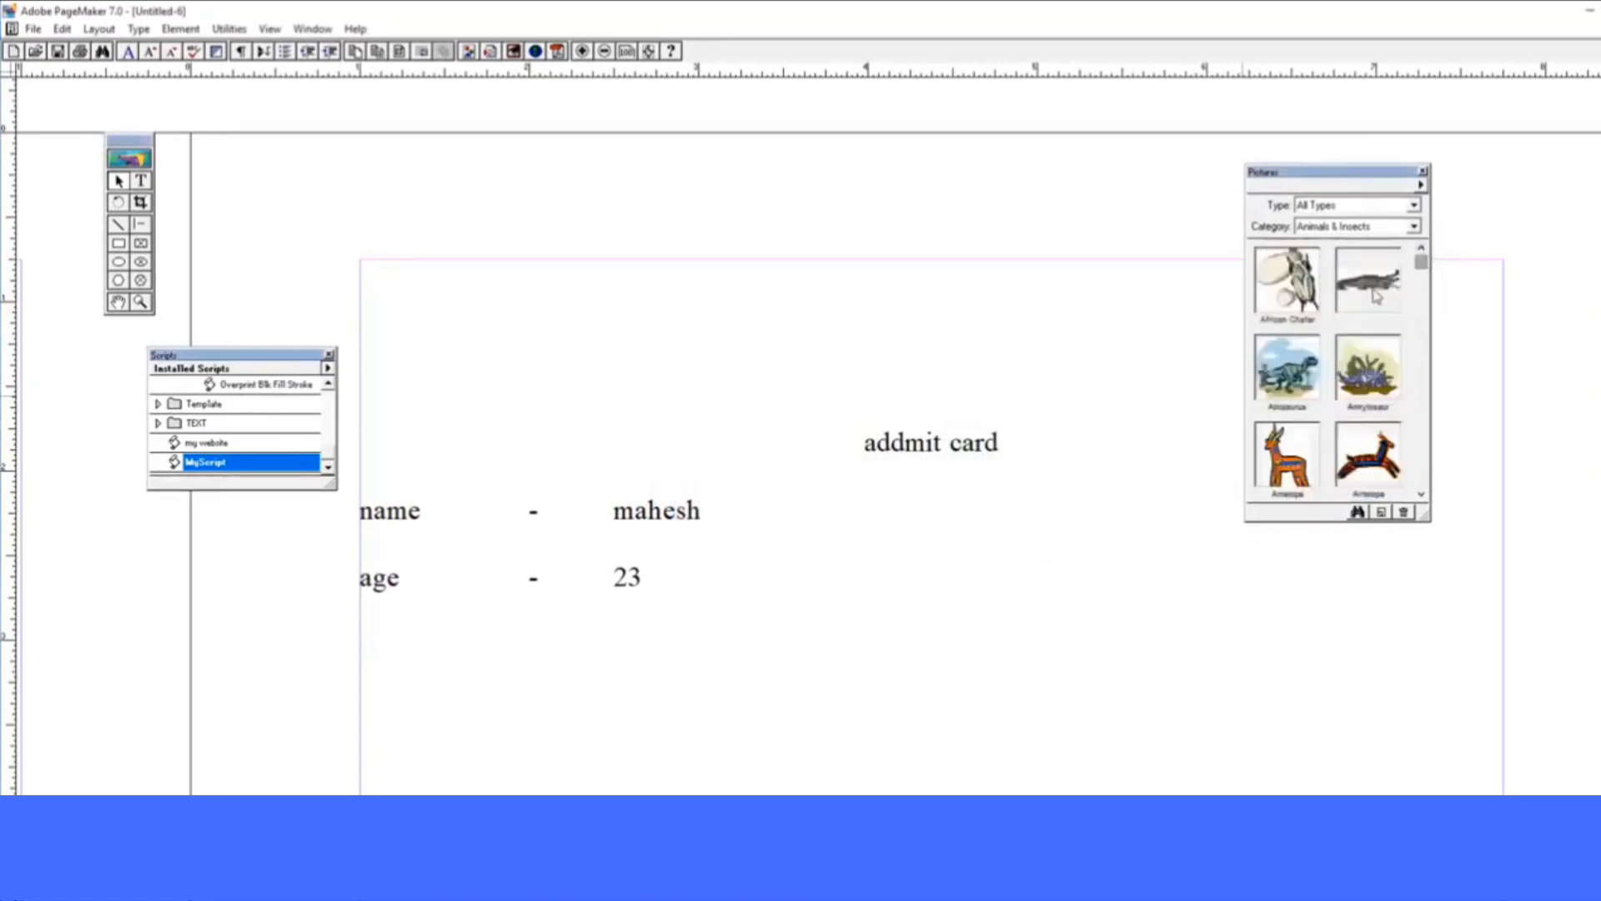
drag(1374, 288, 911, 315)
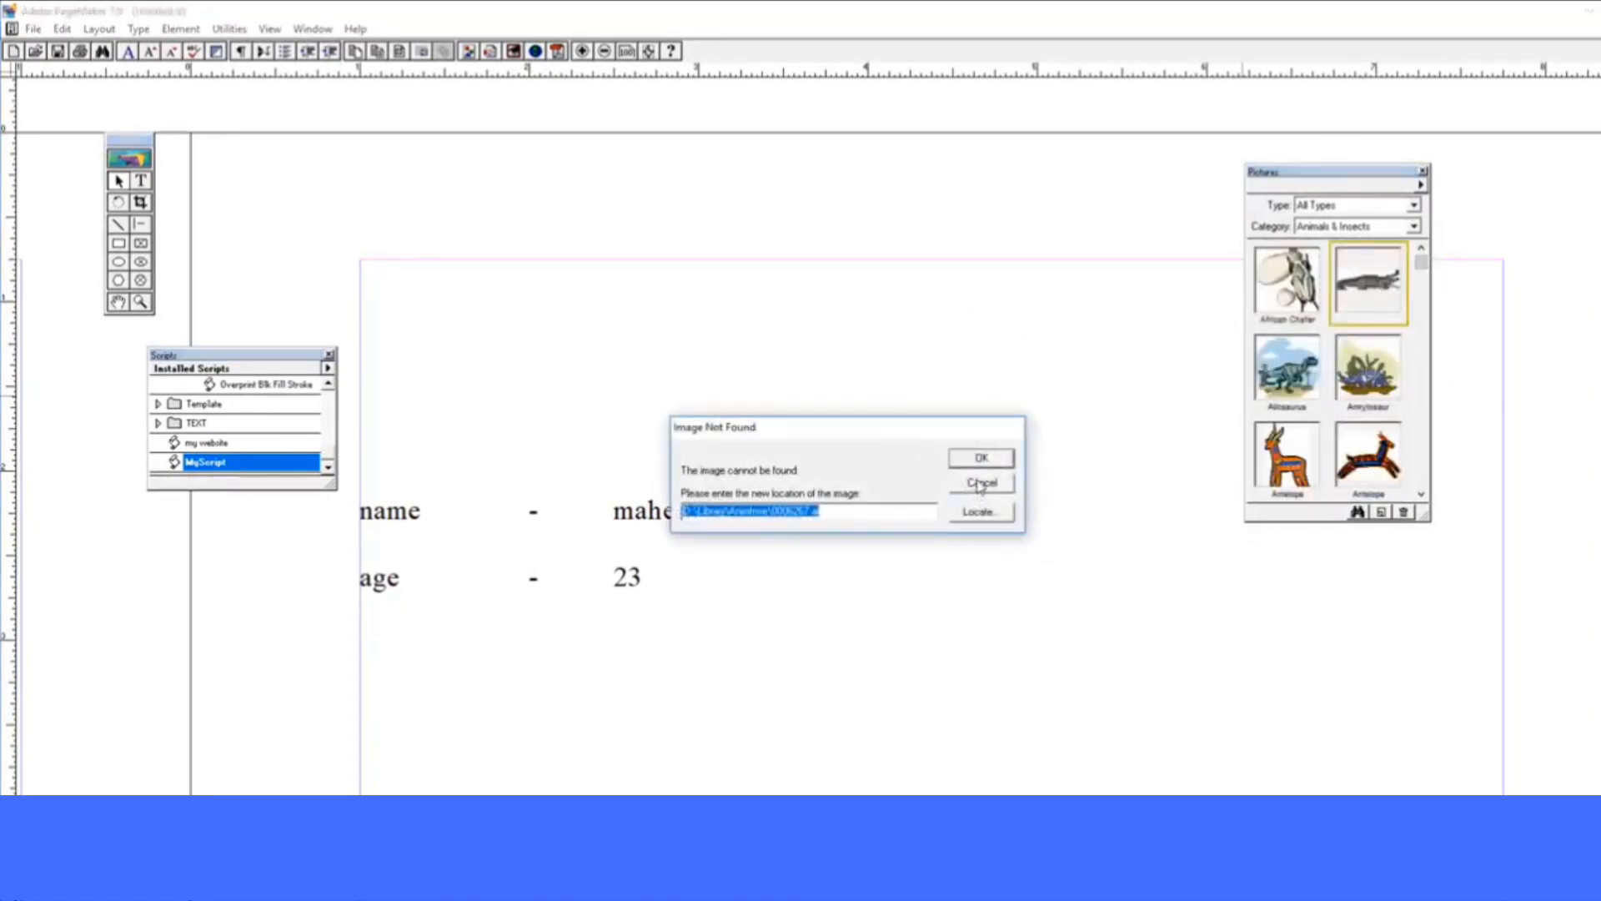
click(979, 485)
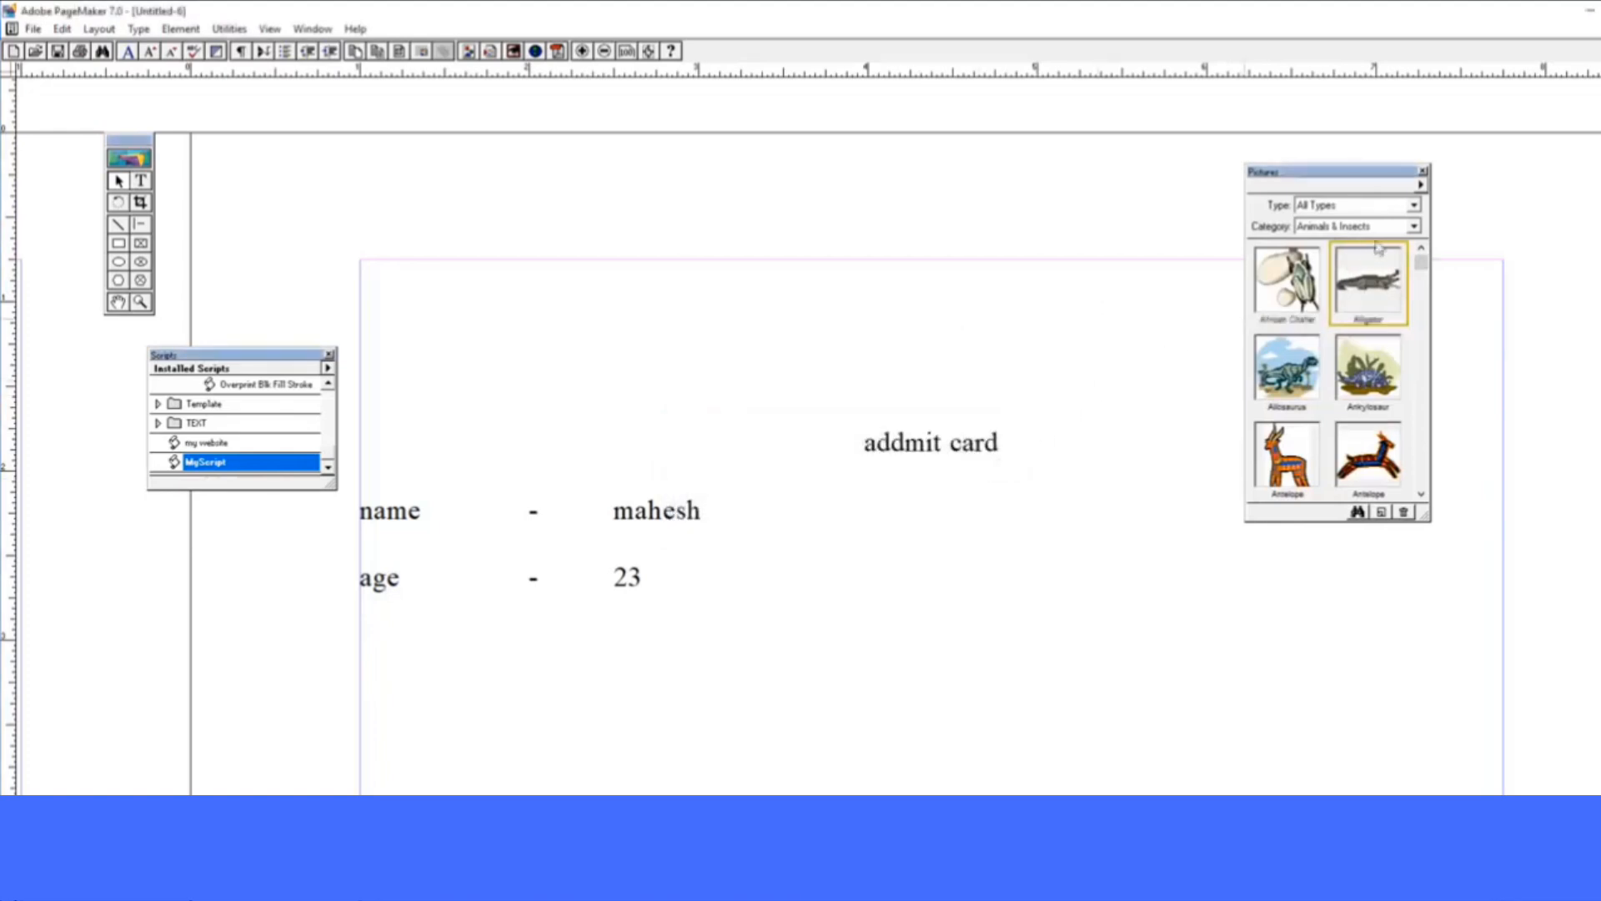
Create a new picture category named "my work"
click(1421, 186)
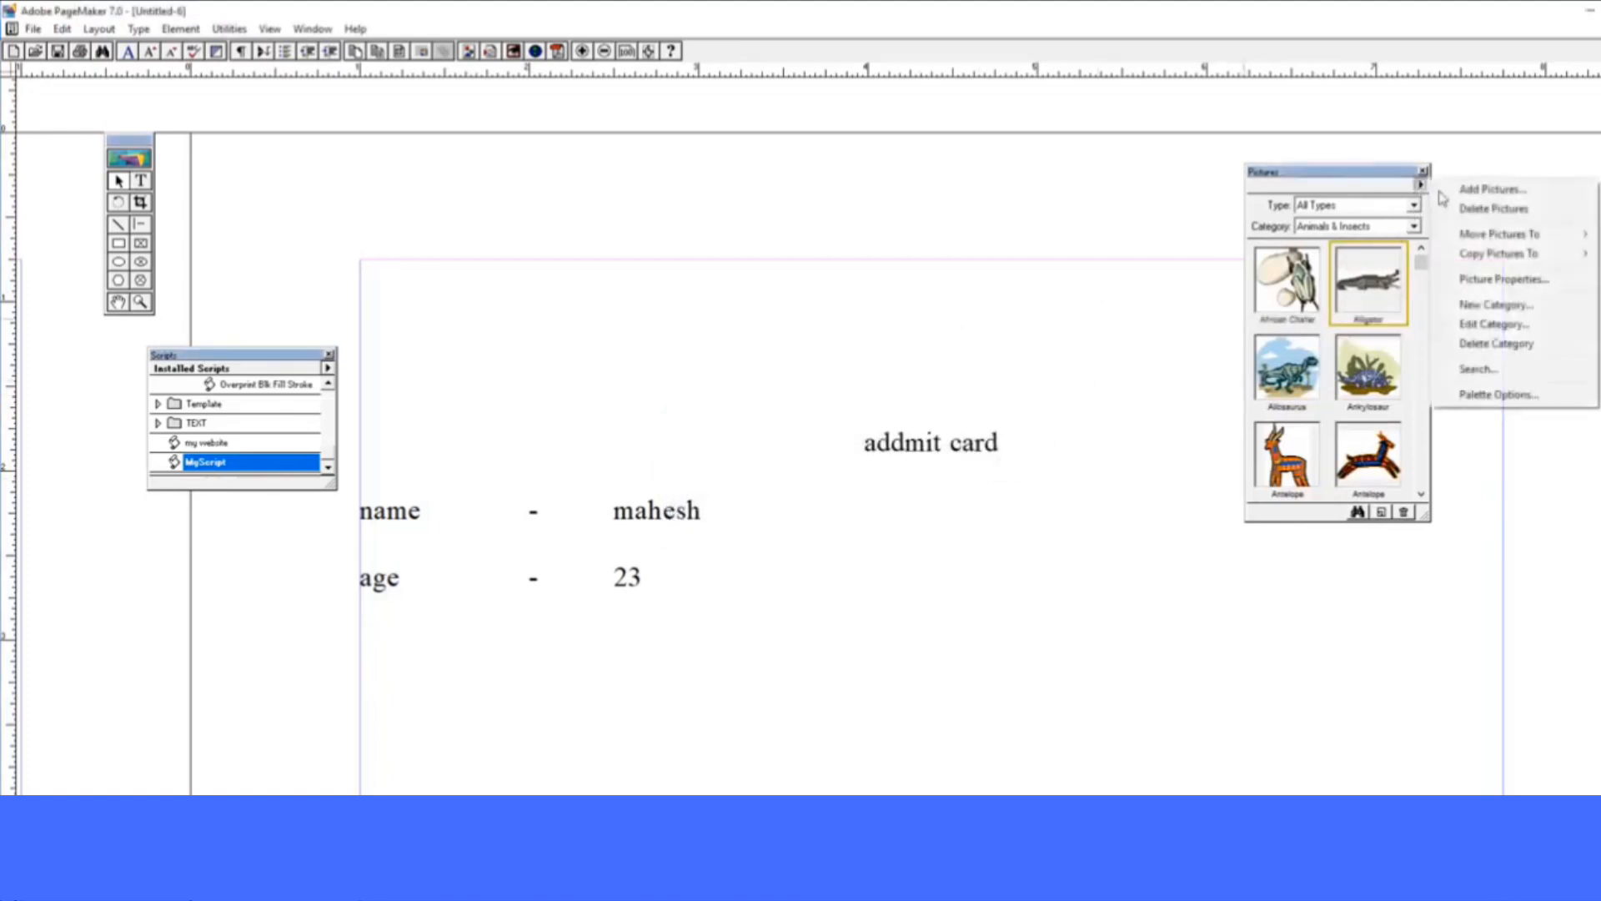
click(1485, 306)
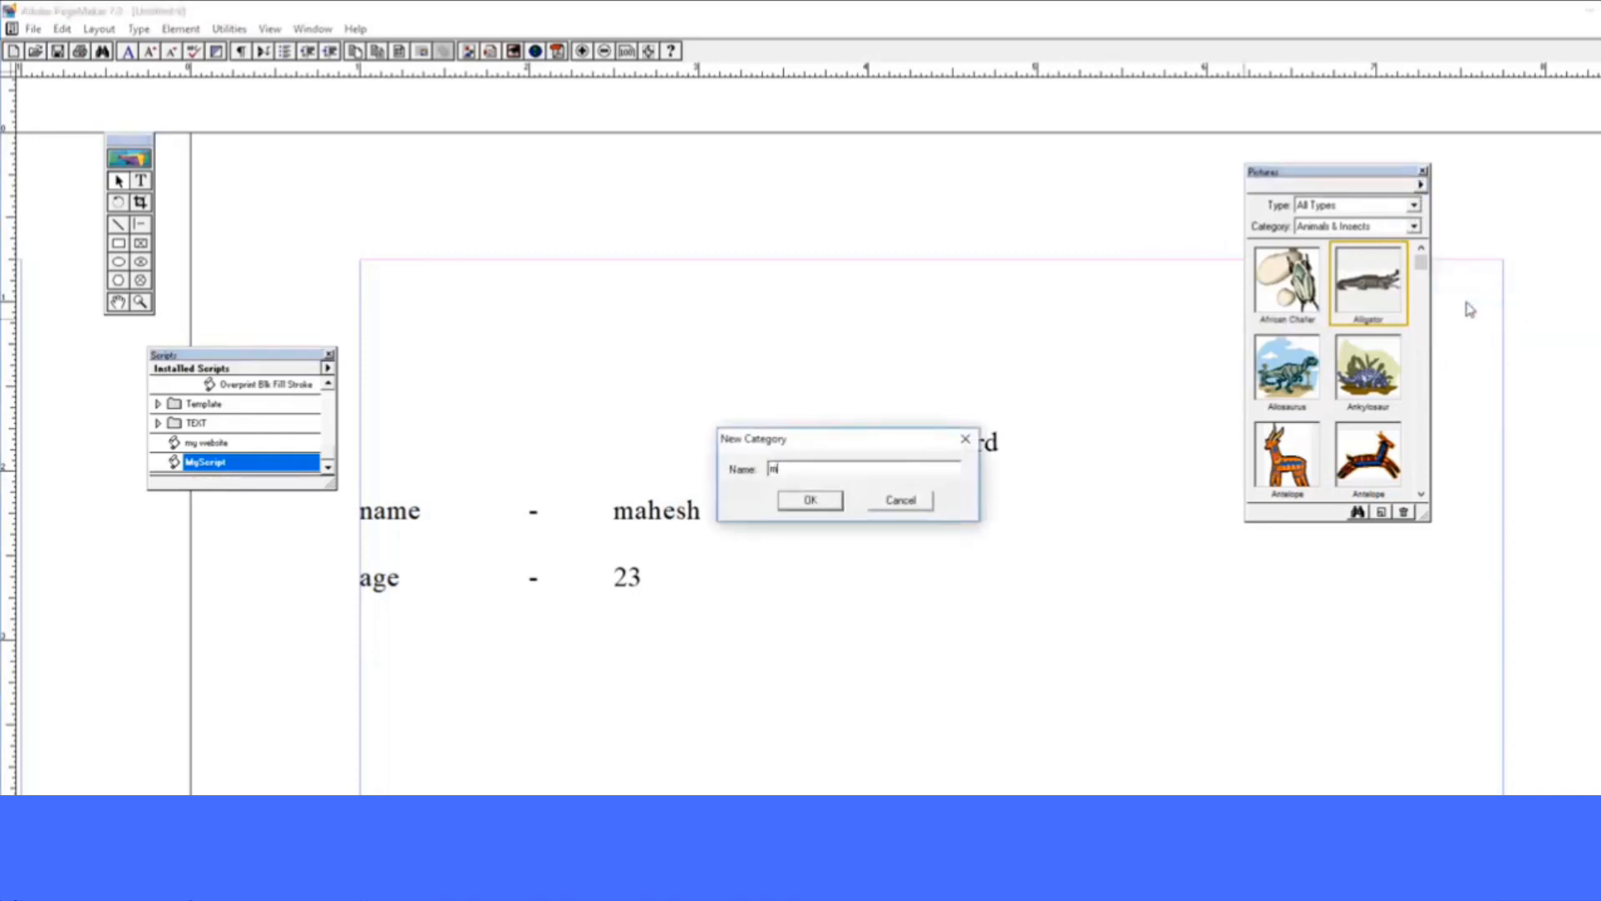
key(Return)
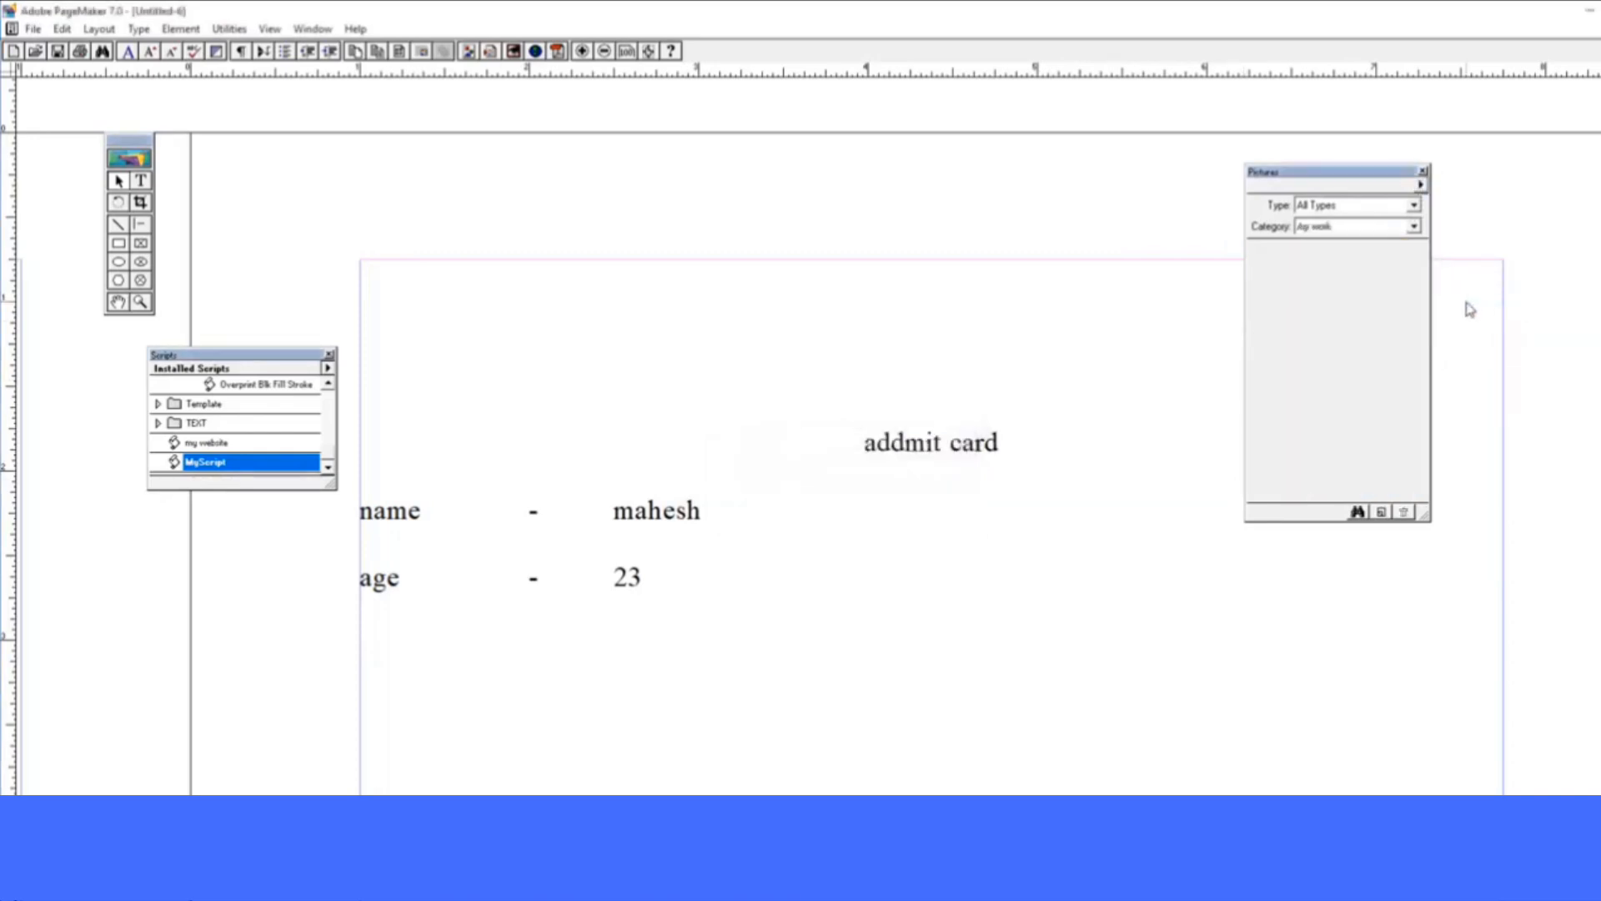
Add the image files and the Straight To The Point file from the desktop's Clip art folder to the my work category
click(1422, 185)
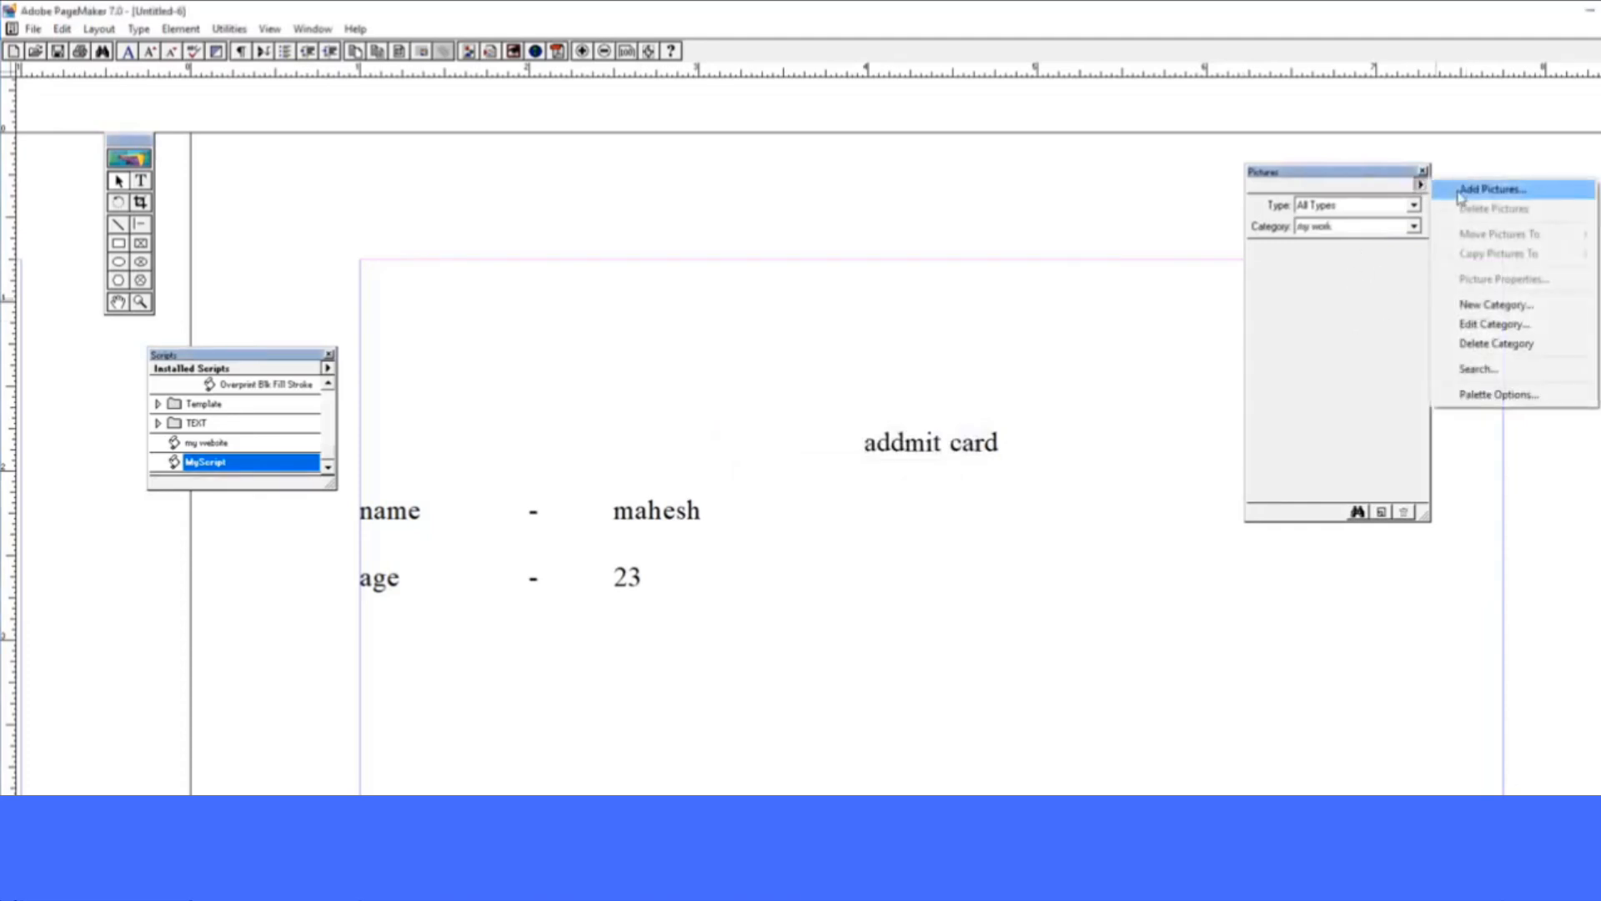
click(1459, 197)
click(101, 185)
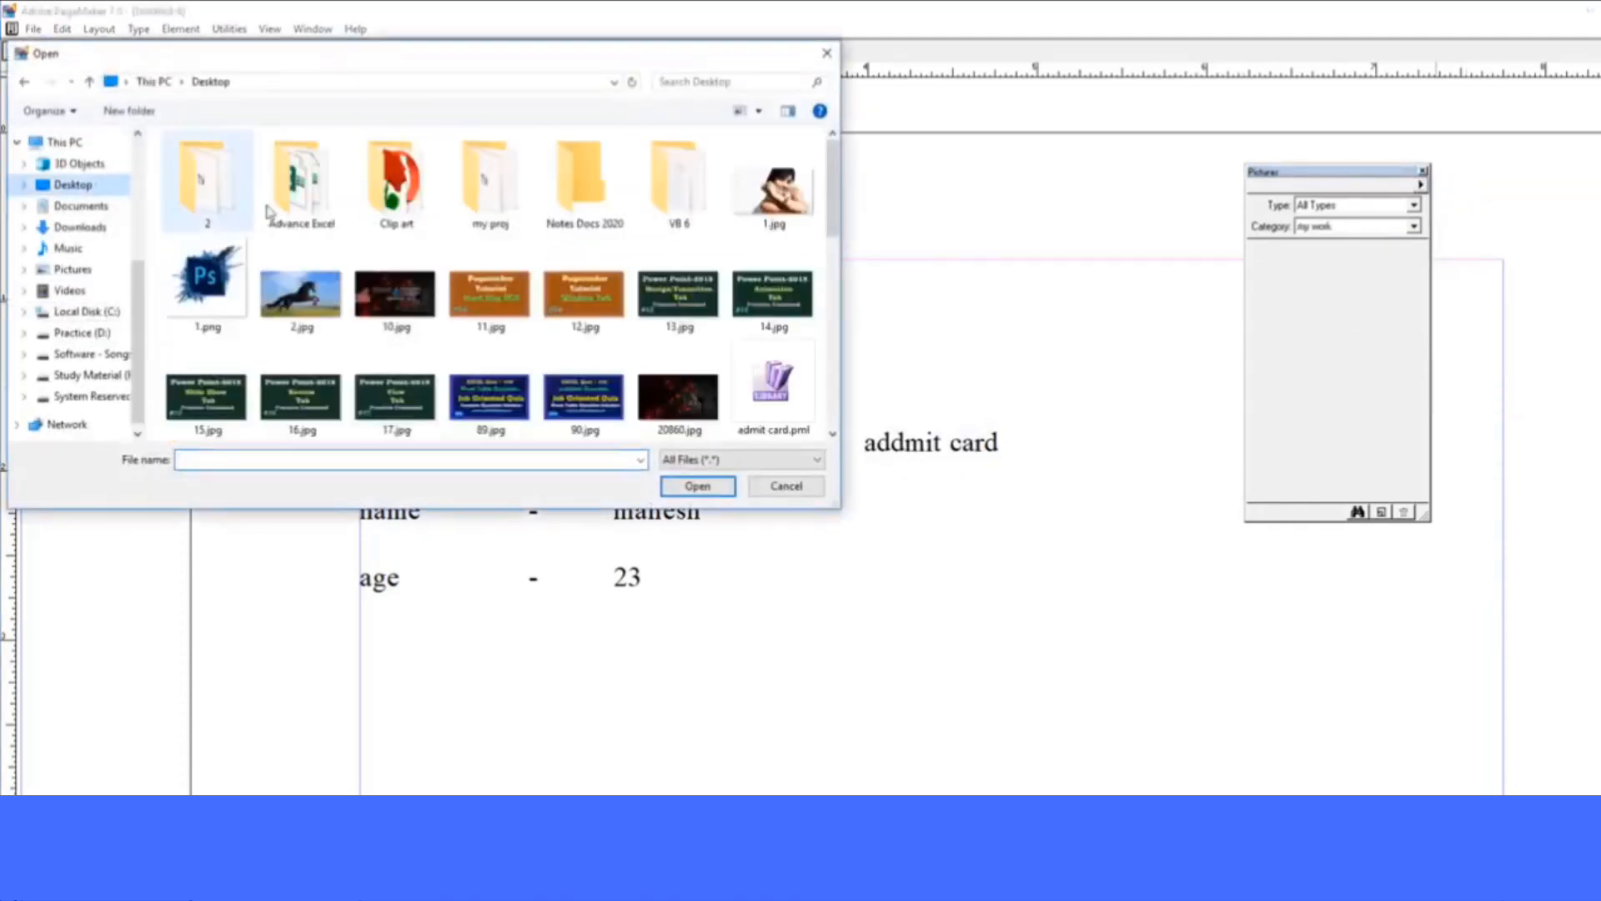
double_click(394, 184)
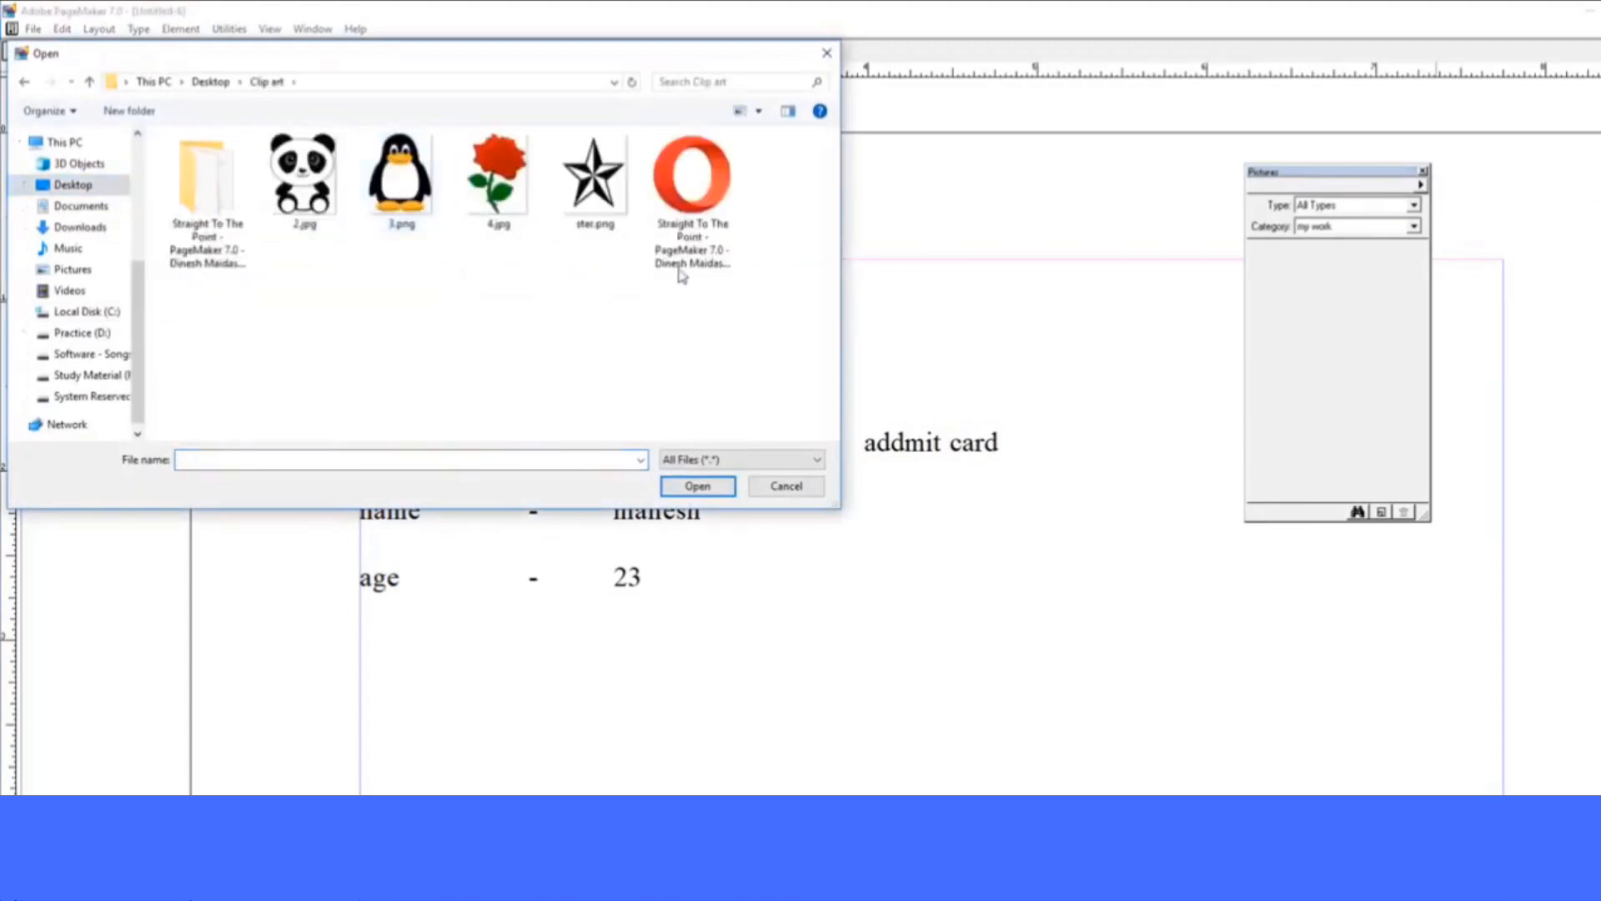
drag(682, 275, 179, 141)
click(593, 317)
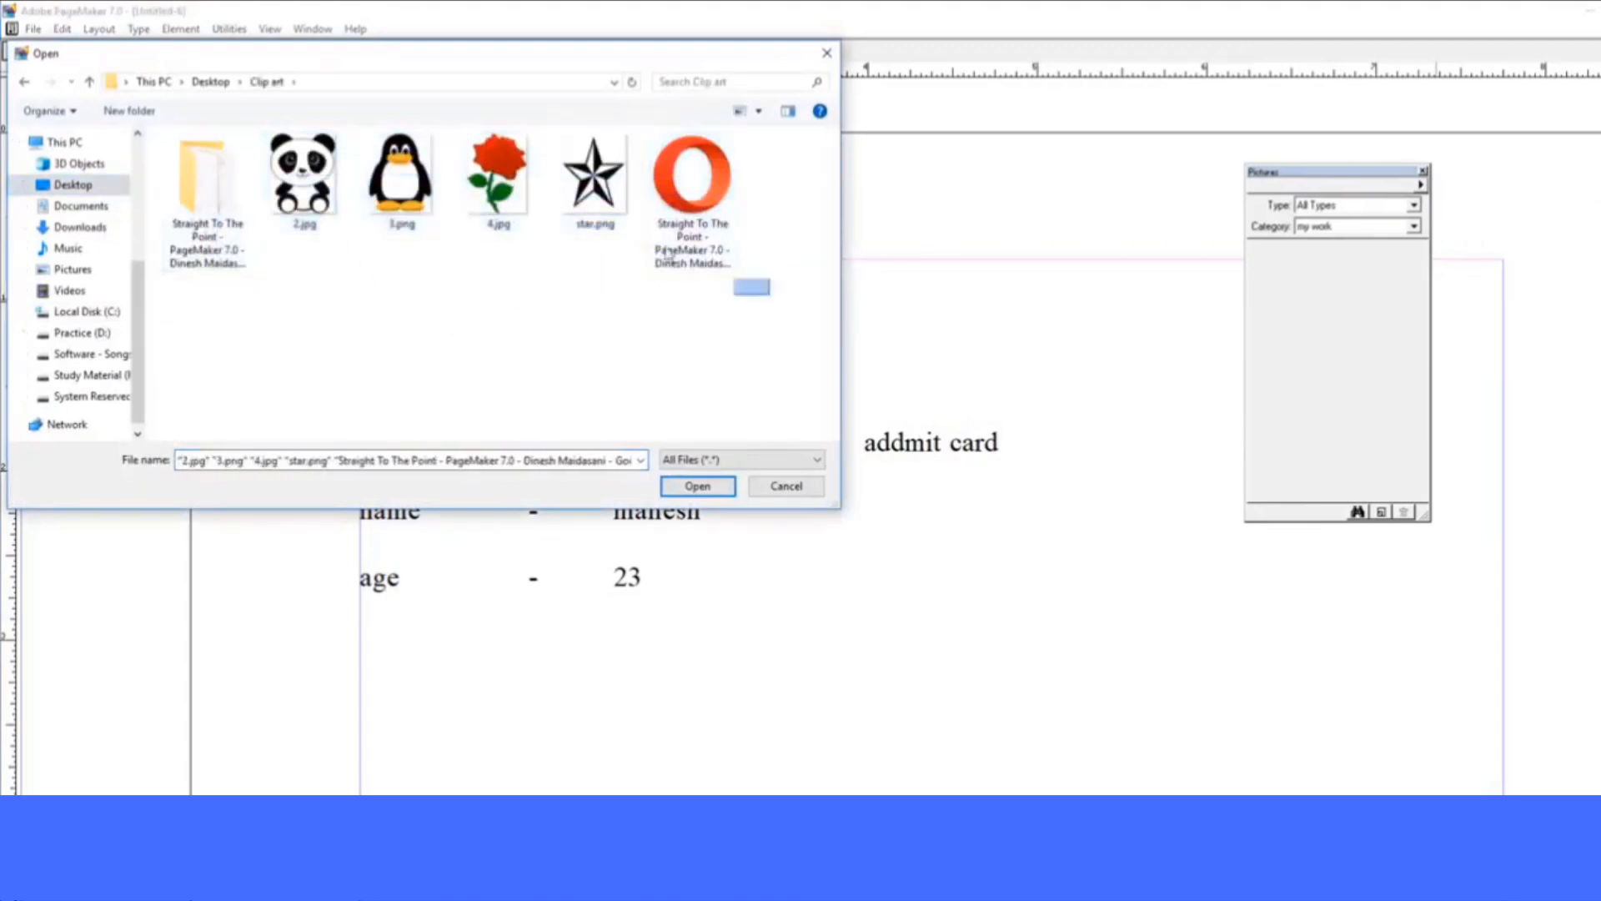
drag(770, 296, 295, 164)
click(695, 485)
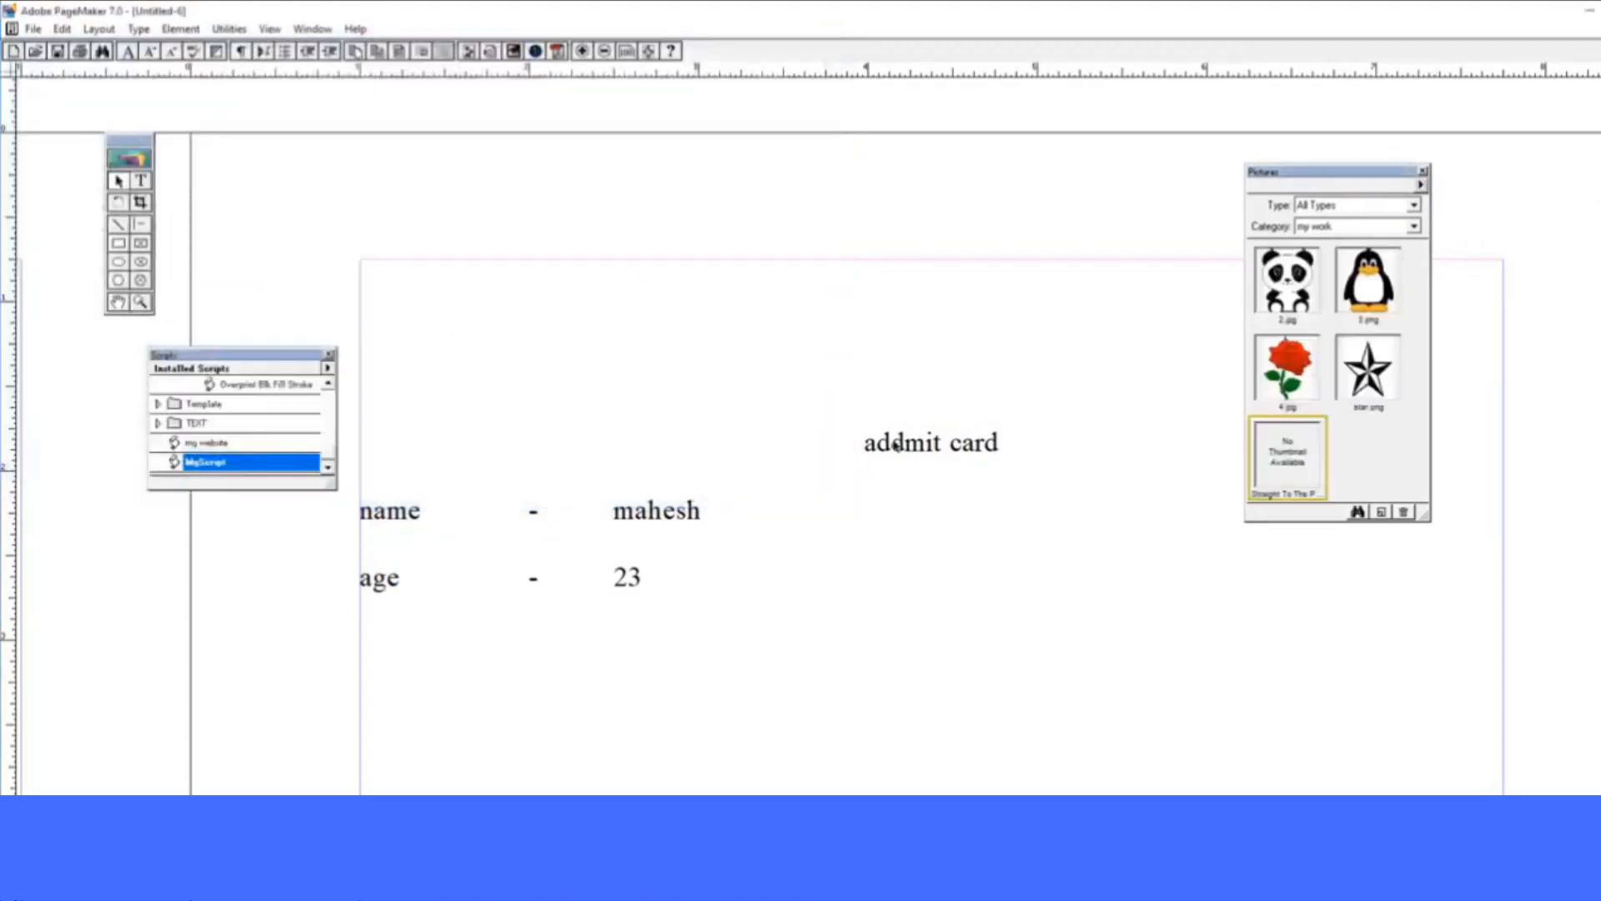
click(1368, 448)
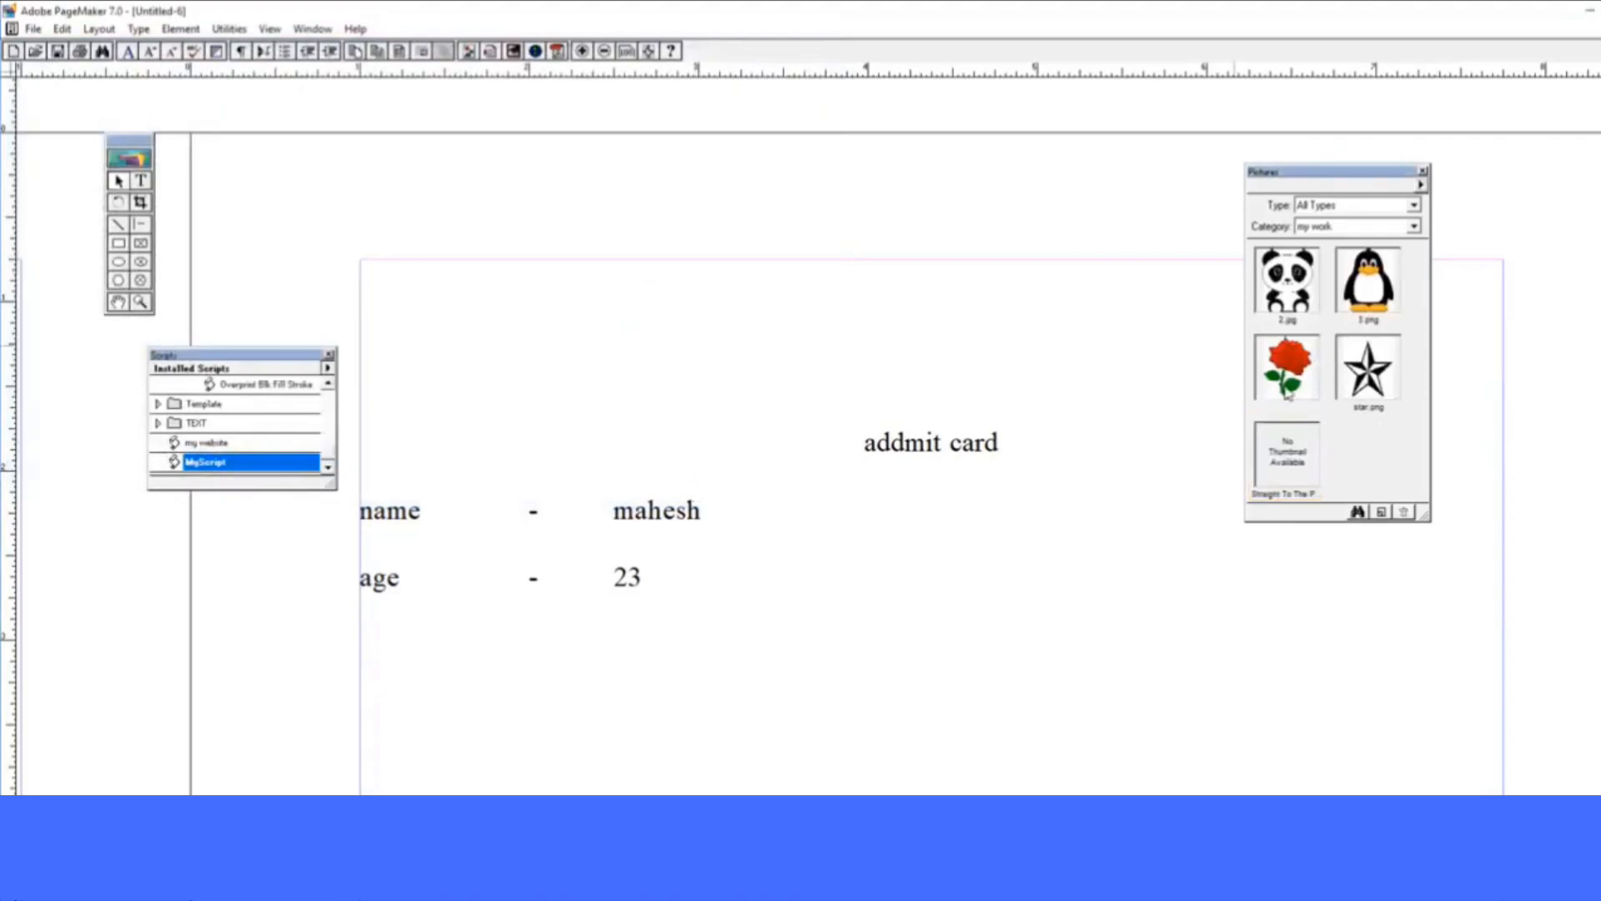
Place the rose picture on the admit card page and move it over the name and age values
drag(1289, 367, 898, 347)
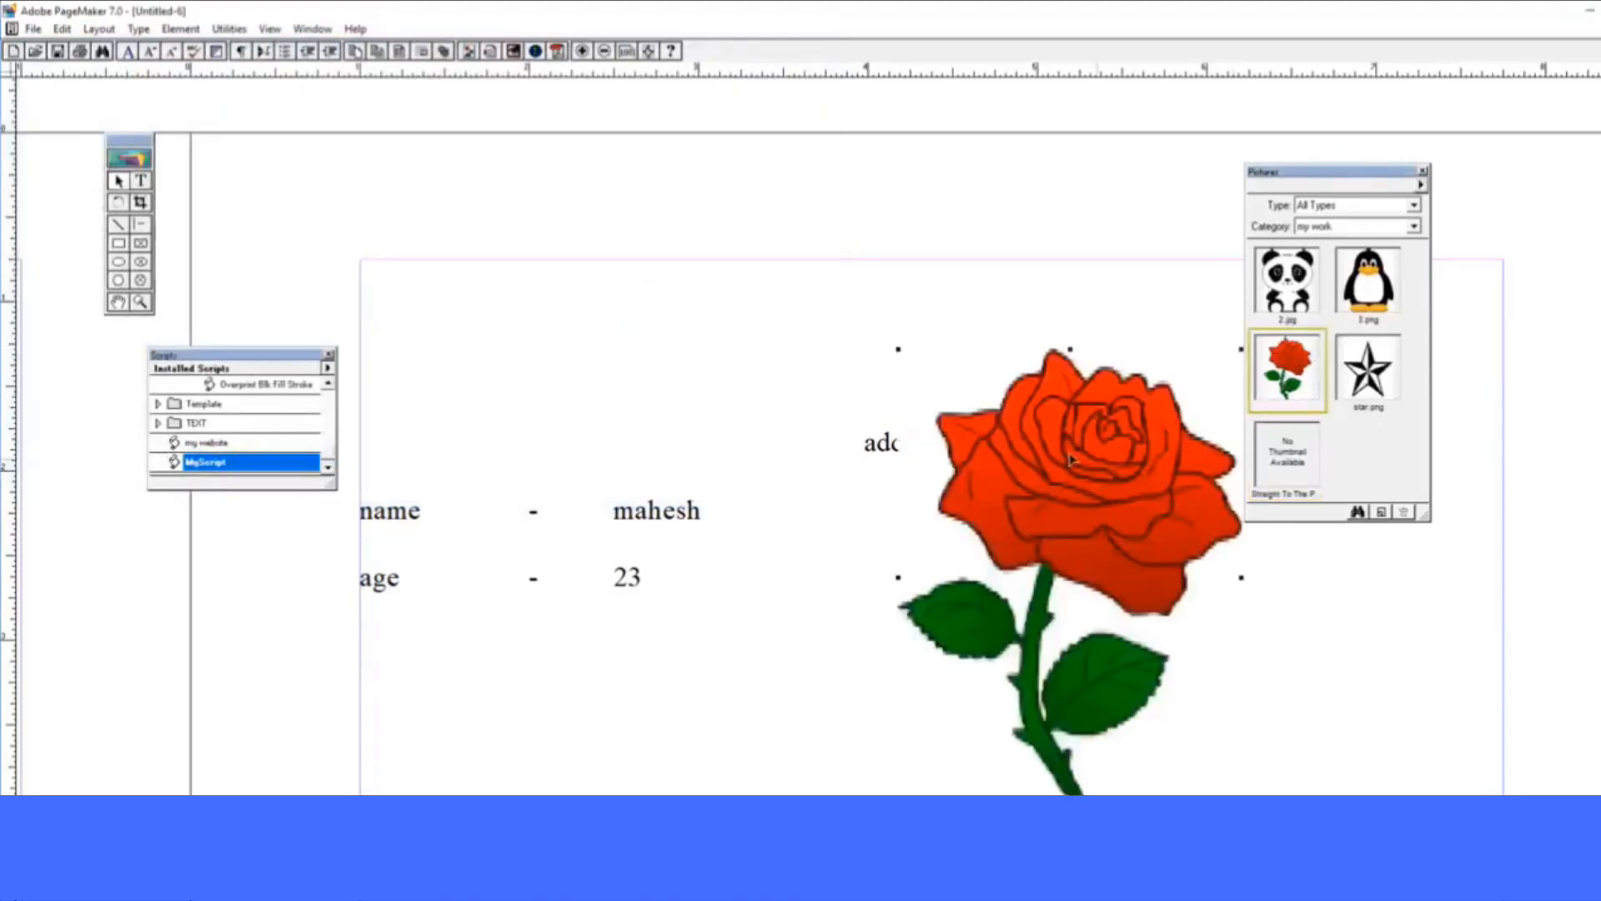
drag(1097, 464, 687, 414)
drag(1251, 279, 847, 581)
click(836, 611)
Place the penguin picture near the page's right edge, then add the star picture to the same page
drag(1370, 286, 1060, 374)
drag(1161, 525, 1069, 593)
drag(1167, 595, 1484, 599)
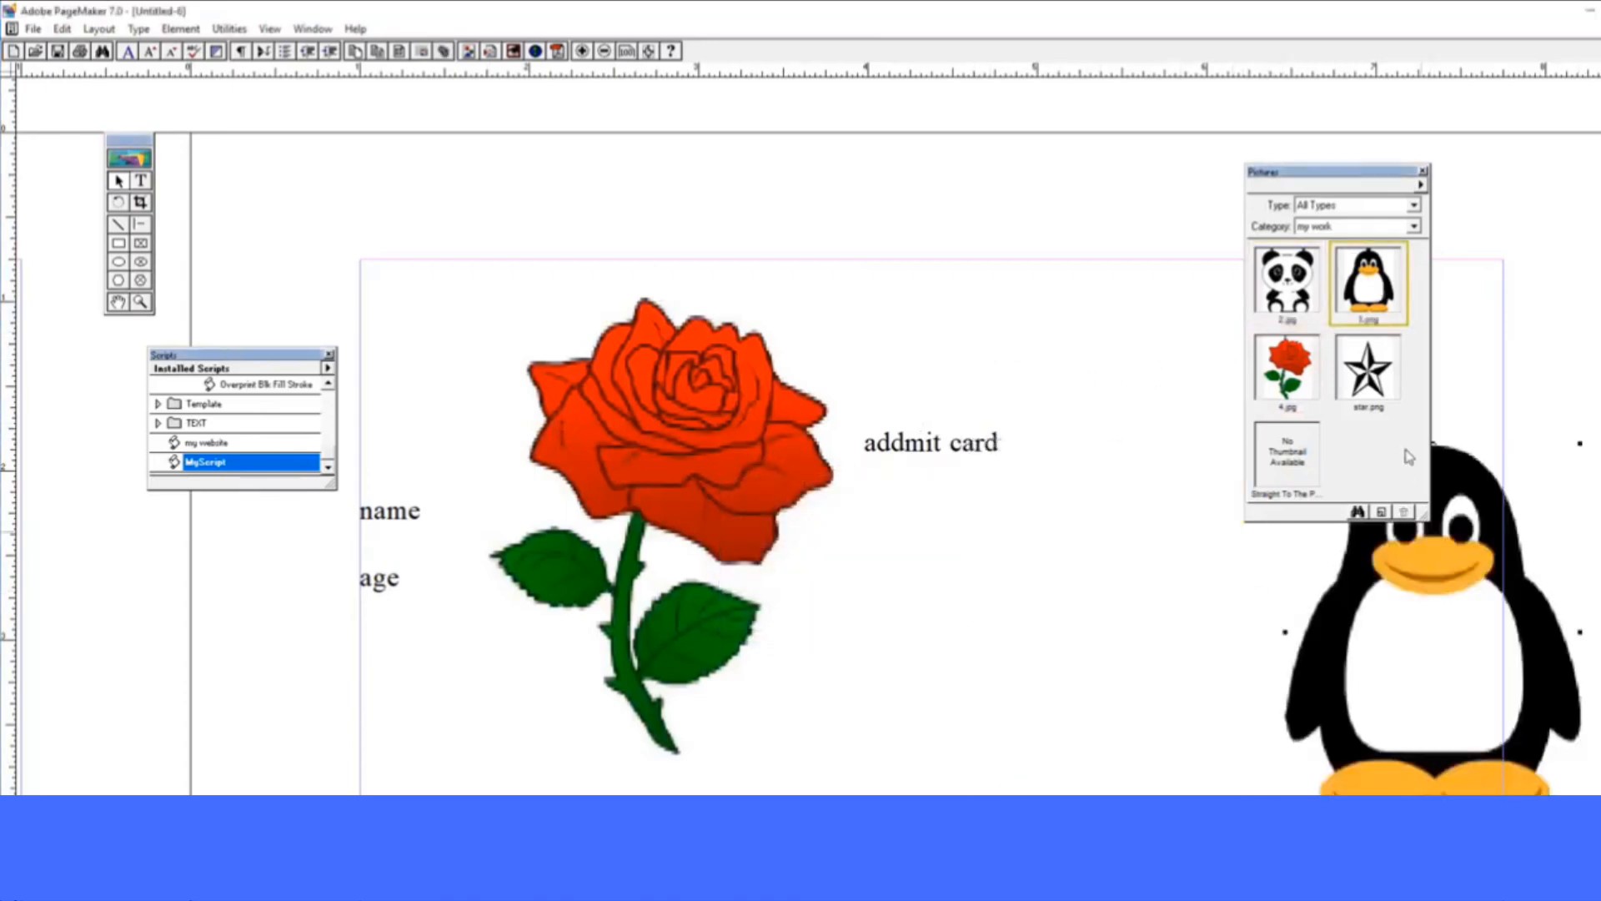
drag(1368, 370, 1057, 380)
drag(1254, 624, 1049, 535)
Insert the Straight To The Point file's content and place the star picture over its heading
click(1296, 463)
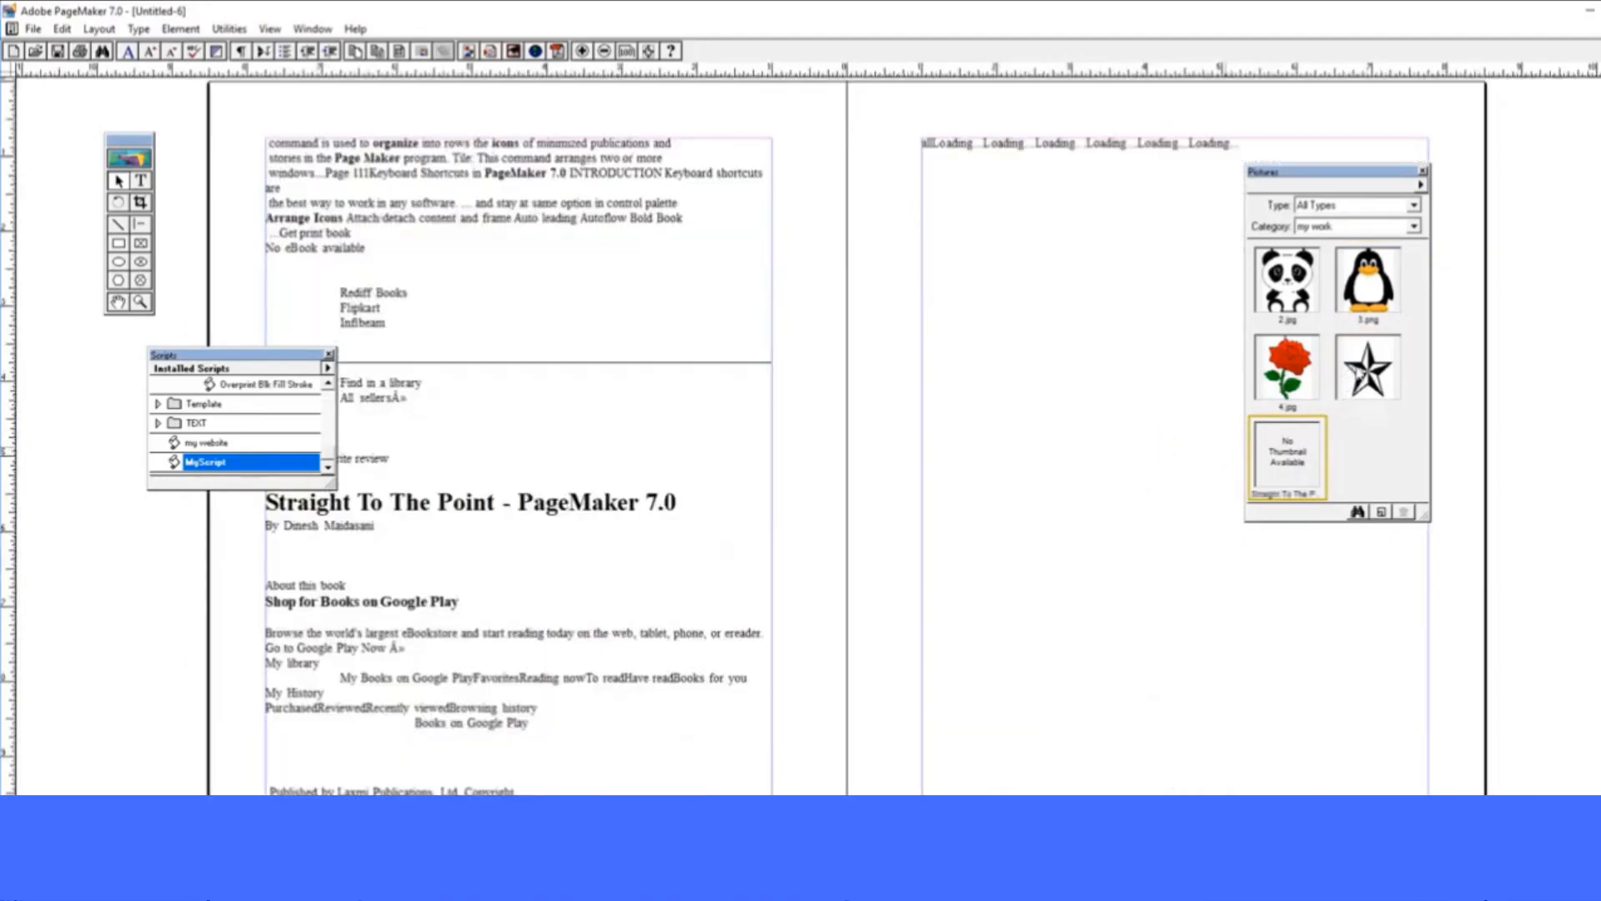
drag(1344, 371, 780, 367)
drag(870, 461, 551, 406)
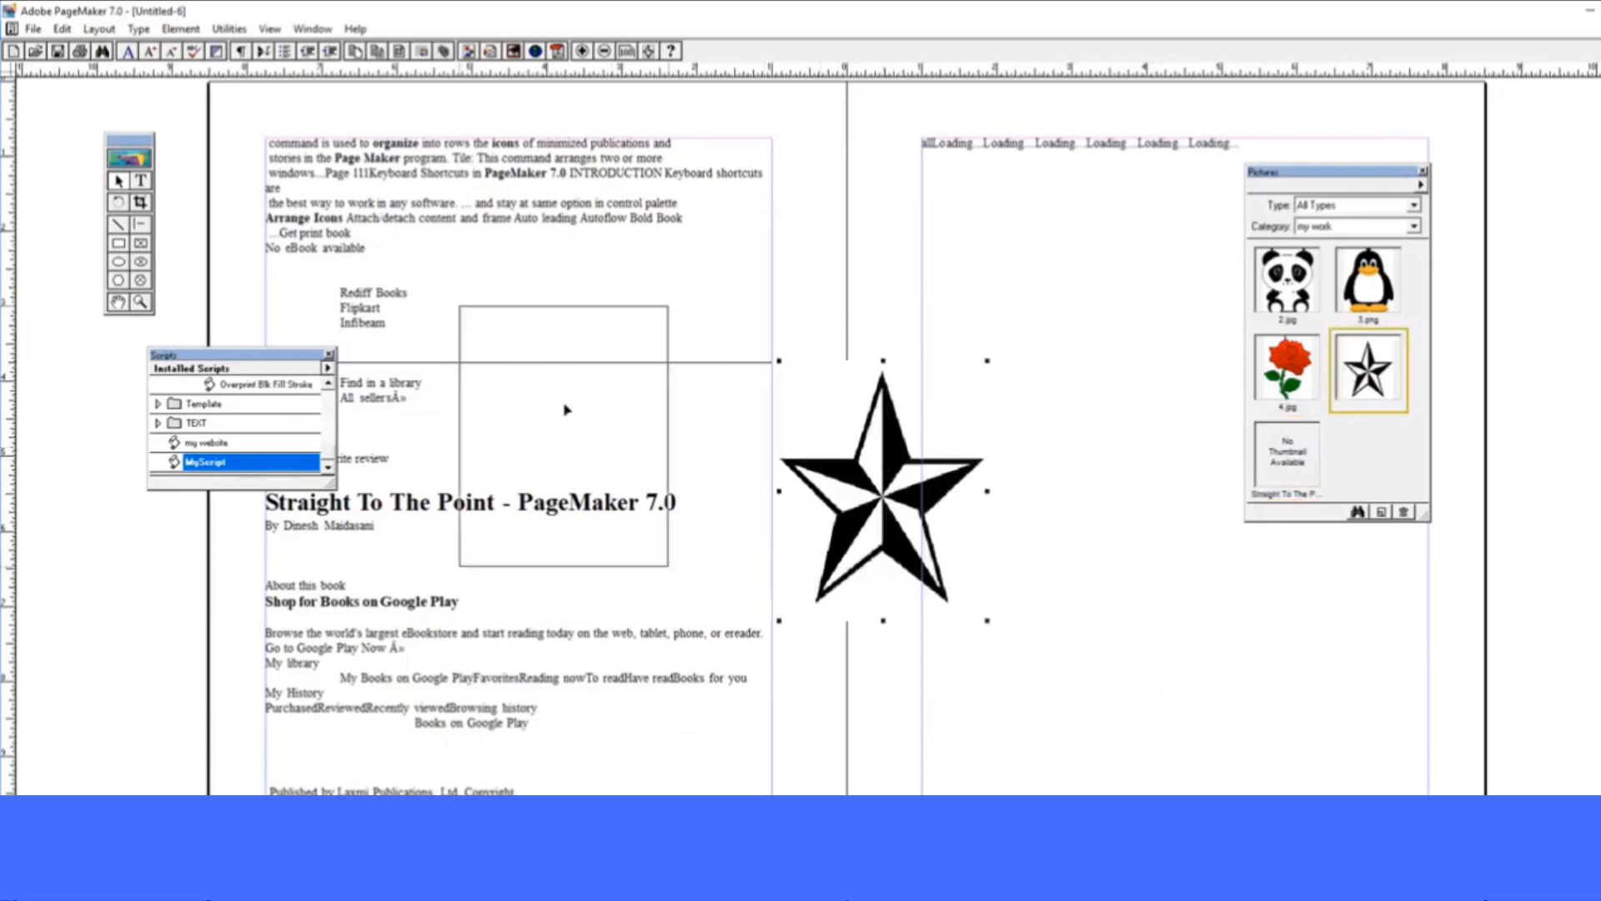
click(313, 29)
mouse_move(355, 29)
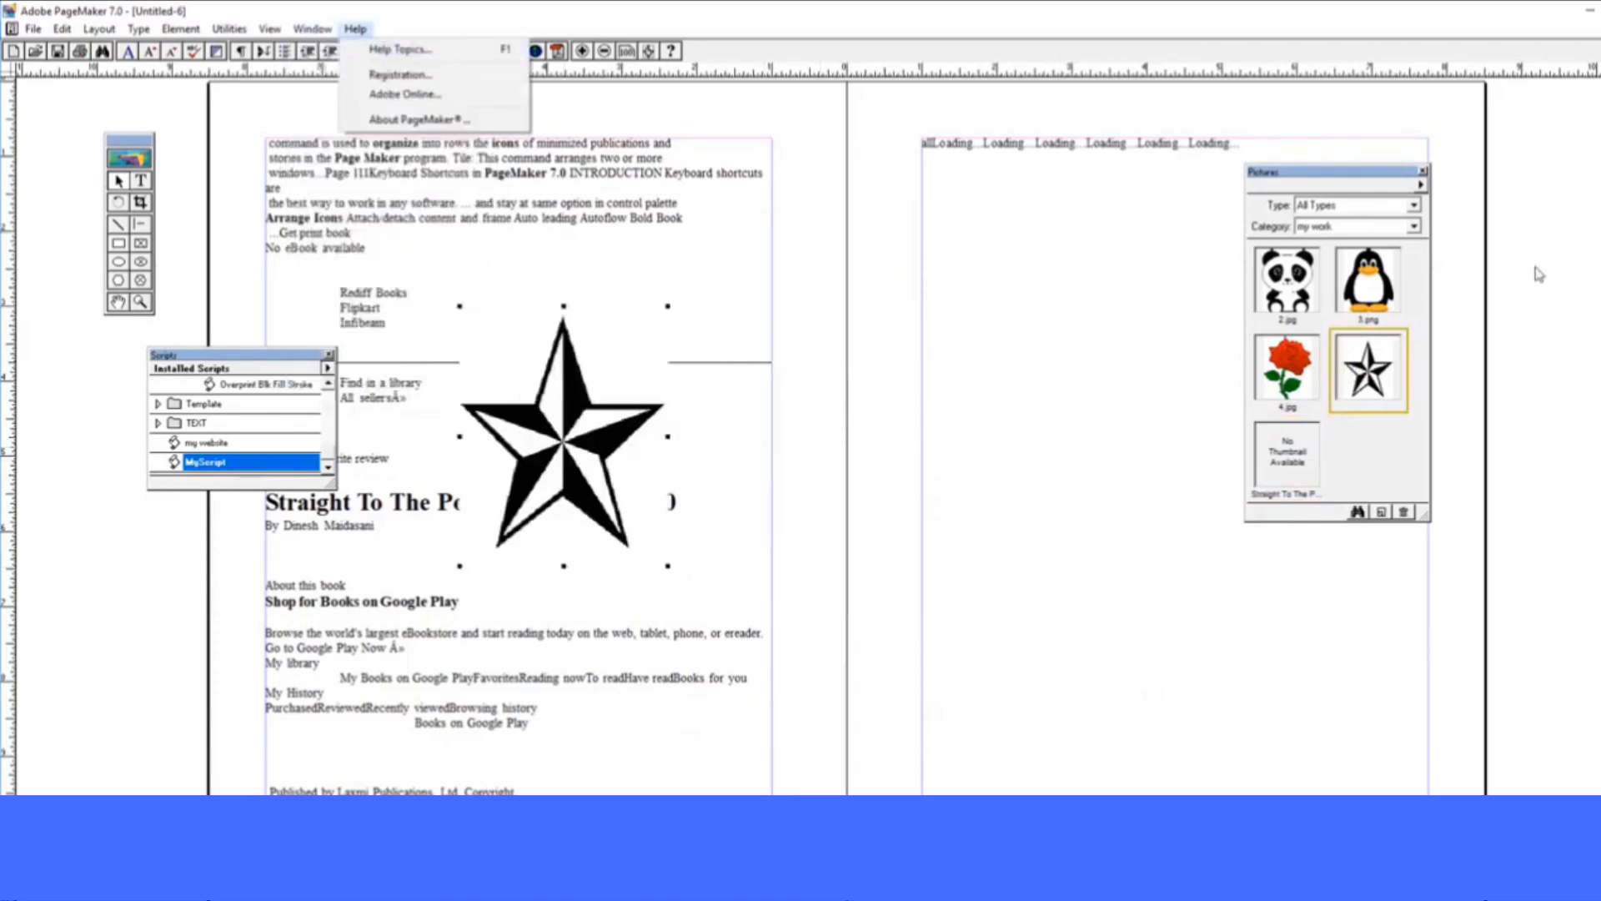
click(1421, 185)
click(1421, 185)
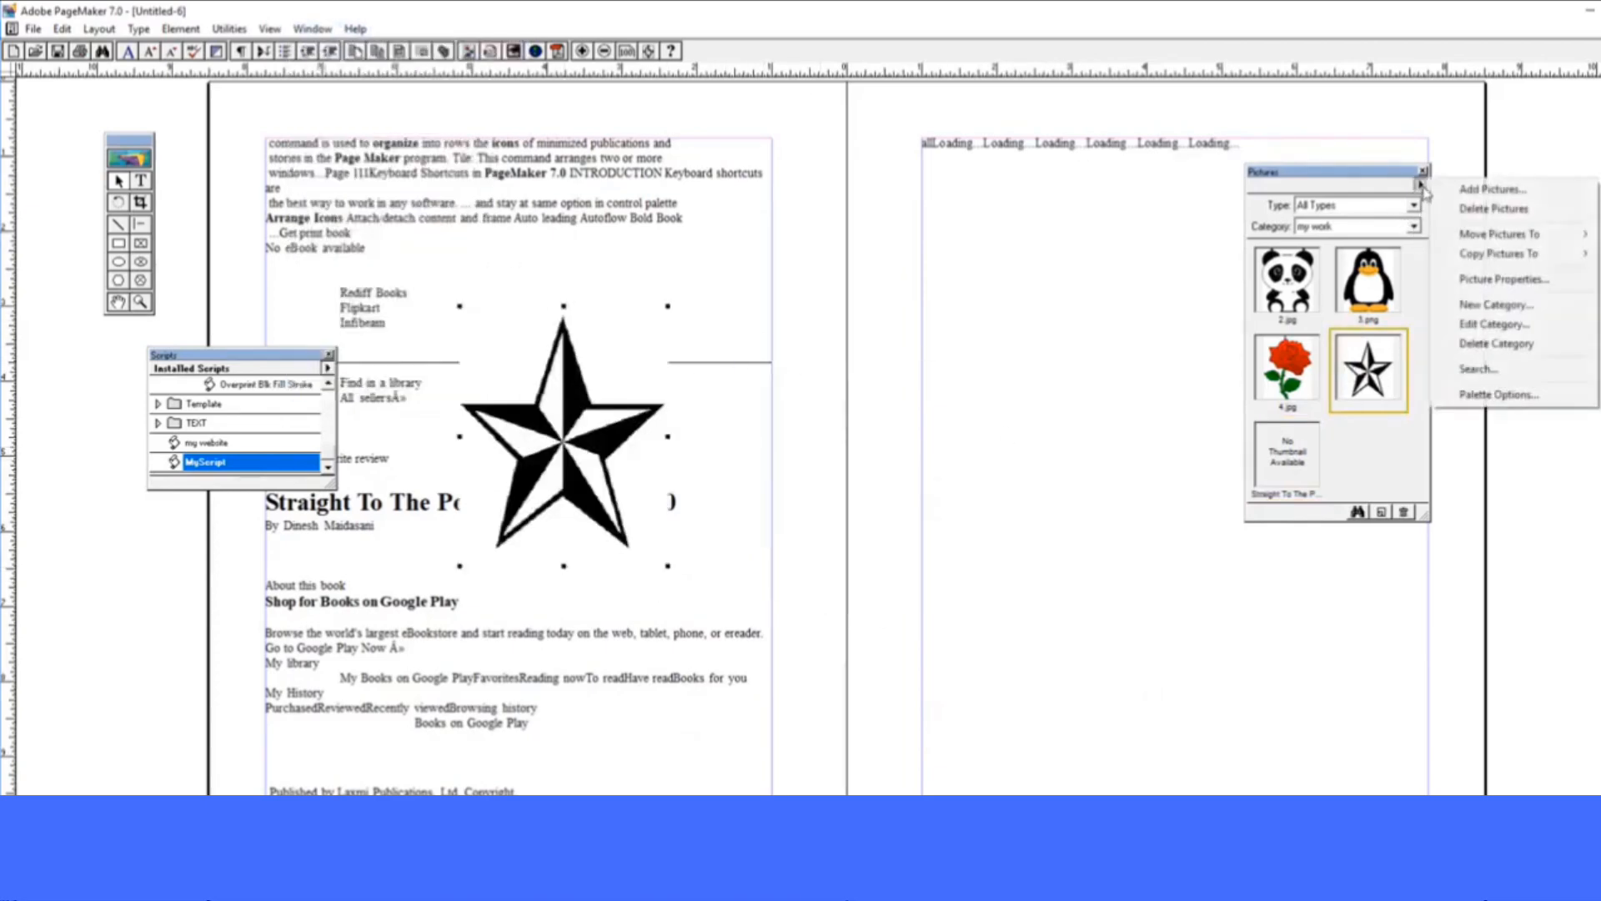
click(1378, 198)
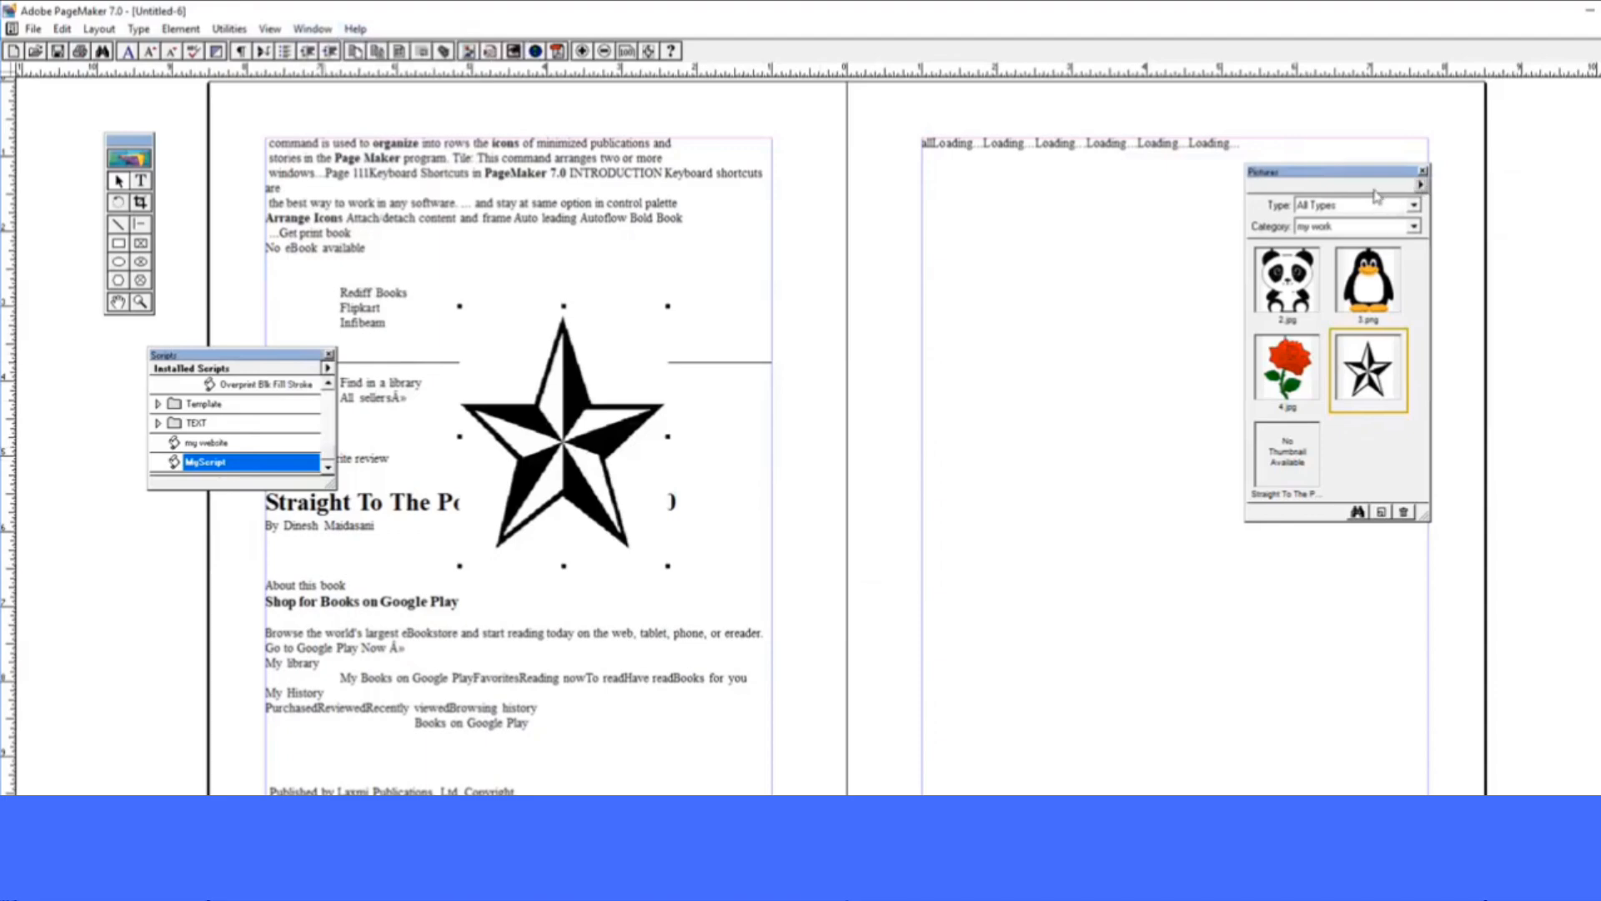
Shift the Pictures palette slightly down and show the Template palette
drag(1352, 177, 1361, 214)
click(313, 29)
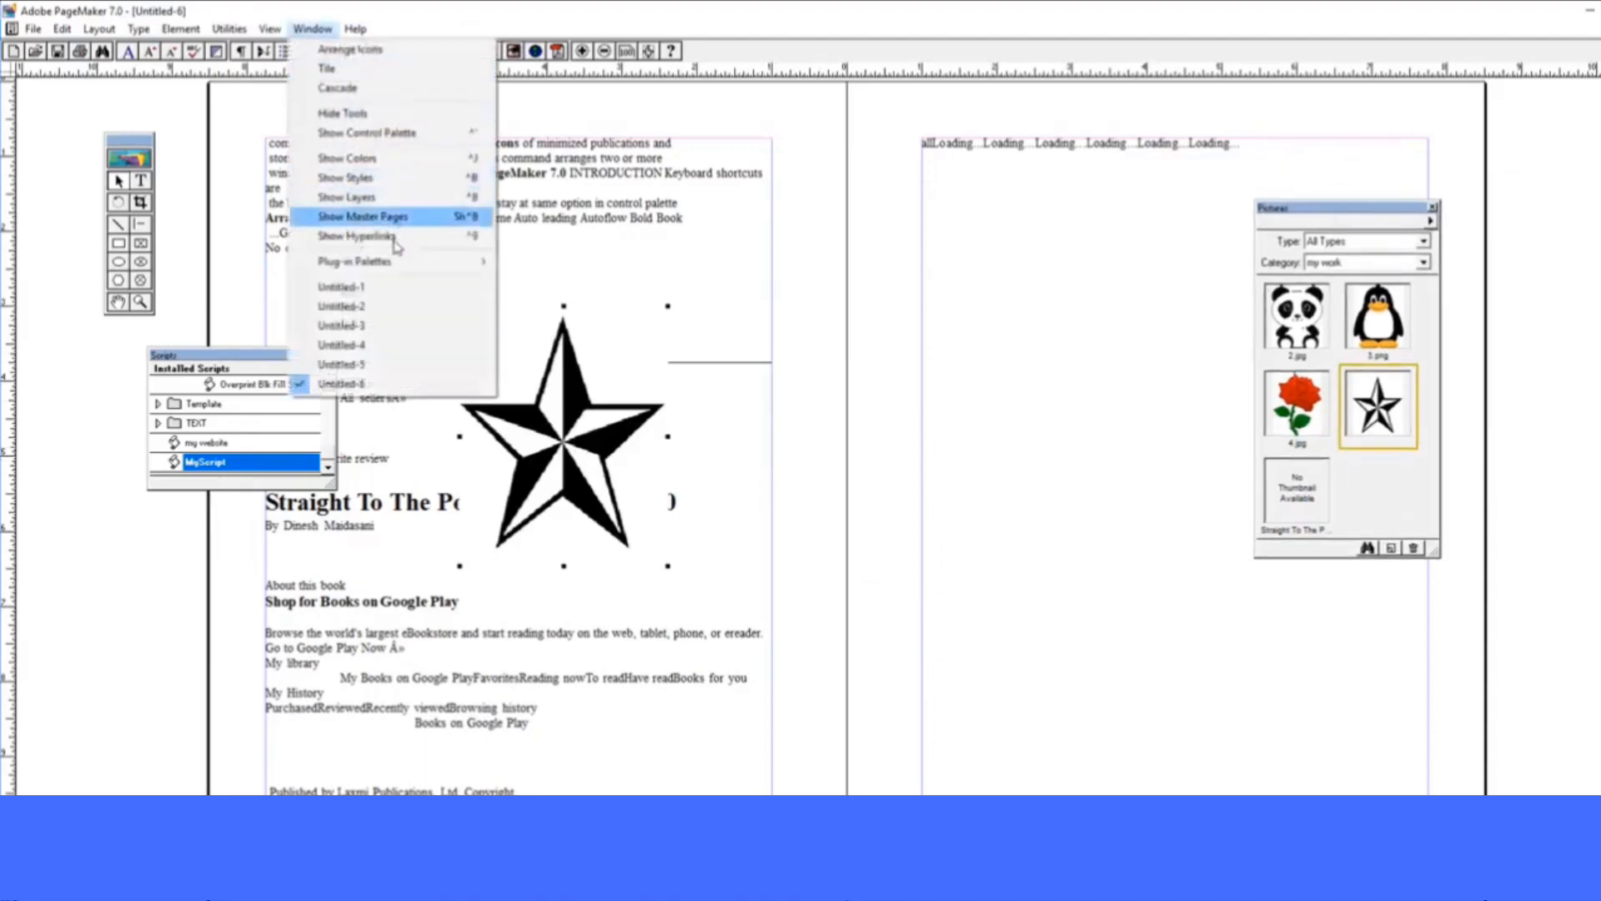
mouse_move(393, 262)
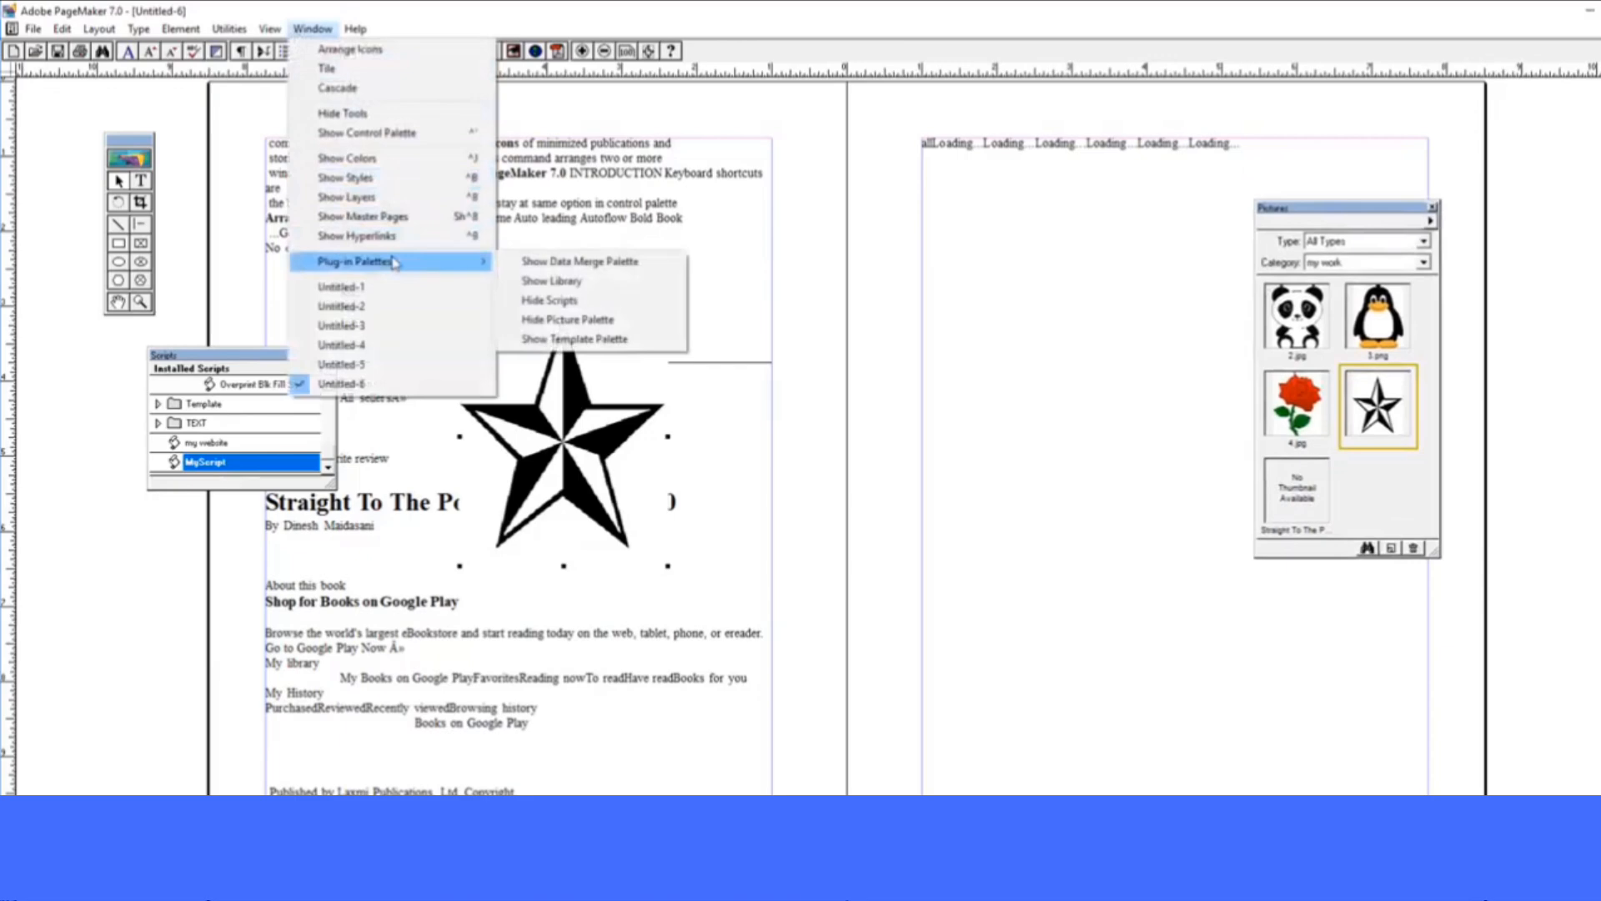
click(595, 342)
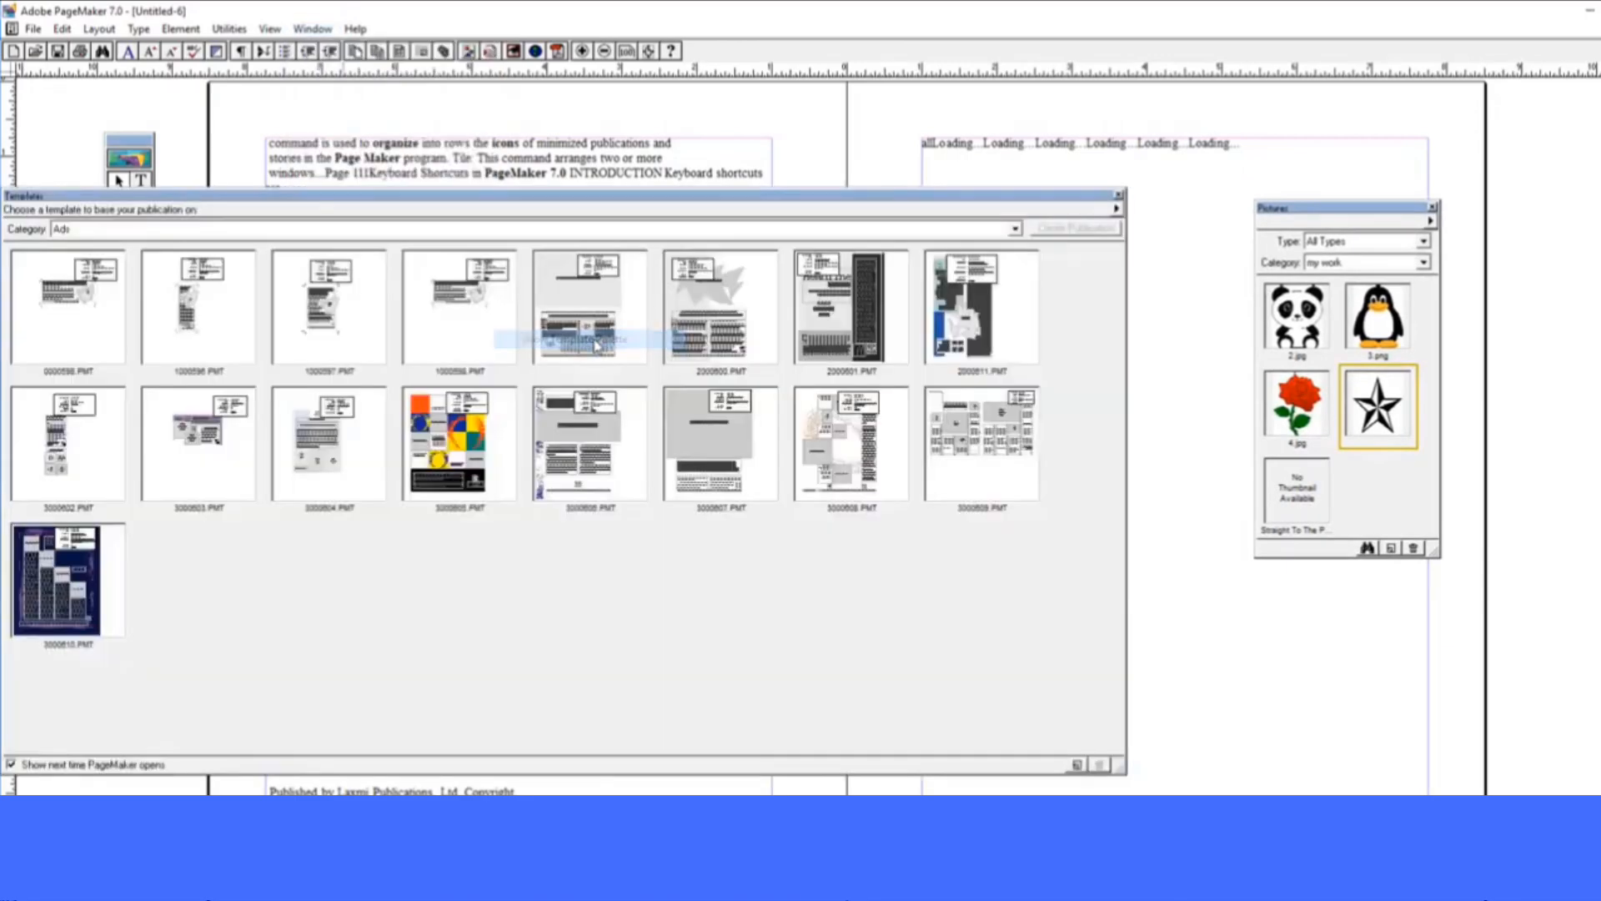
Reposition the Template palette and create a publication from the Ads template 3000606.PMT, accepting the temporary Courier font substitution
drag(903, 198, 1117, 184)
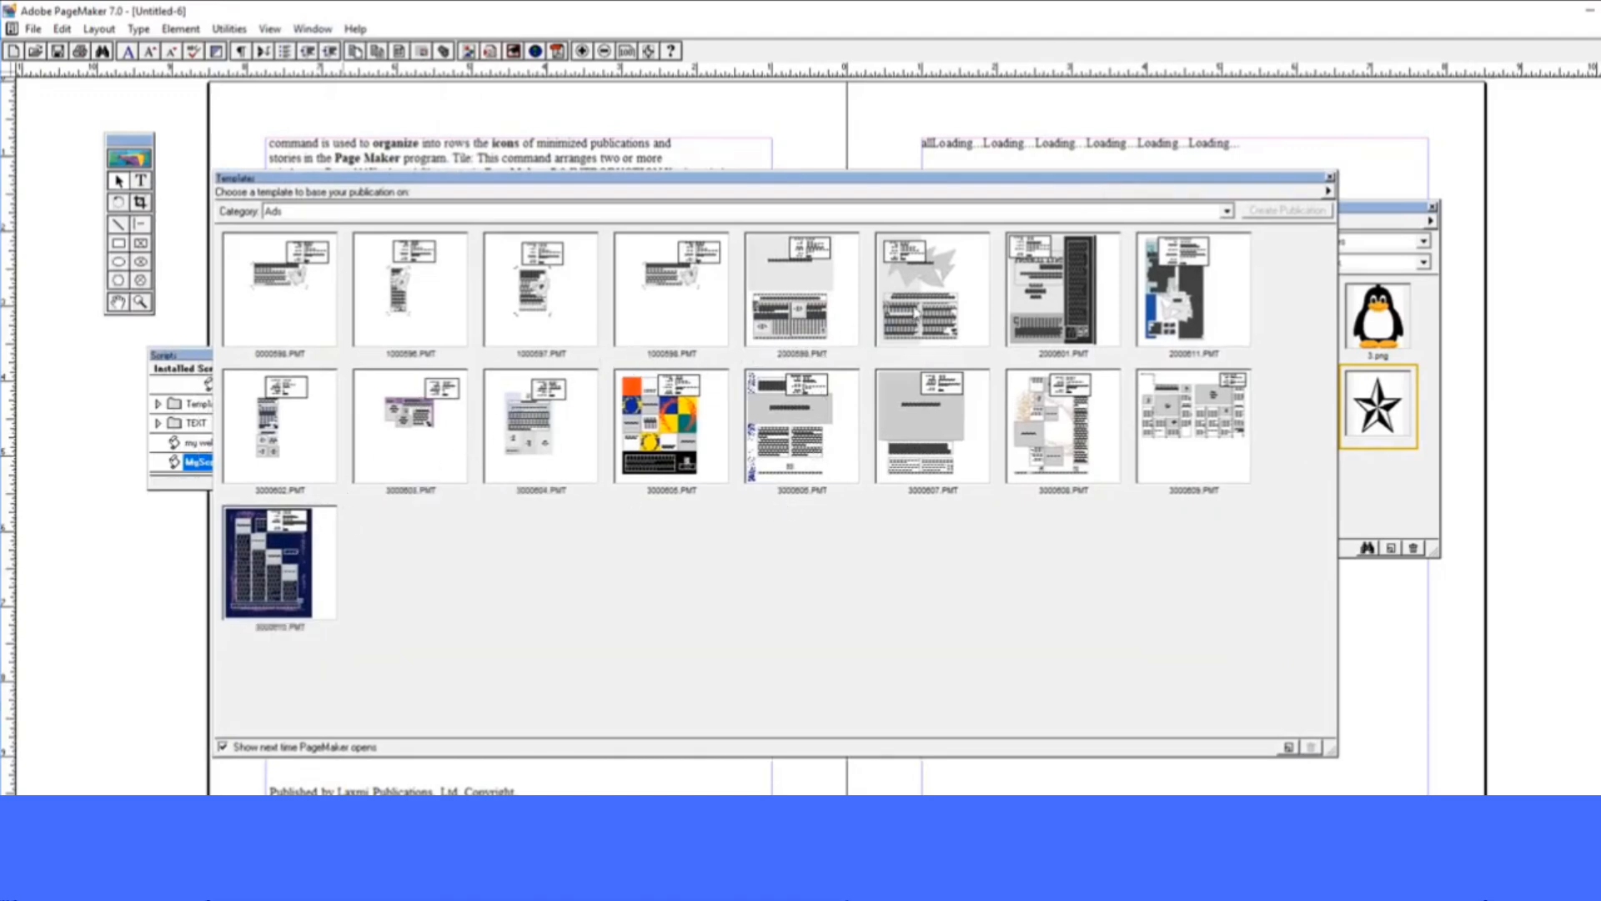
click(682, 424)
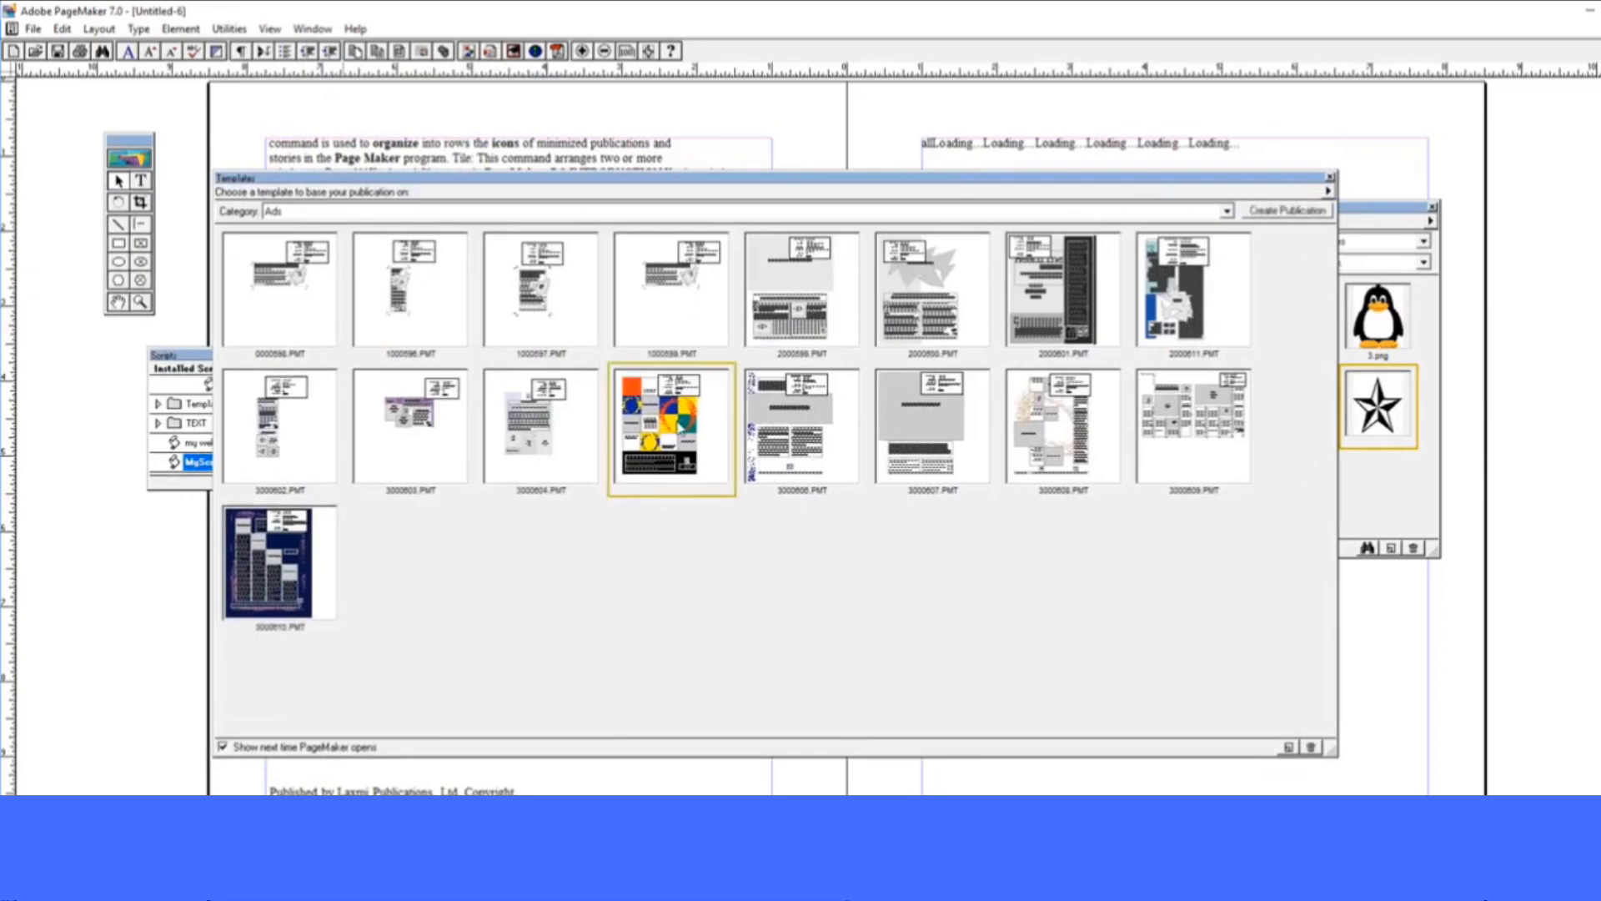
double_click(801, 426)
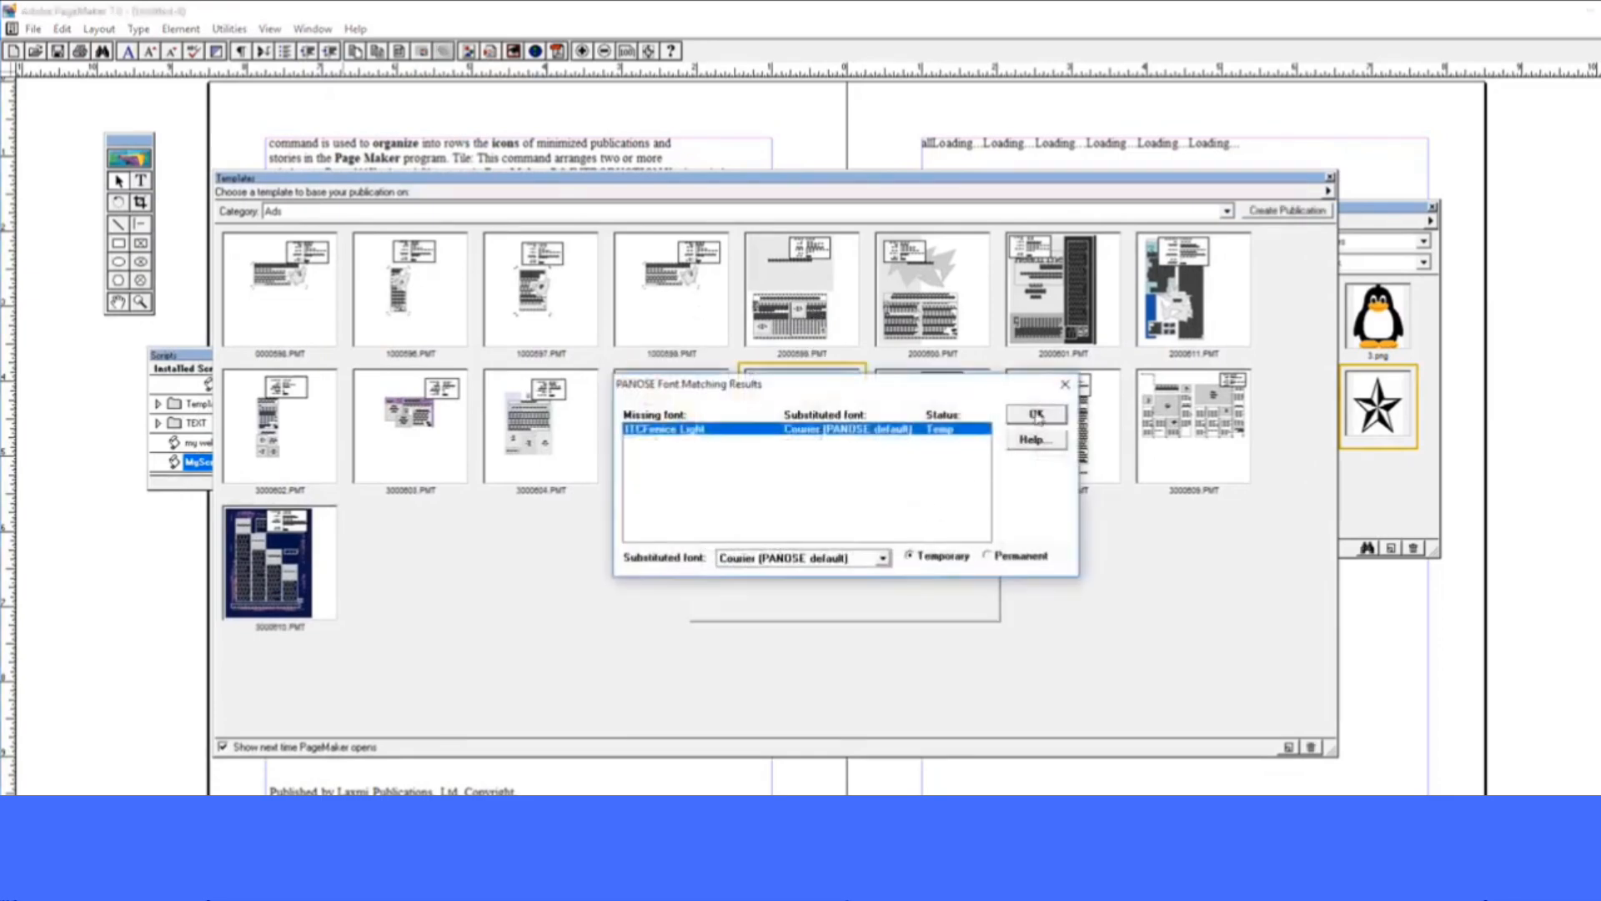
click(1036, 415)
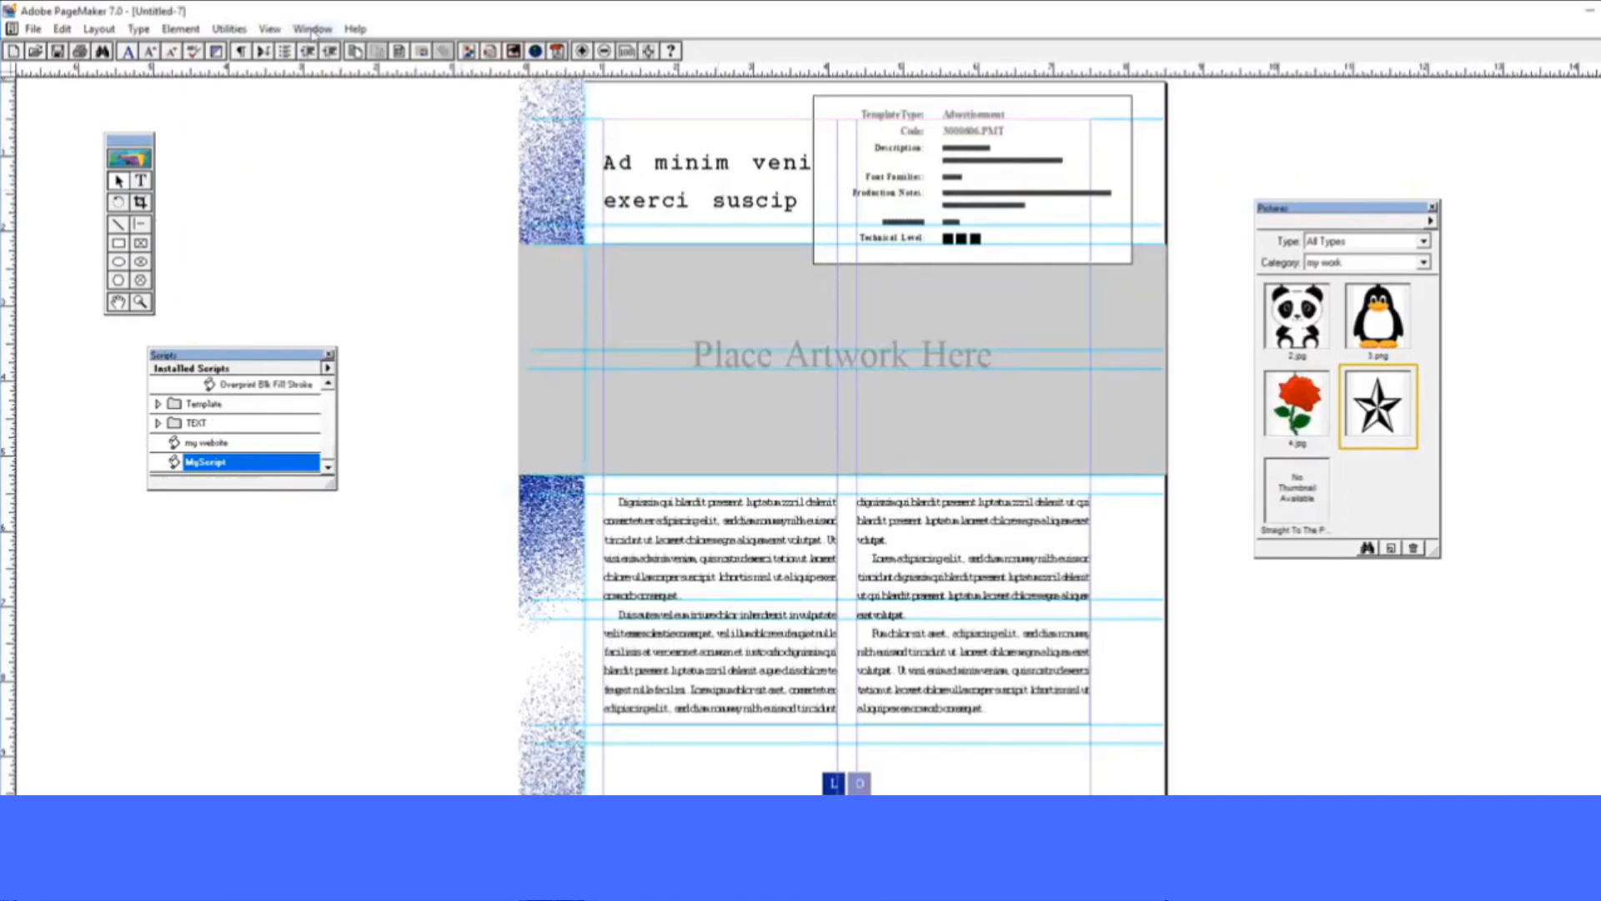
Show the Template palette again and create a publication from the Ads template 3000610.PMT, accepting temporary Courier substitutes for the missing fonts
click(312, 29)
mouse_move(368, 269)
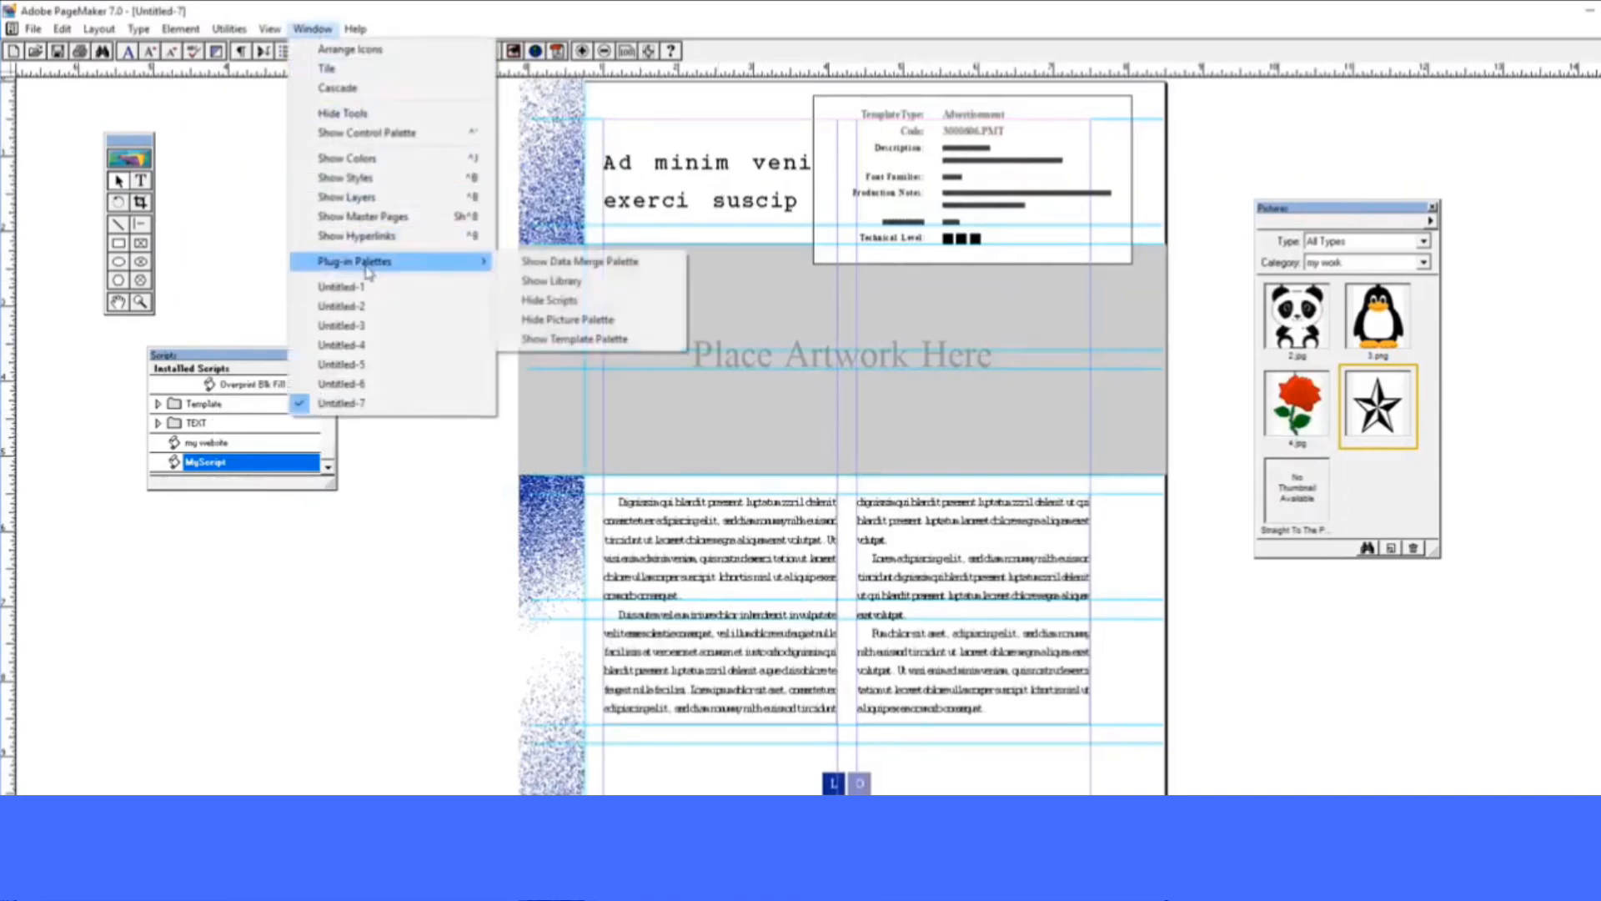
click(576, 338)
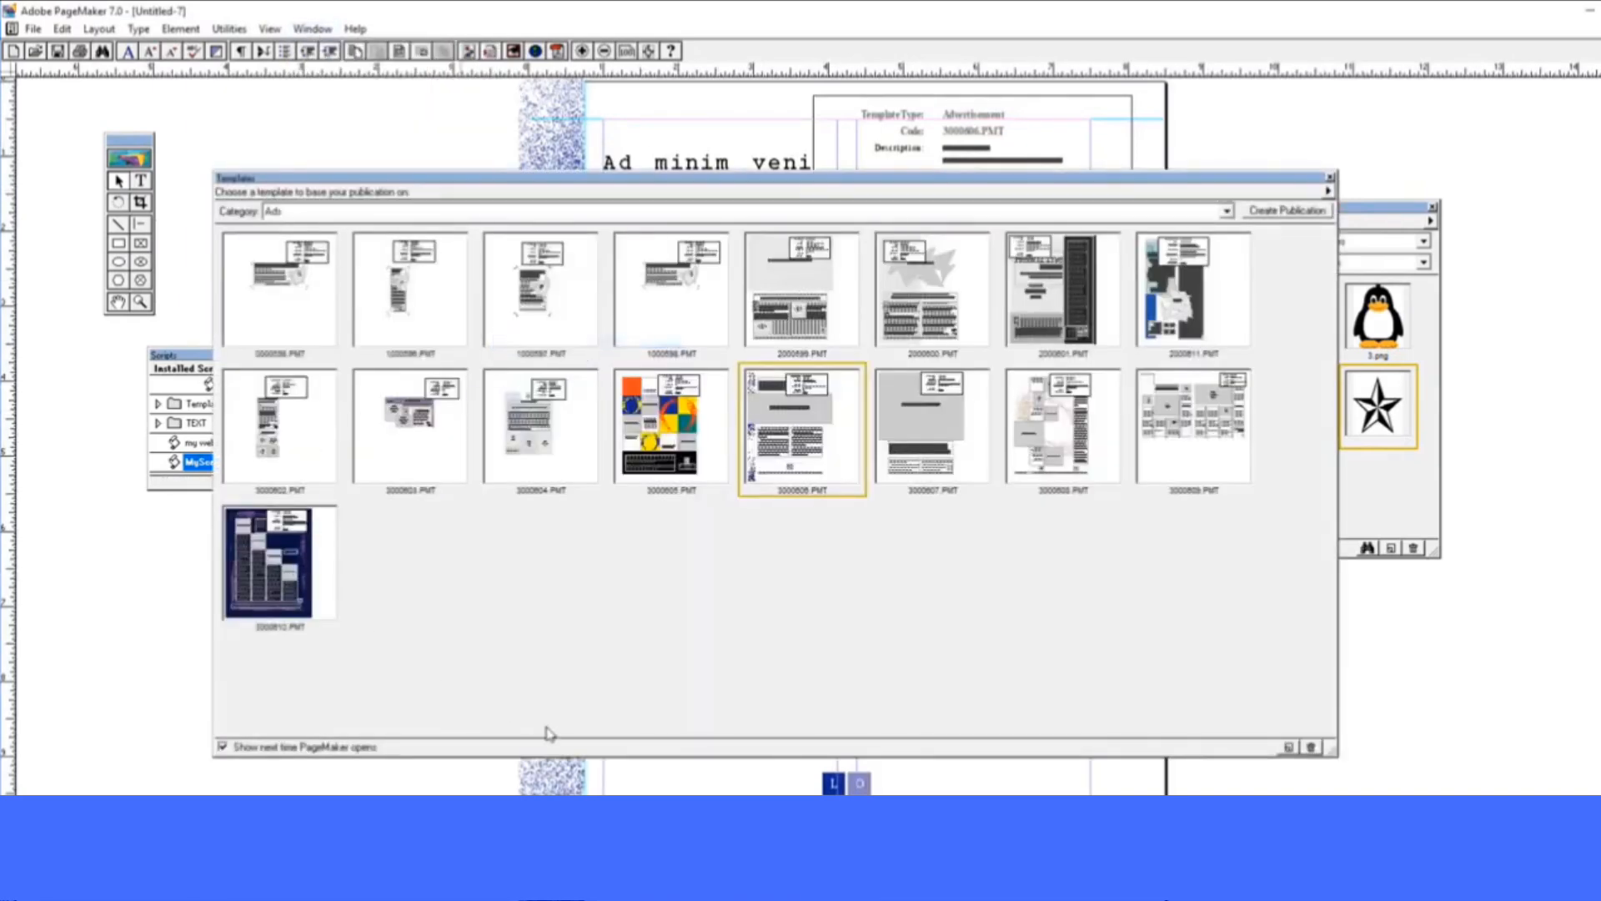
double_click(323, 551)
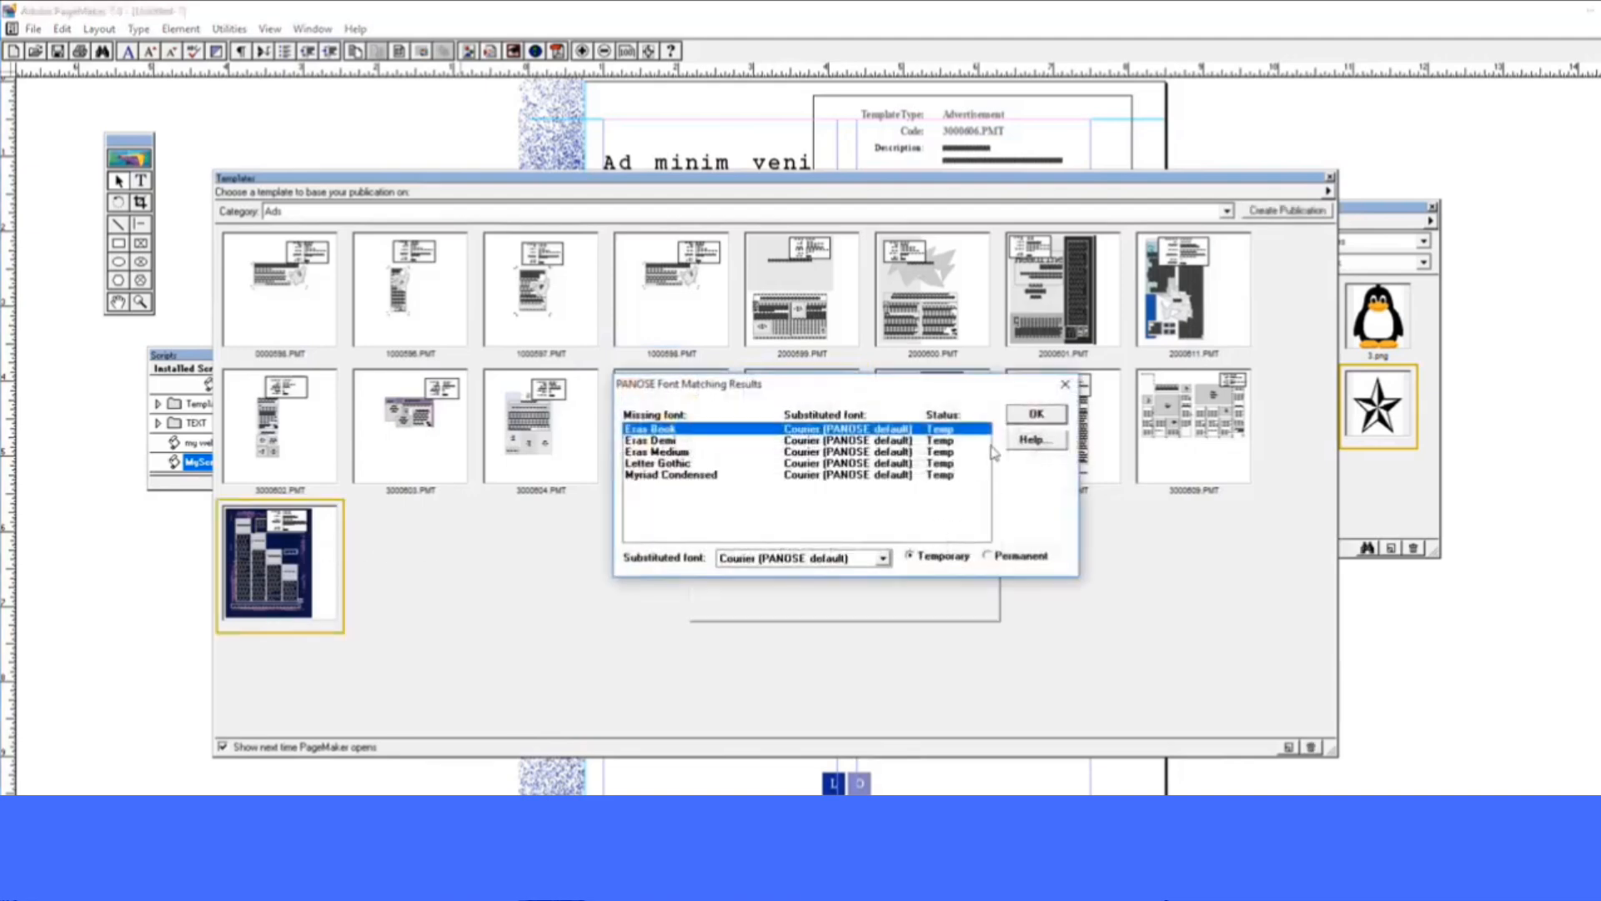
click(870, 464)
click(1034, 415)
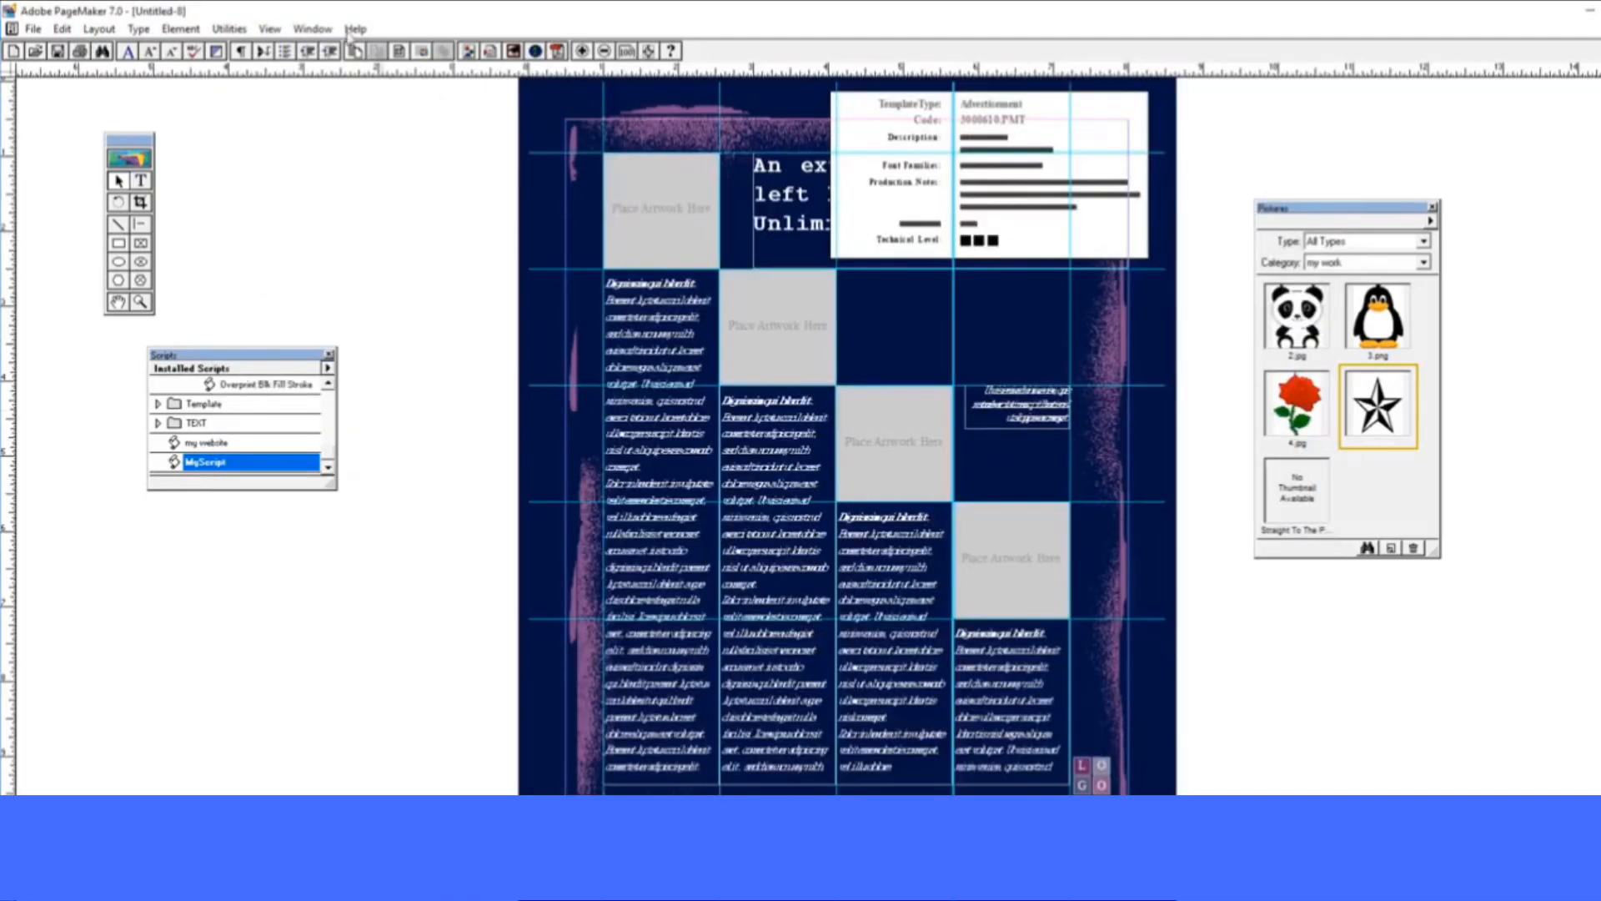
Switch to the admit card publication Untitled-5, and from there to the blank publication Untitled-4
click(312, 29)
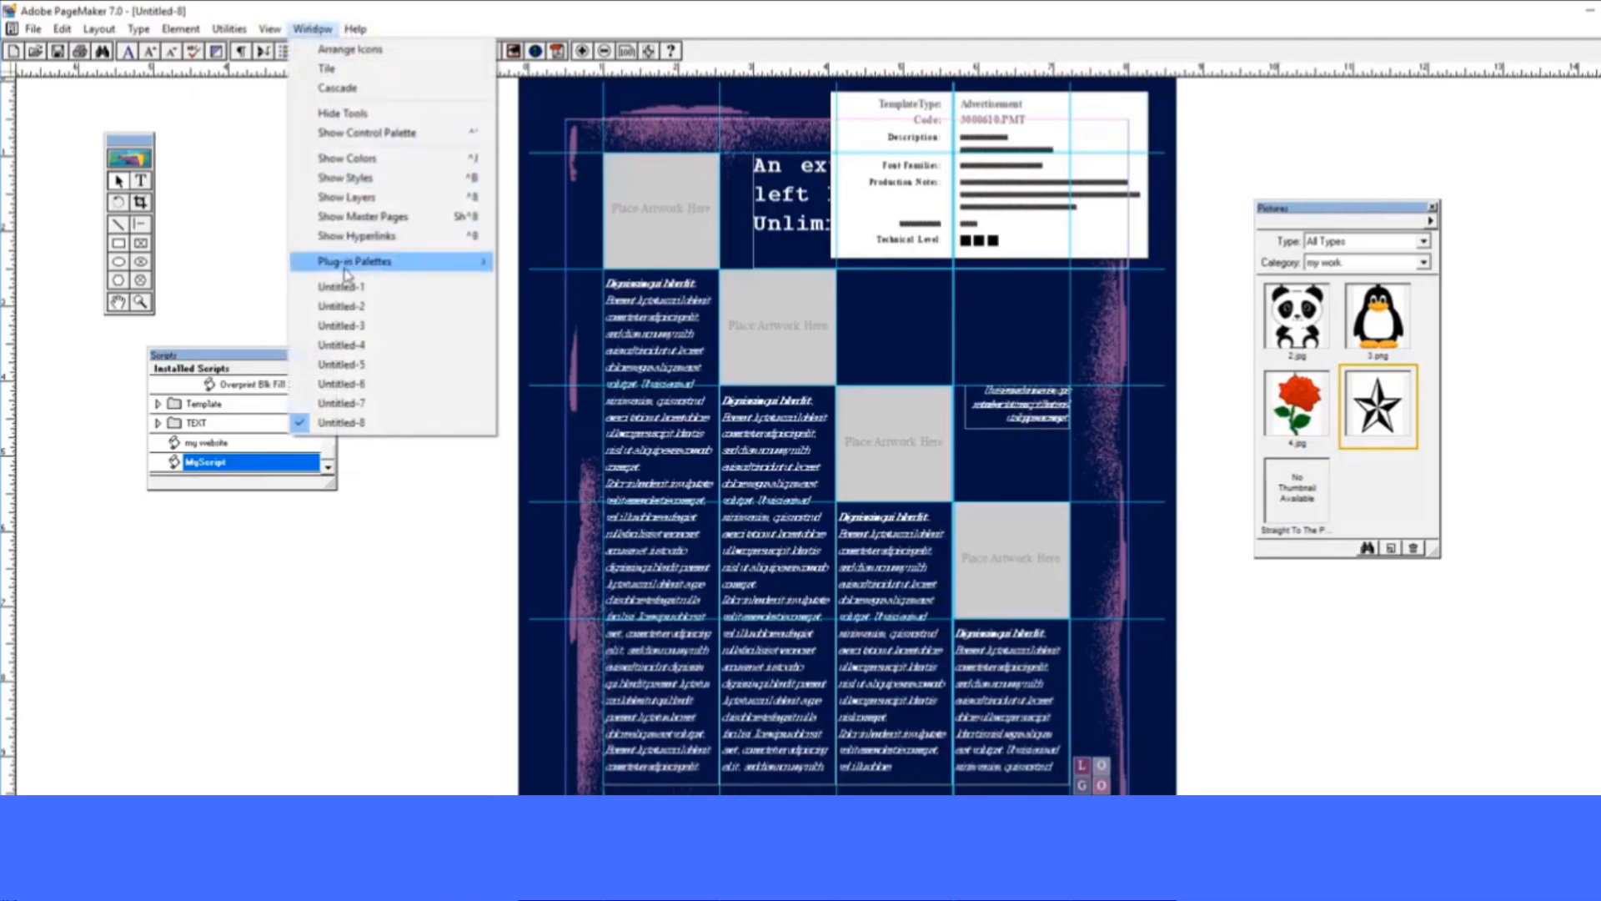
mouse_move(356, 263)
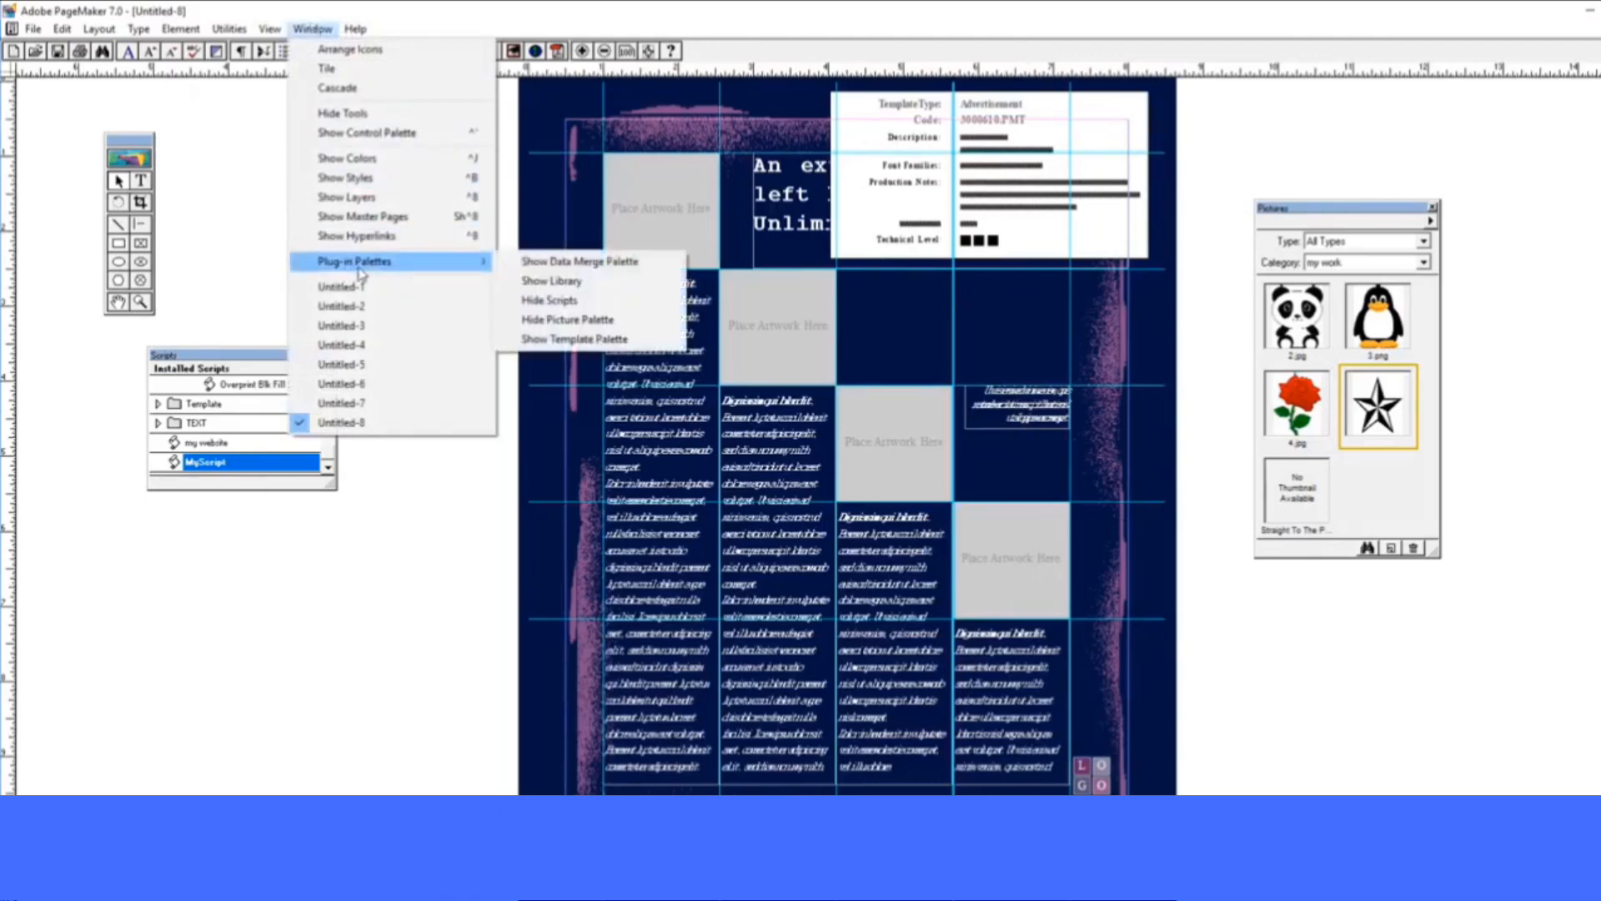
click(342, 365)
click(313, 29)
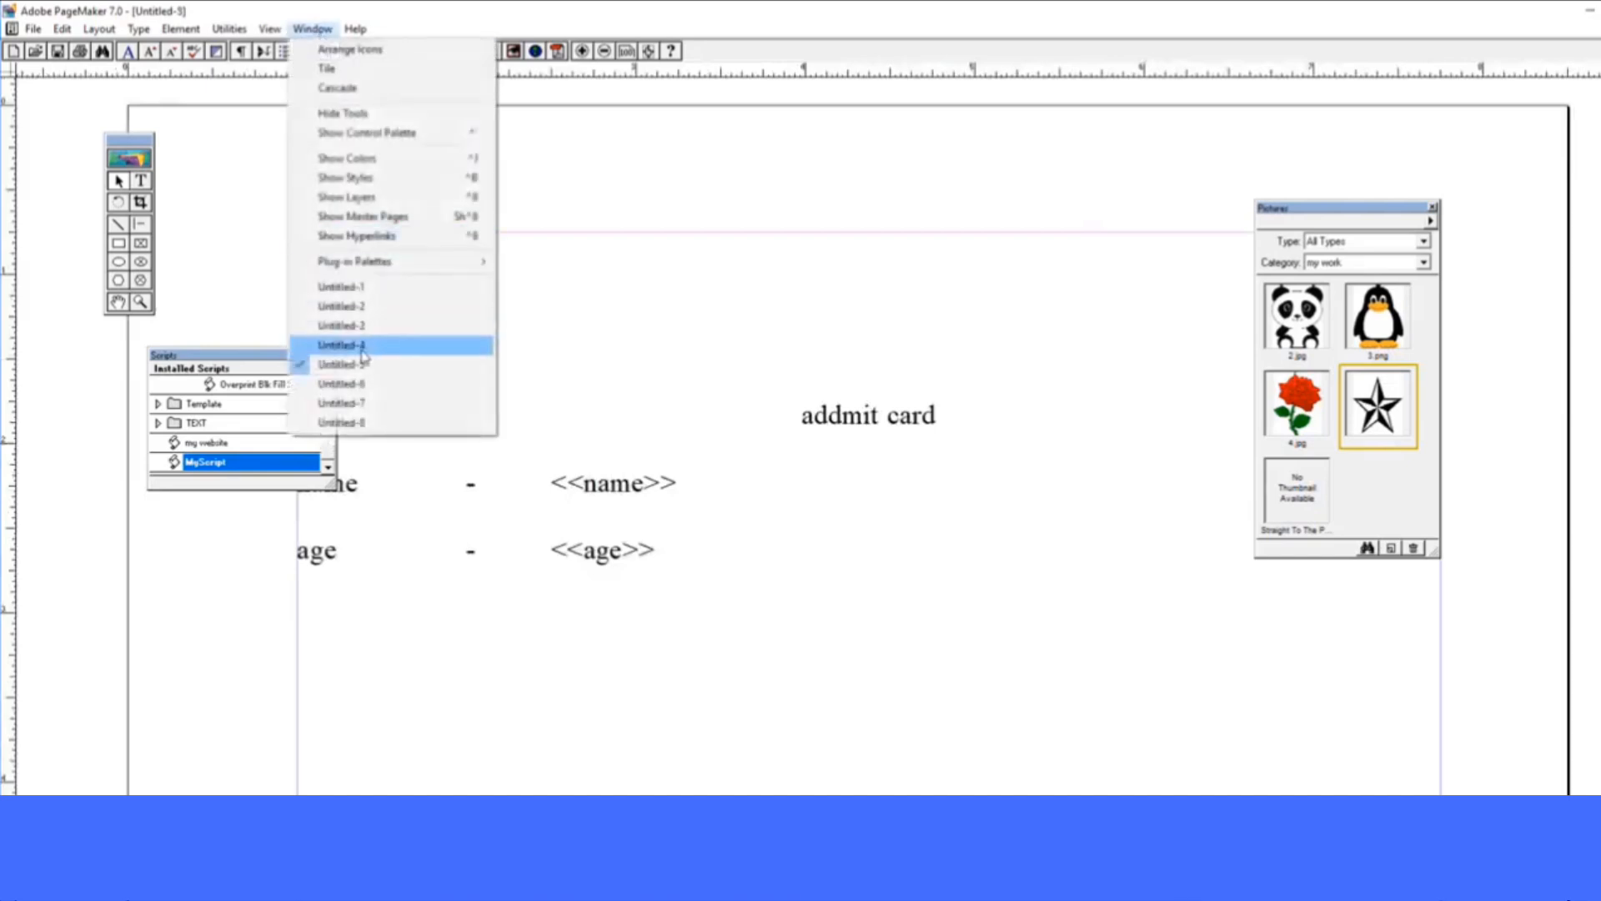
click(365, 361)
click(309, 29)
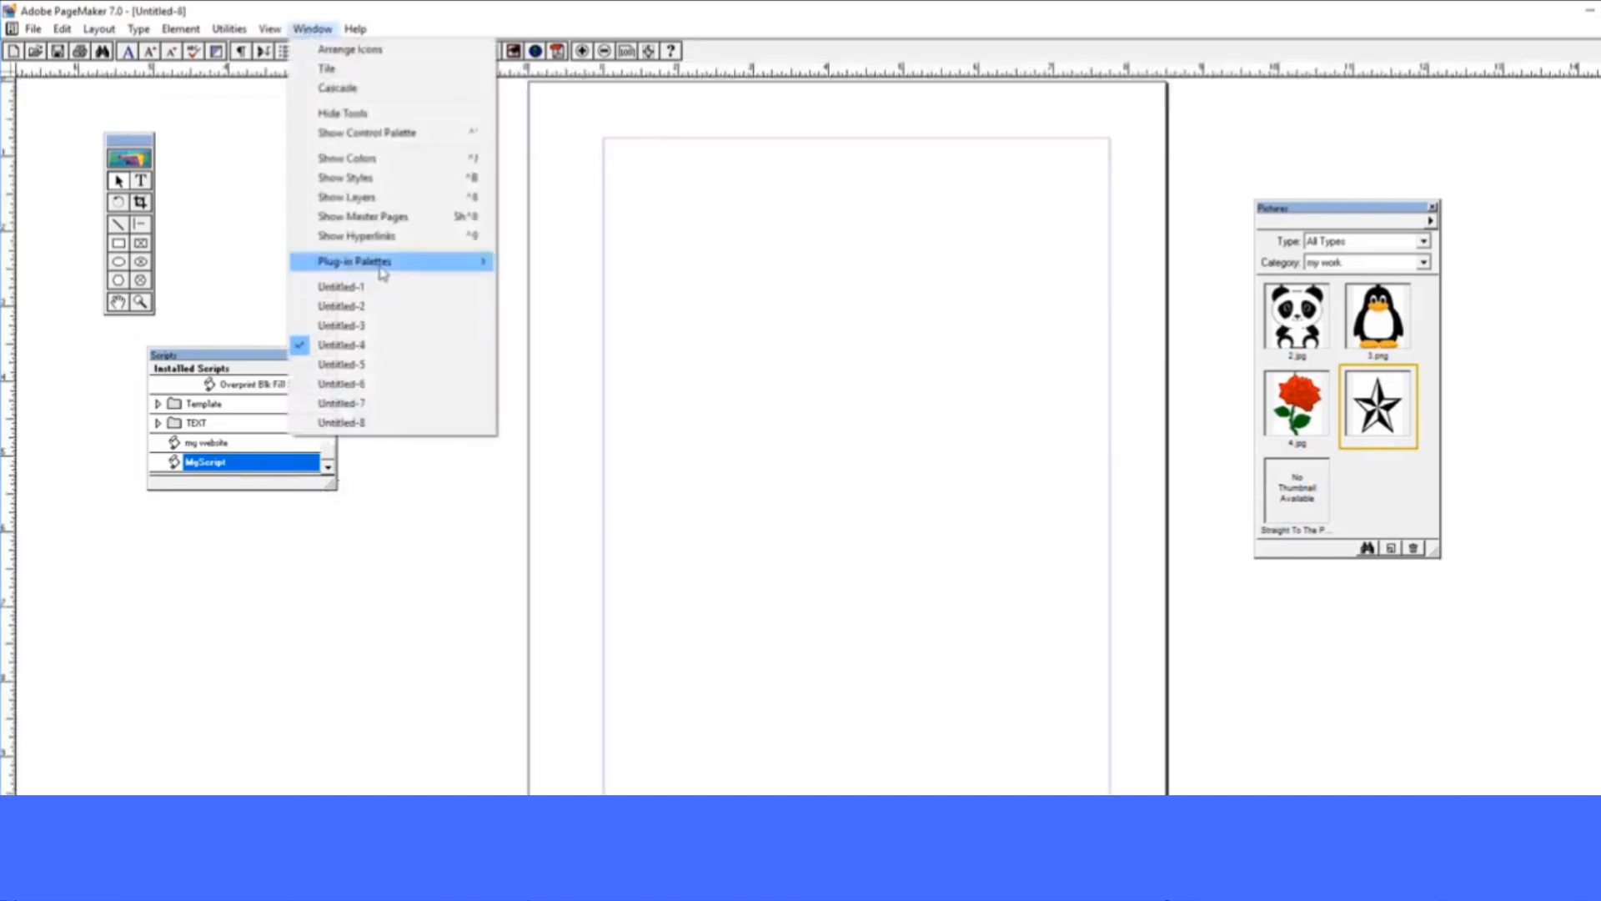
mouse_move(383, 270)
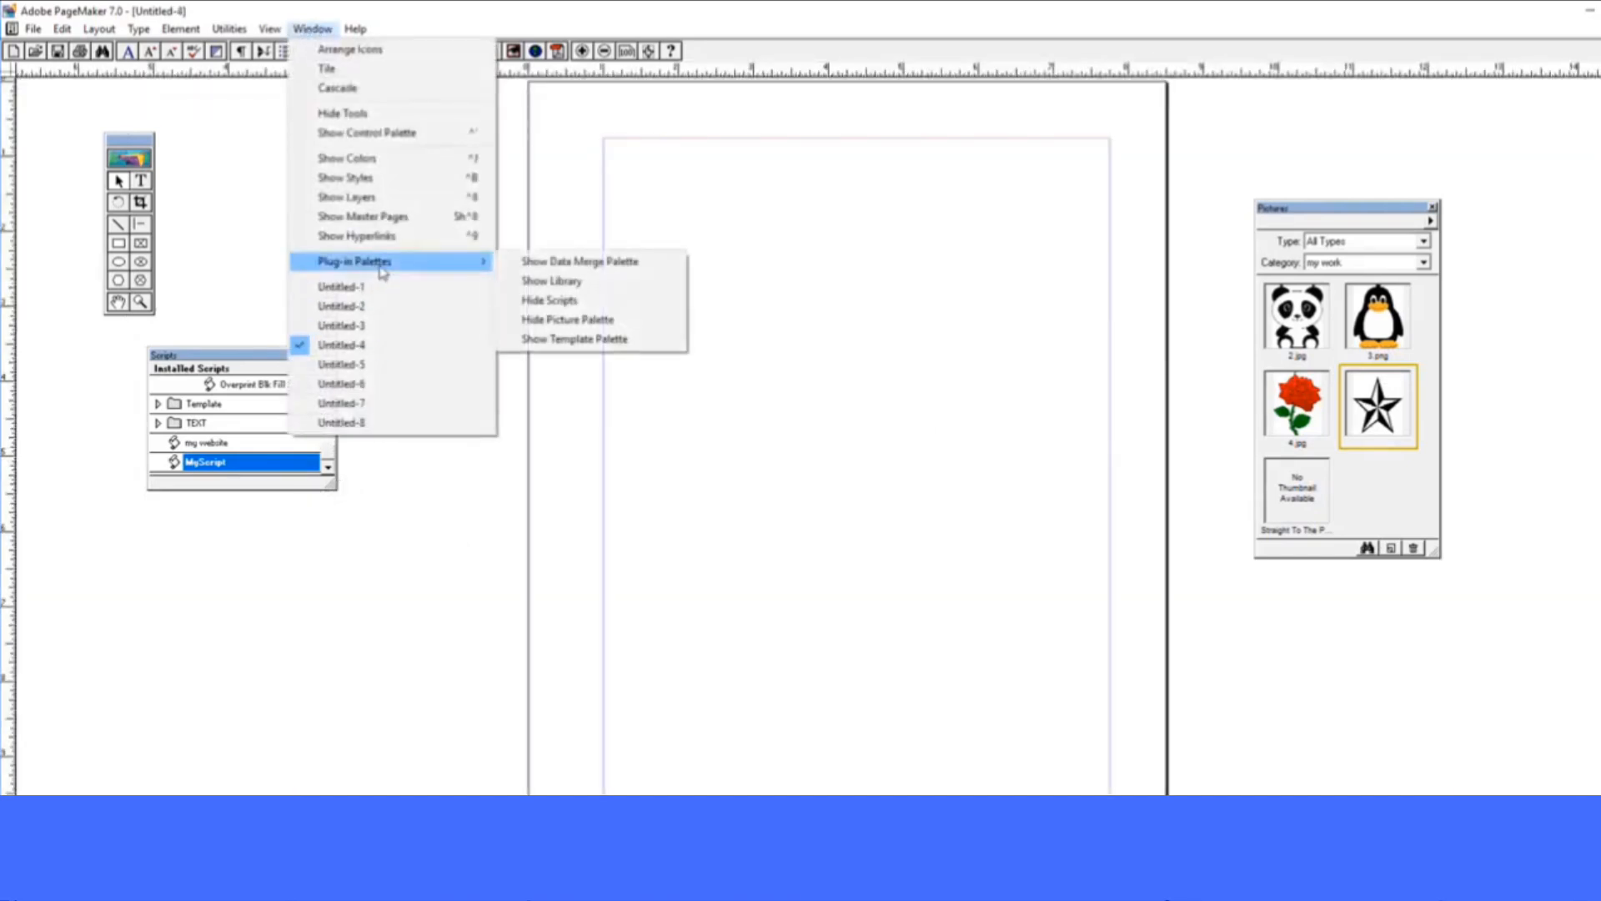